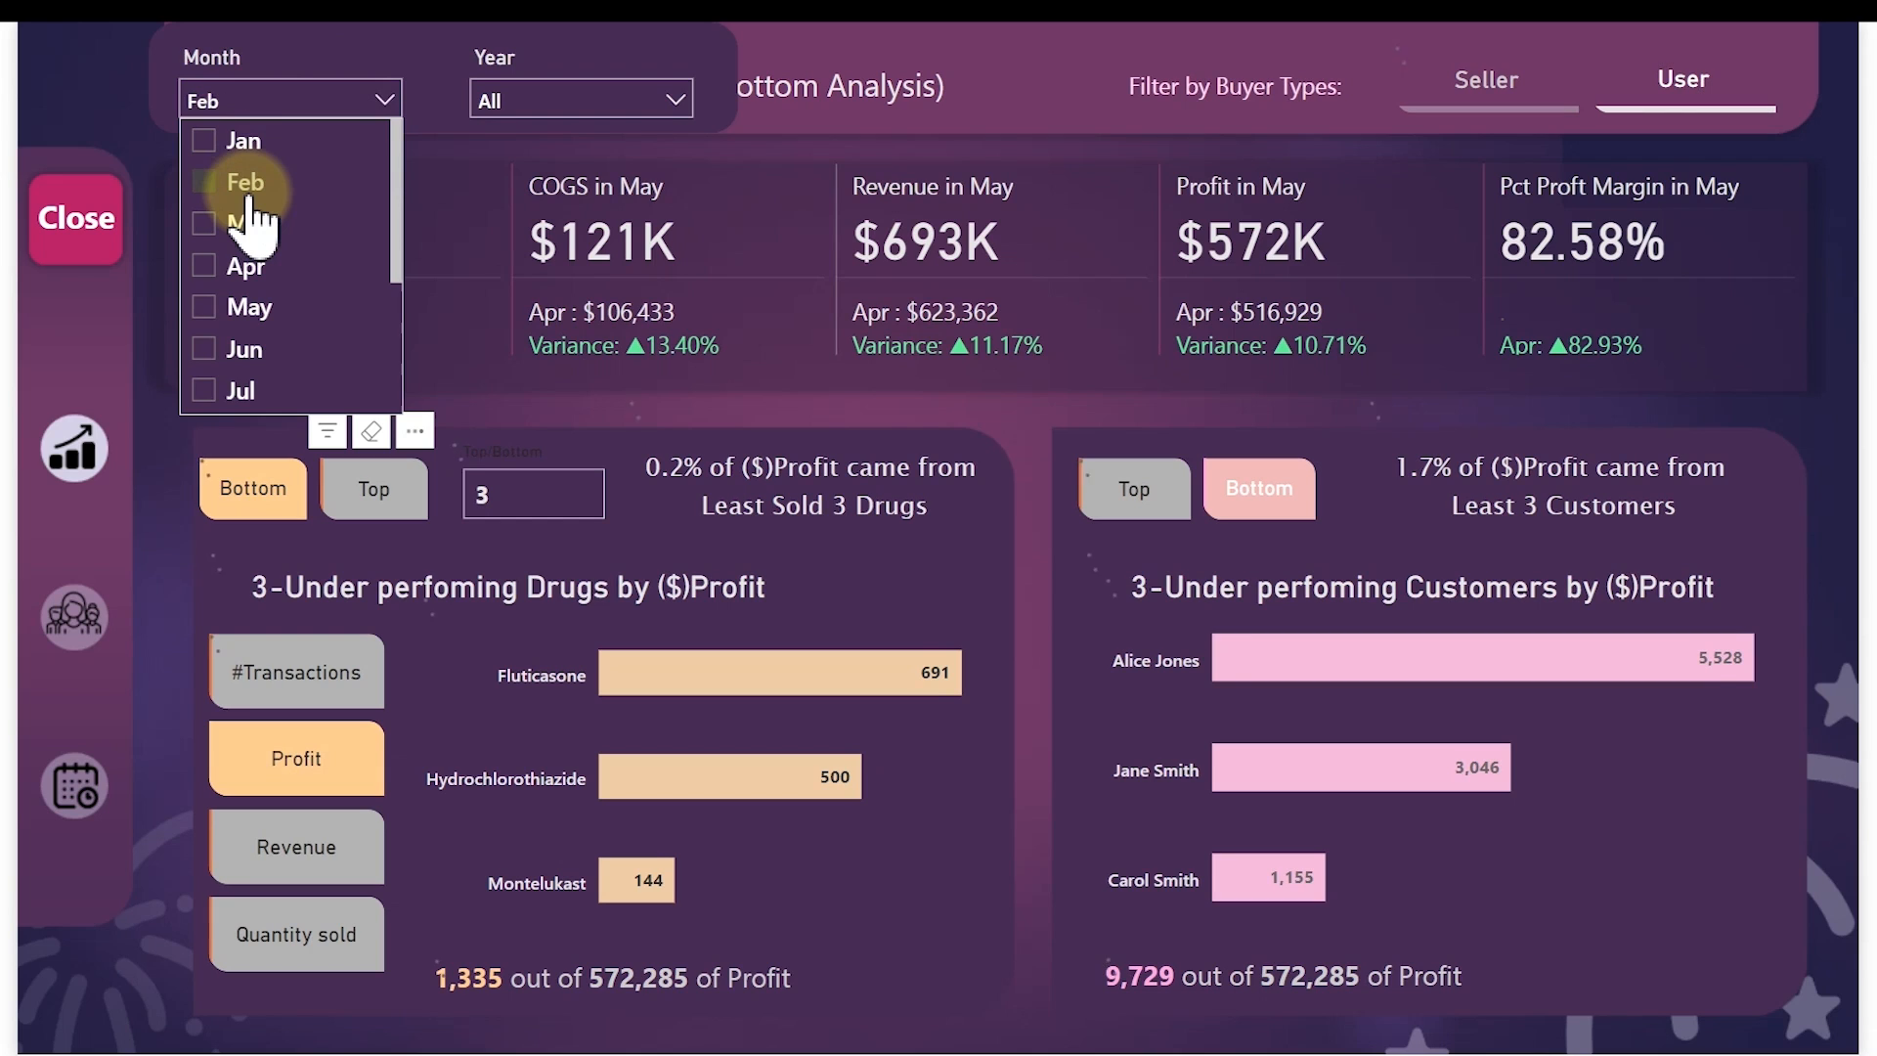
Close the month and year filter pane and view the Customer Analysis and trend pages of the Drug Sales Report
left_click(115, 244, "ctrl")
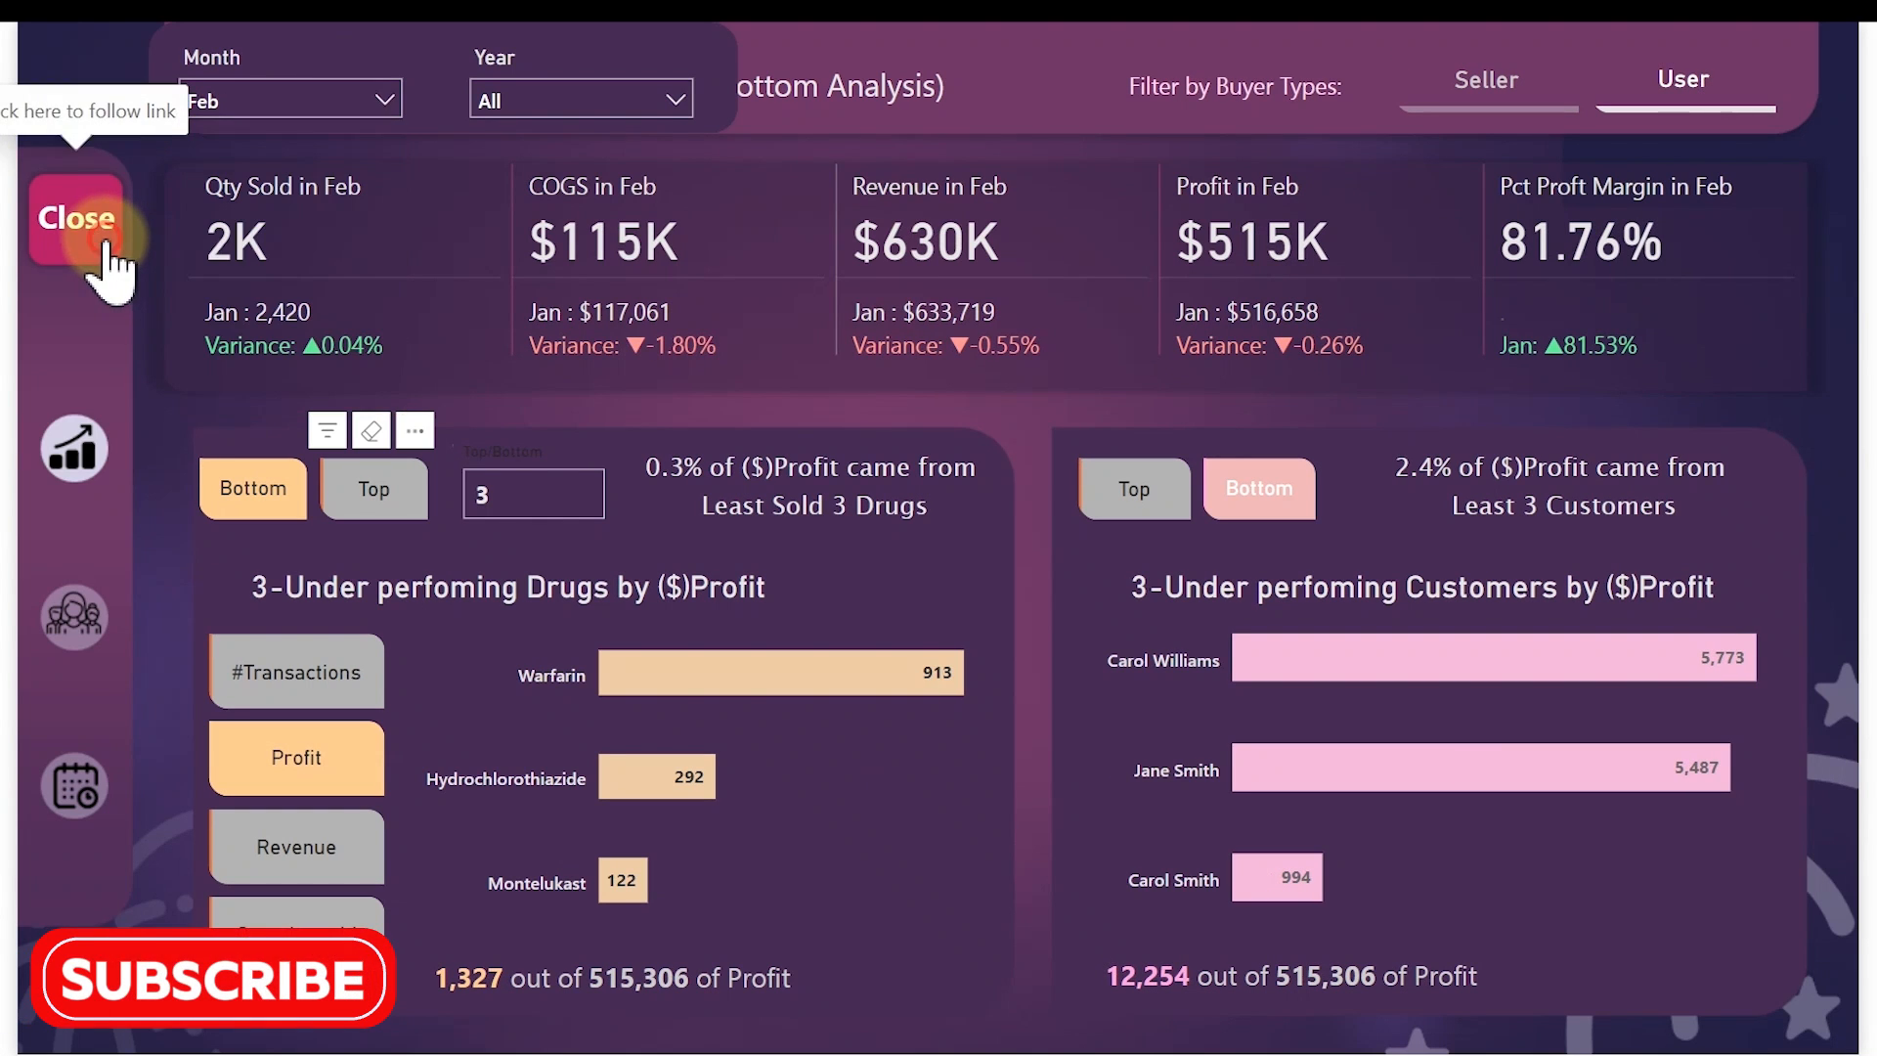
left_click(72, 611, "ctrl")
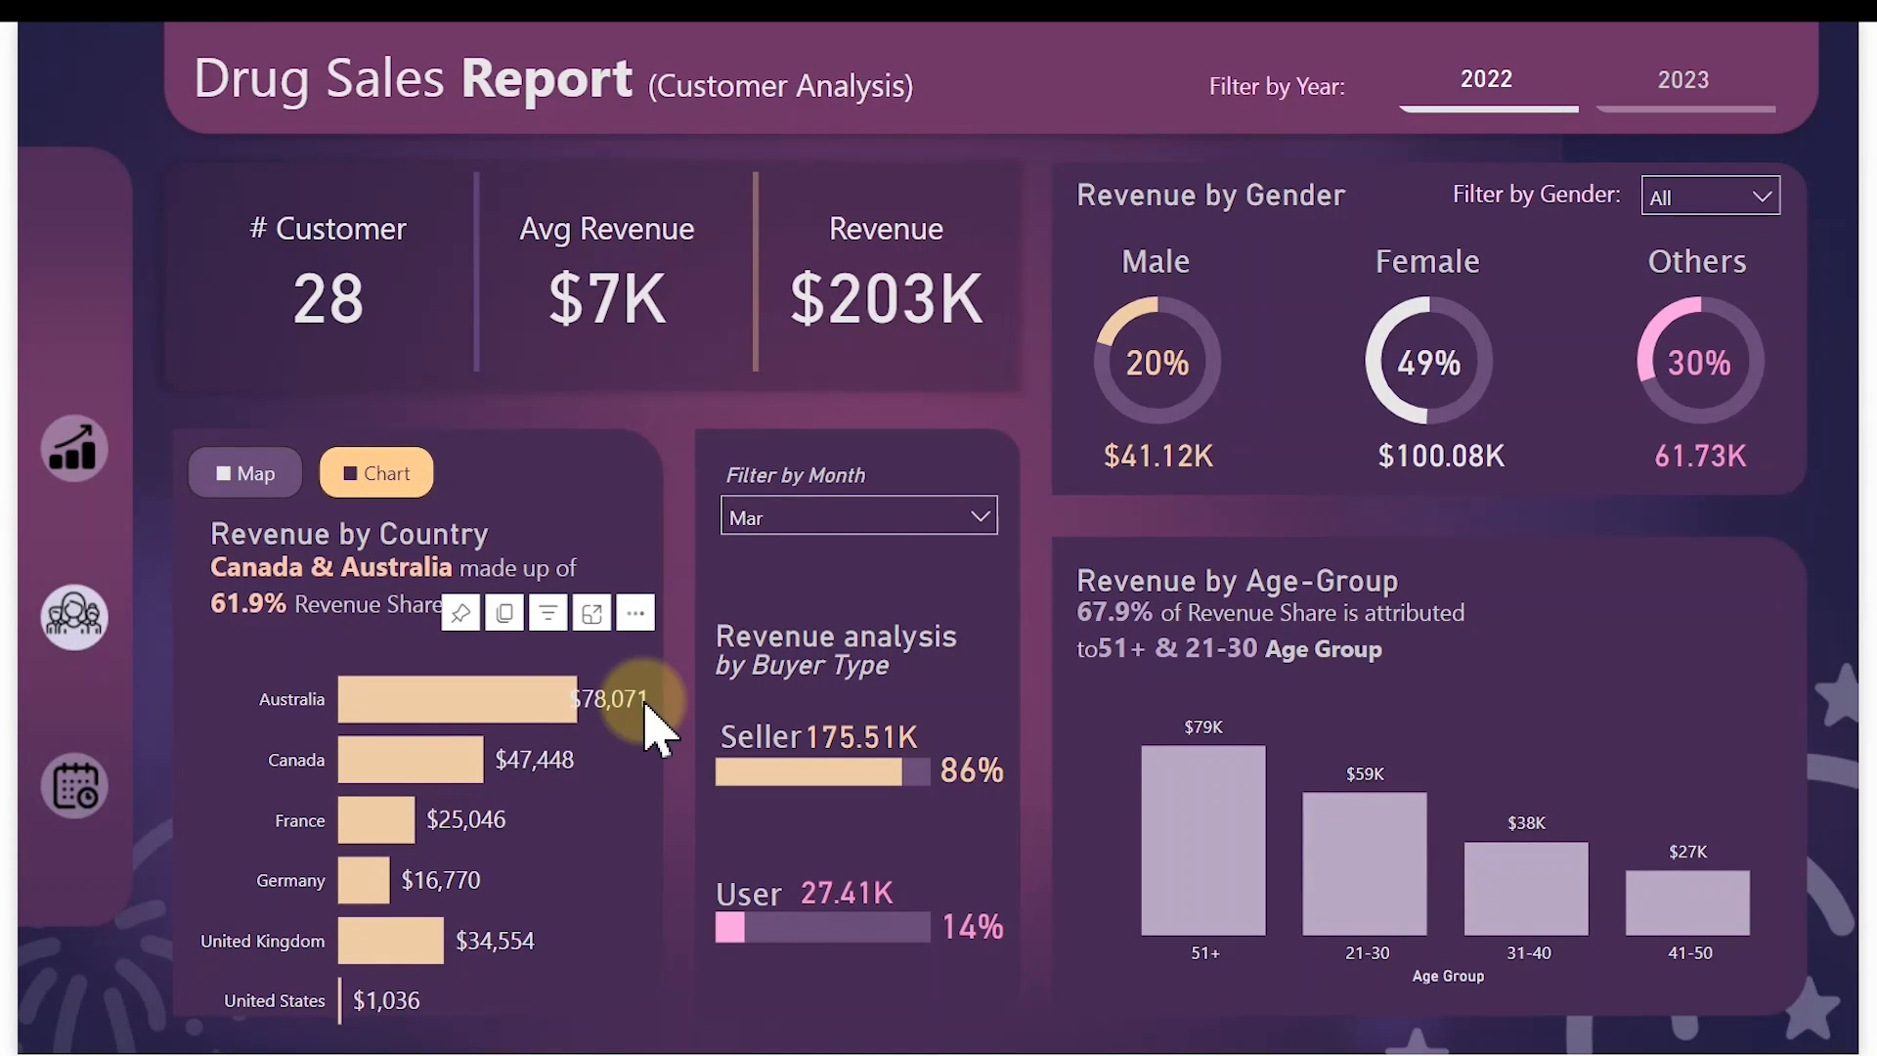
mouse_move(515, 714)
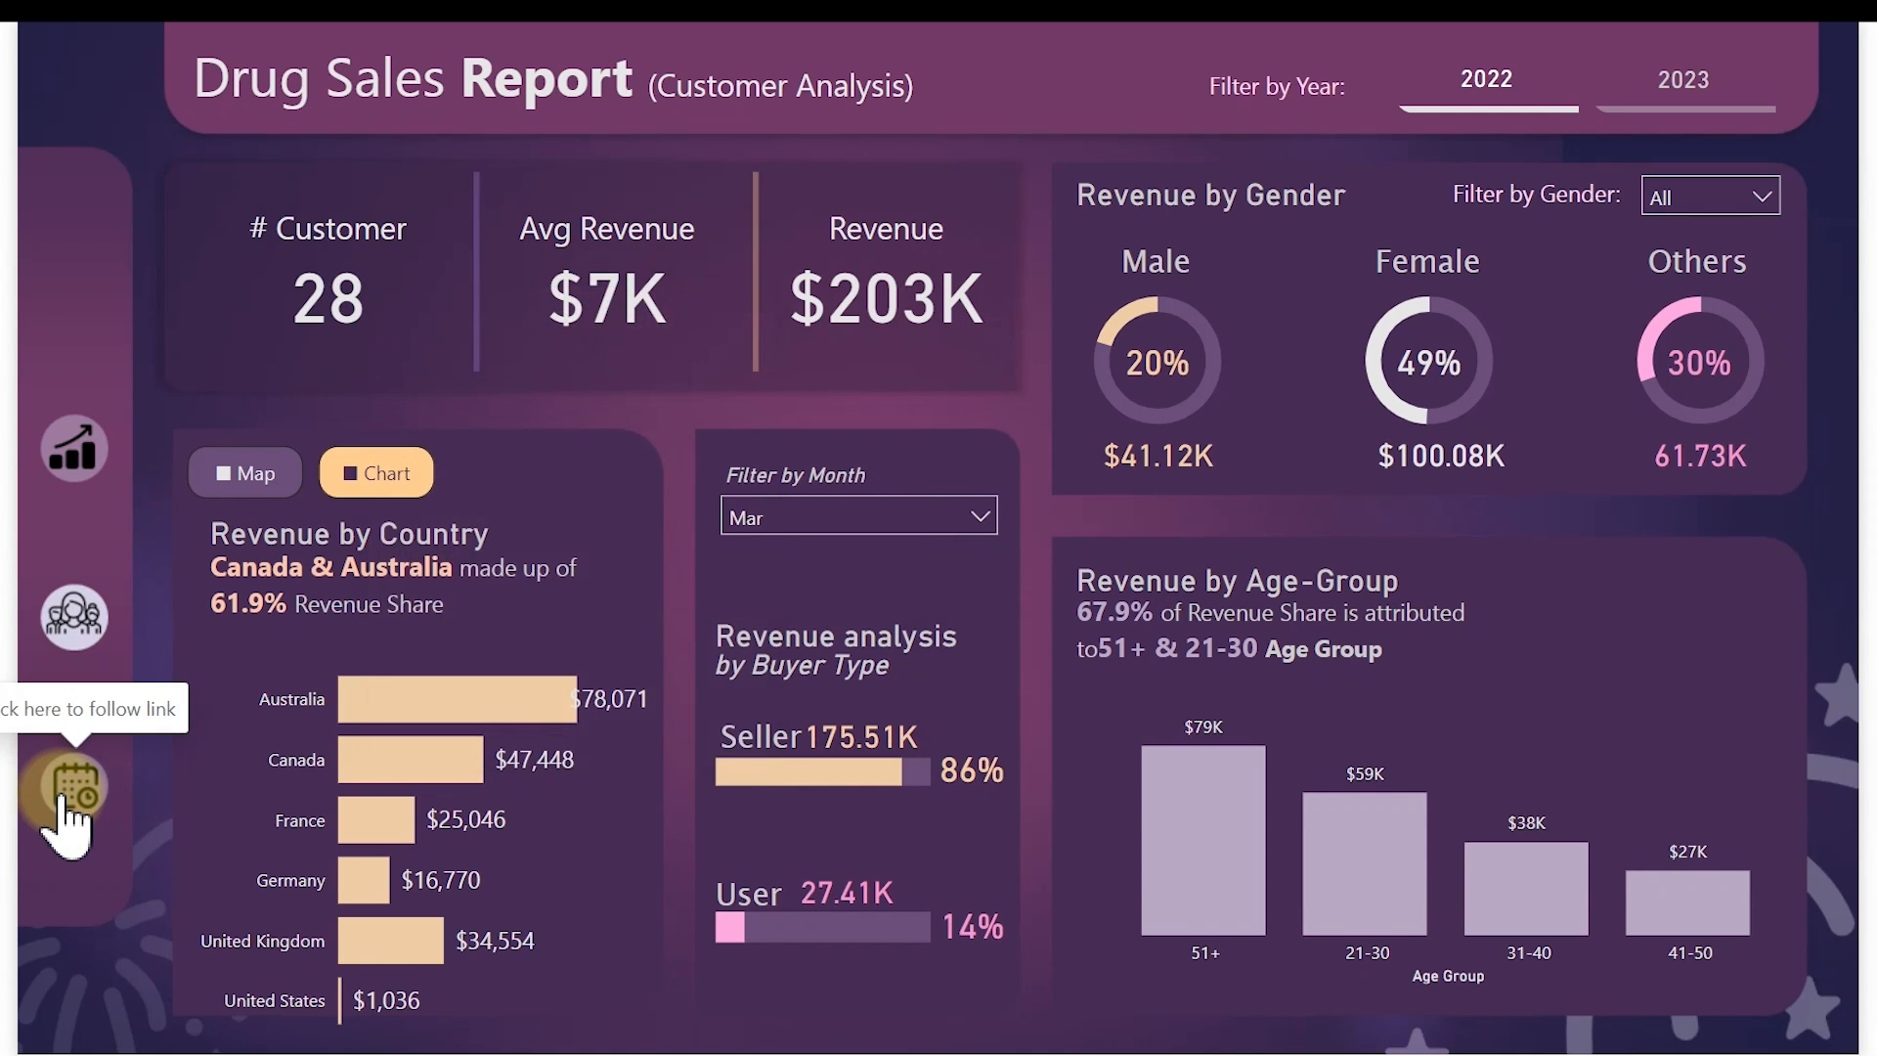
left_click(63, 796)
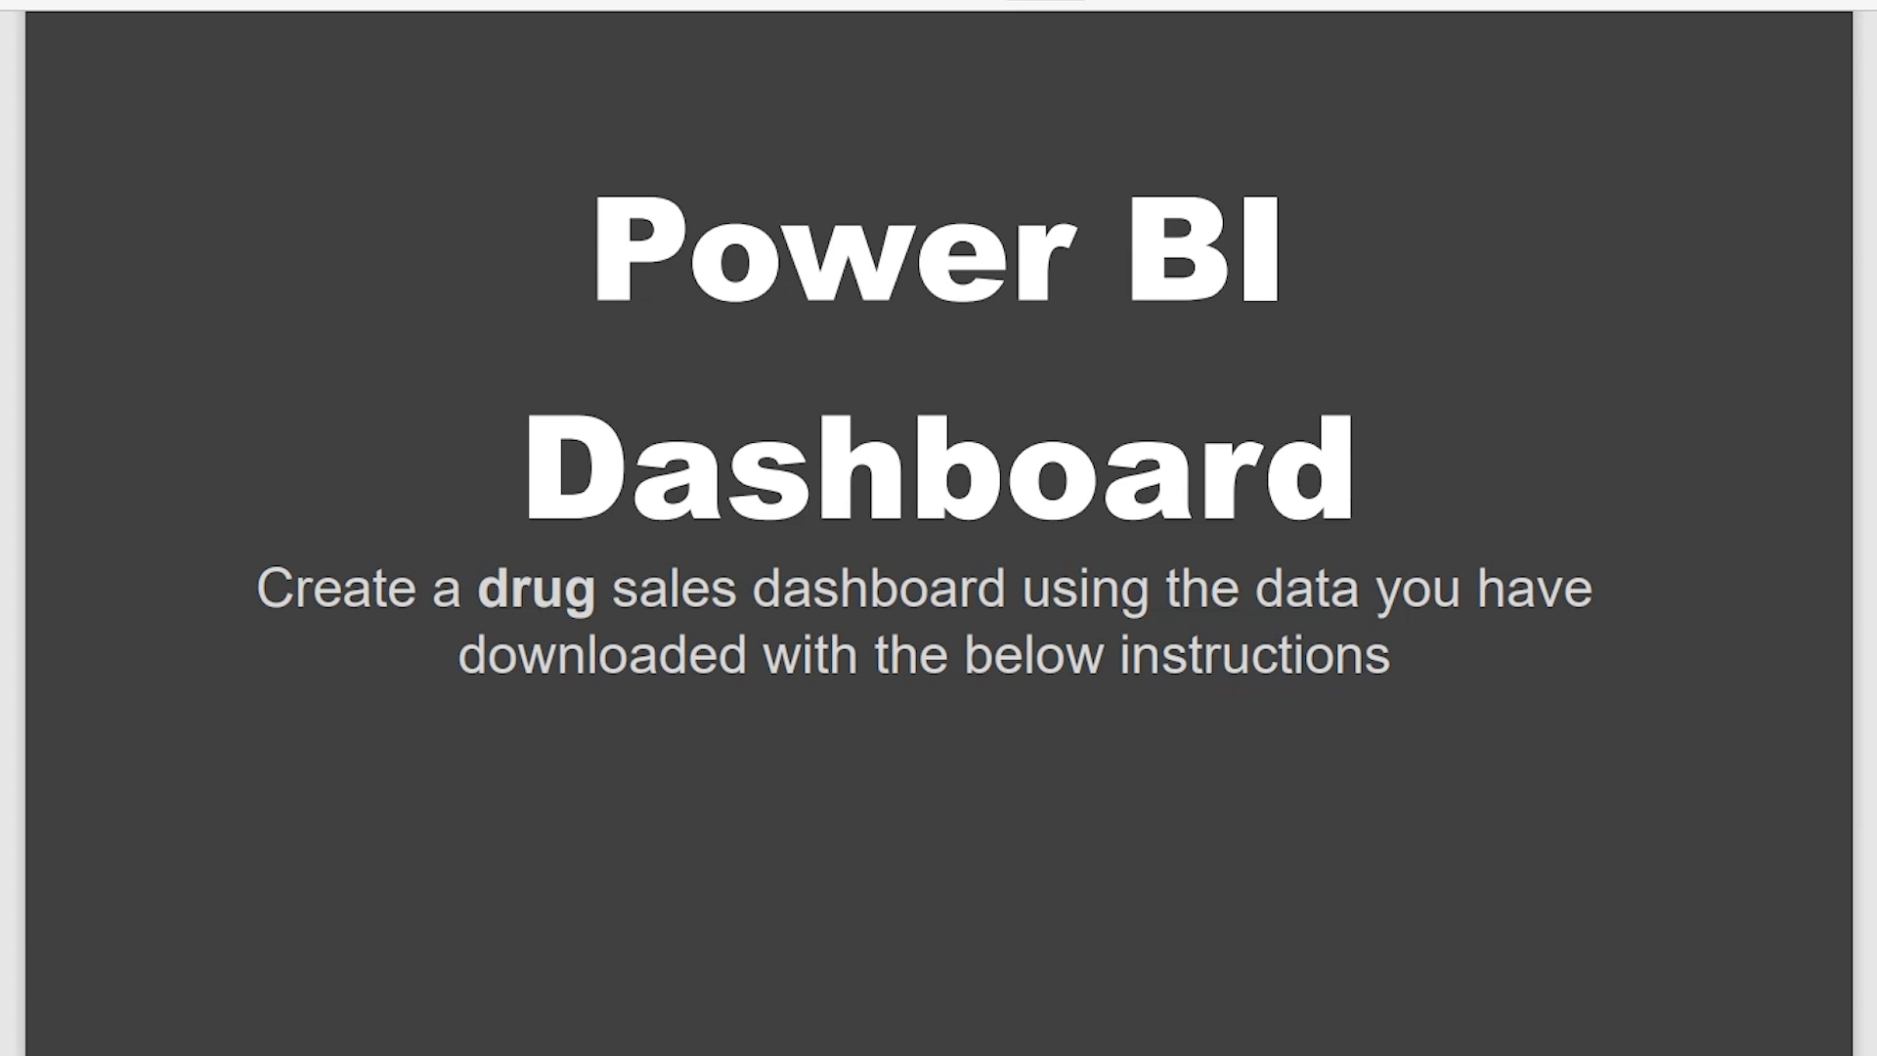
Read the dashboard instructions covering the topics for Top/Bottom Analysis, Customer Analysis and Trend Analysis
scroll(939, 528, "down", 10)
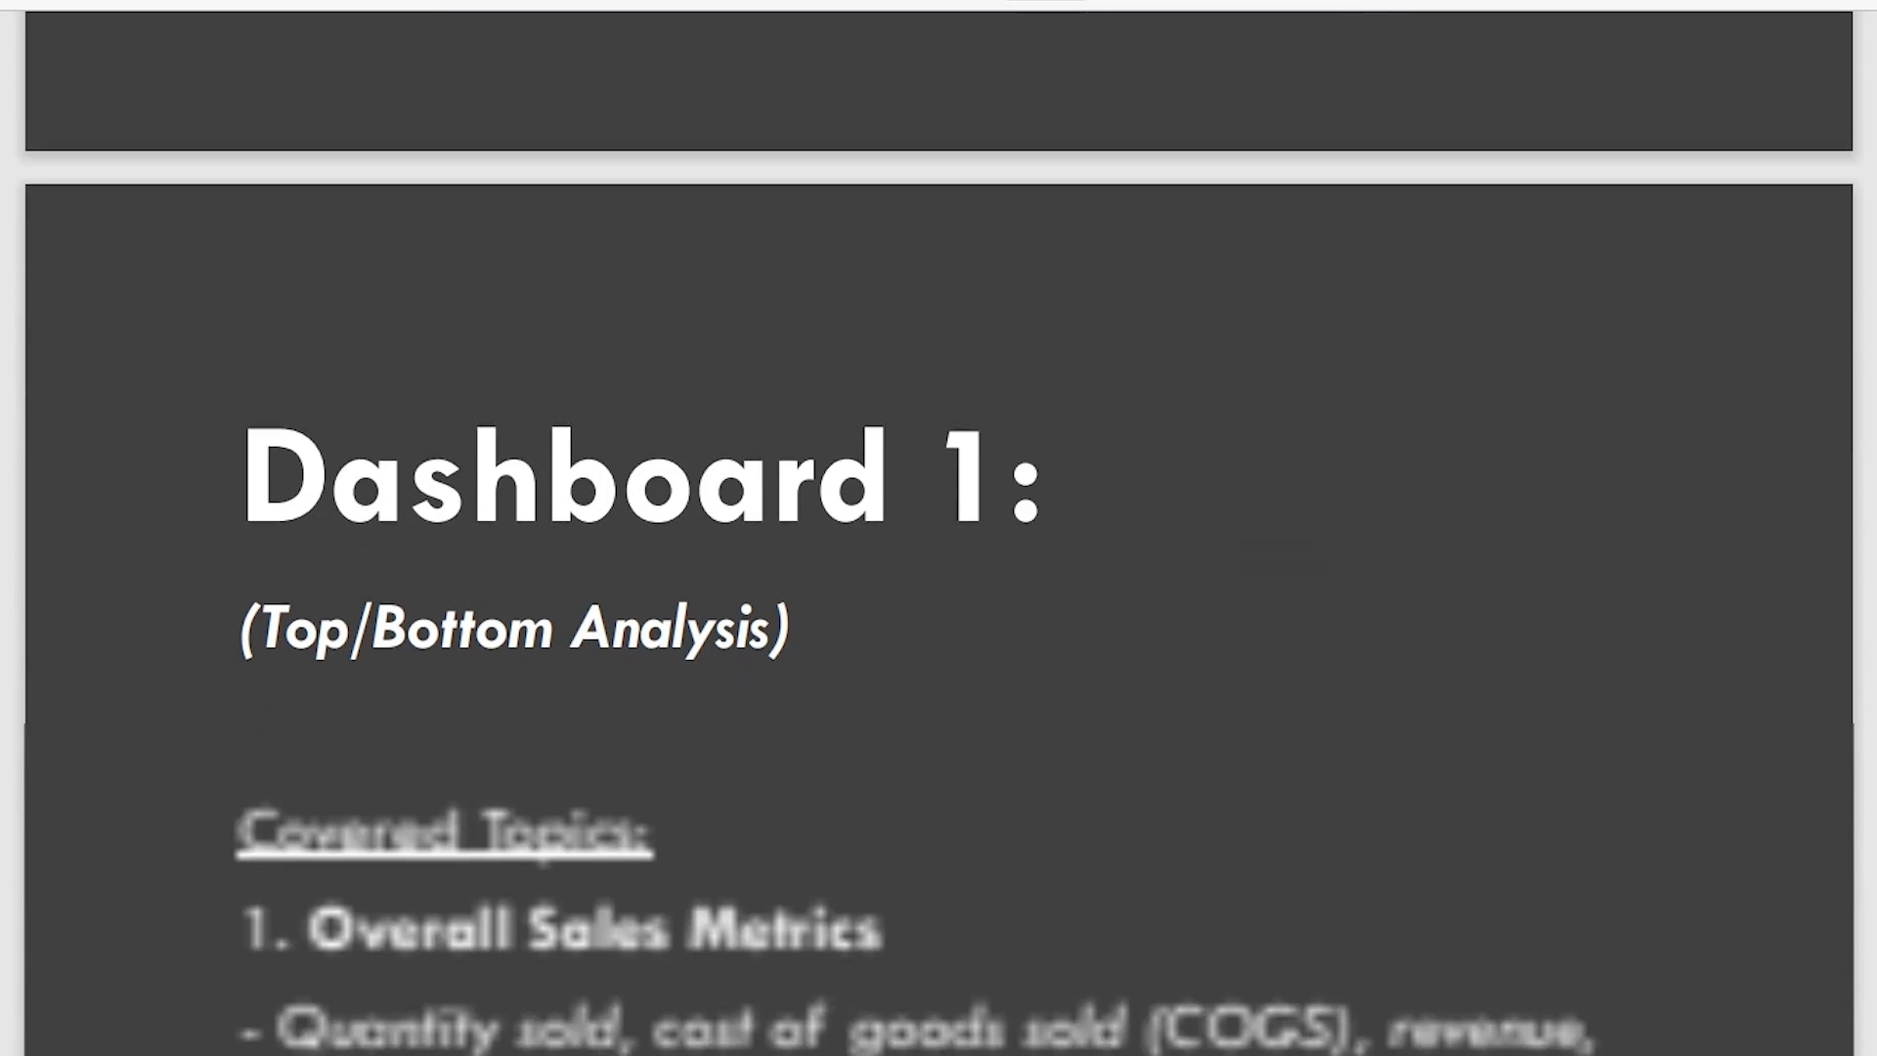
scroll(938, 625, "down", 2)
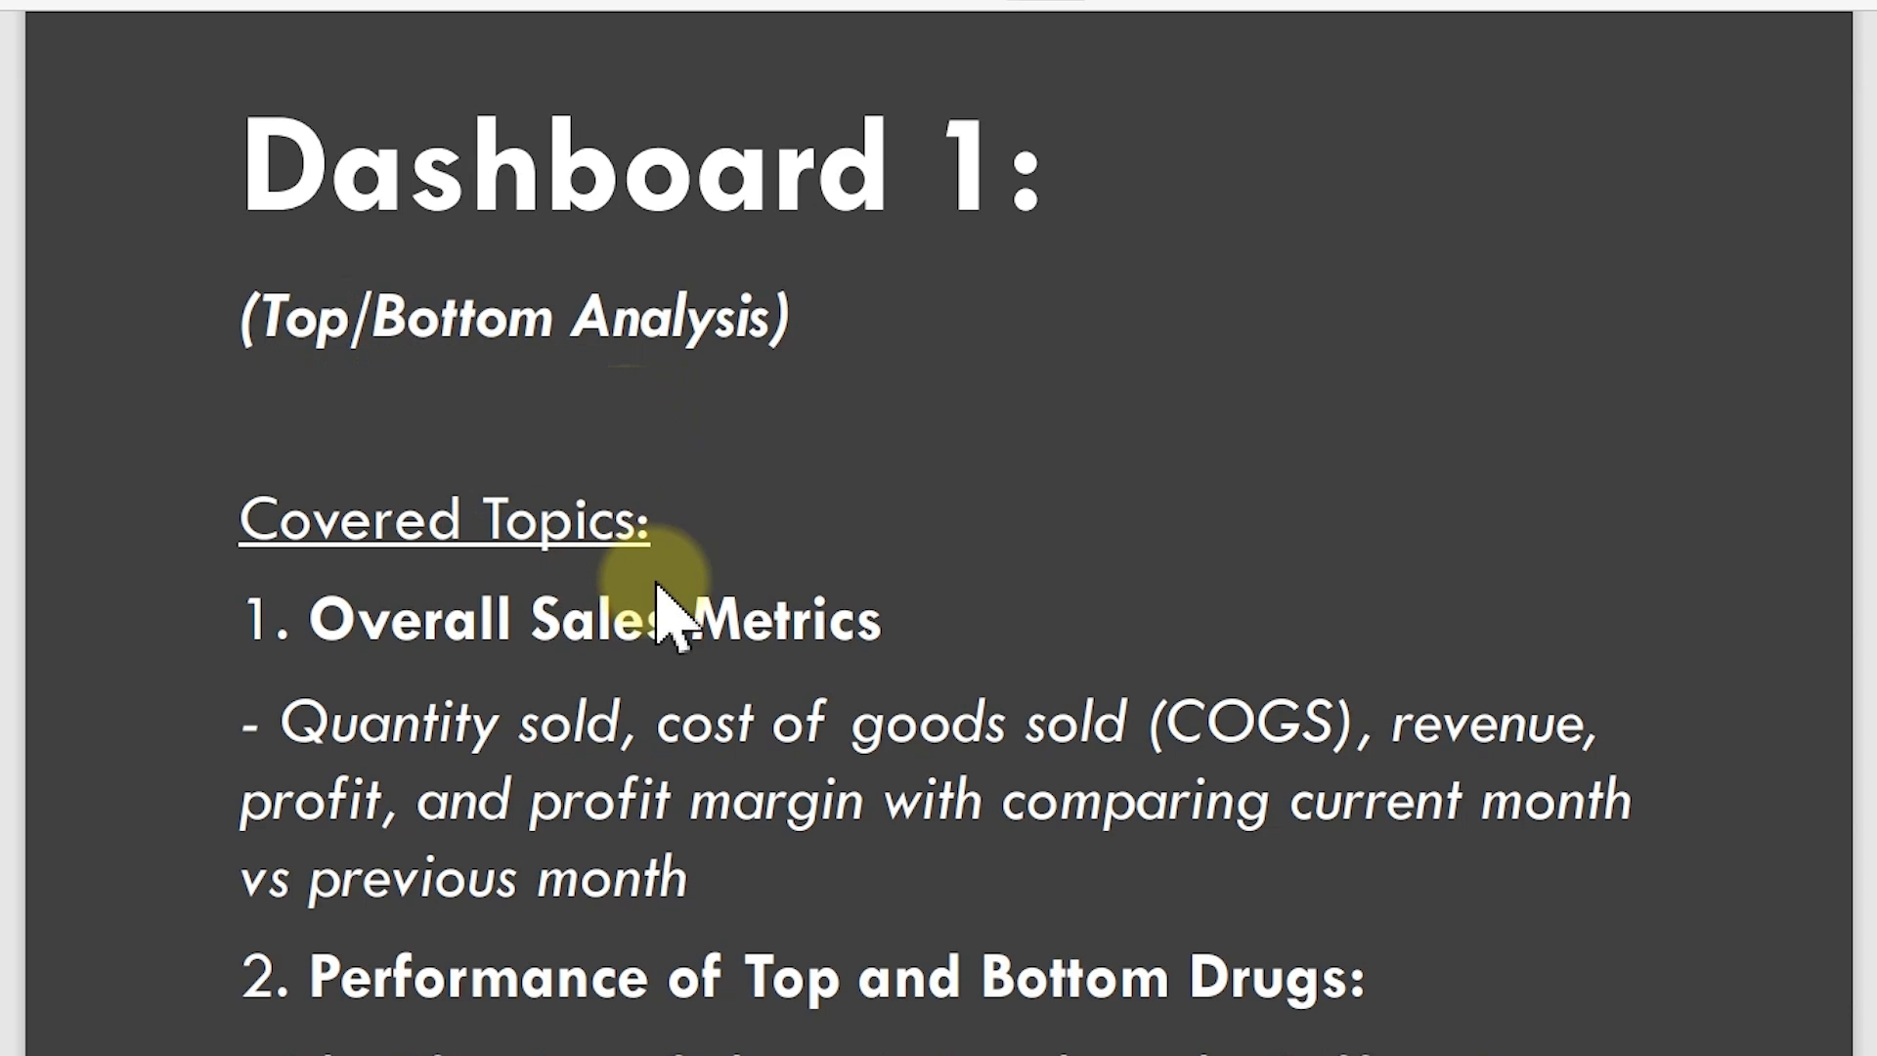
scroll(939, 528, "down", 15)
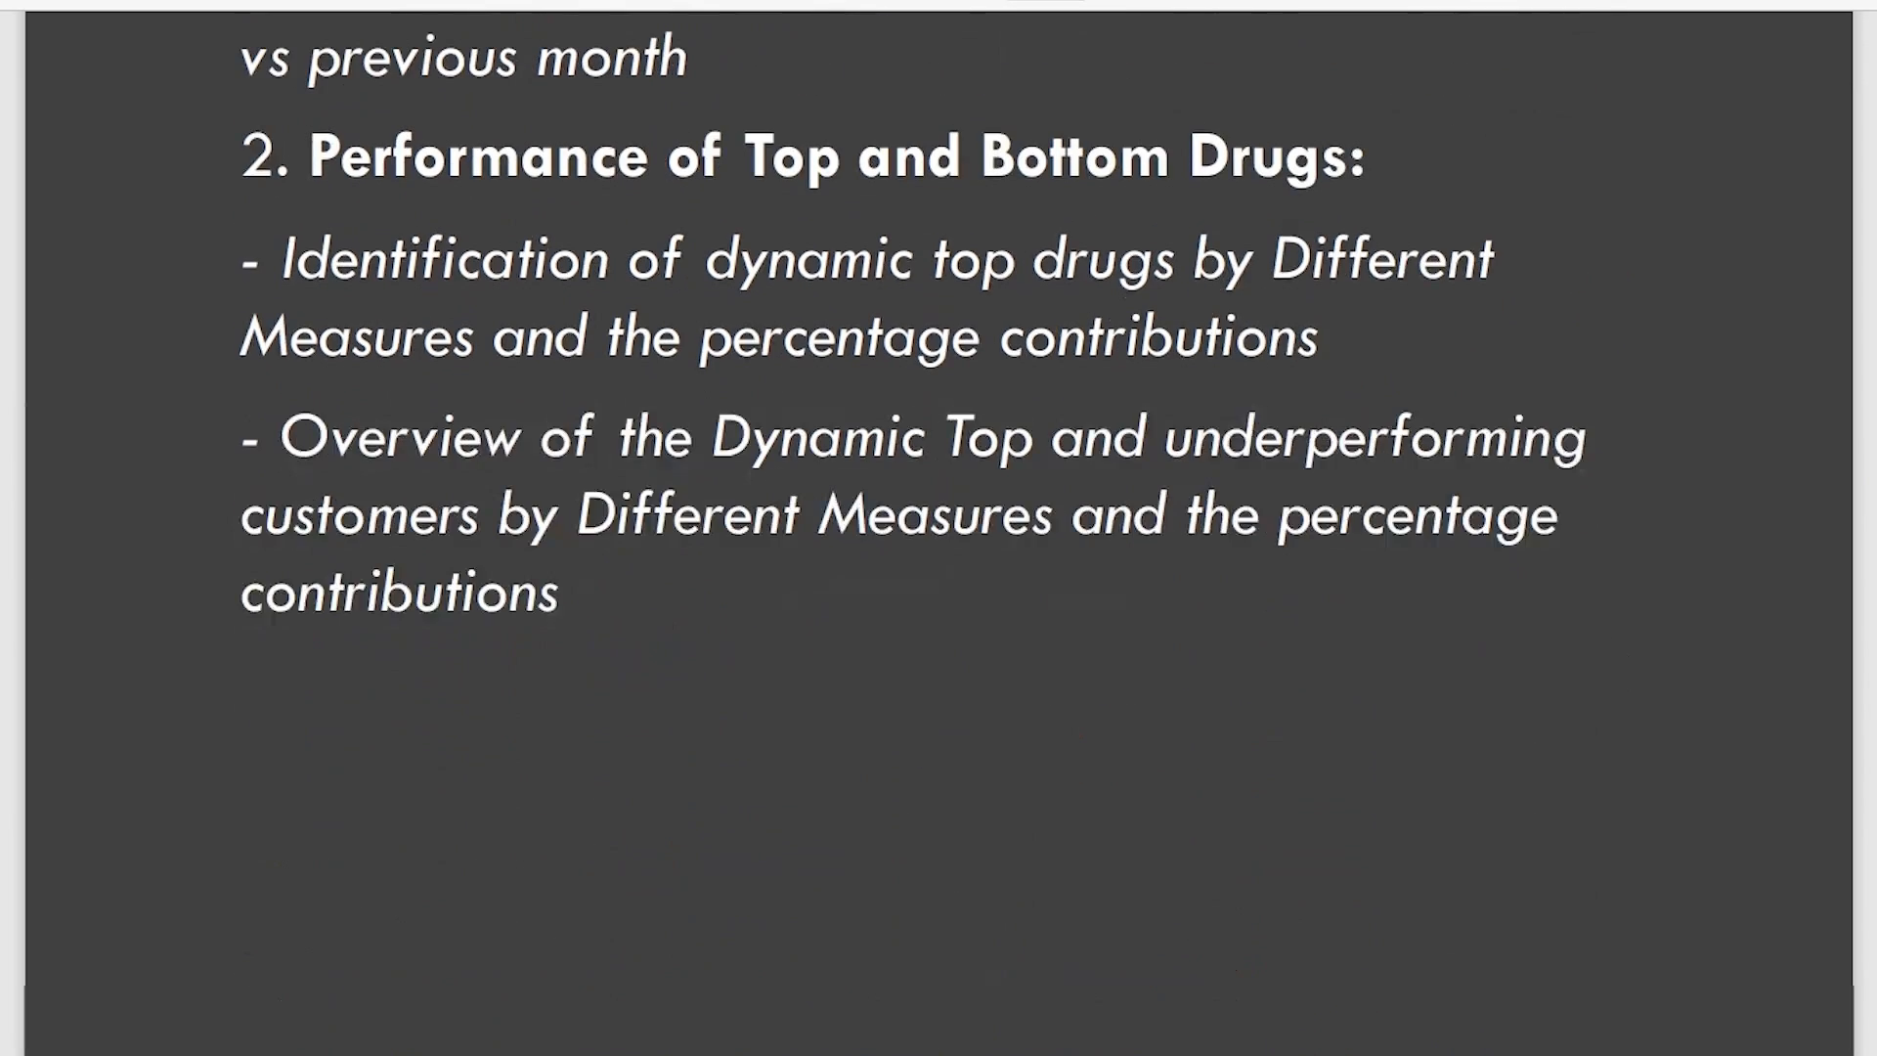
scroll(939, 527, "down", 15)
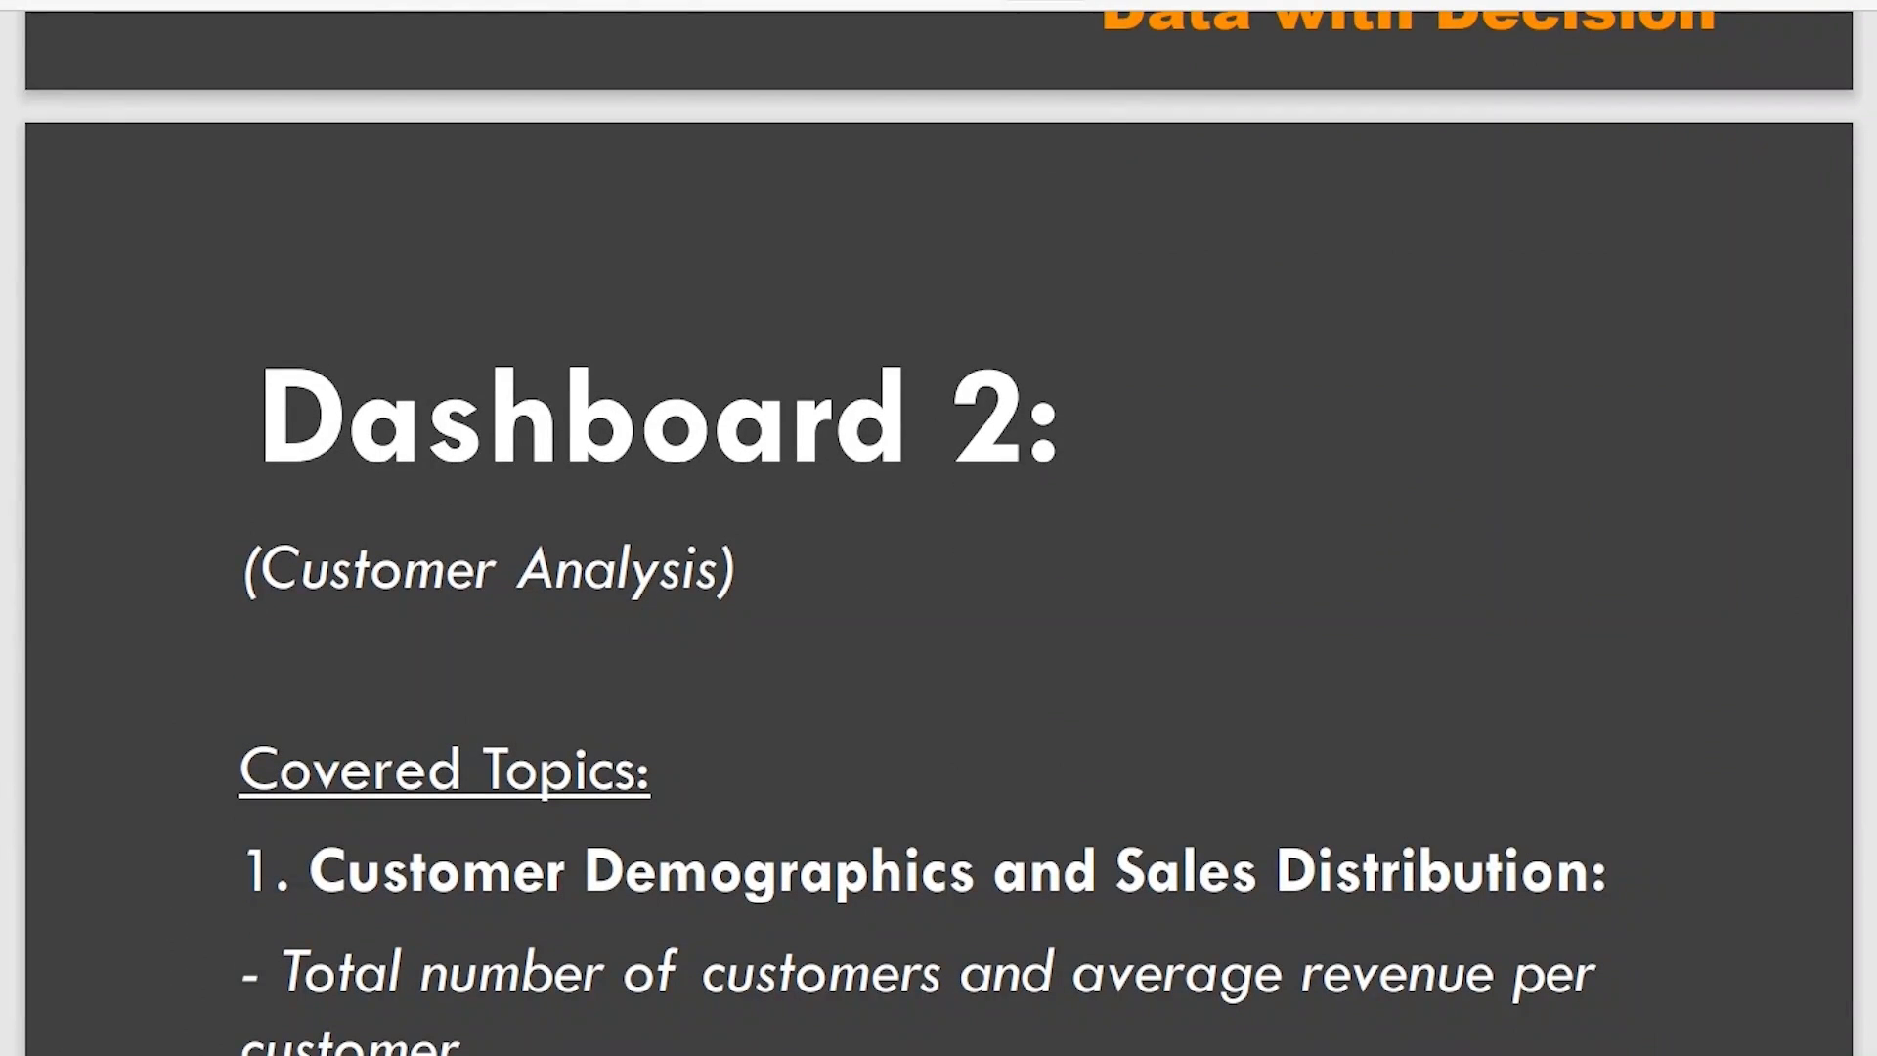
scroll(939, 528, "down", 12)
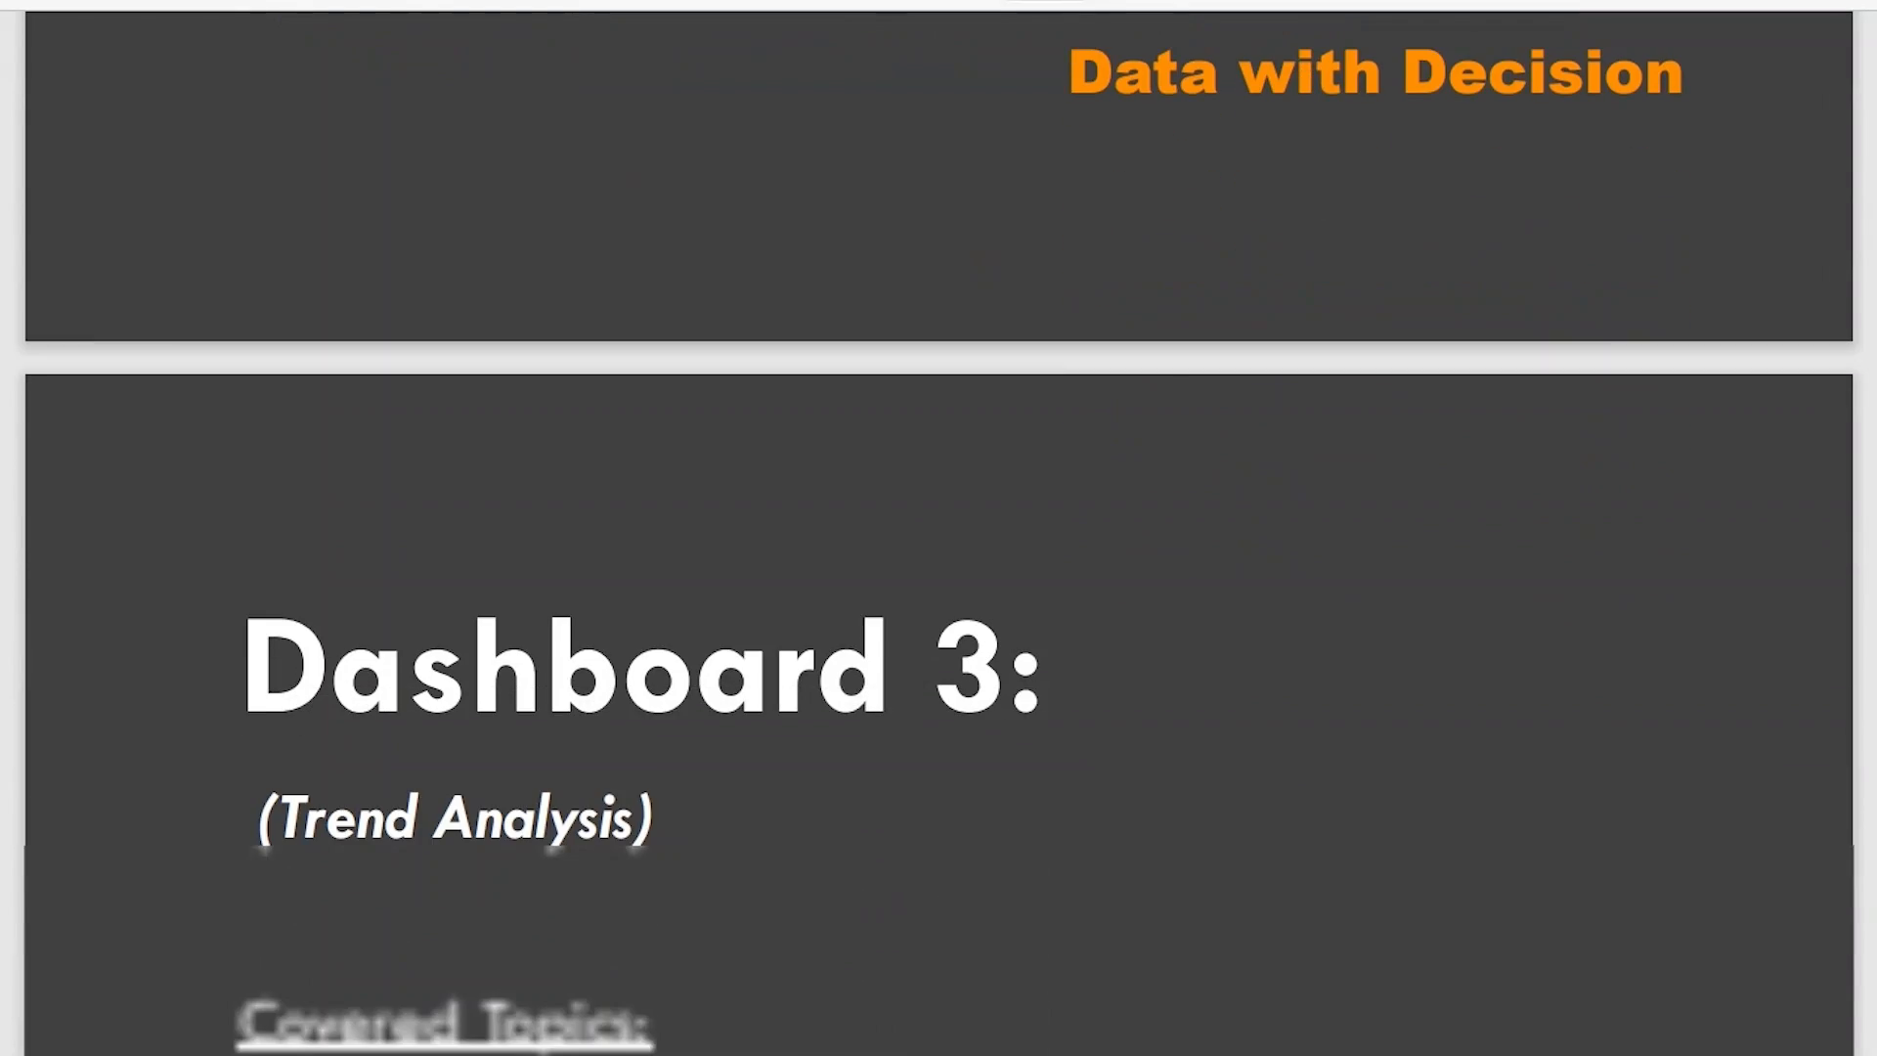
scroll(938, 528, "down", 8)
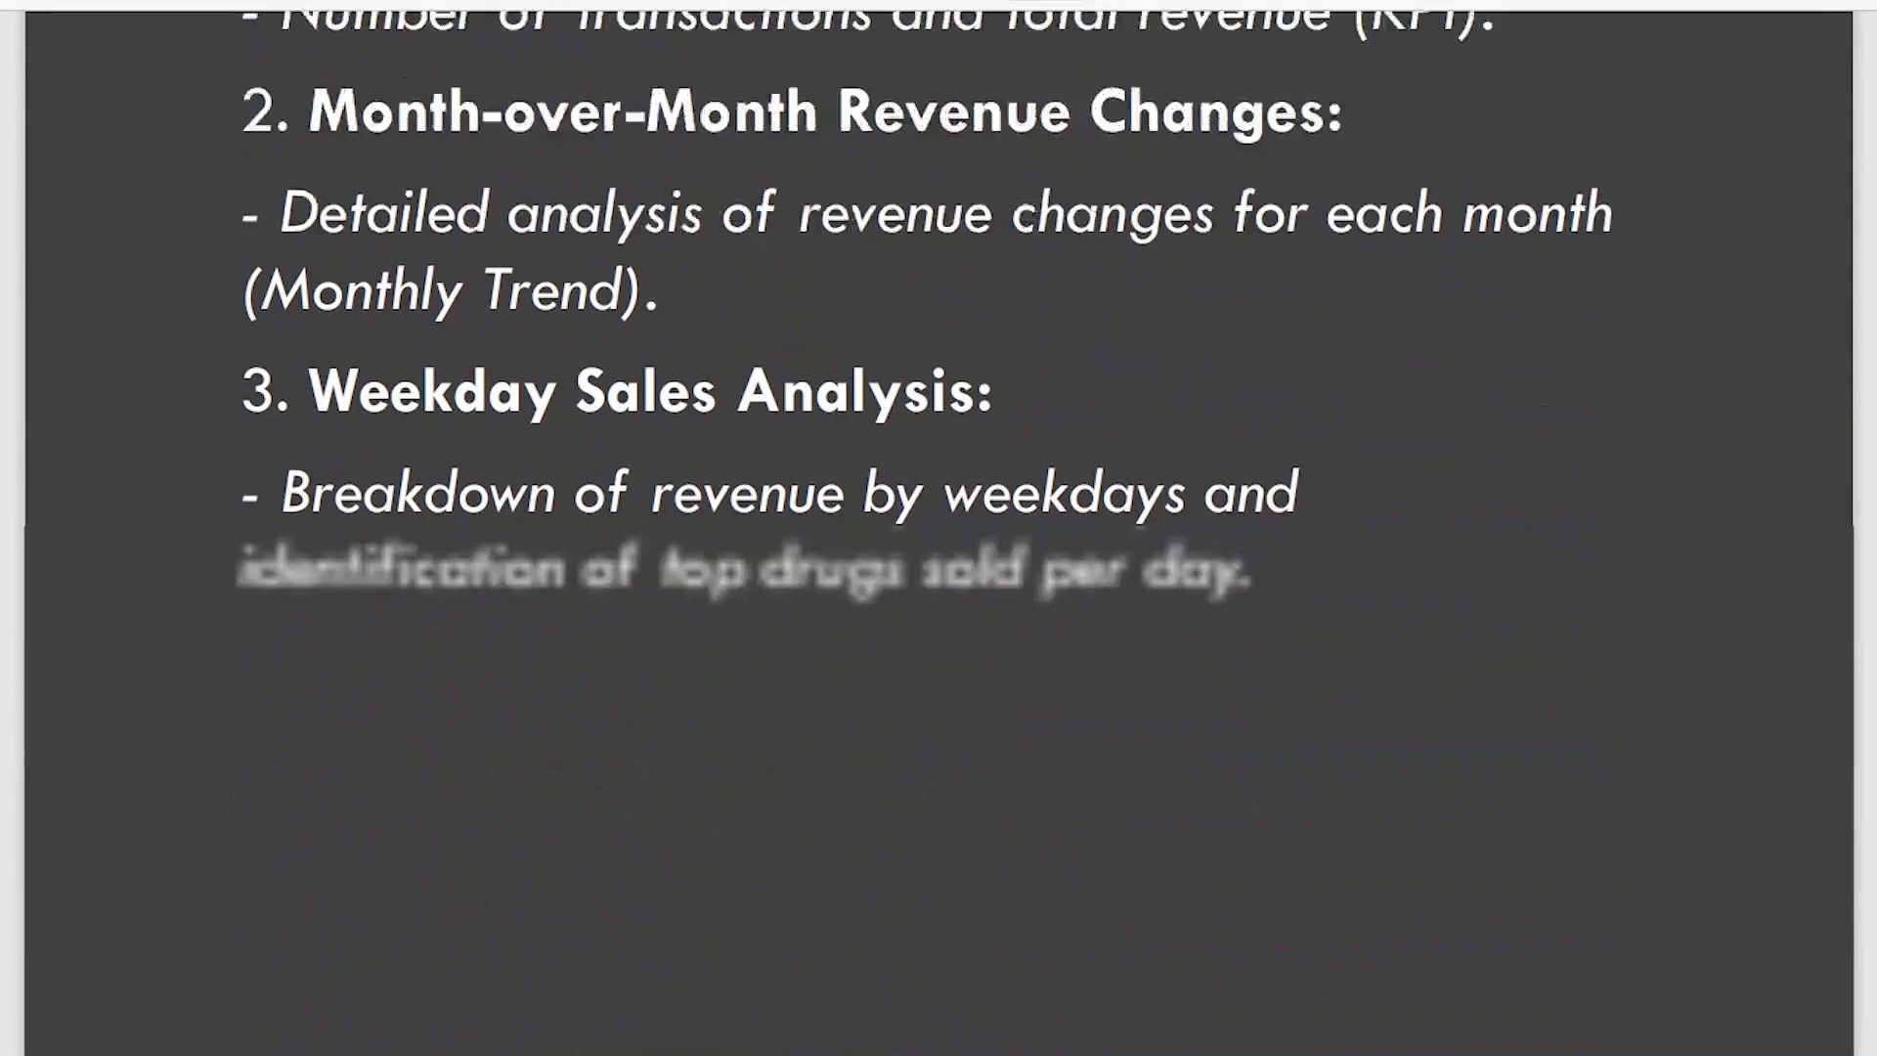
scroll(939, 528, "up", 8)
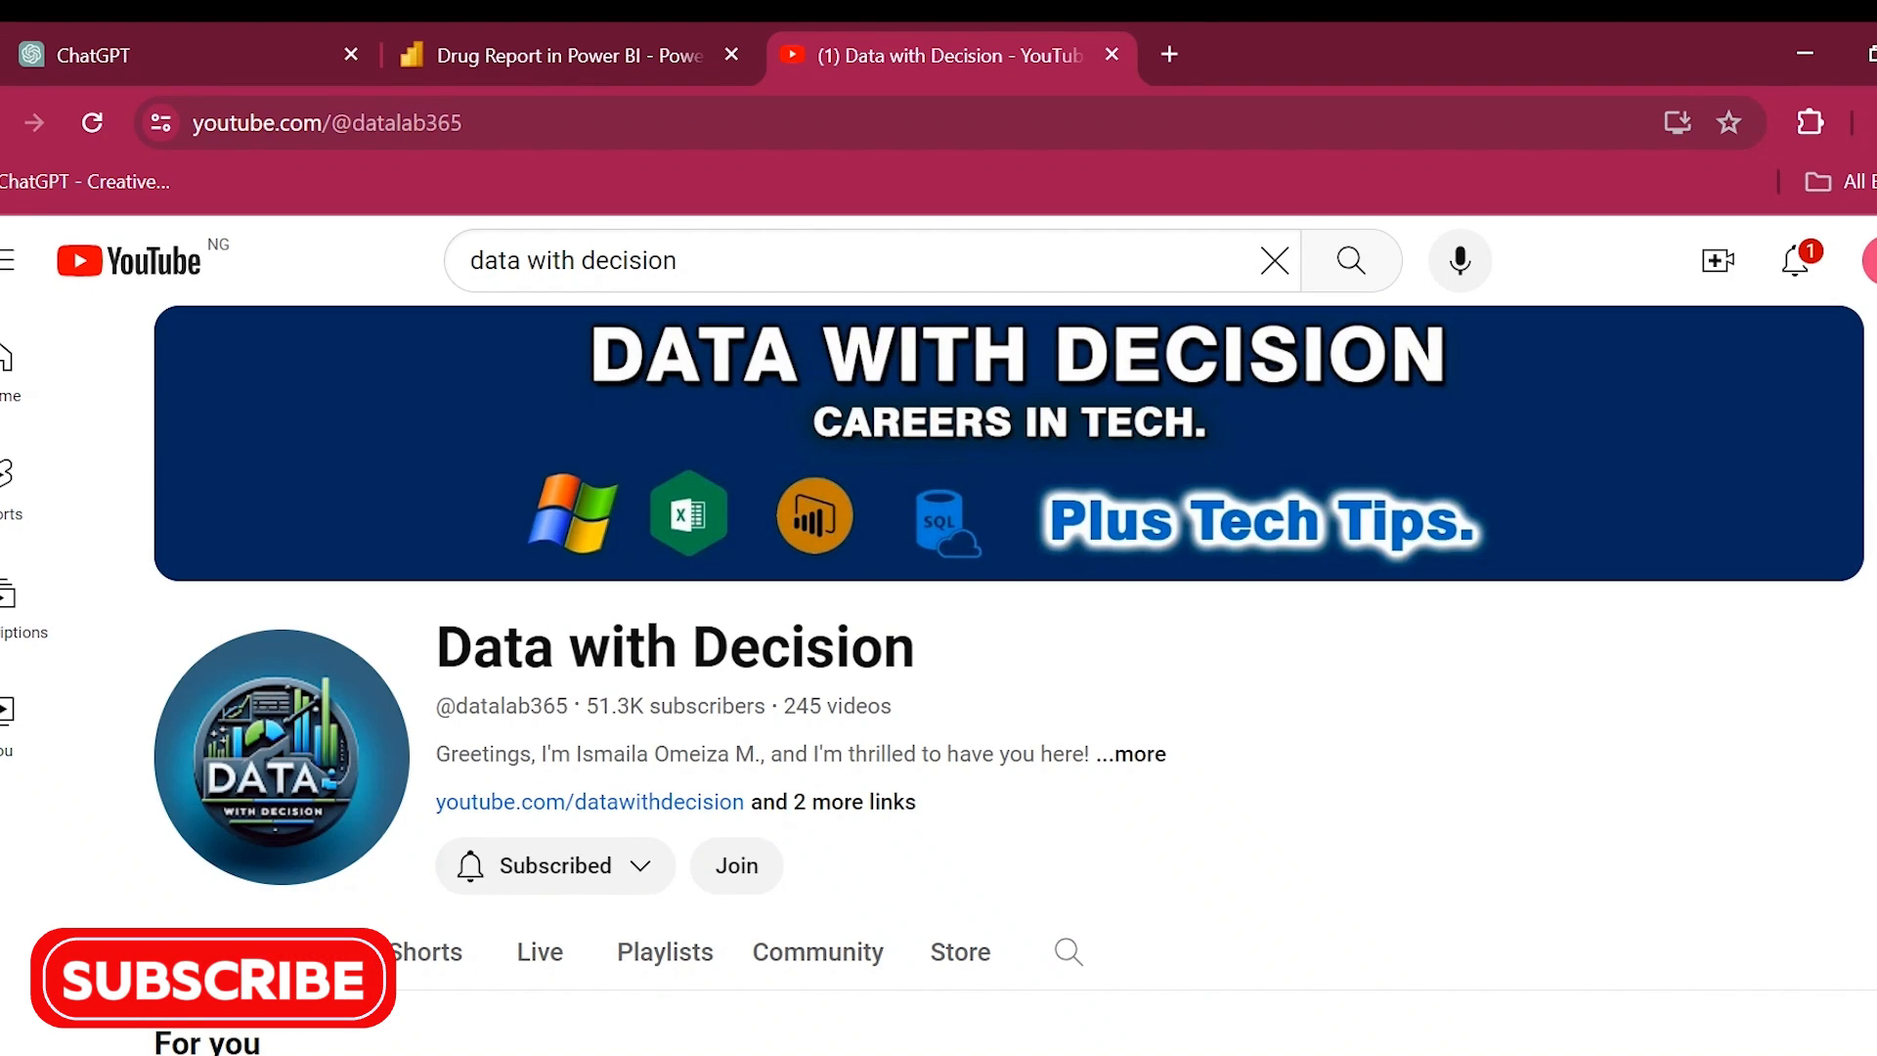
scroll(1006, 636, "down", 2)
scroll(1007, 635, "down", 5)
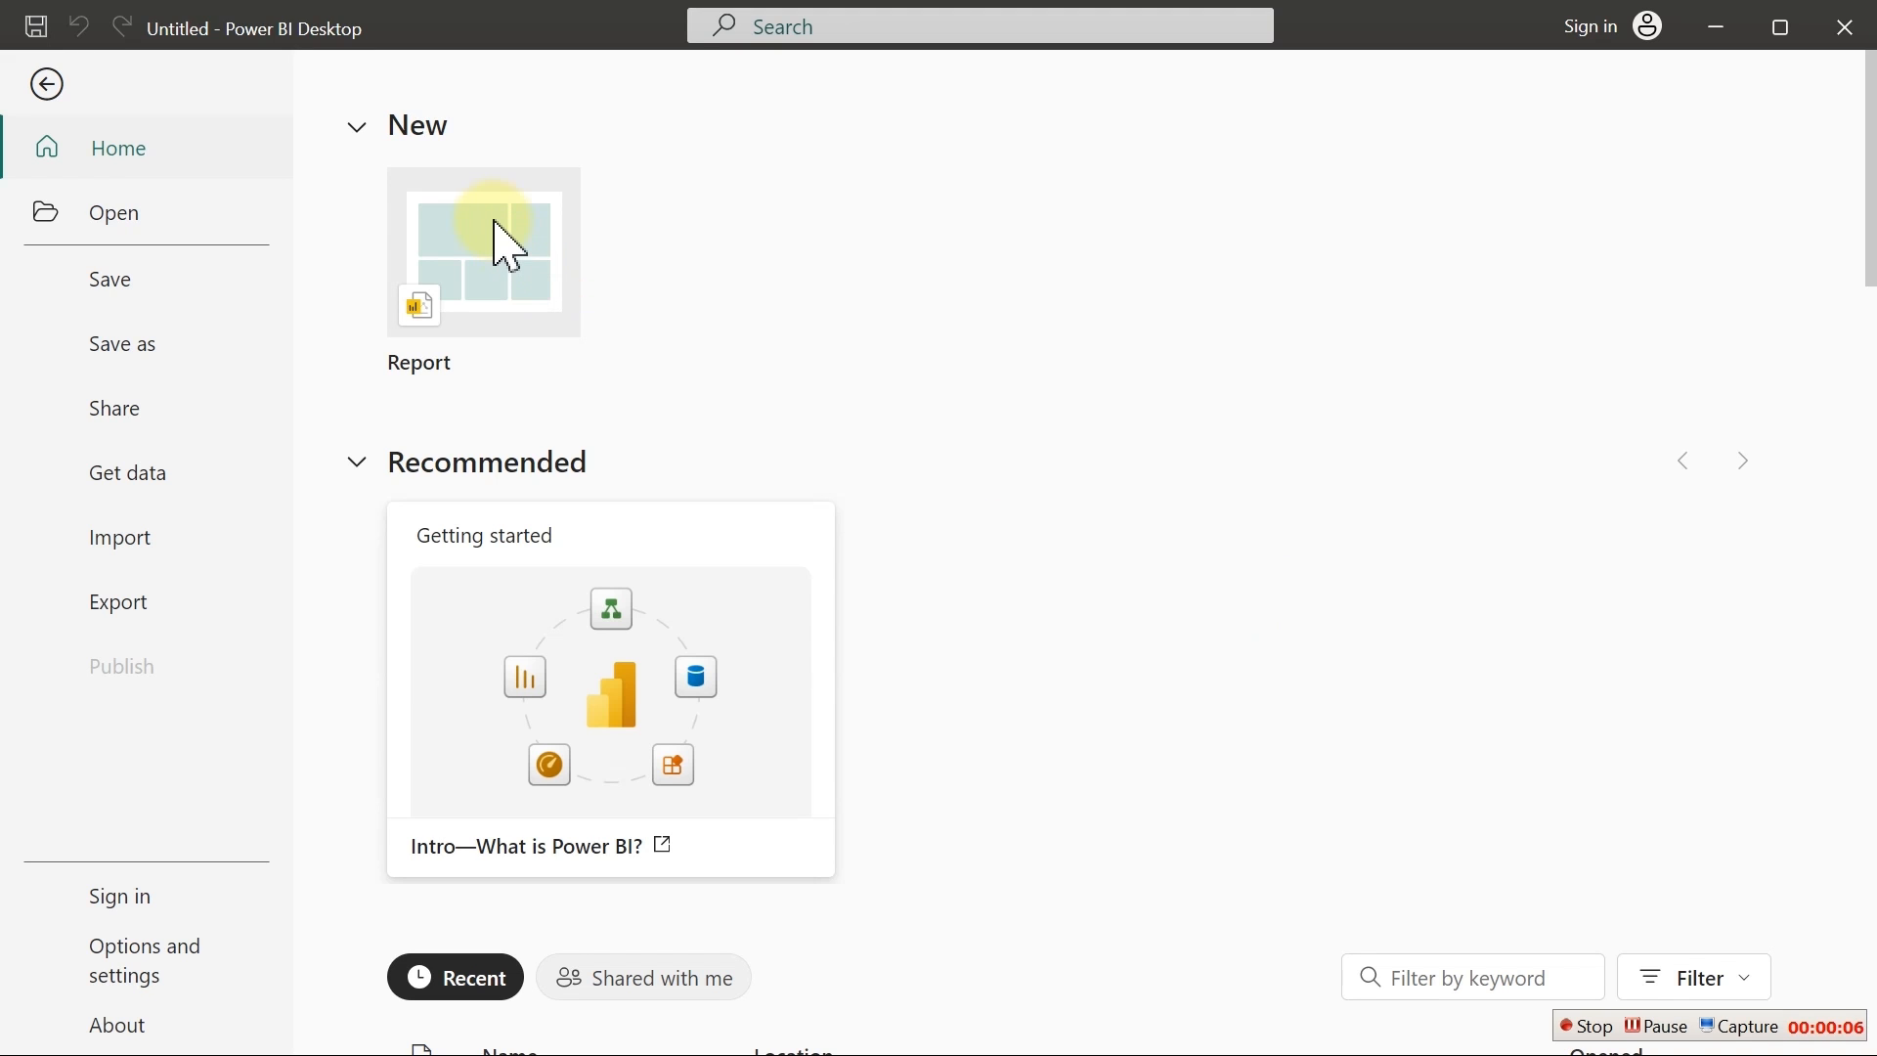
Import the CustomerTable CSV file from the Drug Dataset folder, showing all file types, and open it in Power Query Editor for transformation
left_click(47, 88)
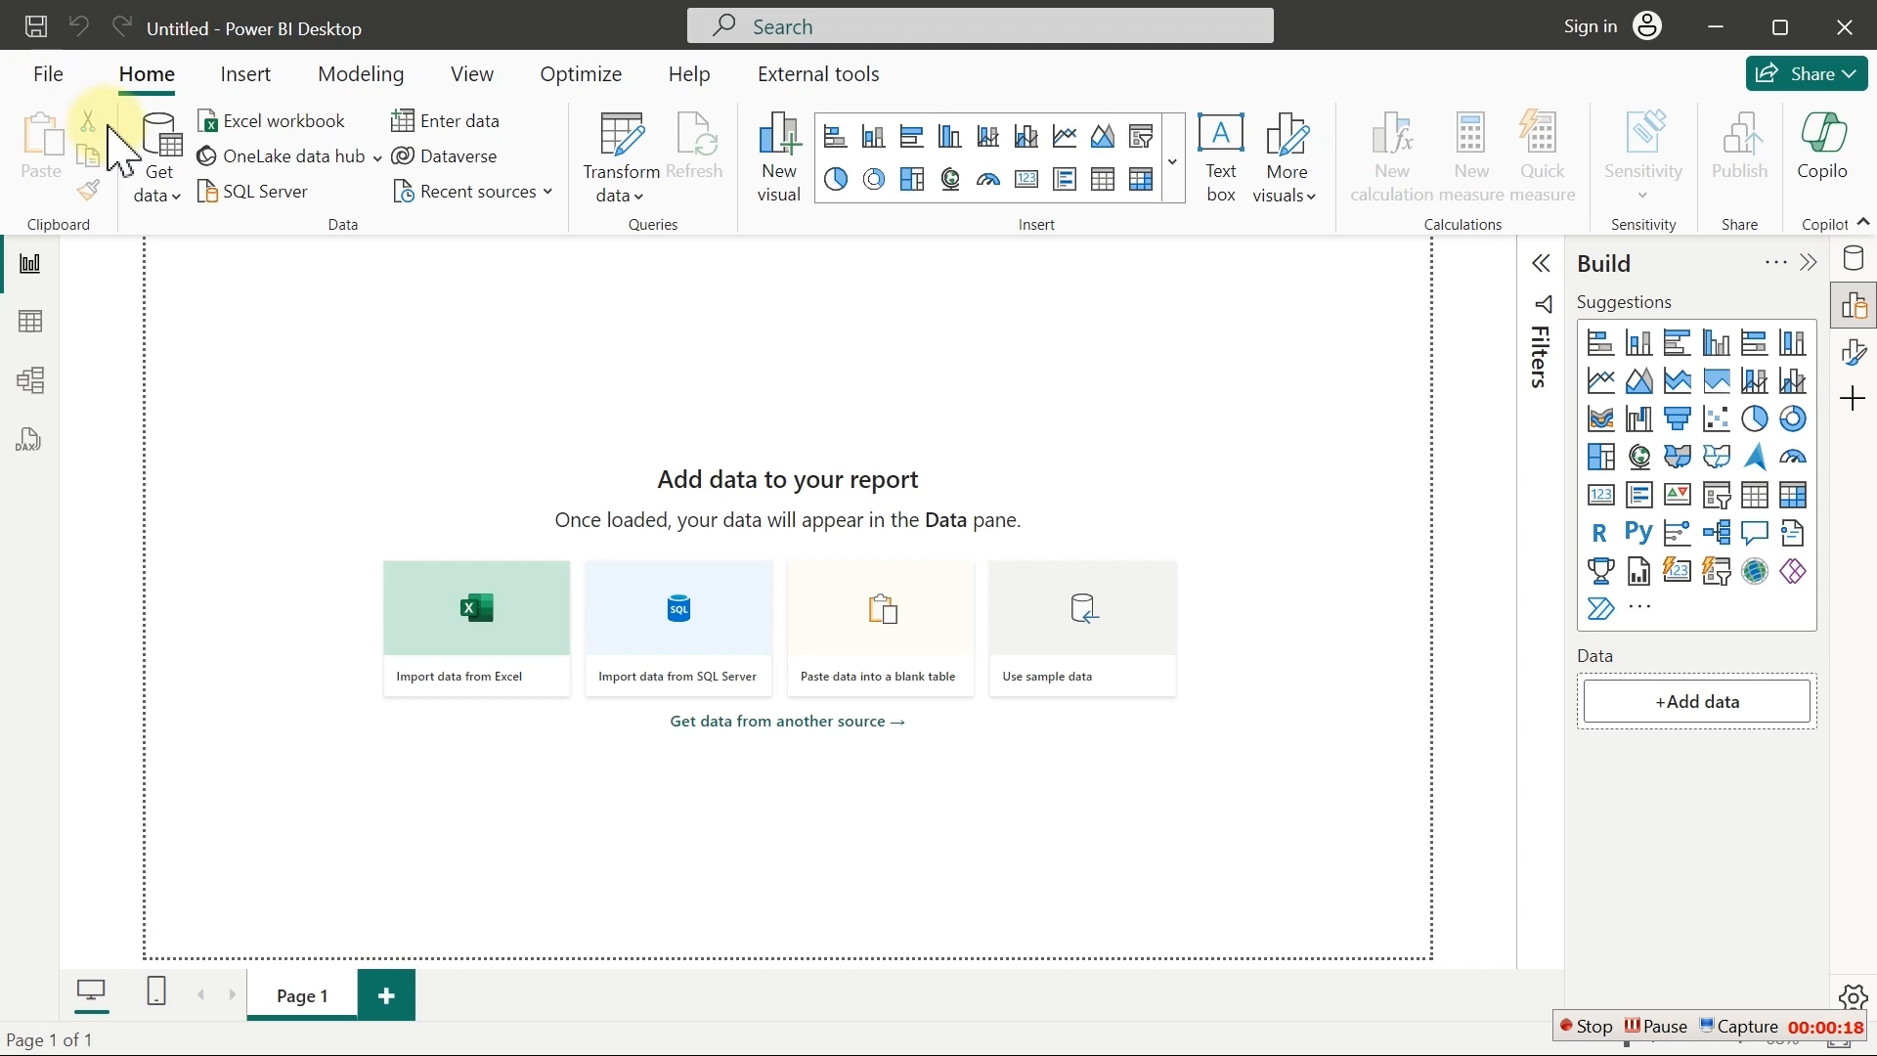
left_click(453, 625)
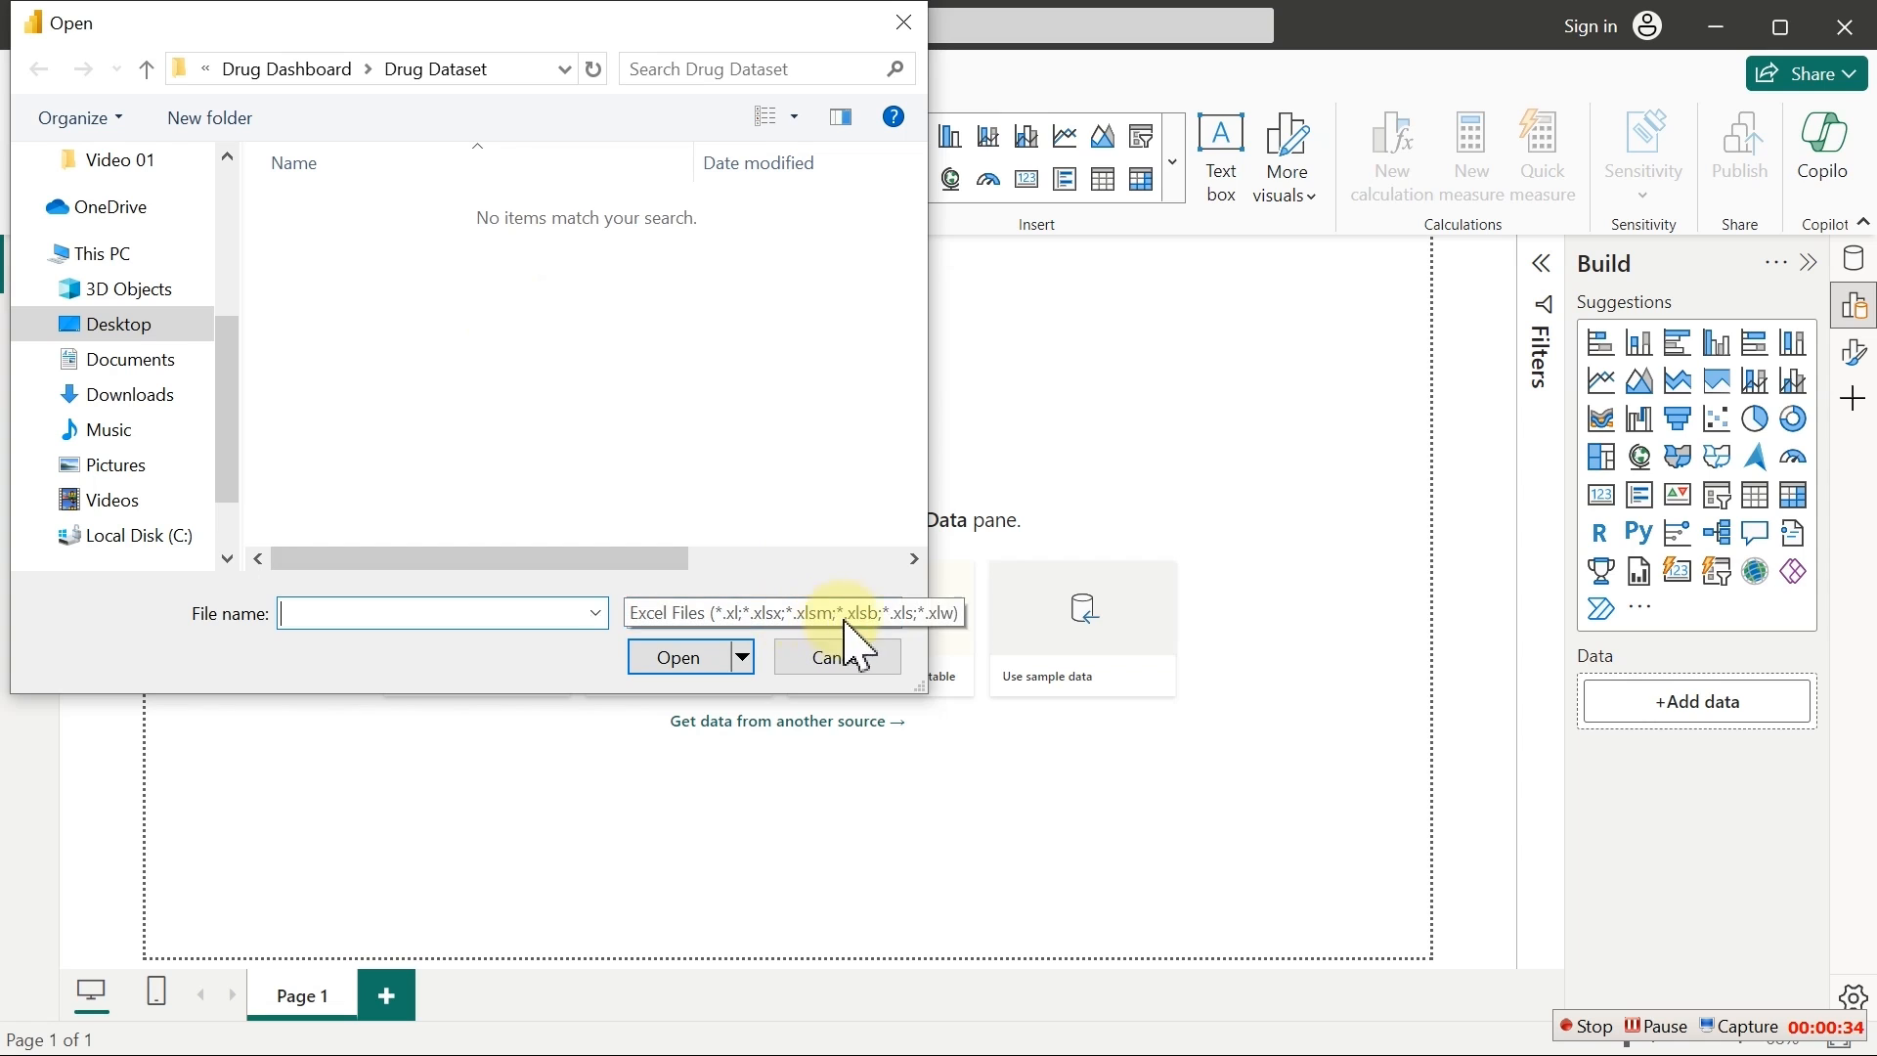
left_click(893, 616)
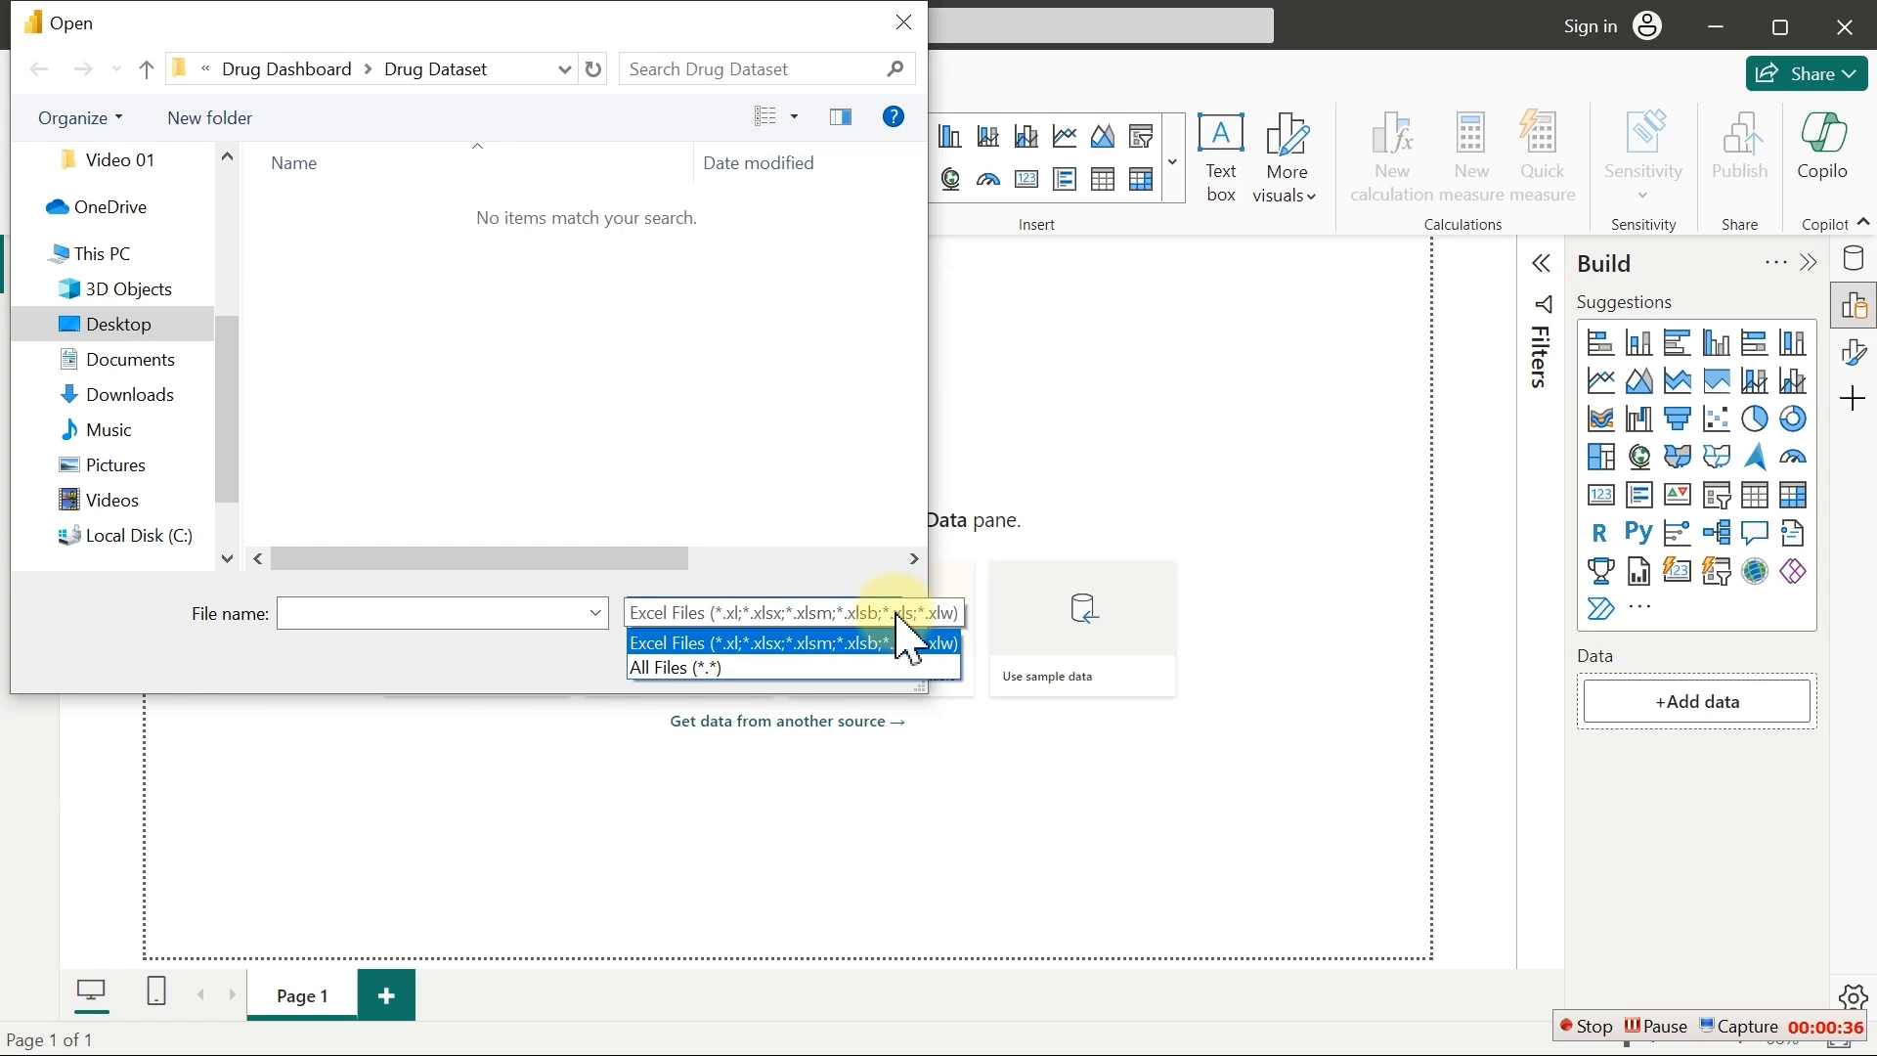
left_click(841, 669)
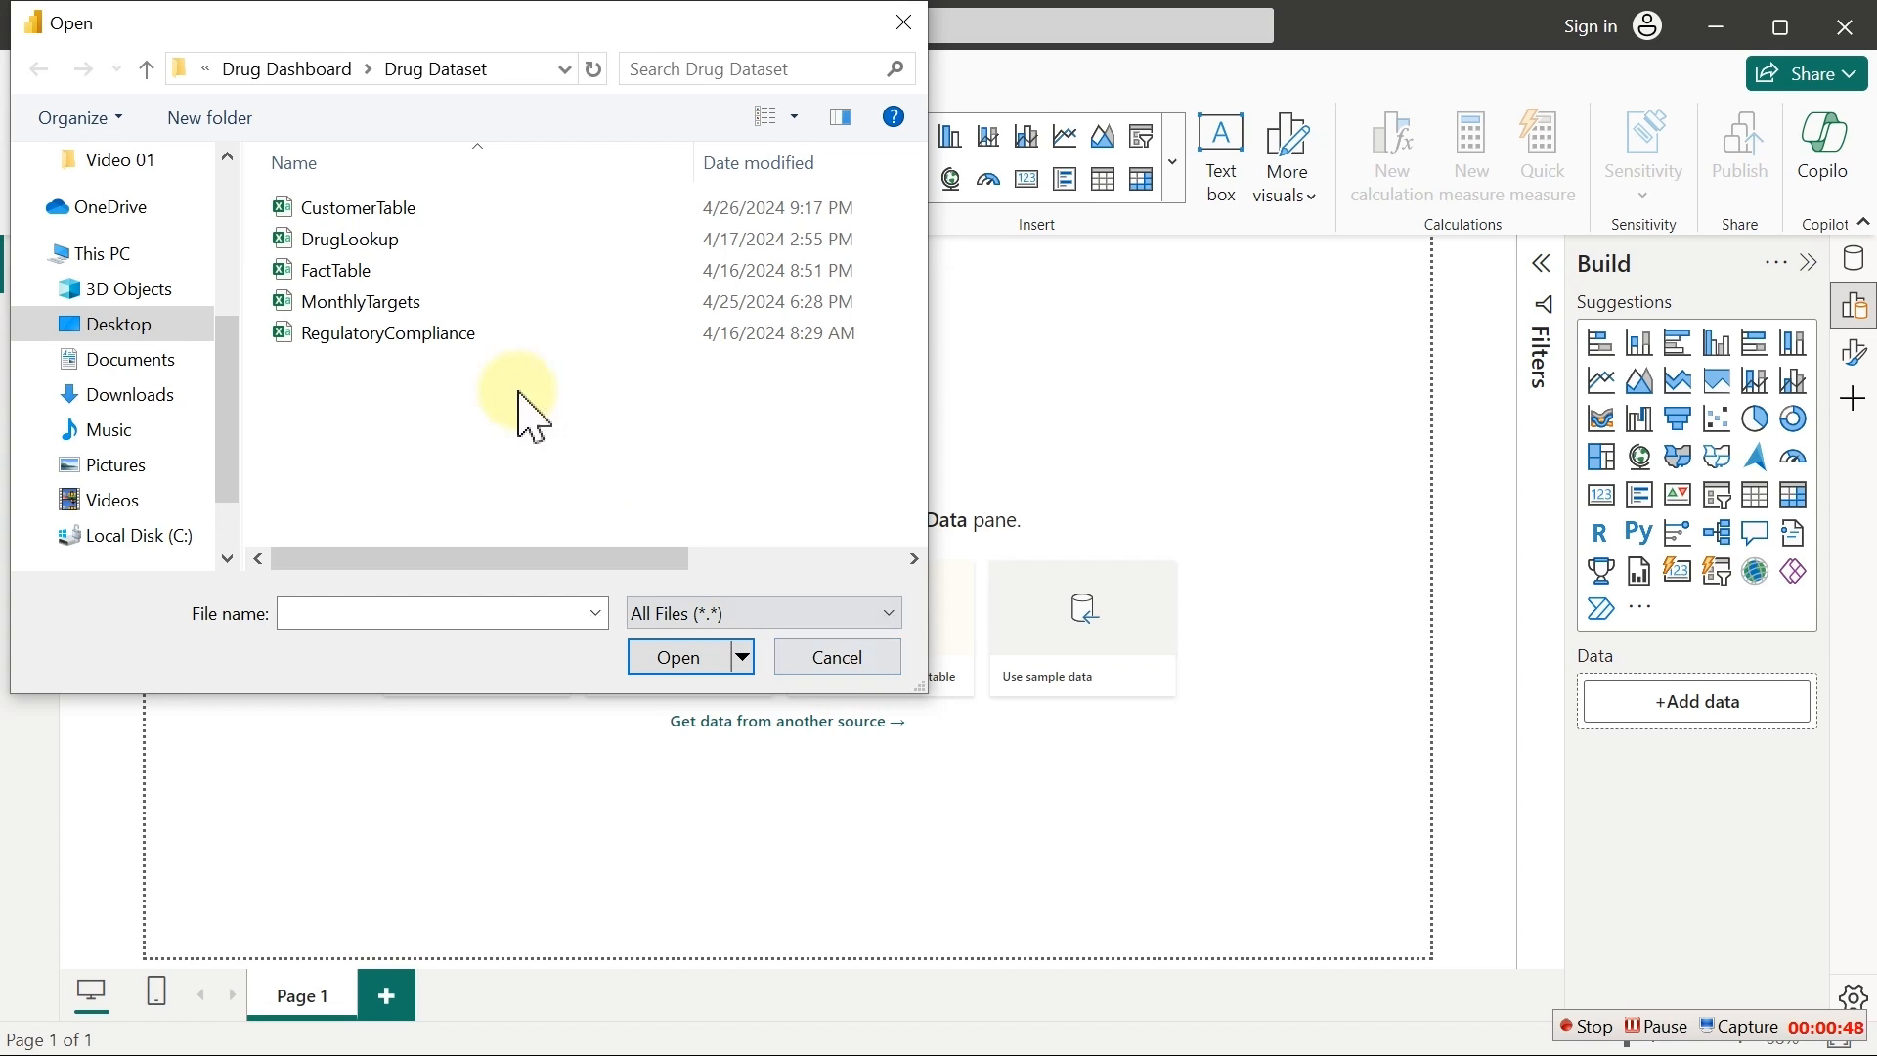
left_click(411, 213)
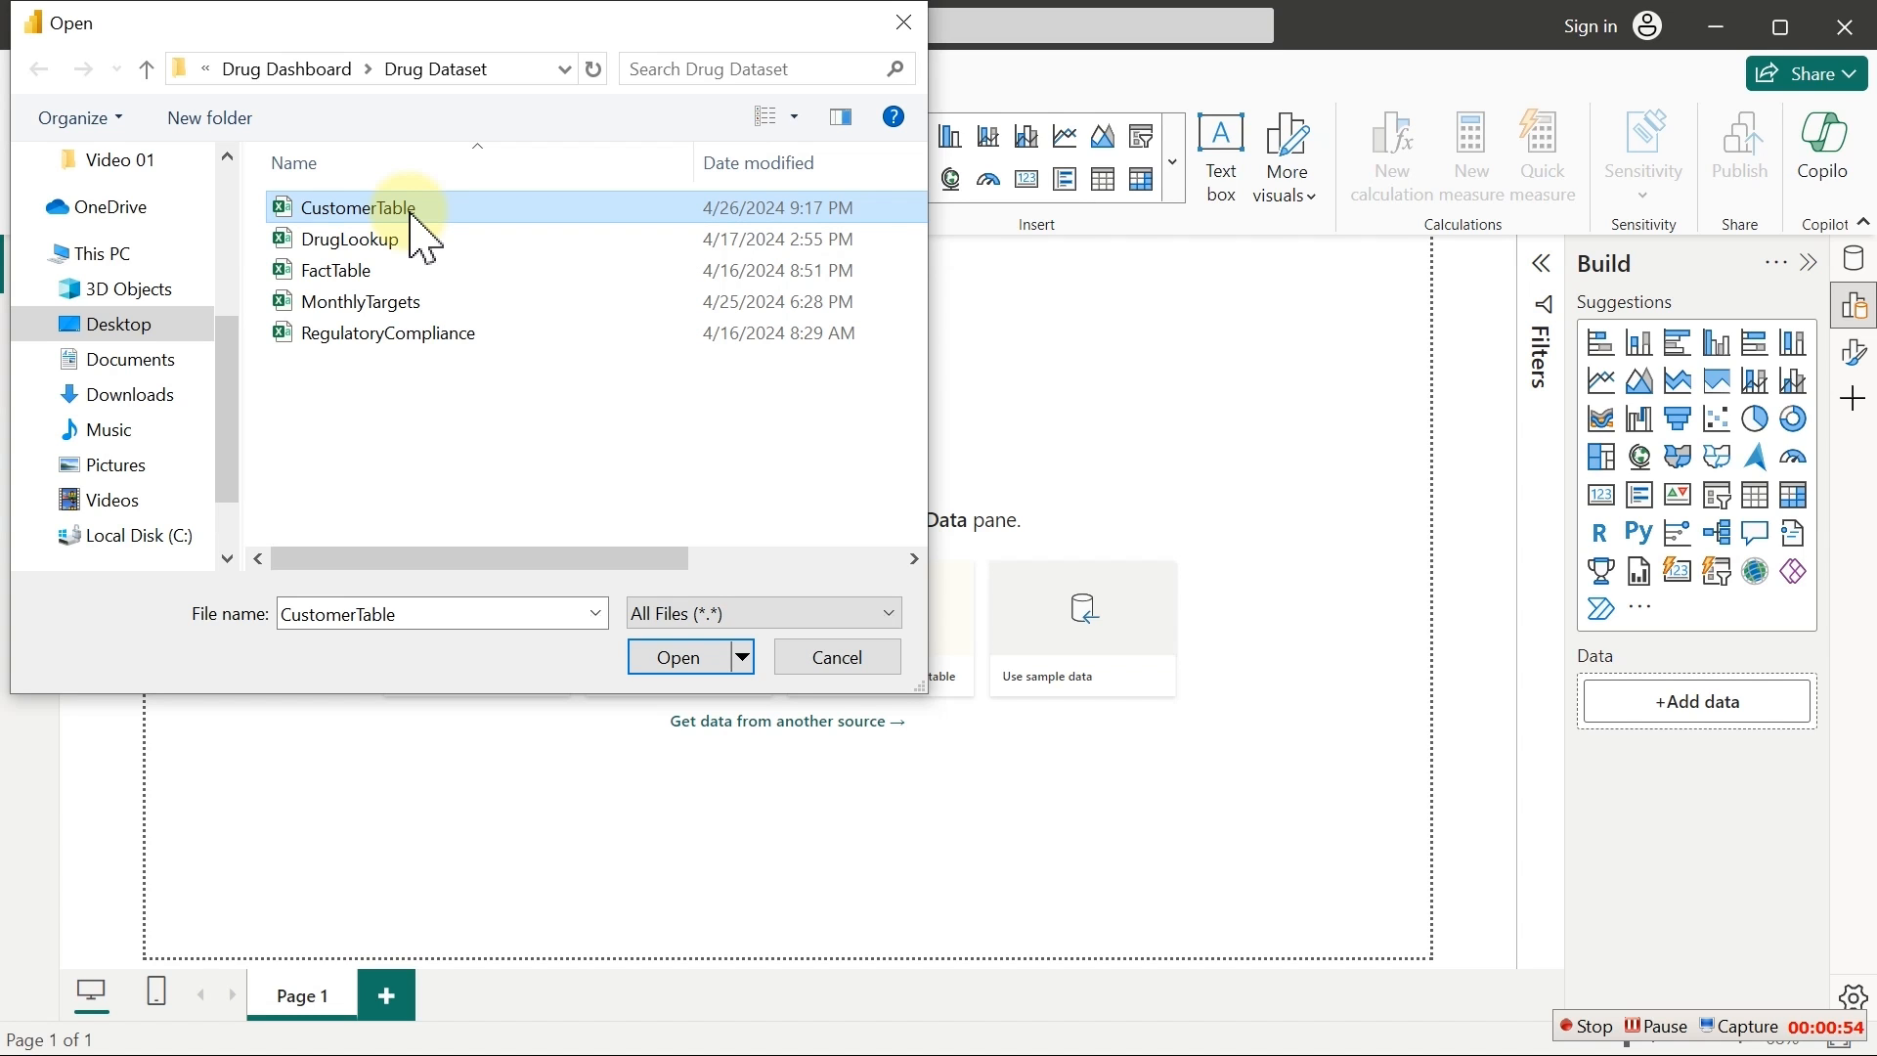
left_click(700, 668)
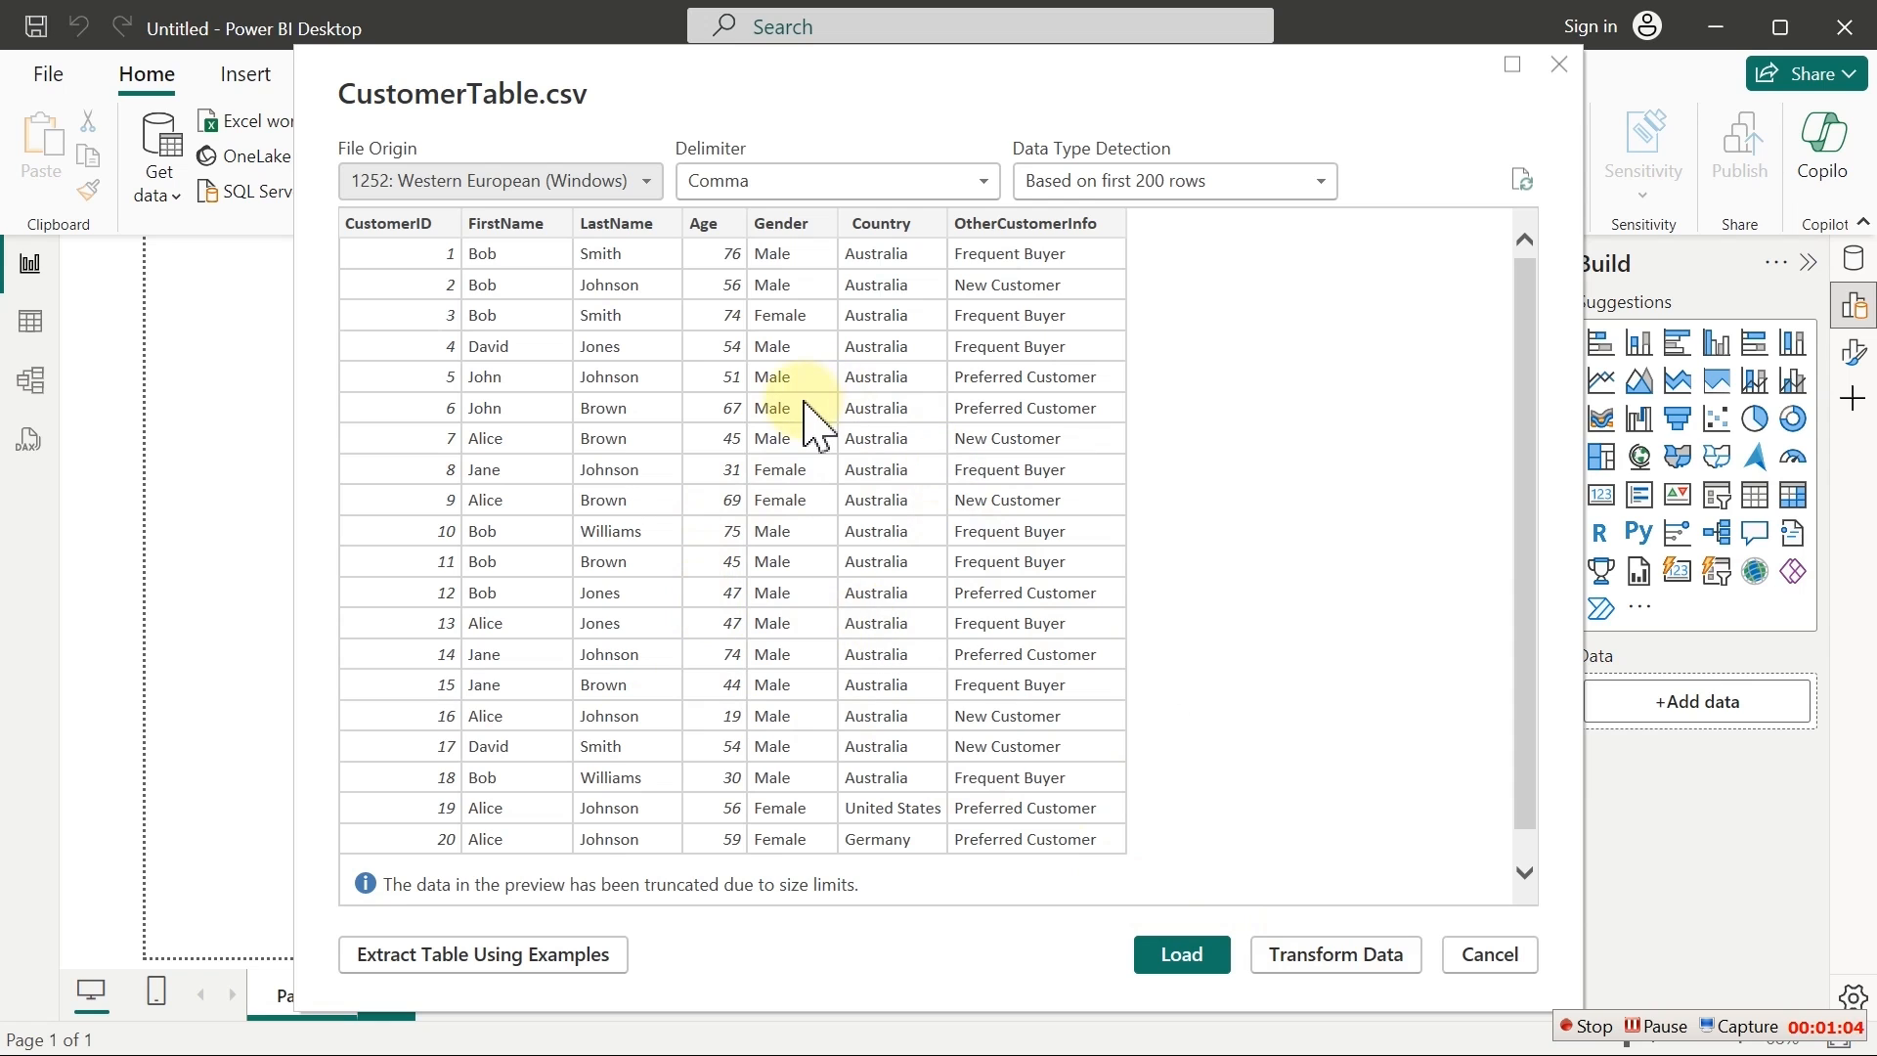
left_click(1335, 960)
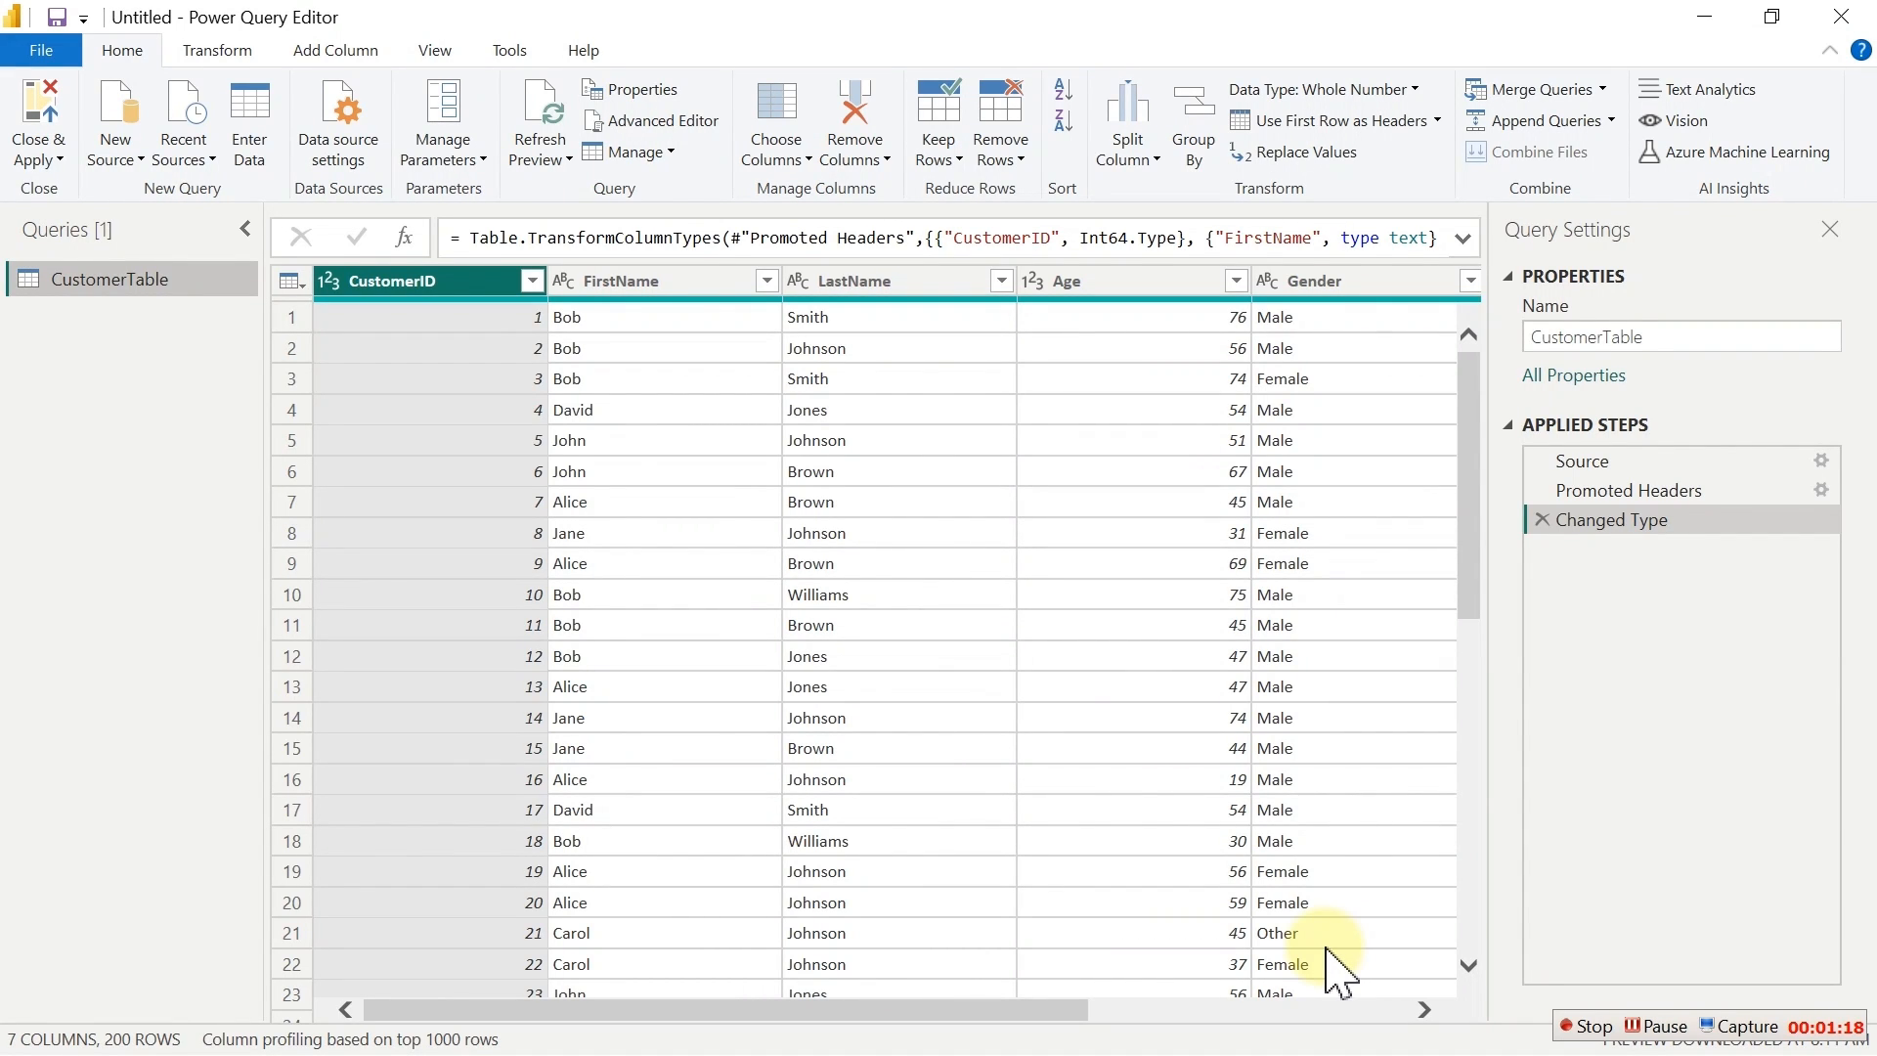
Add the DrugLookup and FactTable CSV files as new queries and look through the DrugLookup and CustomerTable data
left_click(127, 158)
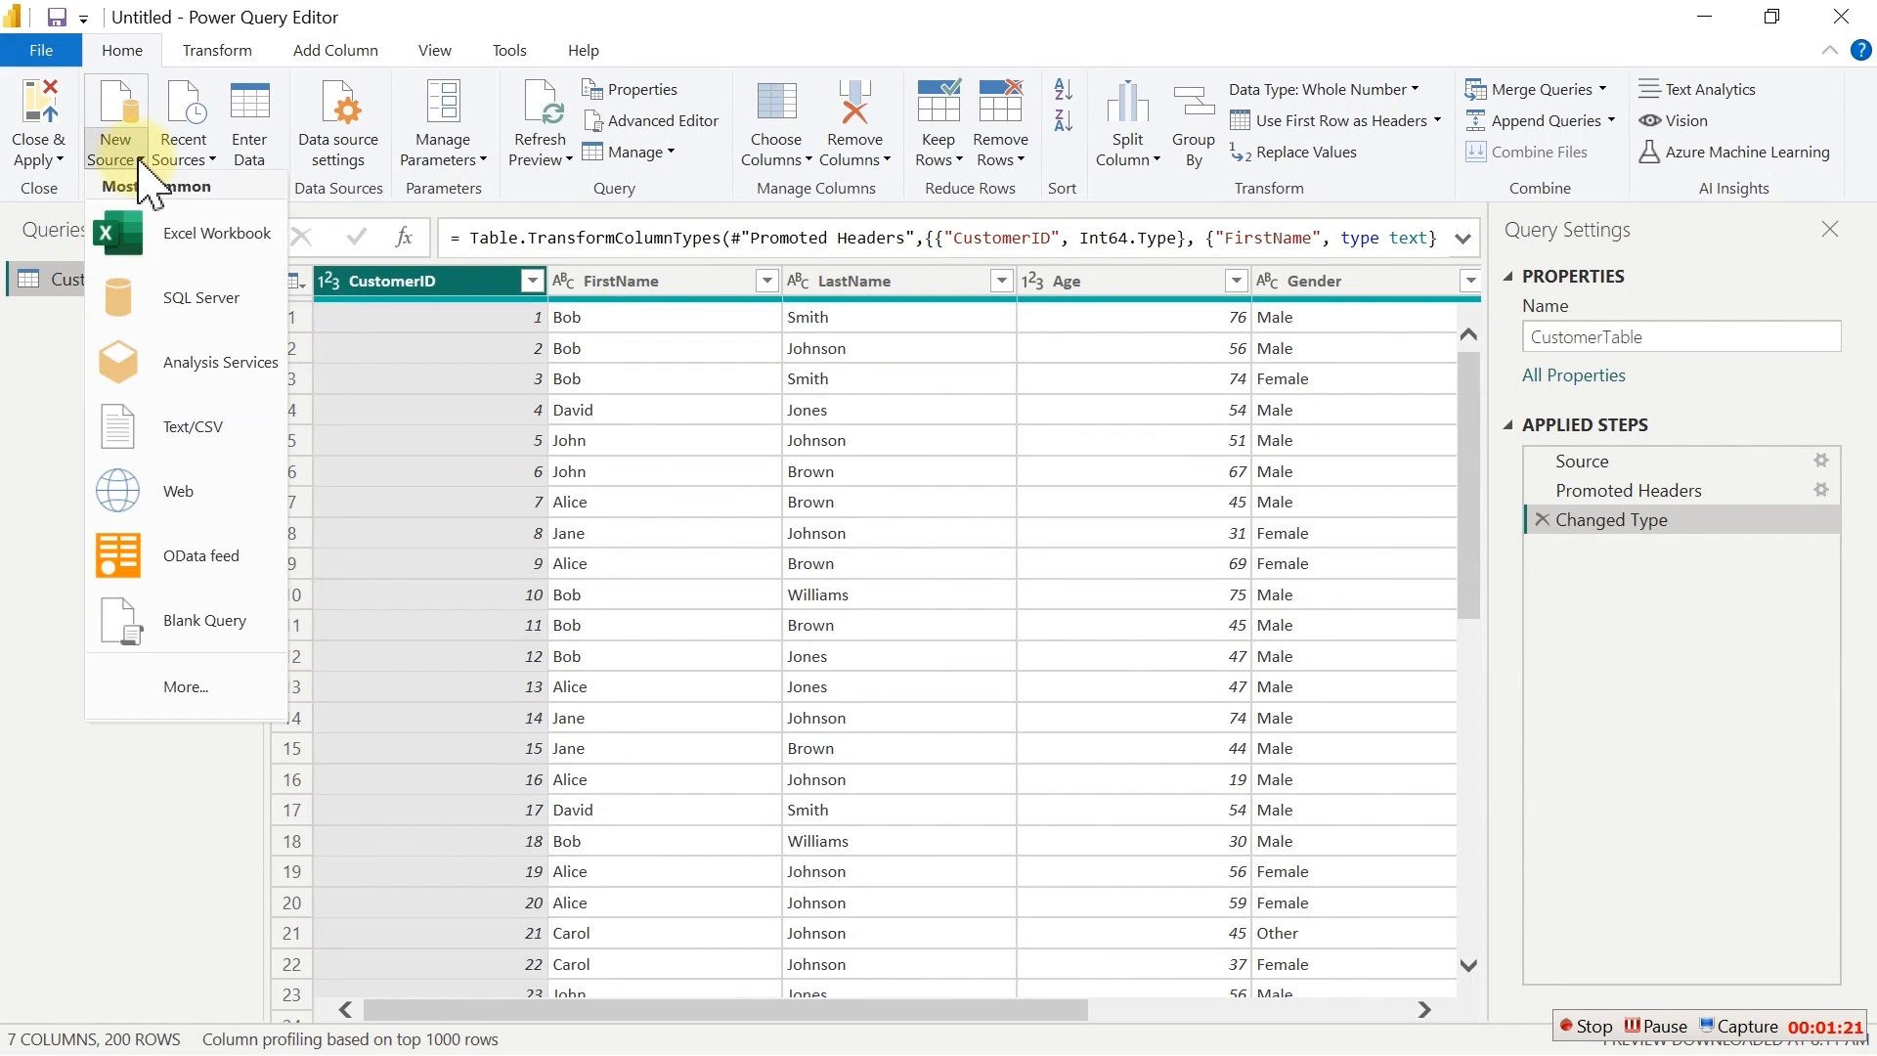
left_click(208, 422)
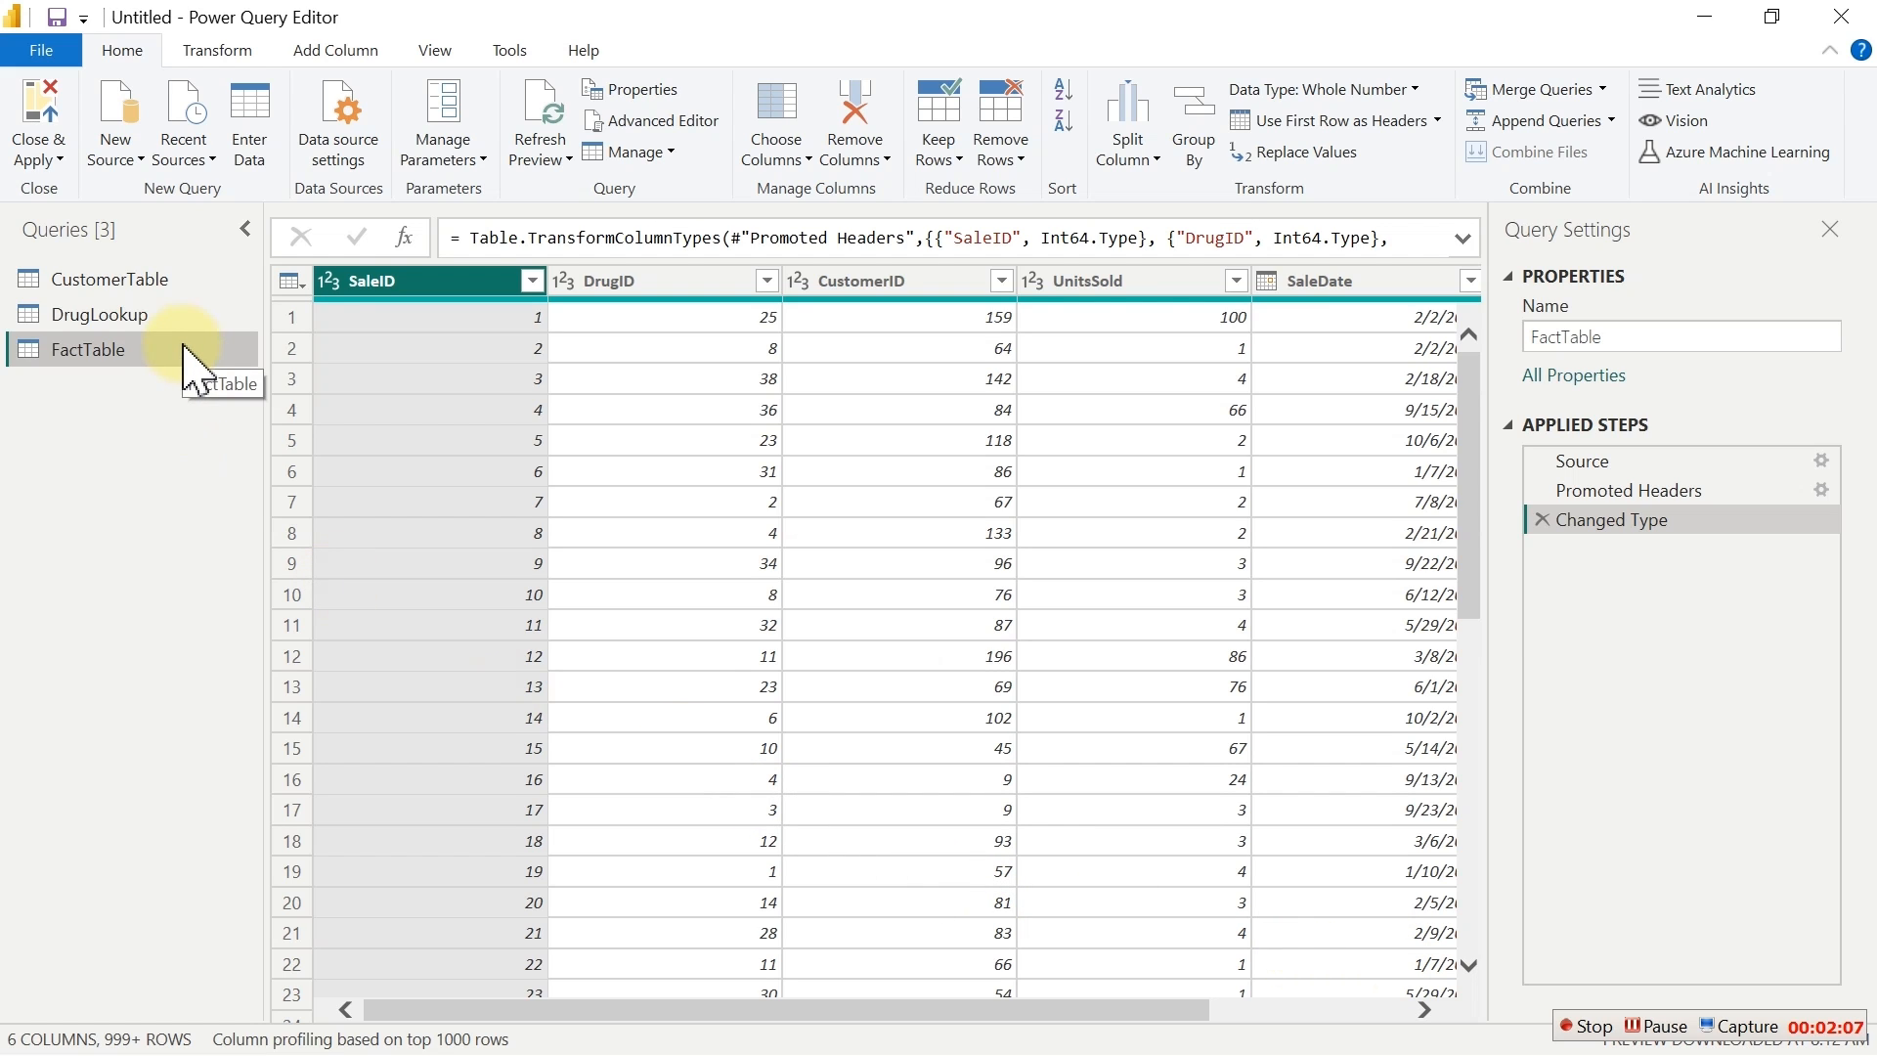
left_click(145, 323)
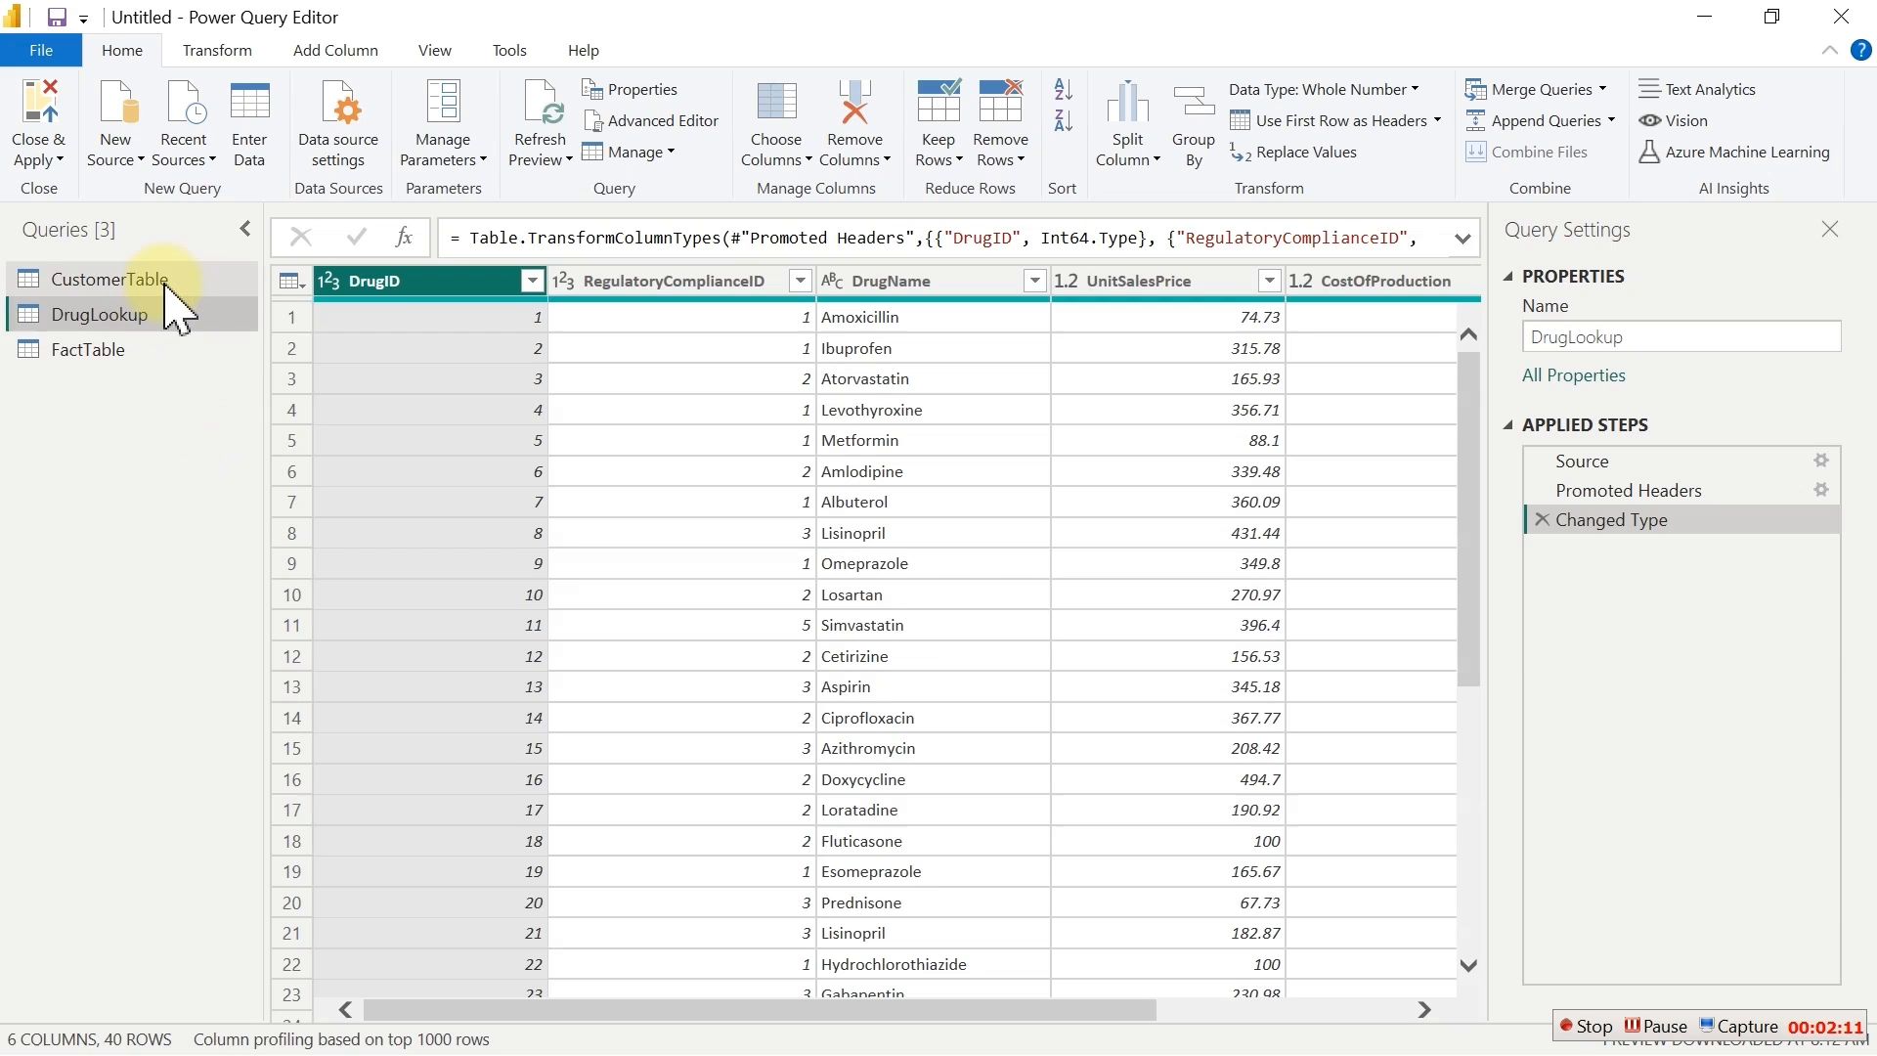
left_click(166, 288)
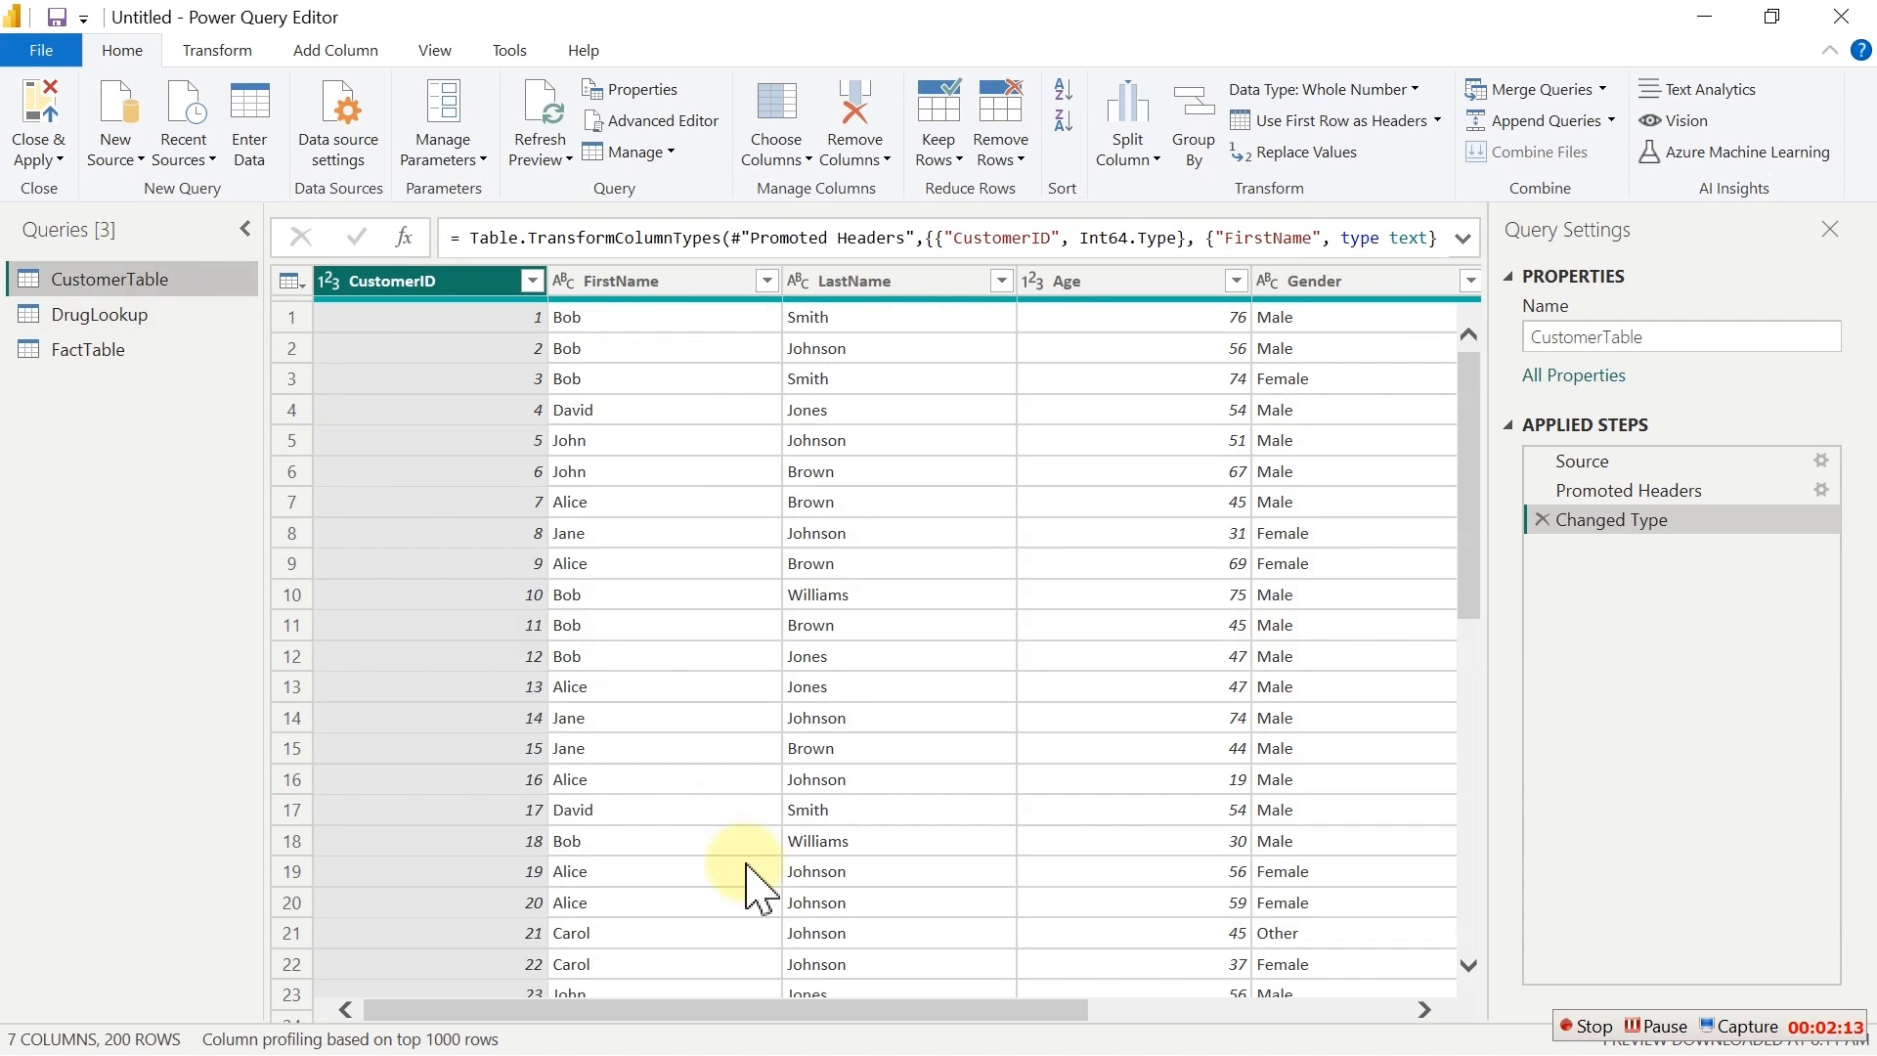
left_click_drag(875, 1004, 716, 1015)
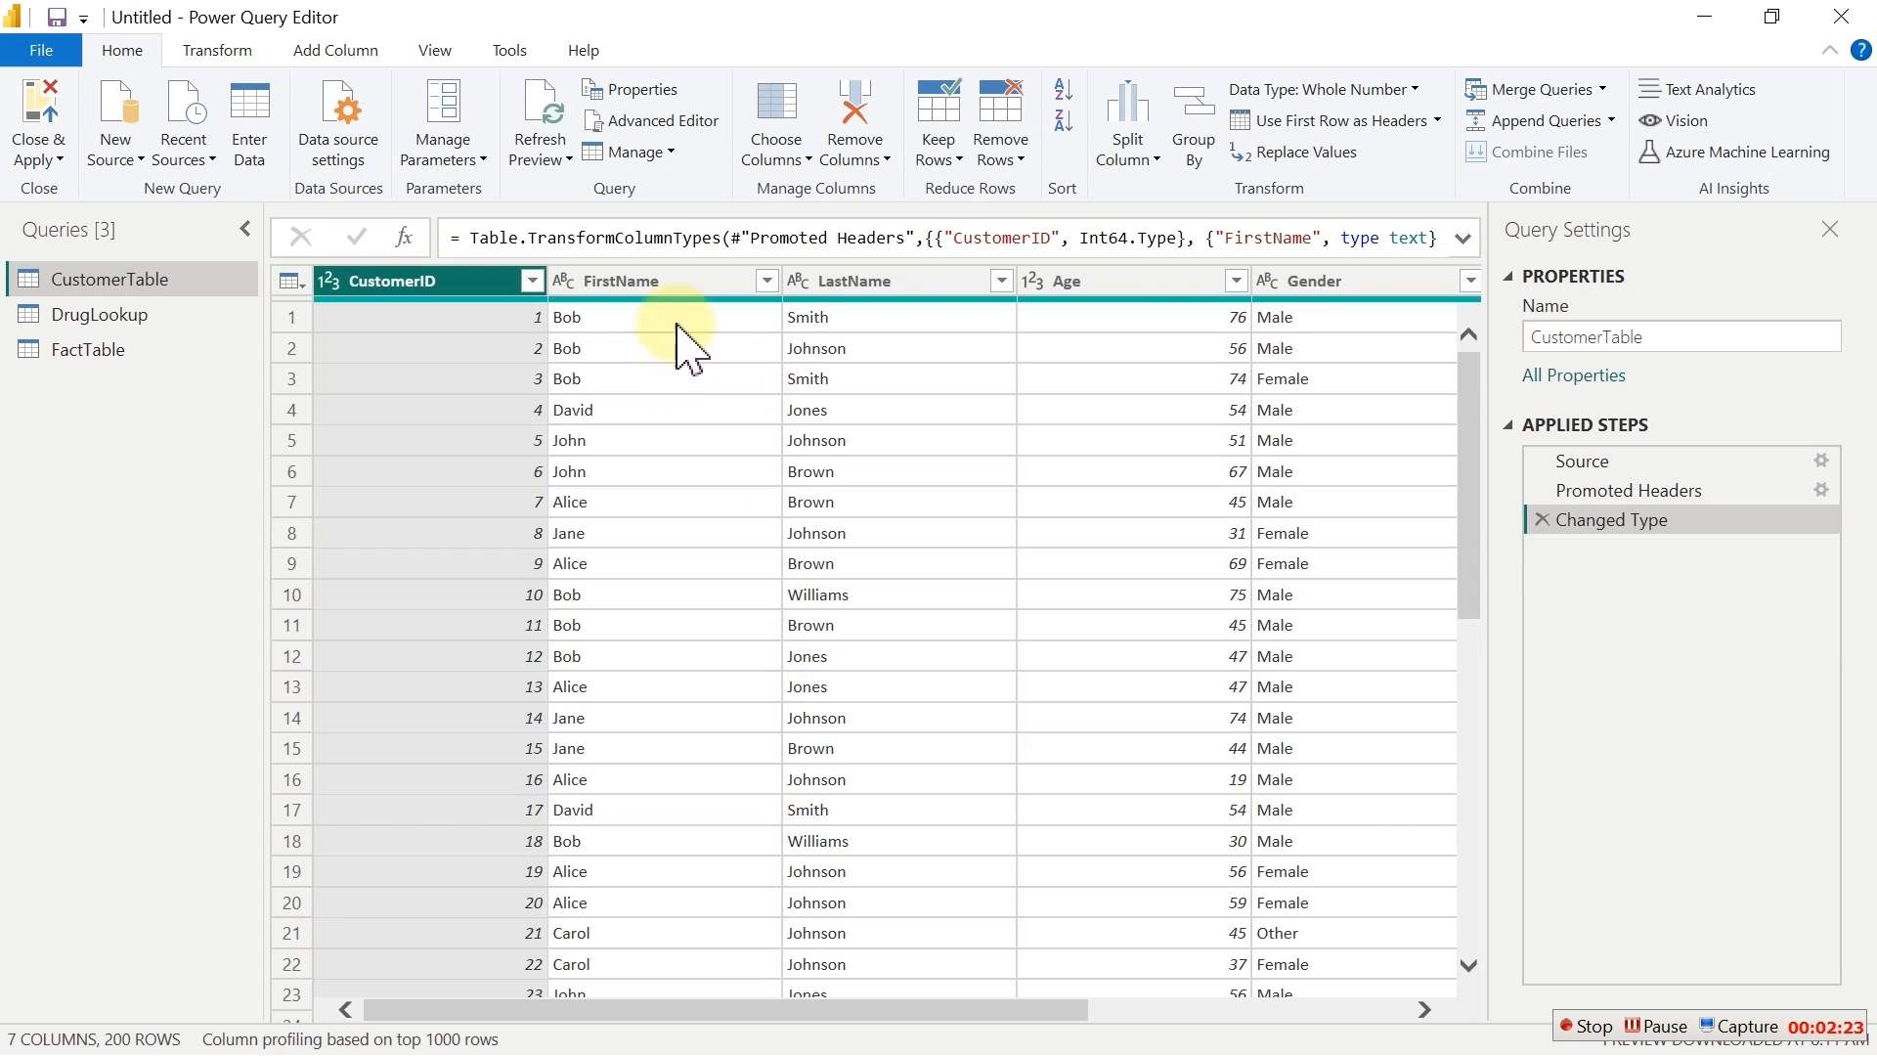
Merge the FirstName and LastName columns of CustomerTable into one column named Full Name, using a space as separator
left_click(676, 283)
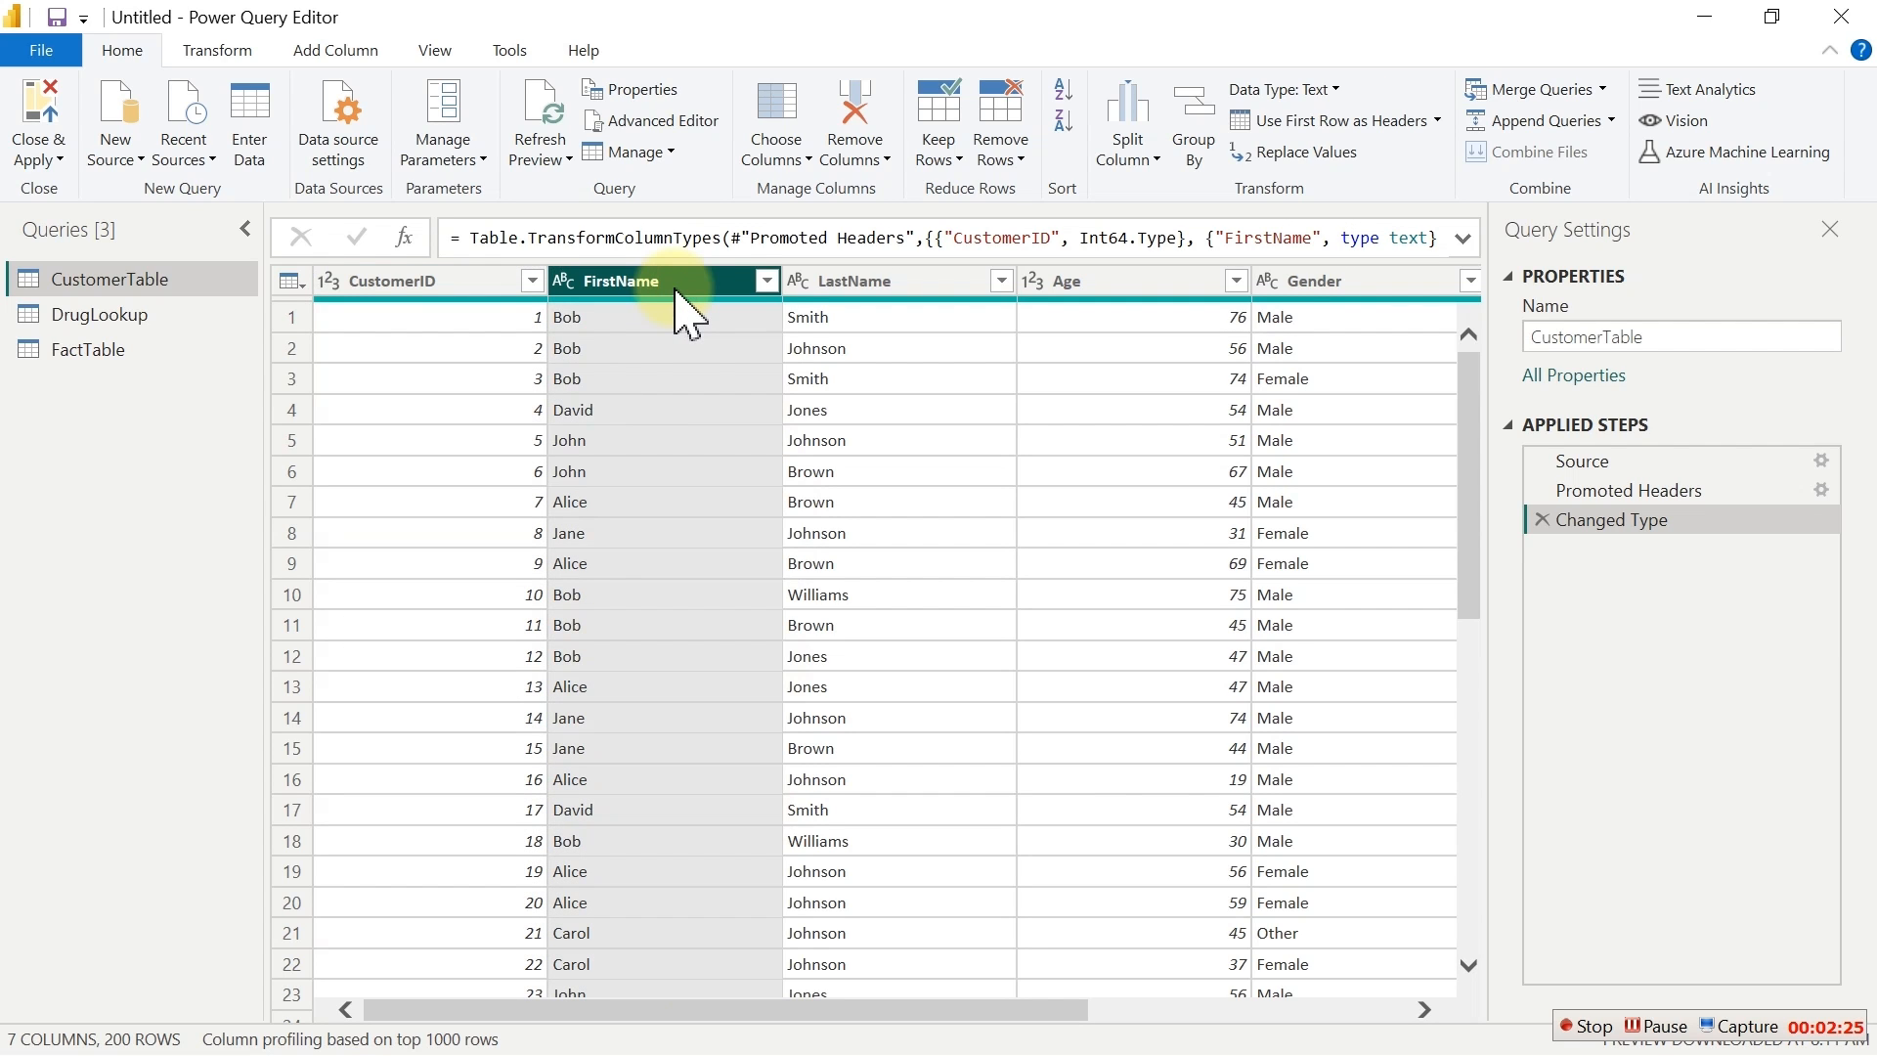
left_click(826, 283)
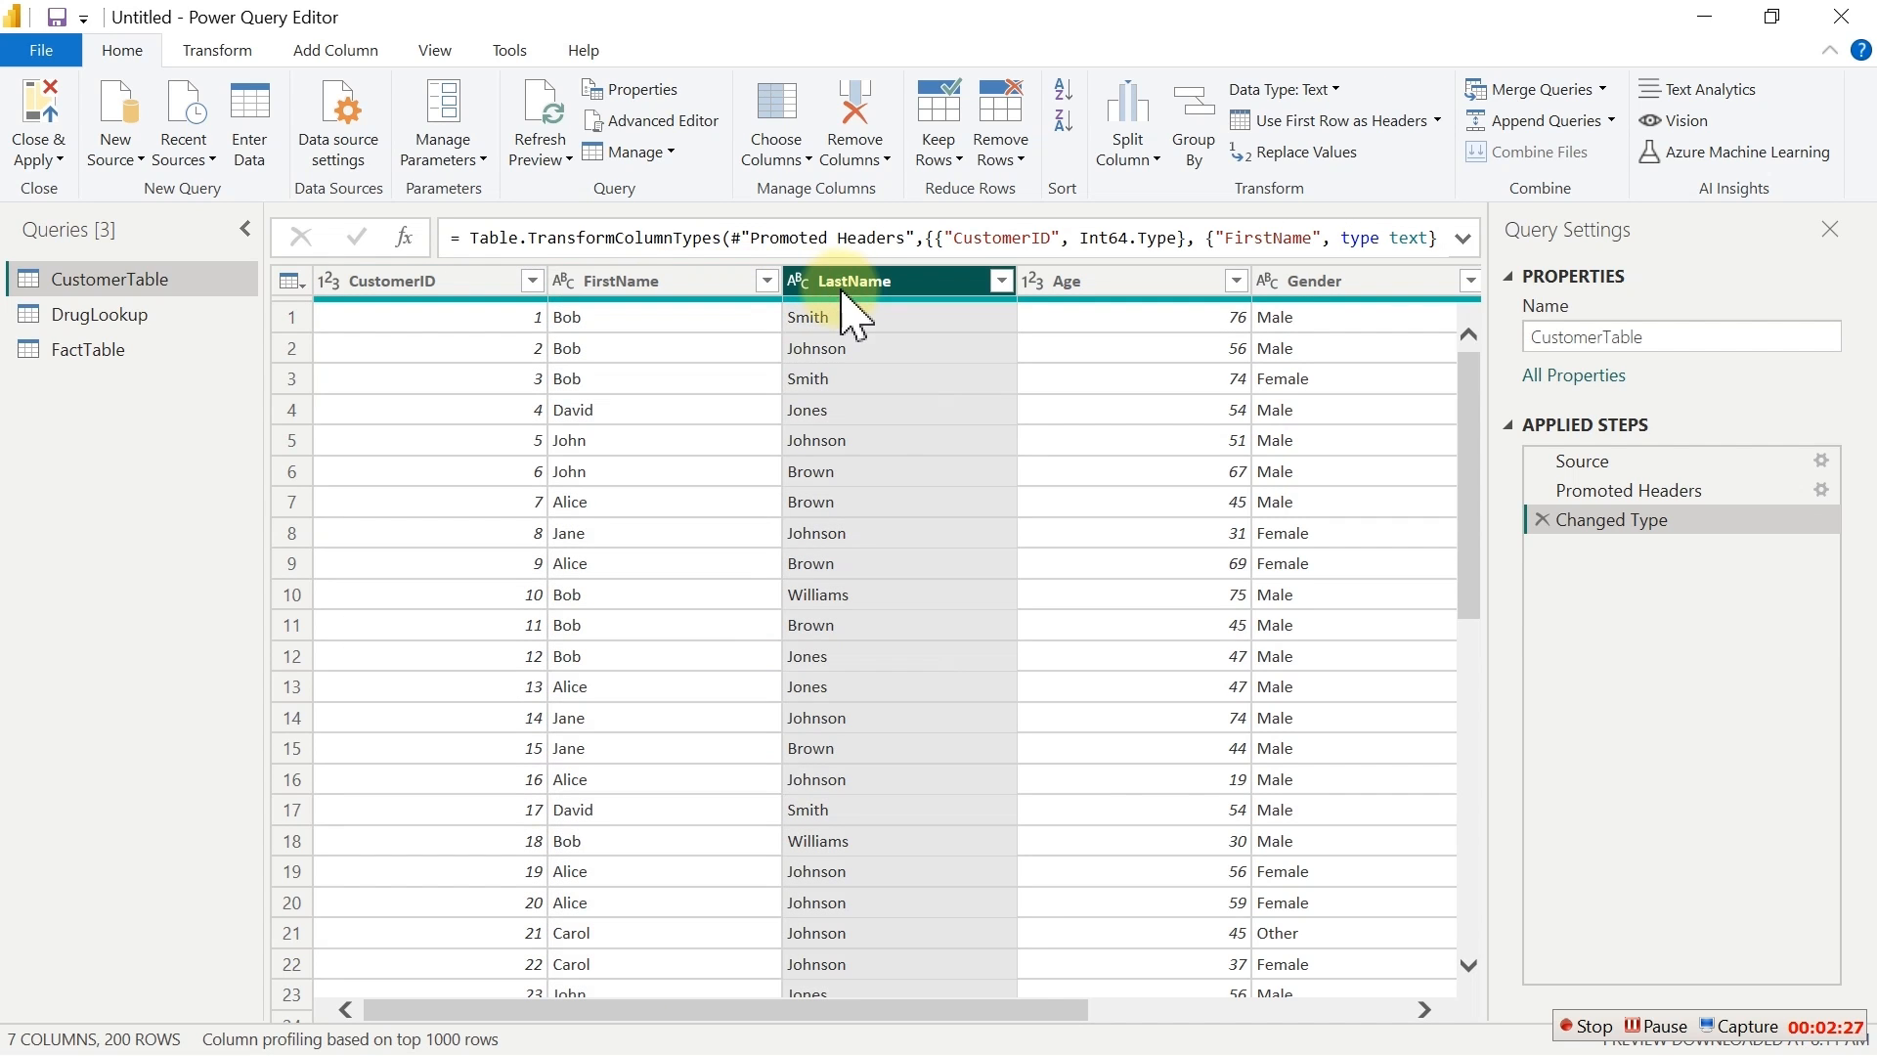
left_click(709, 285)
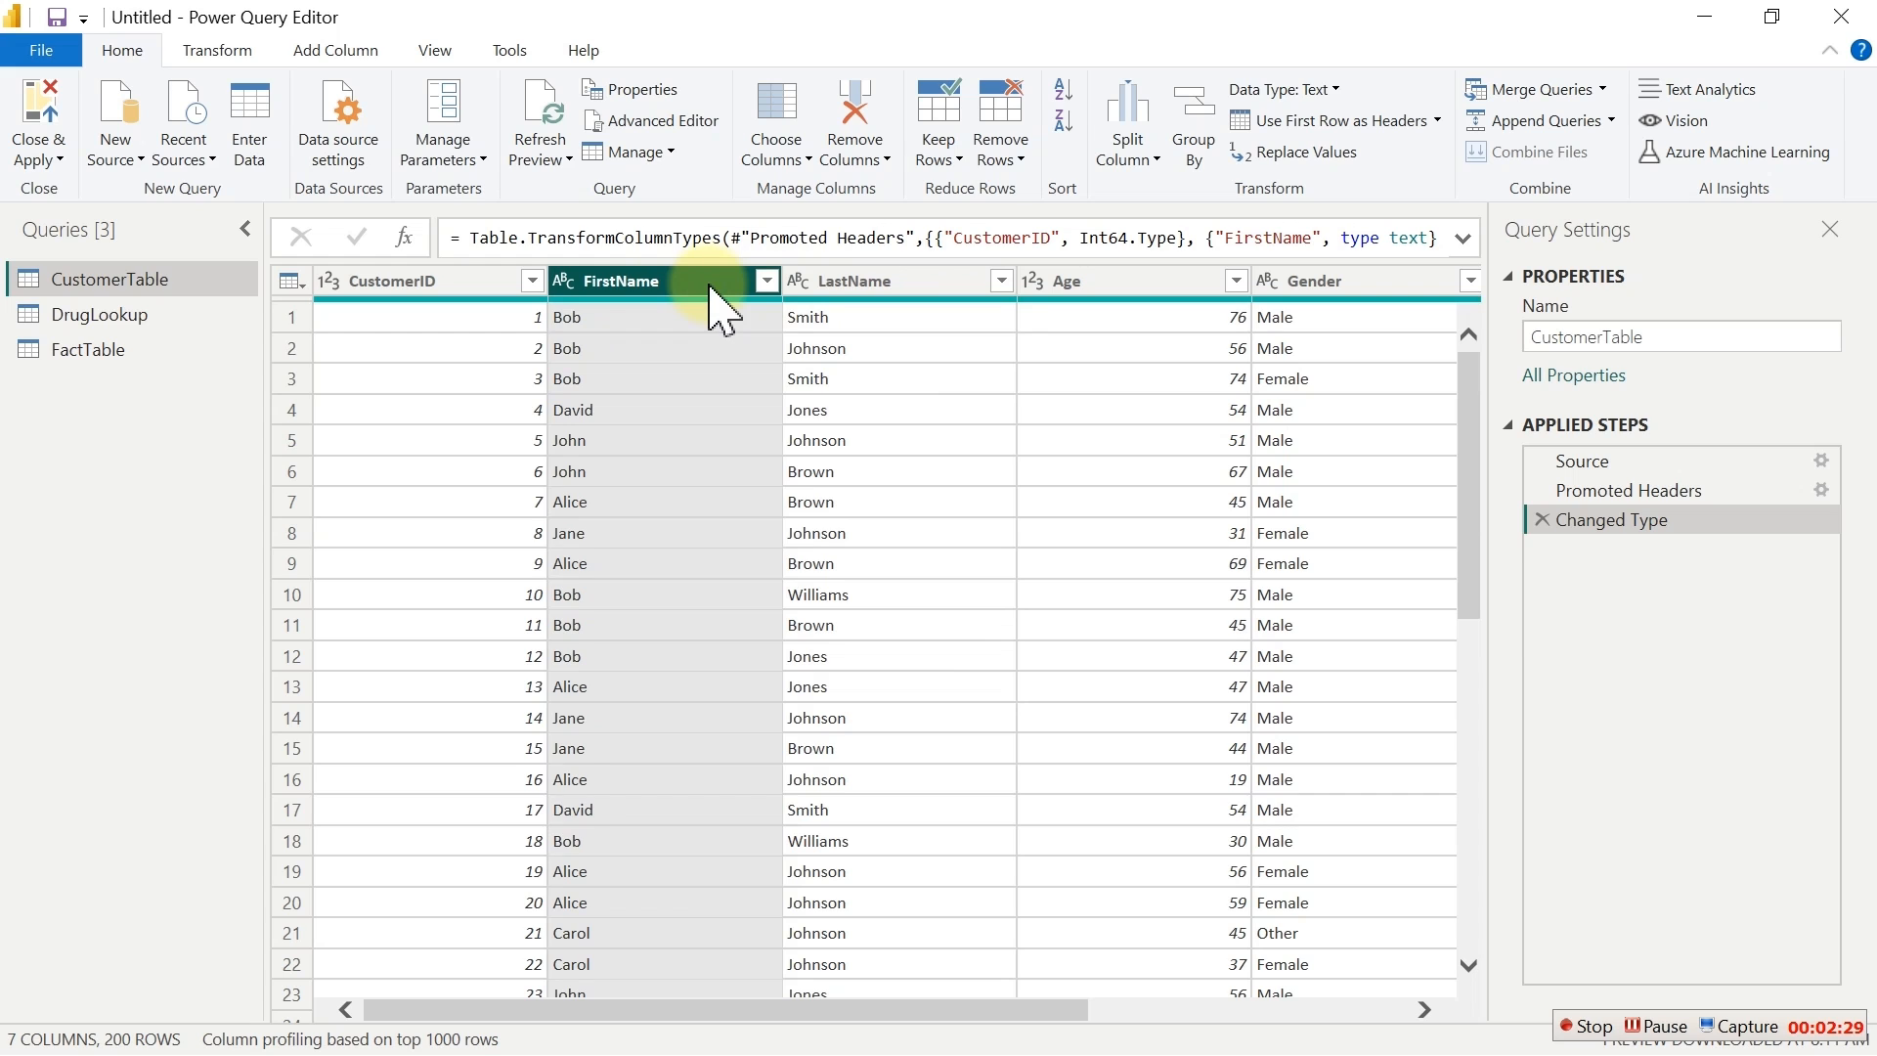
left_click(223, 53)
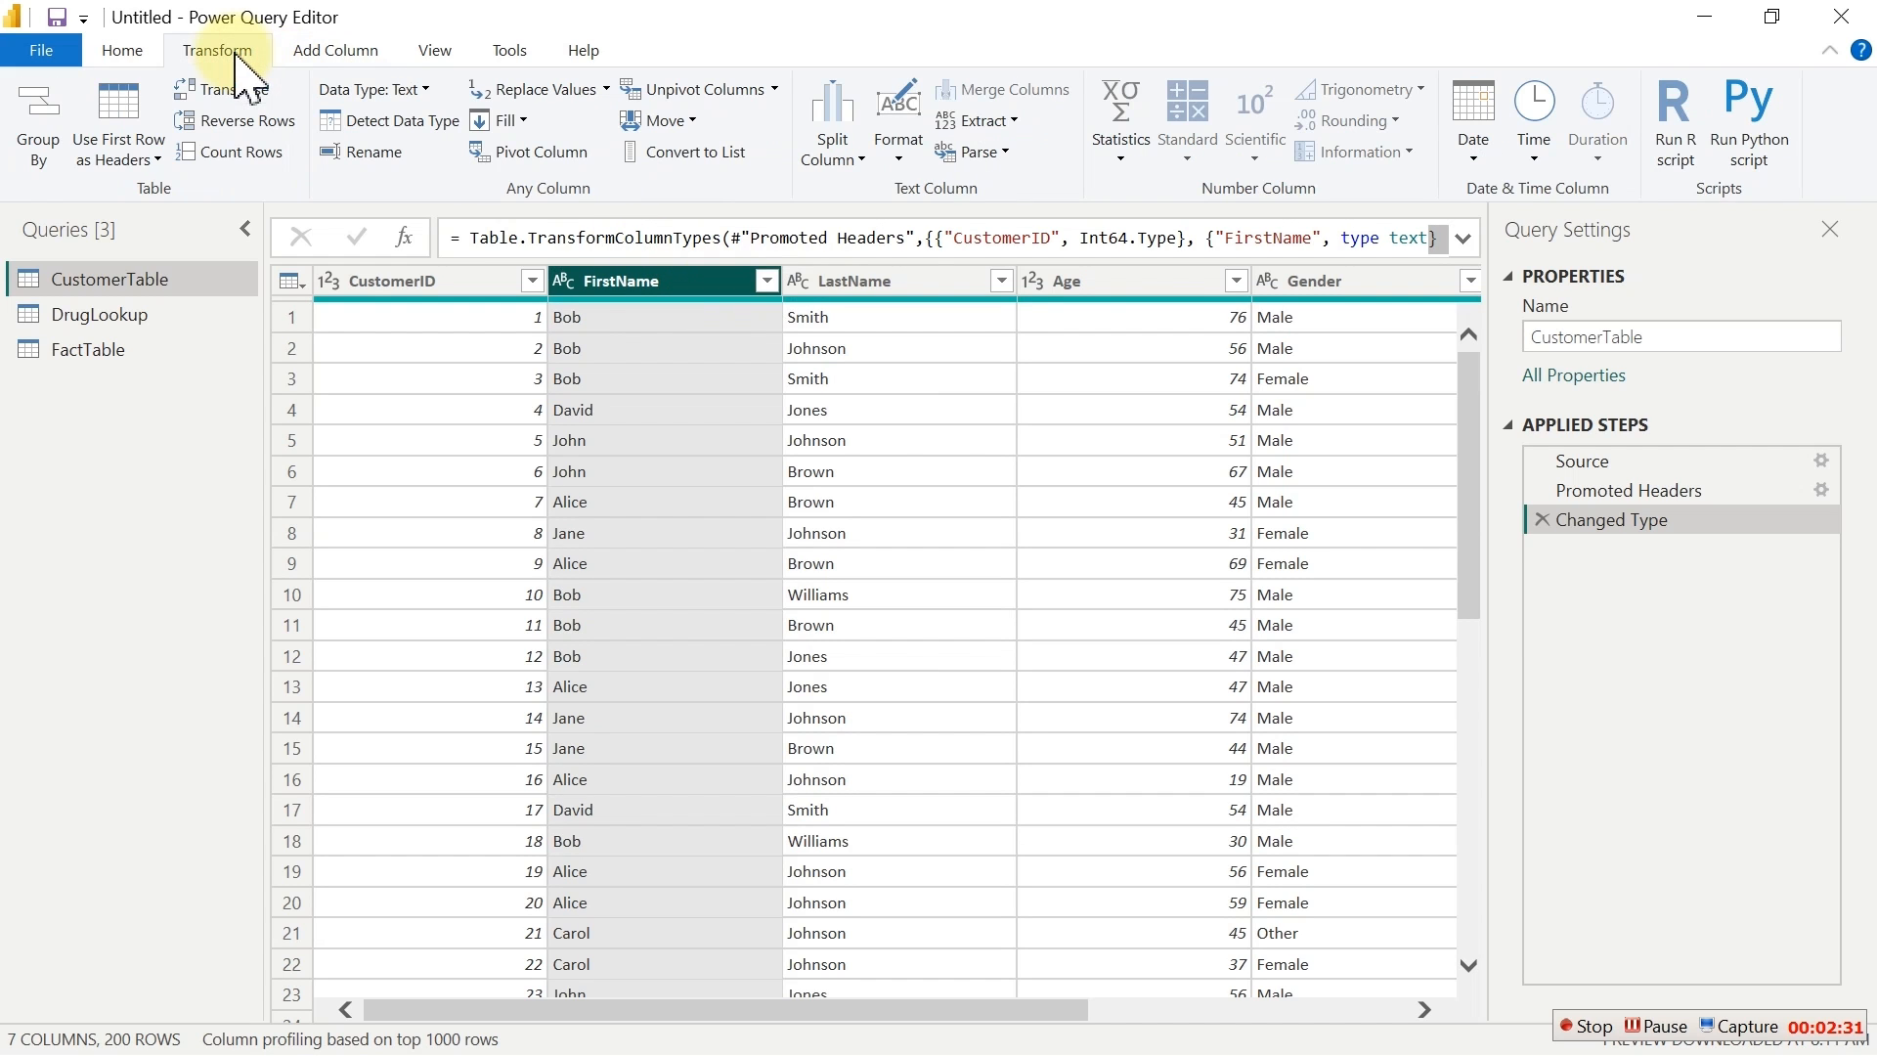
left_click(313, 53)
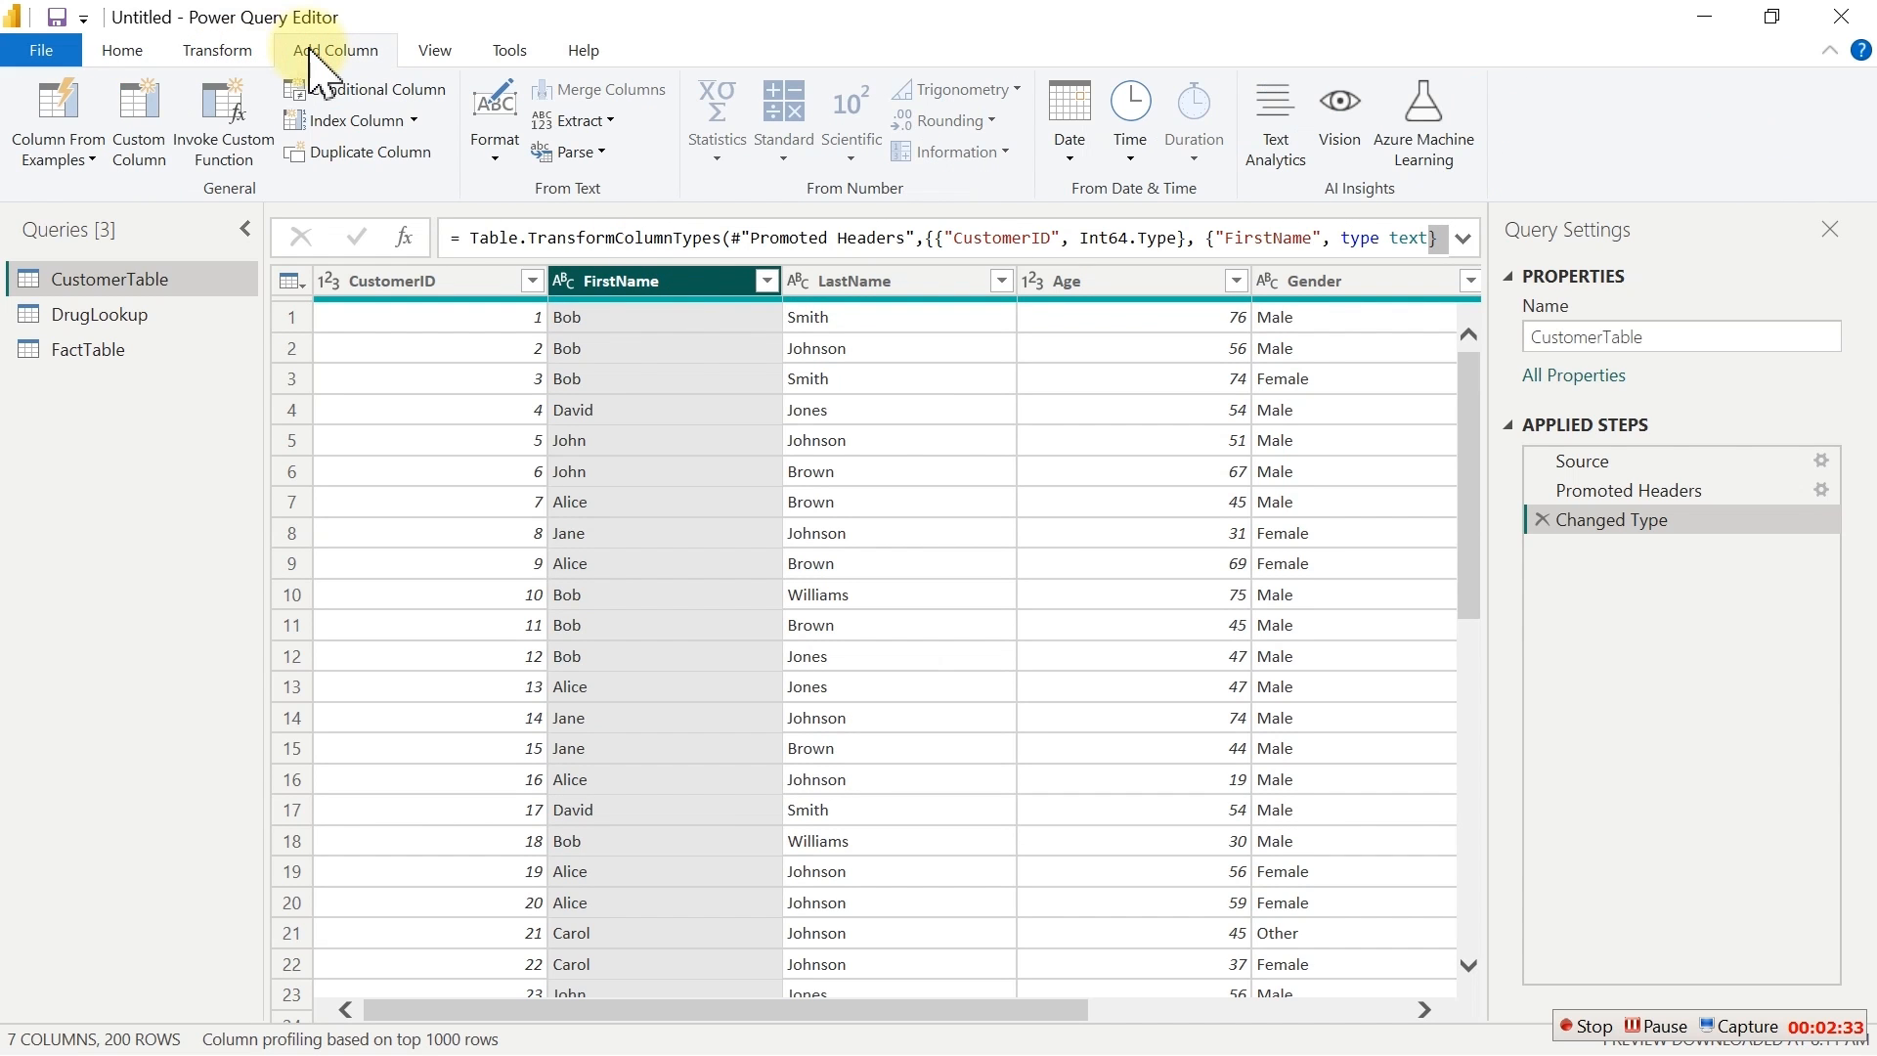
left_click(235, 55)
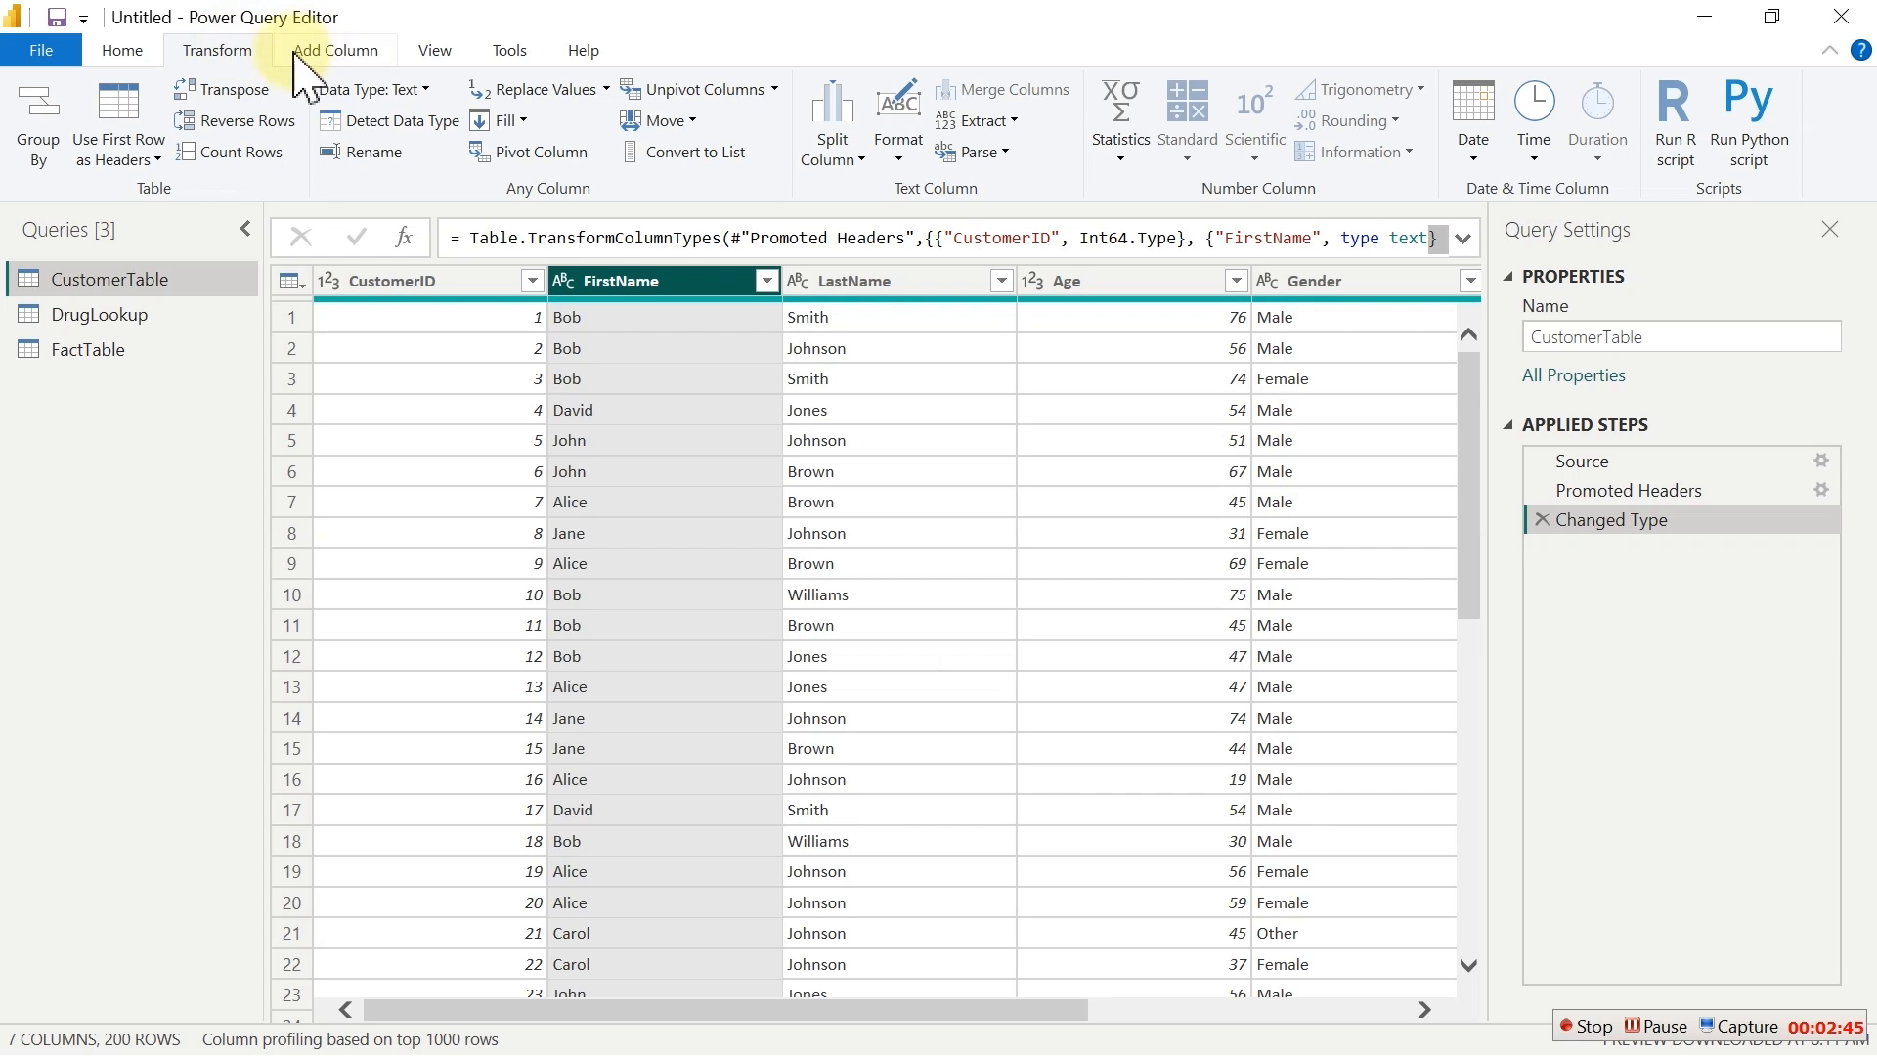
left_click(852, 284, "ctrl")
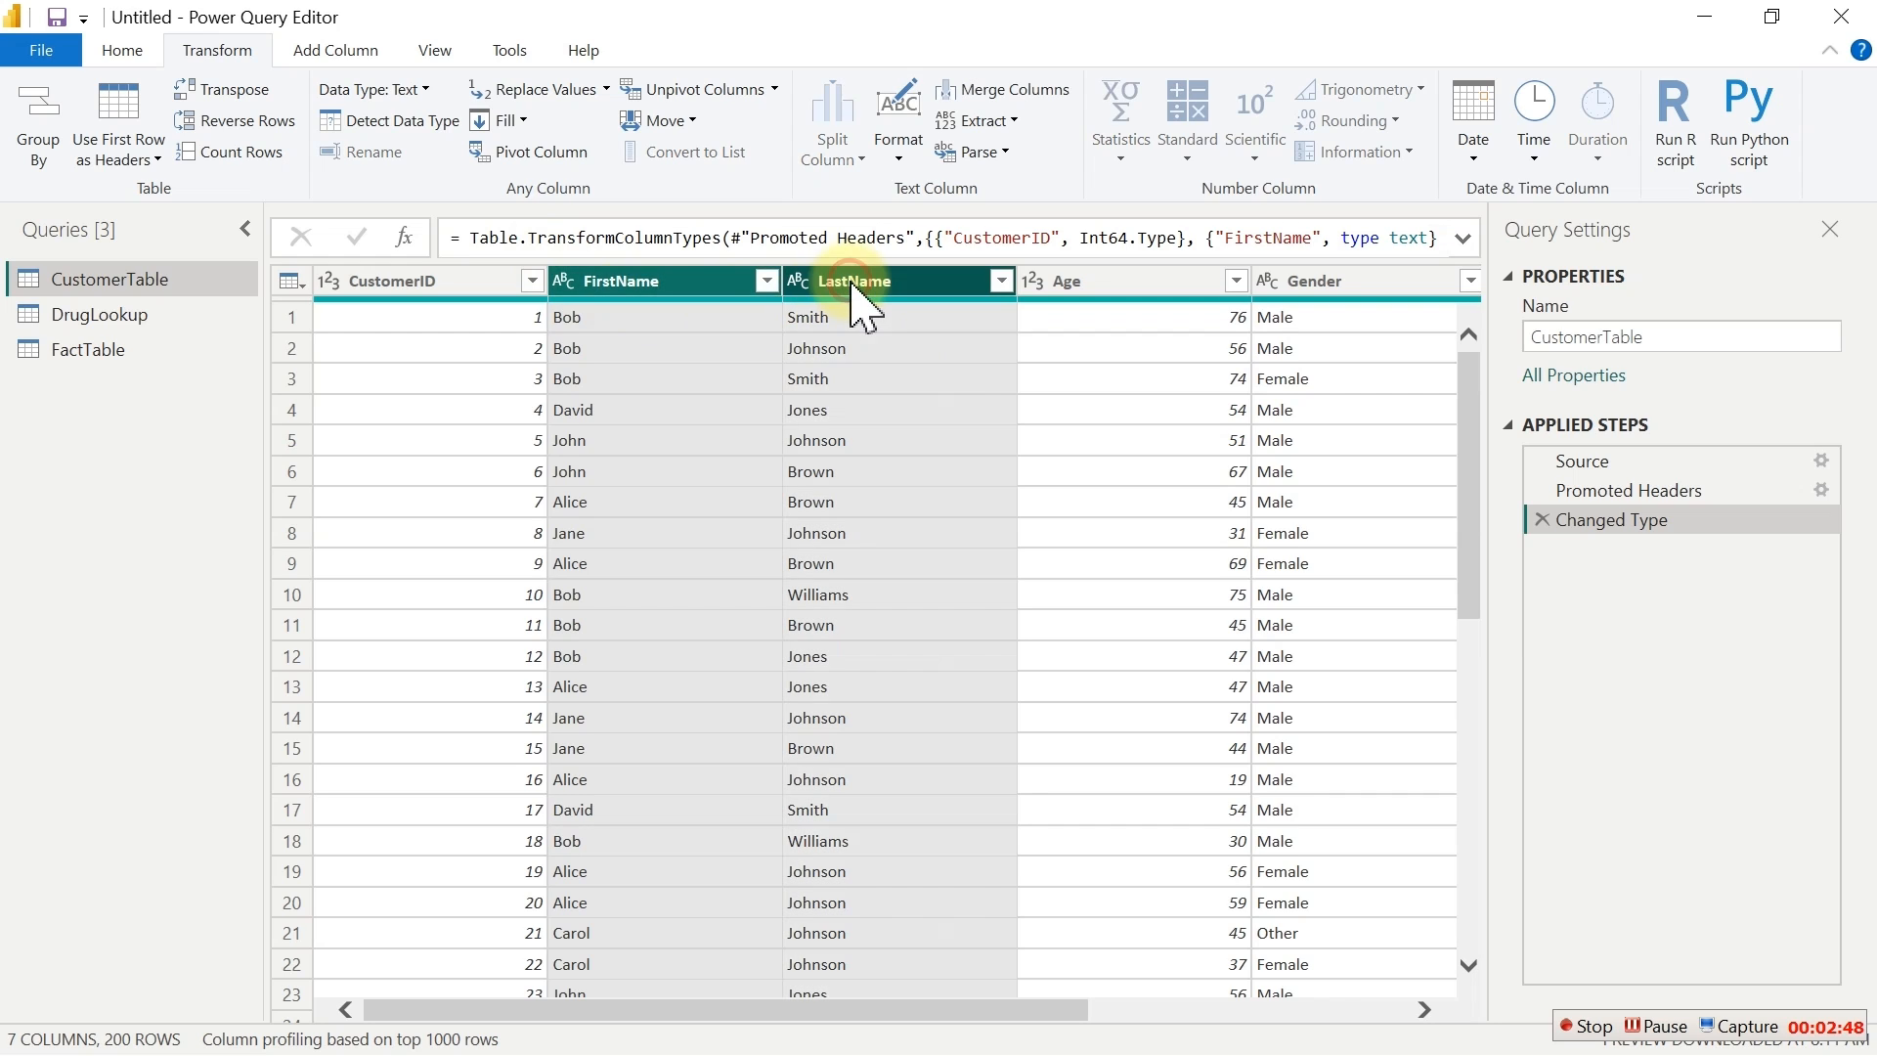
left_click(1026, 93)
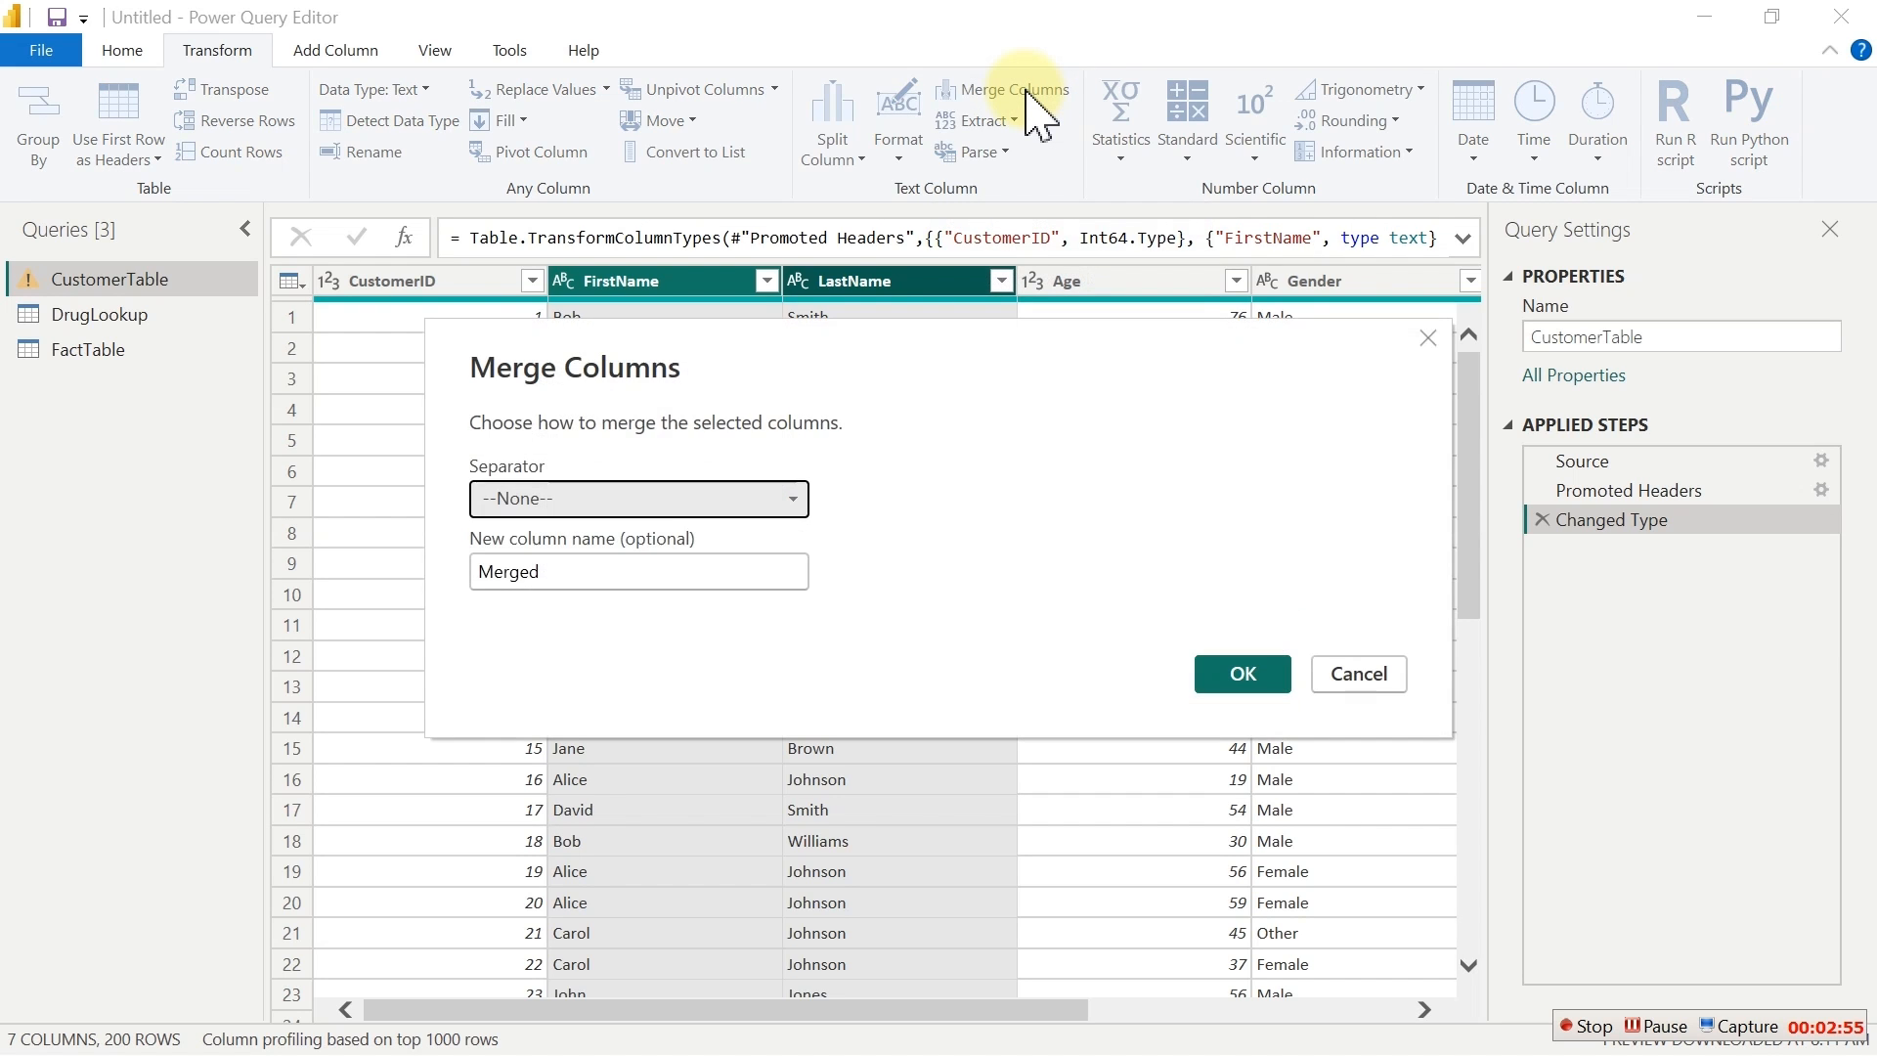
left_click(586, 501)
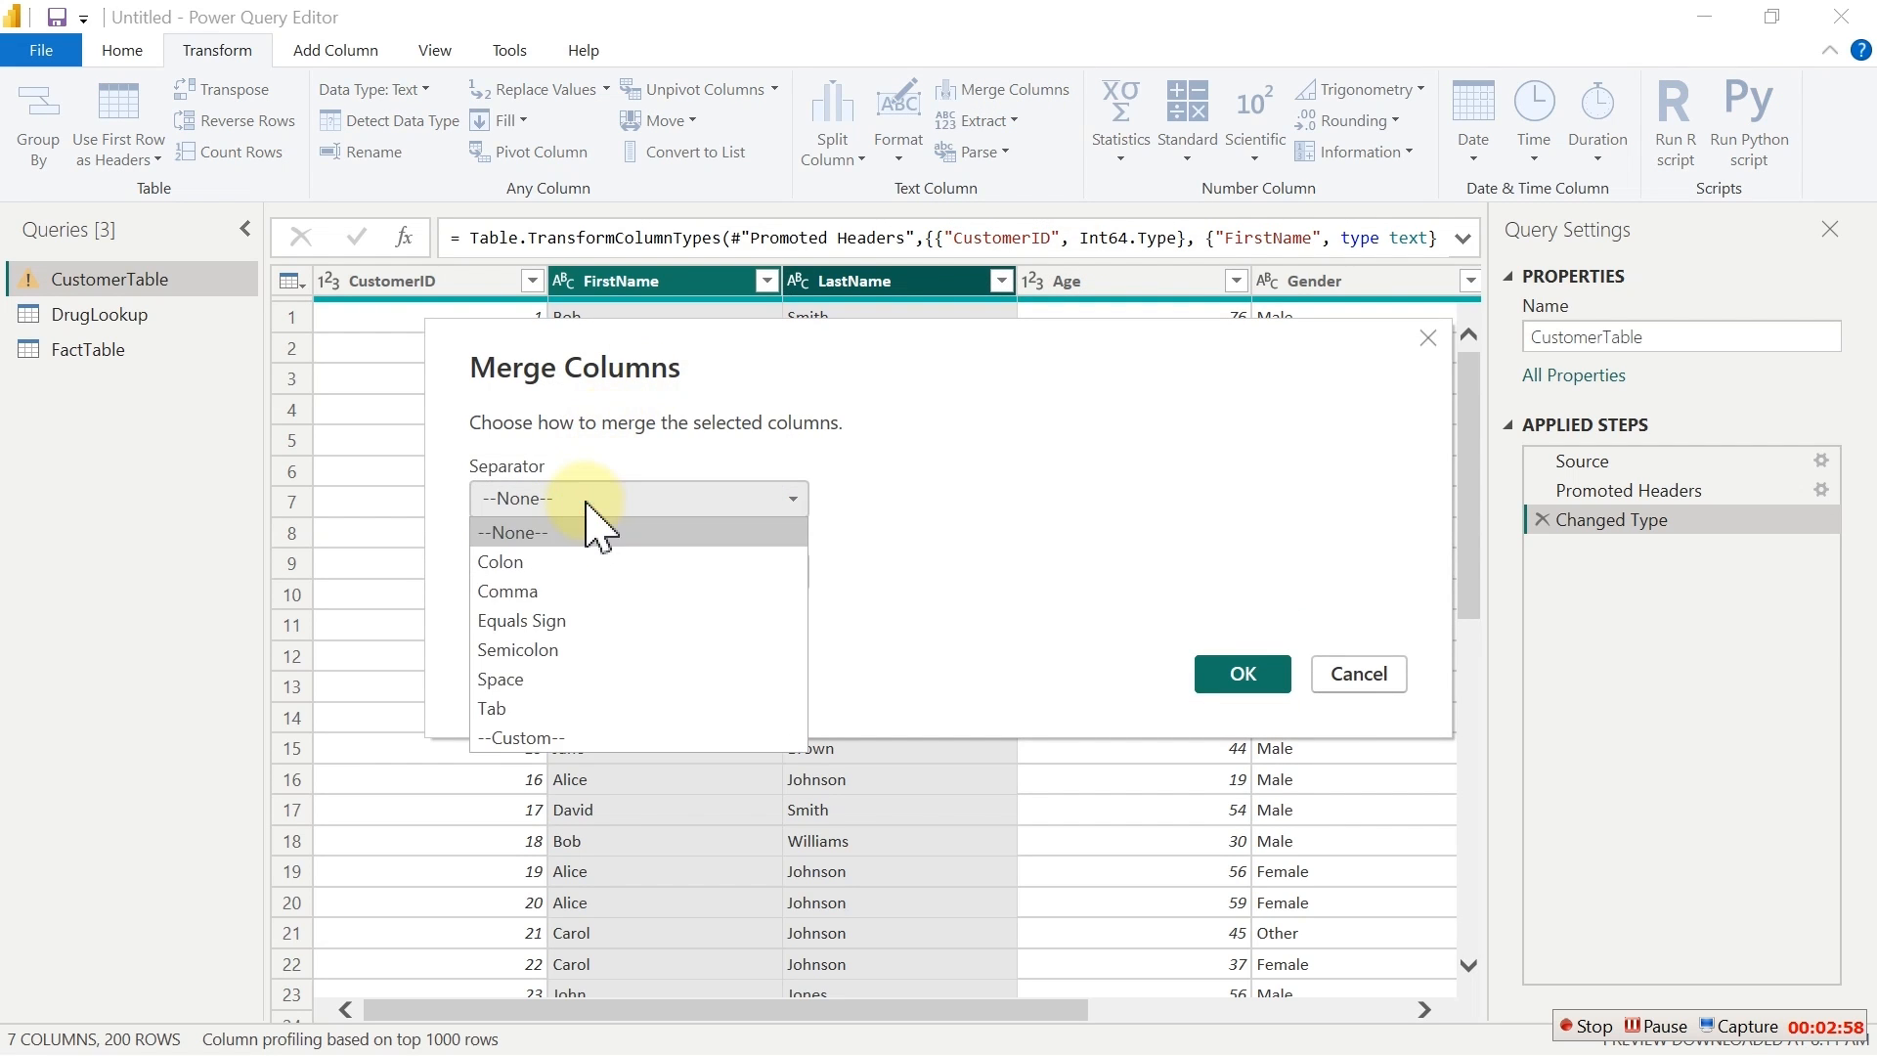
left_click(531, 678)
left_click(610, 575)
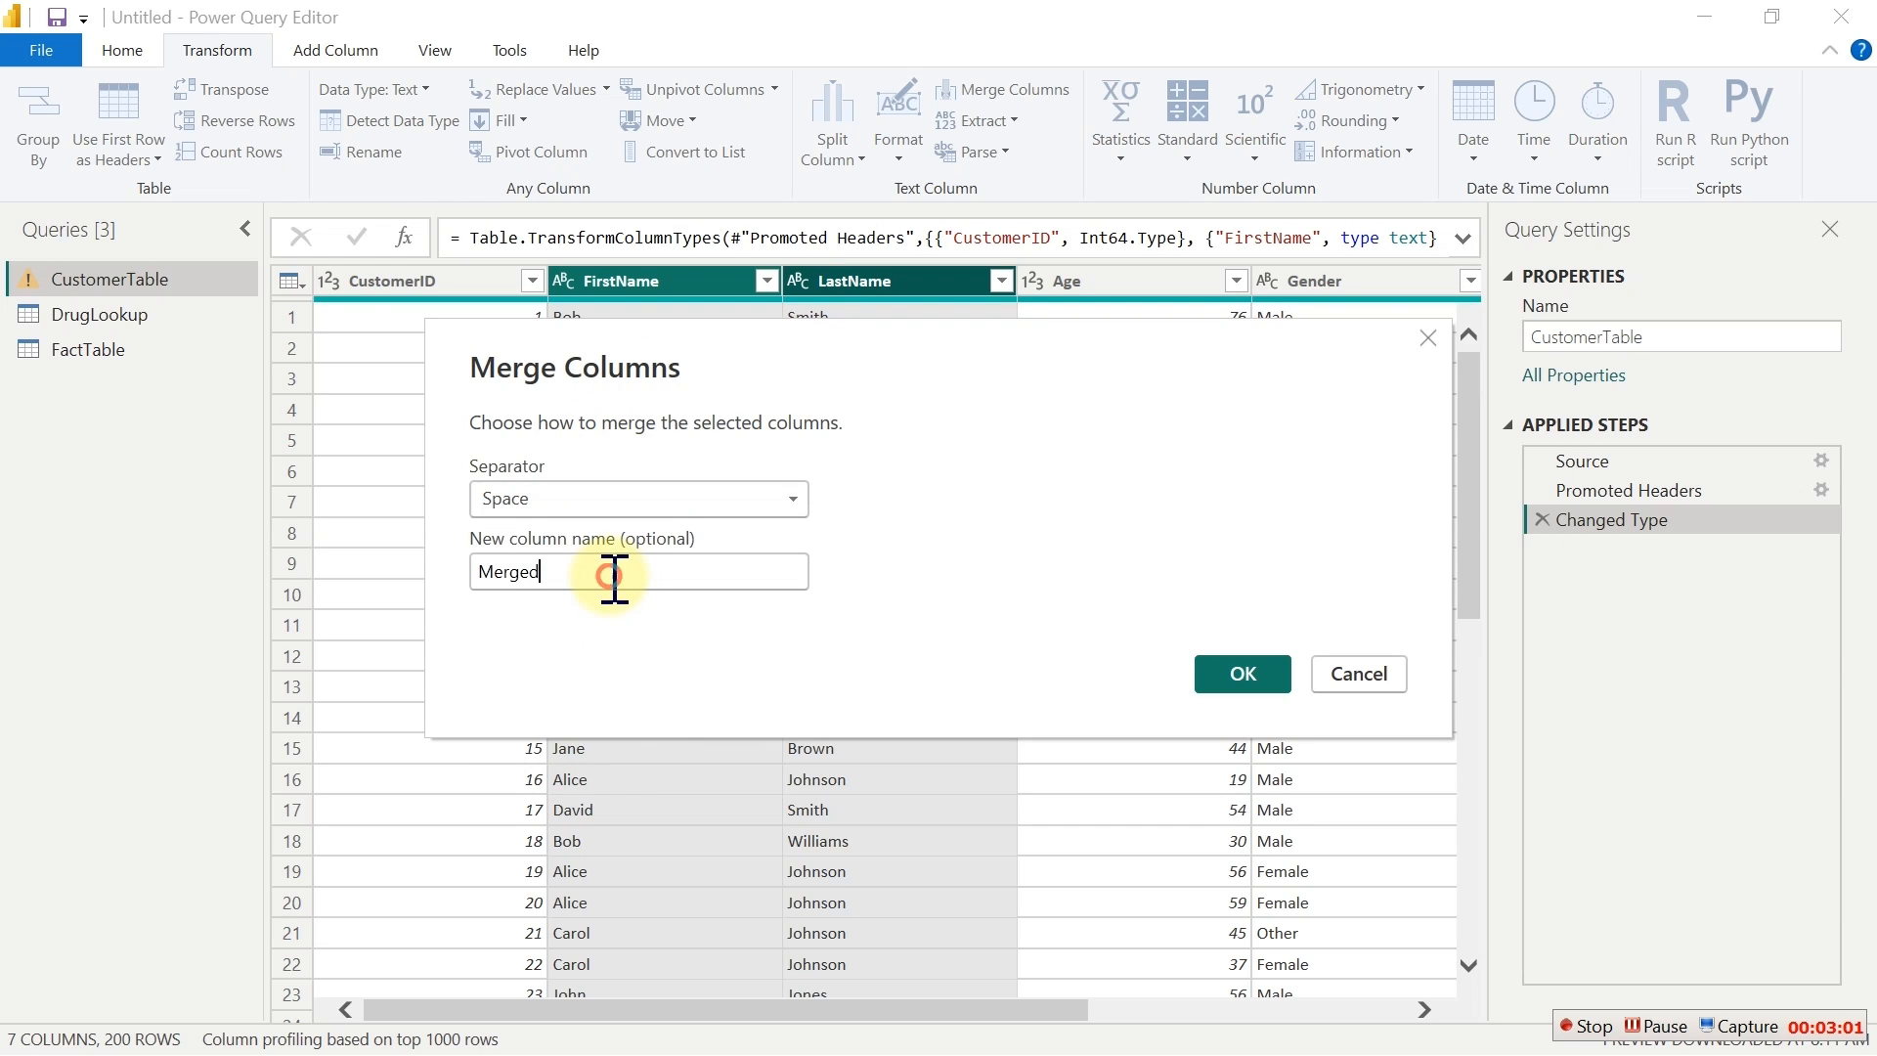
left_click_drag(614, 577, 389, 578)
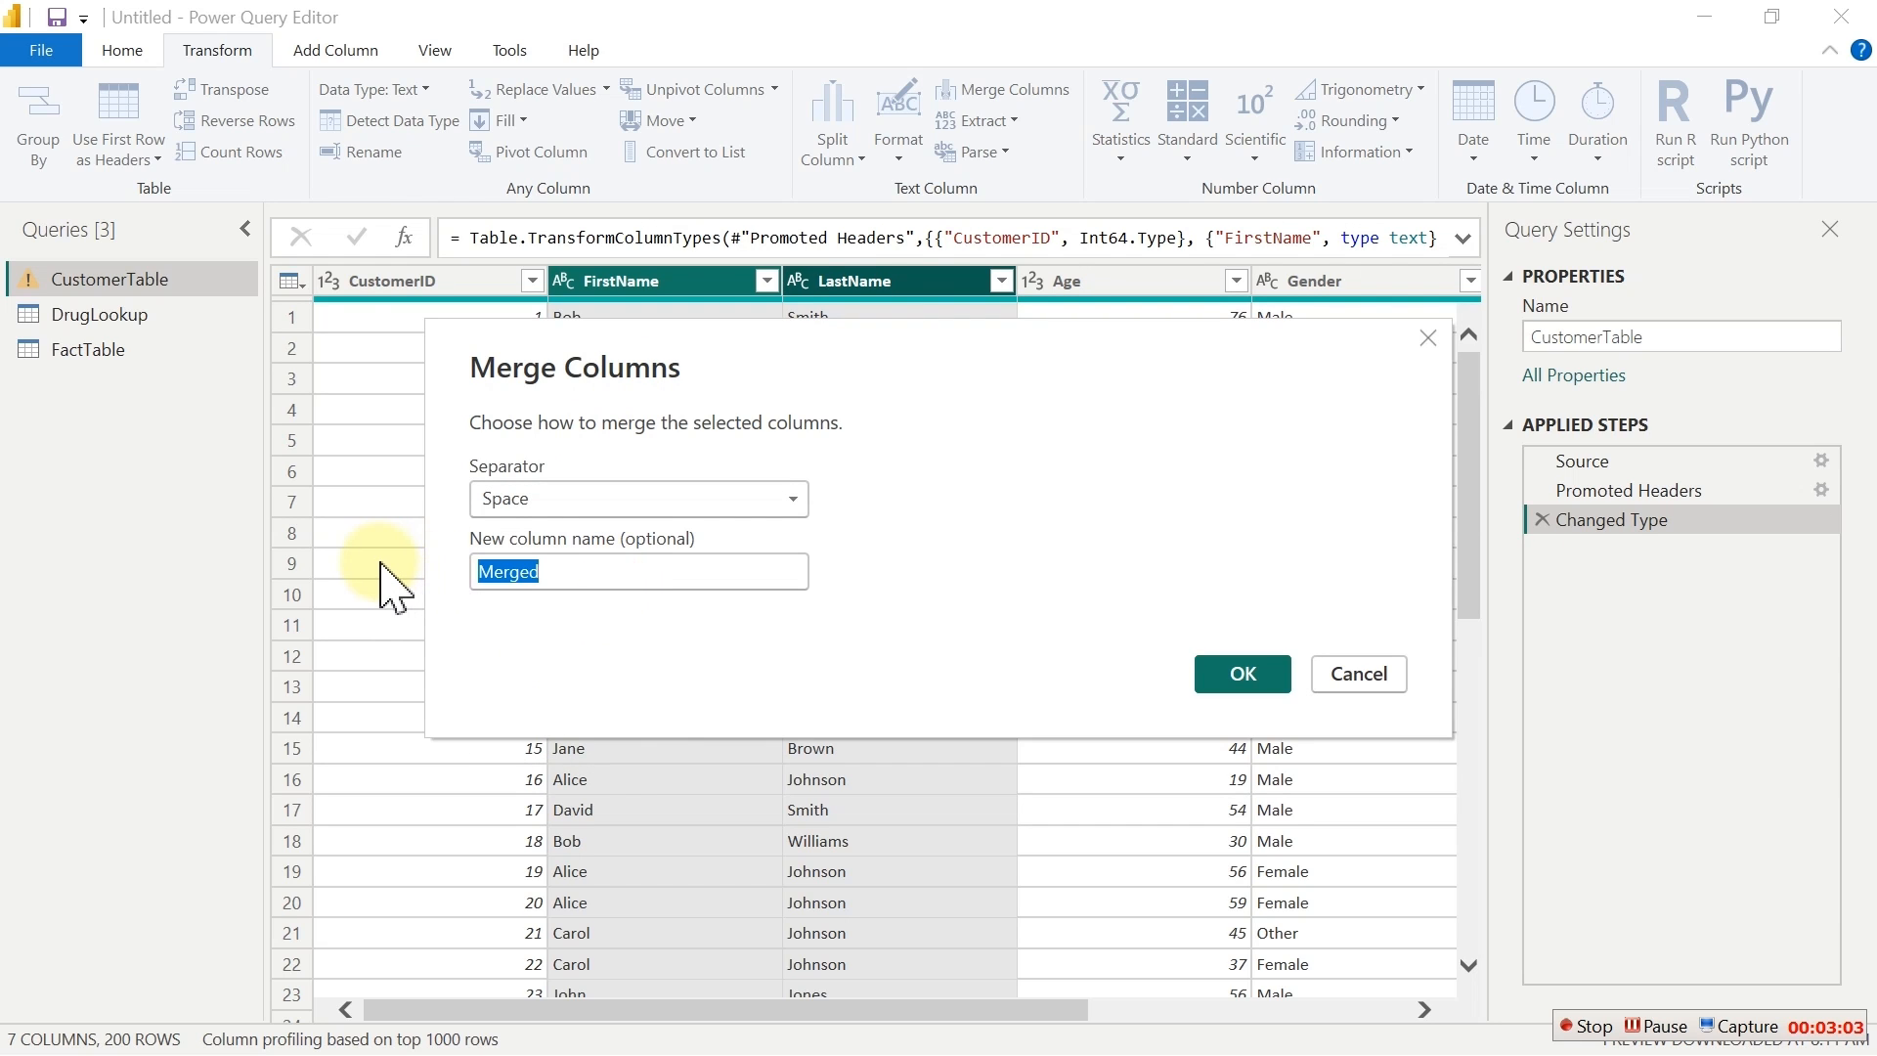
type("Full Name")
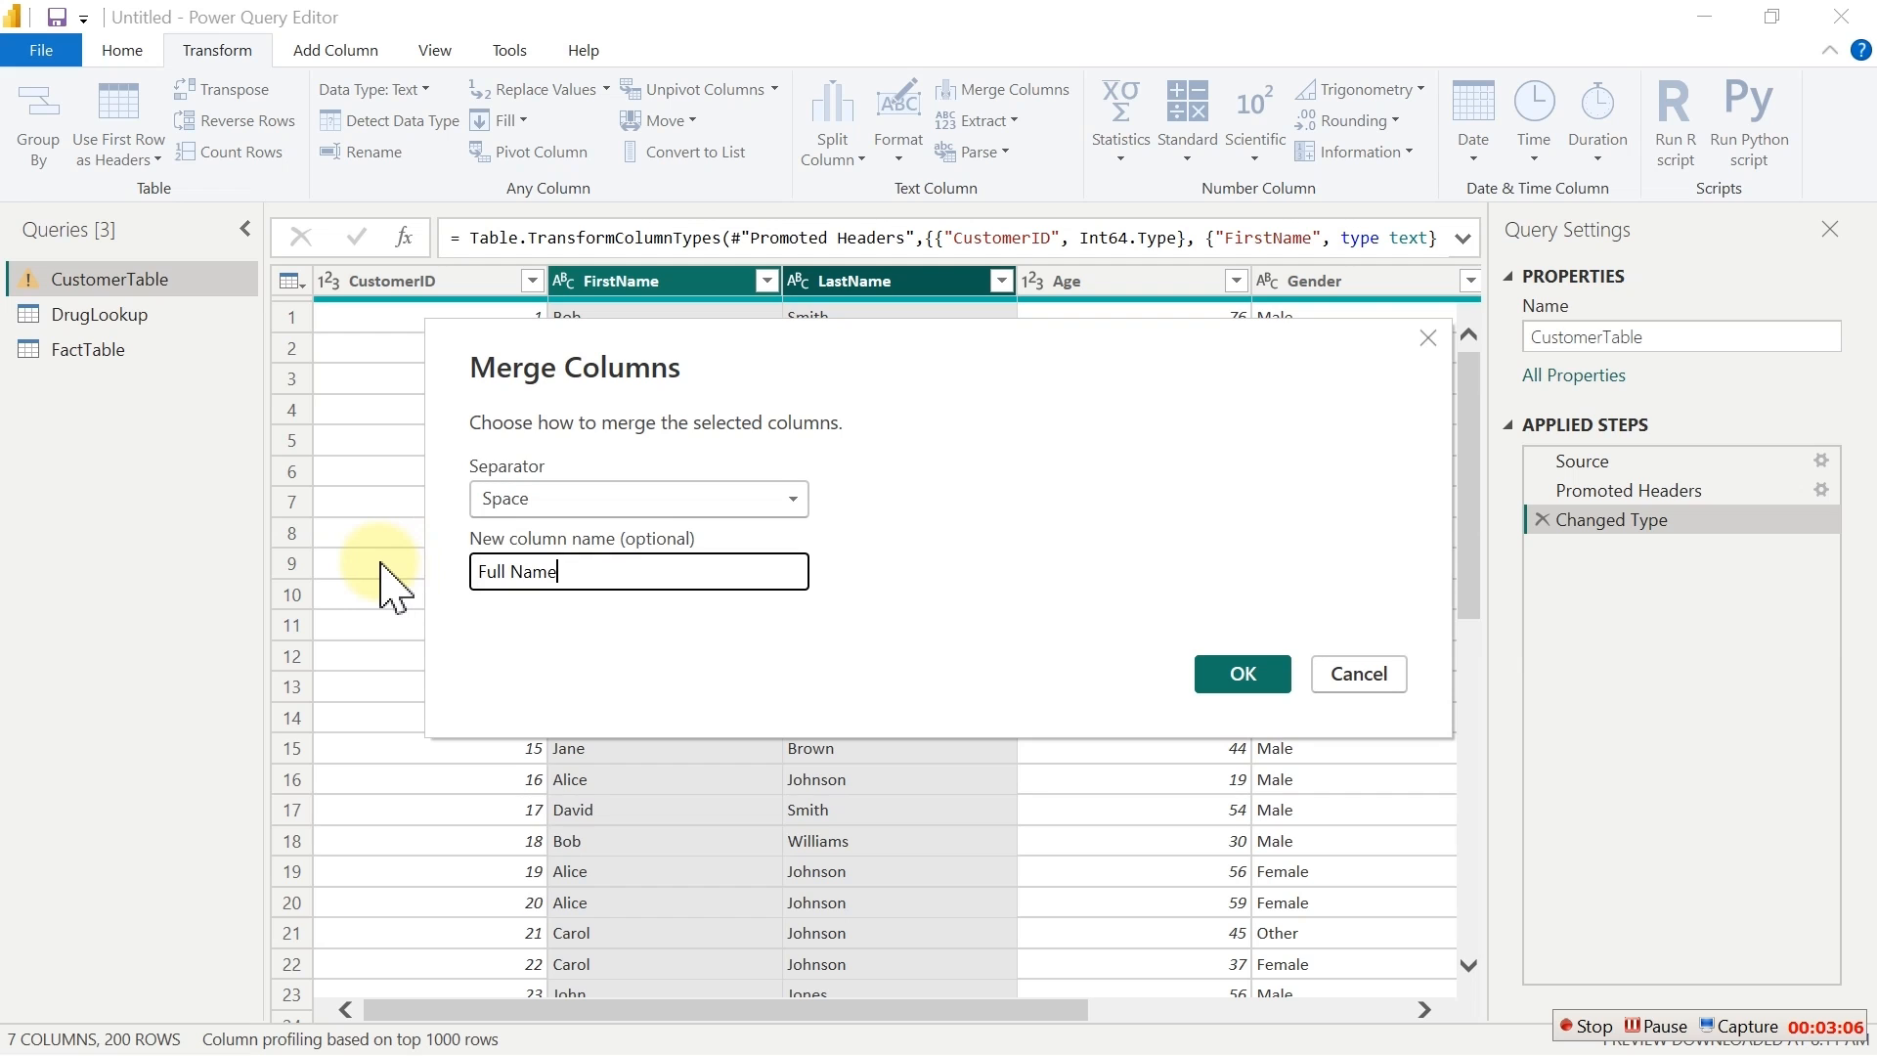
left_click(1243, 675)
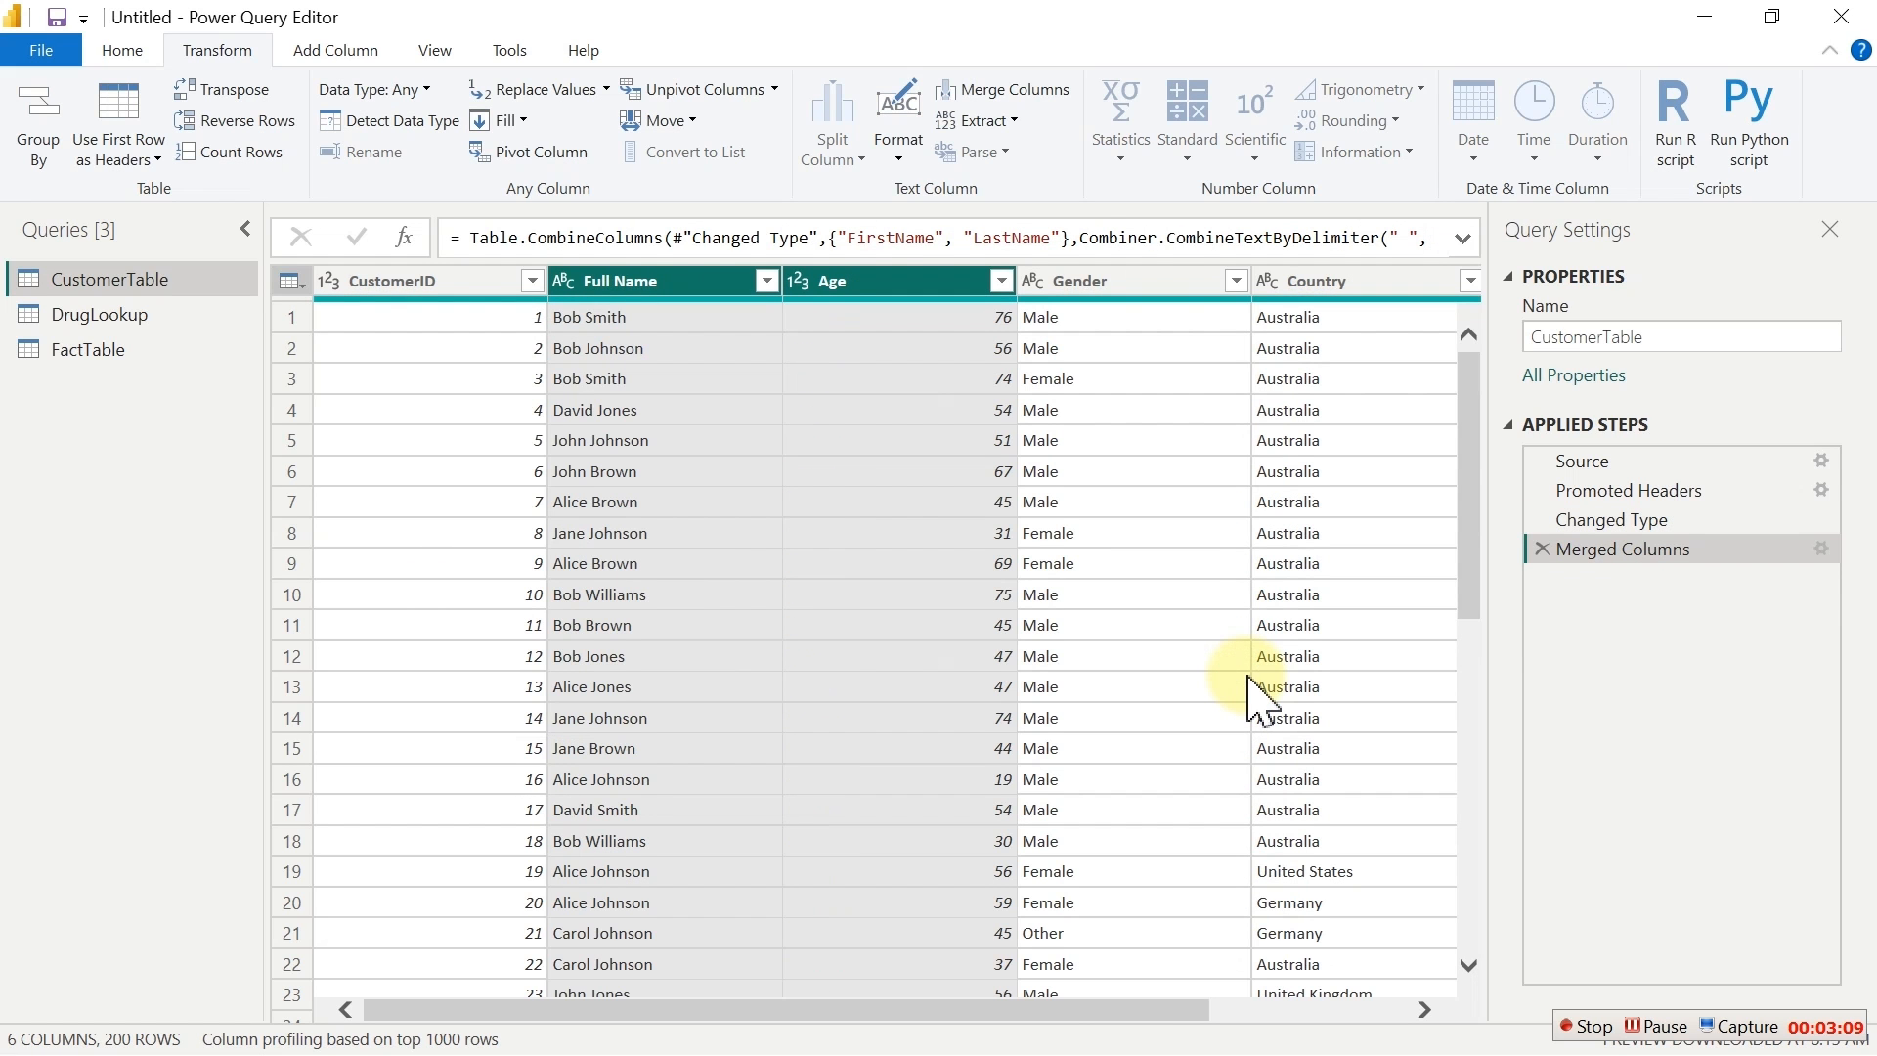
Remove the OtherCustomerInfo column from CustomerTable
left_click(907, 286)
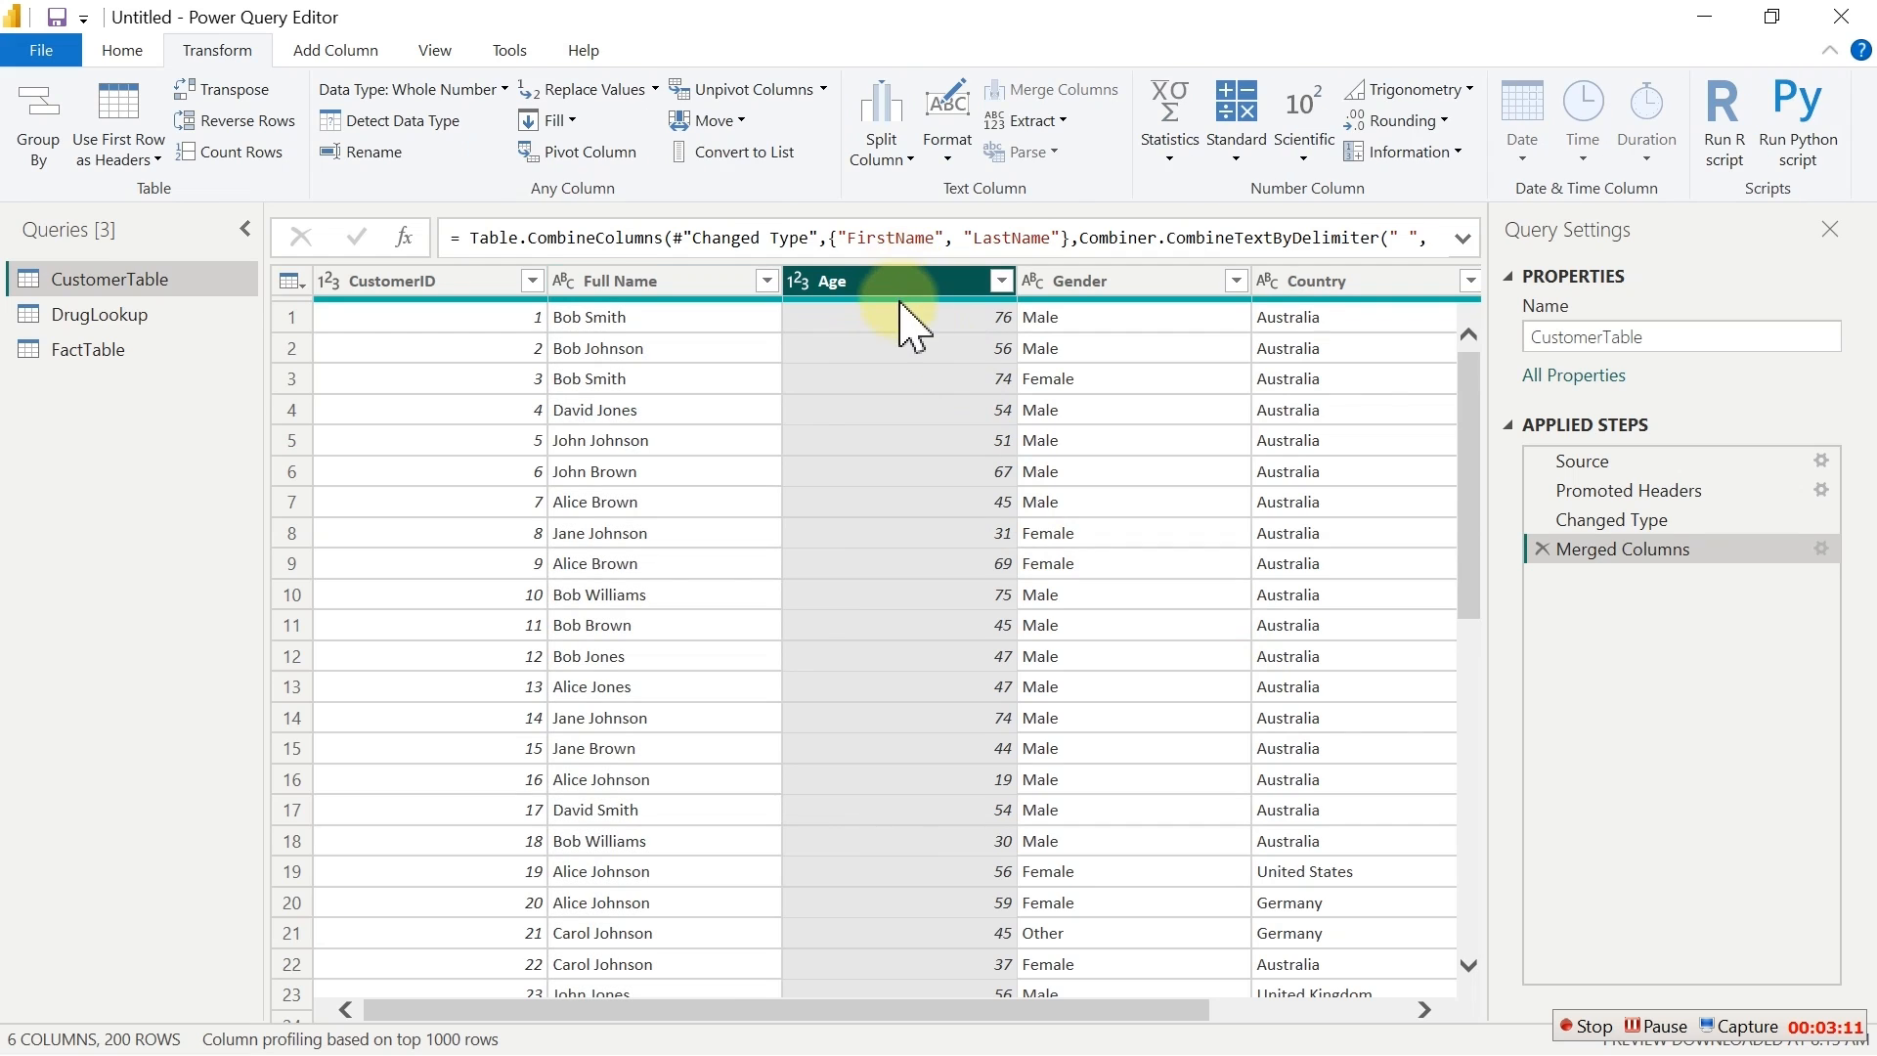
mouse_move(899, 301)
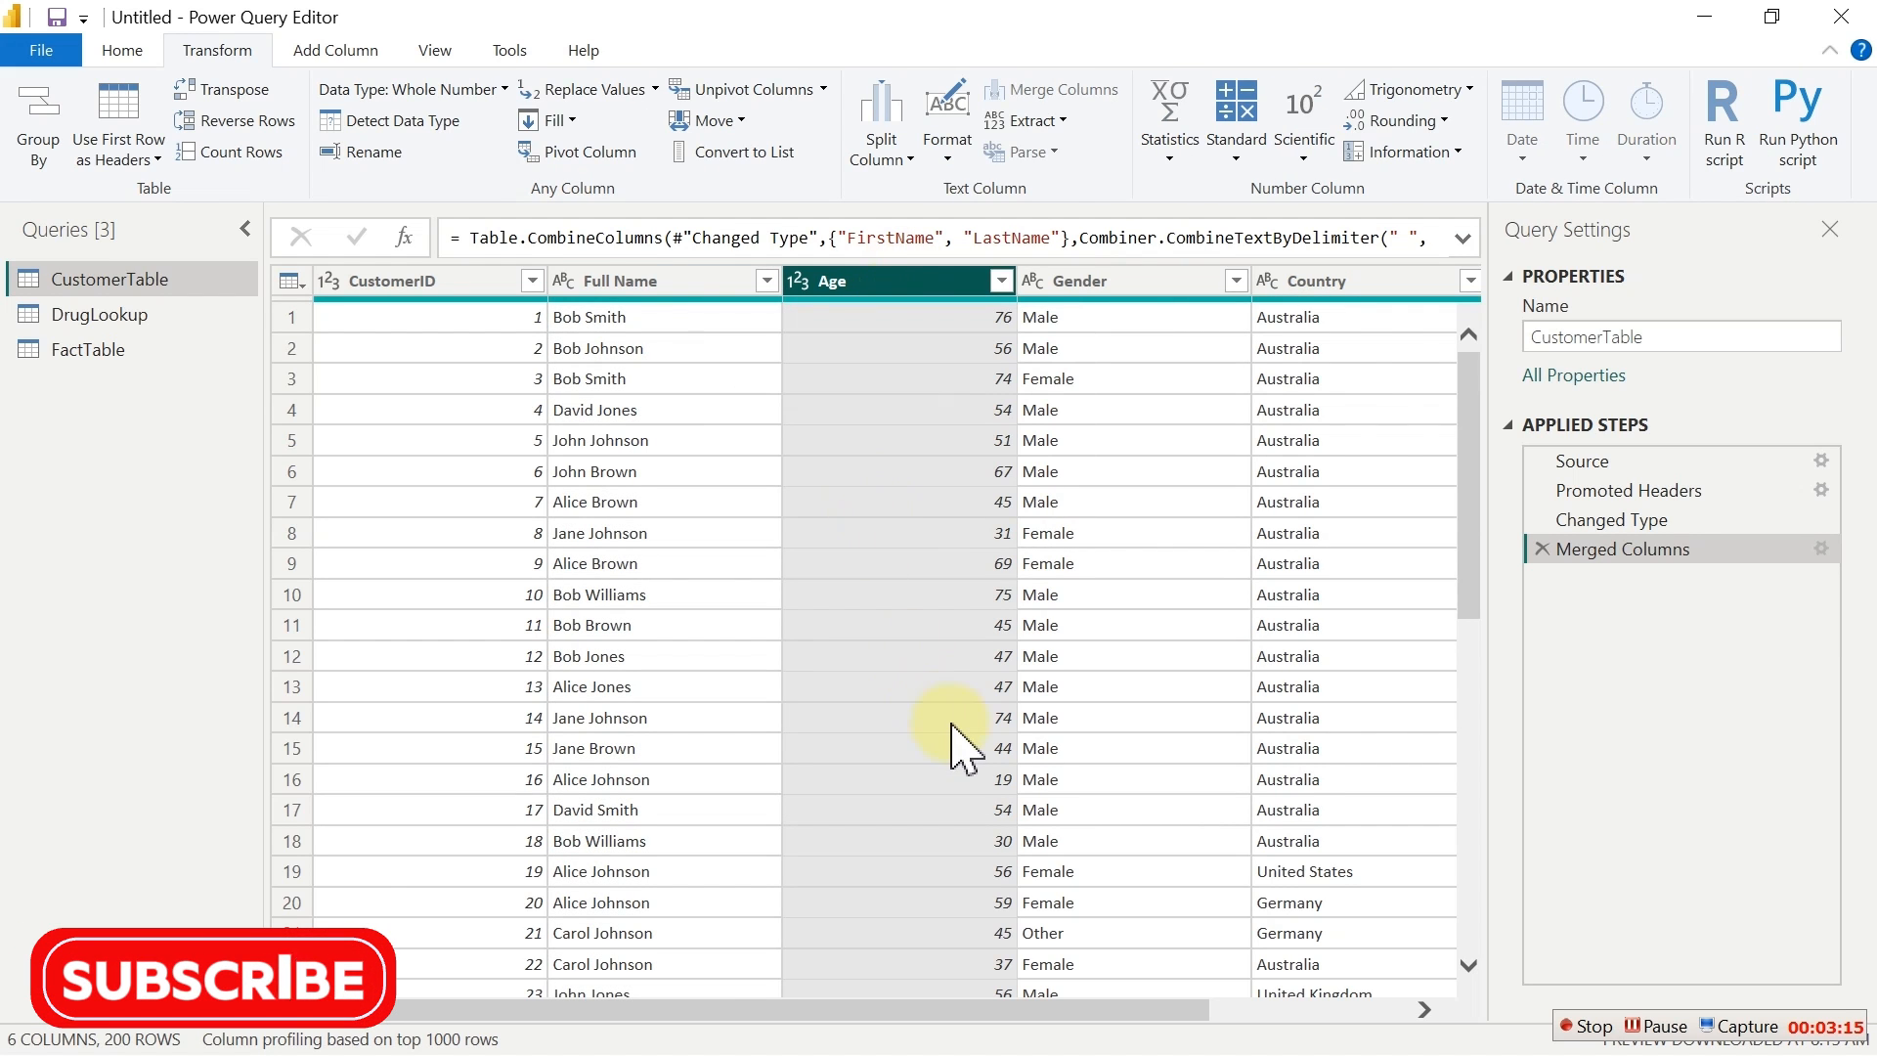
left_click_drag(972, 1018, 1213, 1016)
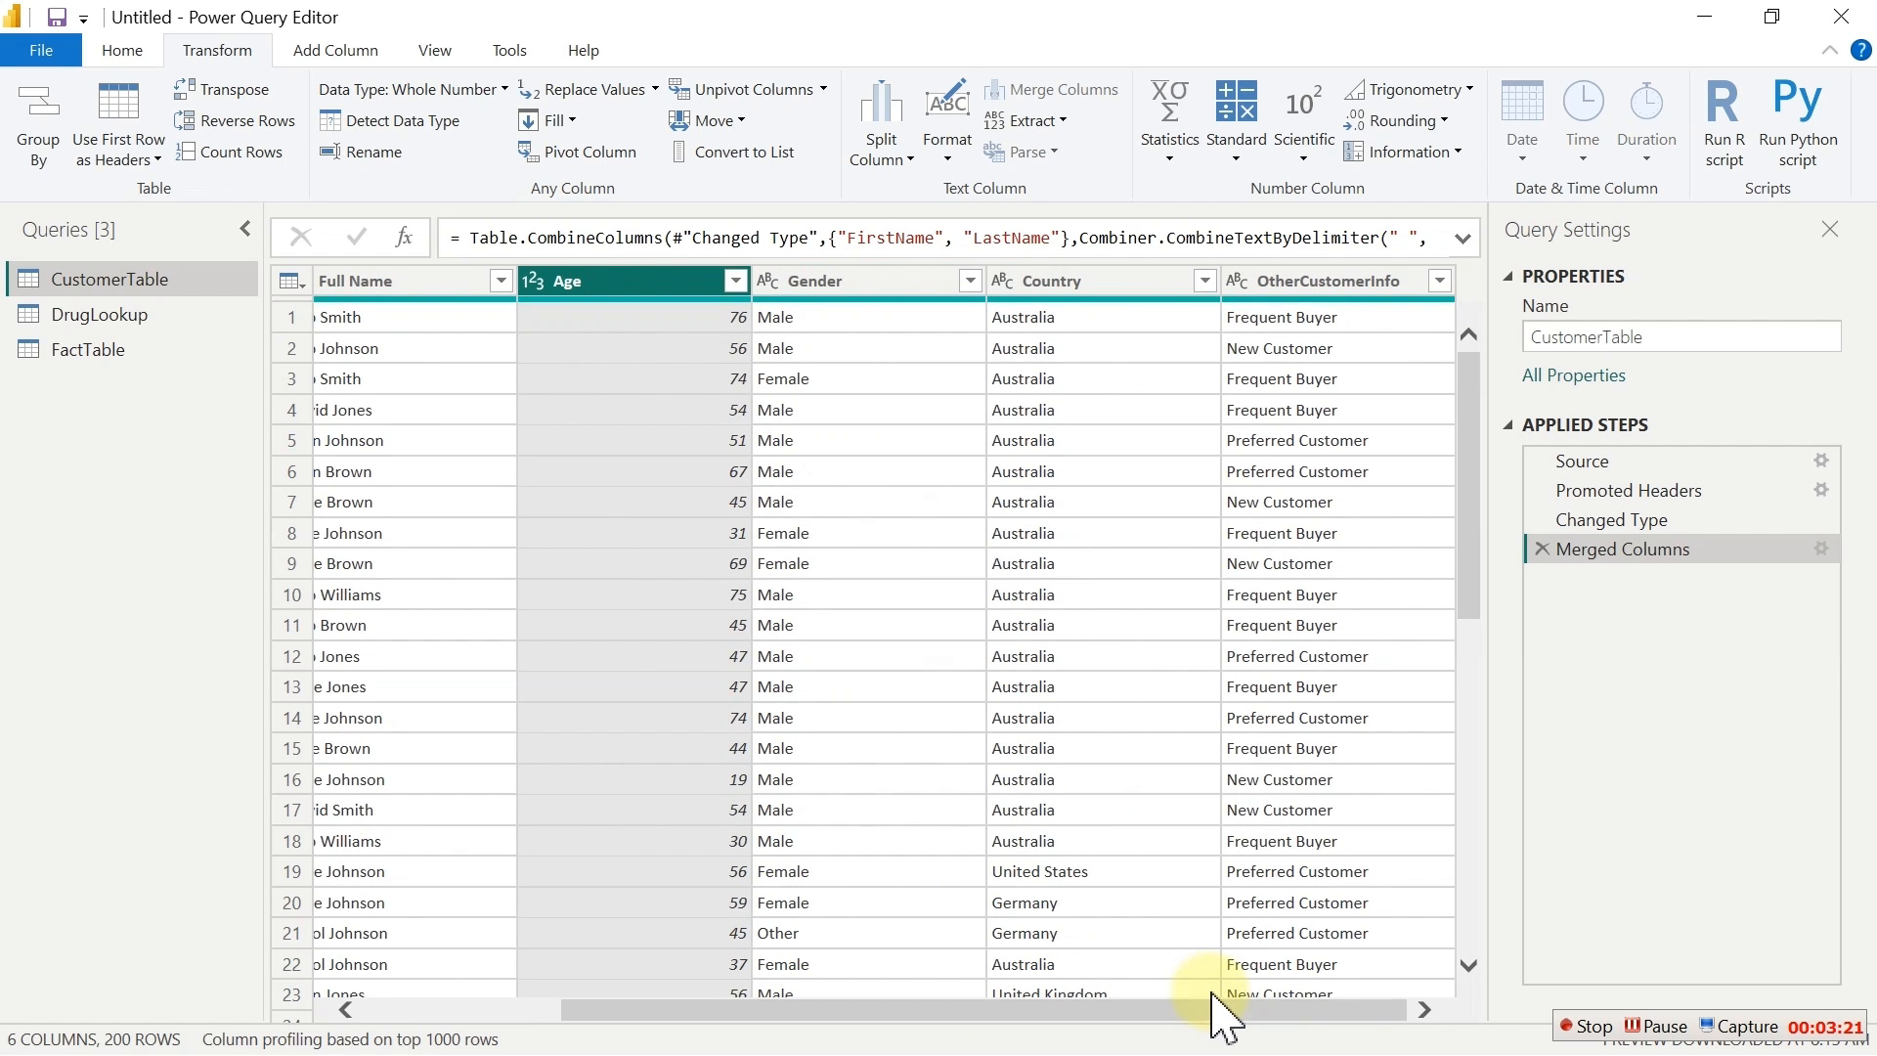
left_click(1303, 283)
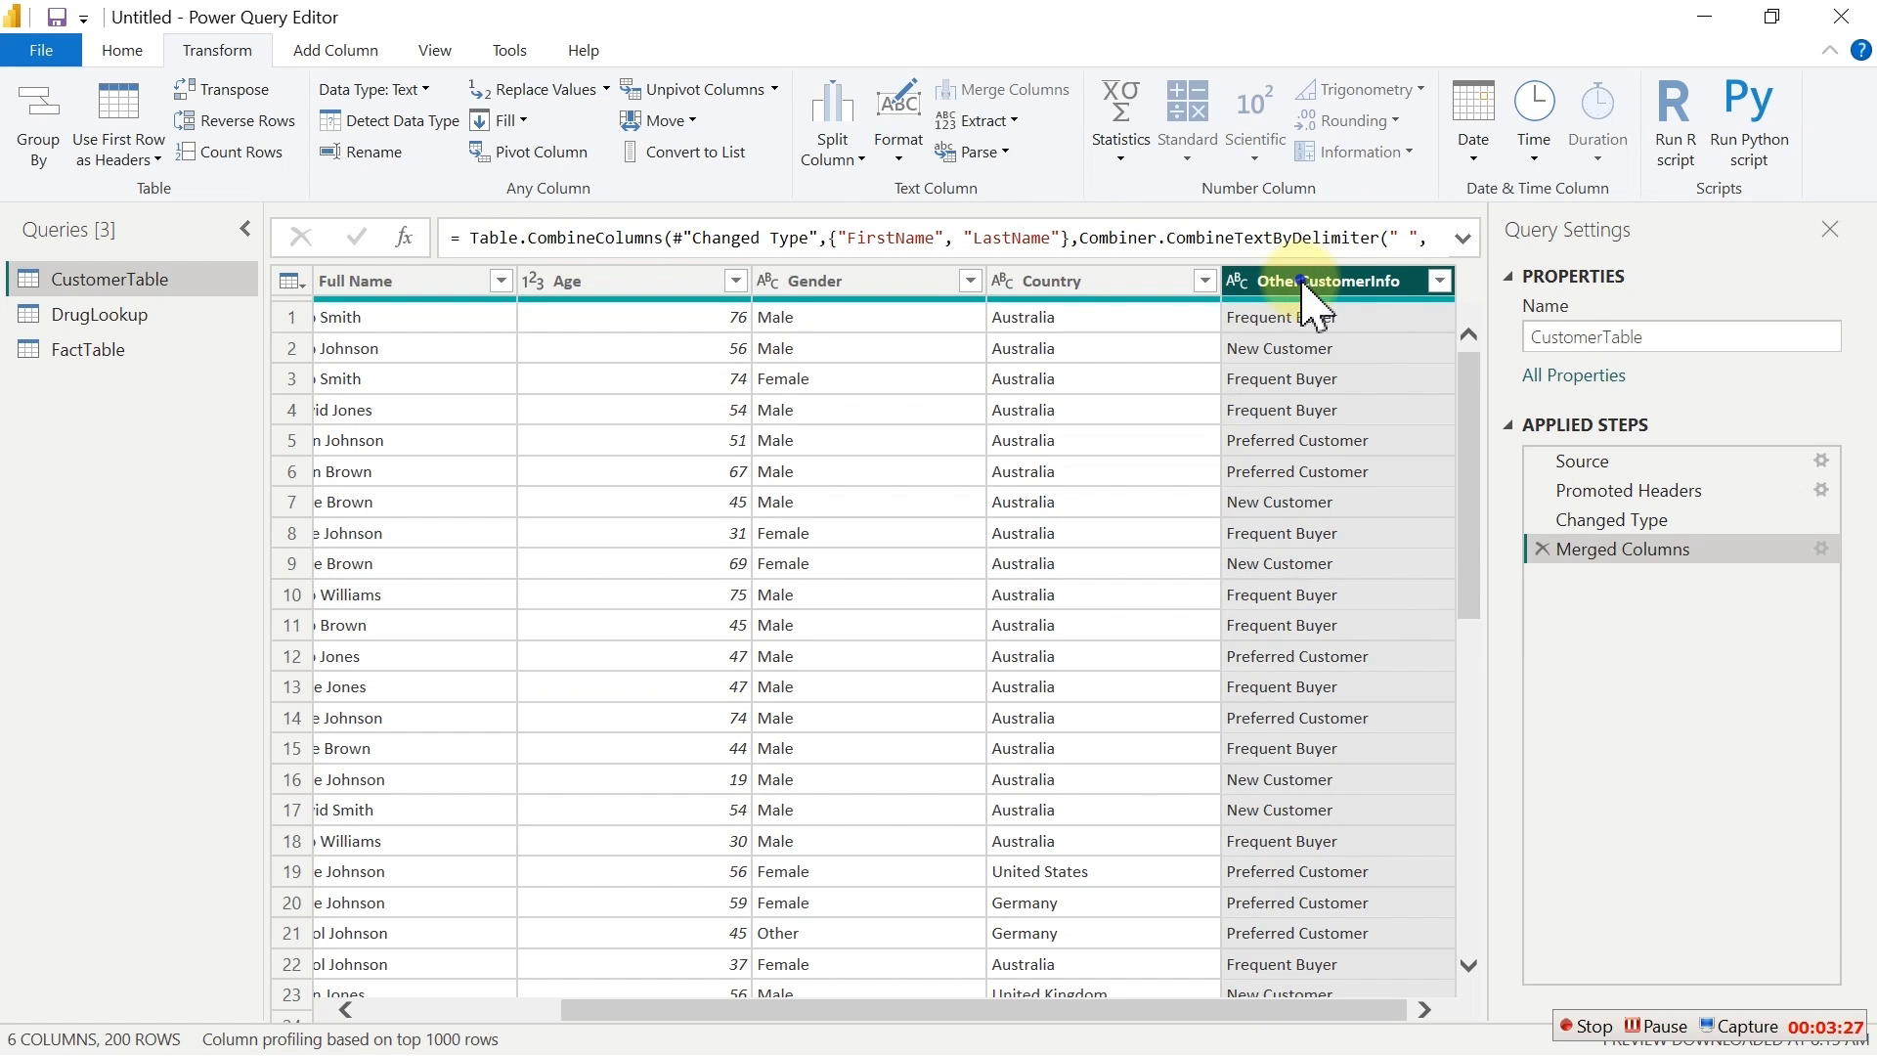
right_click(1305, 285)
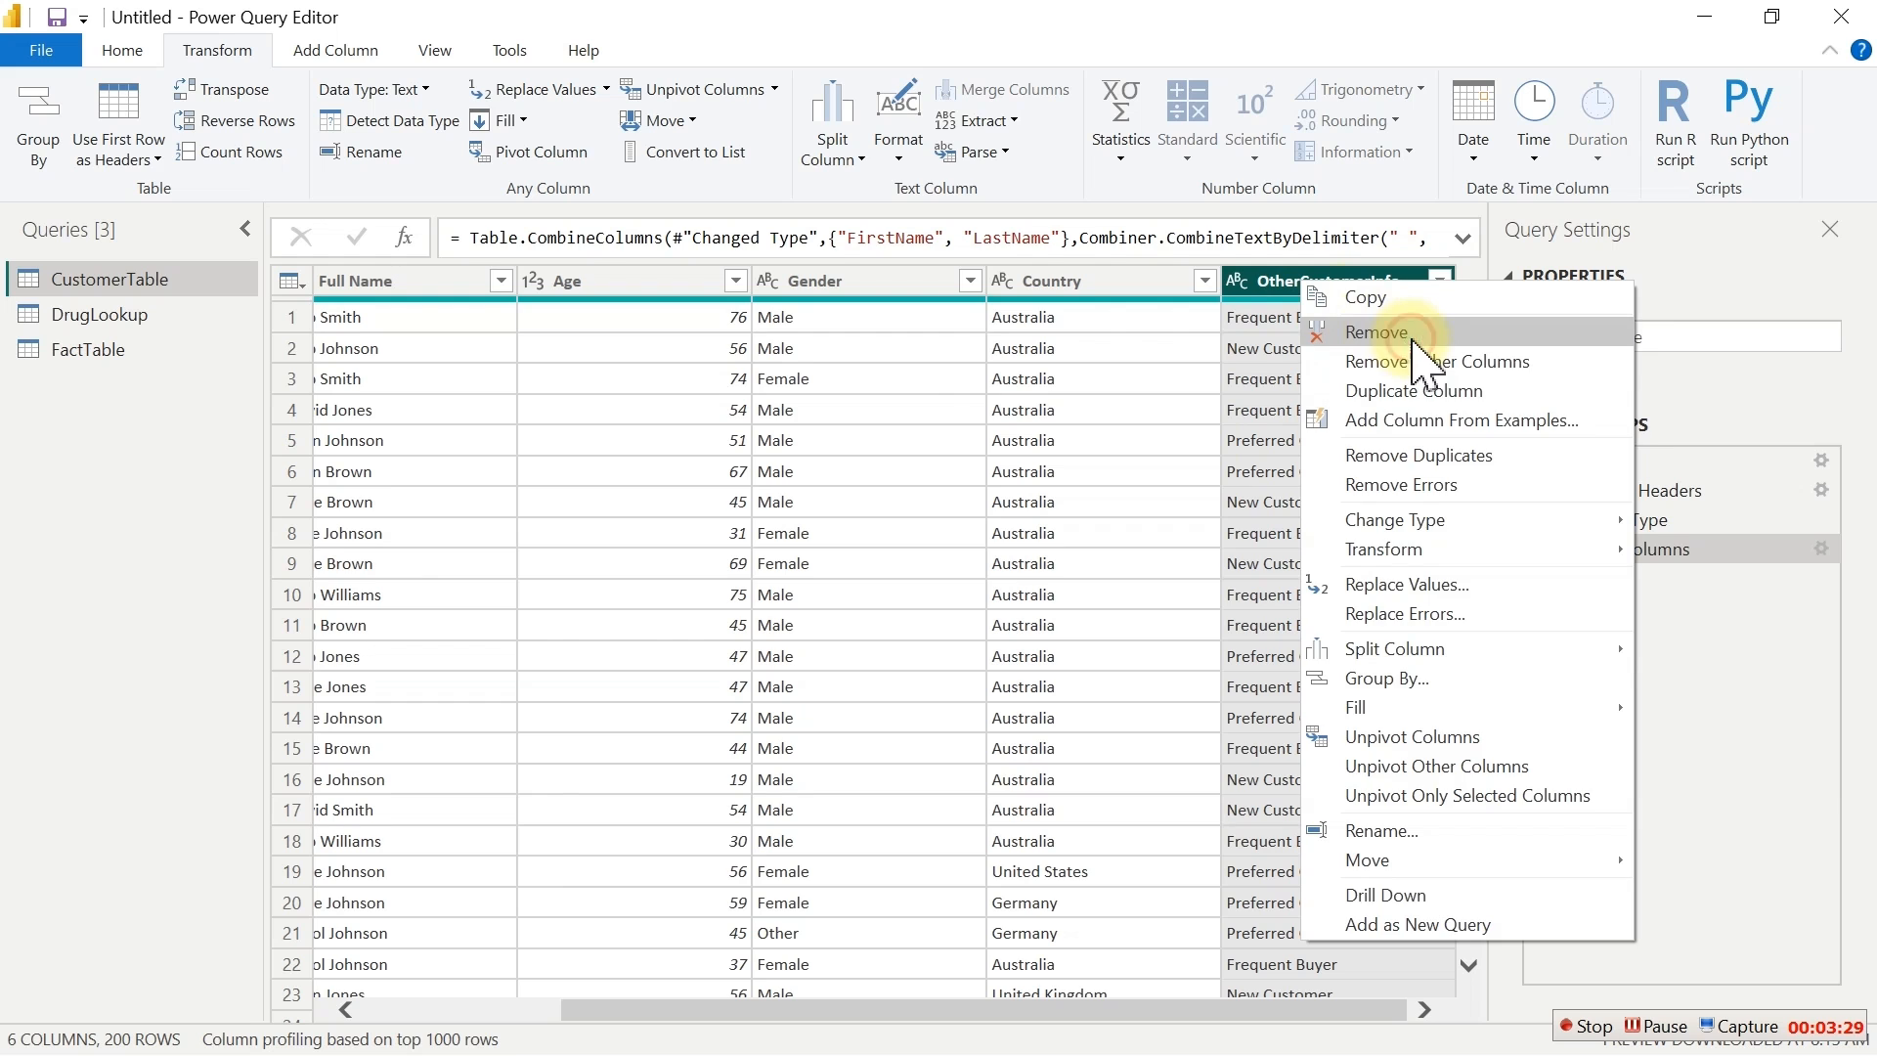
left_click(1411, 337)
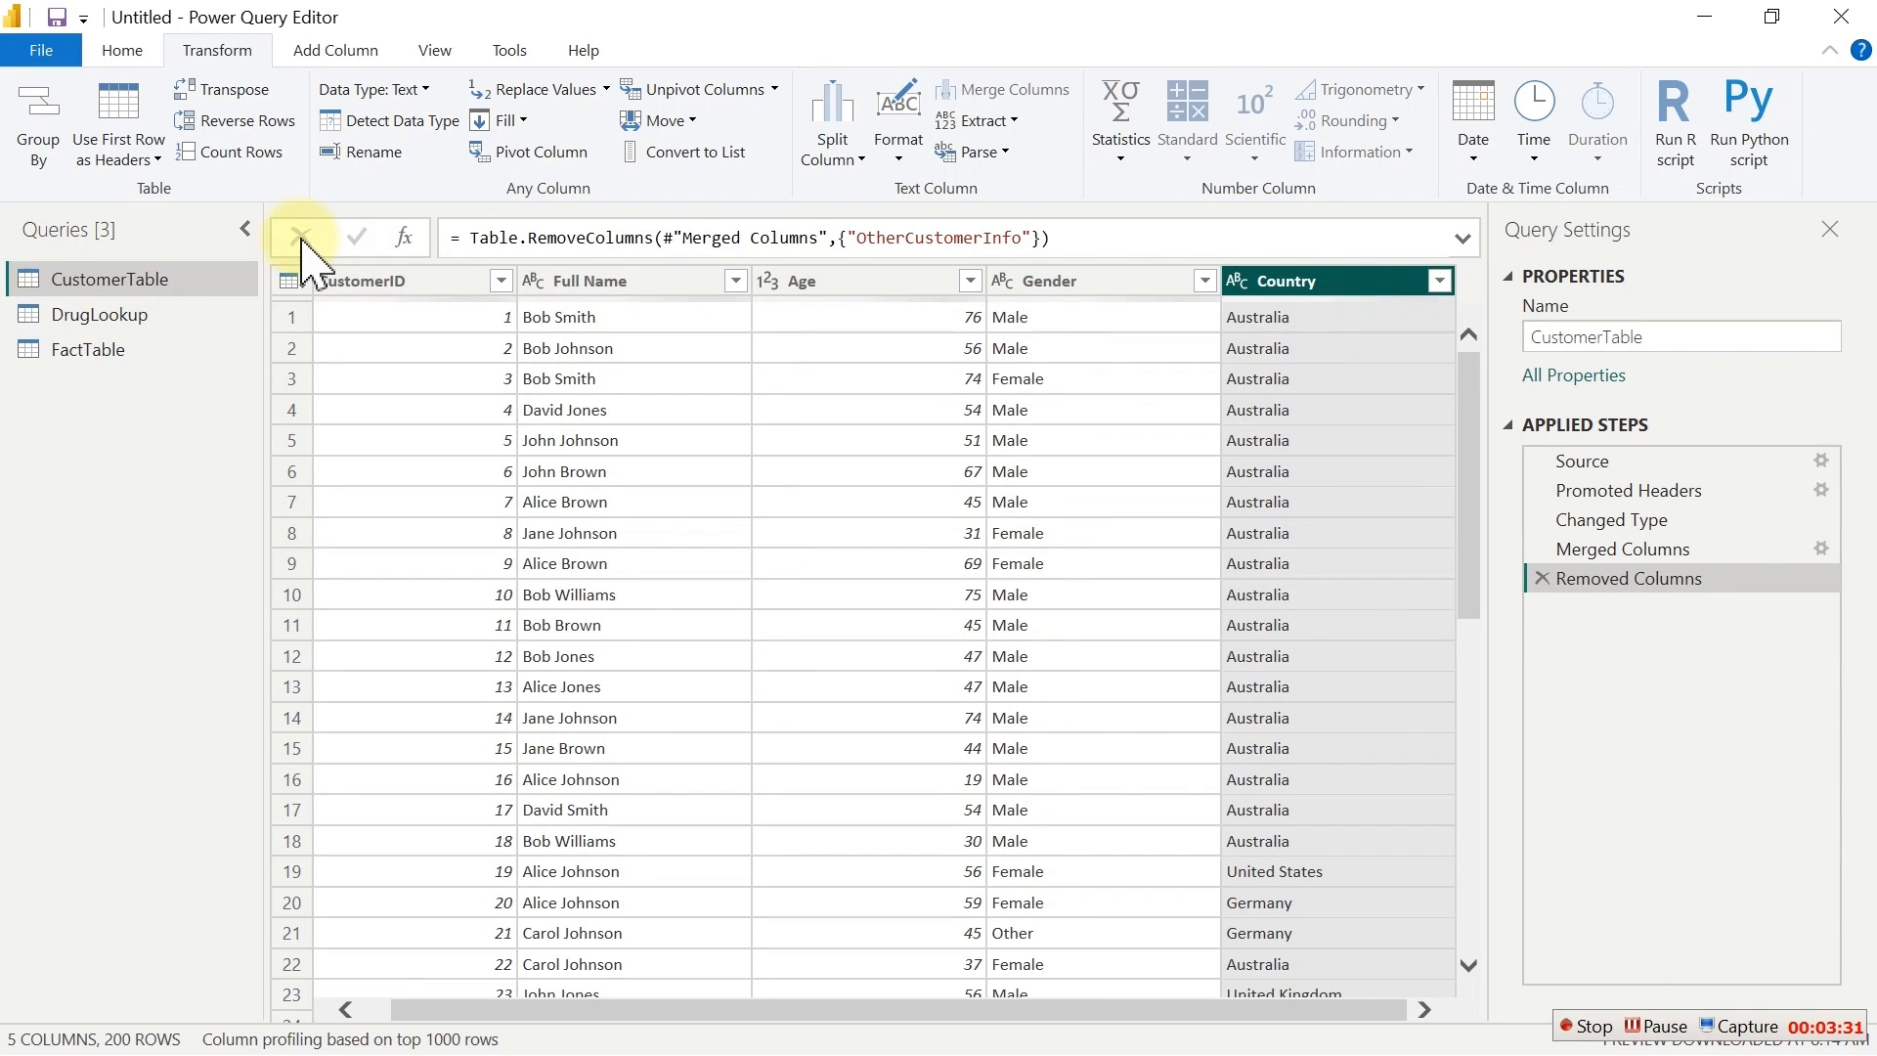
Remove the Treats column from the DrugLookup query
left_click(91, 314)
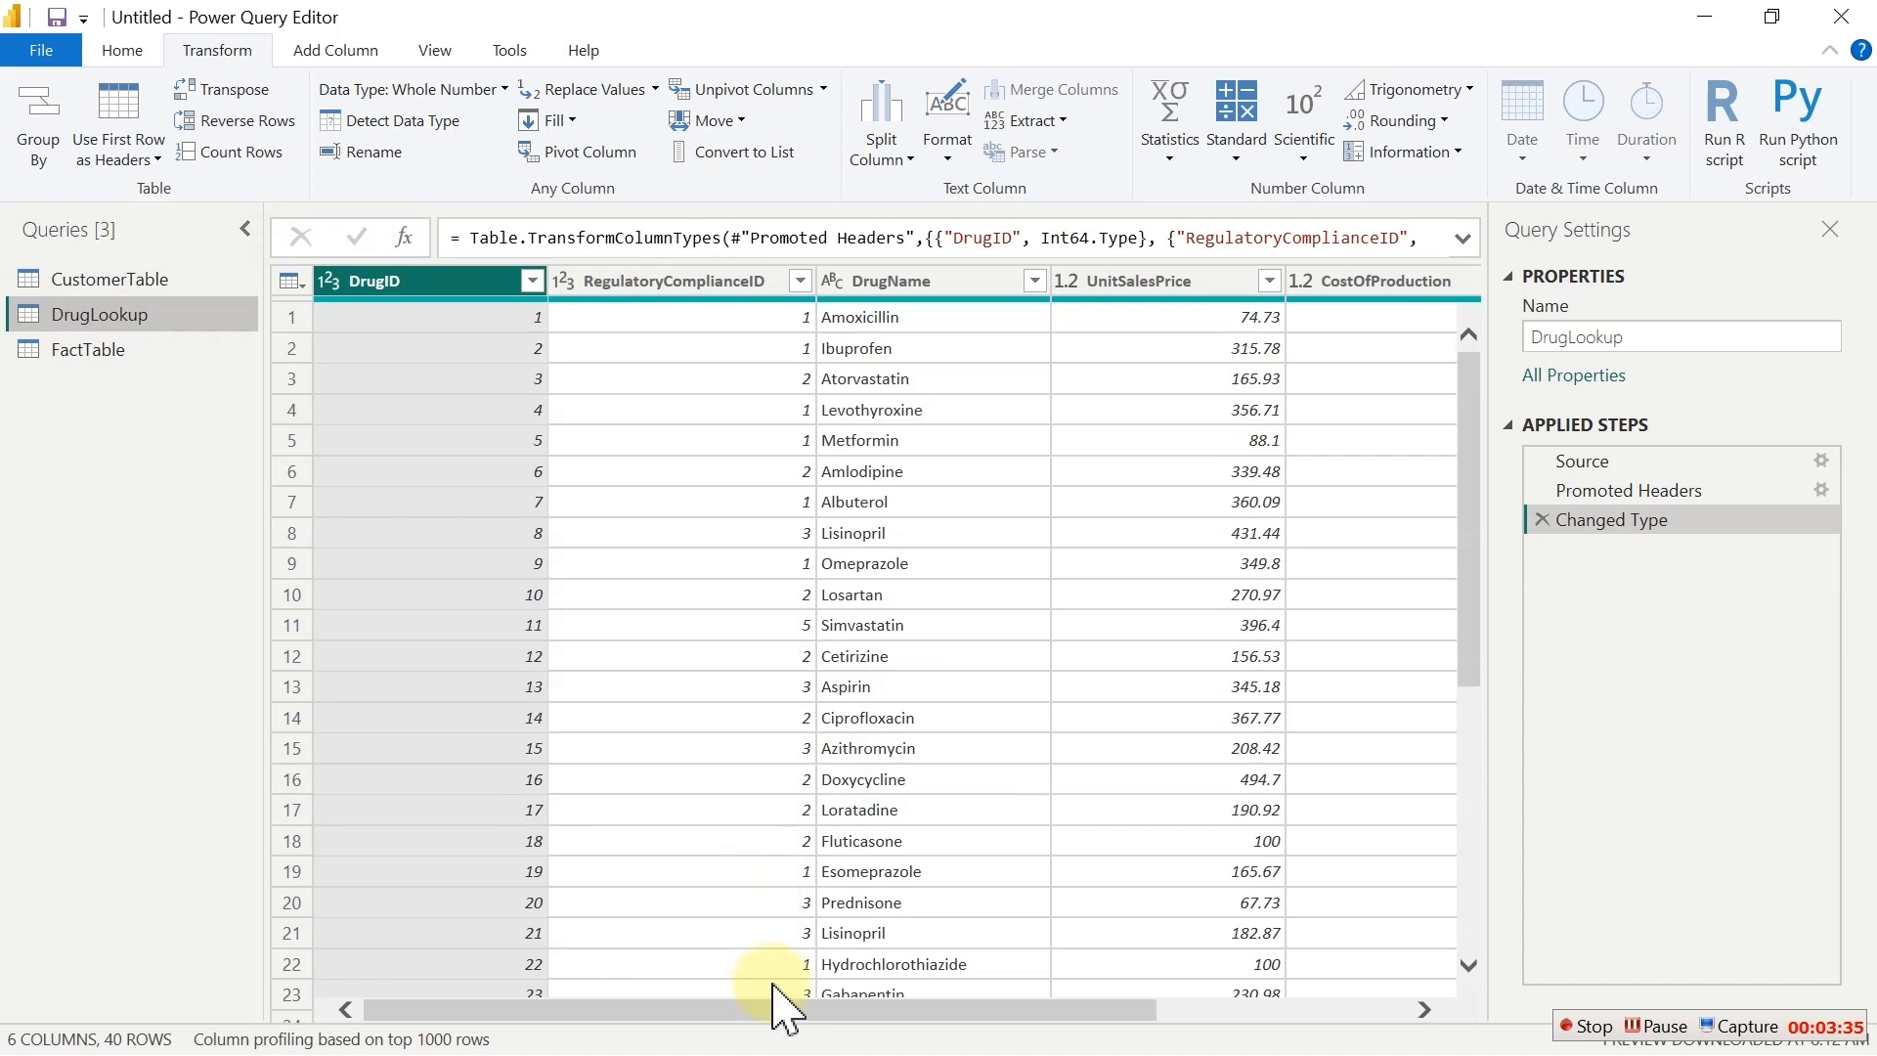
left_click_drag(788, 1012, 1116, 1017)
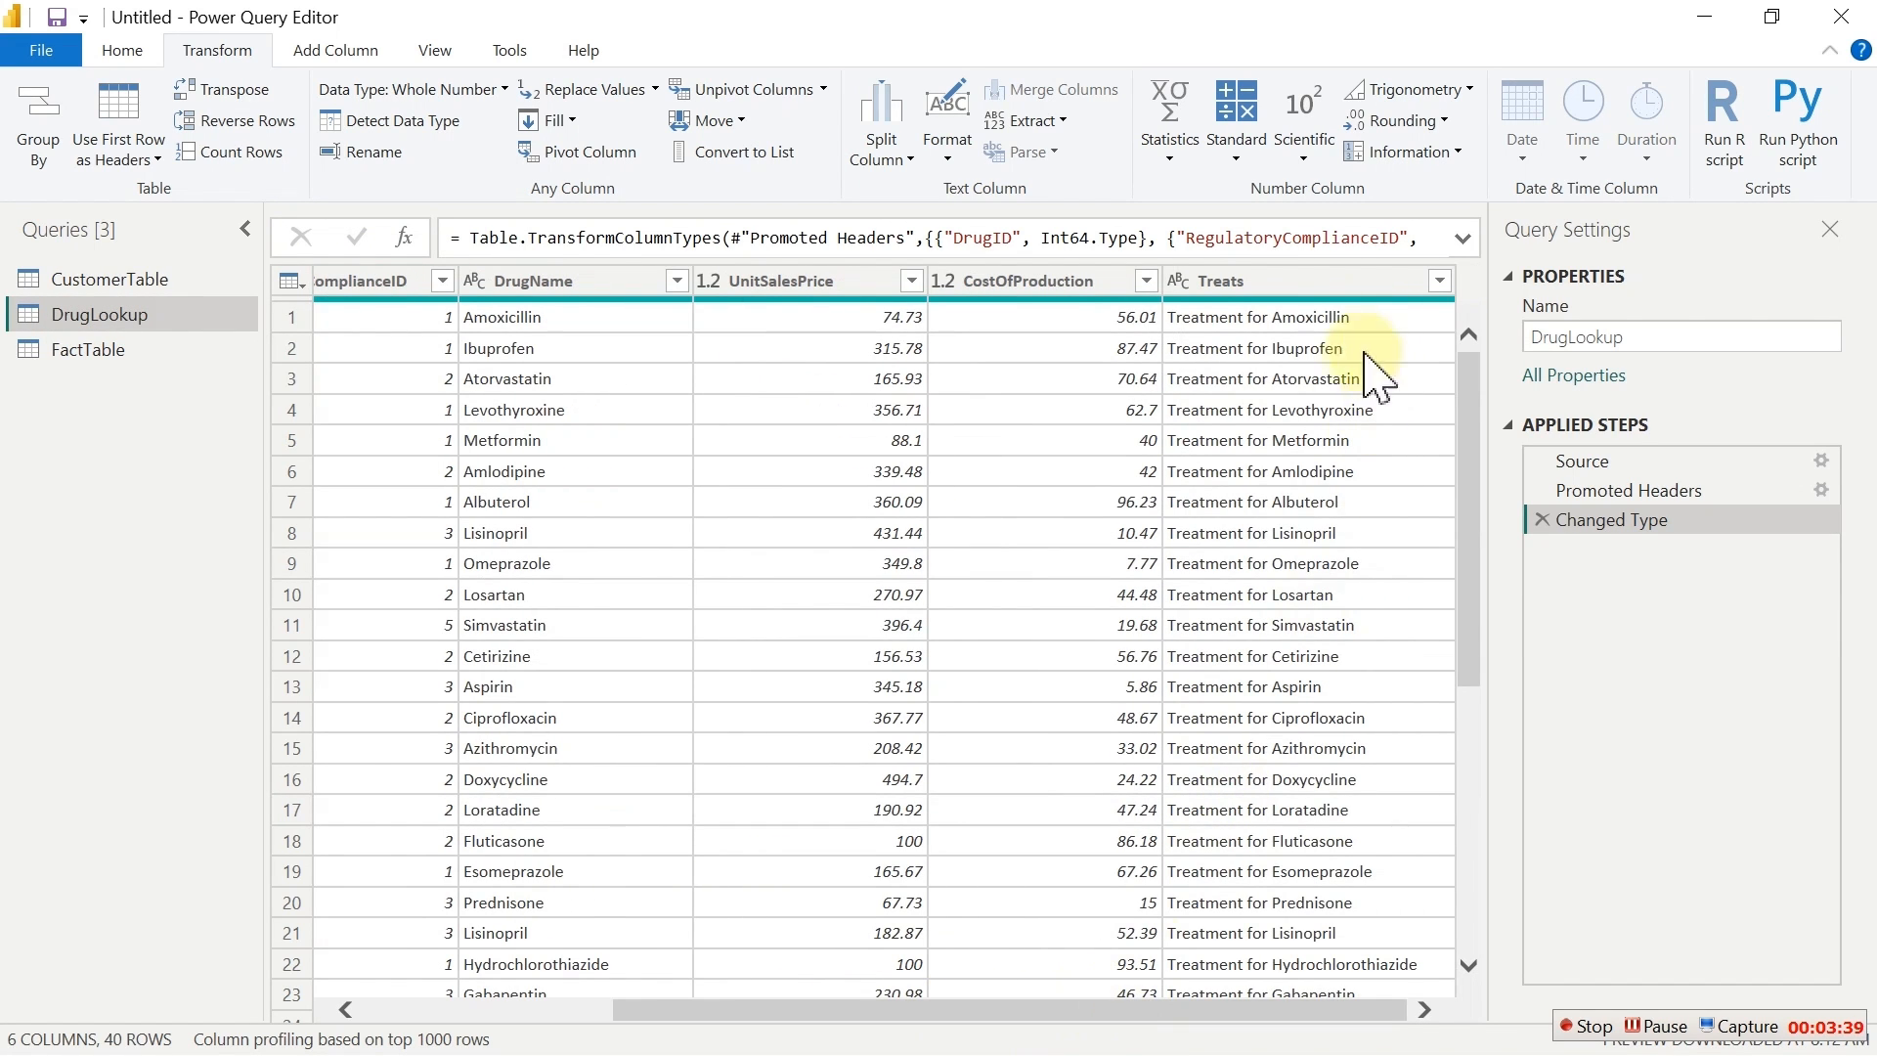
left_click(1308, 283)
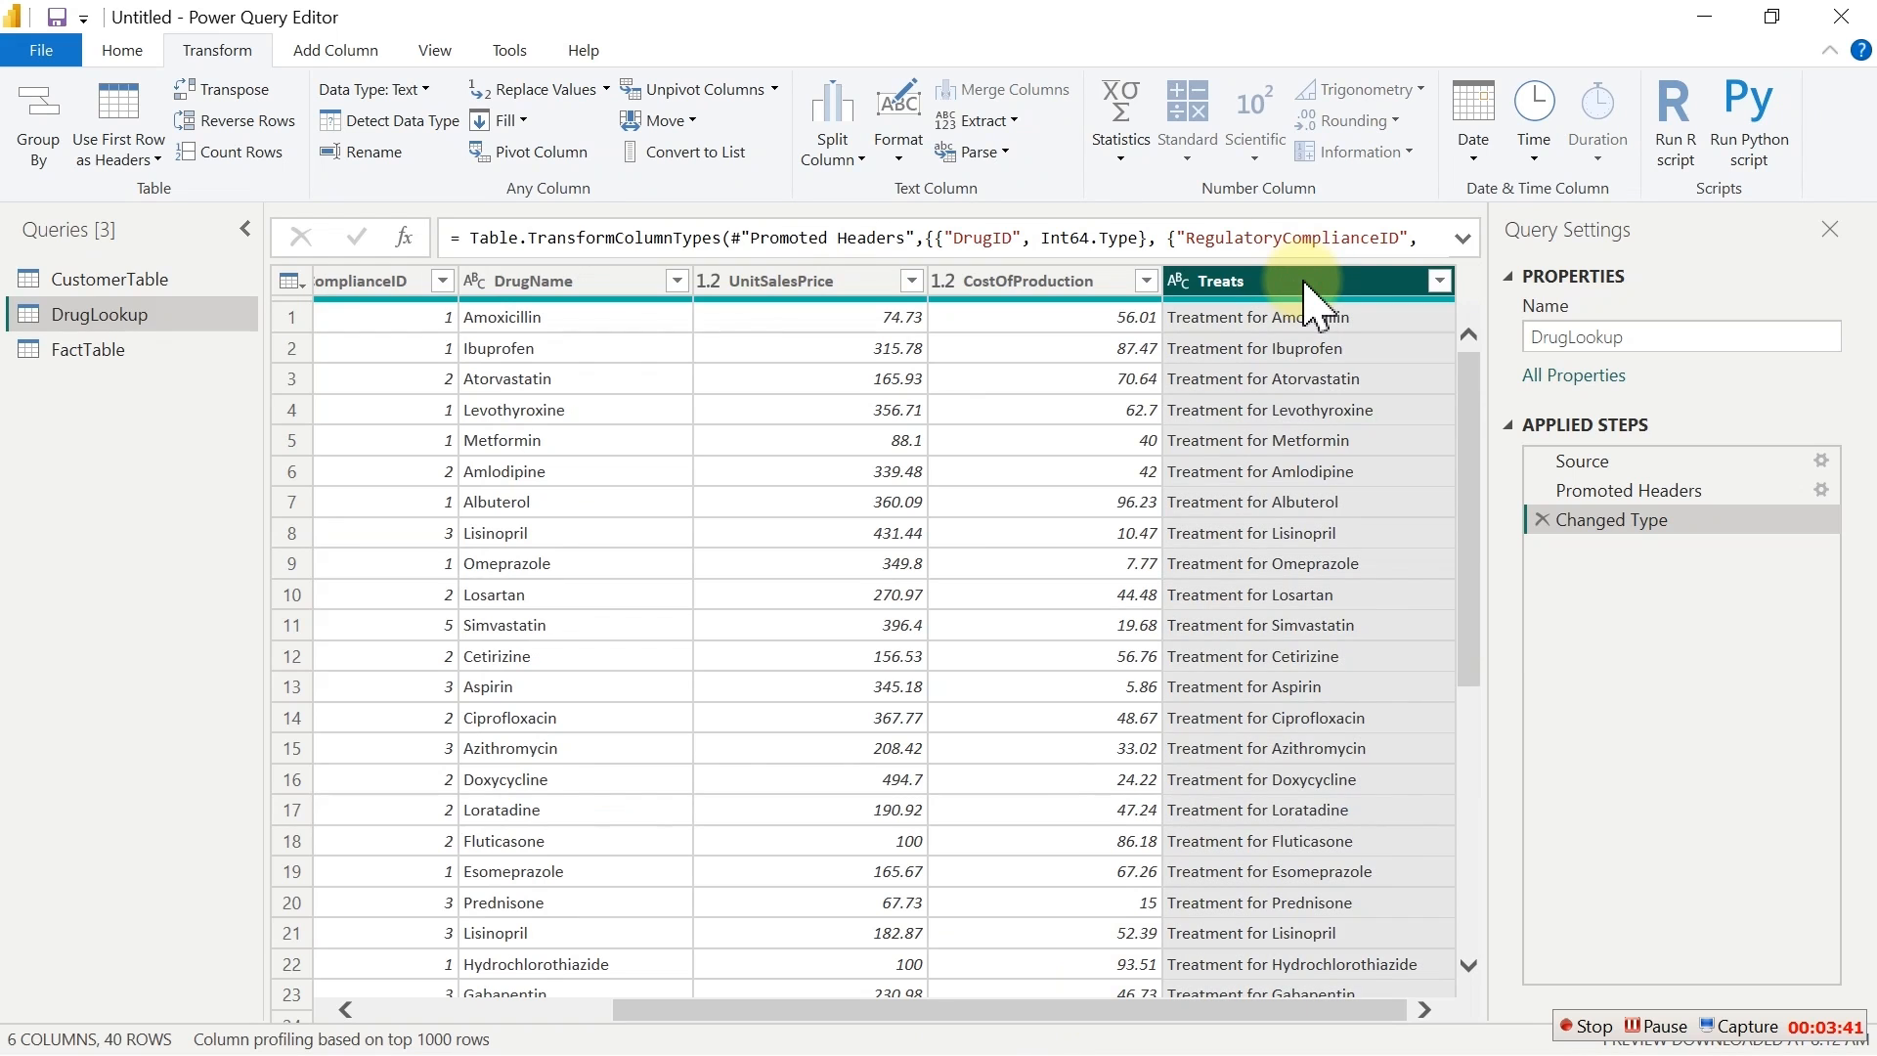
right_click(1305, 283)
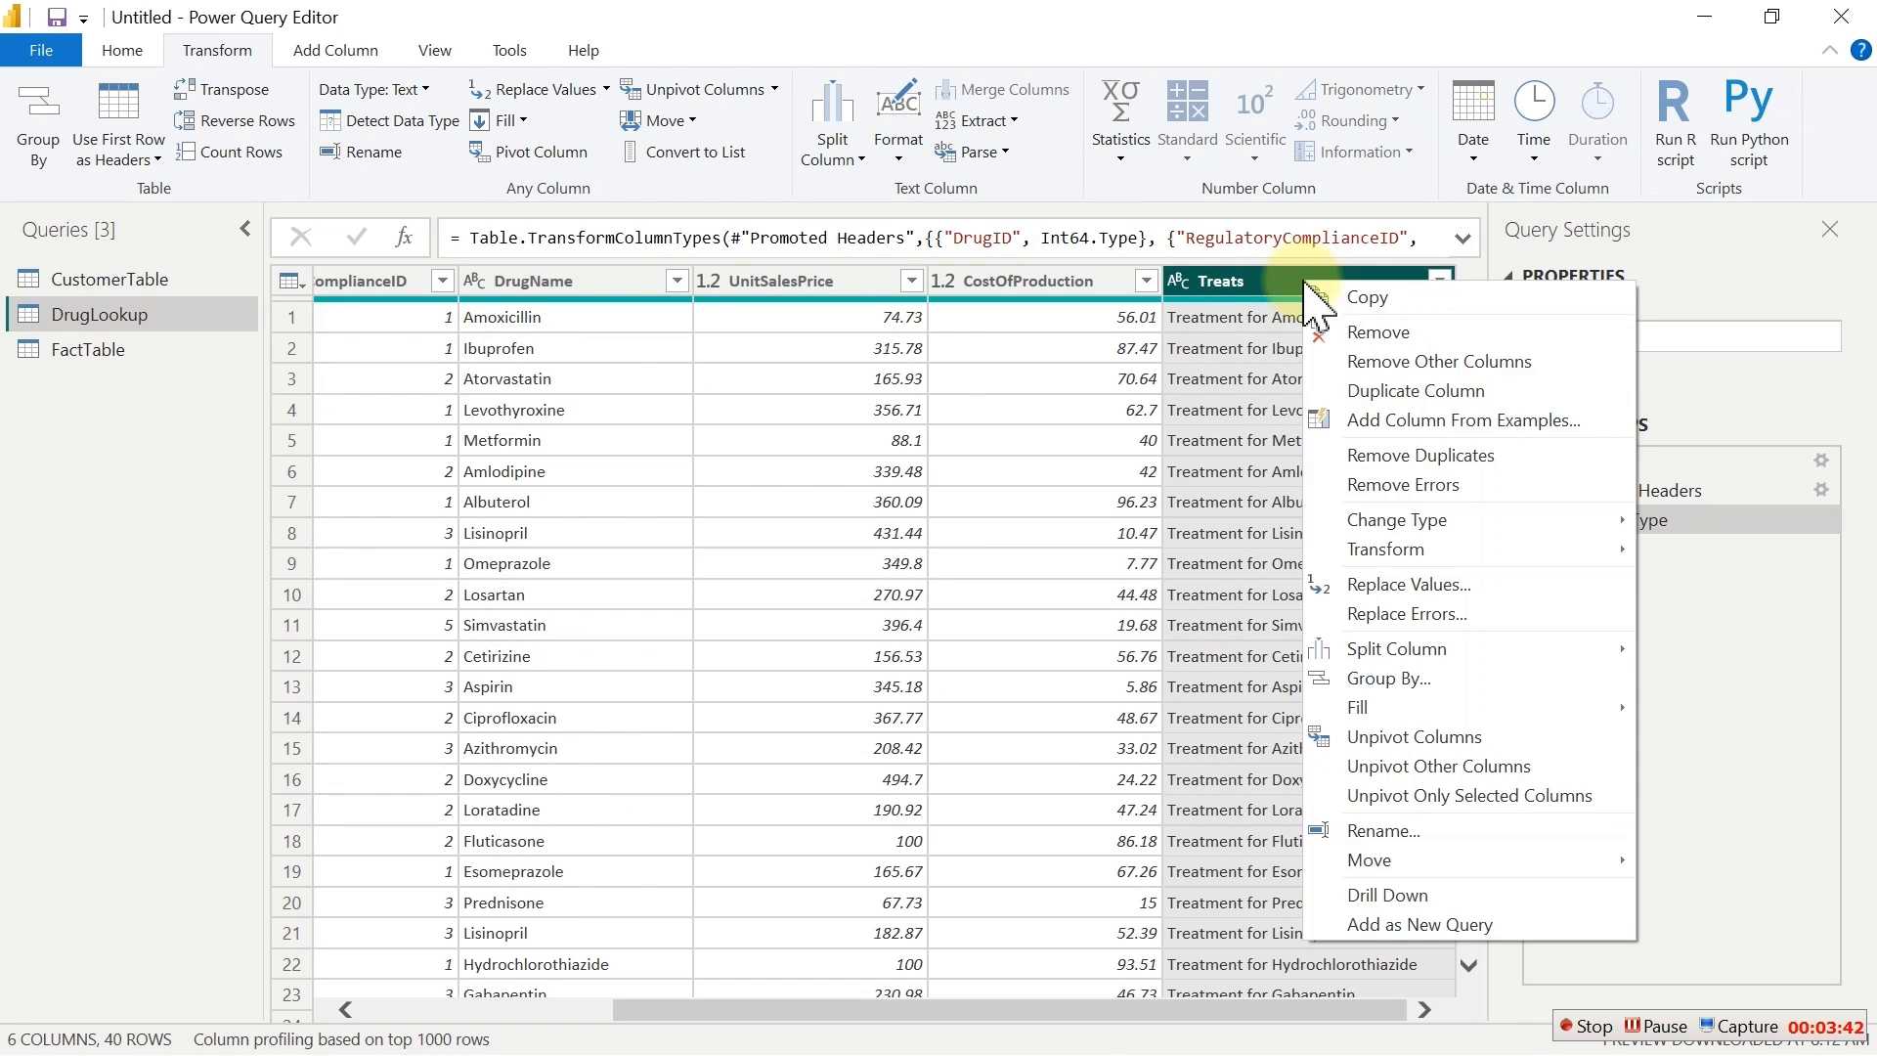
left_click(1397, 339)
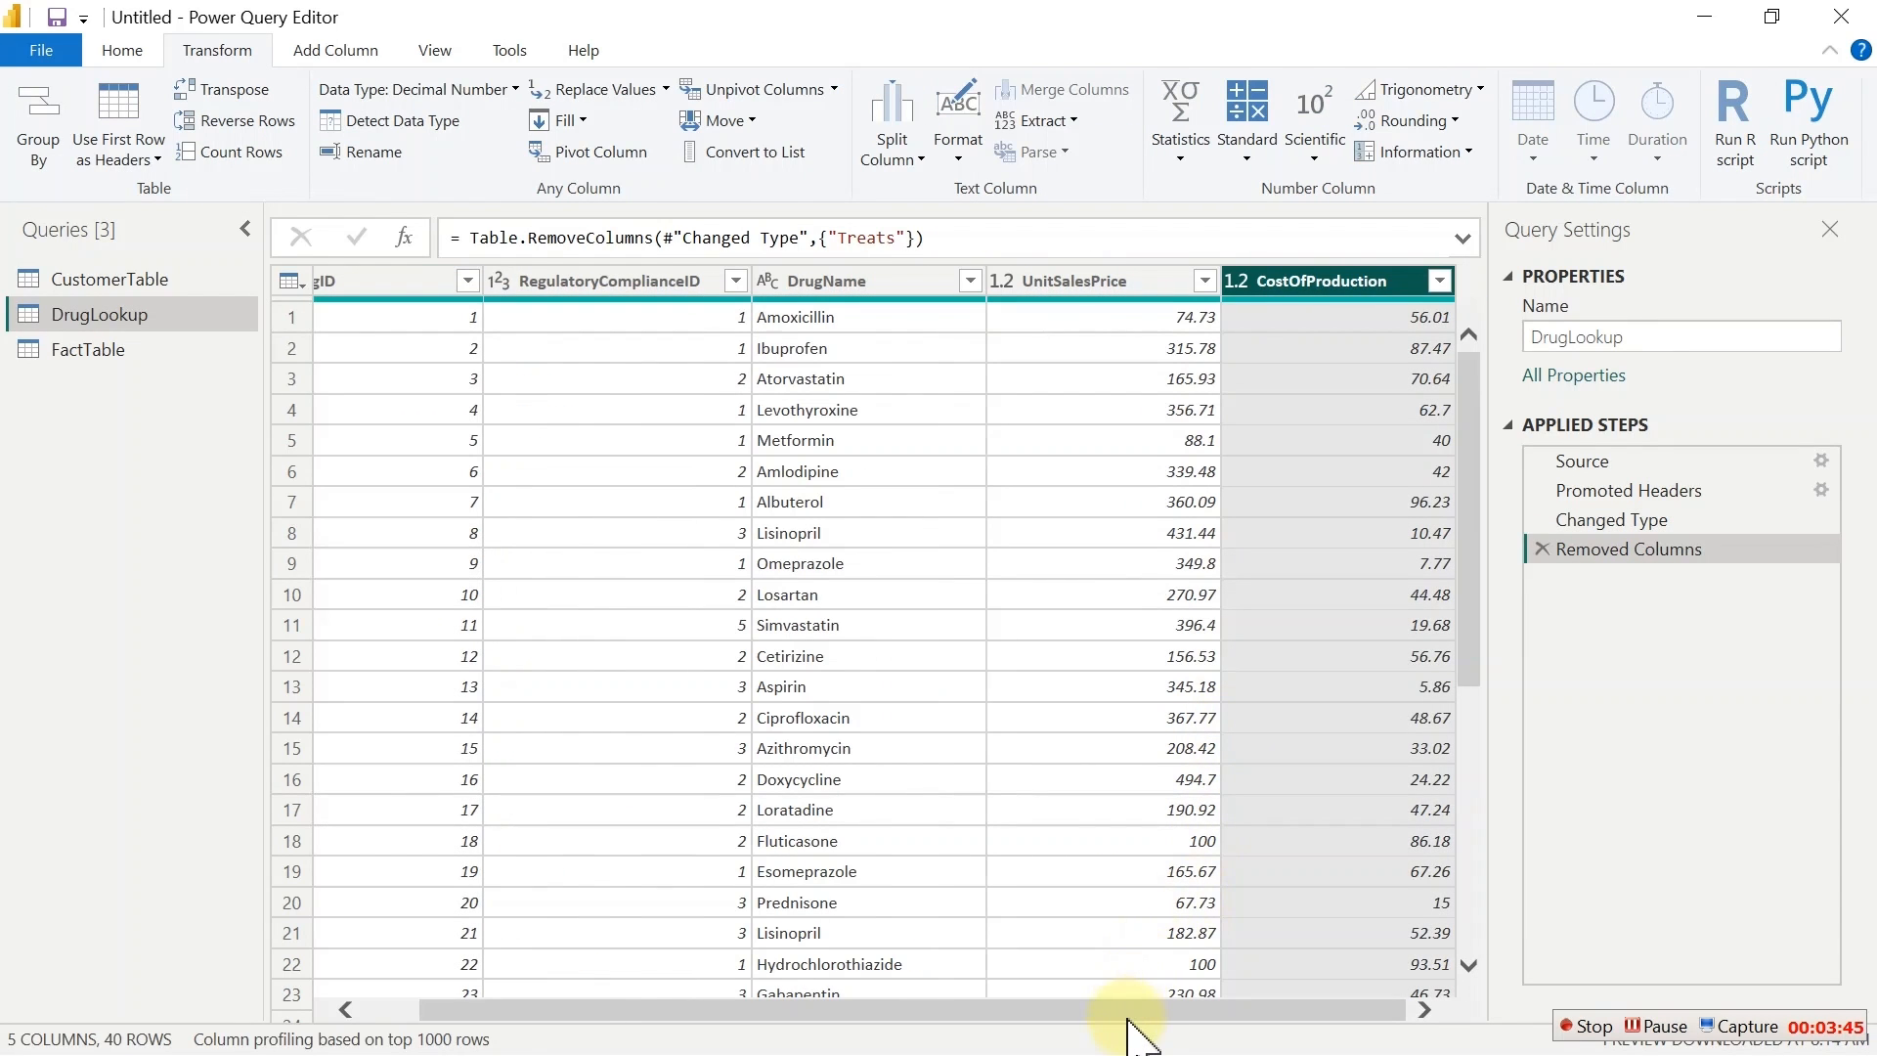
left_click_drag(1126, 1016, 772, 1027)
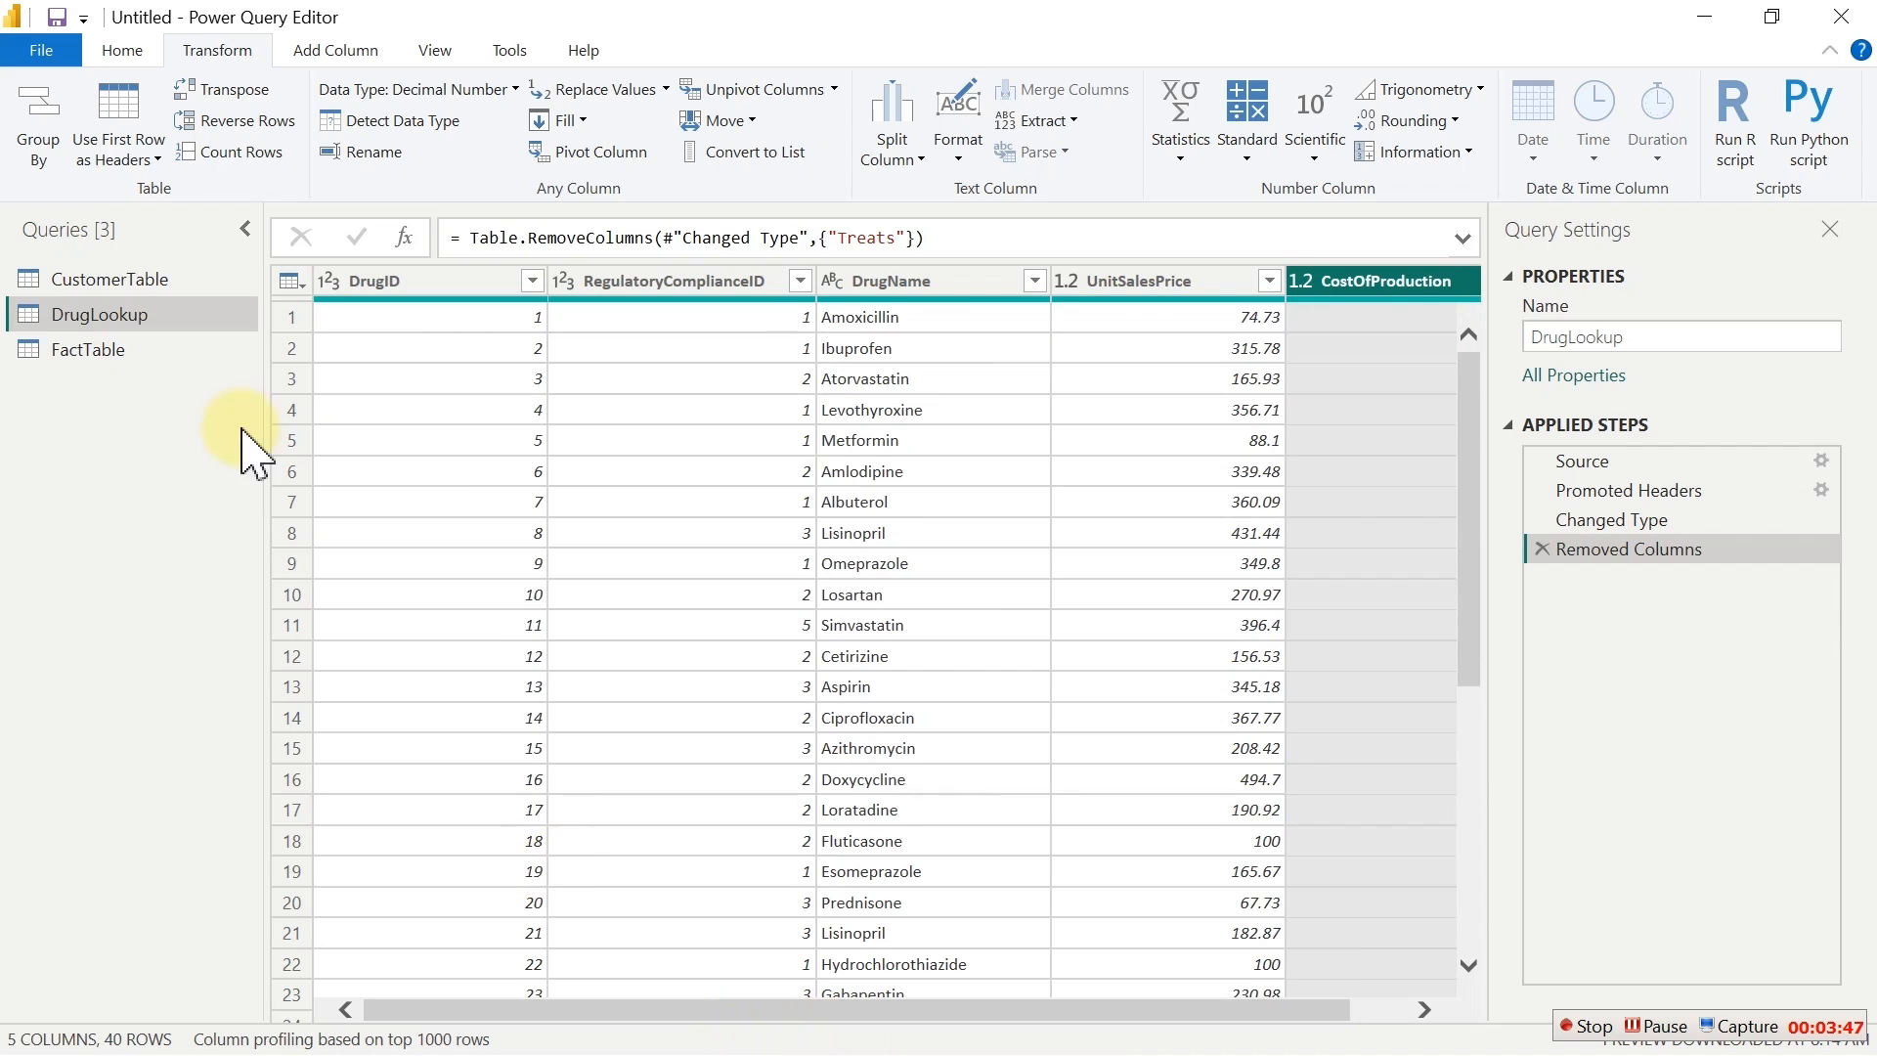
Review the FactTable columns, and close Power Query Editor while applying all query changes to the report
left_click(137, 352)
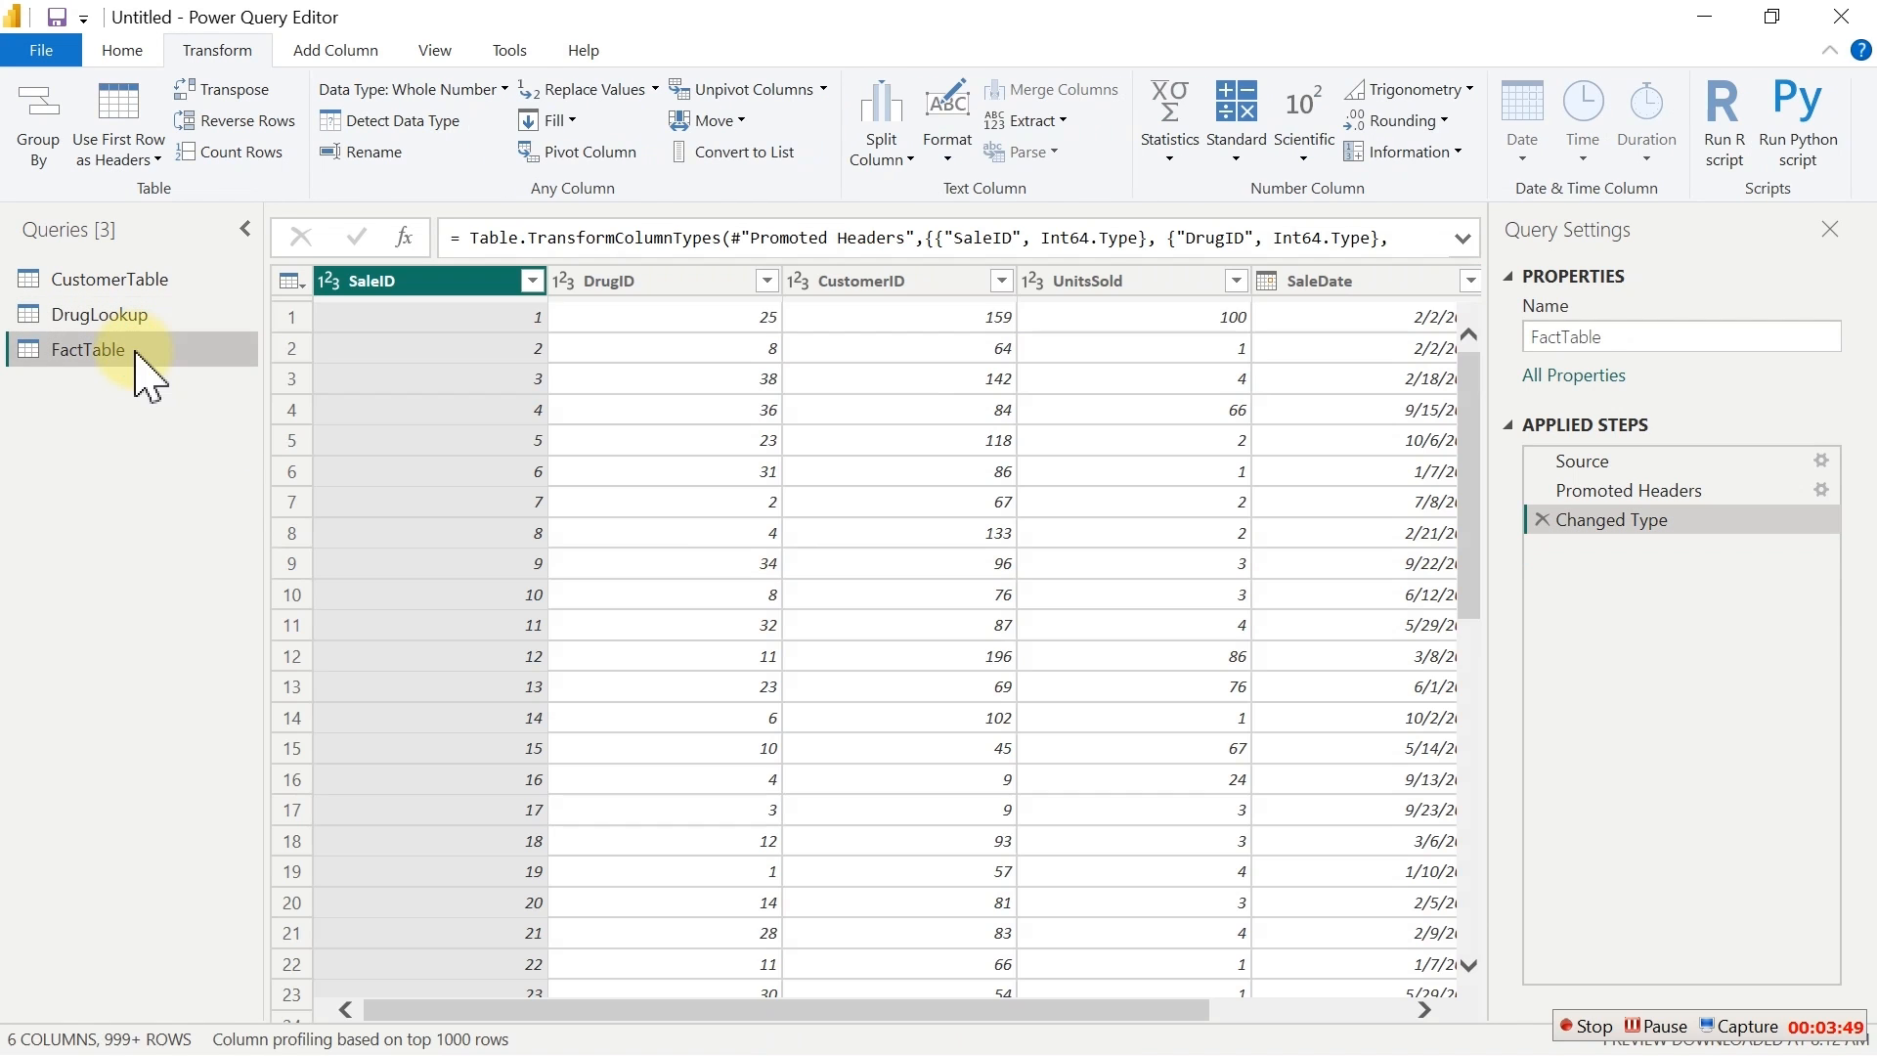
left_click_drag(746, 1010, 1163, 970)
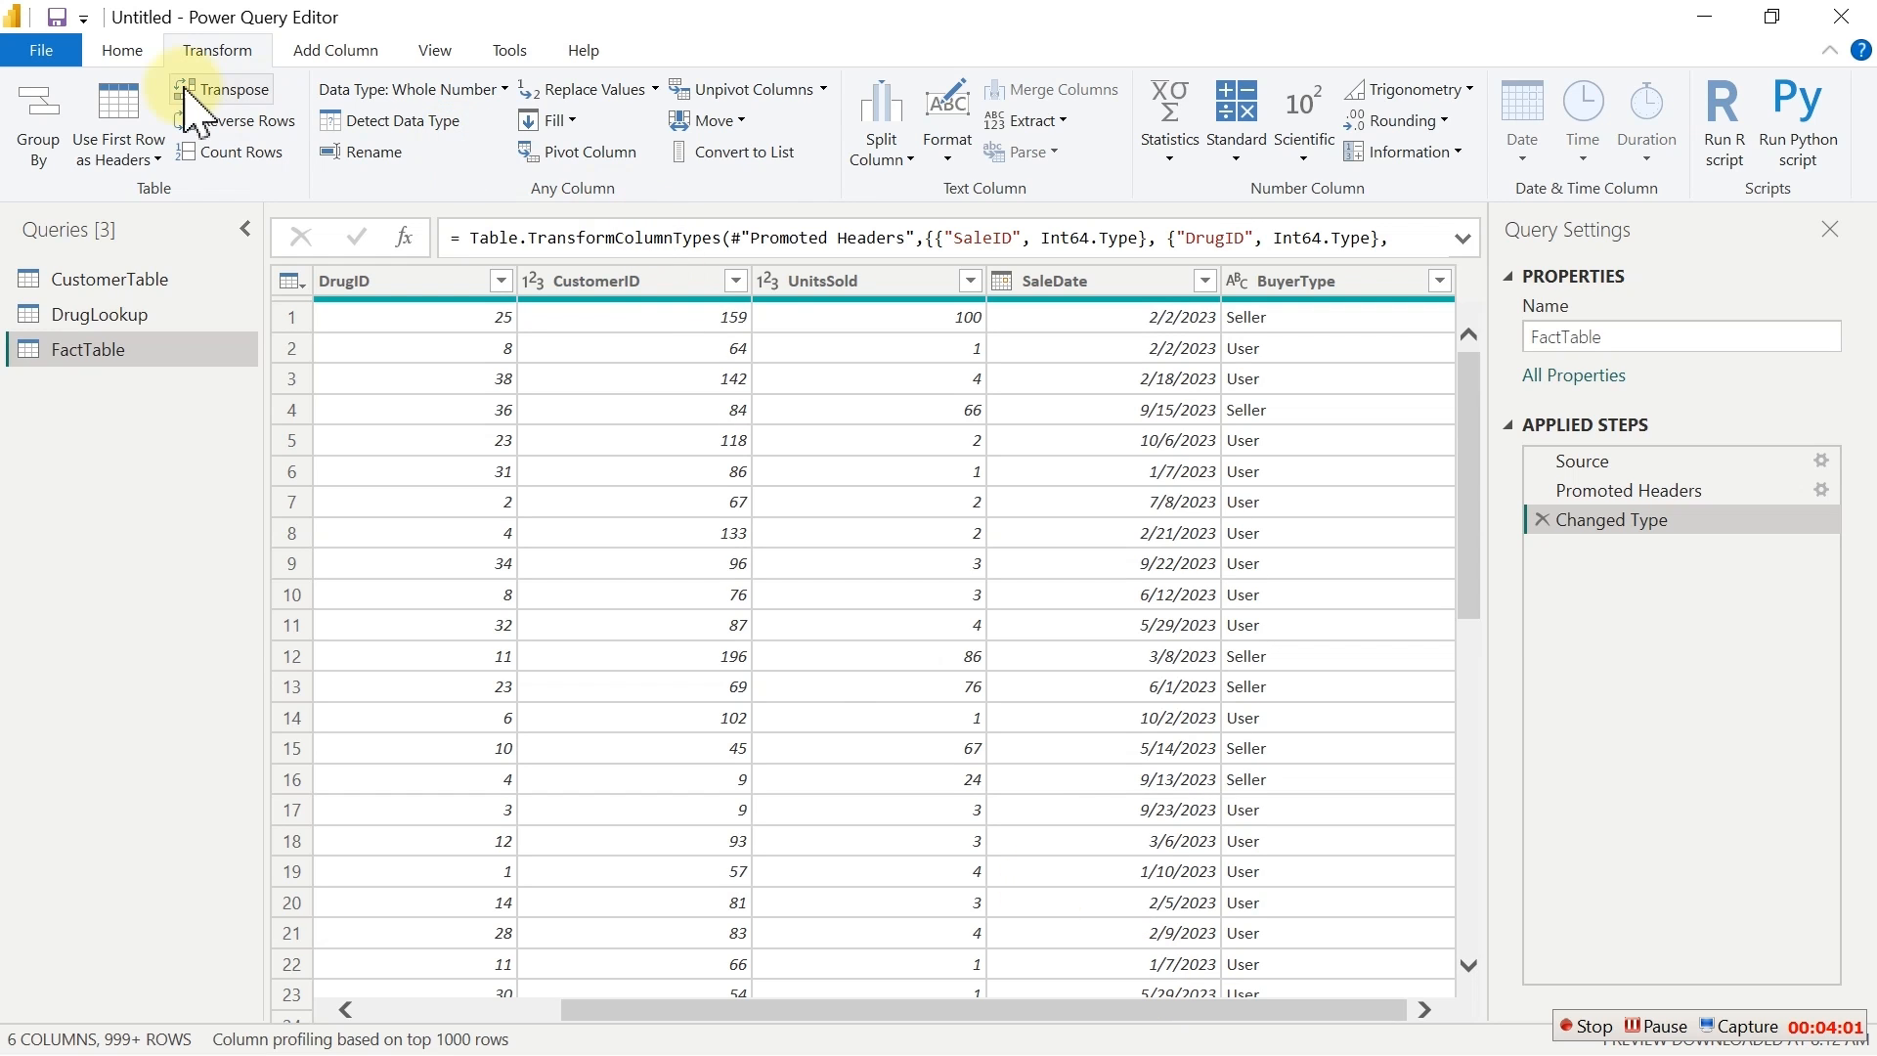
left_click(135, 57)
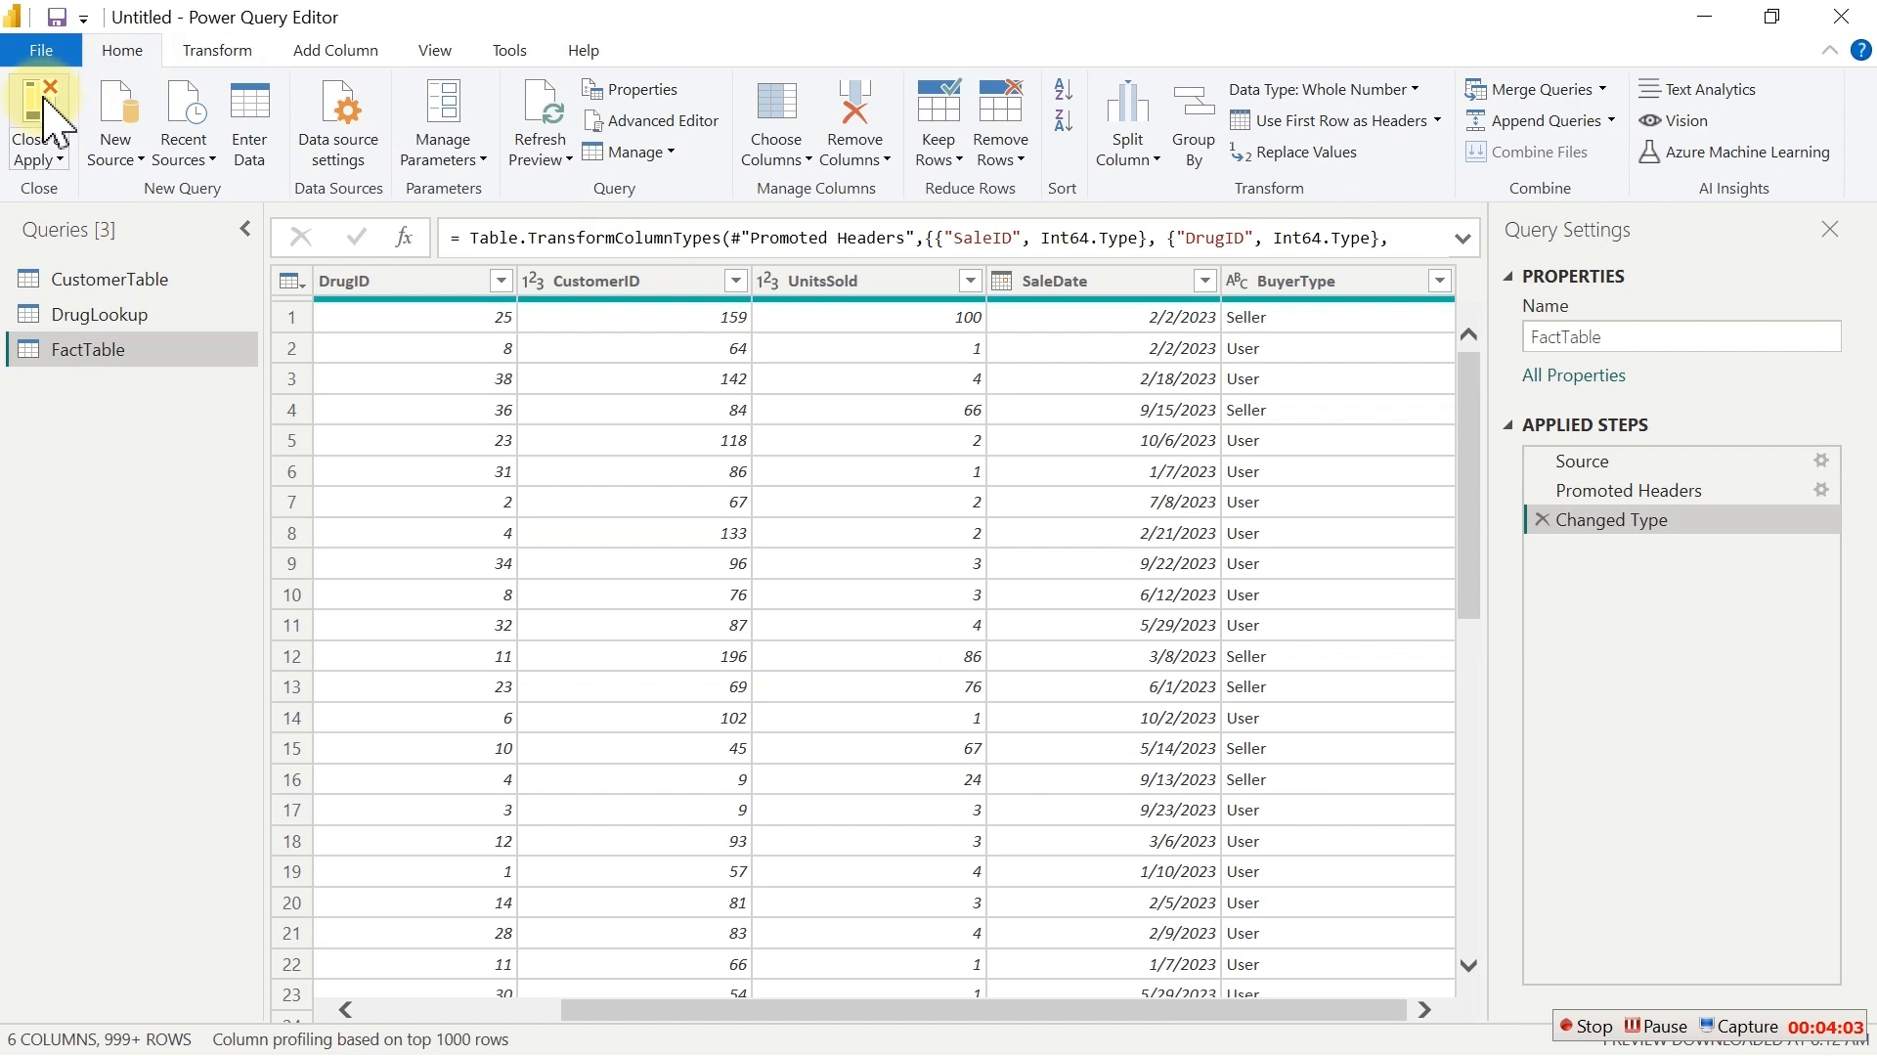
left_click(39, 122)
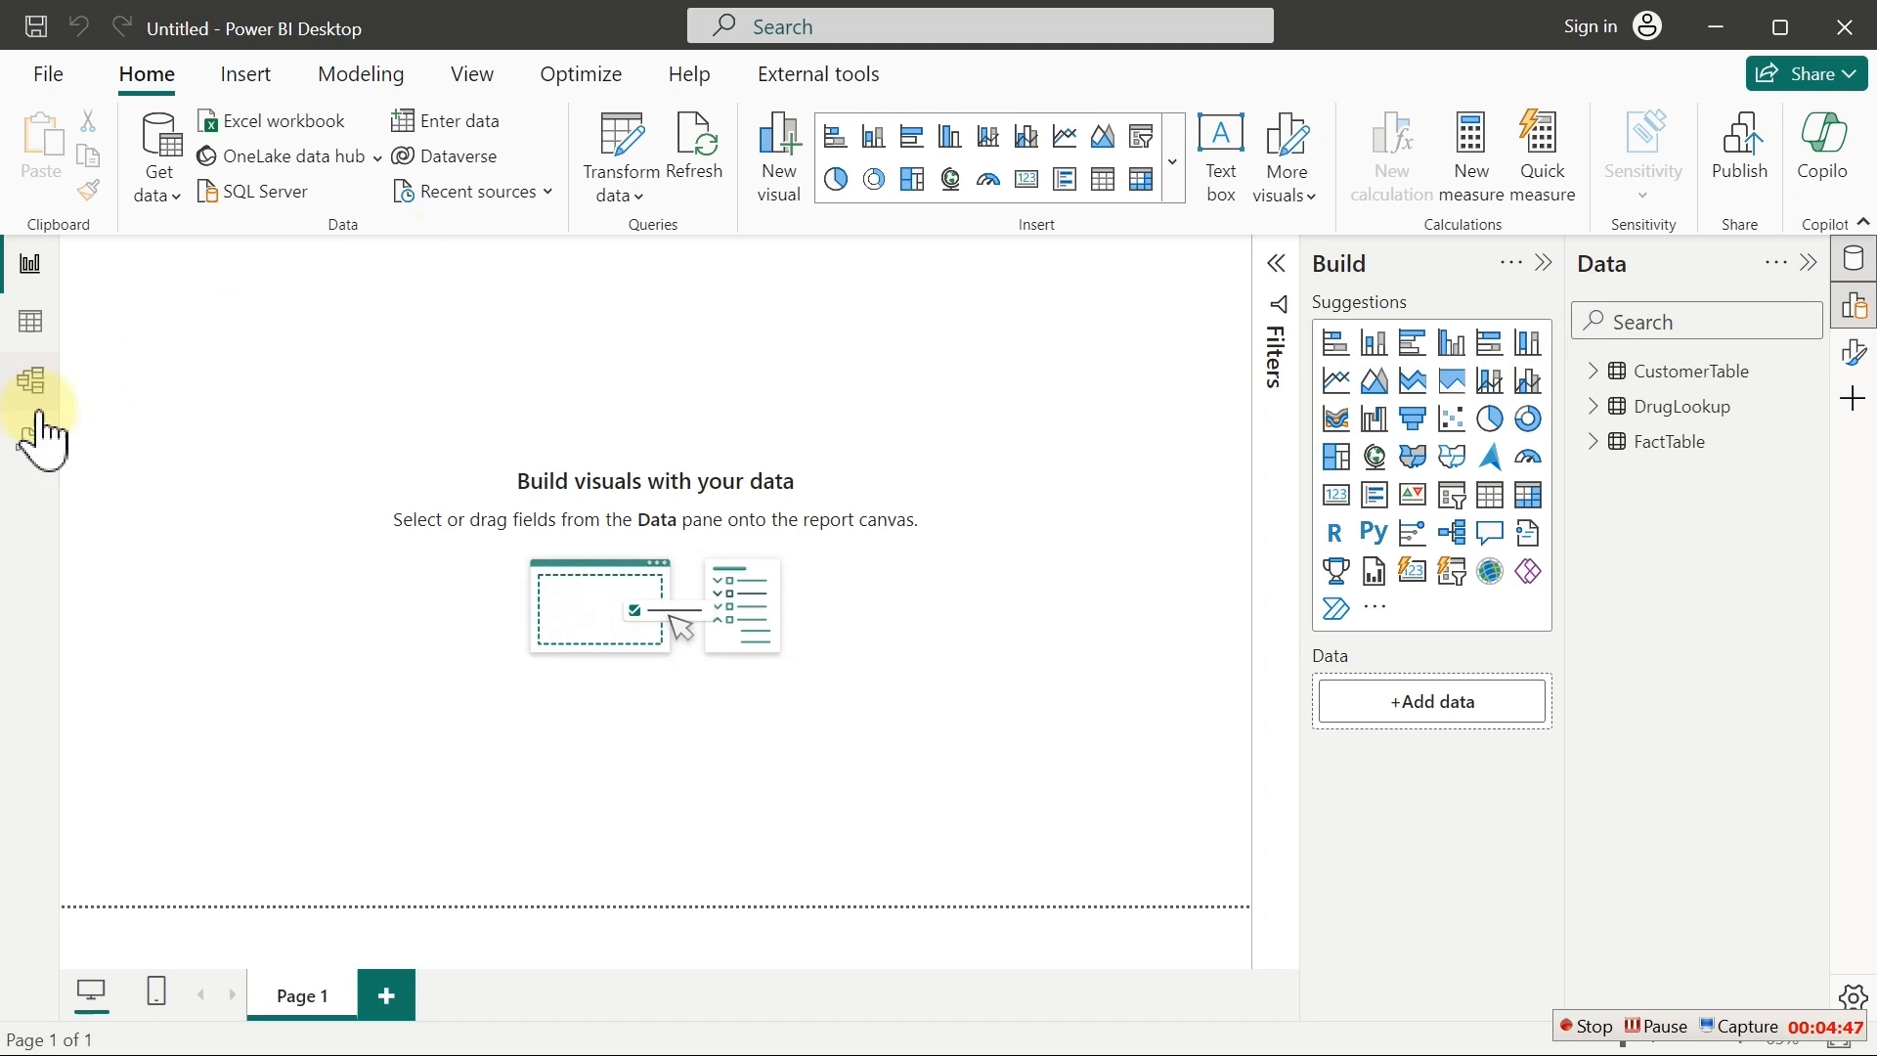
Arrange the data model diagram with FactTable below and between DrugLookup and CustomerTable, collapsing the Properties pane for room
left_click(28, 383)
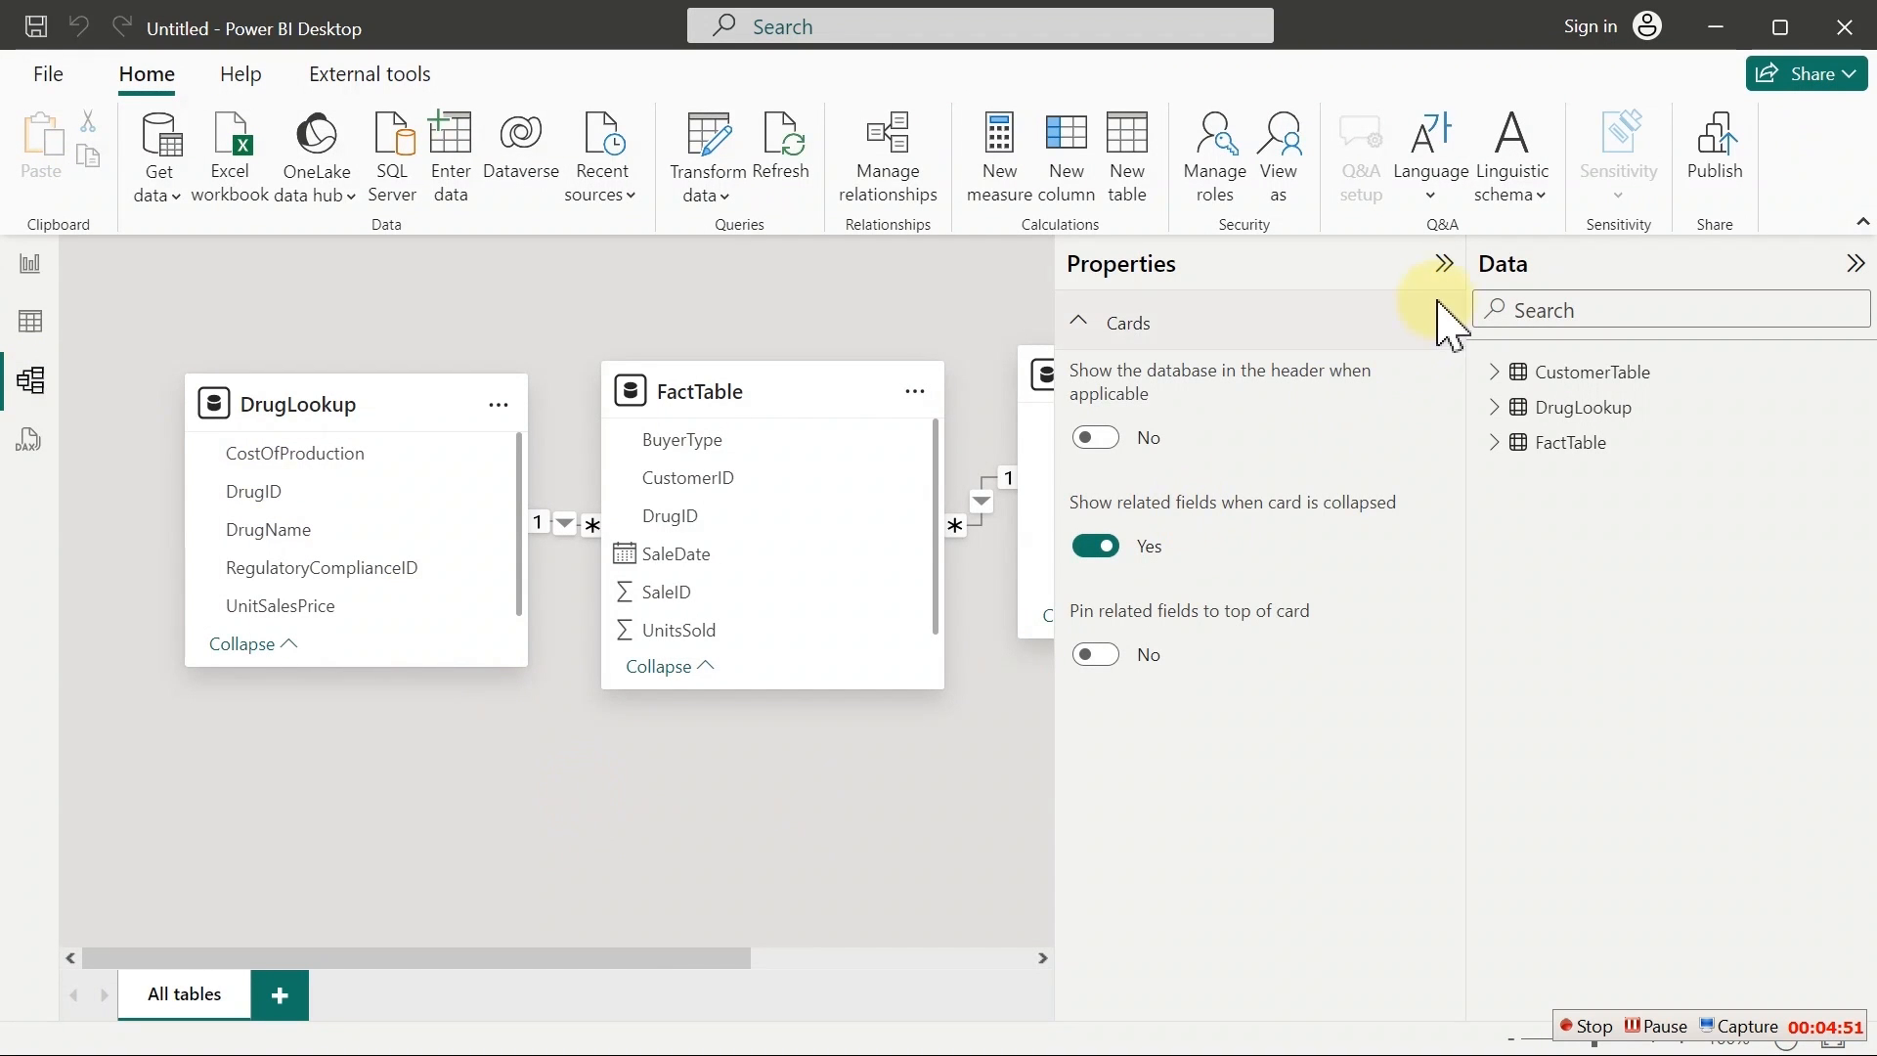
left_click(1444, 263)
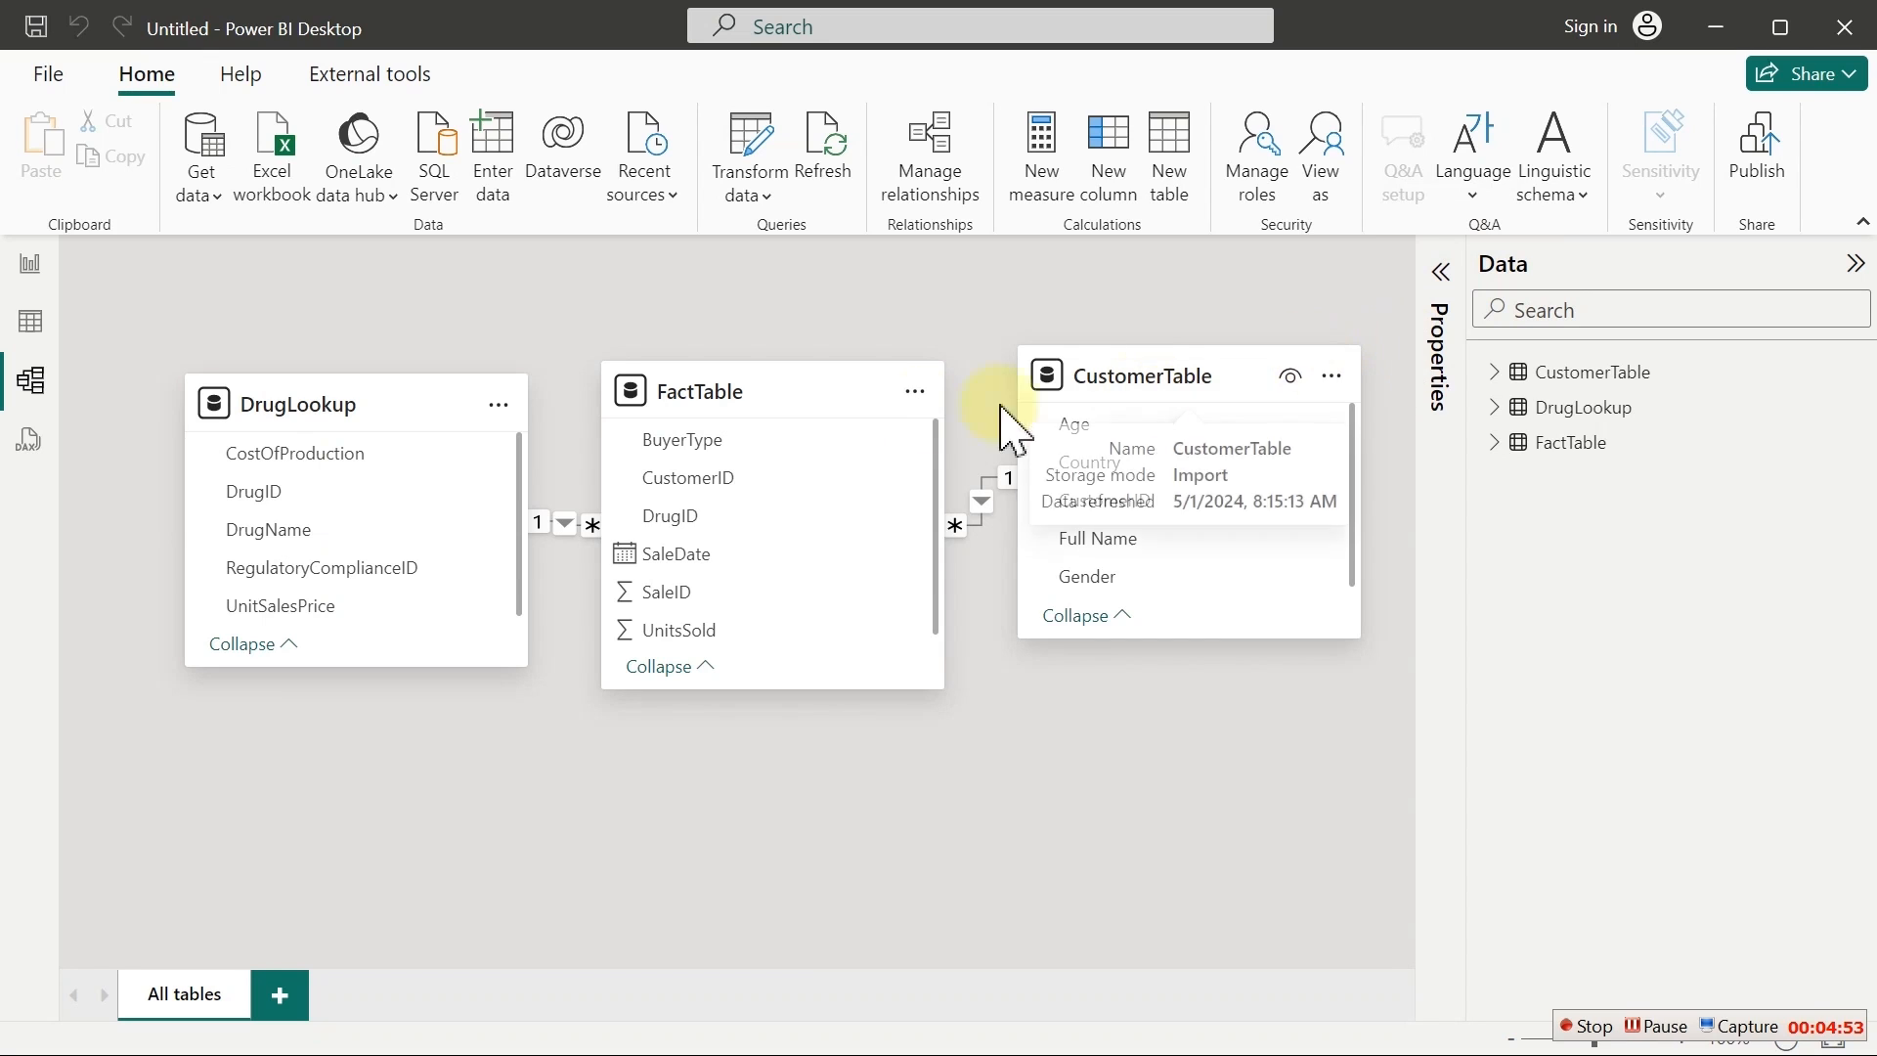
left_click_drag(809, 385, 820, 652)
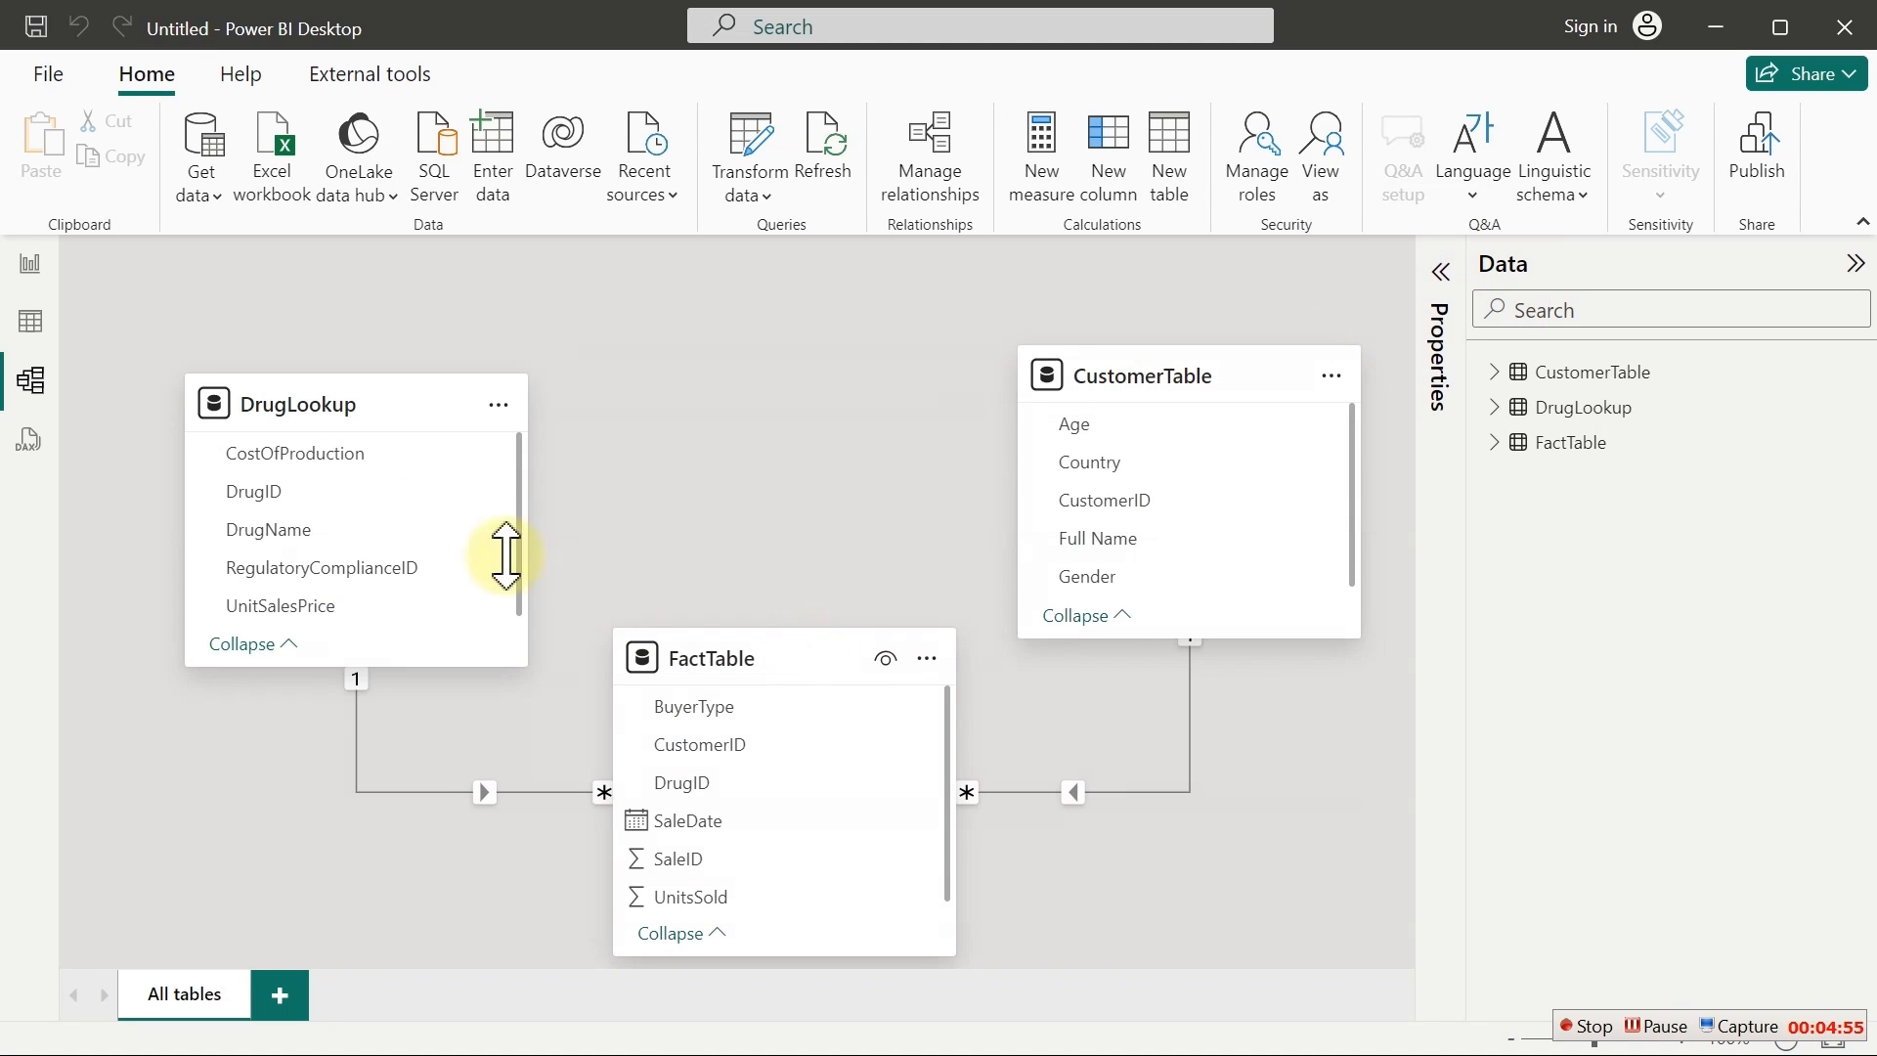
left_click_drag(314, 404, 411, 375)
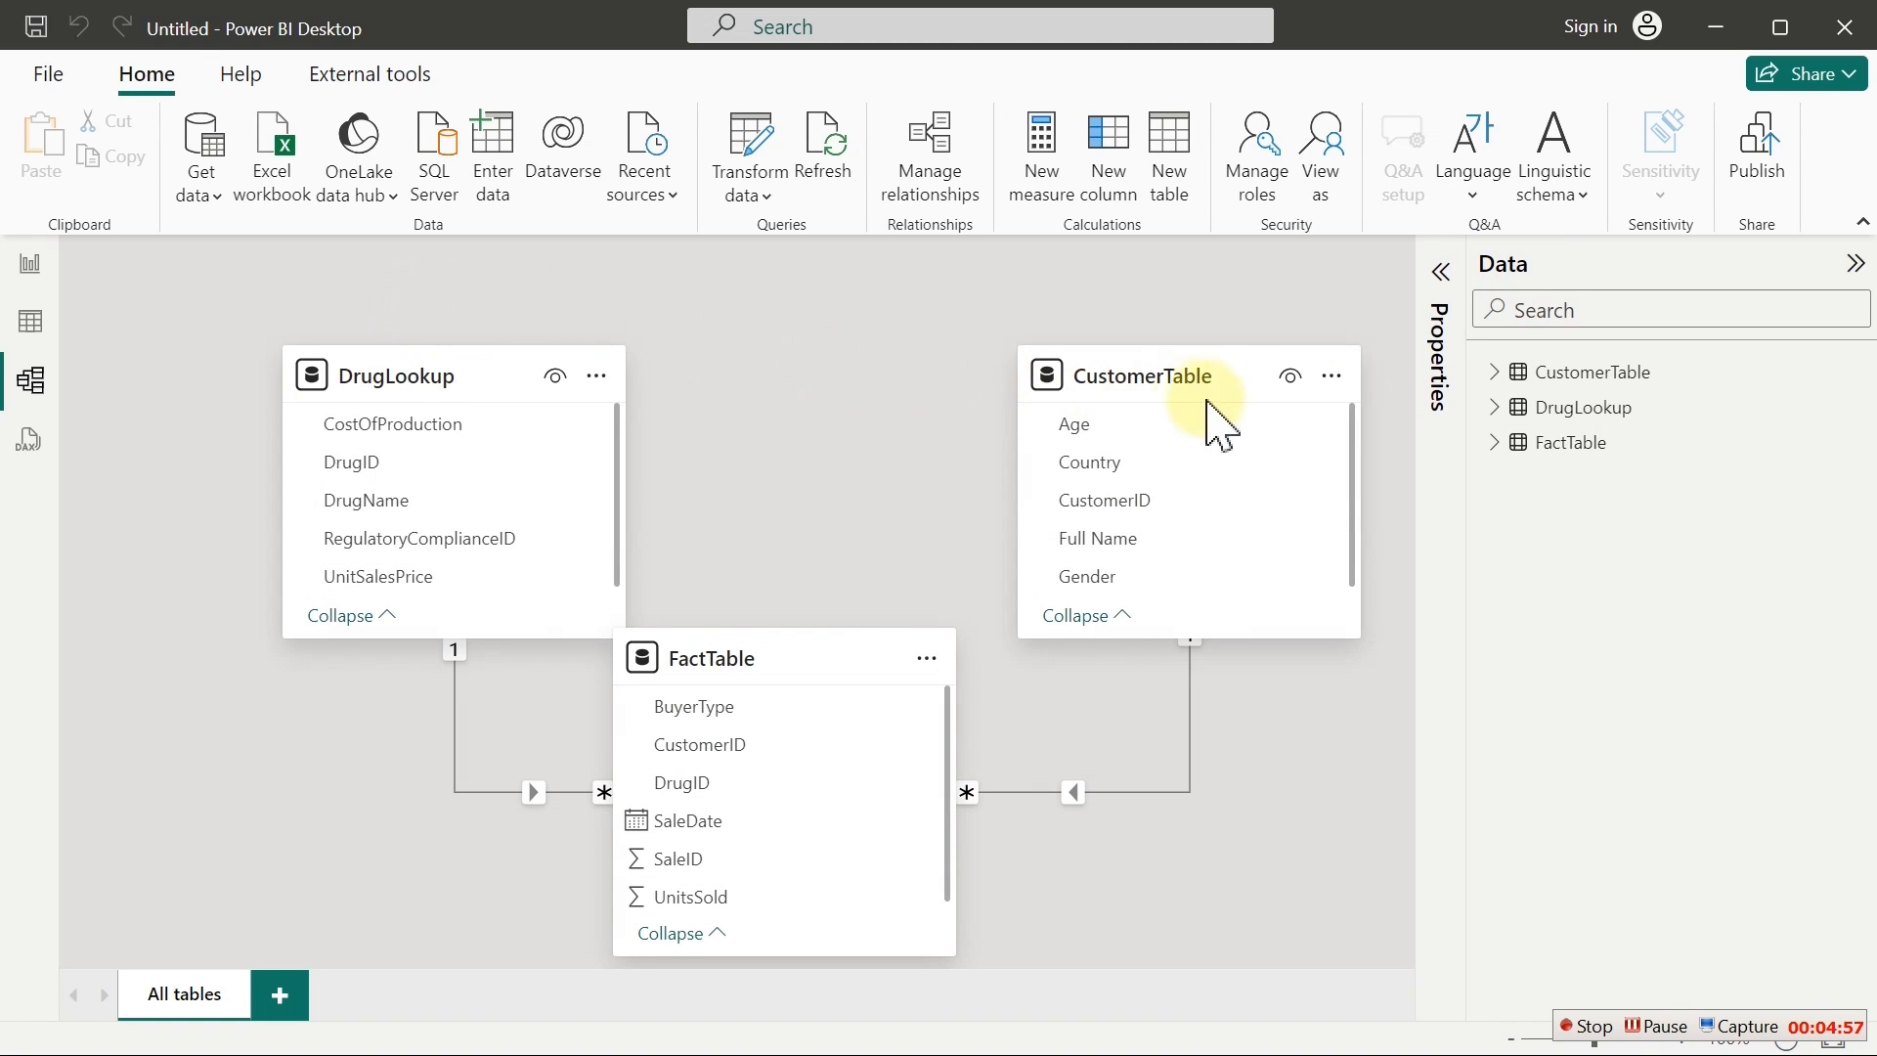
left_click_drag(1228, 386, 1212, 311)
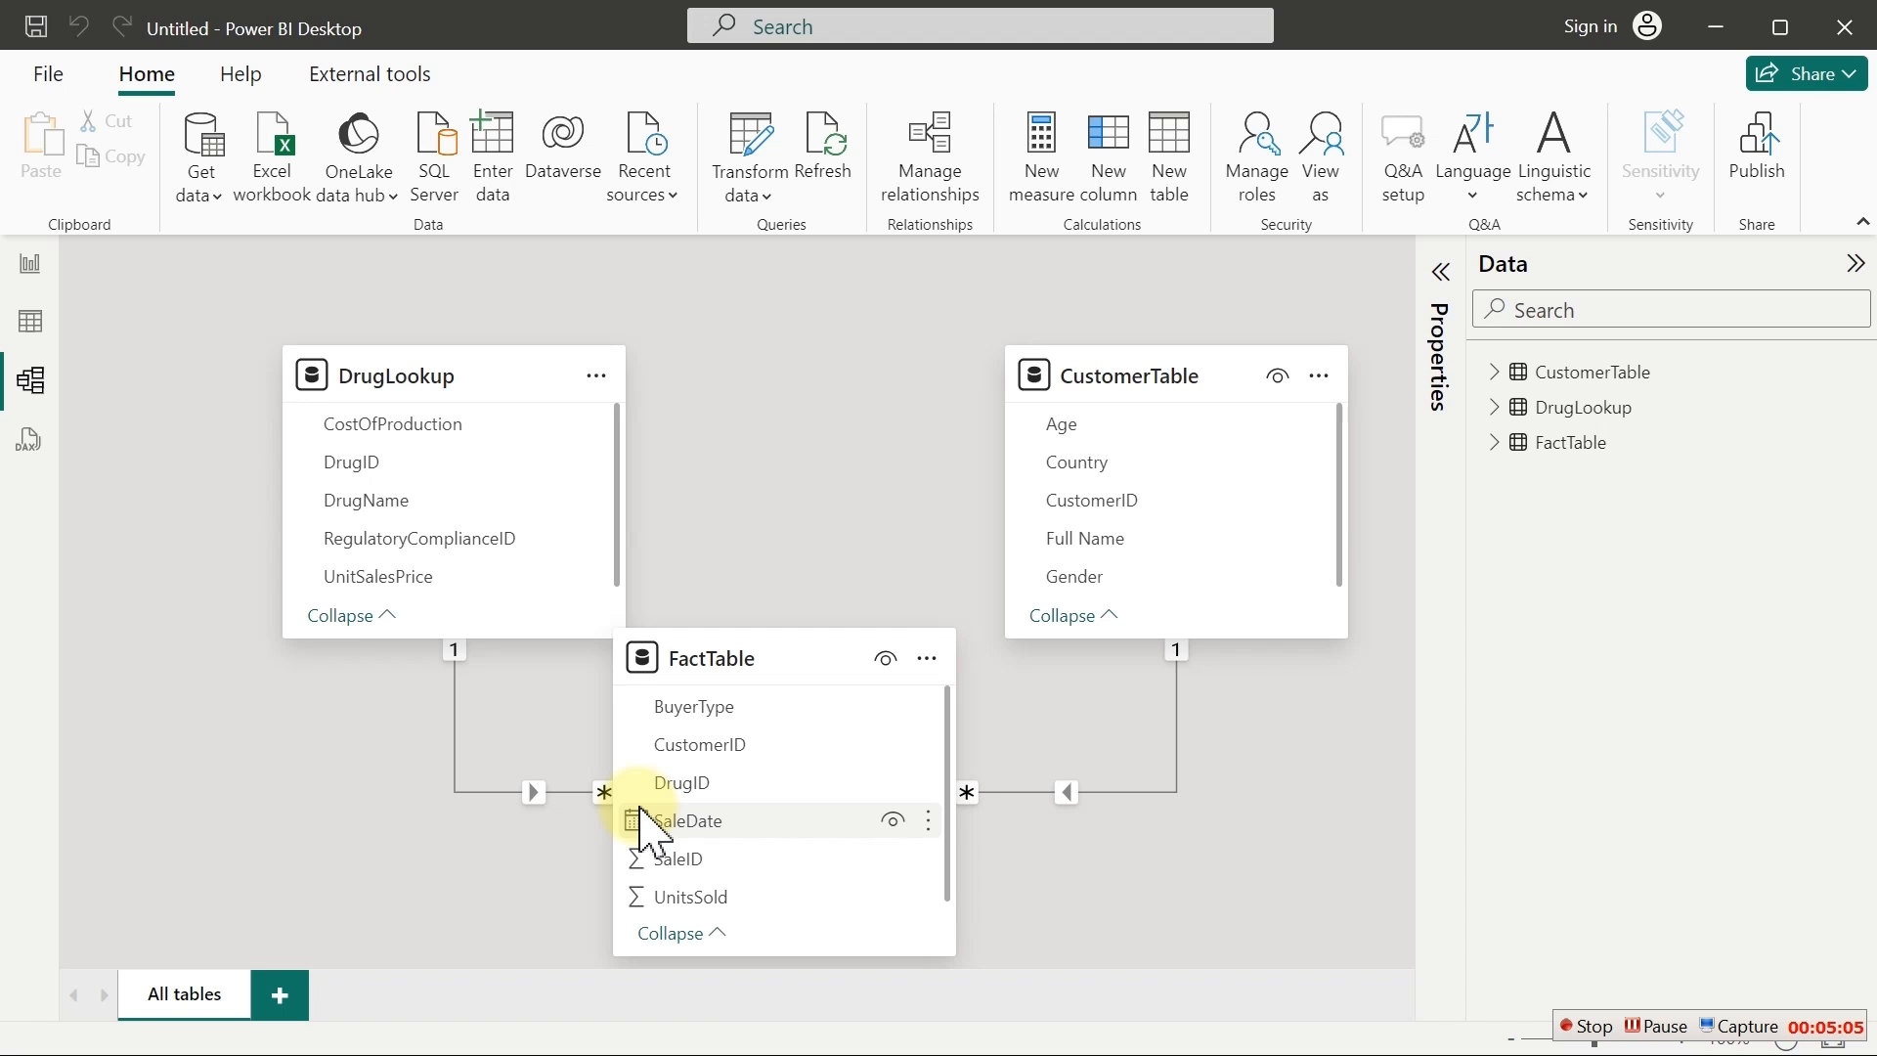
left_click_drag(809, 660, 831, 661)
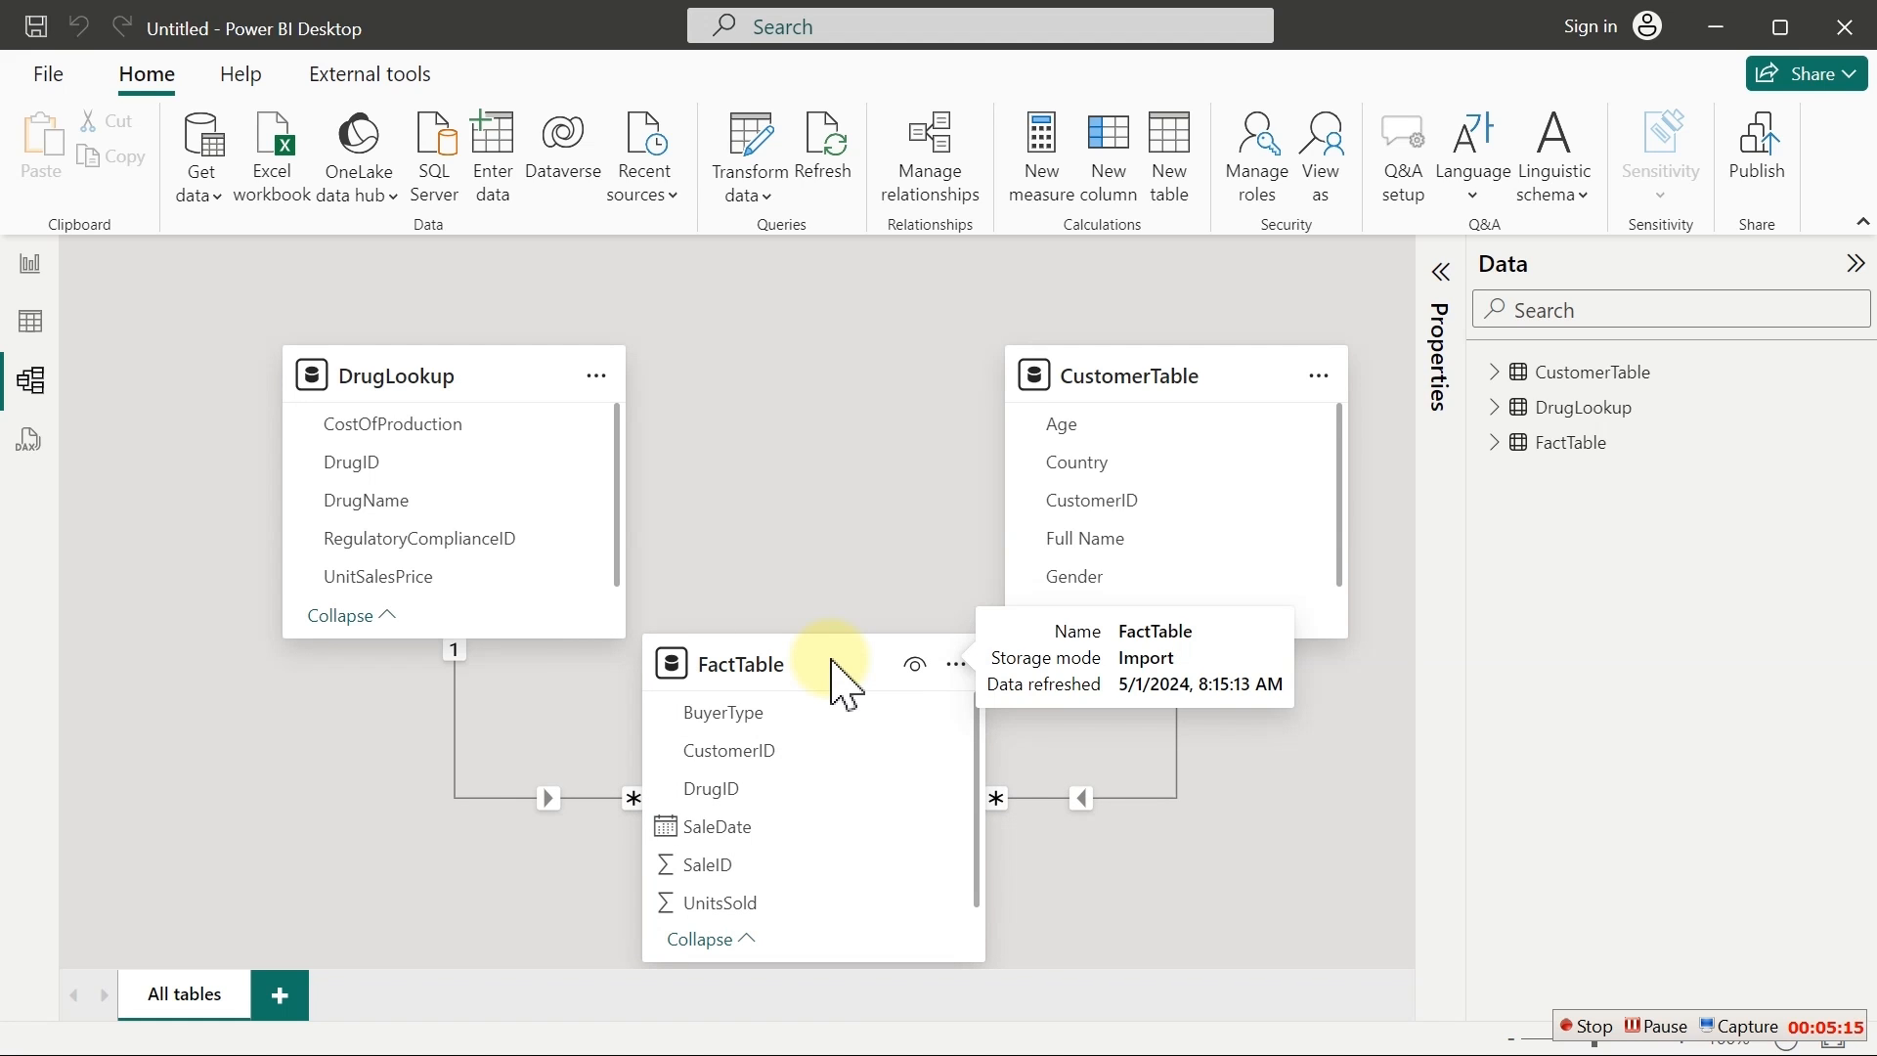
Review the columns and rows of CustomerTable, DrugLookup and FactTable in the table view
left_click(23, 261)
left_click(36, 338)
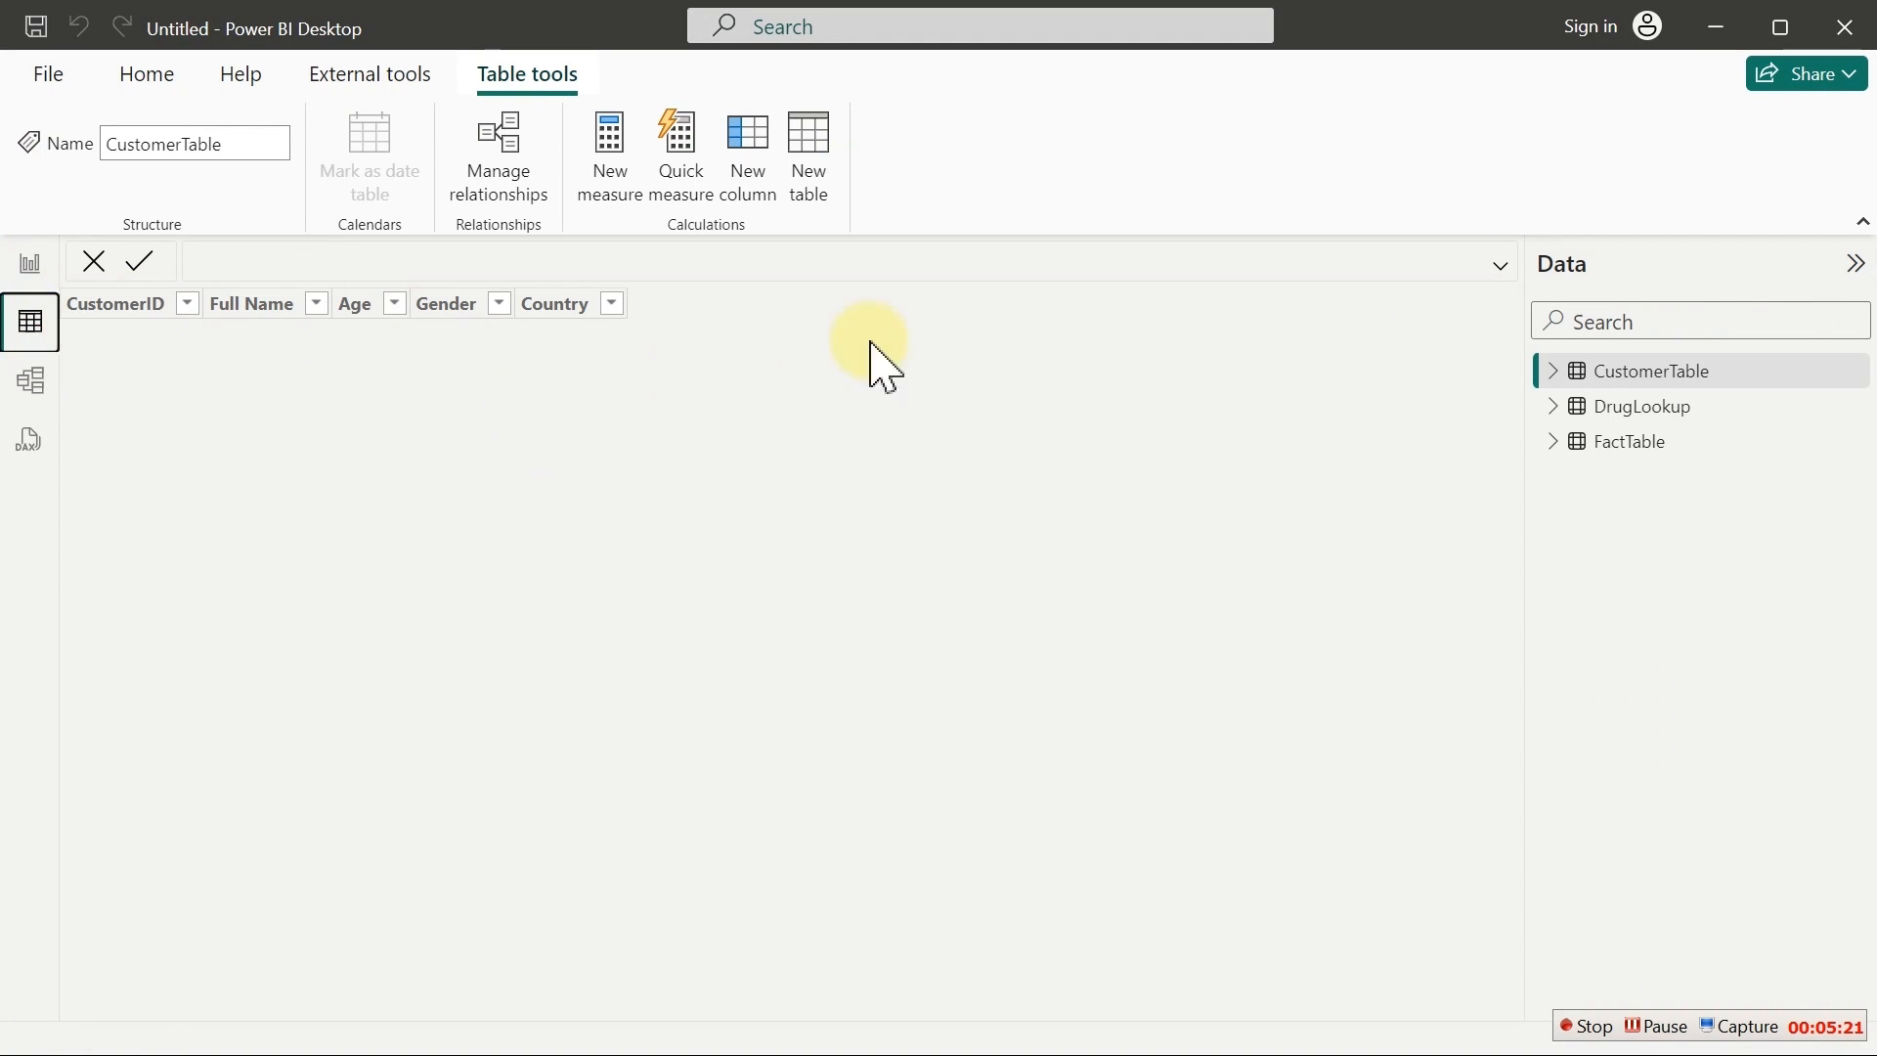
left_click(1628, 415)
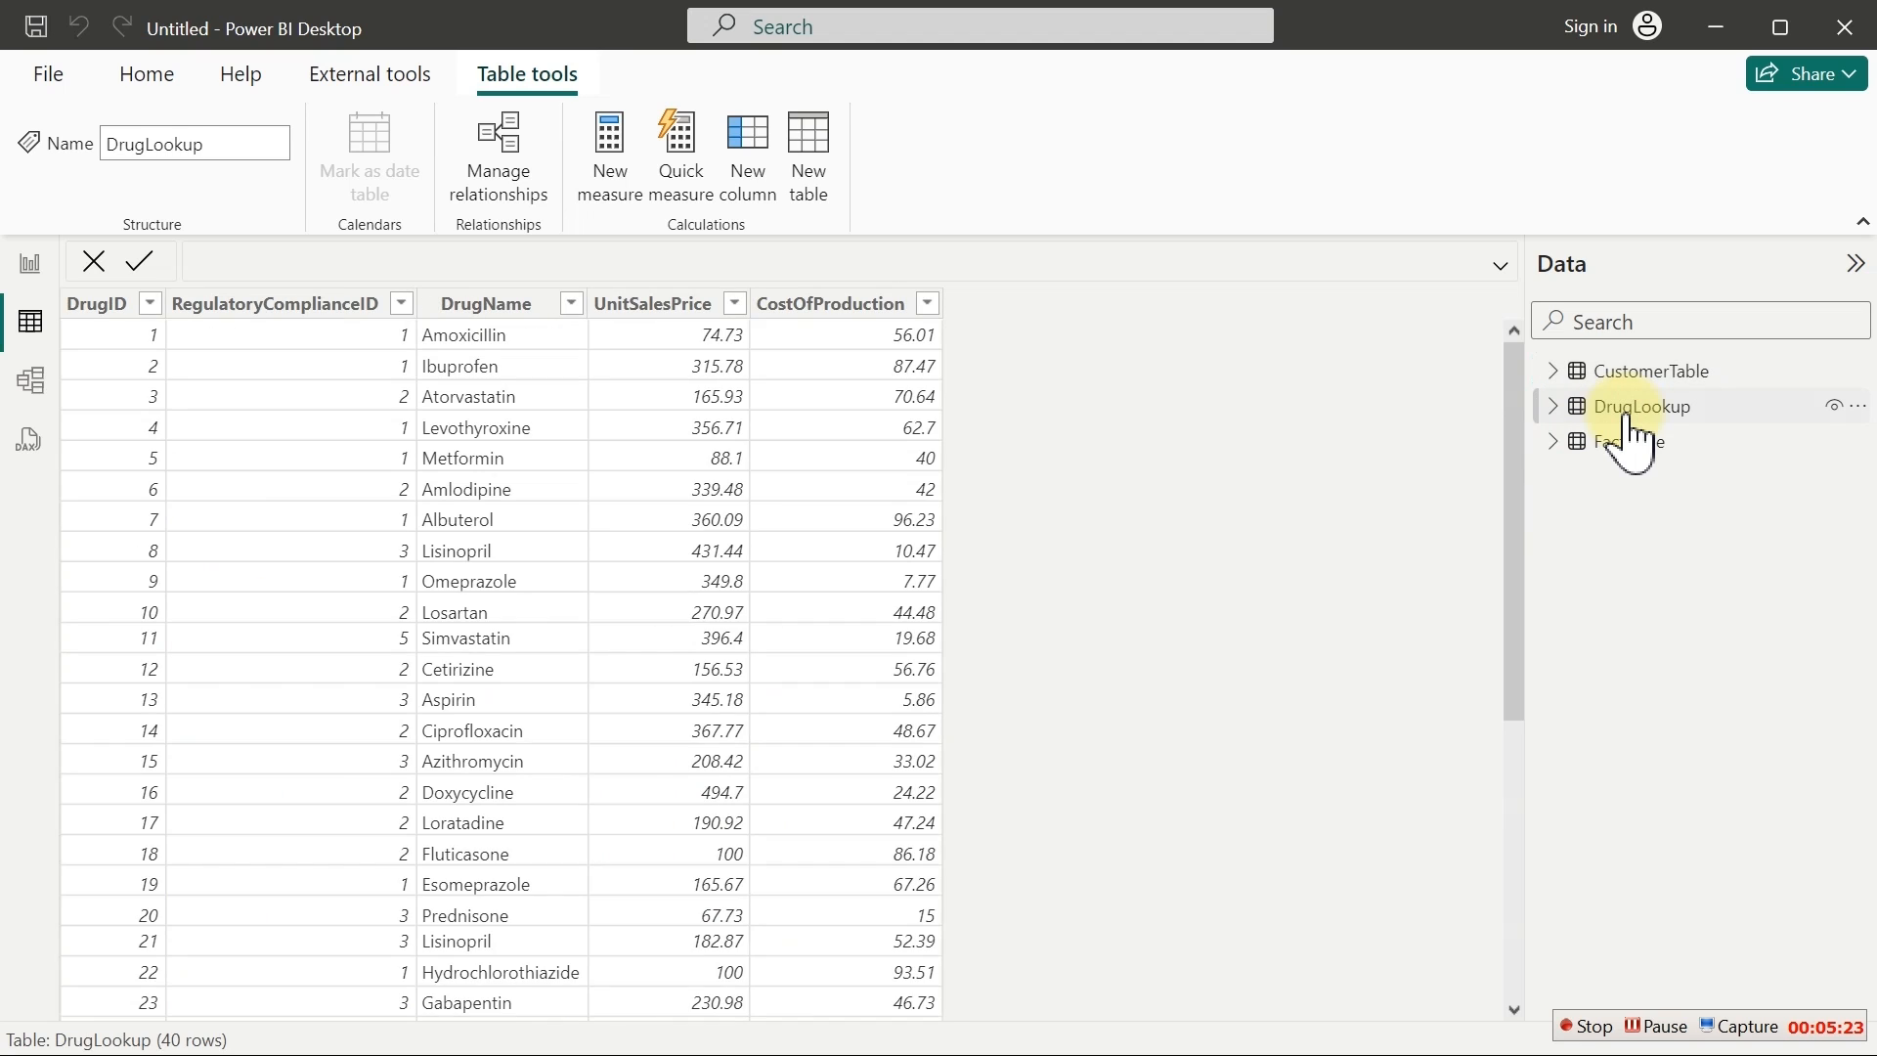
left_click(1627, 444)
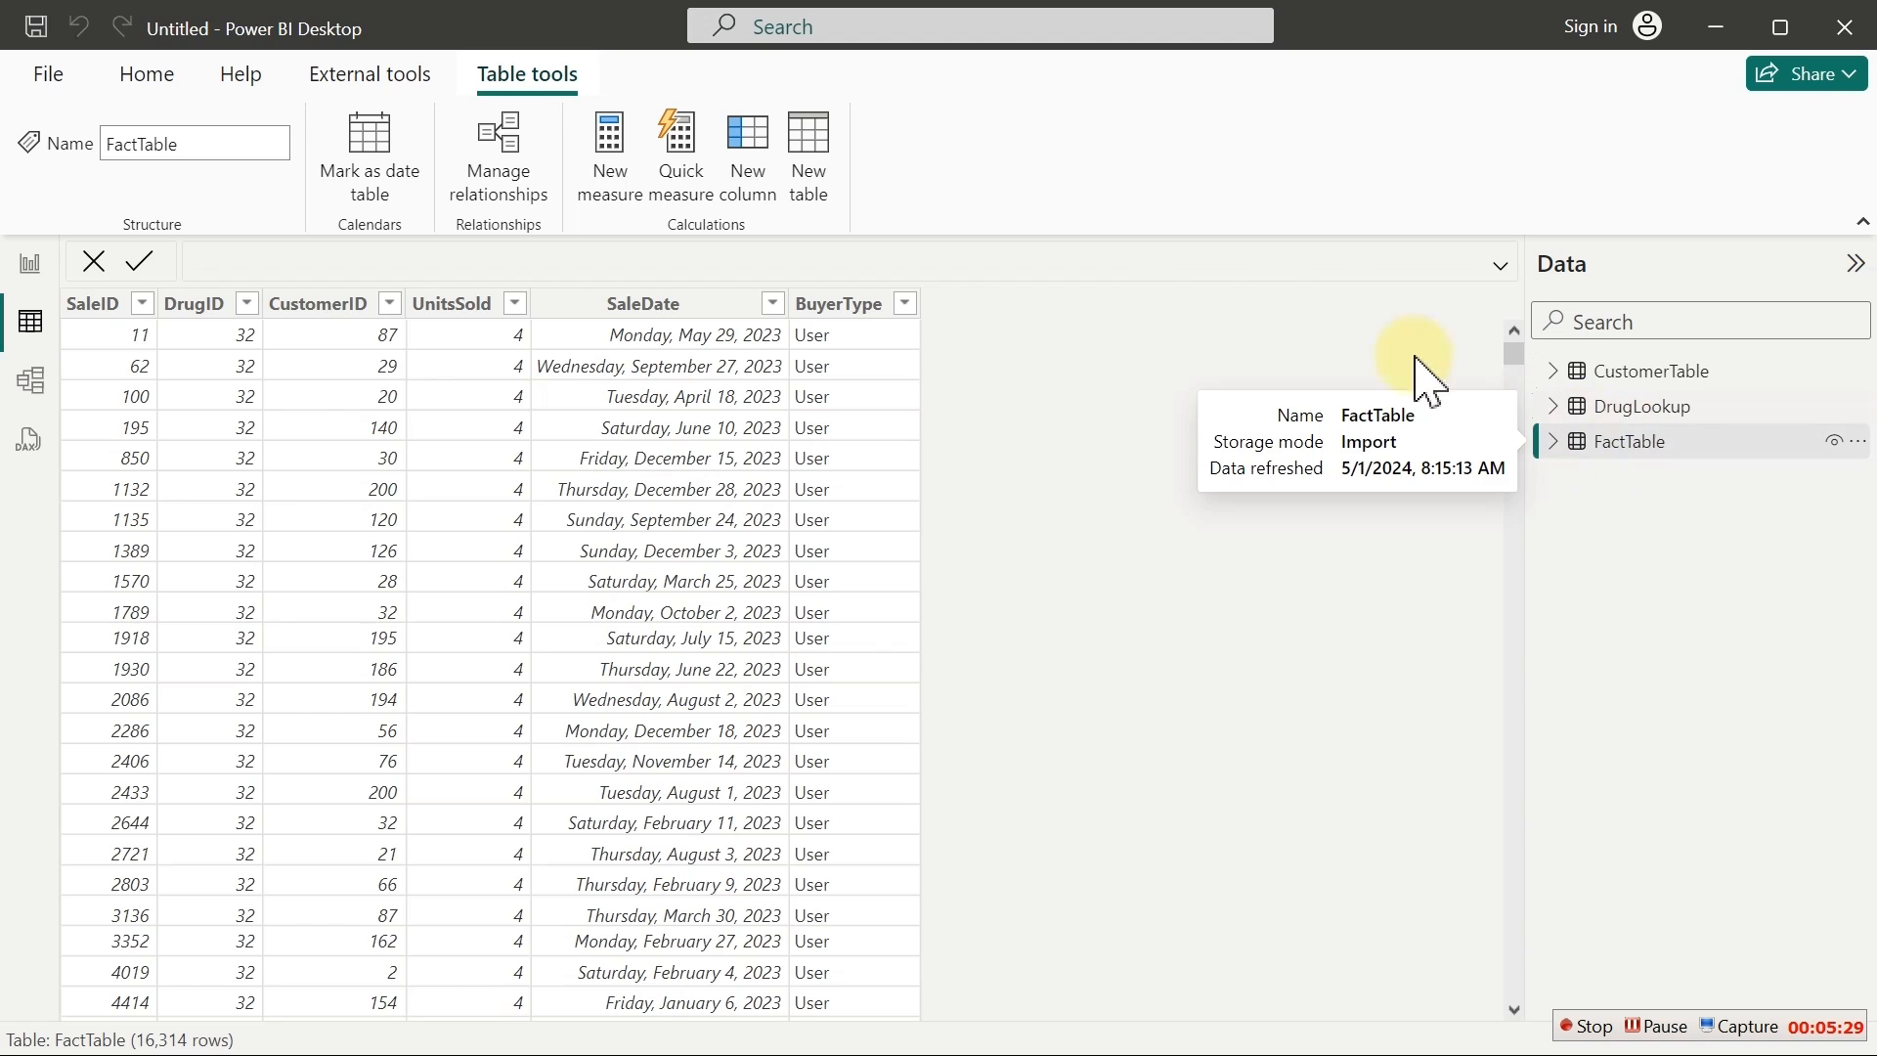
Start a new calculated table named Calendar, enlarging the formula text for readability
left_click(814, 139)
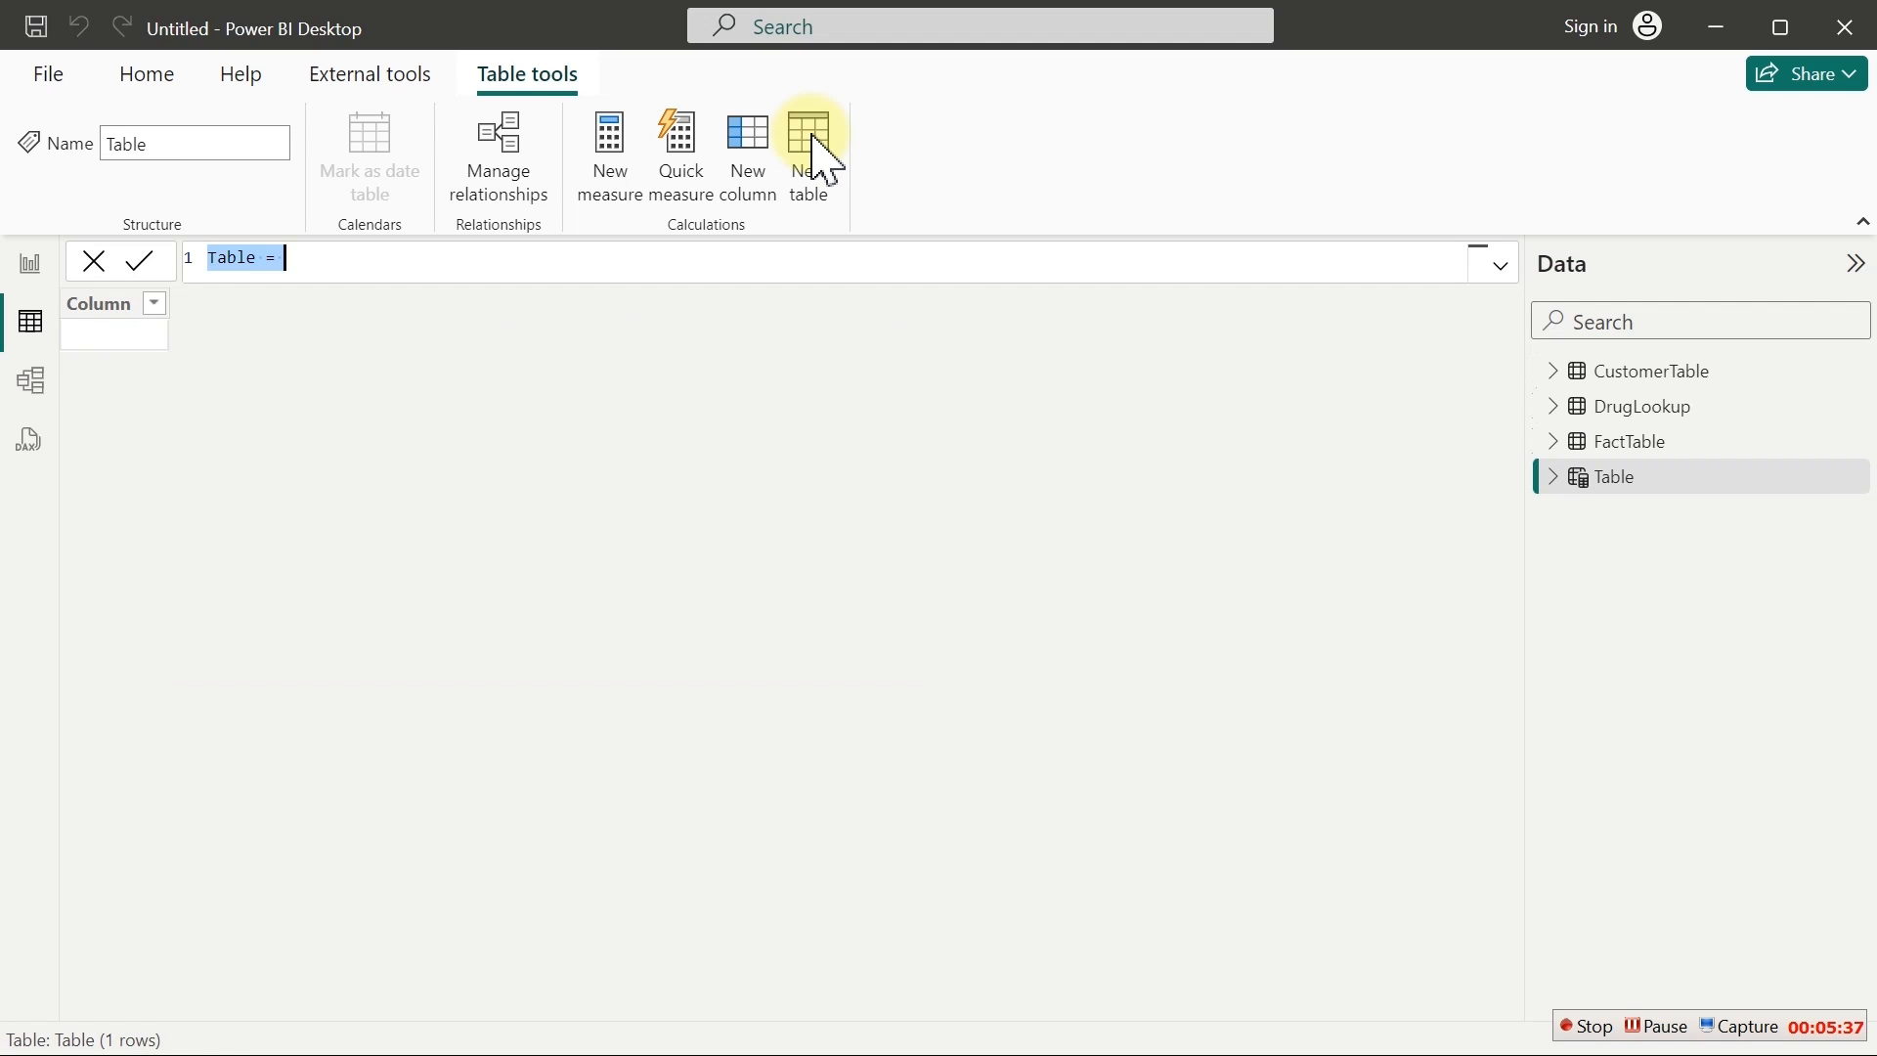
key("ctrl+plus")
key("ctrl+plus")
key("ctrl+plus")
key("ctrl+plus")
key("ctrl+plus")
key("ctrl+plus")
key("ctrl+plus")
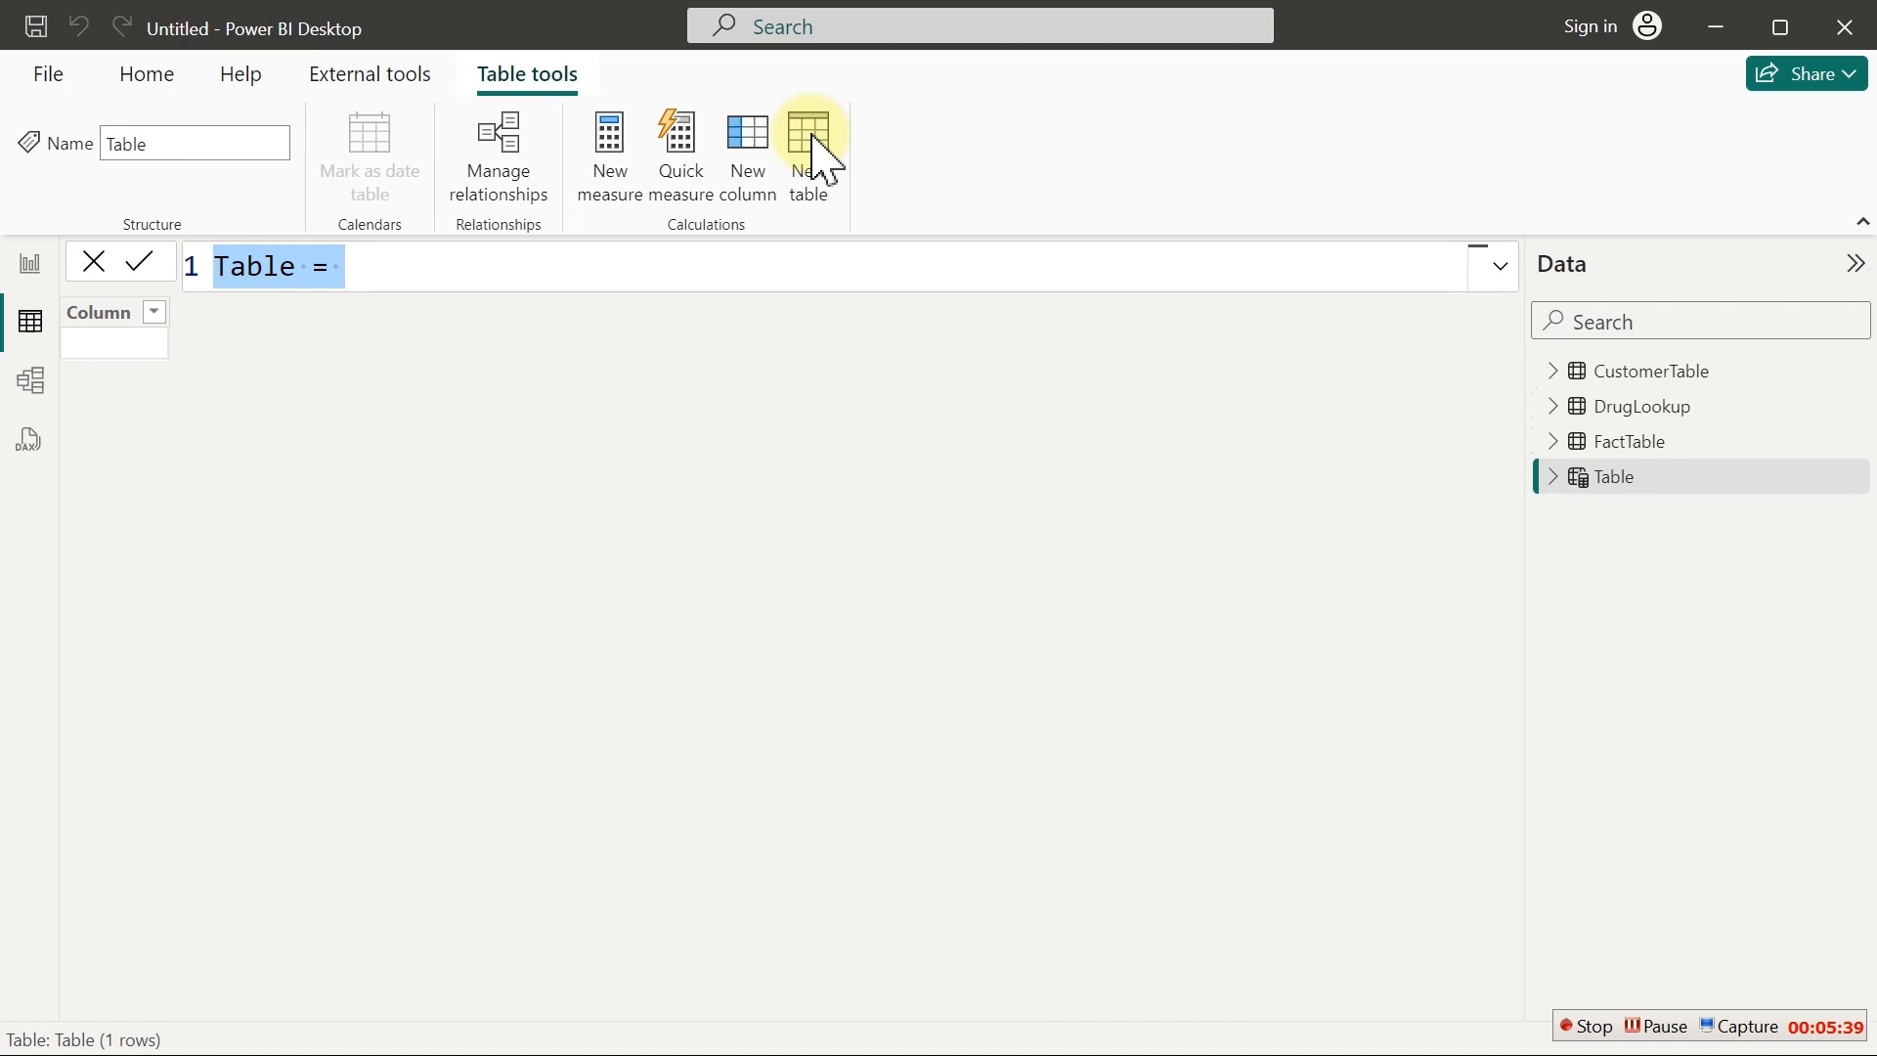
type("DateTable")
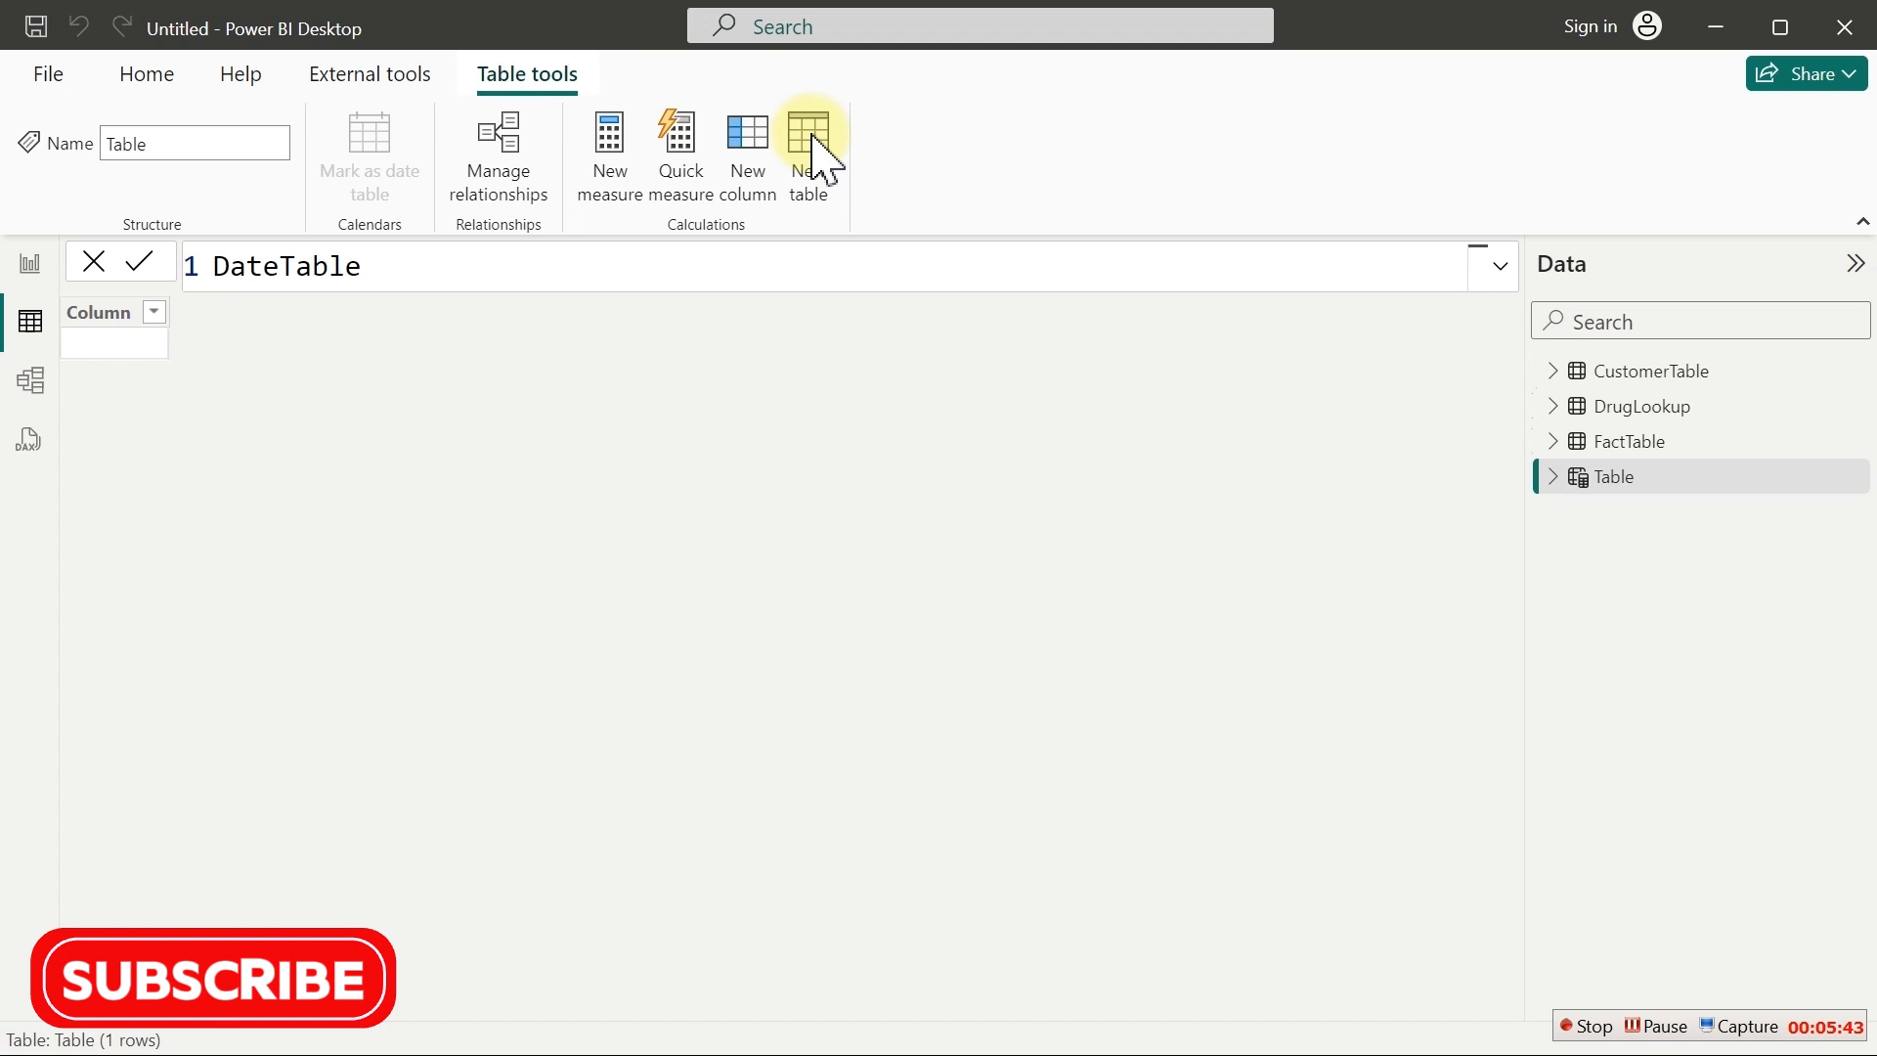
key("ctrl+a")
type("Cale")
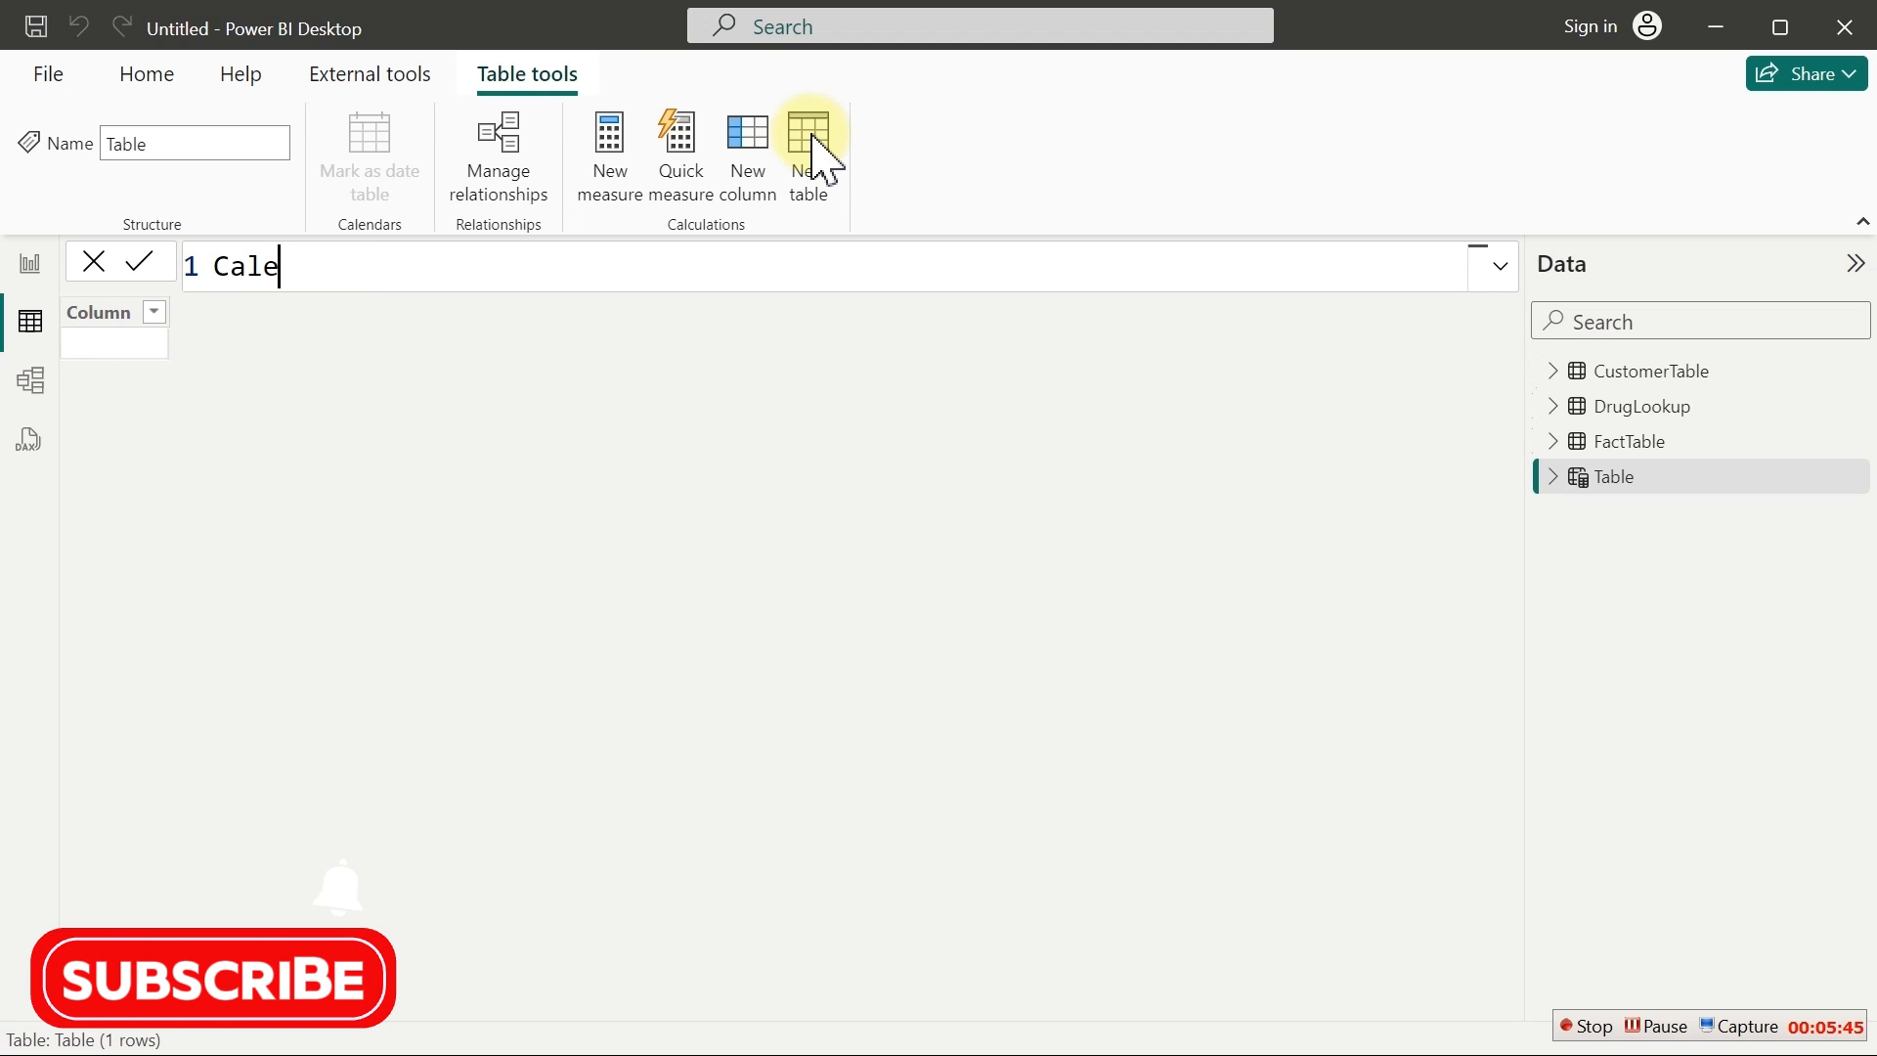
type("ndar")
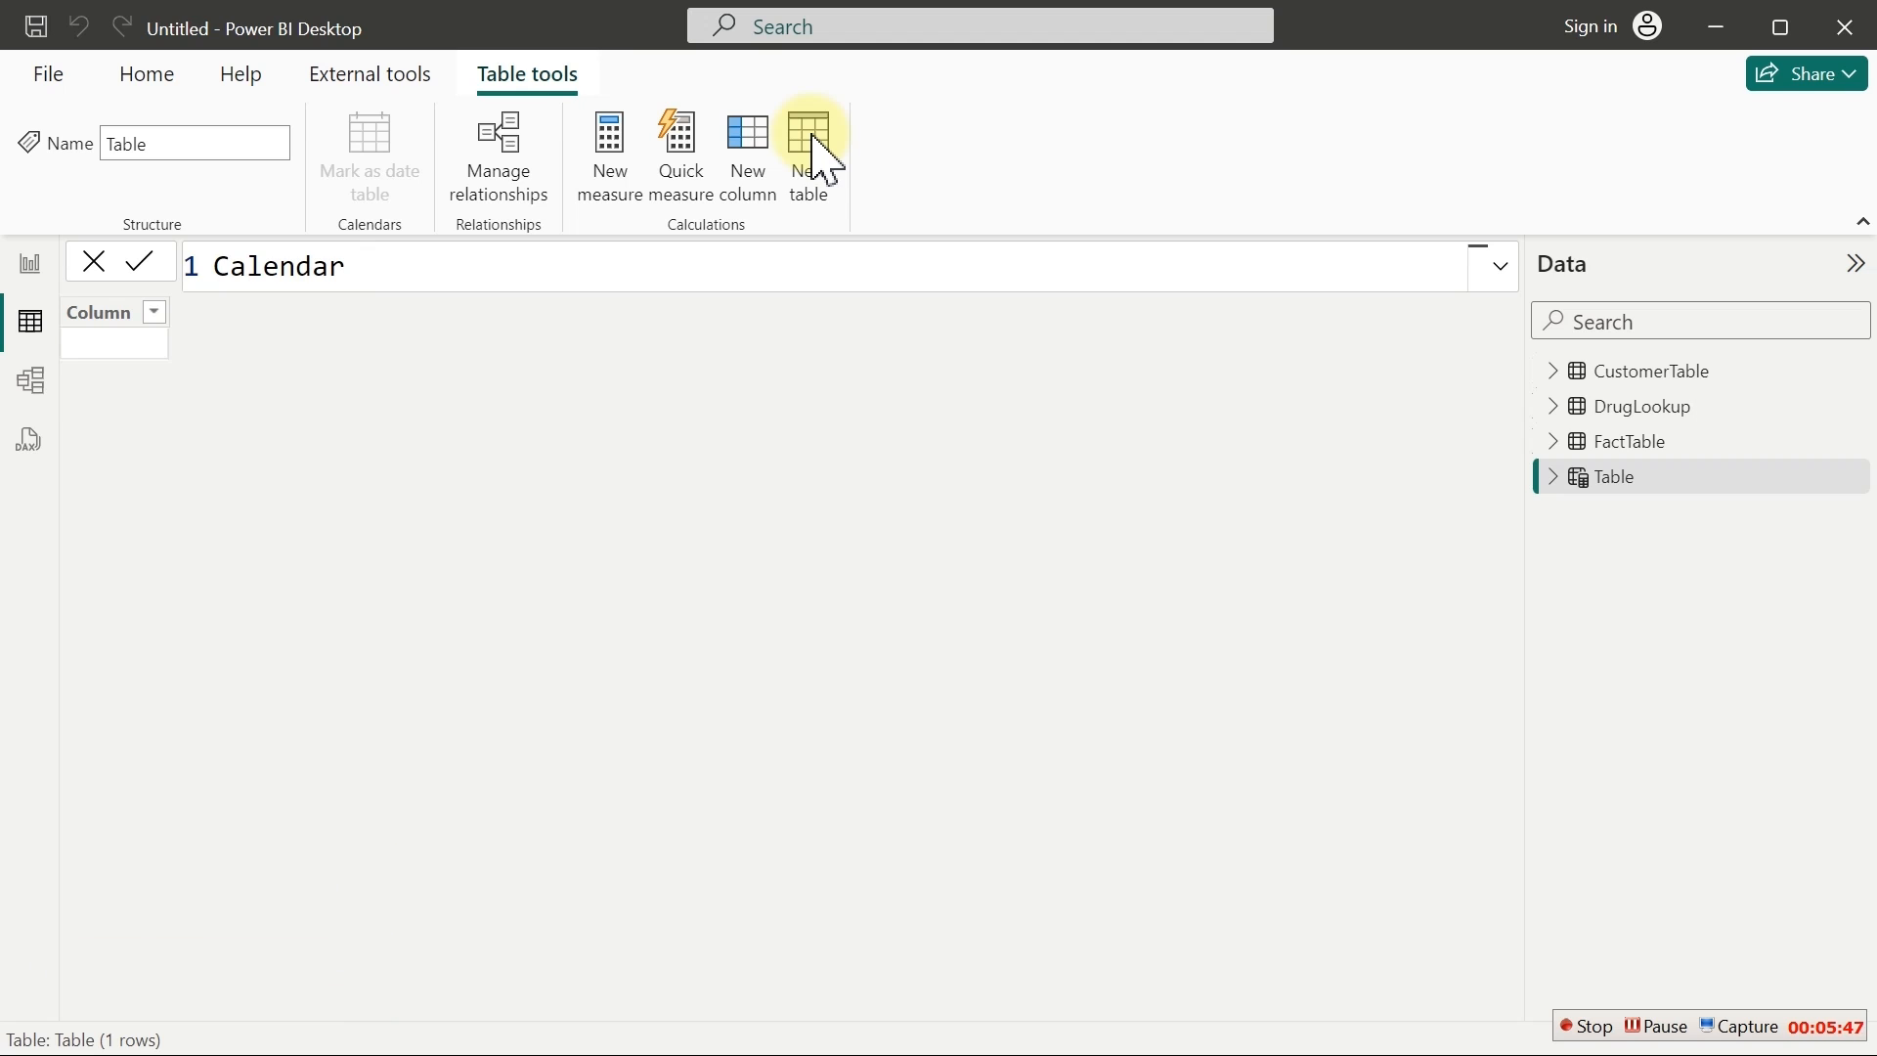
type(" =")
Begin the Calendar formula with ADDCOLUMNS on a new line, using CALENDARAUTO() as its base table
key("shift+Return")
type("ADDCOLUMNS(")
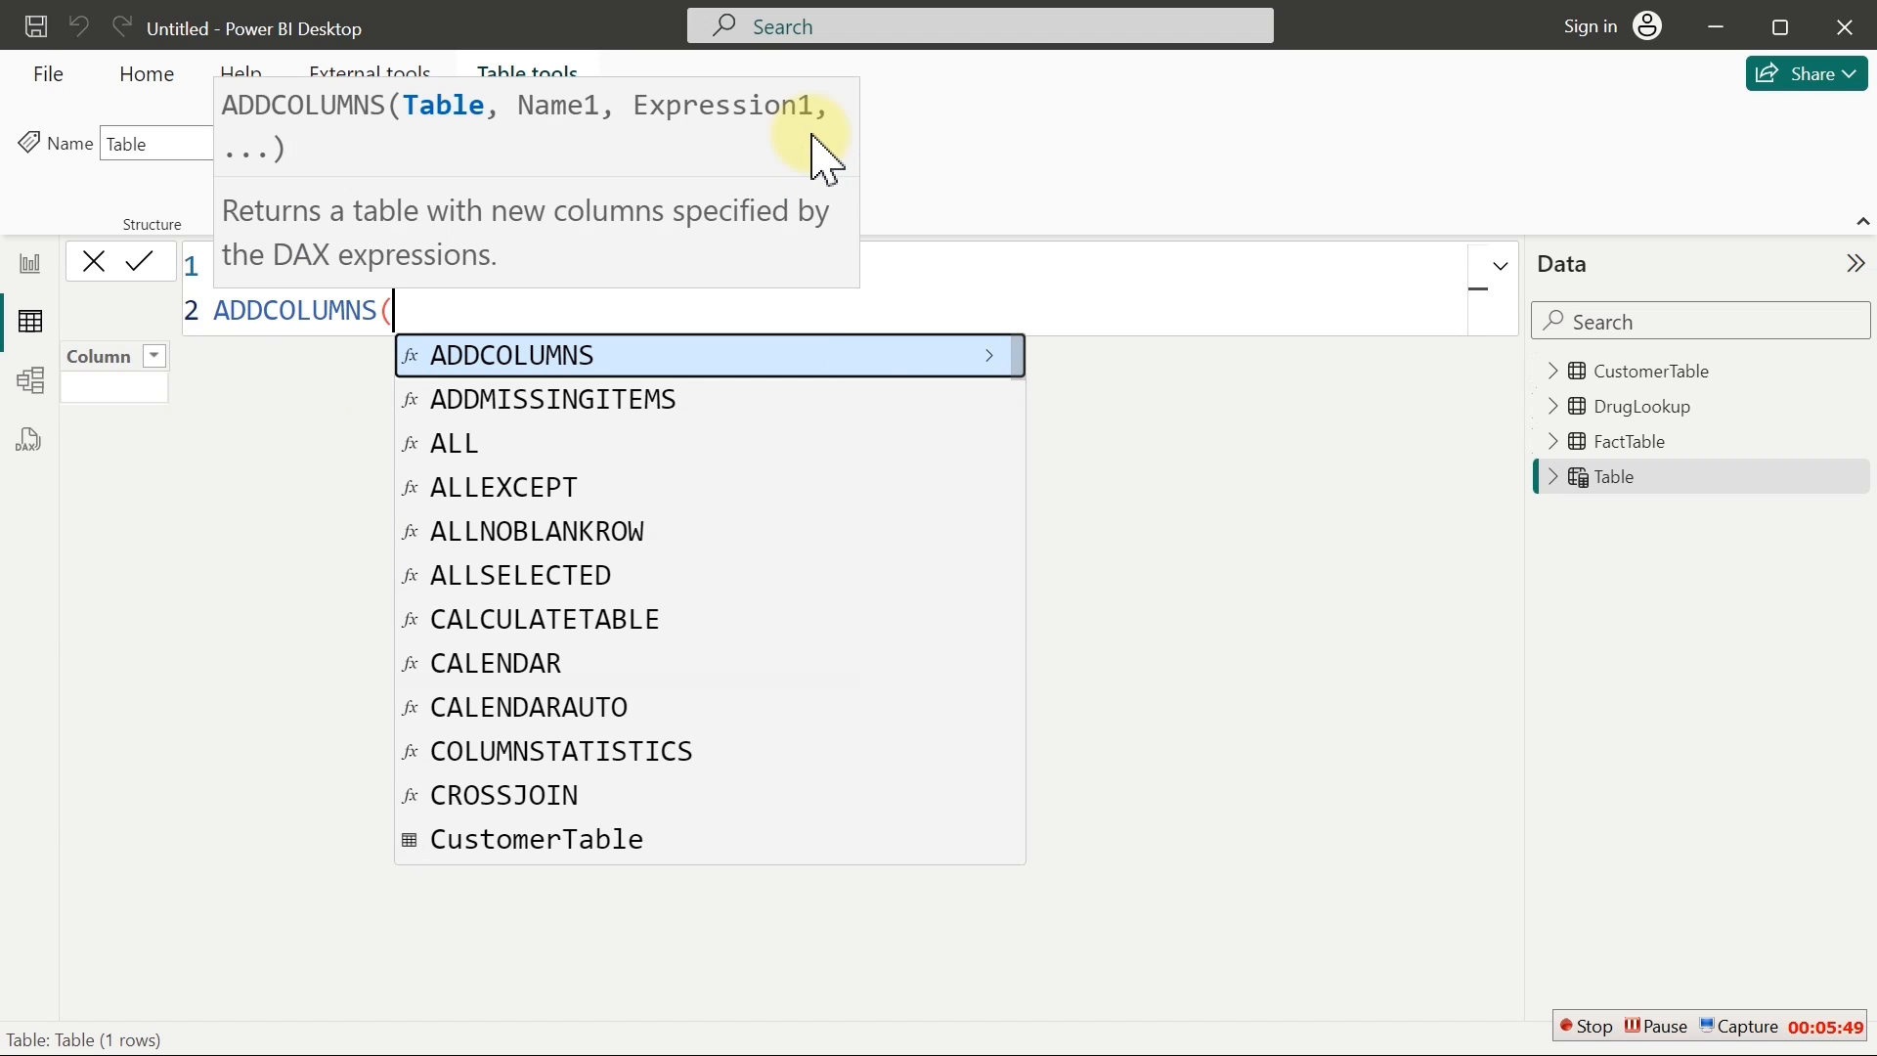
key("shift+Return")
type("cal")
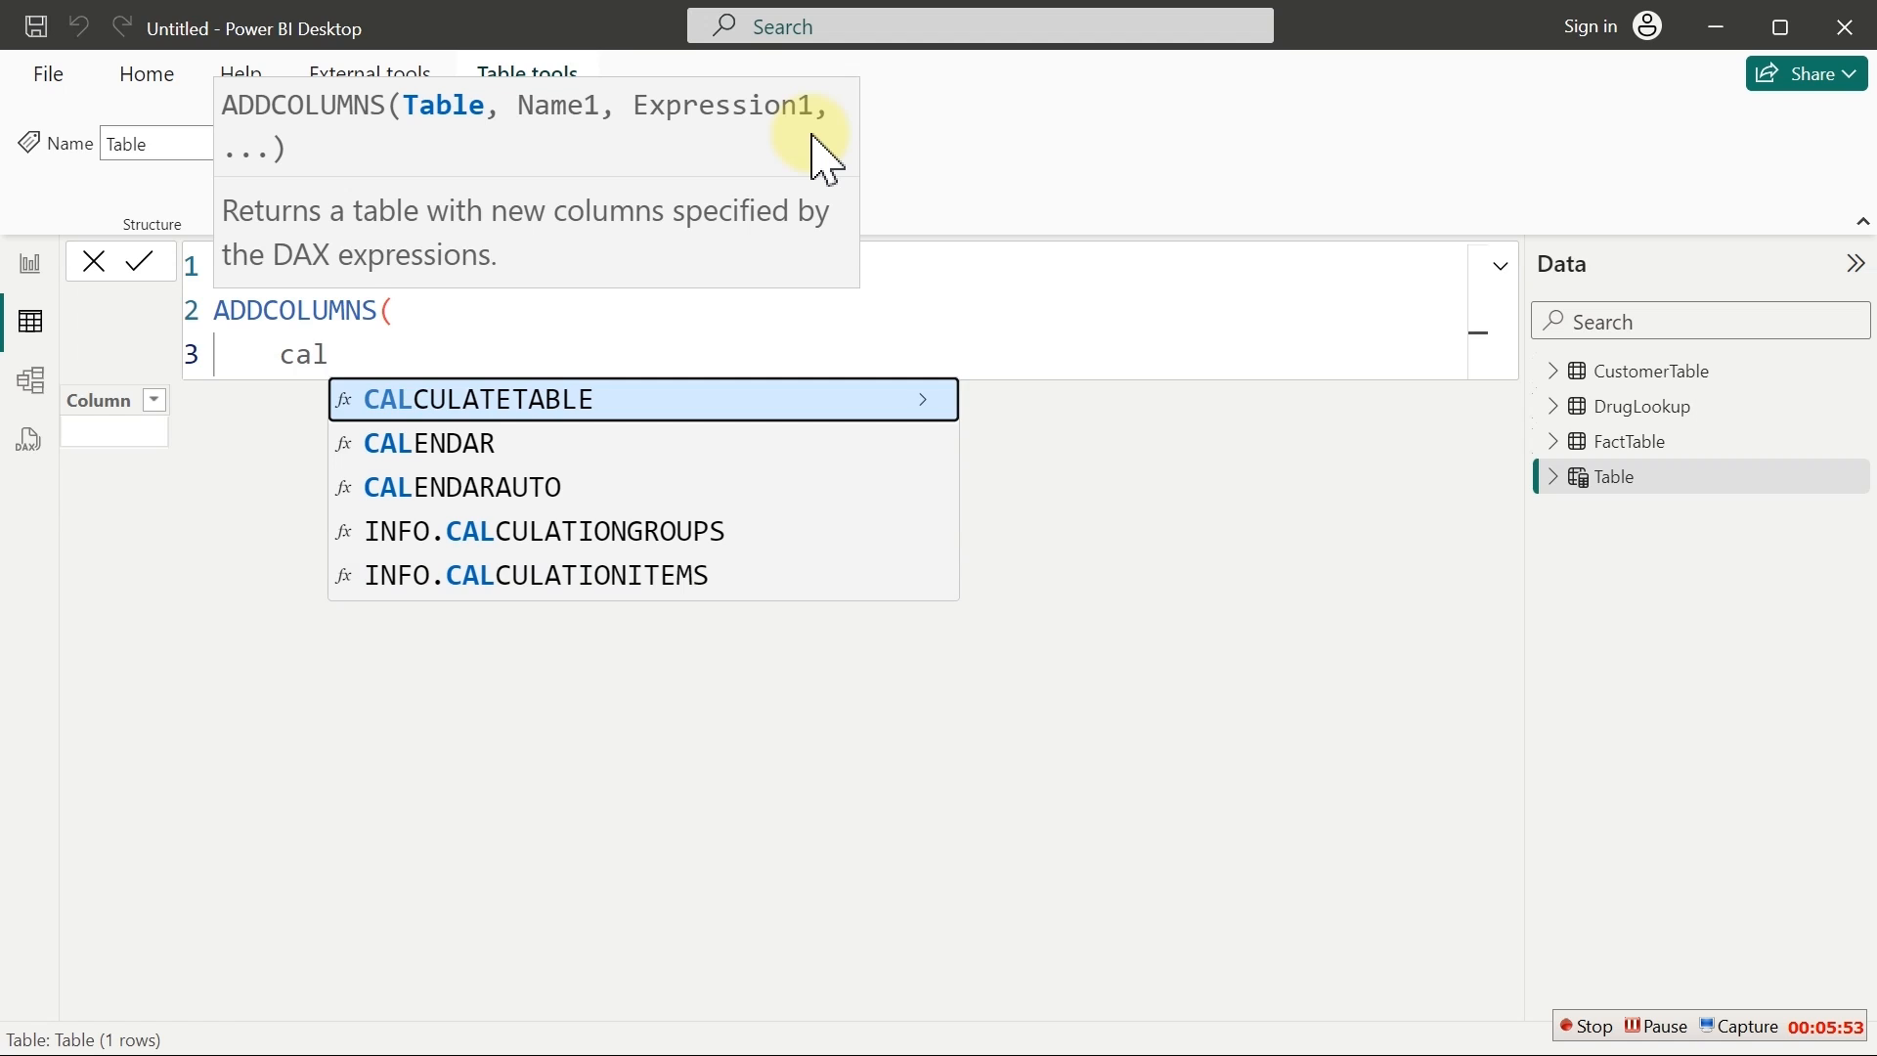
key("Down")
key("Down")
type("`")
key("BackSpace")
key("BackSpace")
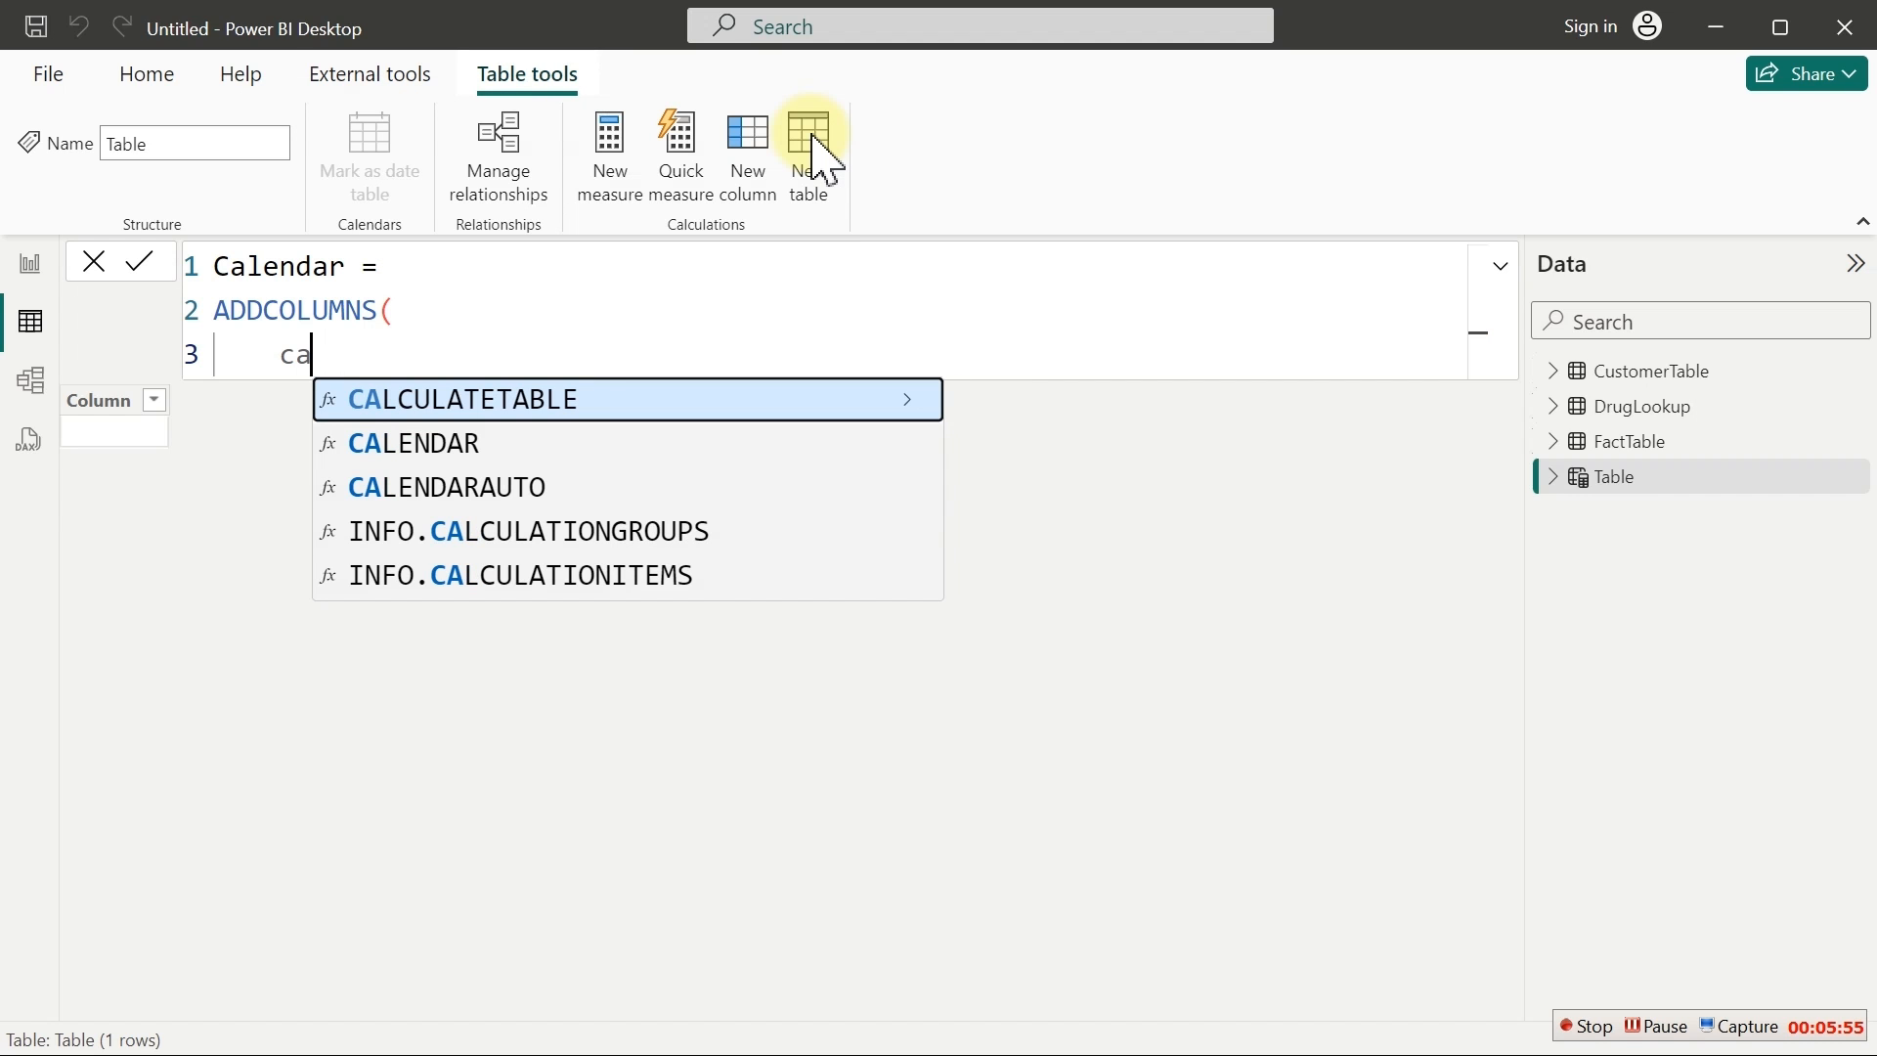
key("Down")
key("Down")
key("Tab")
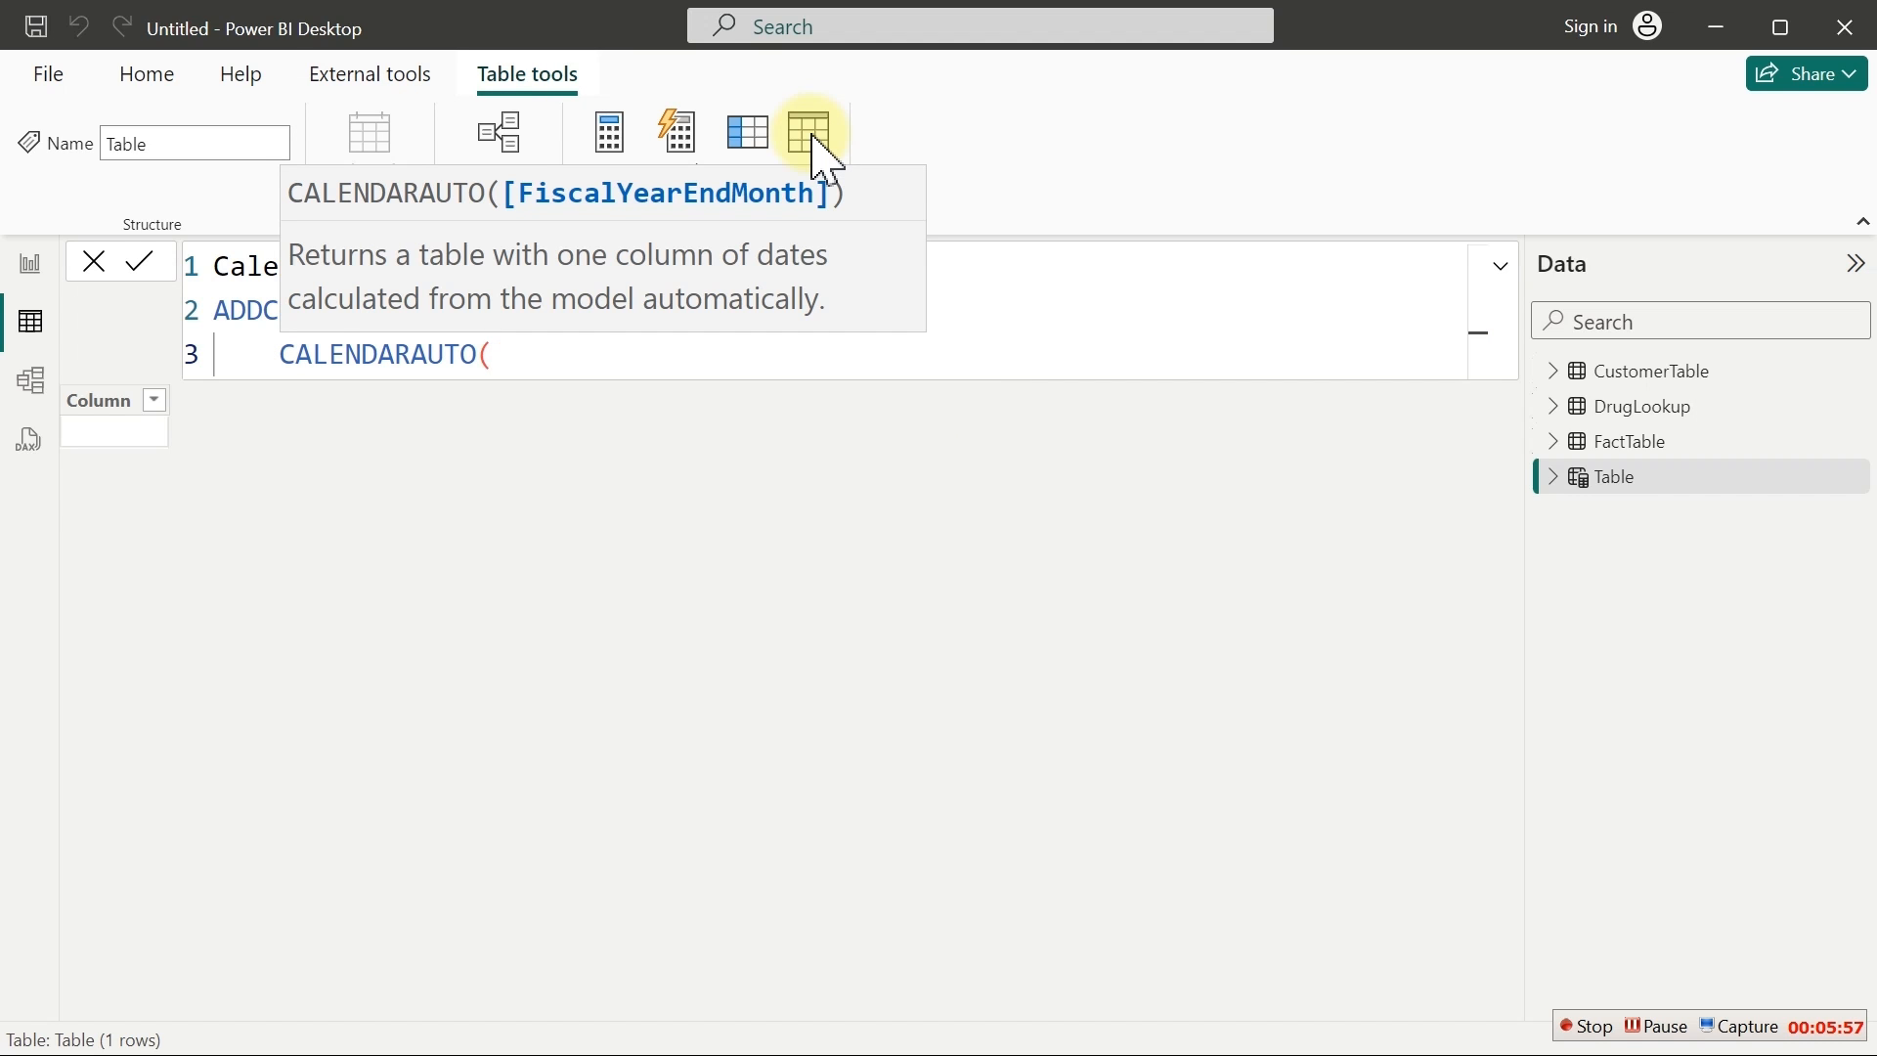
type("),")
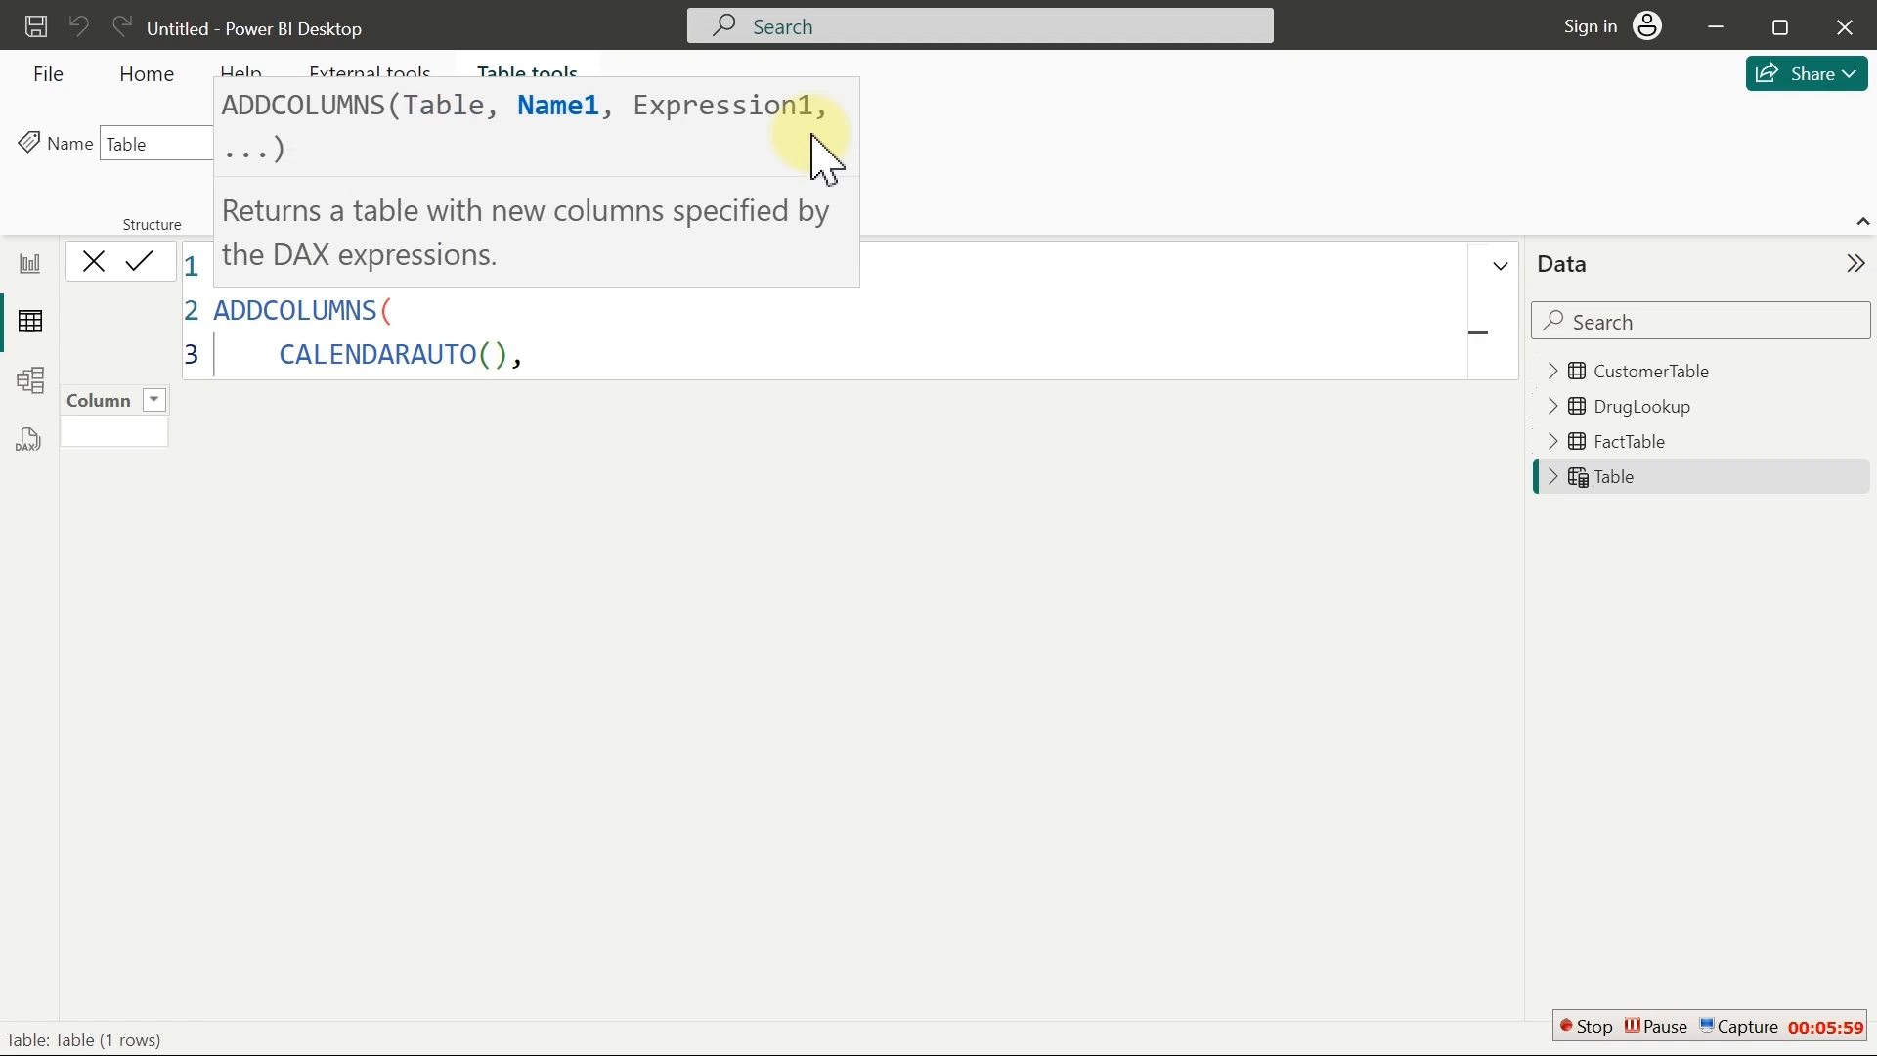
Add a "Year" column defined as YEAR([Date]), commit the Calendar table and check which years it covers
key("Return")
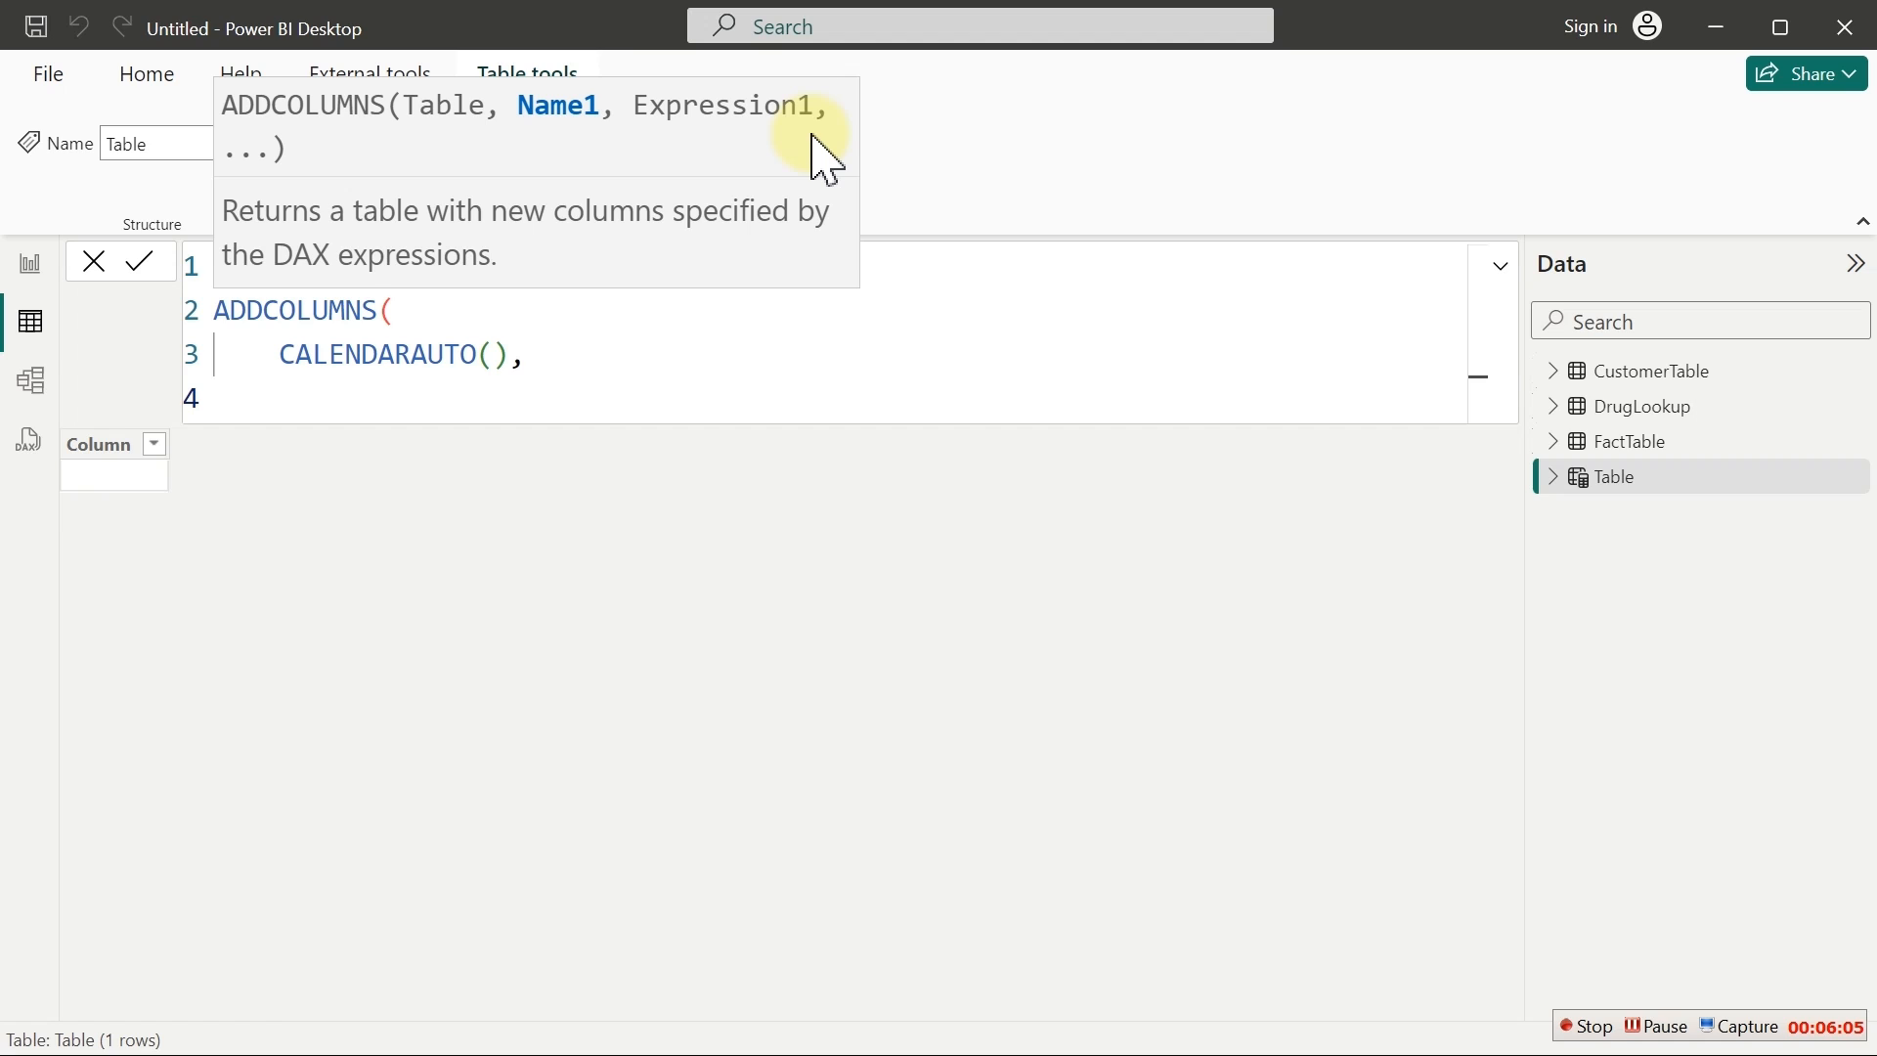
type("\"Year\",")
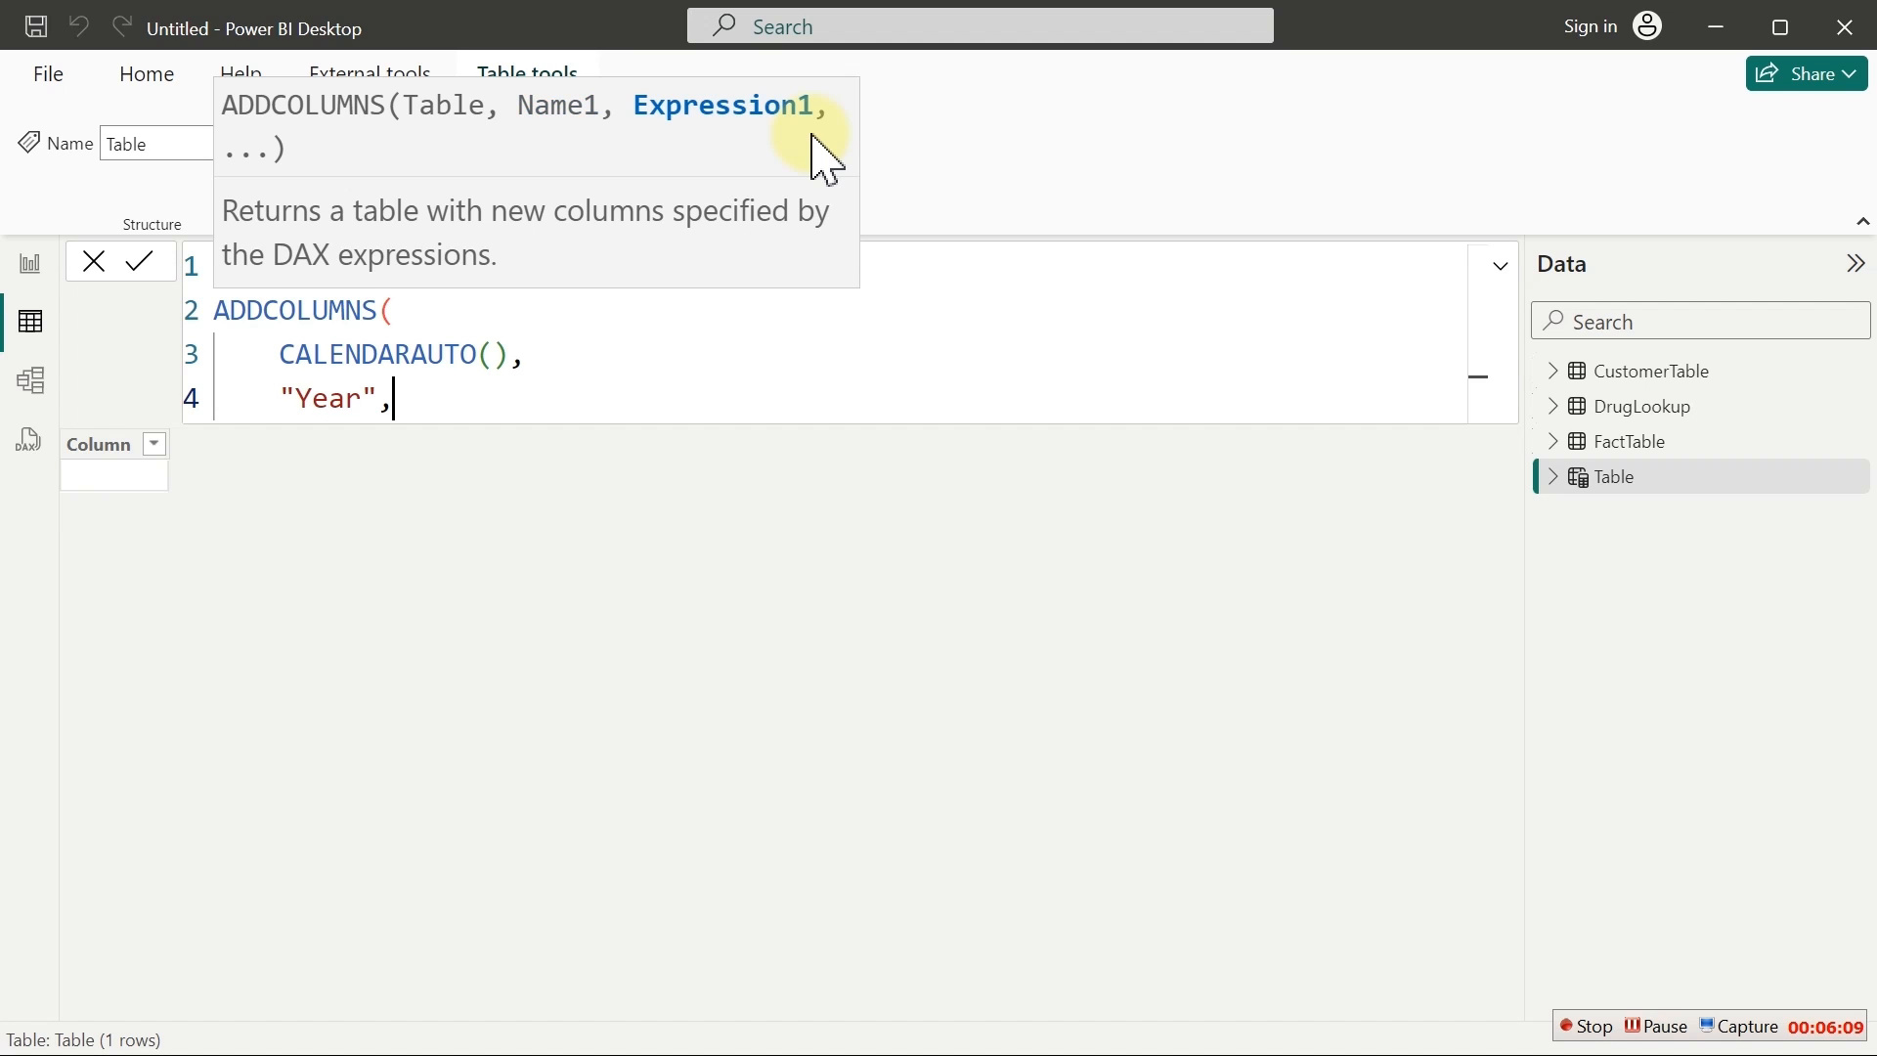
type(" year")
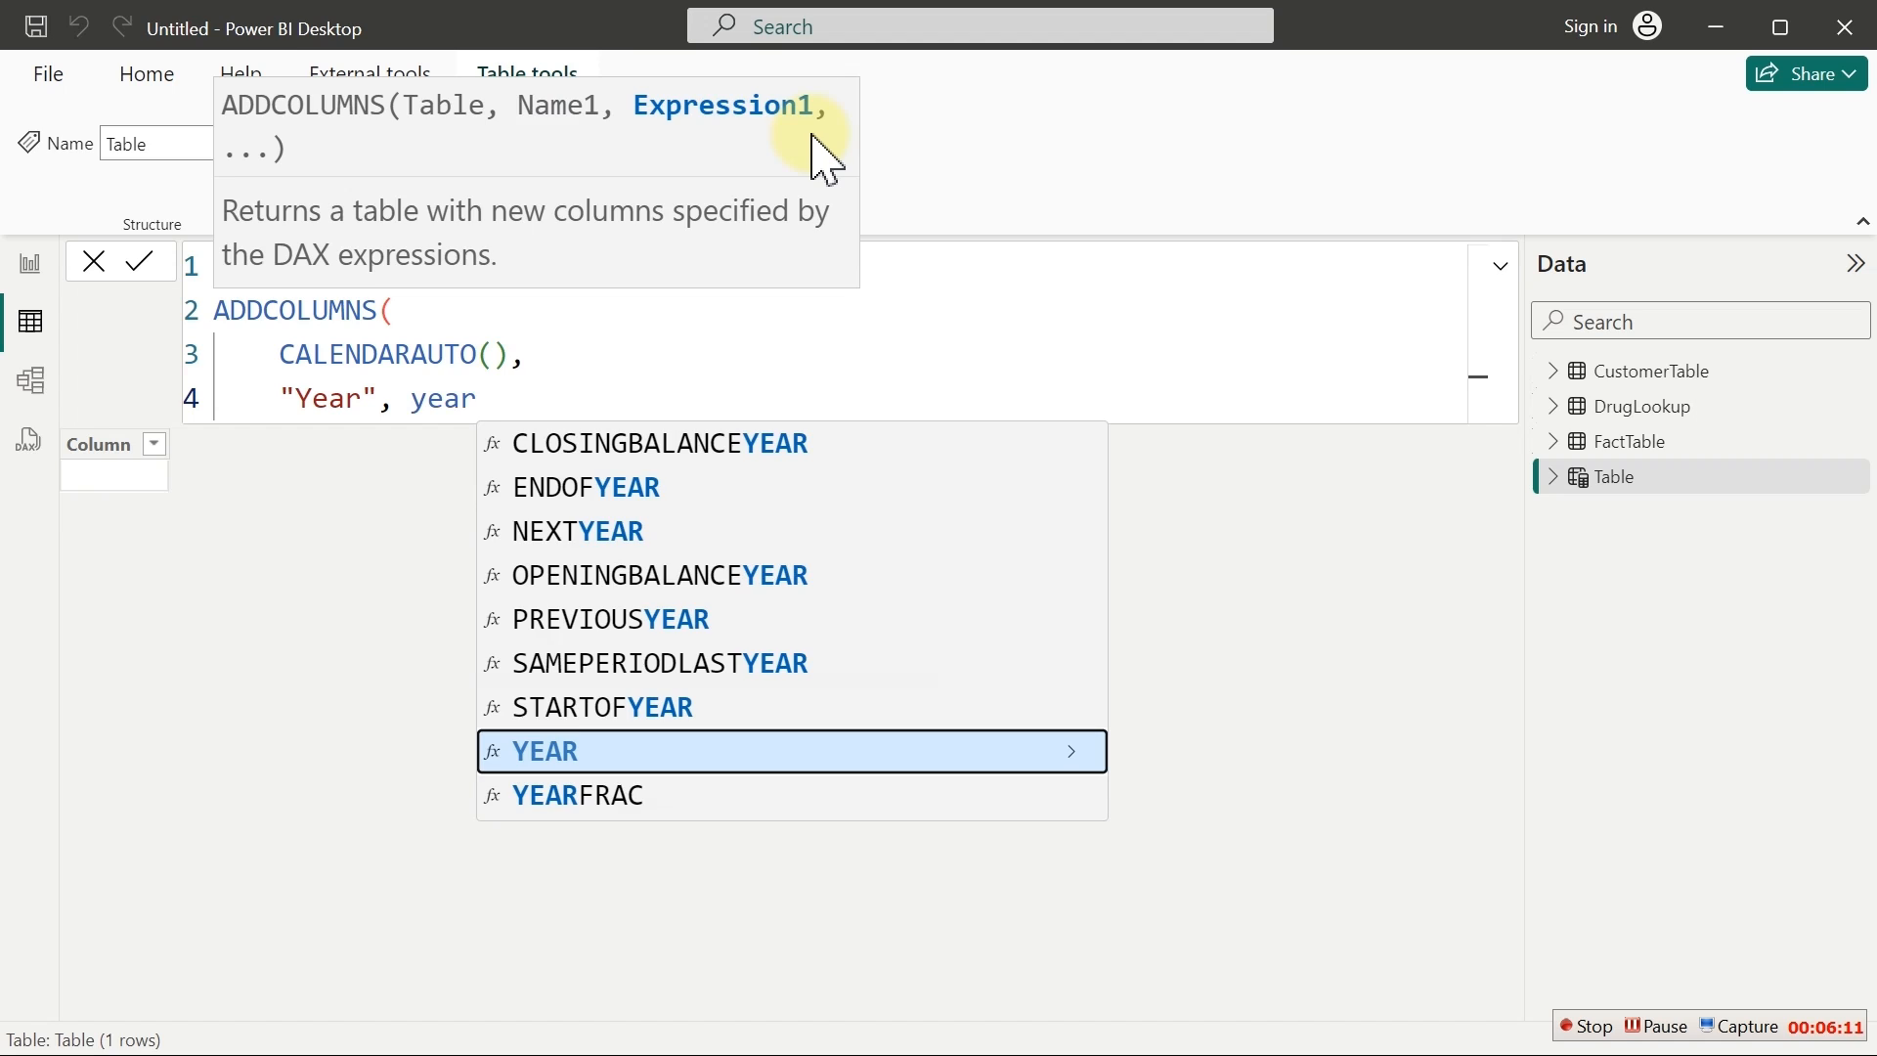
key("Tab")
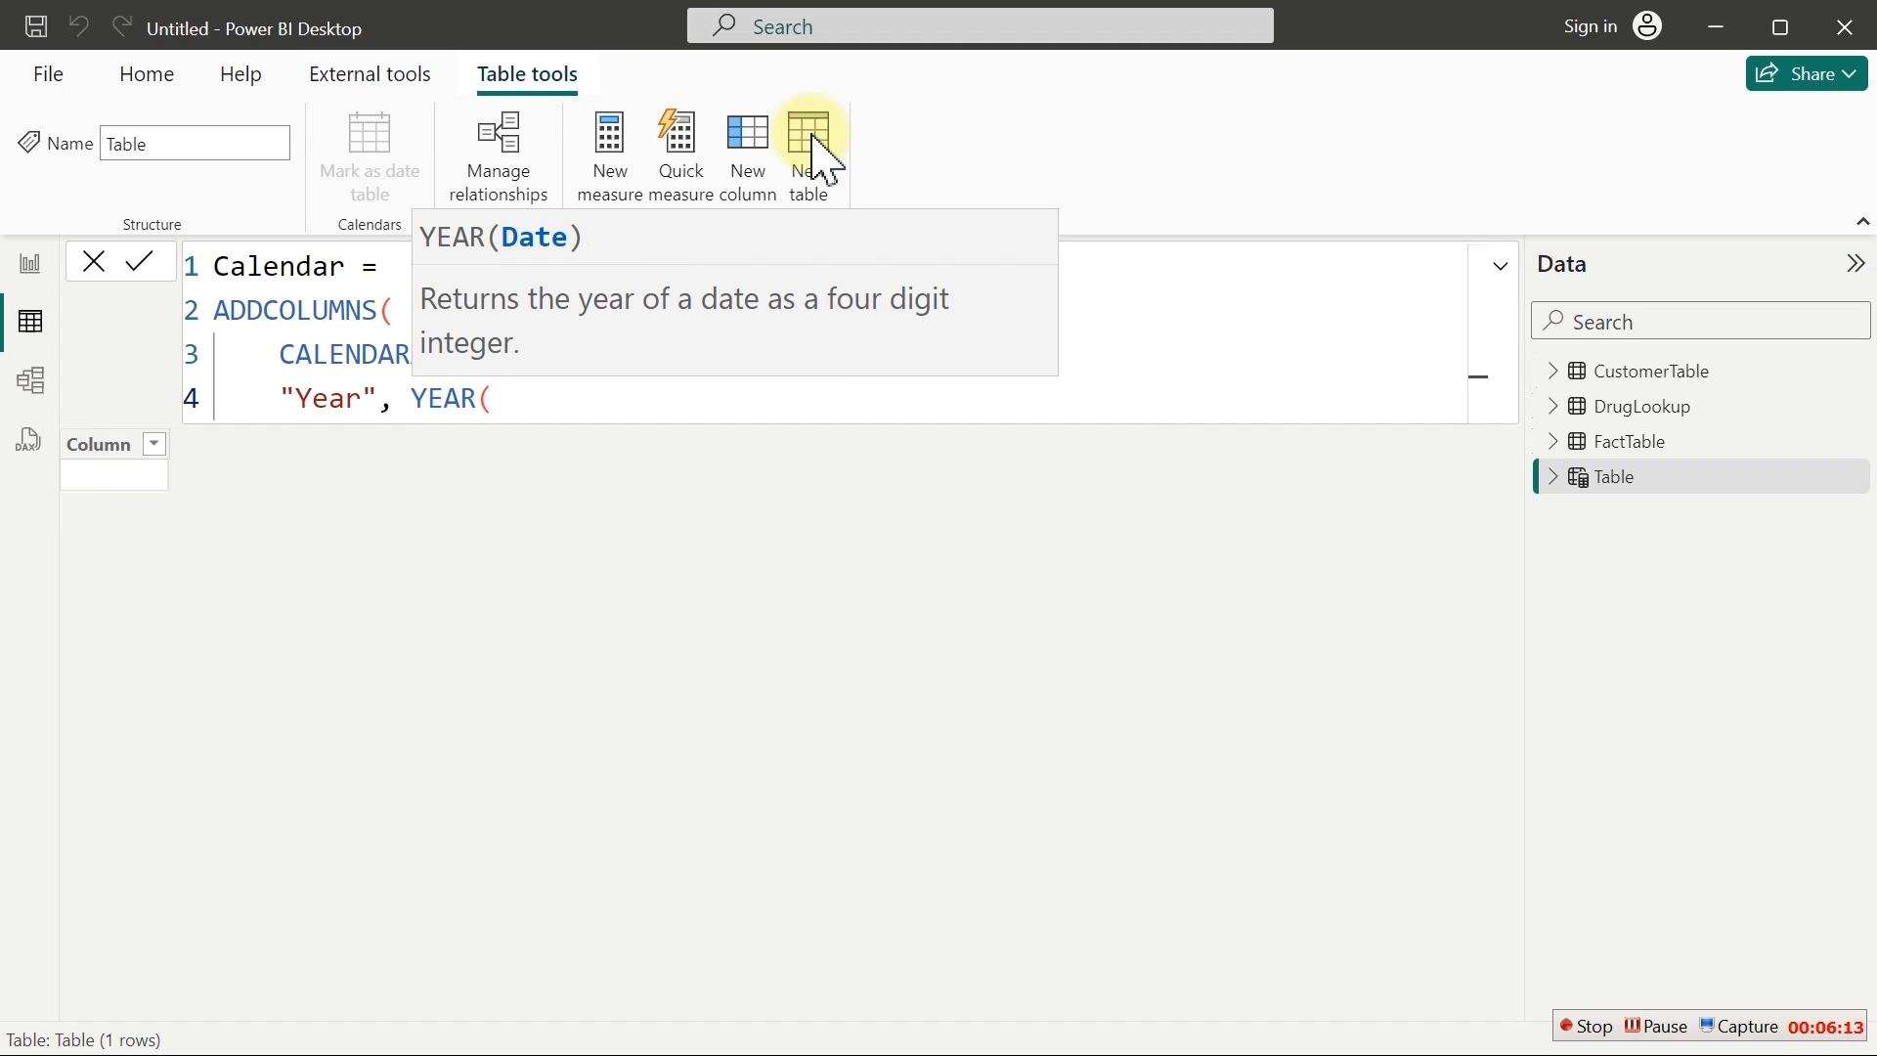
type("[d")
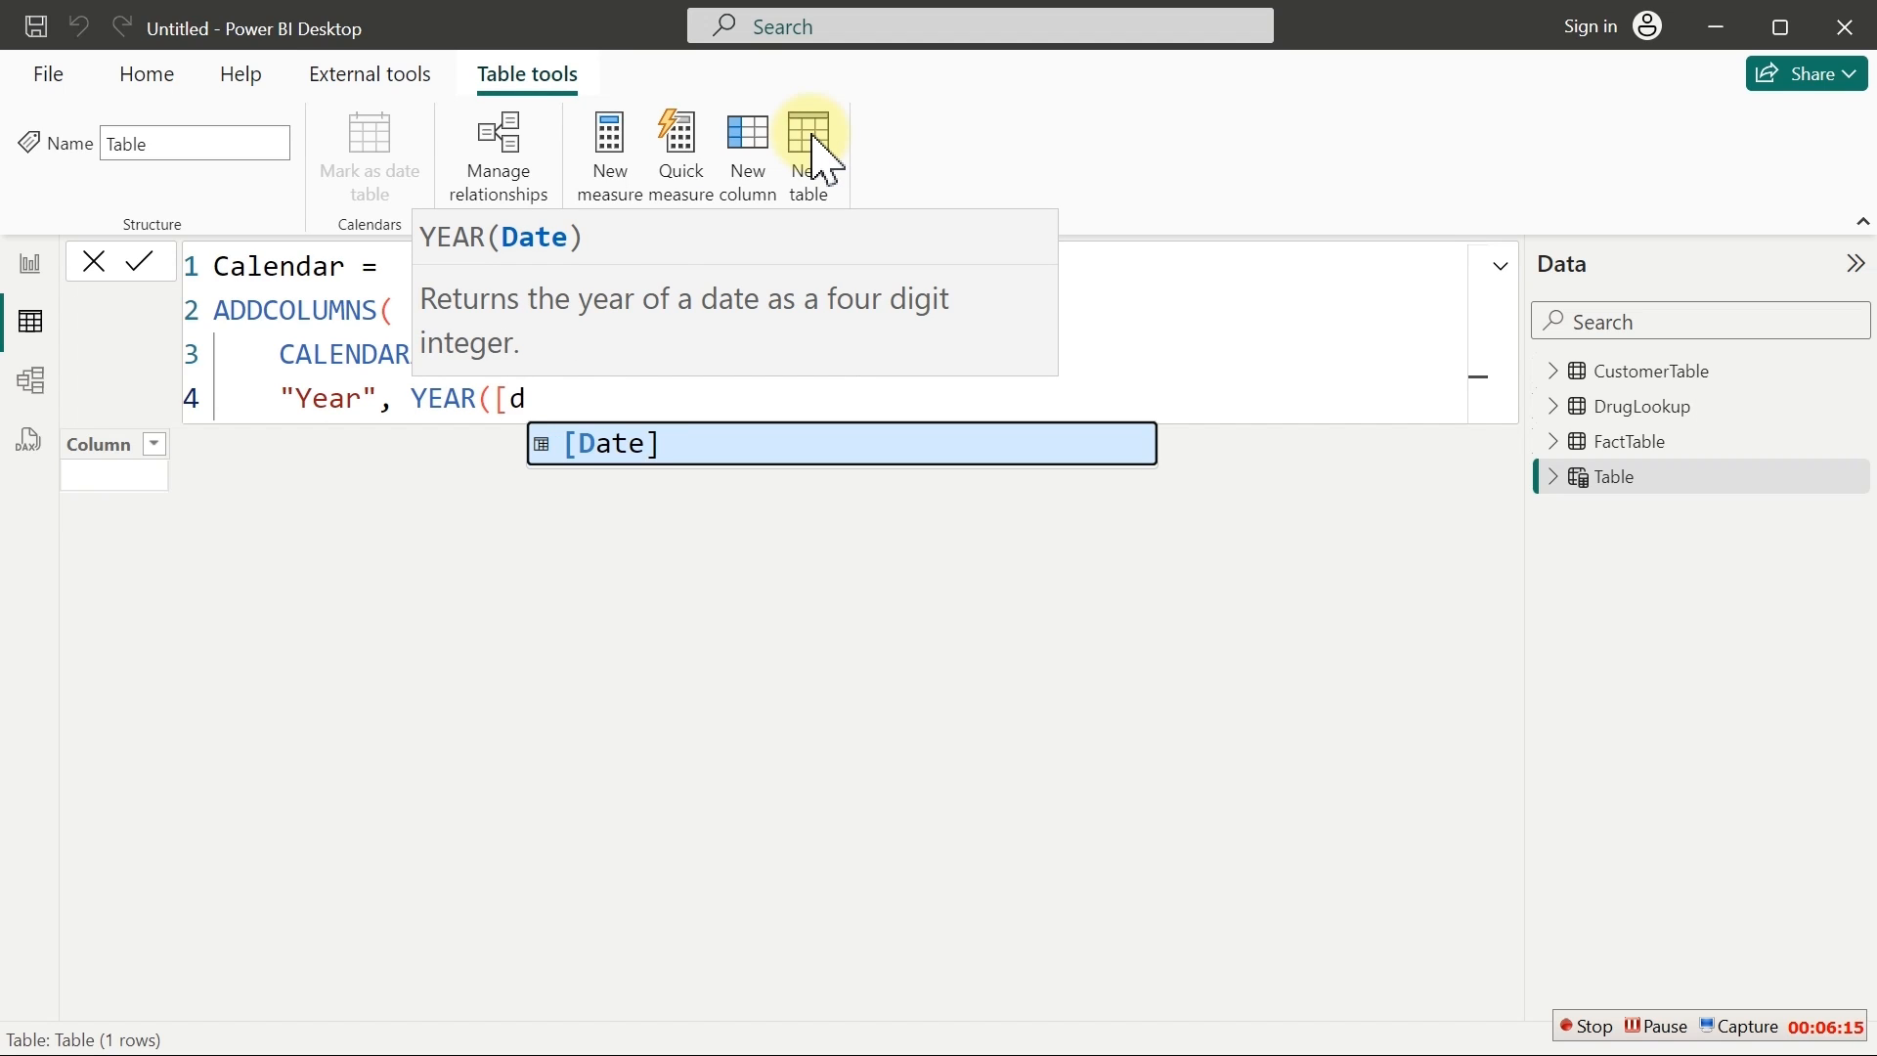
key("Tab")
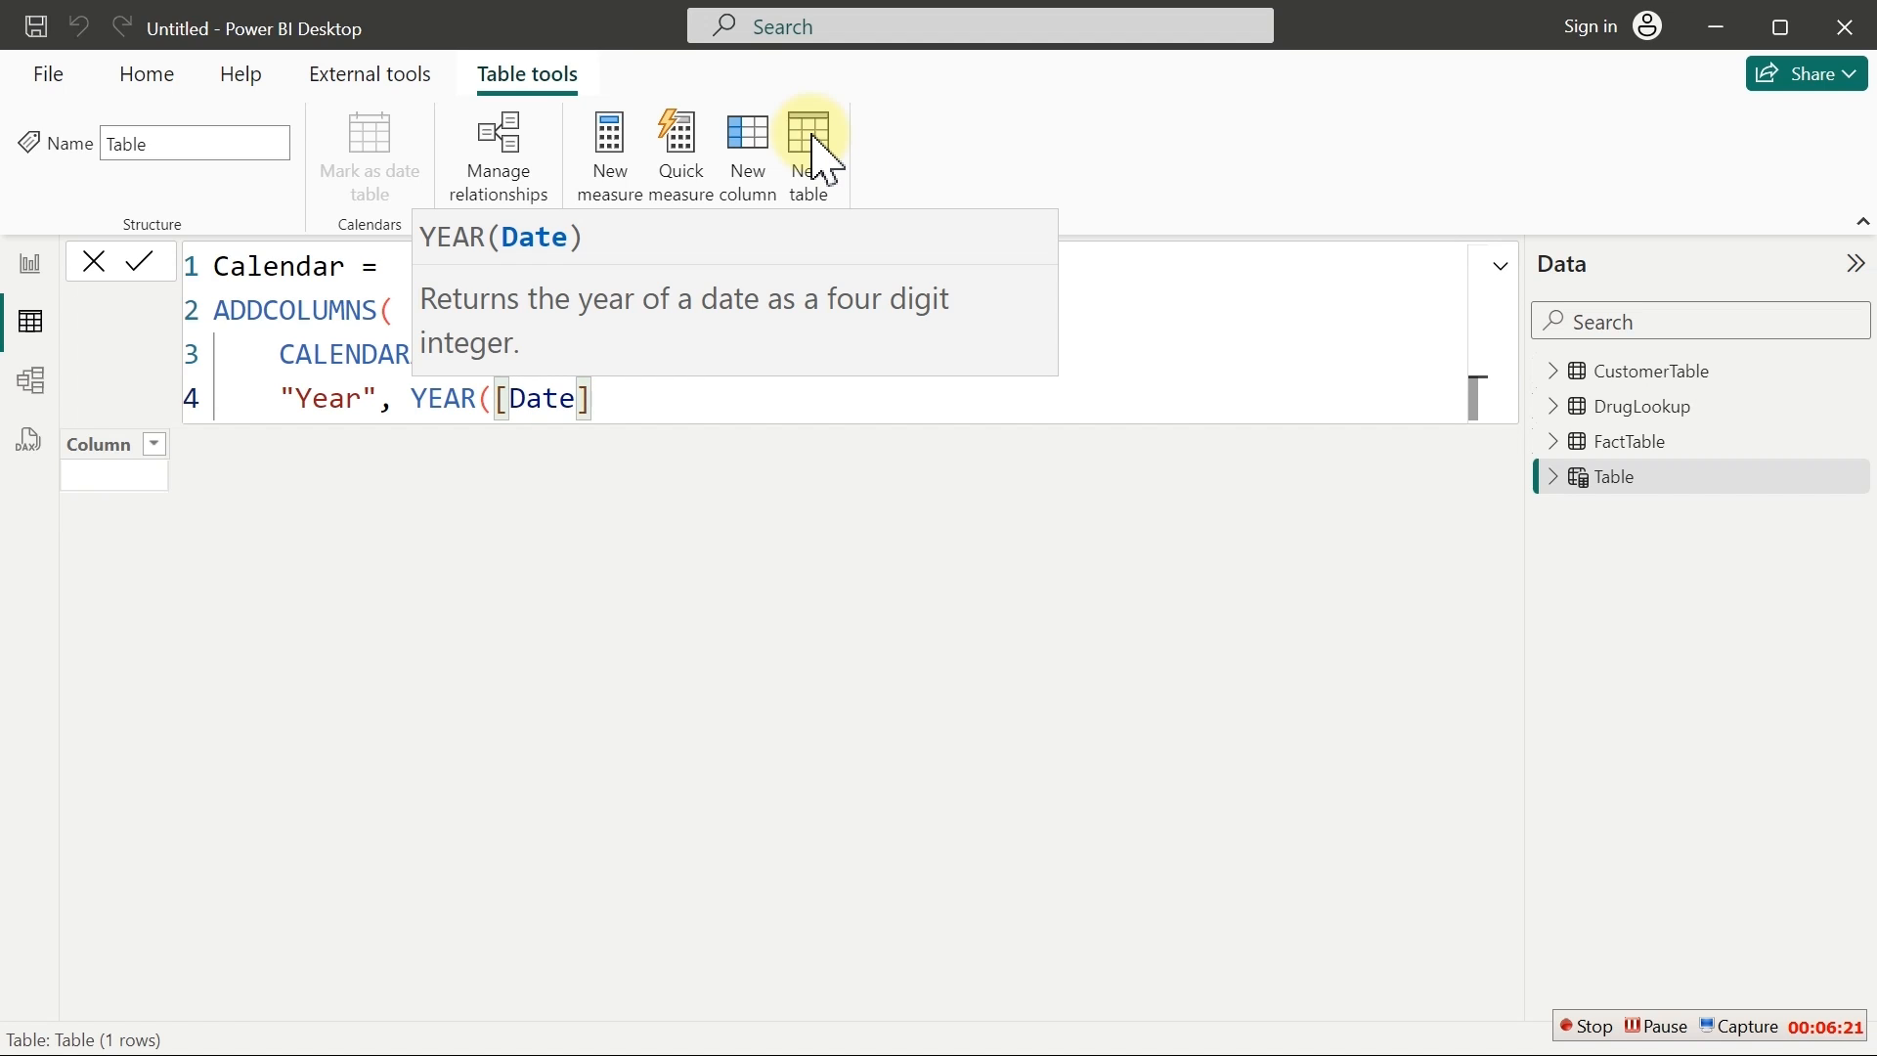
key("shift+Return")
type(")")
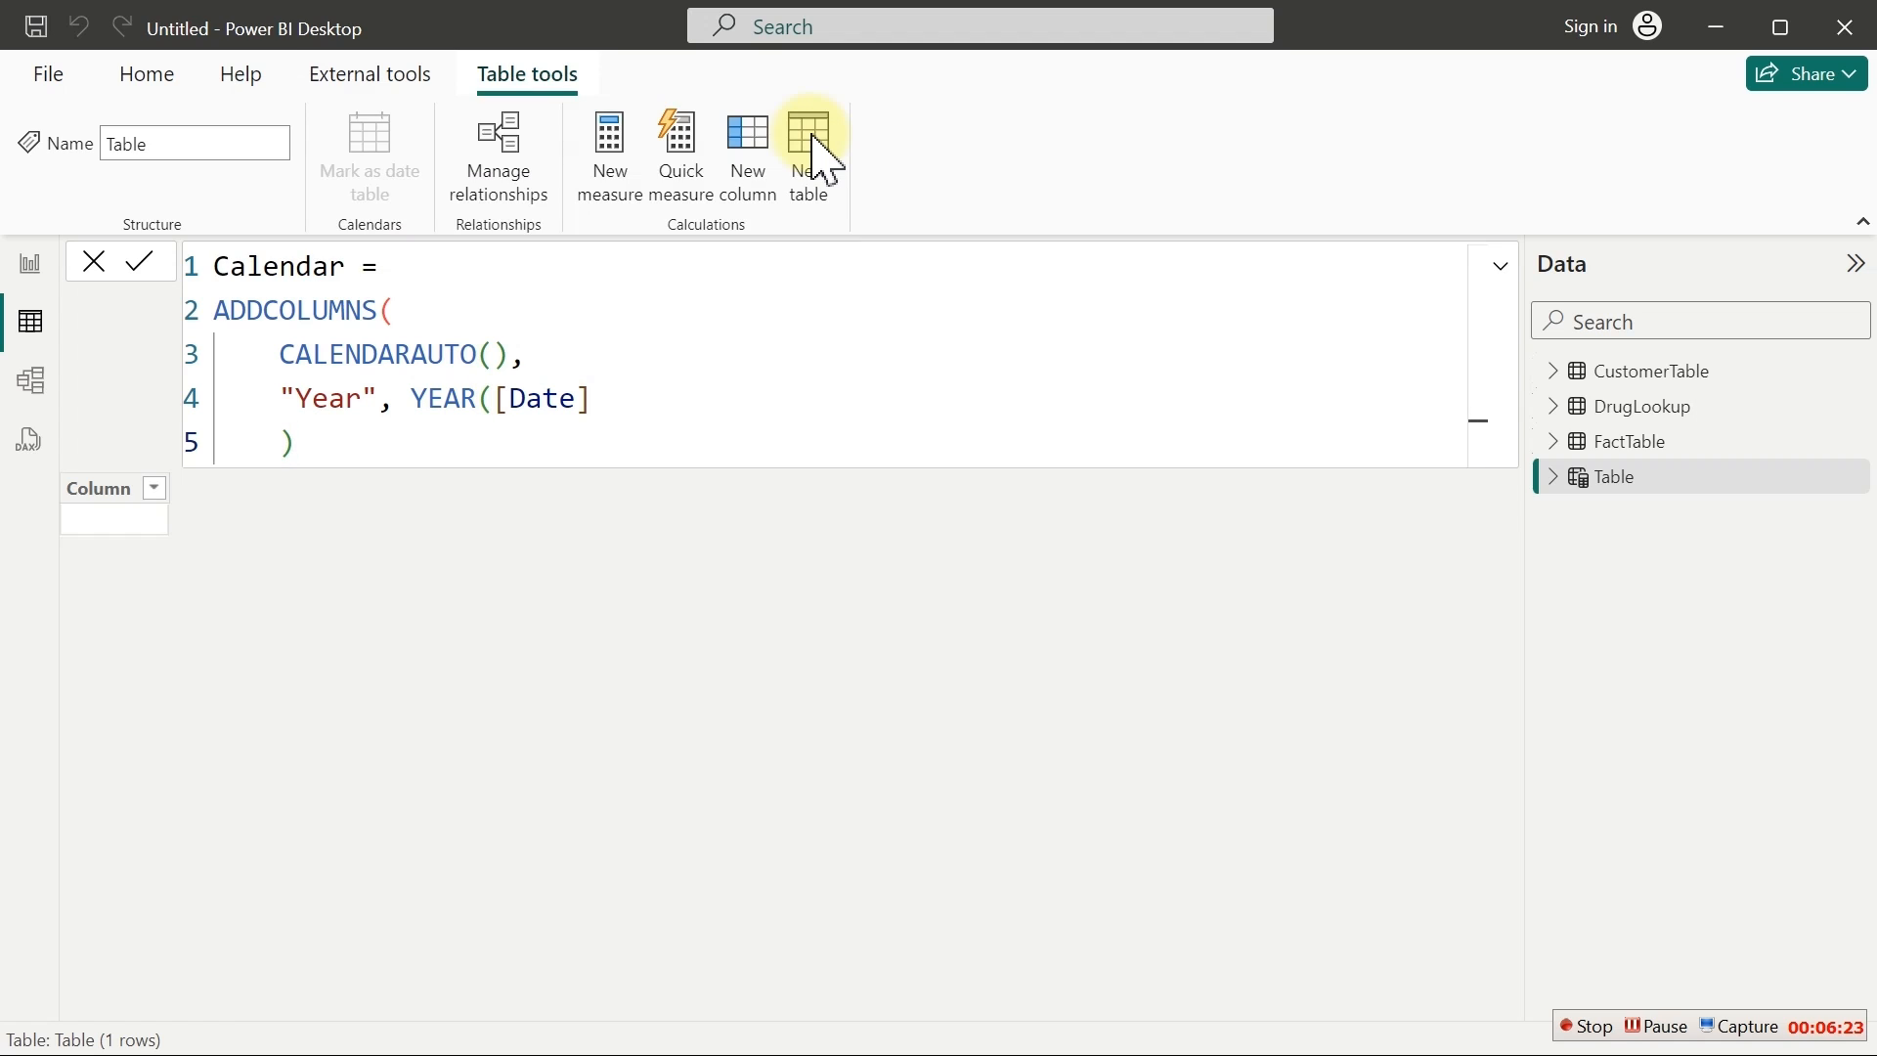
key("Return")
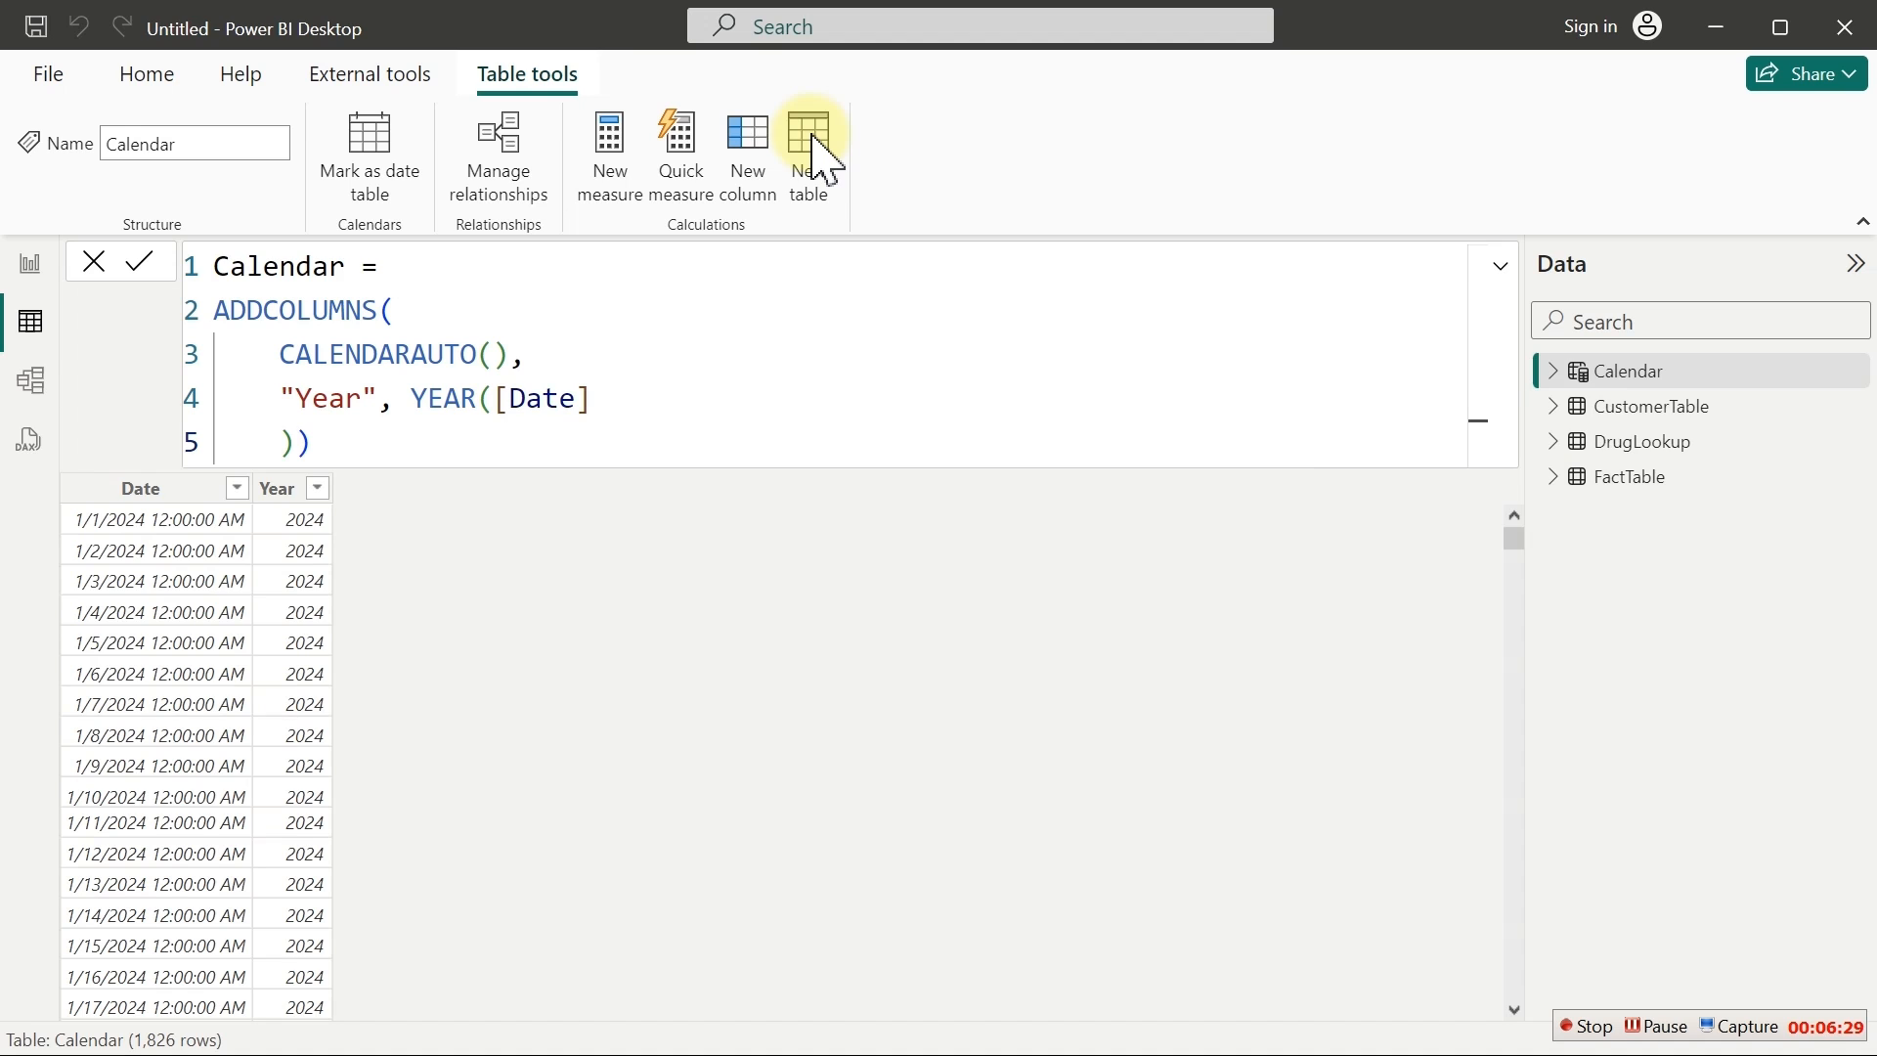
left_click(318, 486)
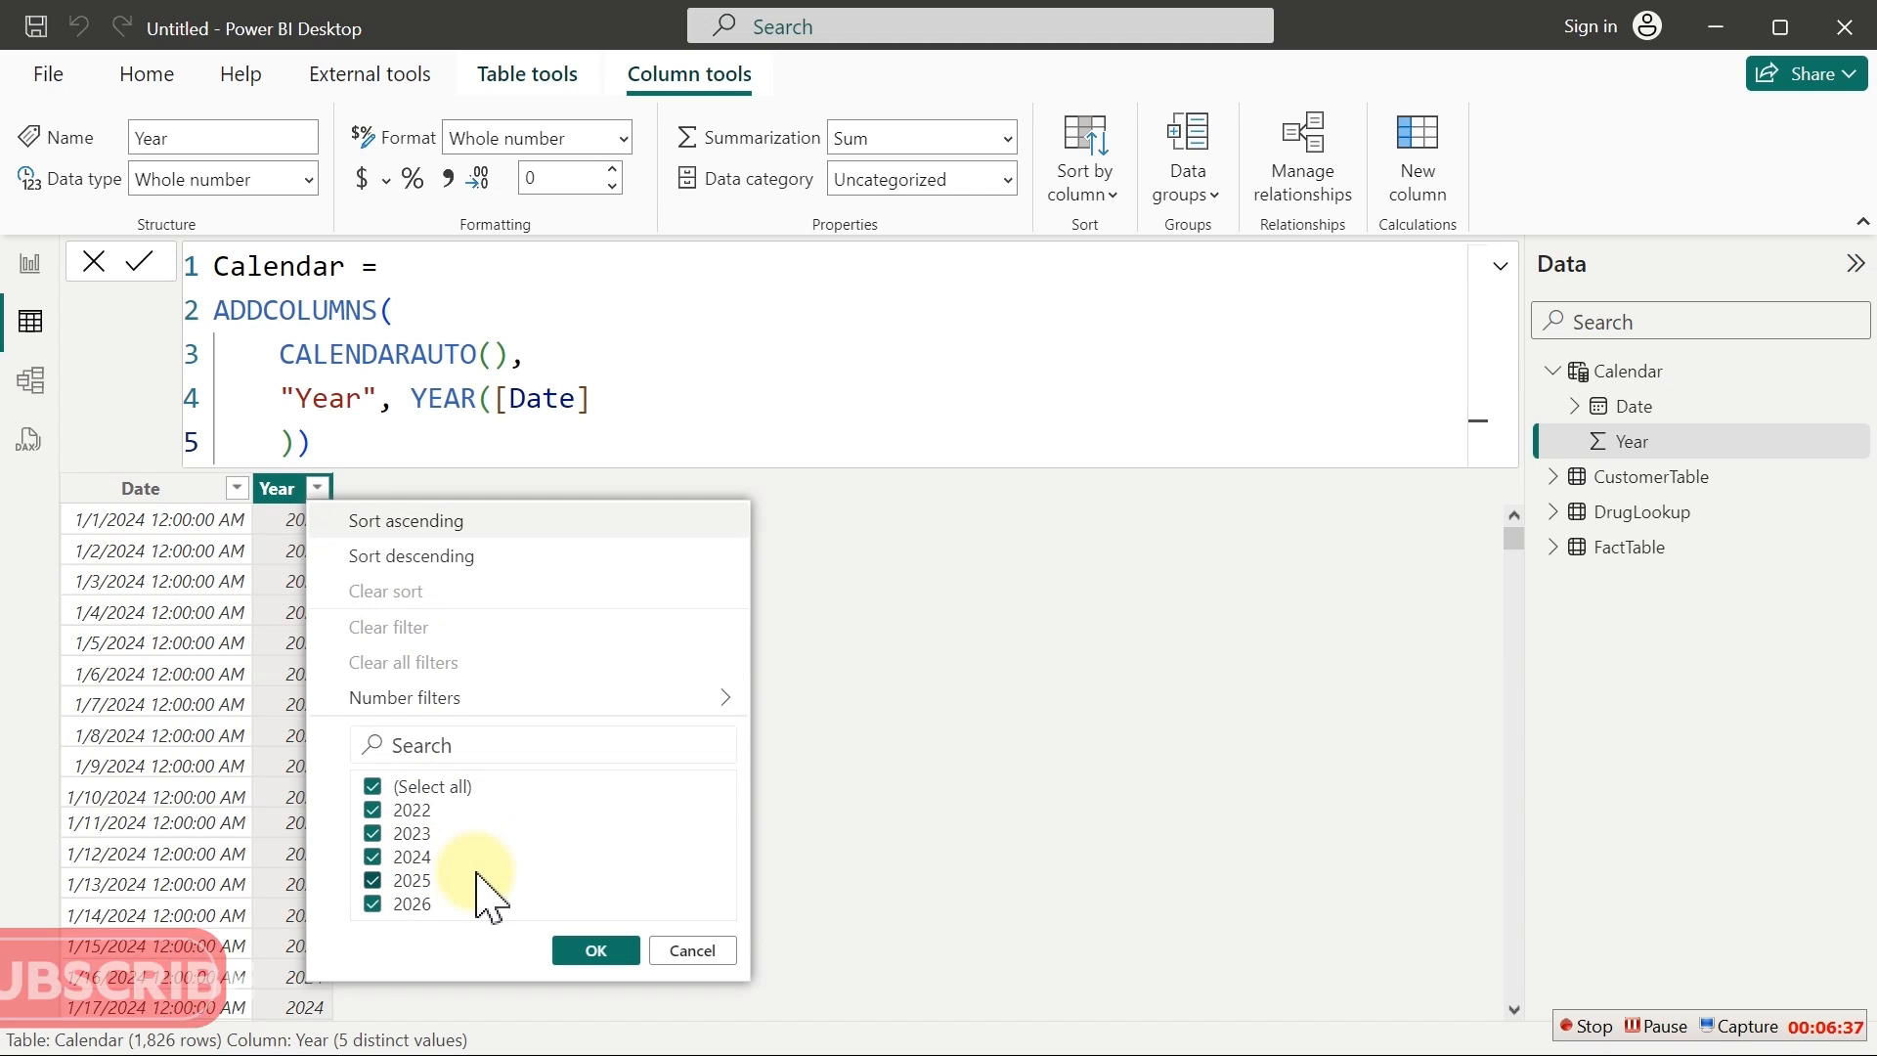
left_click(147, 493)
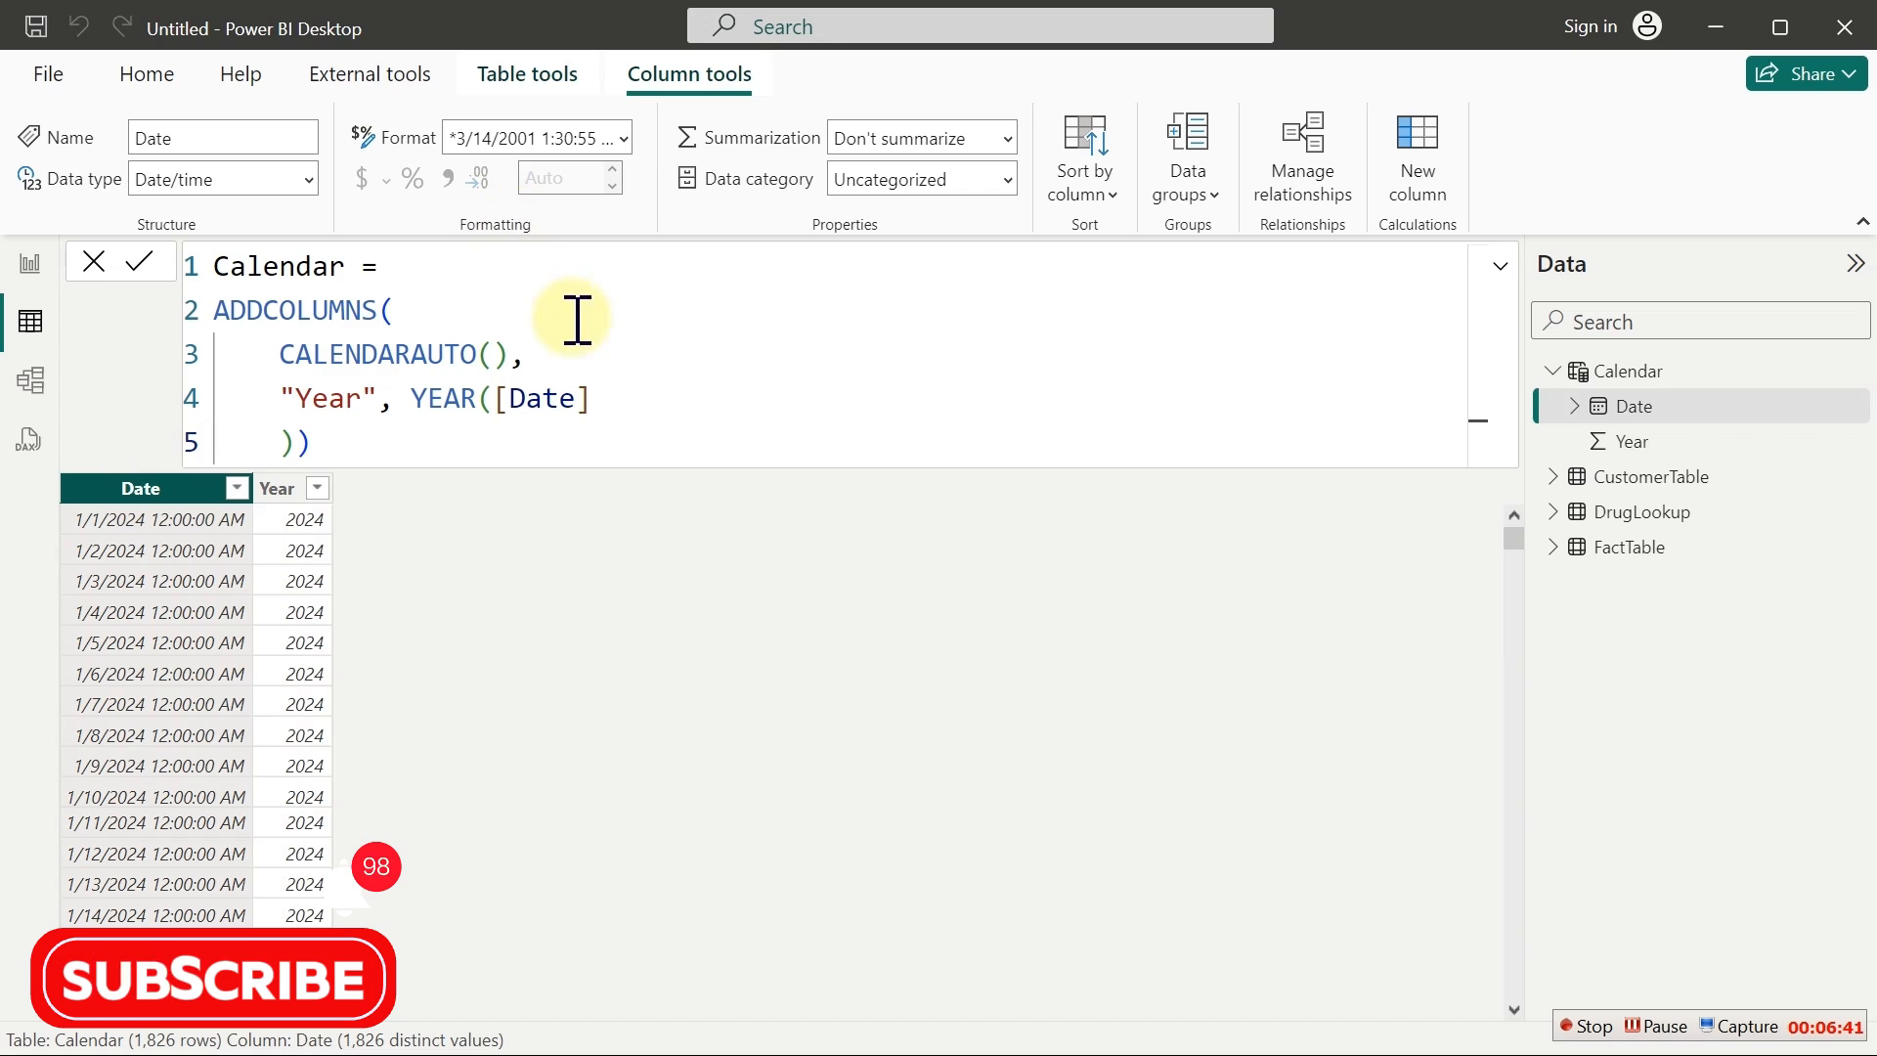
Close YEAR([Date]) on its own line in the Calendar formula, leaving a blank line and one final parenthesis for ADDCOLUMNS
left_click(616, 398)
type(",")
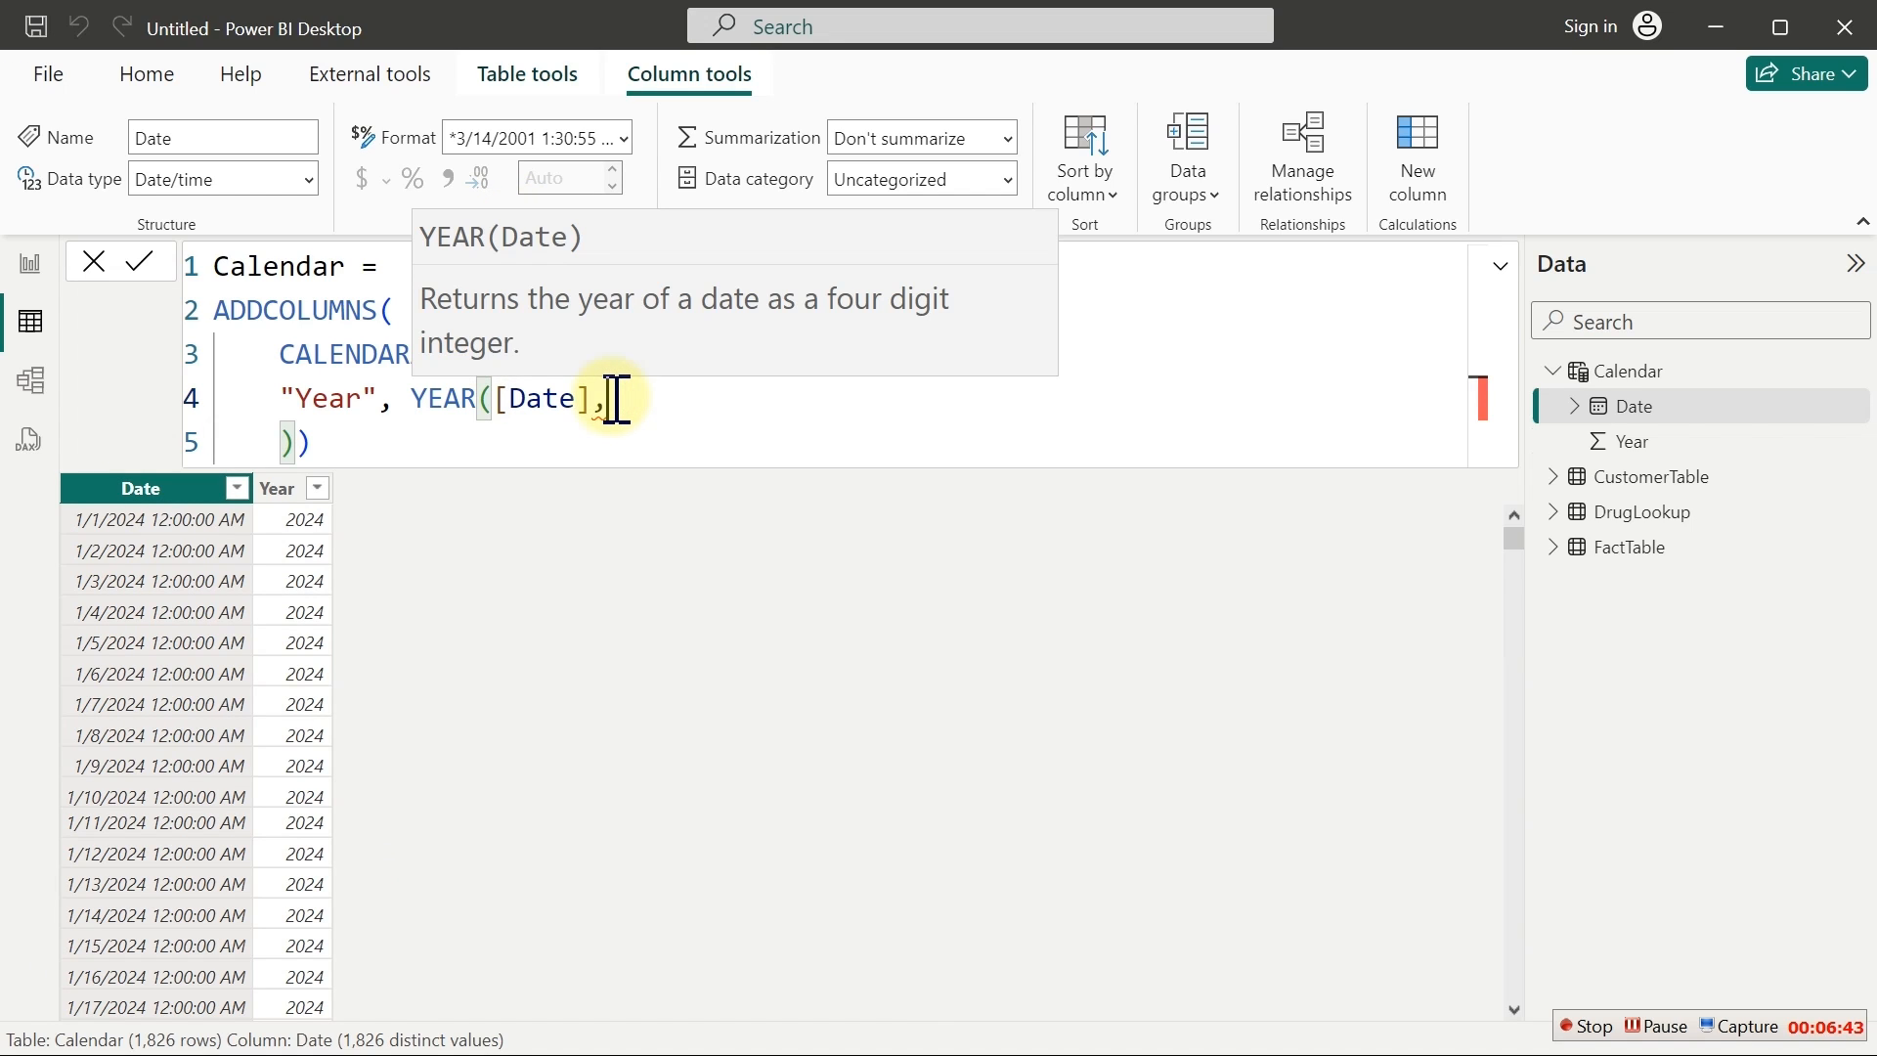
key("shift+Return")
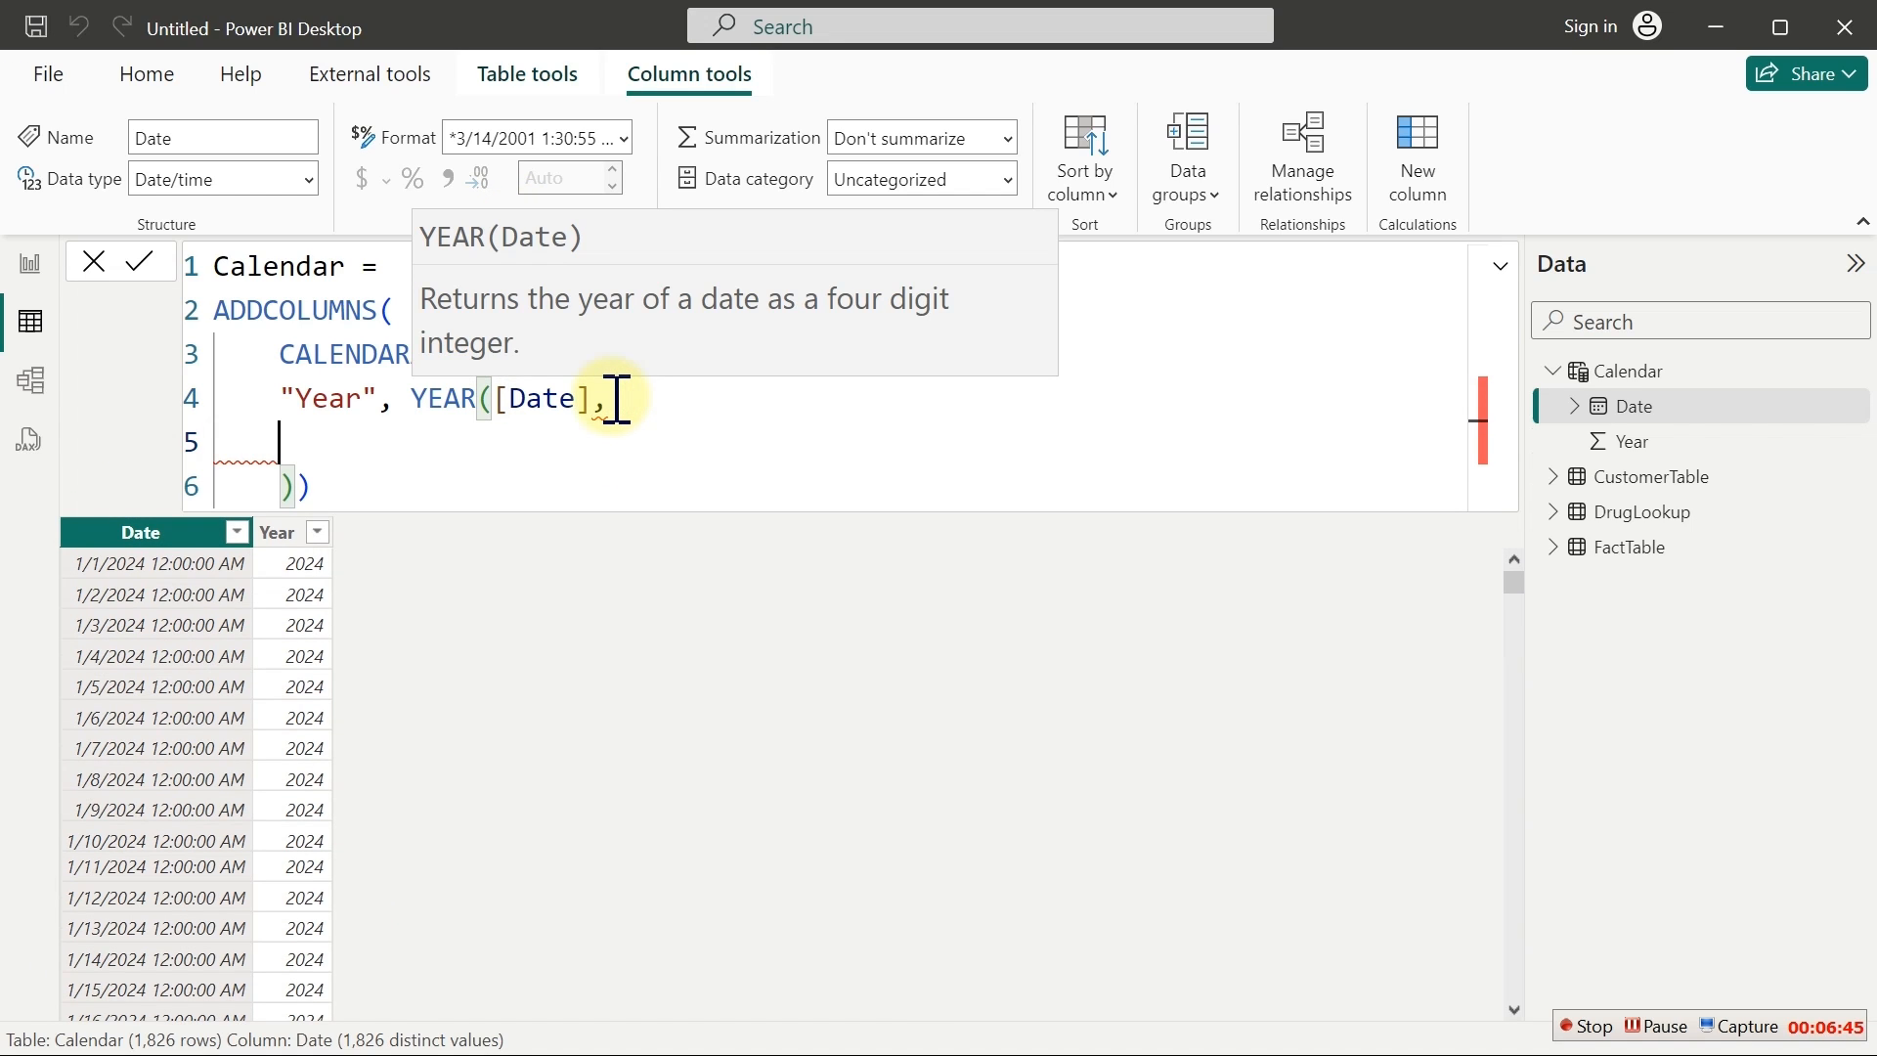
left_click(629, 405)
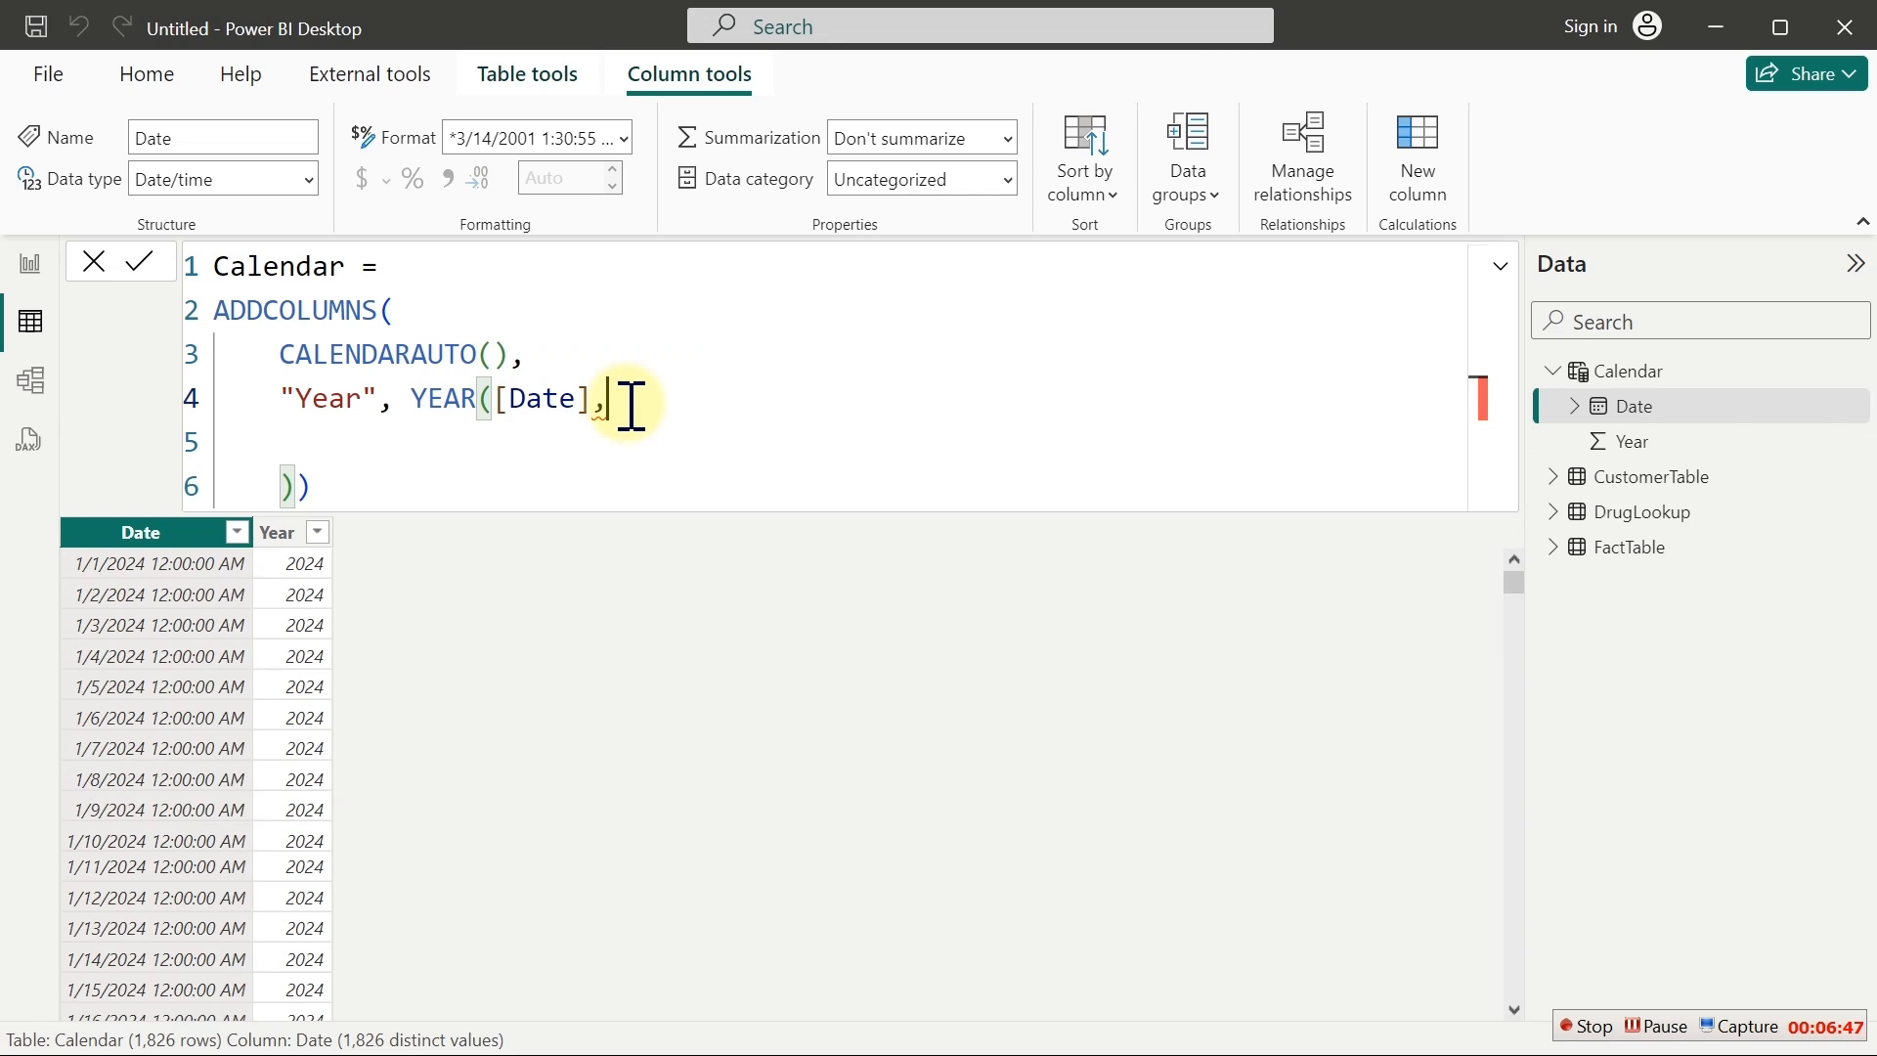
key("BackSpace")
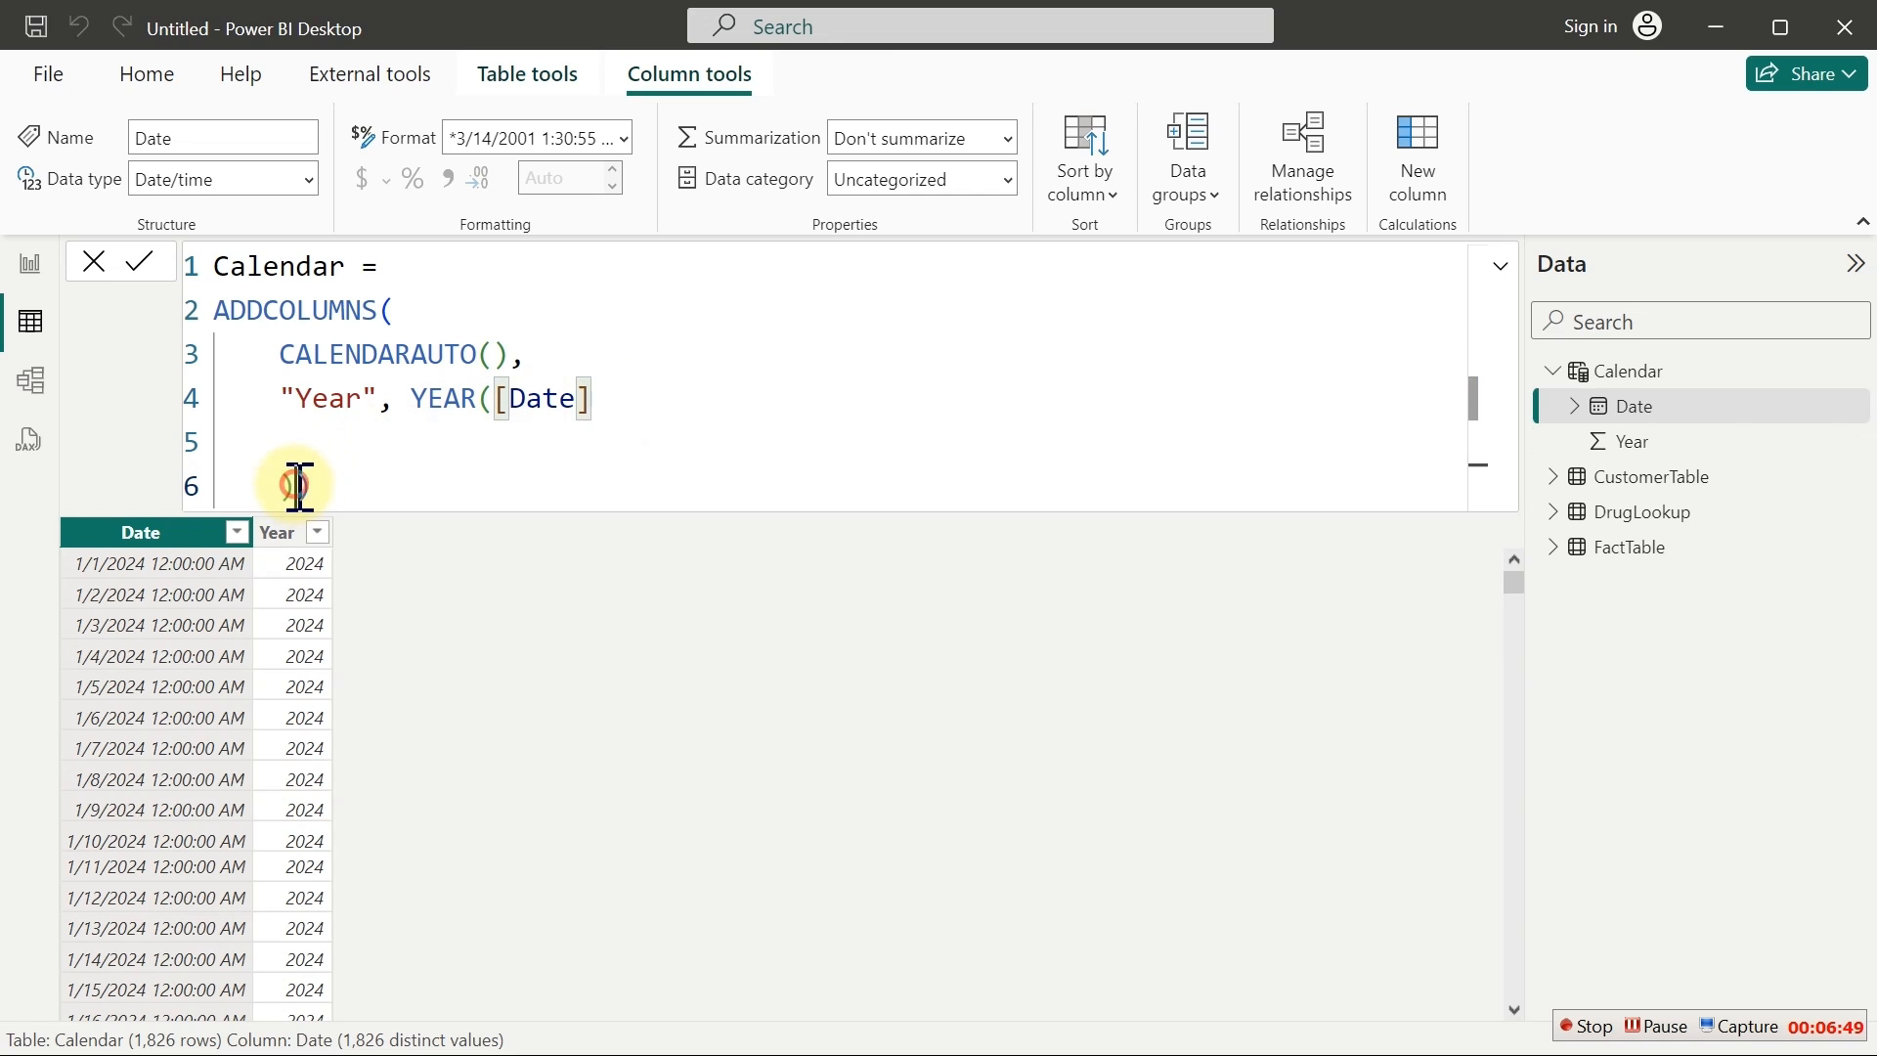
left_click(298, 486)
key("BackSpace")
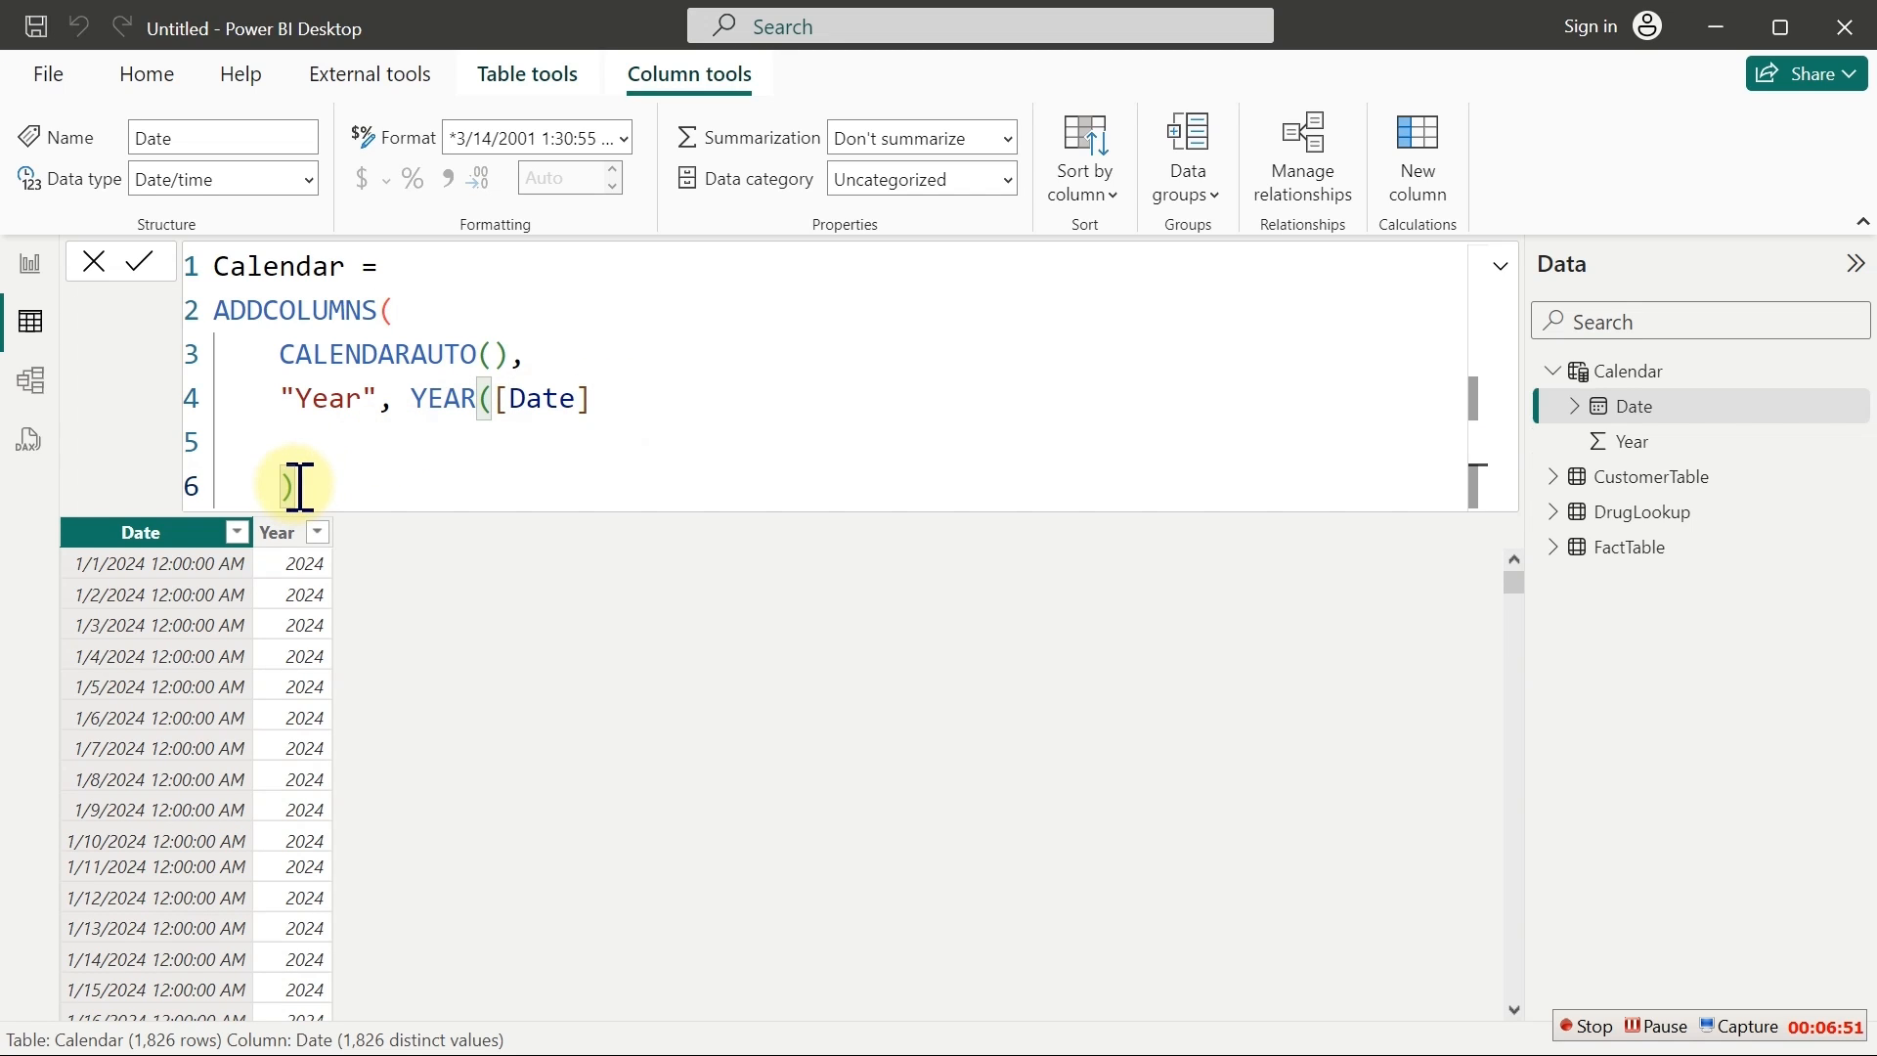
left_click(633, 409)
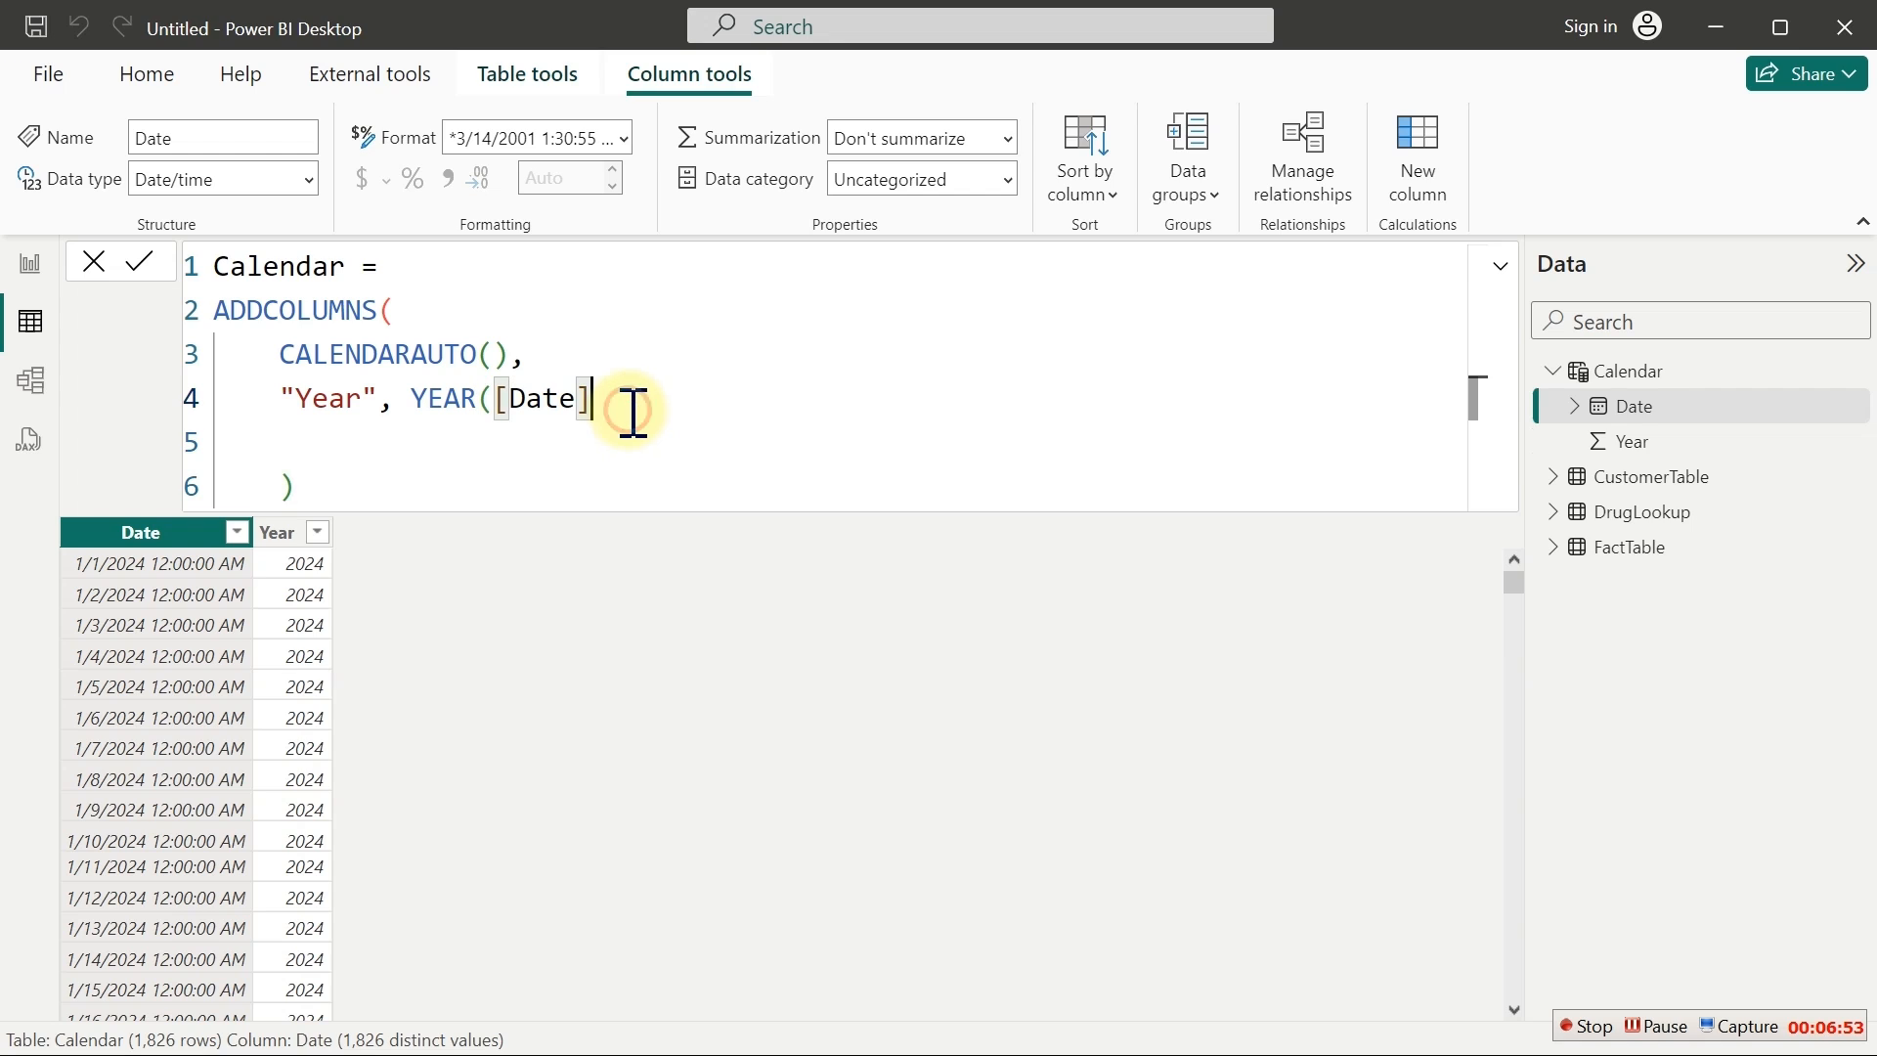
type(",")
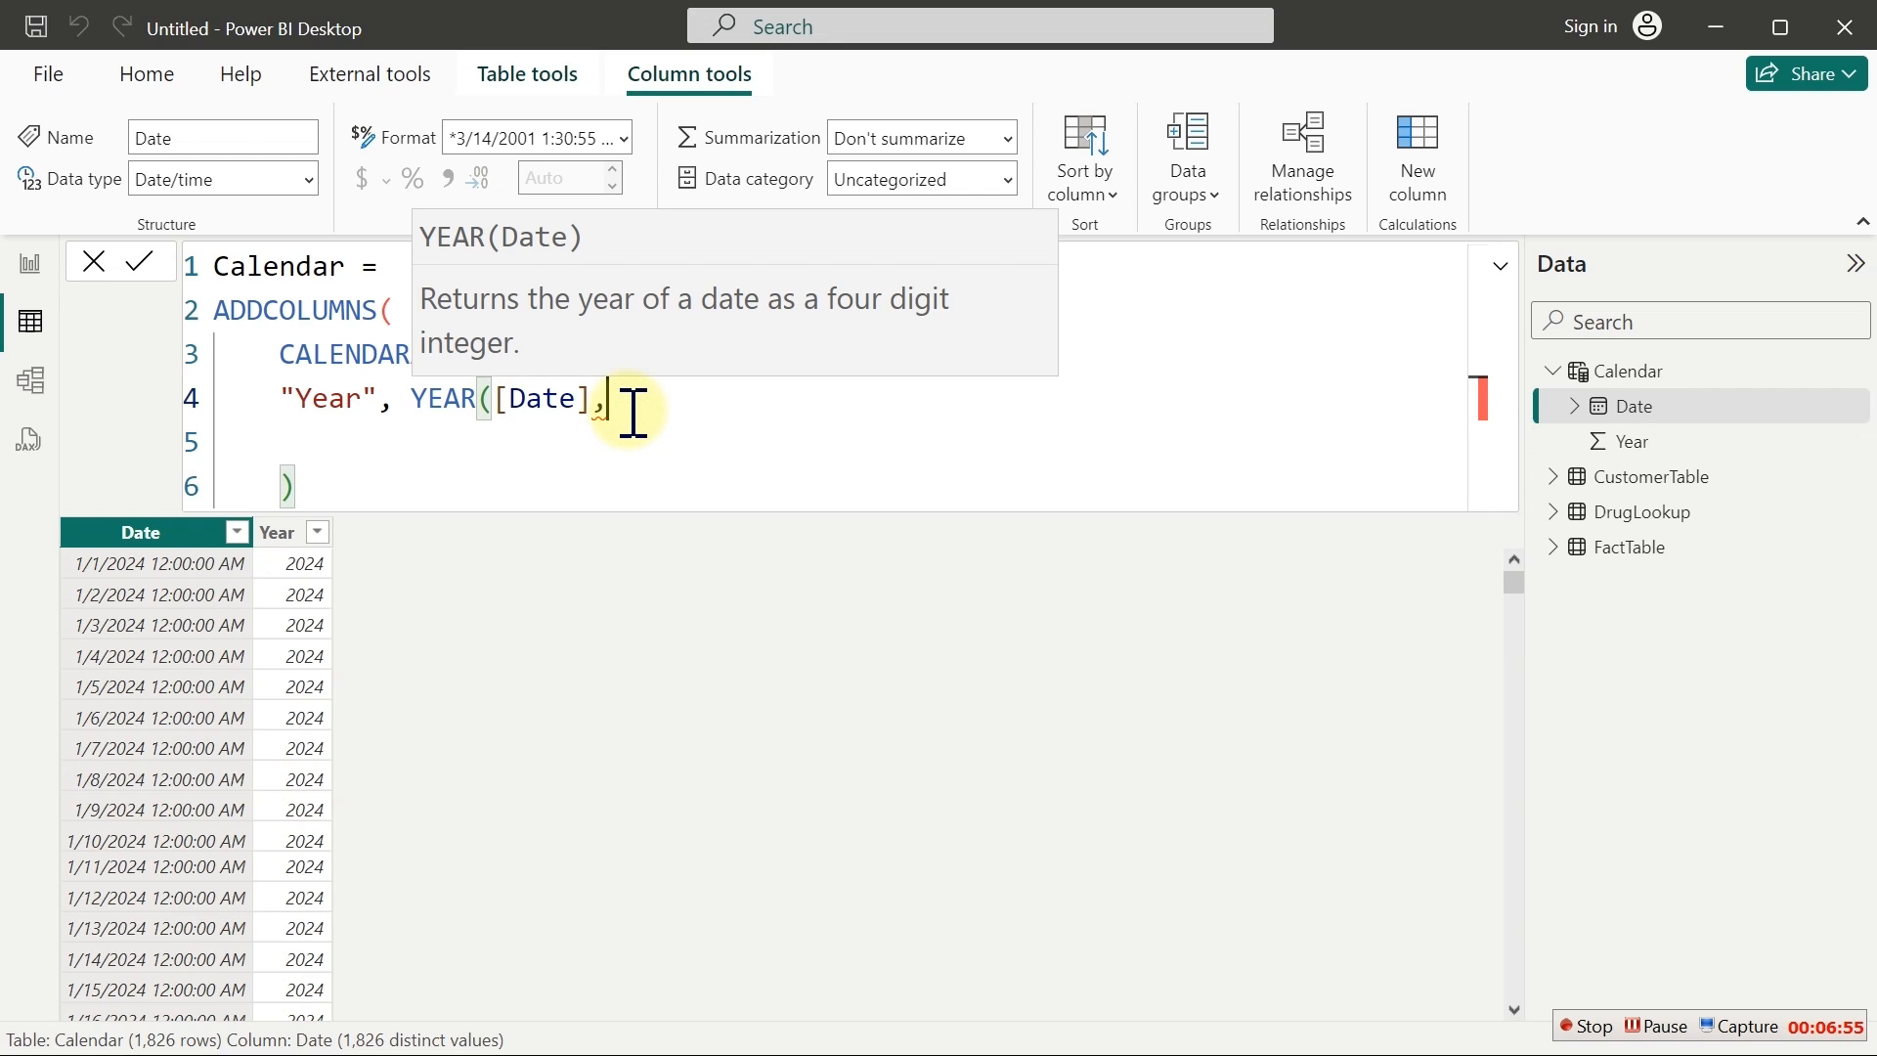
key("BackSpace")
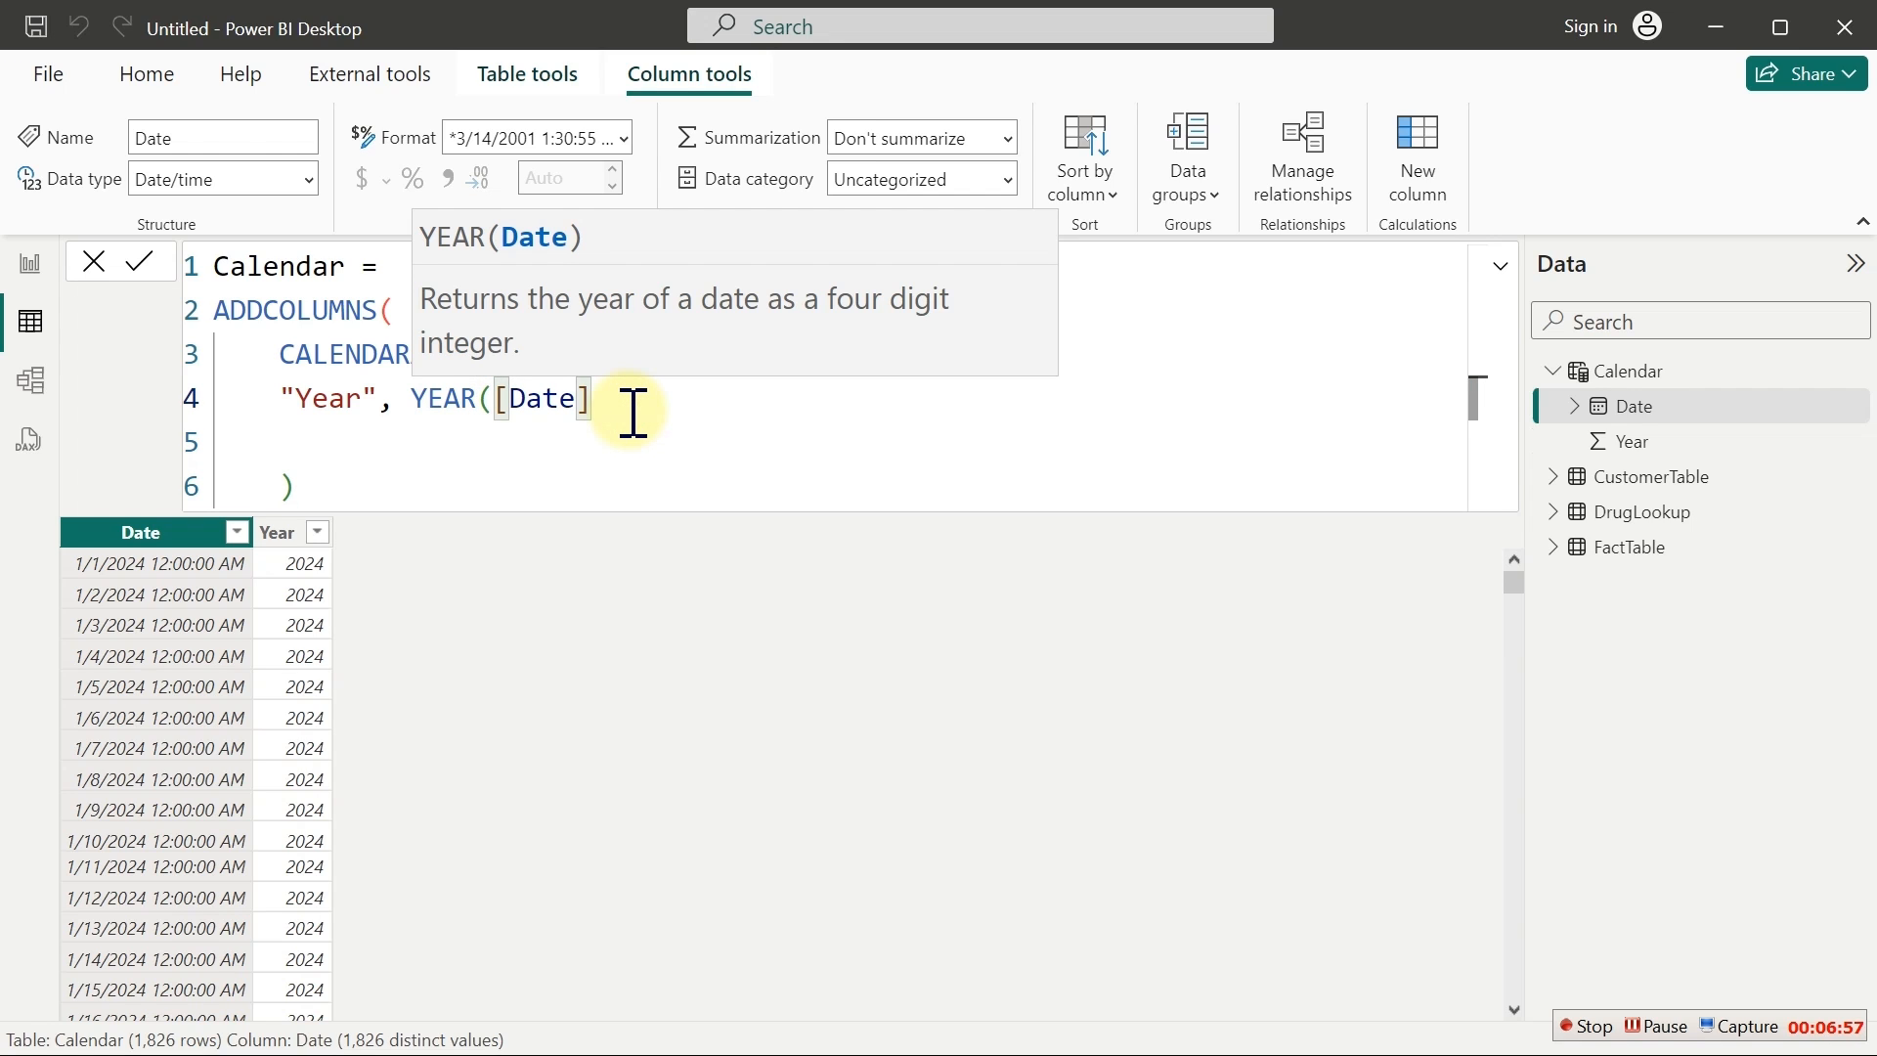
type(")")
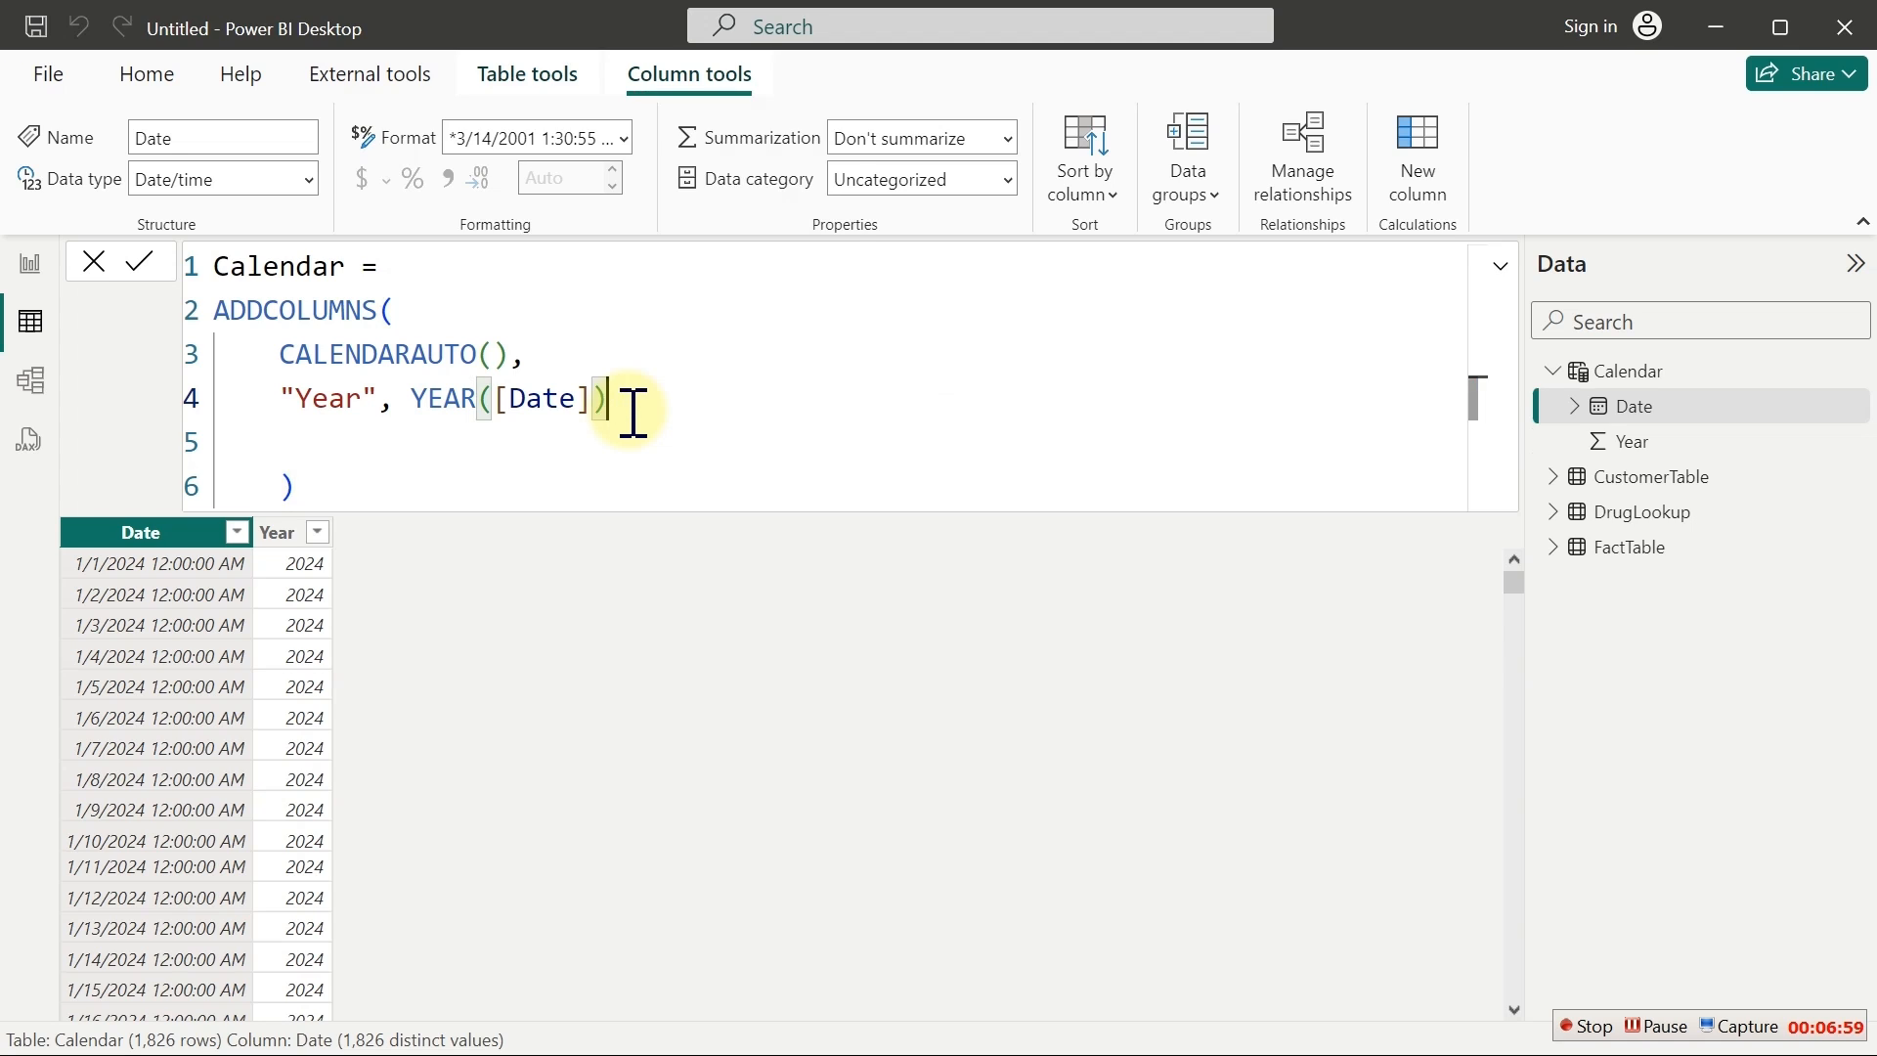
Add a "Month" column to the Calendar formula on a new line, defined as FORMAT([Date],"mmm")
type(",")
key("shift+Return")
type("\"Month")
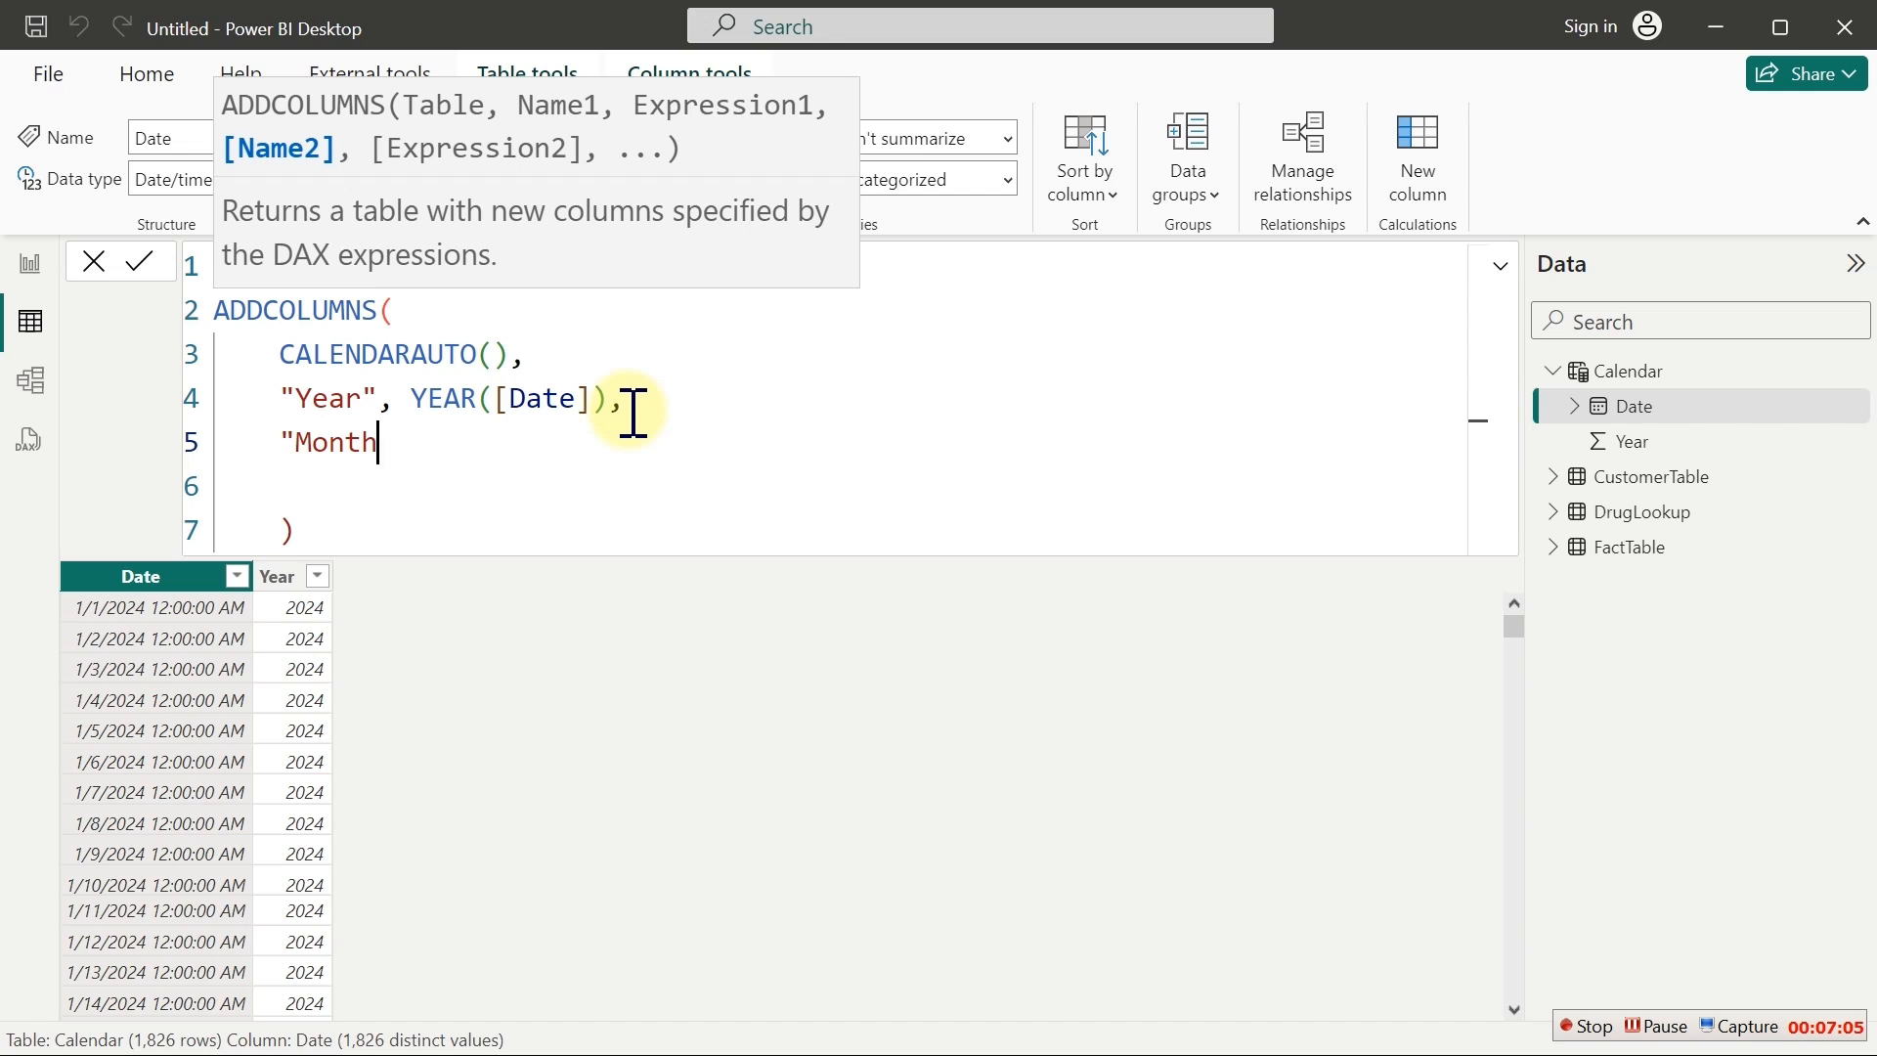
type("\", \"")
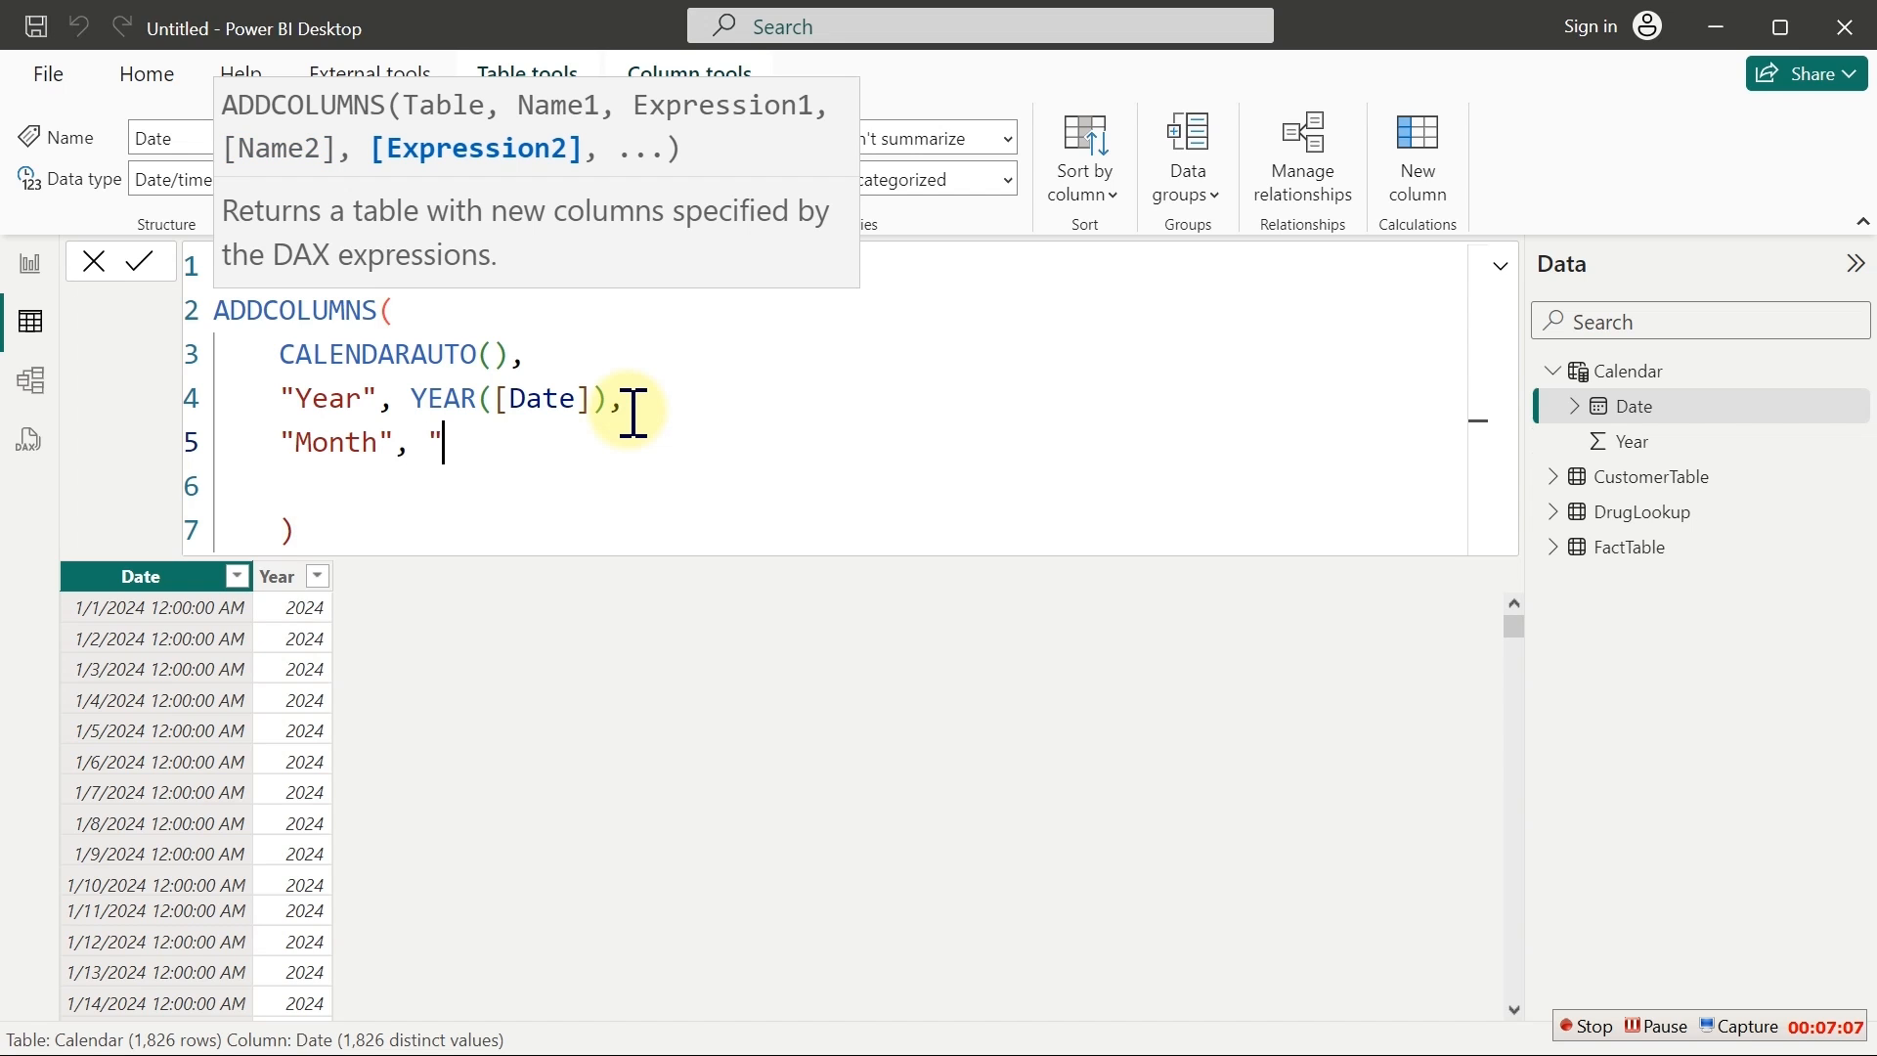
key("BackSpace")
type("form")
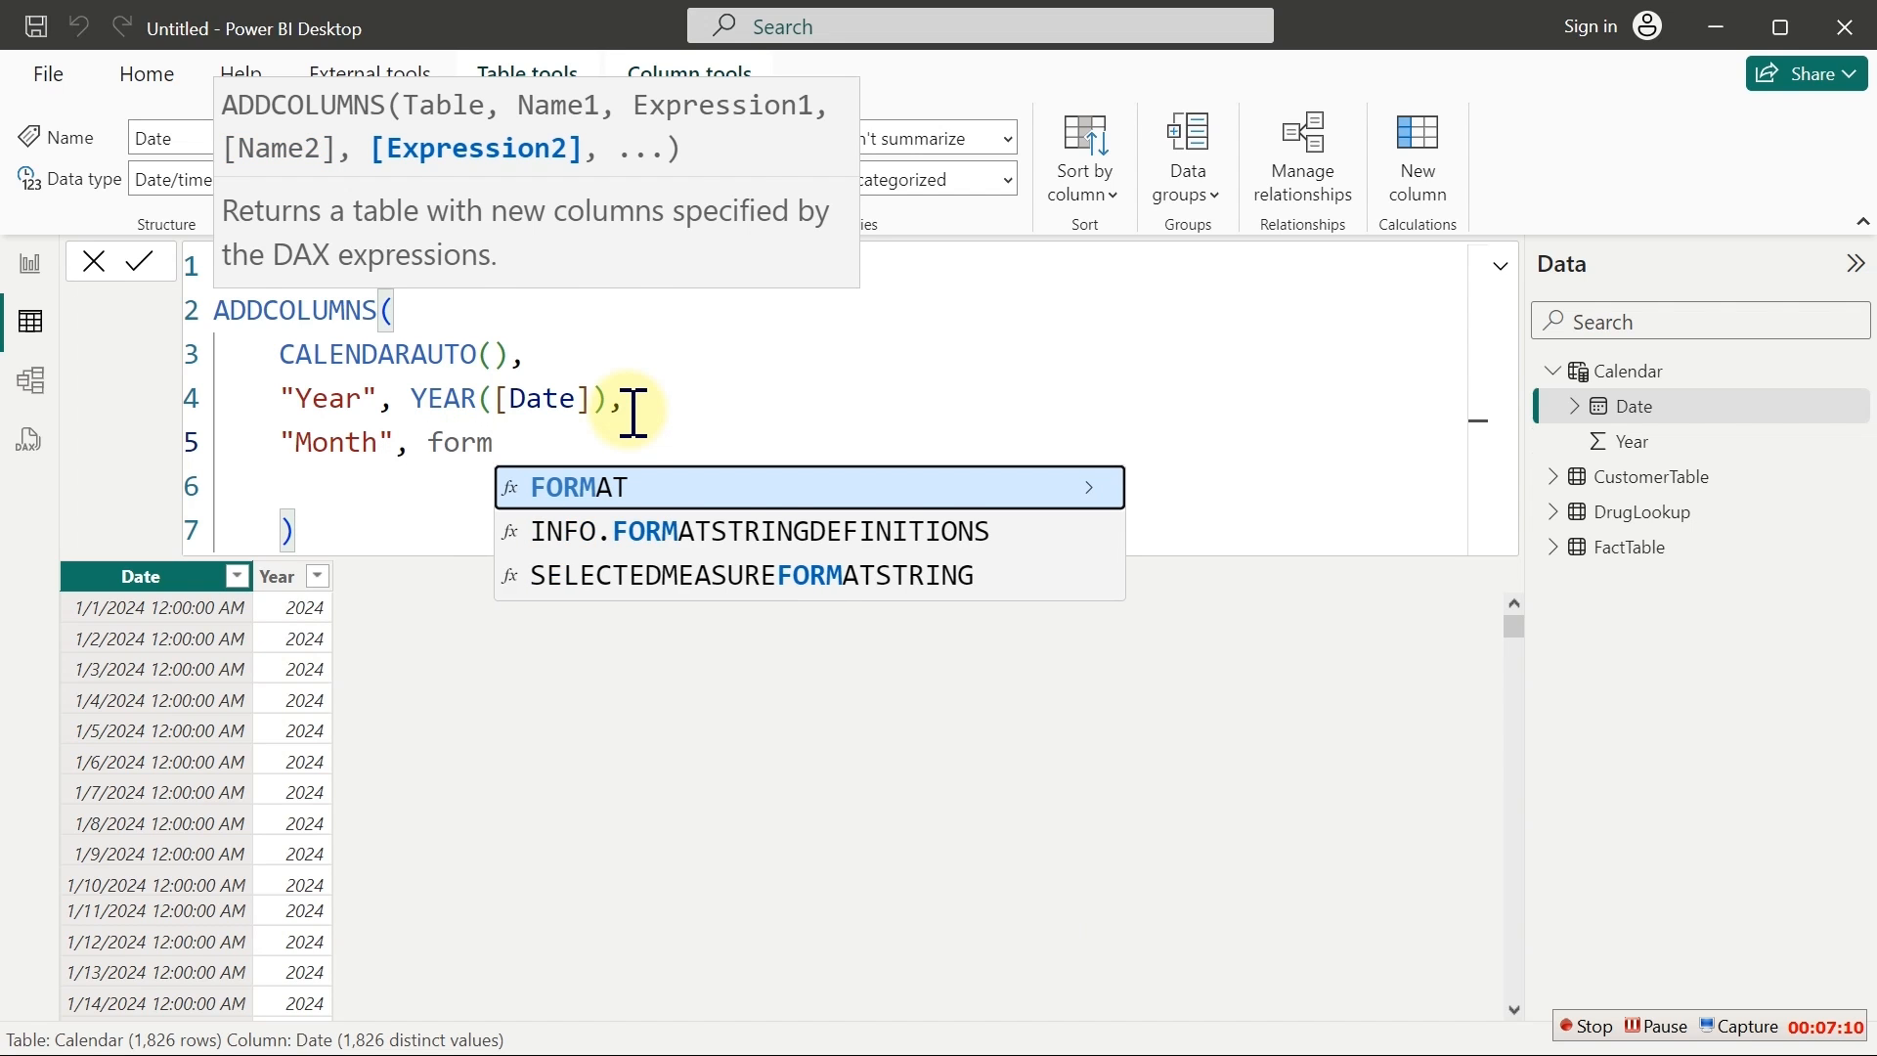
key("Tab")
type("([d")
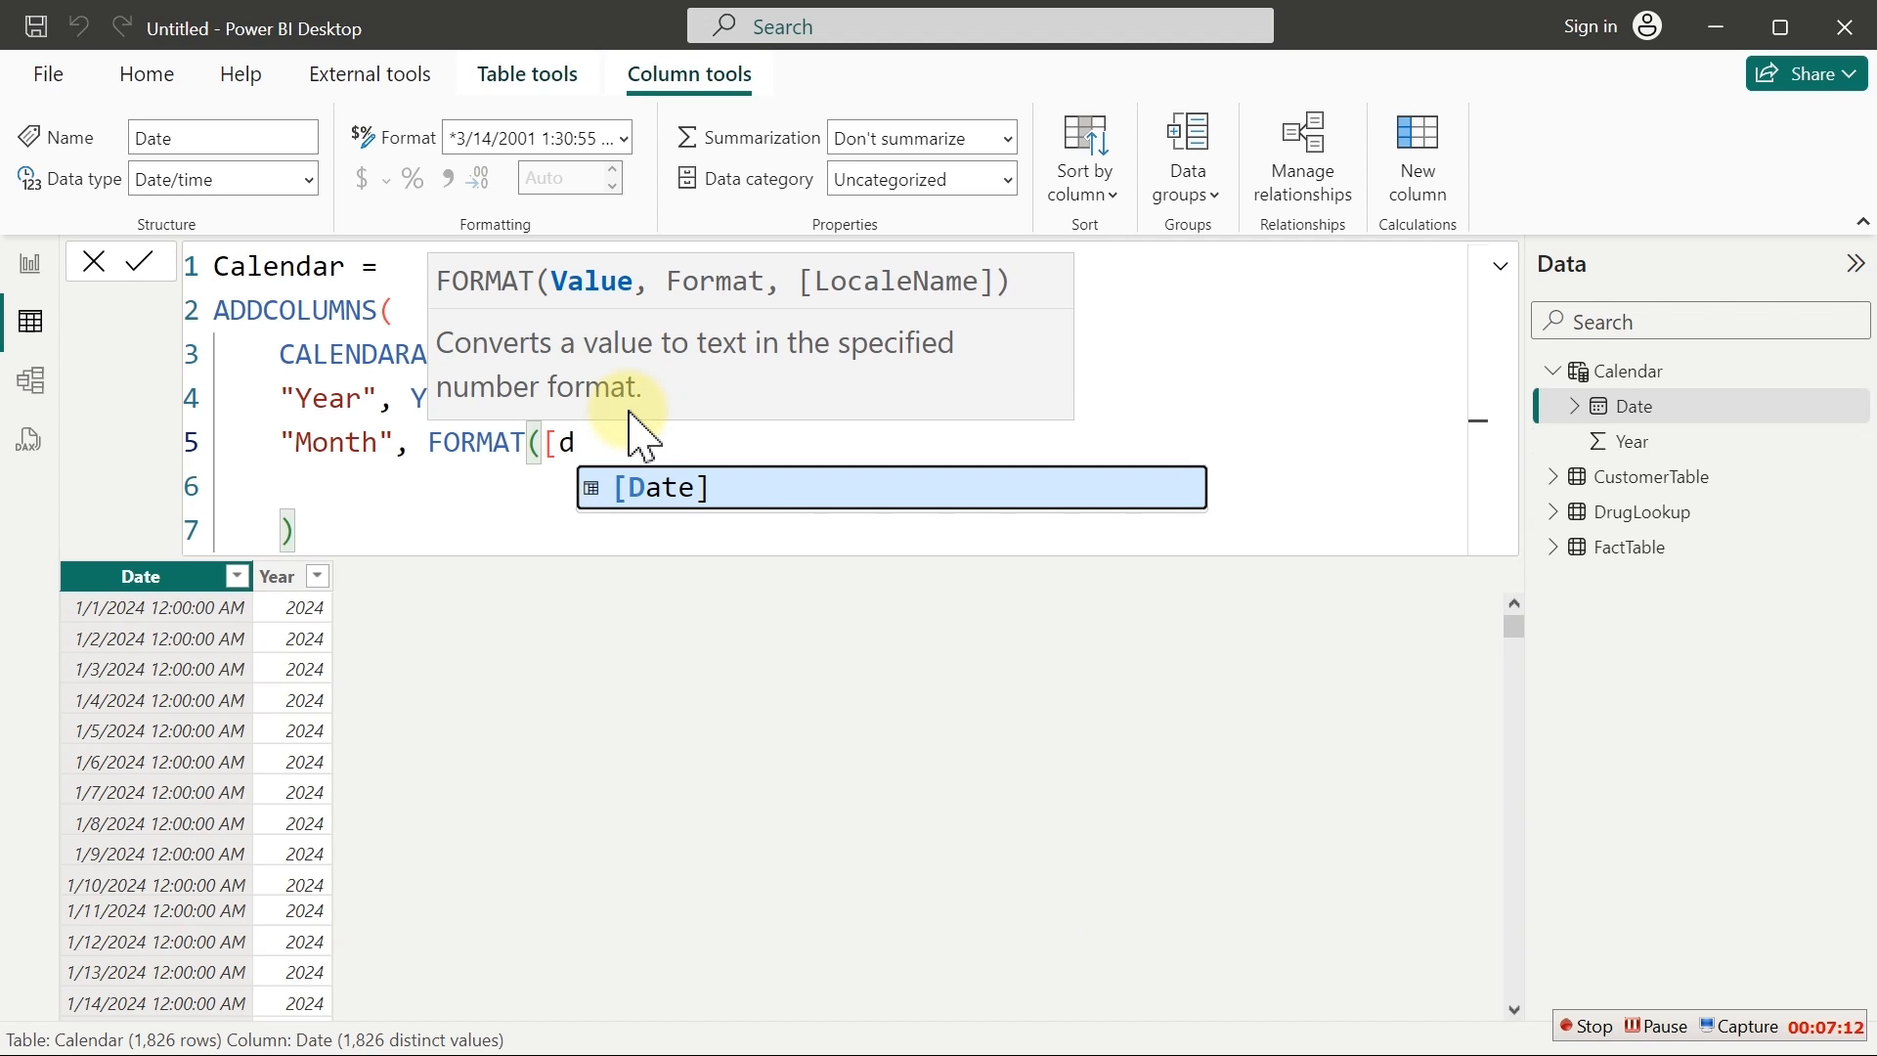
key("Tab")
type(",")
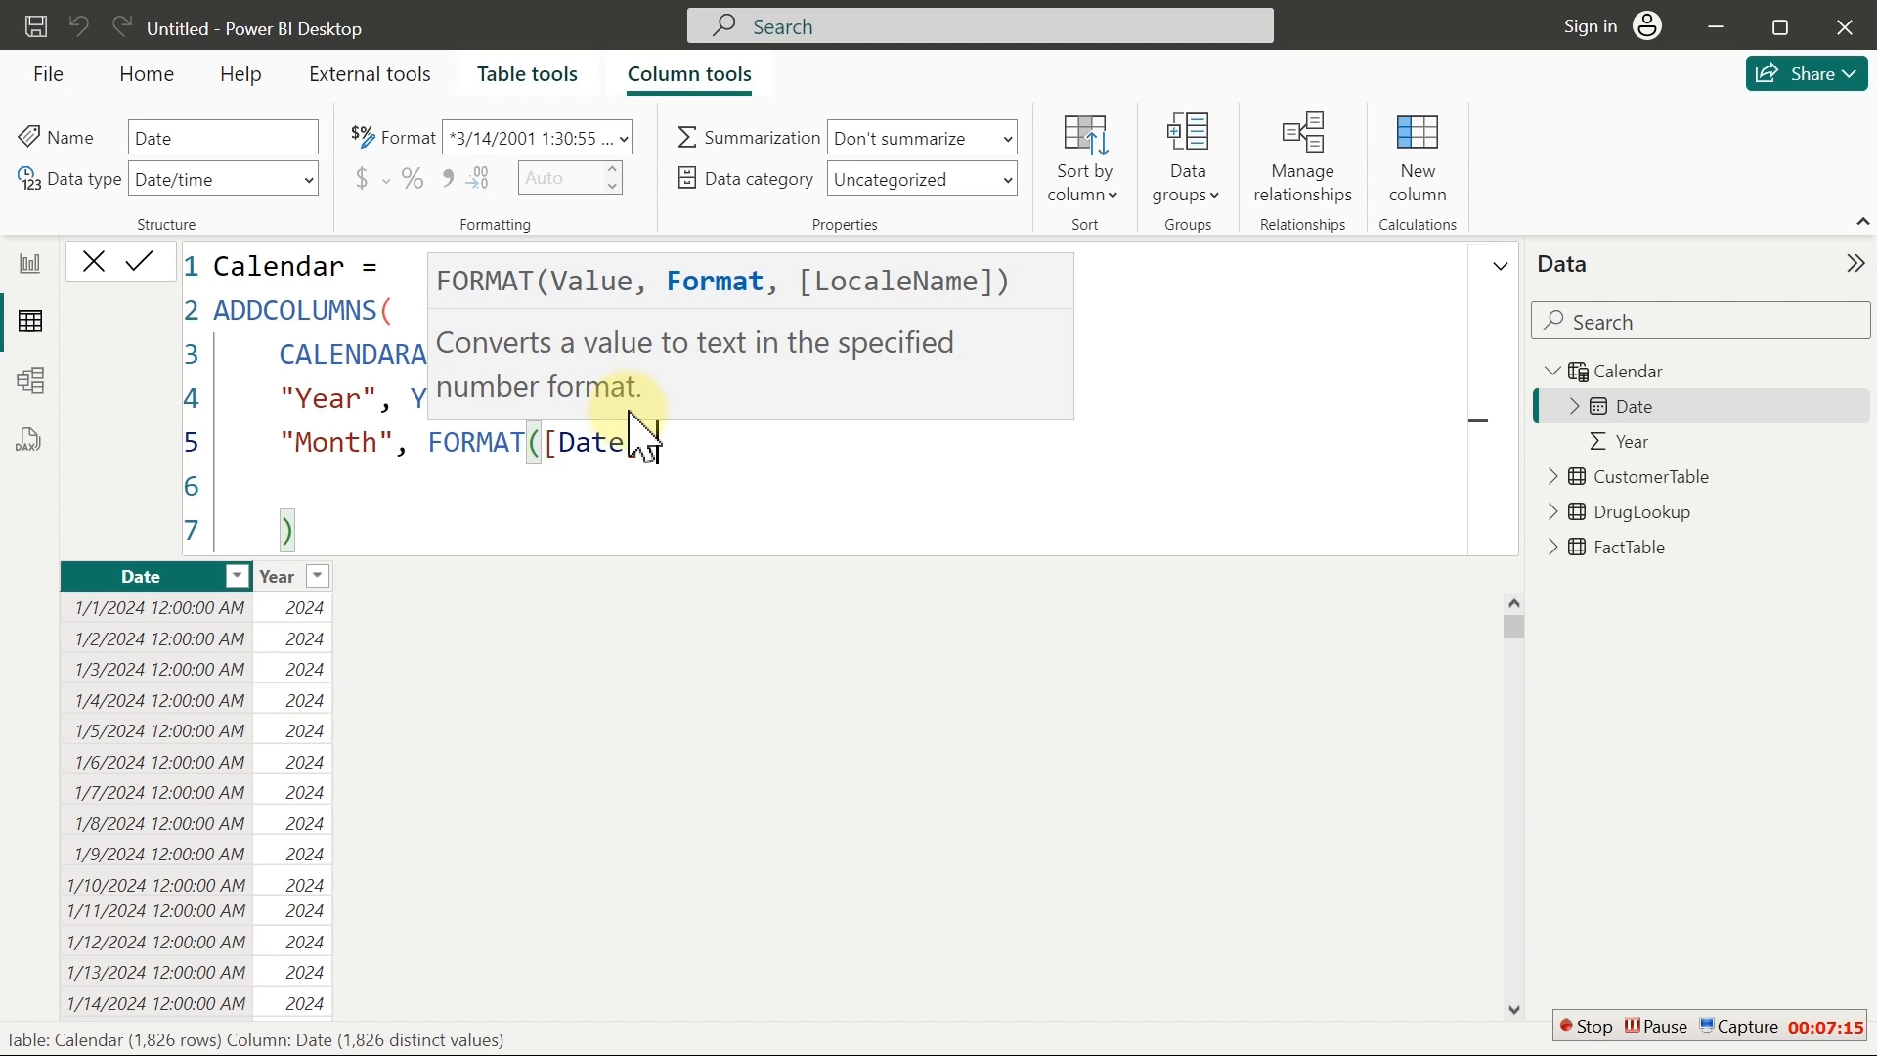
type("\"")
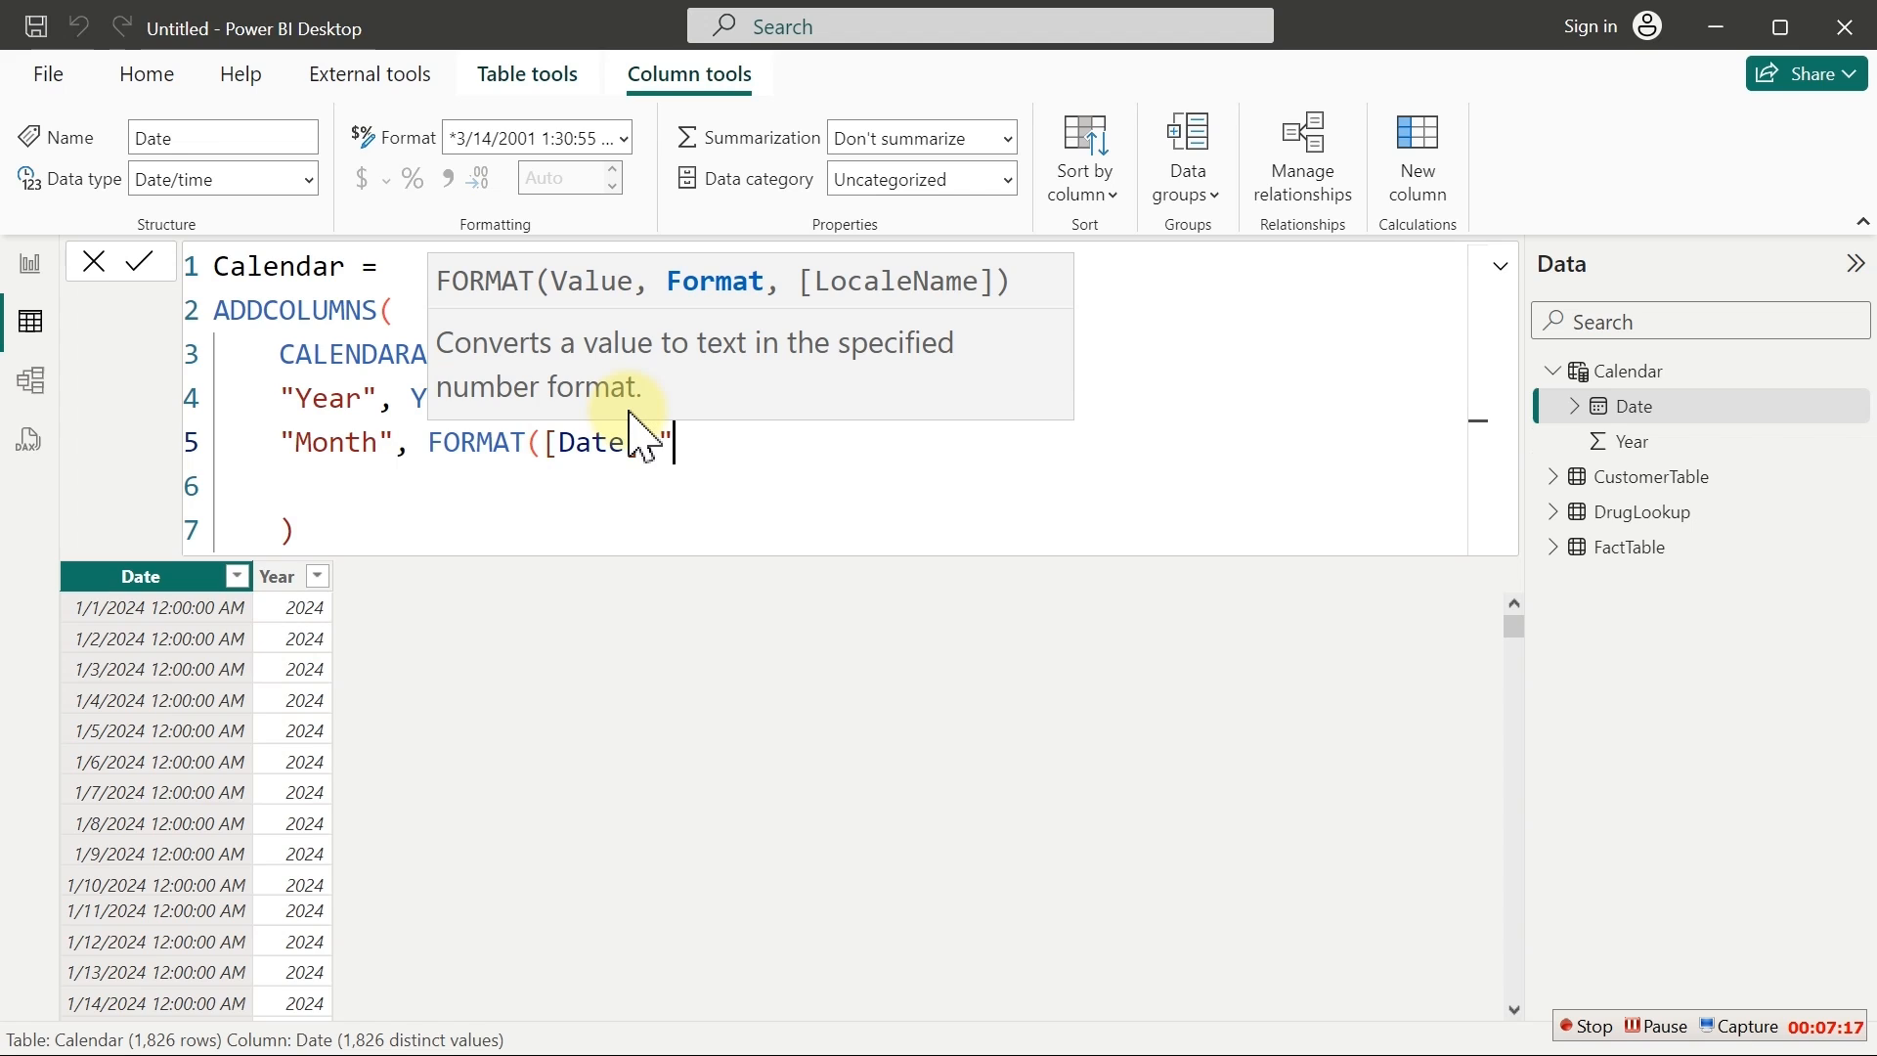
type("mmm\"")
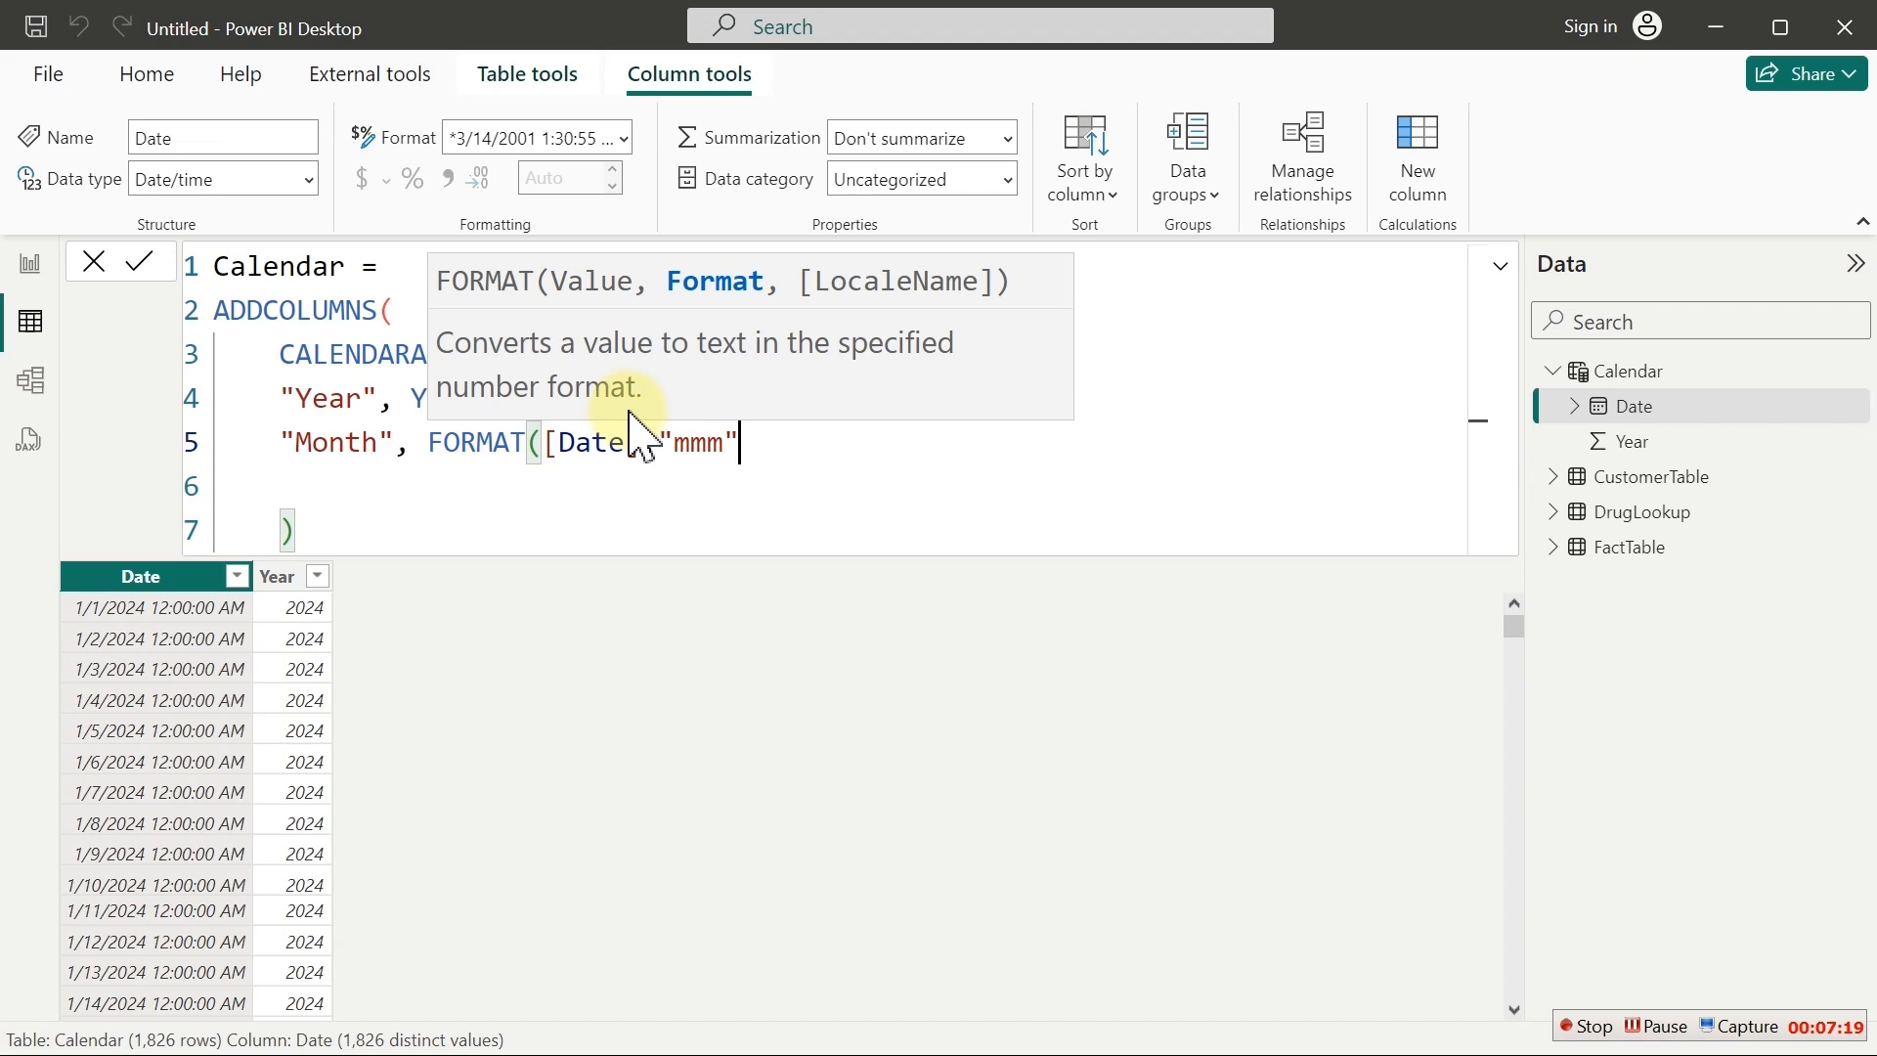
type("),")
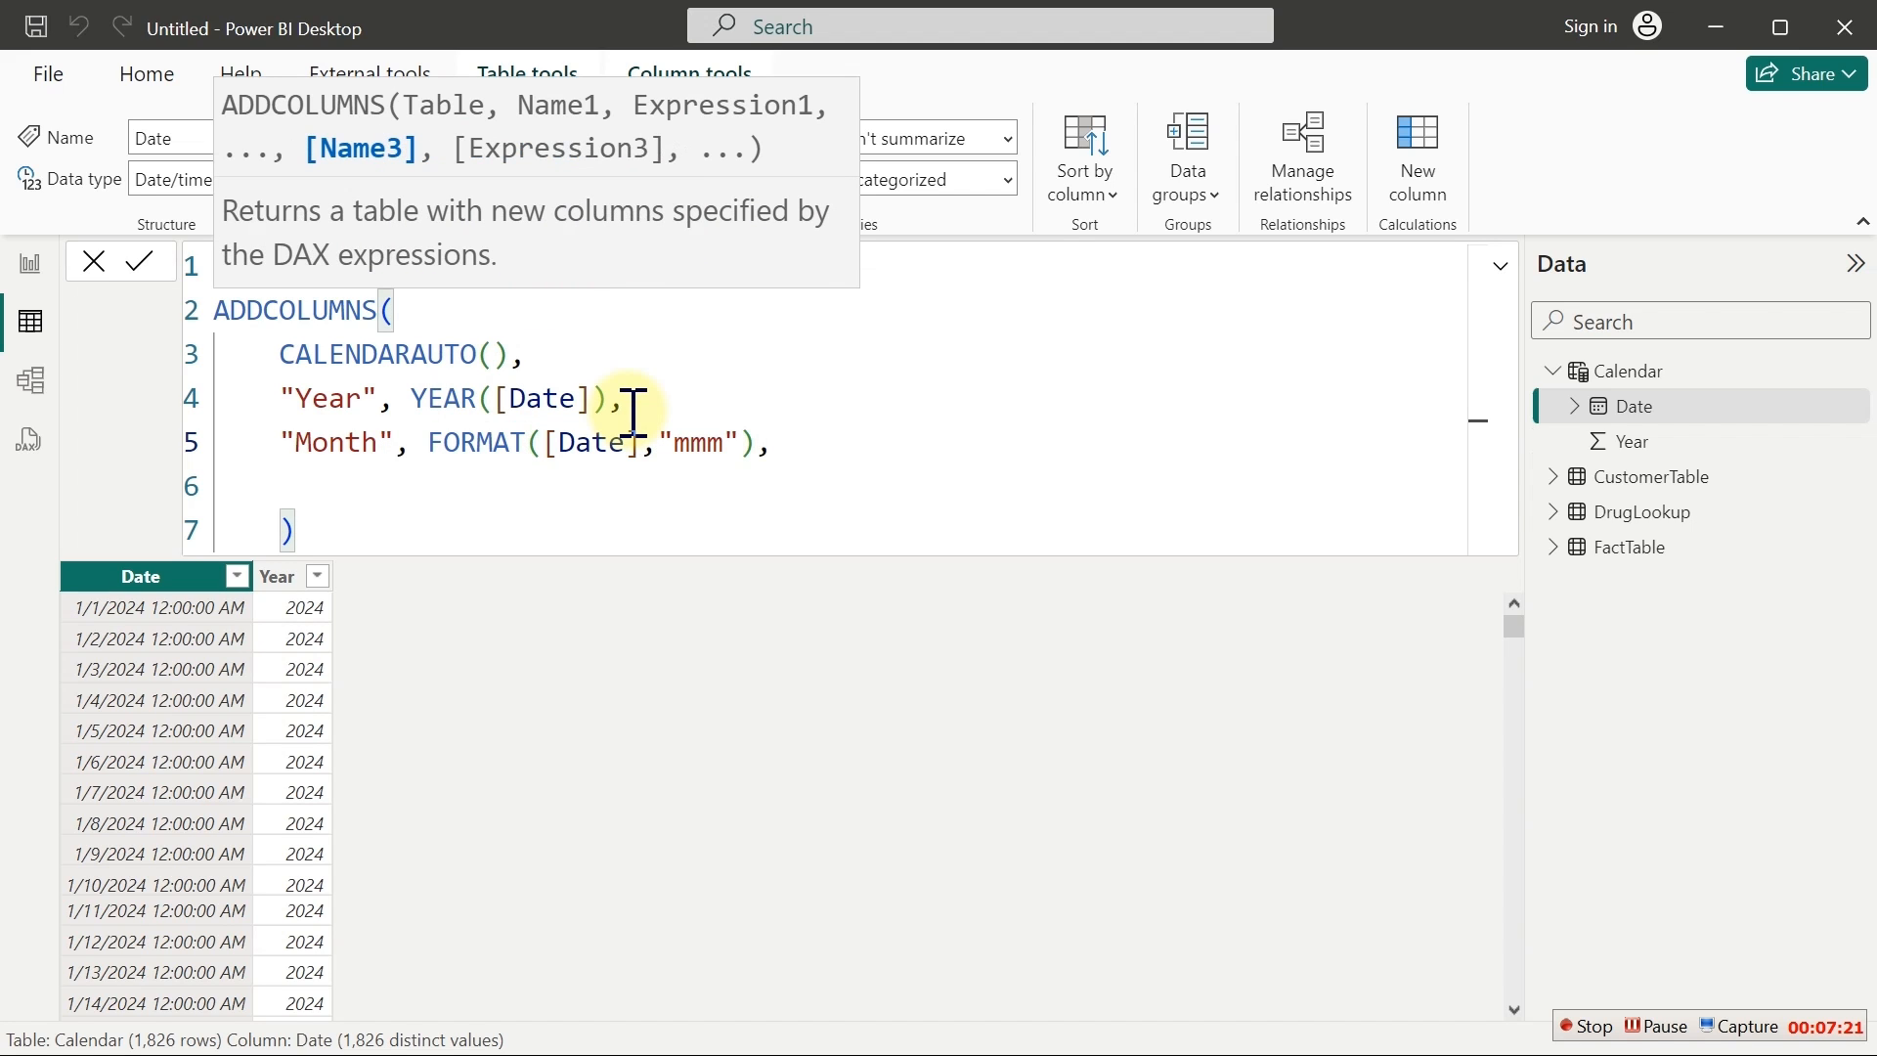
Add a "Monthnumber" column to the Calendar formula on its own line, defined as MONTH([Date])
key("Return")
type("Monthnumber")
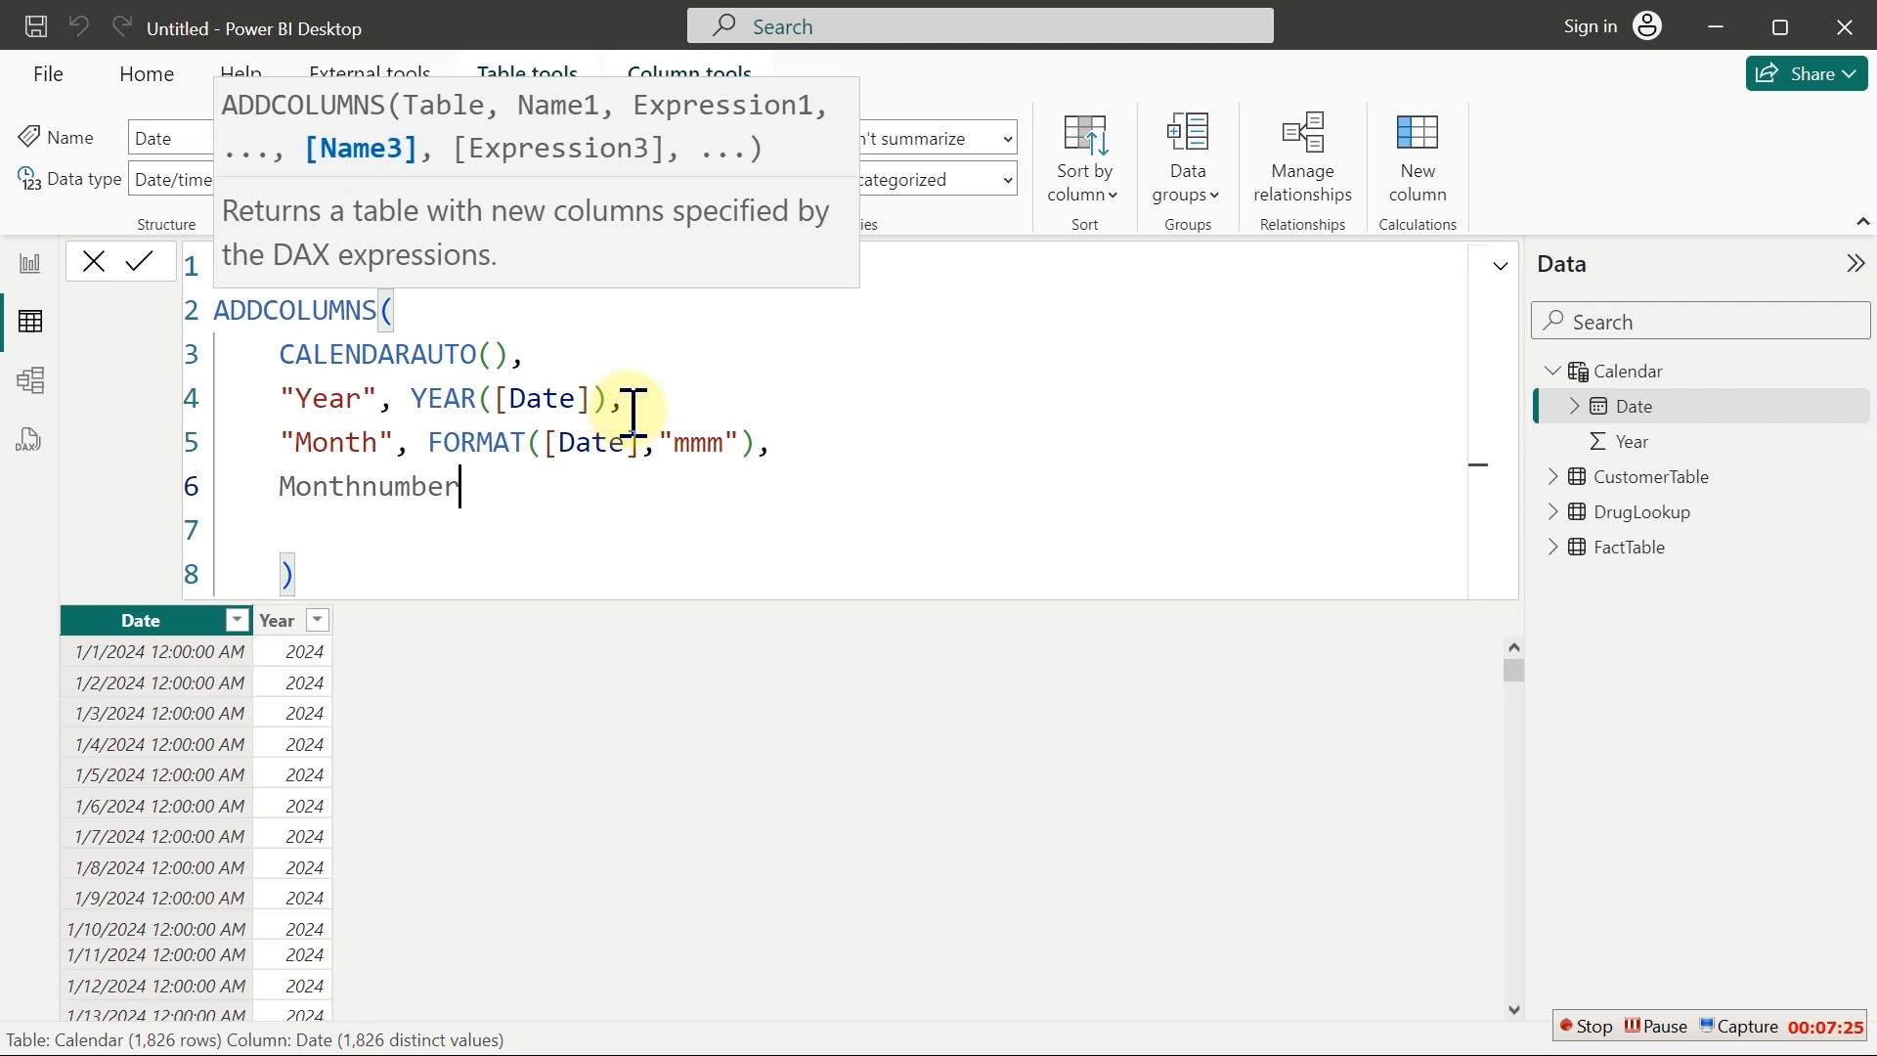
type("\"")
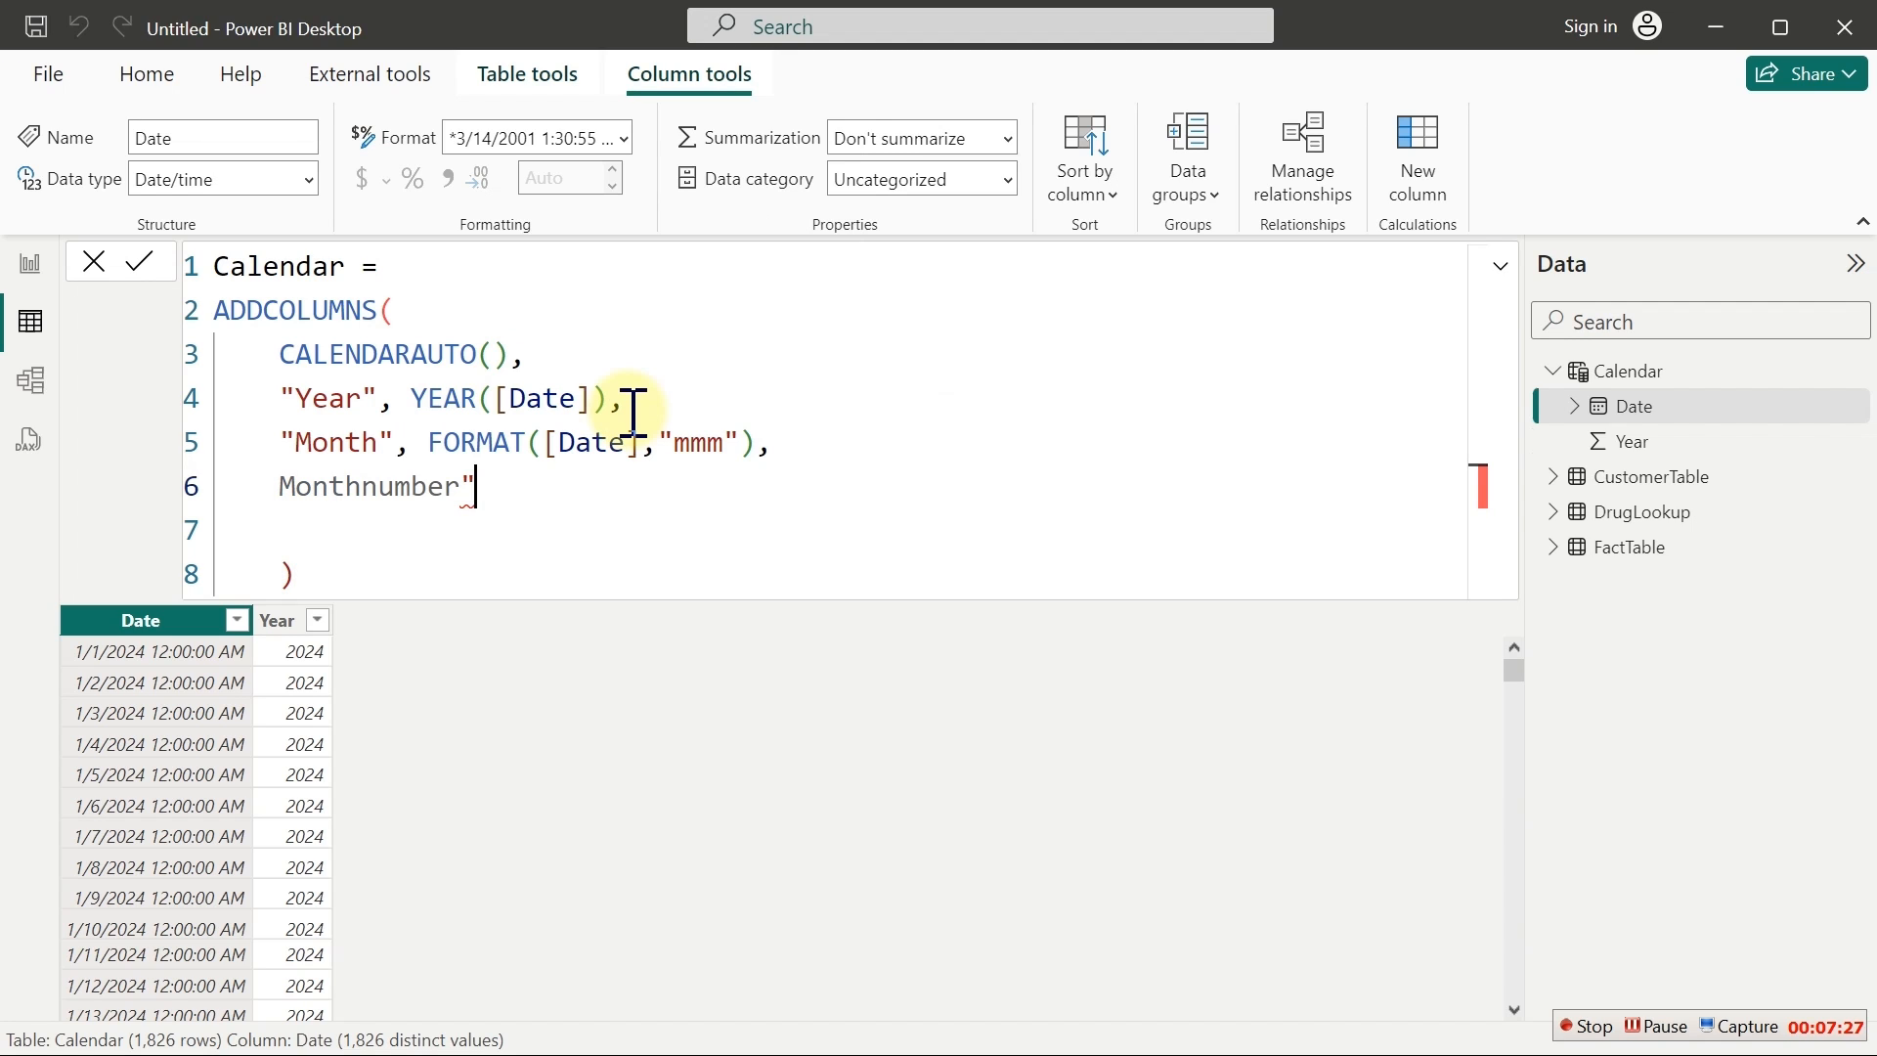
key("Home")
type("\"")
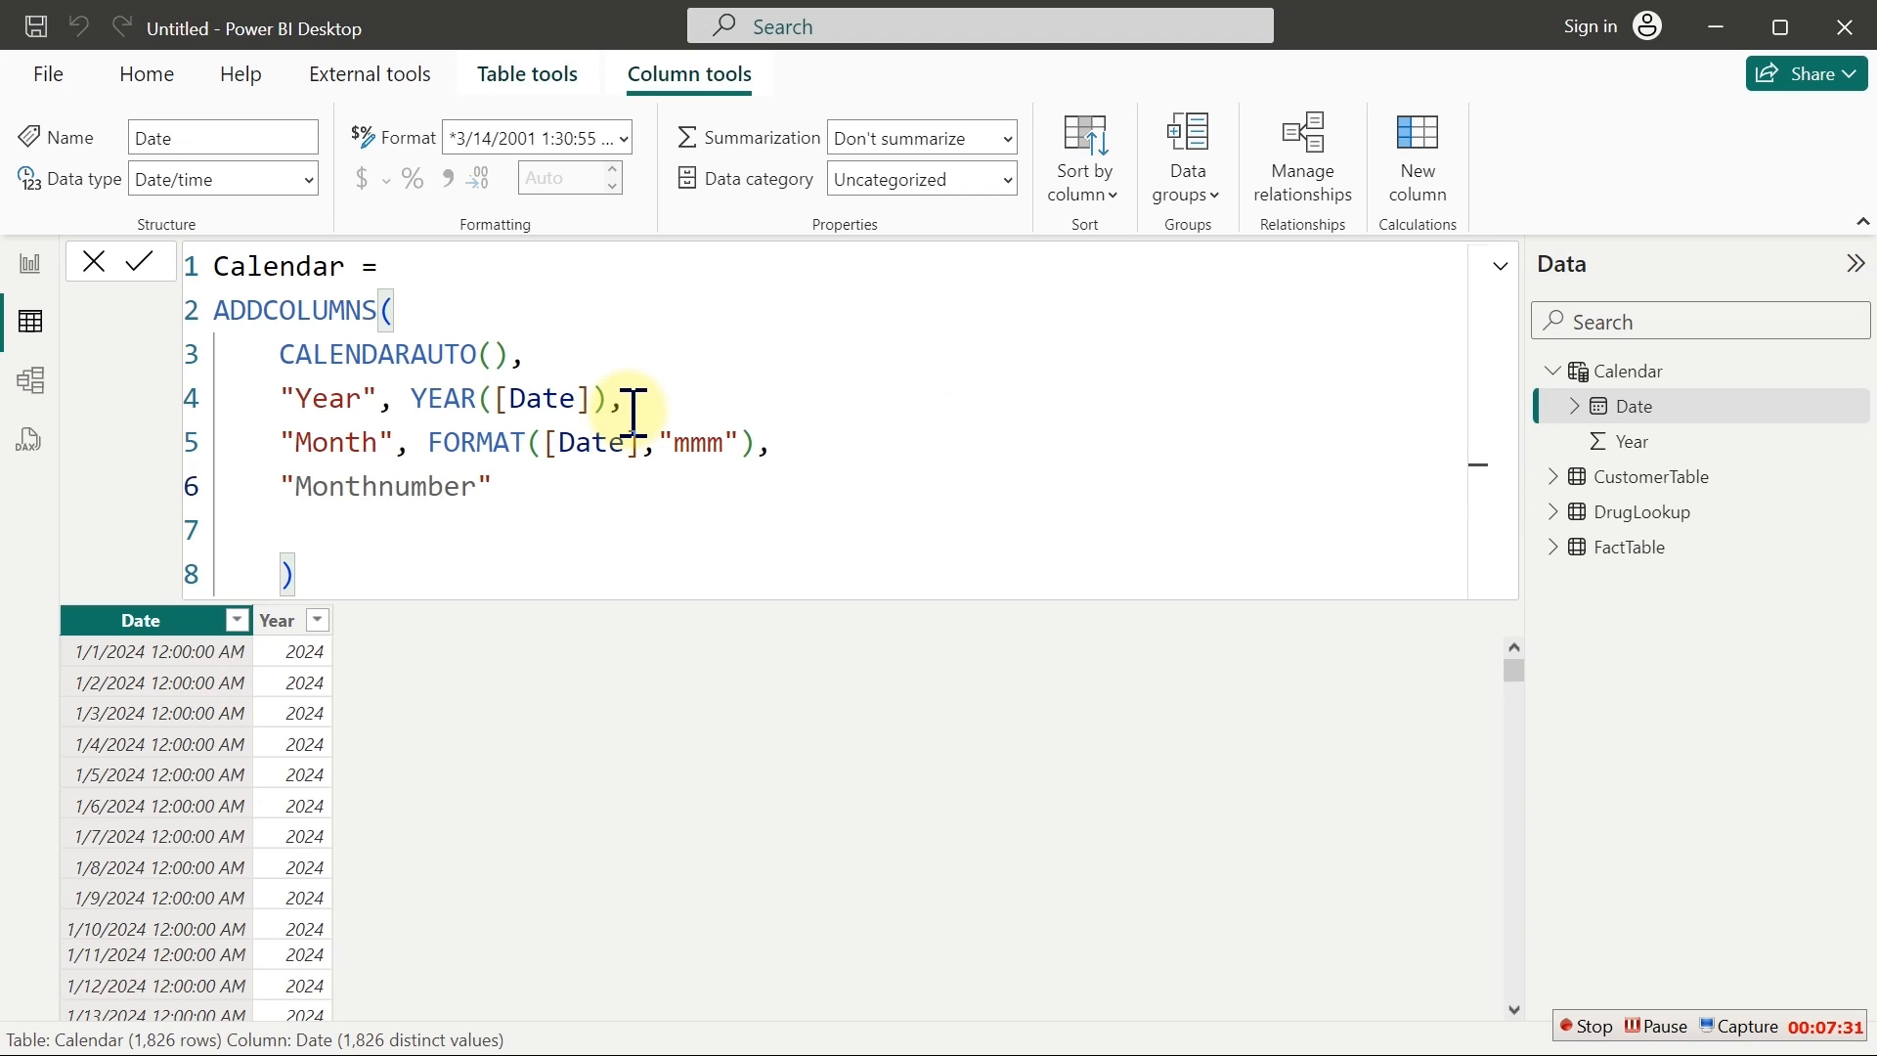
key("End")
type(",")
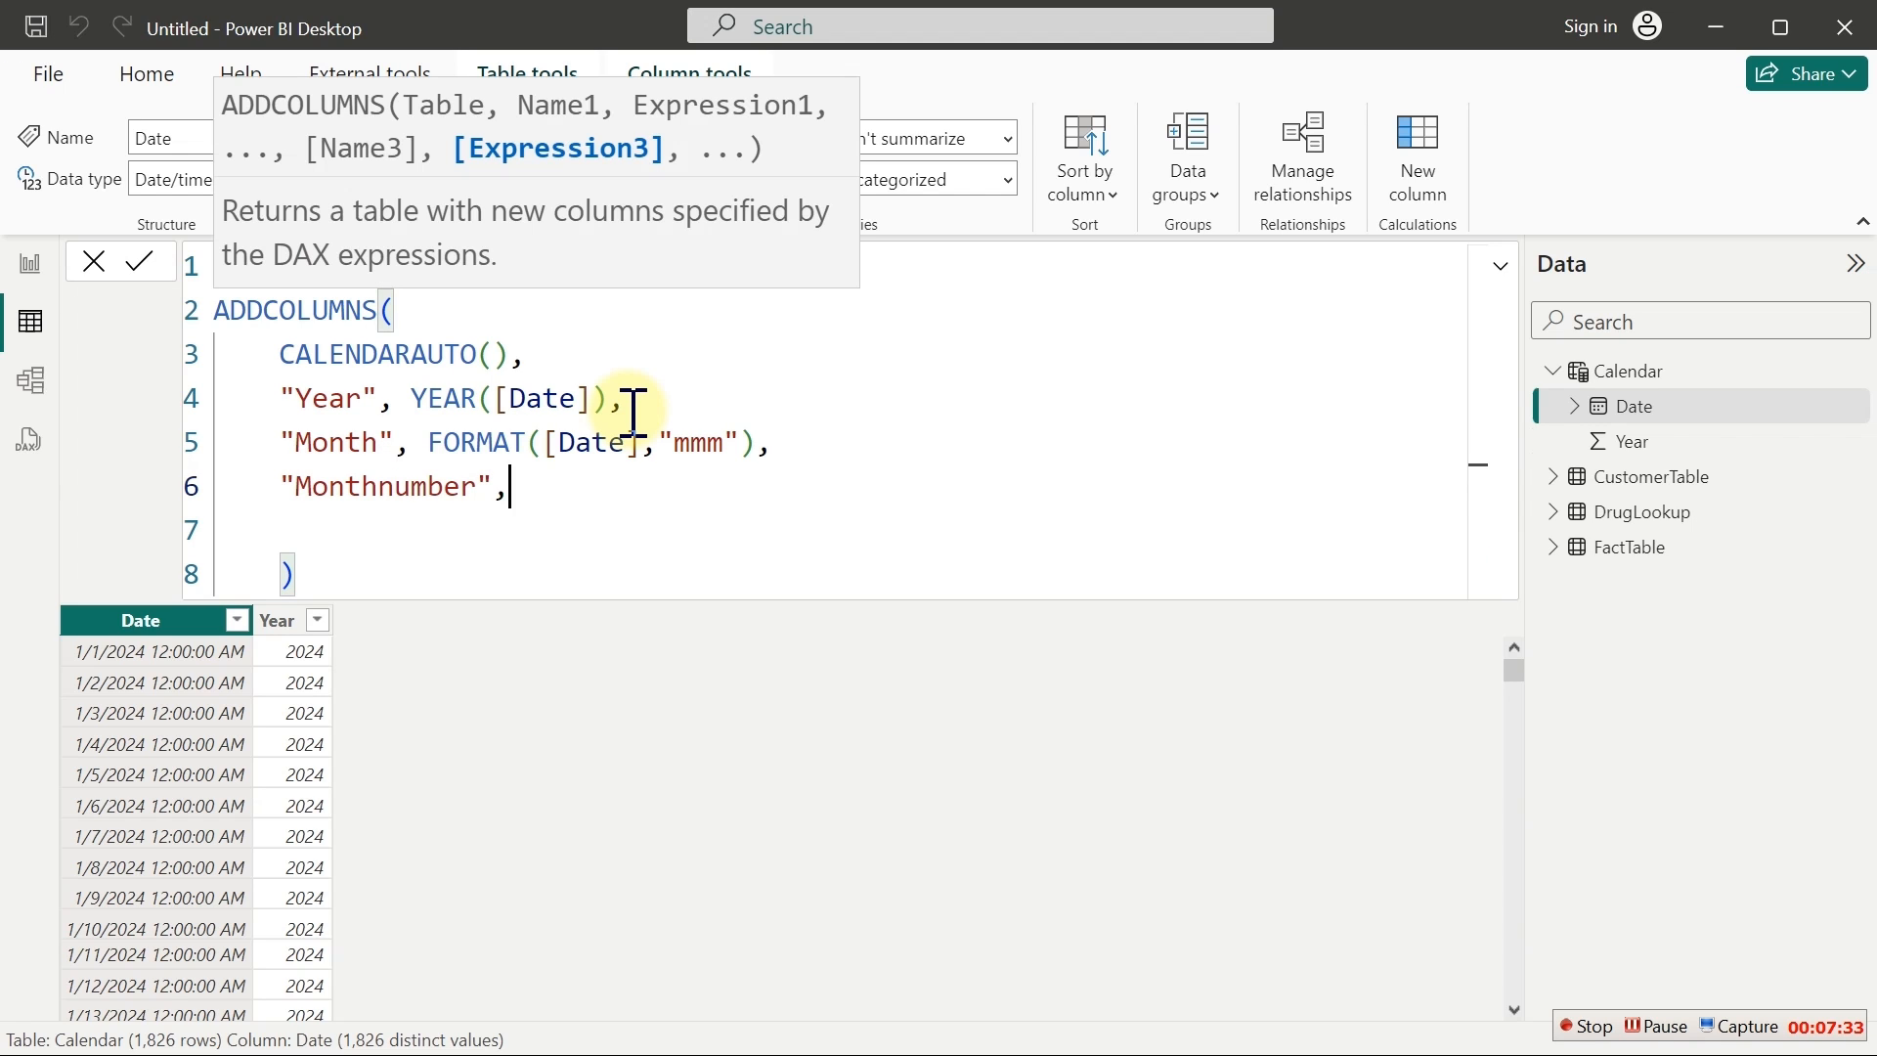
type(" mo")
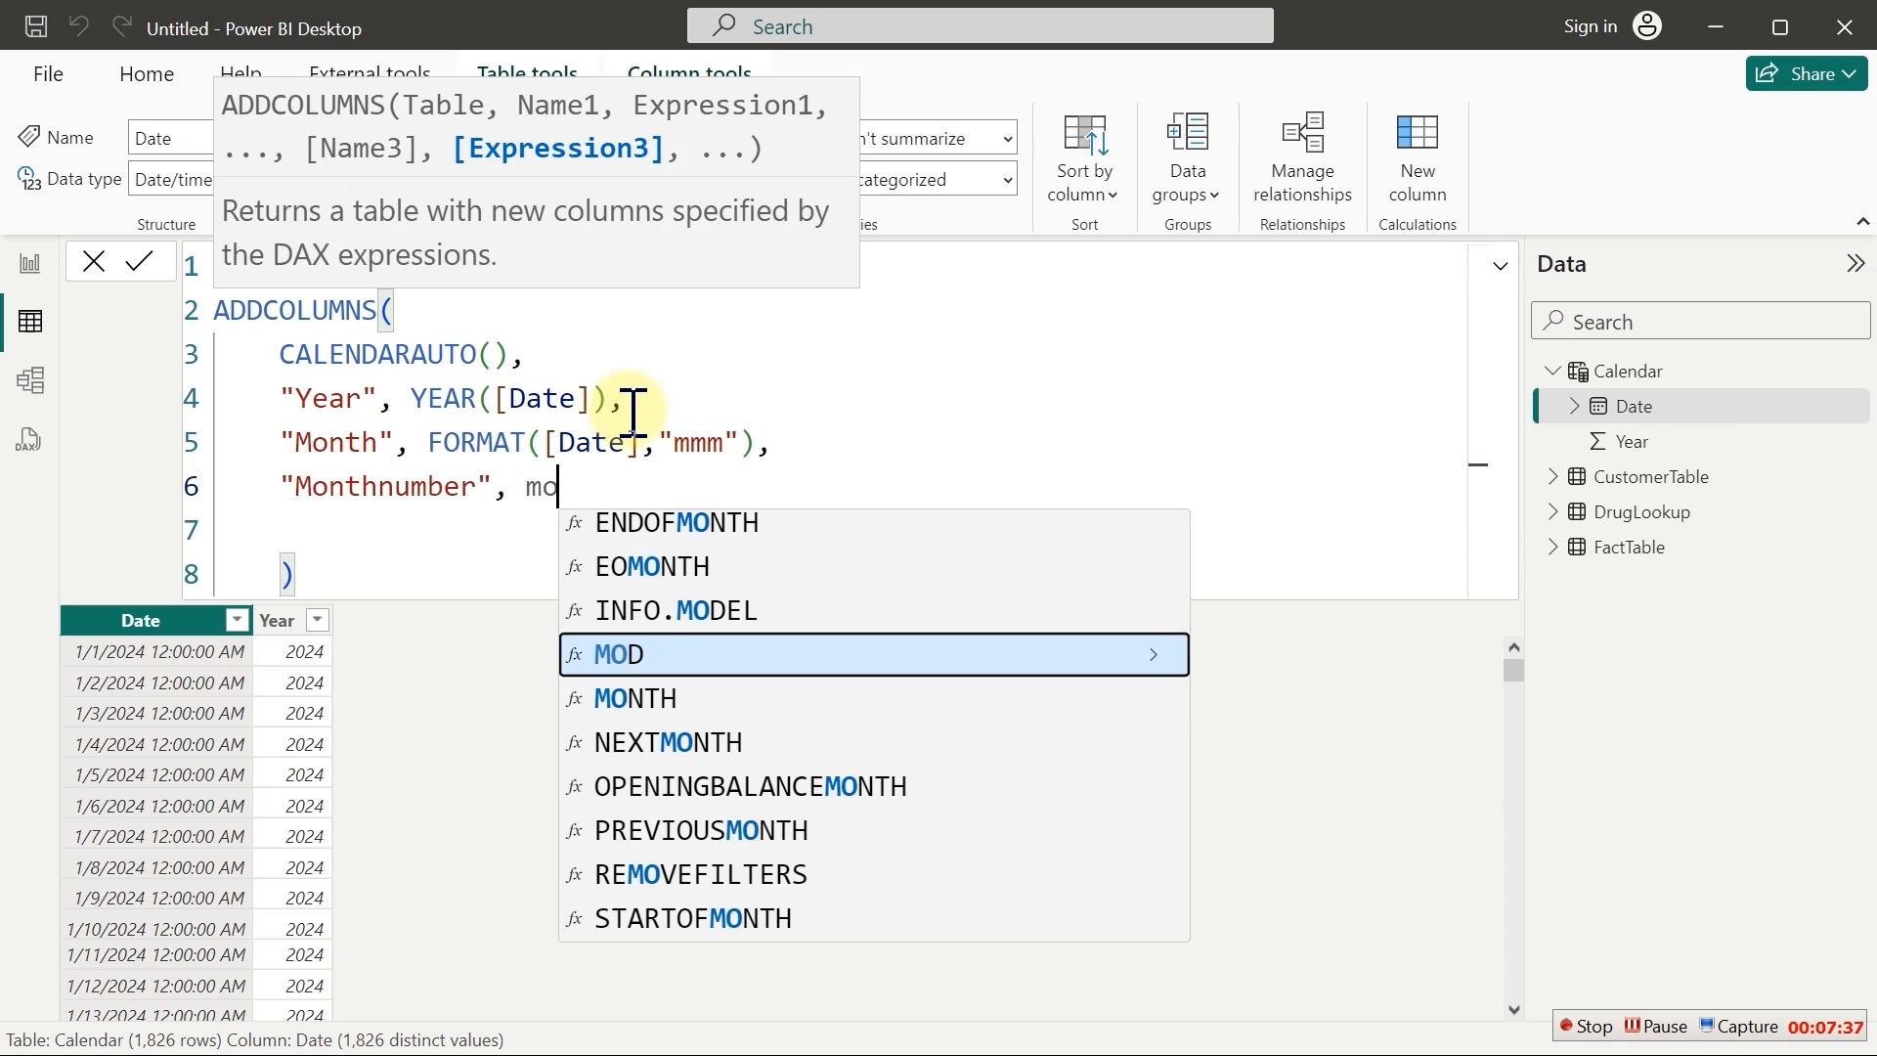
key("Down")
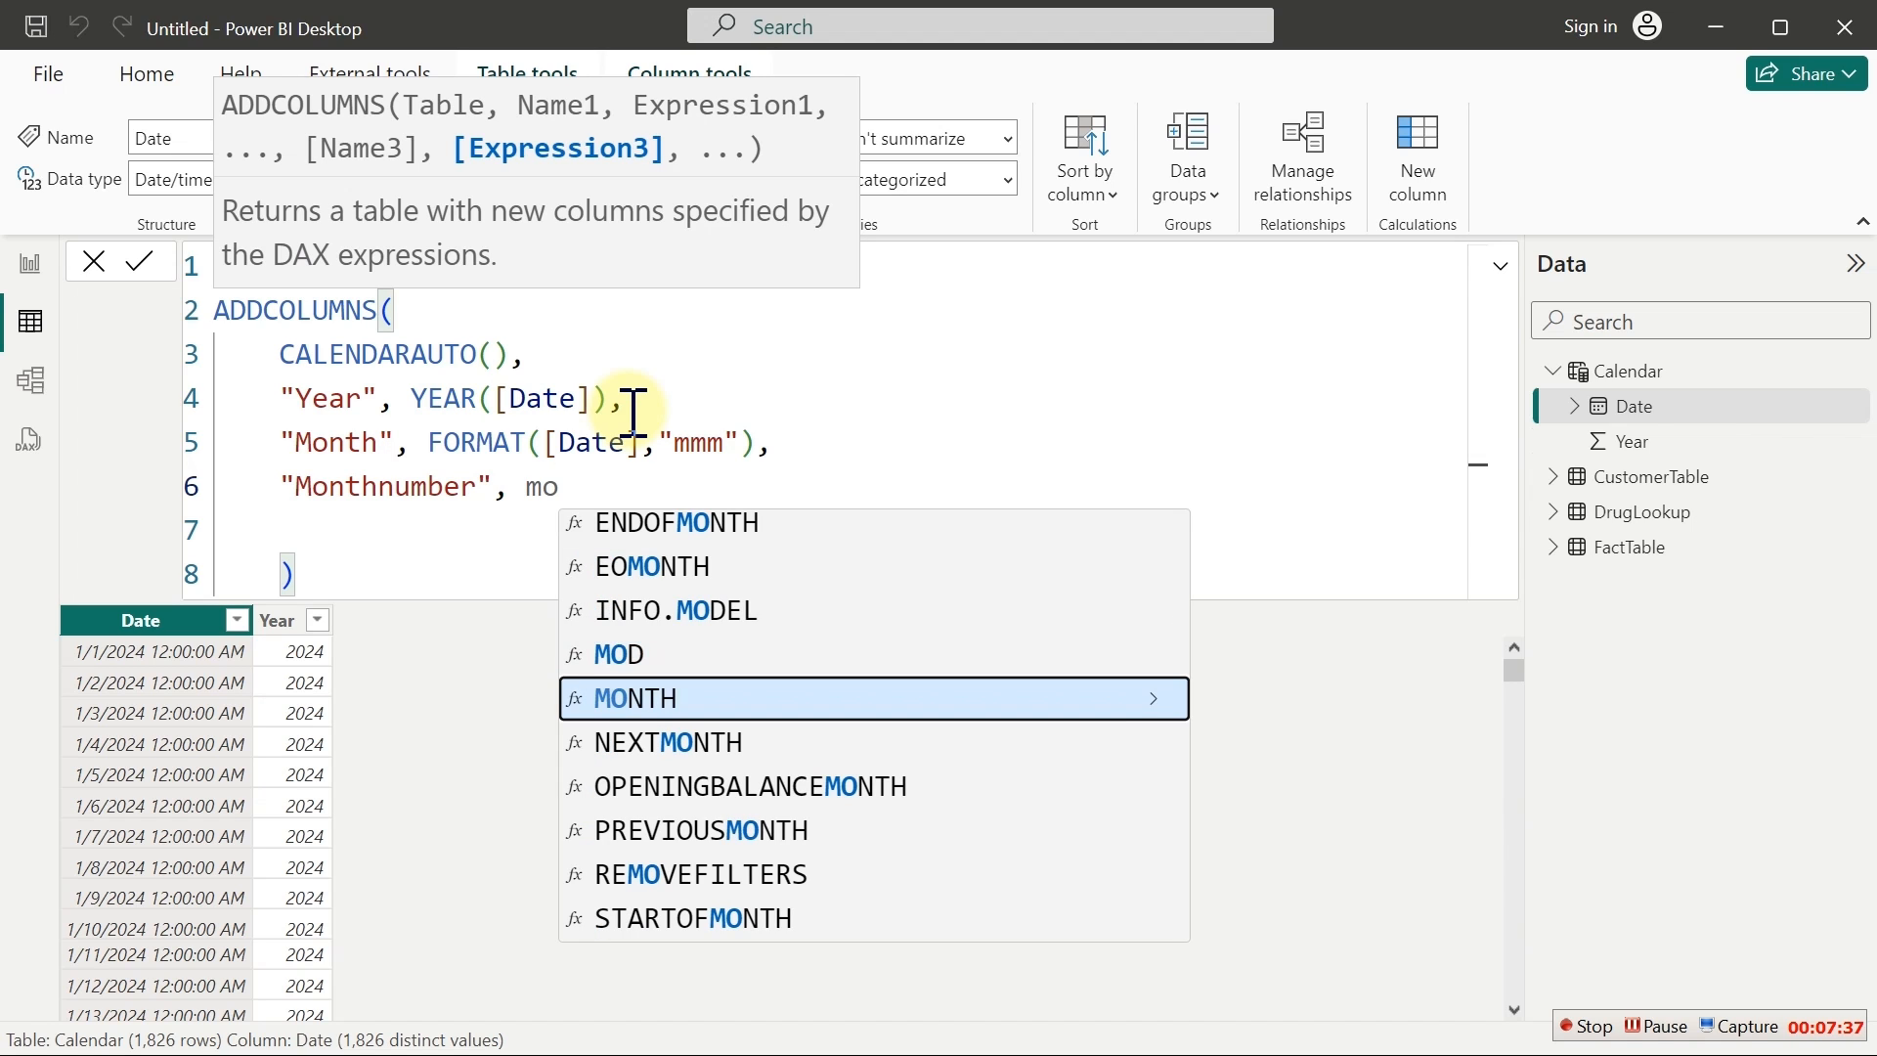
key("Tab")
type("[")
key("Tab")
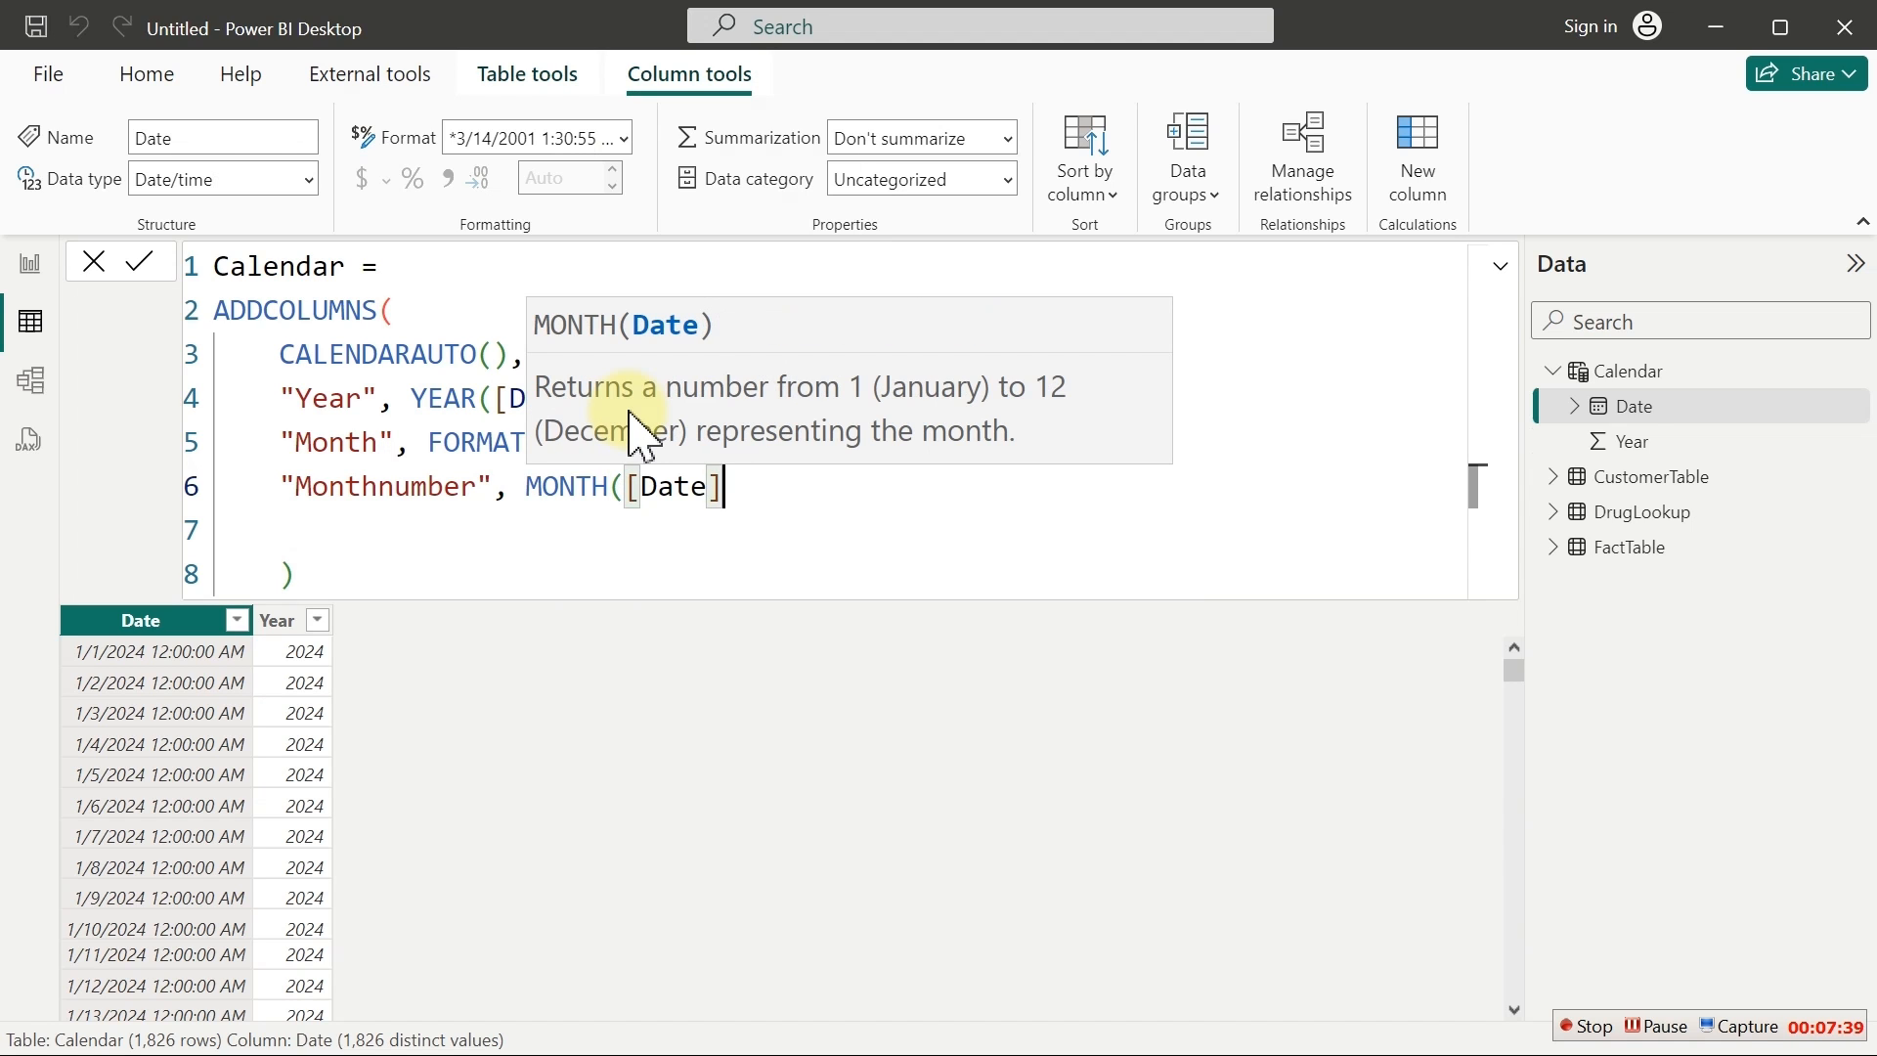
type("),")
Add a "Weekday" column to the Calendar formula on its own line, defined as FORMAT([Date],"ddd")
key("Return")
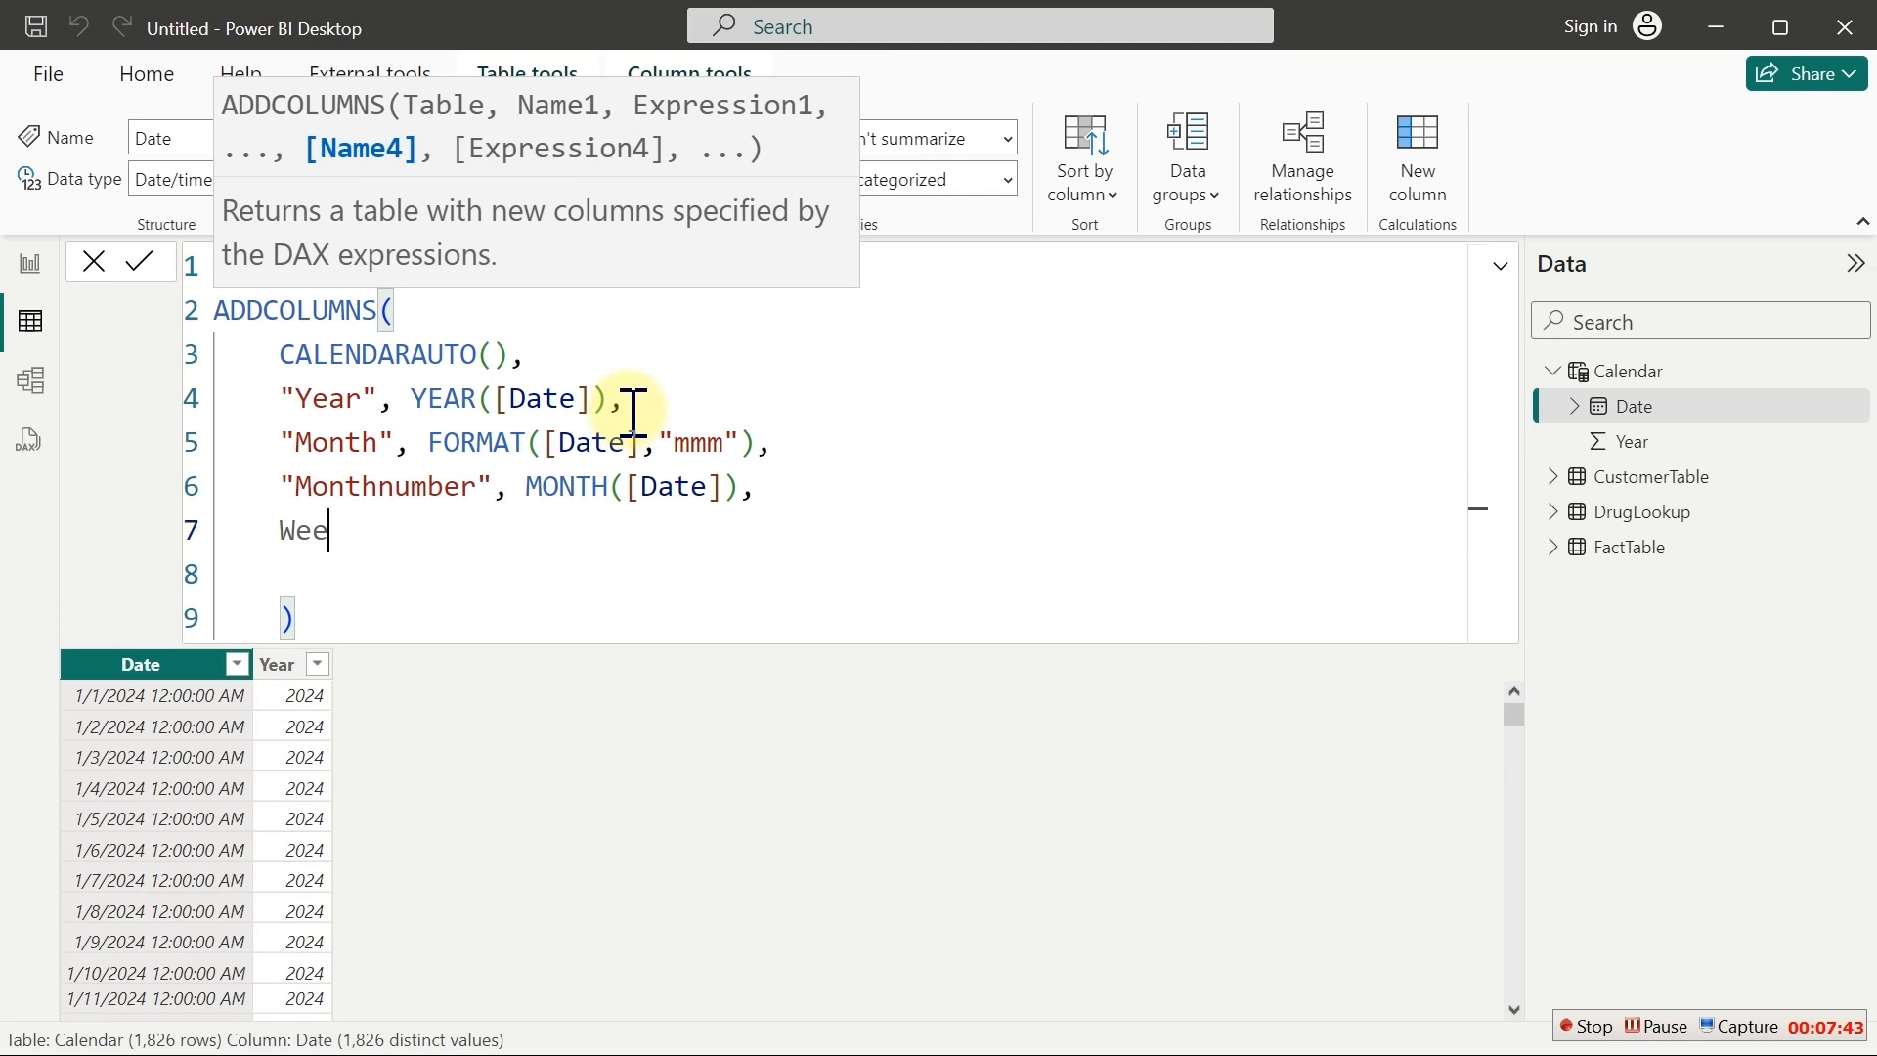
type("\"Weekday")
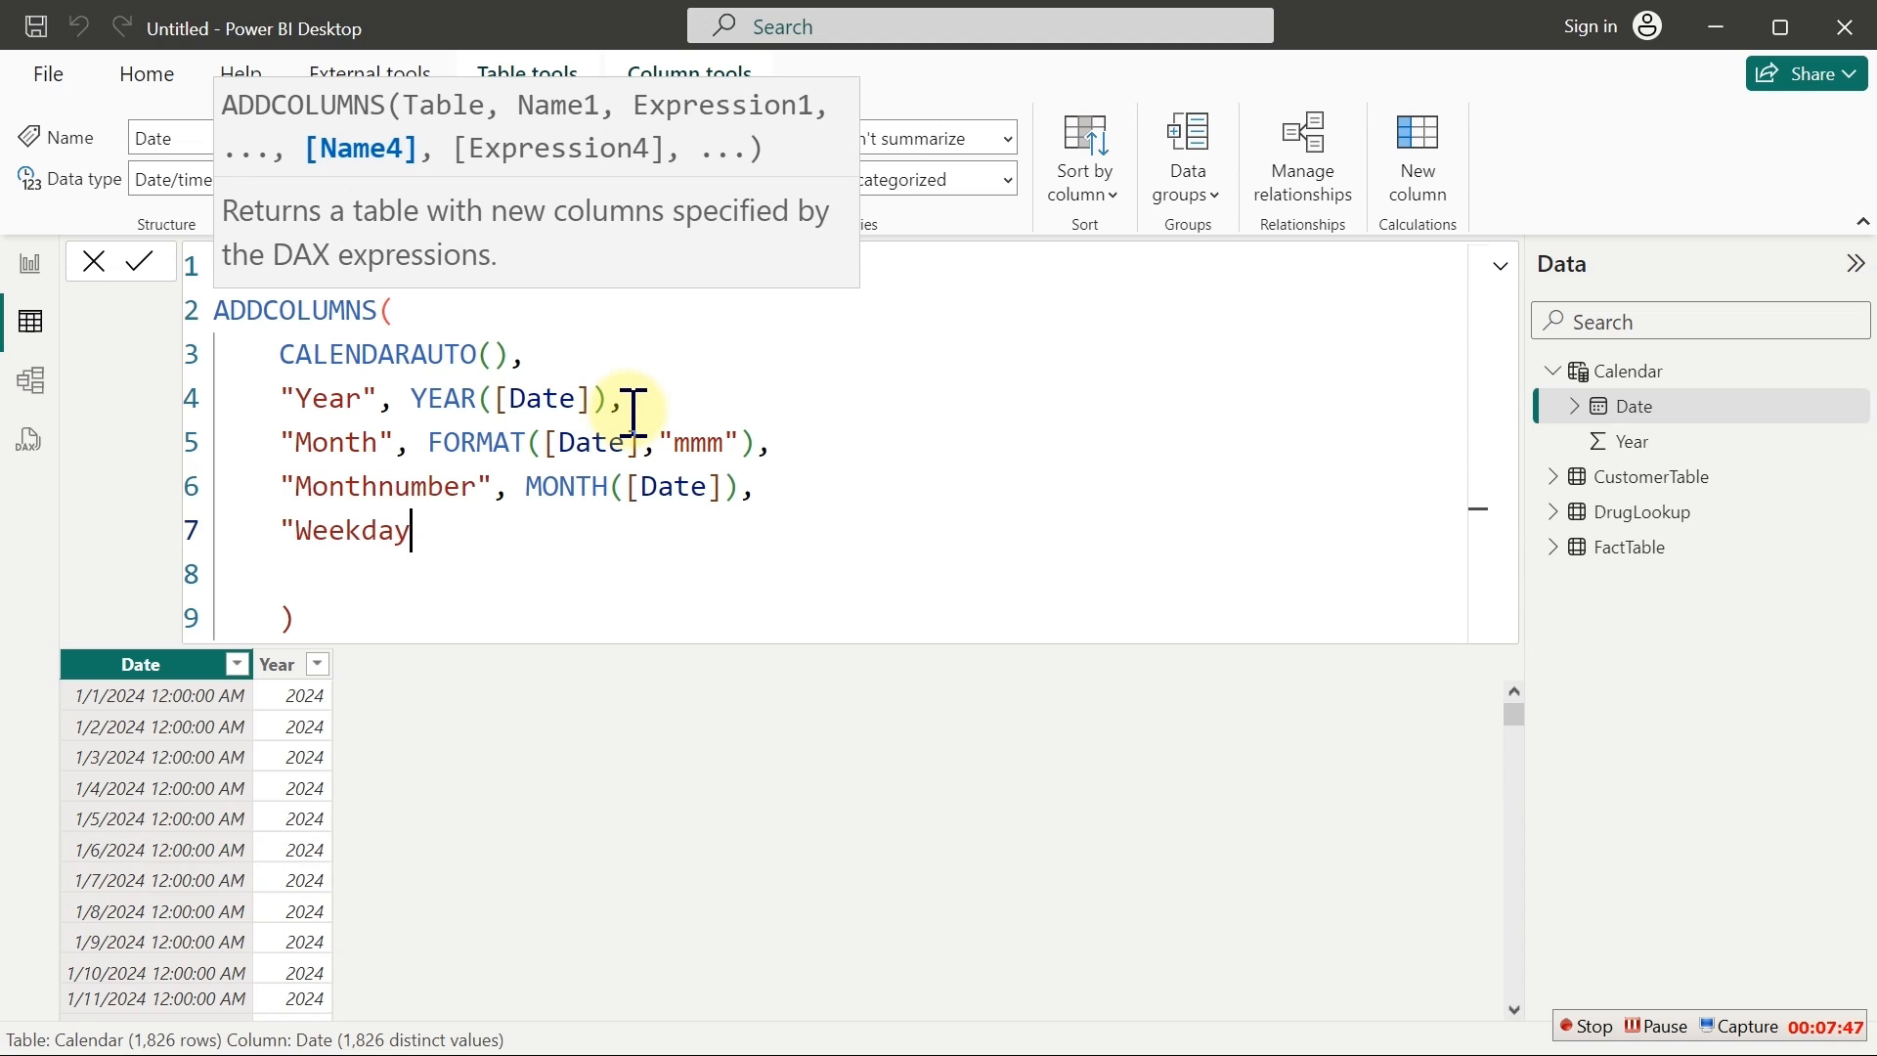
type("\",")
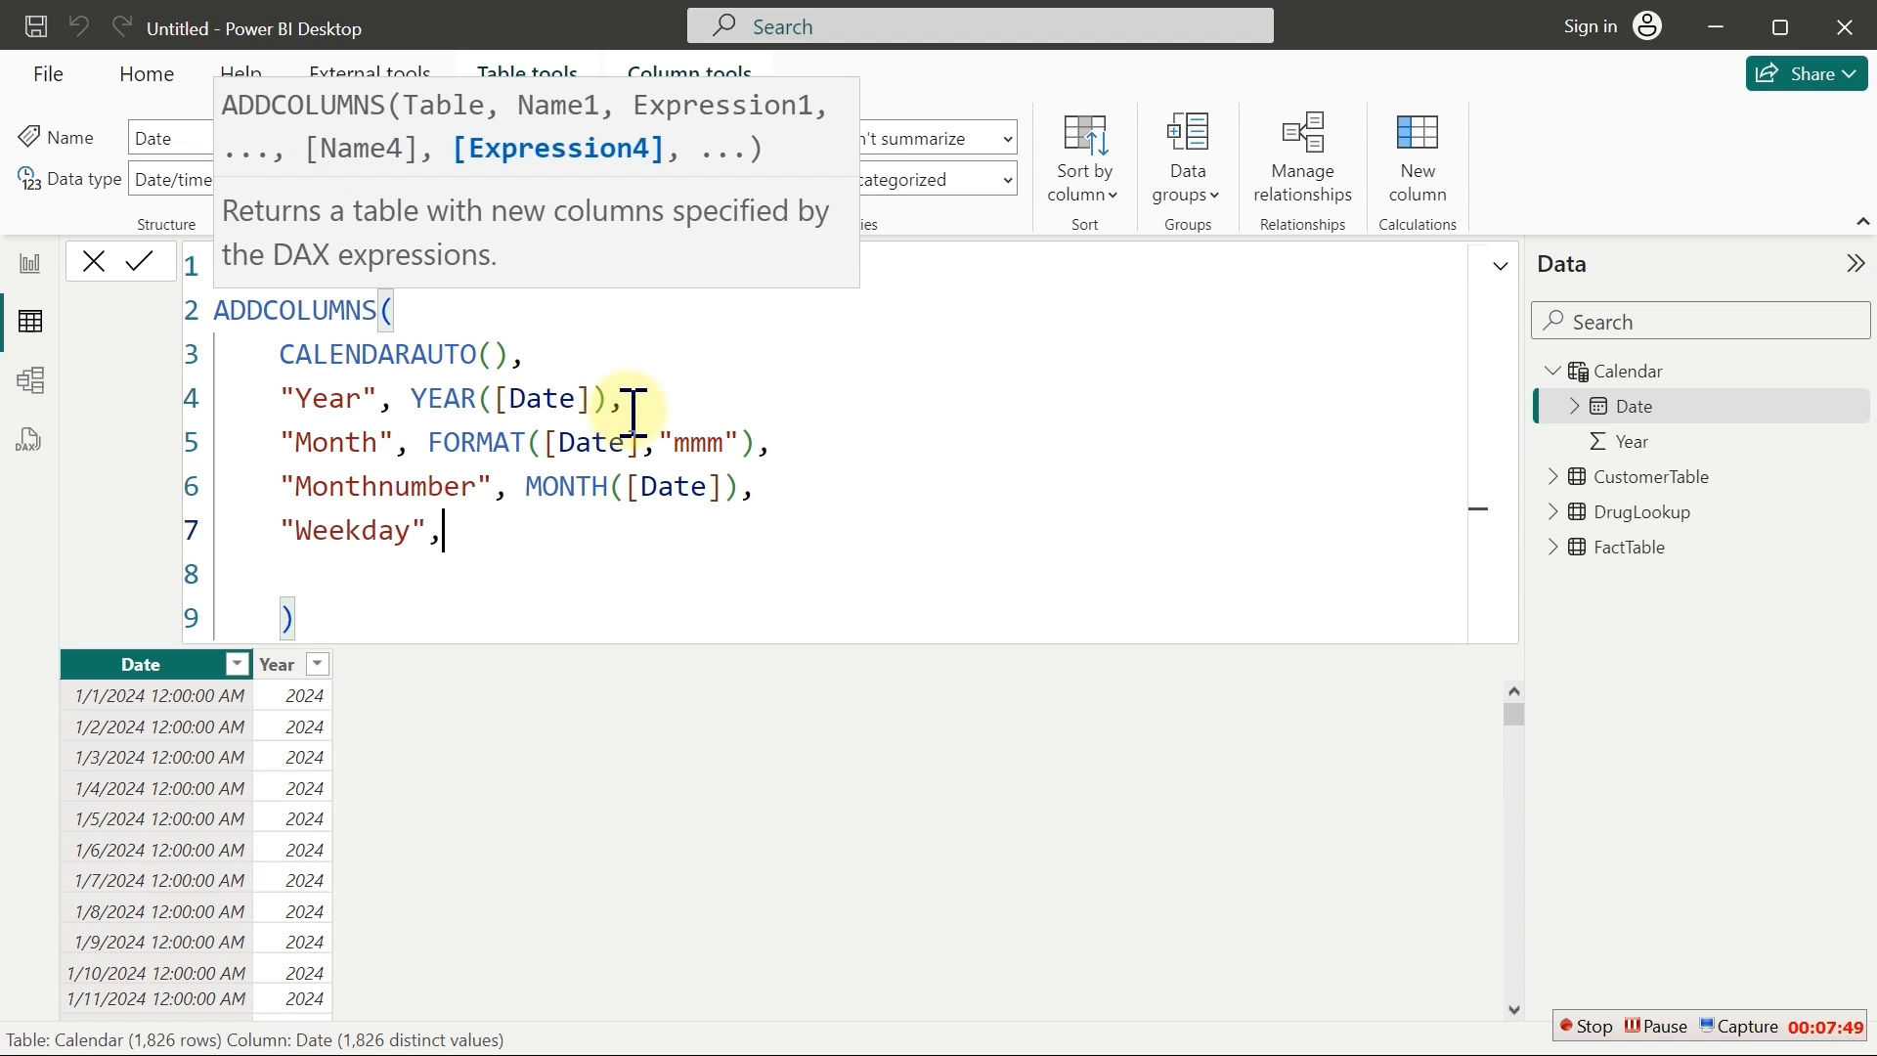
type(" for")
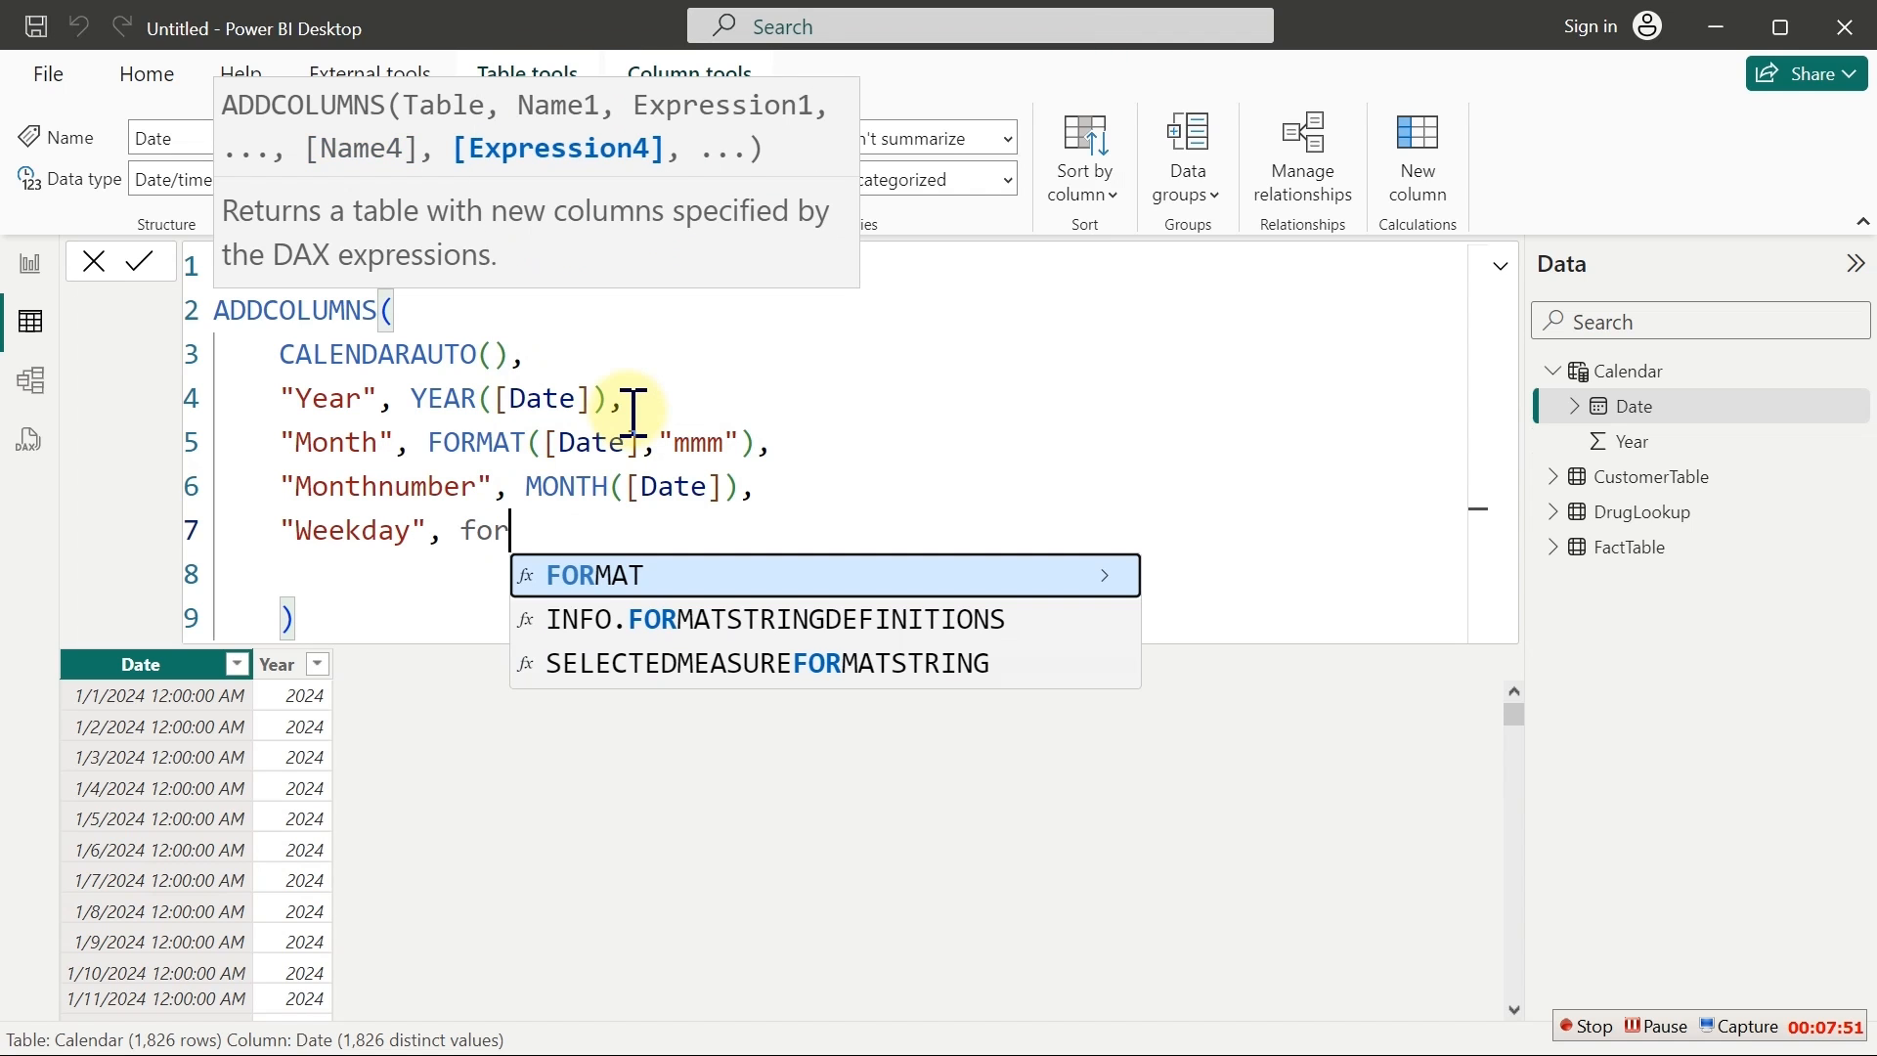
key("Tab")
type("[")
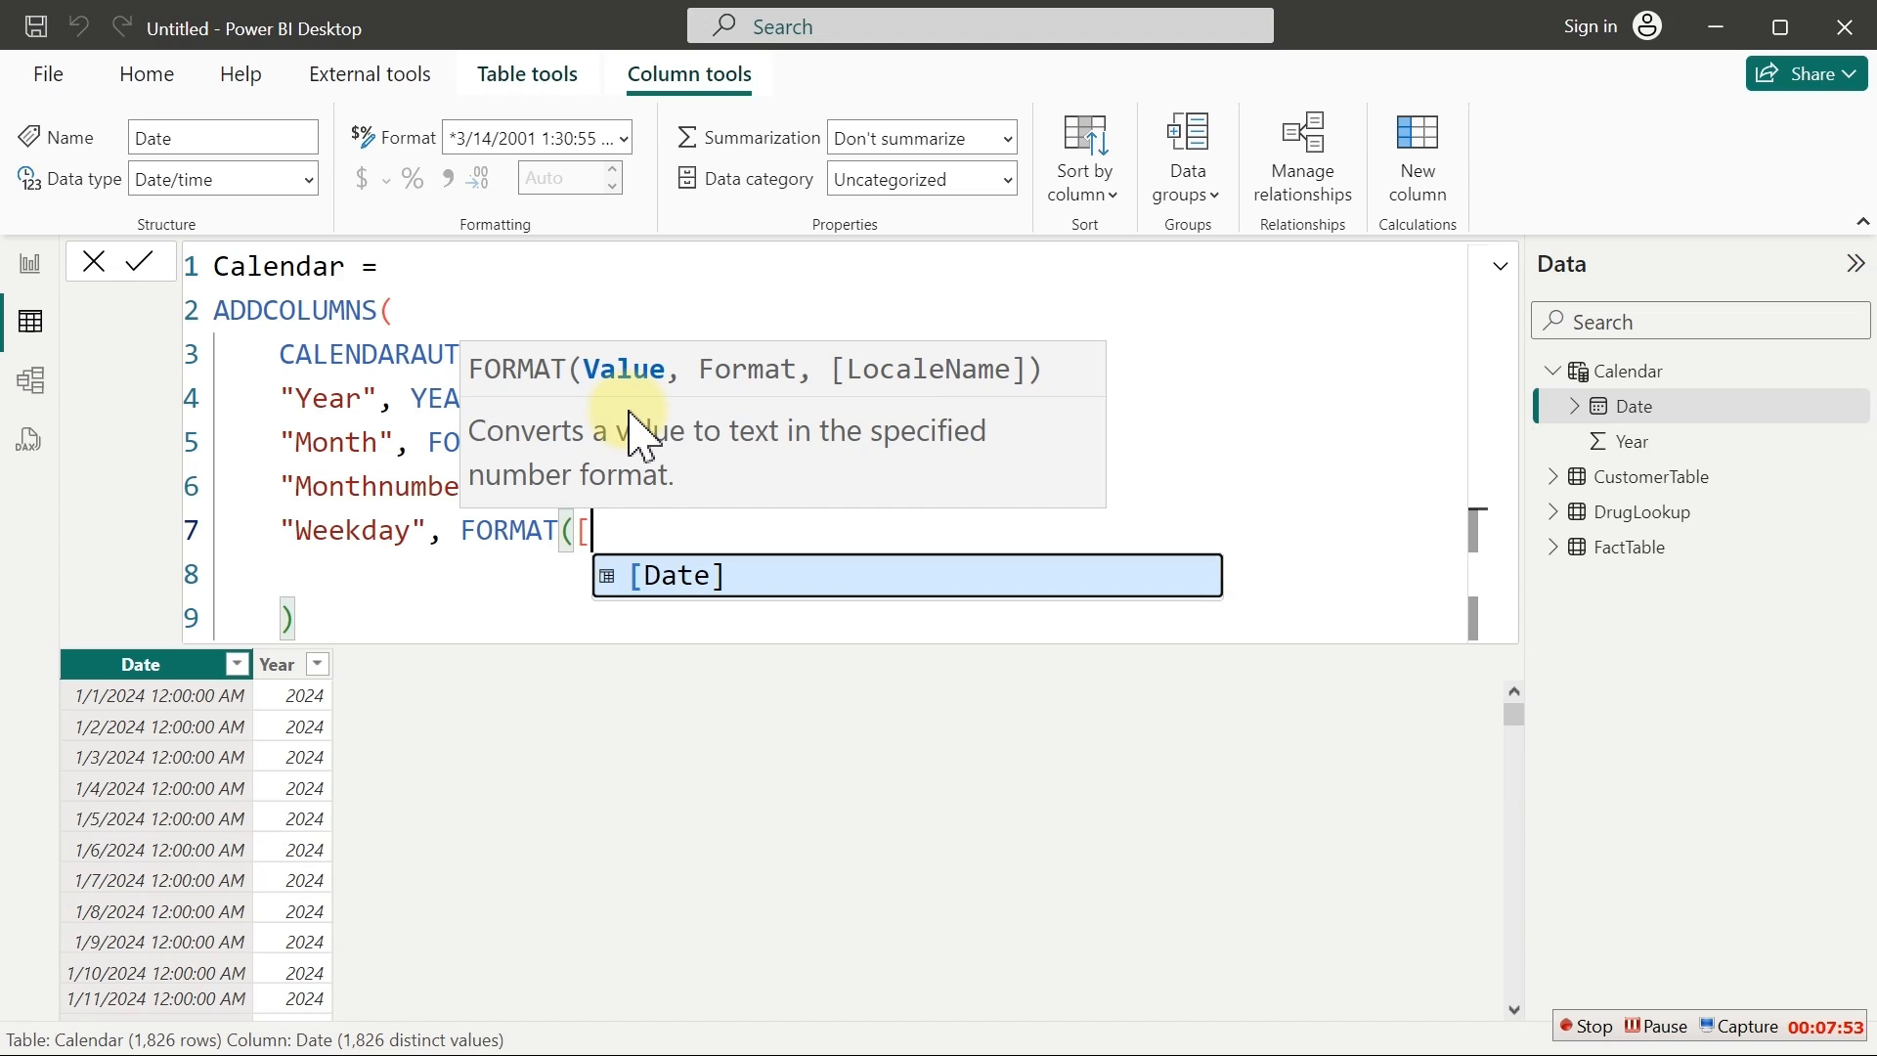
key("Tab")
type(",")
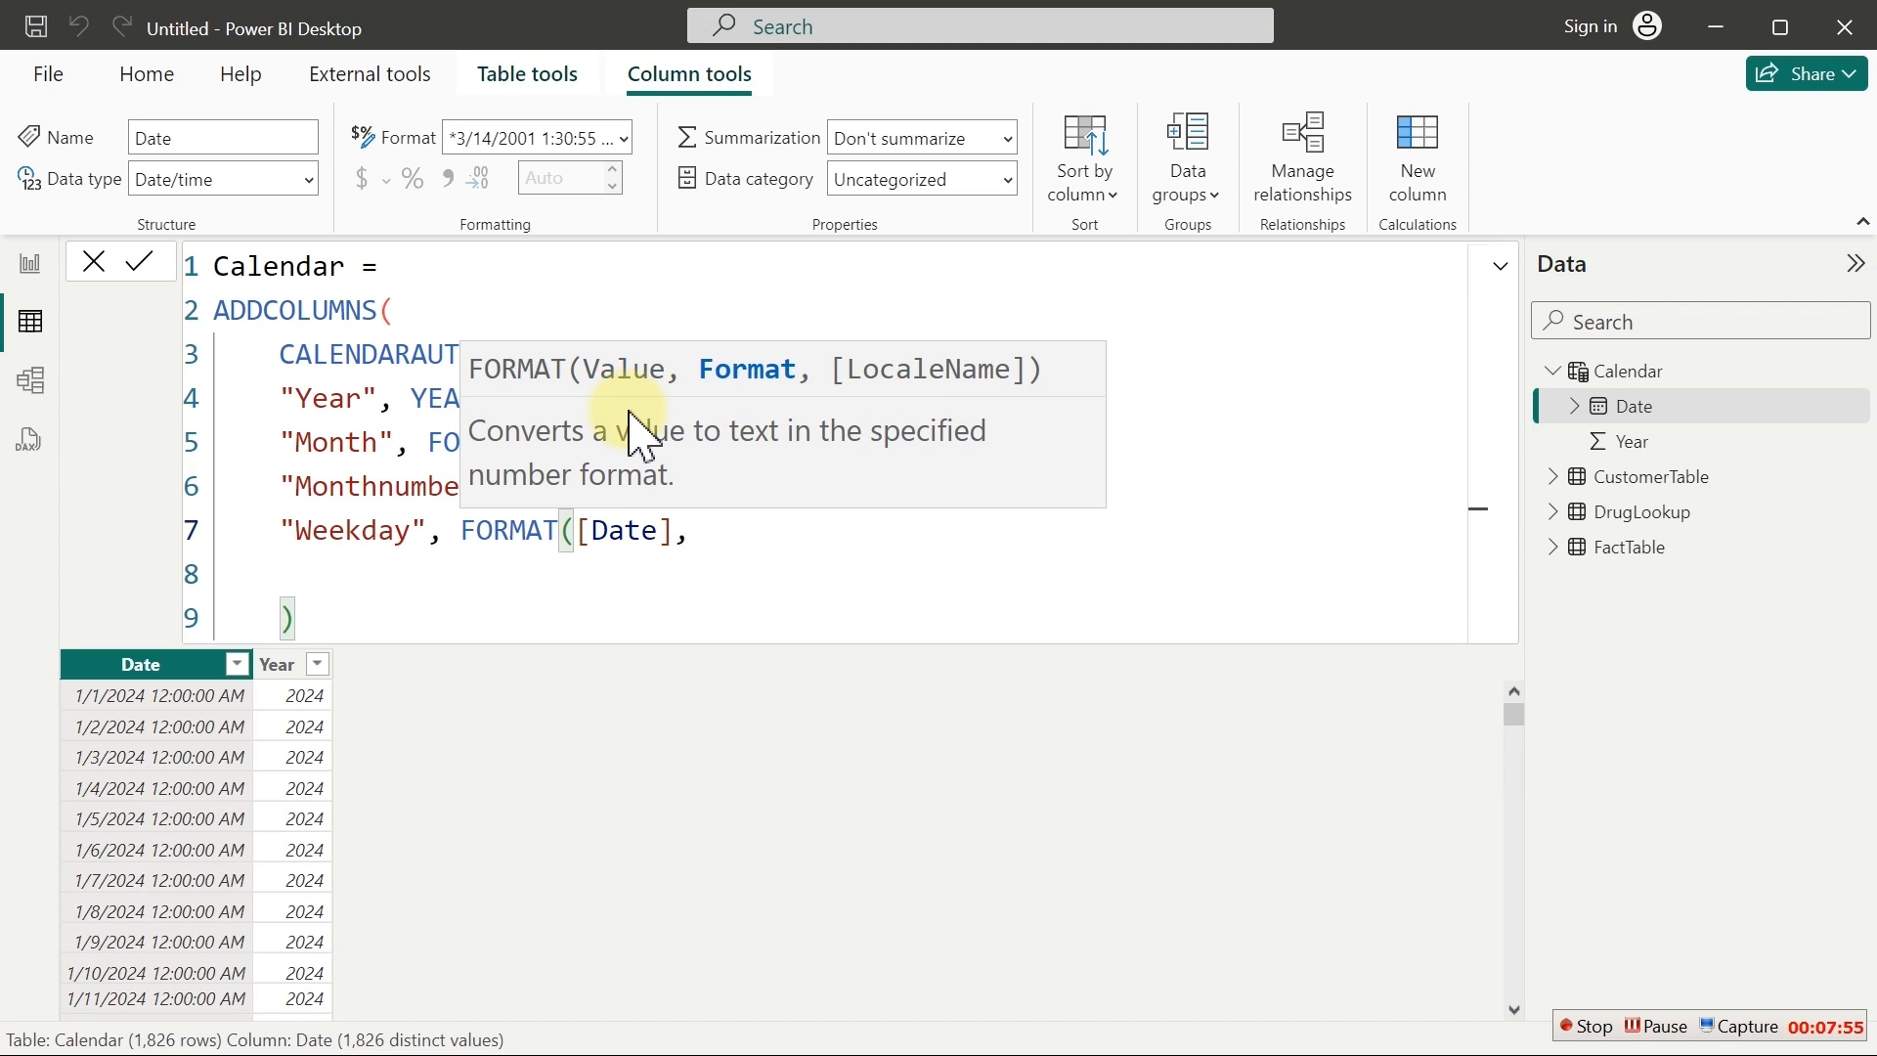
type("\"ddd\"),")
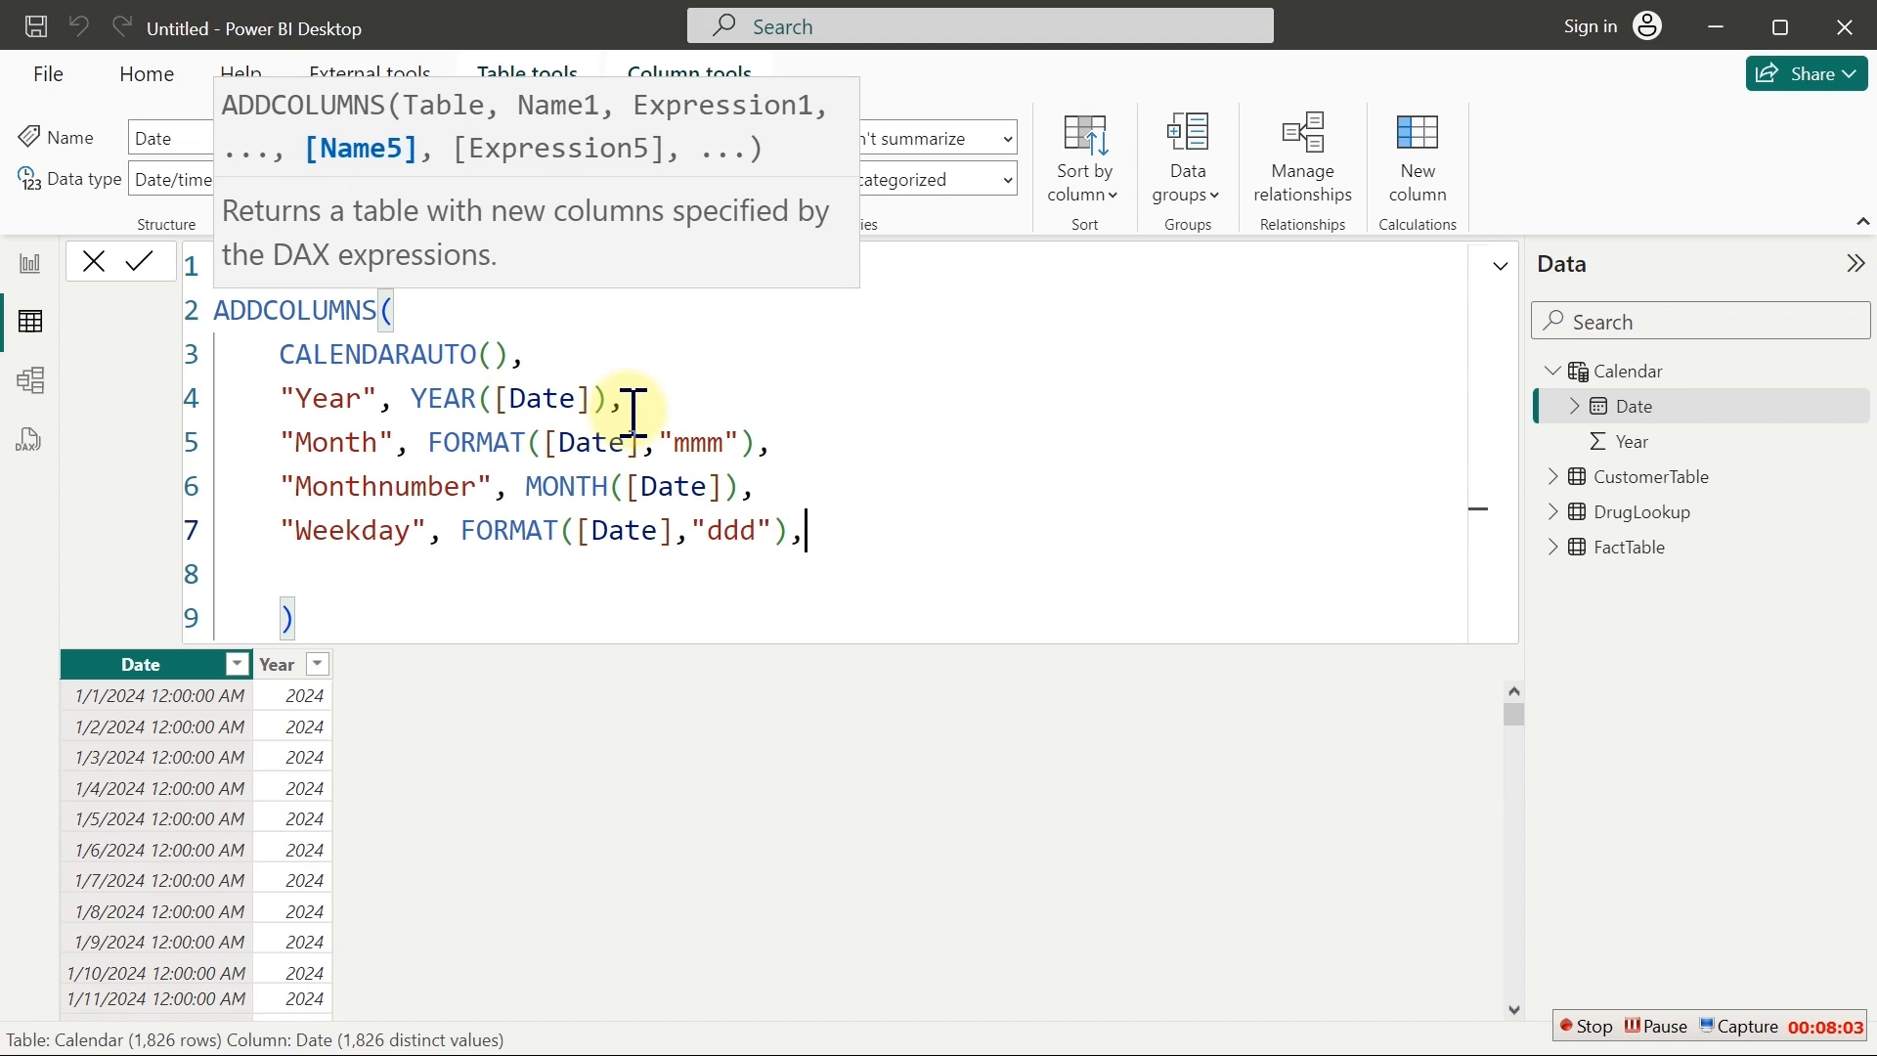
Add a "Weeknum" column defined as WEEKDAY([Date]) as the last Calendar column and commit the formula
key("shift+Return")
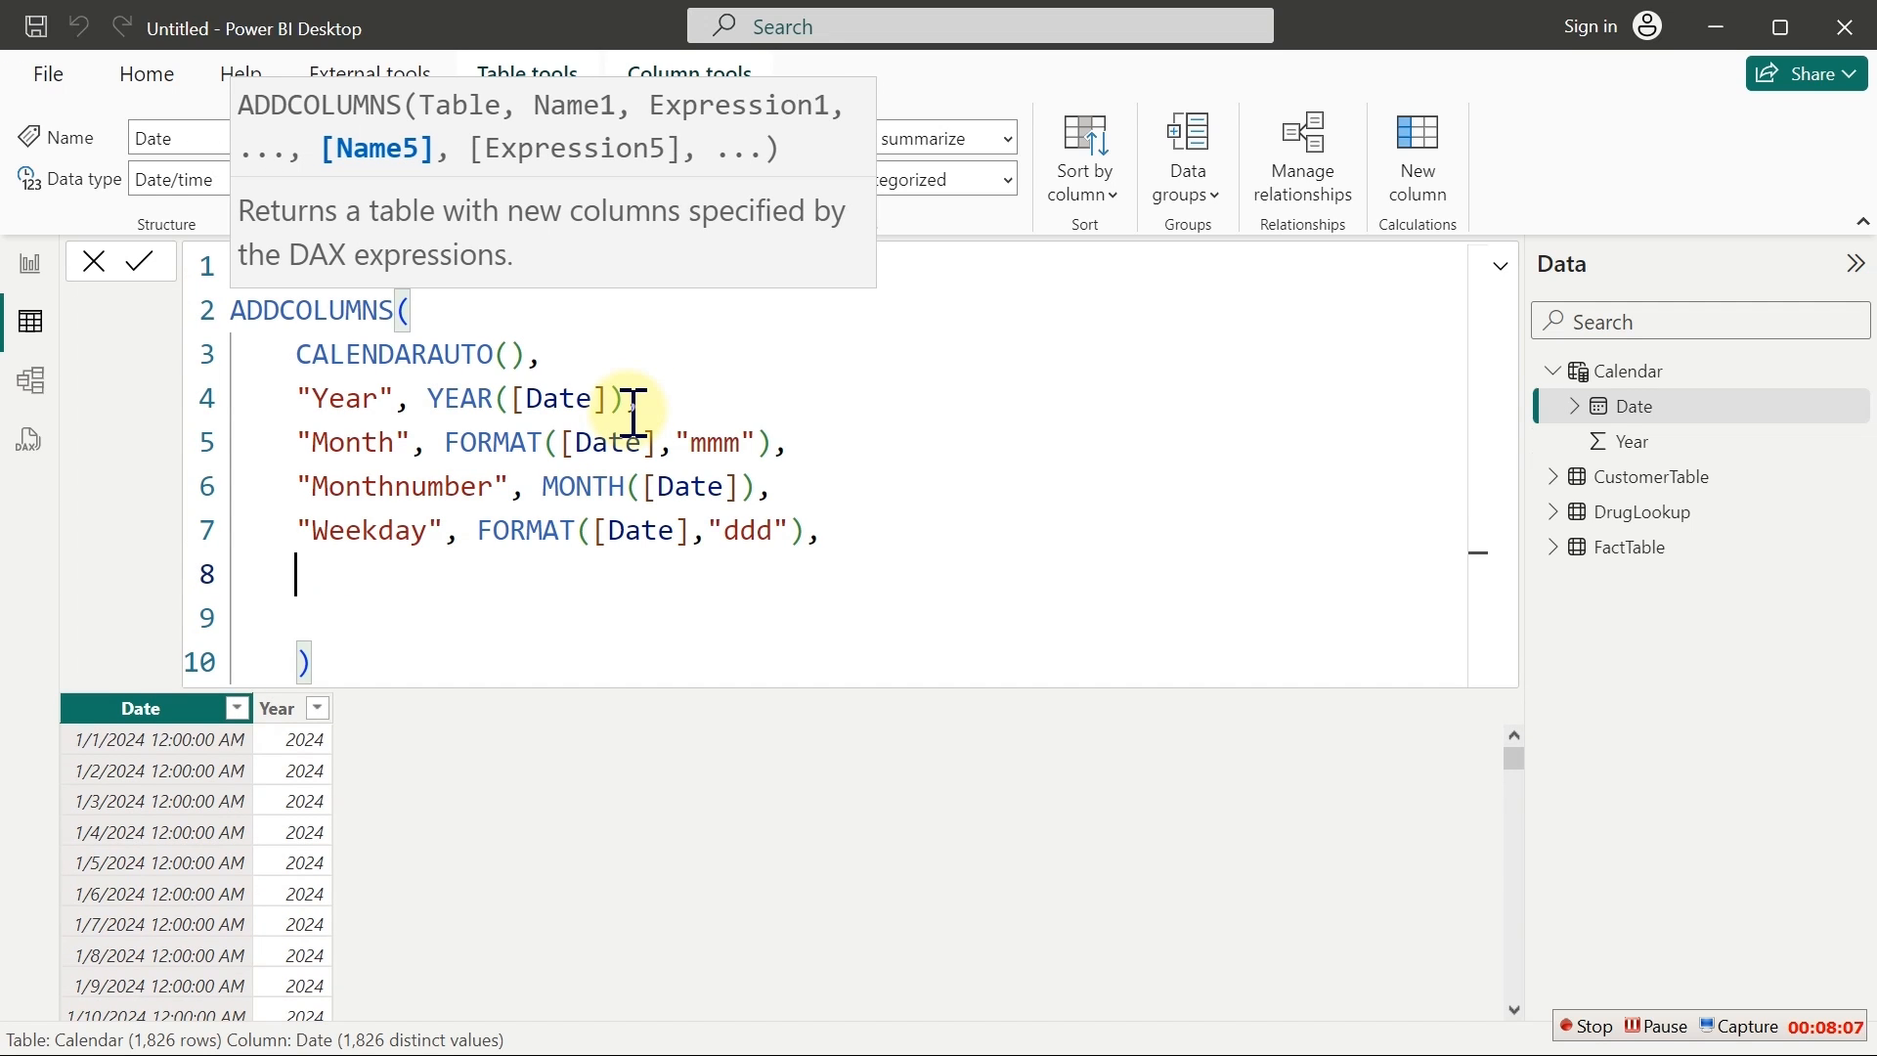
type("\"We")
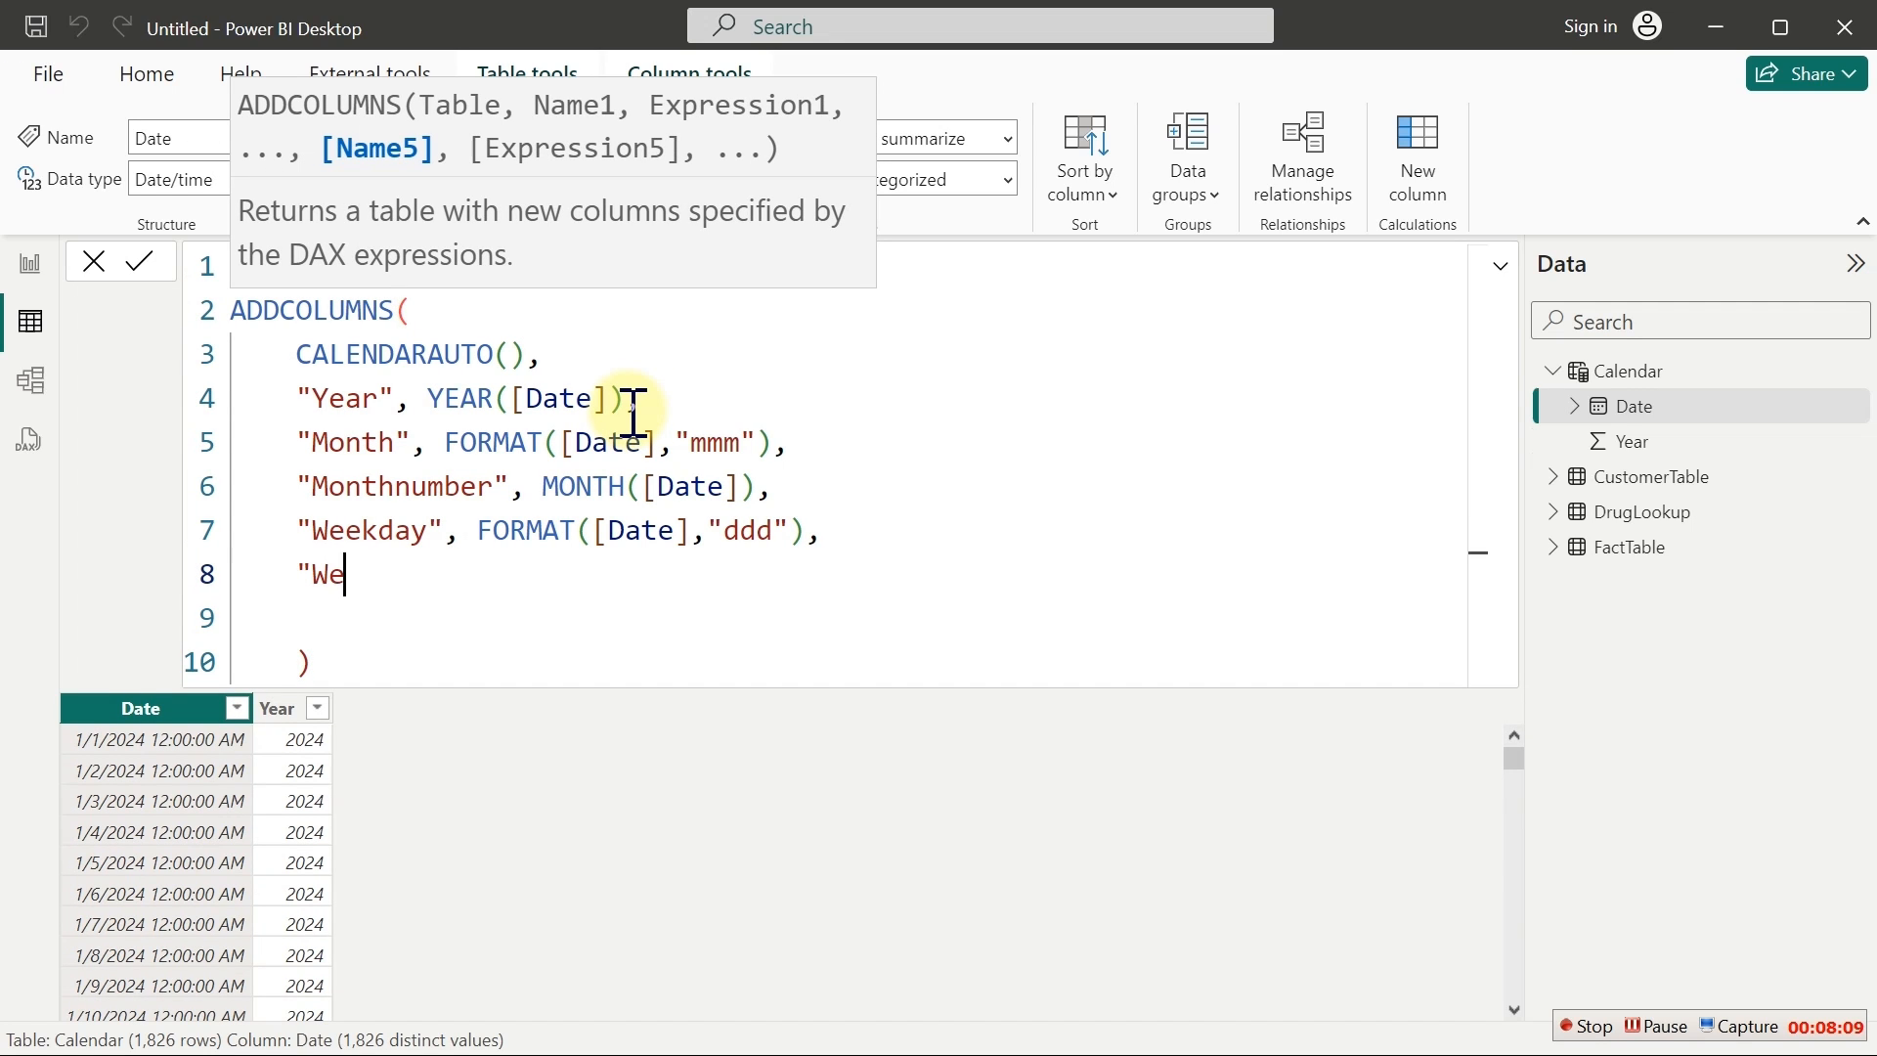
type("eknum\",wee")
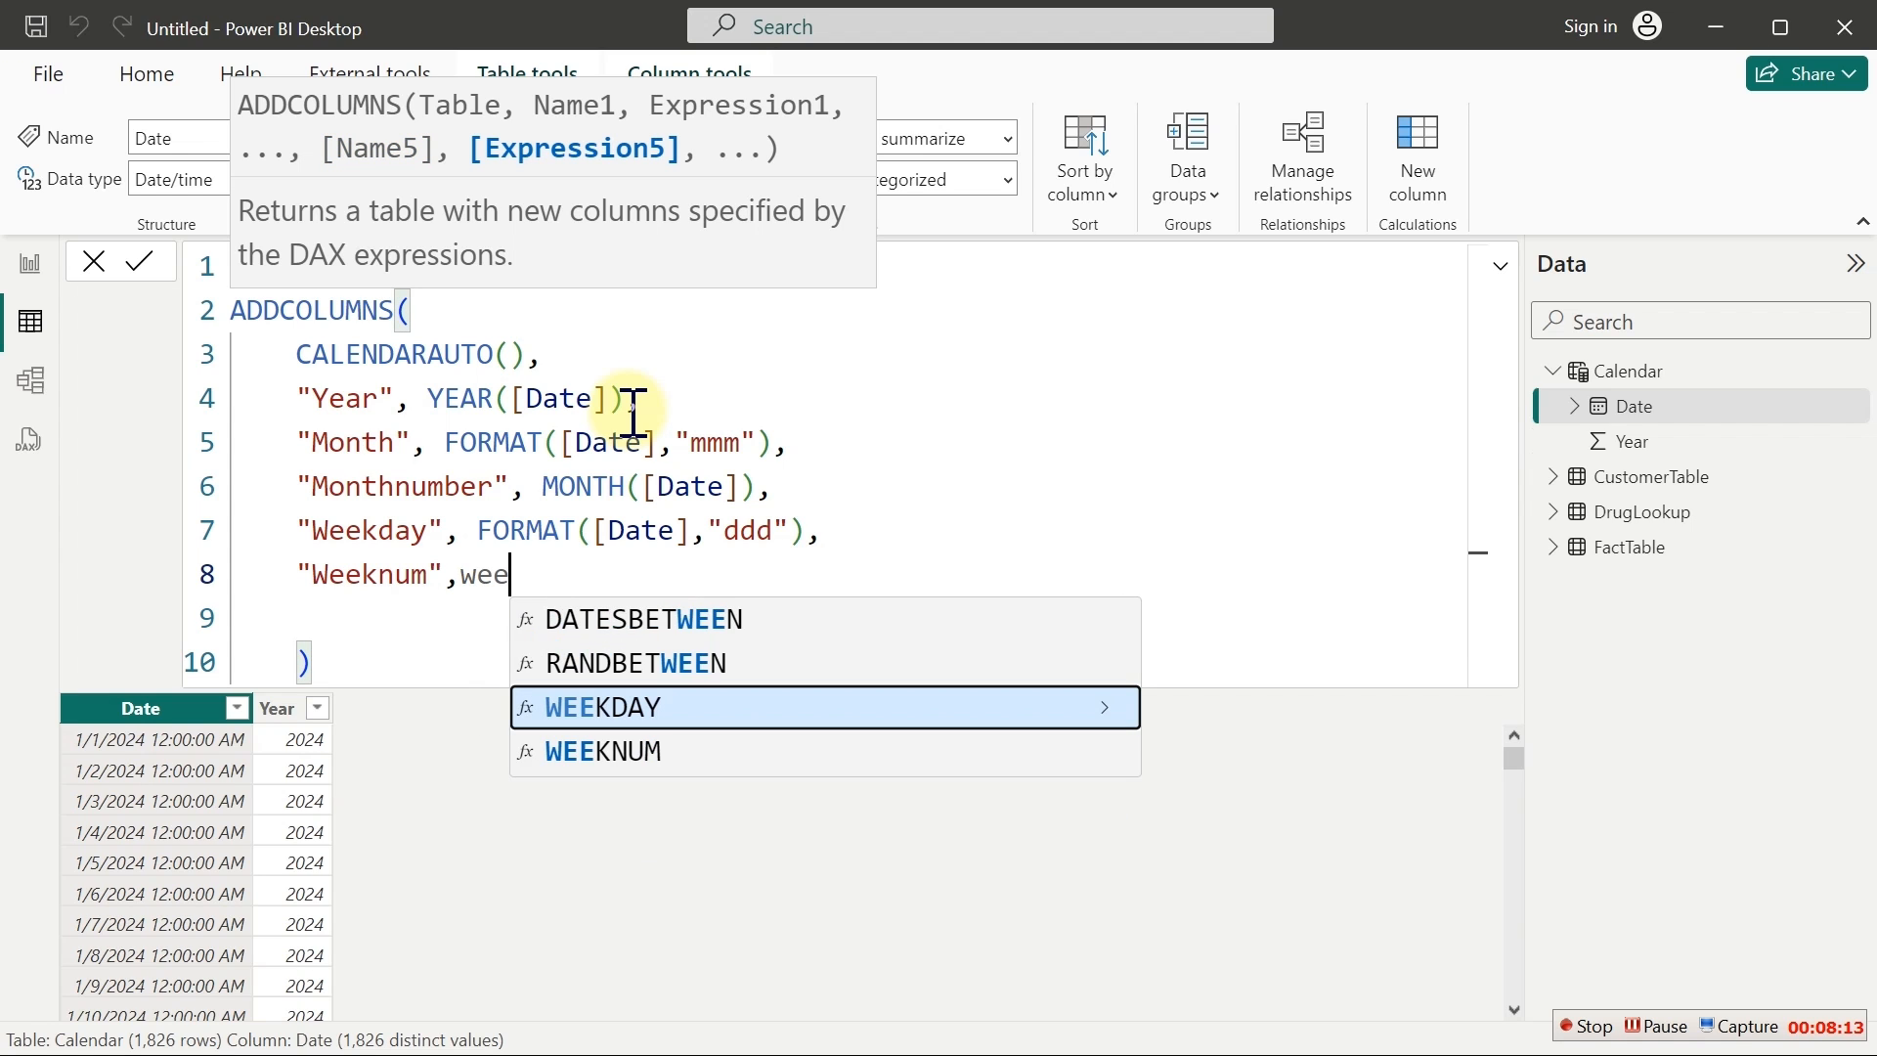
key("Tab")
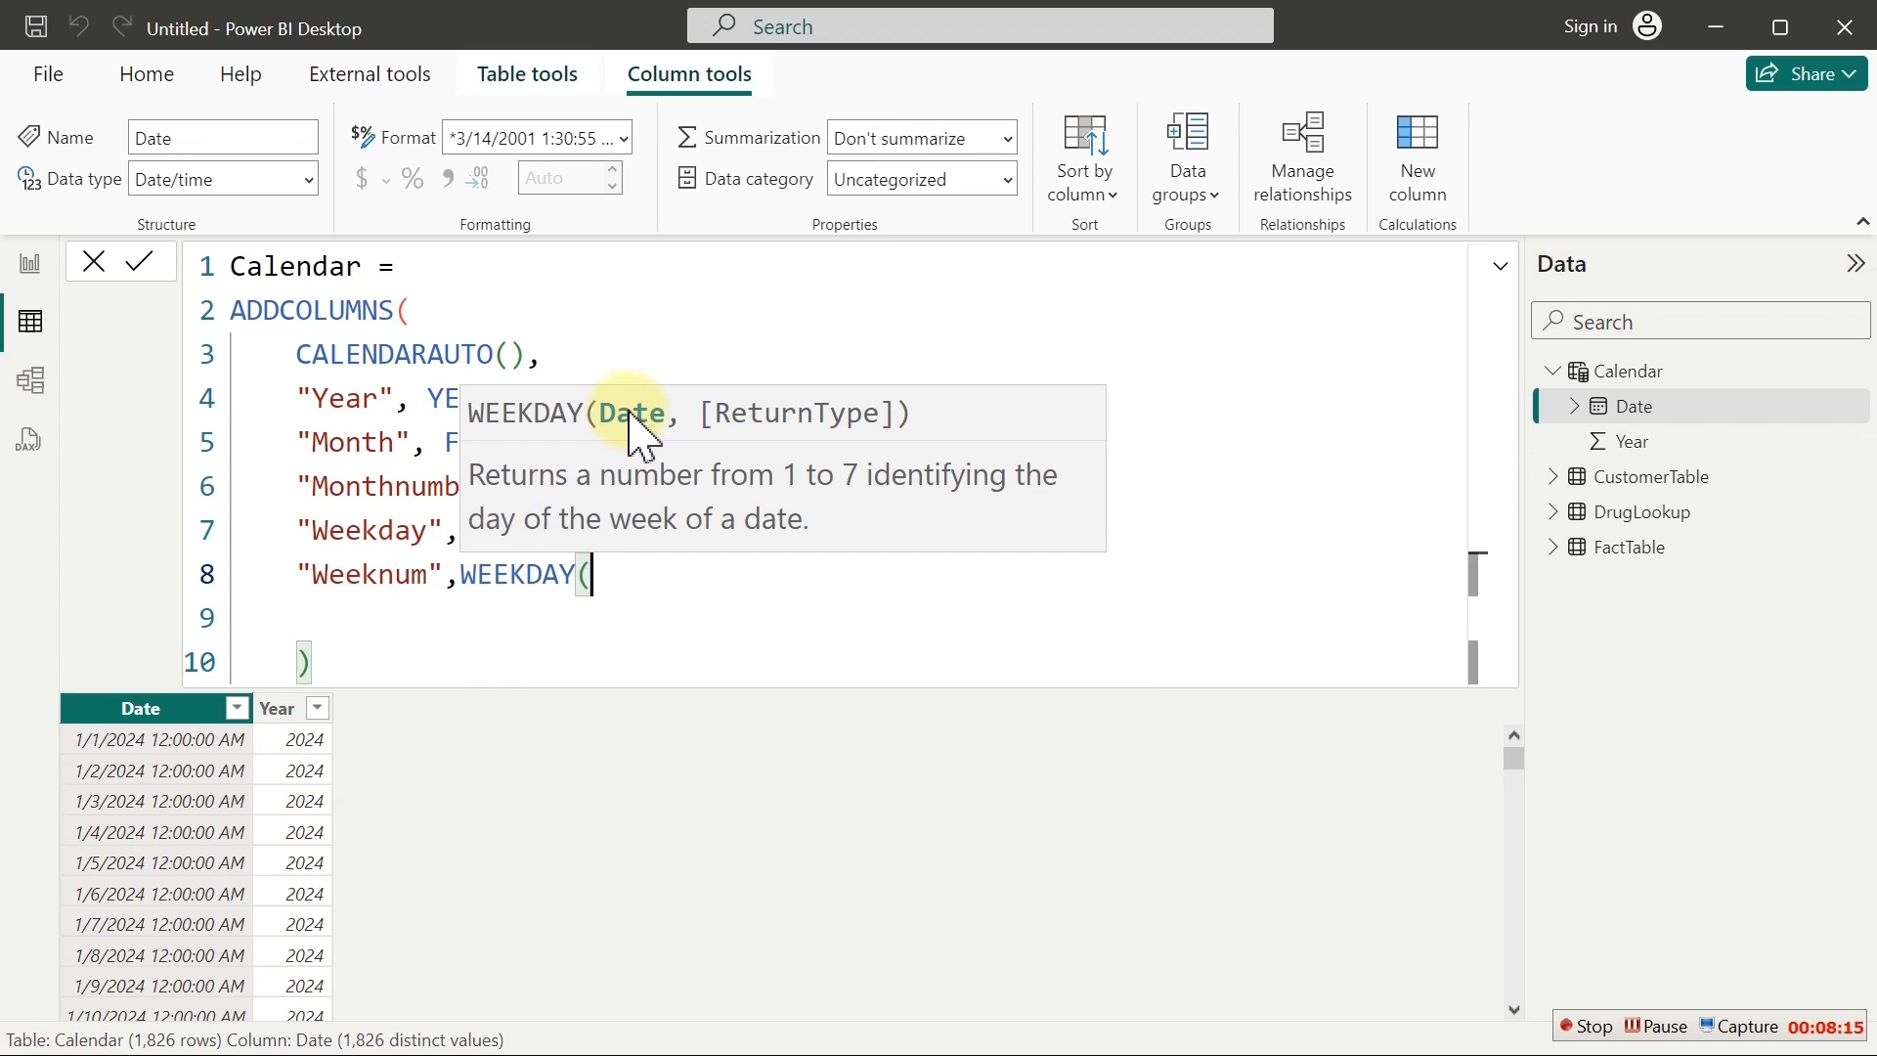
type("[")
key("Tab")
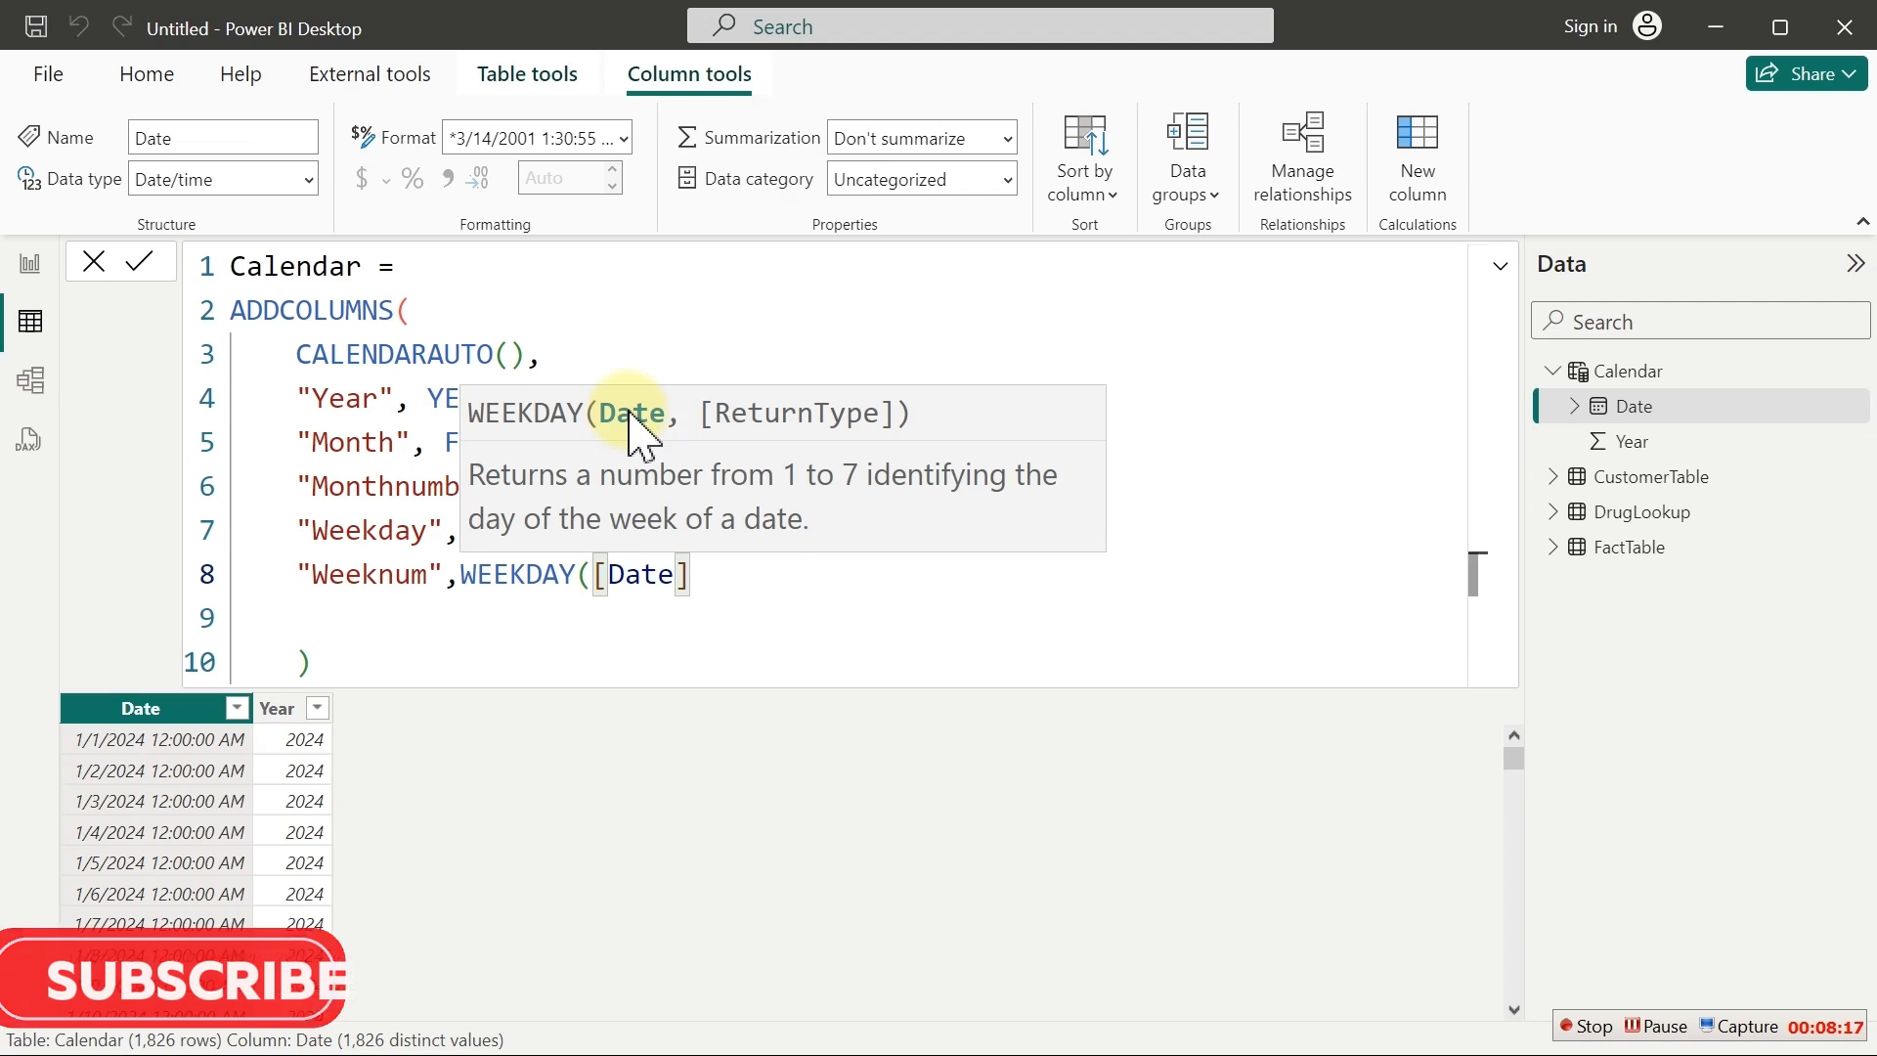
type(")")
key("Return")
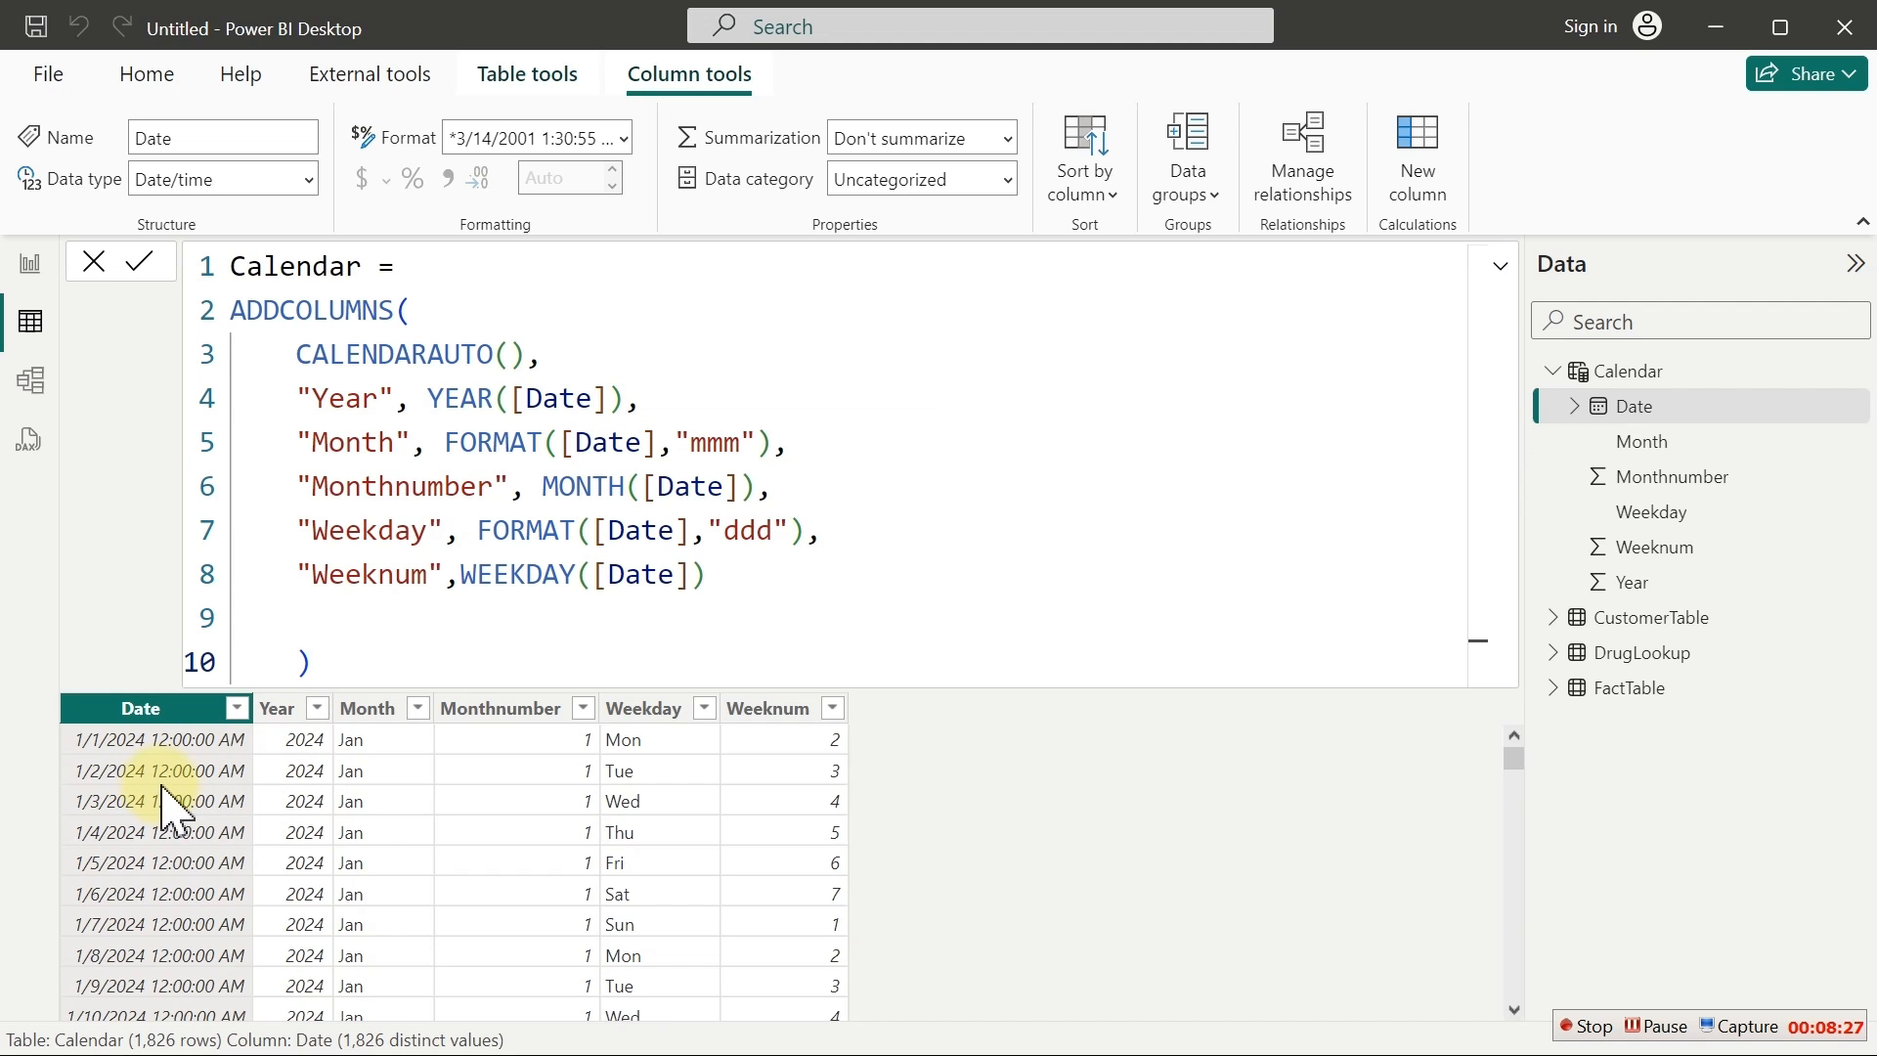
Set the Calendar table's Date column to the Short Date format *3/14/2001
left_click(623, 138)
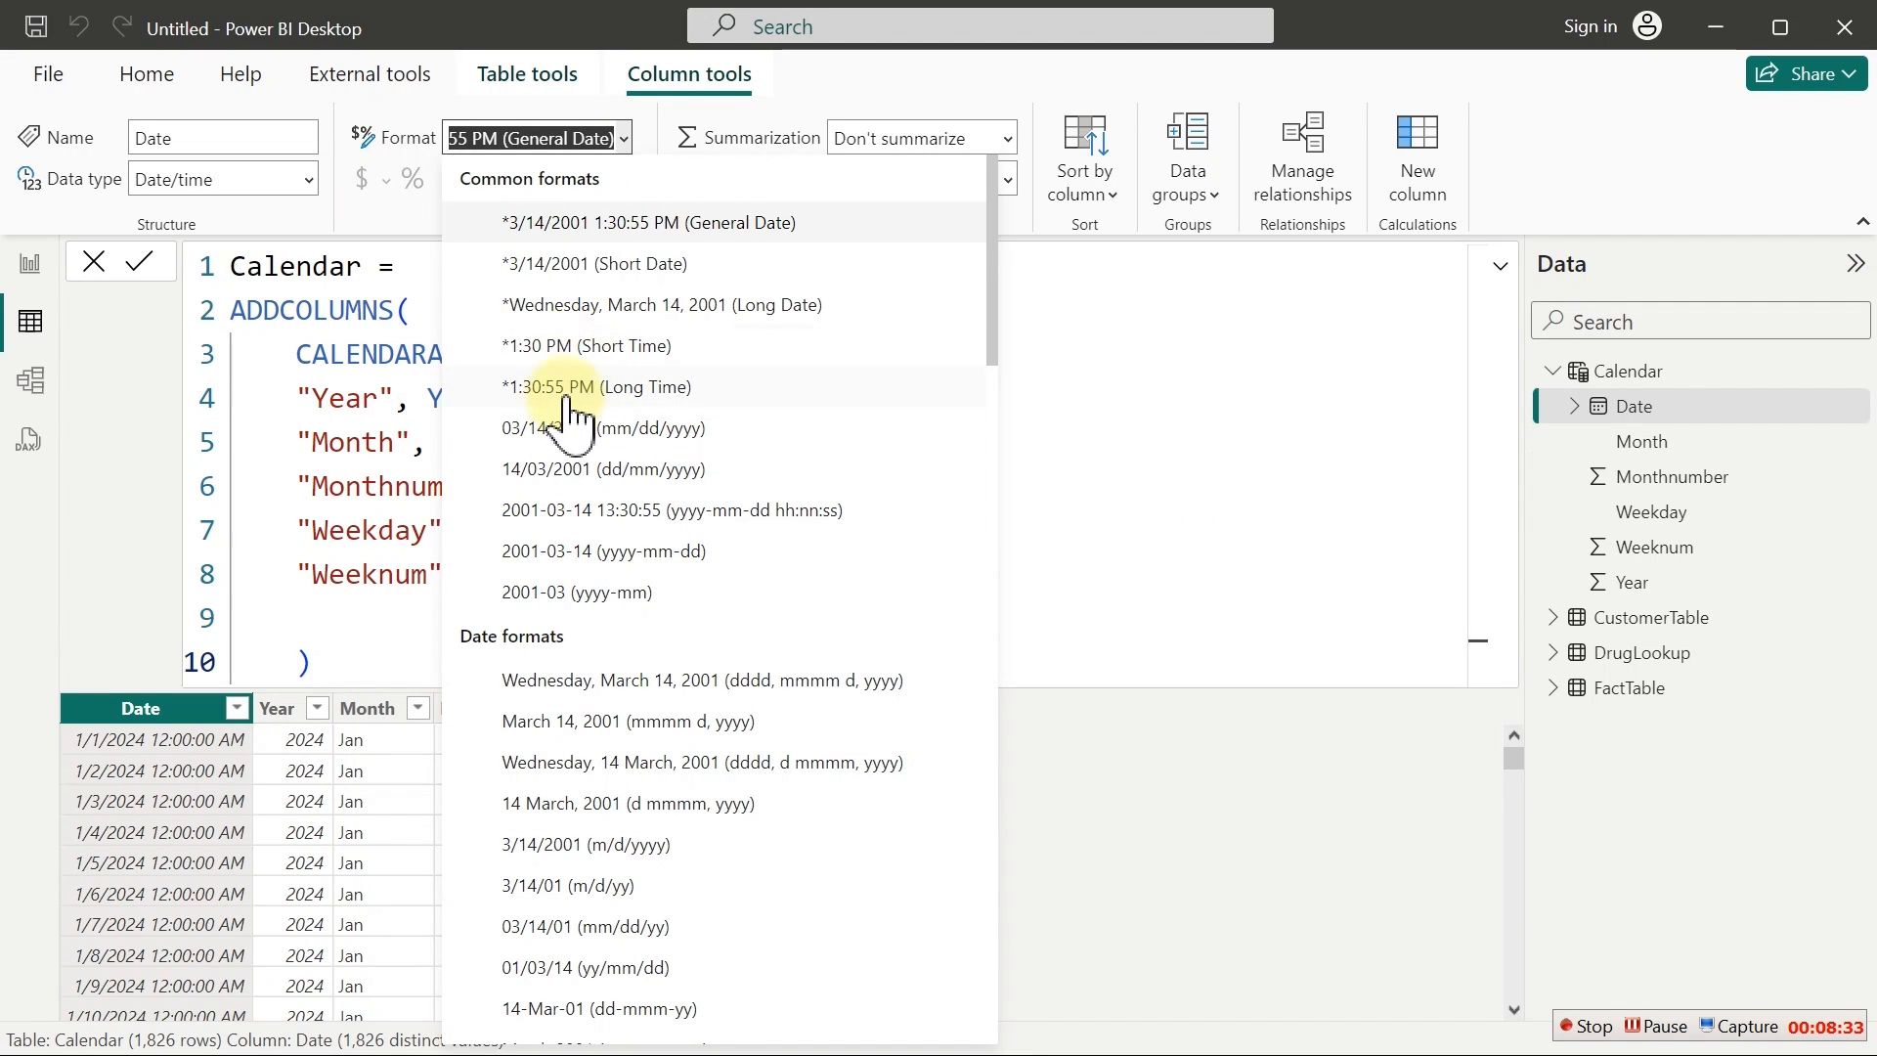
left_click(601, 264)
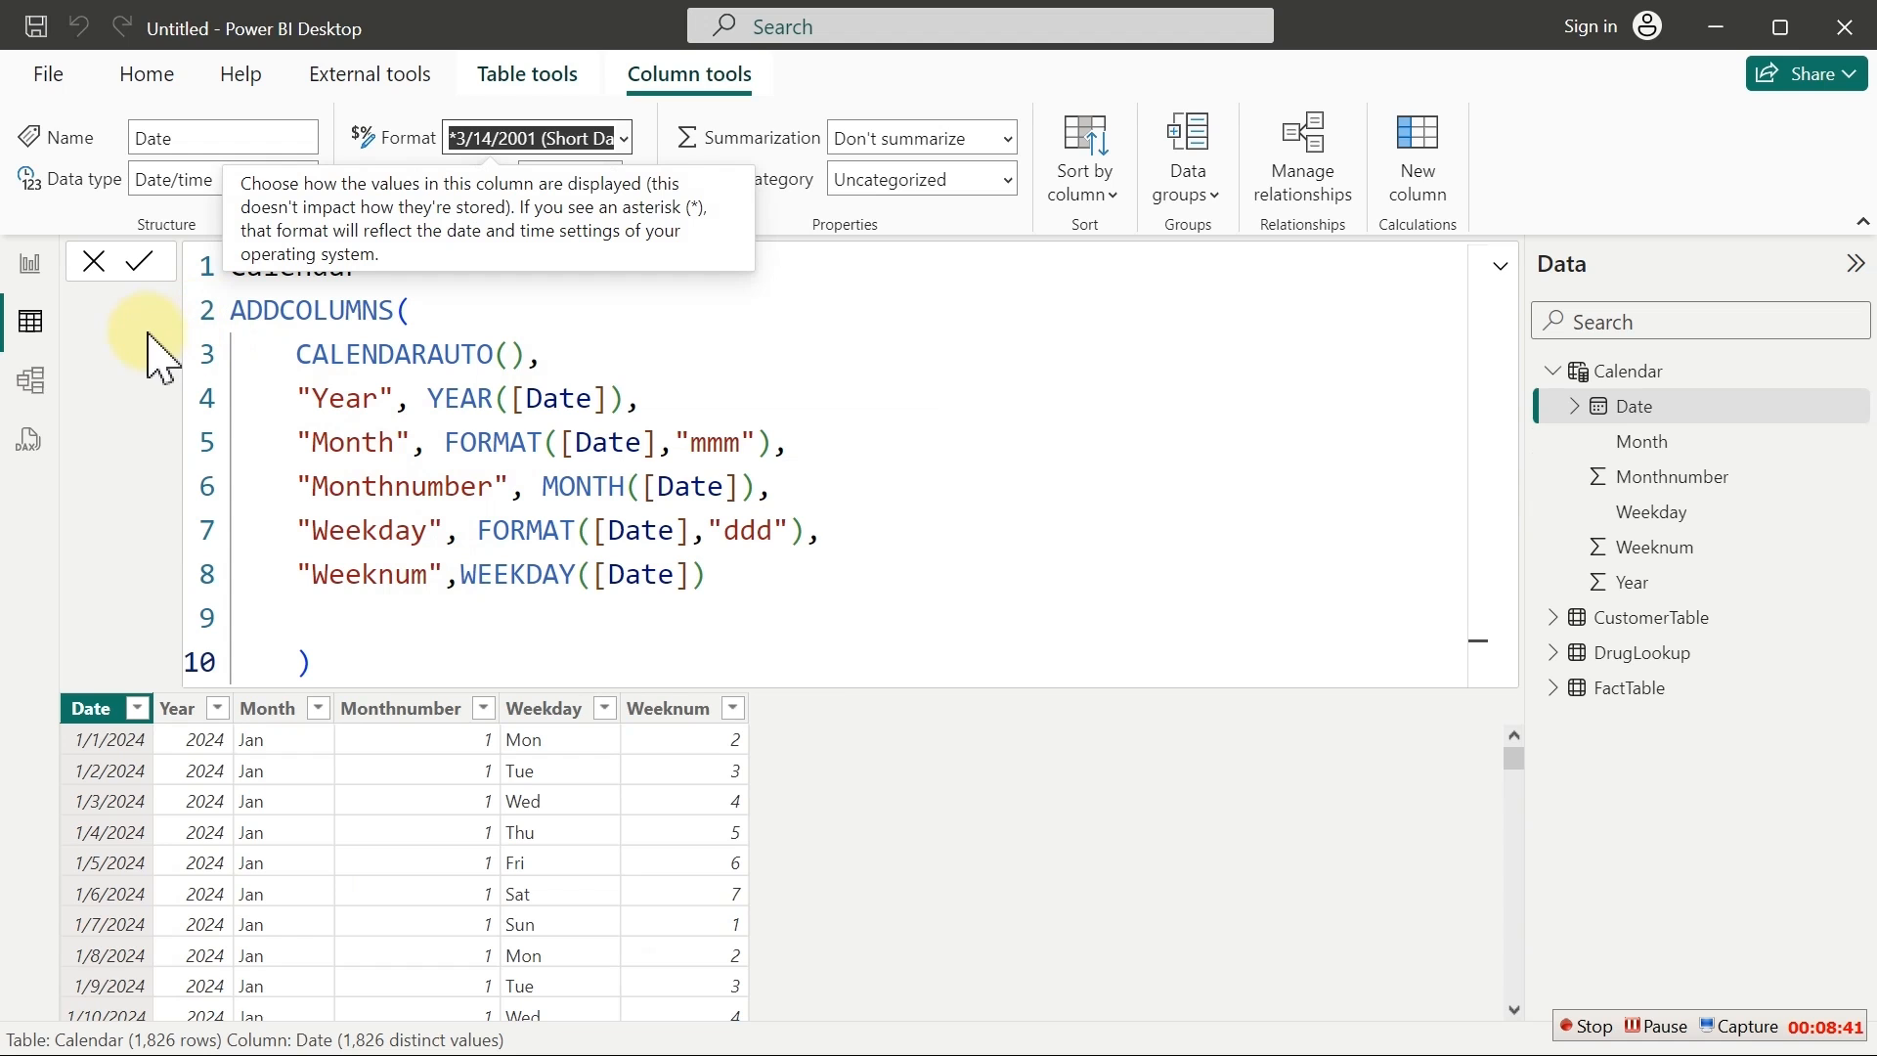
Create a table visual of the Calendar table's Month field on the report page and move it to mid-canvas
left_click(39, 277)
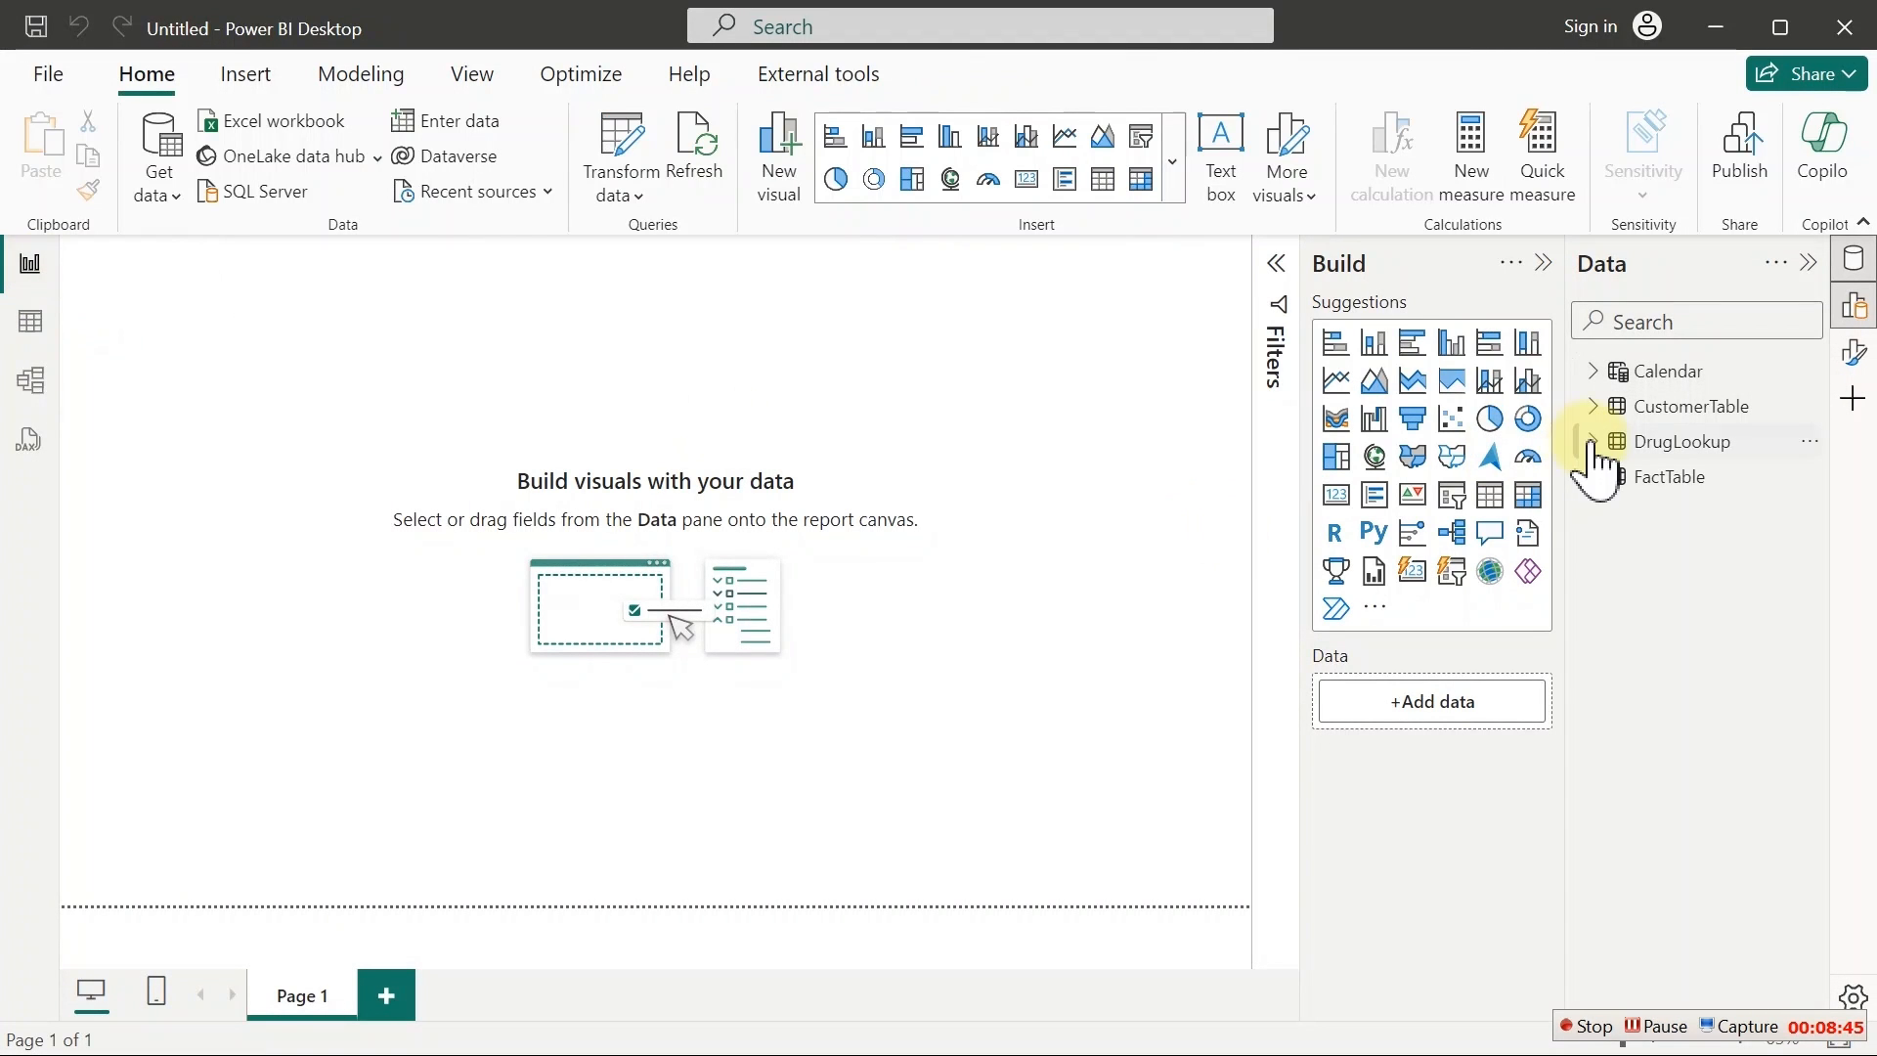
left_click(1595, 370)
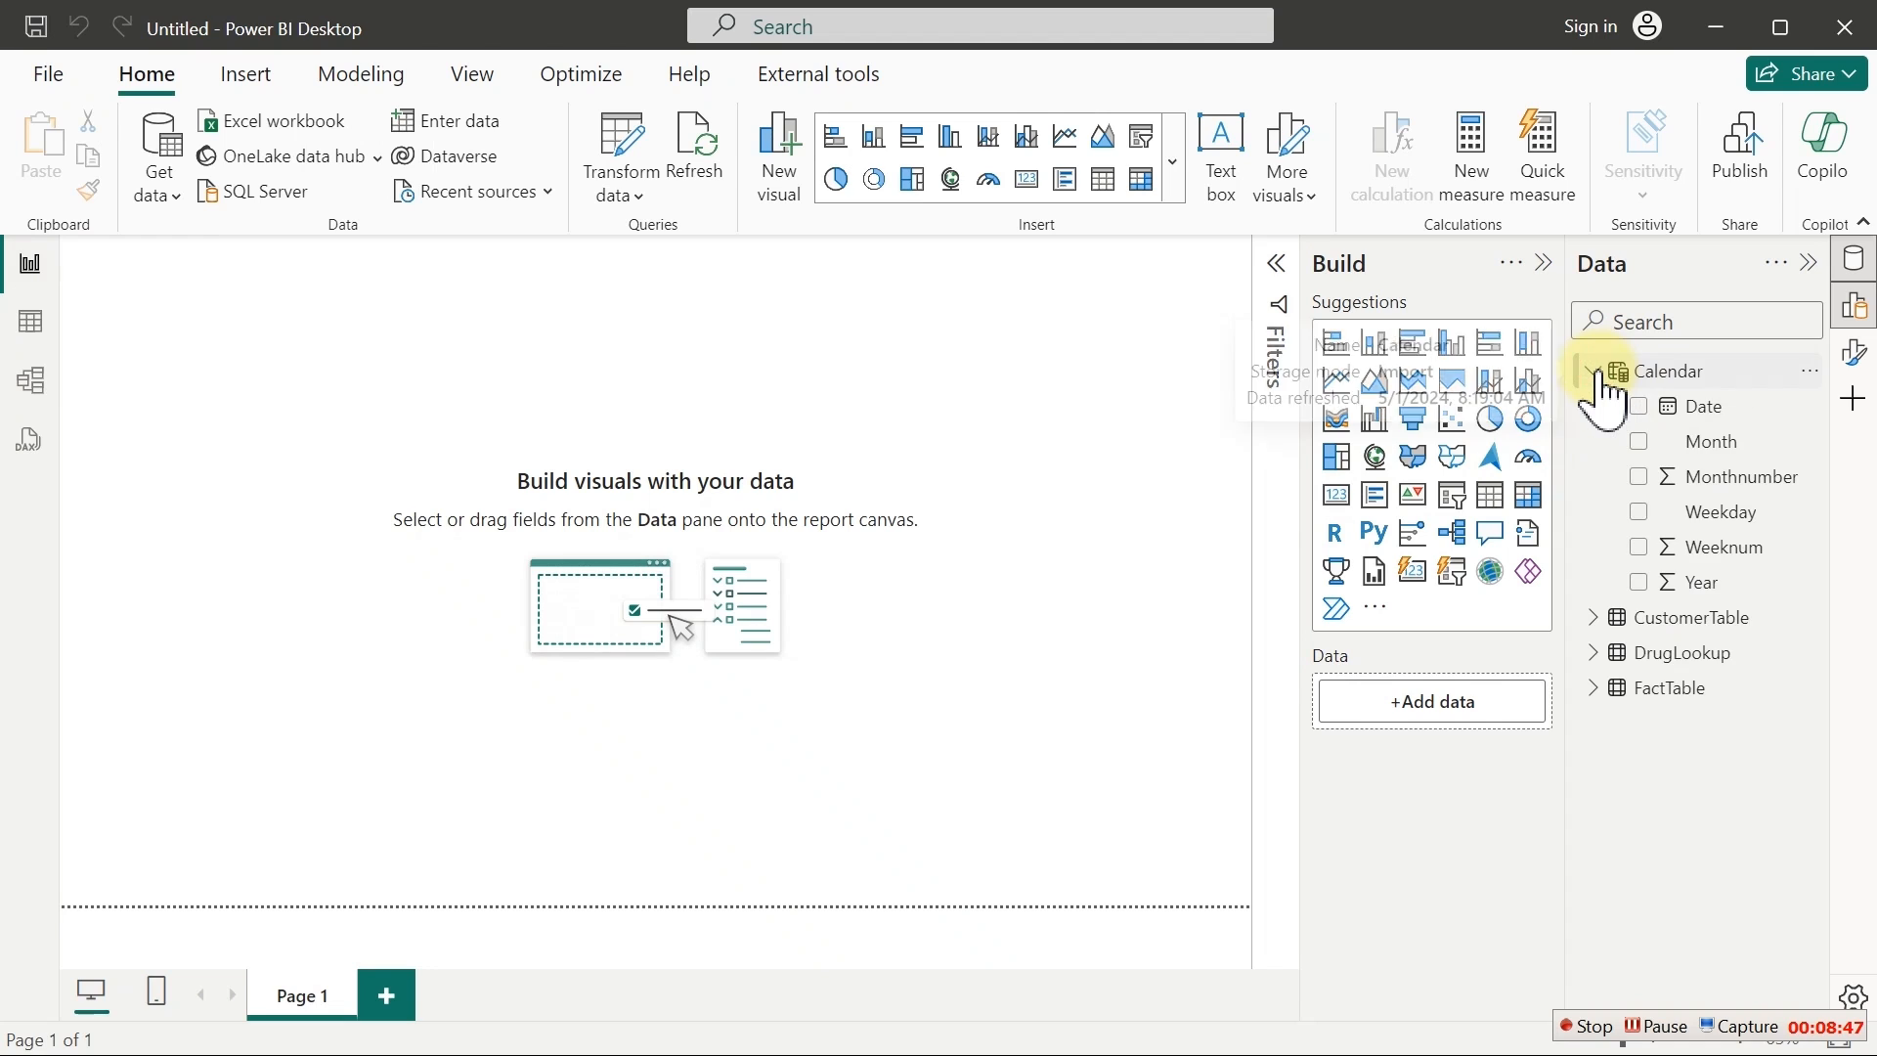
left_click(1639, 441)
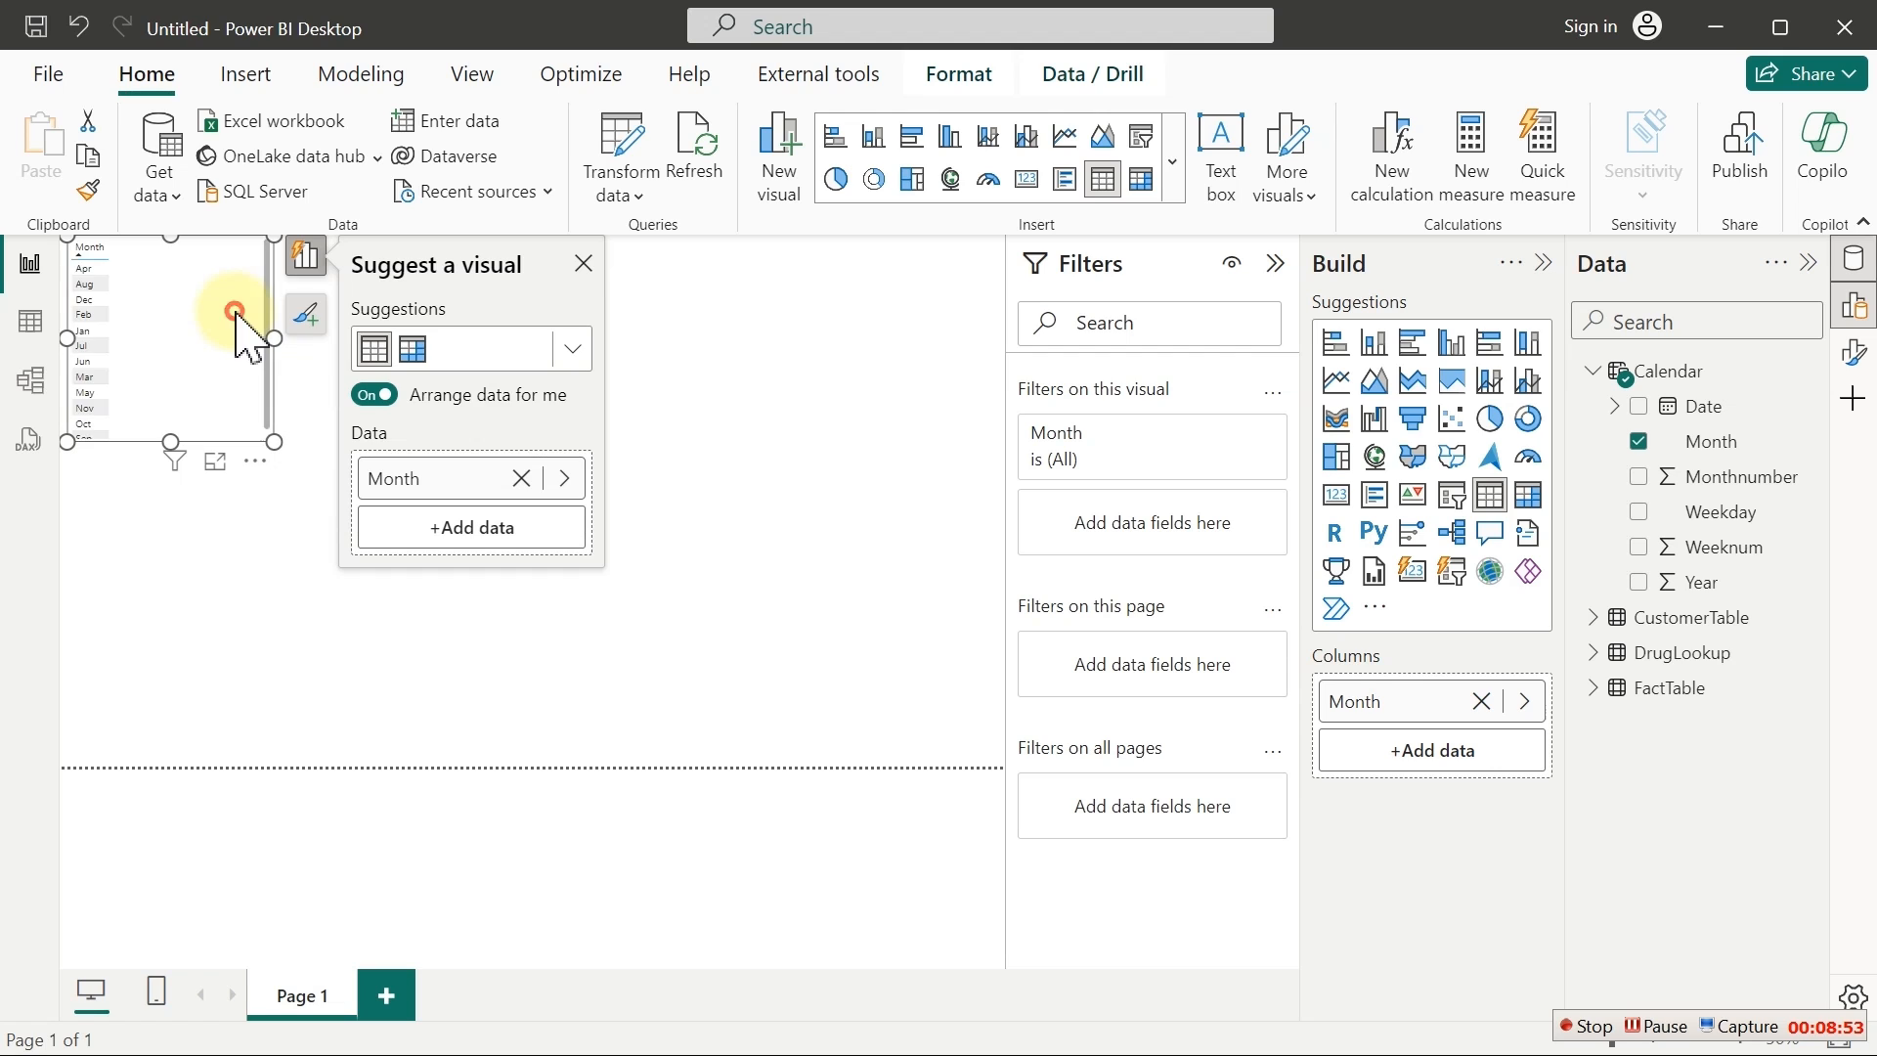
left_click_drag(241, 336, 636, 514)
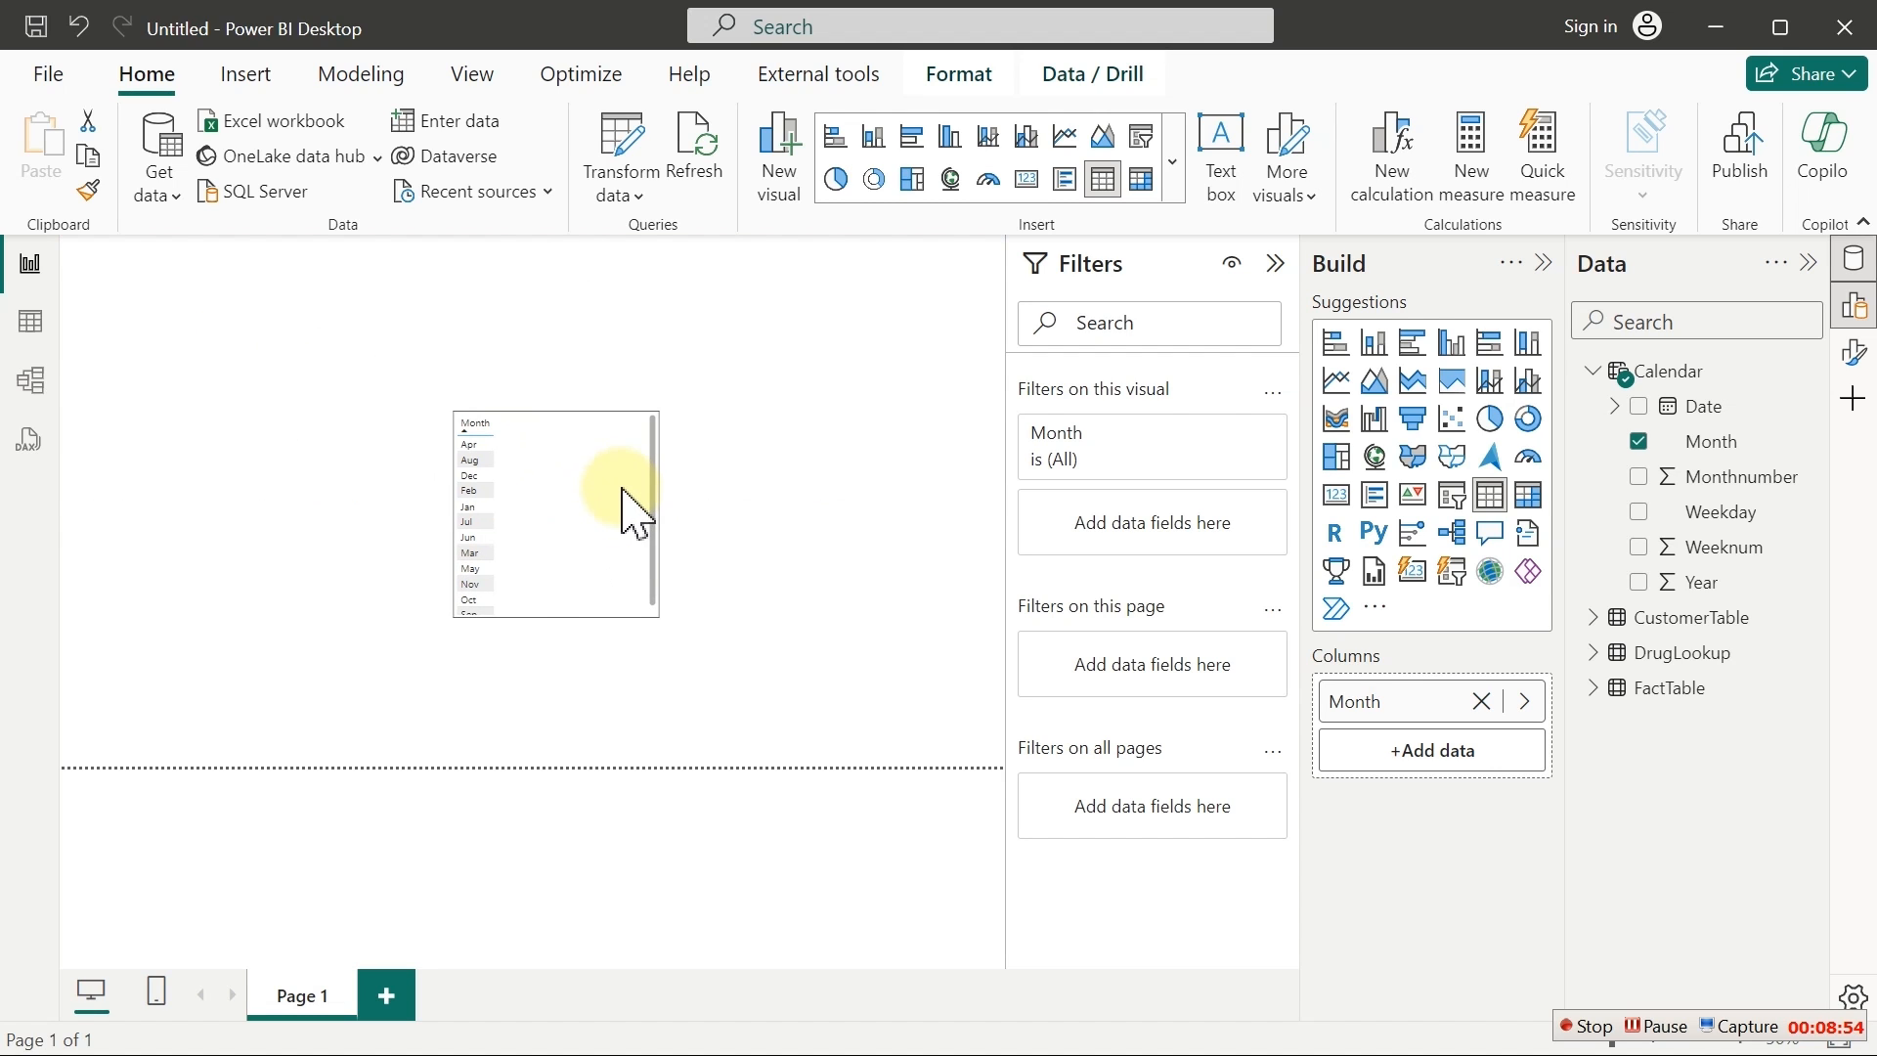
Set the Month table visual's values font size to 20 and enlarge the visual so all months fit
left_click(1857, 369)
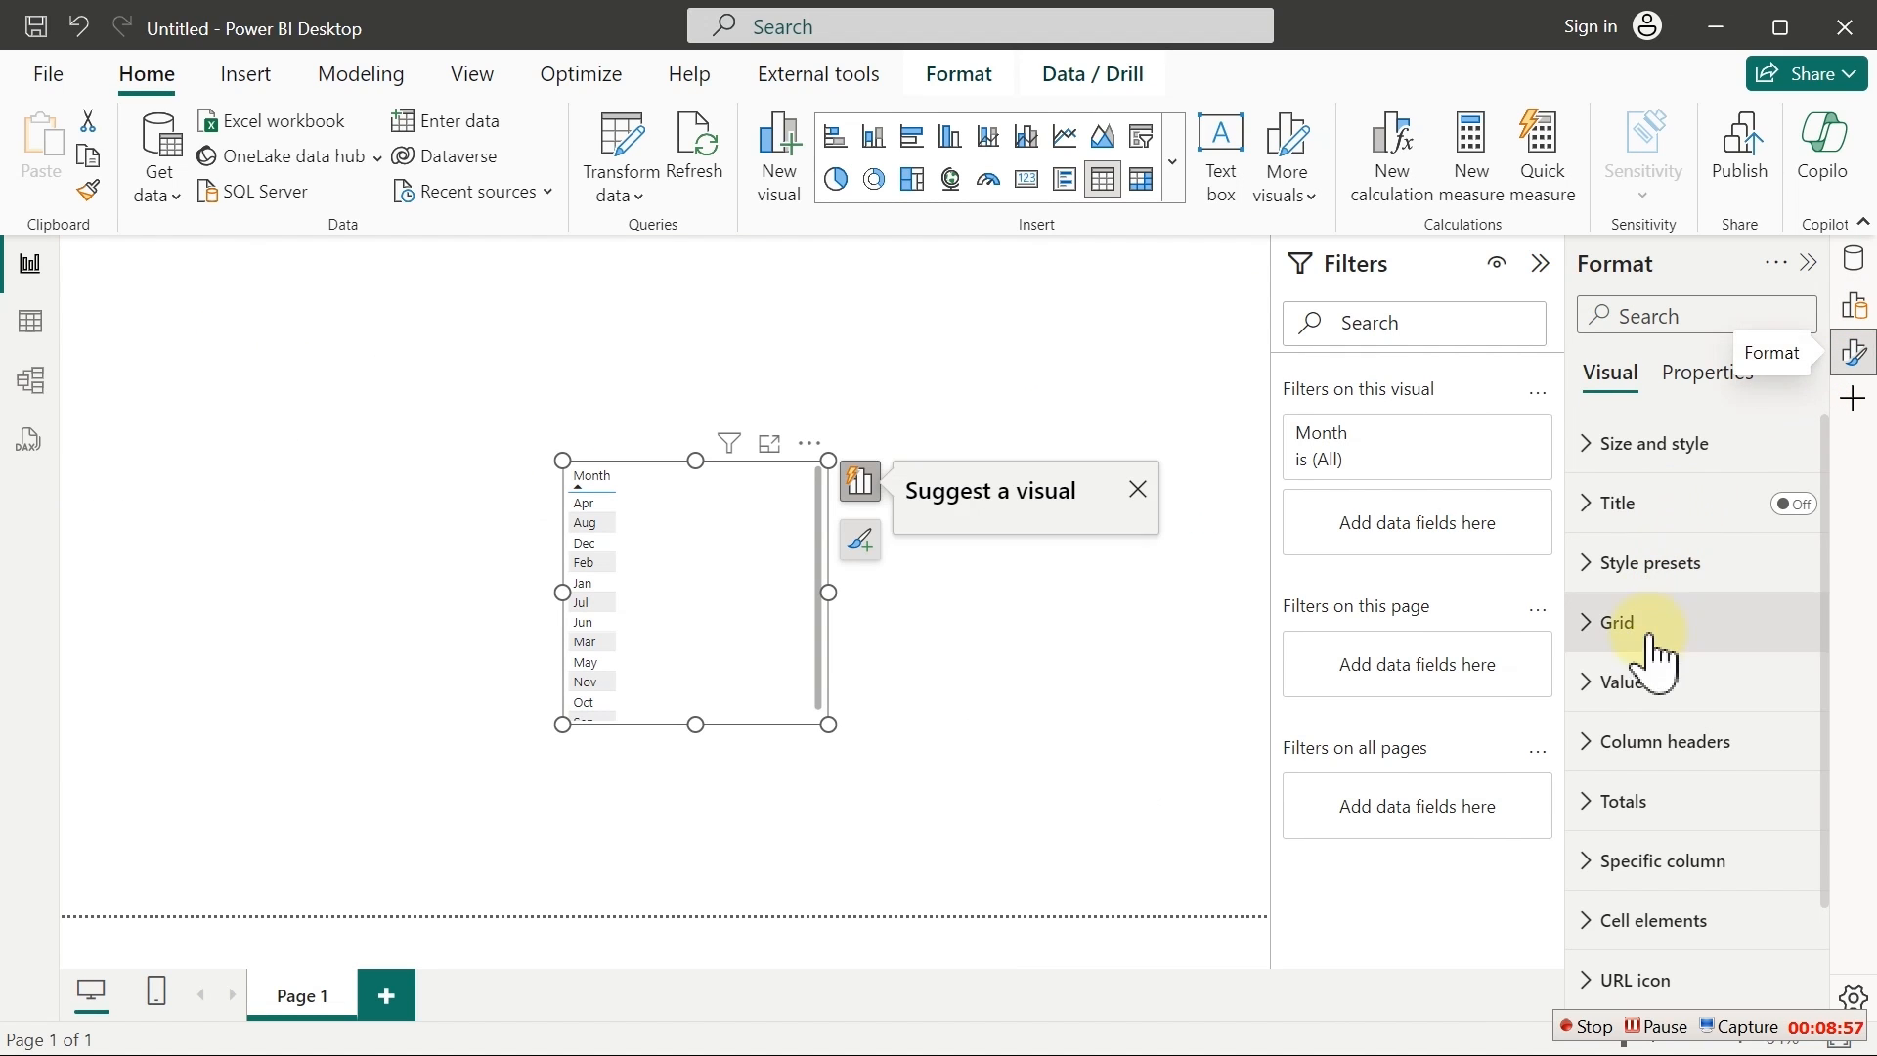
left_click(1593, 684)
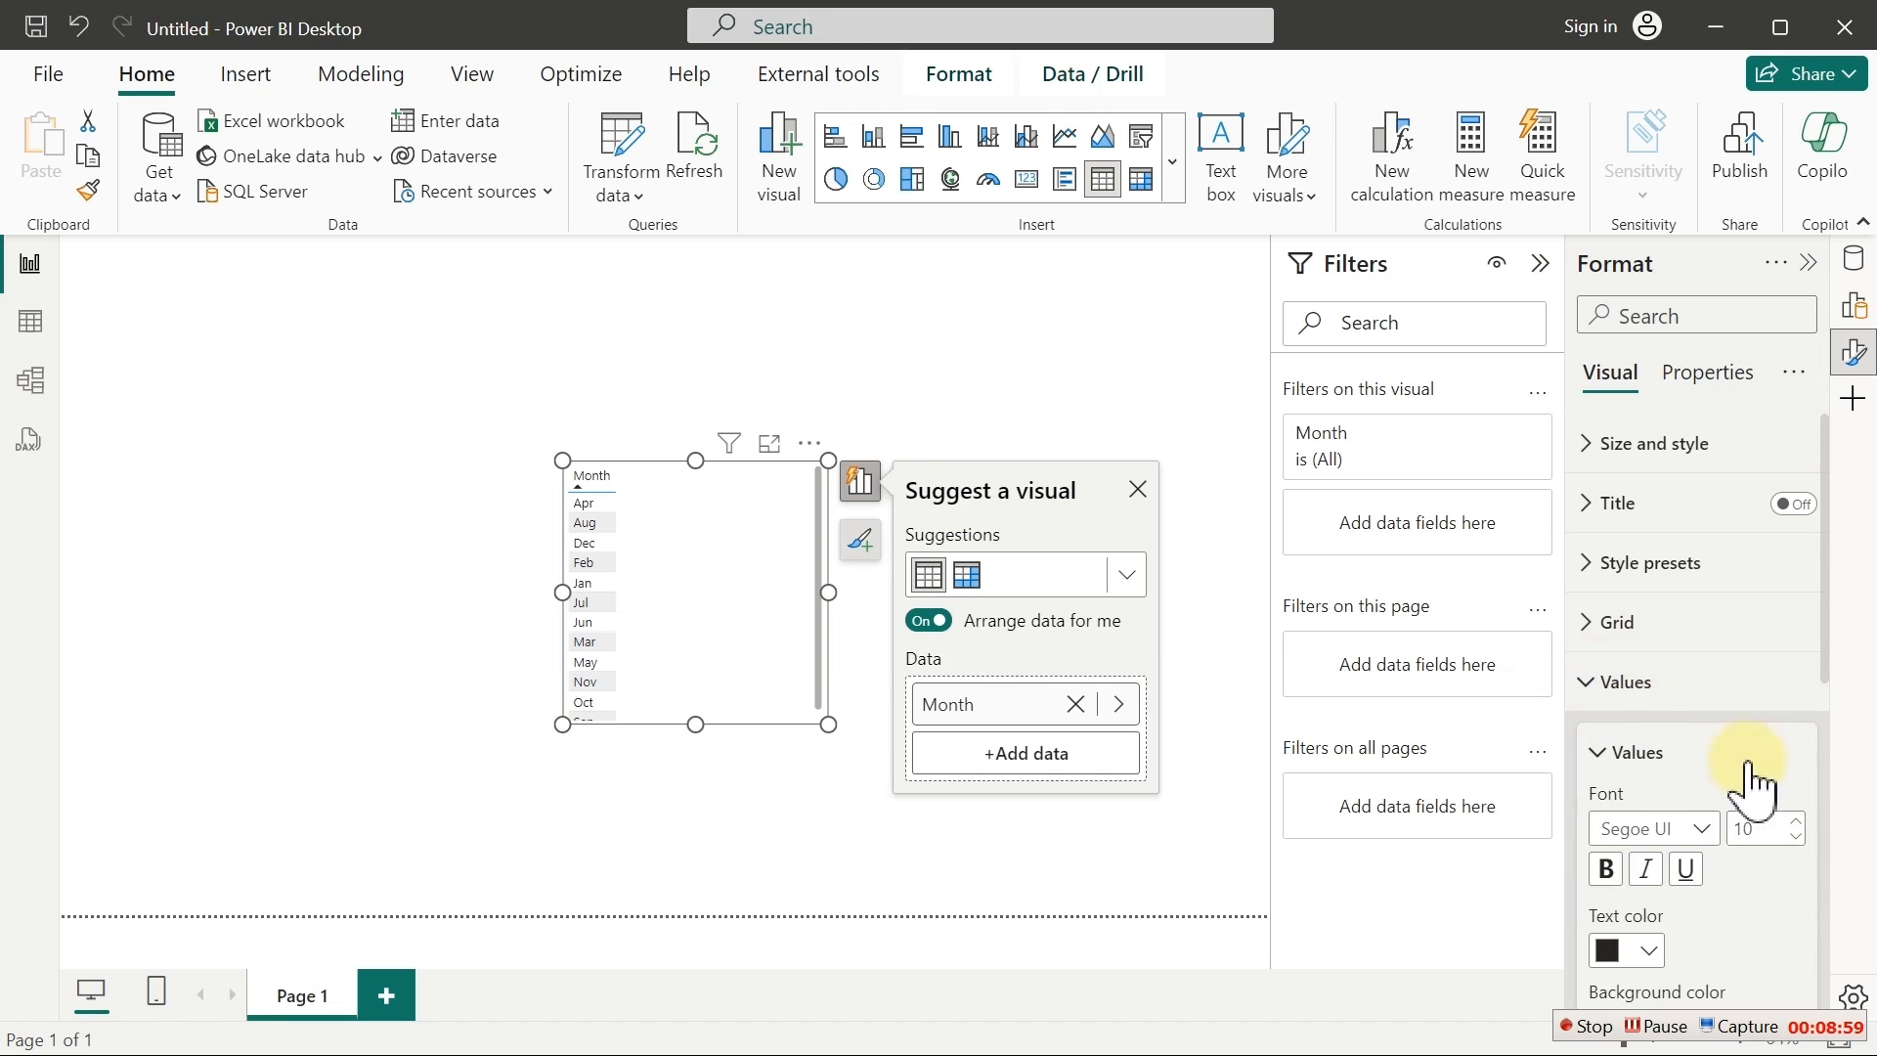
left_click(1777, 829)
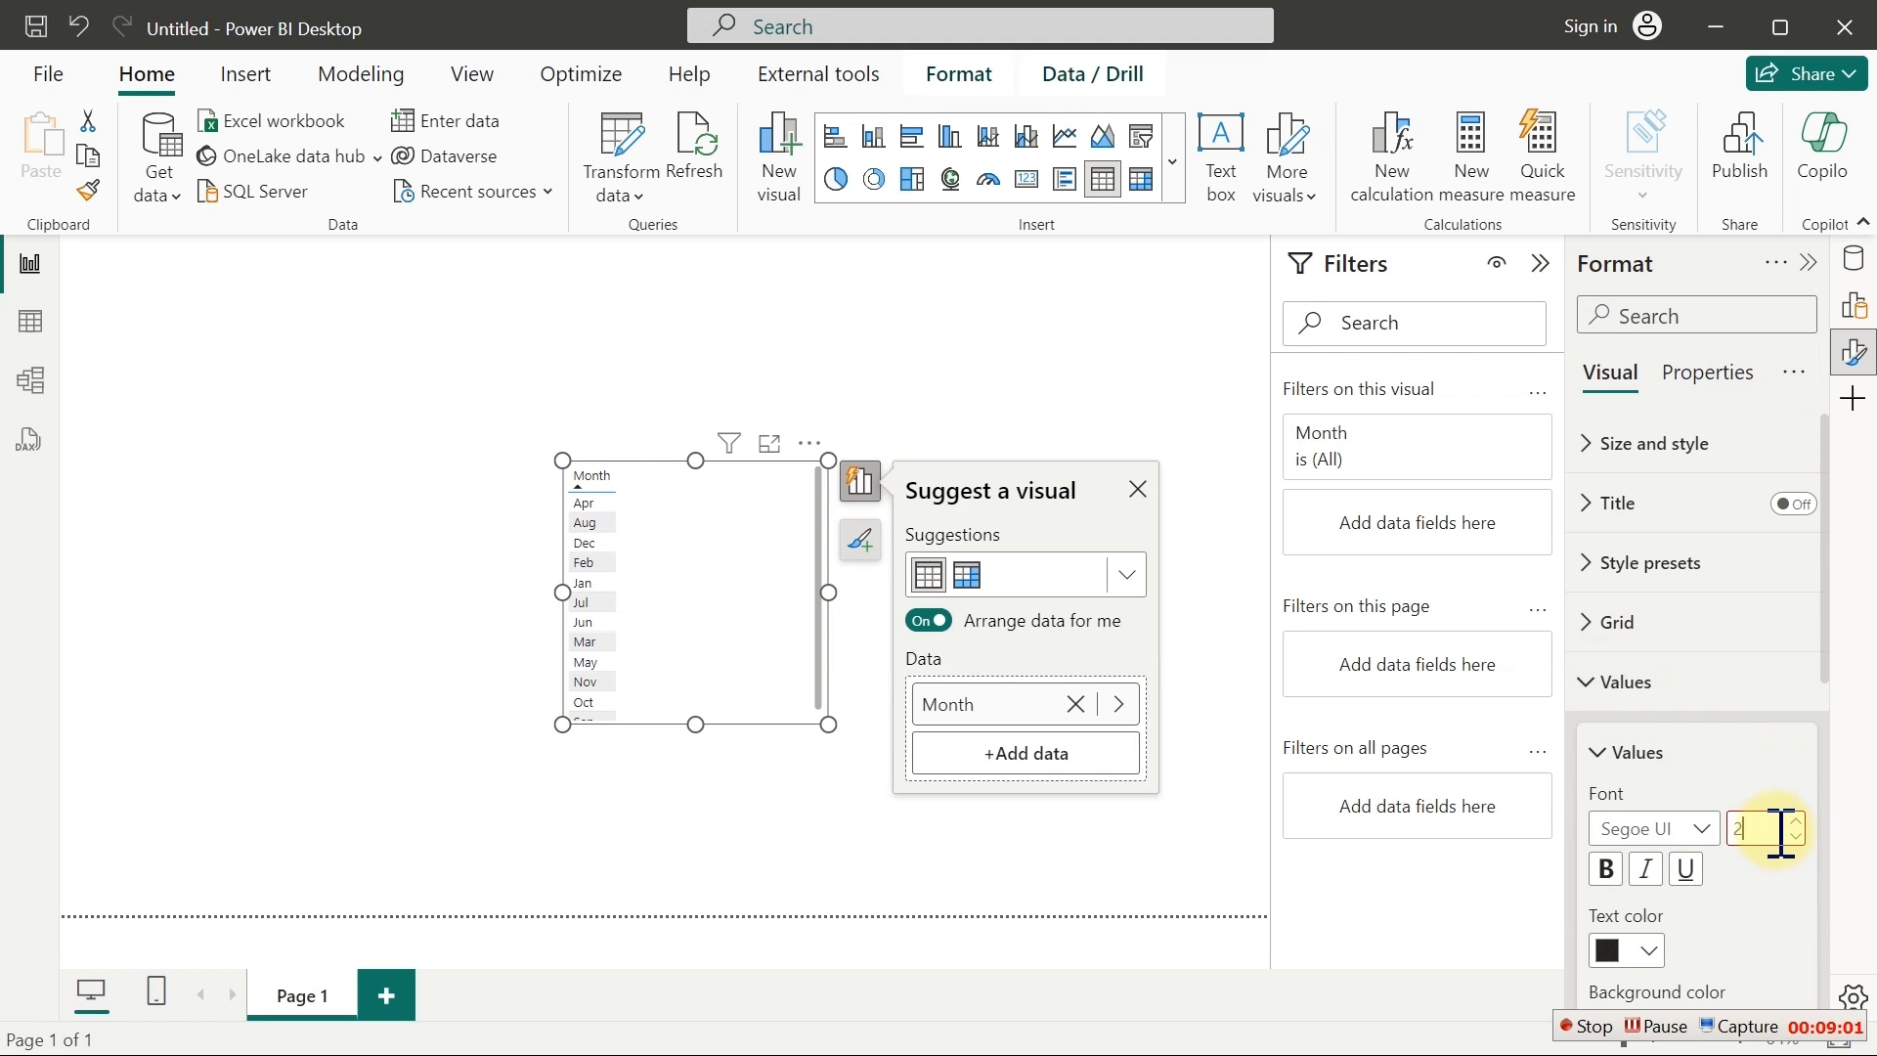
type("20")
key("Return")
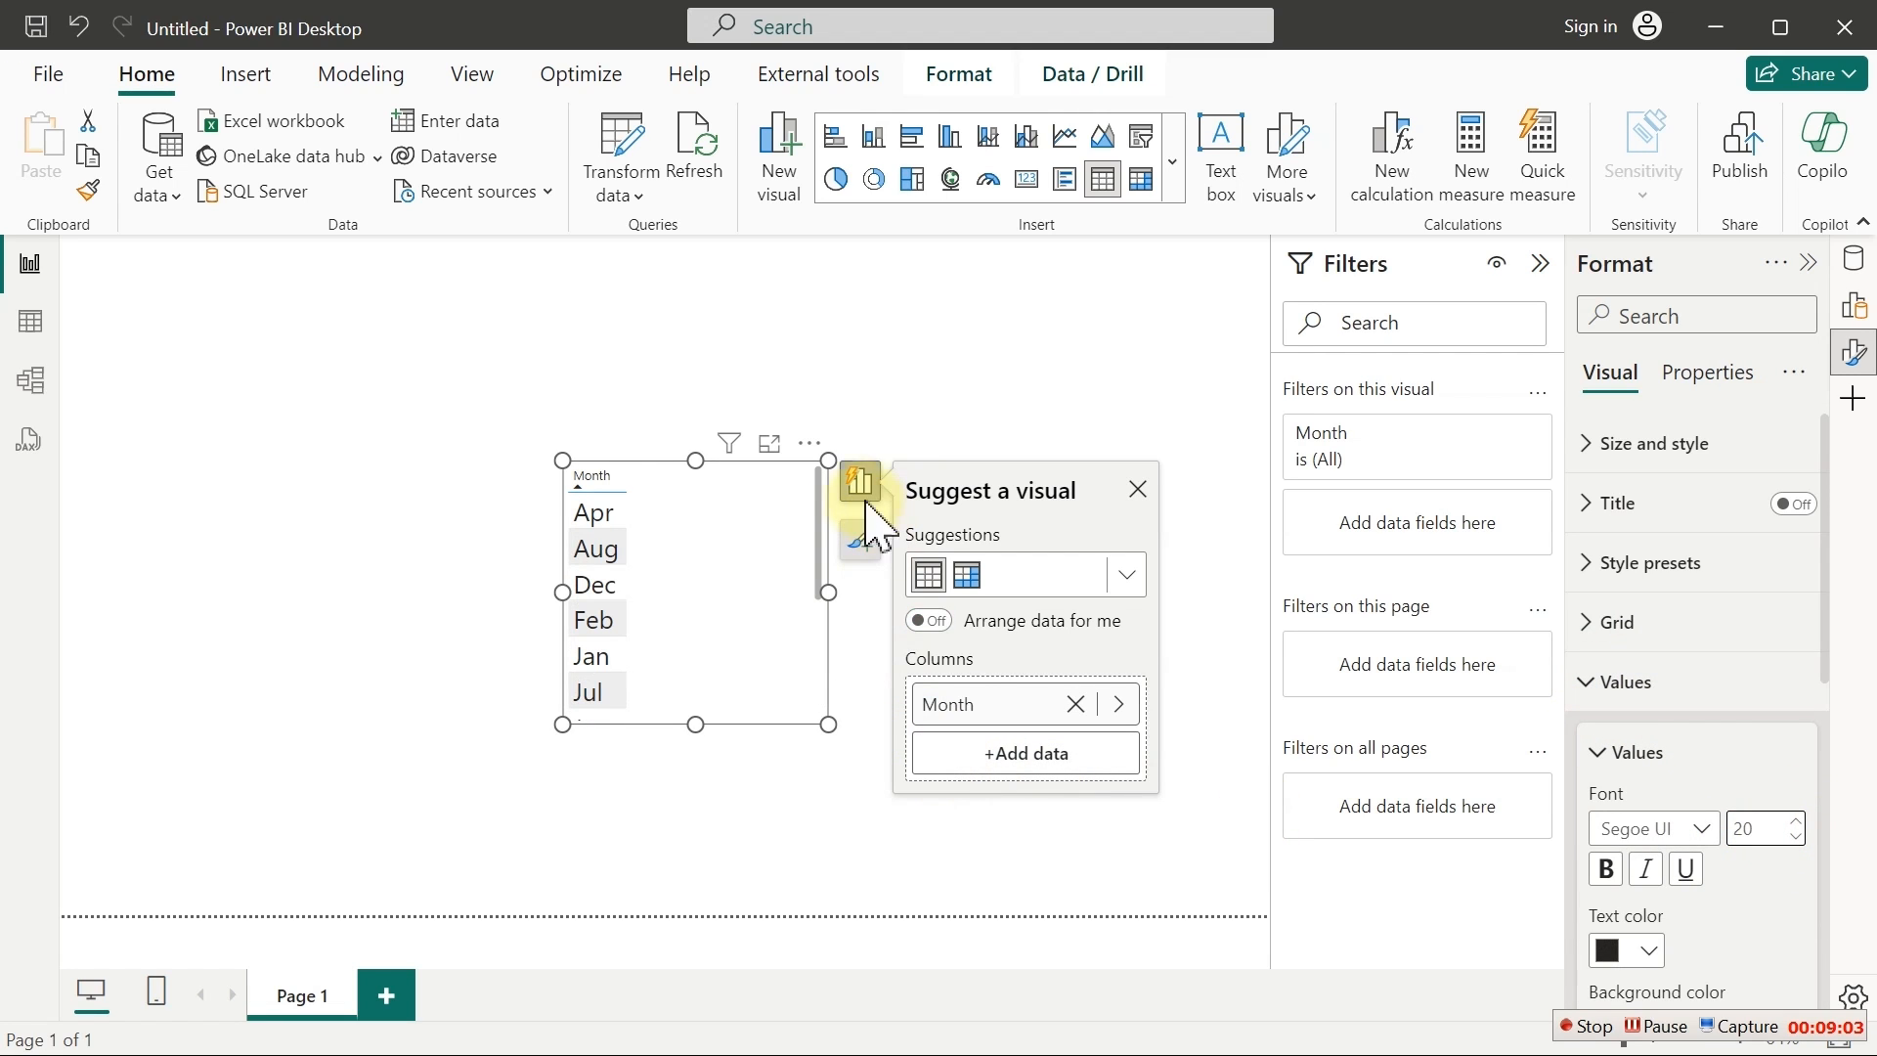
left_click_drag(829, 459, 873, 142)
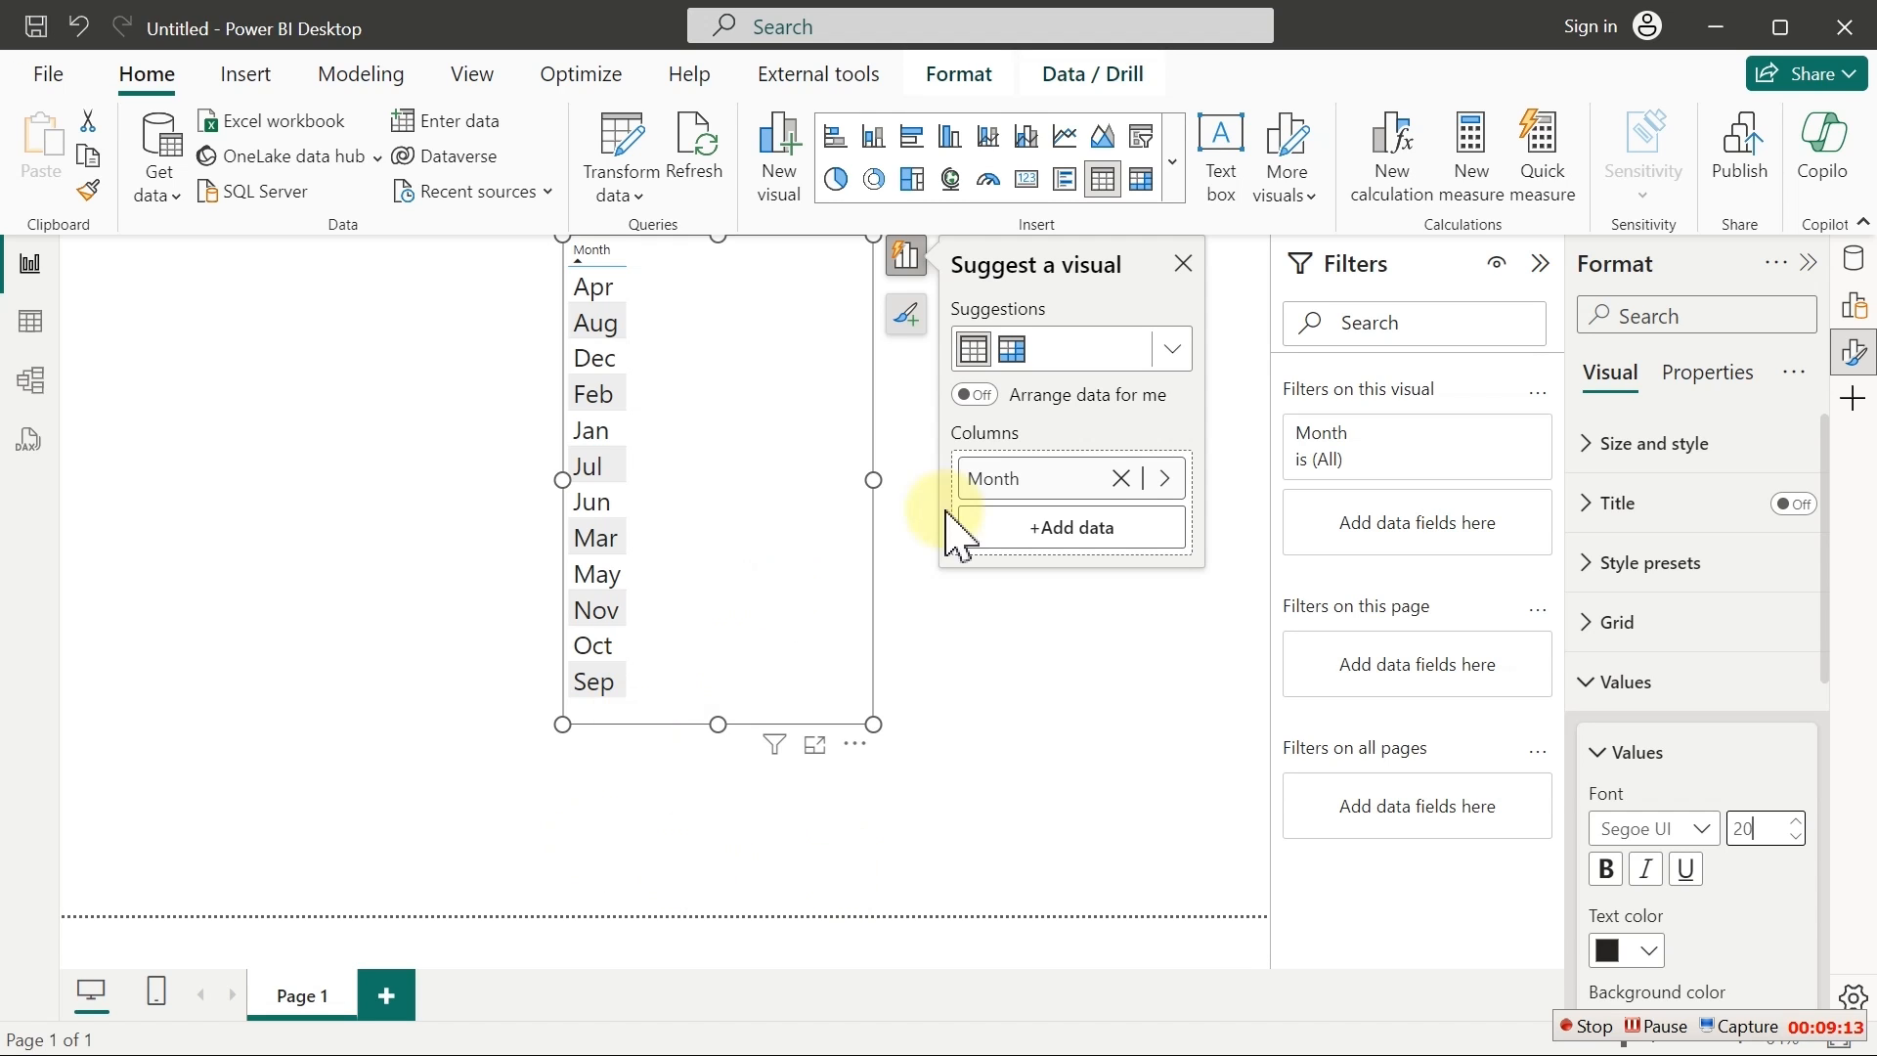
Reposition the Month table visual, duplicate it alongside, and replace the copy's Month field with Weekday
left_click_drag(716, 397, 957, 443)
key("ctrl+c")
key("ctrl+v")
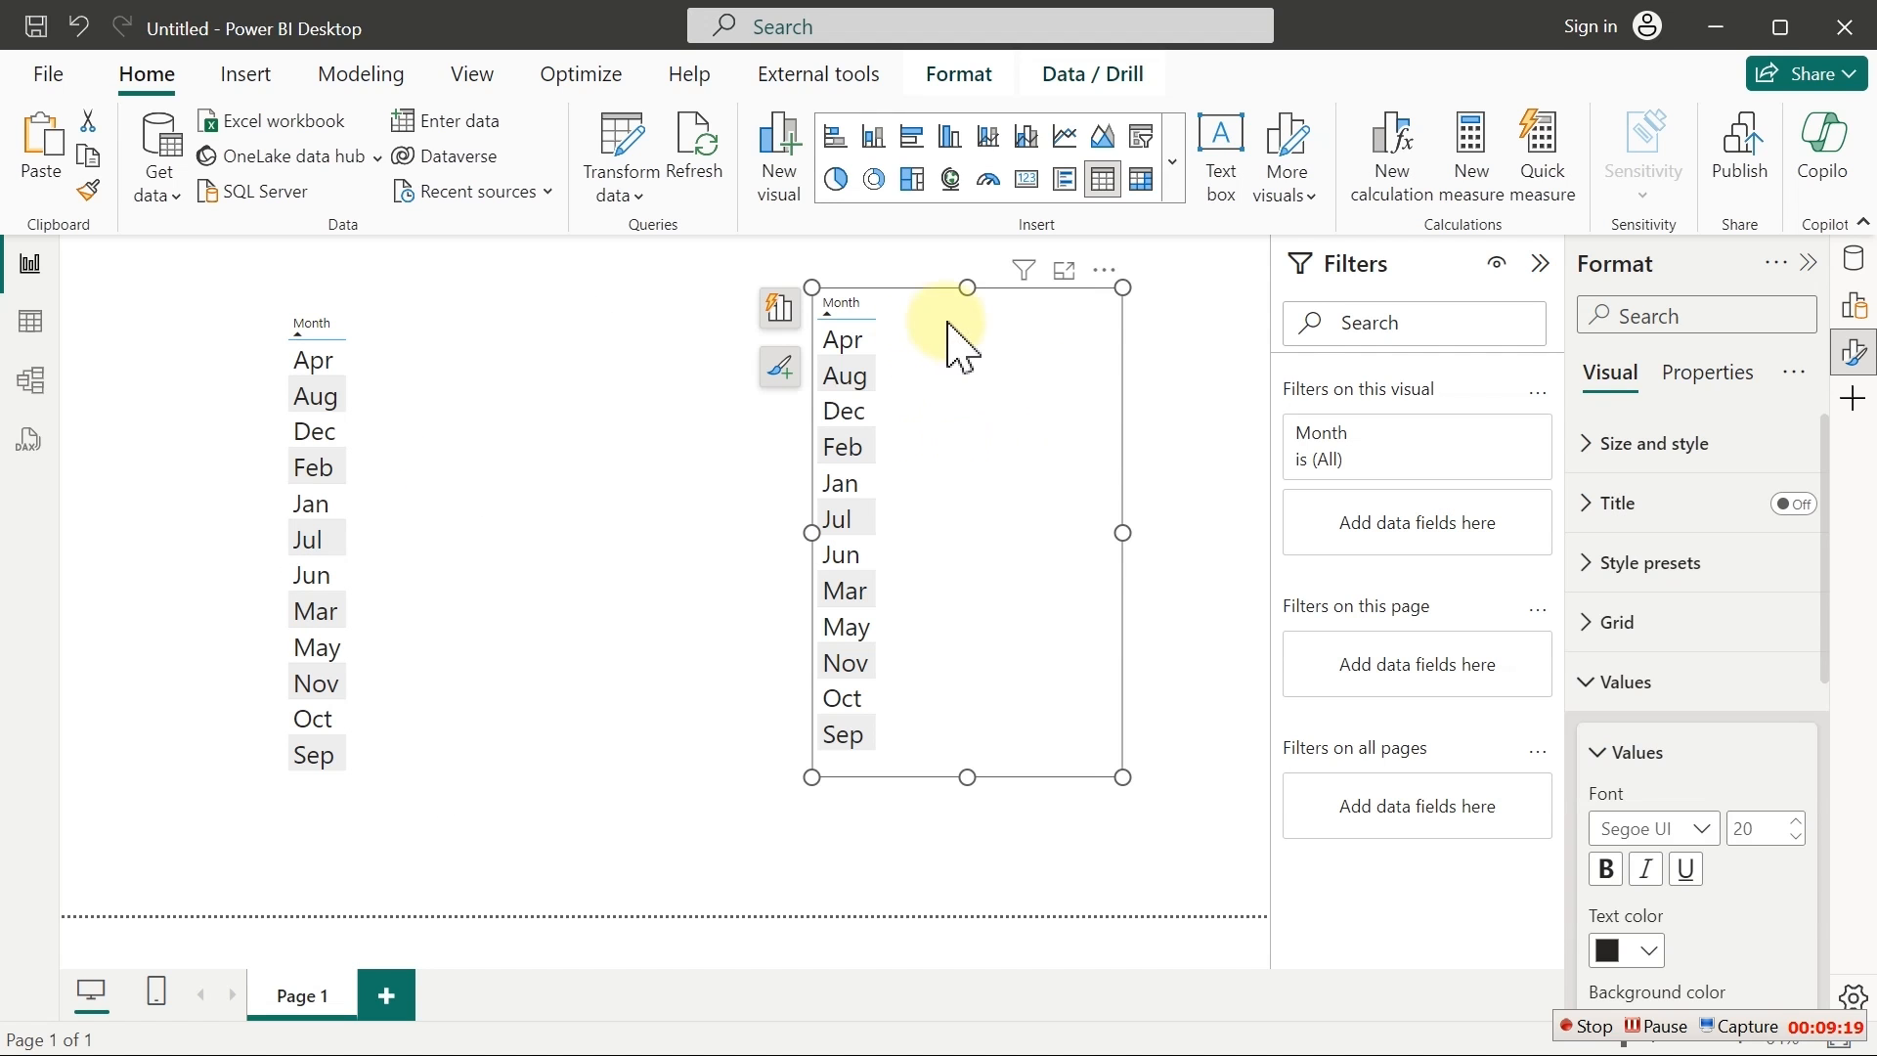
left_click(1850, 260)
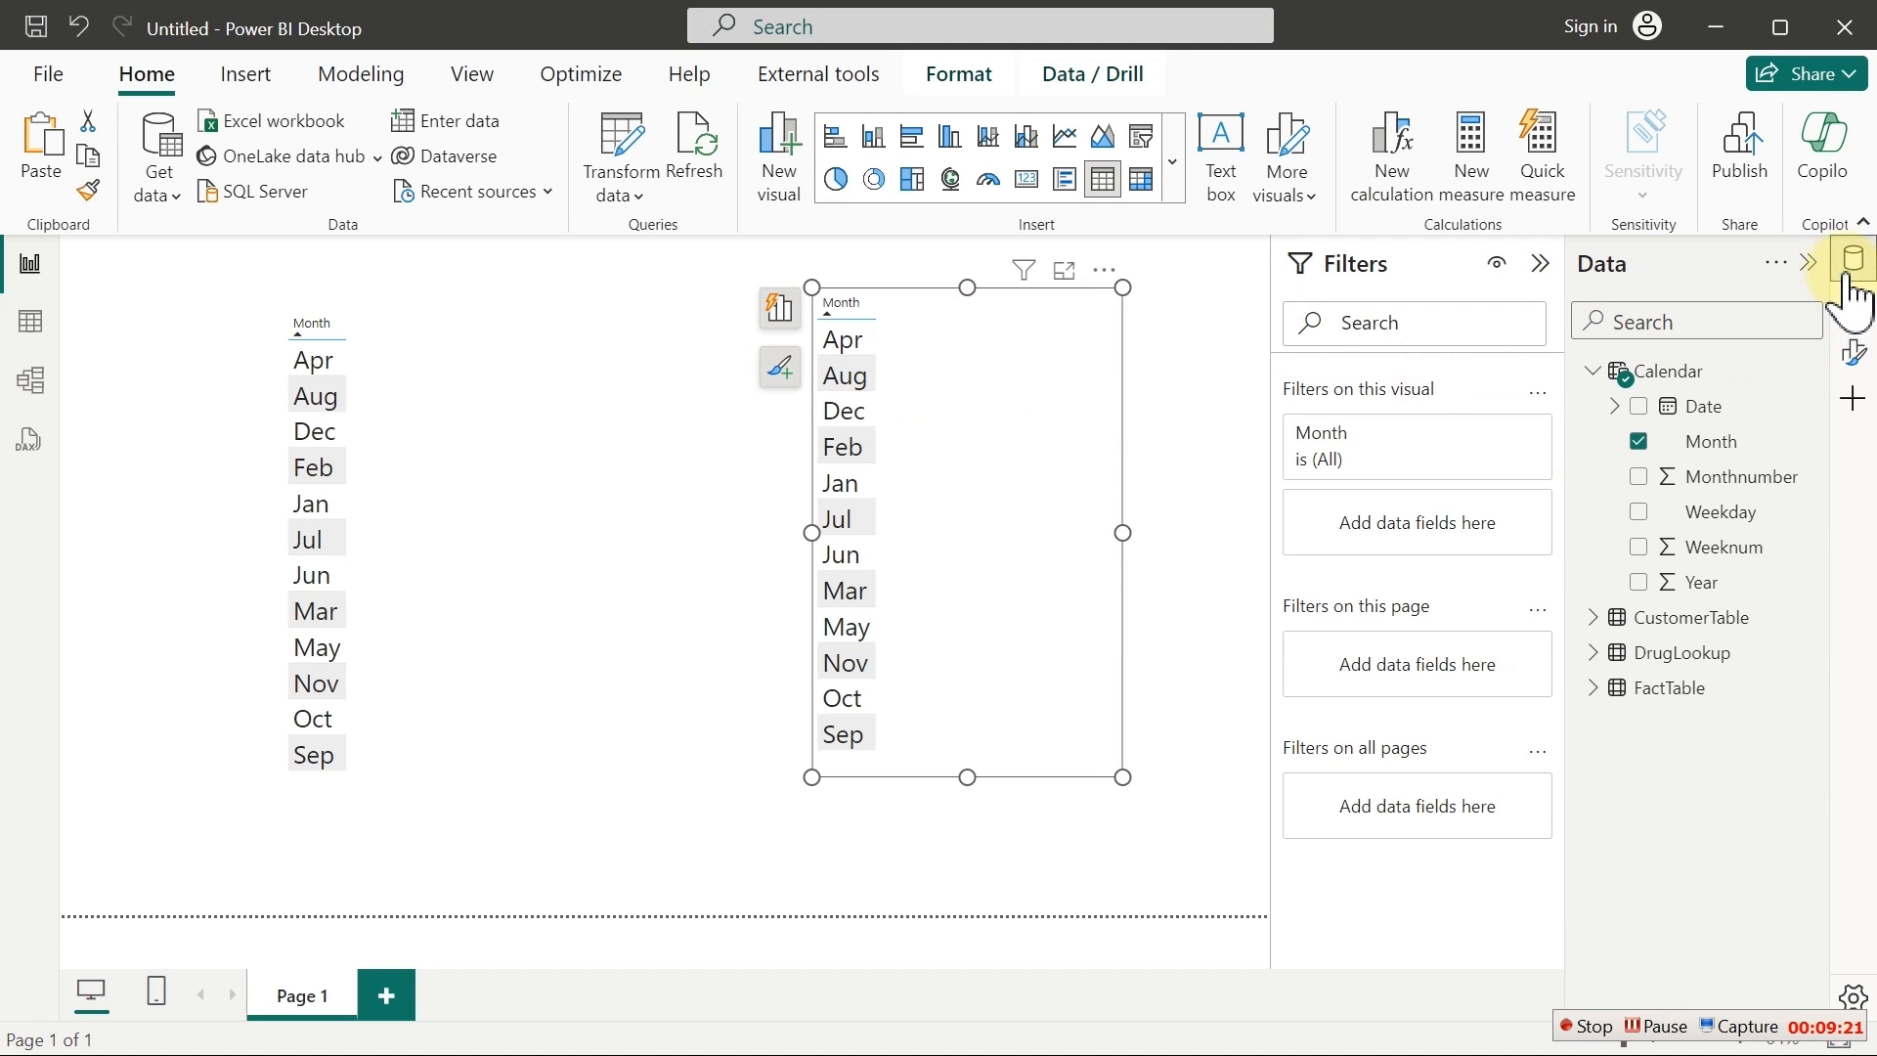
left_click(1638, 442)
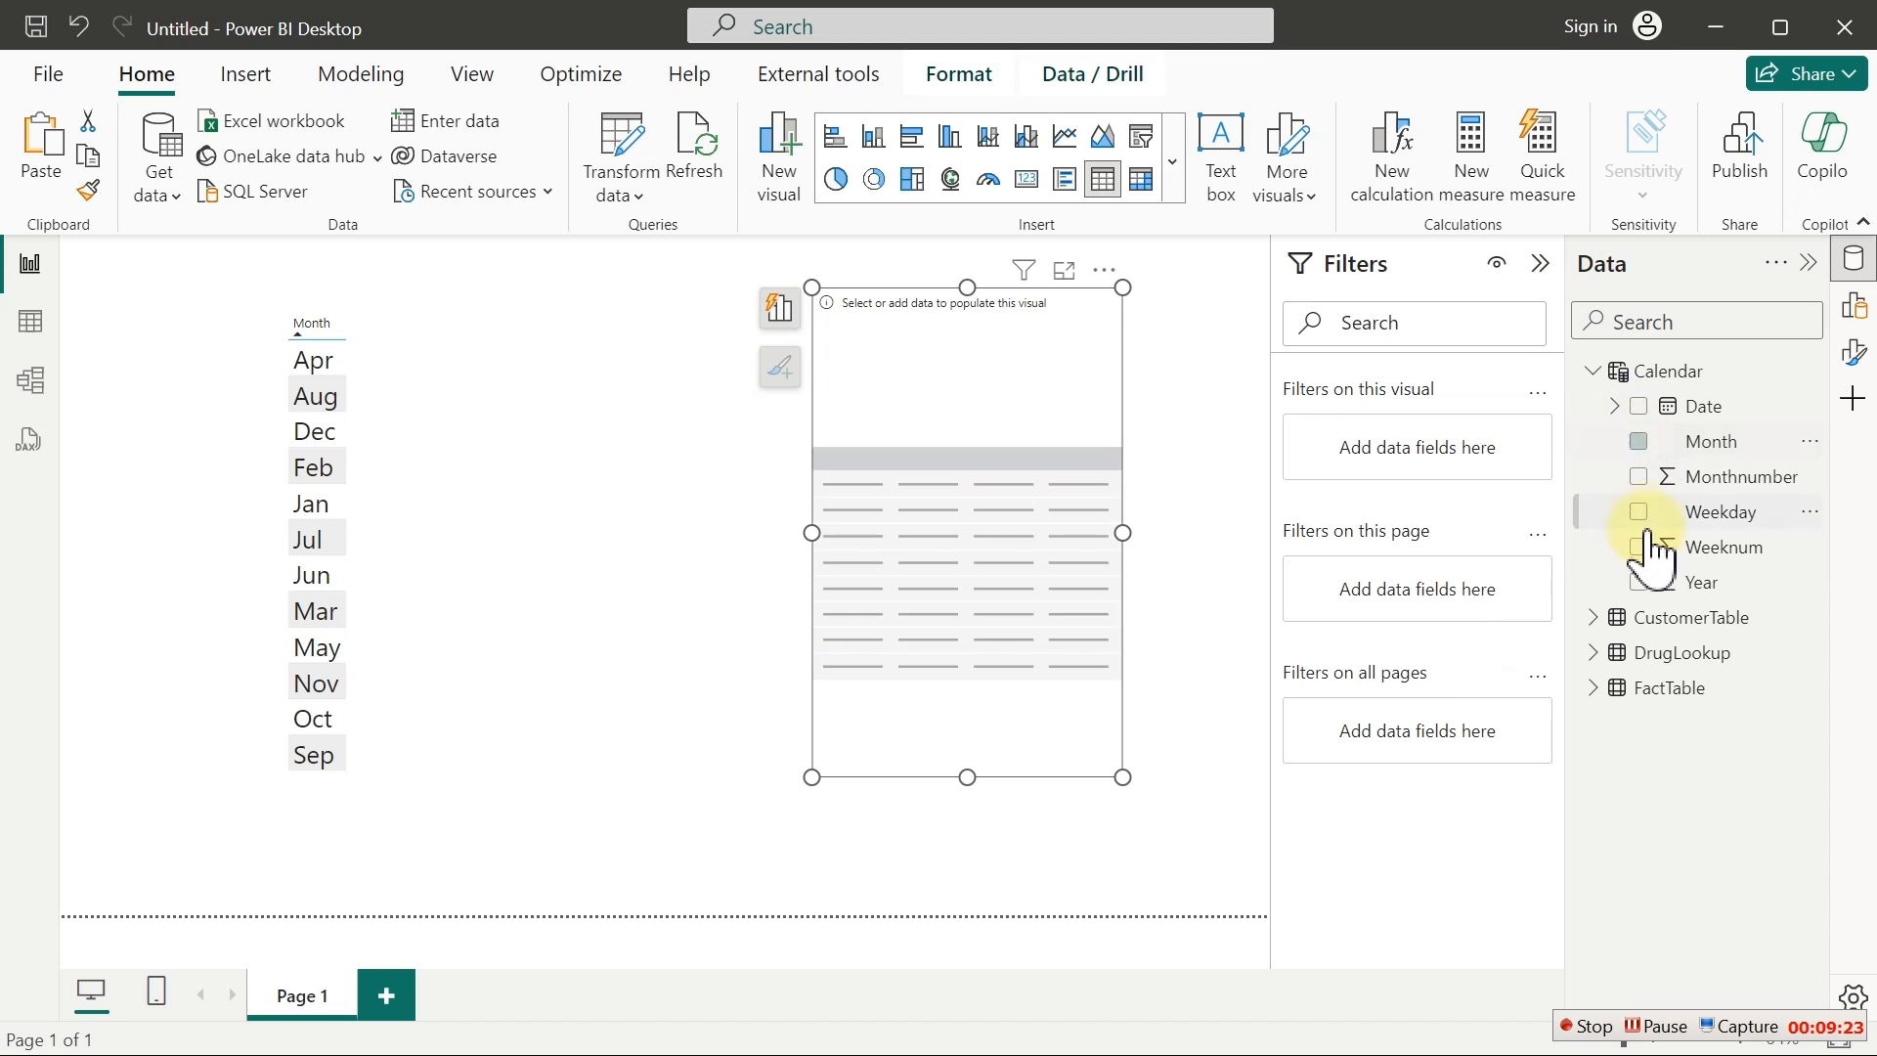
left_click(1639, 512)
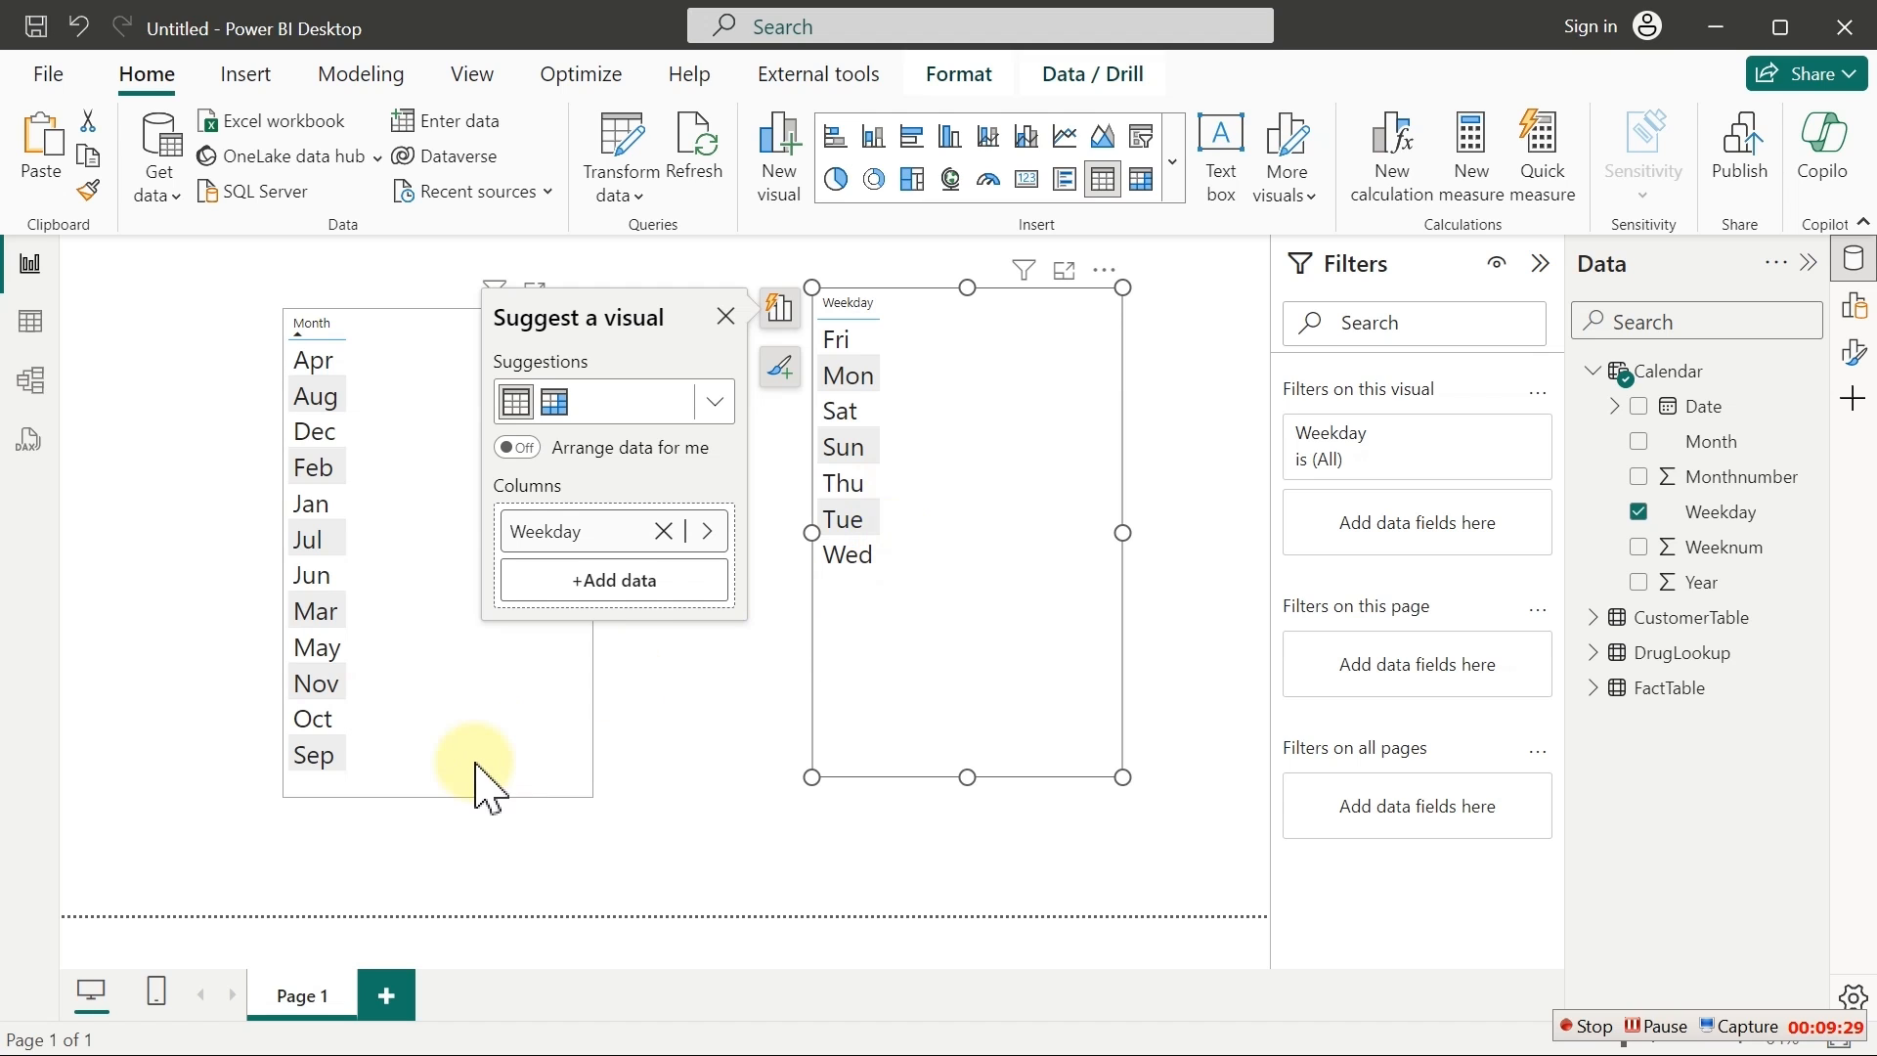
Sort the Calendar table's Month column by Monthnumber
left_click(30, 323)
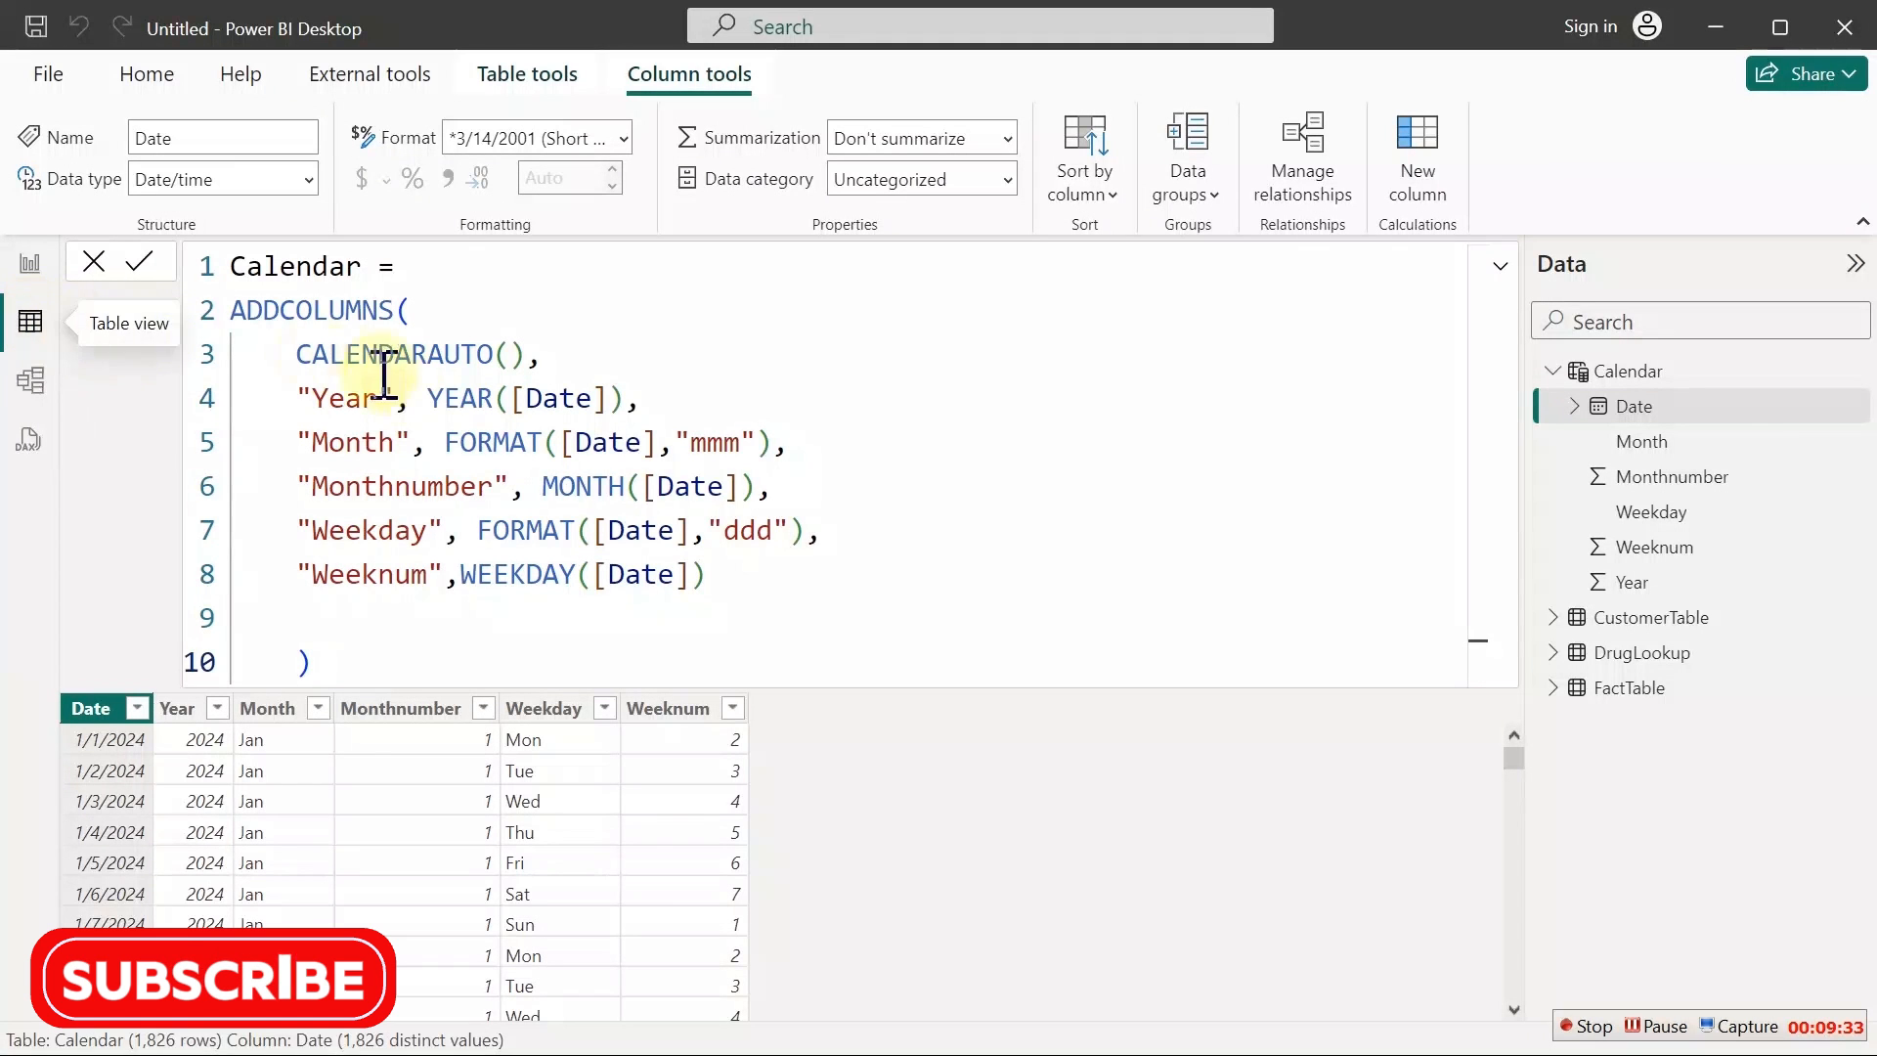
left_click(275, 710)
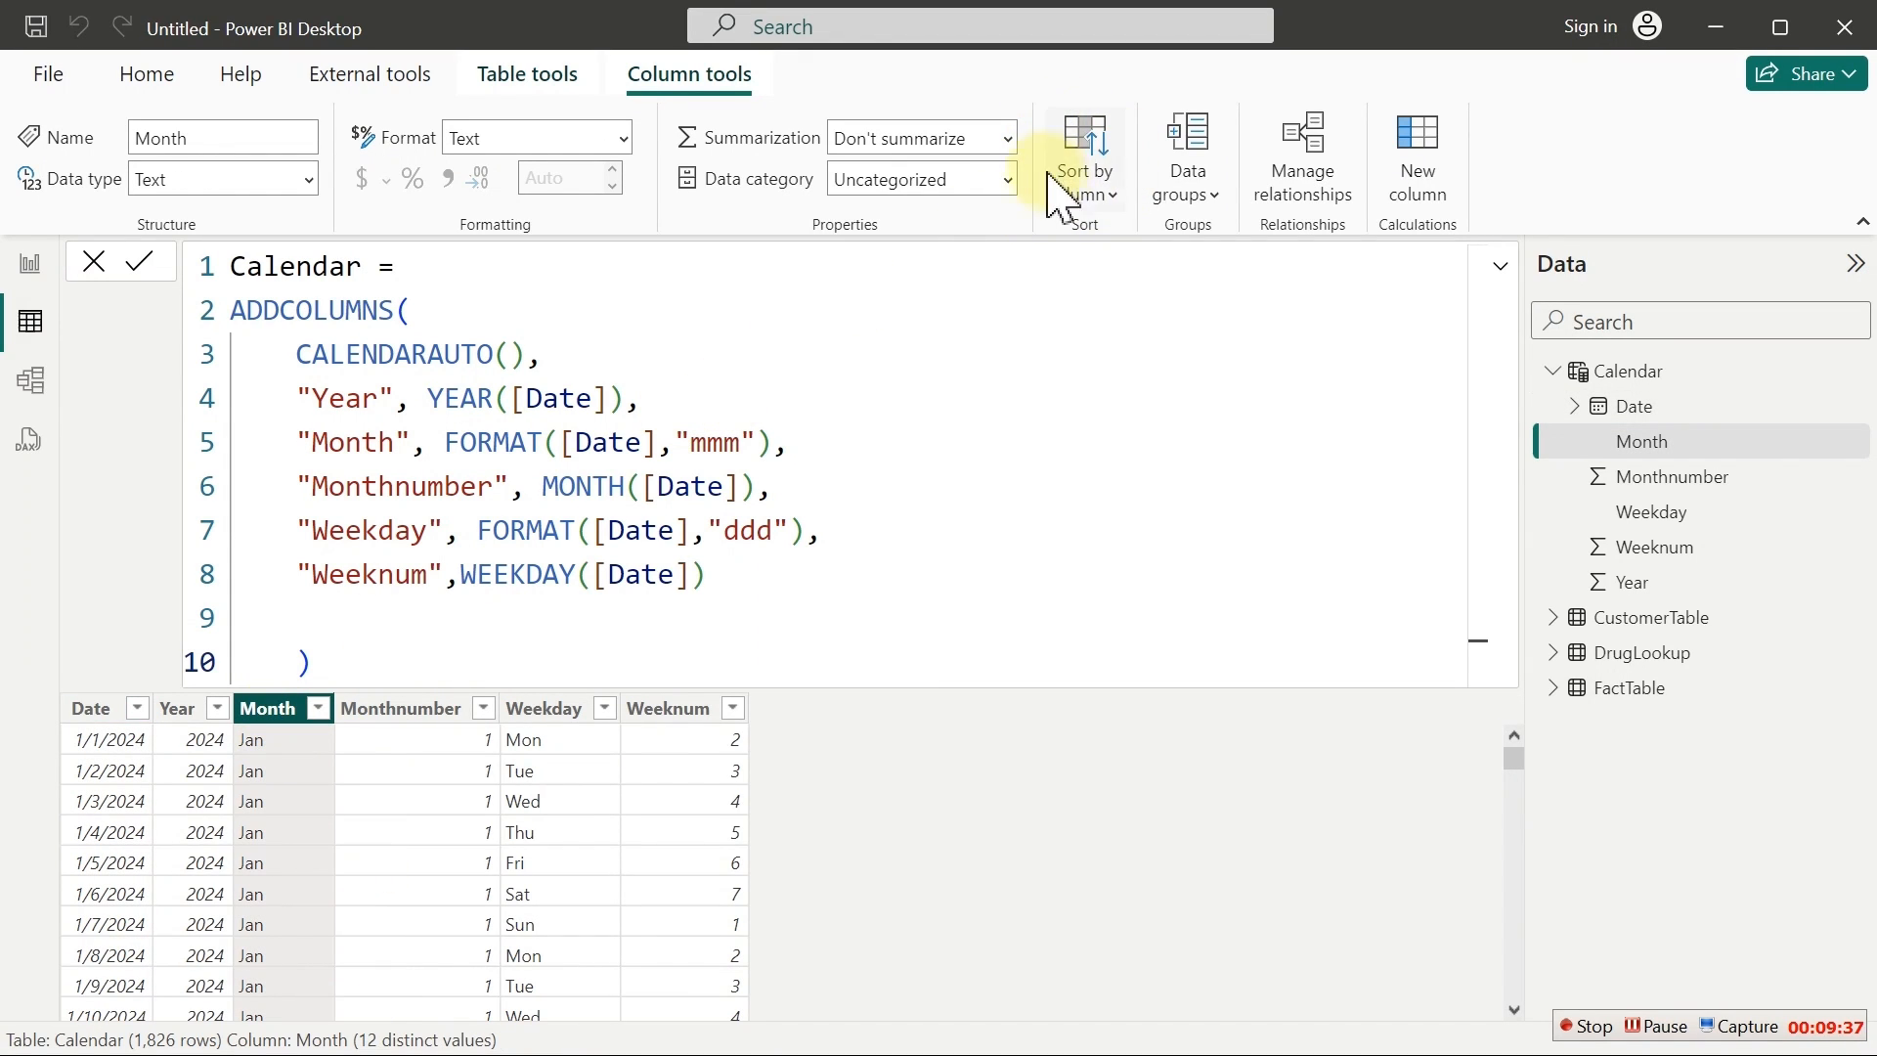
left_click(1114, 198)
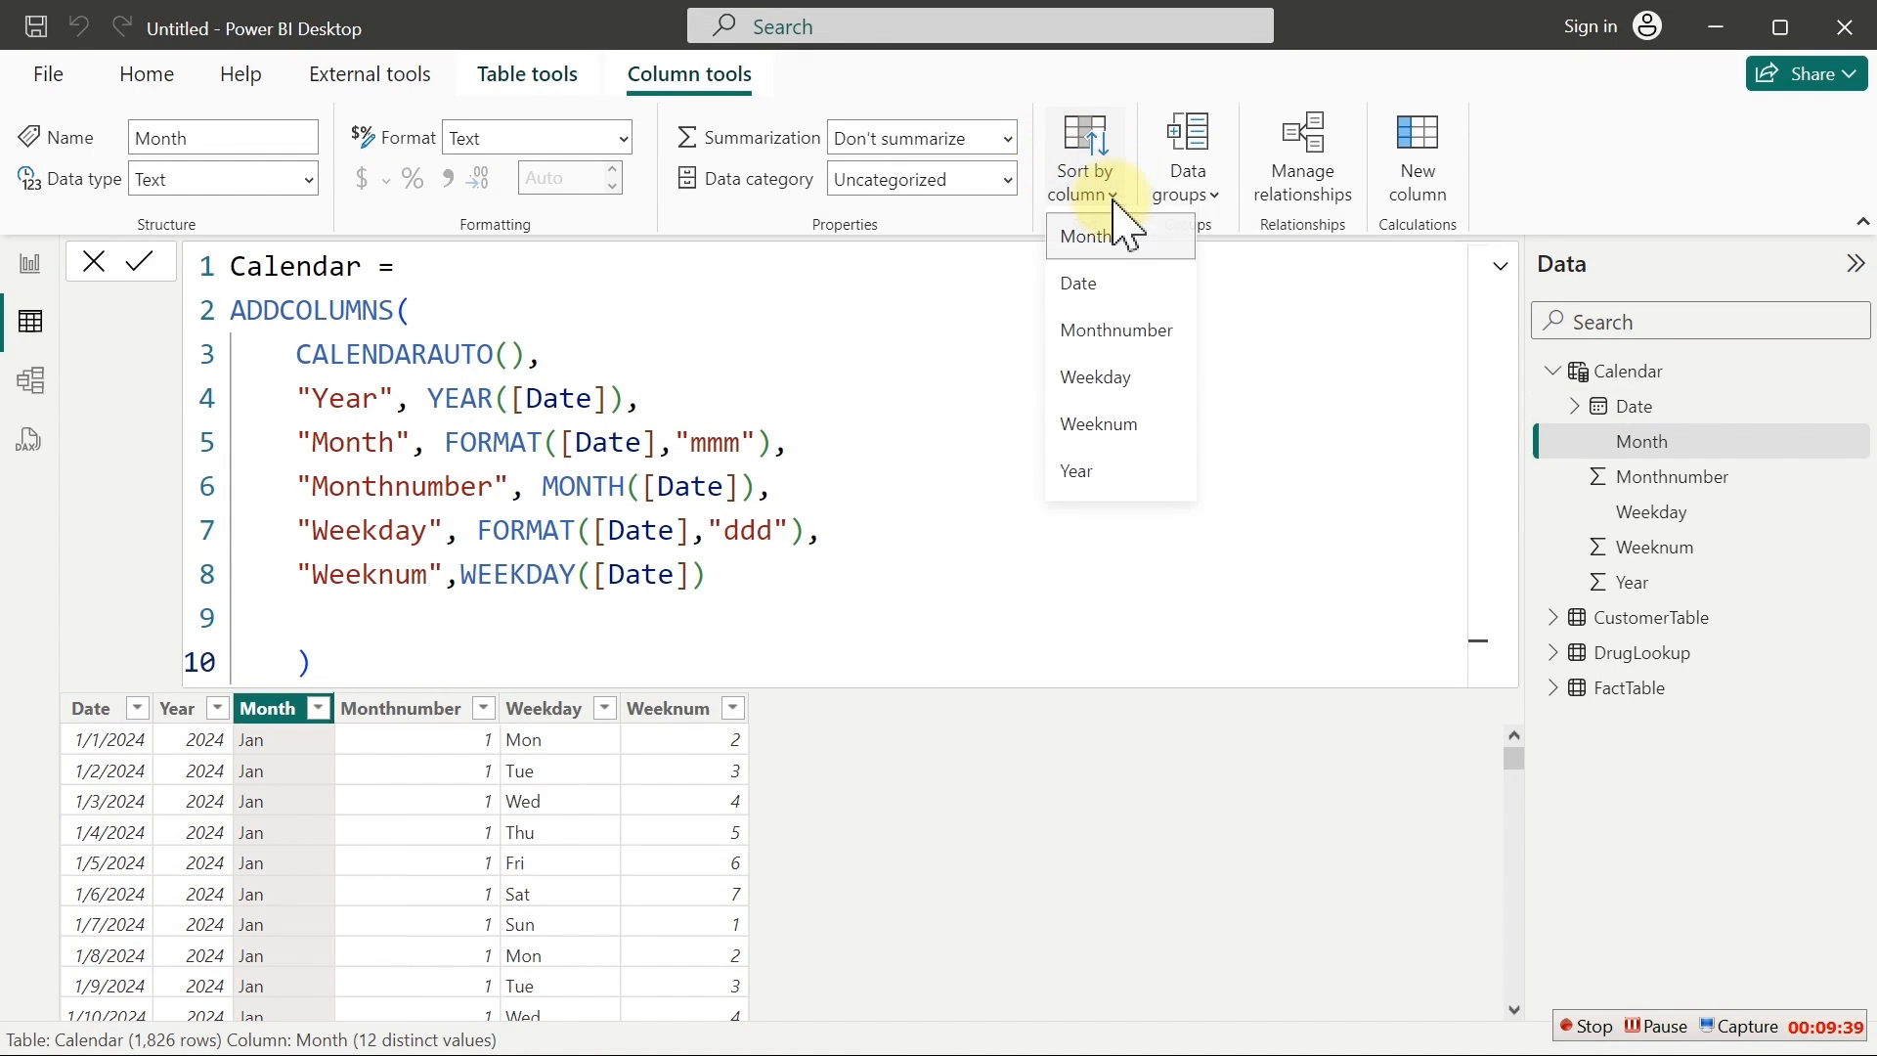
left_click(1115, 338)
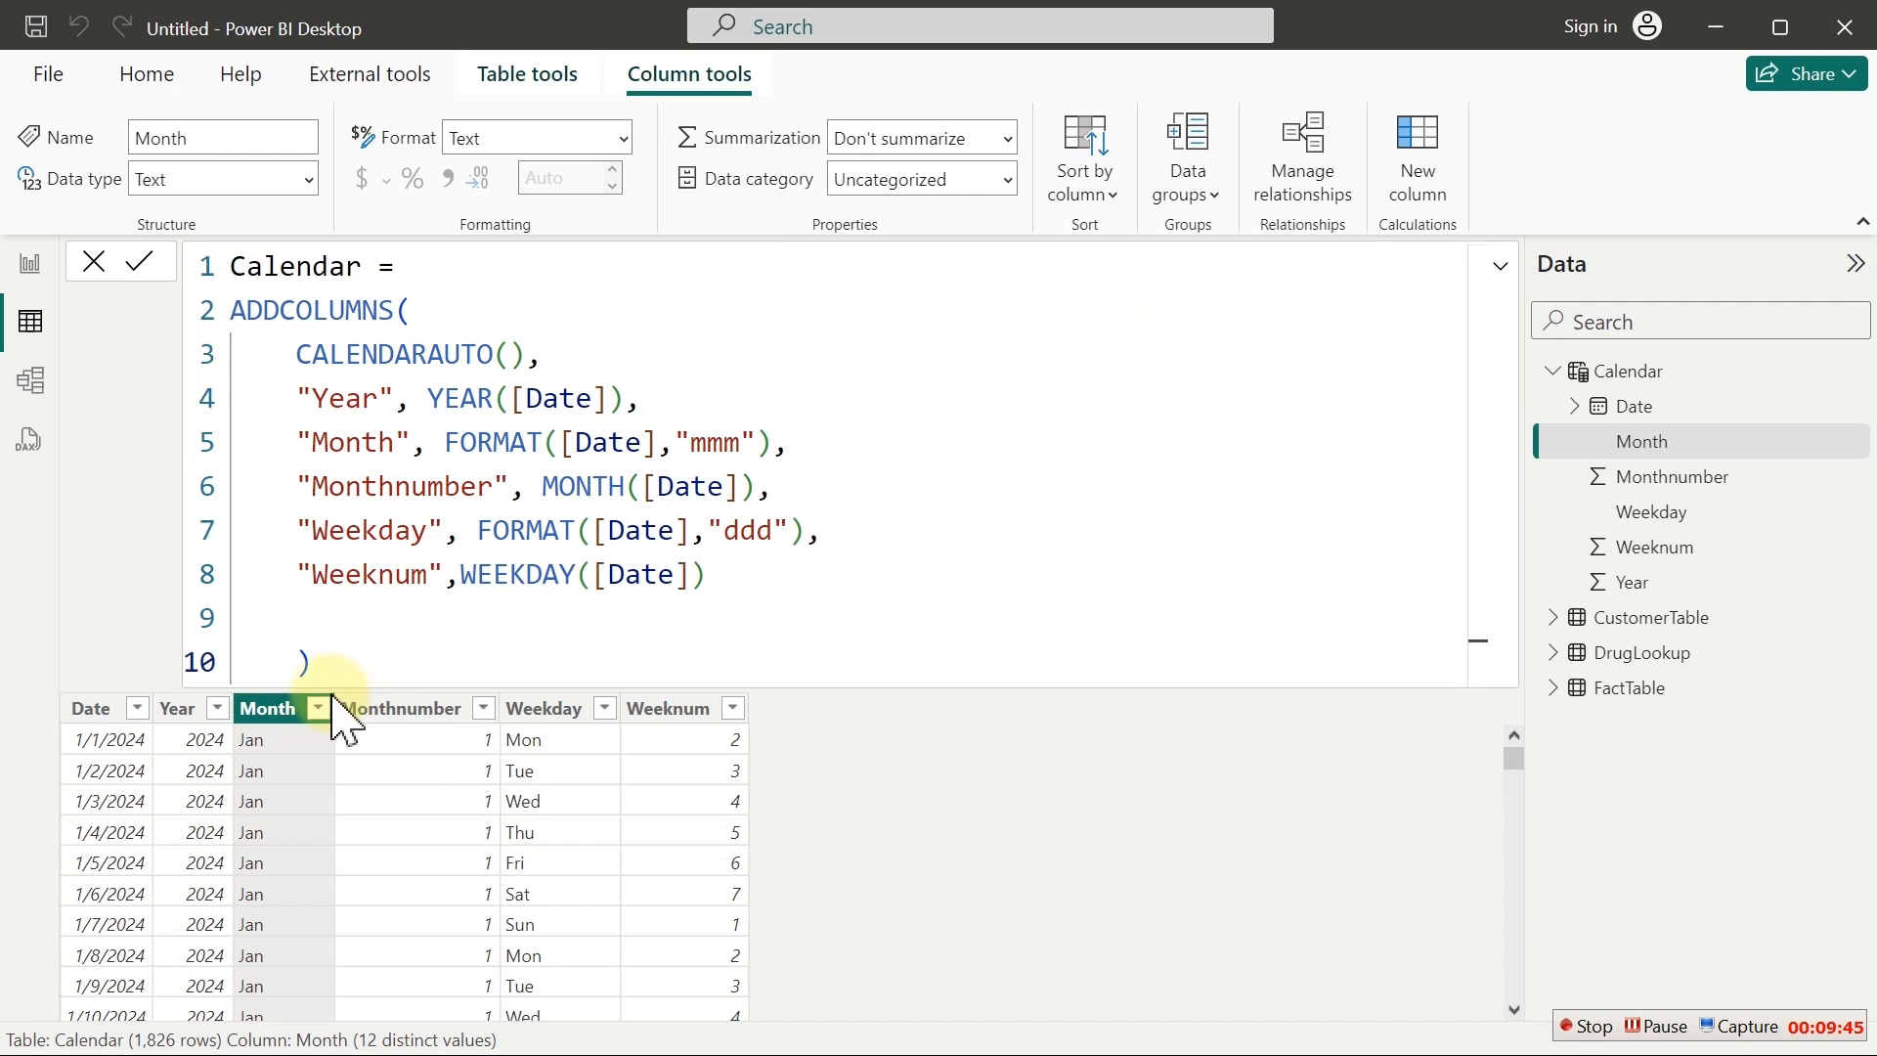
Sort the Calendar table's Weekday column by Weeknum and check the order of both visuals on the report page
left_click(543, 708)
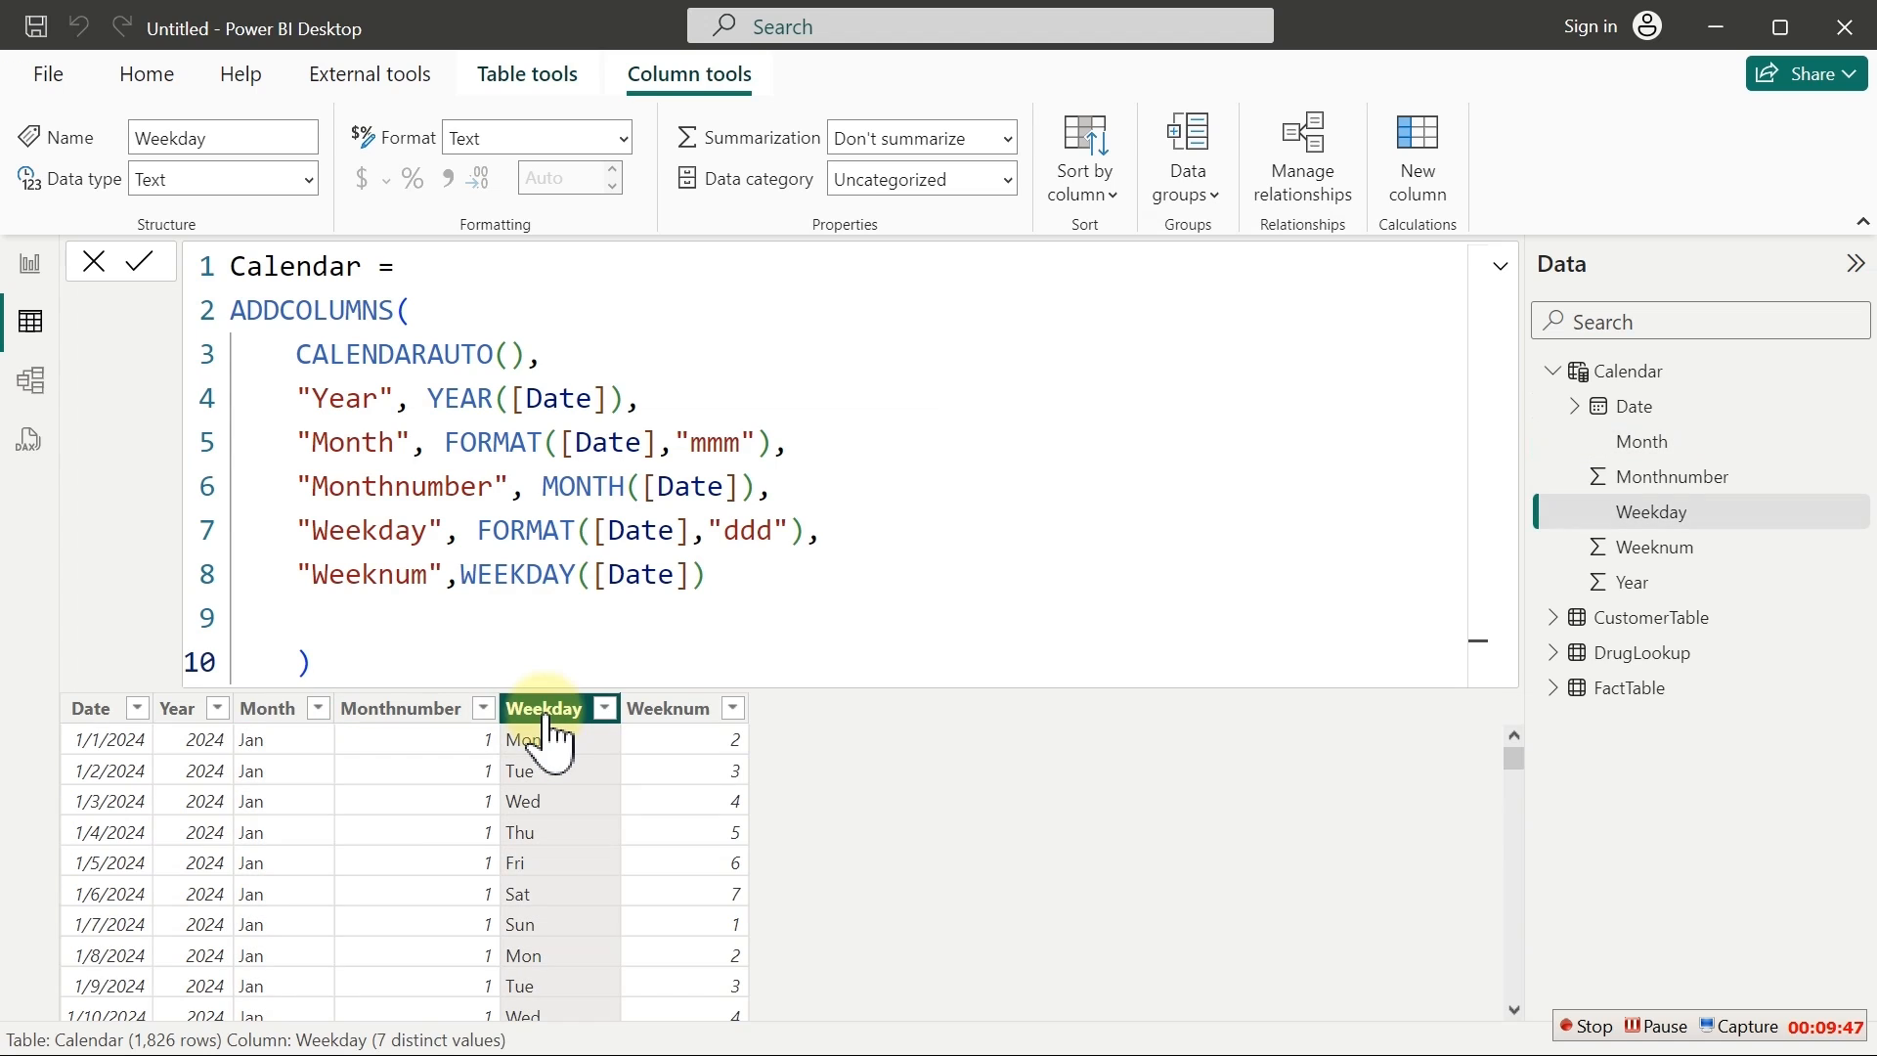
left_click(1081, 202)
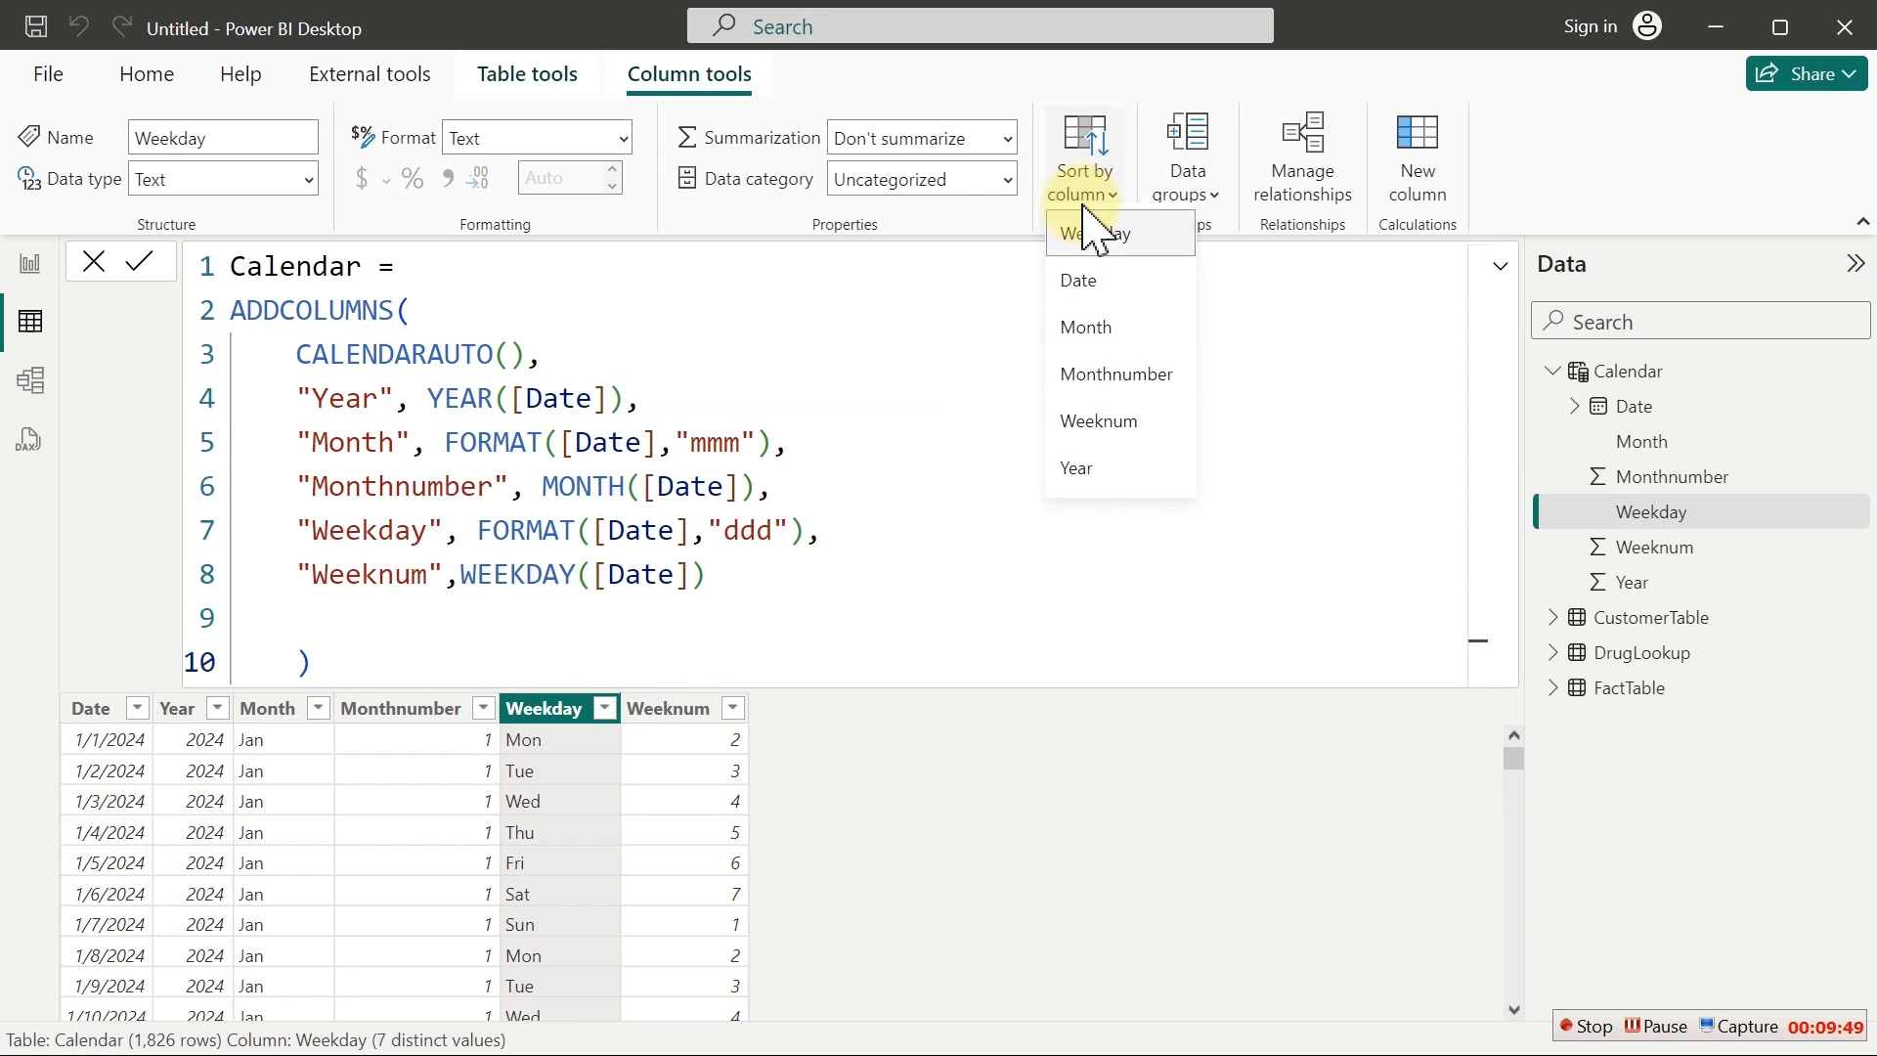
left_click(1098, 430)
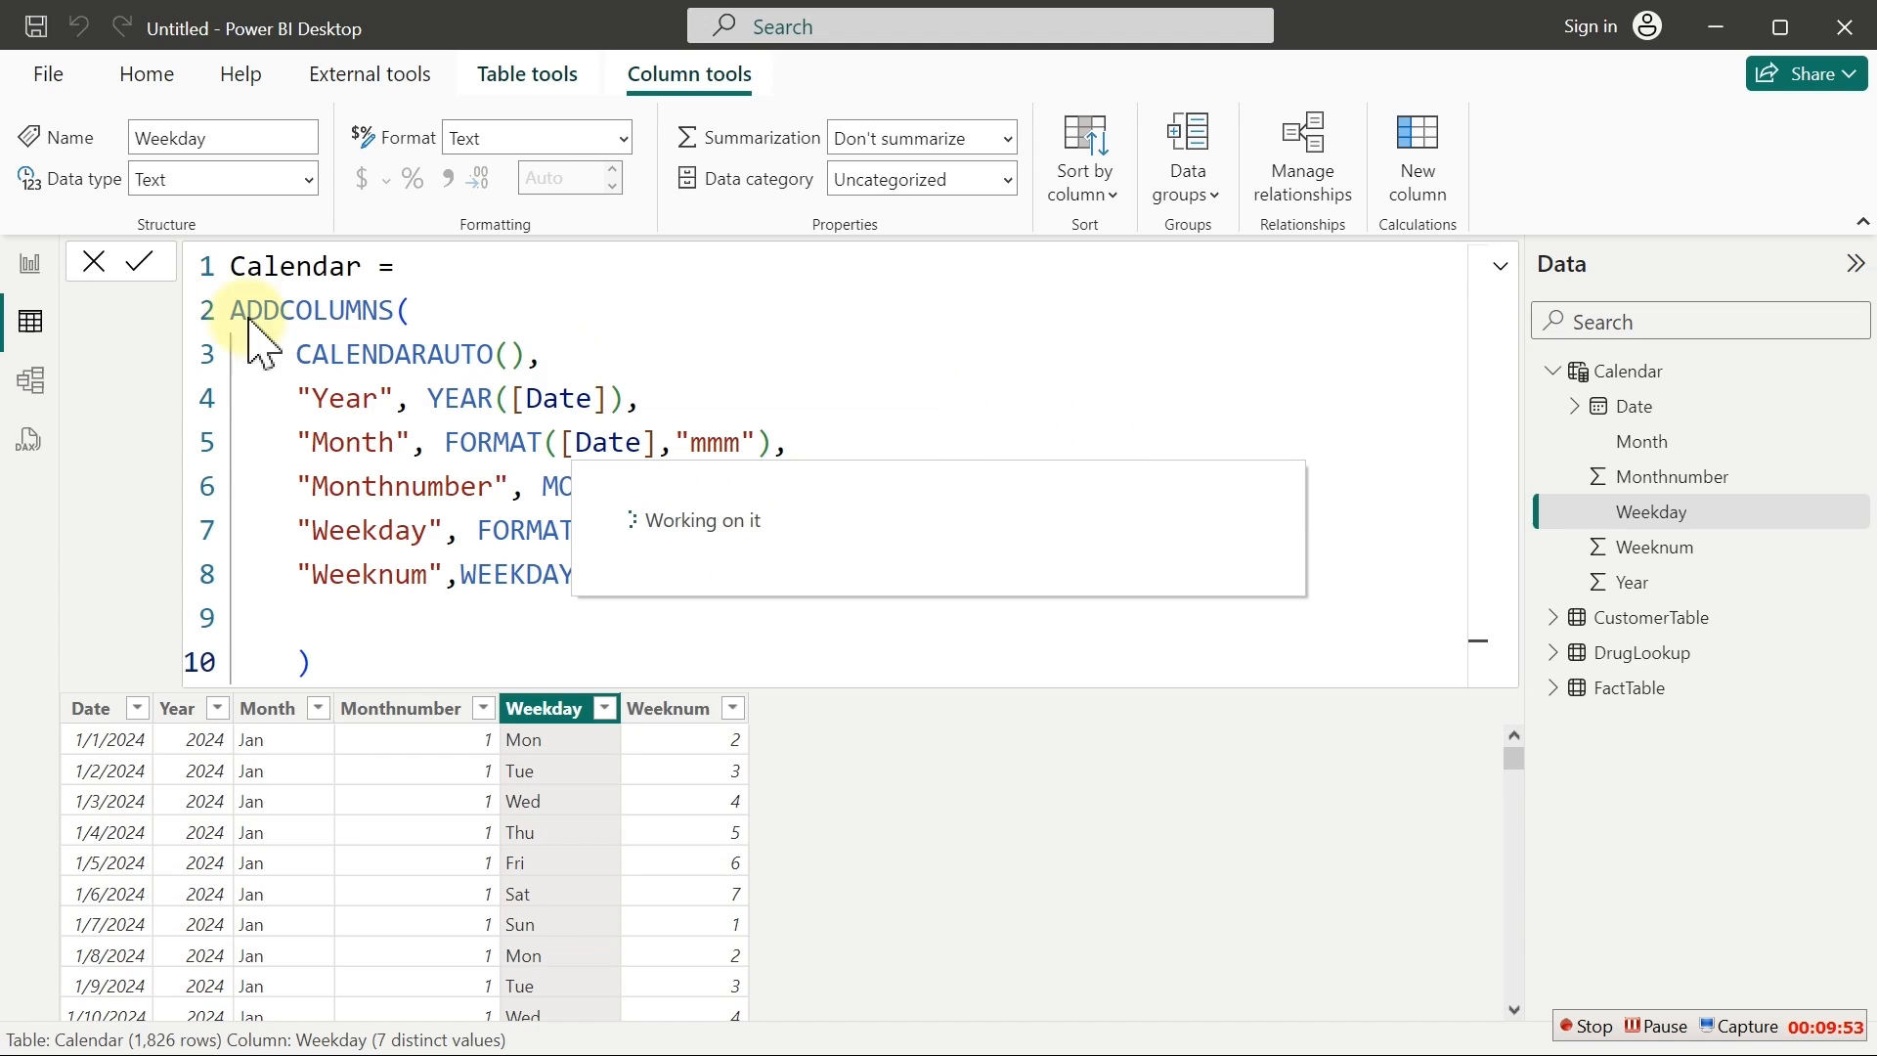
left_click(30, 269)
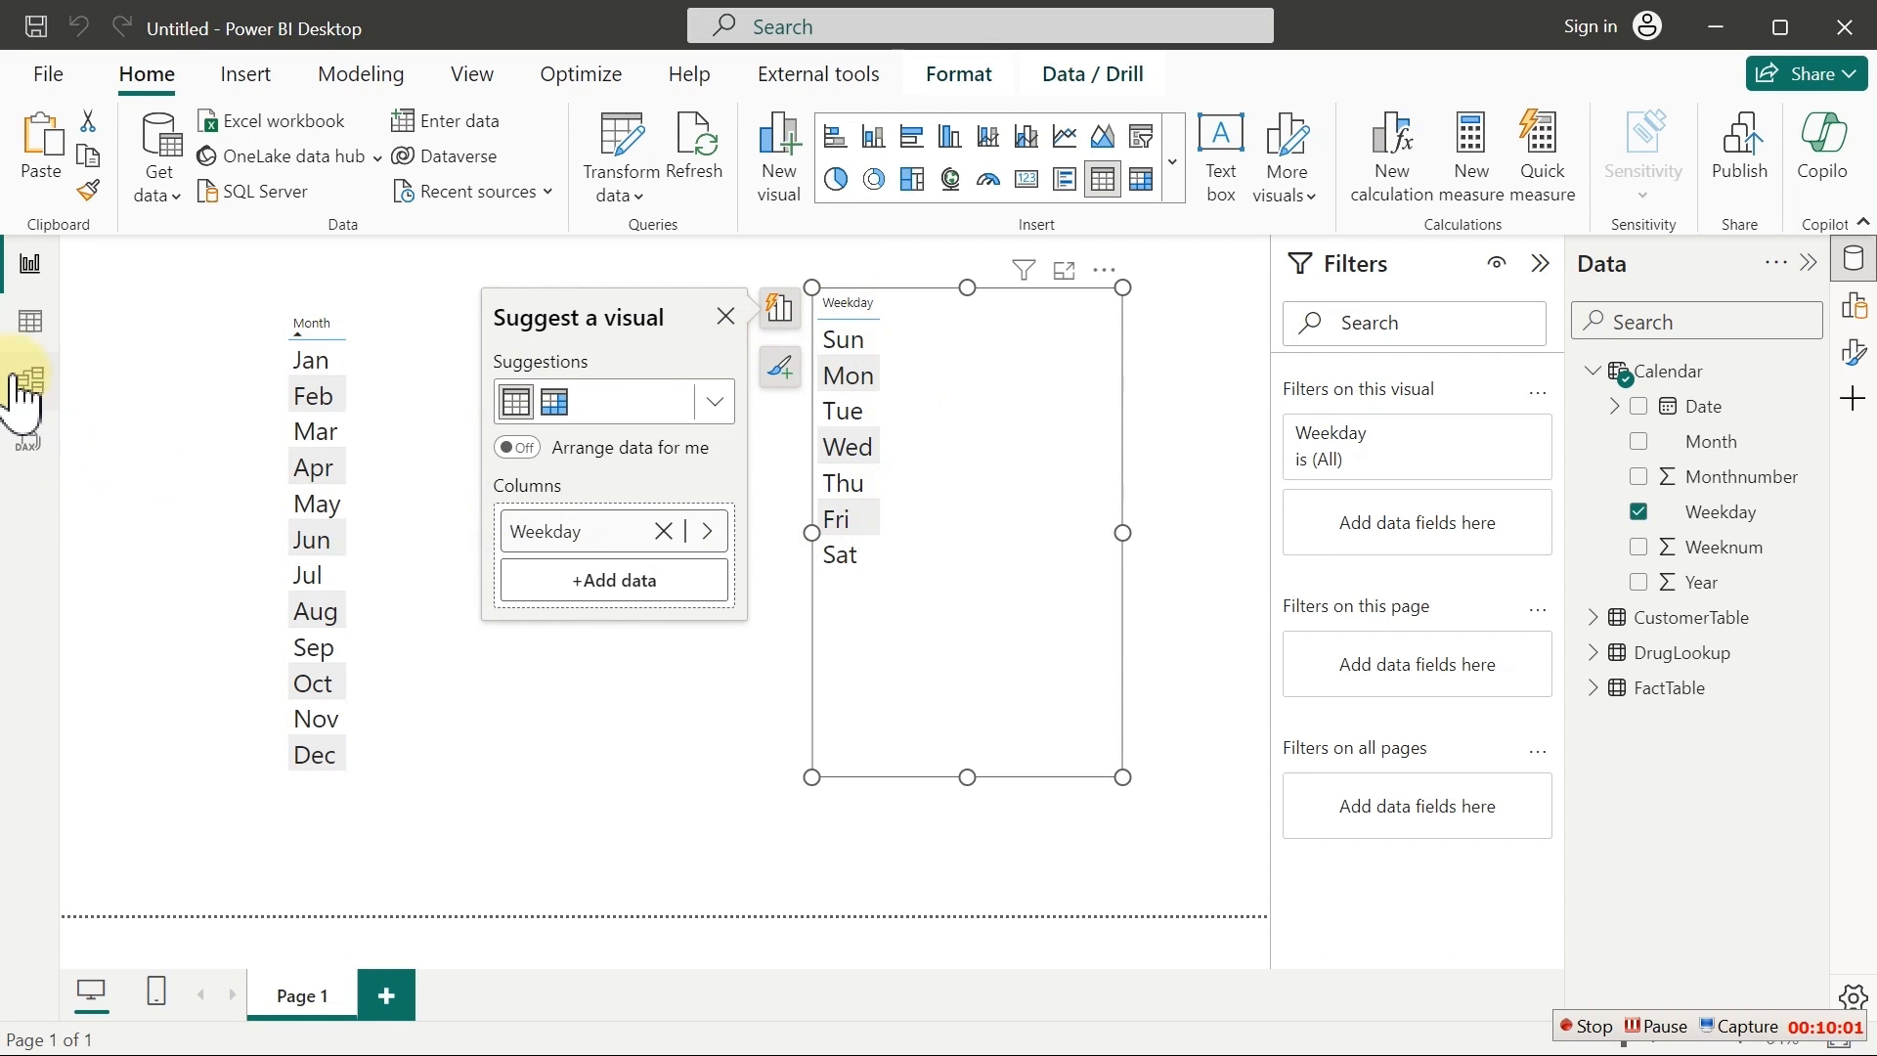
Add a "Qtr" column to the Calendar formula on a new line after Weeknum, defined as QUARTER([Date]), and commit it
left_click(29, 325)
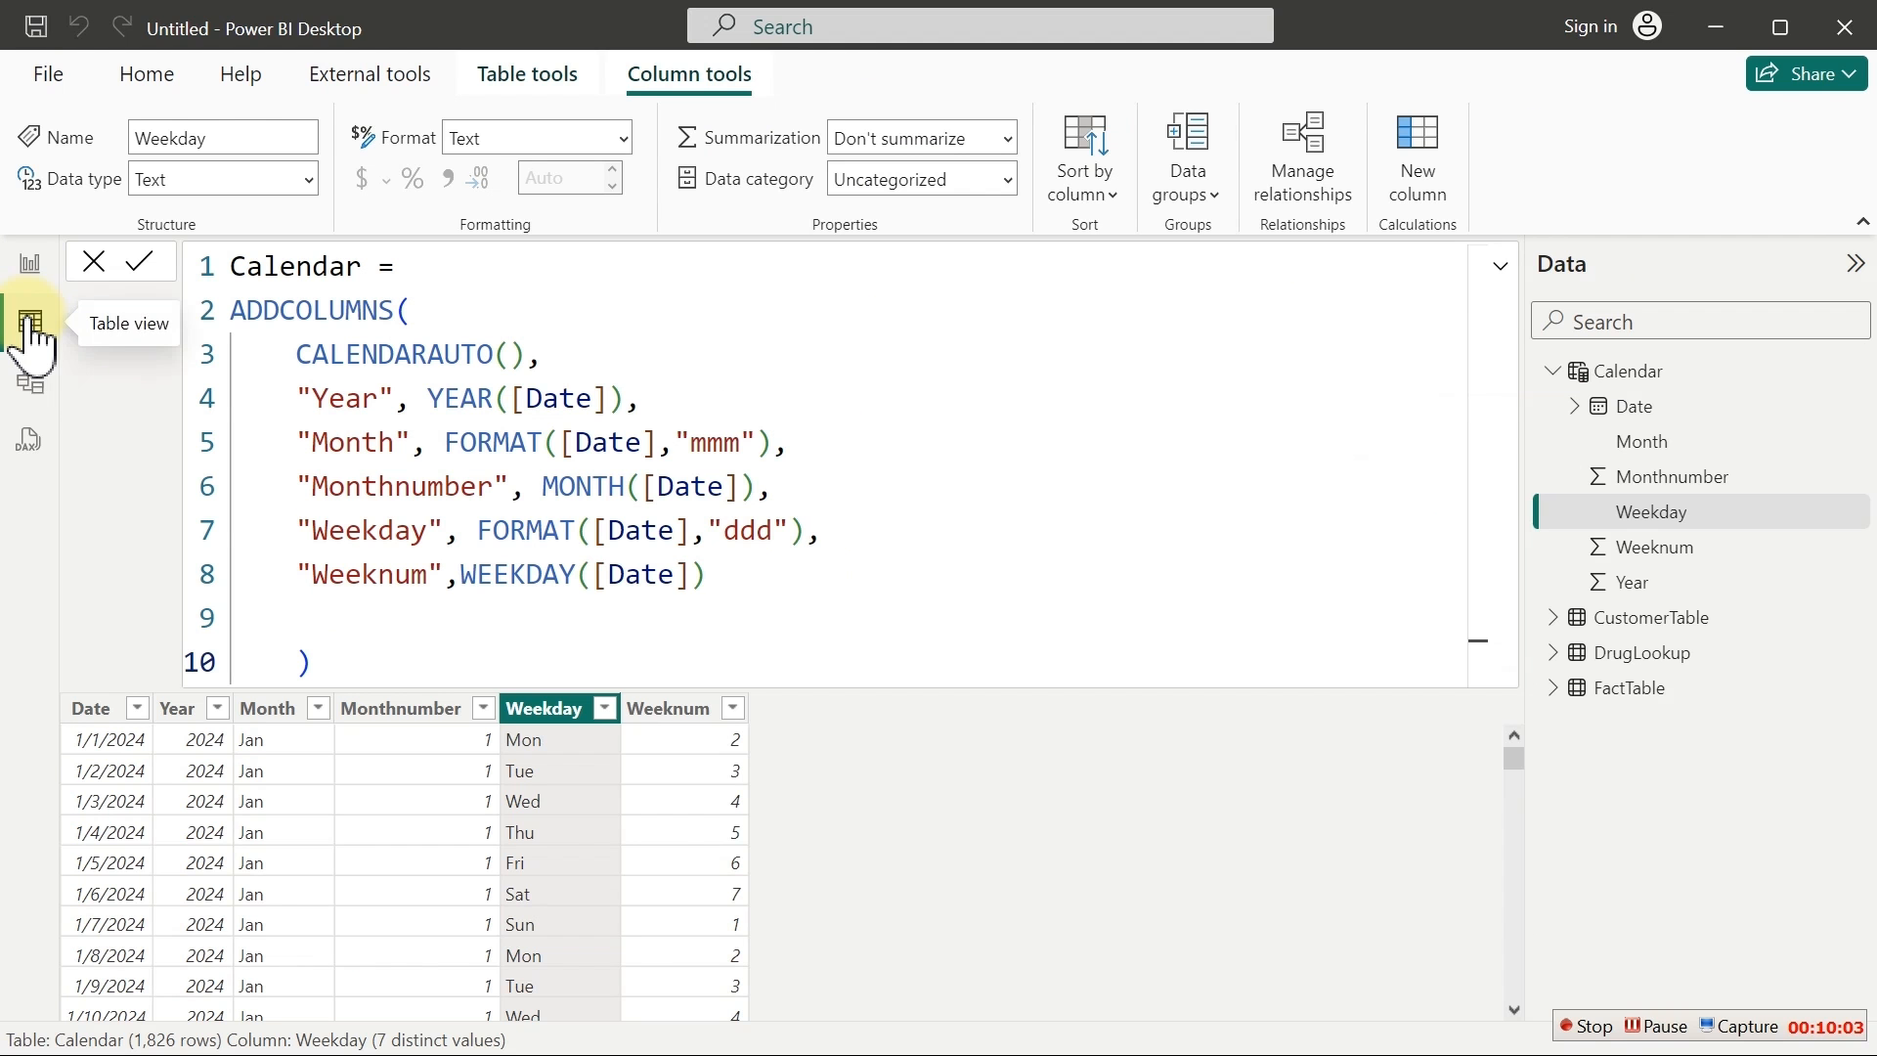
left_click(720, 573)
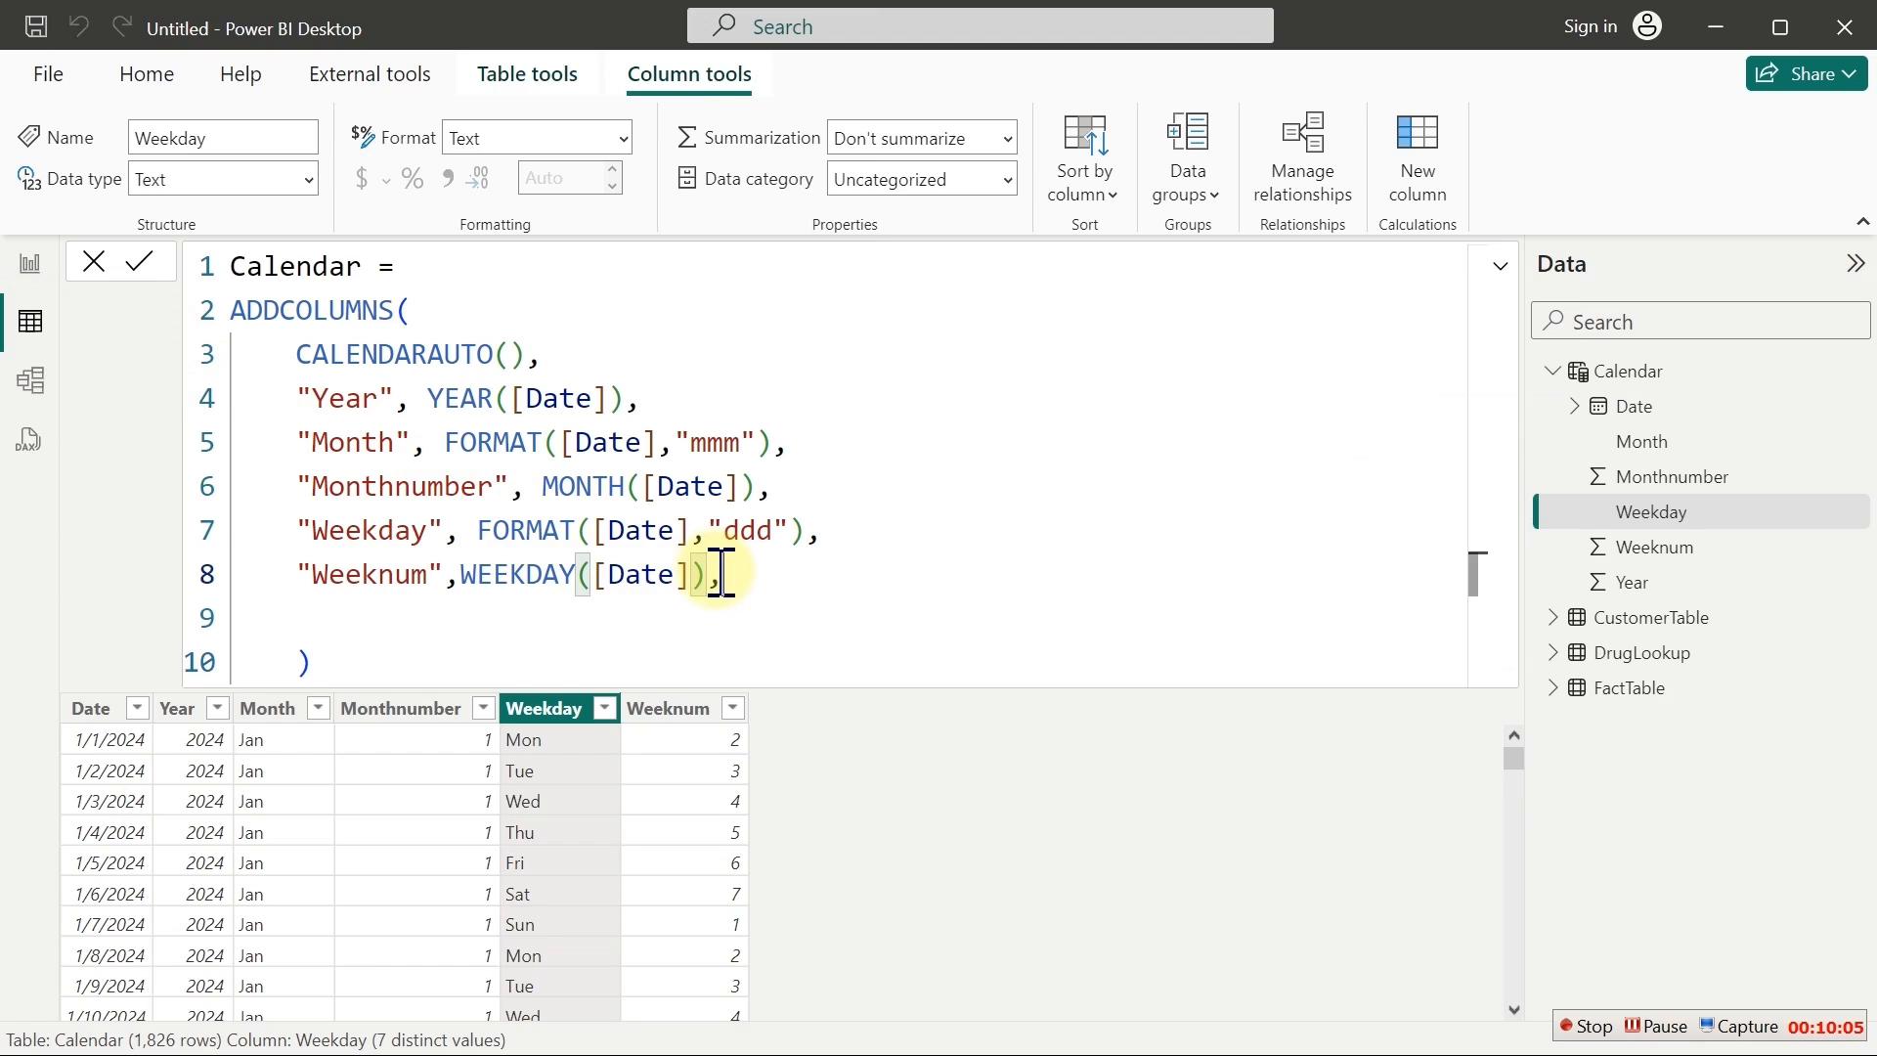
type(",")
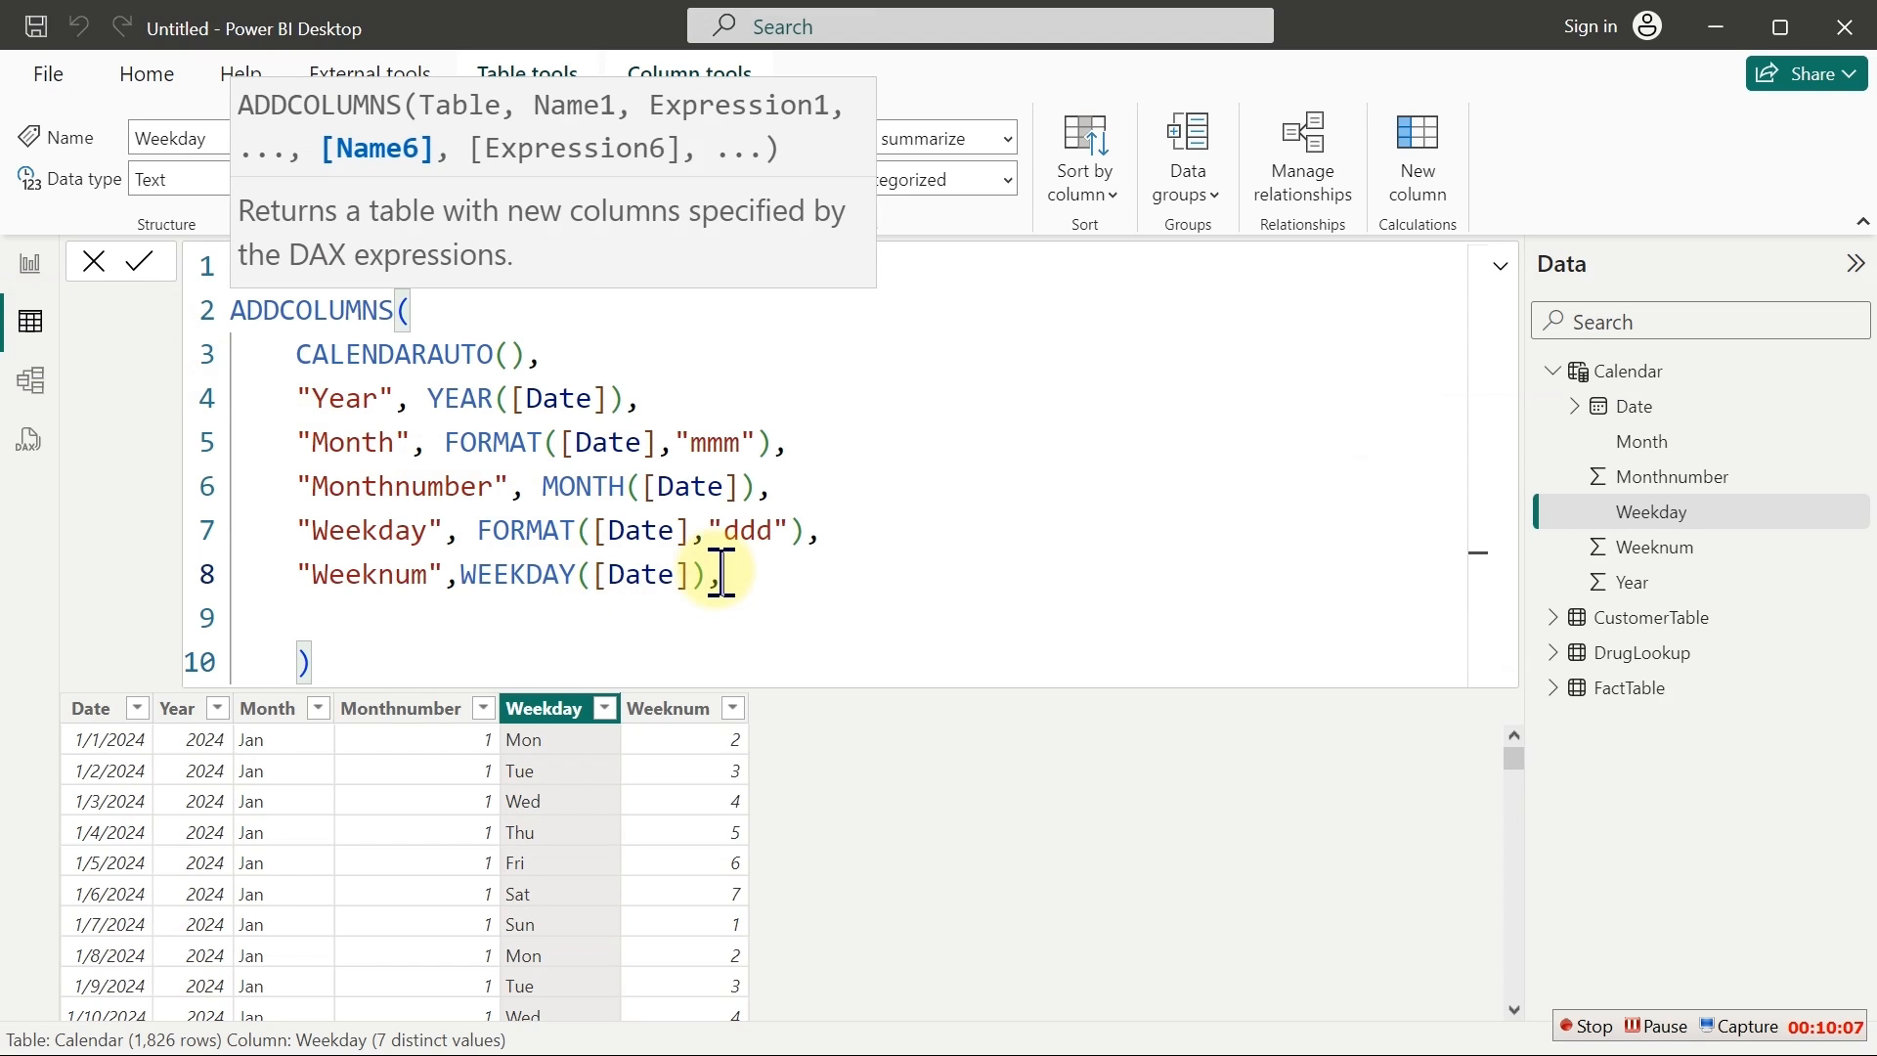
key("shift+Return")
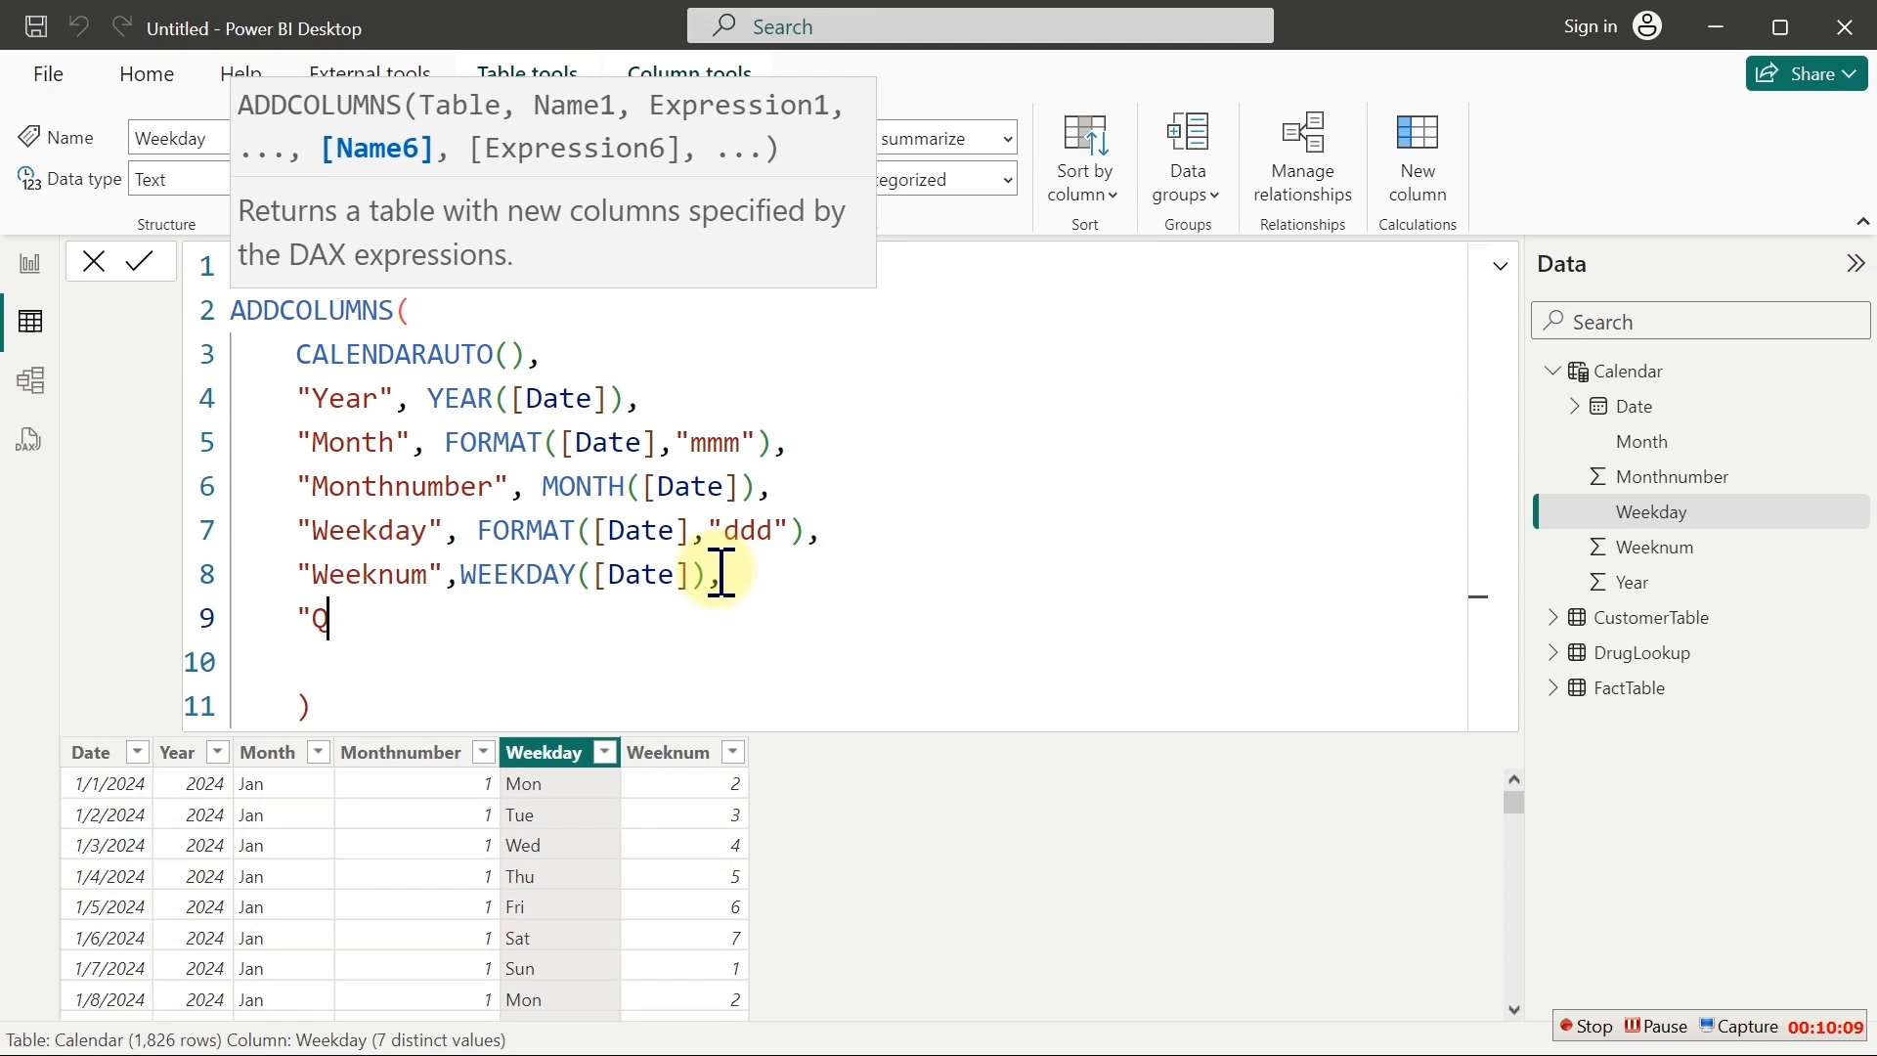
type("\"Qtr\"")
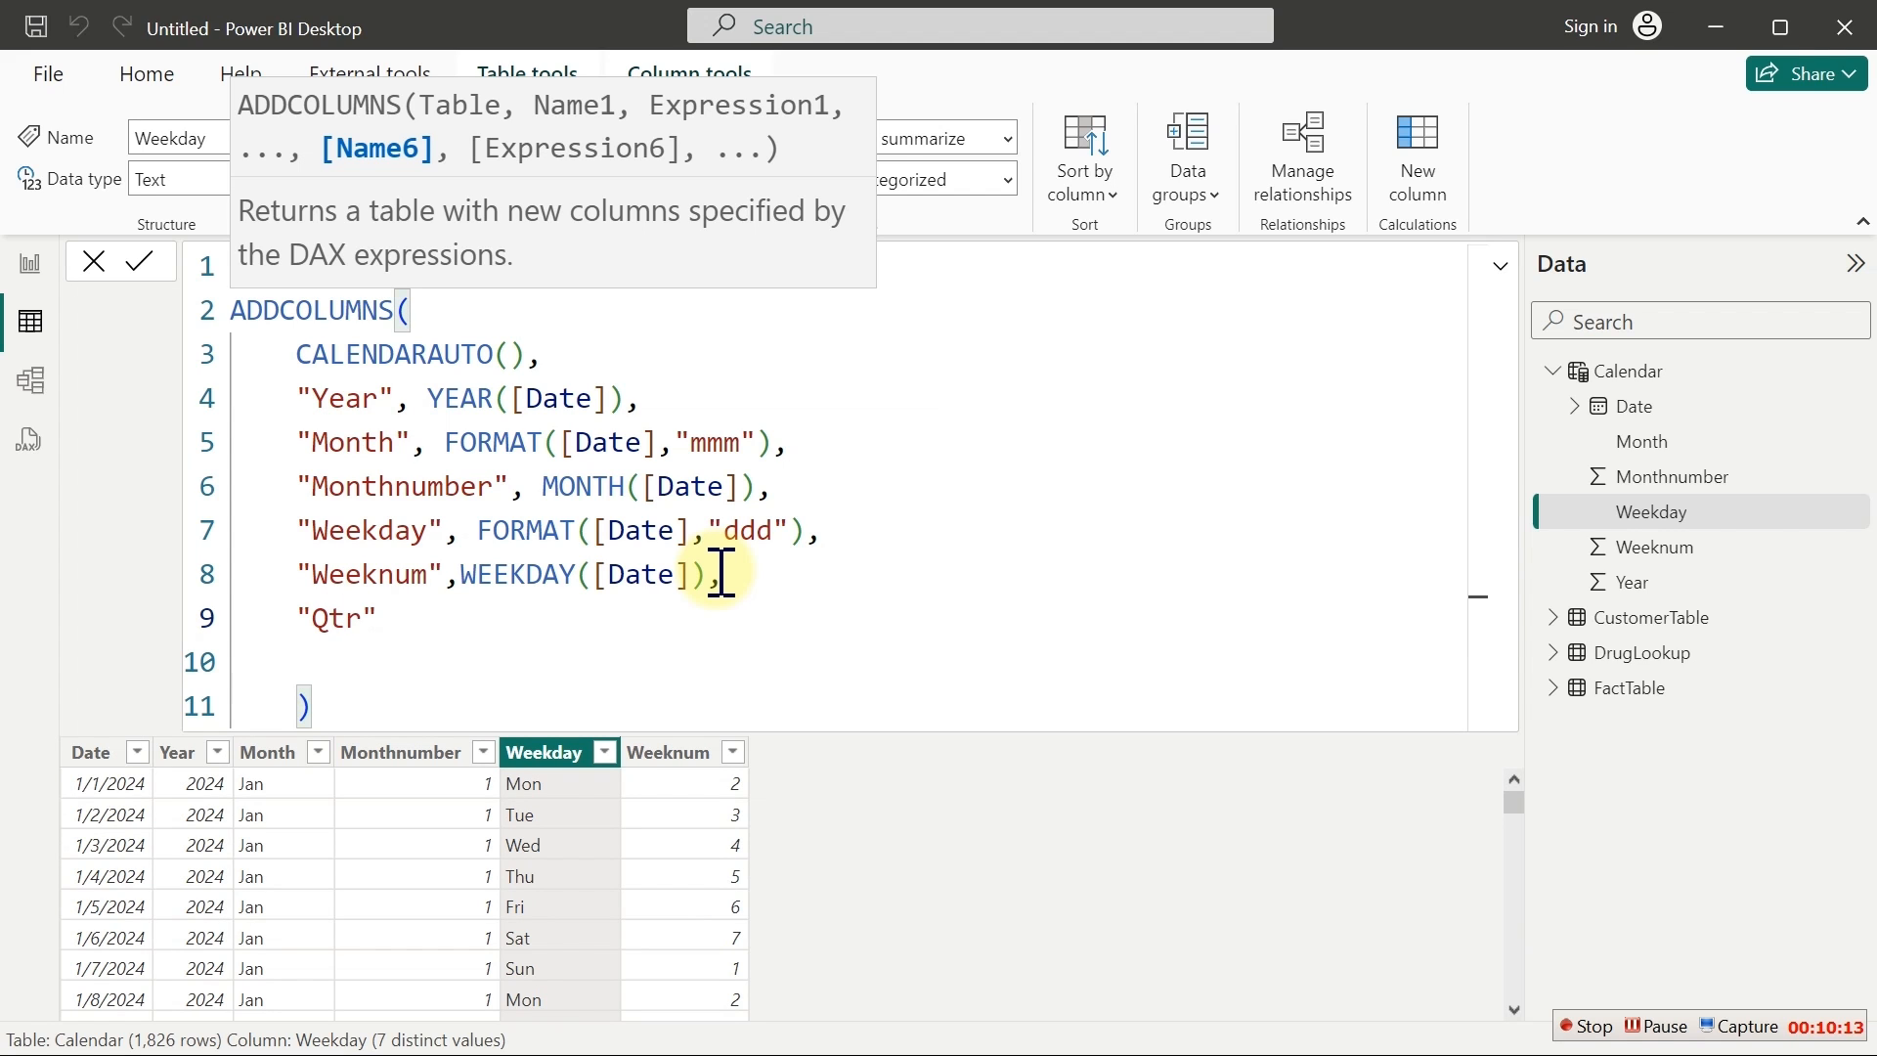
type(", q")
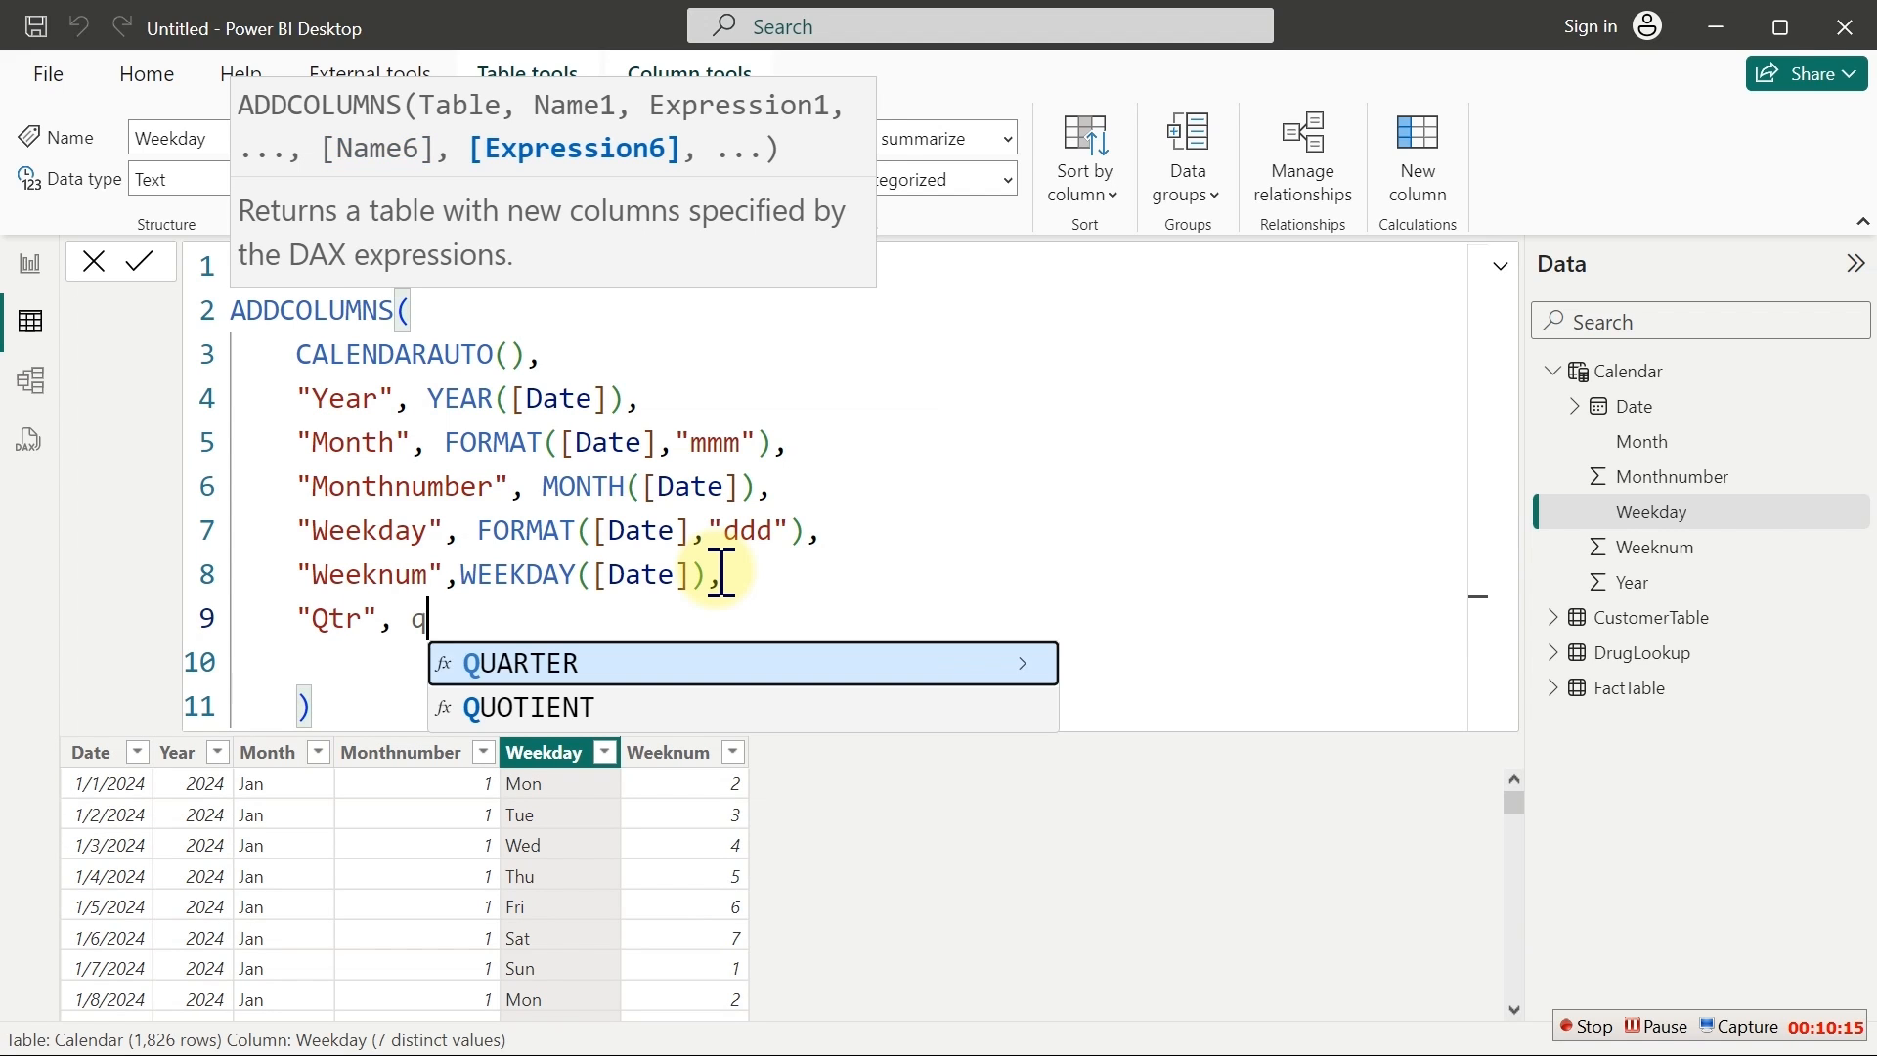
key("Tab")
type("[")
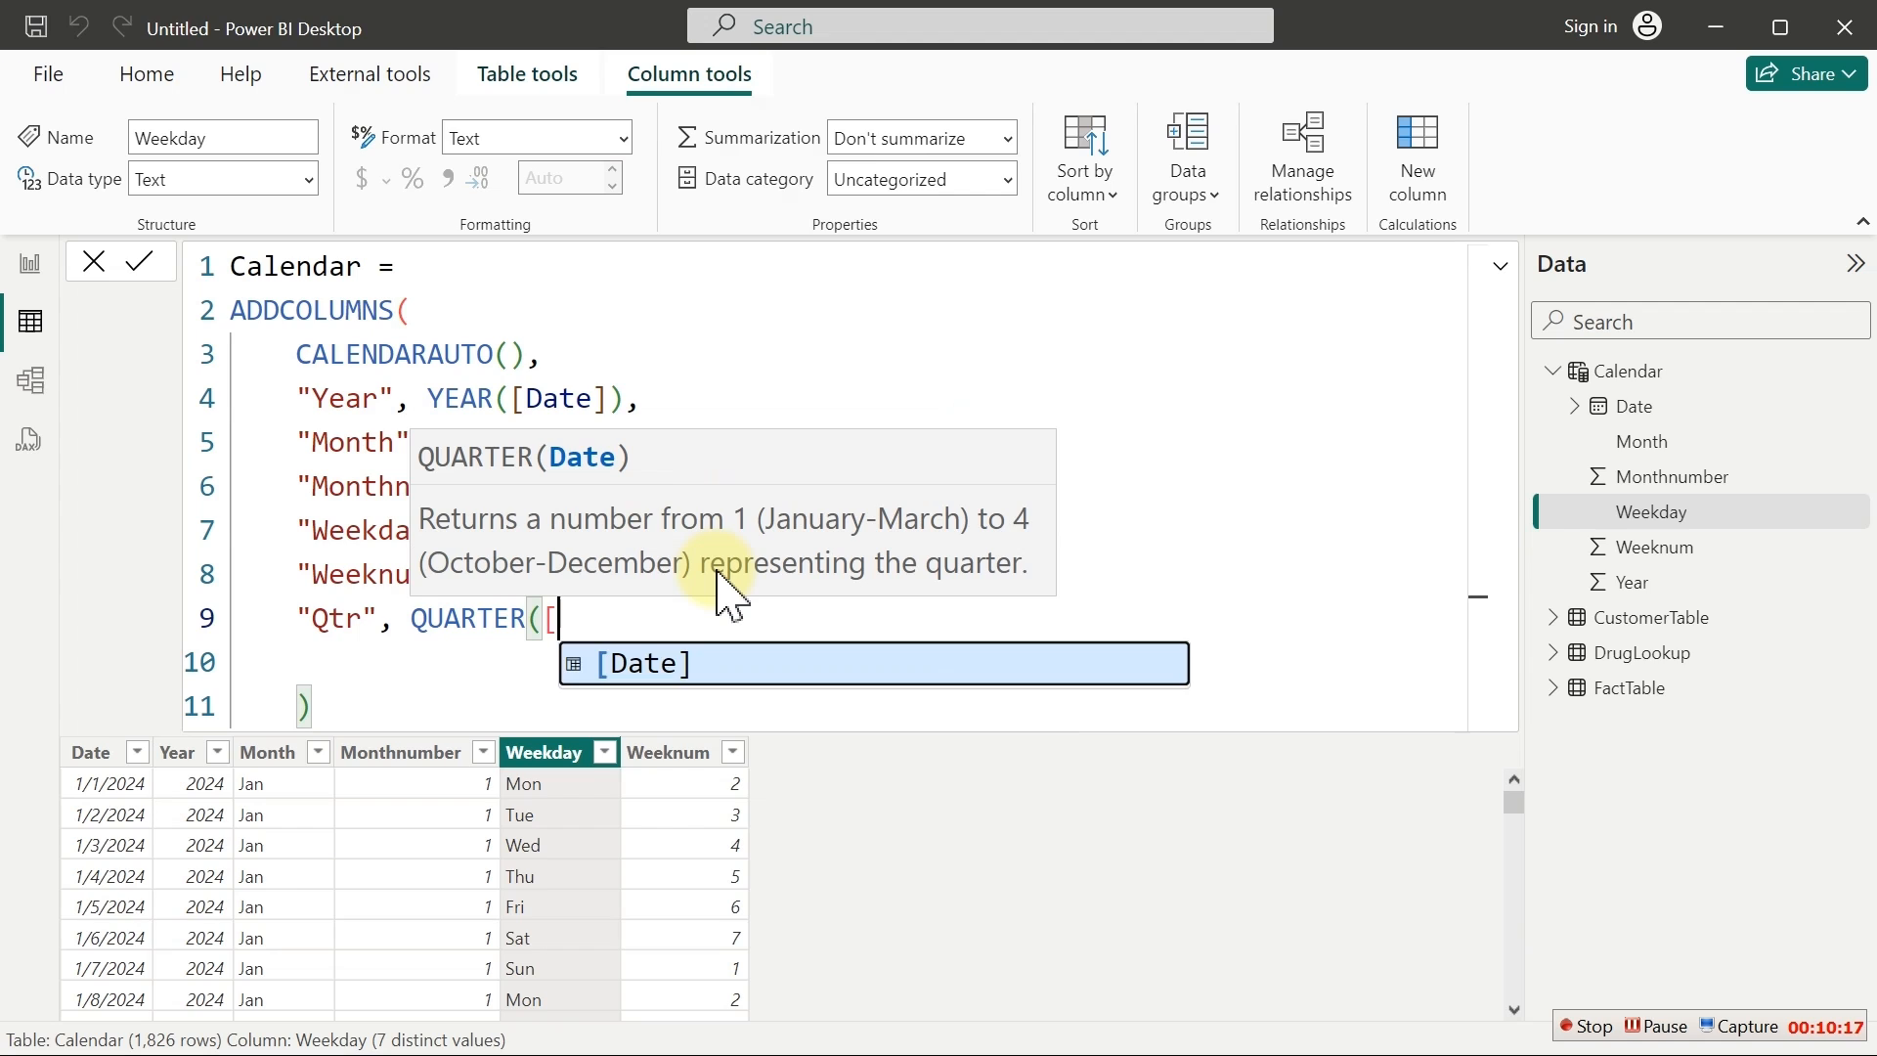
key("Tab")
type(")")
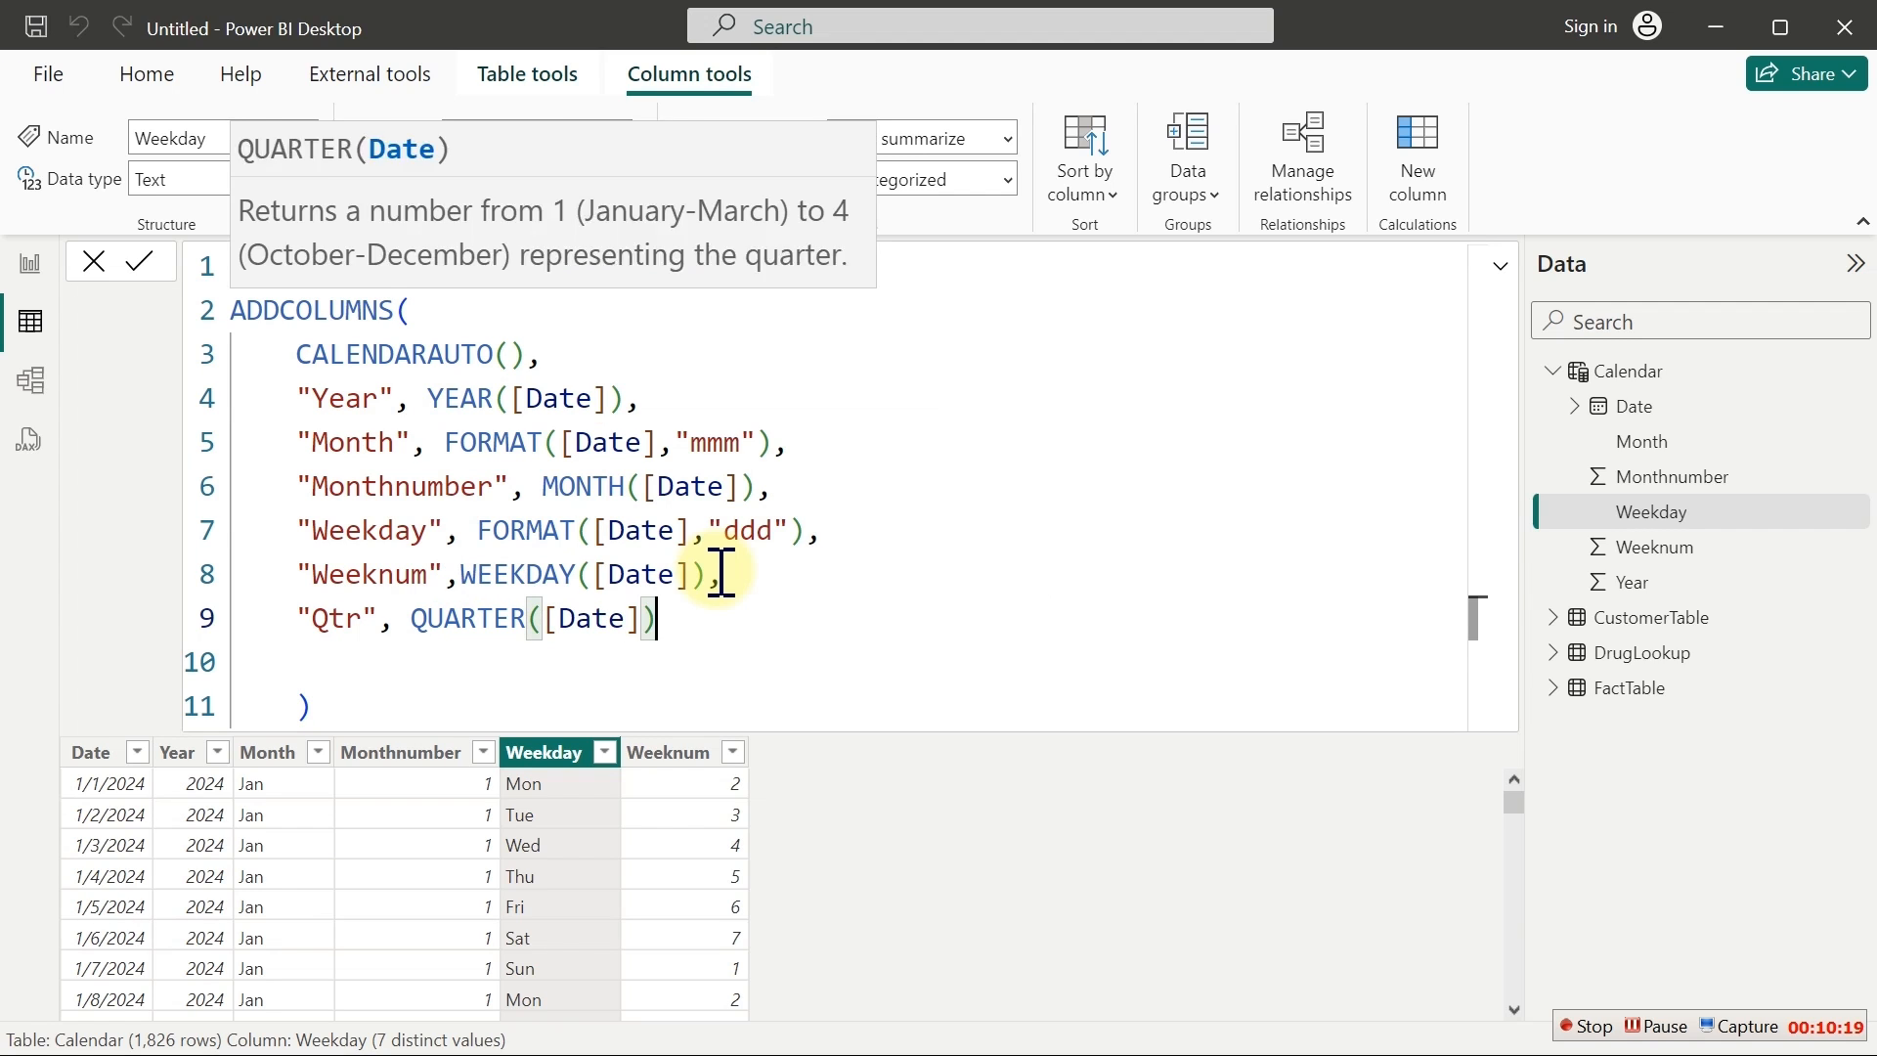
key("Return")
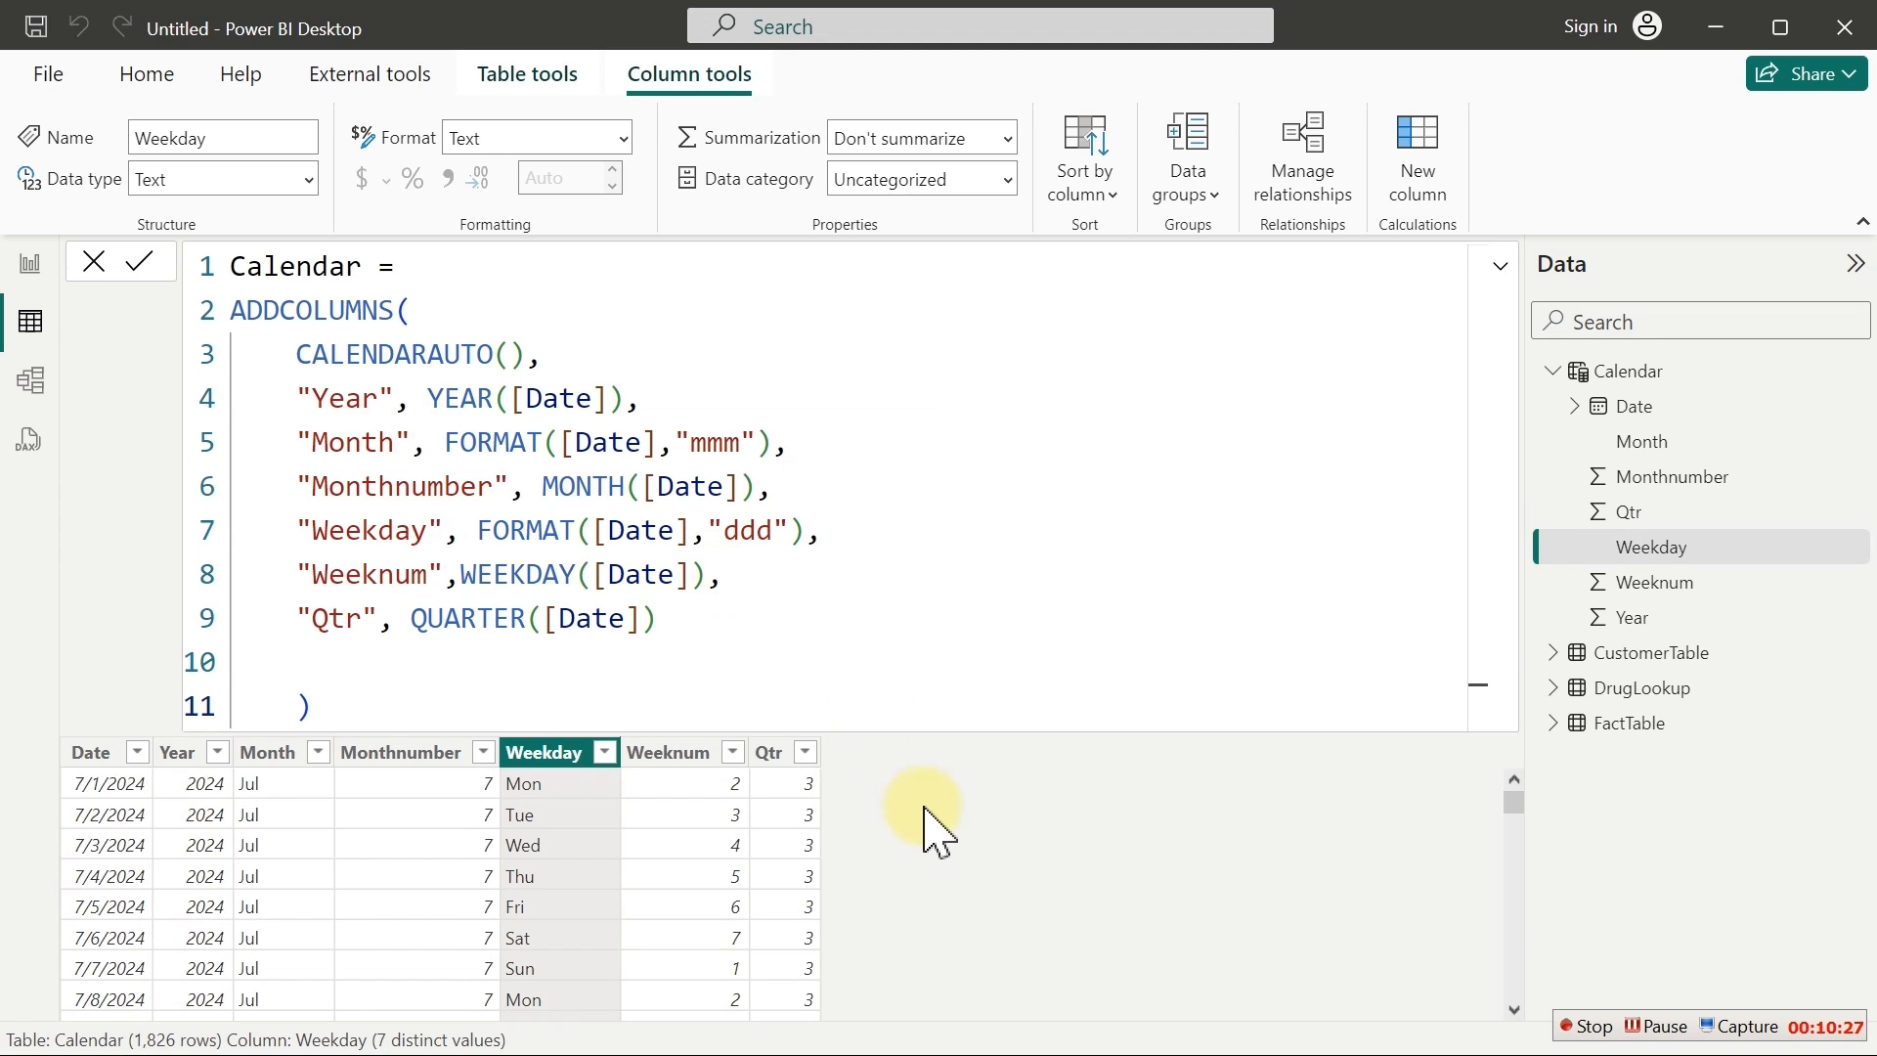
Check the Qtr column's distinct values, insert the text "Q-" before QUARTER([Date]) in the Calendar formula, and commit it
left_click(807, 761)
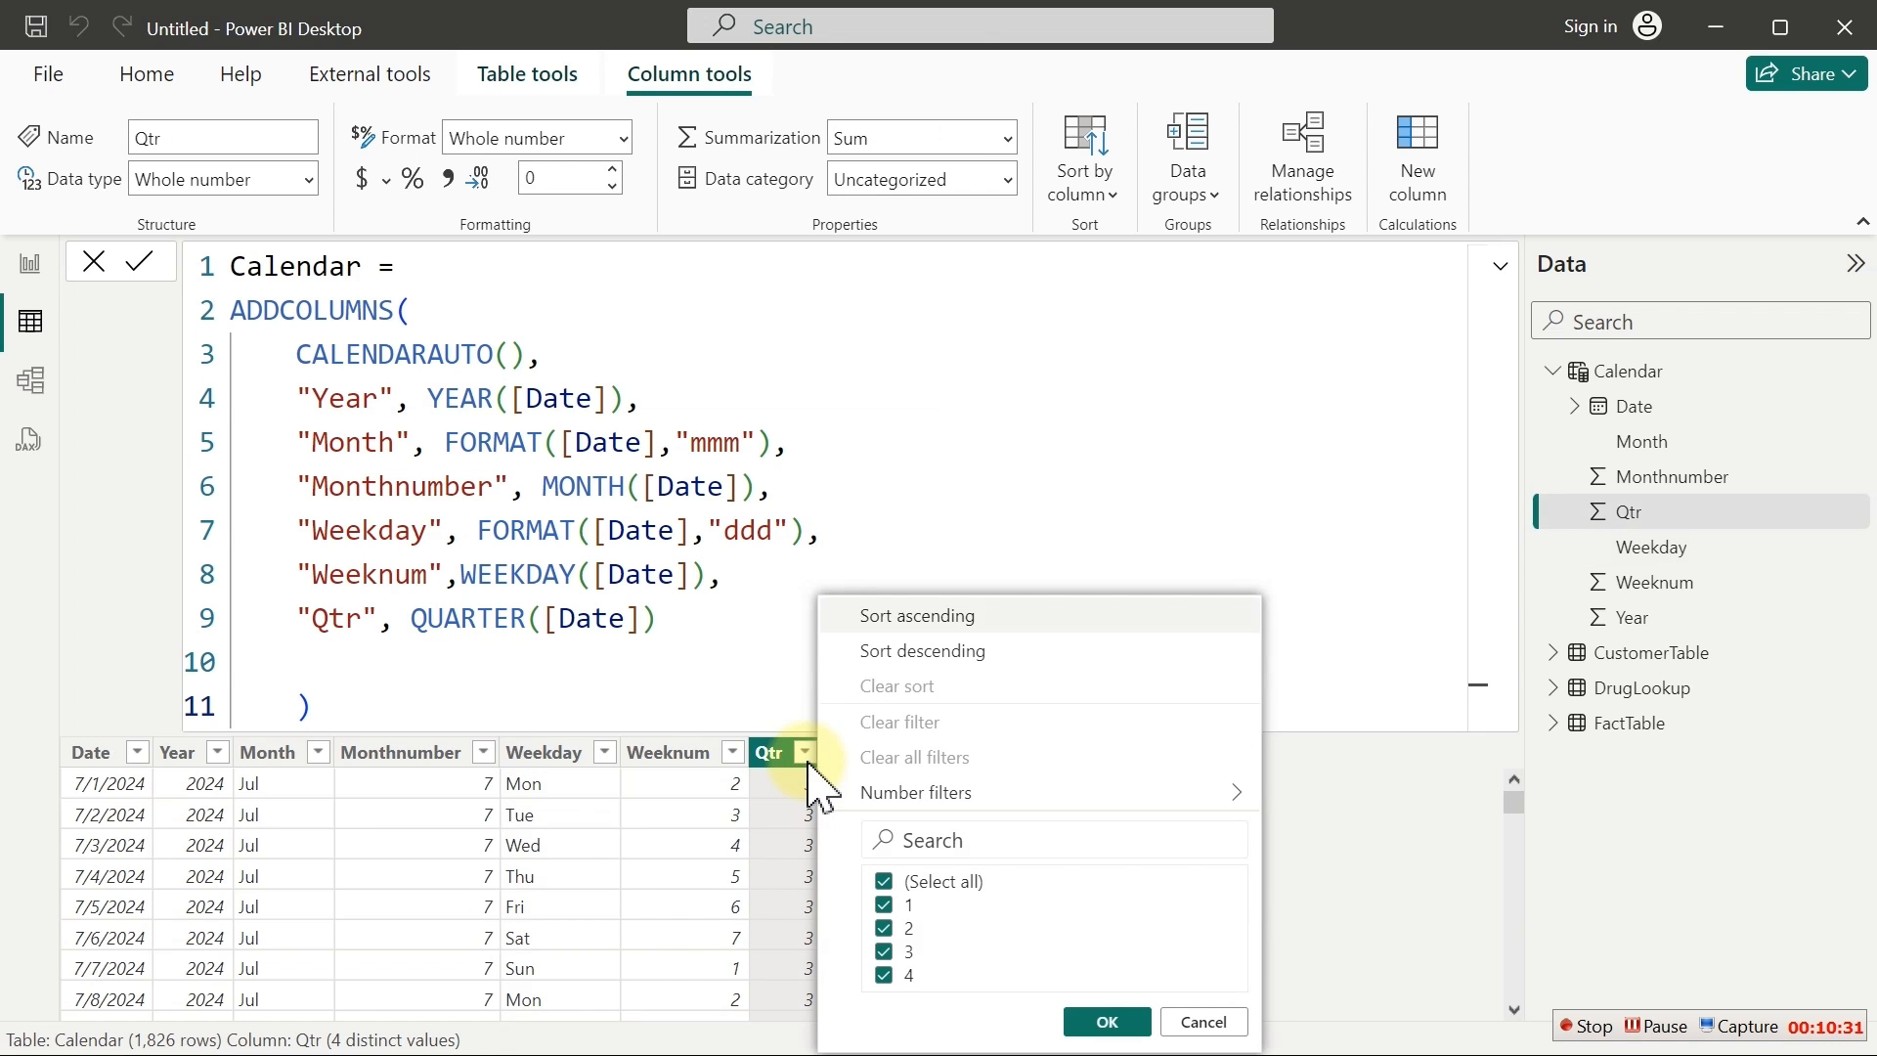
left_click(411, 622)
double_click(416, 622)
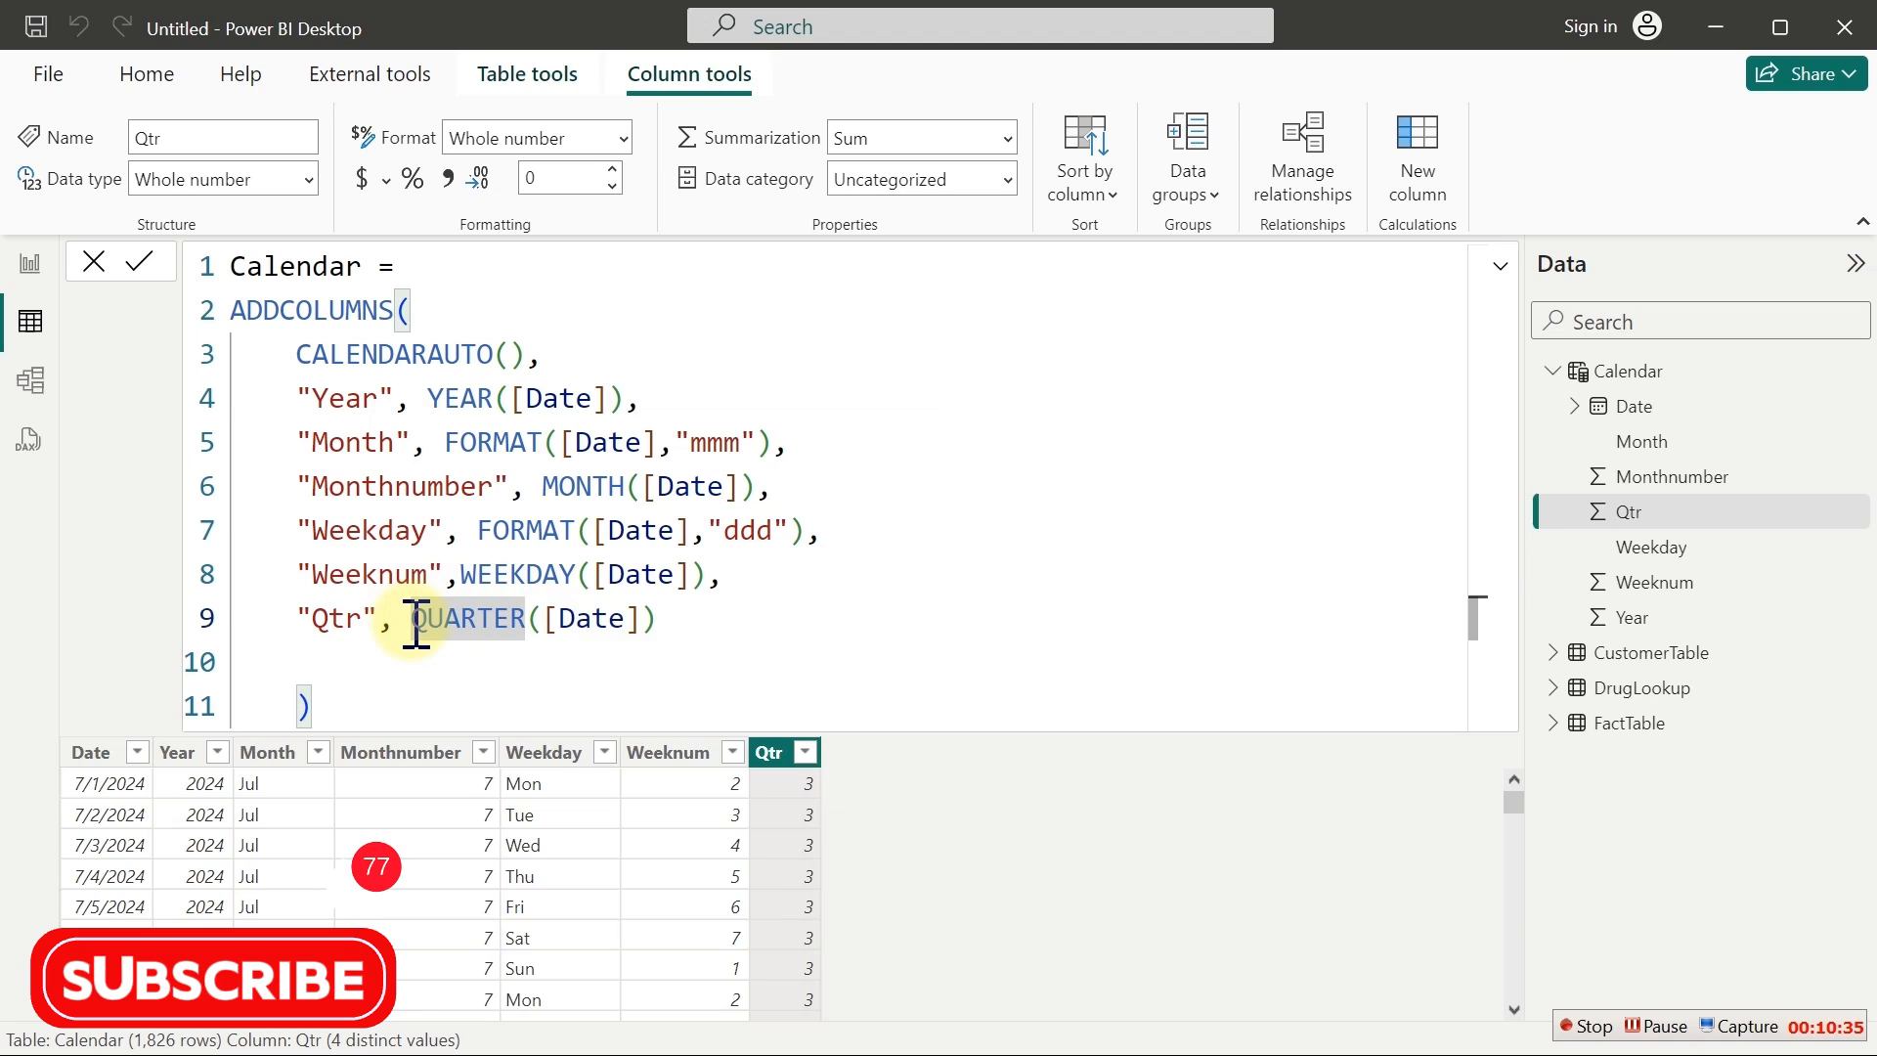
left_click(416, 622)
type("\"")
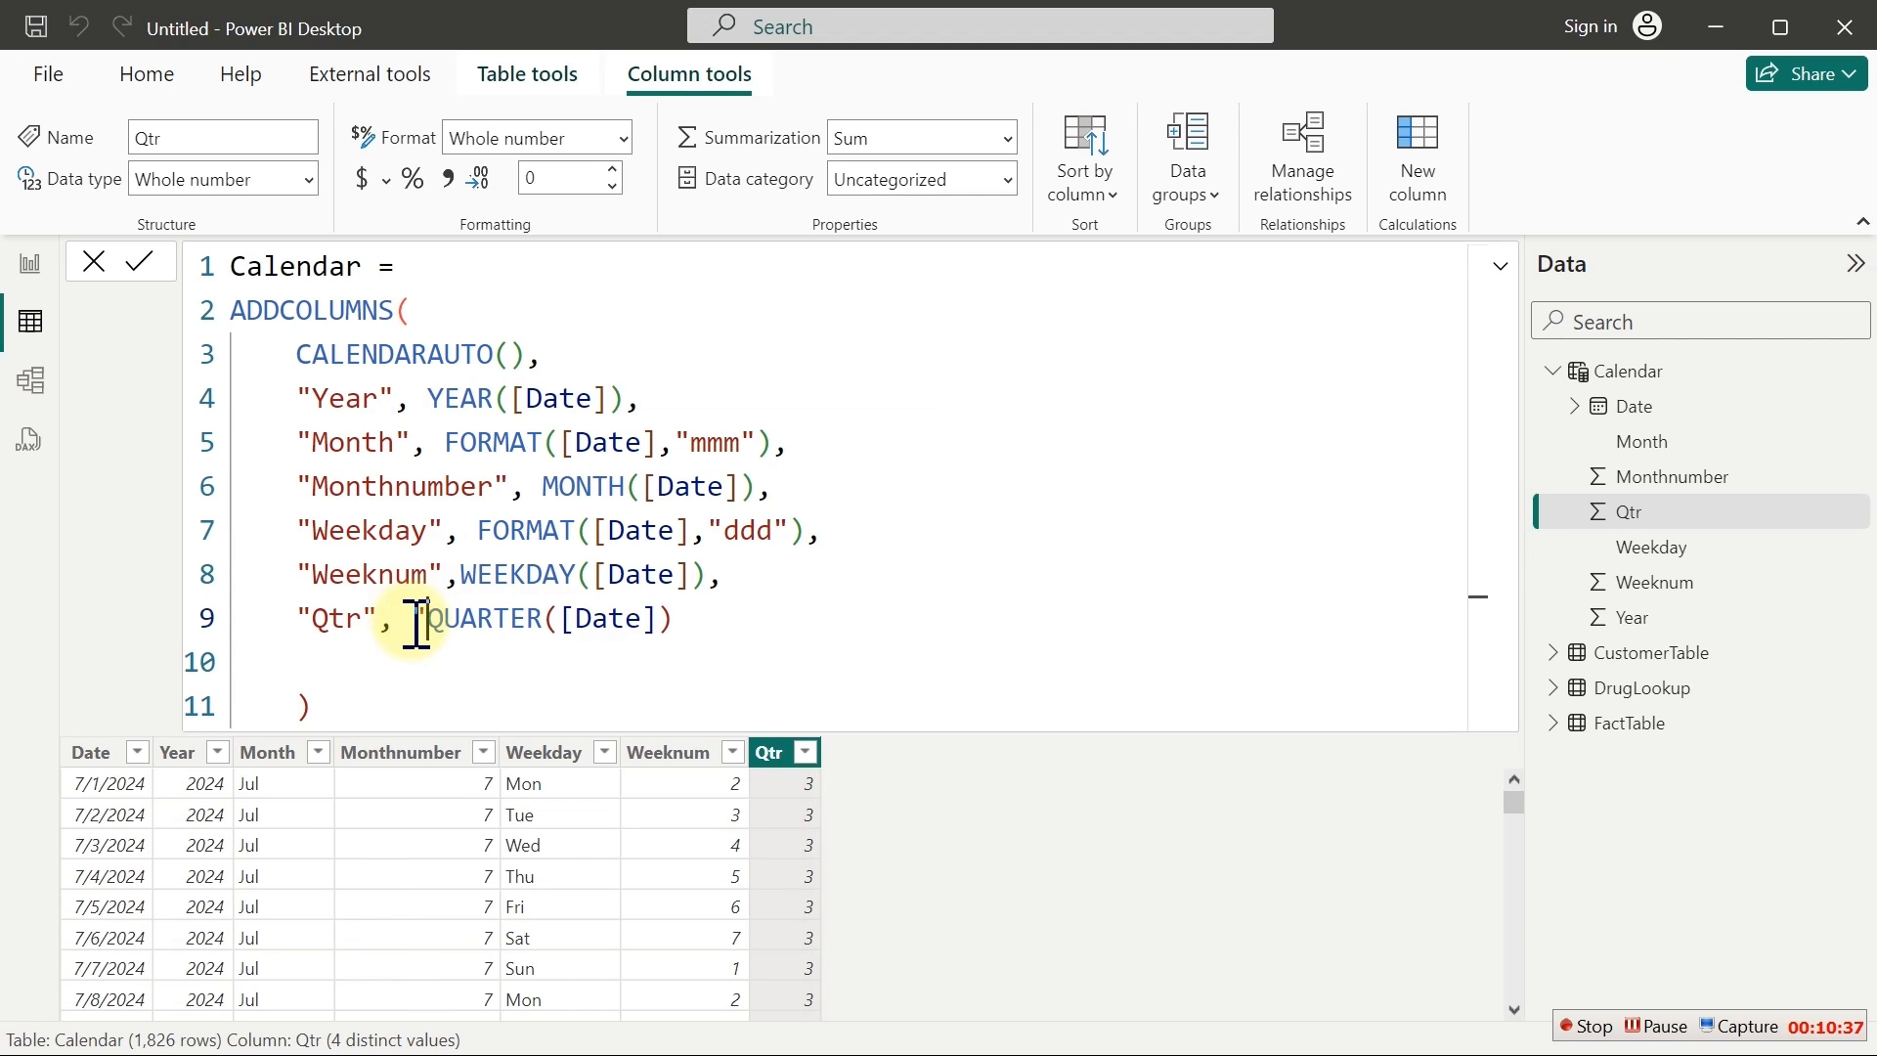
type("Q-")
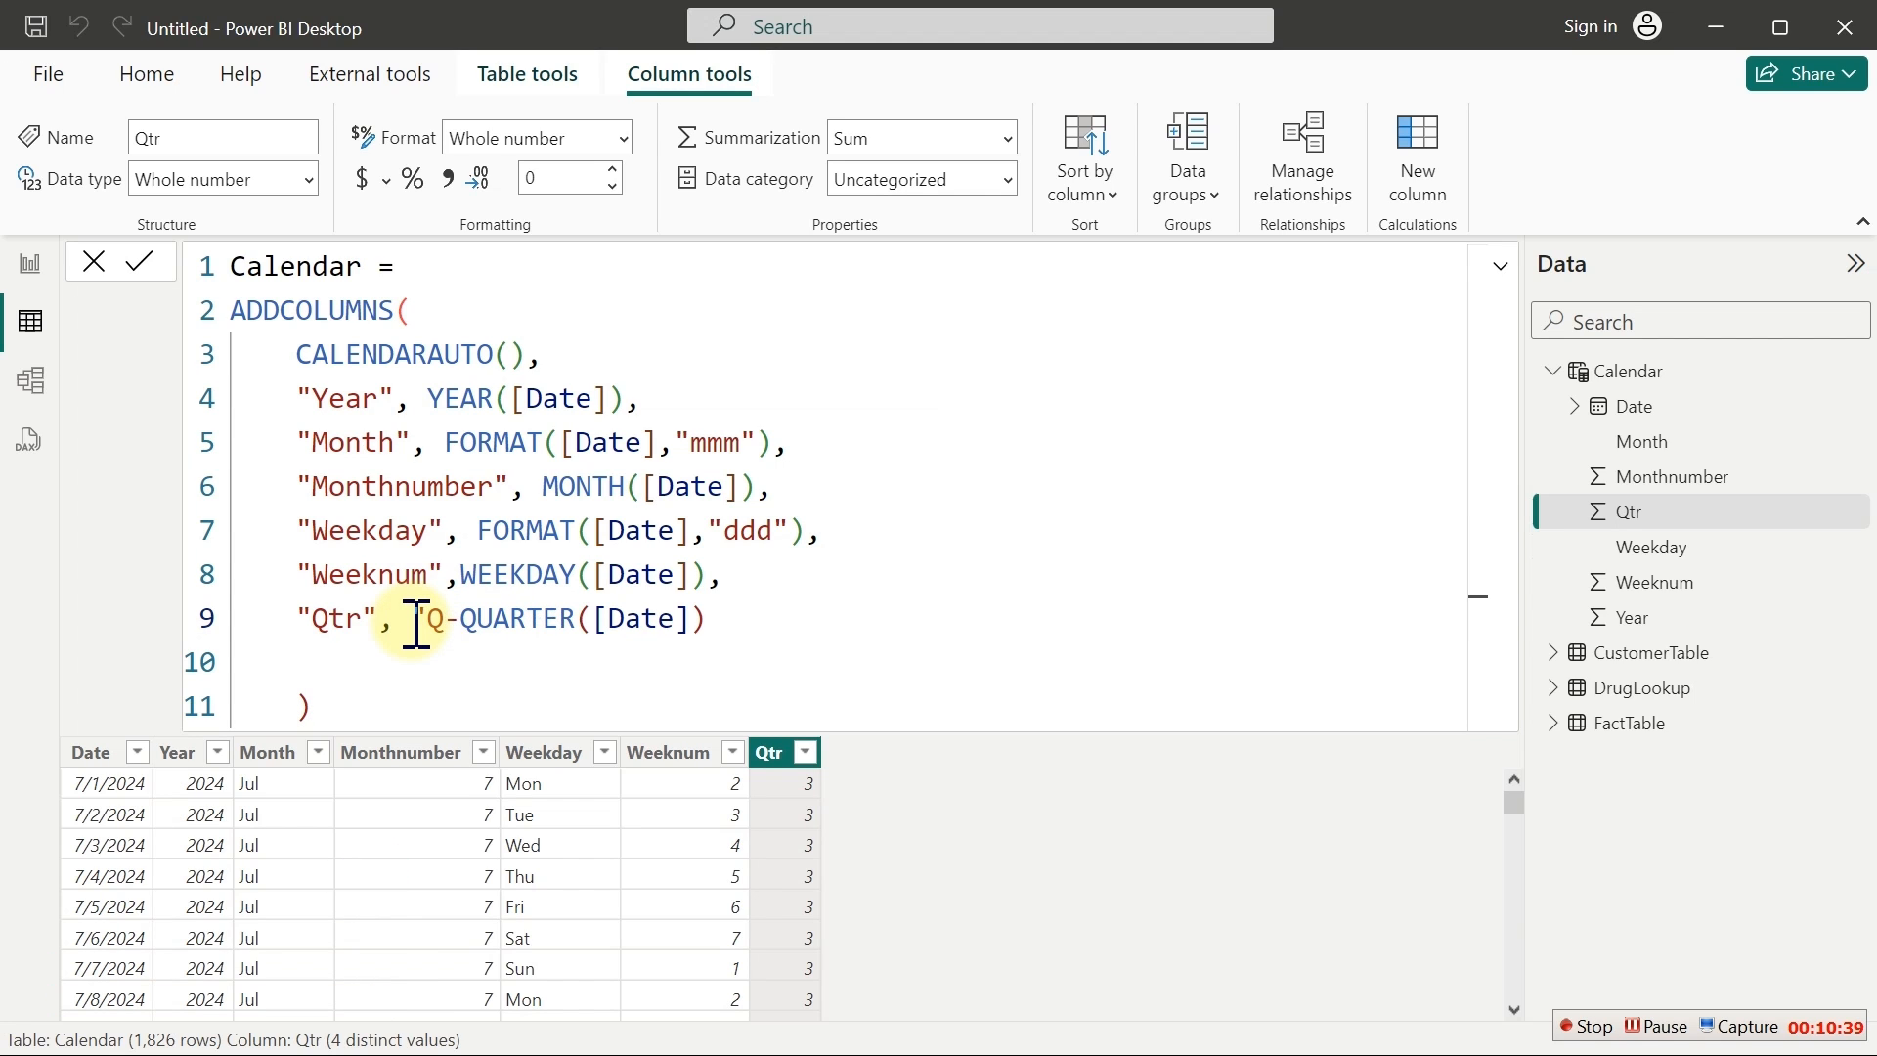
type("\"")
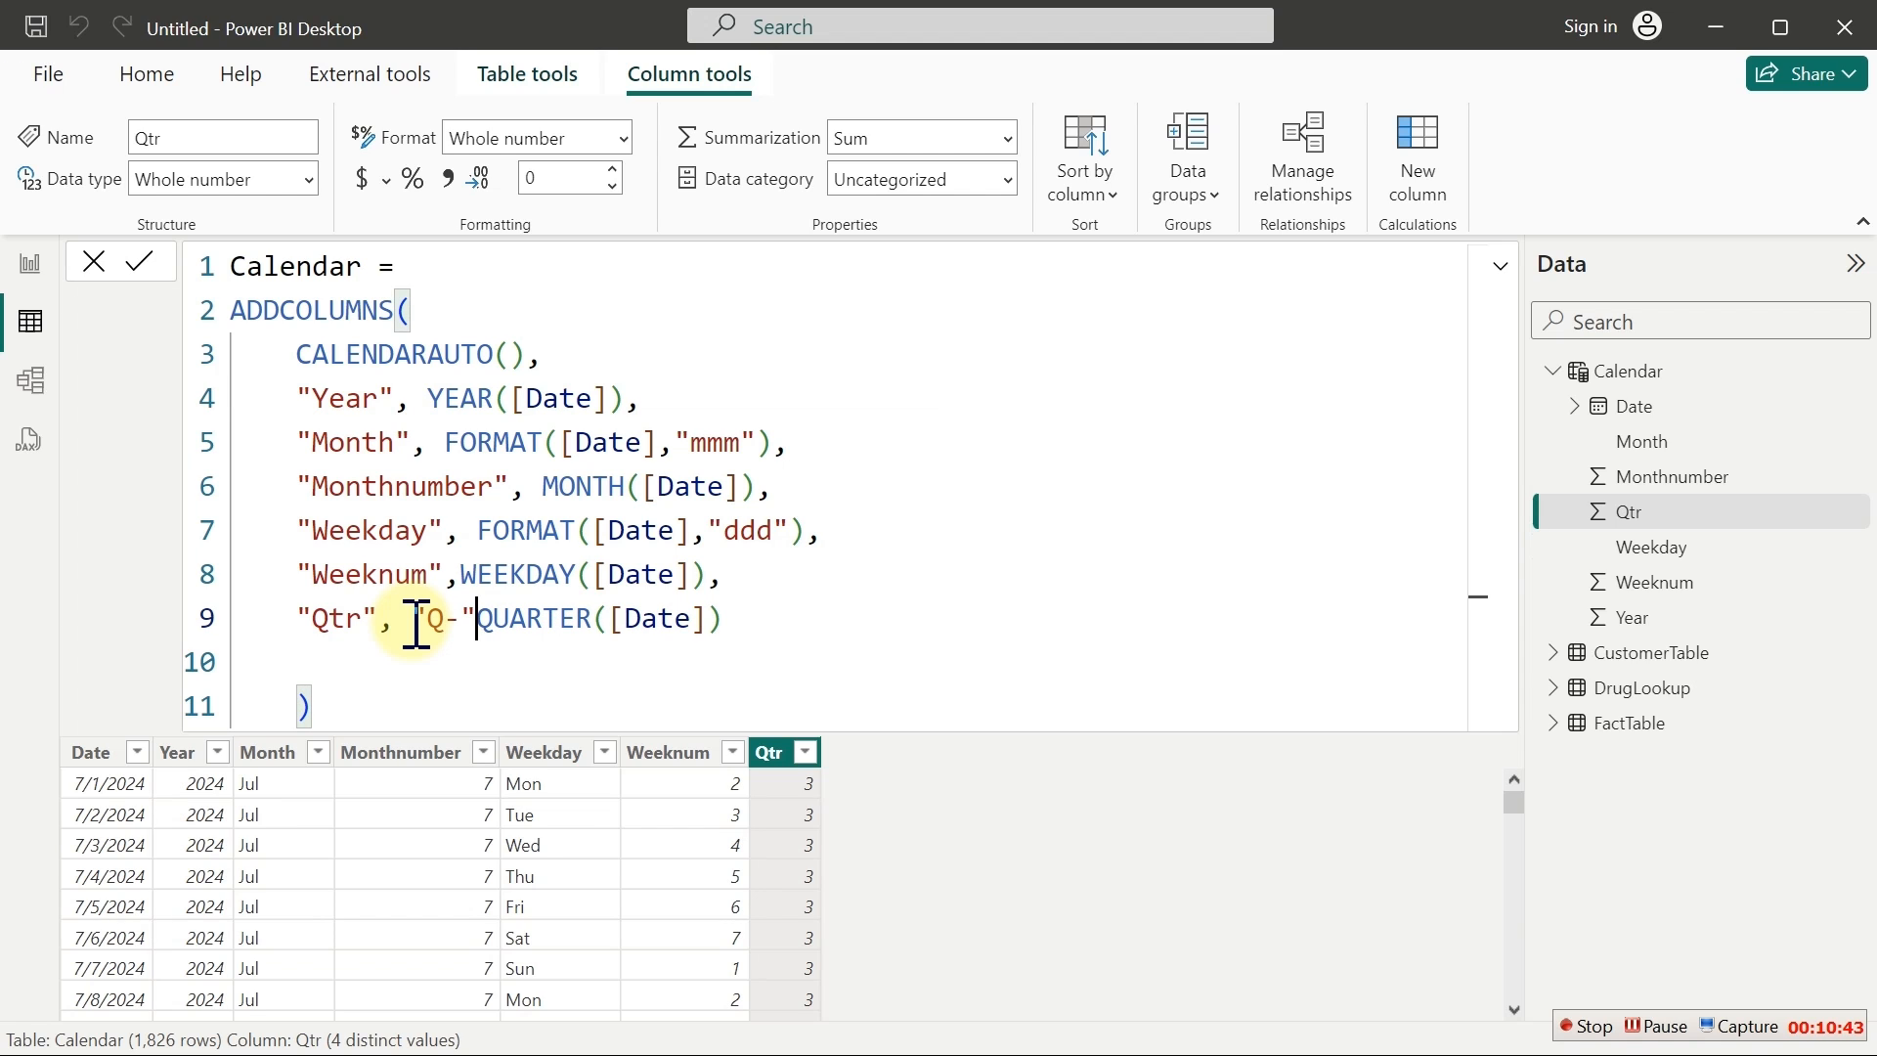
key("Return")
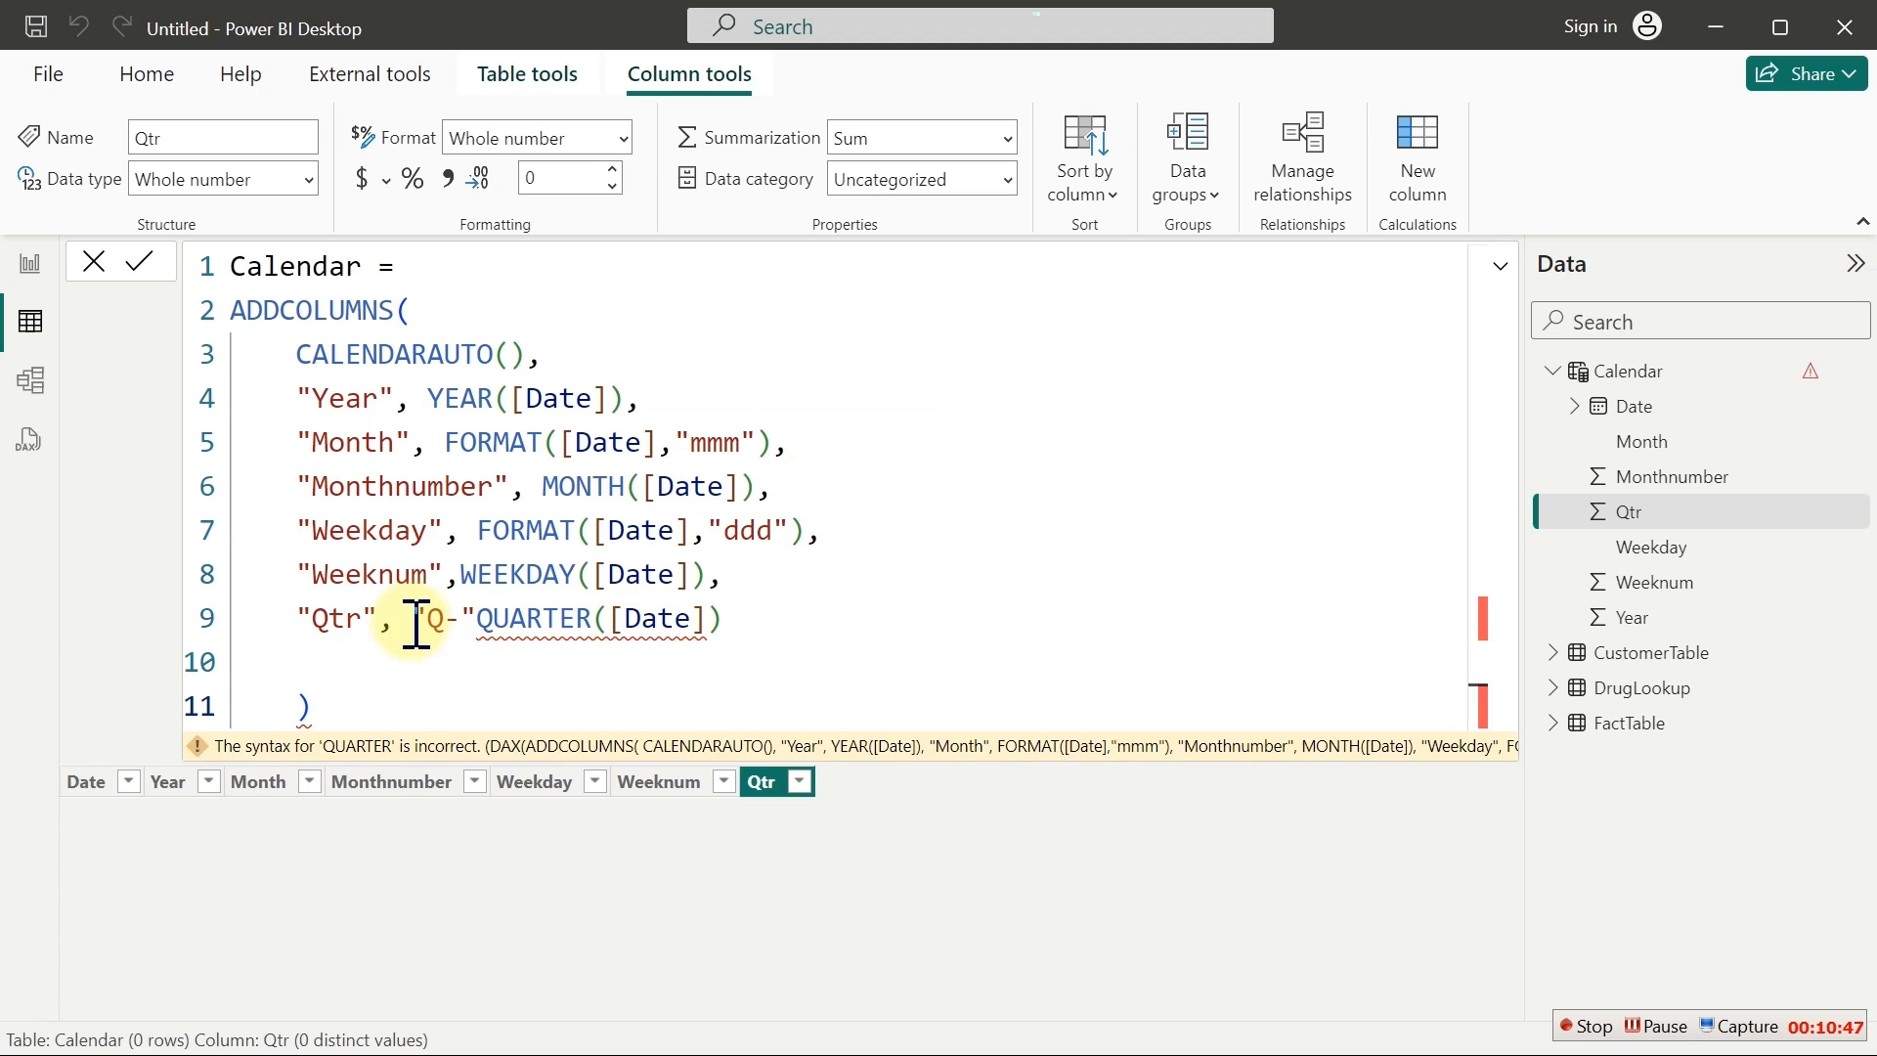
Join "Q-" and QUARTER([Date]) with the & operator in the Qtr expression and commit the Calendar formula
left_click(477, 618)
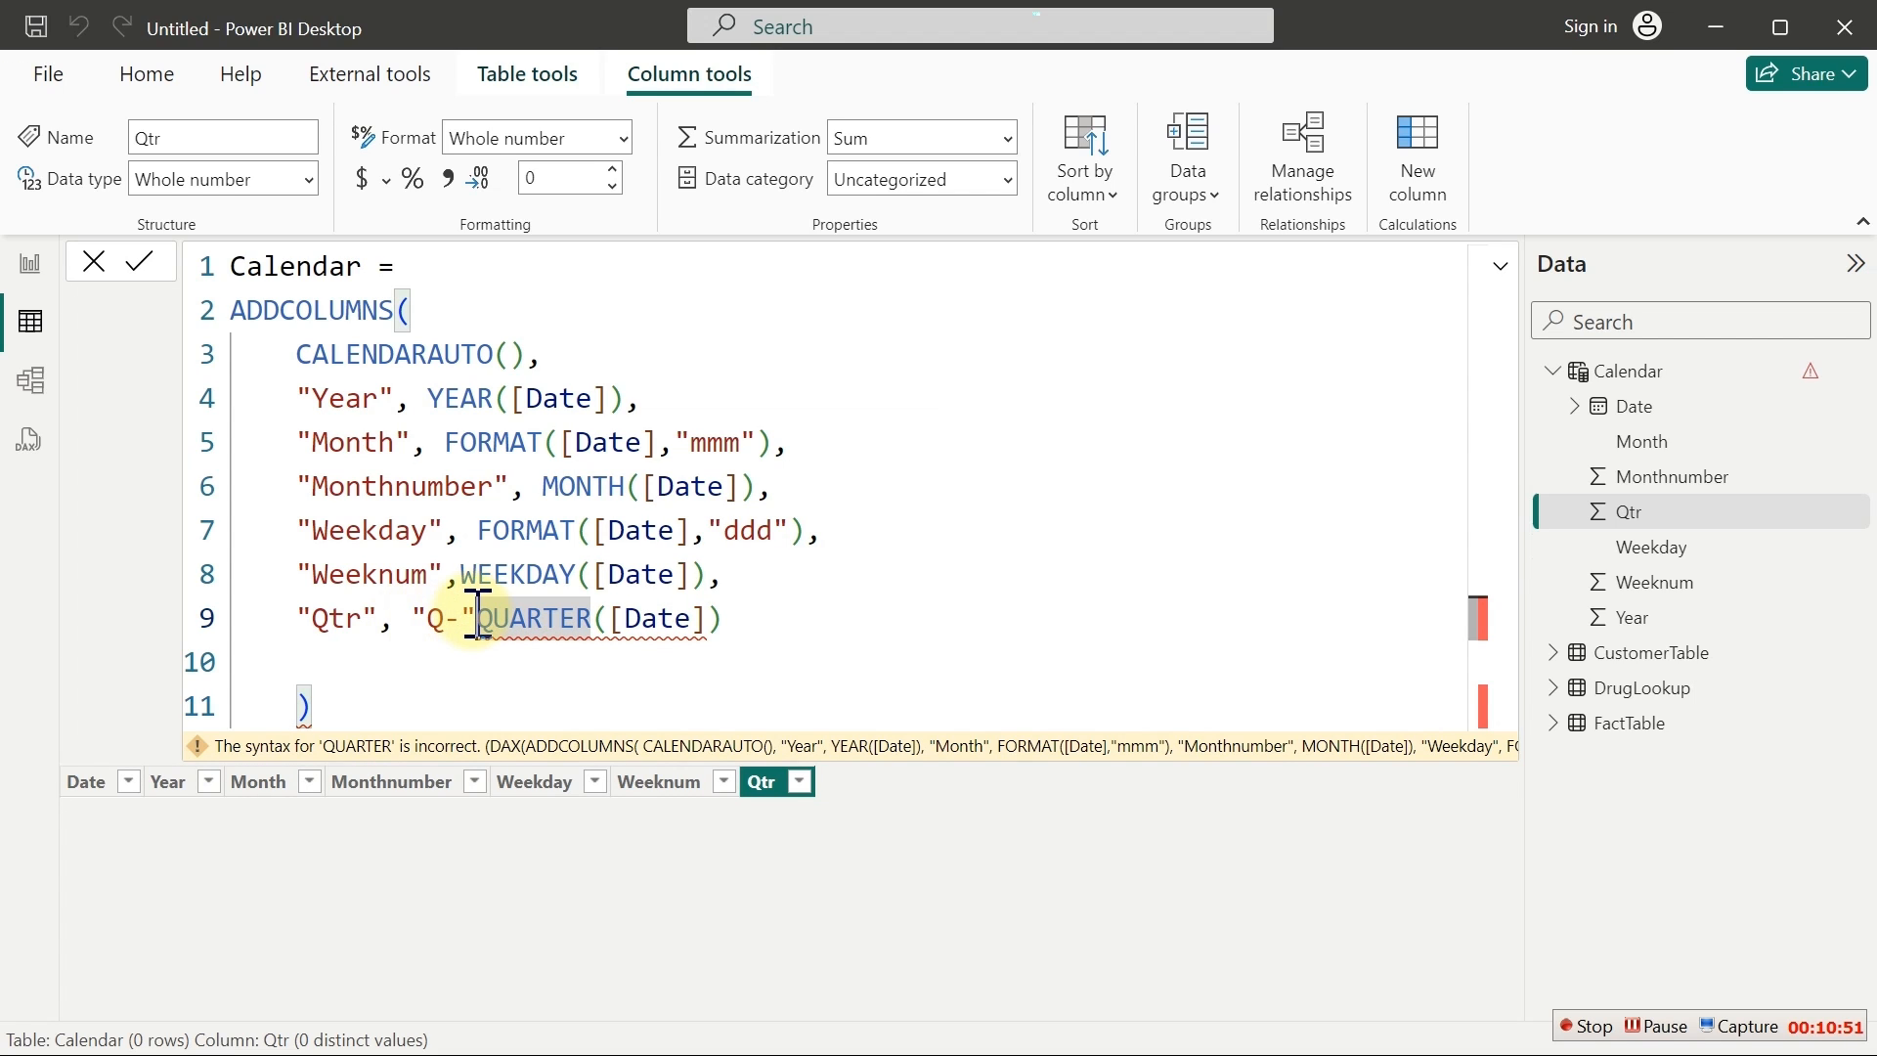
type("&")
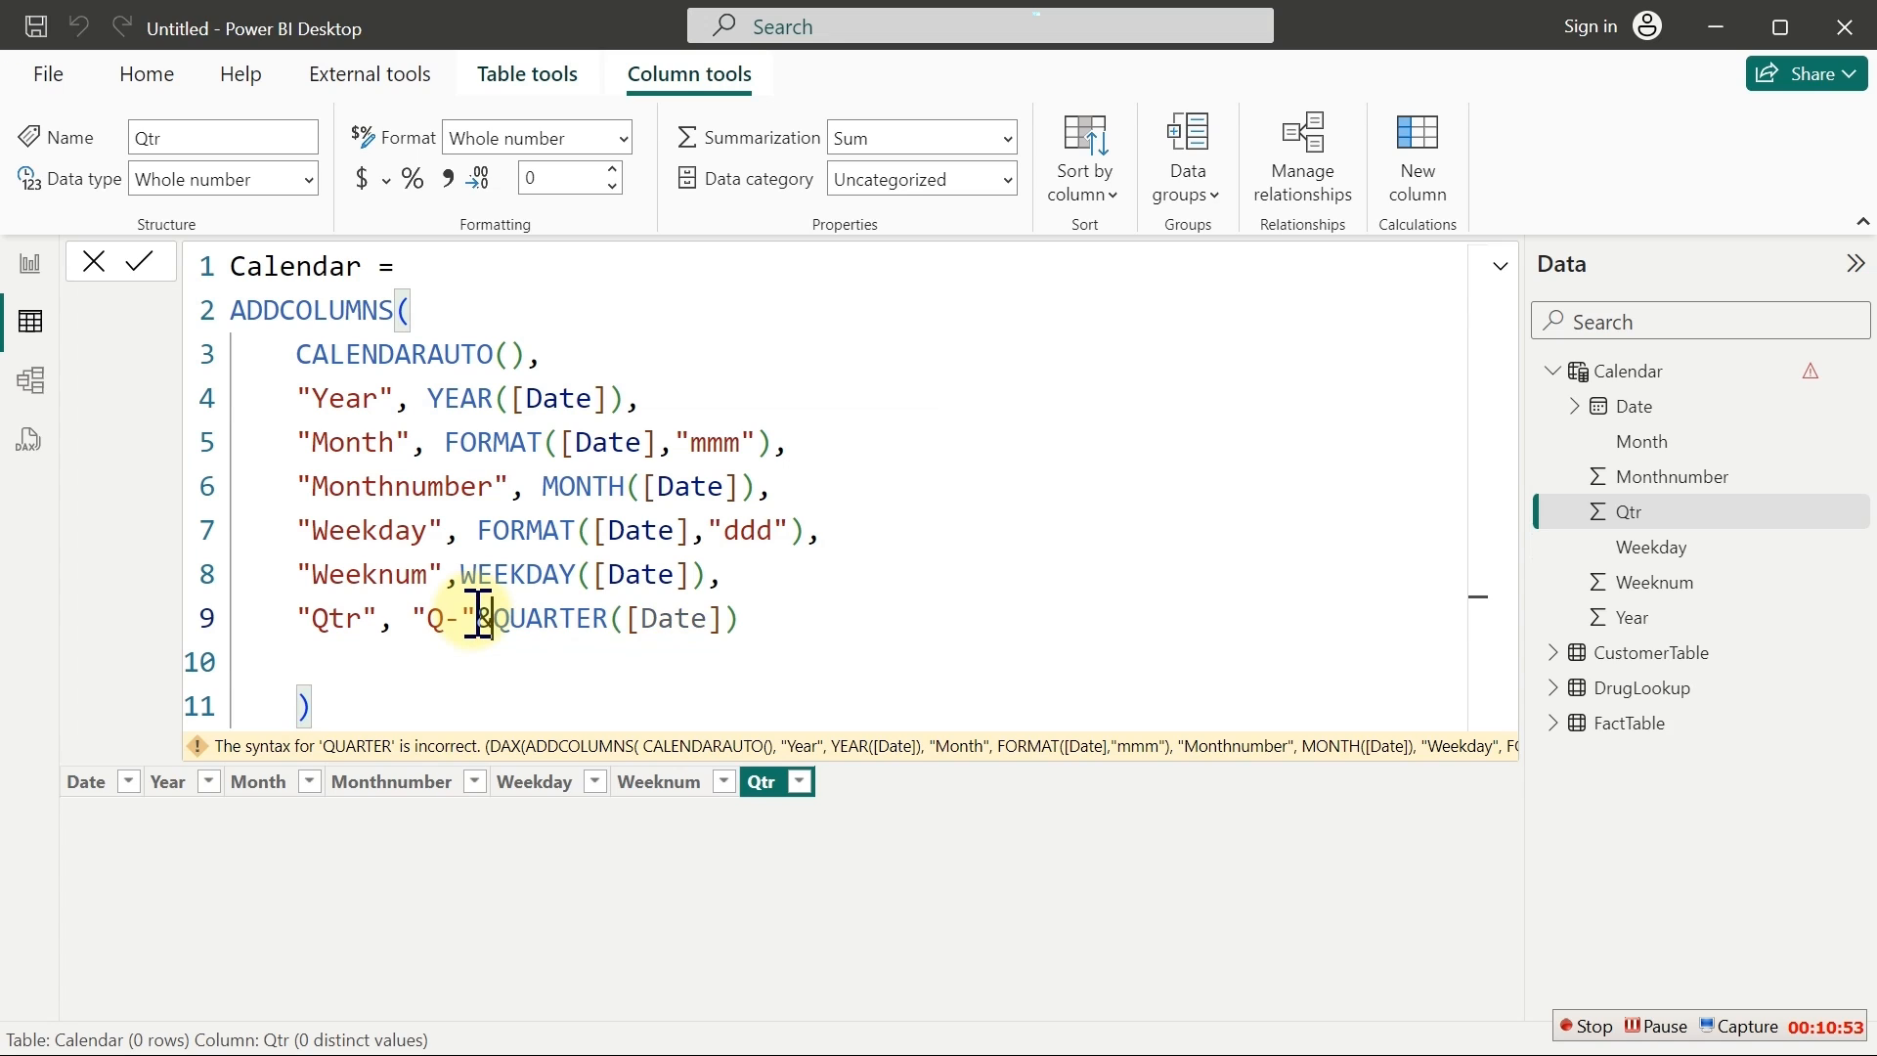
key("Return")
left_click(492, 621)
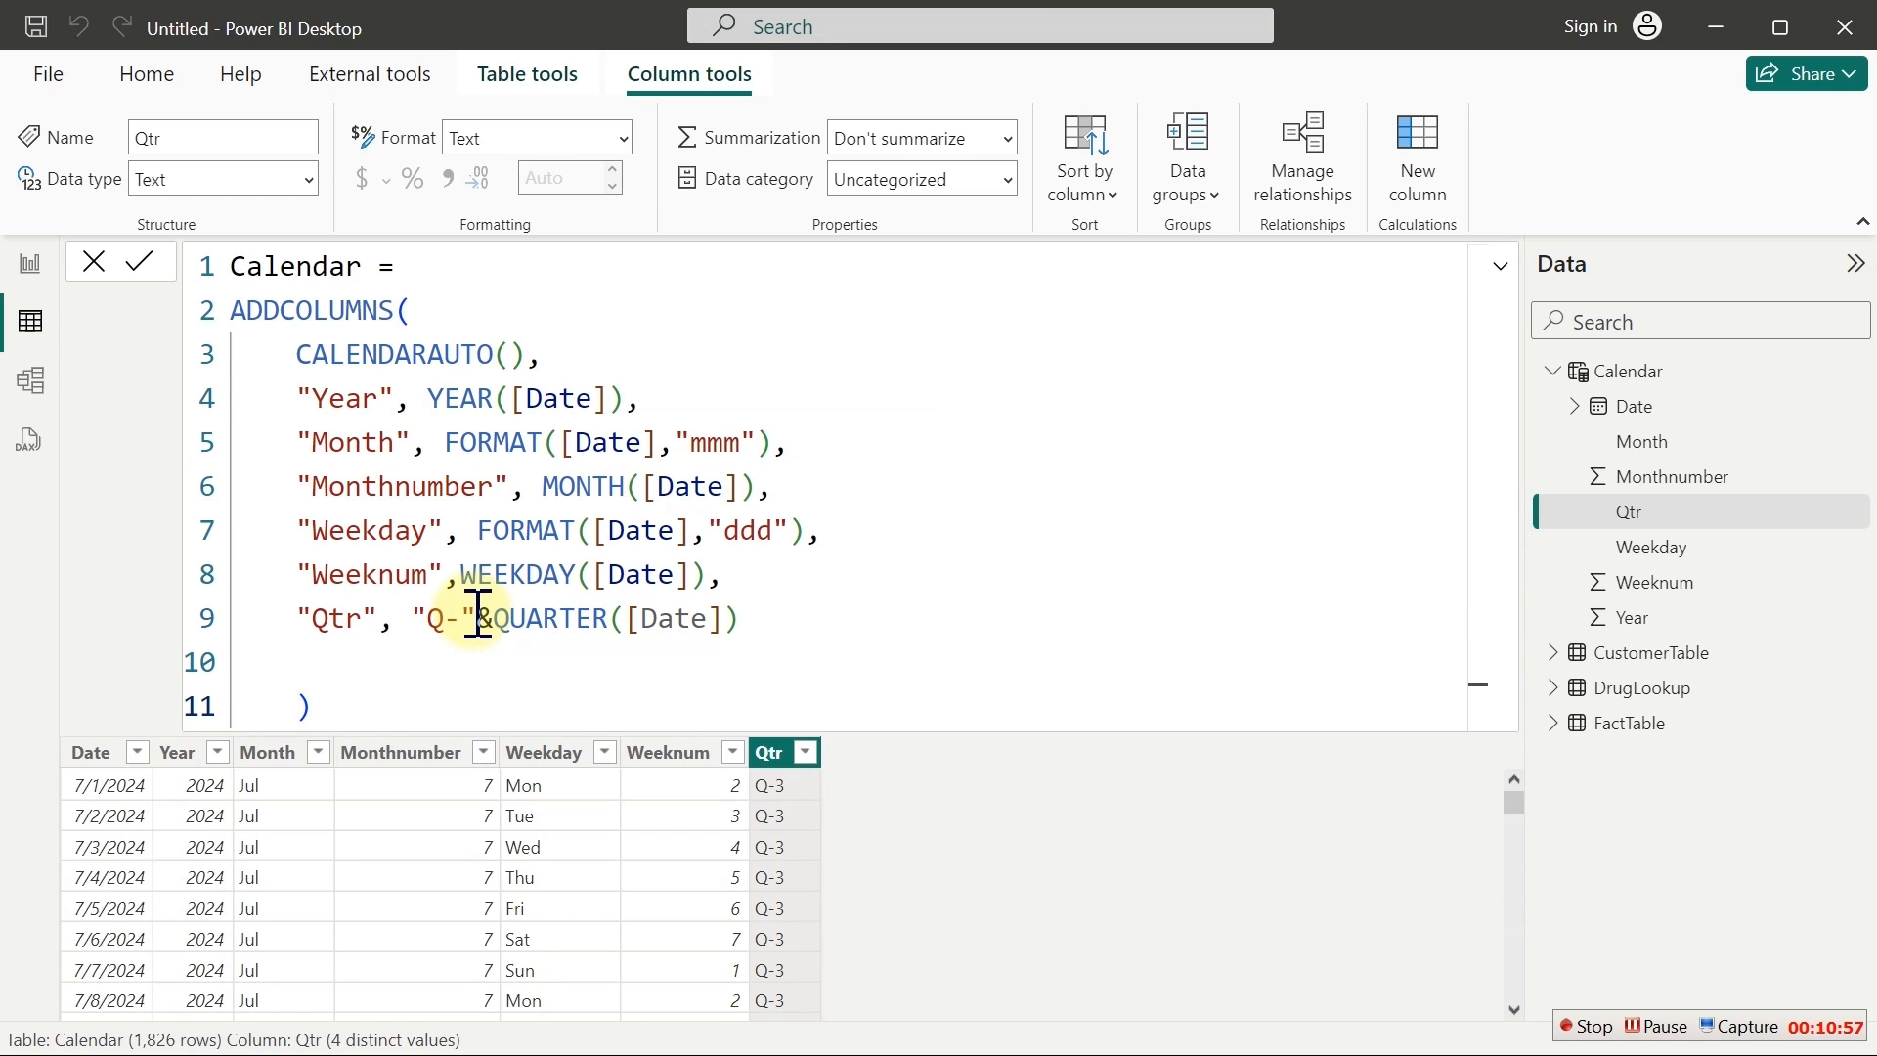
Check the Qtr column's distinct values and mark the Calendar table as a date table with Date as its date column
left_click(805, 752)
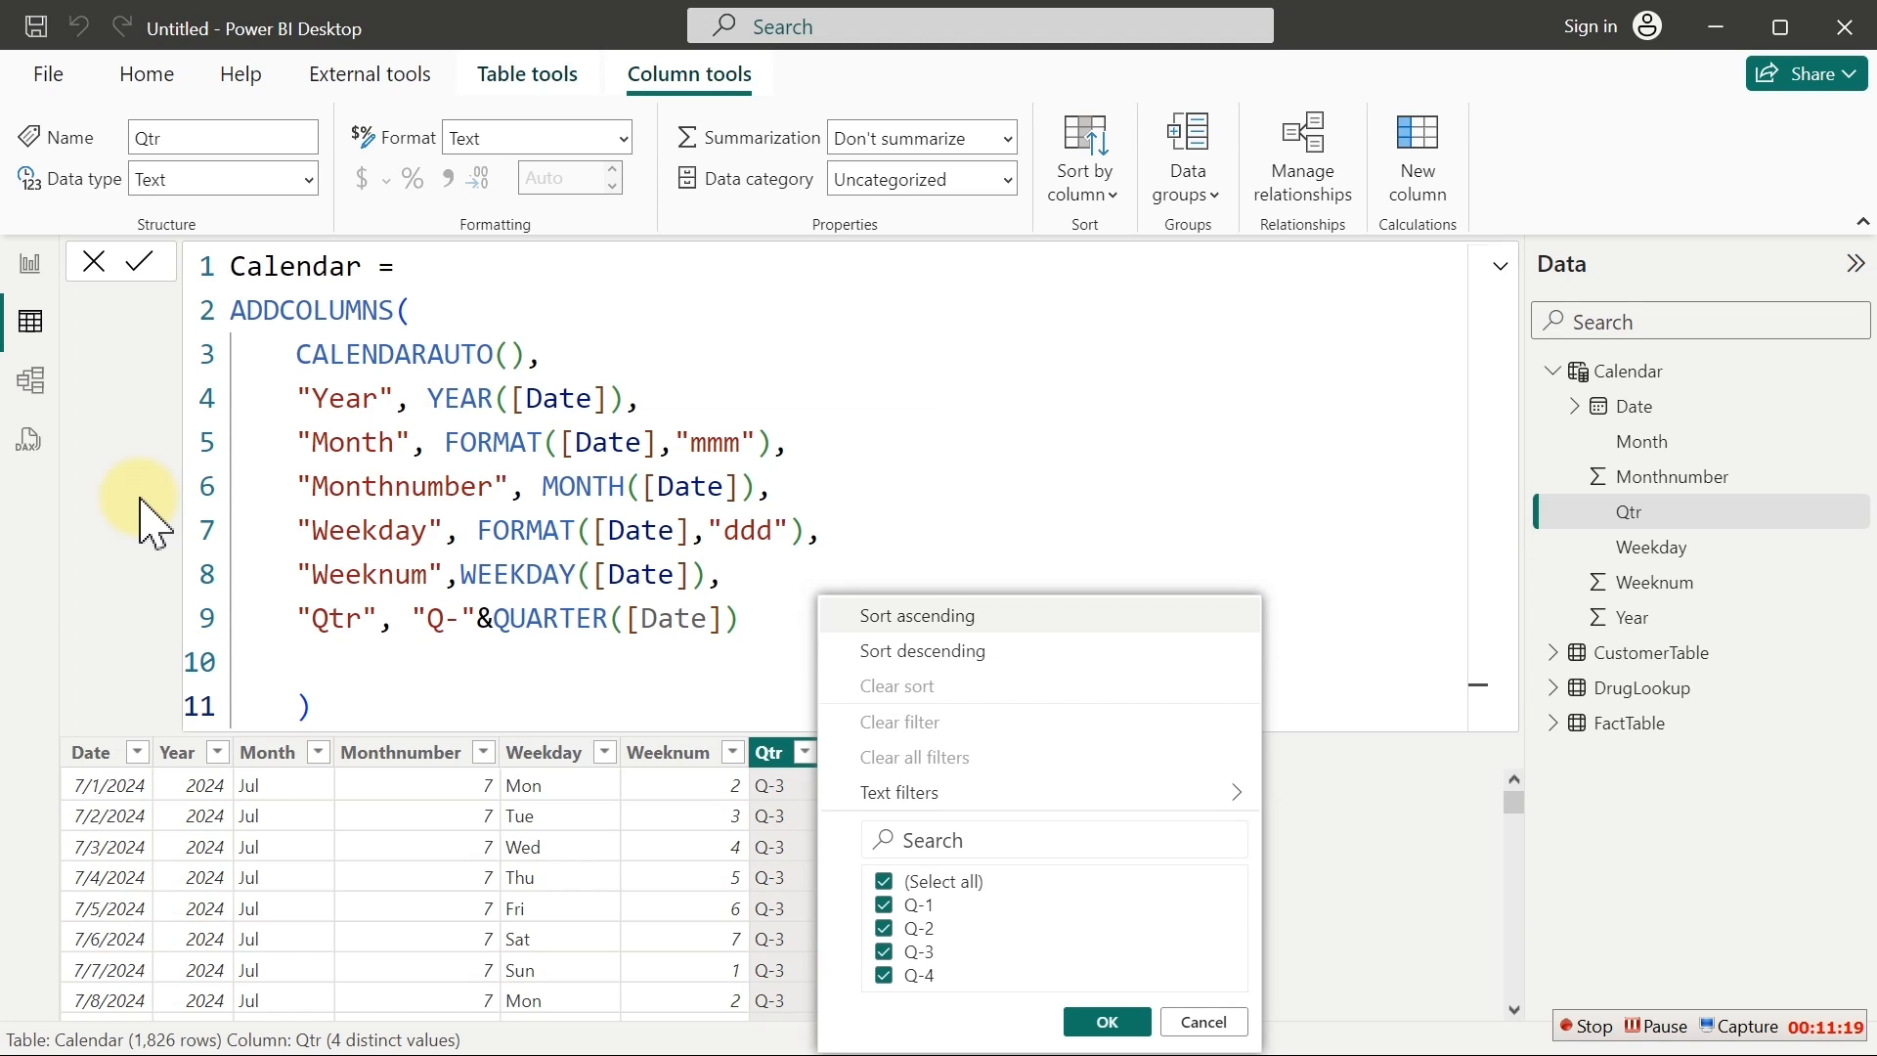
left_click(510, 86)
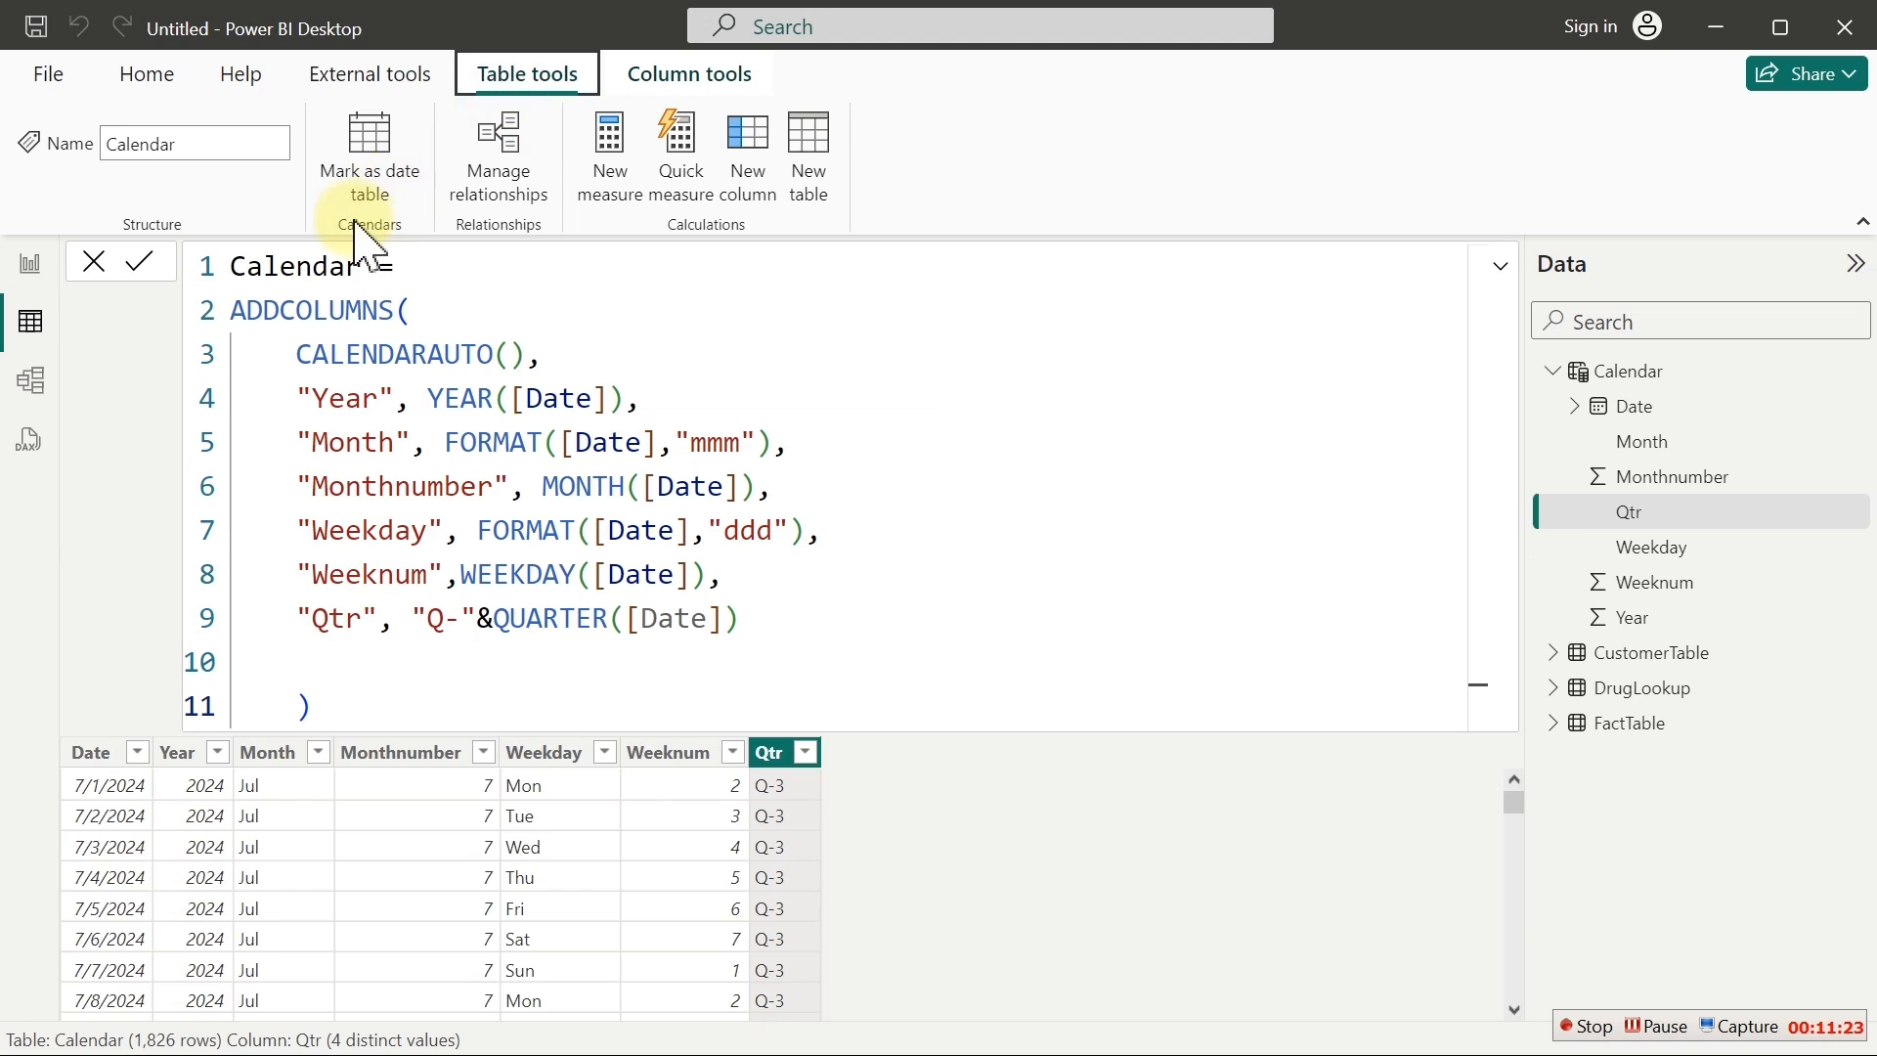
left_click(368, 171)
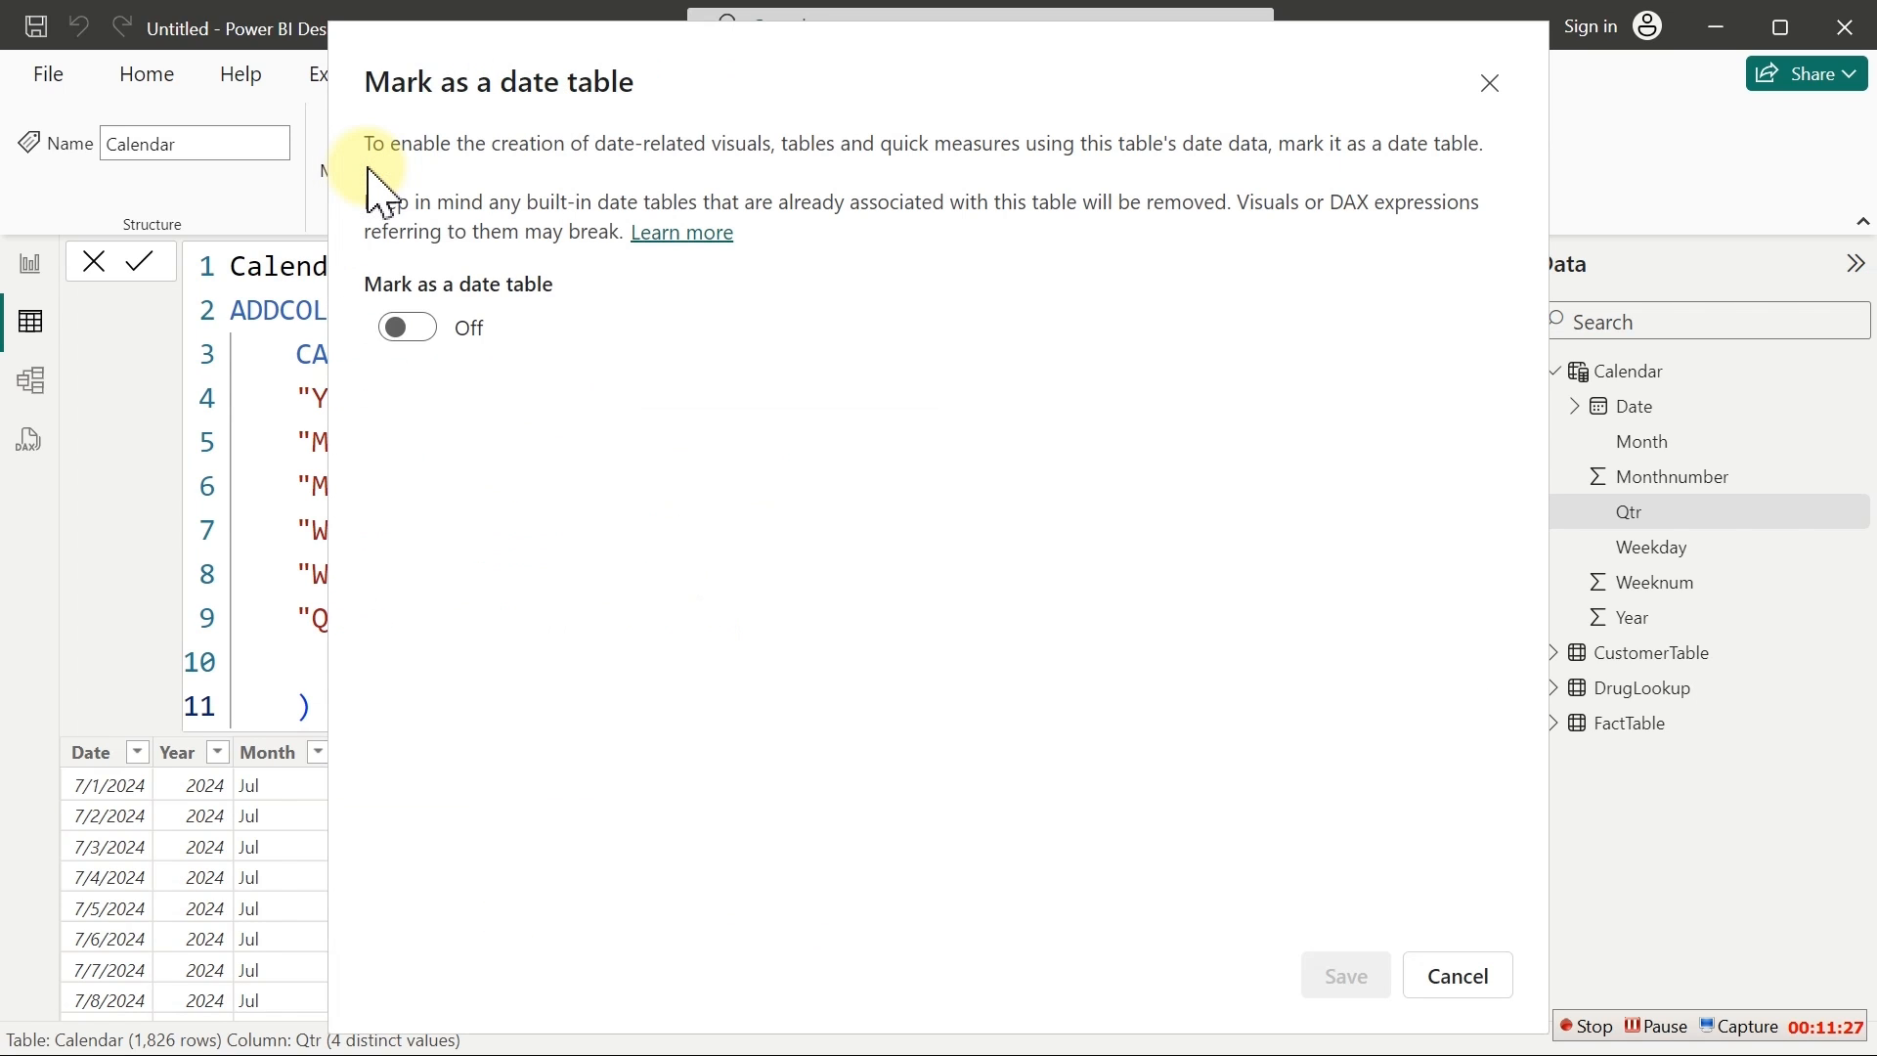
left_click(409, 328)
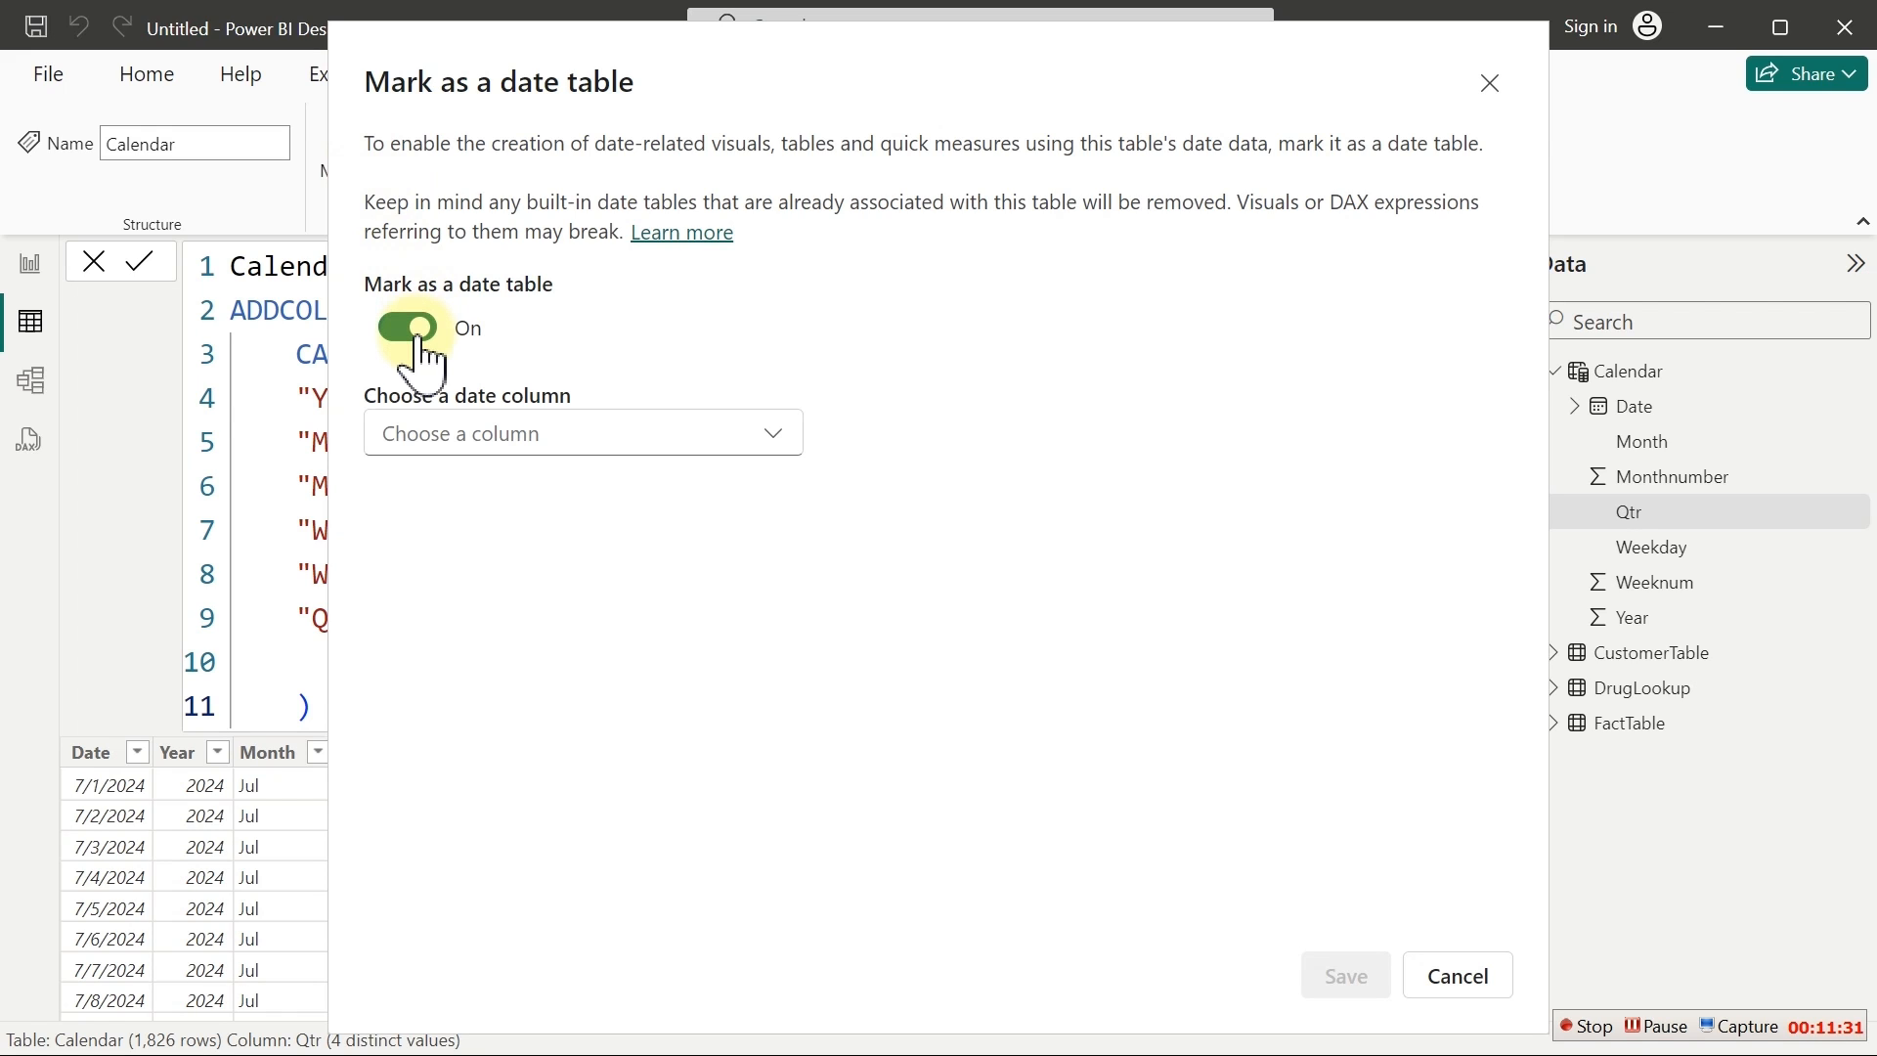
left_click(554, 442)
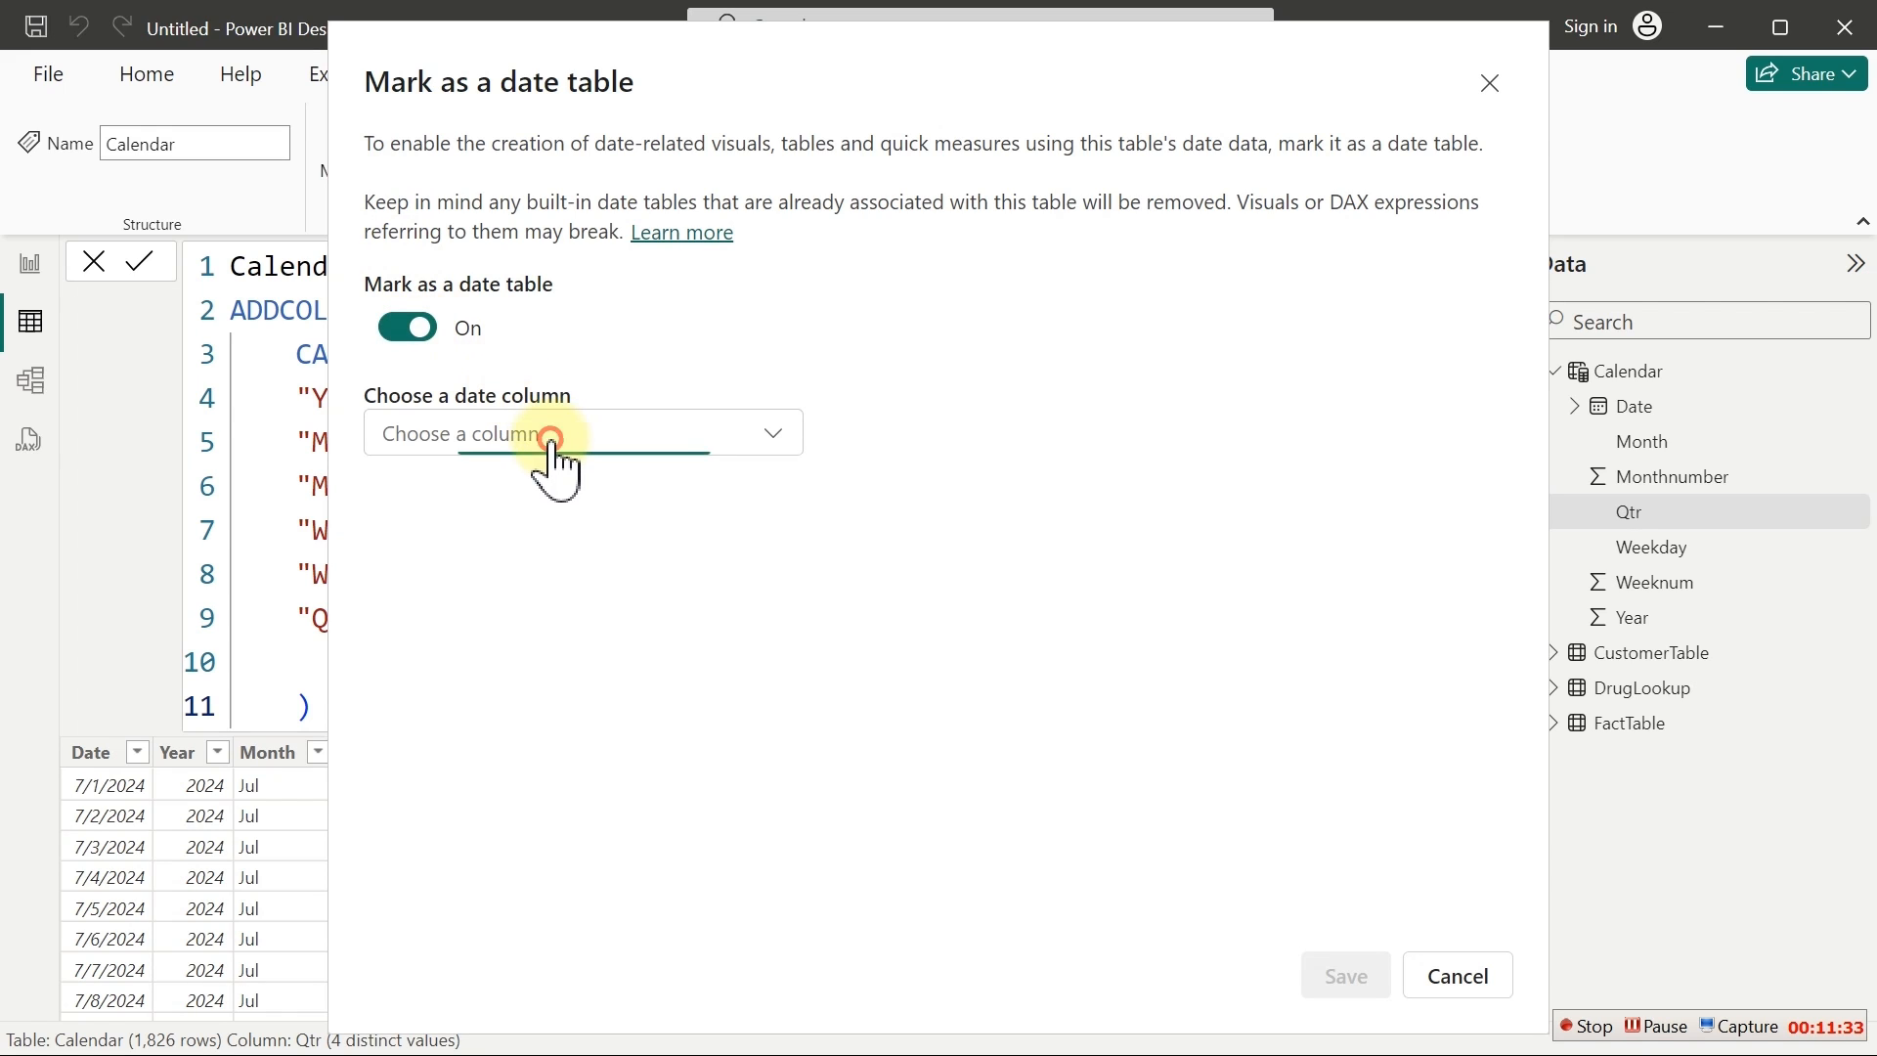
left_click(426, 498)
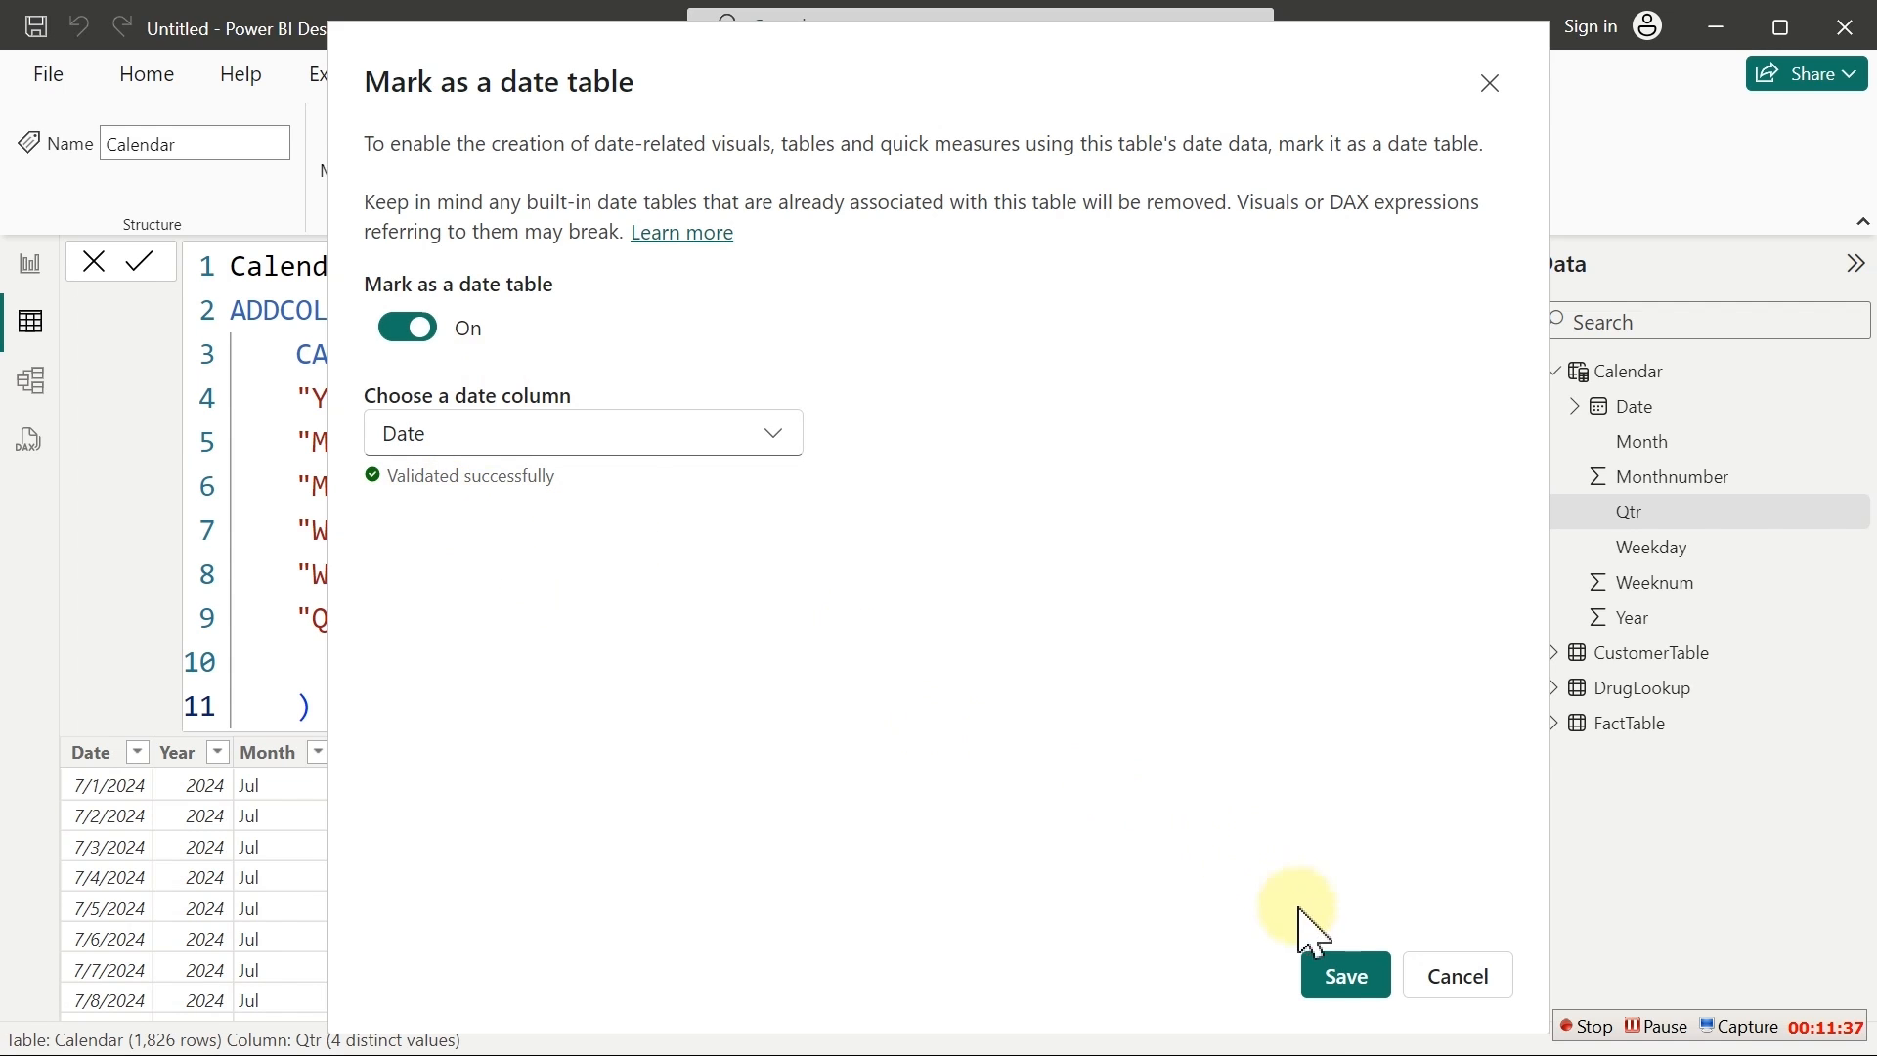
left_click(1344, 975)
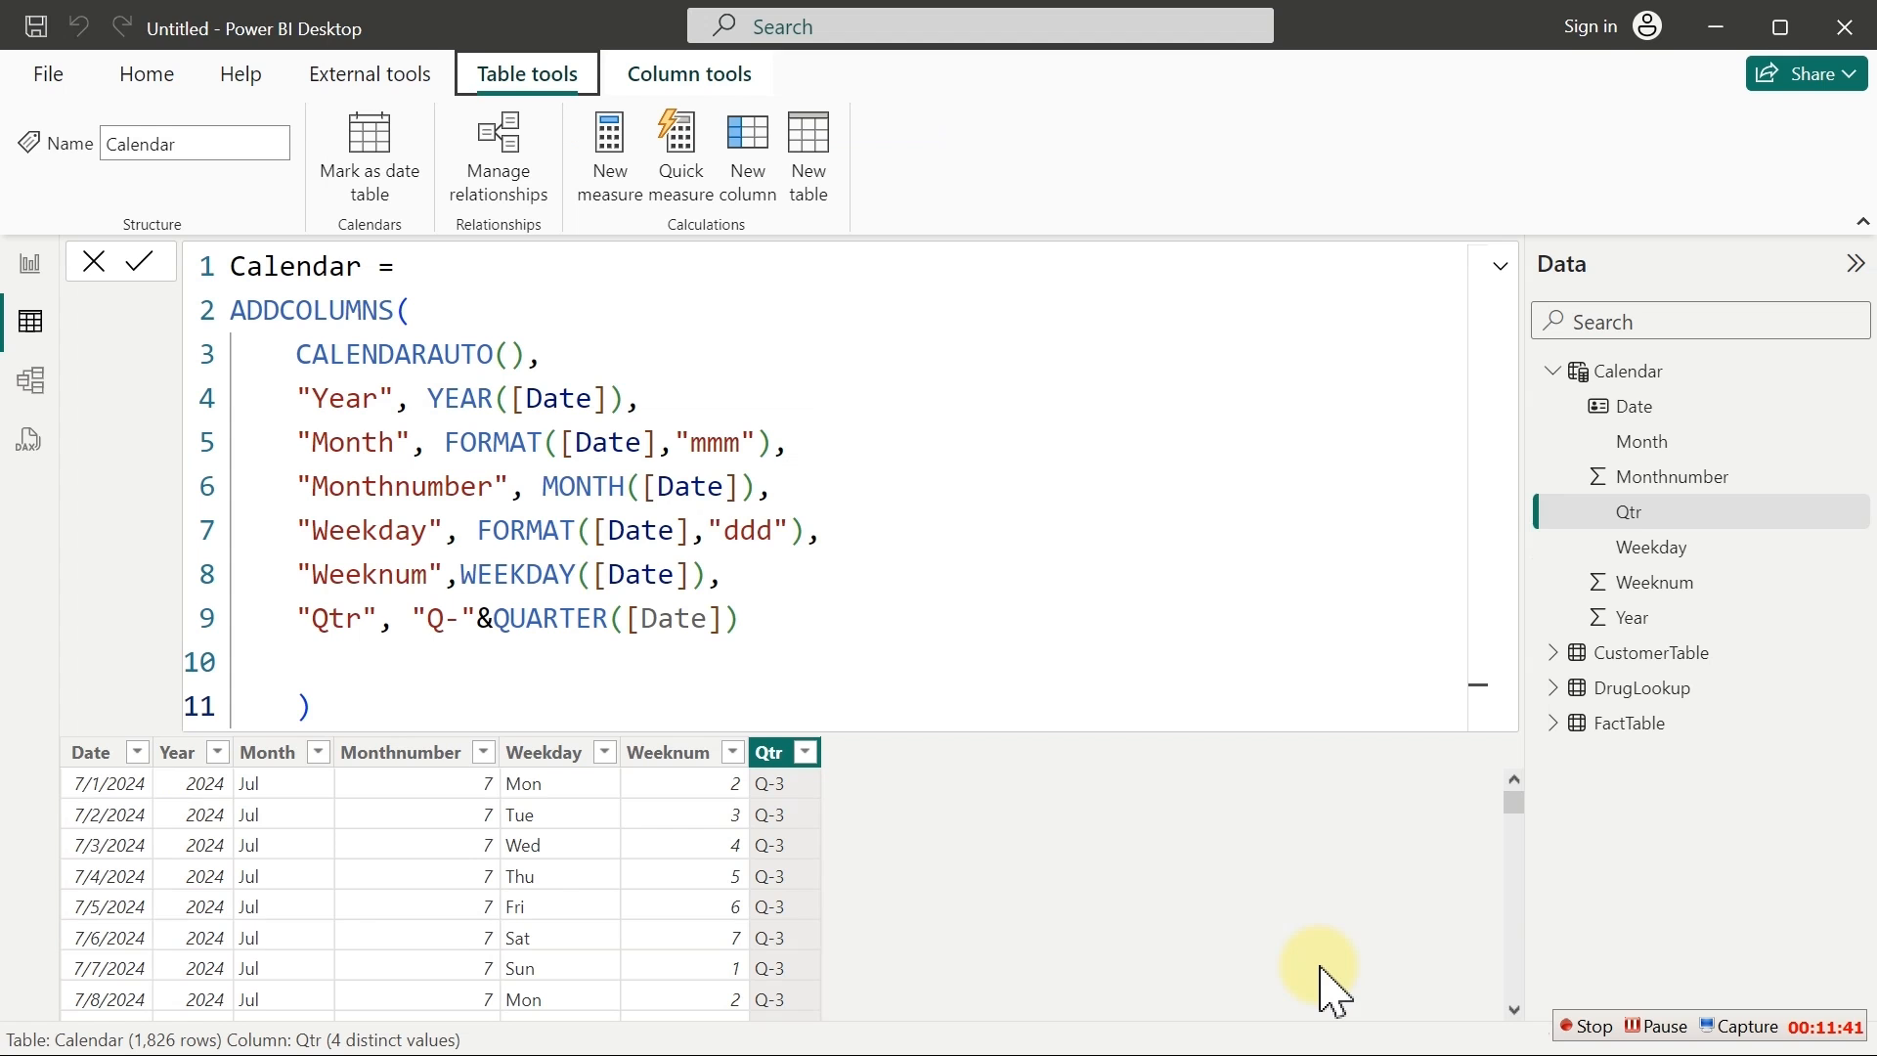
Arrange the model diagram with FactTable below the other tables, relate its SaleDate to Calendar's Date, and return to the report page
left_click(36, 380)
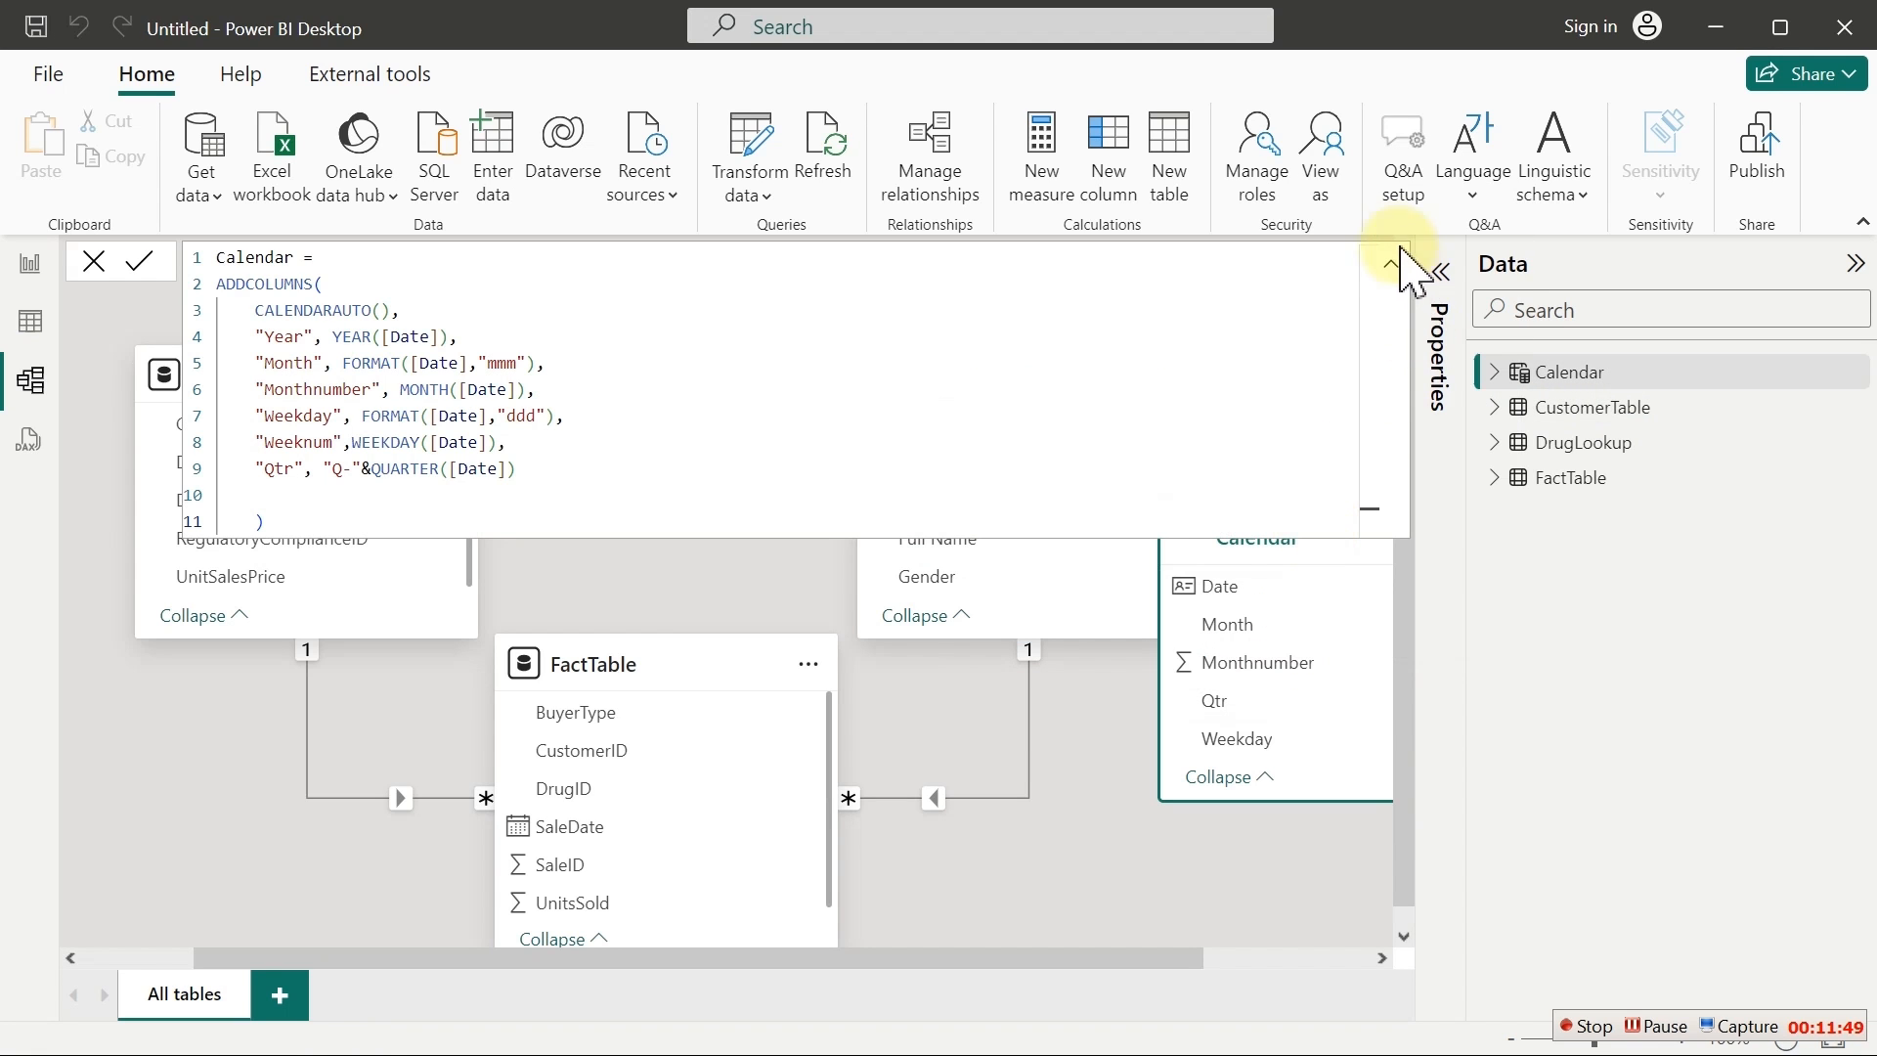
left_click(1392, 274)
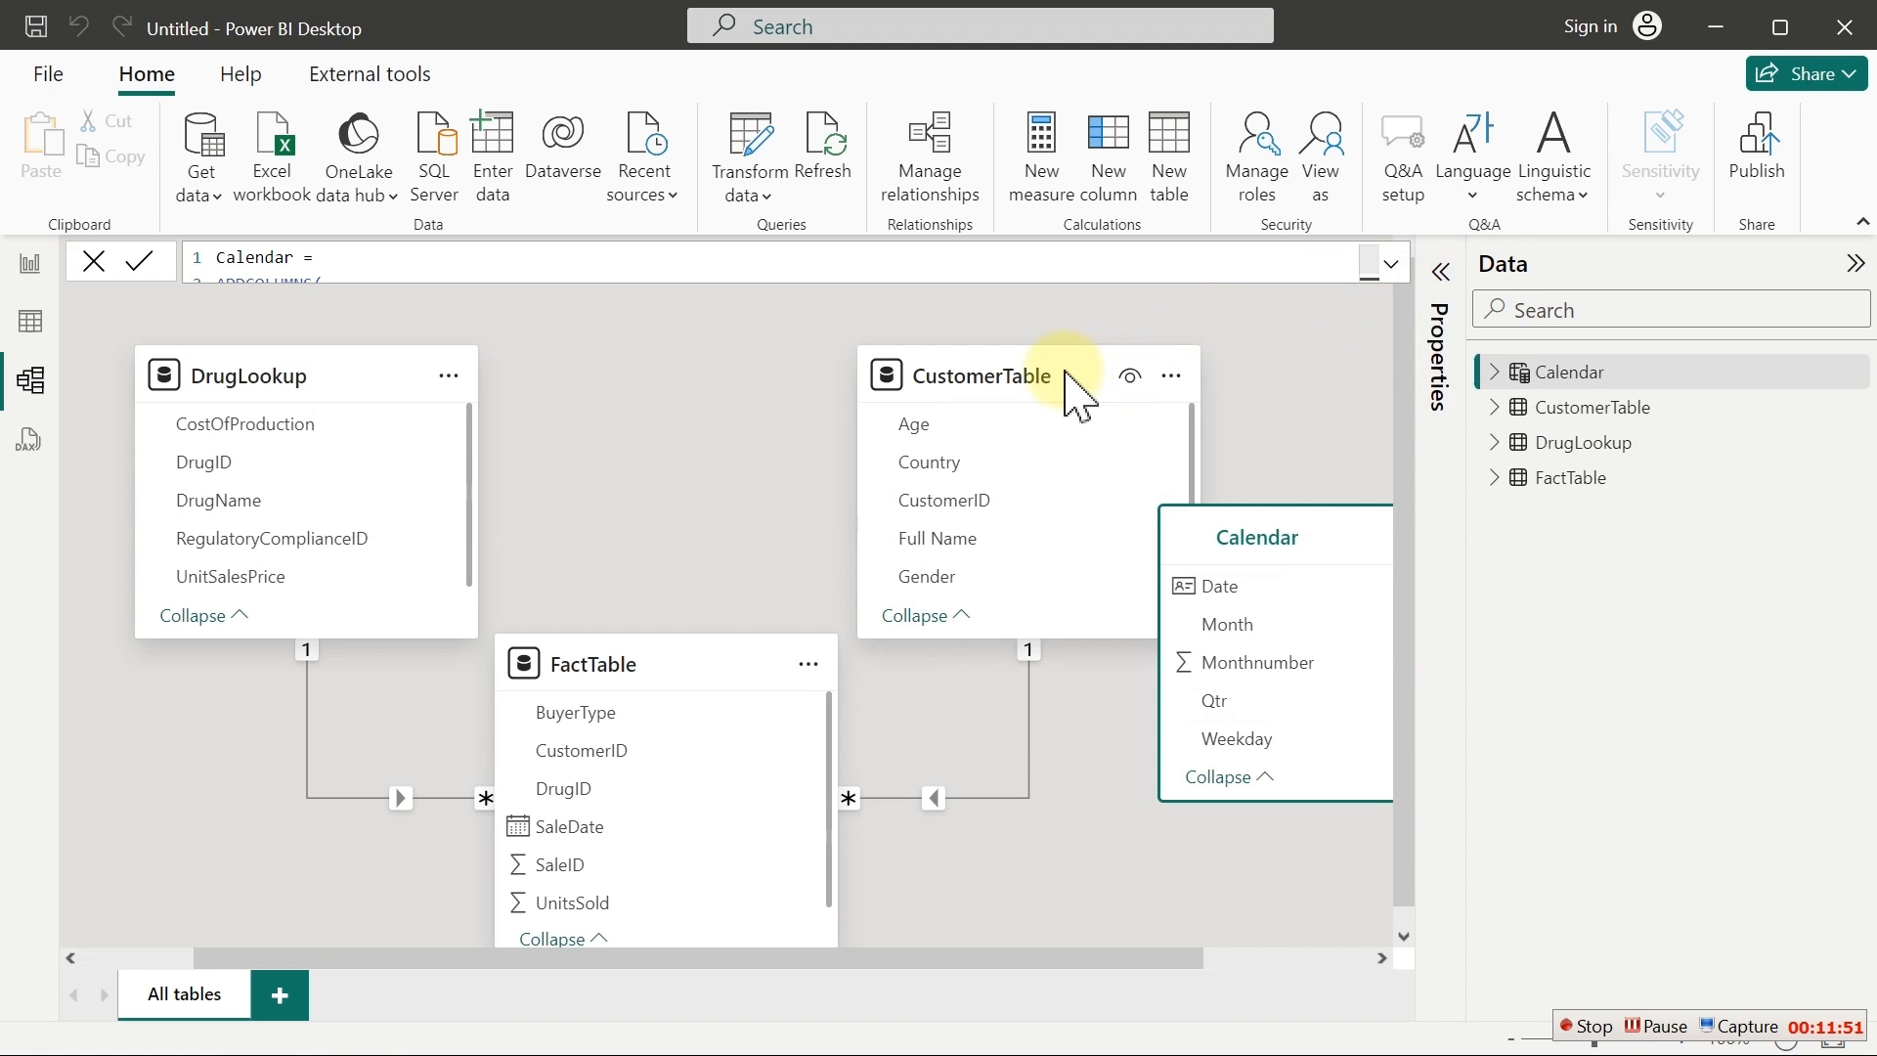
left_click_drag(1018, 368, 811, 367)
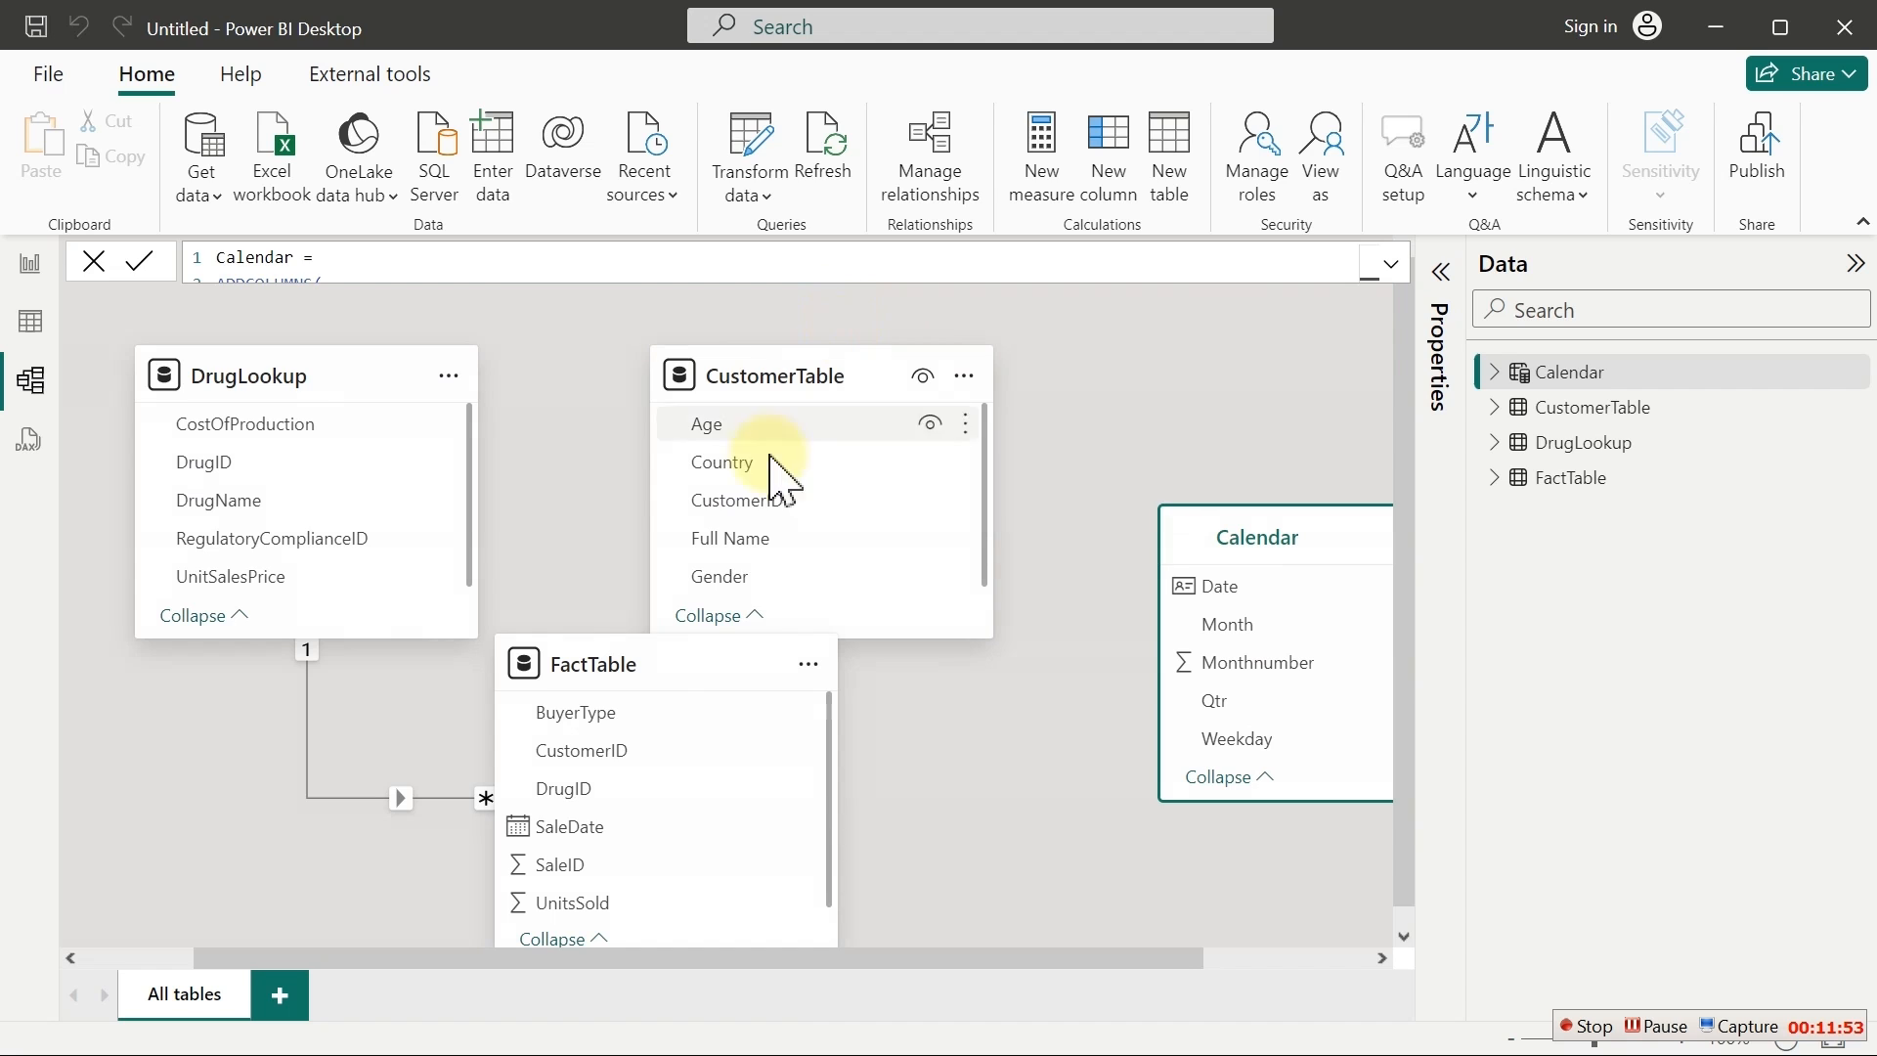
left_click_drag(668, 681, 720, 772)
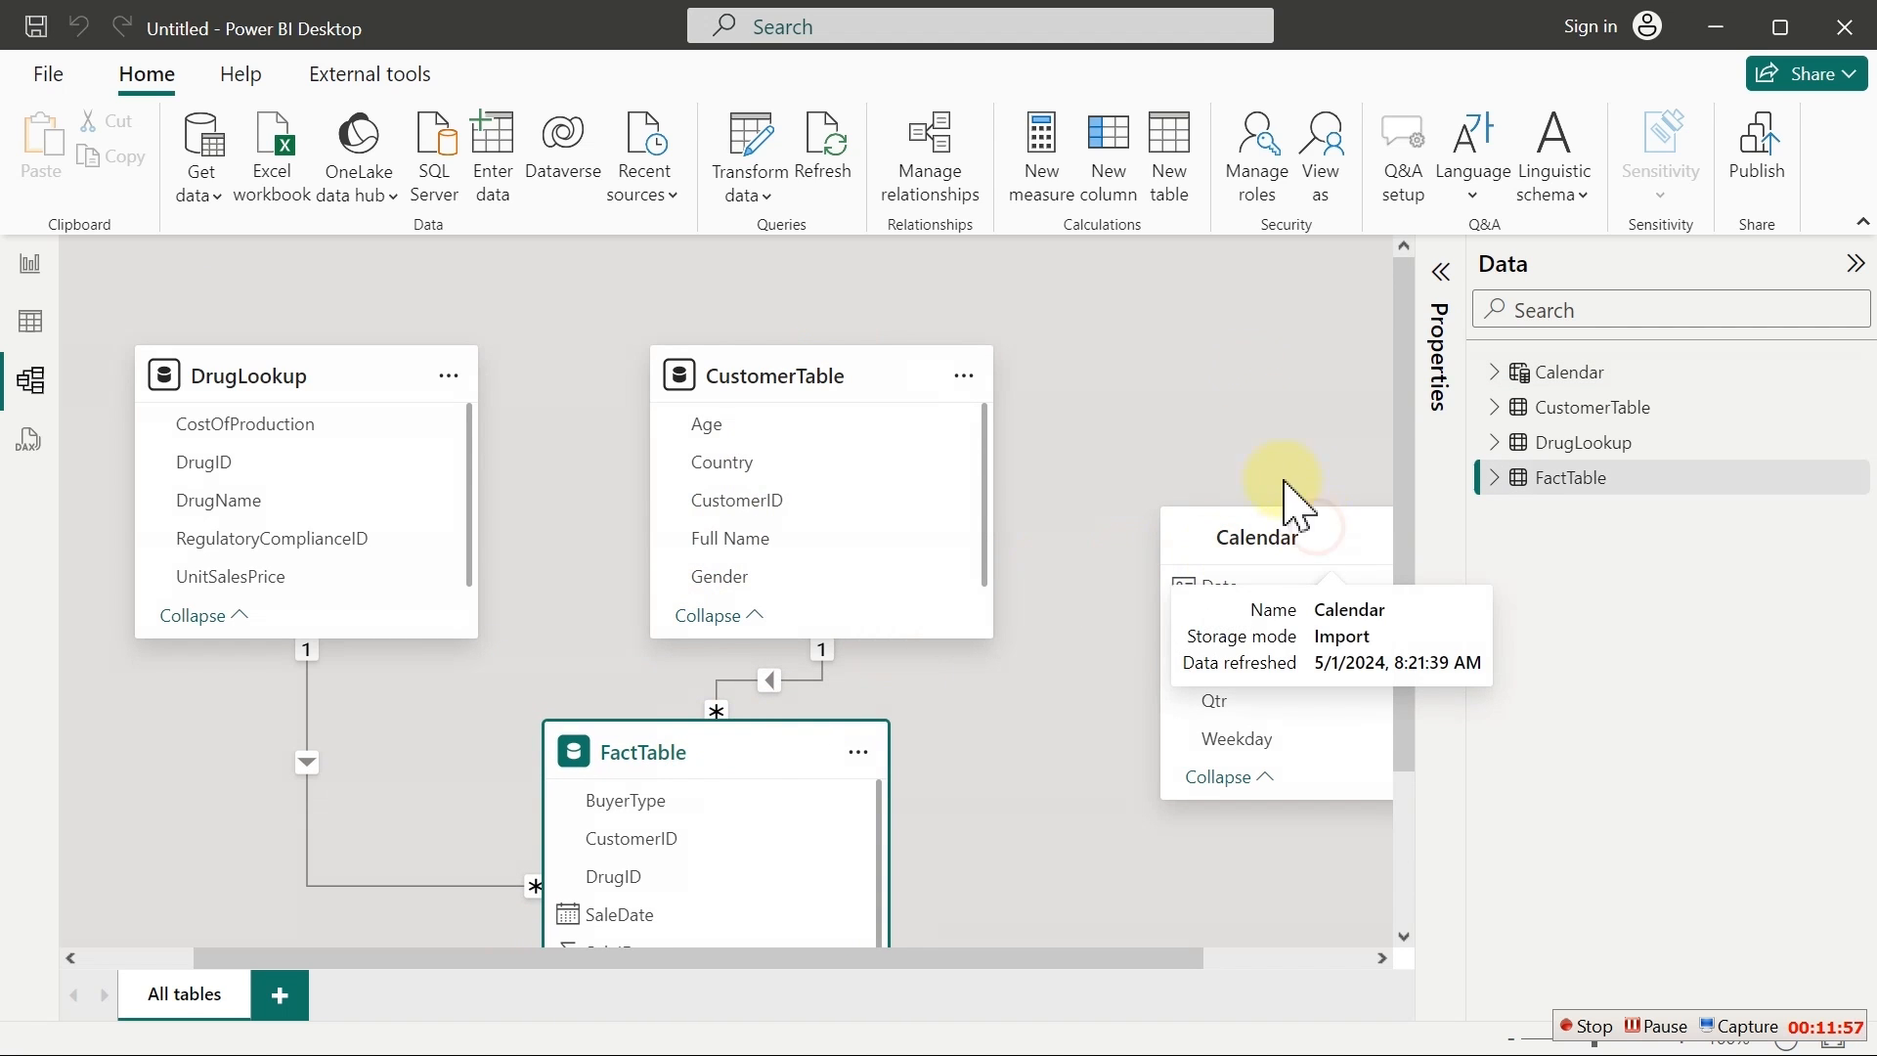
left_click_drag(1322, 542, 1251, 381)
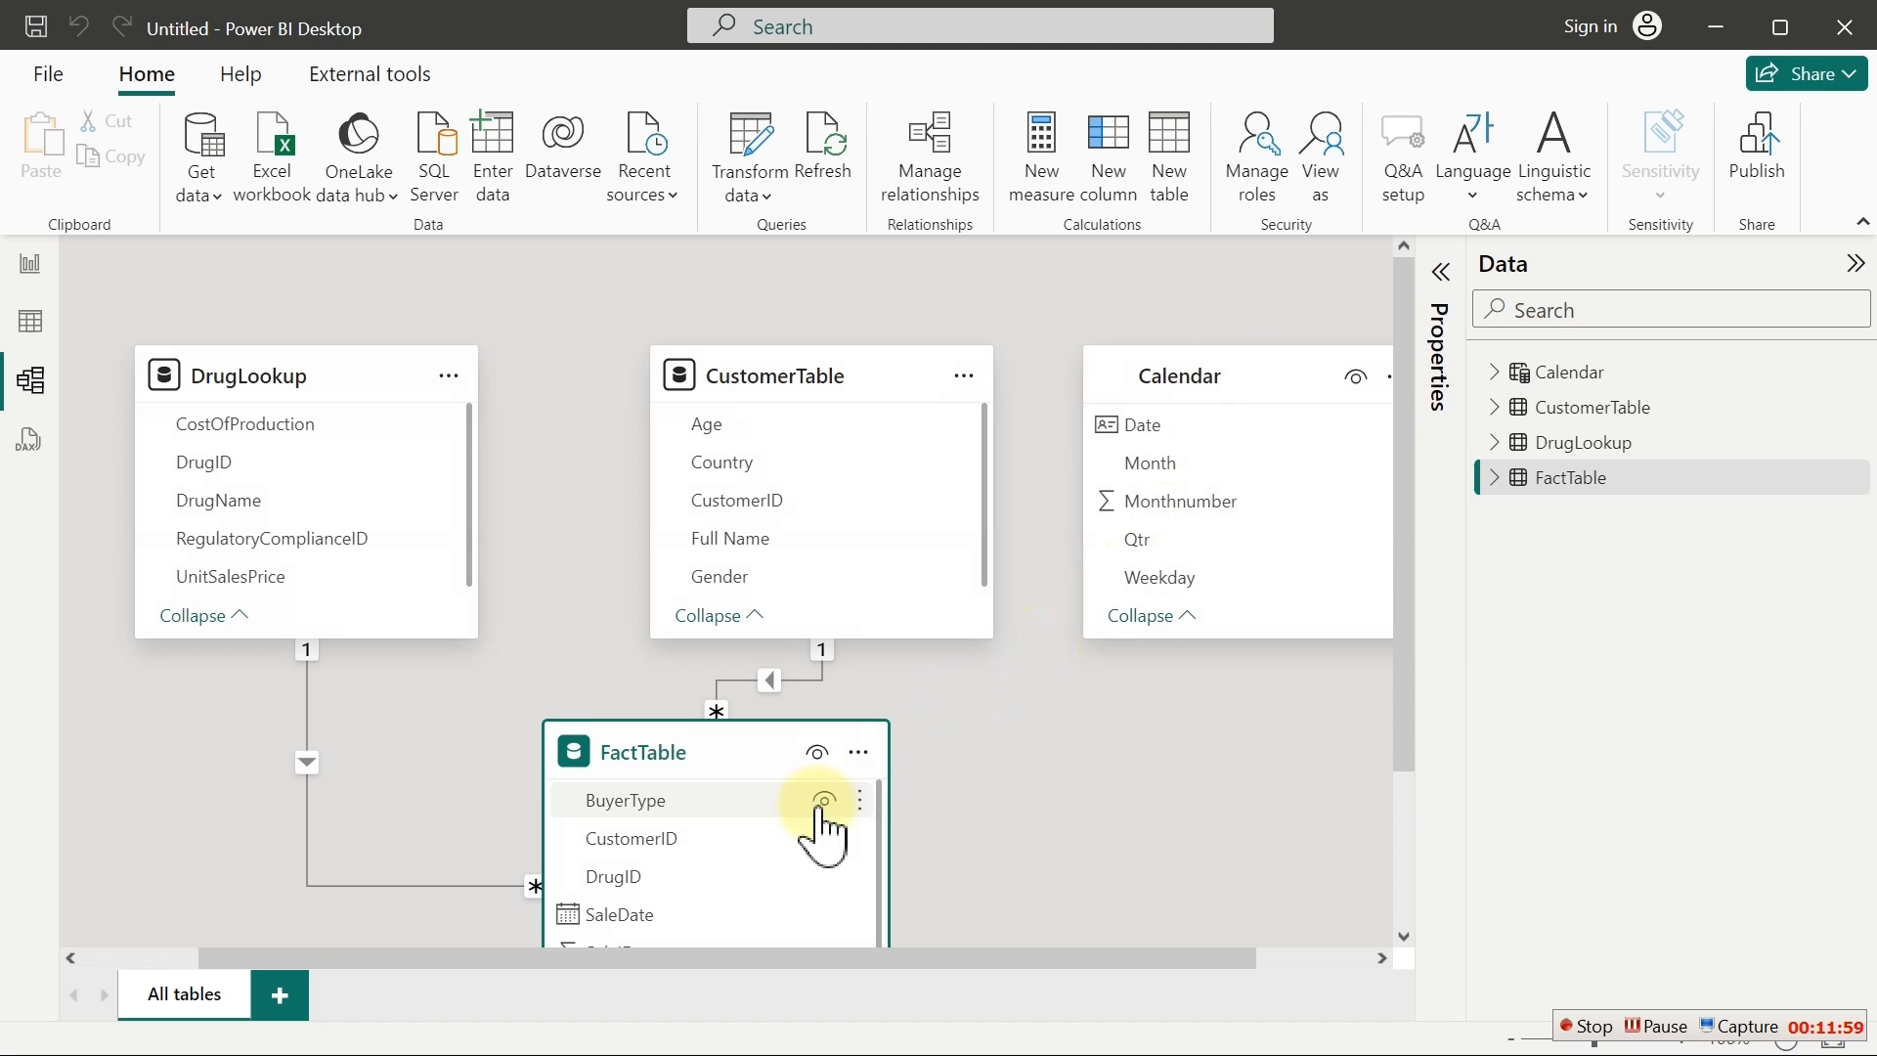
left_click_drag(612, 908, 1204, 421)
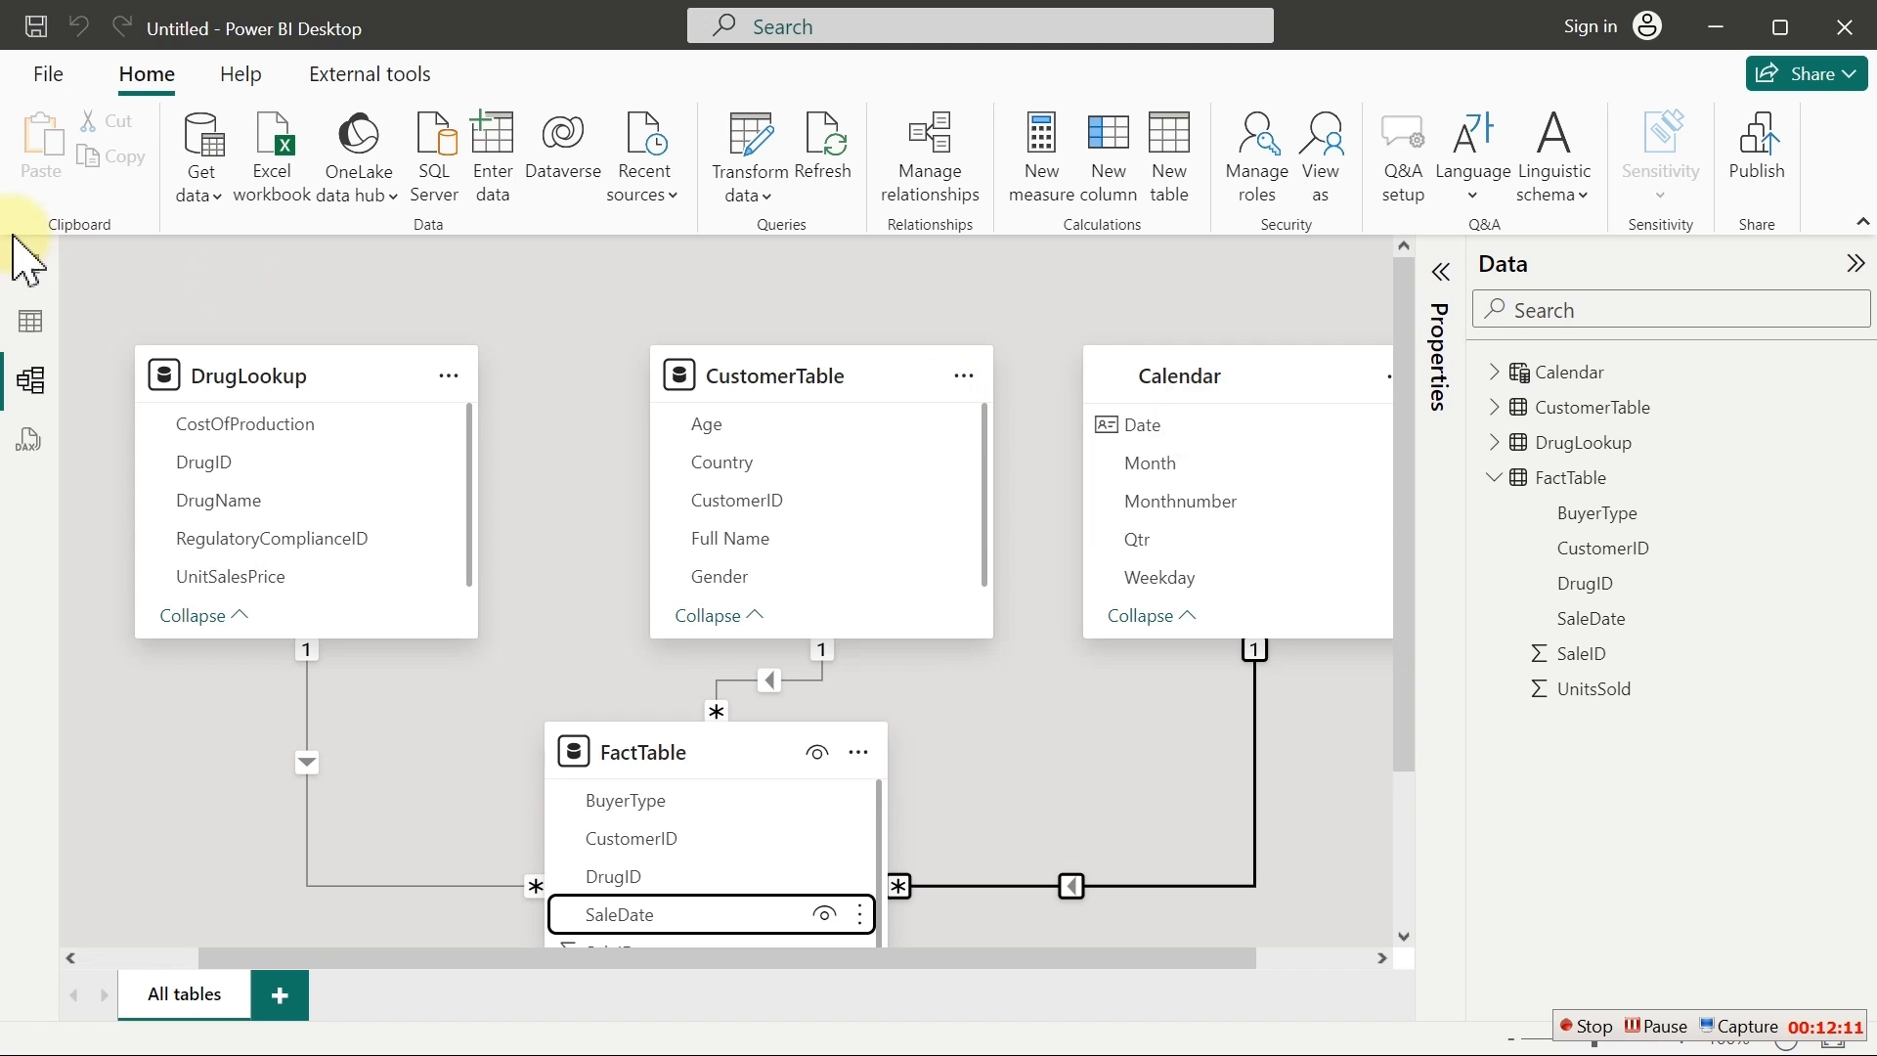
left_click(30, 269)
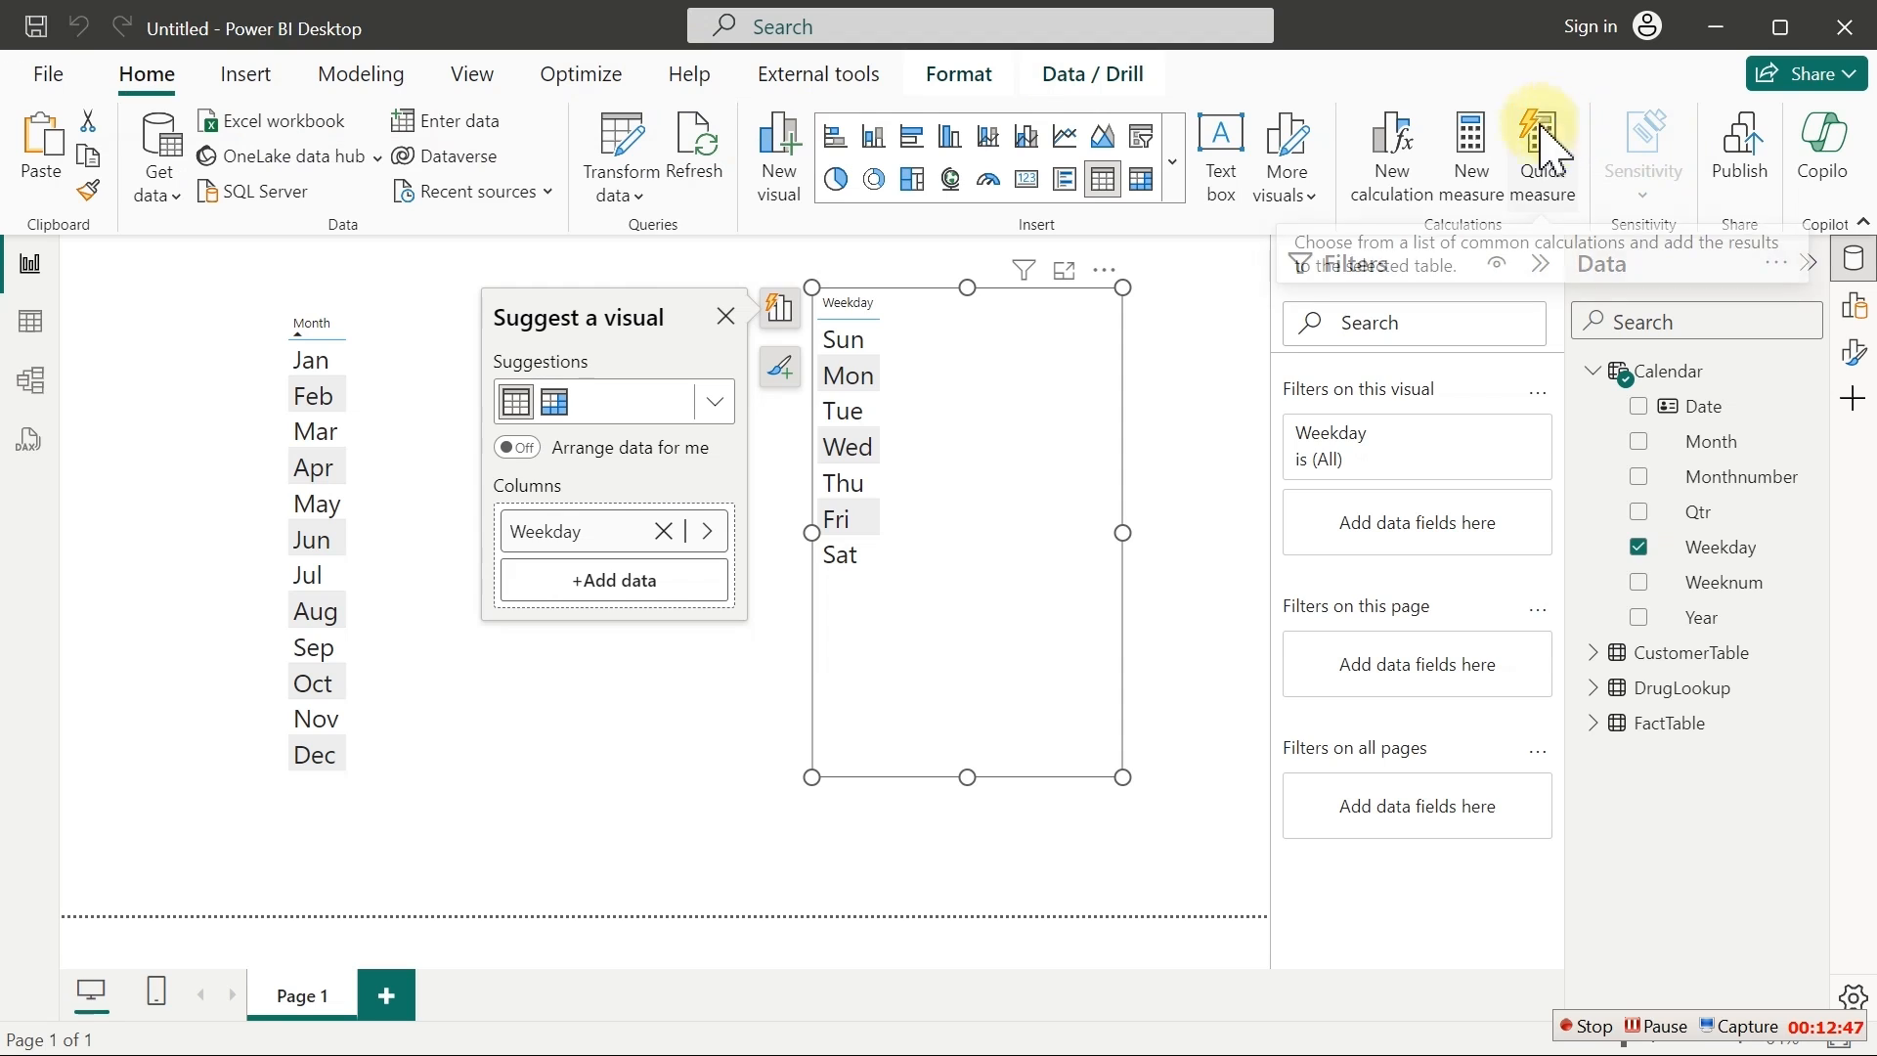
left_click(1478, 152)
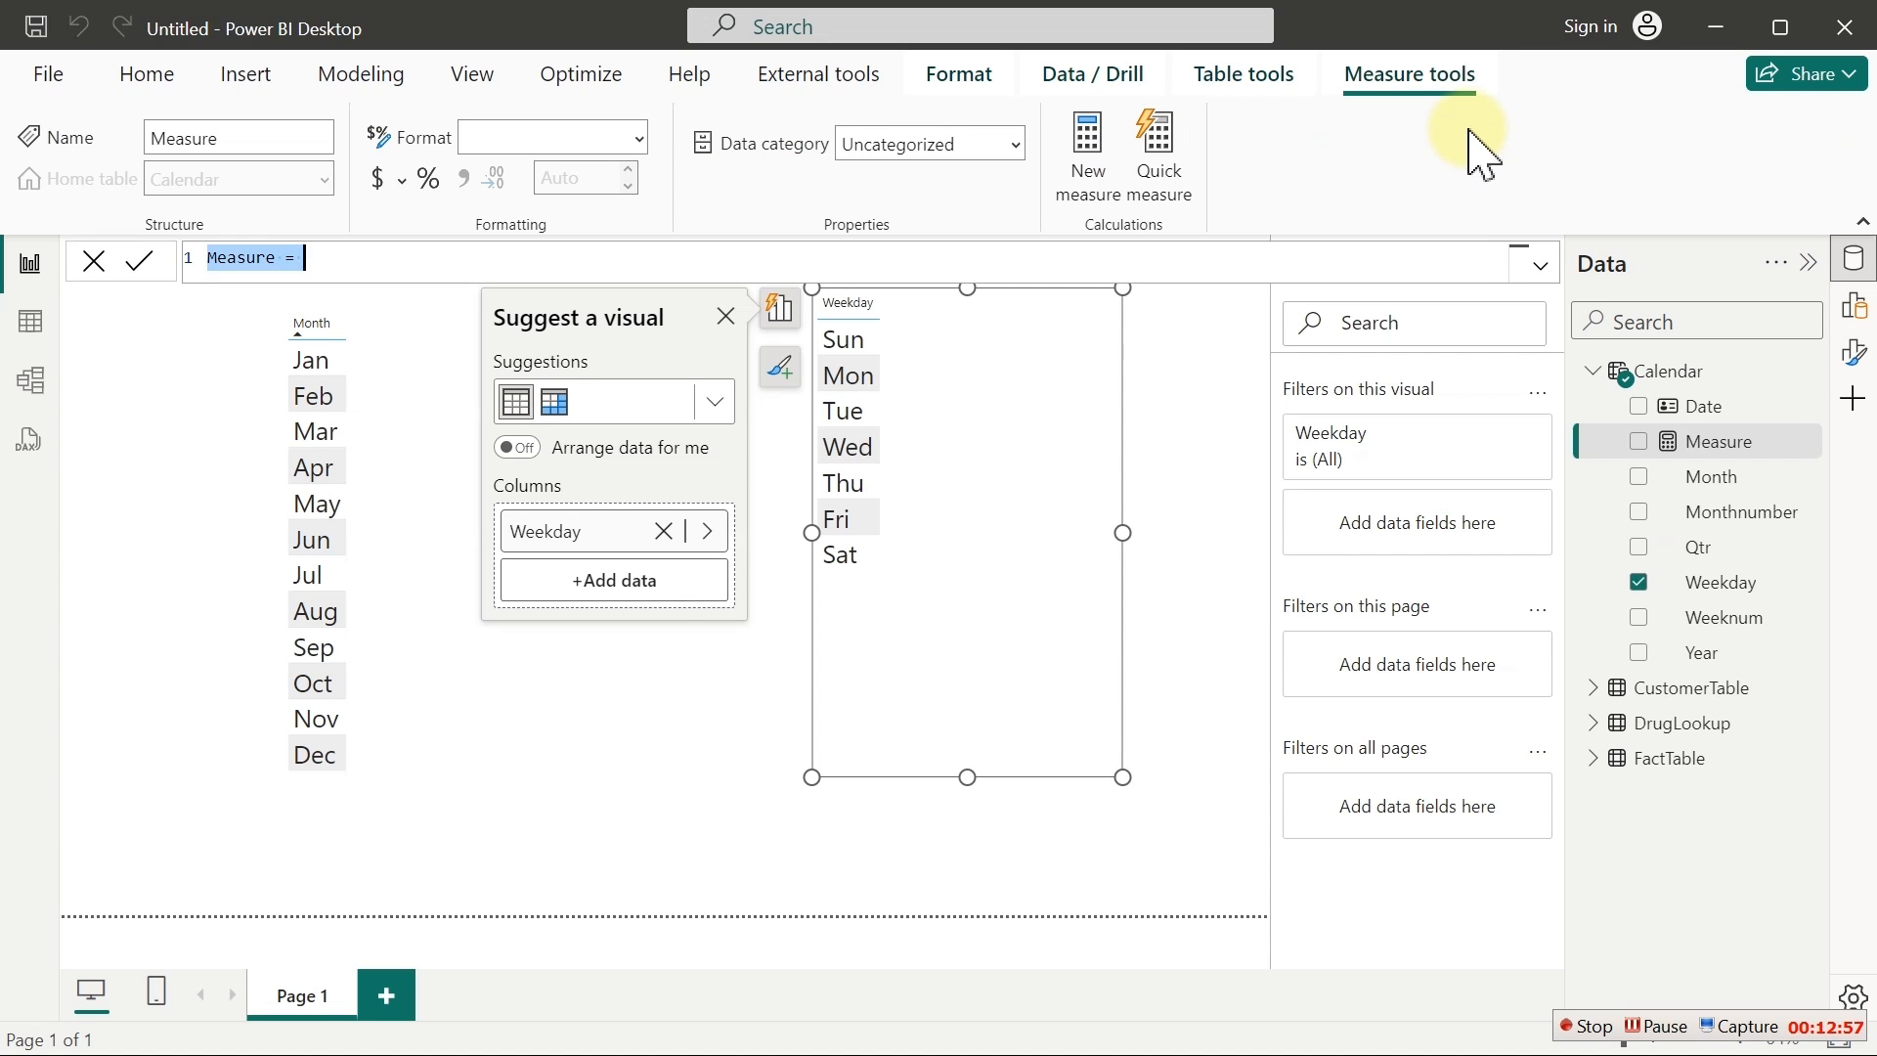
left_click(101, 275)
left_click(100, 275)
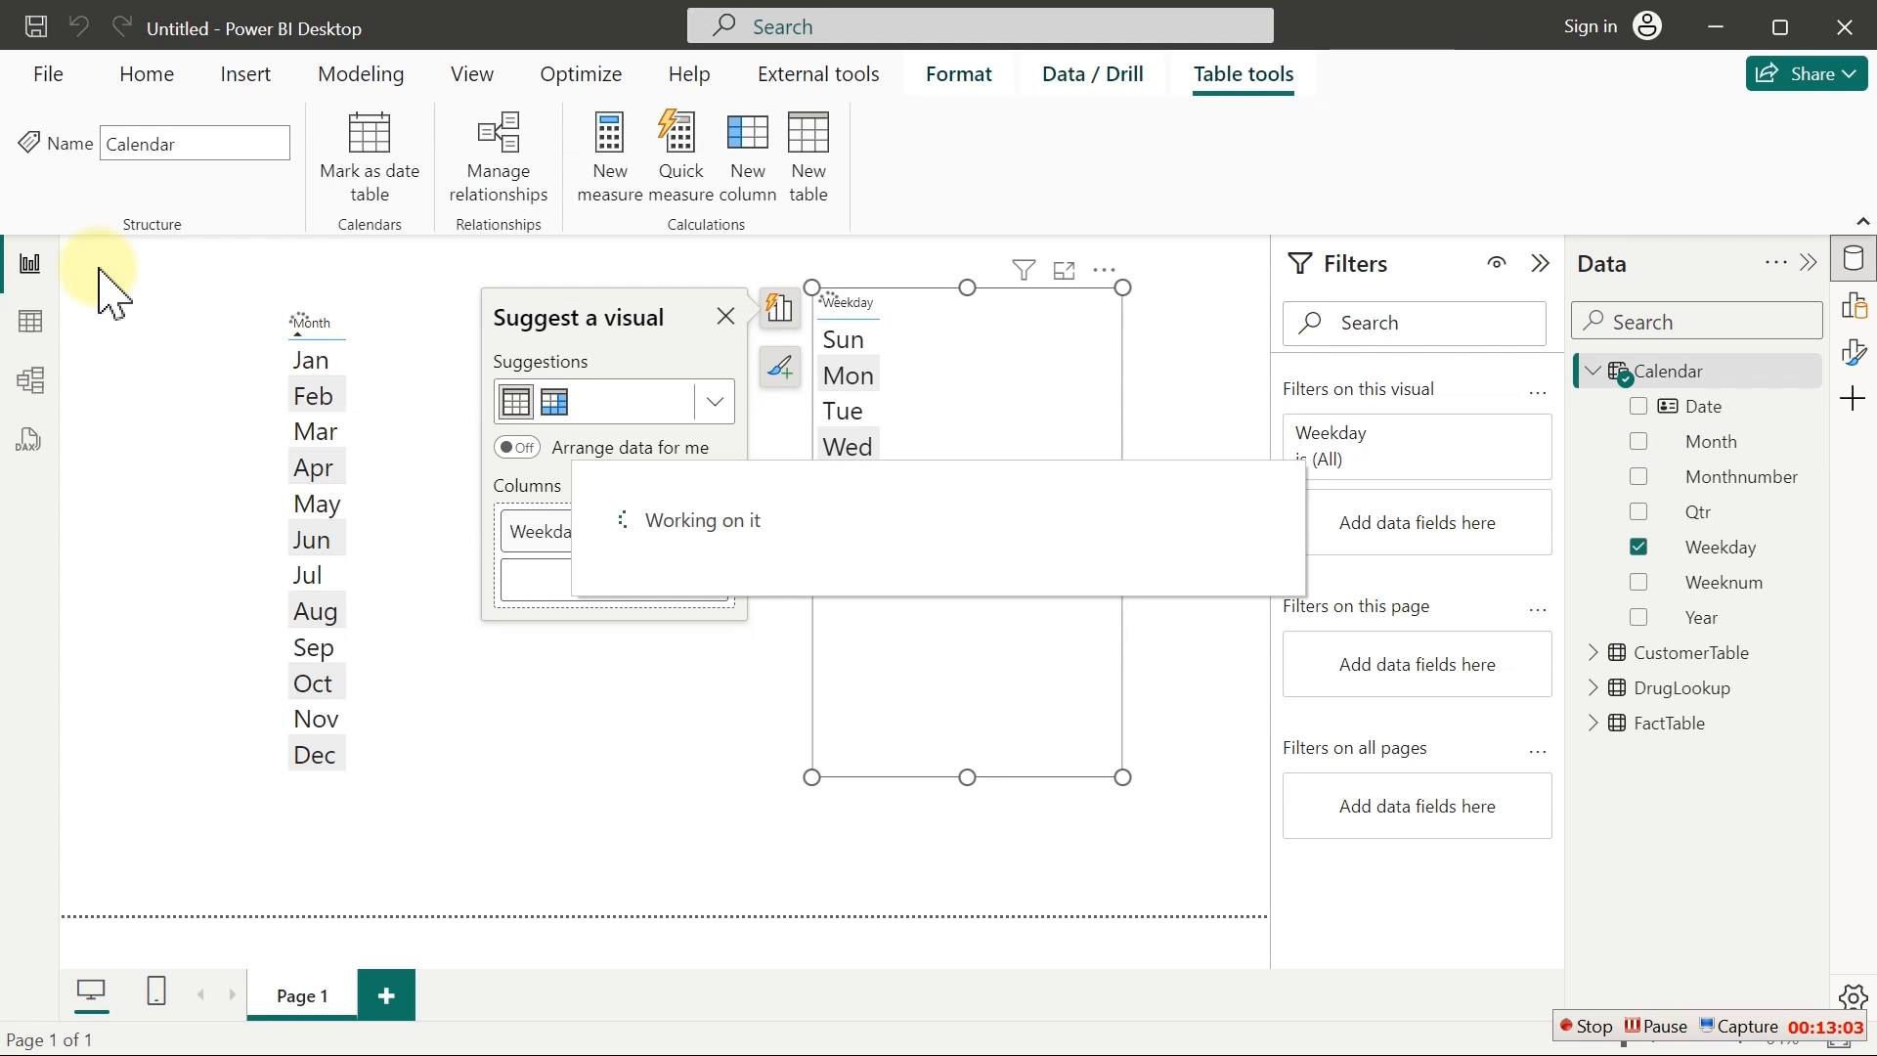
Create a new calculated table for the measures with the formula Calculatiions = {1}, enlarging the formula text while writing it
left_click(814, 154)
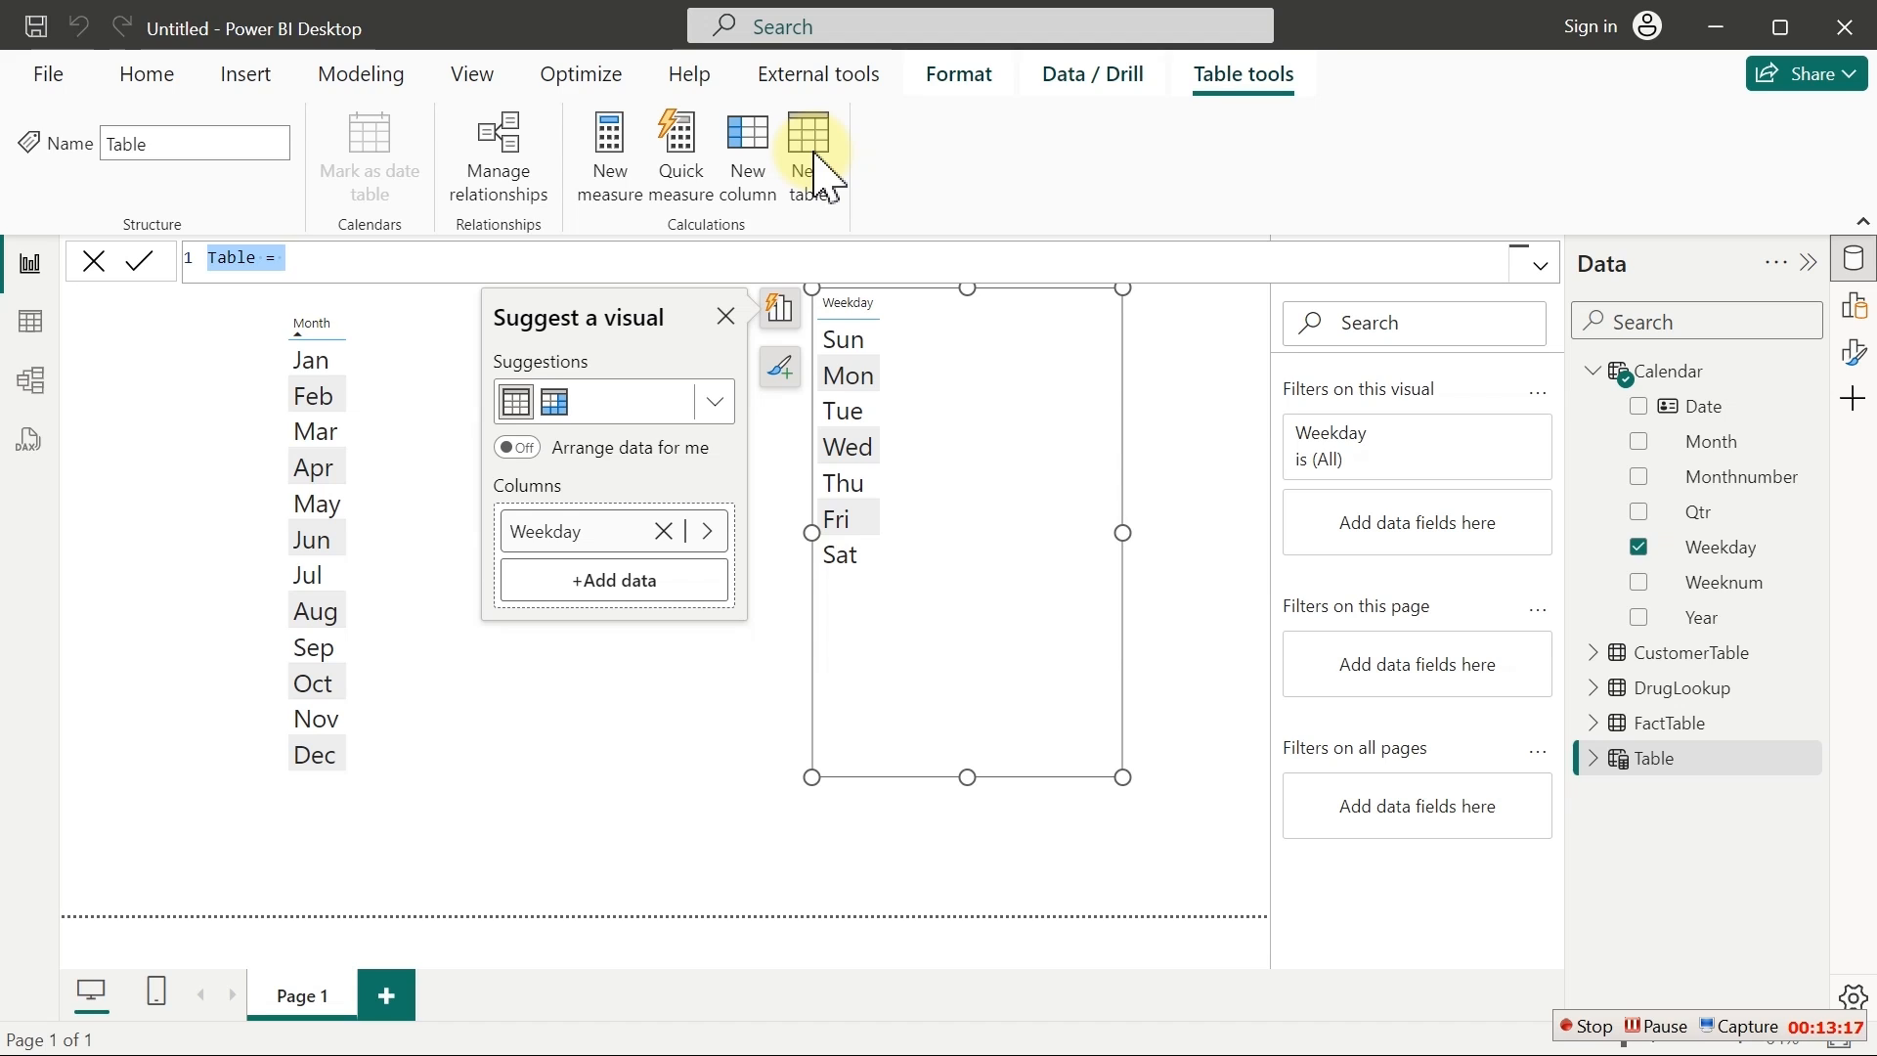
type("Calculatiions")
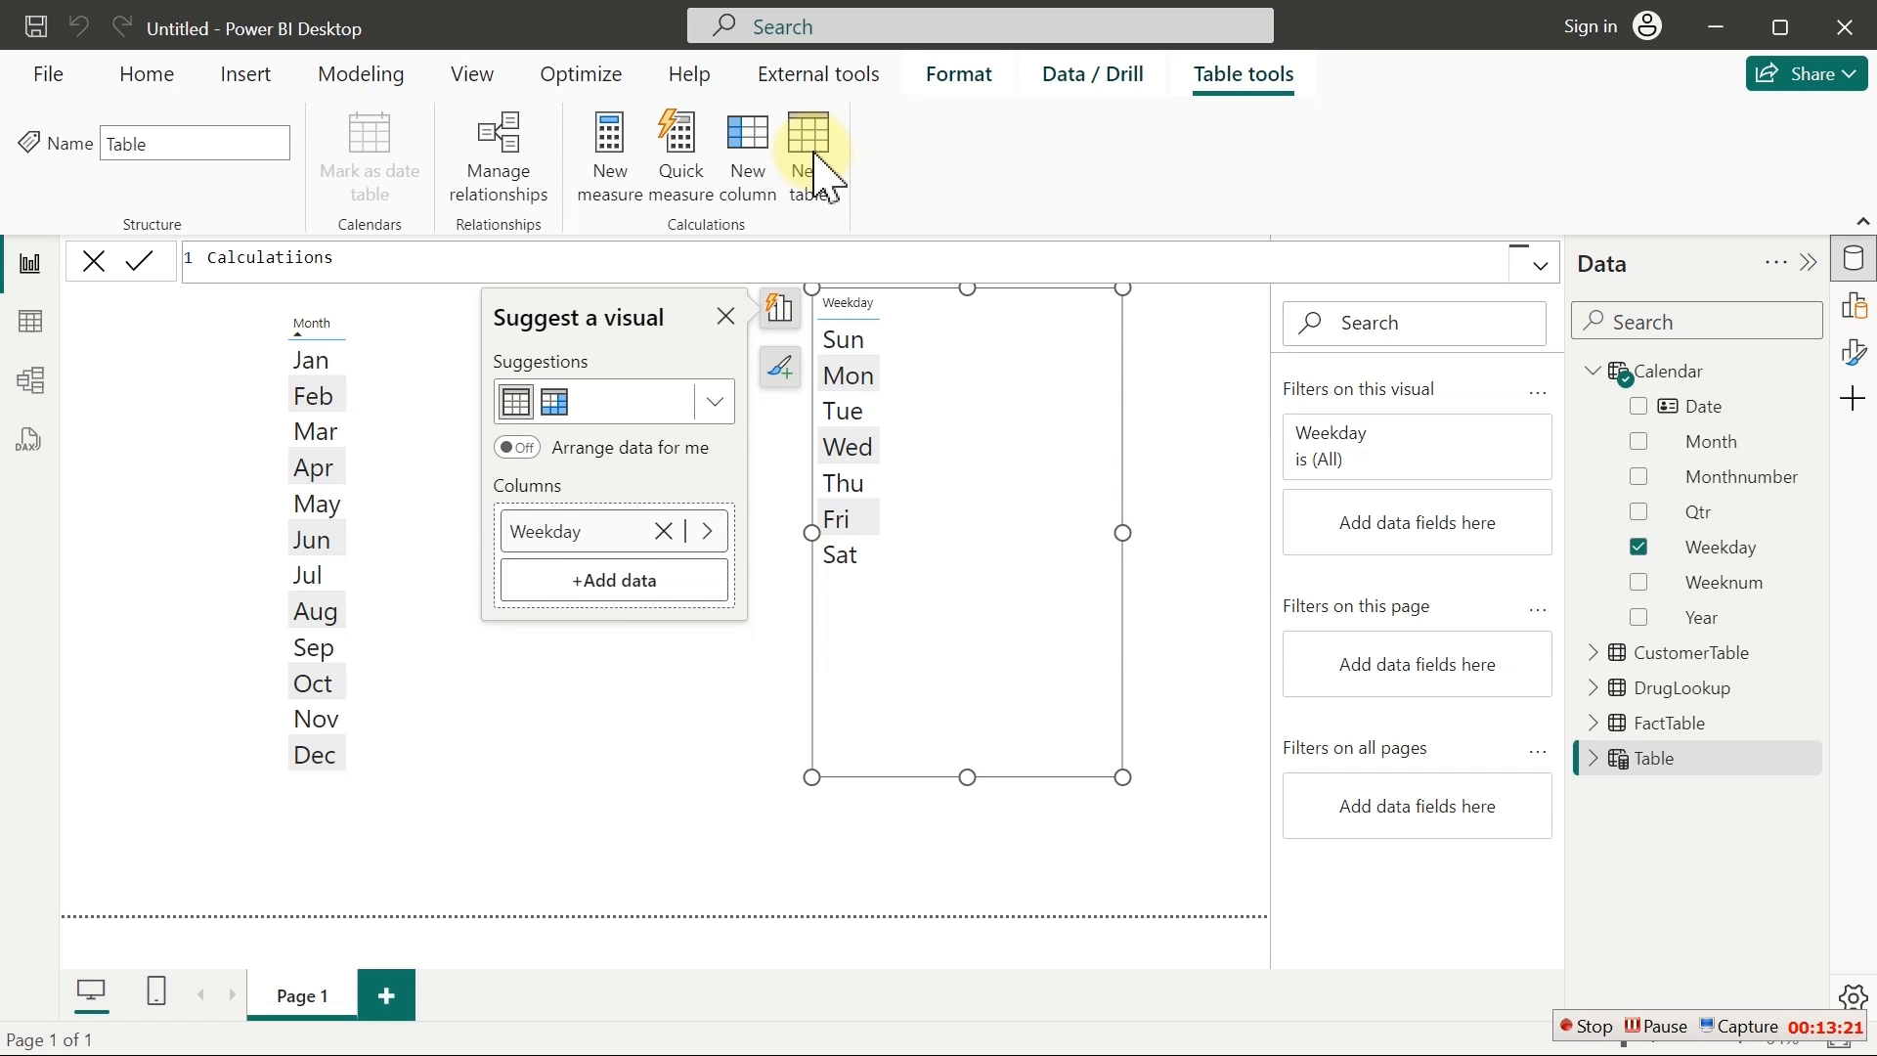
type(" =")
key("ctrl+plus")
key("ctrl+plus")
key("ctrl+plus")
key("ctrl+plus")
key("ctrl+plus")
key("ctrl+plus")
key("ctrl+plus")
key("ctrl+plus")
key("ctrl+plus")
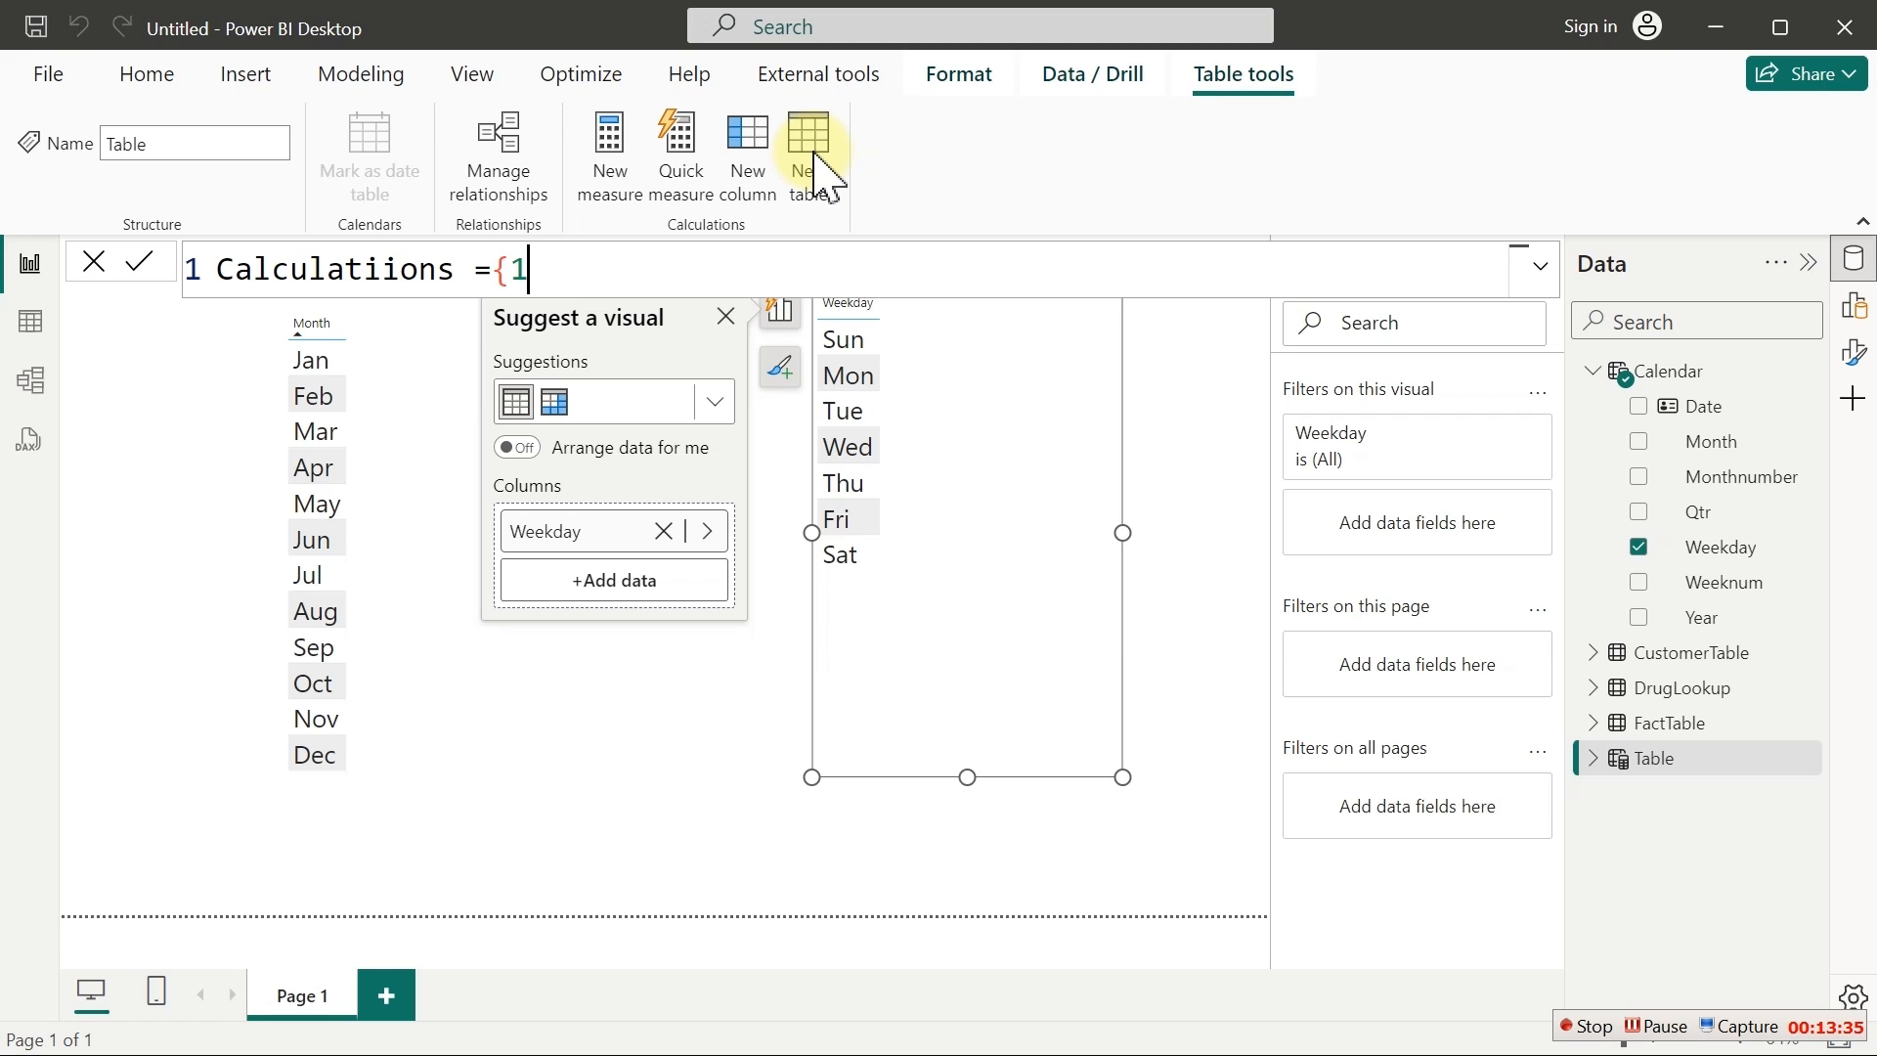
type("}")
key("Return")
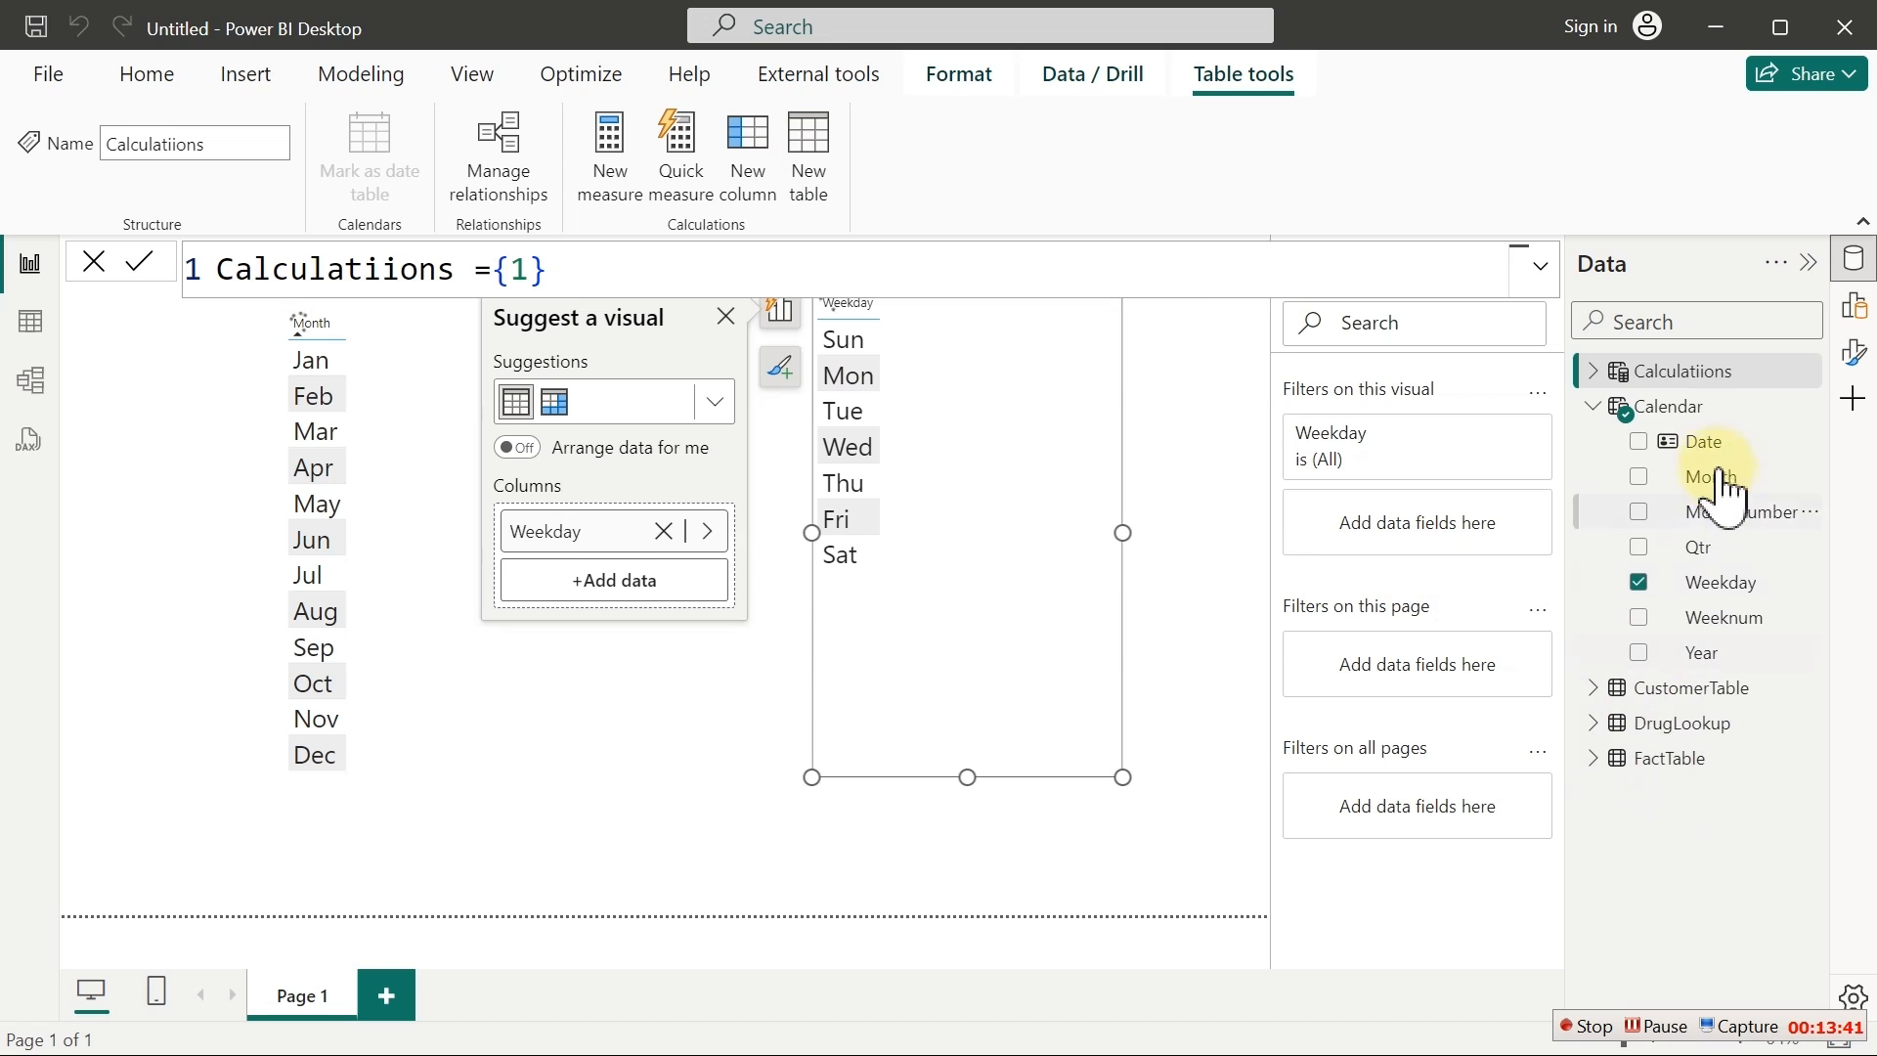
Expand the Calculatiions table's fields, place the table below Calendar in the model diagram, and return to the report page
left_click(1592, 372)
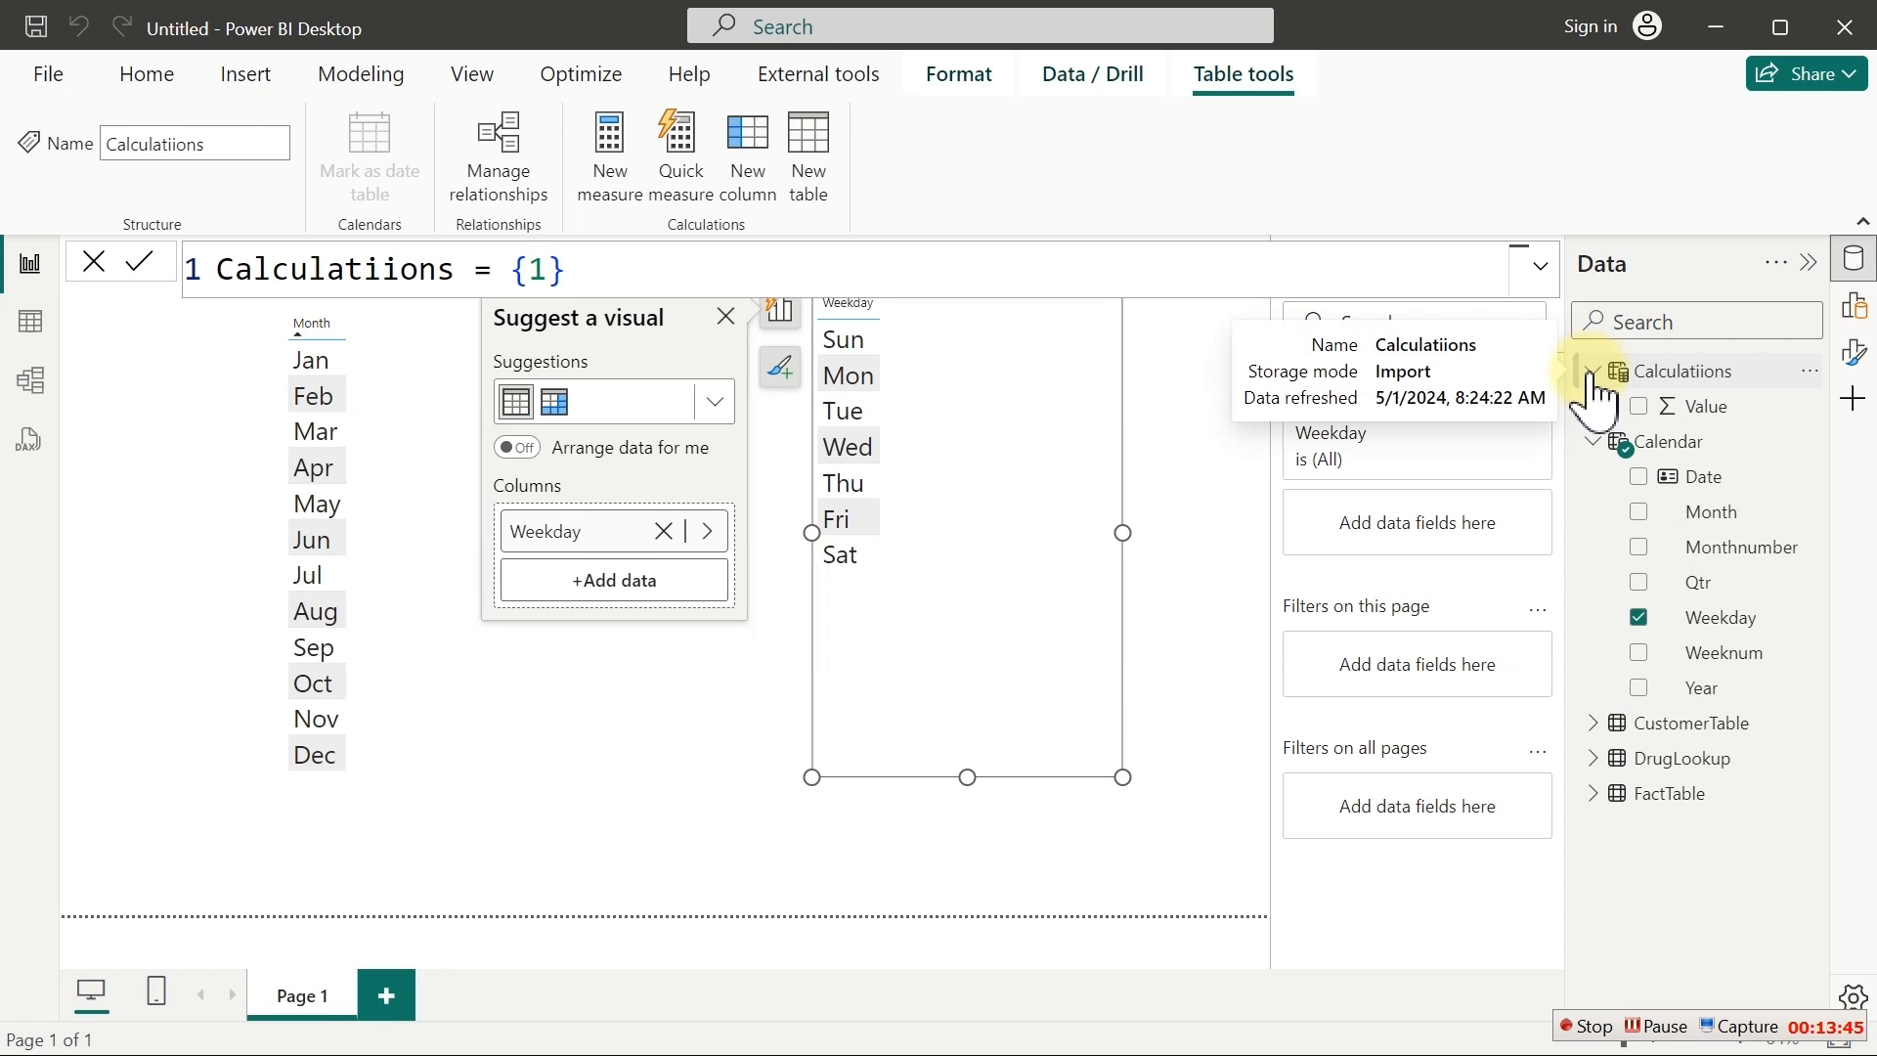
left_click(30, 380)
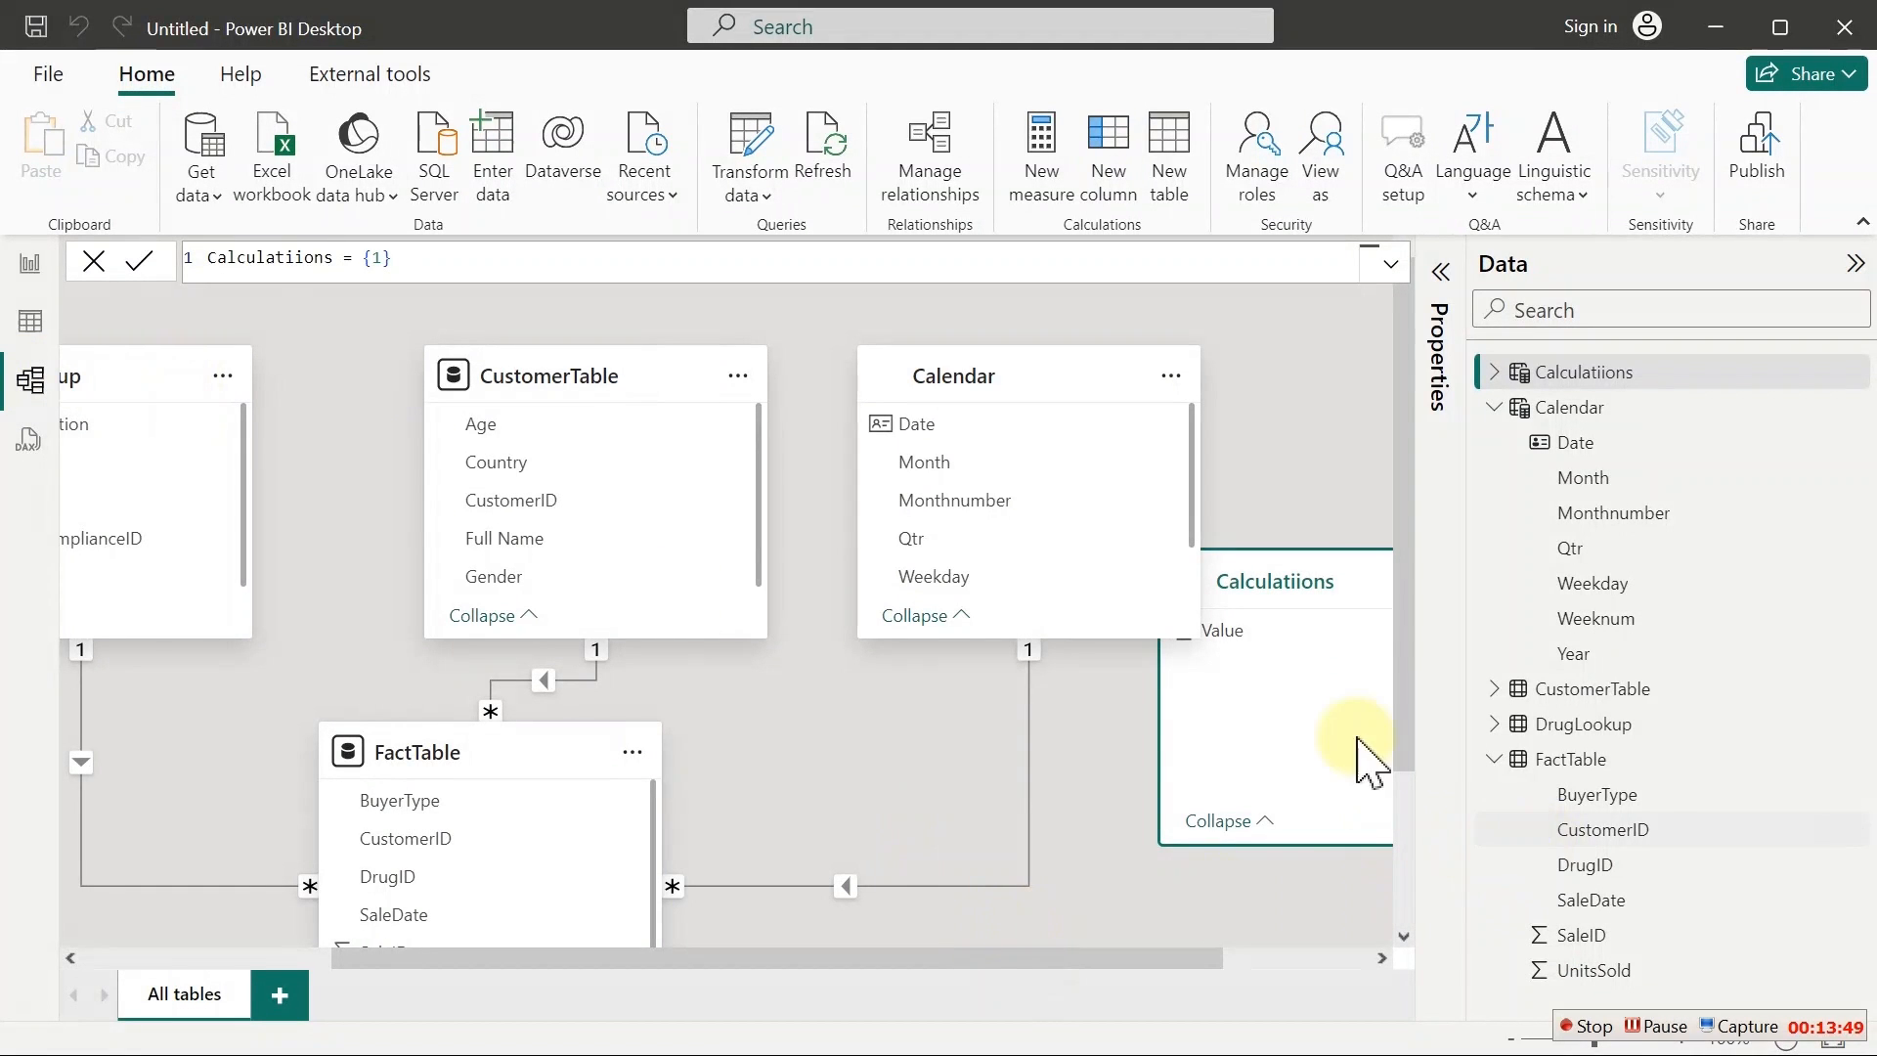
left_click_drag(1323, 582, 1241, 724)
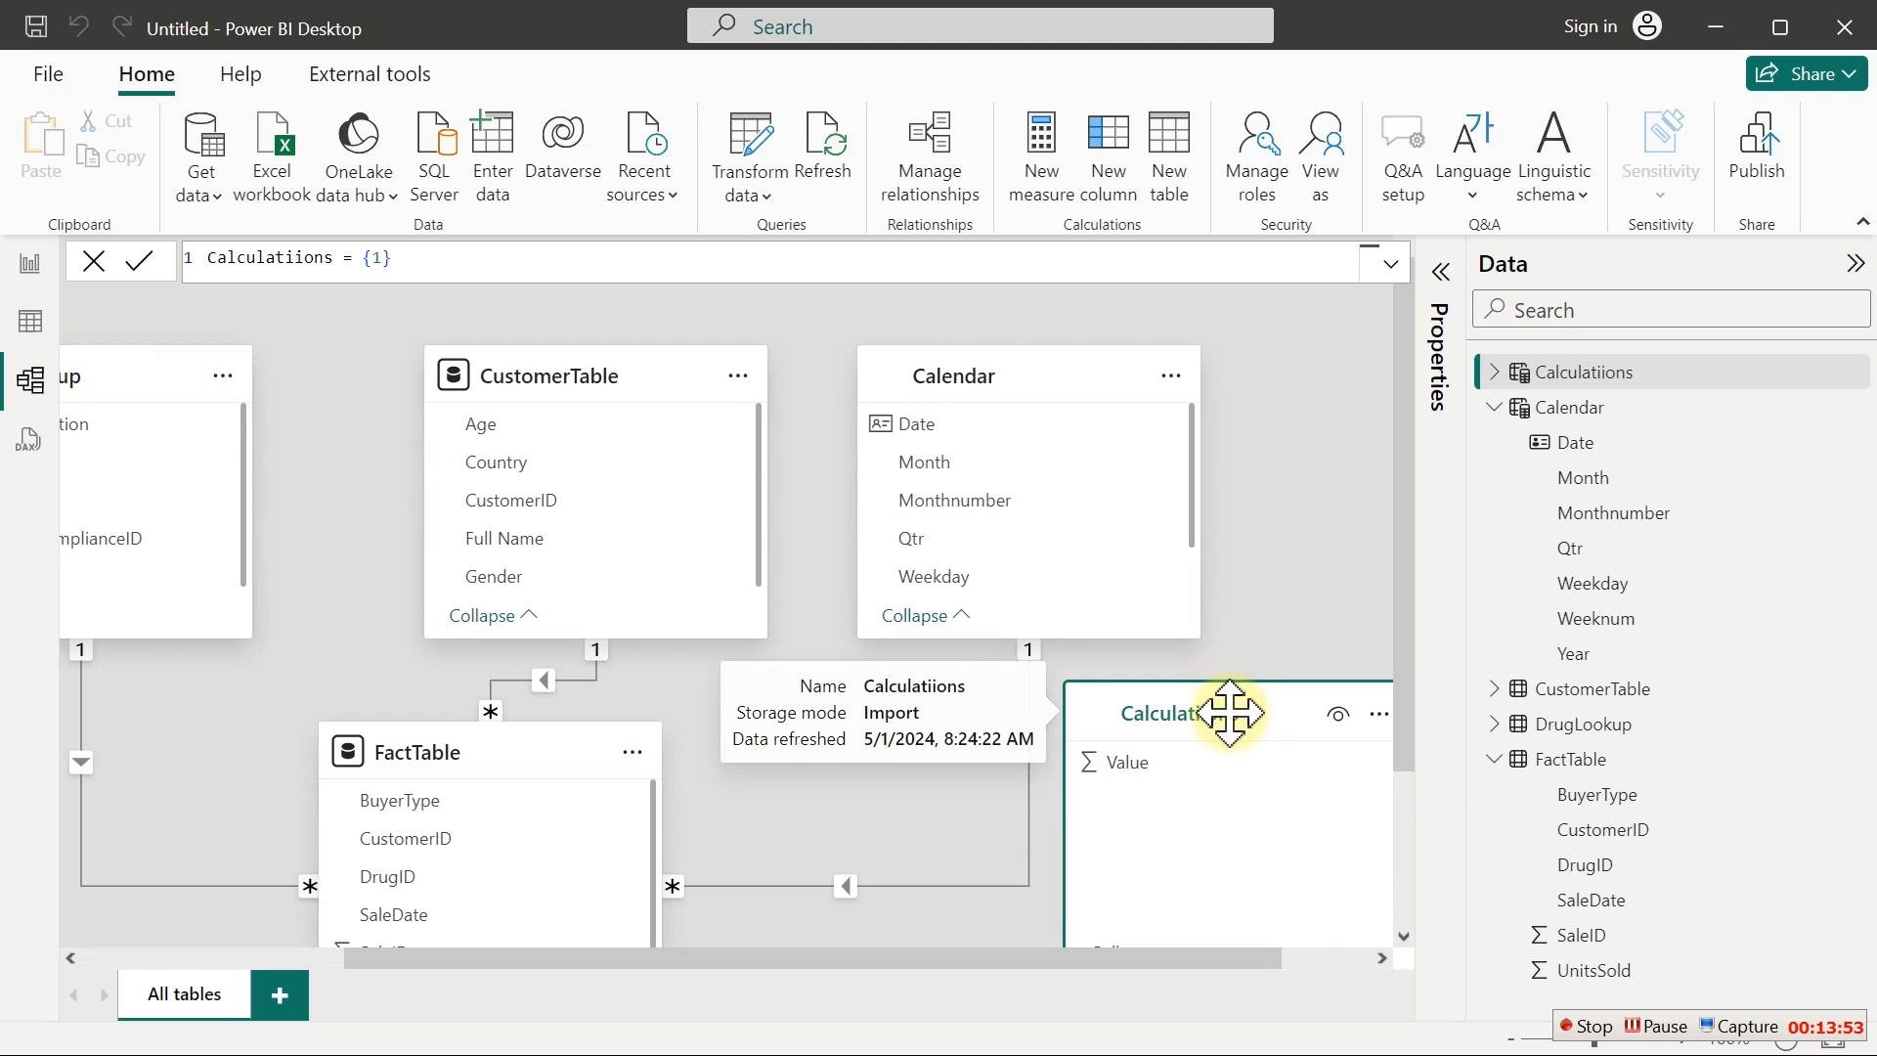
left_click(30, 265)
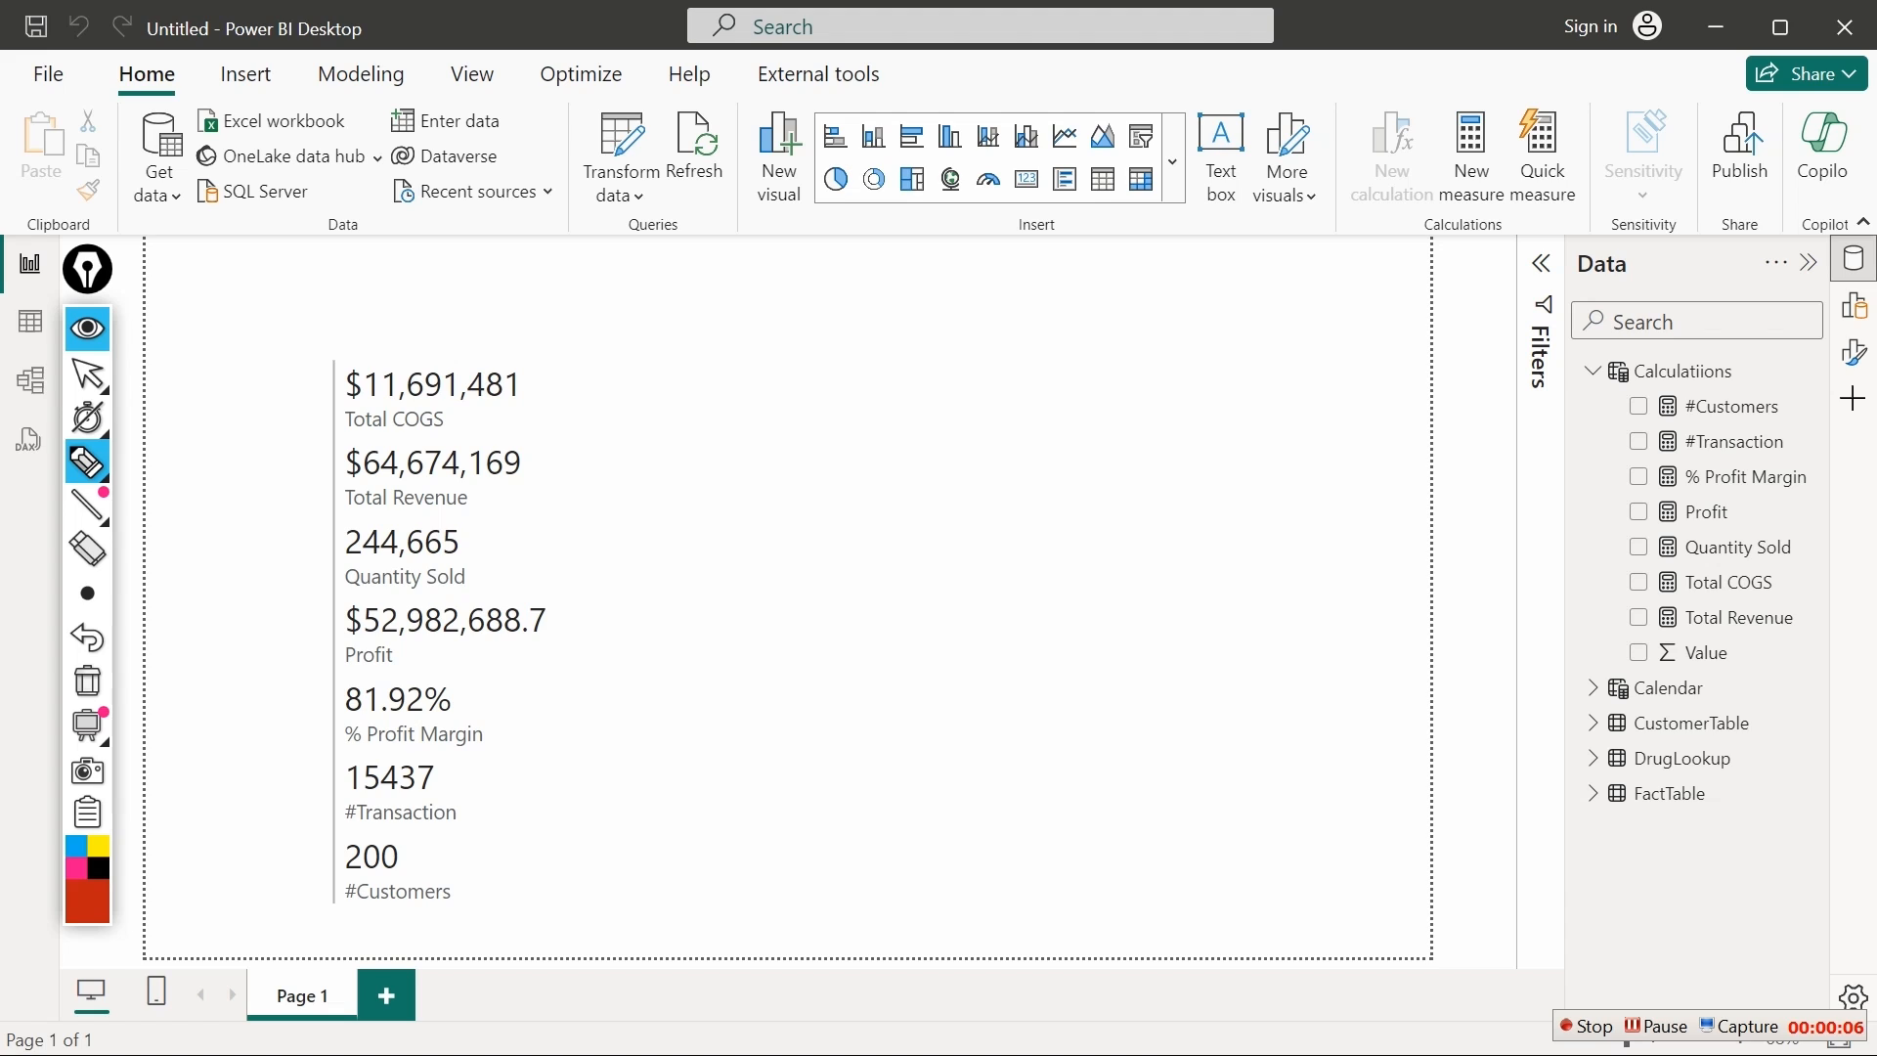
Circle the multi-row card and mark the seven measures of the Calculatiions table with the red pen, and clear the annotations
mouse_move(286, 419)
left_mouse_down()
mouse_move(490, 319)
mouse_move(595, 893)
mouse_move(201, 692)
mouse_move(265, 375)
left_mouse_up()
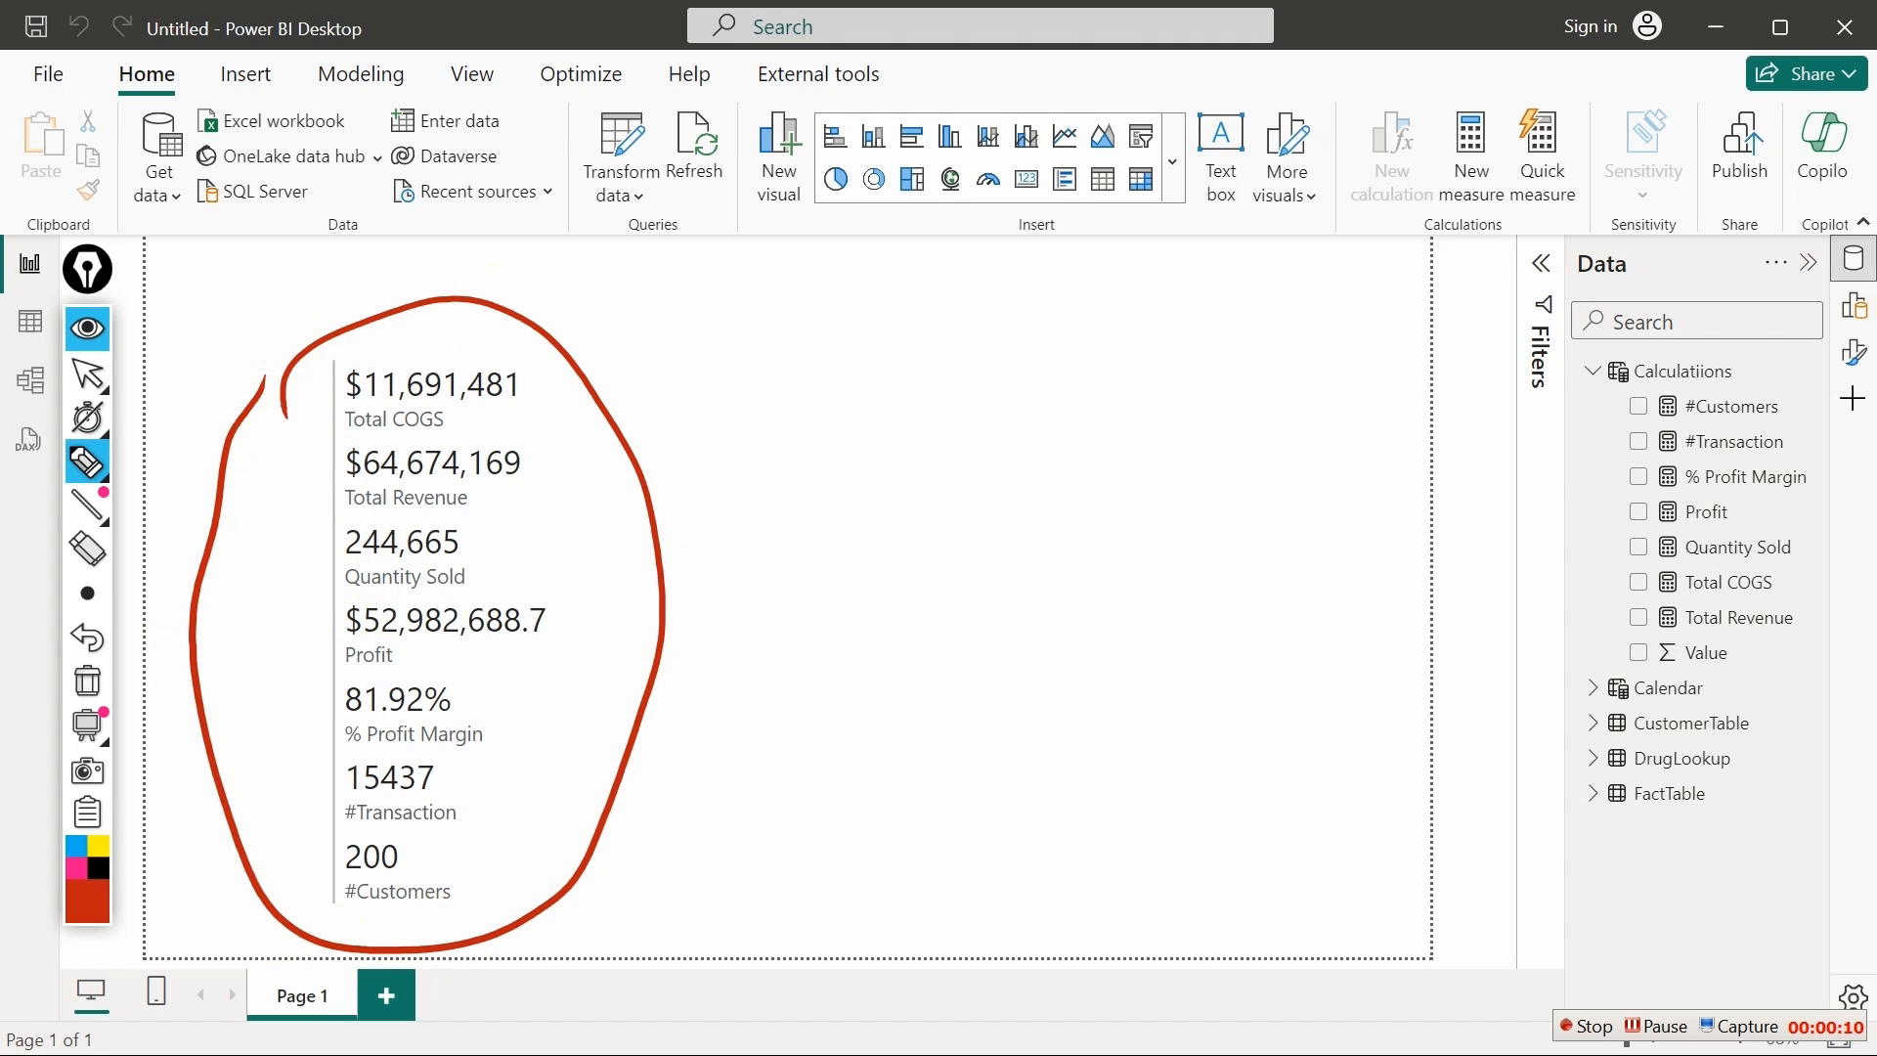
left_click_drag(1557, 399, 1623, 403)
mouse_move(1554, 432)
left_mouse_down()
mouse_move(1611, 435)
mouse_move(1635, 459)
mouse_move(1628, 497)
left_mouse_up()
mouse_move(1561, 554)
left_mouse_down()
mouse_move(1627, 541)
mouse_move(1623, 618)
left_mouse_up()
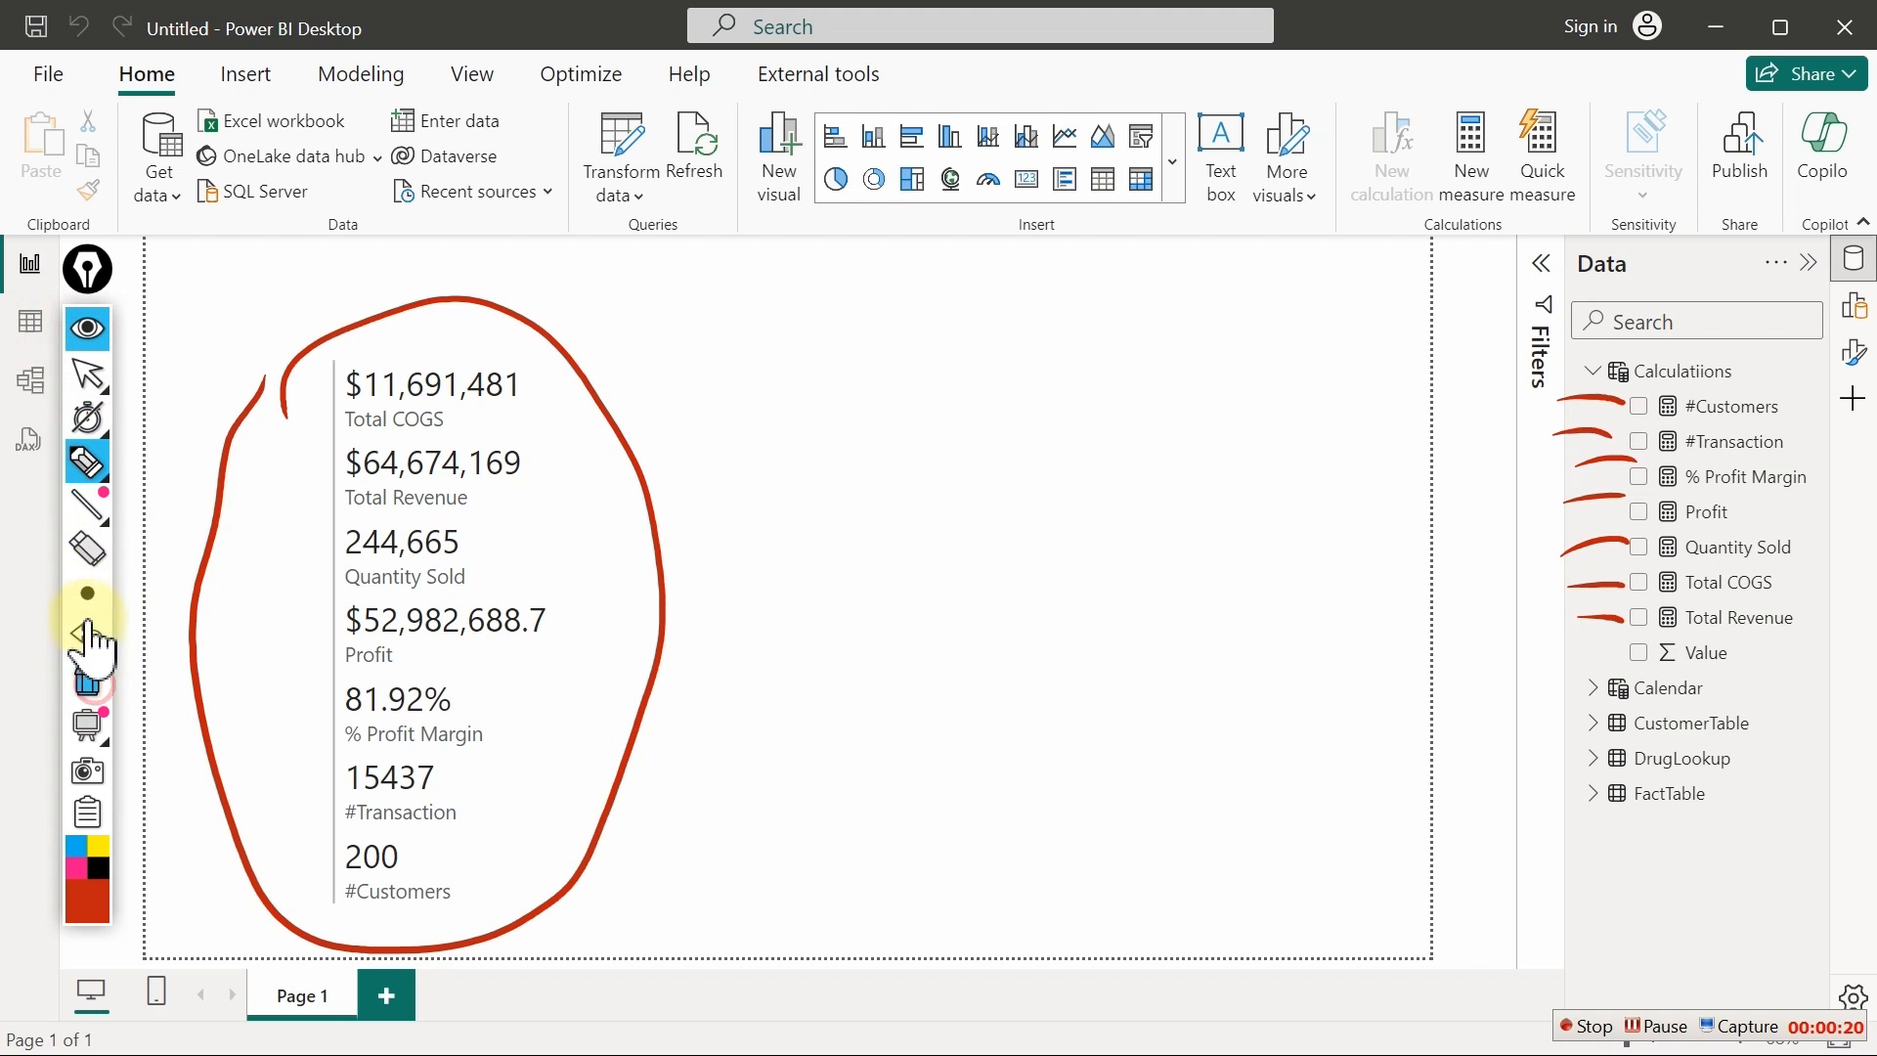
left_click(87, 680)
left_click(86, 330)
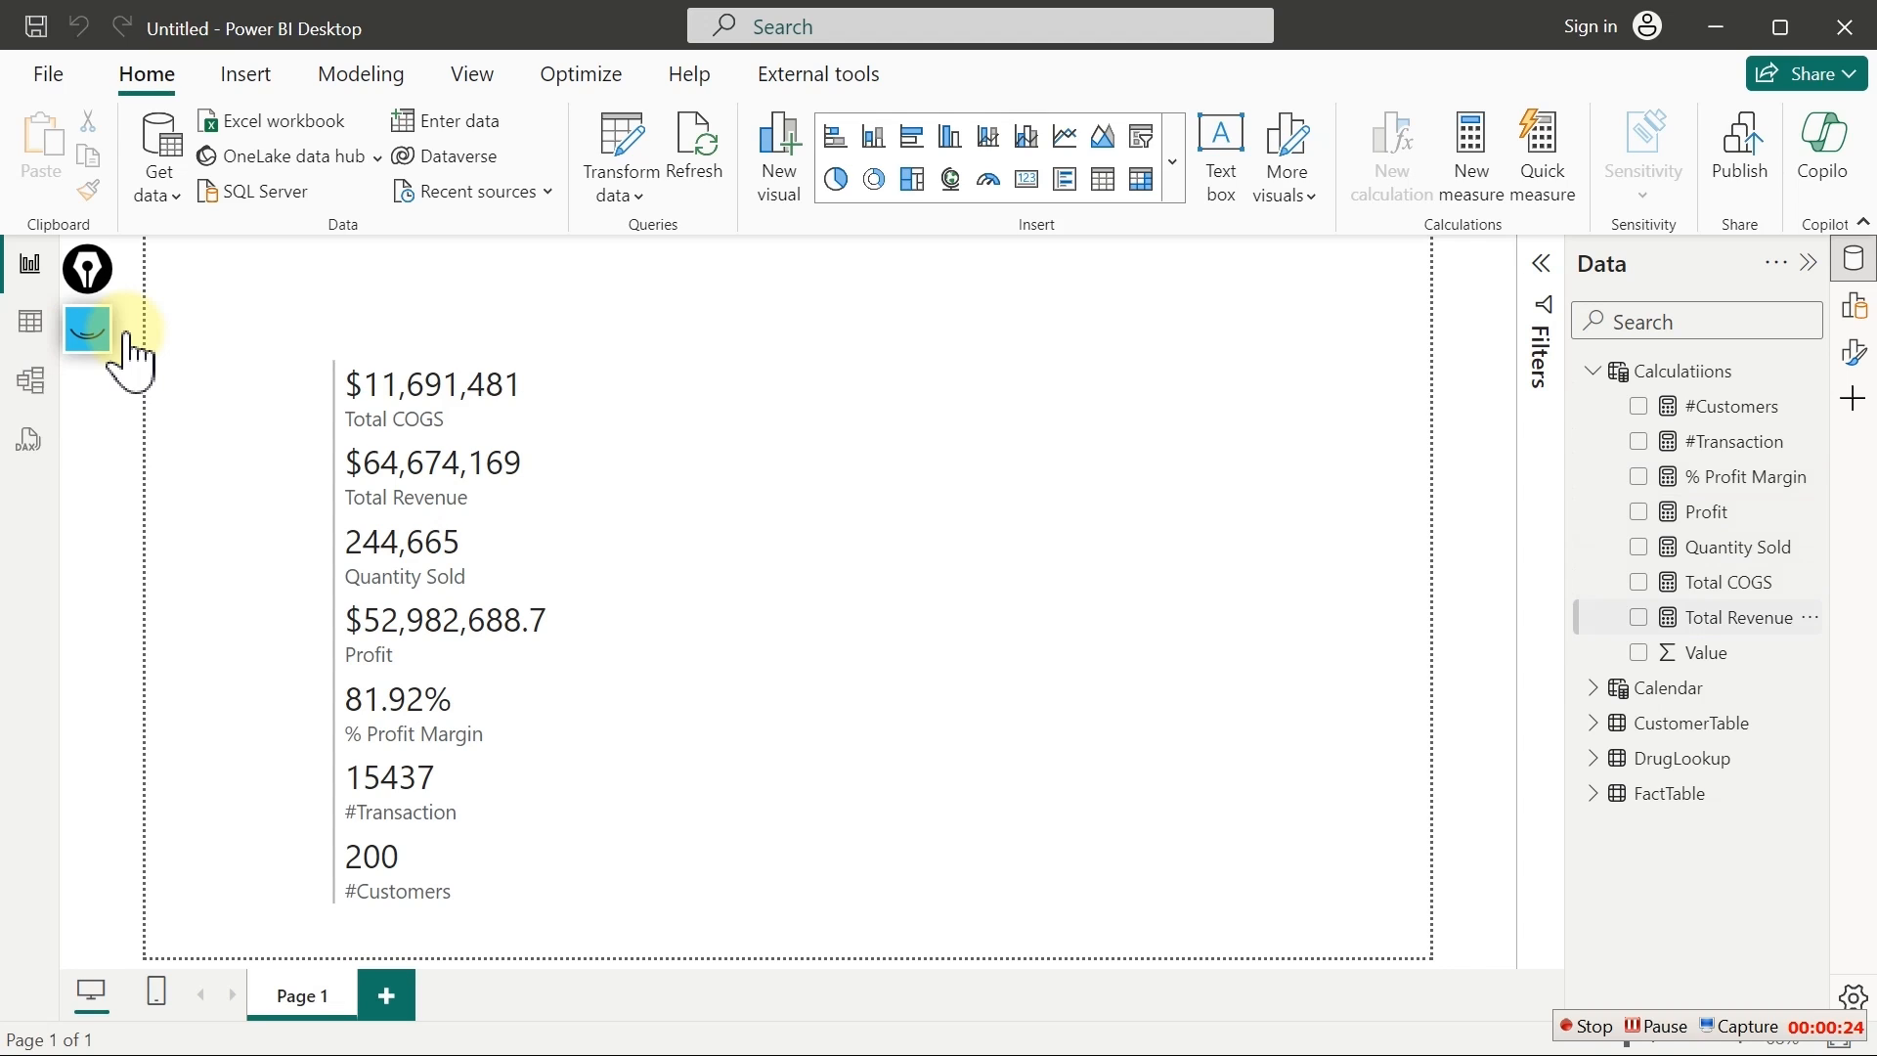
Examine the Total Revenue measure's formula, underlining FactTable, DrugLookup, RELATED, UnitSalesPrice and UnitsSold with the red pen
left_click(1738, 618)
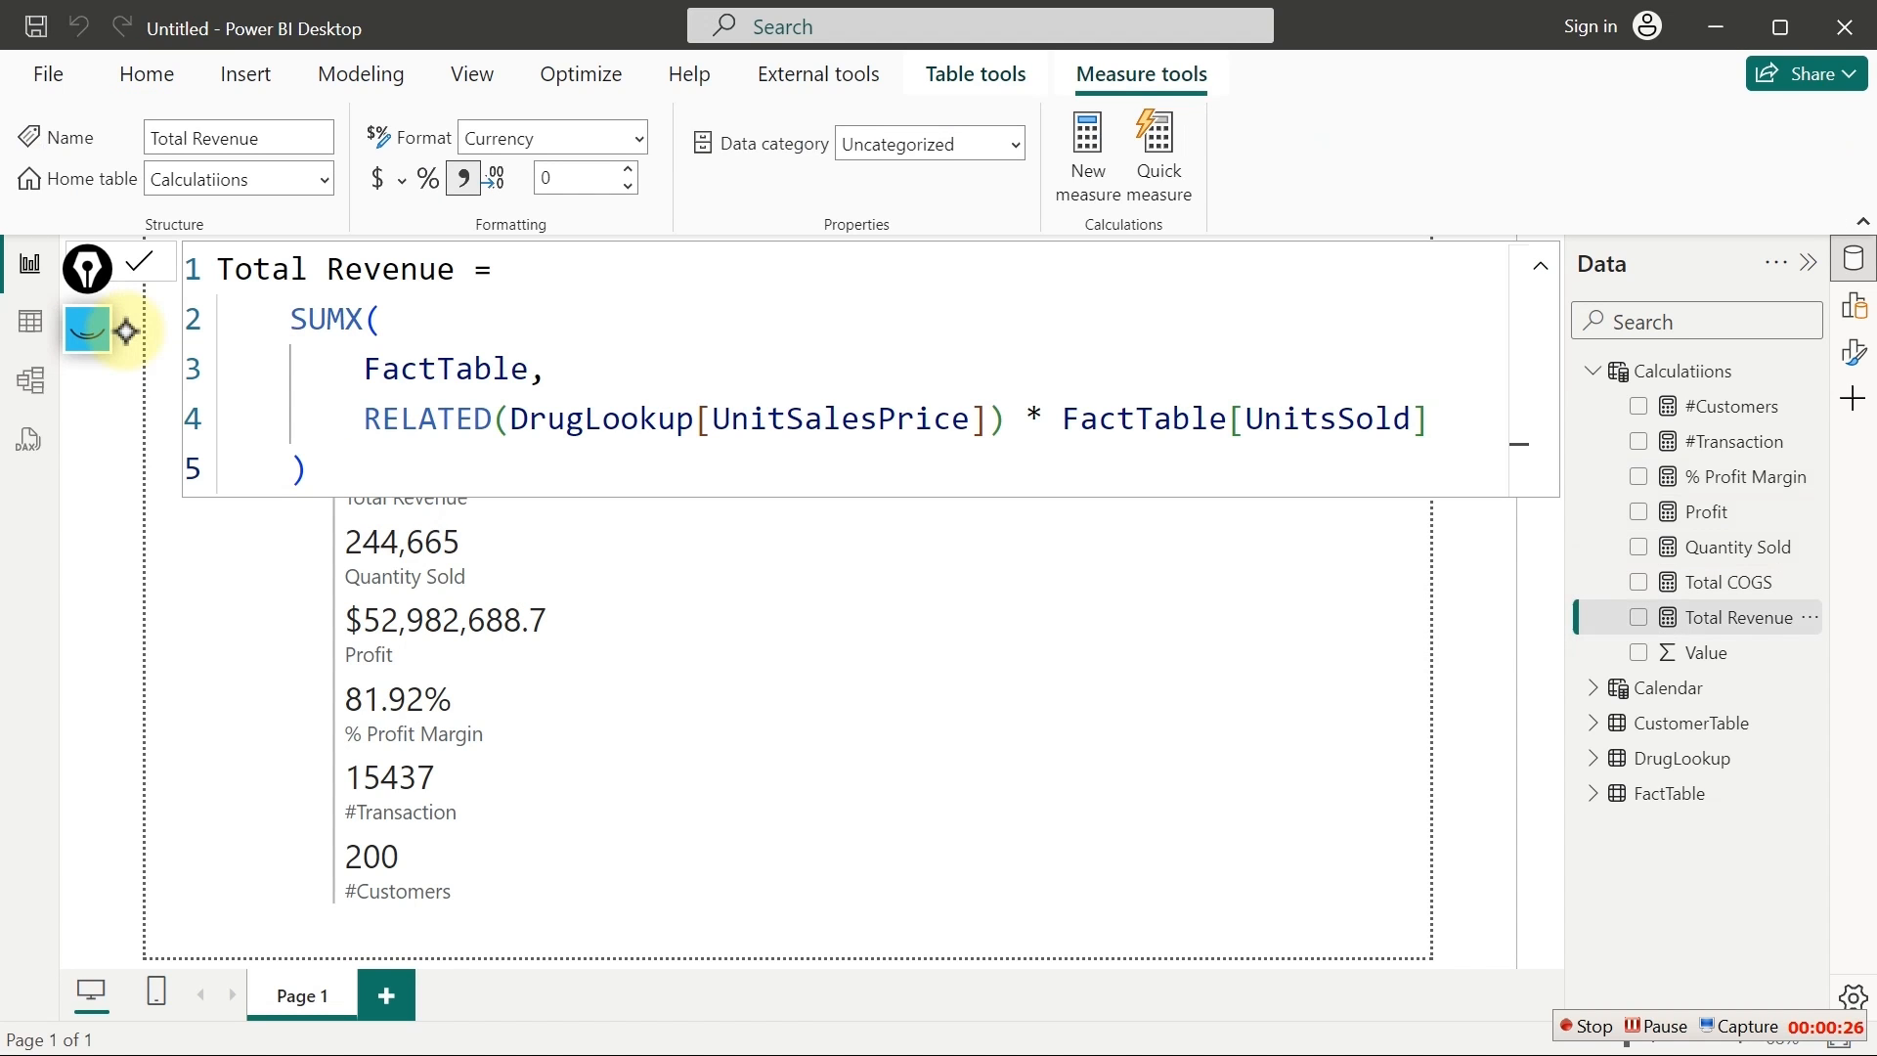
left_click(86, 337)
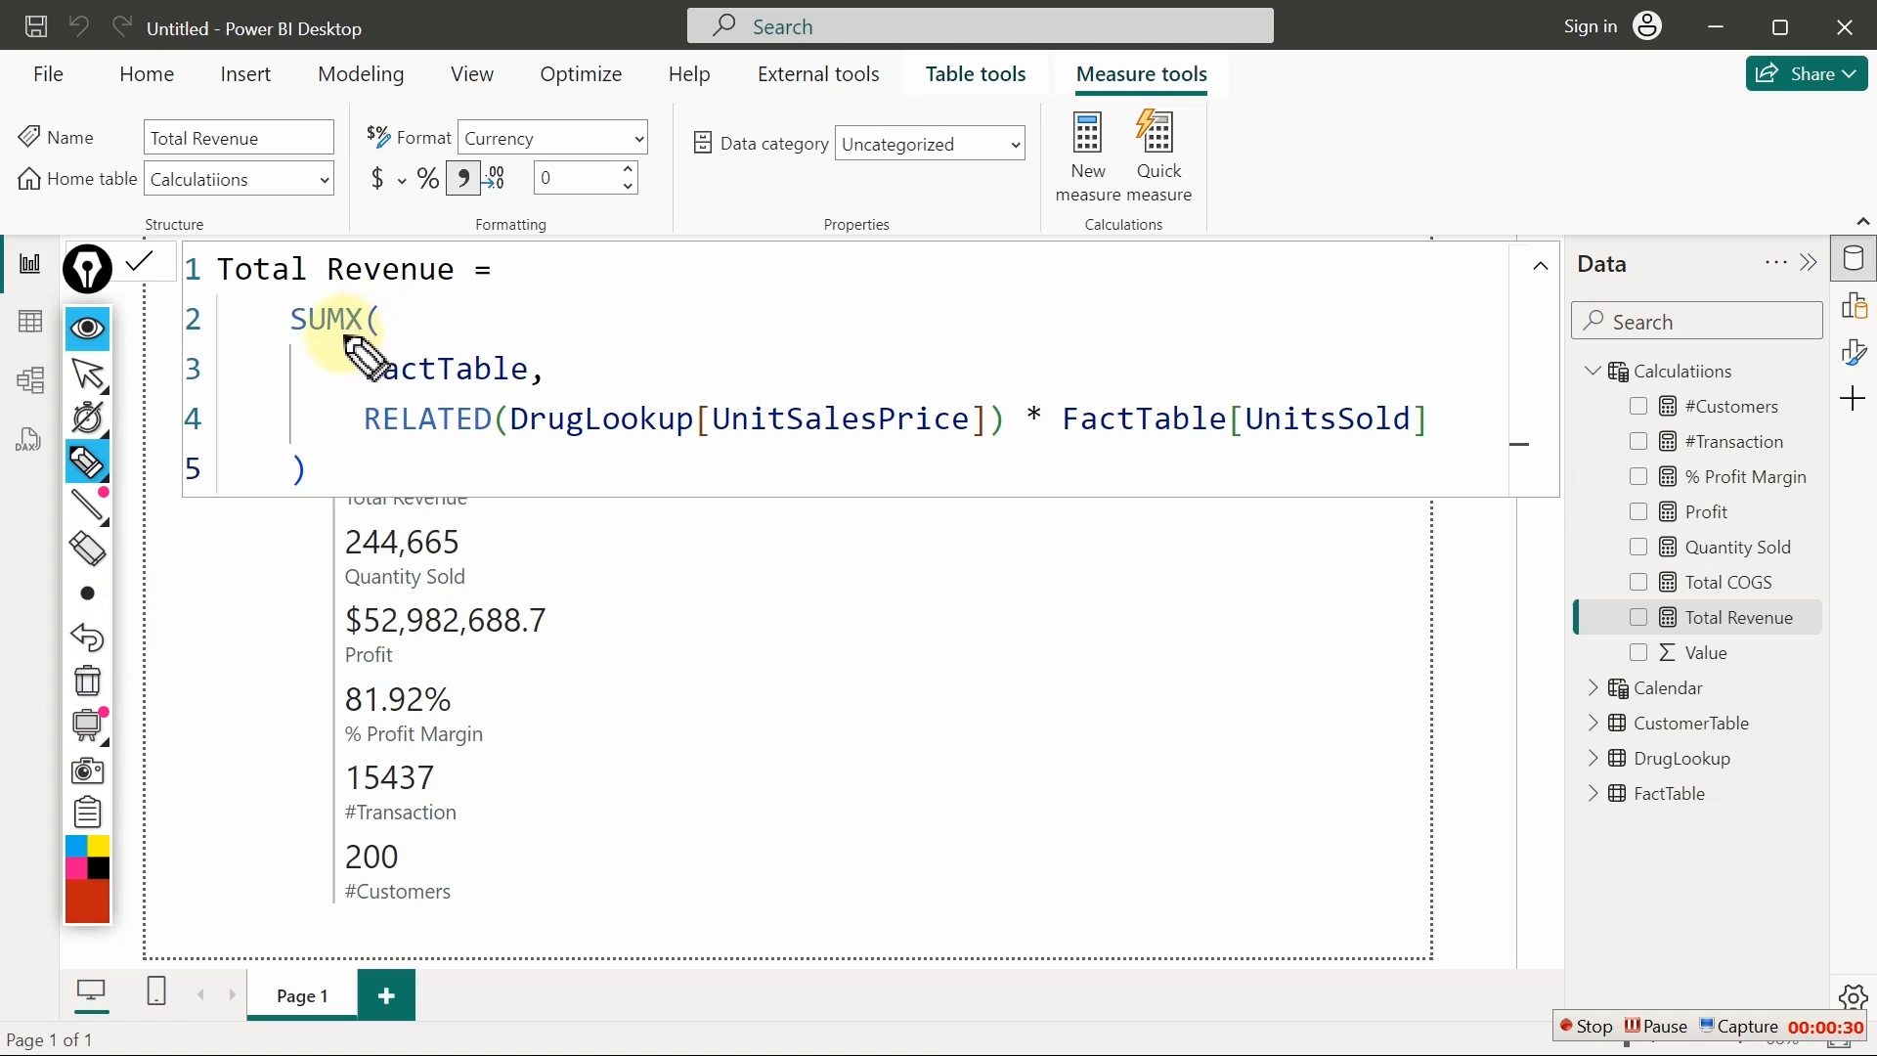
left_click_drag(391, 392, 453, 384)
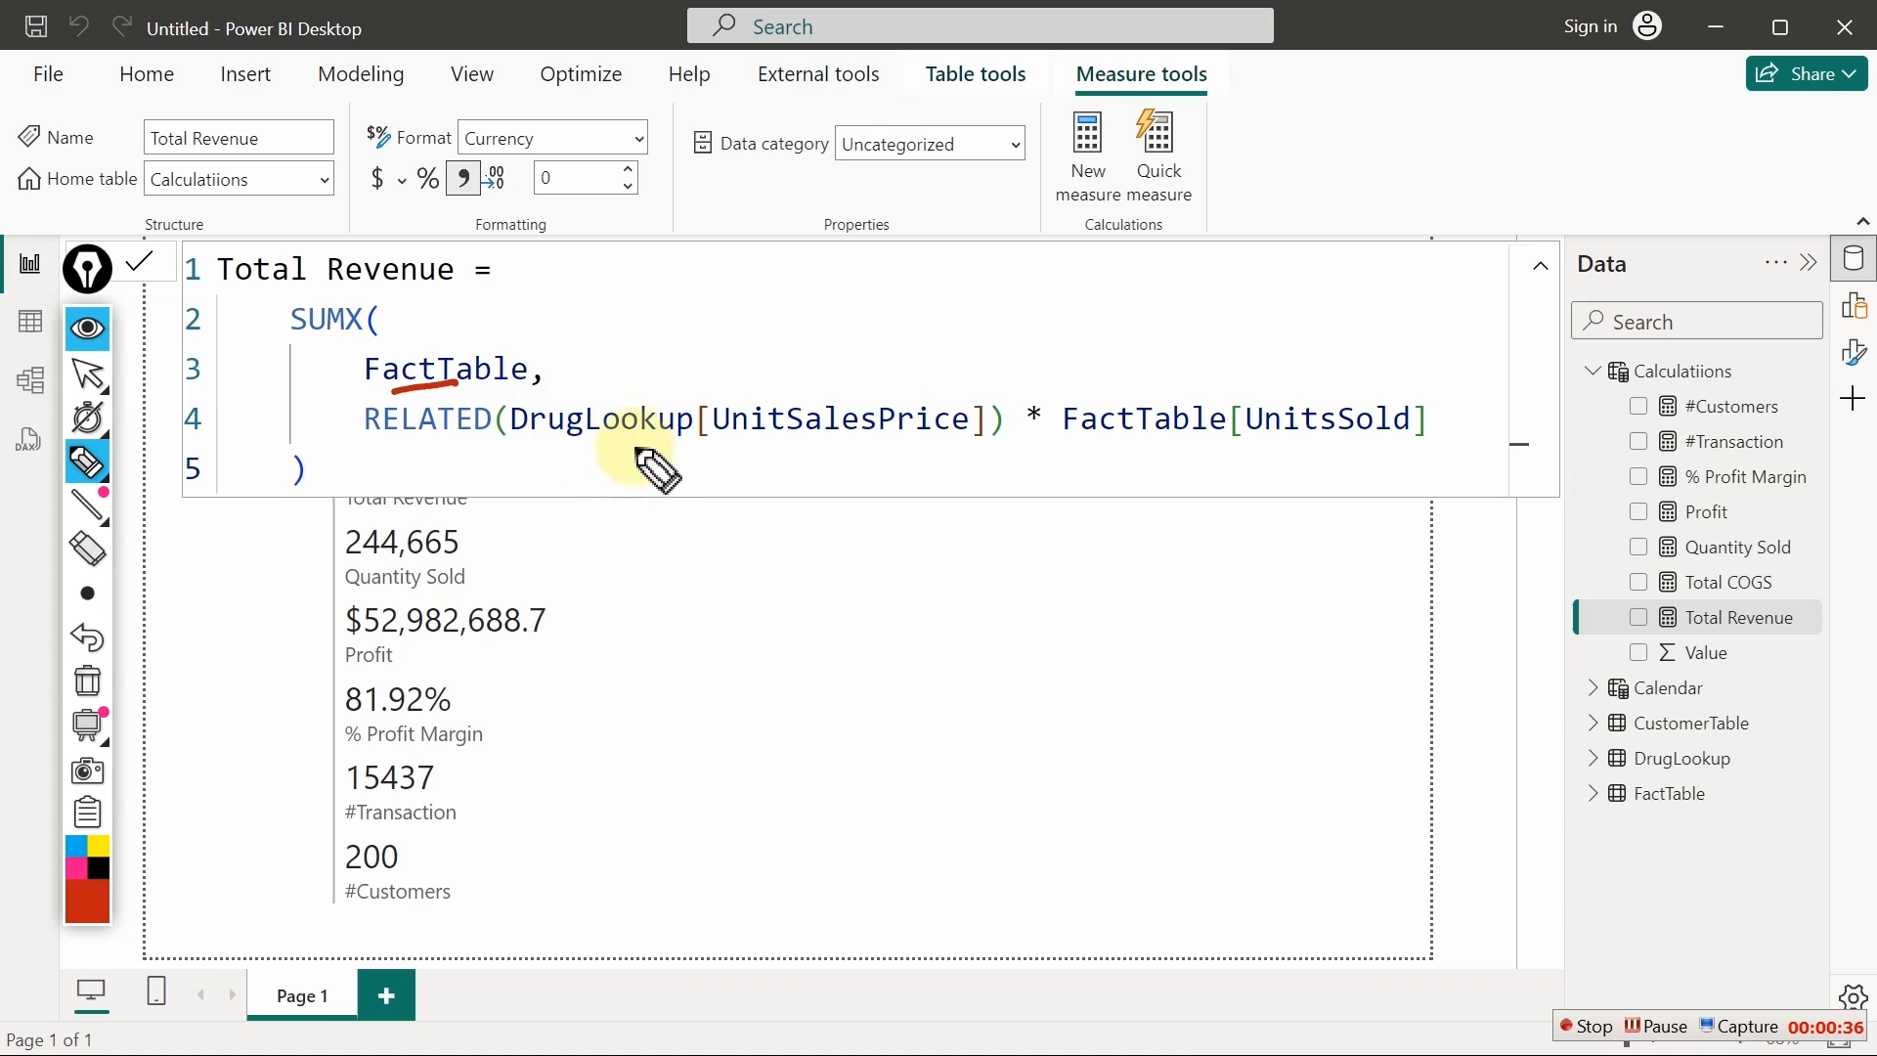
left_click_drag(553, 447, 628, 442)
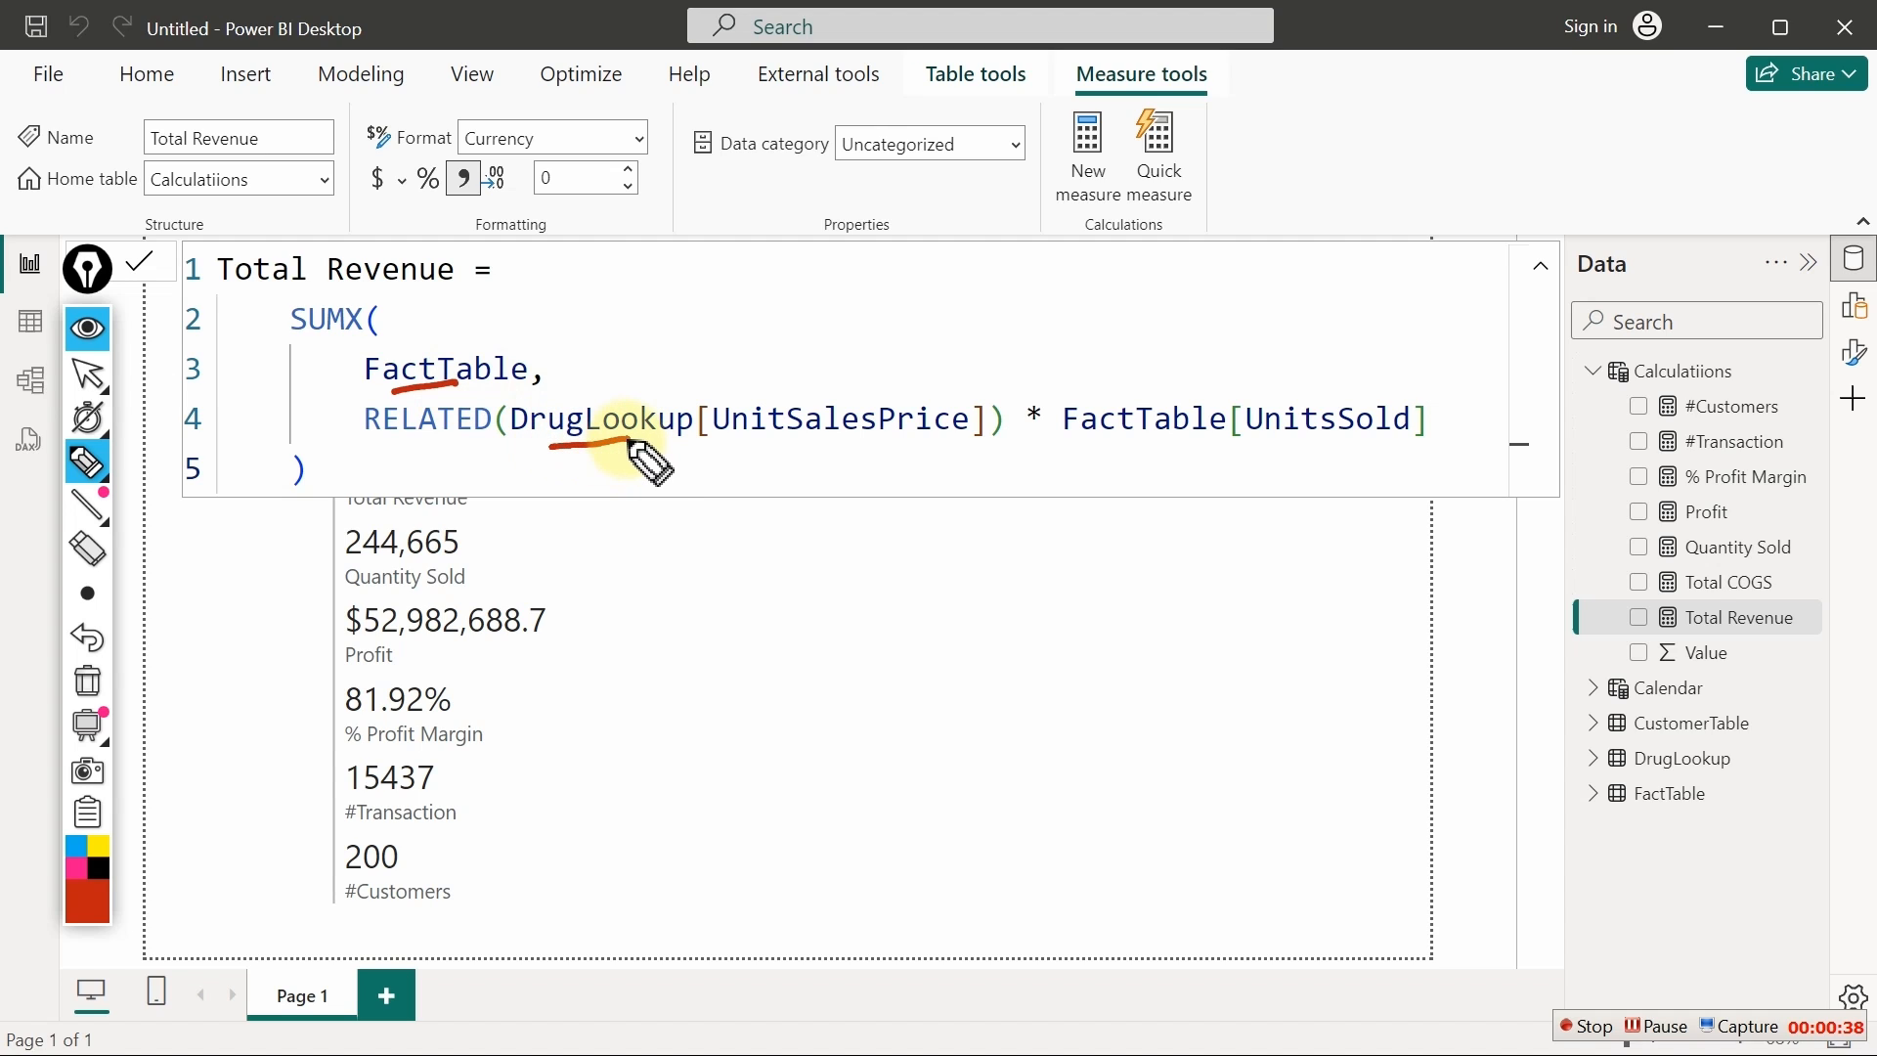
left_click_drag(387, 451, 442, 445)
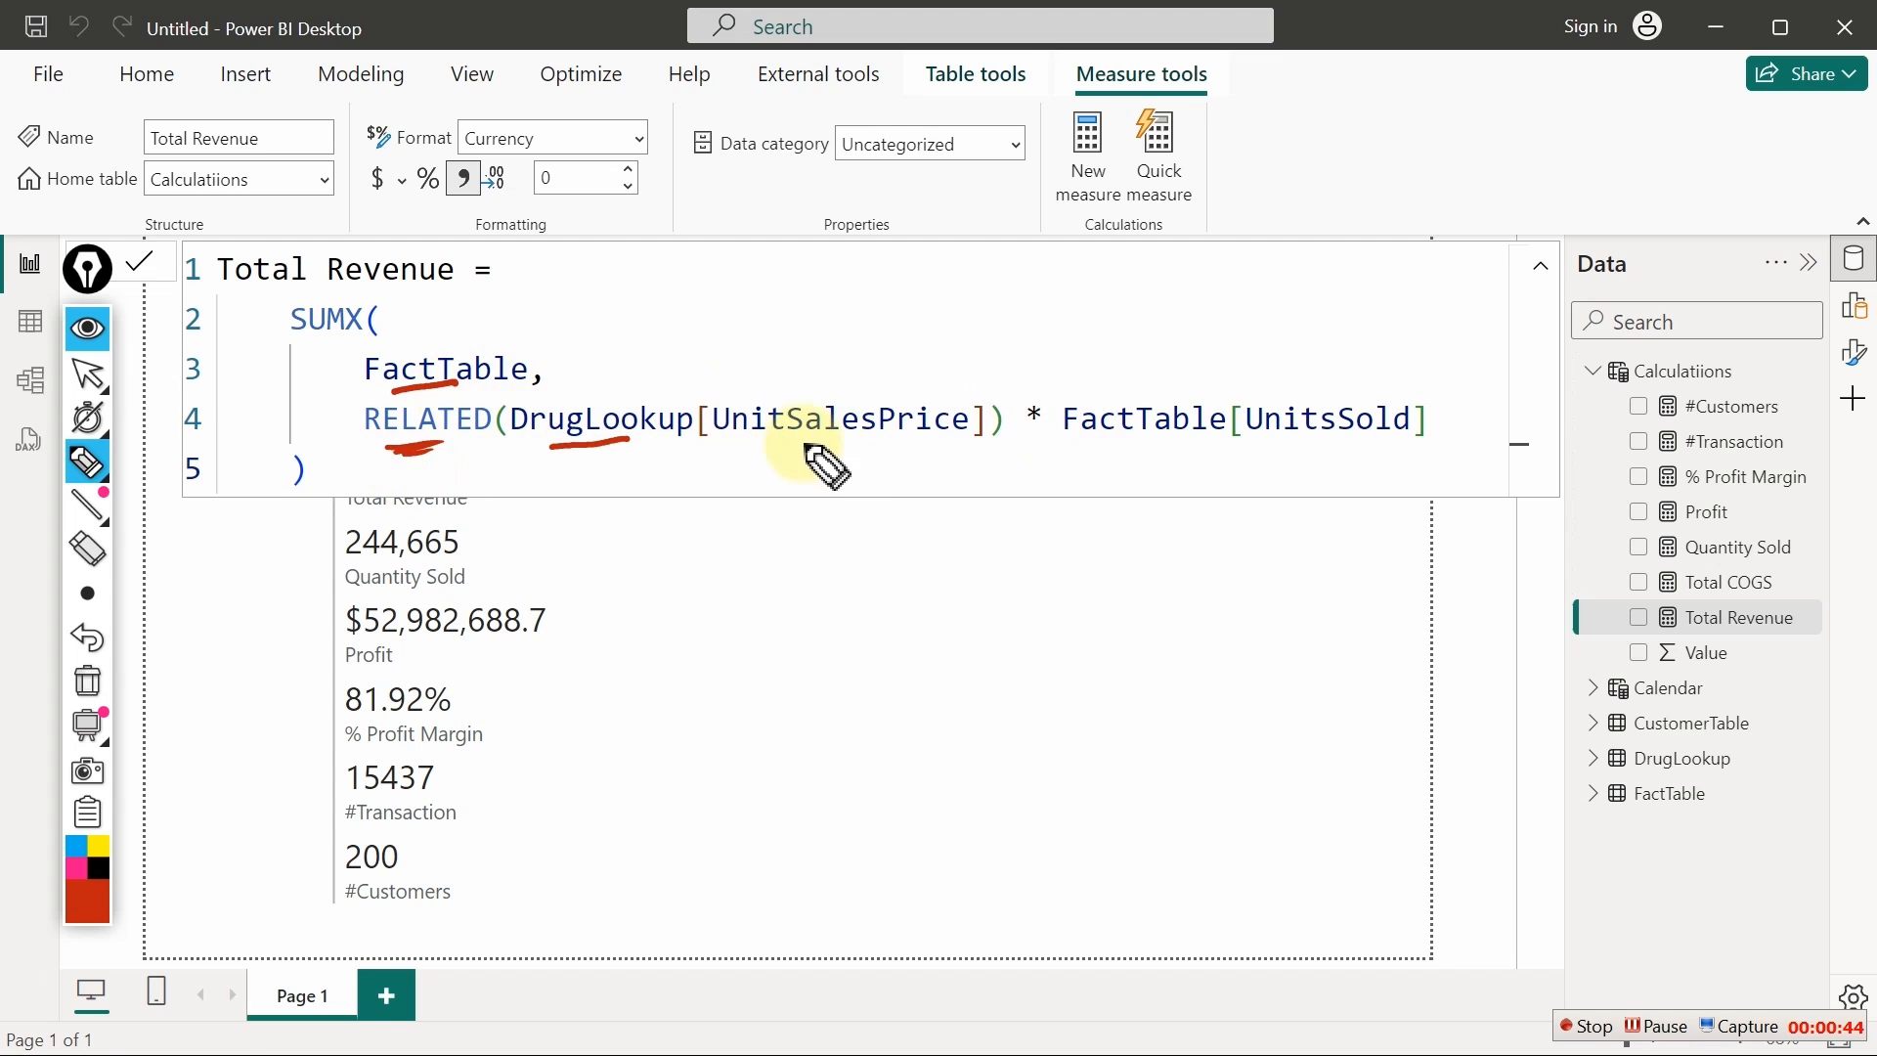
left_click_drag(794, 454, 856, 444)
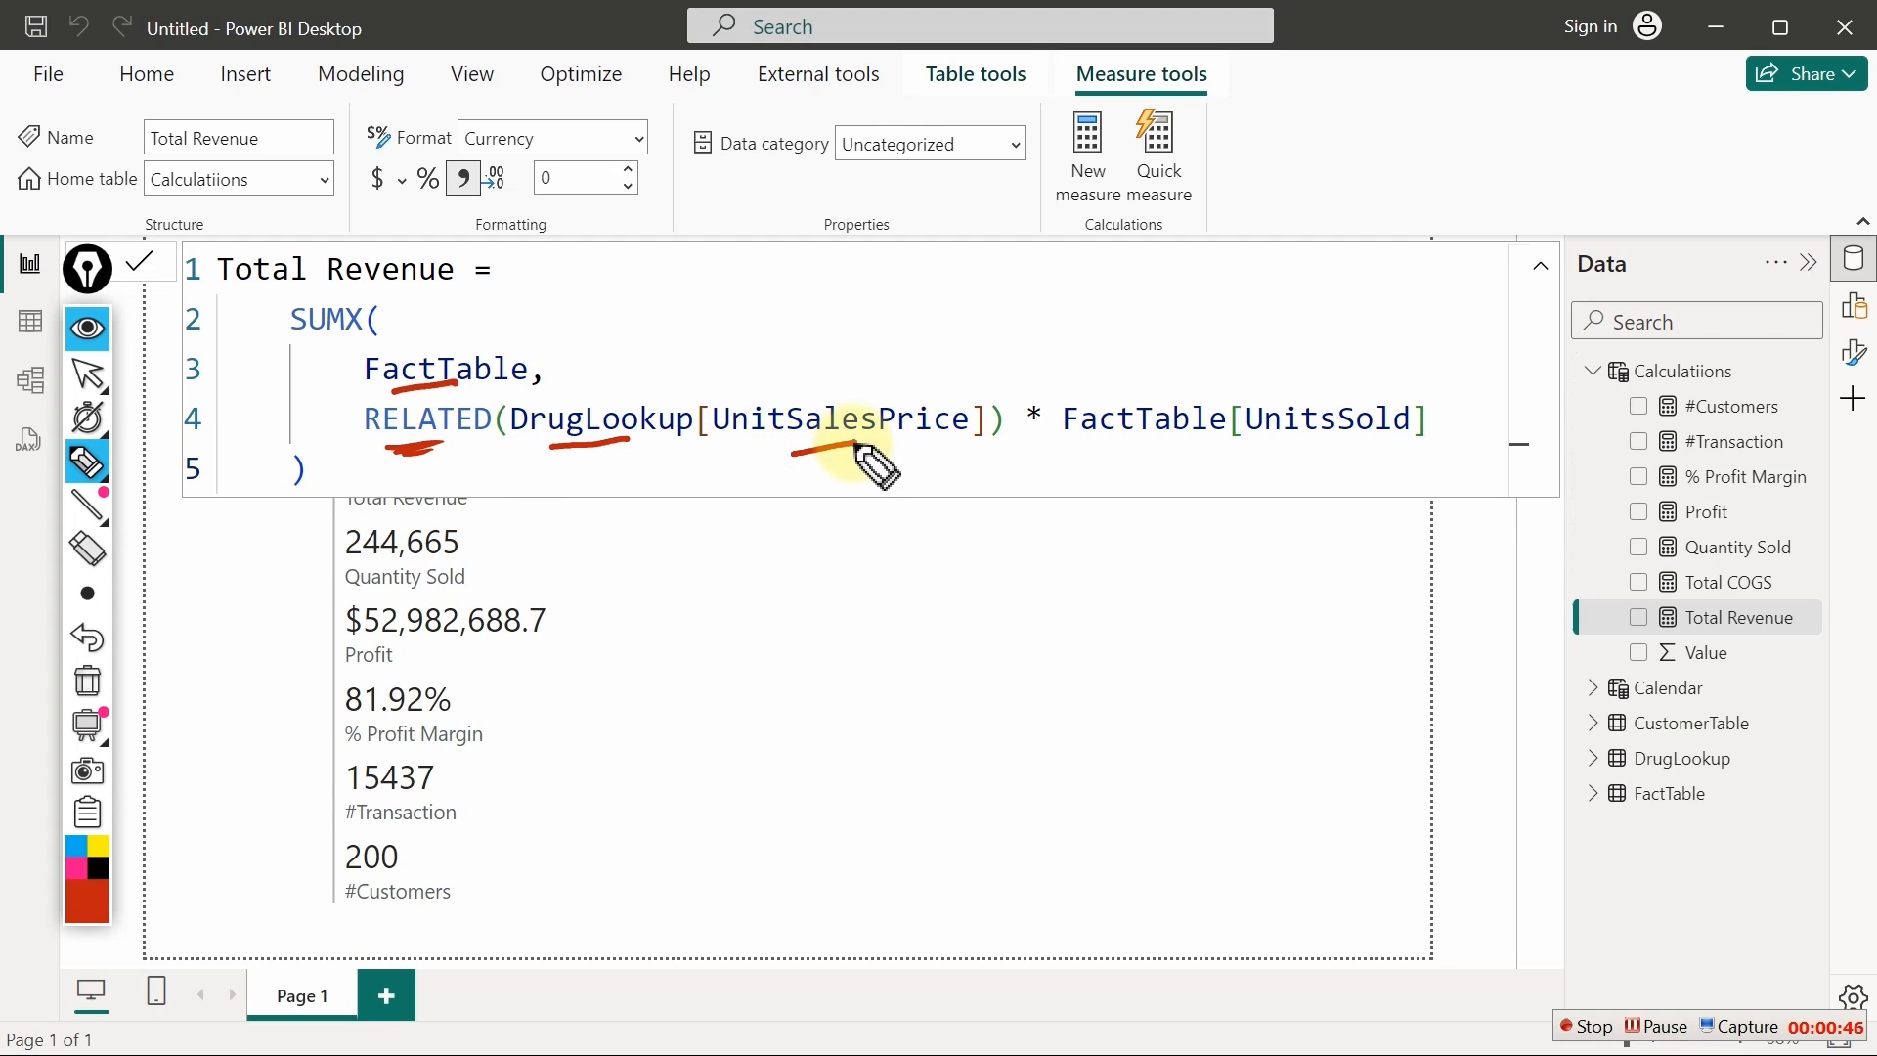
left_click_drag(1287, 442, 1339, 437)
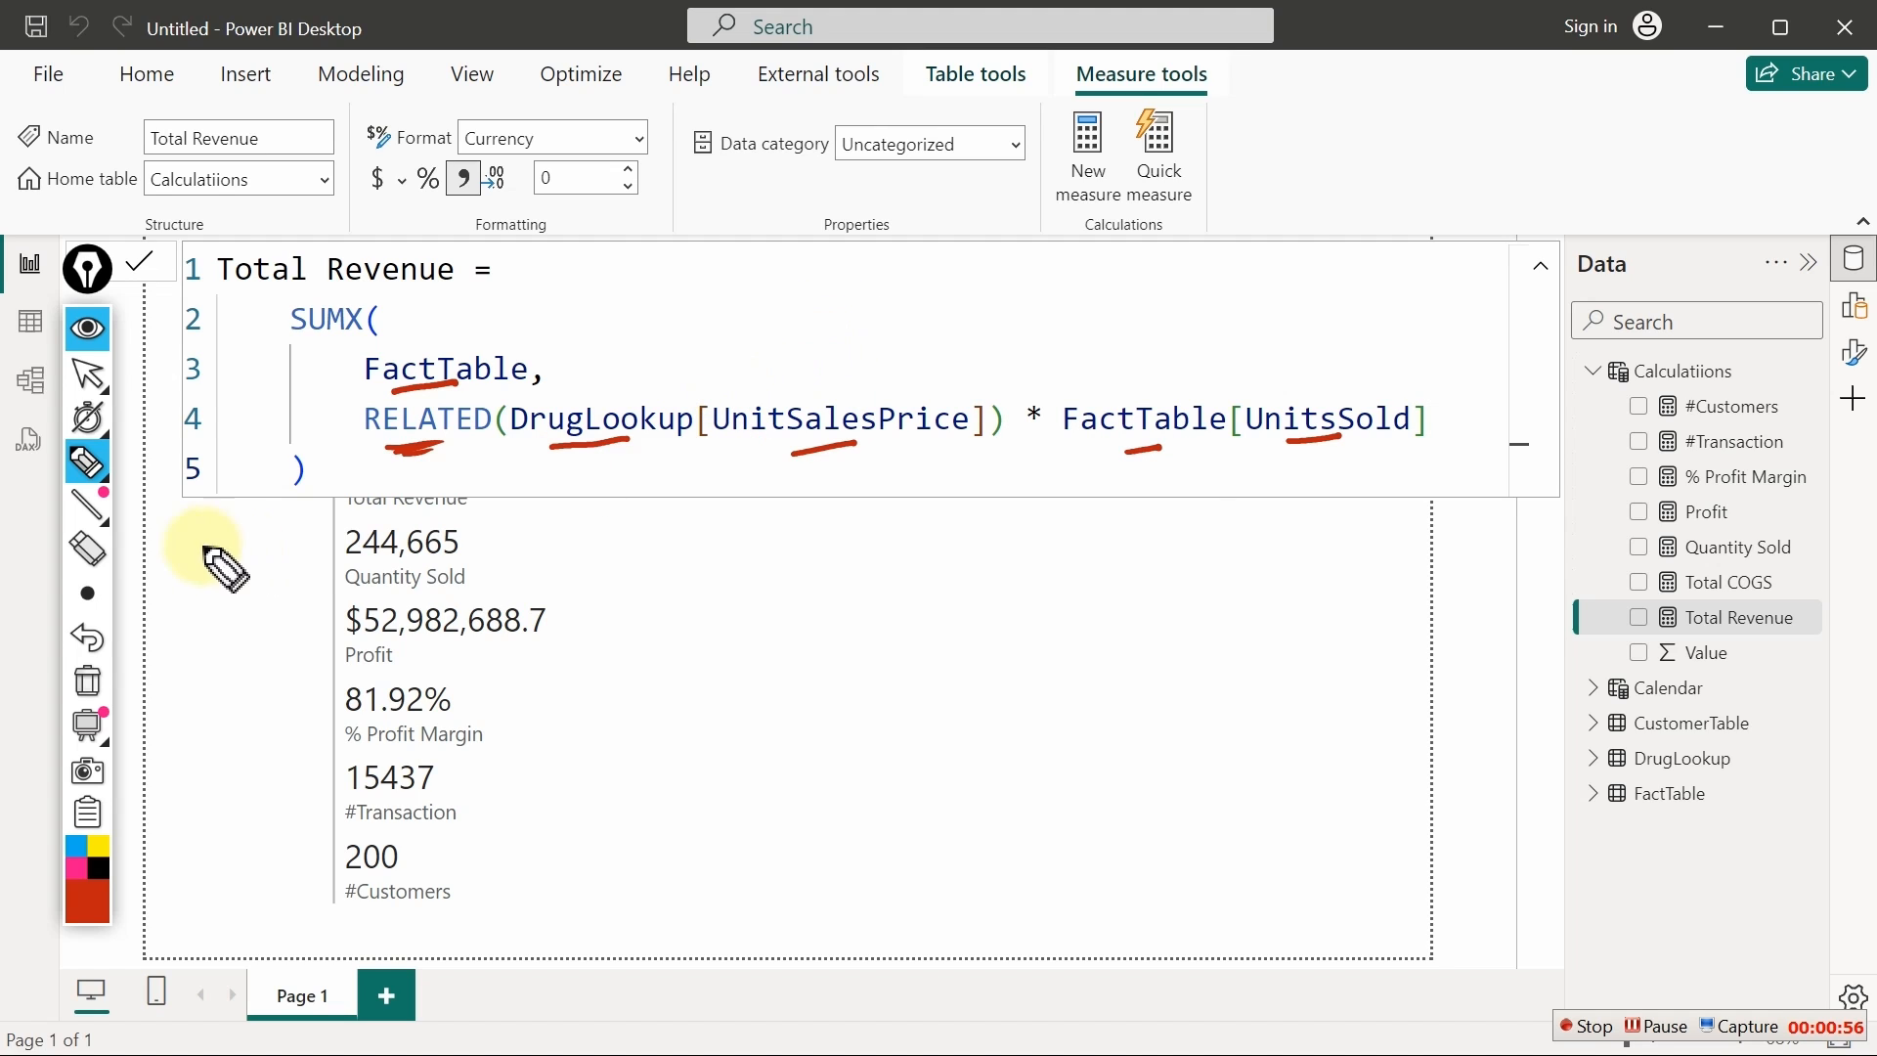
left_click(87, 374)
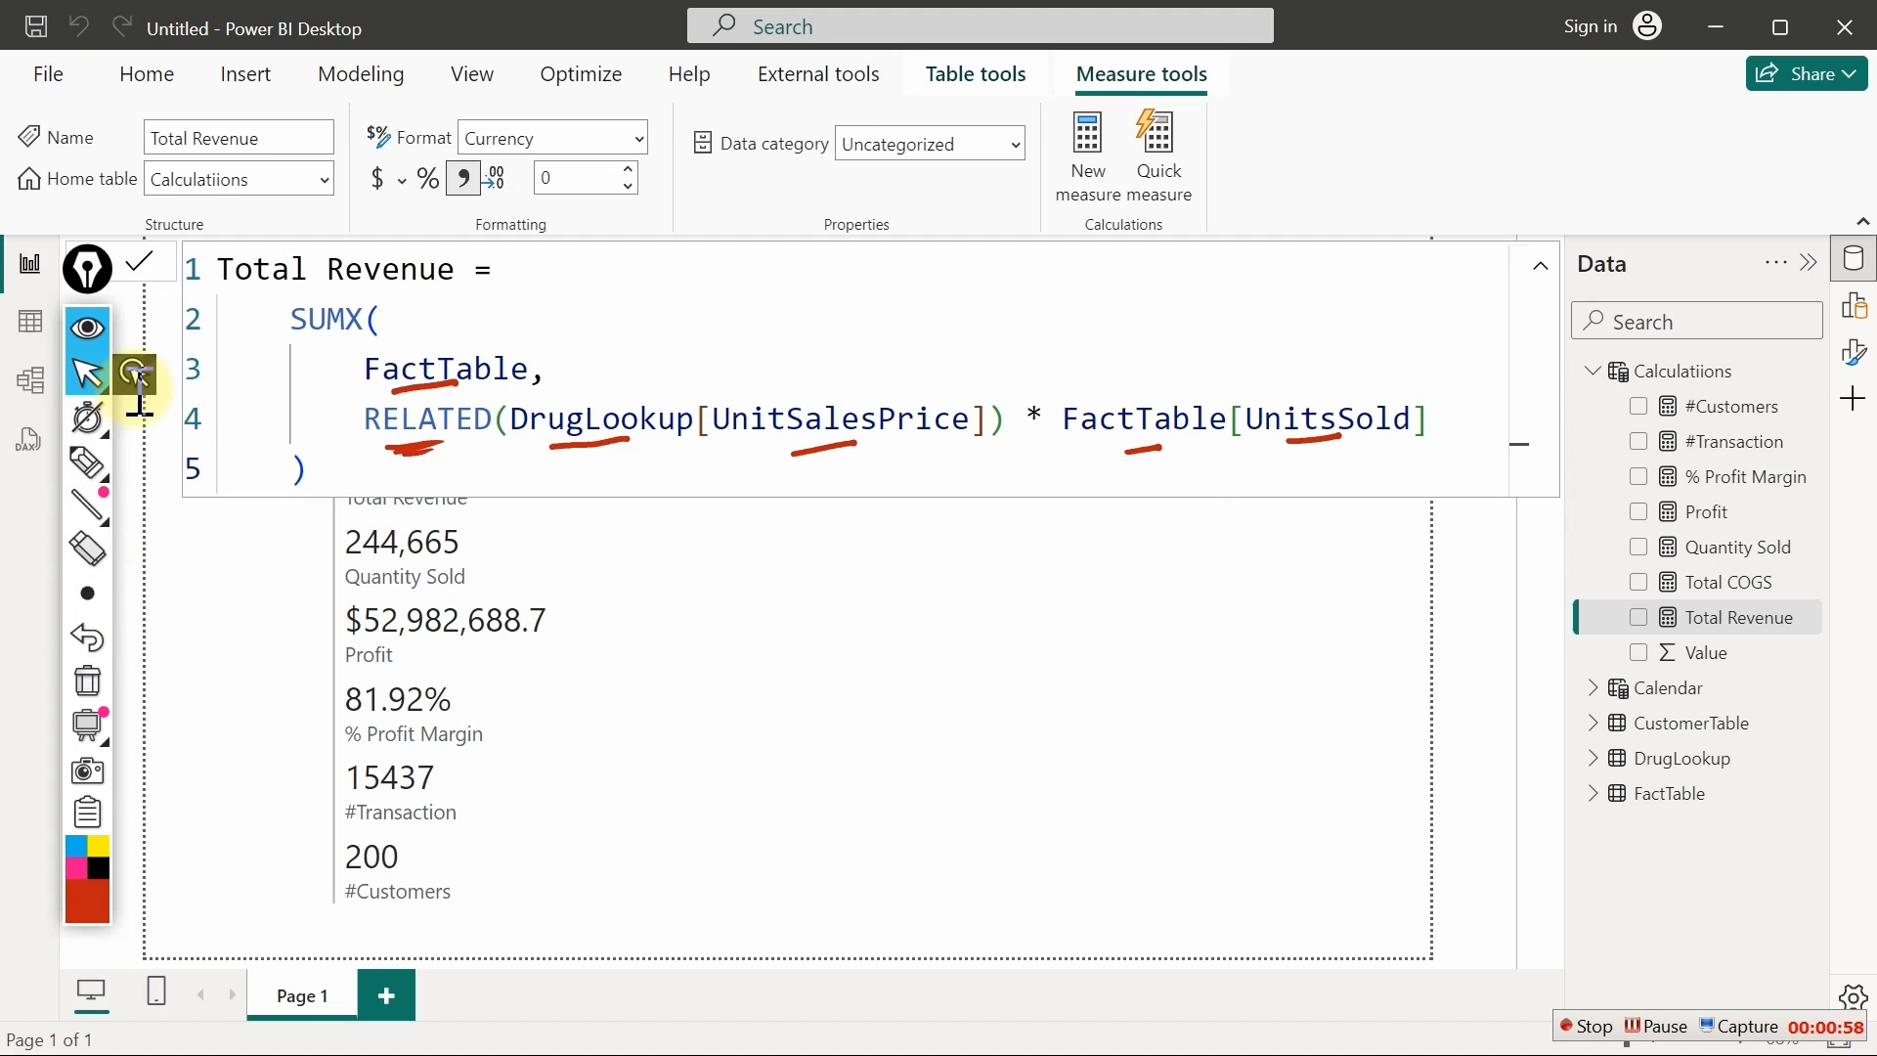
Clear the annotations, examine the Total COGS formula, underlining CostOfProduction and writing "Sale" above it in red, and clear the marks
left_click(87, 681)
mouse_move(140, 447)
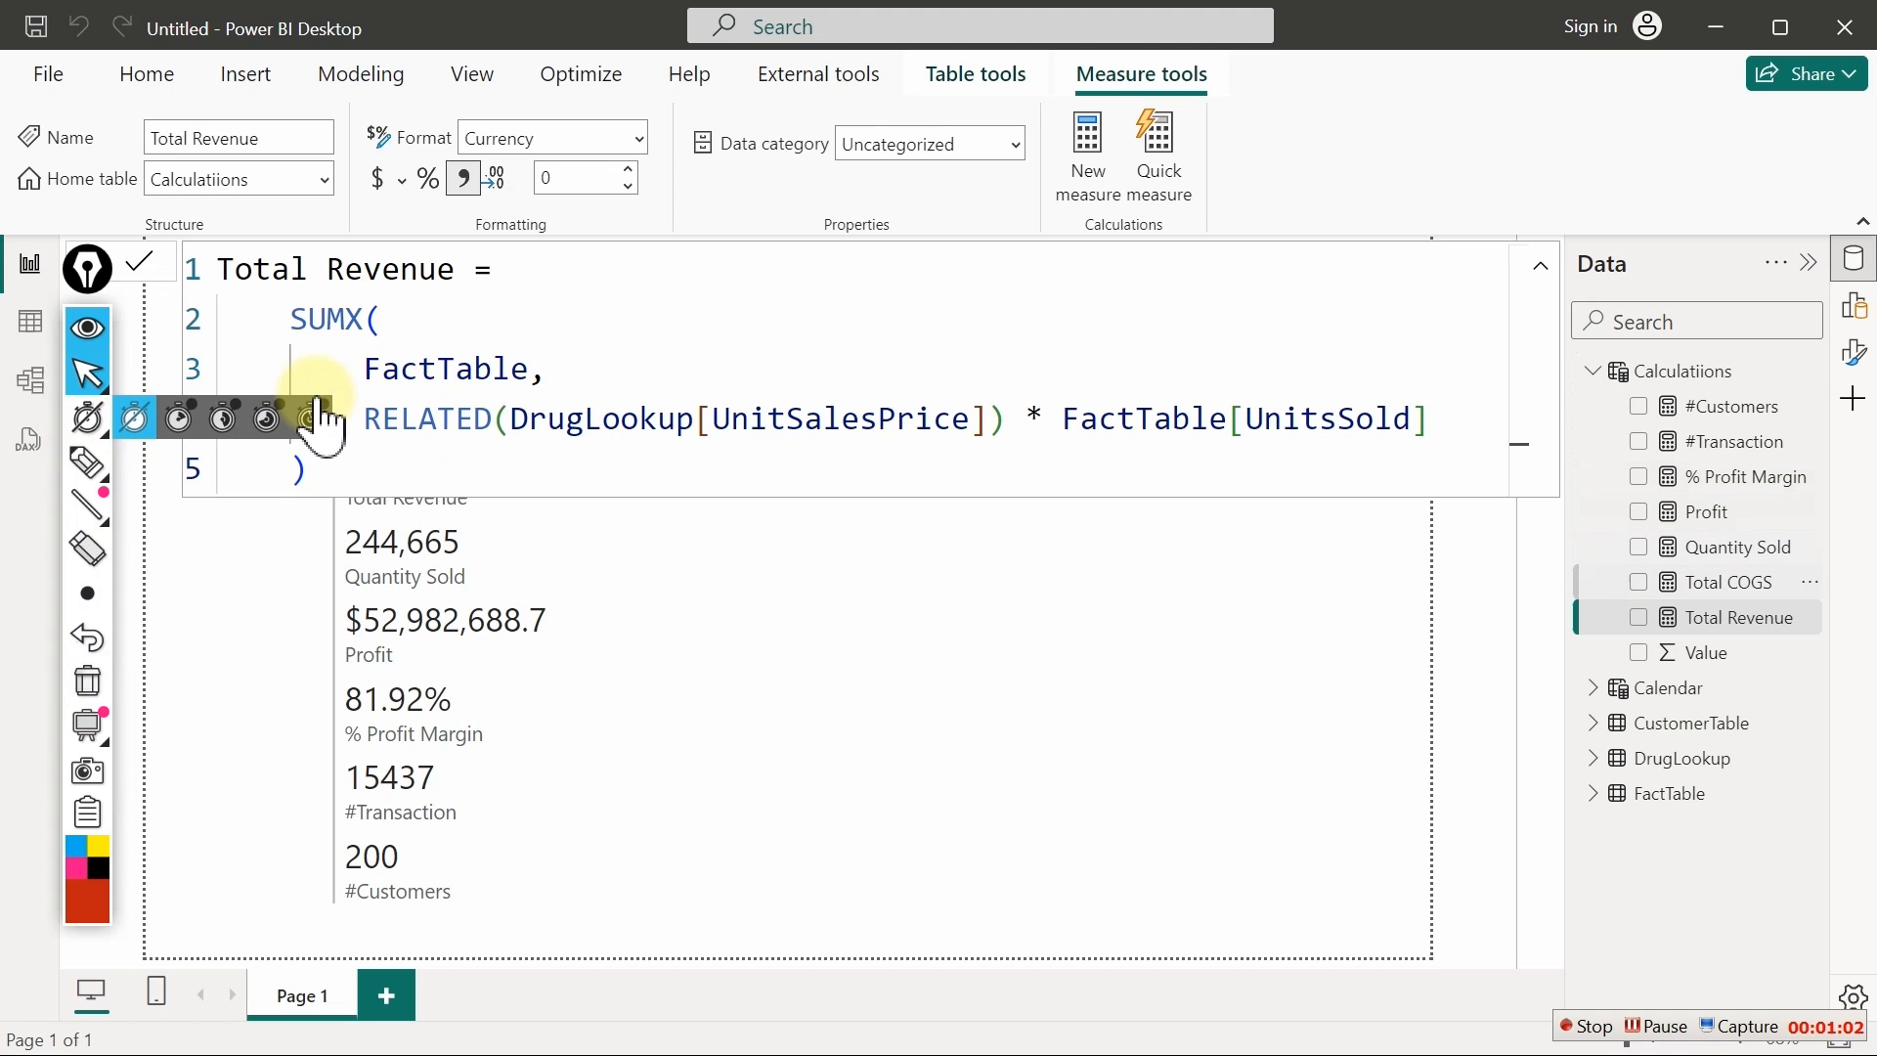
left_click(1728, 582)
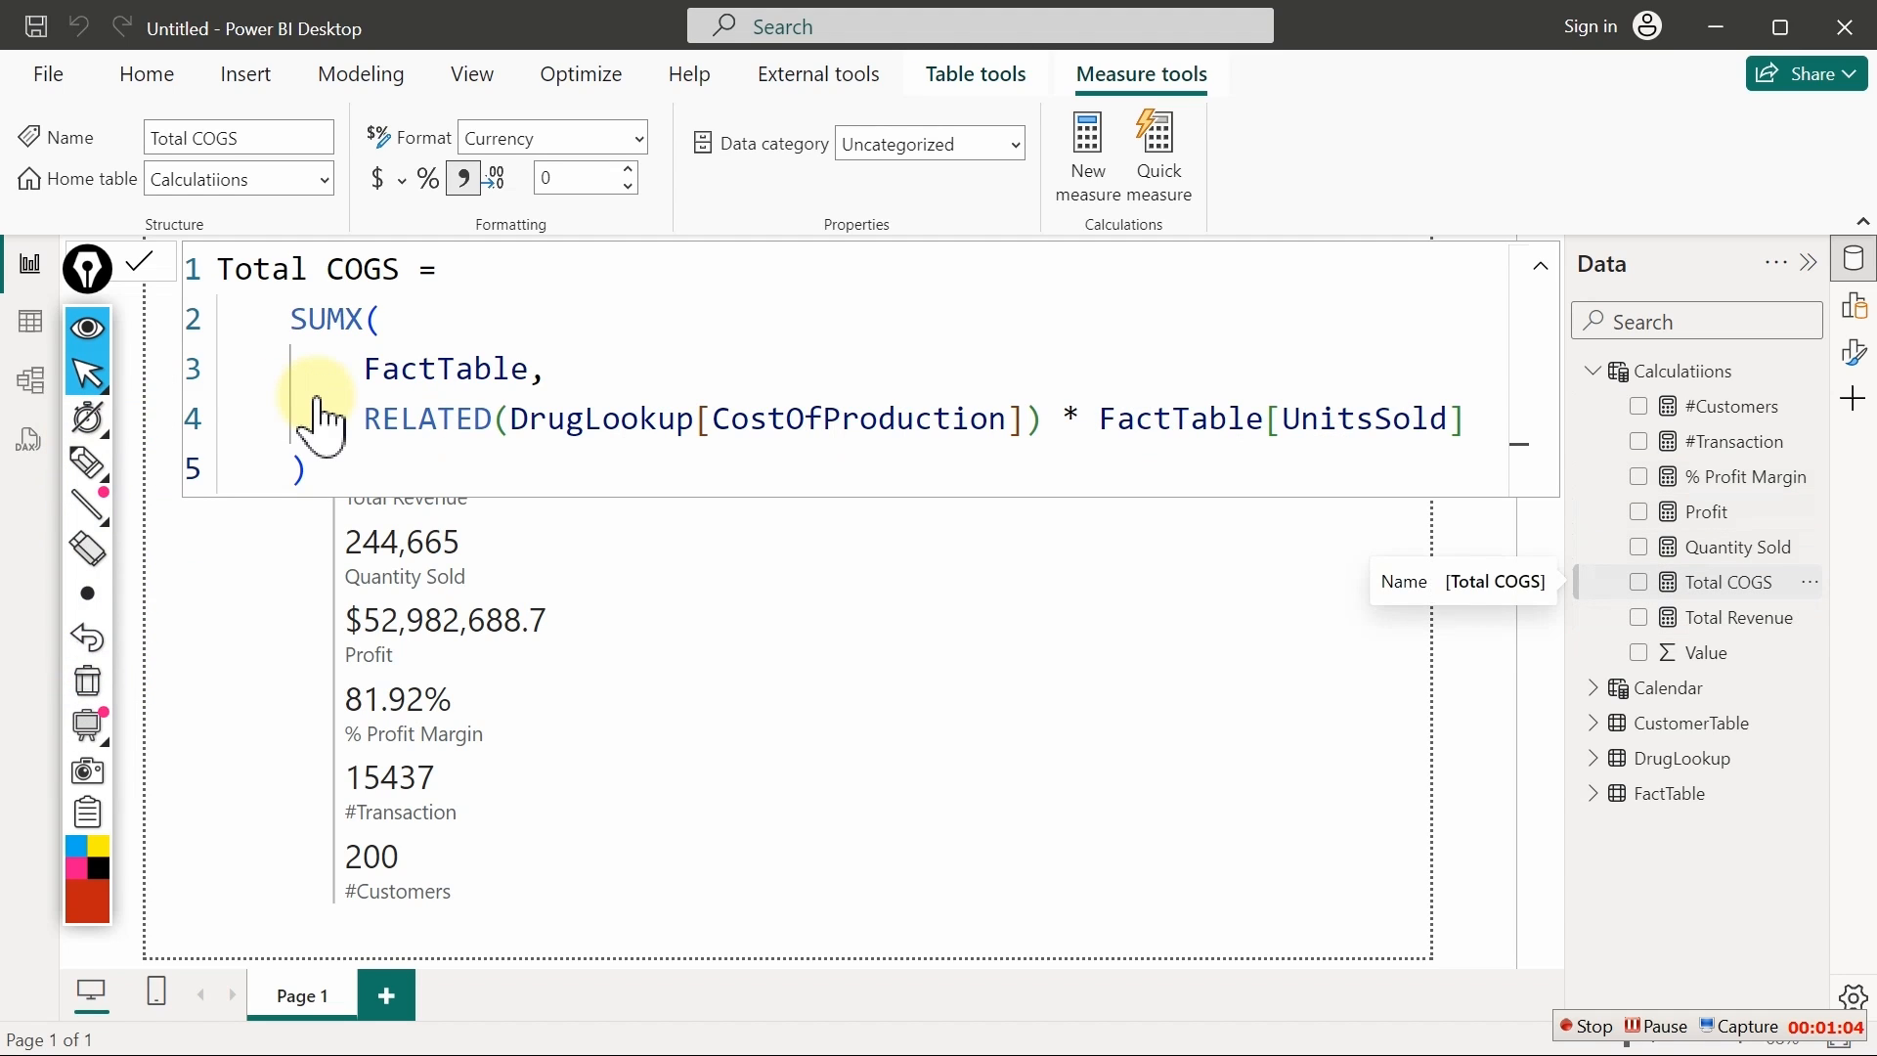
left_click(87, 462)
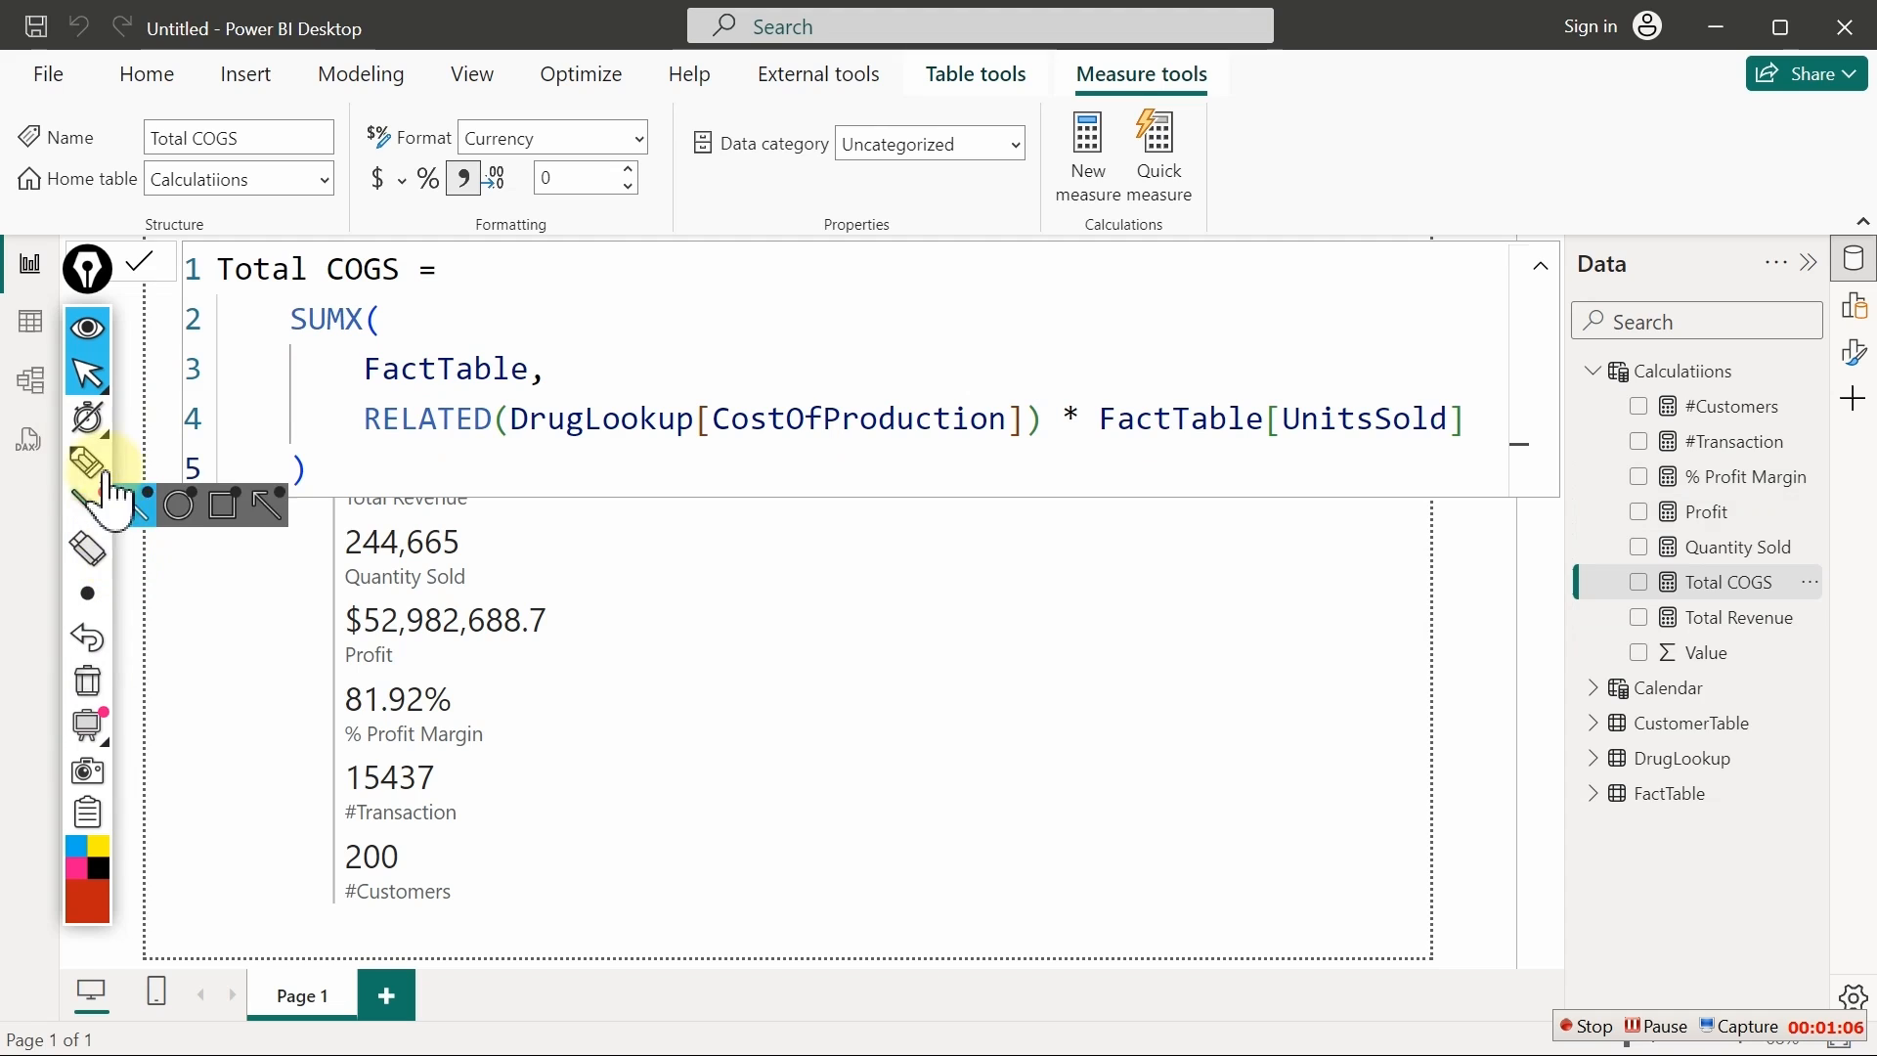
left_click(145, 451)
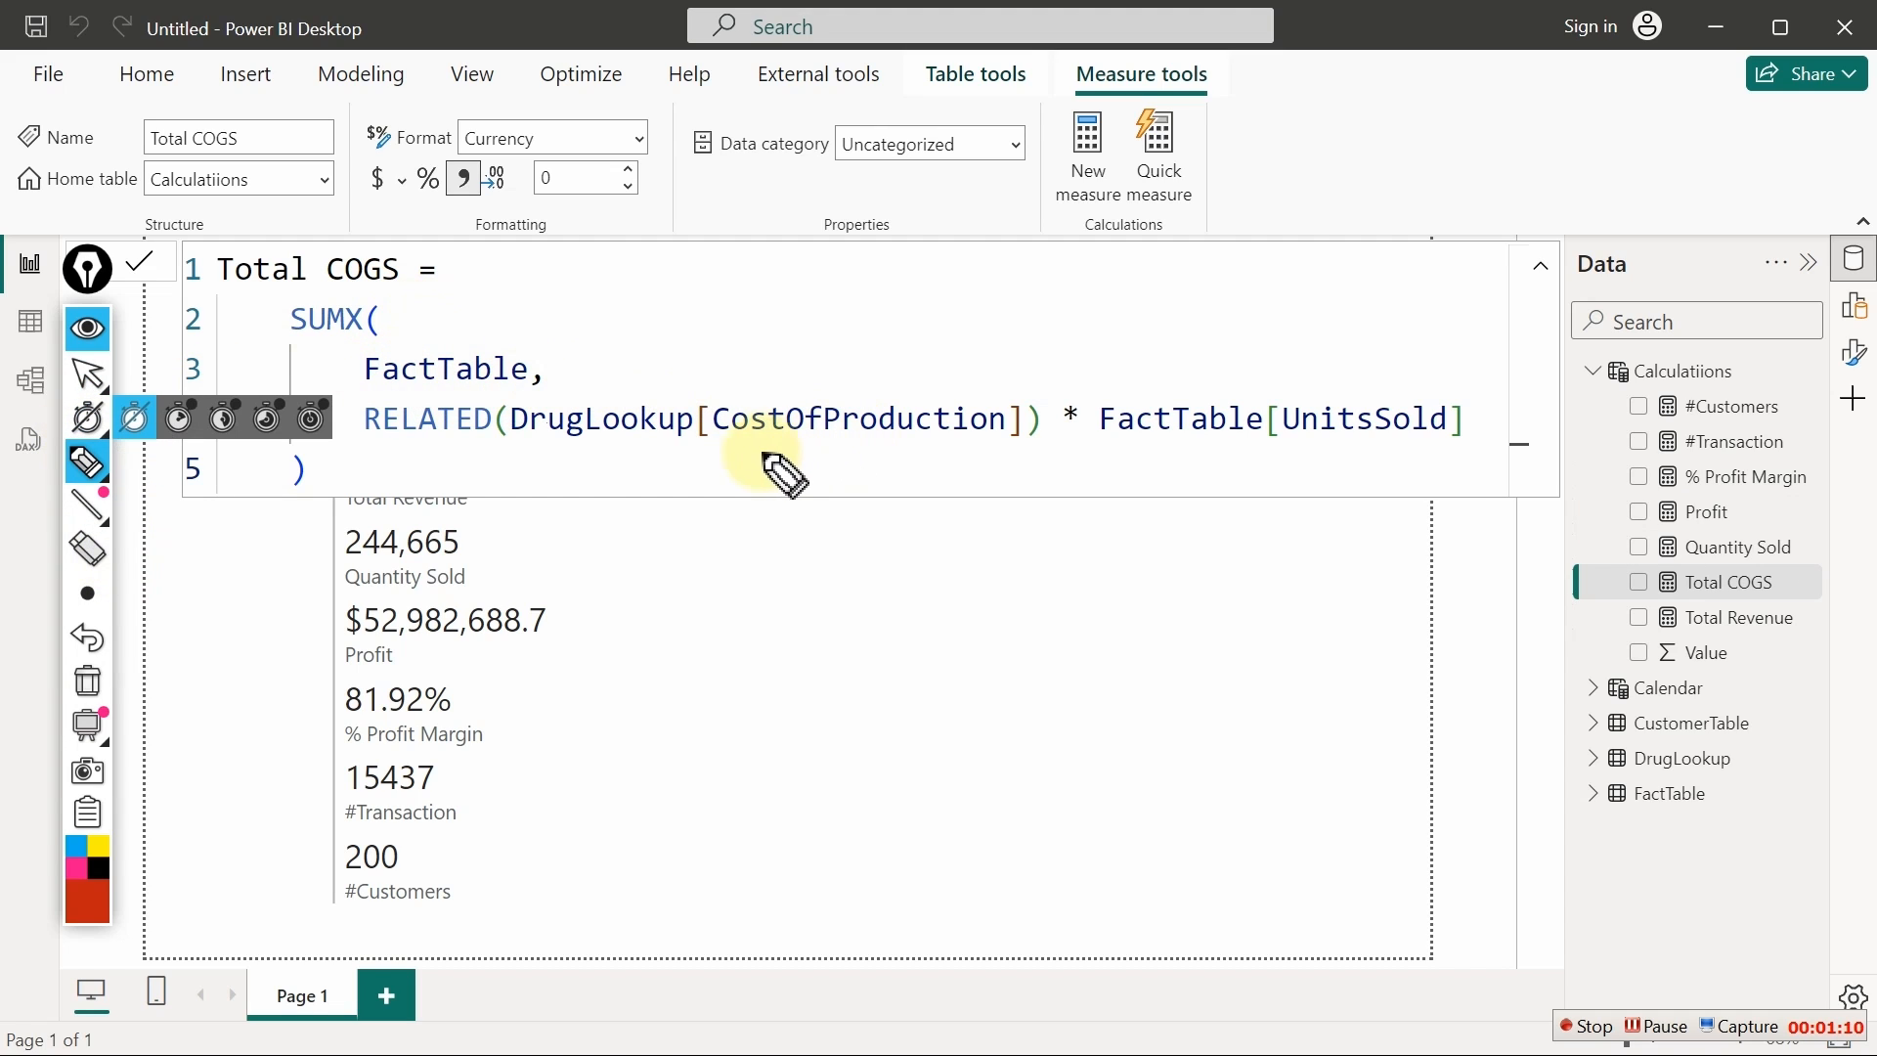
left_click_drag(721, 451, 810, 444)
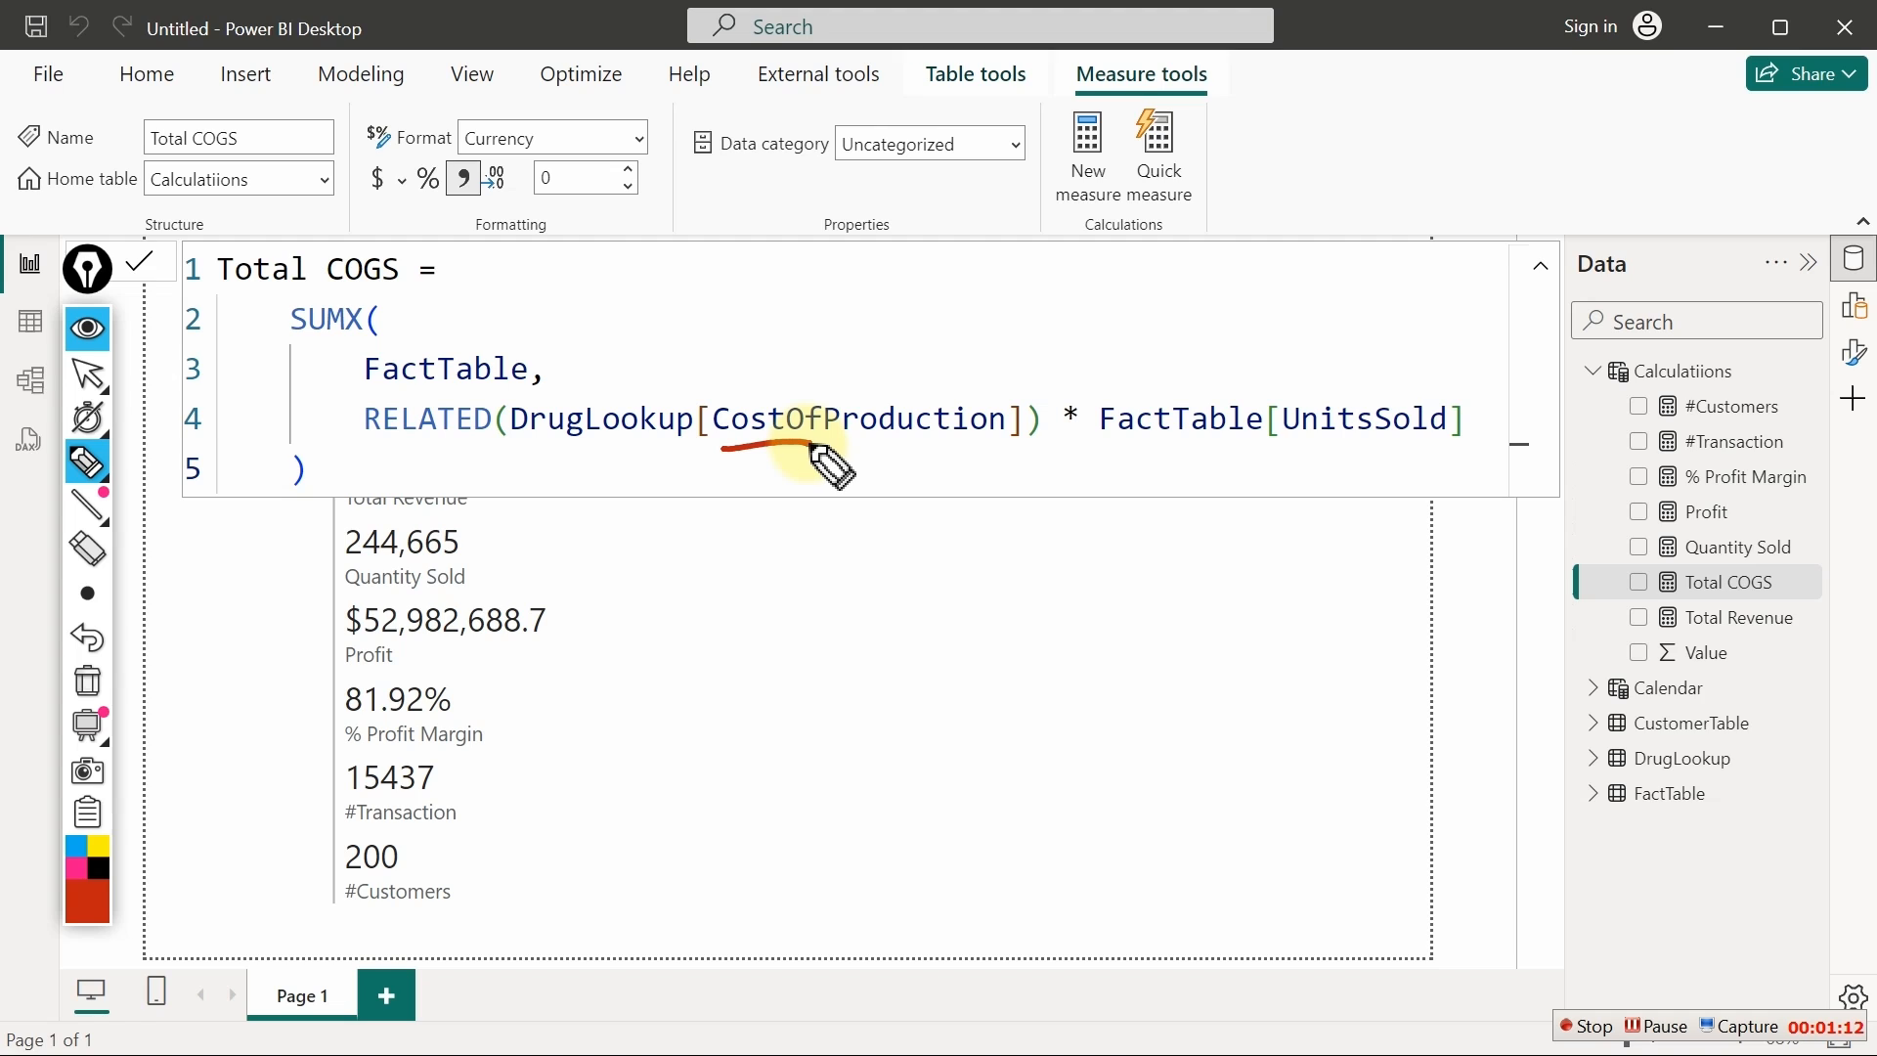
mouse_move(760, 360)
left_mouse_down()
mouse_move(847, 364)
mouse_move(875, 342)
left_mouse_up()
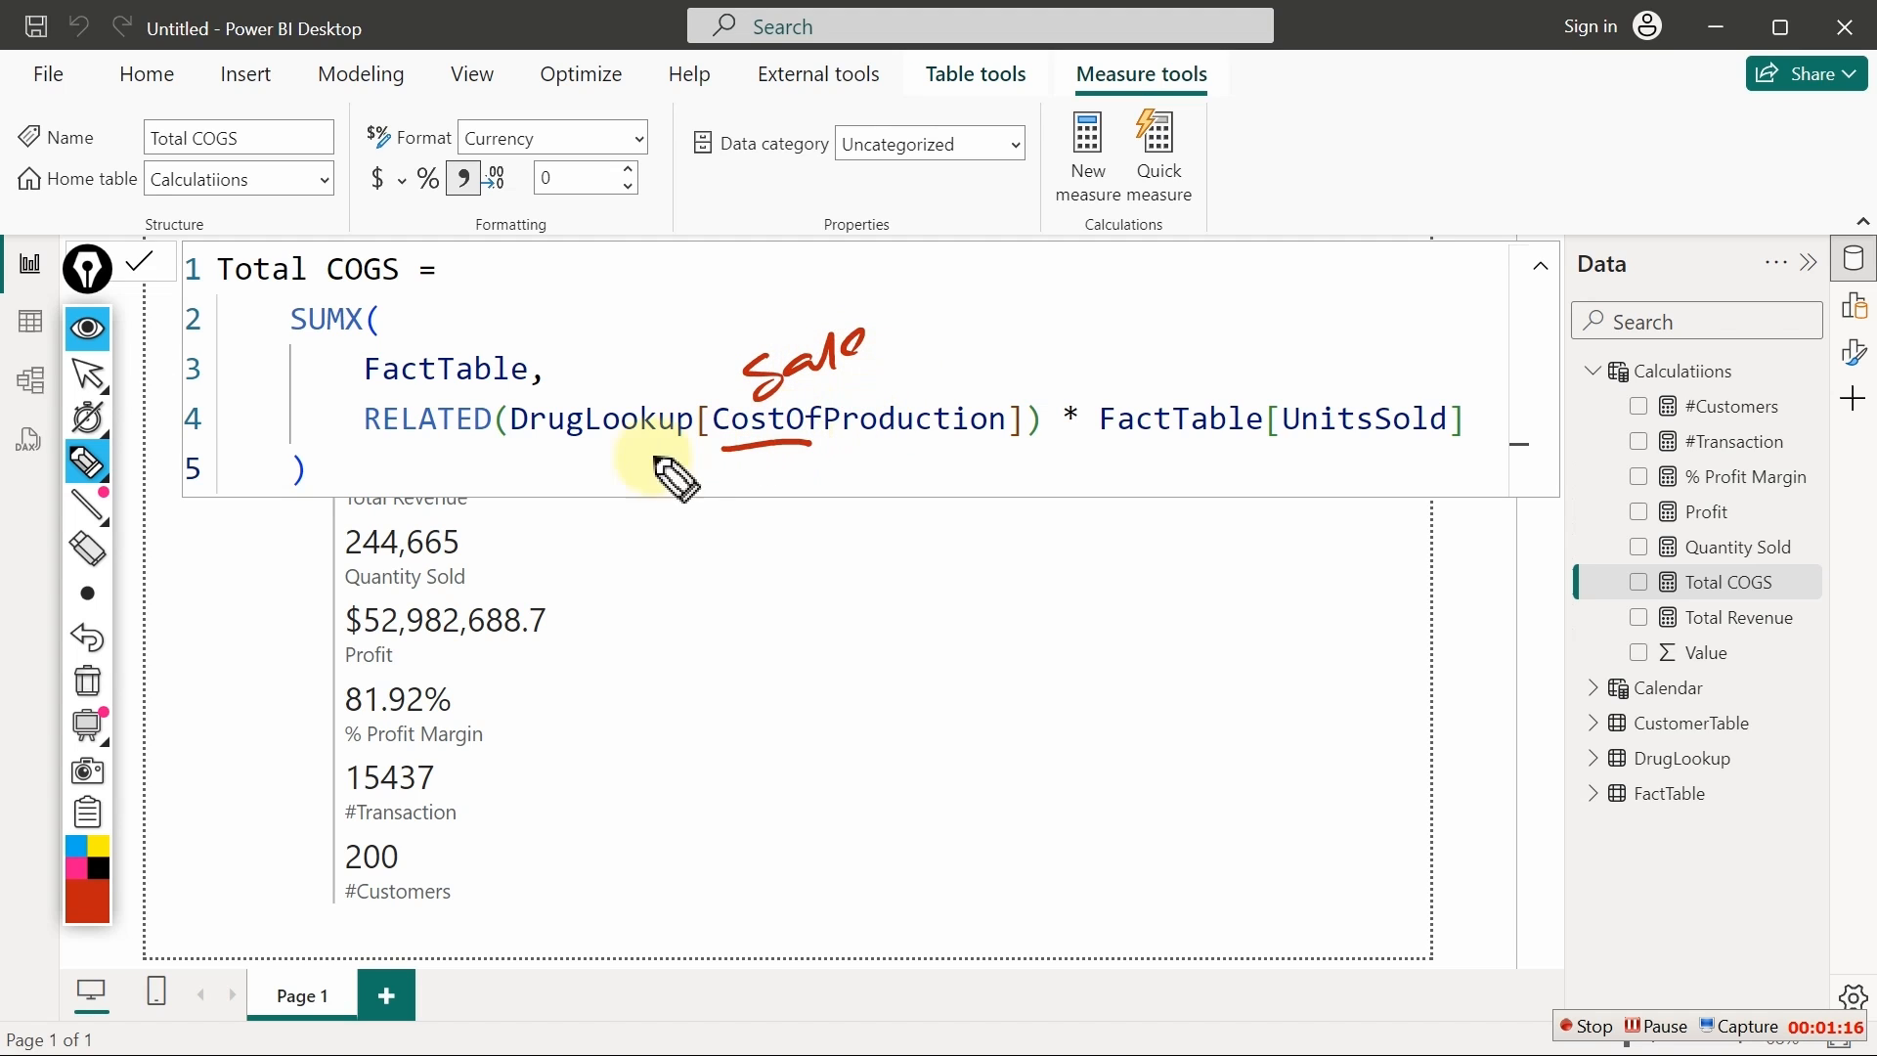
left_click(87, 678)
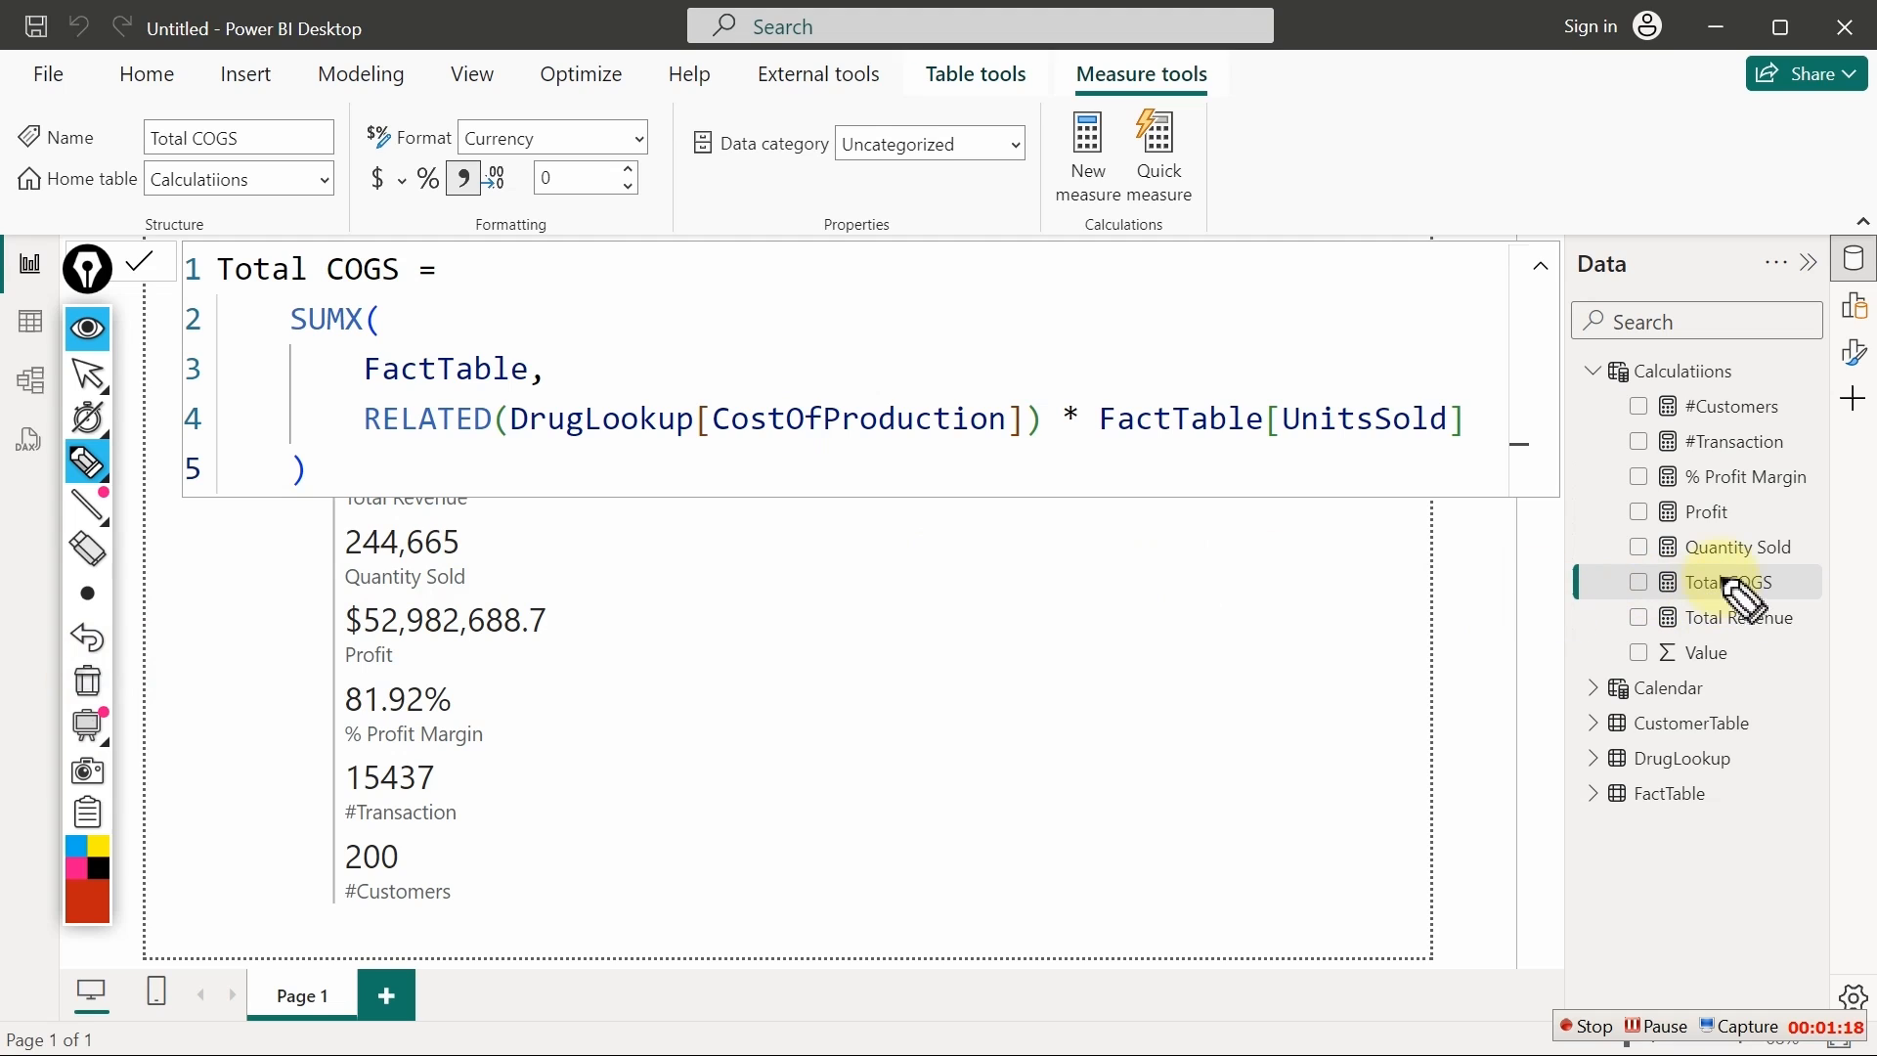
Examine the Quantity Sold measure's formula, underlining SUM twice and writing "sumx" below it with the red pen
left_click(86, 374)
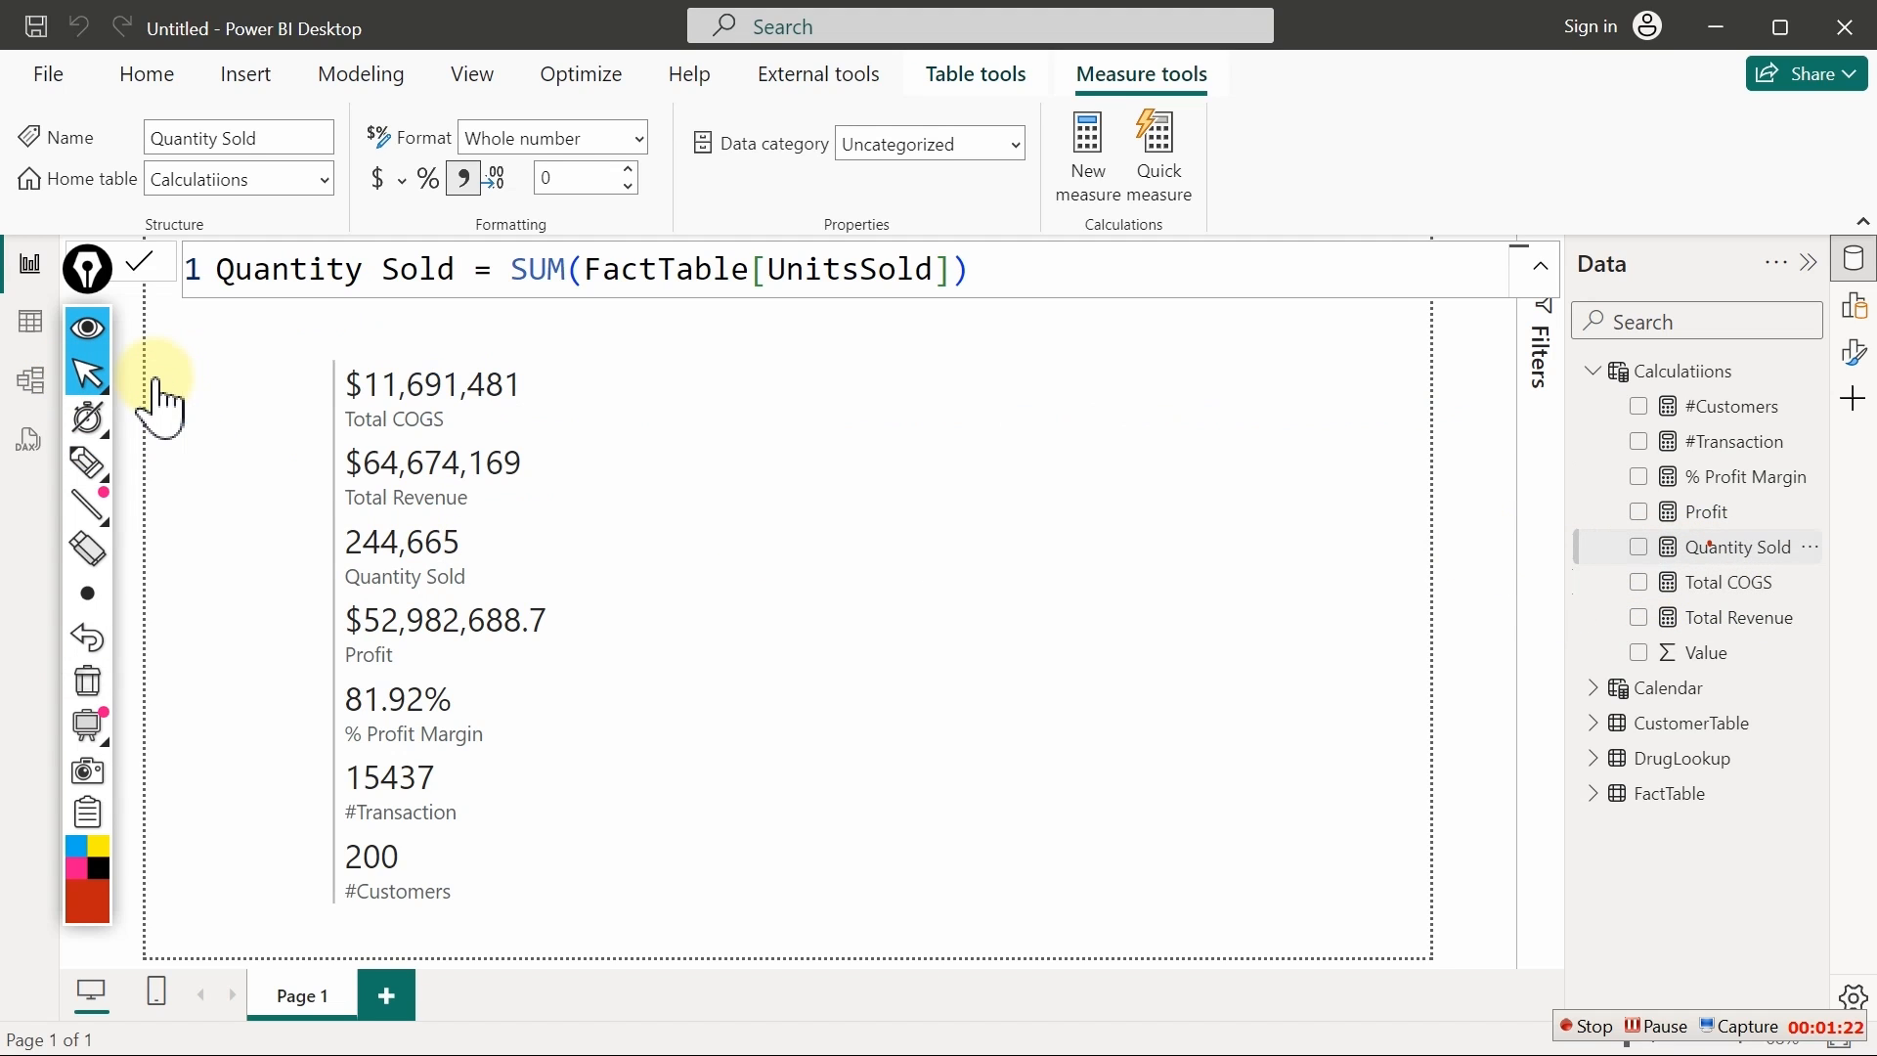
left_click(86, 461)
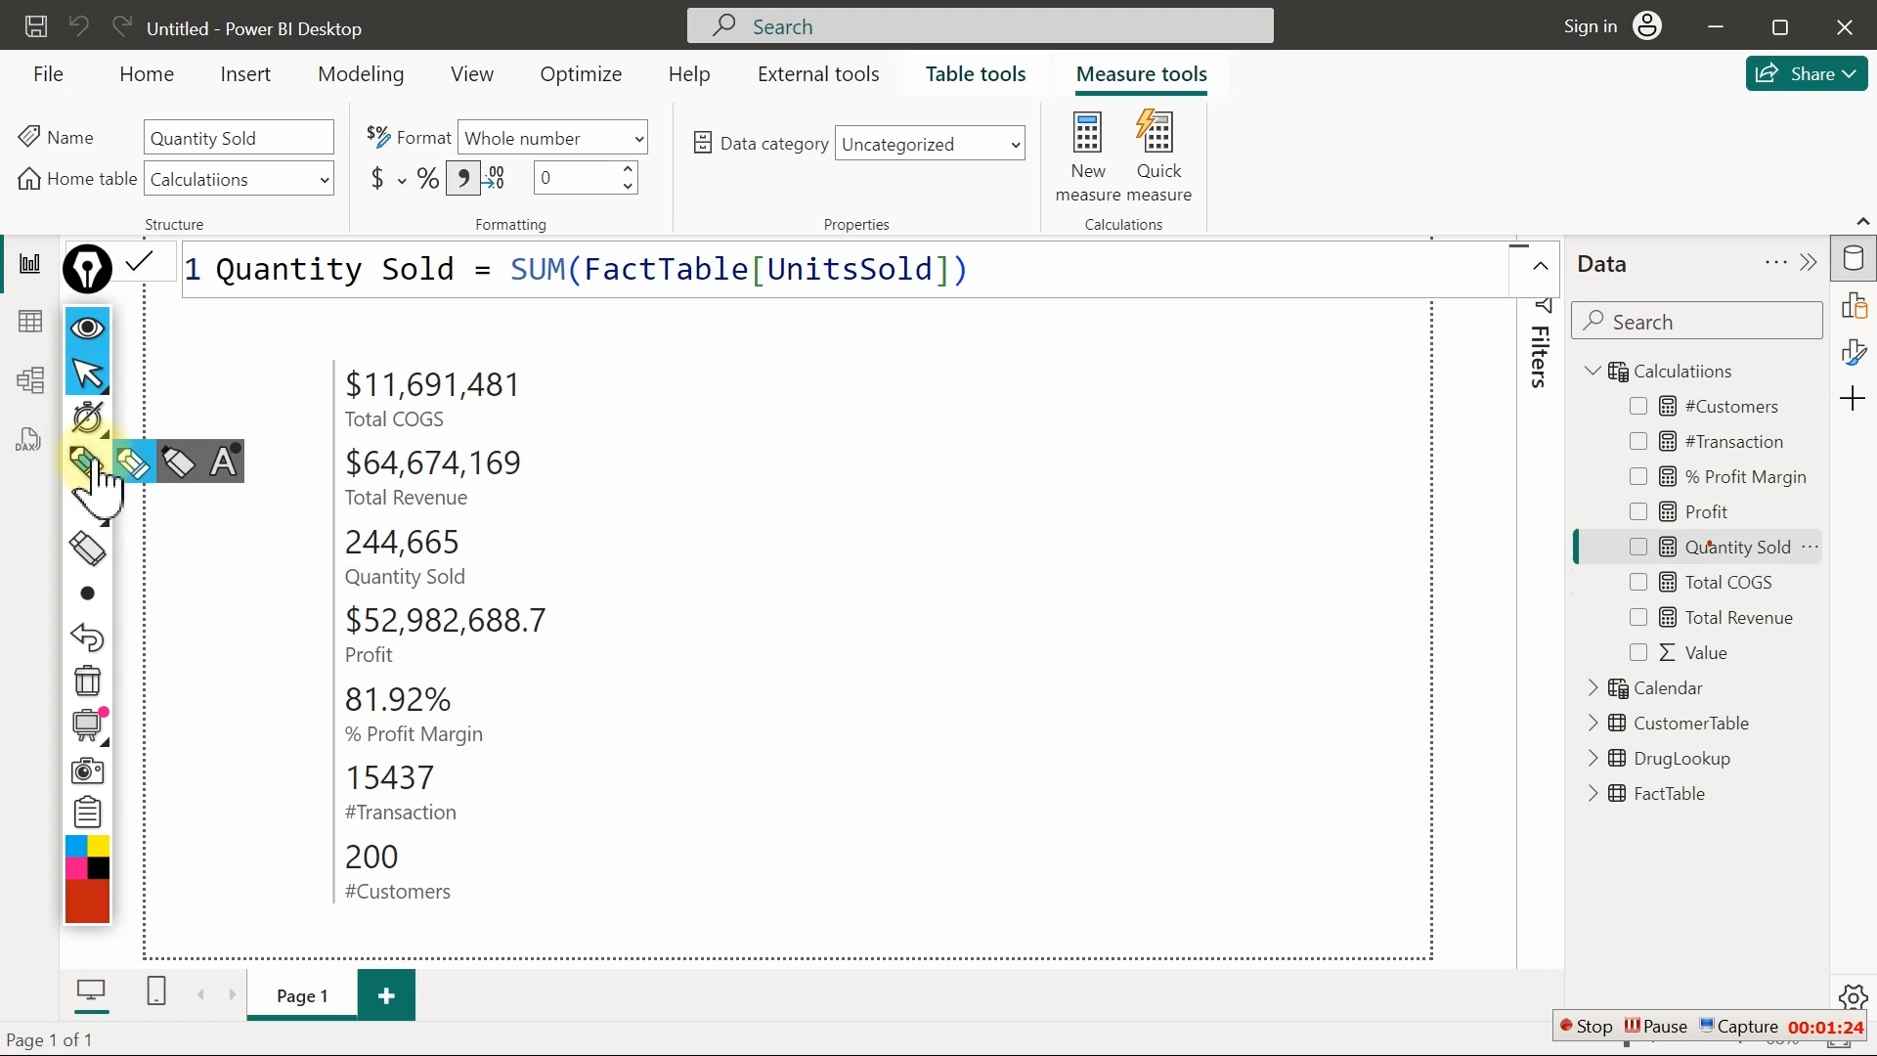
left_click_drag(506, 305, 572, 286)
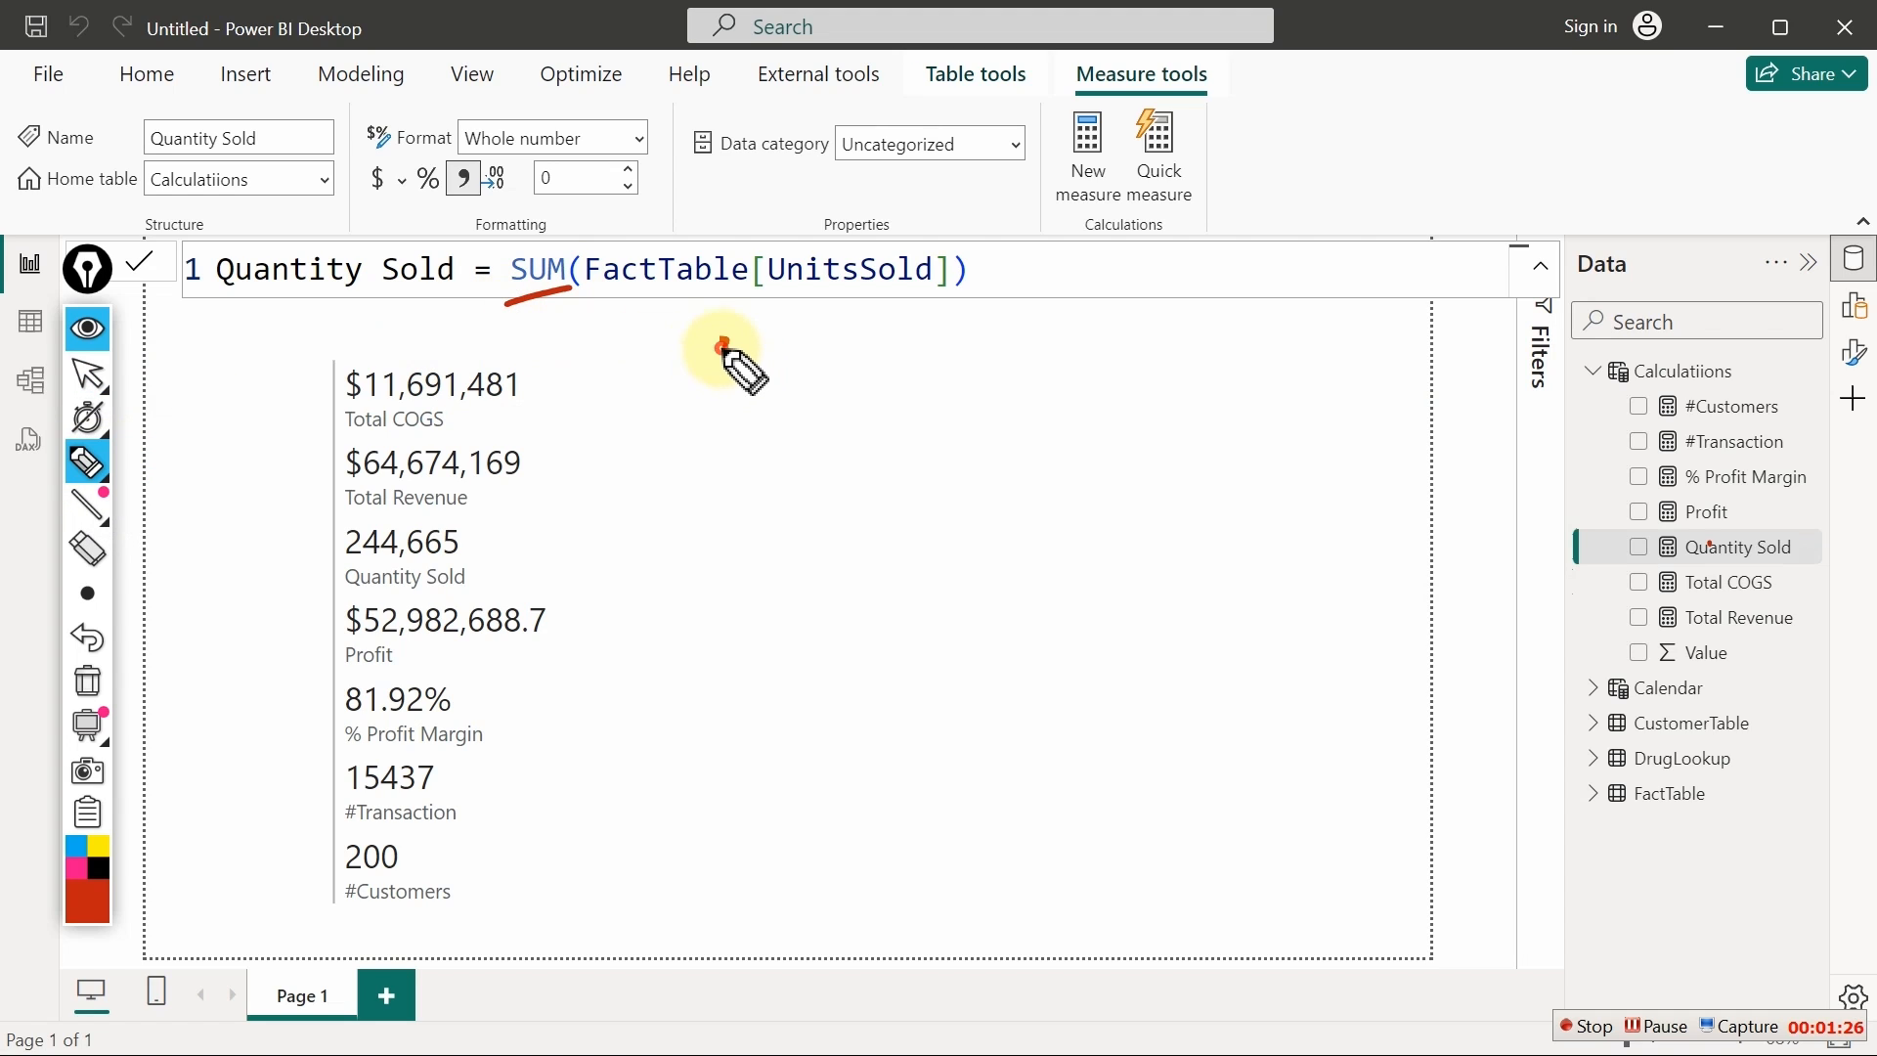
left_click_drag(723, 347, 924, 367)
left_click_drag(923, 337, 852, 396)
left_click_drag(508, 313, 572, 296)
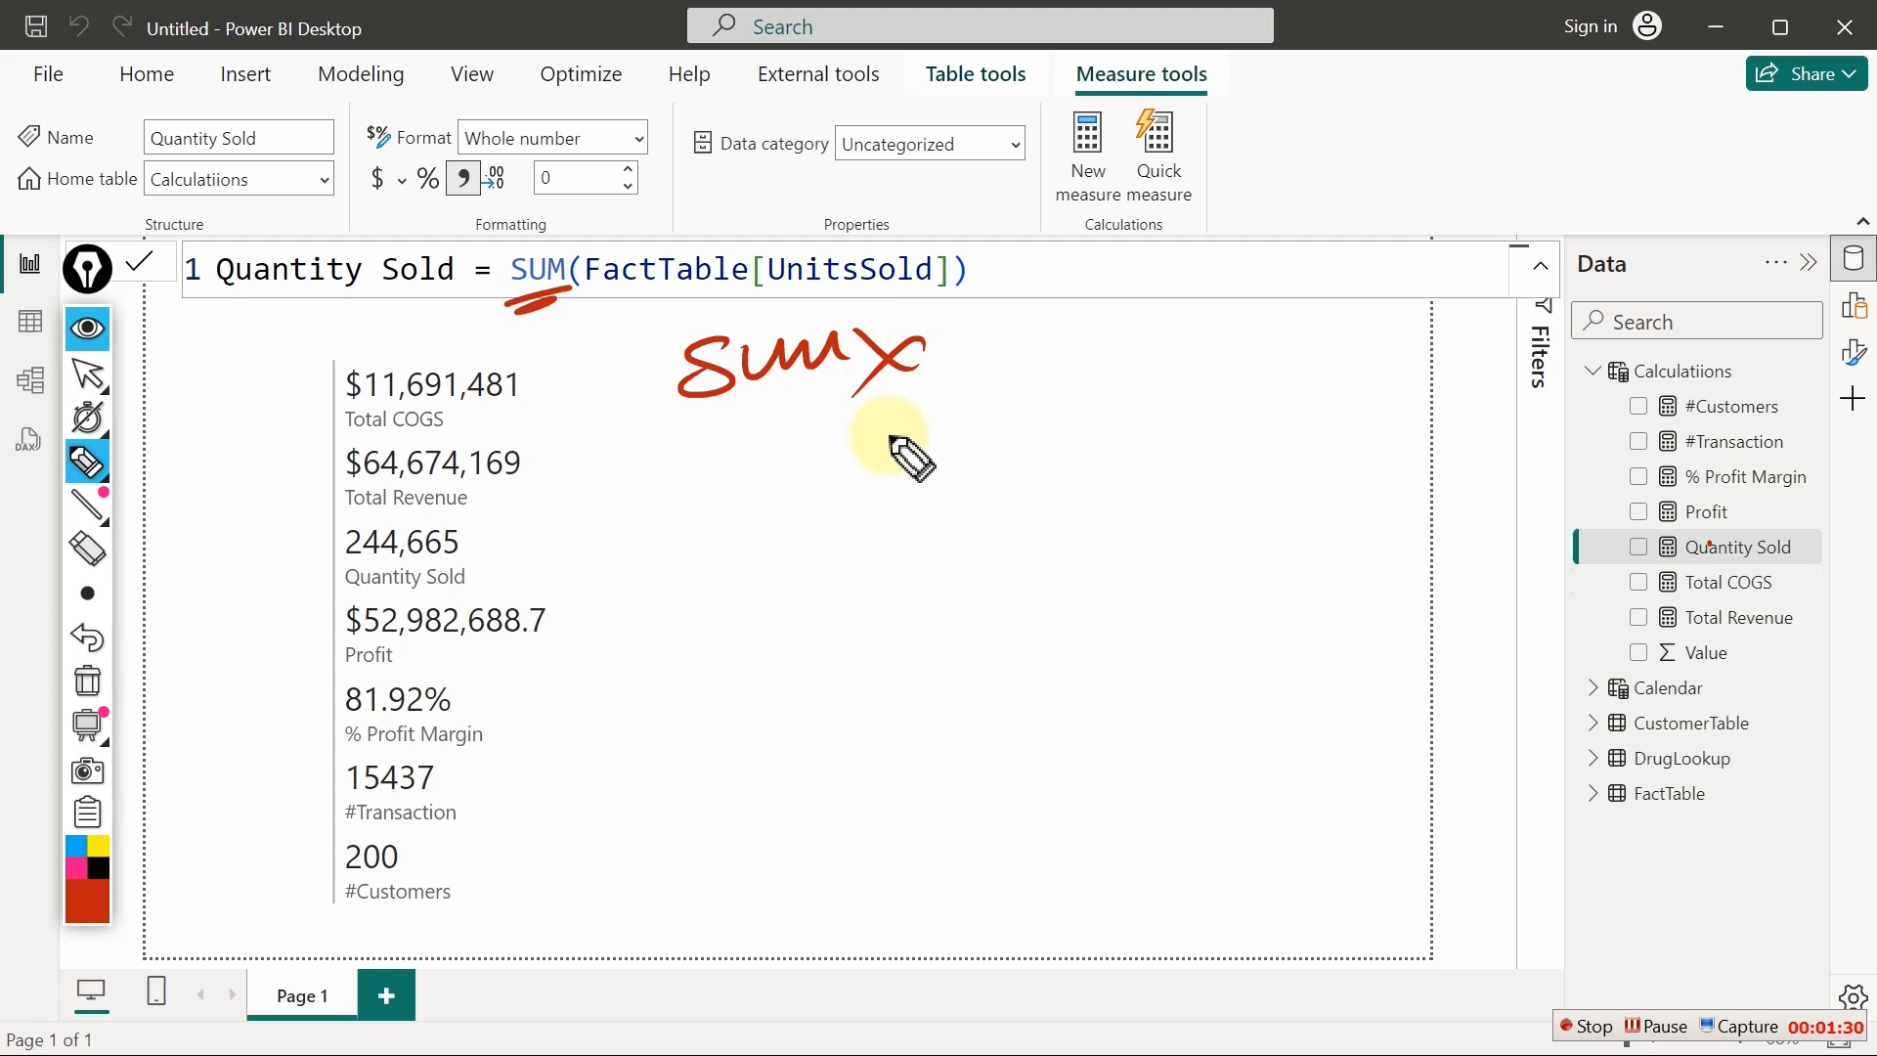
Handwrite red notes on iterator, scan and a circled 1 with "Column" below the sumx note, and clear all annotations
left_click_drag(846, 450, 841, 532)
mouse_move(903, 445)
left_mouse_down()
mouse_move(891, 537)
mouse_move(934, 489)
mouse_move(1110, 469)
mouse_move(1069, 537)
mouse_move(892, 682)
left_mouse_up()
mouse_move(1064, 587)
left_mouse_down()
mouse_move(1006, 649)
mouse_move(1200, 598)
left_mouse_up()
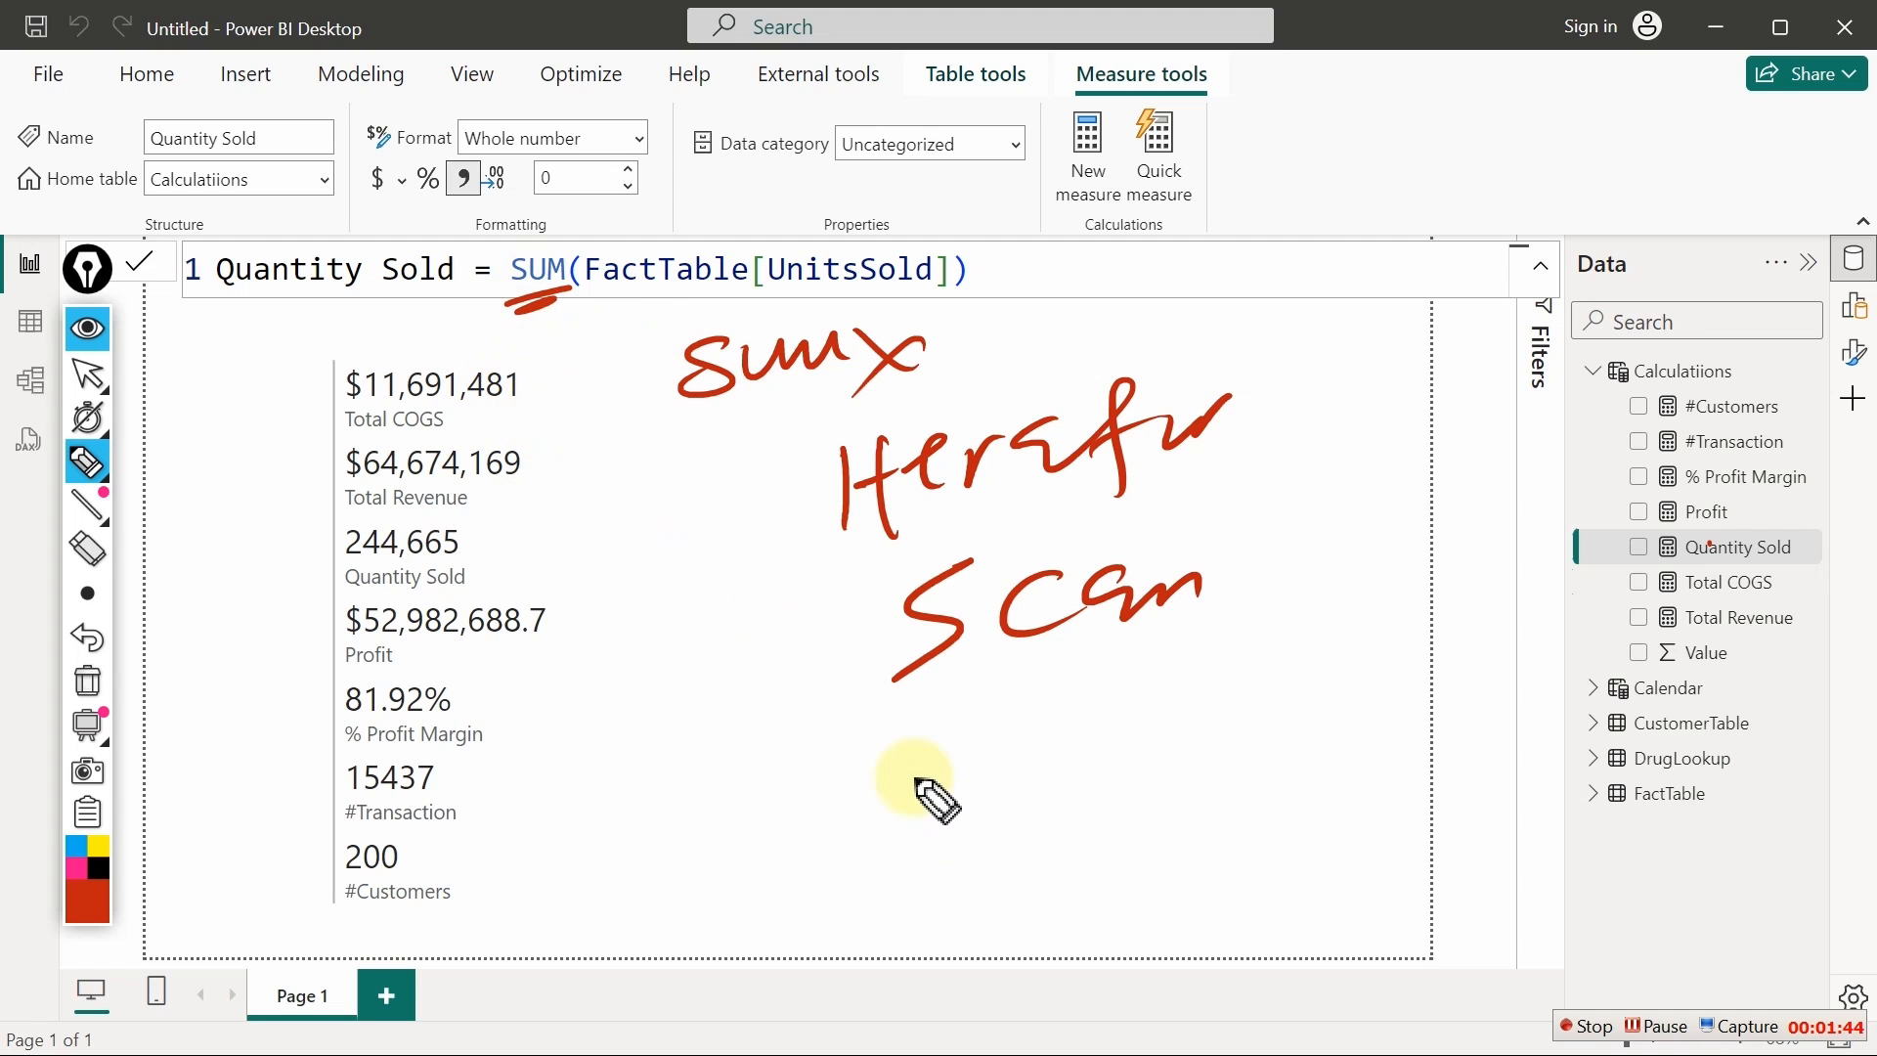
mouse_move(917, 839)
left_mouse_down()
mouse_move(912, 889)
mouse_move(893, 783)
mouse_move(953, 860)
left_mouse_up()
left_click_drag(1056, 812, 1064, 885)
mouse_move(1120, 820)
left_mouse_down()
mouse_move(1105, 832)
mouse_move(1173, 860)
mouse_move(1310, 829)
left_mouse_up()
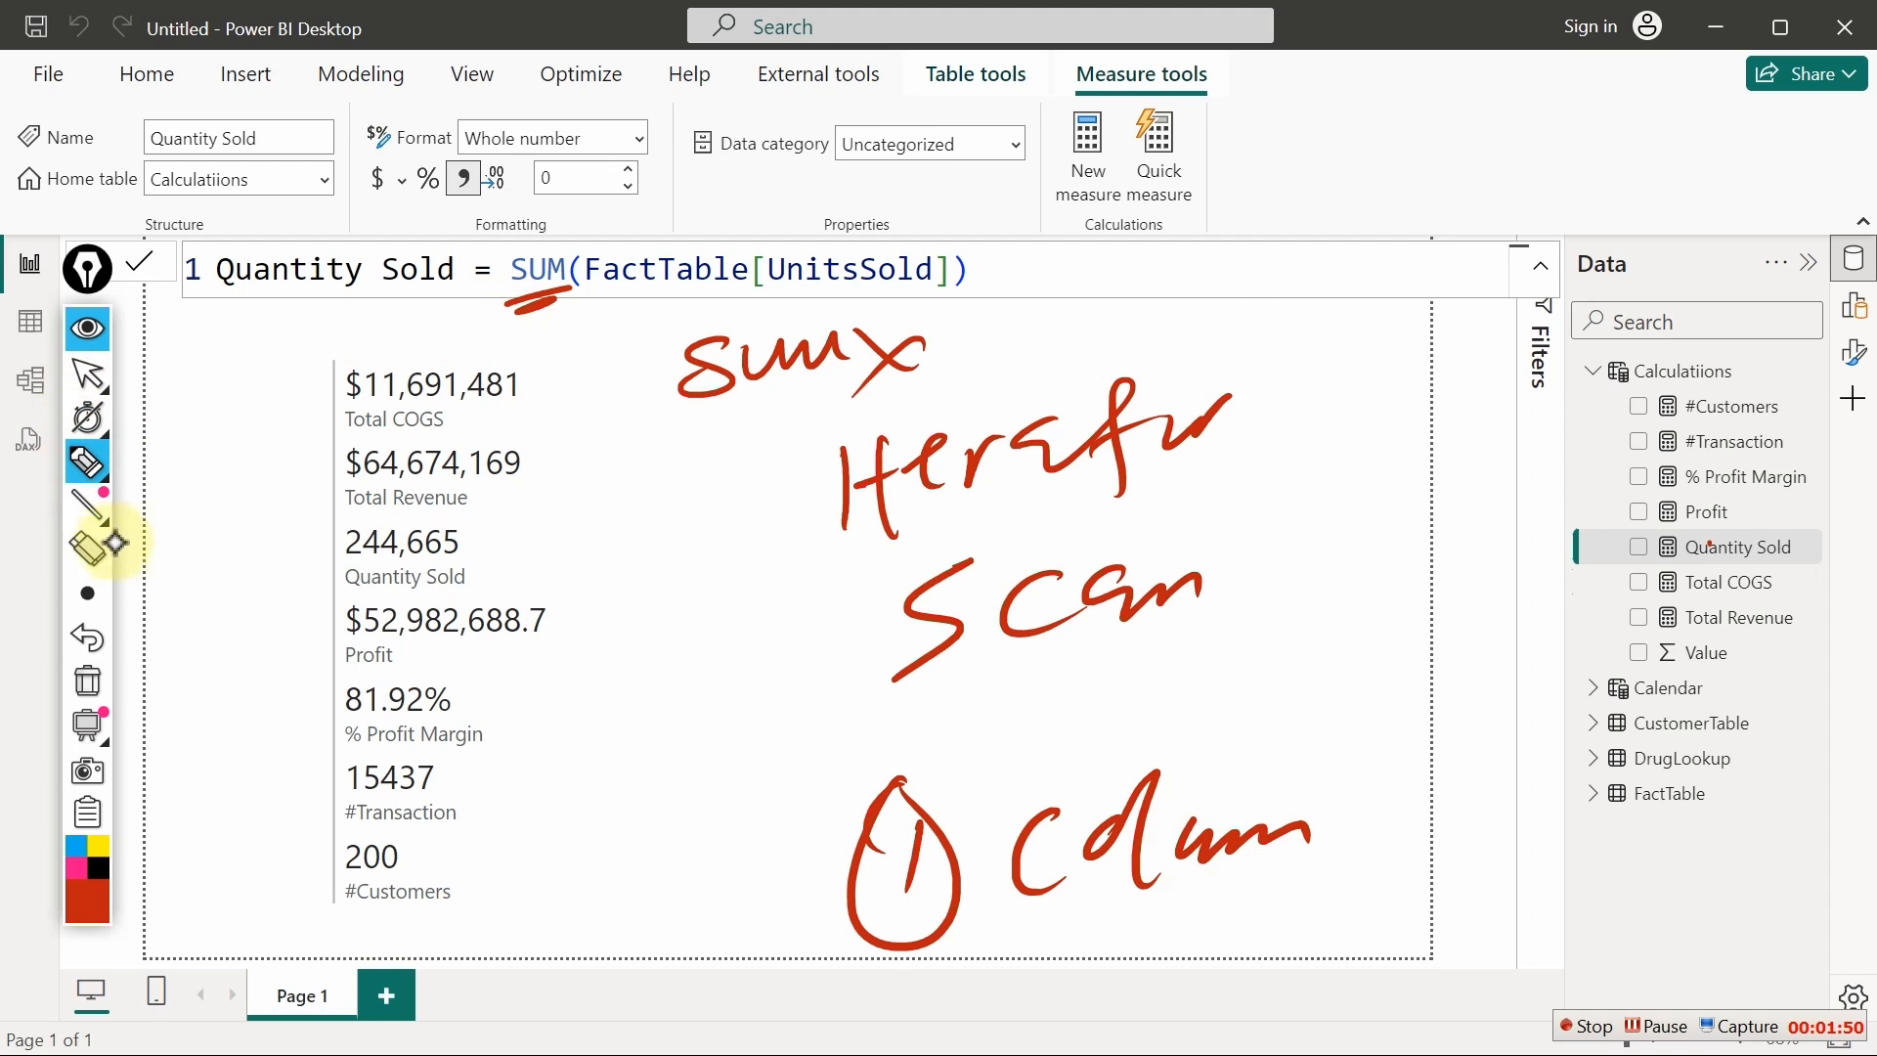
left_click(87, 679)
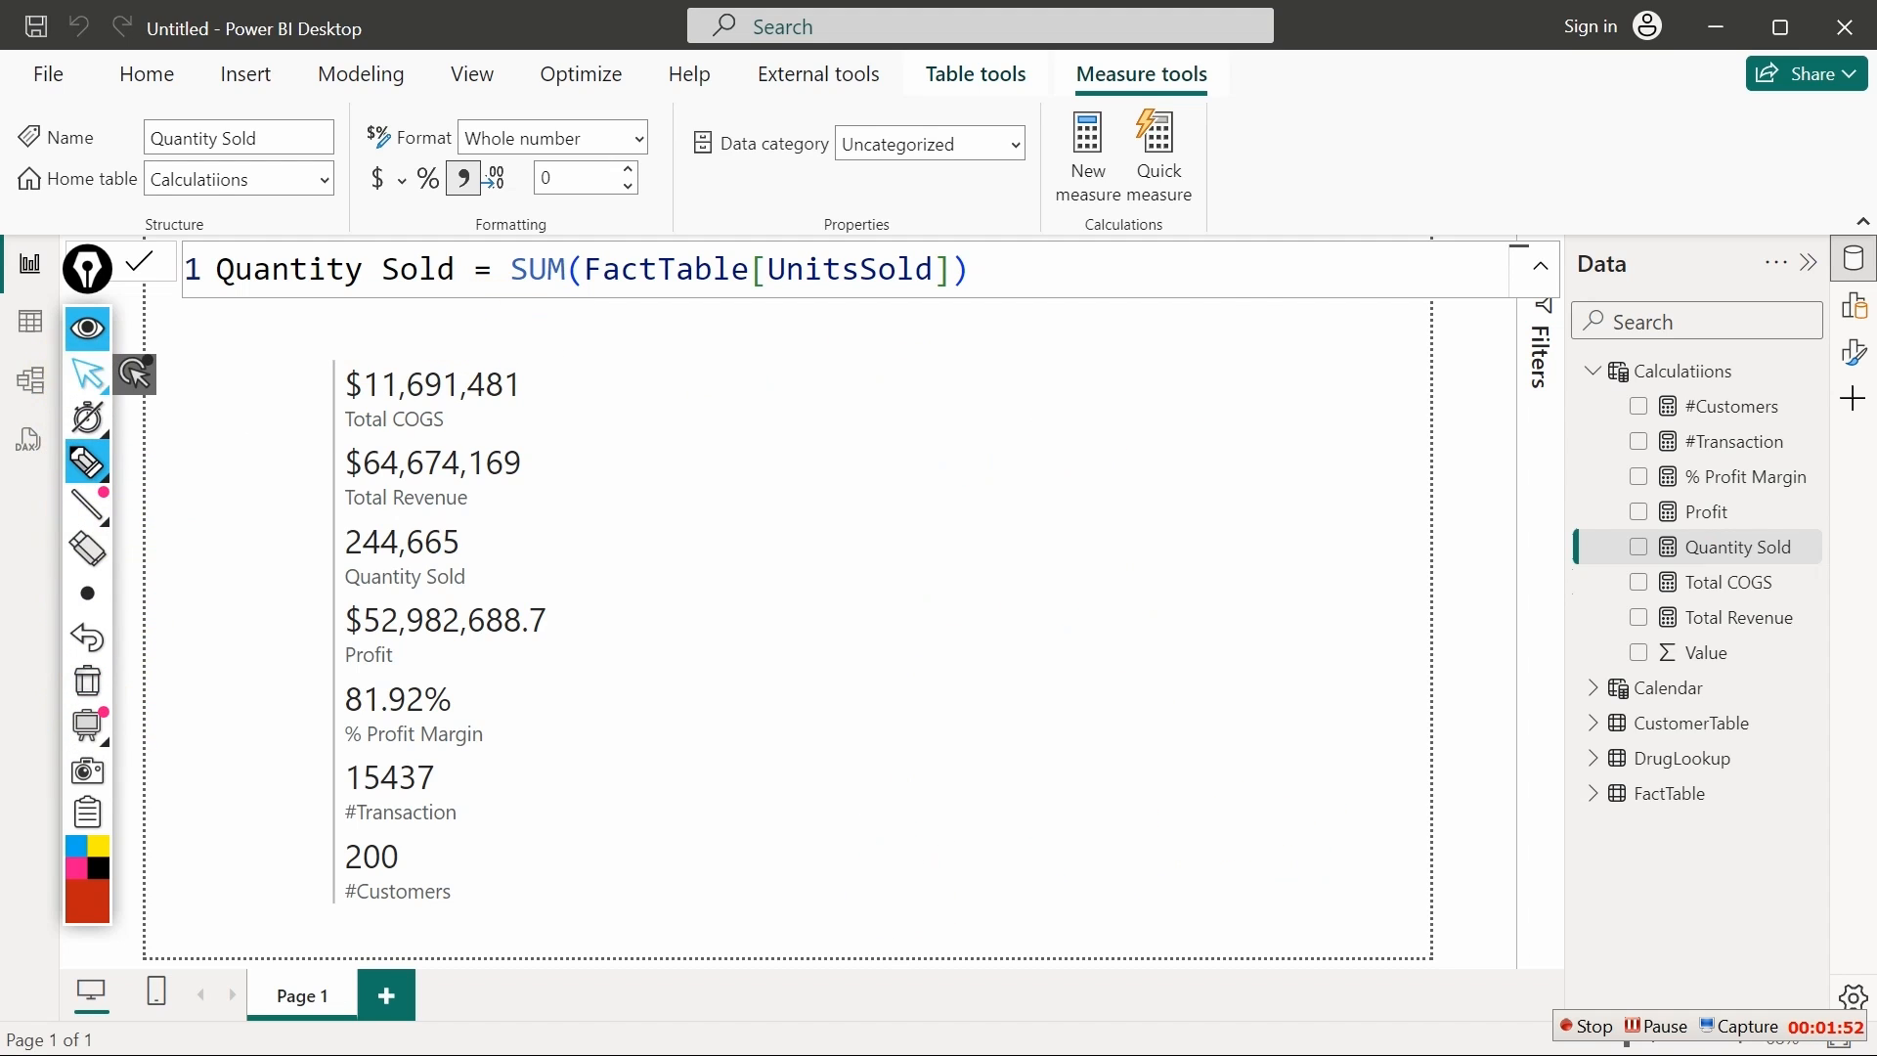
Examine the Profit measure, underlining Total Revenue, Total COGS and Profit and circling the dollar format in red, and clear the marks
left_click(87, 373)
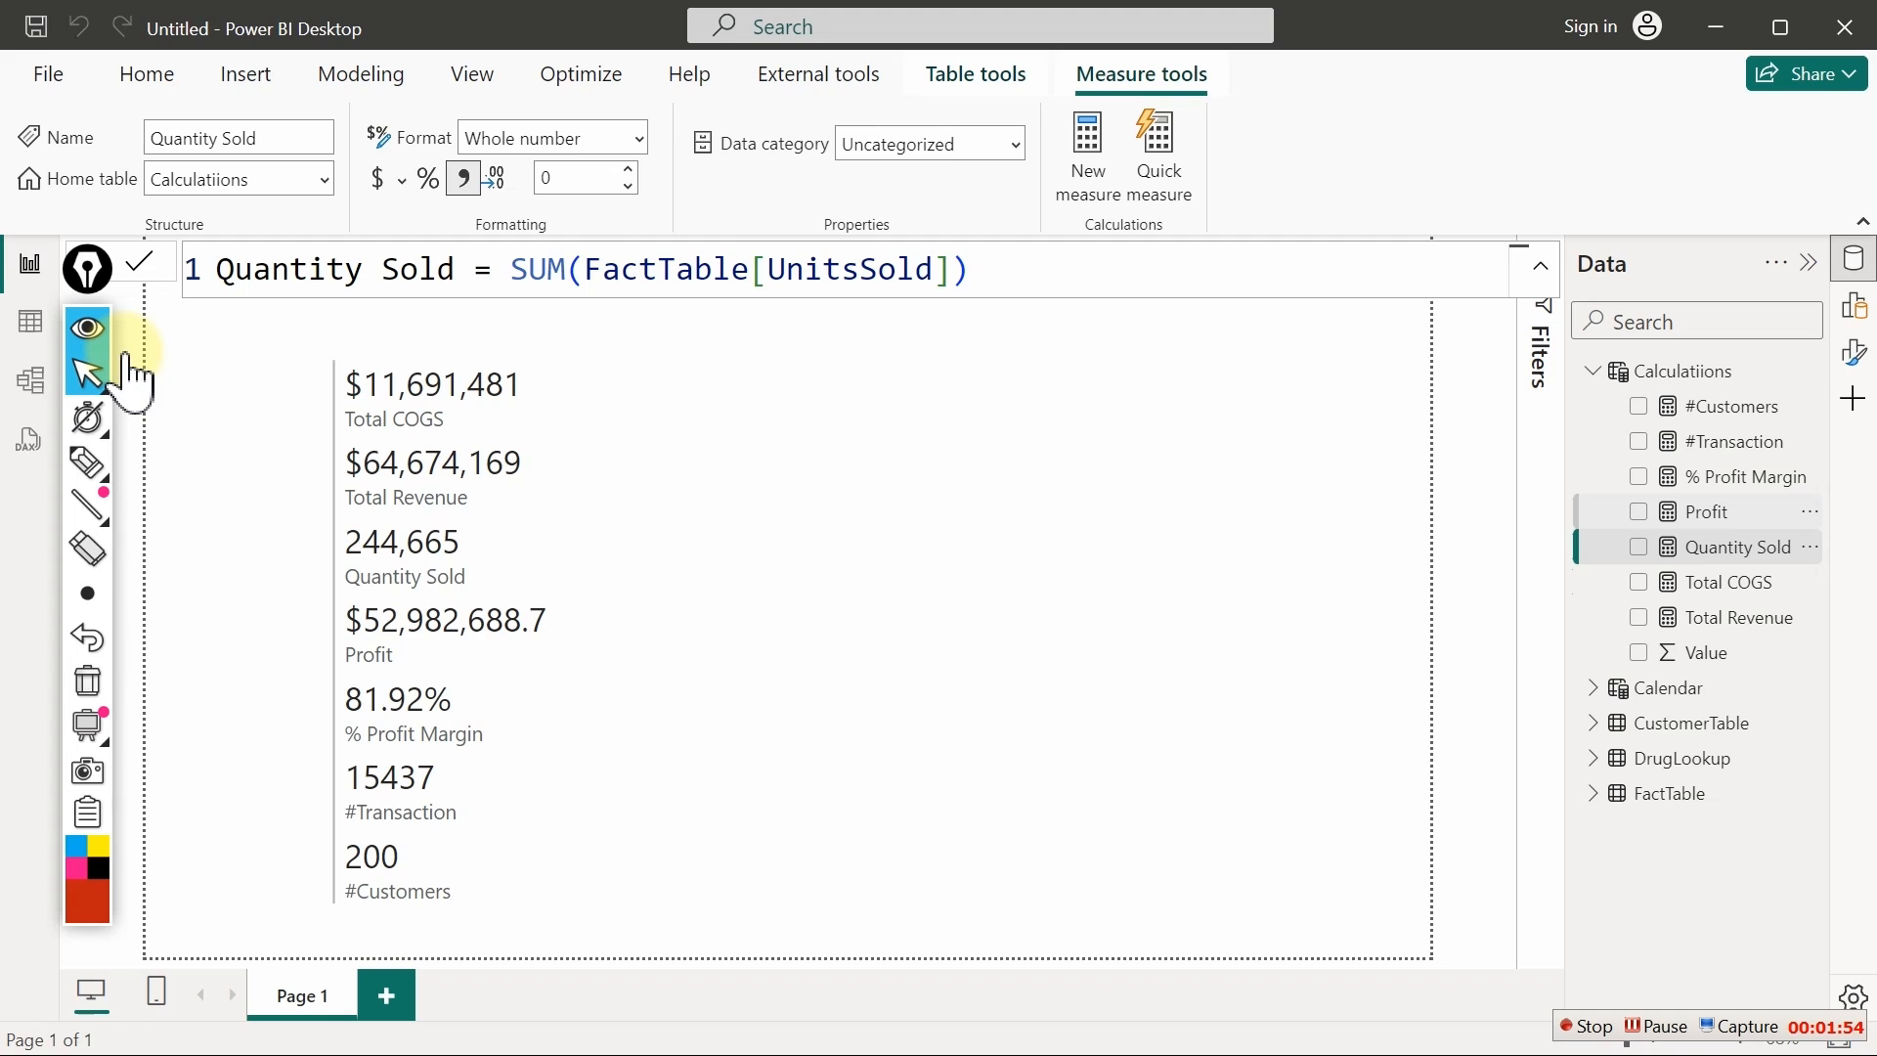
left_click(1706, 511)
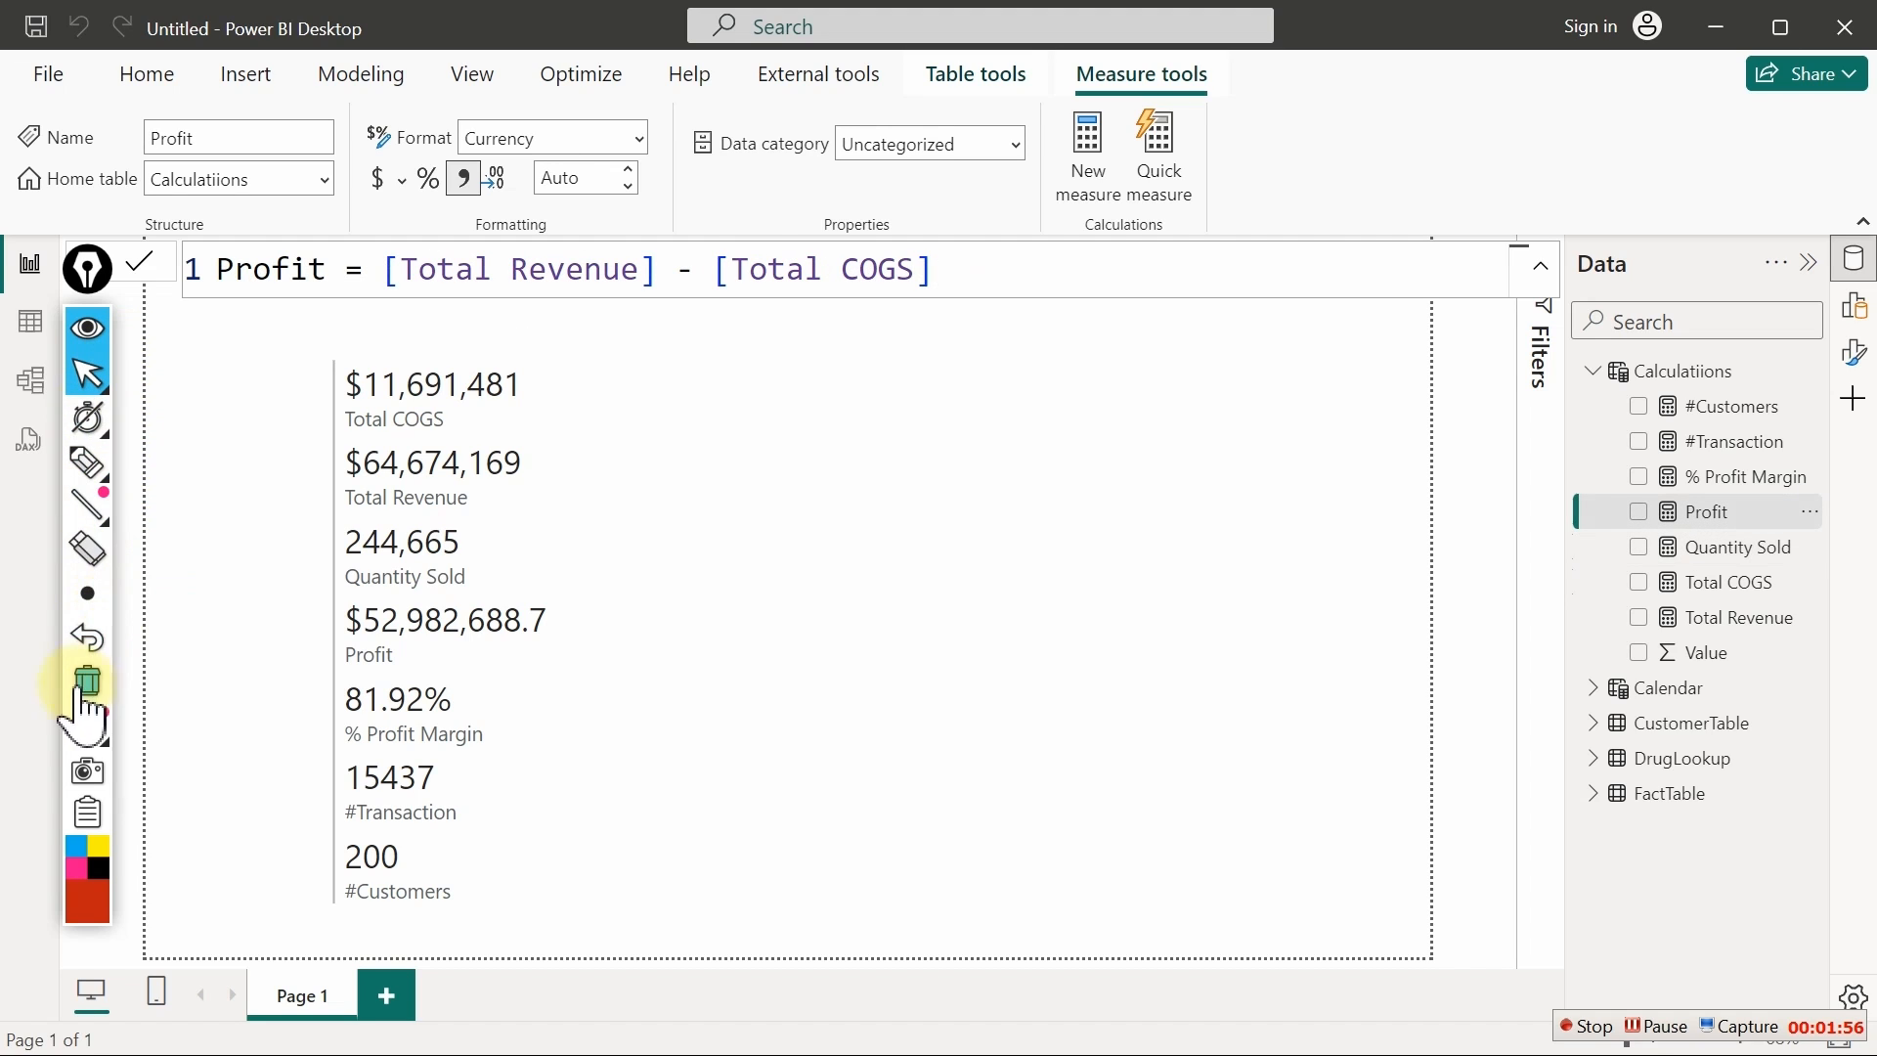
left_click(87, 462)
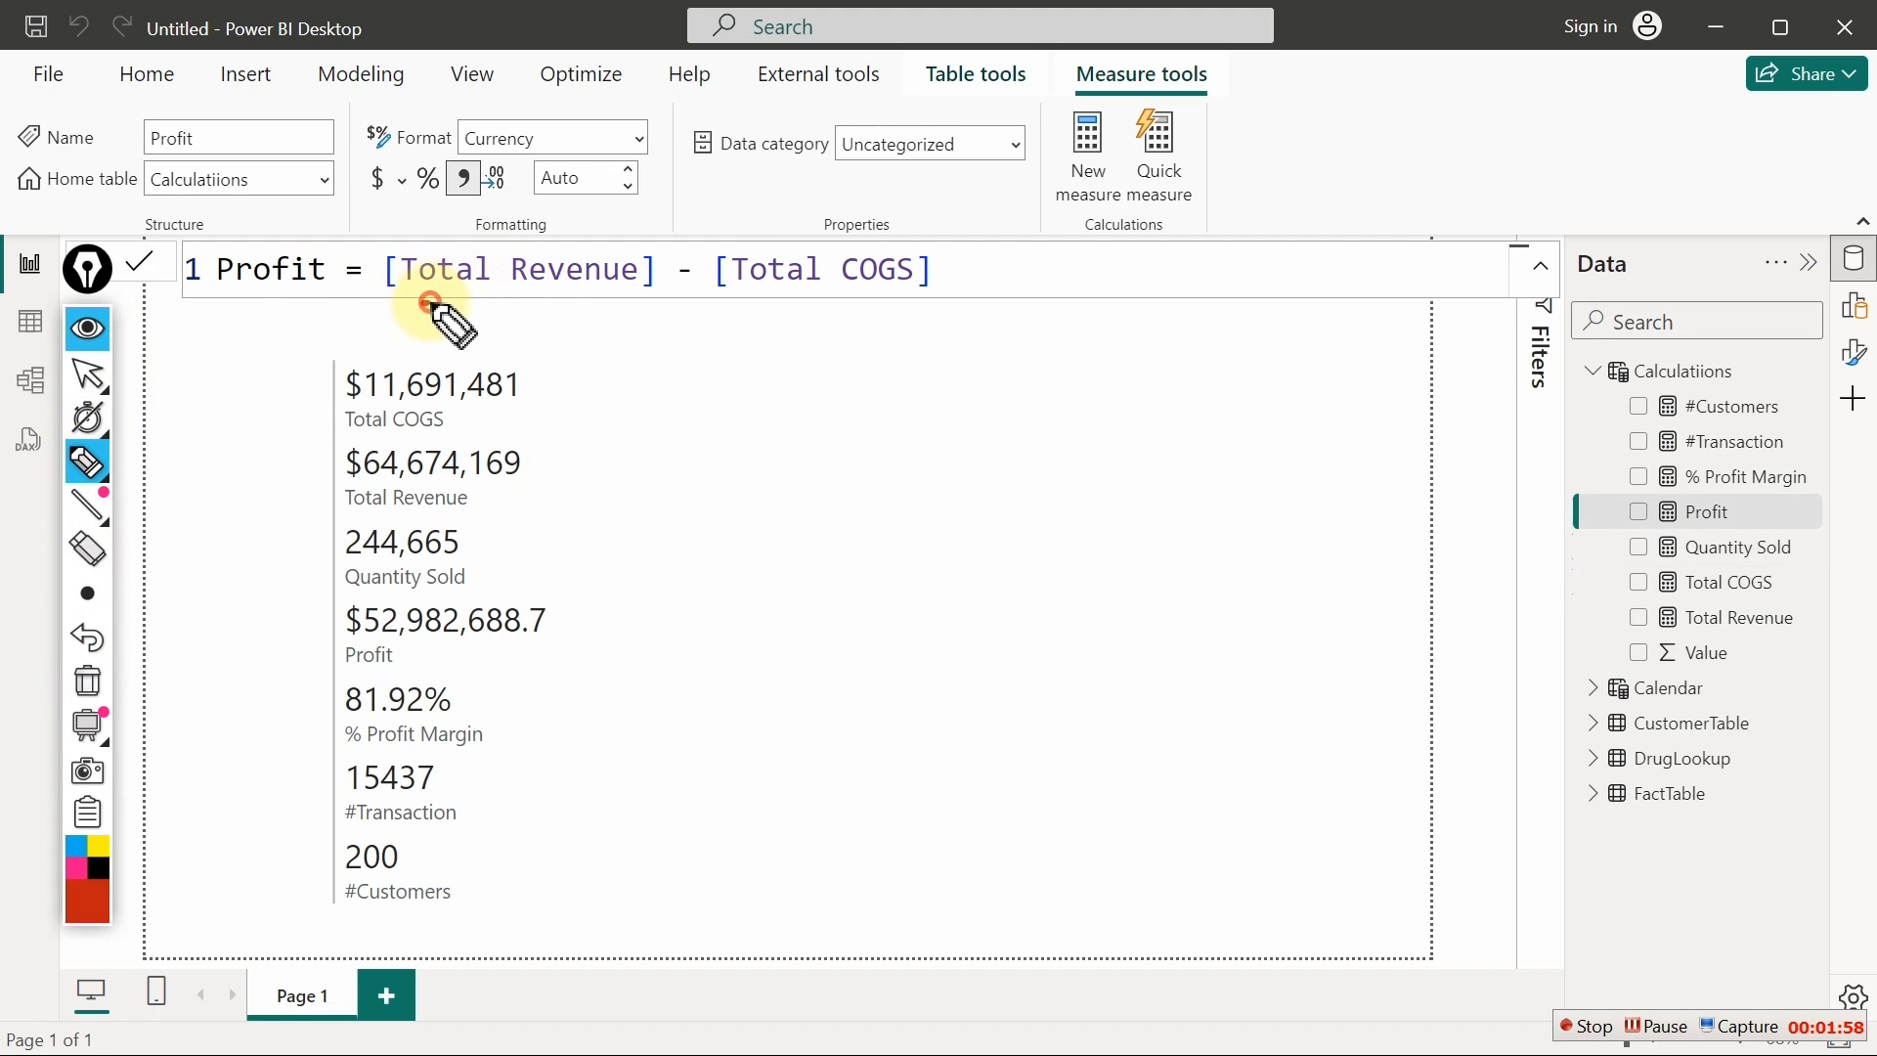
left_click_drag(420, 305, 544, 296)
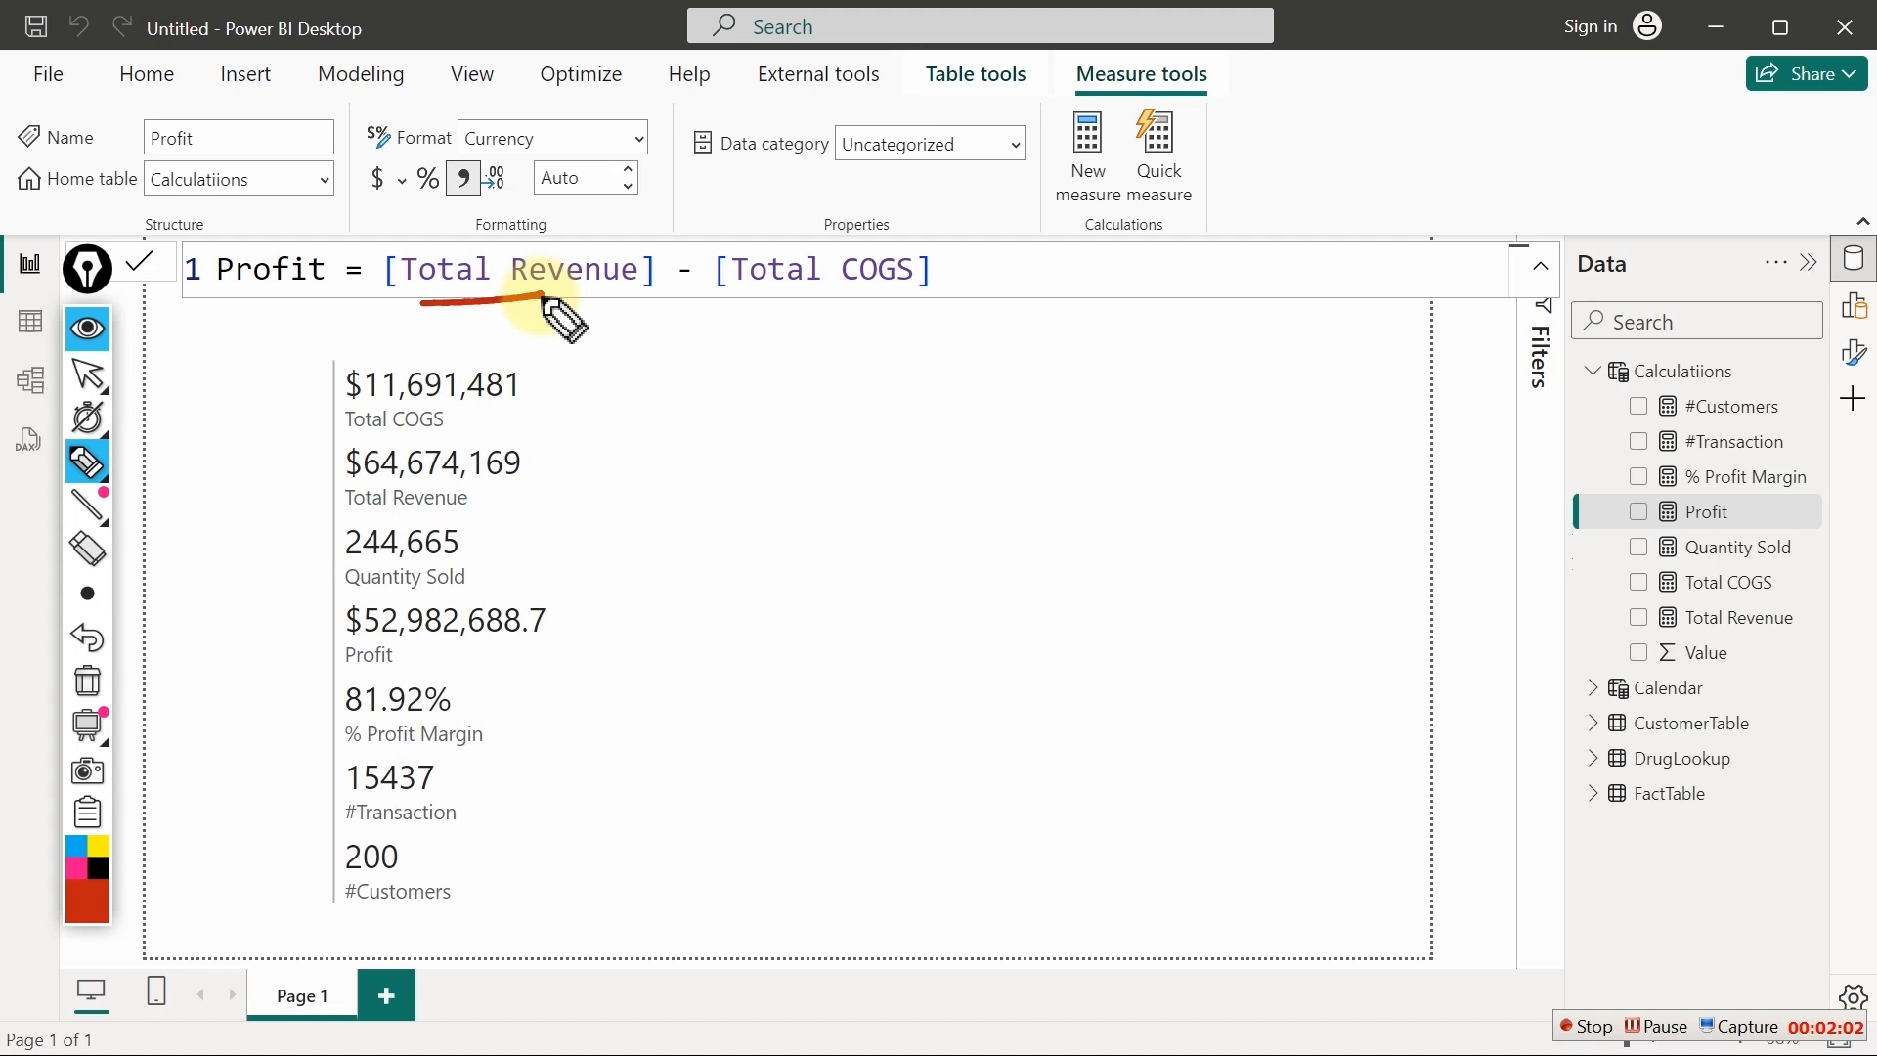
left_click_drag(760, 292, 819, 290)
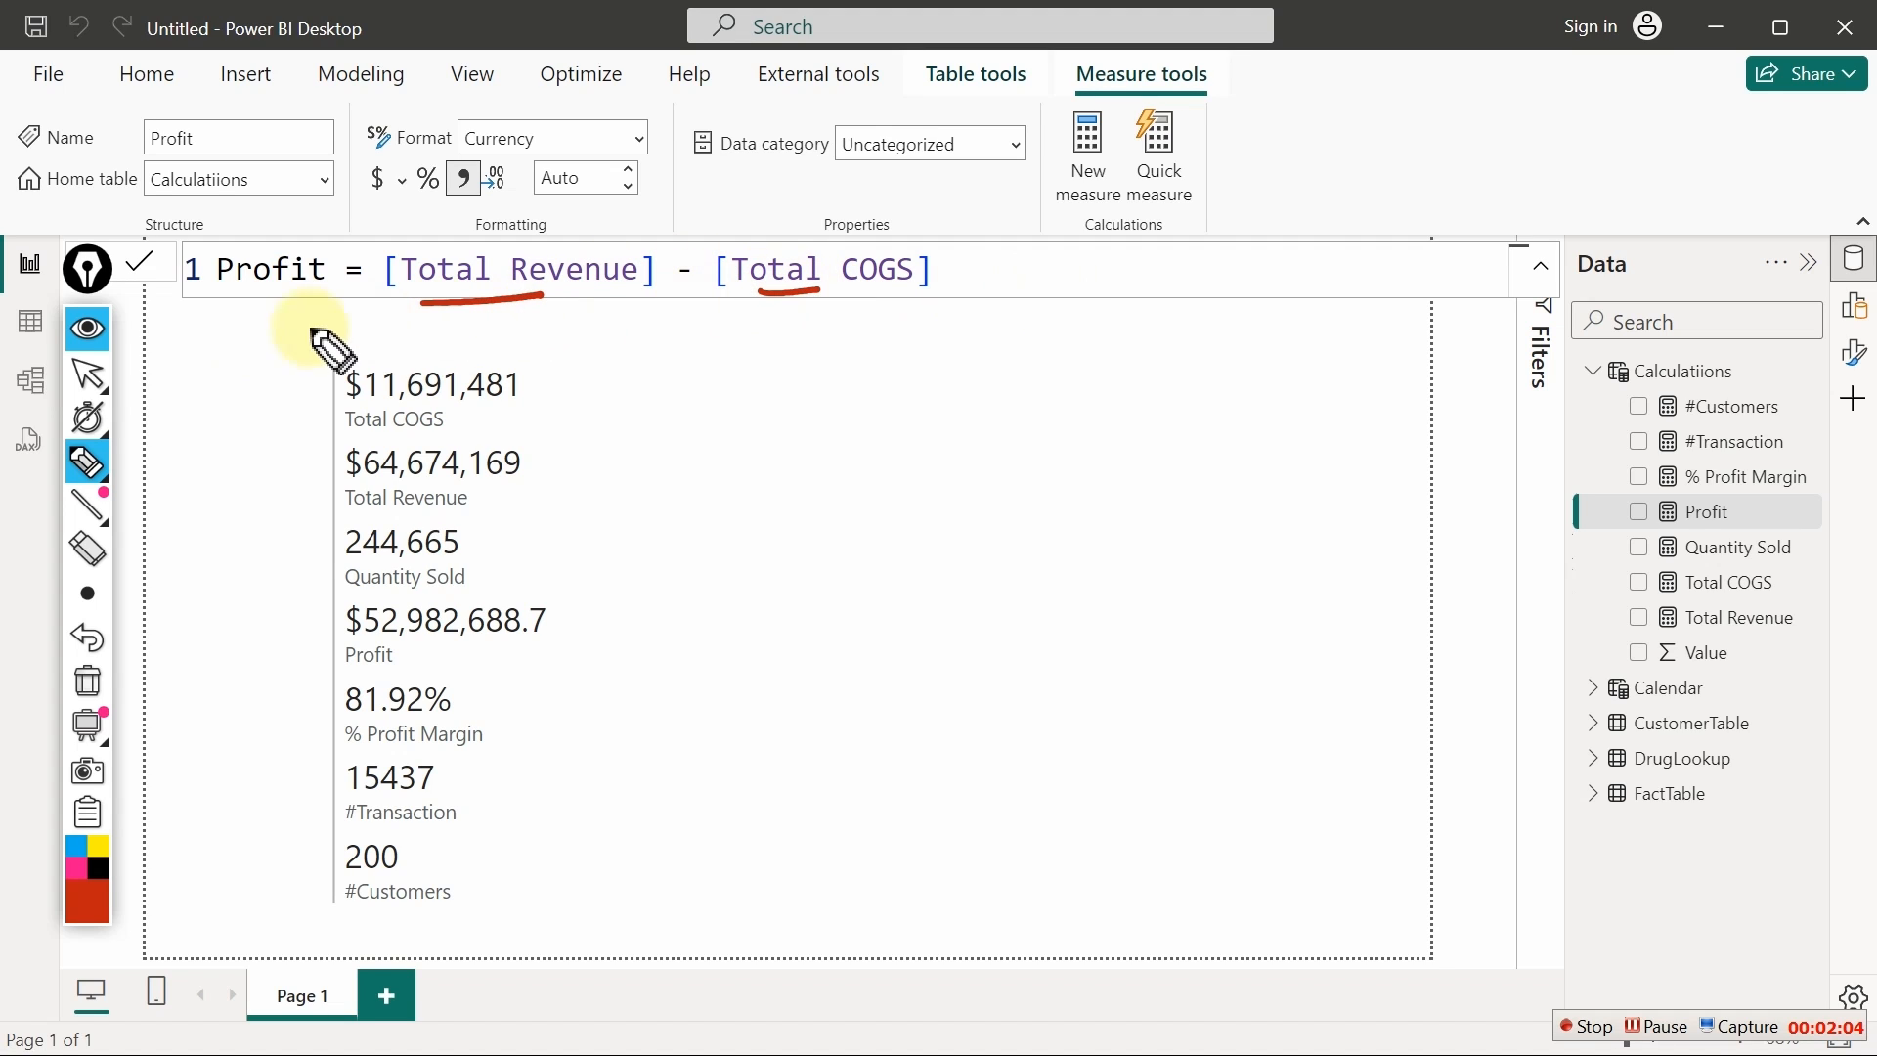
left_click_drag(256, 310, 286, 304)
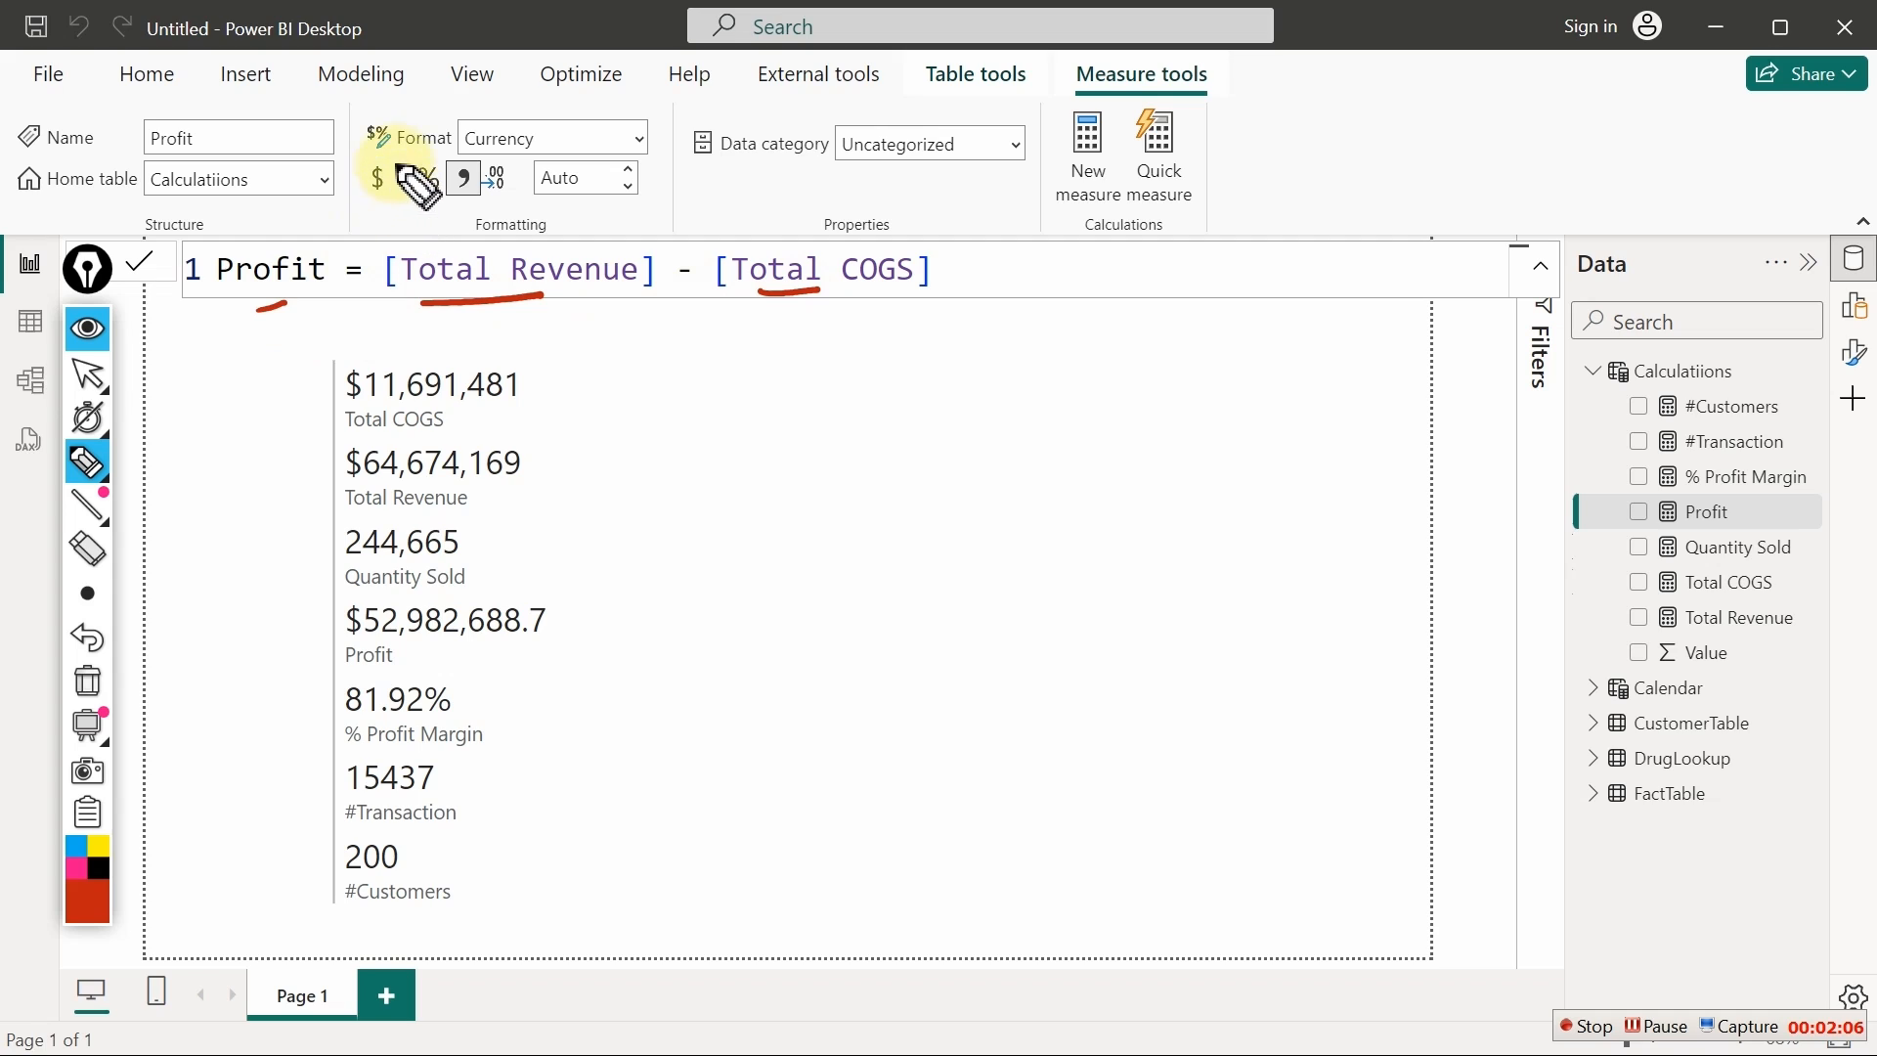
mouse_move(398, 167)
left_mouse_down()
mouse_move(389, 145)
mouse_move(376, 223)
left_mouse_up()
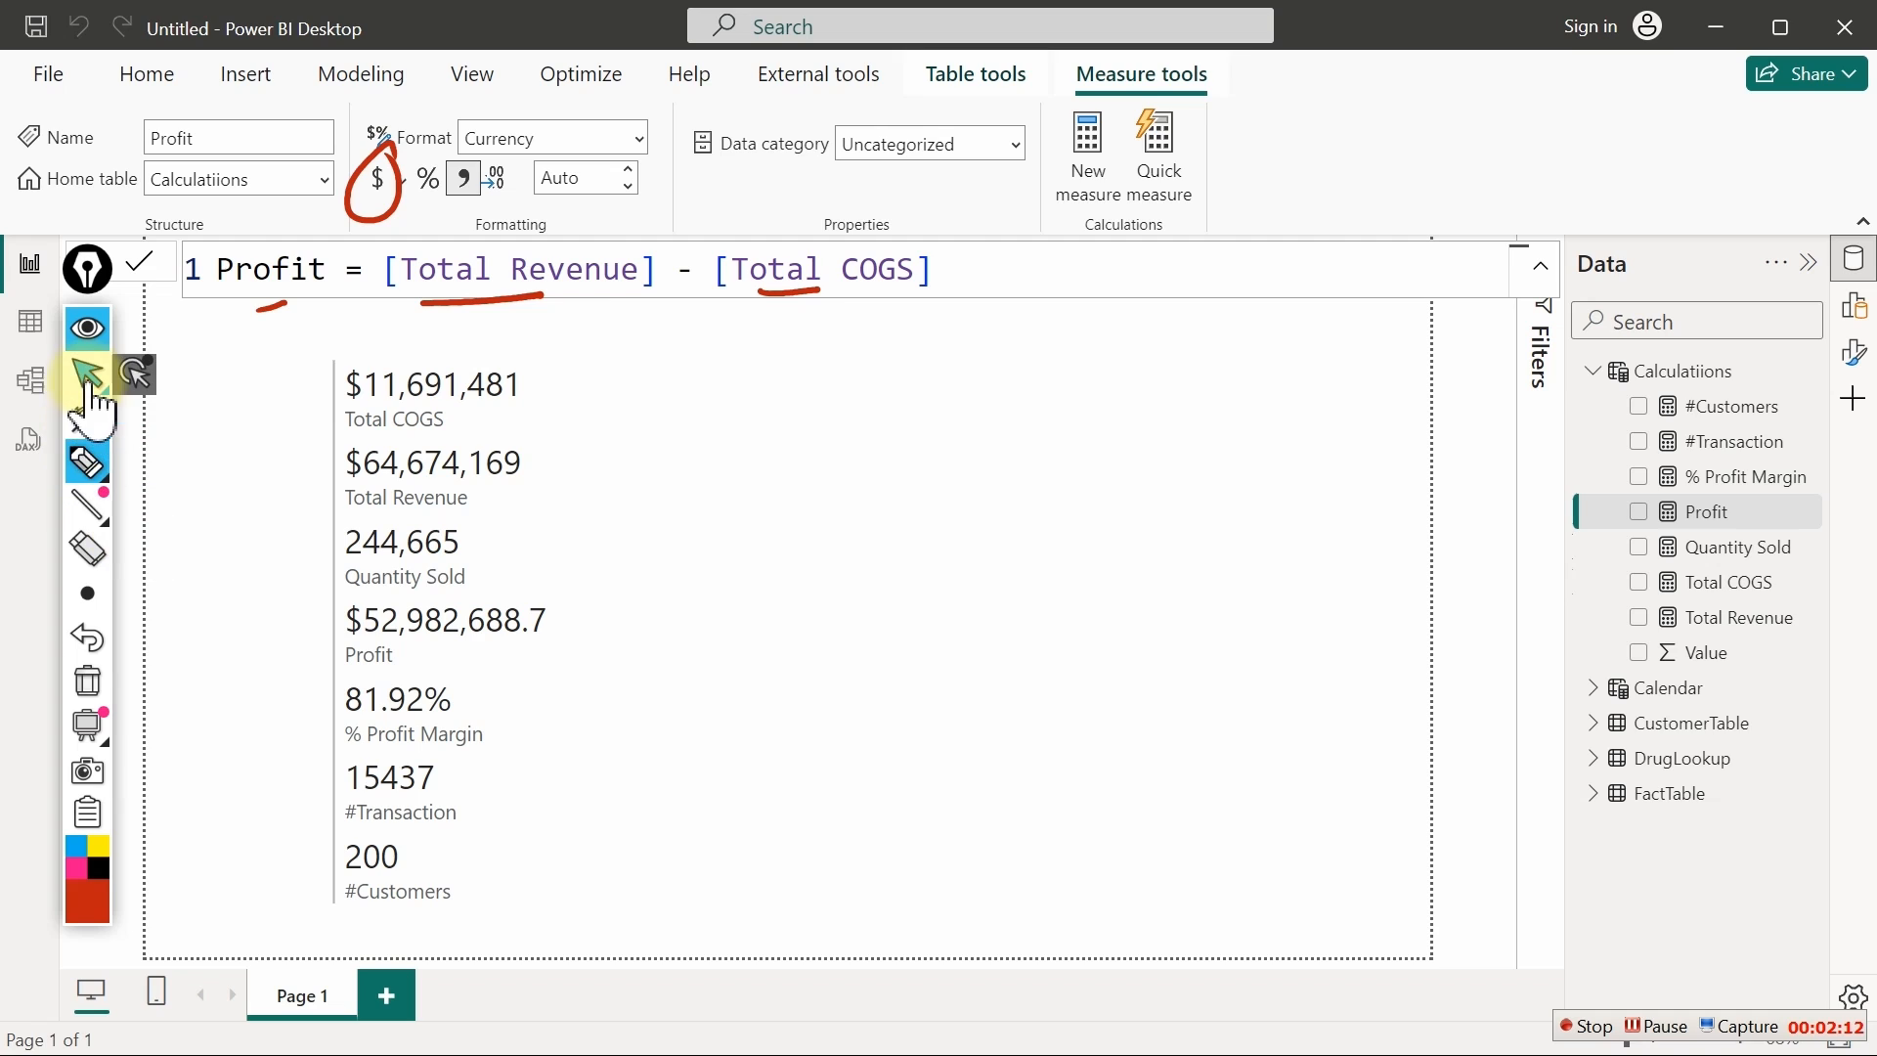
left_click(87, 680)
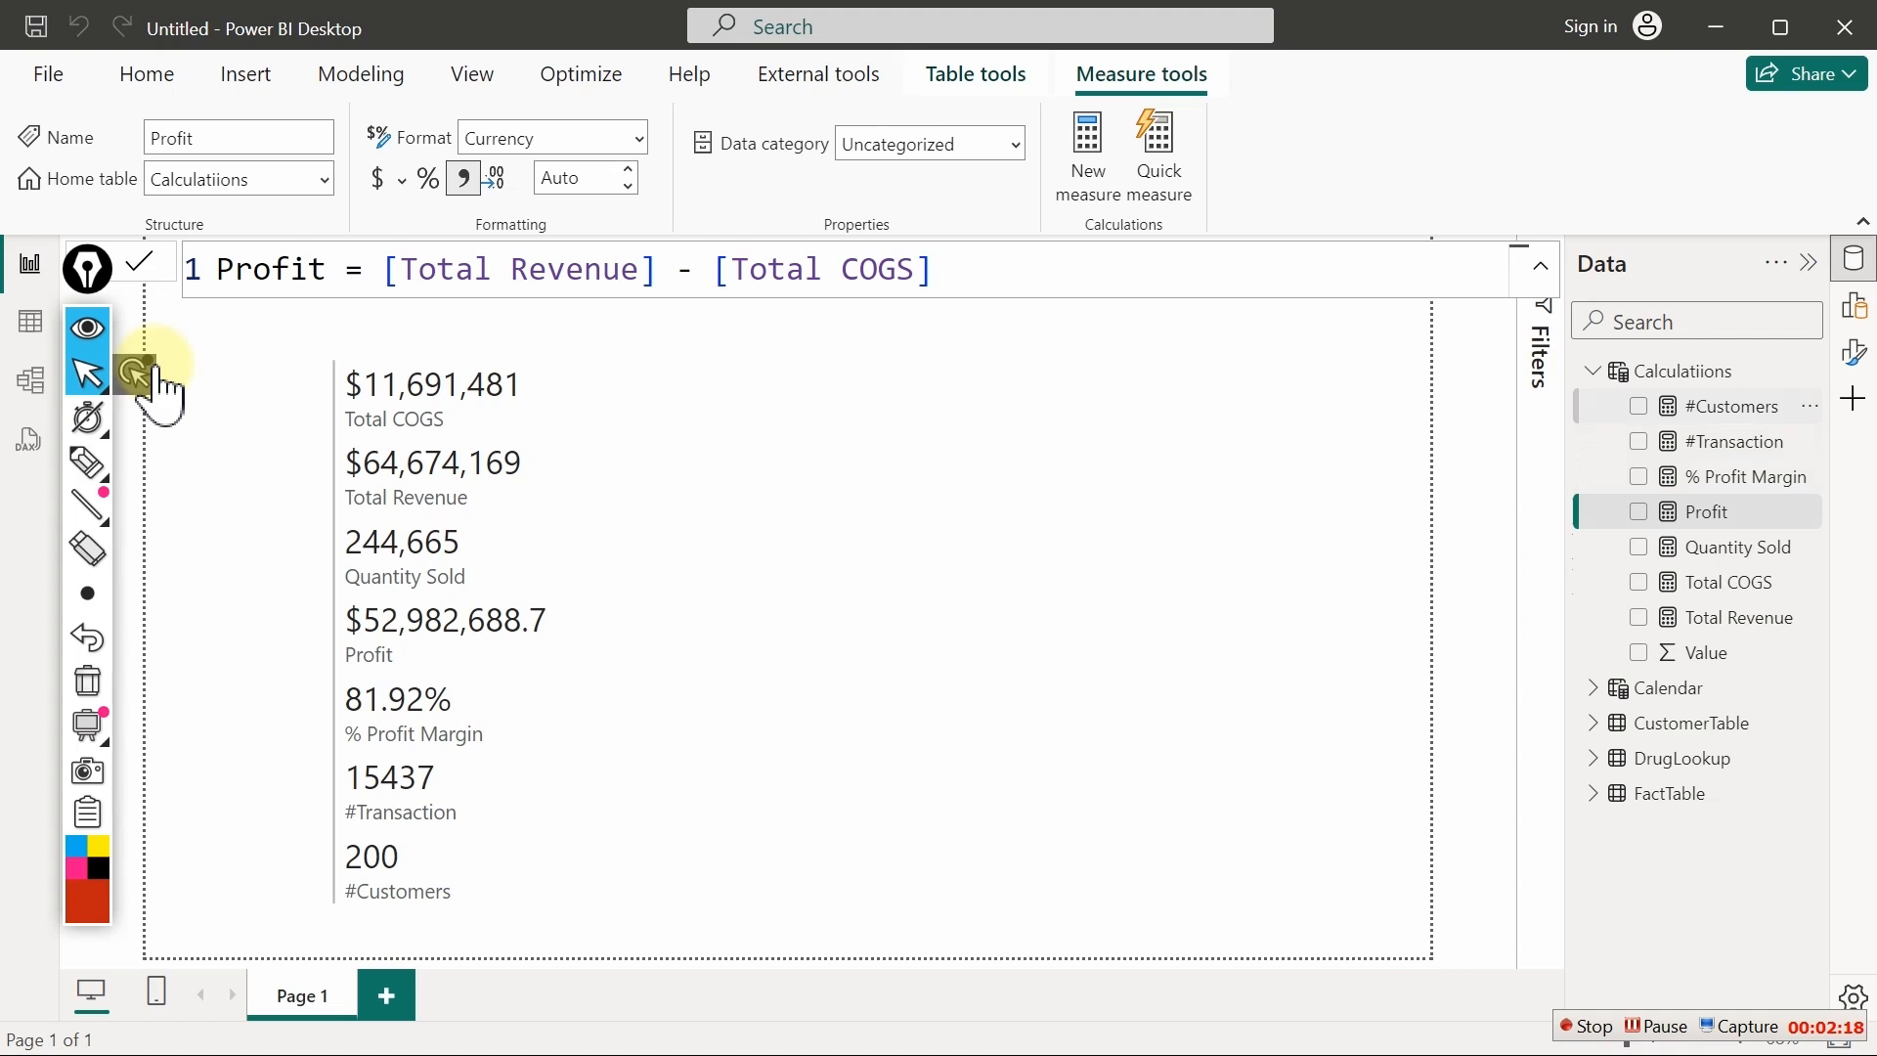
Examine the #Customers measure's formula, underlining DISTINCTCOUNT and FactTable and drawing red lines to CustomerTable and FactTable in the field list
left_click(1730, 406)
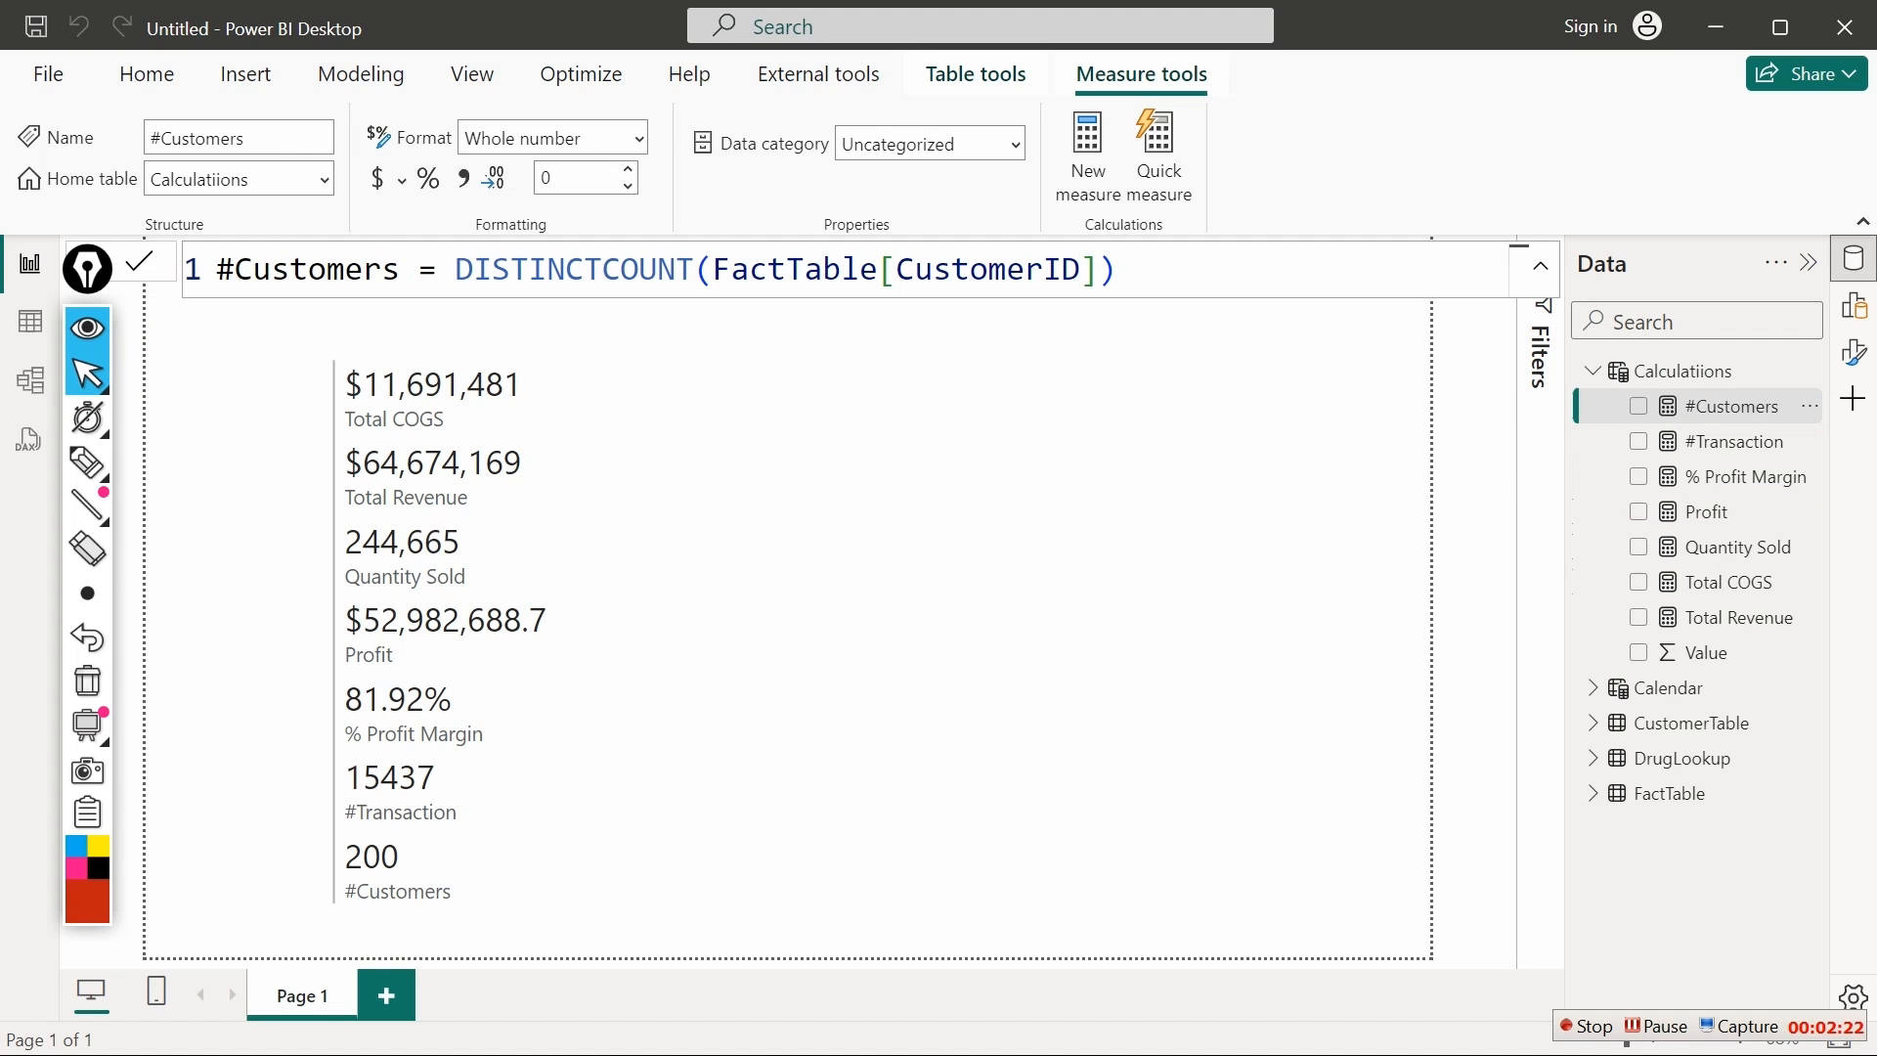
left_click(87, 462)
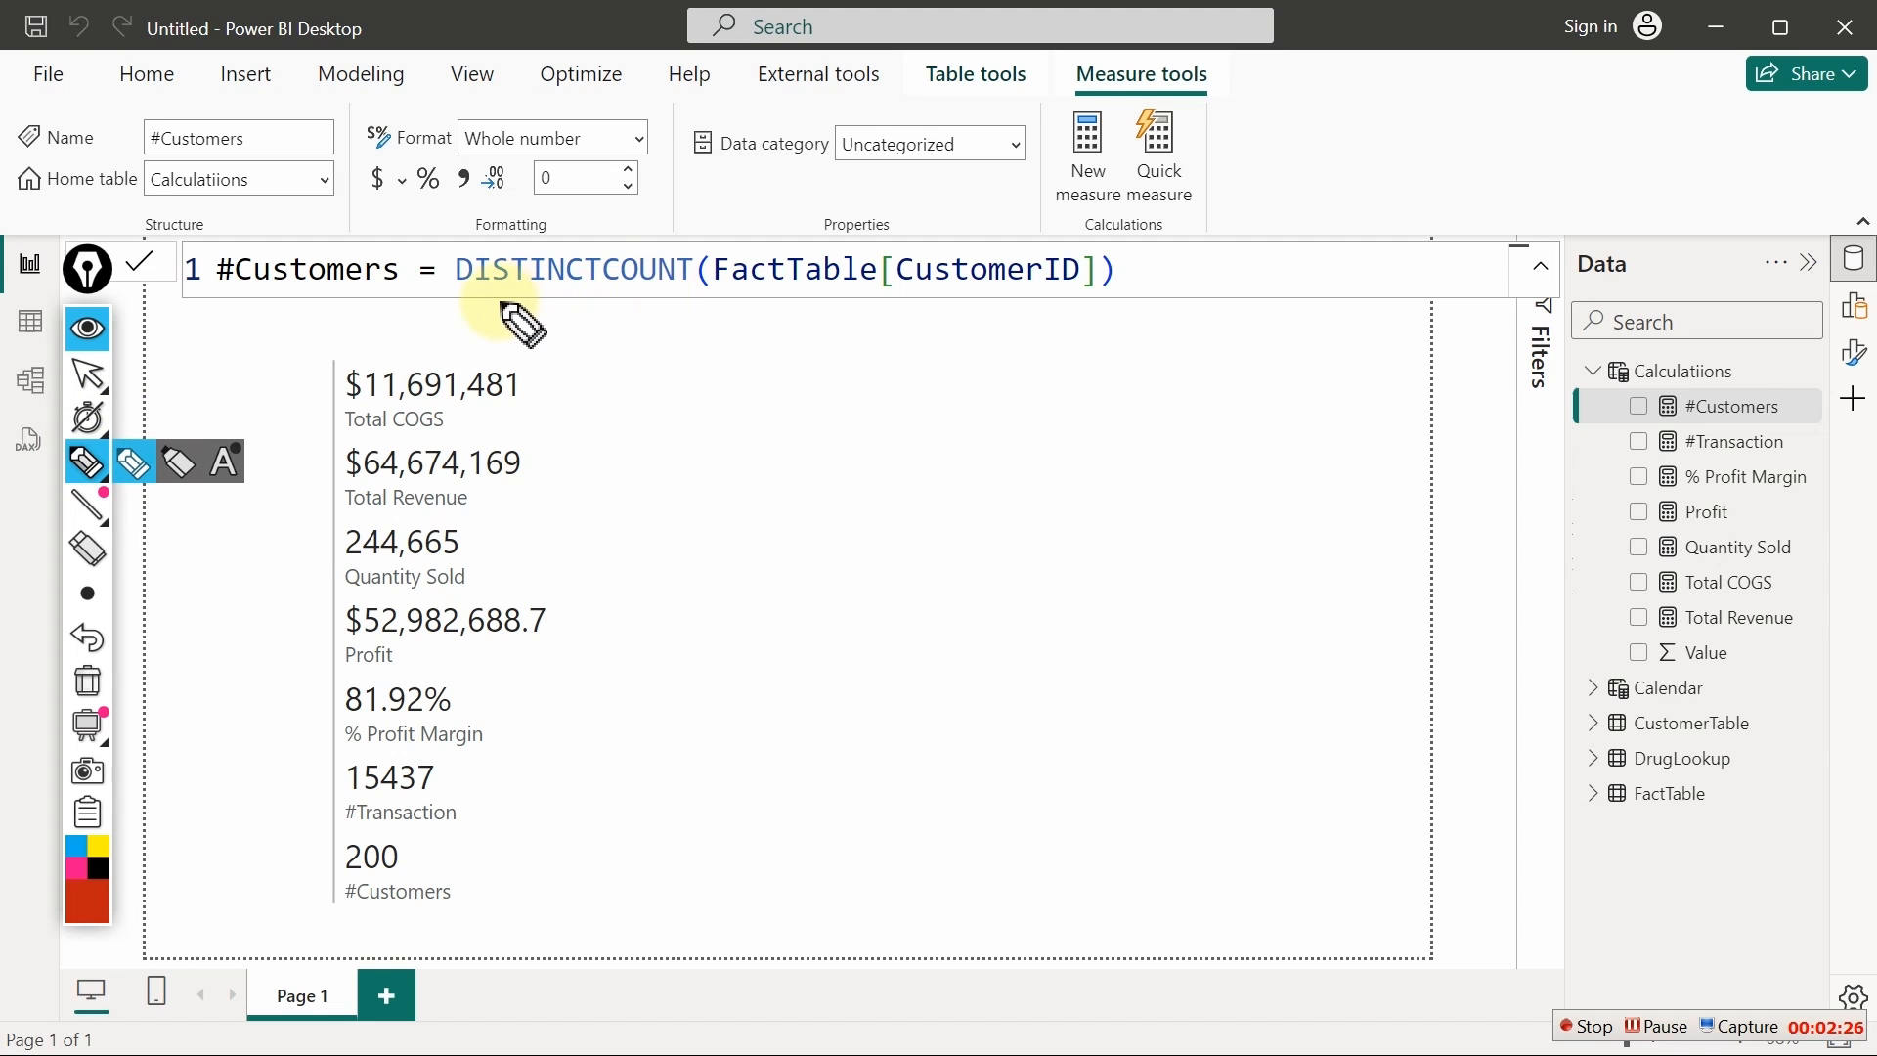
left_click_drag(451, 318, 593, 305)
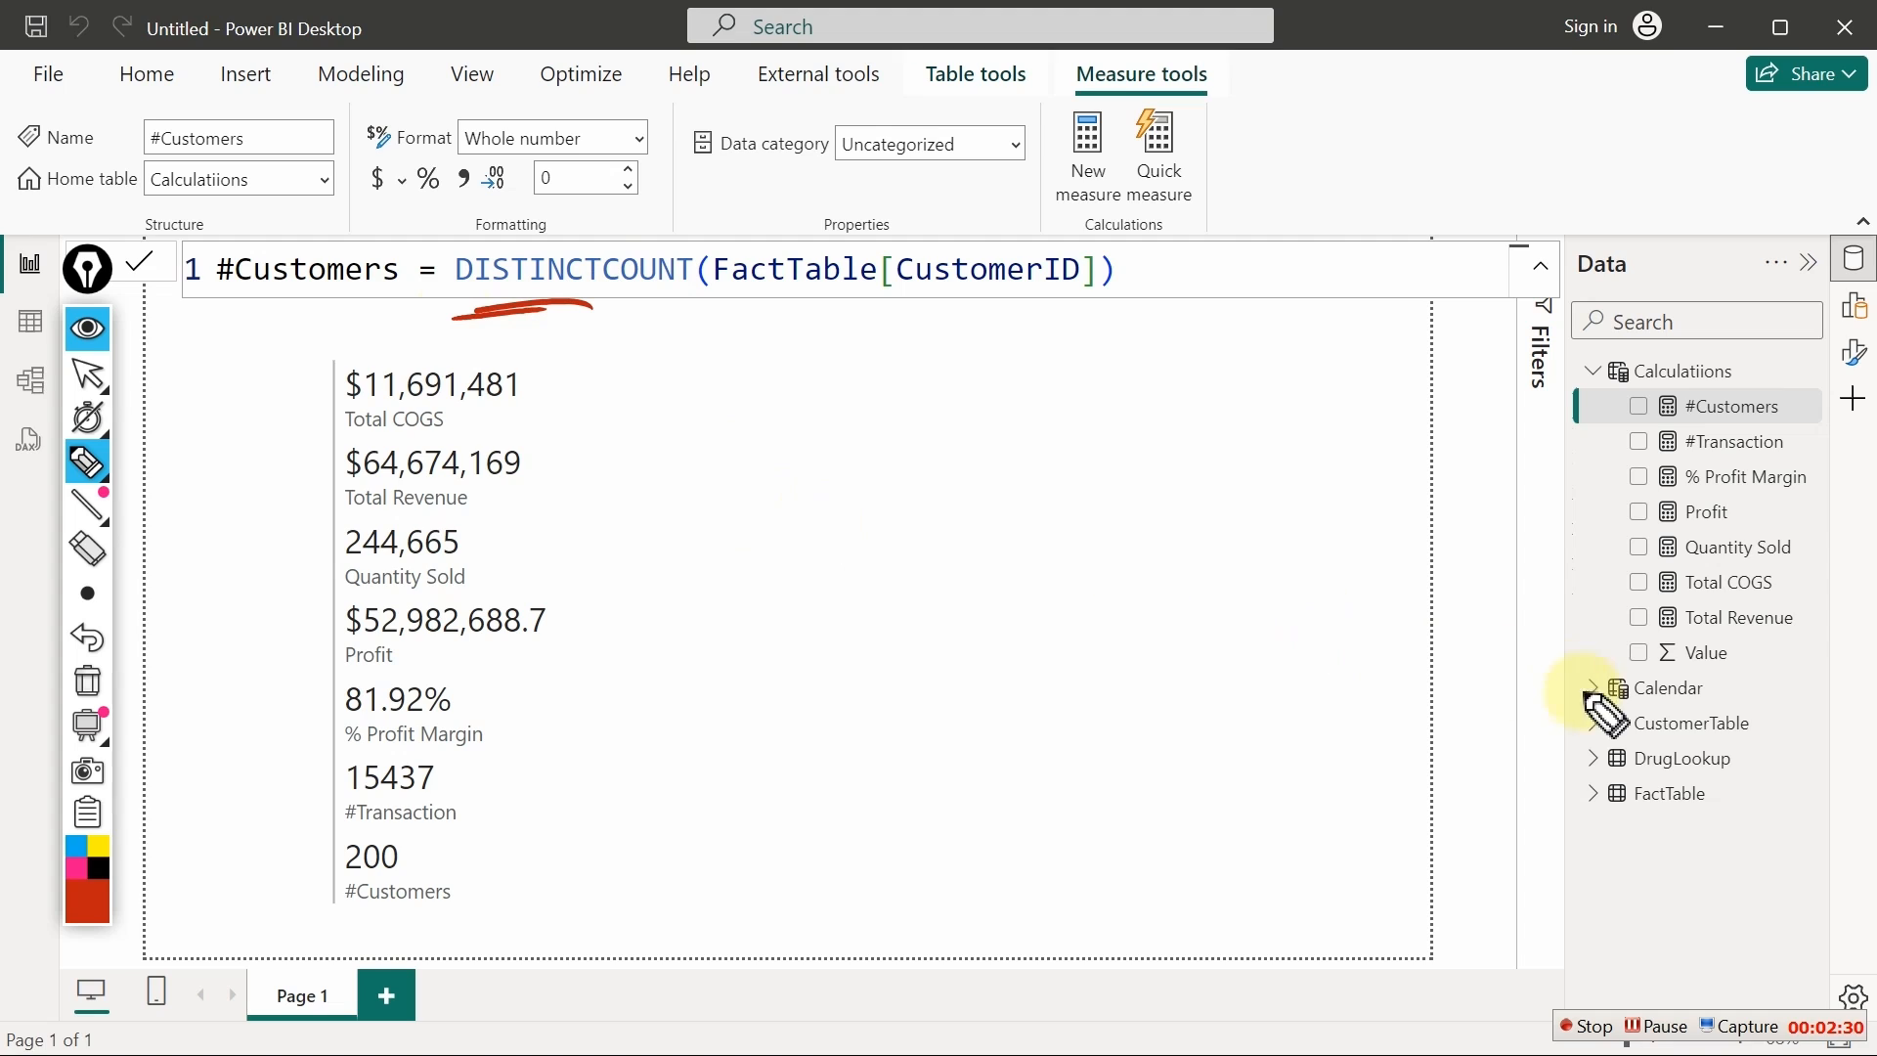
left_click_drag(1588, 724, 1361, 720)
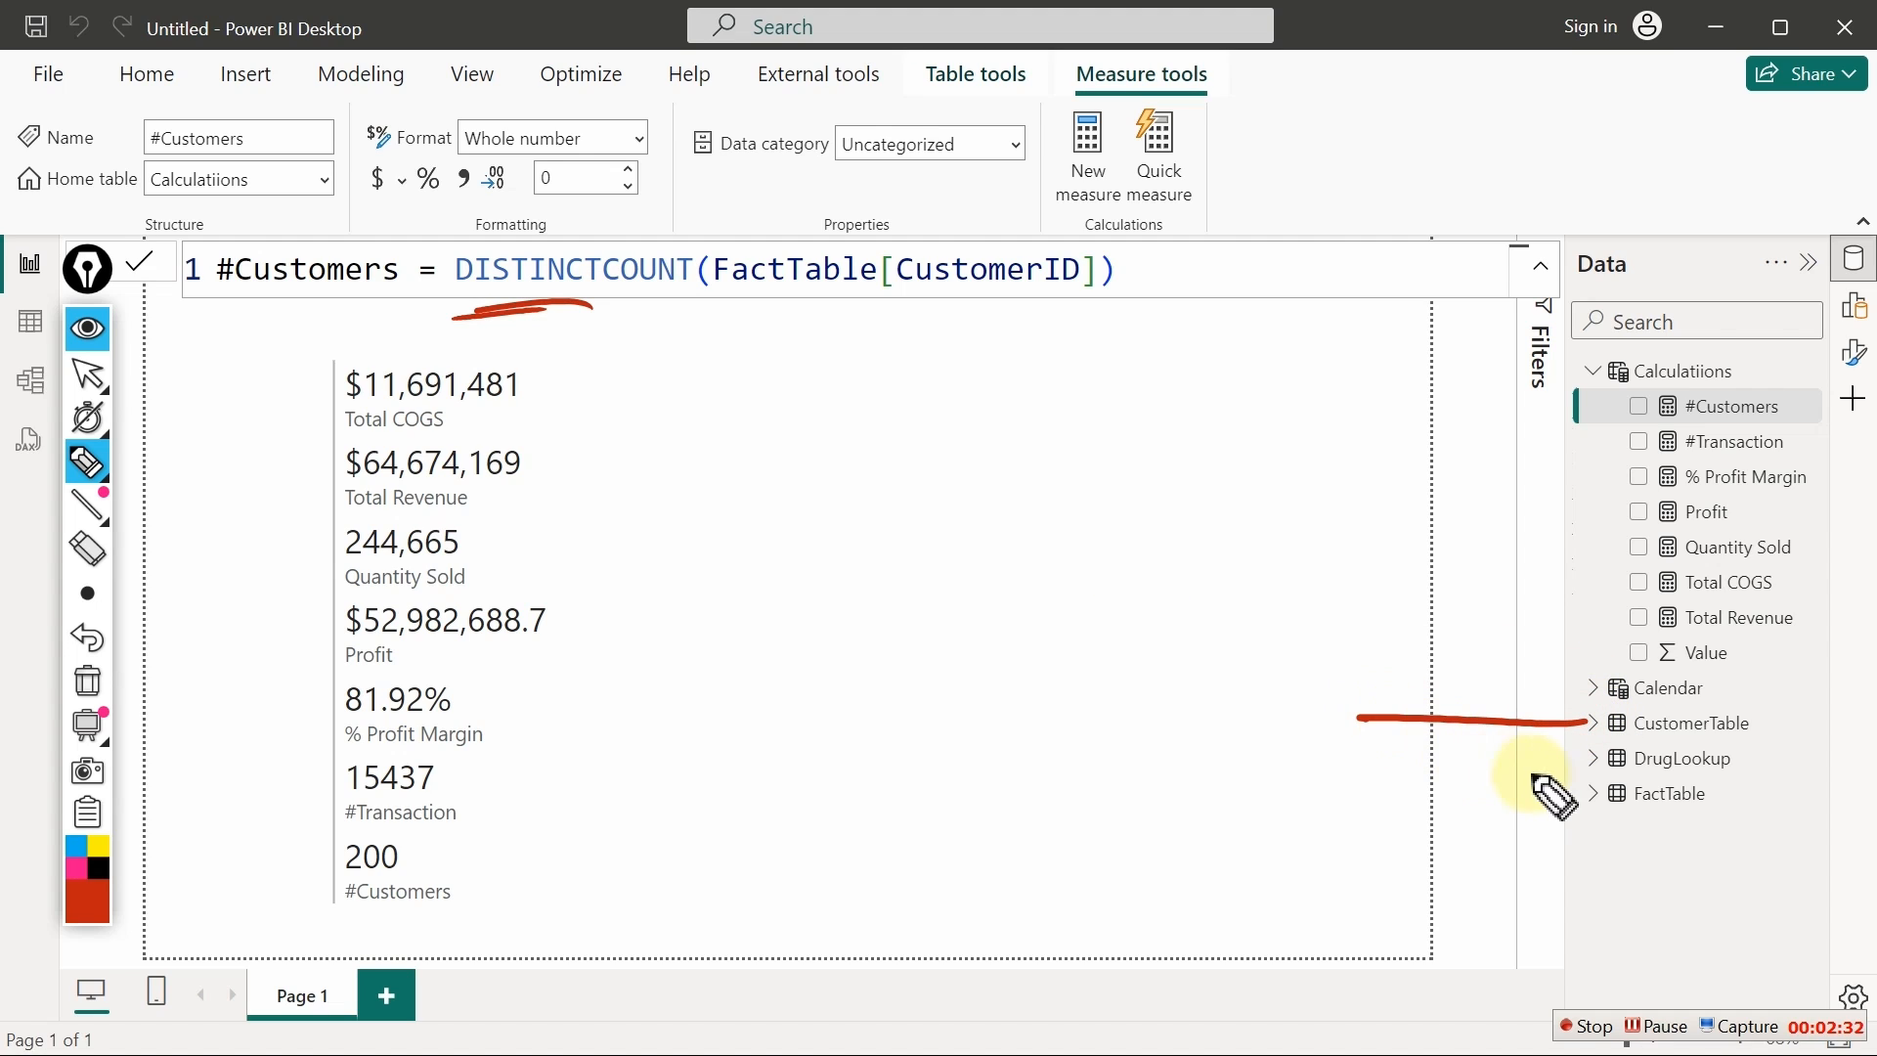
left_click_drag(1584, 793, 1390, 799)
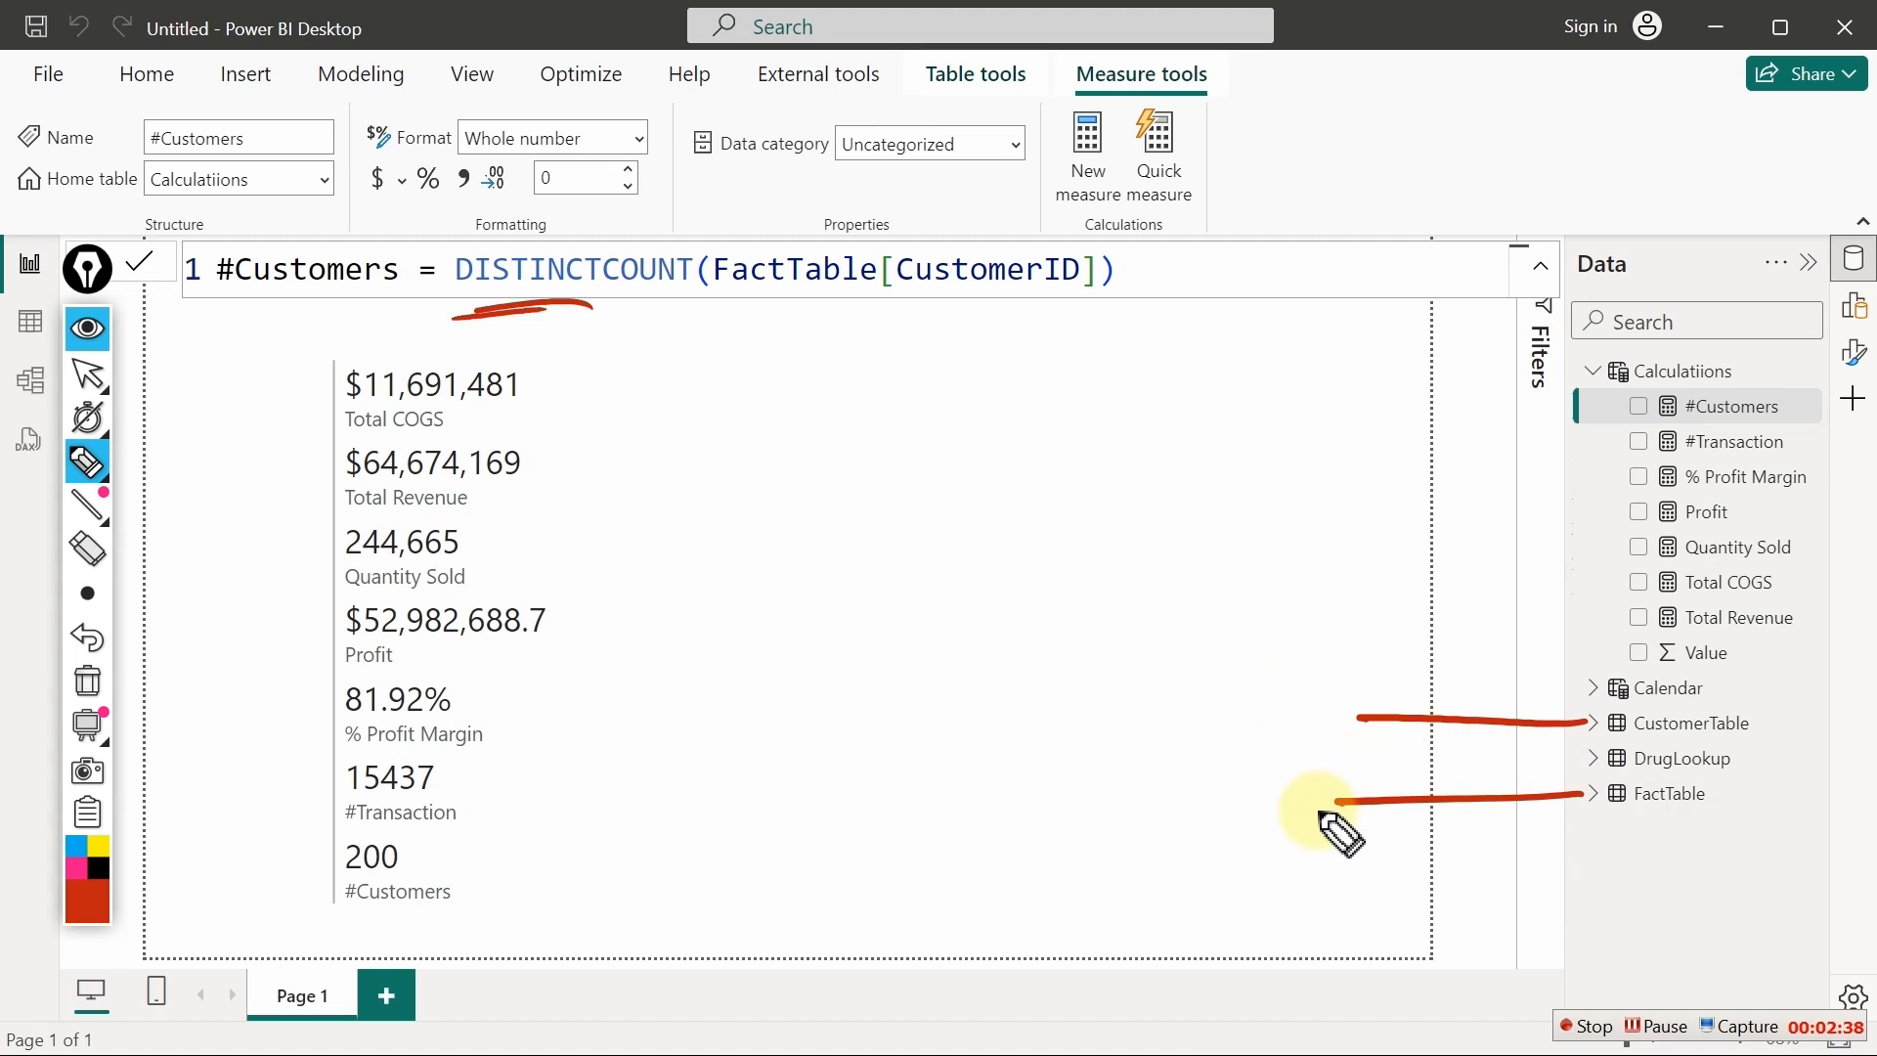
mouse_move(767, 298)
left_mouse_down()
mouse_move(821, 303)
mouse_move(714, 306)
left_mouse_up()
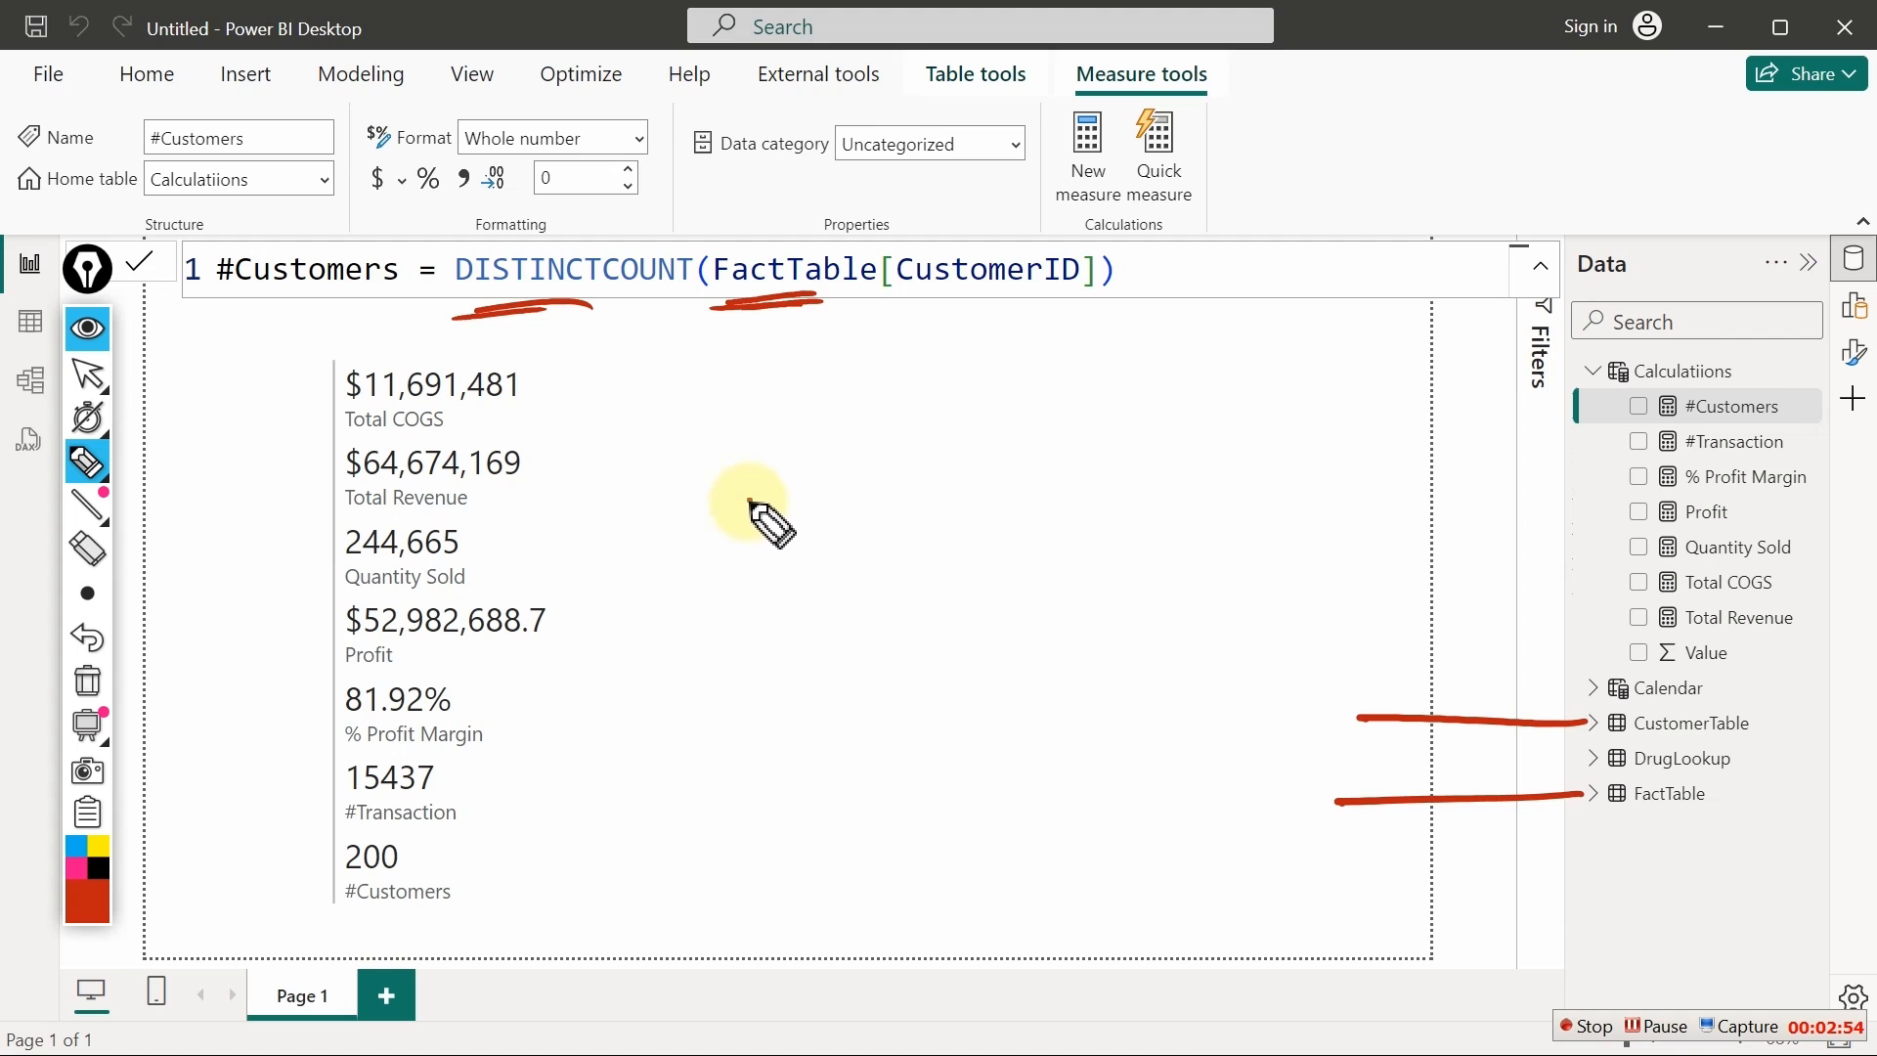
Write an underlined "500" in red, emphasise DISTINCTCOUNT, add arrowheads at CustomerTable and FactTable, and clear all annotations
left_click_drag(736, 489, 733, 578)
mouse_move(728, 482)
left_mouse_down()
mouse_move(800, 464)
mouse_move(816, 489)
mouse_move(874, 458)
left_mouse_up()
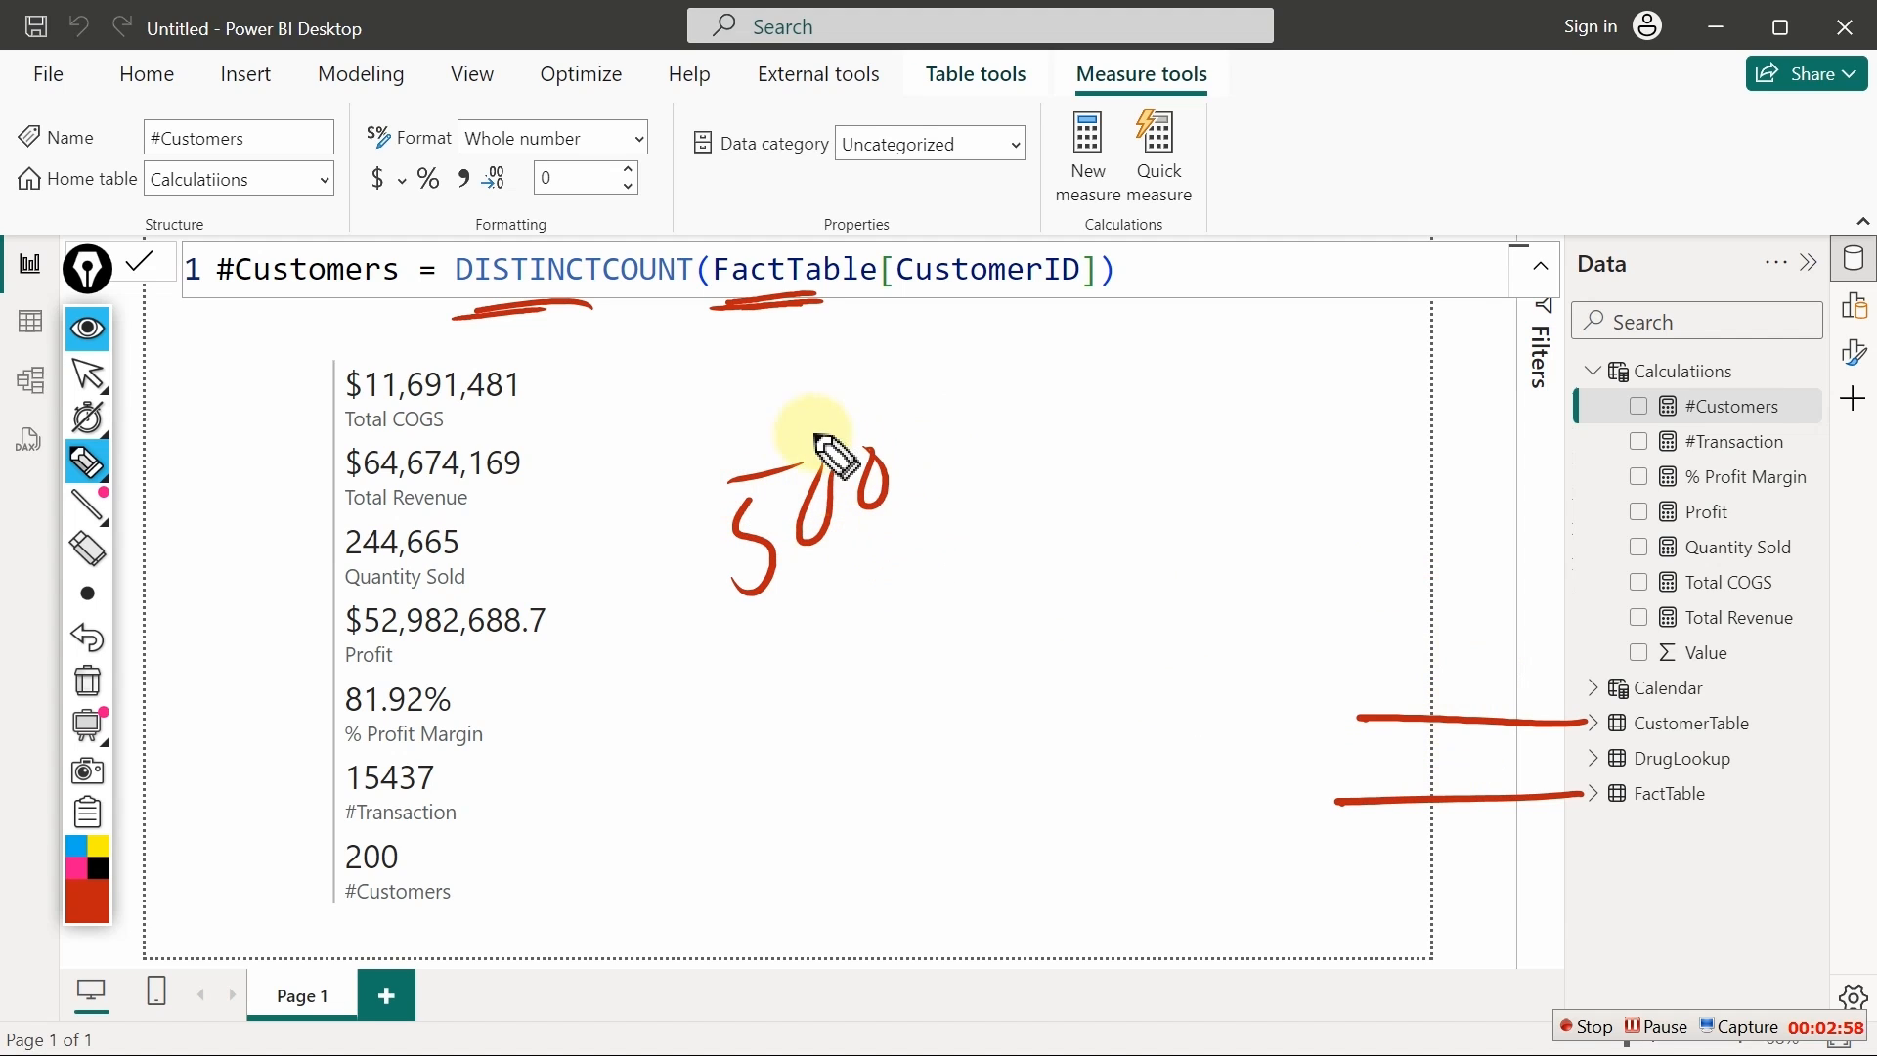
mouse_move(777, 583)
left_mouse_down()
mouse_move(878, 545)
mouse_move(780, 600)
left_mouse_up()
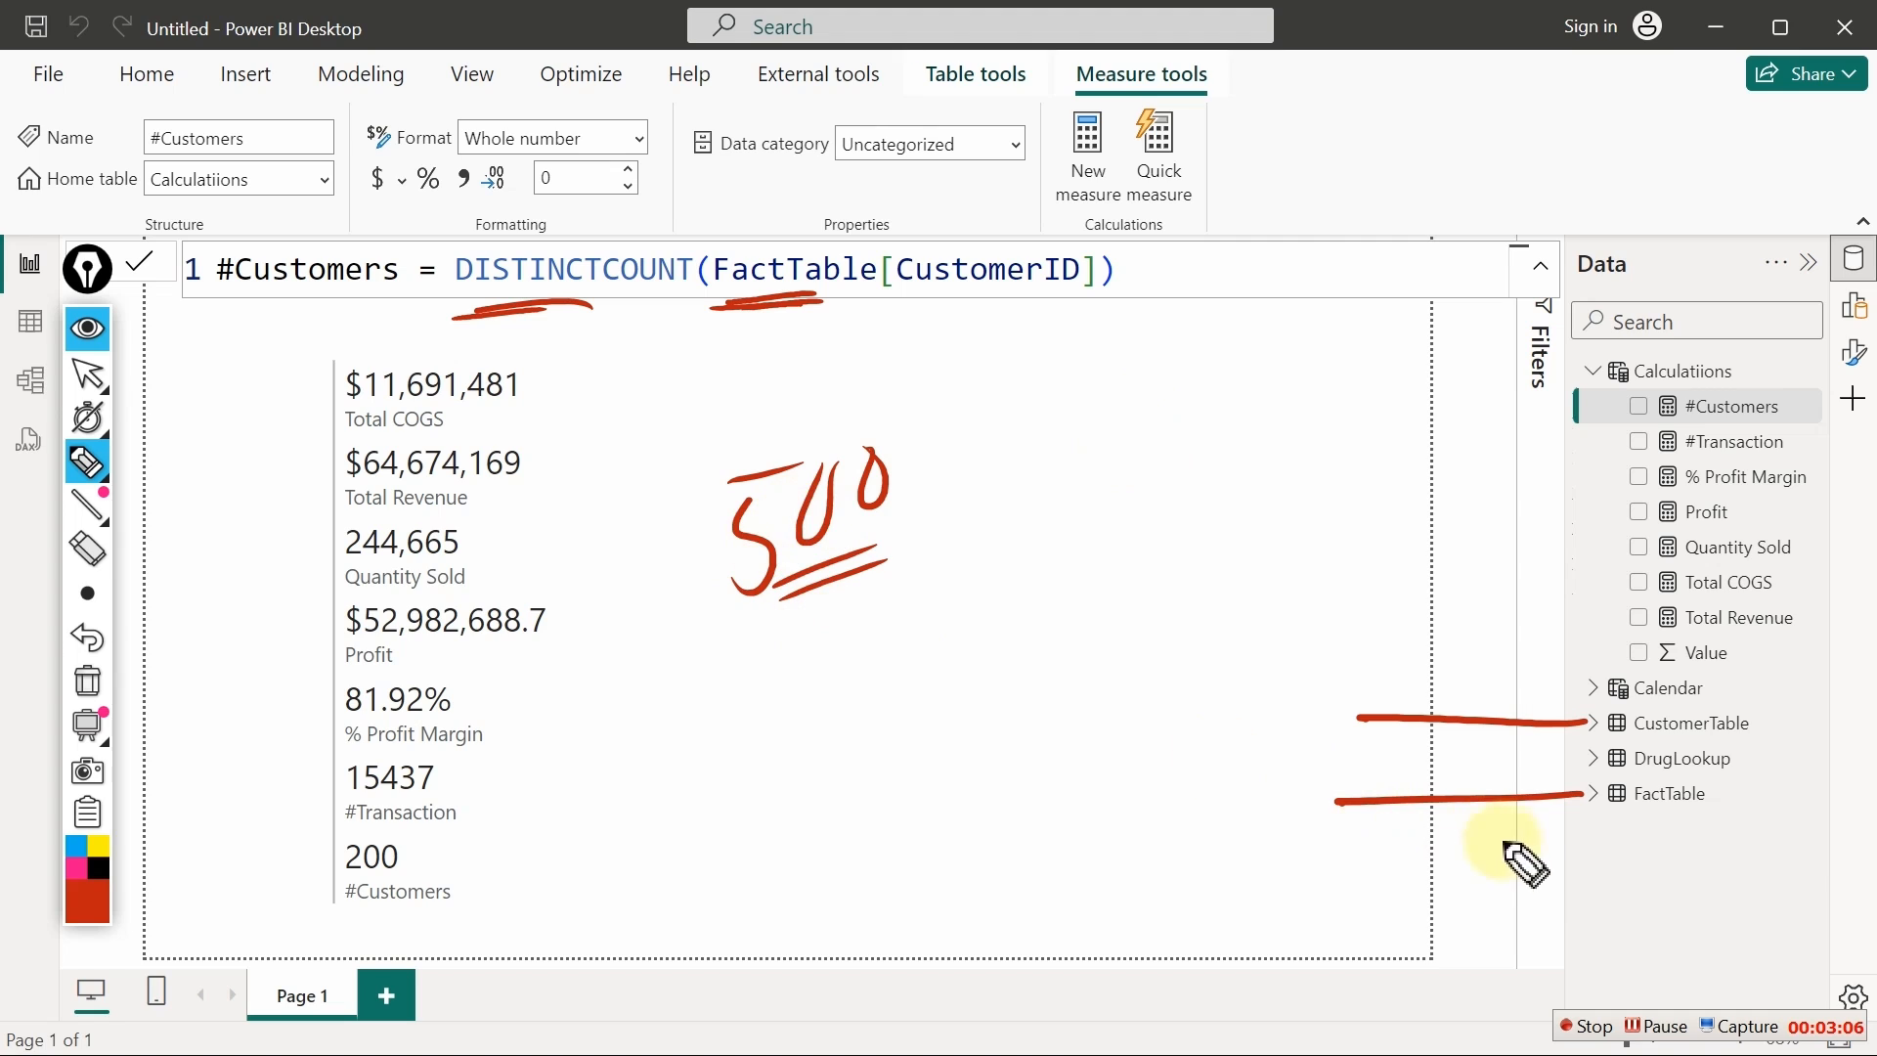
mouse_move(490, 316)
left_mouse_down()
mouse_move(540, 305)
mouse_move(455, 314)
mouse_move(542, 306)
left_mouse_up()
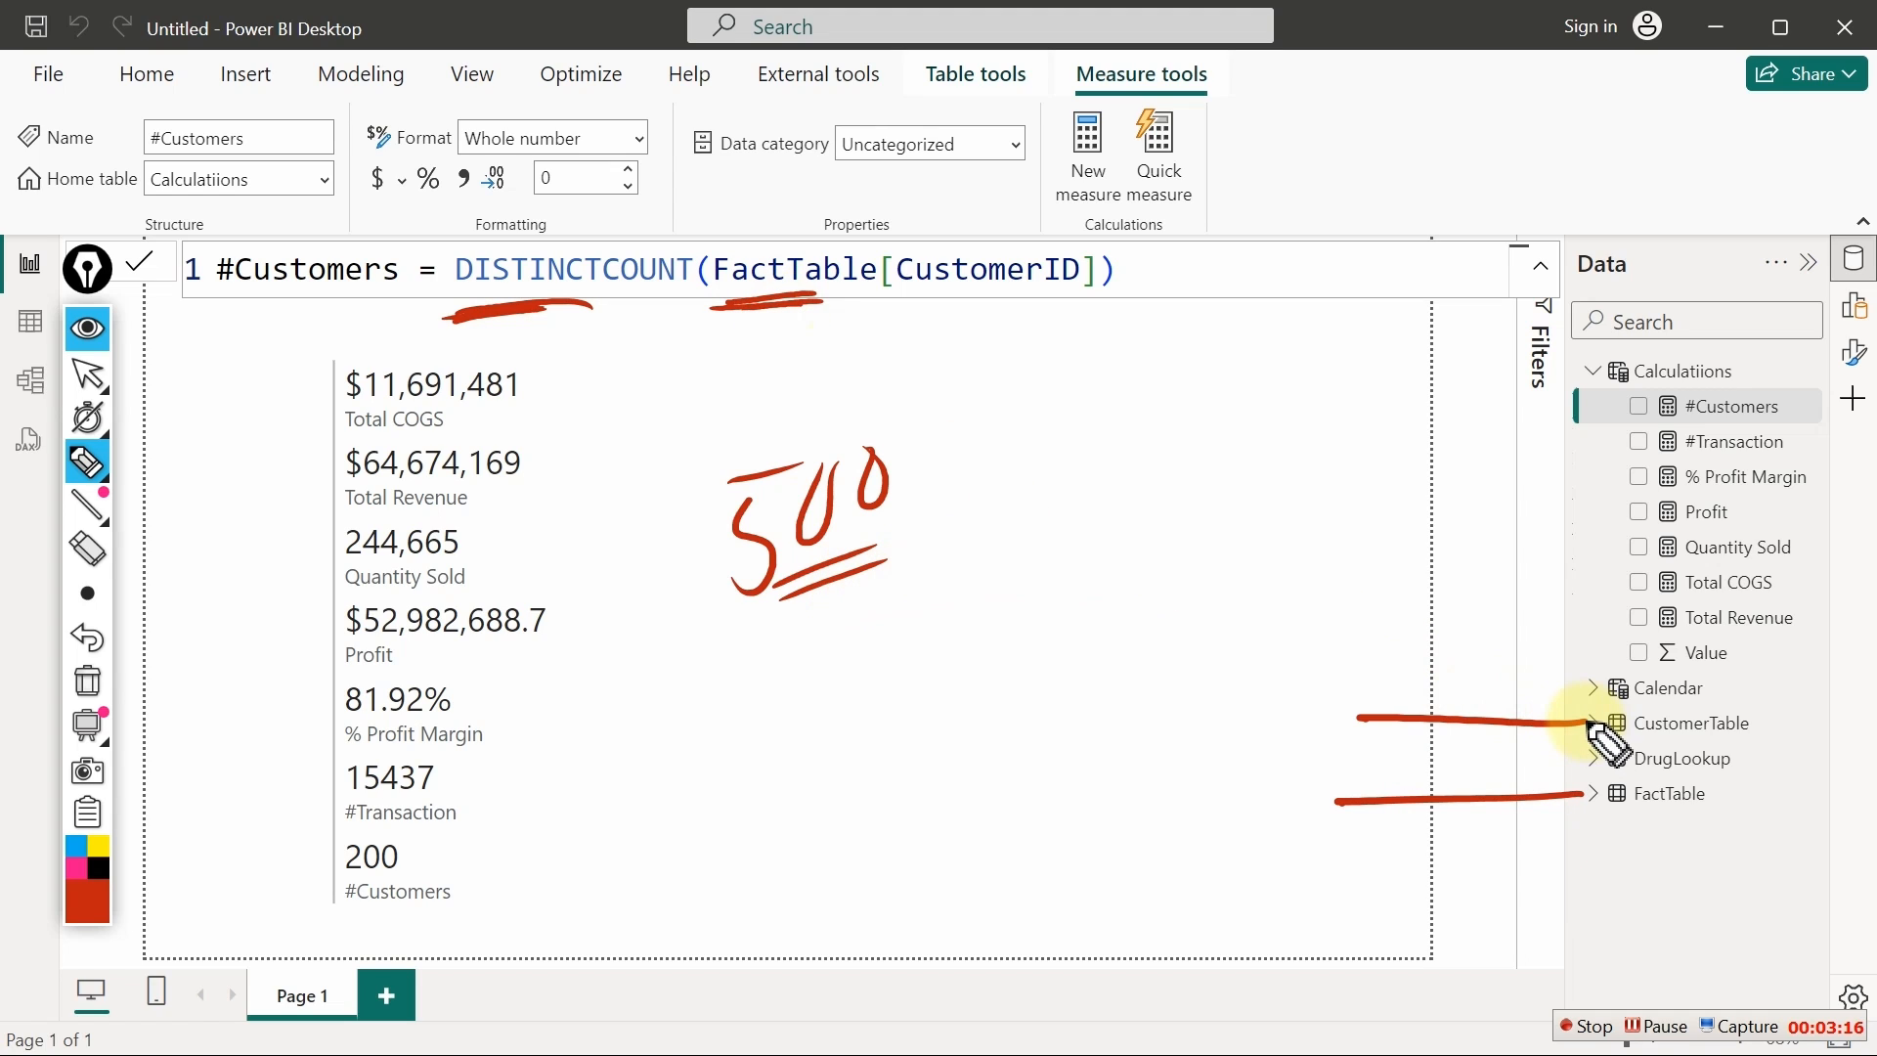
mouse_move(1544, 719)
left_mouse_down()
mouse_move(1576, 720)
mouse_move(1545, 728)
left_mouse_up()
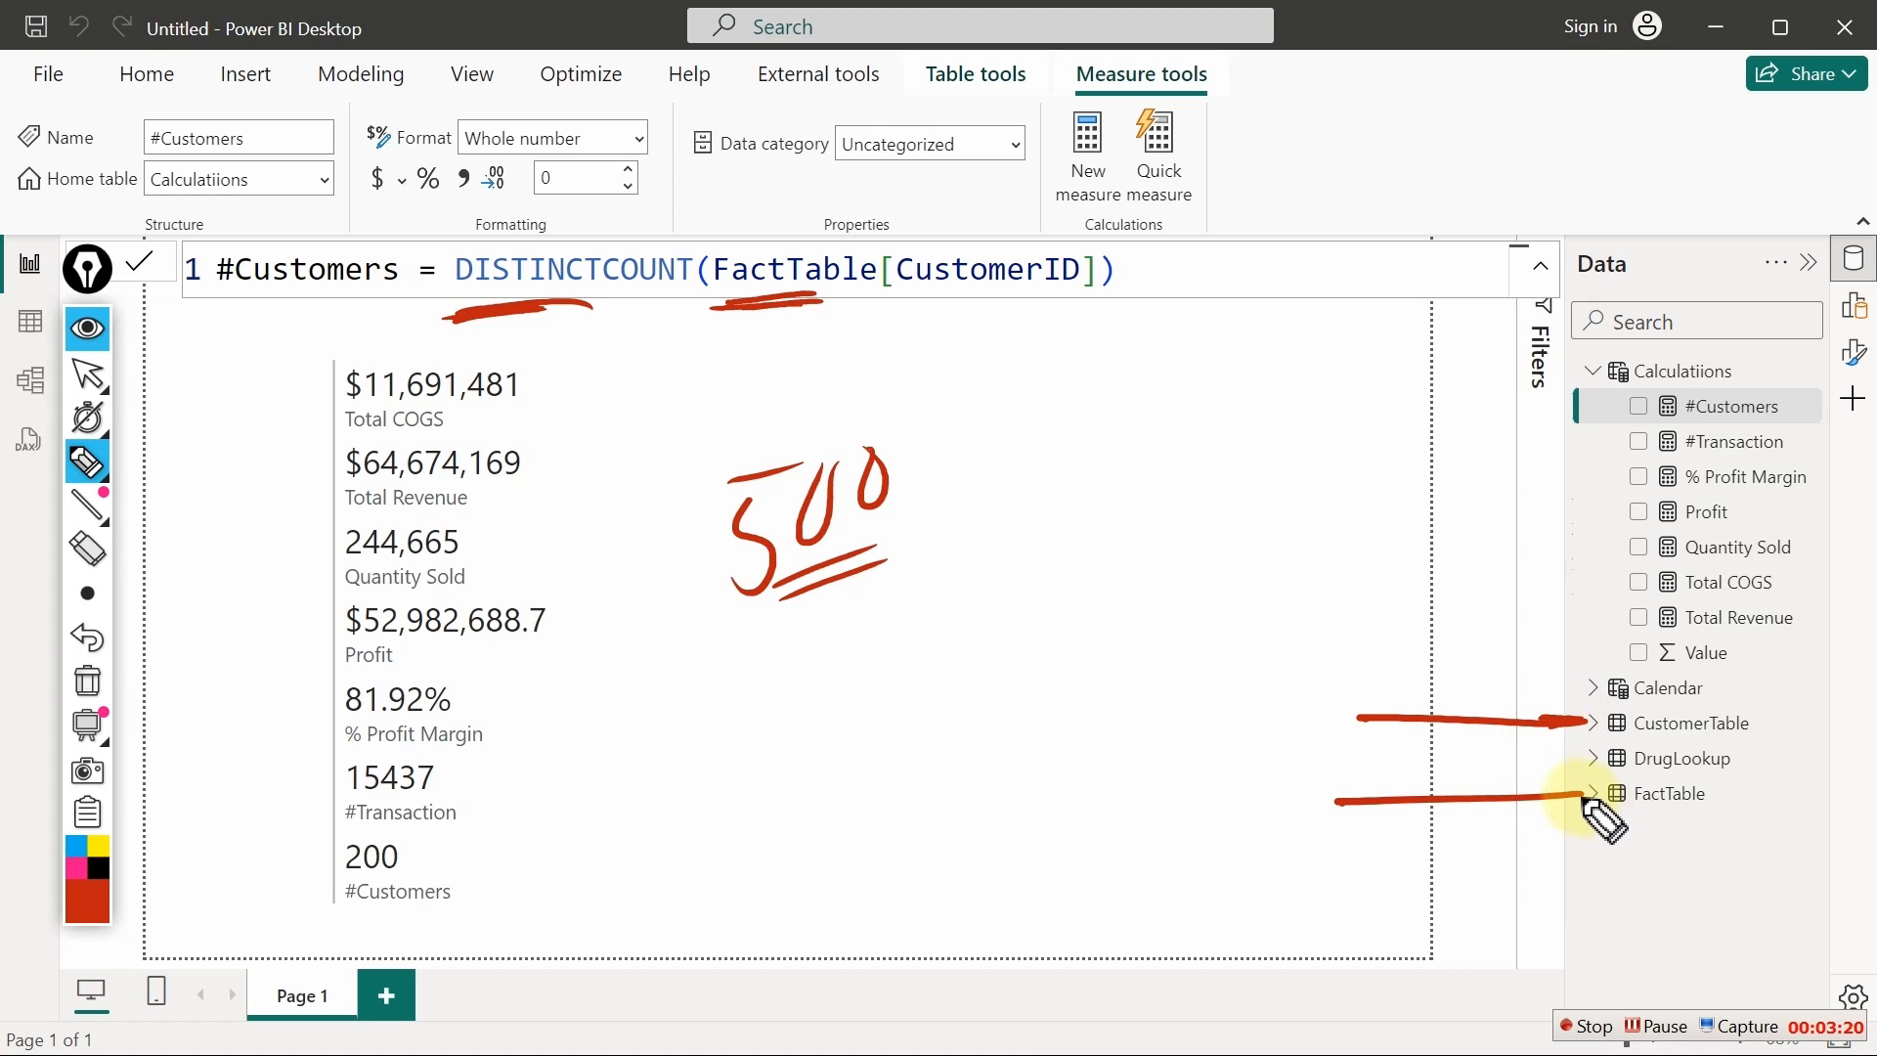
mouse_move(1581, 794)
left_mouse_down()
mouse_move(1552, 810)
mouse_move(1541, 780)
left_mouse_up()
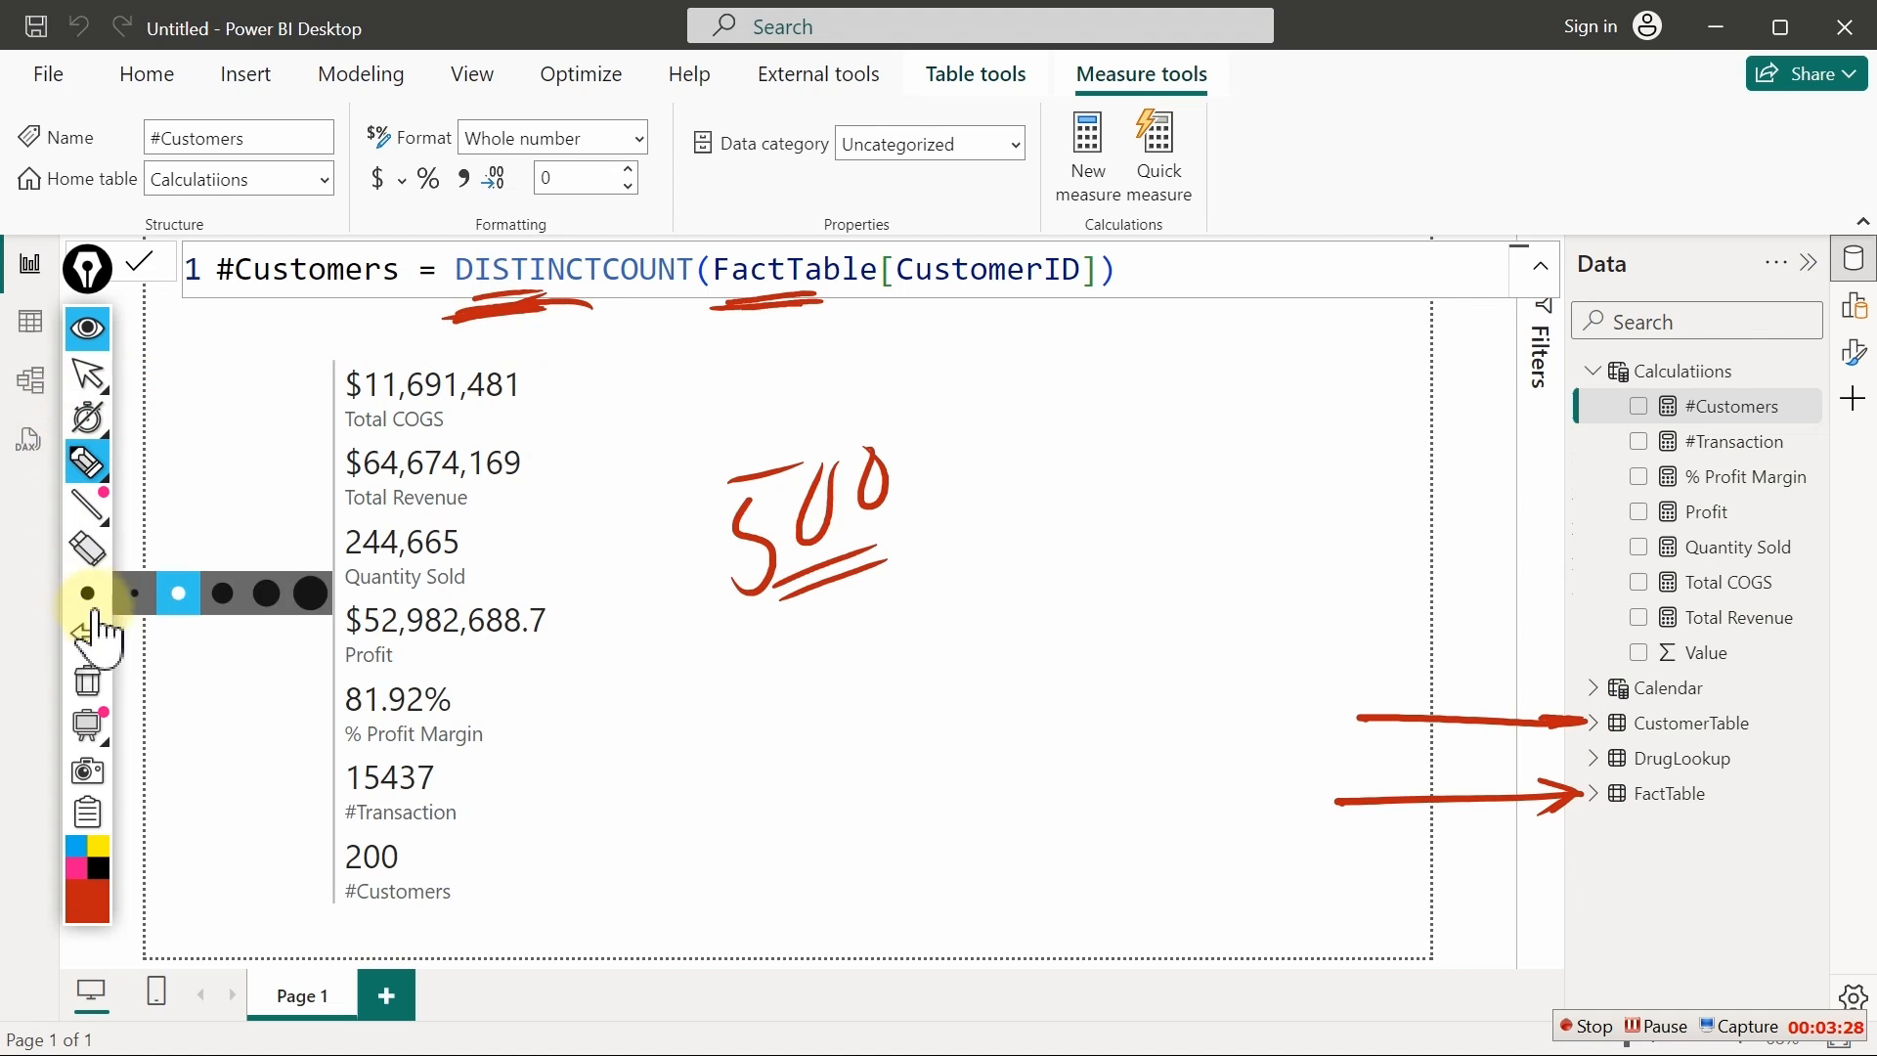
left_click(87, 680)
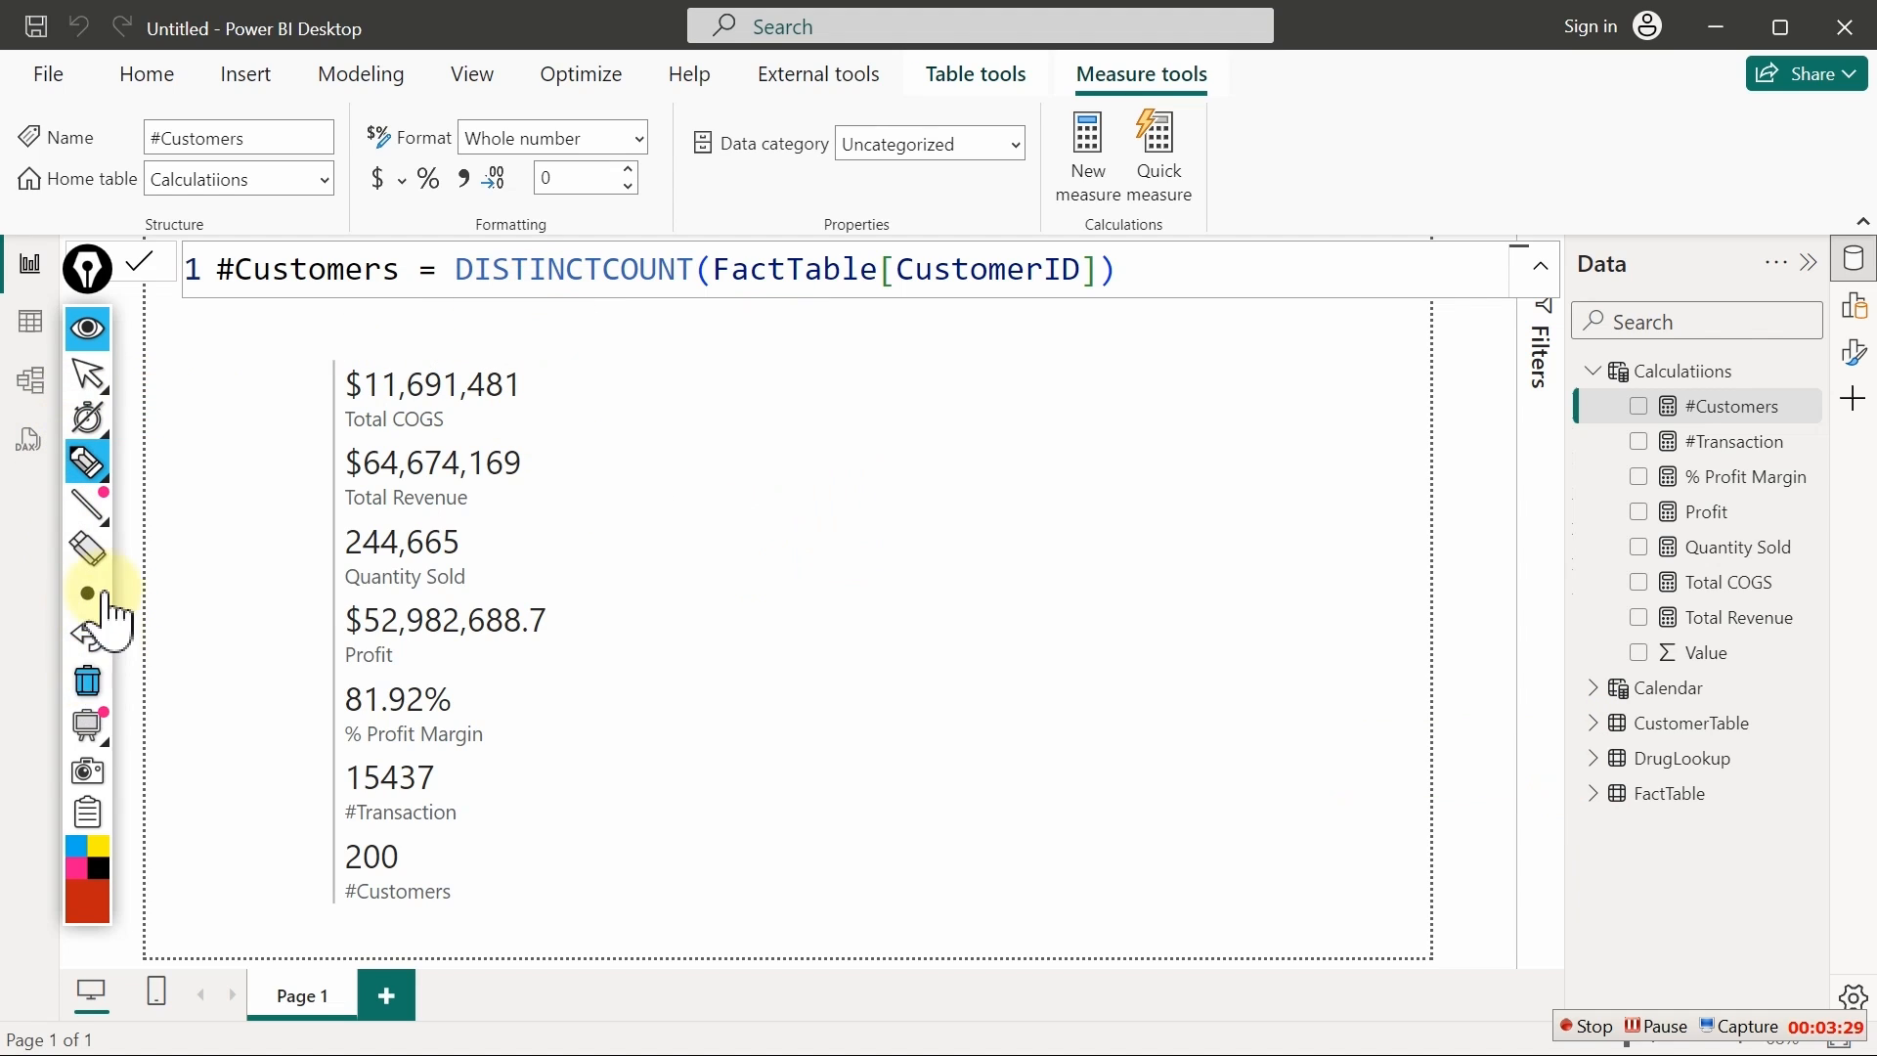
left_click(87, 374)
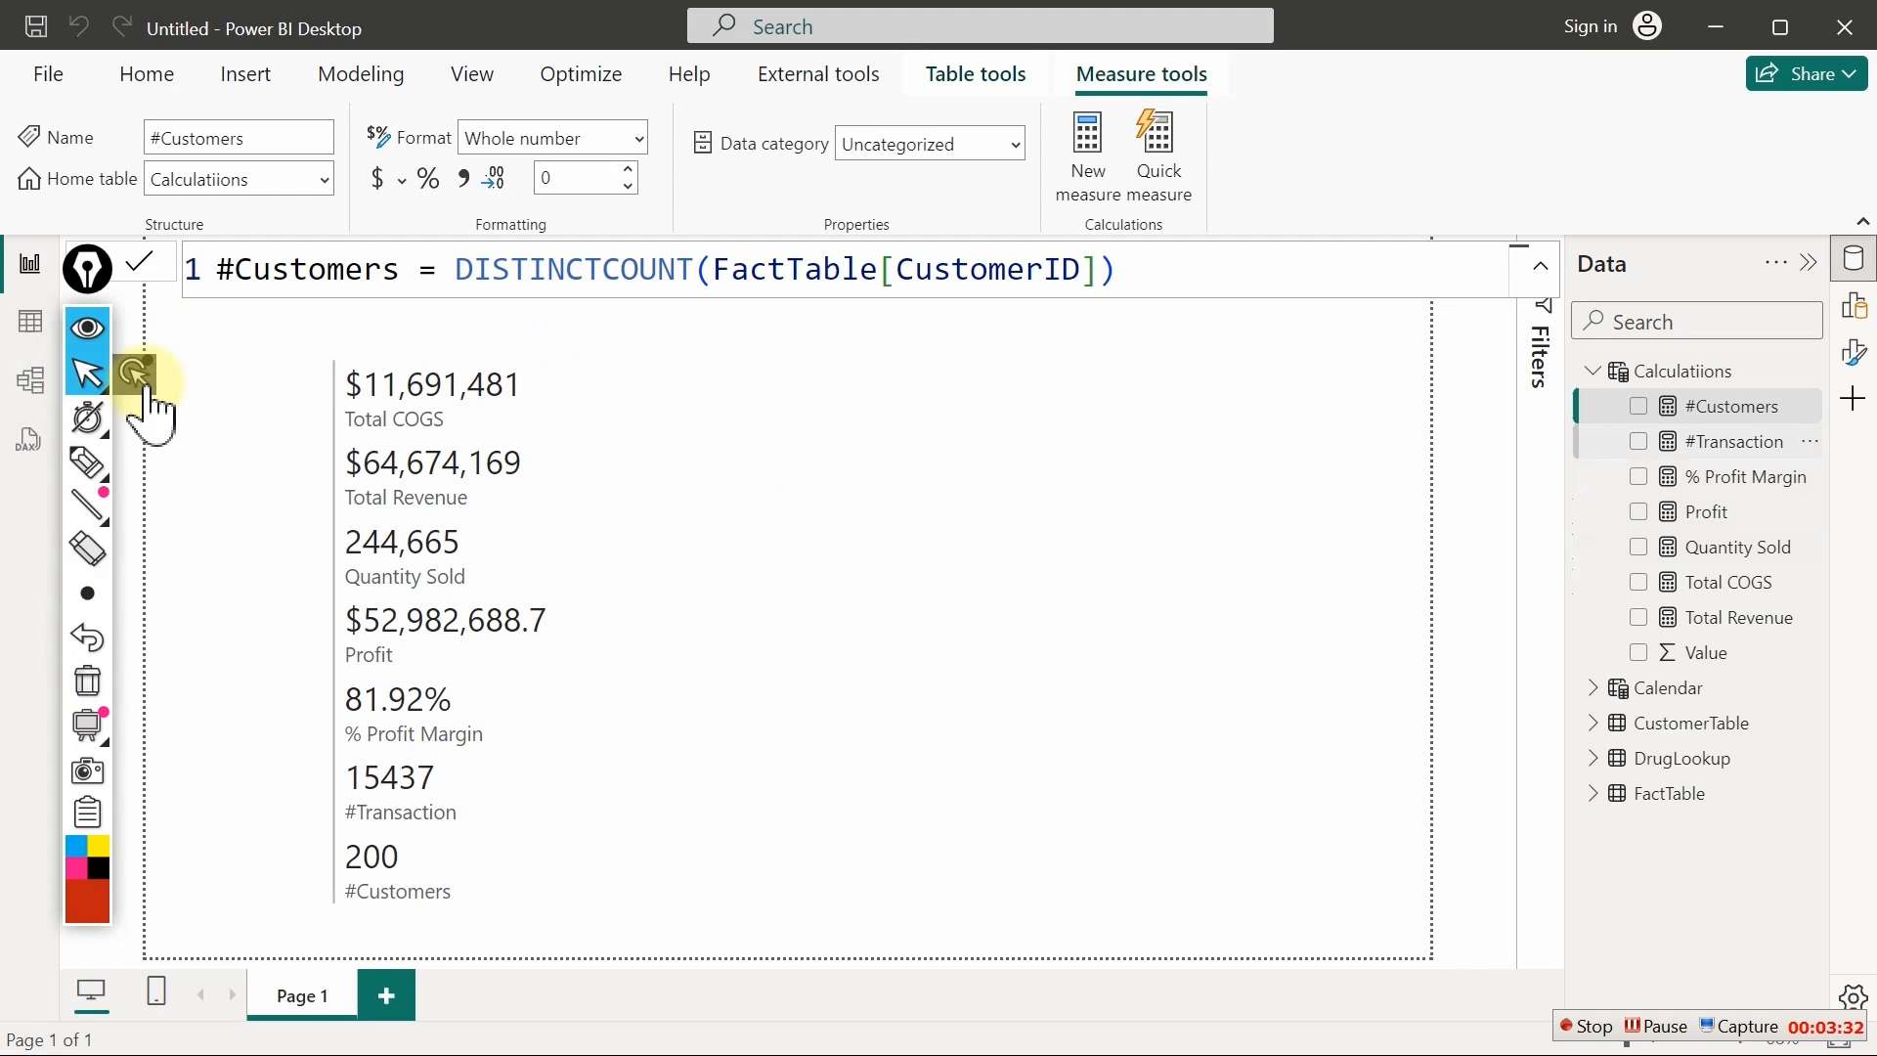
Examine the #Transaction measure's formula, underlining FactTable and COUNTROWS in red
left_click(1734, 441)
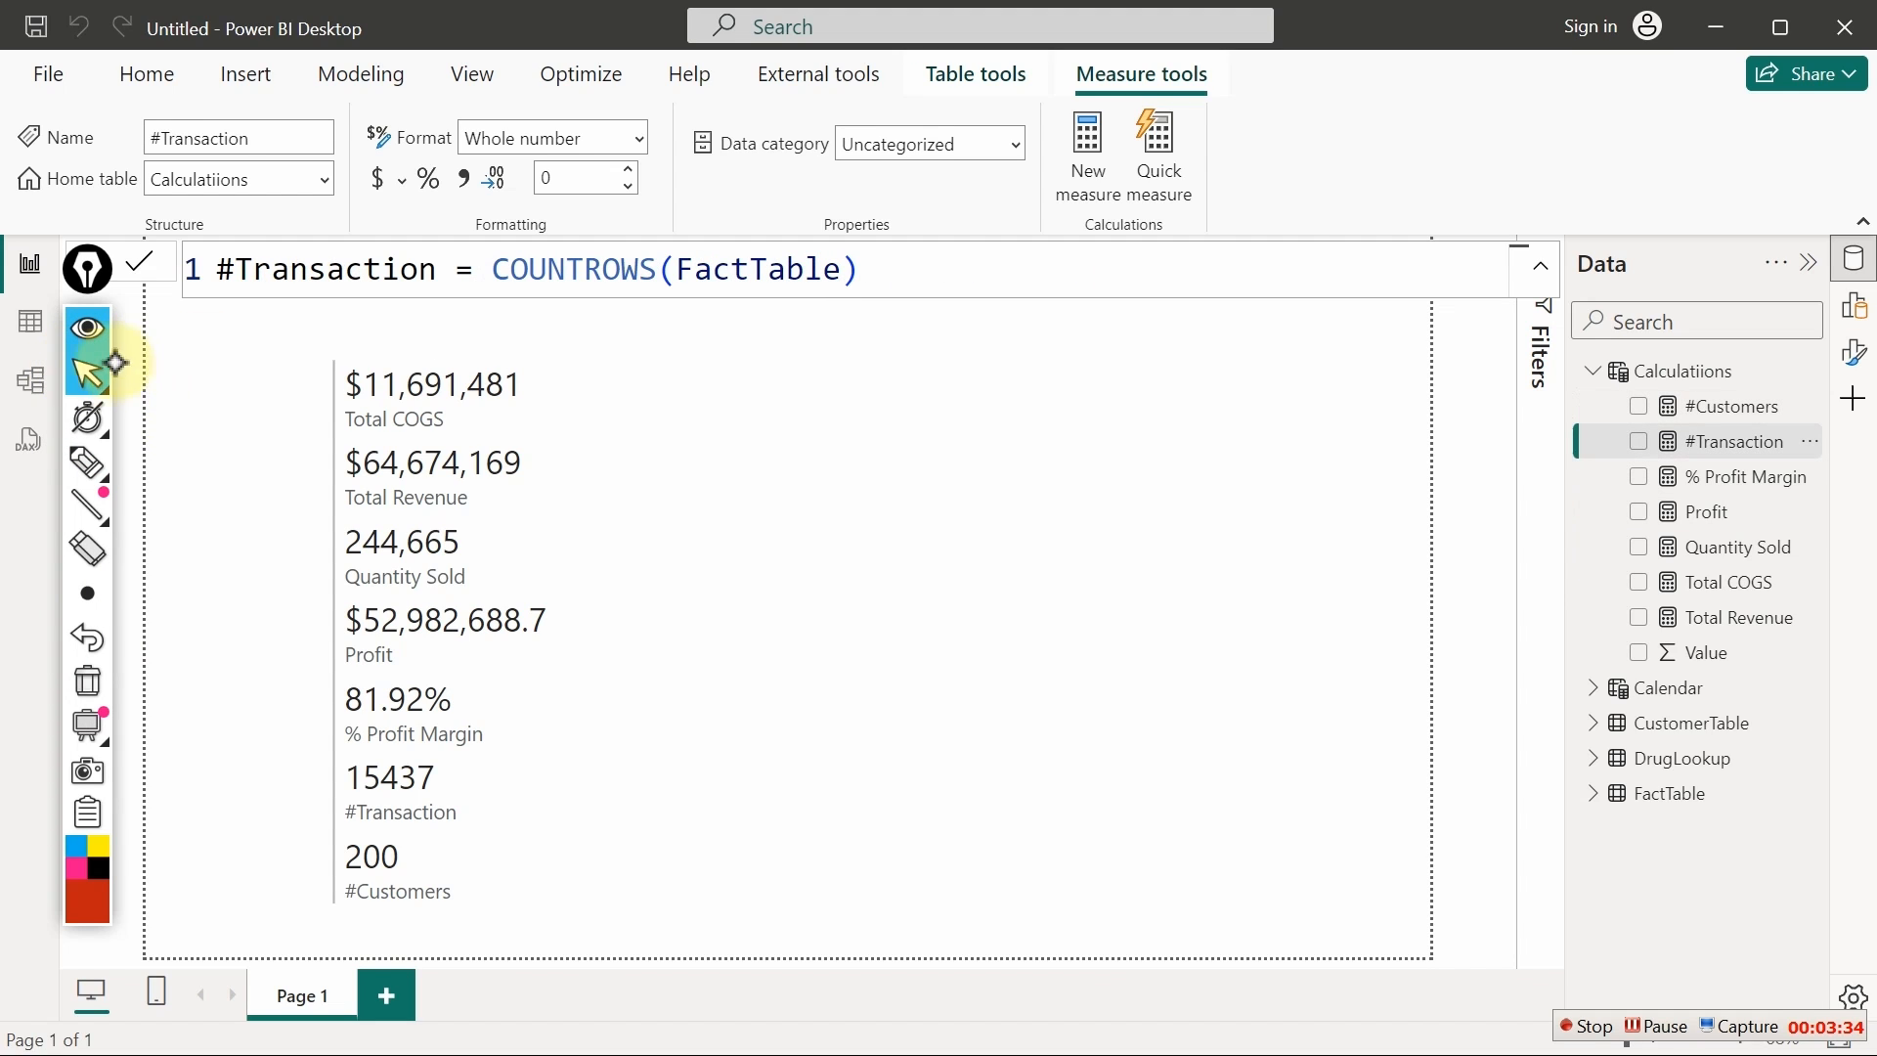
left_click(95, 461)
mouse_move(663, 311)
left_mouse_down()
mouse_move(804, 305)
mouse_move(767, 316)
left_mouse_up()
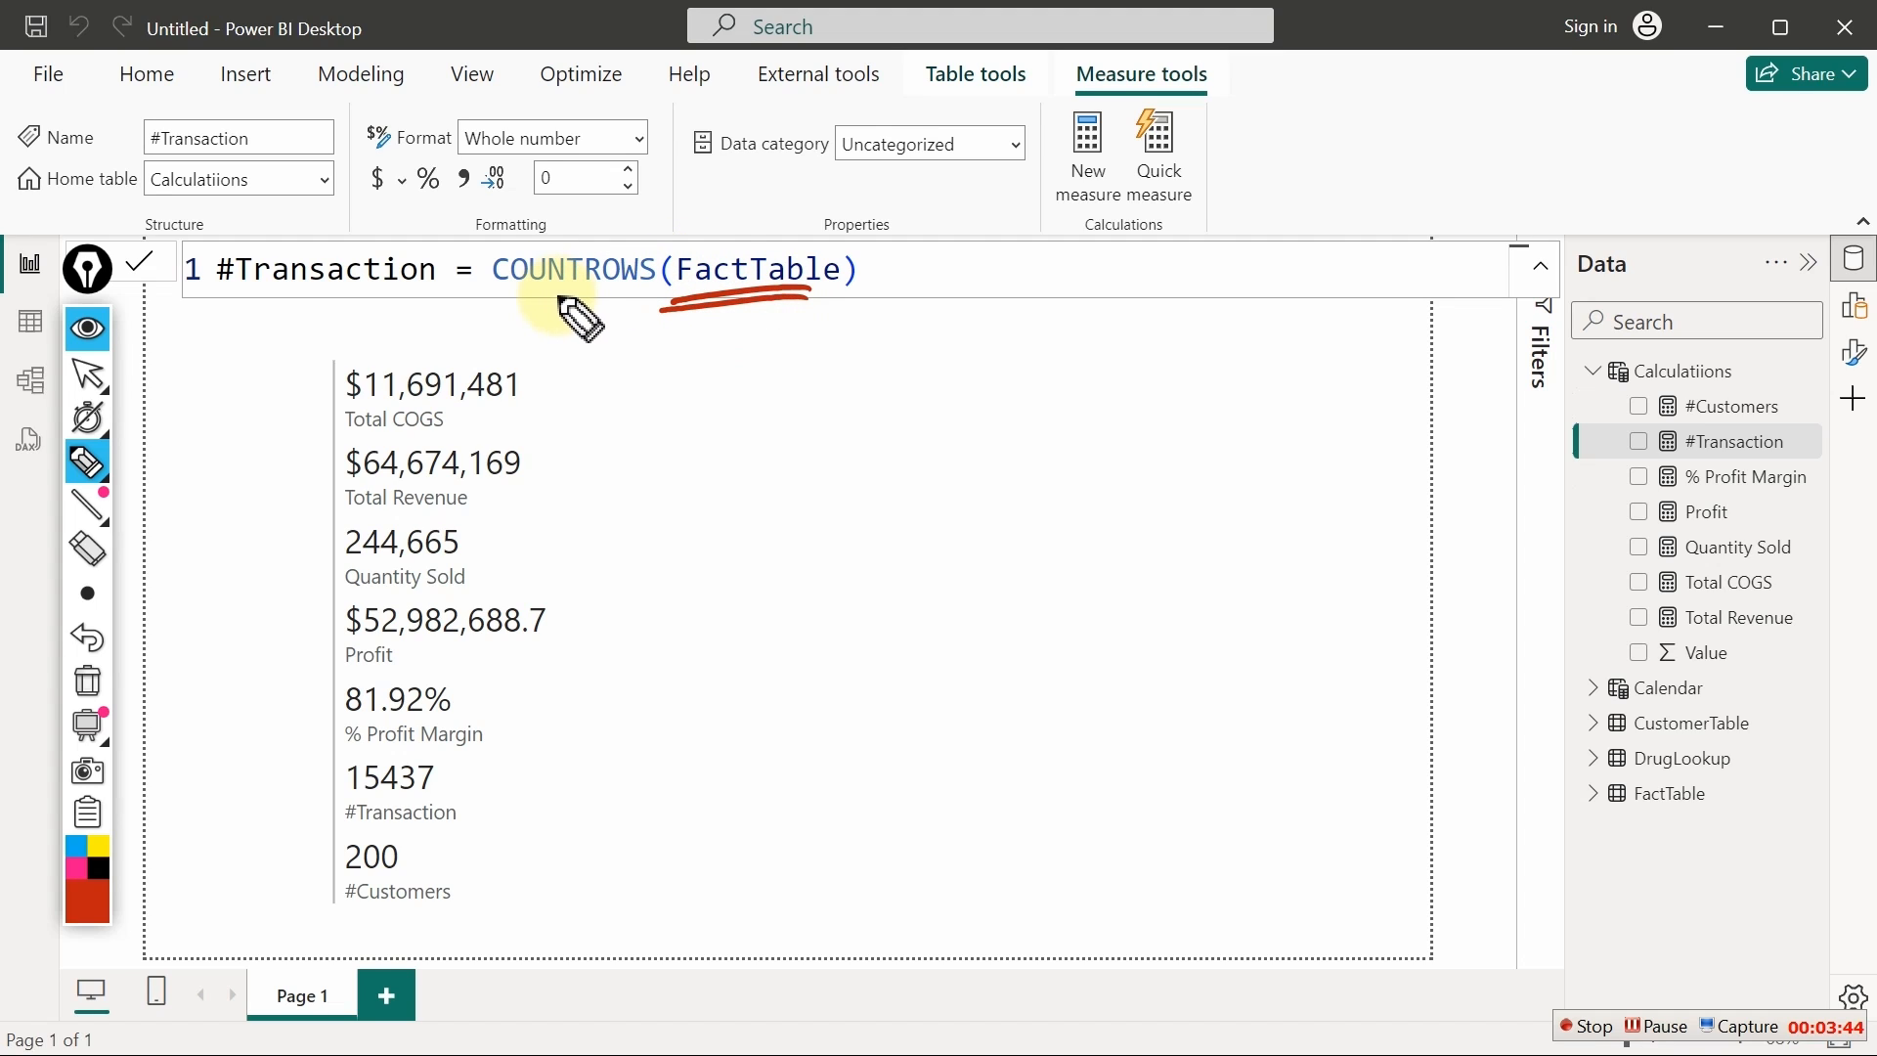
left_click_drag(528, 311, 518, 315)
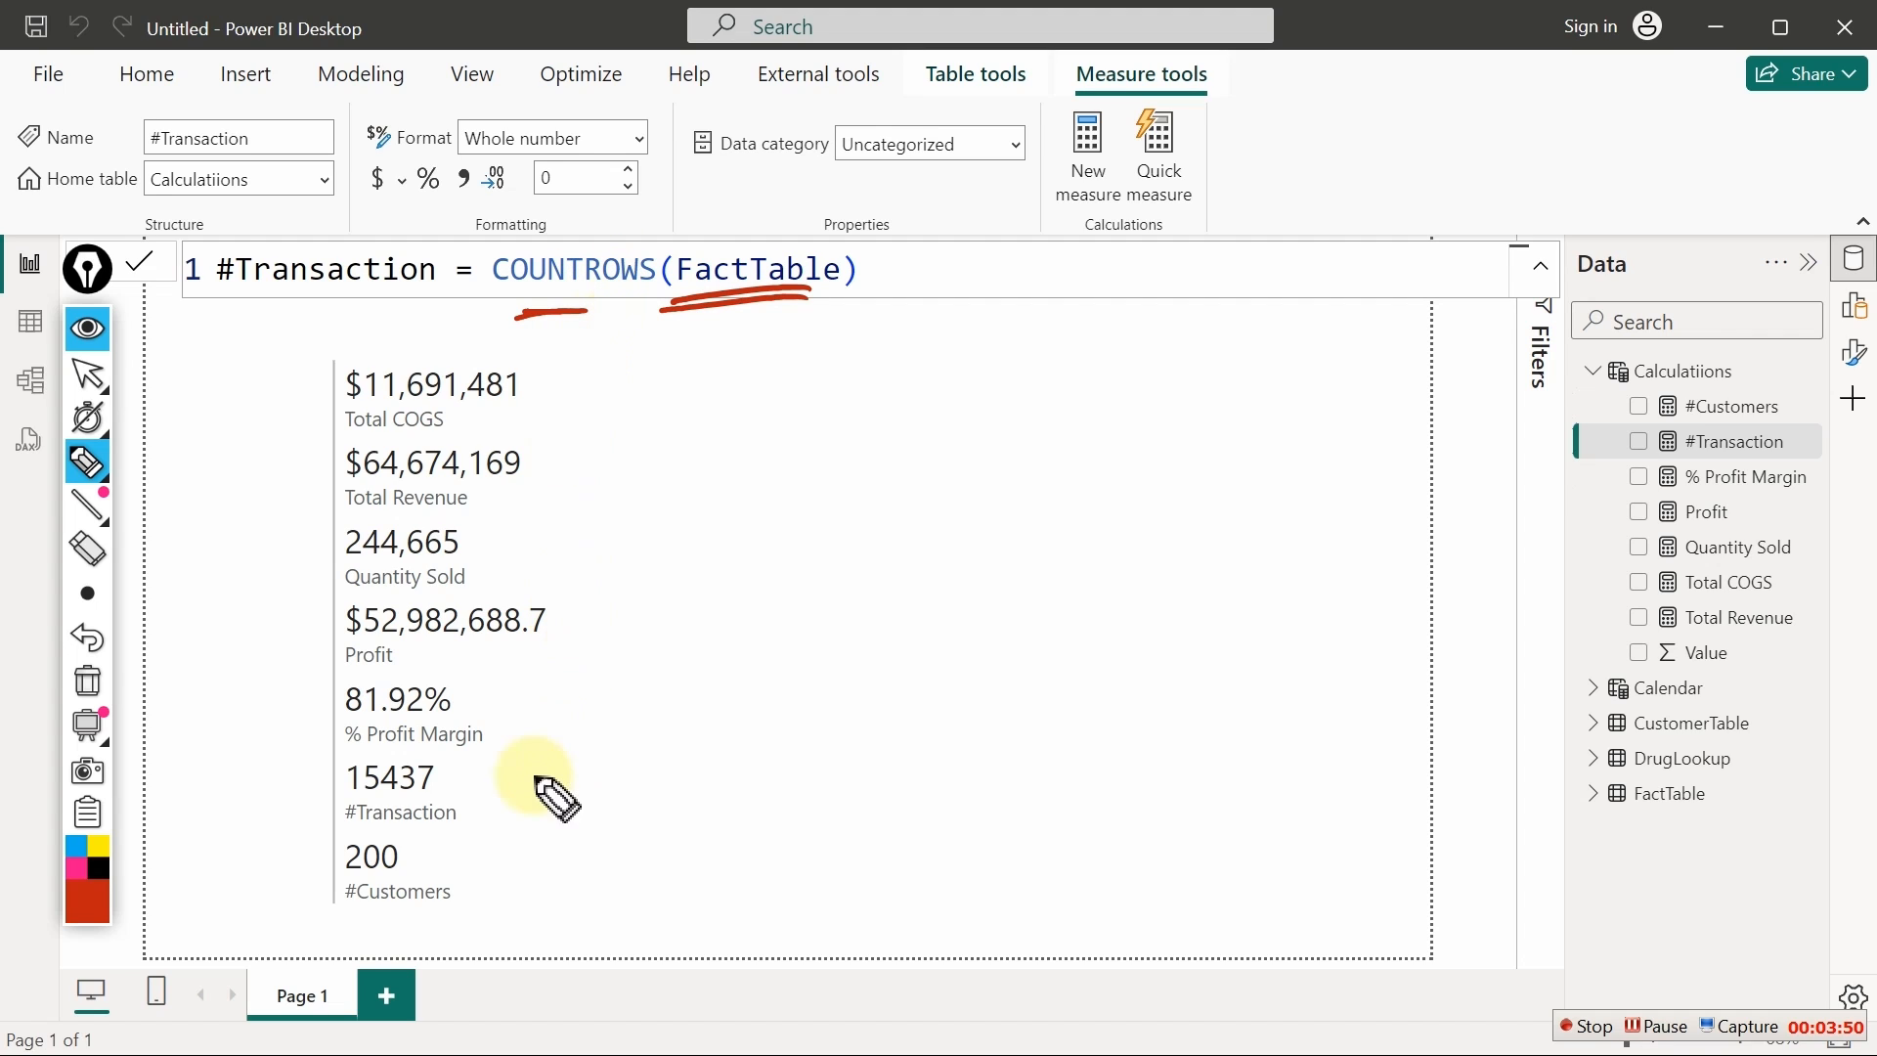
Draw red ticks beside the #Transaction, #Customers and % Profit Margin card values, and clear all annotations
left_click_drag(477, 772, 567, 755)
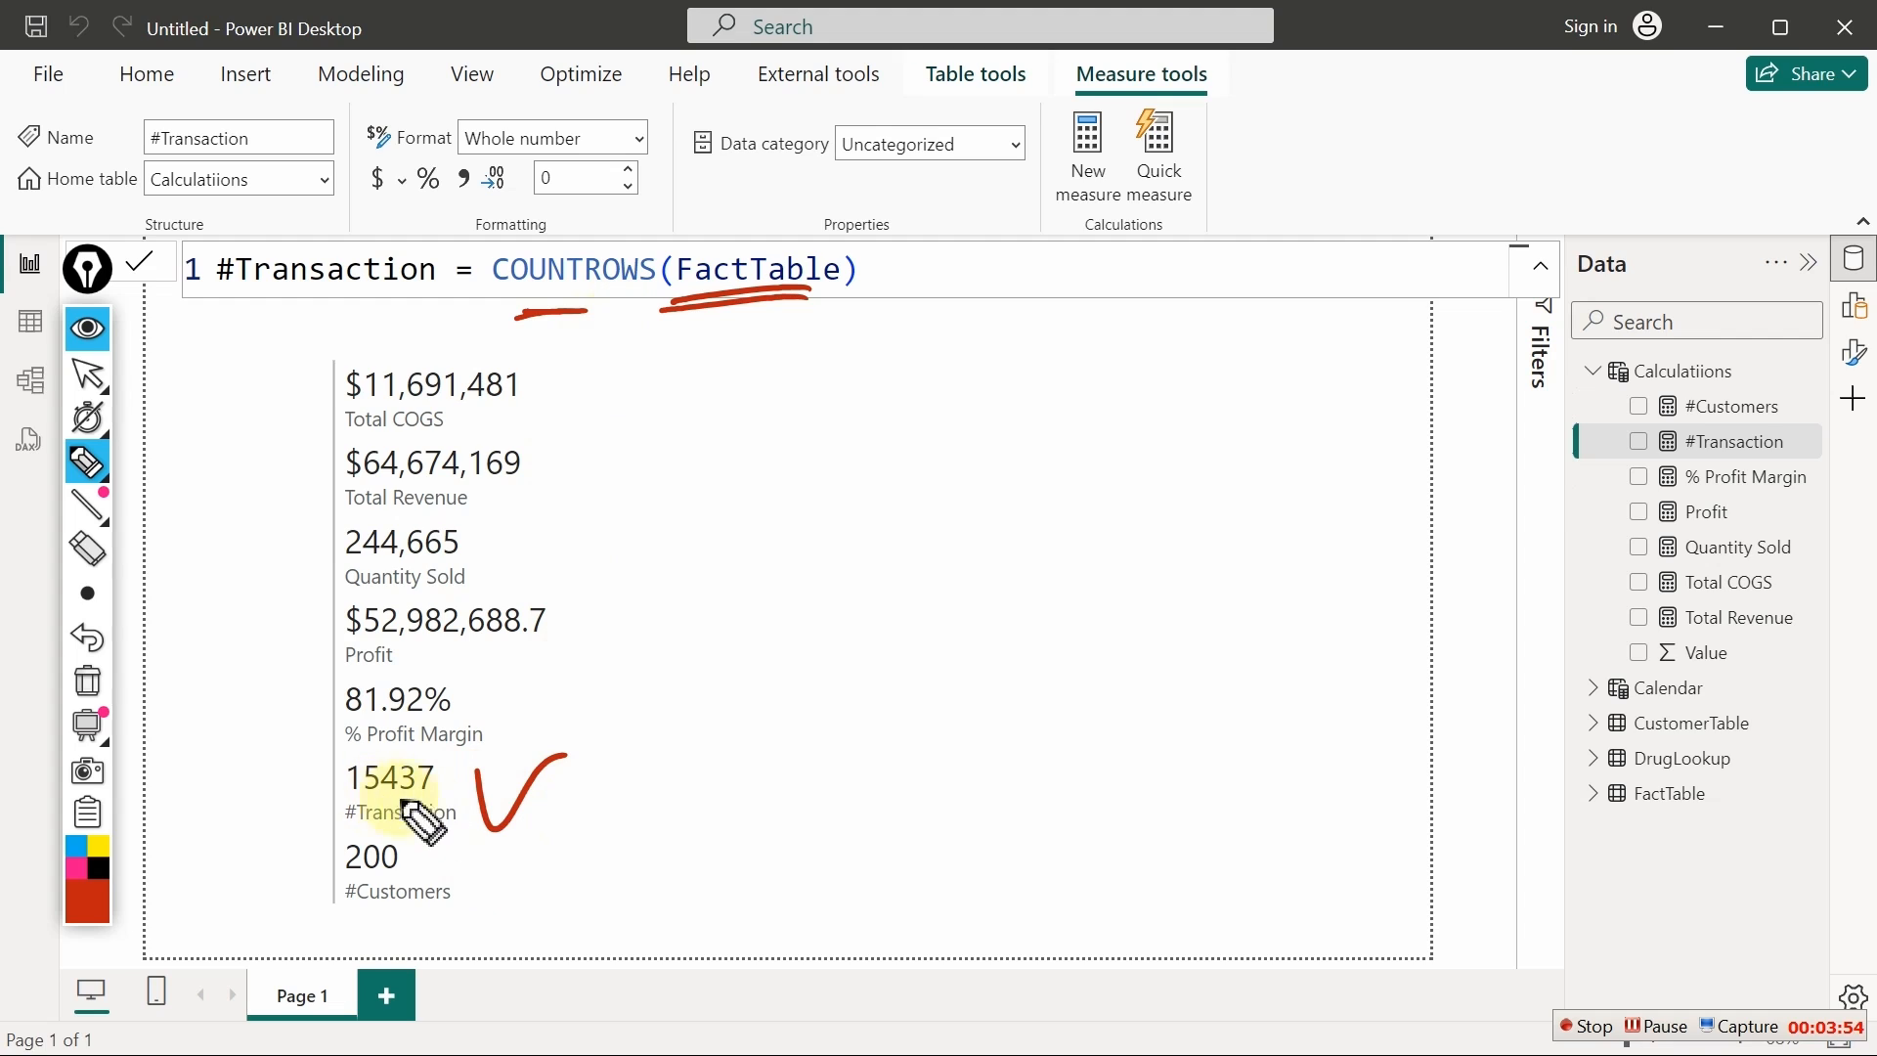
left_click_drag(464, 877, 518, 858)
left_click_drag(479, 693, 528, 692)
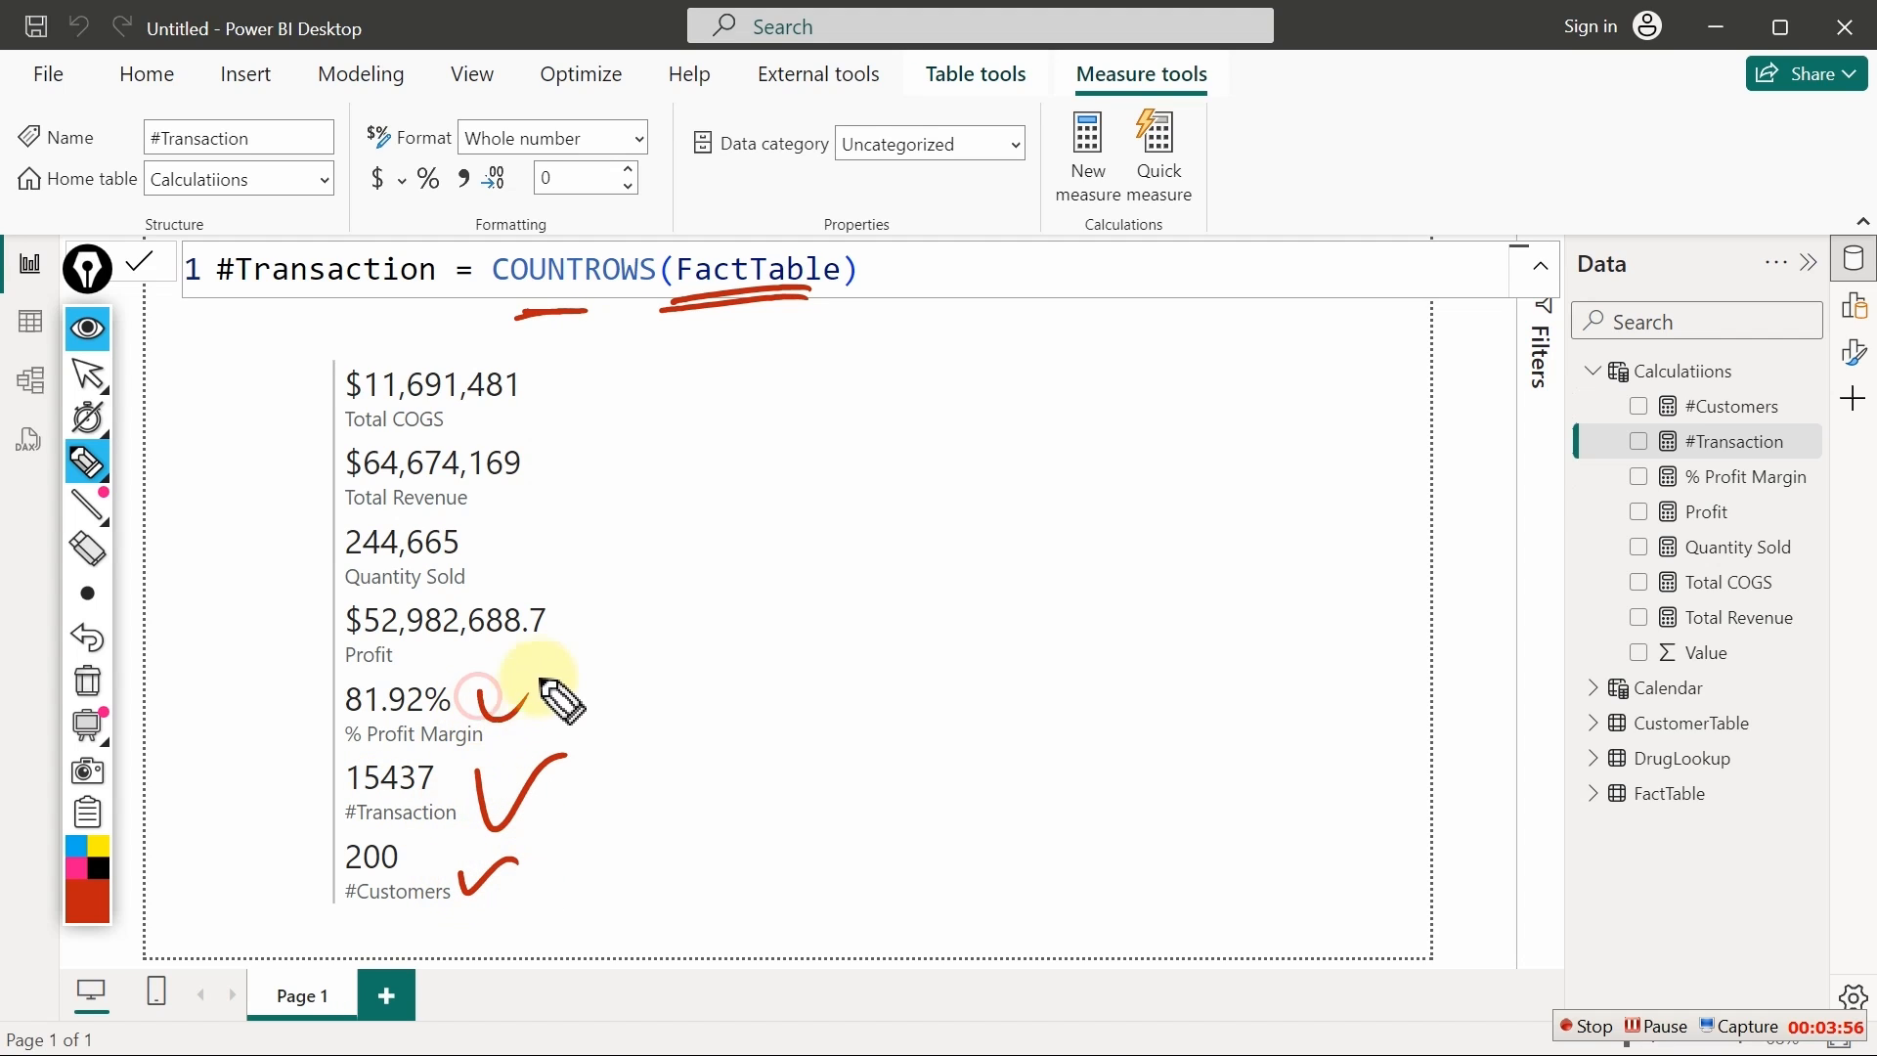
left_click_drag(223, 535, 164, 503)
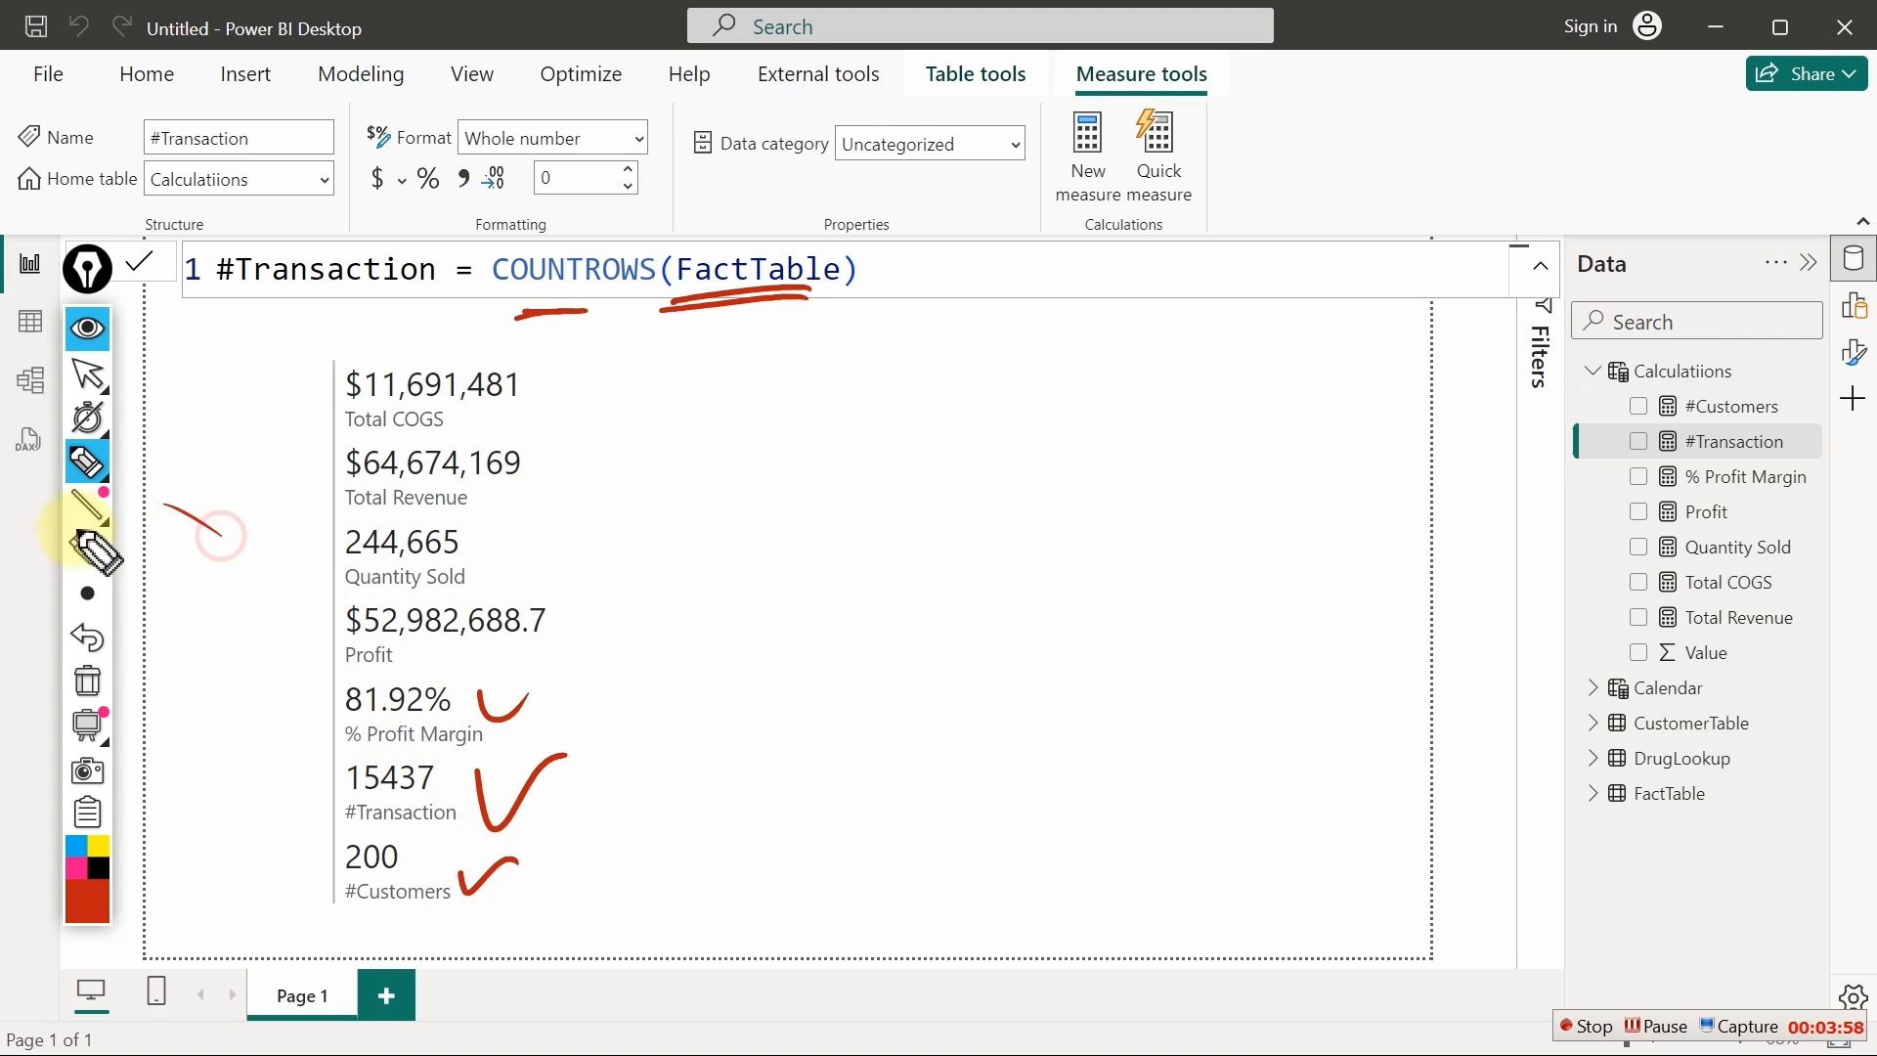
left_click(87, 680)
Examine the % Profit Margin measure's formula, marking DIVIDE, Profit and Total Revenue with red lines
mouse_move(88, 420)
left_click(87, 374)
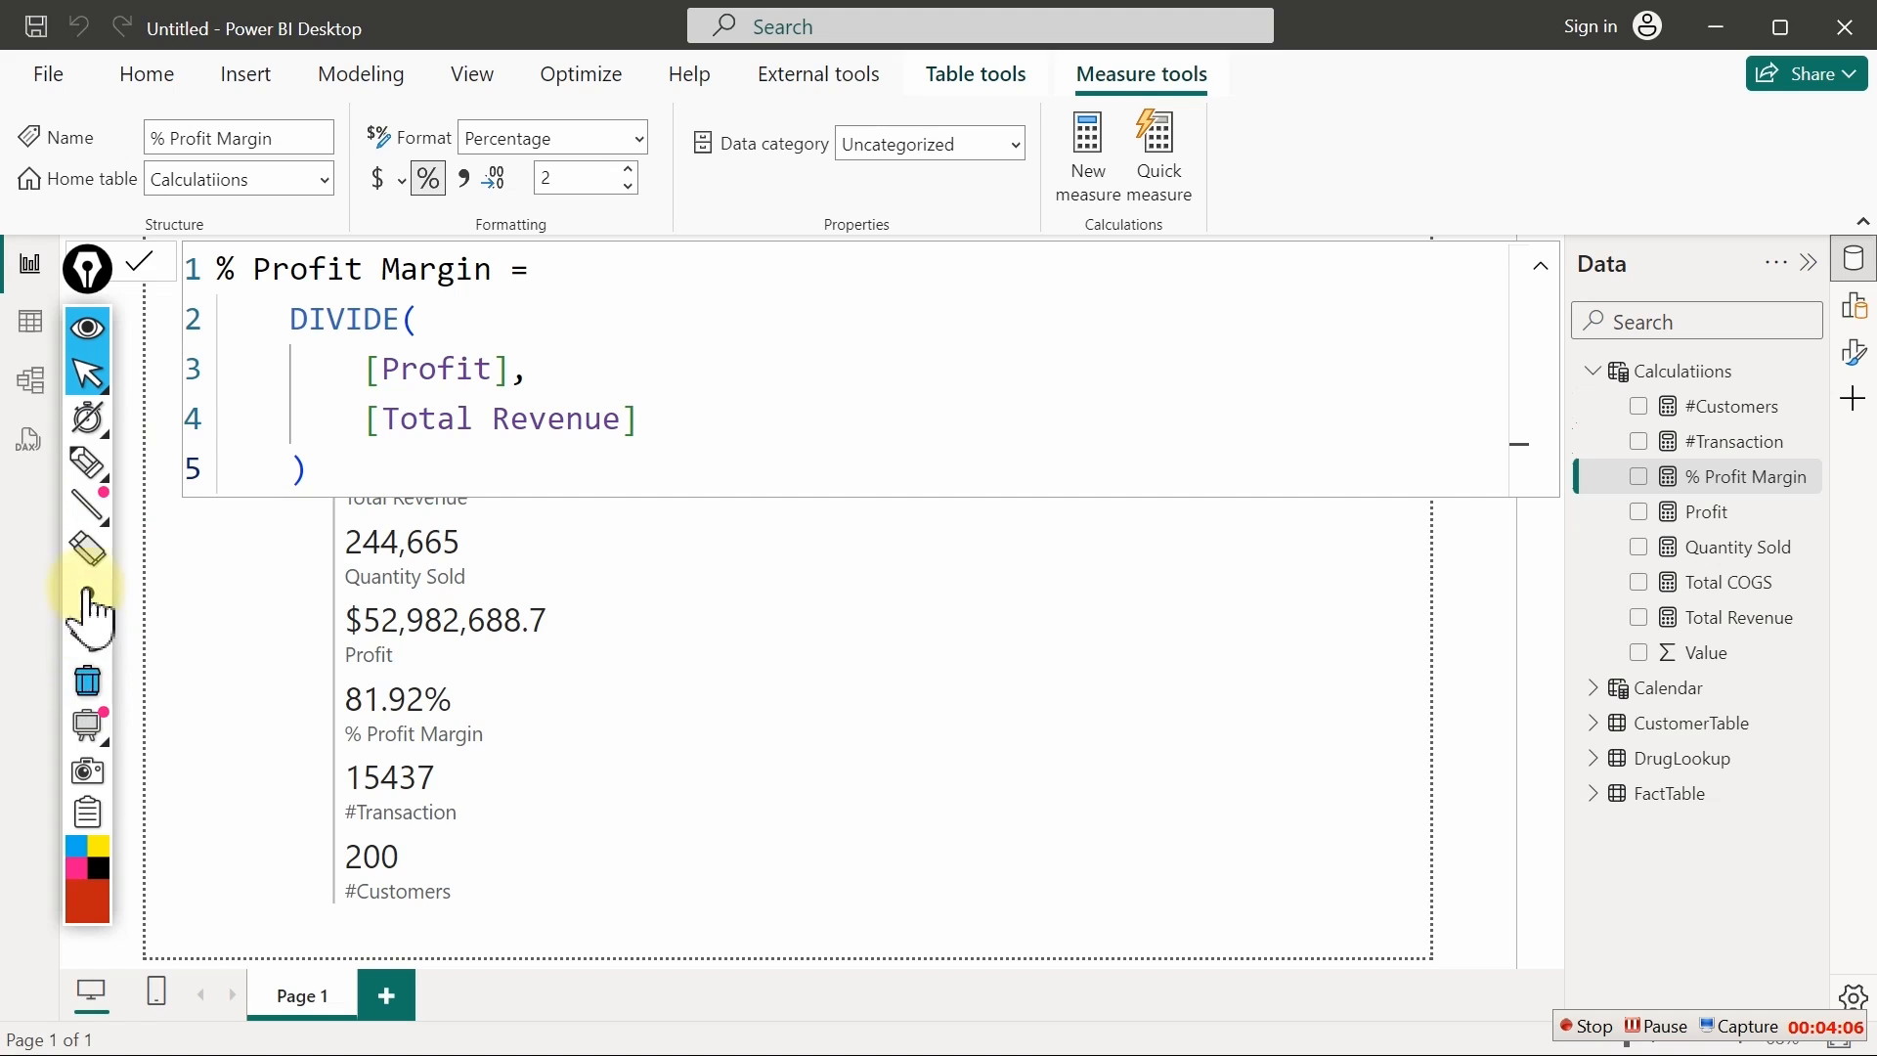
left_click(86, 467)
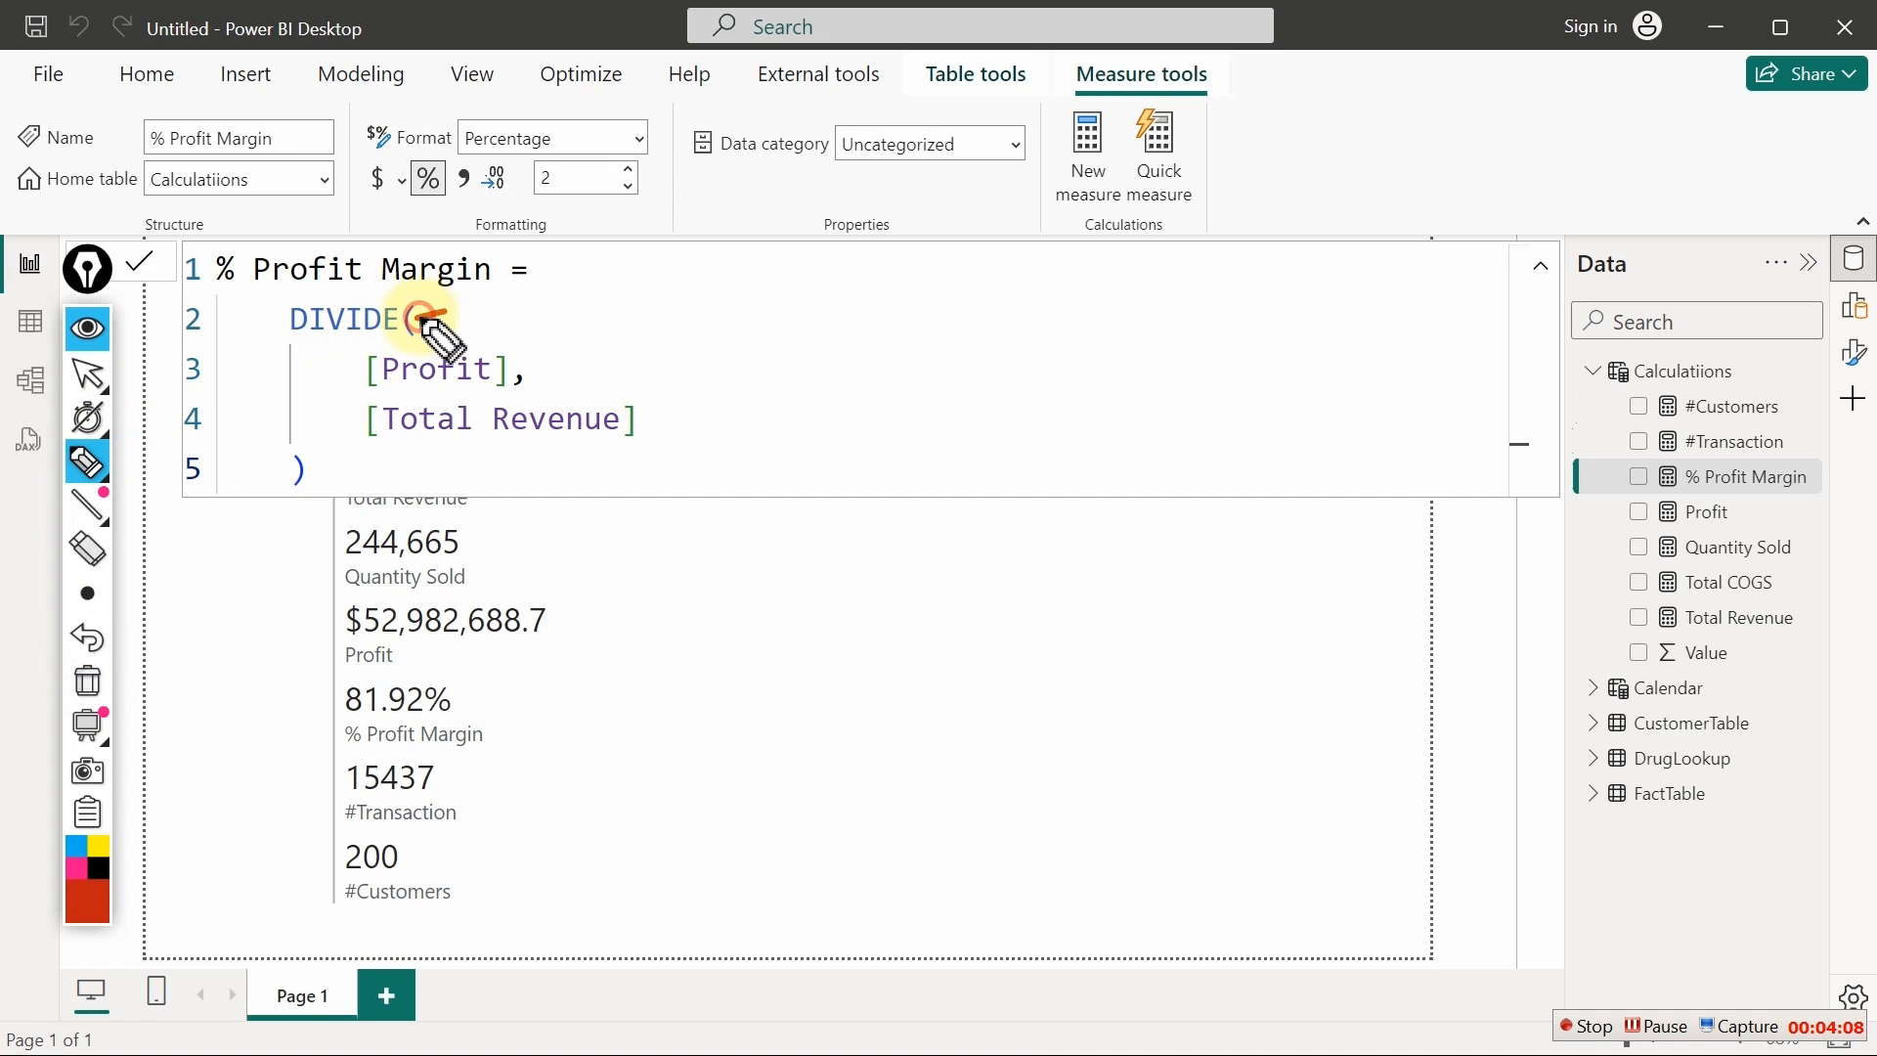
left_click_drag(415, 323, 515, 305)
left_click_drag(525, 380, 591, 356)
left_click_drag(653, 415, 722, 410)
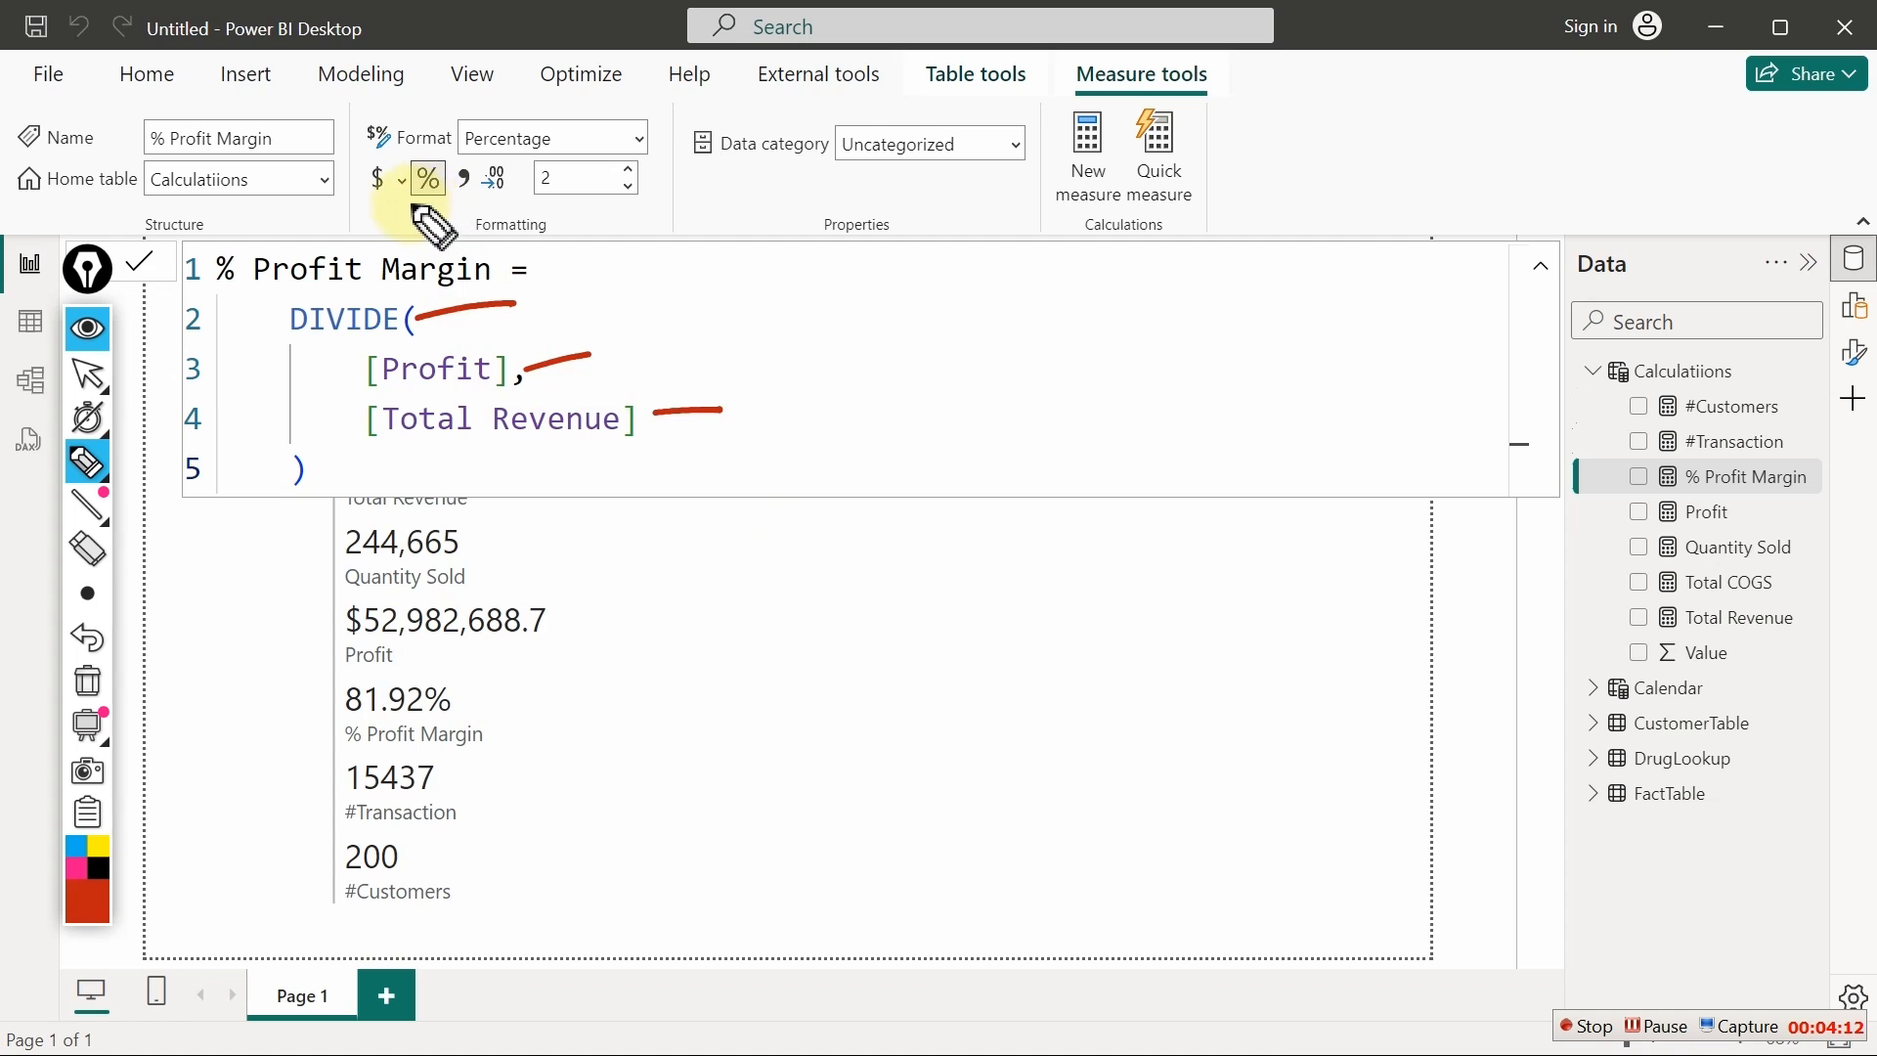
Circle the percentage format and the % Profit Margin card value in red, and clear all annotations
mouse_move(397, 198)
left_mouse_down()
mouse_move(468, 182)
mouse_move(420, 186)
left_mouse_up()
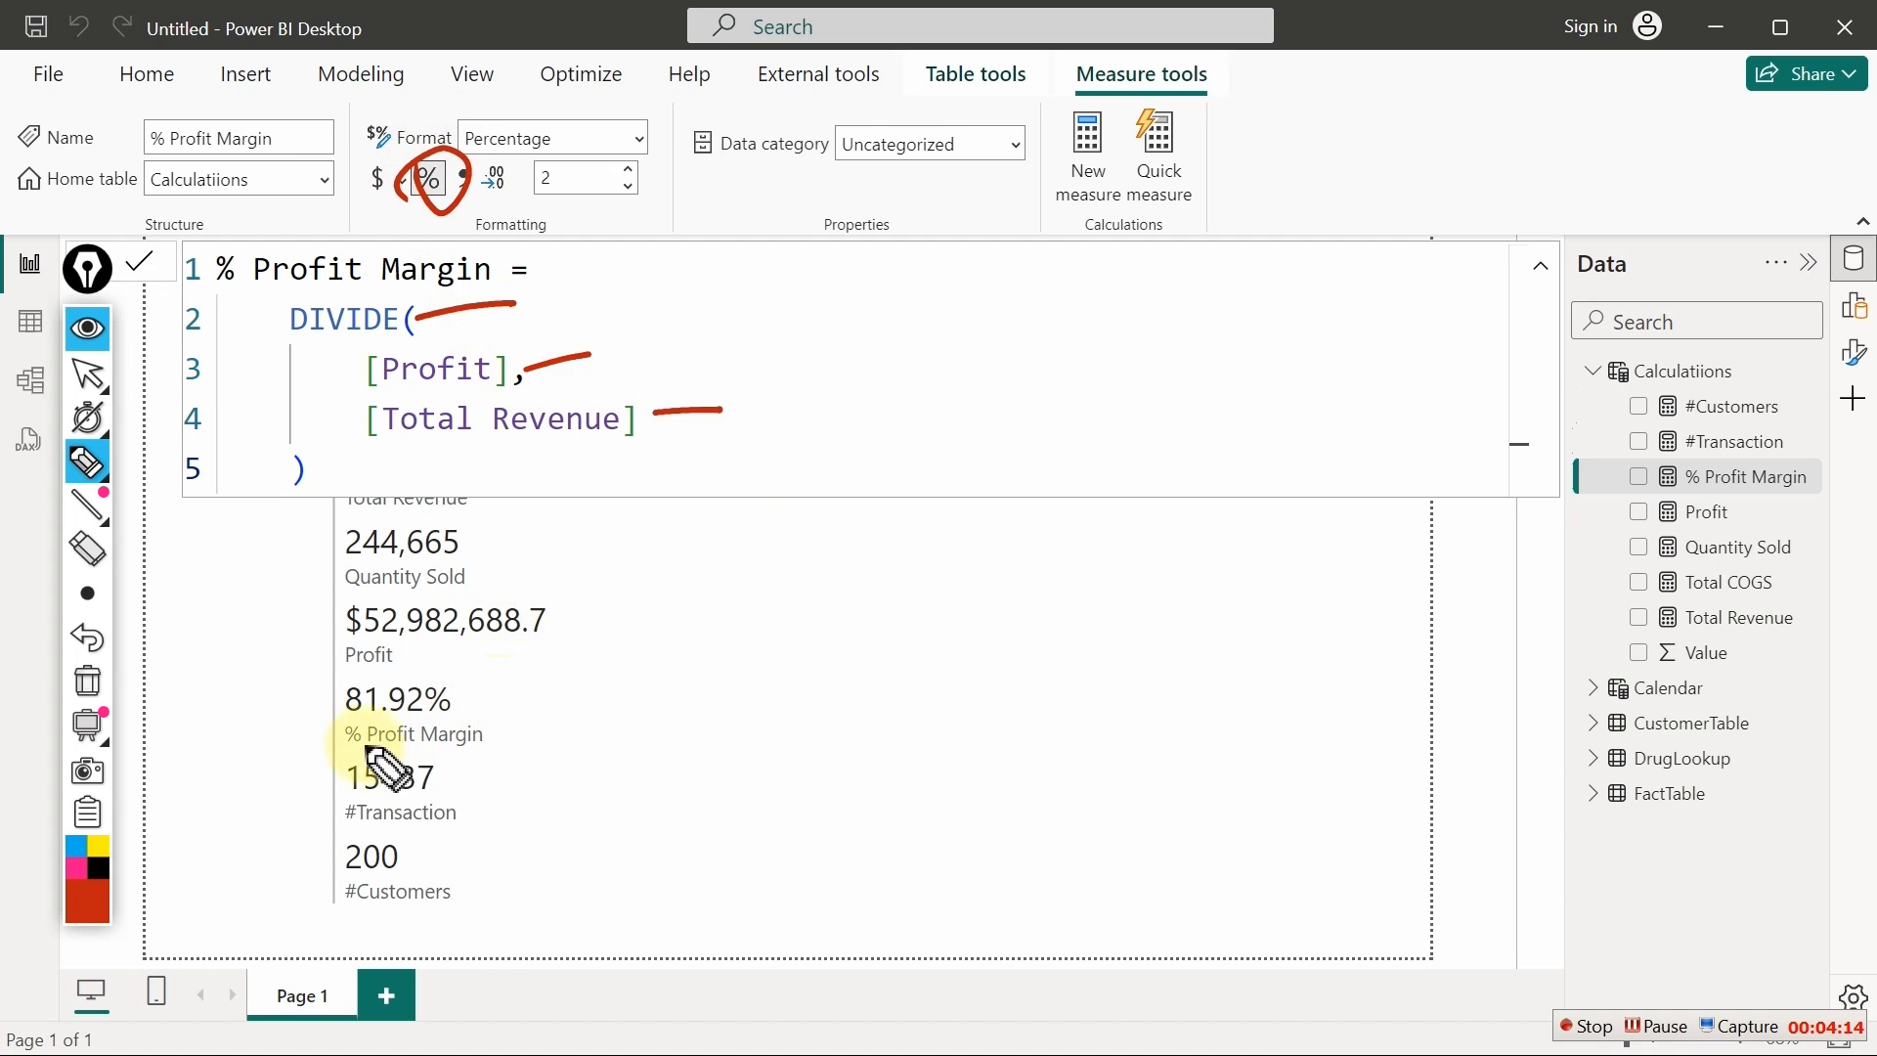
mouse_move(331, 682)
left_mouse_down()
mouse_move(322, 696)
mouse_move(479, 731)
mouse_move(339, 749)
left_mouse_up()
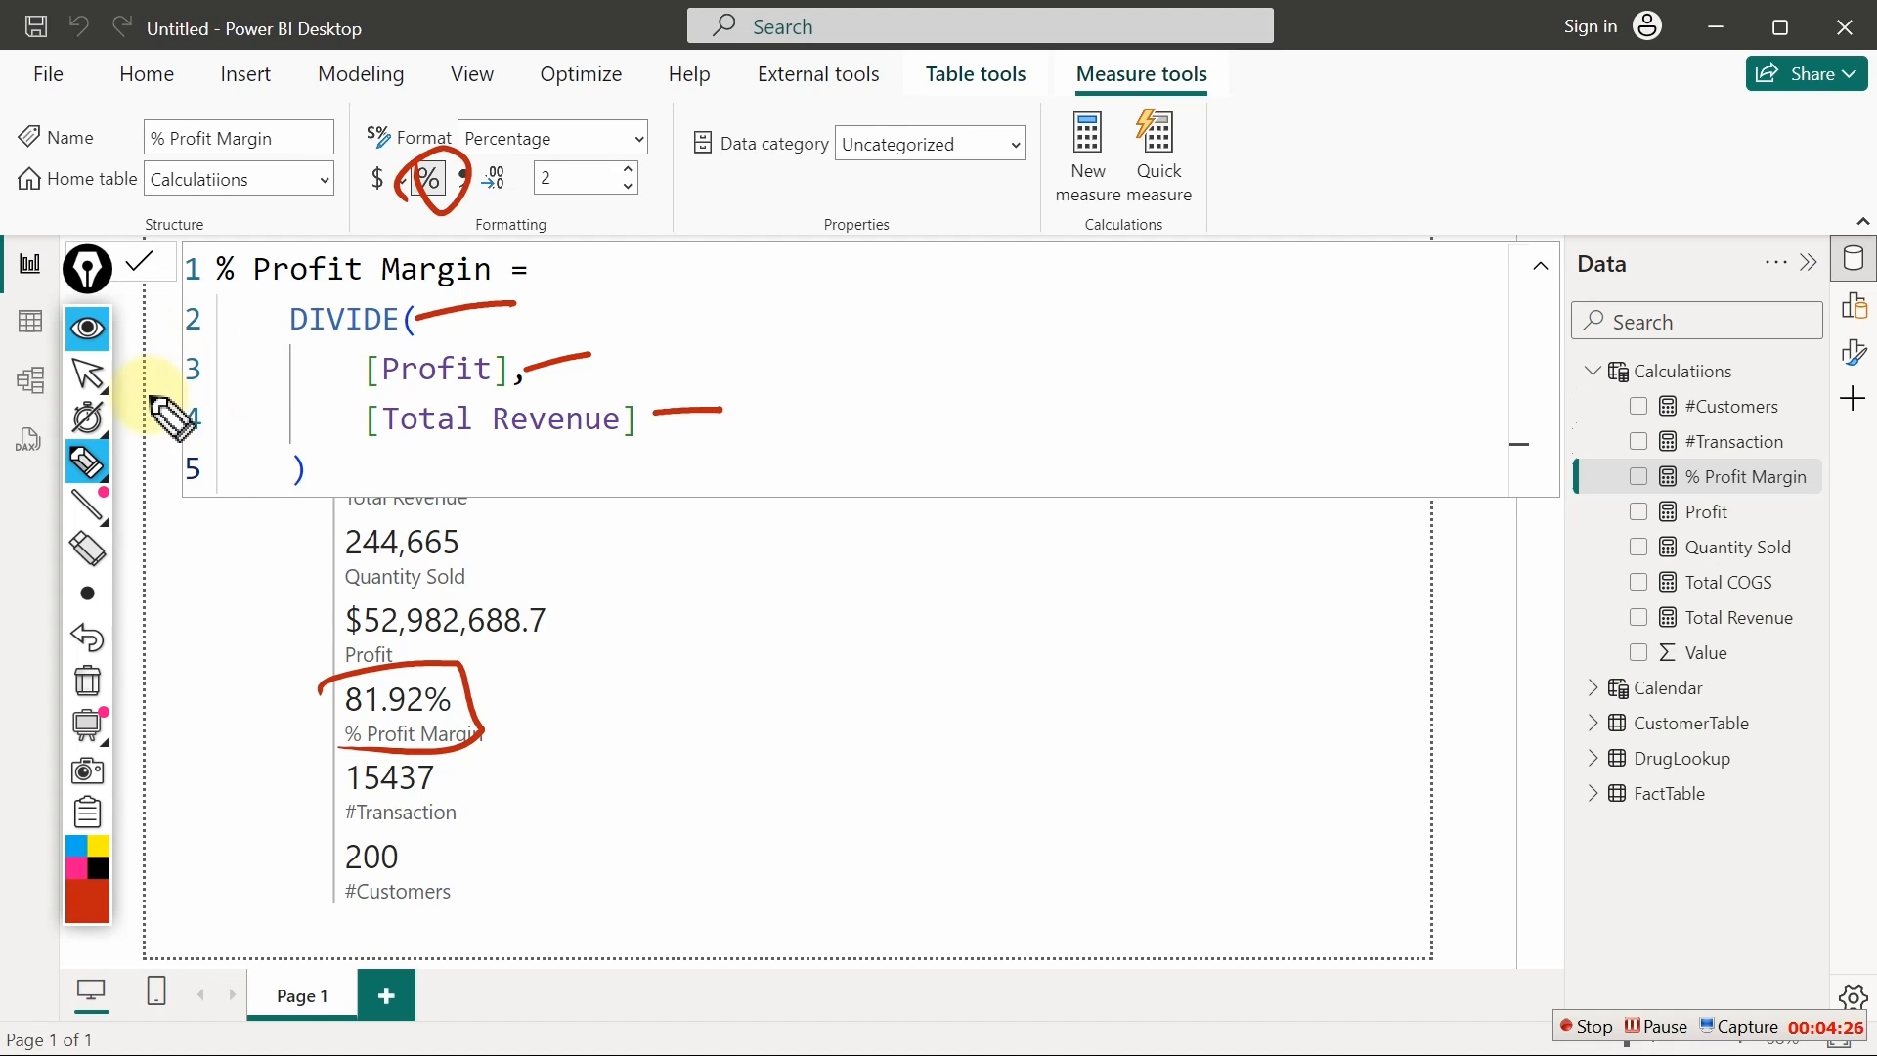
left_click(87, 680)
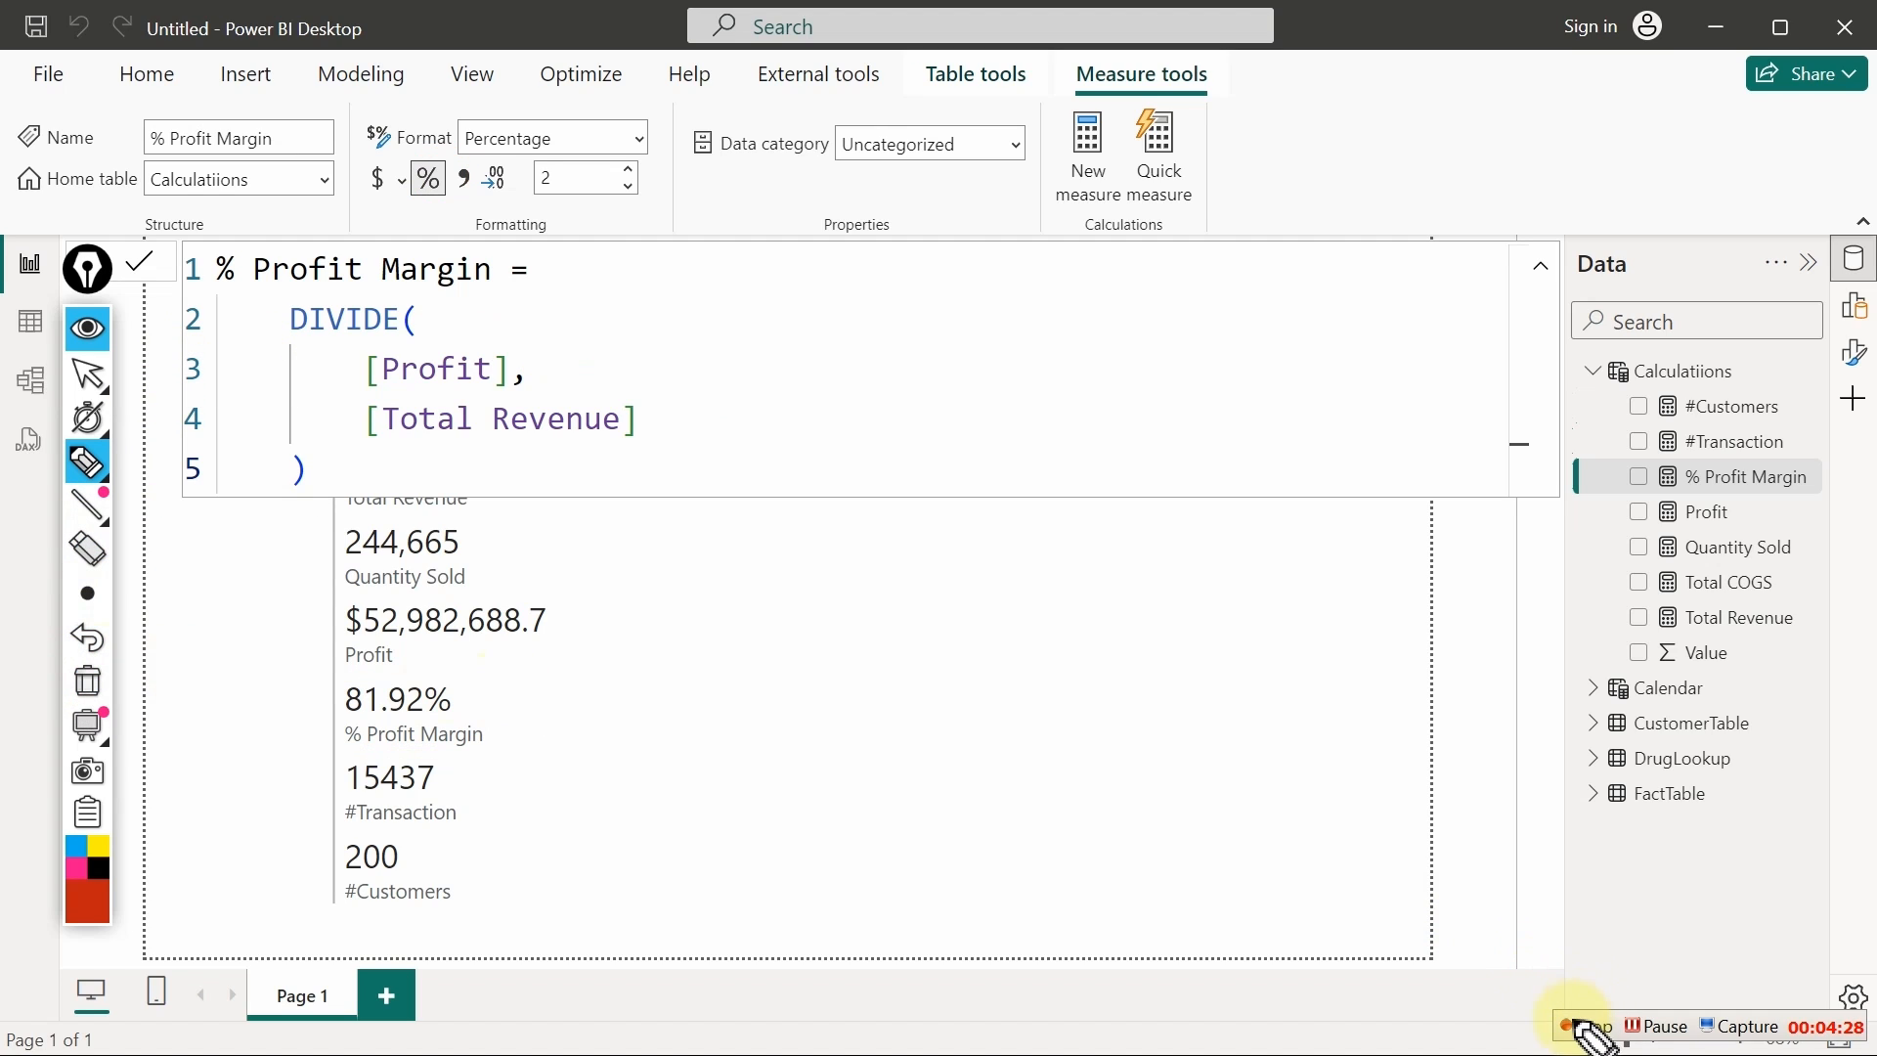
left_click(87, 374)
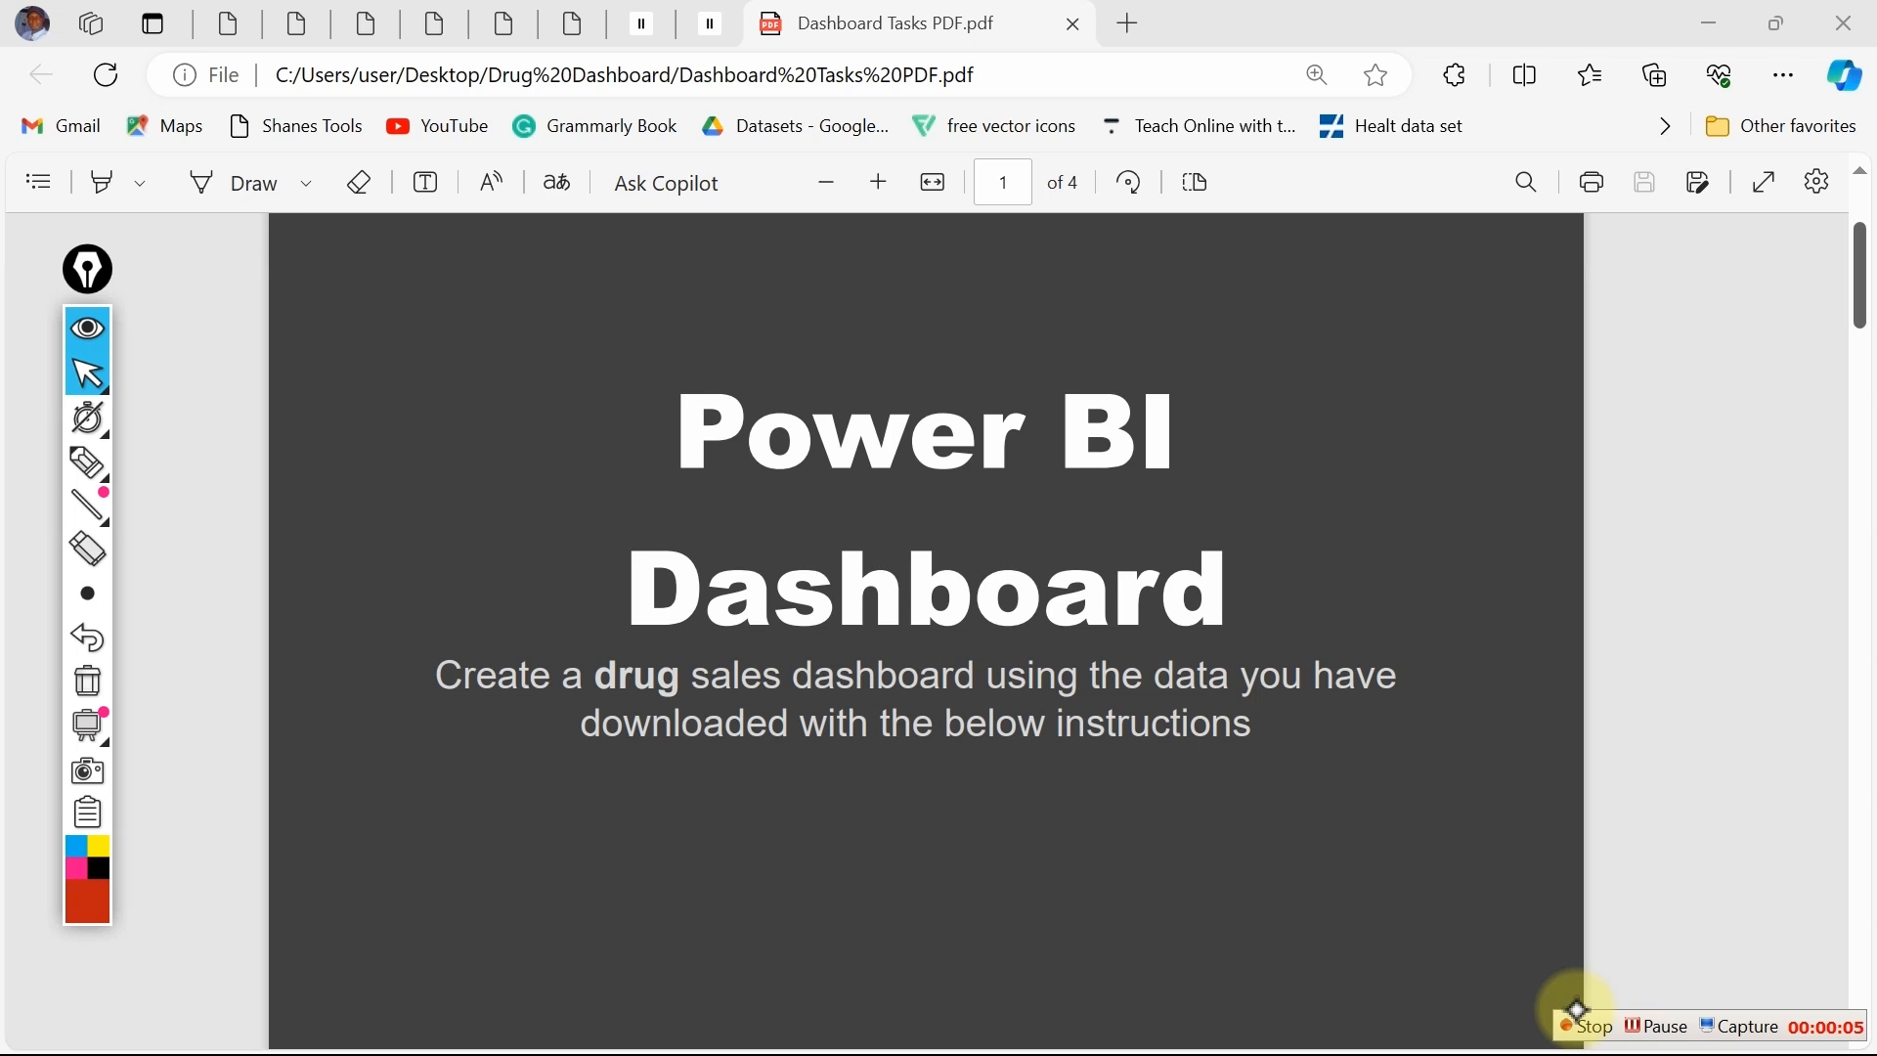
Switch to the Dashboard Tasks PDF and underline the Top/Bottom Analysis subtitle of Dashboard 1 in red
scroll(1576, 1009, "down", 15)
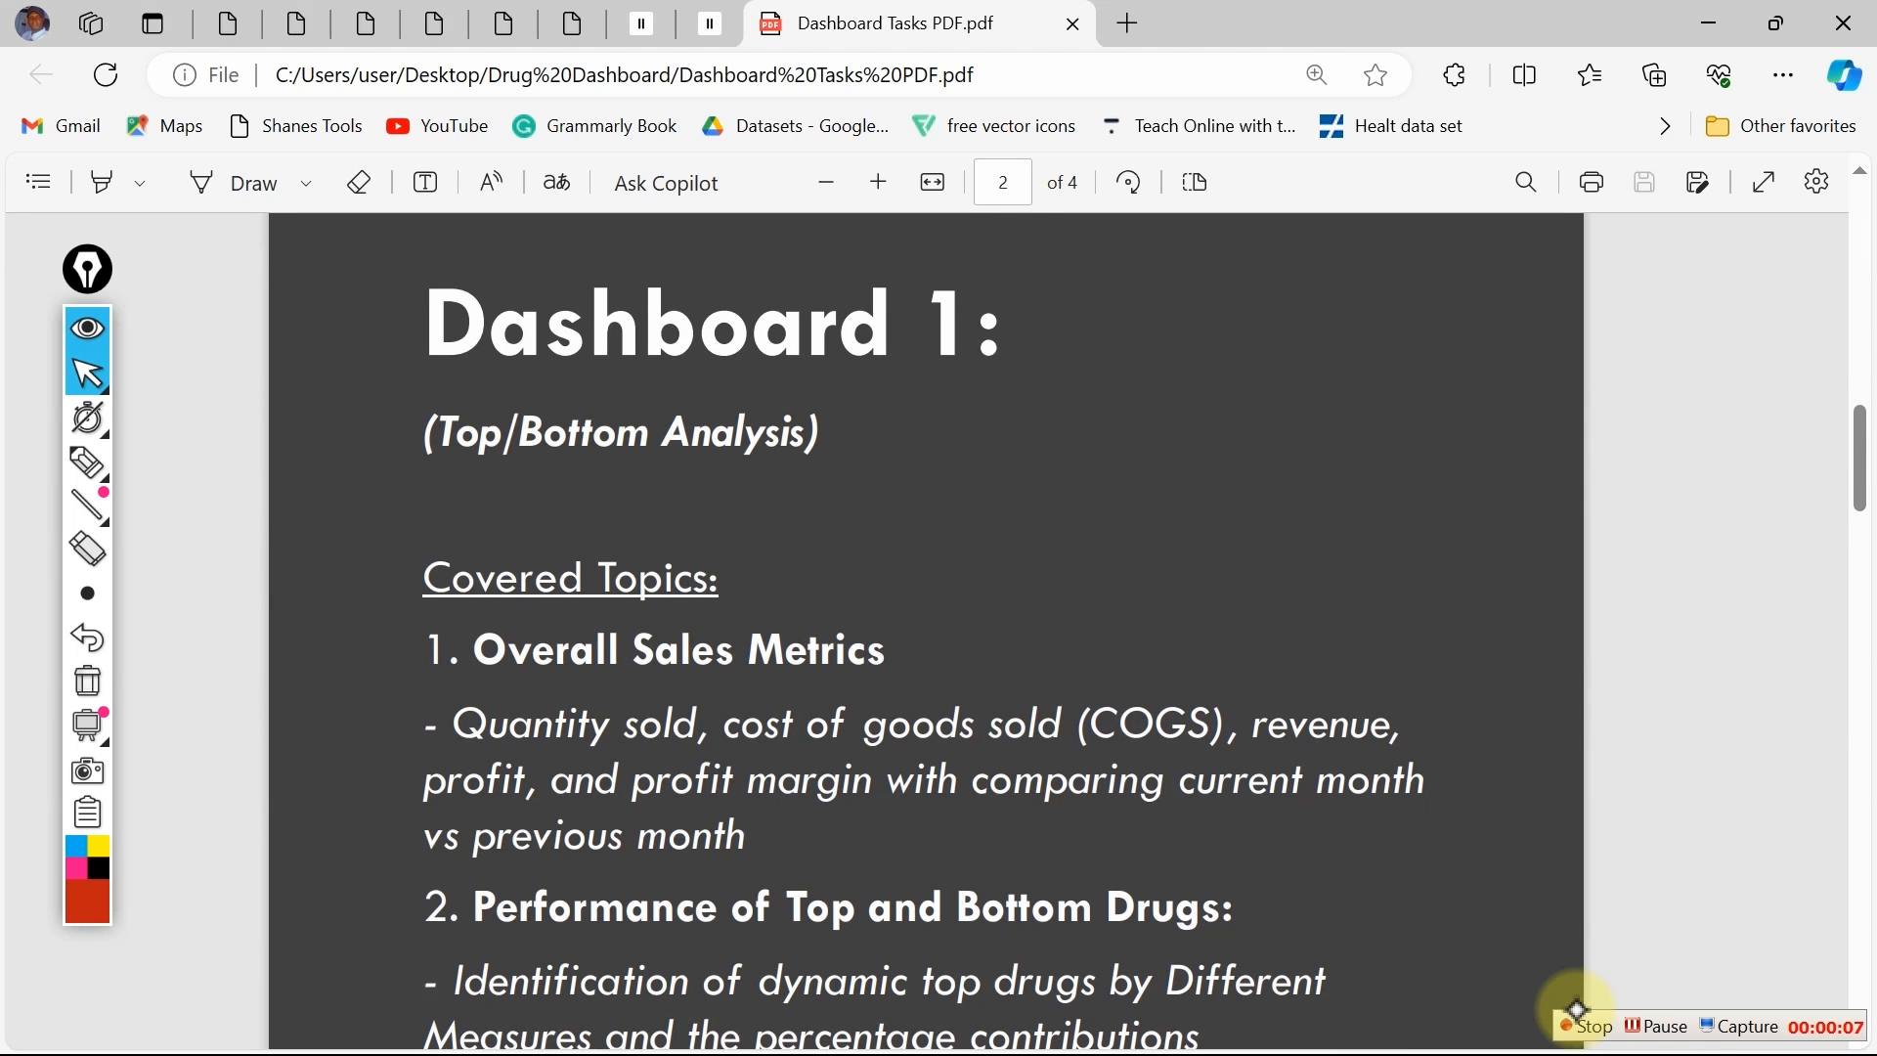
scroll(1577, 1009, "up", 1)
left_click(83, 679)
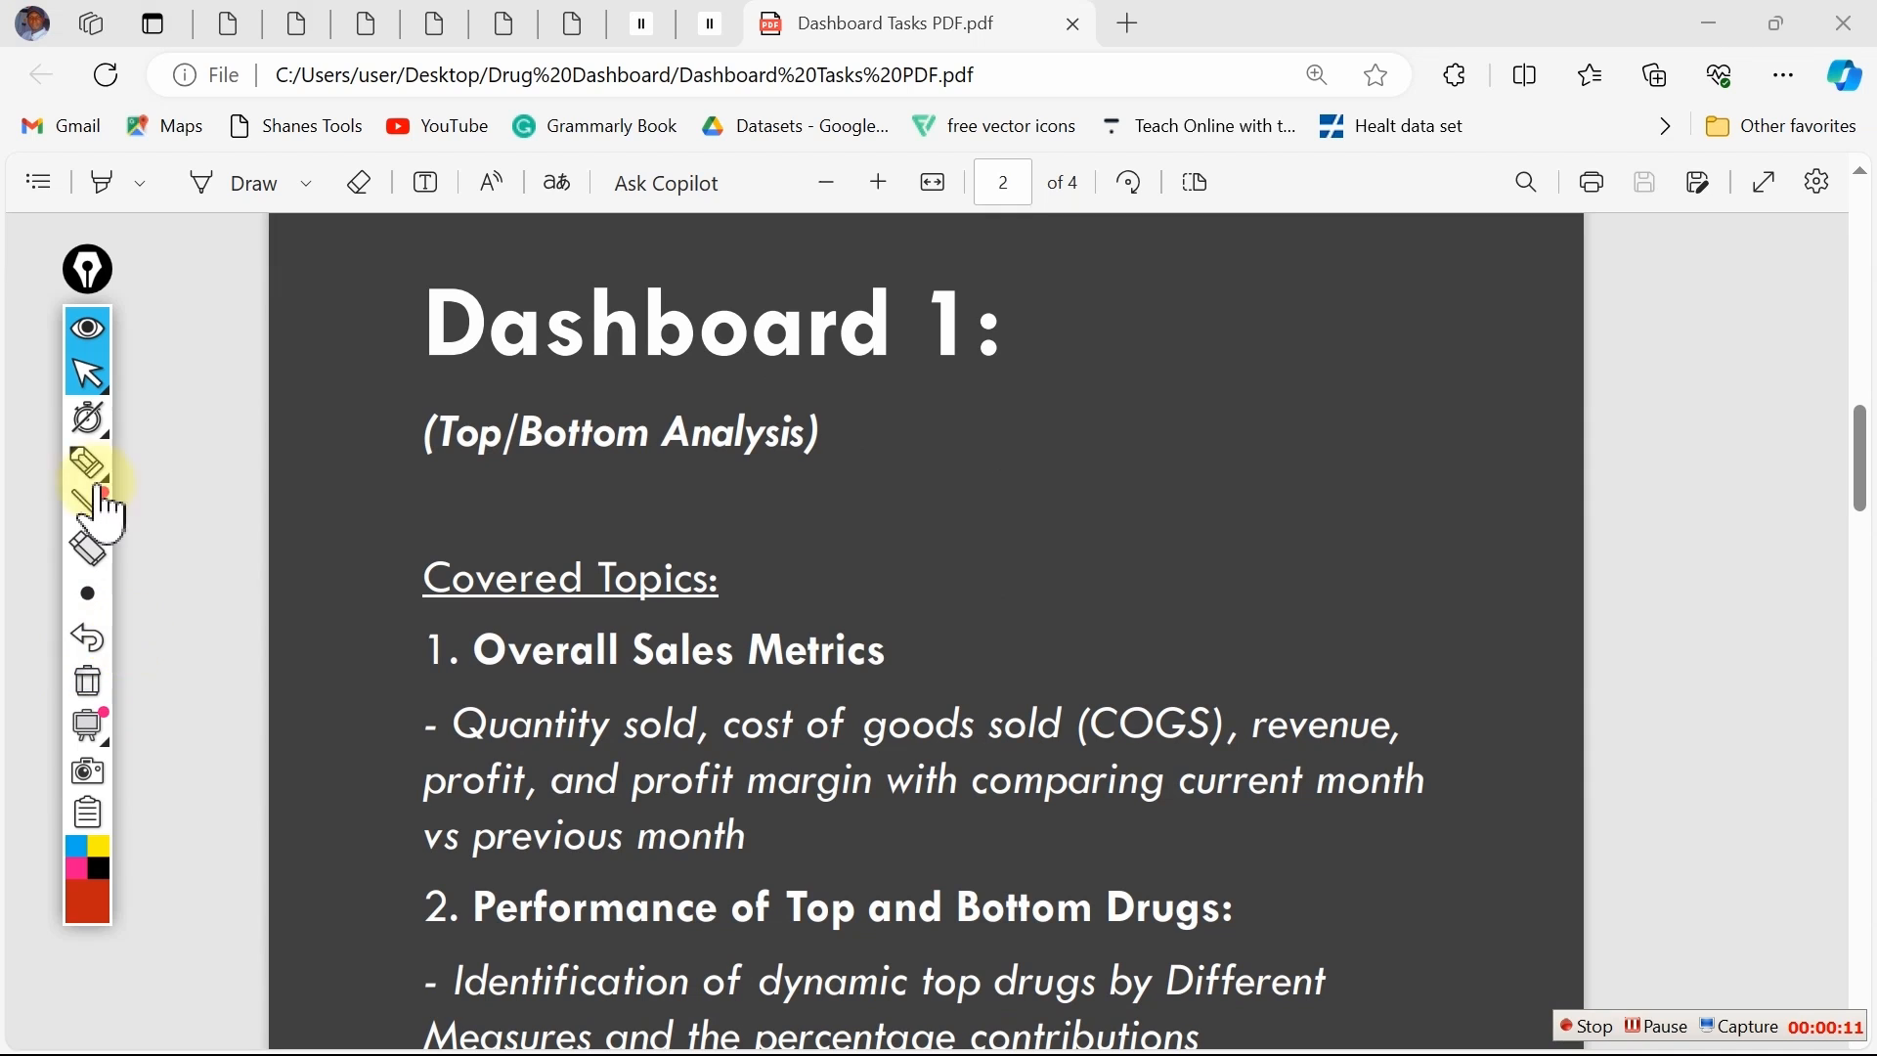
left_click(95, 463)
left_click_drag(440, 476, 543, 451)
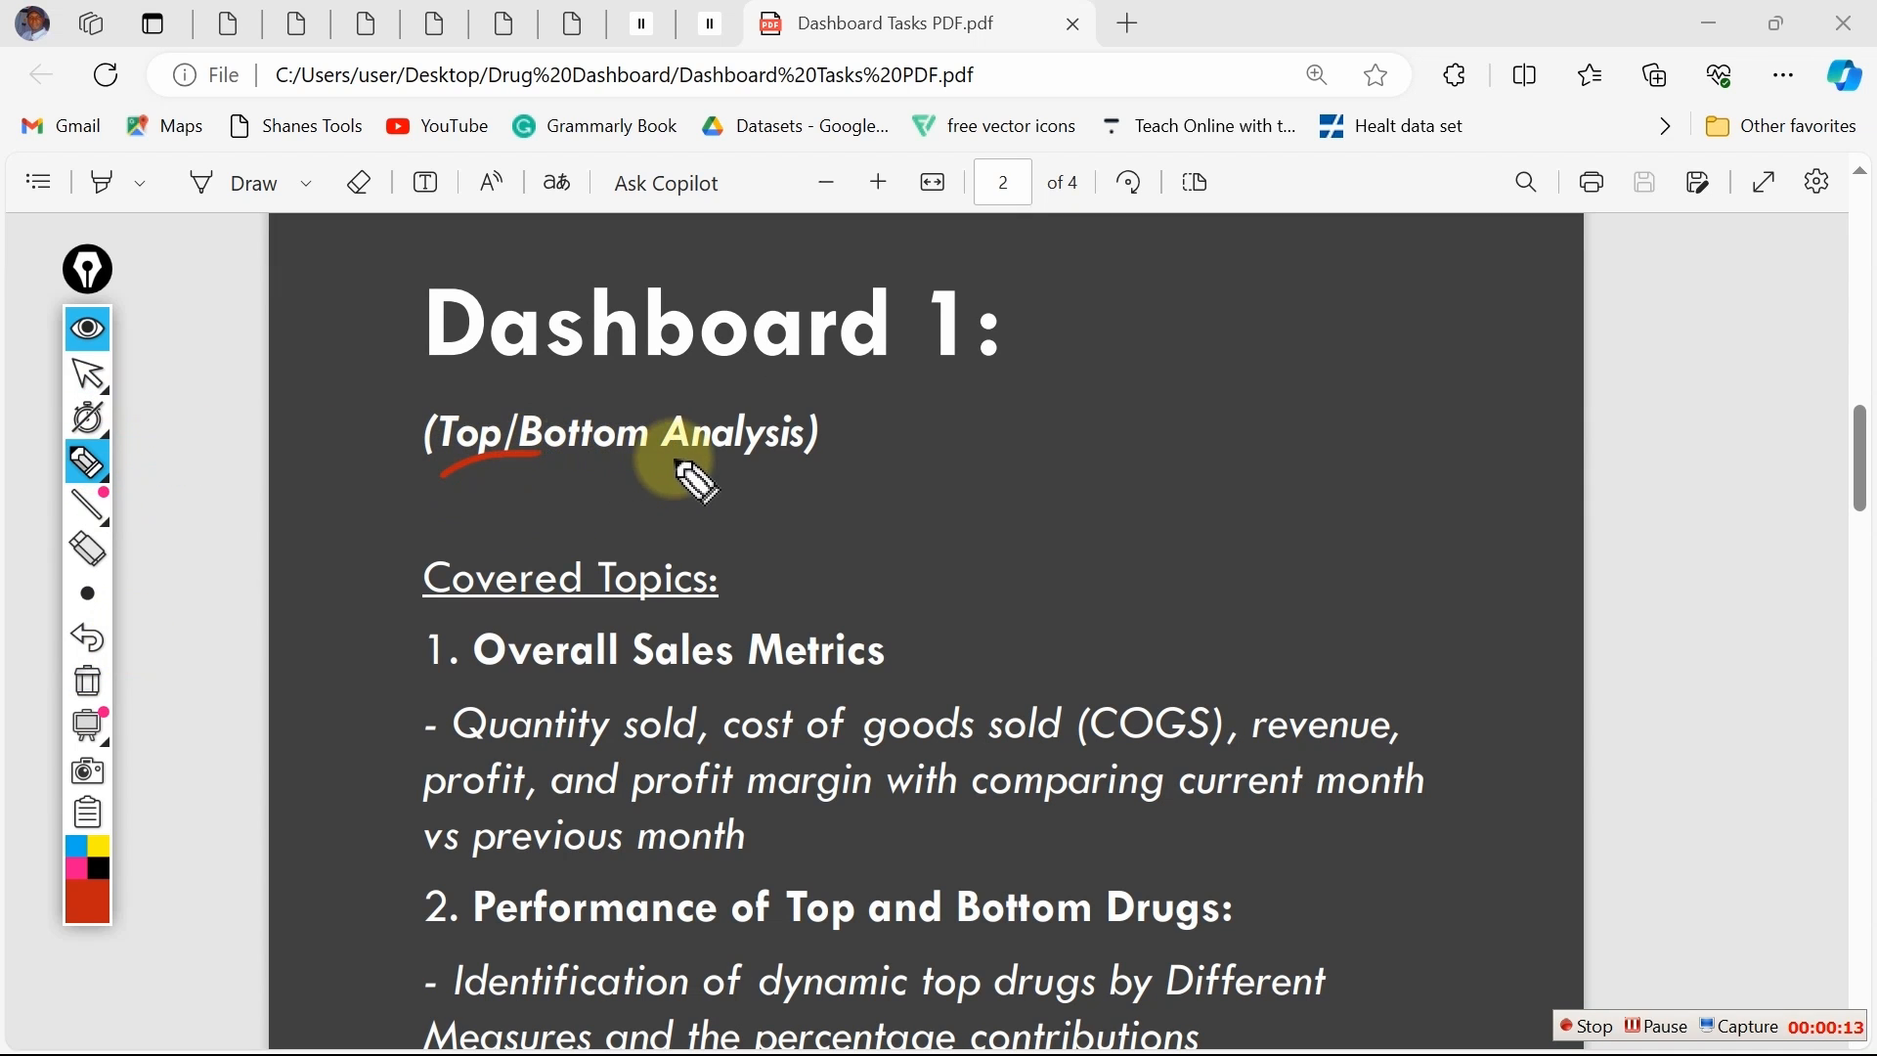
left_click_drag(653, 465, 705, 462)
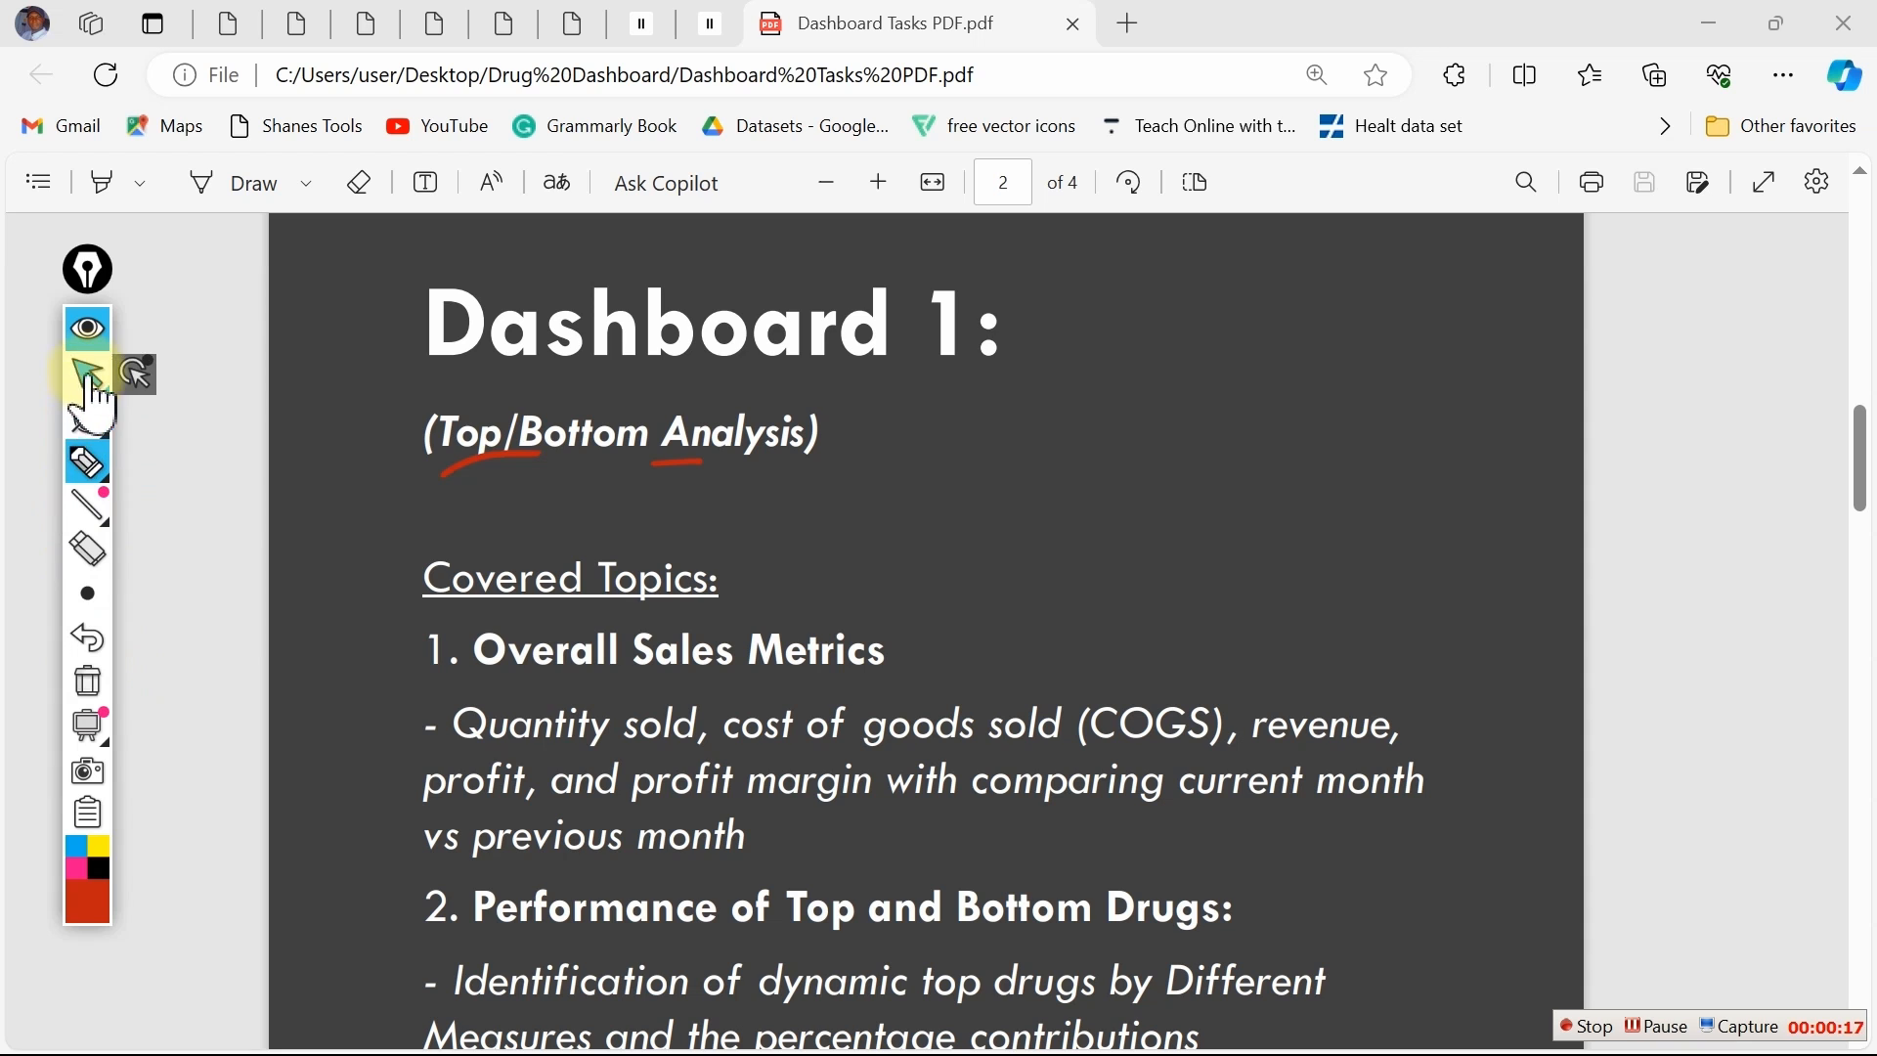
Clear the subtitle marks, underline Overall Sales Metrics in red and draw a red bracket beside its description under Covered Topics
left_click(139, 374)
scroll(155, 379, "down", 3)
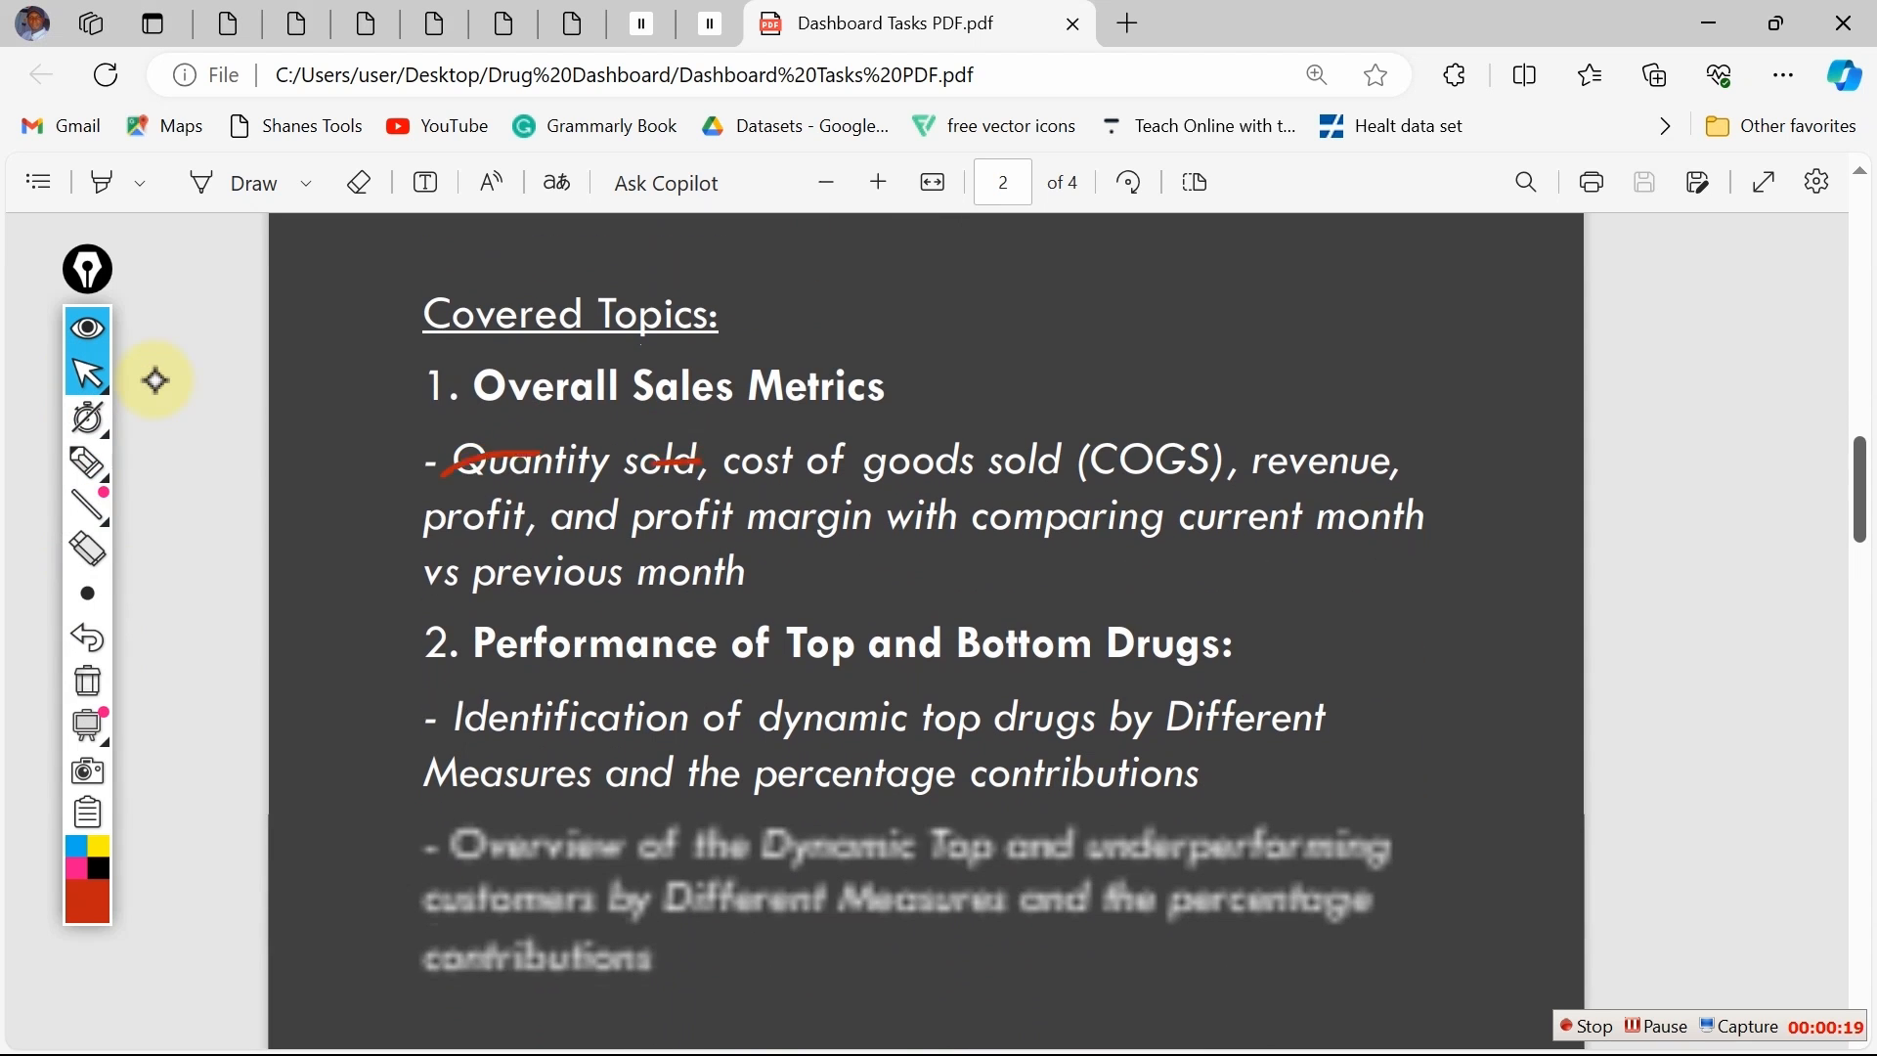
left_click(111, 684)
left_click(87, 462)
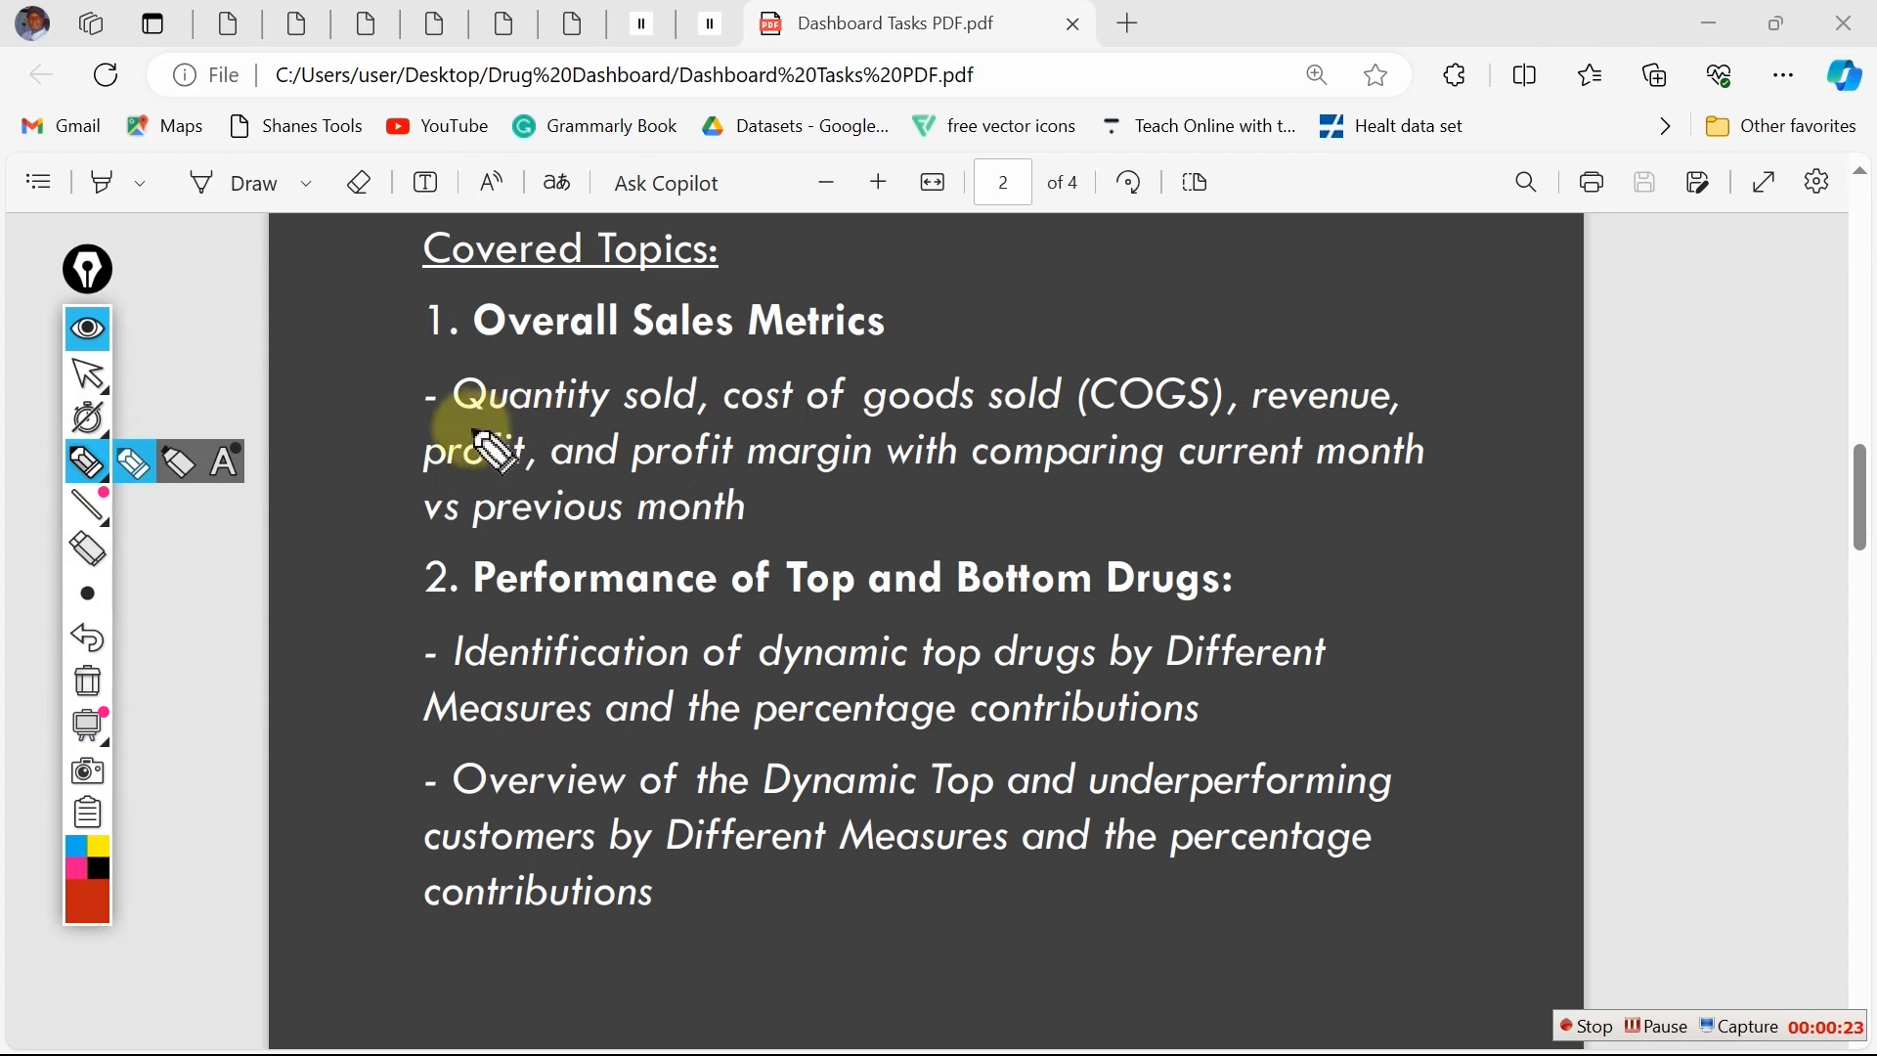
left_click_drag(440, 352, 539, 346)
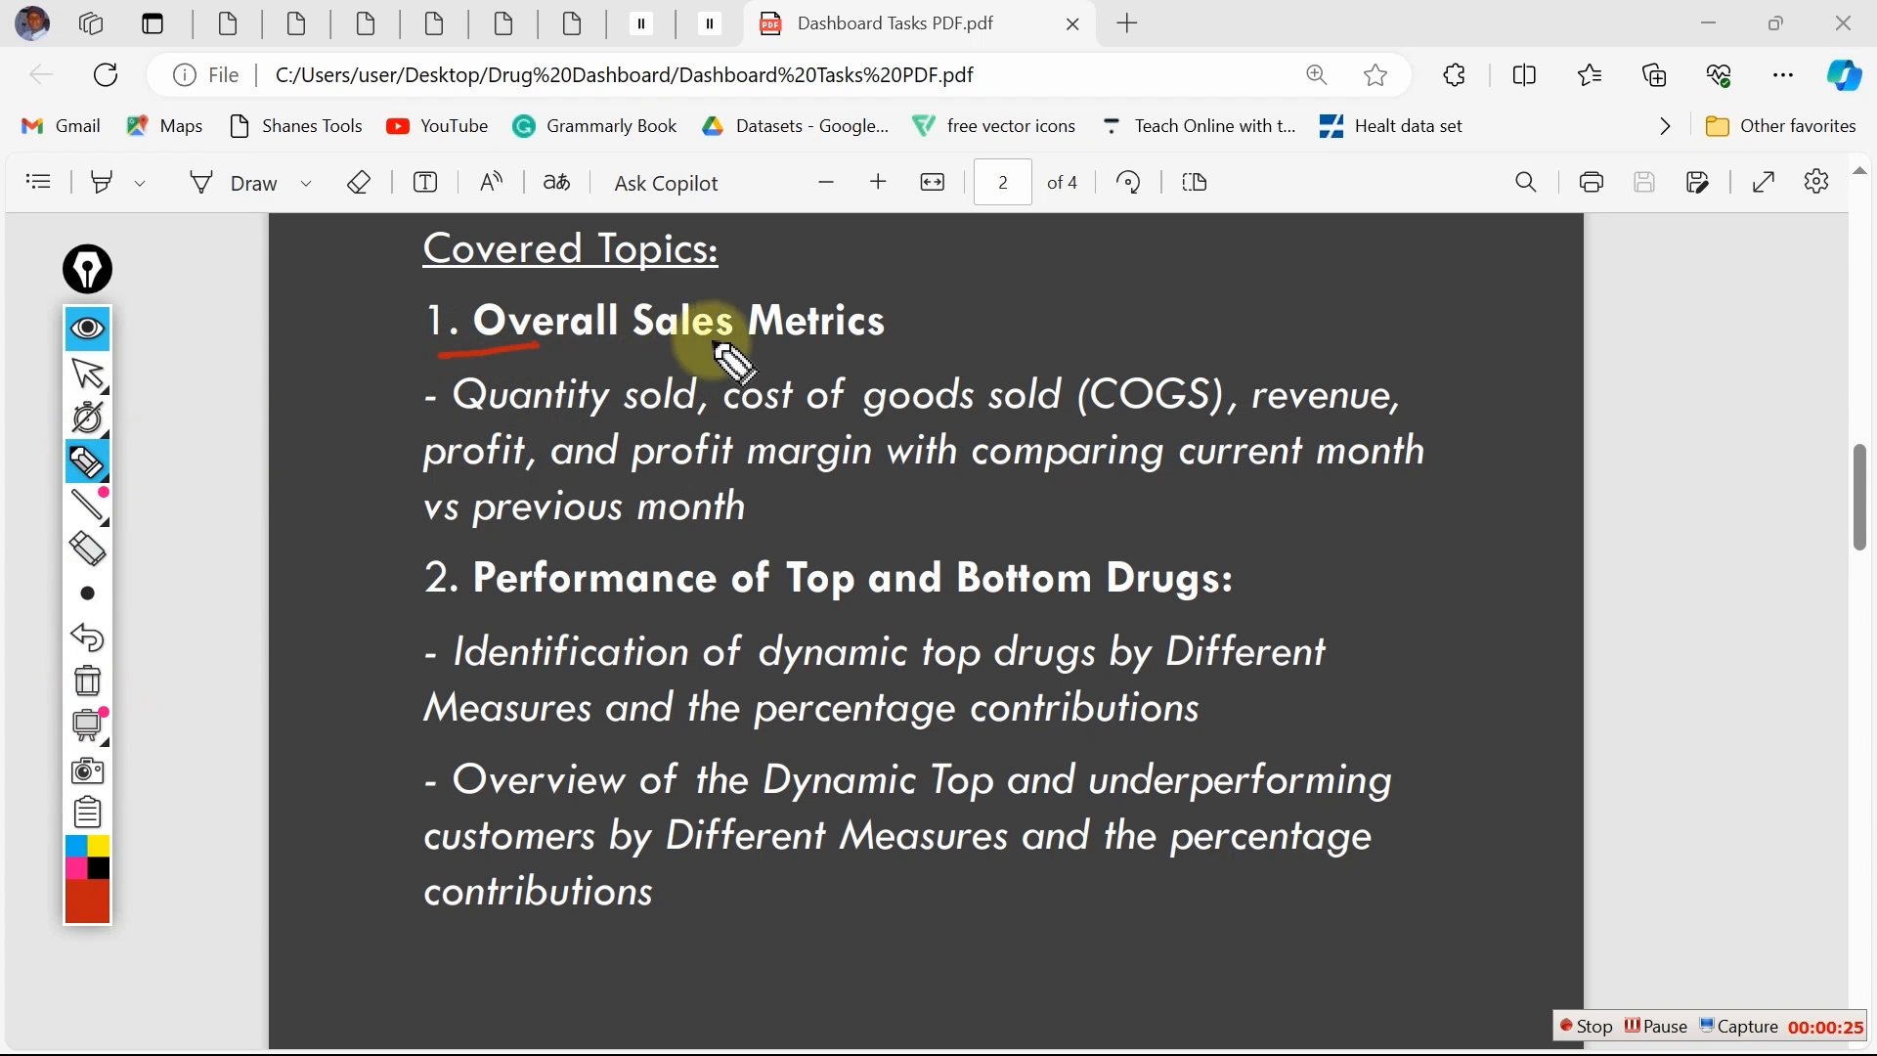
left_click_drag(396, 381, 404, 517)
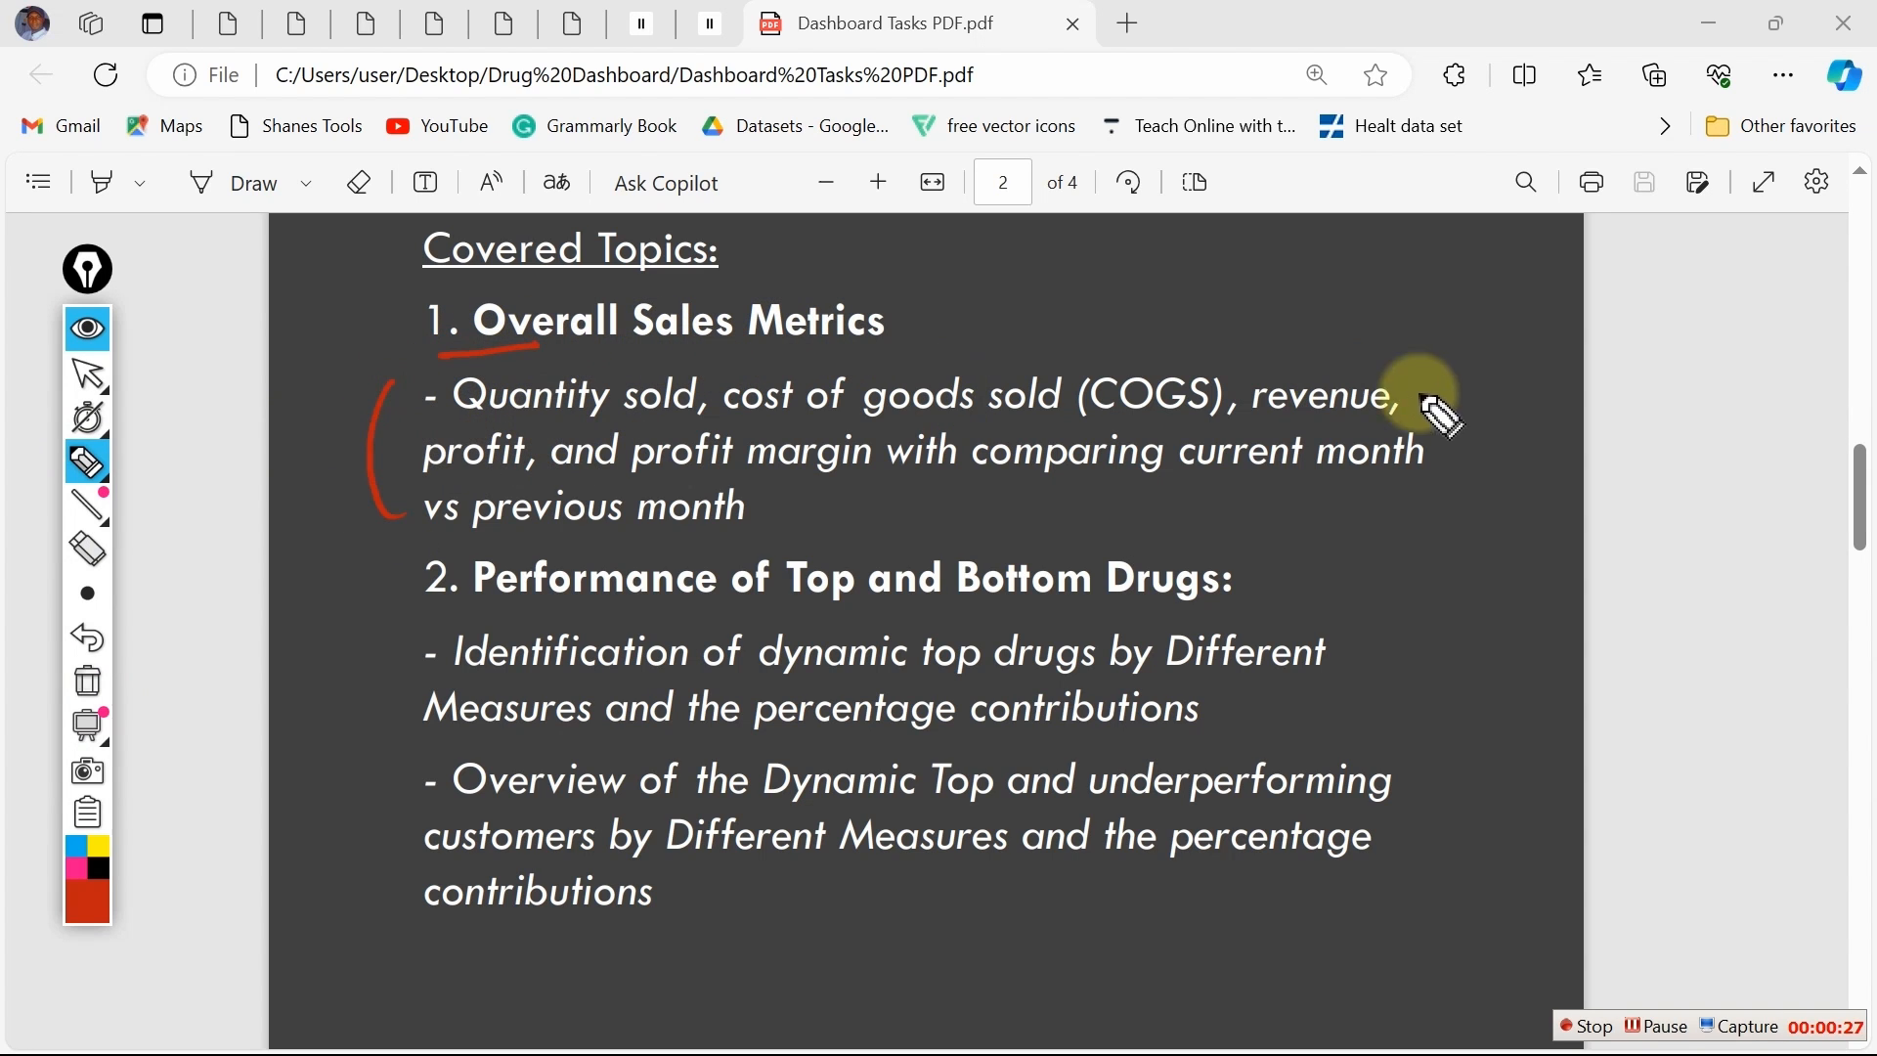
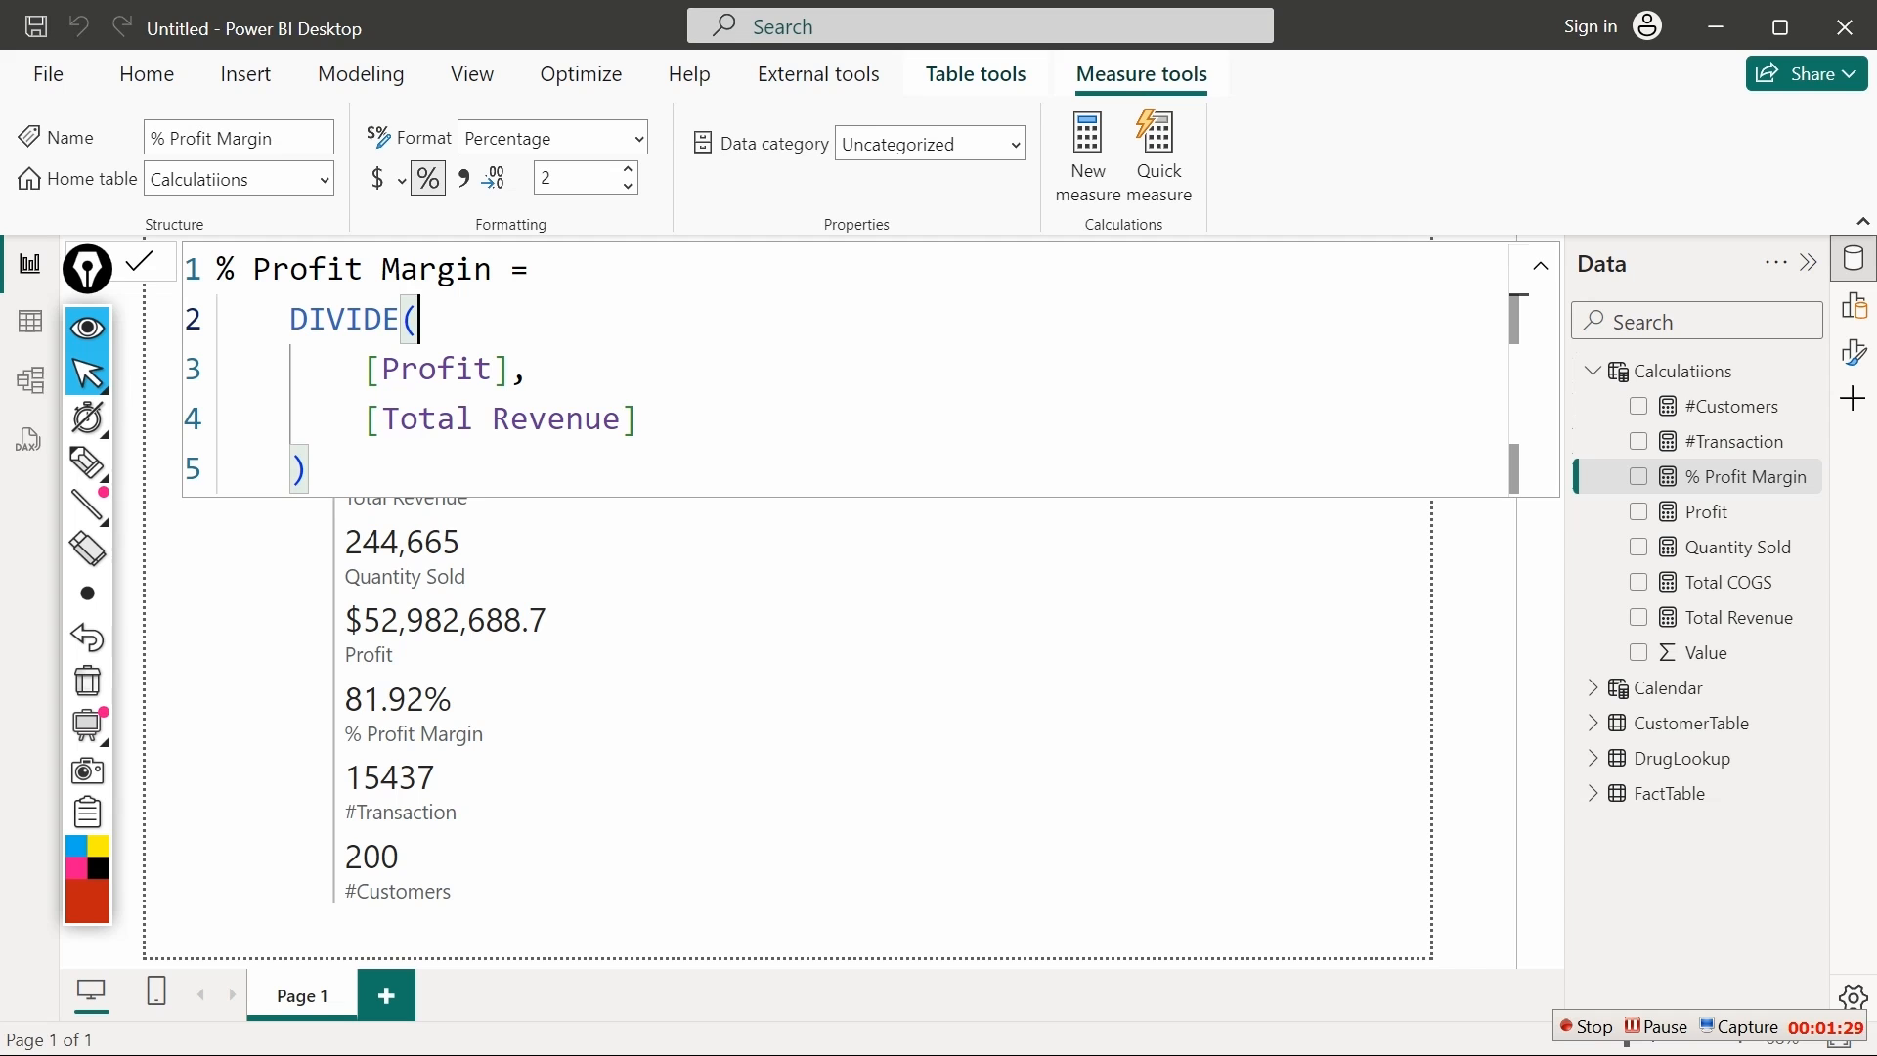
Switch to Power BI's Model view, collapse the annotation toolbar and expand the model object properties
left_click(30, 380)
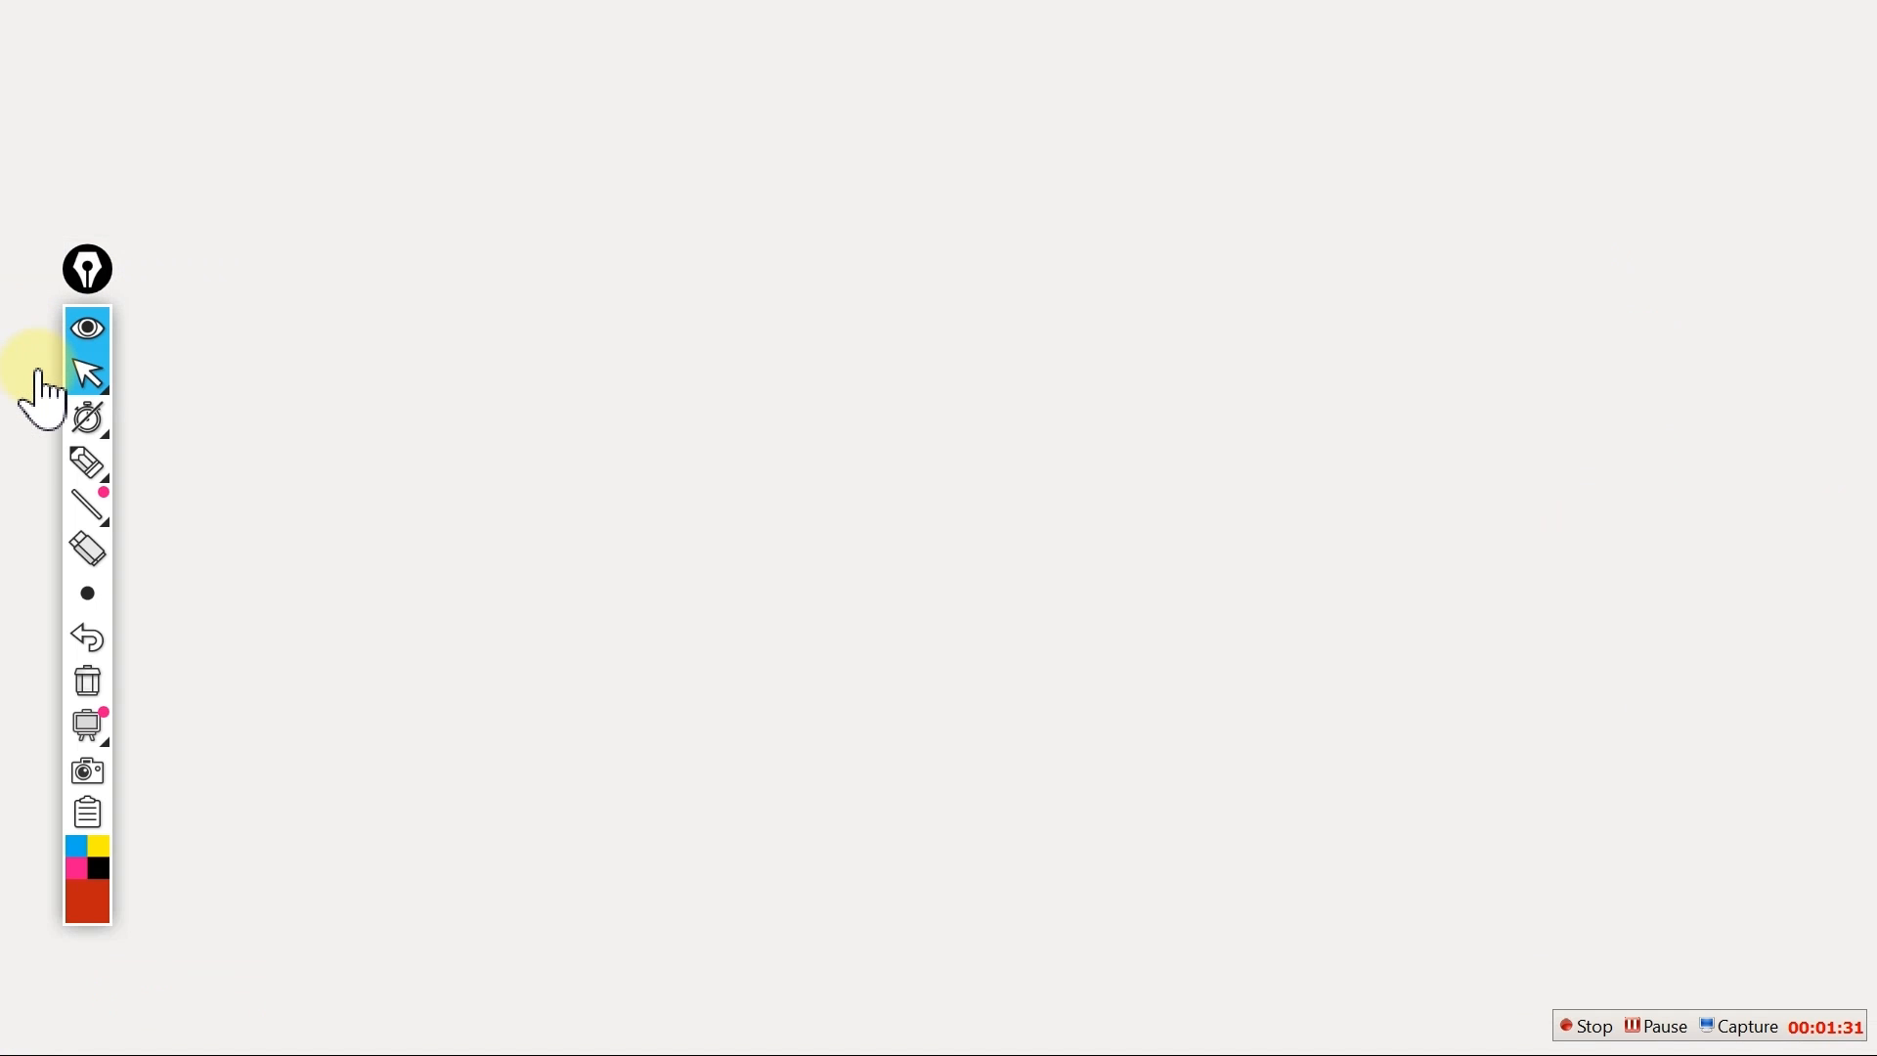
left_click(90, 335)
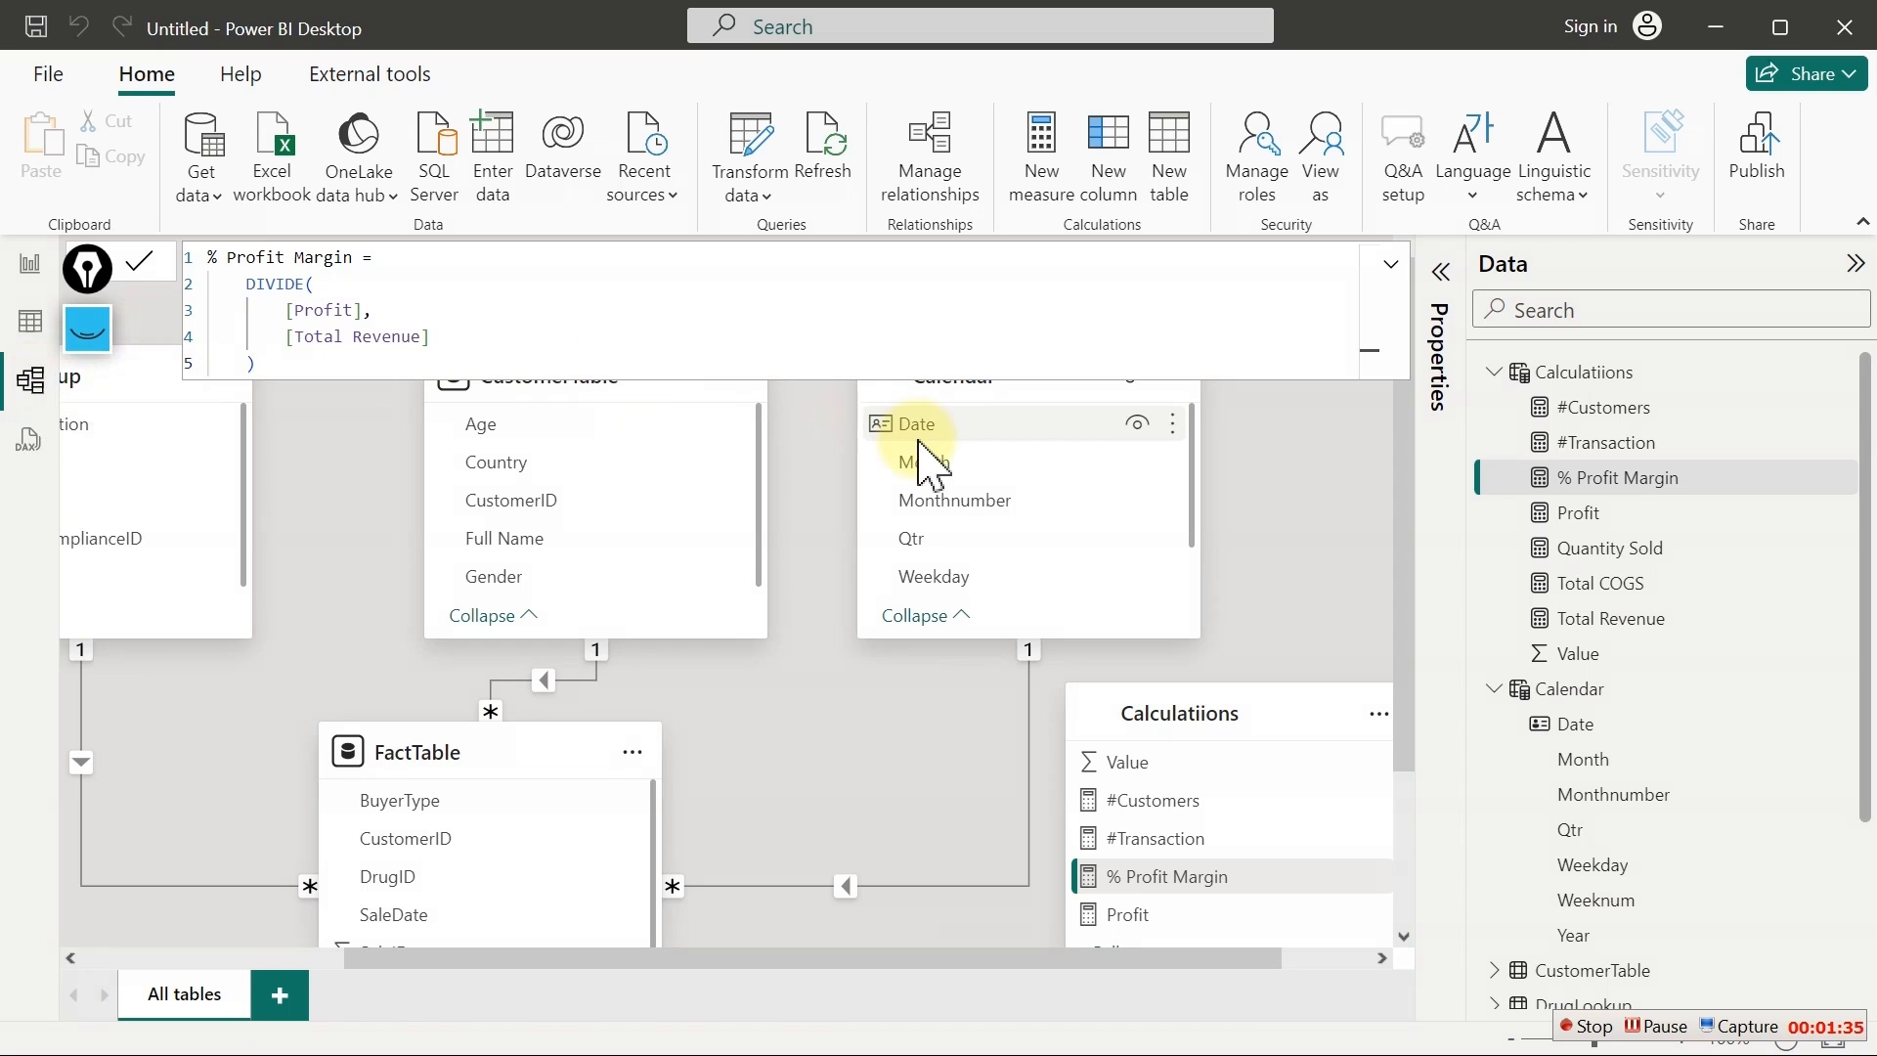
left_click(1441, 270)
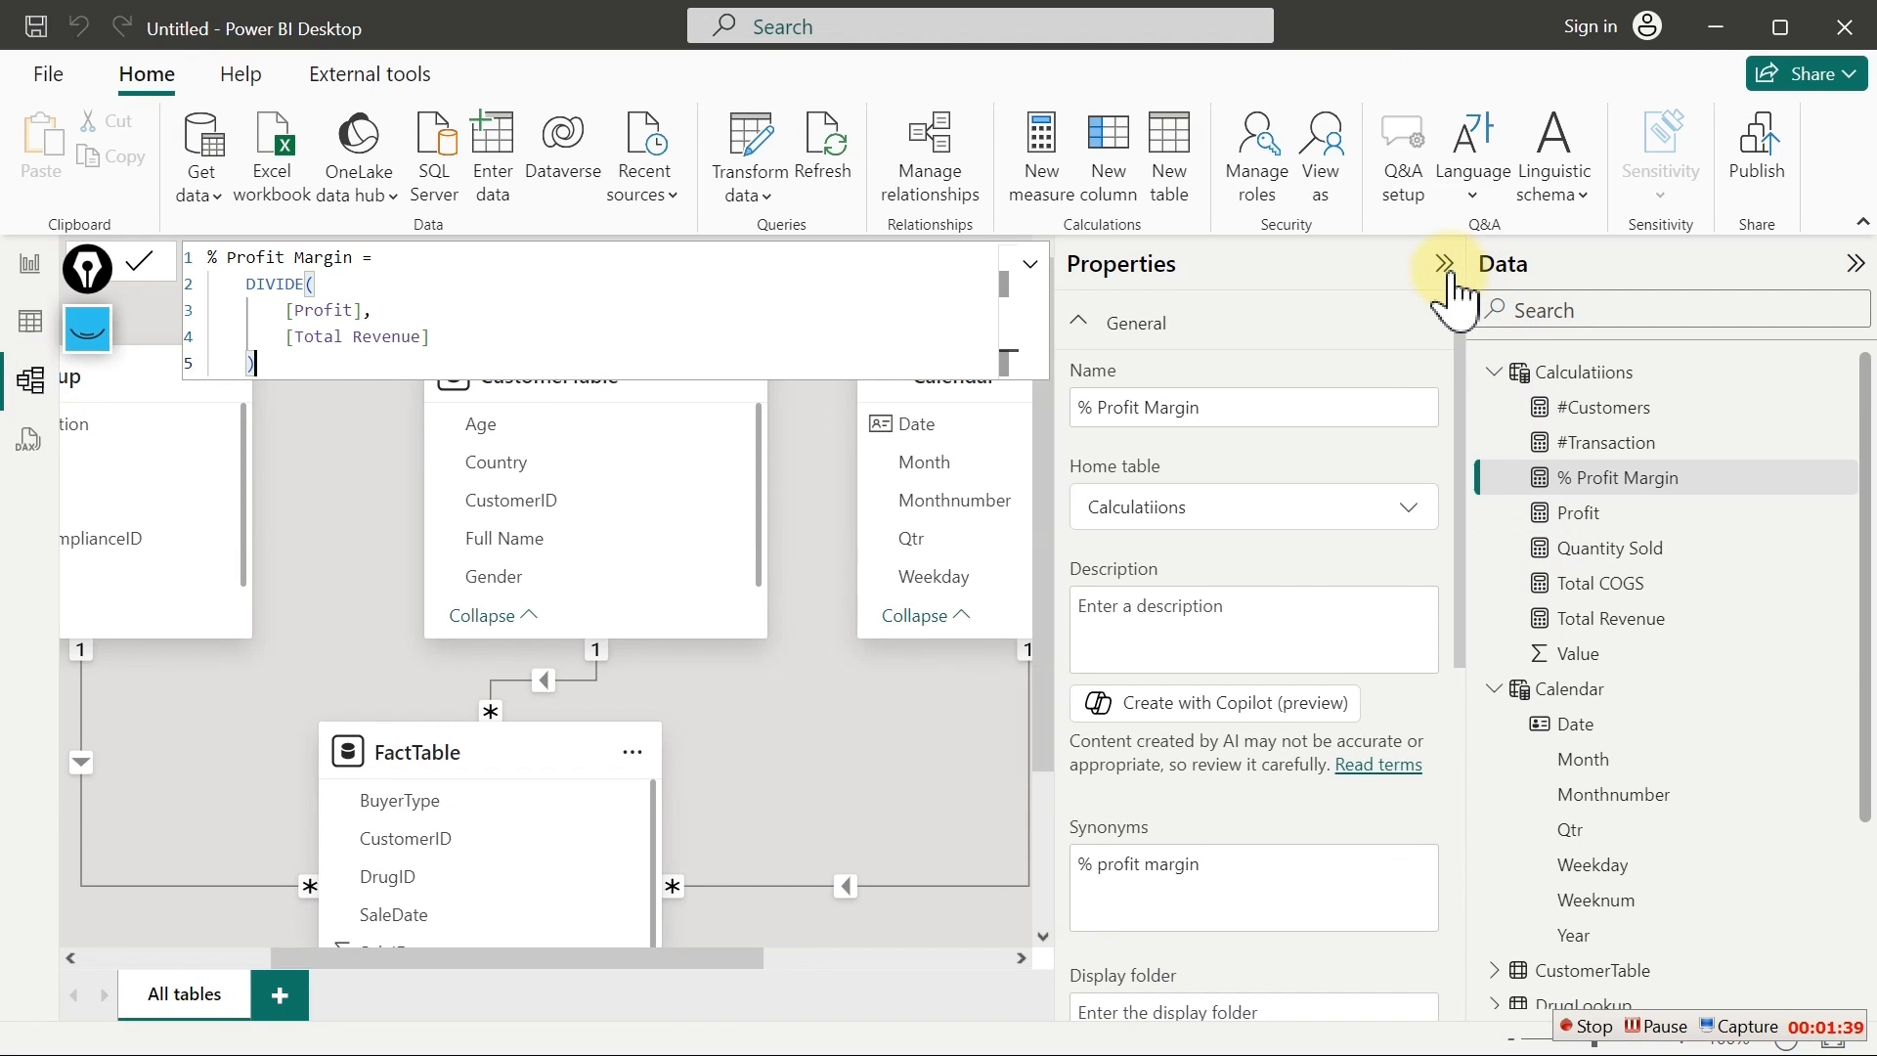
Place all measures from #Customers through Total Revenue in a display folder named "Measures 01"
left_click(1586, 410)
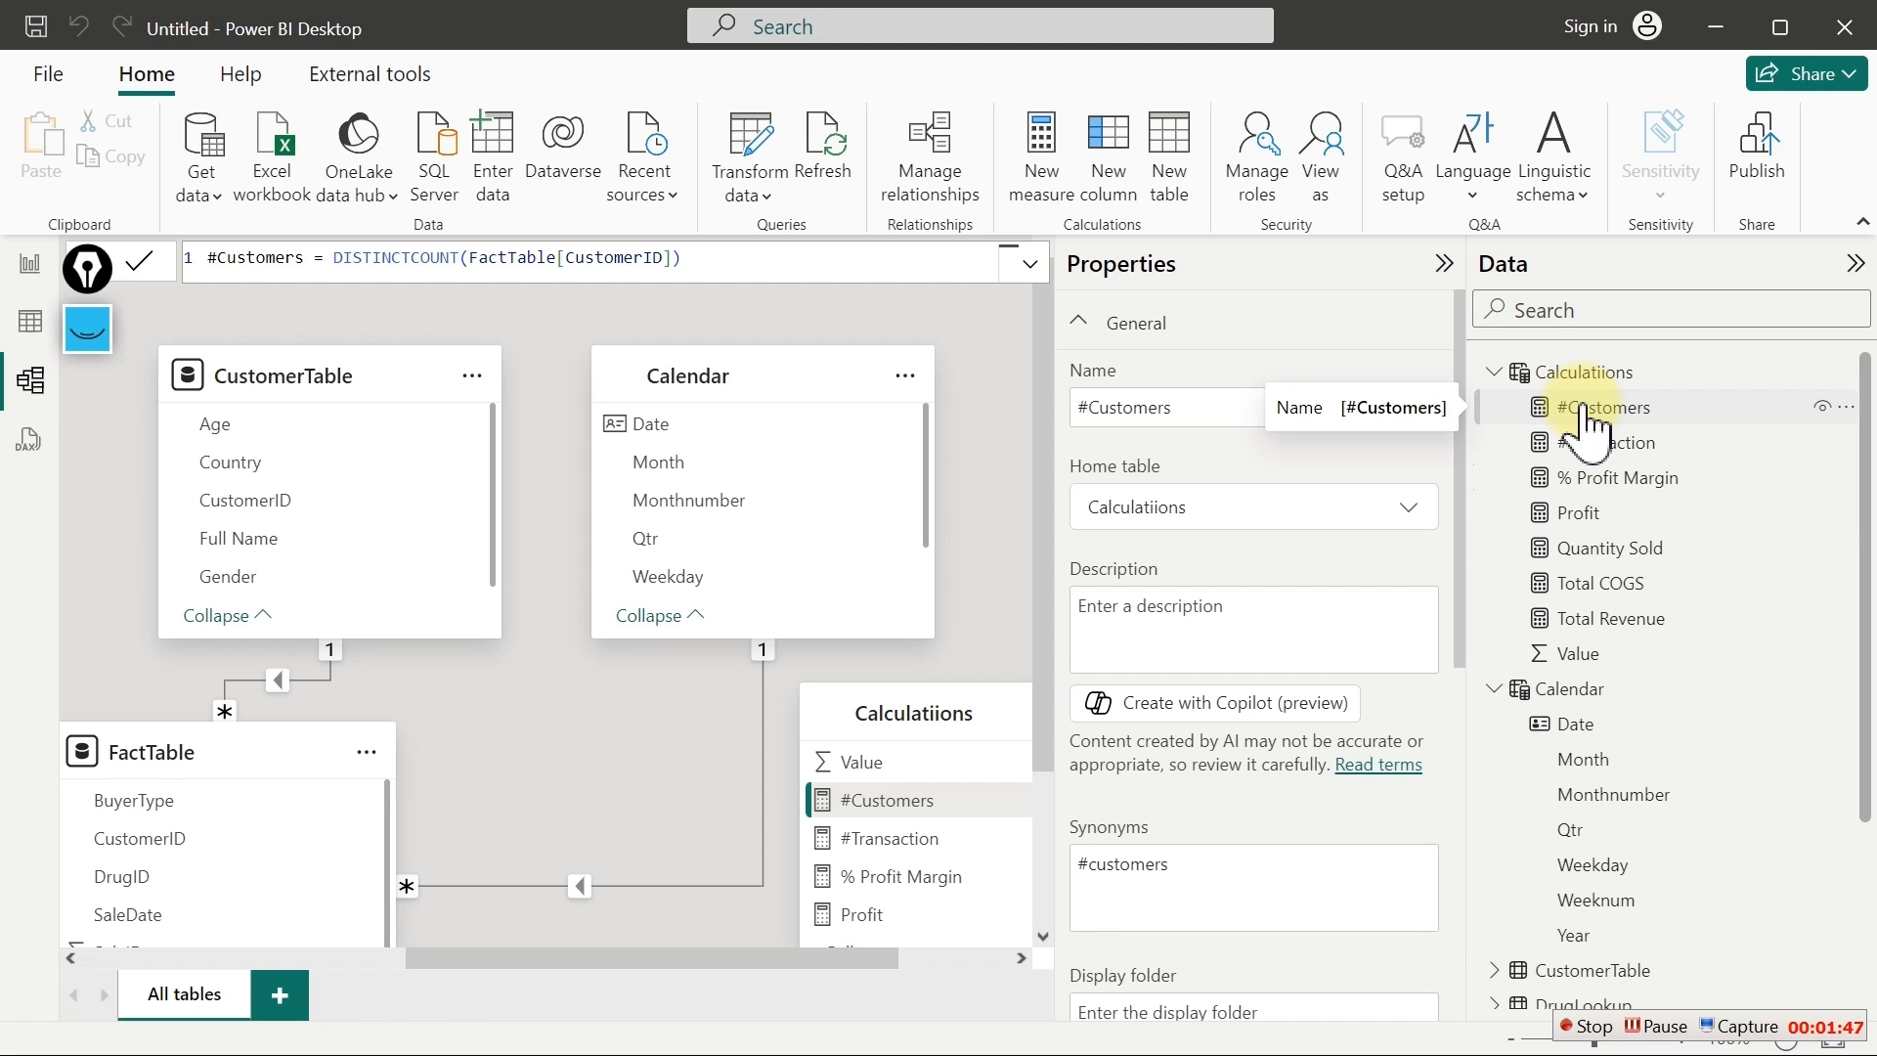
left_click(1630, 622, "shift")
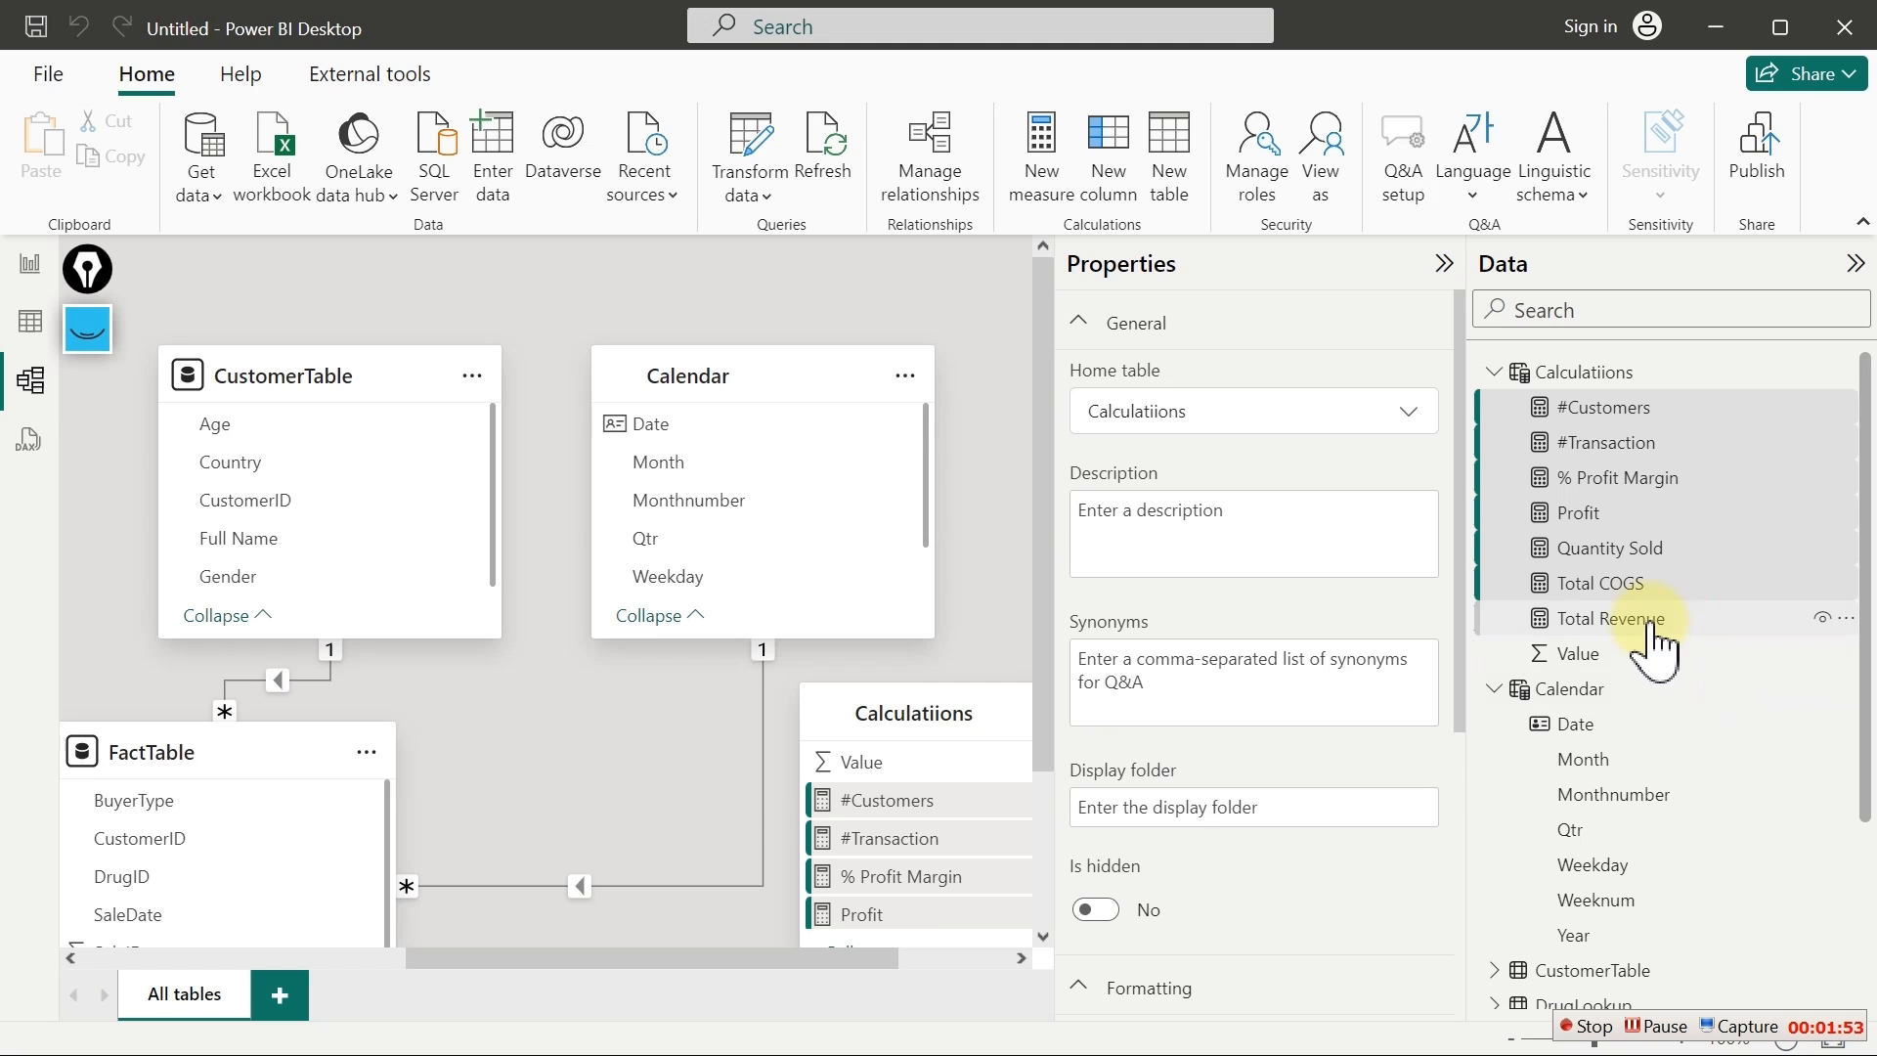
right_click(1659, 648)
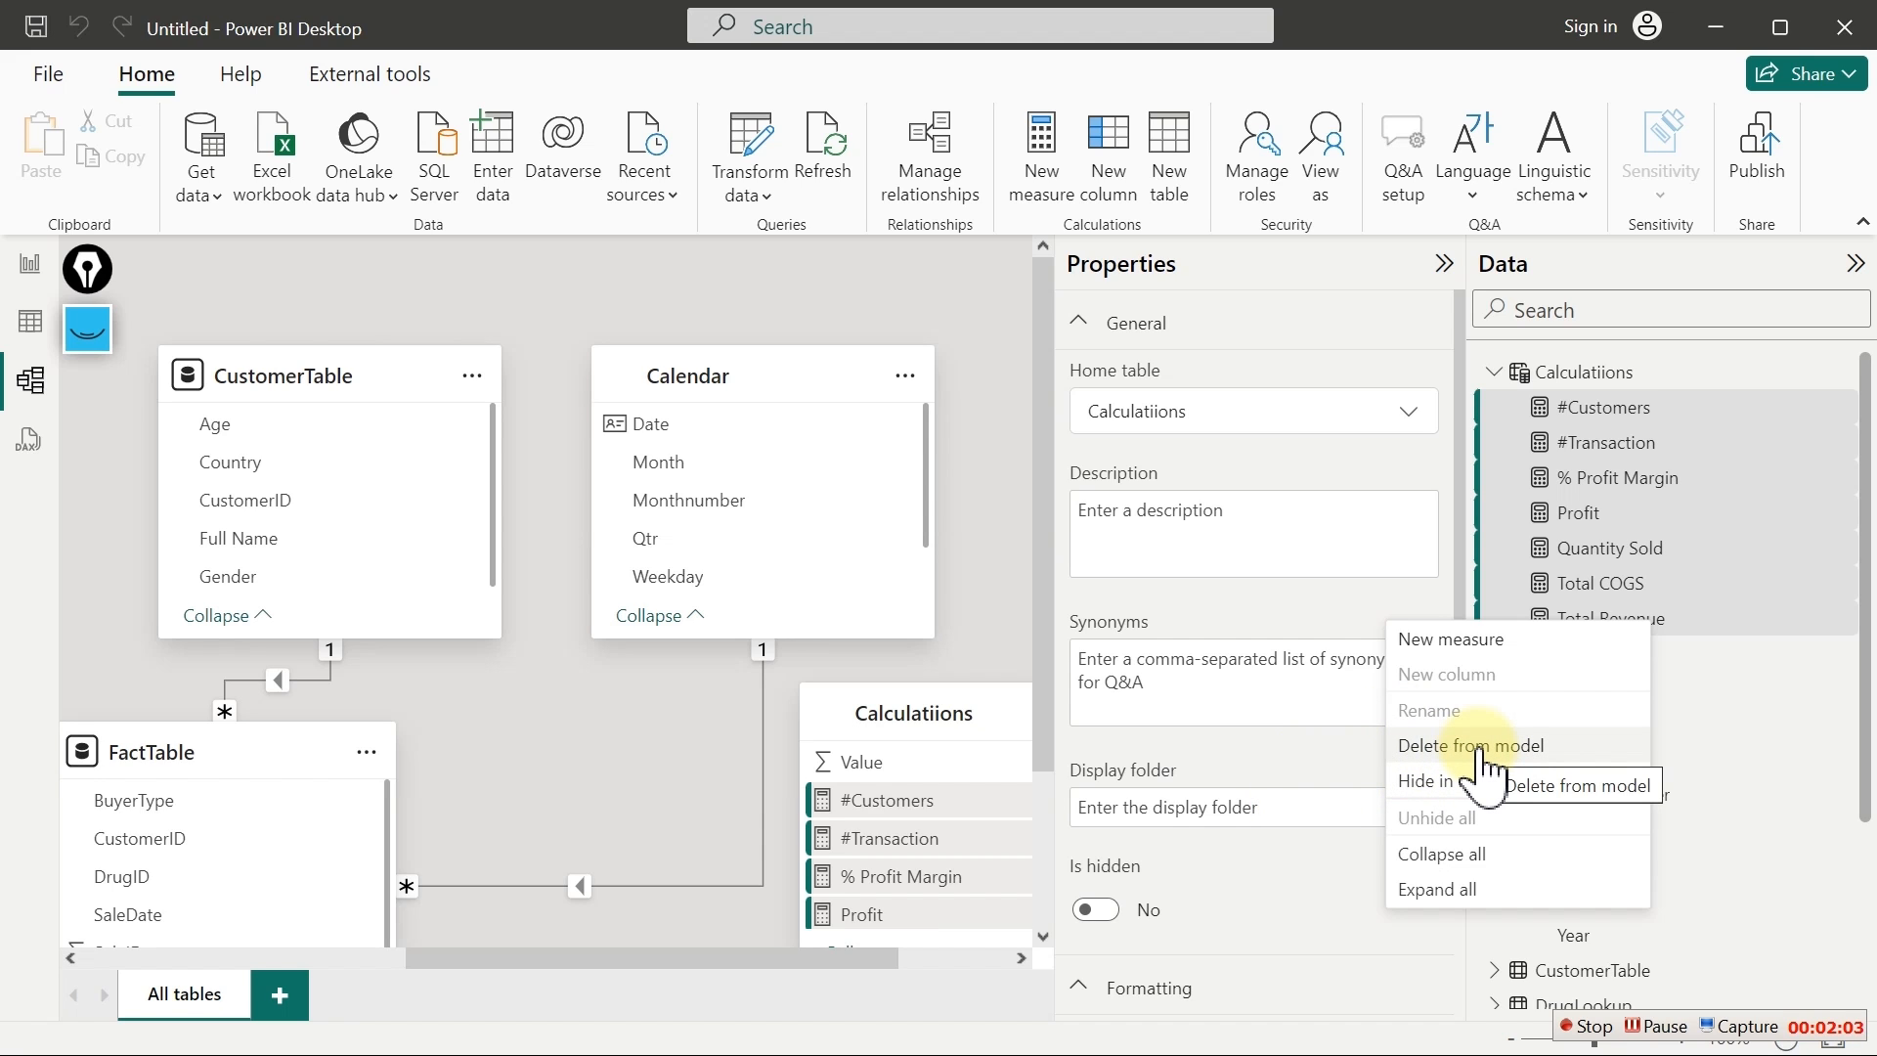
left_click(1300, 826)
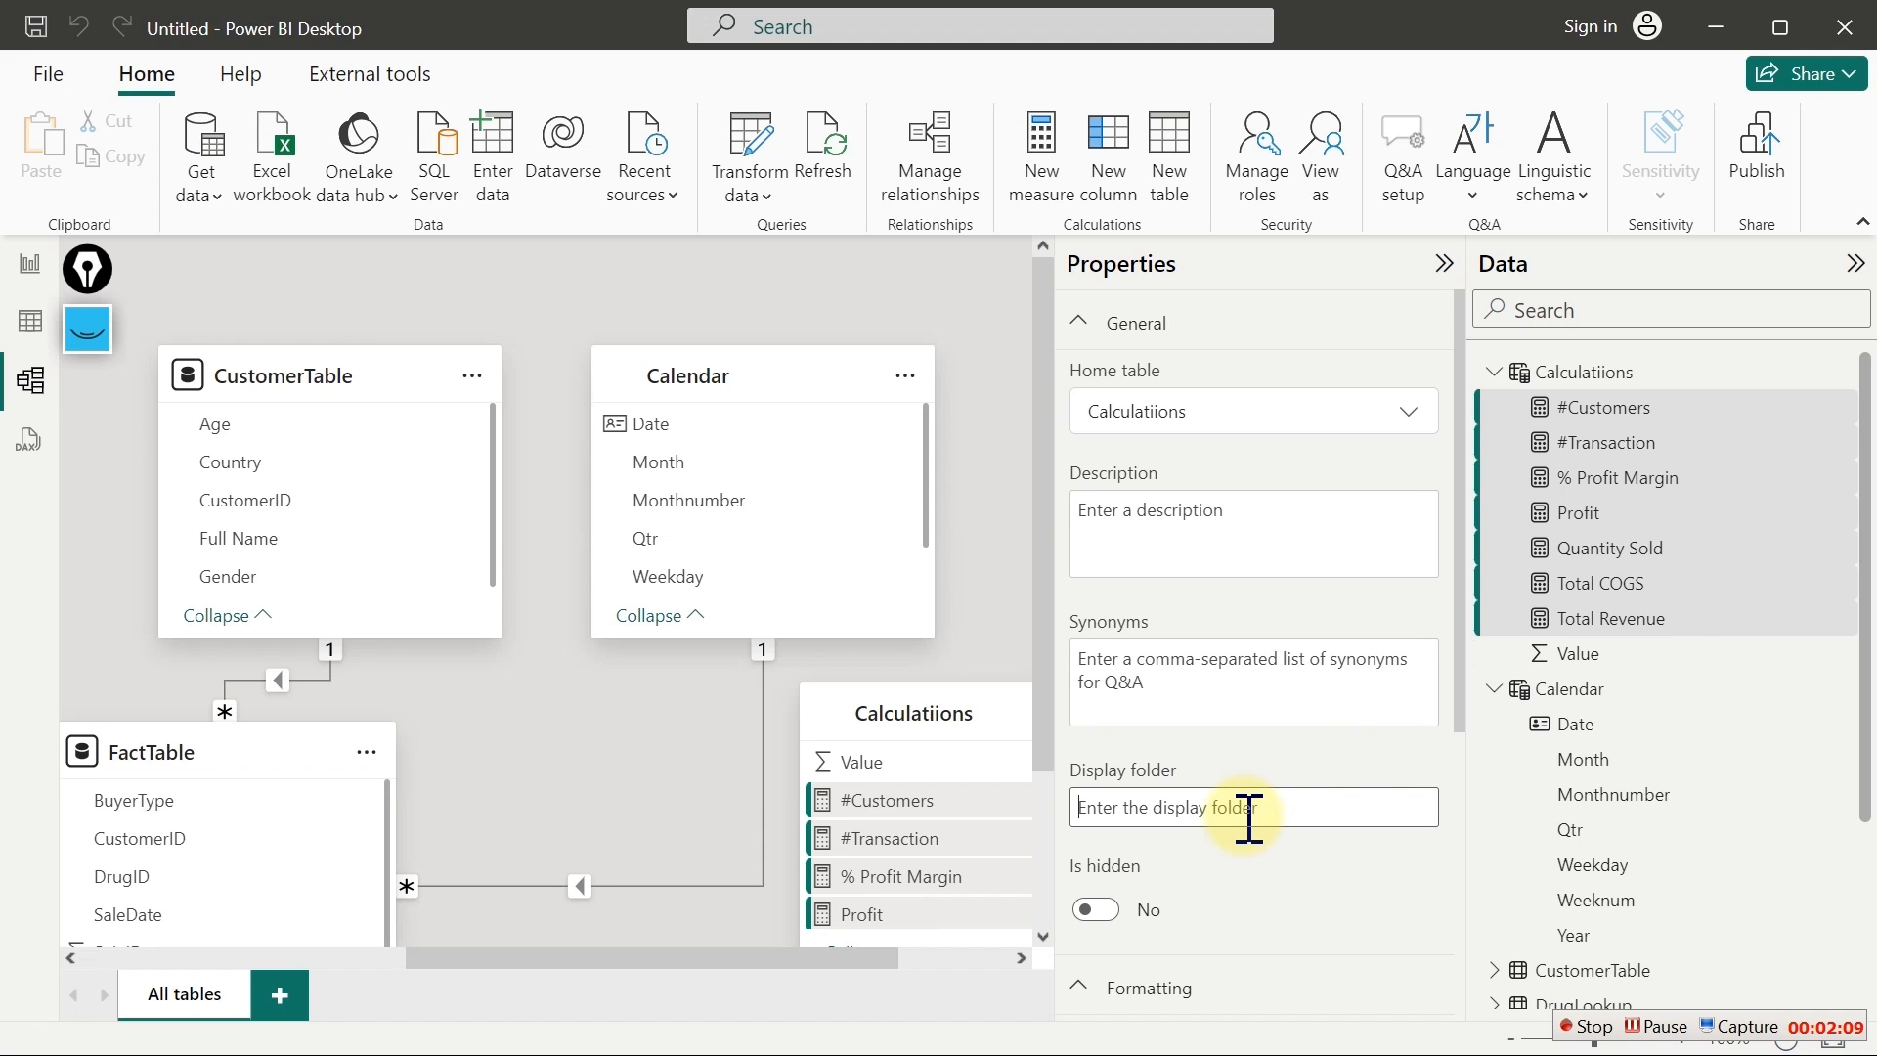
type("Mea")
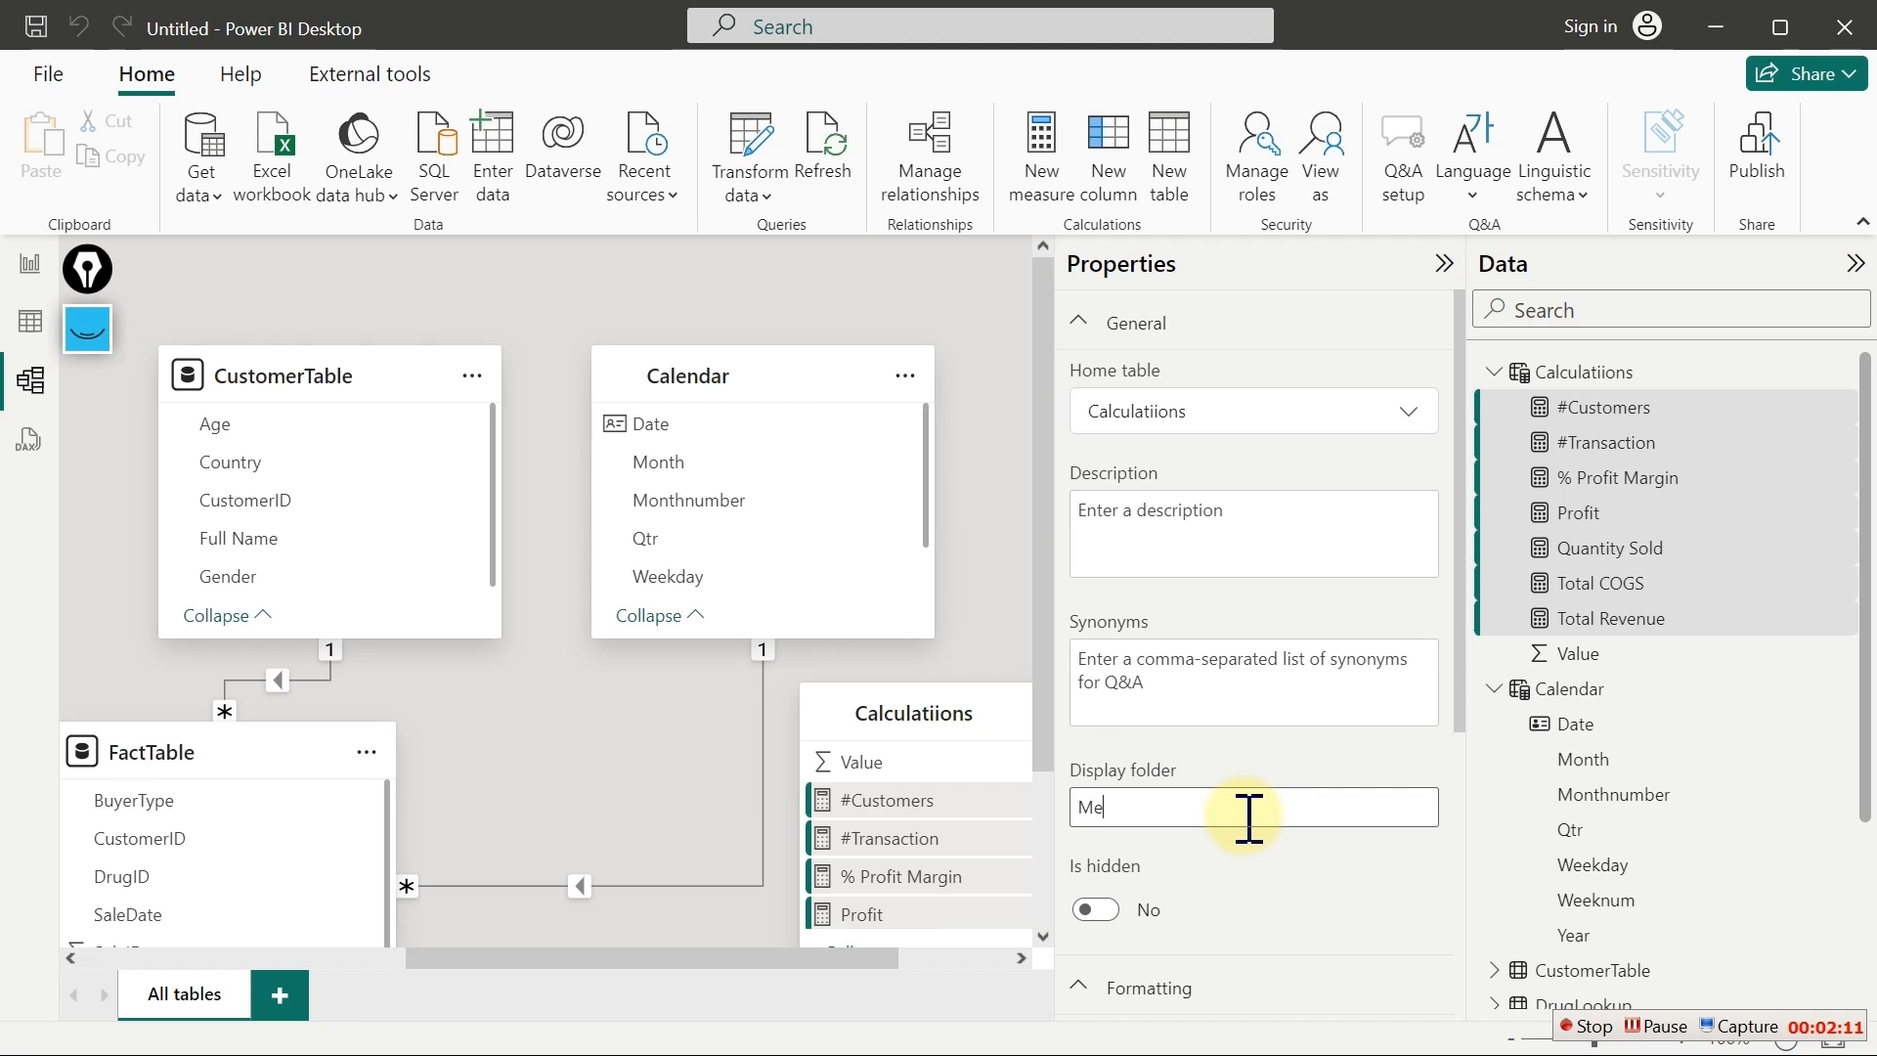
key("BackSpace")
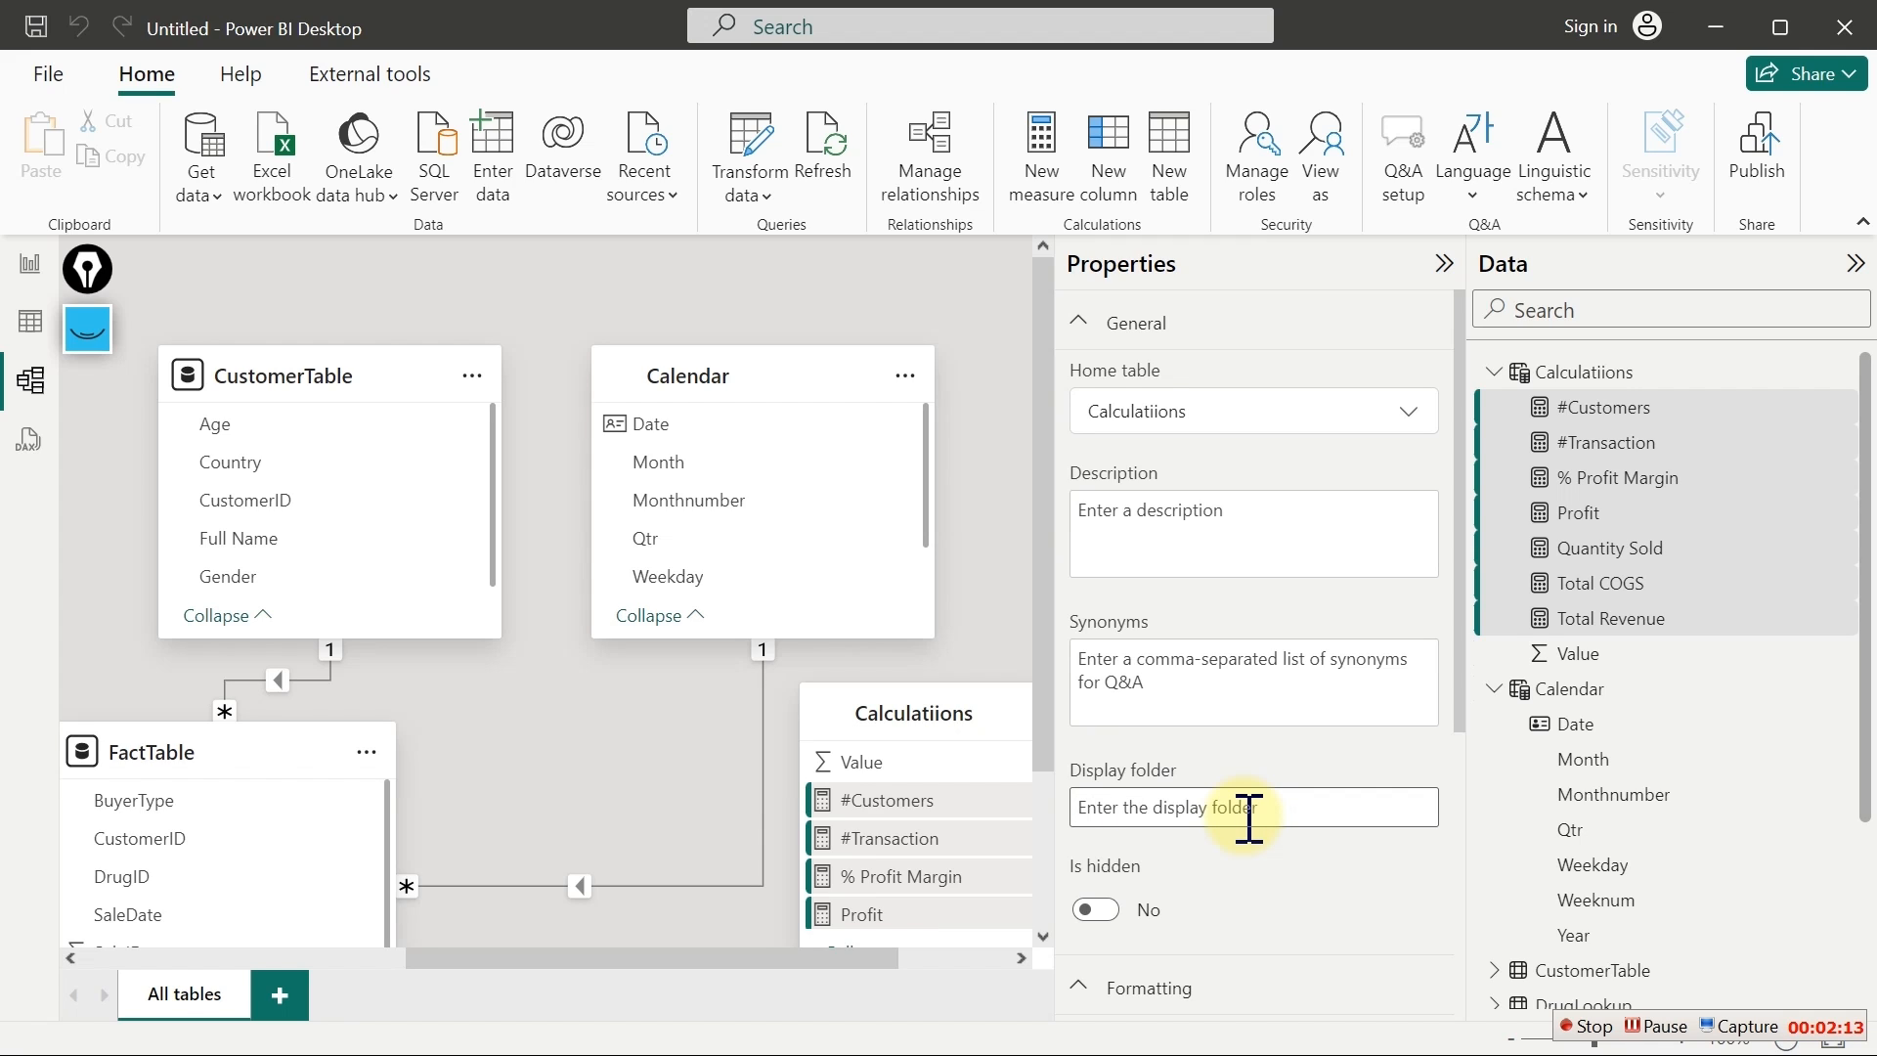
type("Measures 01")
key("Return")
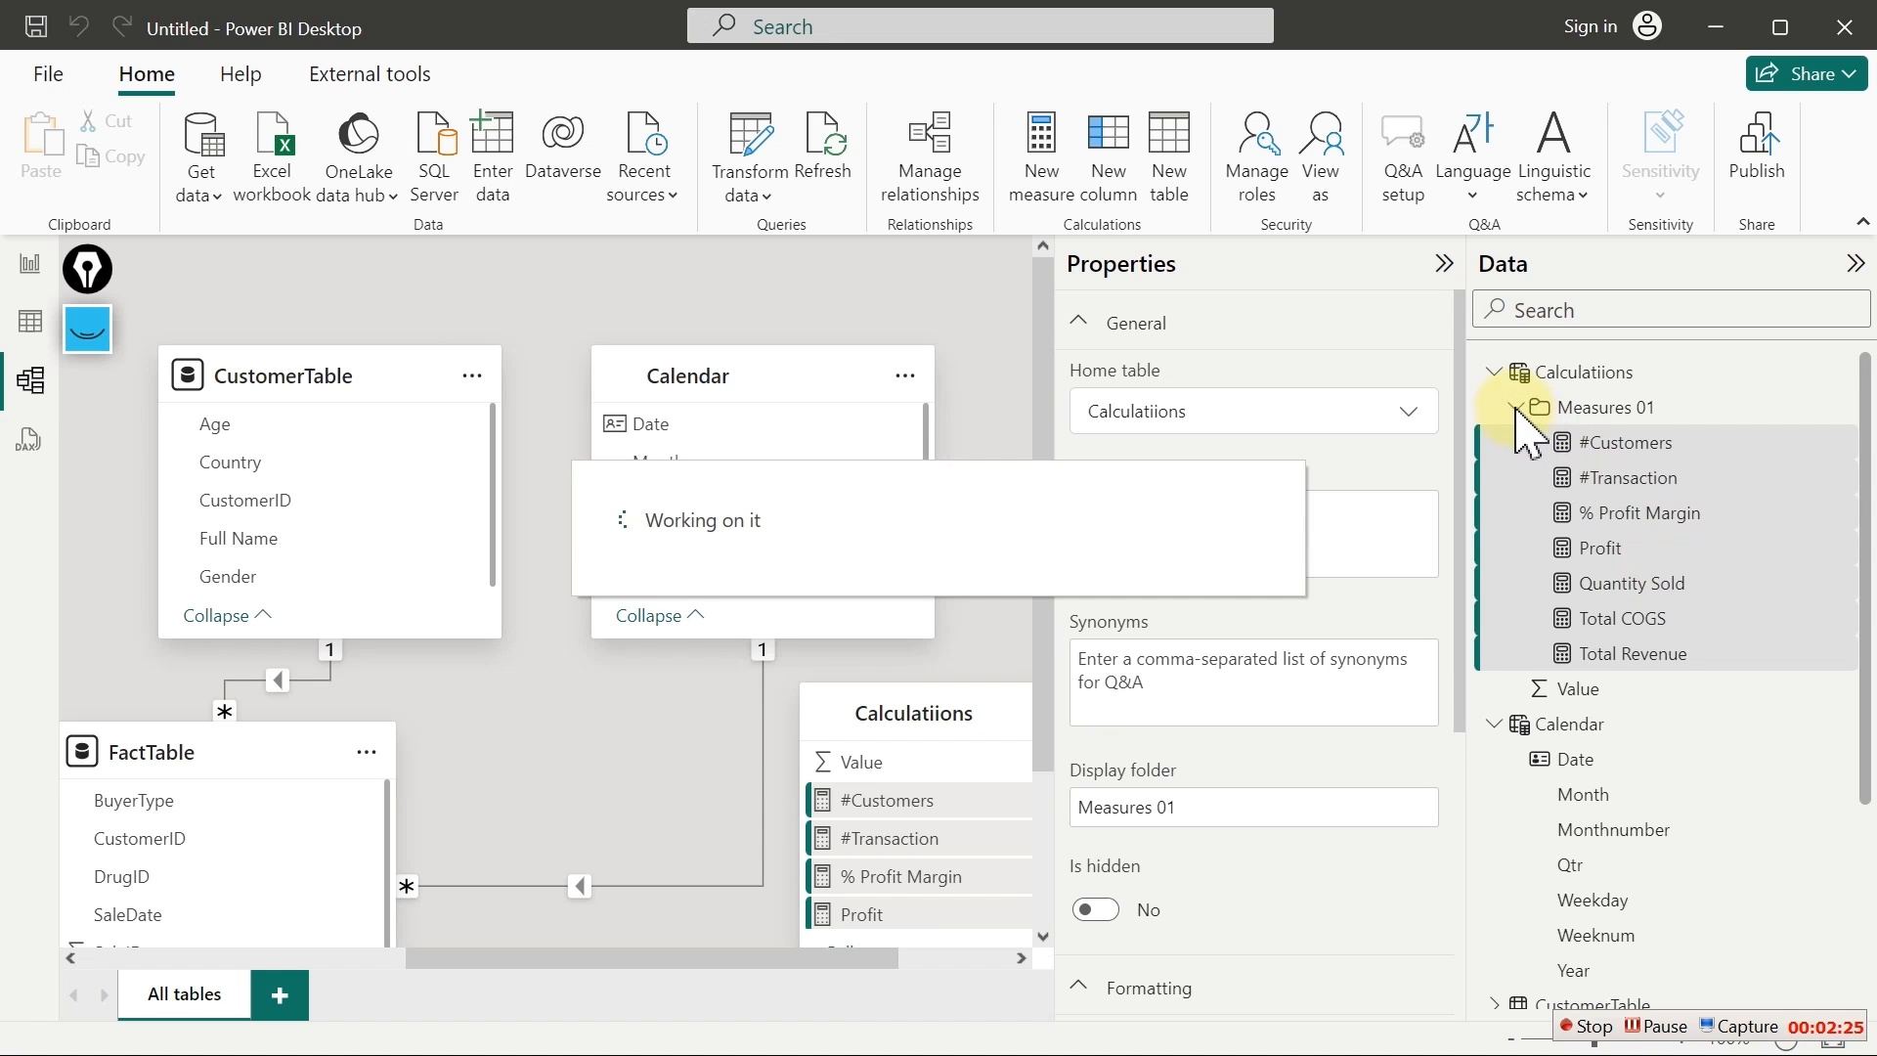
Collapse the Measures 01 folder in the Model view and again in the Report view
left_click(1515, 408)
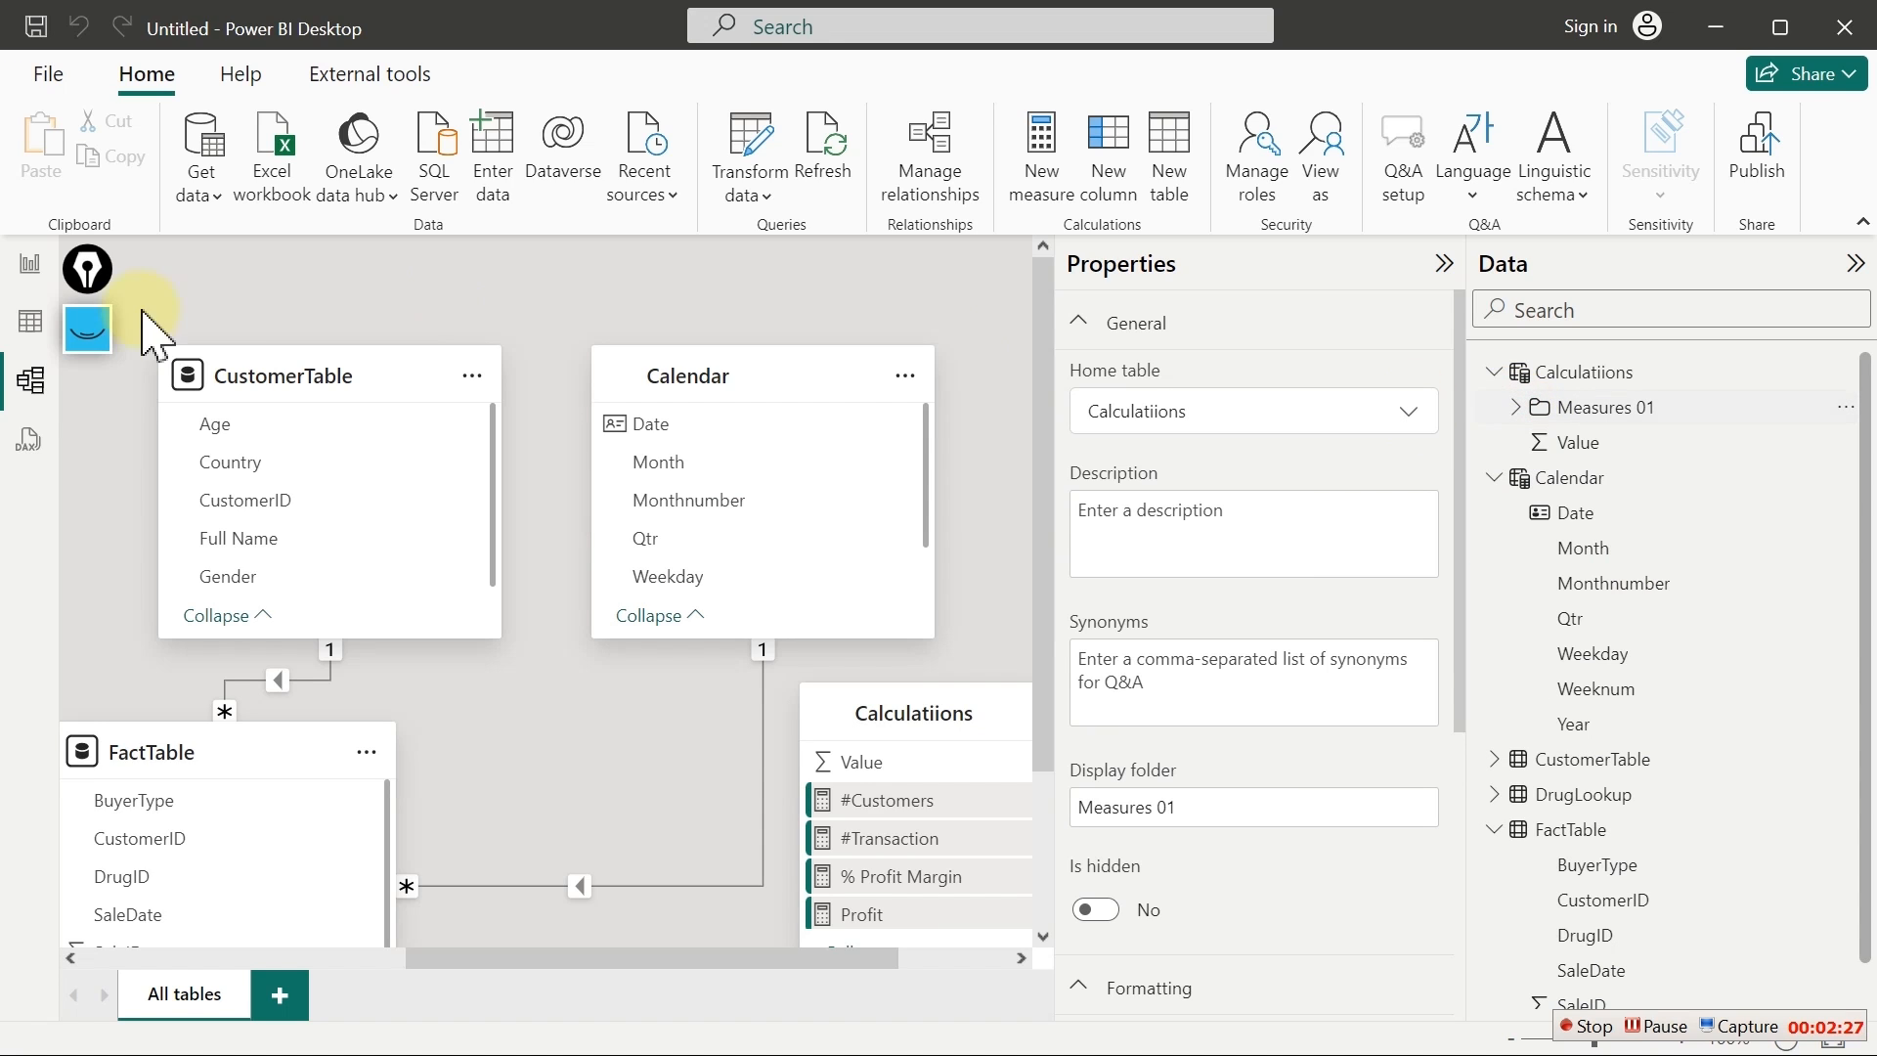
left_click(20, 274)
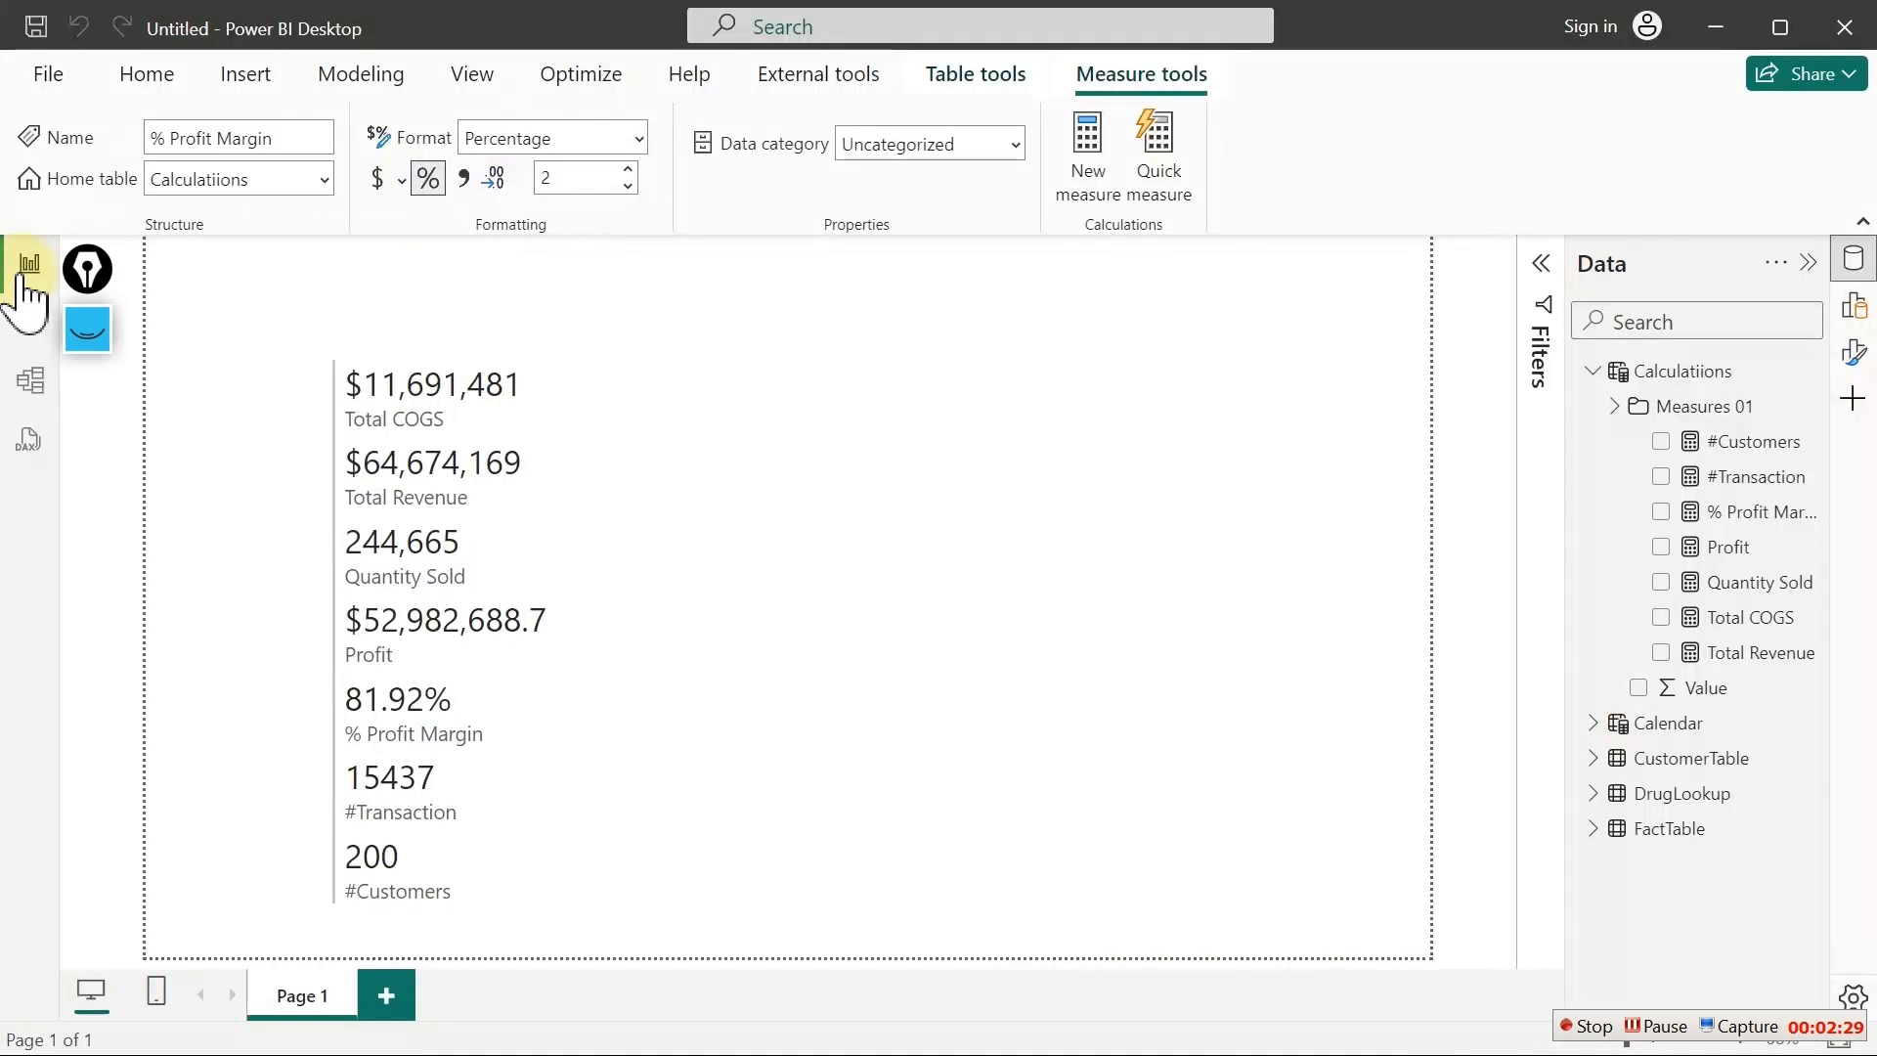
left_click(1614, 406)
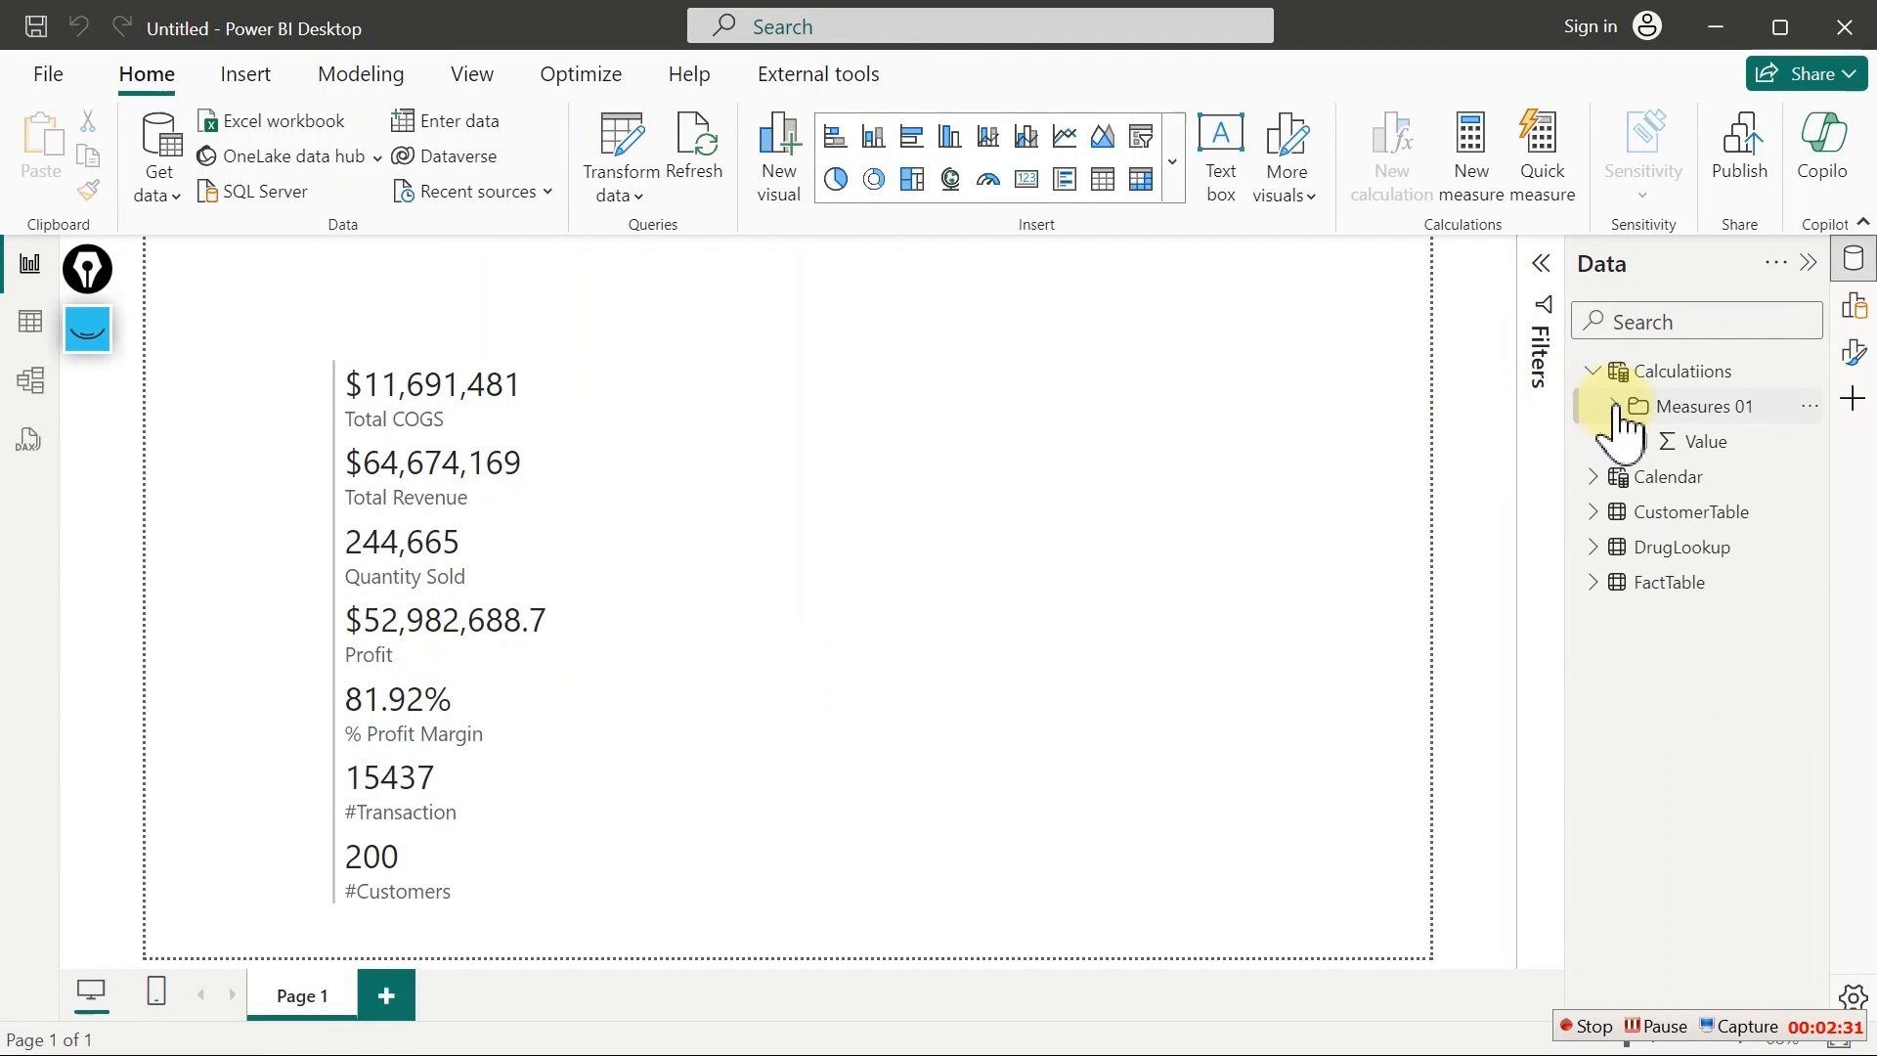
left_click(1614, 406)
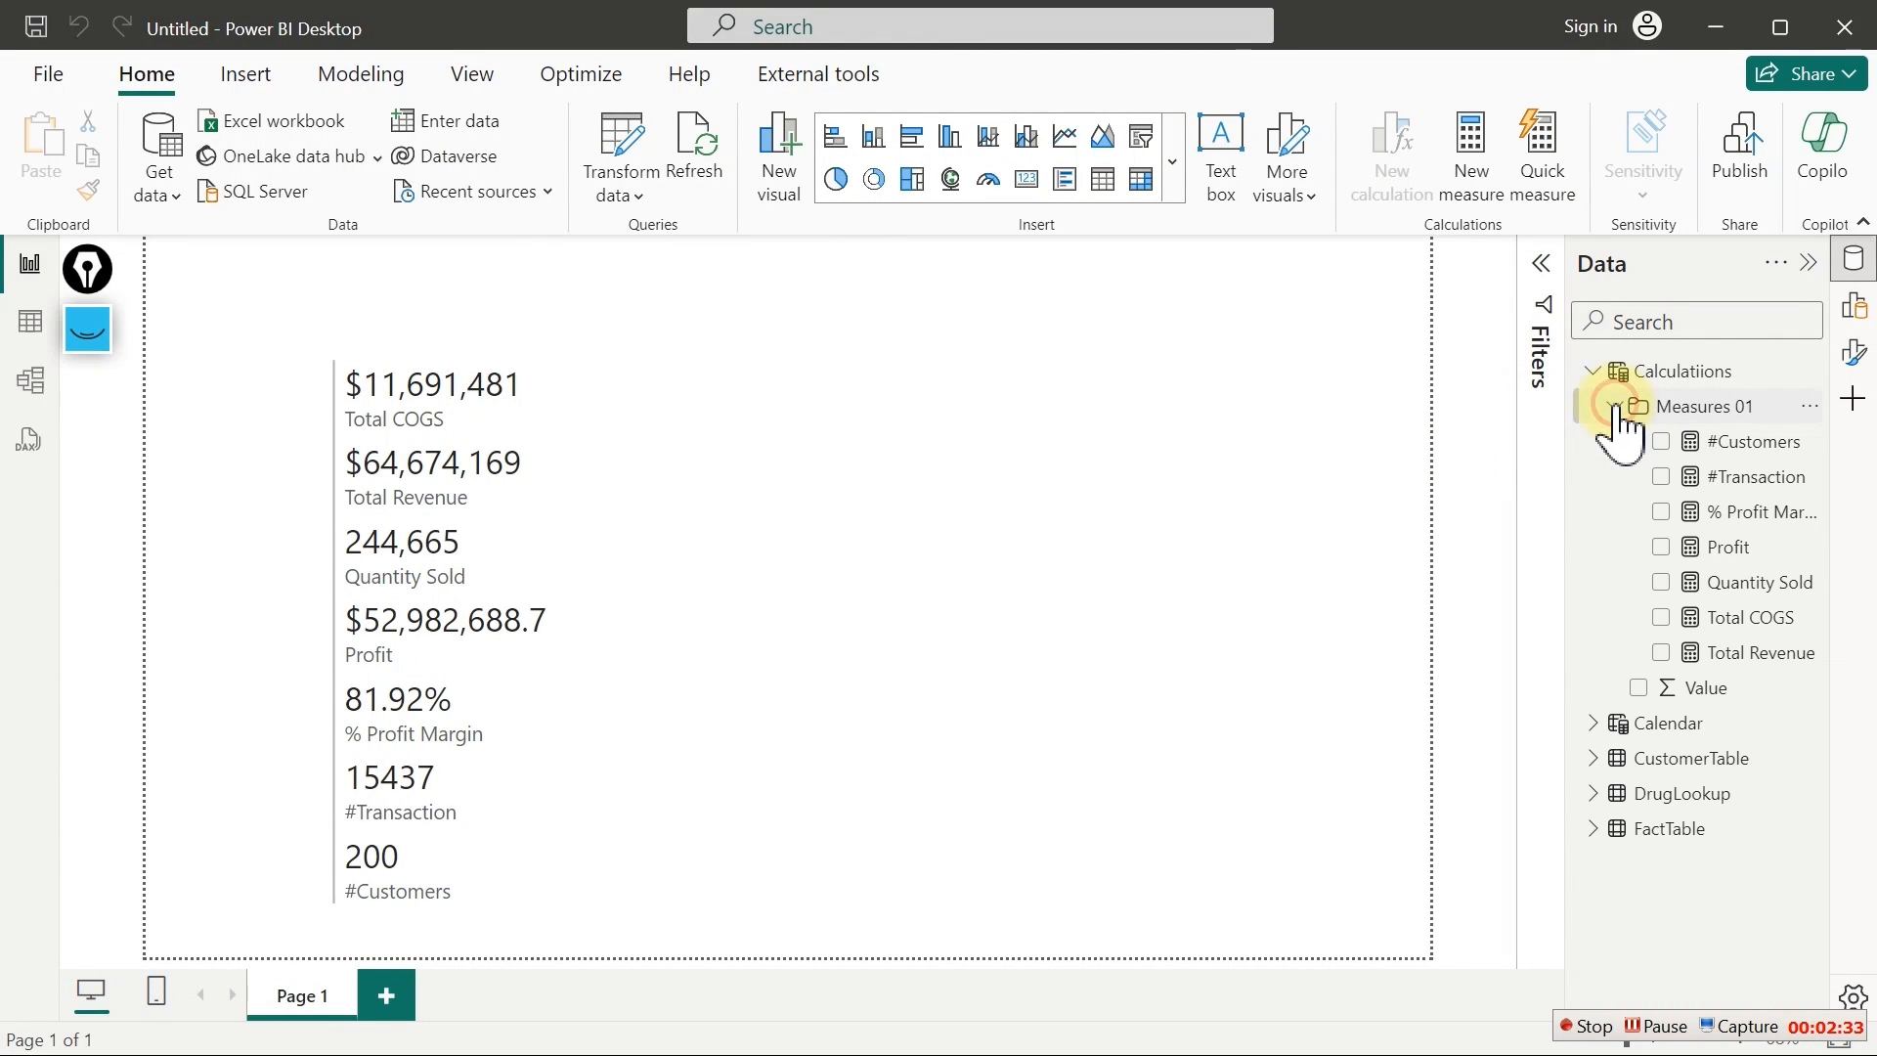
left_click(1614, 406)
left_click(1614, 405)
left_click(1614, 406)
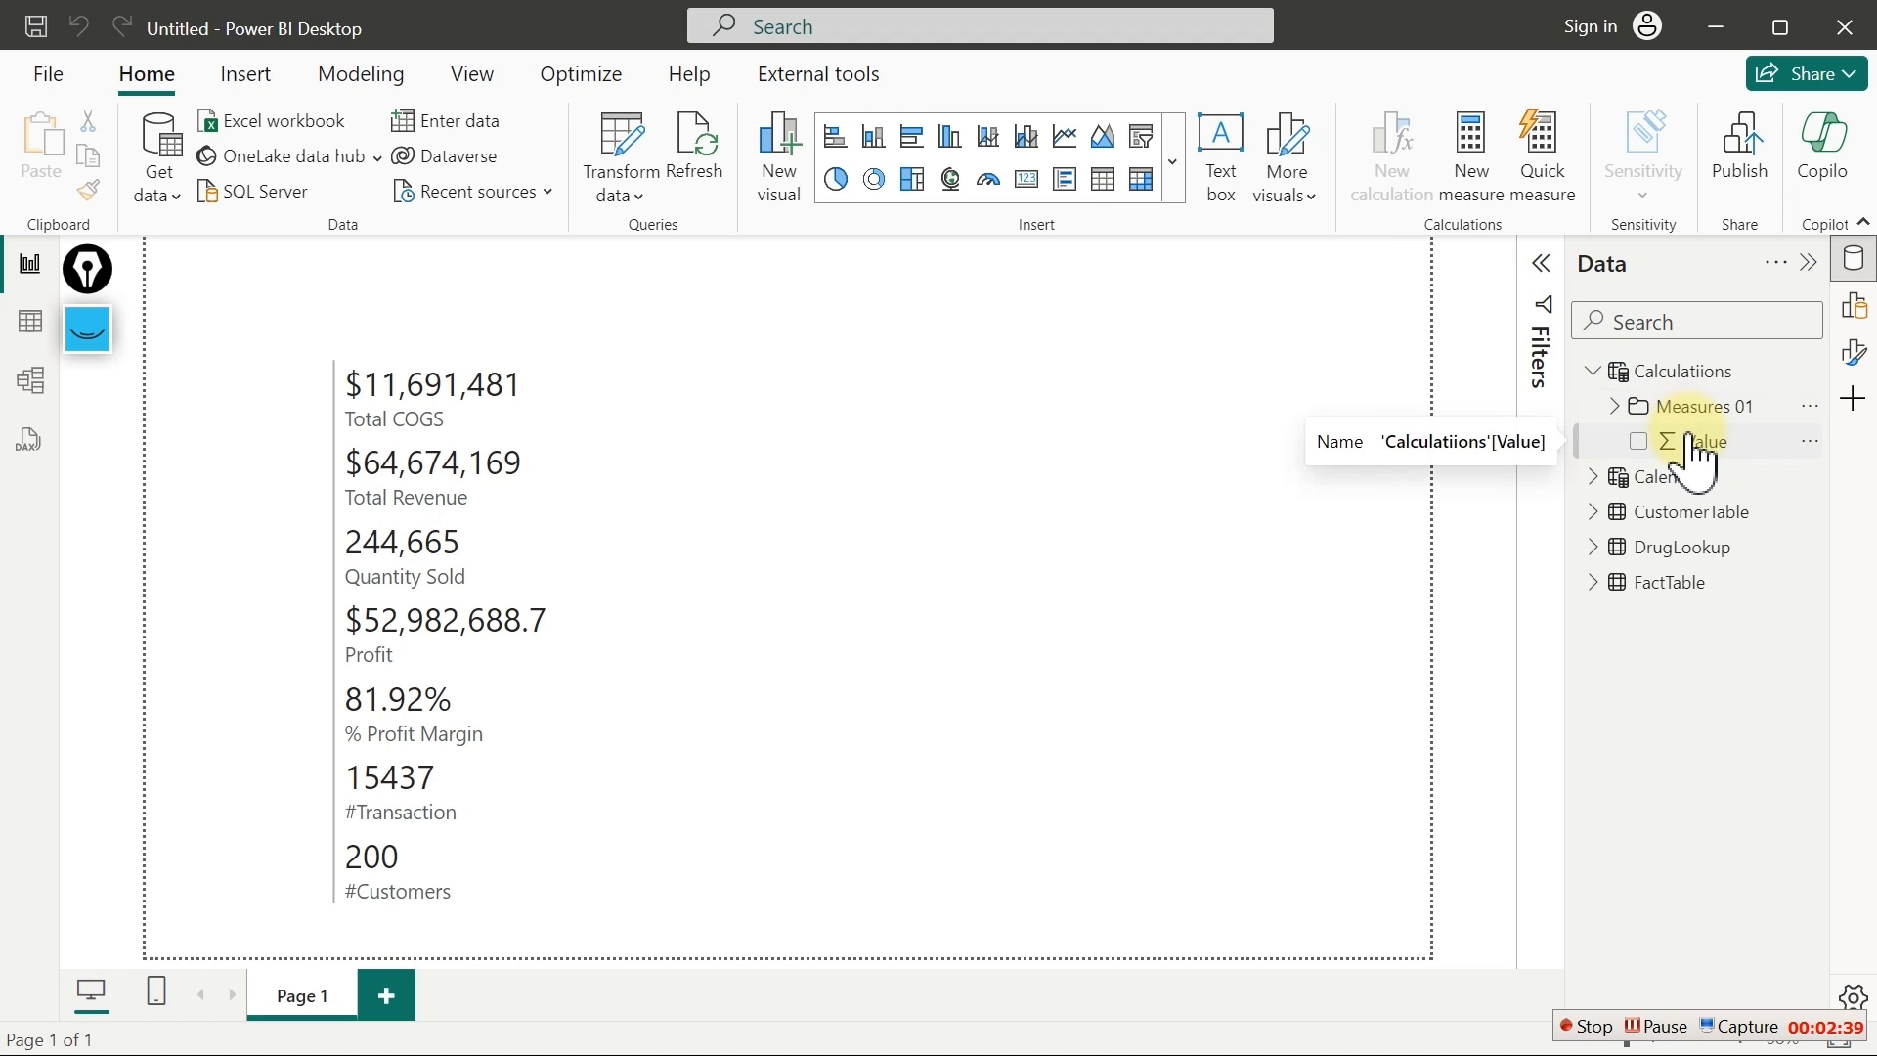
Replace the existing multi-row card with an empty Card (new) visual stretched across the page width, slightly below the page's upper edge
left_click(566, 475)
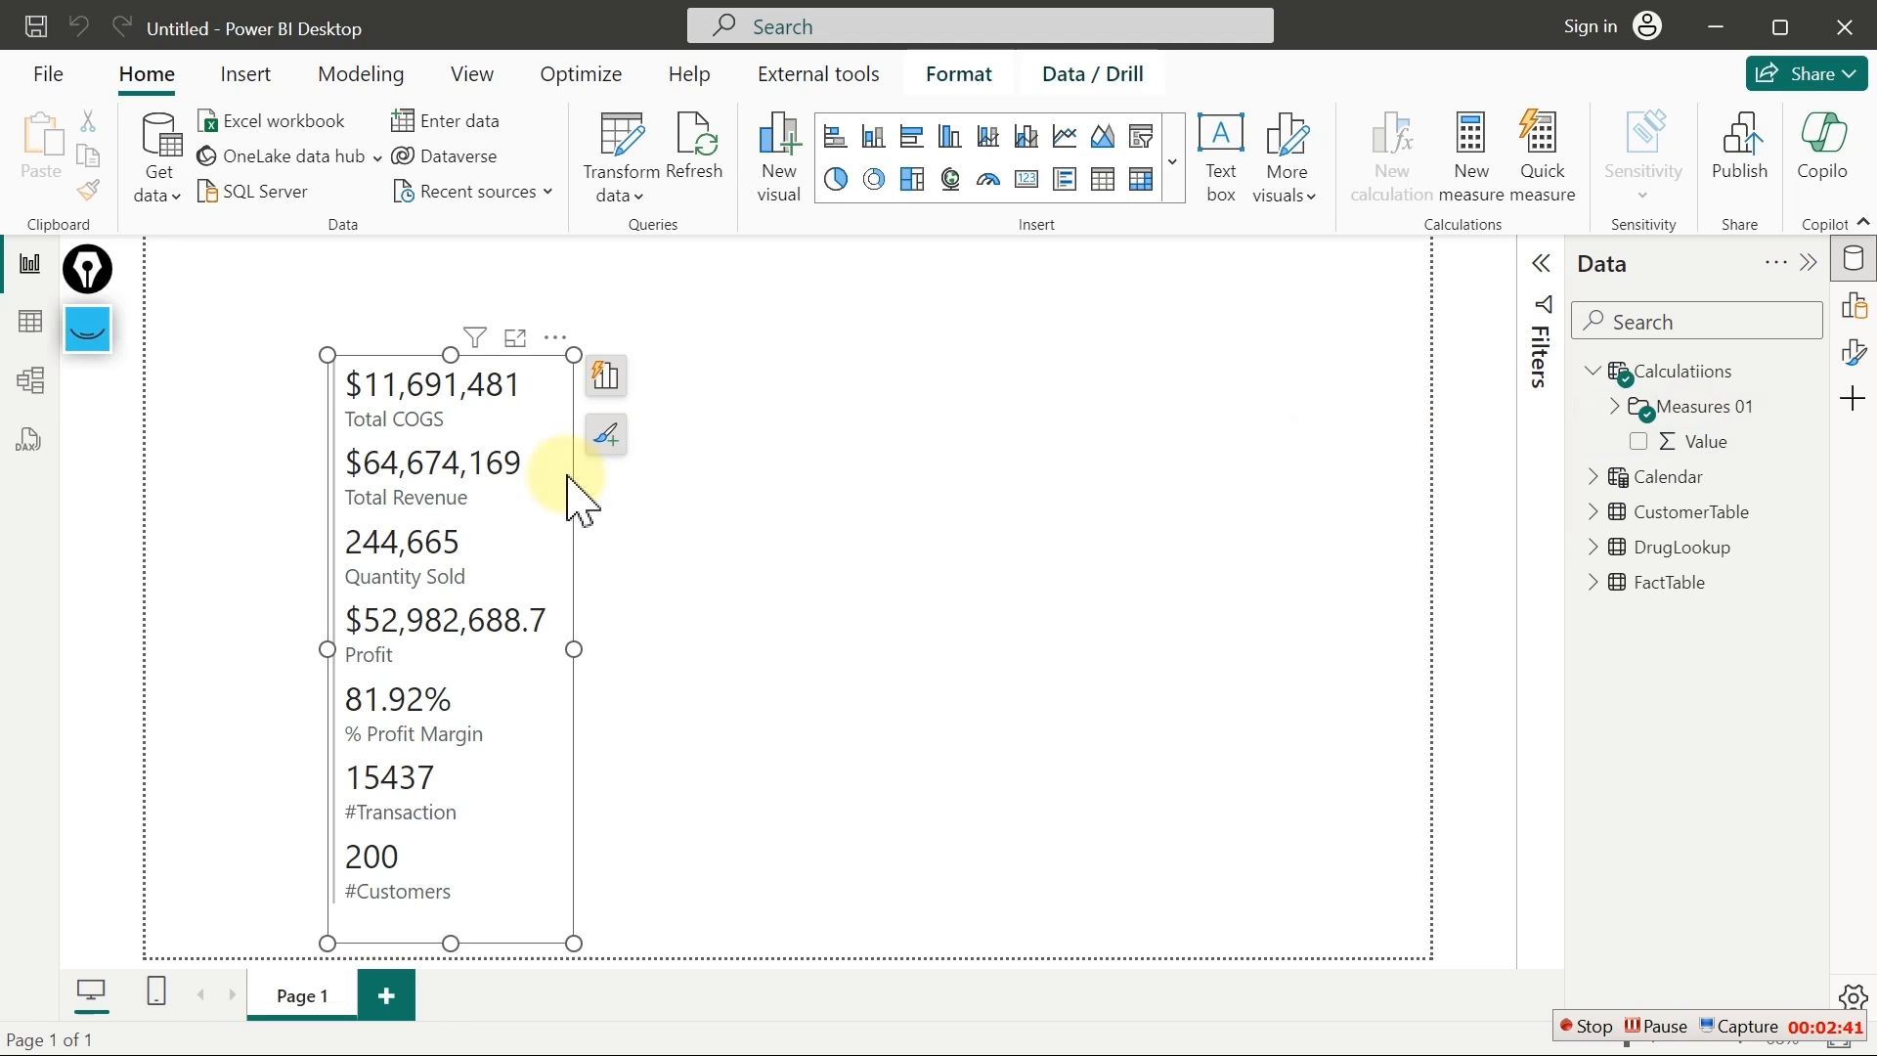
key("Delete")
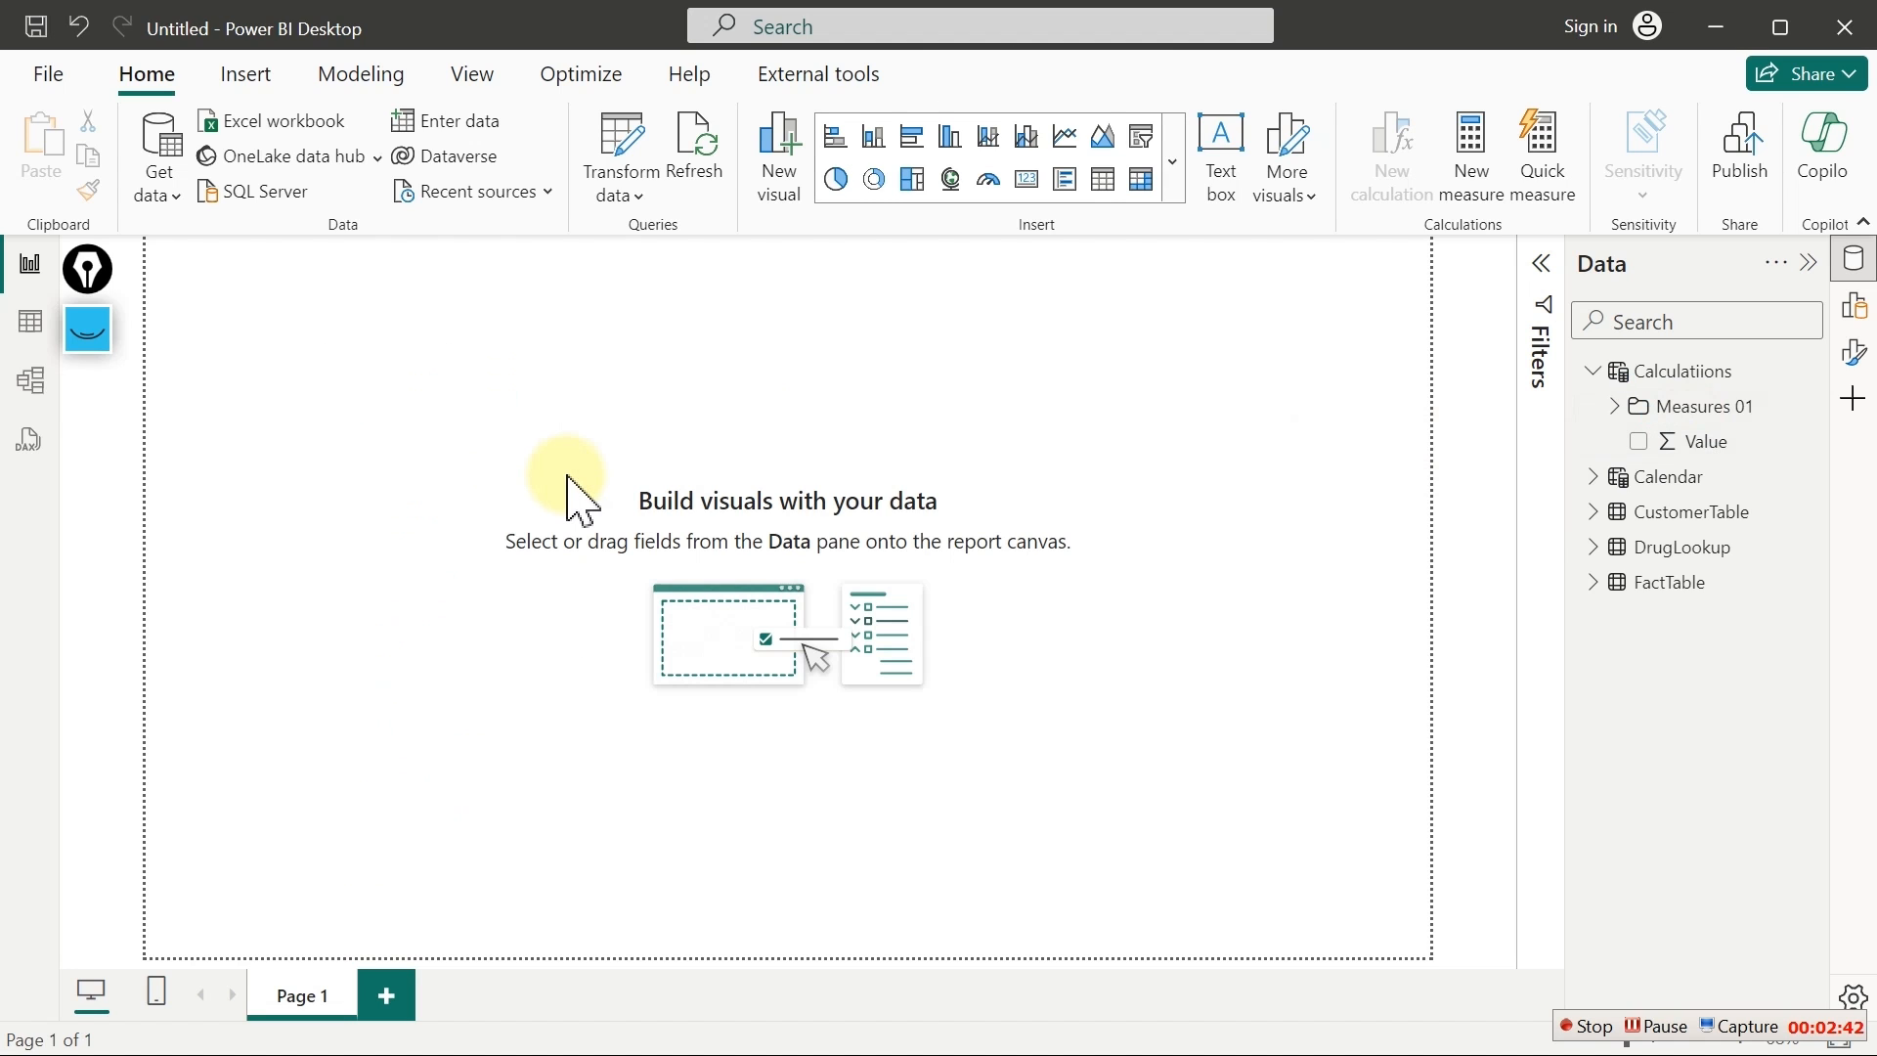
left_click(1178, 157)
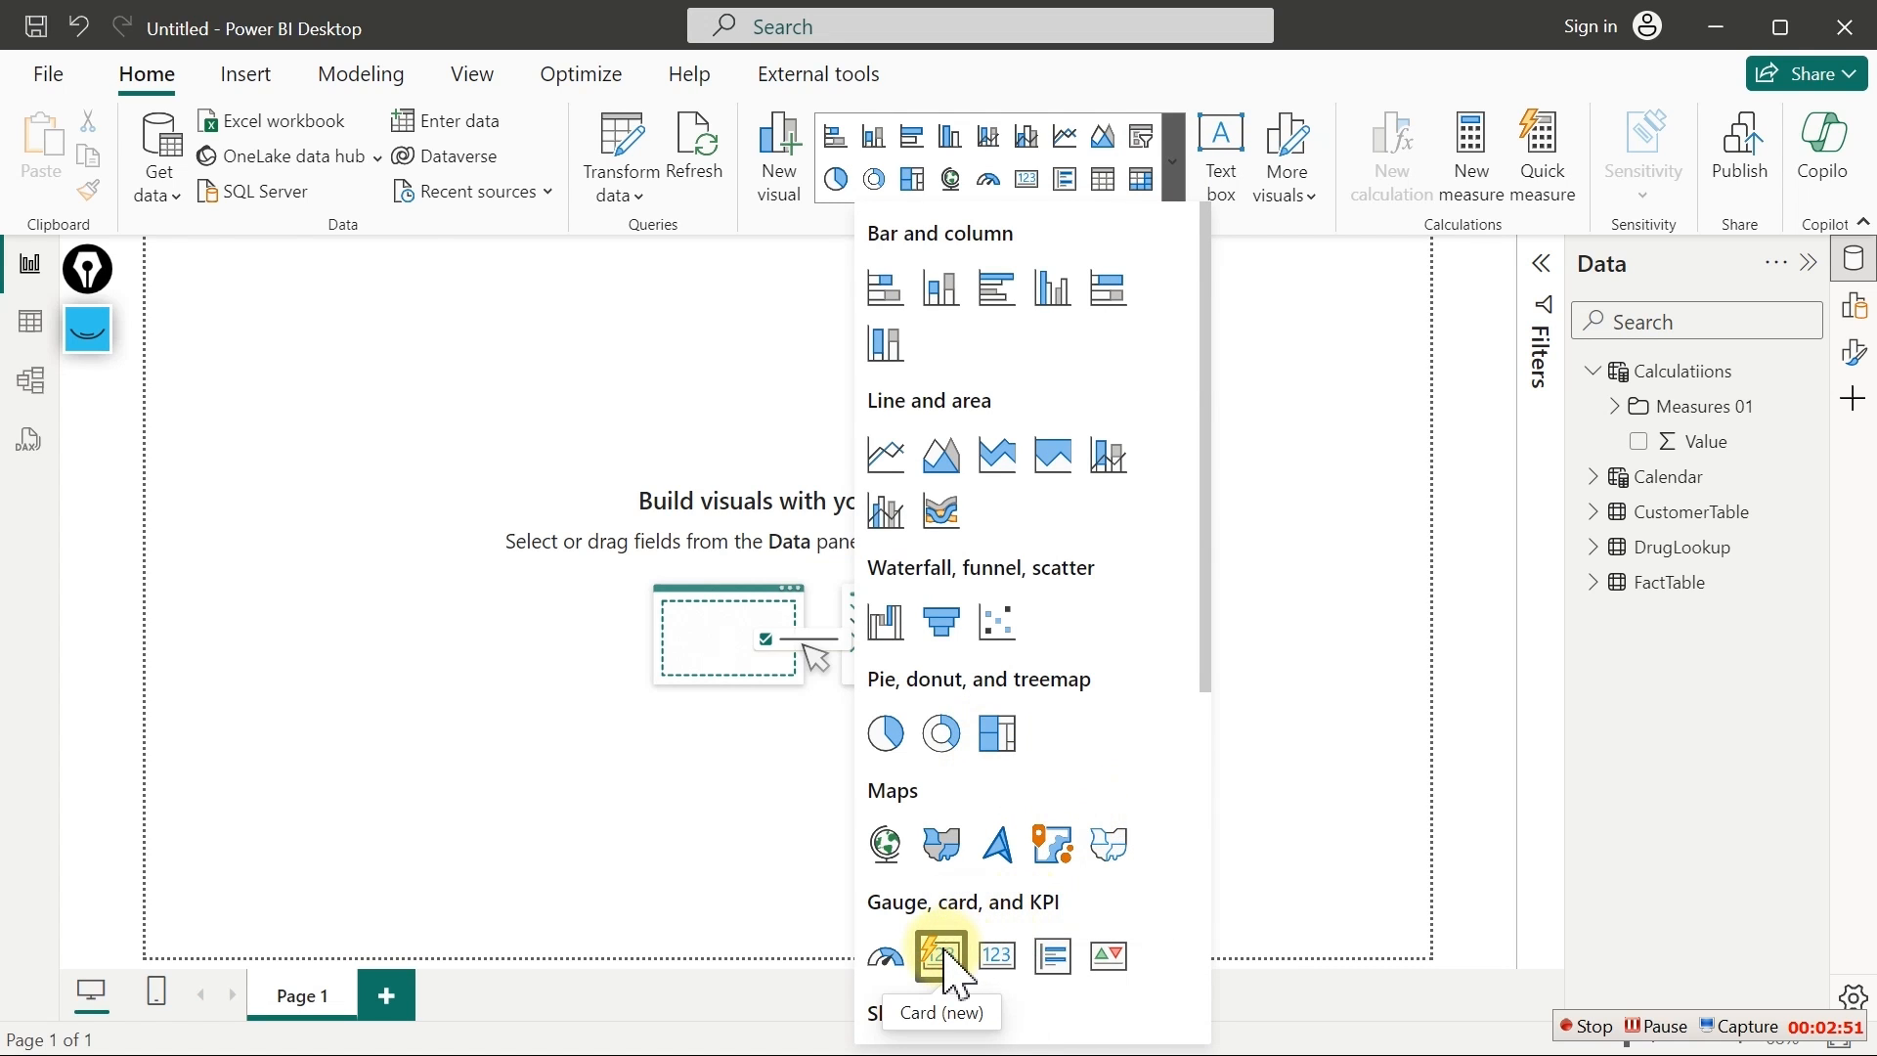
left_click(943, 954)
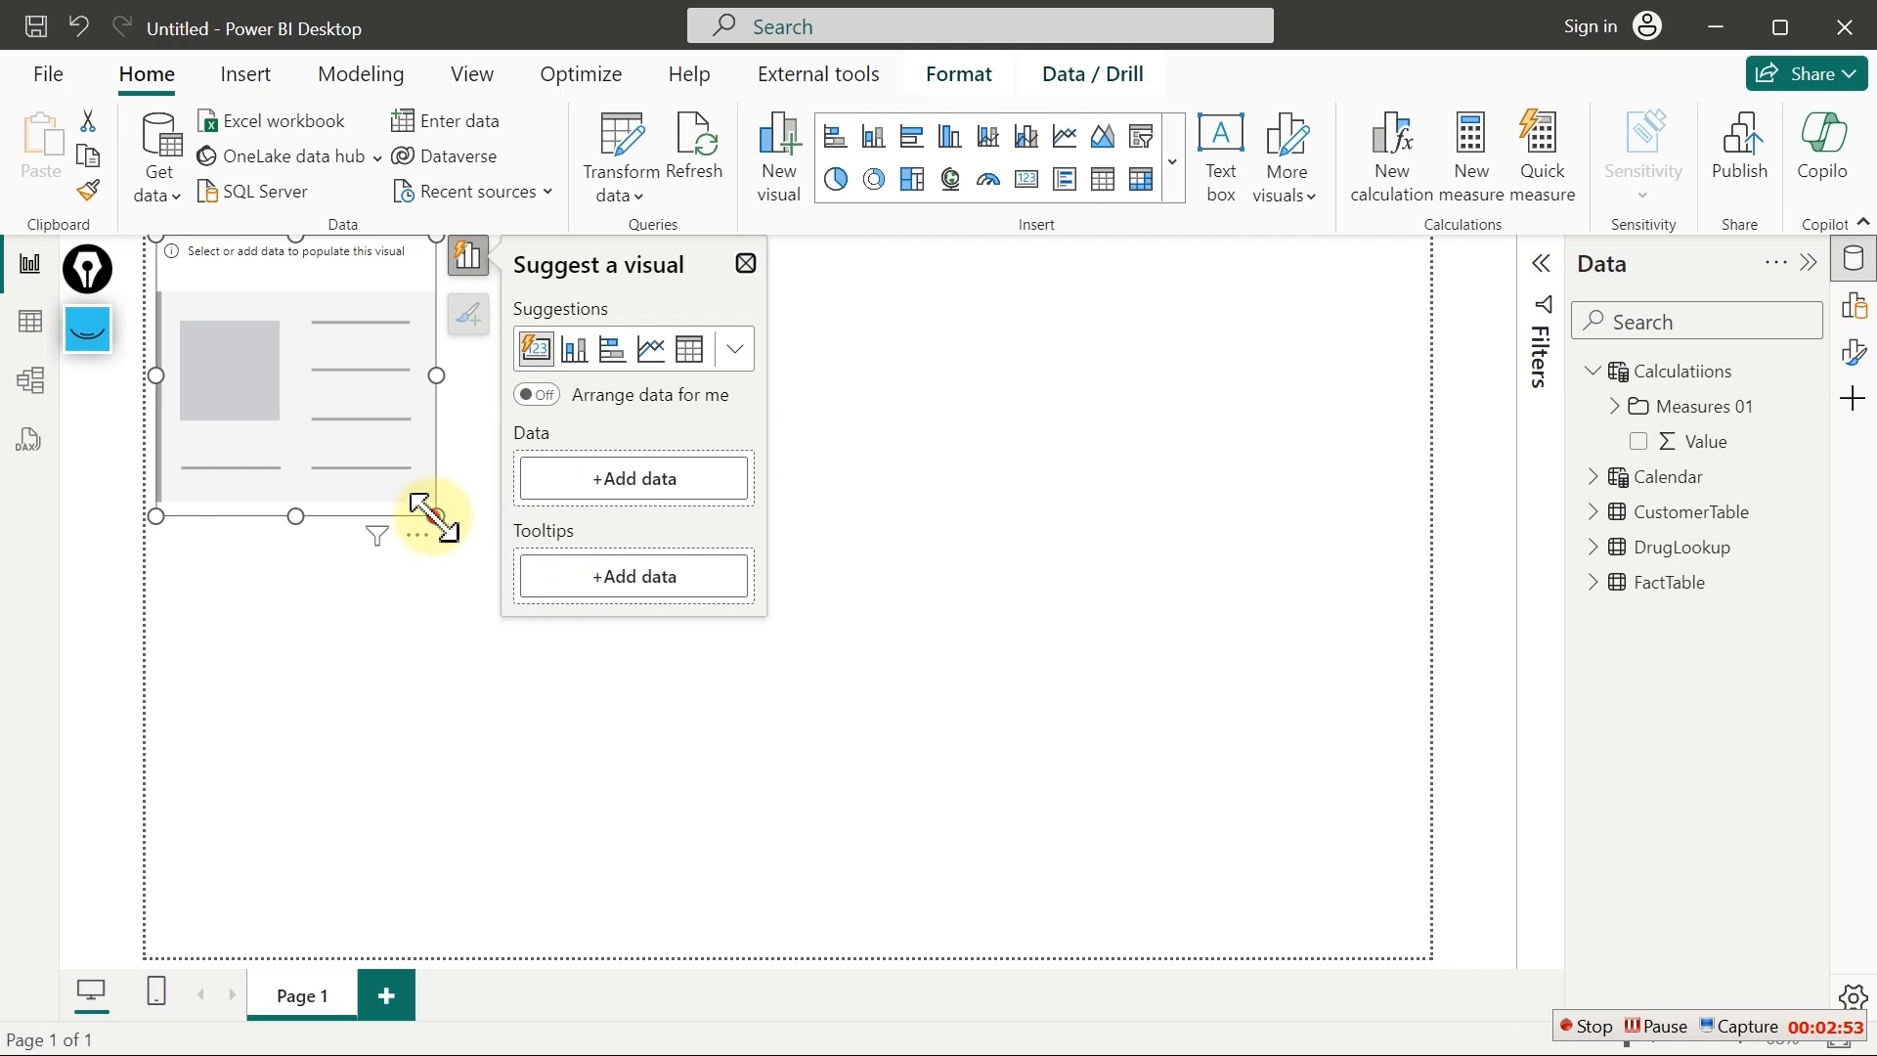
left_click_drag(430, 515, 1407, 500)
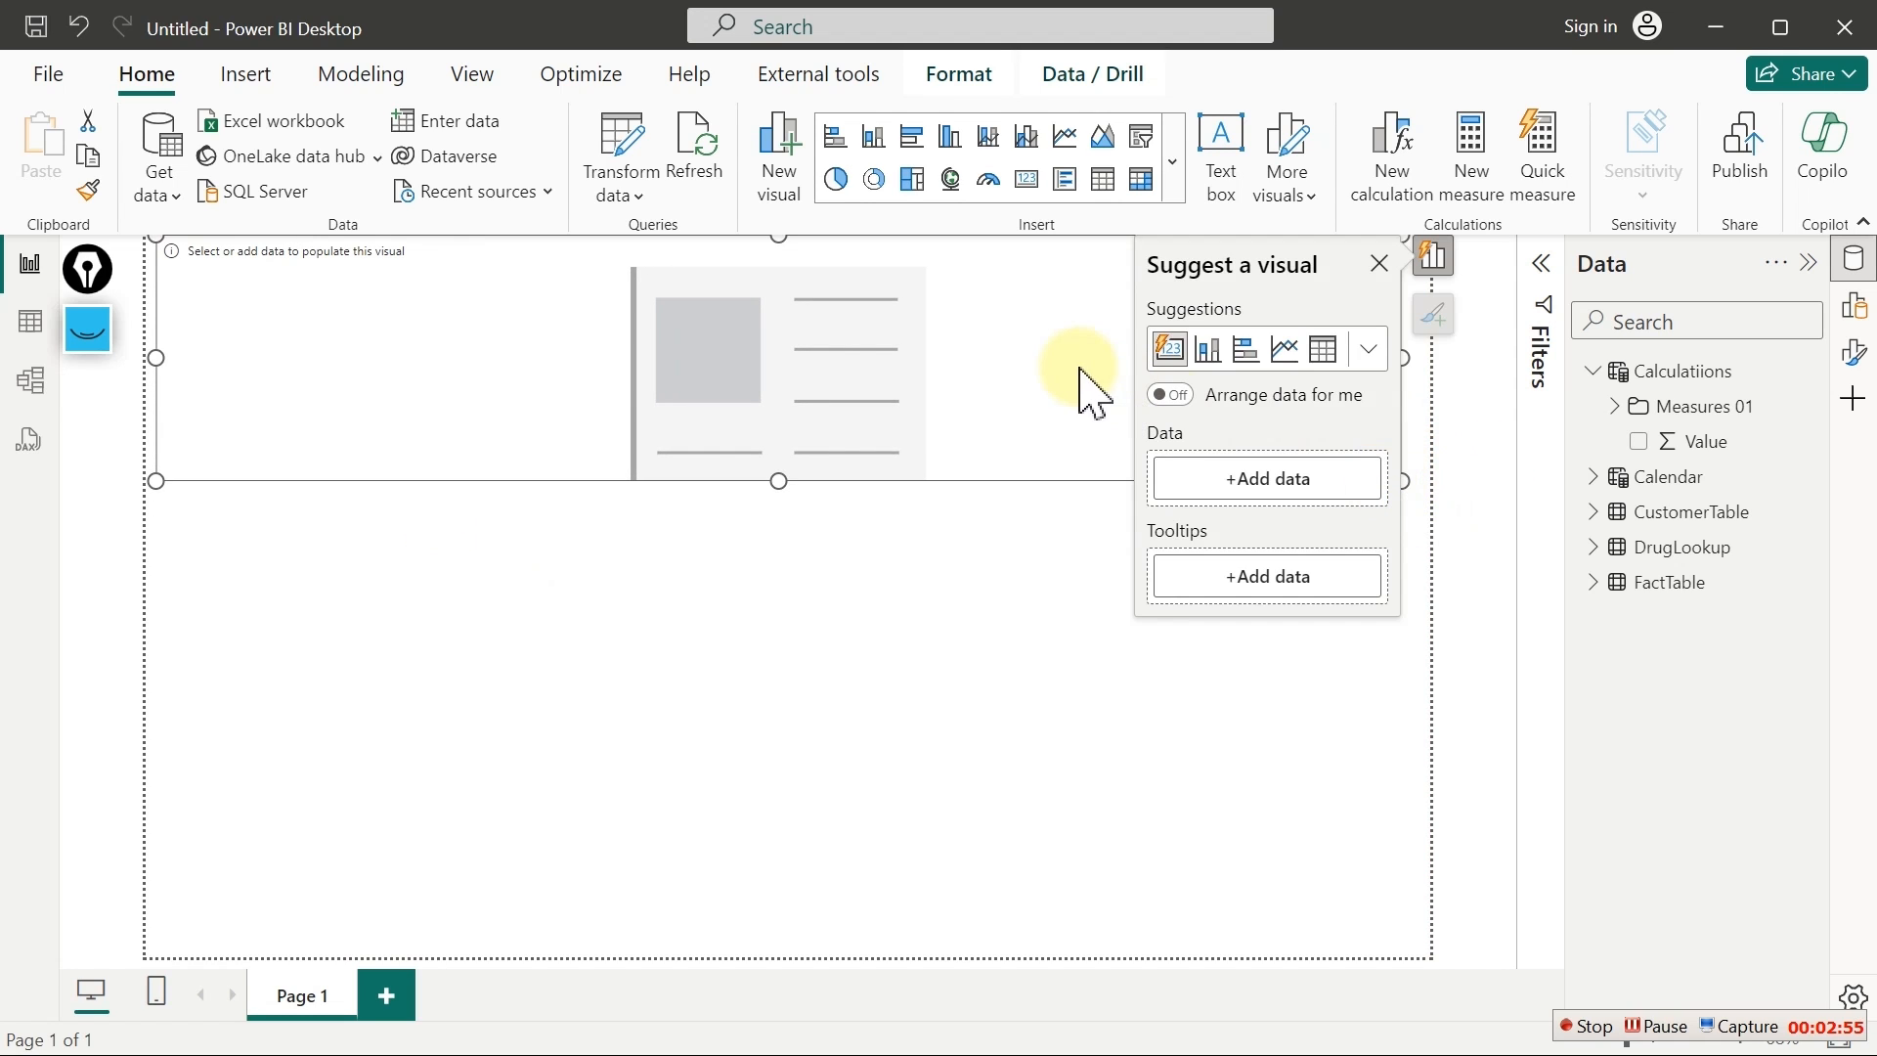
left_click_drag(1092, 391, 1116, 484)
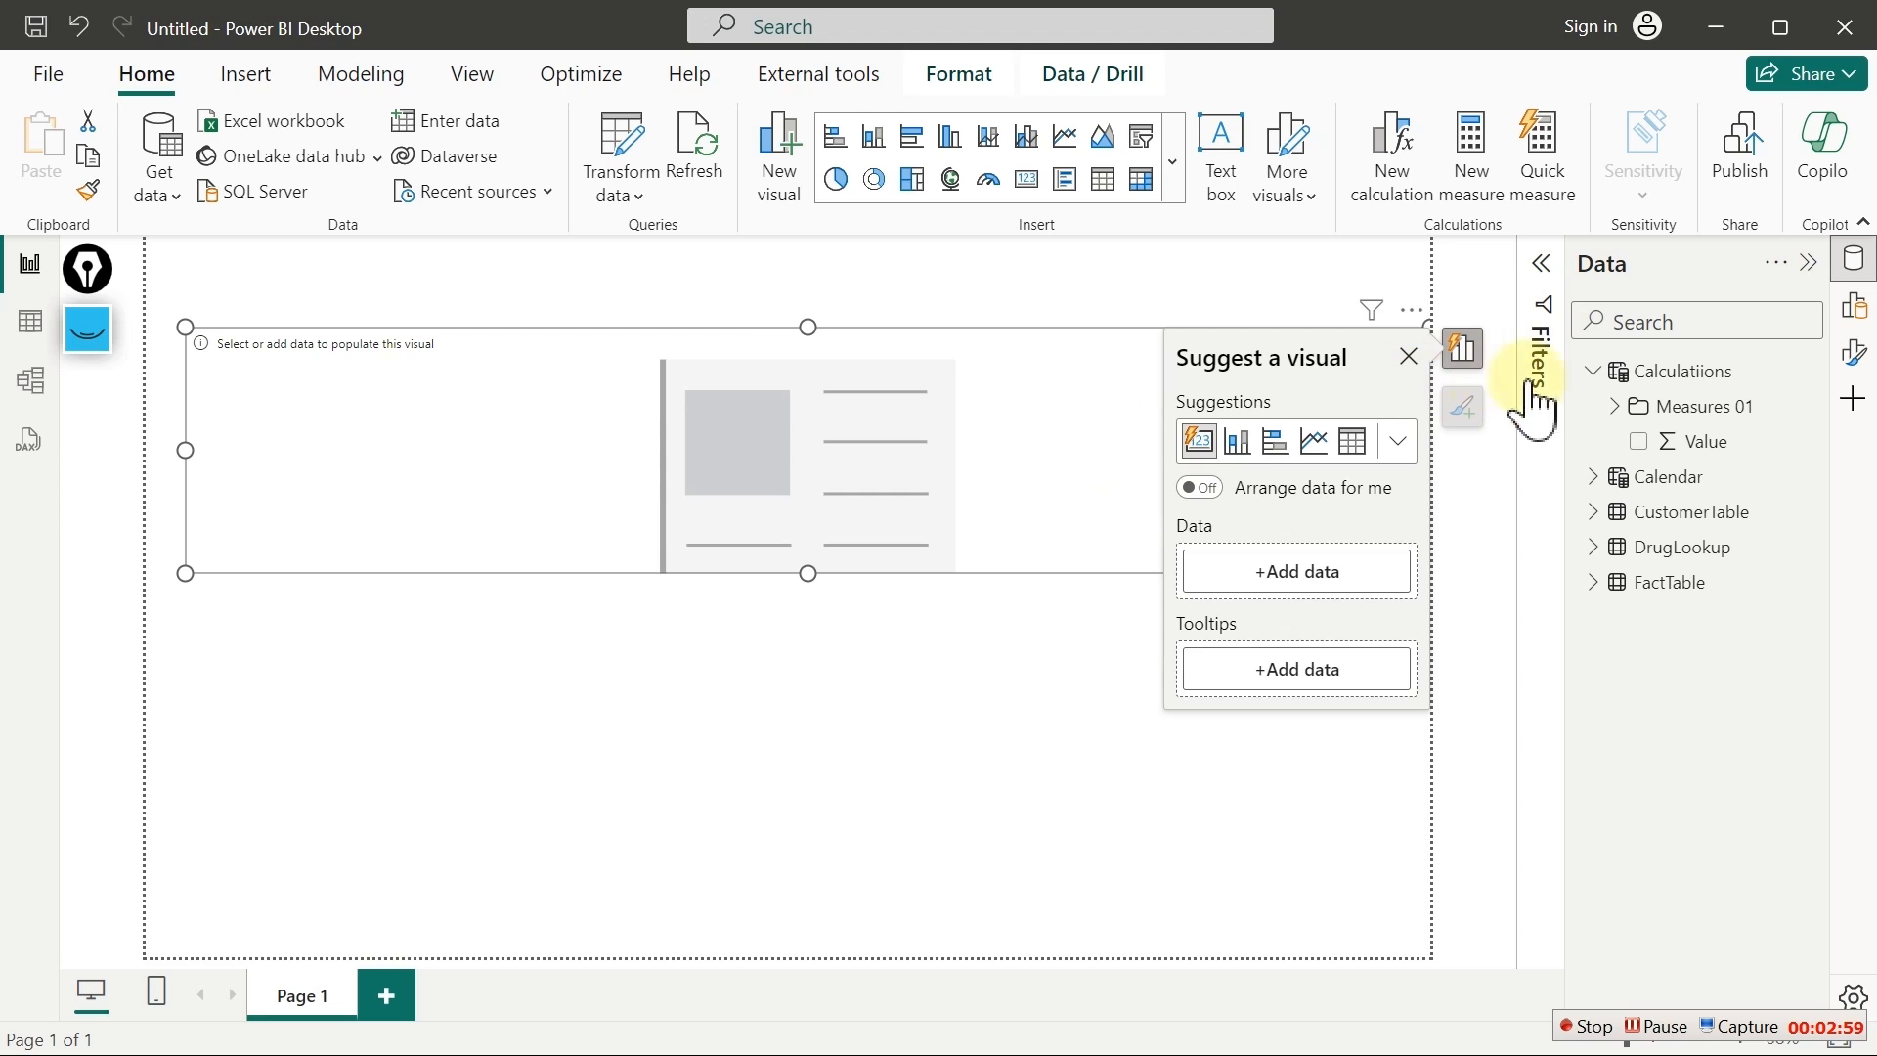
Fill the new card visual with Quantity Sold, Total COGS, Total Revenue, Profit and % Profit Margin from Measures 01, in that order
left_click(1609, 404)
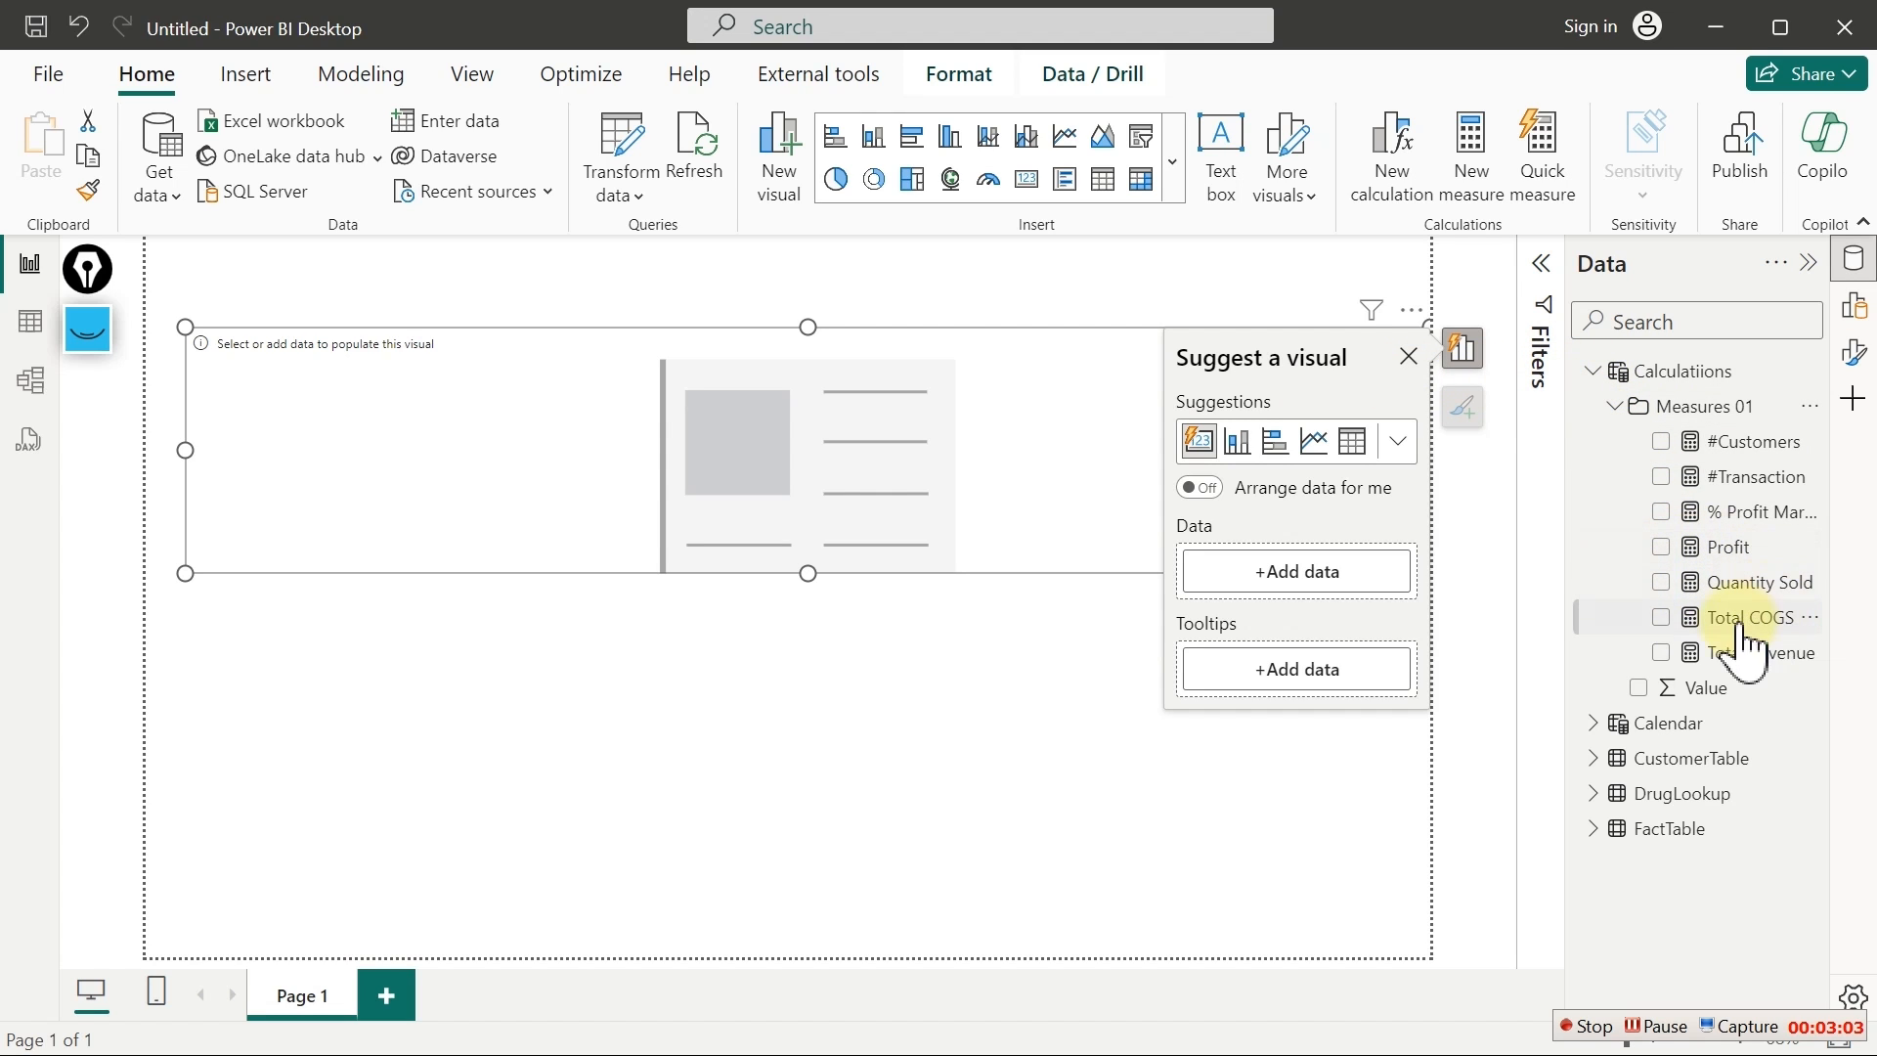
left_click(1661, 617)
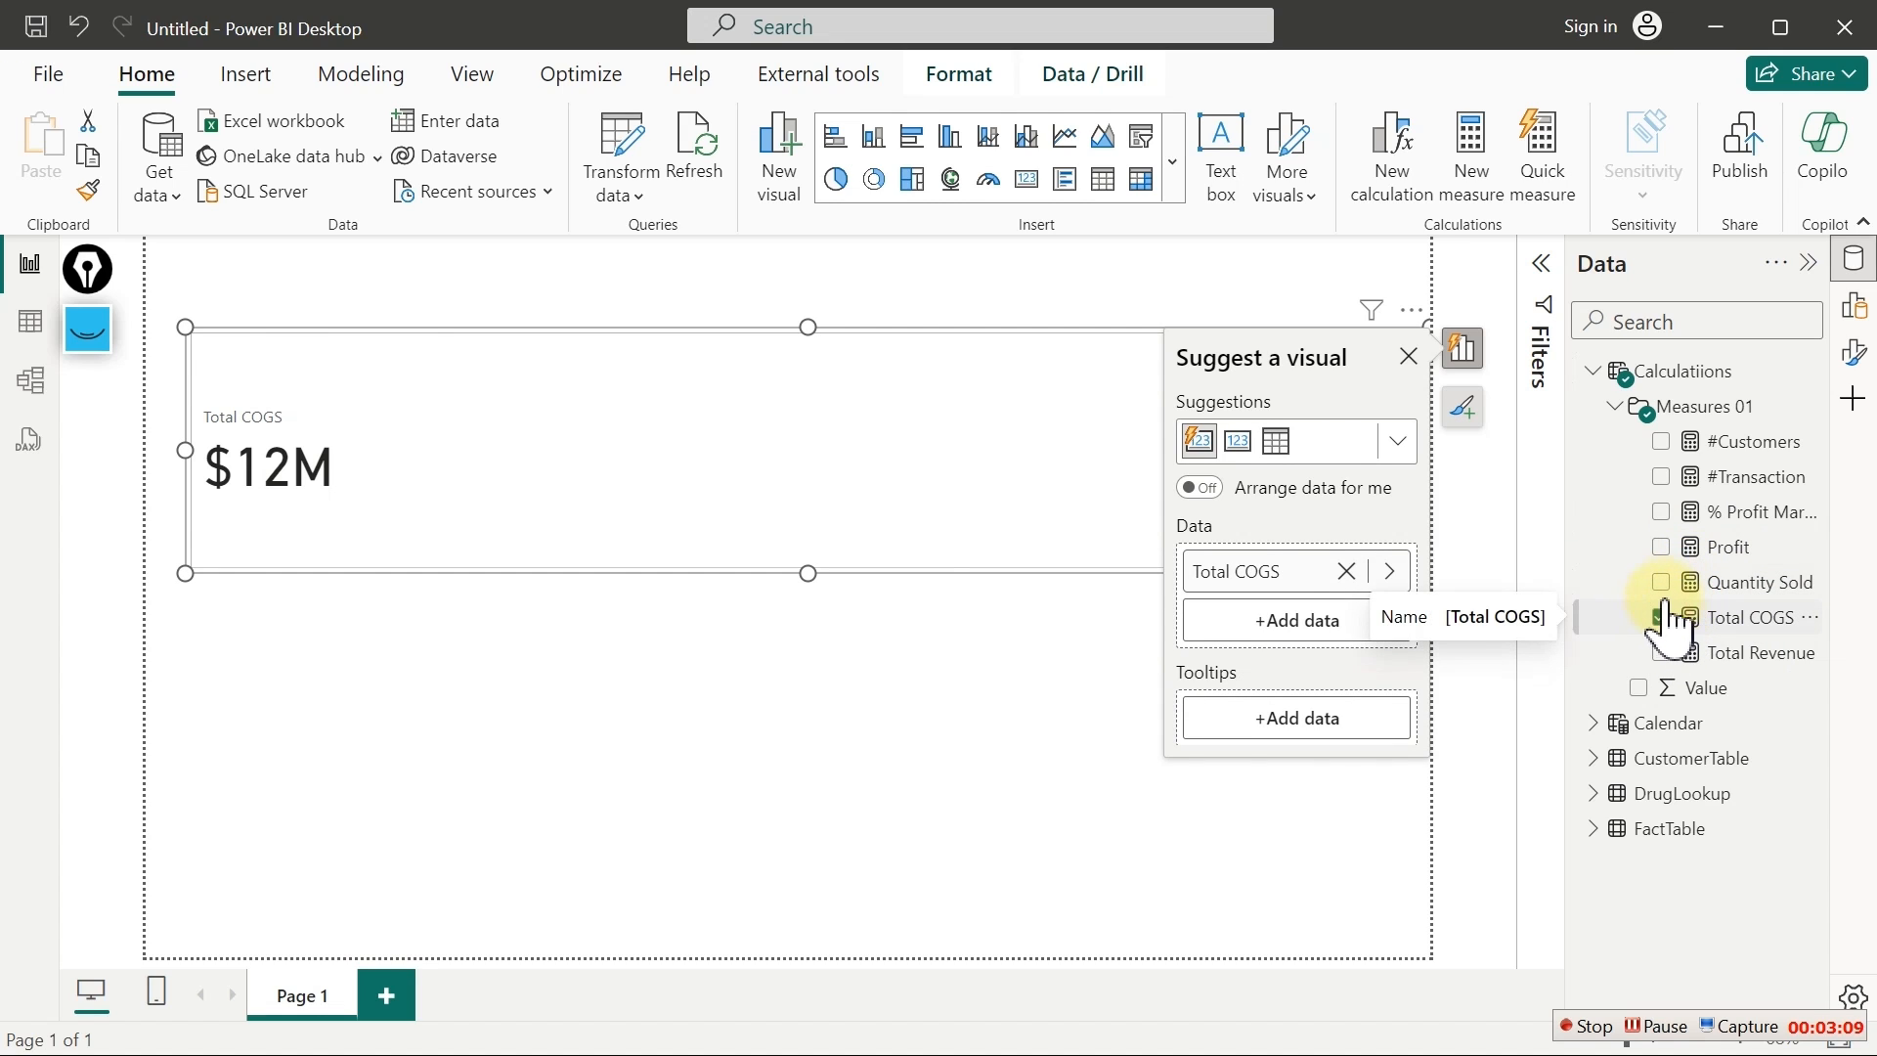
left_click(1663, 612)
left_click(1661, 583)
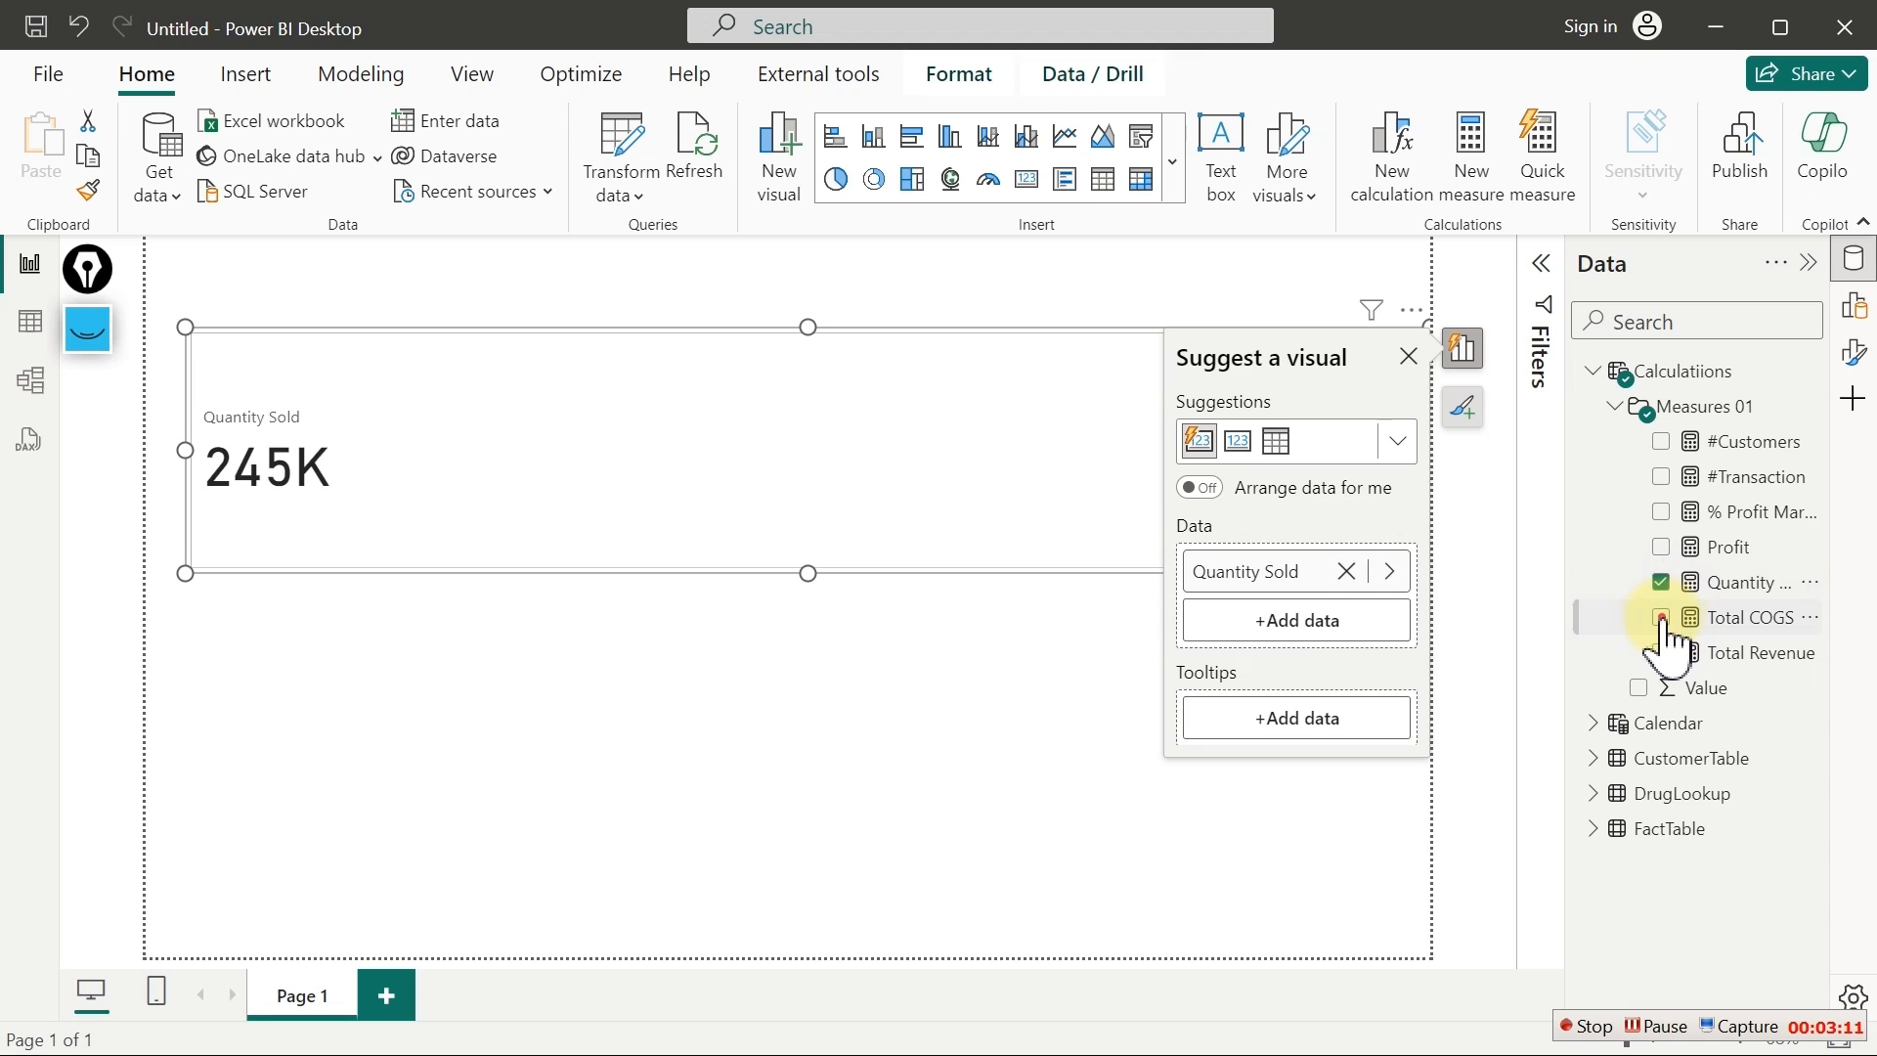
left_click(1662, 617)
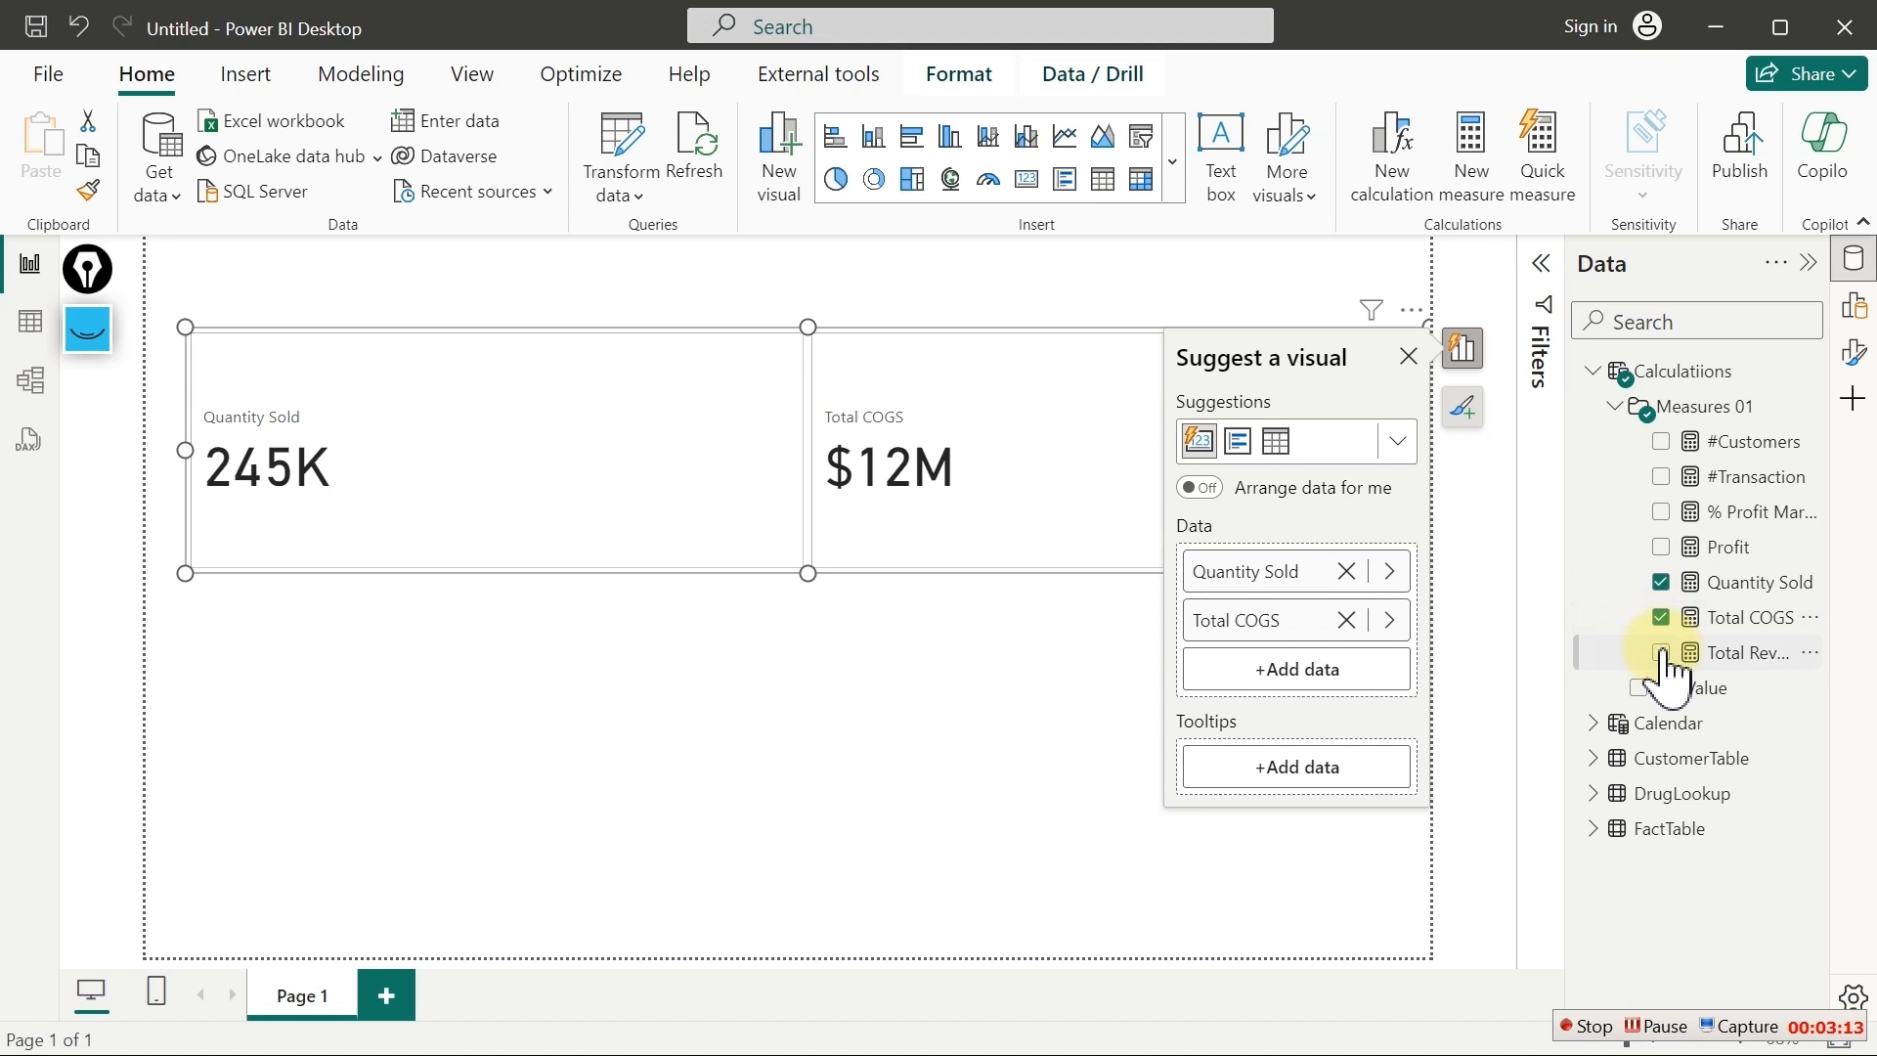
left_click(1661, 652)
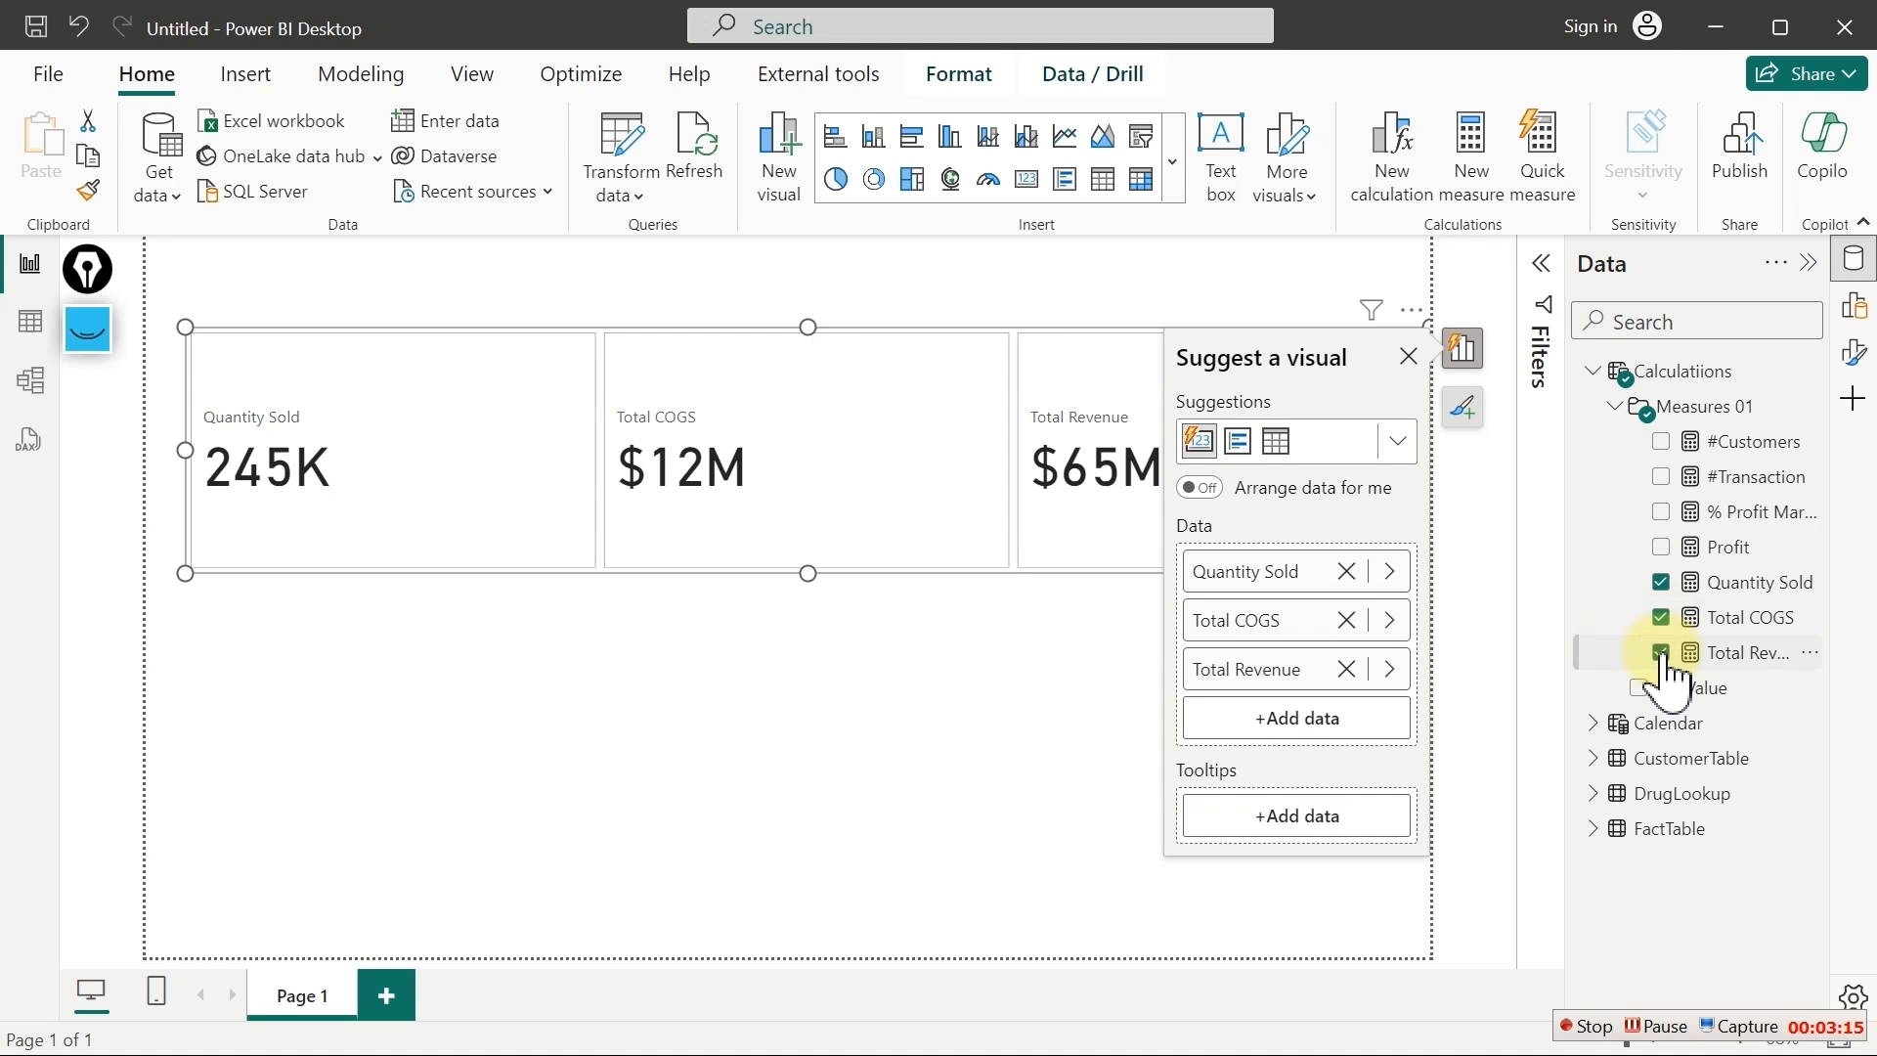
left_click(1661, 548)
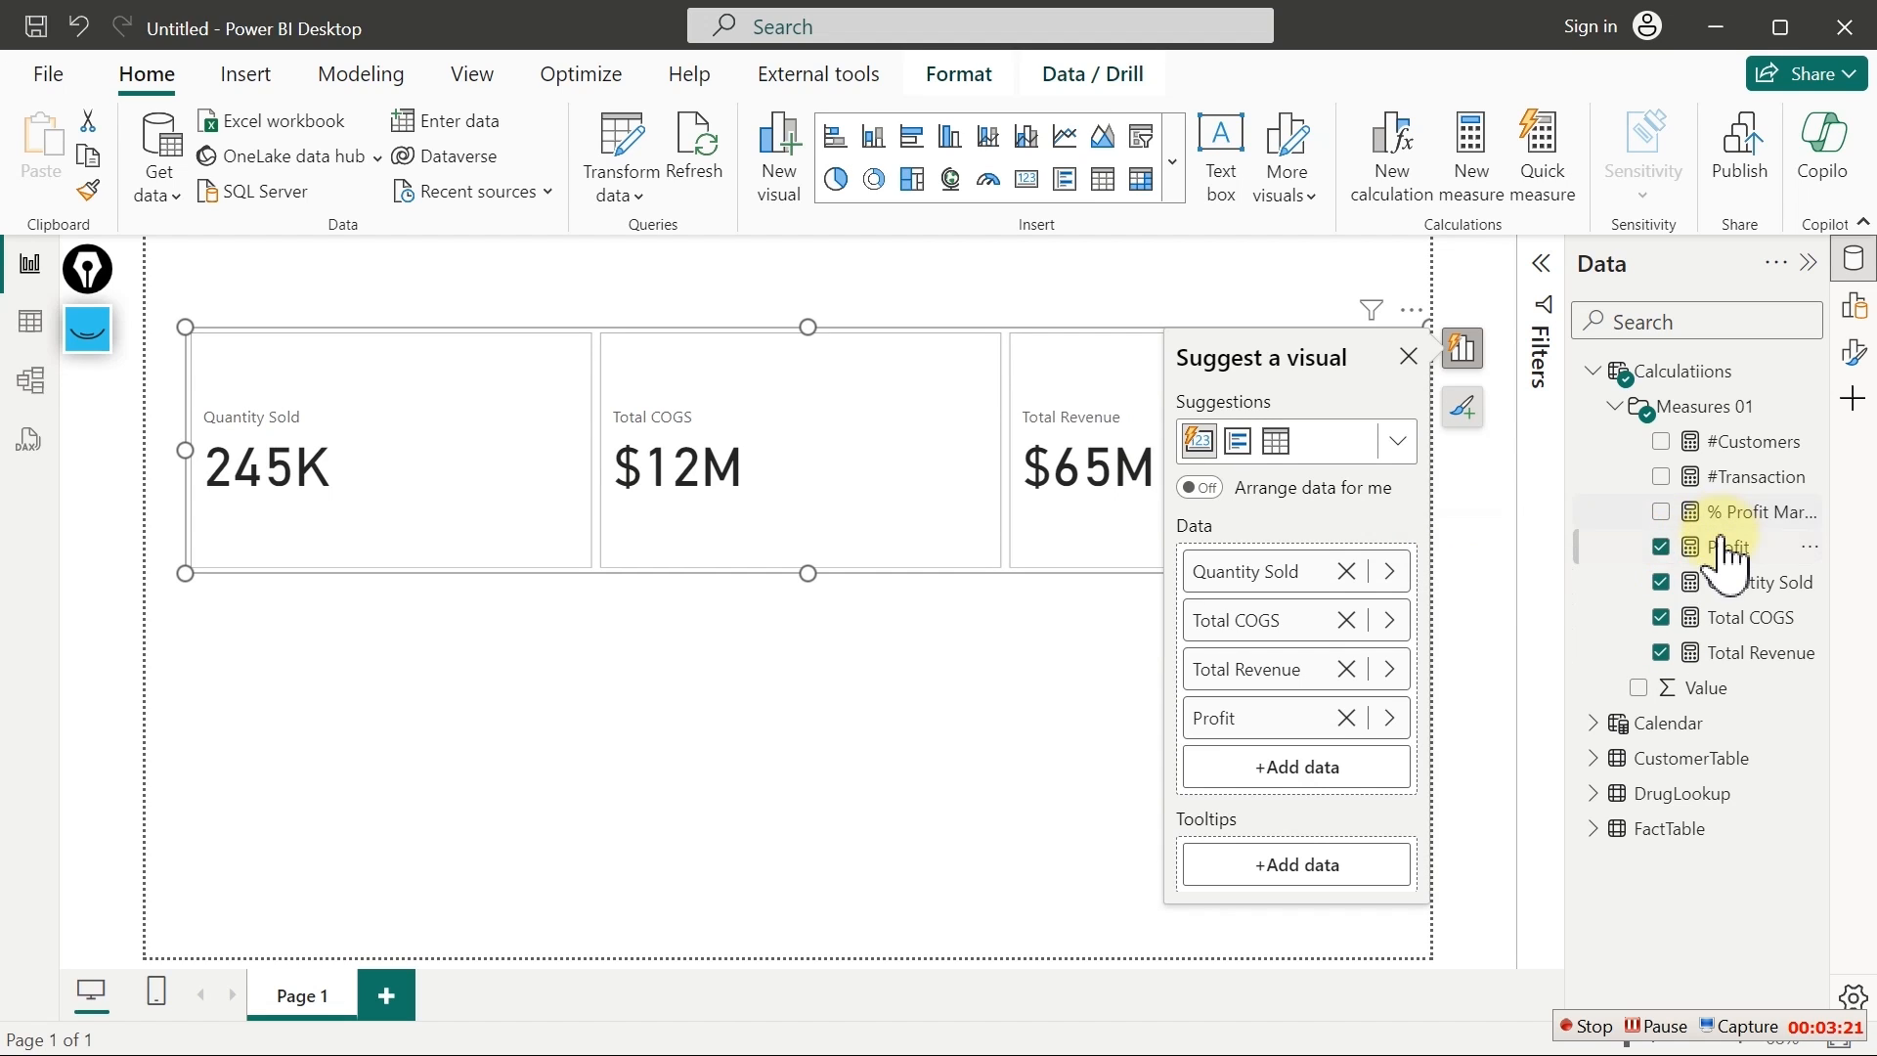
left_click(1662, 512)
left_click(978, 727)
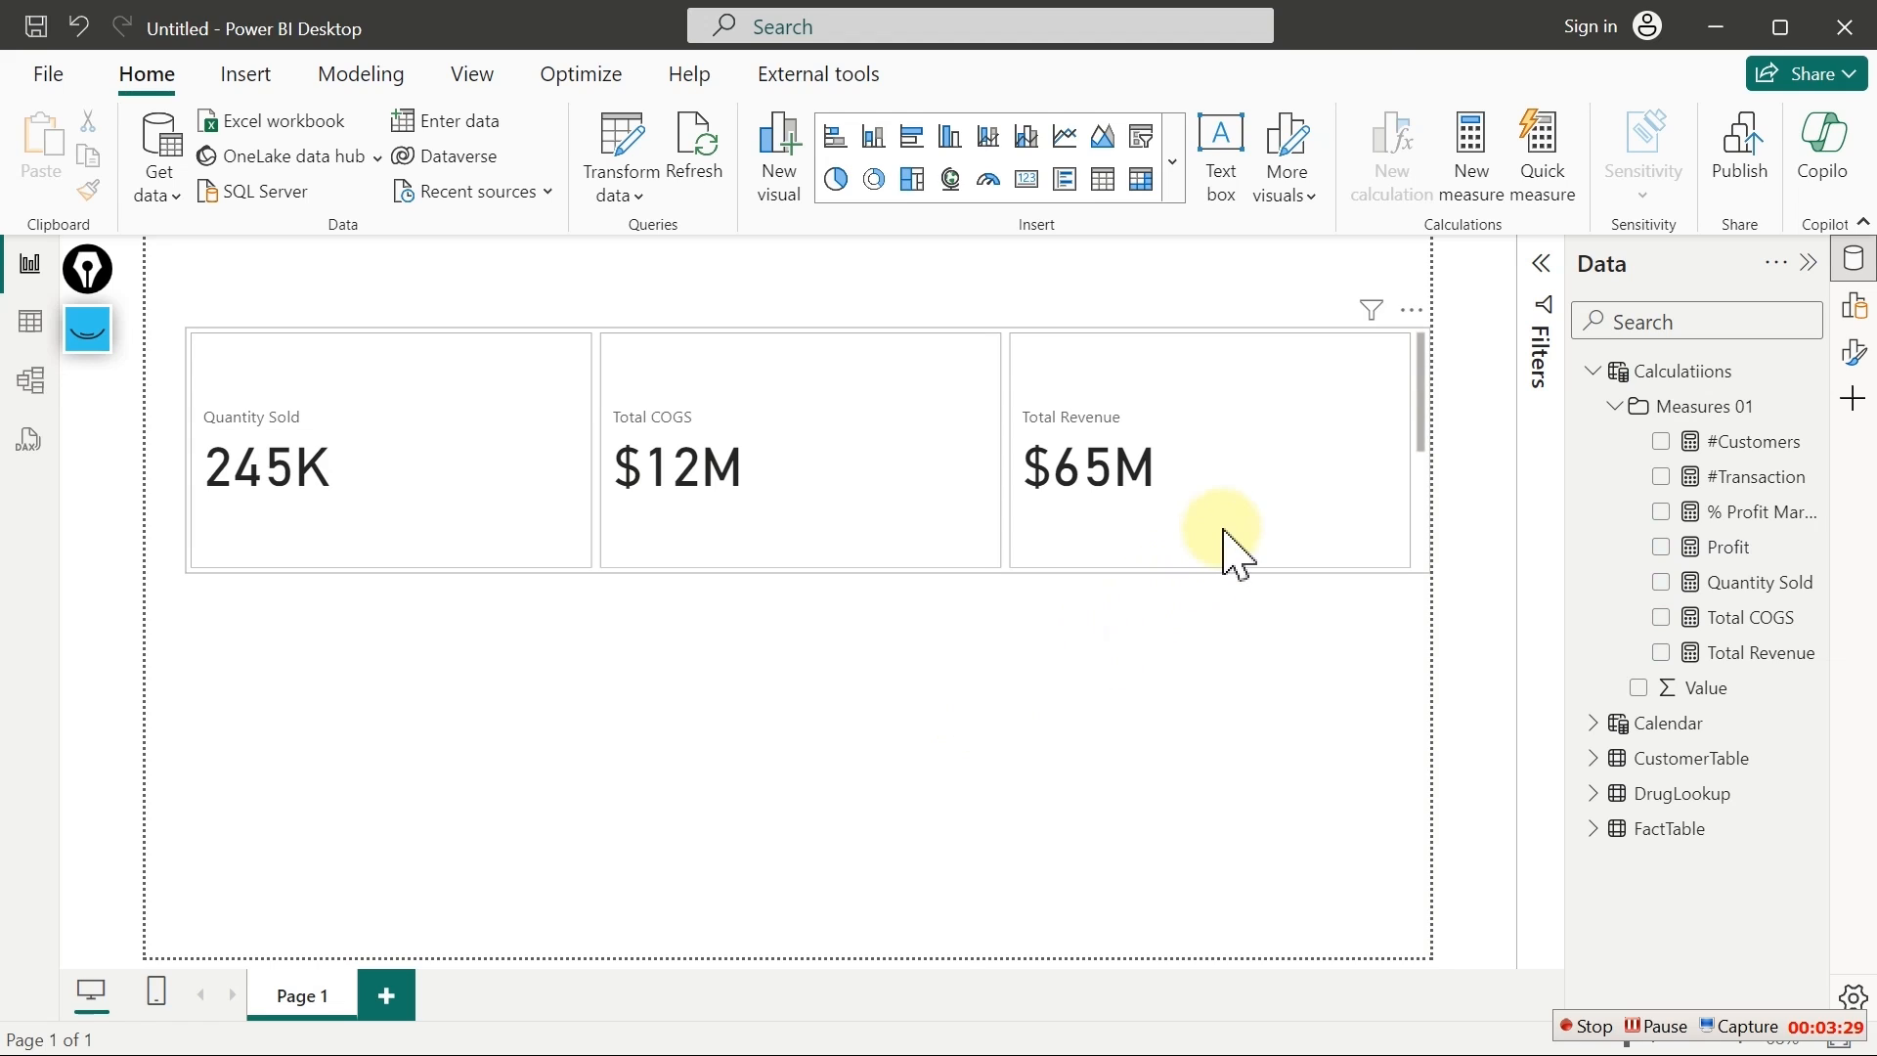
Set the font size of the card visual's callout values to 30 for all series
left_click(1234, 554)
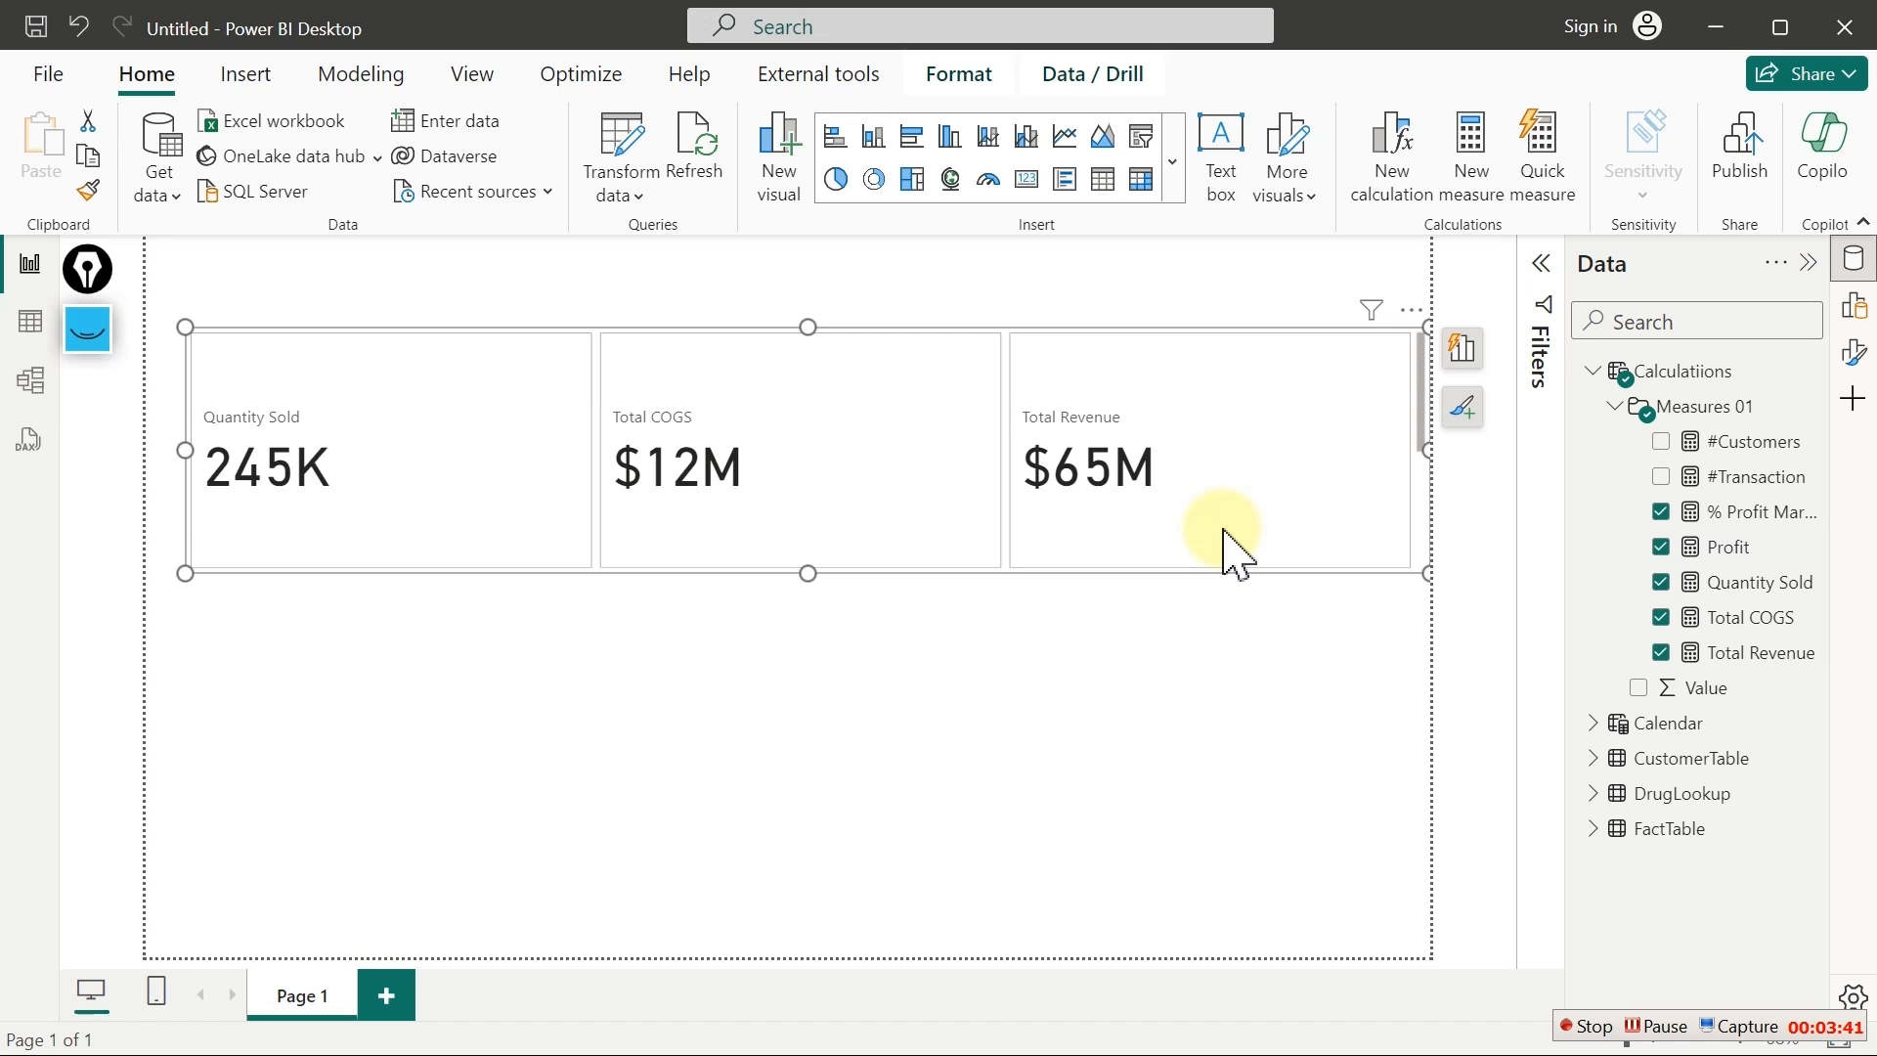
left_click(1855, 354)
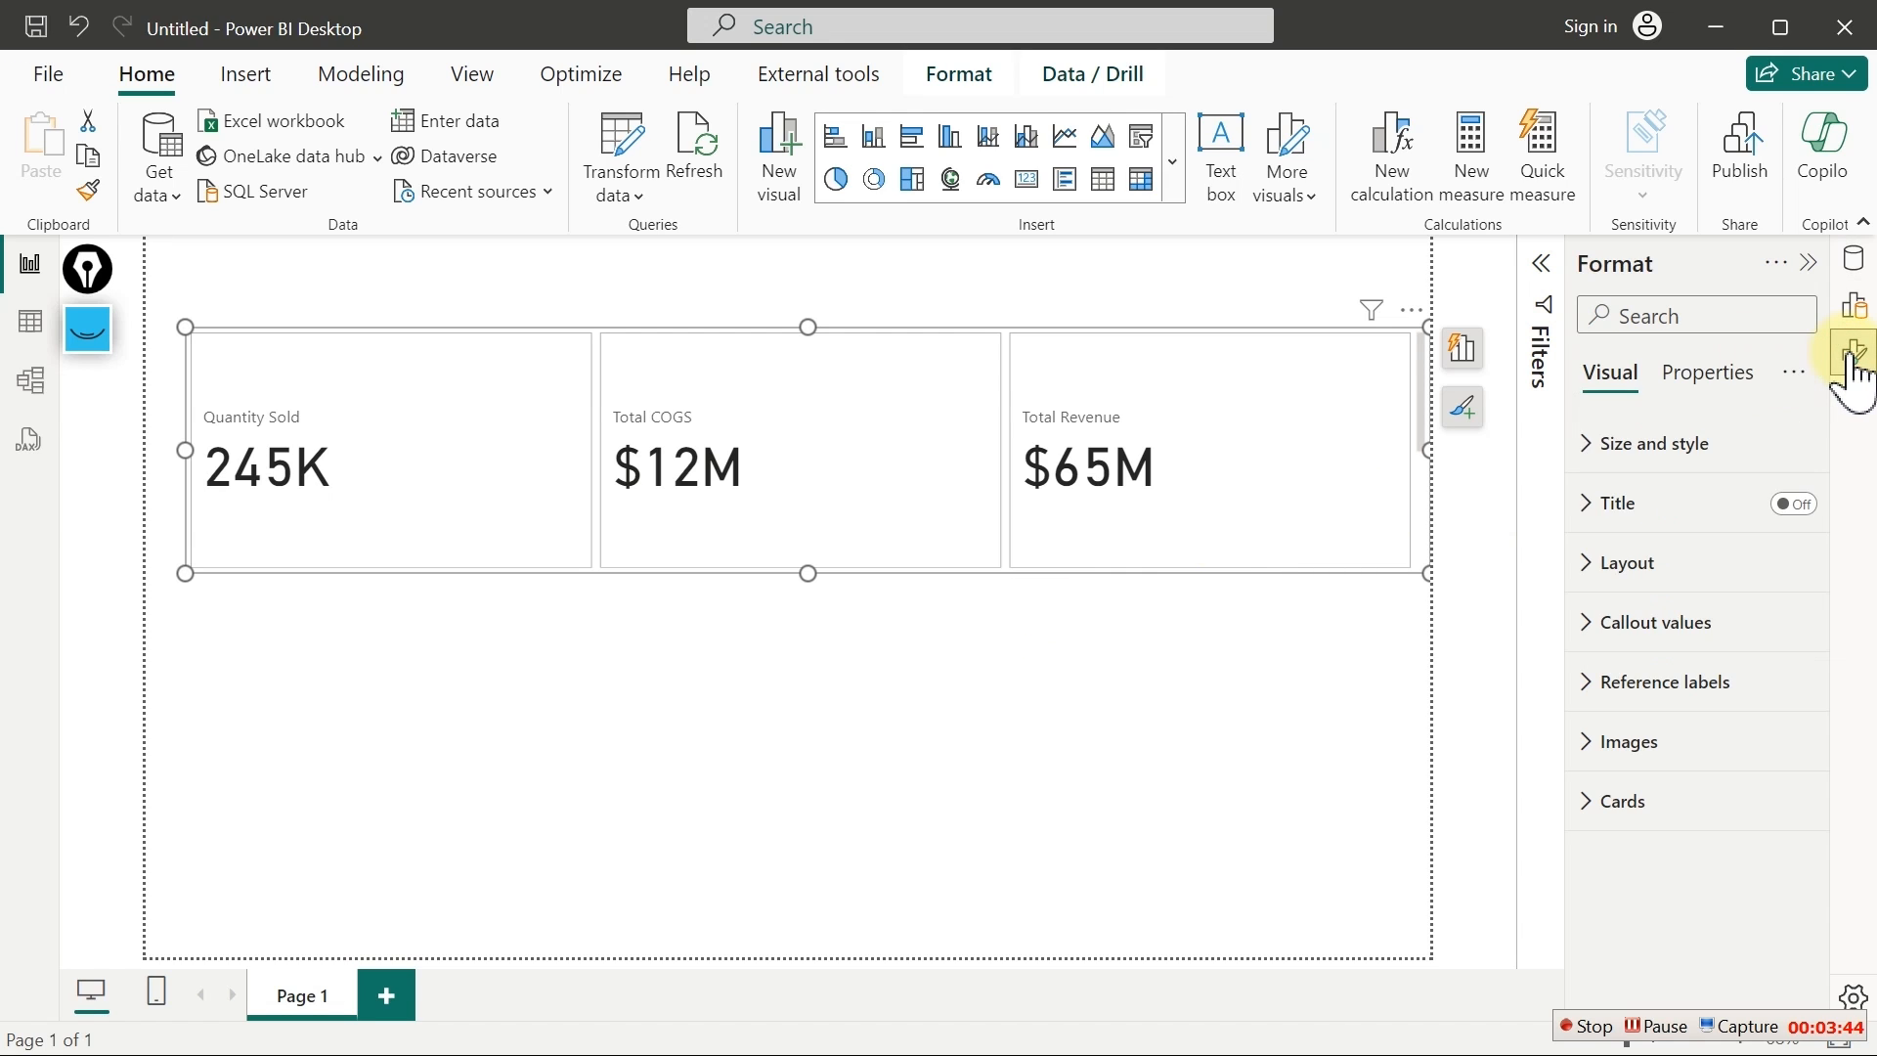
left_click(1621, 628)
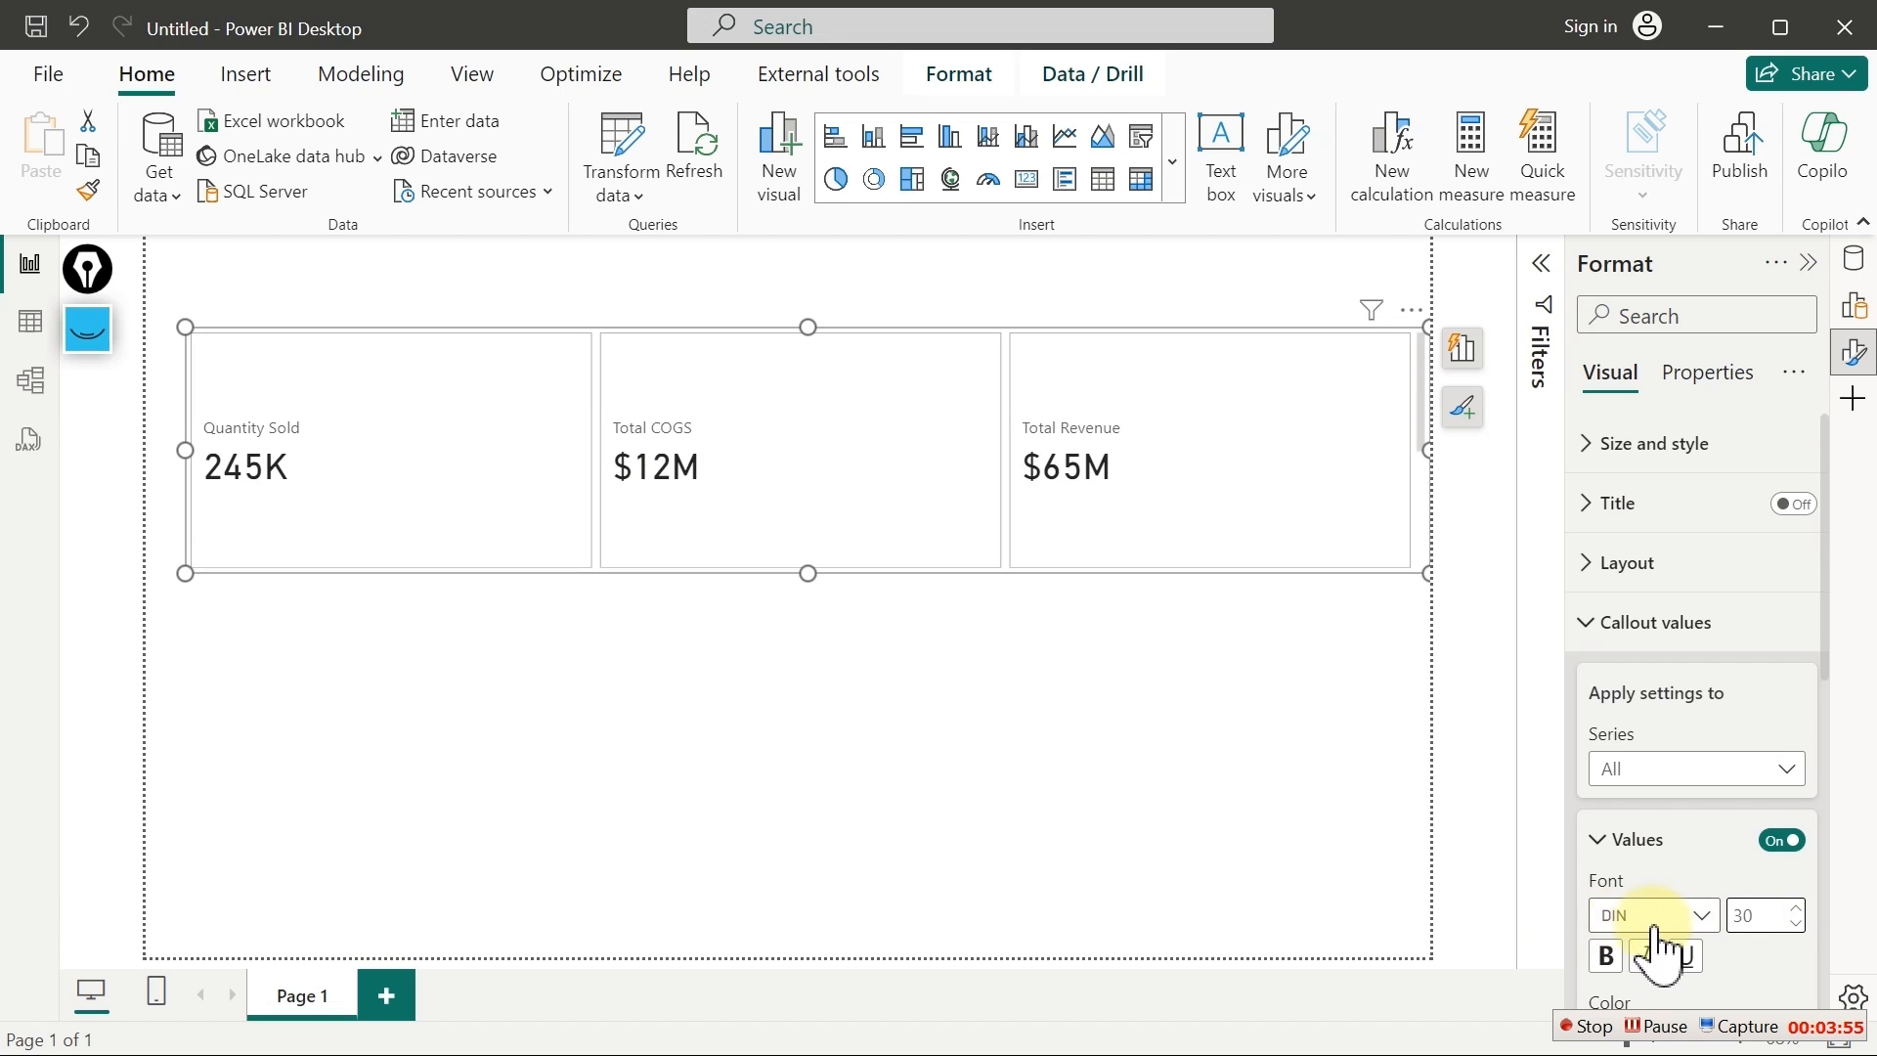
left_click(1658, 635)
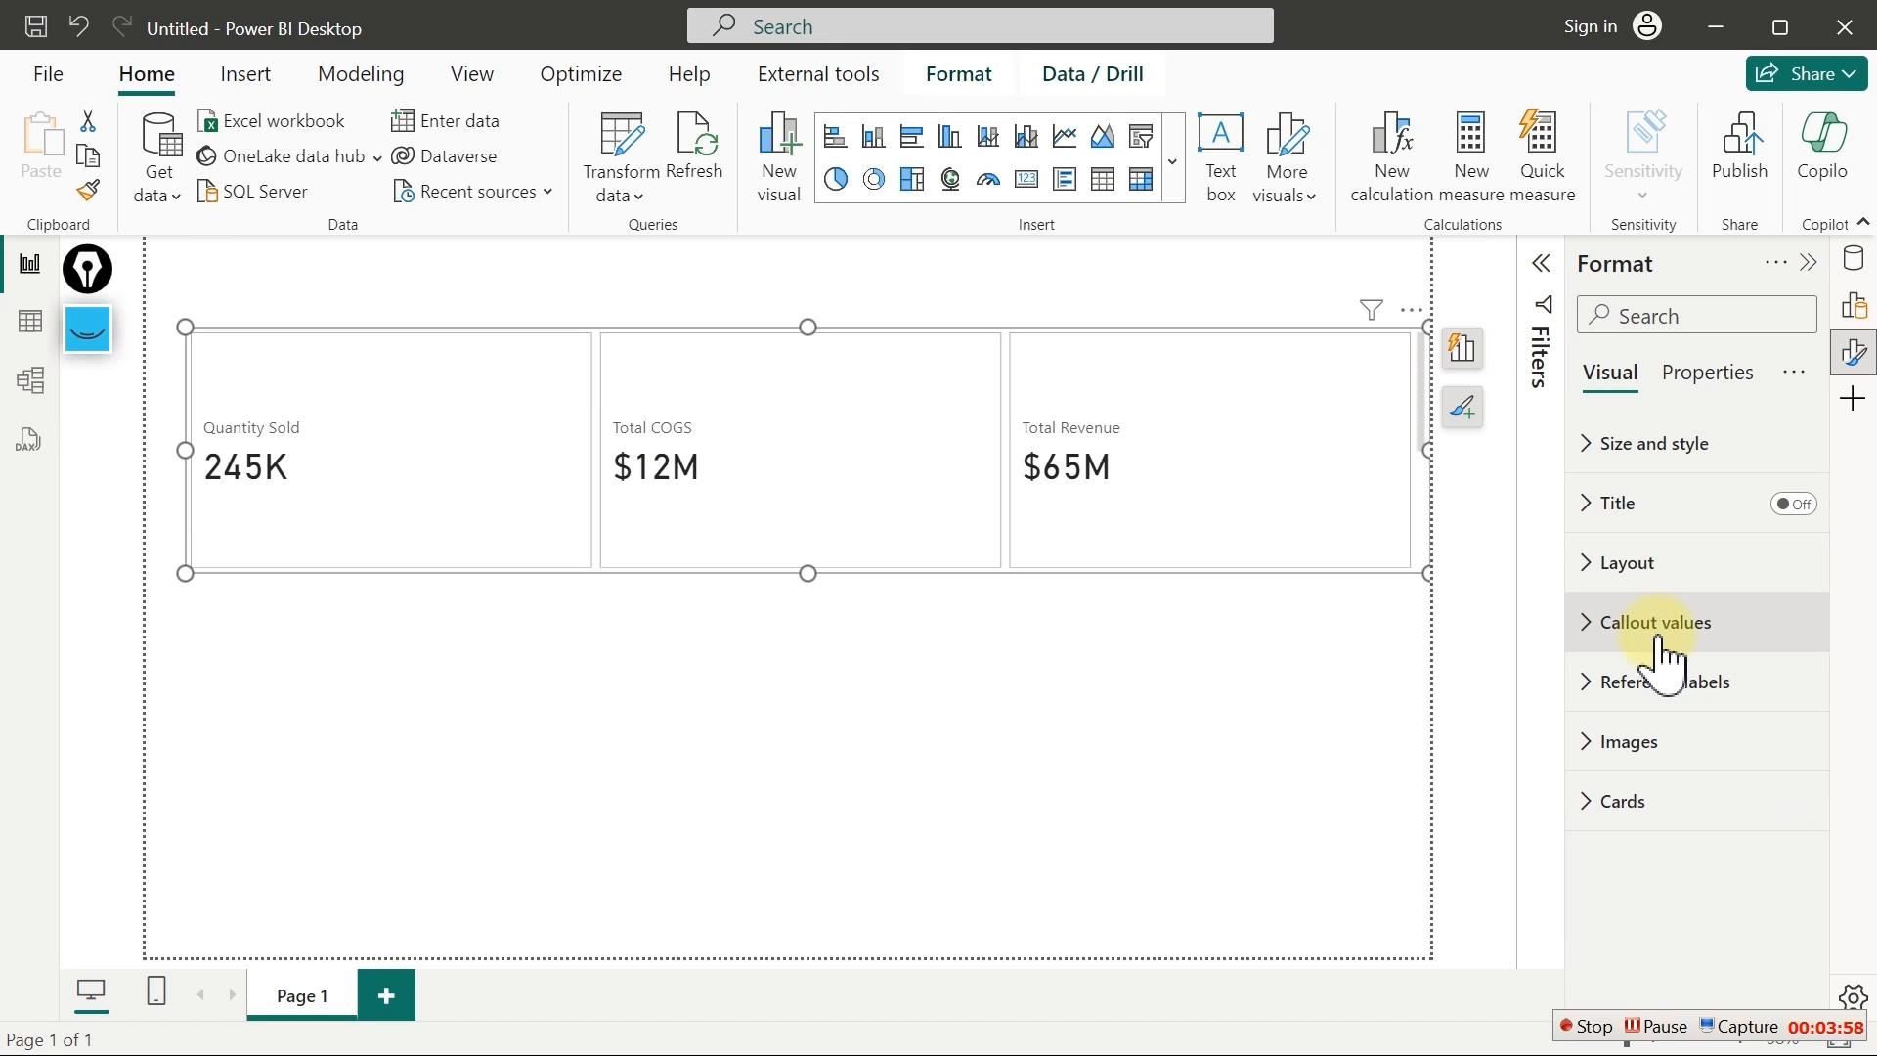
Set the card visual's layout to show a maximum of 5 cards in its single row
left_click(1595, 567)
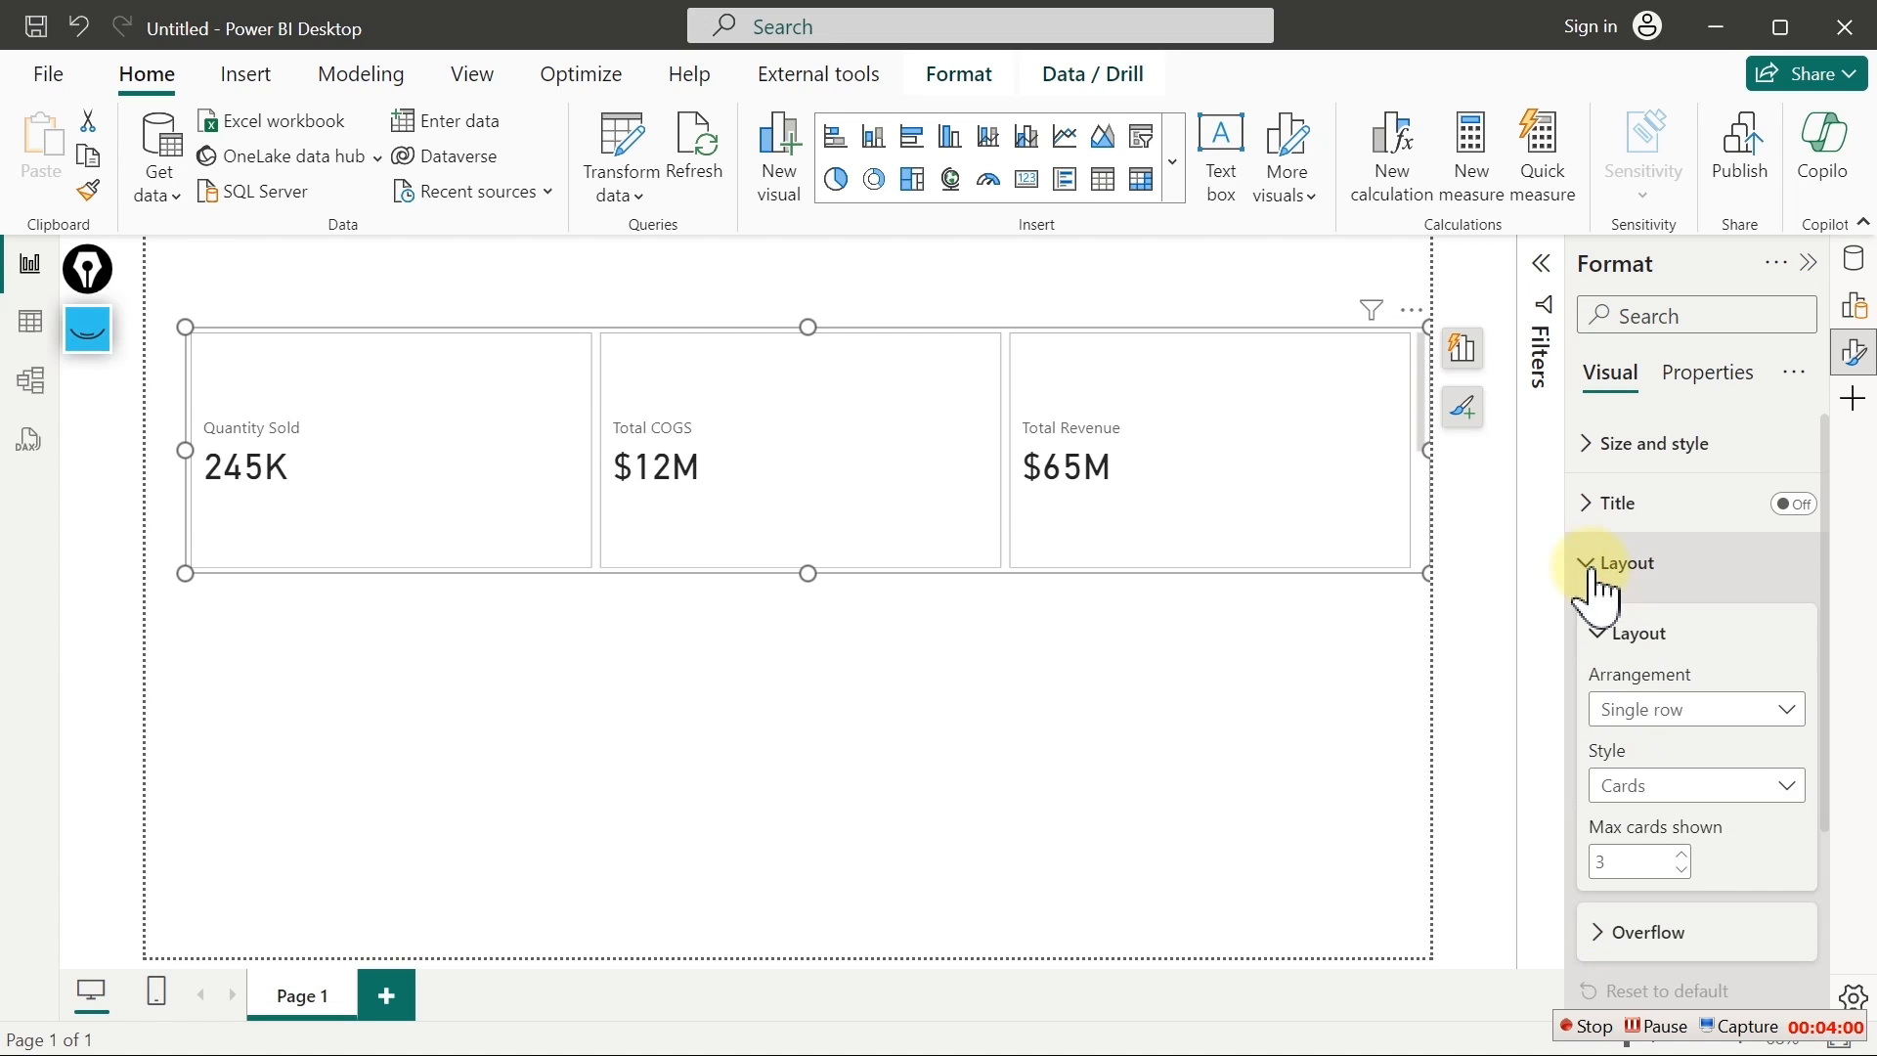
left_click(1681, 869)
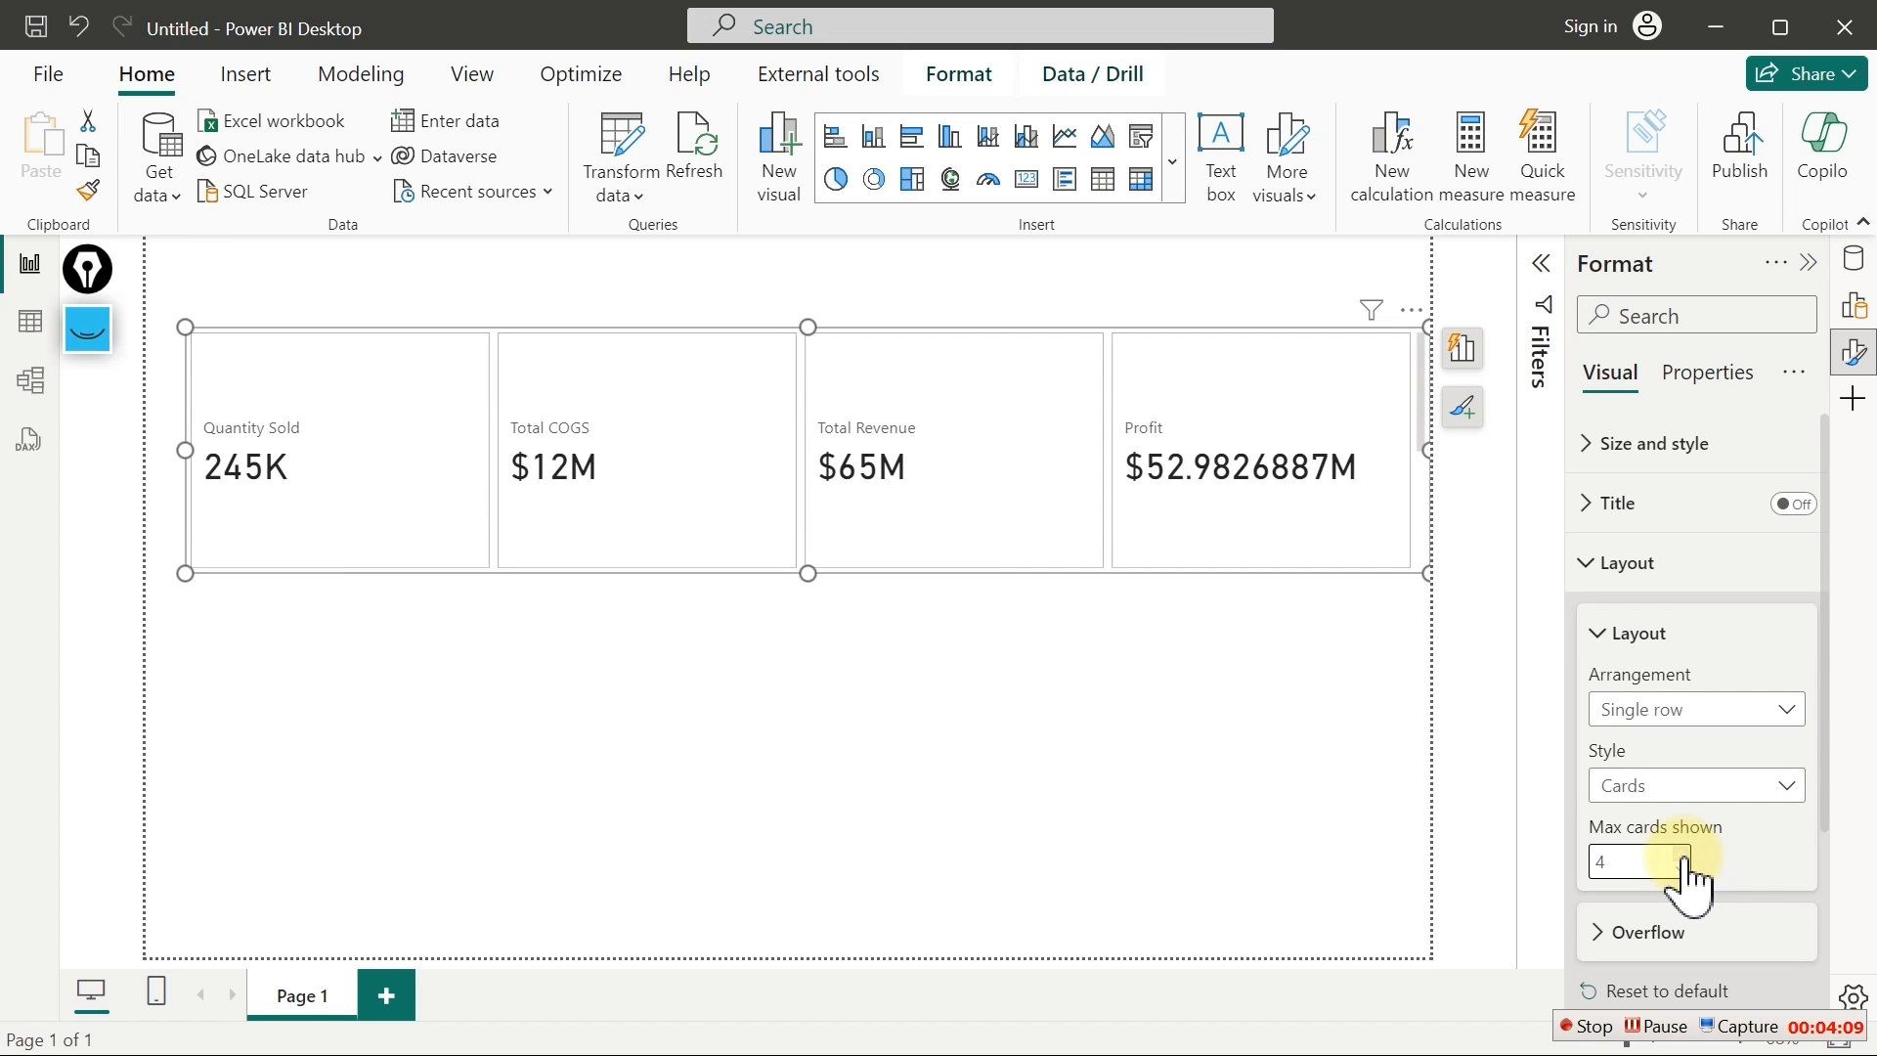
left_click(1684, 858)
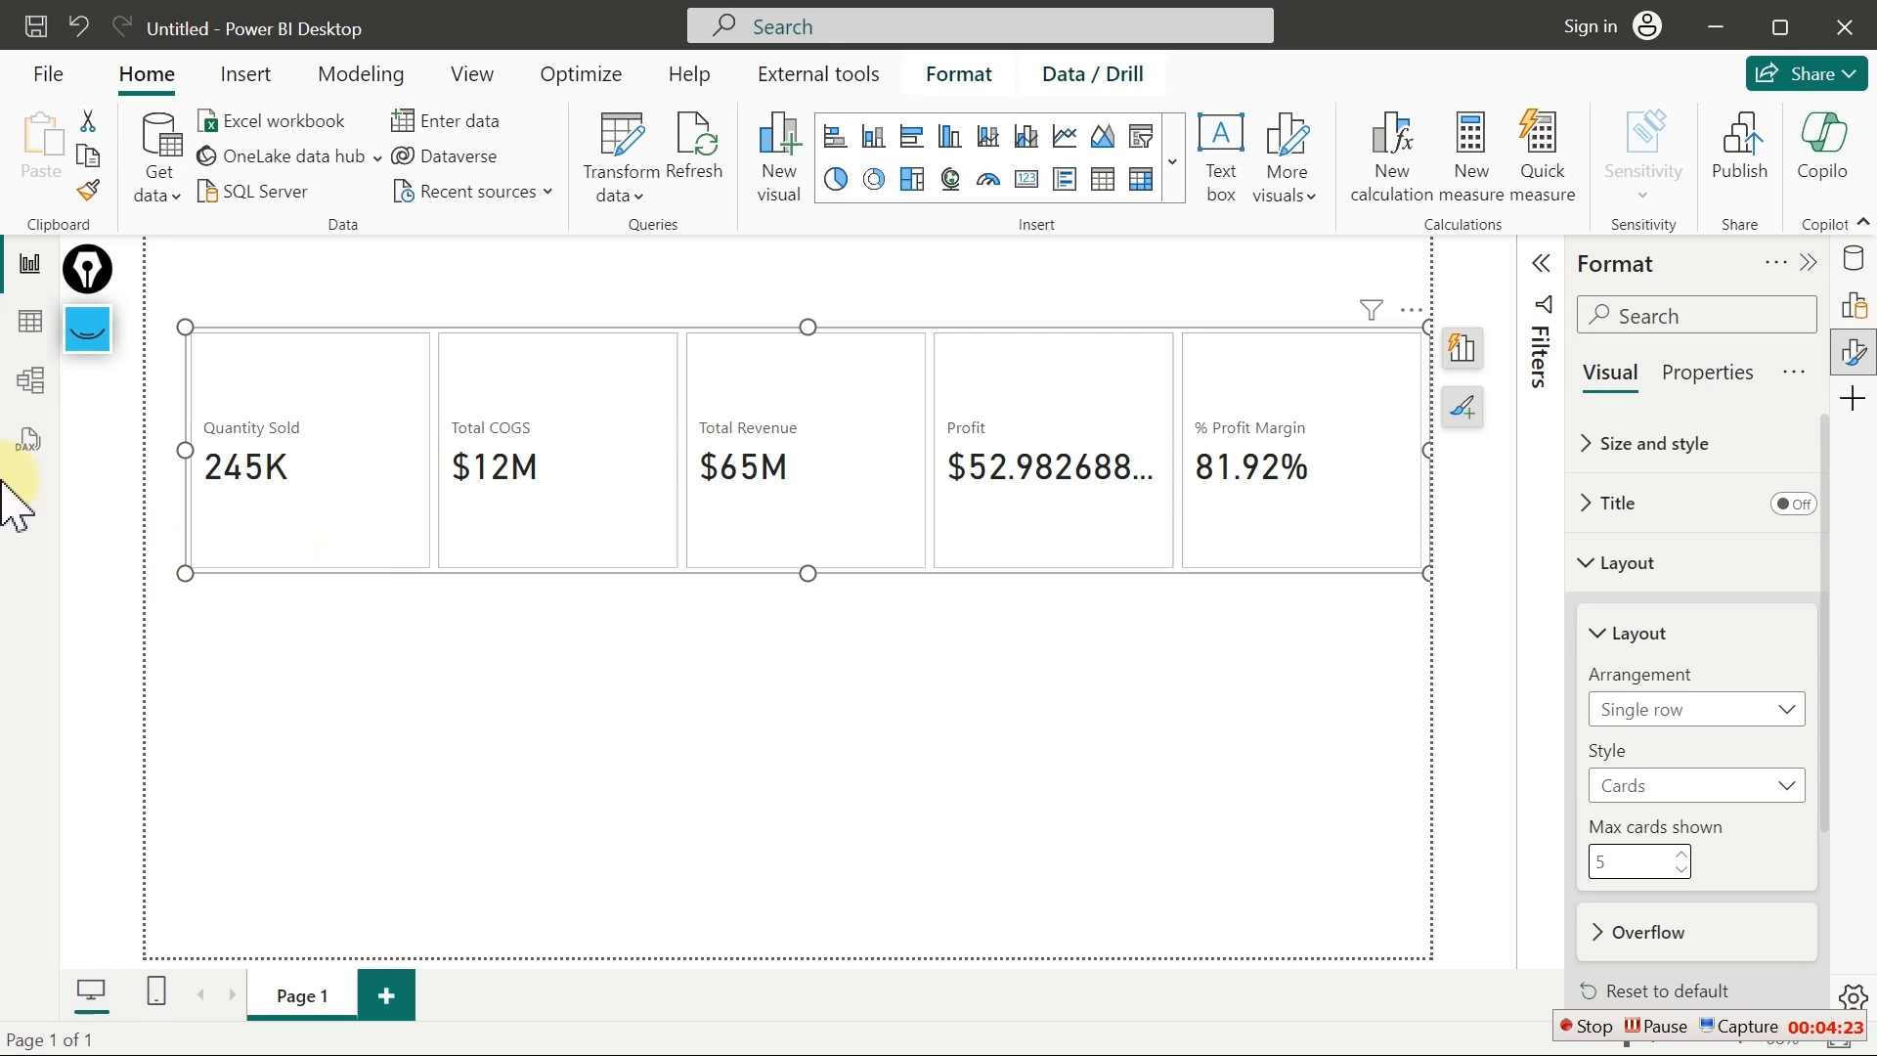
Mark each of the five card labels with a short red pen stroke using the annotation toolbar
left_click(88, 338)
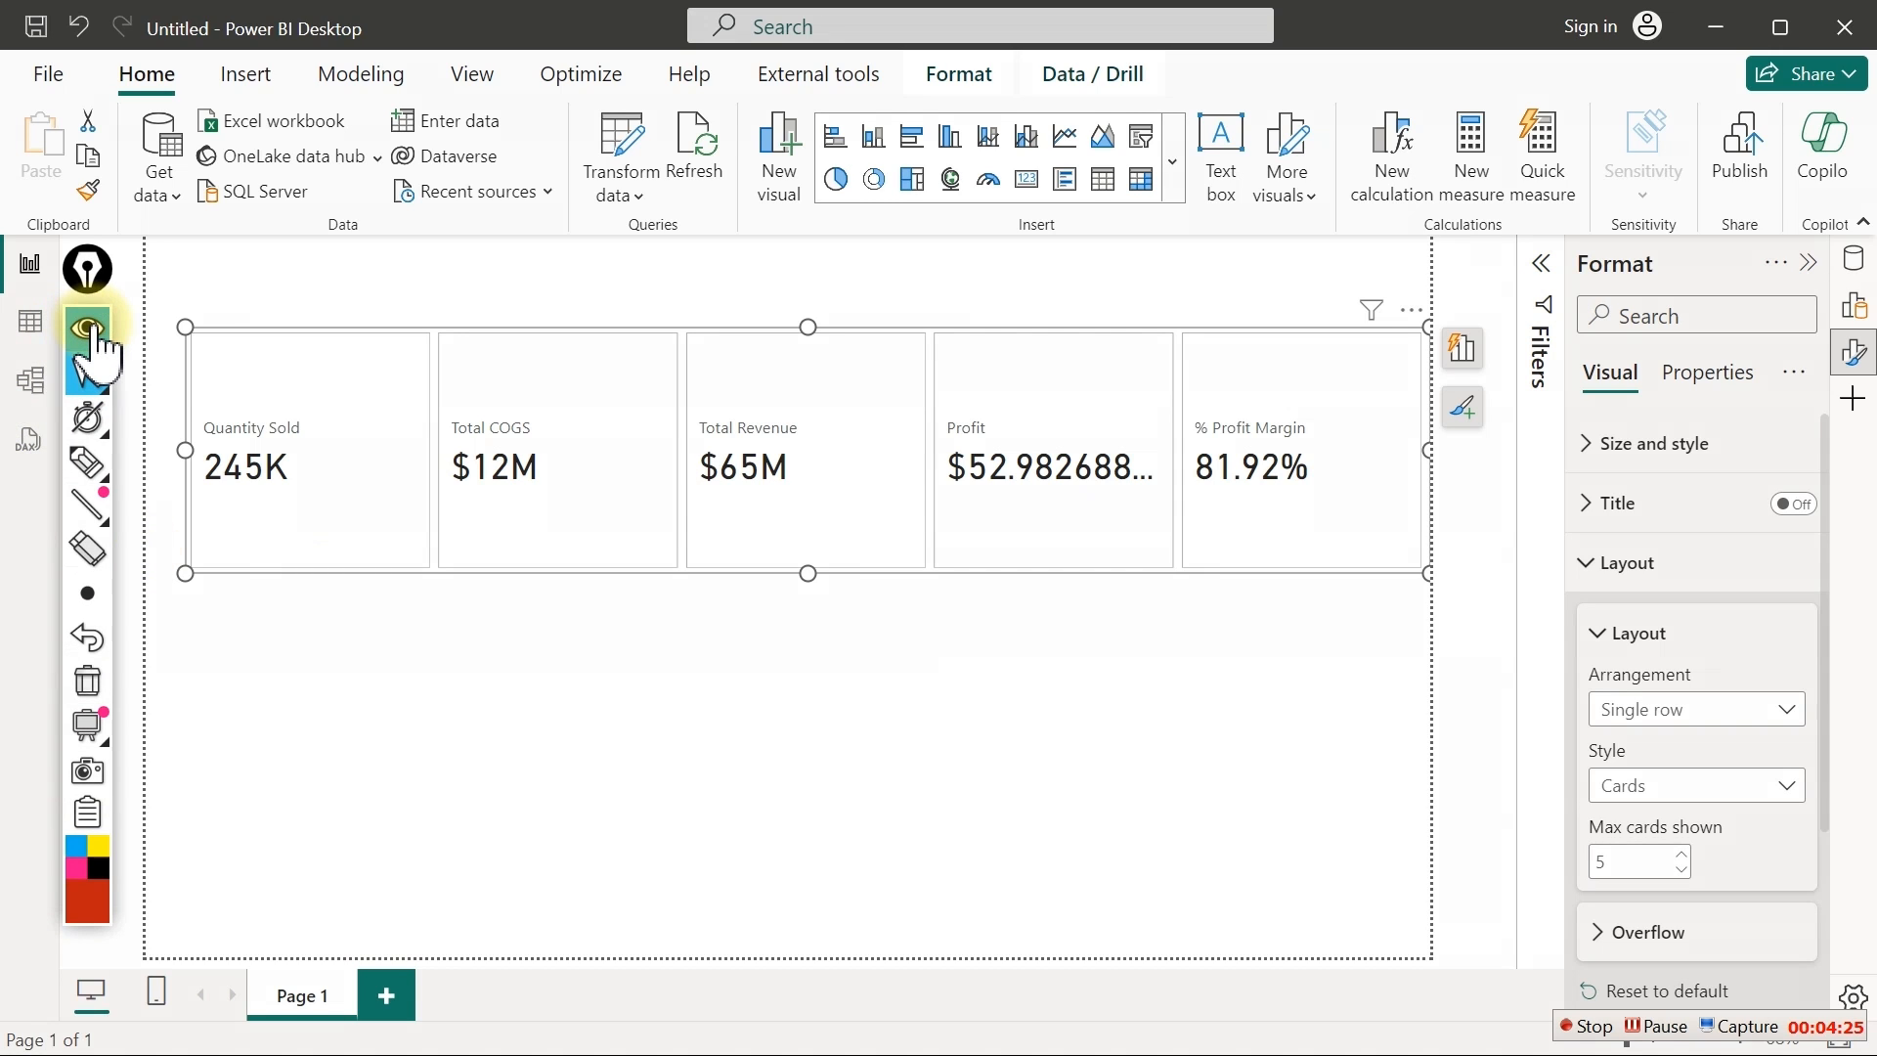
left_click(88, 462)
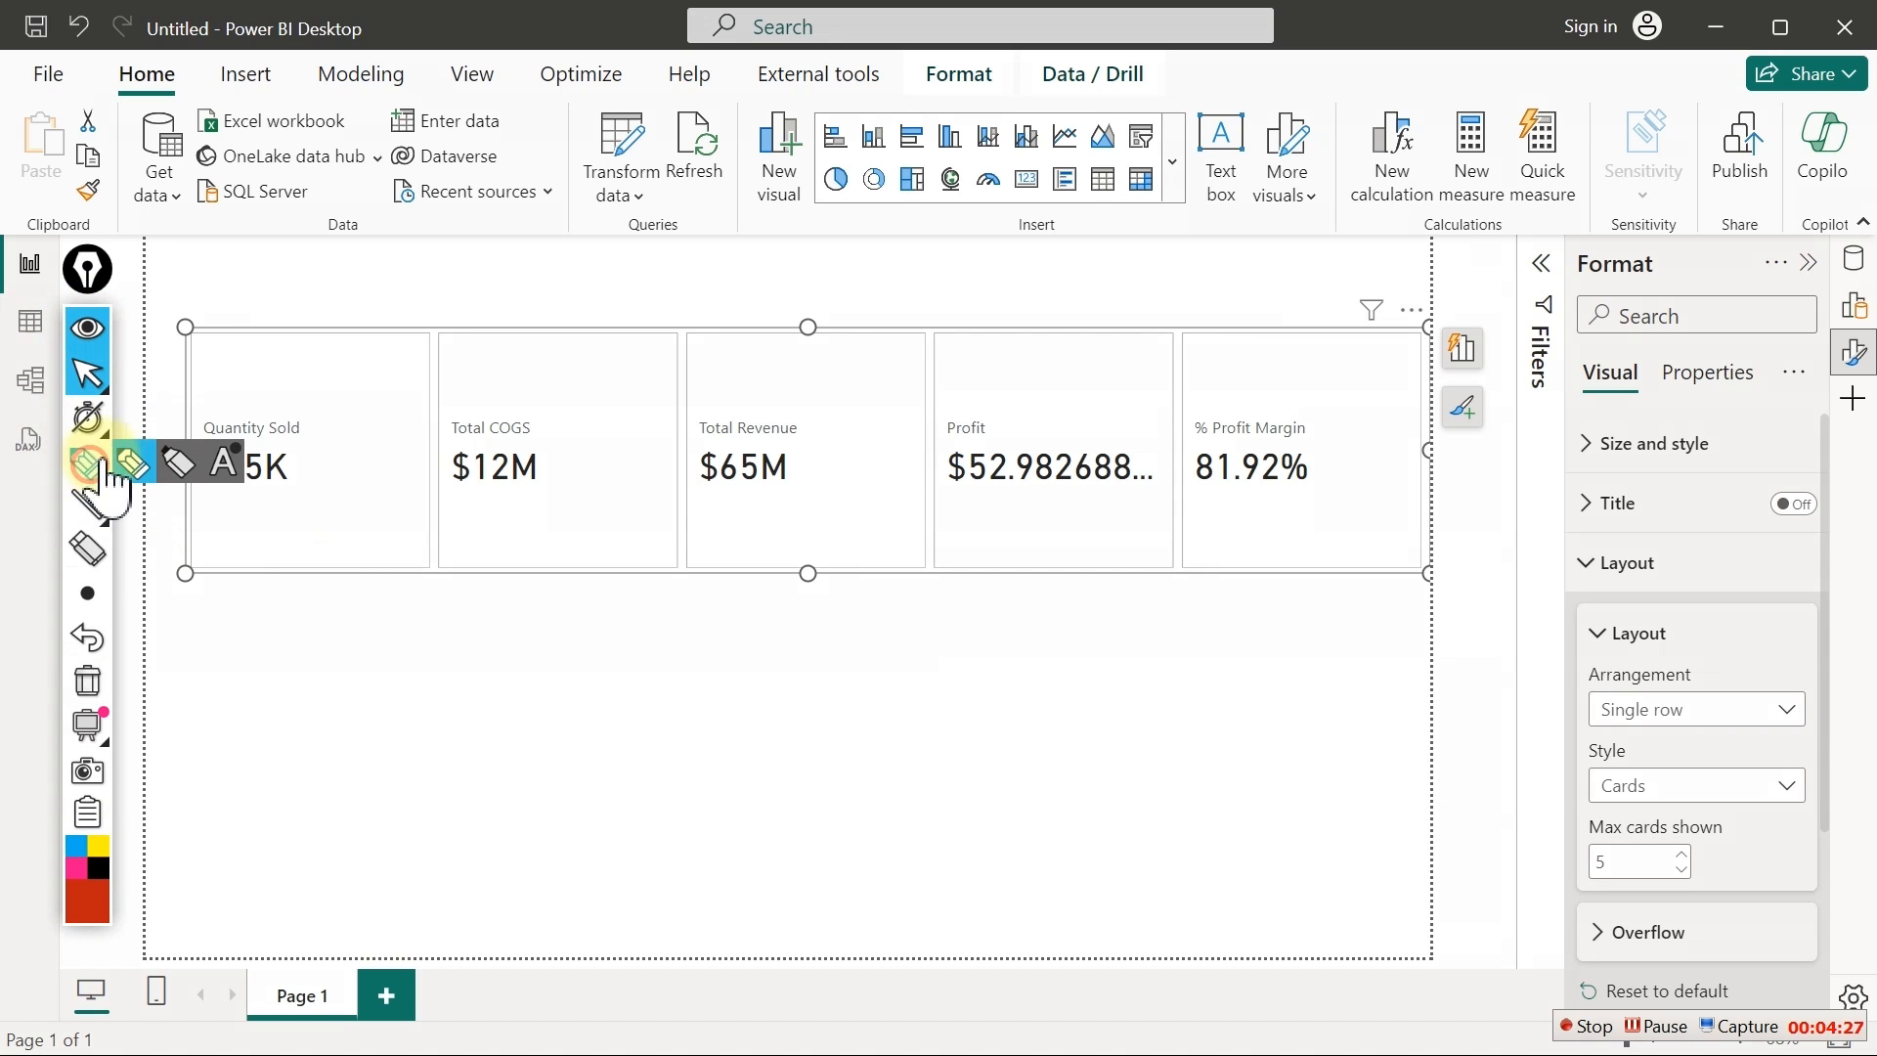
left_click(106, 465)
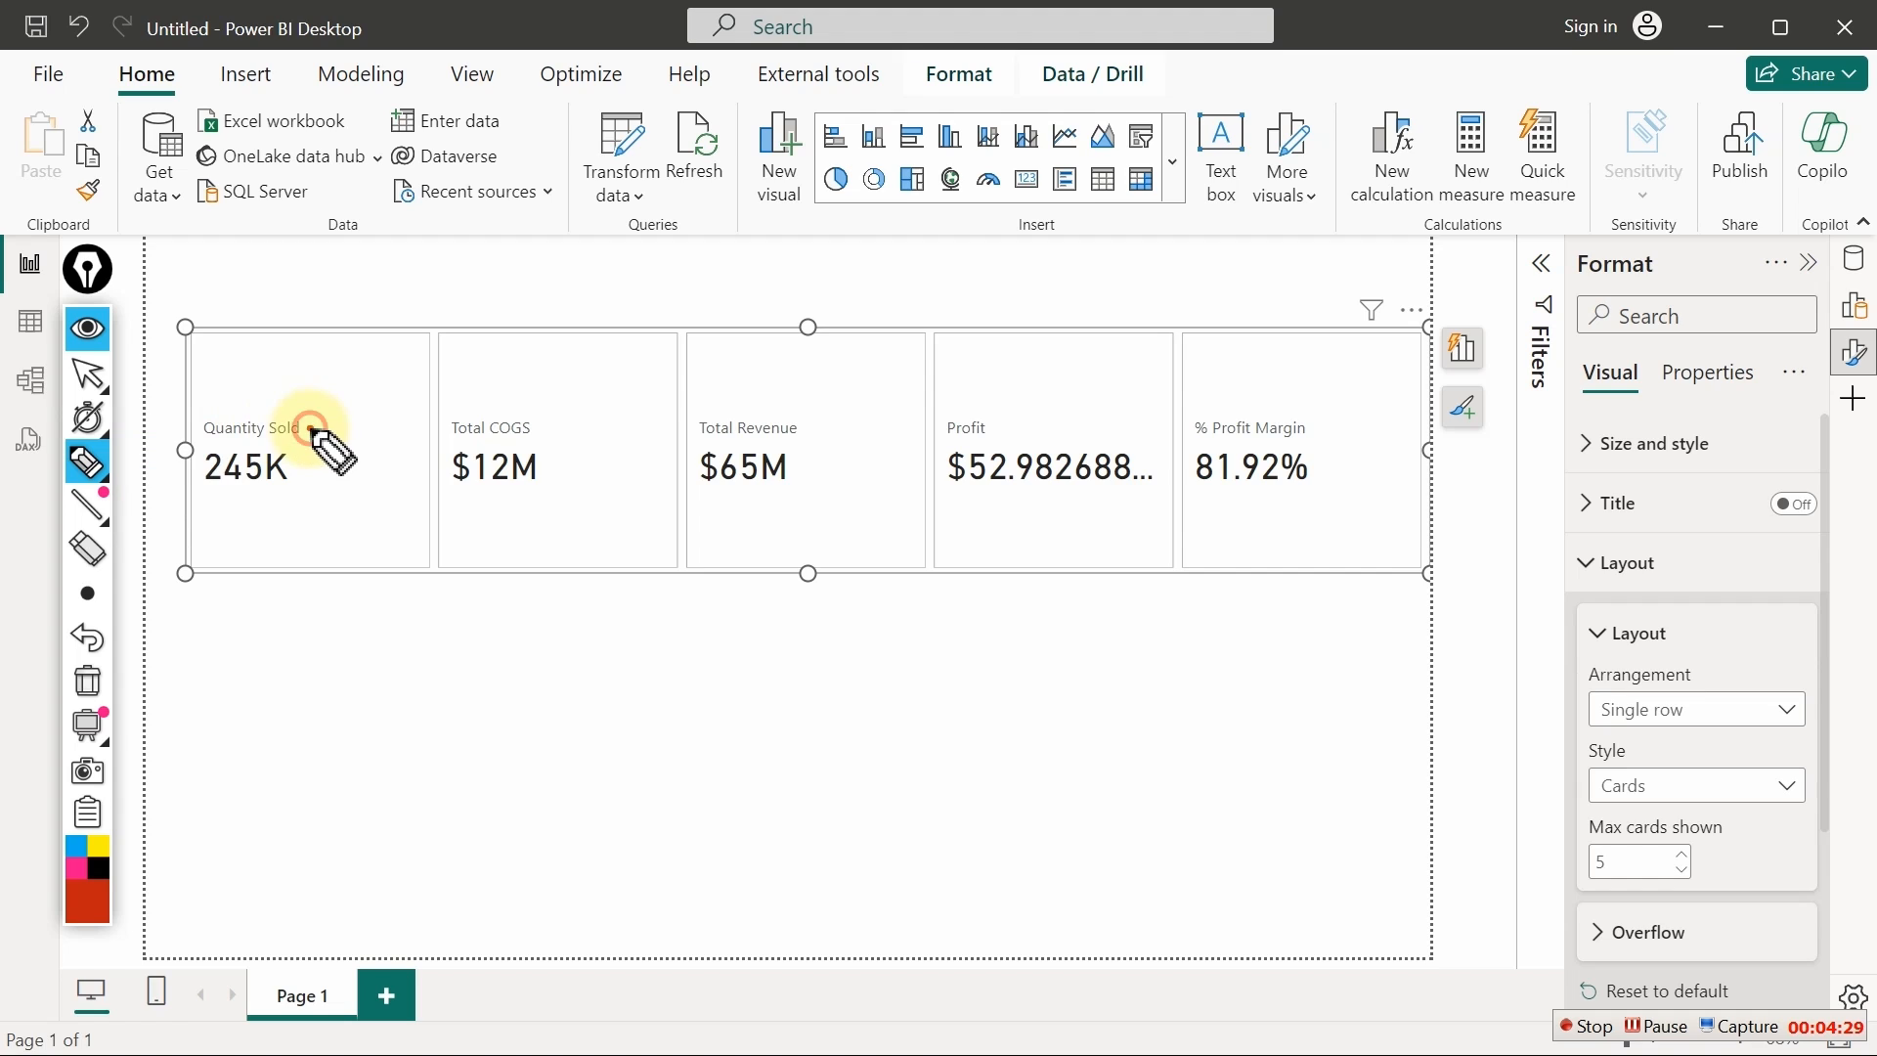
left_click_drag(538, 425, 540, 426)
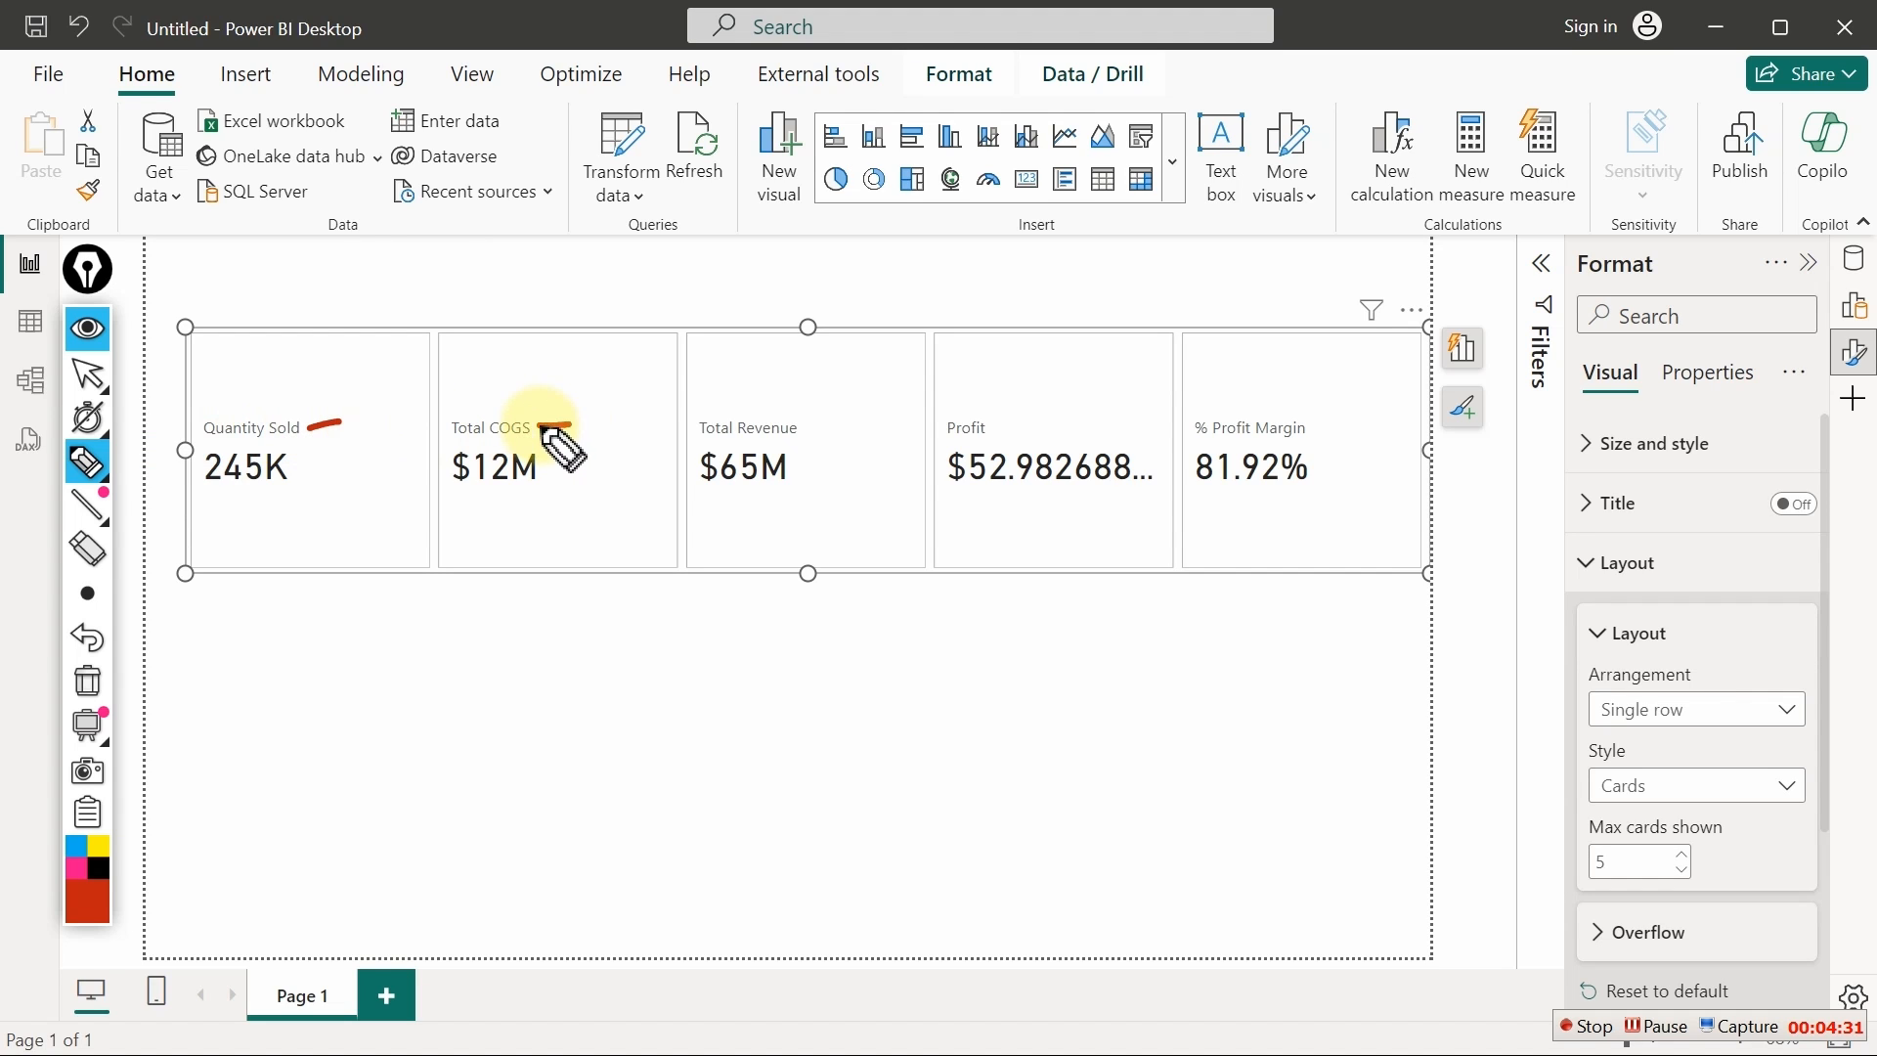
left_click_drag(809, 430, 839, 428)
left_click_drag(997, 428, 1030, 425)
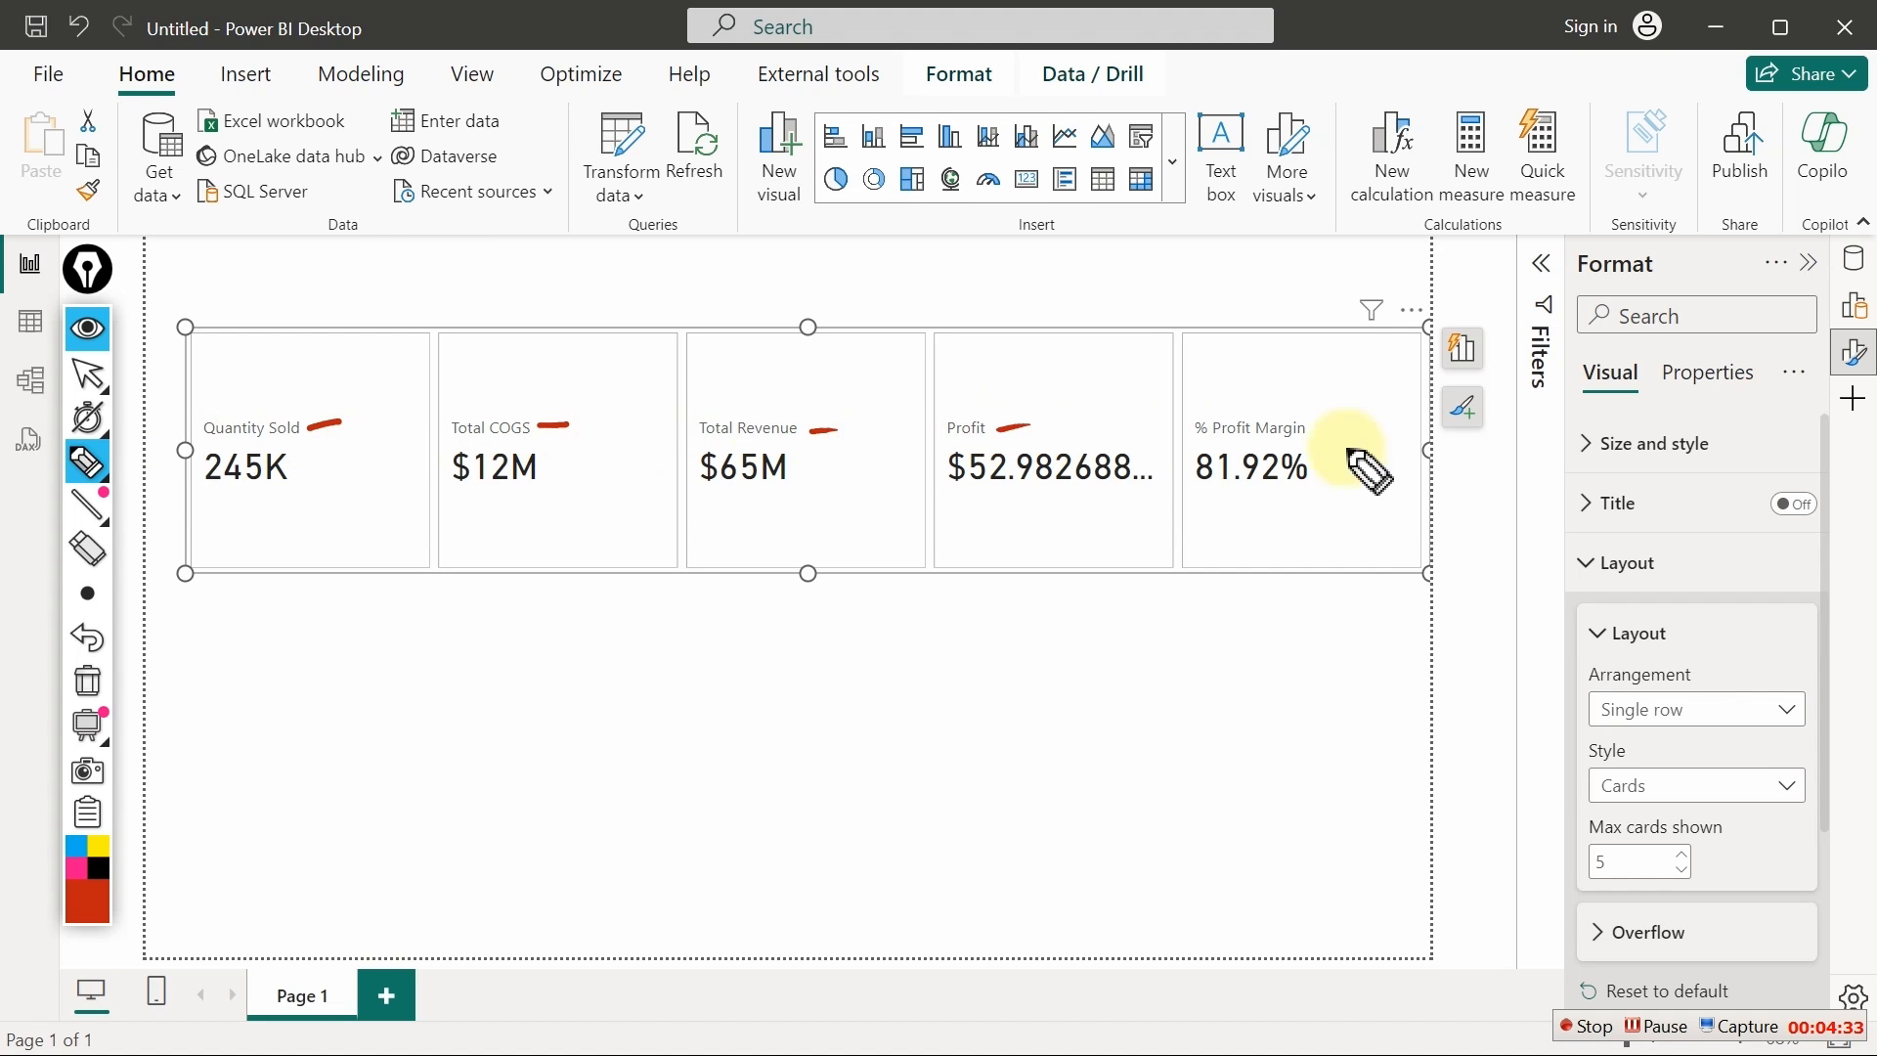
left_click_drag(1355, 428, 1324, 429)
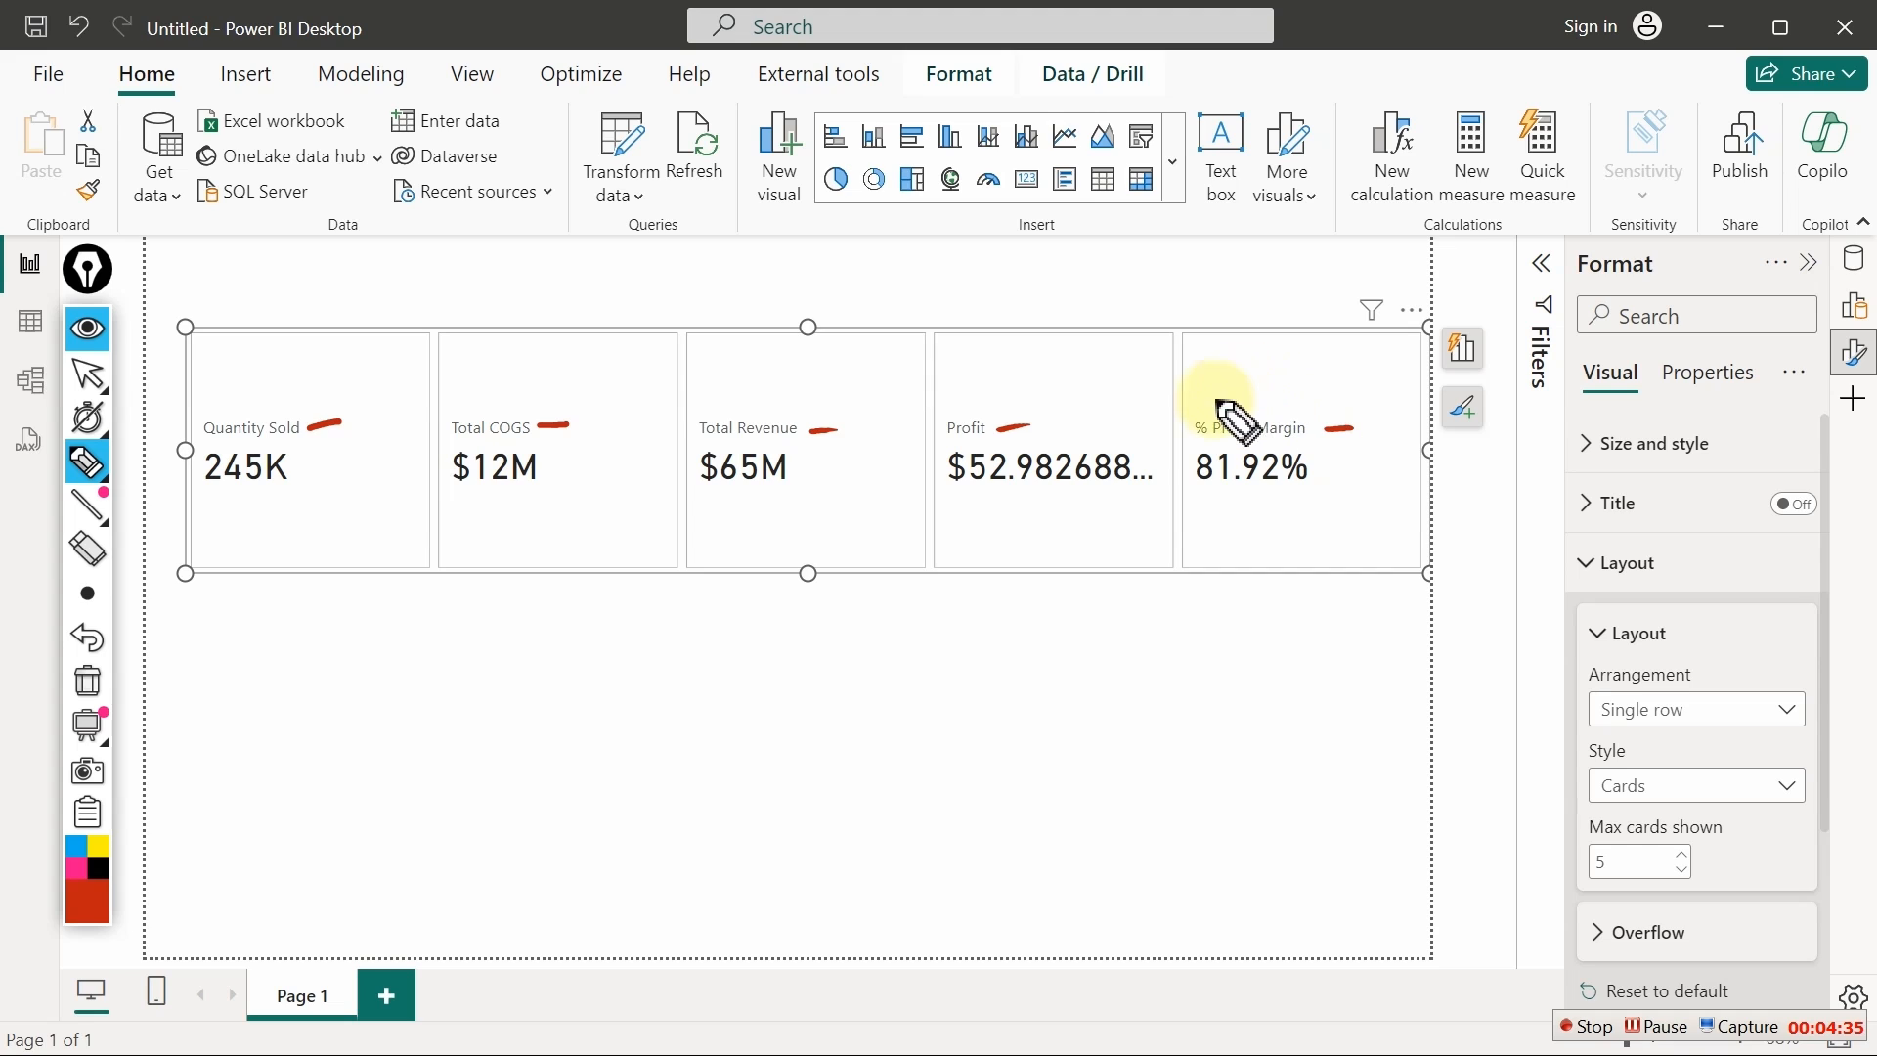
Circle the row of card labels in red with an arrow to a handwritten note below, and clear the annotations
mouse_move(215, 418)
left_mouse_down()
mouse_move(985, 396)
mouse_move(1335, 411)
mouse_move(1227, 435)
mouse_move(457, 440)
mouse_move(424, 425)
left_mouse_up()
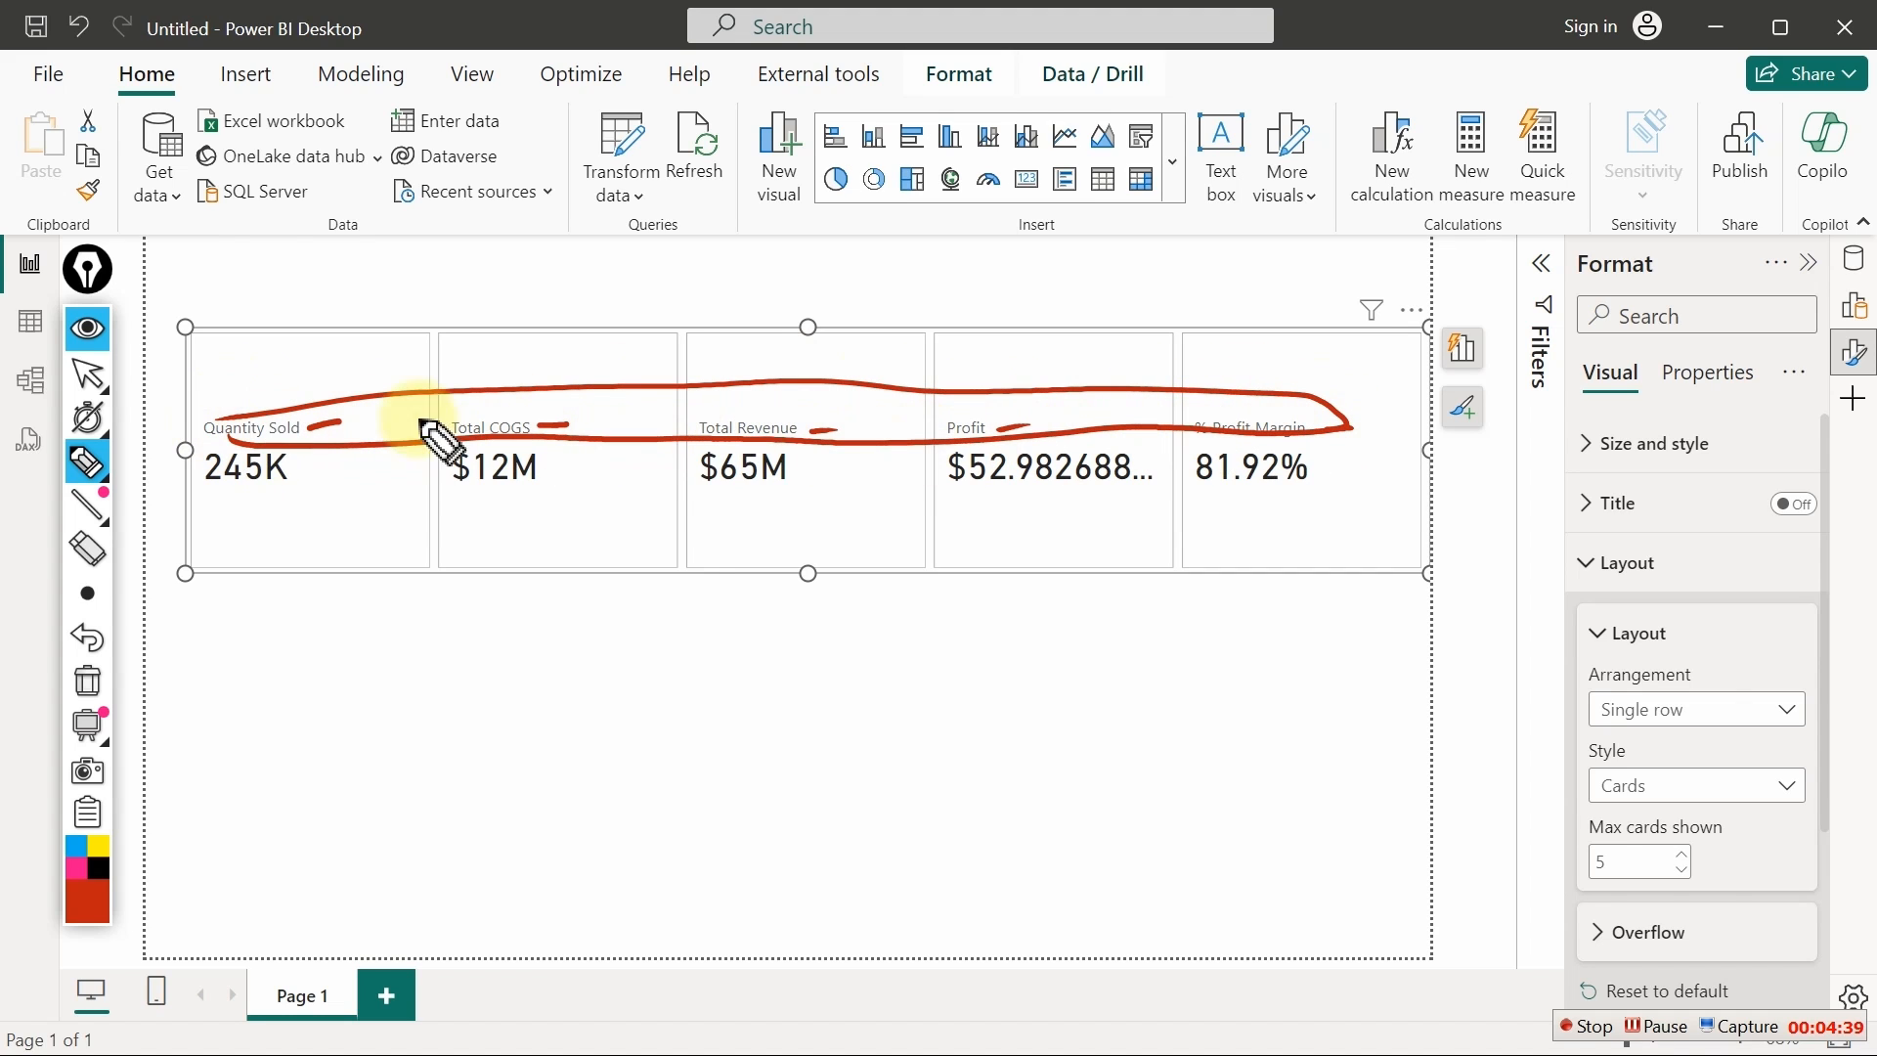
mouse_move(826, 432)
left_mouse_down()
mouse_move(829, 653)
mouse_move(860, 637)
left_mouse_up()
mouse_move(696, 756)
left_mouse_down()
mouse_move(711, 862)
mouse_move(766, 796)
mouse_move(842, 838)
mouse_move(947, 830)
mouse_move(1001, 784)
mouse_move(1064, 855)
left_mouse_up()
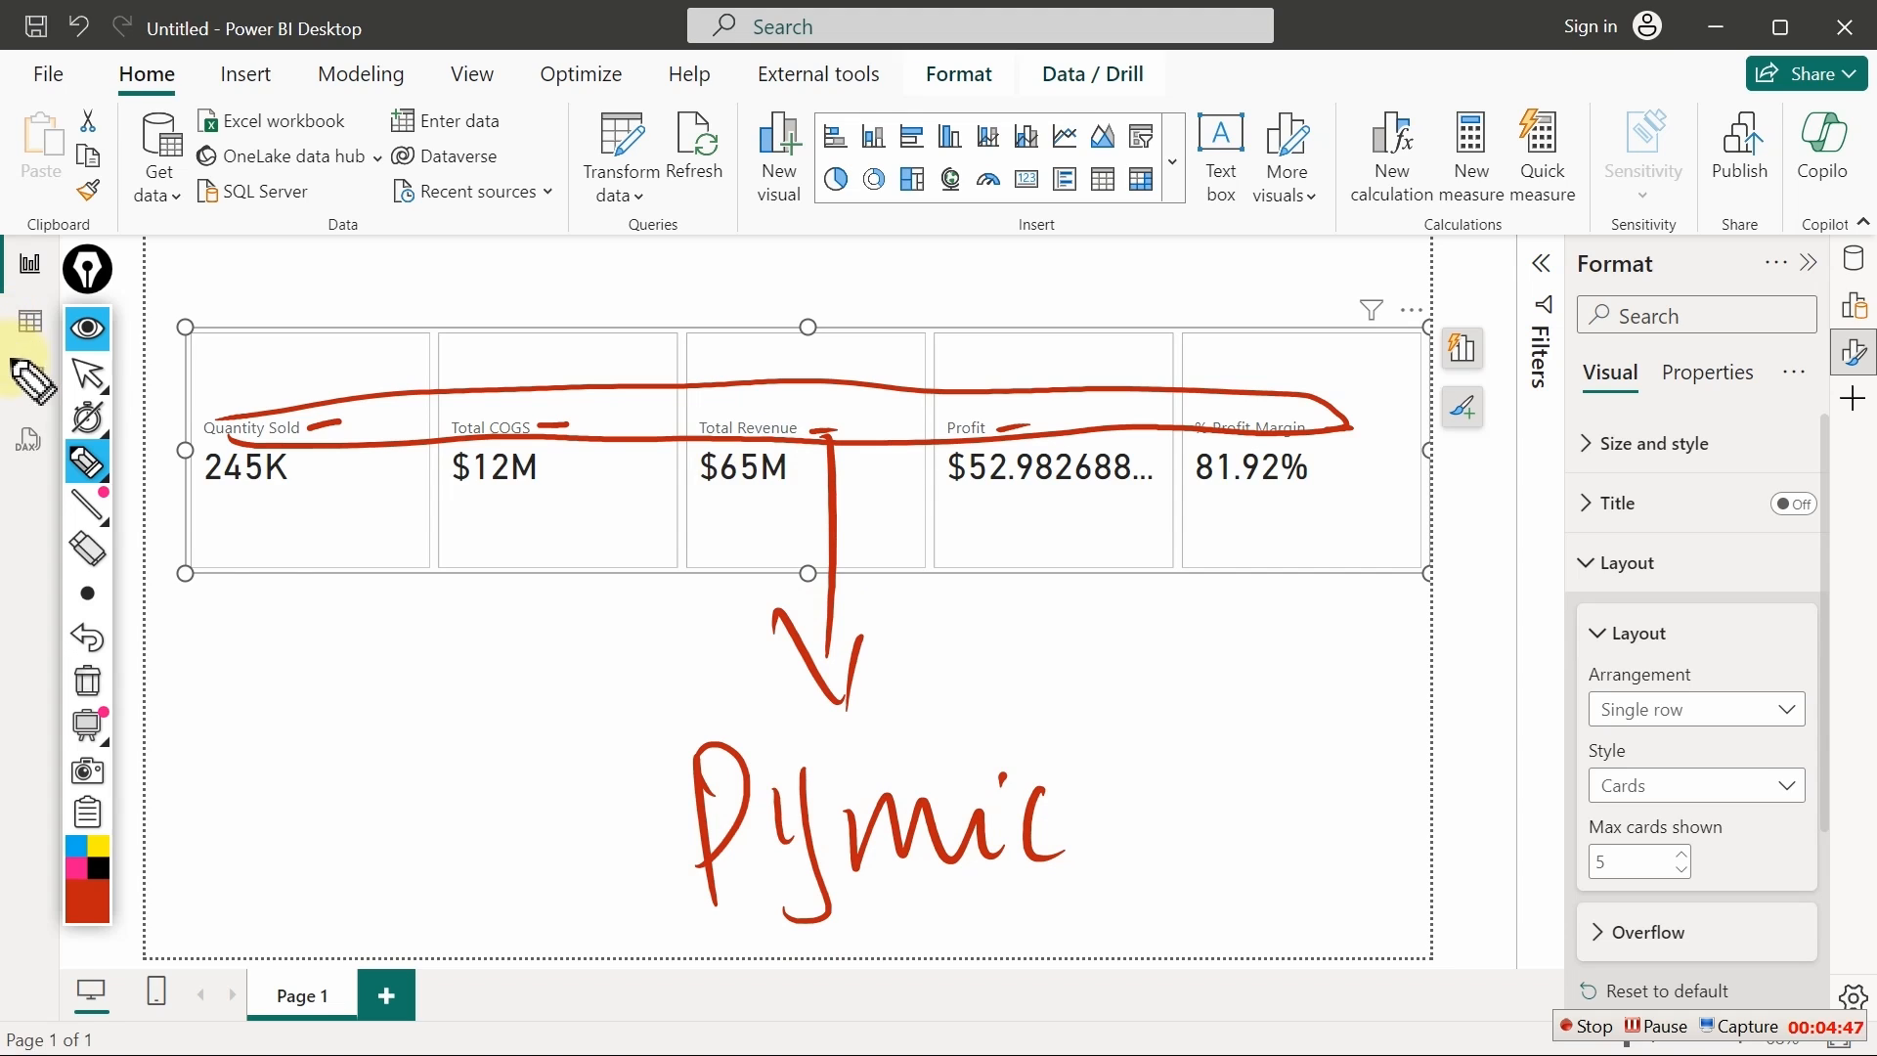
left_click(87, 374)
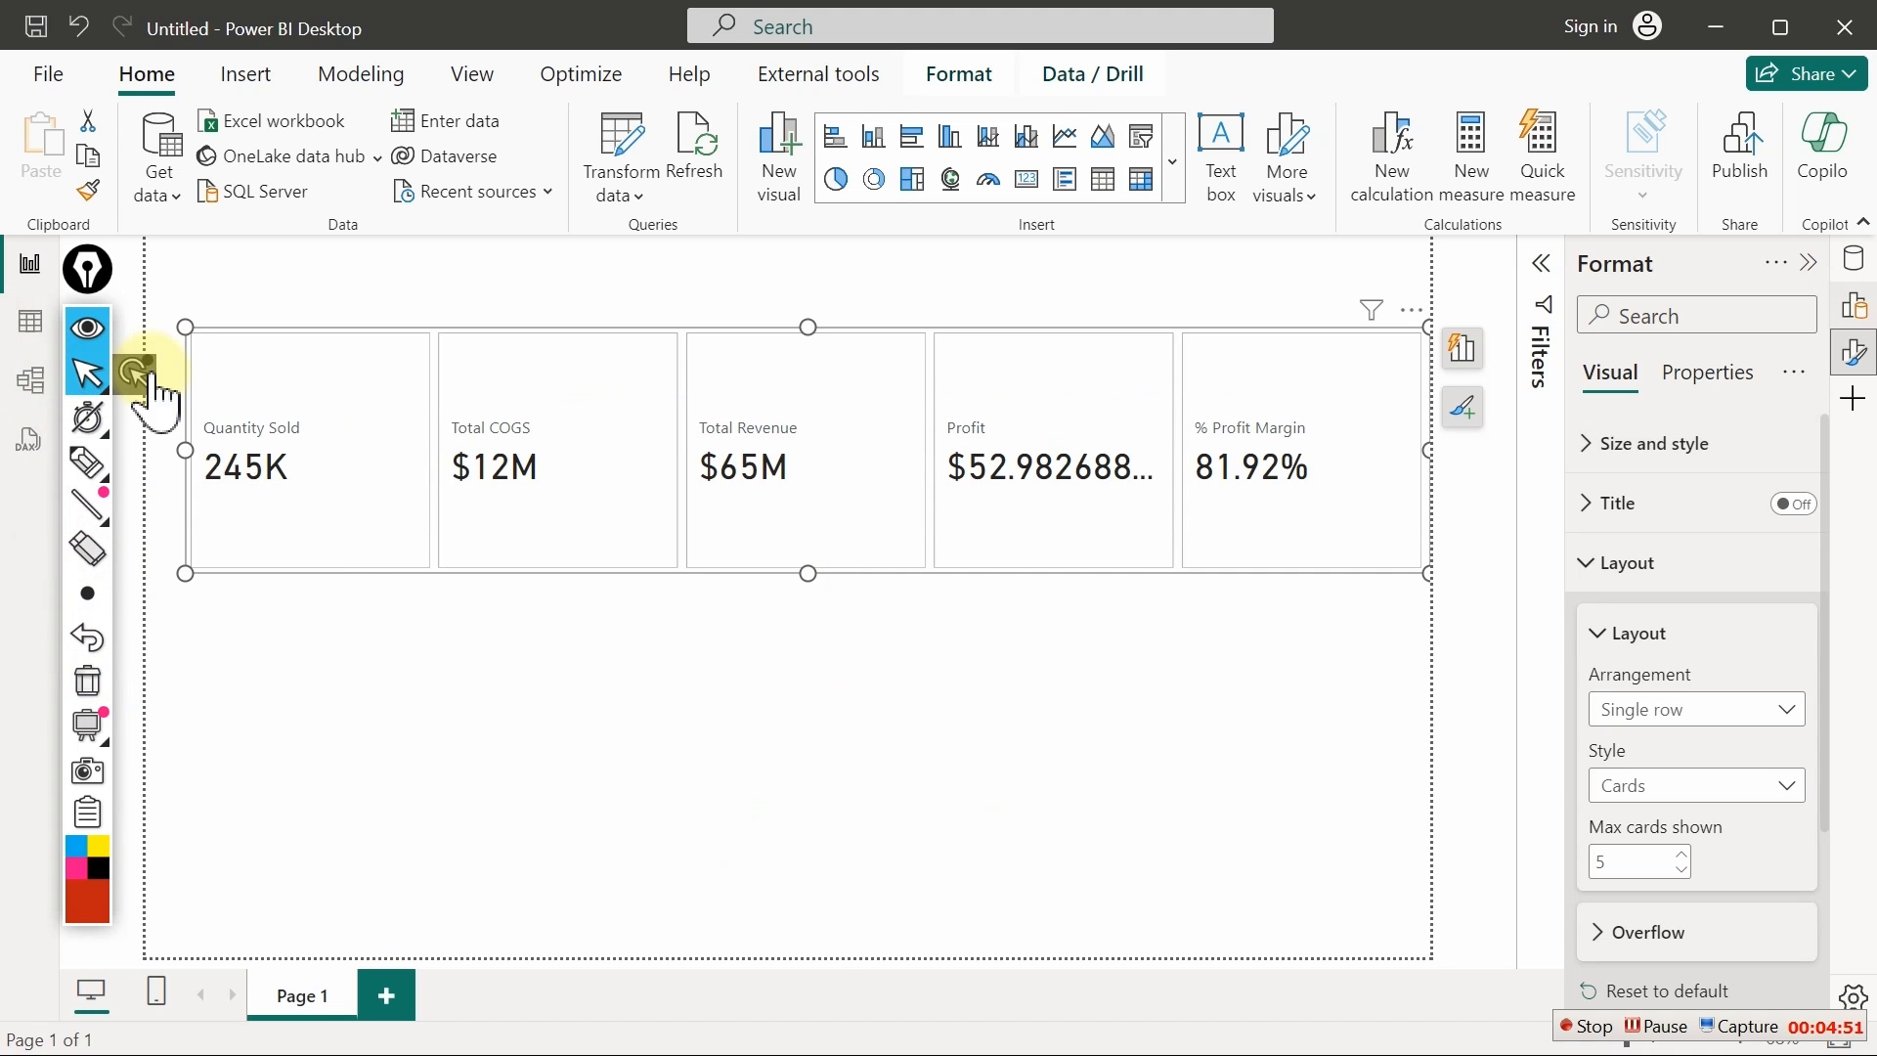
Try adding the Calendar table's Month field to the card visual, and remove it again
left_click(1853, 259)
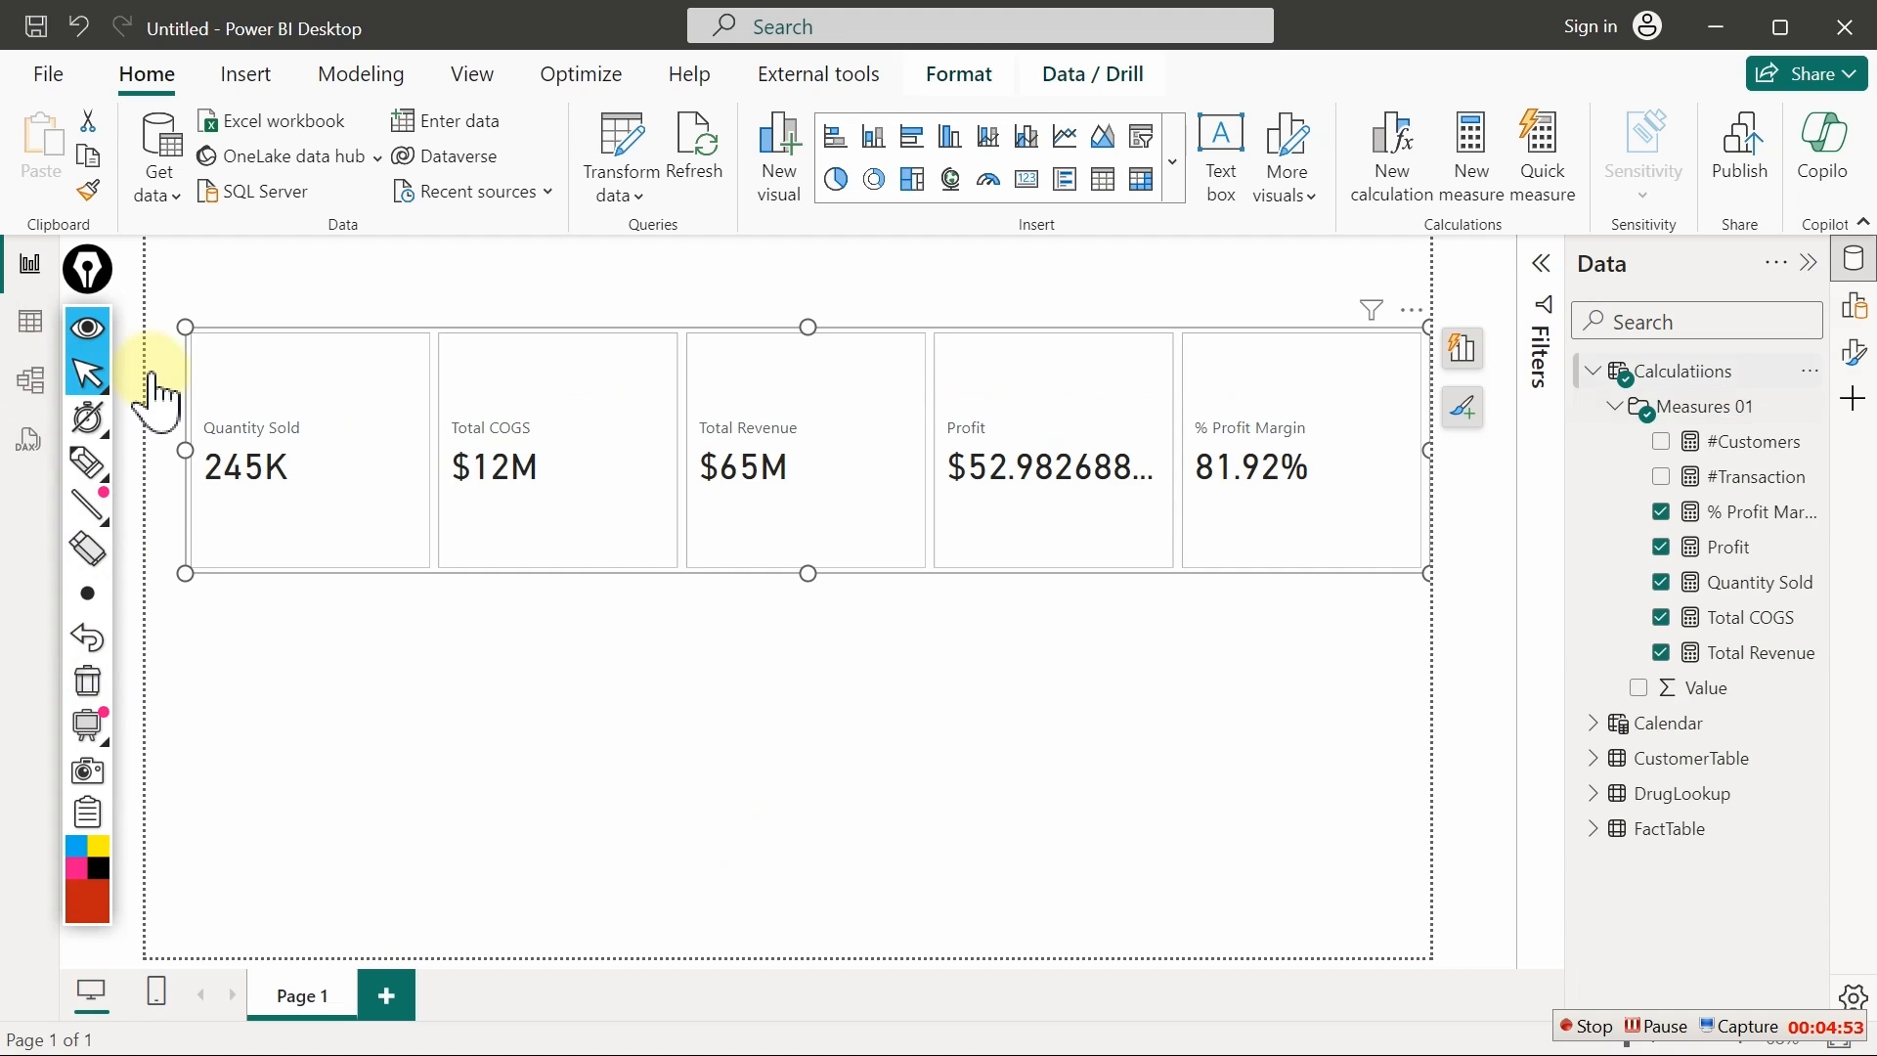
left_click(1593, 370)
left_click(1593, 406)
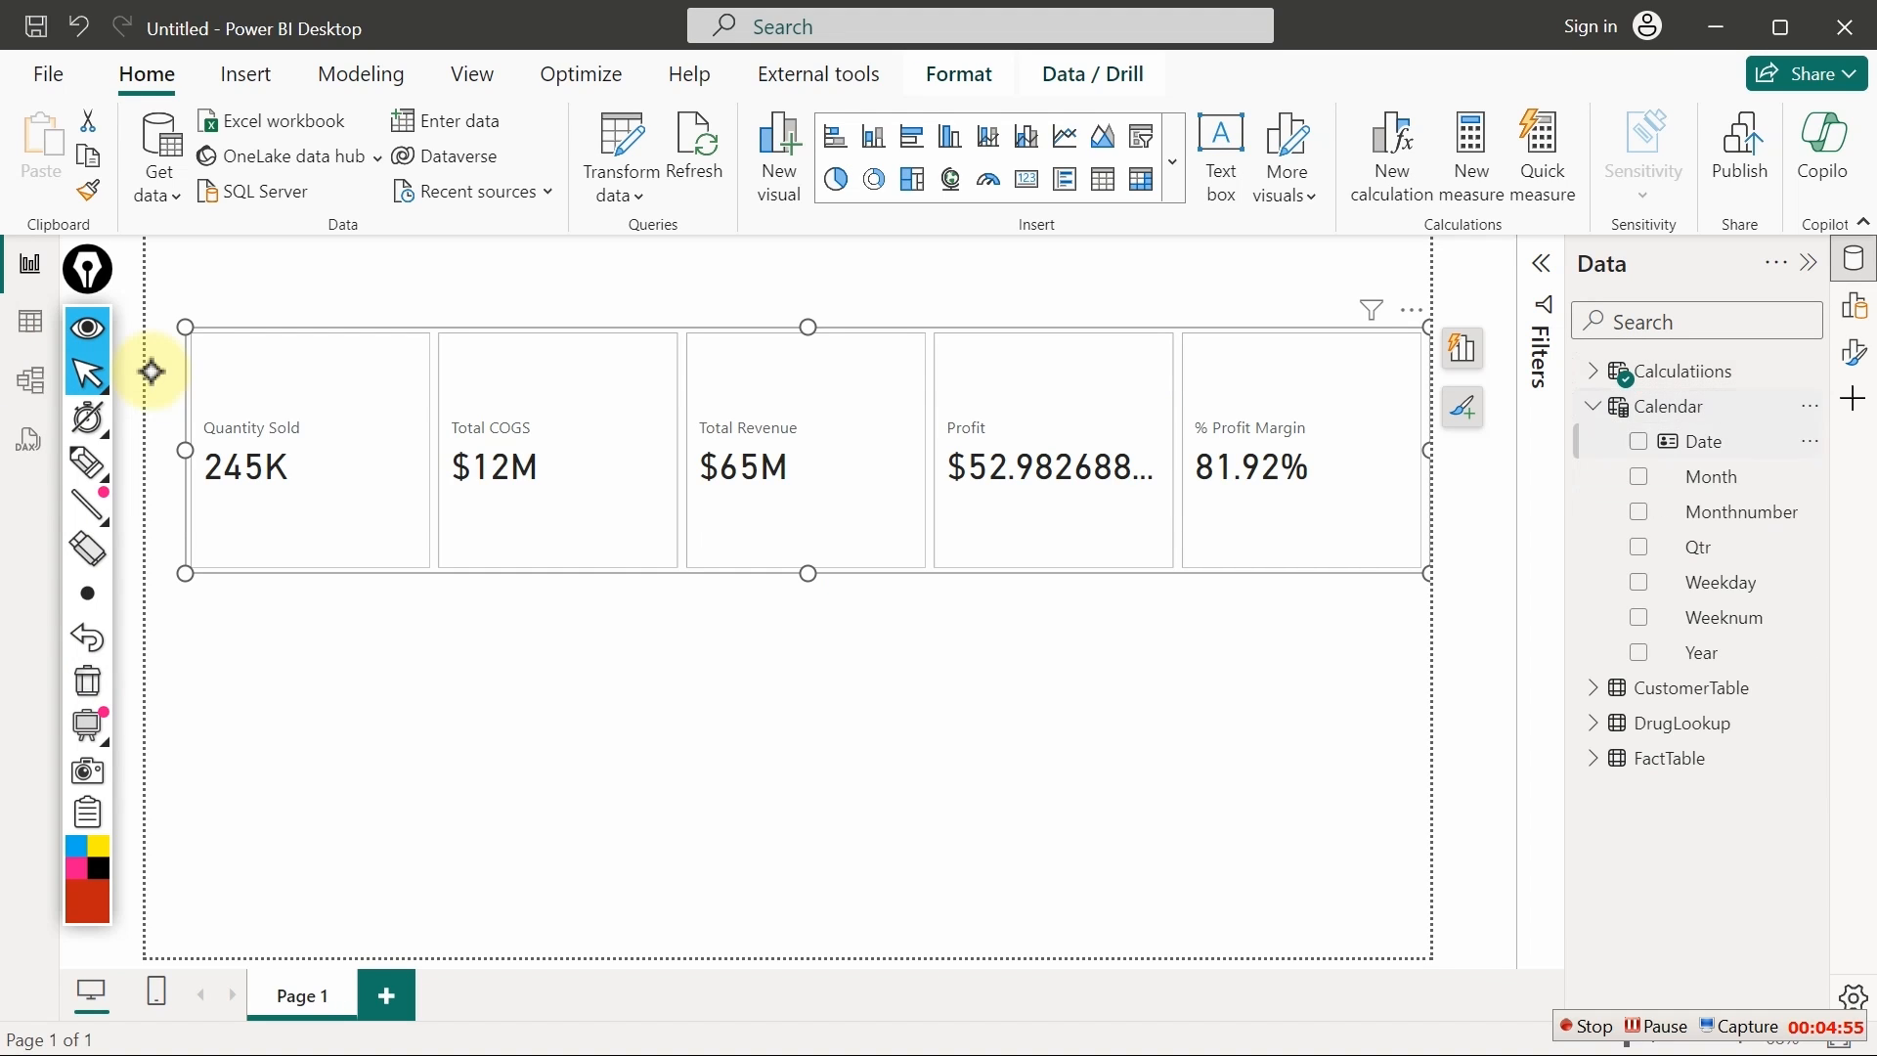
left_click(1639, 476)
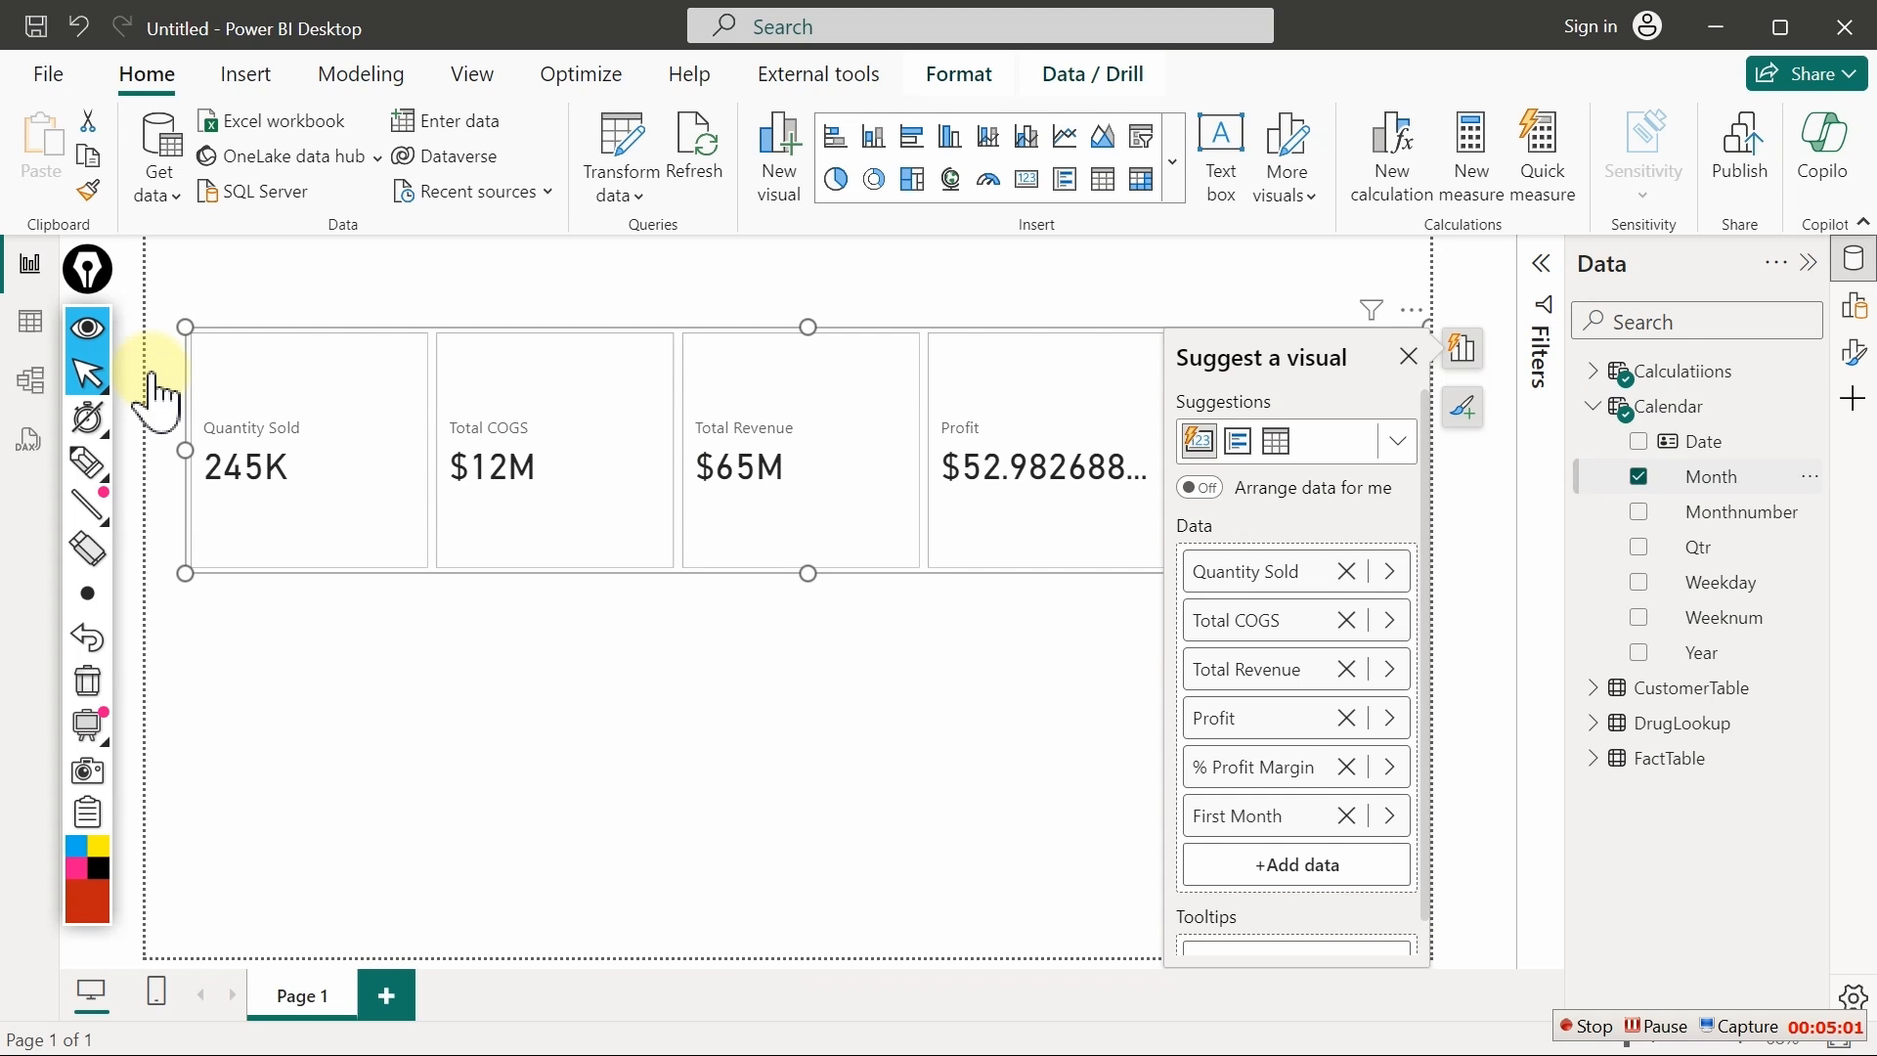
left_click(1639, 476)
left_click(151, 371)
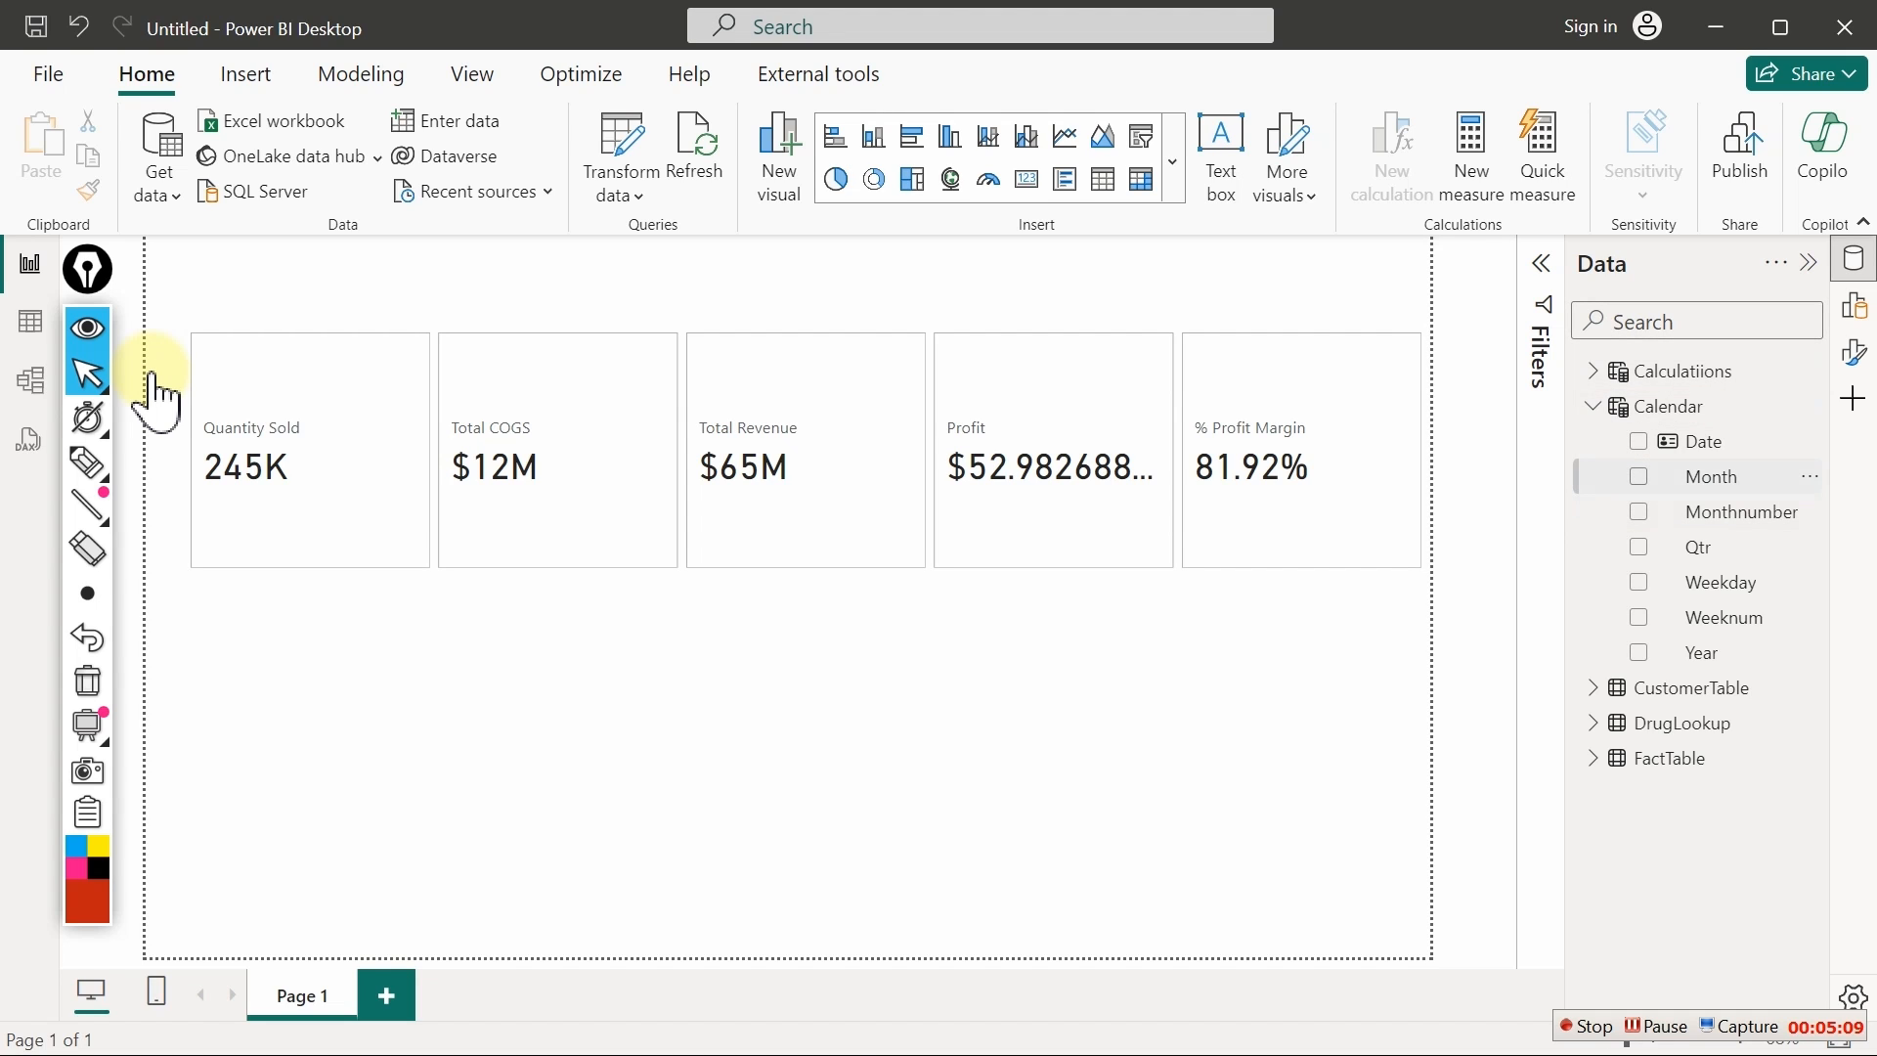
Add a Calendar Month slicer filtered to Feb, and shrink it to a small box below the % Profit Margin card
left_click(1638, 476)
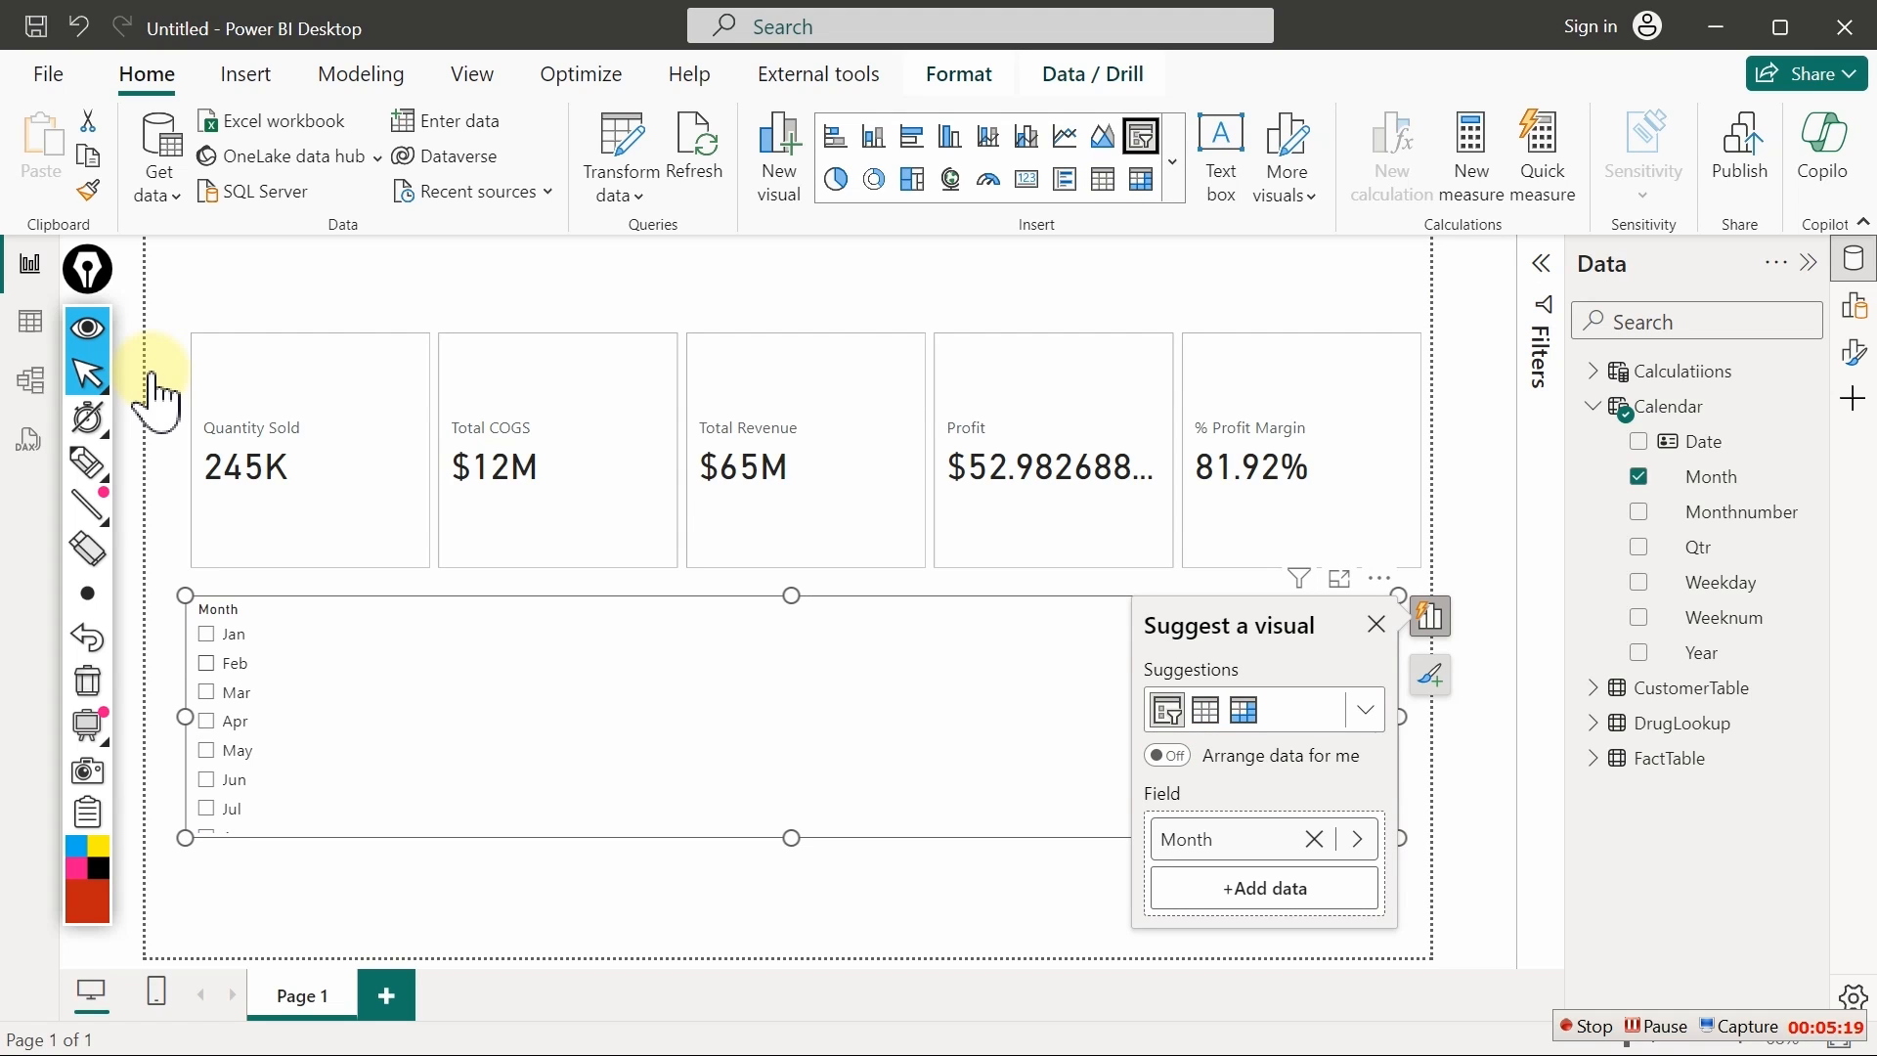
left_click(206, 663)
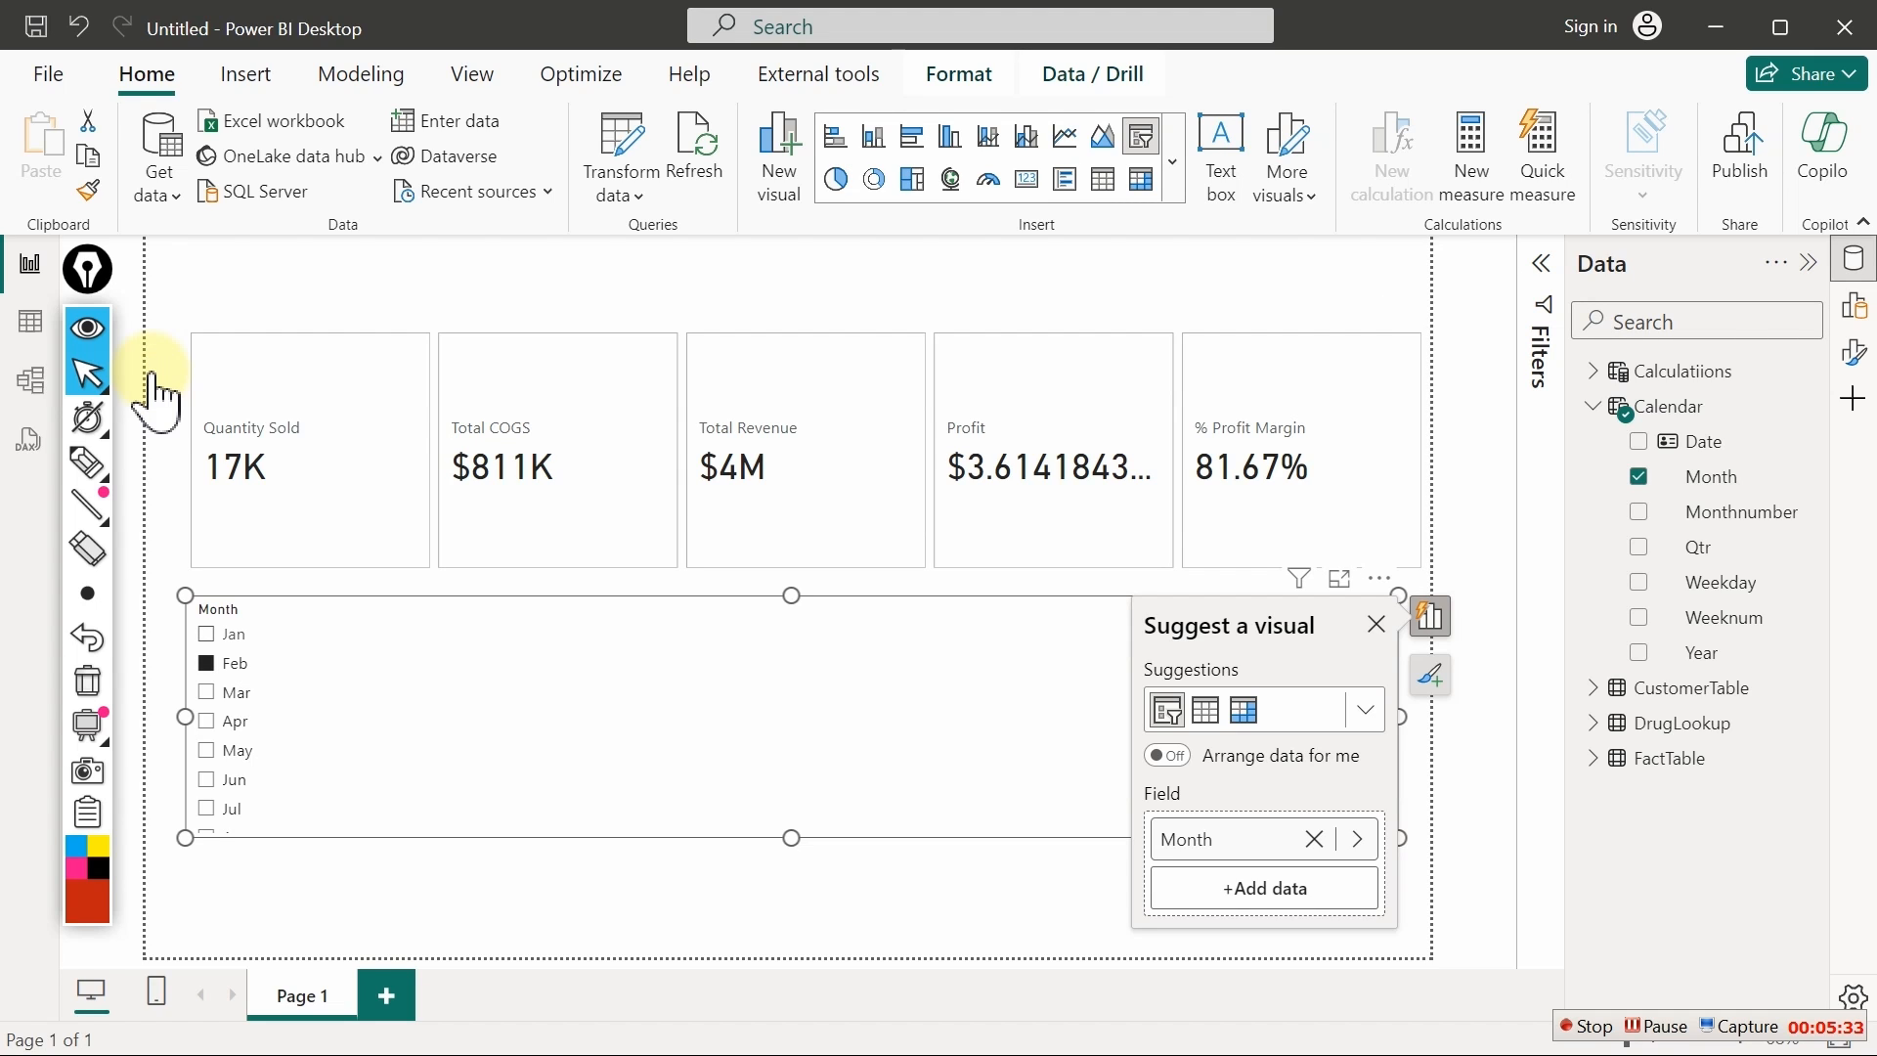
left_click_drag(185, 595, 224, 595)
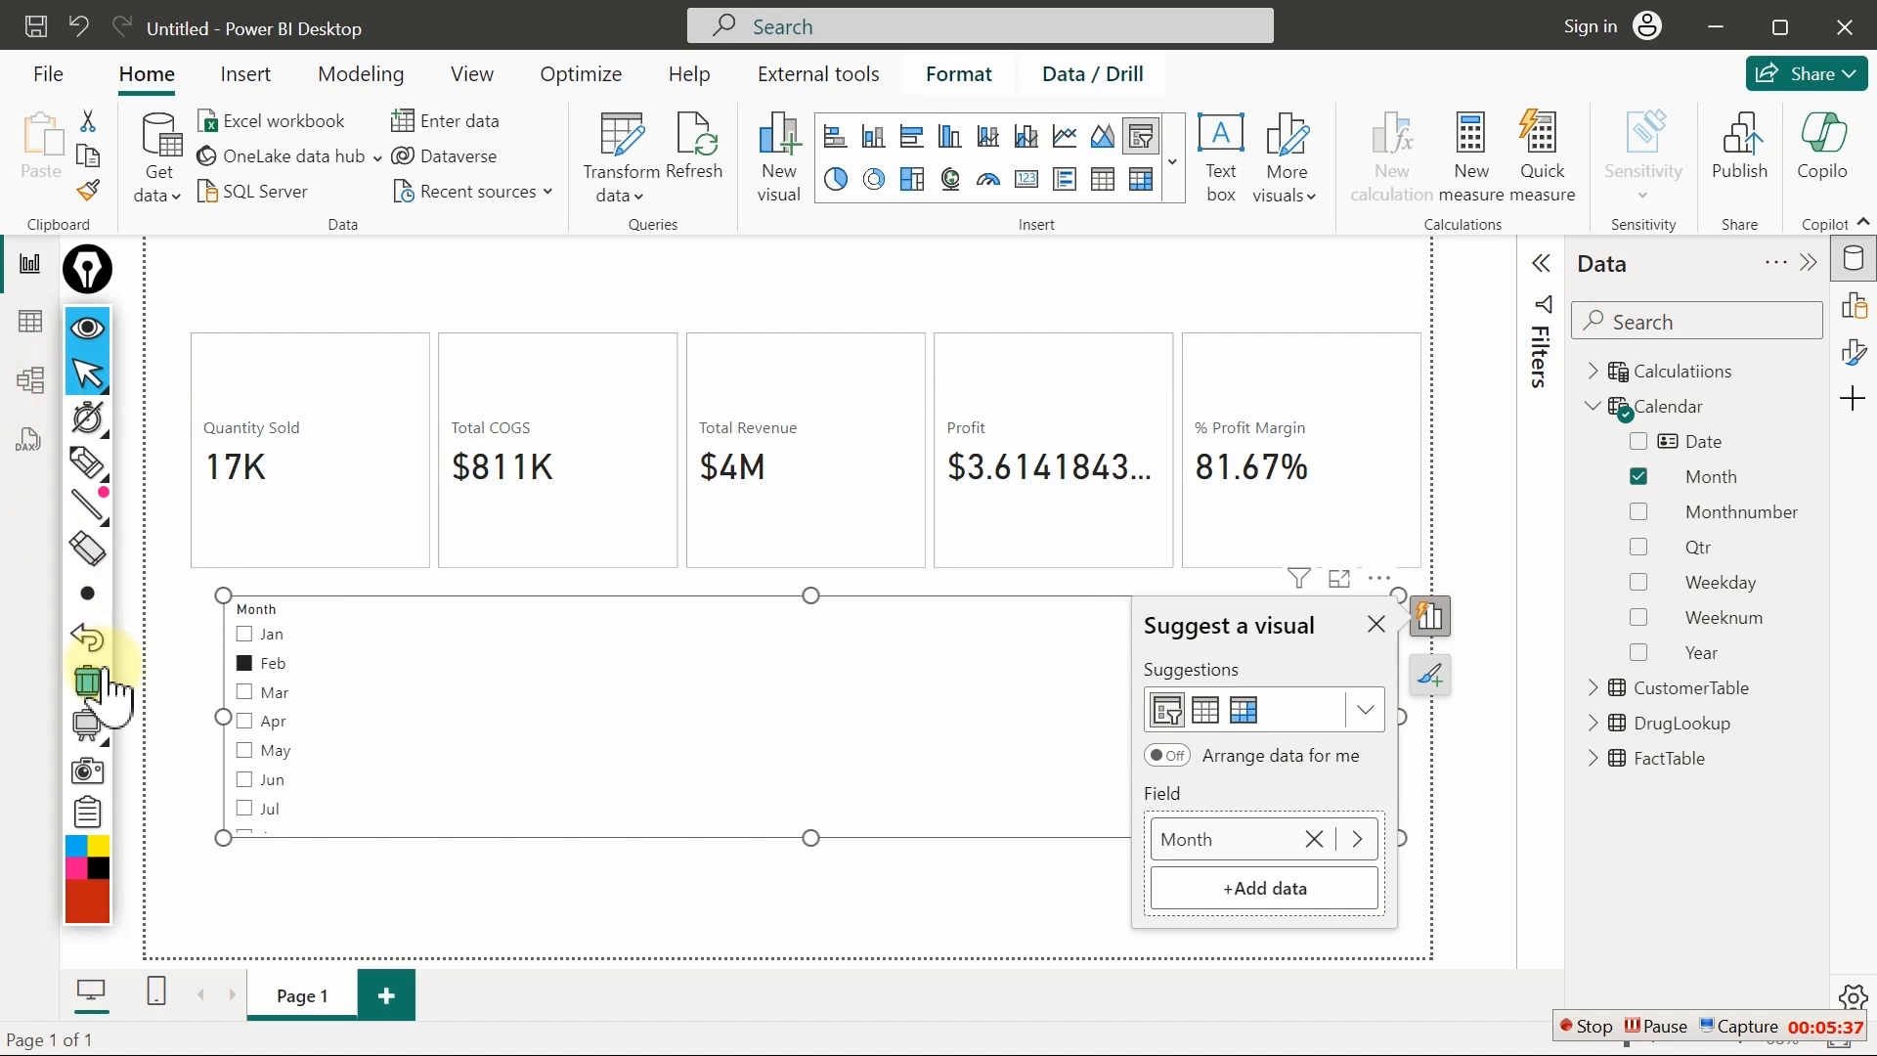
left_click_drag(223, 595, 1163, 611)
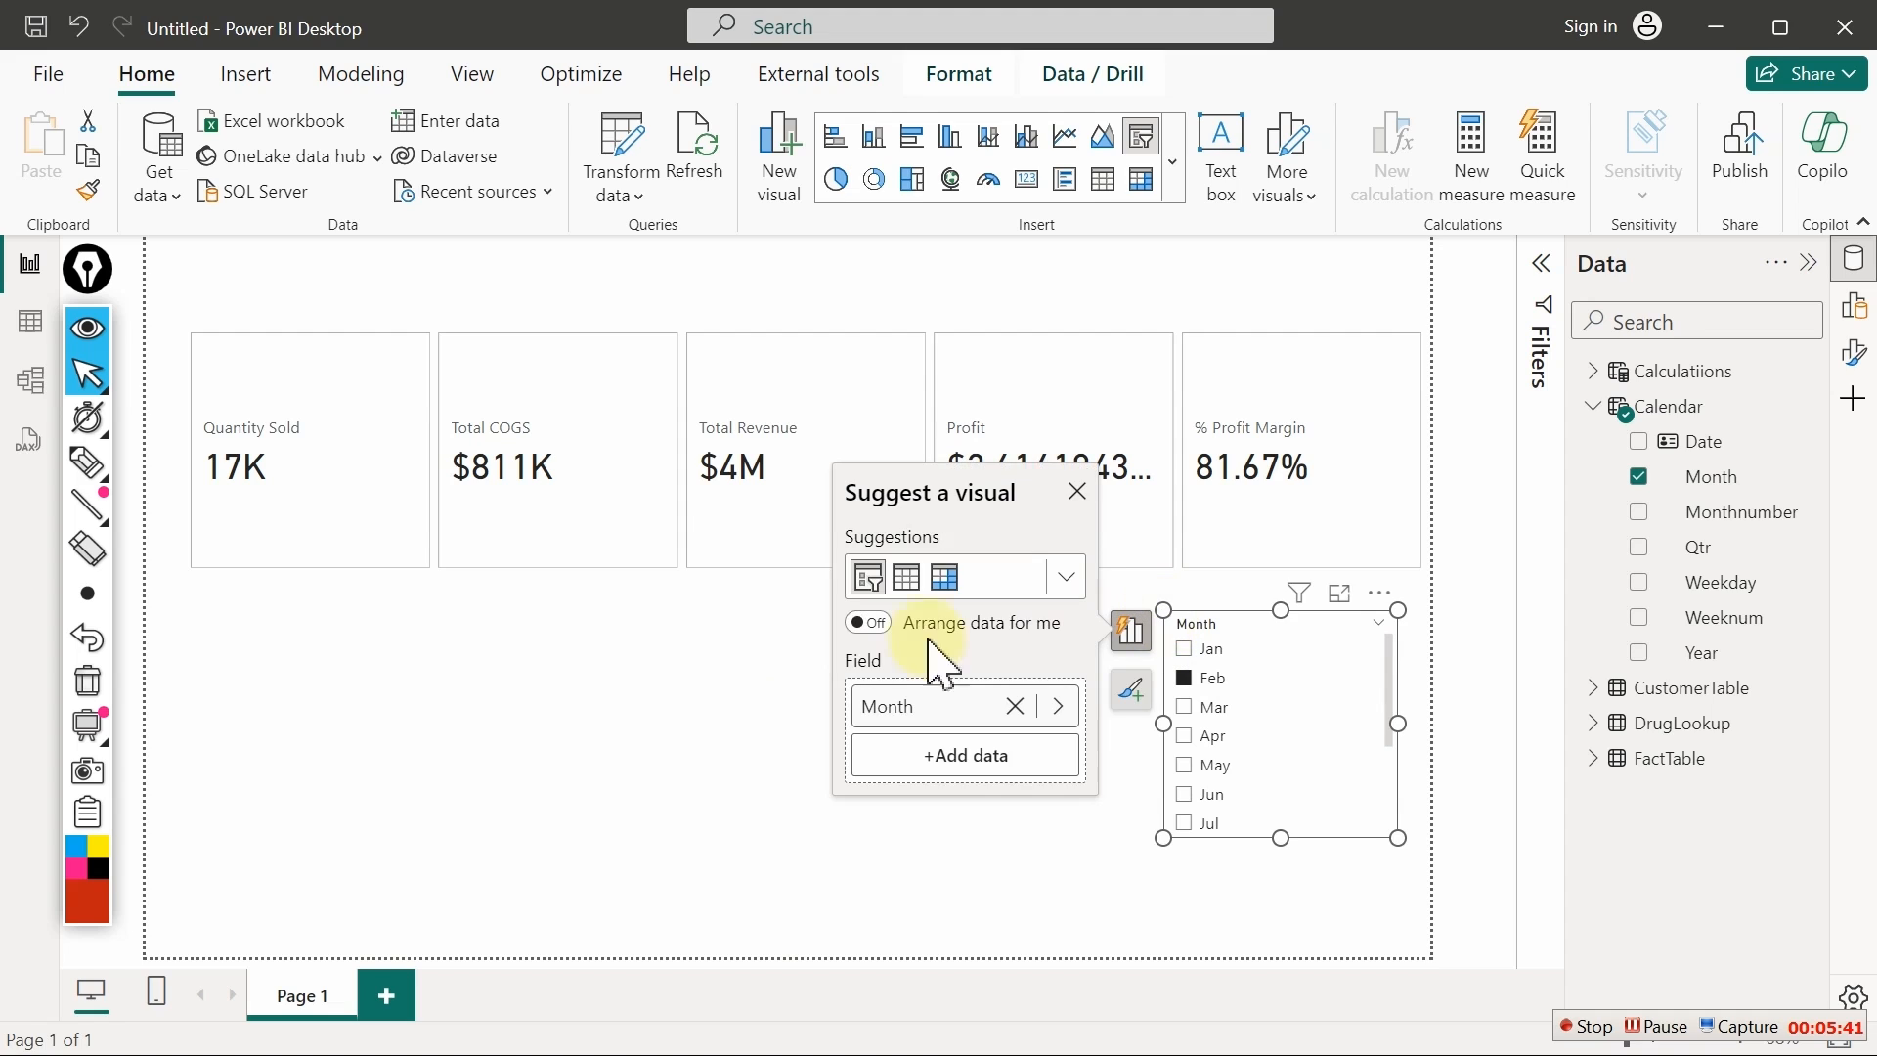
left_click(590, 728)
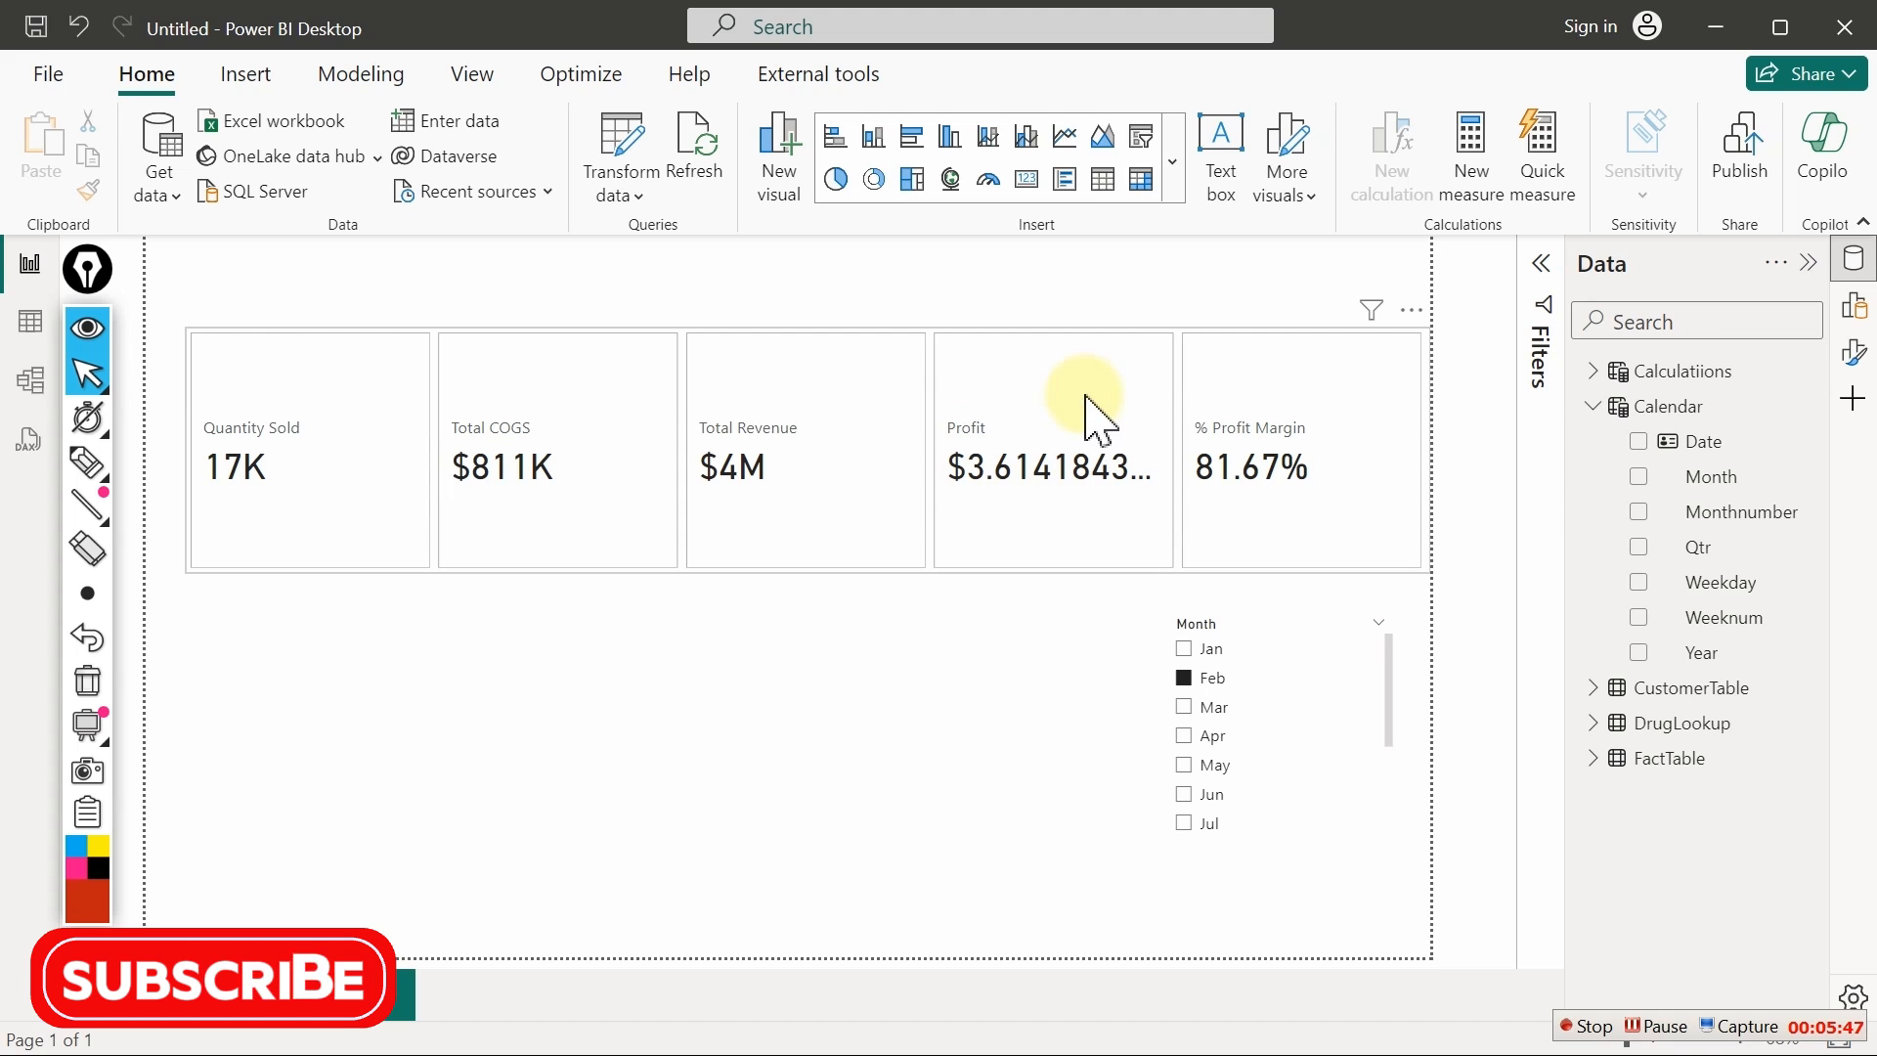
Set the Profit measure's format to 0 decimal places
left_click(1148, 390)
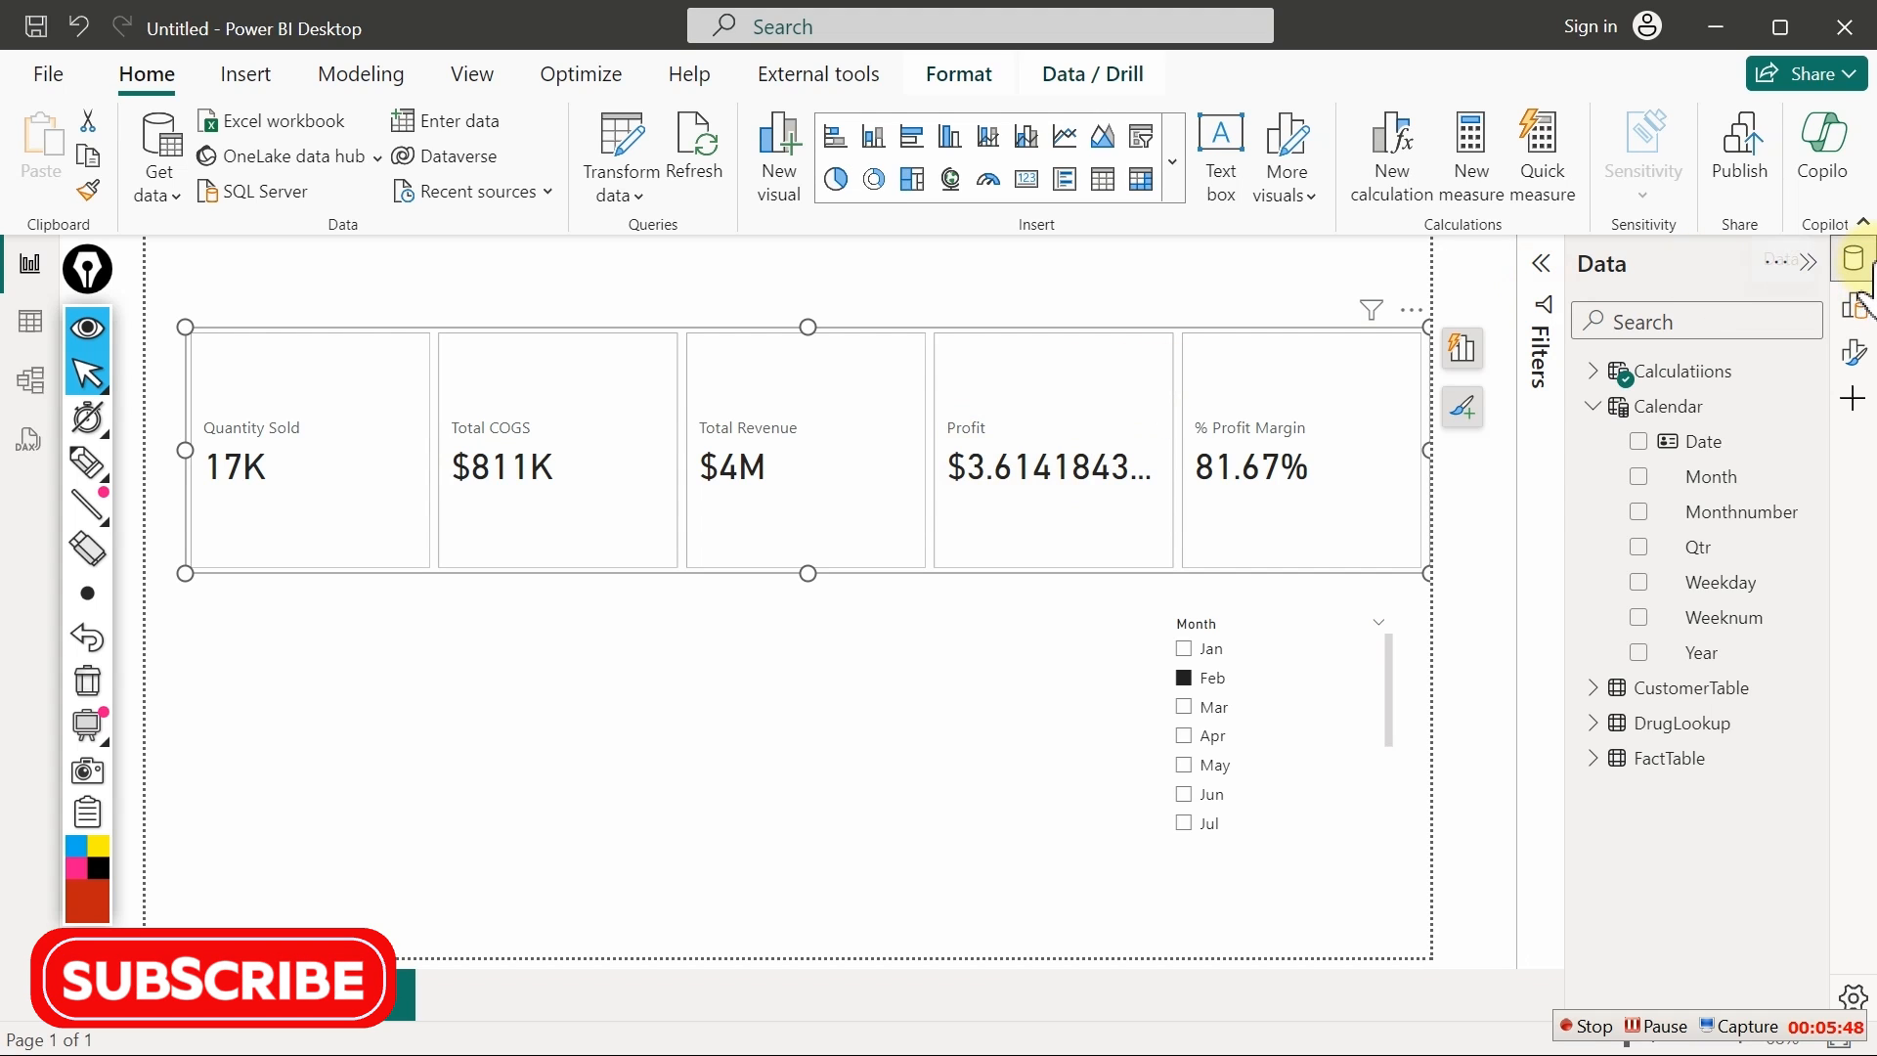
left_click(1593, 406)
left_click(1593, 371)
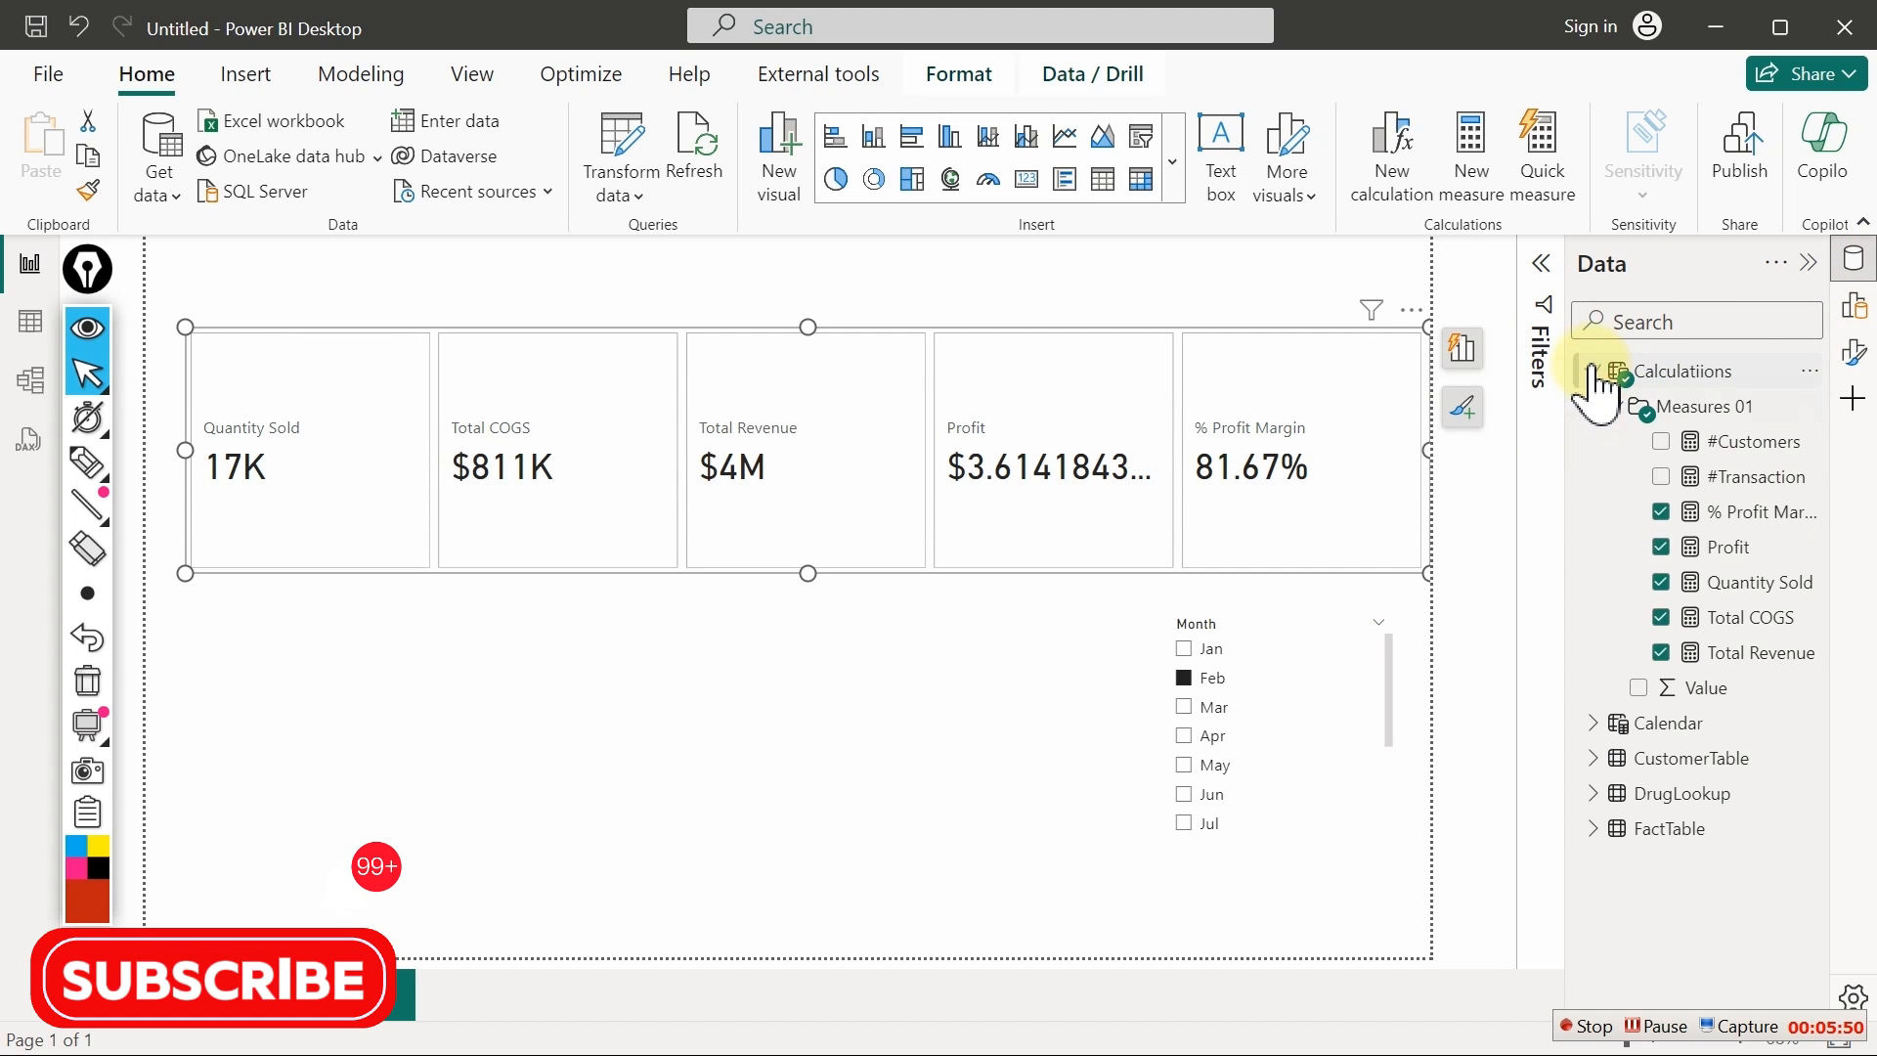
left_click(1720, 548)
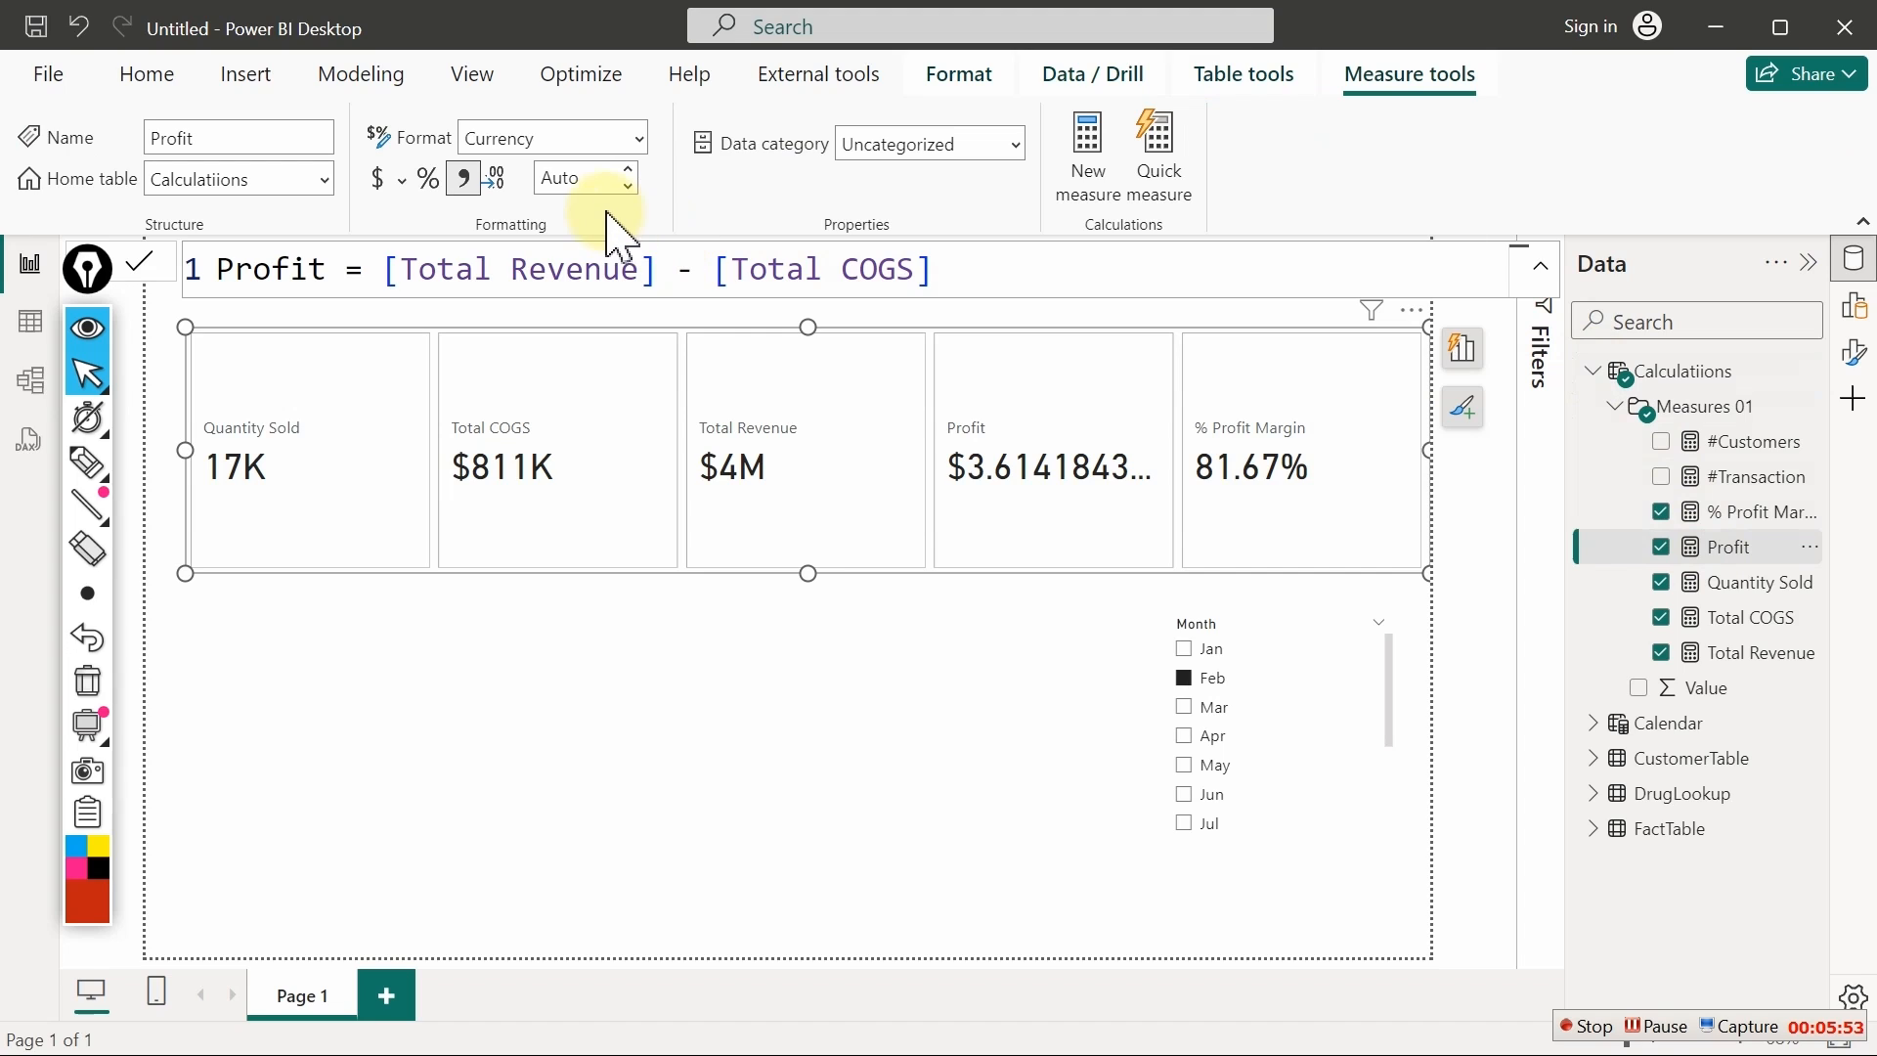
left_click(597, 181)
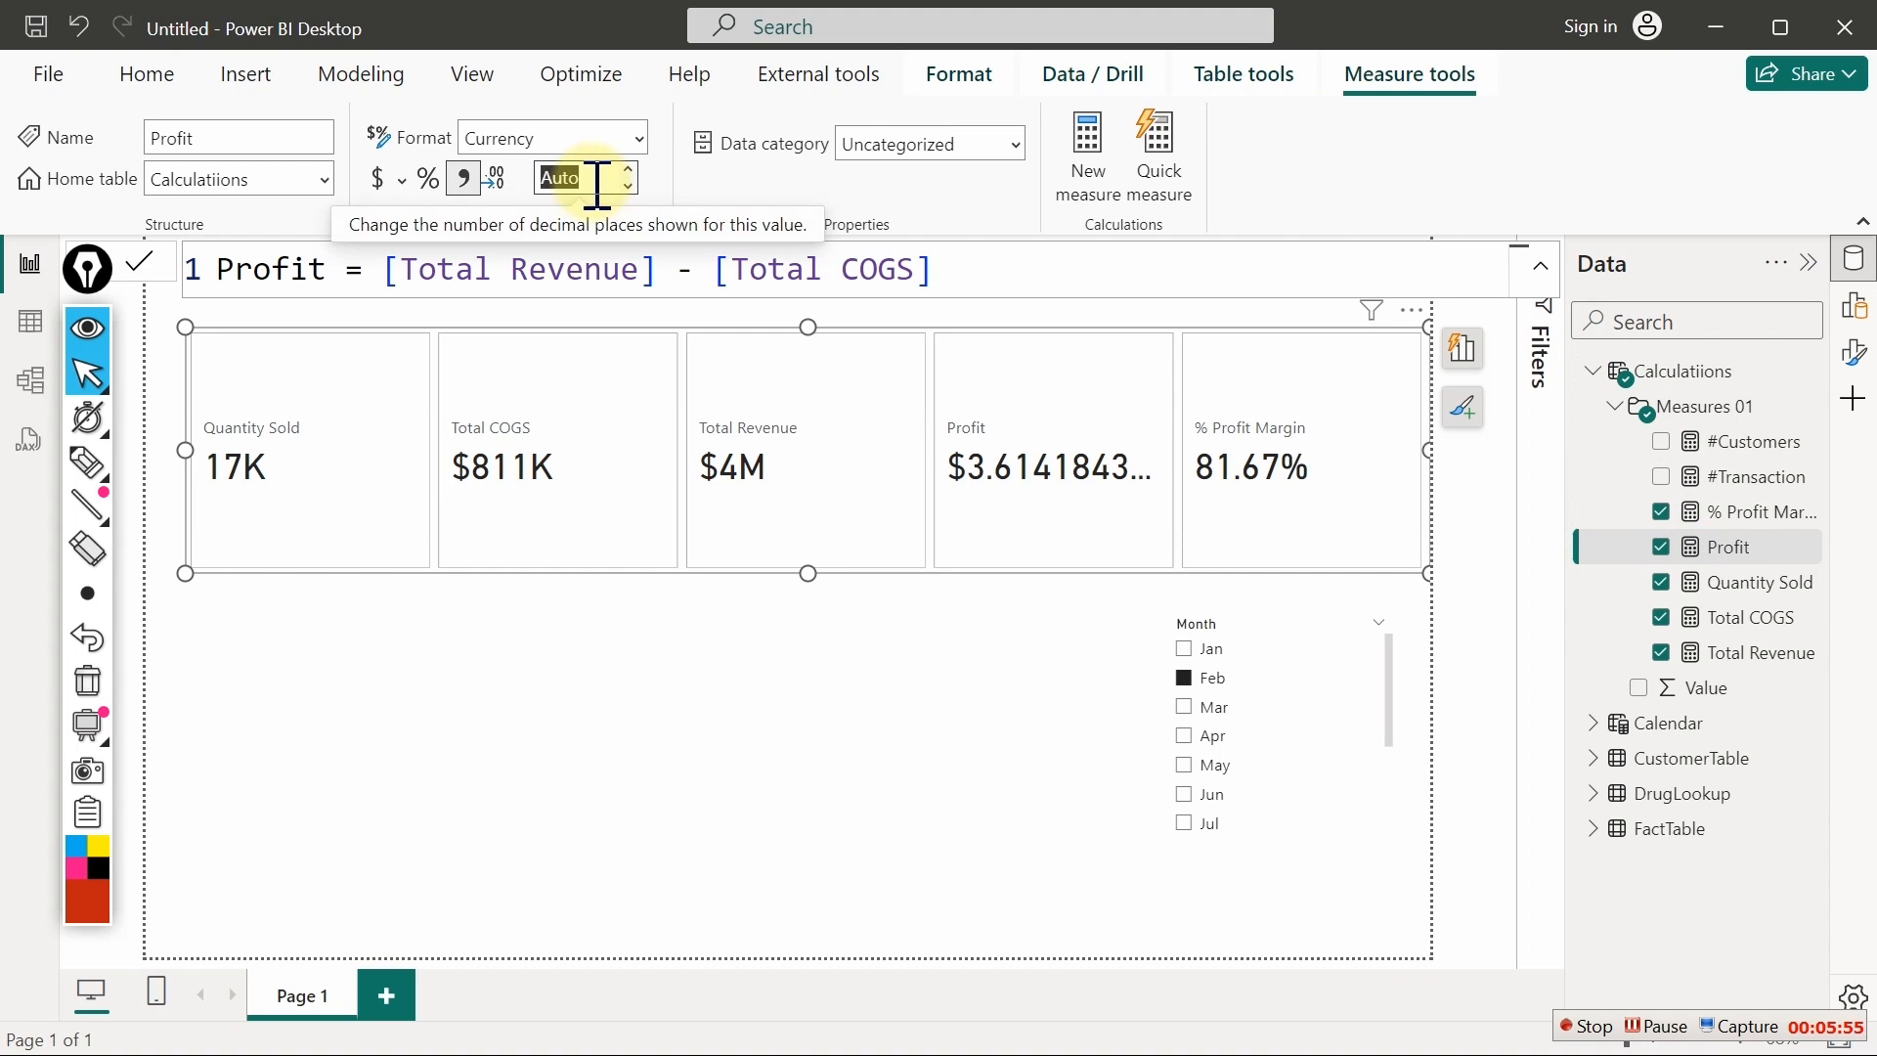
type("0")
key("Return")
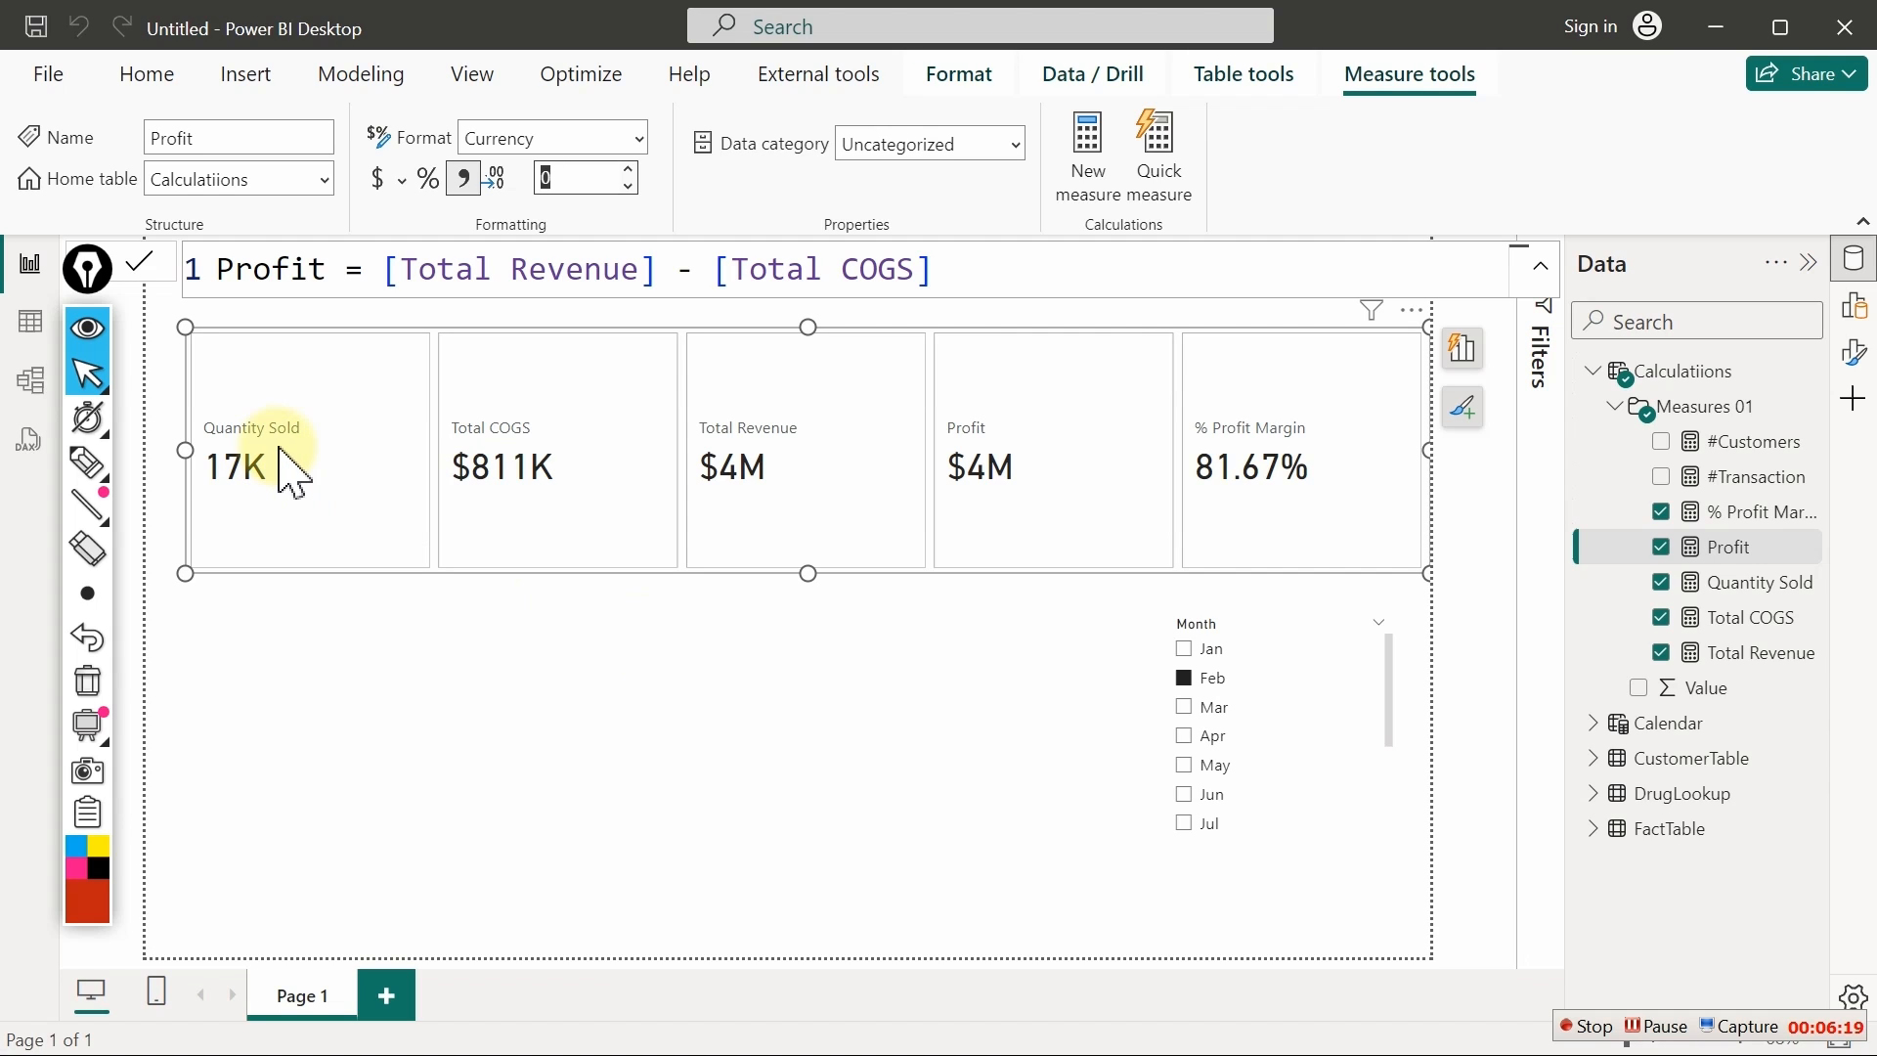
Create a new measure named "Title: Quantity" in the Calculatiions table, with its formula starting on a second line
left_click(1618, 407)
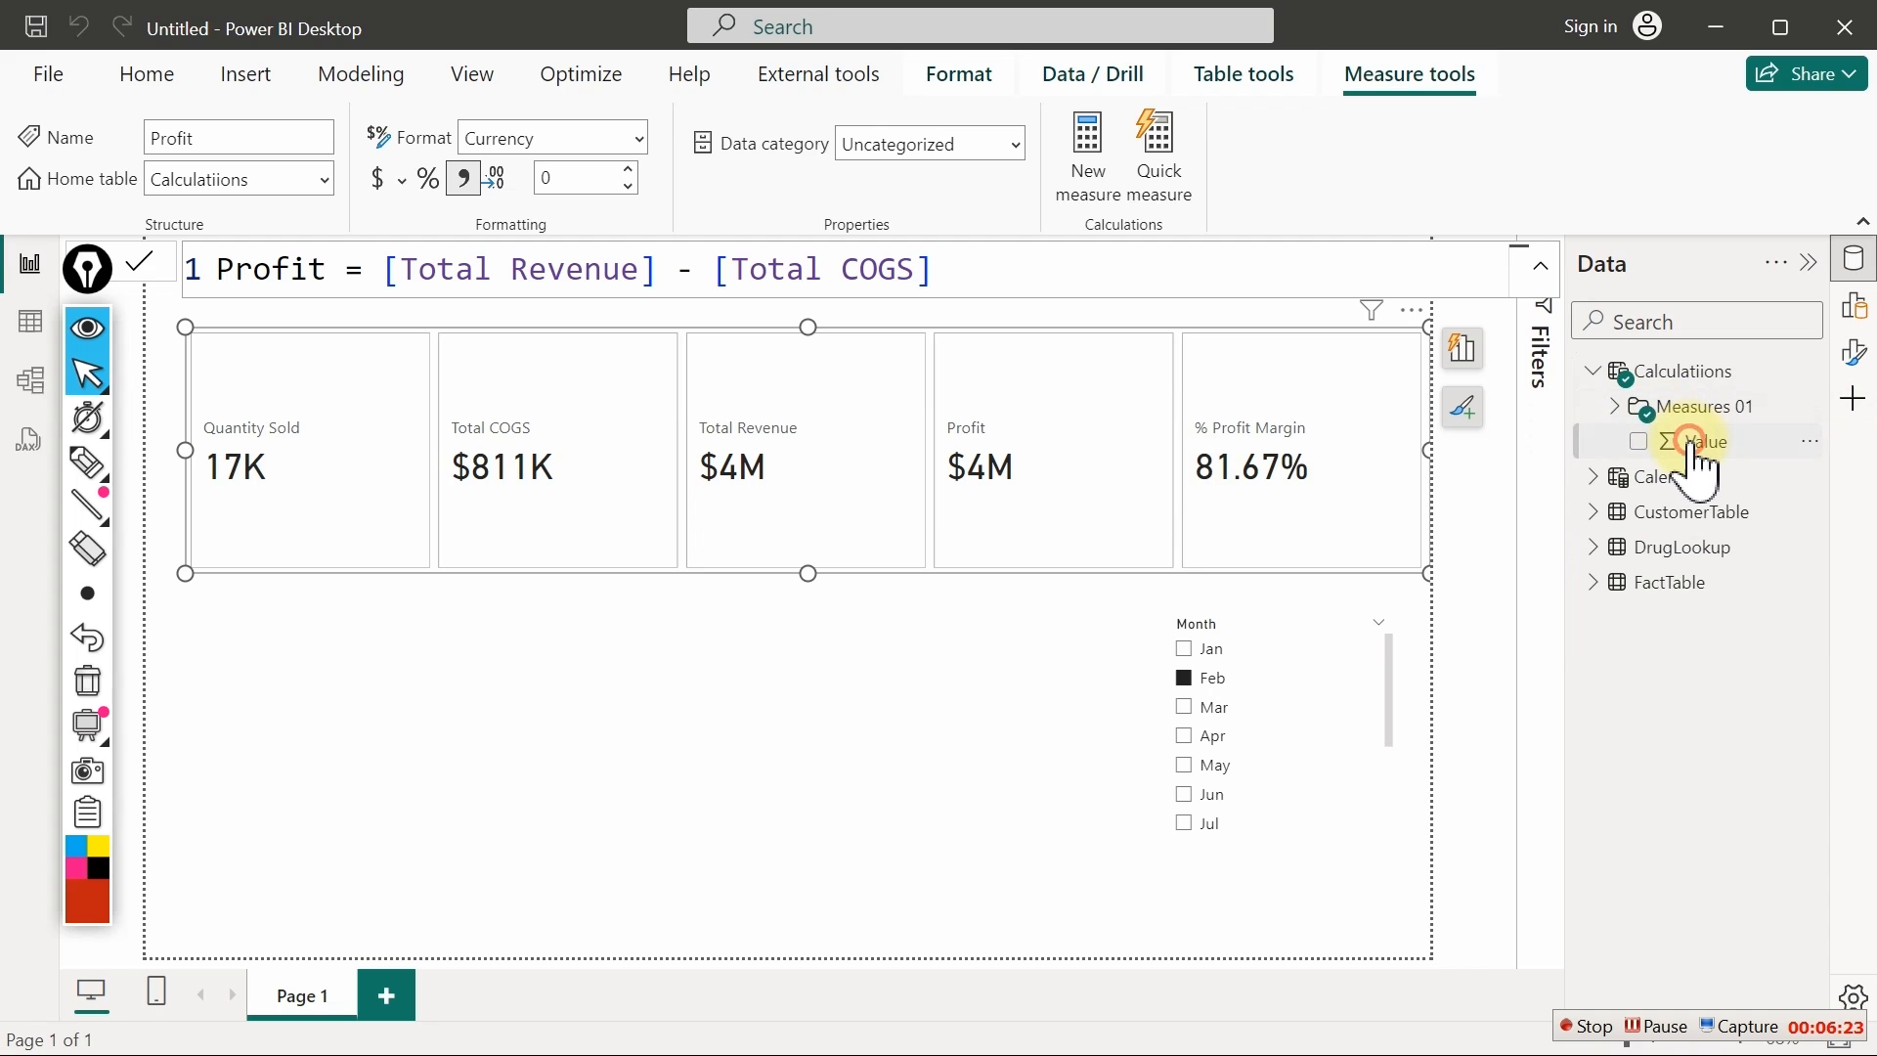
left_click(1694, 445)
right_click(1692, 448)
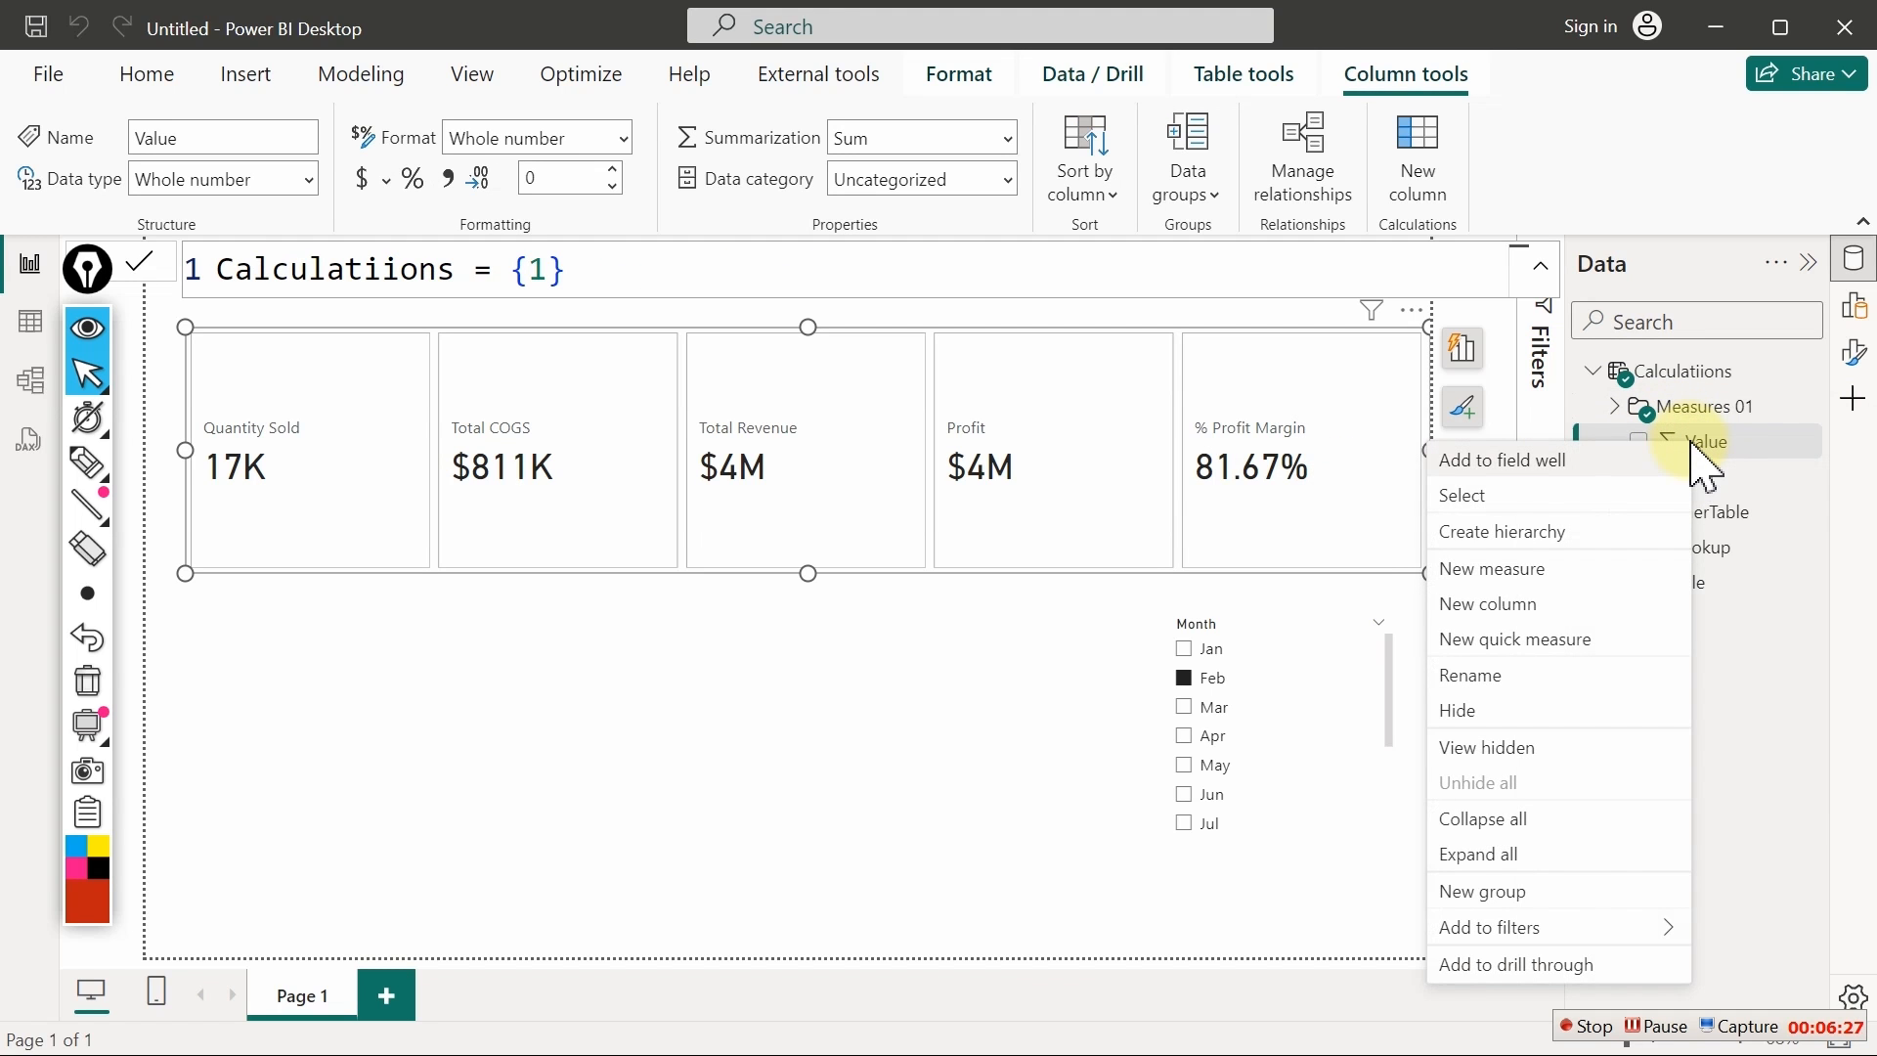
left_click(1515, 581)
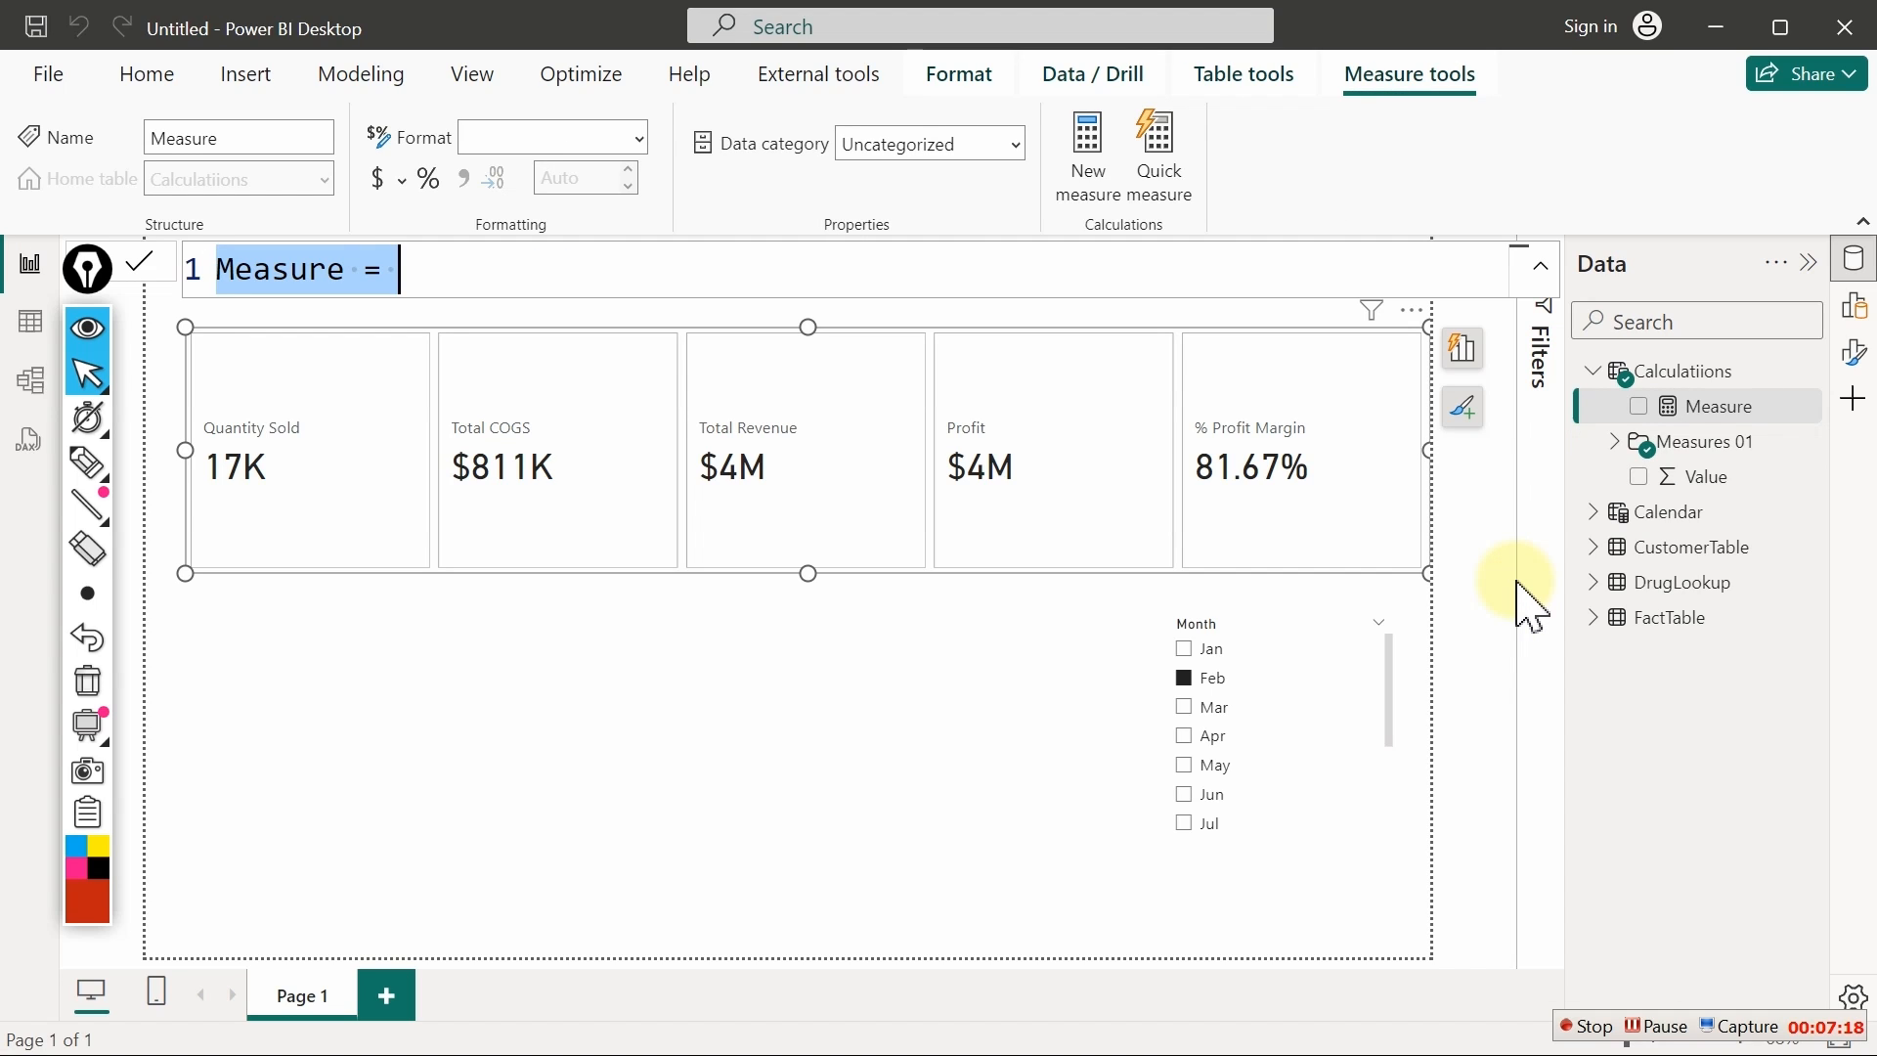
type("To")
key("BackSpace")
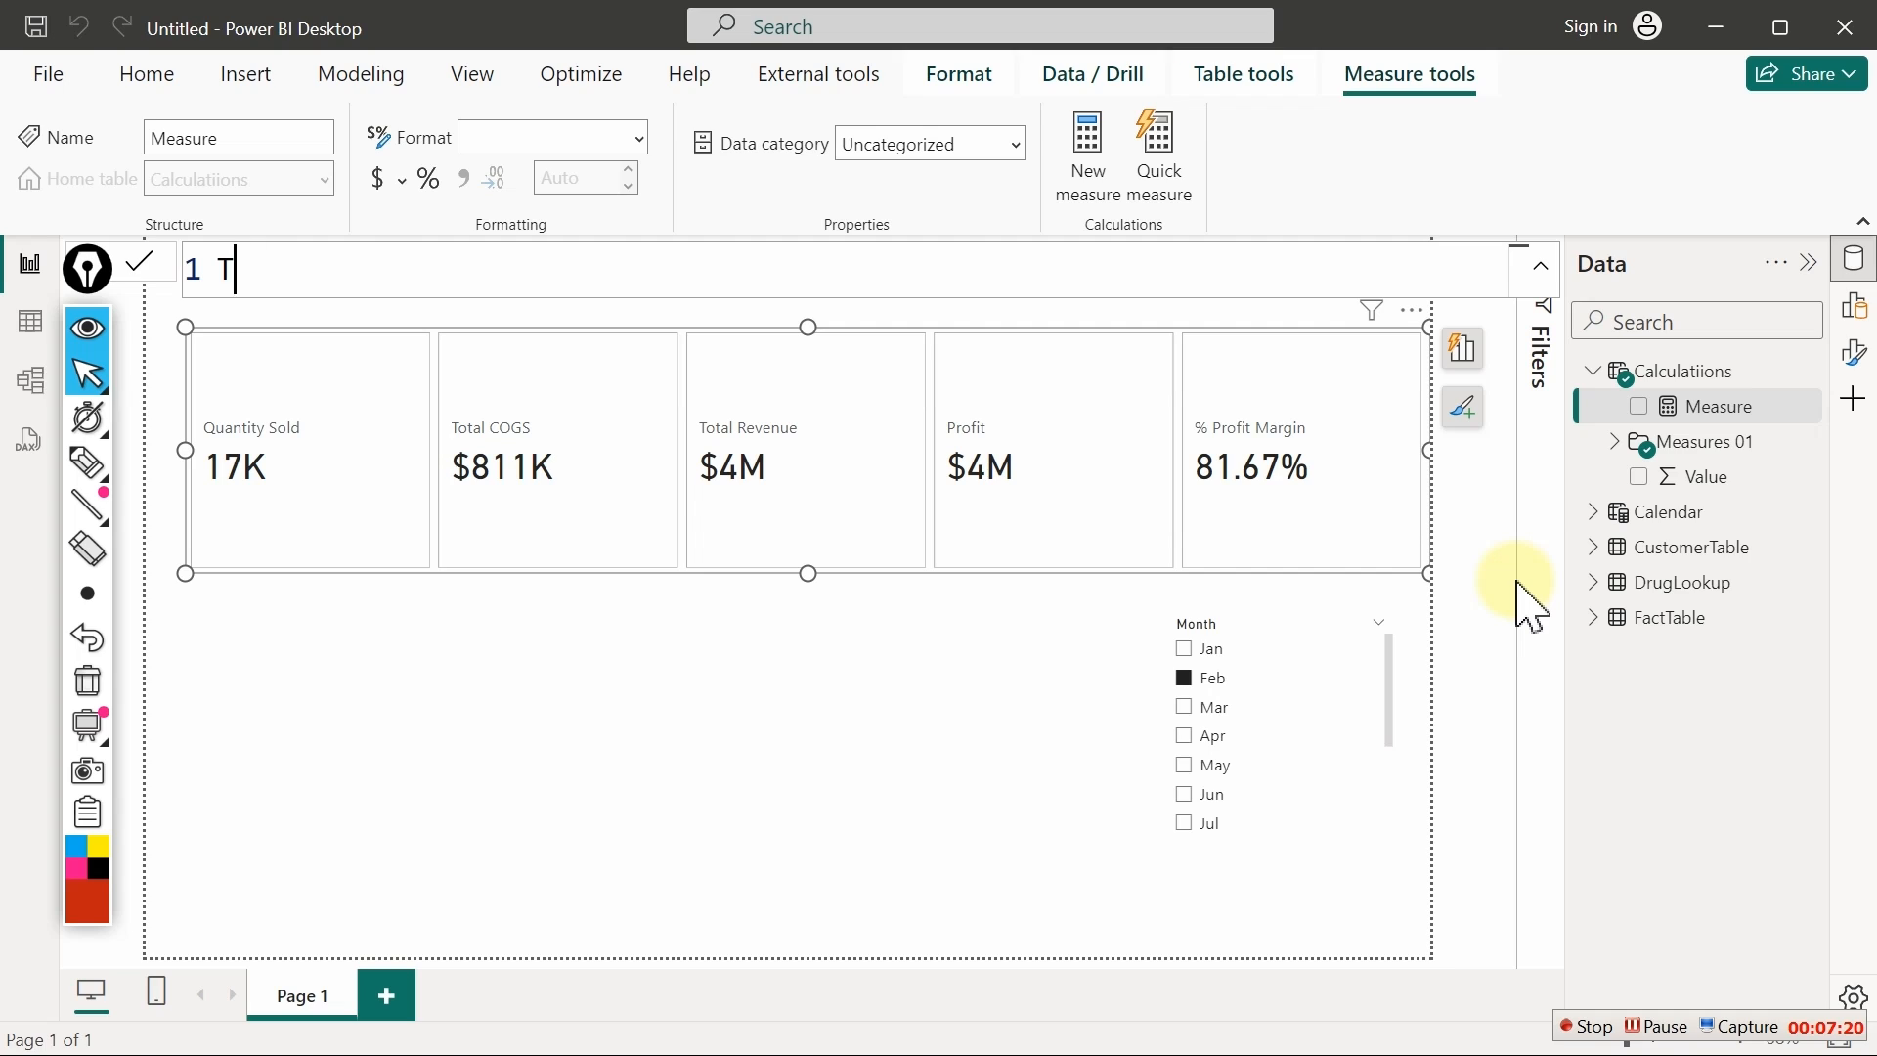
type("itle")
key("BackSpace")
type(": Quanti")
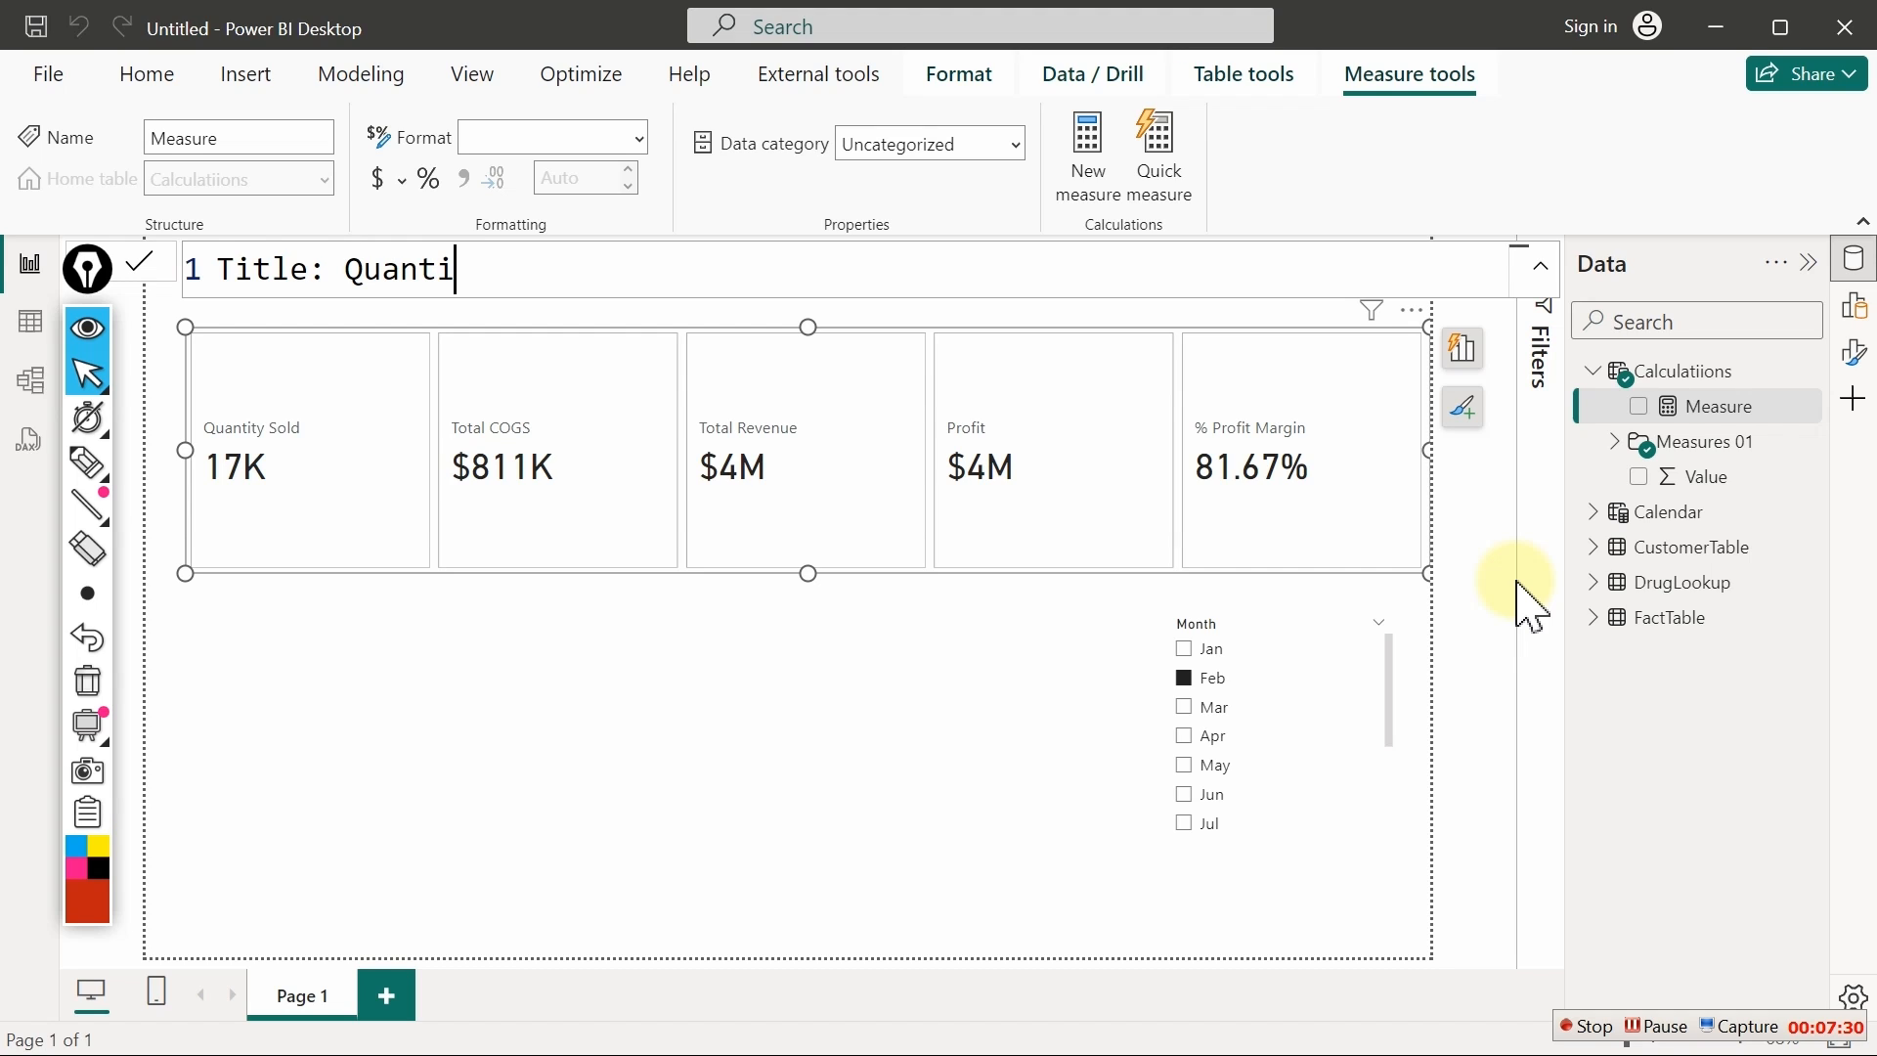
type("ty =")
key("shift+Return")
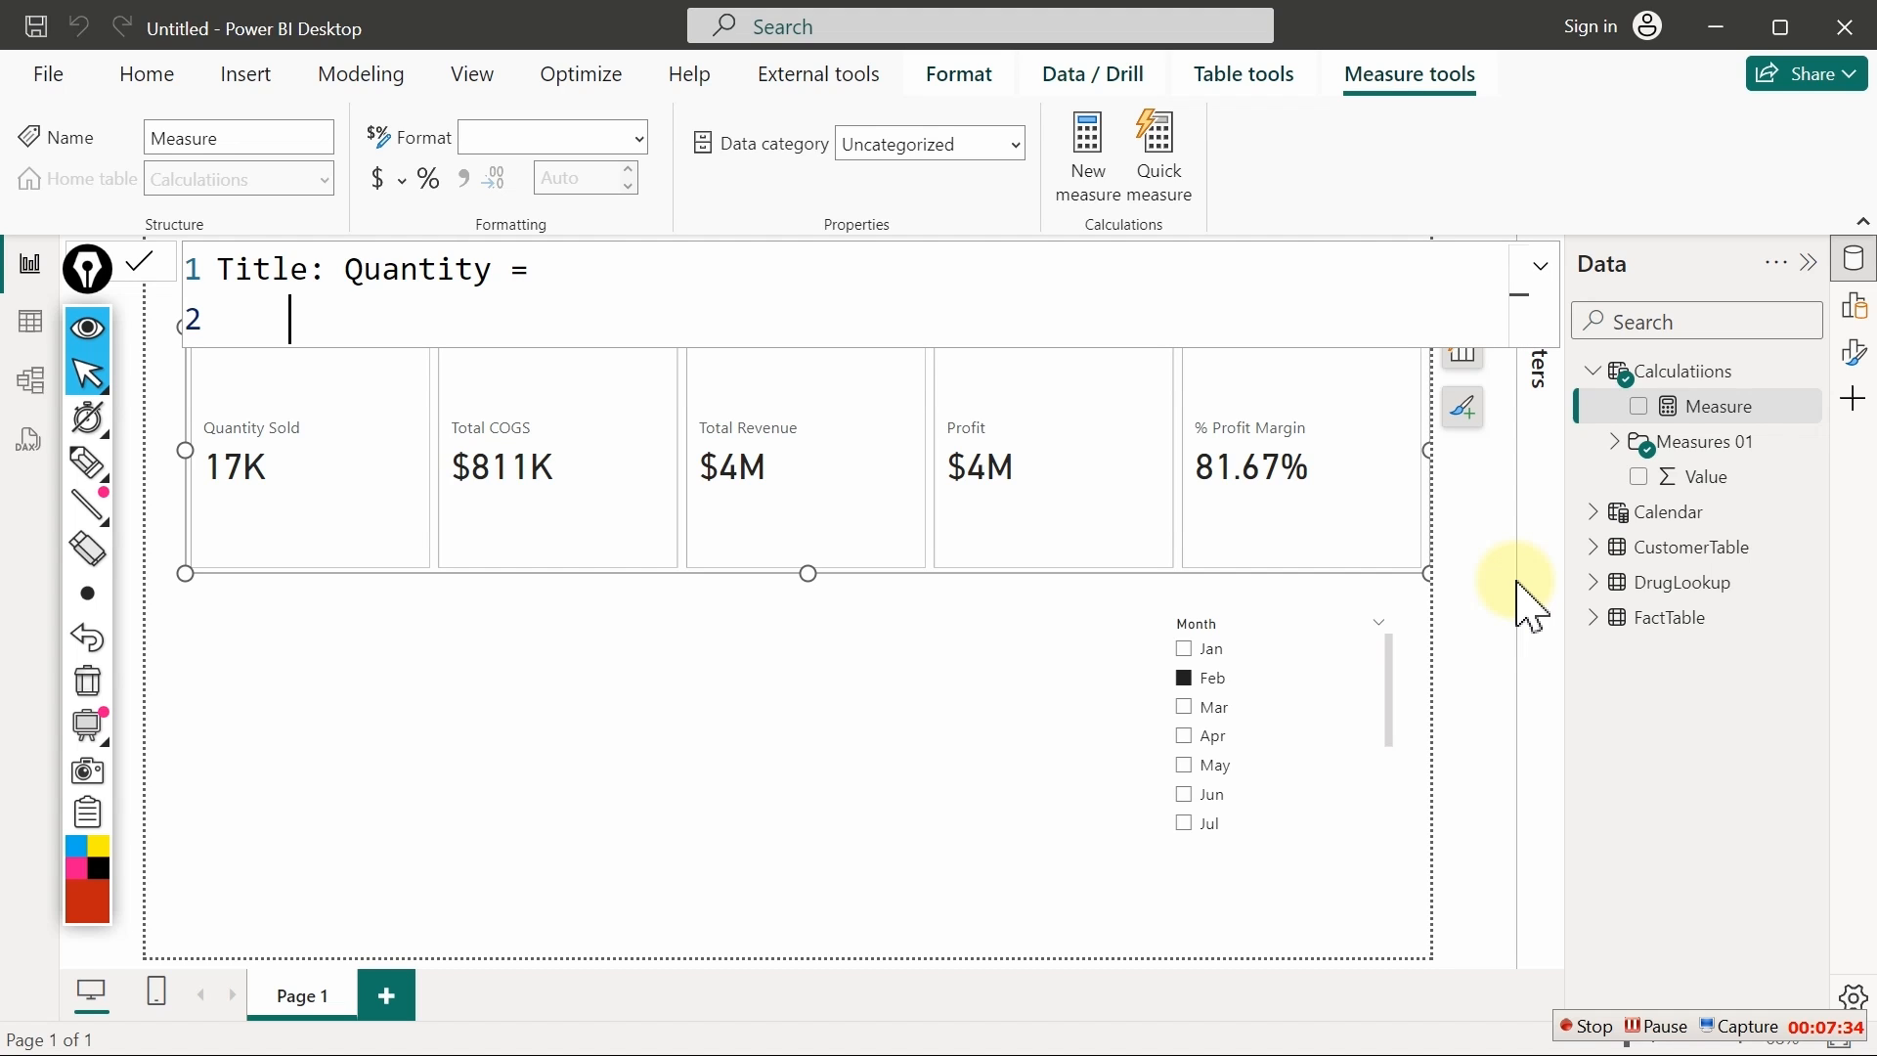
Begin the measure's formula with an IF whose logical test starts on a new line with SELECTEDVALUE('Calendar'[Month])
type("if")
key("Tab")
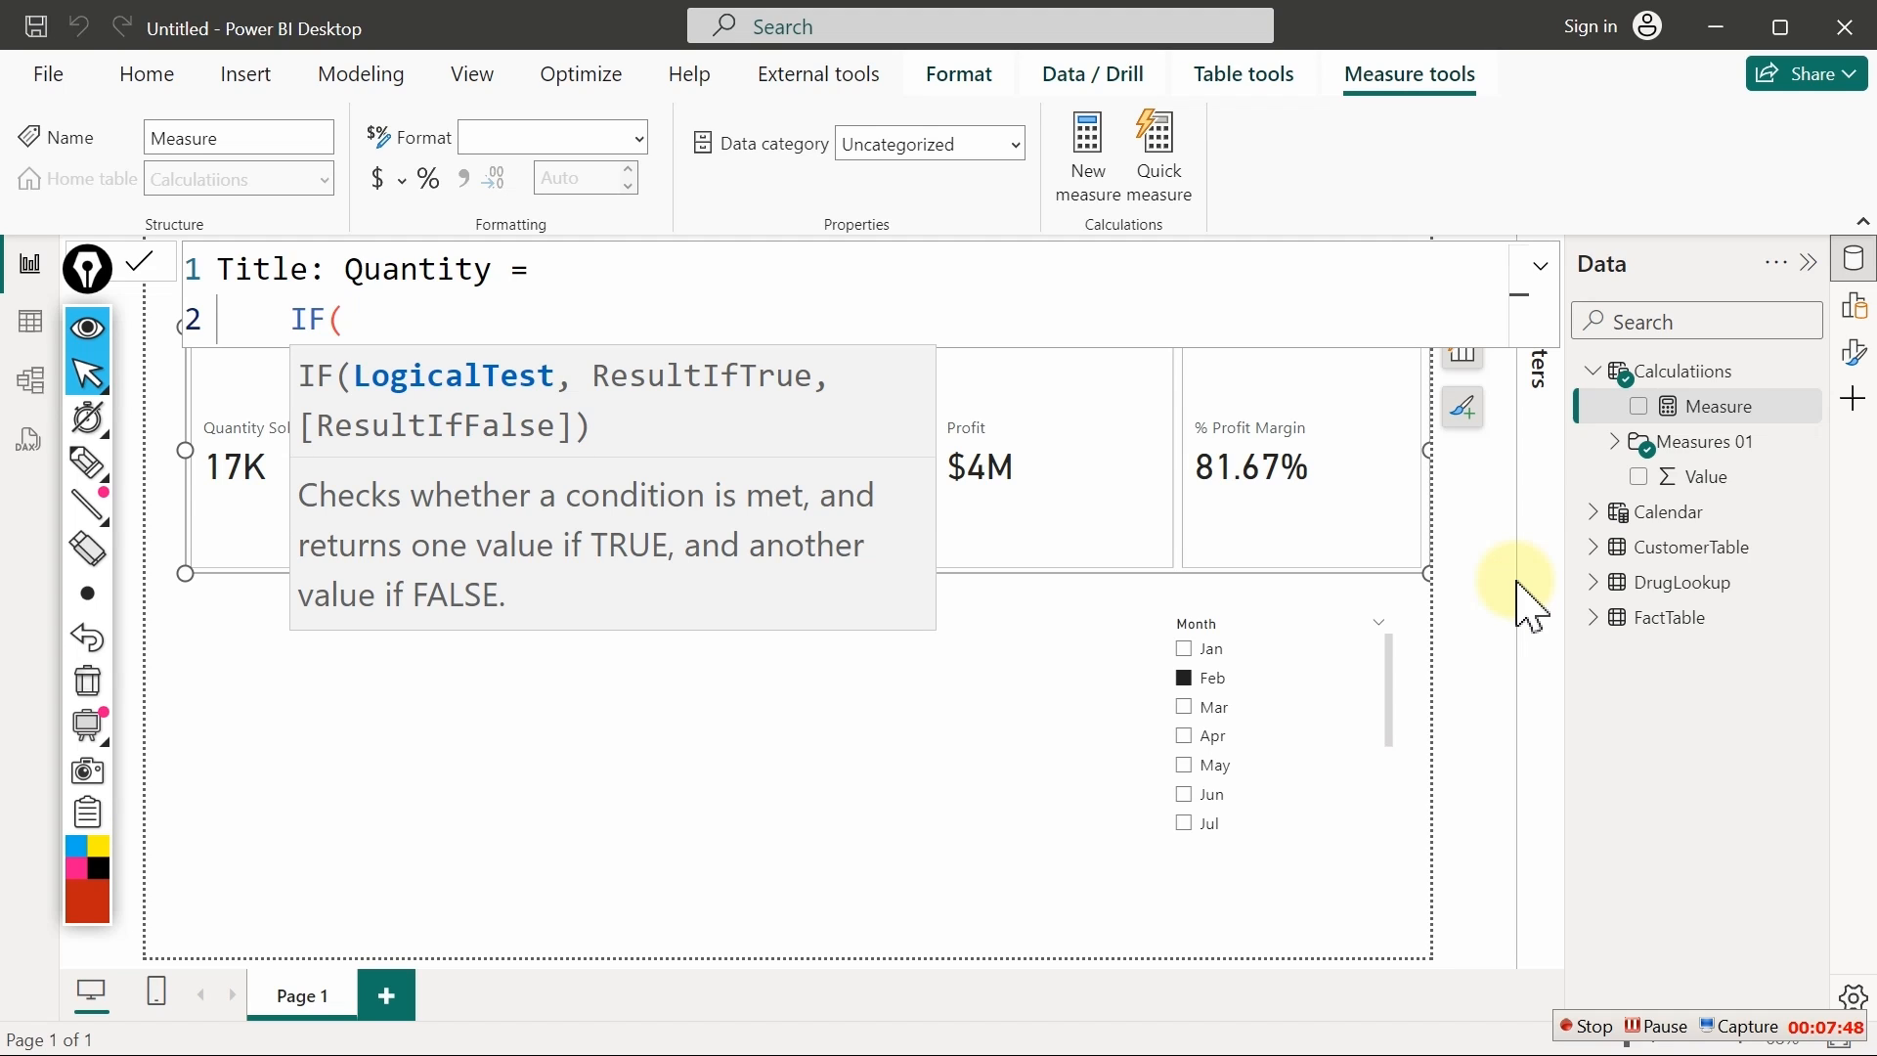
key("shift+Return")
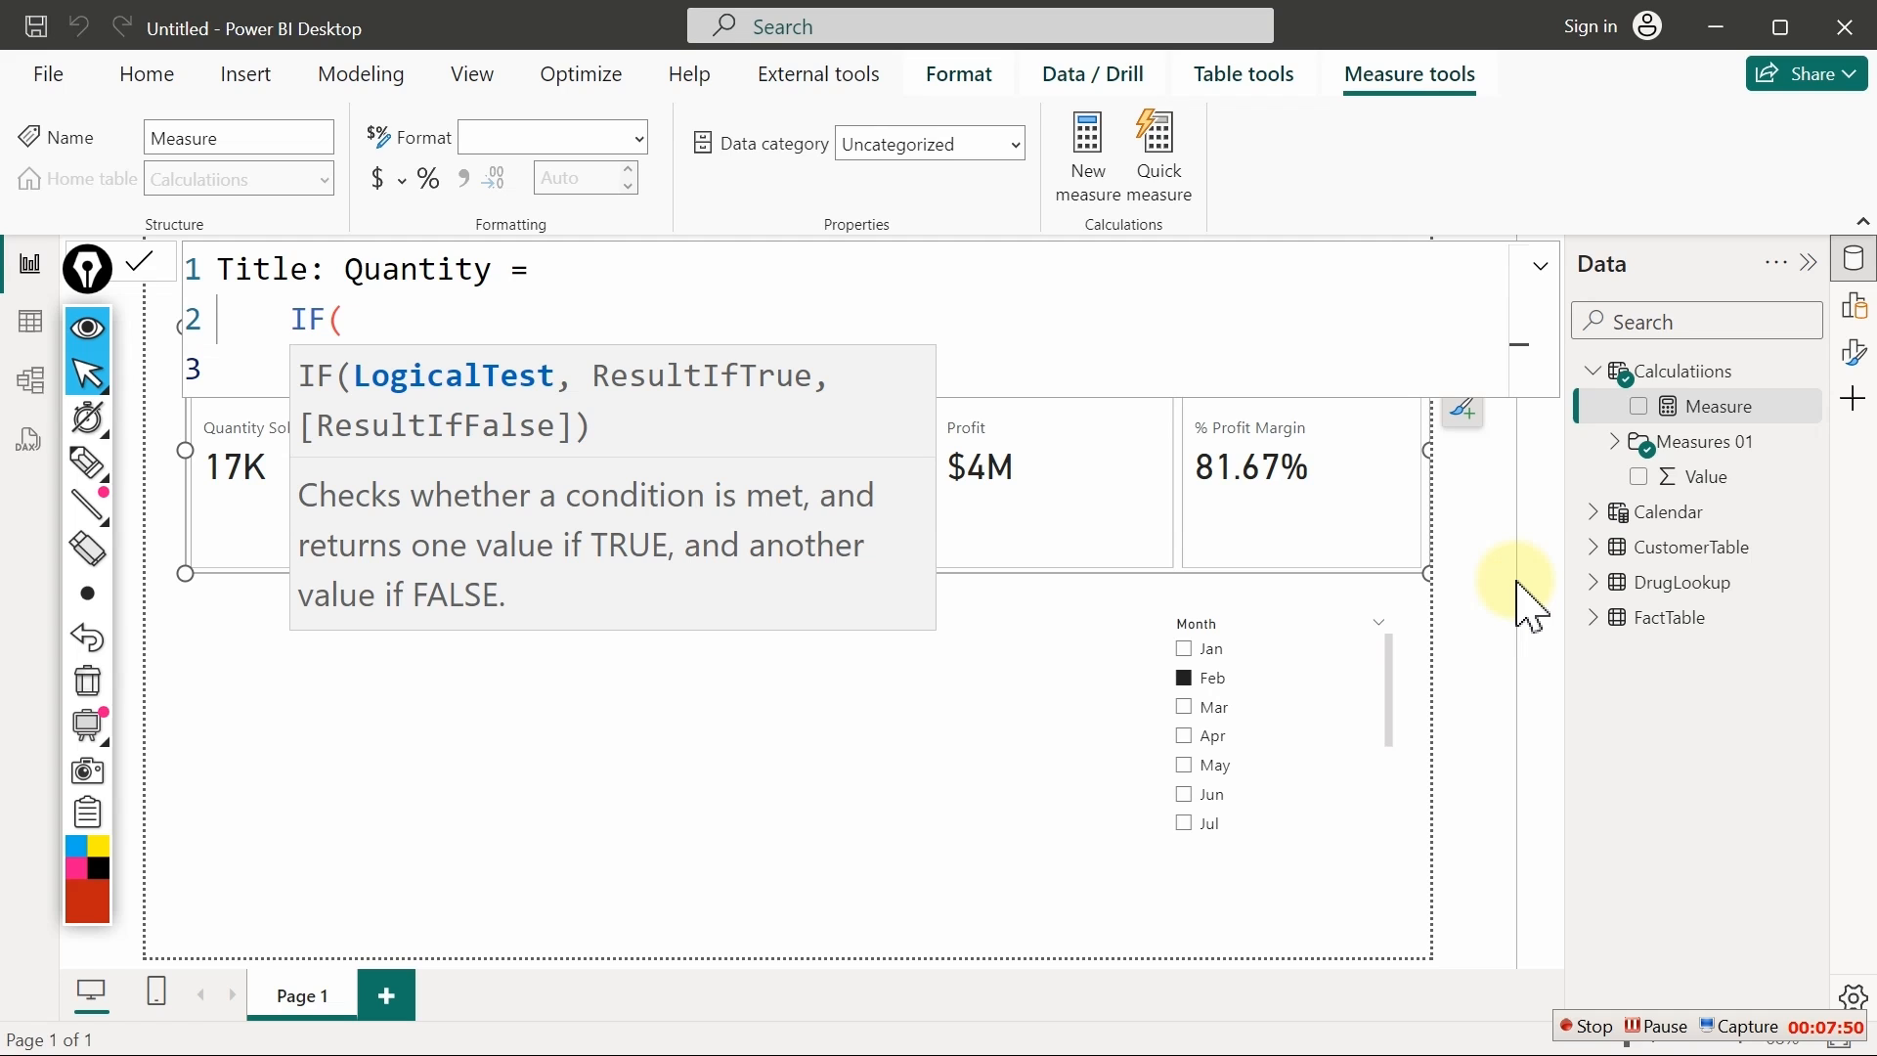
type("SELECTED")
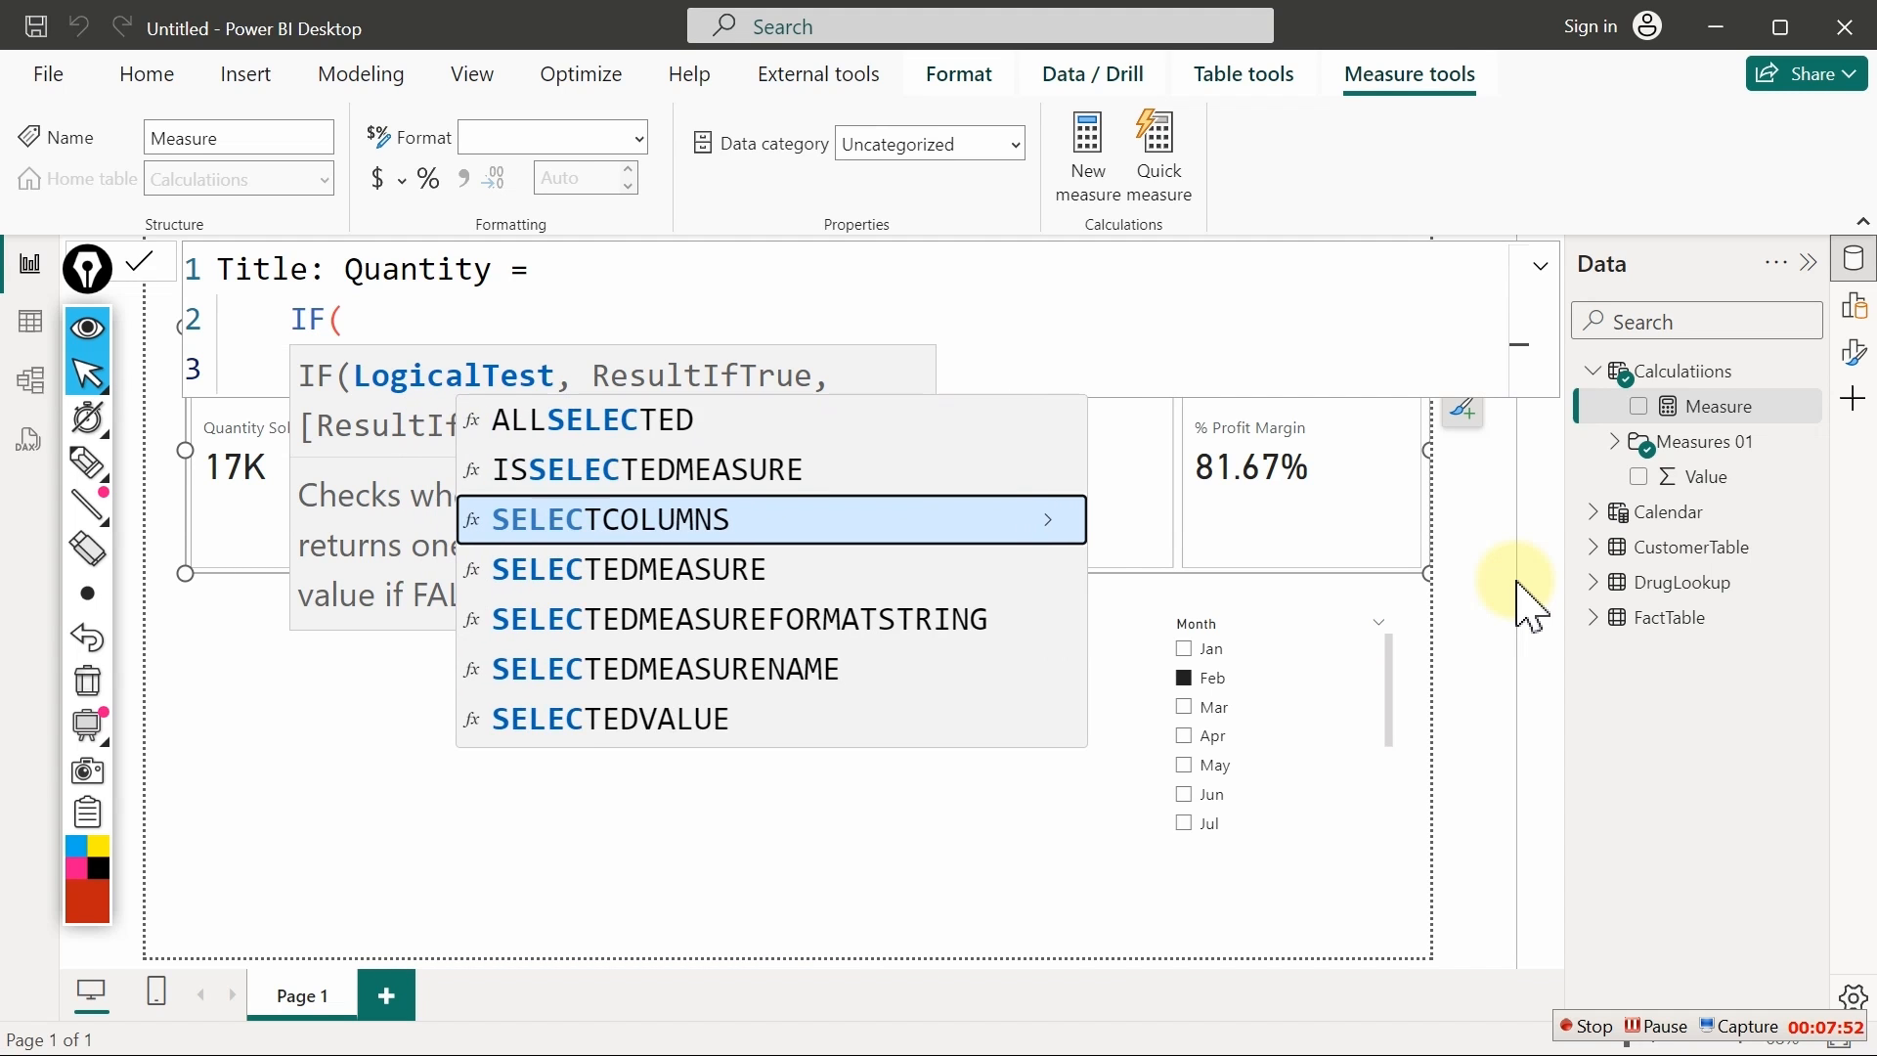
type("V")
key("Tab")
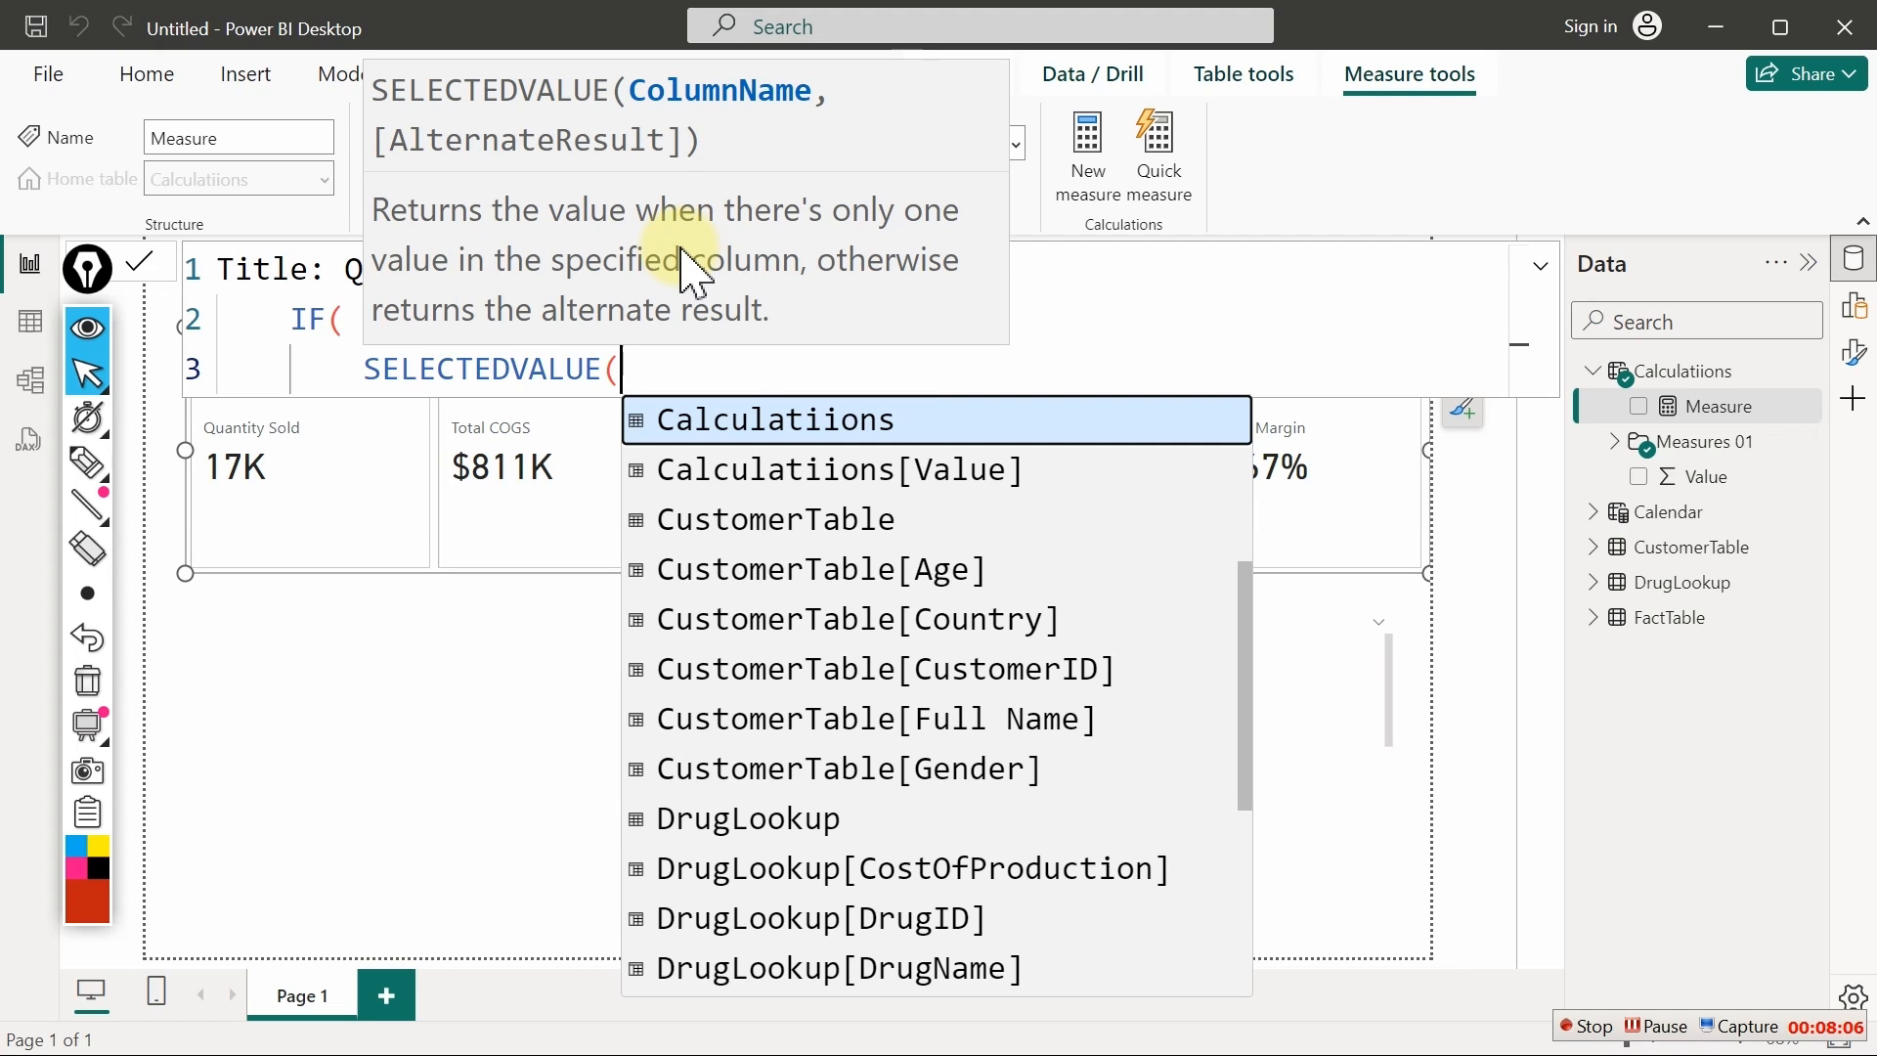
type("m")
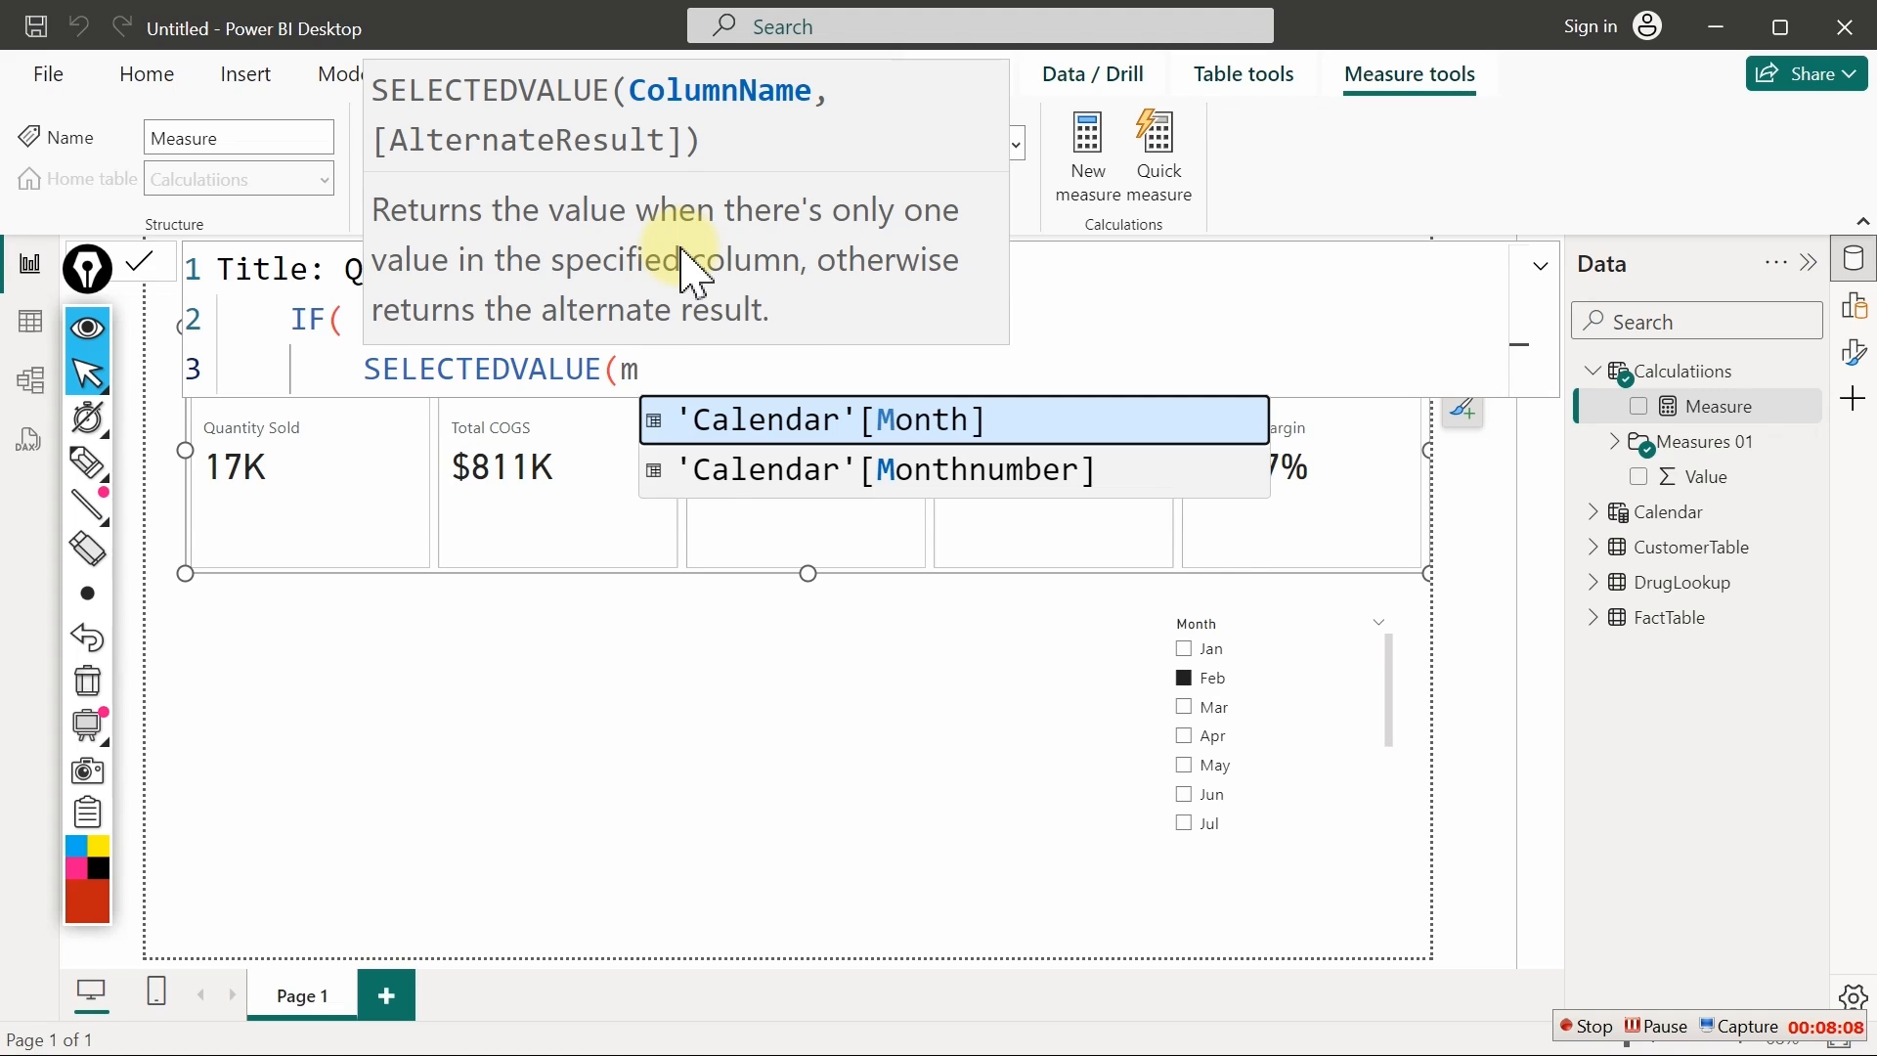
key("Tab")
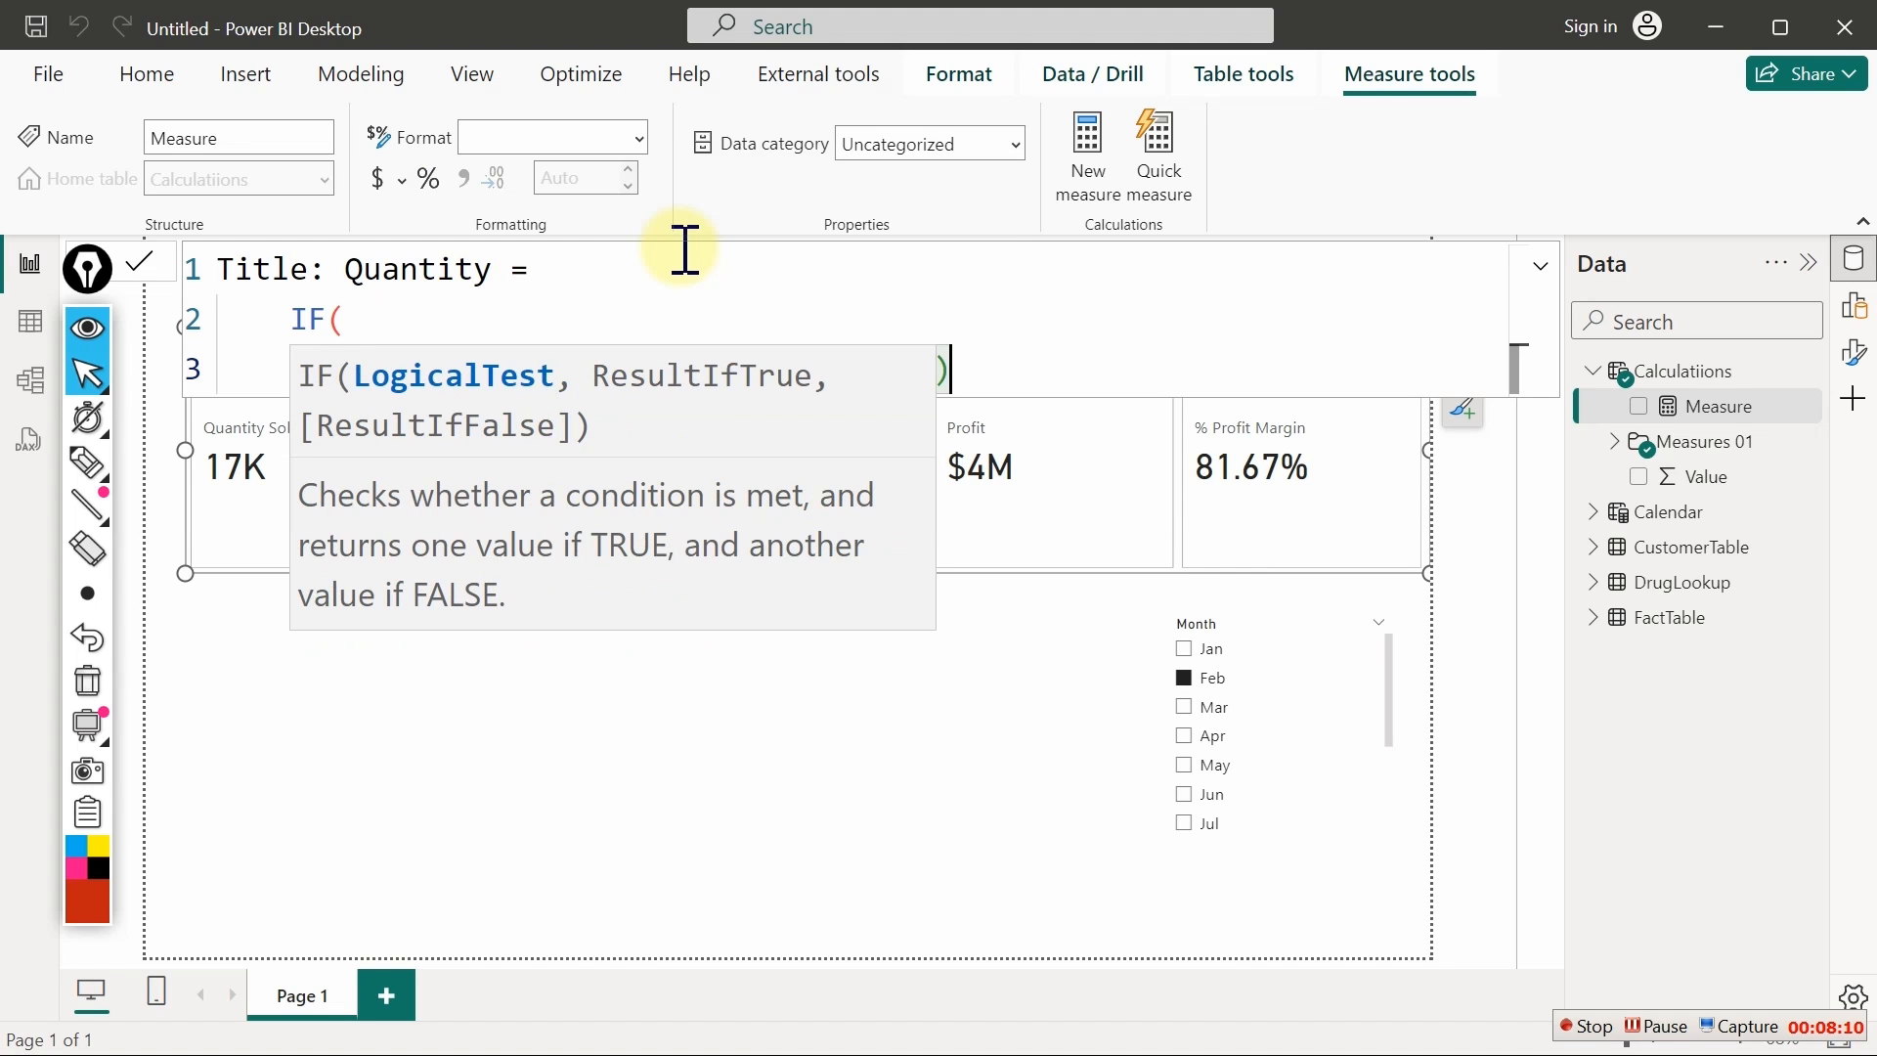
type(")")
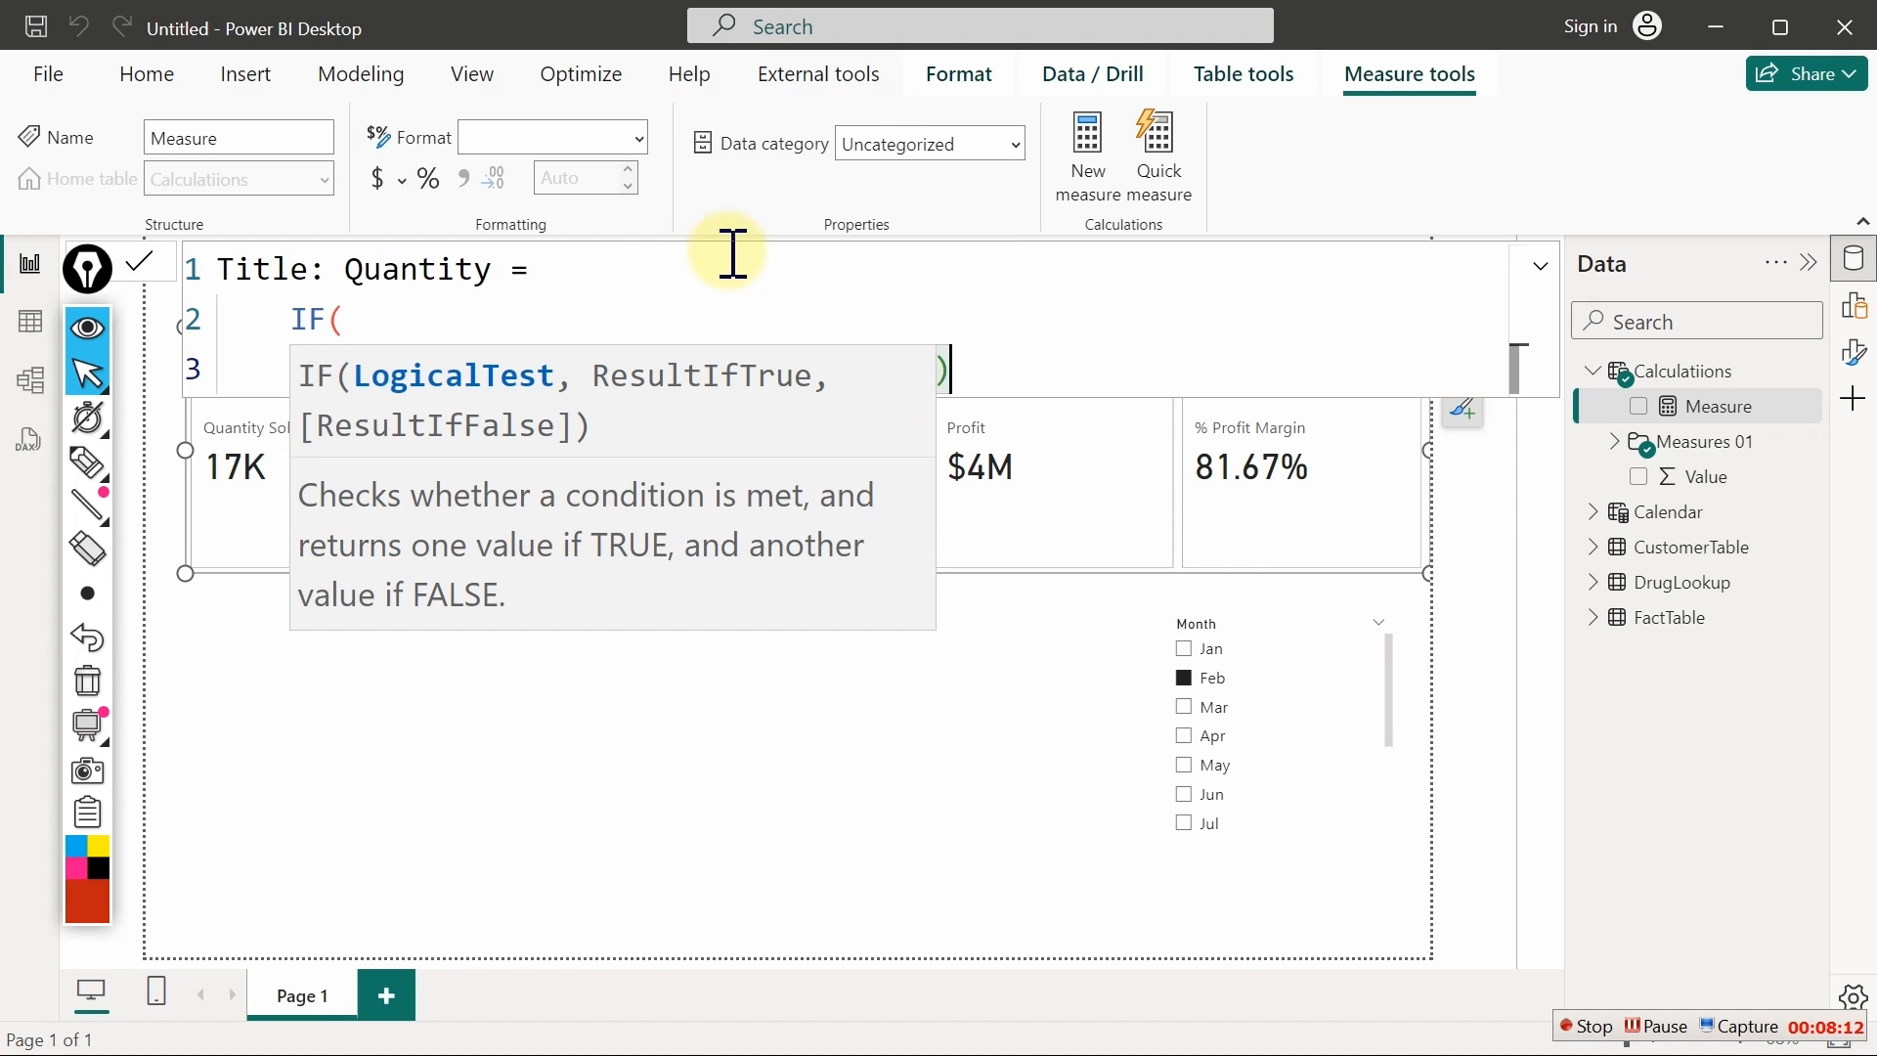
Complete the IF's logical test by comparing the selected month with <>BLANK(), followed by a comma
left_click(988, 374)
left_click(808, 315)
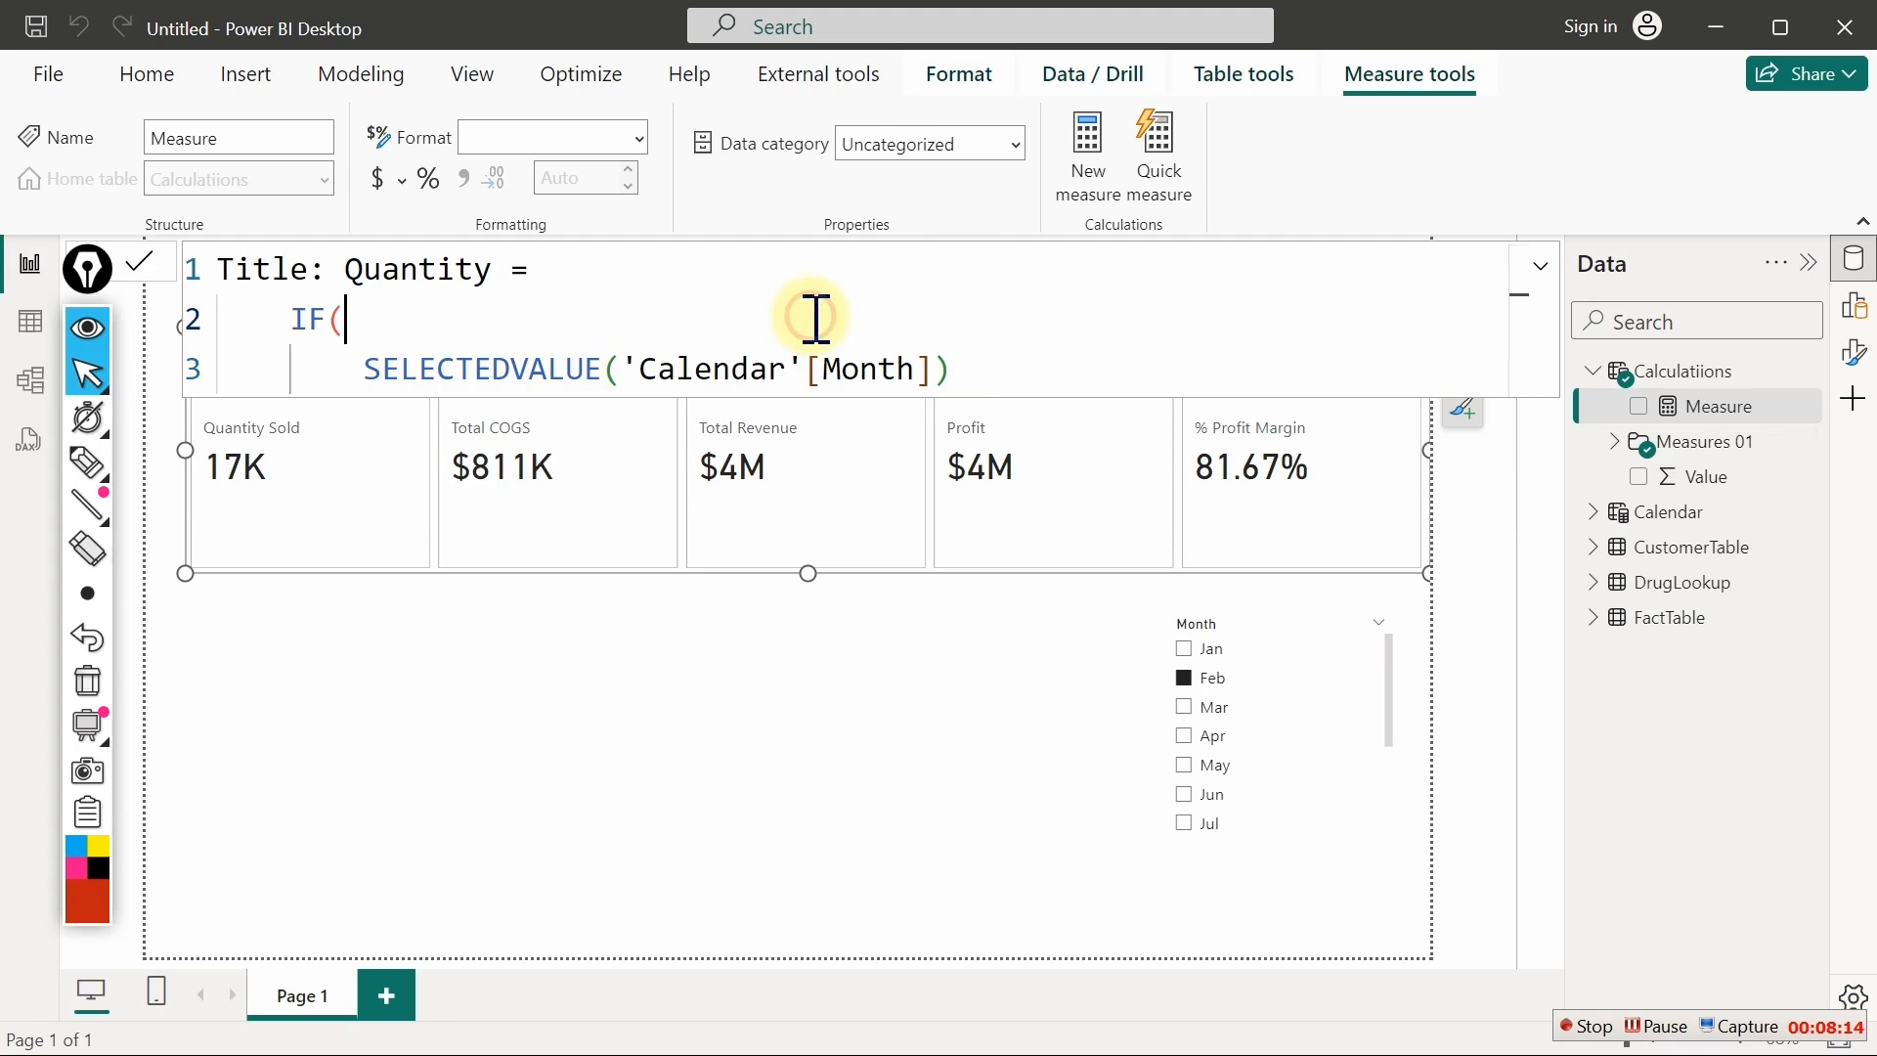
left_click_drag(365, 370, 1027, 352)
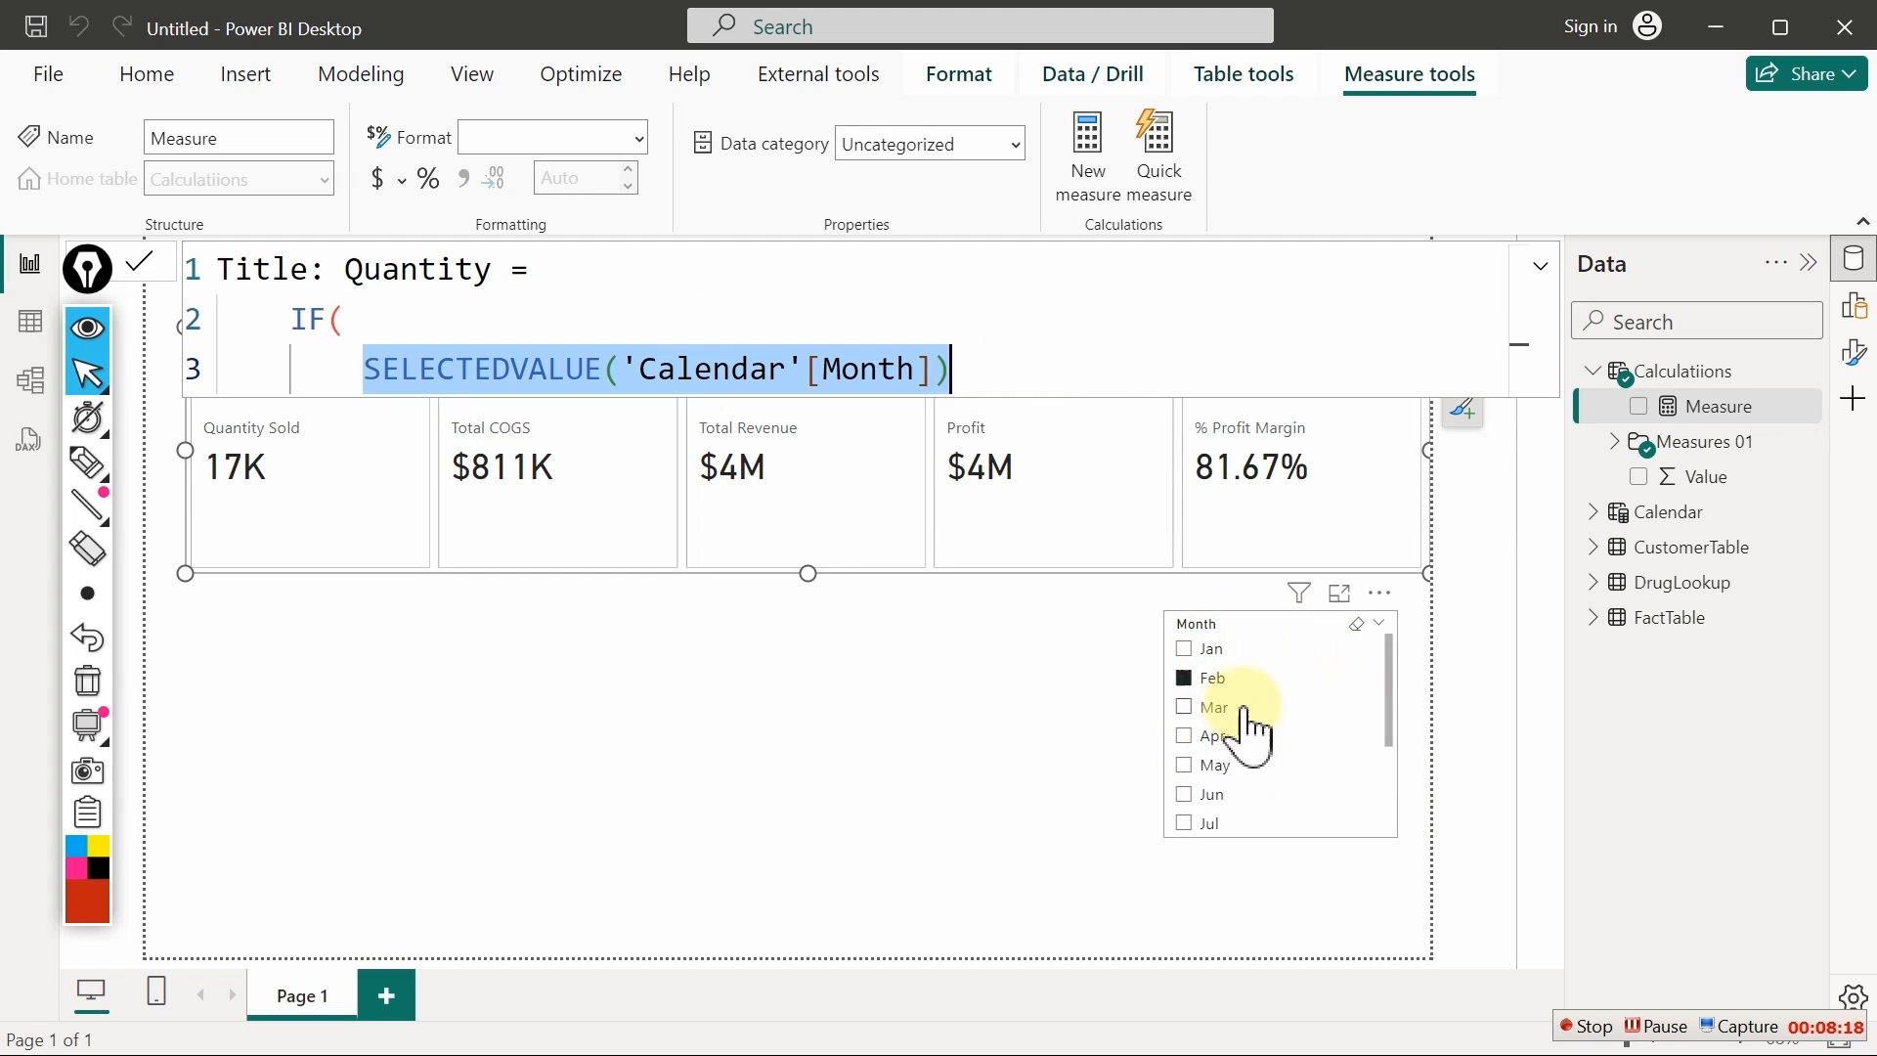
left_click(970, 362)
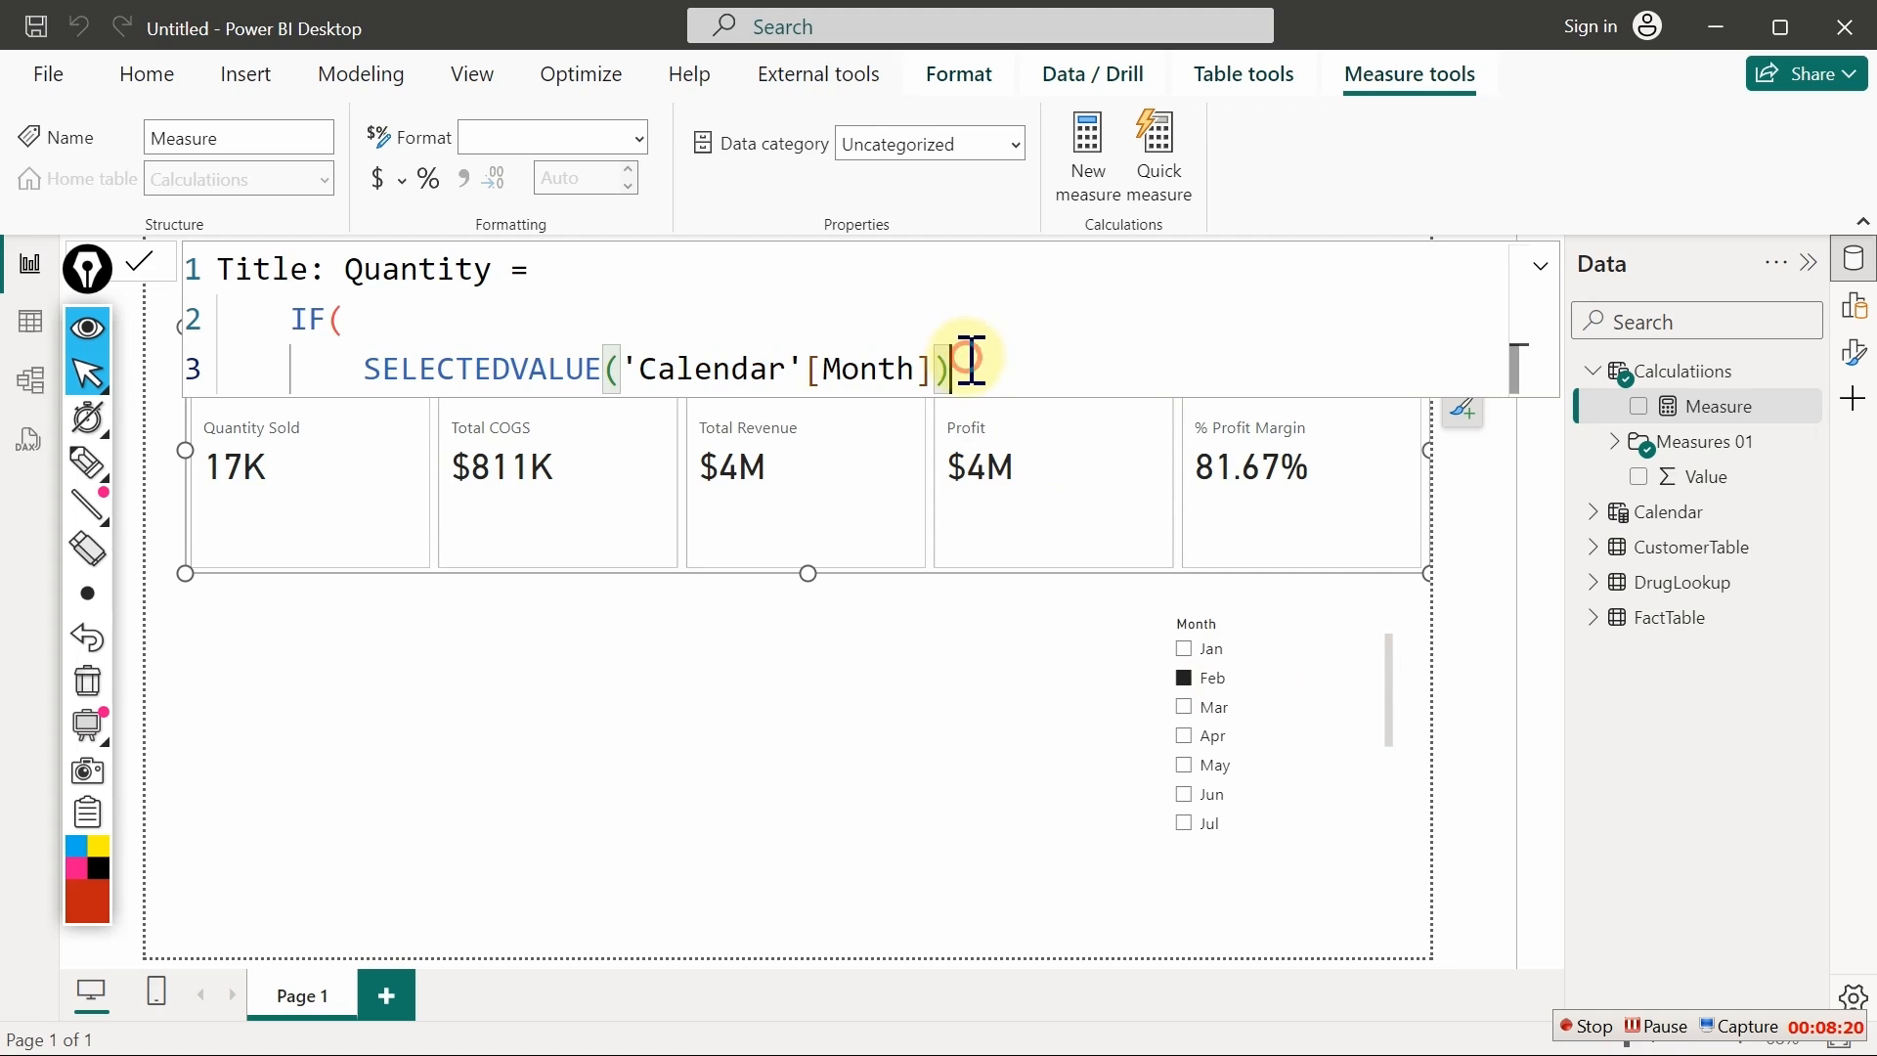
type("<>")
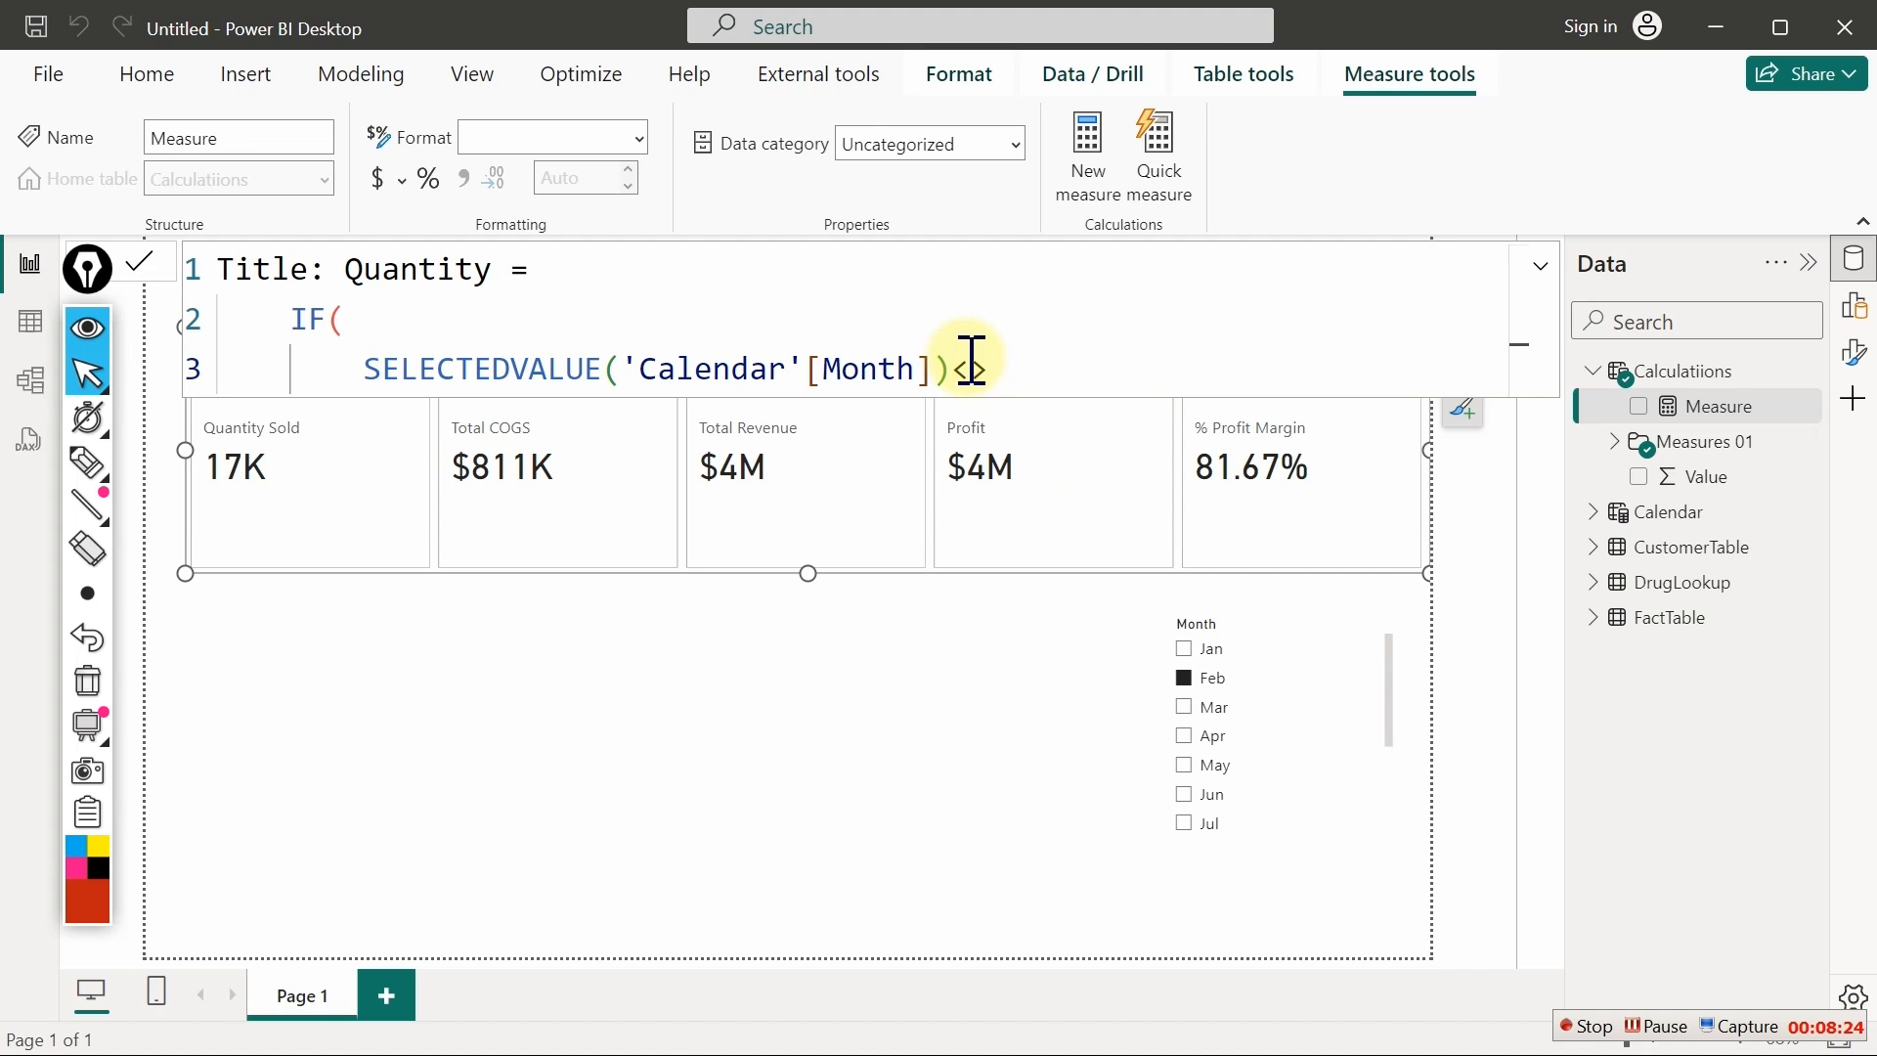
type(" Not")
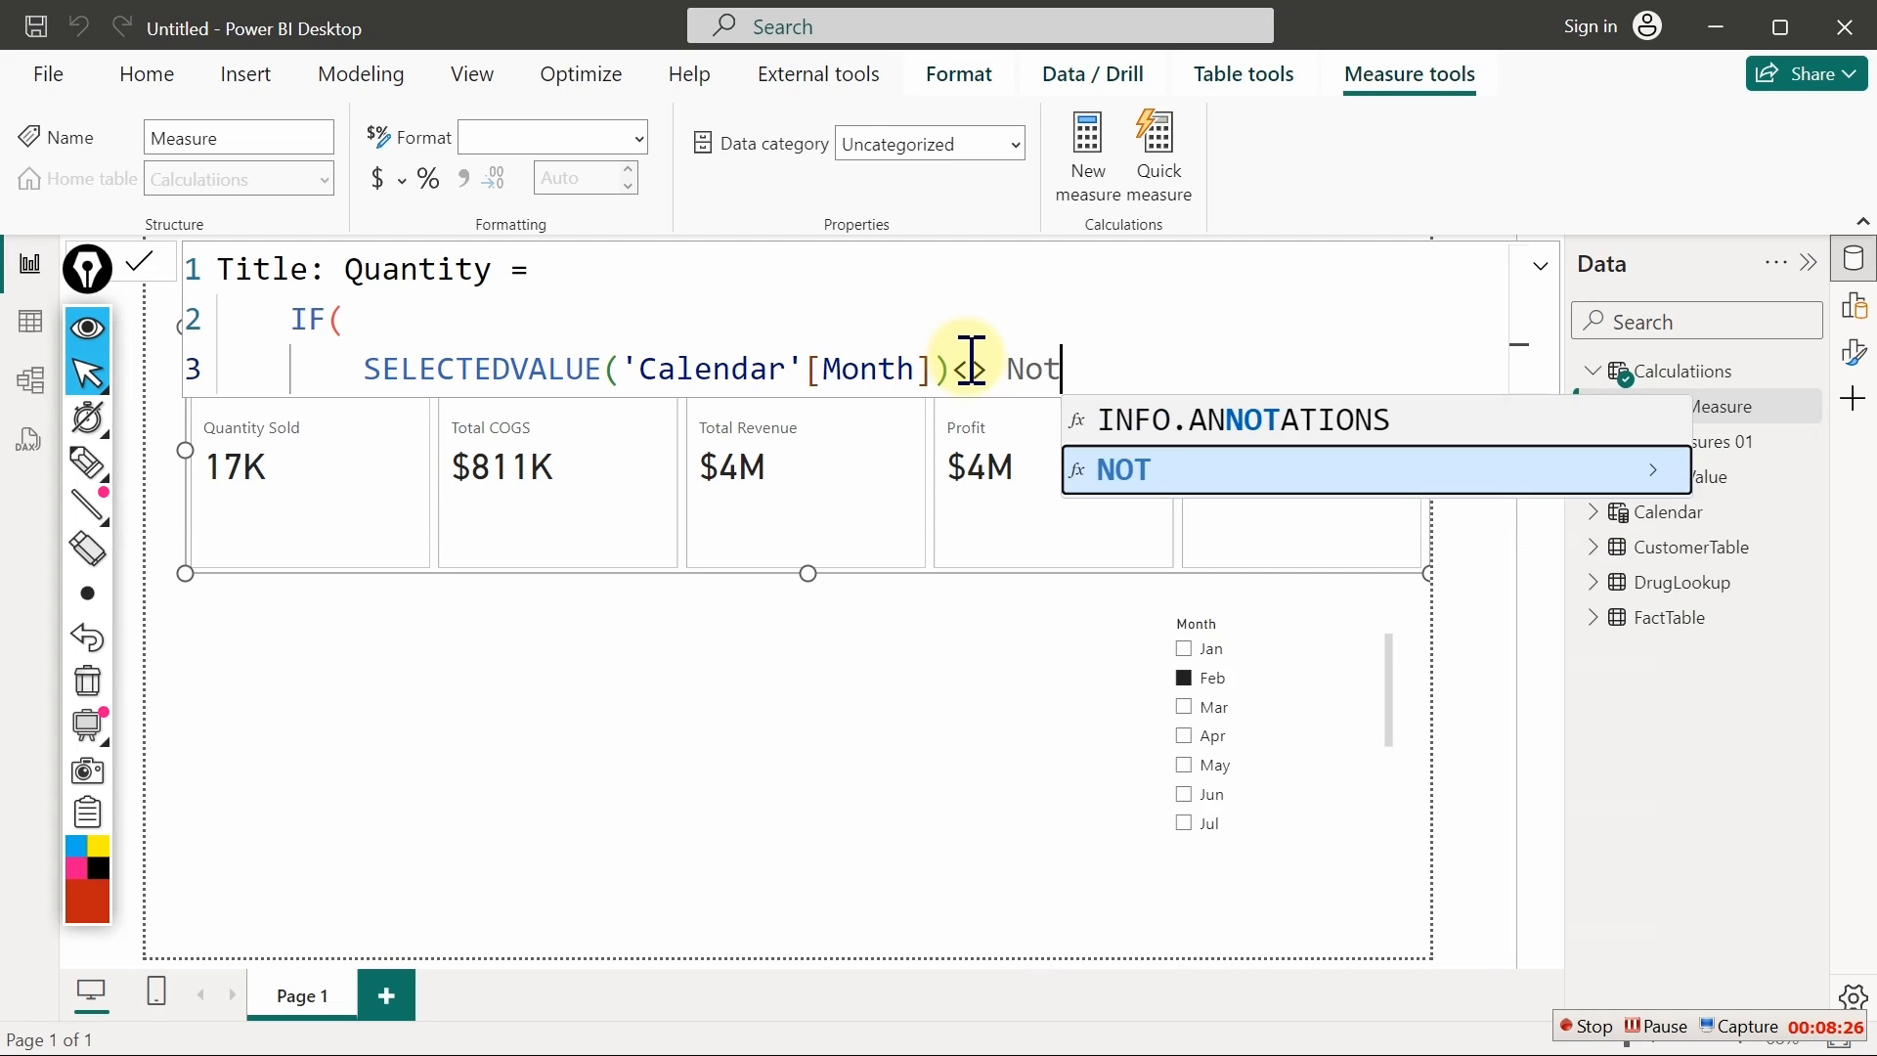
key("BackSpace")
key("BackSpace")
key("BackSpace")
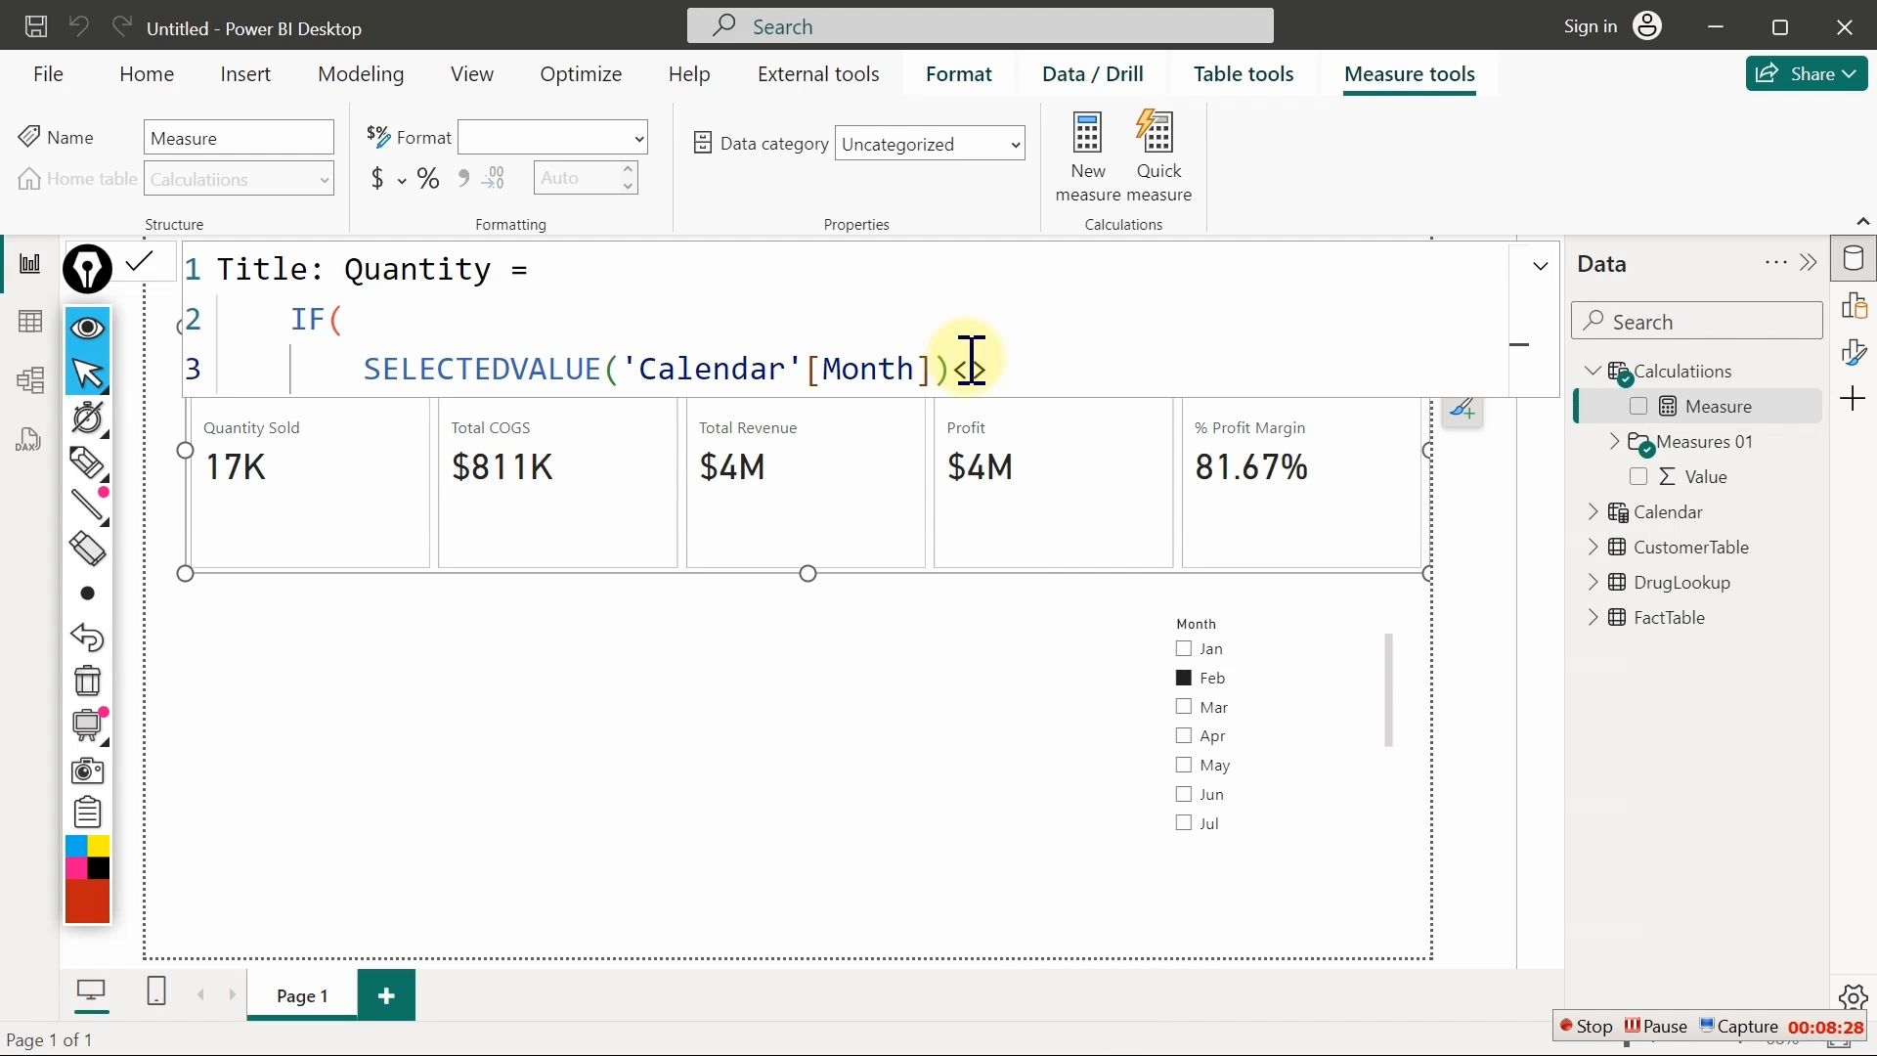
key("BackSpace")
type("bl")
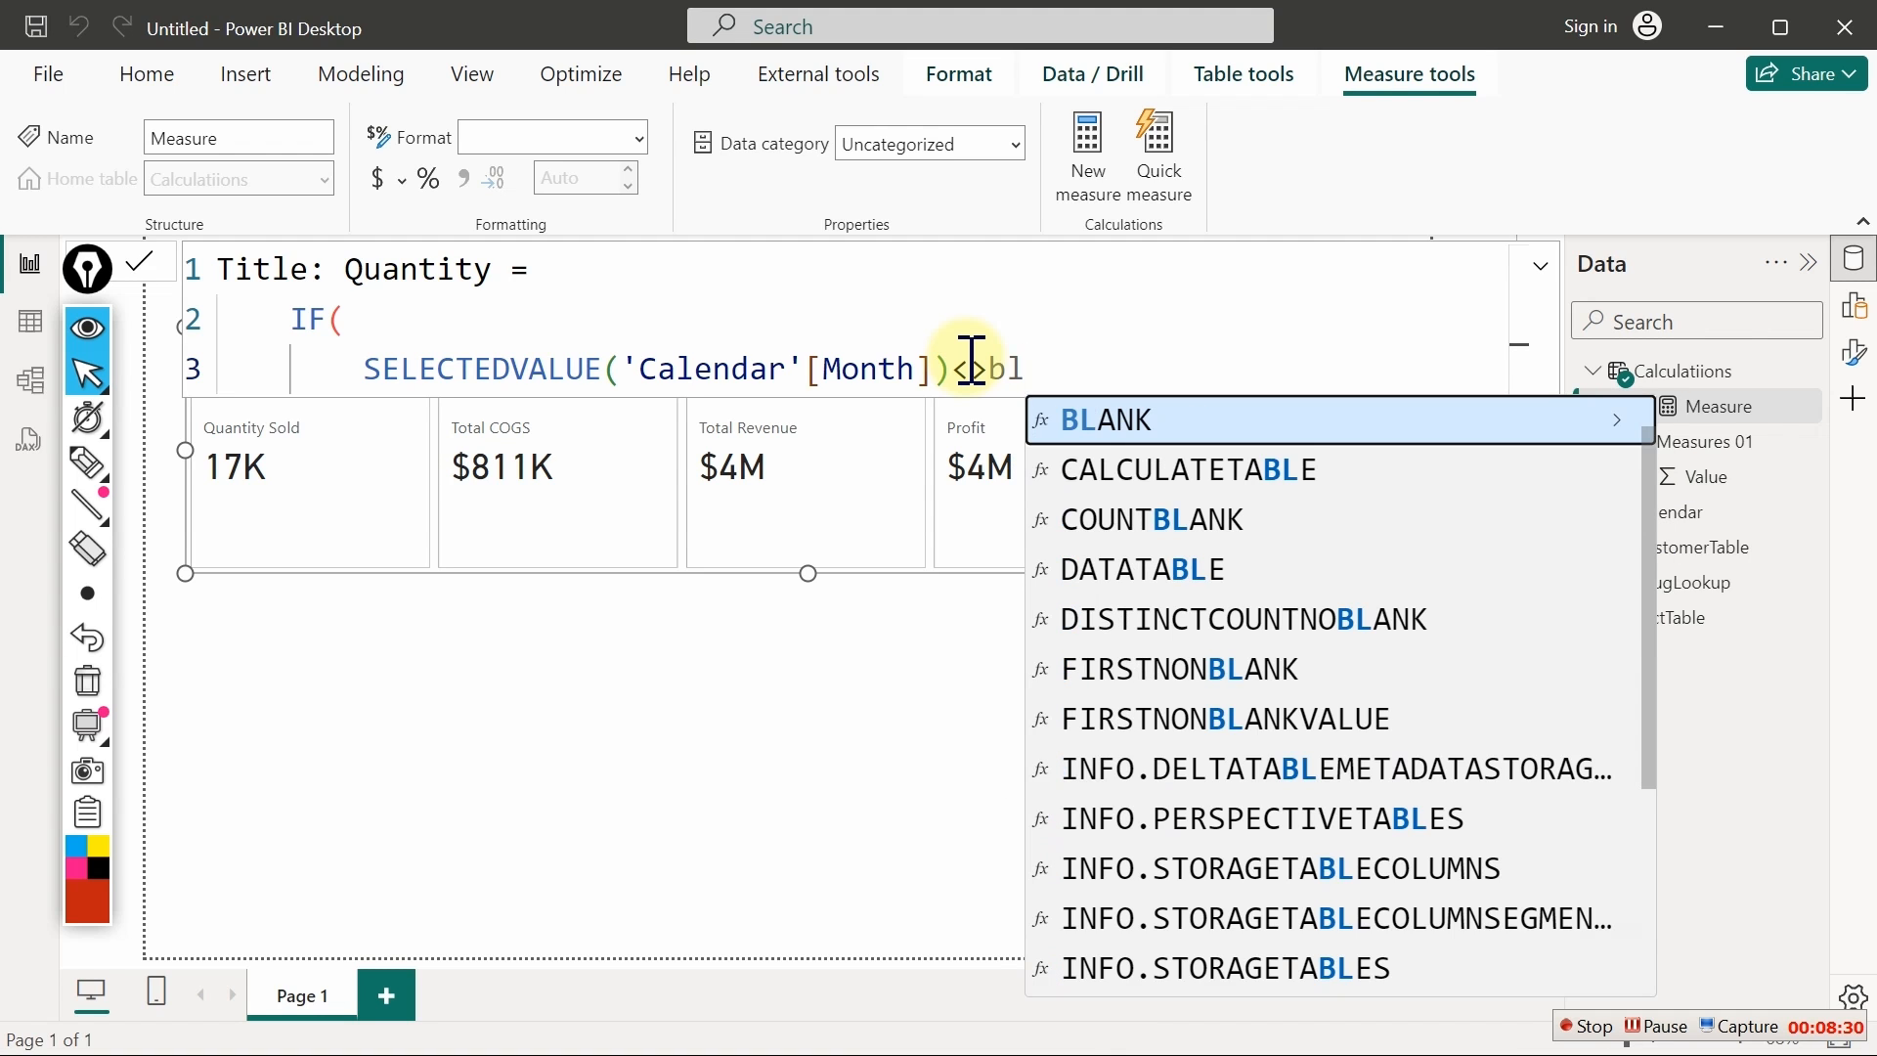
key("Tab")
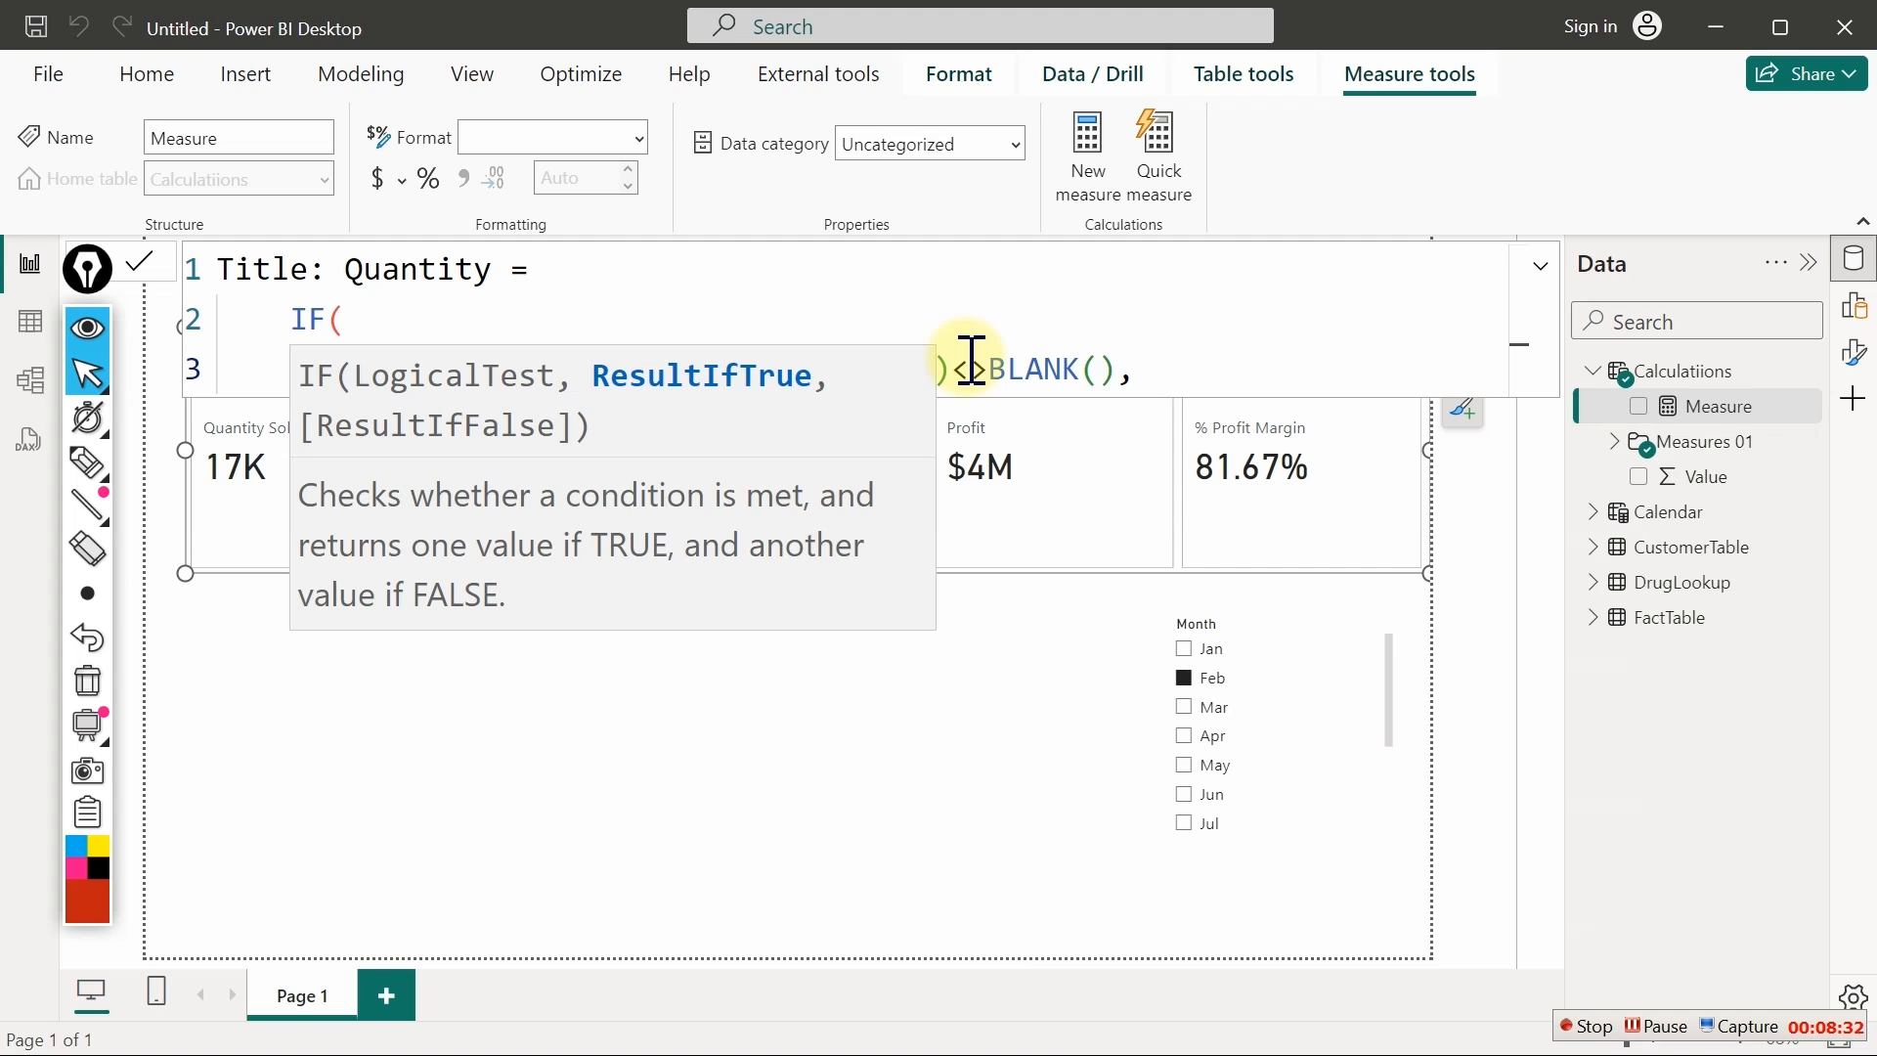
Start the IF's true result on a new line with the text "Quantity in"
key("shift+Return")
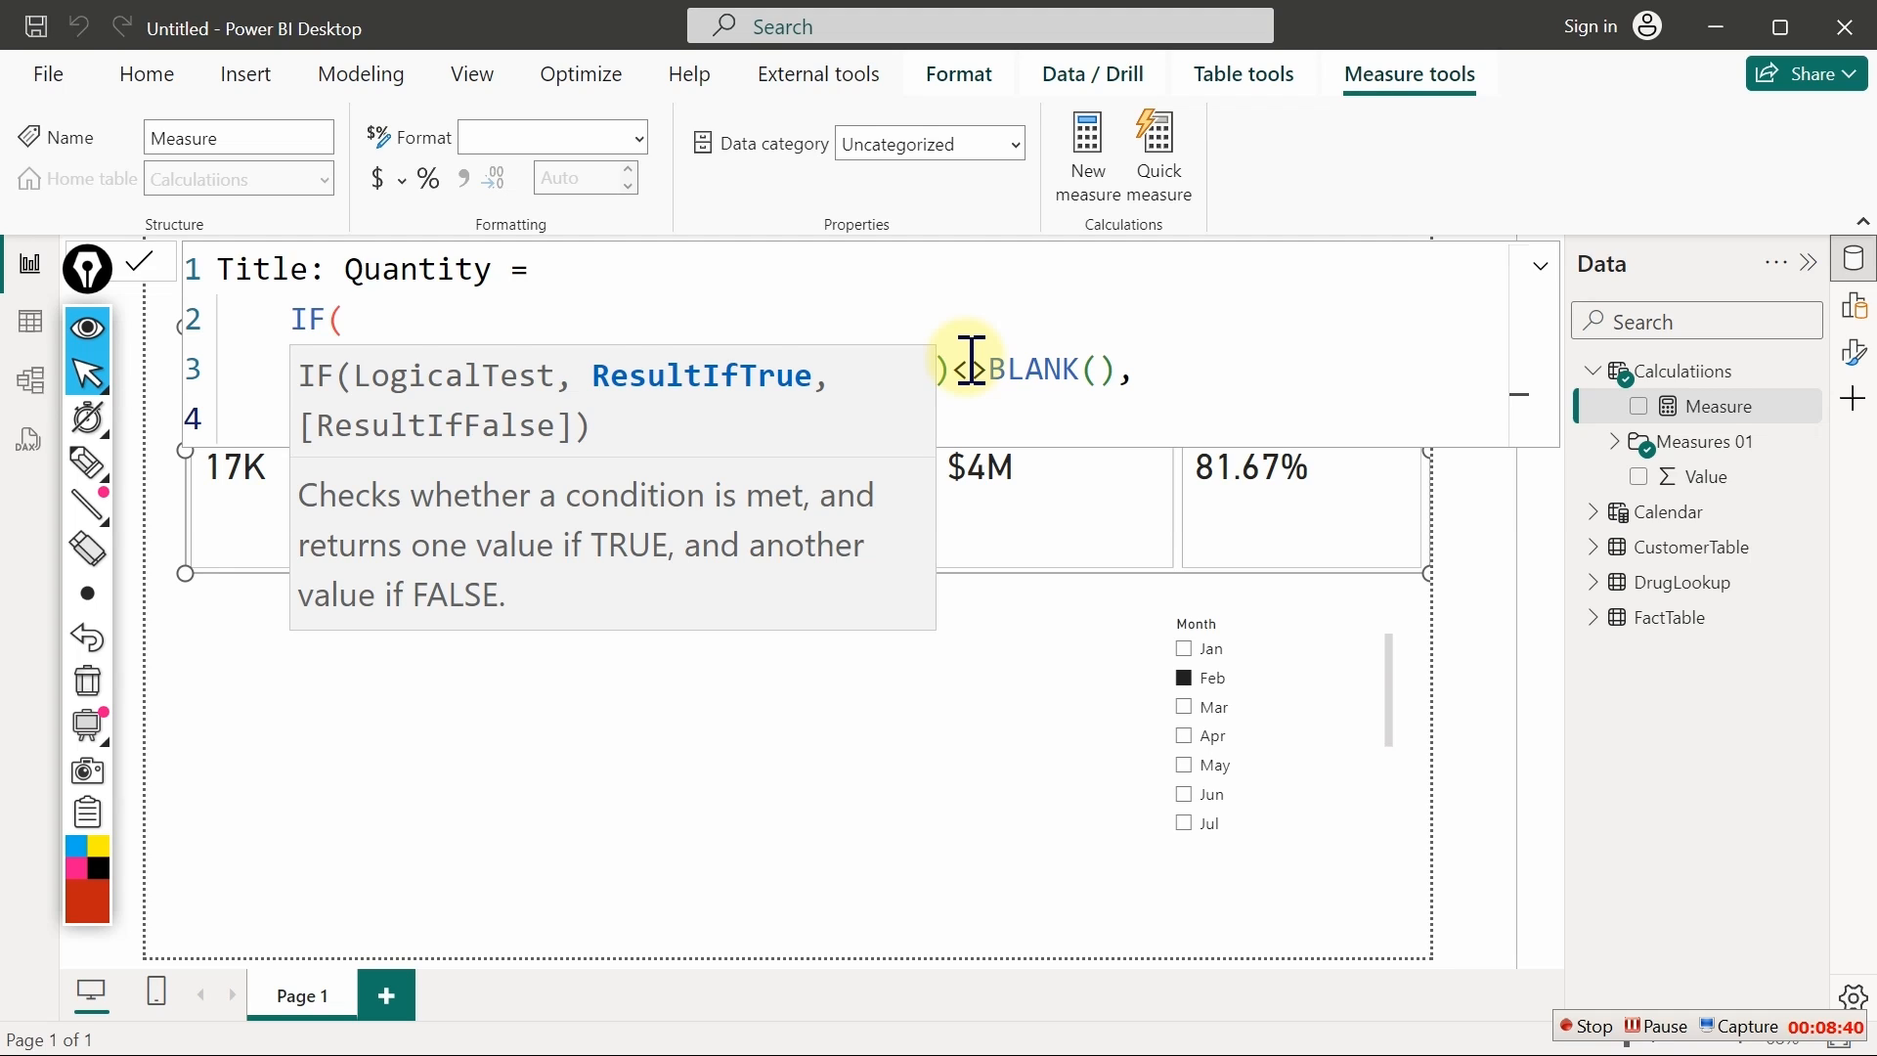
type("\"")
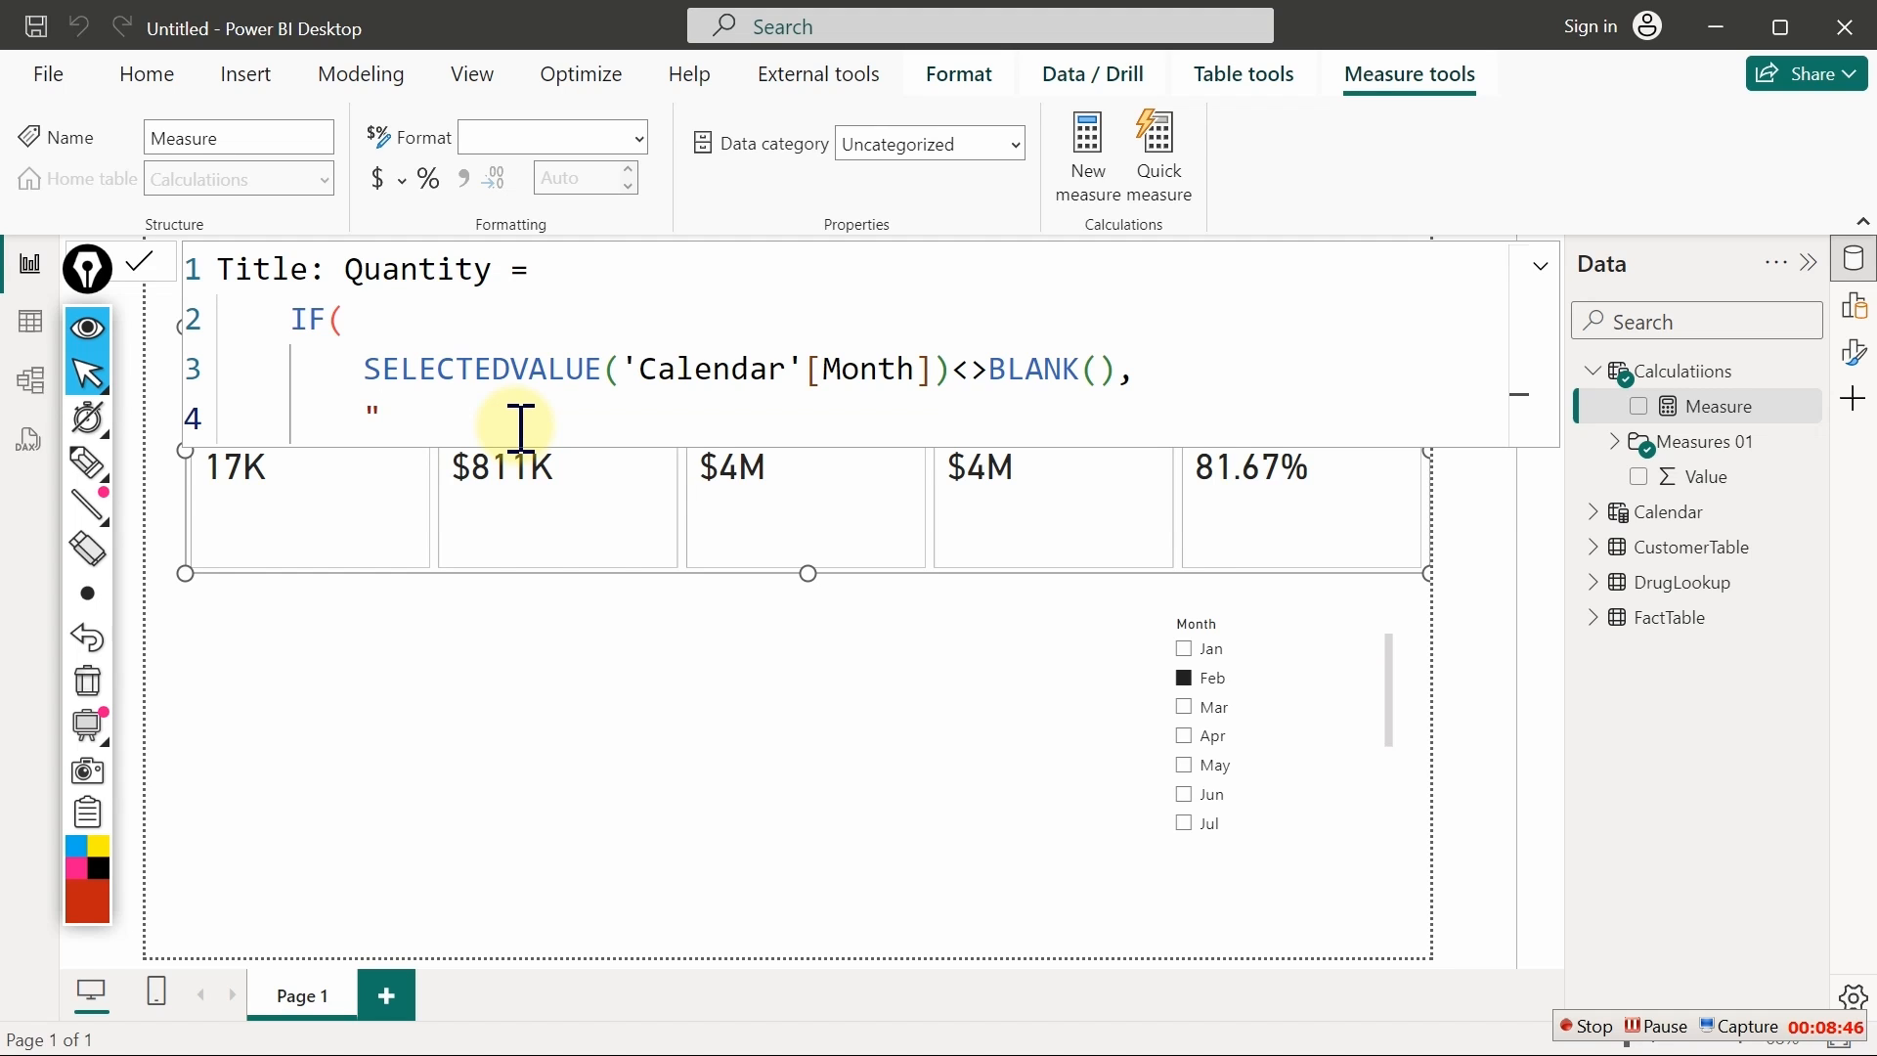
scroll(520, 427, "down", 2, "ctrl")
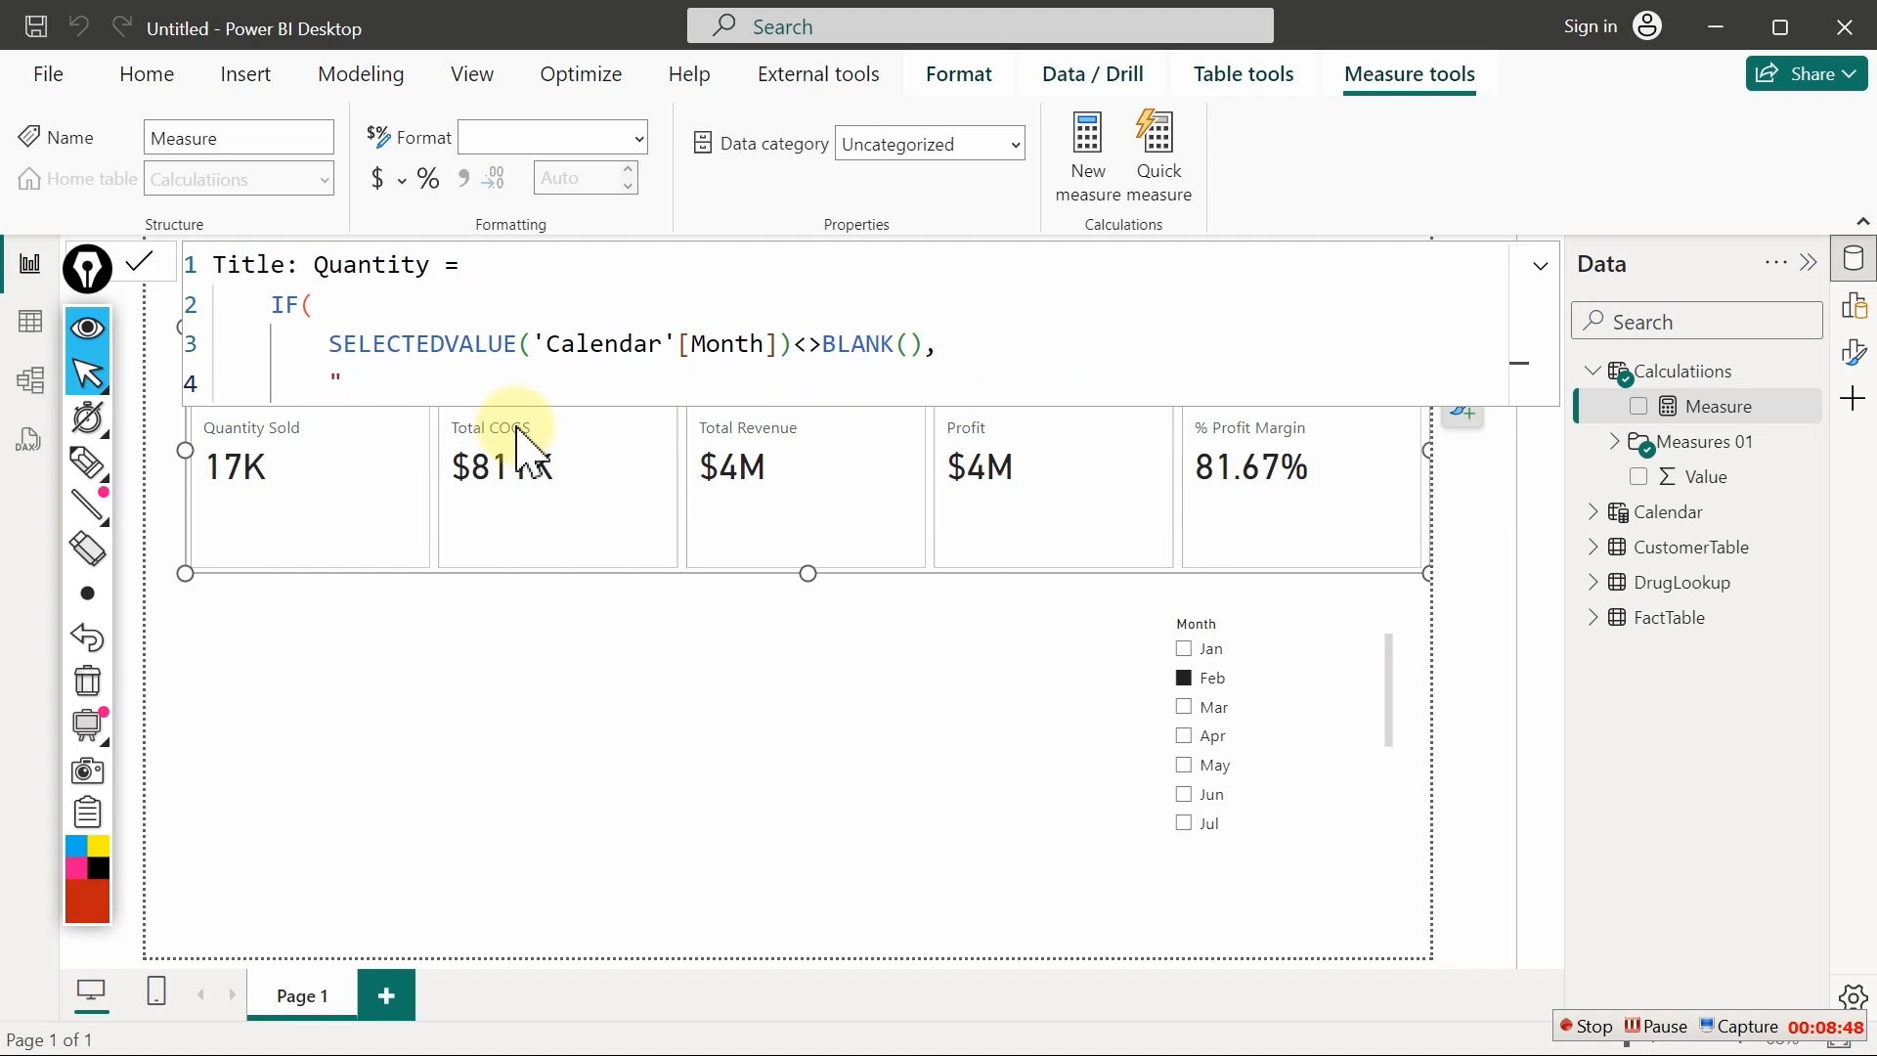
scroll(518, 430, "up", 2, "ctrl")
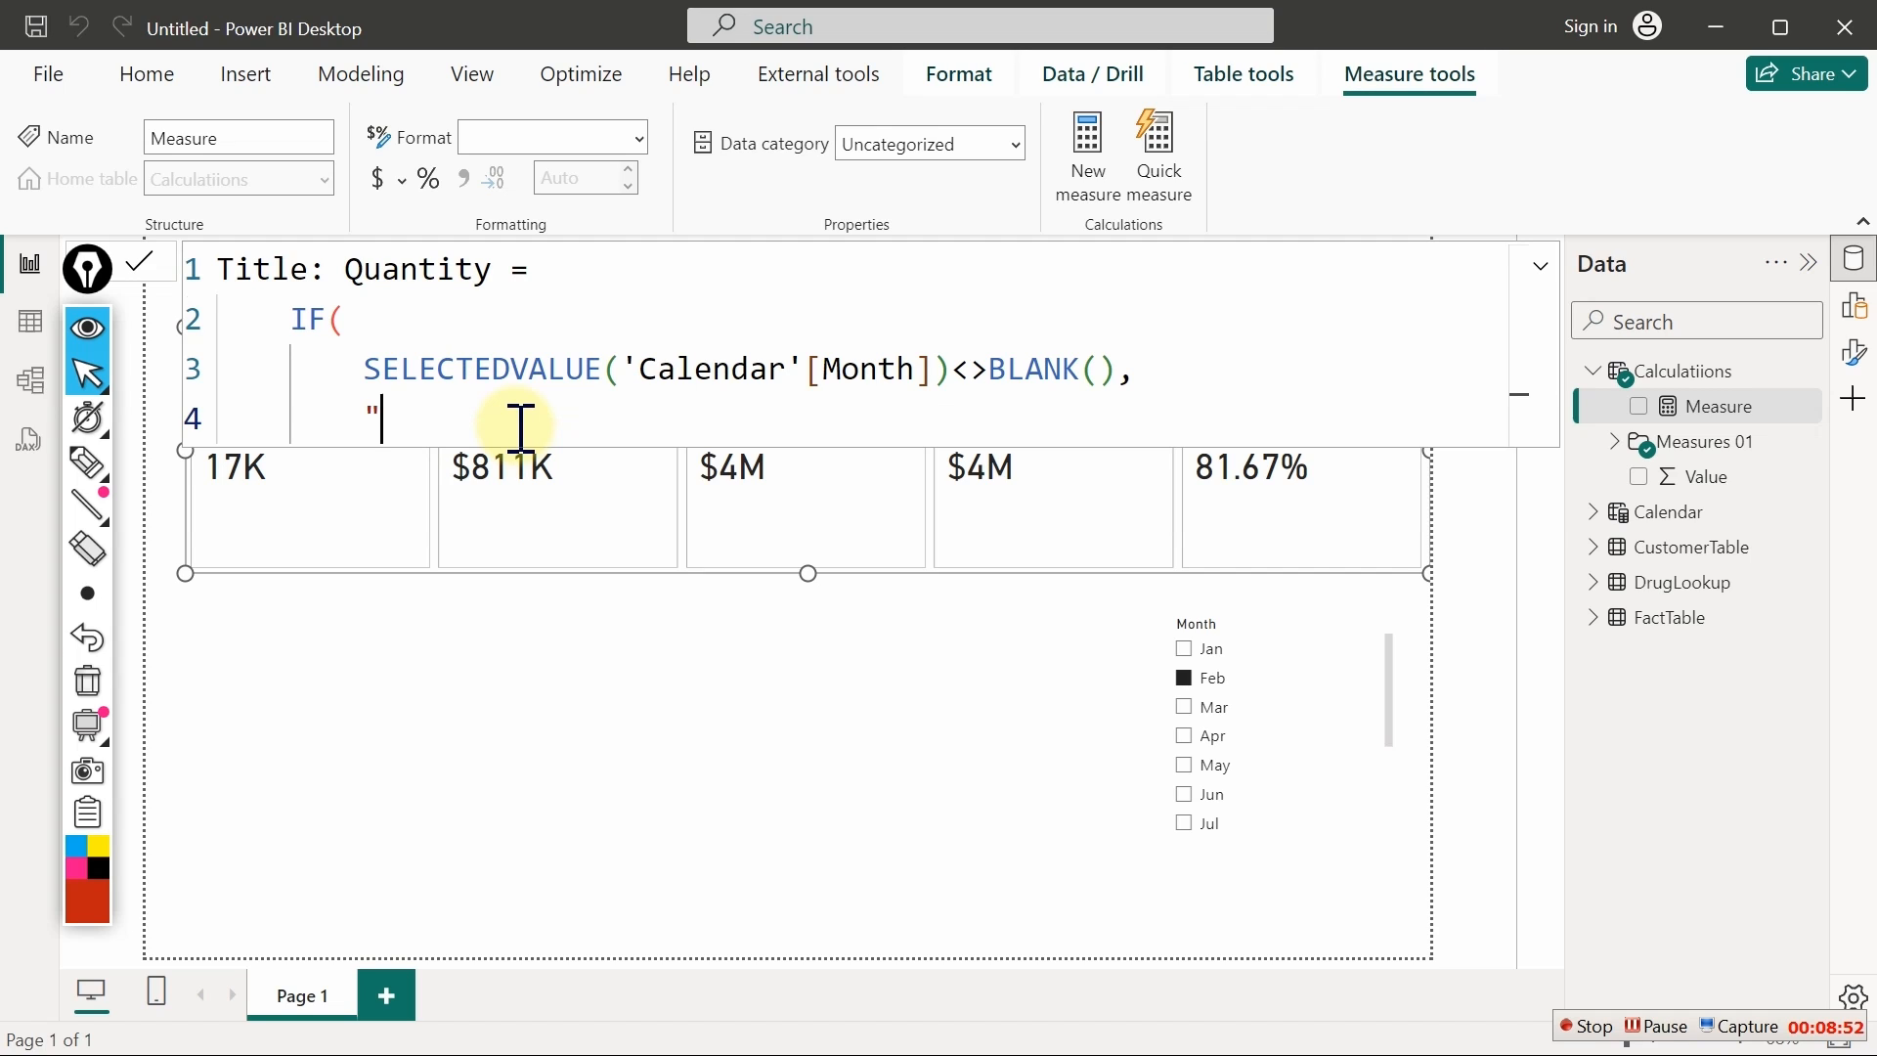
type("Qua")
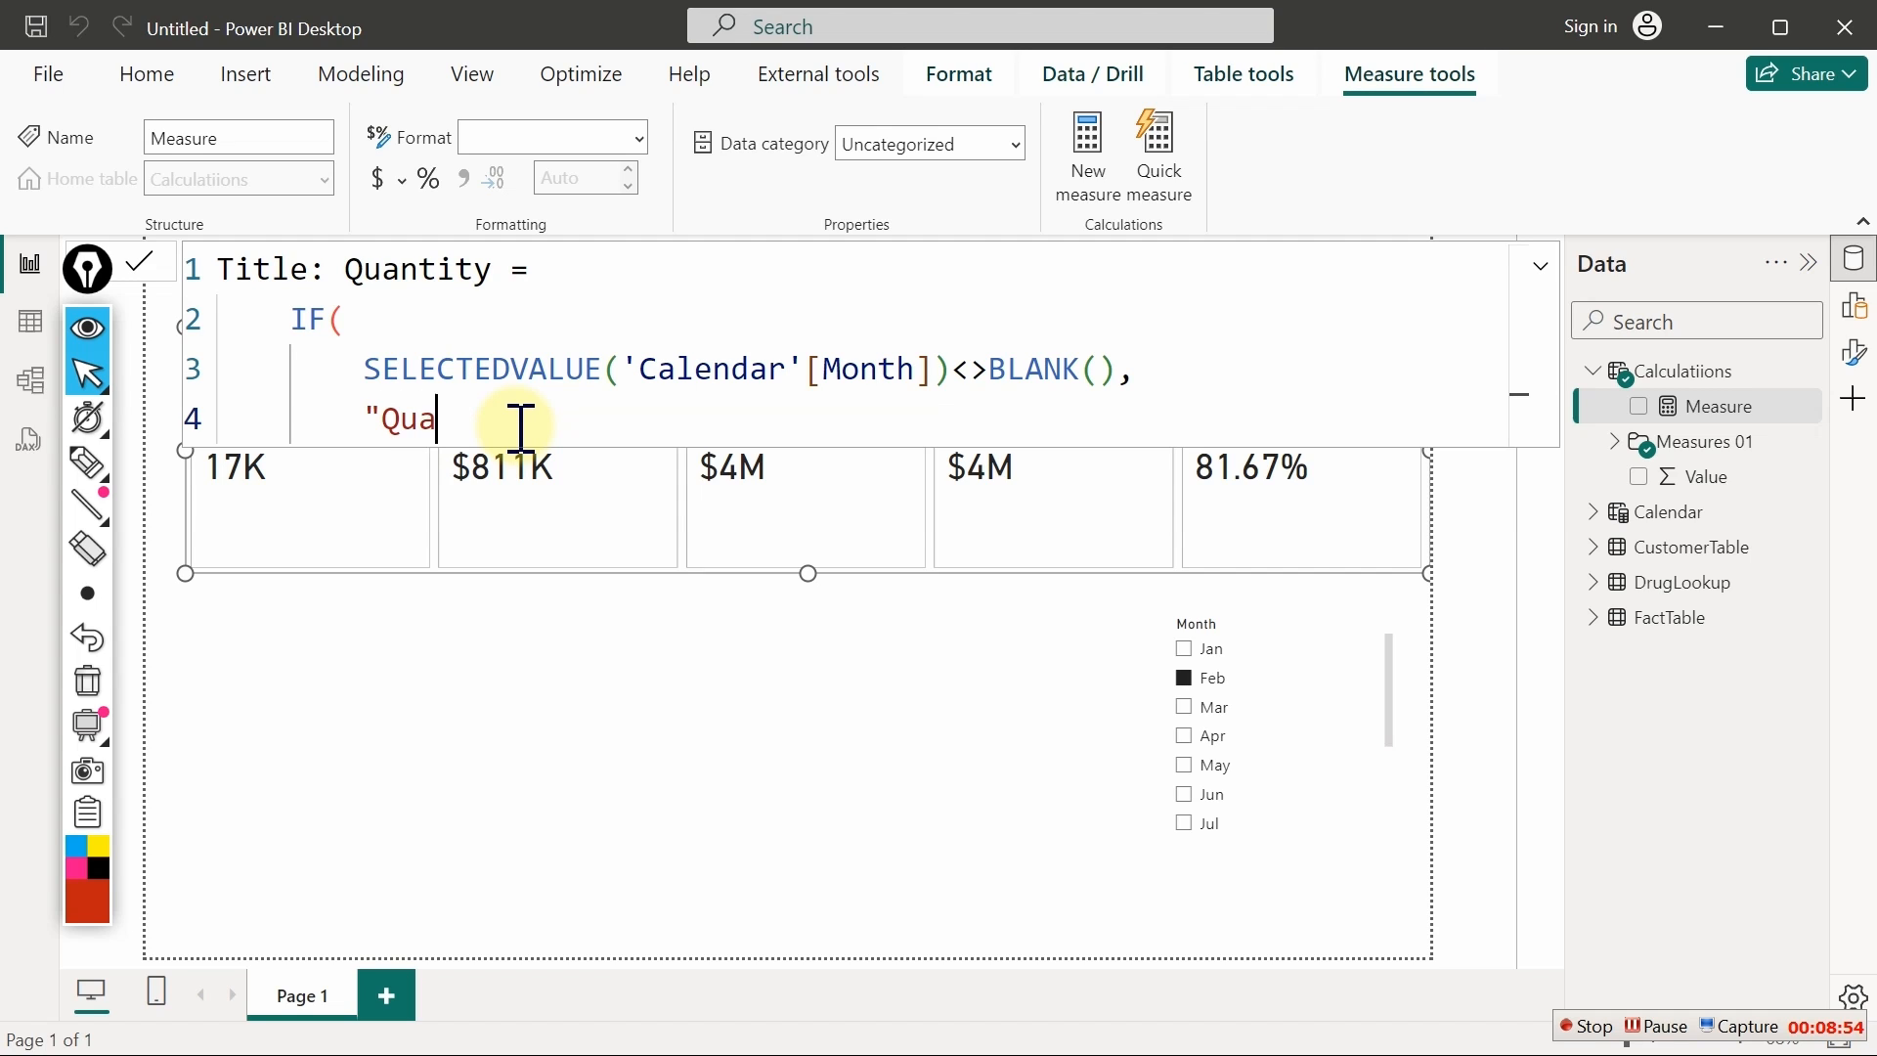
type("ntit")
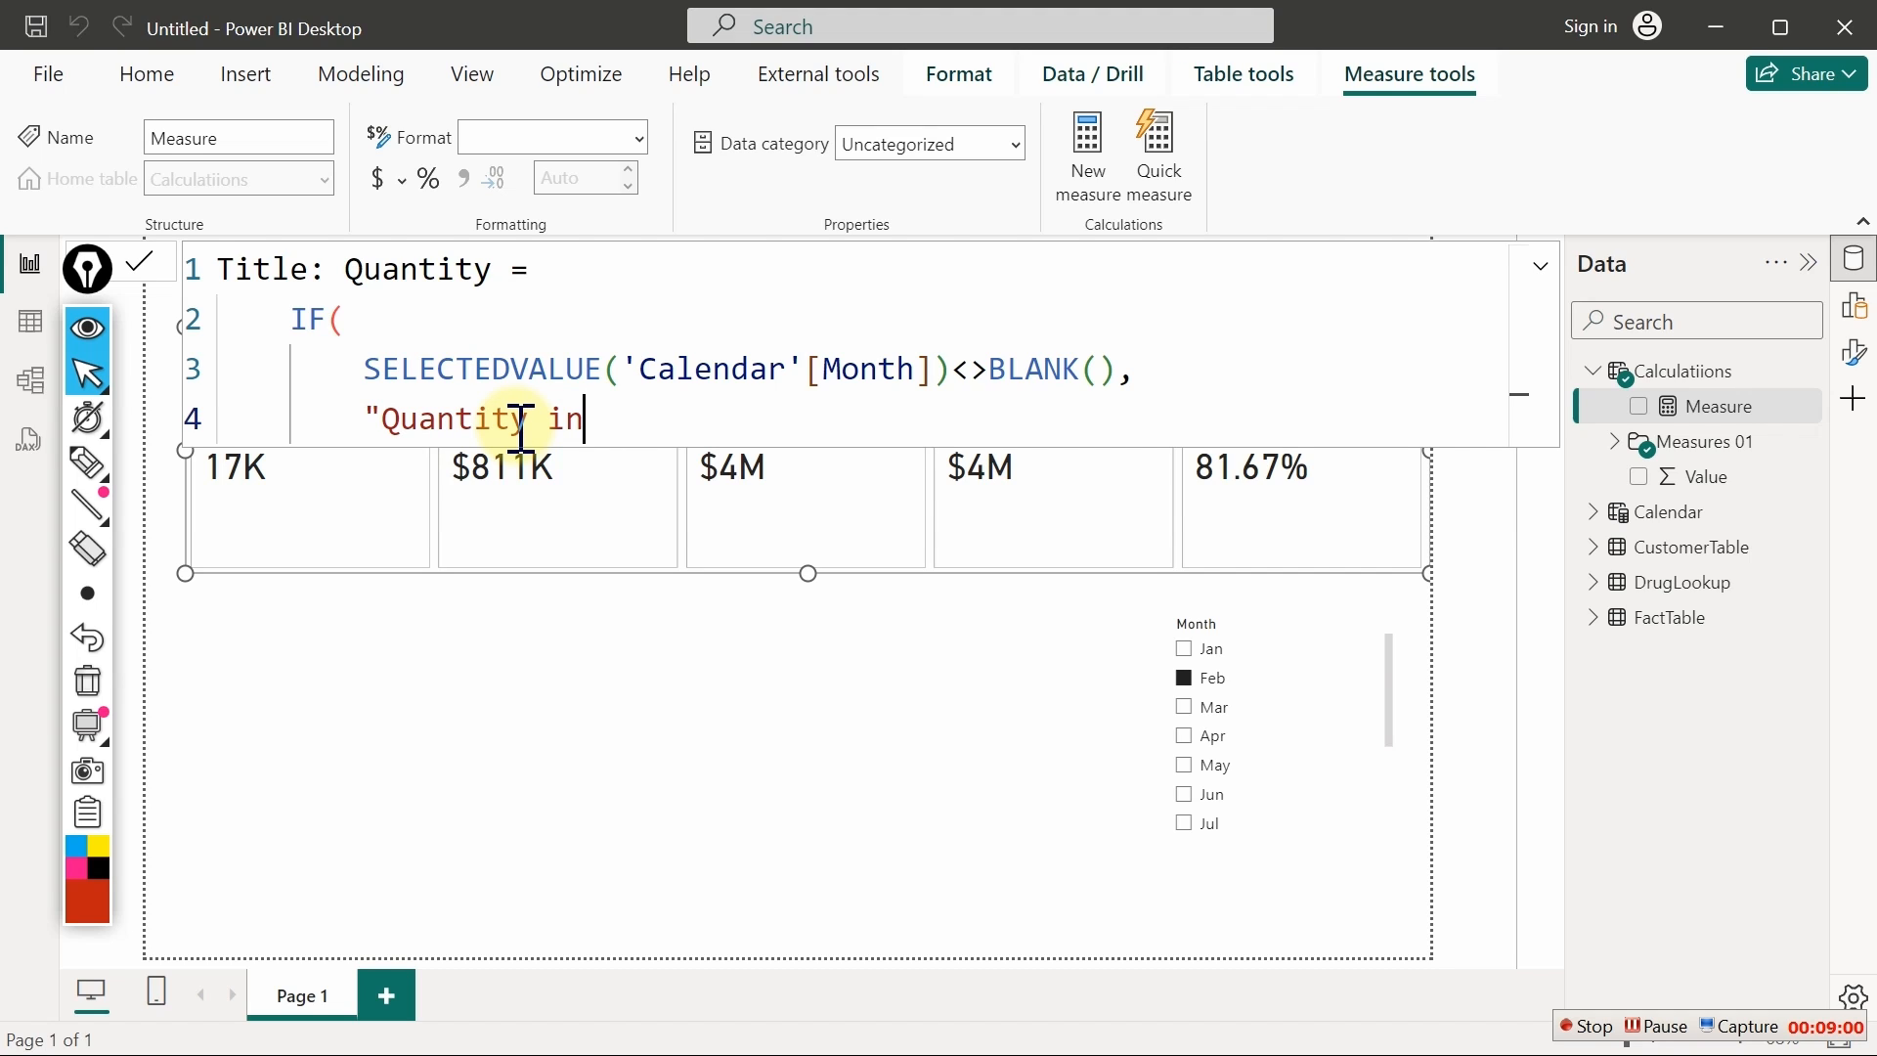
type("y in\"")
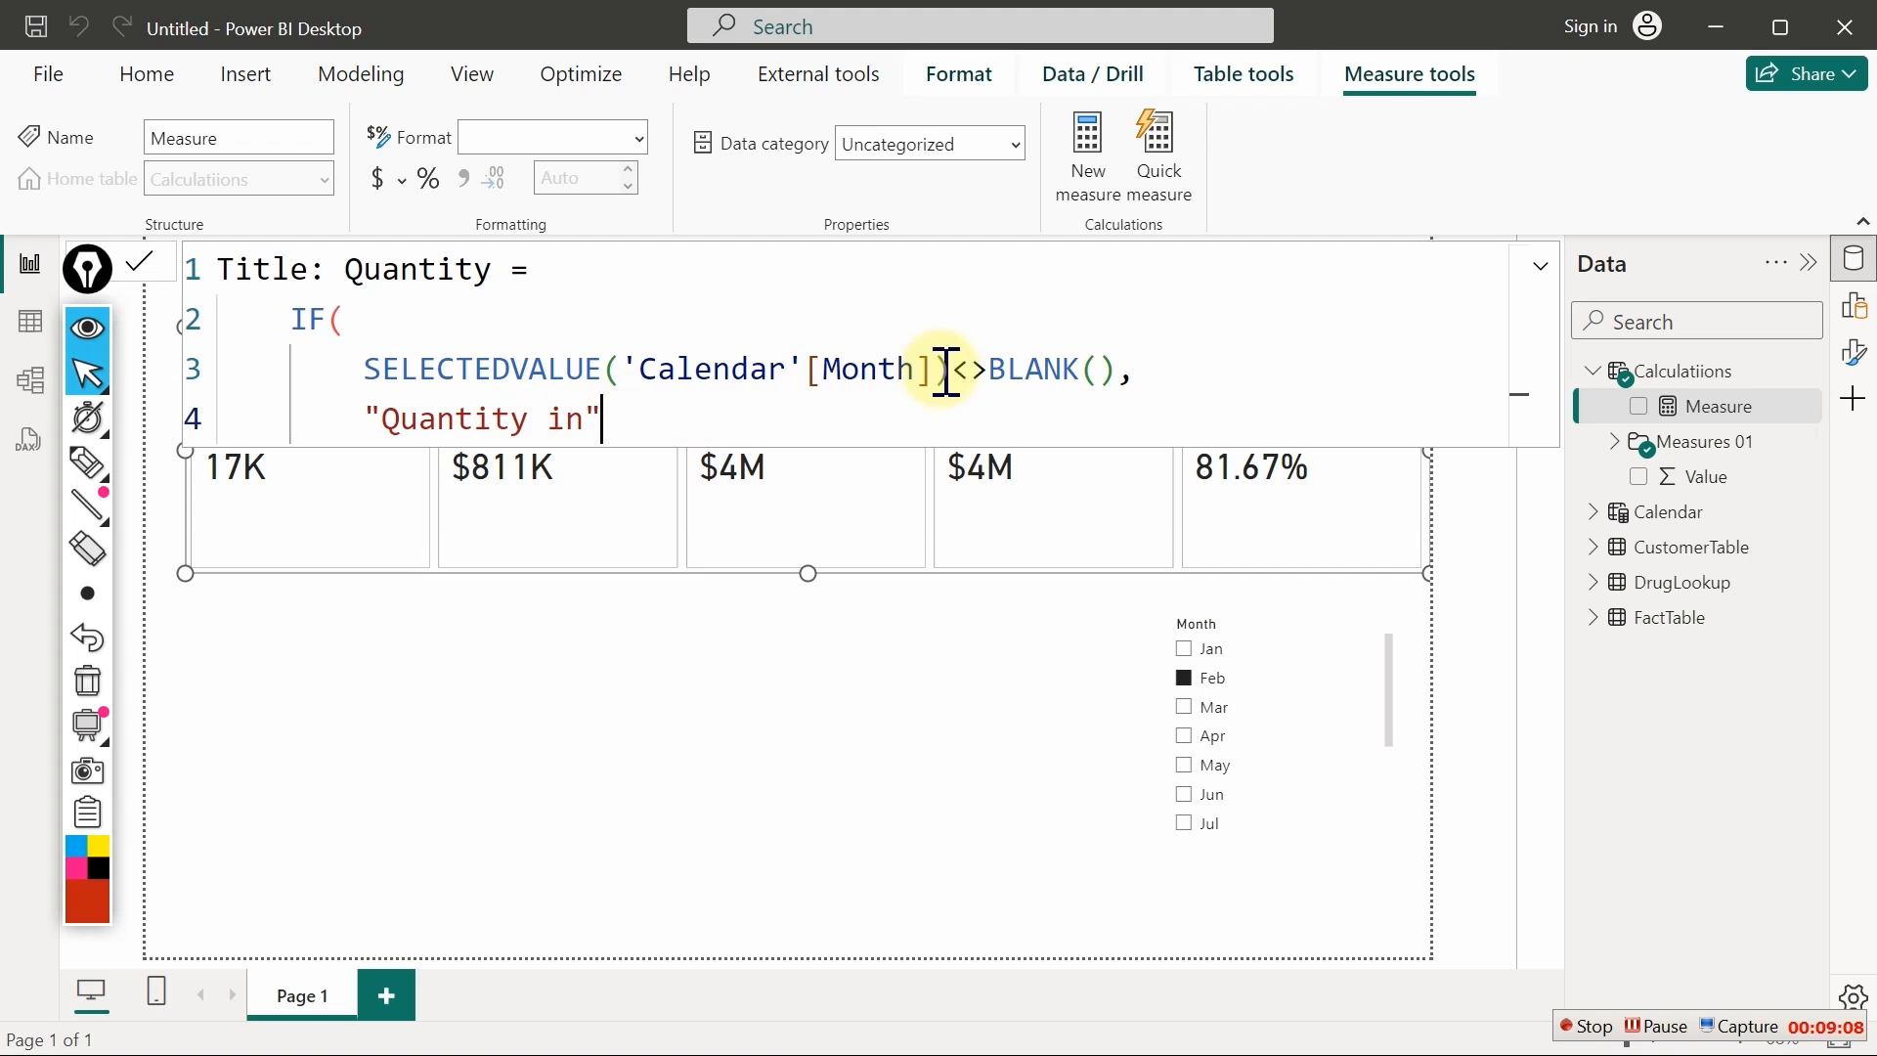
Append & and a copy of SELECTEDVALUE('Calendar'[Month]) to the true result, followed by a comma
left_click_drag(950, 371, 373, 371)
key("ctrl+c")
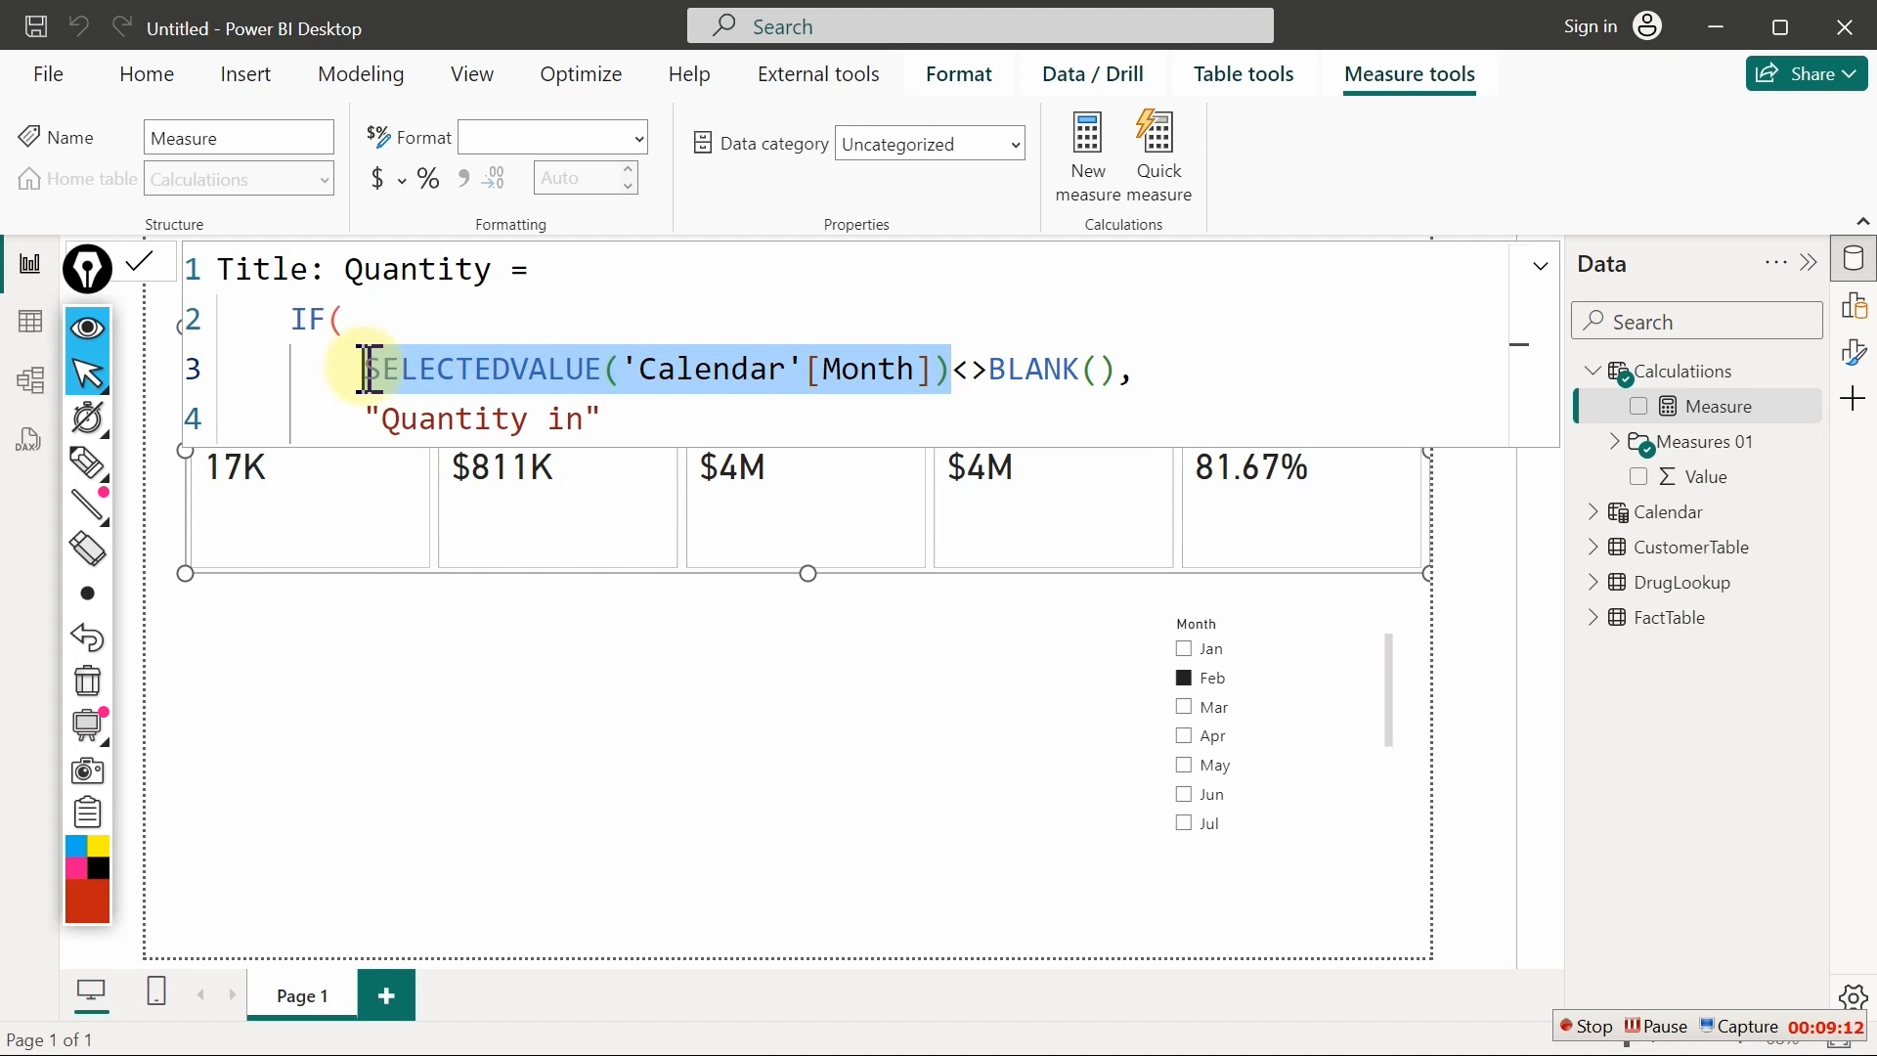
left_click(618, 419)
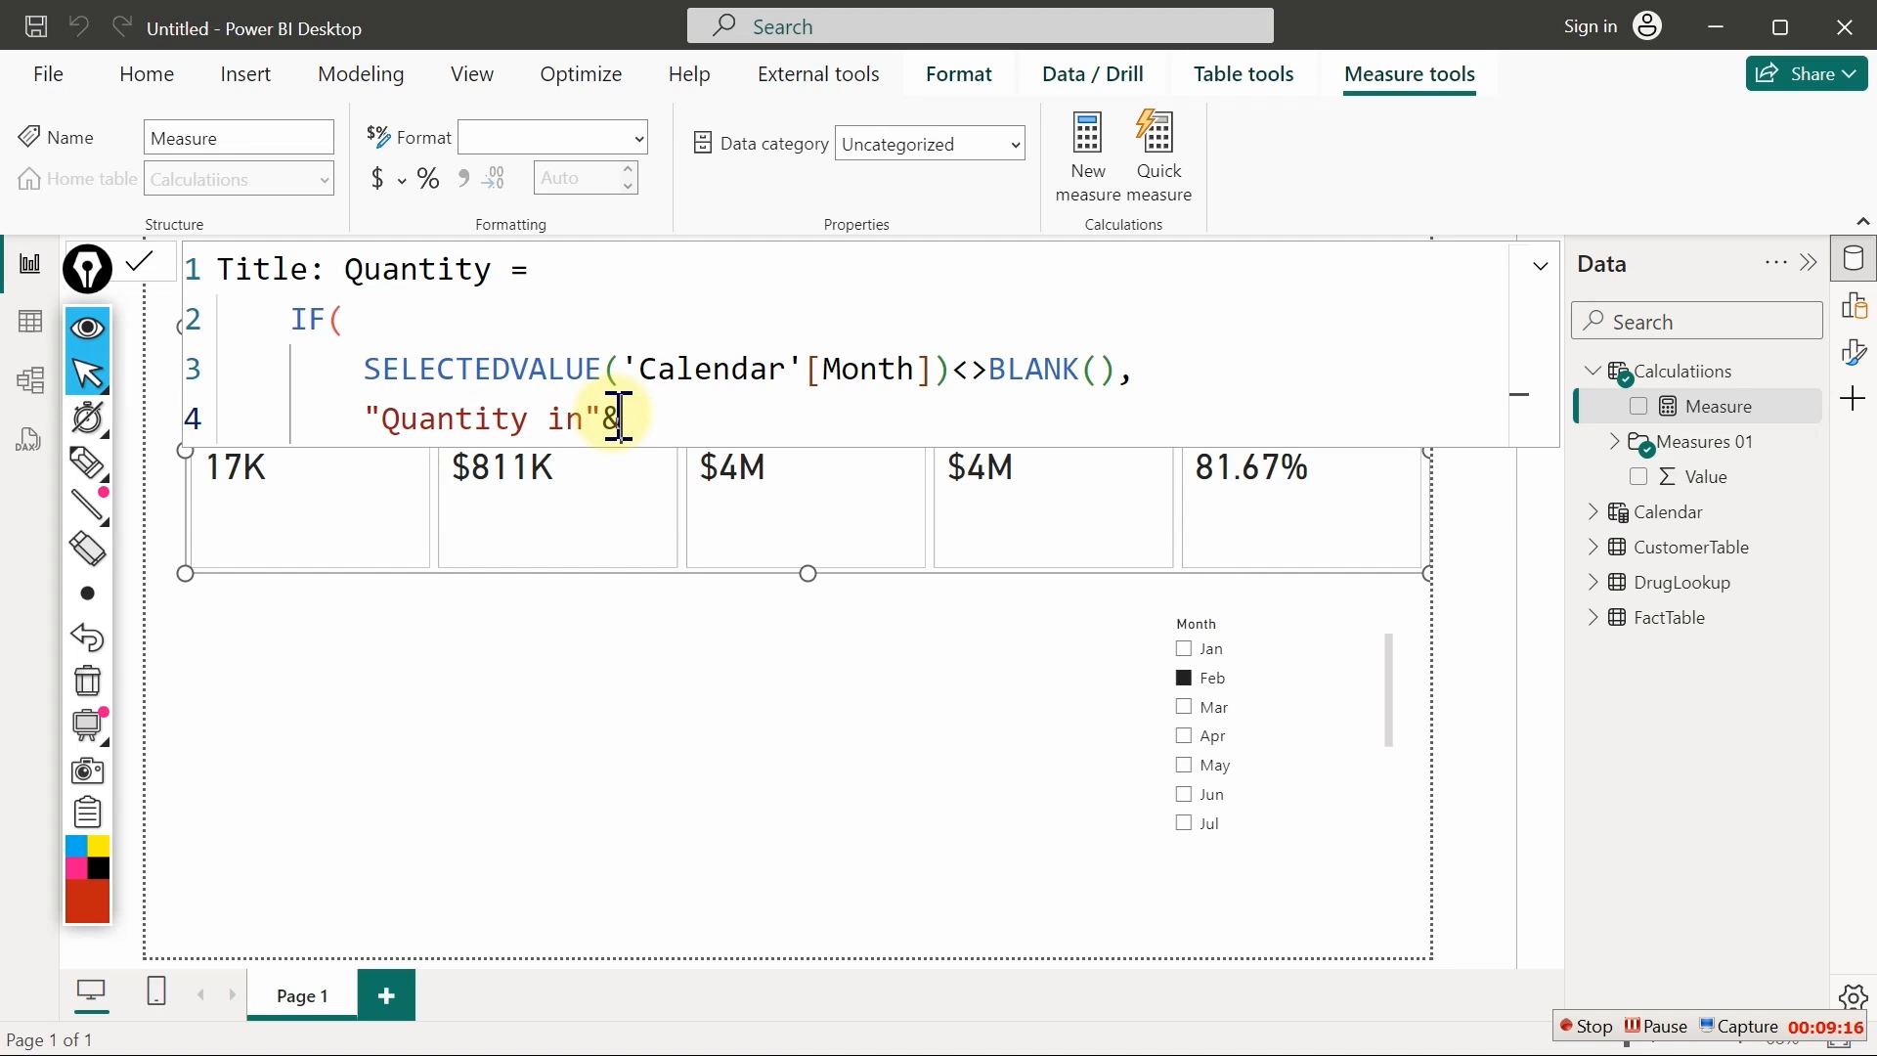
type("&")
key("ctrl+v")
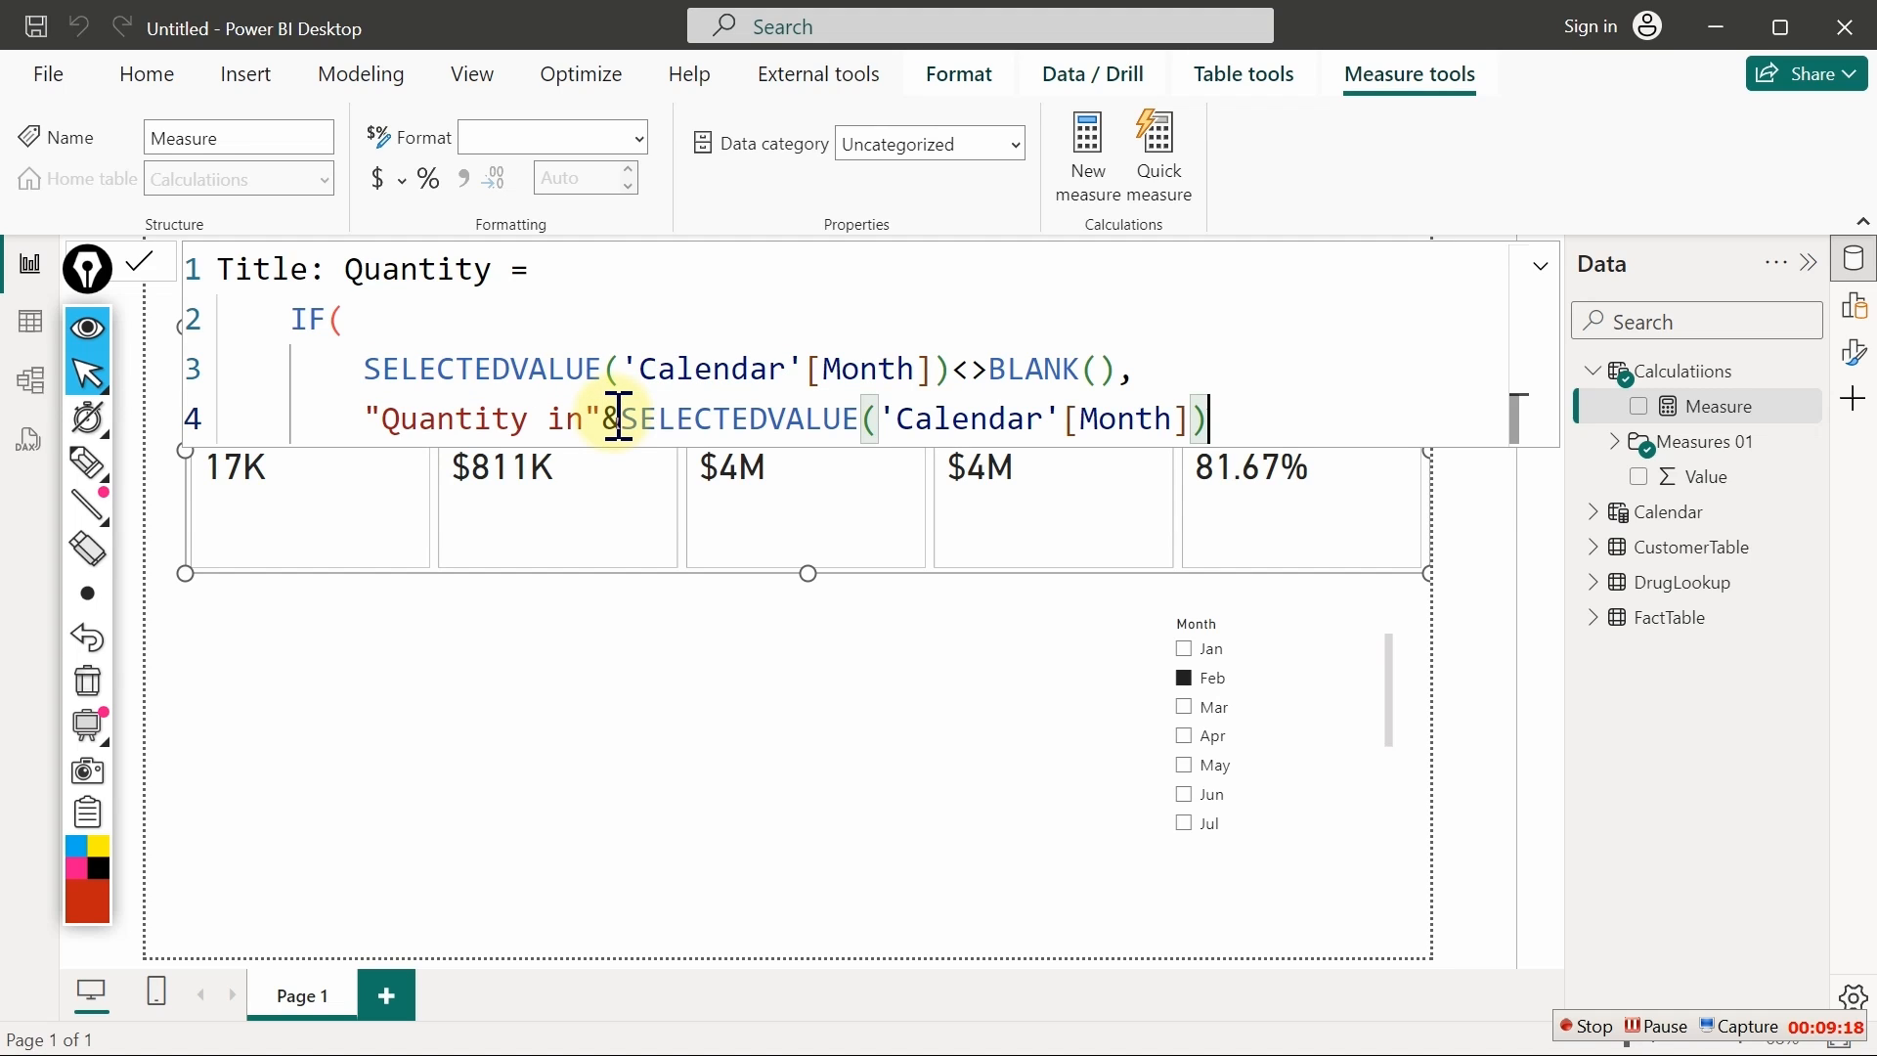
type(",")
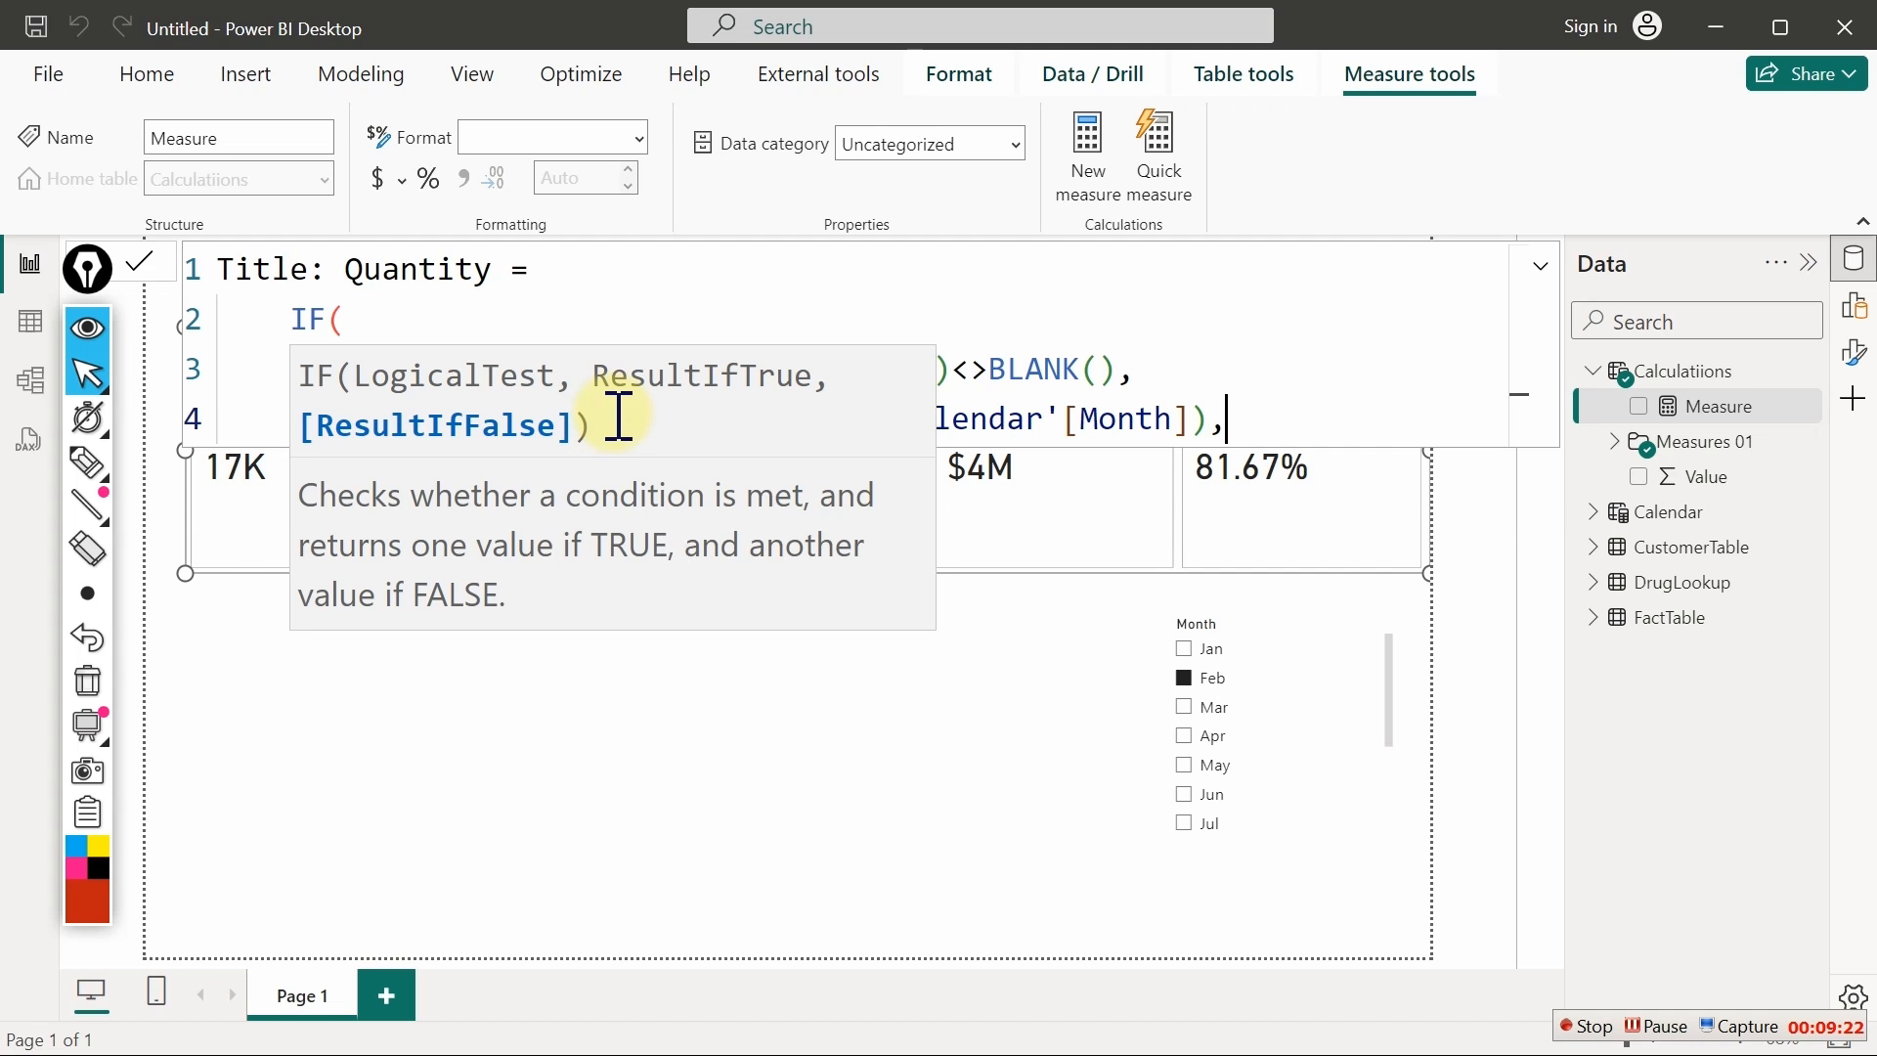
Add "Total Quantity" as the IF's false result on an indented new line and close the IF on the following line
key("shift+Return")
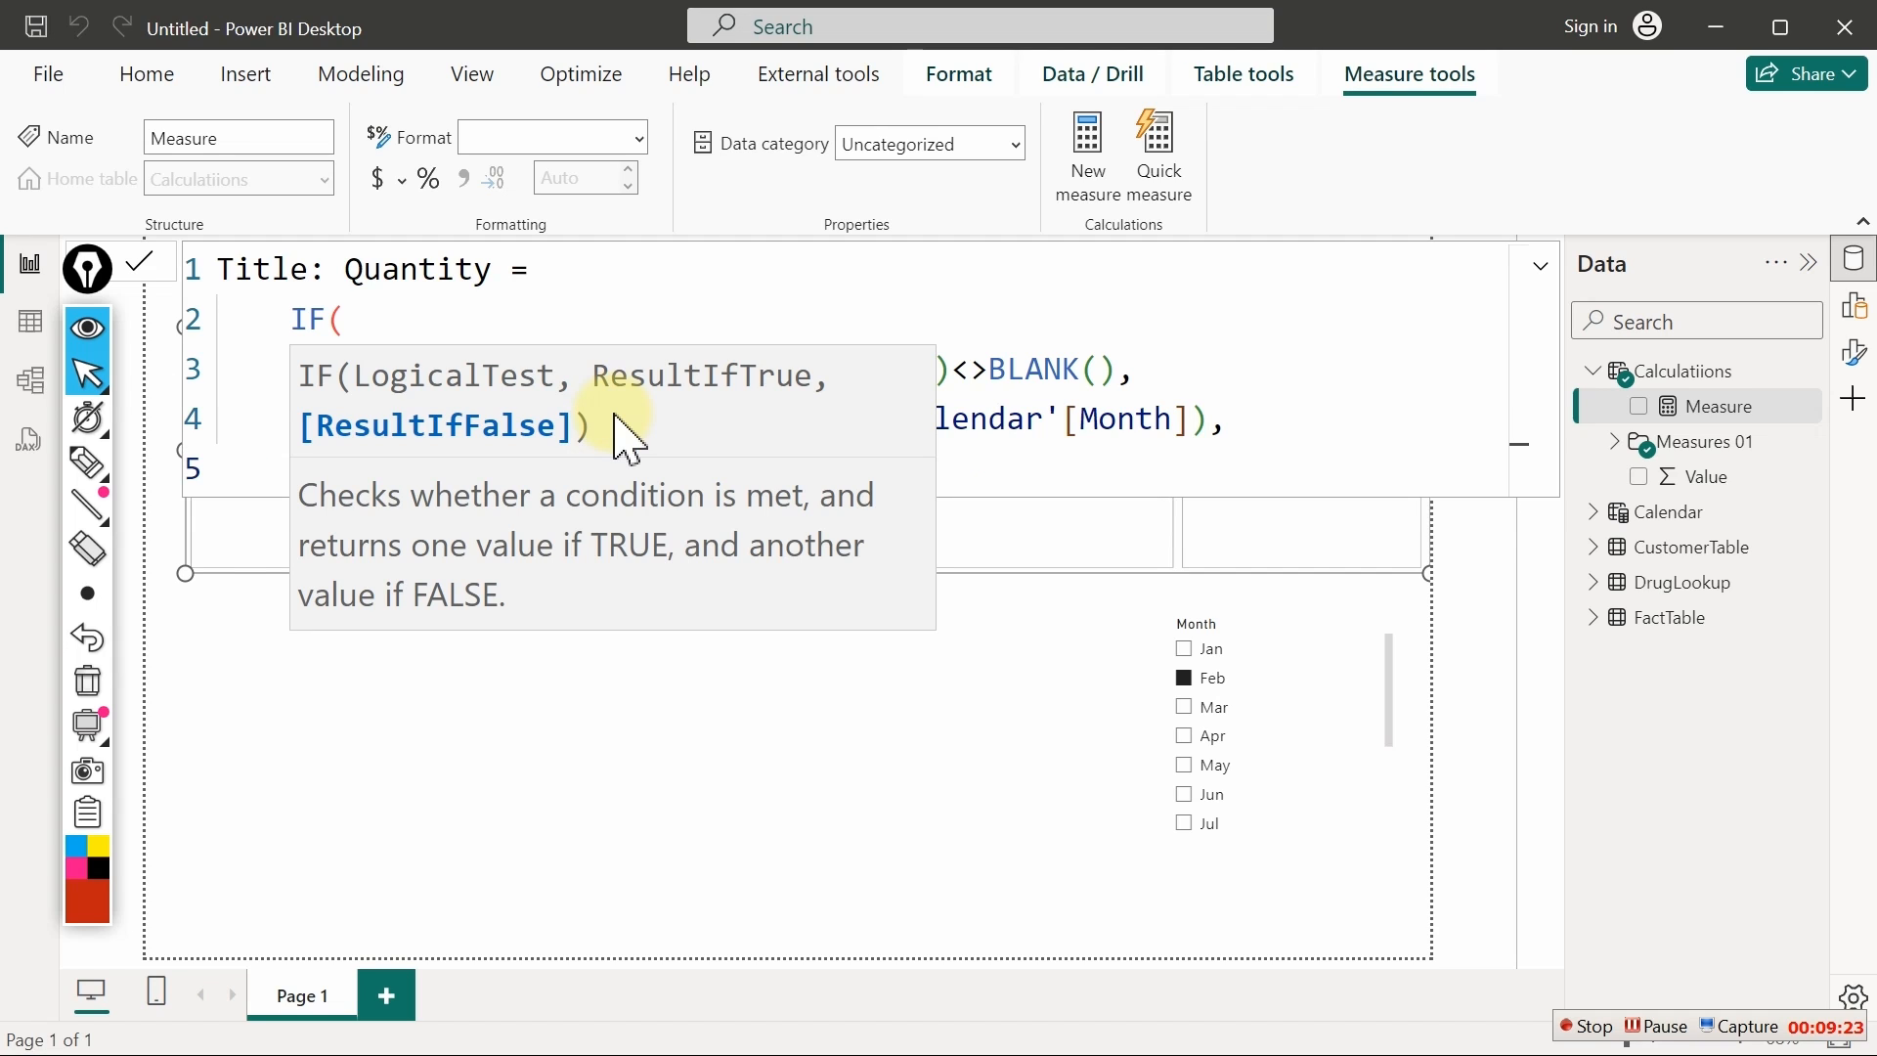
left_click(963, 411)
left_click(462, 472)
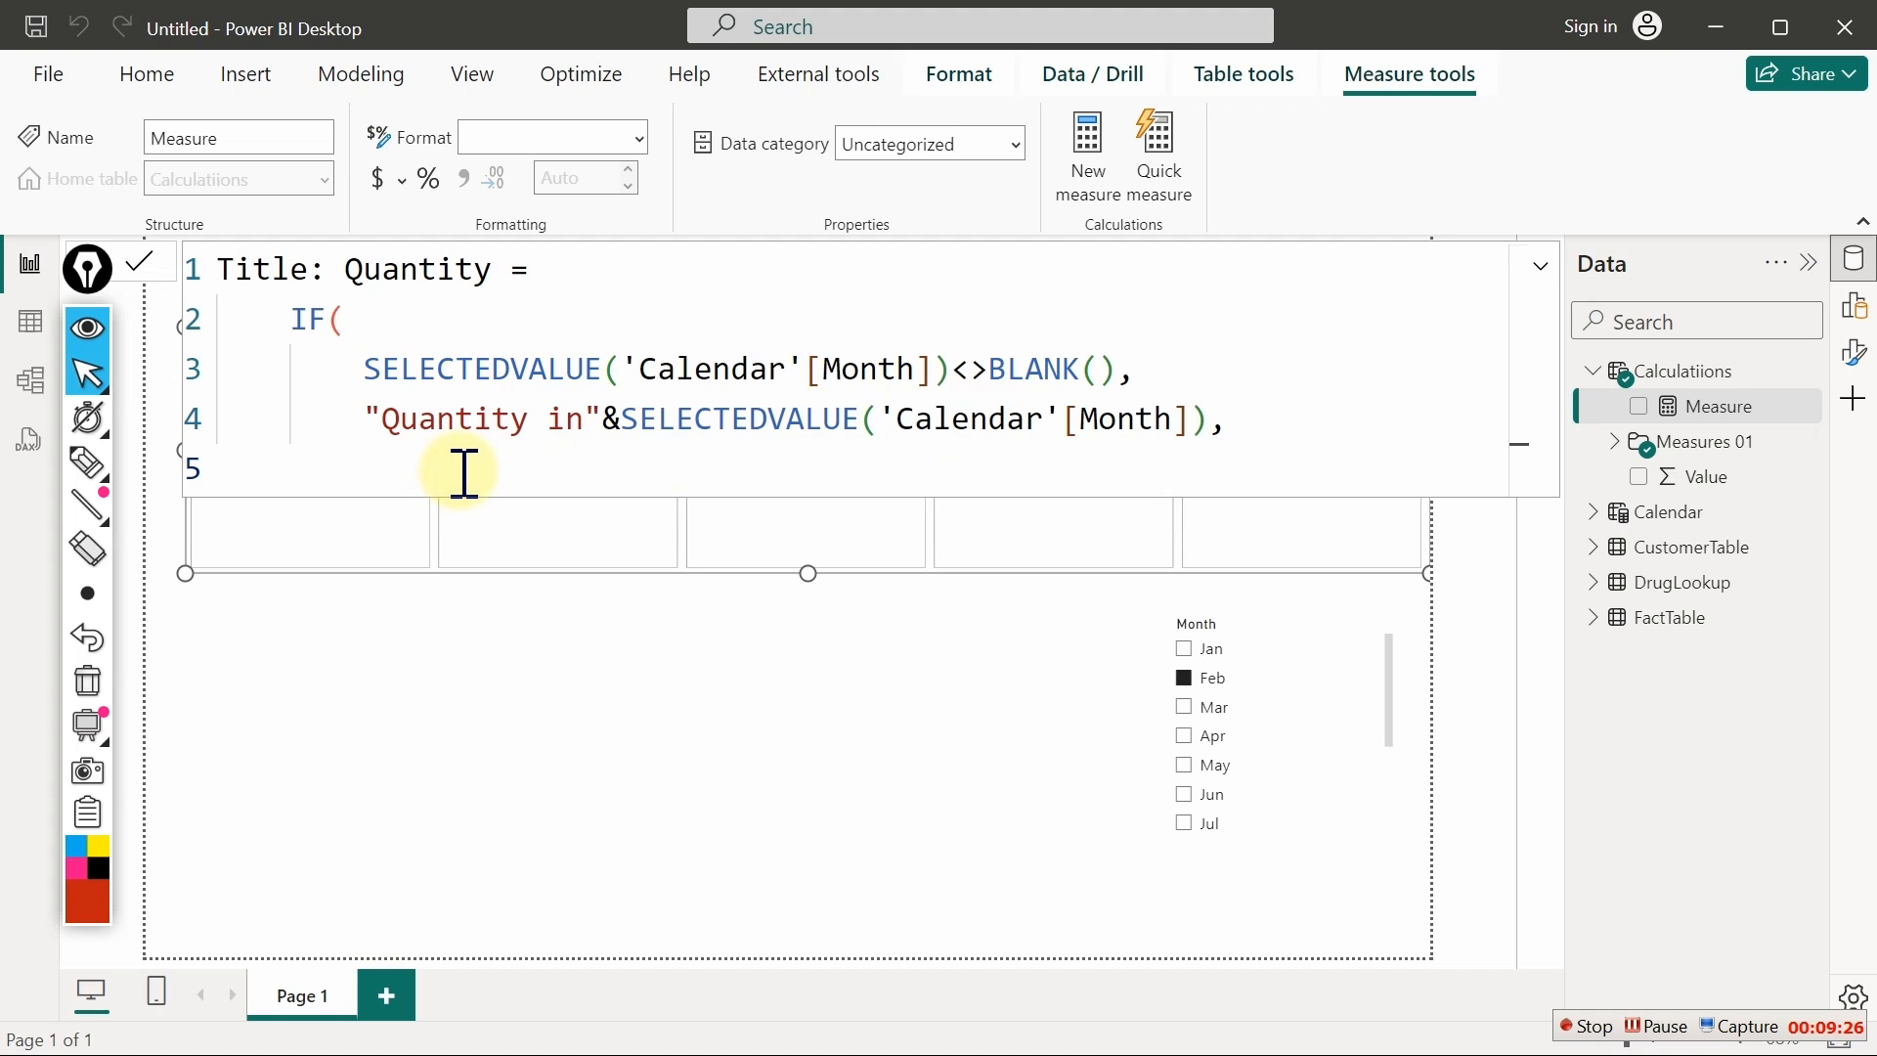
key("Tab")
key("Tab")
type("\"Tota")
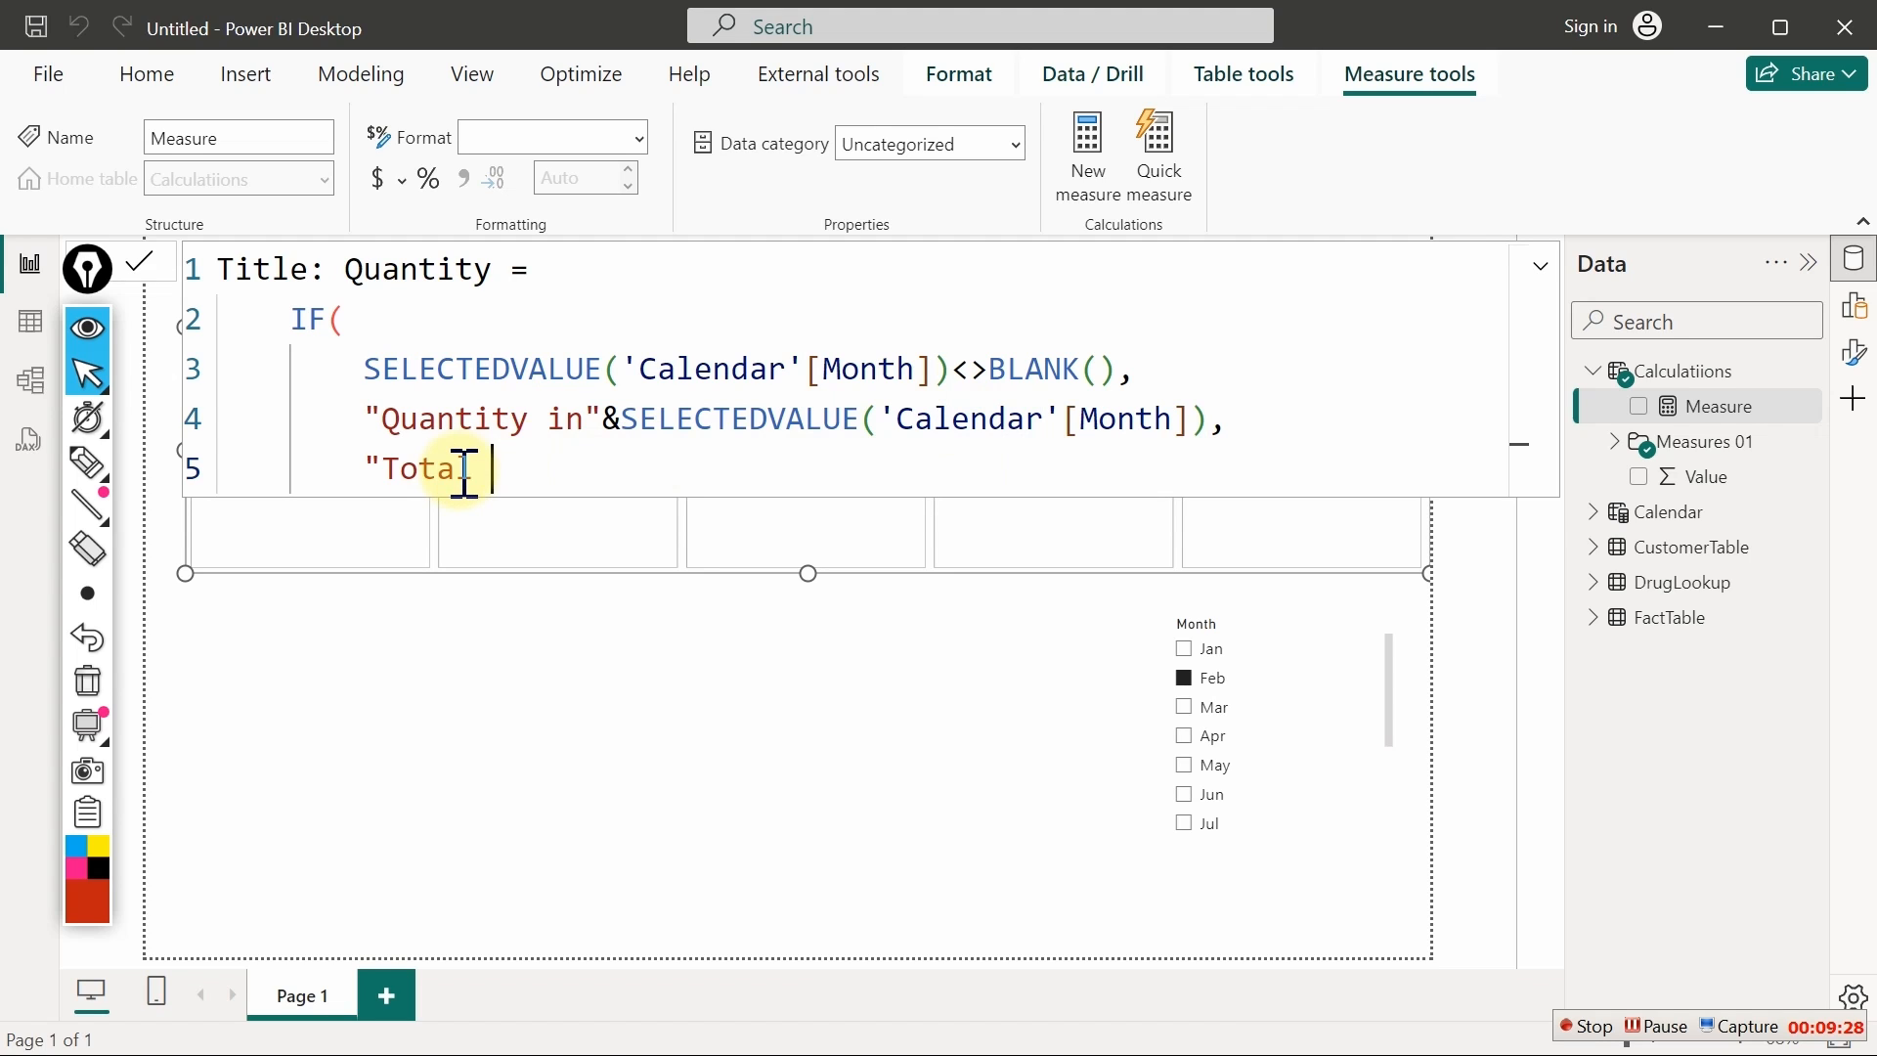
type("l Quantity")
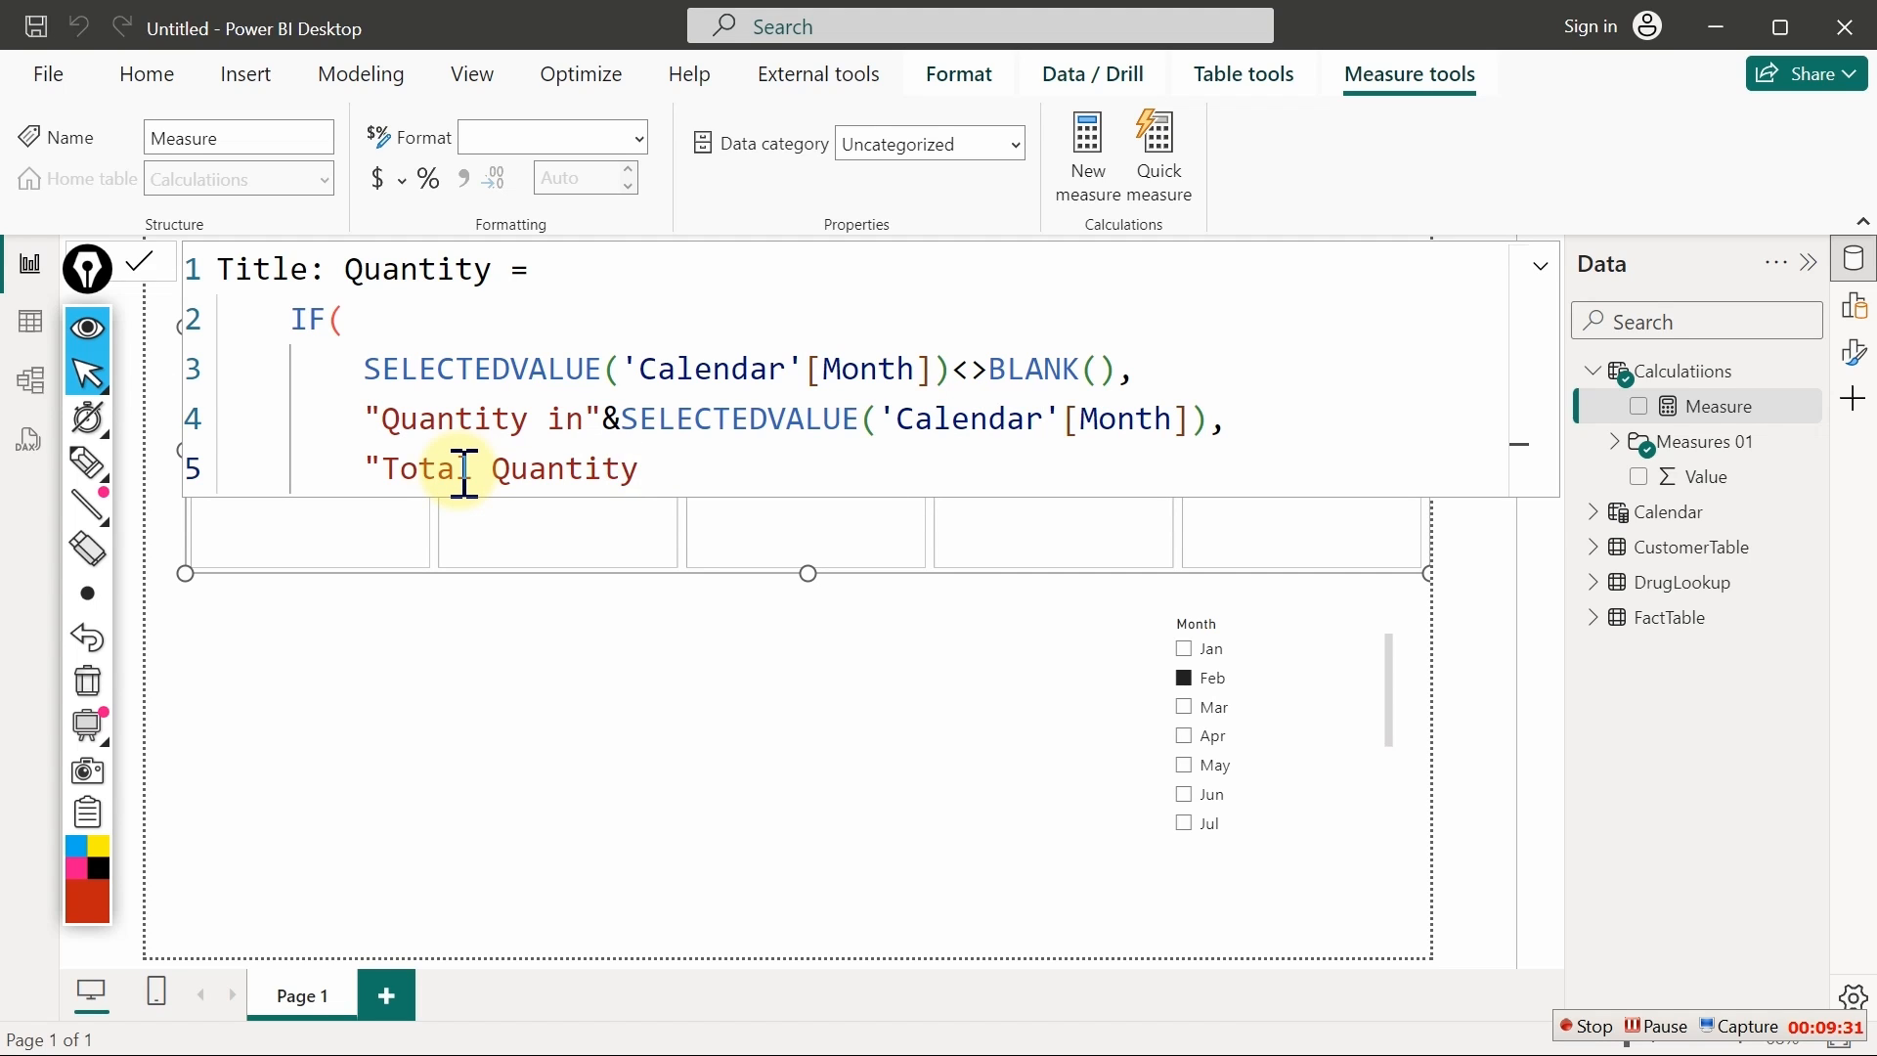
type("\"")
key("Return")
type(")")
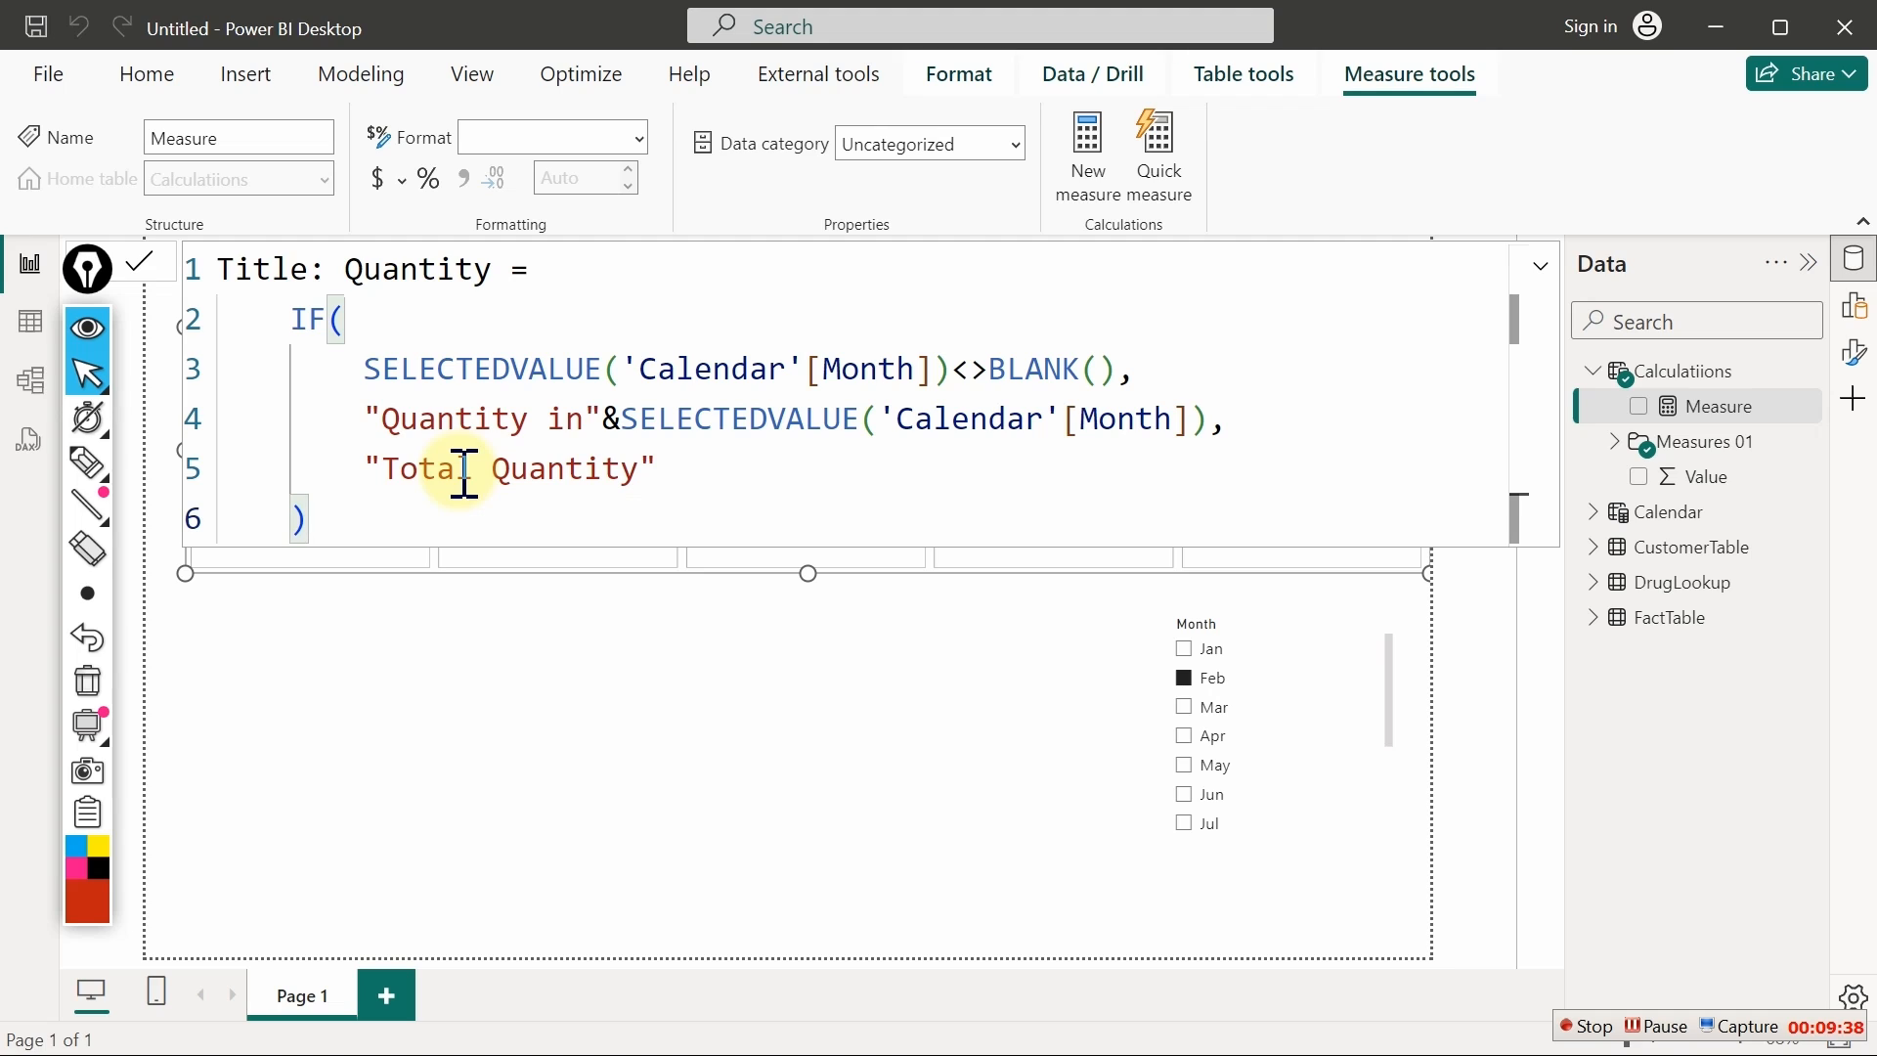
Select the whole Title: Quantity formula, commit the measure and leave the formula editor
left_click(547, 381)
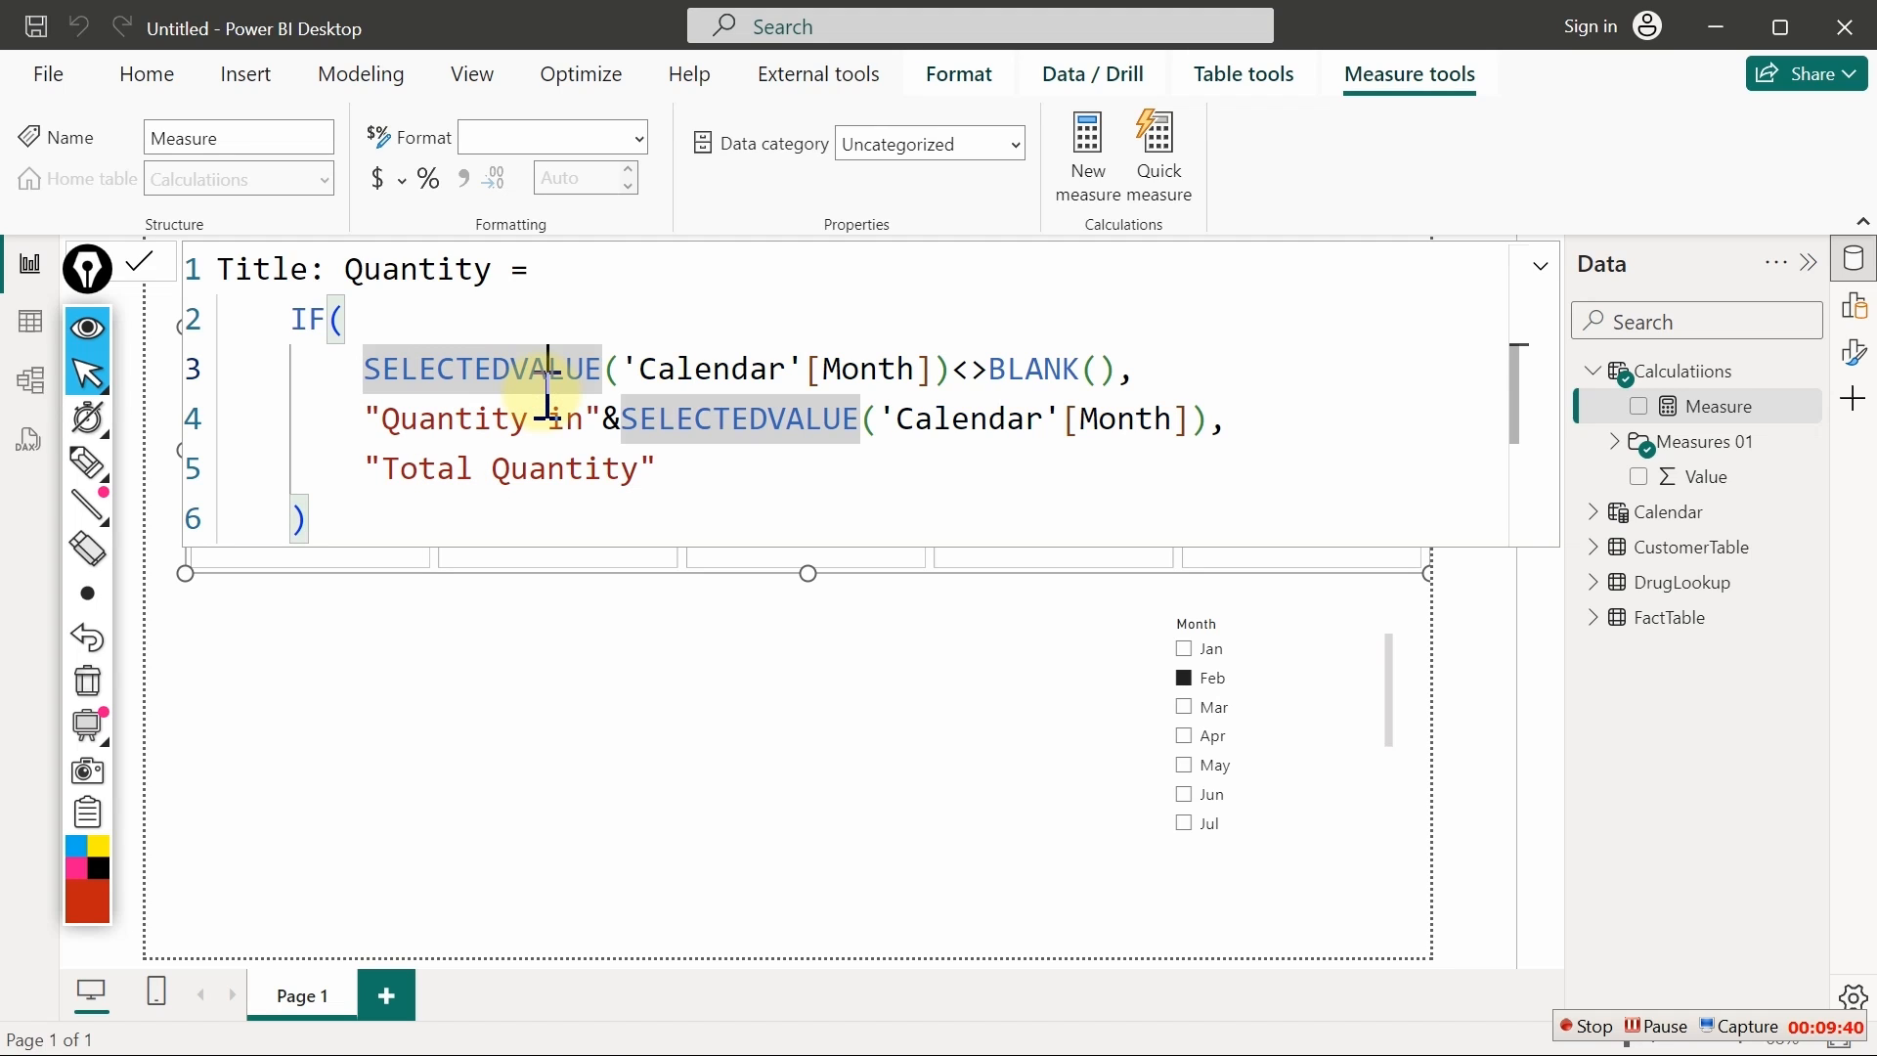
key("ctrl+a")
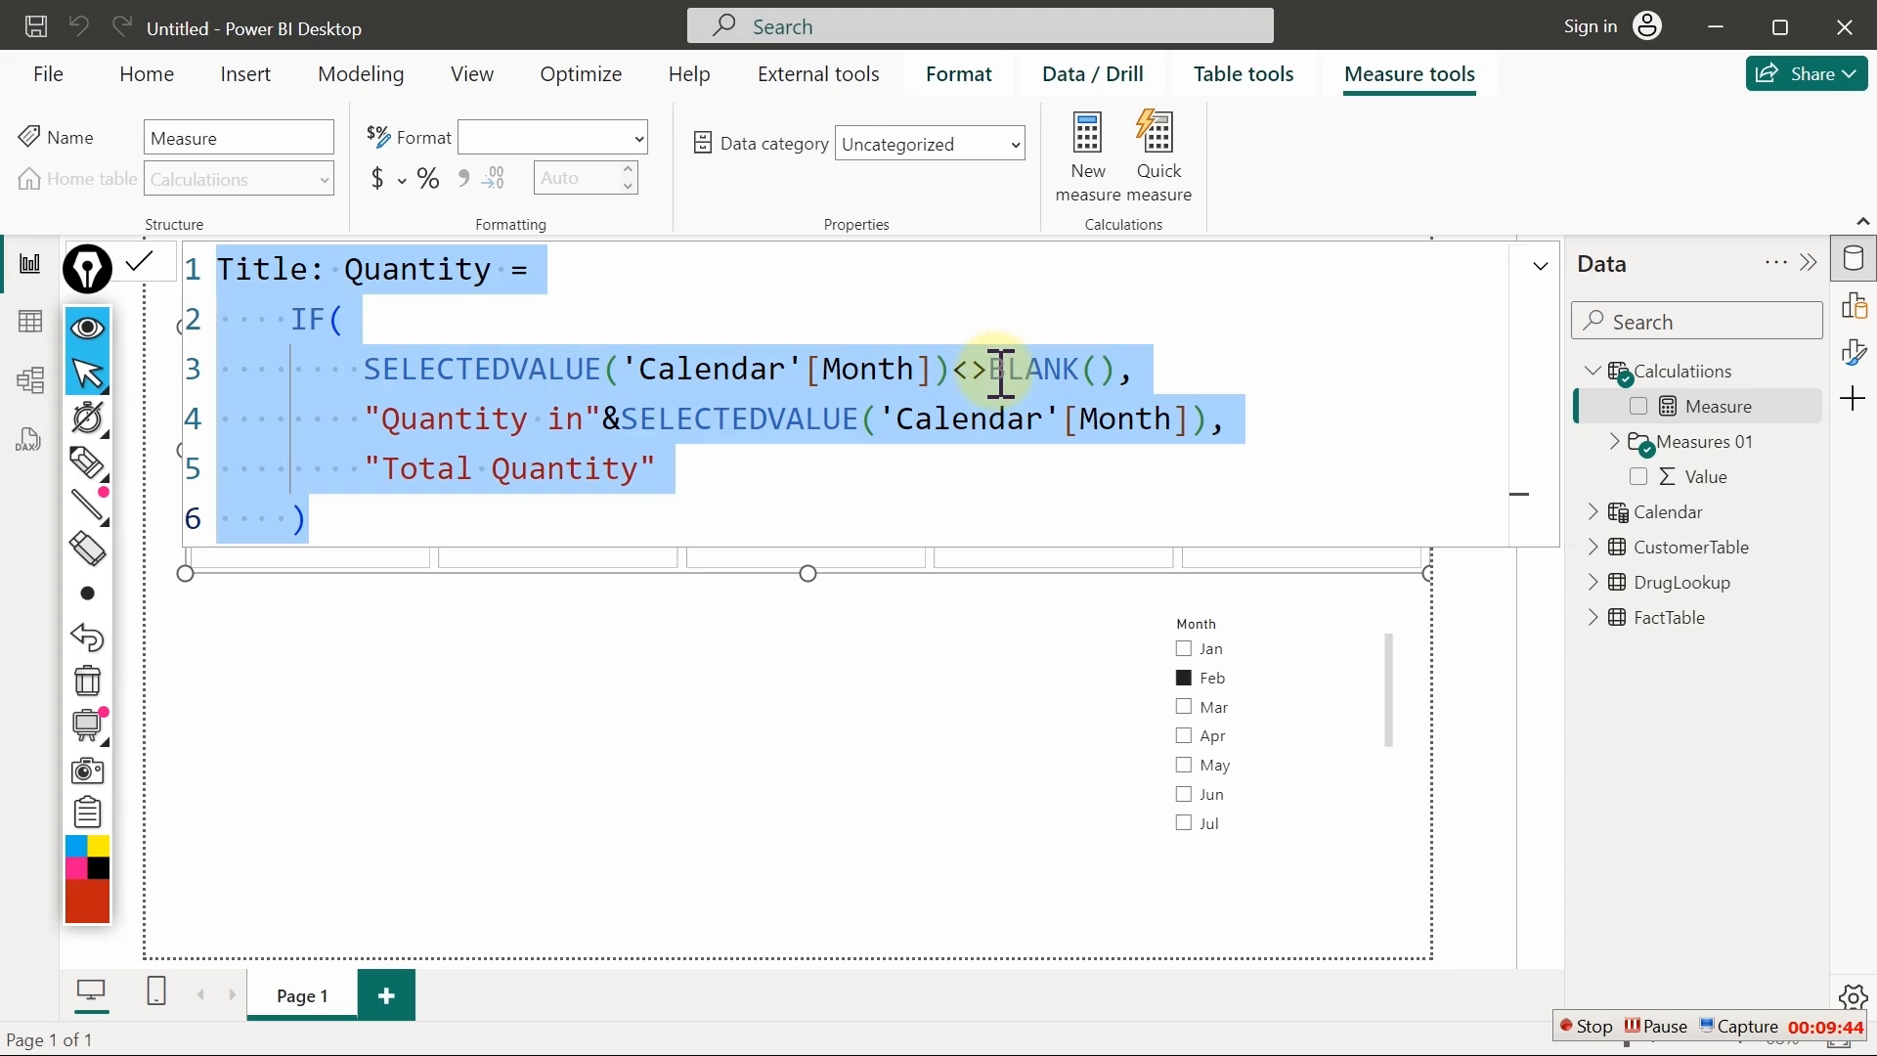
key("Return")
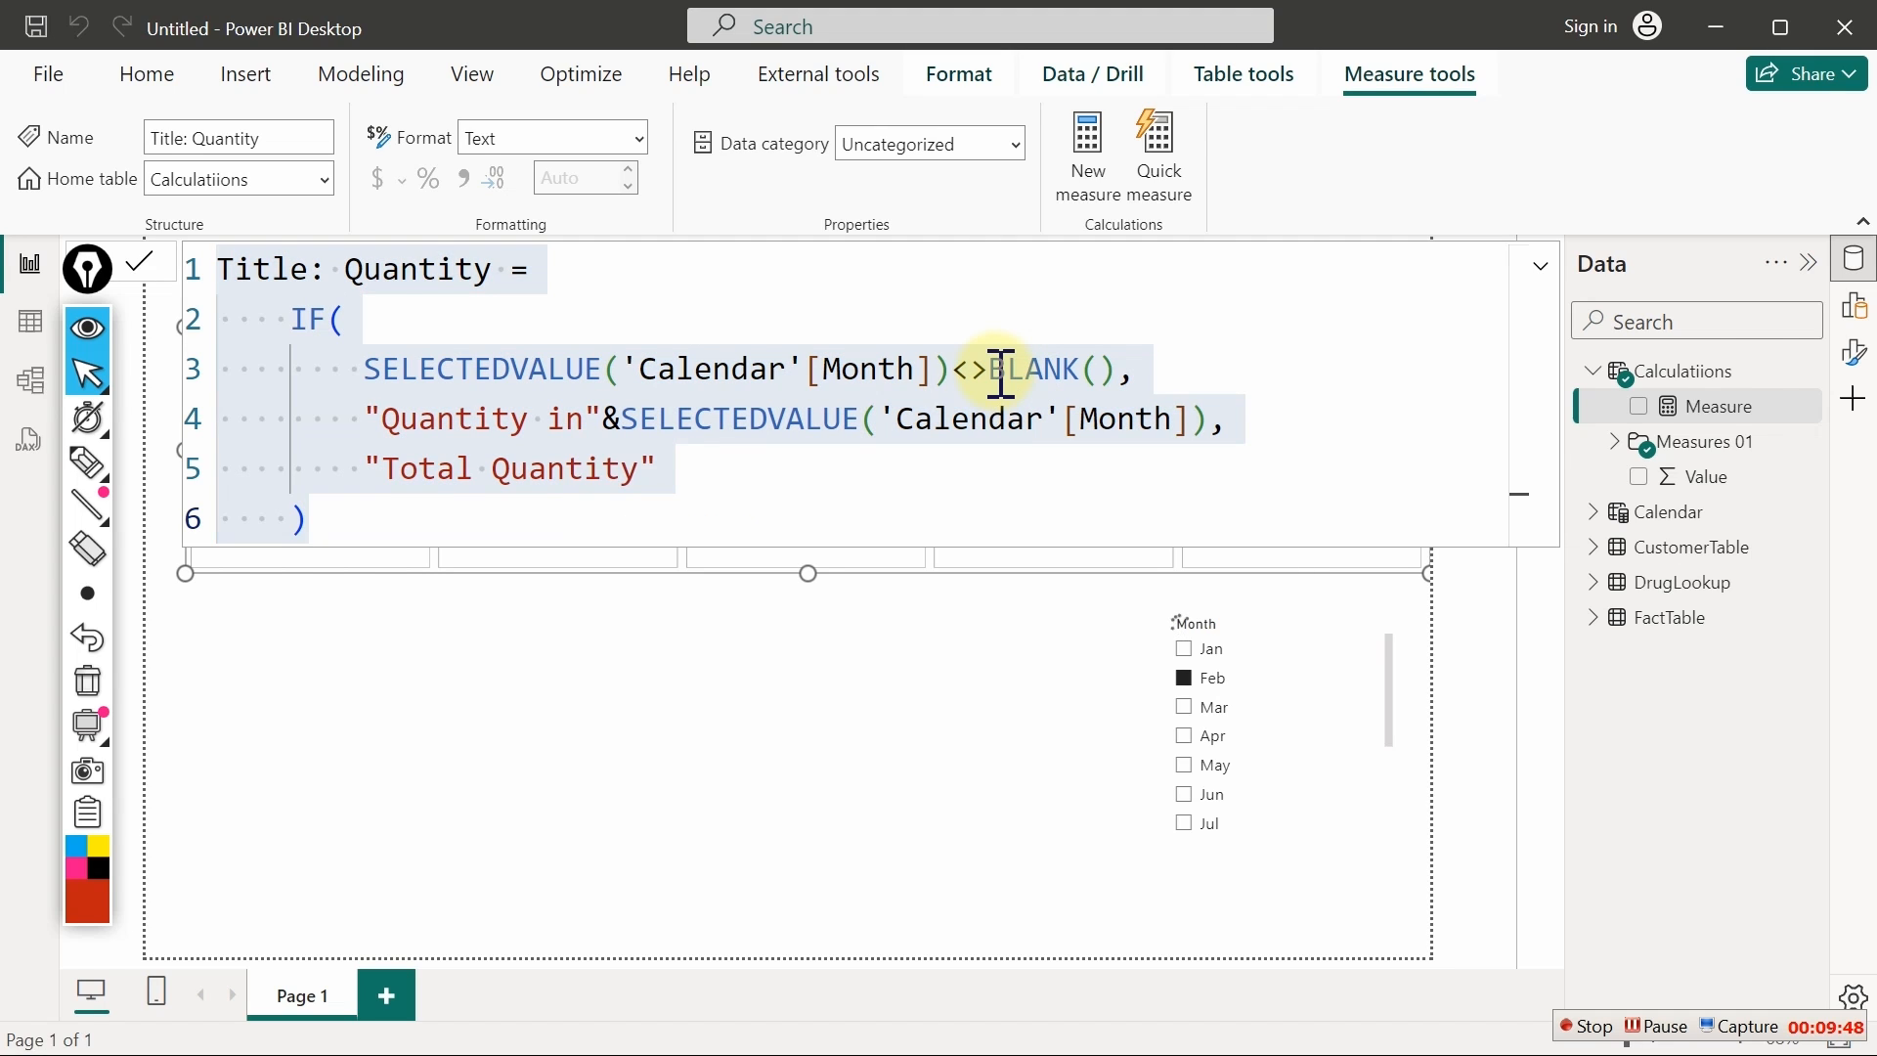
left_click(998, 372)
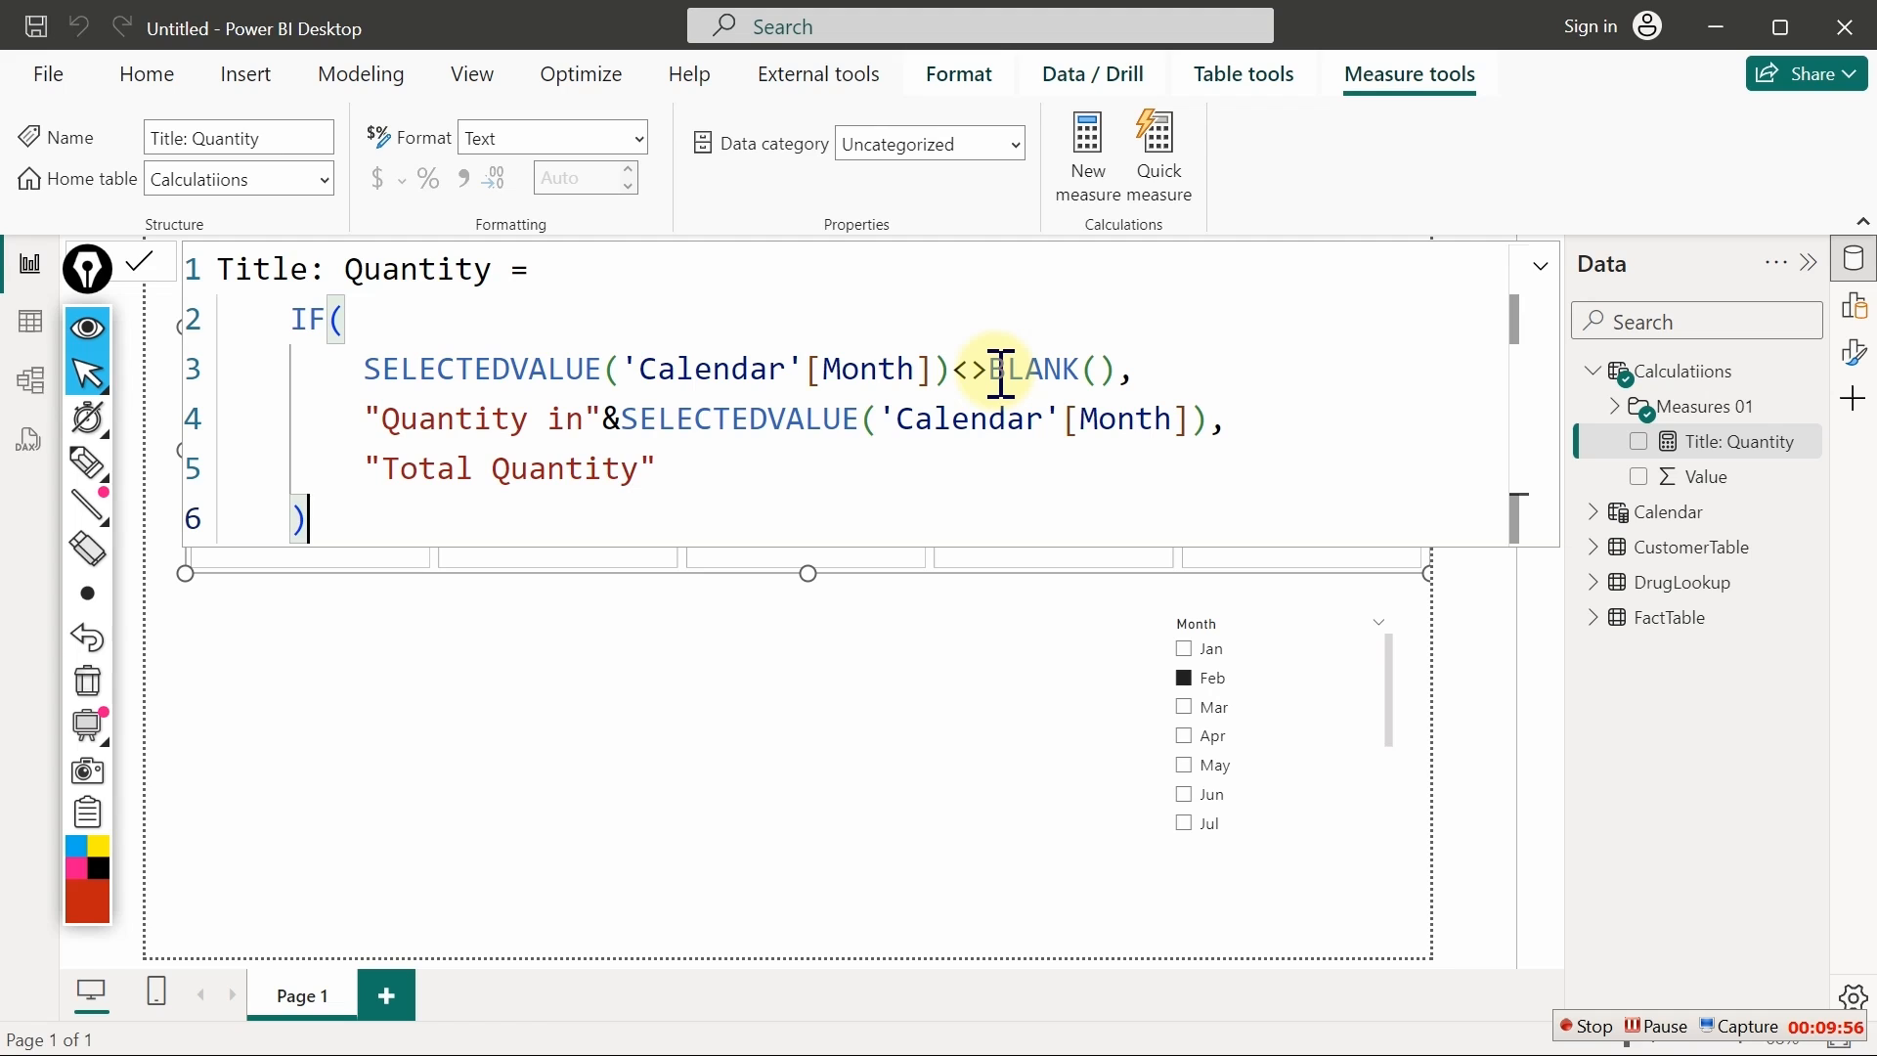
left_click(762, 664)
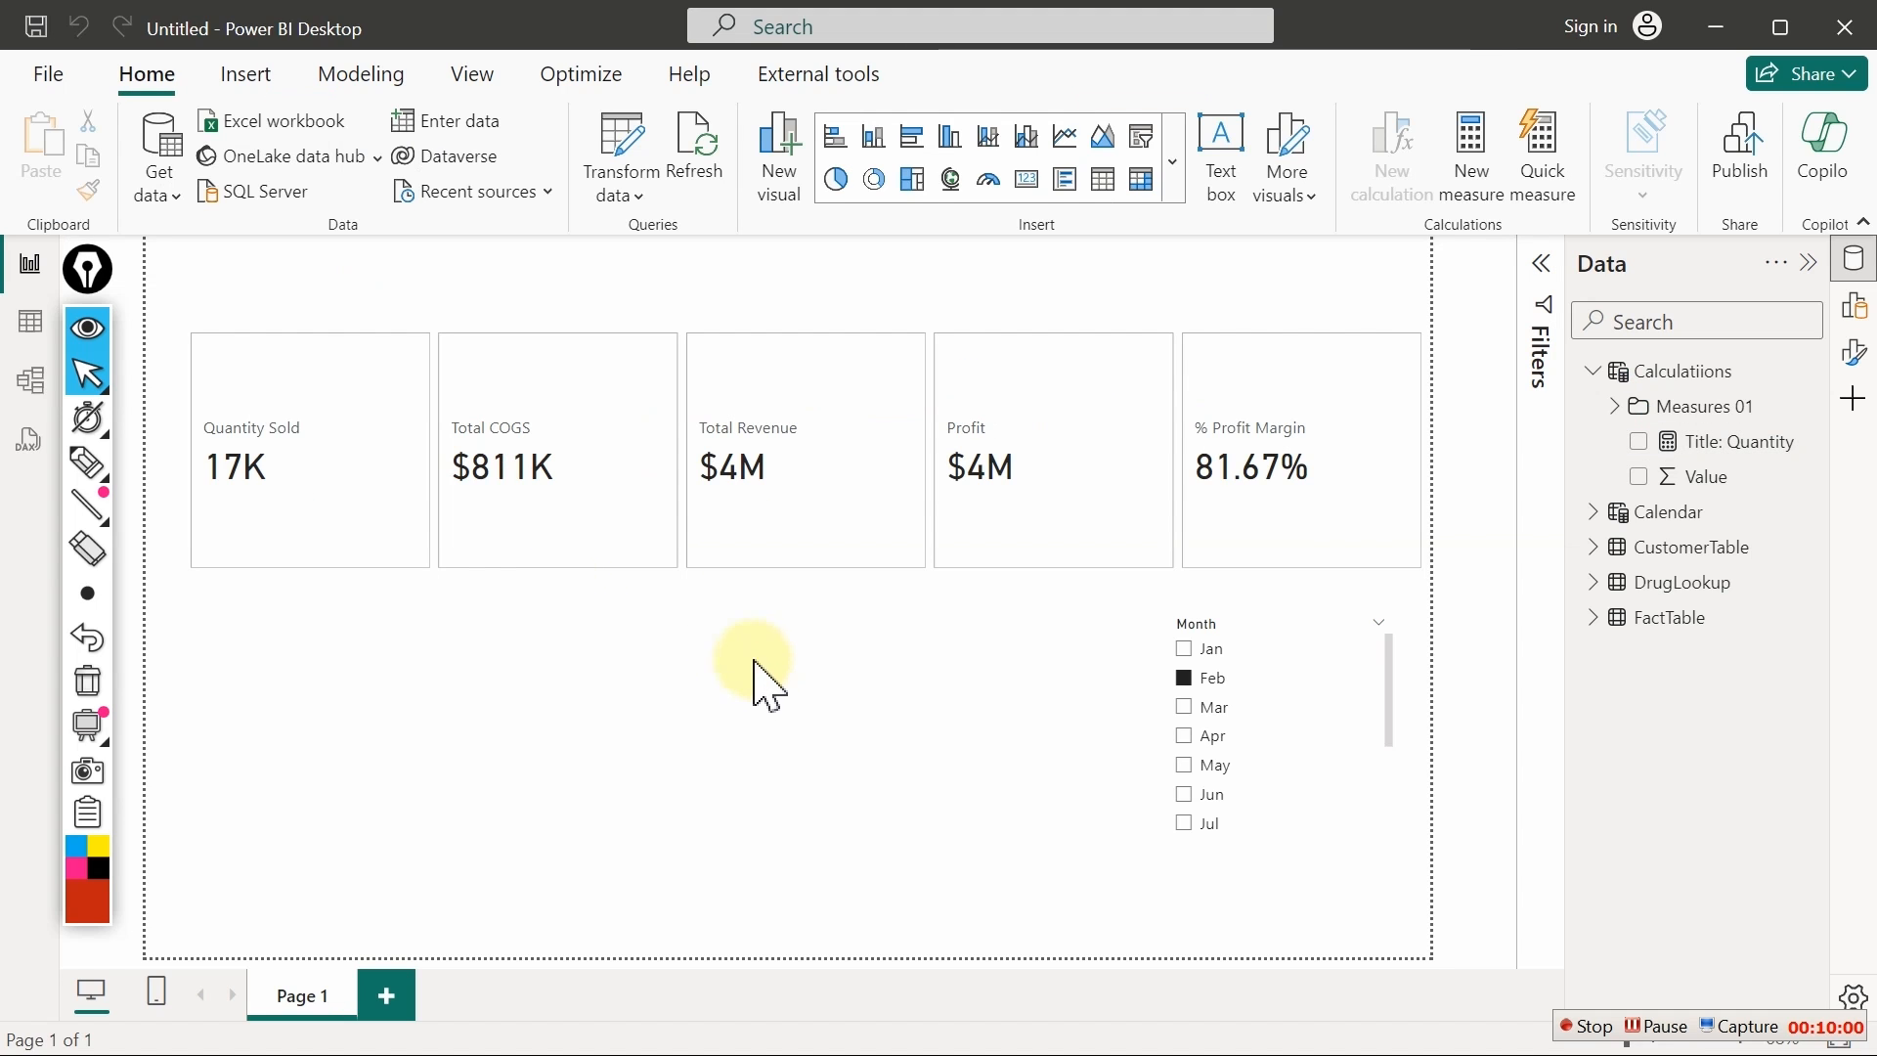
Open the callout value formatting of the KPI card visual and switch its labels off and back on
left_click(276, 430)
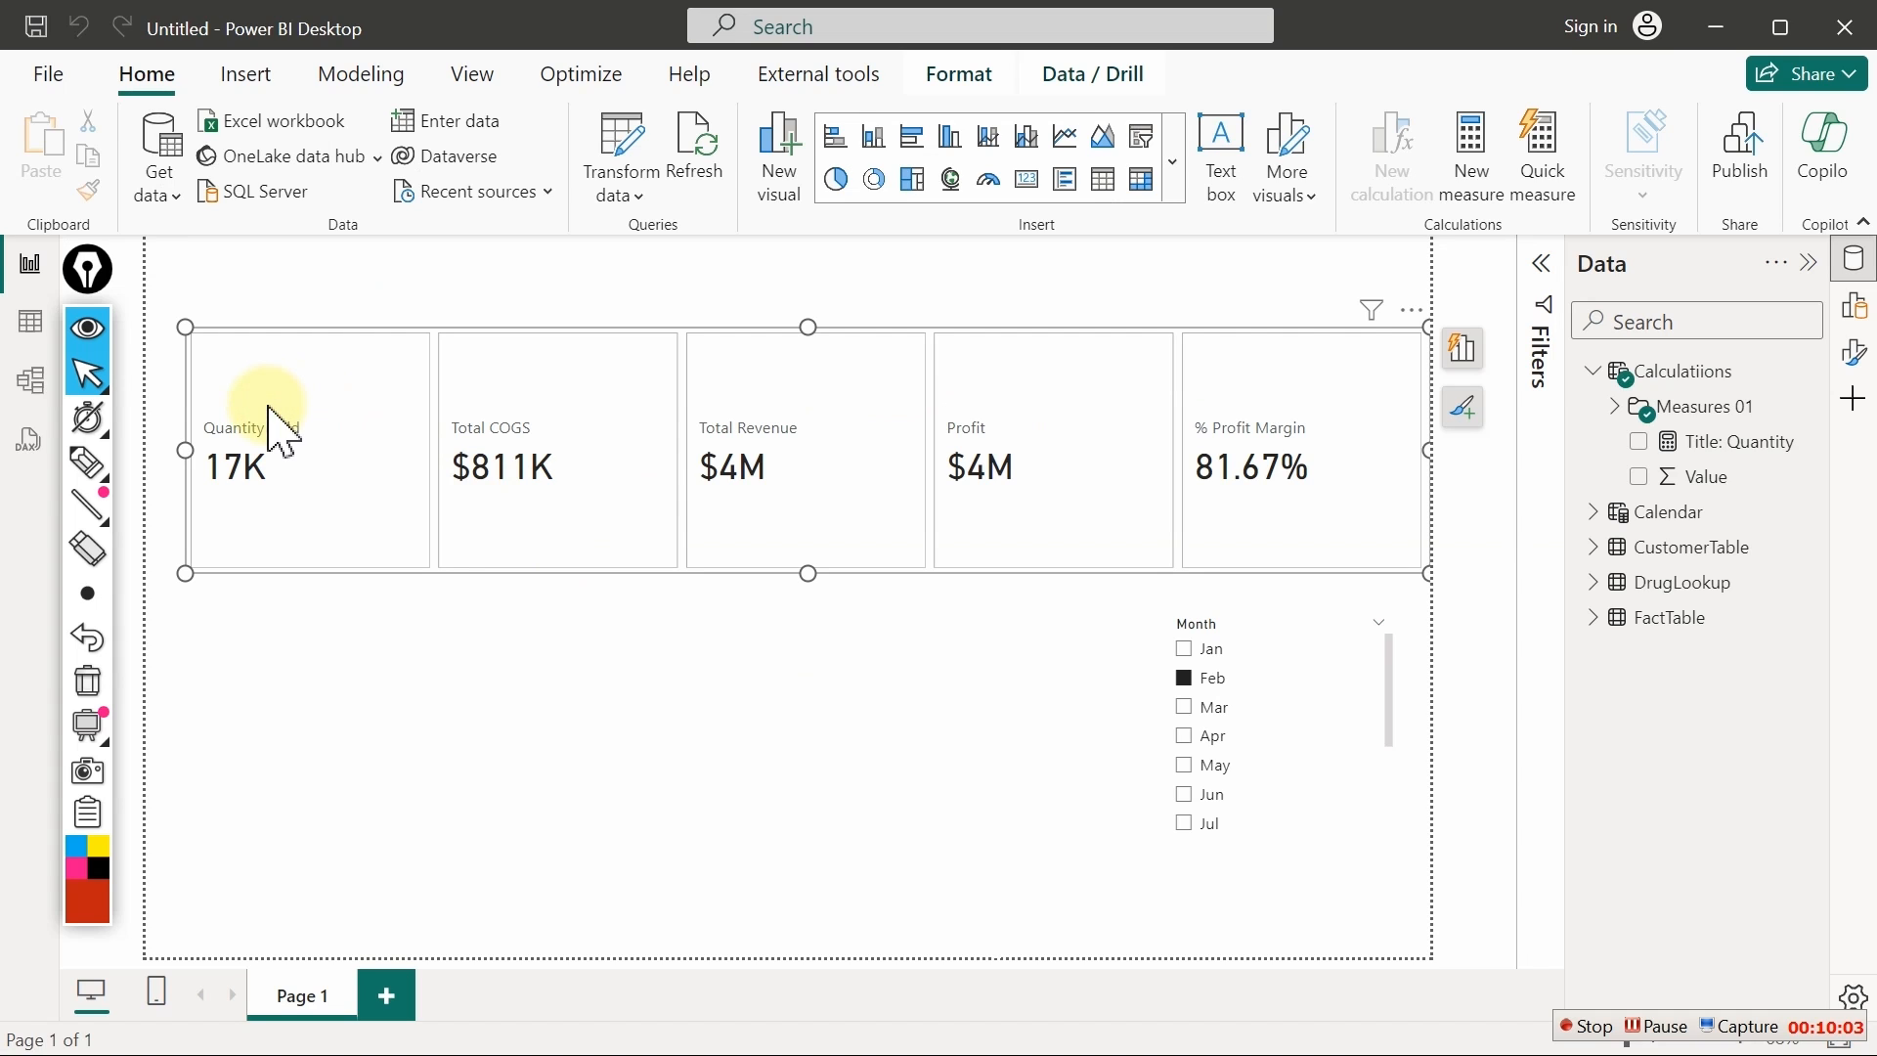
left_click(1856, 353)
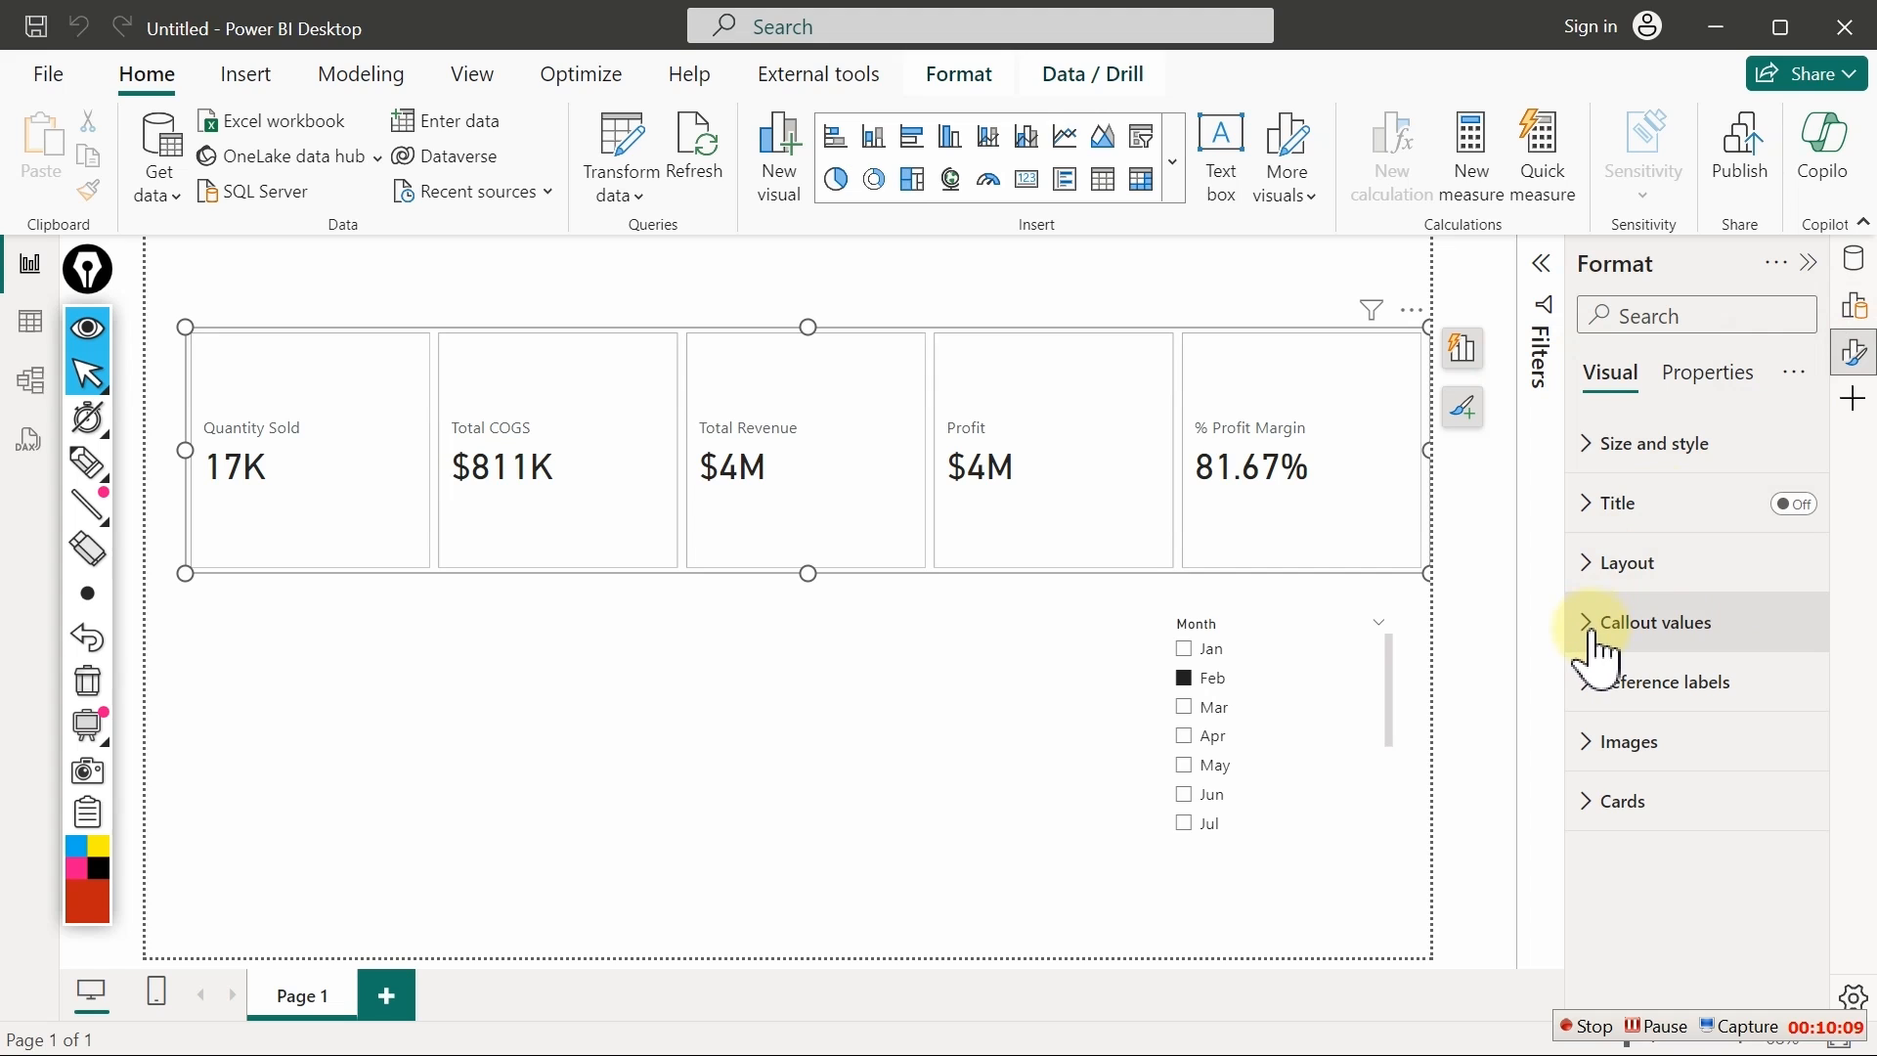
left_click(1597, 626)
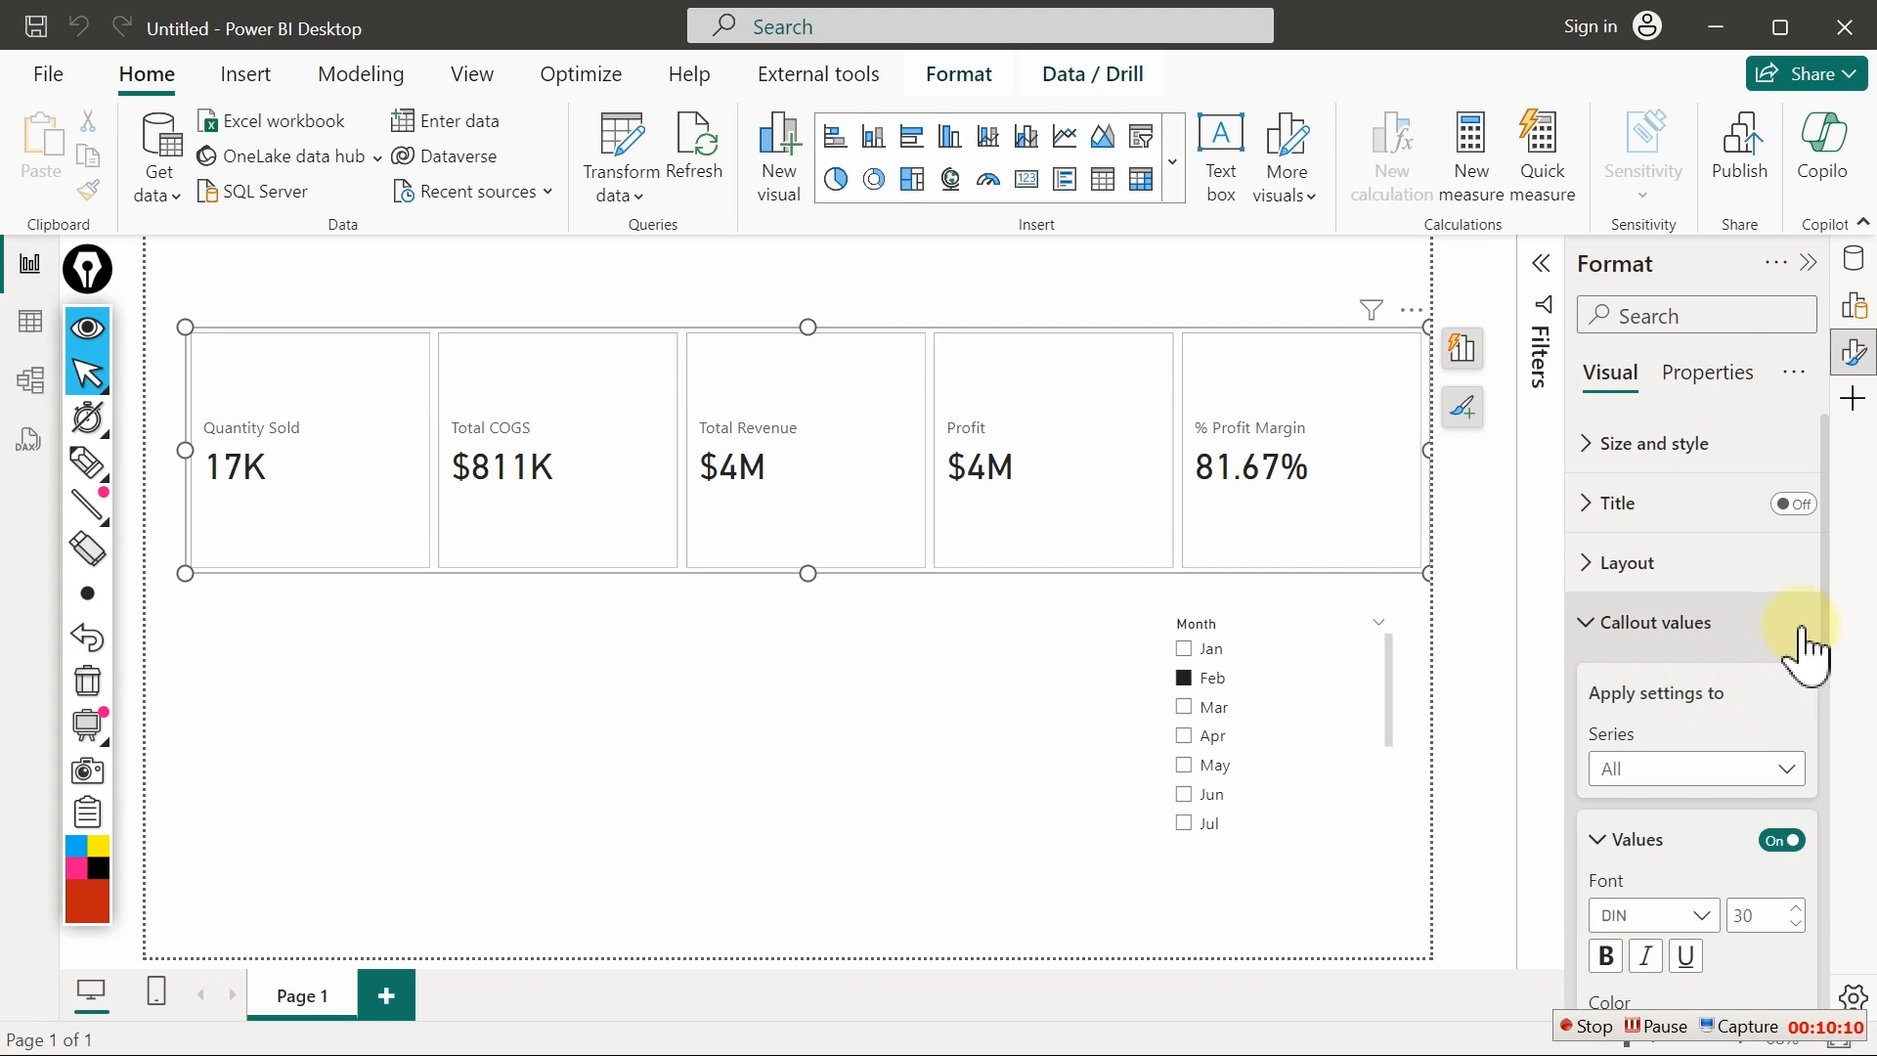
left_click_drag(1824, 577, 1831, 888)
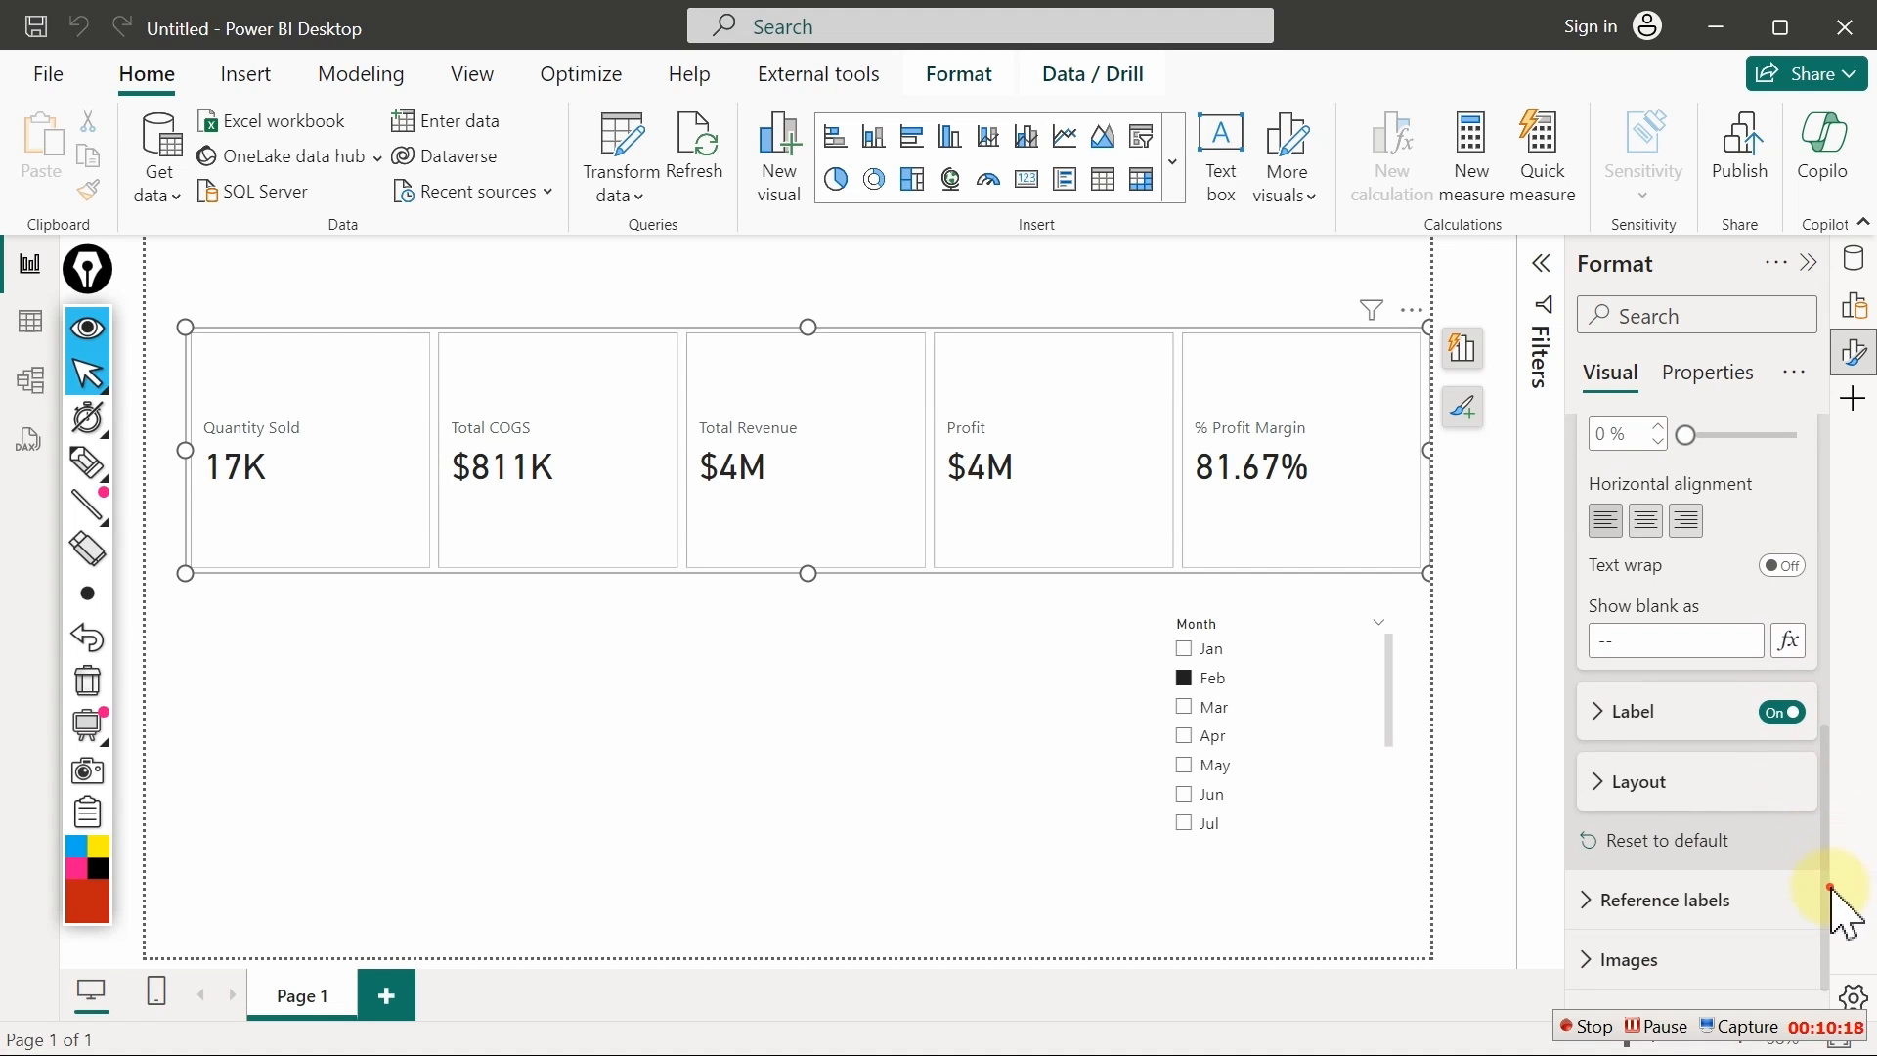
left_click(1782, 713)
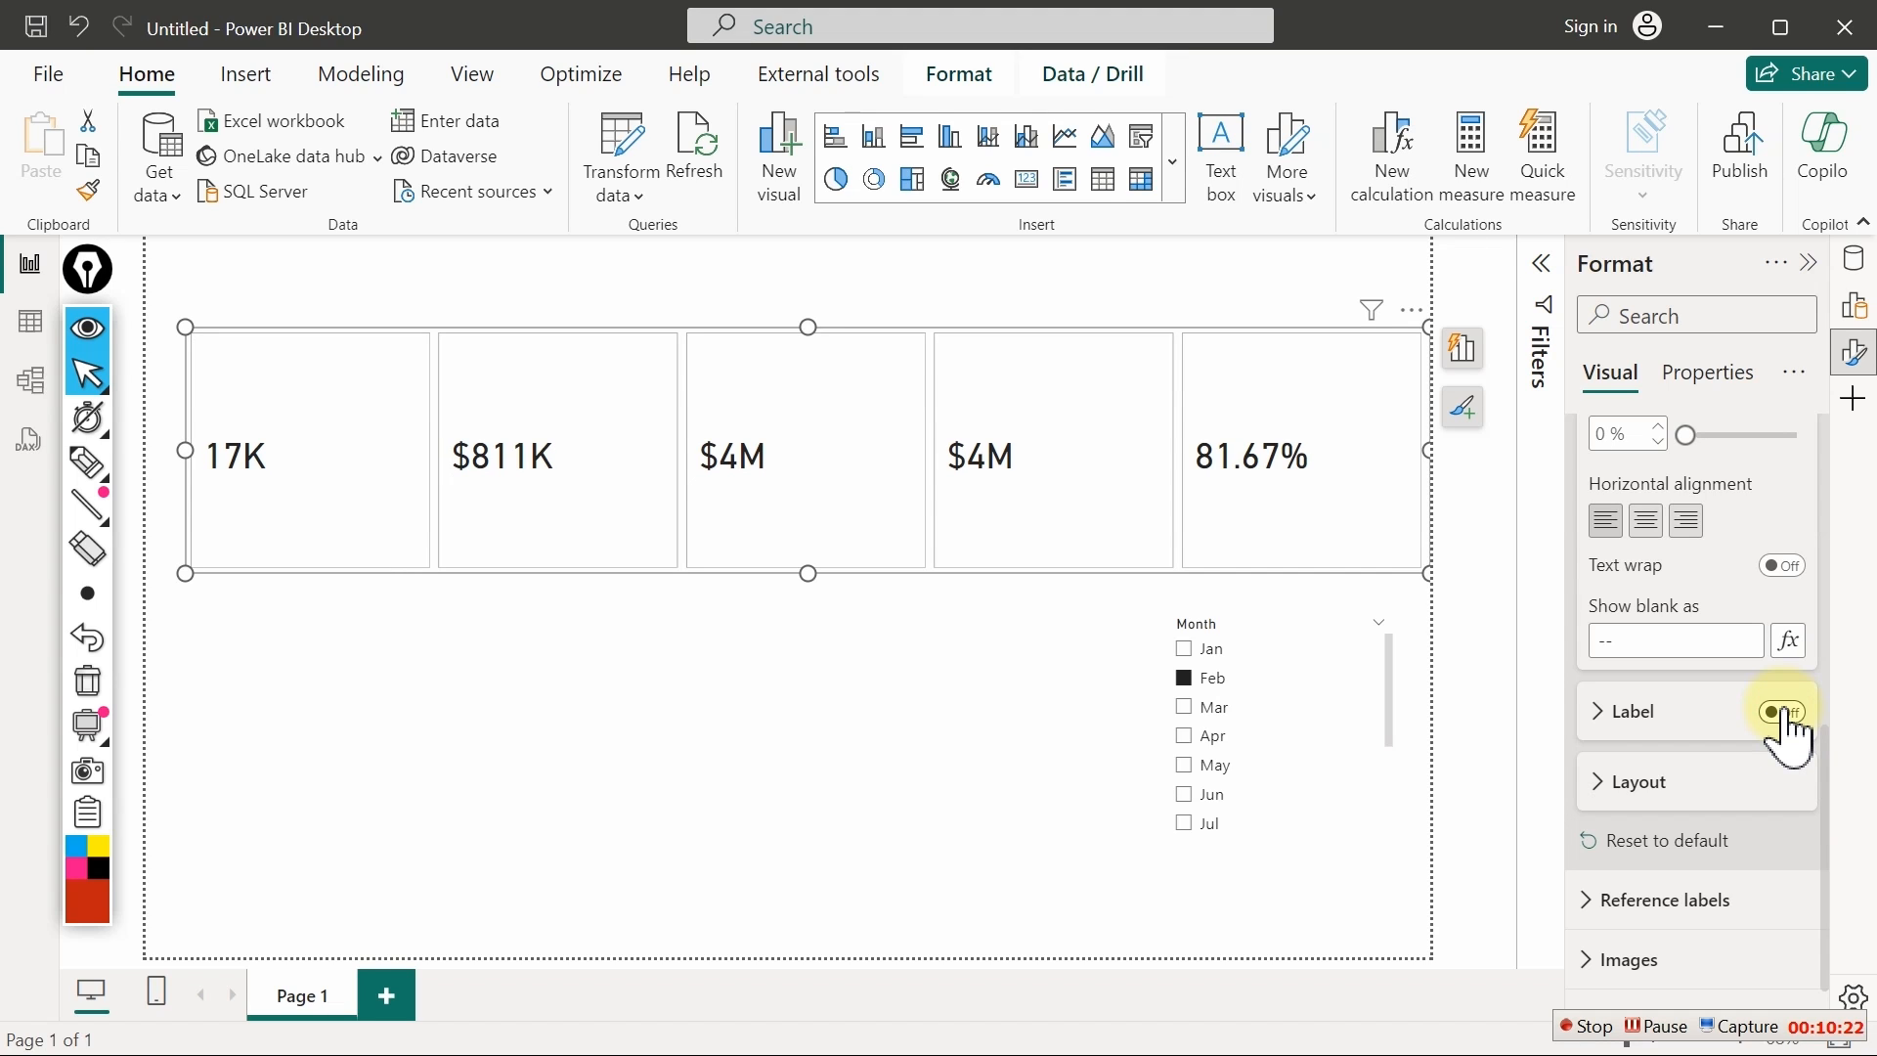
left_click(1783, 713)
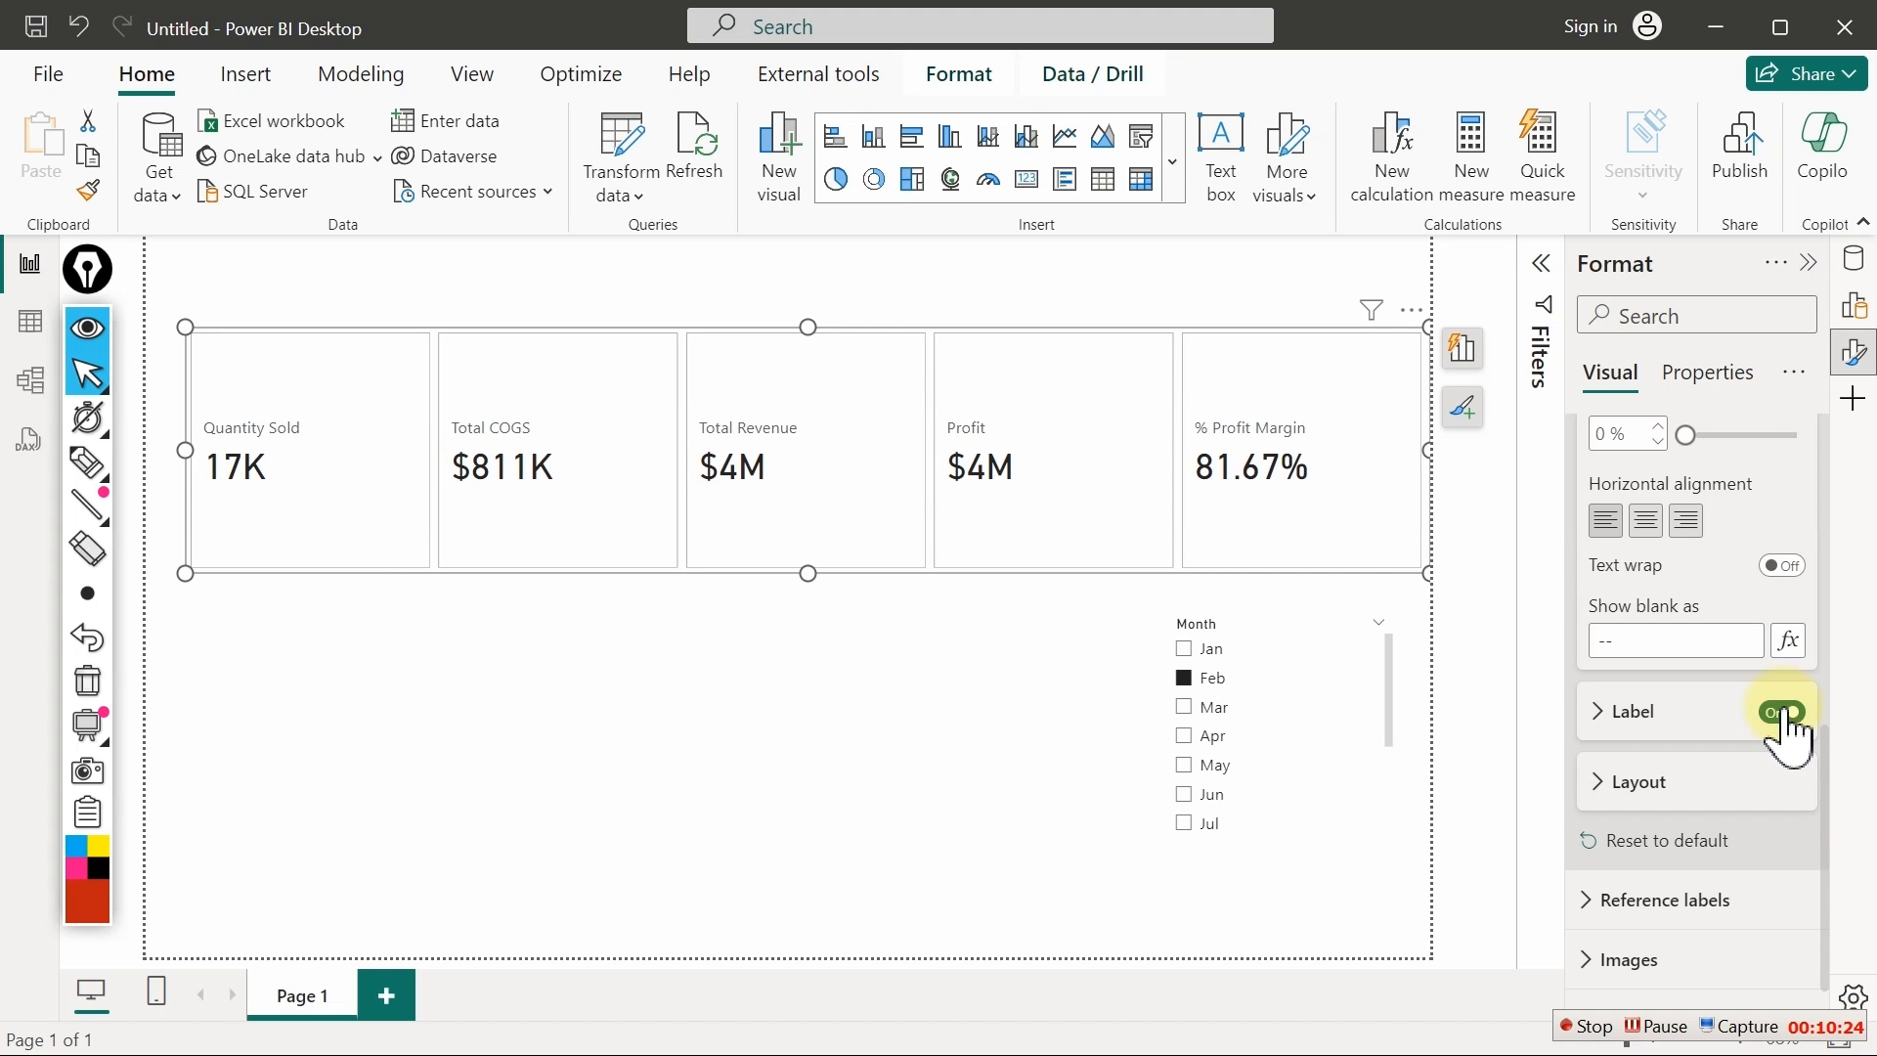
Apply the callout value settings to the Quantity Sold series only
left_click_drag(1827, 788, 1831, 566)
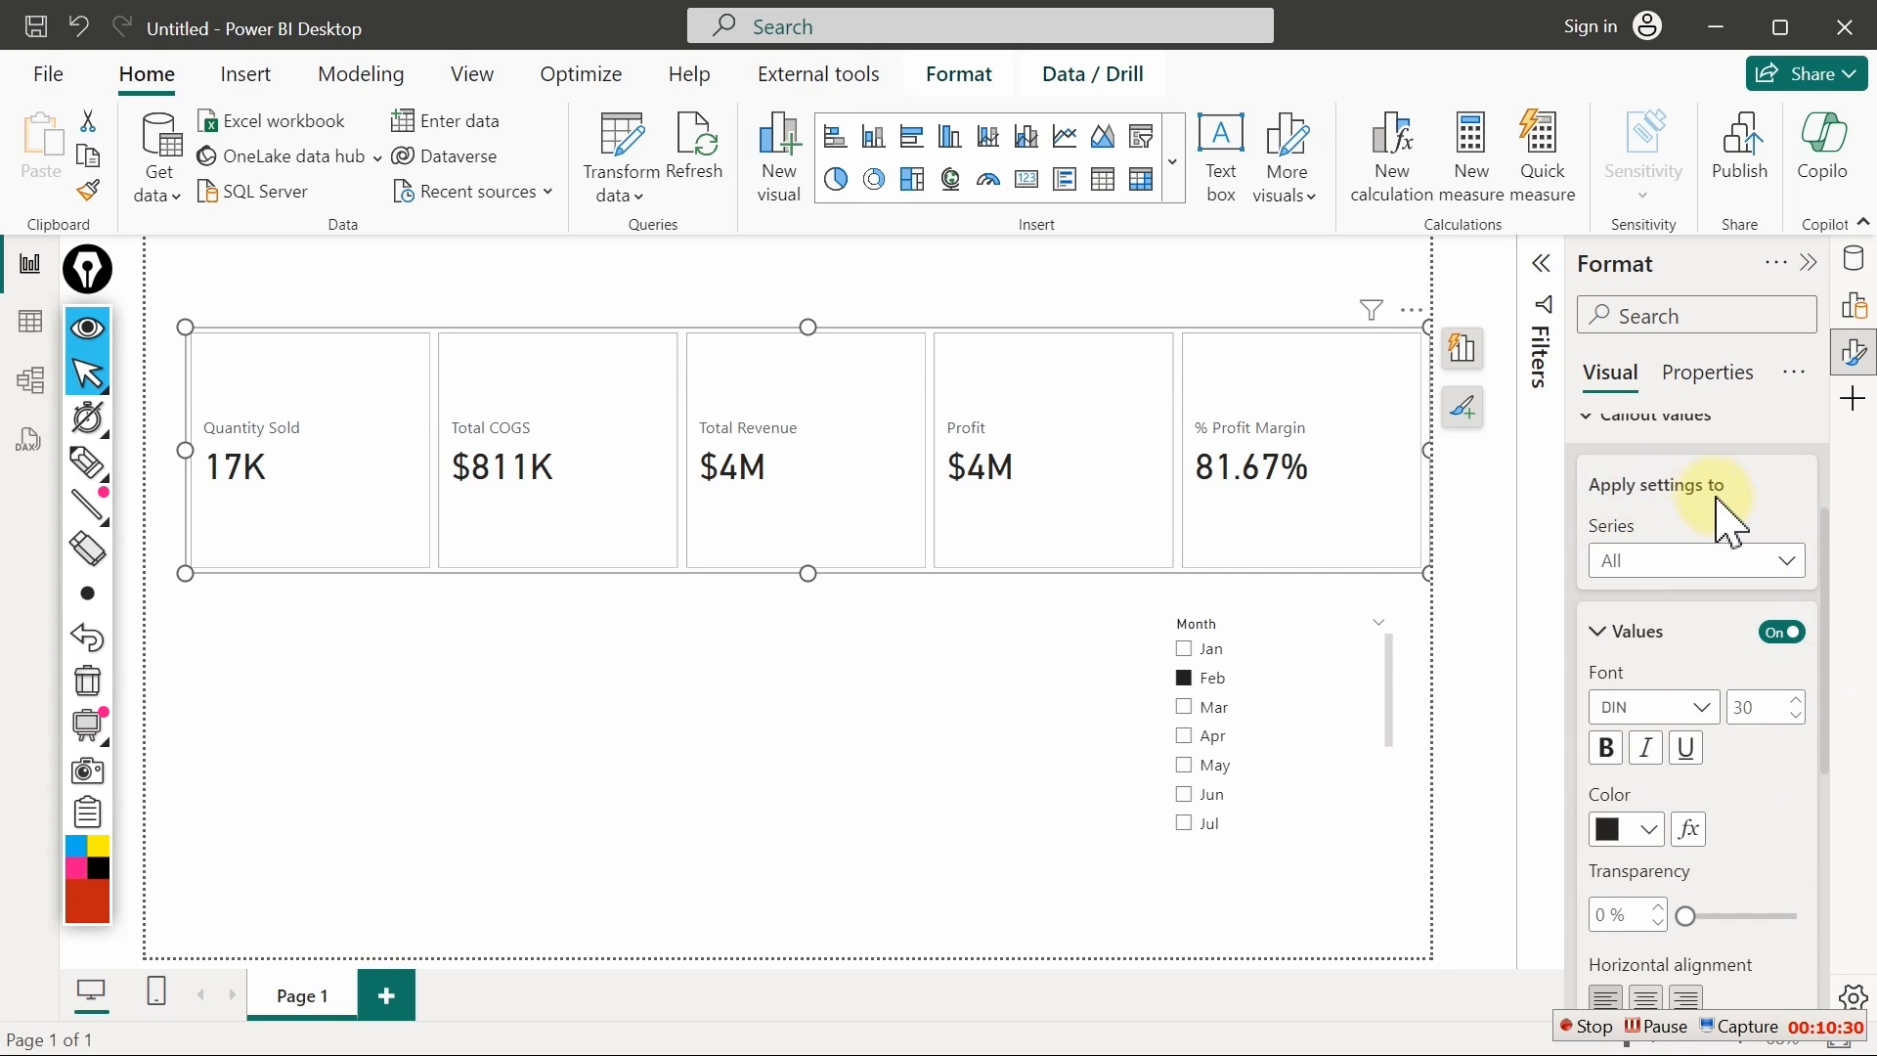
left_click(1642, 570)
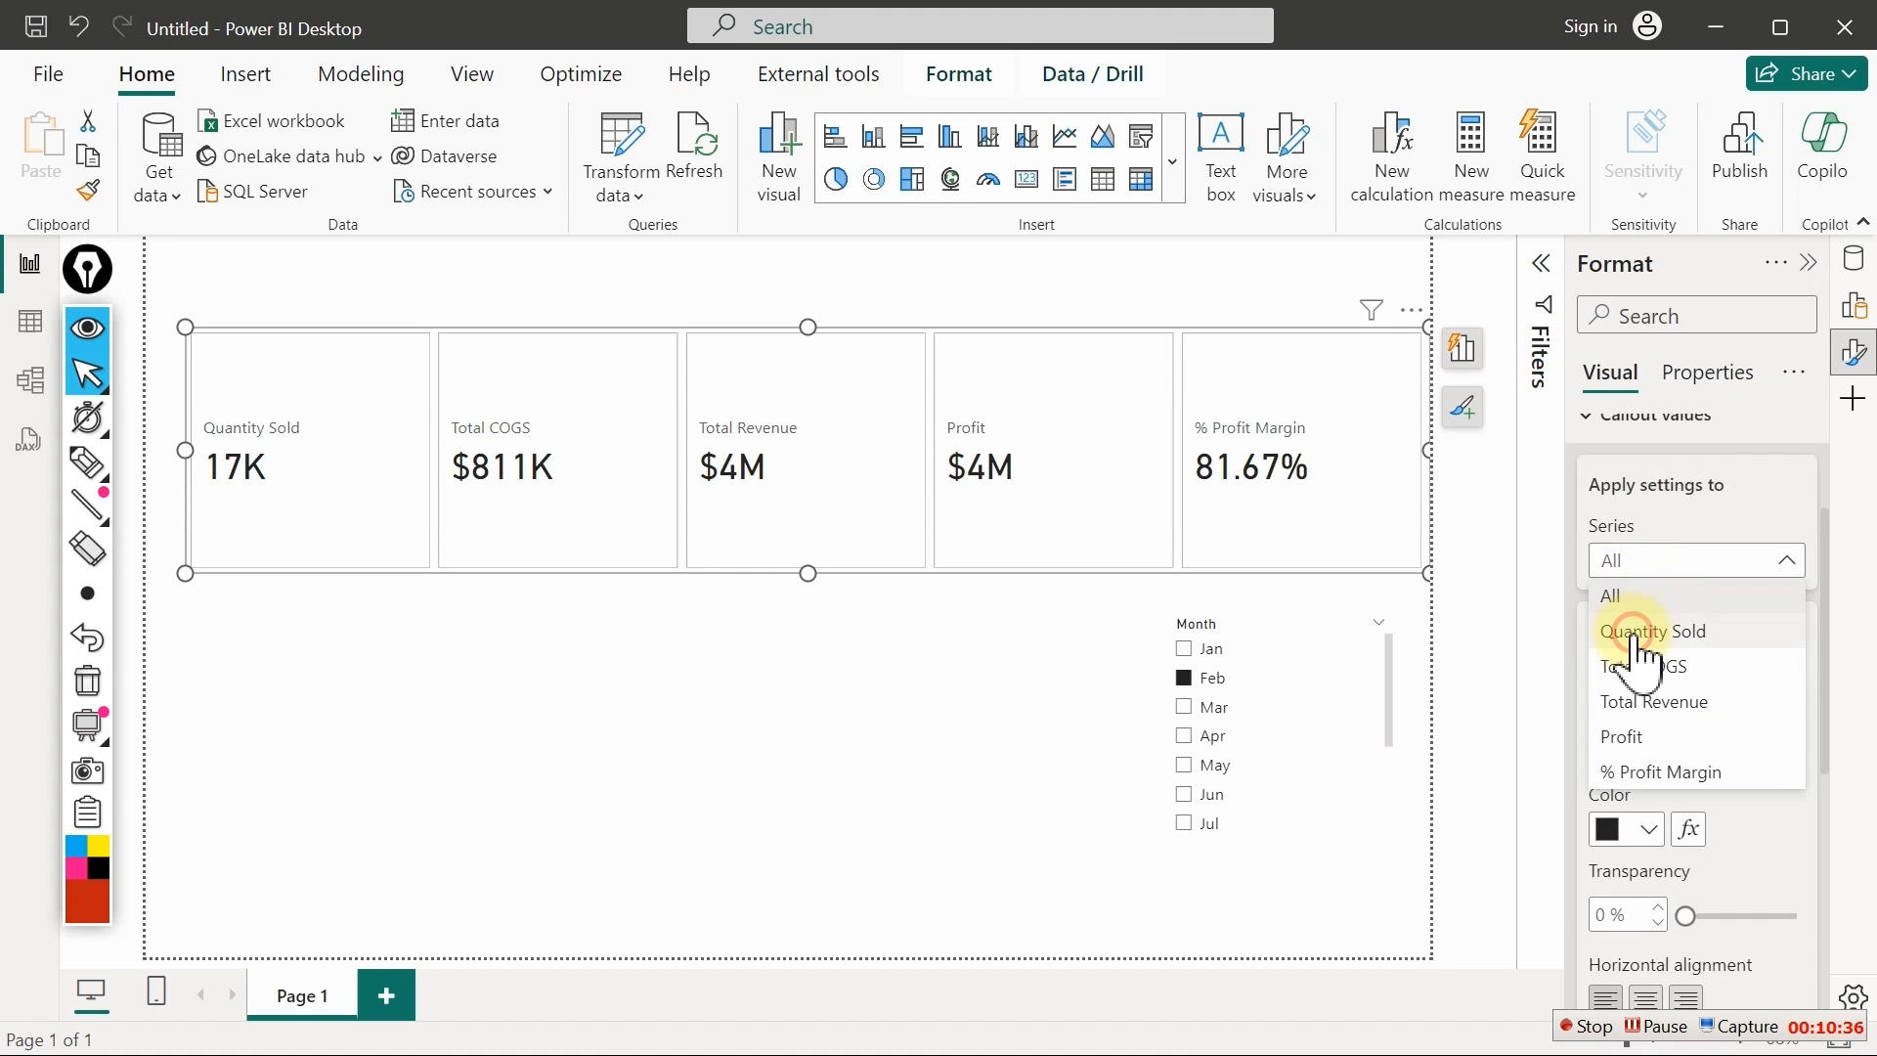
left_click(1634, 635)
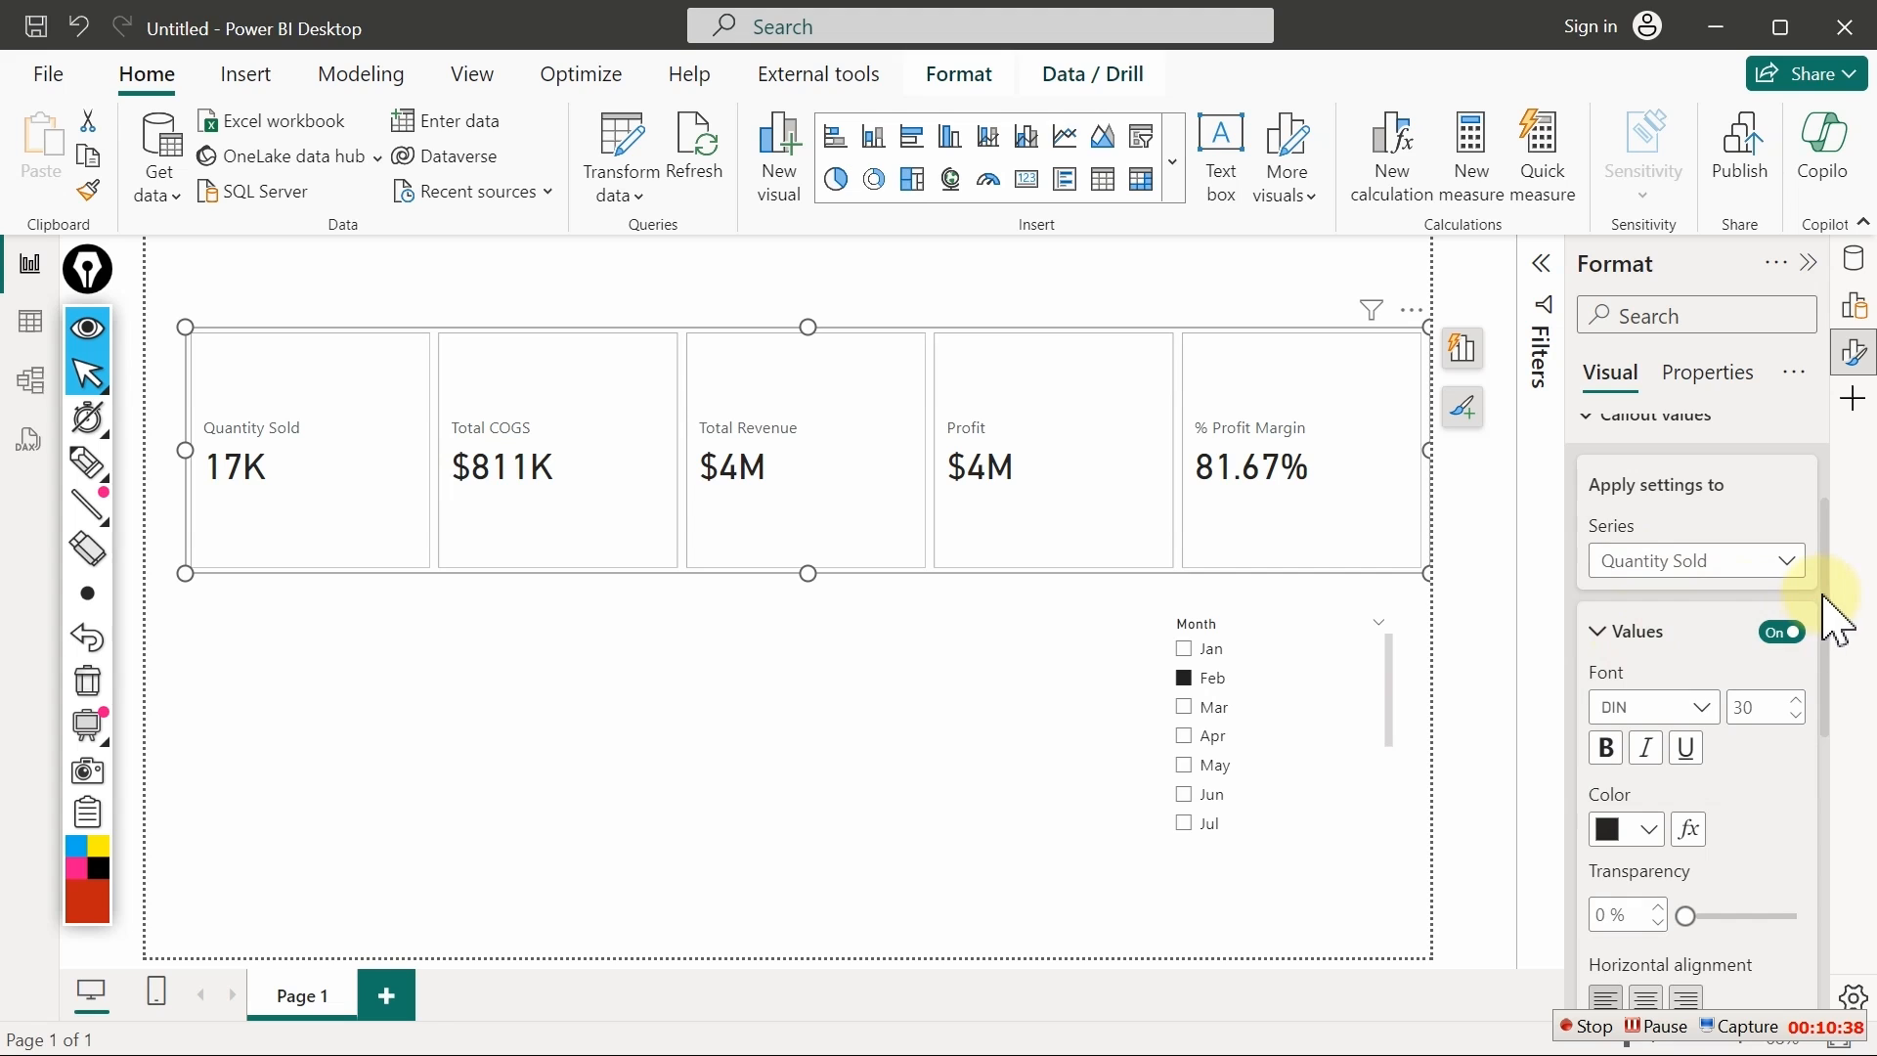
left_click_drag(1824, 596, 1831, 788)
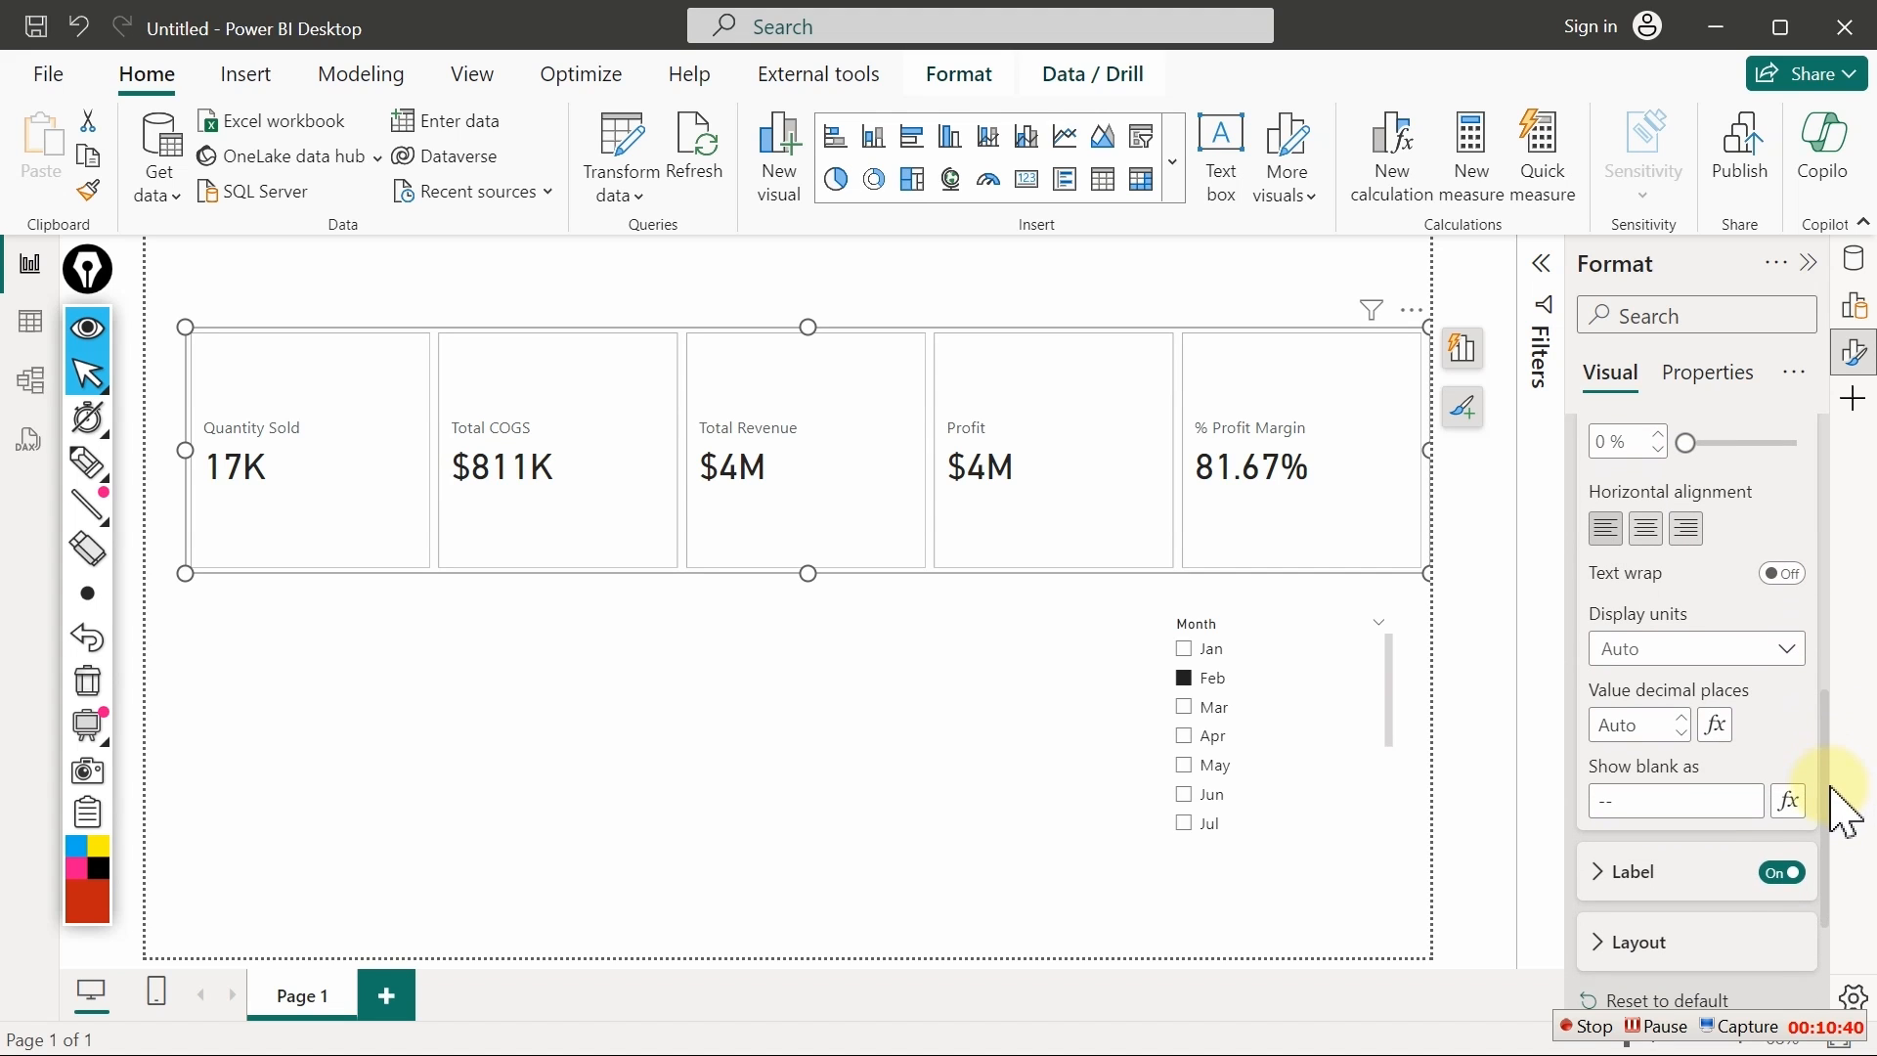
Expand the Quantity Sold label settings and set the label text to the trial string "jkshdfks"
left_click(1655, 885)
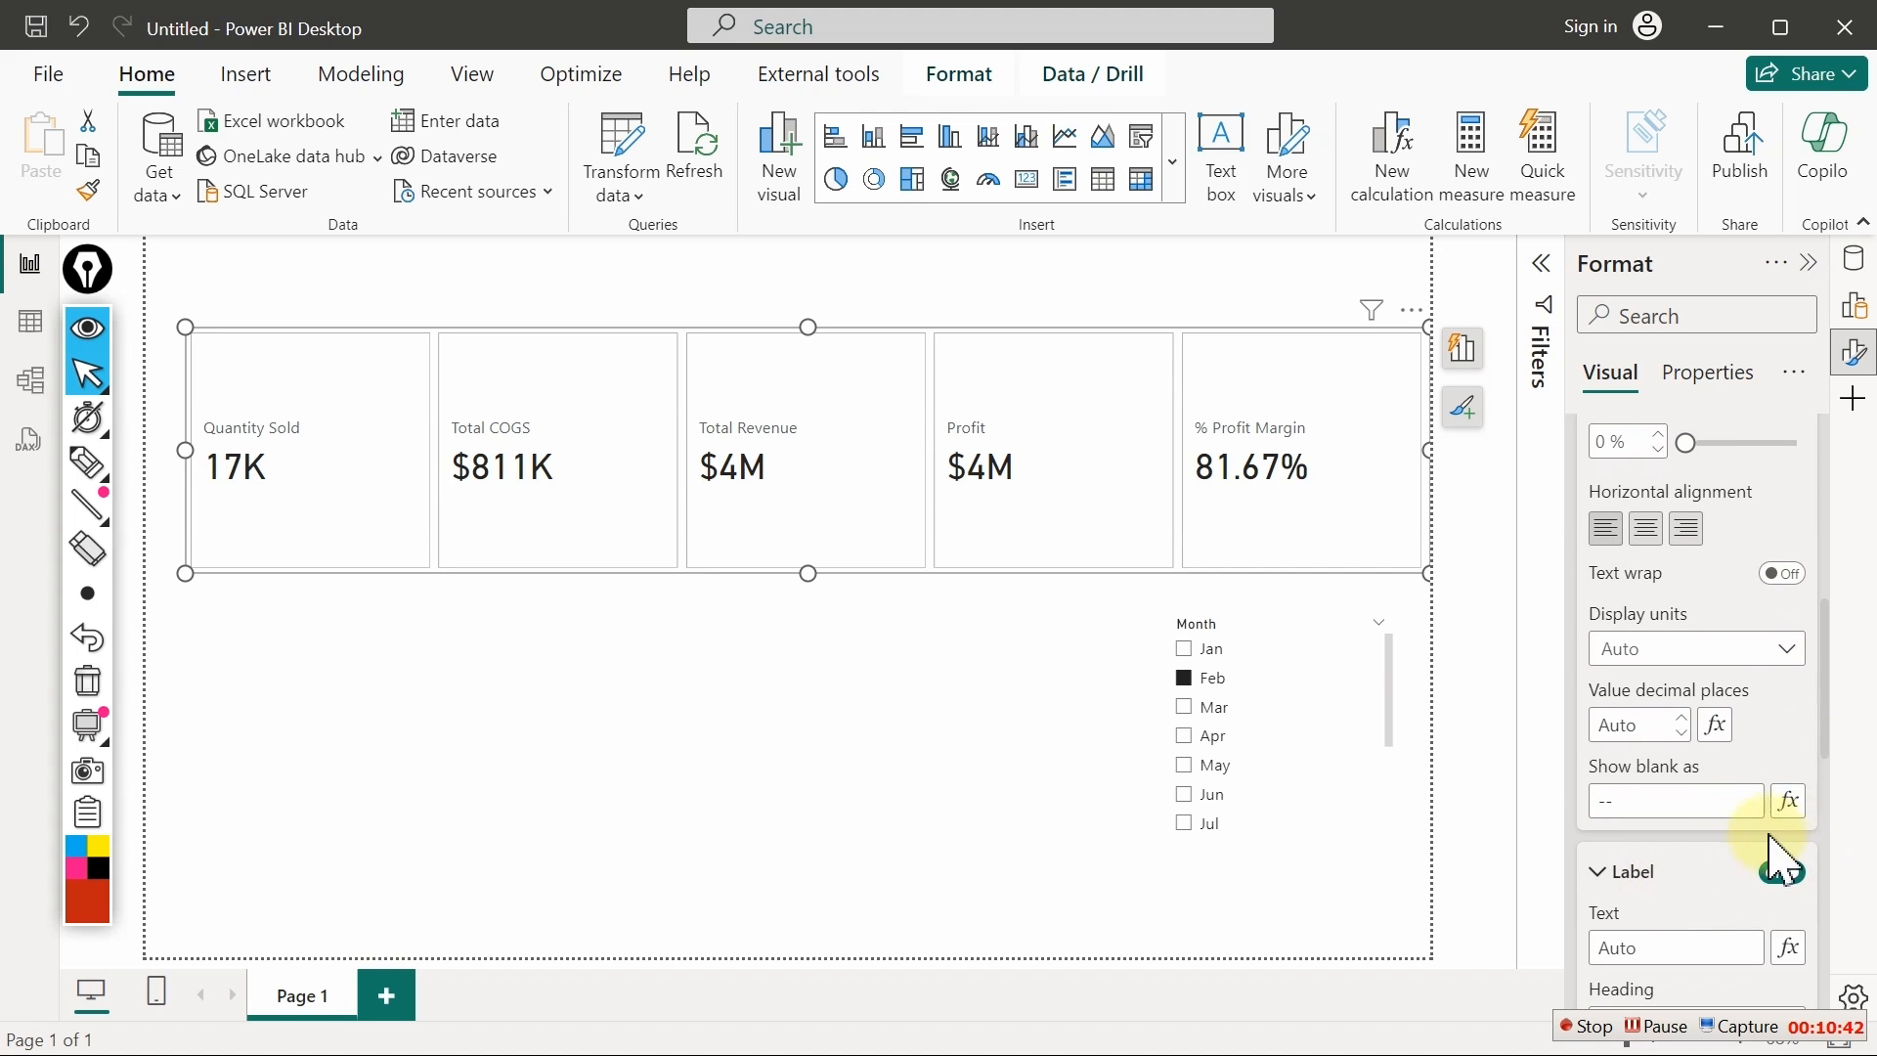
left_click_drag(1827, 737, 1845, 845)
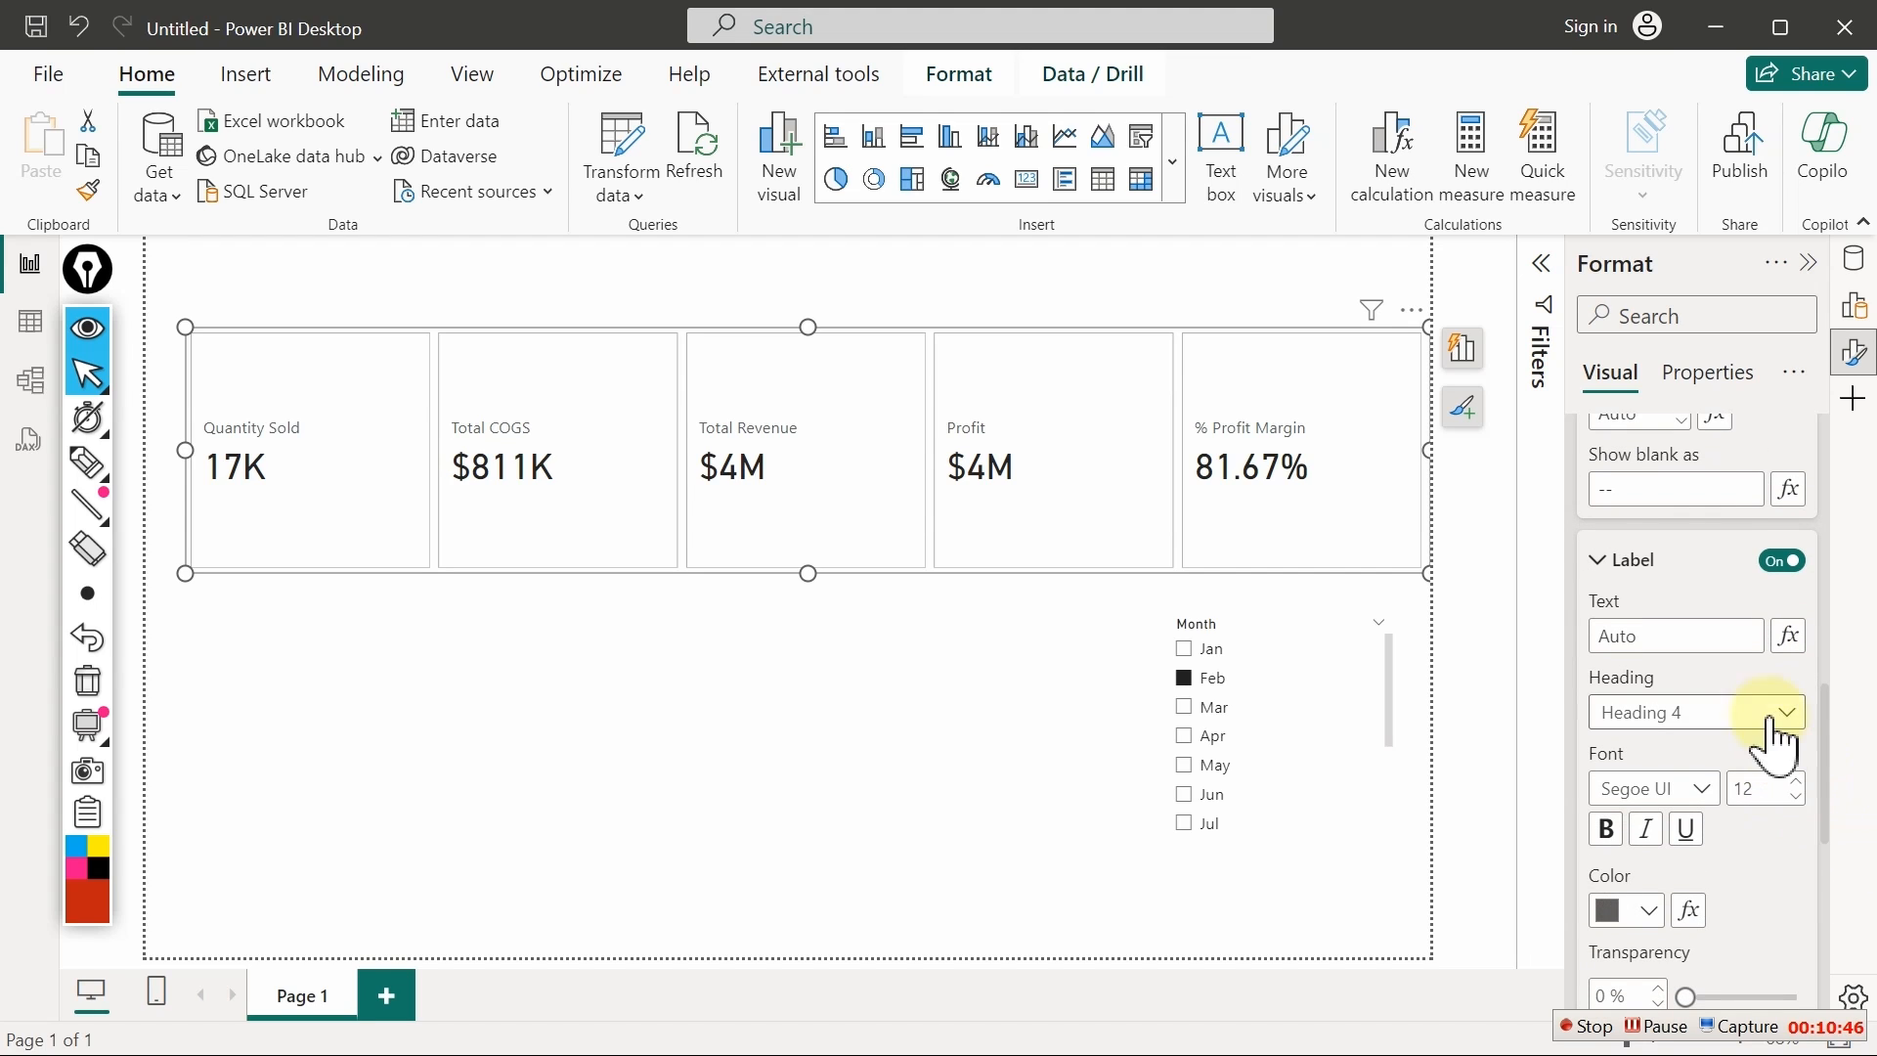
left_click(1706, 640)
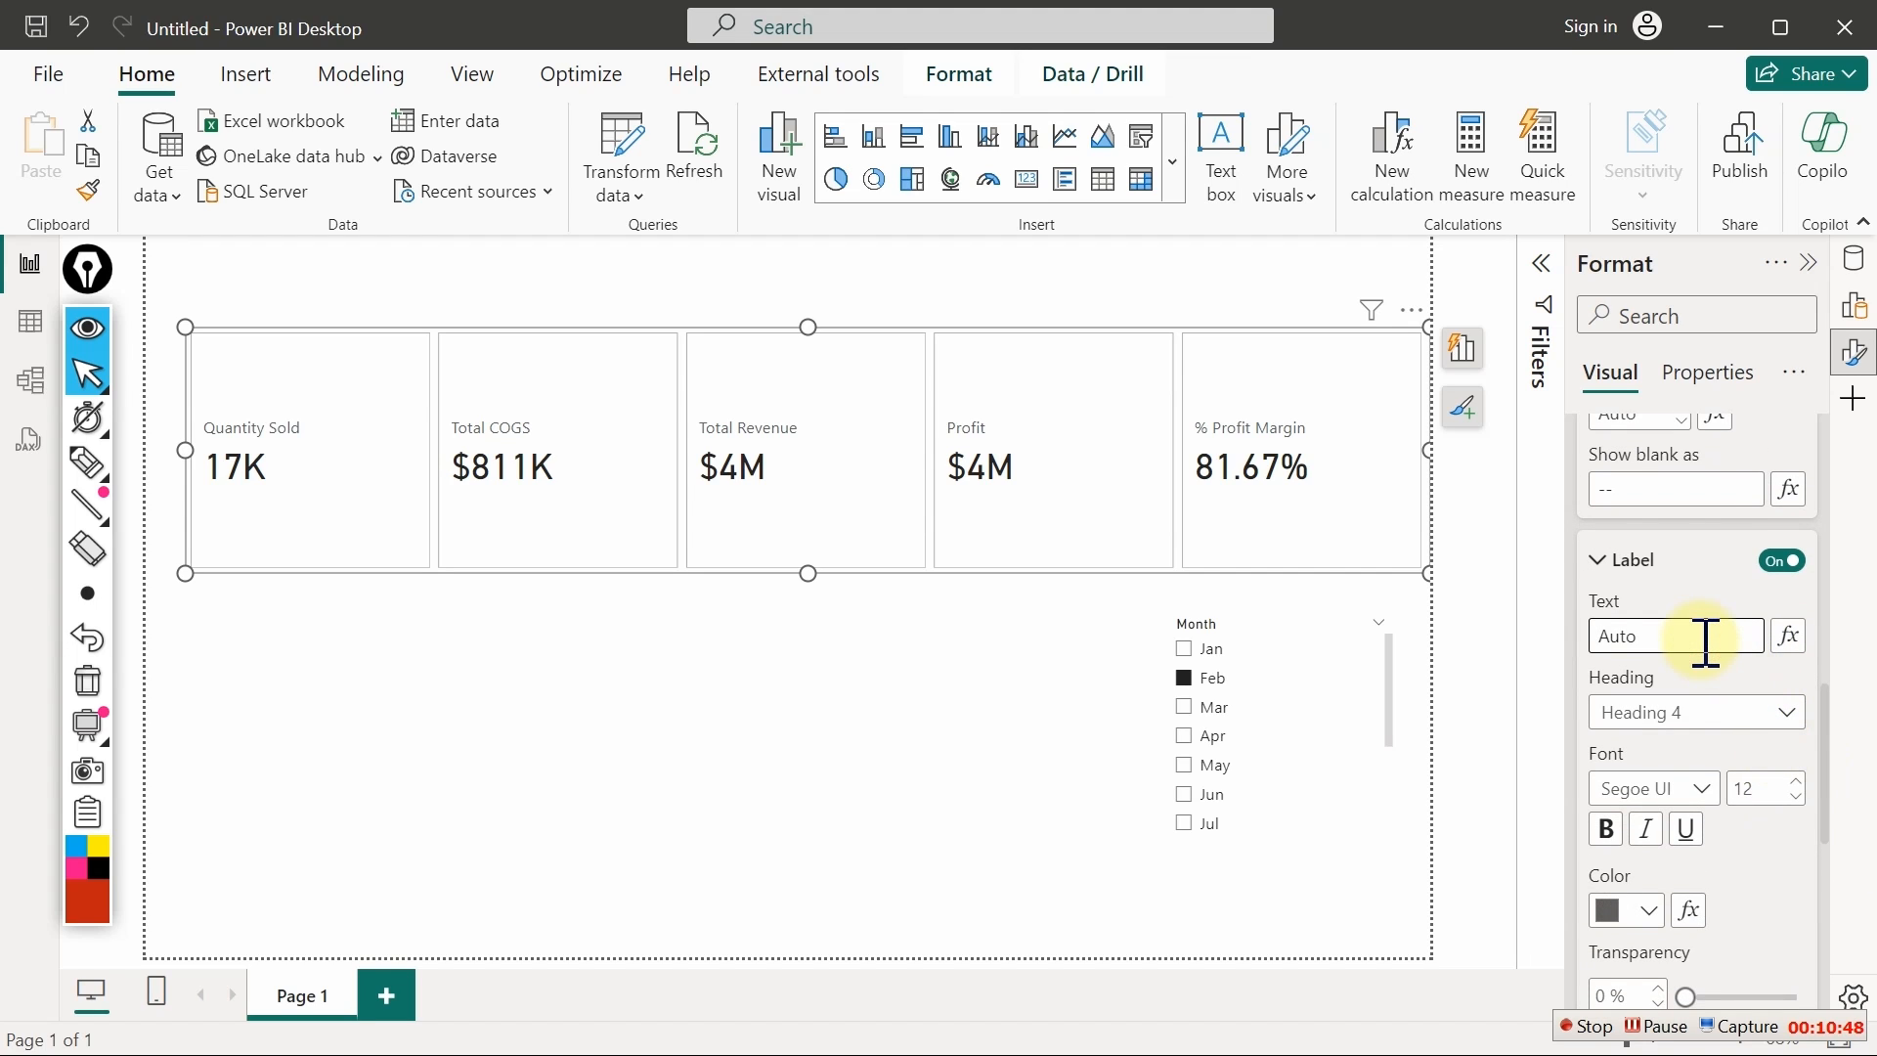
type("jkshdfks")
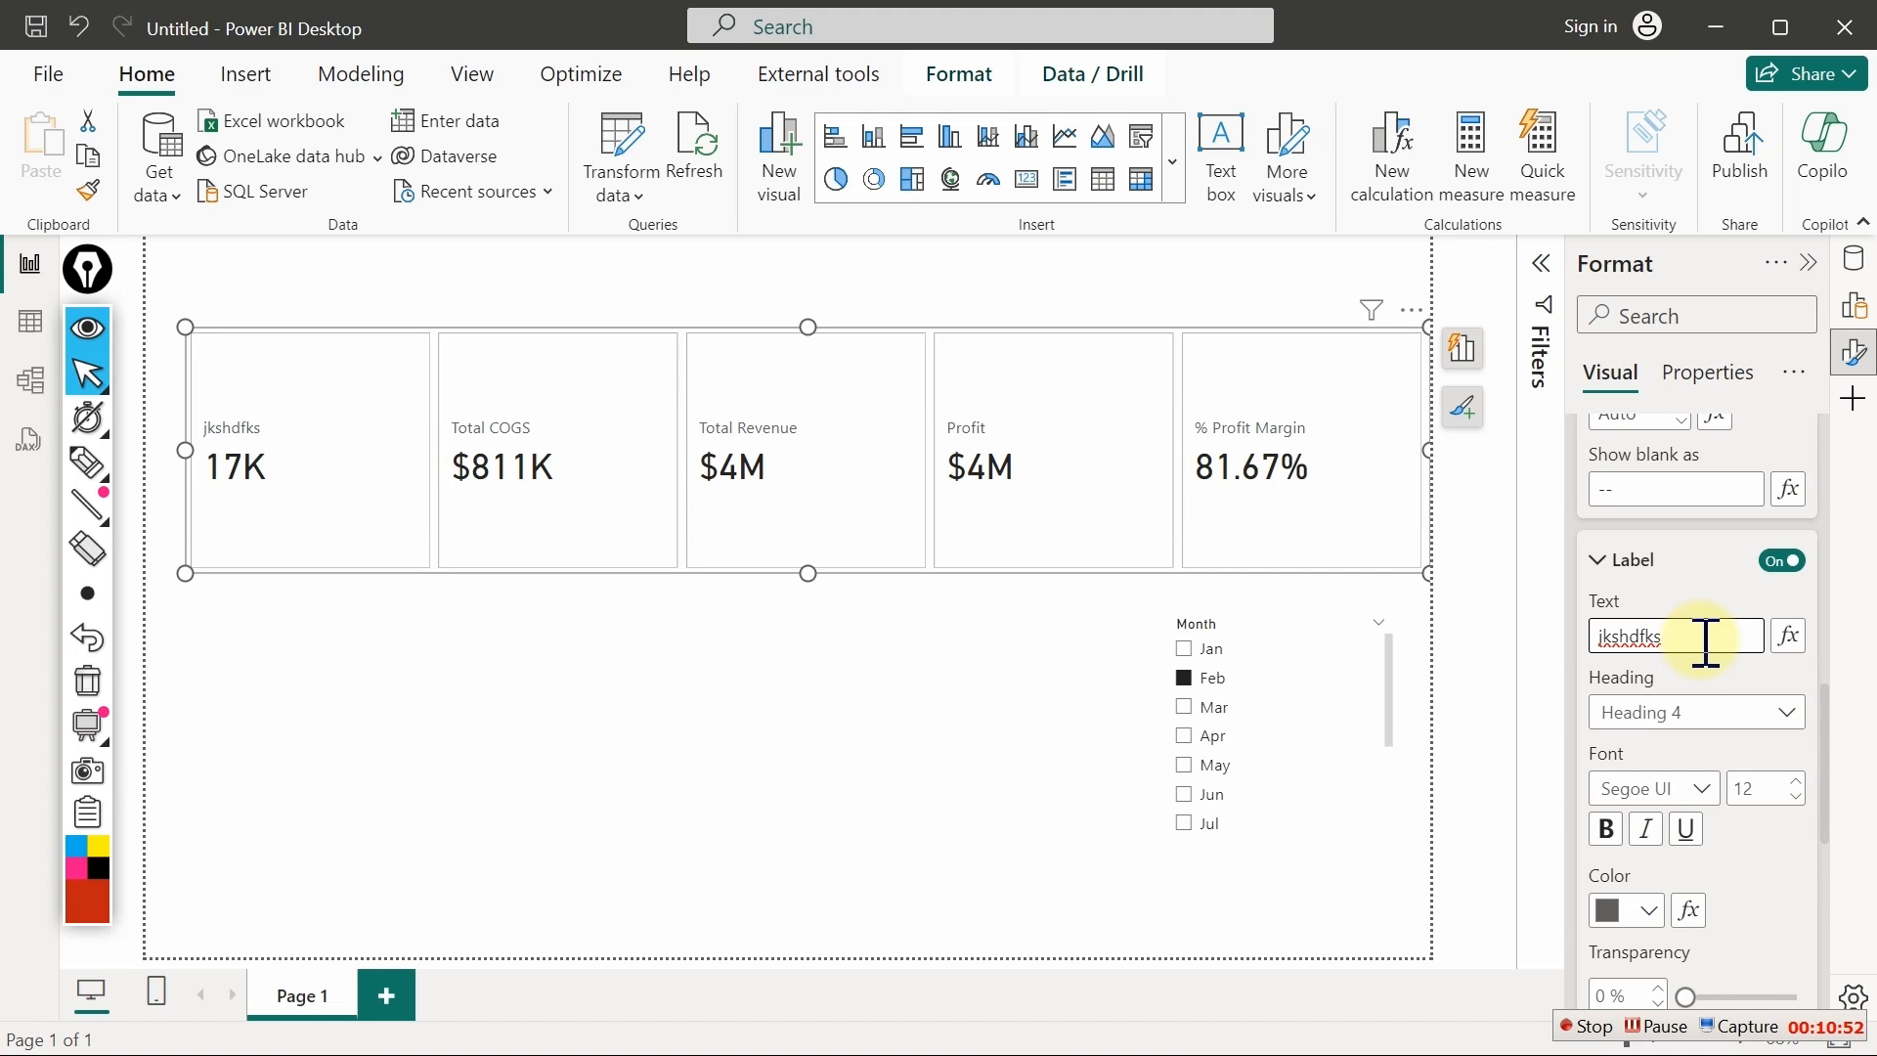
Base the Quantity Sold label text on the field value of the Title: Quantity measure
left_click(1789, 638)
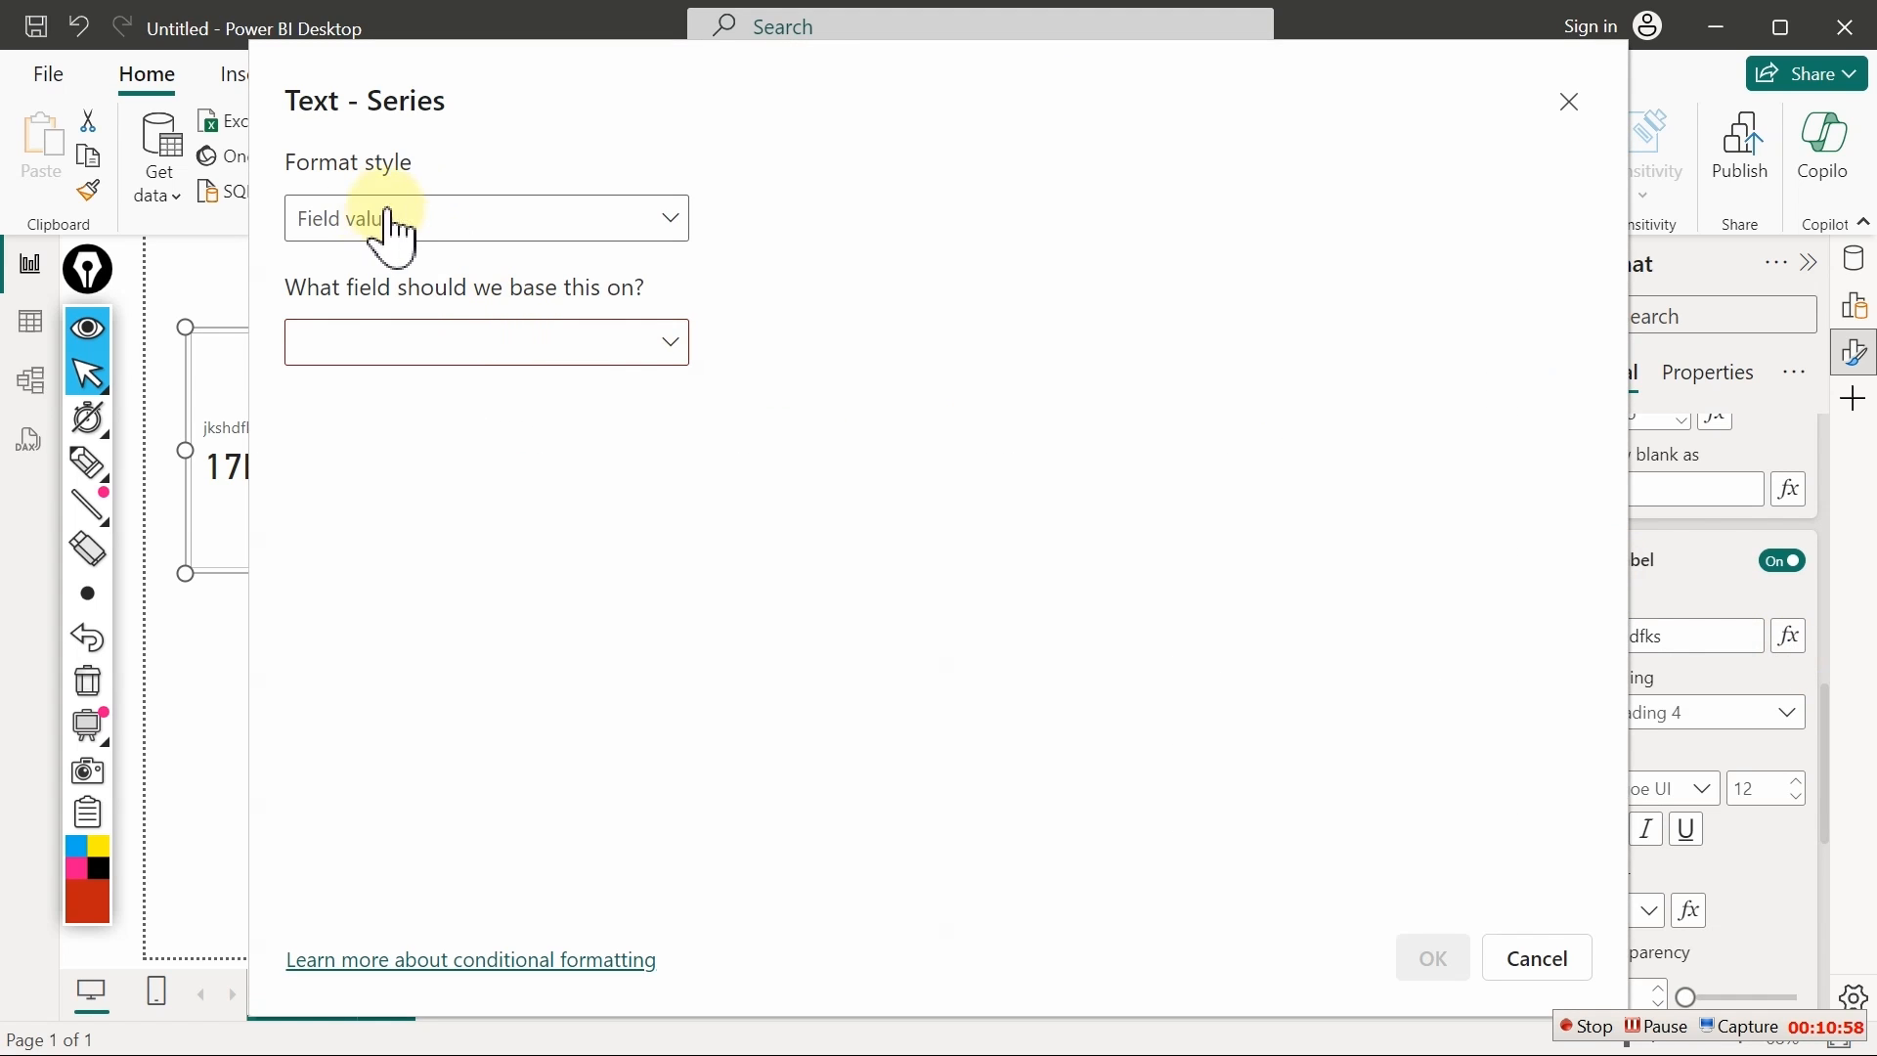
left_click(470, 218)
left_click(657, 350)
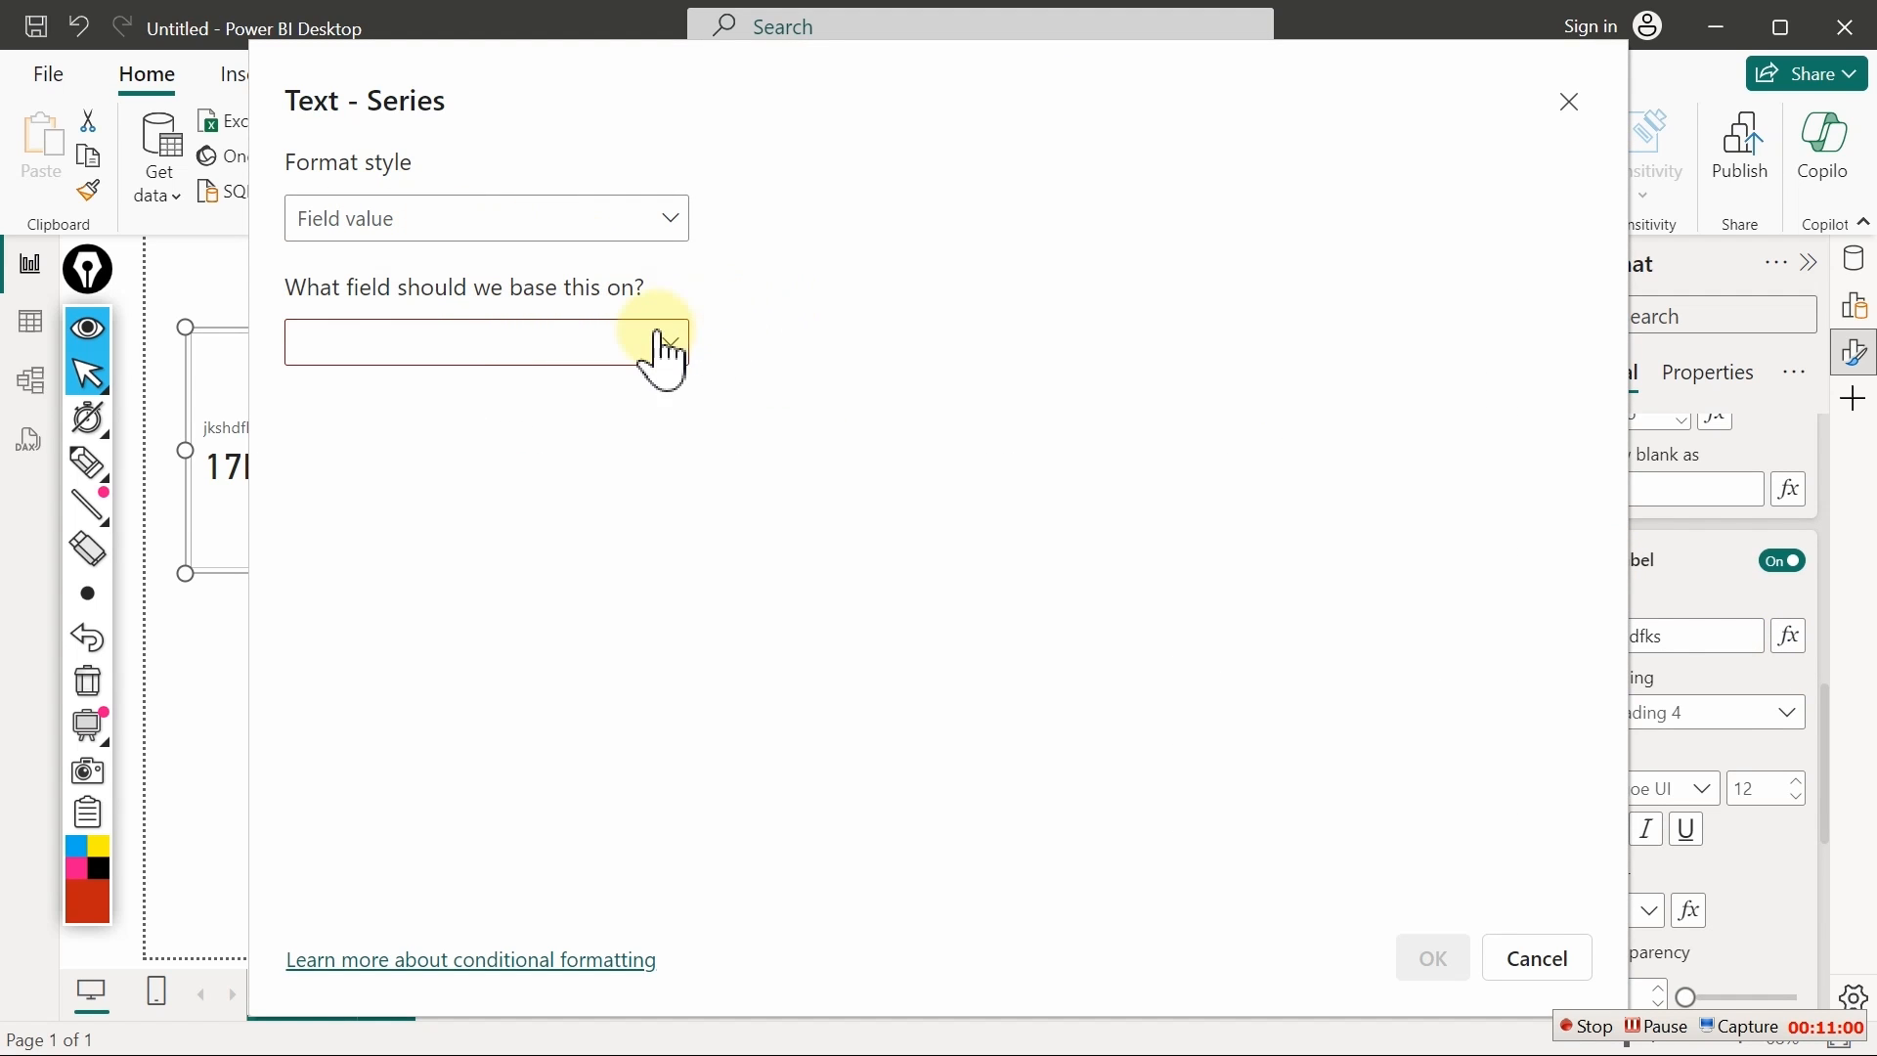
left_click(657, 352)
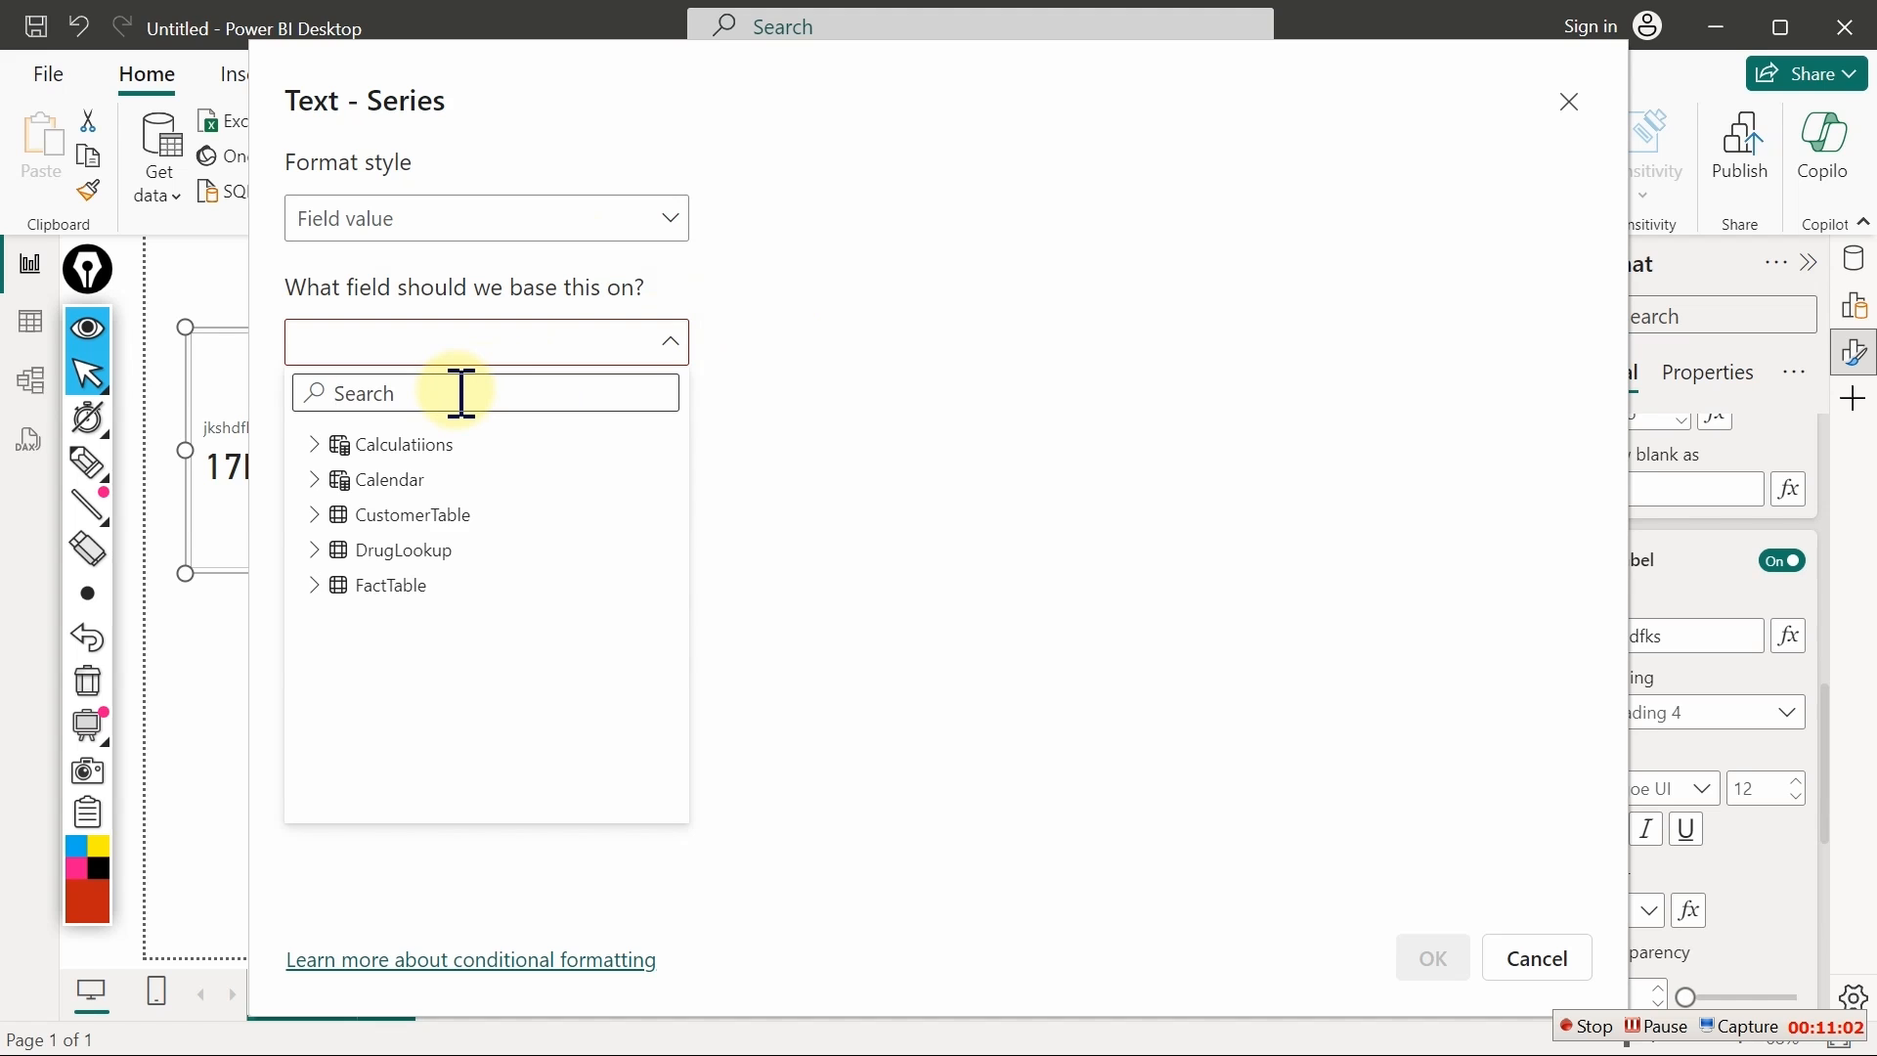
type("titl")
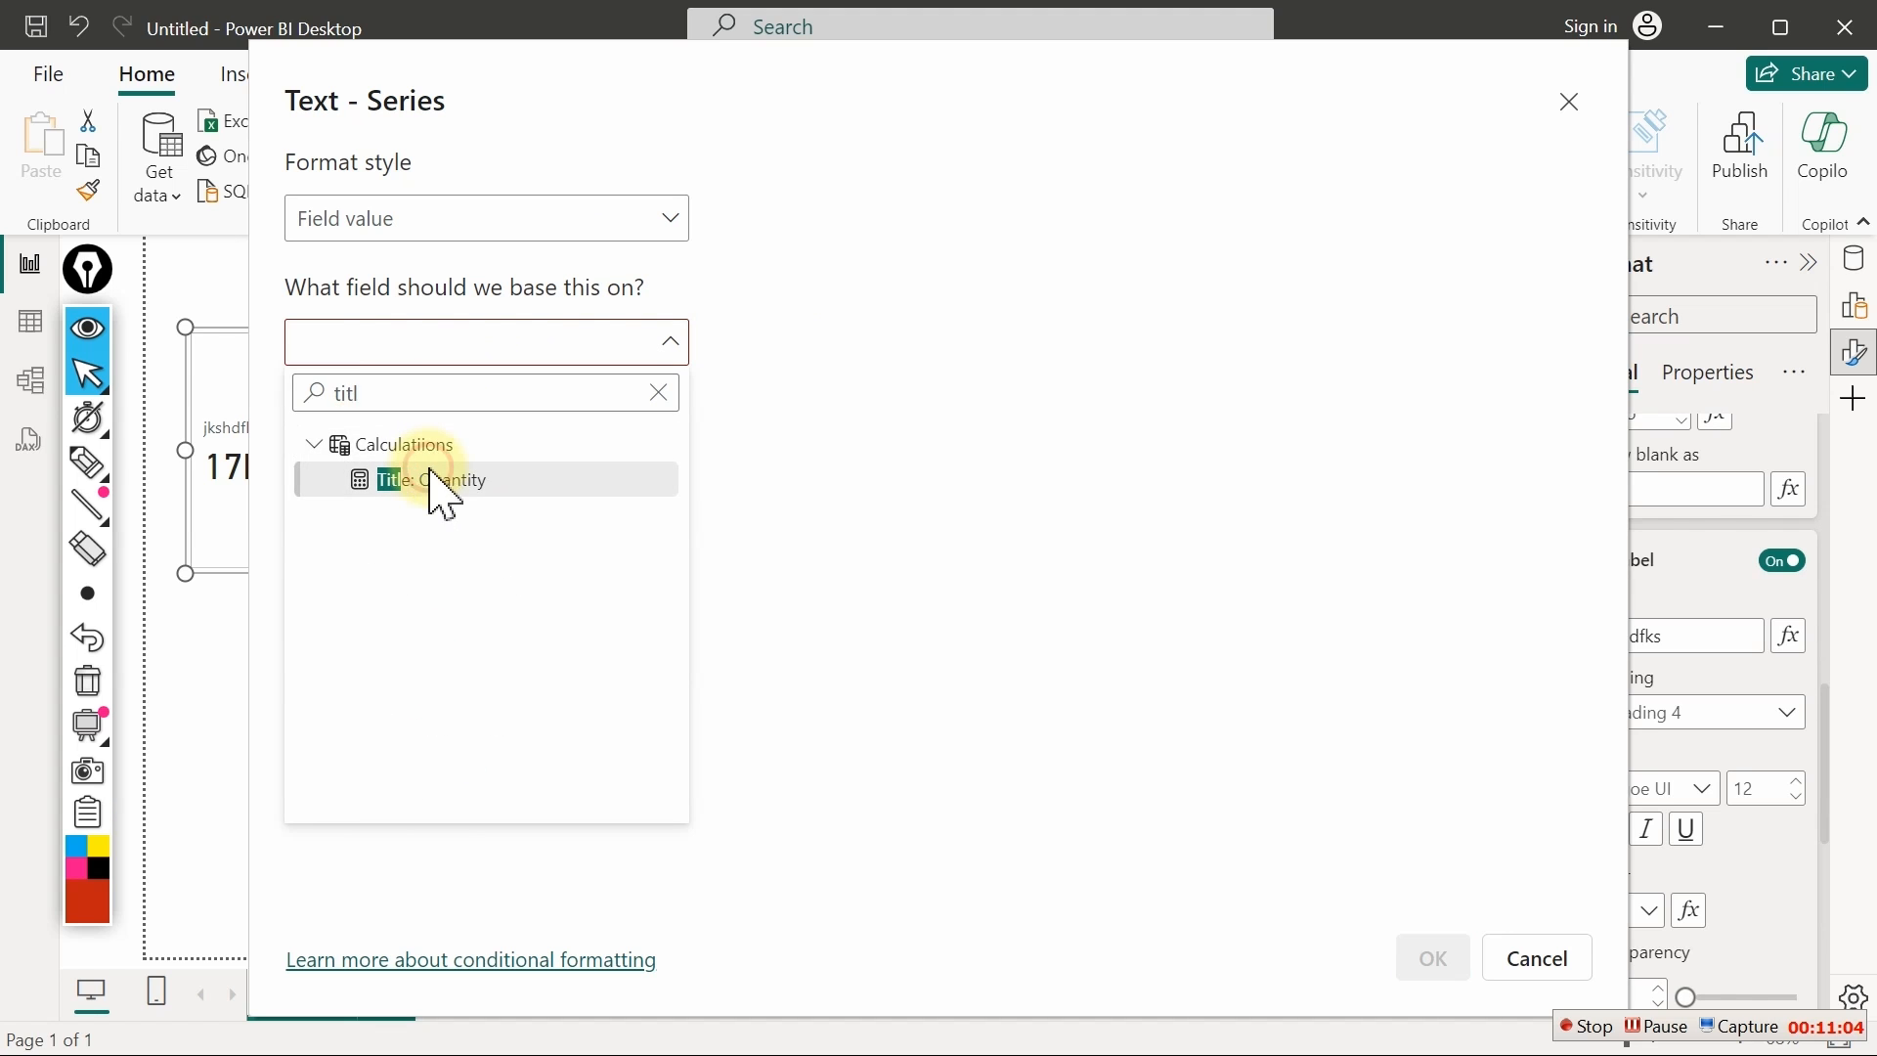
left_click(441, 481)
left_click(1430, 960)
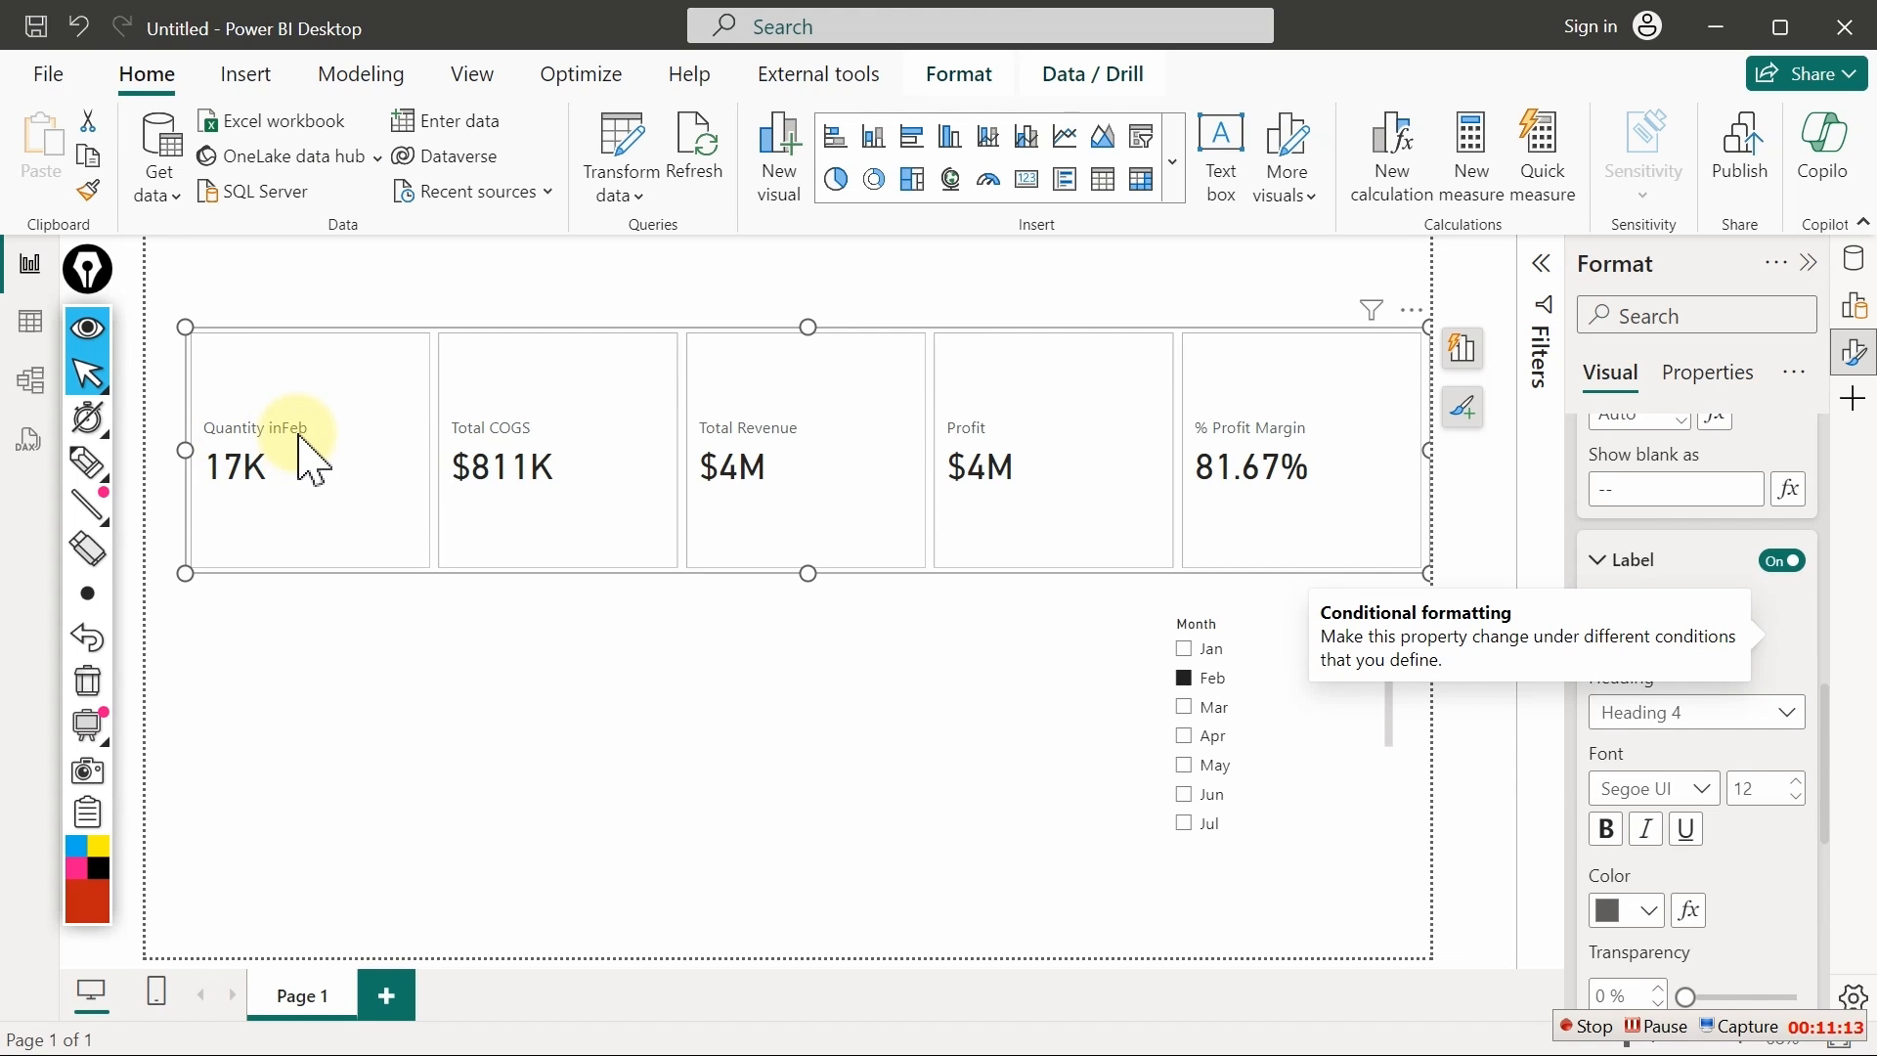
Add a space after "Quantity in" in the Title: Quantity formula, commit the measure and leave the formula editor
left_click(1852, 265)
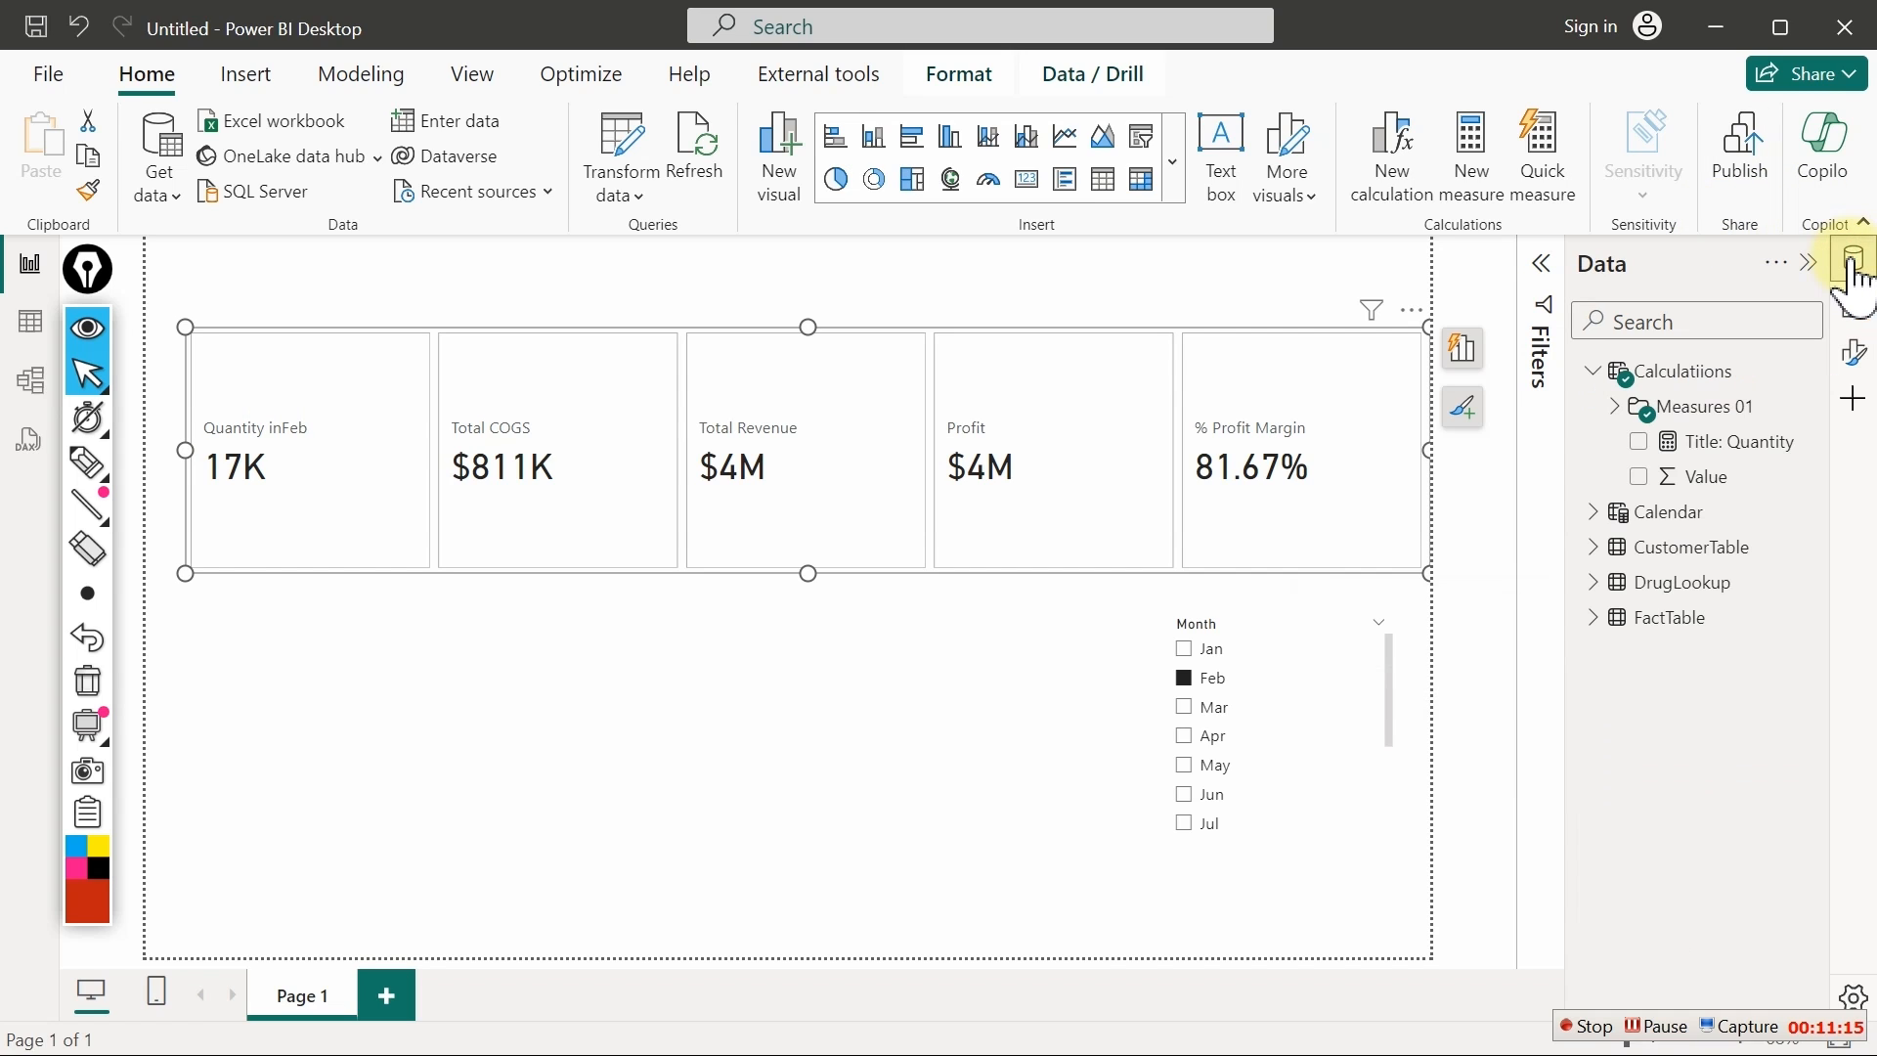
left_click(1723, 442)
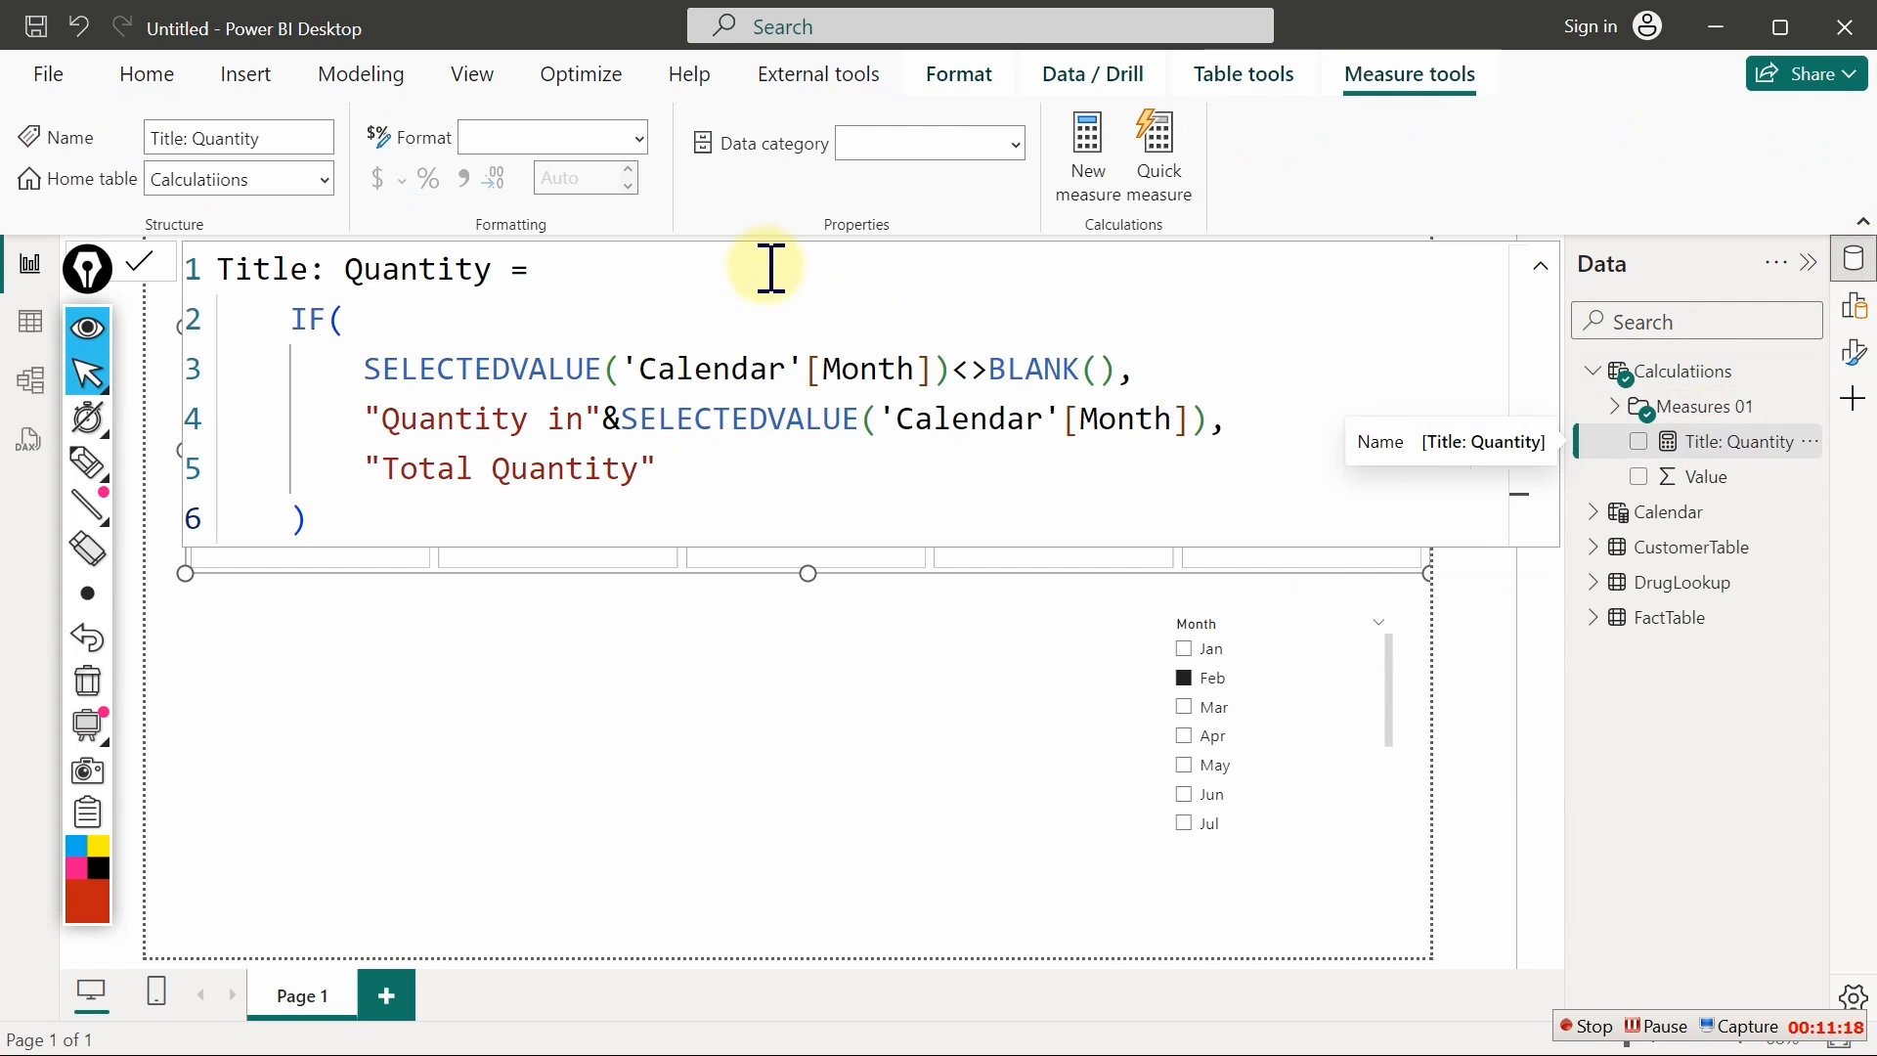
left_click(587, 424)
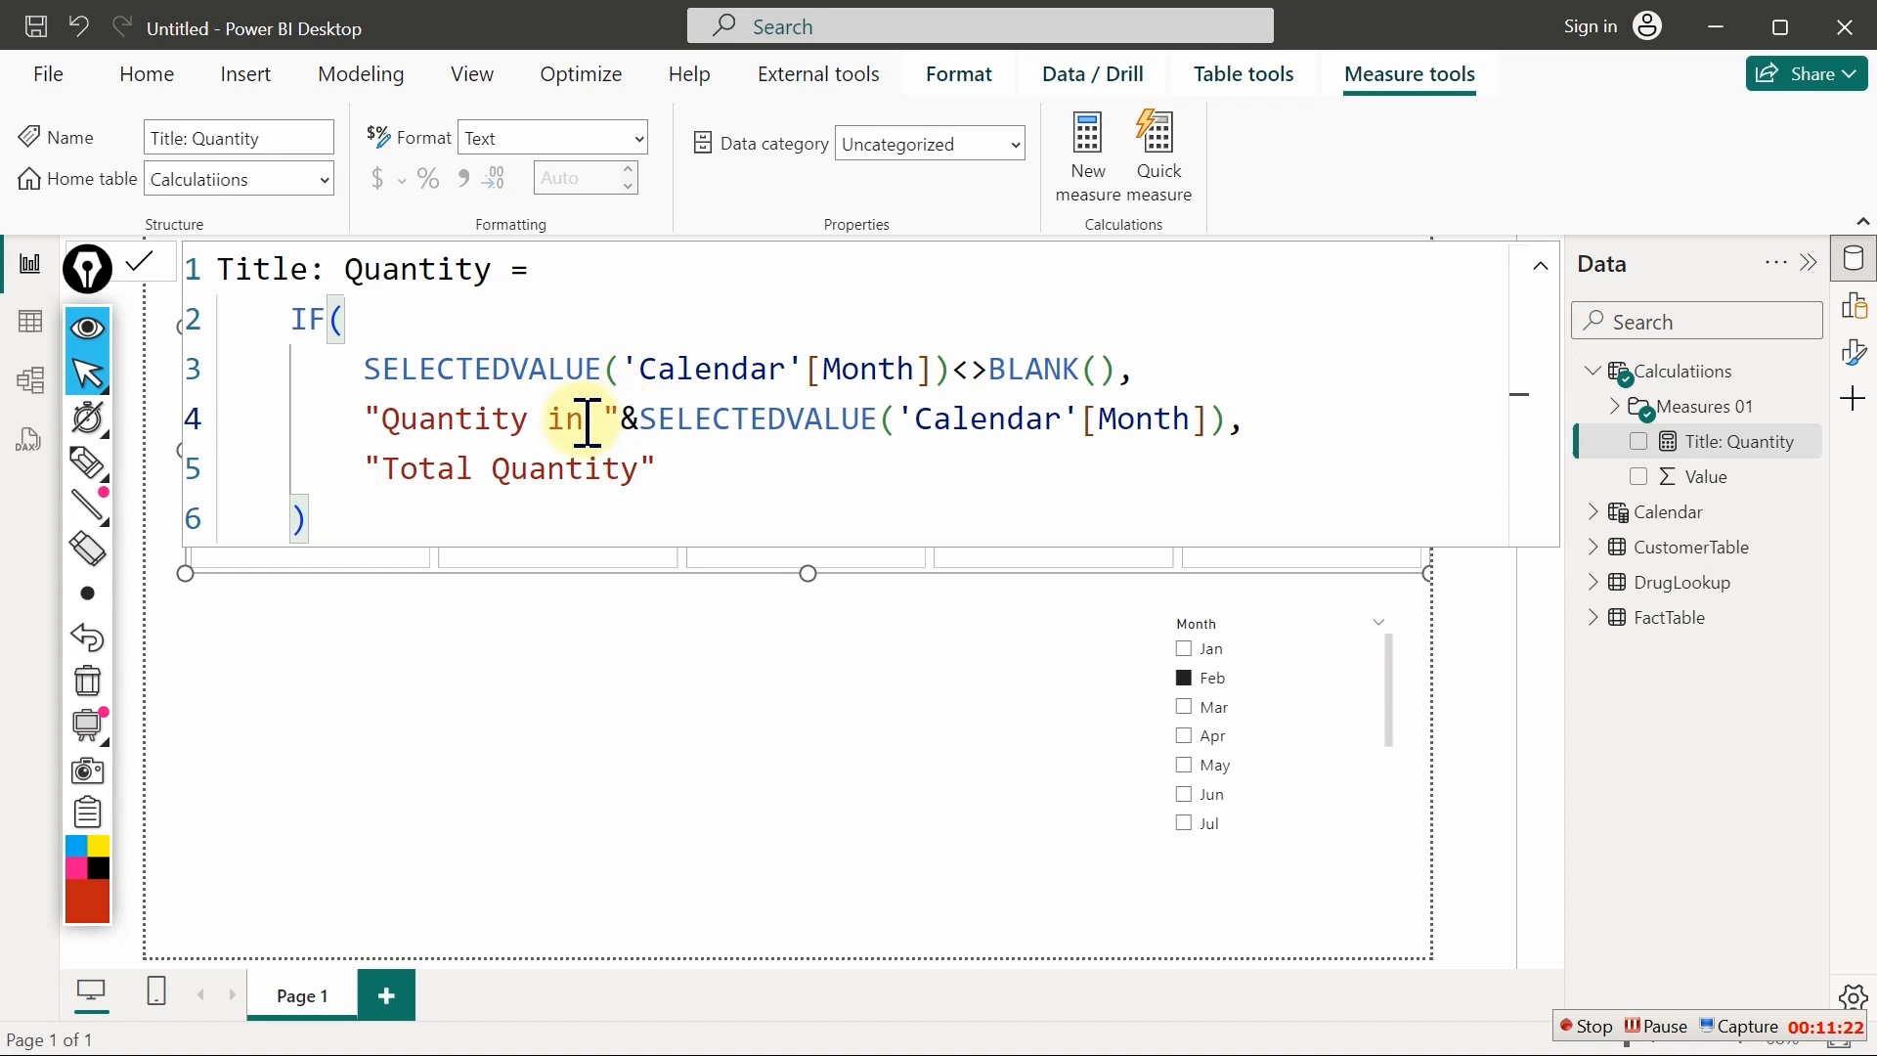
key("Return")
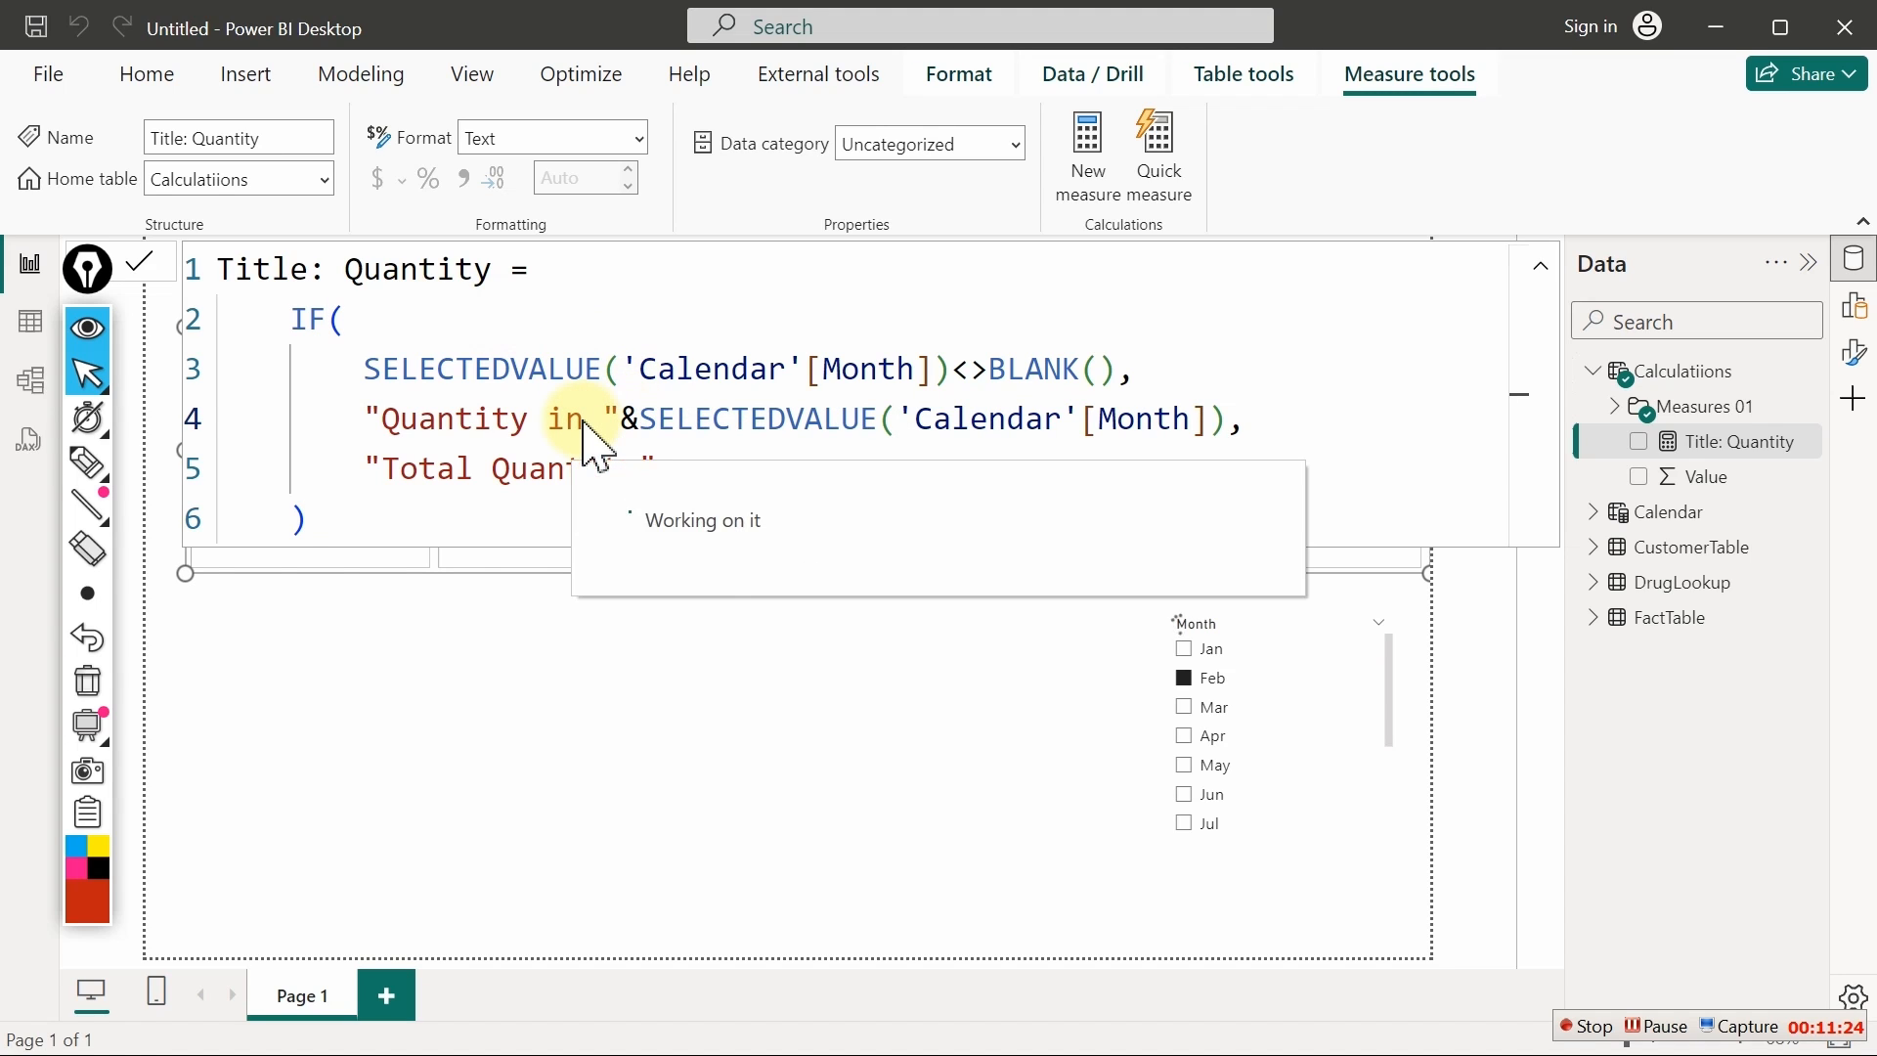
left_click(878, 716)
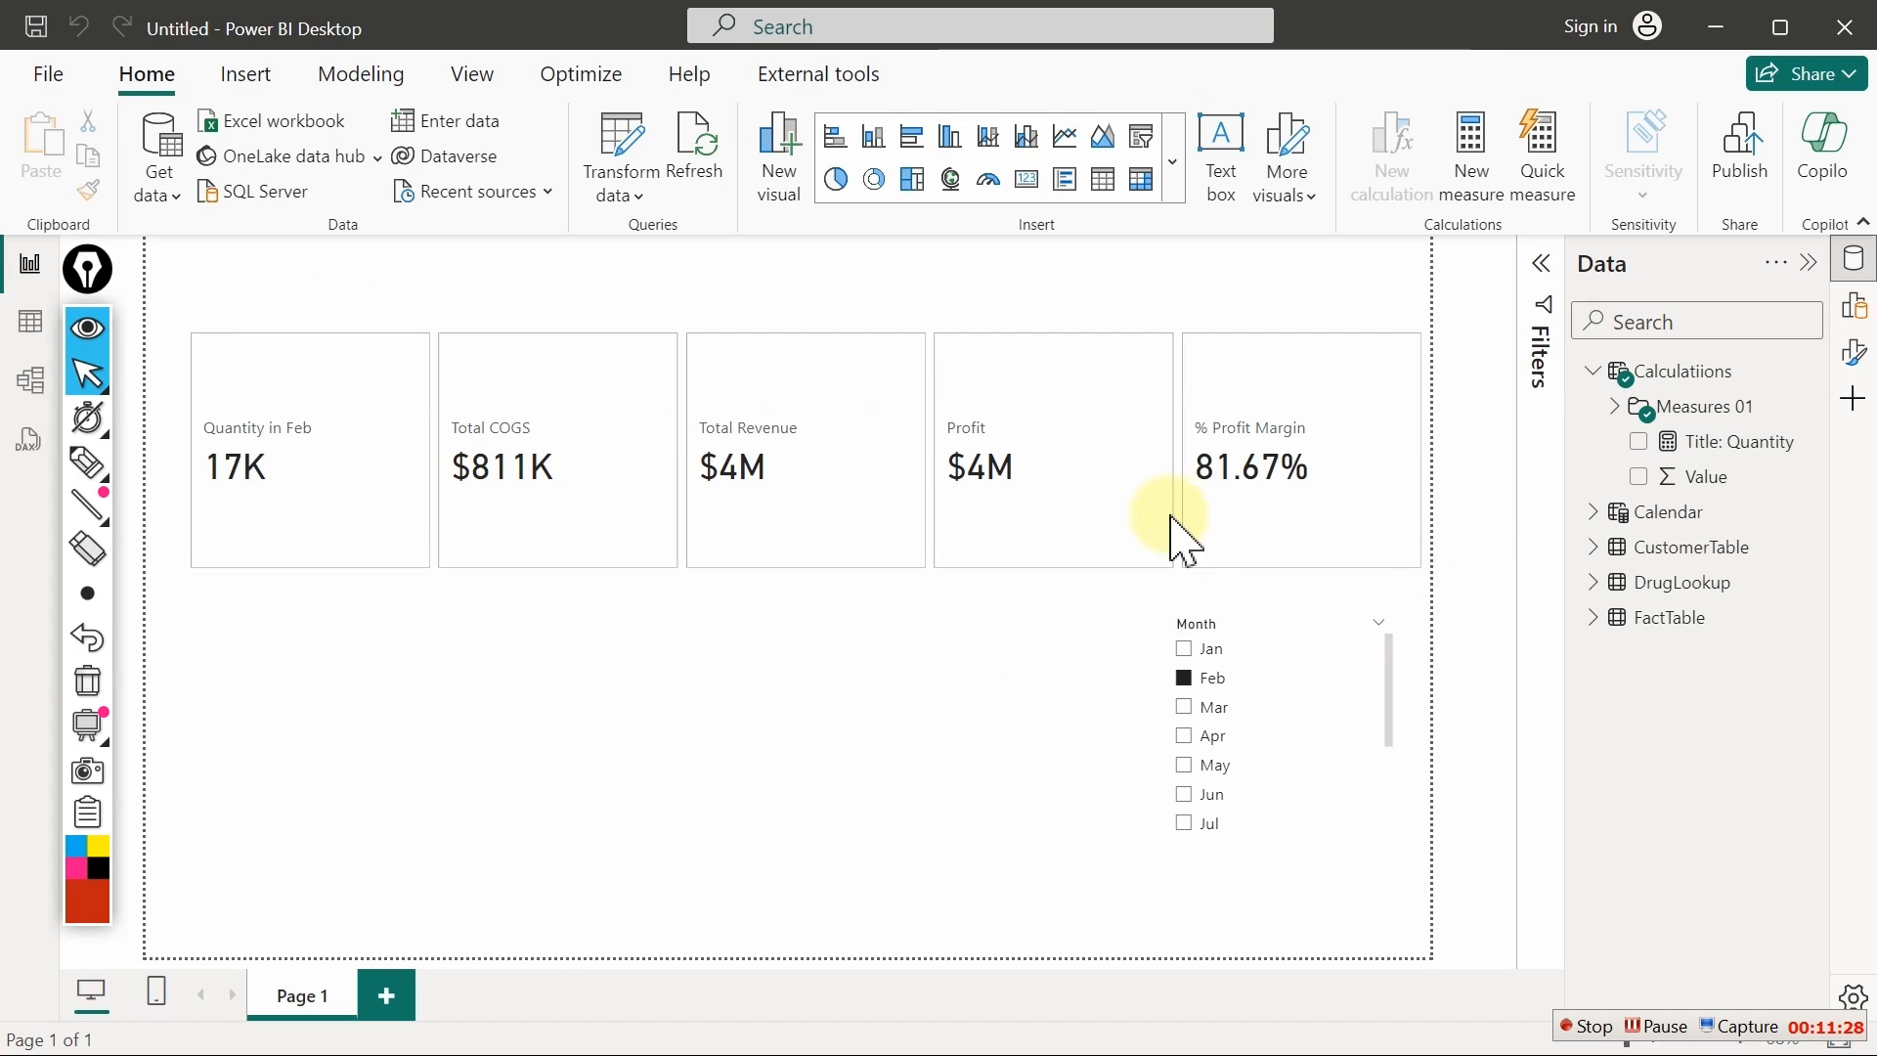
Switch the Month slicer to Mar, Apr and finally Jul to test the dynamic quantity label
left_click(159, 364)
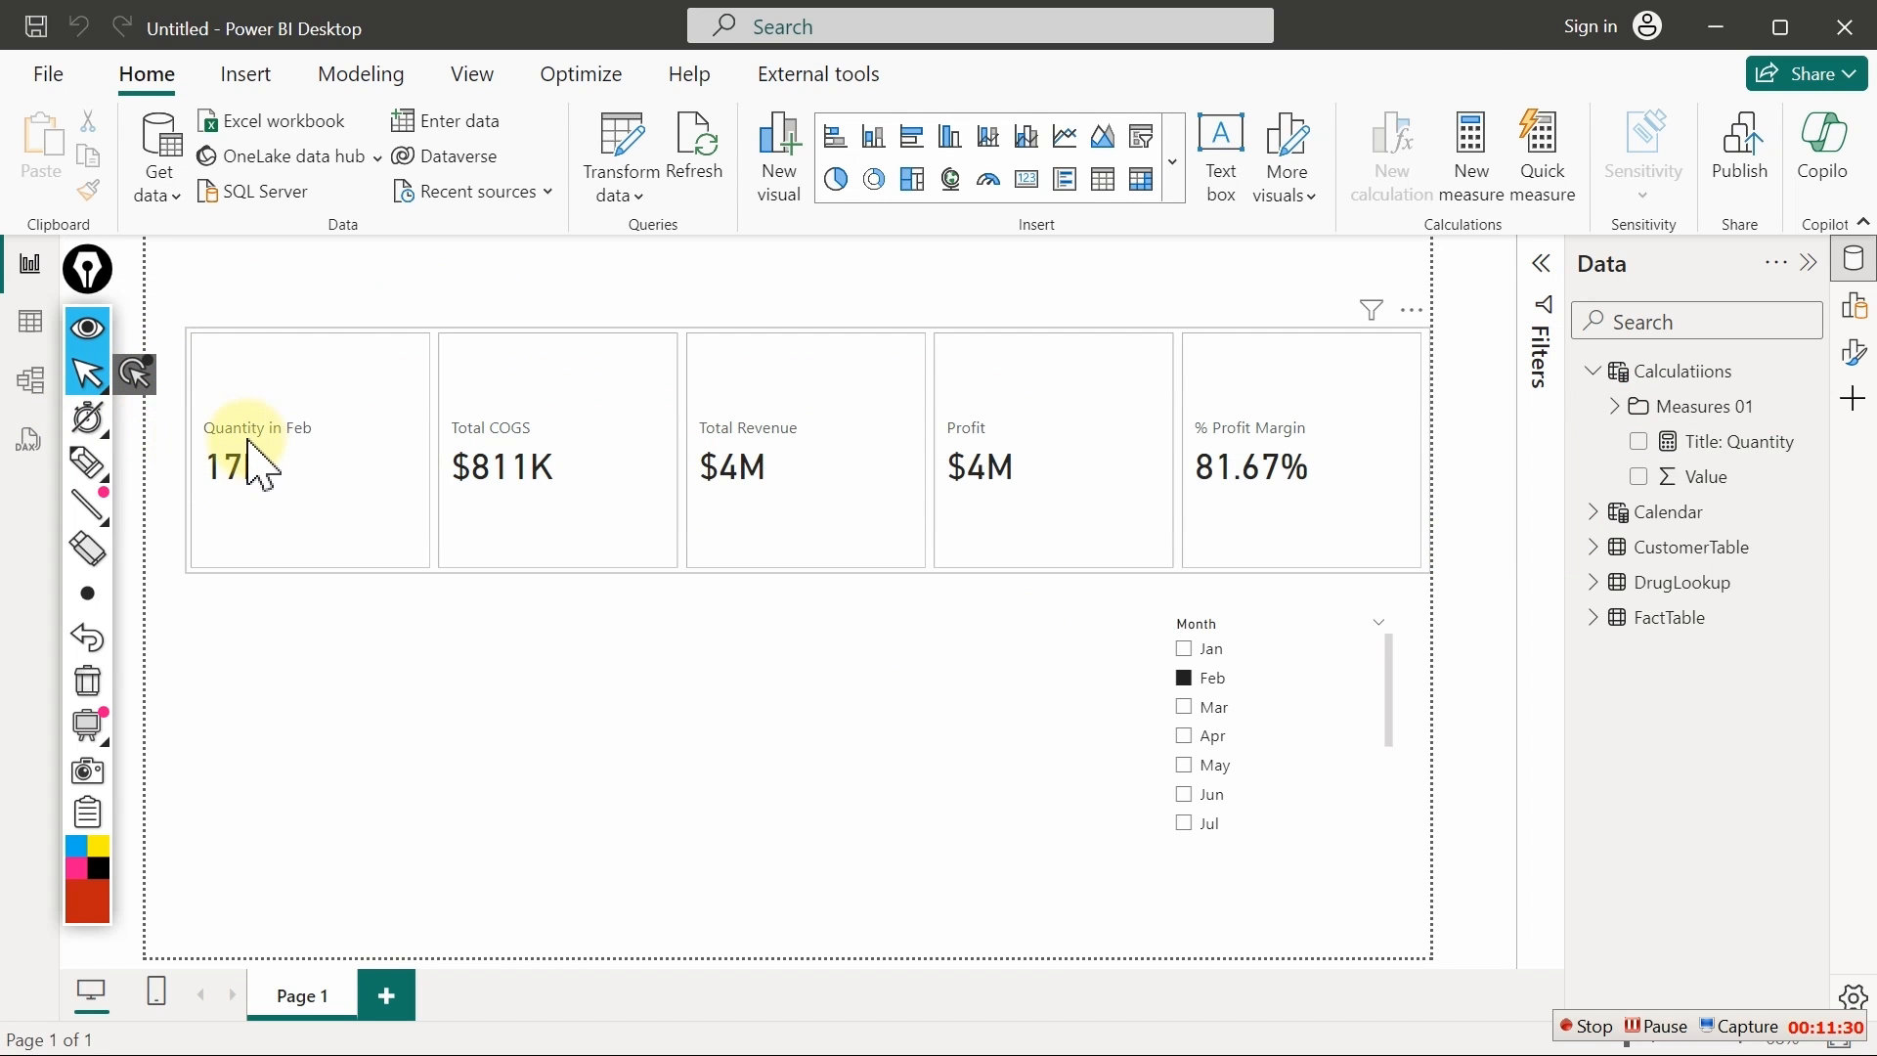
left_click(1185, 708)
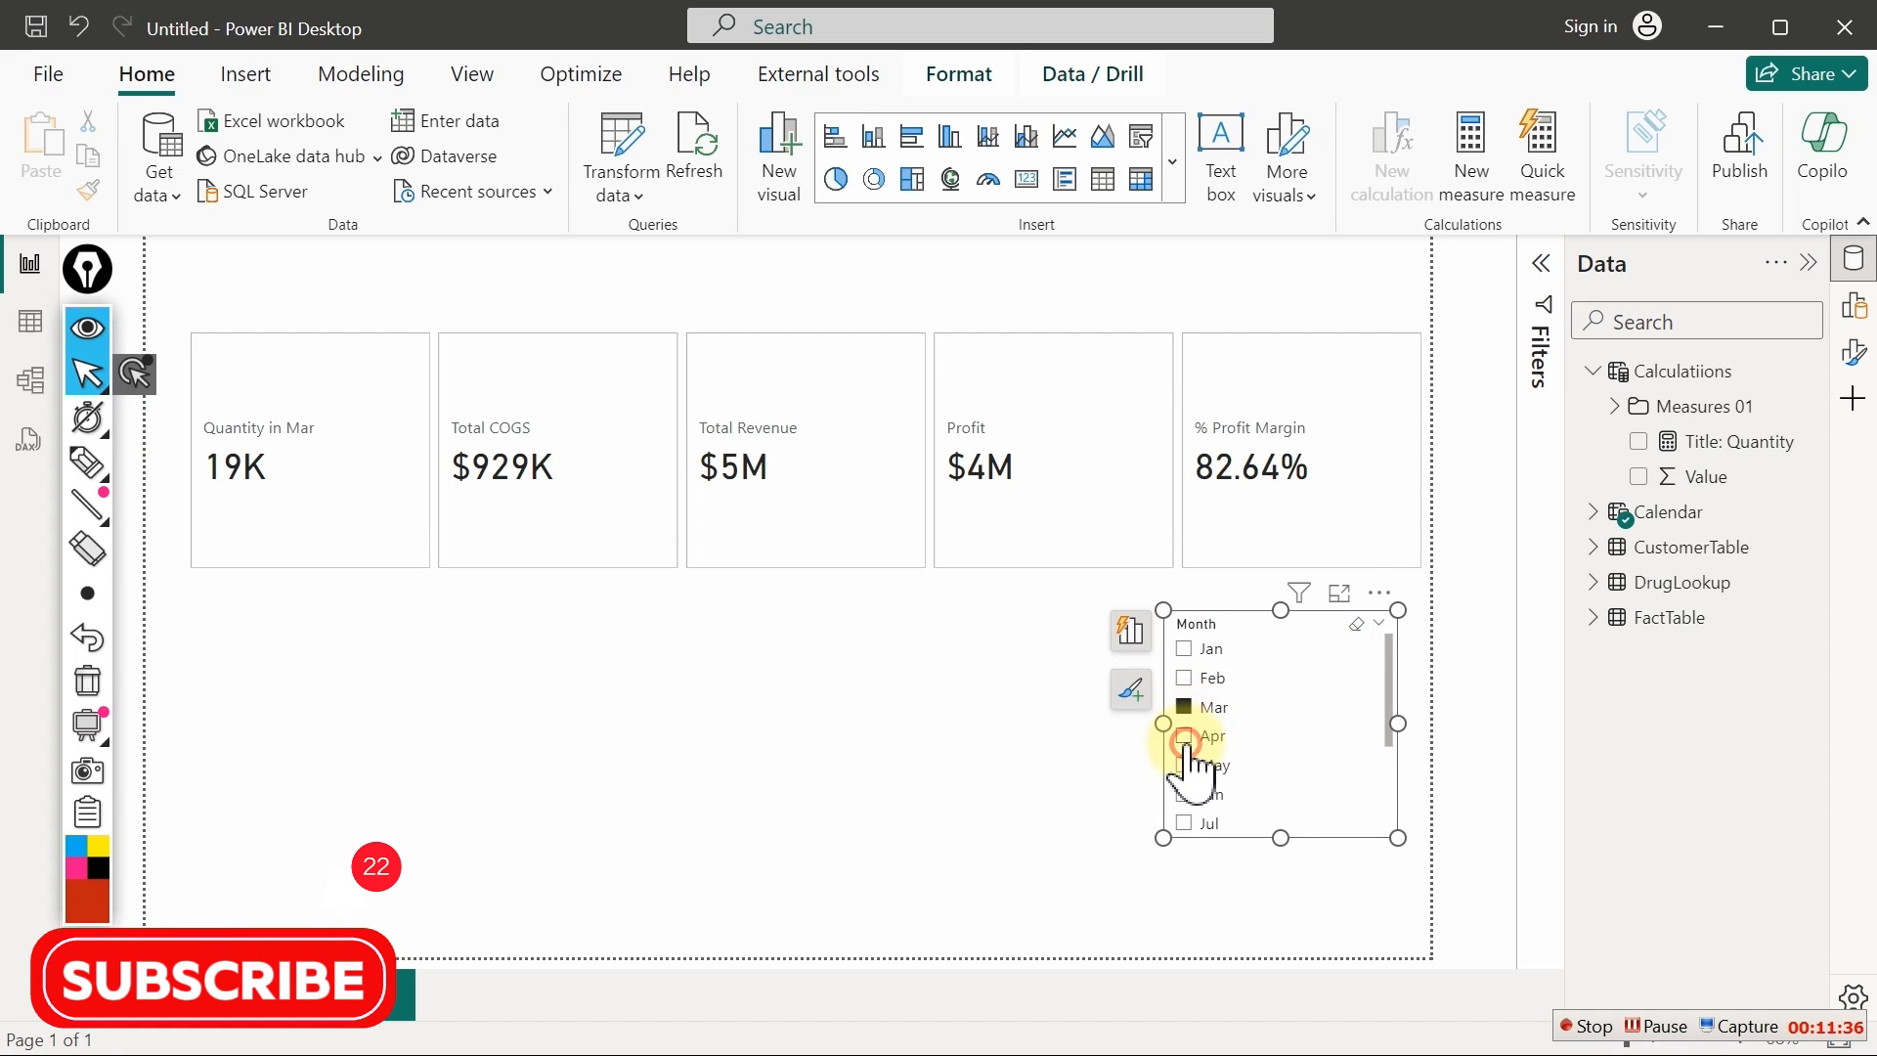
left_click(1184, 737)
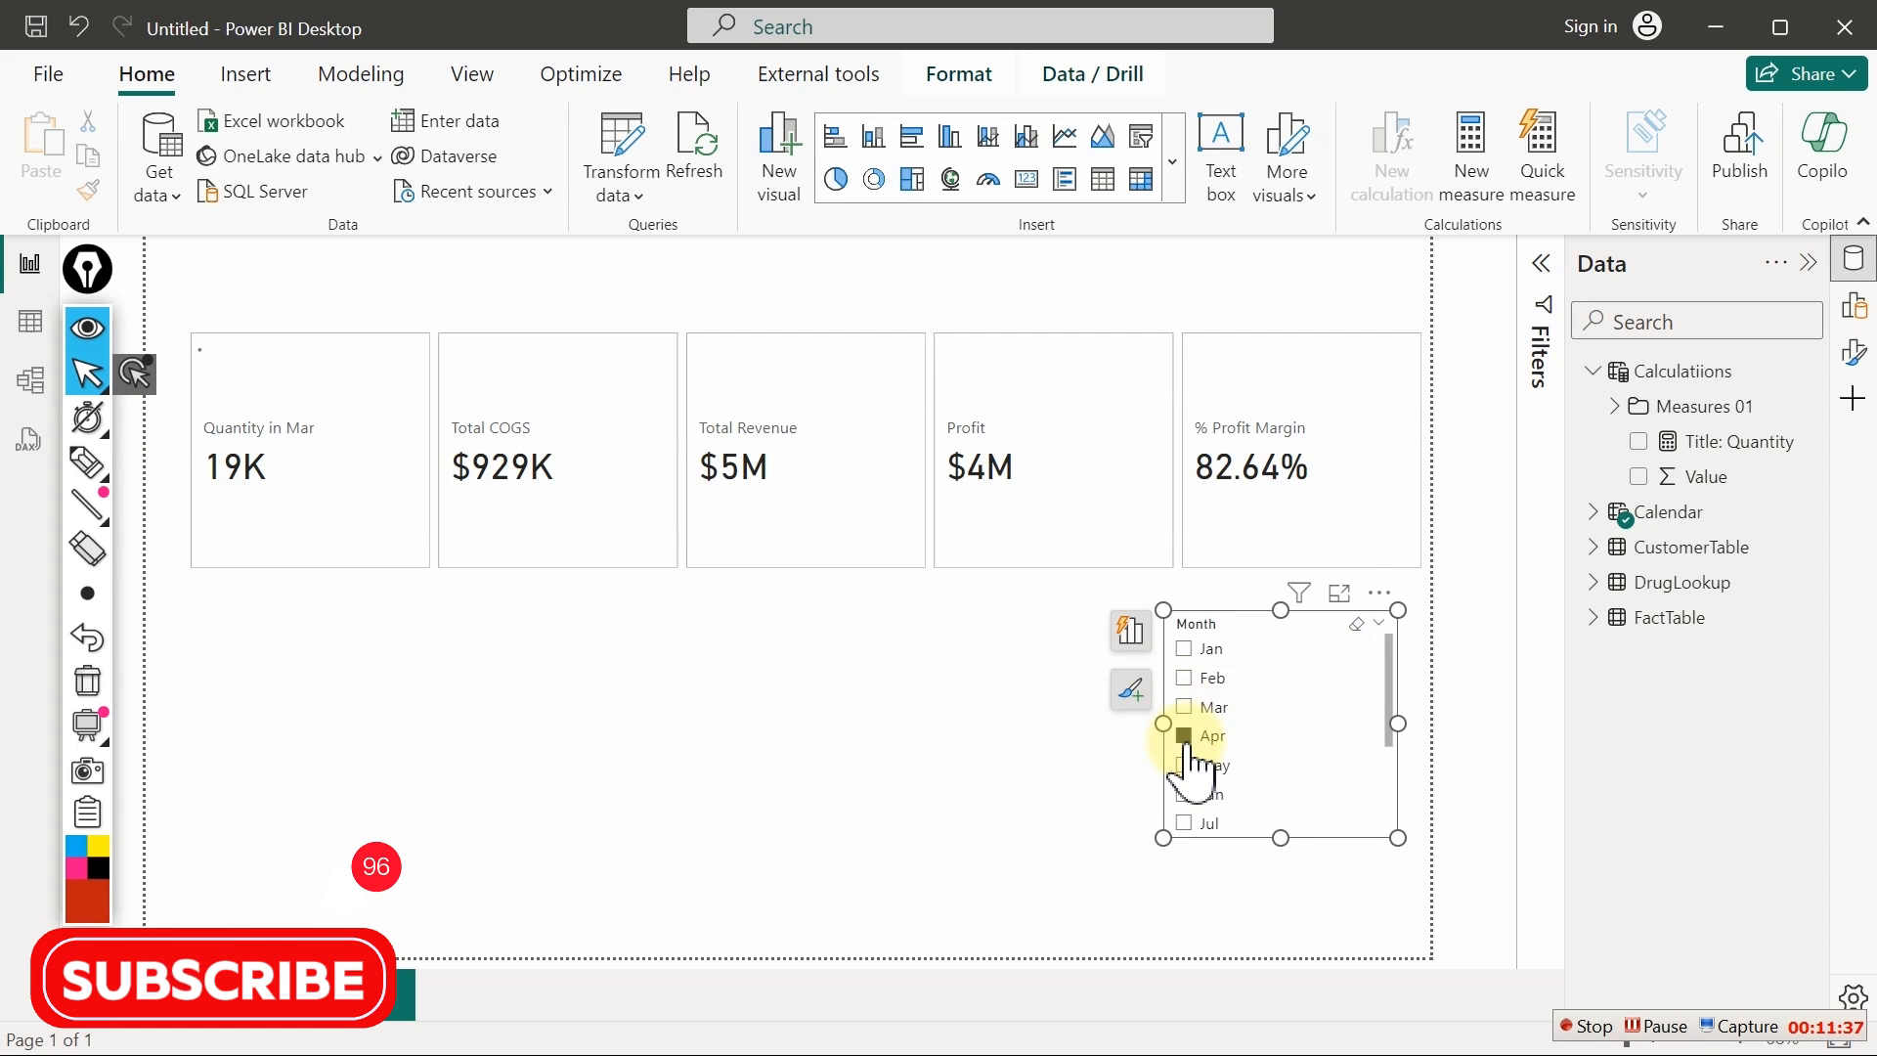
left_click(1184, 824)
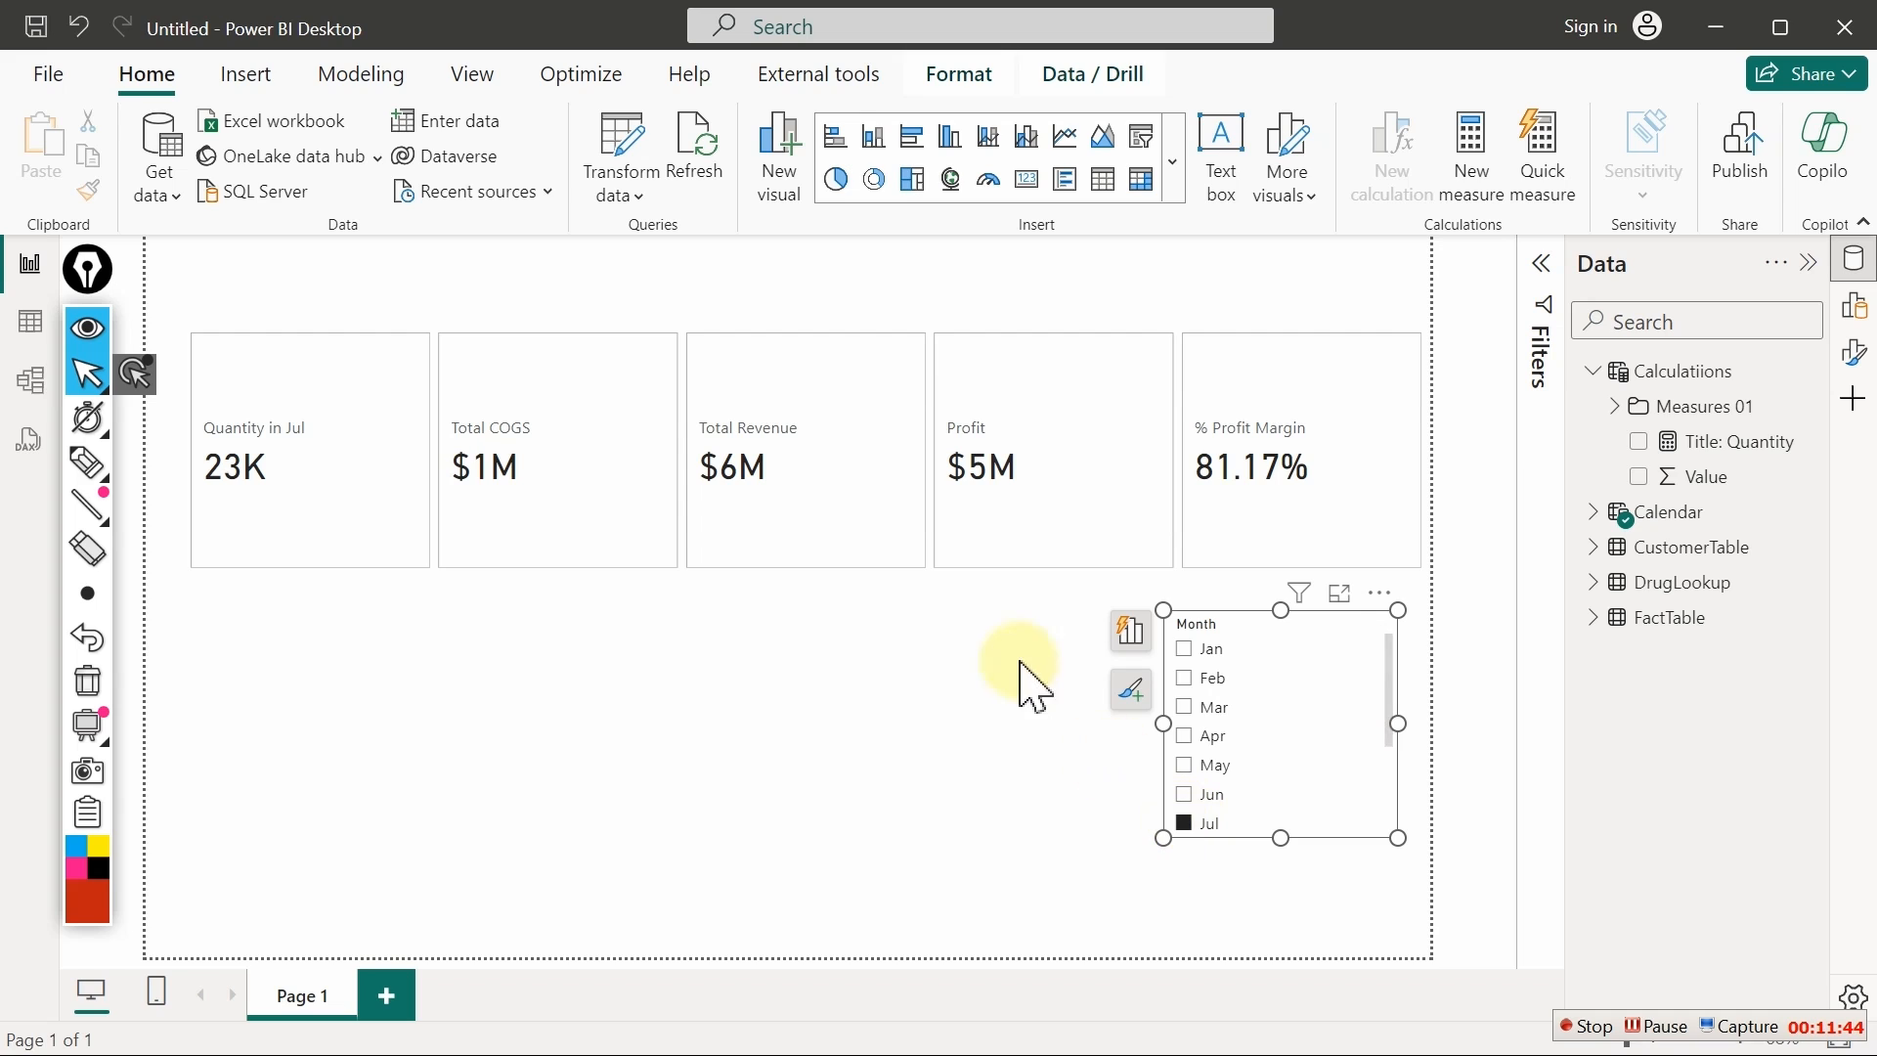
Move the Month slicer to the lower-left corner of the page and shift the KPI card visual down
left_click_drag(1385, 621, 385, 805)
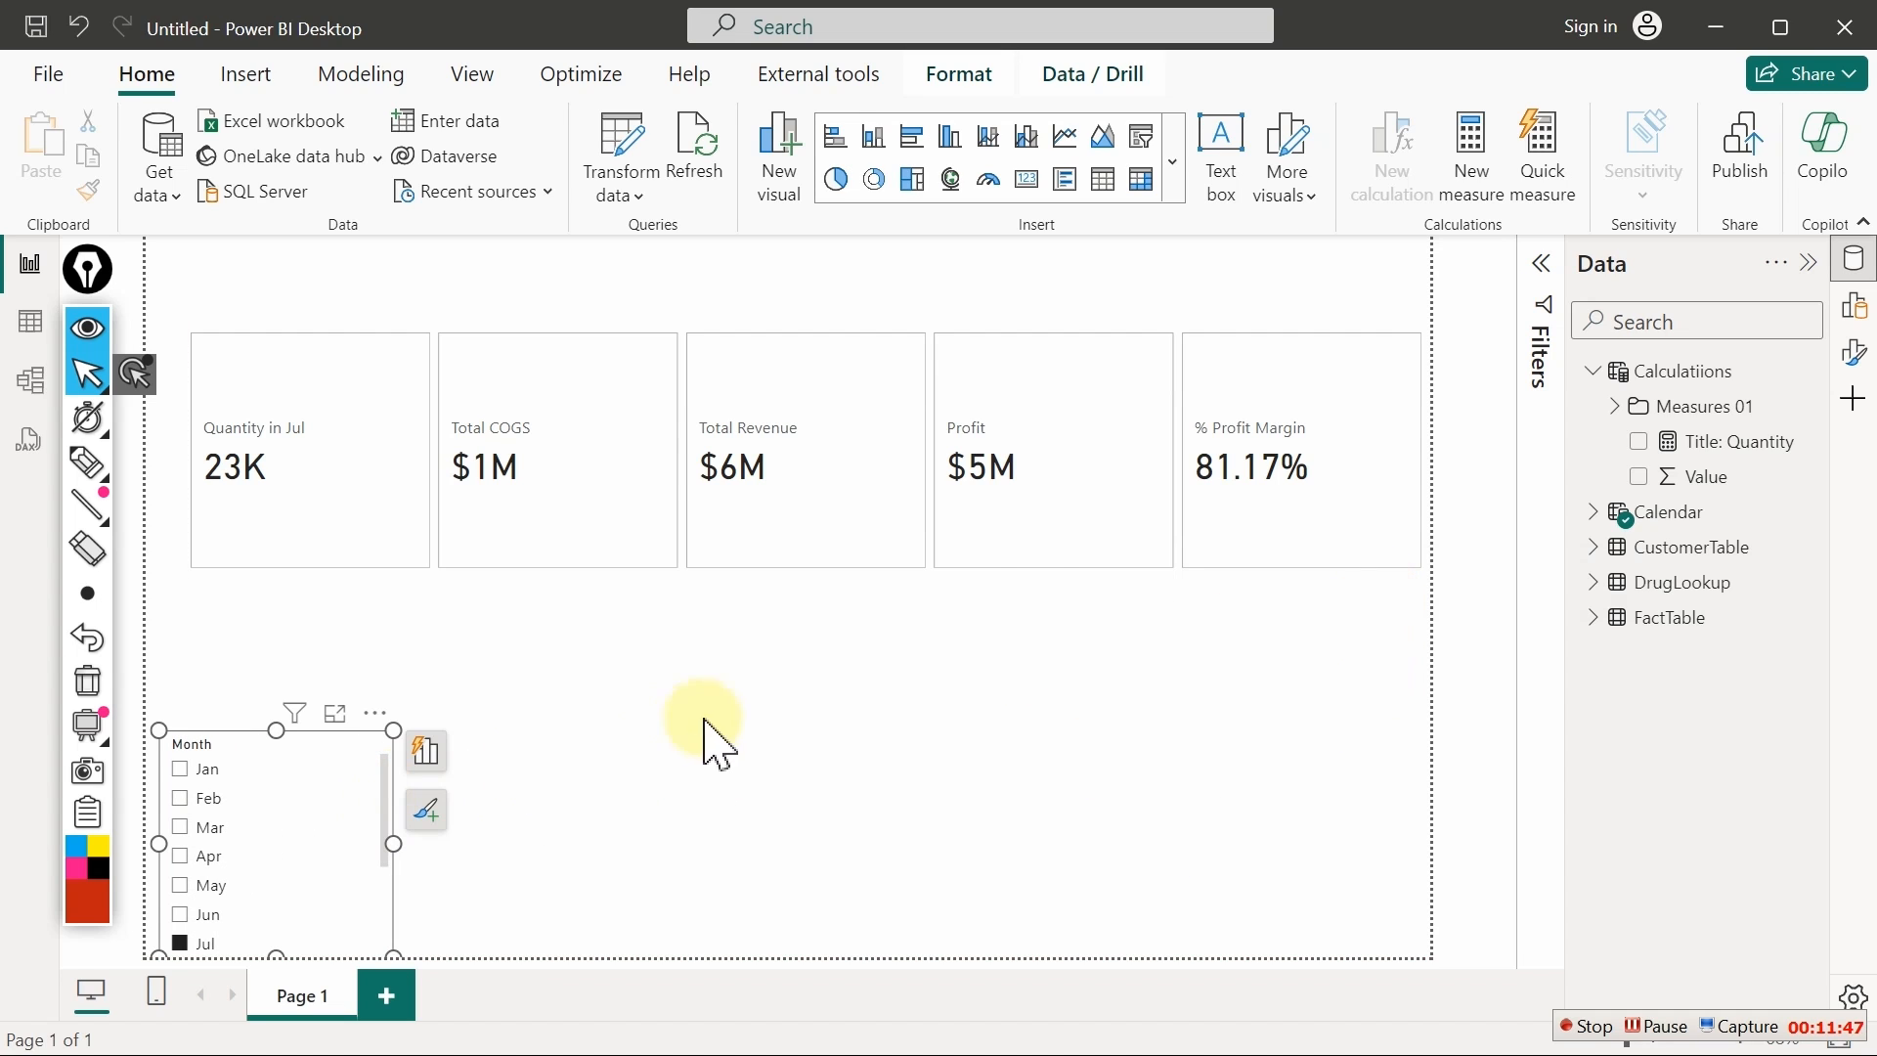
left_click(853, 356)
left_click_drag(852, 355, 894, 563)
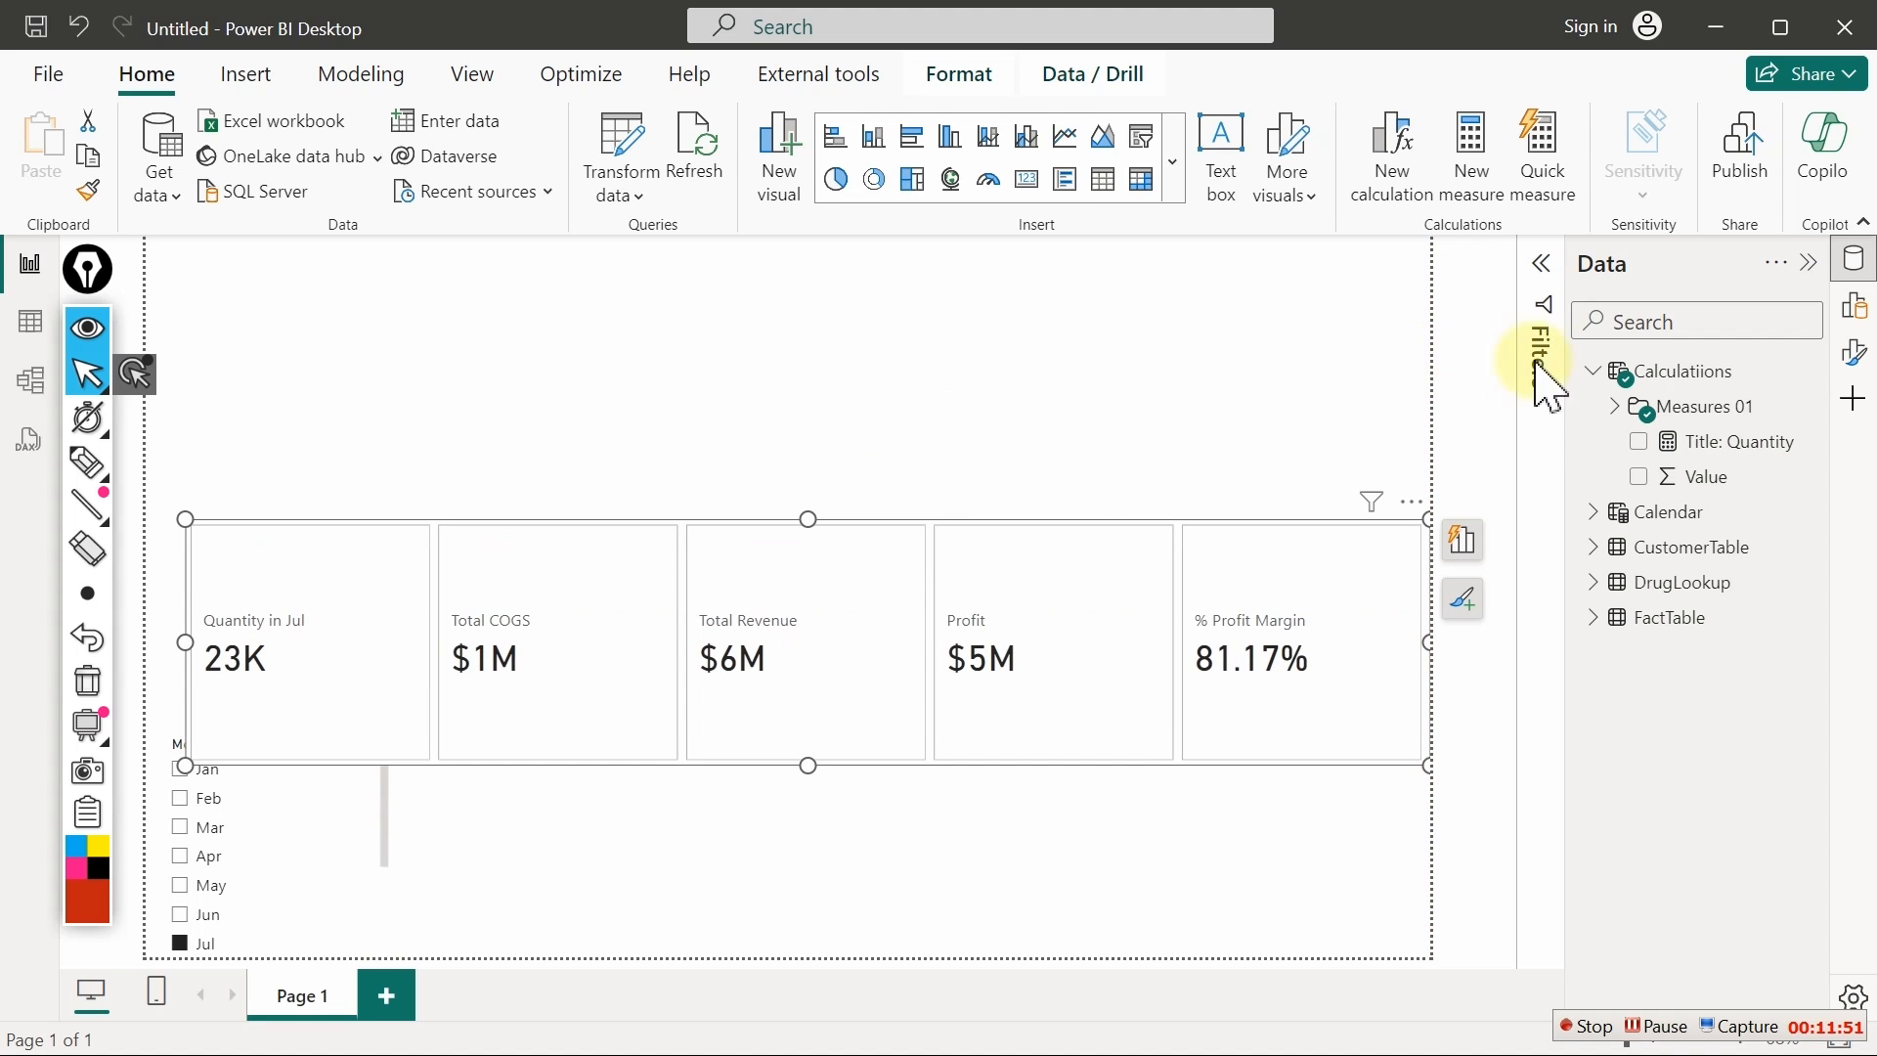
Create a new measure in the Calculatiions table from the copied Title: Quantity formula and name it Title: COGS
left_click(1718, 445)
right_click(1720, 449)
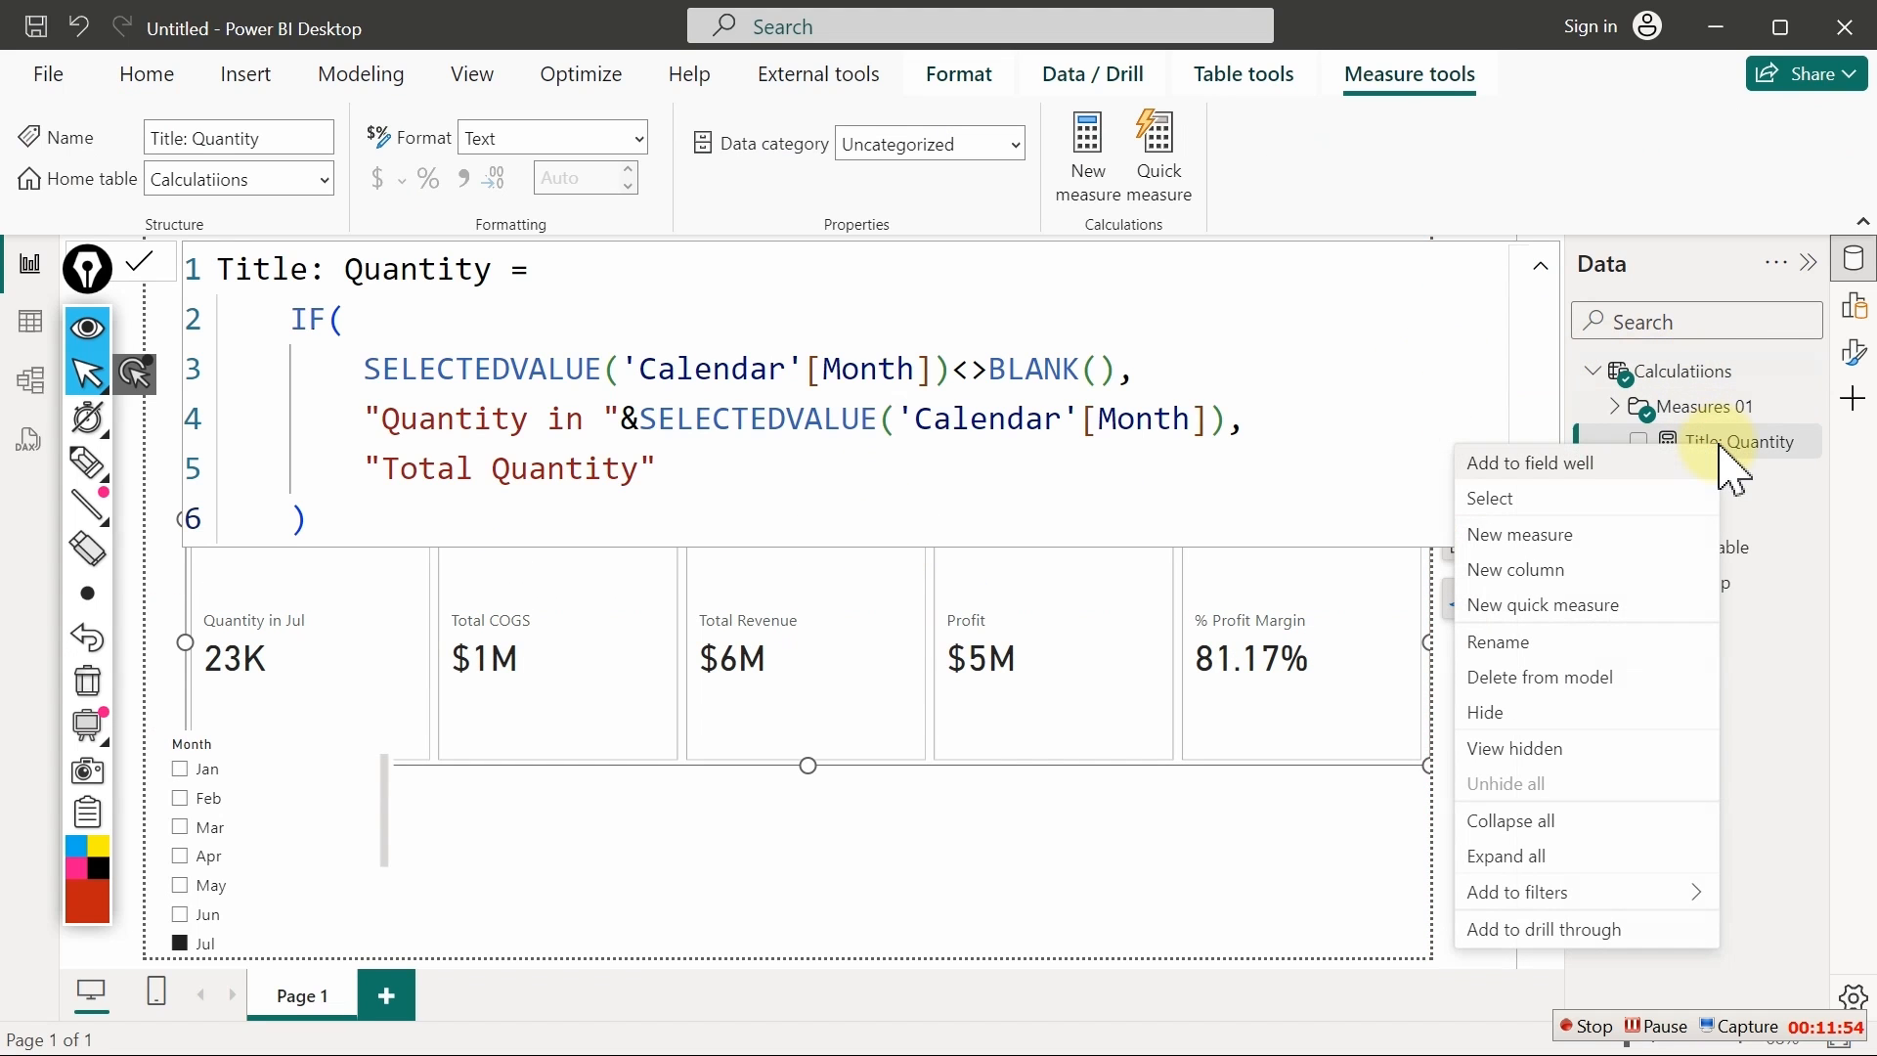
left_click(1522, 535)
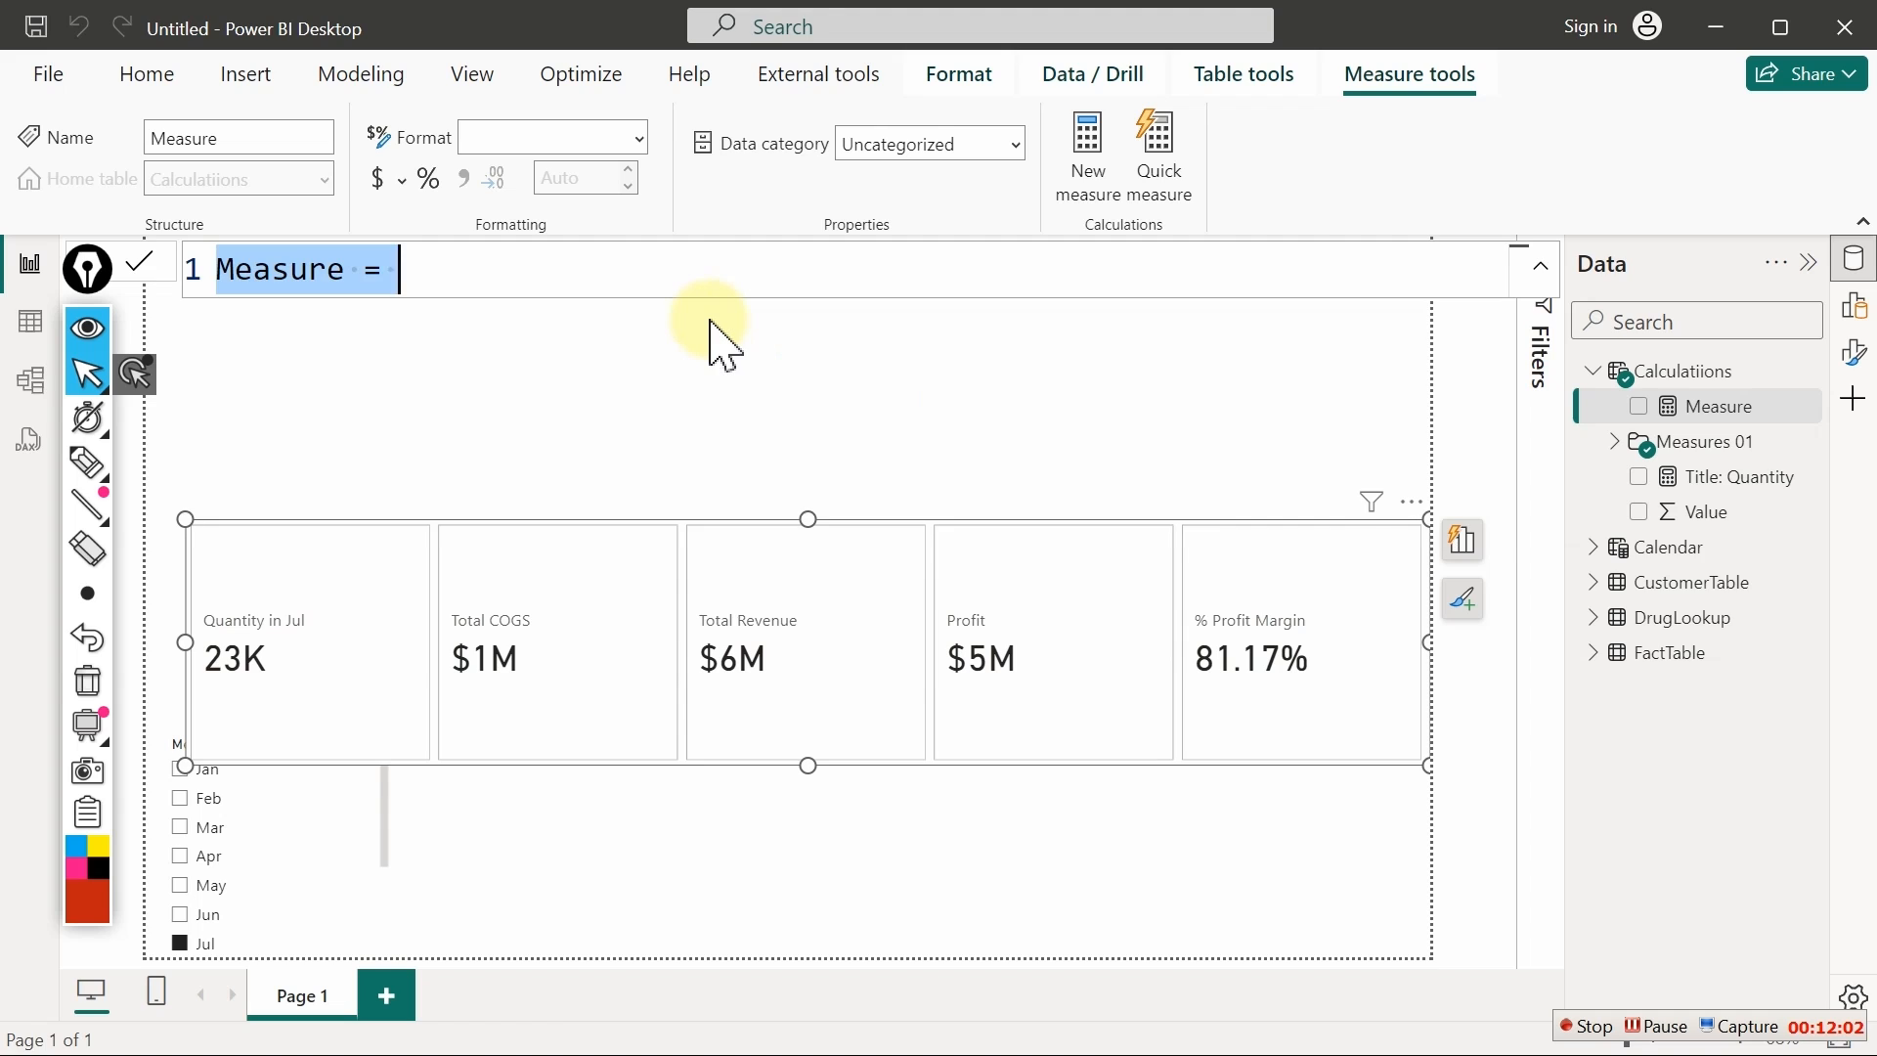
type("Title: Quantity =     IF(         SELECTEDVALUE('Calendar'[Month])<>BLANK(),         \"Quantity in\"&SELECTEDVALUE('Calendar'[Month]),         \"Total Quantity\"     )")
double_click(441, 281)
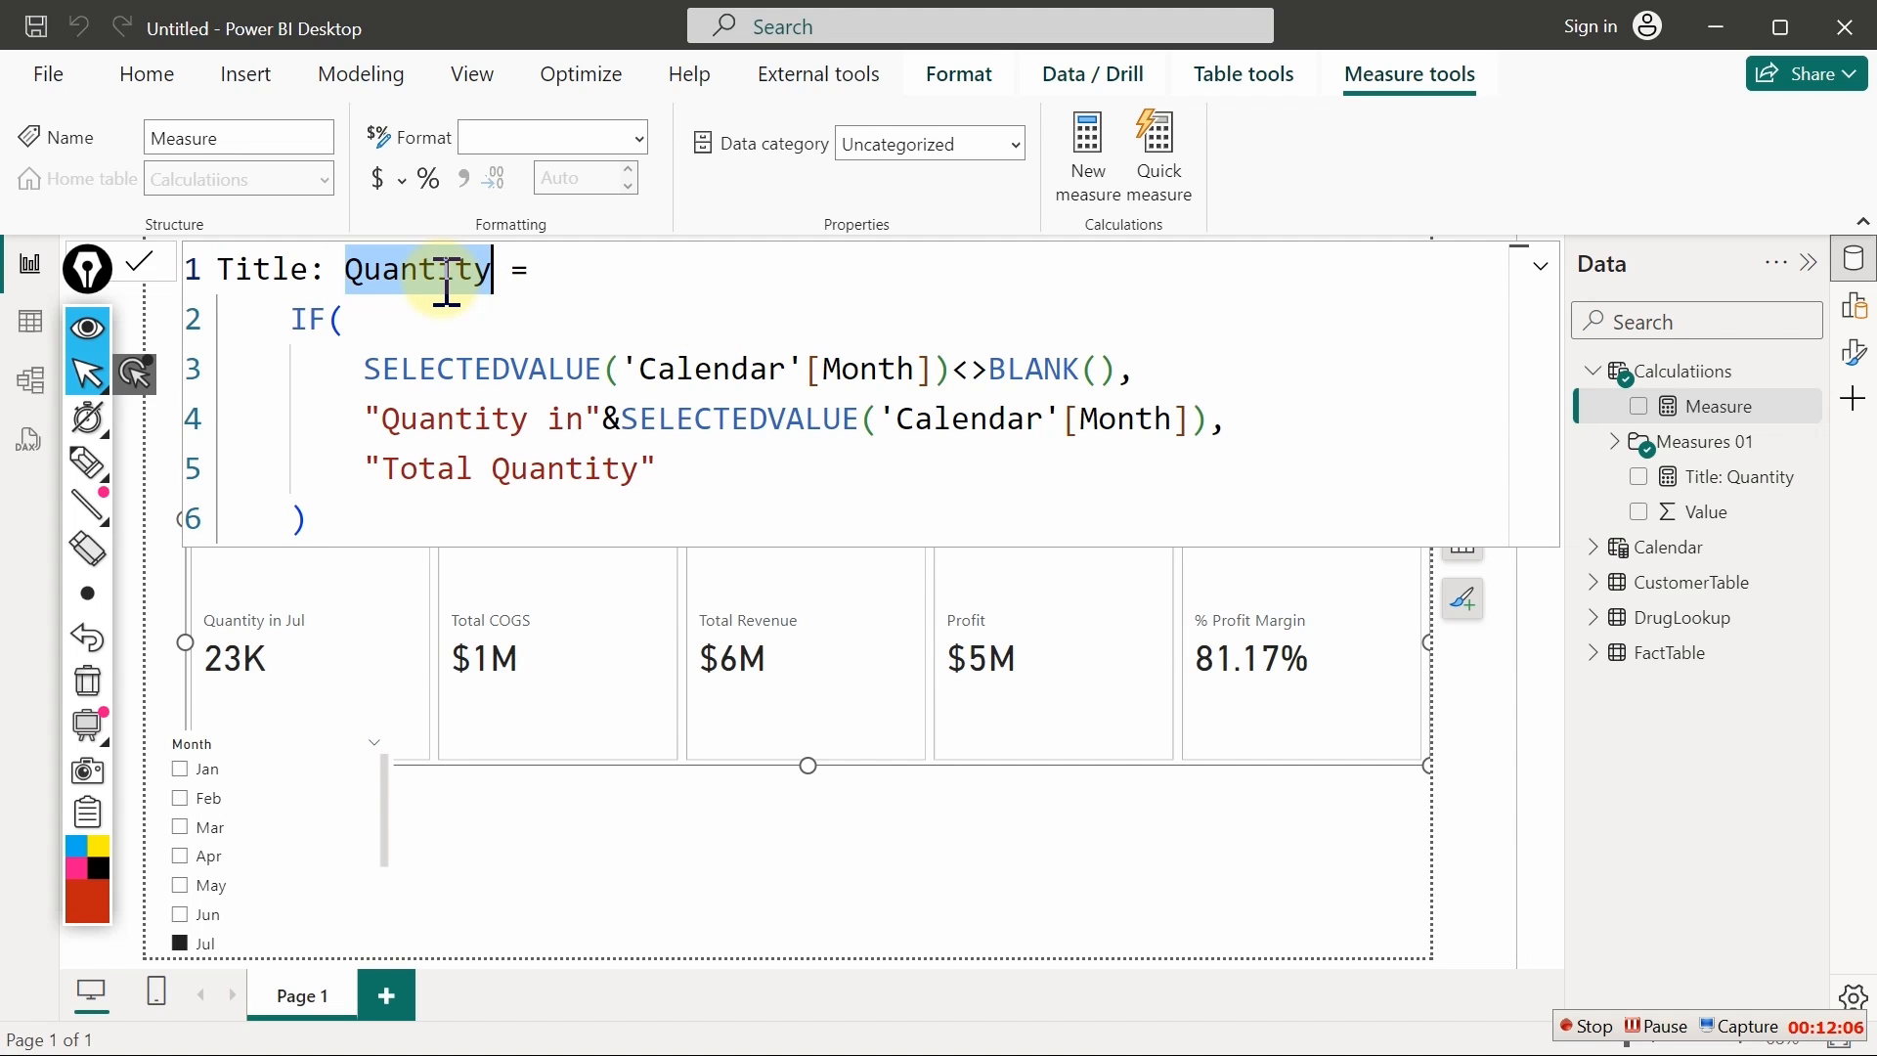
type("COGS")
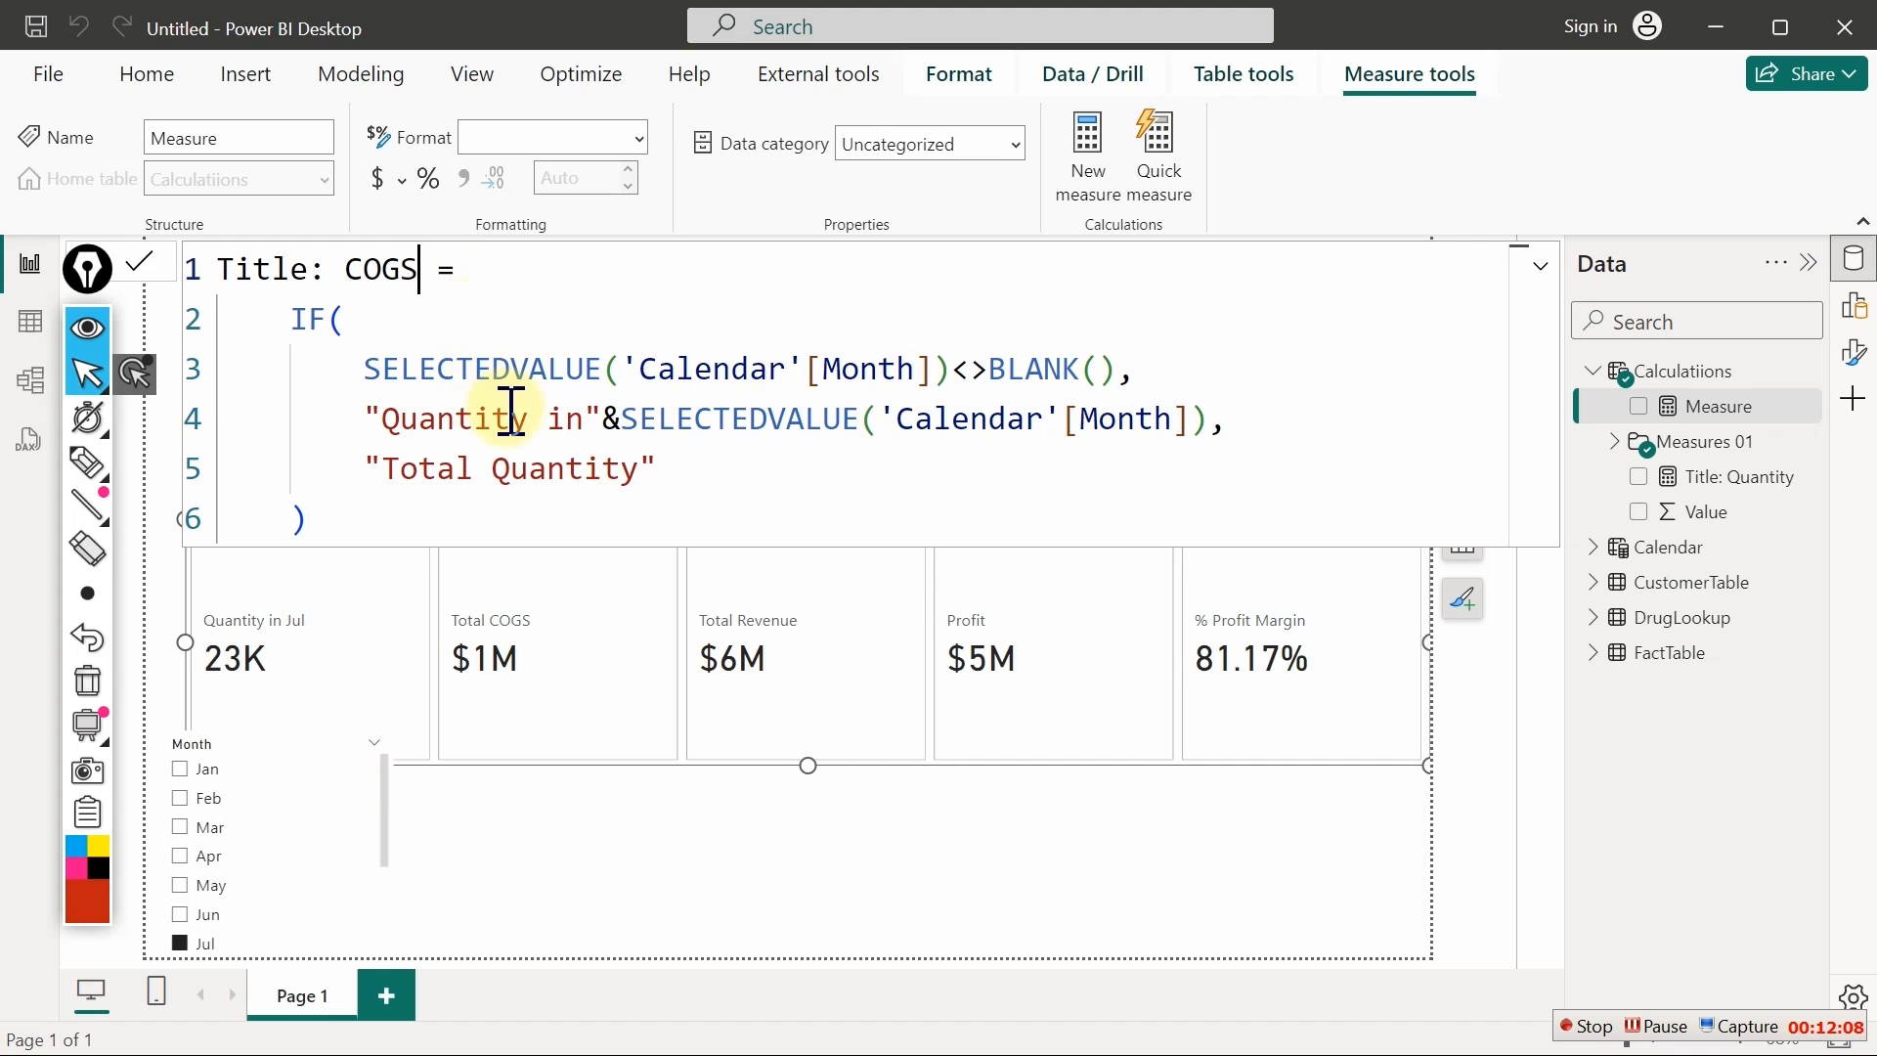
Change the formula's label texts to "COGS in" and "Total COGS" and commit the Title: COGS measure
double_click(501, 418)
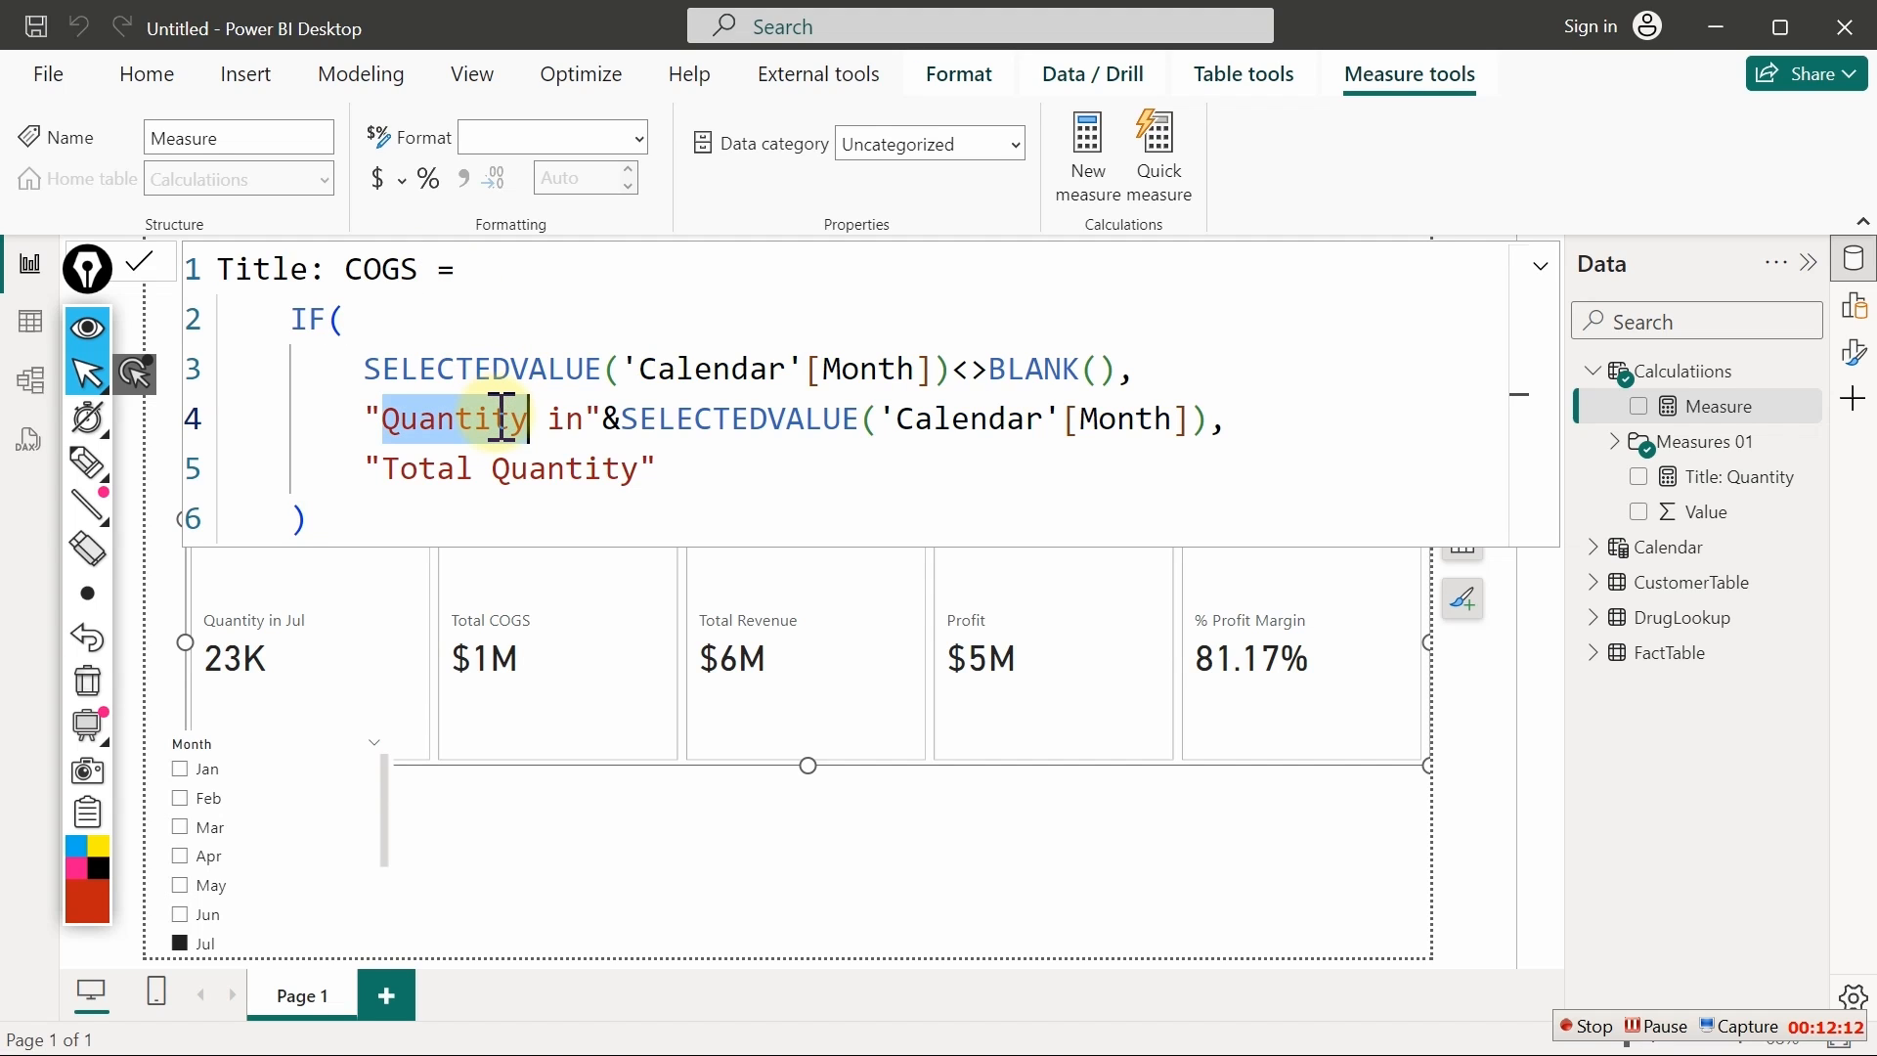
type("COG")
type("S")
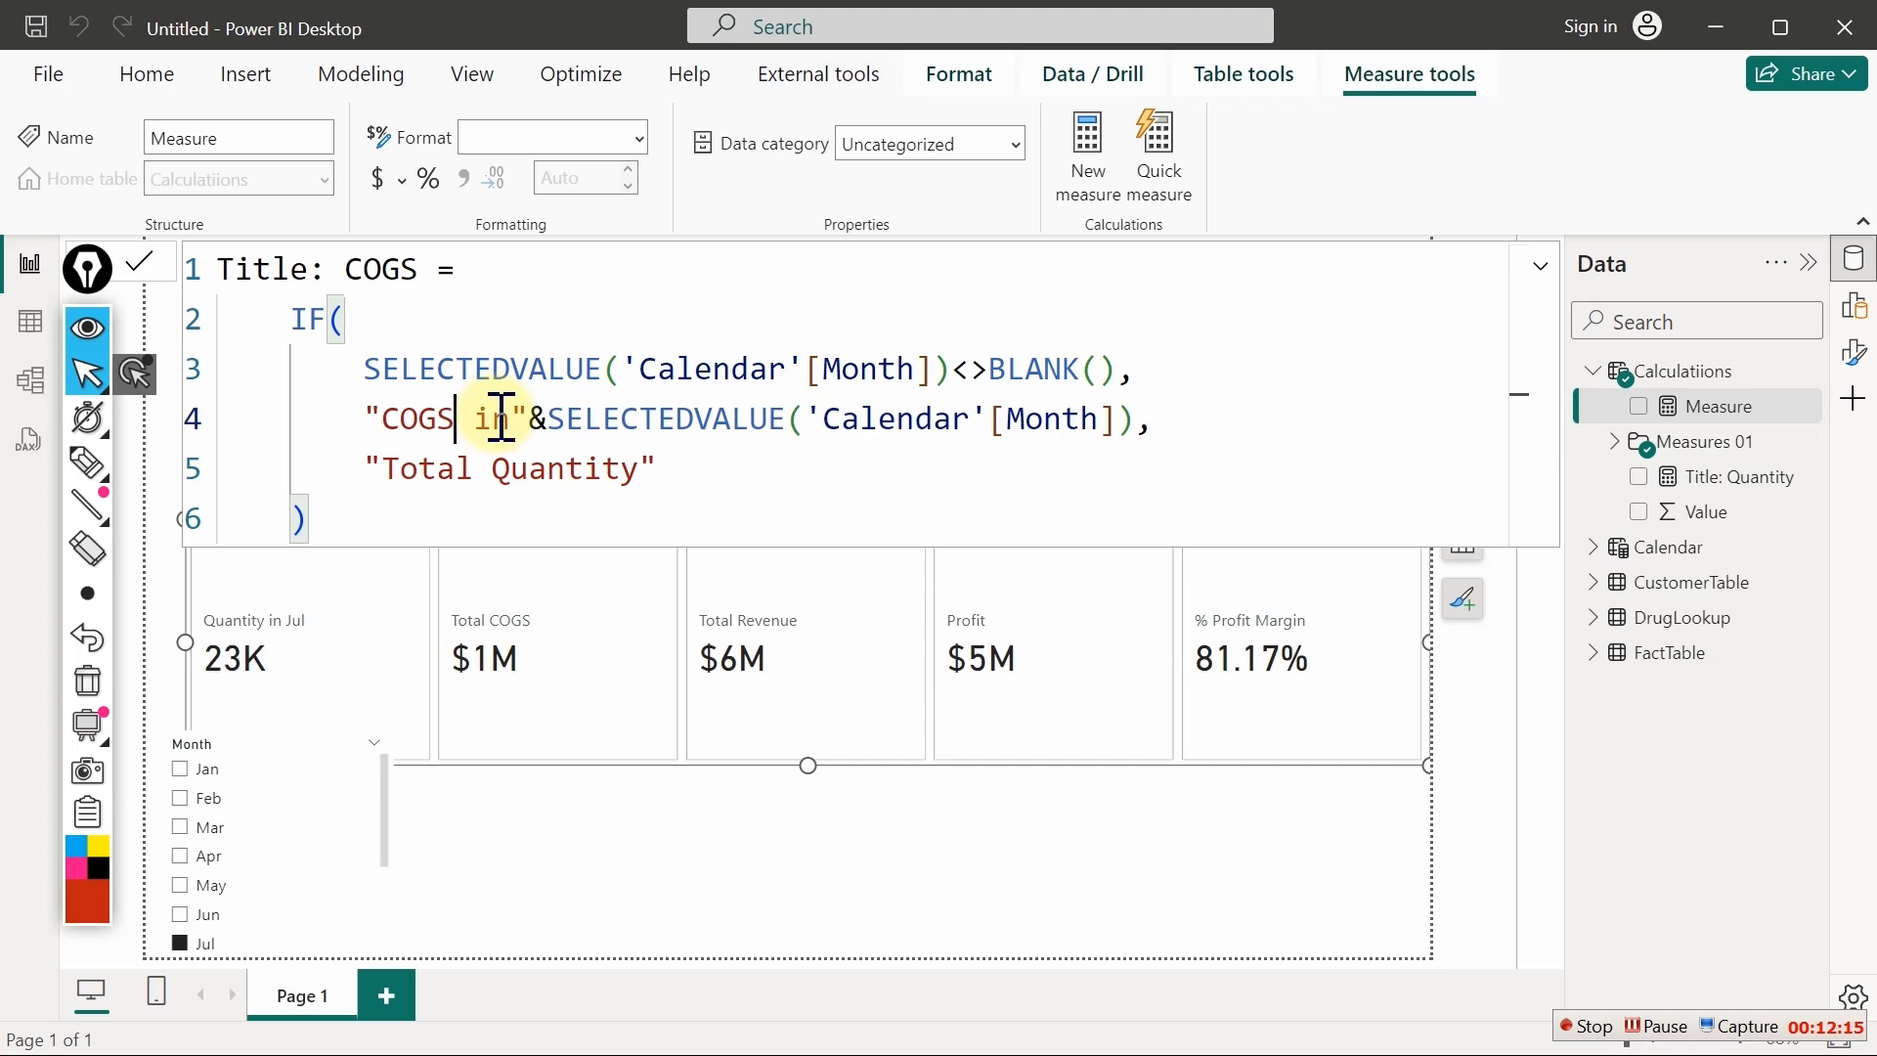
double_click(544, 467)
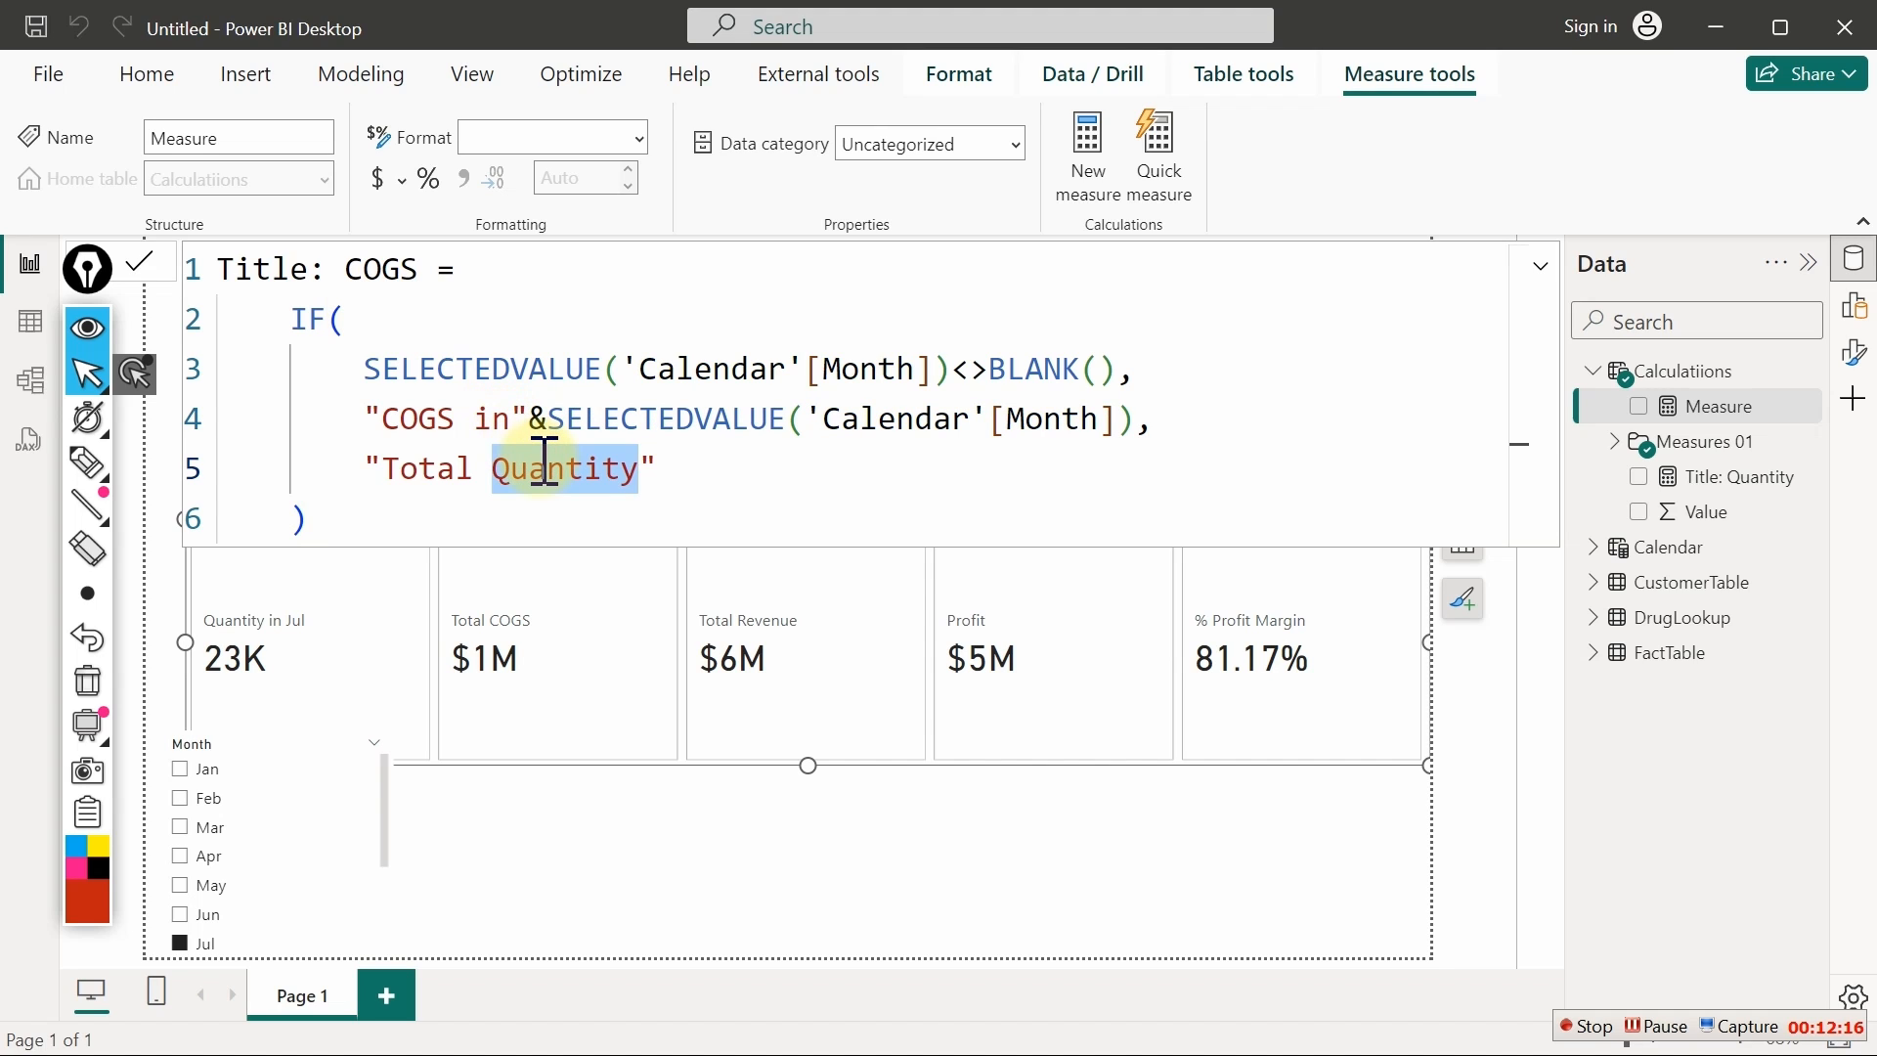
type("COGS")
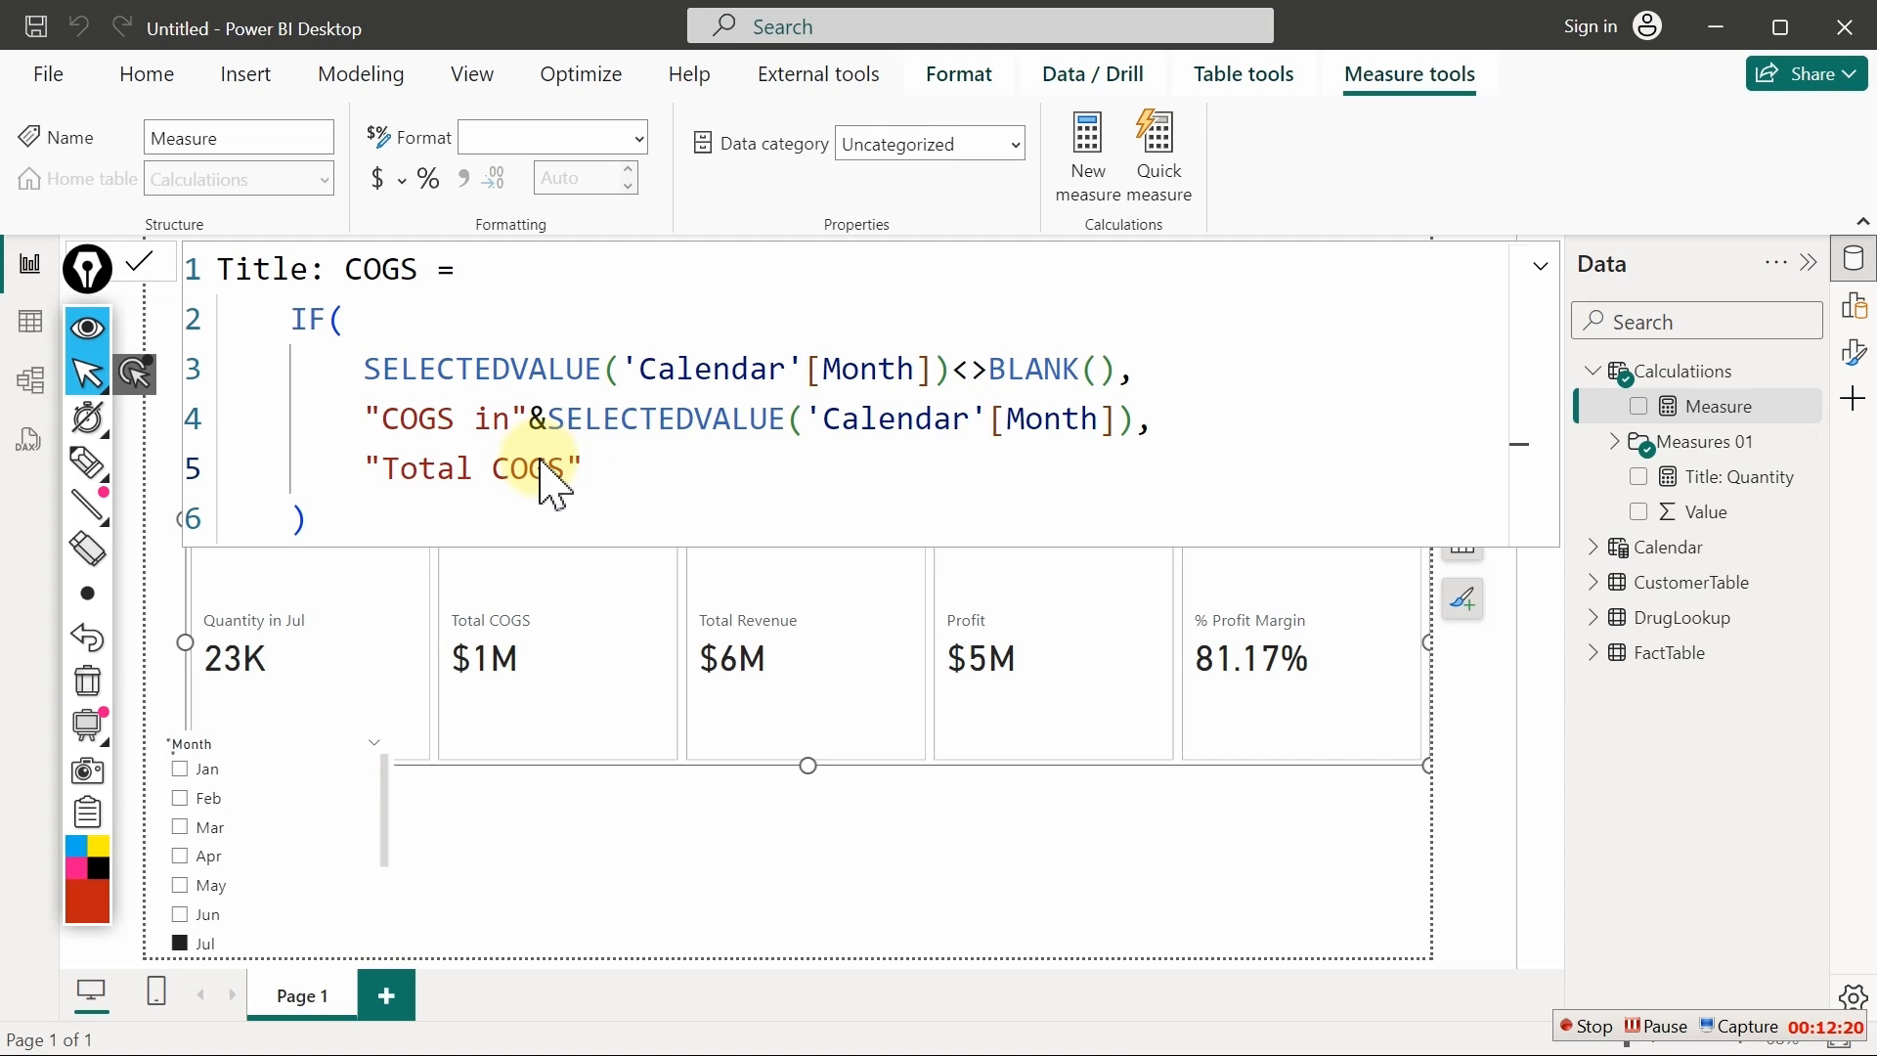
key("Return")
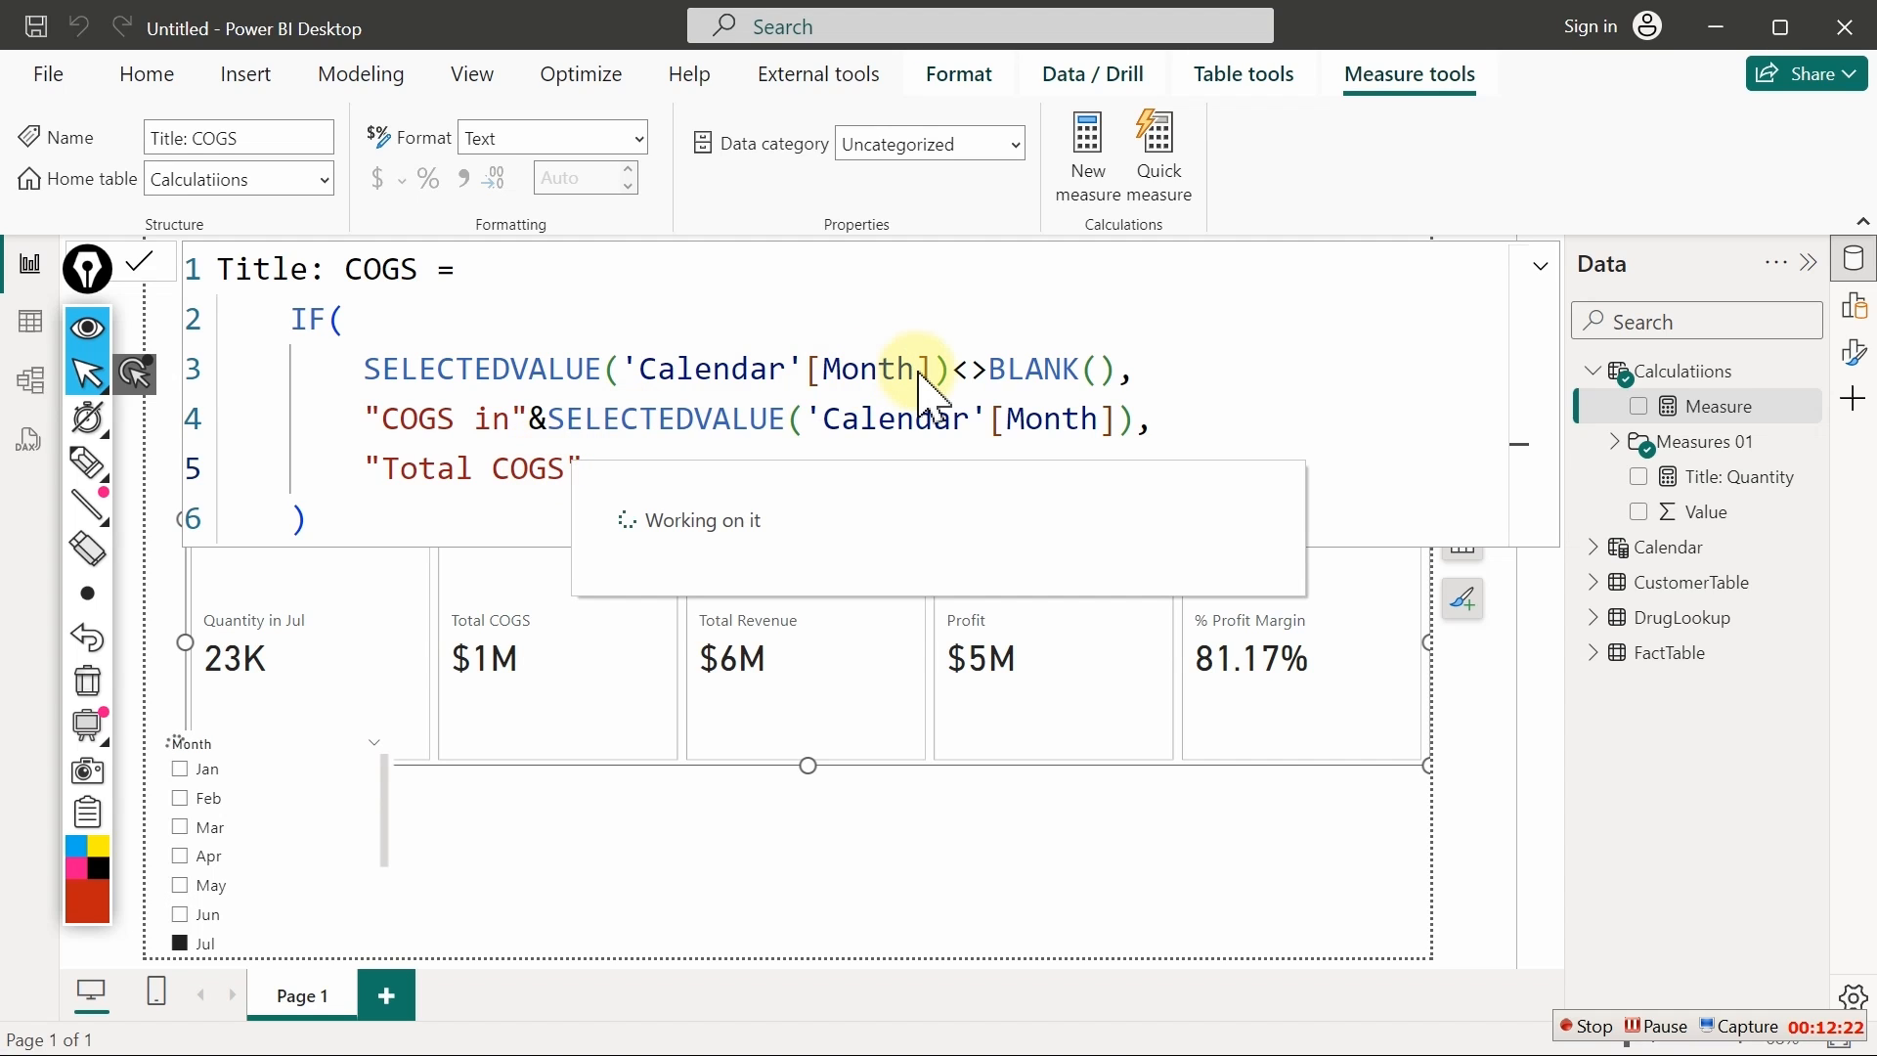
Start another new measure in the Calculatiions table
left_click(1088, 151)
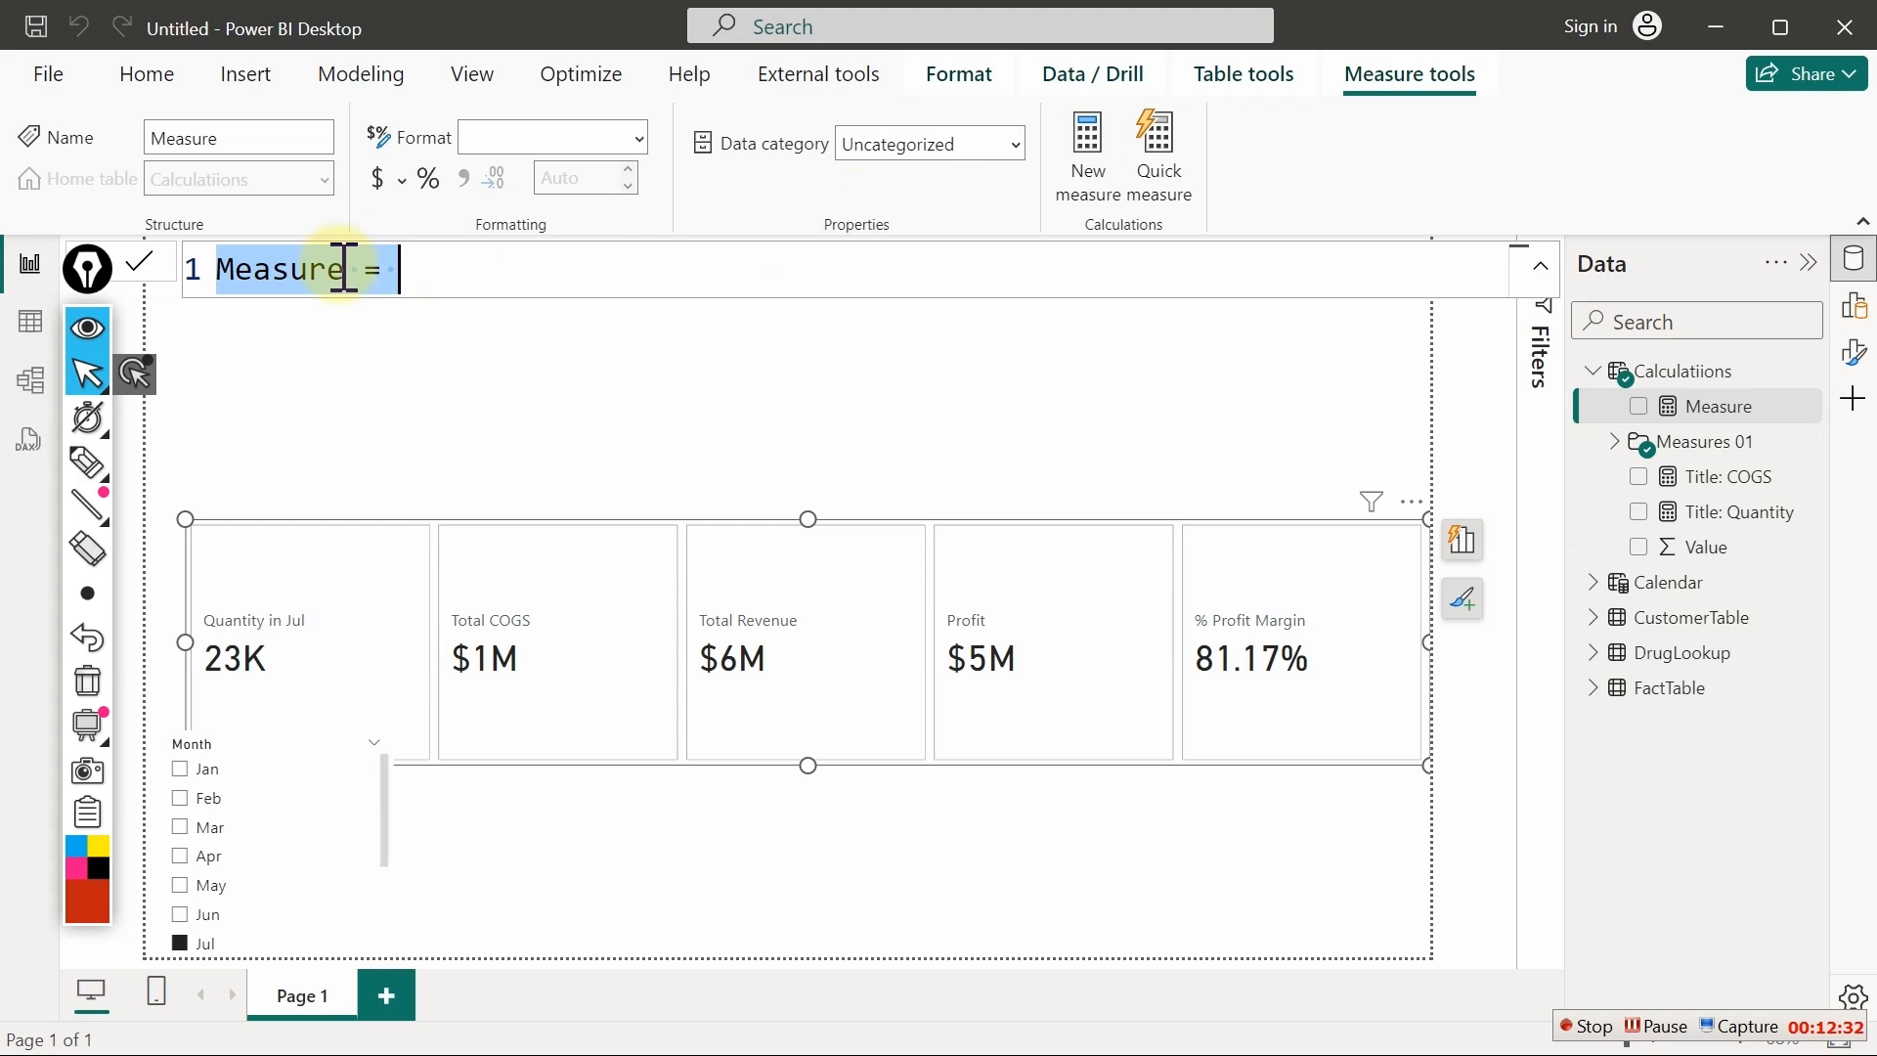
type("Title: Quantity =     IF(         SELECTEDVALUE('Calendar'[Month])<>BLANK(),         \"Quantity in\"&SELECTEDVALUE('Calendar'[Month]),         \"Total Quantity\"     )")
double_click(406, 284)
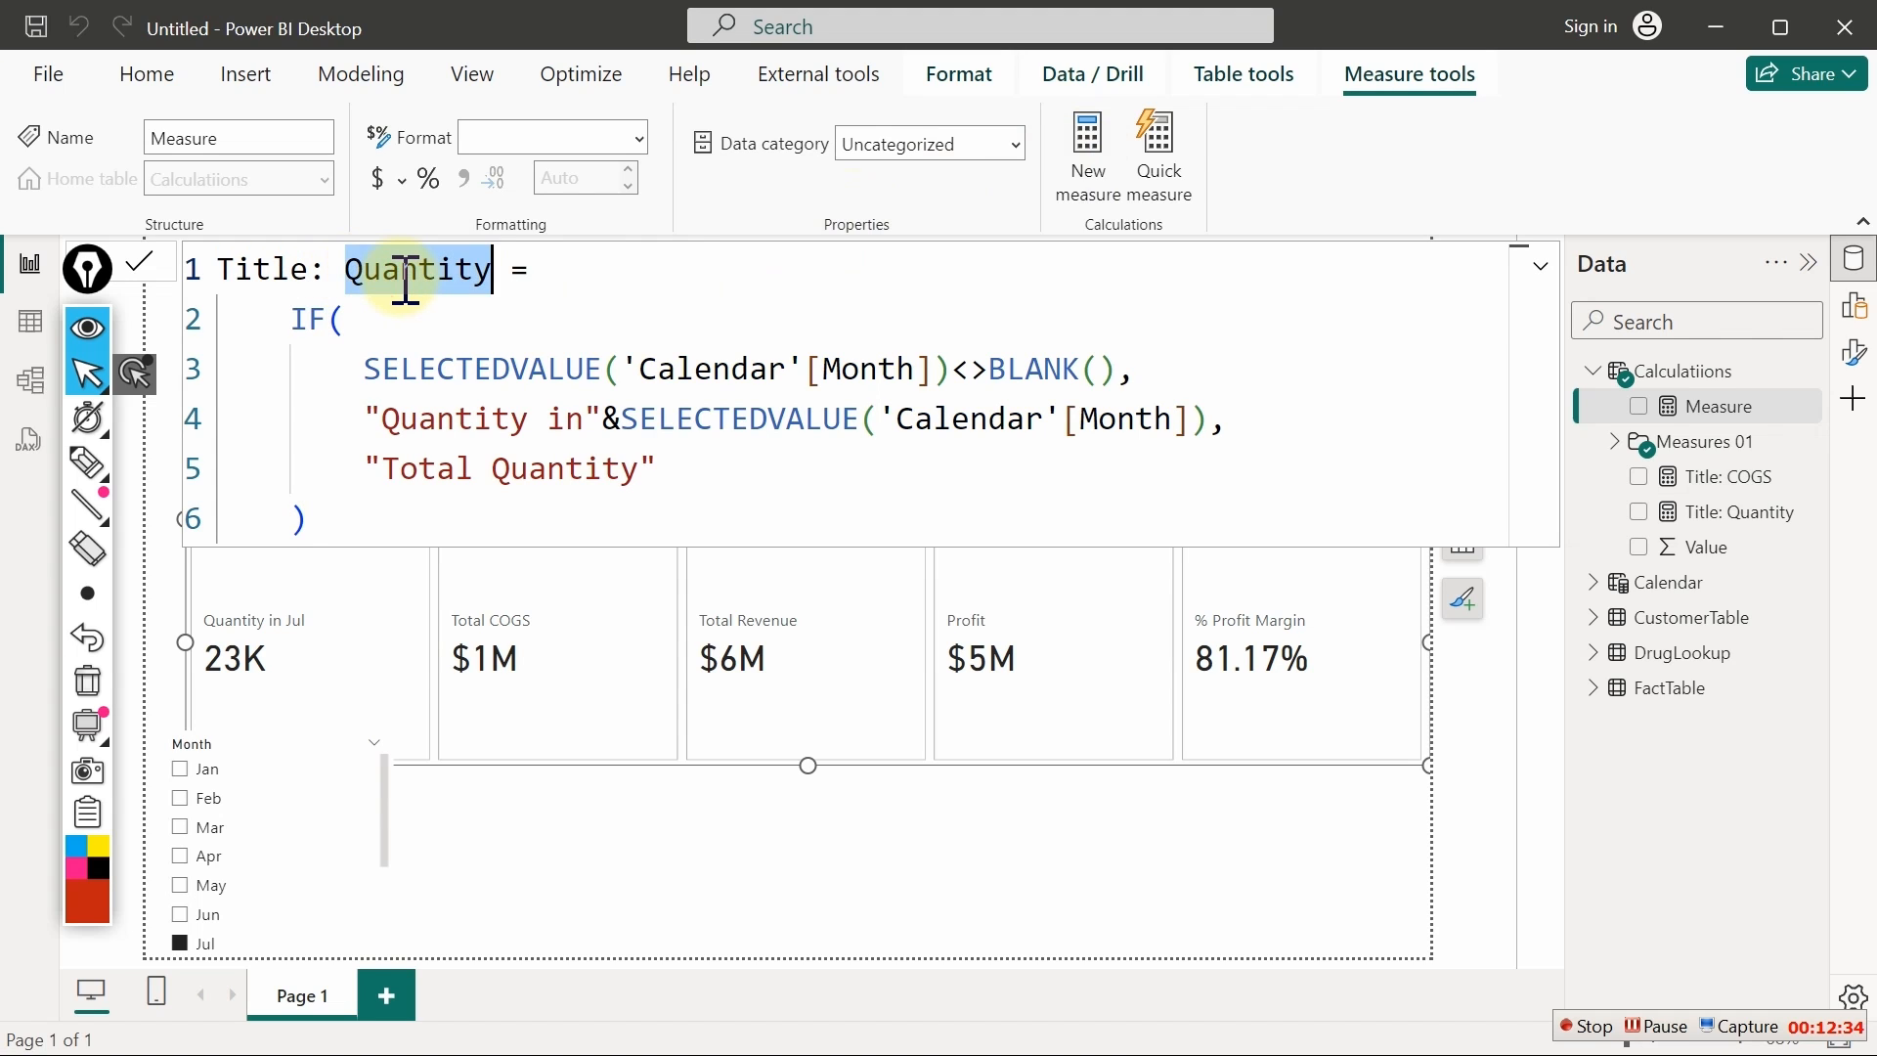
type("Revenue")
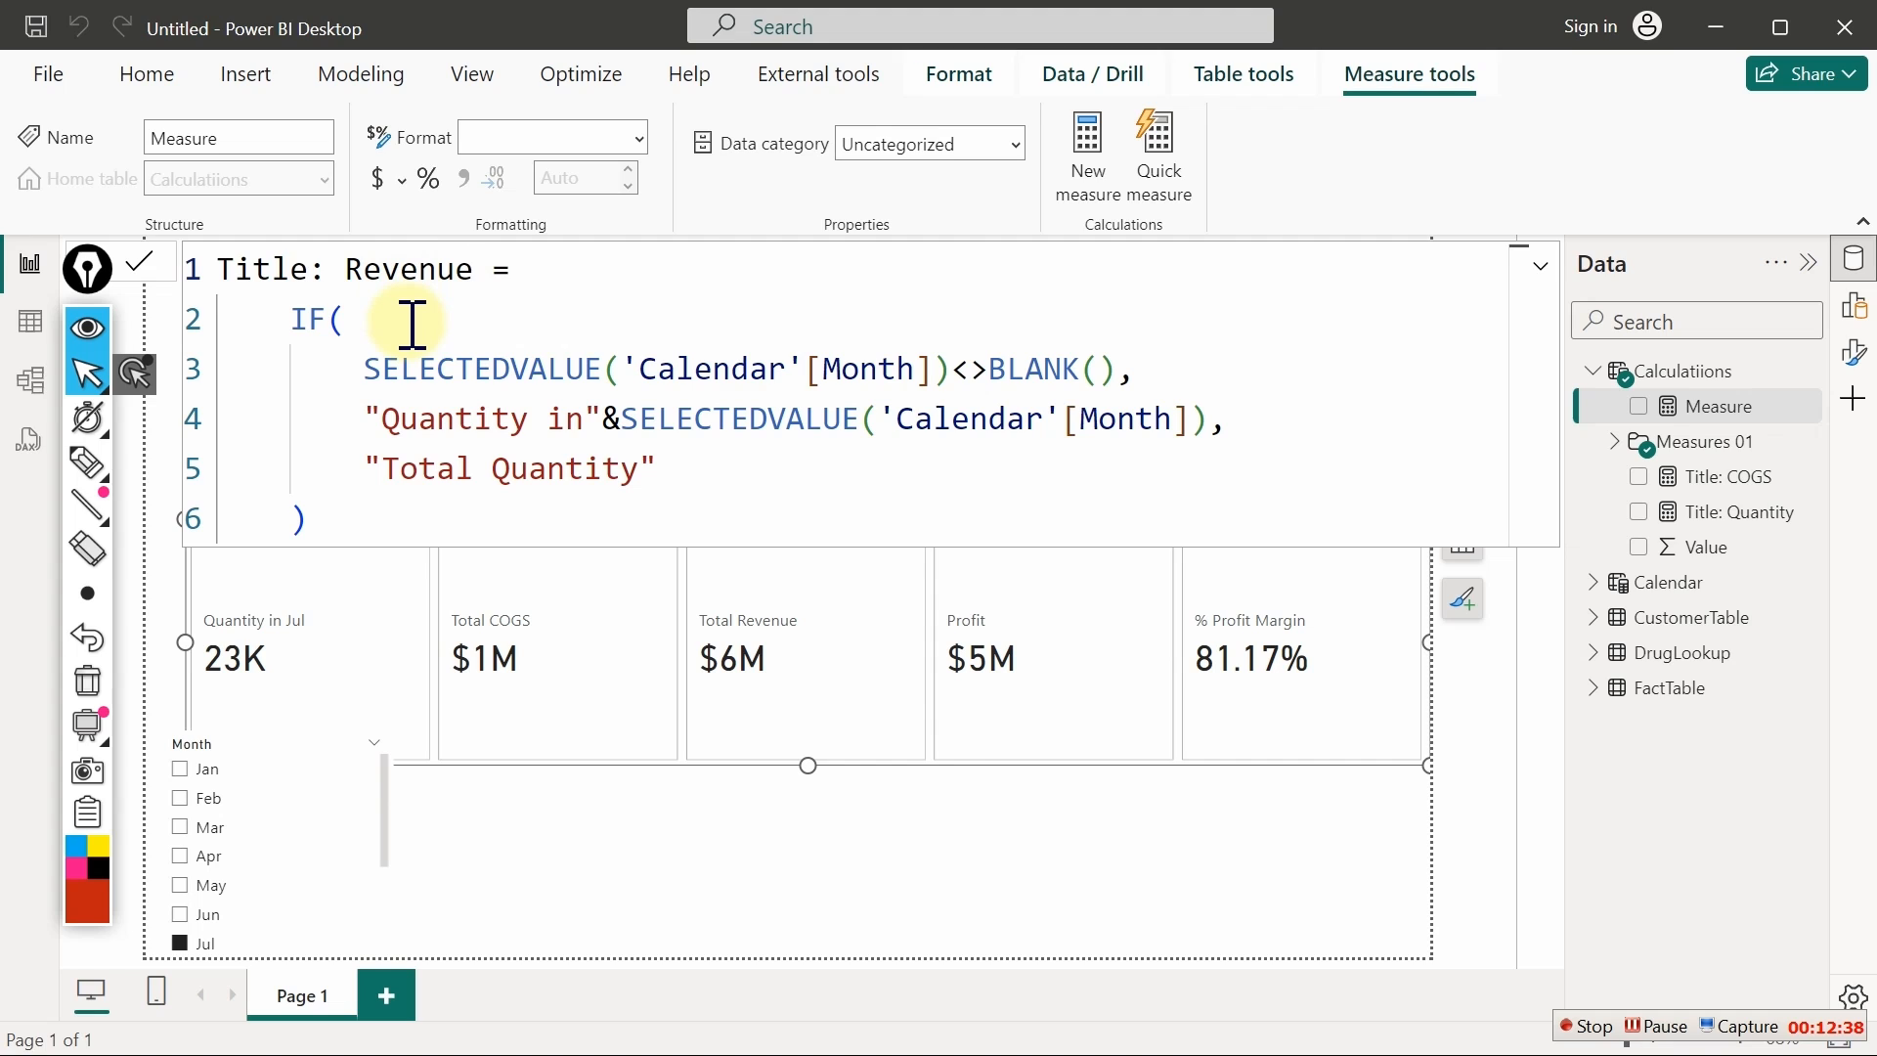
key("ctrl+z")
key("ctrl+z")
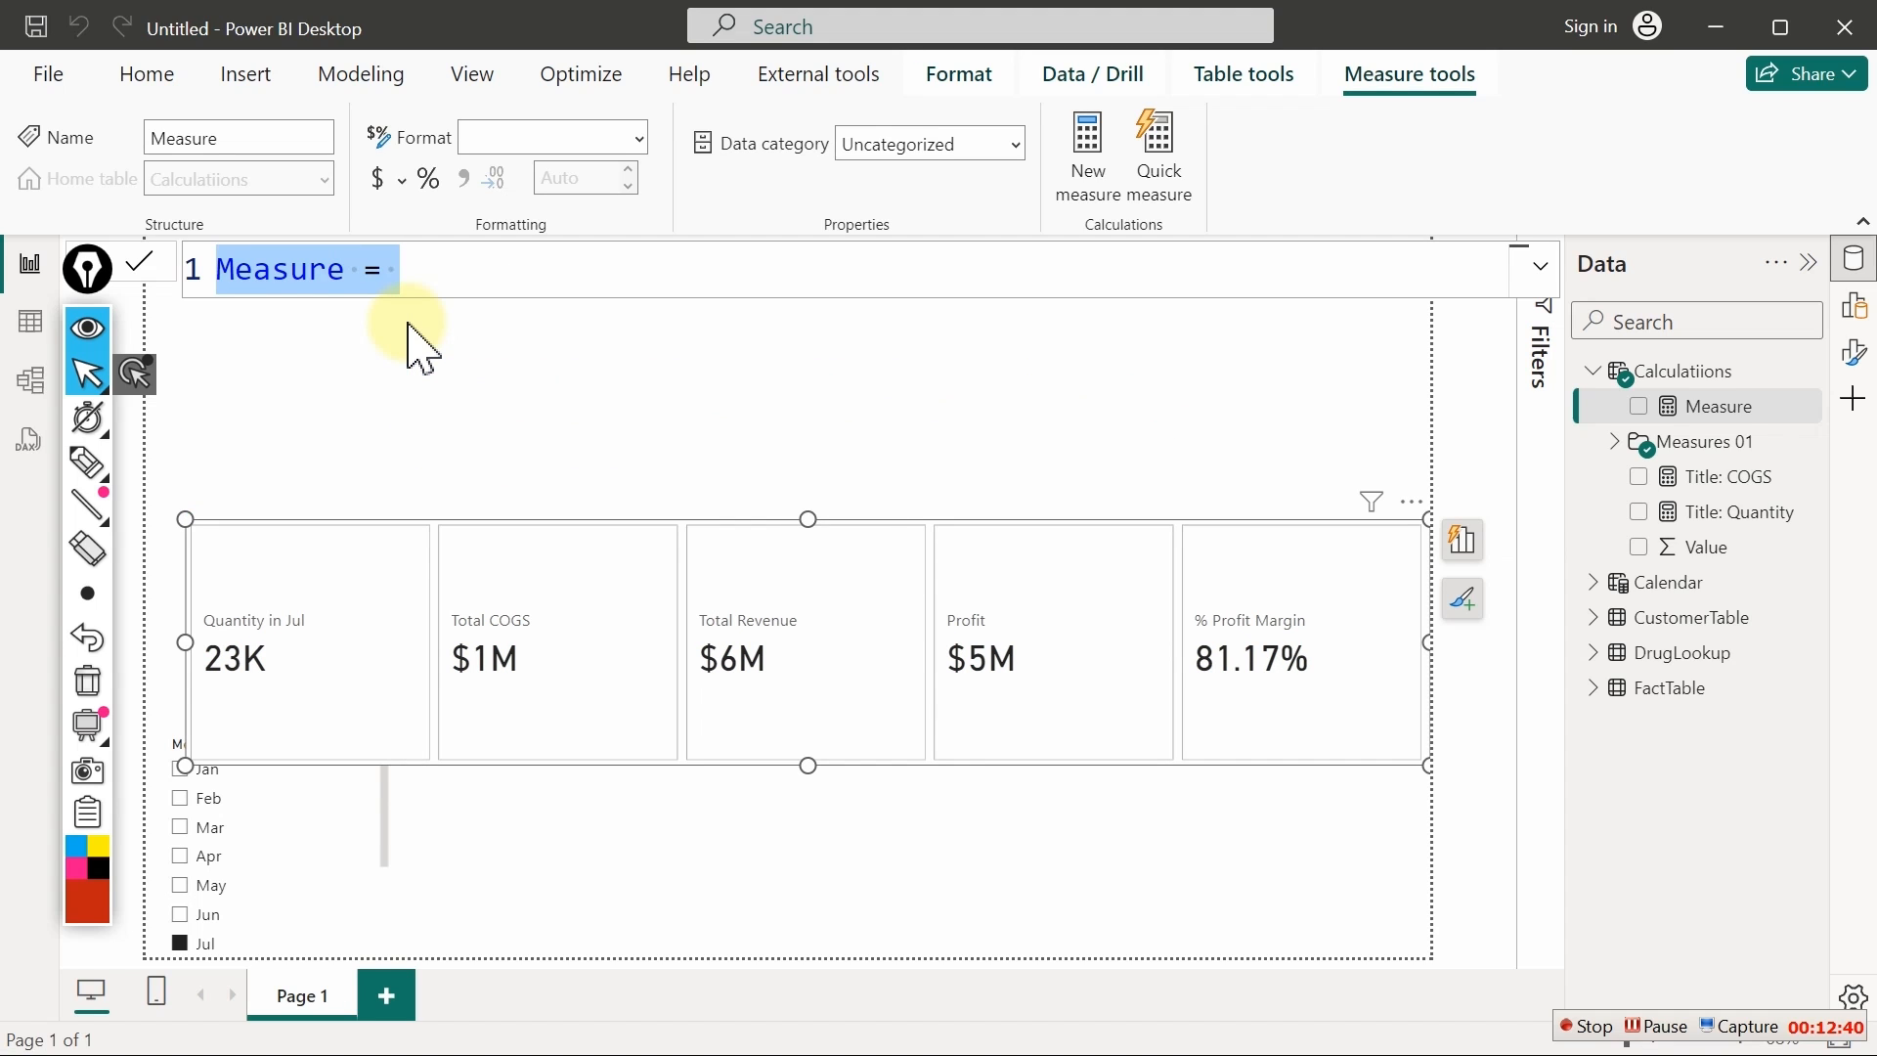
Define the measure "Title: Revenue" returning "Revenue in" plus the selected Calendar month, or "Total Revenue" when no month is selected
type("Title: Quantity =     IF(         SELECTEDVALUE('Calendar'[Month])<>BLANK(),         \"Quantity in\"&SELECTEDVALUE('Calendar'[Month]),         \"Total Quantity\"     )")
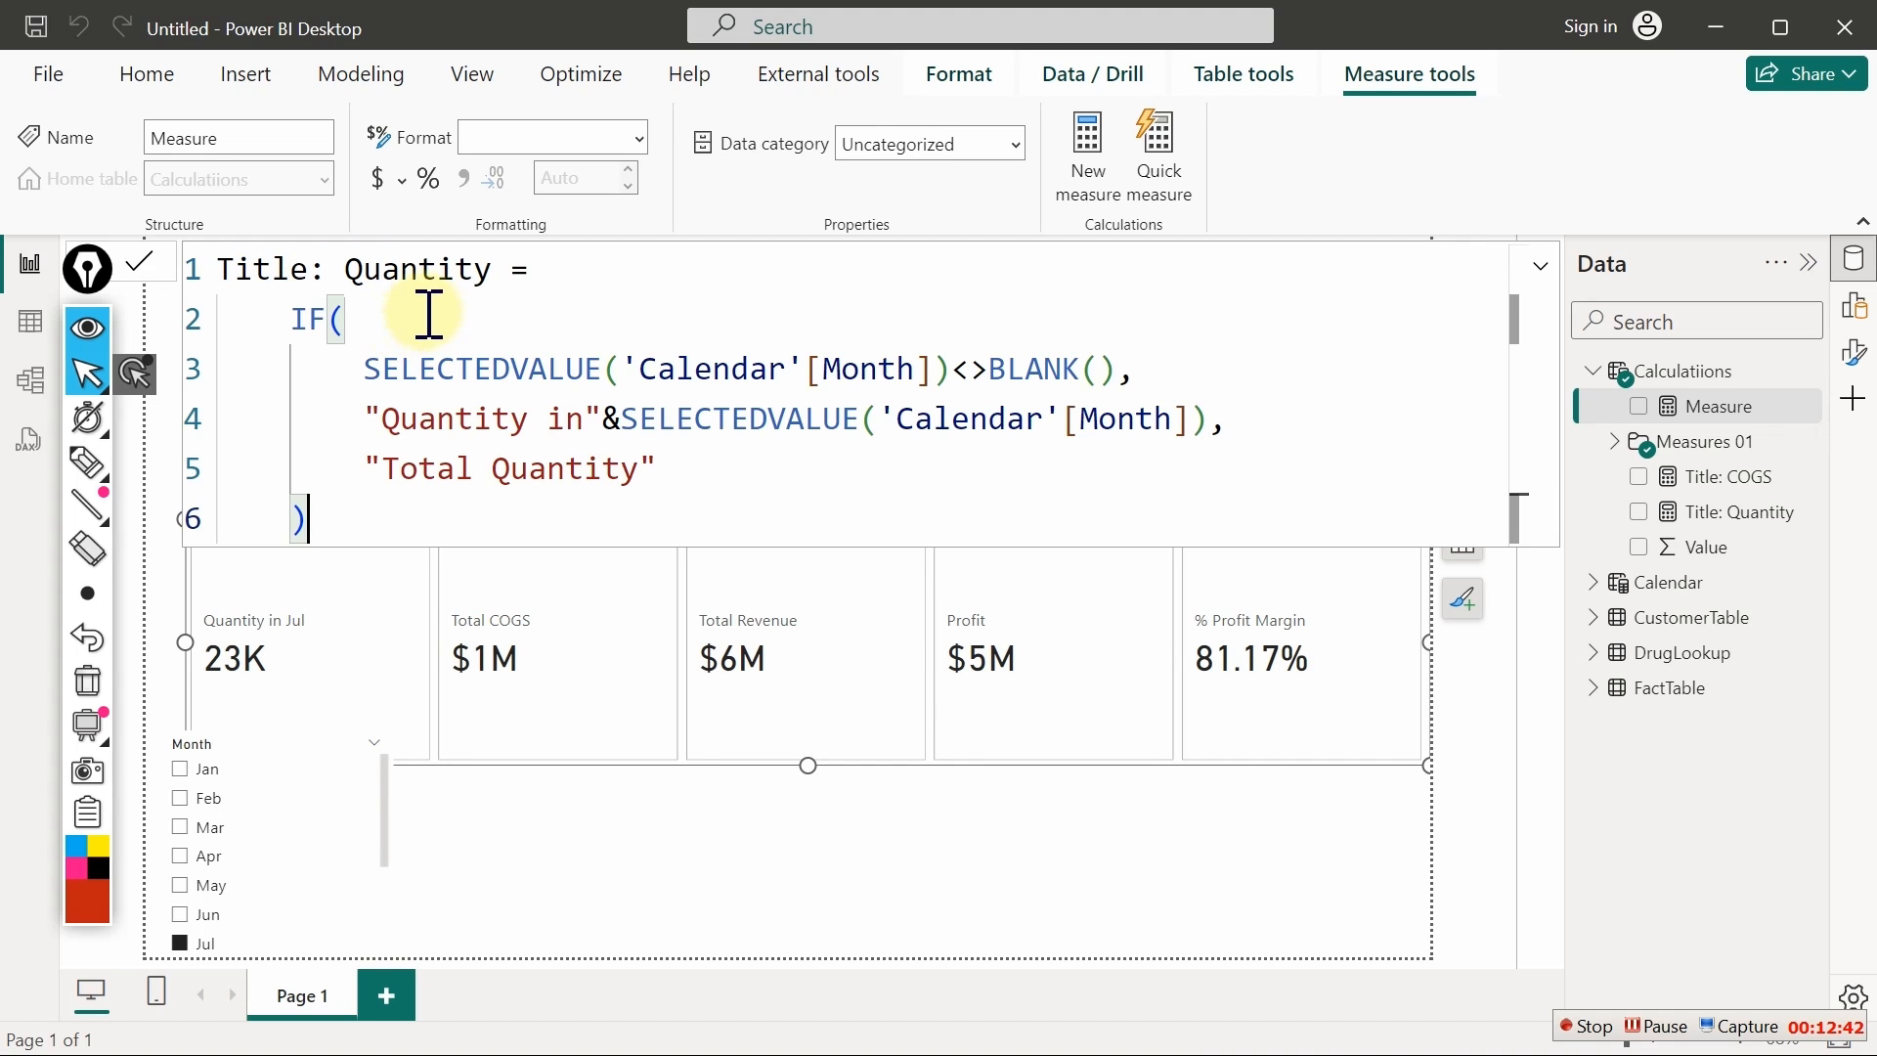
double_click(443, 272)
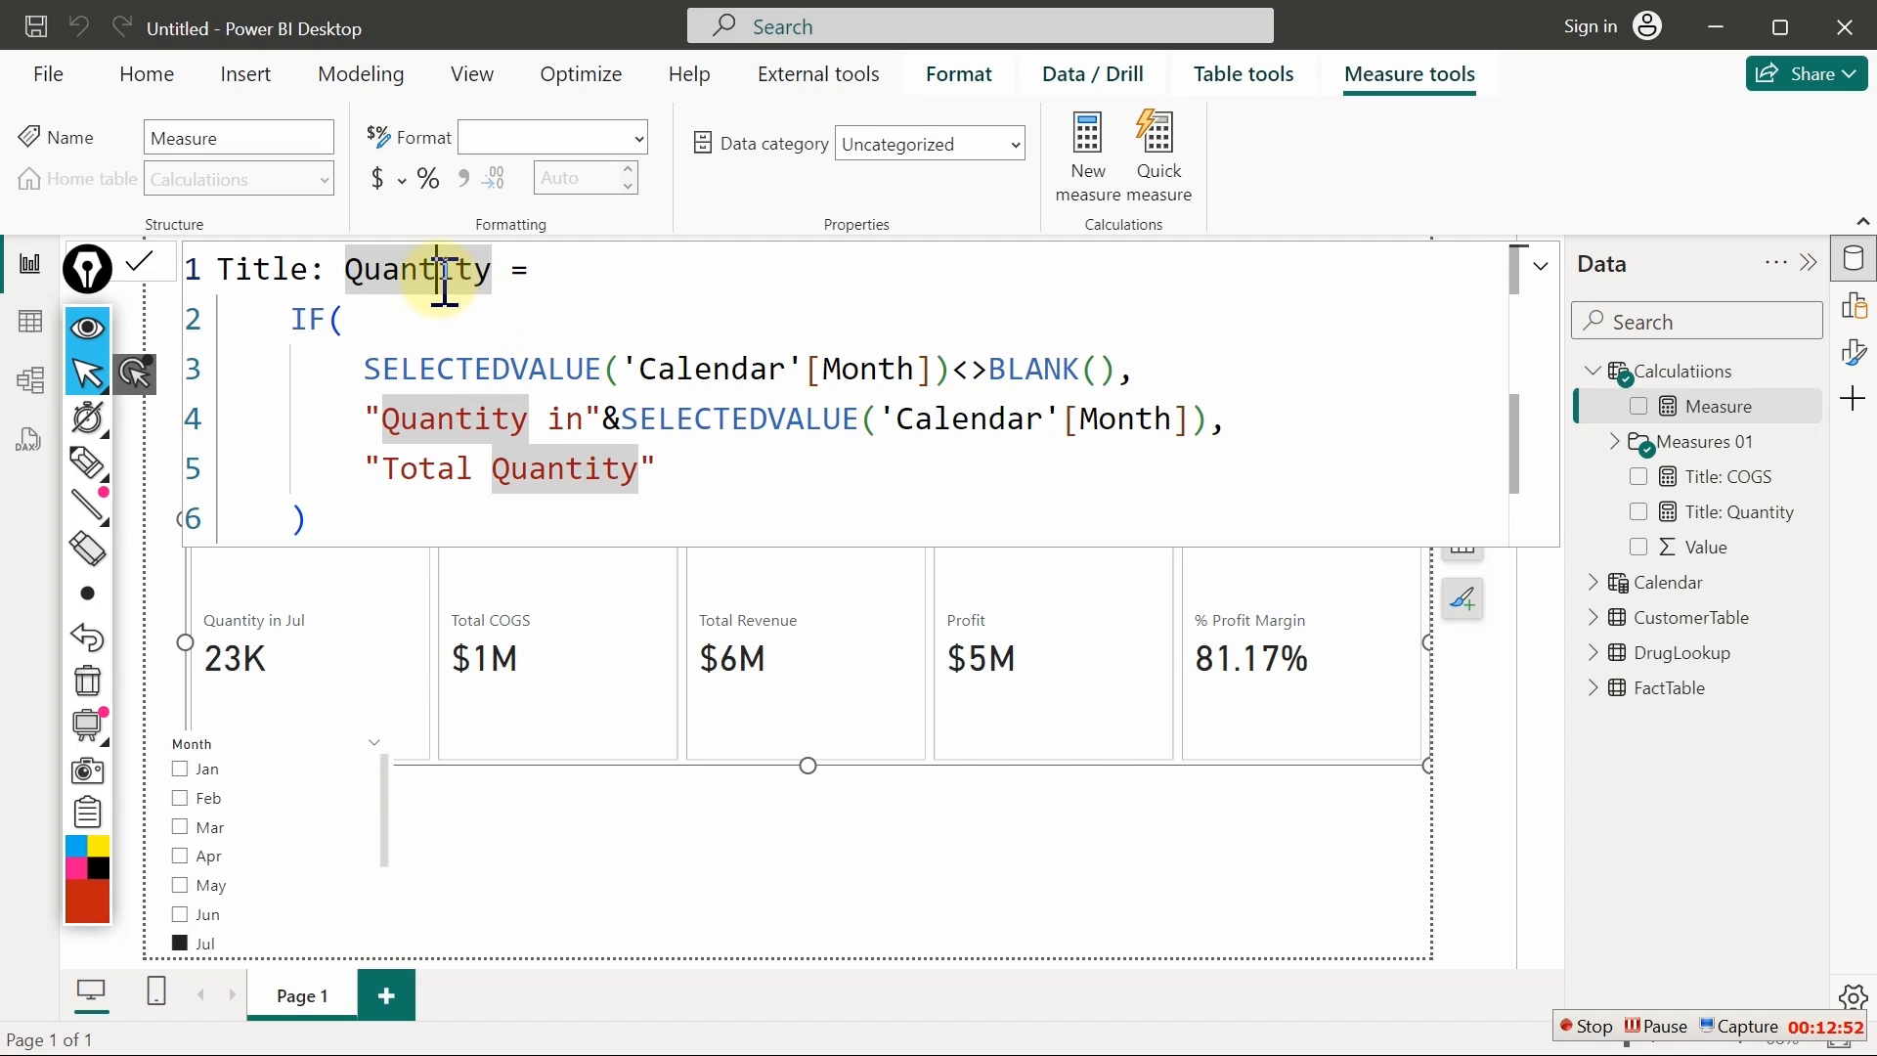
key("ctrl+shift+l")
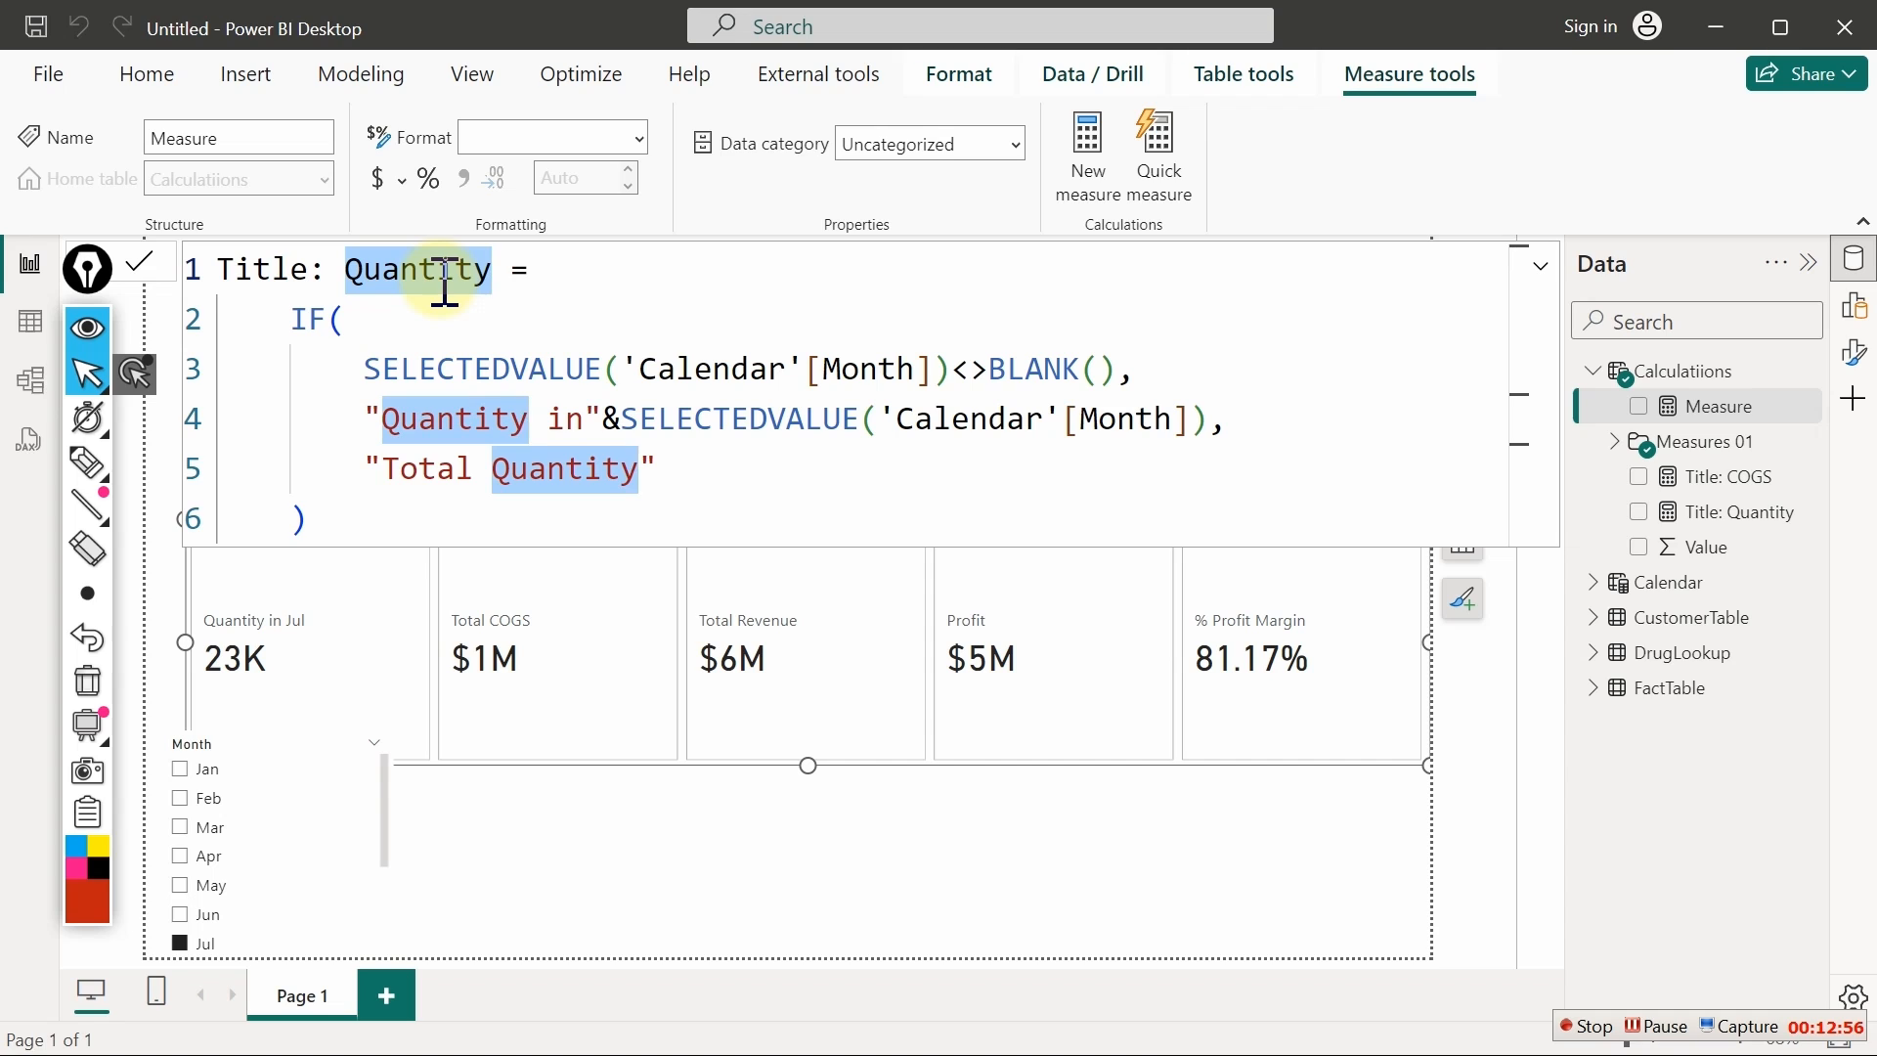
type("Rev")
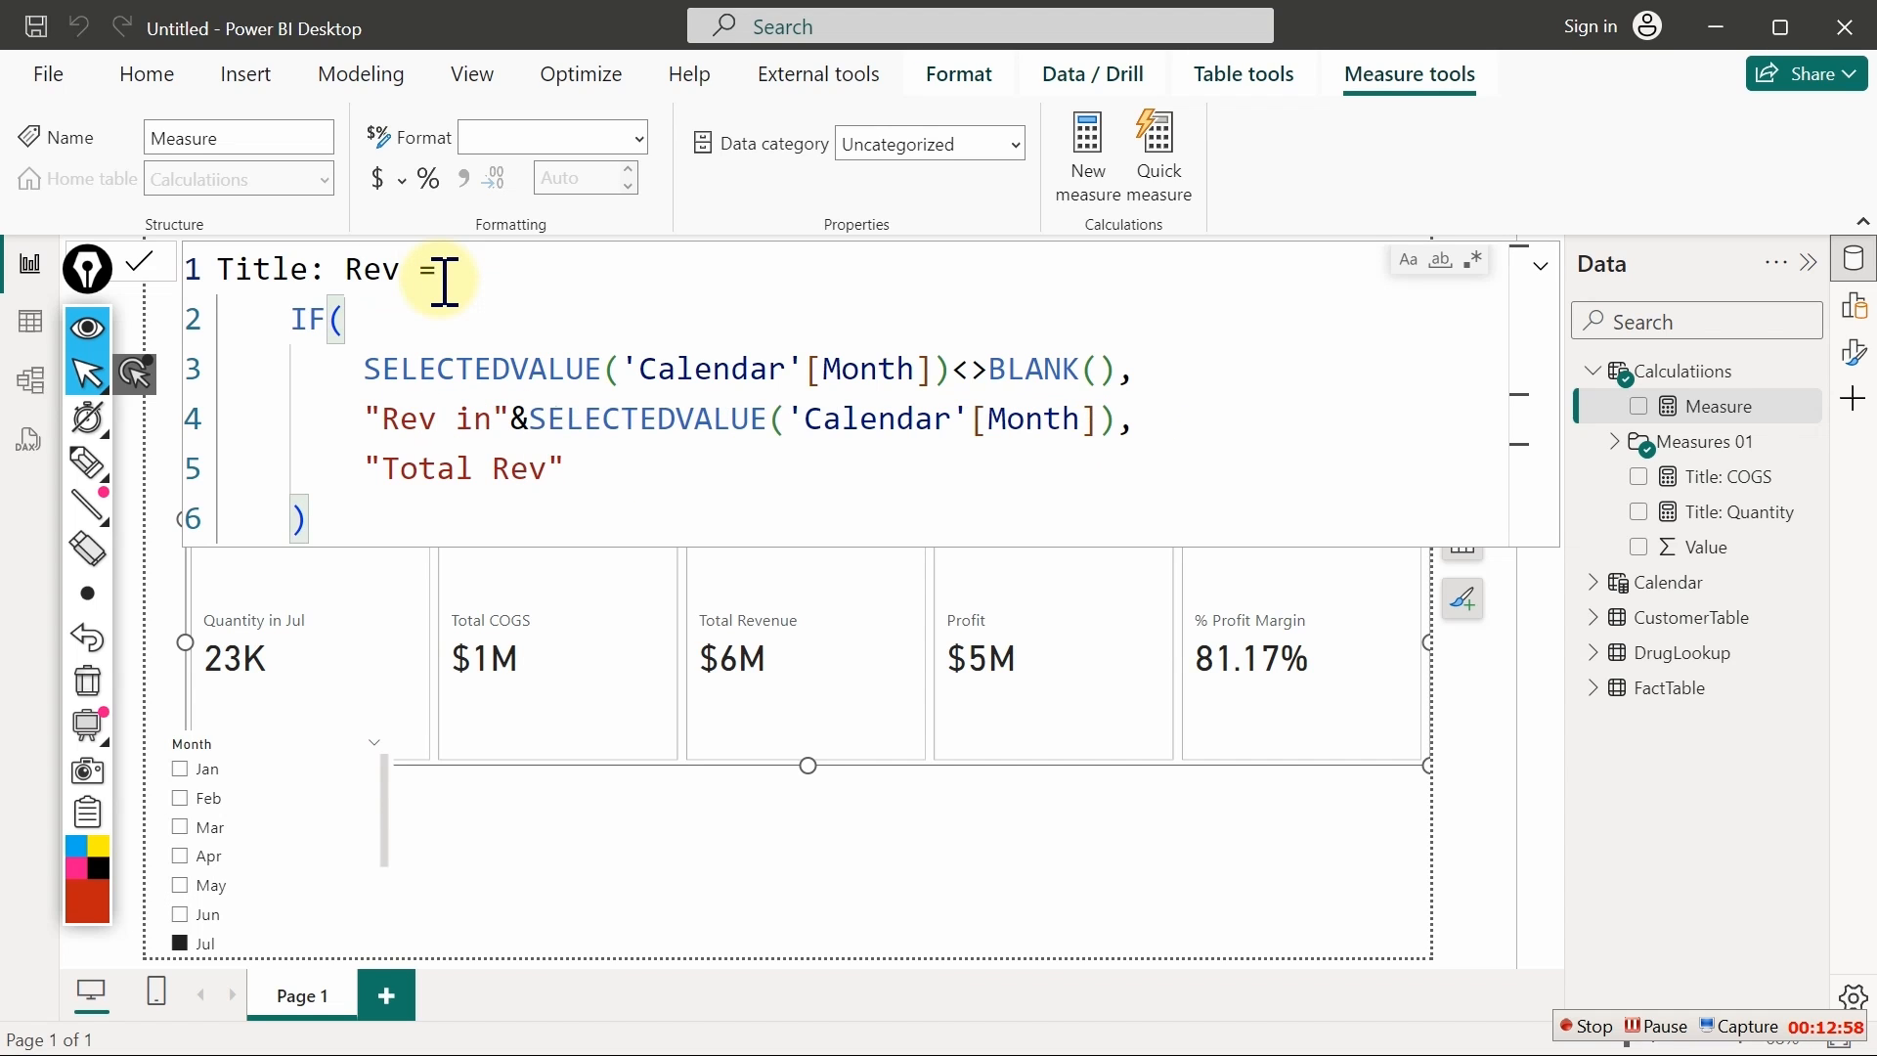
type("enue")
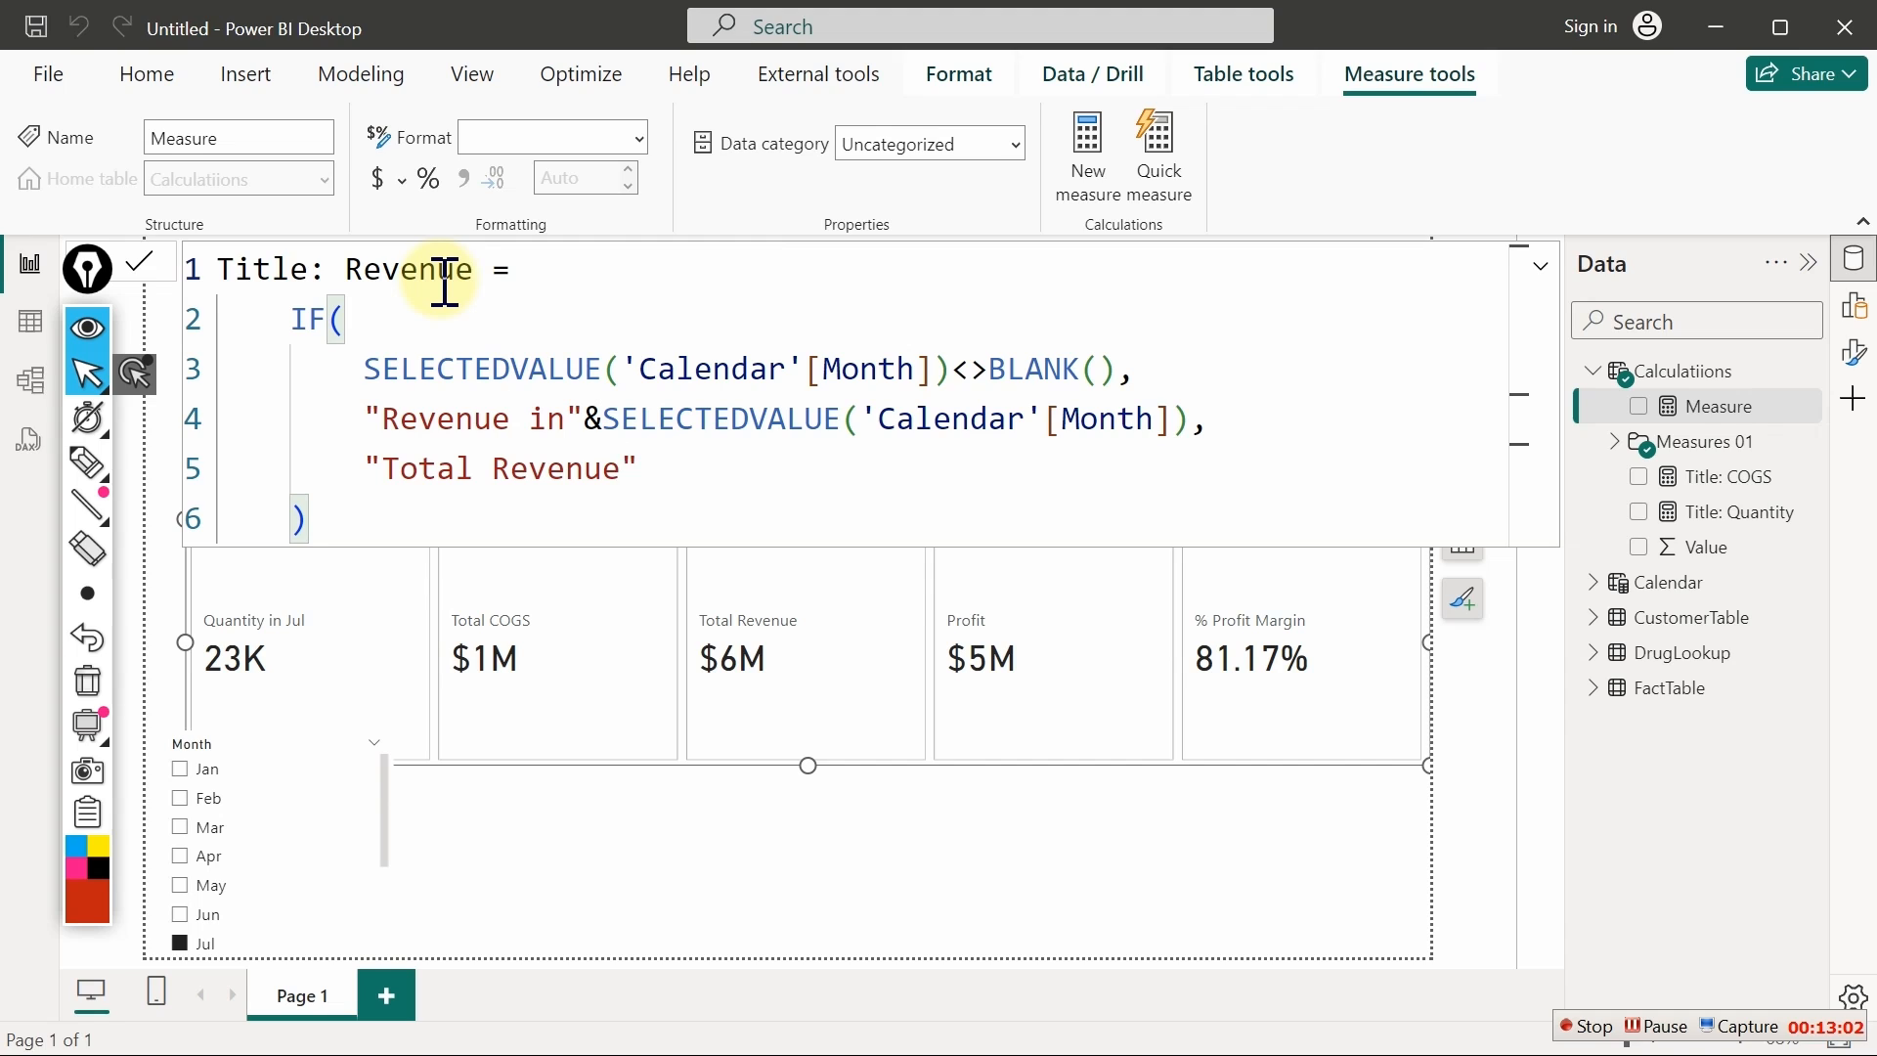
key("Return")
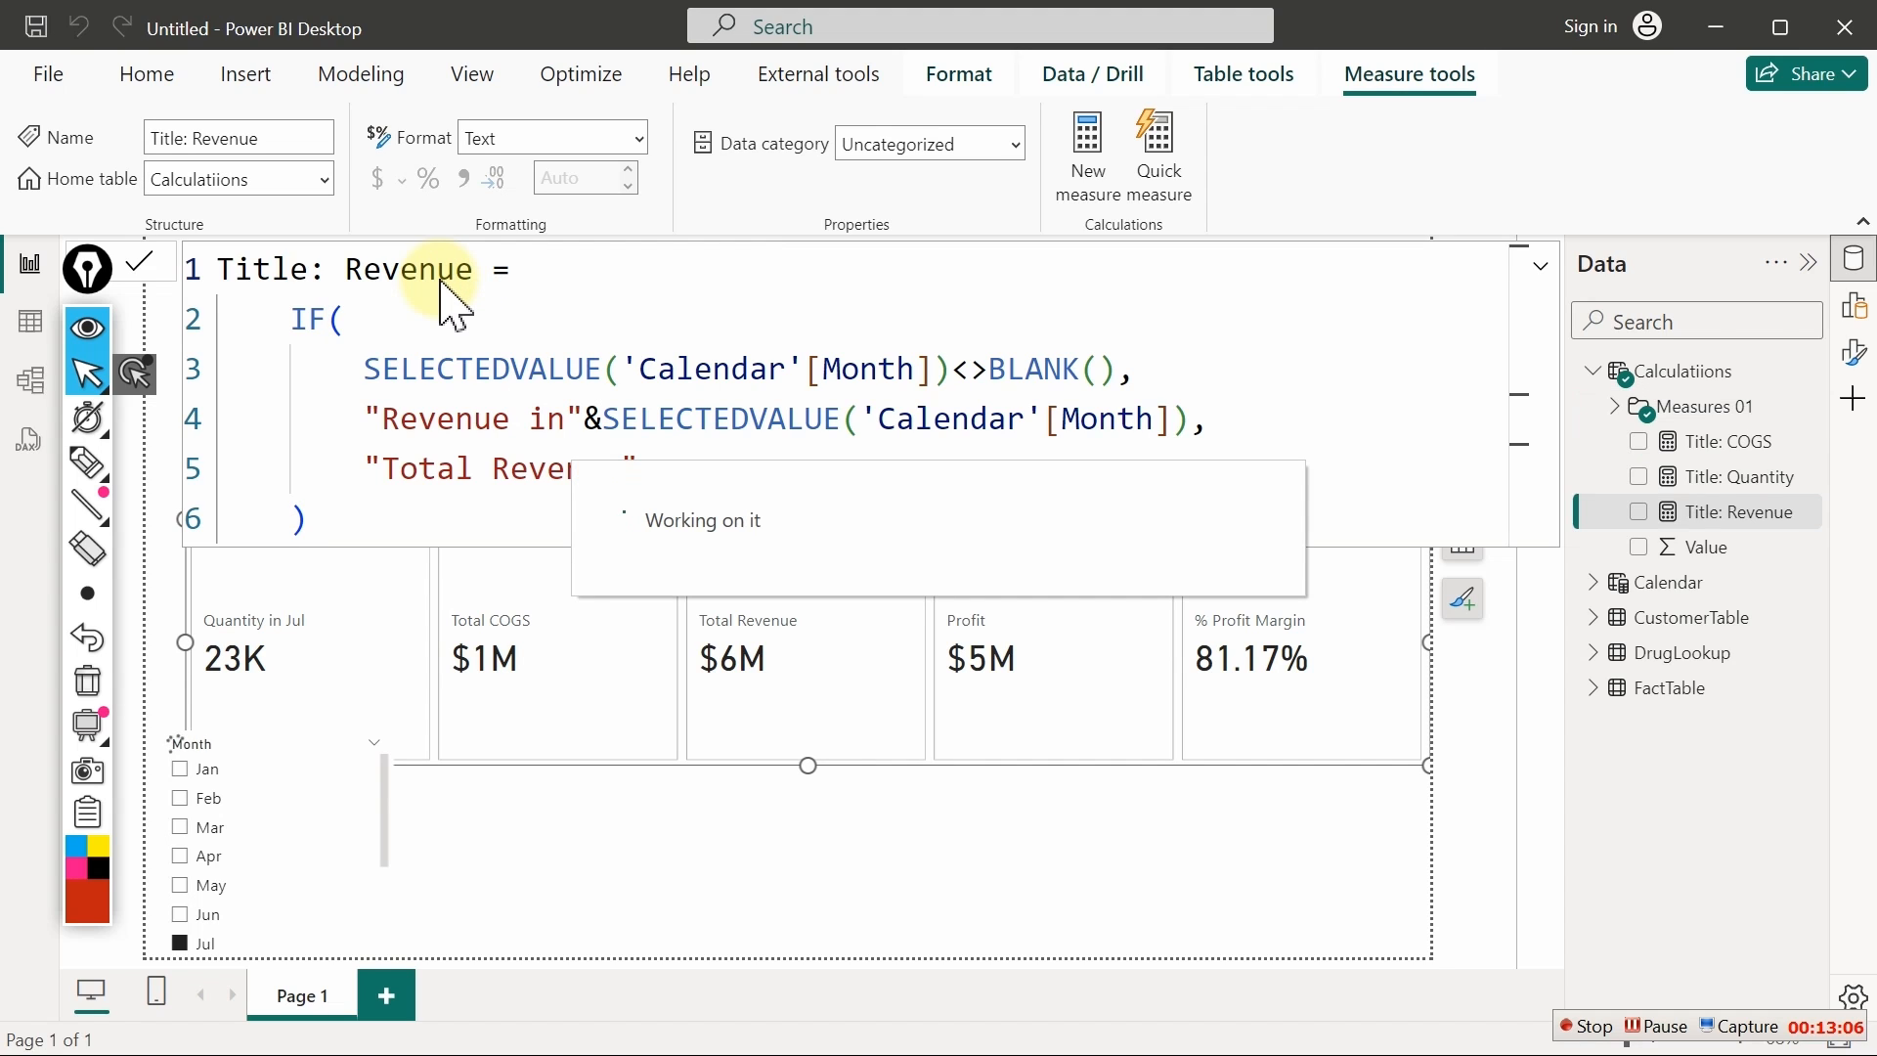
Create the measure "Title: Profit" returning "Profit in" plus the selected Calendar month, or "Total Profit" when no month is selected
left_click(1095, 176)
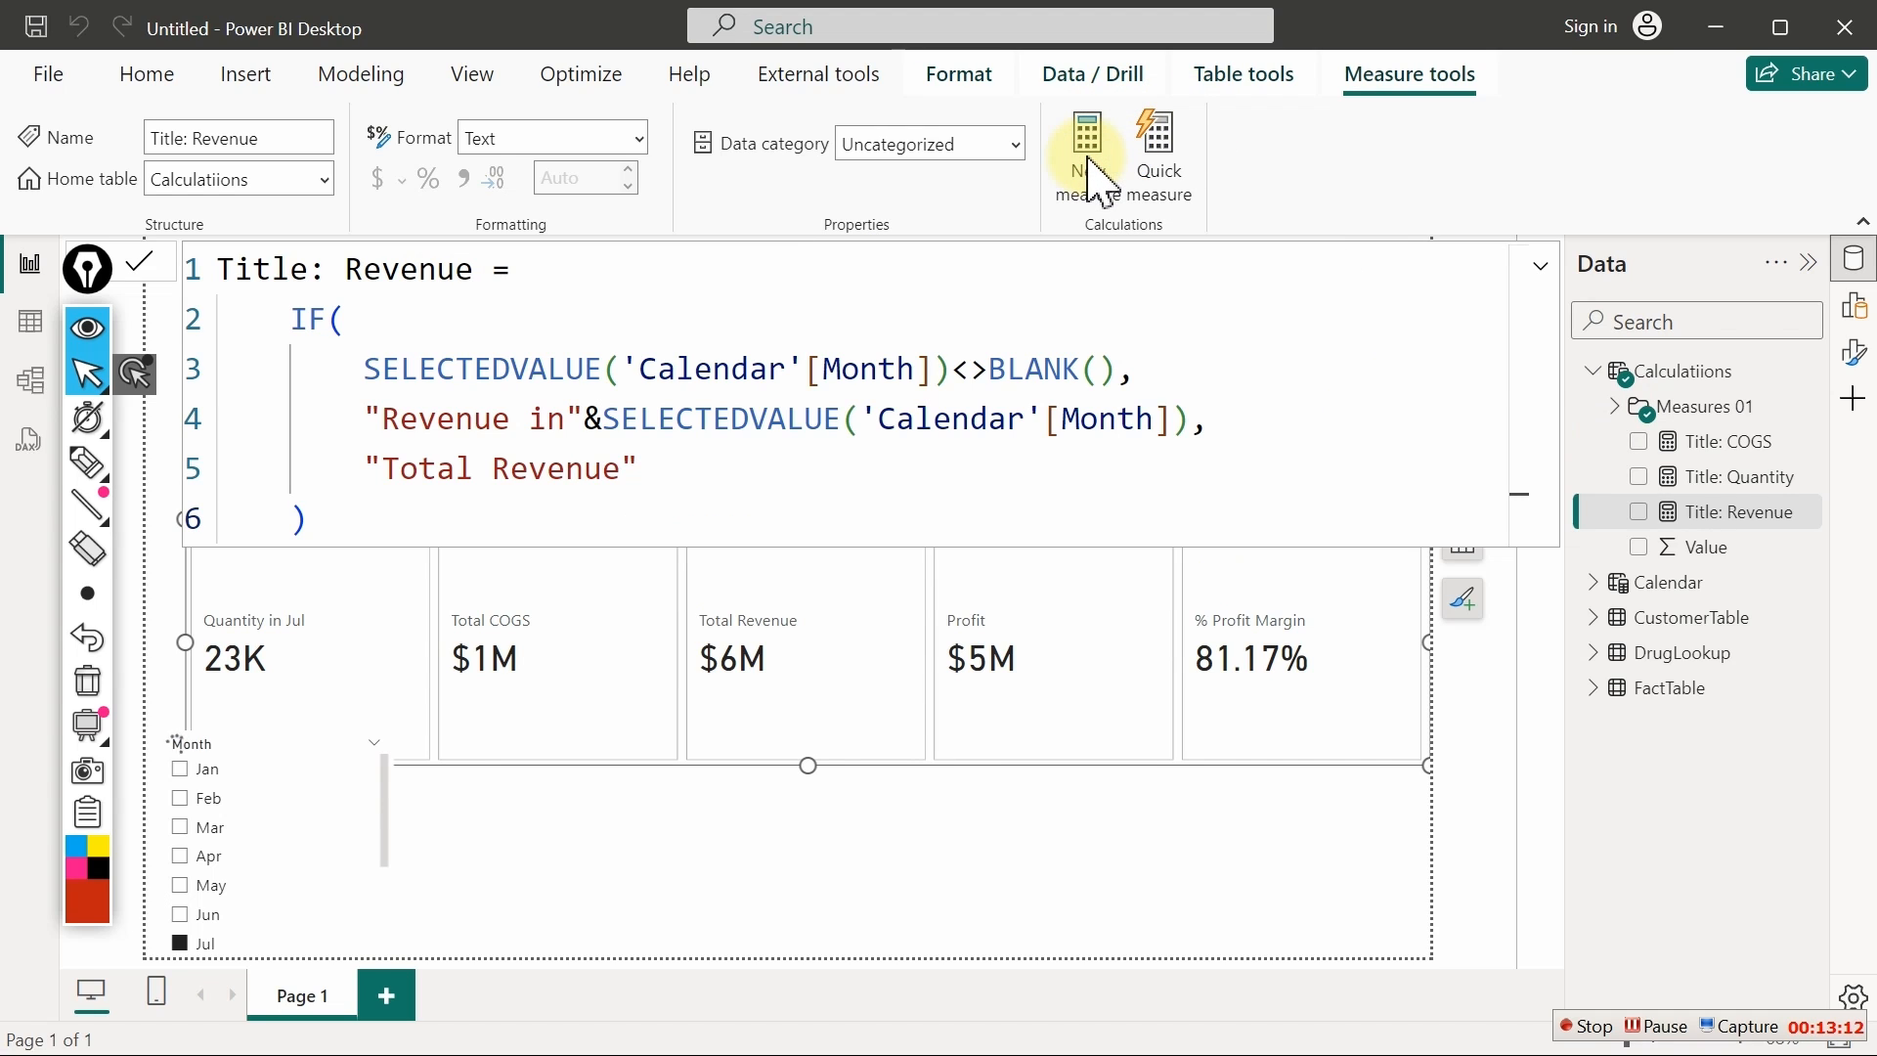
key("ctrl+a")
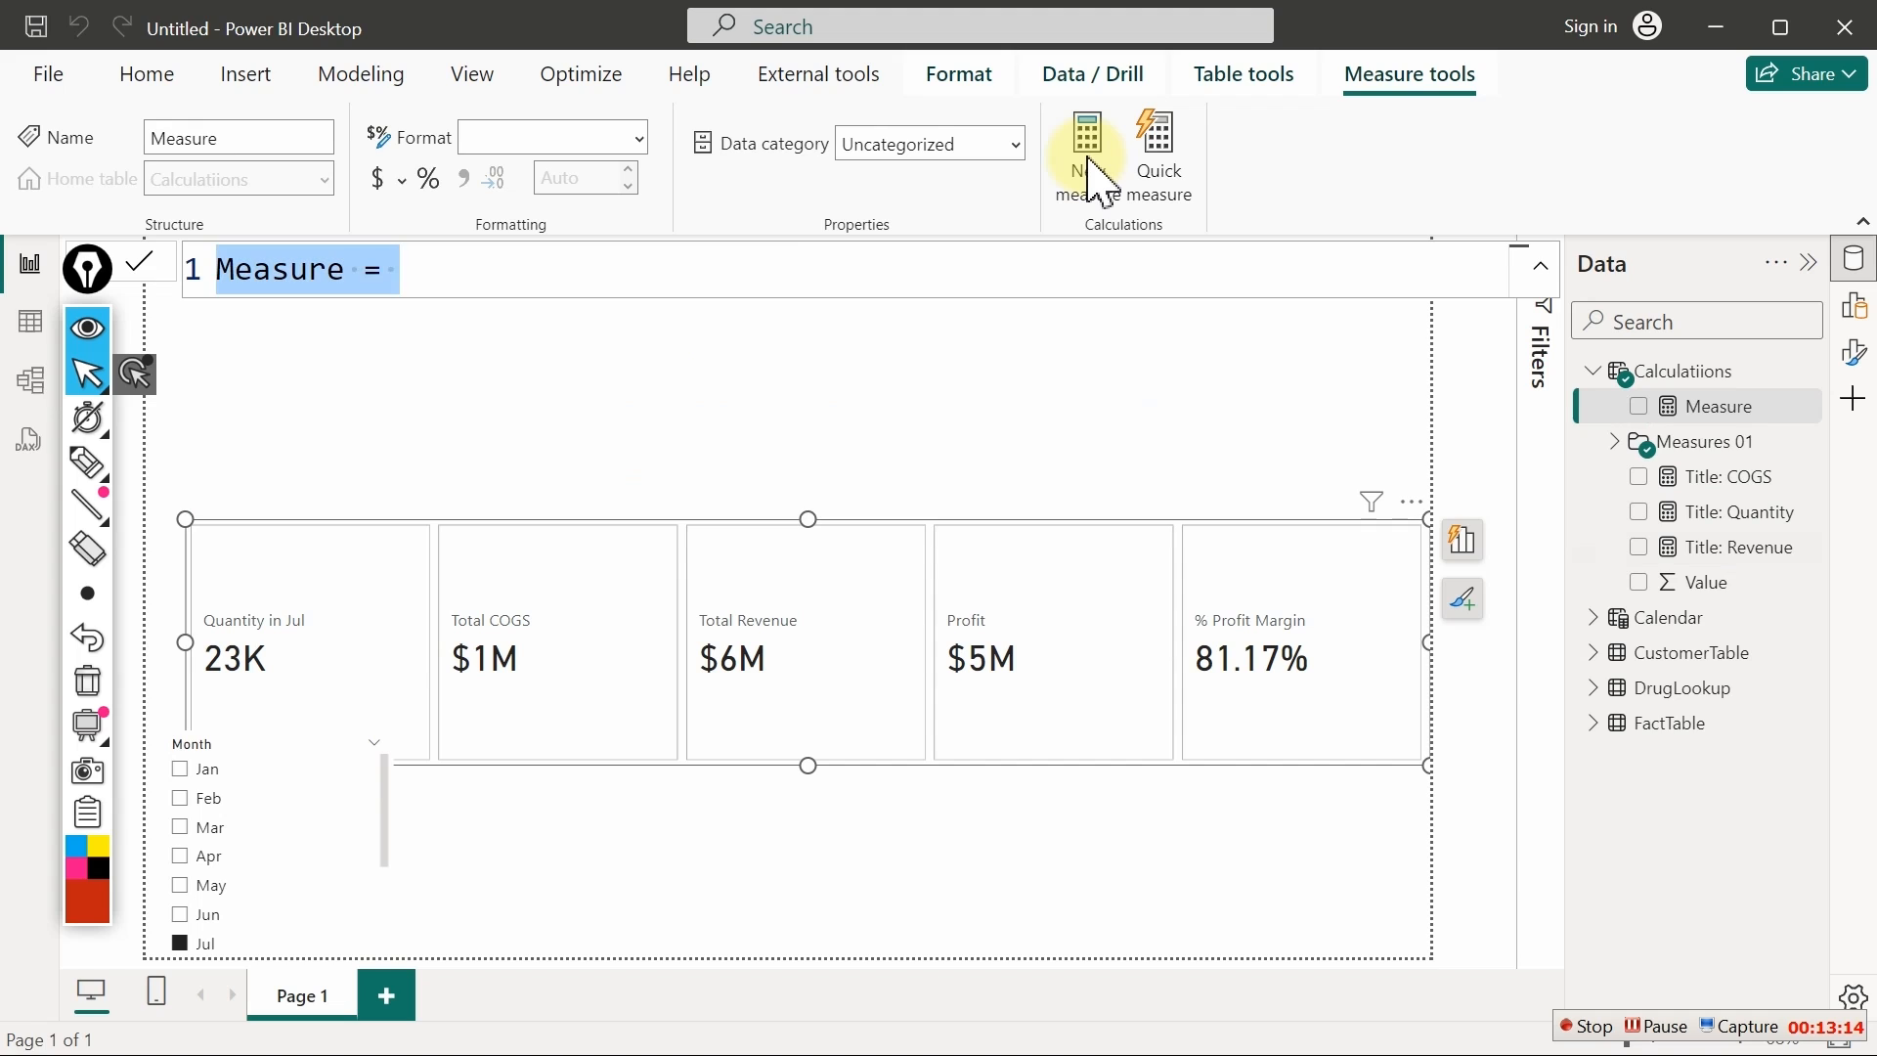
type("Title: Quantity =     IF(         SELECTEDVALUE('Calendar'[Month])<>BLANK(),         \"Quantity in\"&SELECTEDVALUE('Calendar'[Month]),         \"Total Quantity\"     )")
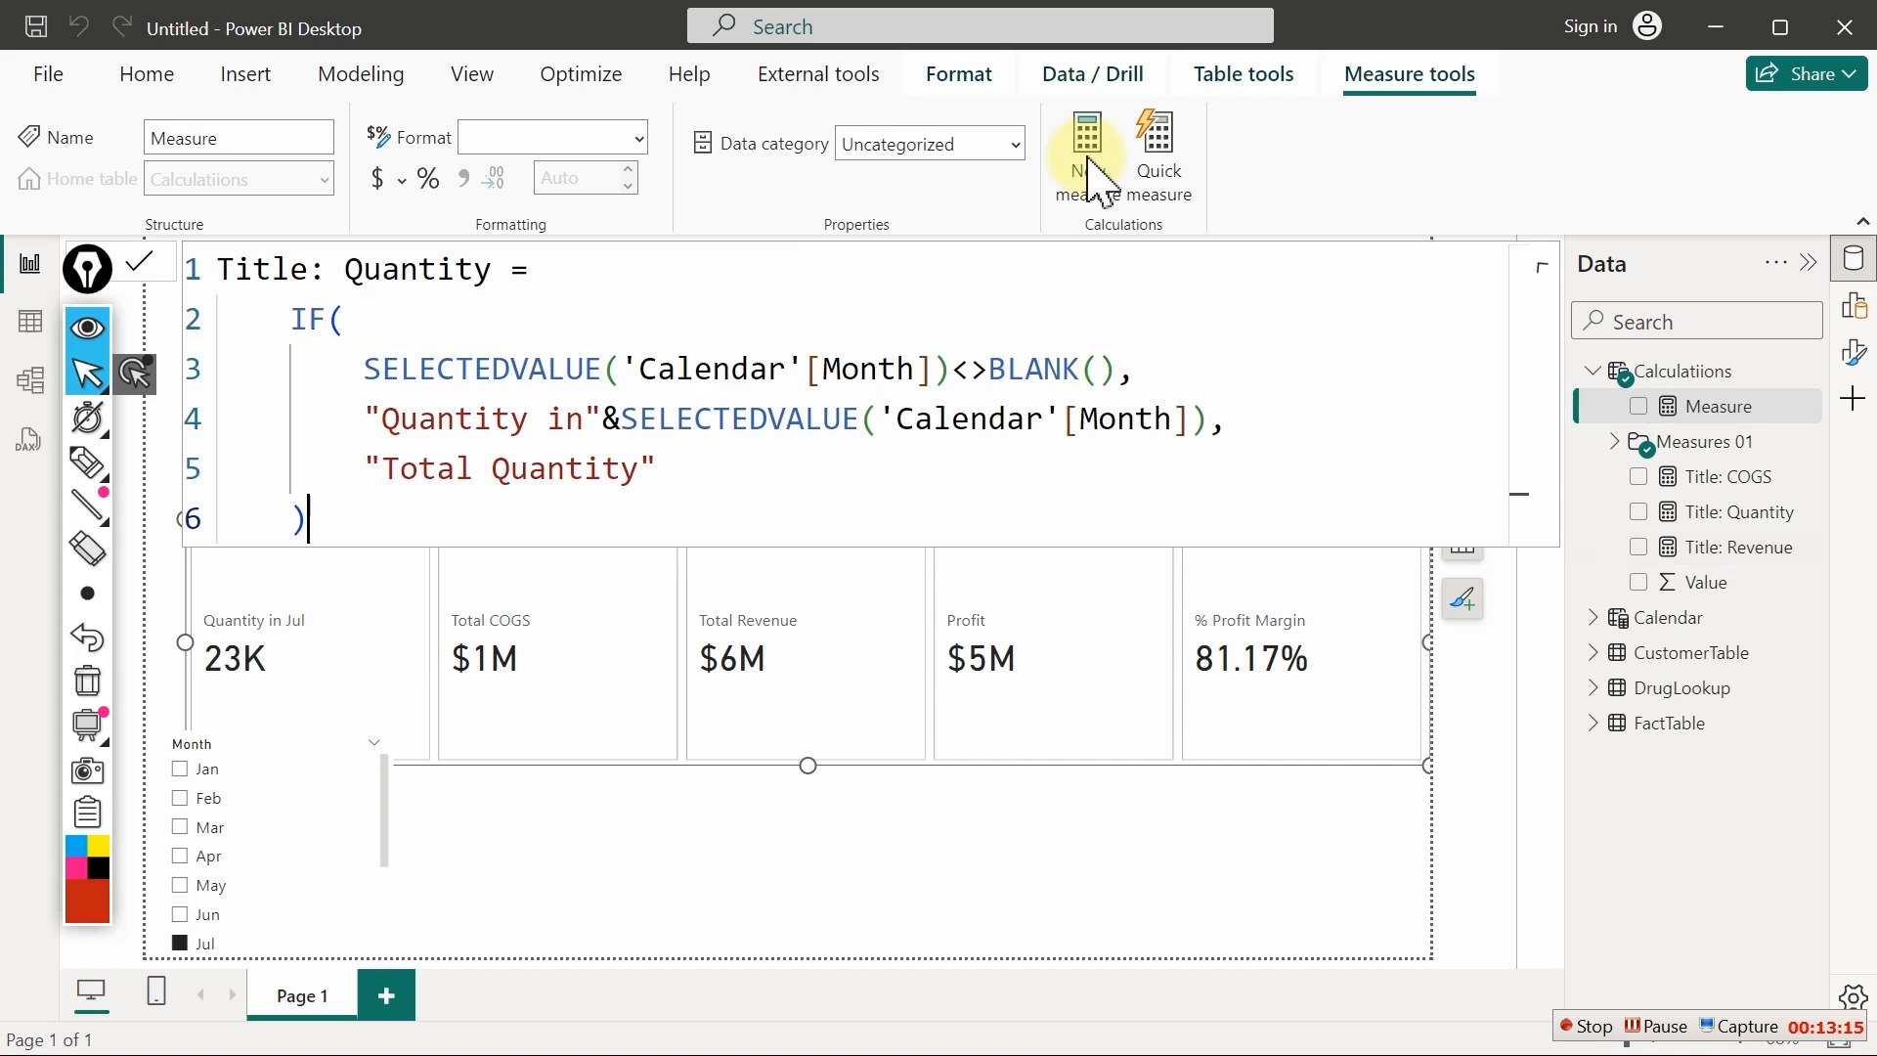
left_click(439, 283)
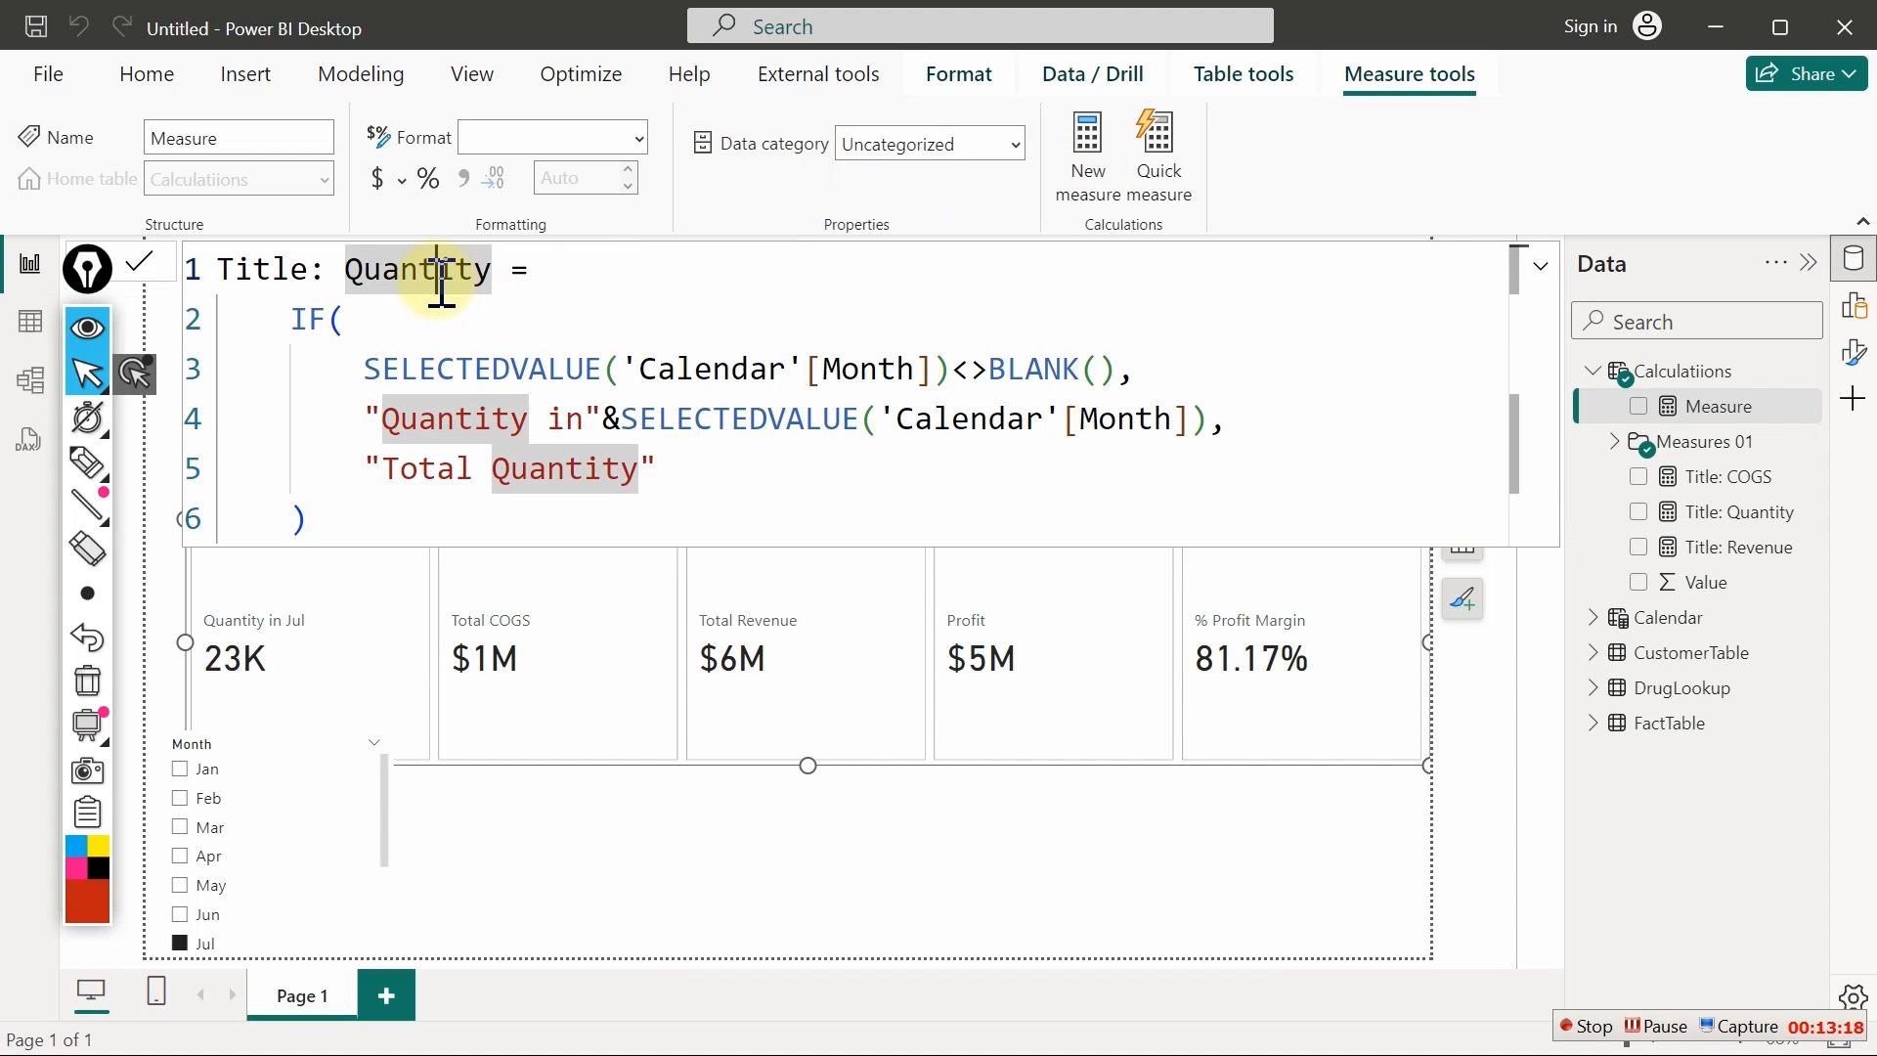
key("ctrl+shift+l")
type("Pro")
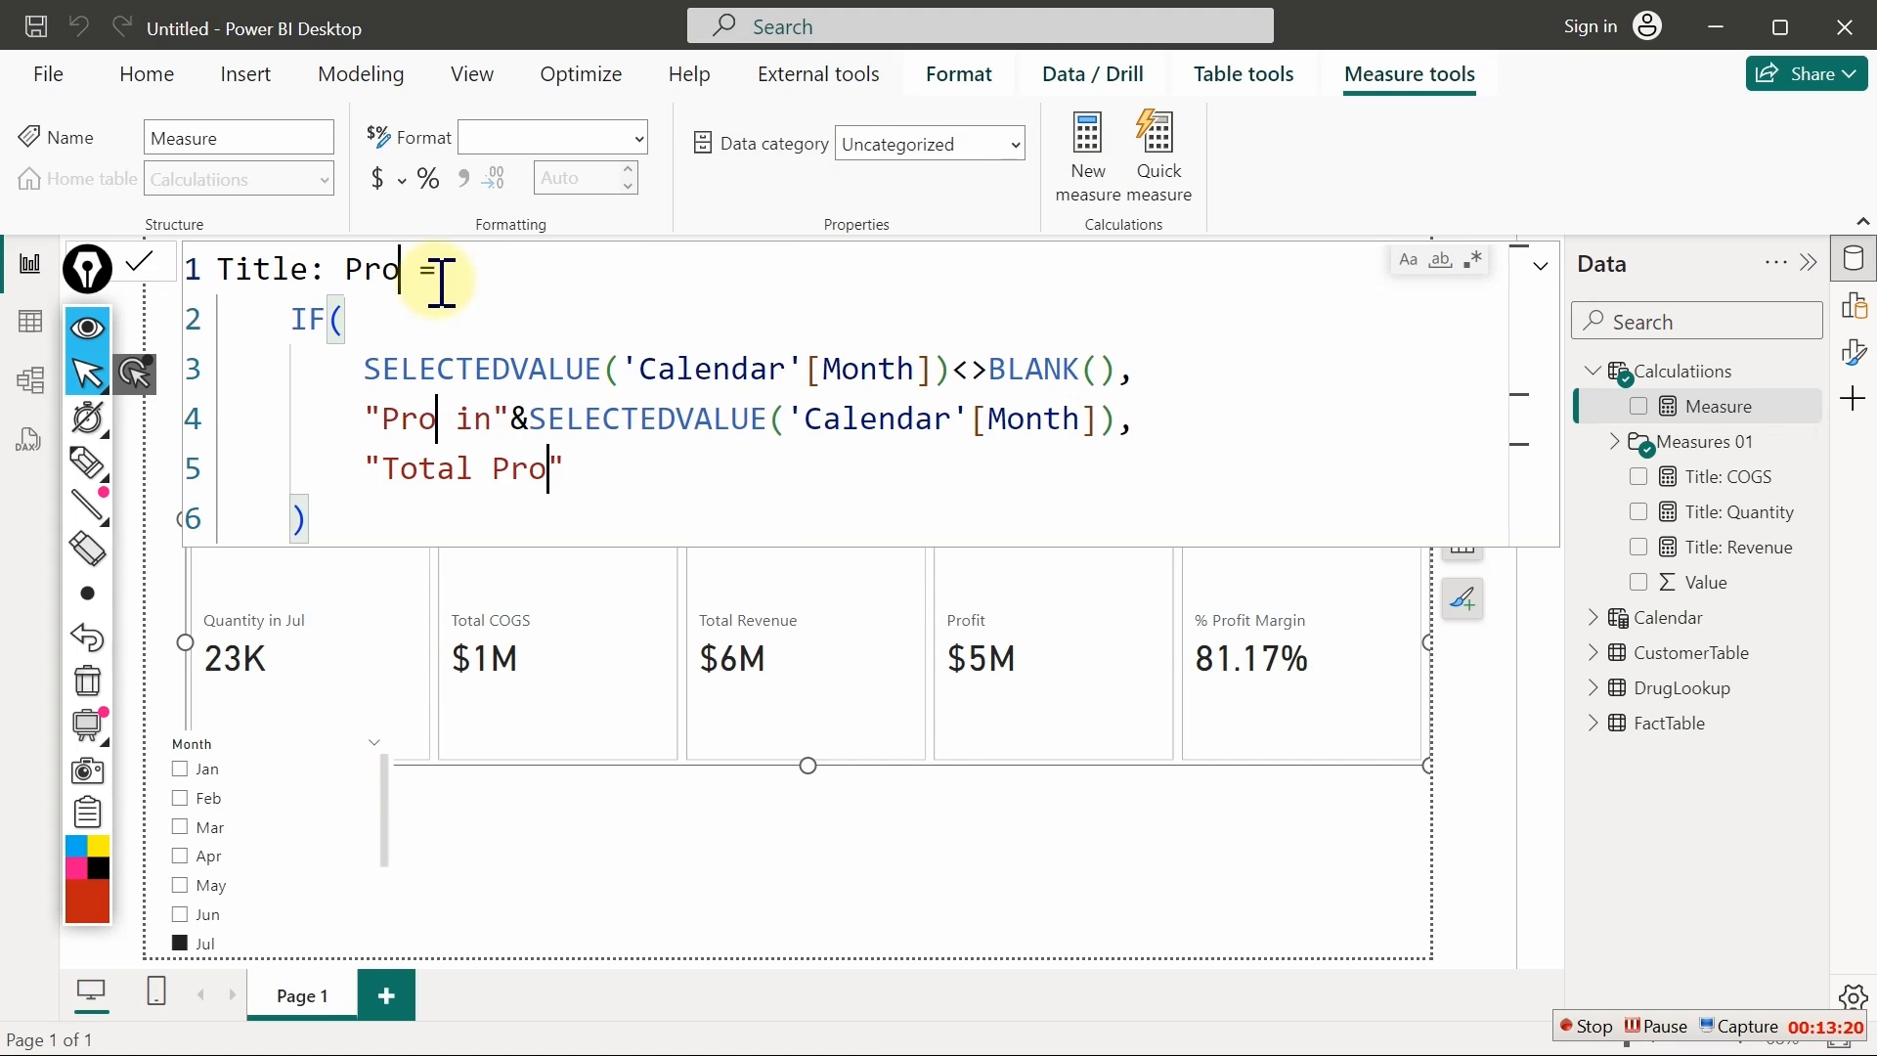
type("fit")
key("Escape")
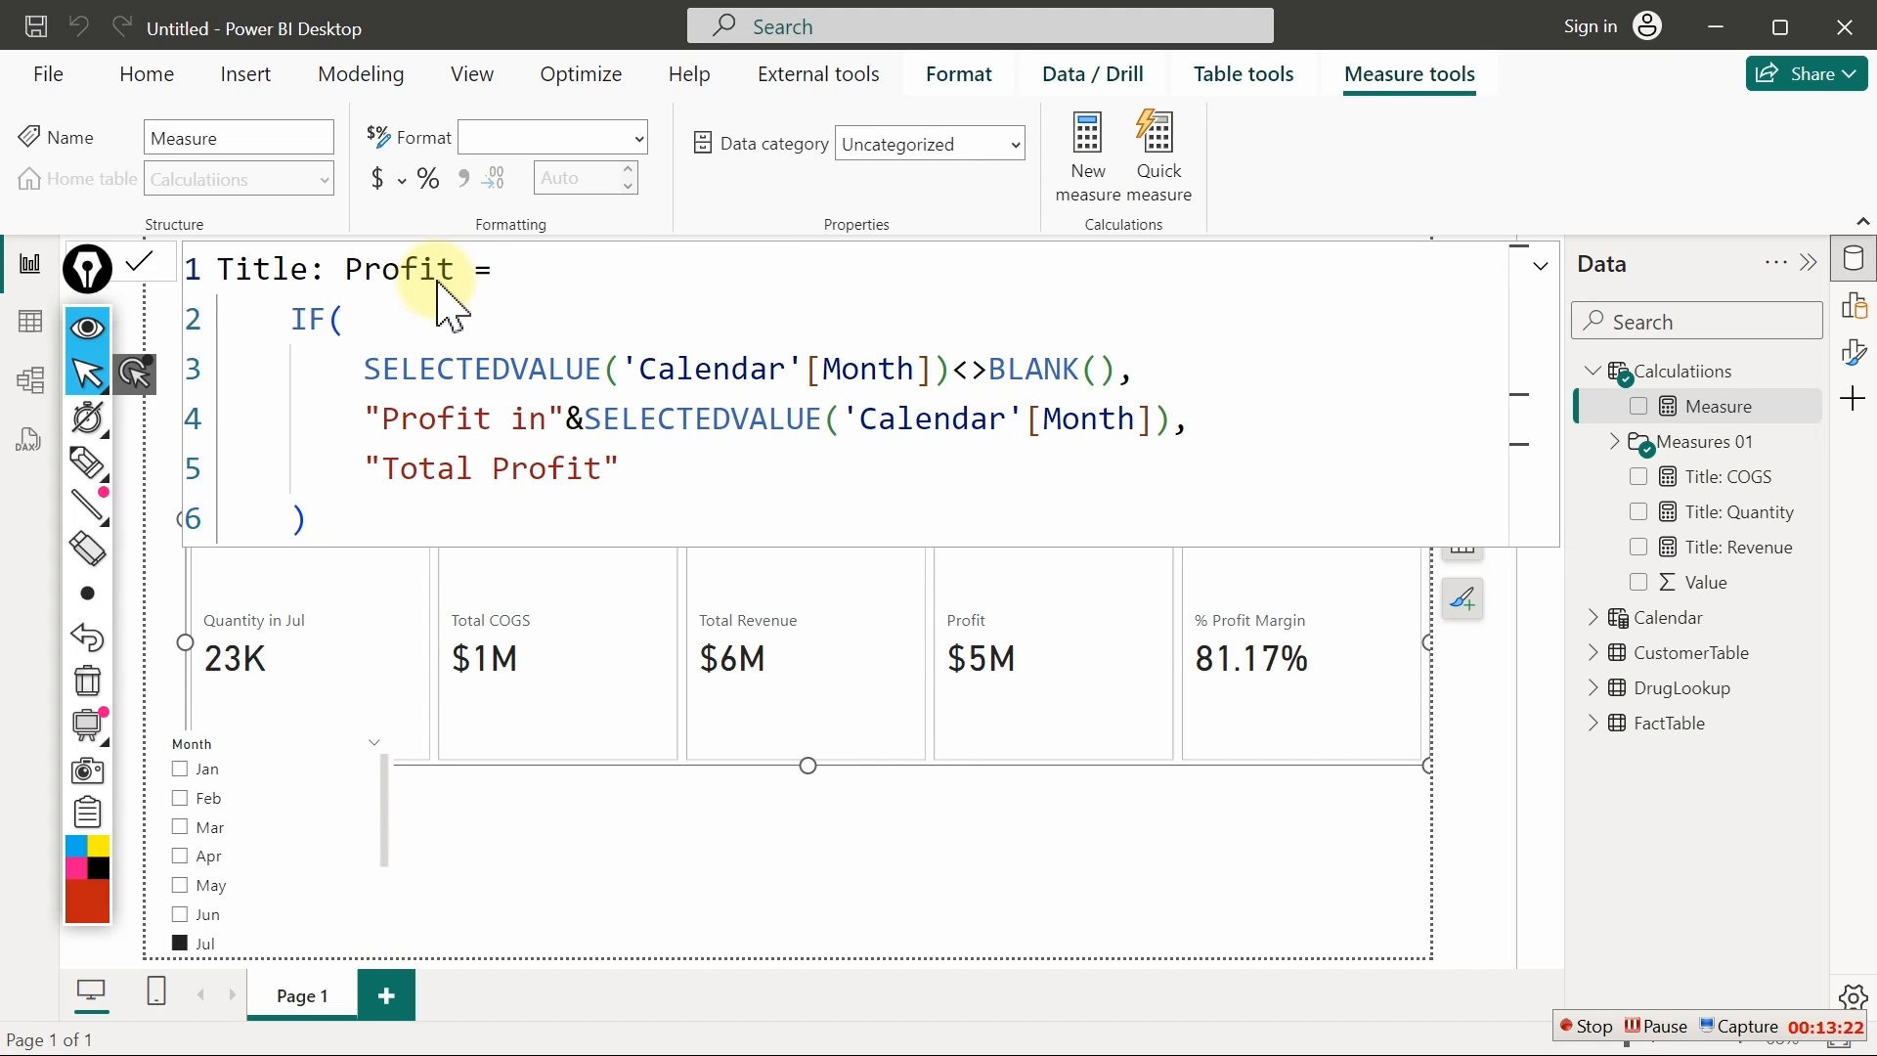
left_click(479, 278)
key("Return")
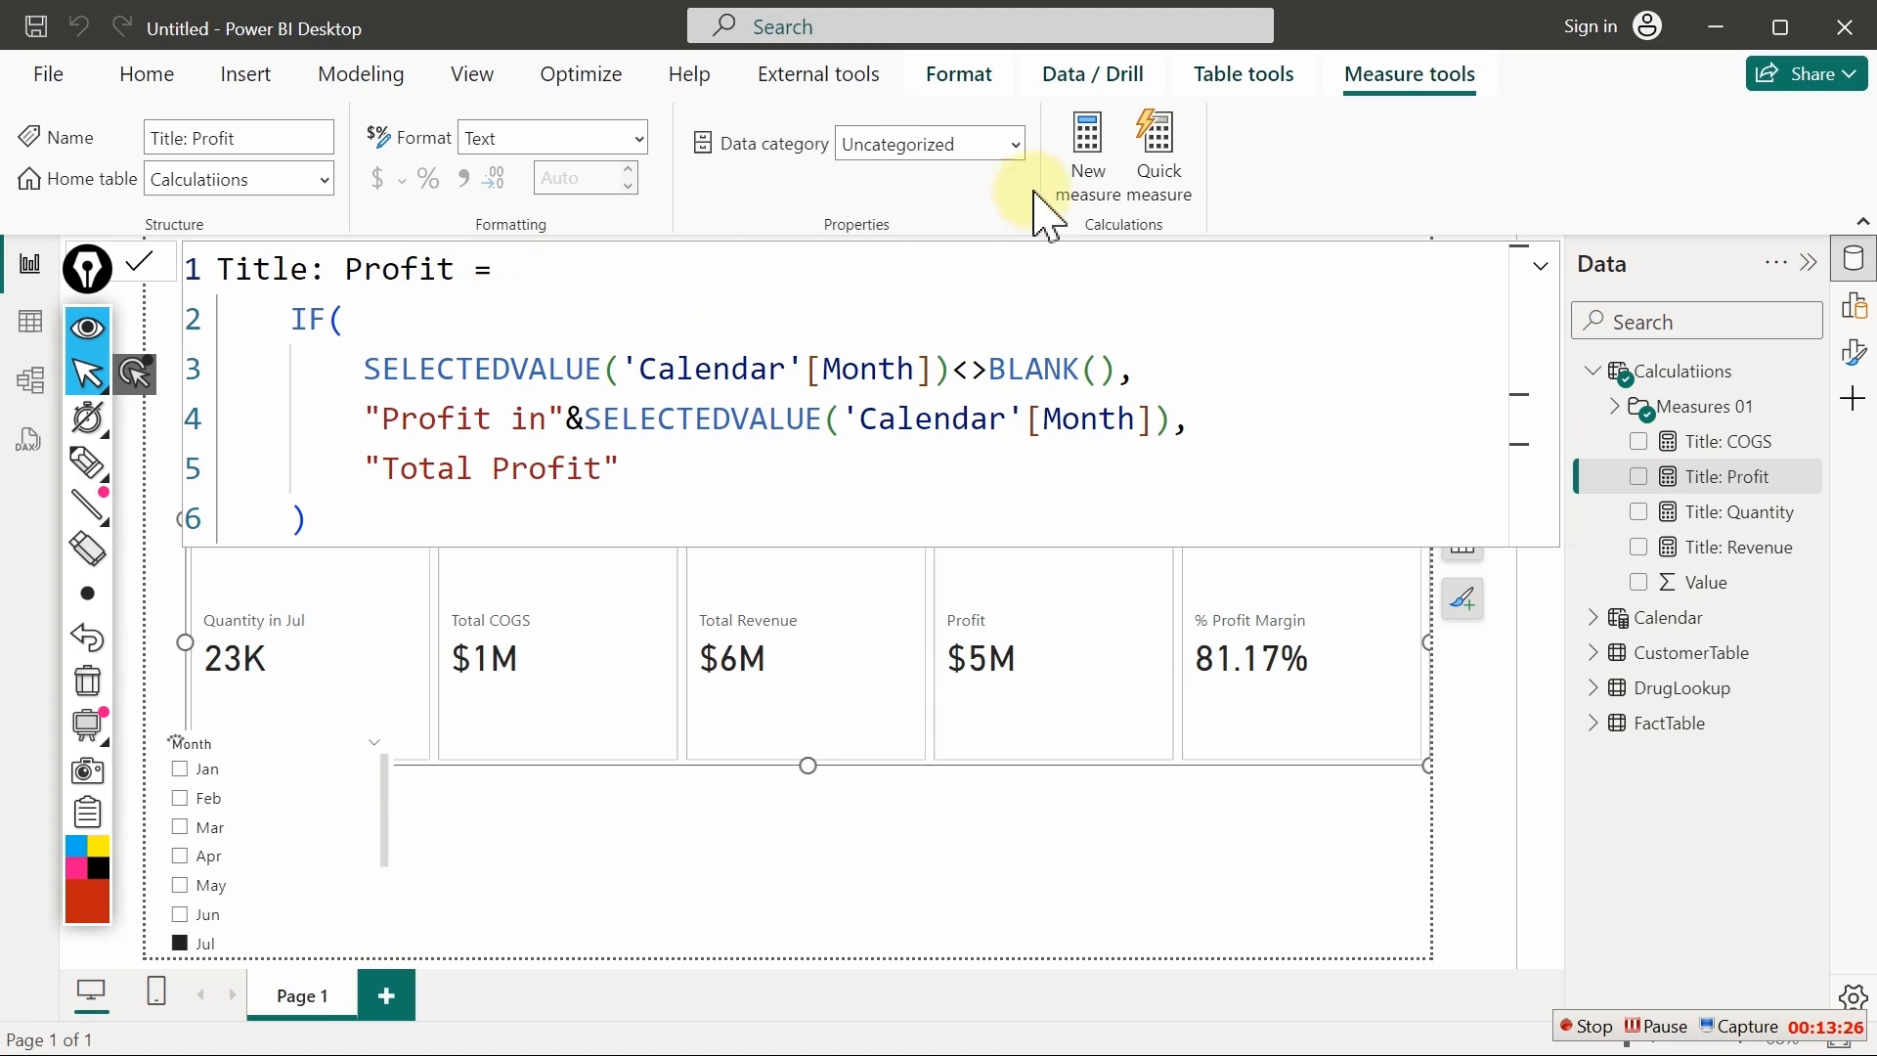
Draft a new measure "Title: pct Profit Margin" returning "pct Profit Margin in" plus the selected Calendar month, or "Total pct Profit Margin" without one
left_click(1075, 139)
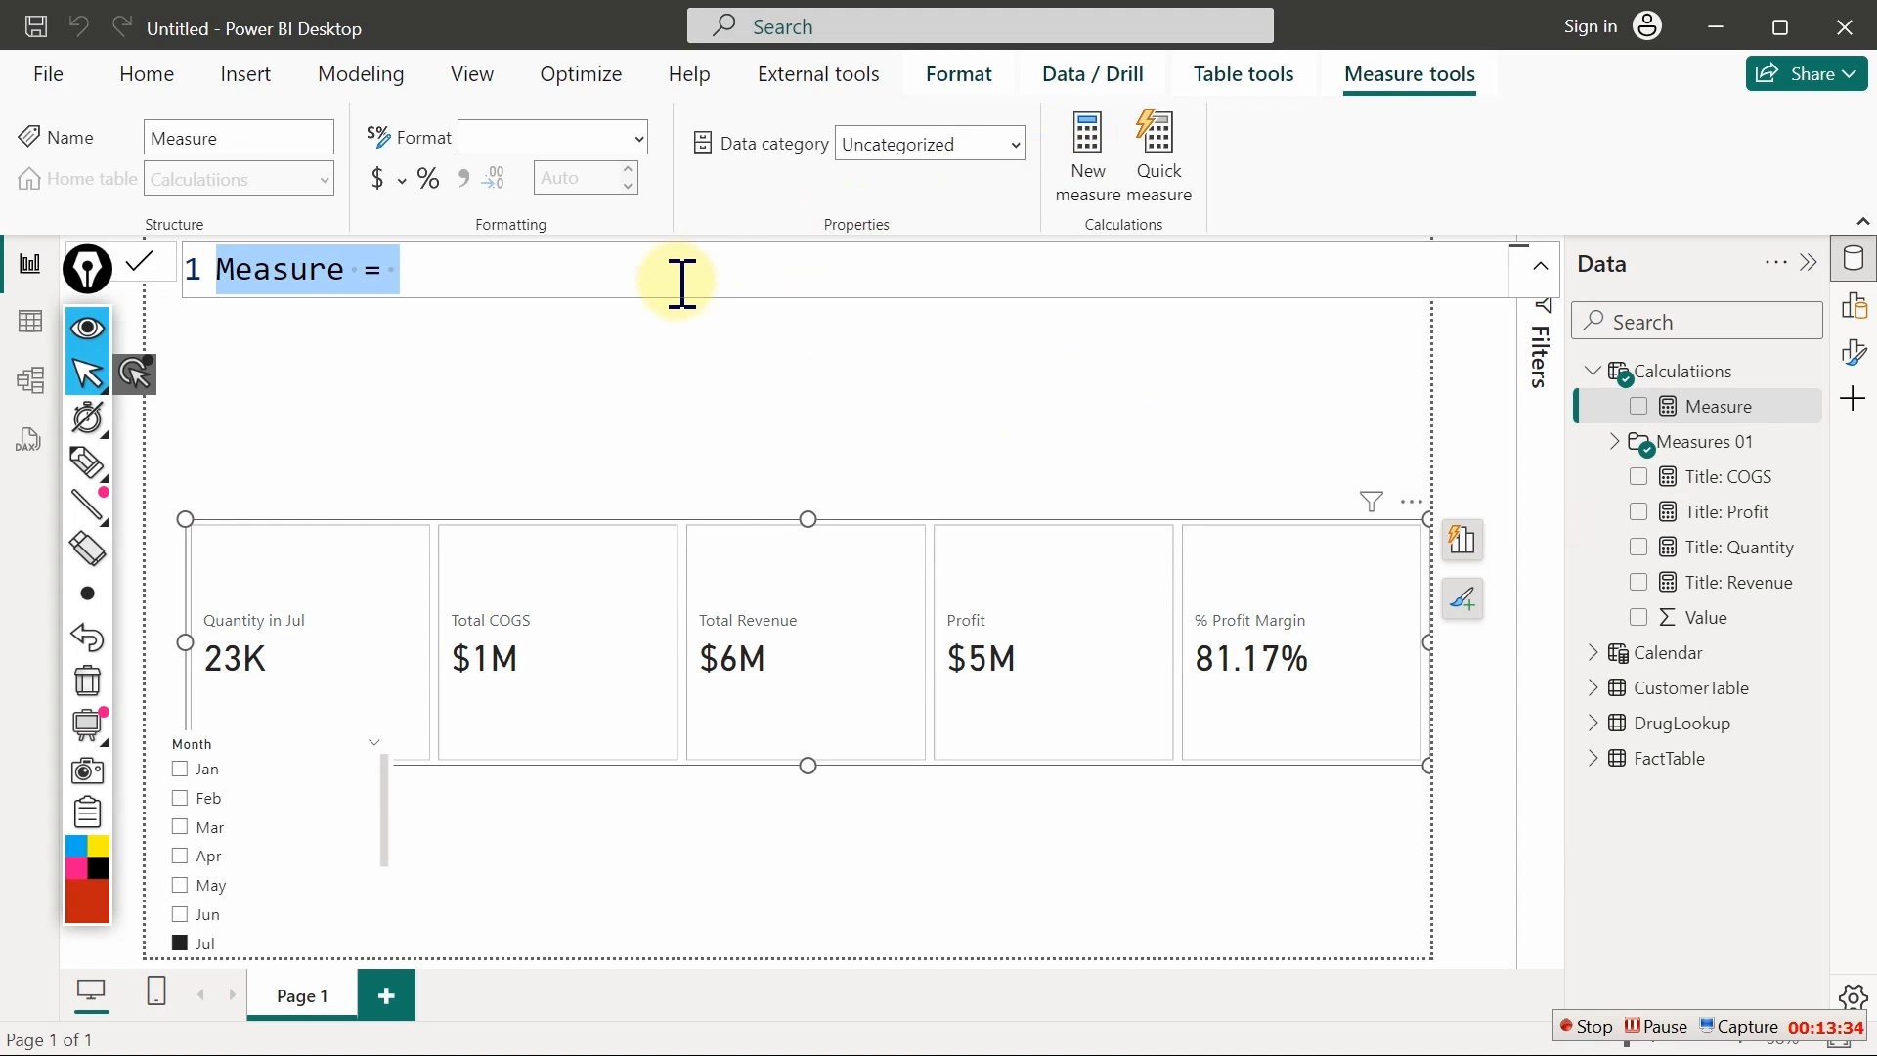
type("Title: Quantity =     IF(         SELECTEDVALUE('Calendar'[Month])<>BLANK(),         \"Quantity in\"&SELECTEDVALUE('Calendar'[Month]),         \"Total Quantity\"     )")
left_click(387, 267)
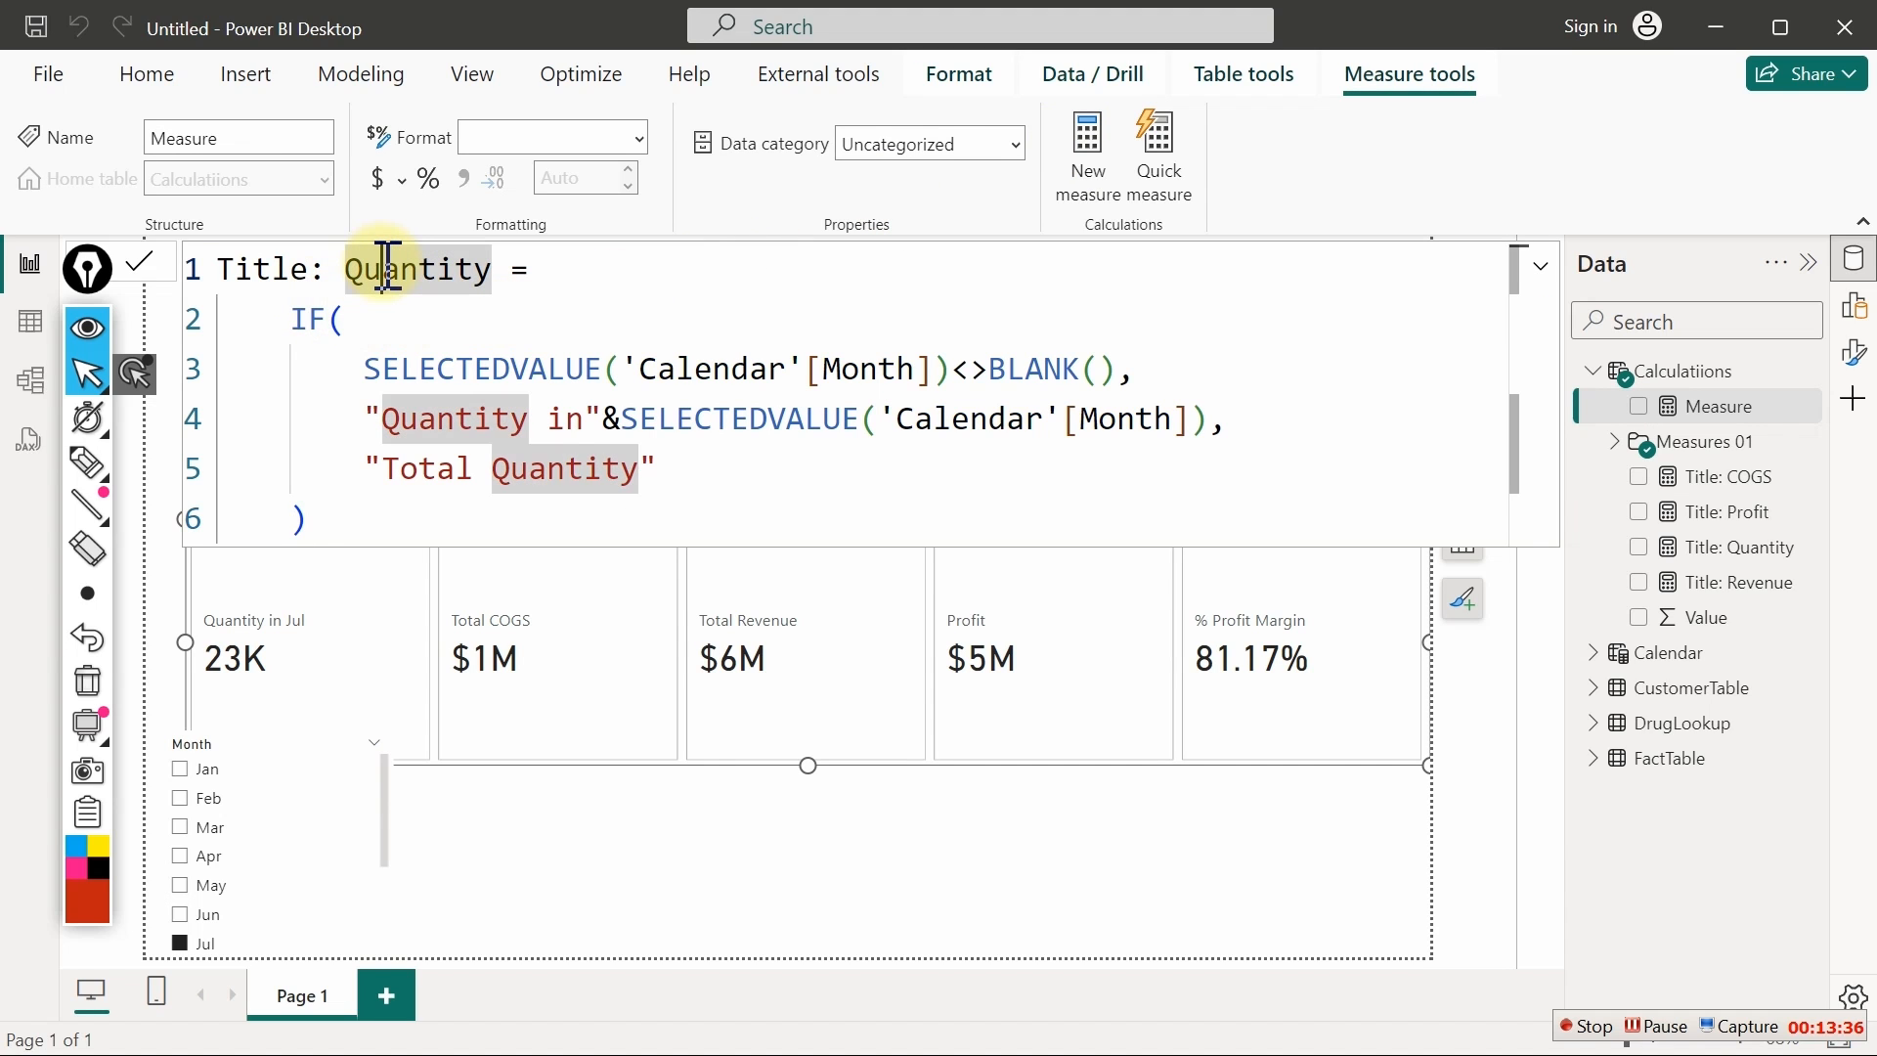
key("ctrl+shift+l")
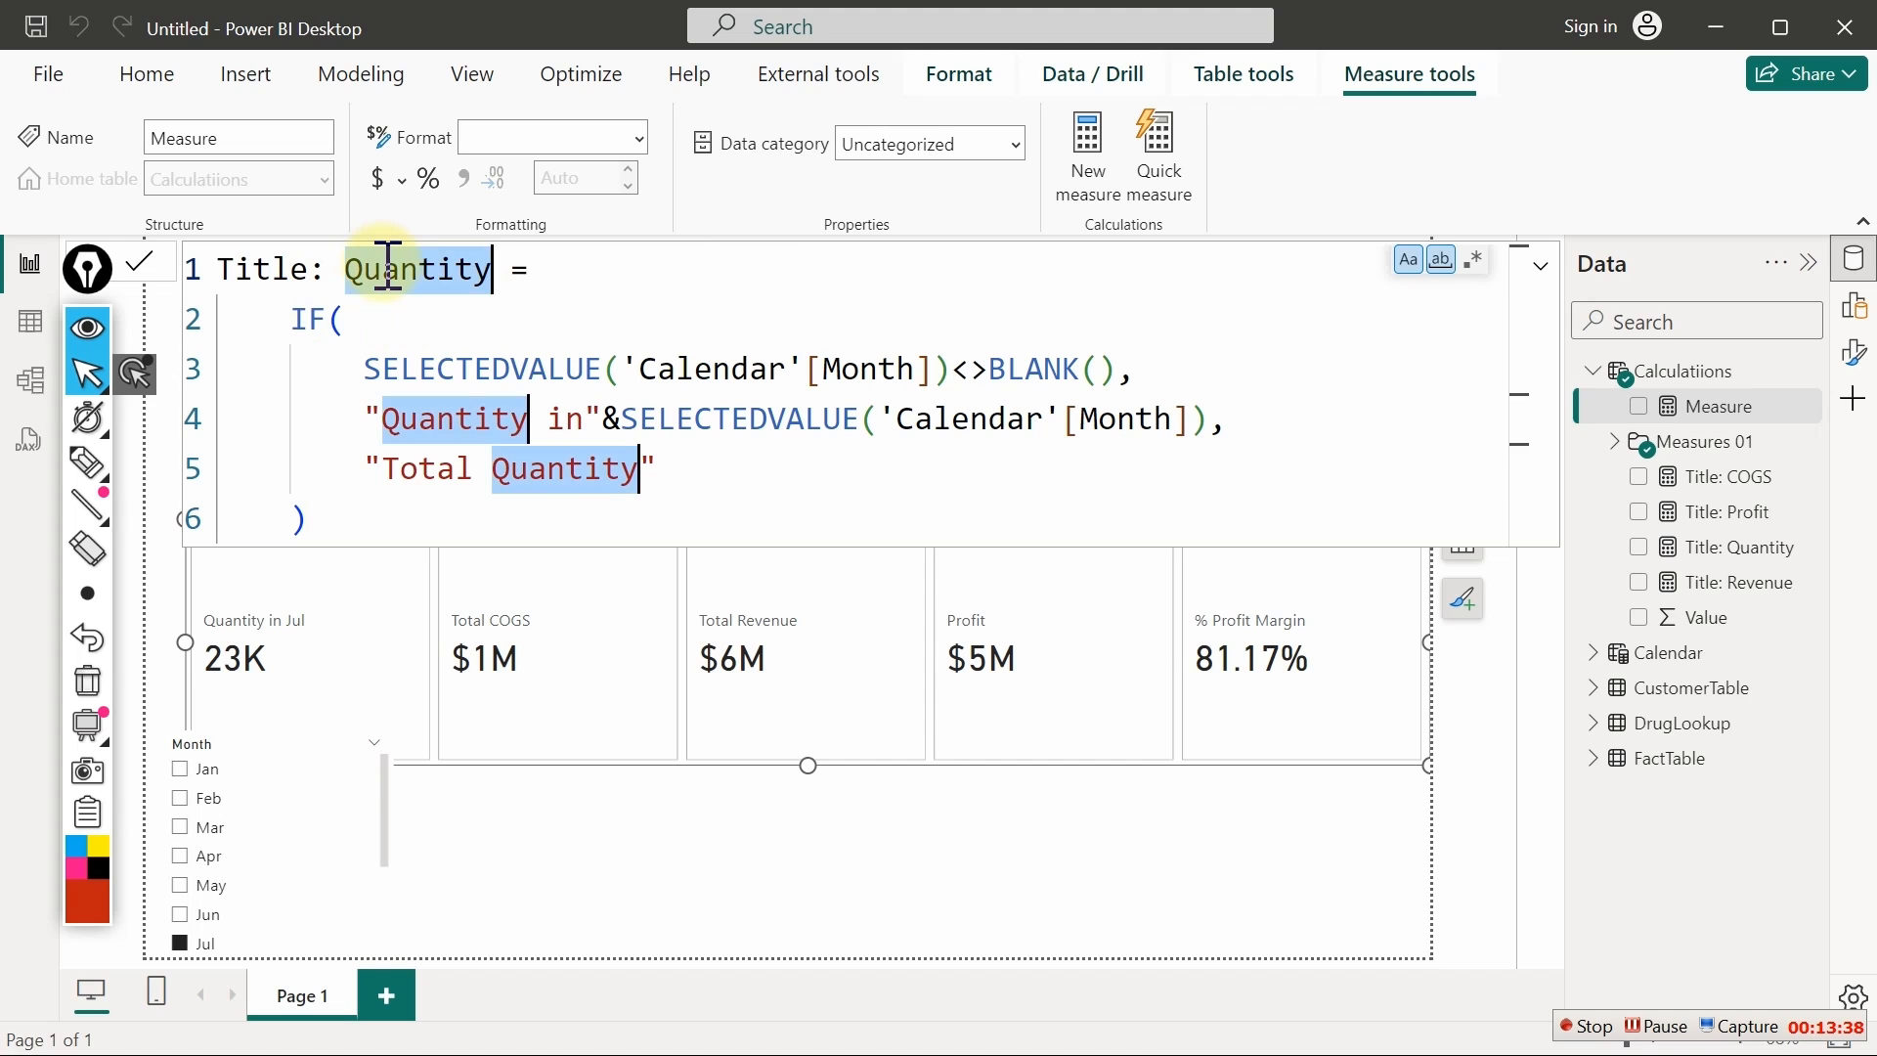
type("p")
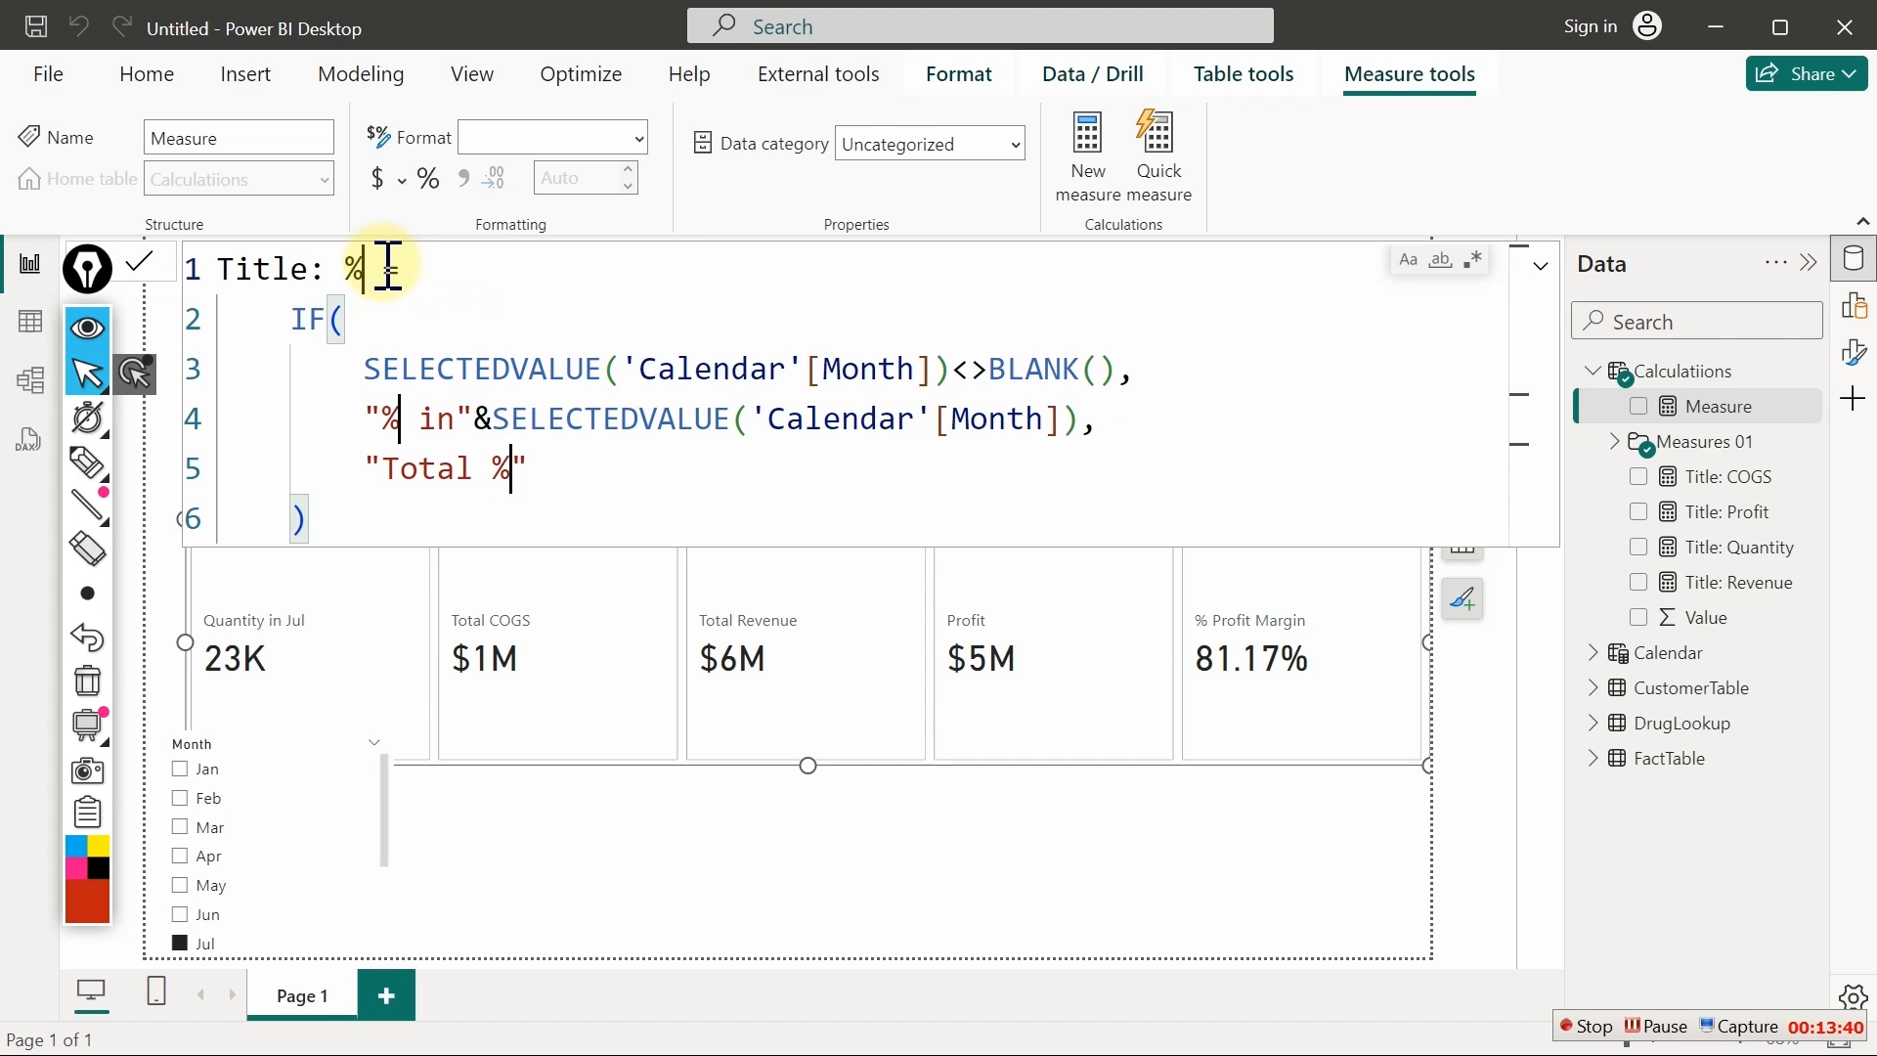
key("BackSpace")
type("pct")
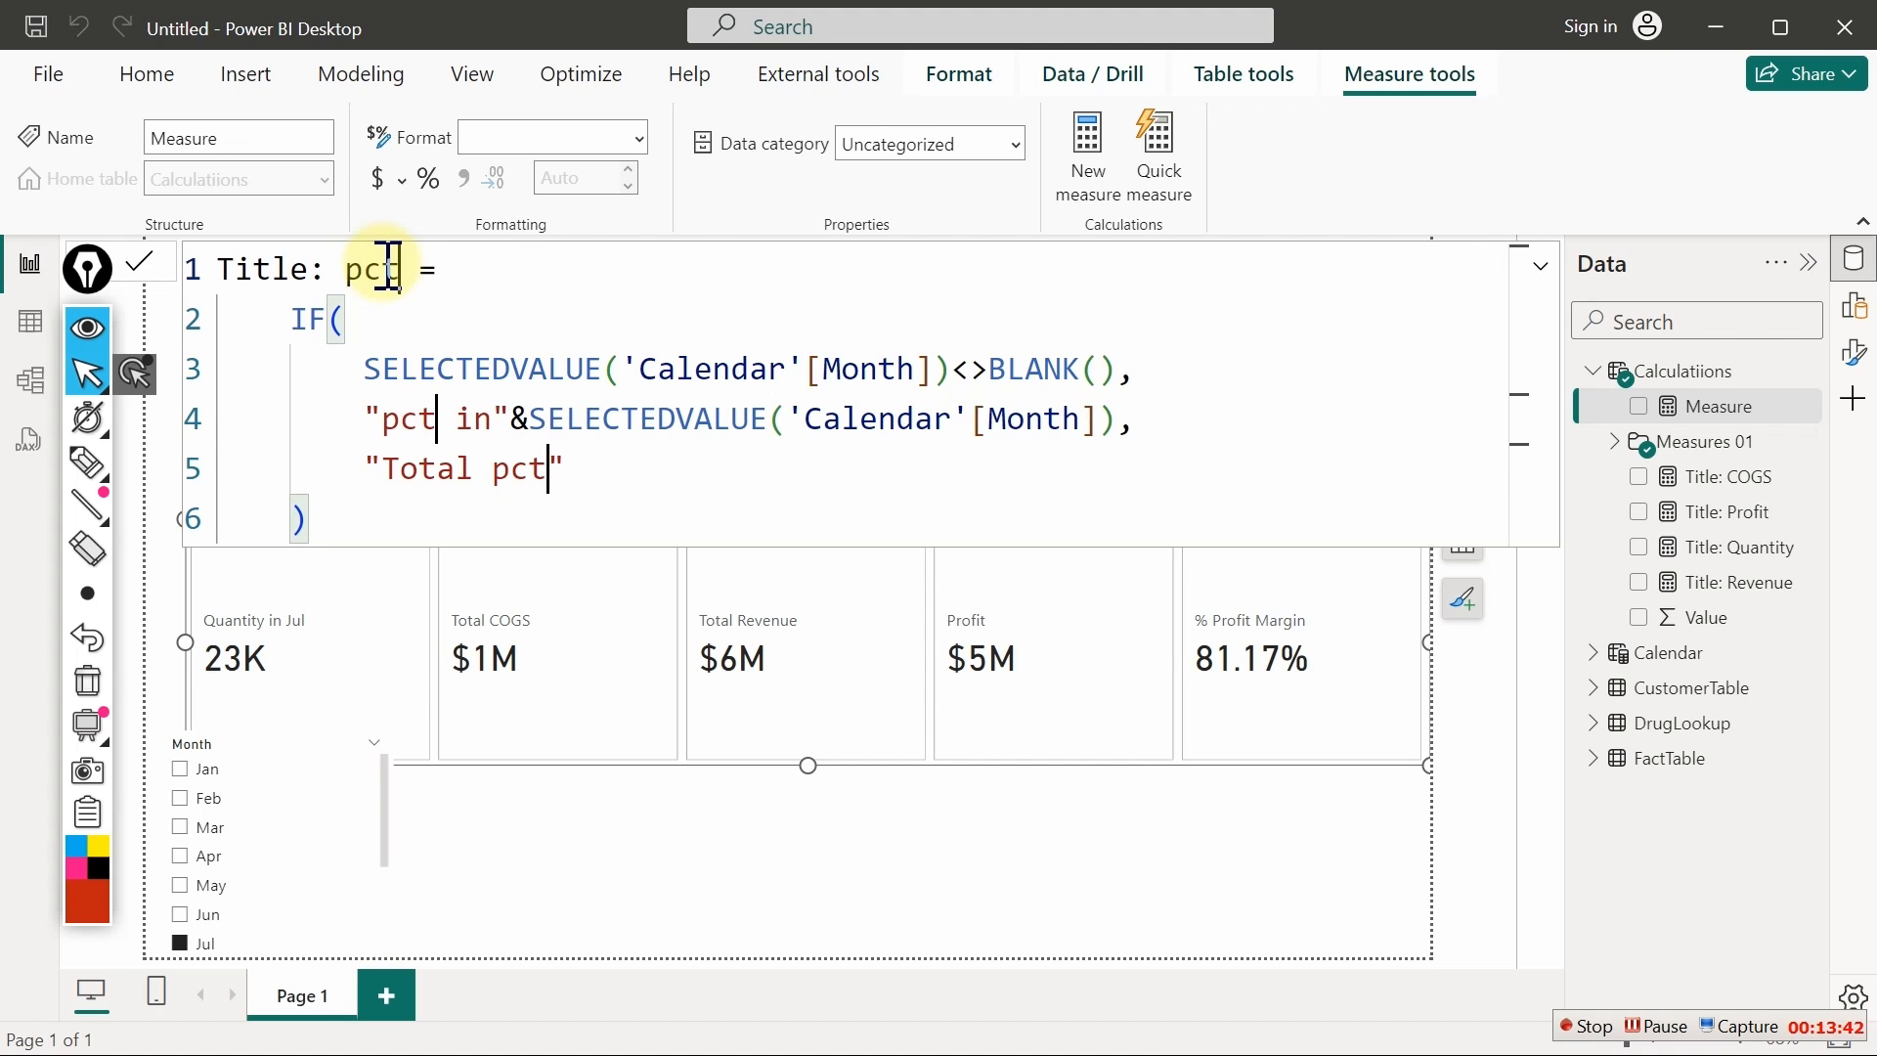
type(" Profi ")
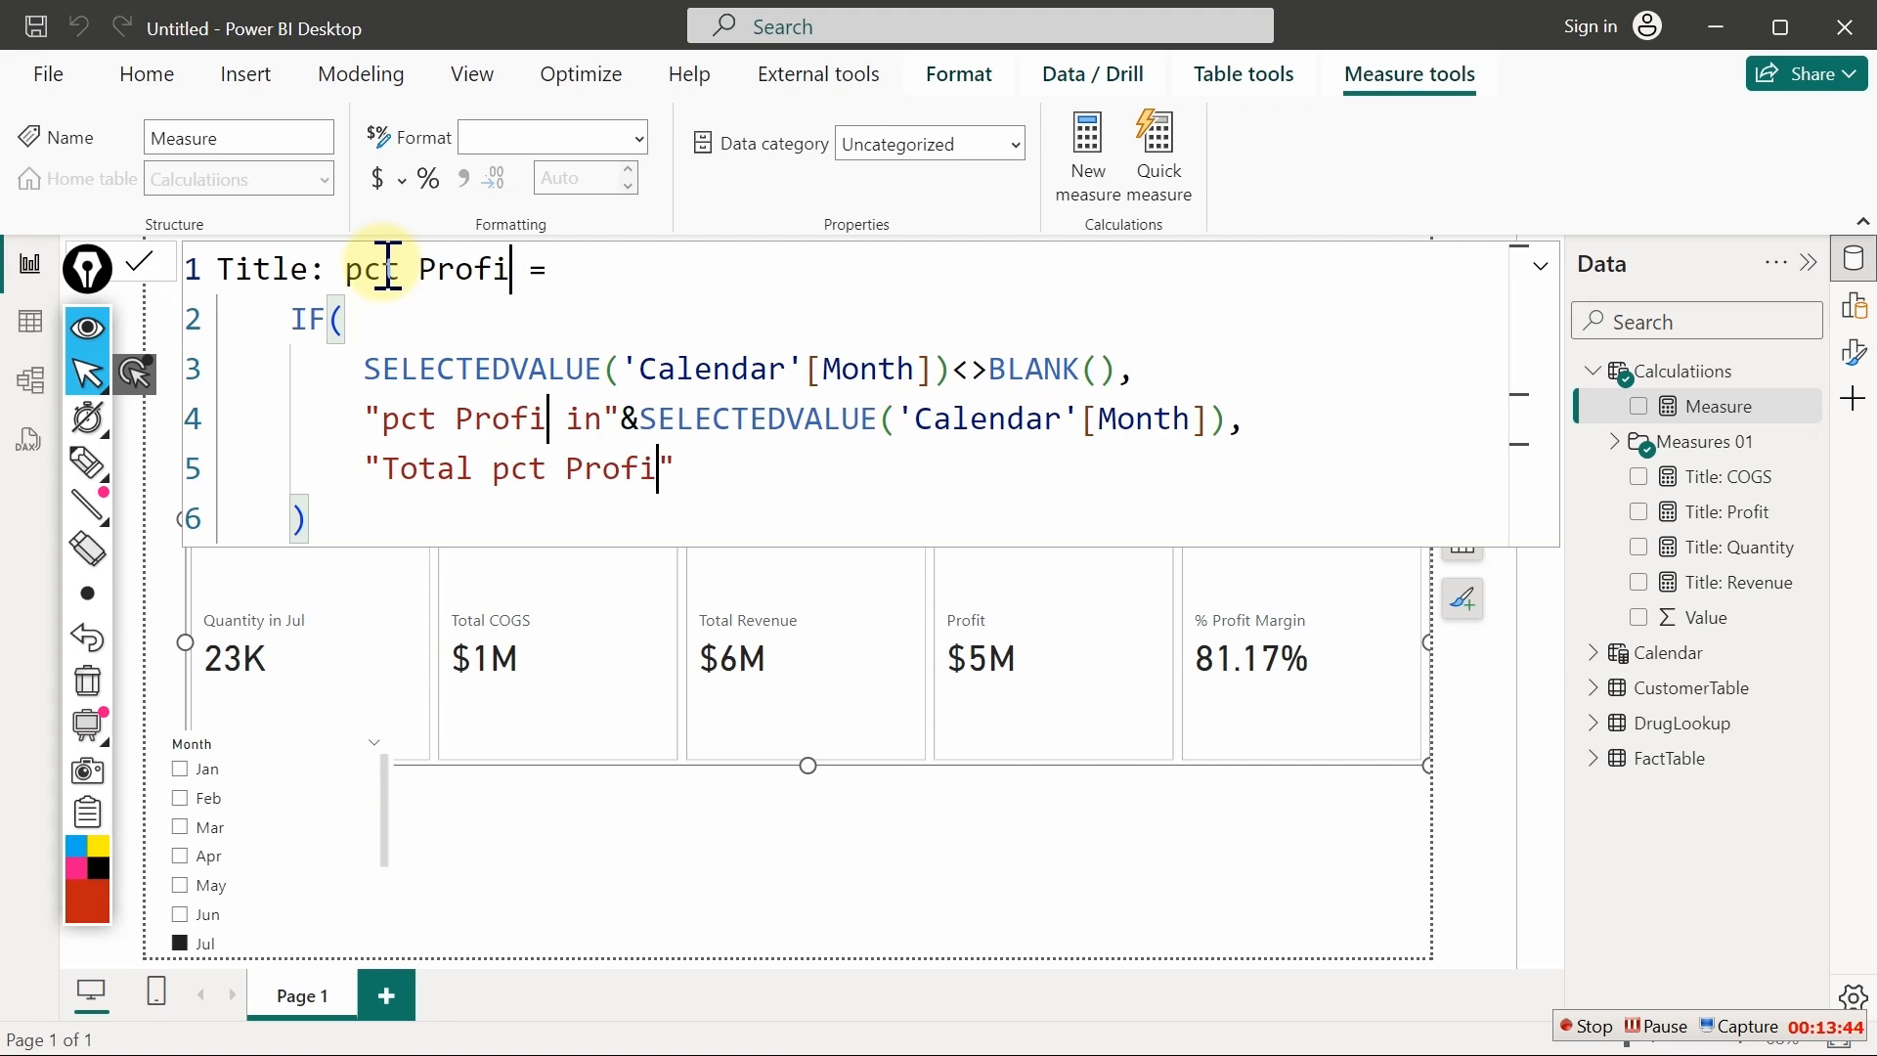
type("t Margin")
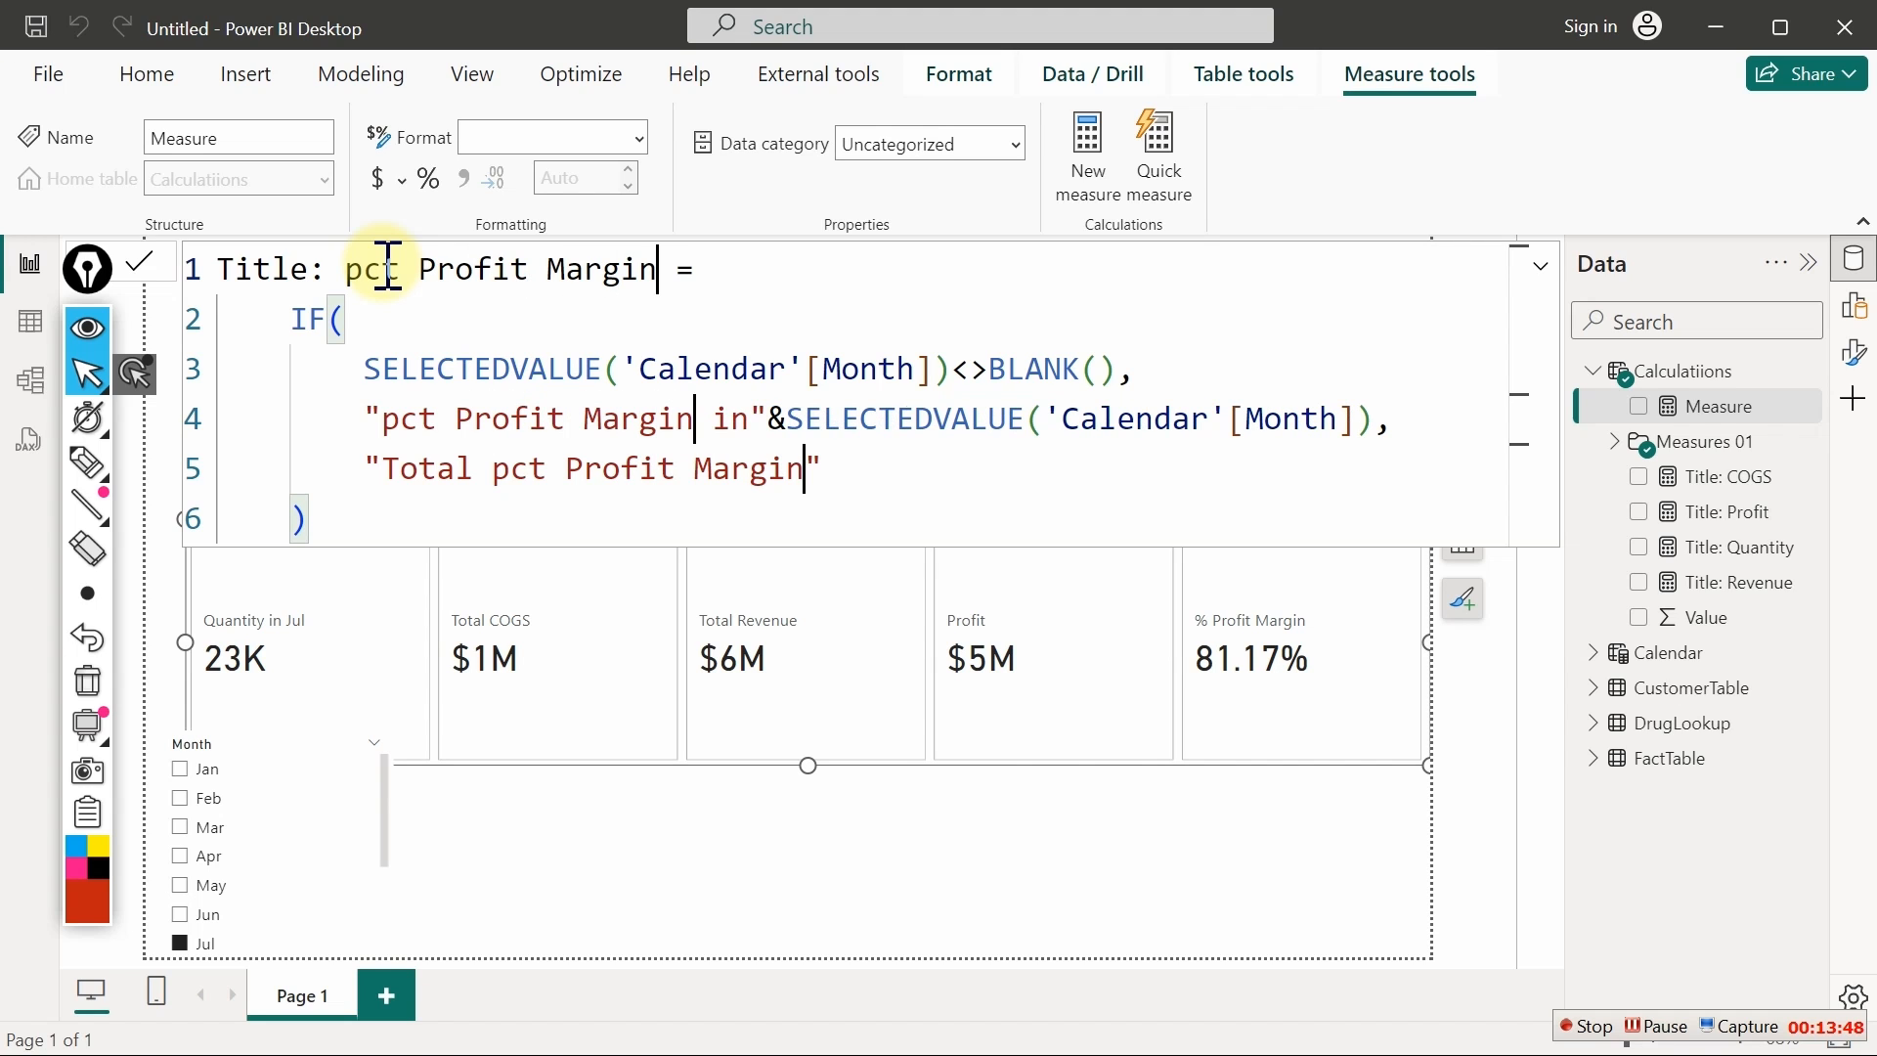
Replace every "pct" in the formula with "%" and commit the measure as "Title: % Profit Margin"
left_click(461, 420)
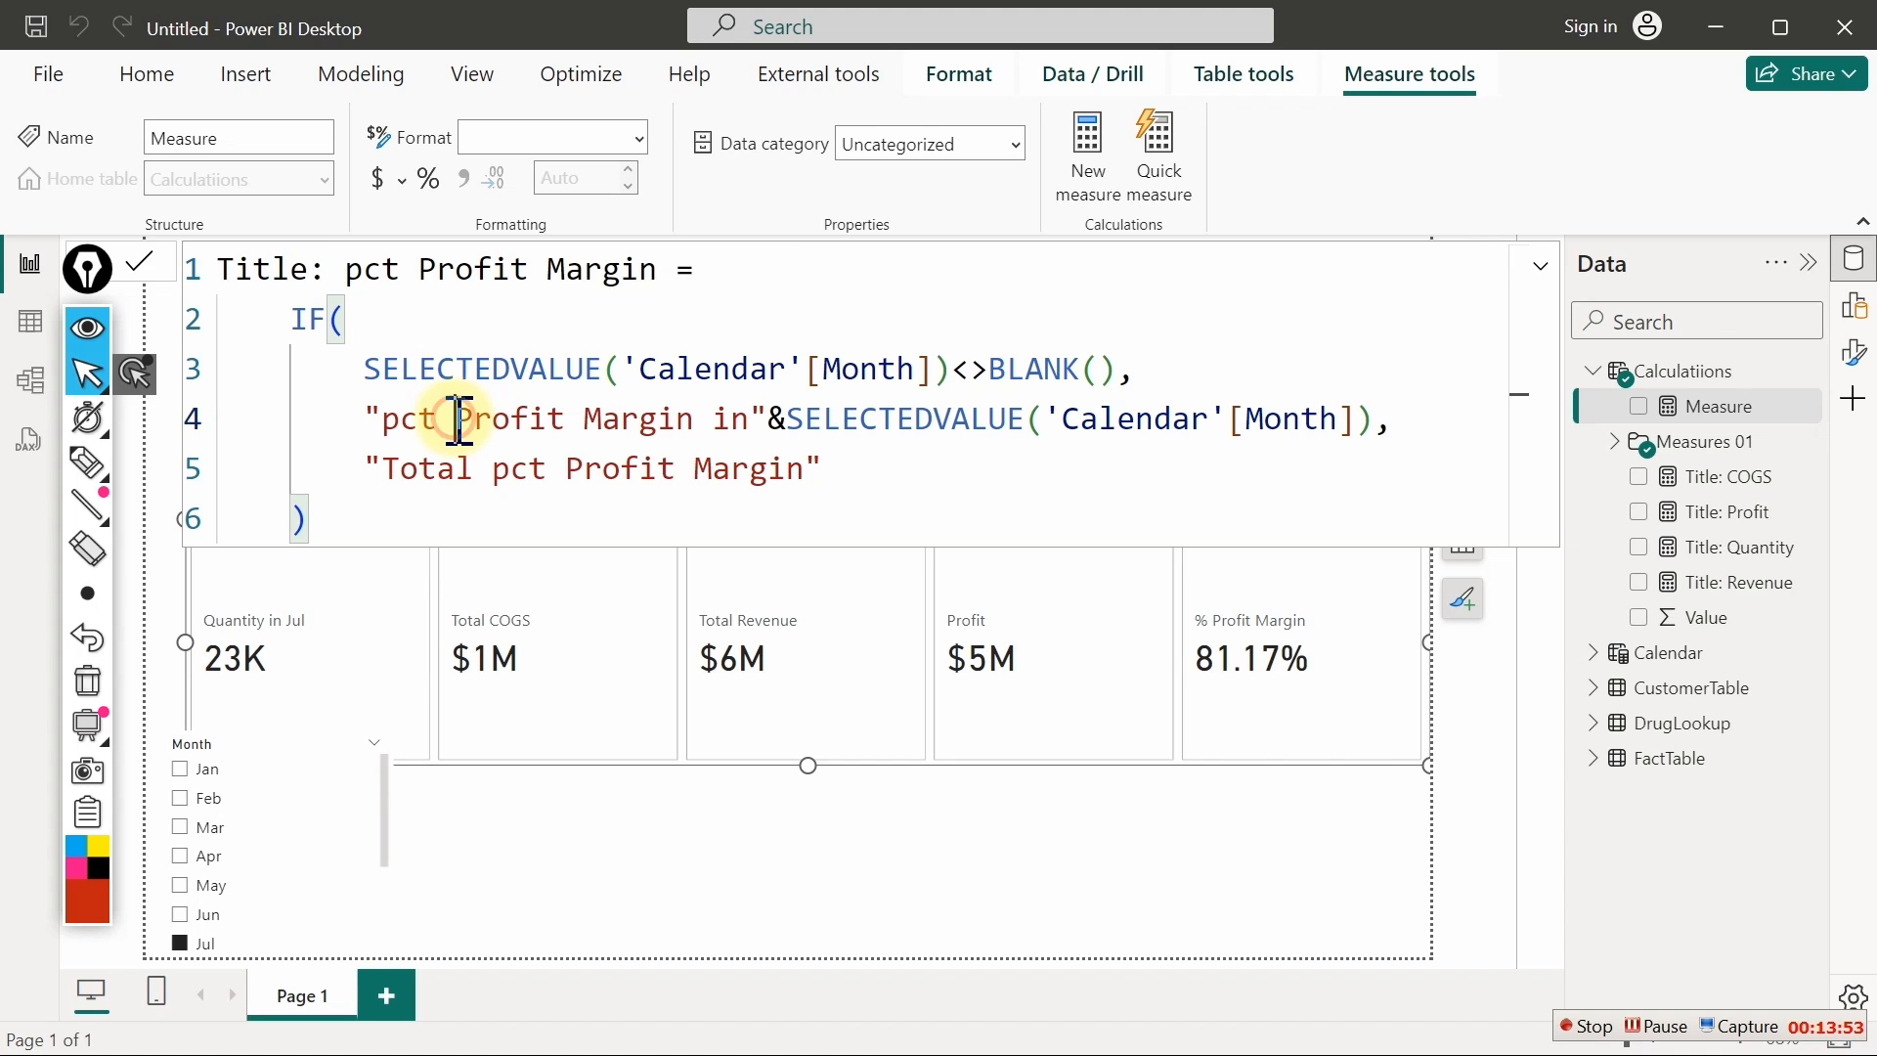
left_click(409, 421)
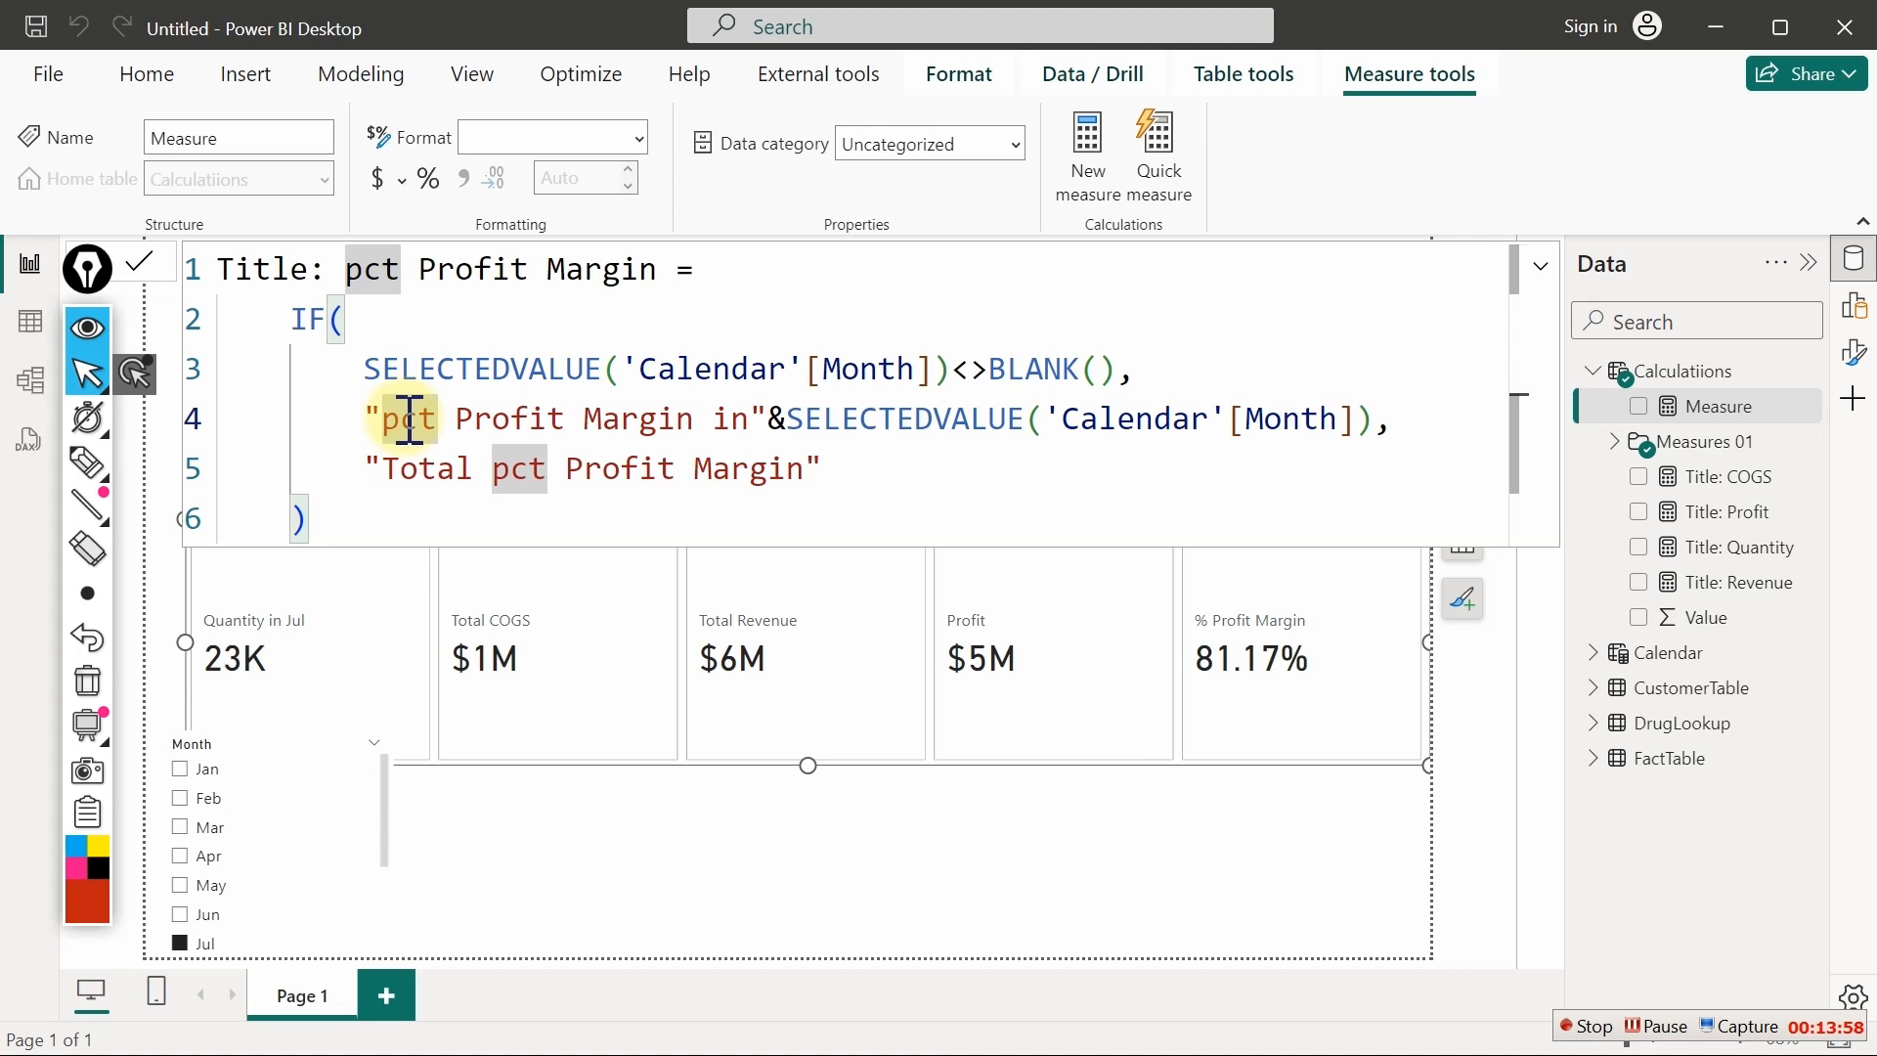
key("ctrl+shift+l")
type("%")
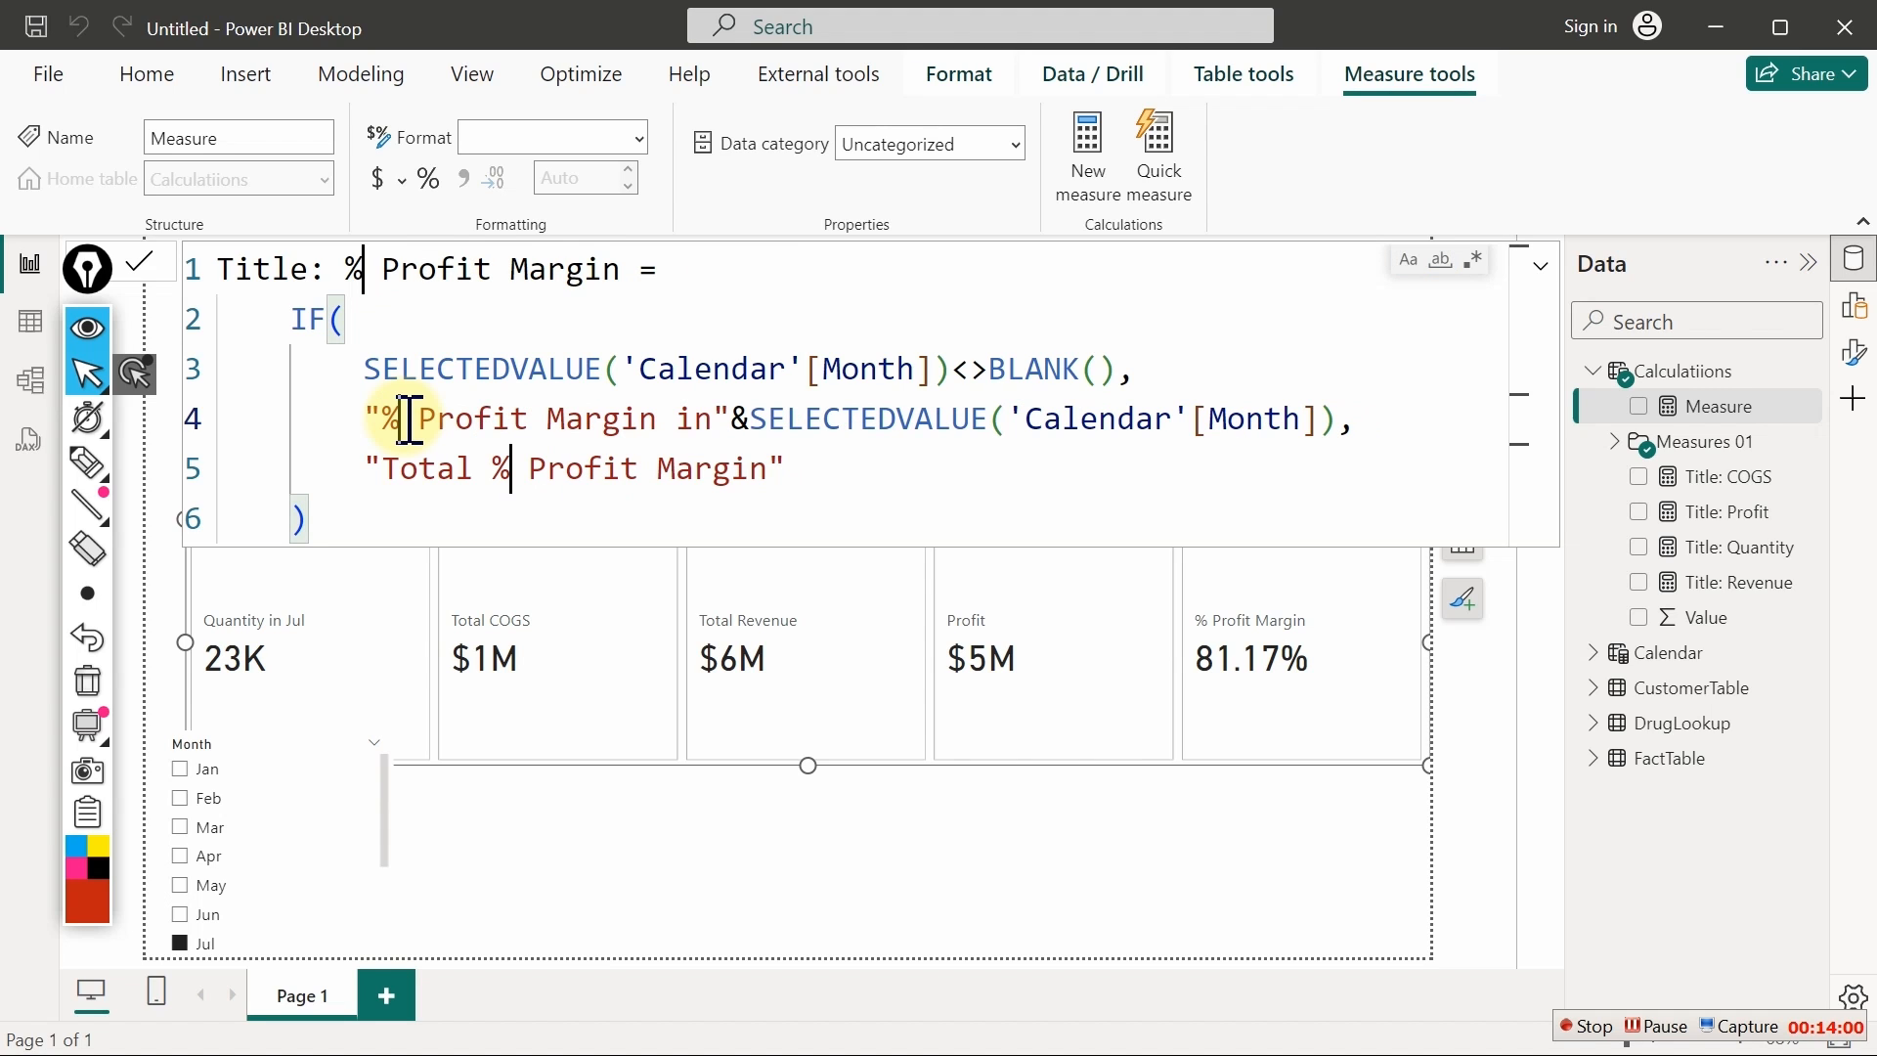
left_click(536, 369)
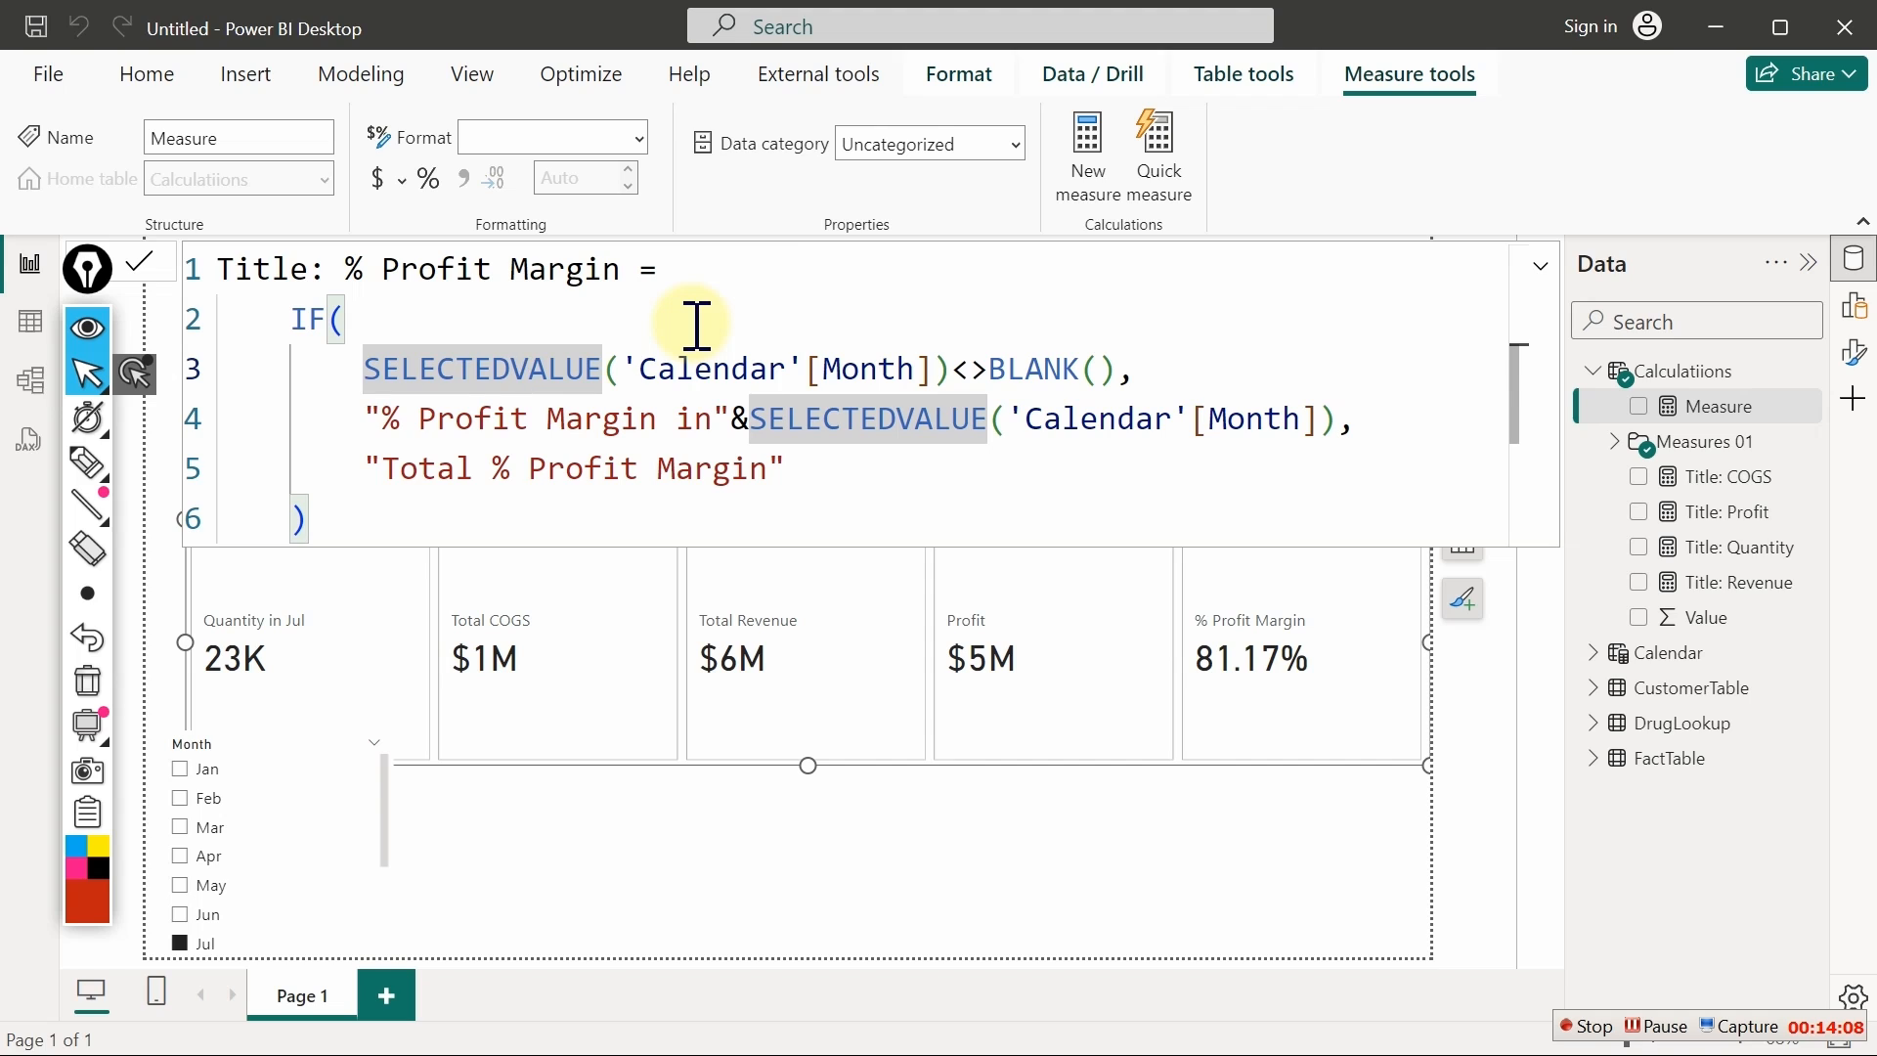
key("Return")
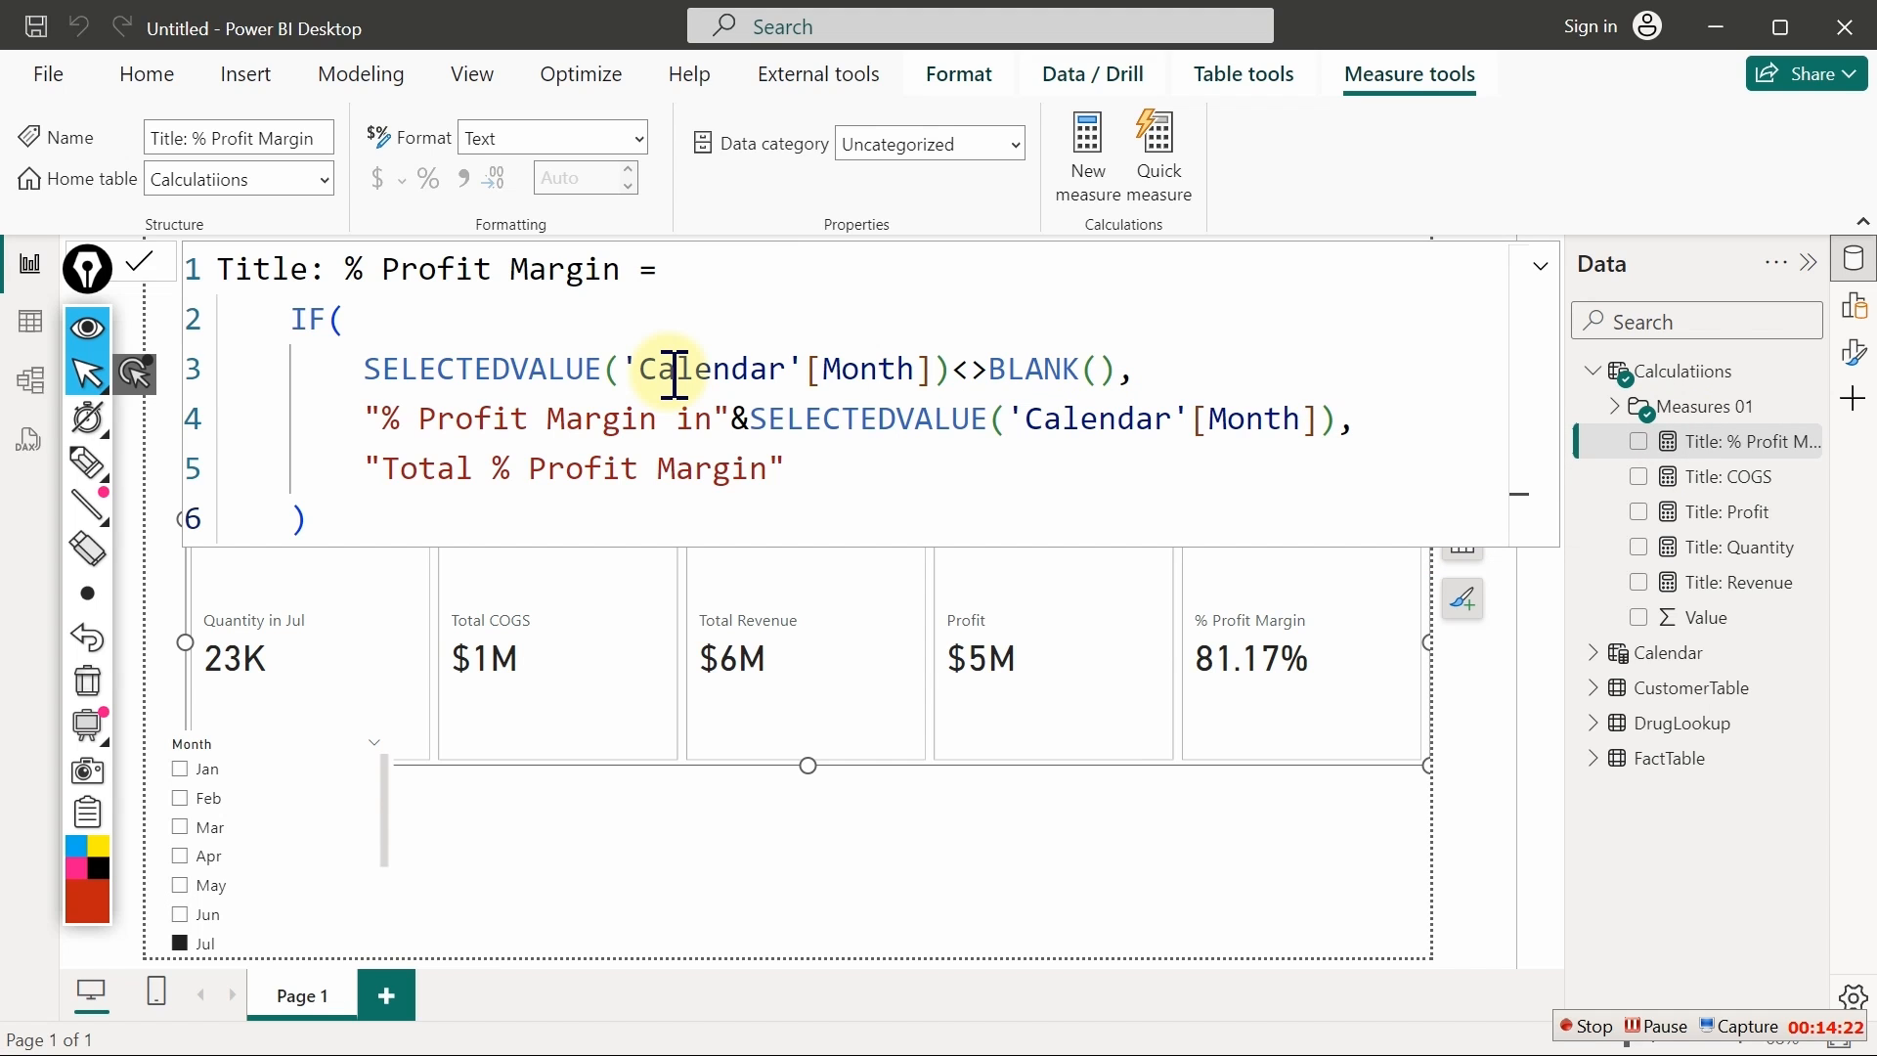
In the model view, group the five Title measures of the Calculatiions table into a display folder named "Title Measures"
left_click(14, 389)
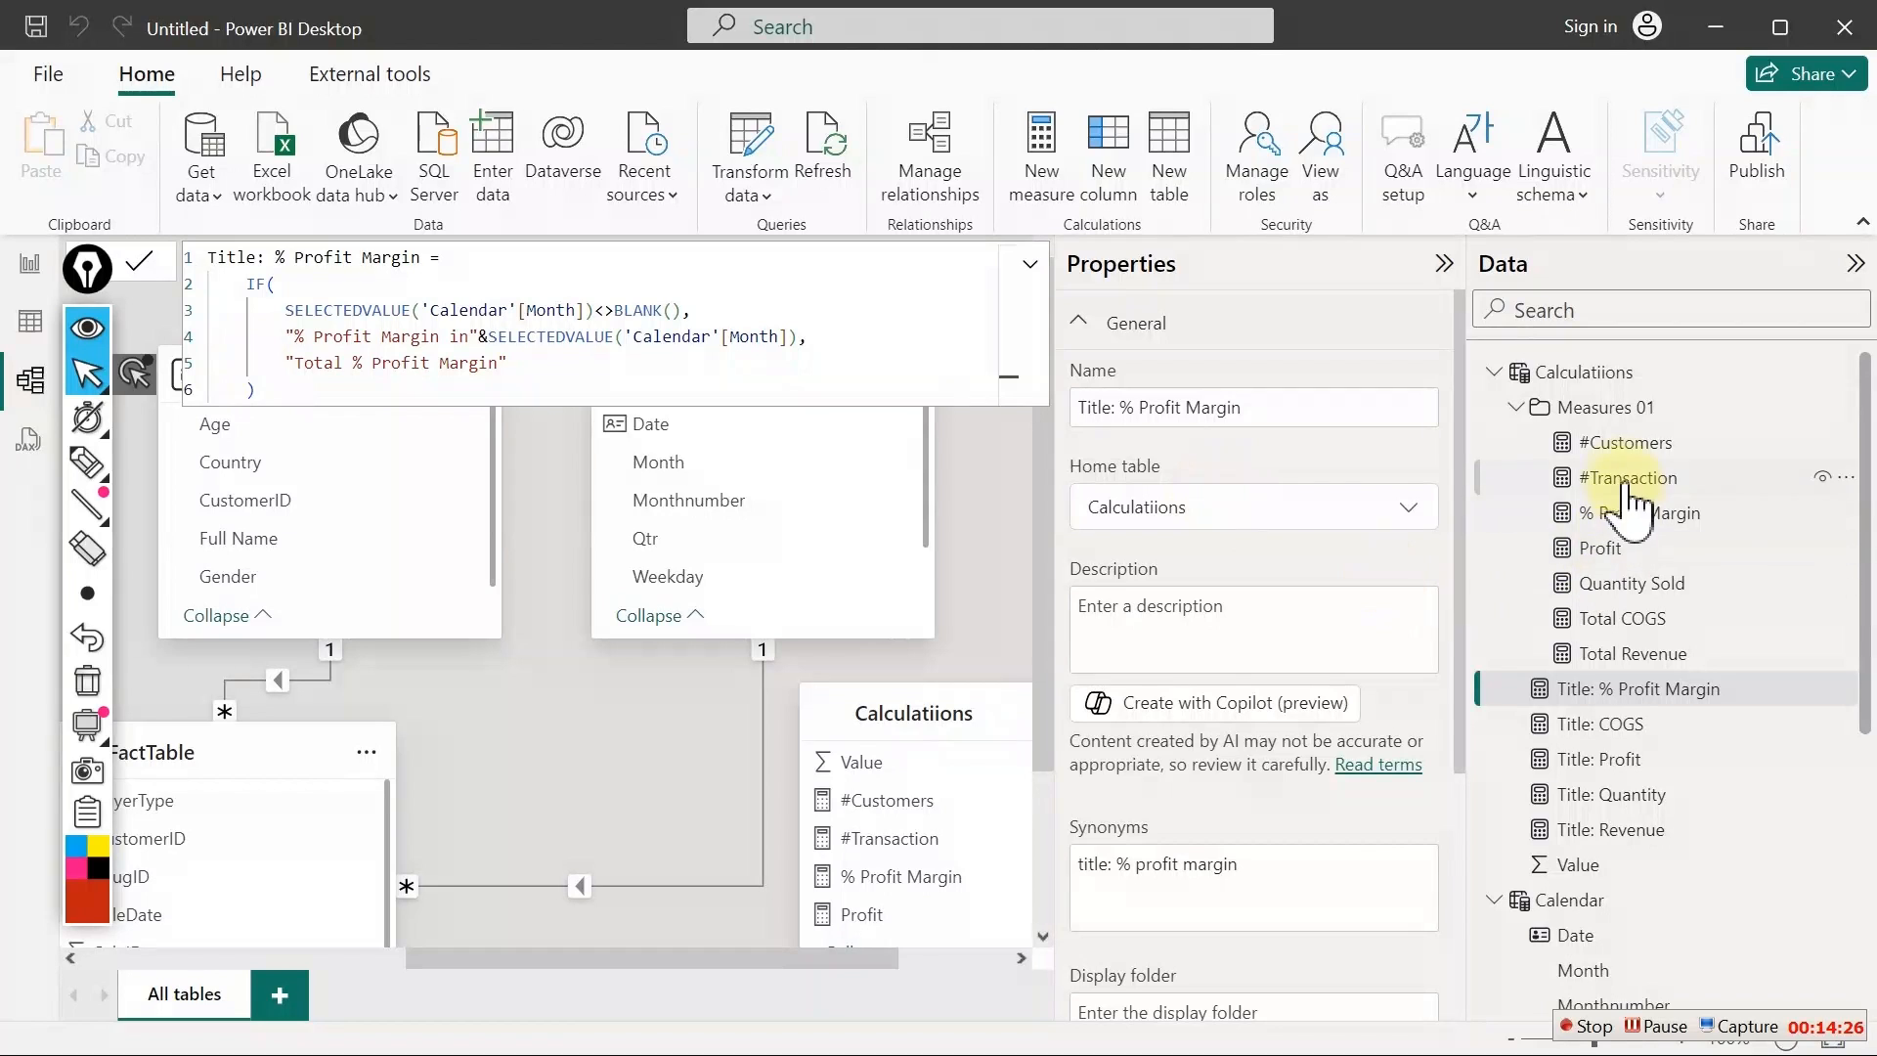
left_click(1516, 407)
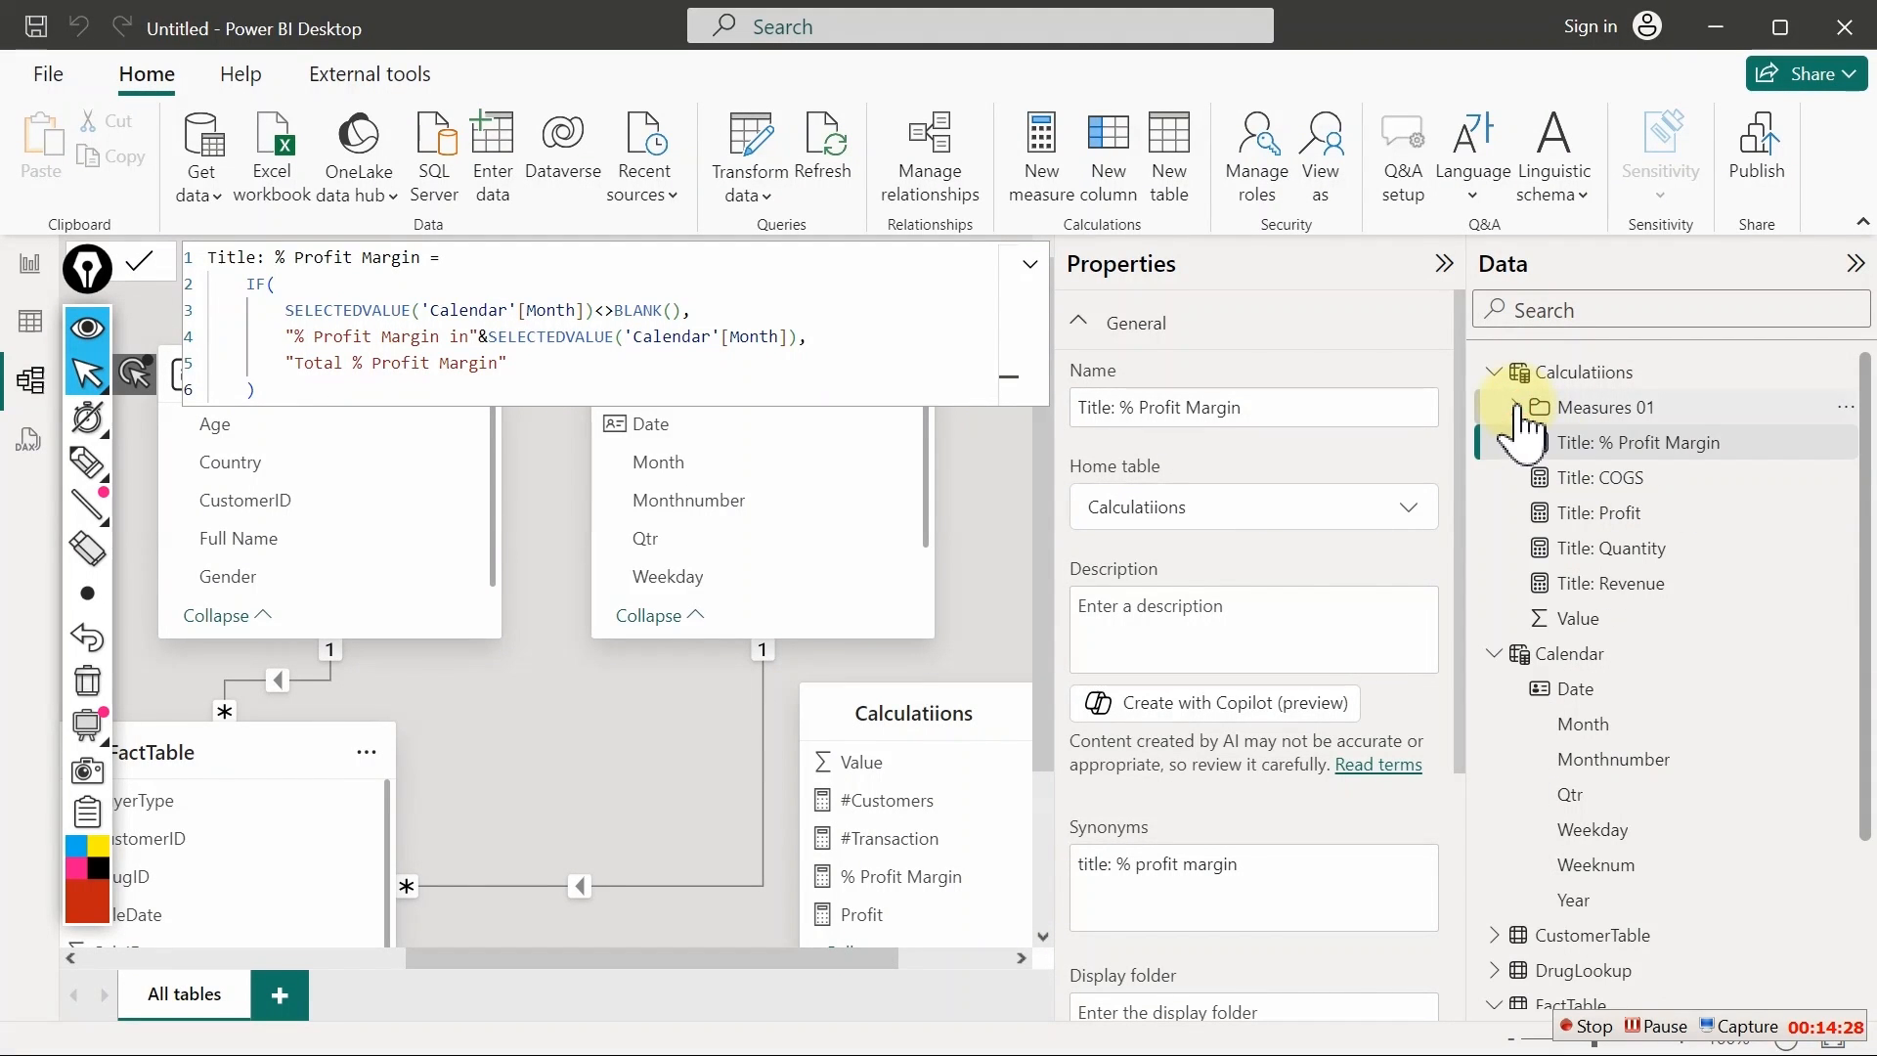
left_click(1593, 452)
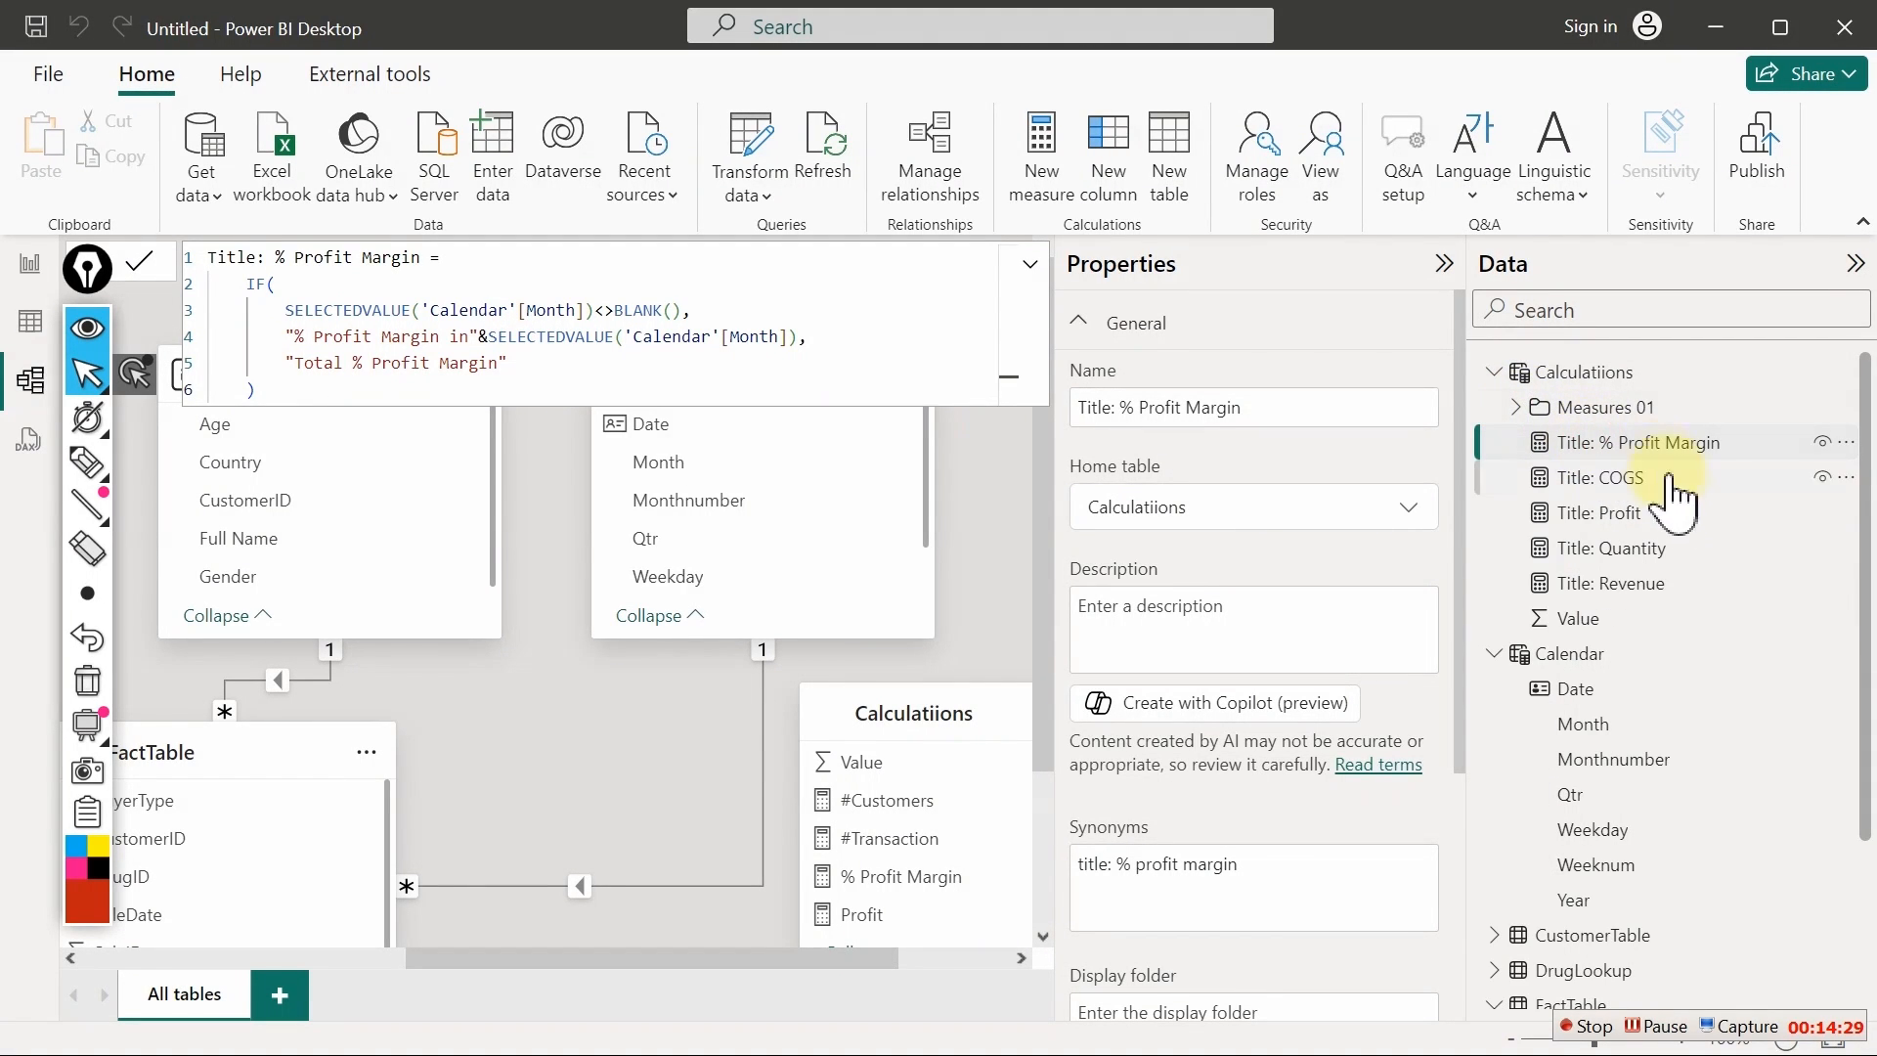
left_click(1620, 589, "shift")
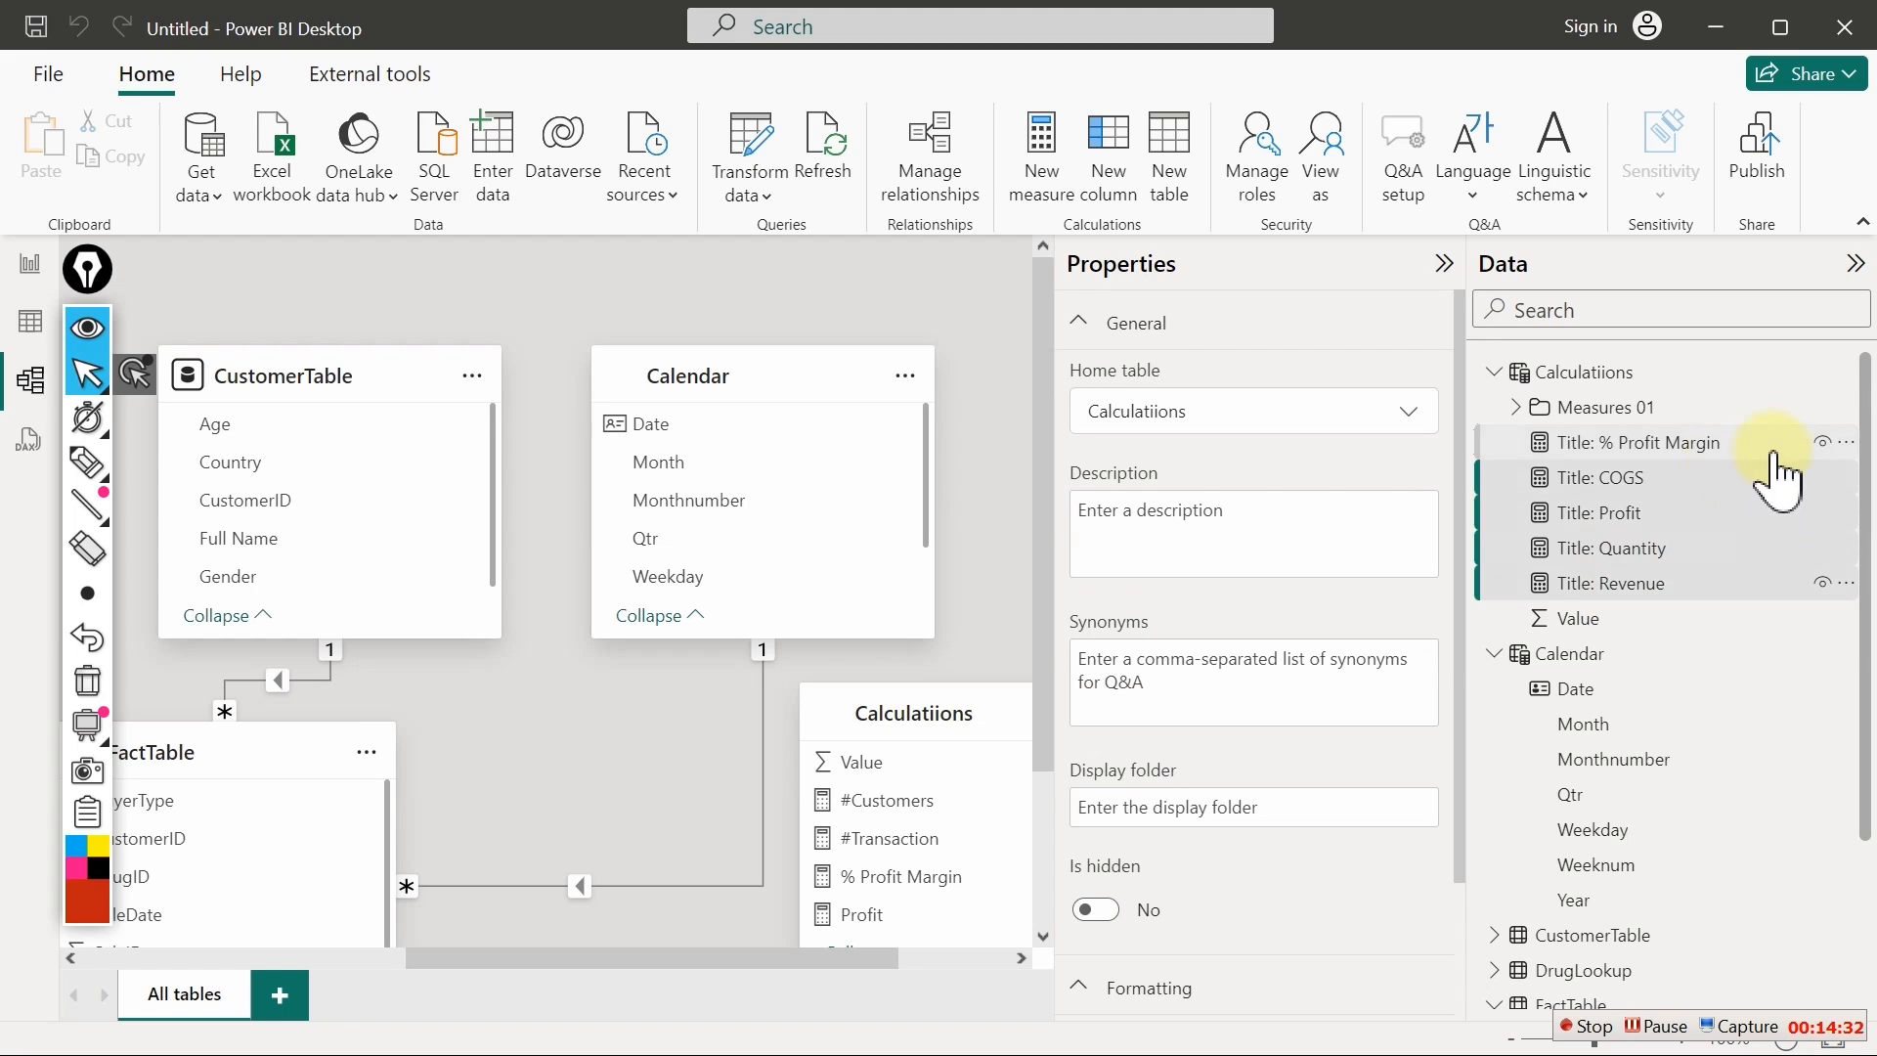
left_click(1226, 813)
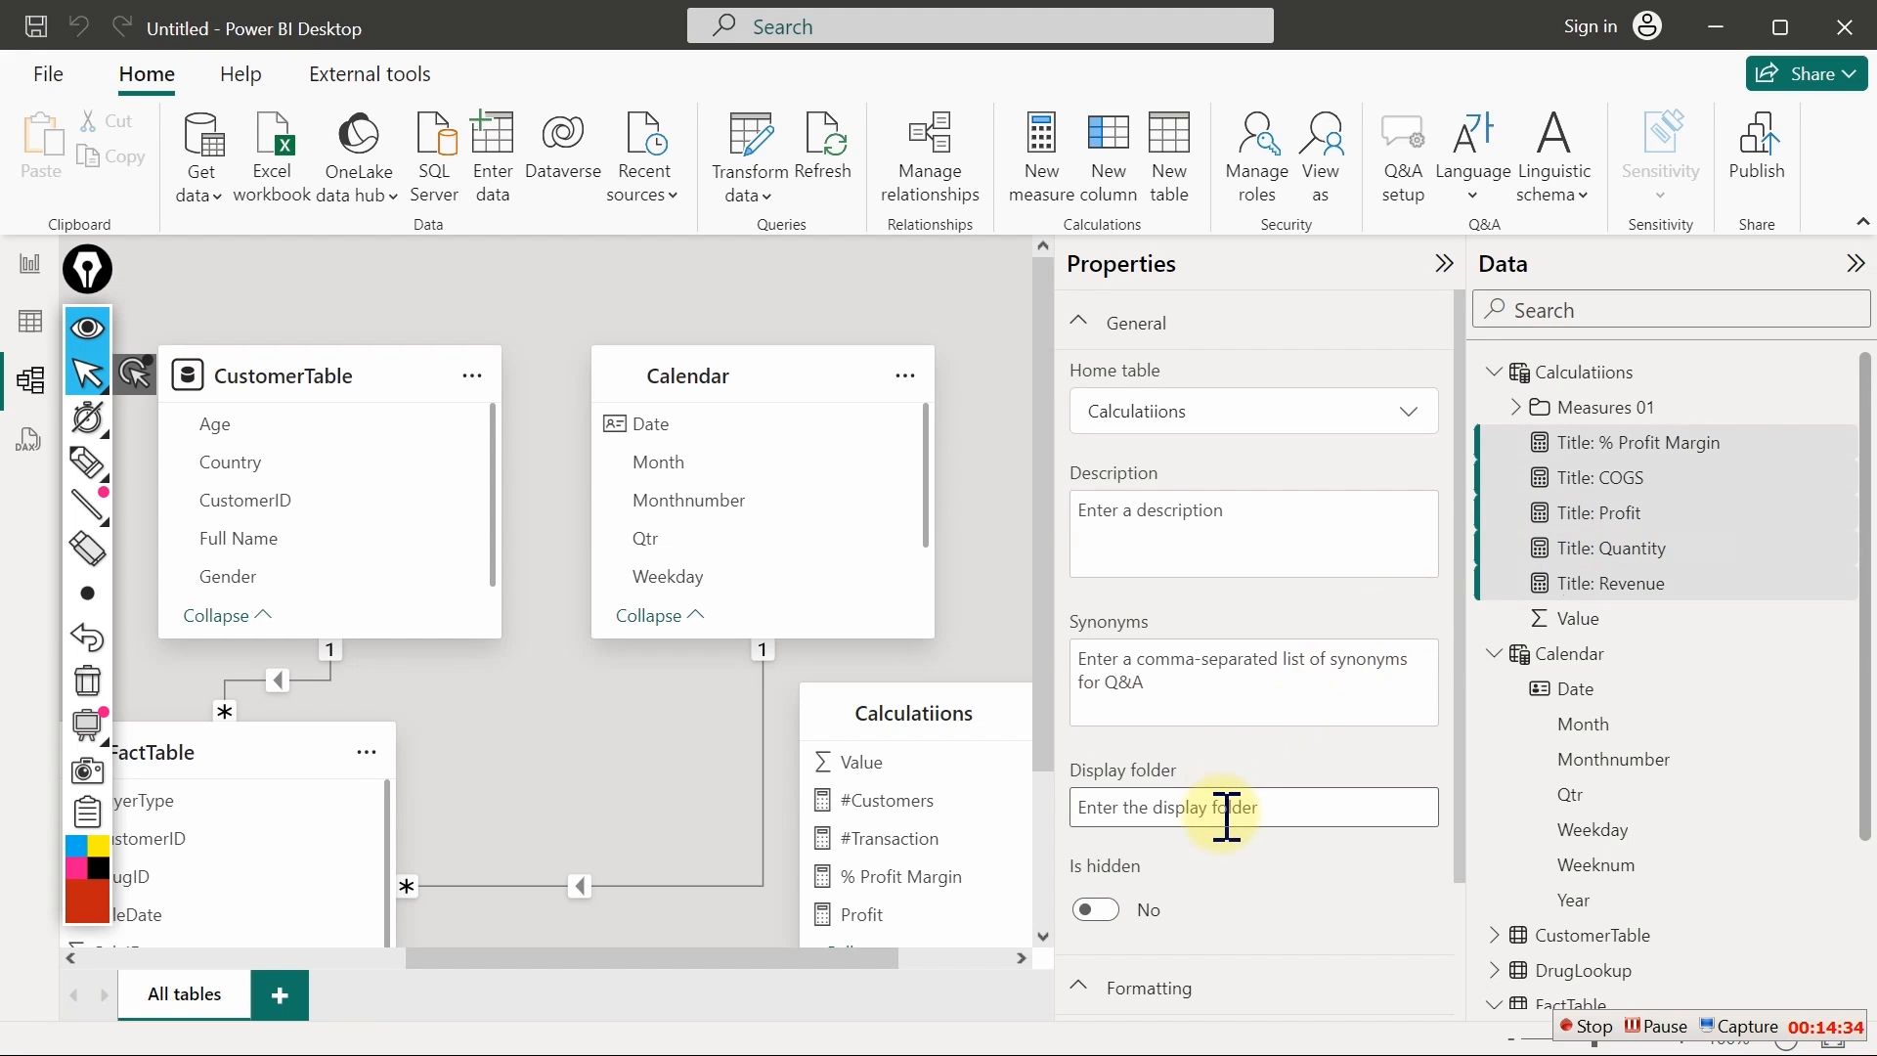
type("Title Measures")
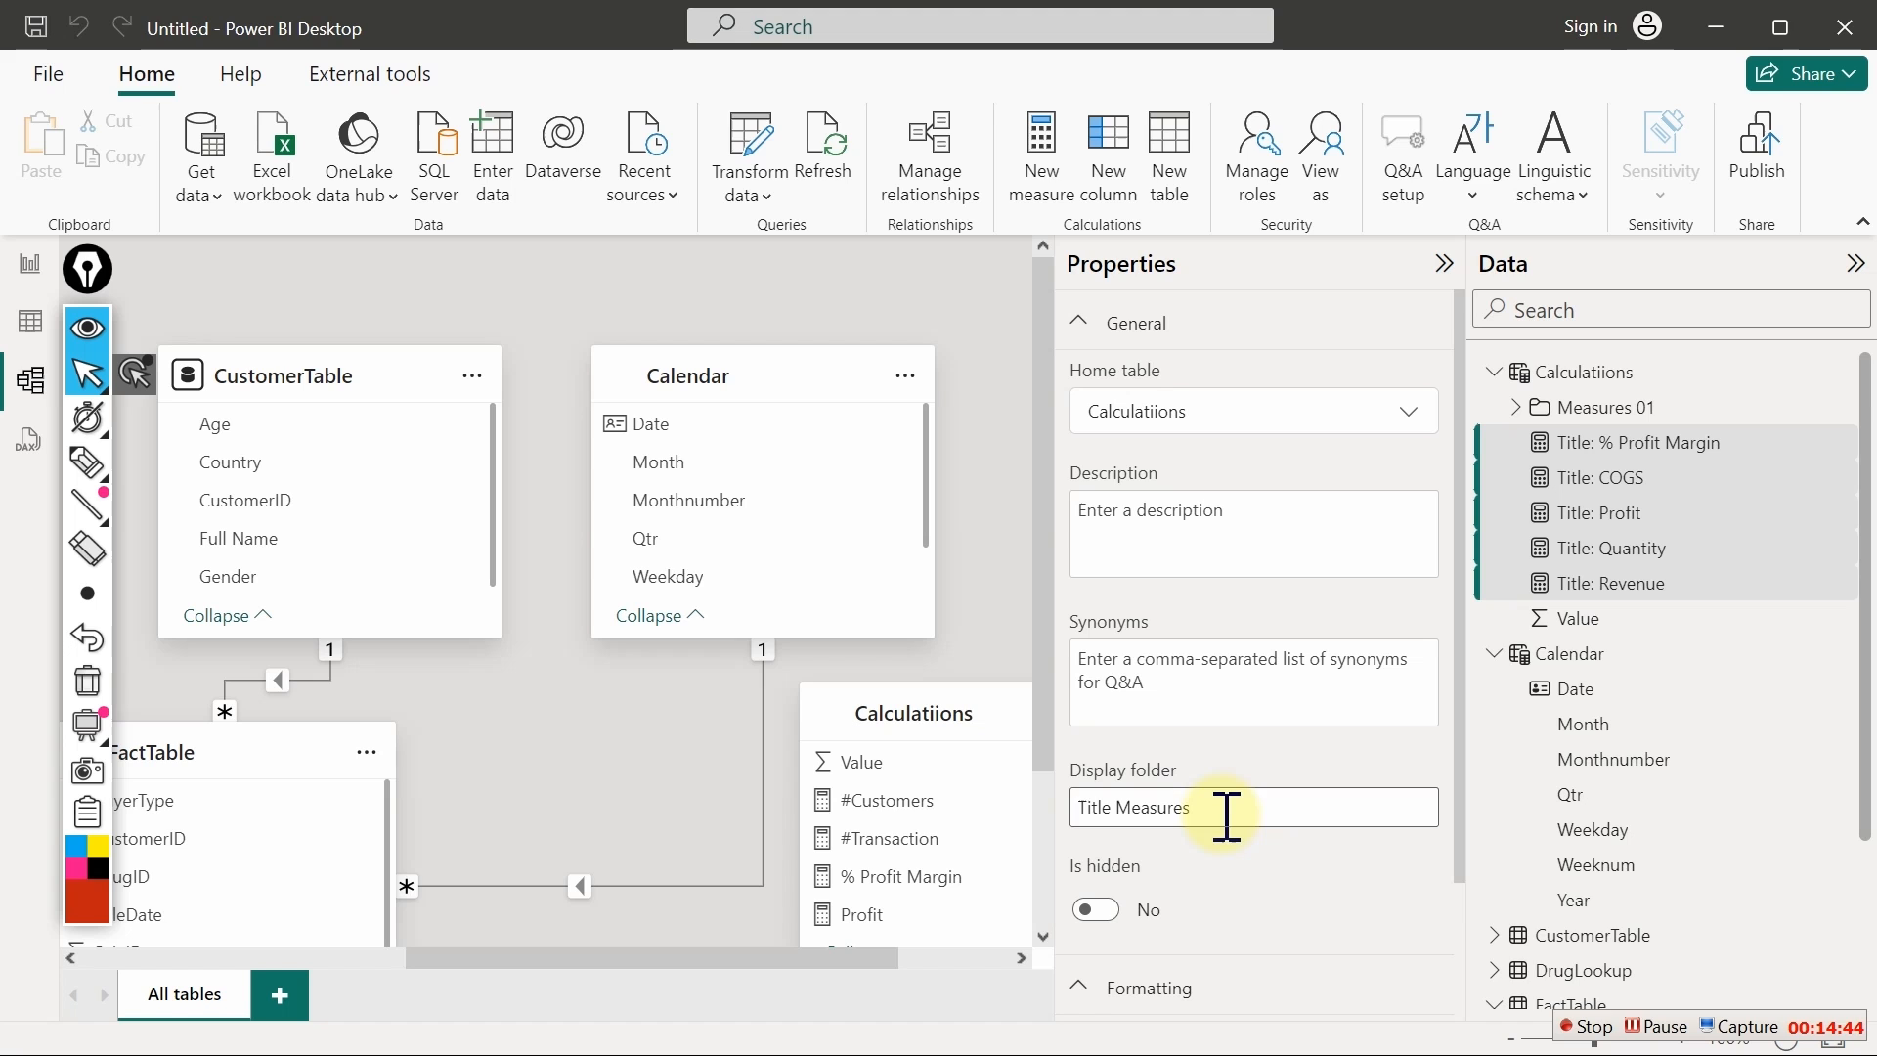
key("Return")
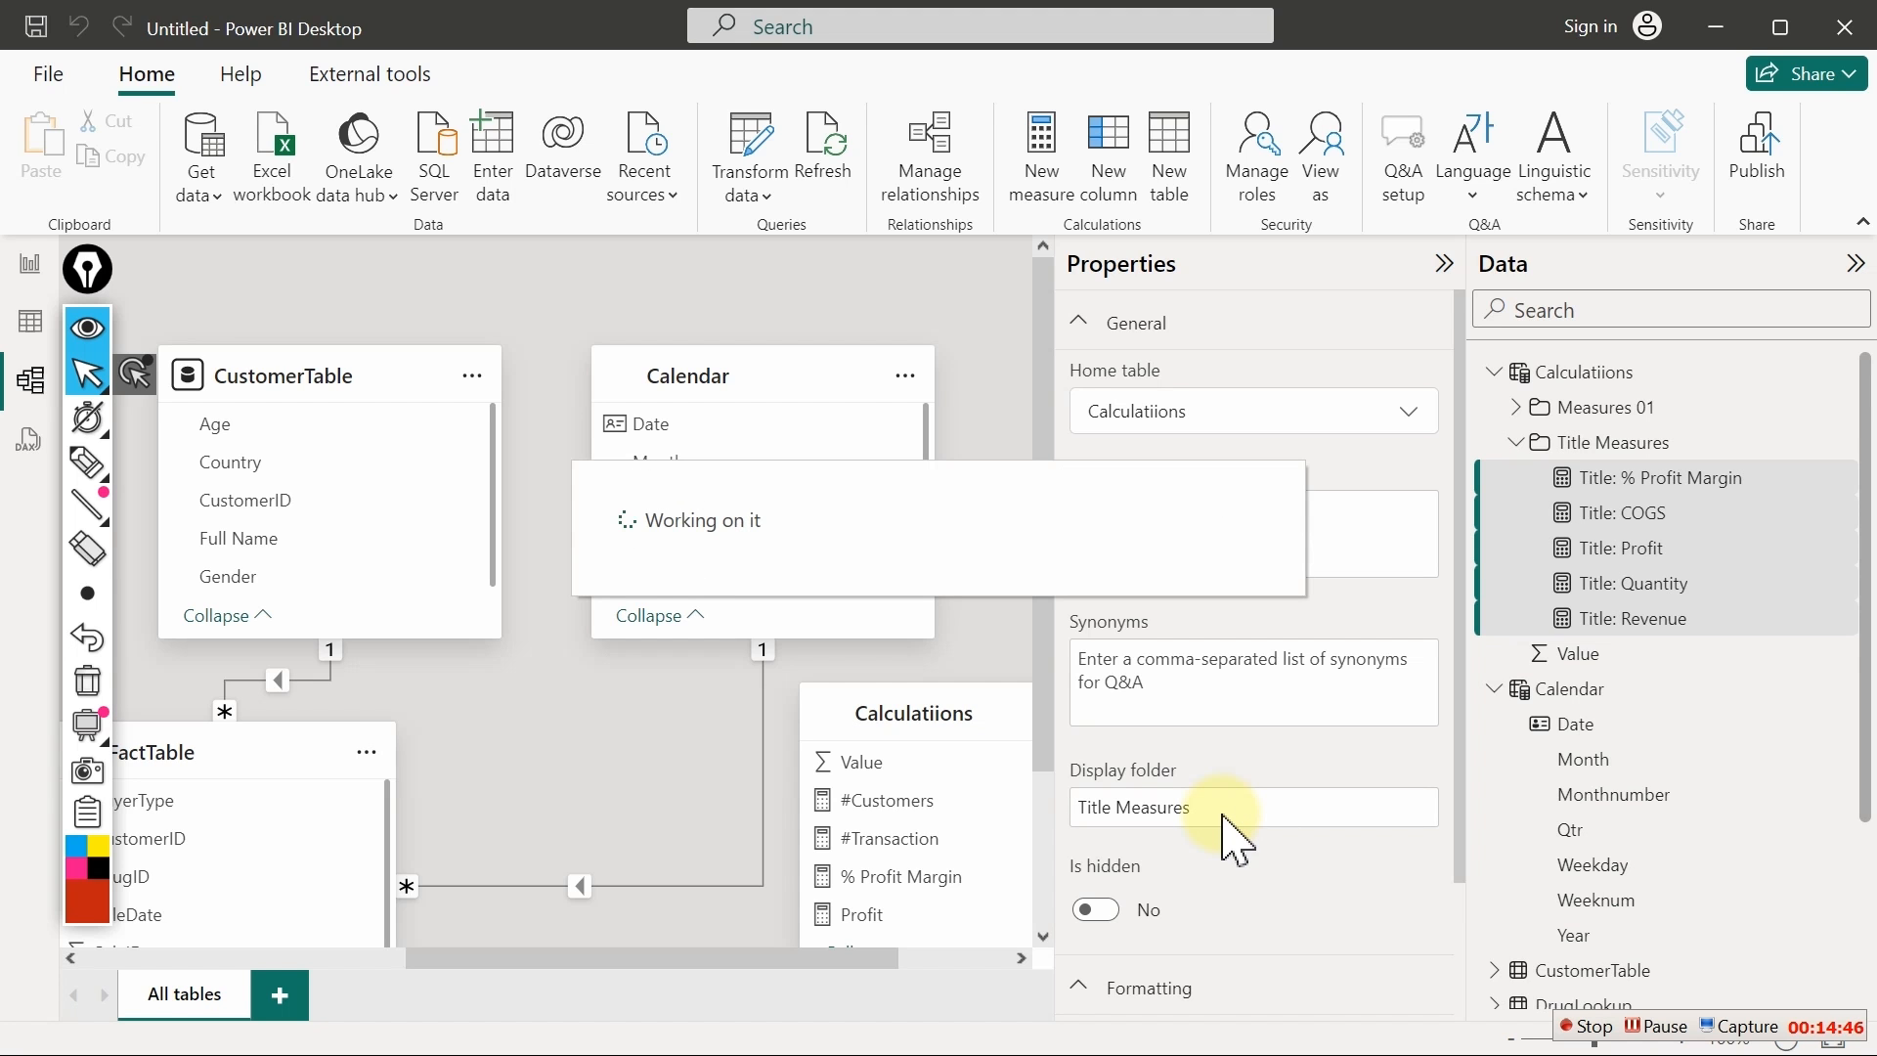
Return to the report page and check the Title Measures and Measures 01 folders, leaving only Measures 01 expanded
left_click(25, 260)
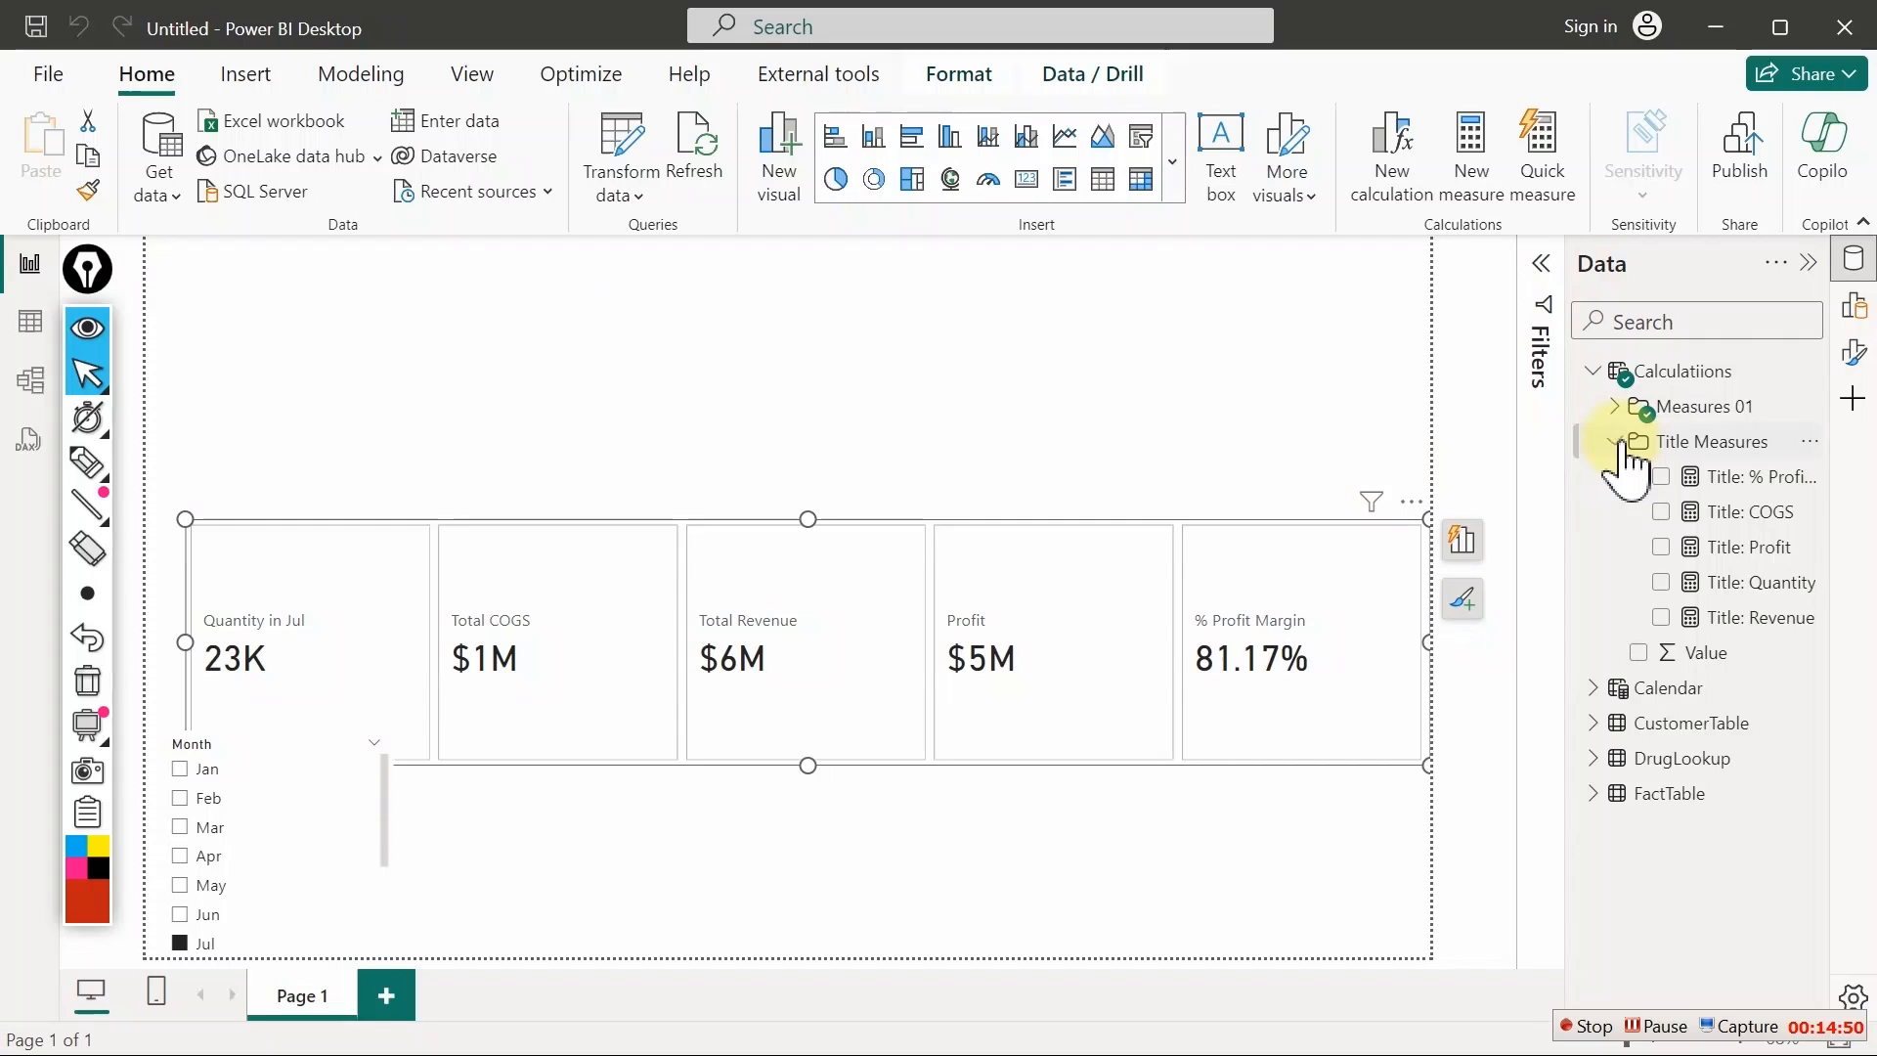
left_click(1613, 440)
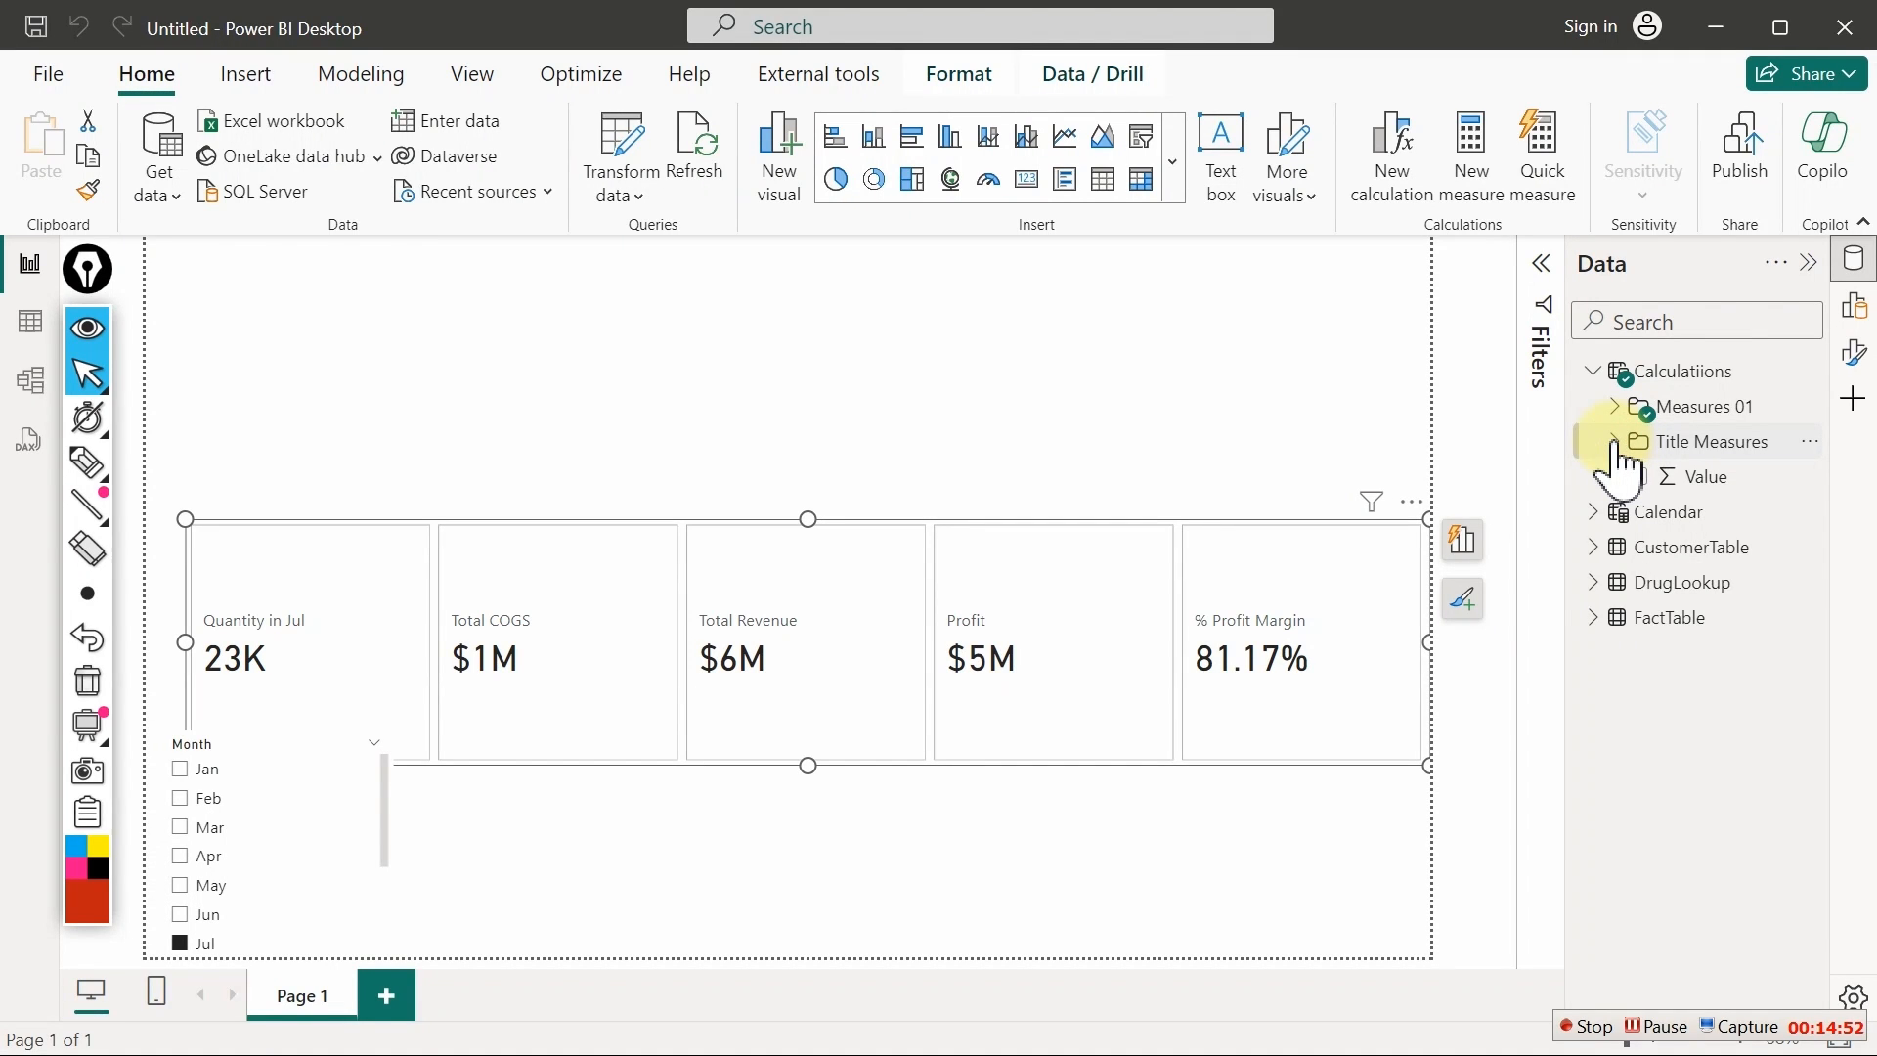
left_click(1613, 441)
left_click(1613, 440)
left_click(1613, 407)
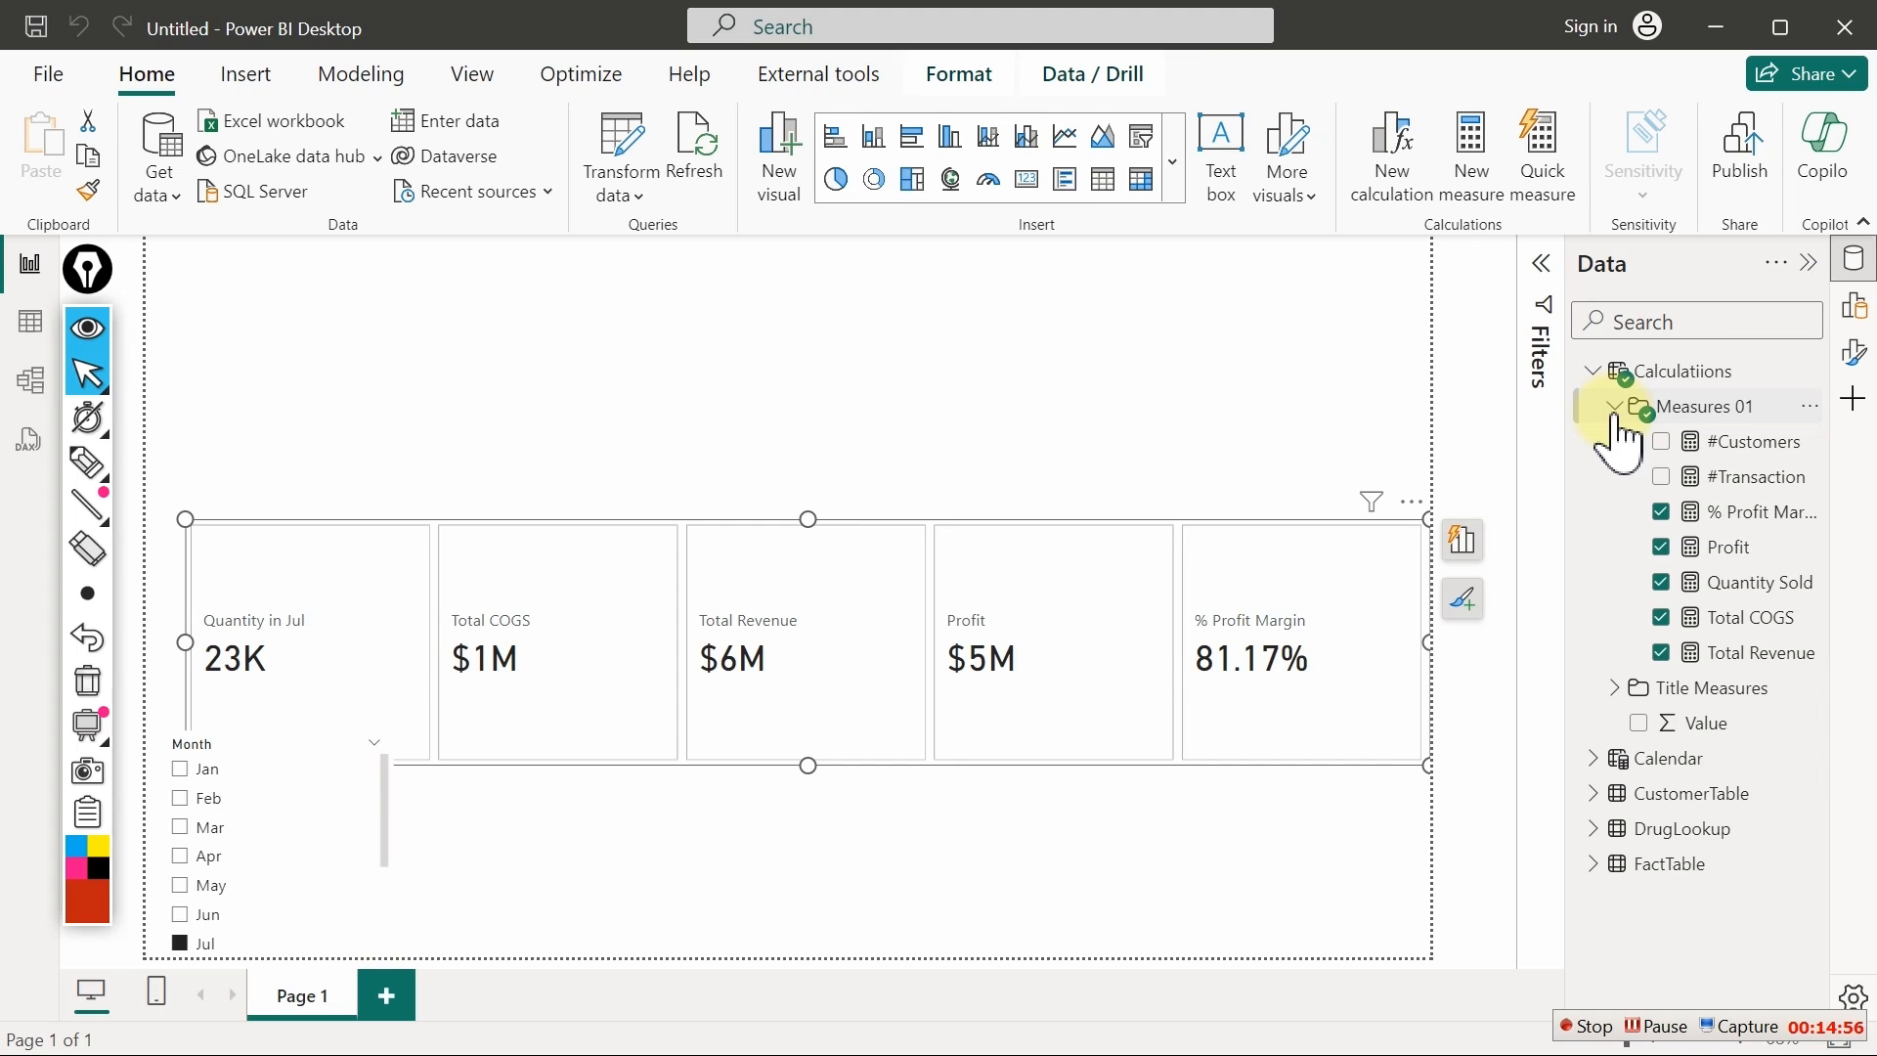
Collapse the Measures 01 folder and open the card visual's callout label settings for the Total COGS series
left_click(1613, 407)
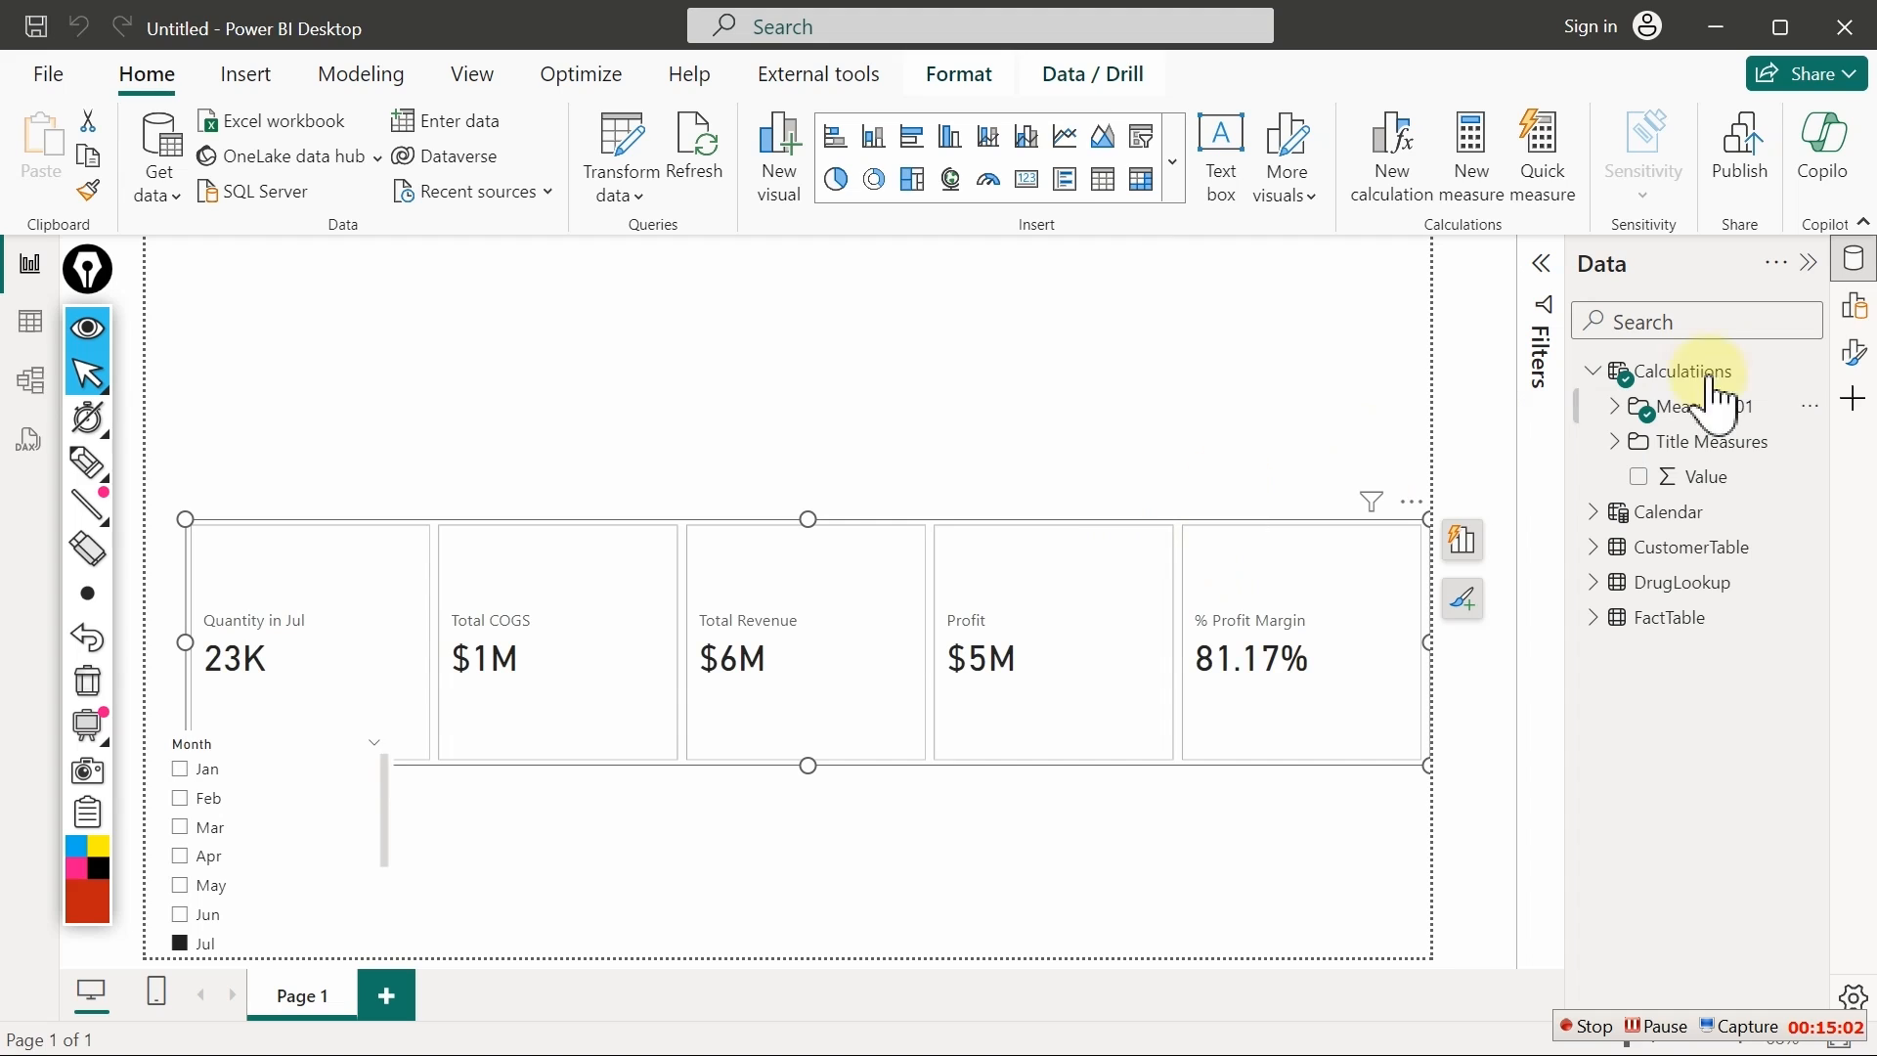
left_click(1854, 353)
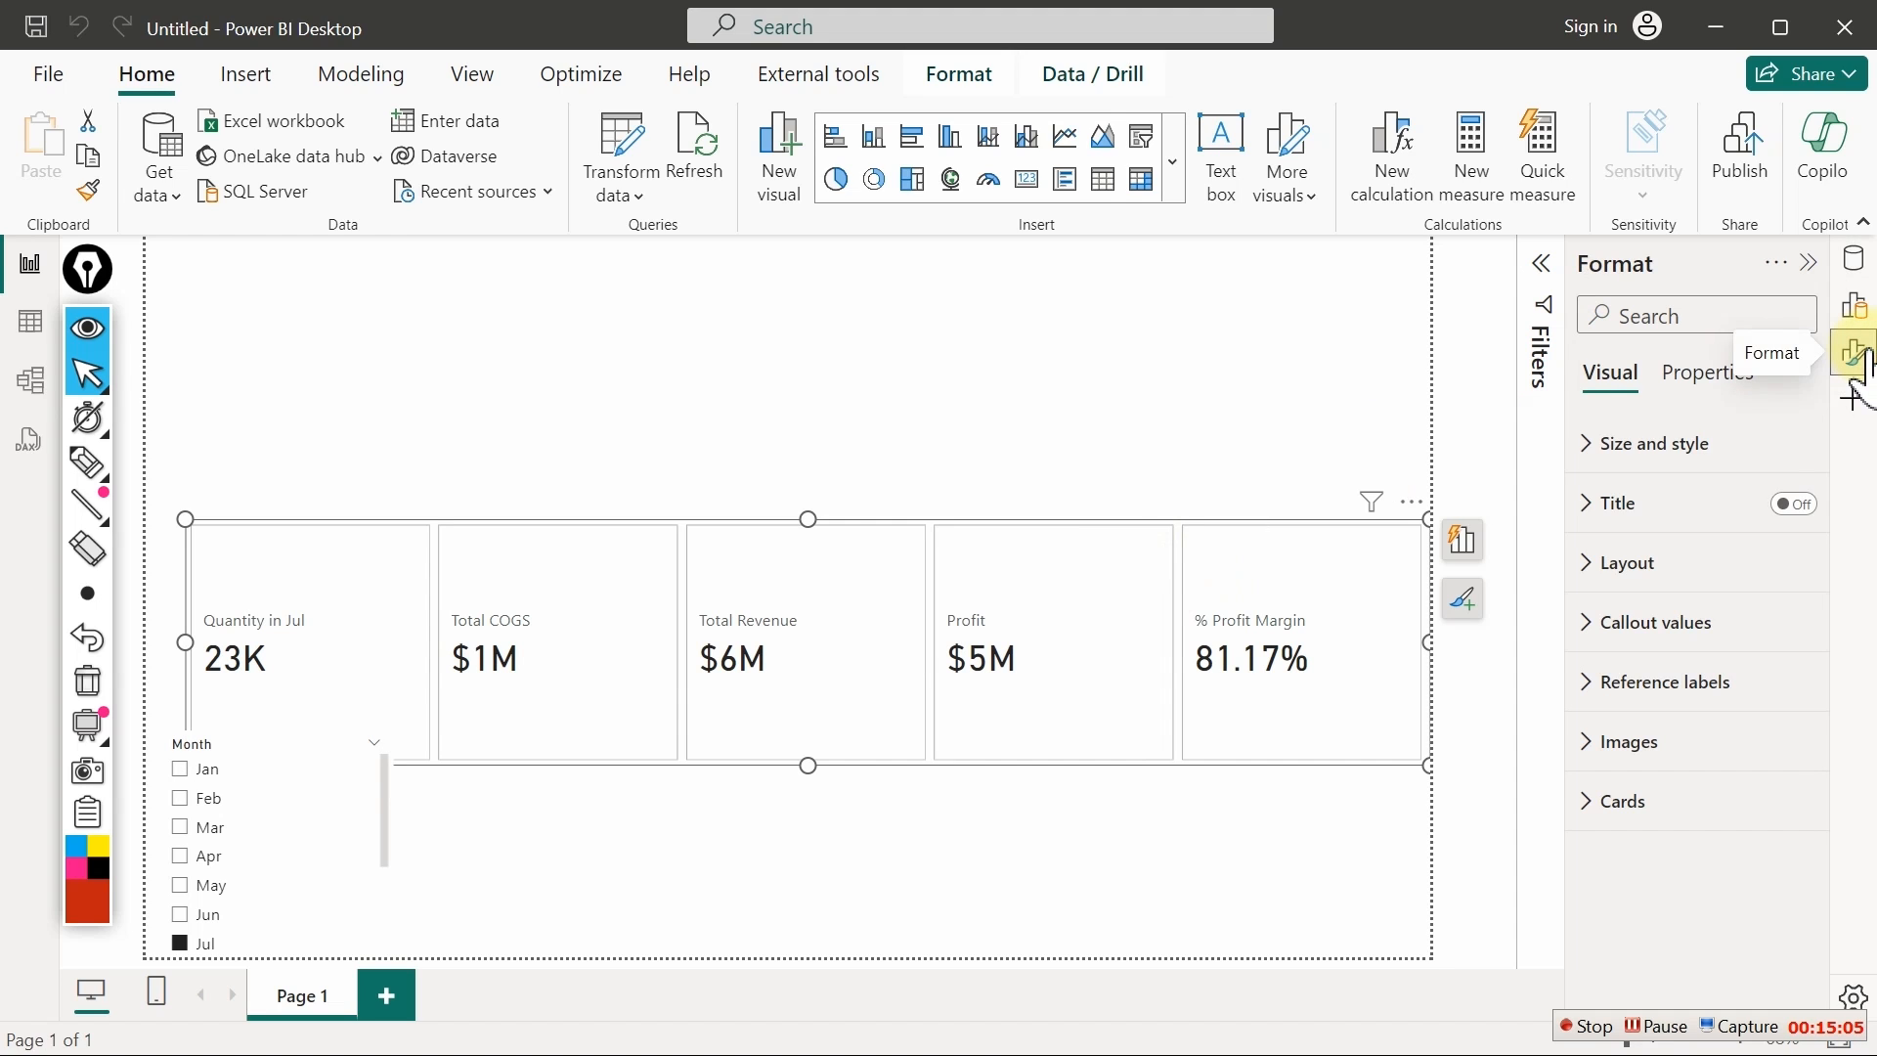
left_click(1645, 631)
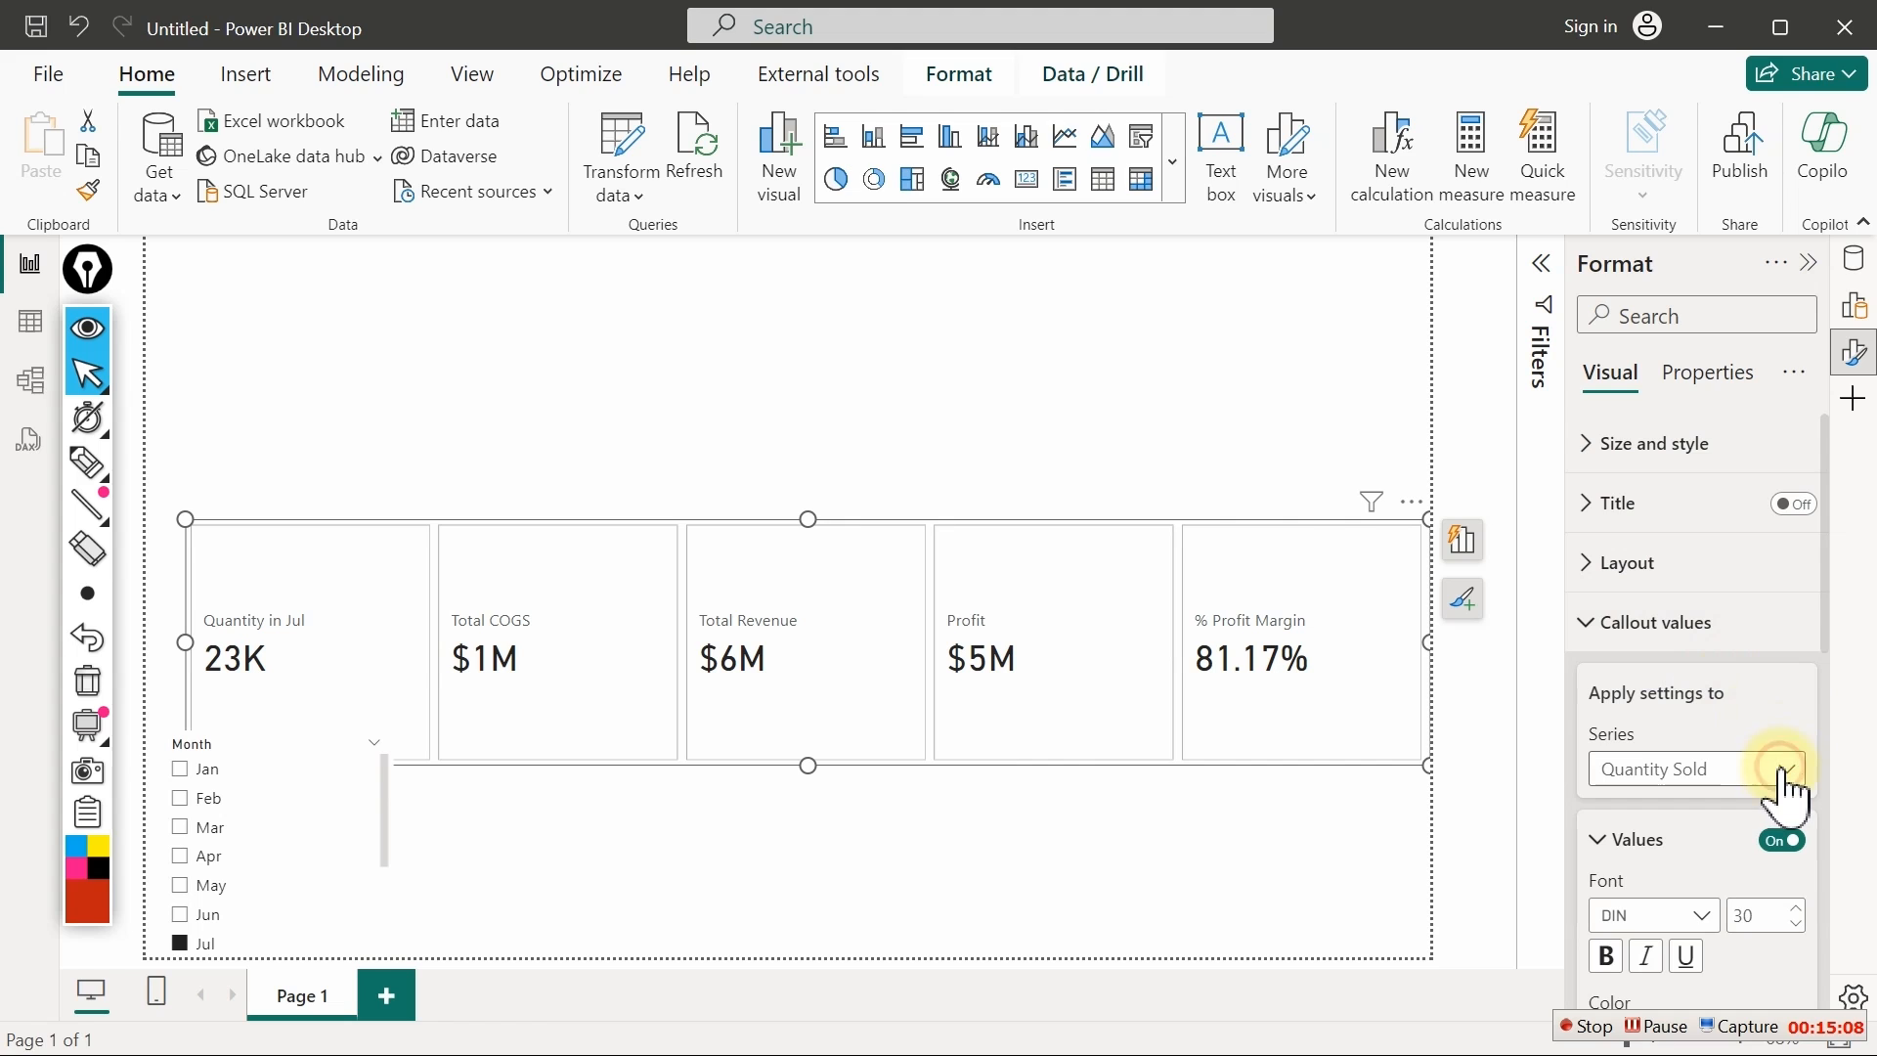
left_click(1781, 768)
left_click(1646, 884)
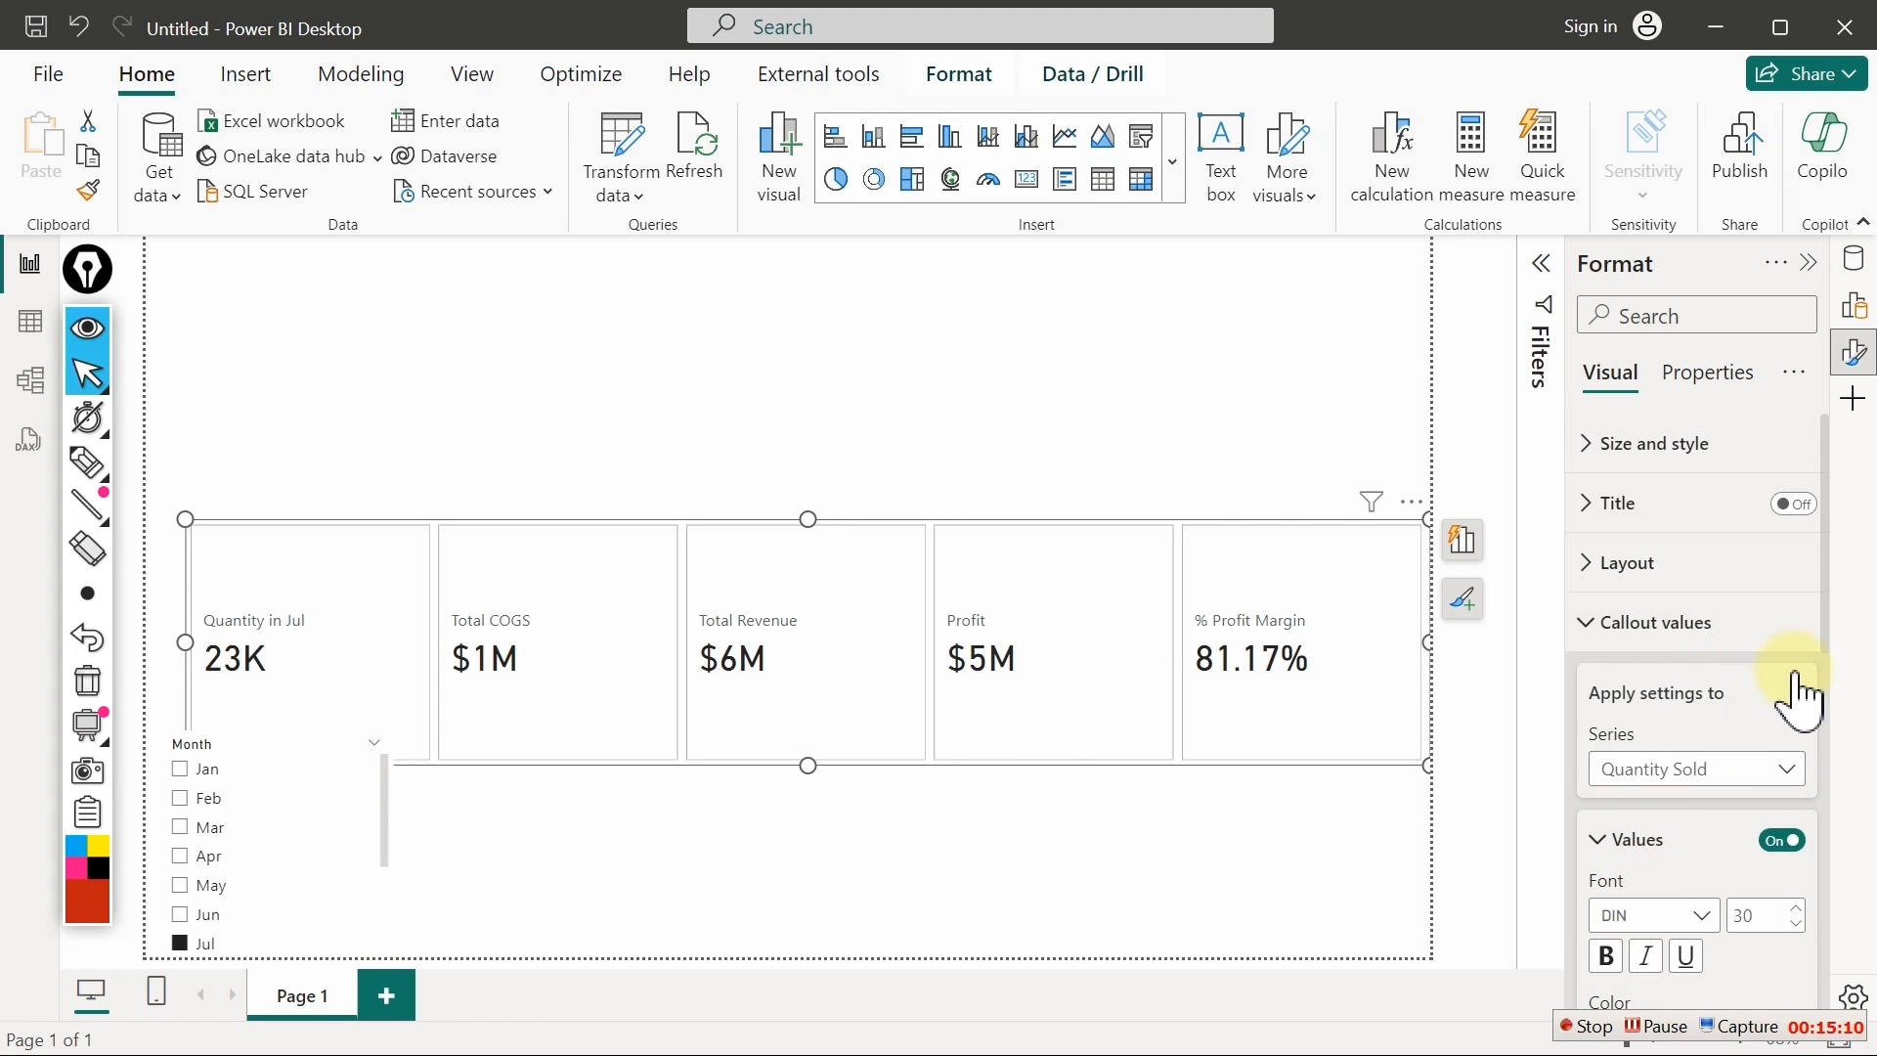
left_click_drag(1831, 607, 1843, 901)
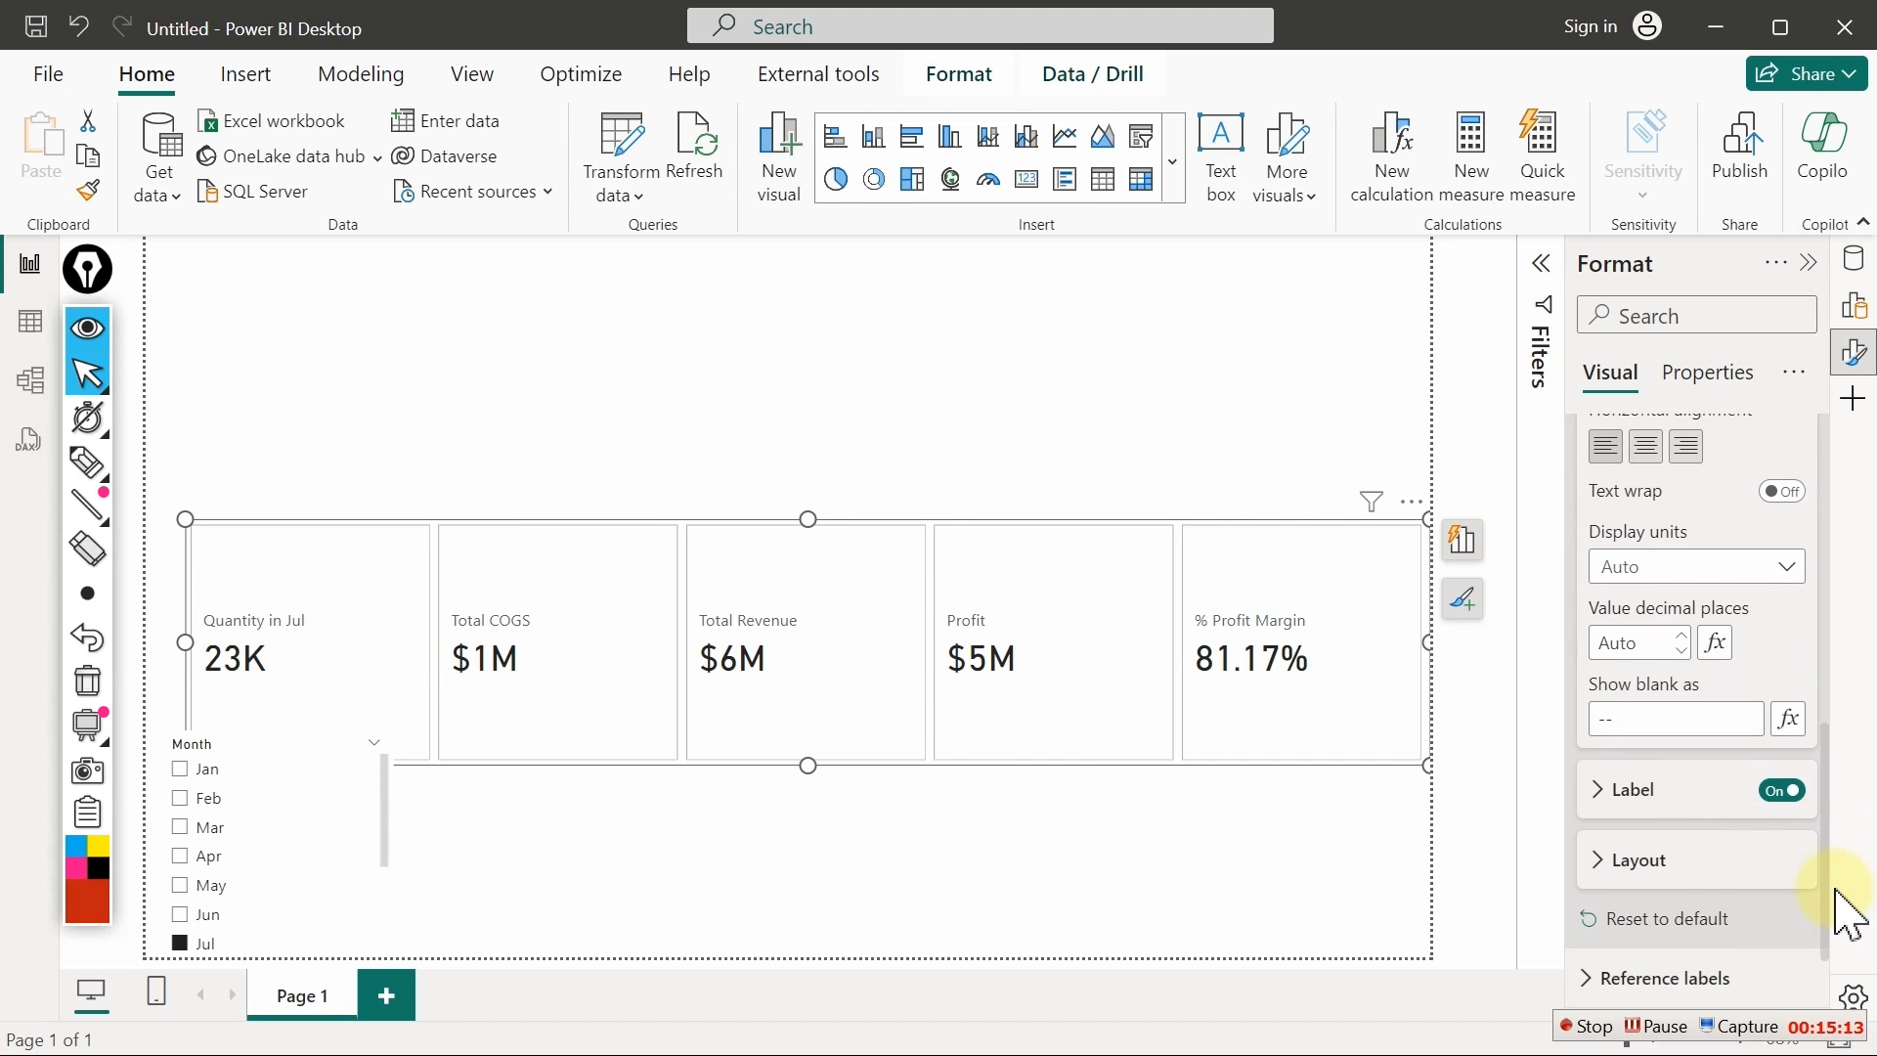
left_click(1624, 794)
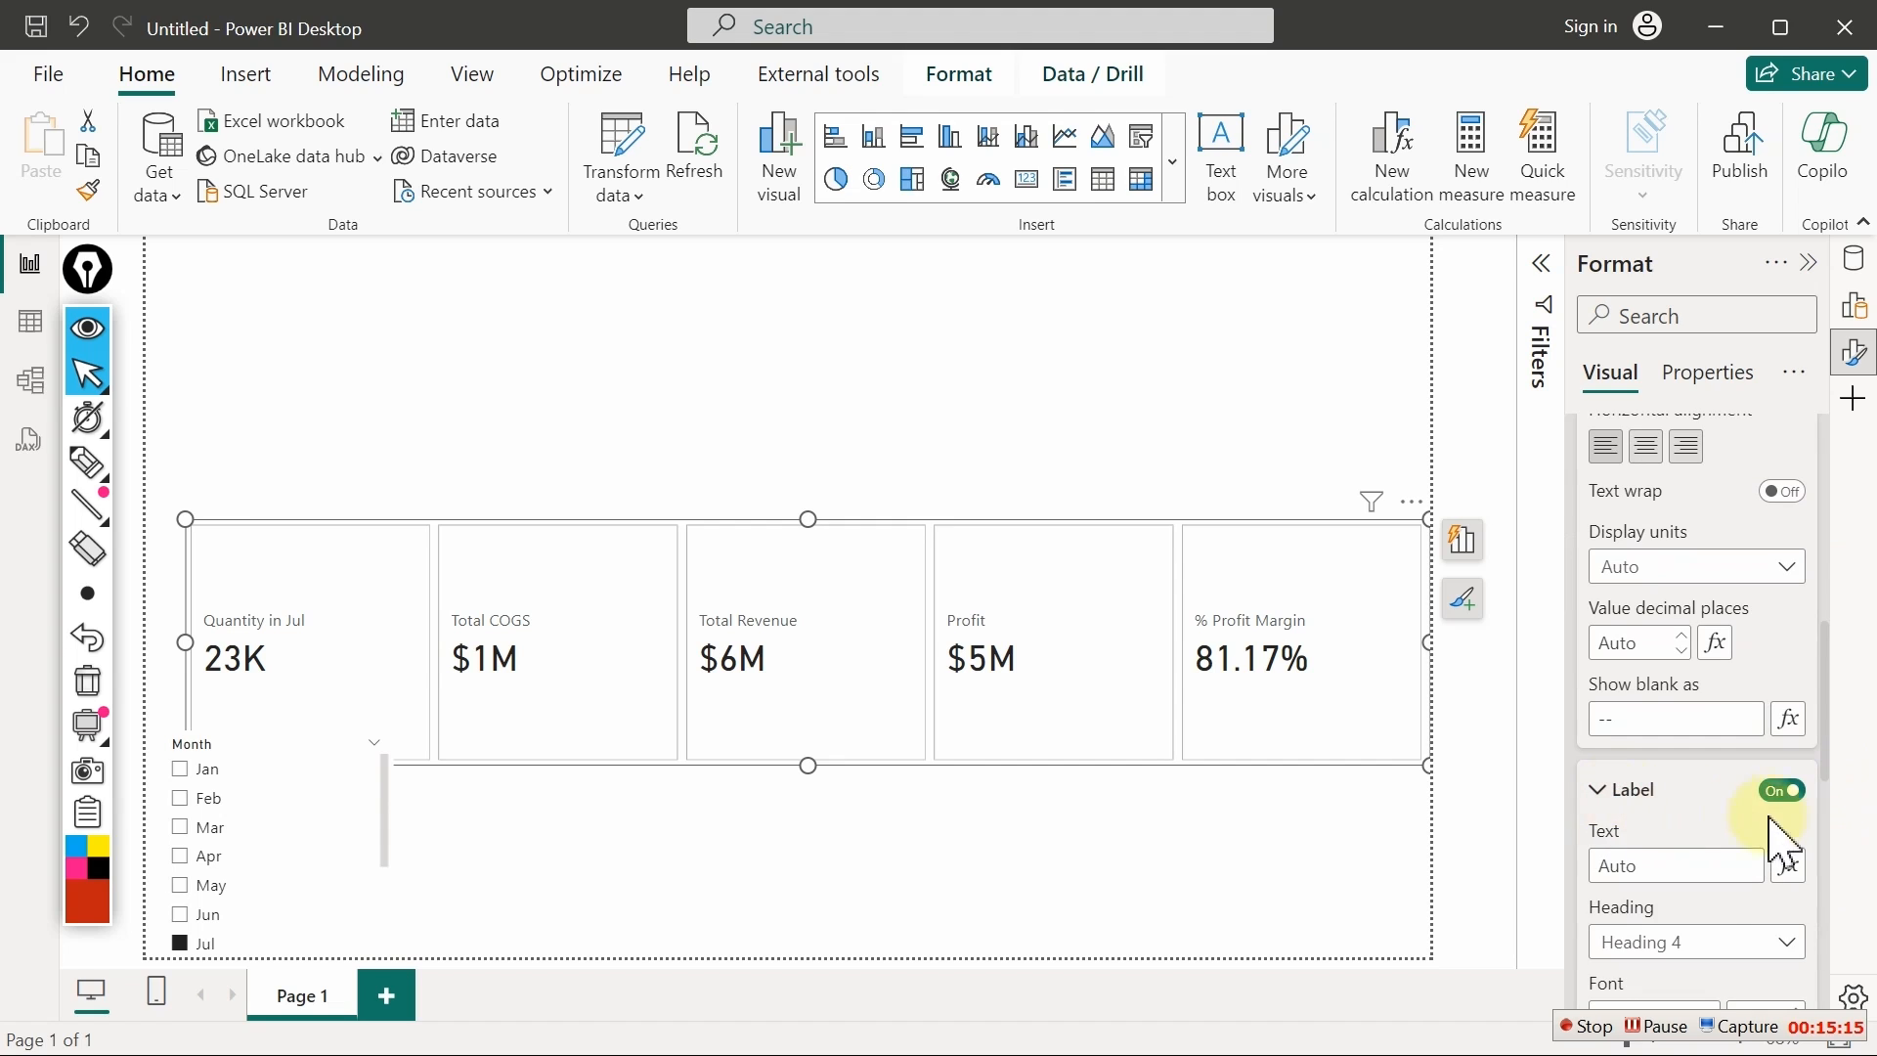
Base the Total COGS label text on the field value of the measure "Title: COGS"
left_click(1788, 866)
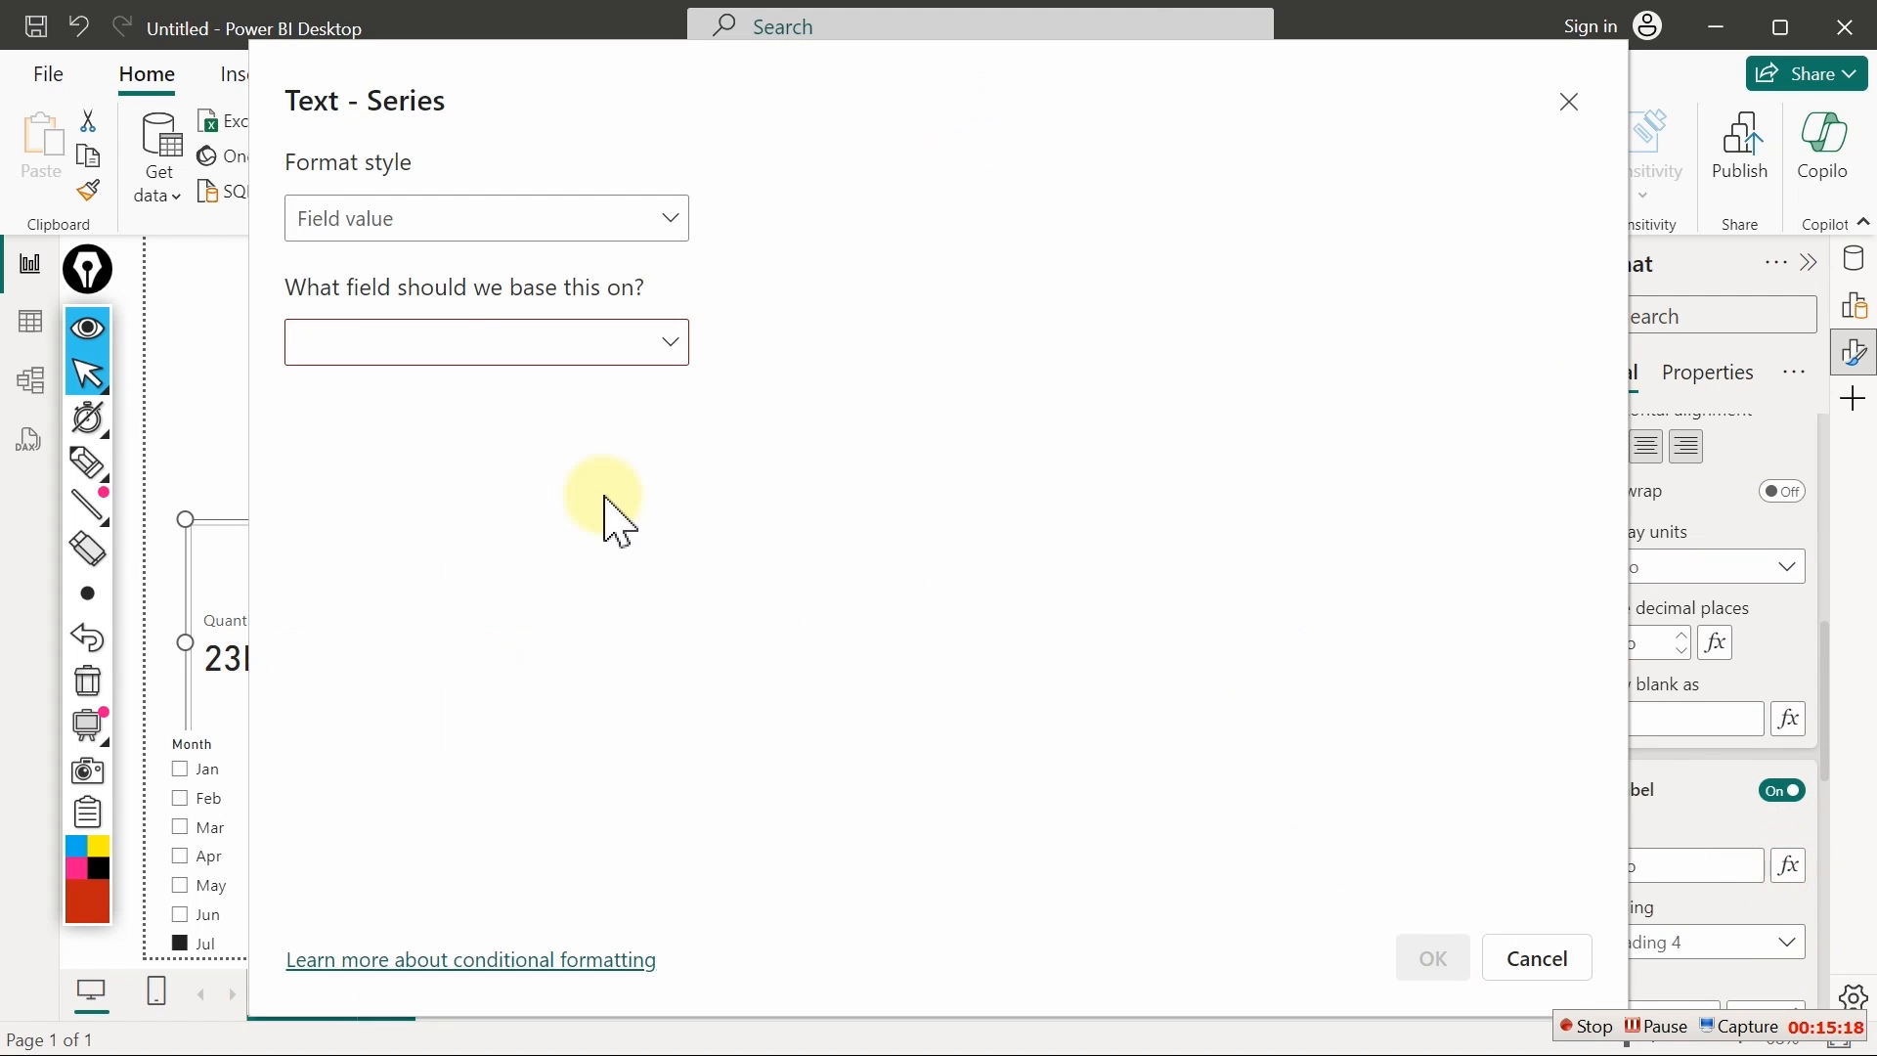
left_click_drag(803, 69, 1076, 92)
left_click(921, 360)
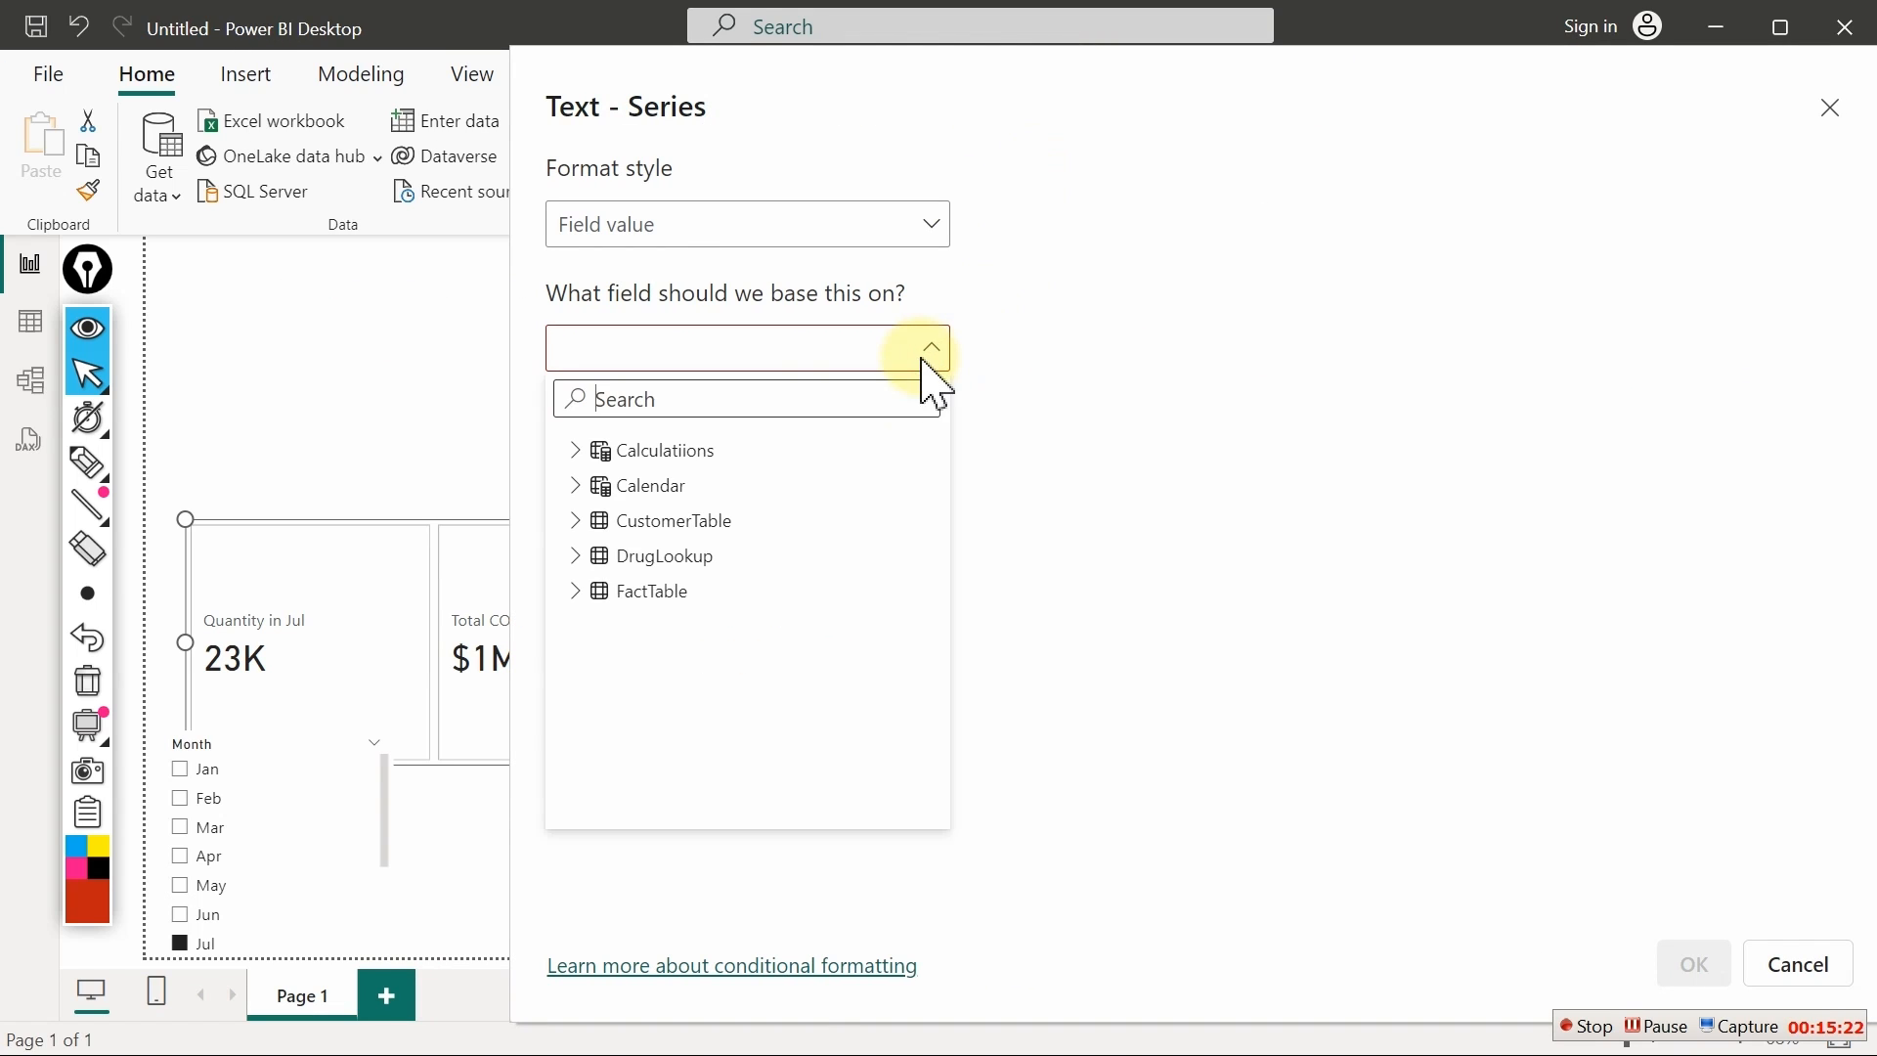
type("title")
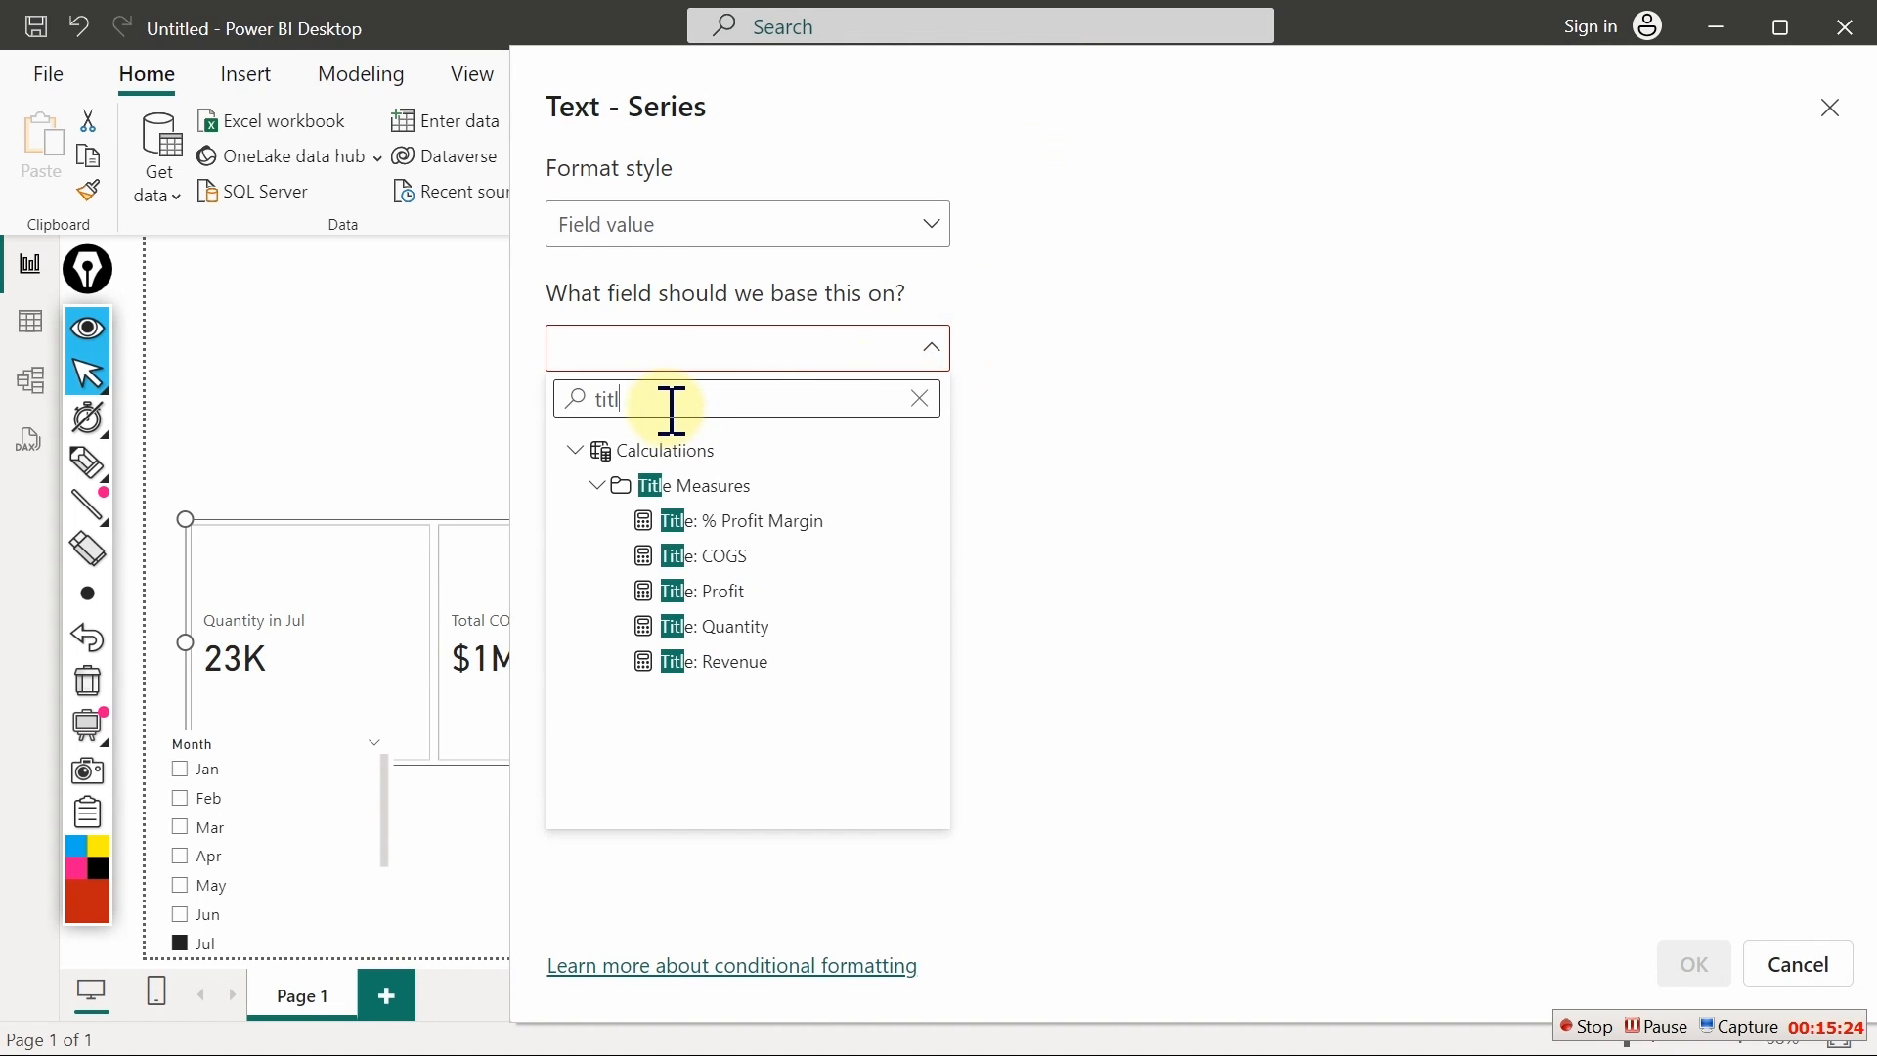
left_click(673, 559)
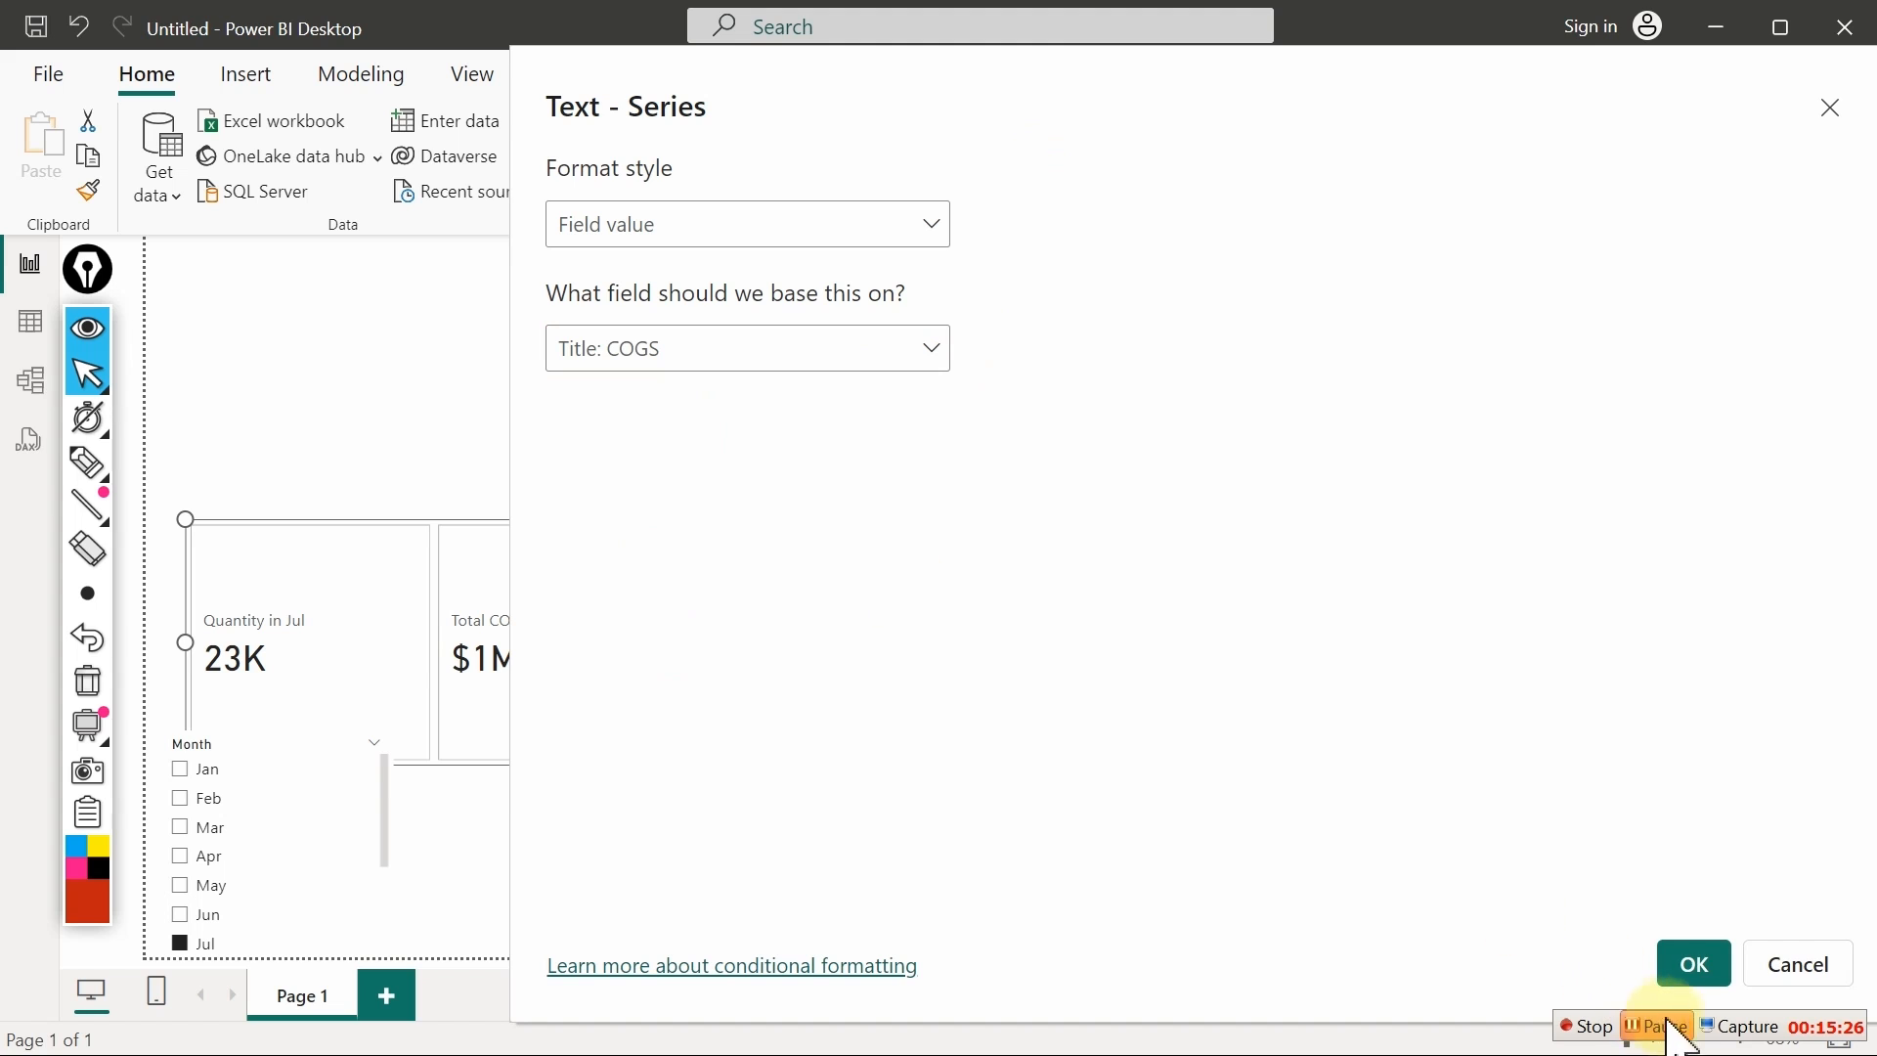
left_click(1694, 965)
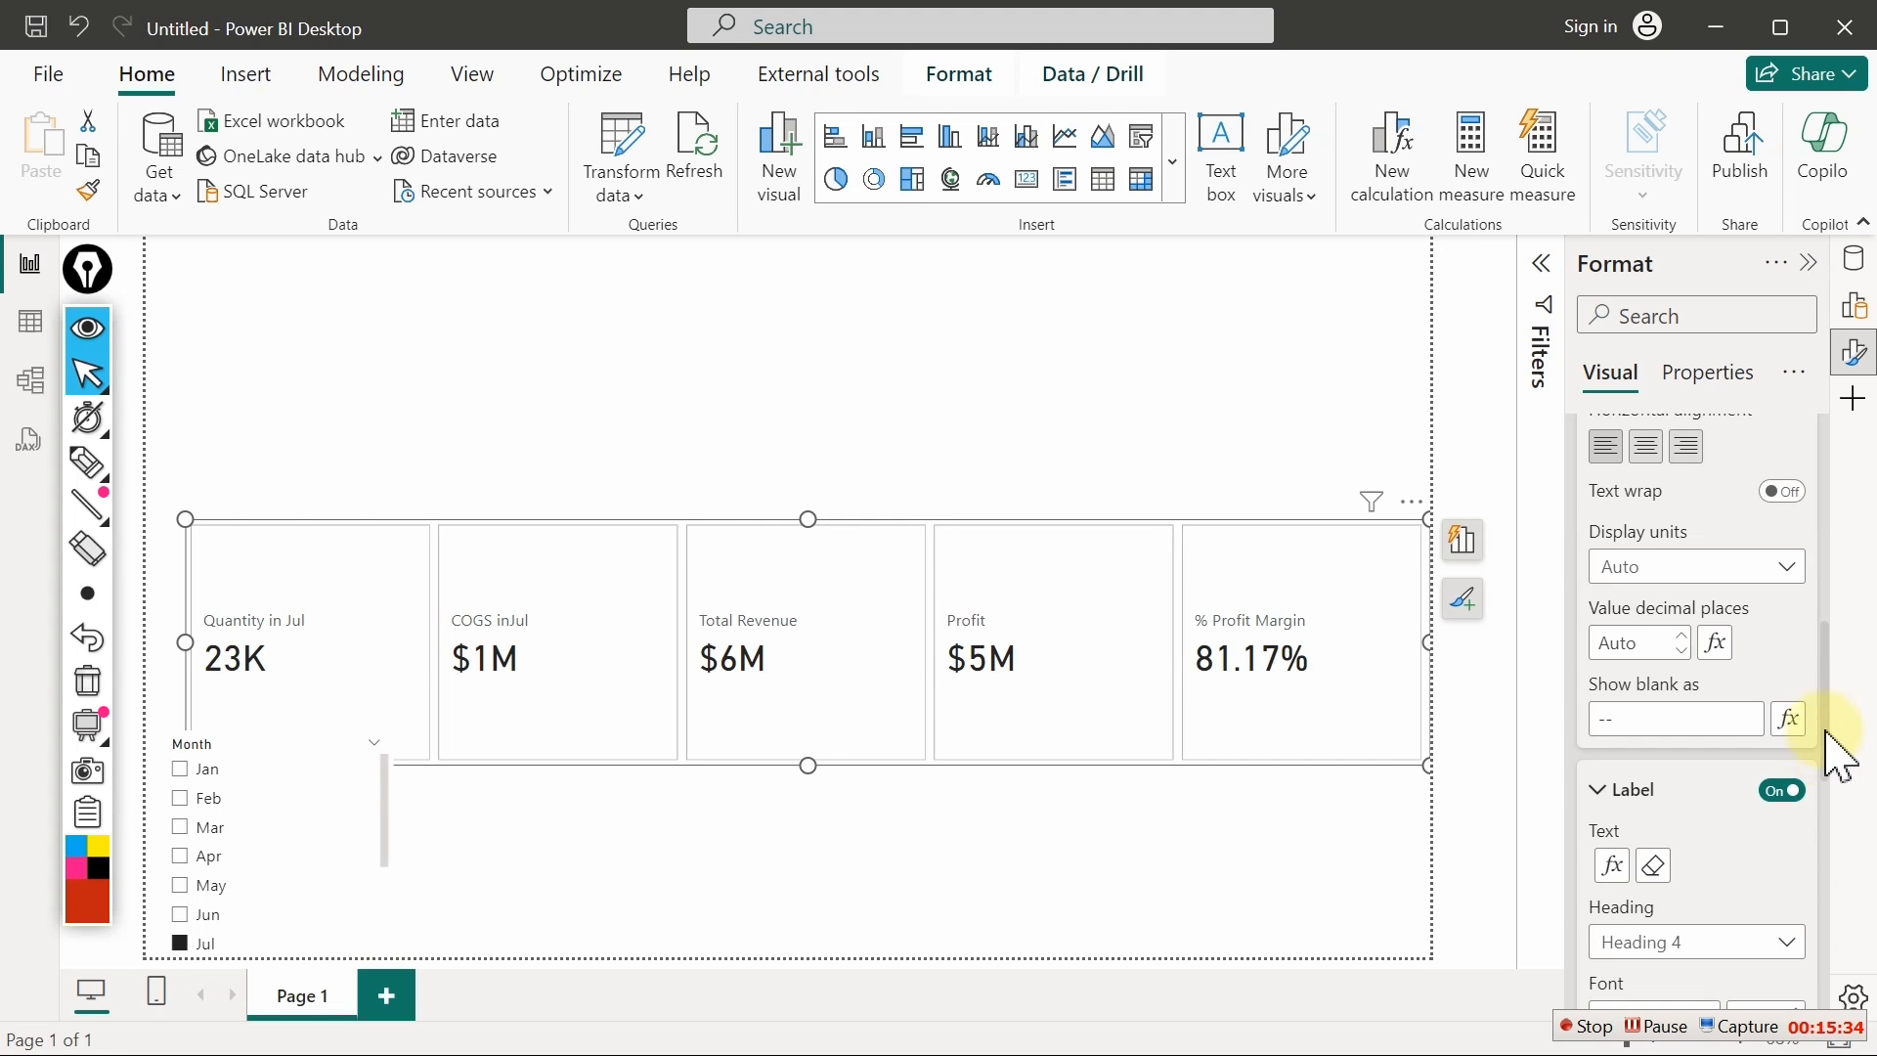
For the Total Revenue series, base the callout label text on the measure "Title: Revenue"
scroll(1837, 758, "up", 5)
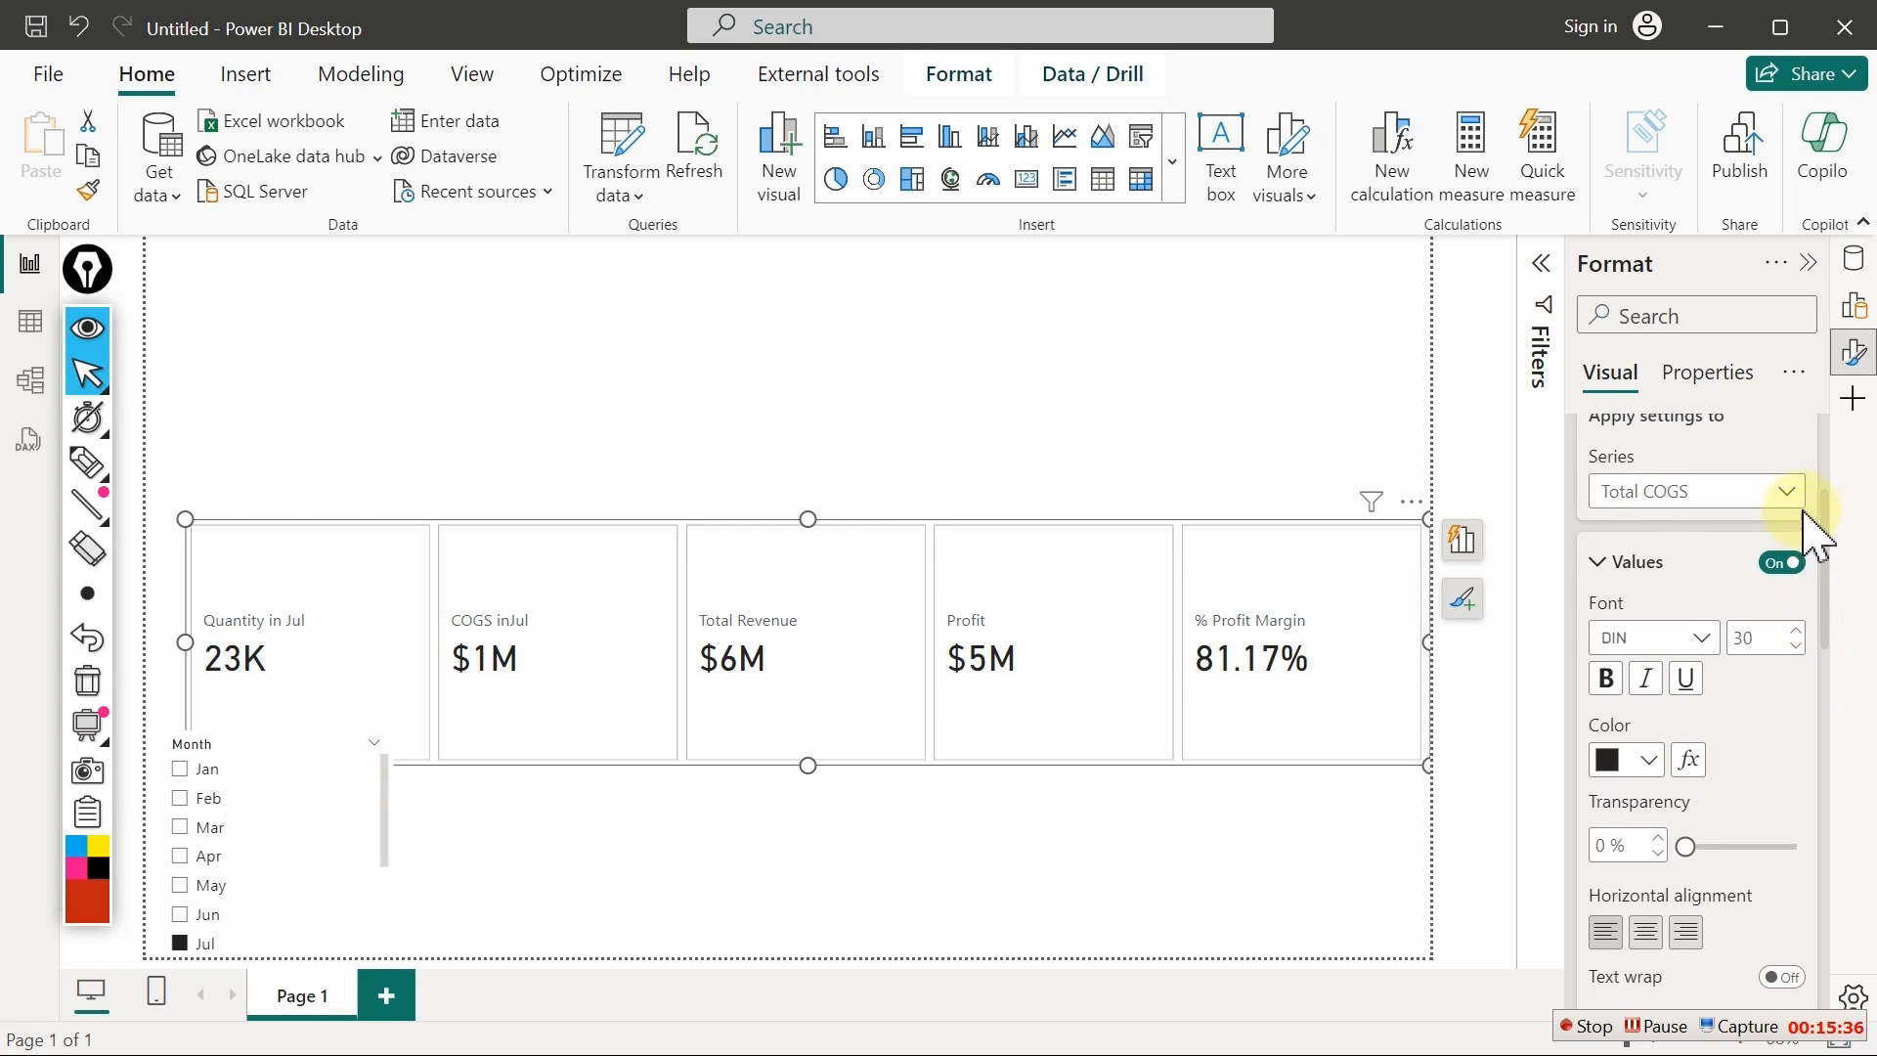
left_click(1789, 493)
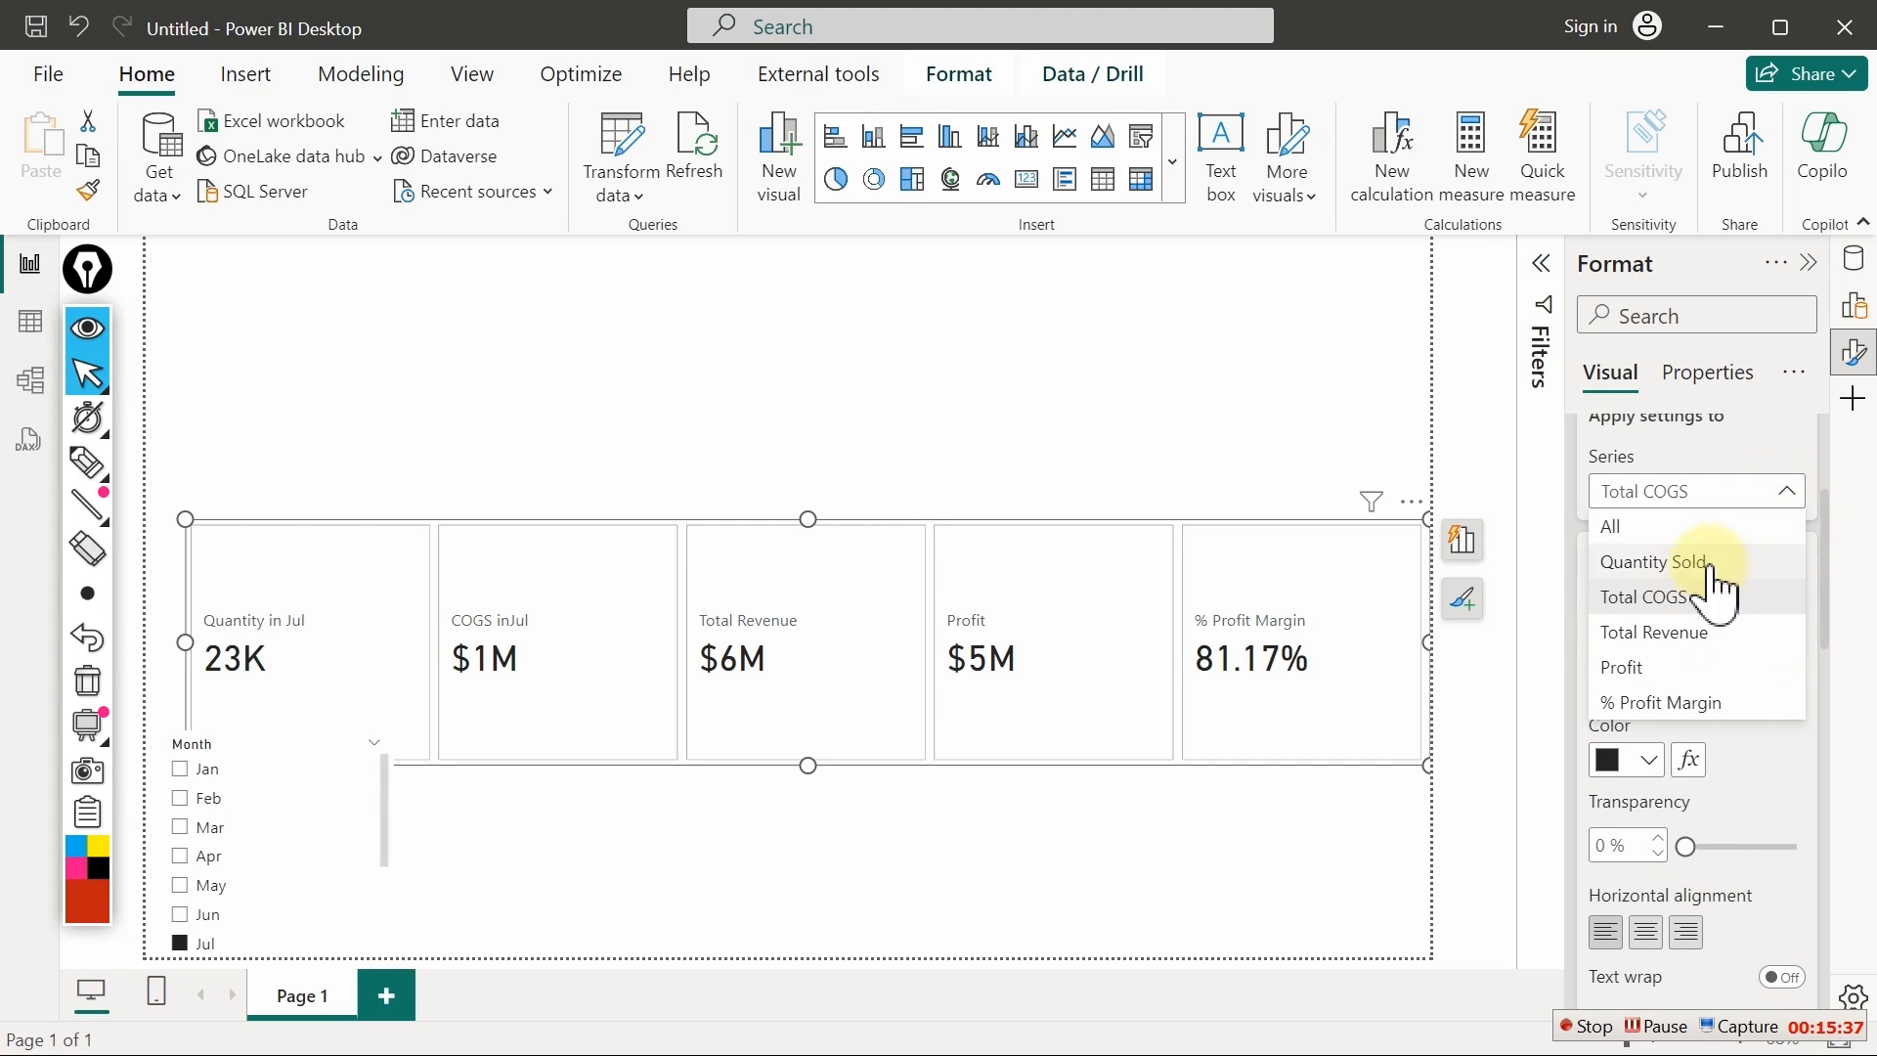
left_click(1668, 631)
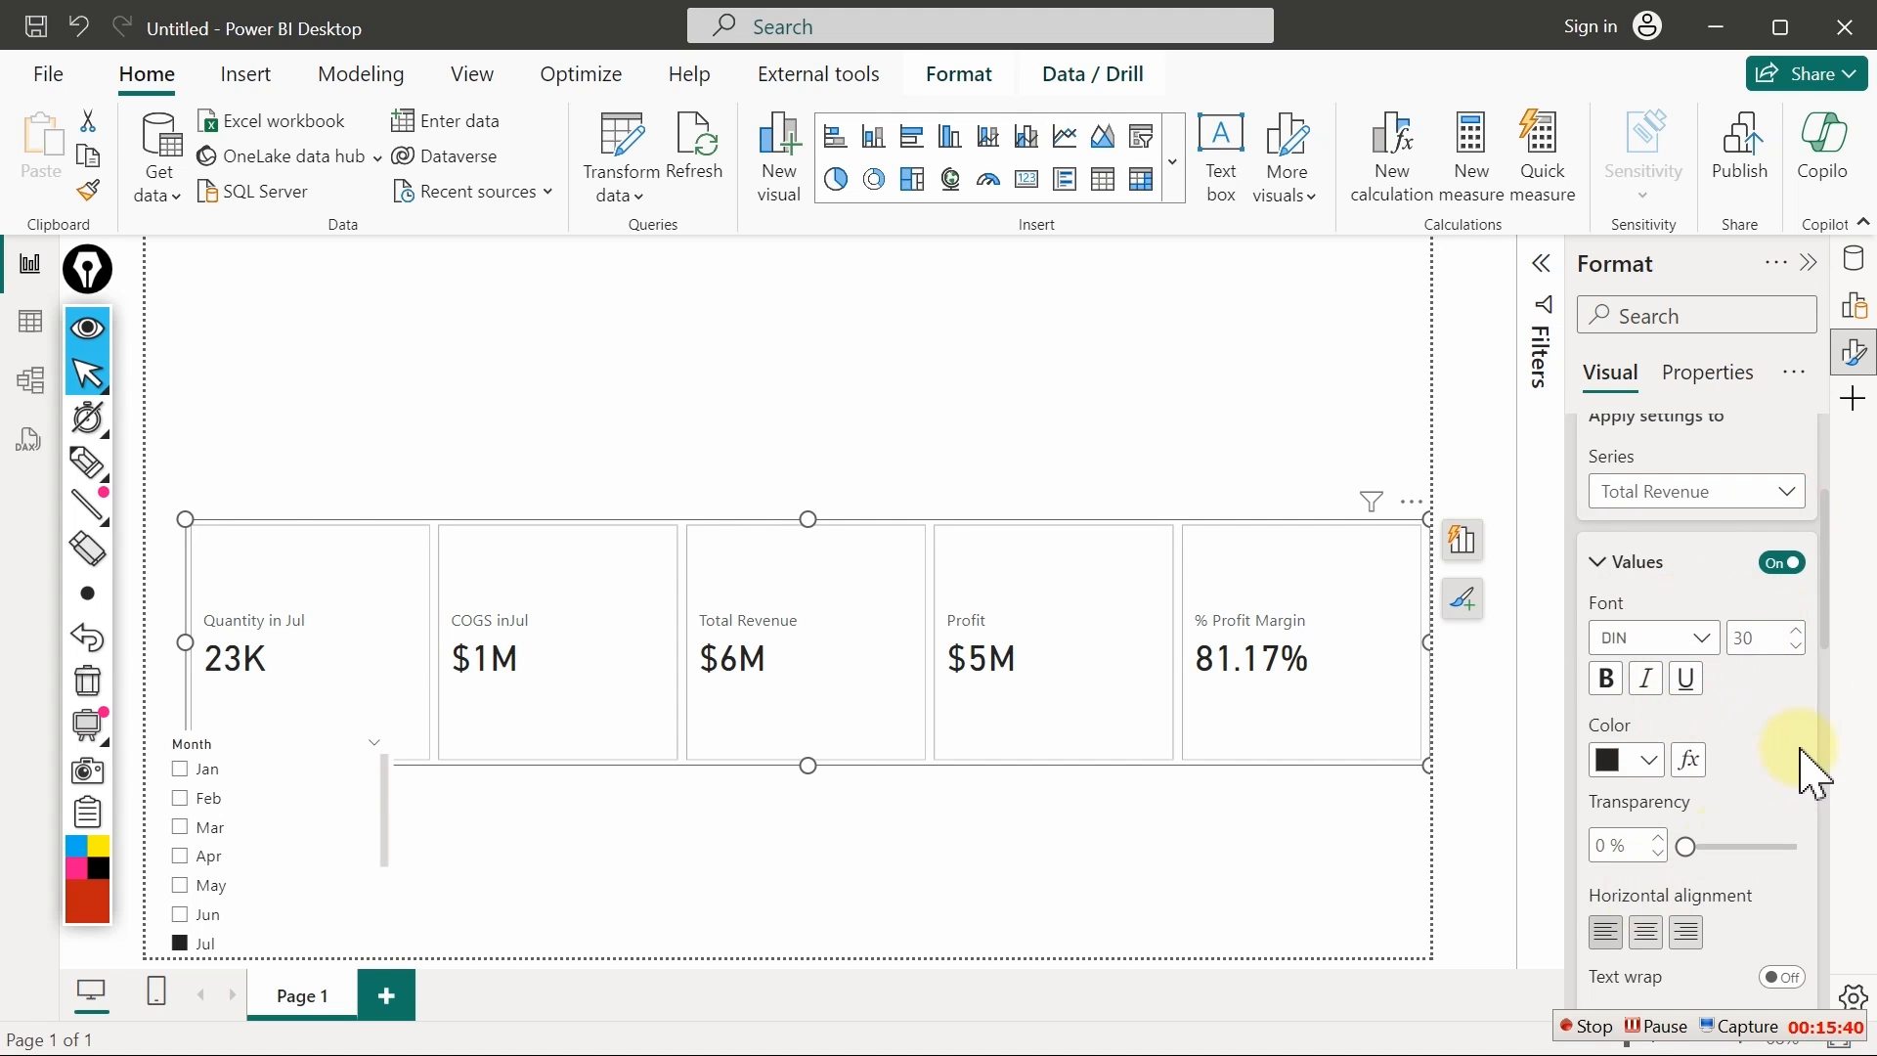
left_click_drag(1824, 626, 1827, 764)
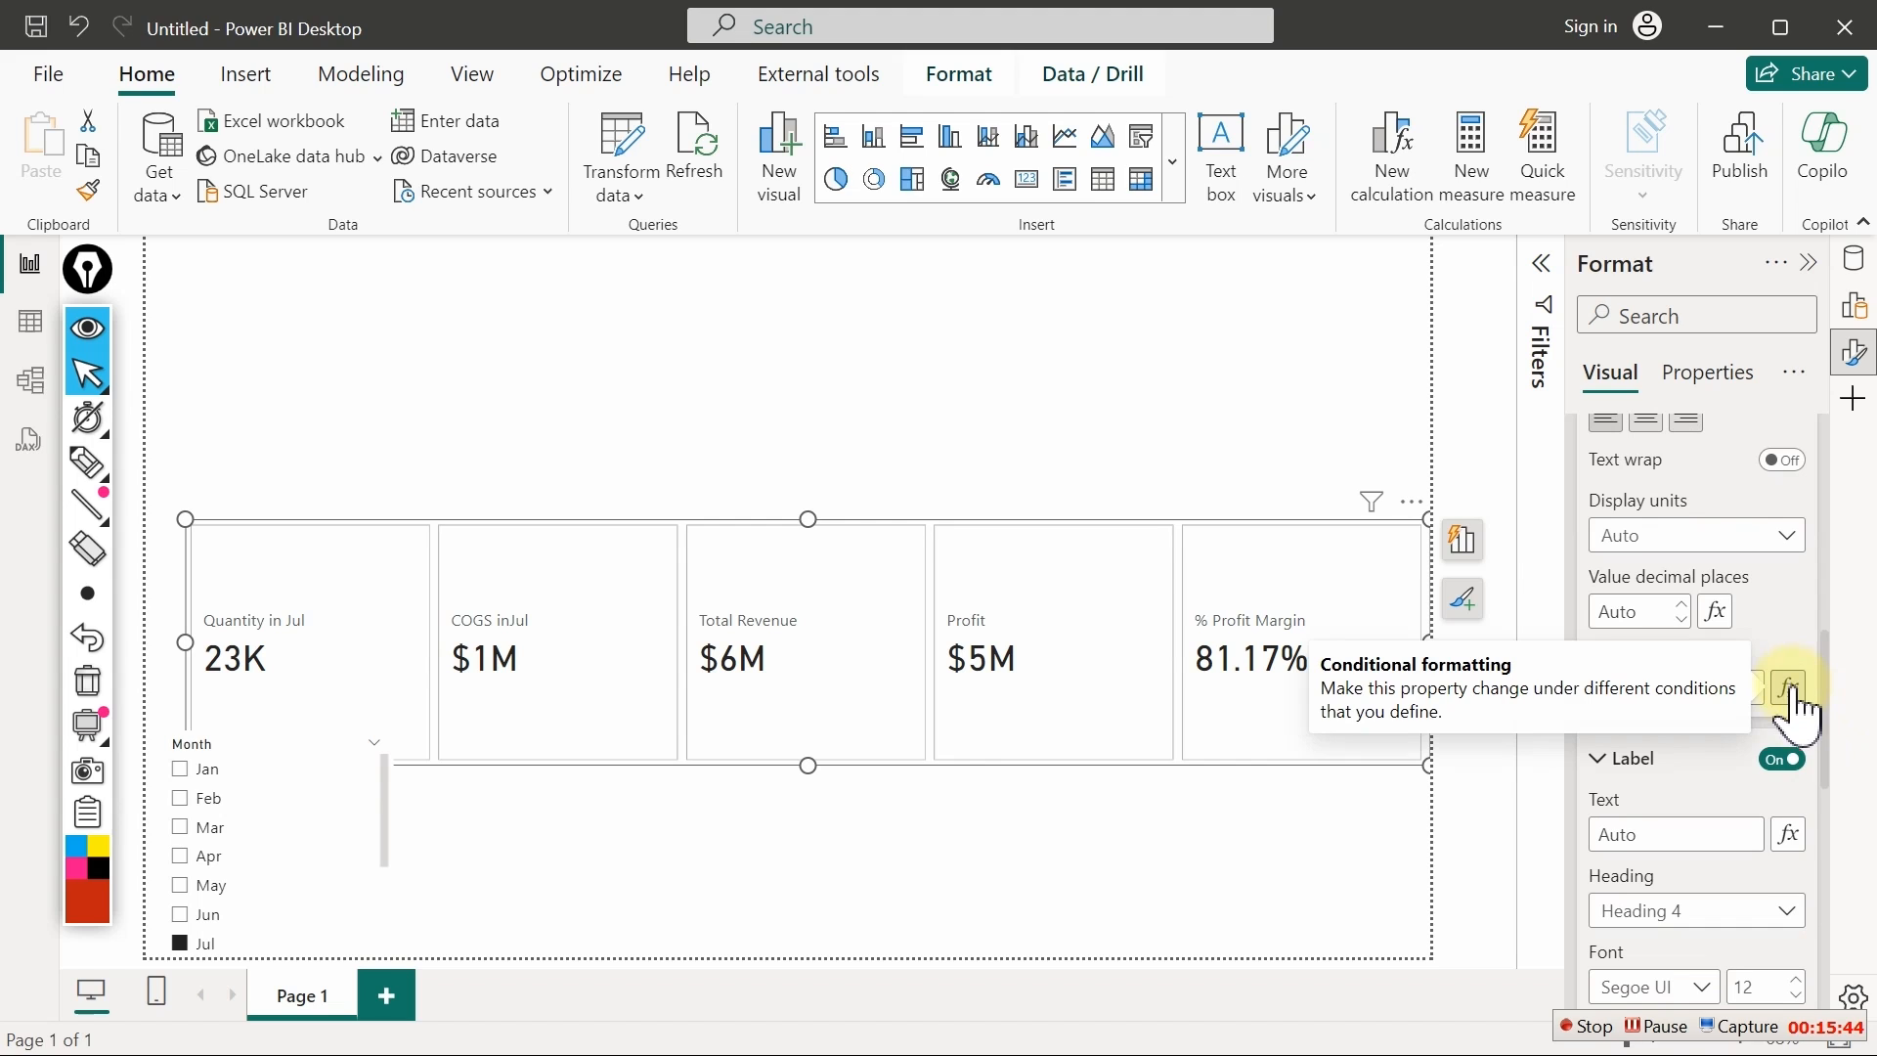
left_click(1788, 834)
left_click(581, 353)
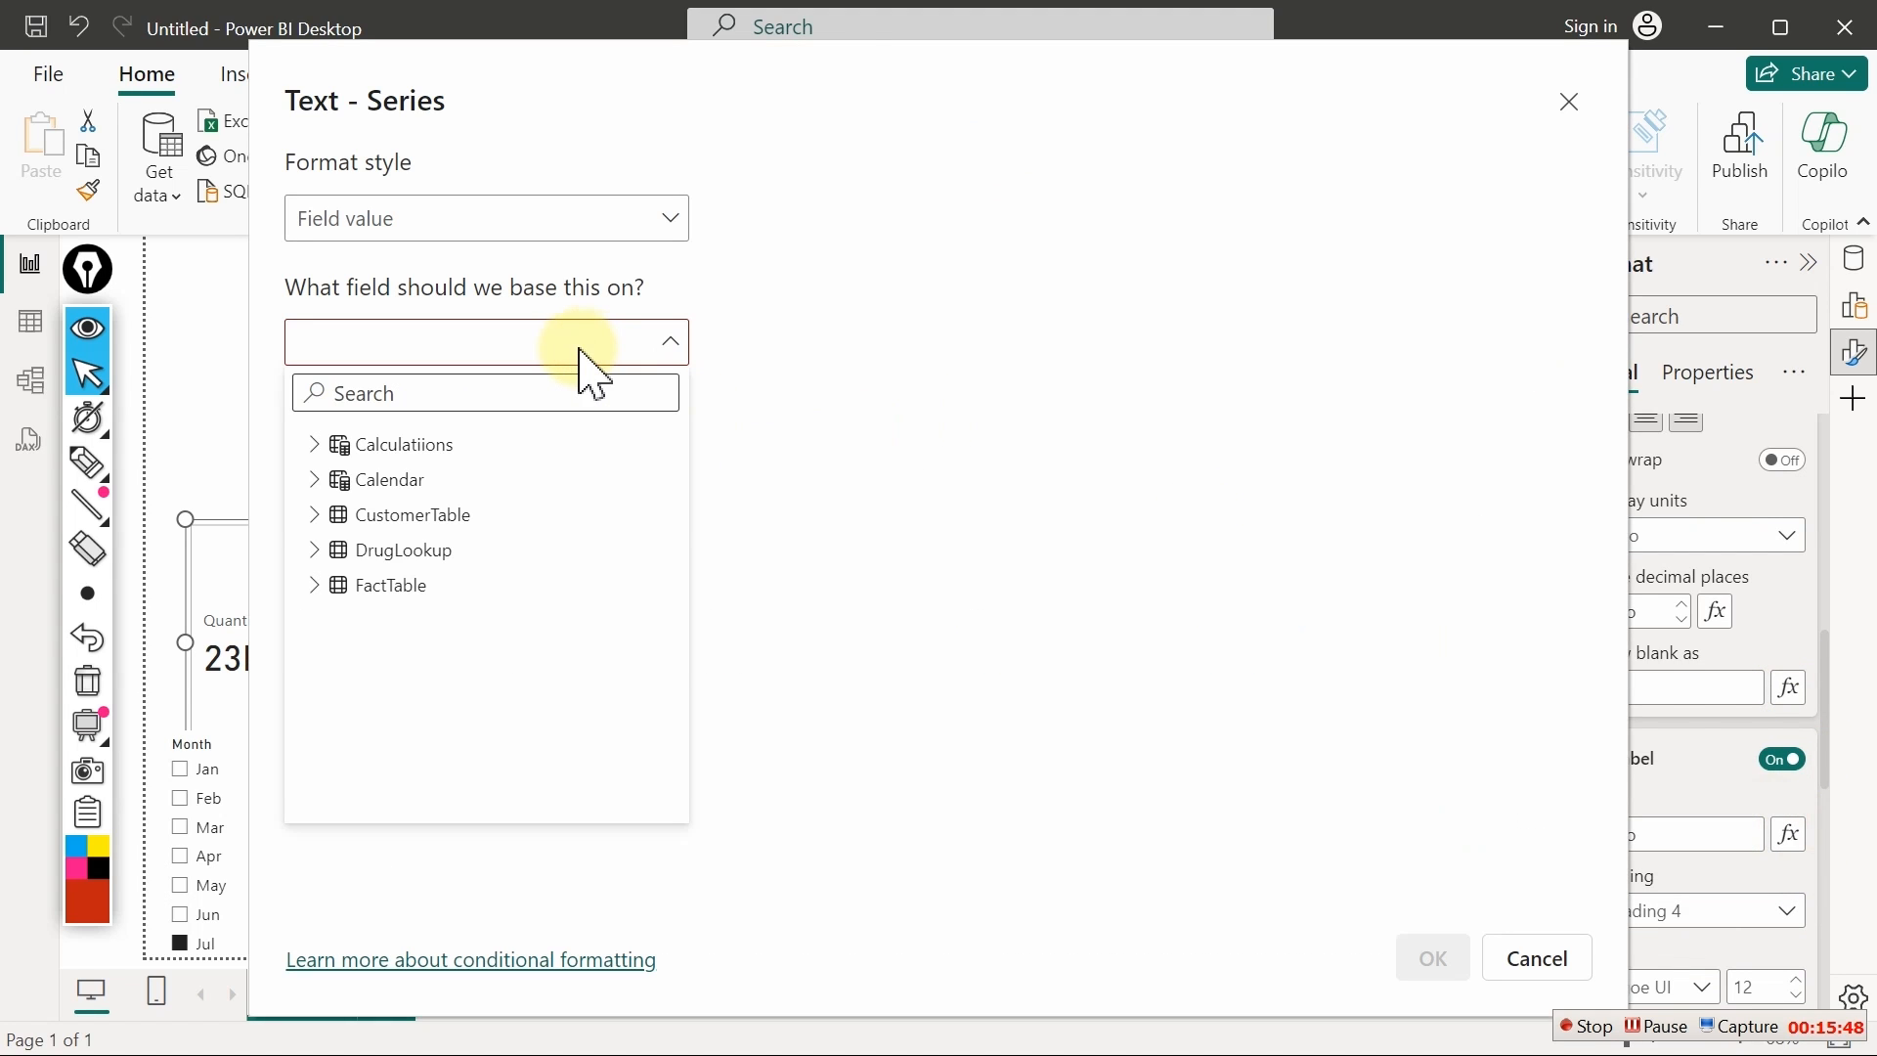
type("titl")
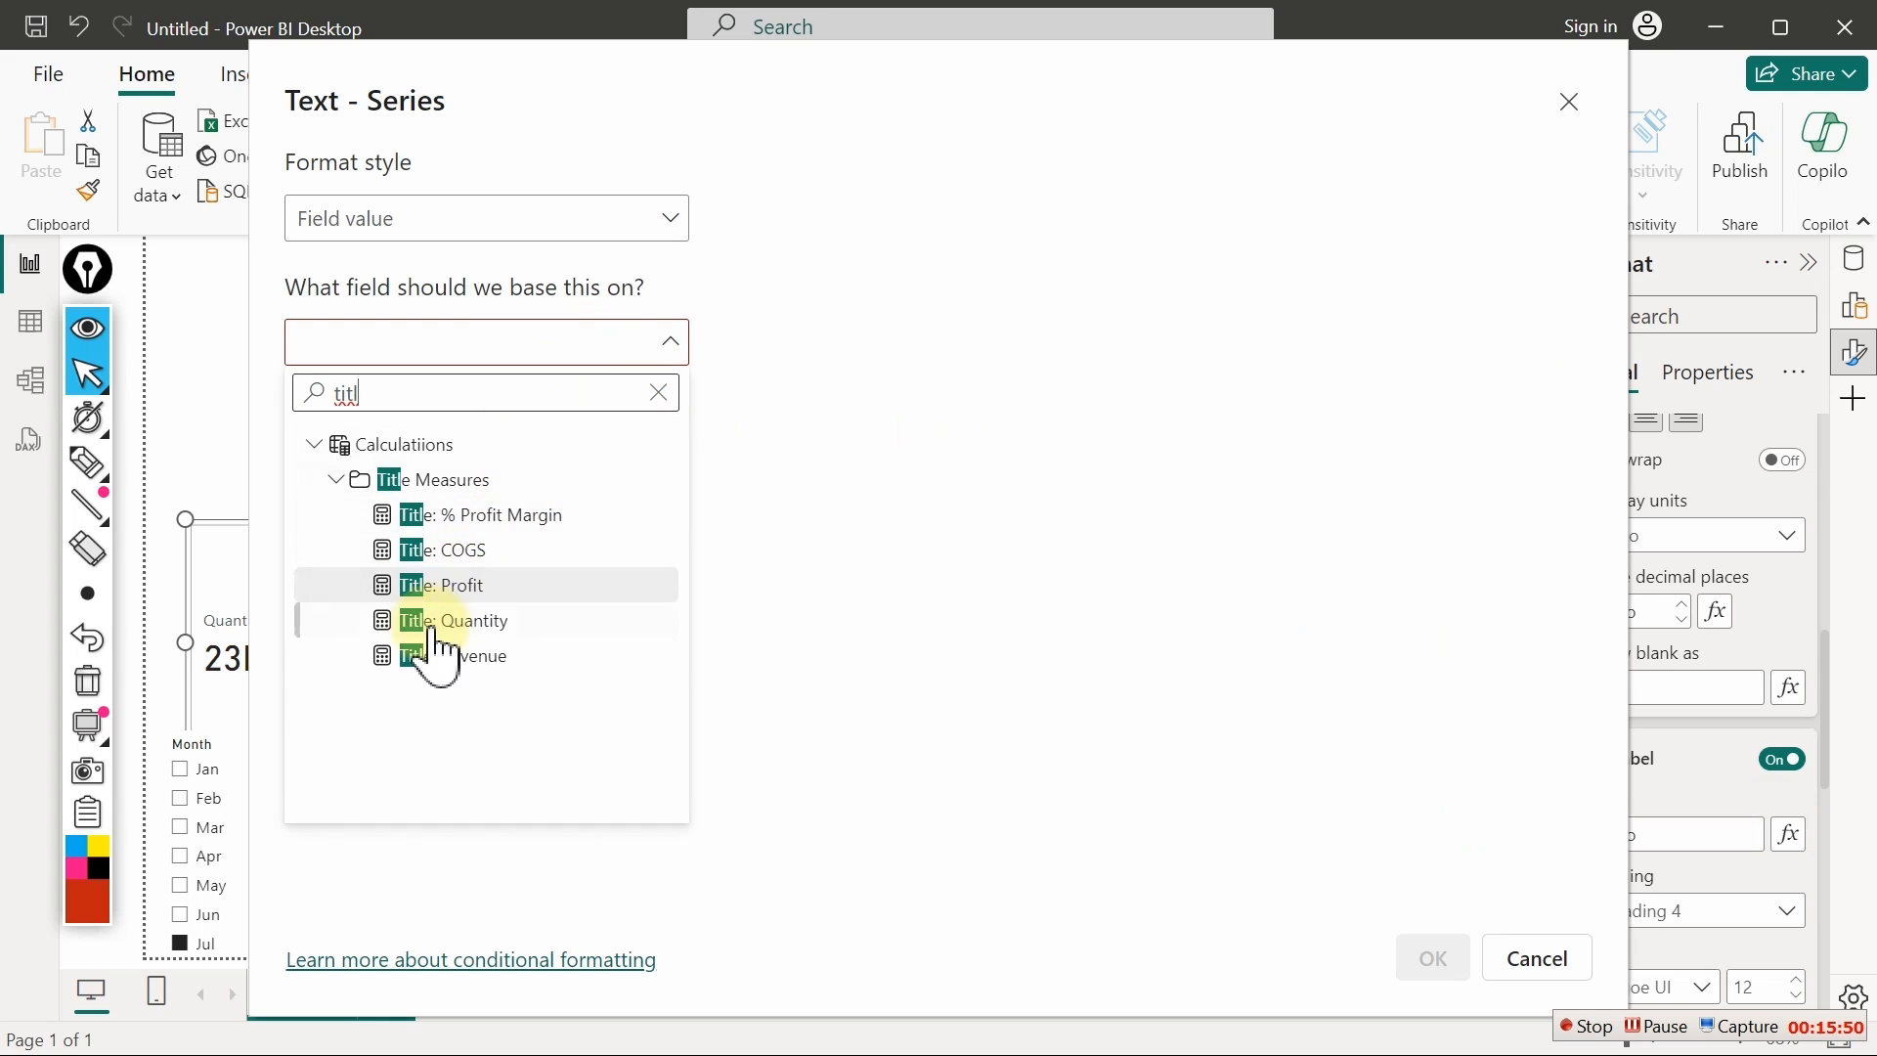
left_click(435, 654)
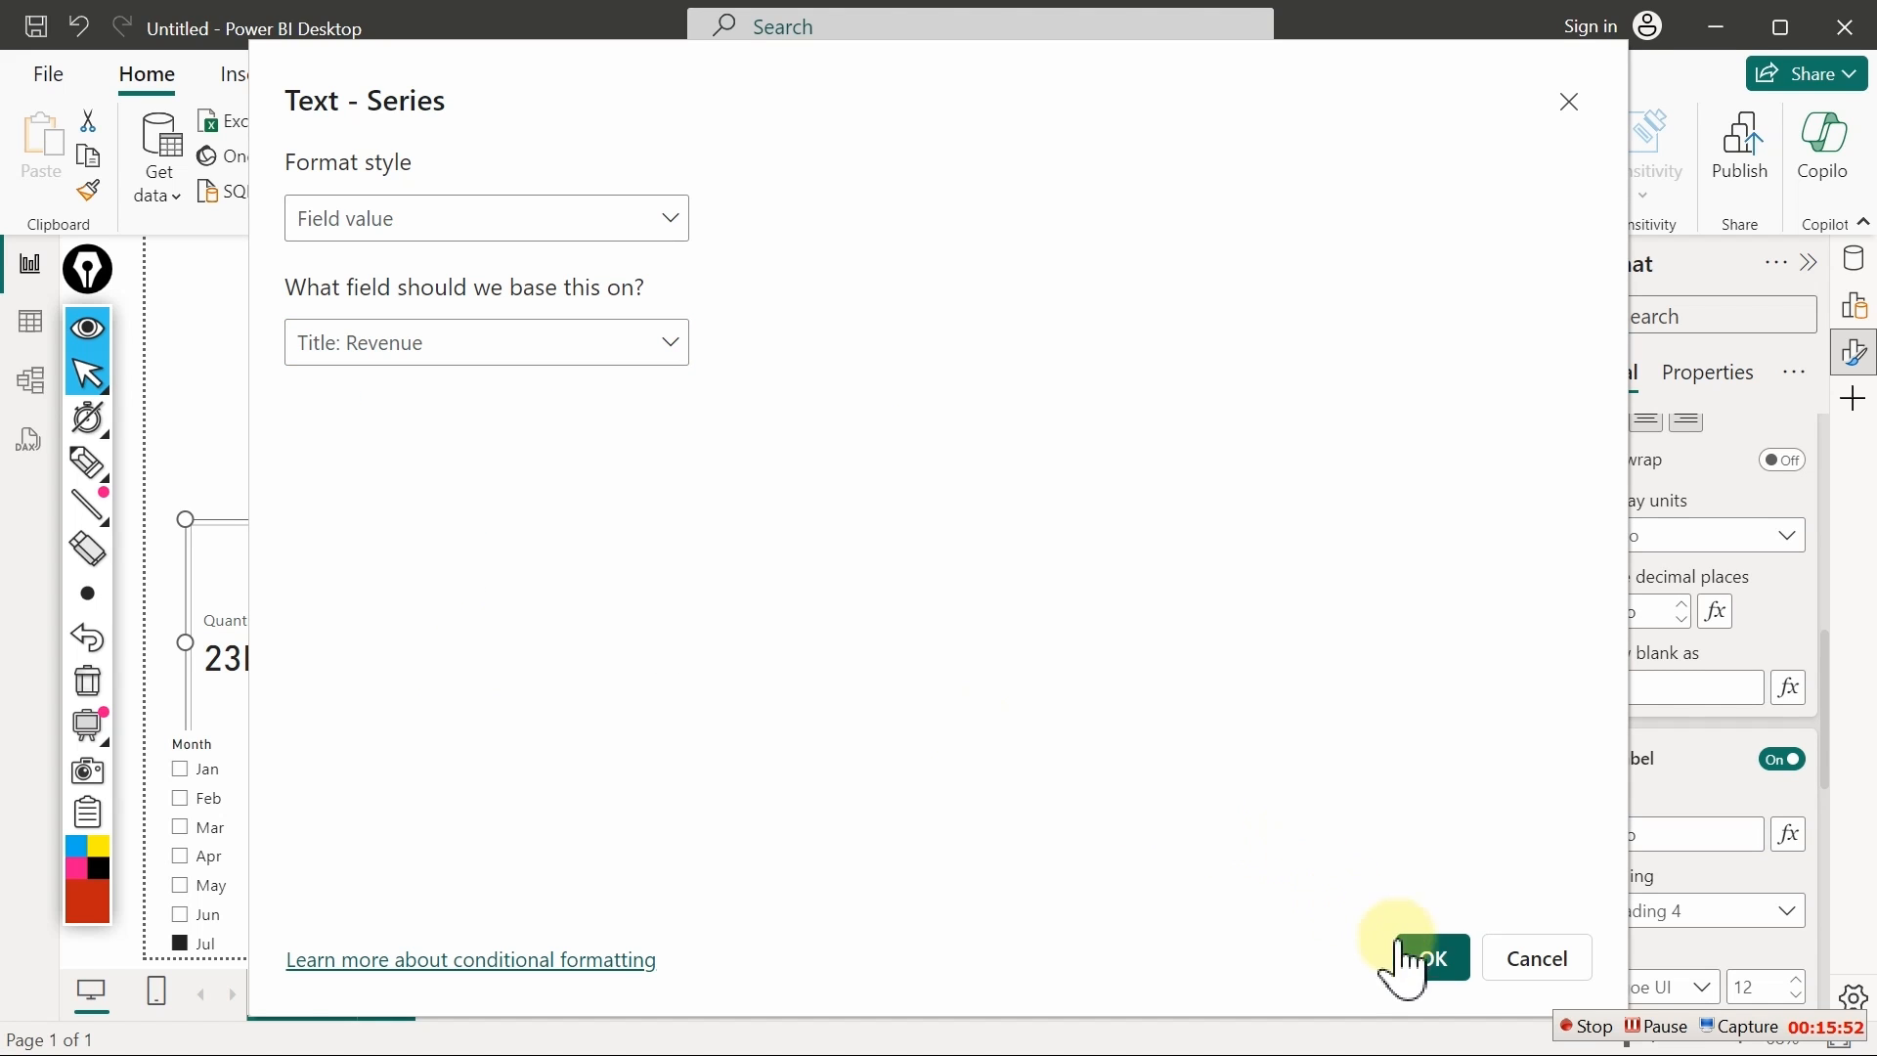
left_click(1419, 962)
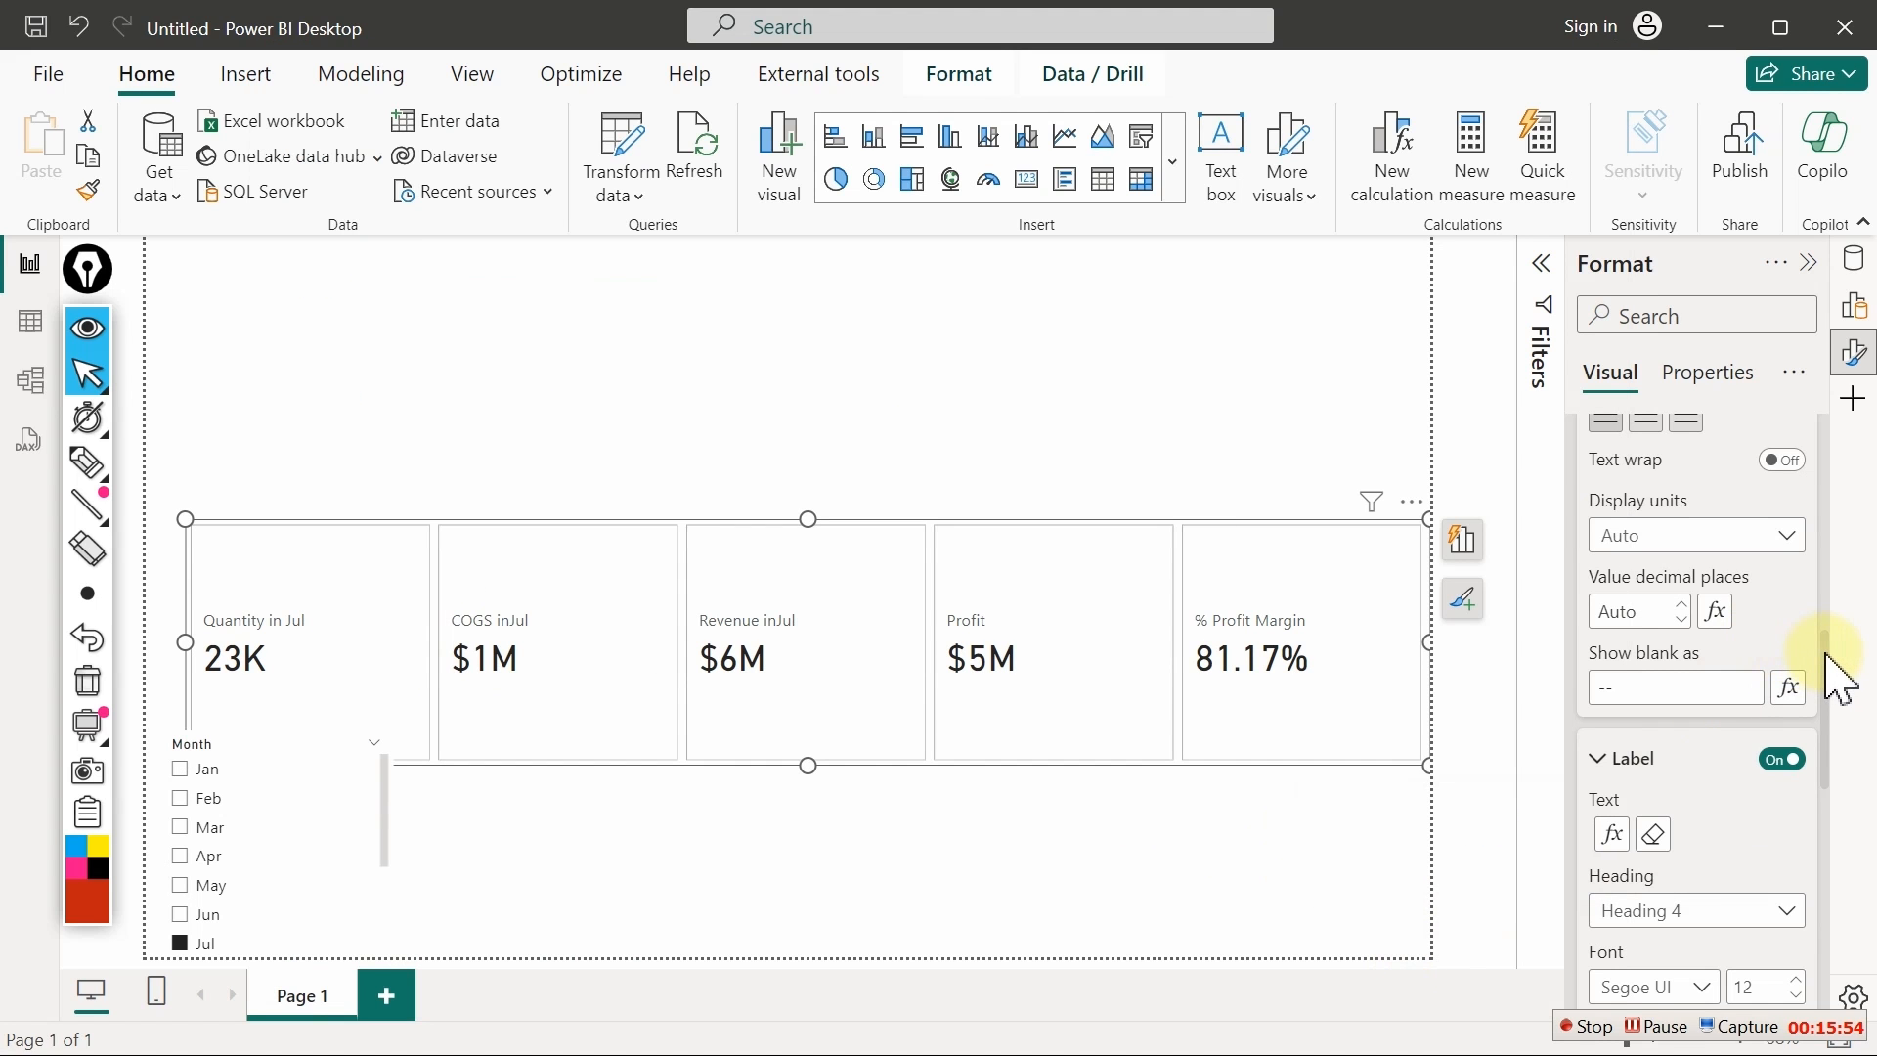
For the Profit series, base the callout label text on the measure "Title: Profit"
left_click_drag(1831, 665, 1826, 495)
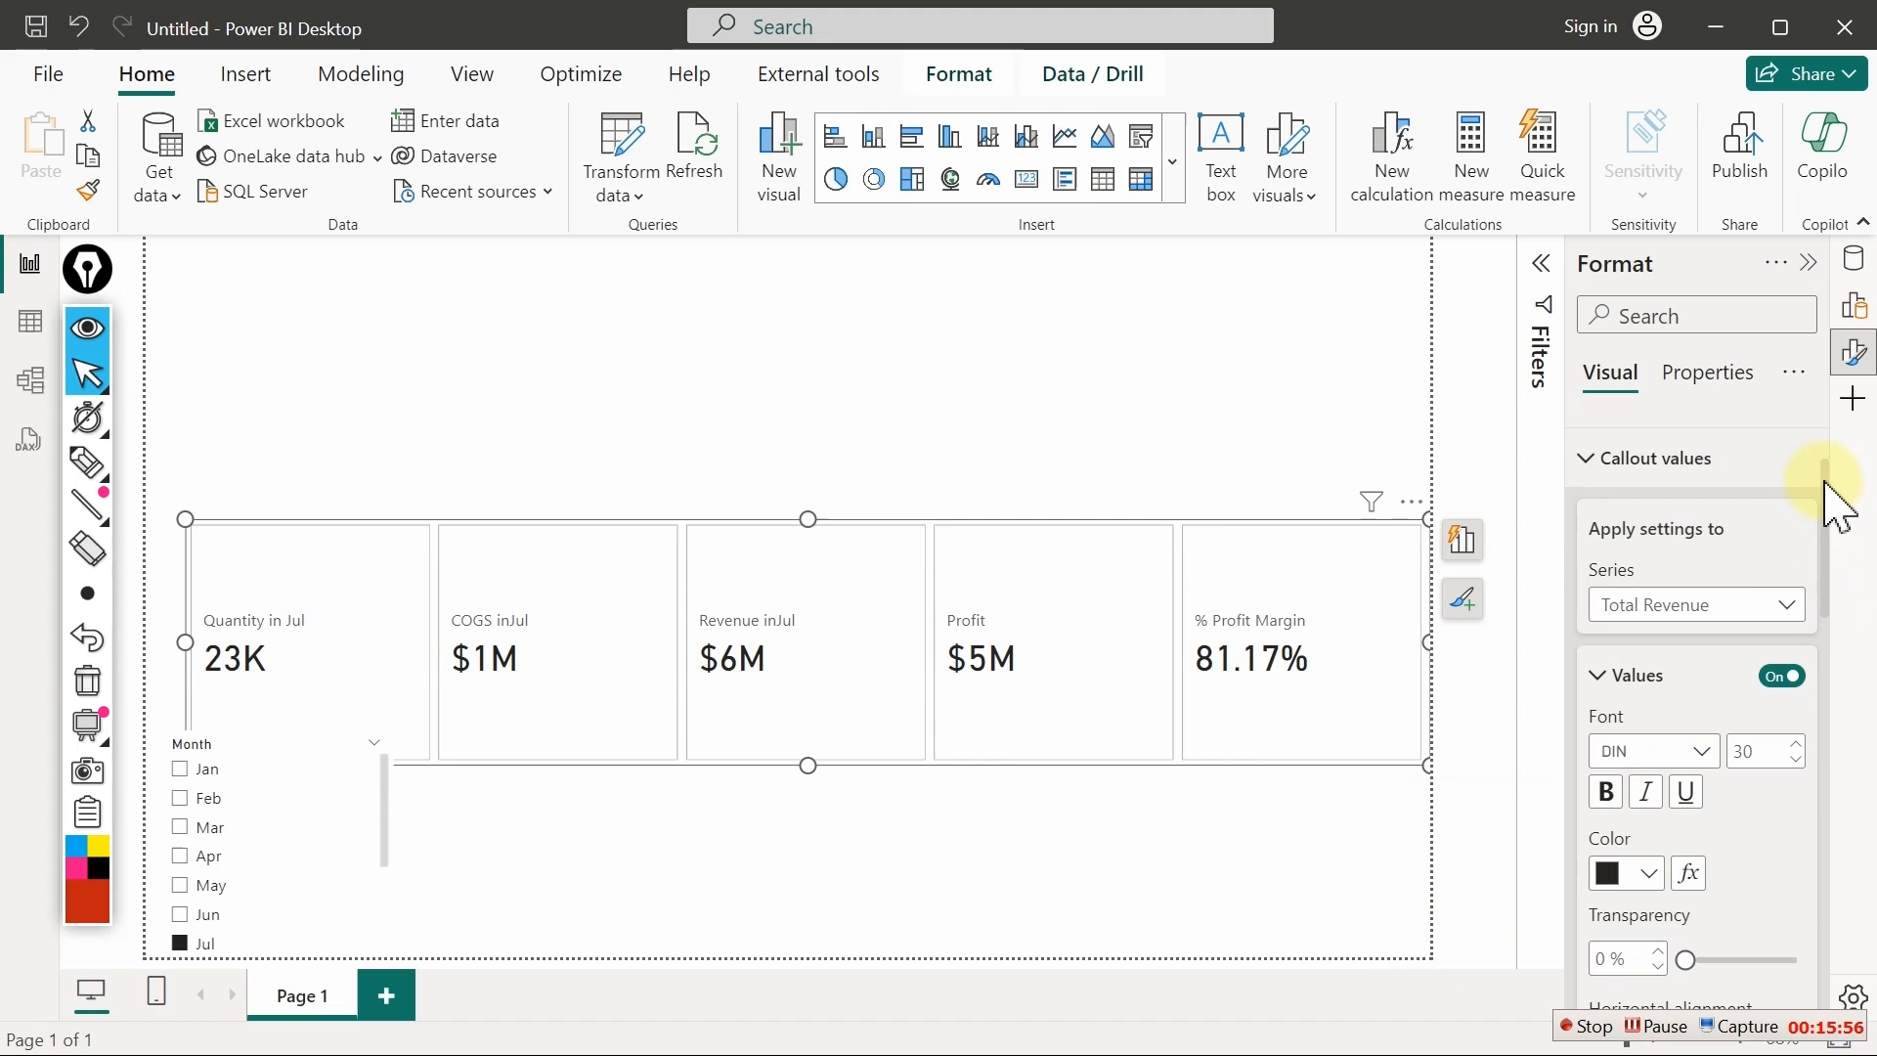
left_click(1771, 606)
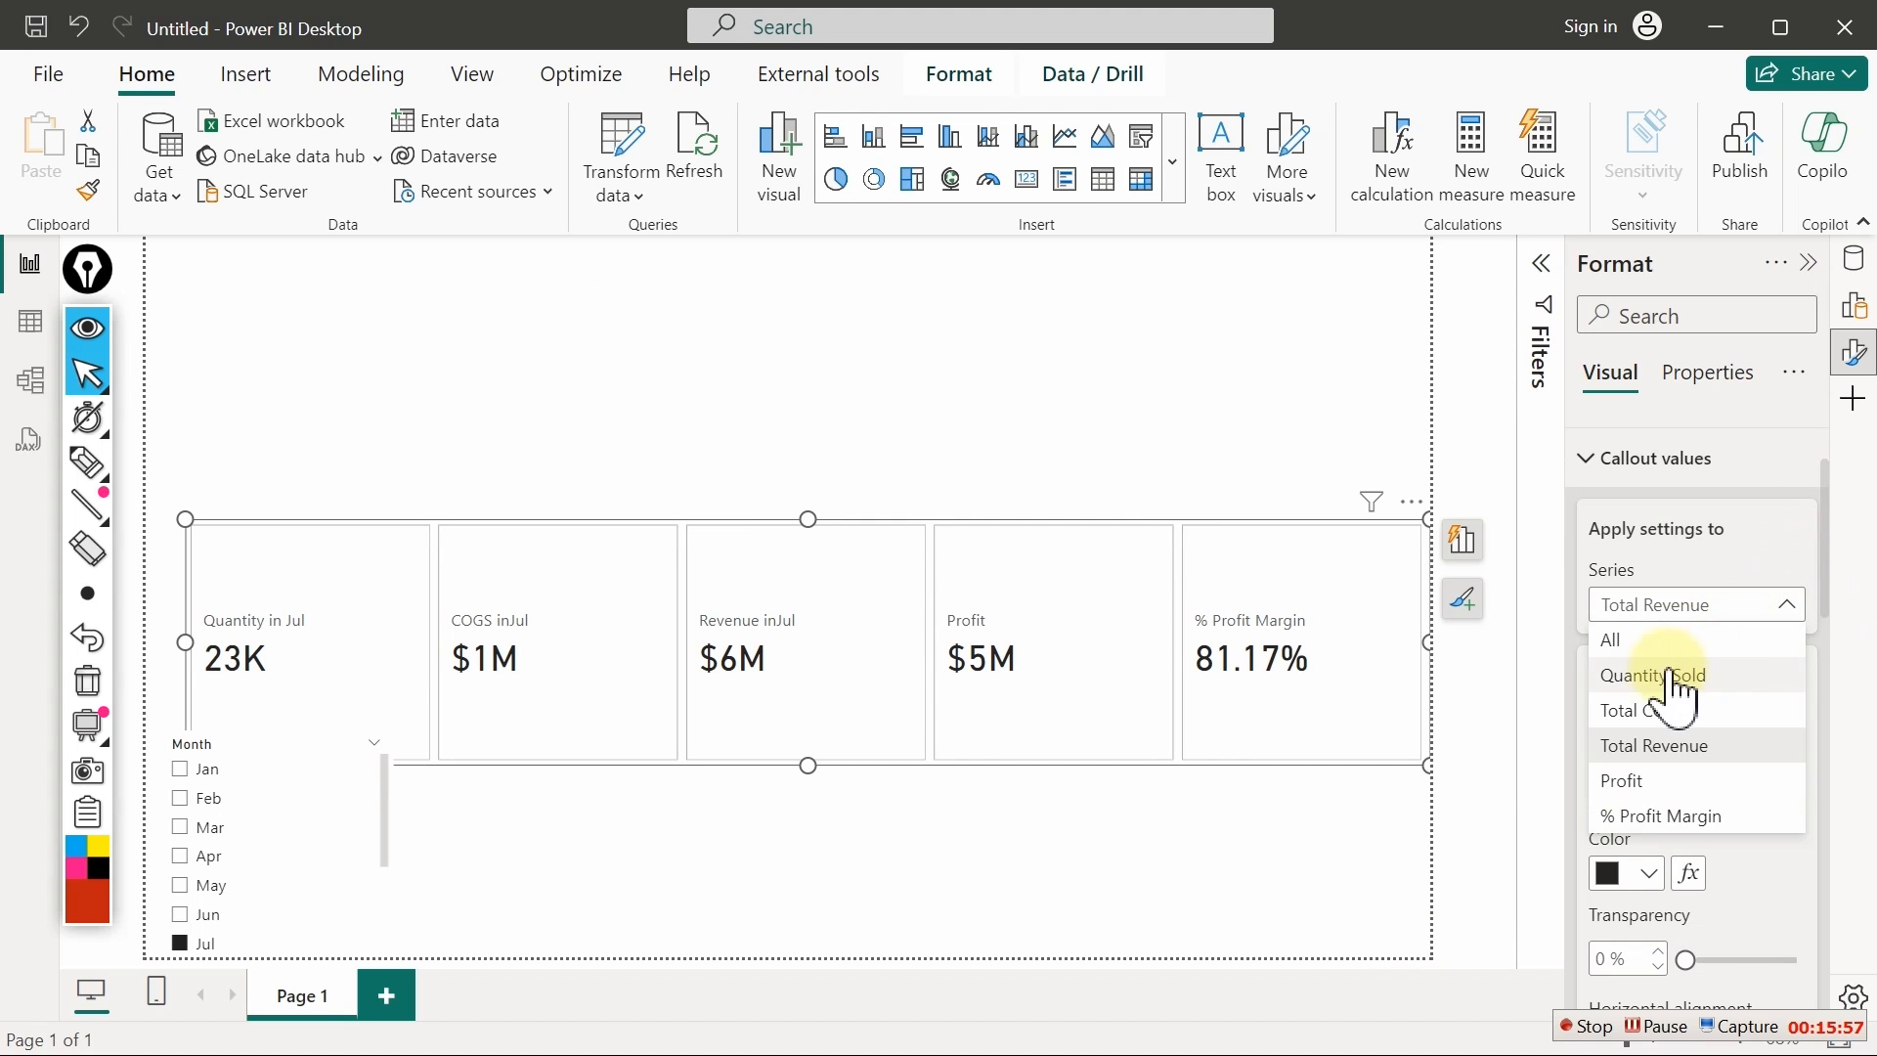
left_click(1628, 745)
left_click_drag(1826, 607, 1826, 795)
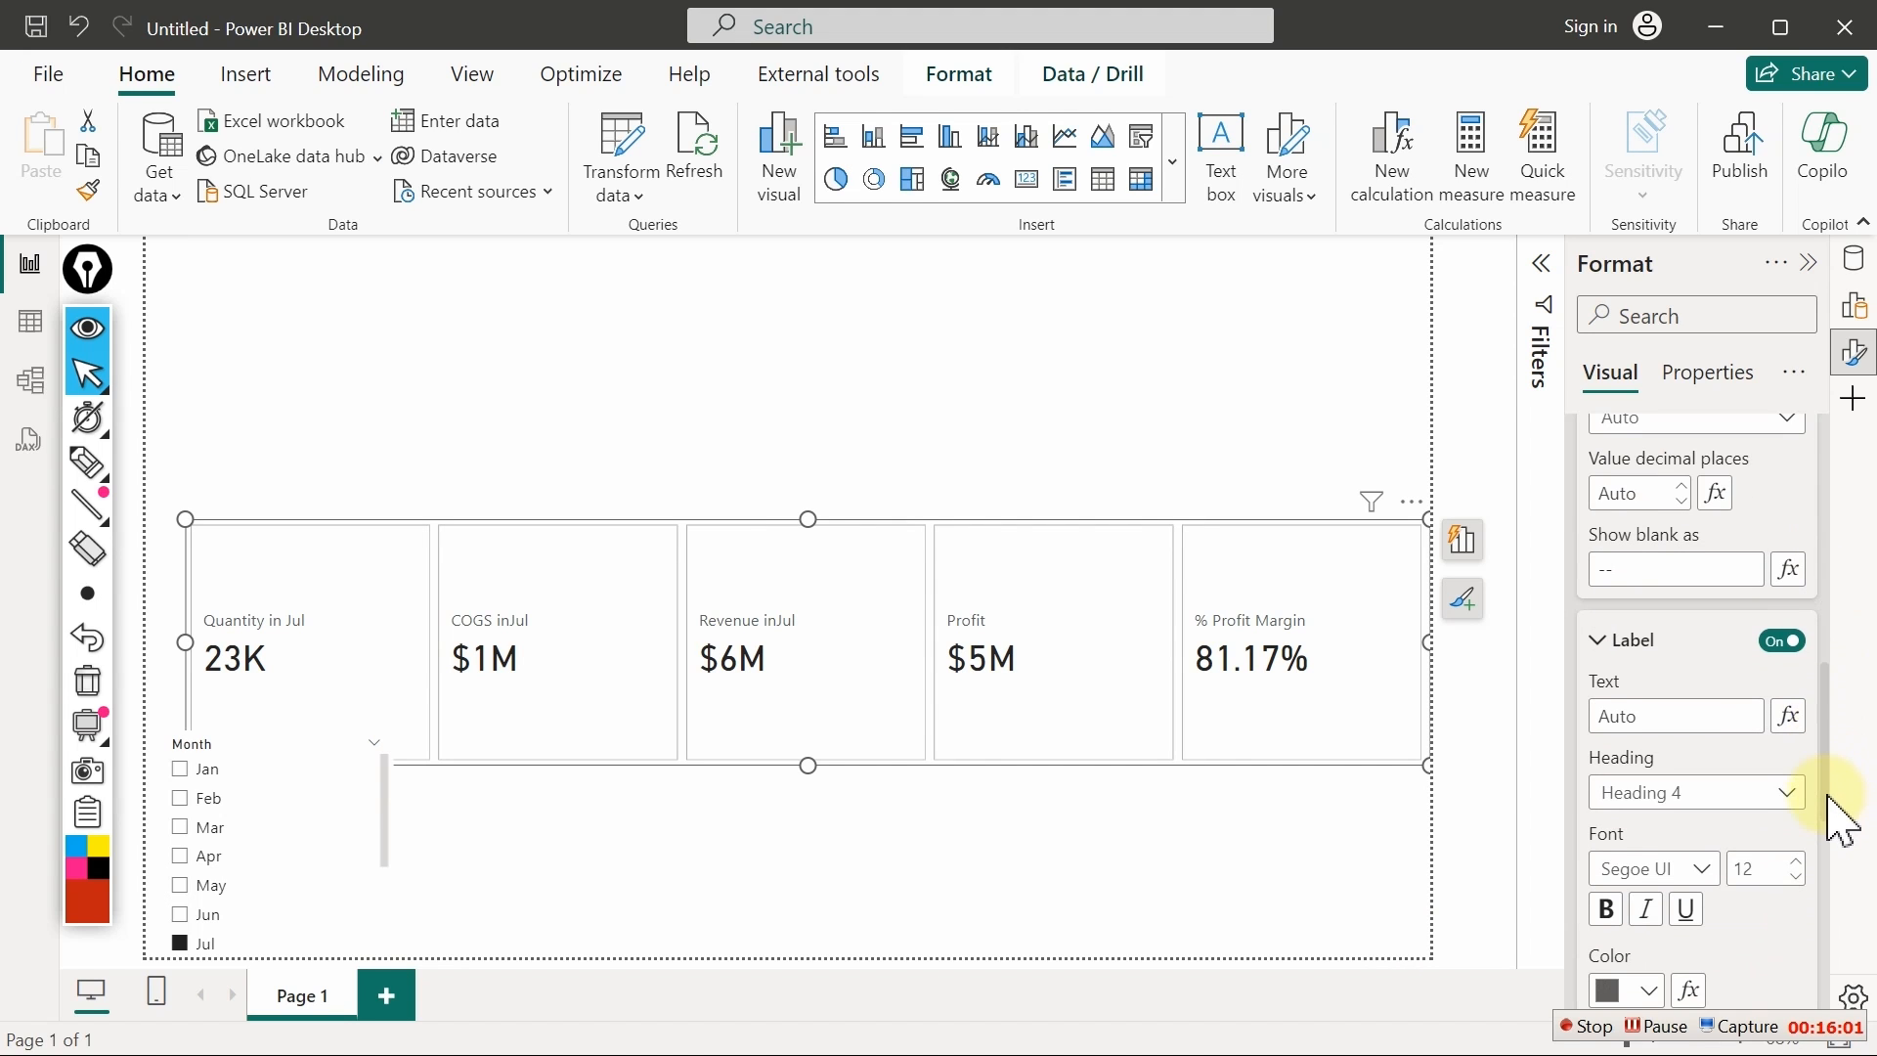
left_click(1788, 716)
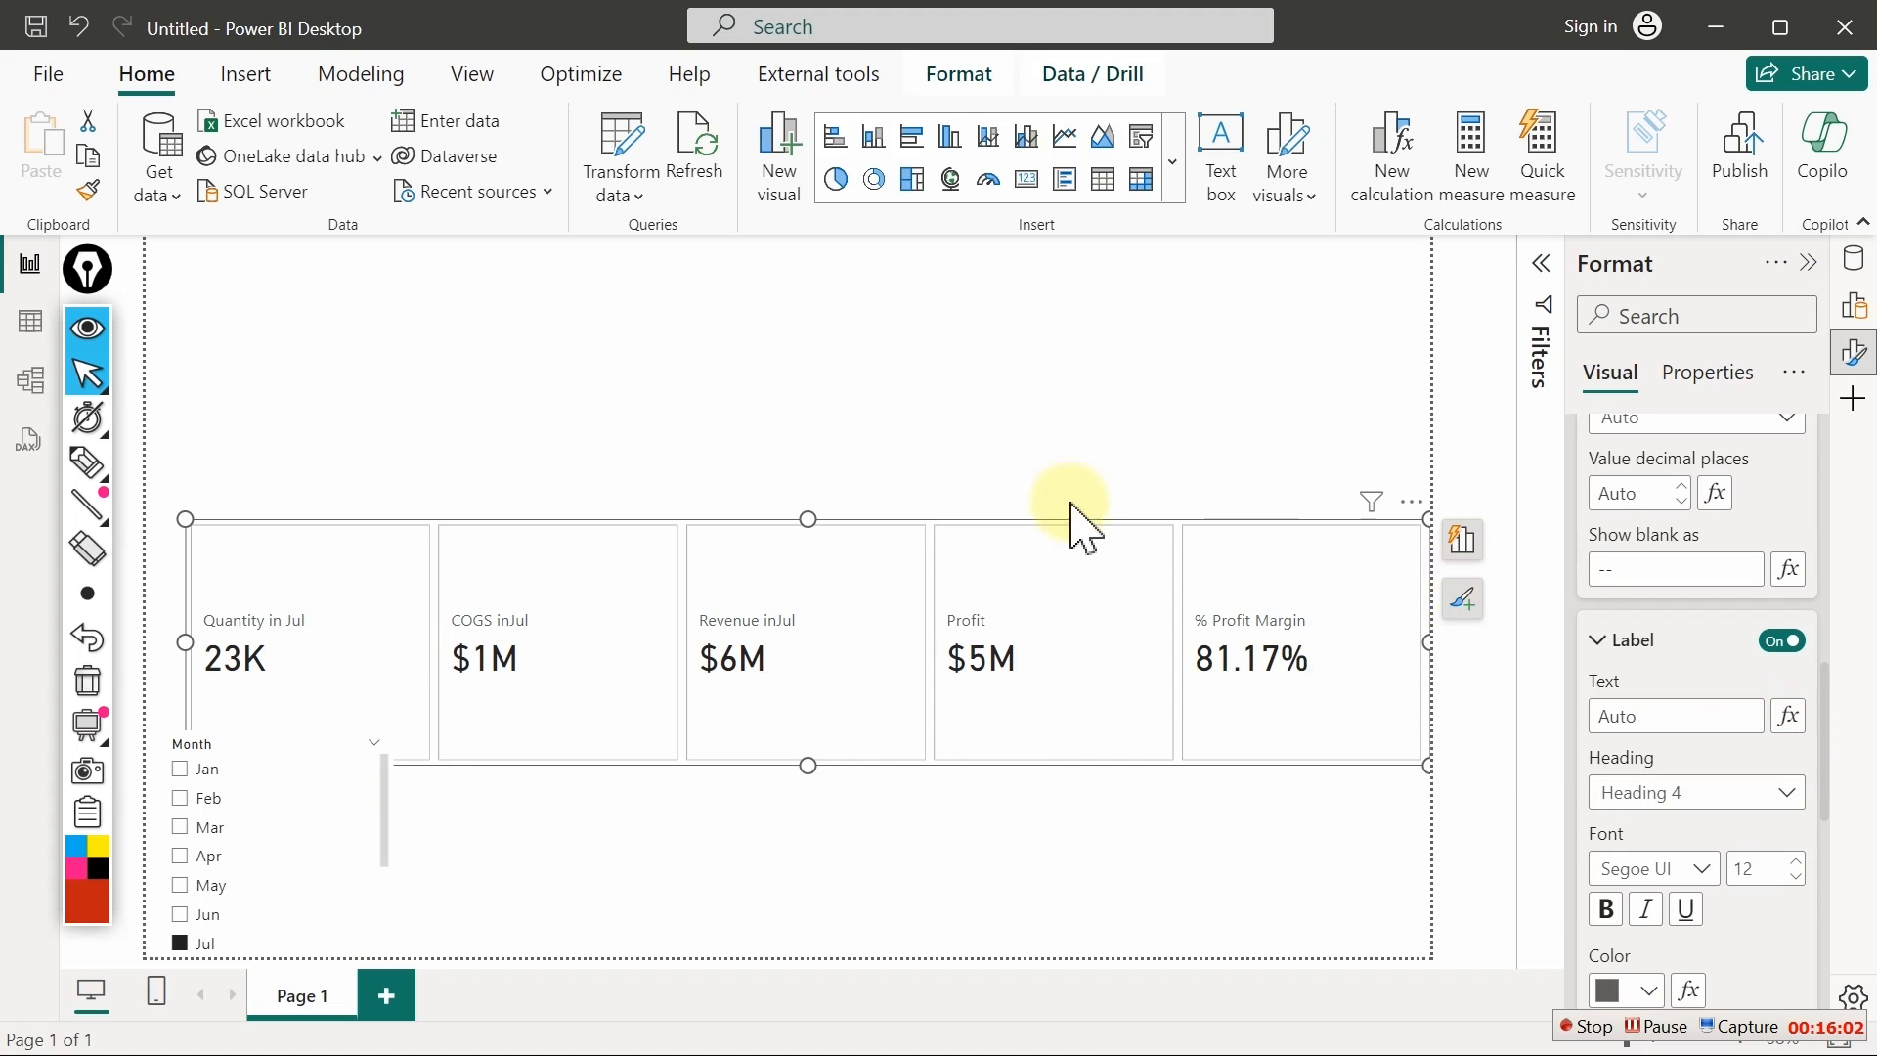
left_click(536, 354)
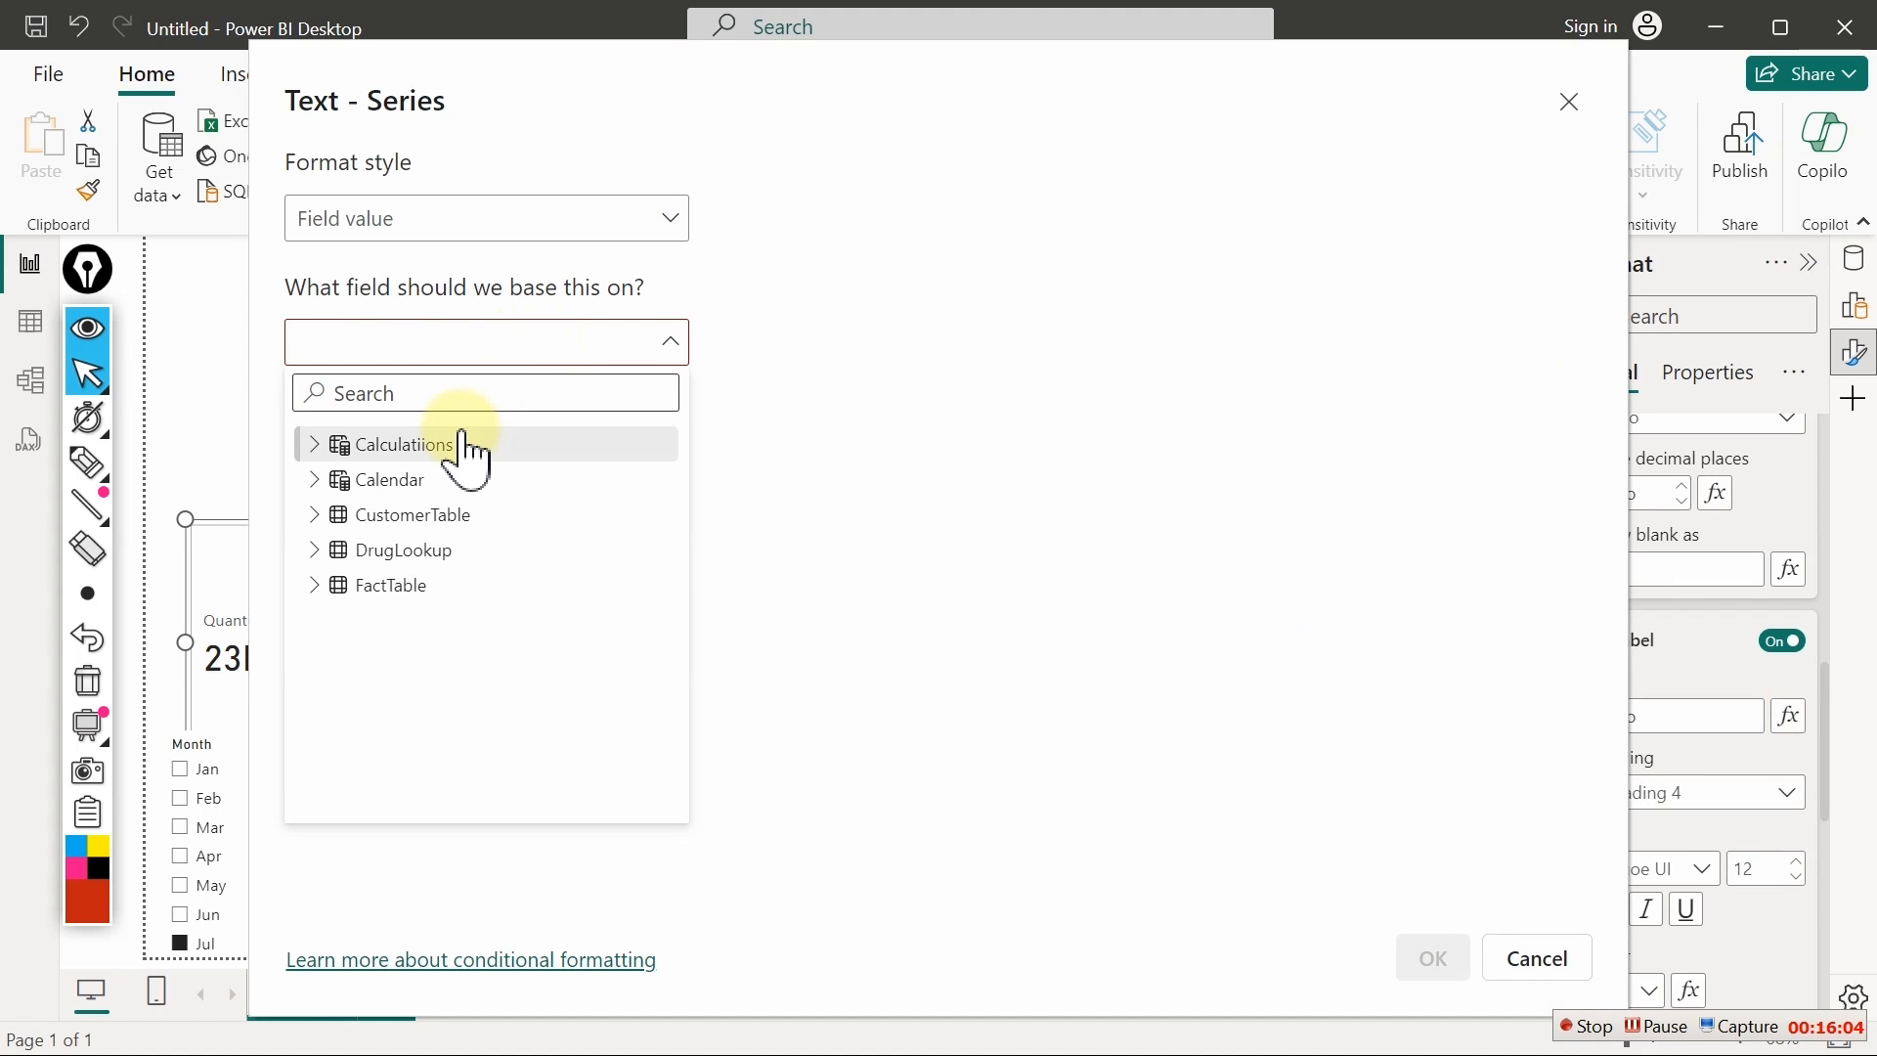
type("titl")
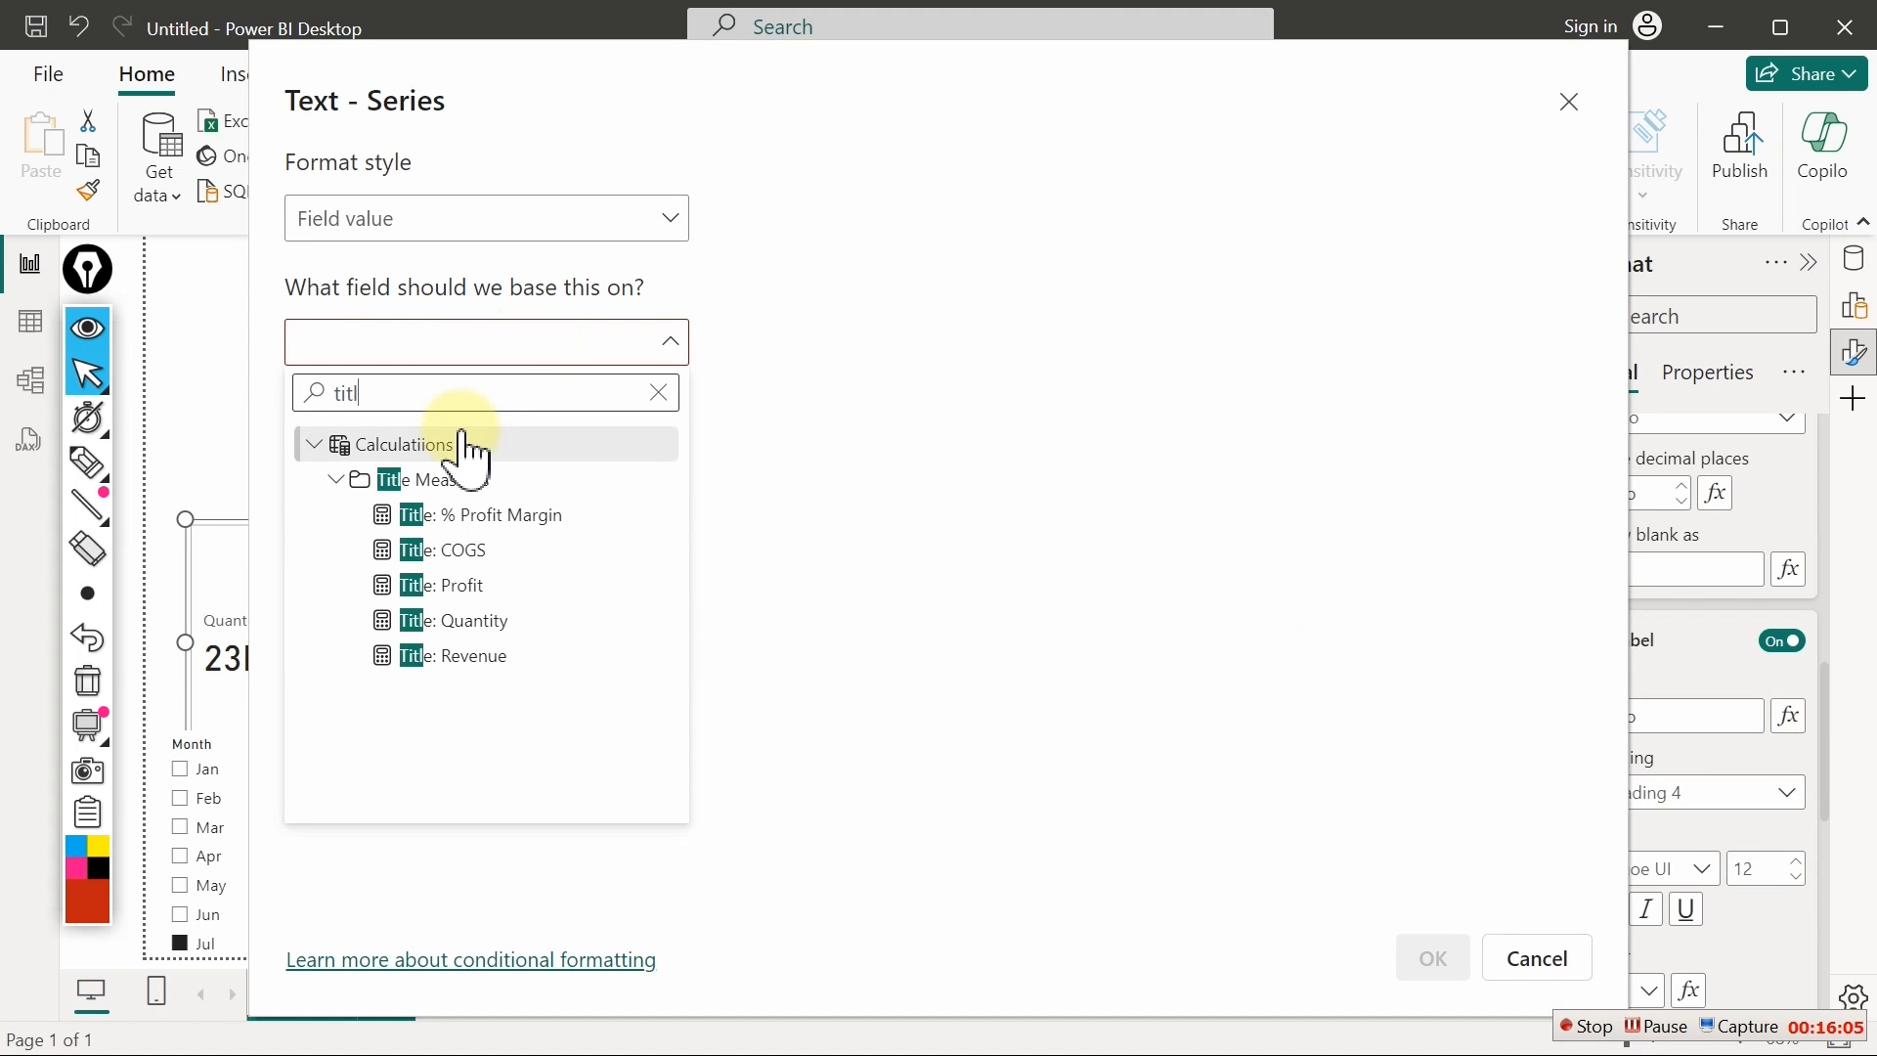
left_click(445, 587)
left_click(1433, 956)
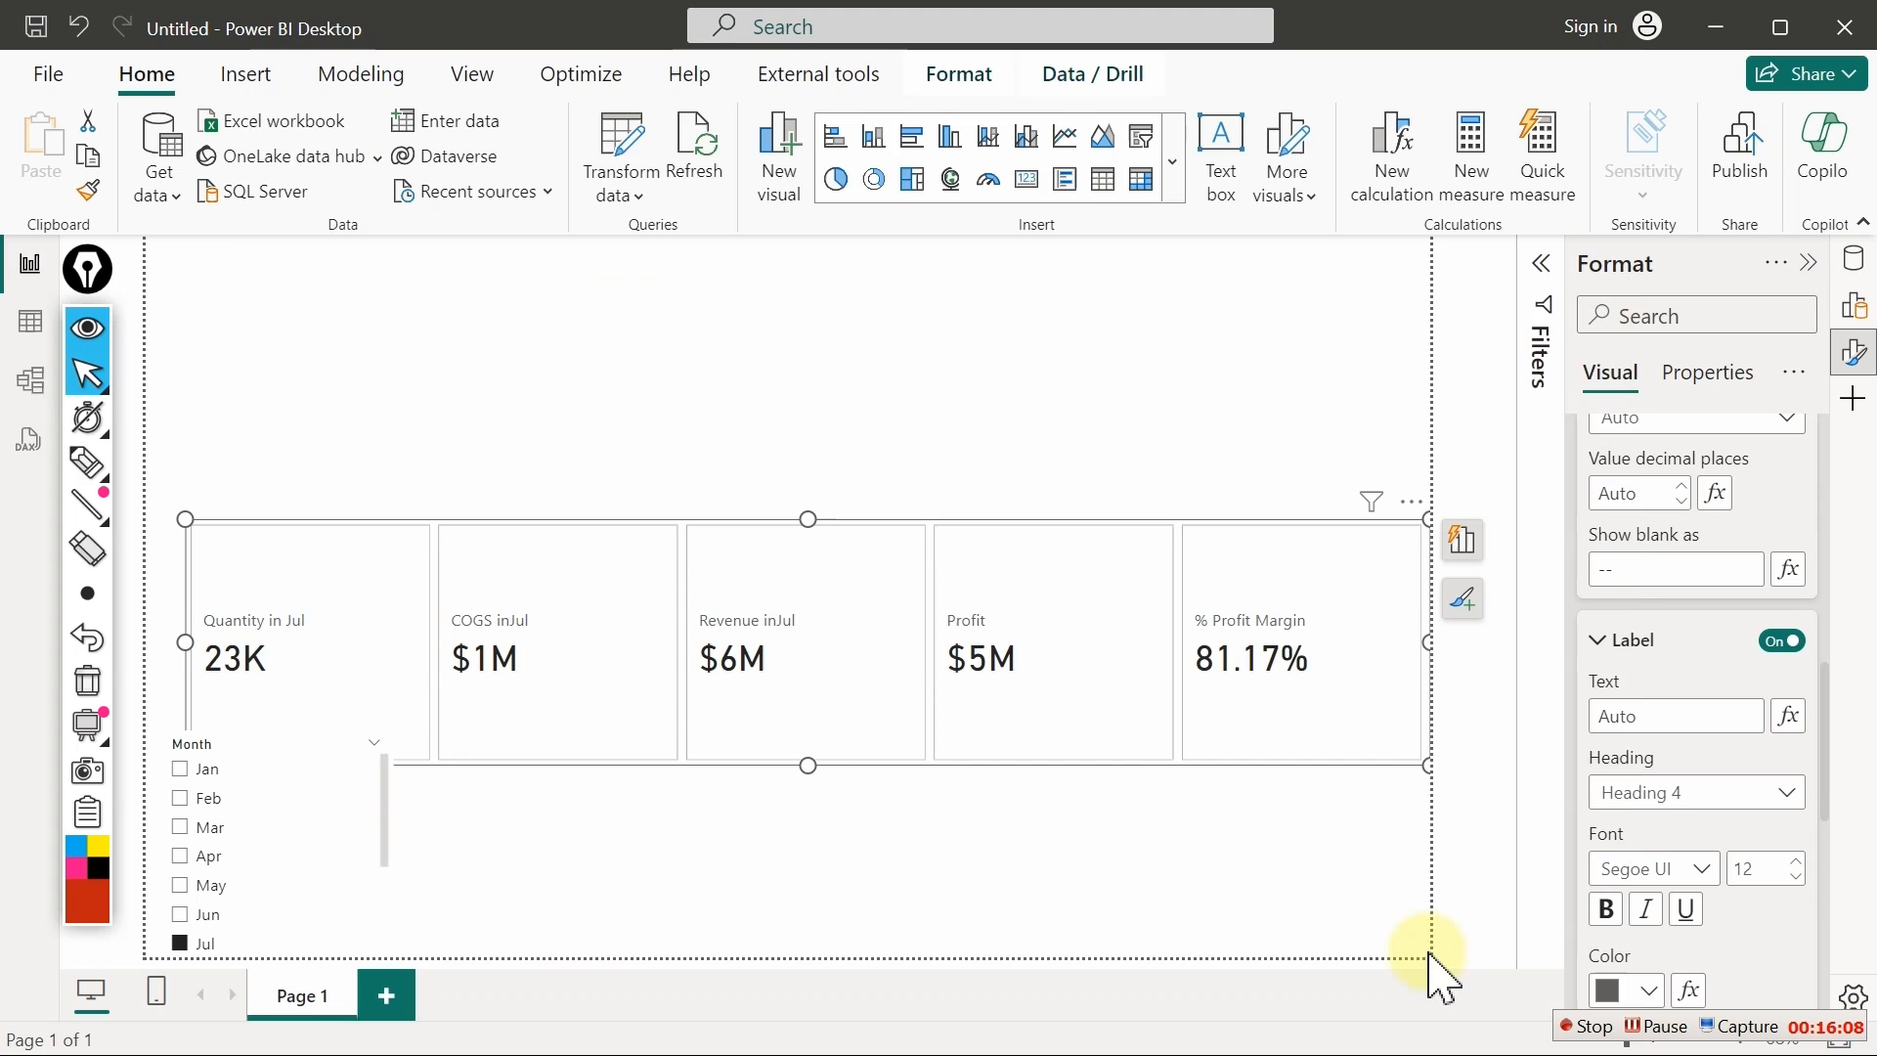
For the % Profit Margin series, base the callout label text on the measure "Title: % Profit Margin"
left_click_drag(1826, 743, 1815, 555)
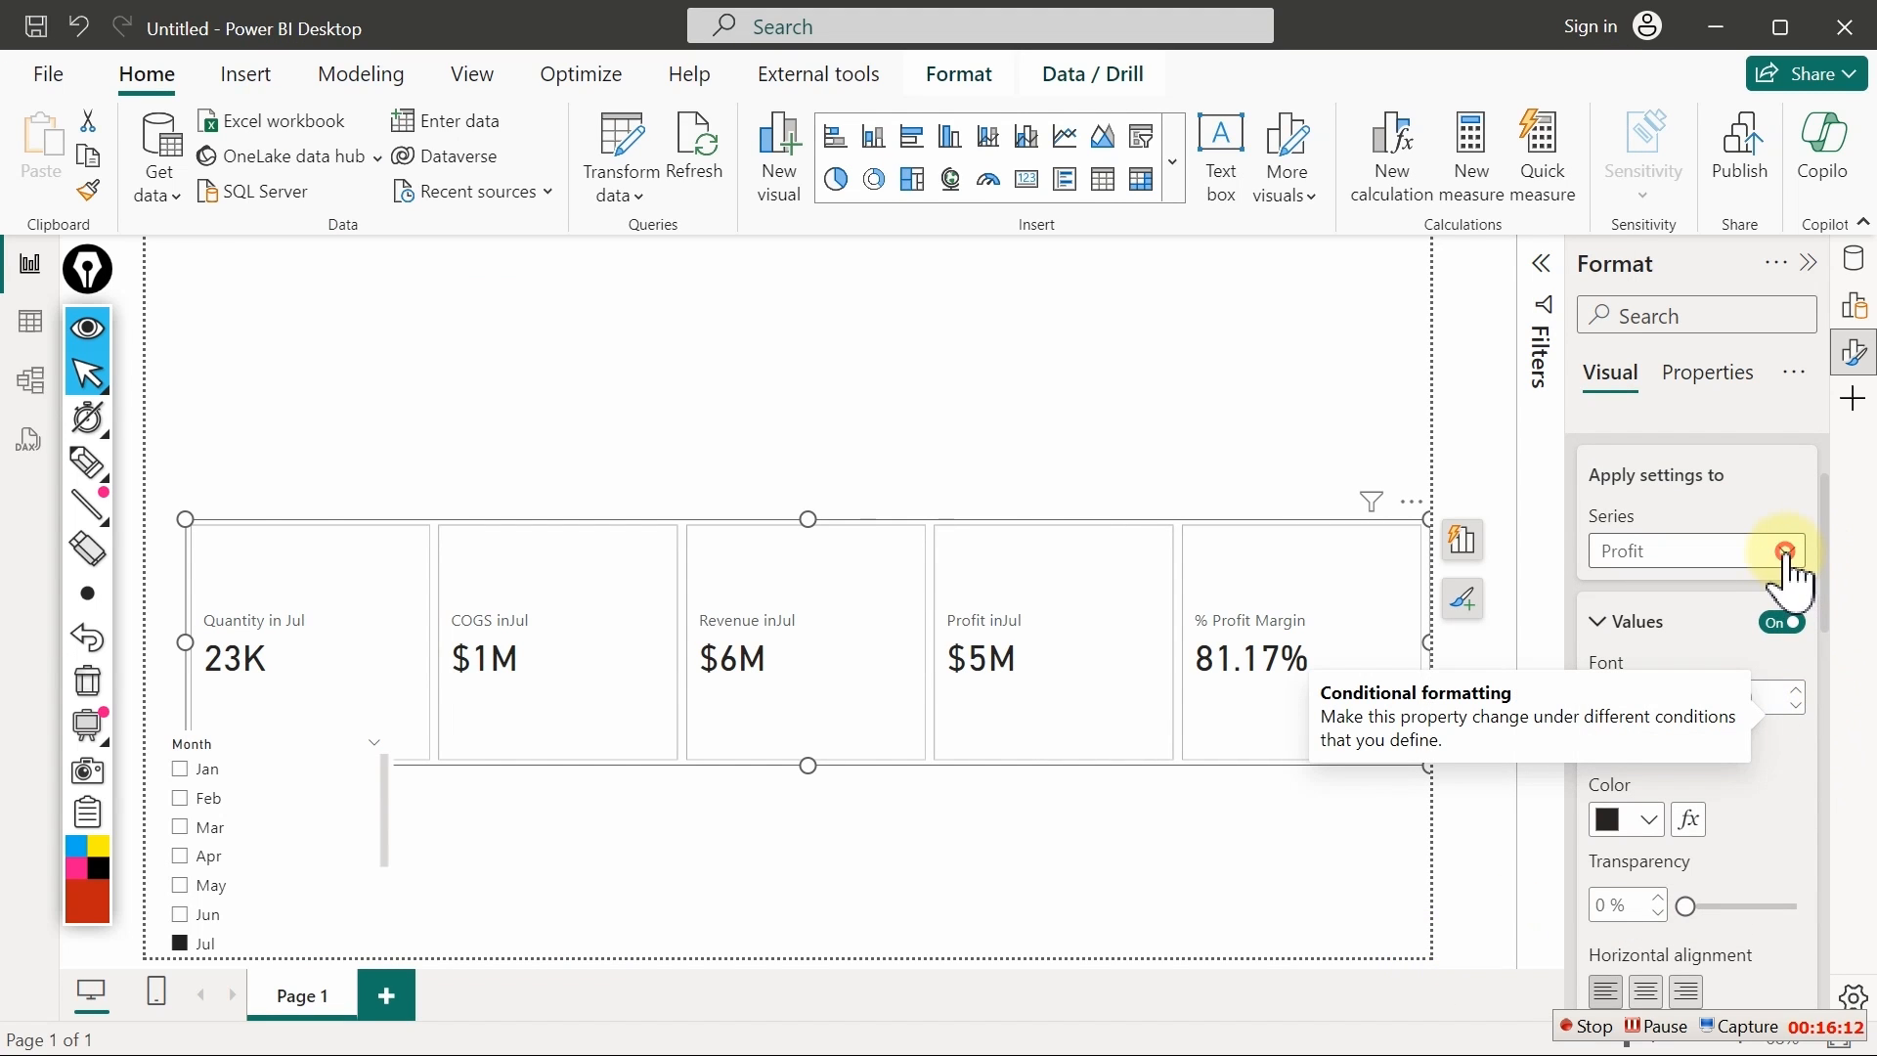
left_click(1785, 551)
left_click(1650, 762)
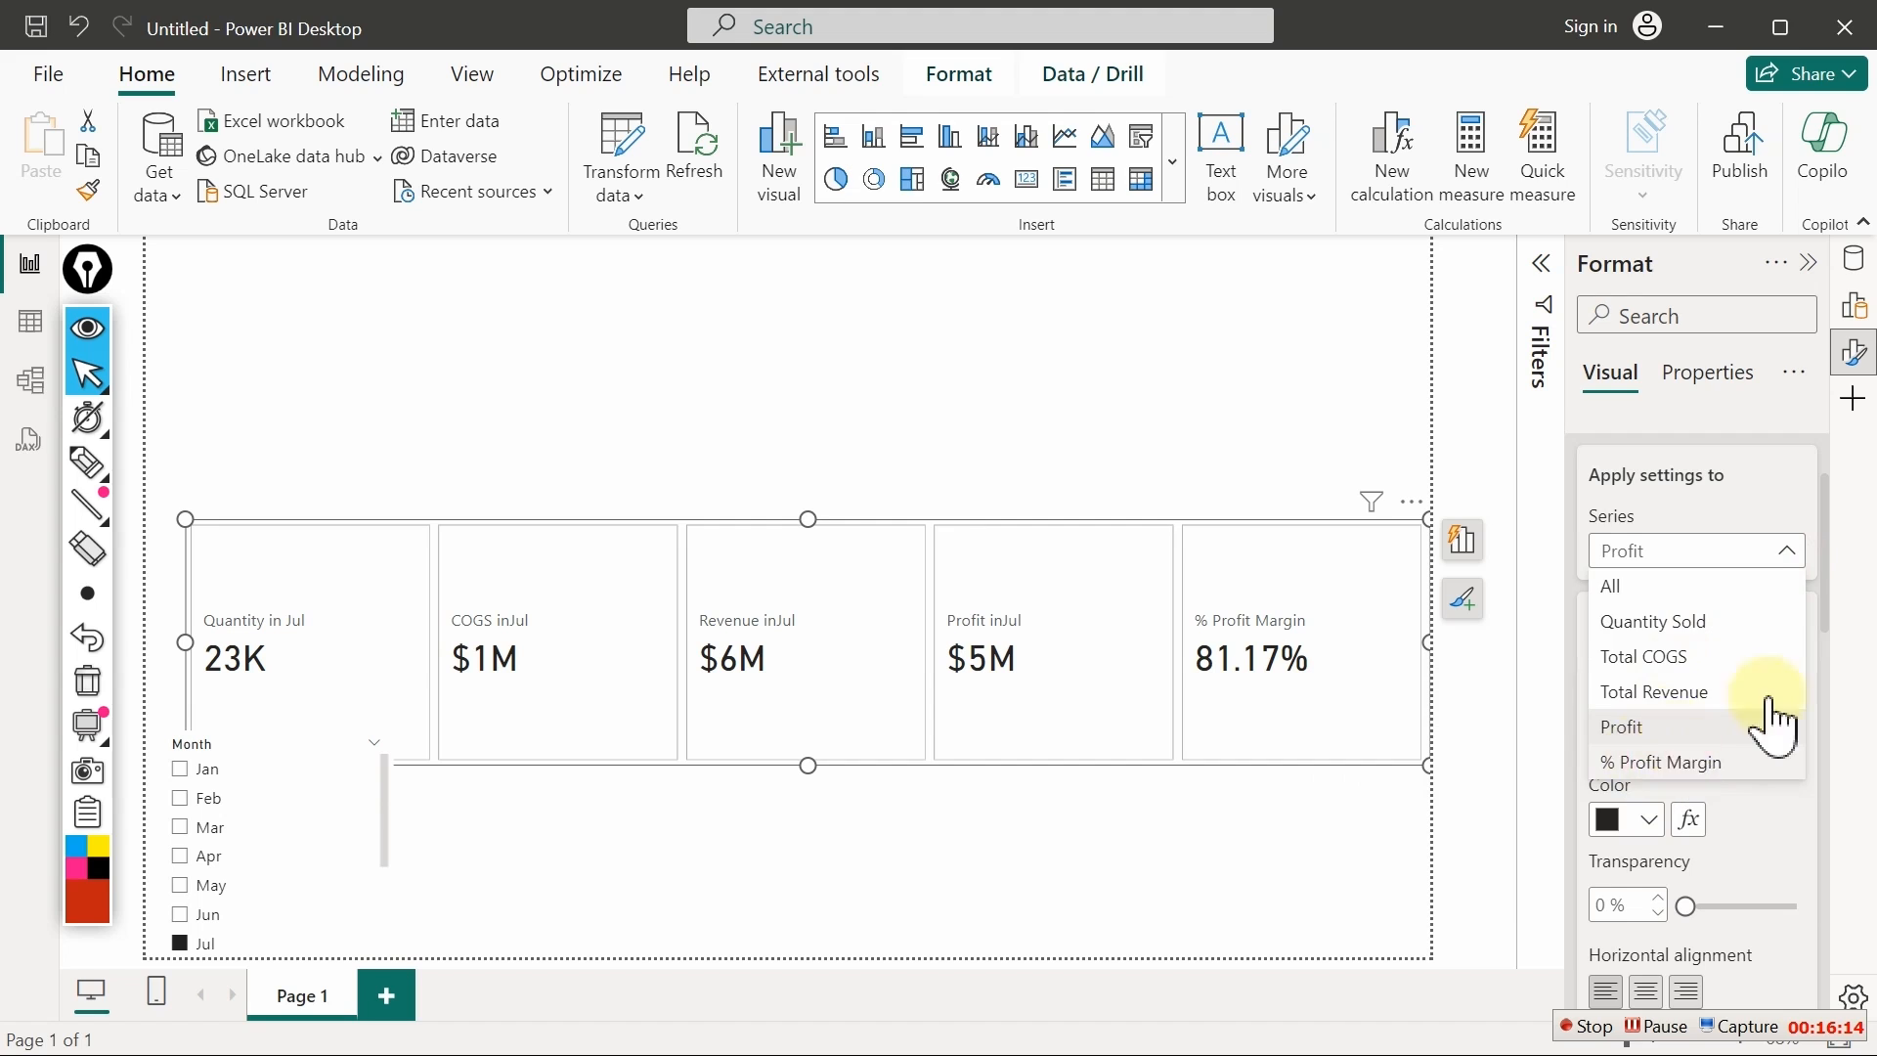
left_click_drag(1824, 595, 1840, 782)
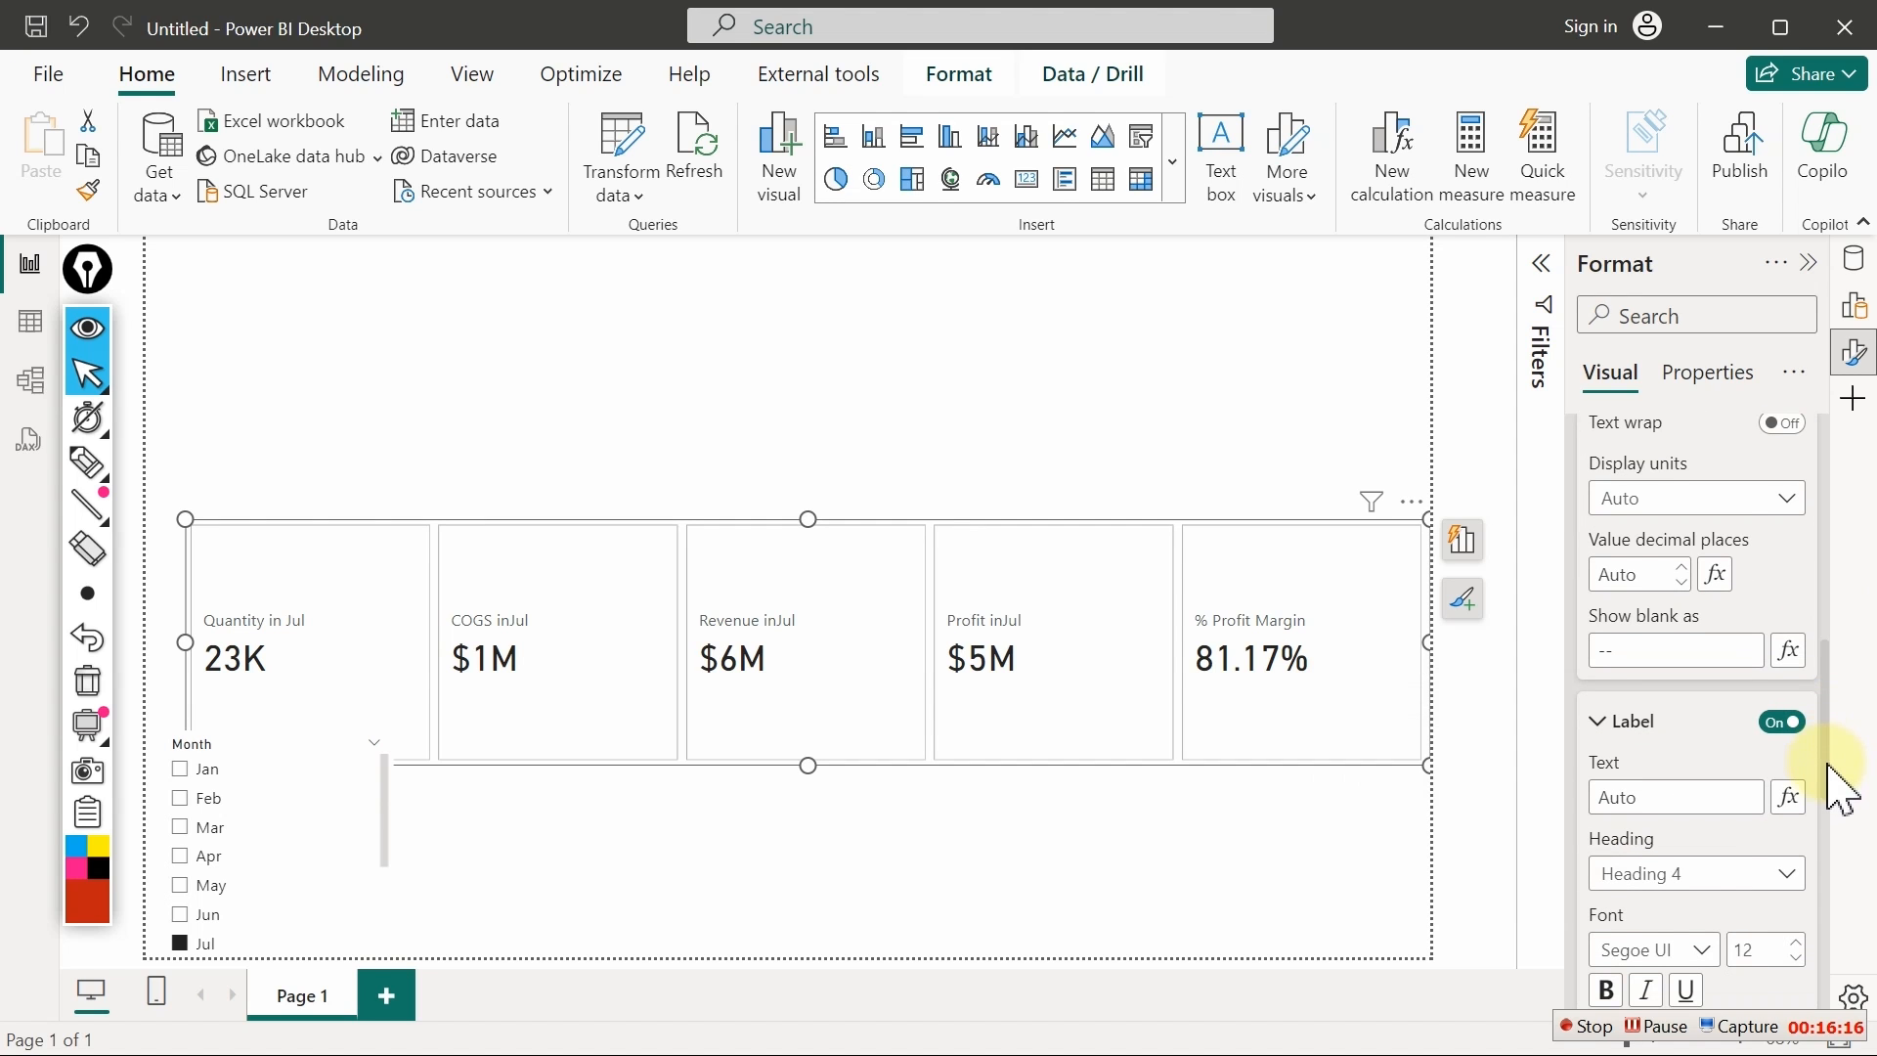
left_click(1789, 797)
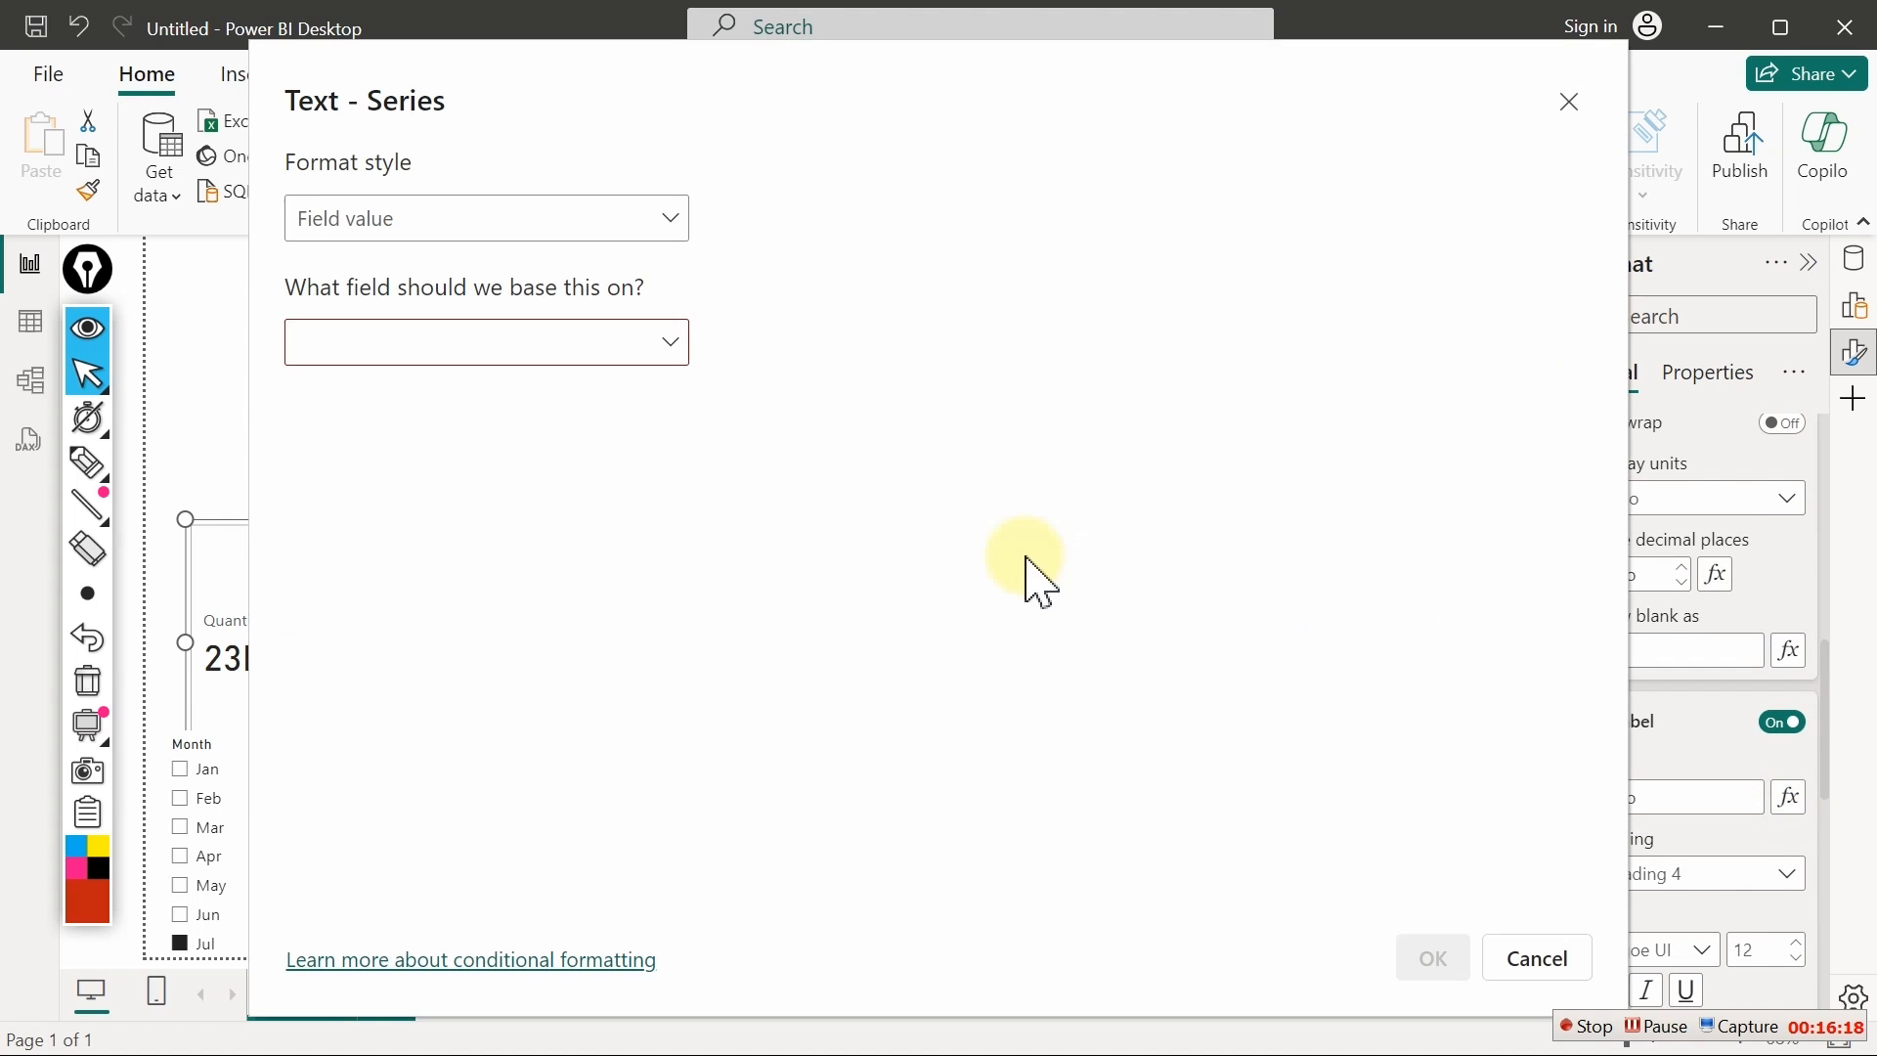
left_click(408, 347)
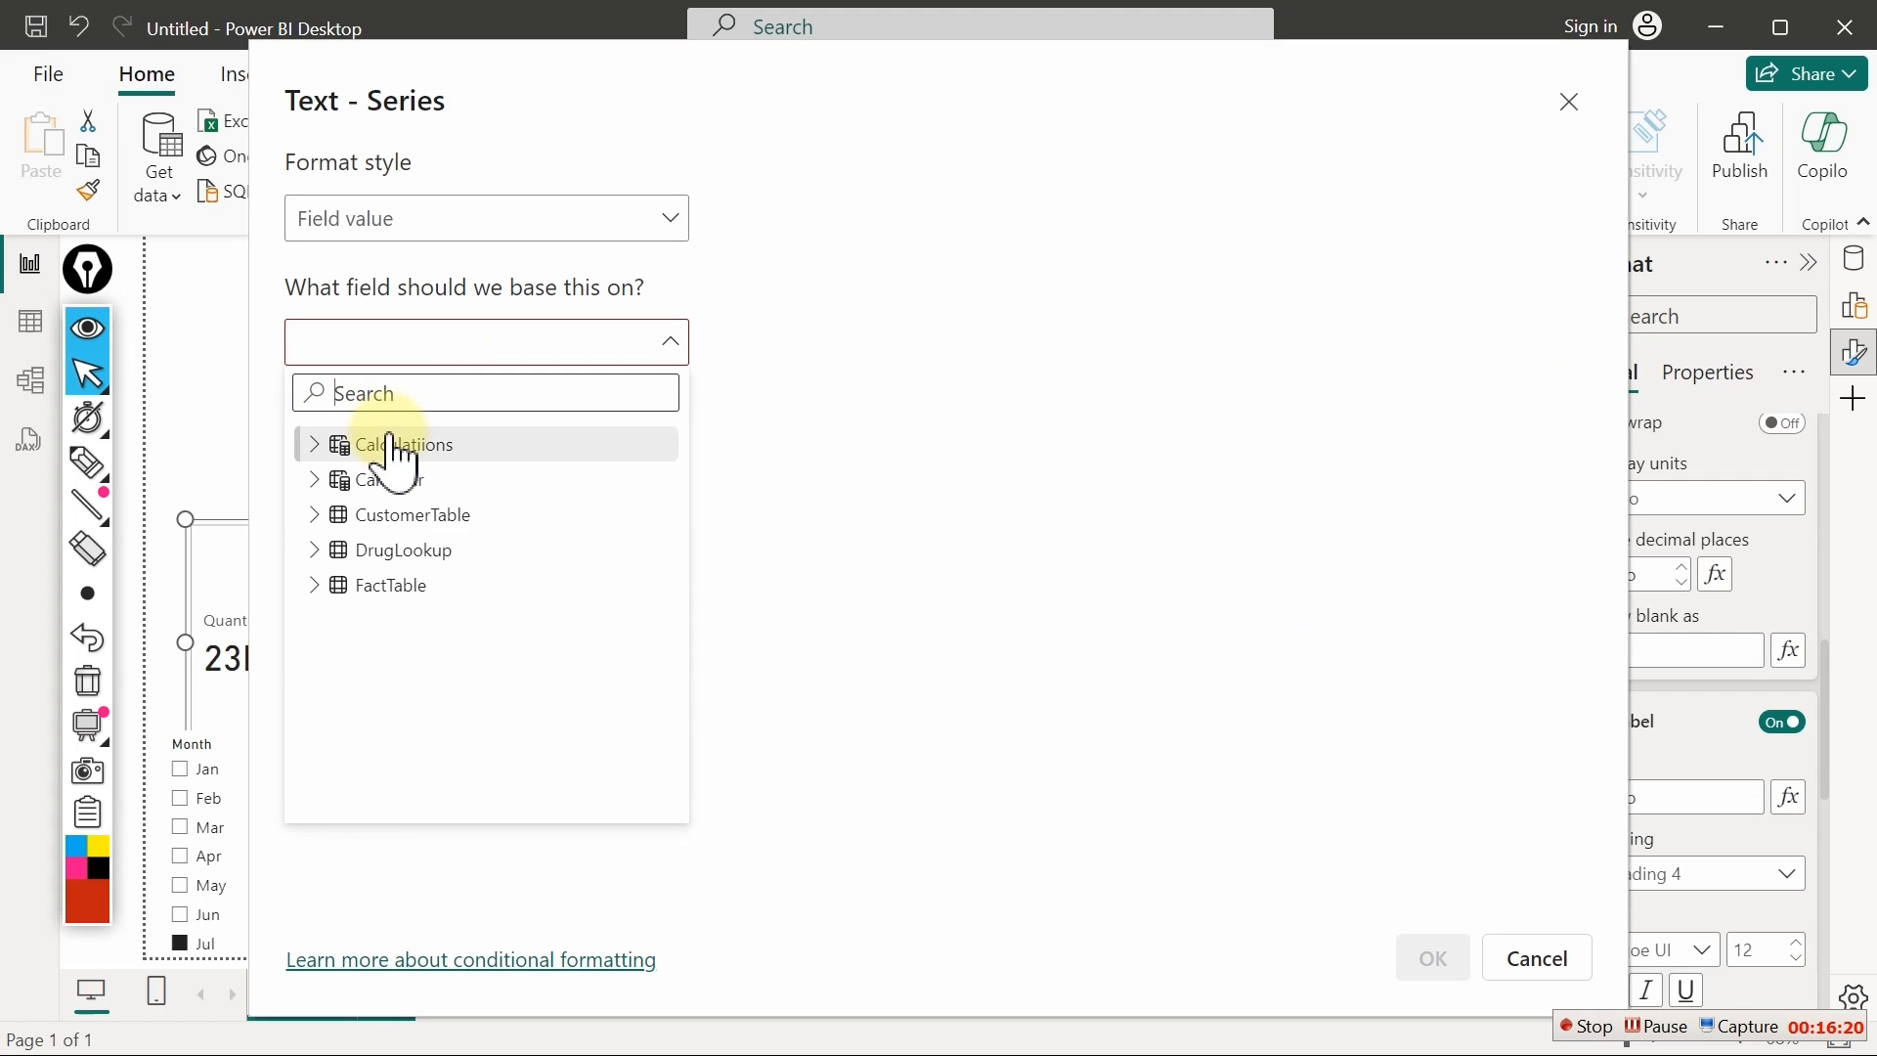
type("til")
key("BackSpace")
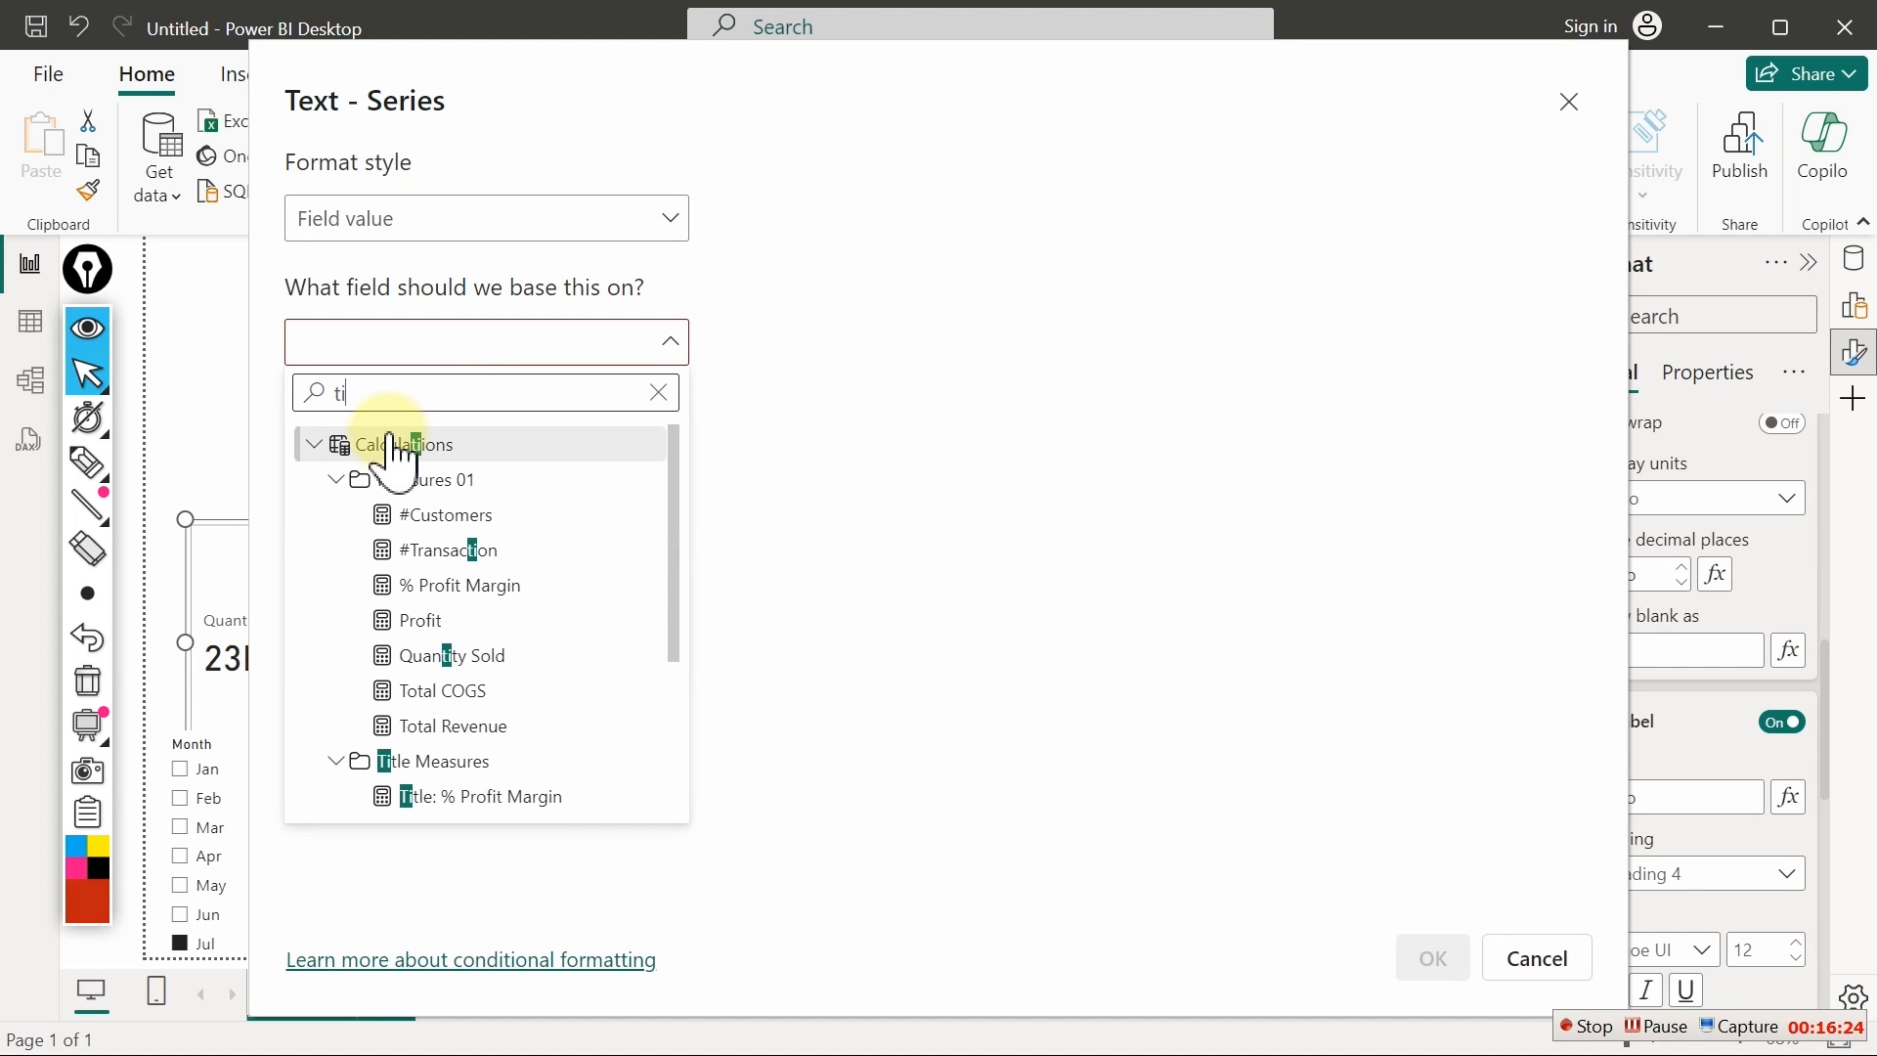
type("t")
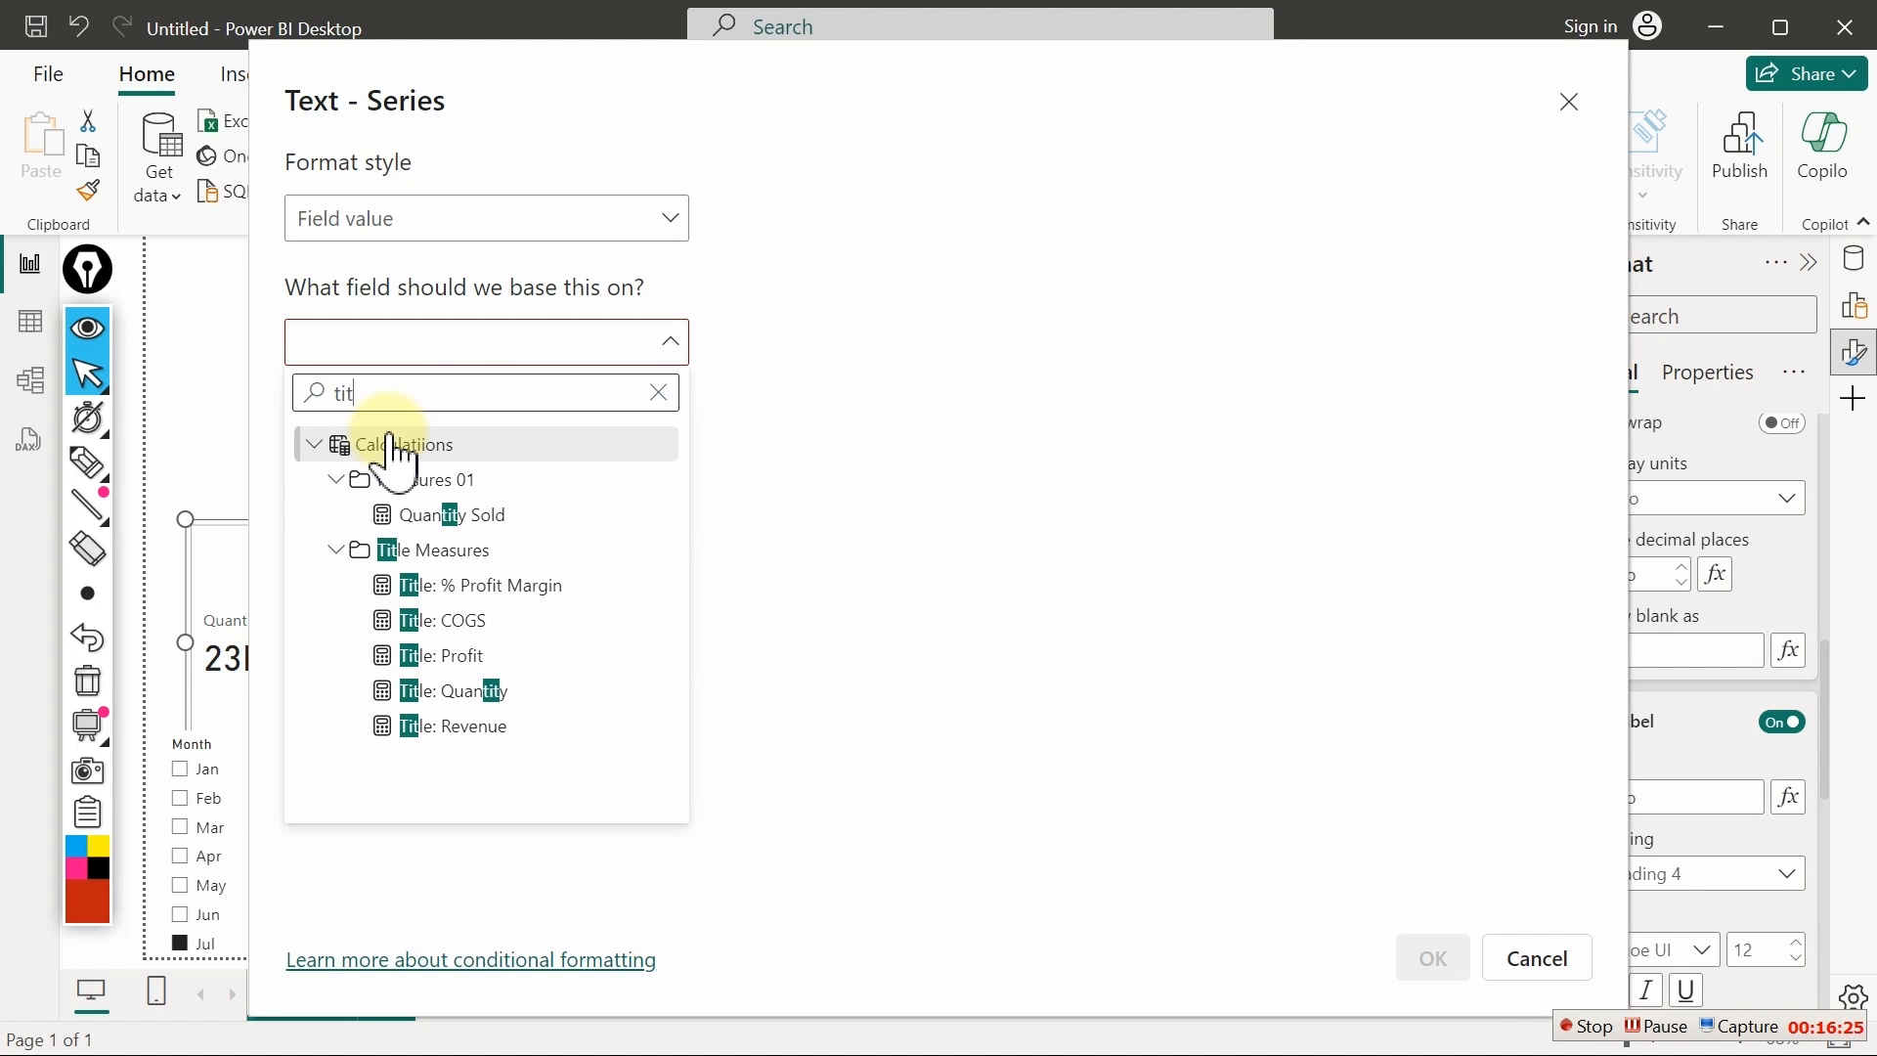
left_click(465, 586)
left_click(1439, 962)
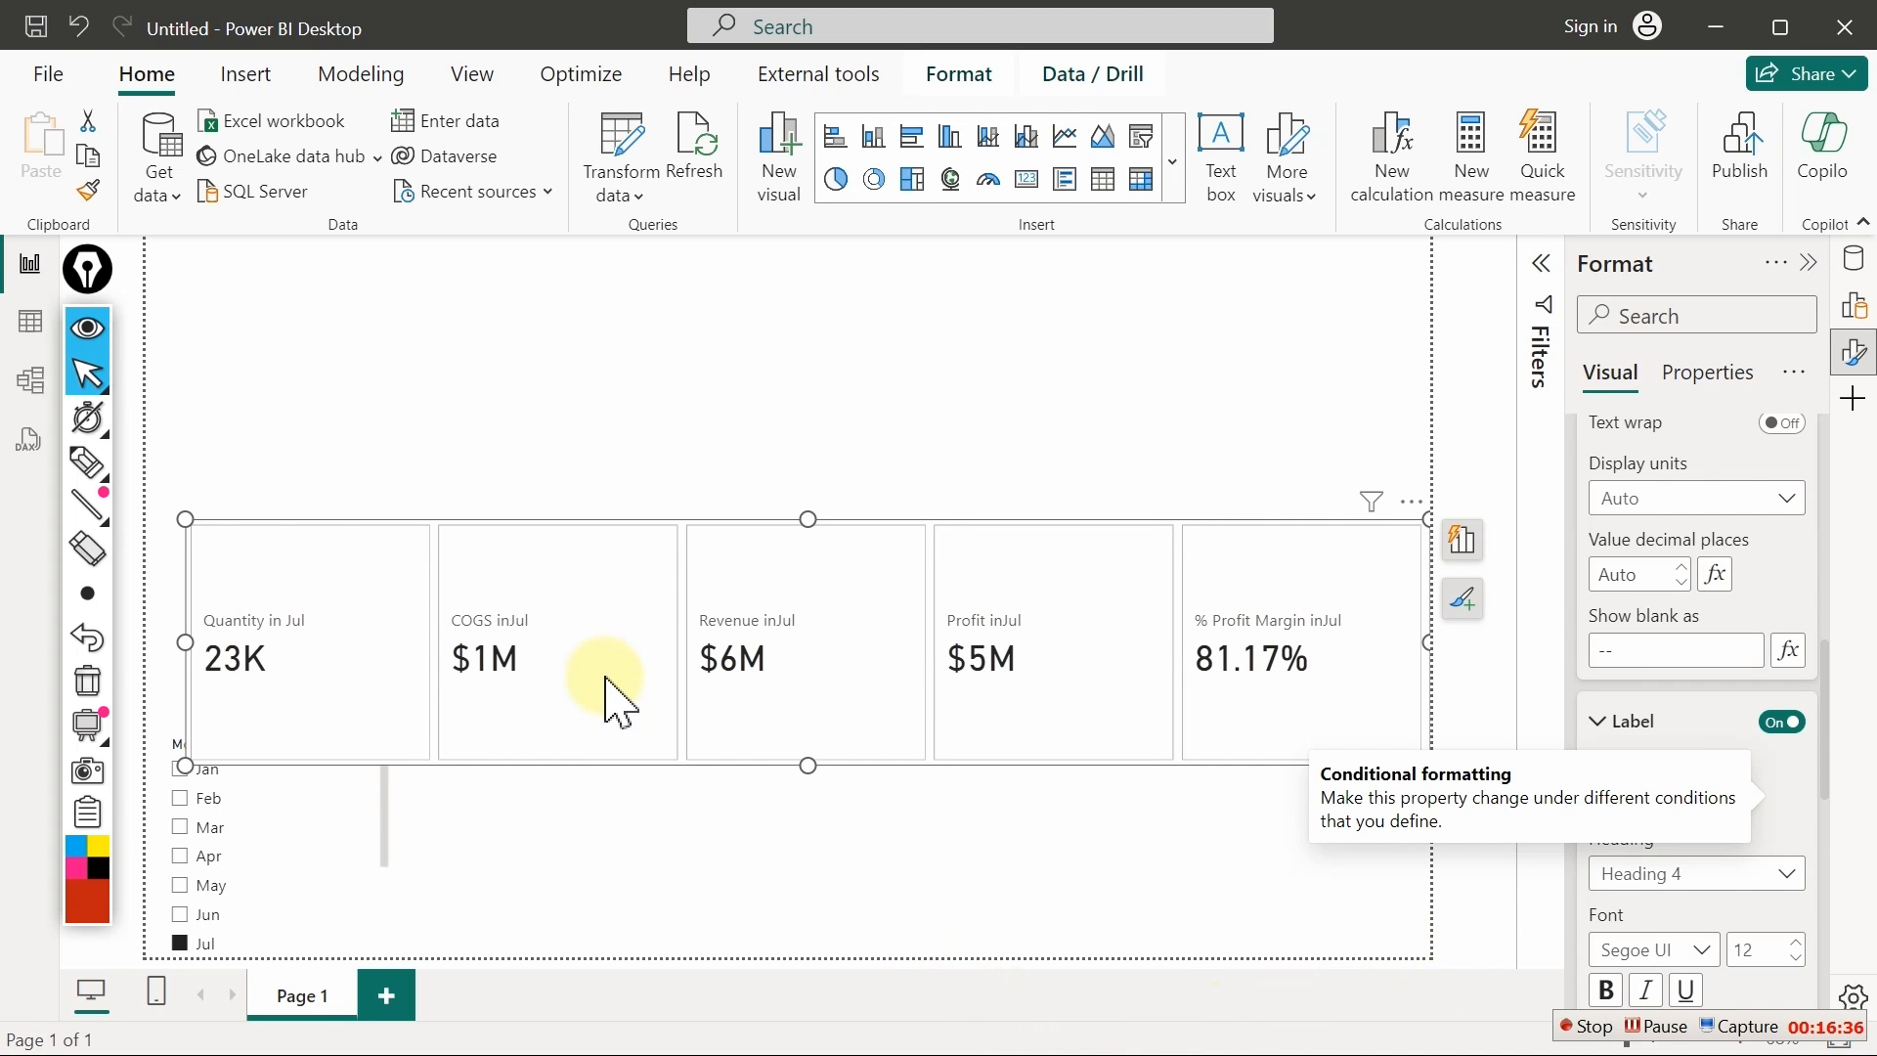
In the measure "Title: COGS", add a space after "in" so the text reads "COGS in " before the month
left_click(1847, 269)
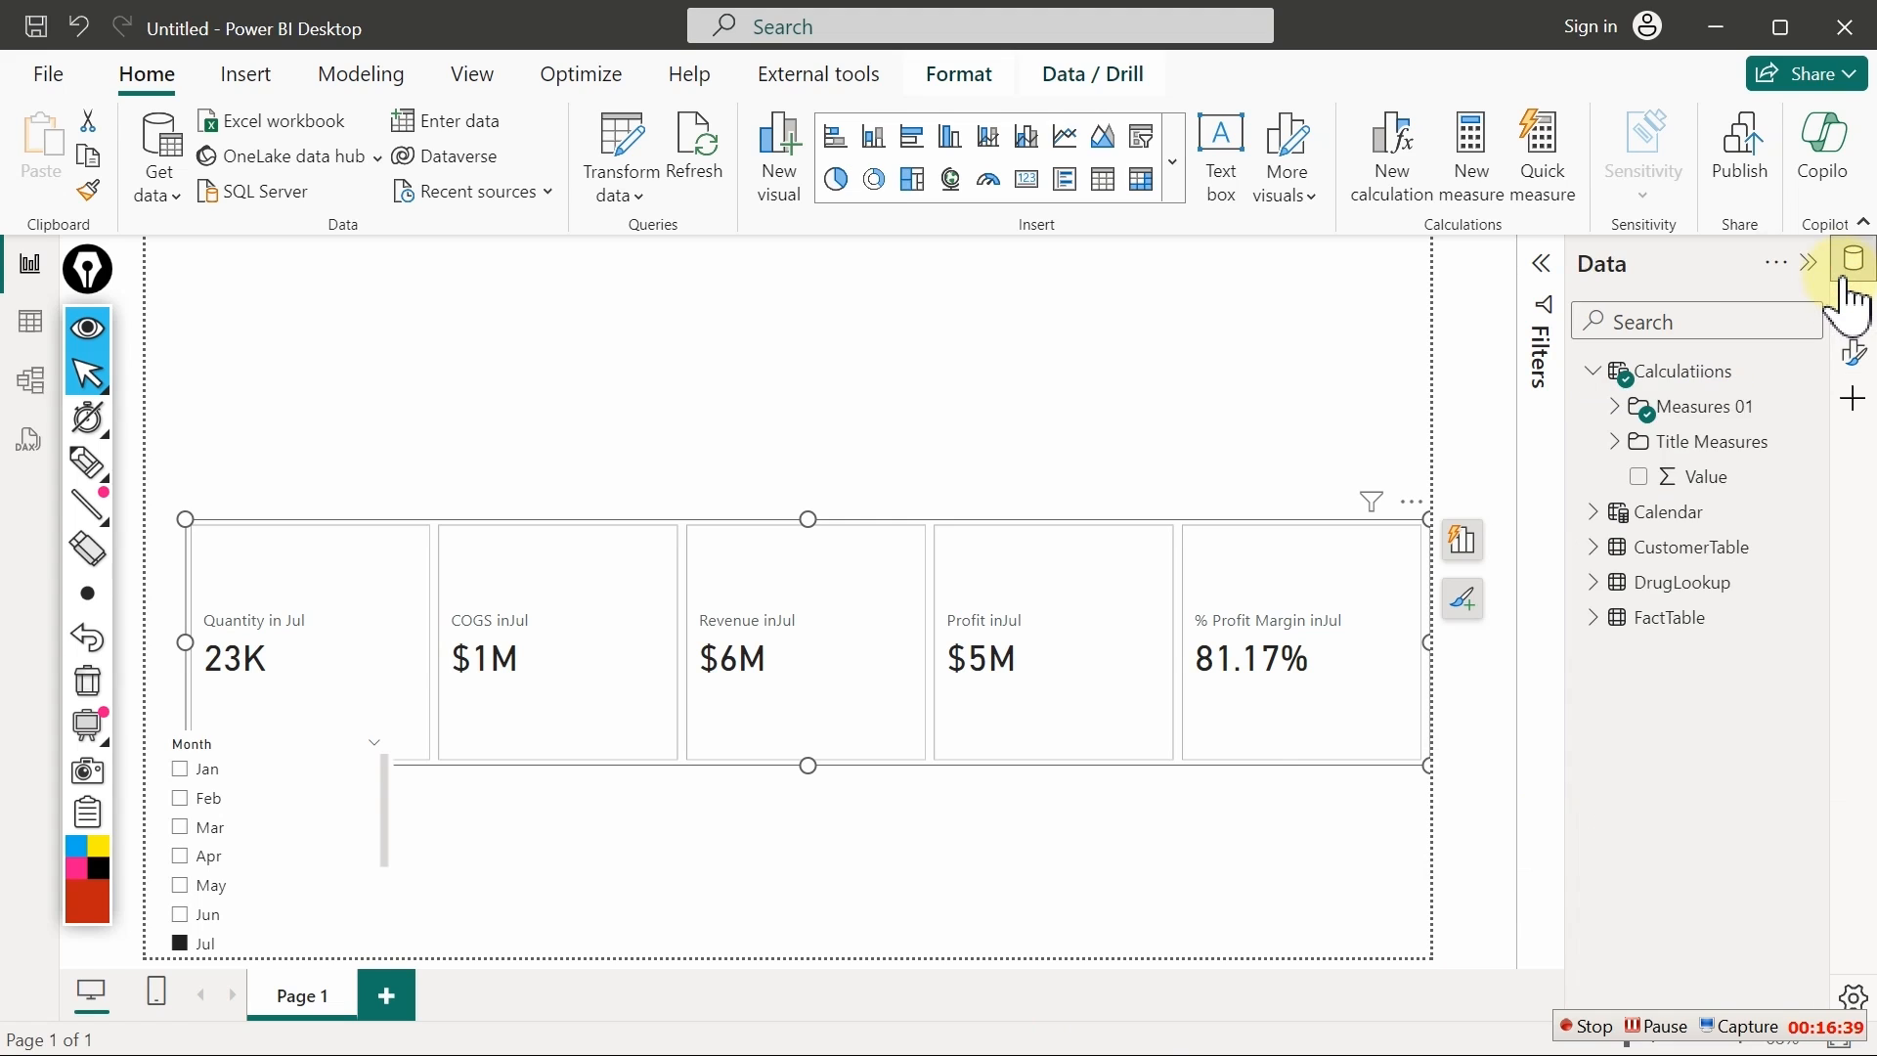
left_click(1630, 452)
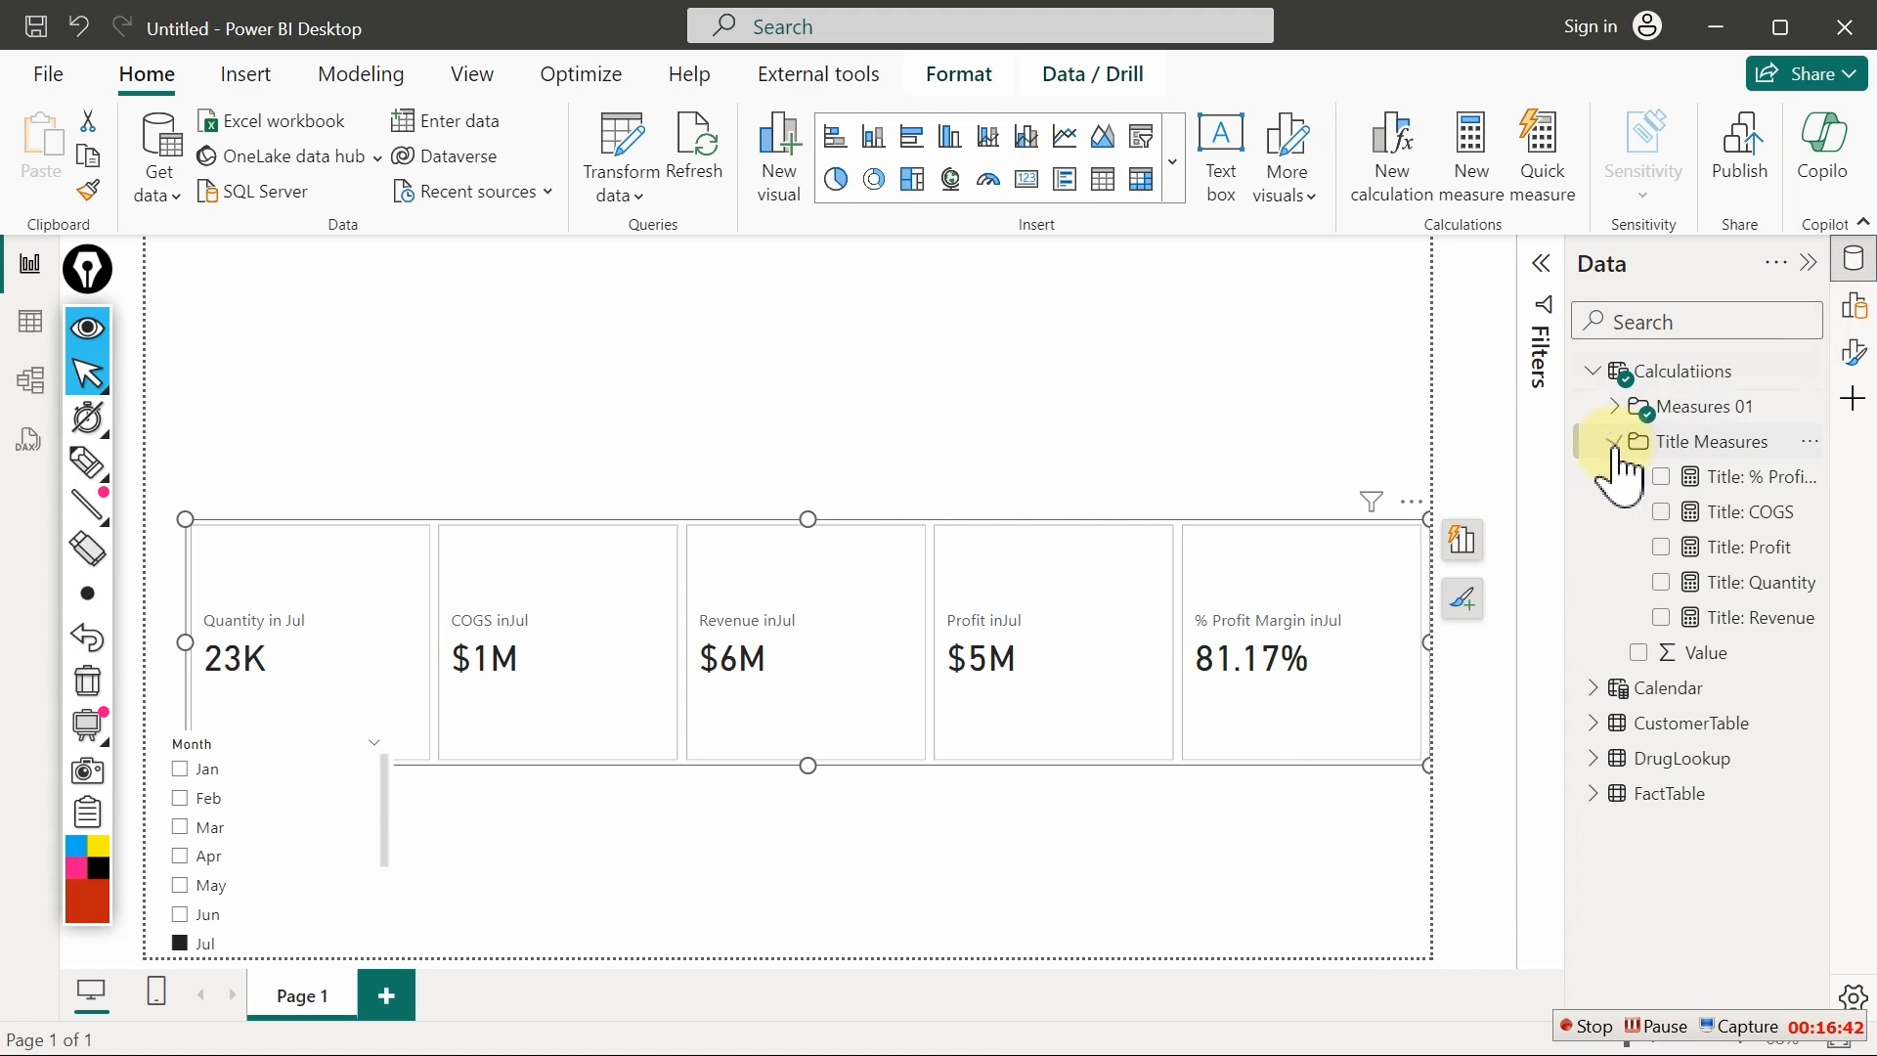
left_click(1735, 514)
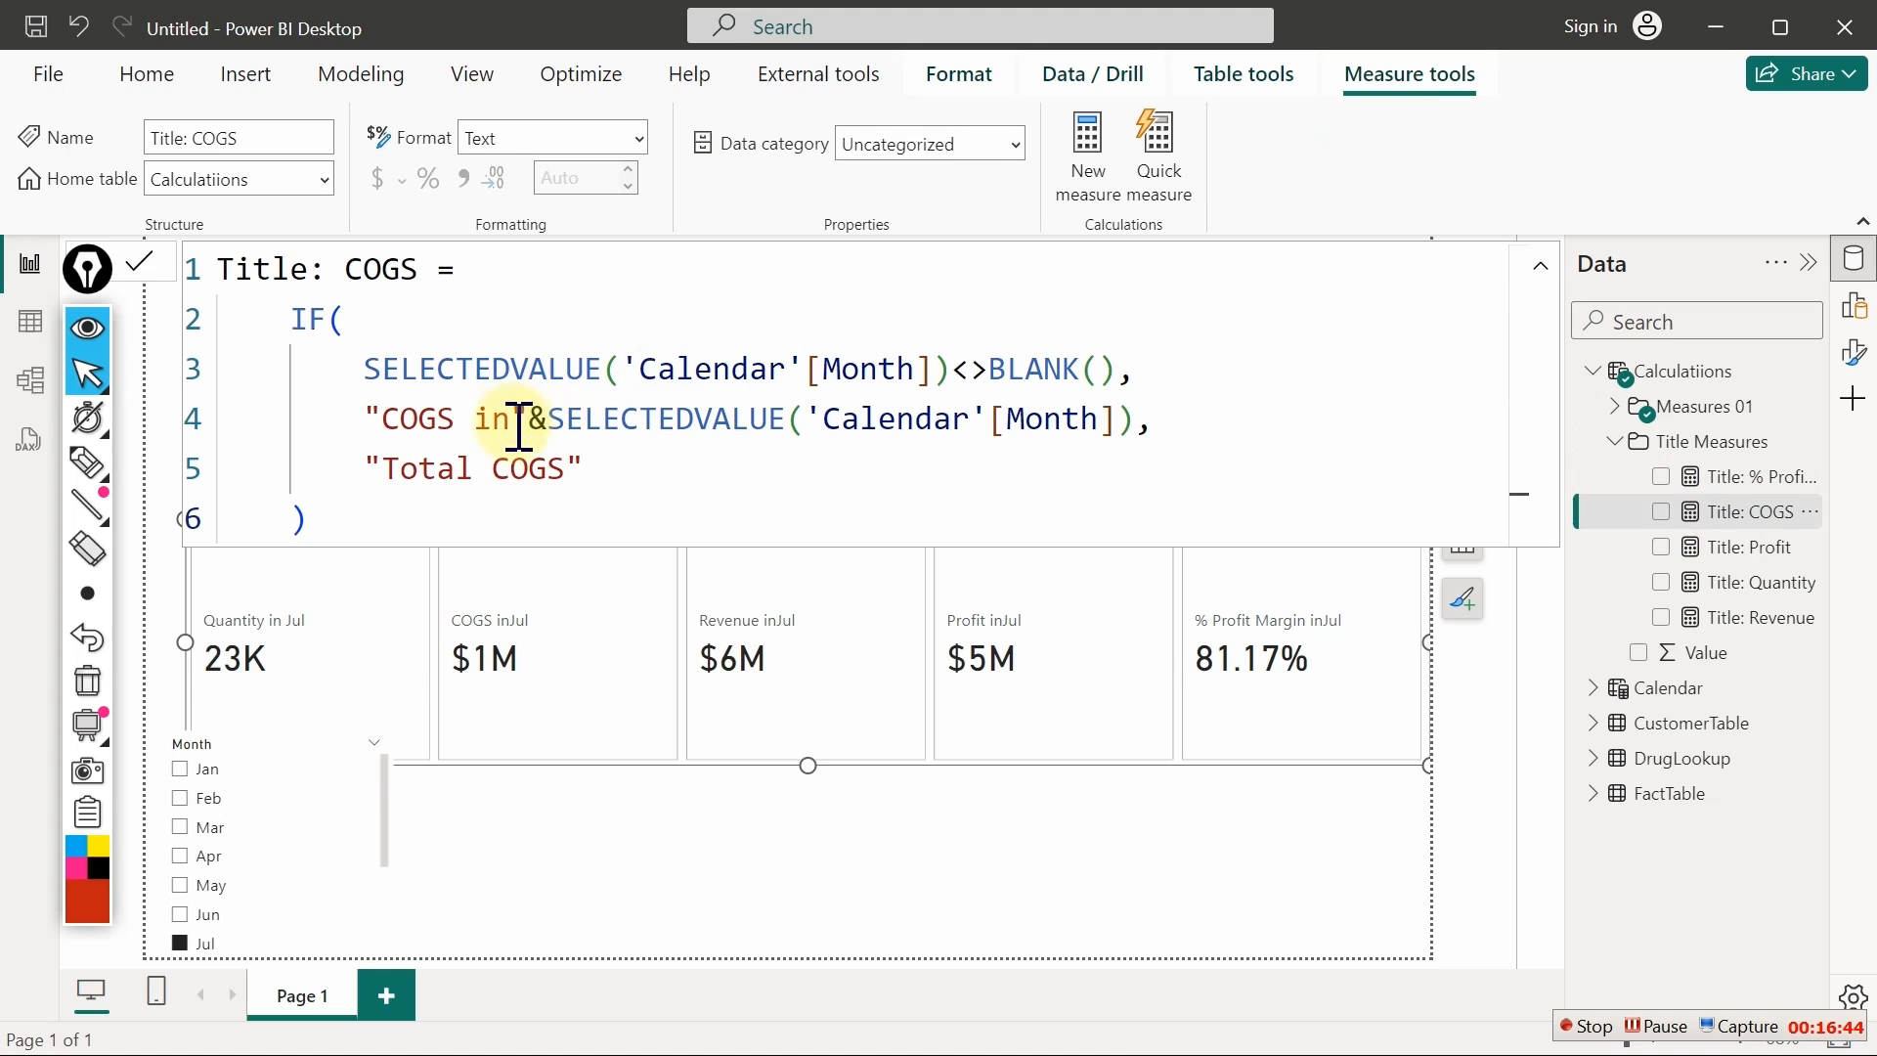
left_click(512, 419)
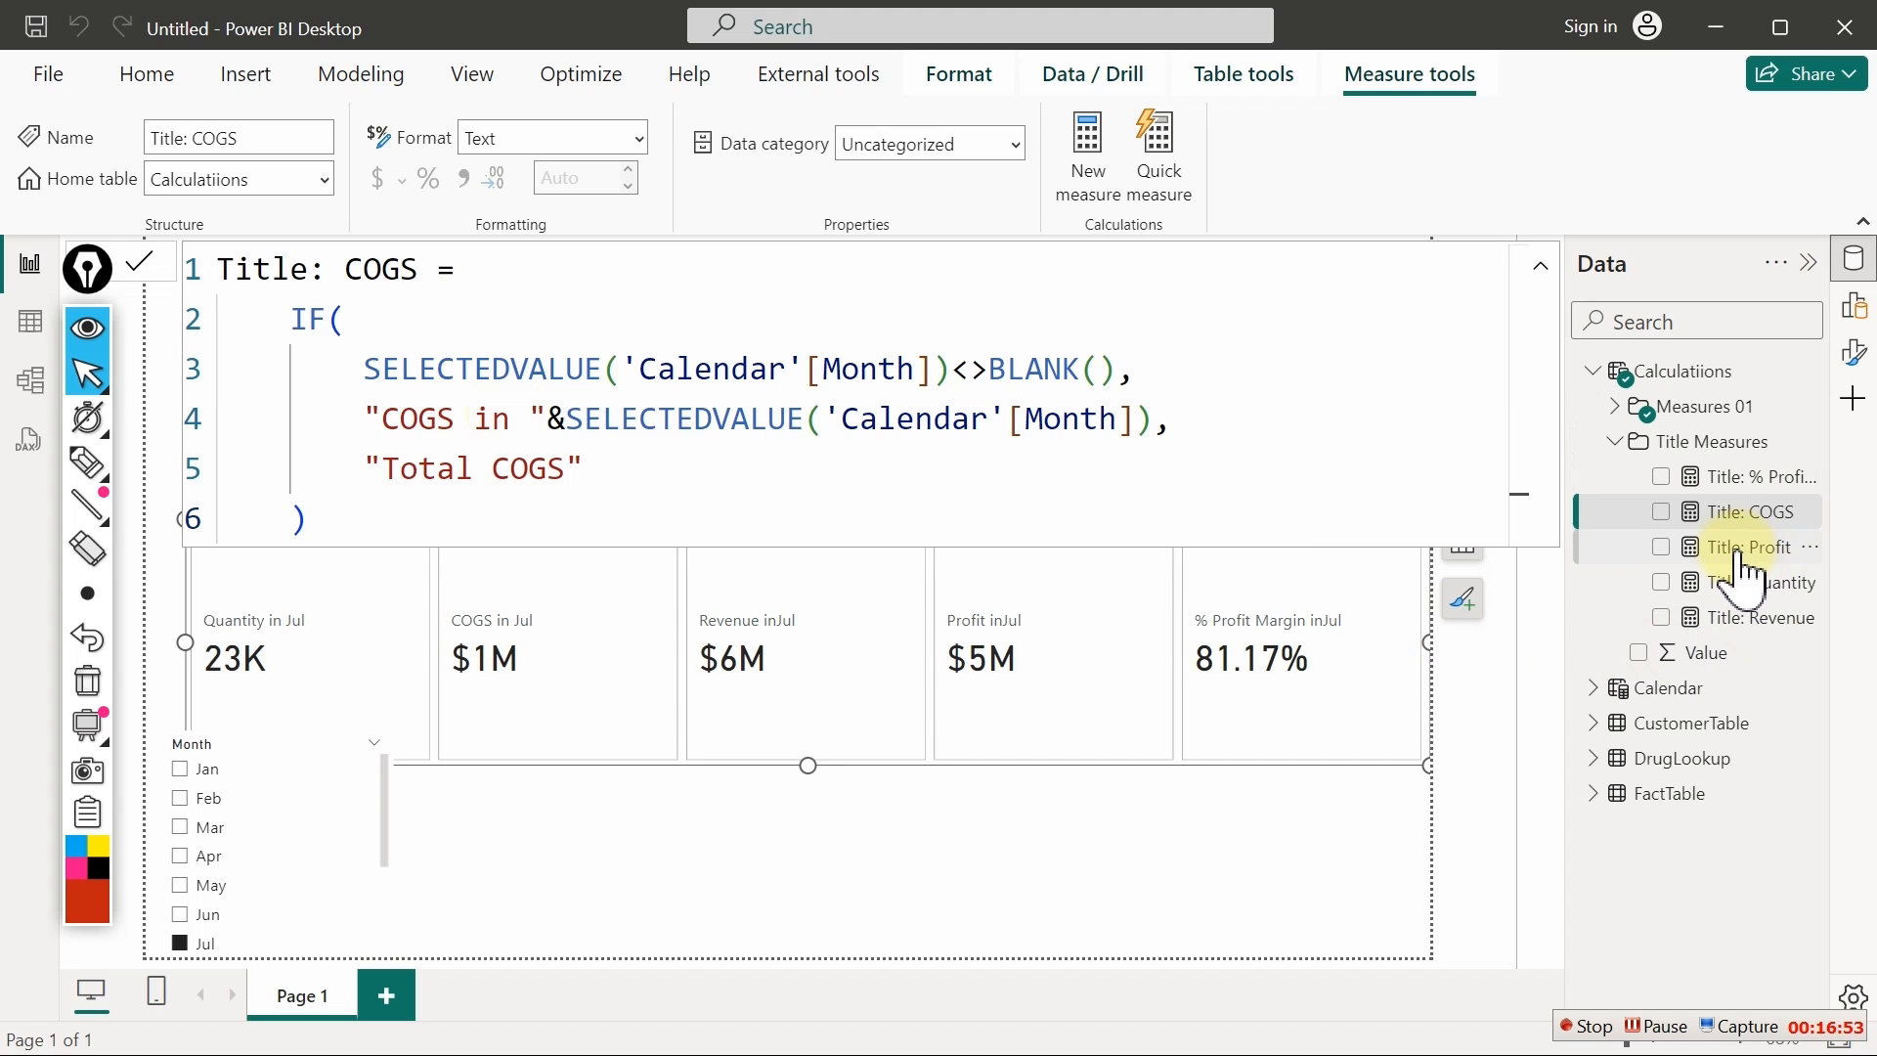
Add the missing space after "in" in the month text of "Title: Profit" and the remaining title measures
left_click(1741, 549)
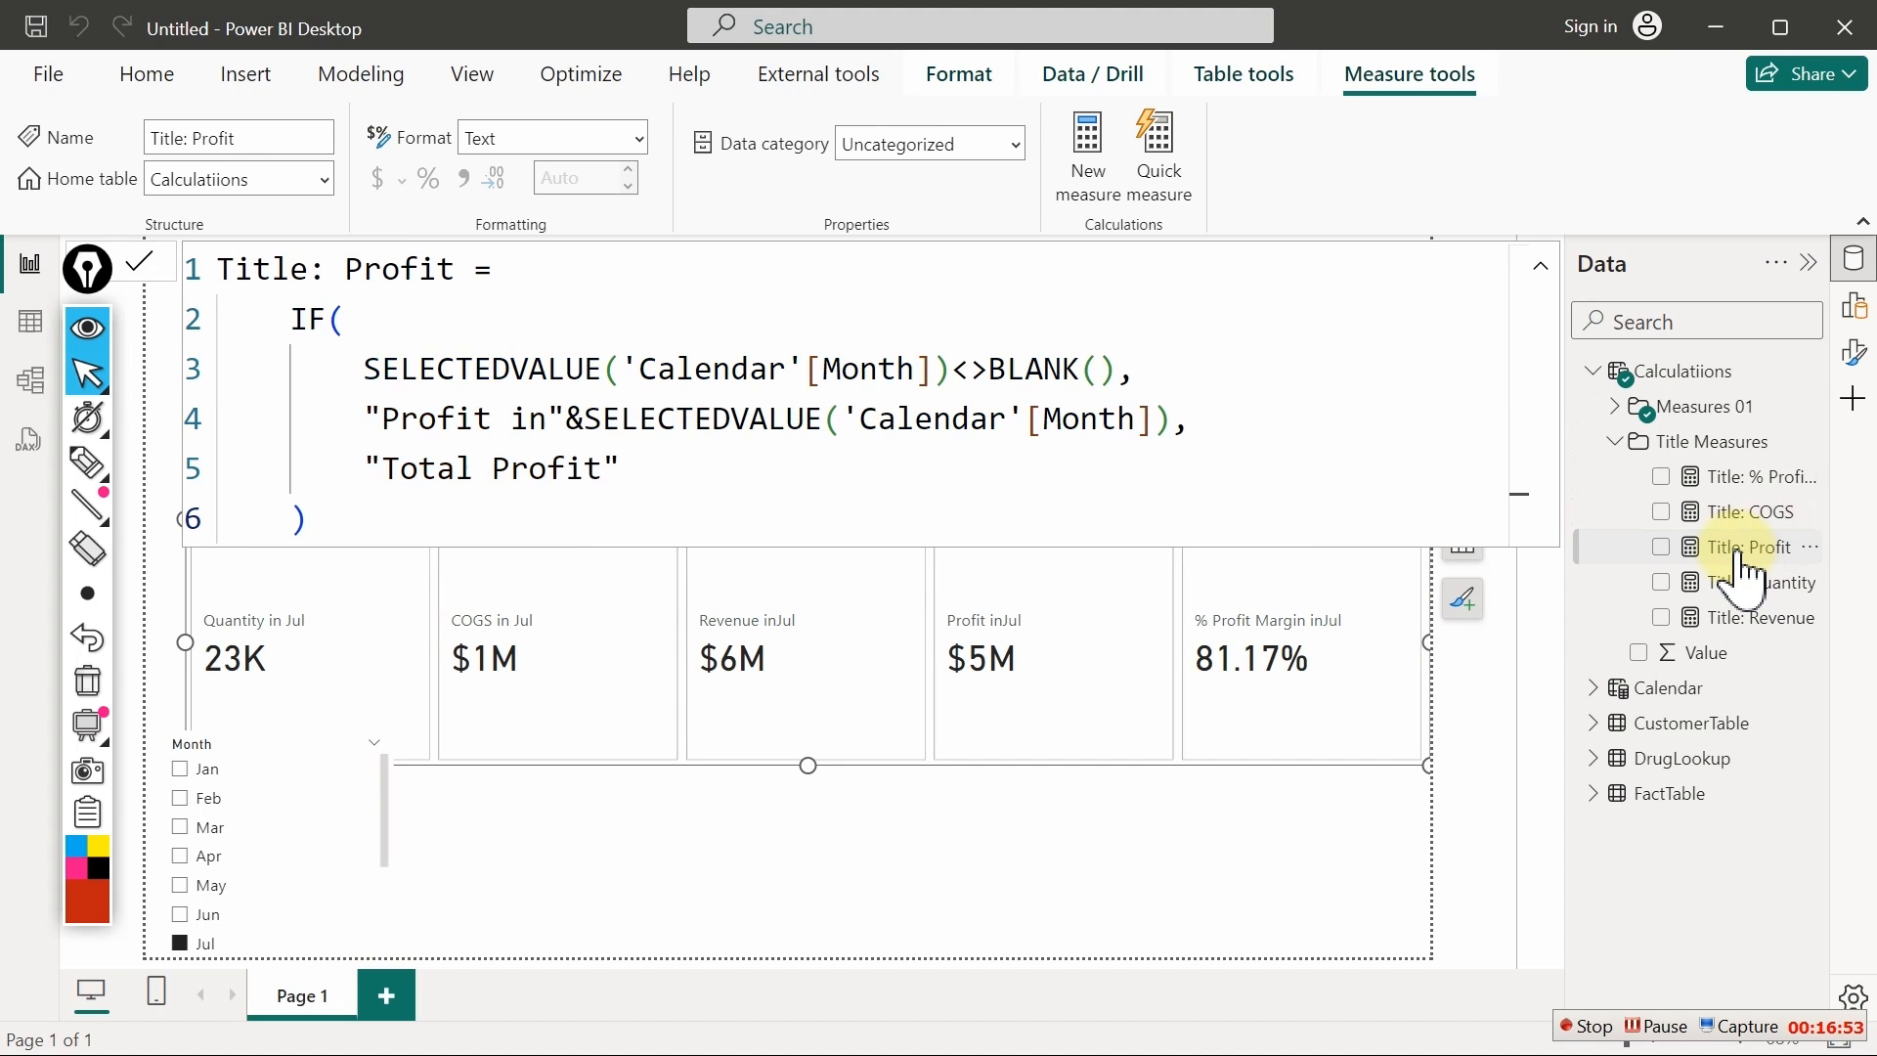
left_click(552, 422)
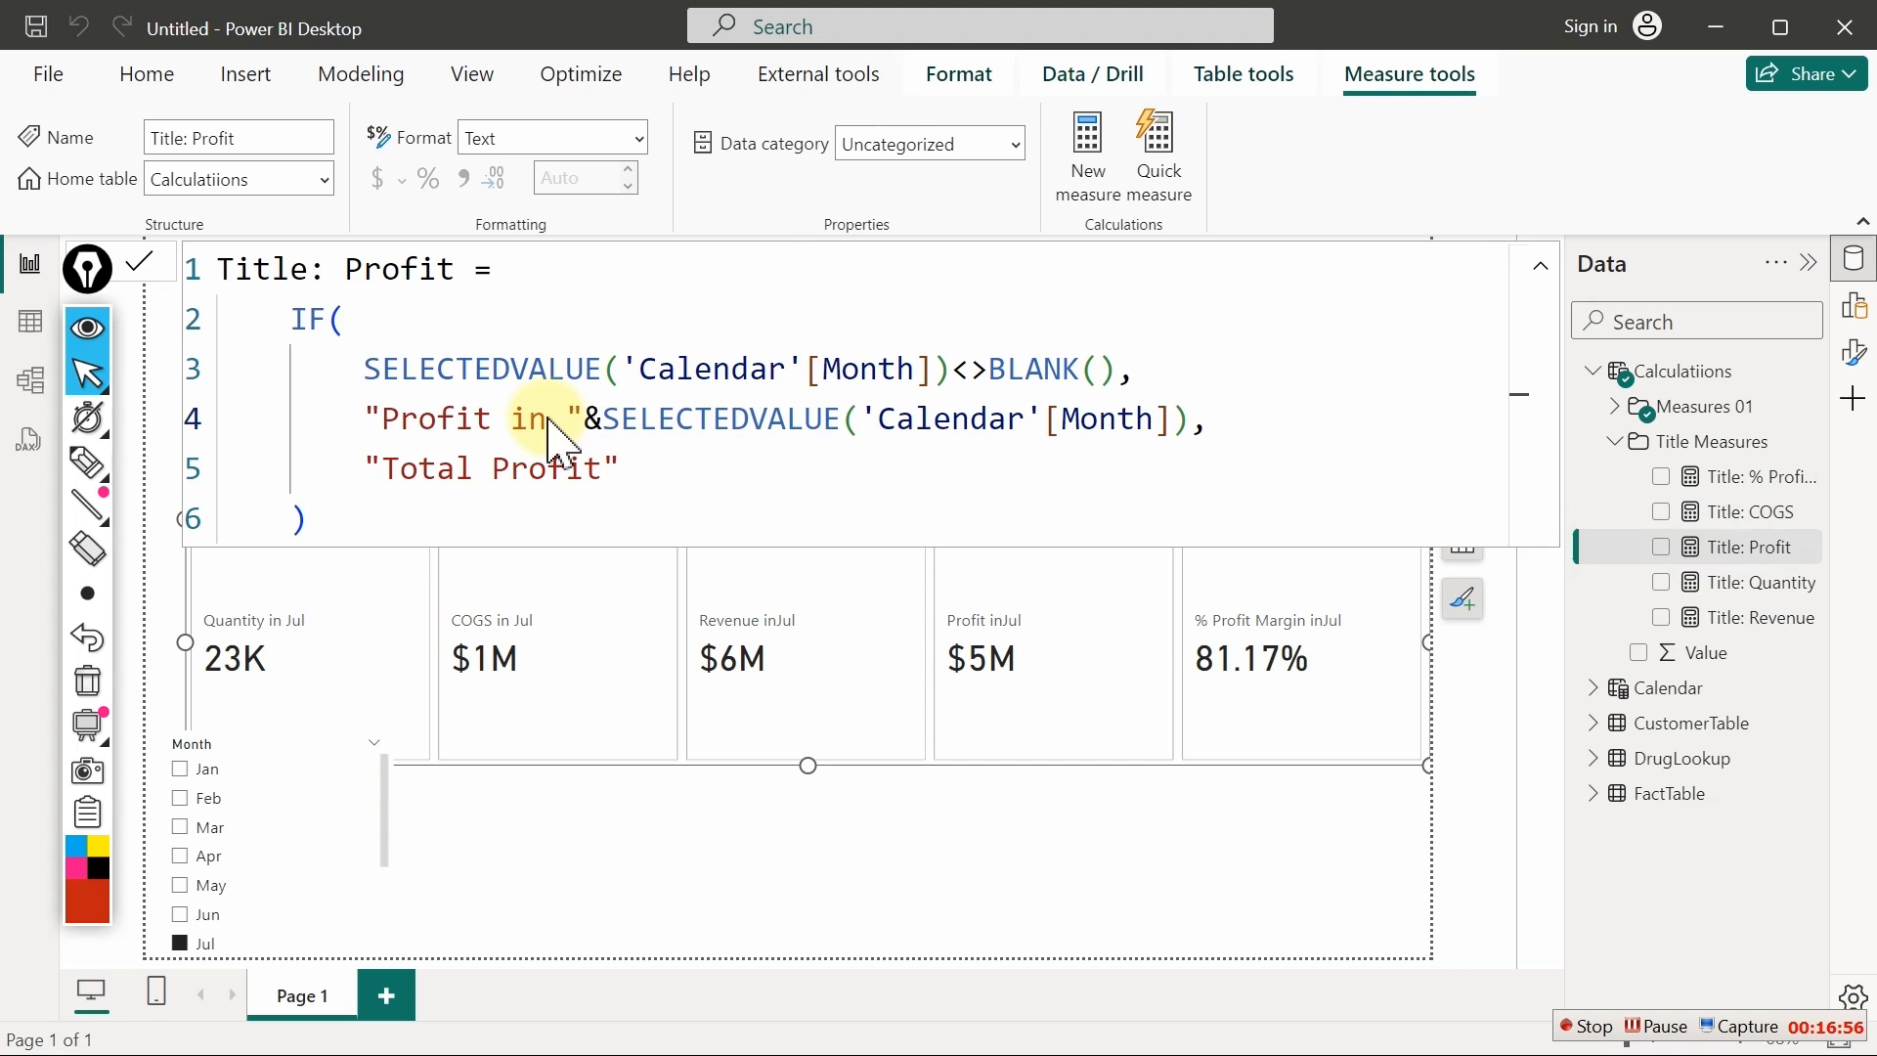
left_click(1736, 583)
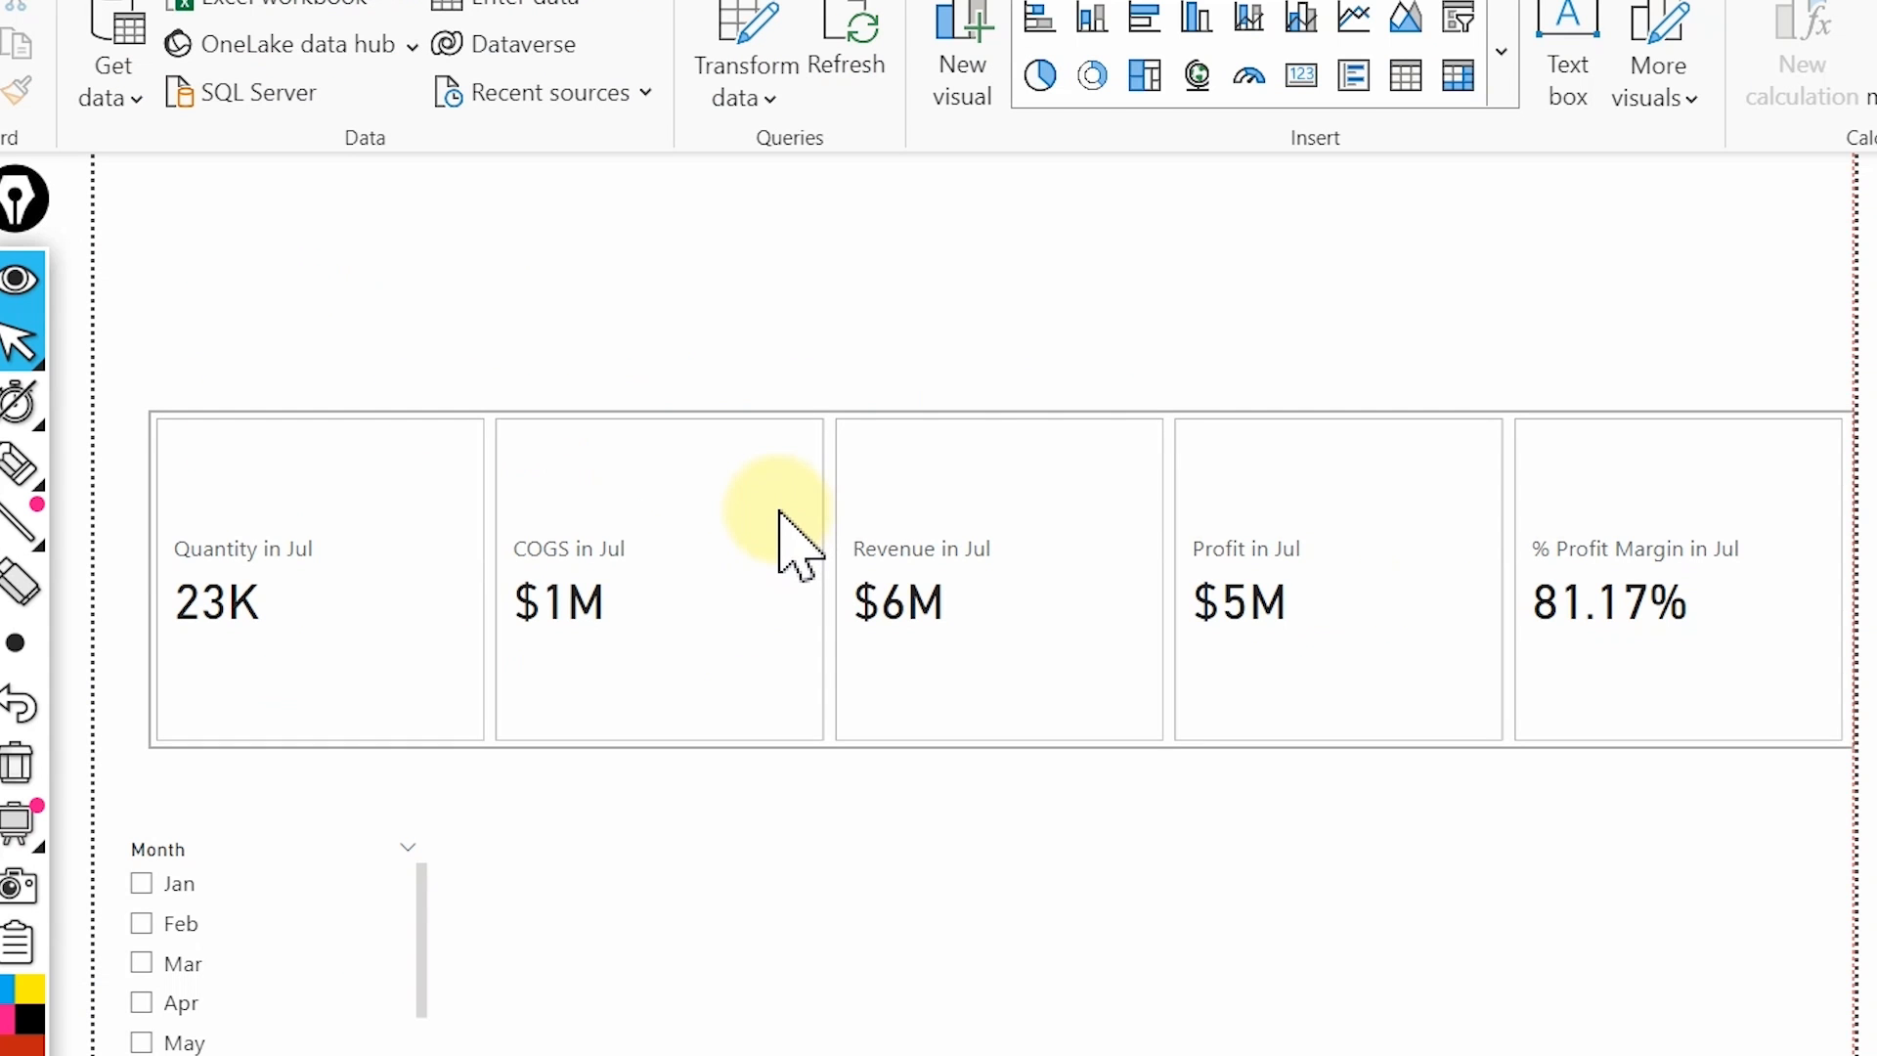
Clear the month selection in the Month slicer
left_click(779, 510)
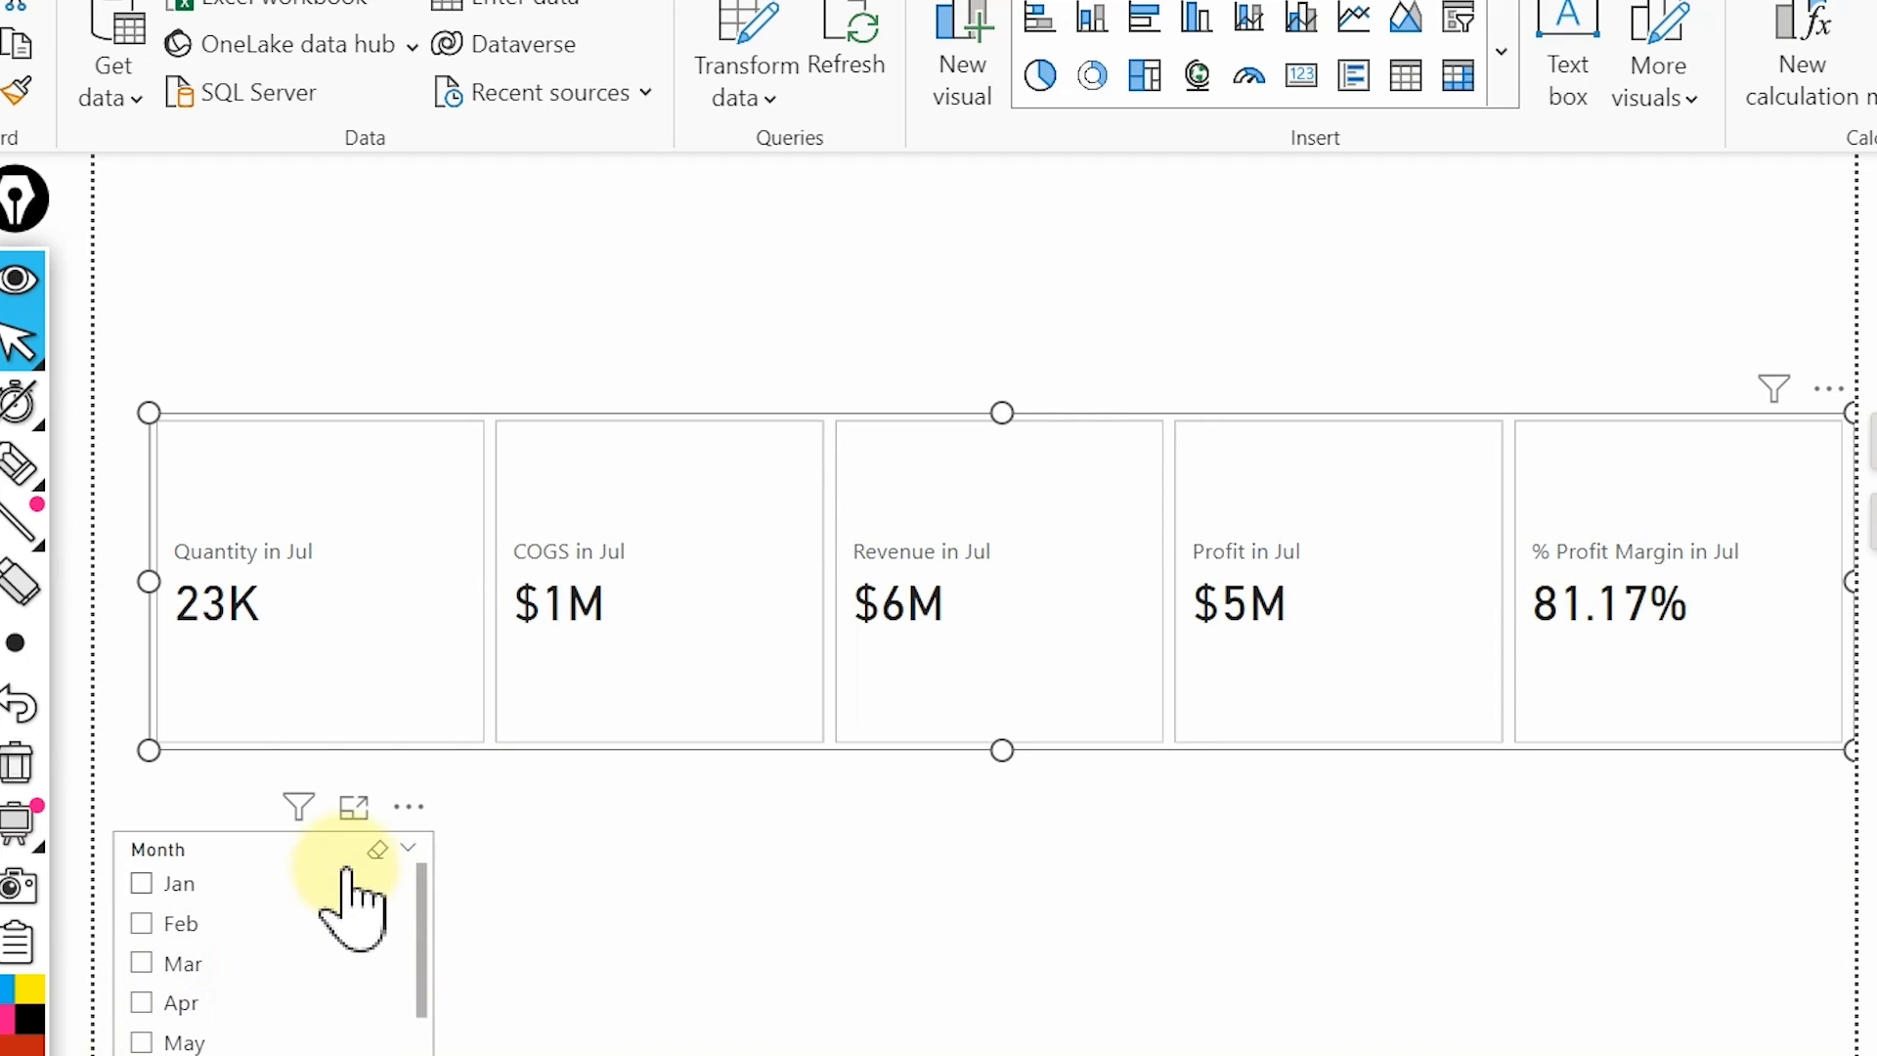
left_click(375, 850)
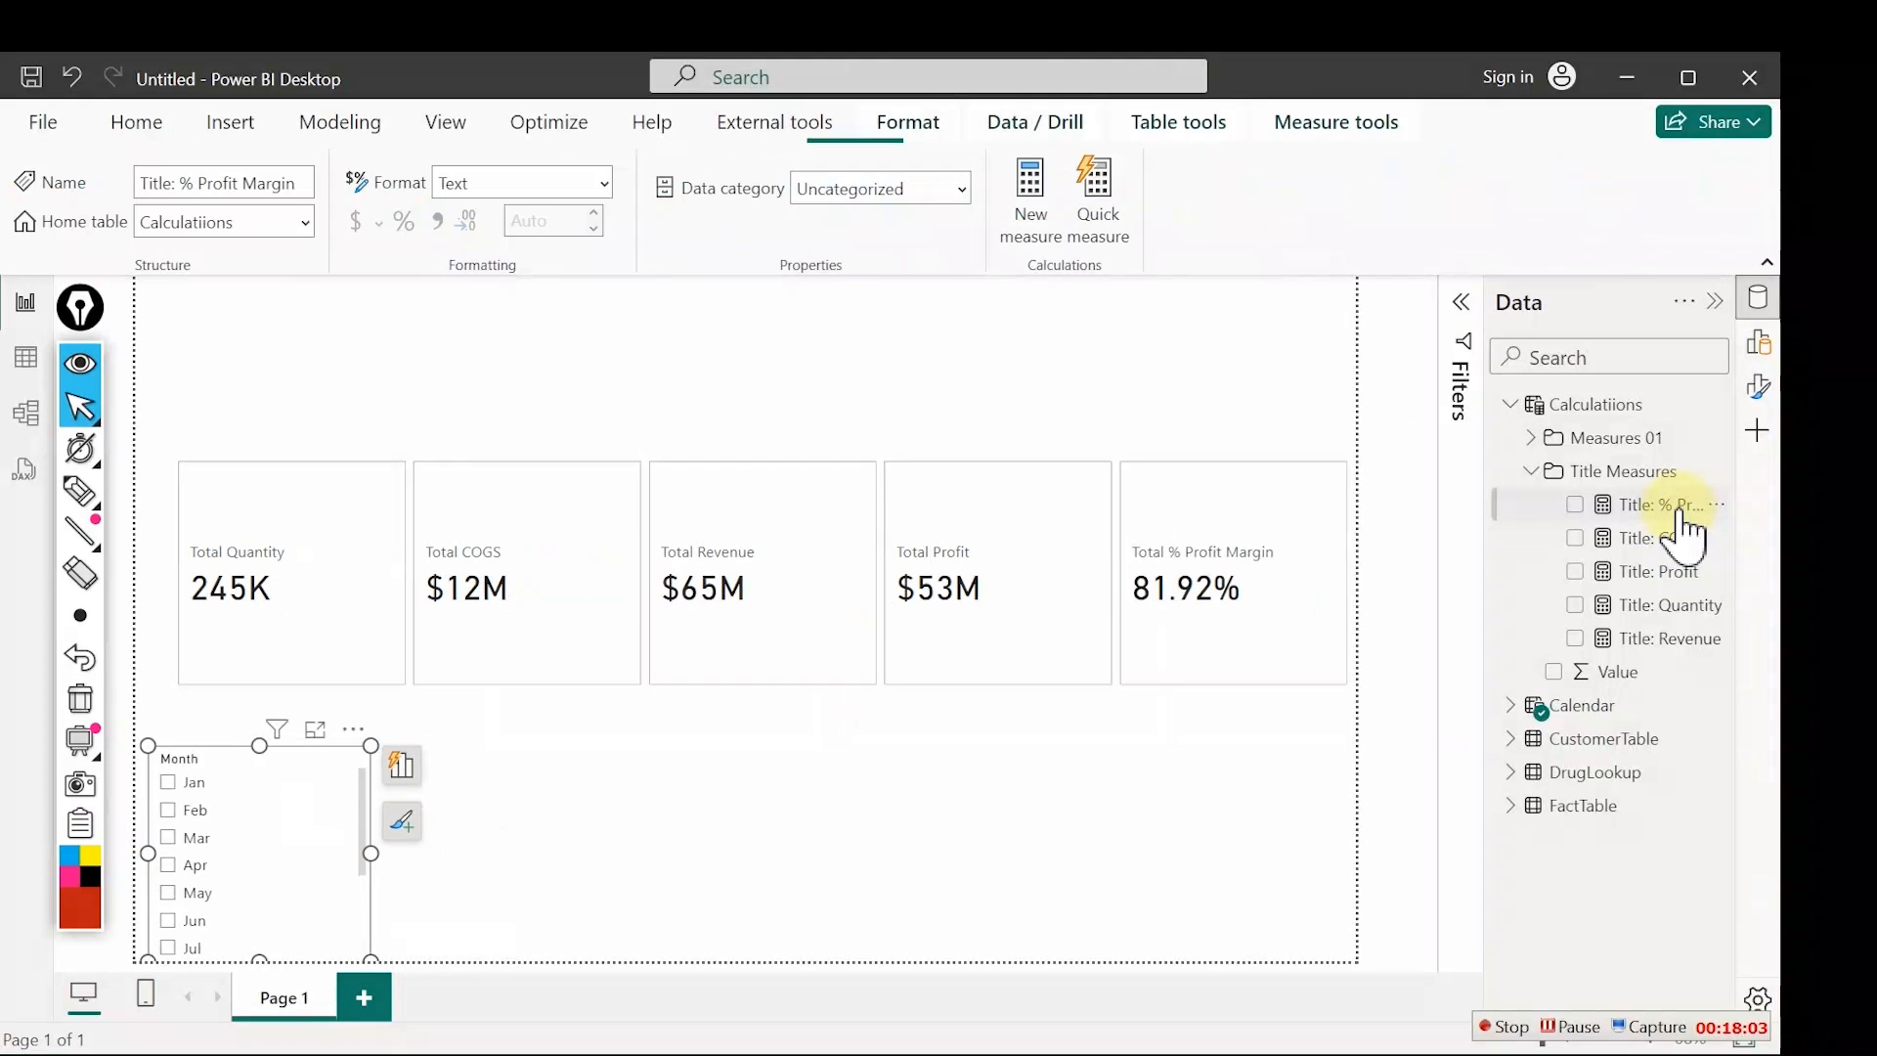
In the measure "Title: % Profit Margin", shorten the text for no selected month to "% Profit Margin"
left_click(1652, 504)
left_click(468, 503)
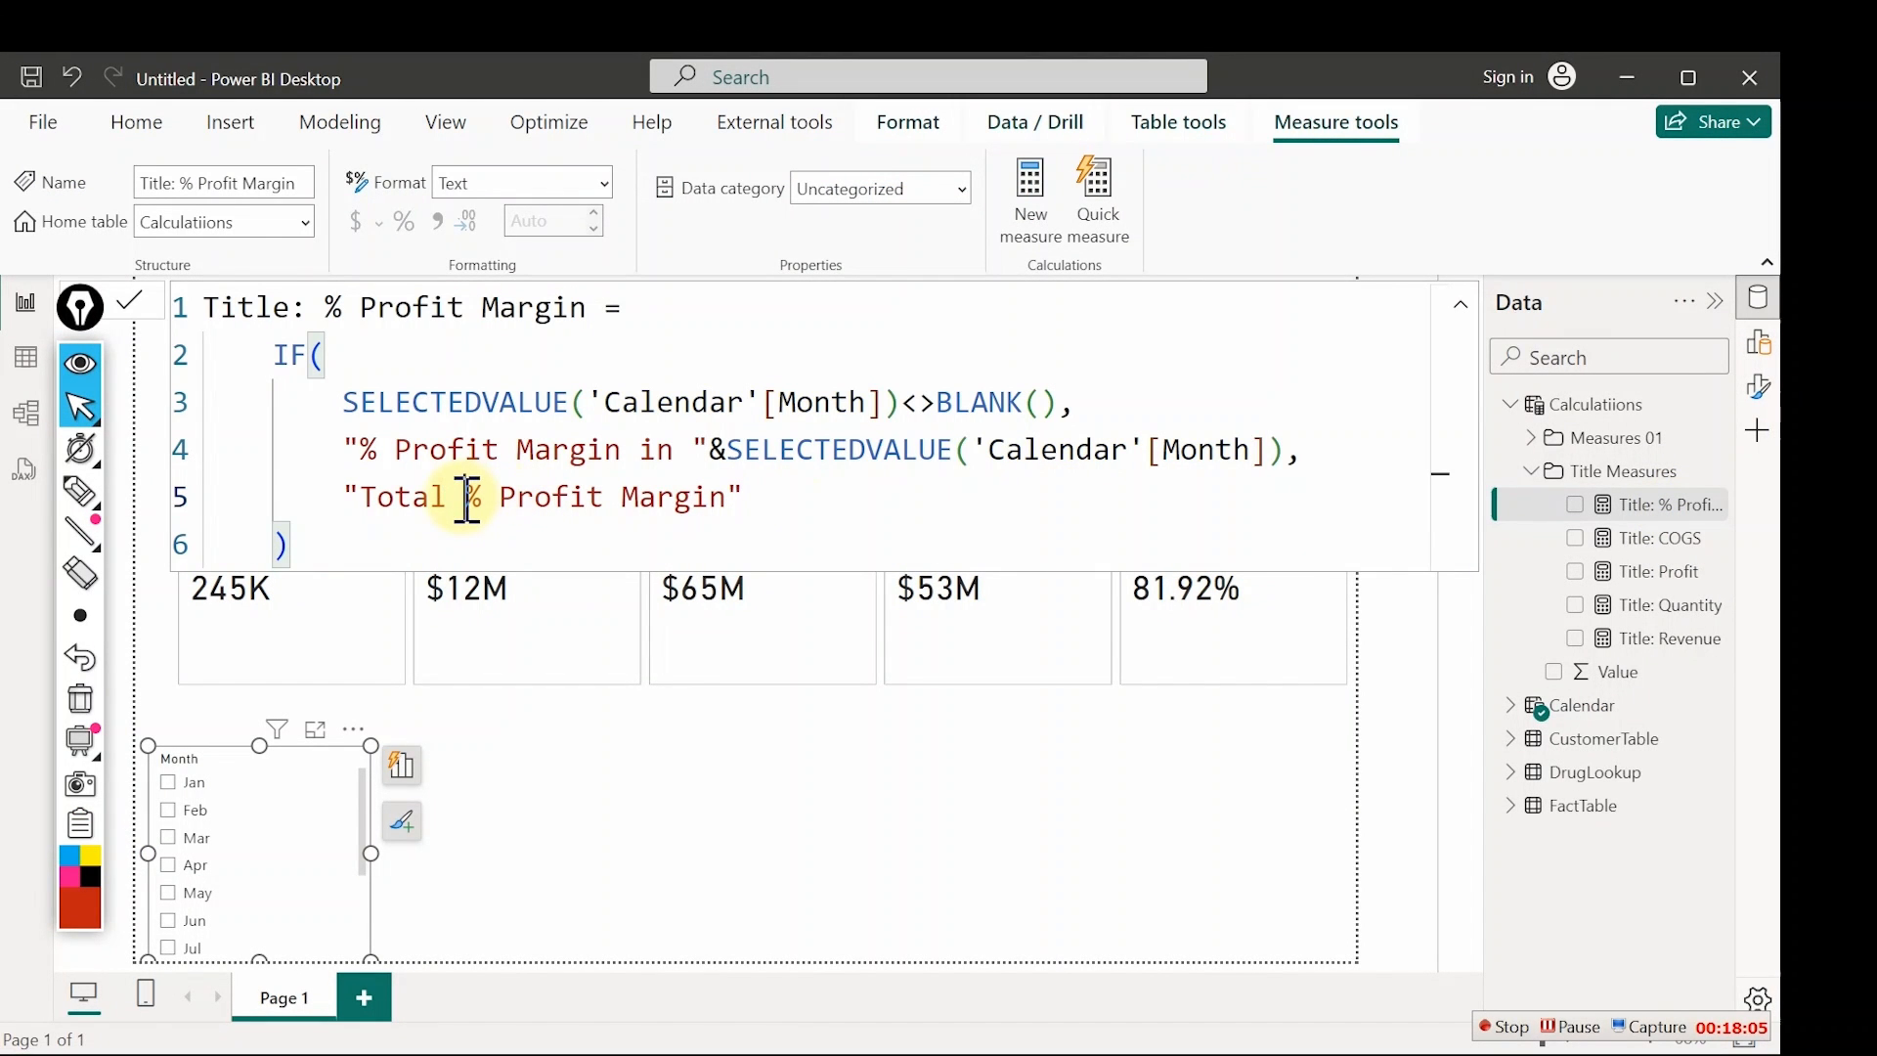
key("BackSpace")
key("BackSpace")
key("BackSpace")
key("BackSpace")
key("BackSpace")
key("BackSpace")
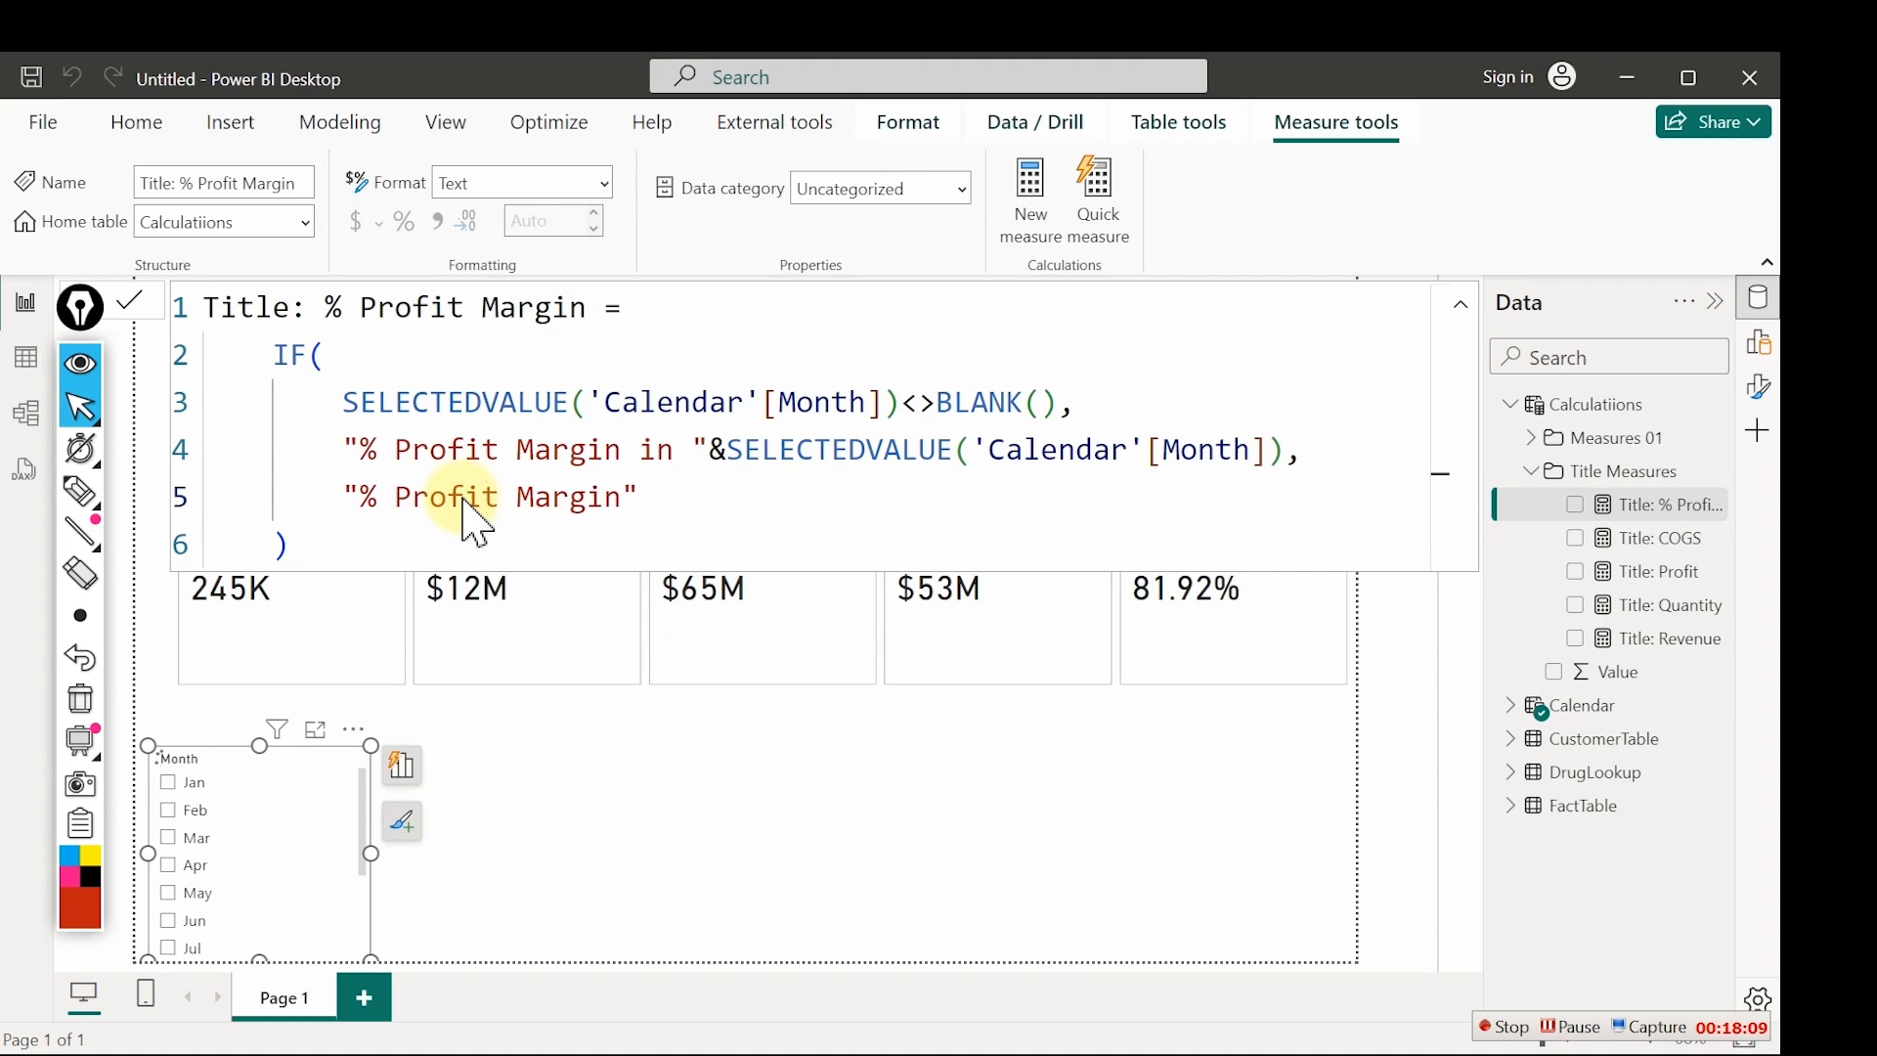
key("Return")
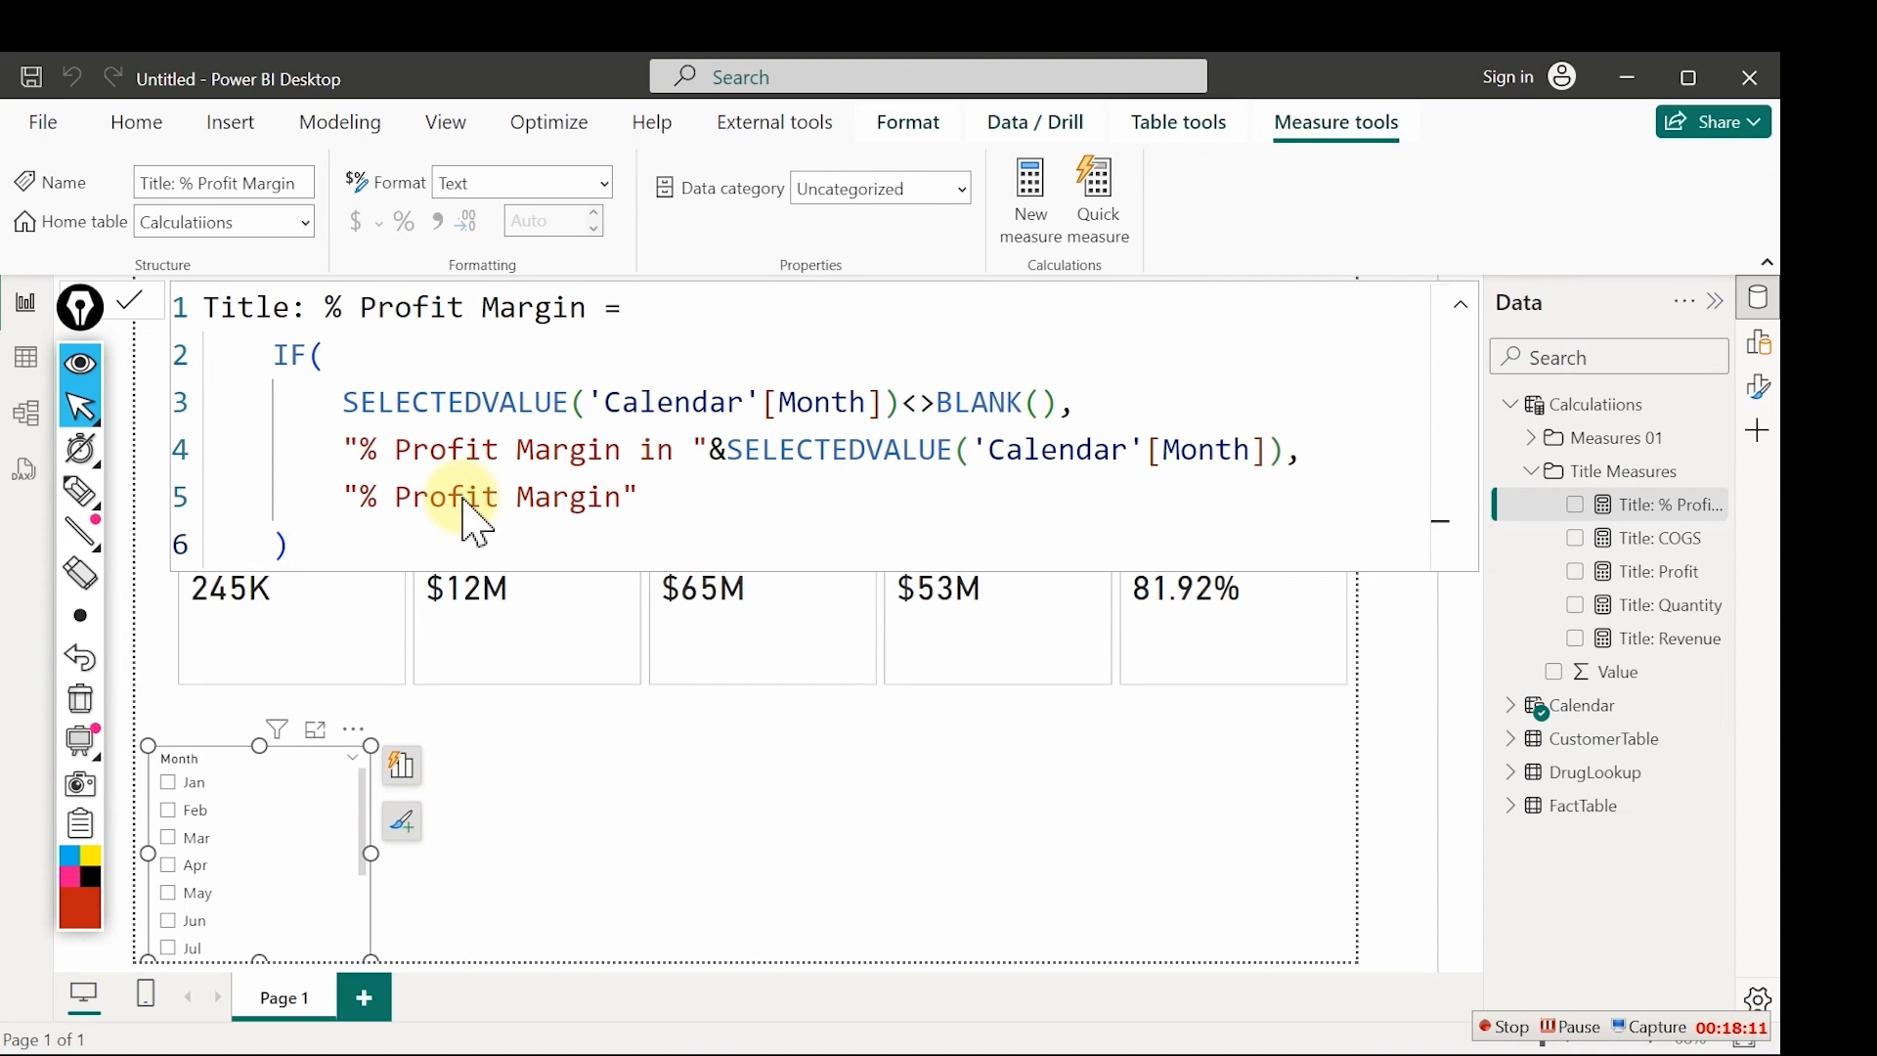
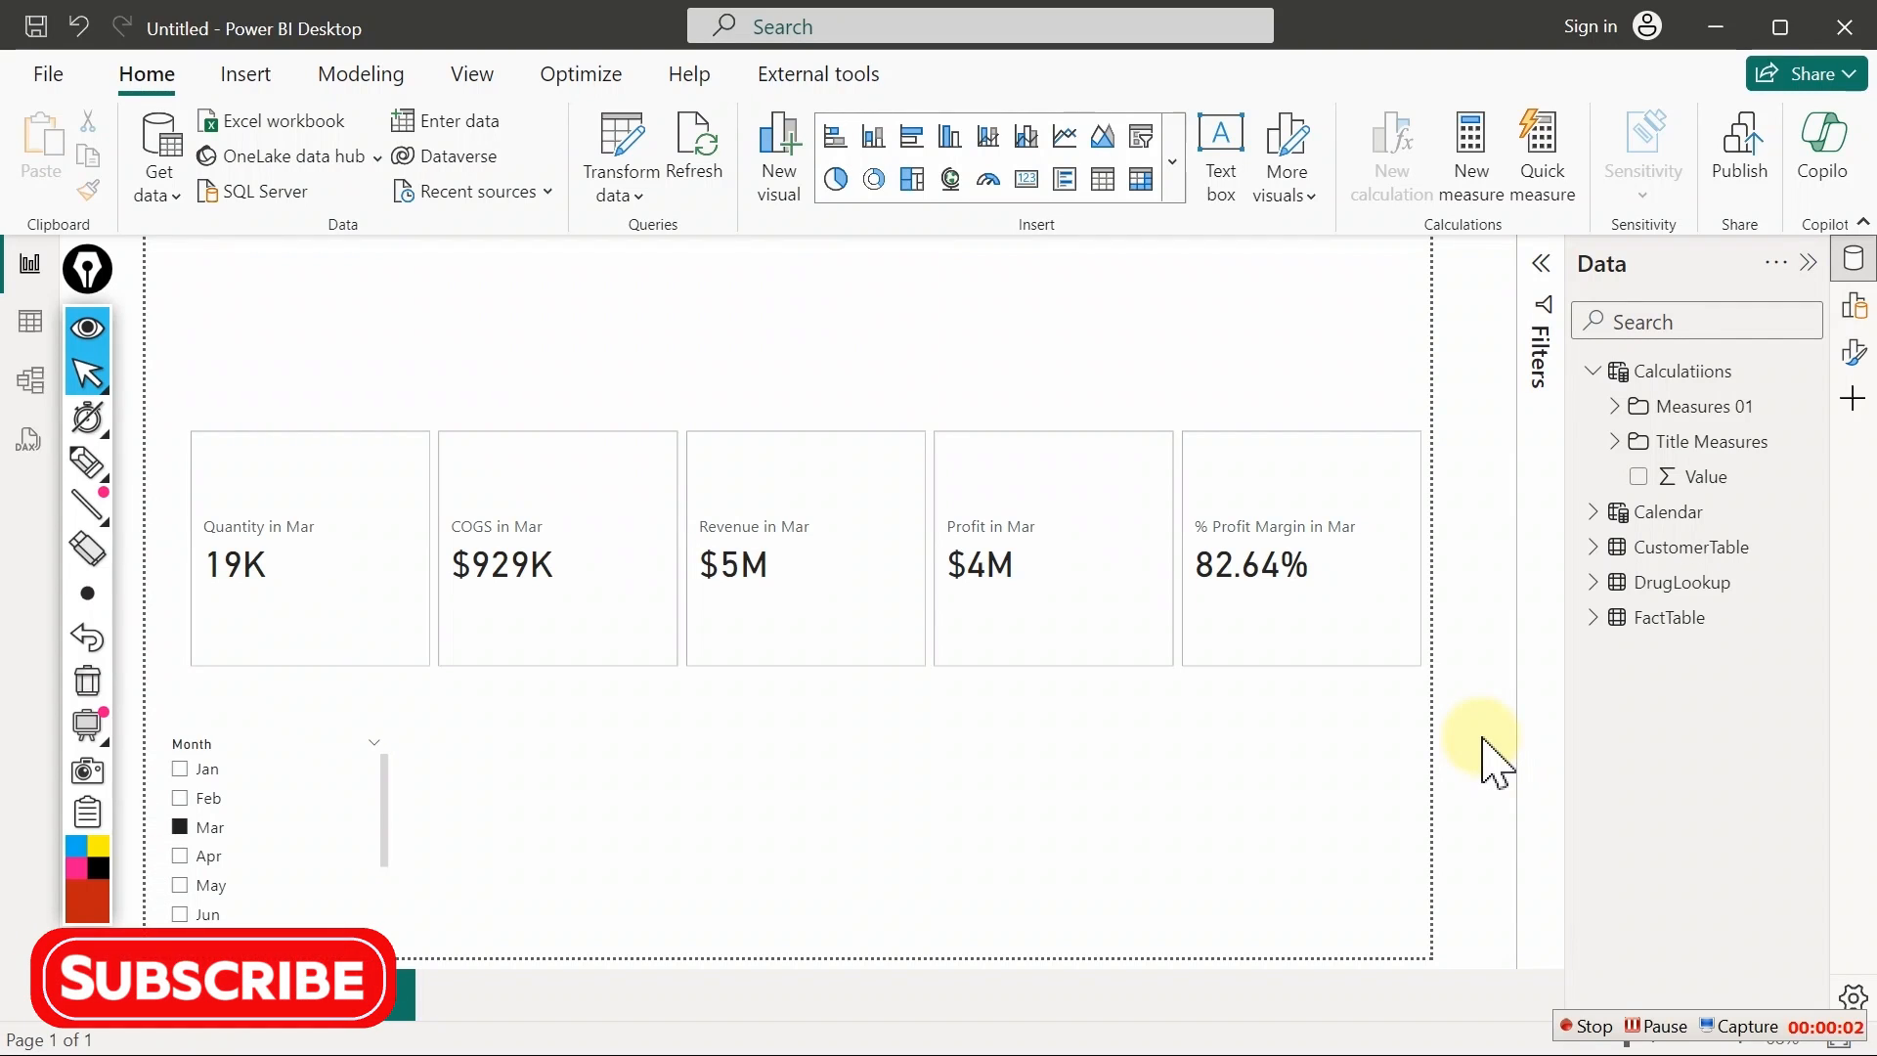
left_click(284, 524)
left_click(112, 462)
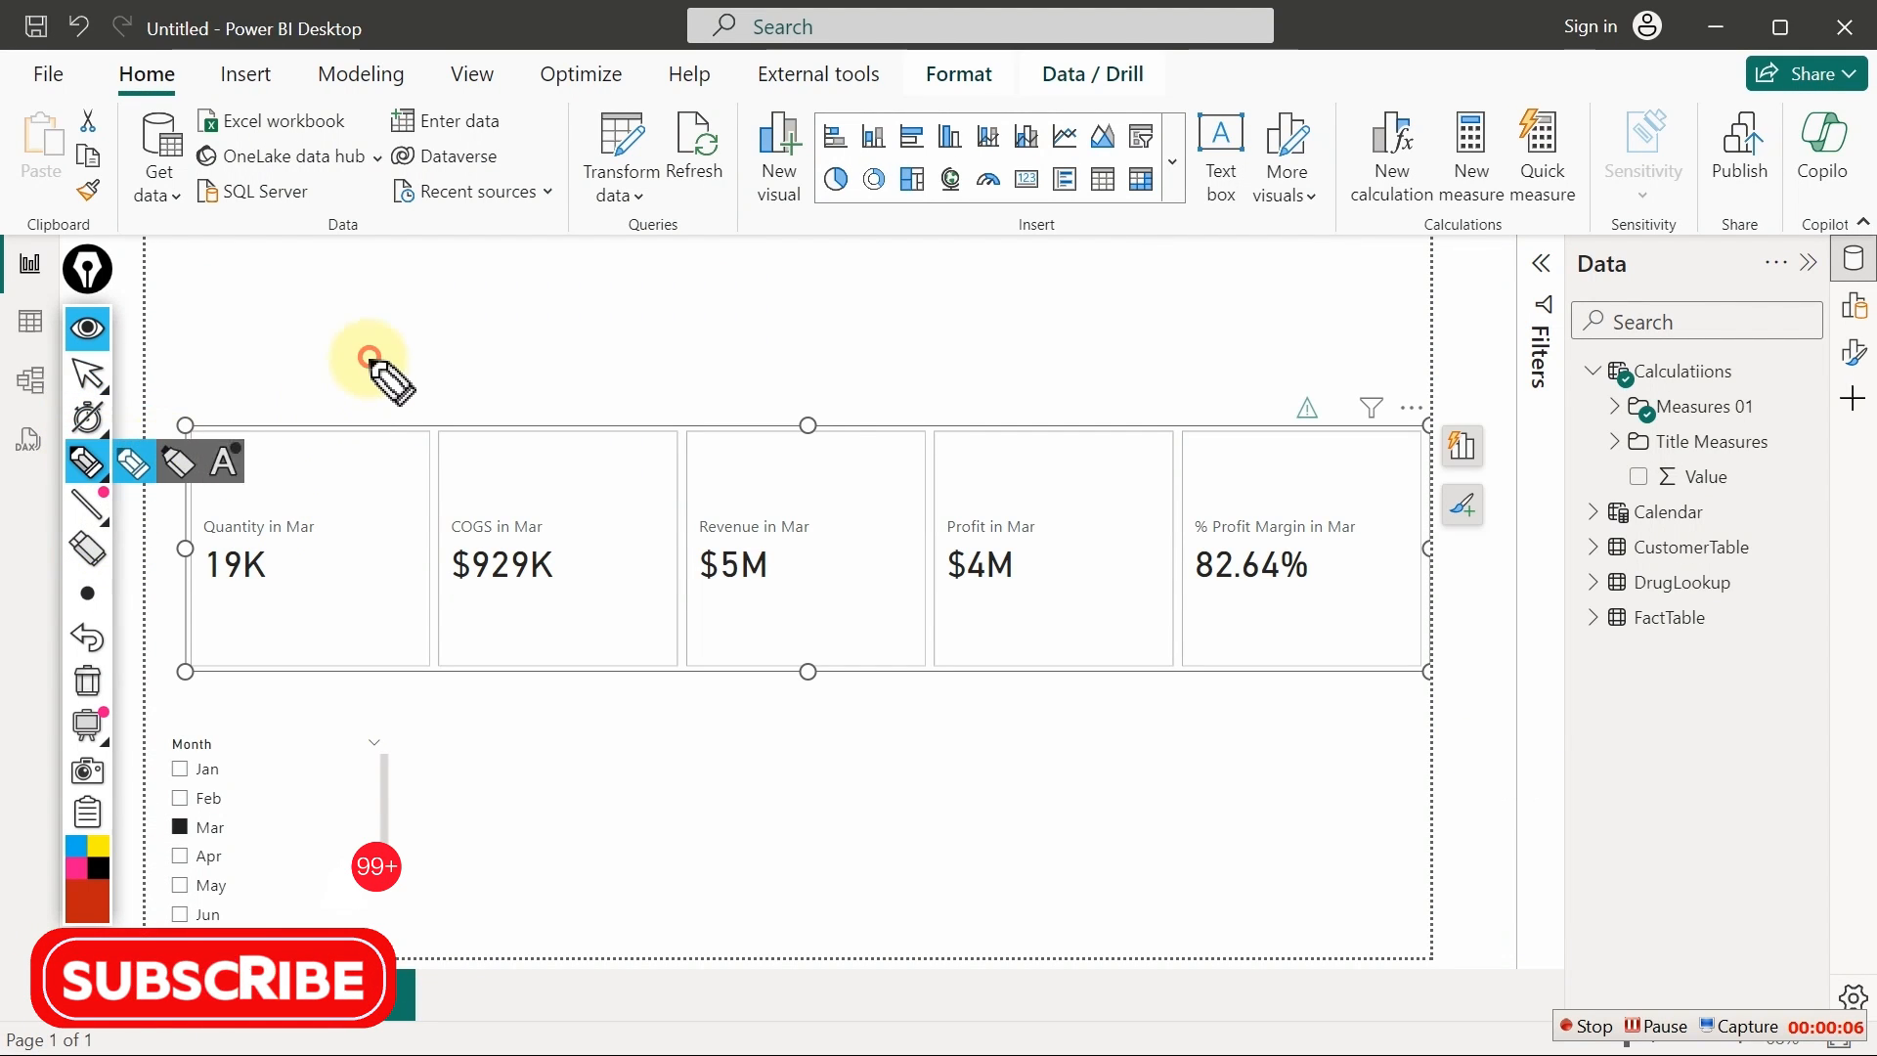
mouse_move(371, 357)
left_mouse_down()
mouse_move(362, 419)
mouse_move(431, 390)
mouse_move(628, 385)
mouse_move(657, 410)
mouse_move(731, 365)
mouse_move(745, 390)
mouse_move(770, 293)
left_mouse_up()
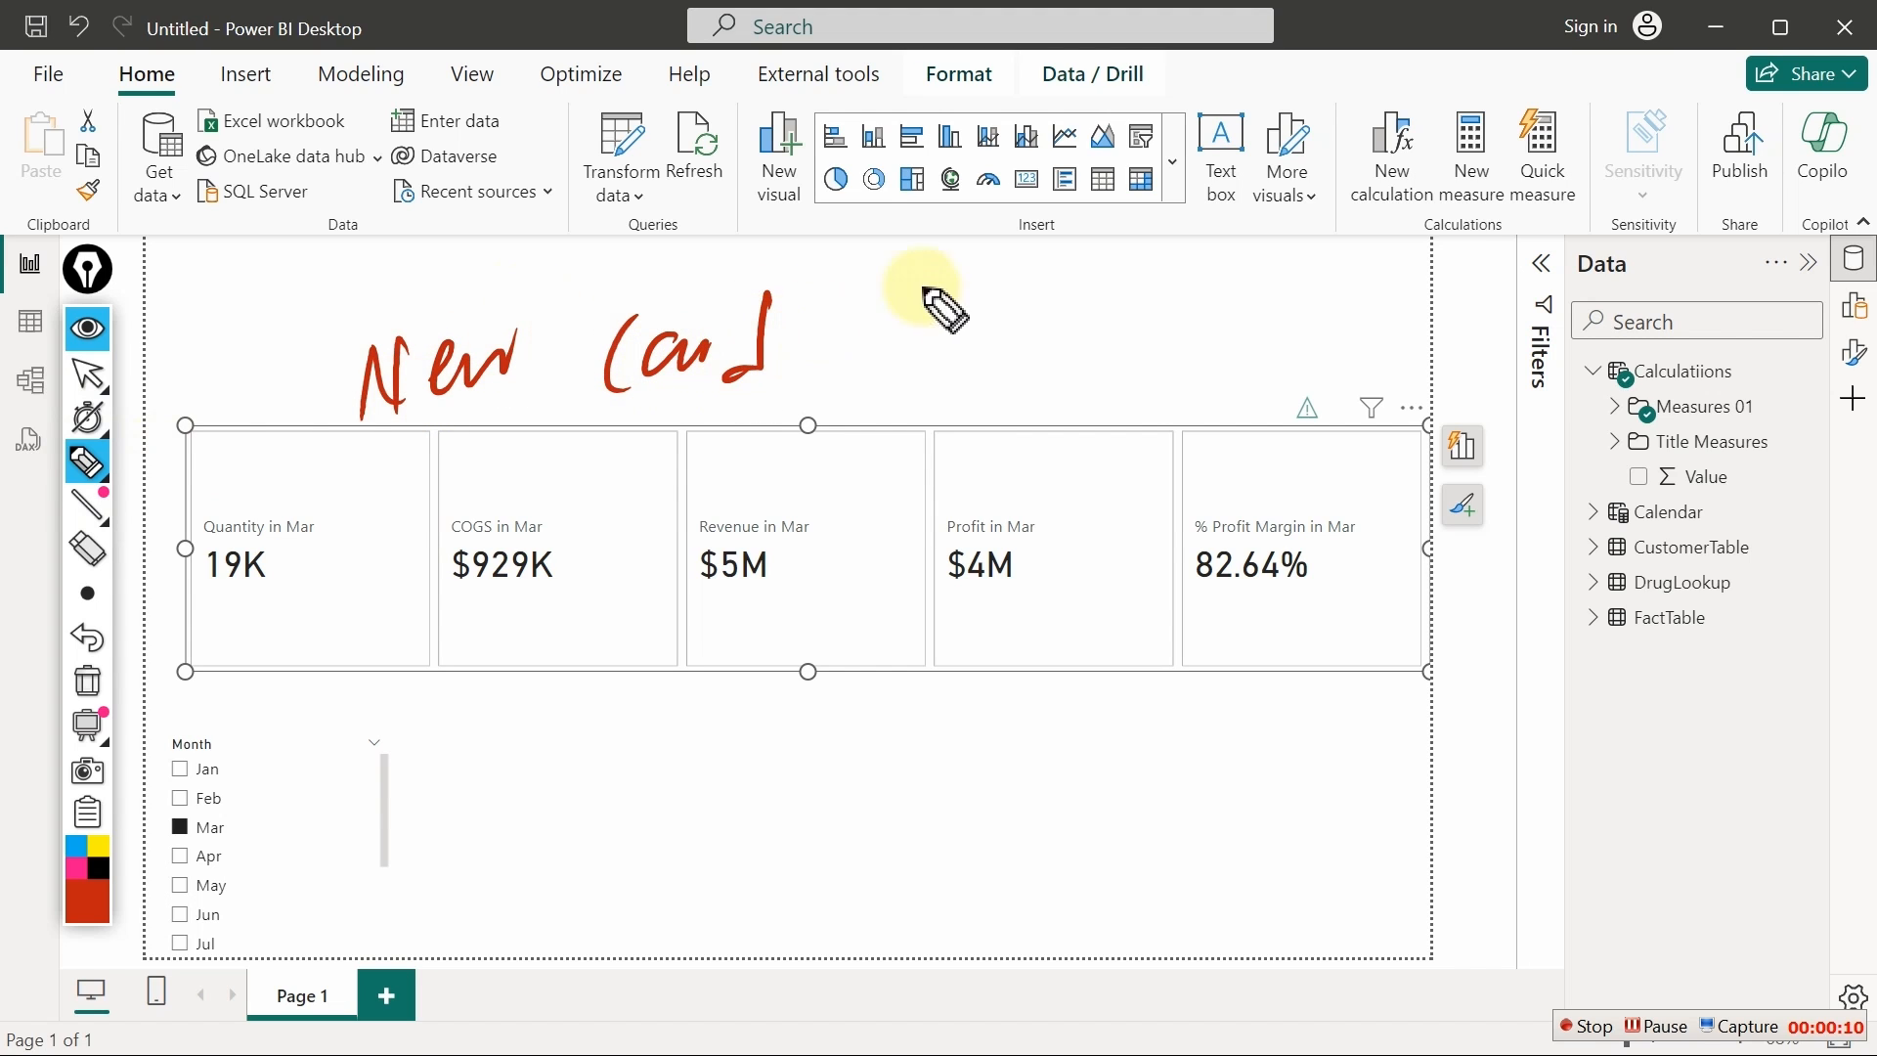
mouse_move(910, 298)
left_mouse_down()
mouse_move(899, 396)
mouse_move(1030, 343)
mouse_move(1076, 352)
left_mouse_up()
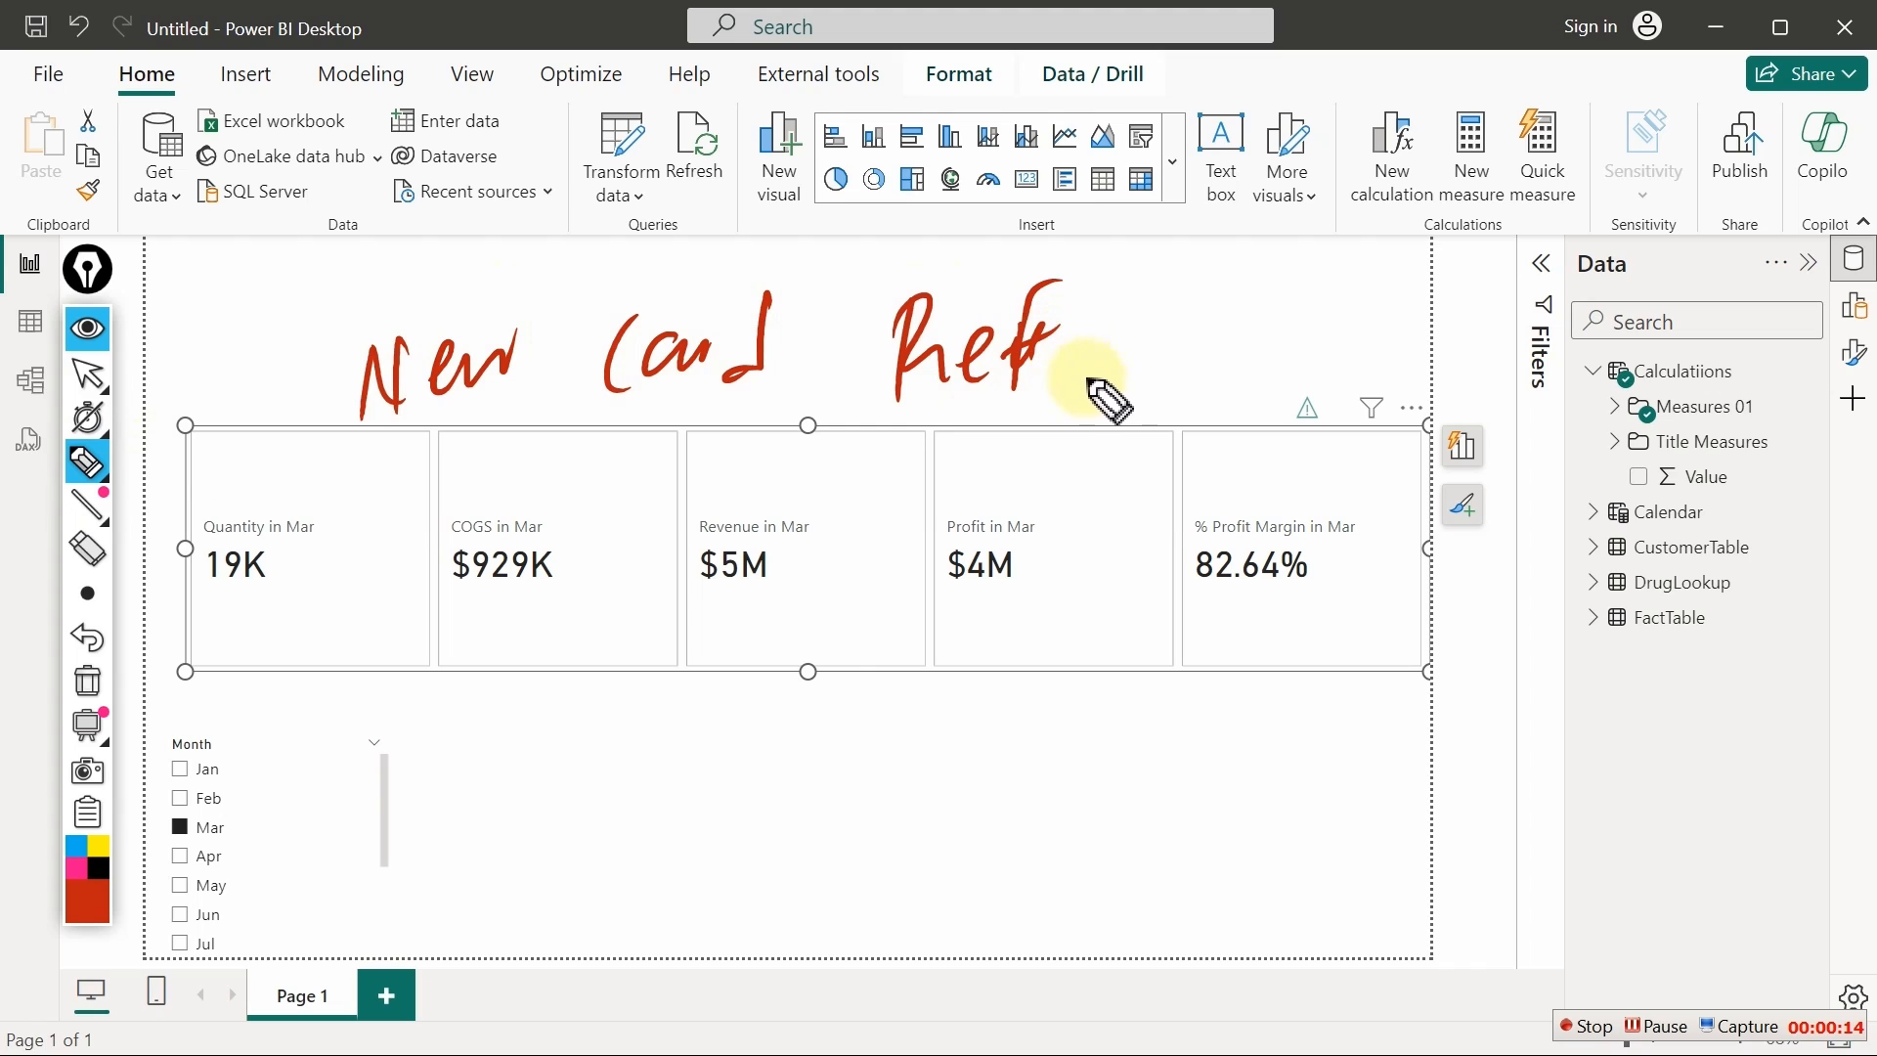
mouse_move(1182, 293)
left_mouse_down()
mouse_move(1177, 319)
mouse_move(1217, 344)
mouse_move(1332, 314)
mouse_move(1358, 283)
left_mouse_up()
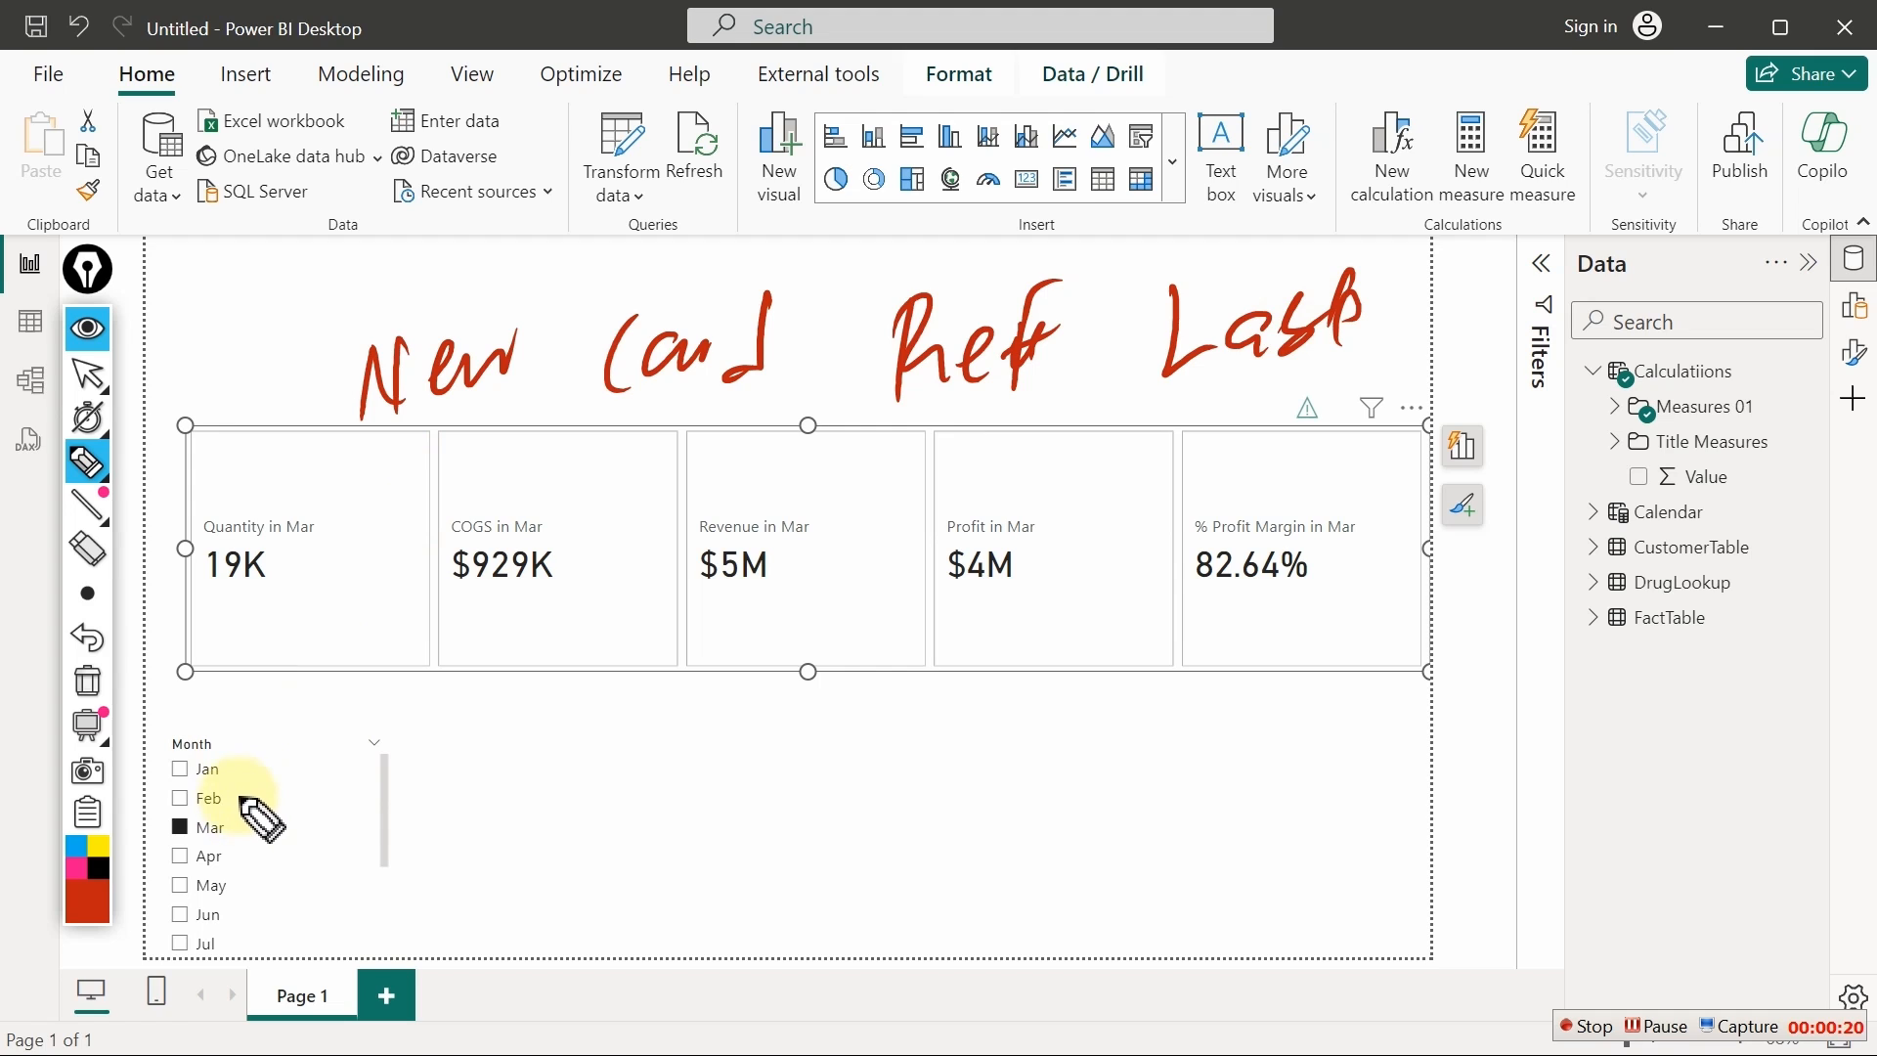
left_click_drag(238, 826, 264, 800)
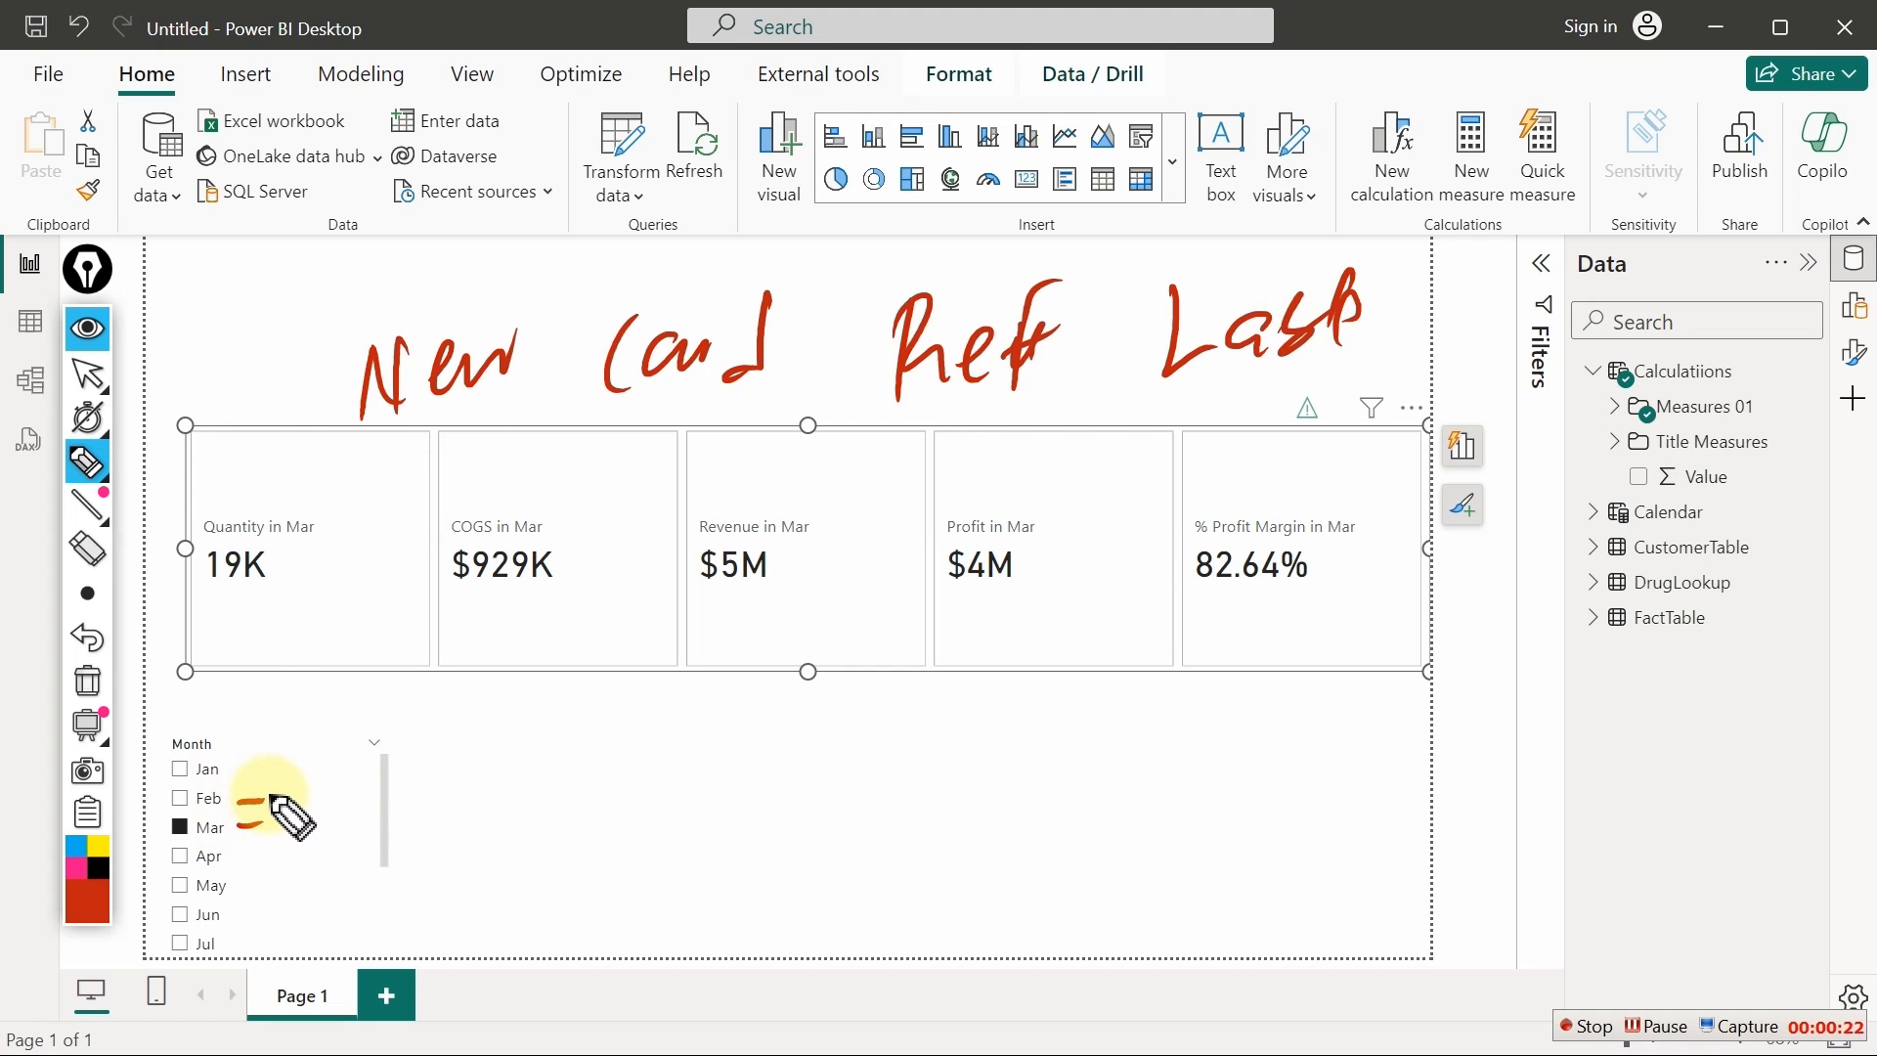
mouse_move(506, 761)
left_mouse_down()
mouse_move(535, 787)
mouse_move(561, 759)
mouse_move(645, 758)
mouse_move(700, 729)
mouse_move(672, 760)
left_mouse_up()
left_click_drag(773, 678, 704, 838)
mouse_move(837, 726)
left_mouse_down()
mouse_move(811, 837)
mouse_move(843, 794)
left_mouse_up()
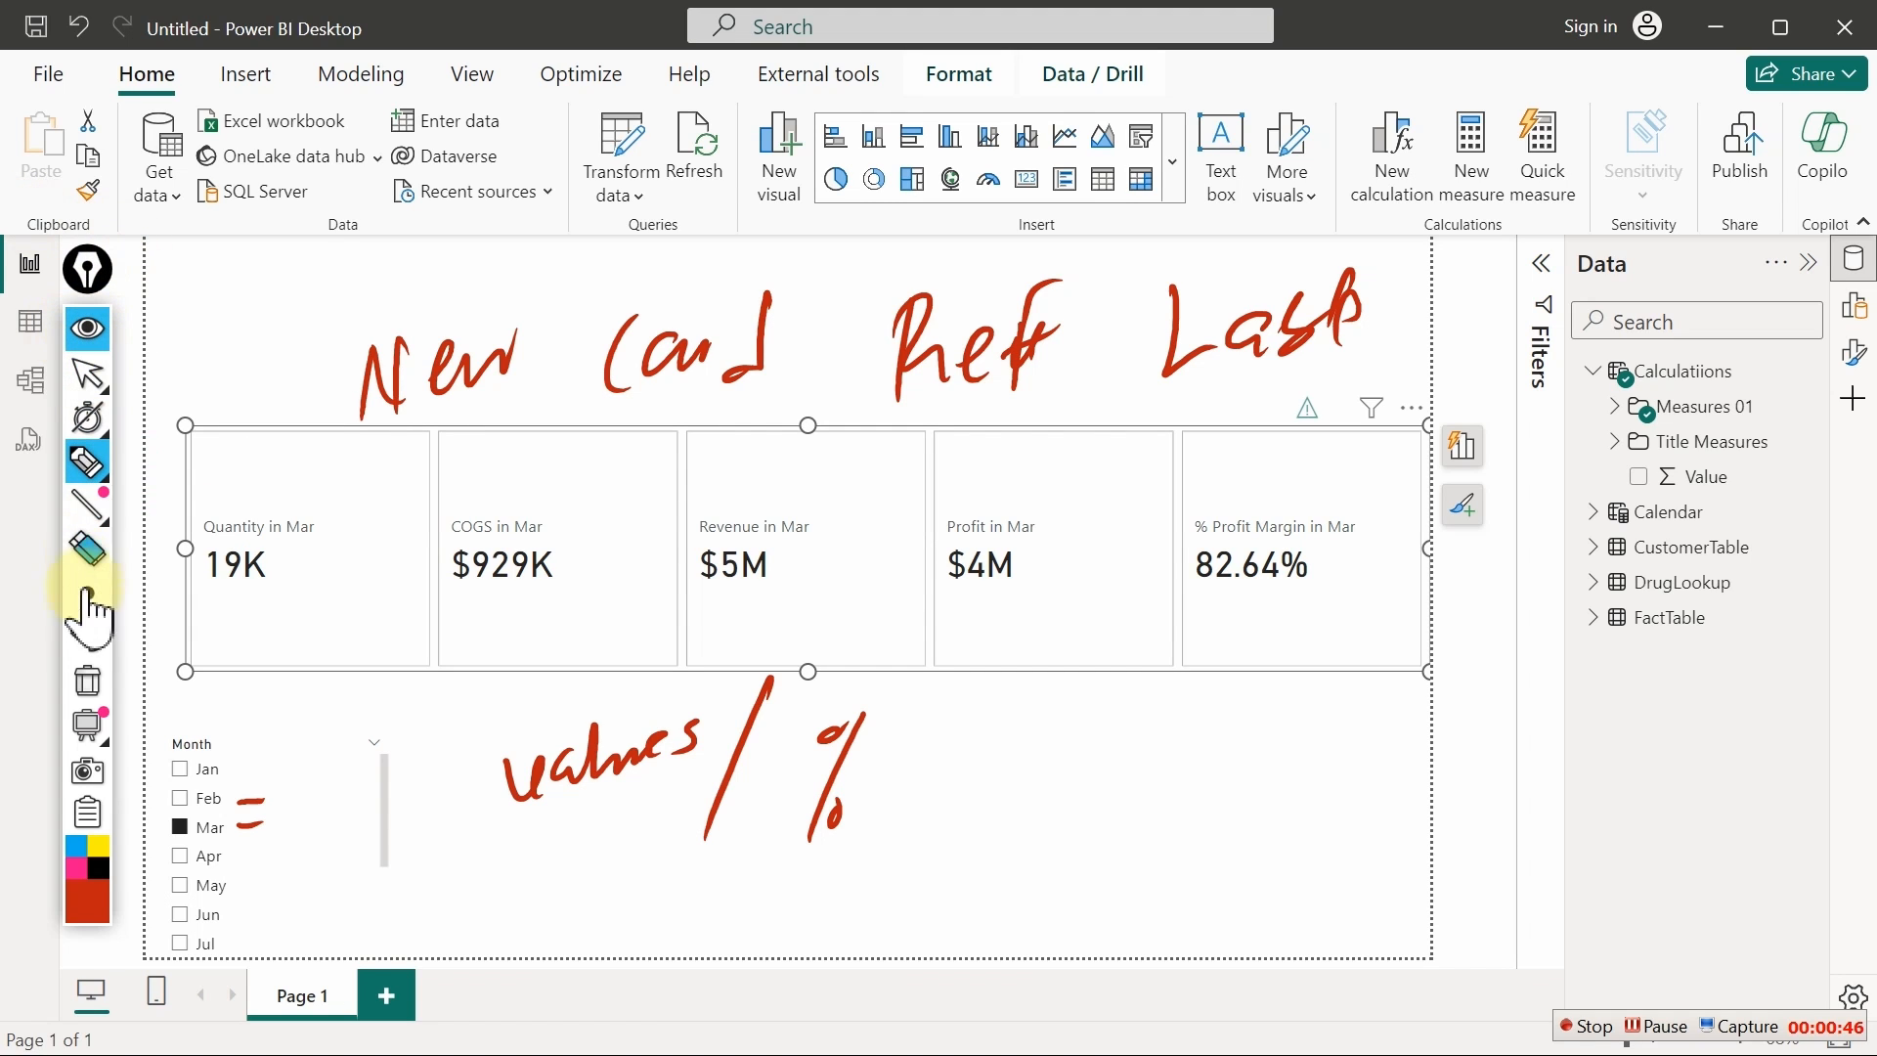
left_click(88, 684)
left_click(90, 379)
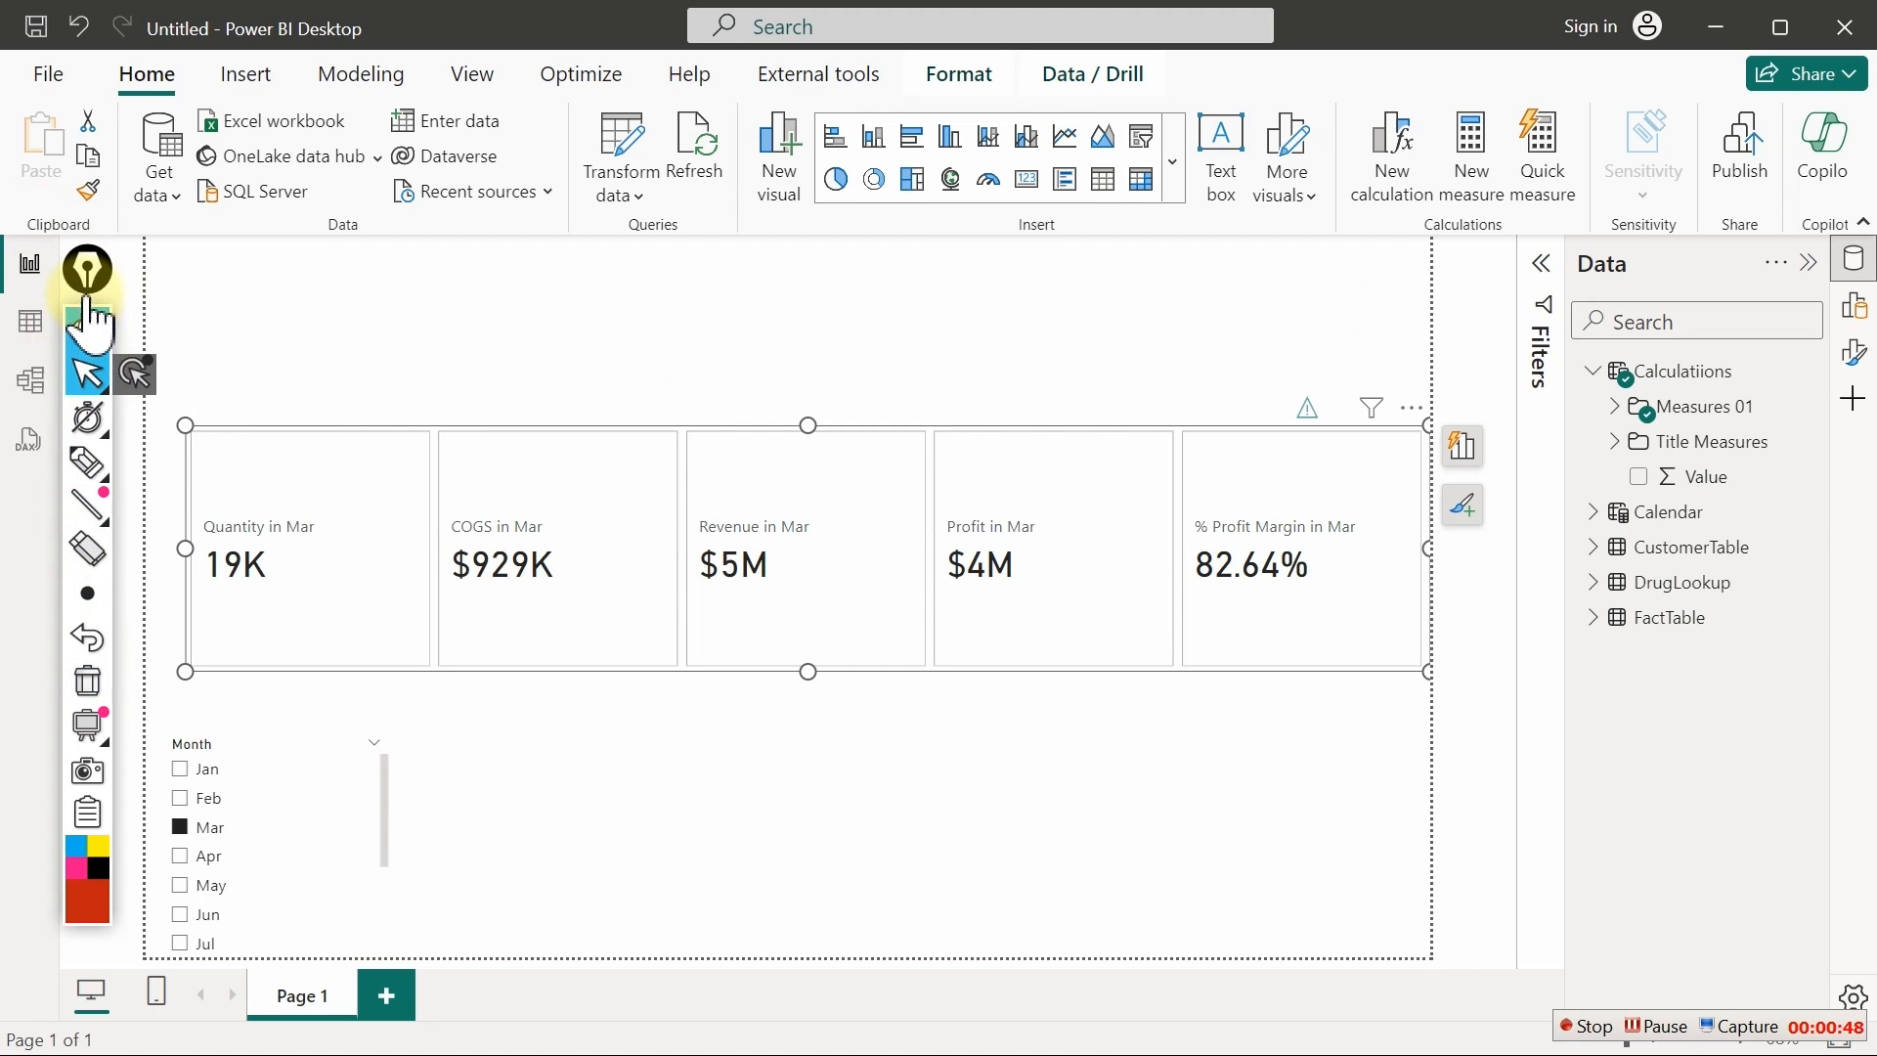
left_click(90, 332)
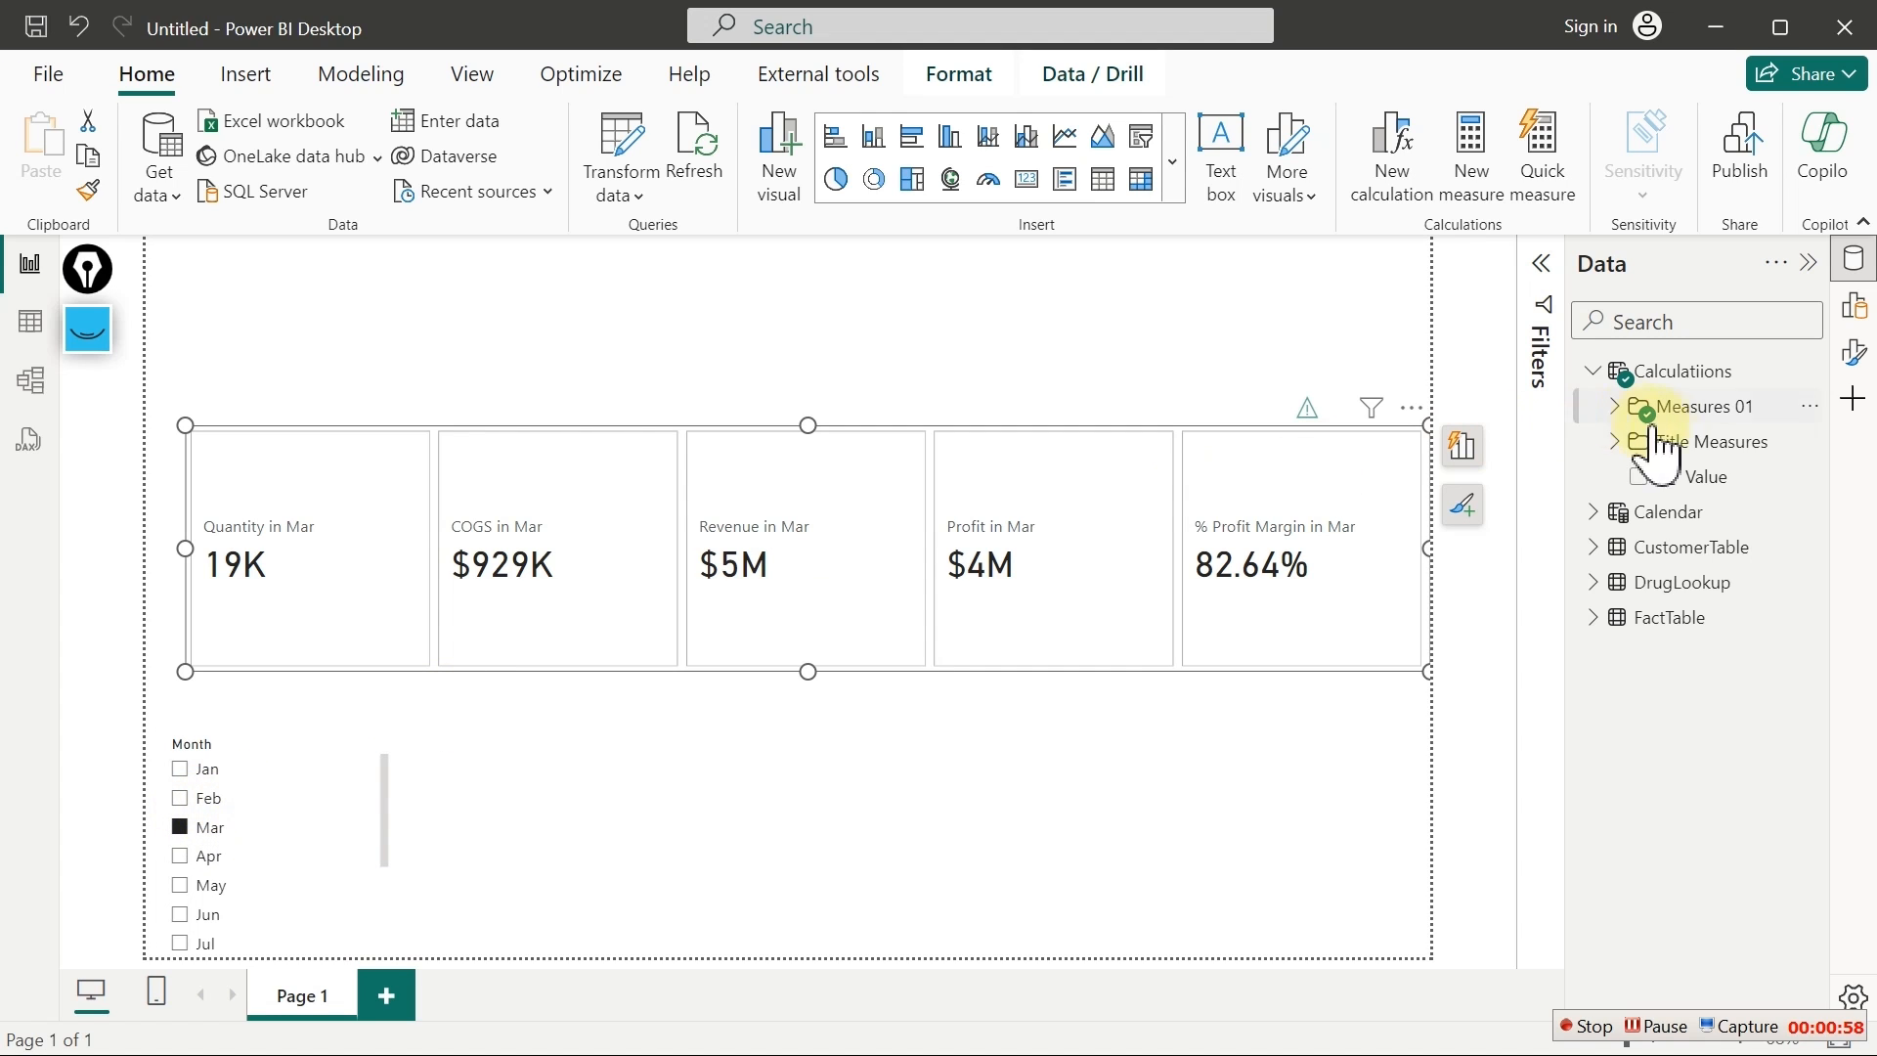
Create a new measure named "Previous Qty Sold" in the Calculatiions table, with its formula starting on a second line
right_click(1708, 473)
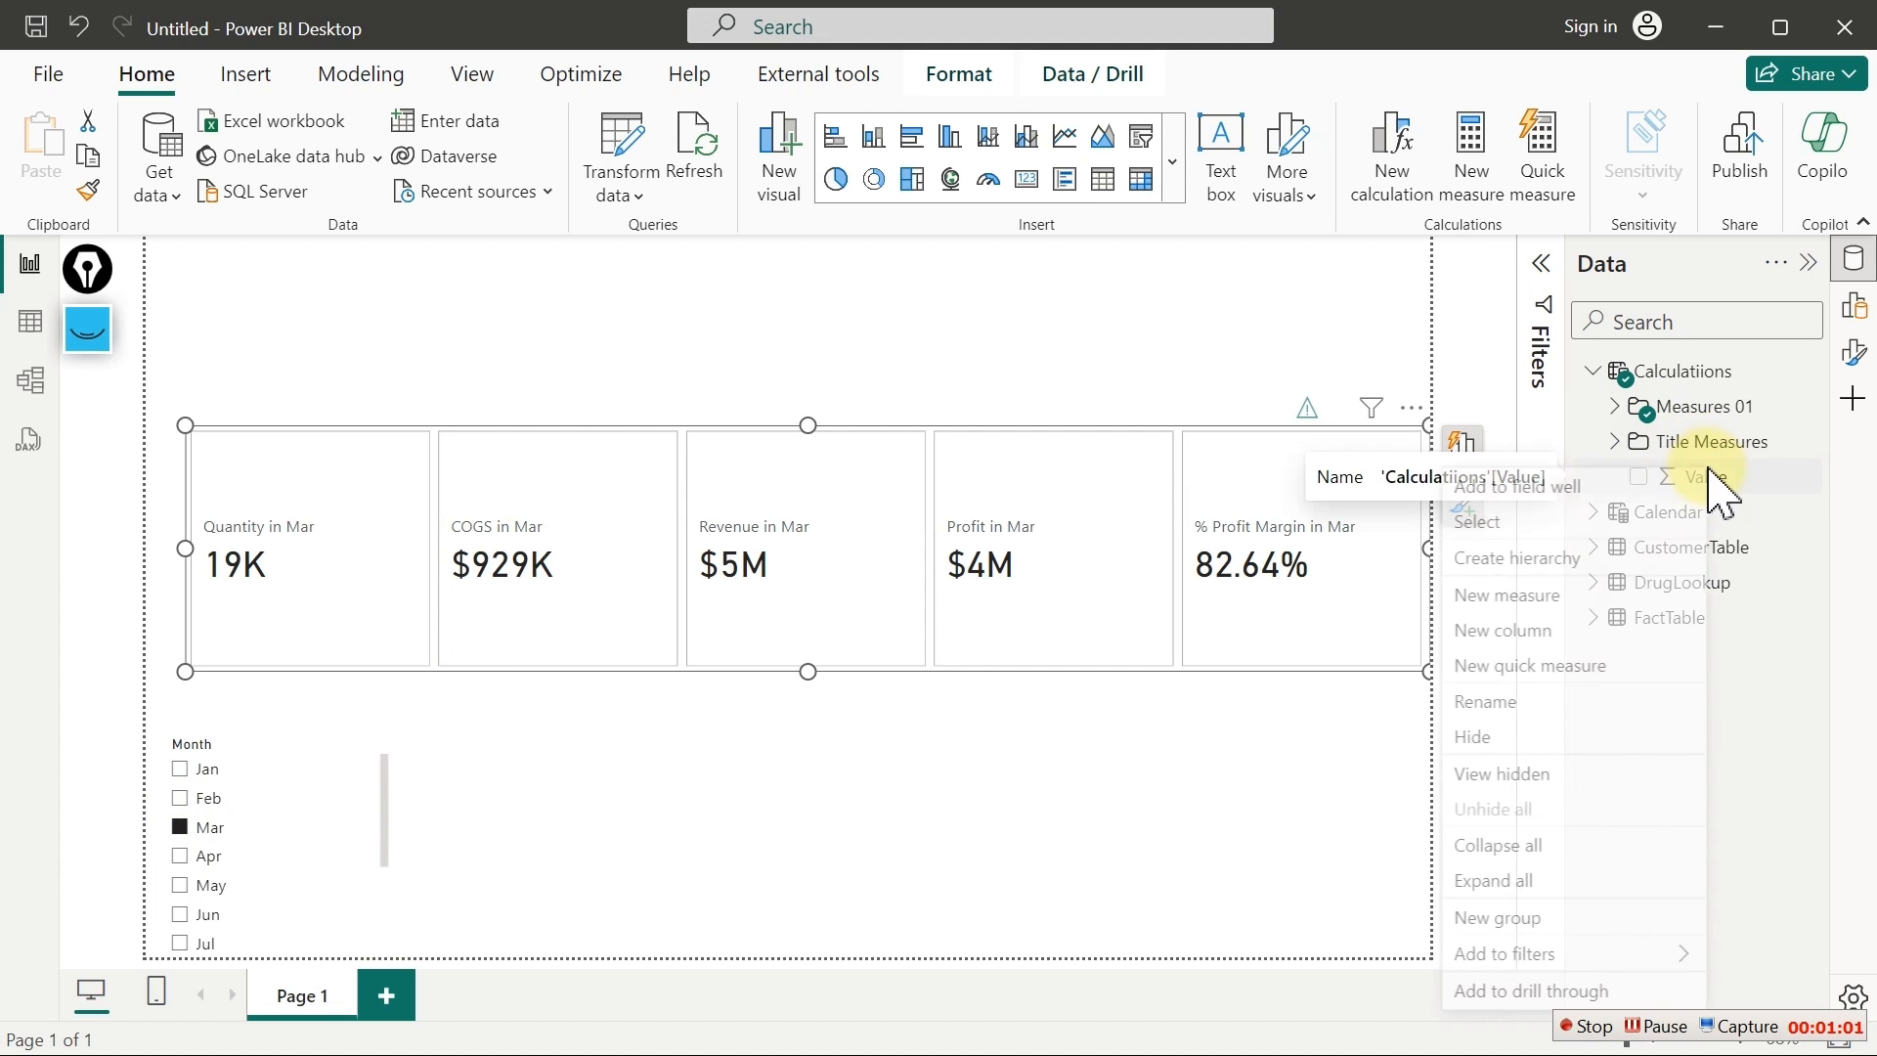
left_click(1509, 598)
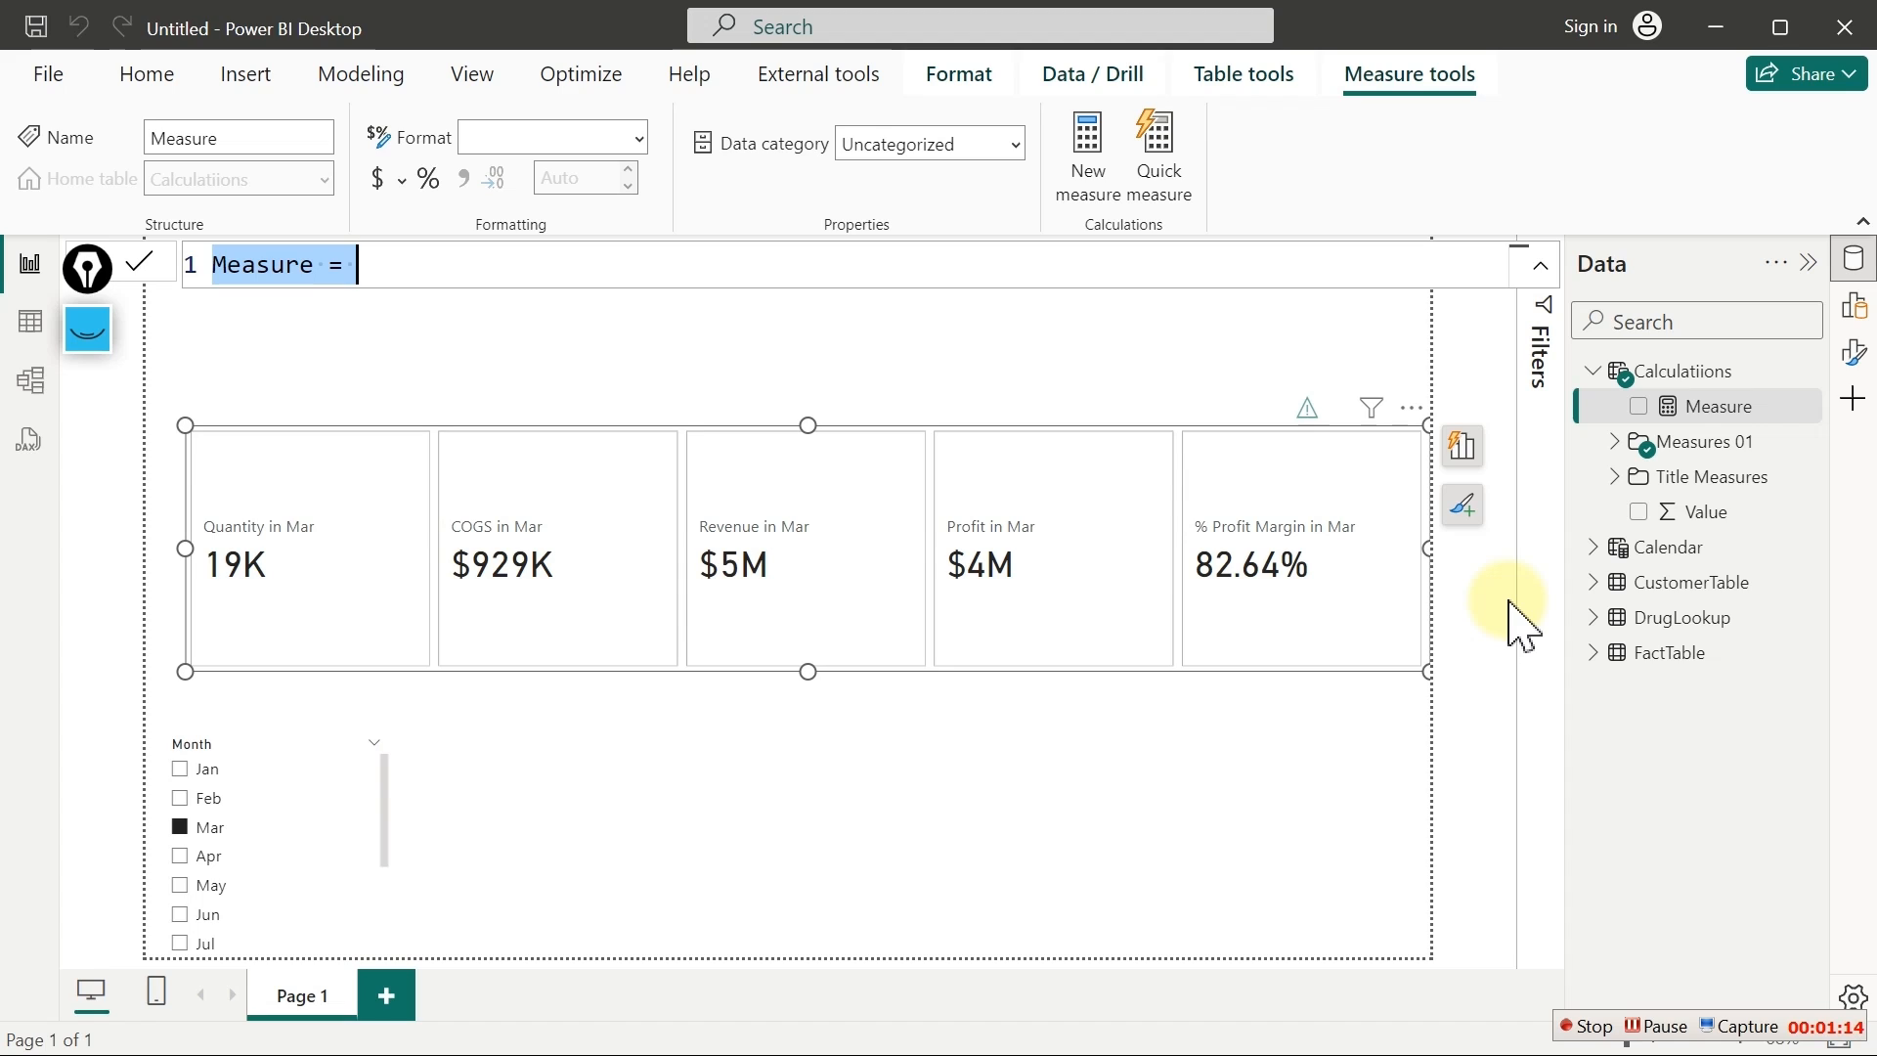
type("Pre")
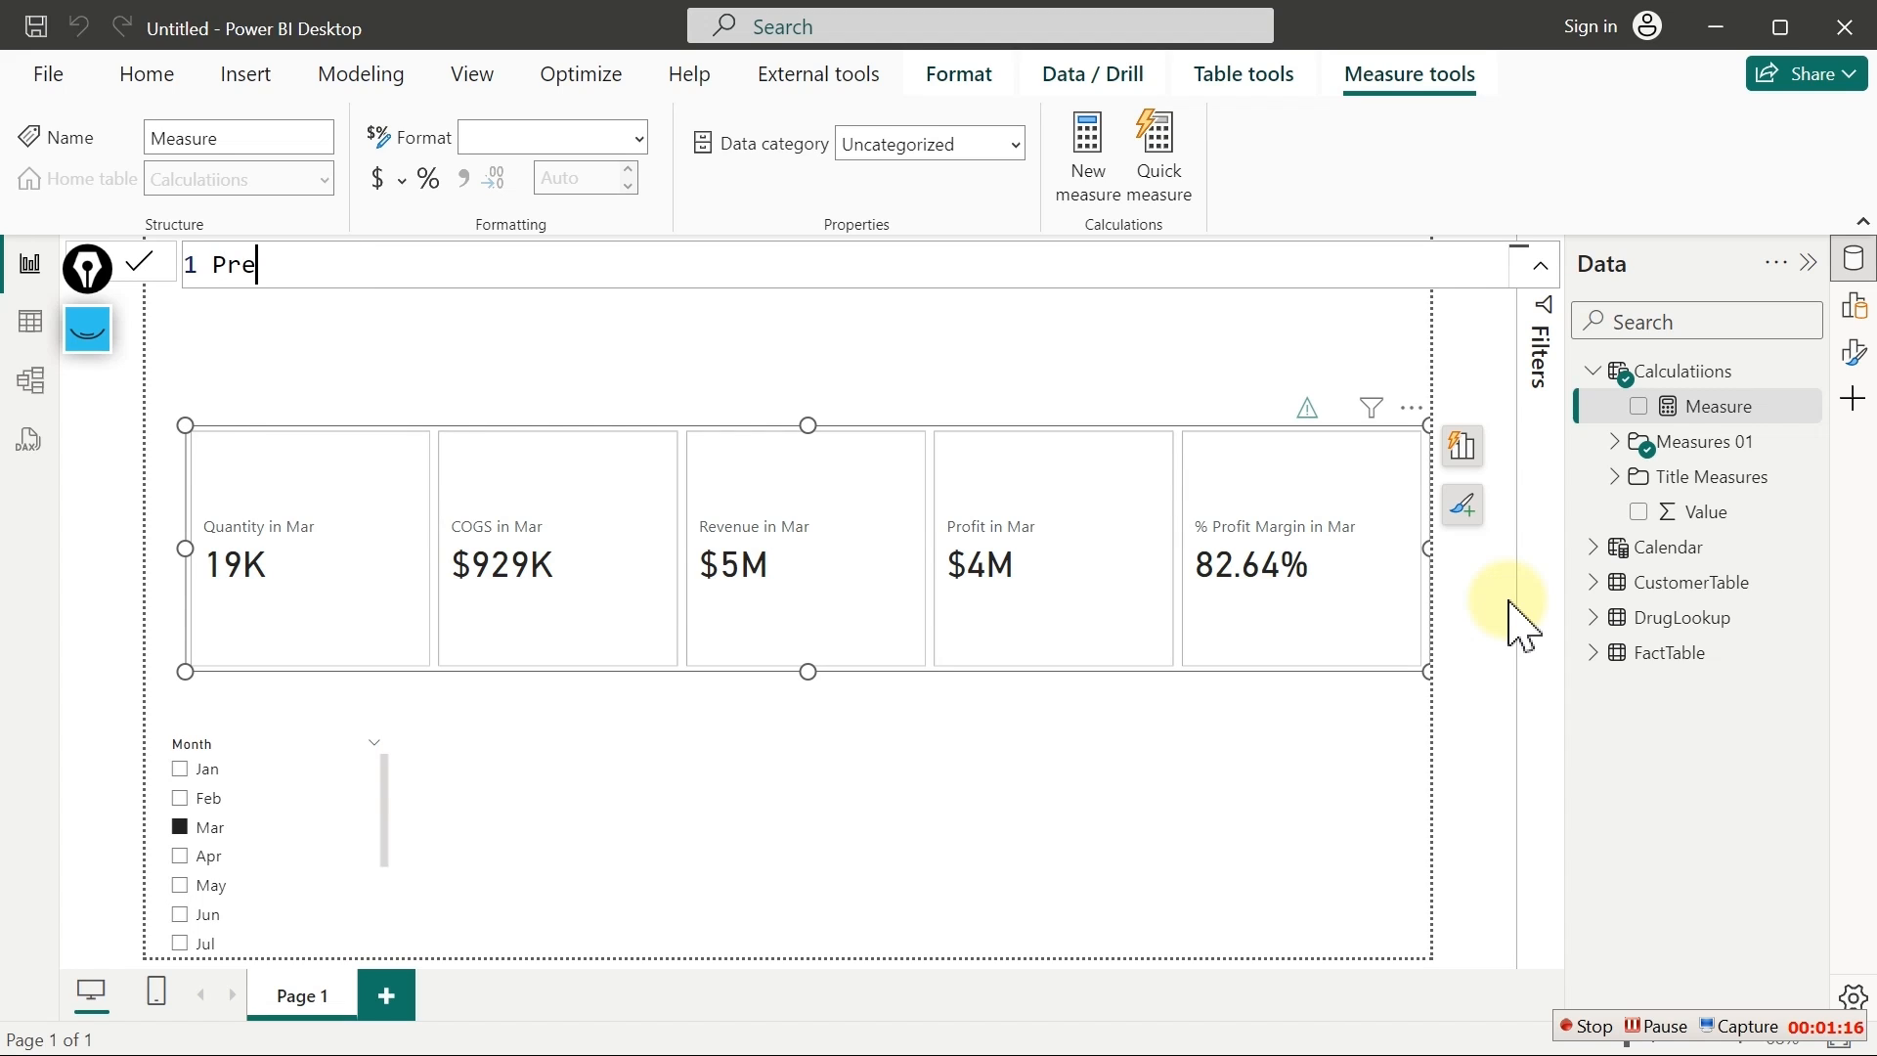
type("v")
key("BackSpace")
type("viou")
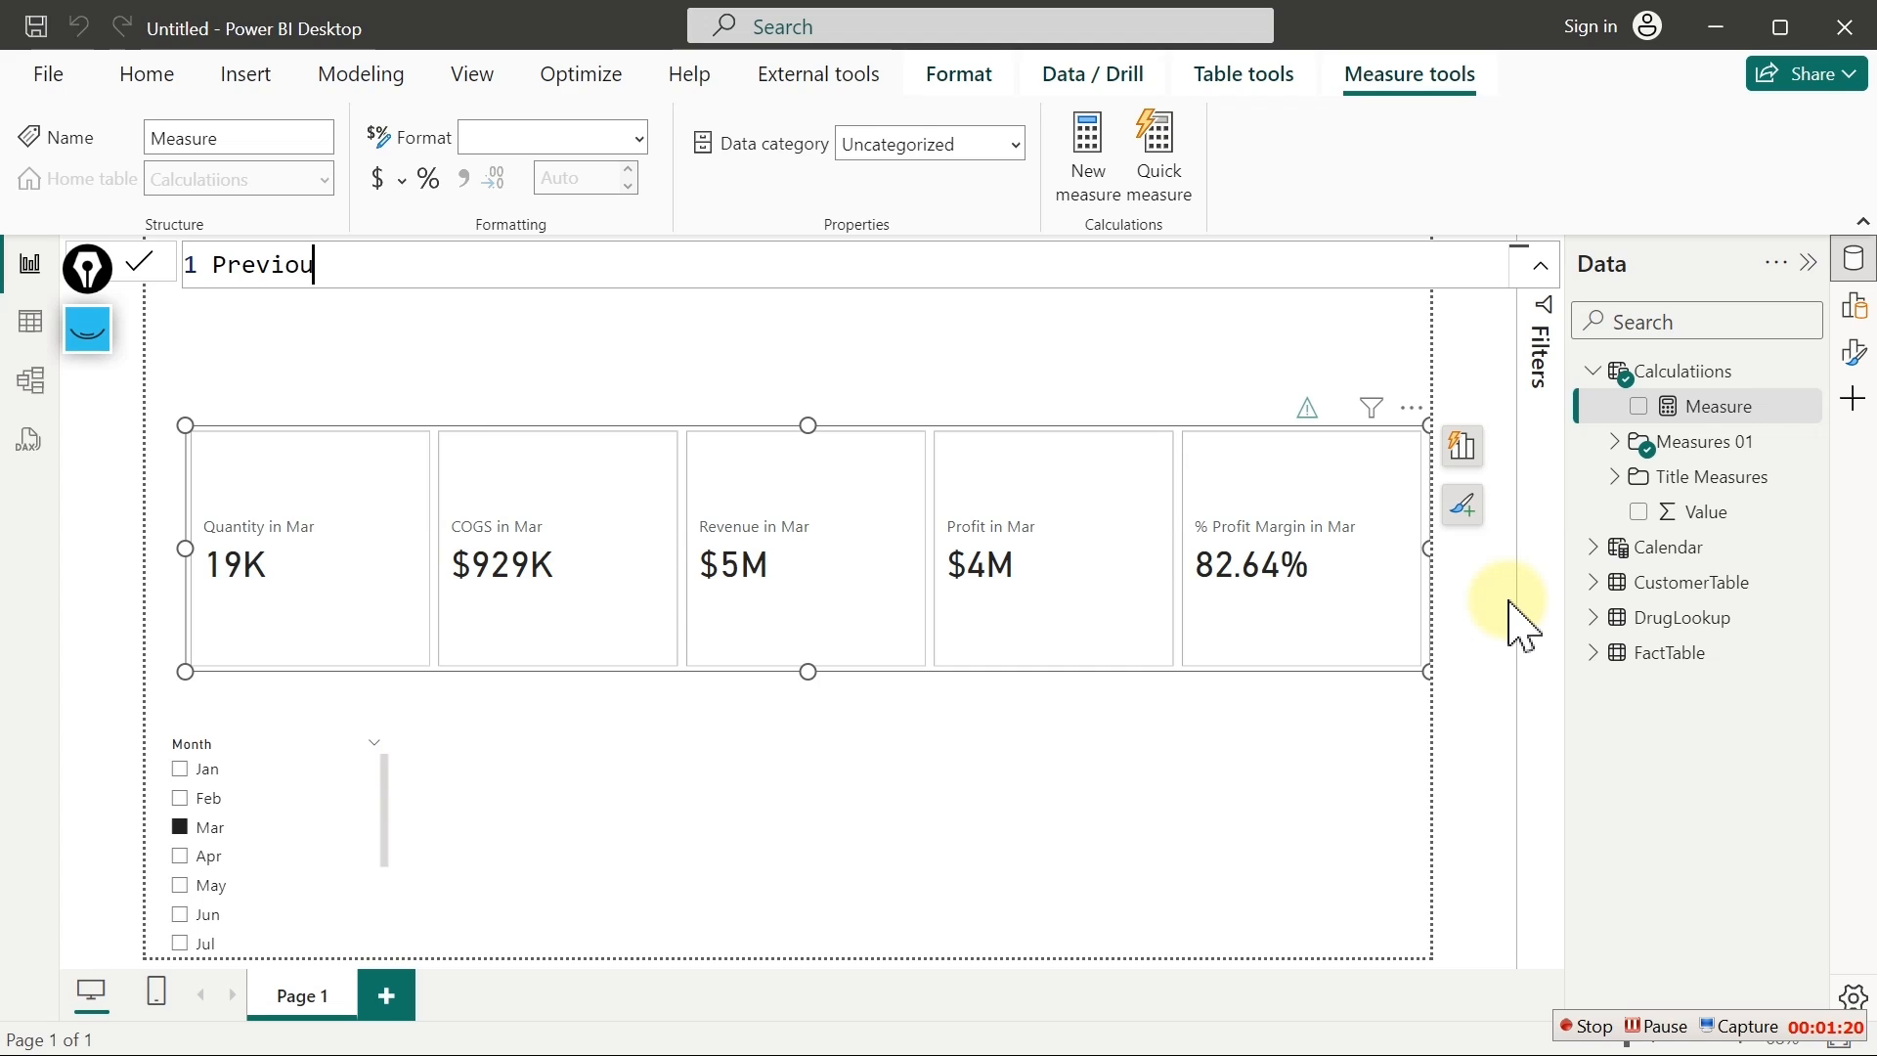
type("s Qt")
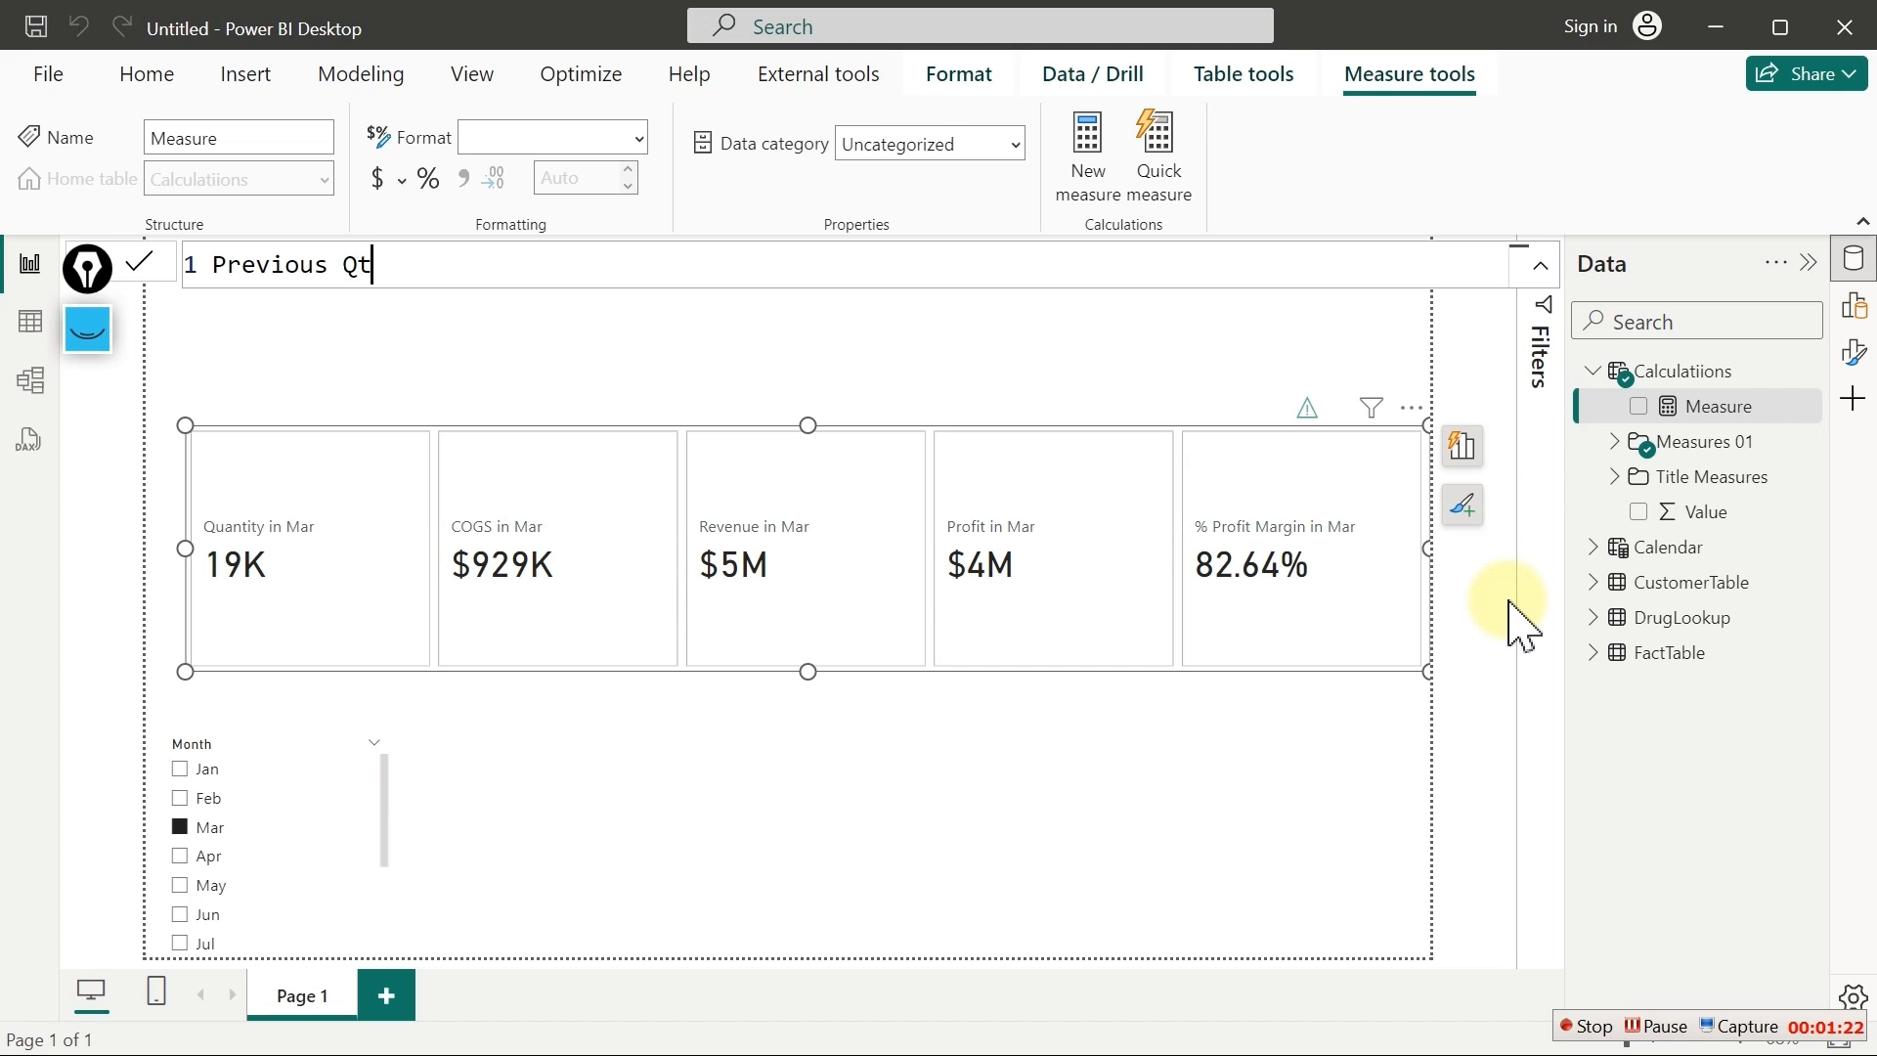
type("y Sold")
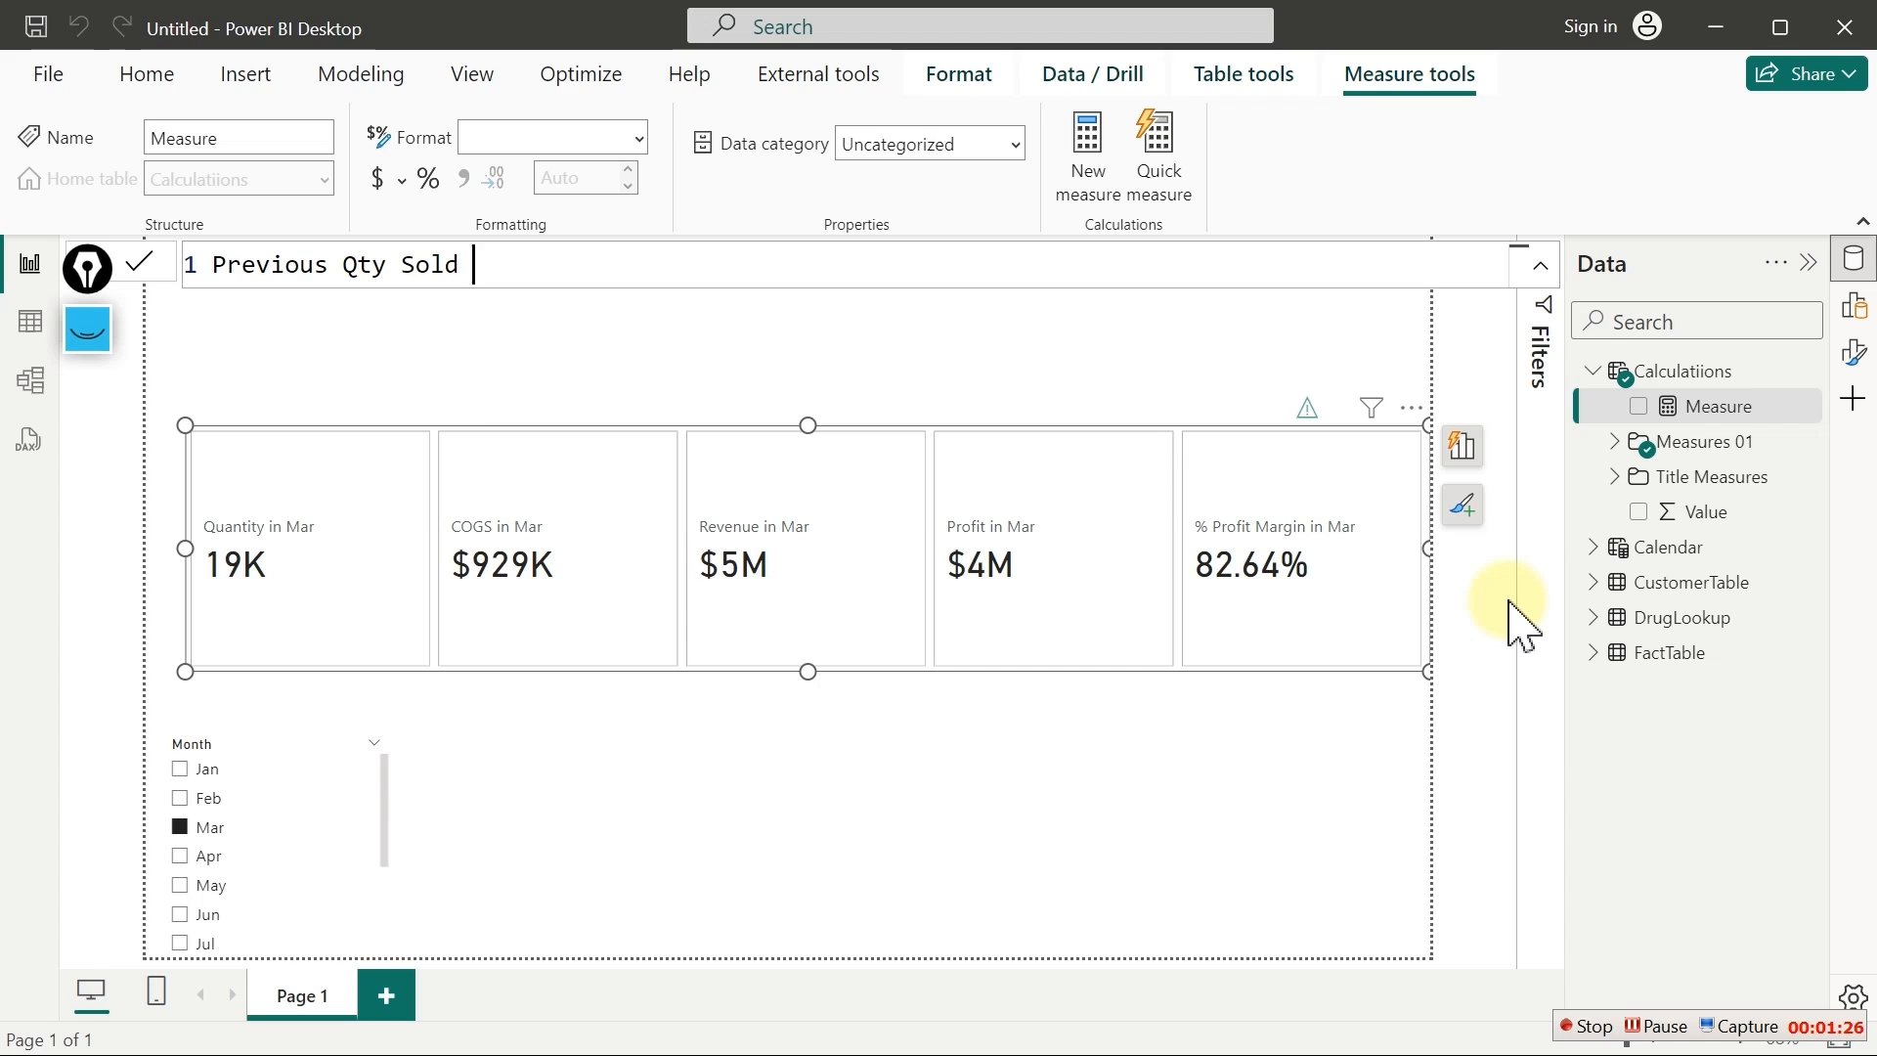
type(" =")
key("shift+Return")
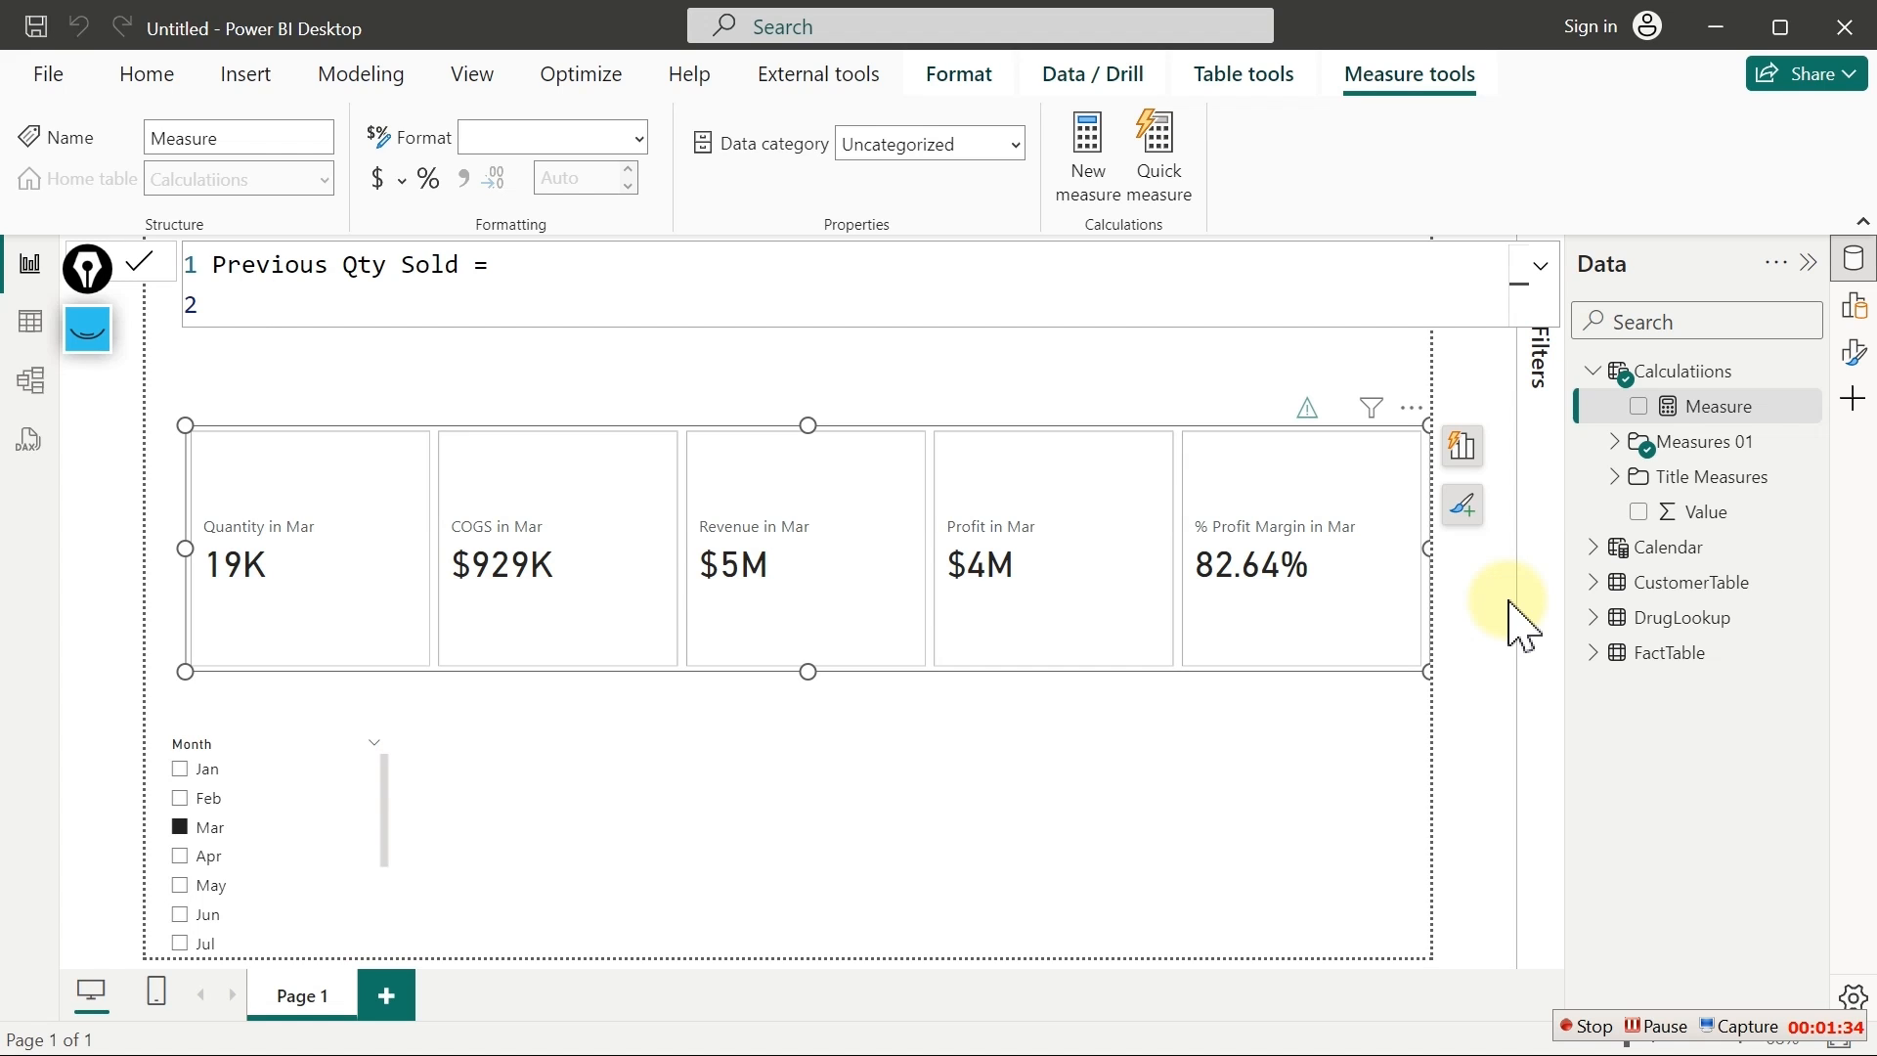
Begin the "Previous Qty Sold" formula with a CALCULATE function that takes [Quantity Sold] as its expression, leaving a new line for the filter
type("cc")
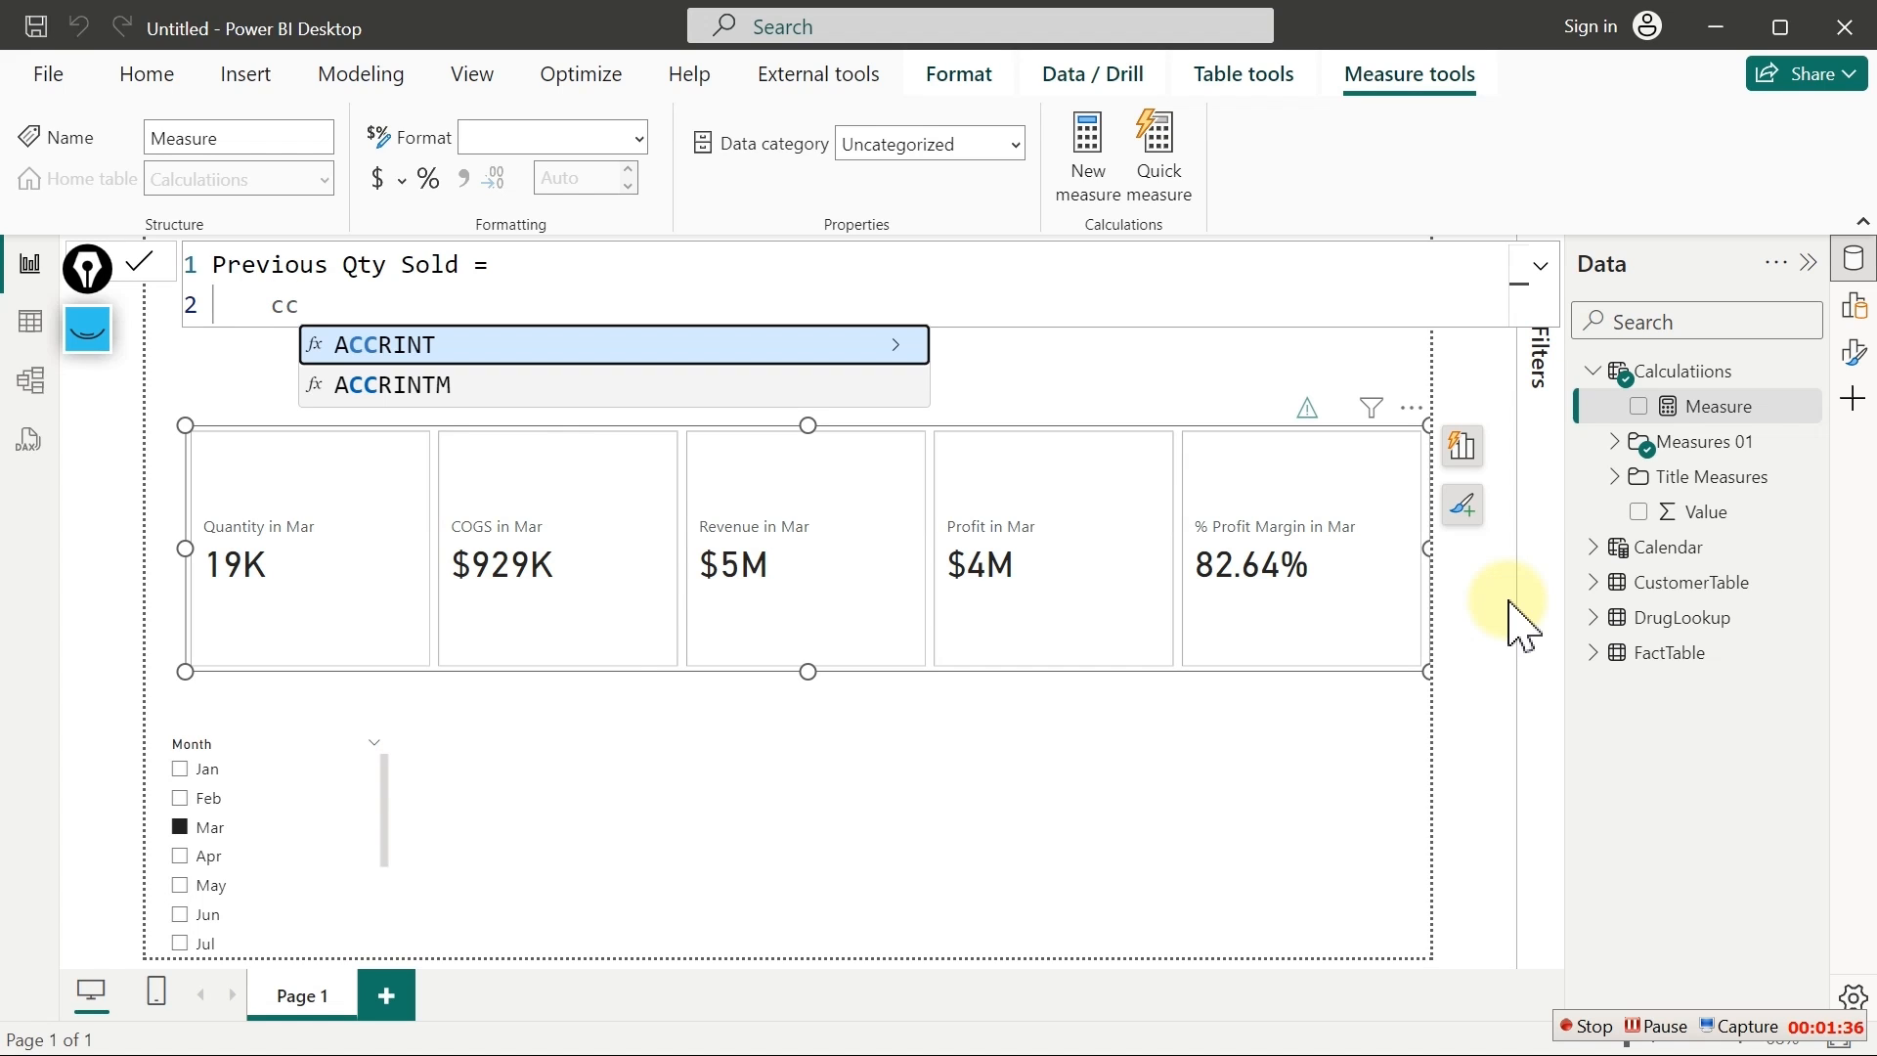
key("BackSpace")
type("a")
key("Tab")
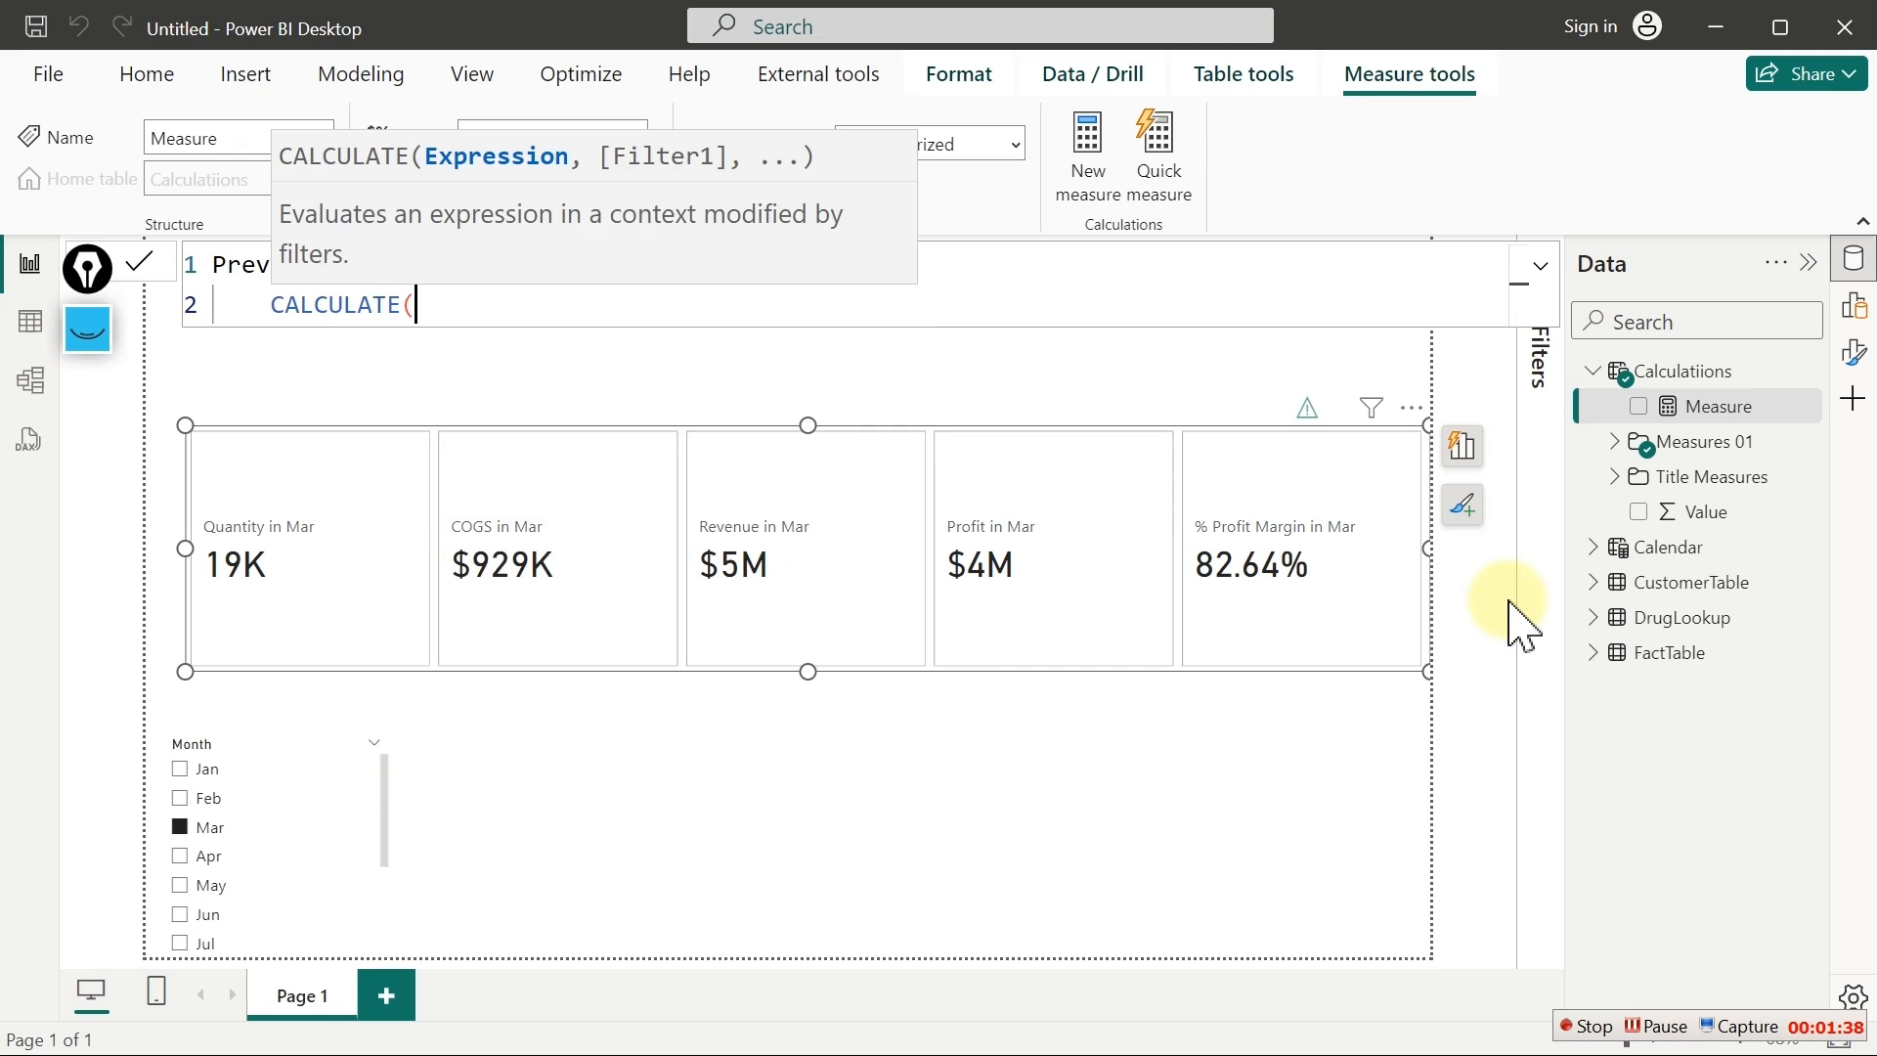
key("shift+Return")
type("[")
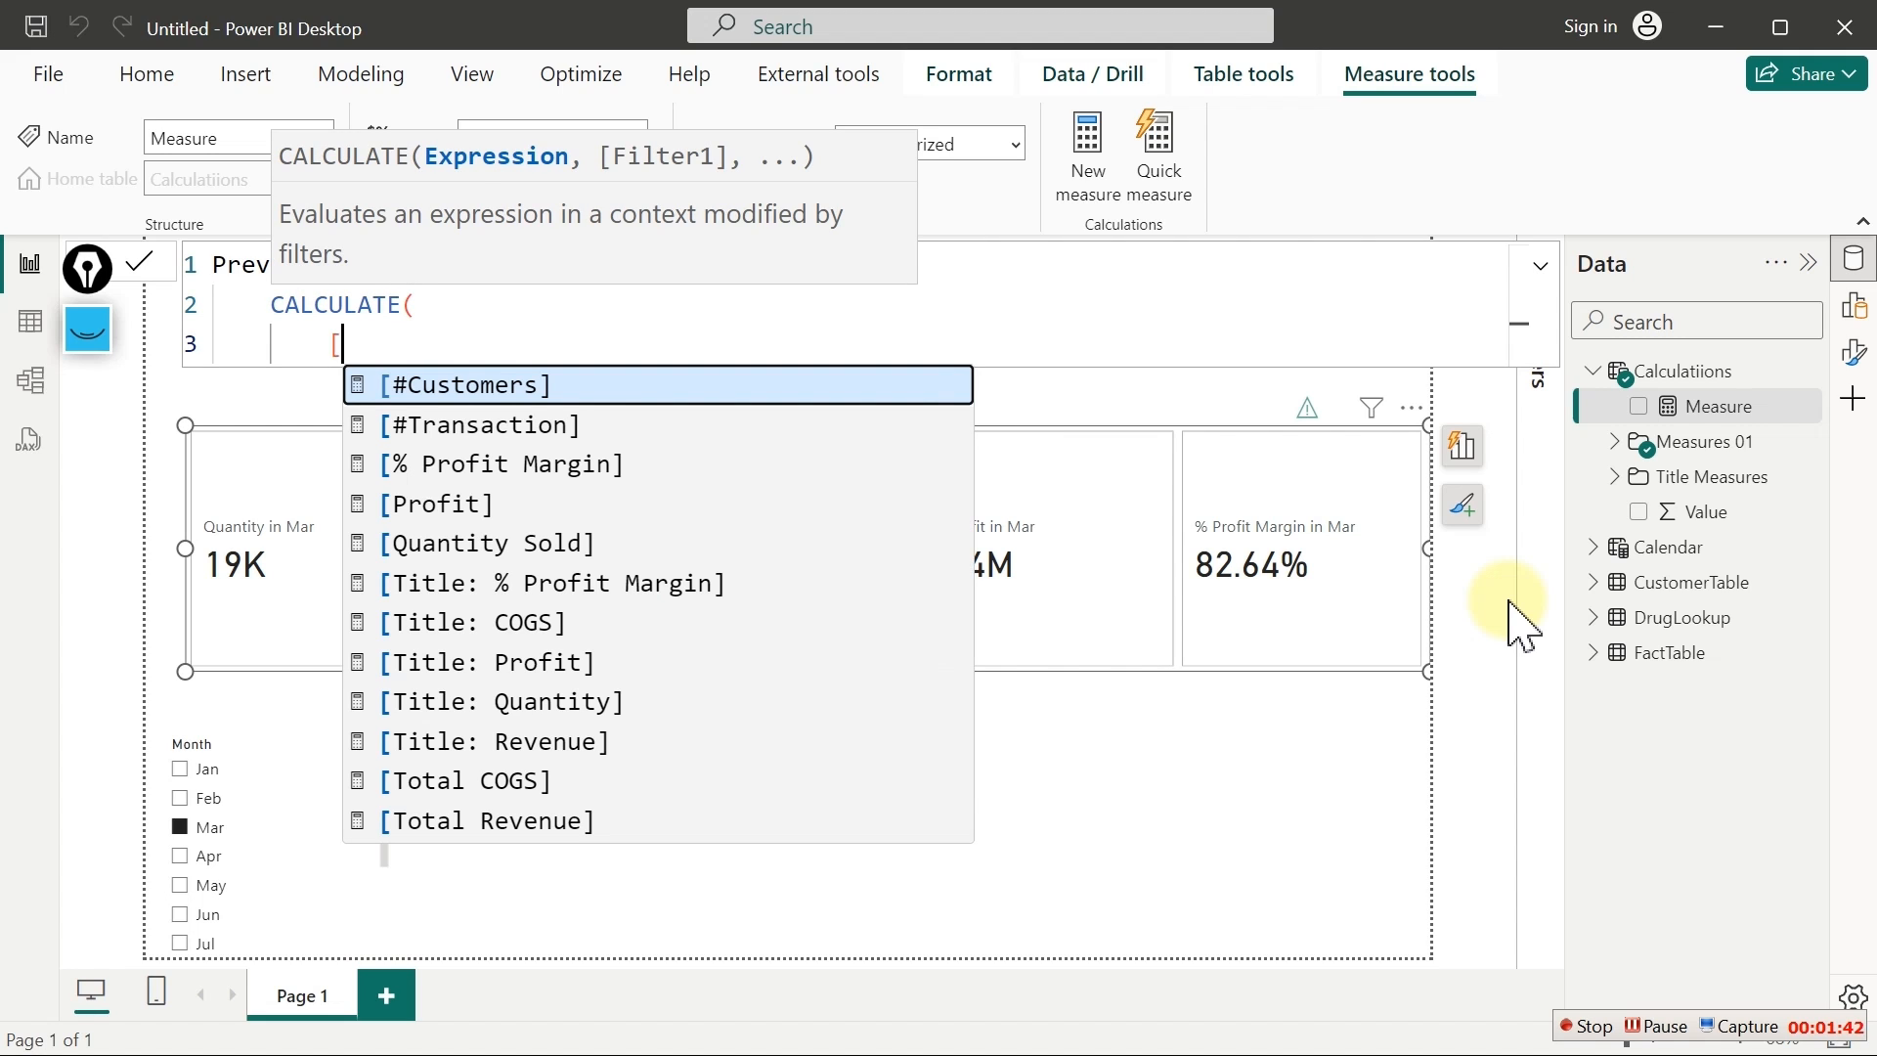
type("q")
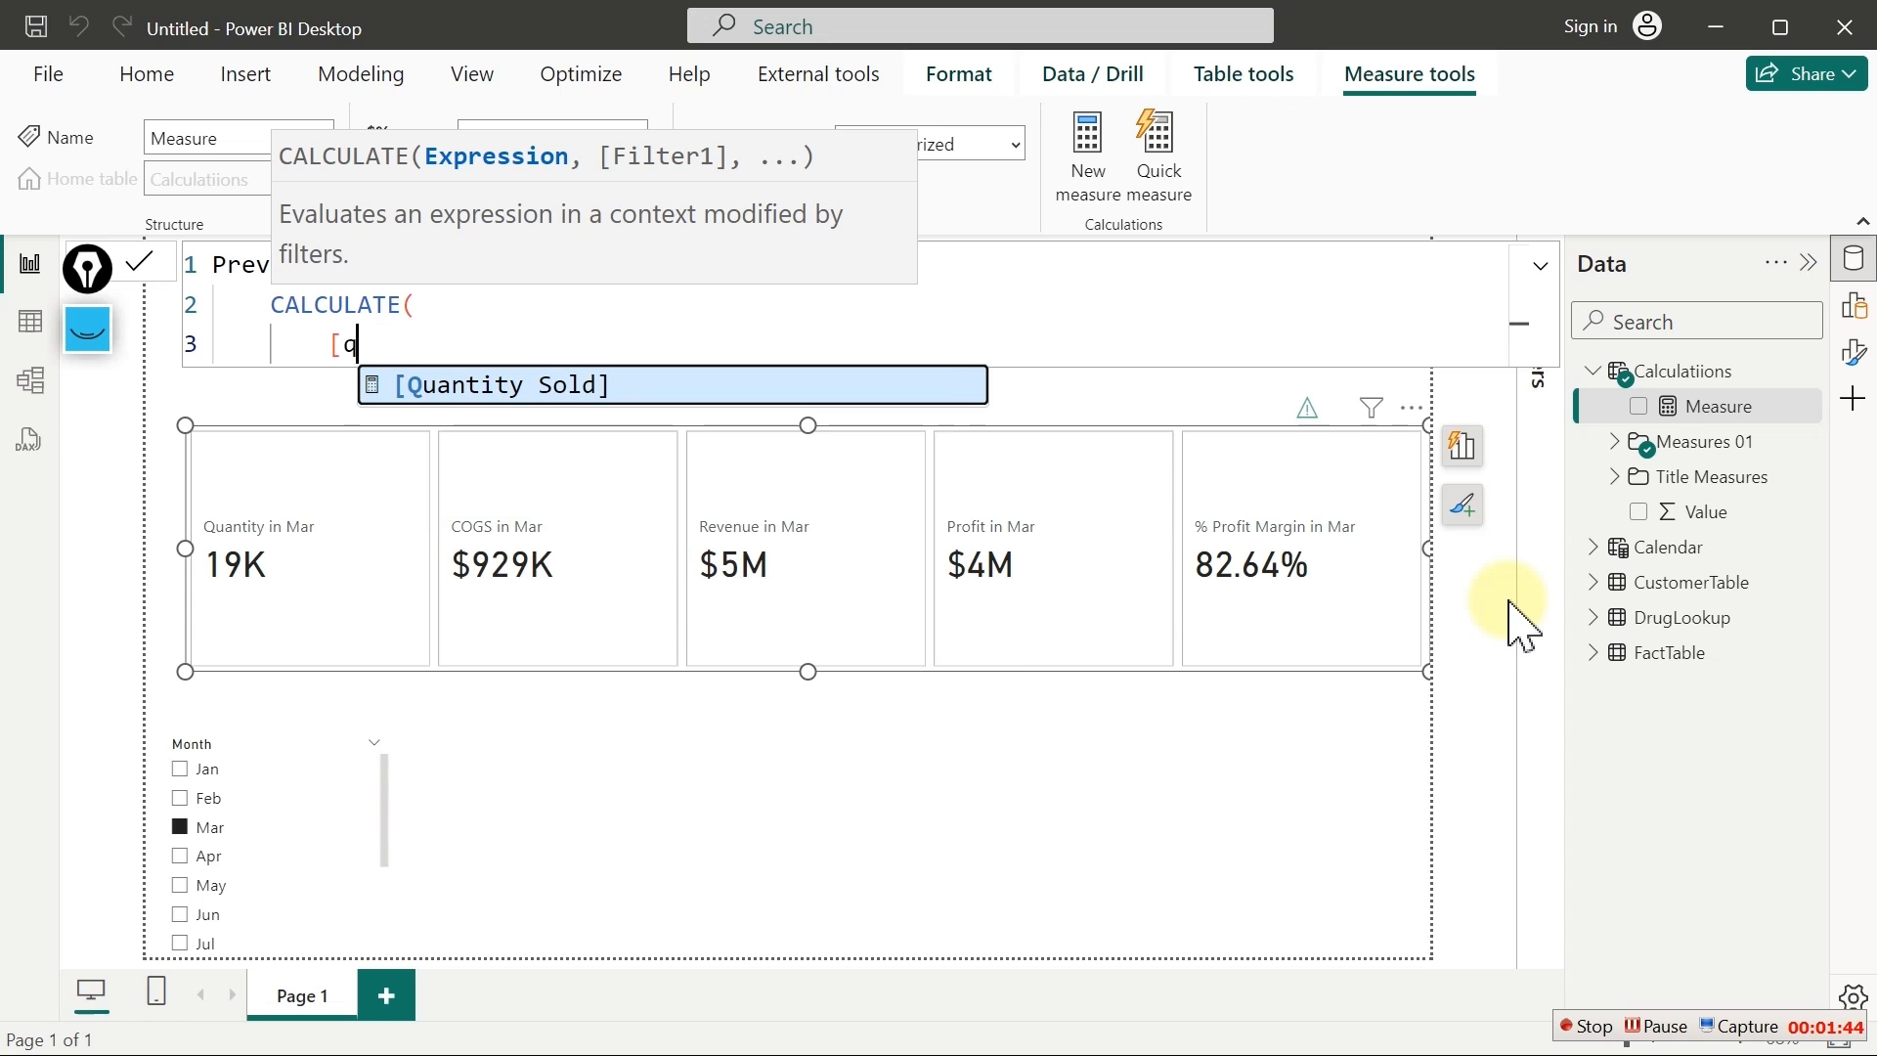
key("Tab")
type(",")
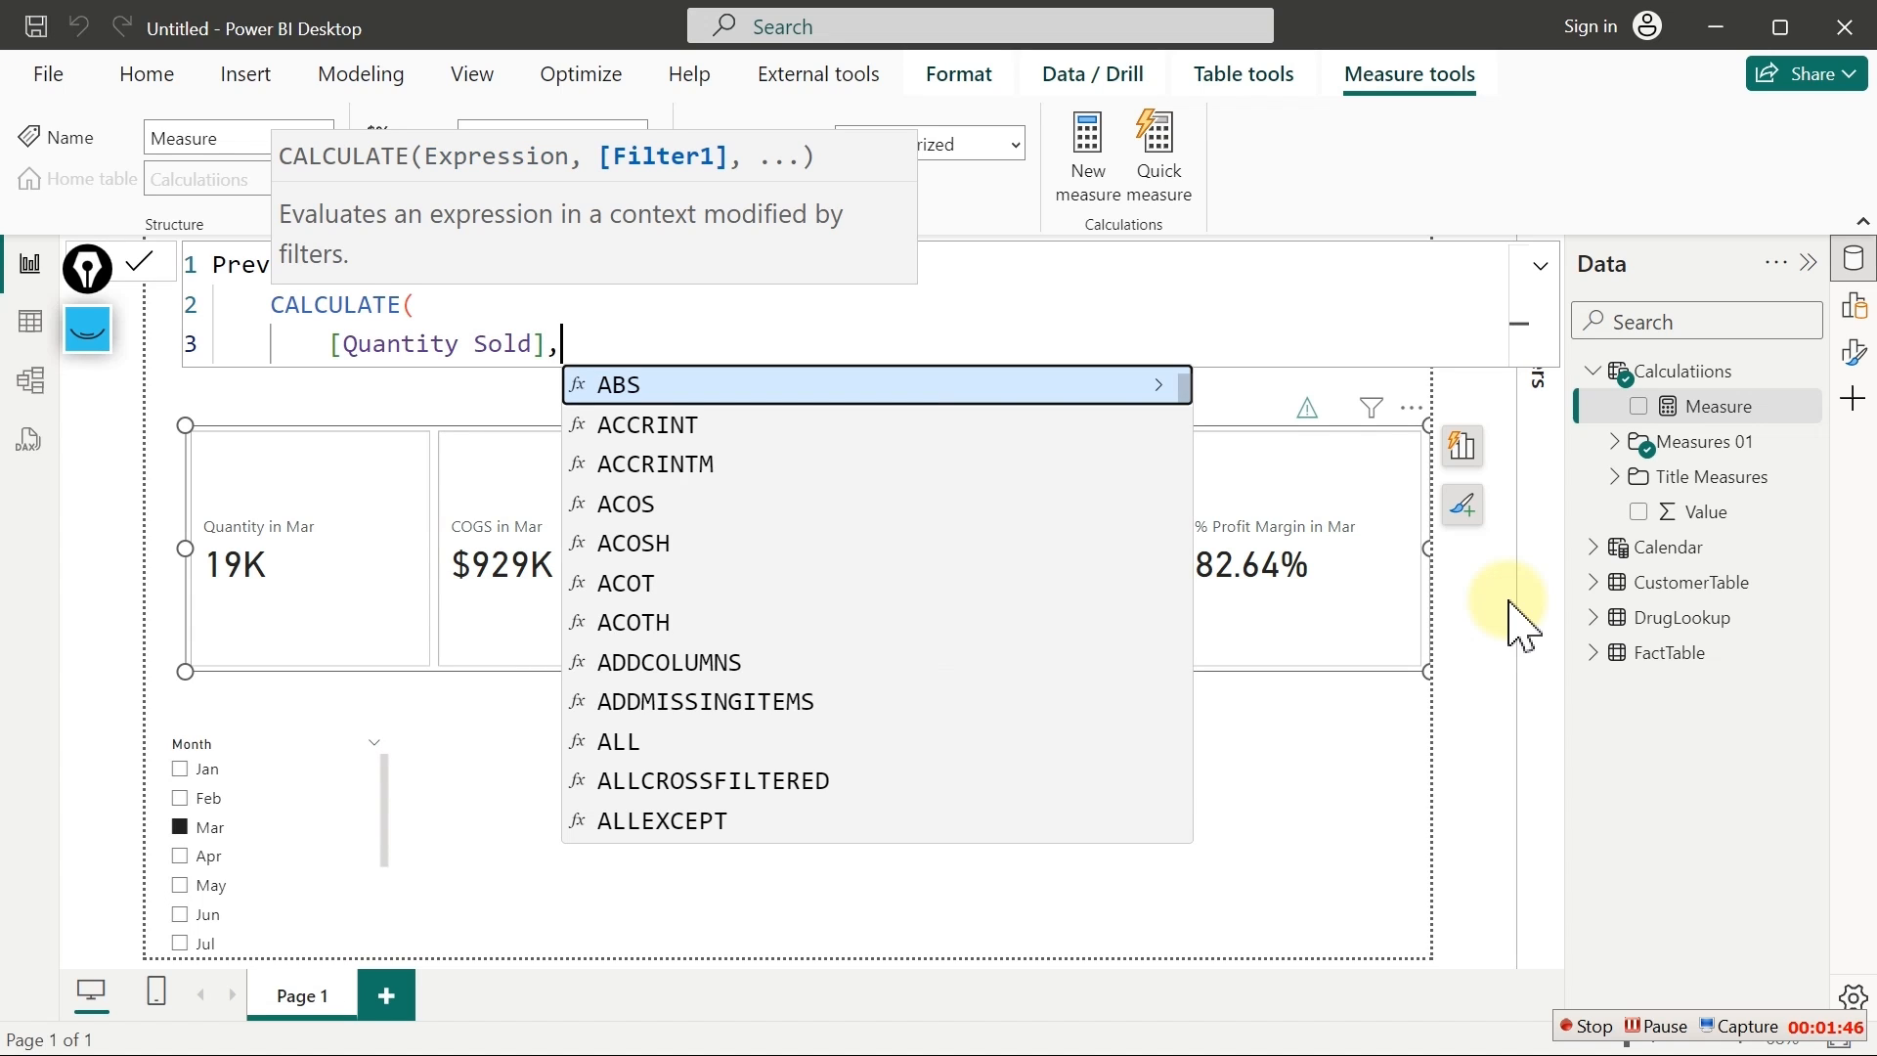
key("shift+Return")
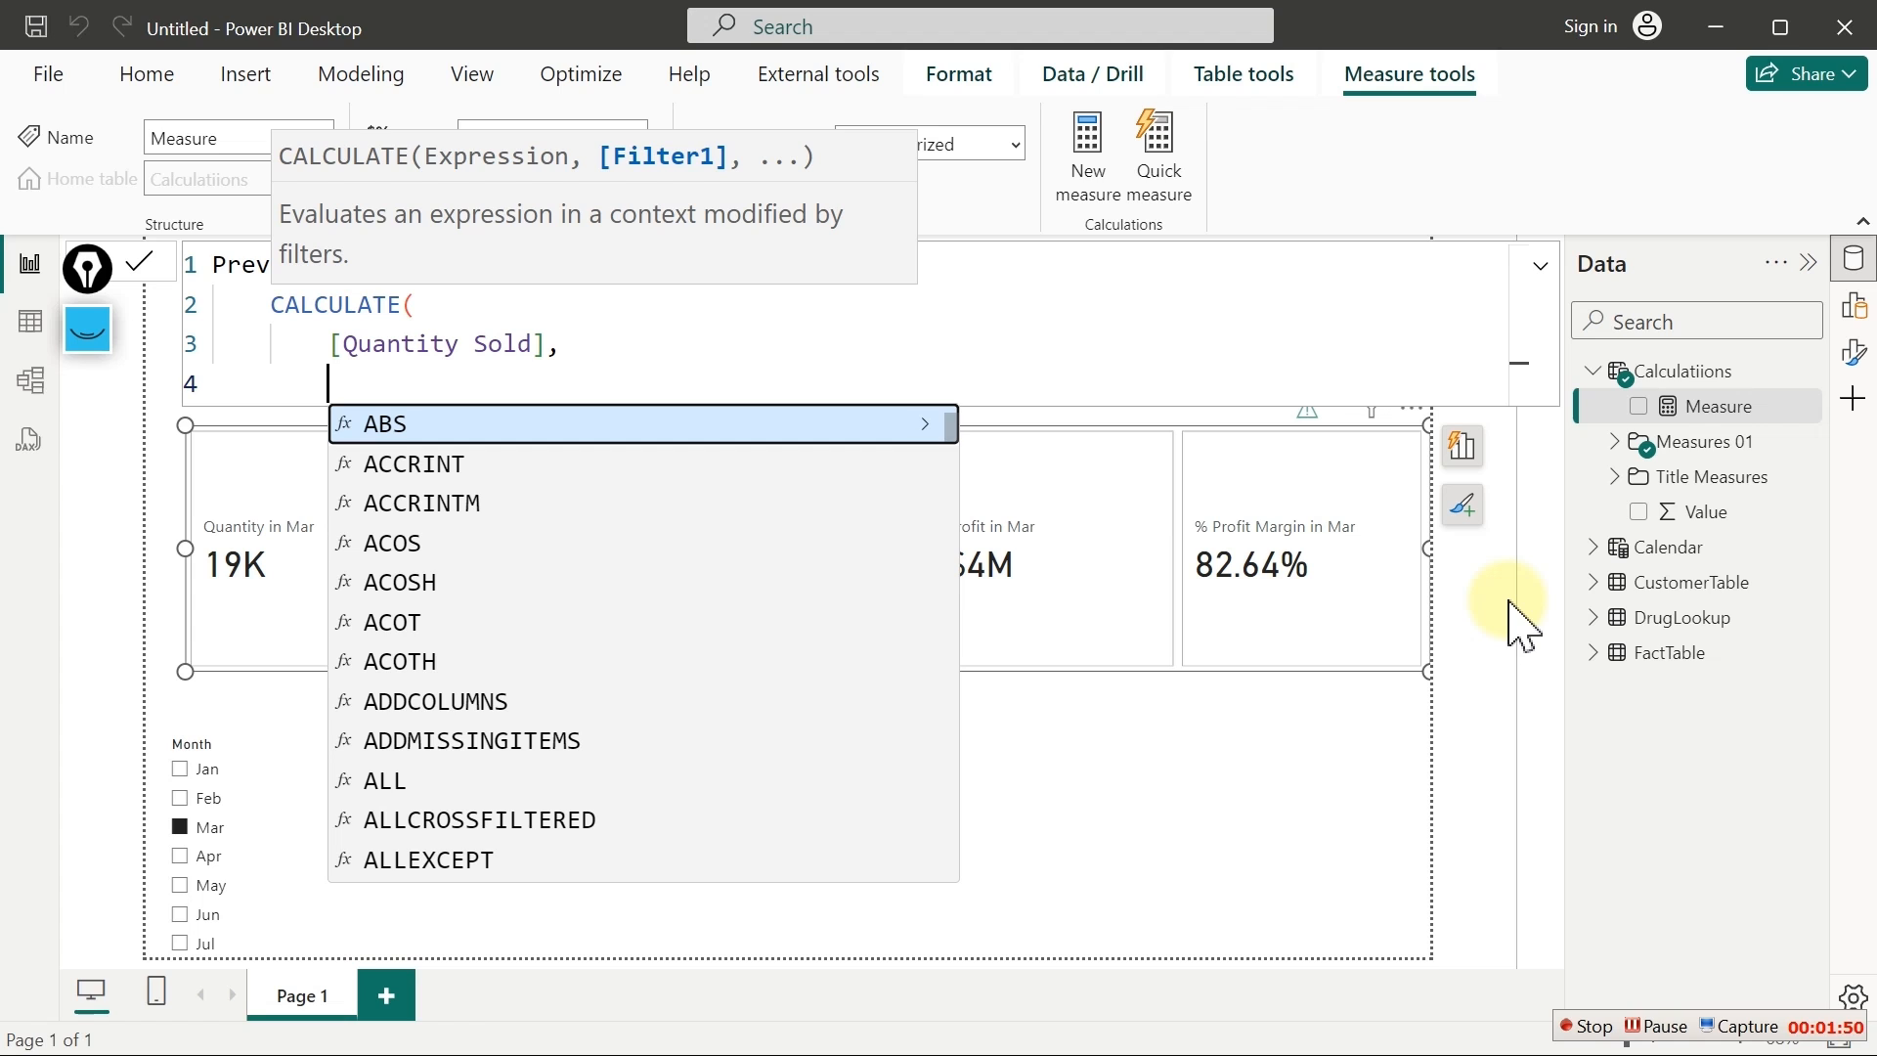
Add a DATEADD filter to the CALCULATE function, using 'Calendar'[Date] as its dates argument
type("datea")
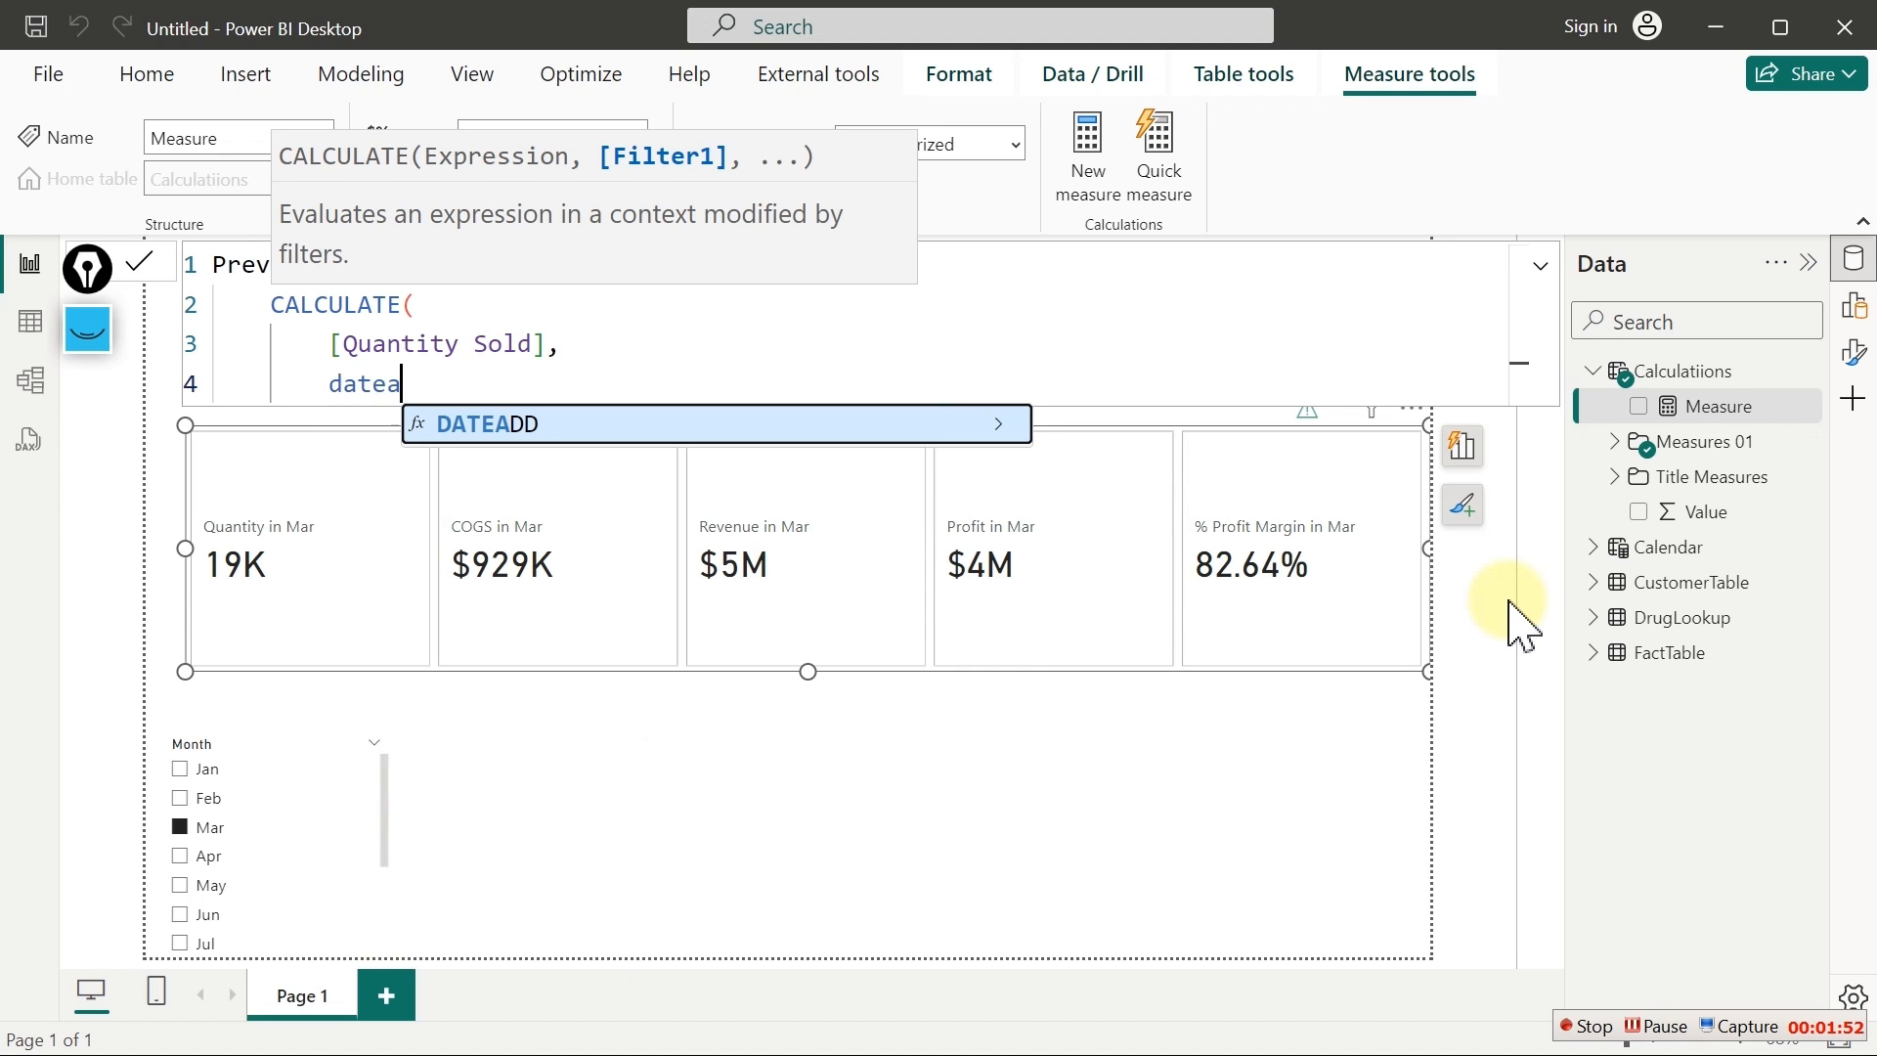
key("Tab")
type("cal")
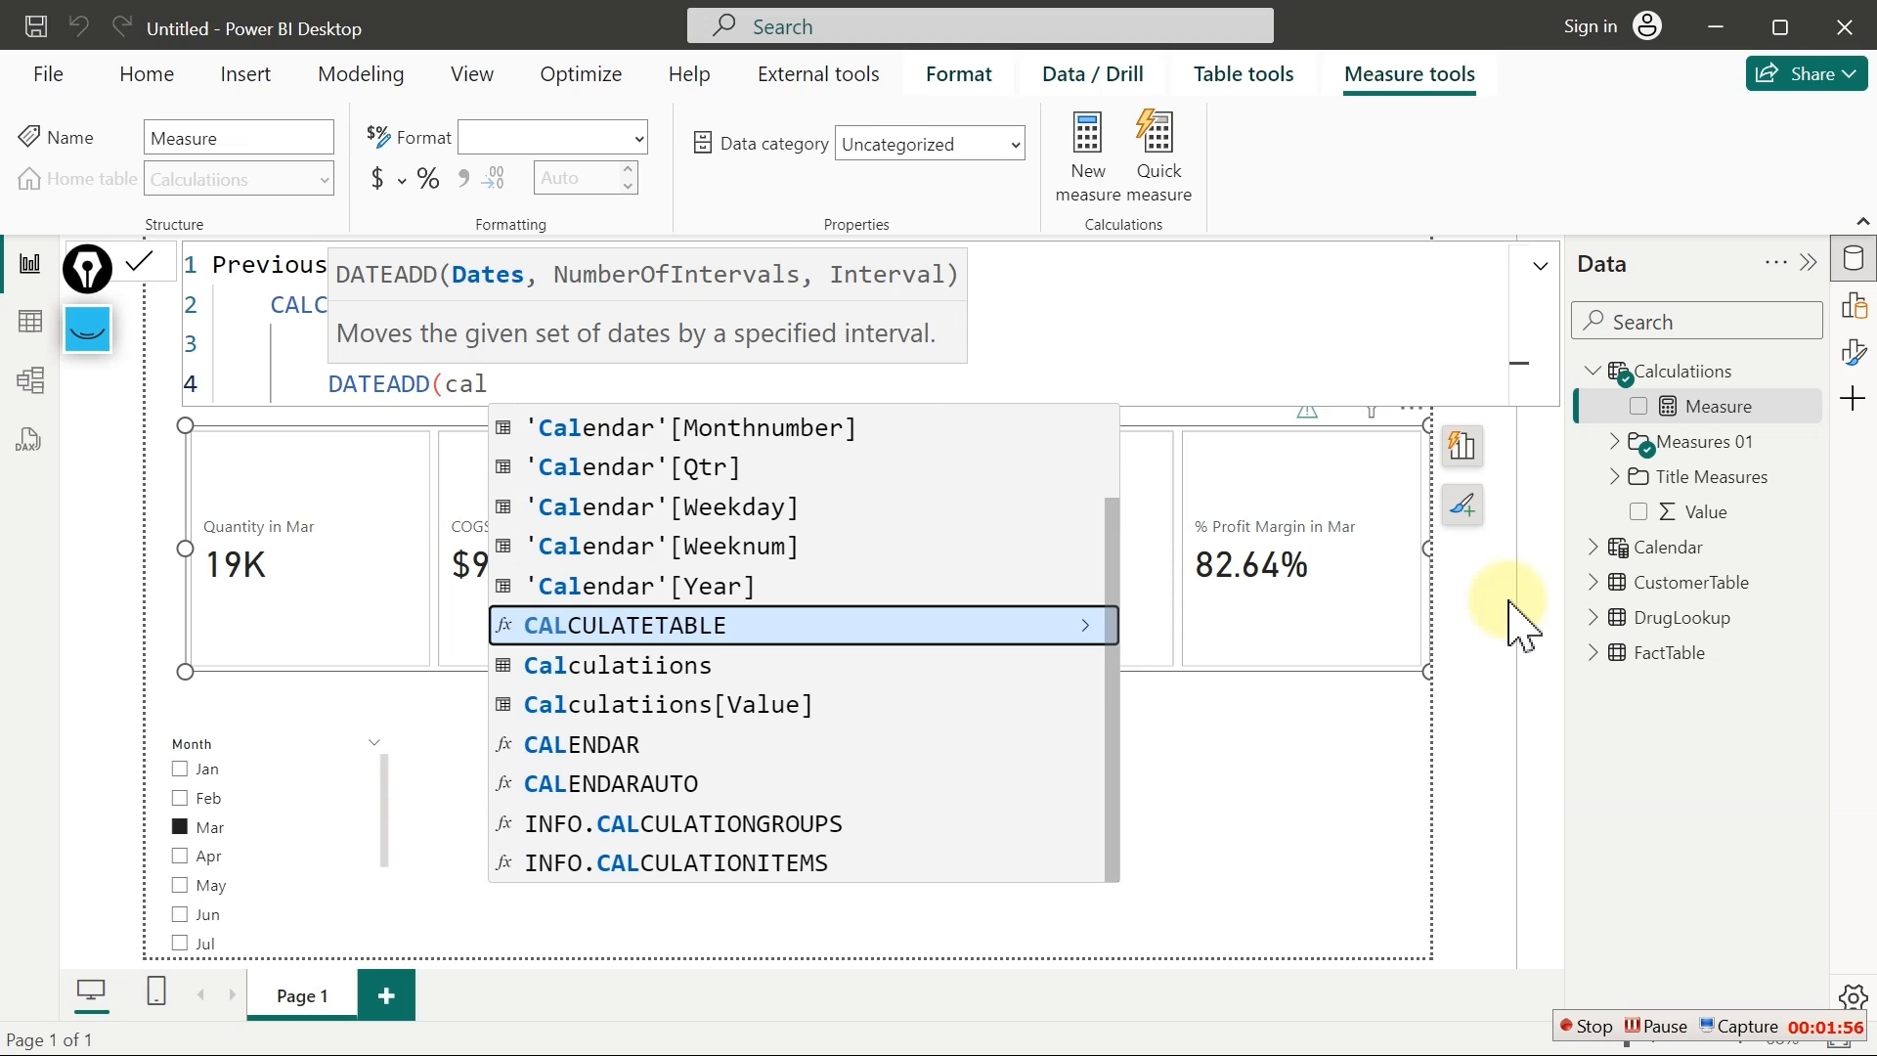
type("e")
key("Down")
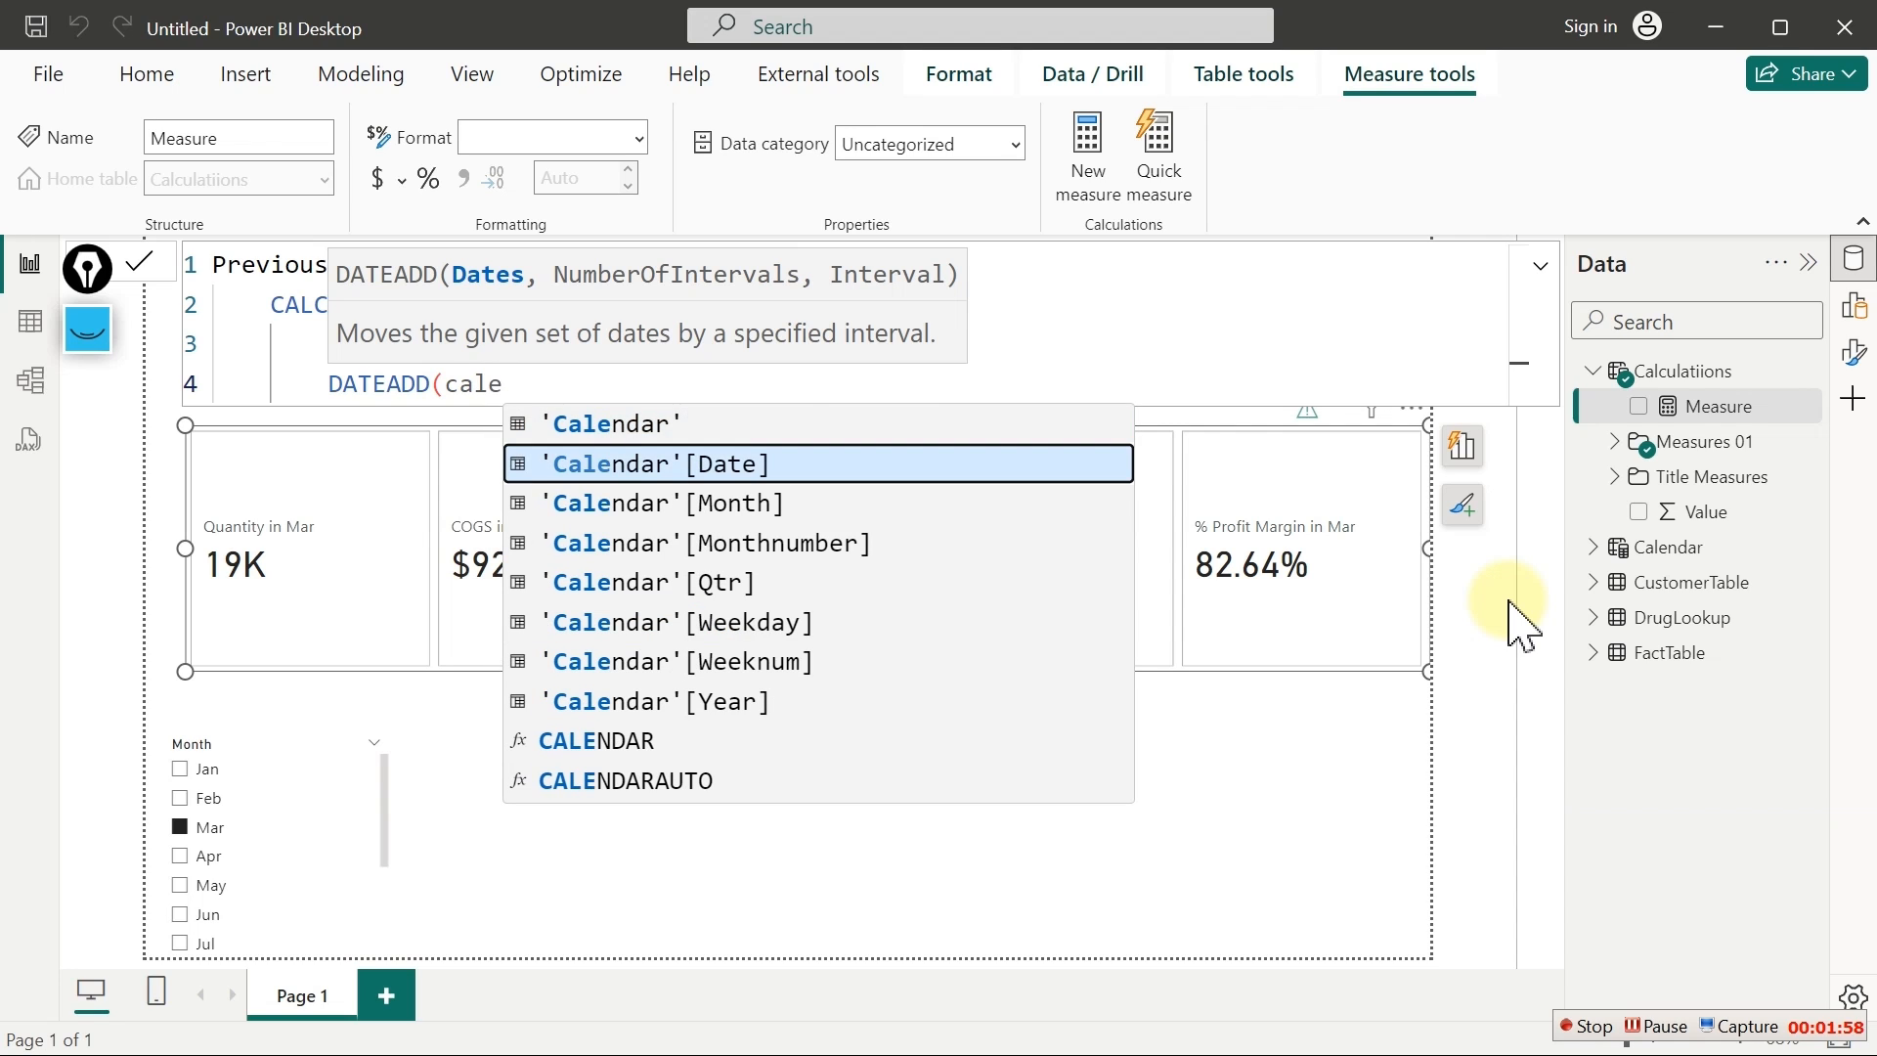
key("Tab")
type(",")
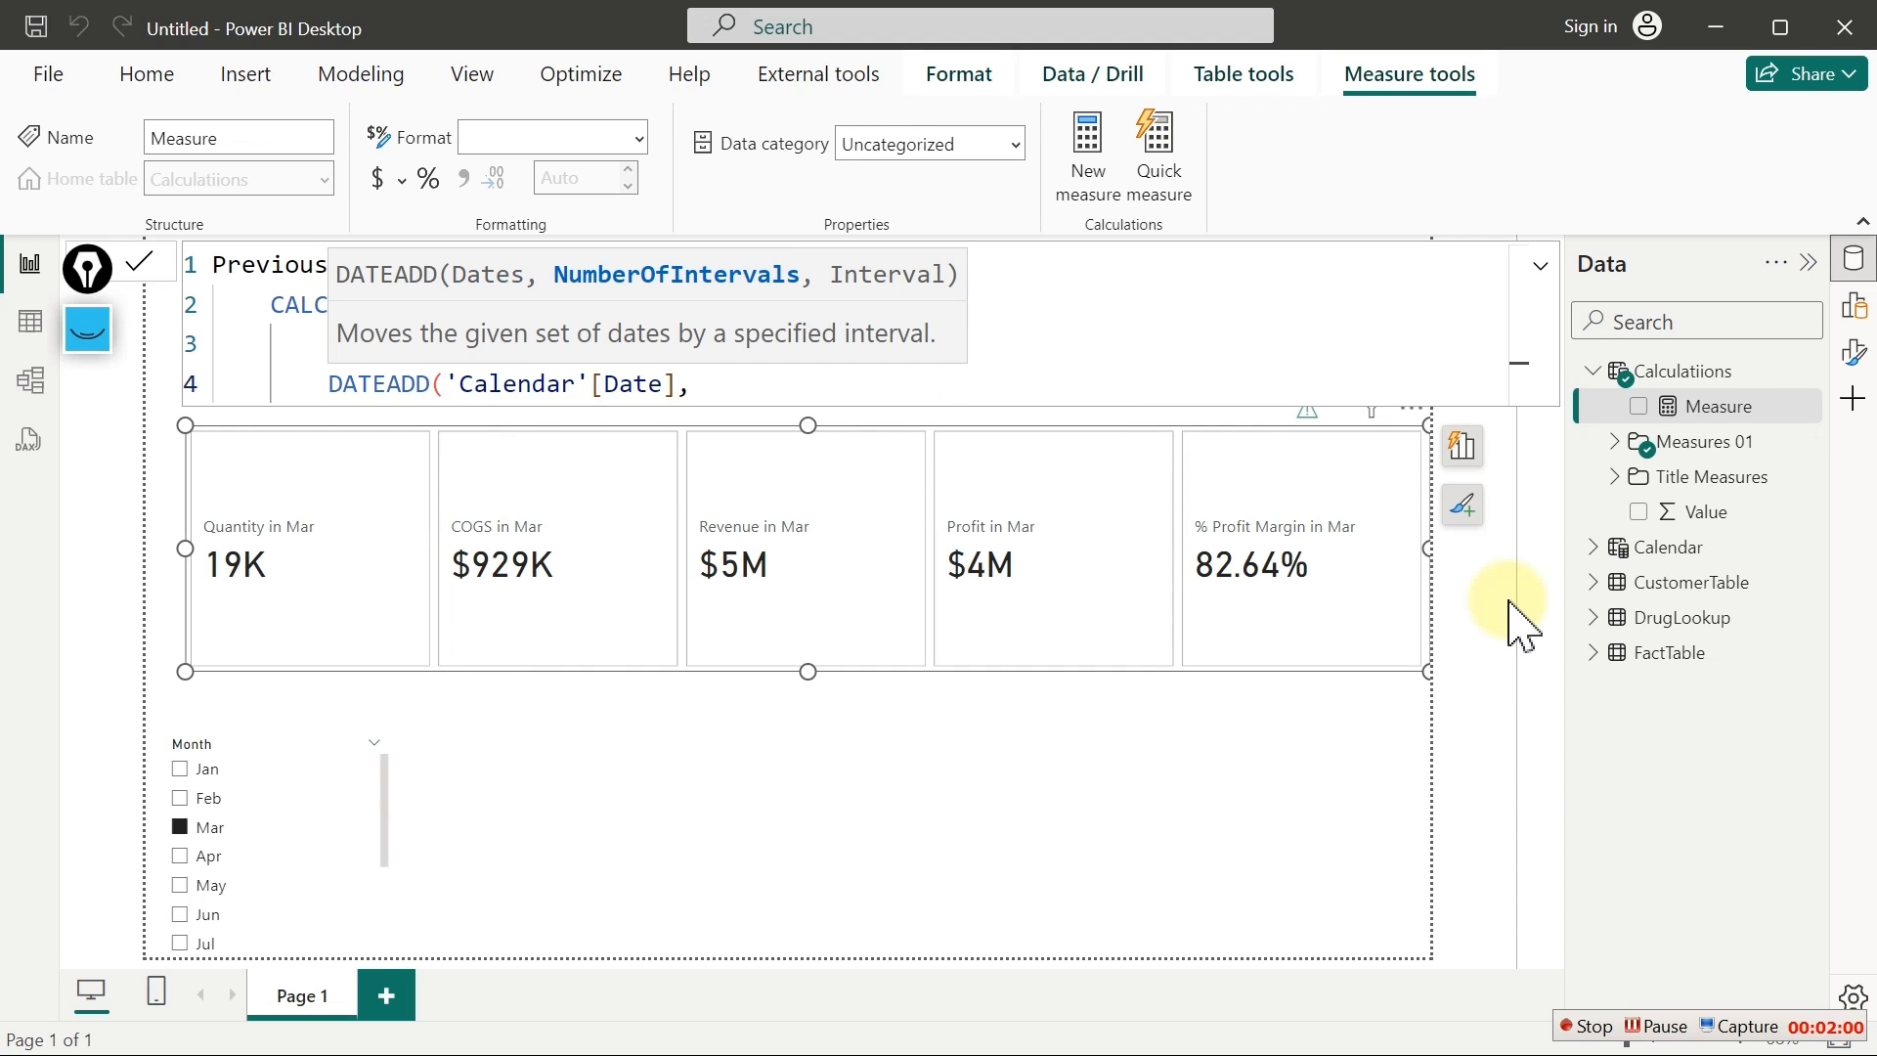
Set the DATEADD shift to -1 MONTH, close both functions, and commit the "Previous Qty Sold" measure
type("-1,")
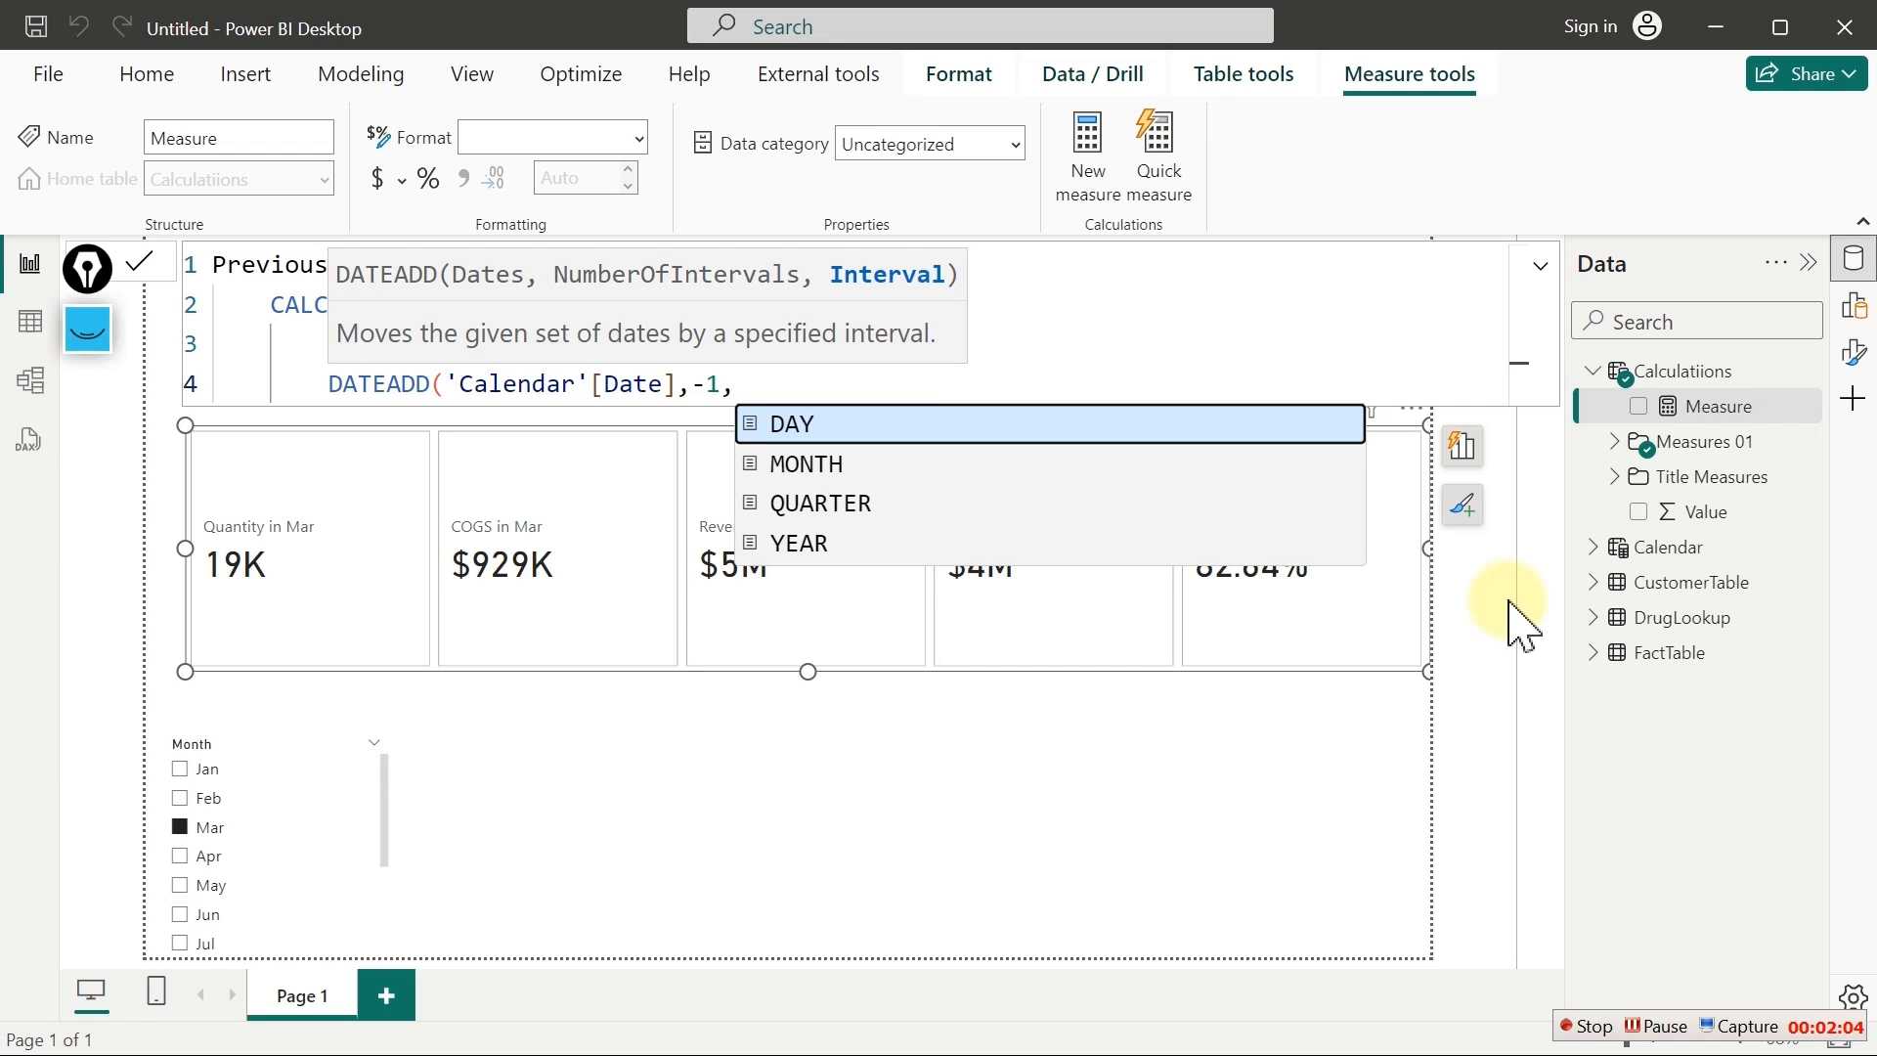
key("Down")
key("Down")
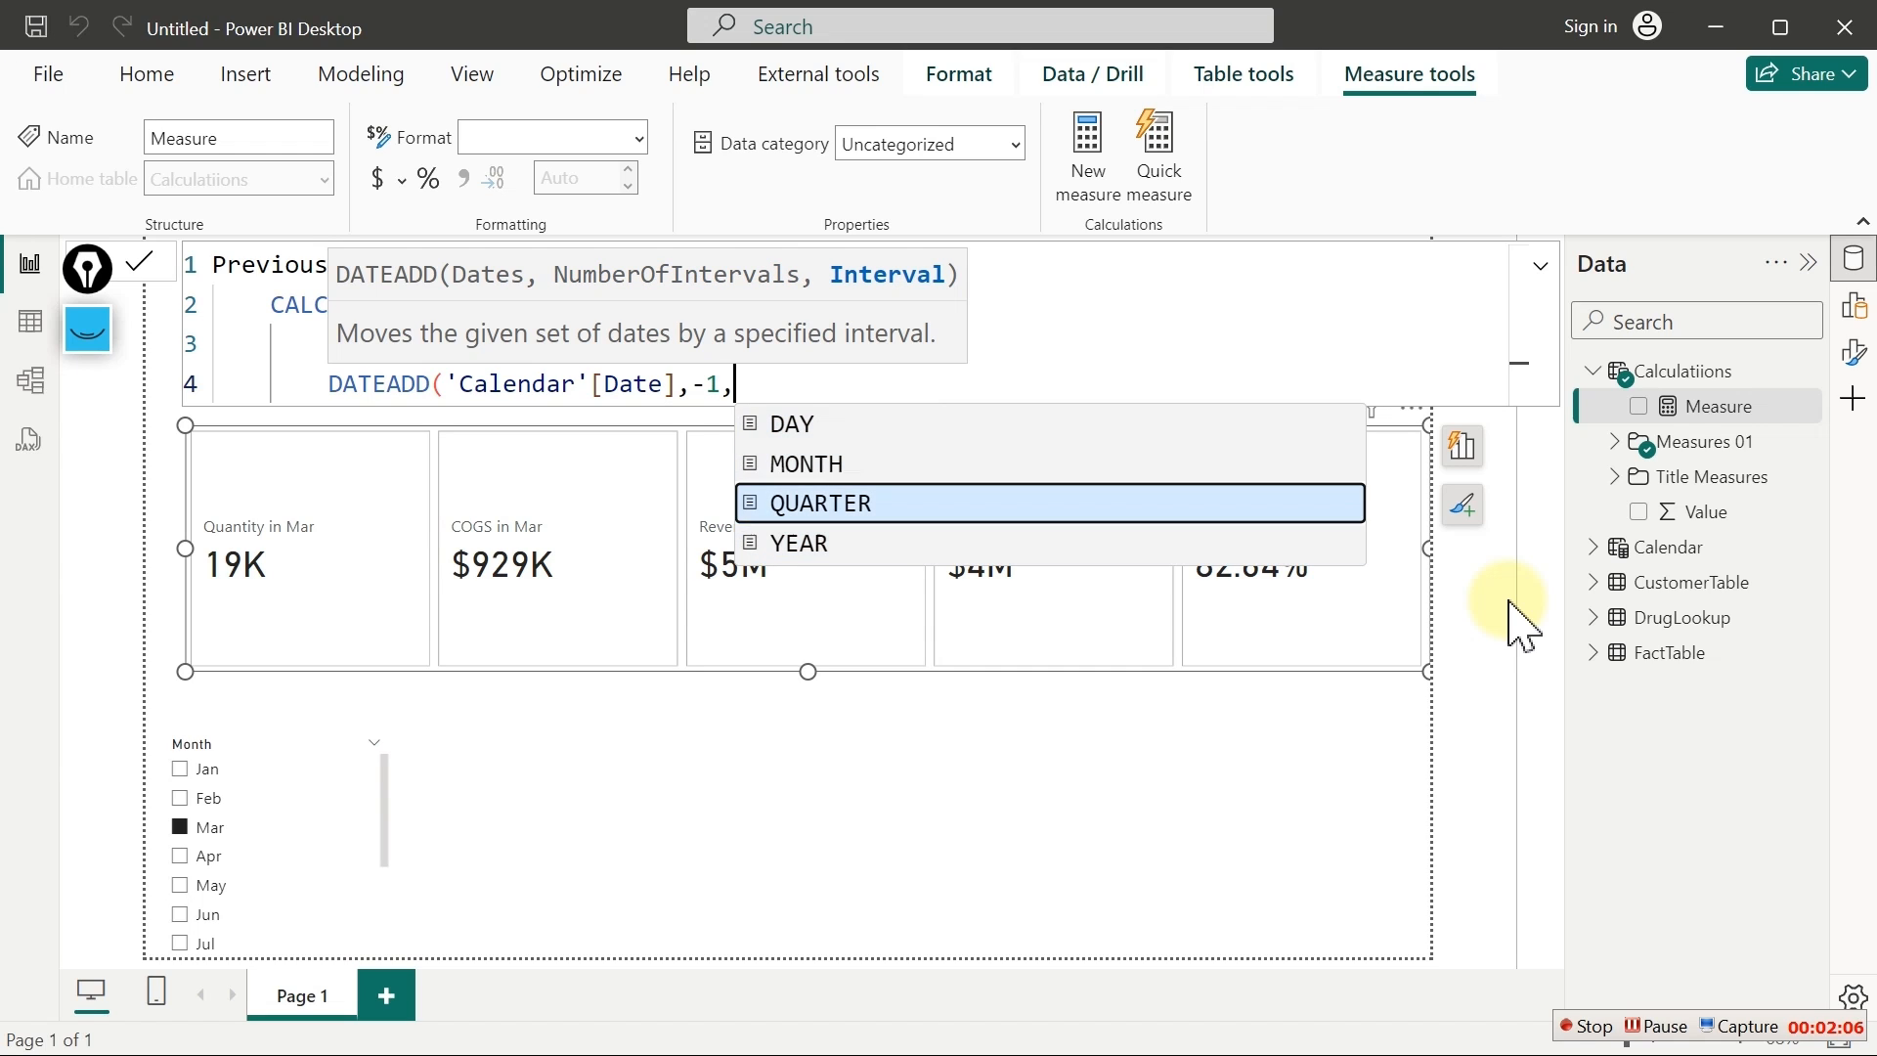
key("Up")
key("Tab")
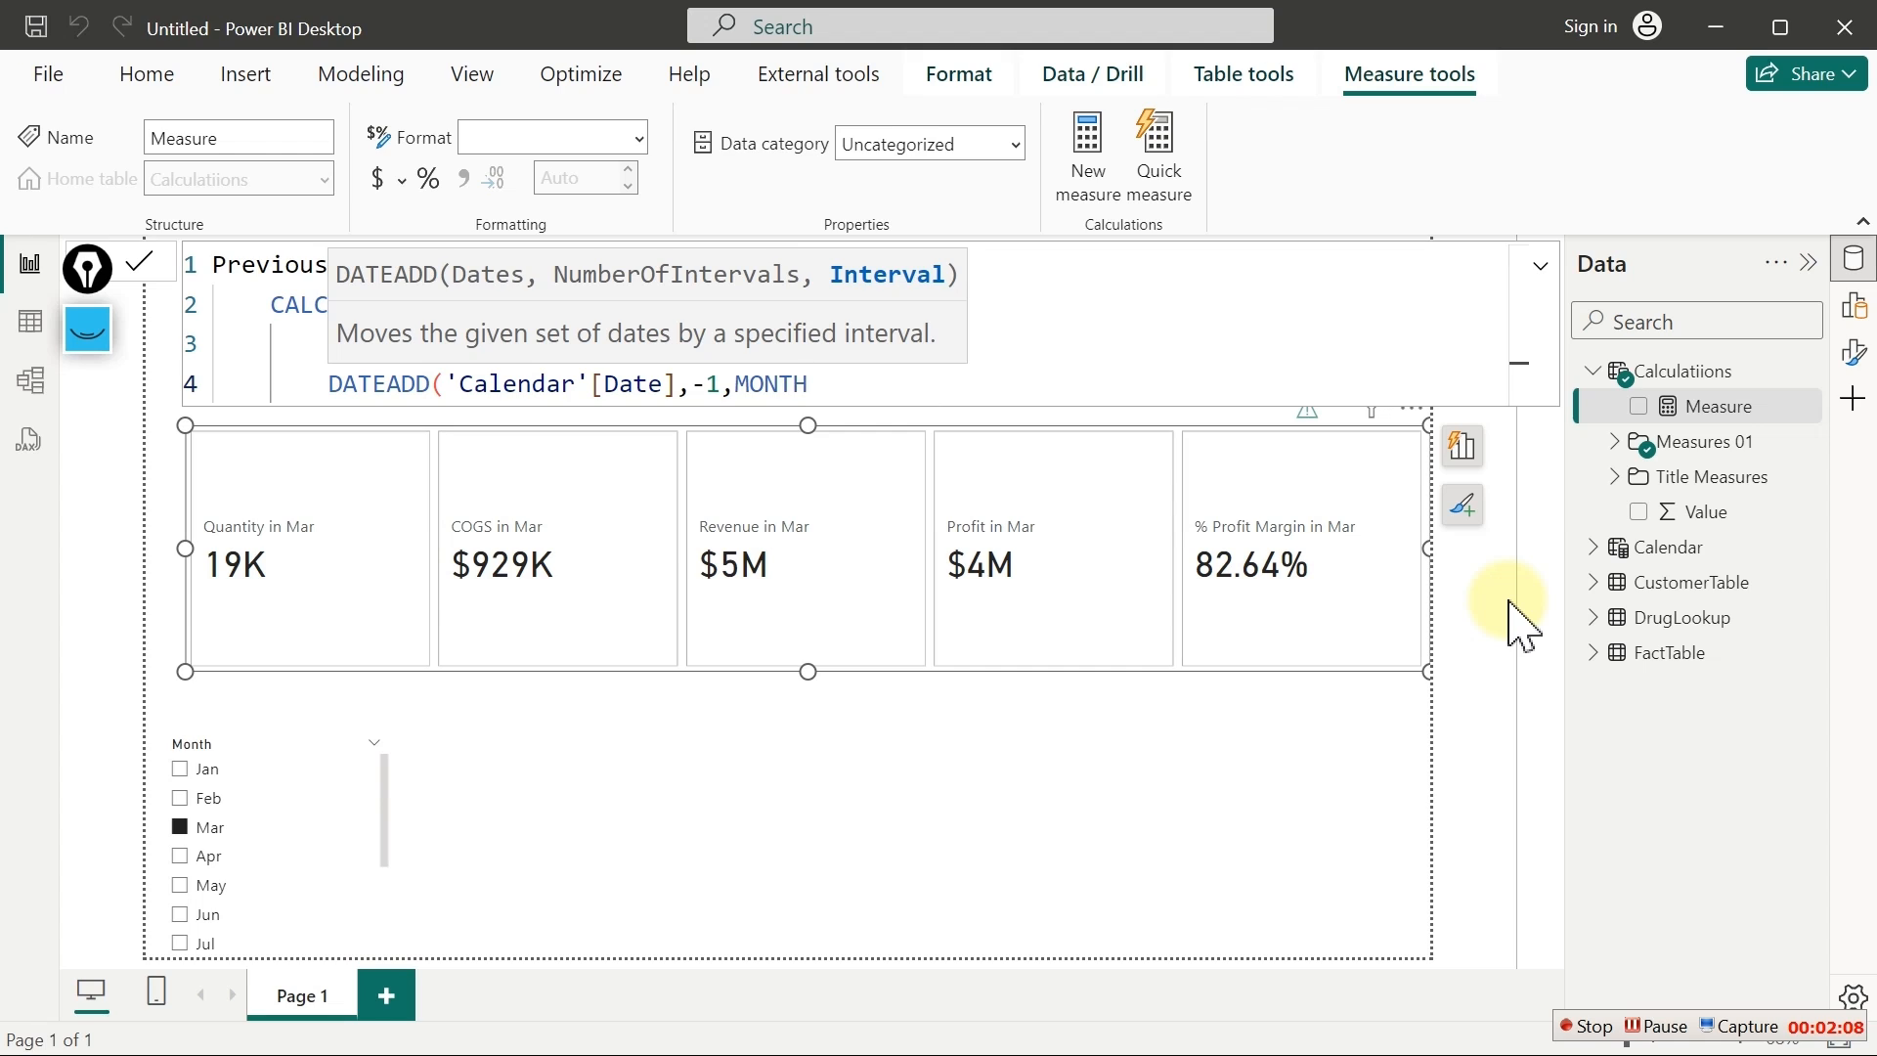
type(")")
key("Return")
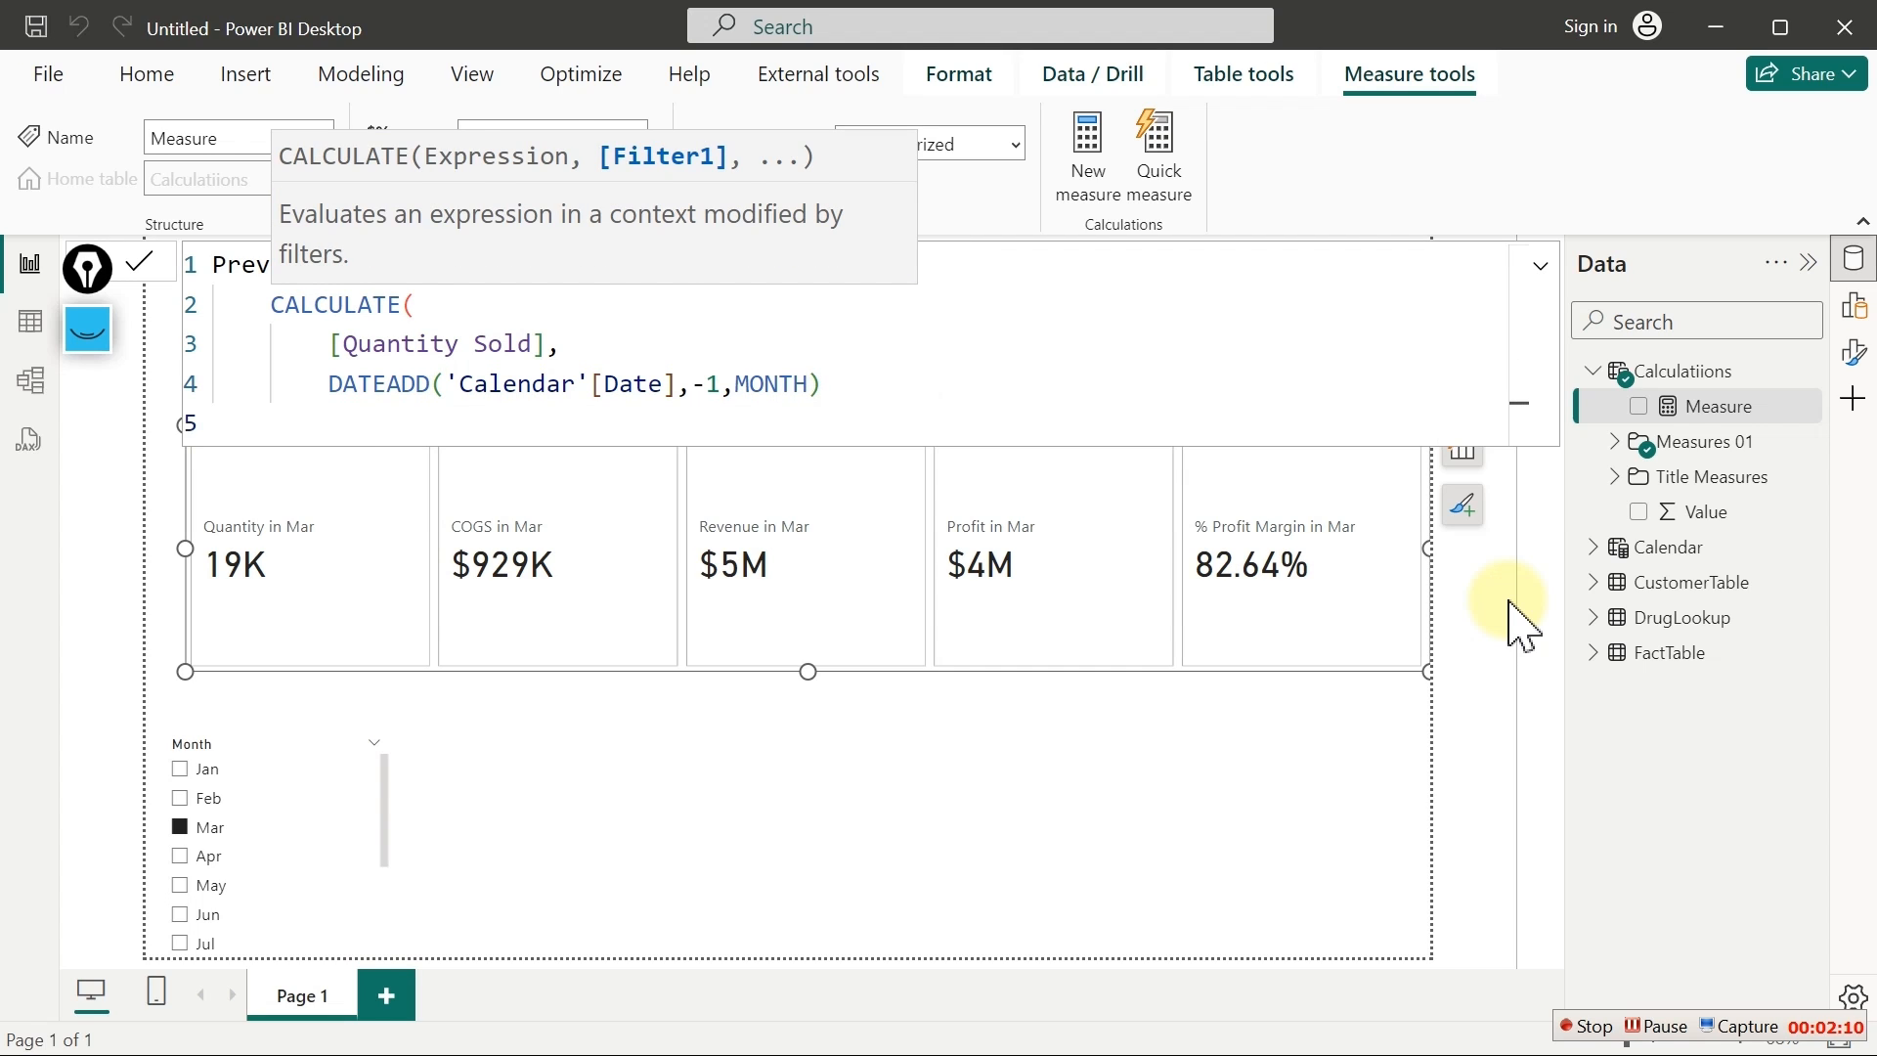
type(")")
key("Return")
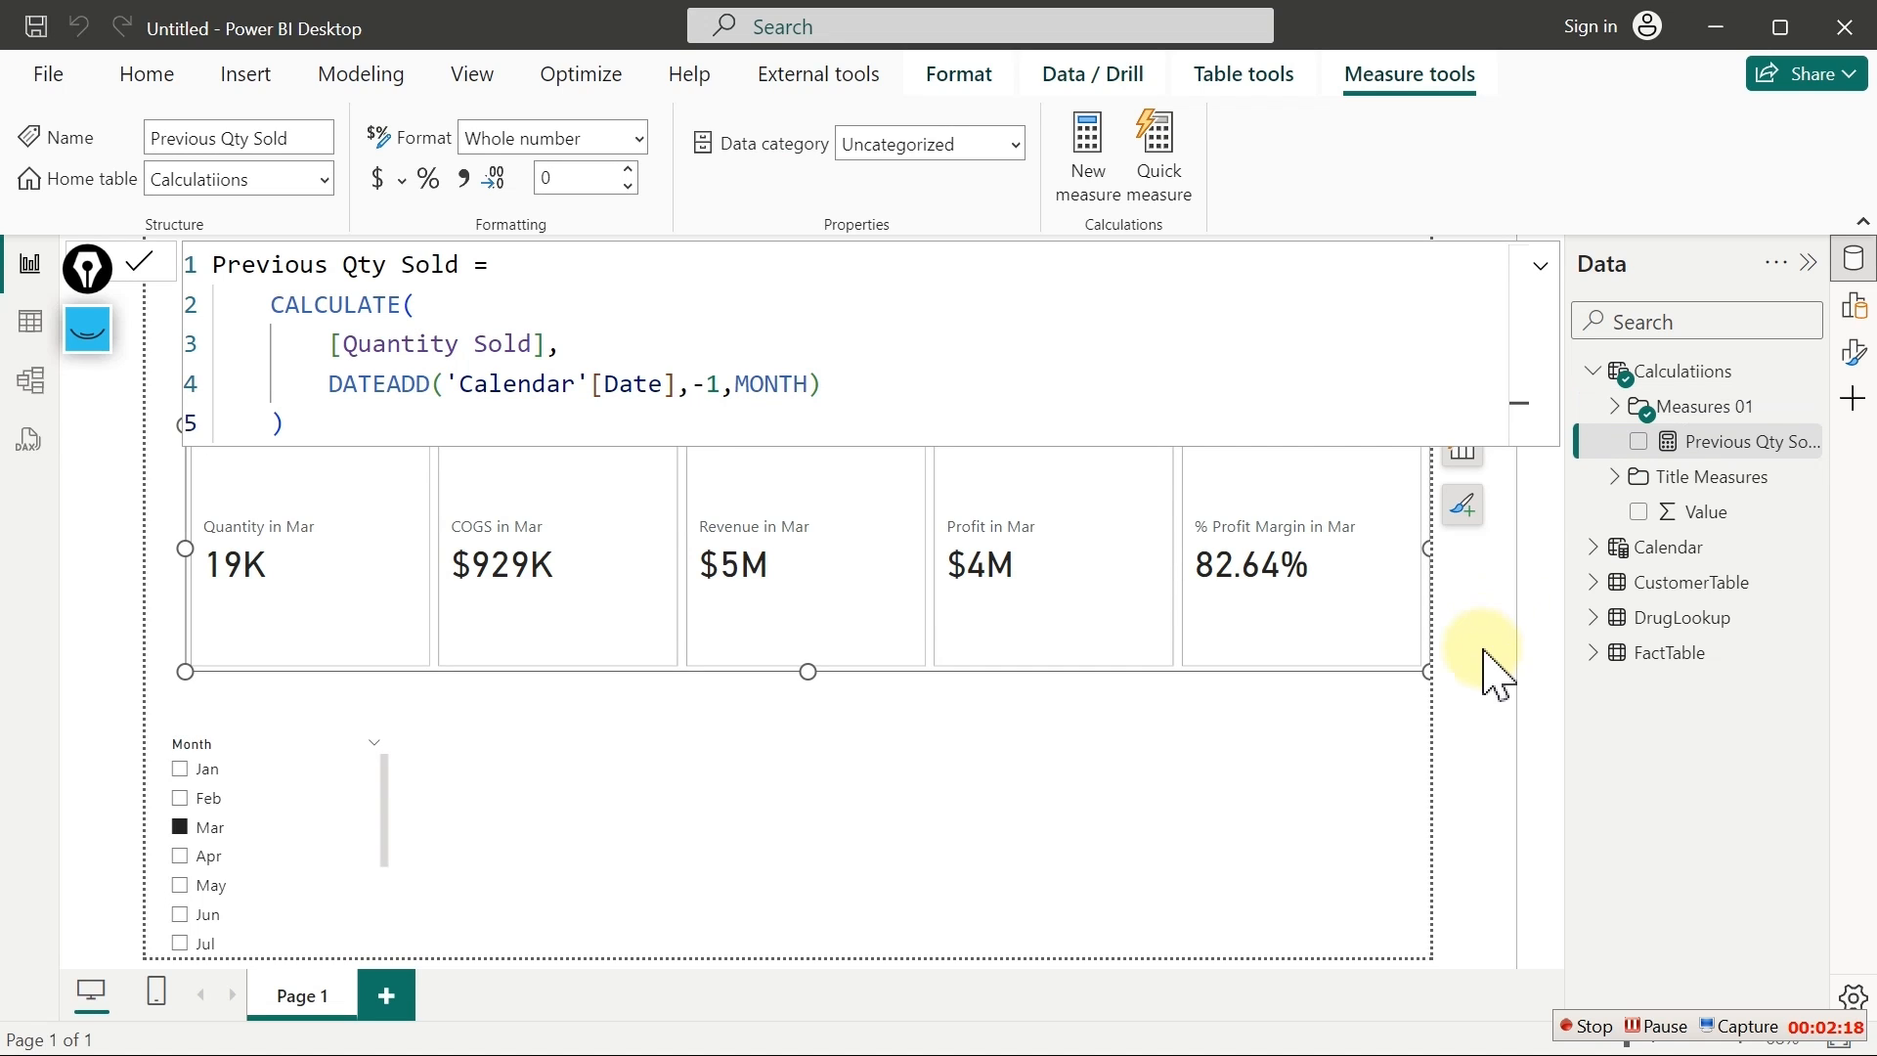
Show the Previous Qty Sold measure in a new card and shrink it into the empty area beside the Month slicer
left_click(1043, 824)
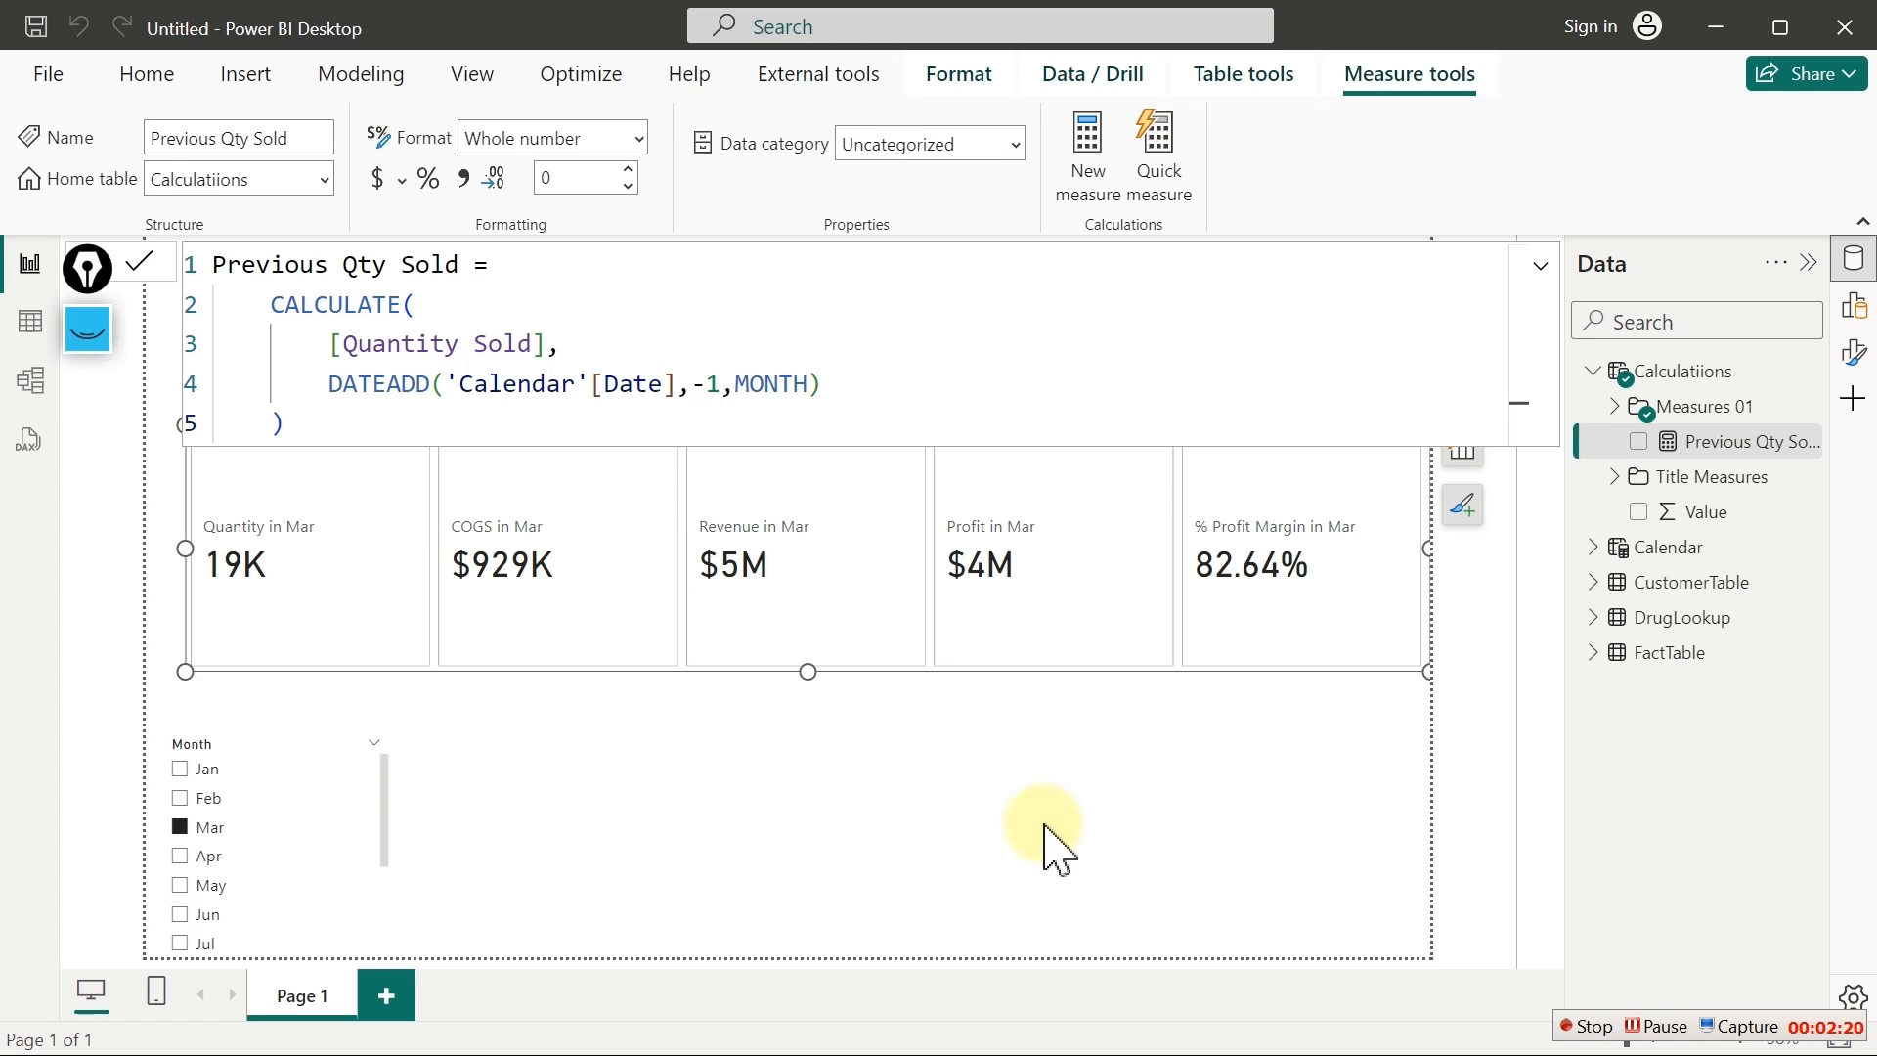
left_click(1639, 442)
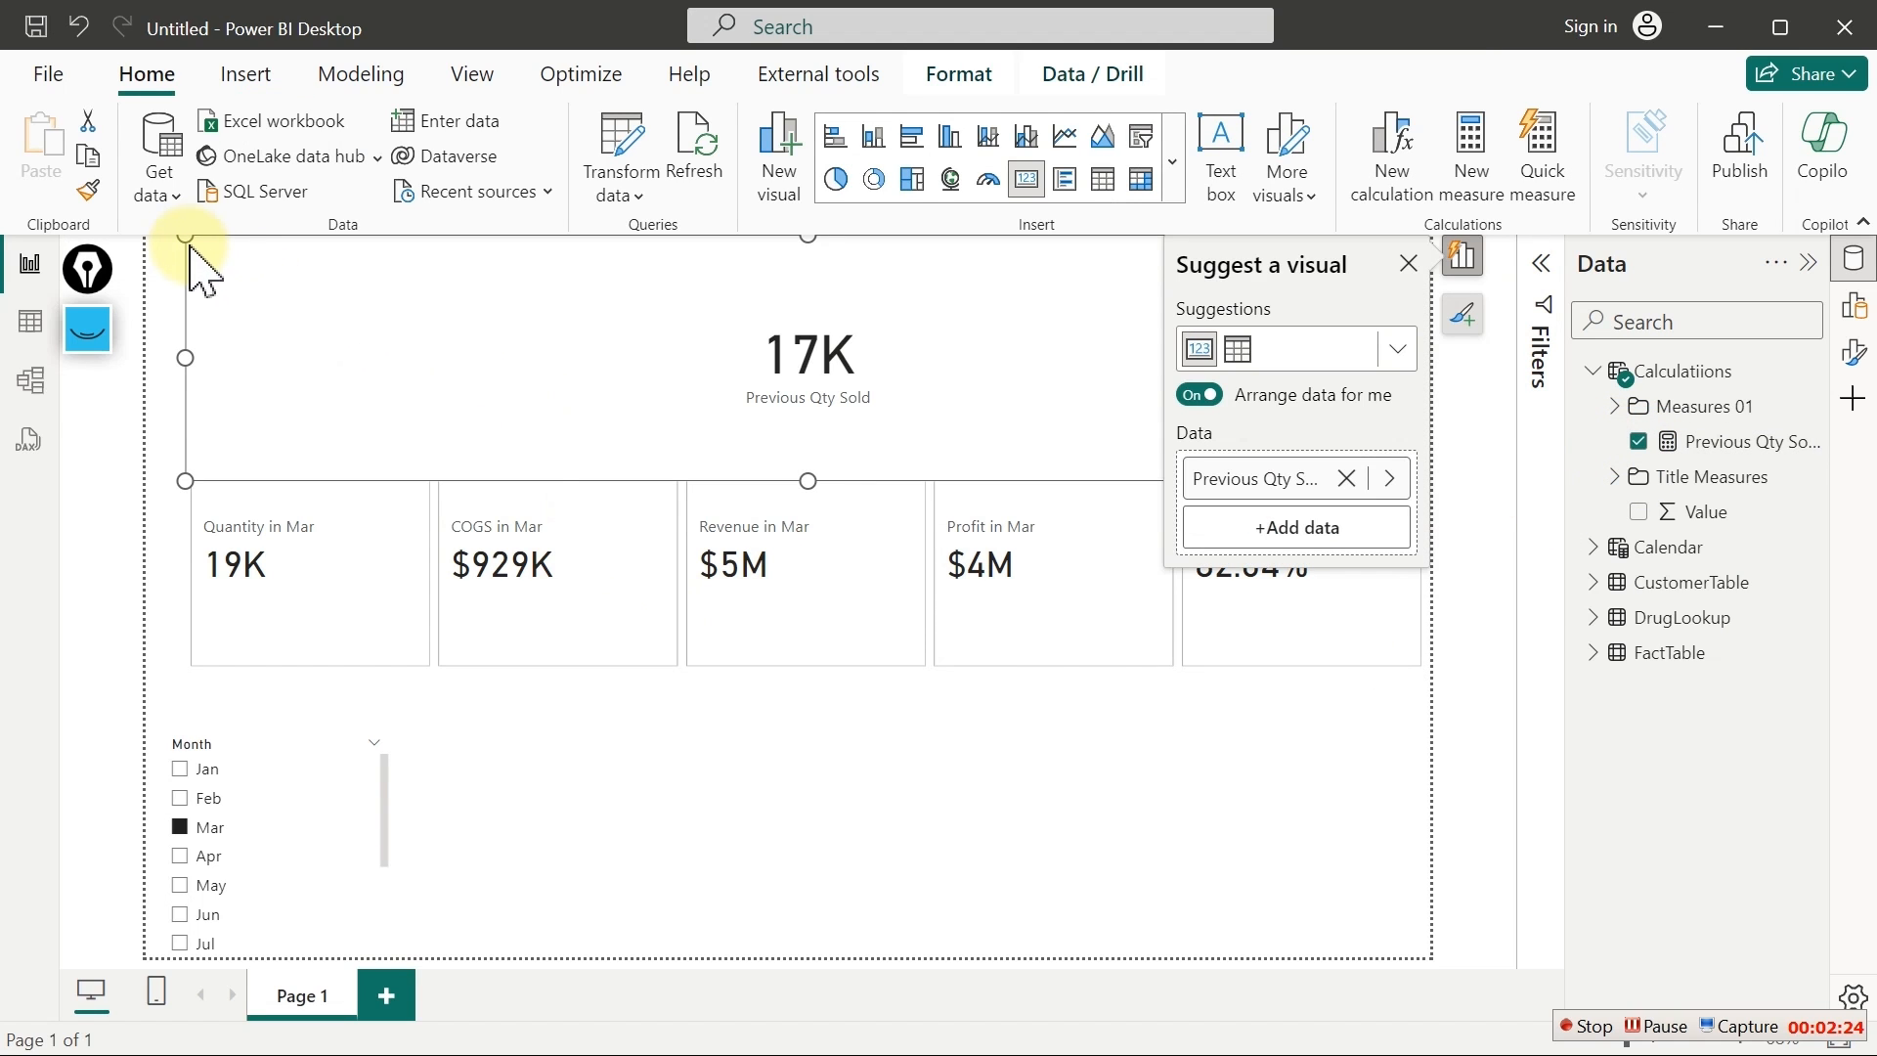
left_click_drag(185, 237, 715, 834)
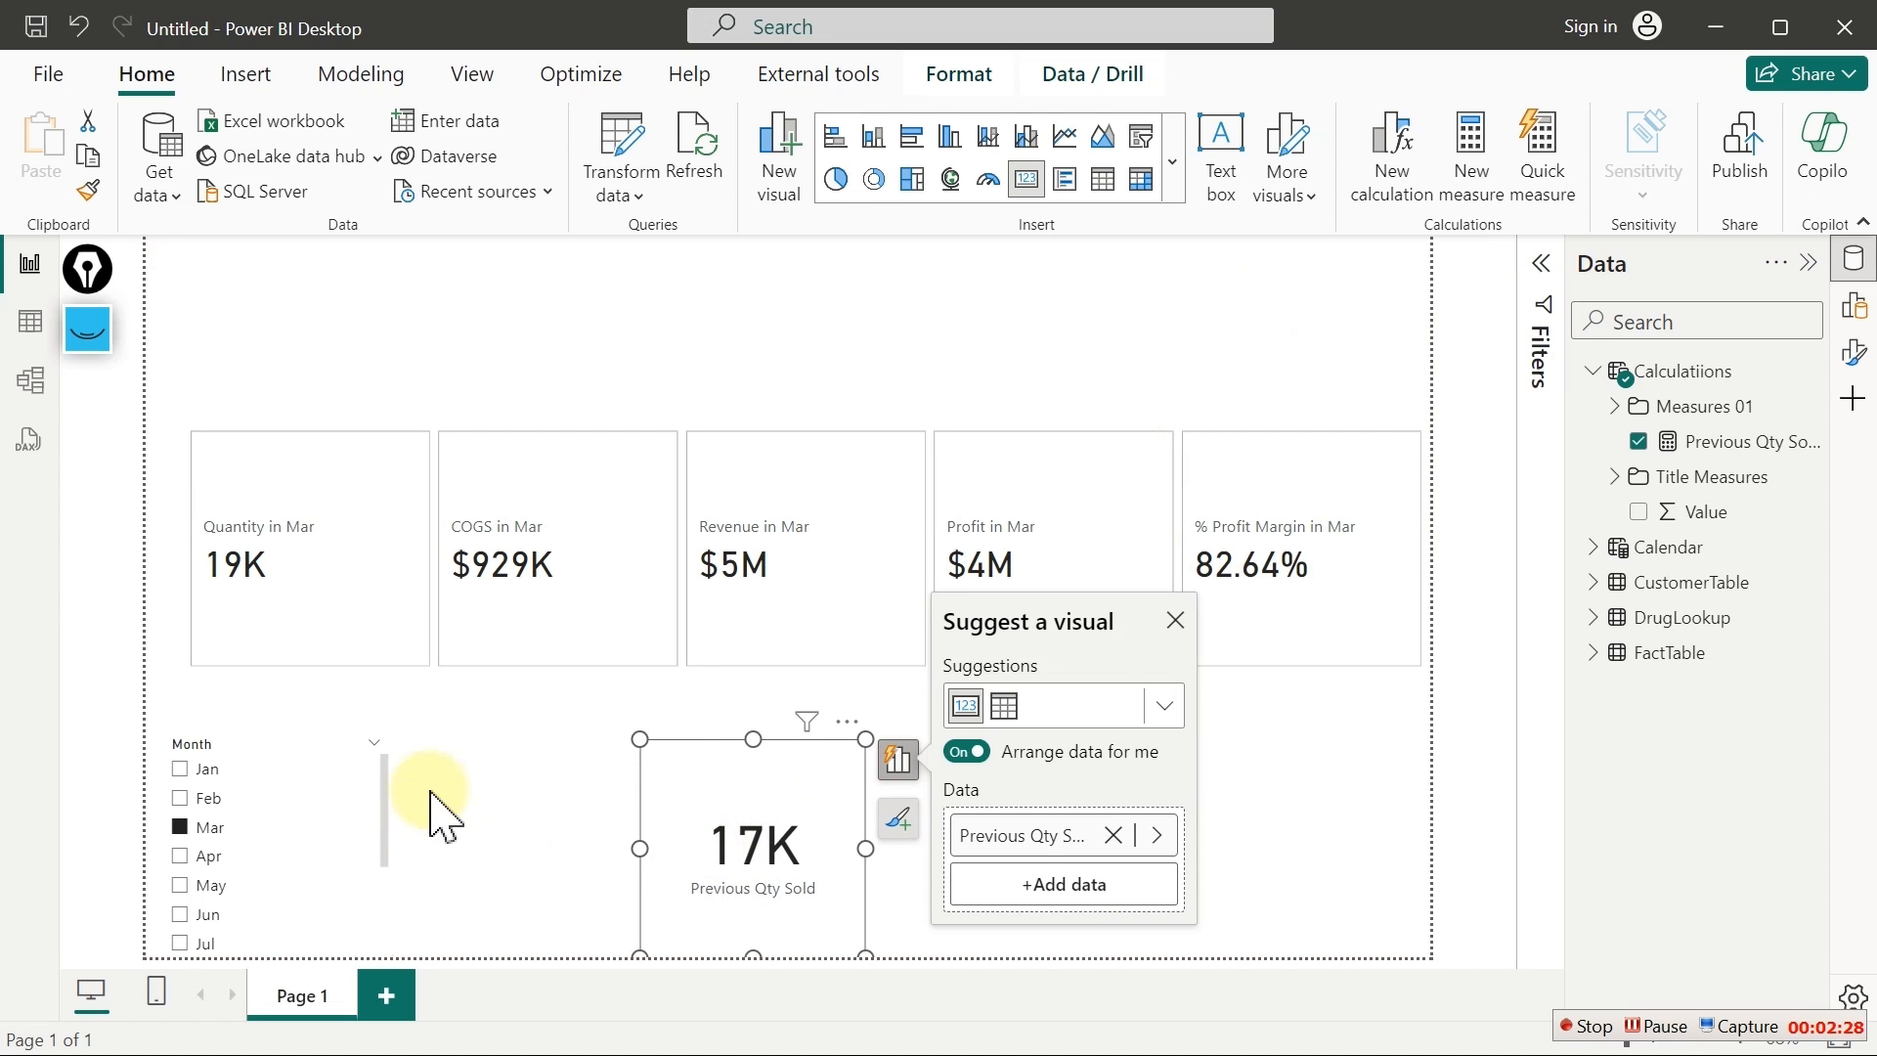
Filter the report to Feb in the Month slicer and shift the Previous Qty Sold card slightly farther from the slicer
left_click(181, 799)
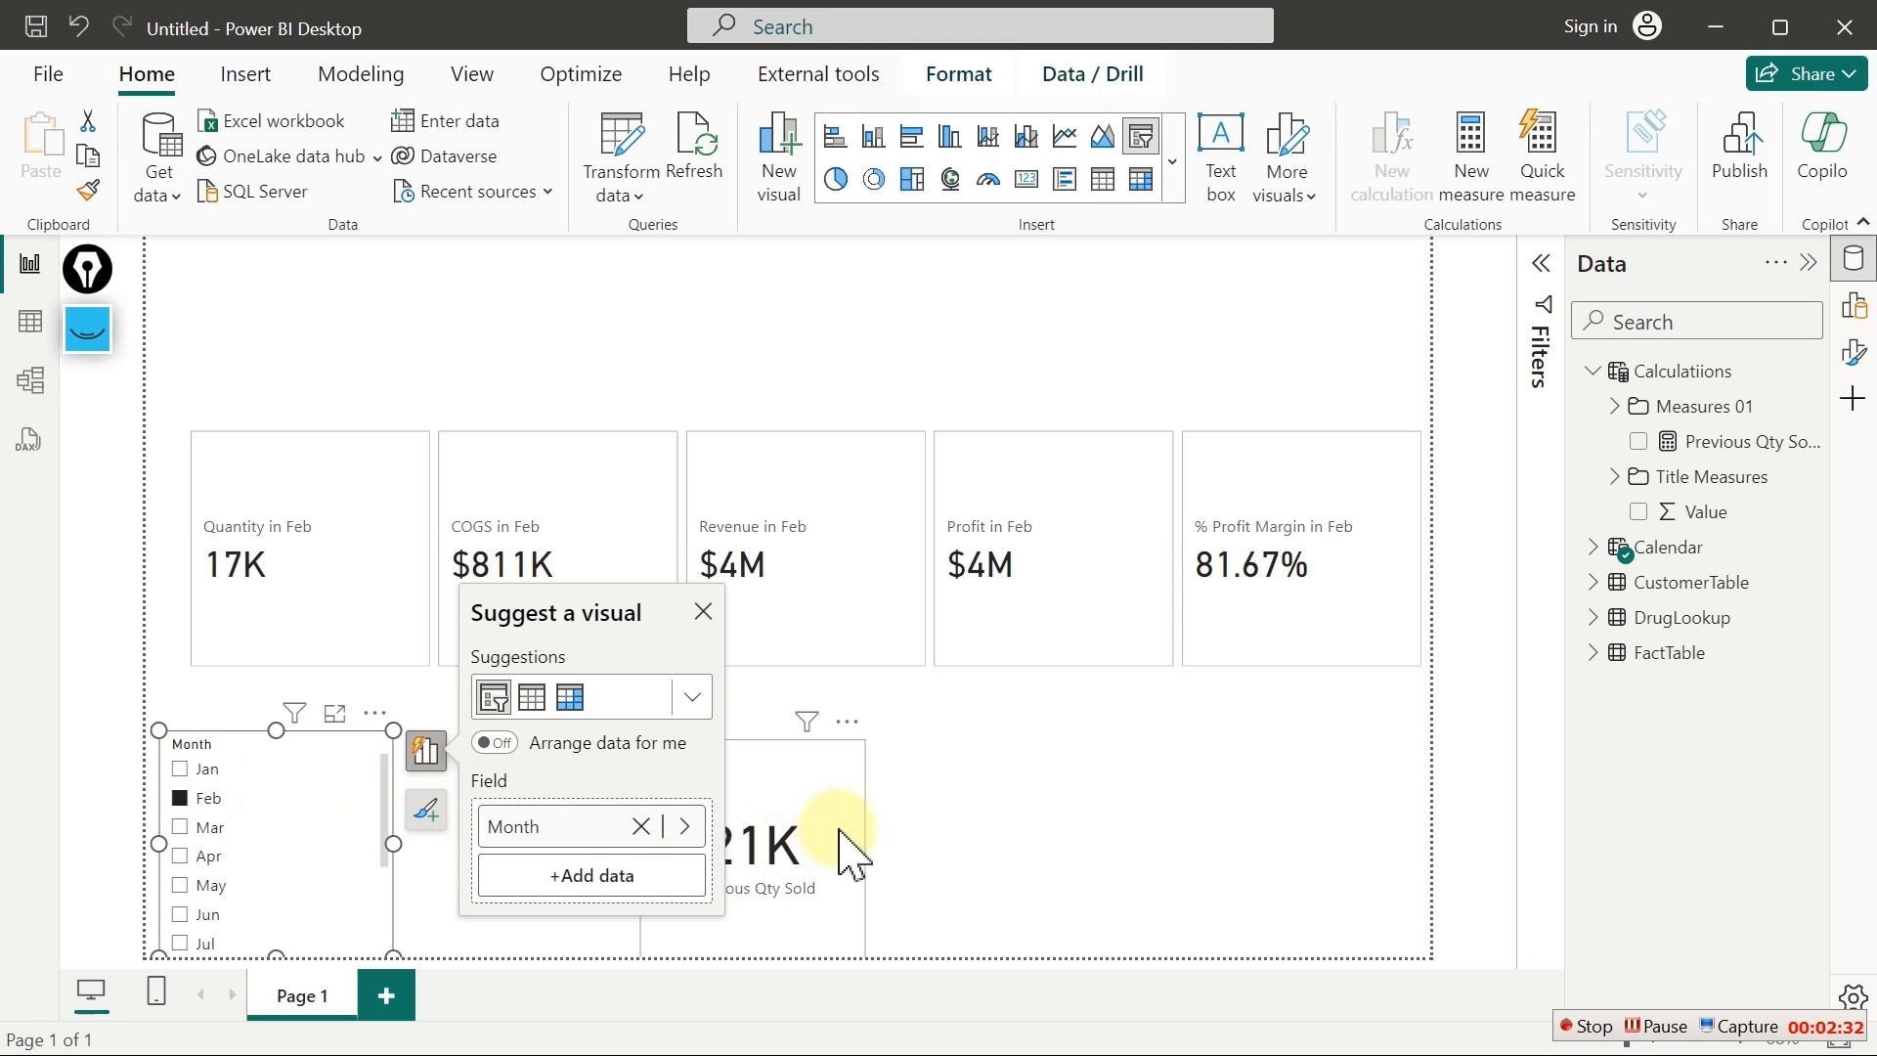
left_click_drag(785, 813, 877, 805)
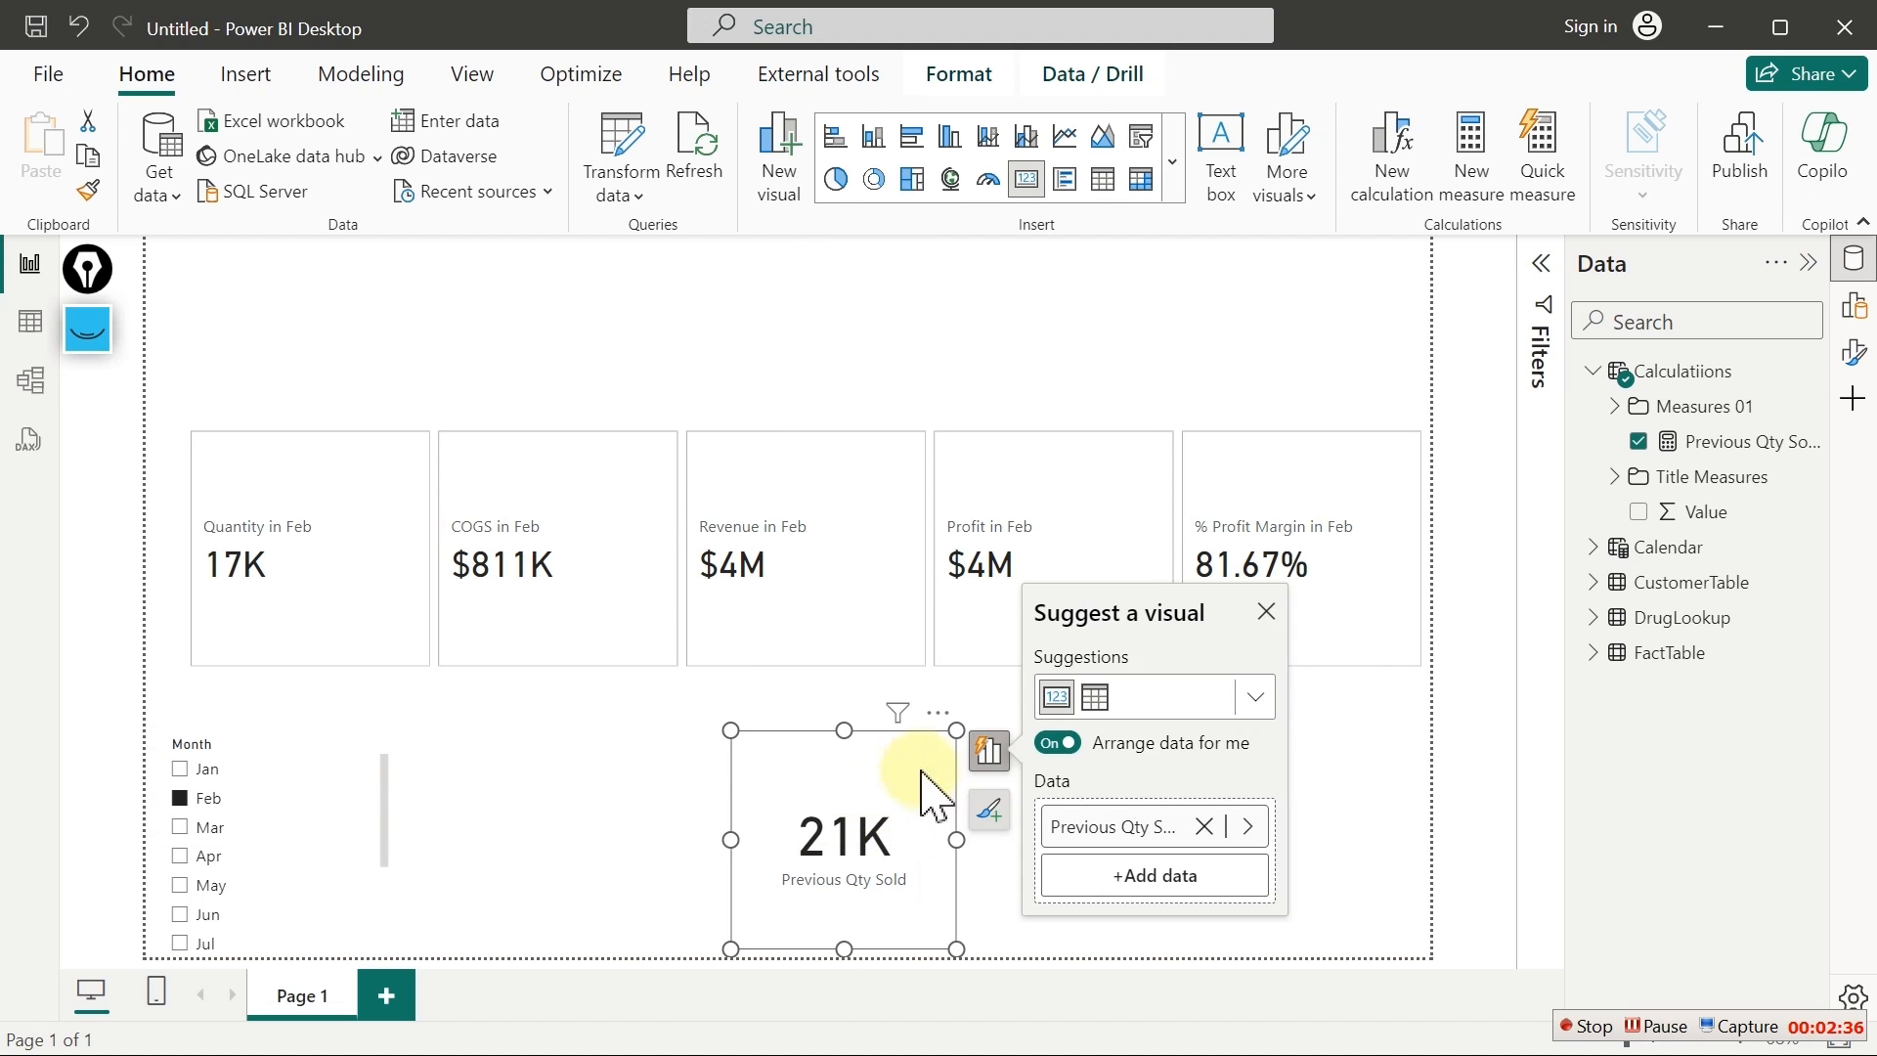
left_click(1404, 769)
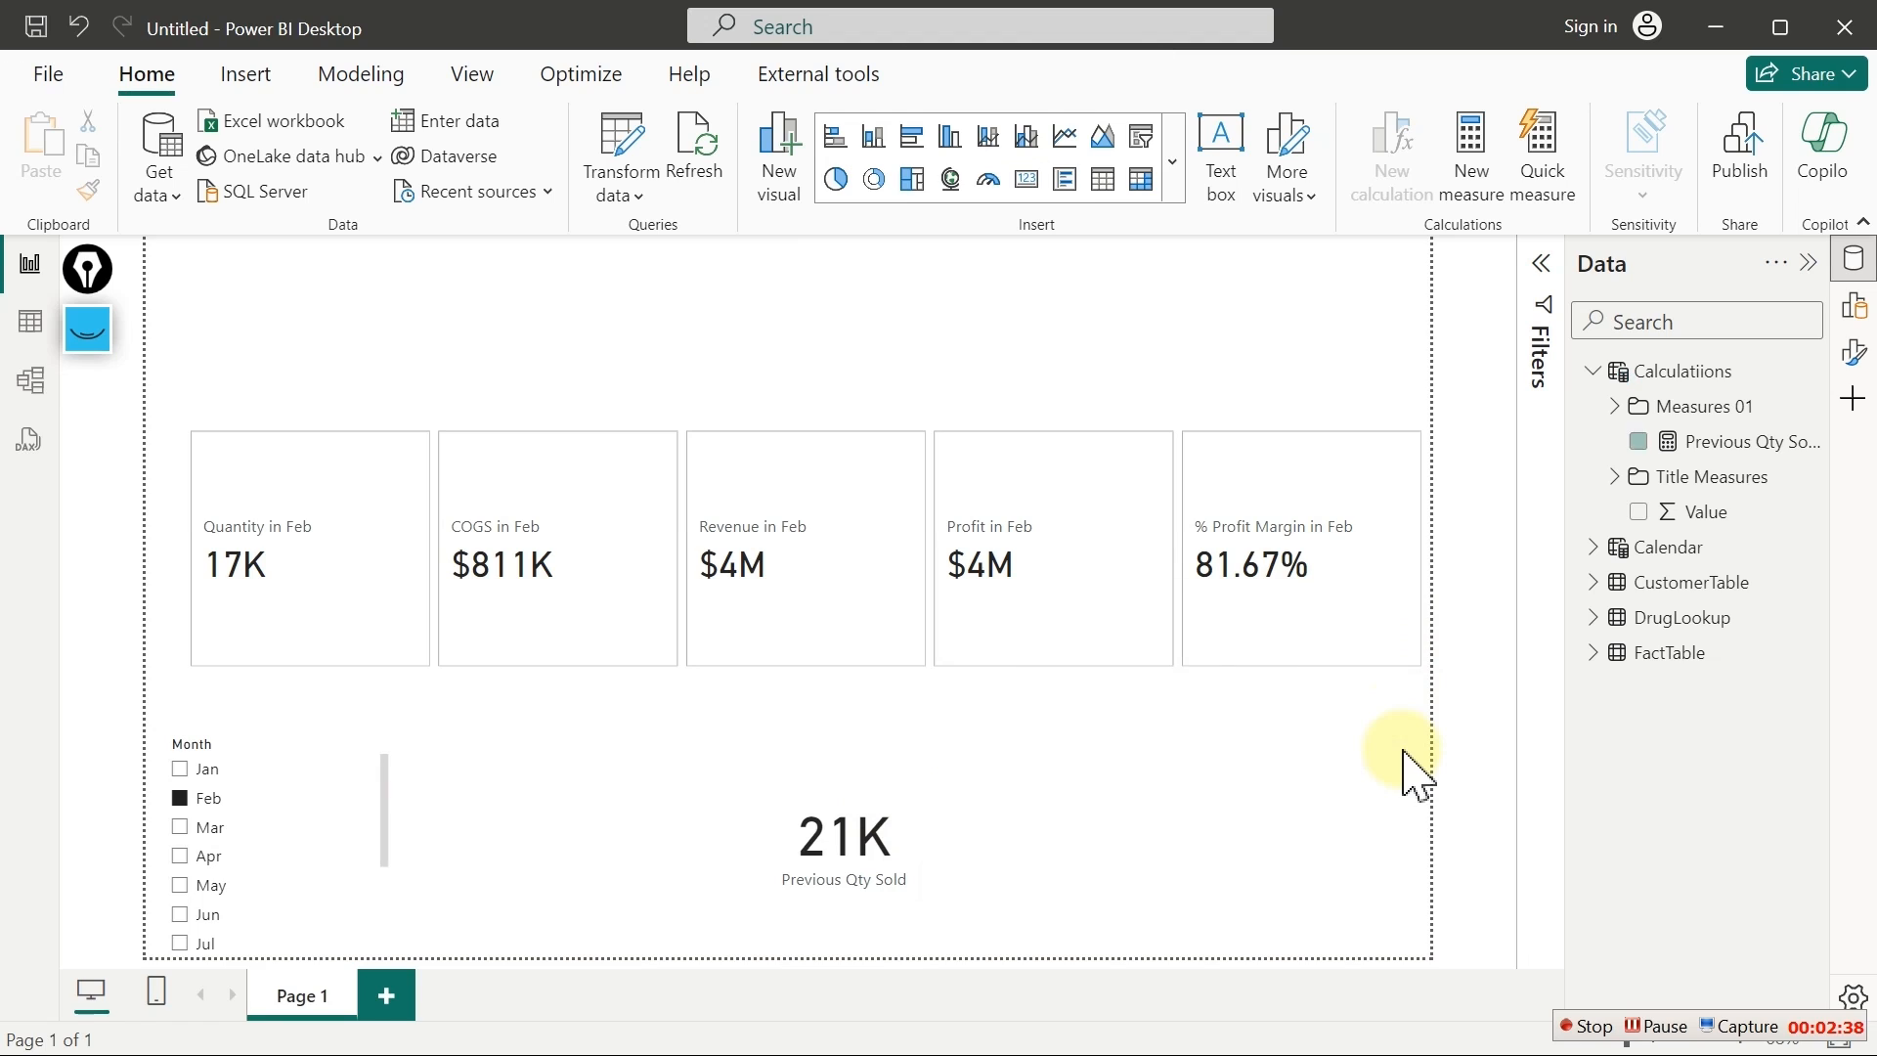
Mark the Previous Qty Sold value, Jan, Feb and the quantity card's label with the red annotation pen, and clear the markings
left_click(341, 598)
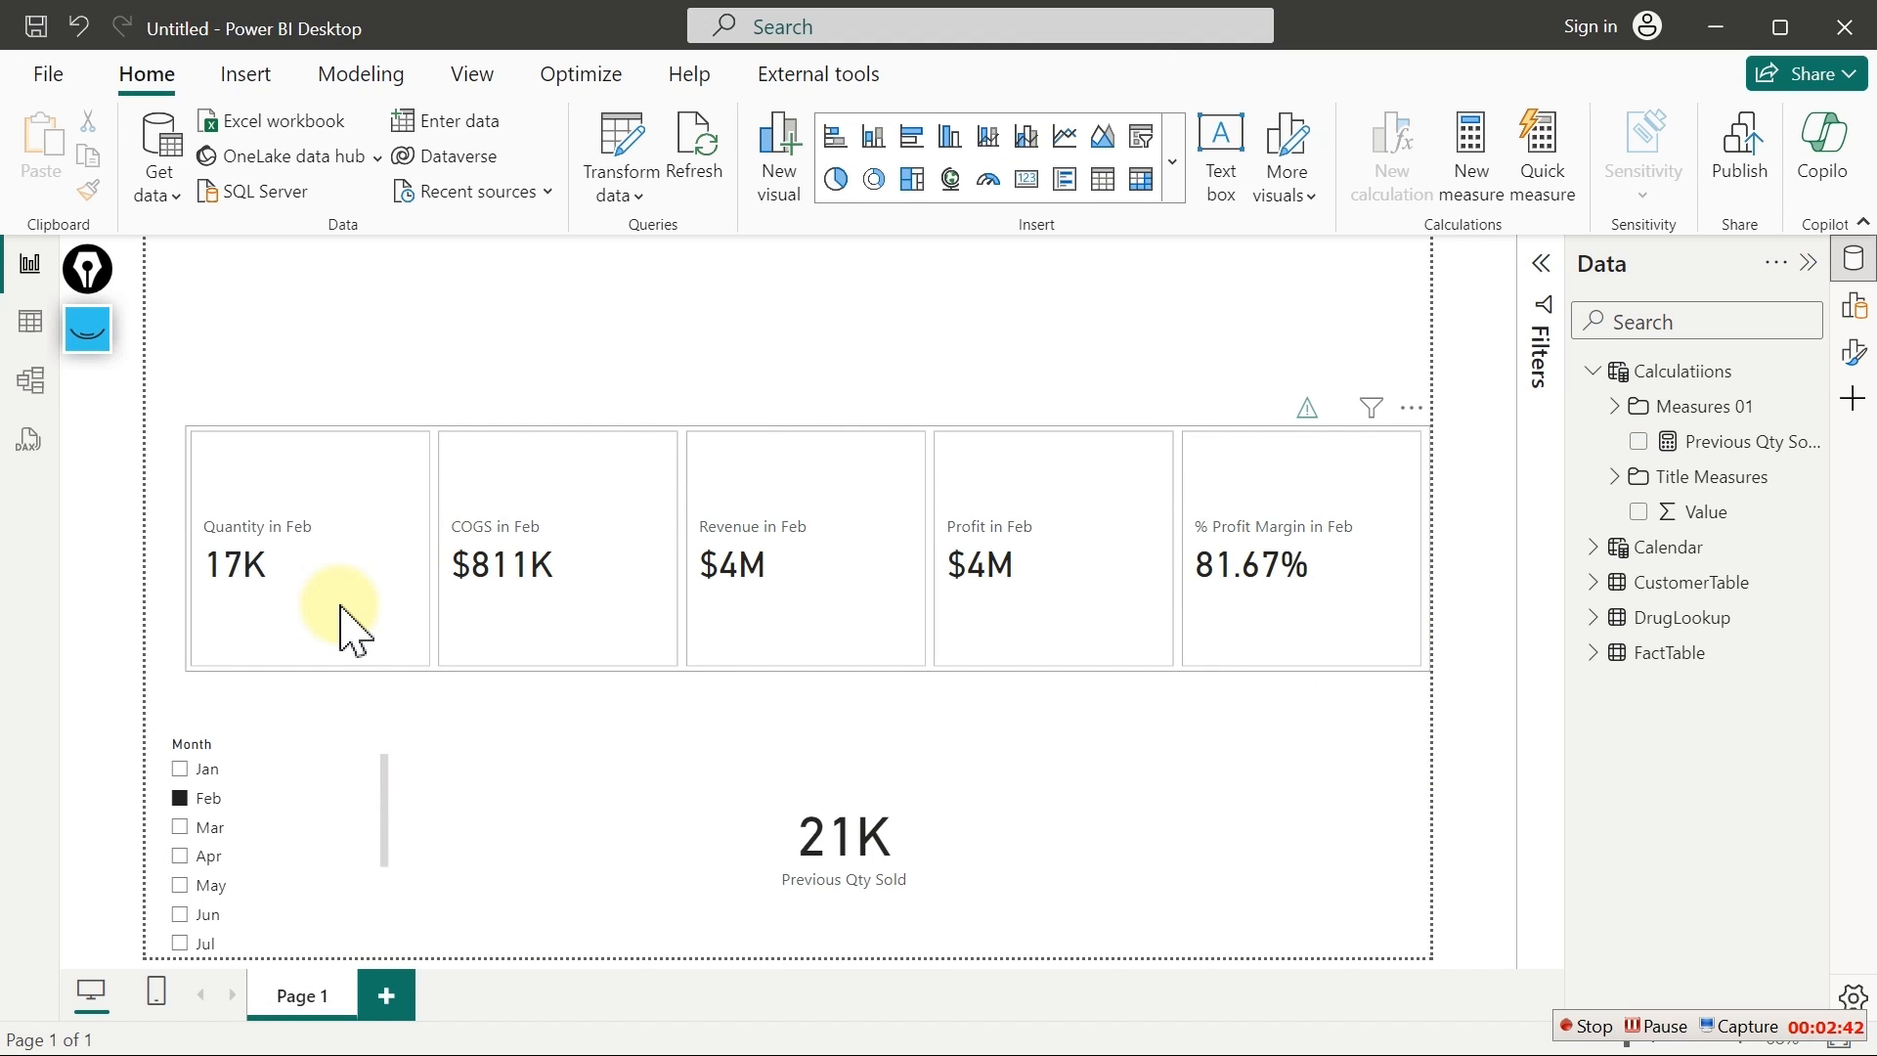
key("ctrl+shift+3")
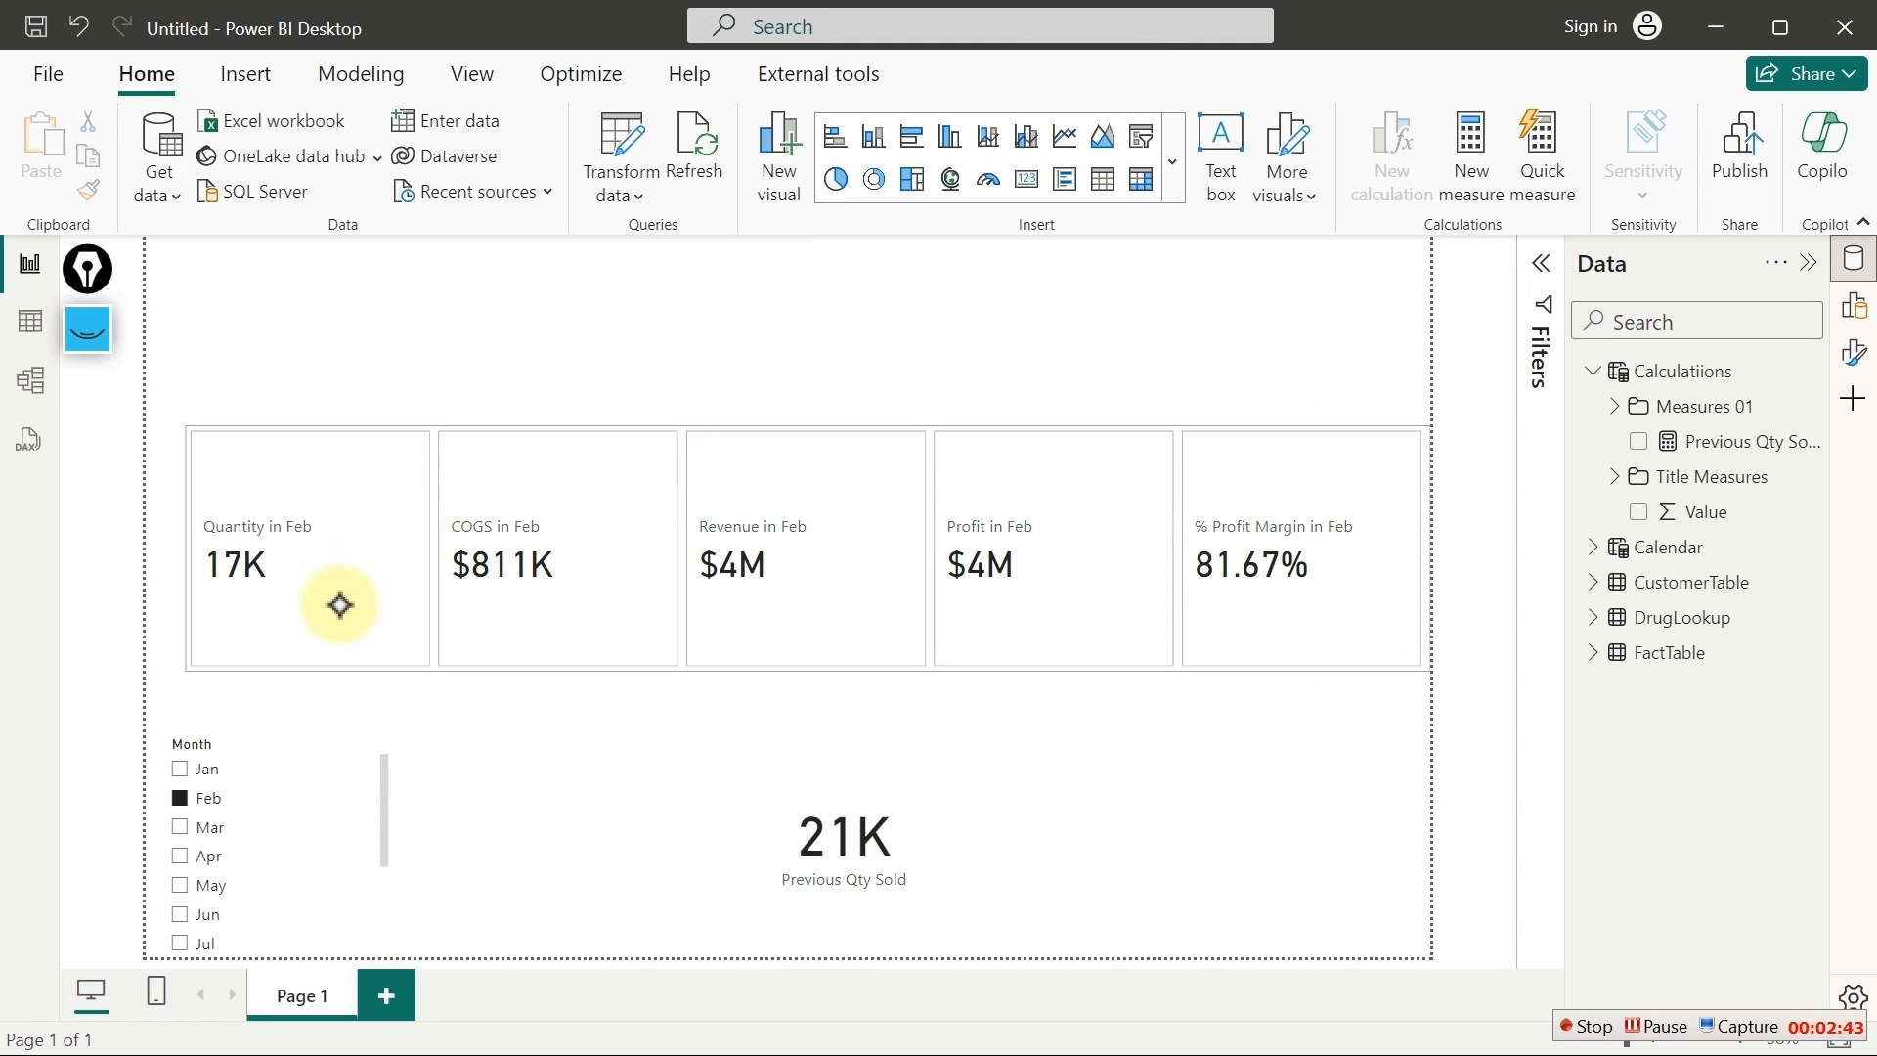
left_click(88, 334)
left_click(88, 333)
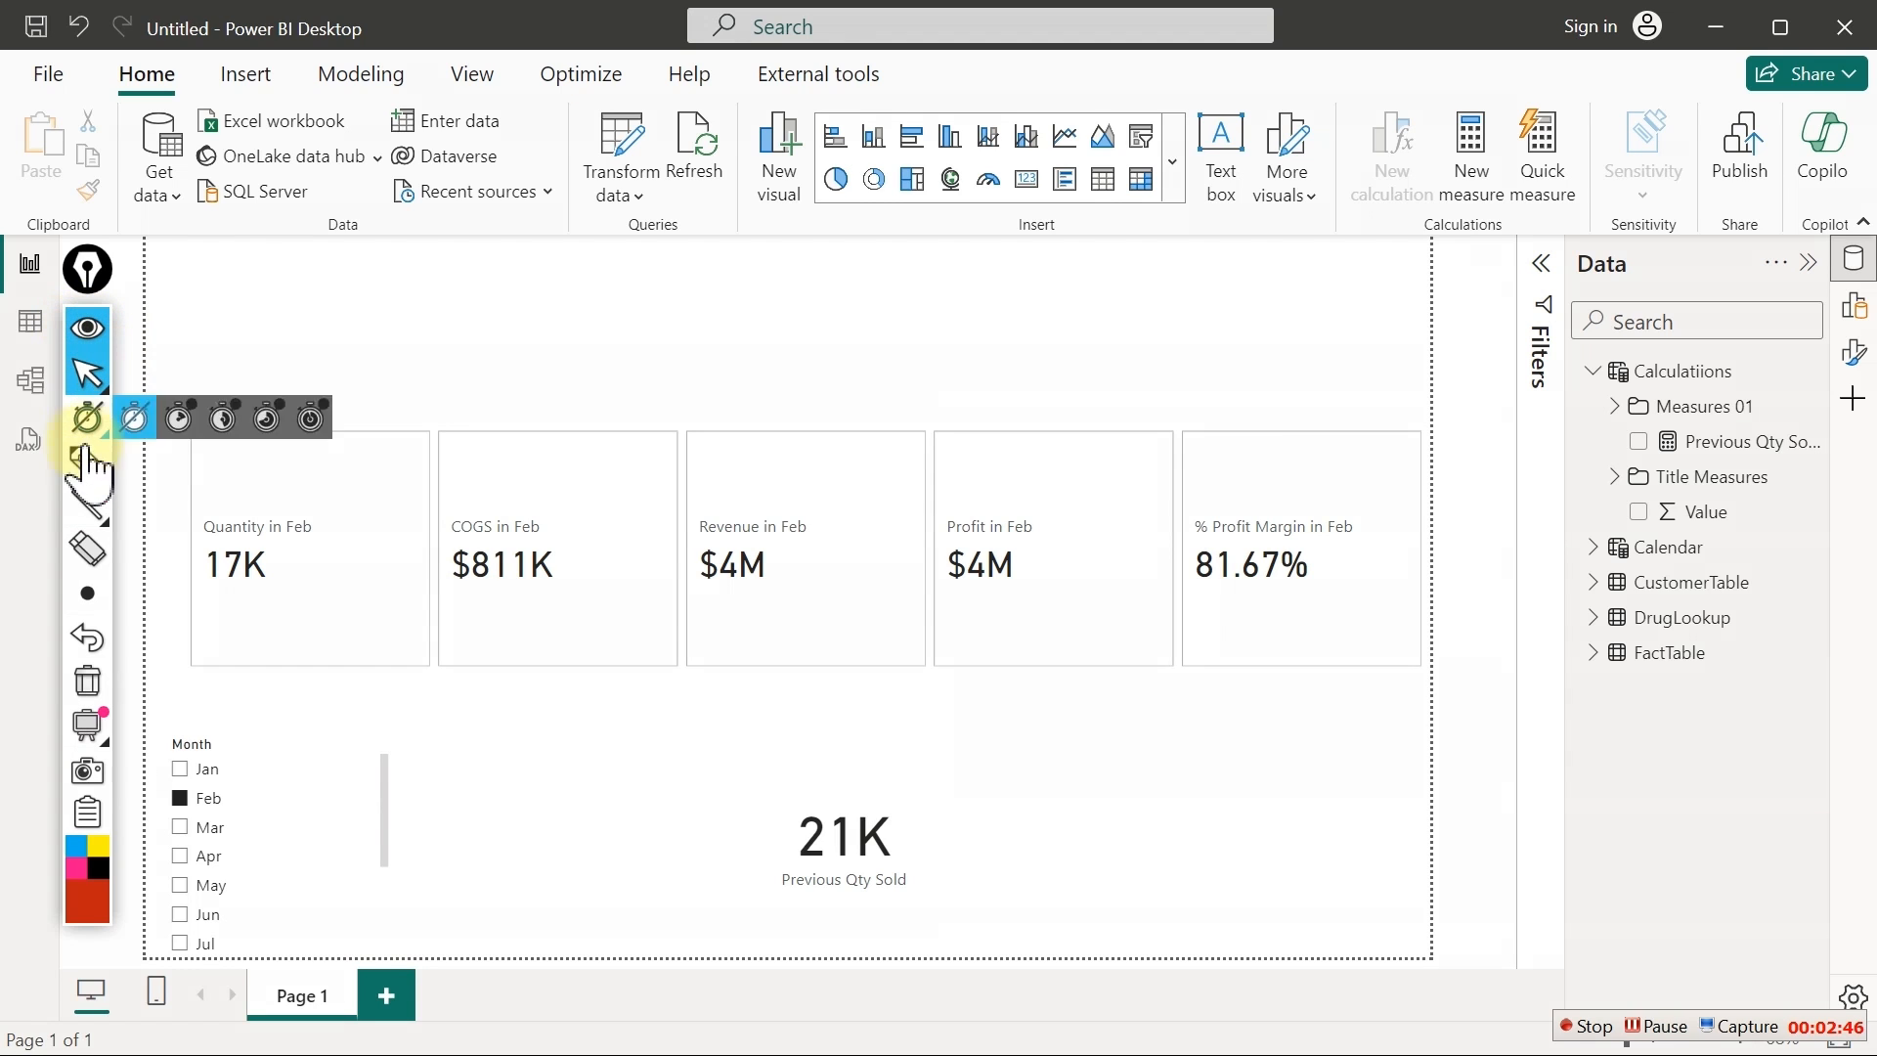
left_click(86, 474)
mouse_move(775, 788)
left_mouse_down()
mouse_move(743, 894)
mouse_move(731, 772)
left_mouse_up()
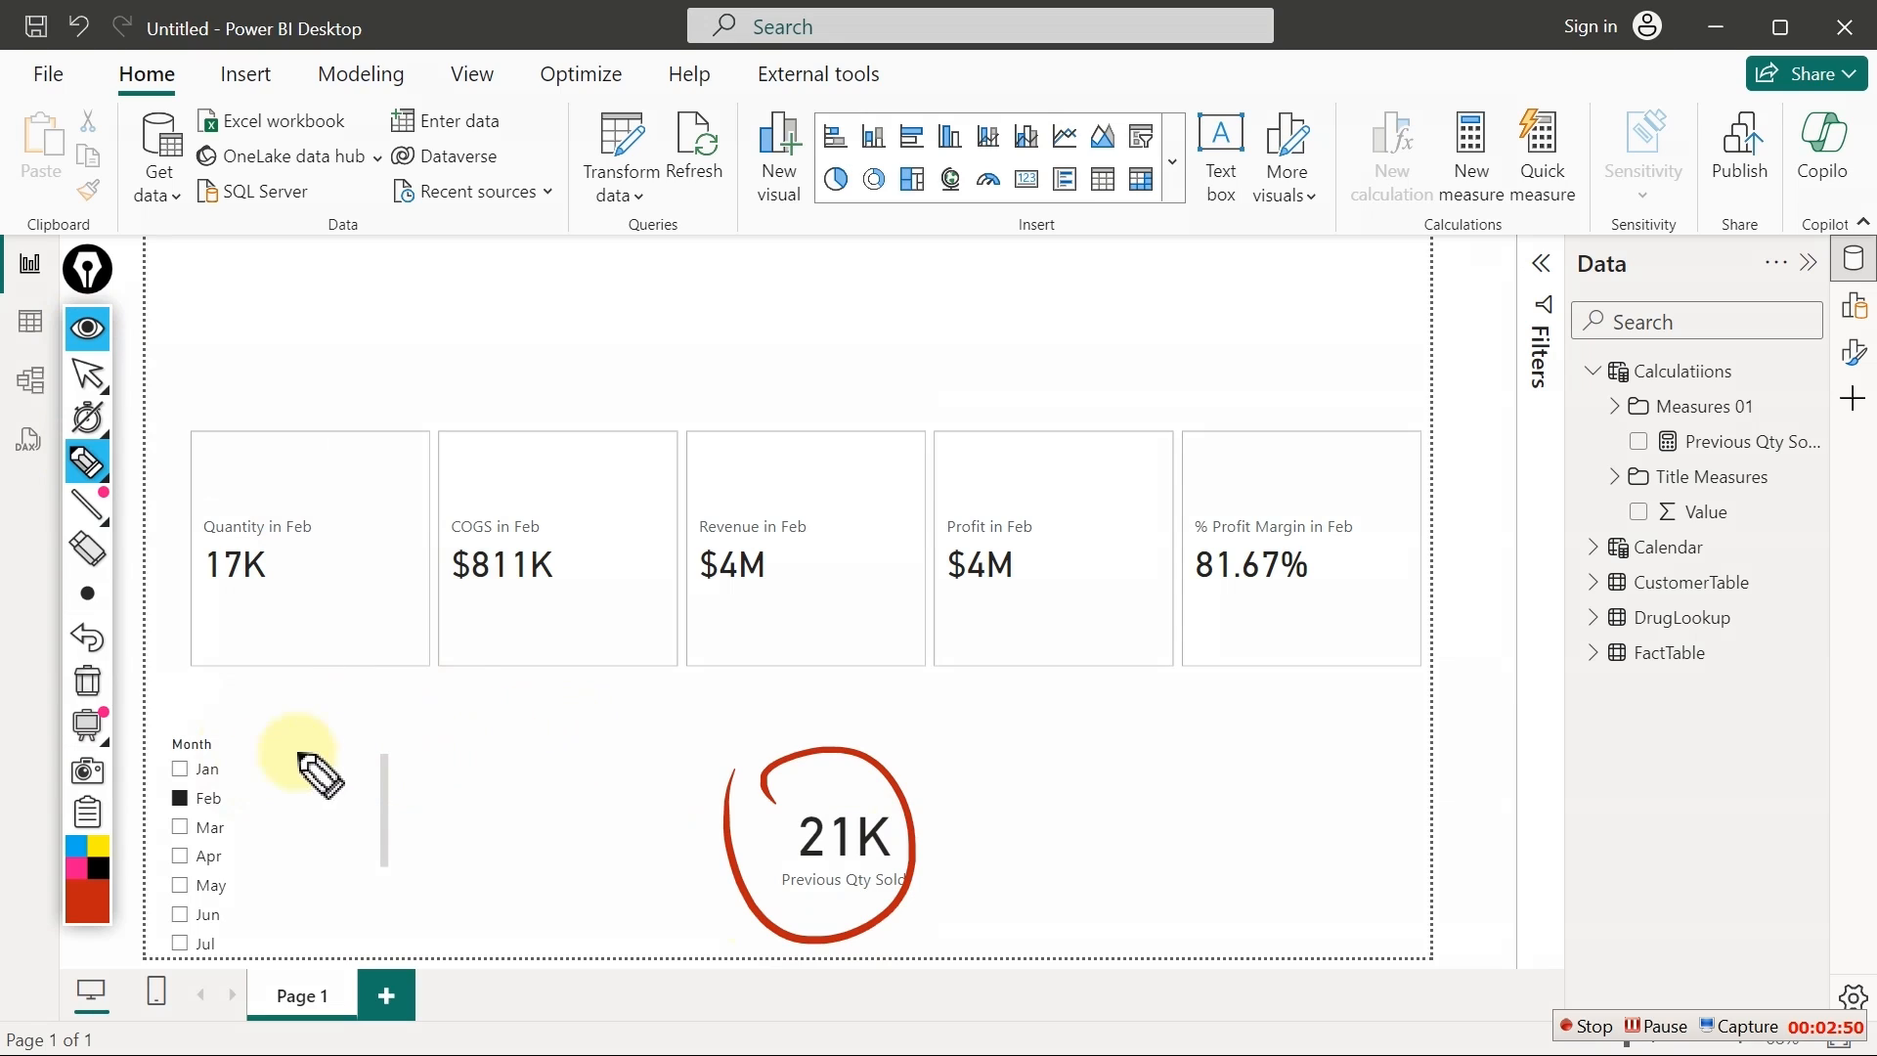
left_click_drag(227, 773, 272, 764)
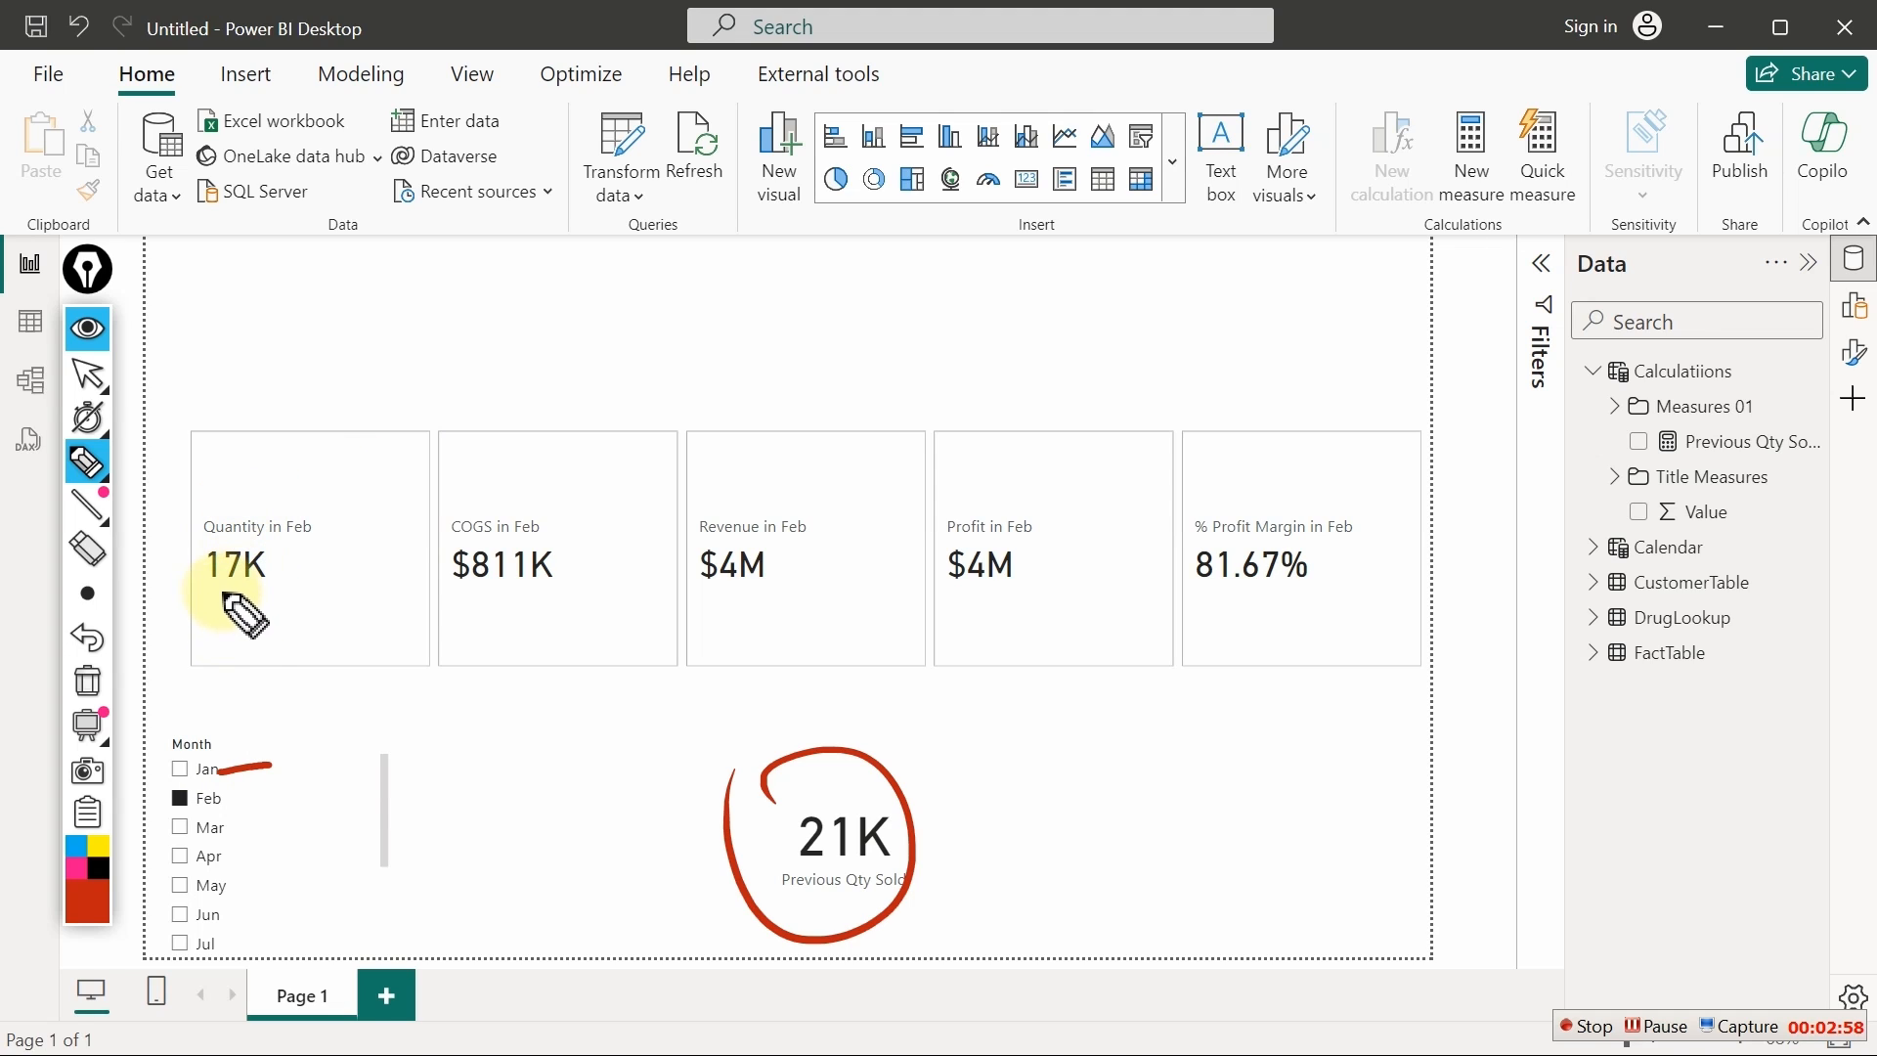
left_click_drag(223, 799, 252, 799)
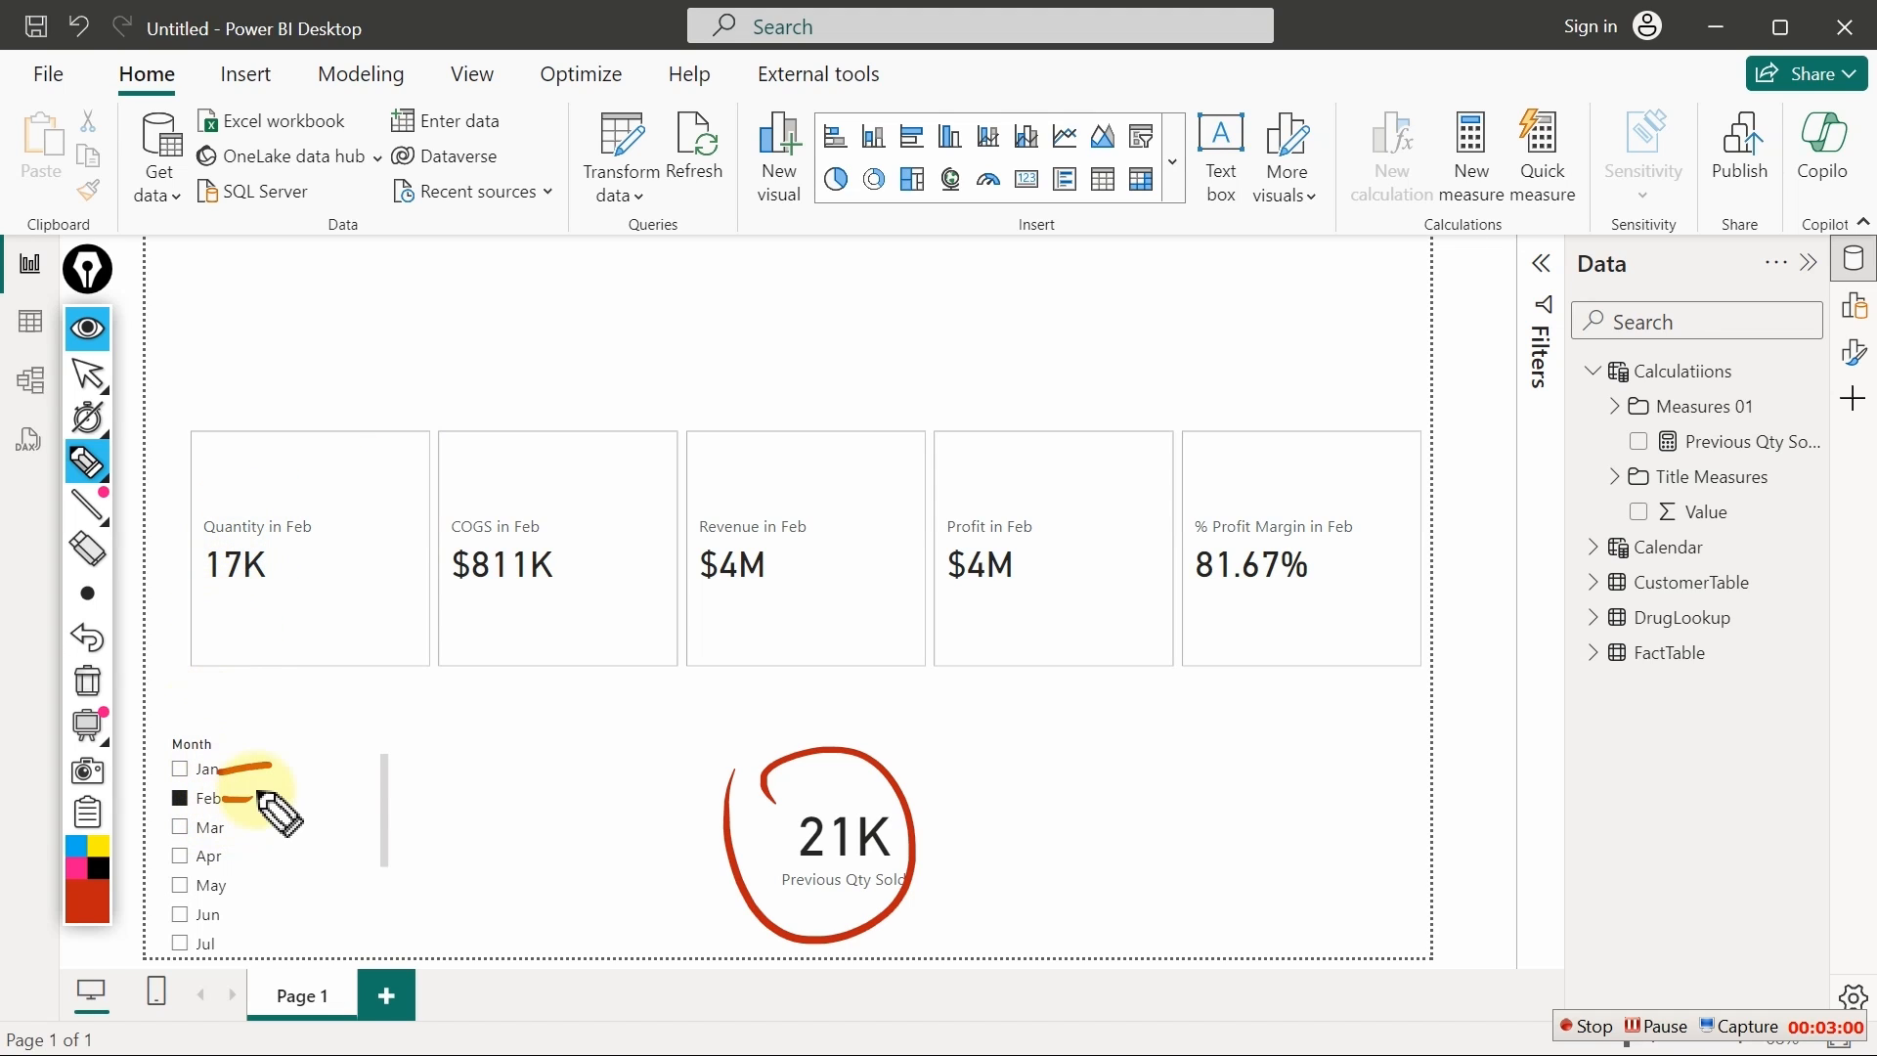
left_click_drag(291, 538, 314, 529)
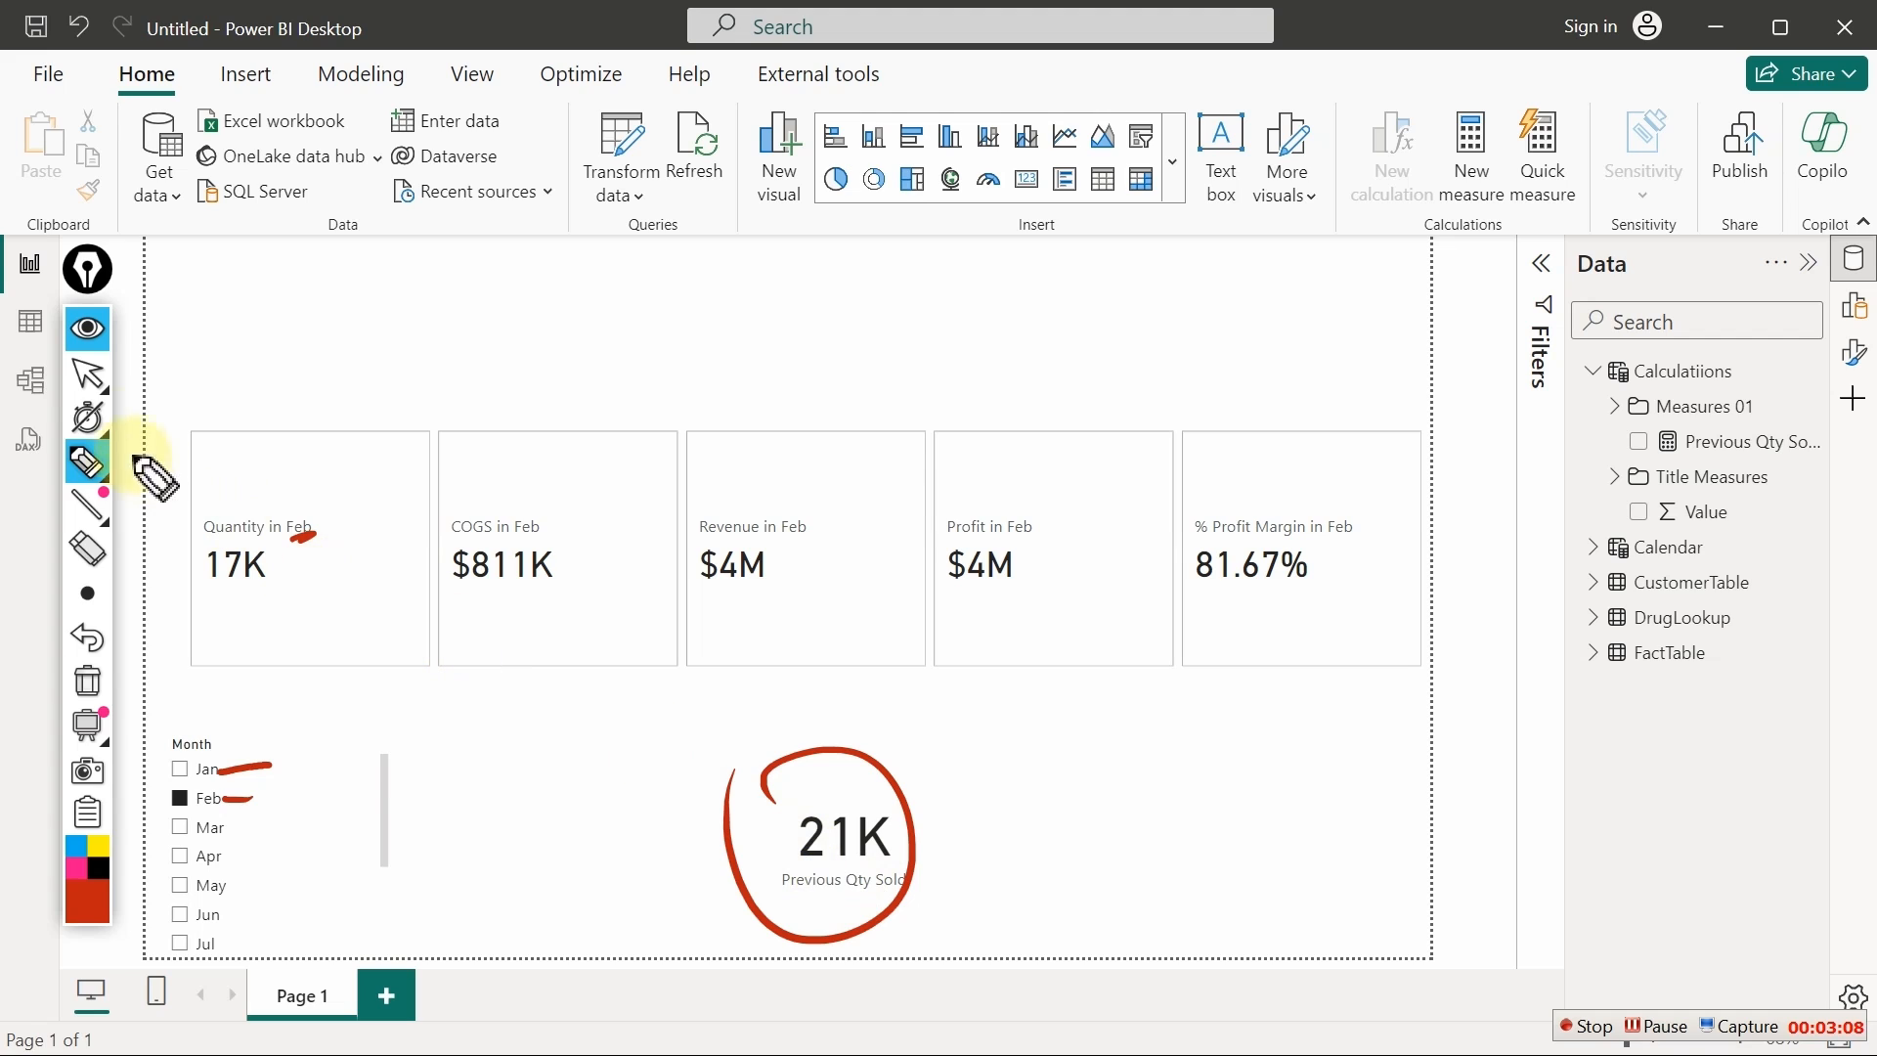
left_click(95, 681)
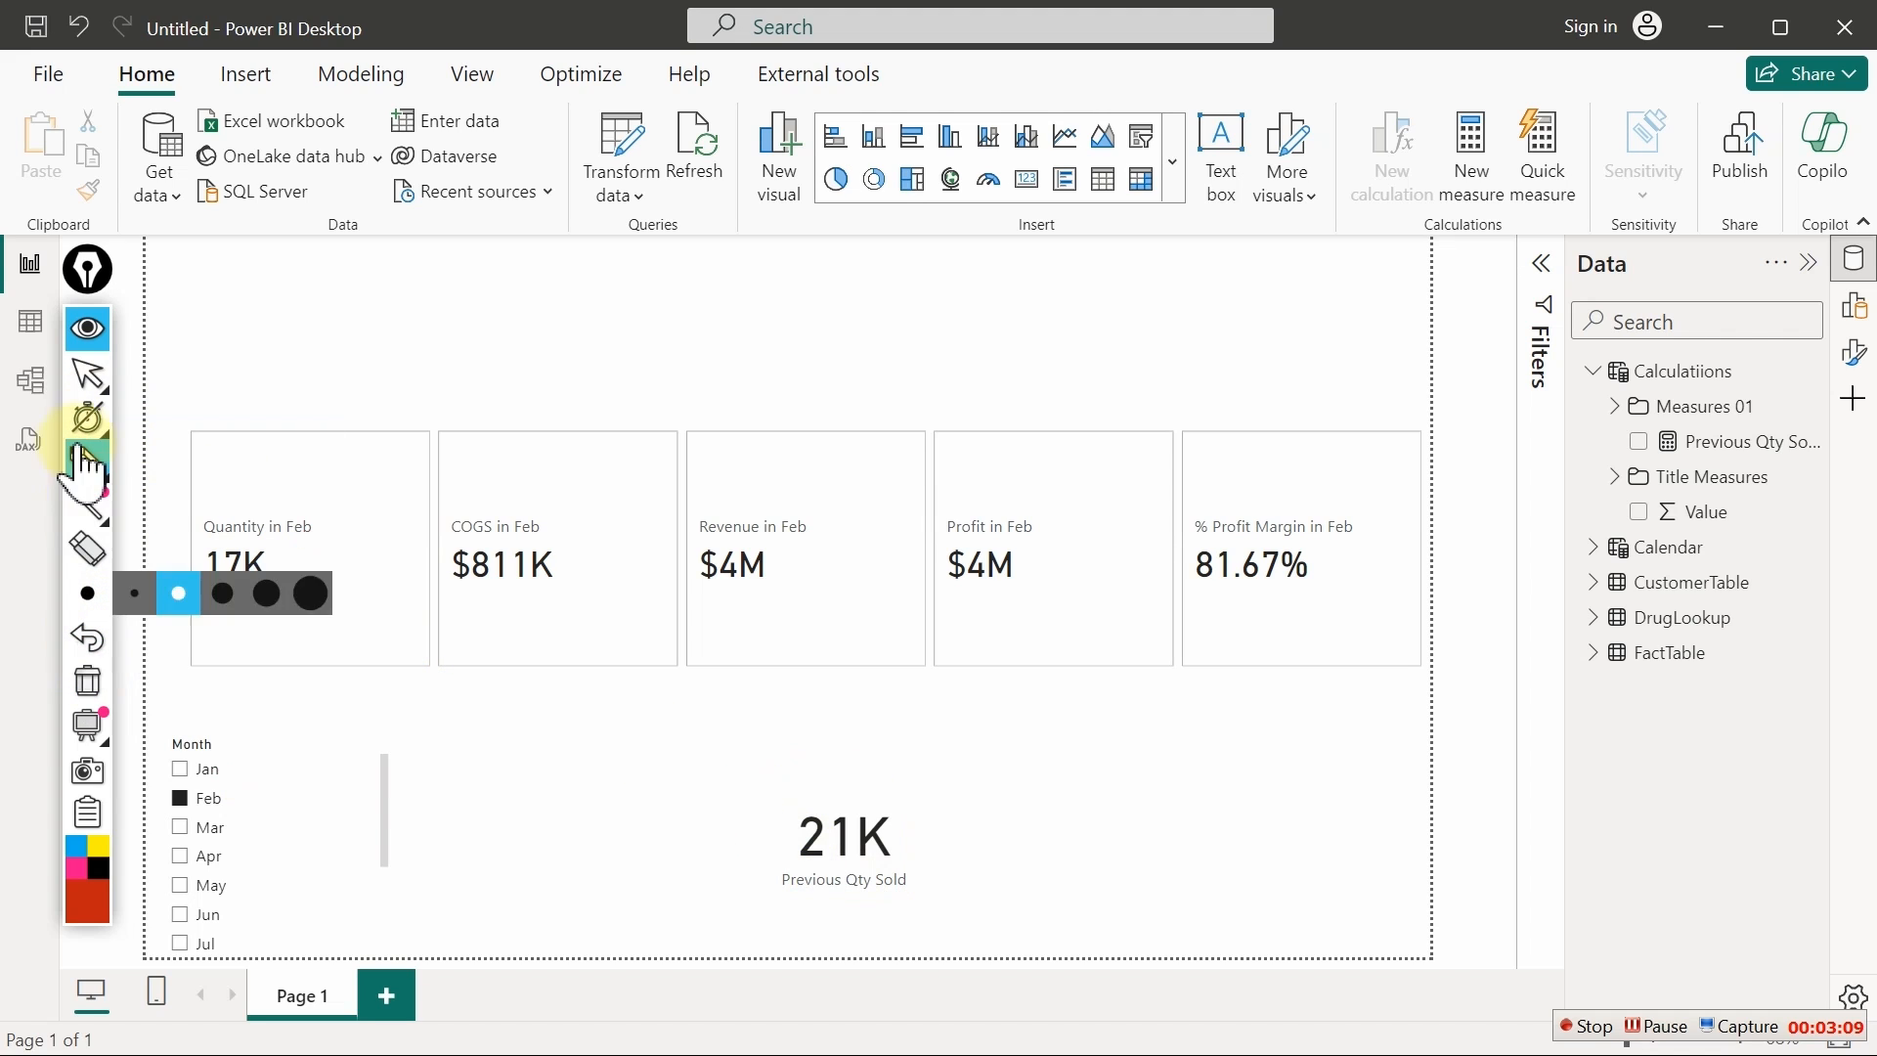
left_click(87, 374)
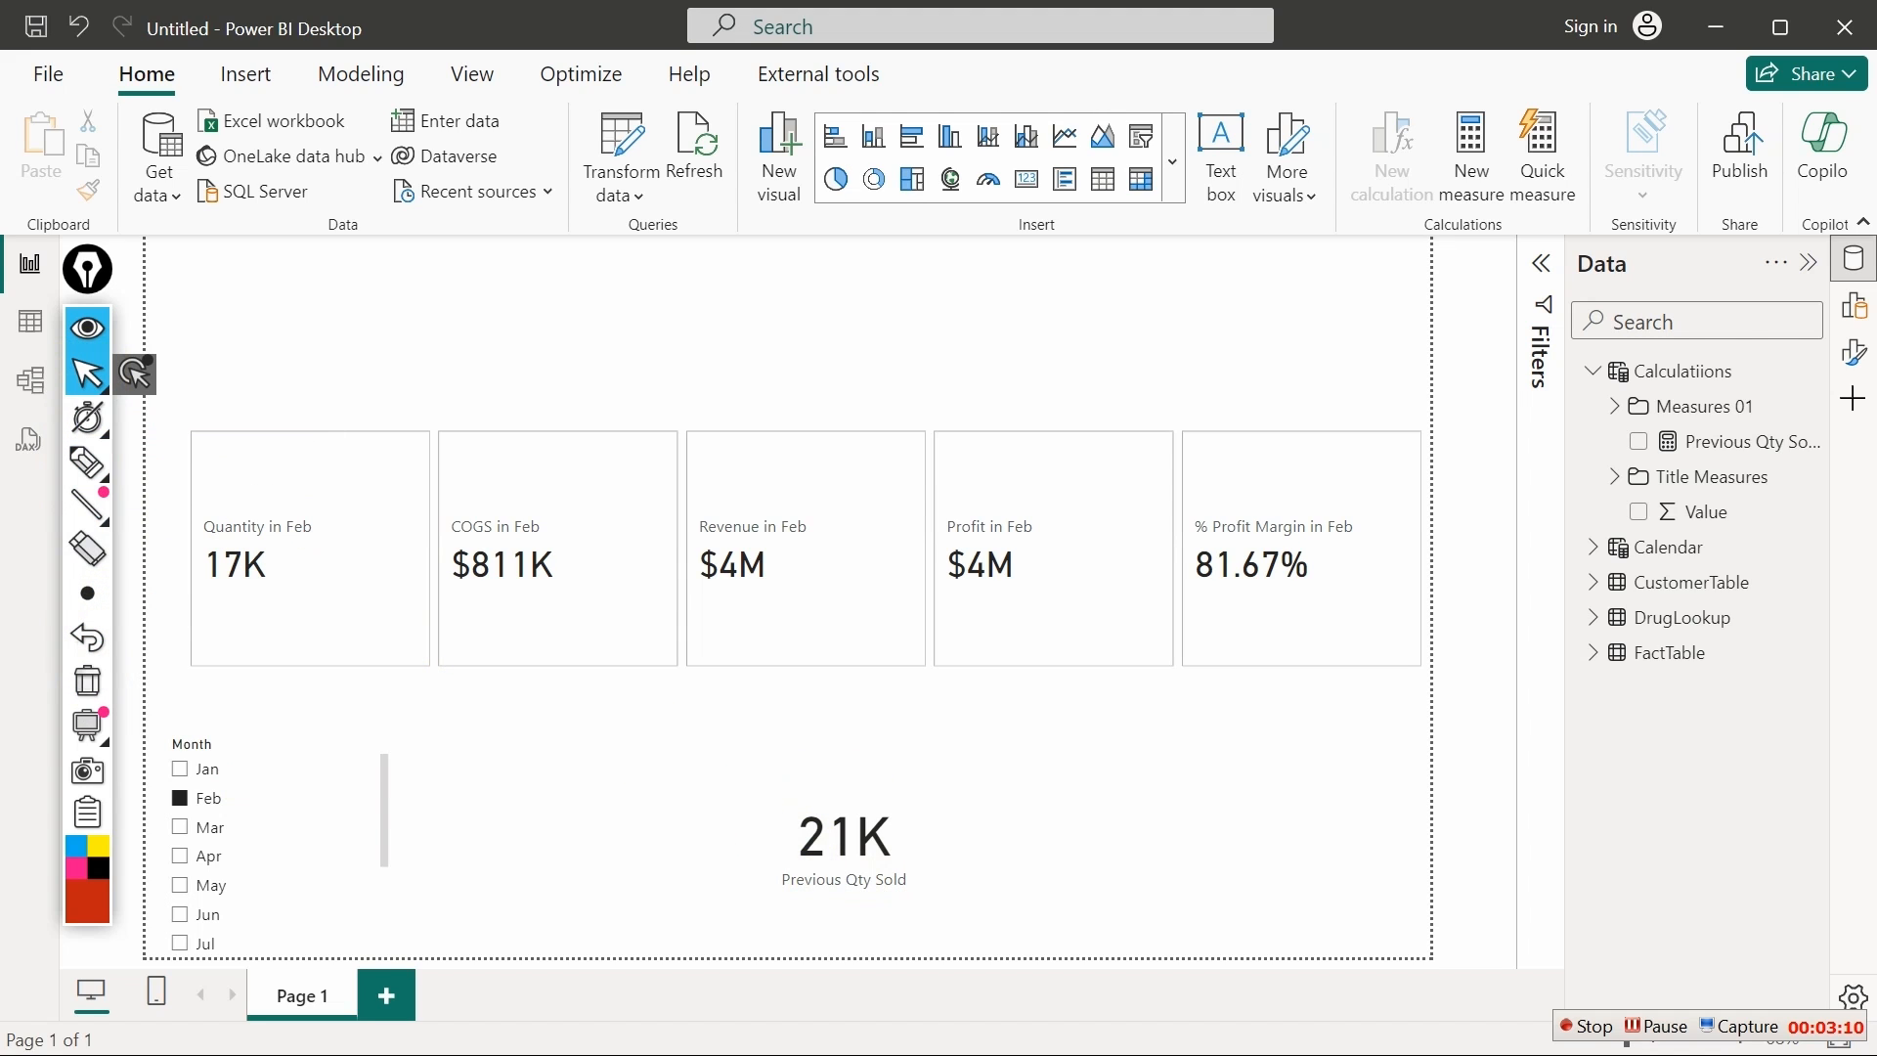
Create a new measure in the Calculatiions table and name it "Ref: Previous Qty"
left_click(1766, 445)
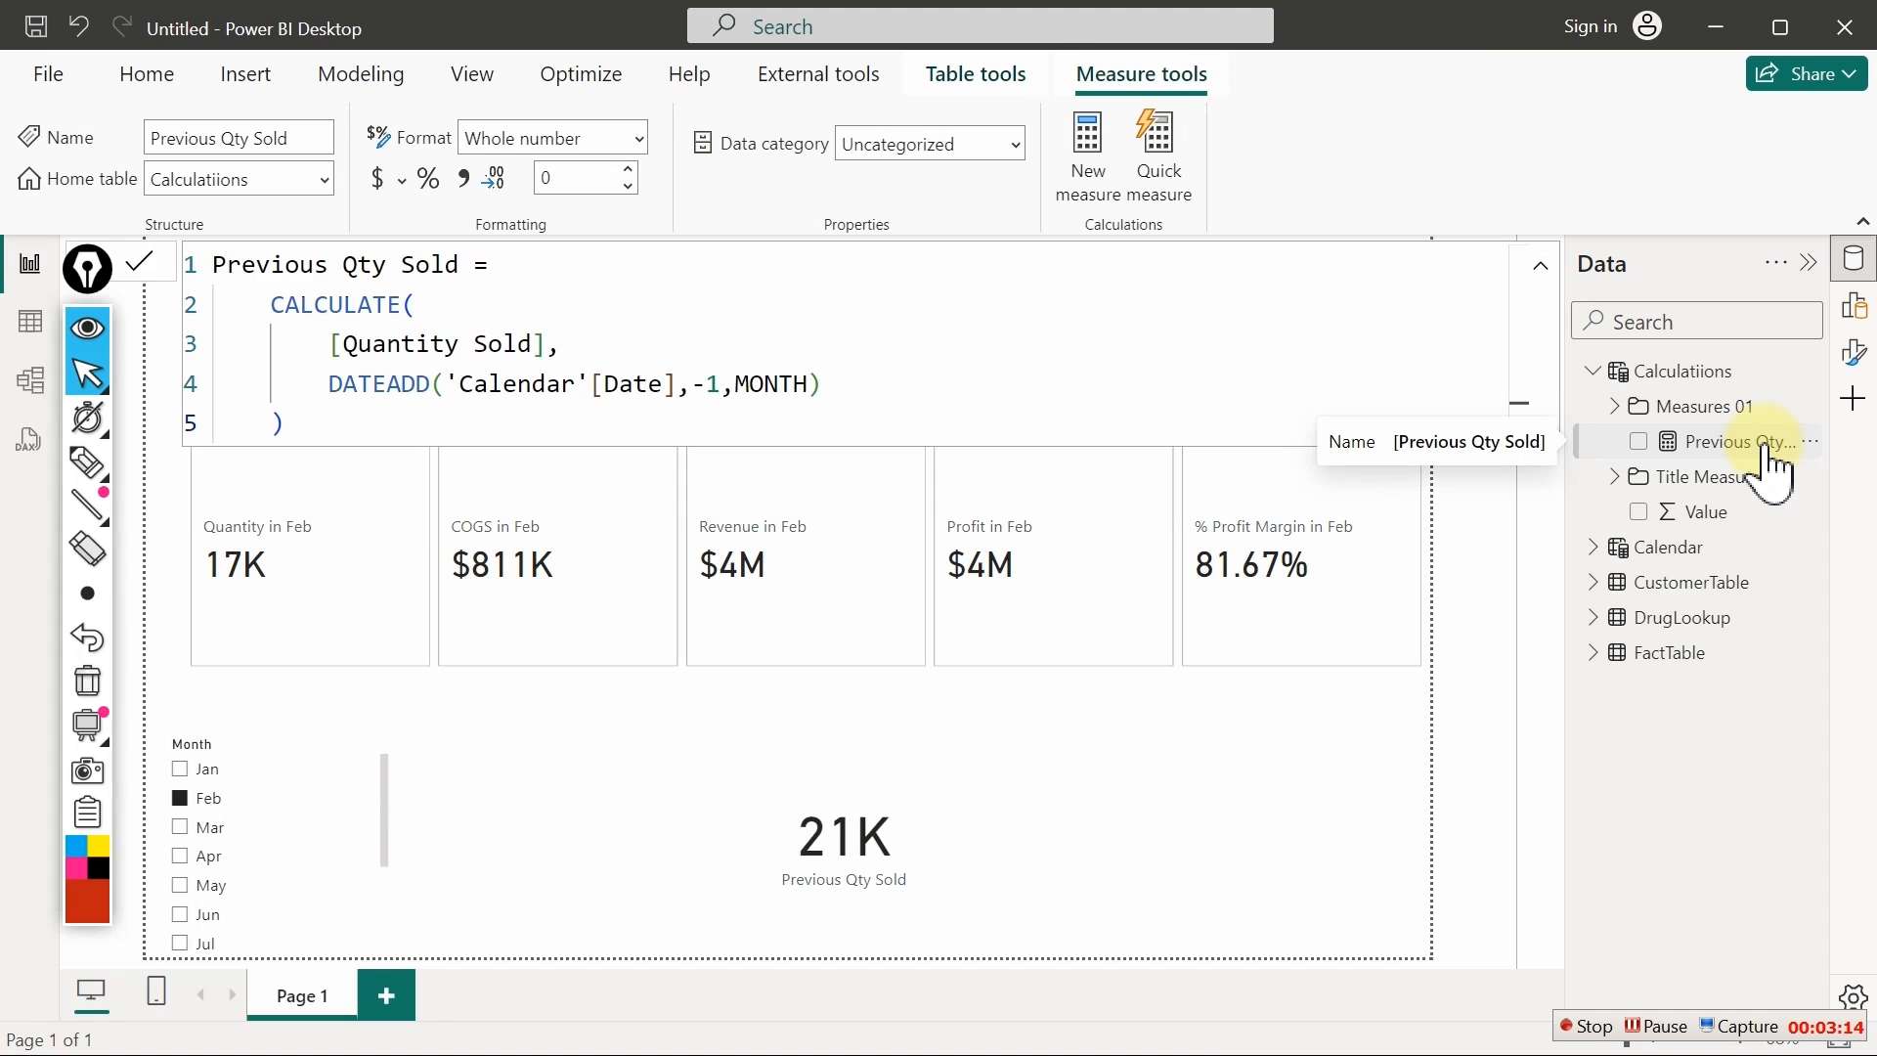
right_click(1765, 445)
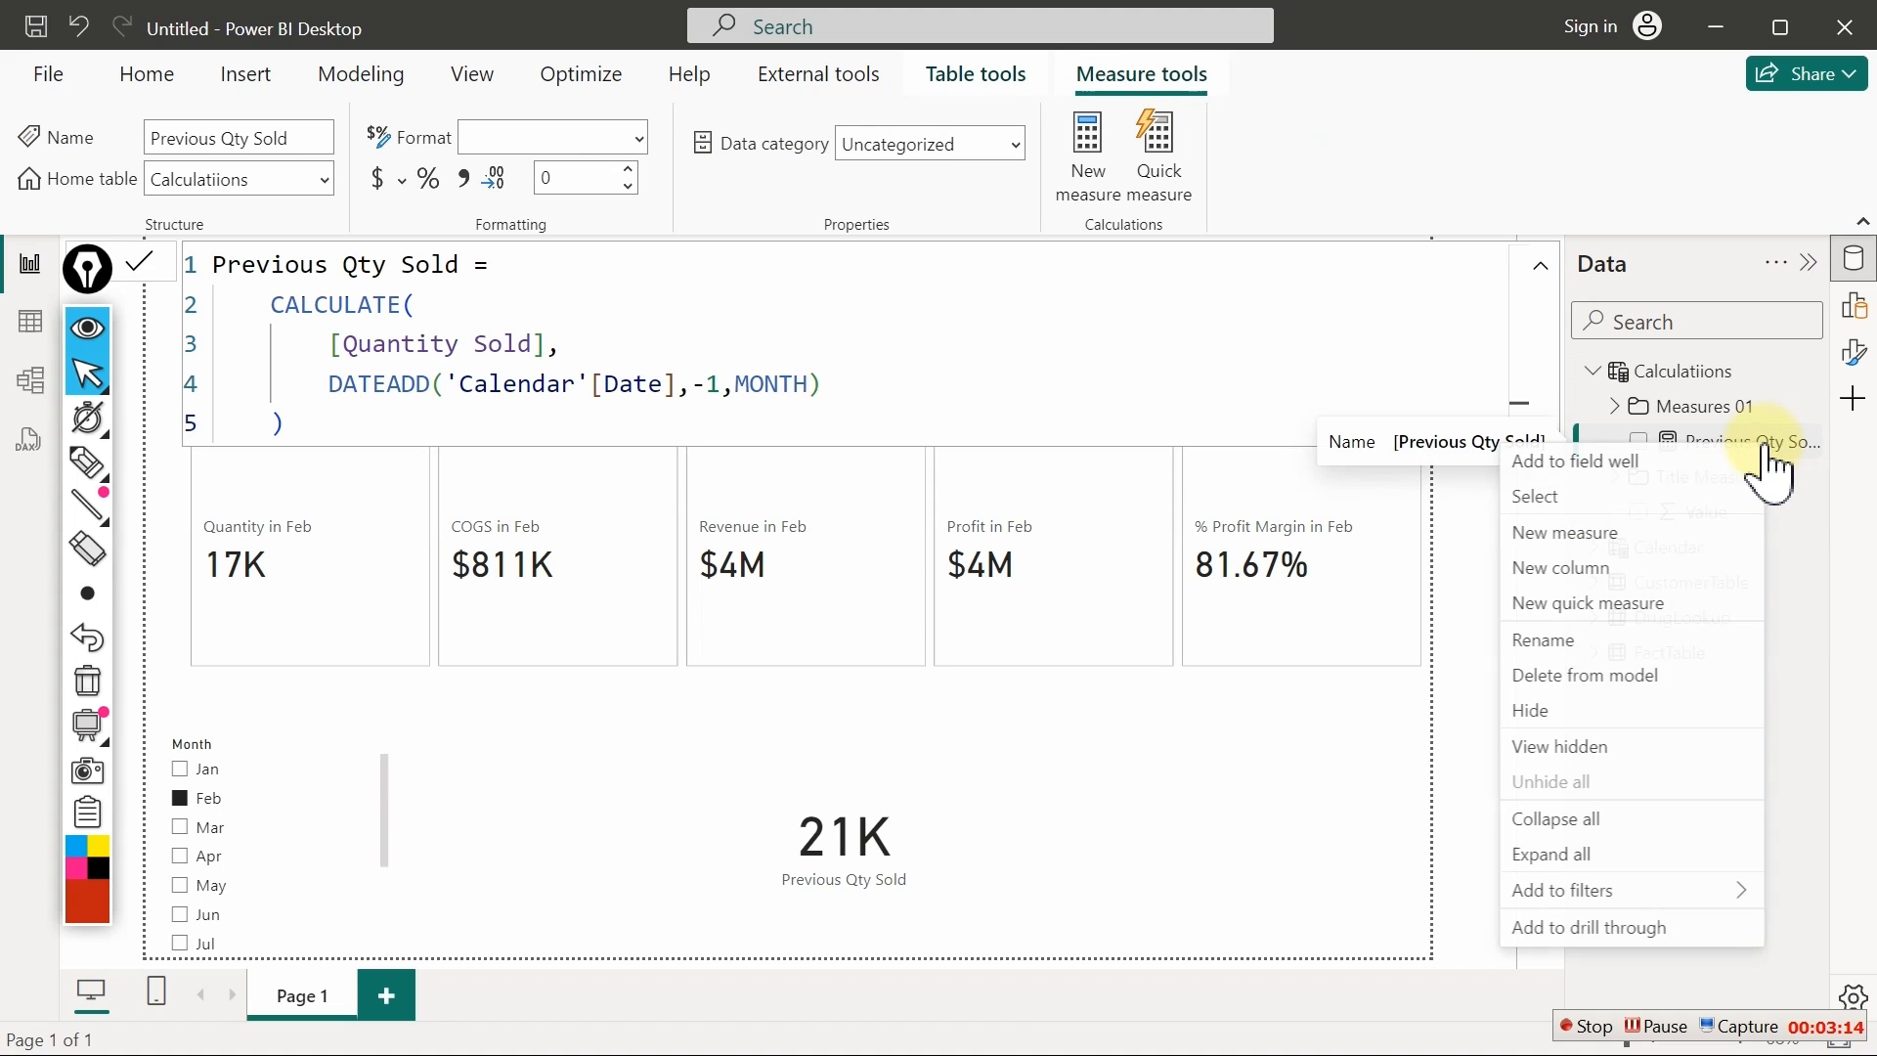
left_click(1604, 534)
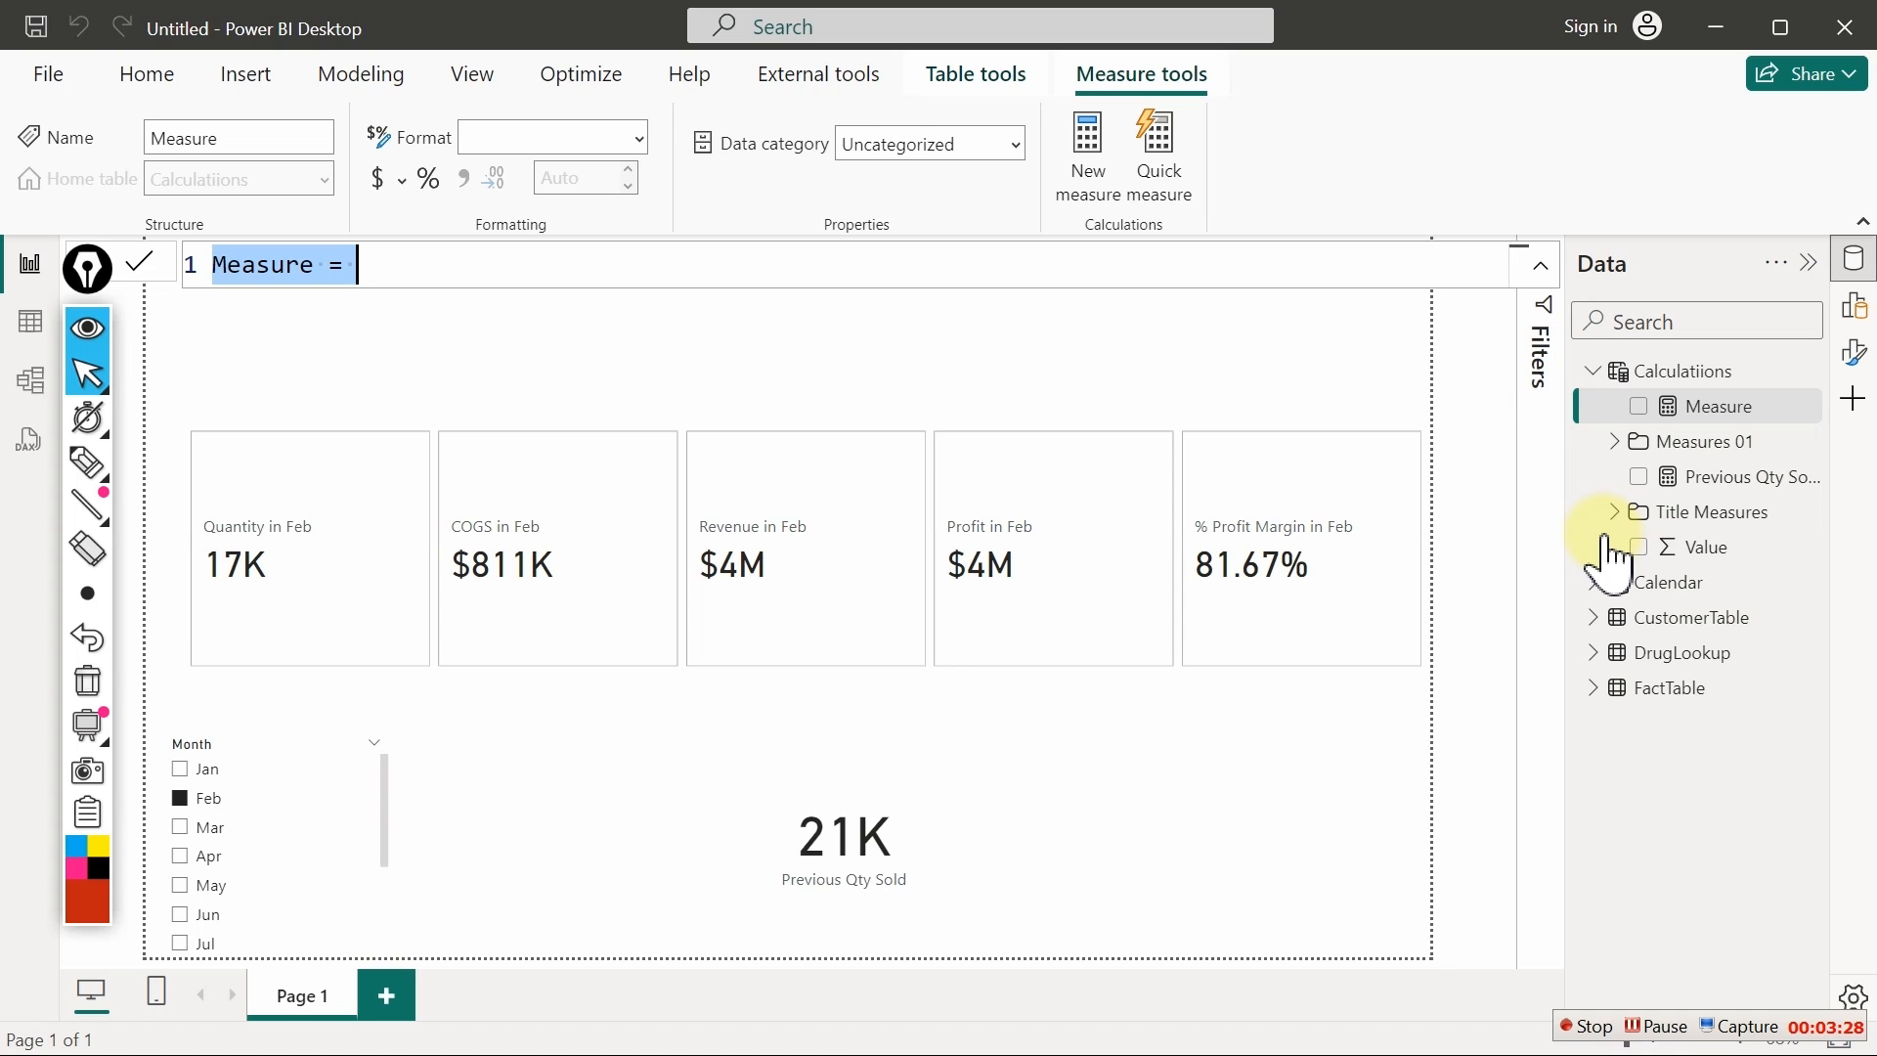
type("Ref")
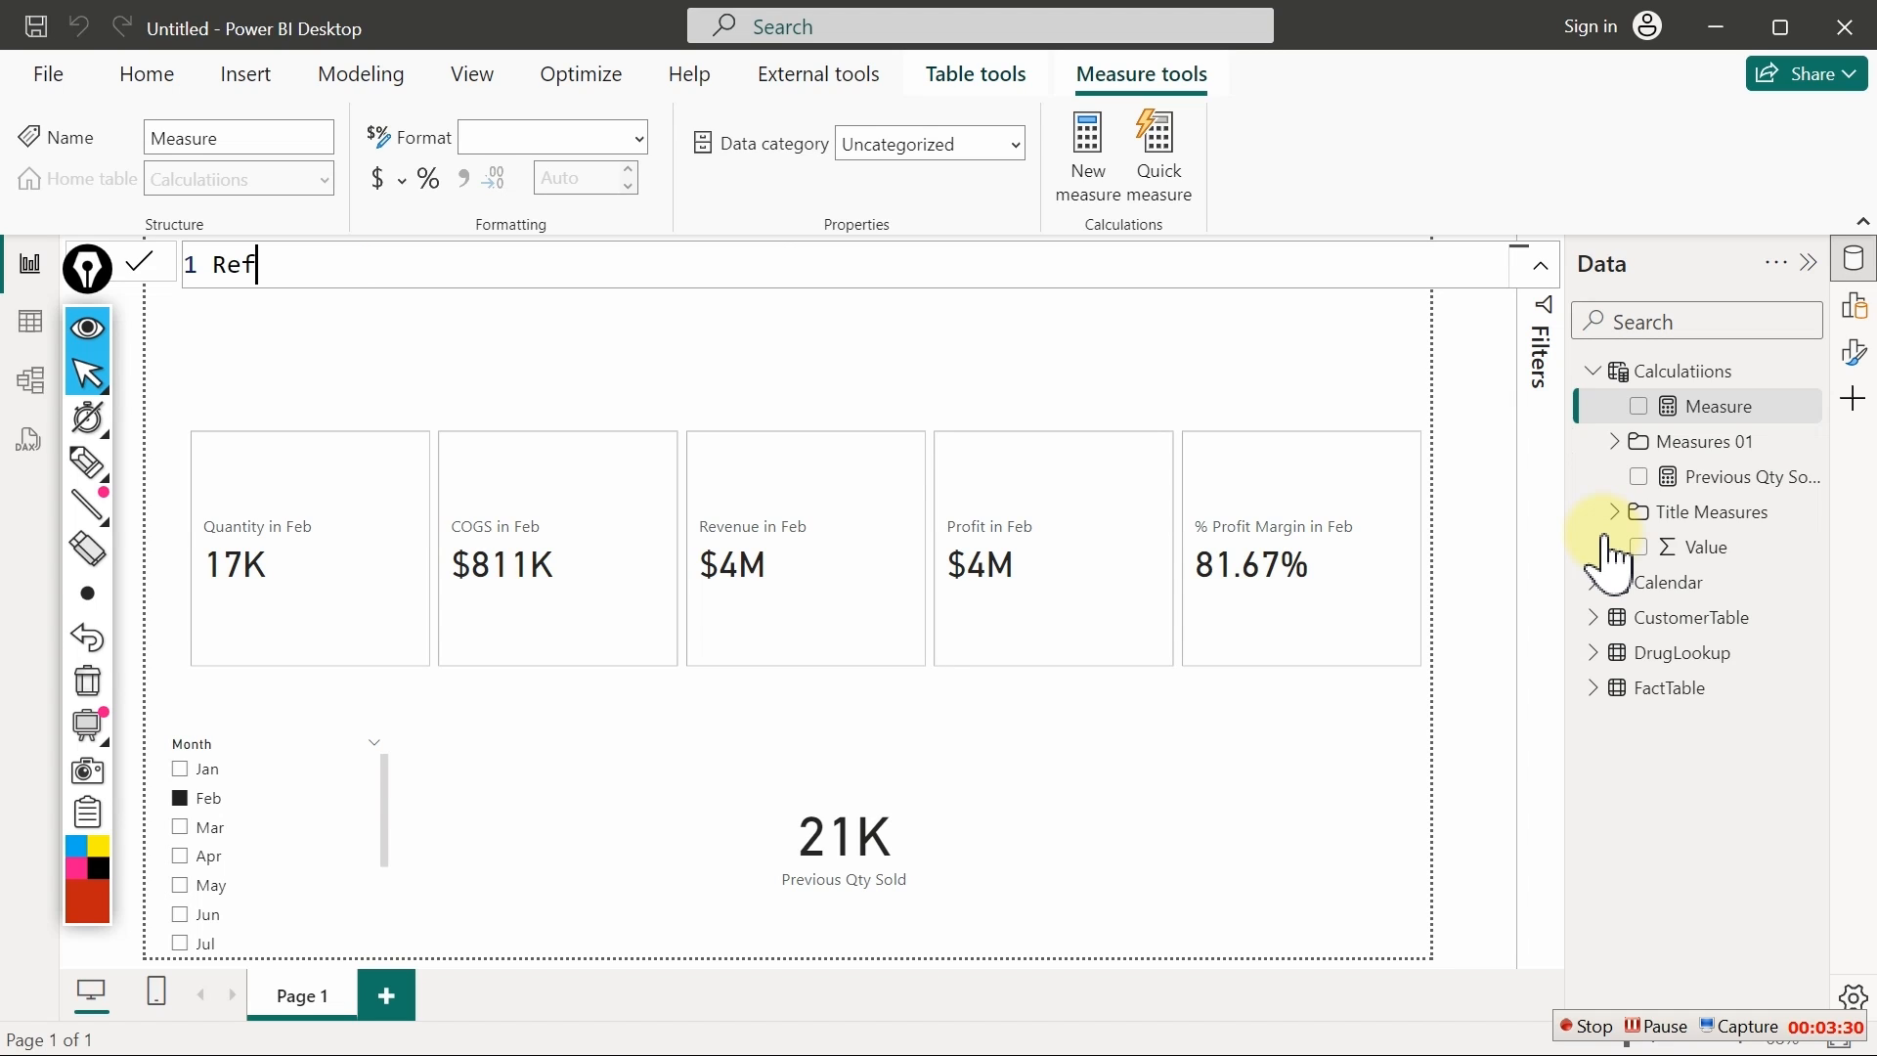
type(": Previous Qty =")
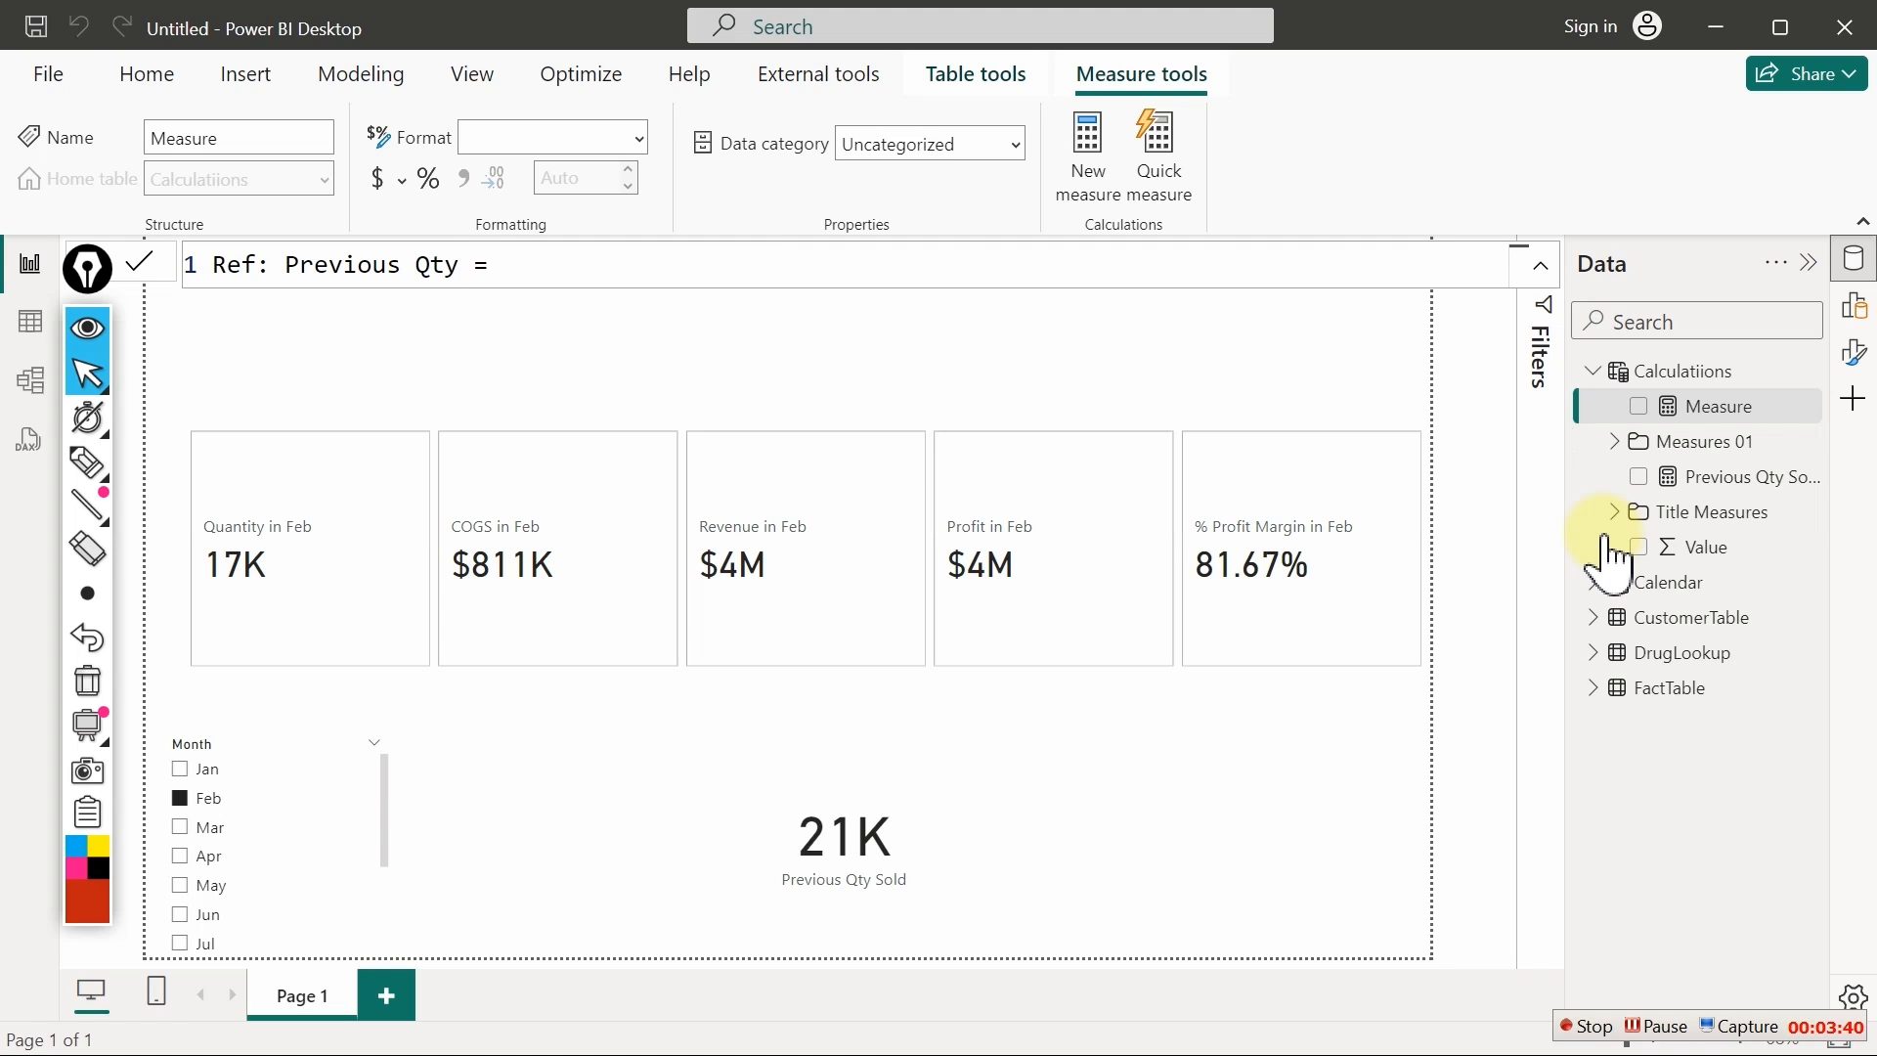
key("shift+Return")
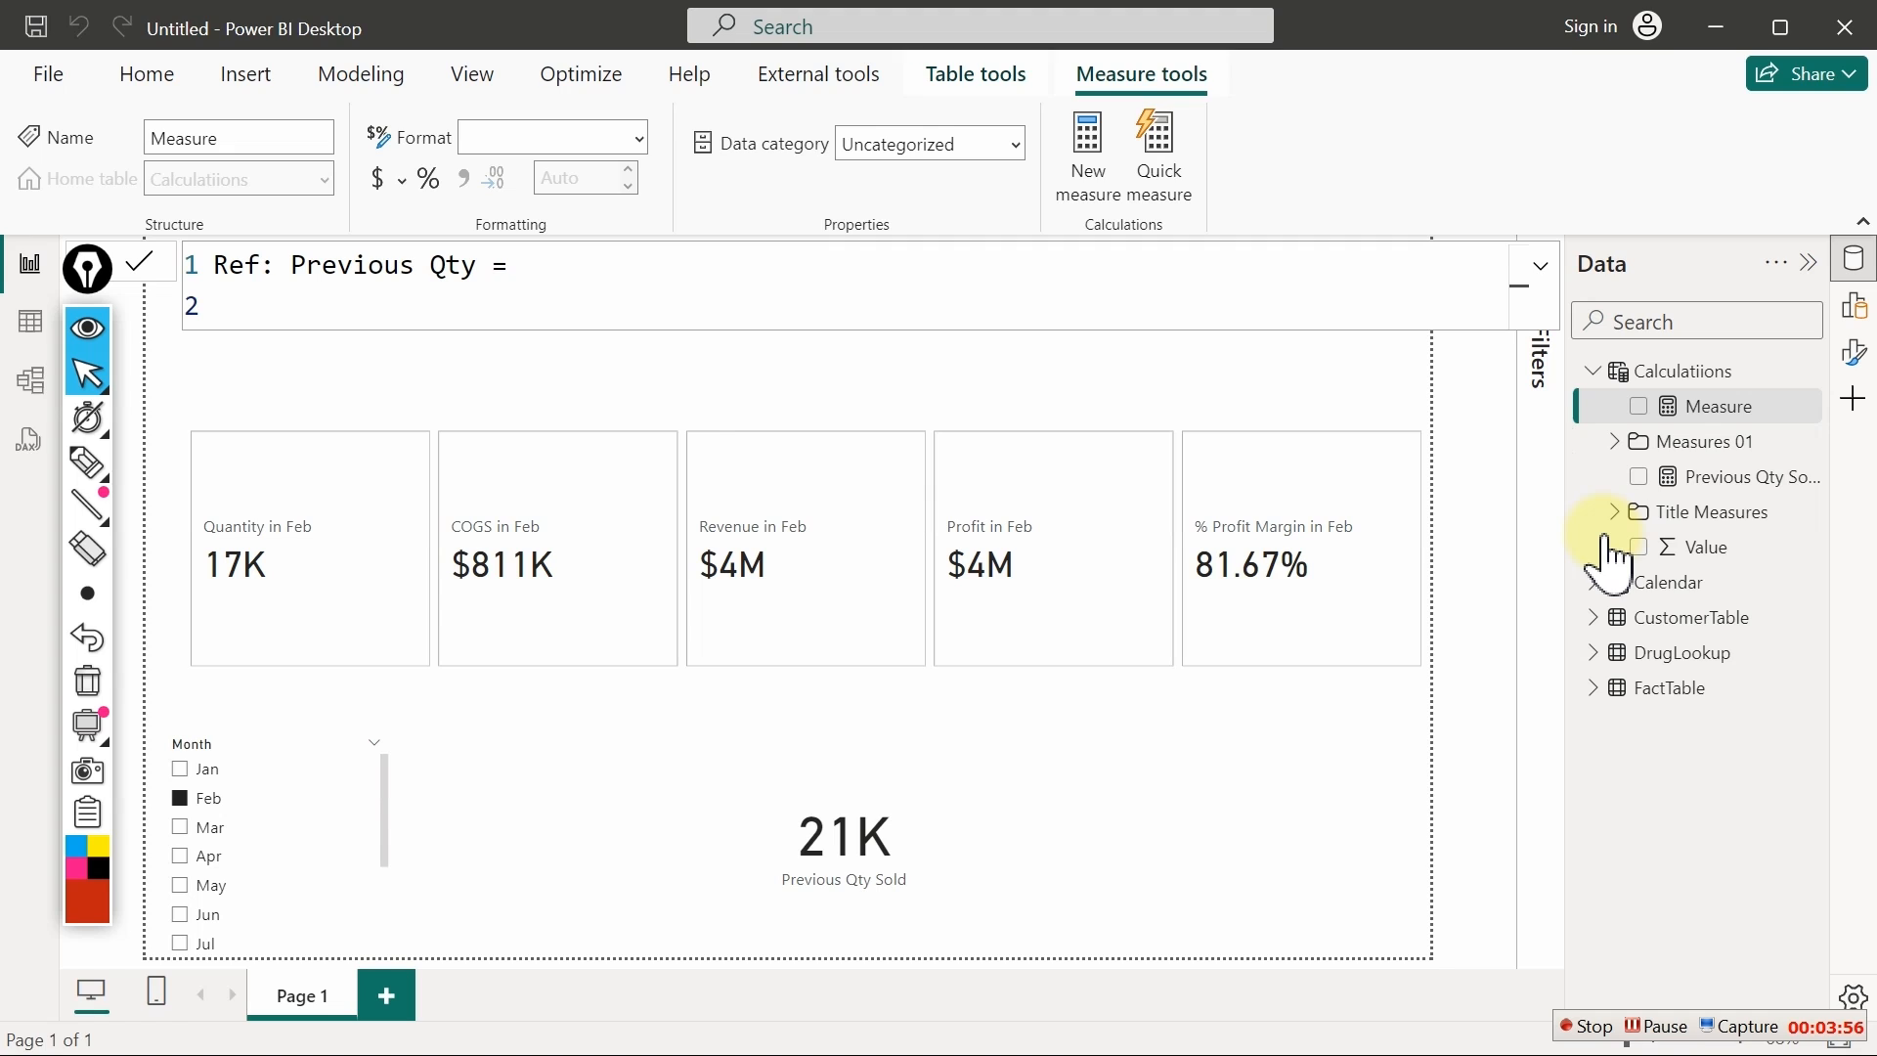
Declare a variable named _PreviousMonthView on a new line of the Ref: Previous Qty formula
type("var")
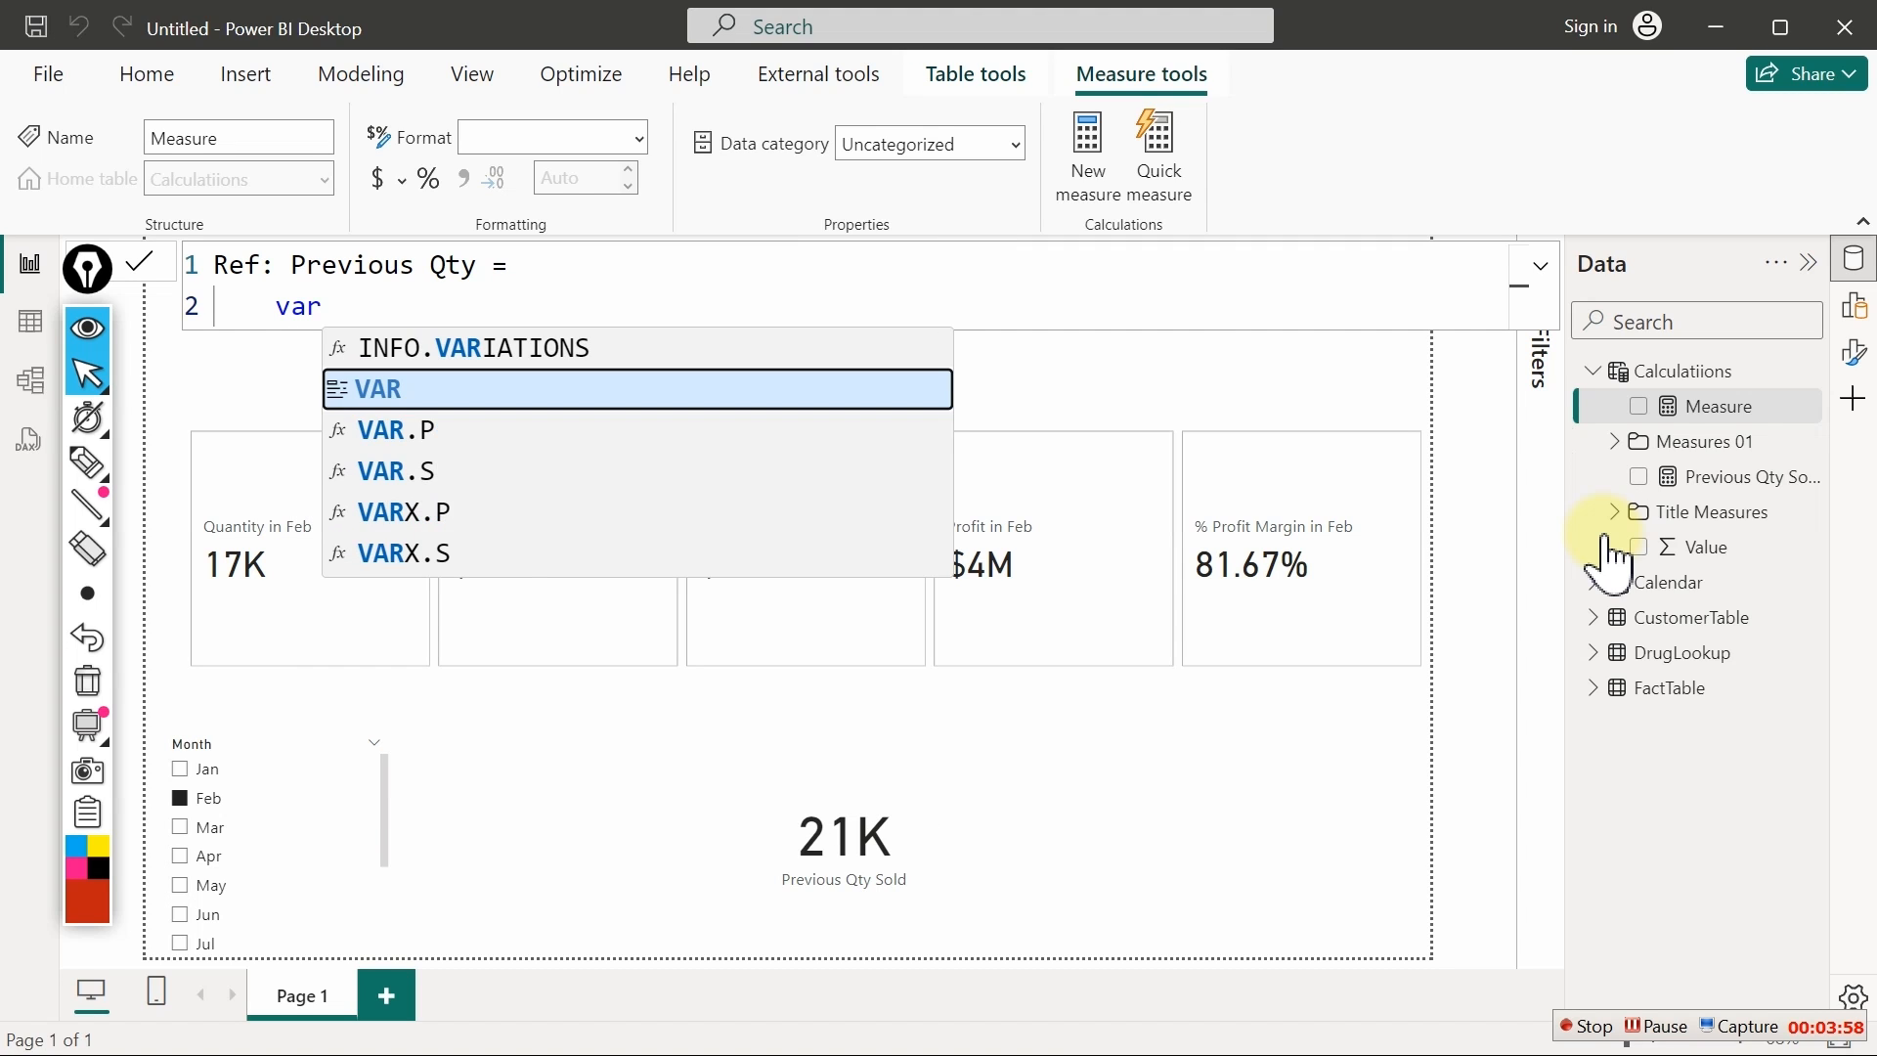
key("Tab")
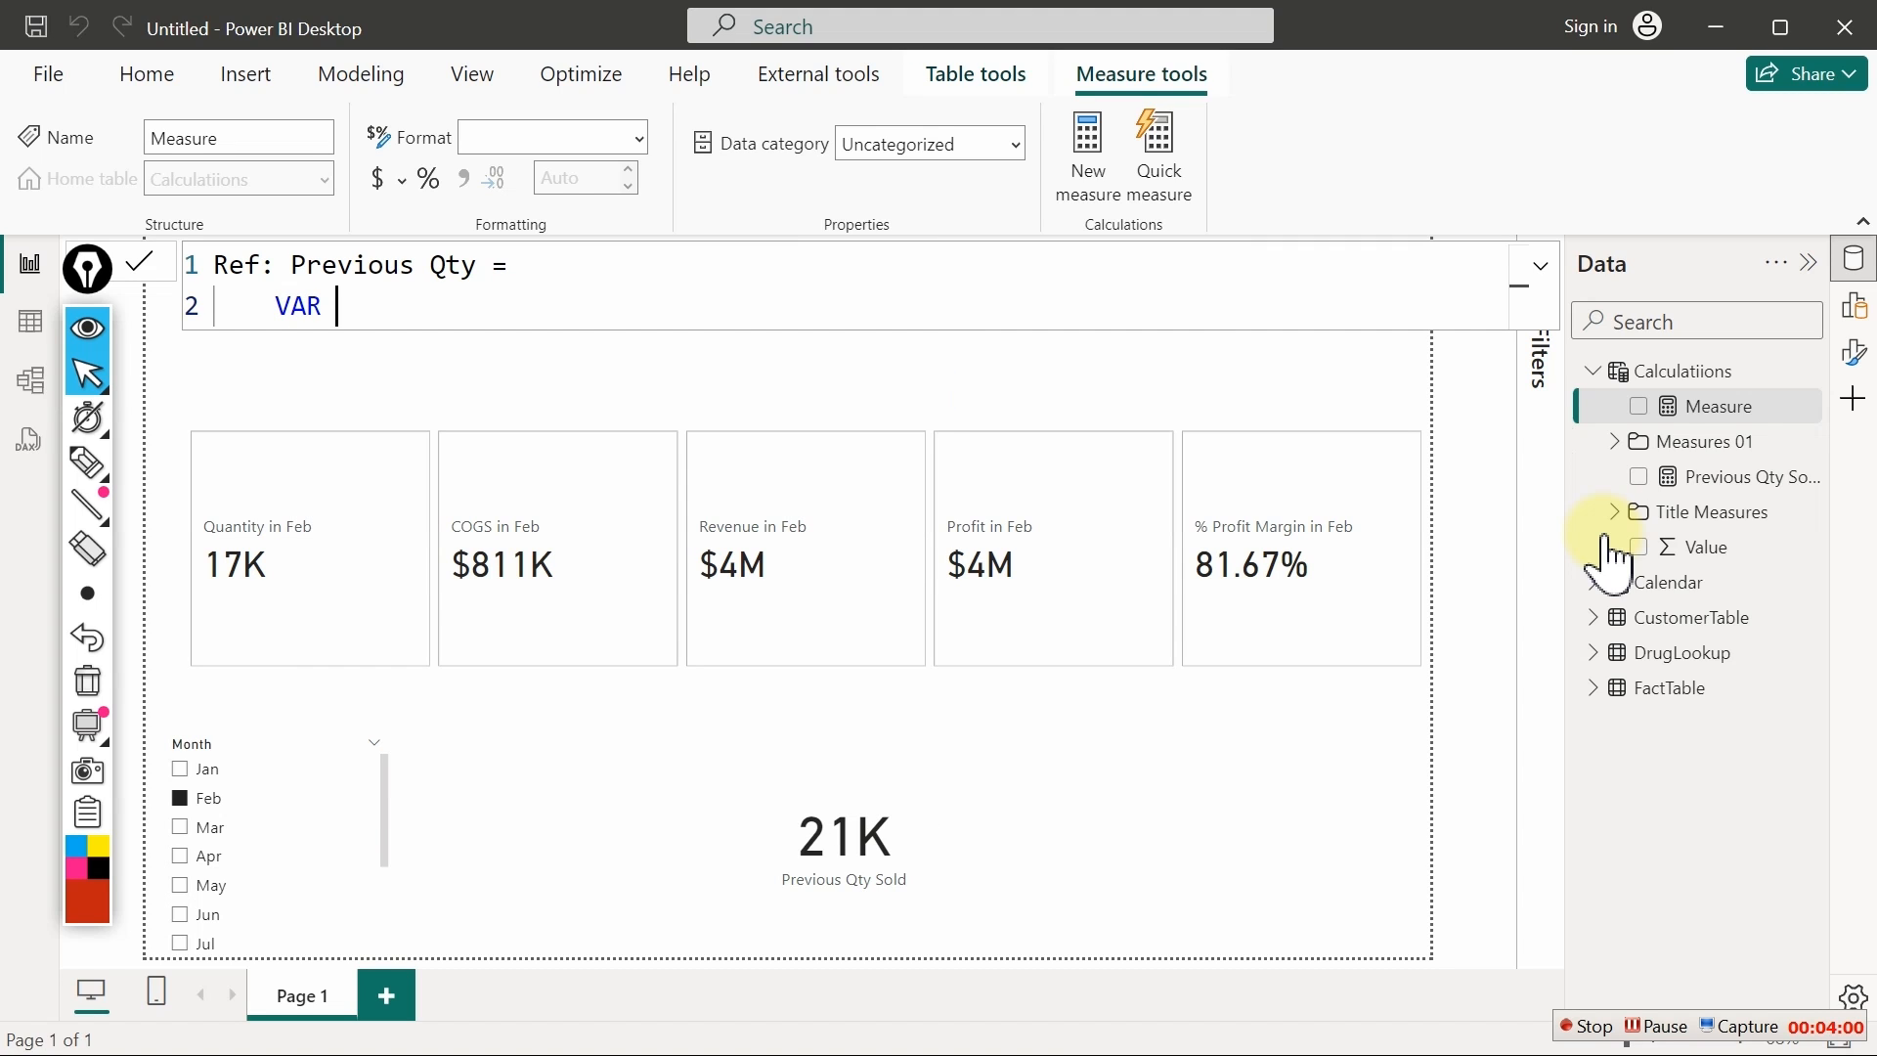
type("_PreviousMonth")
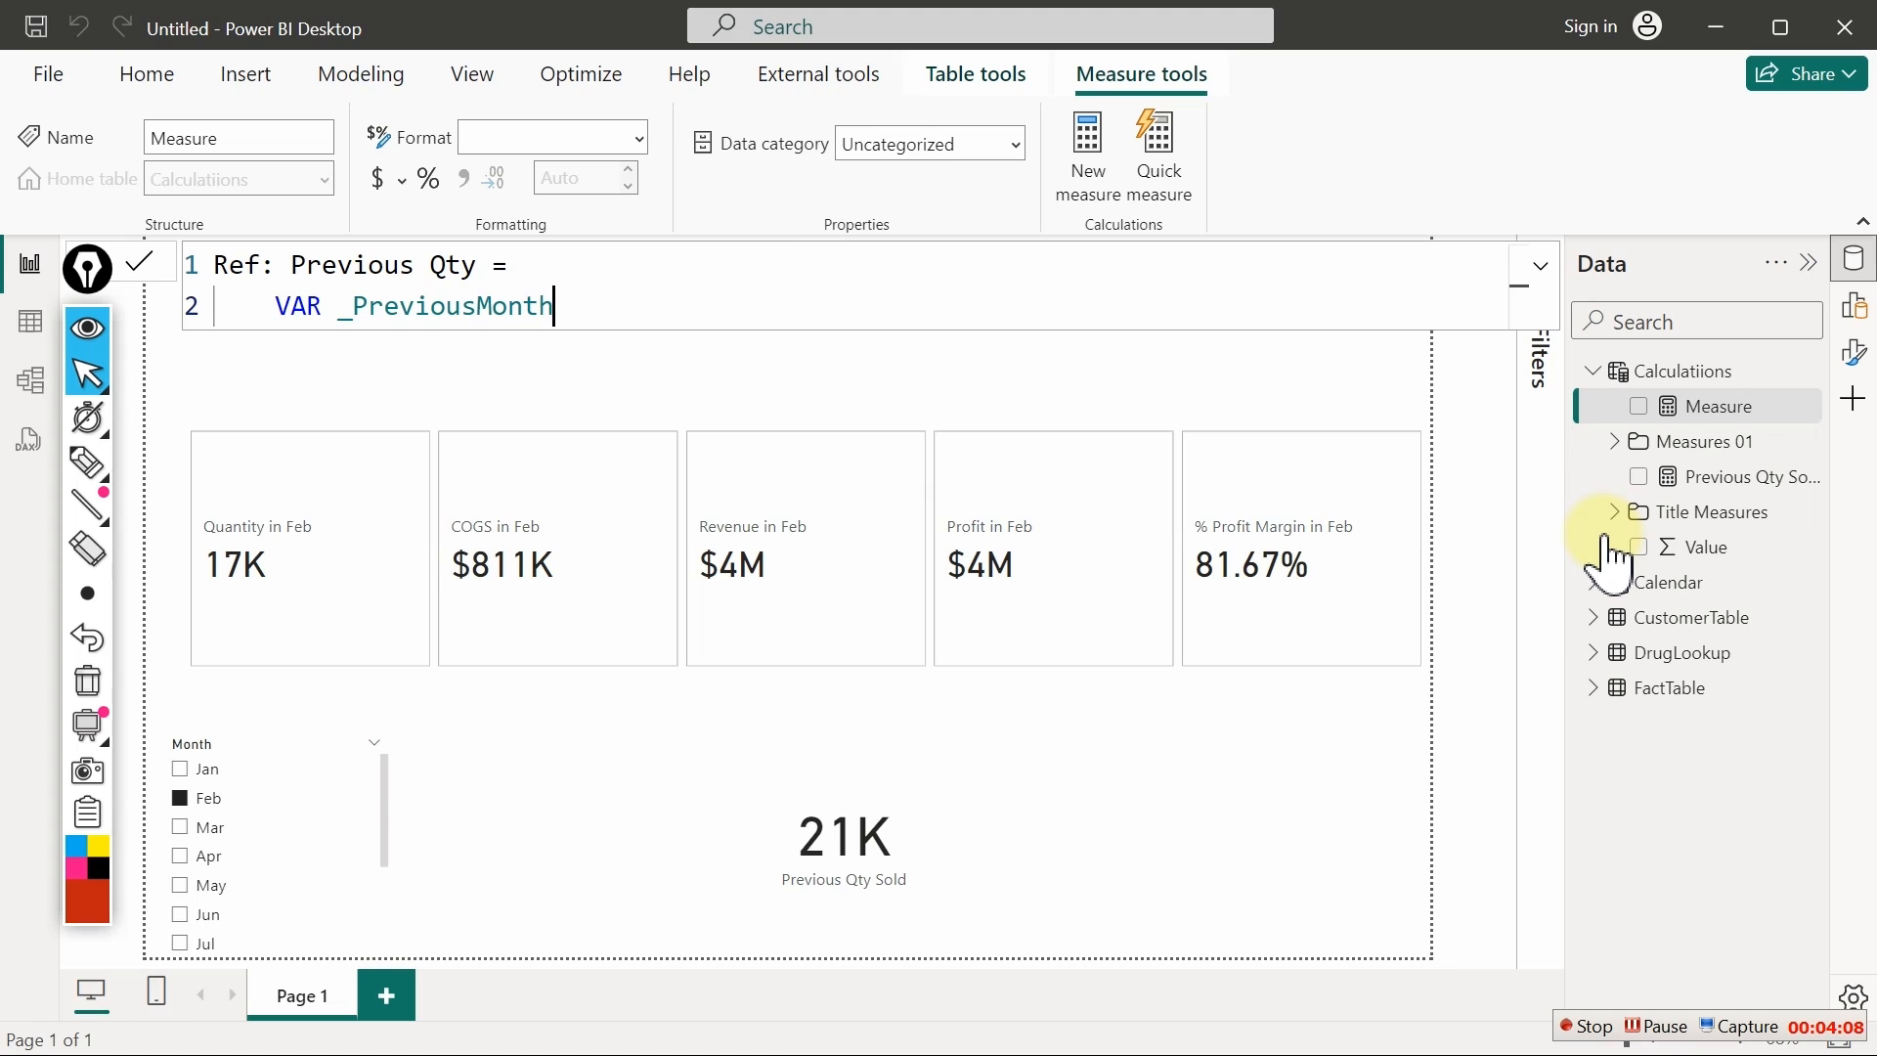
type(" =")
key("BackSpace")
key("BackSpace")
type("View =")
key("shift+Return")
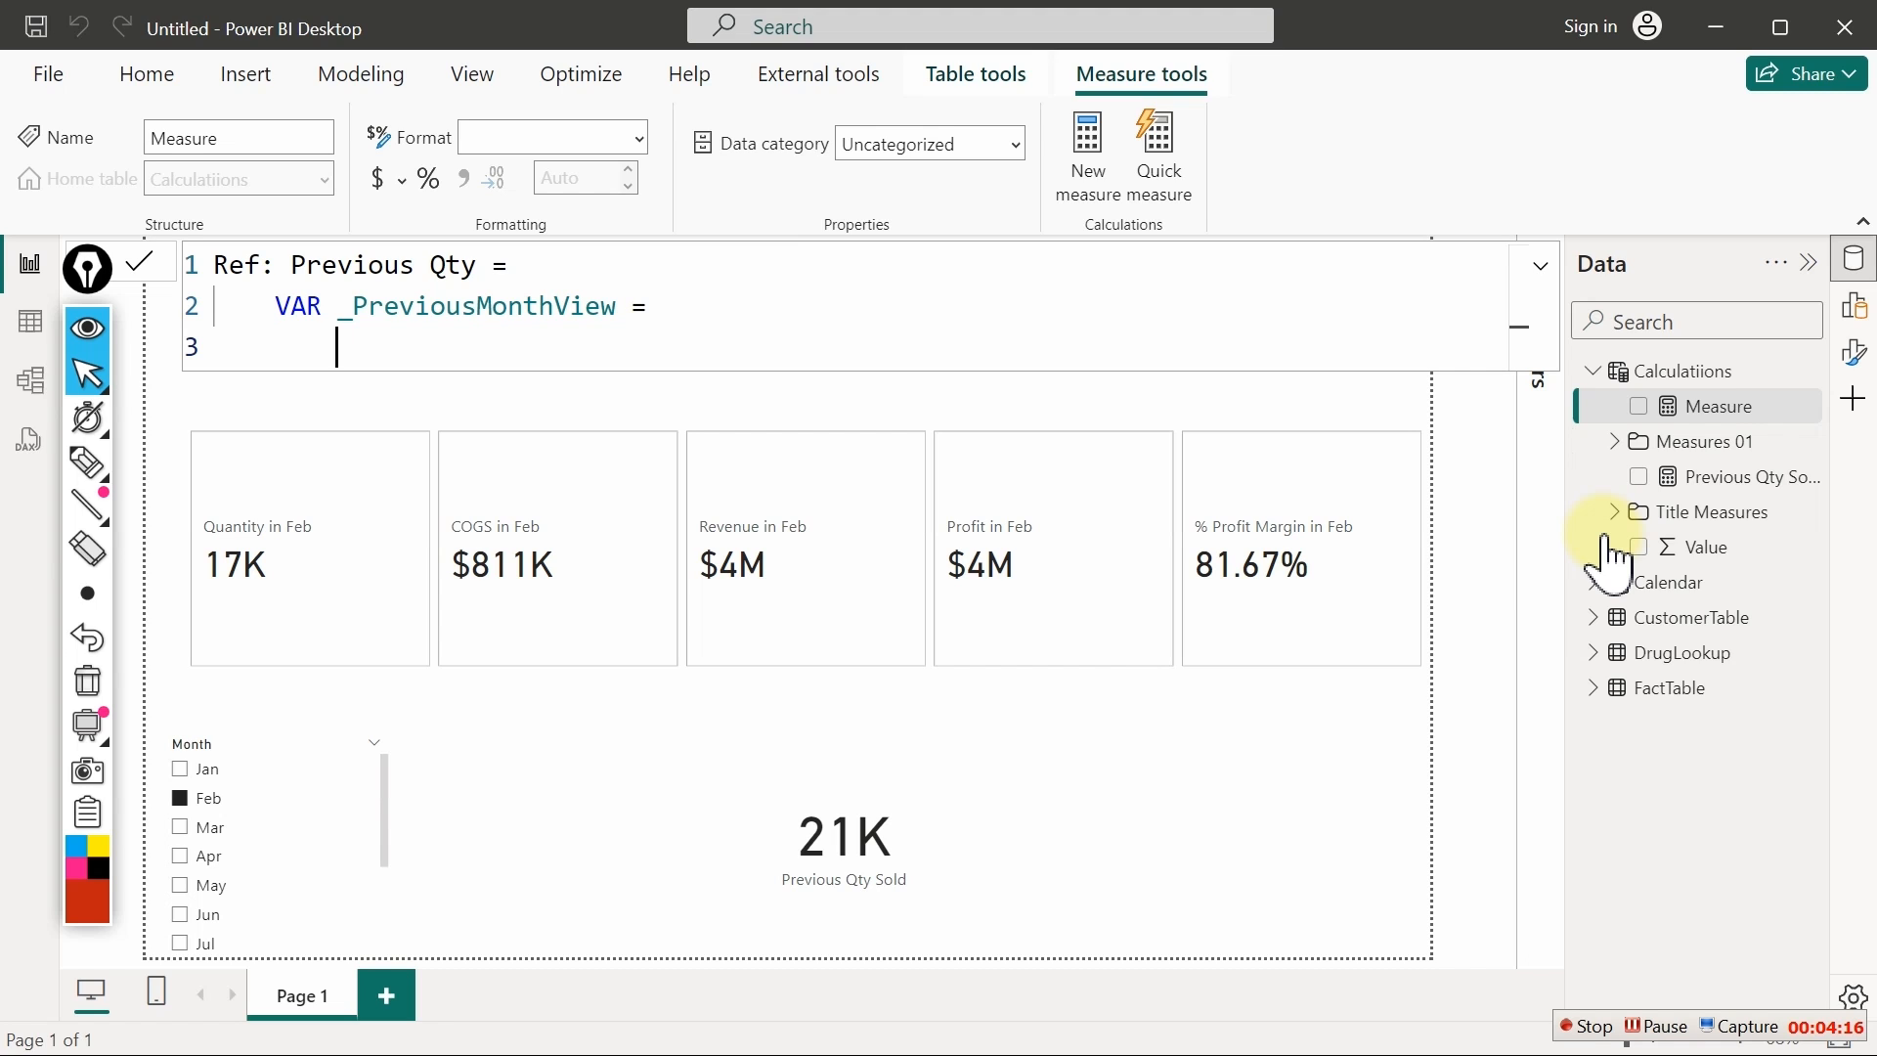
Begin the variable's value with CALCULATE, using MAX('Calendar'[Month]) as its expression
type("CALCULATE(")
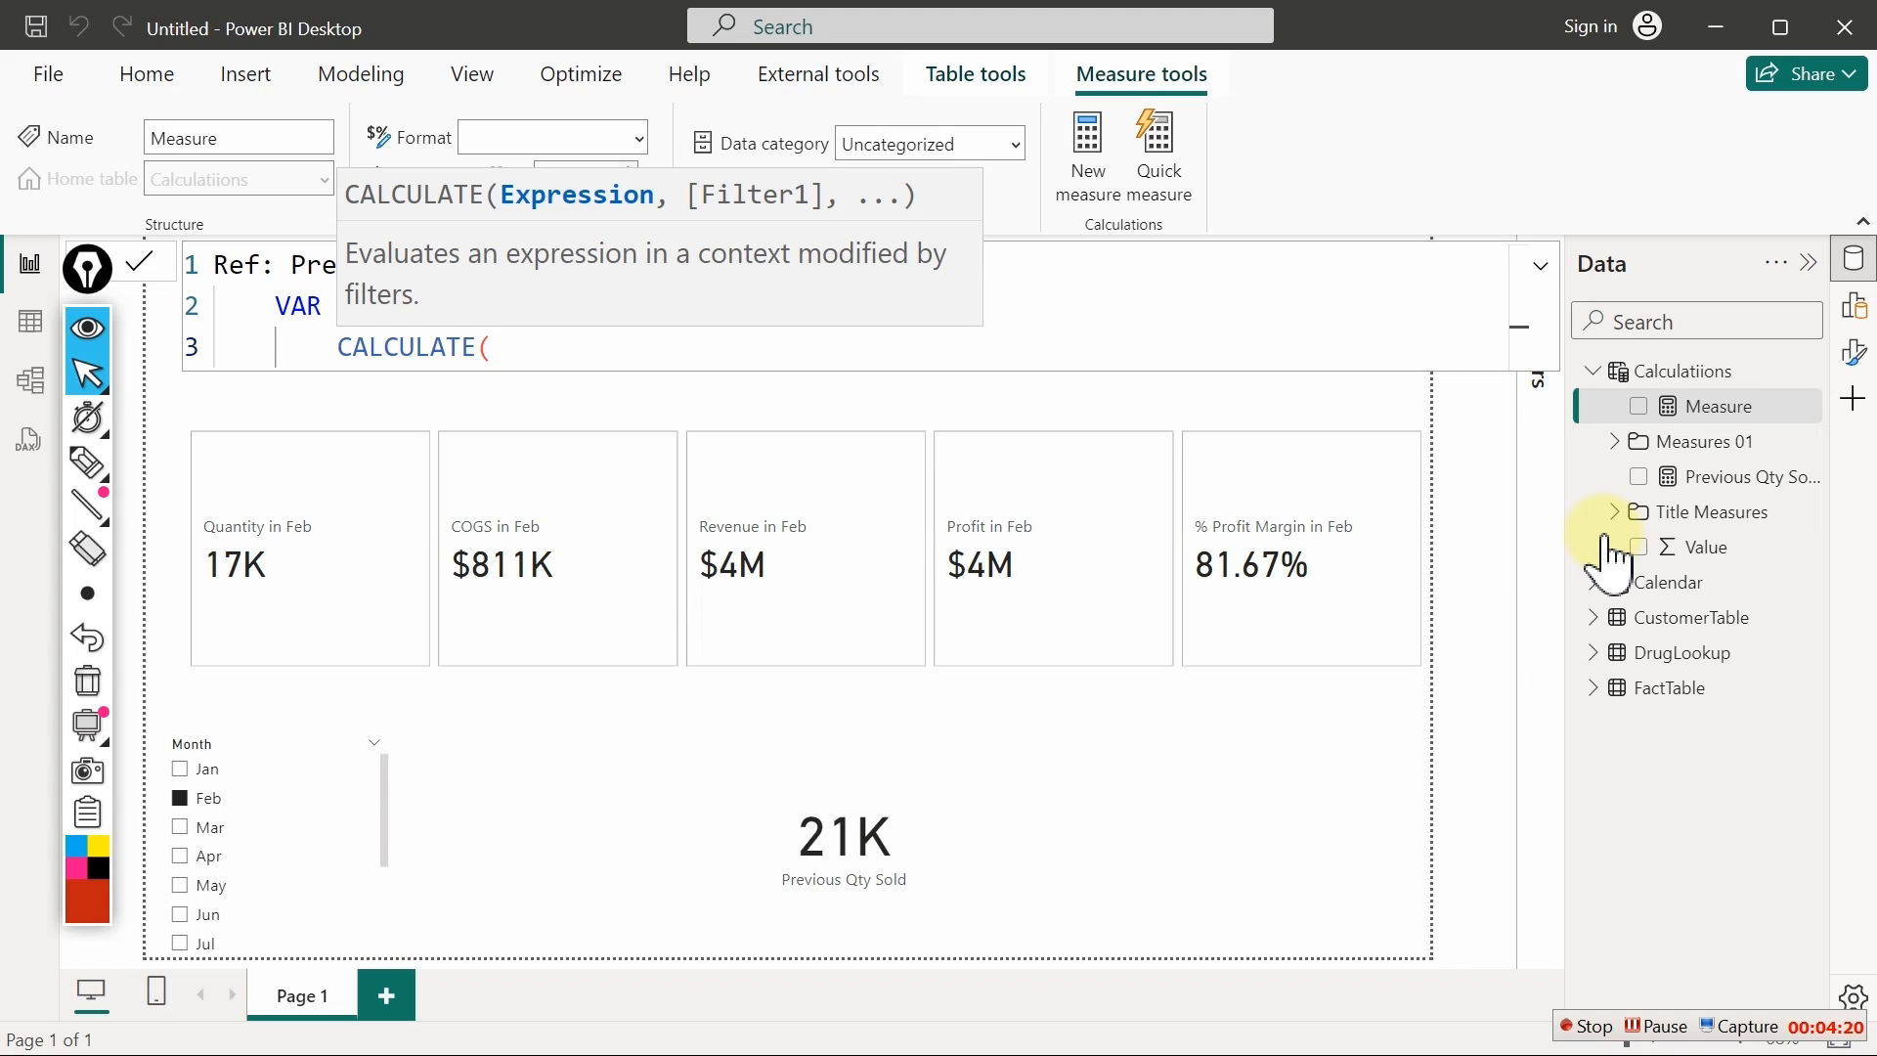
key("shift+Return")
type("max")
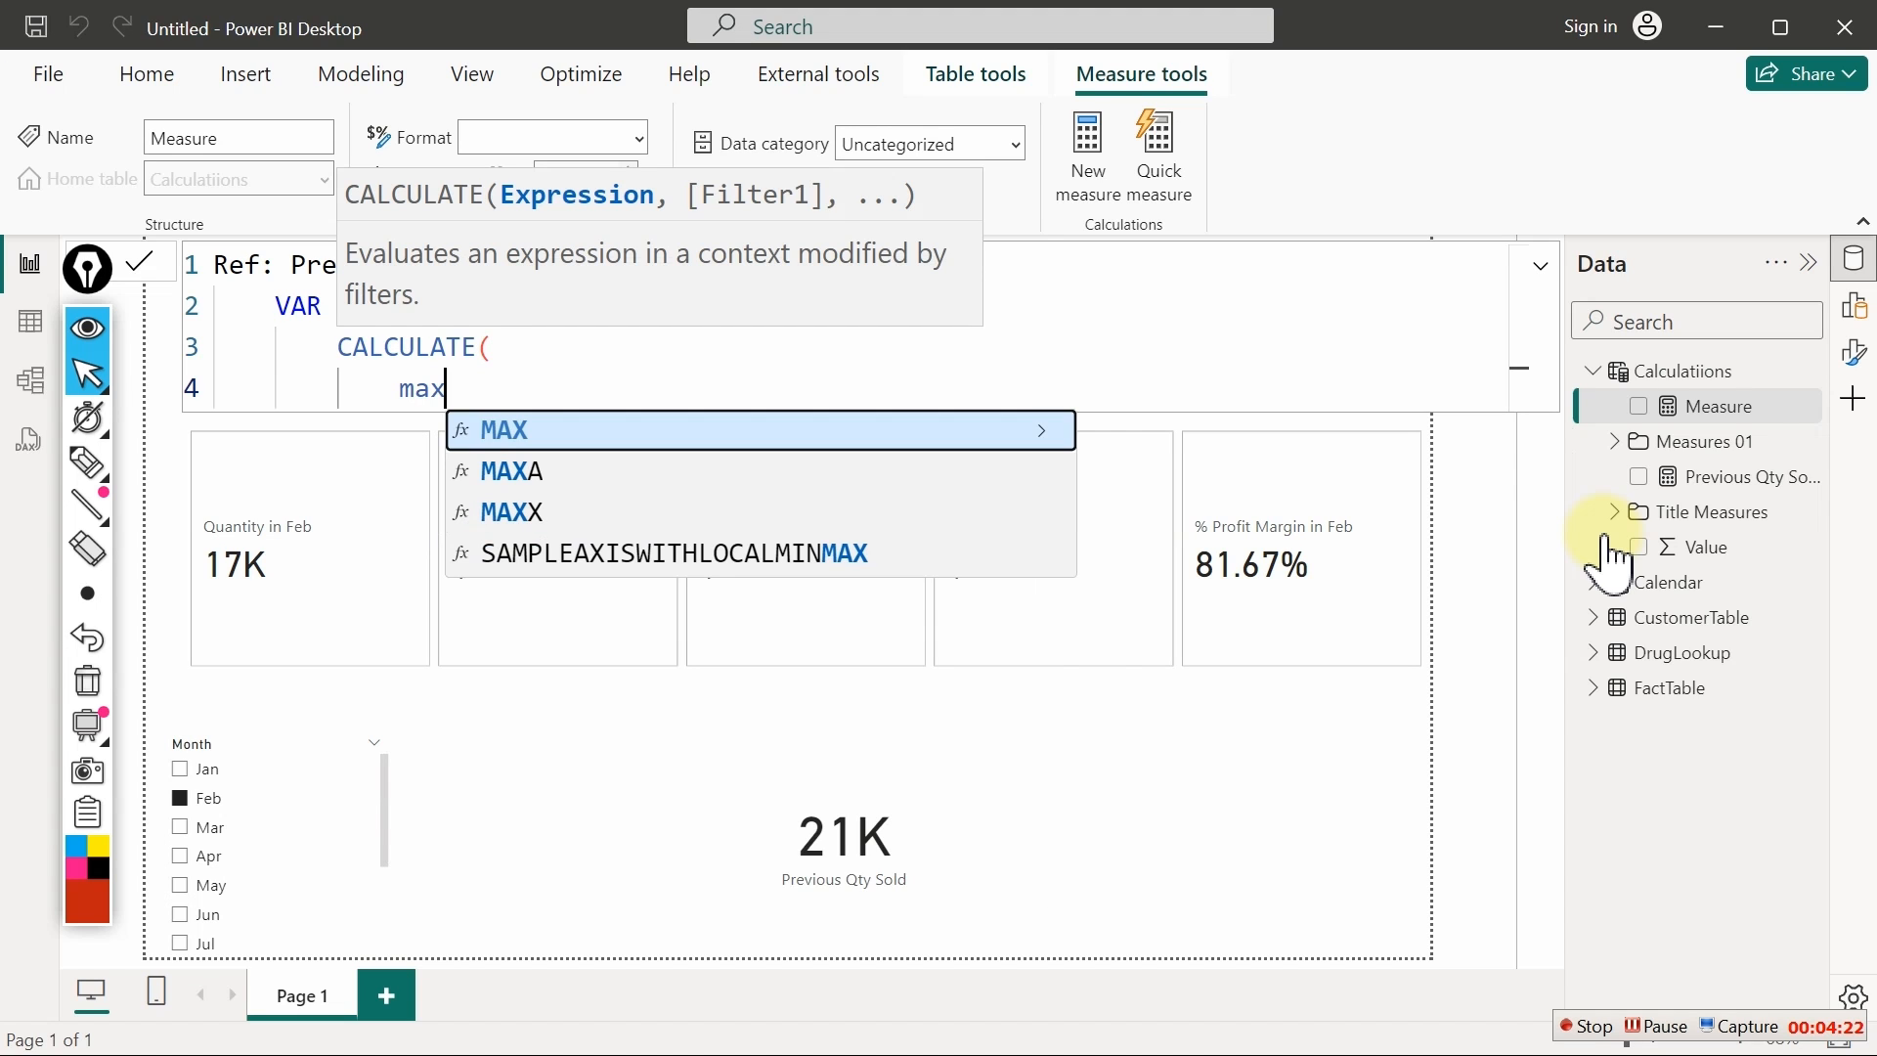
key("Tab")
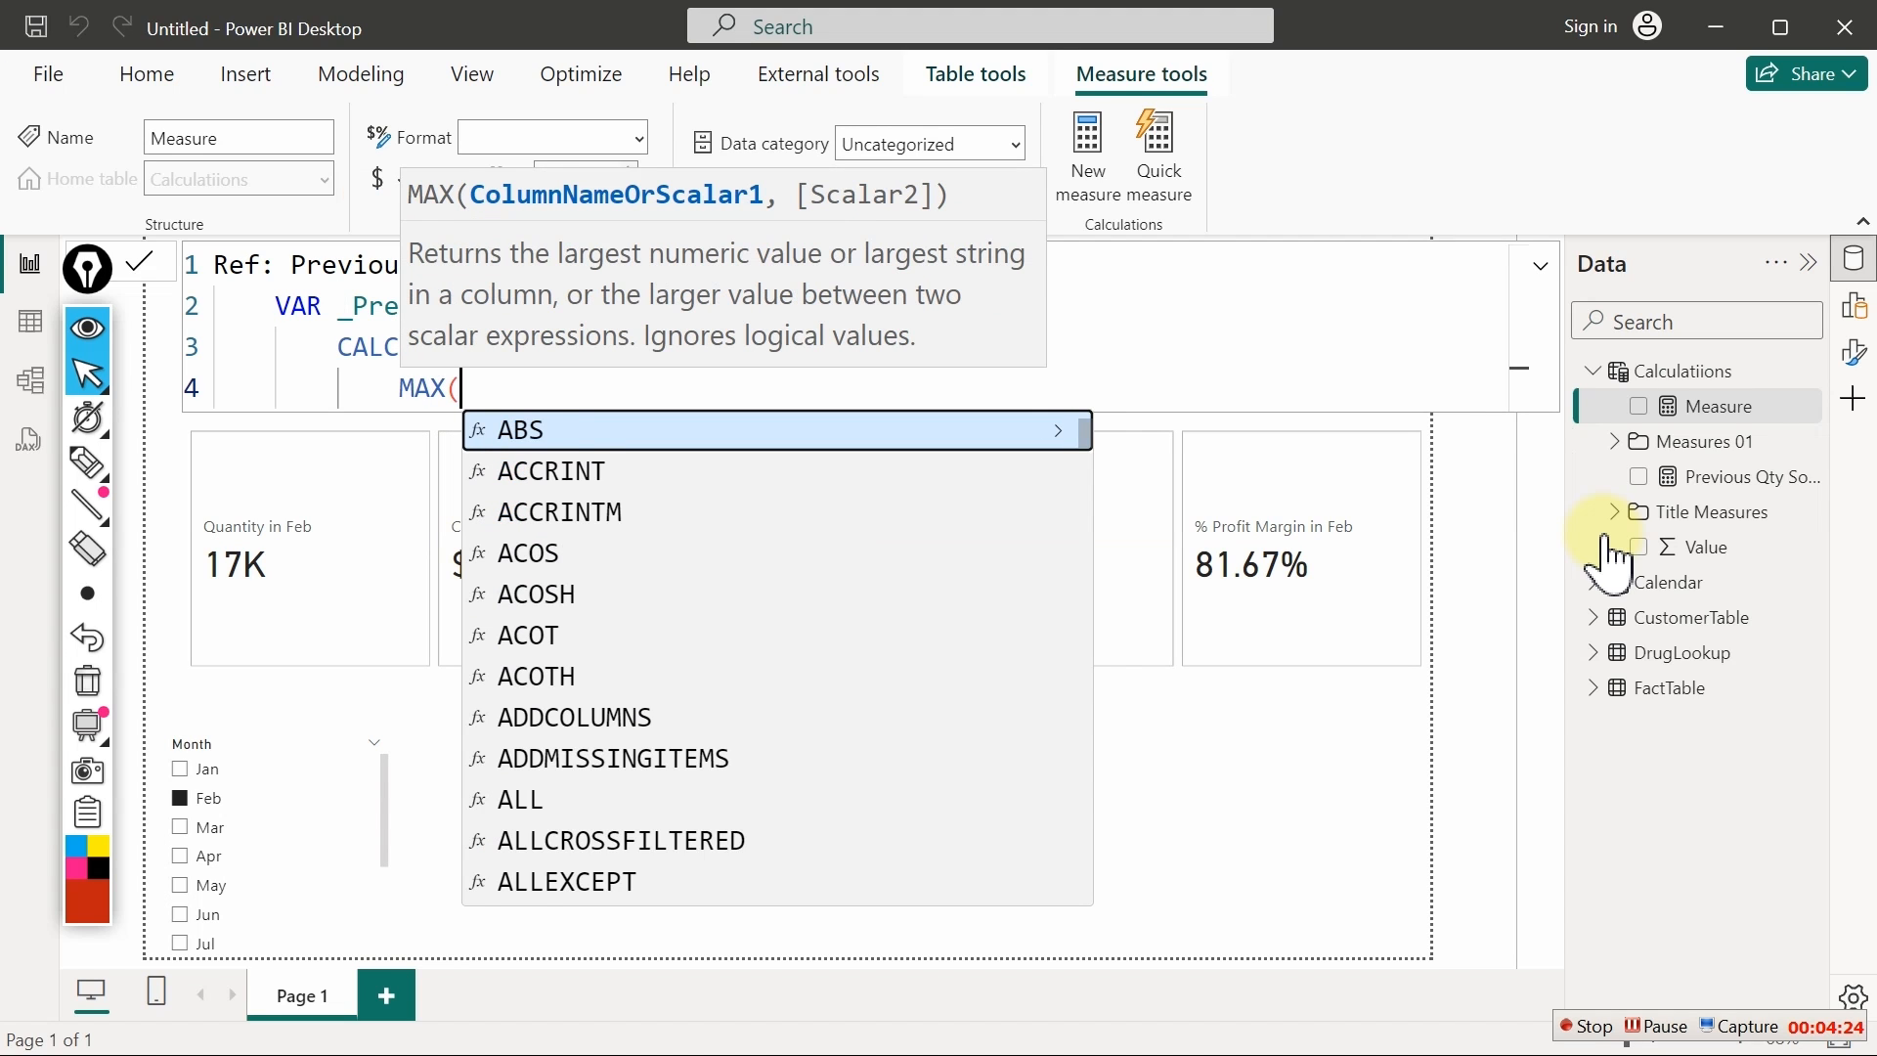
type("mo")
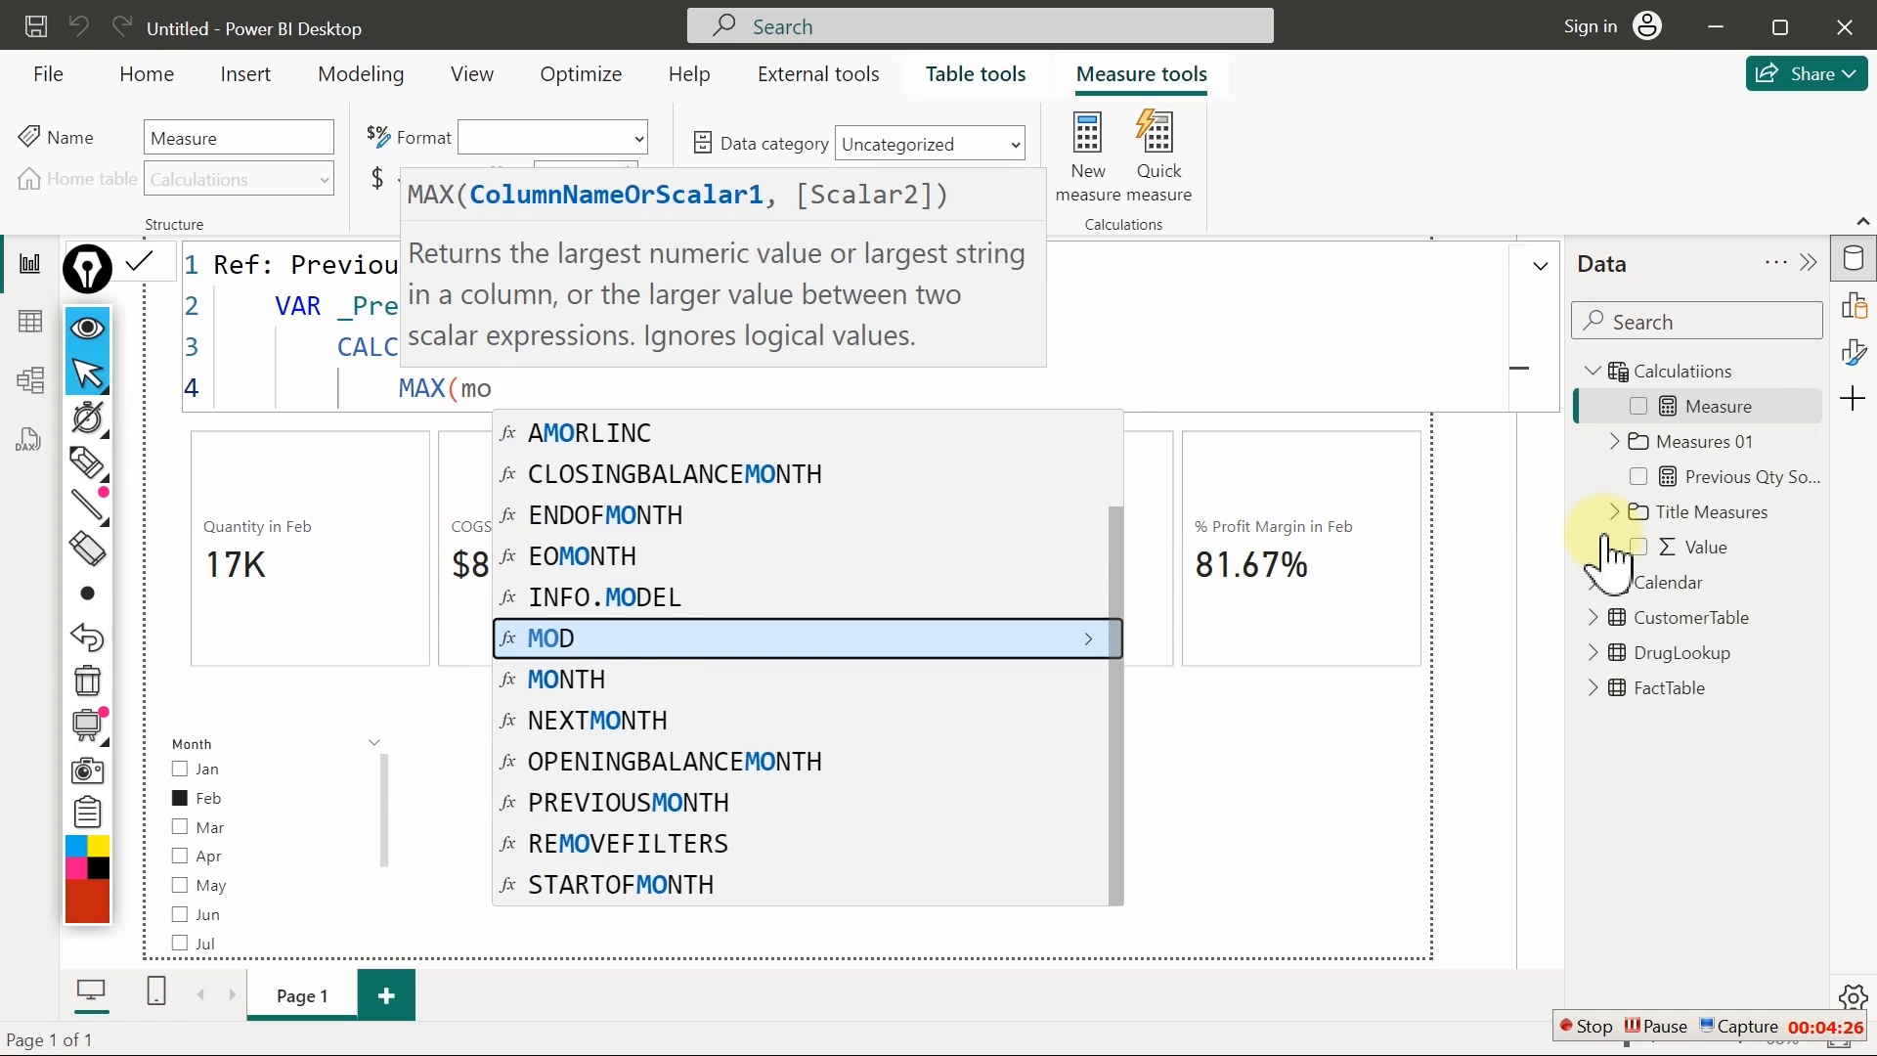
type("n")
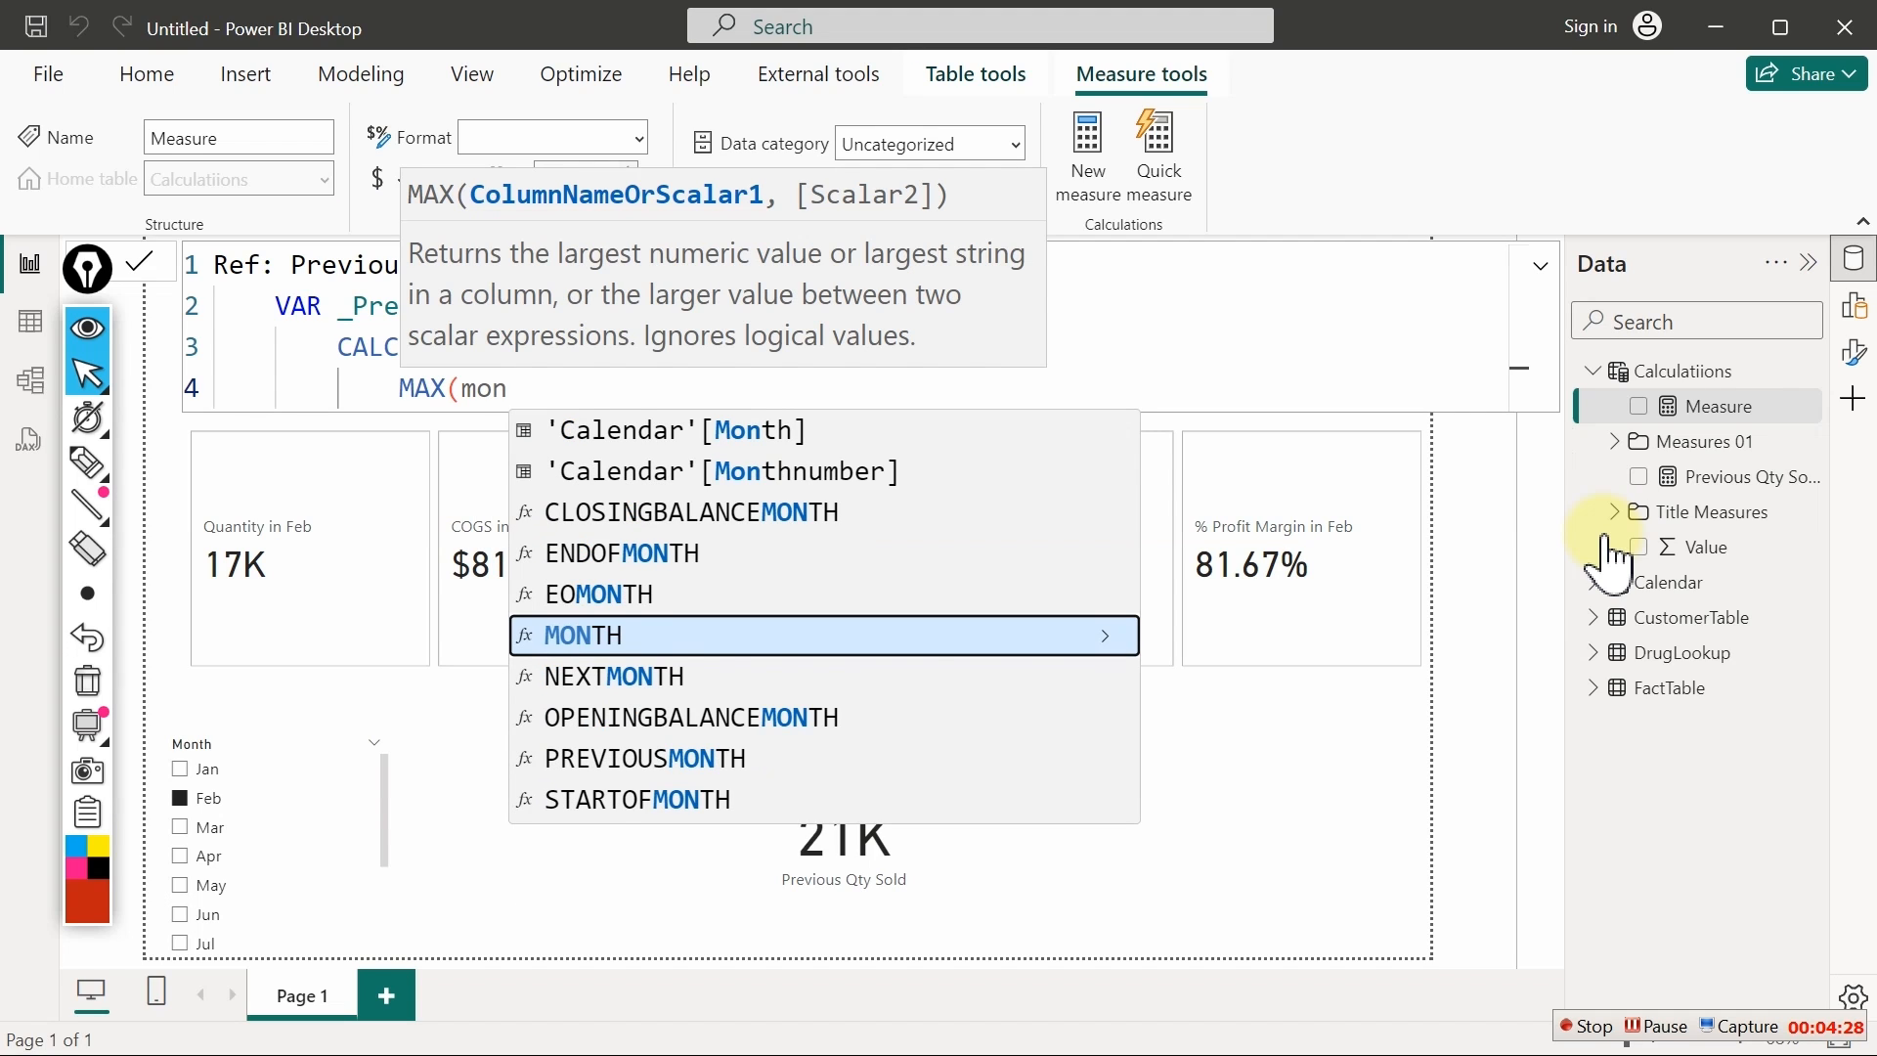
key("Up")
key("Up")
key("Up")
key("Up")
key("Up")
key("Tab")
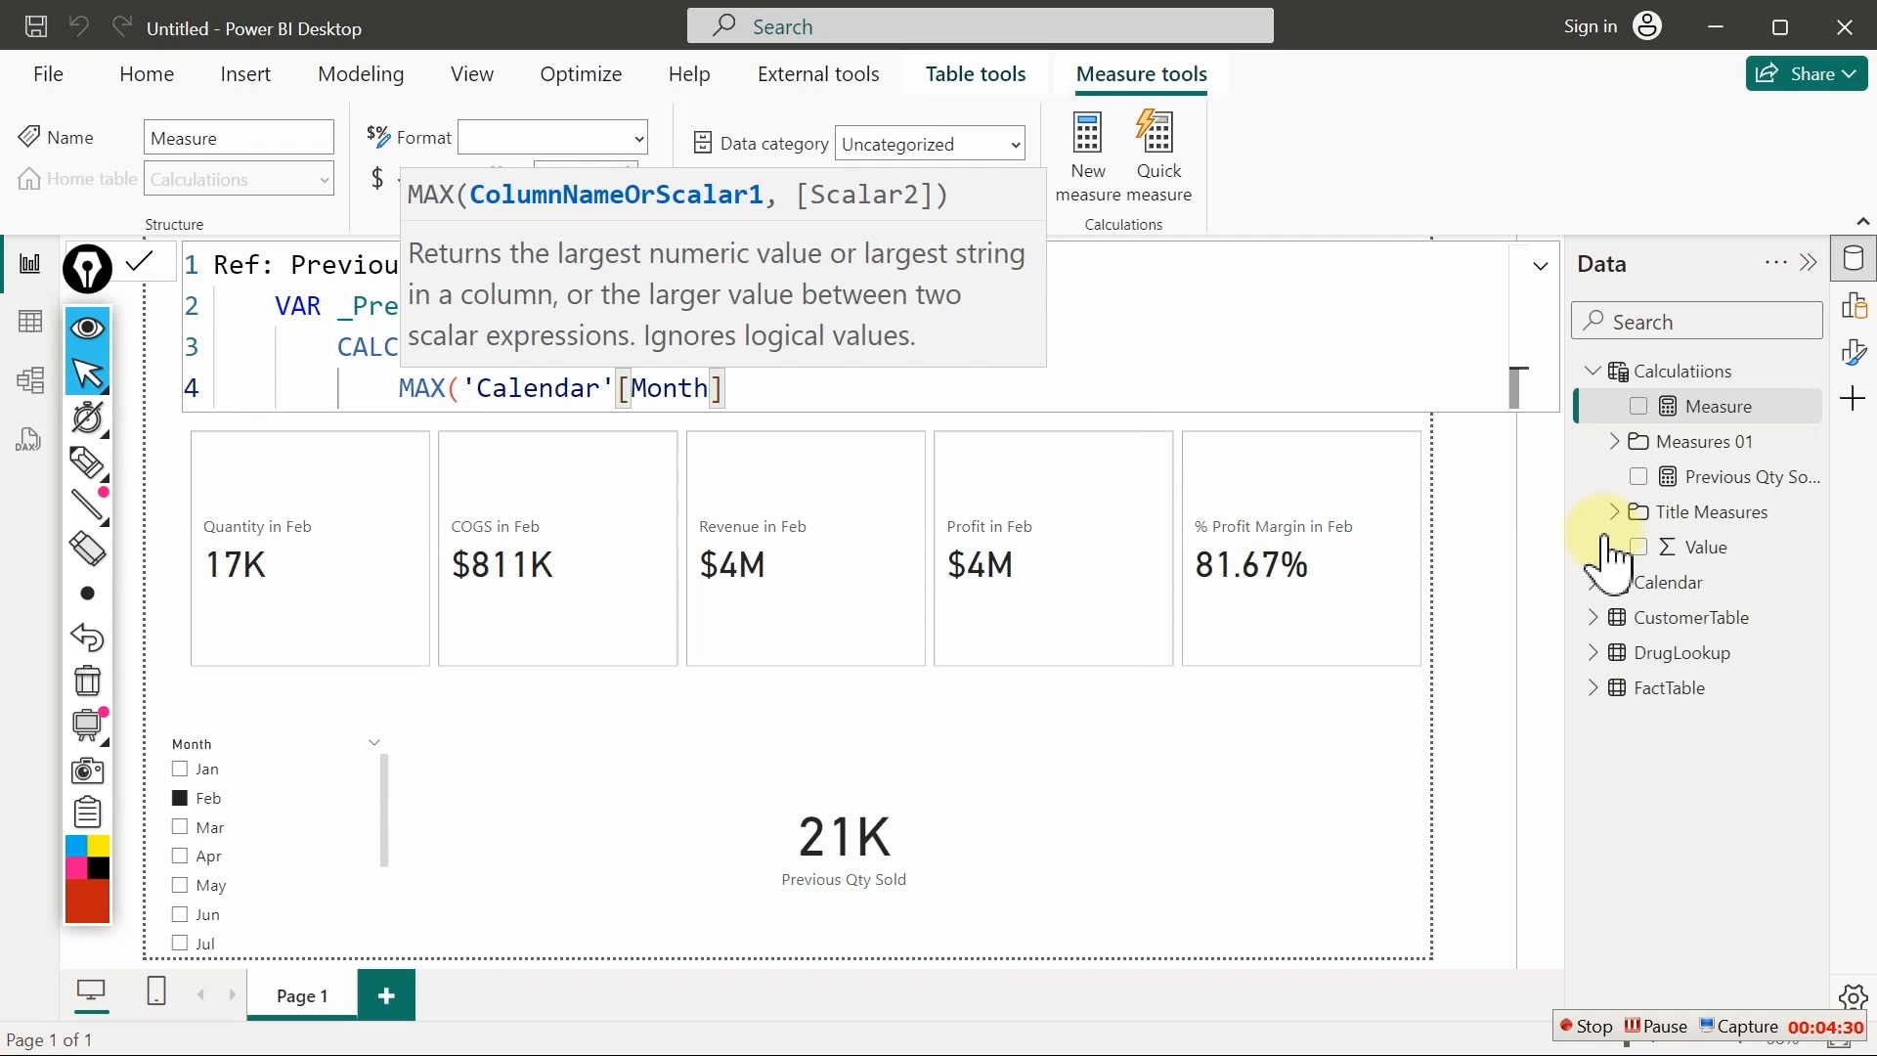
type("),")
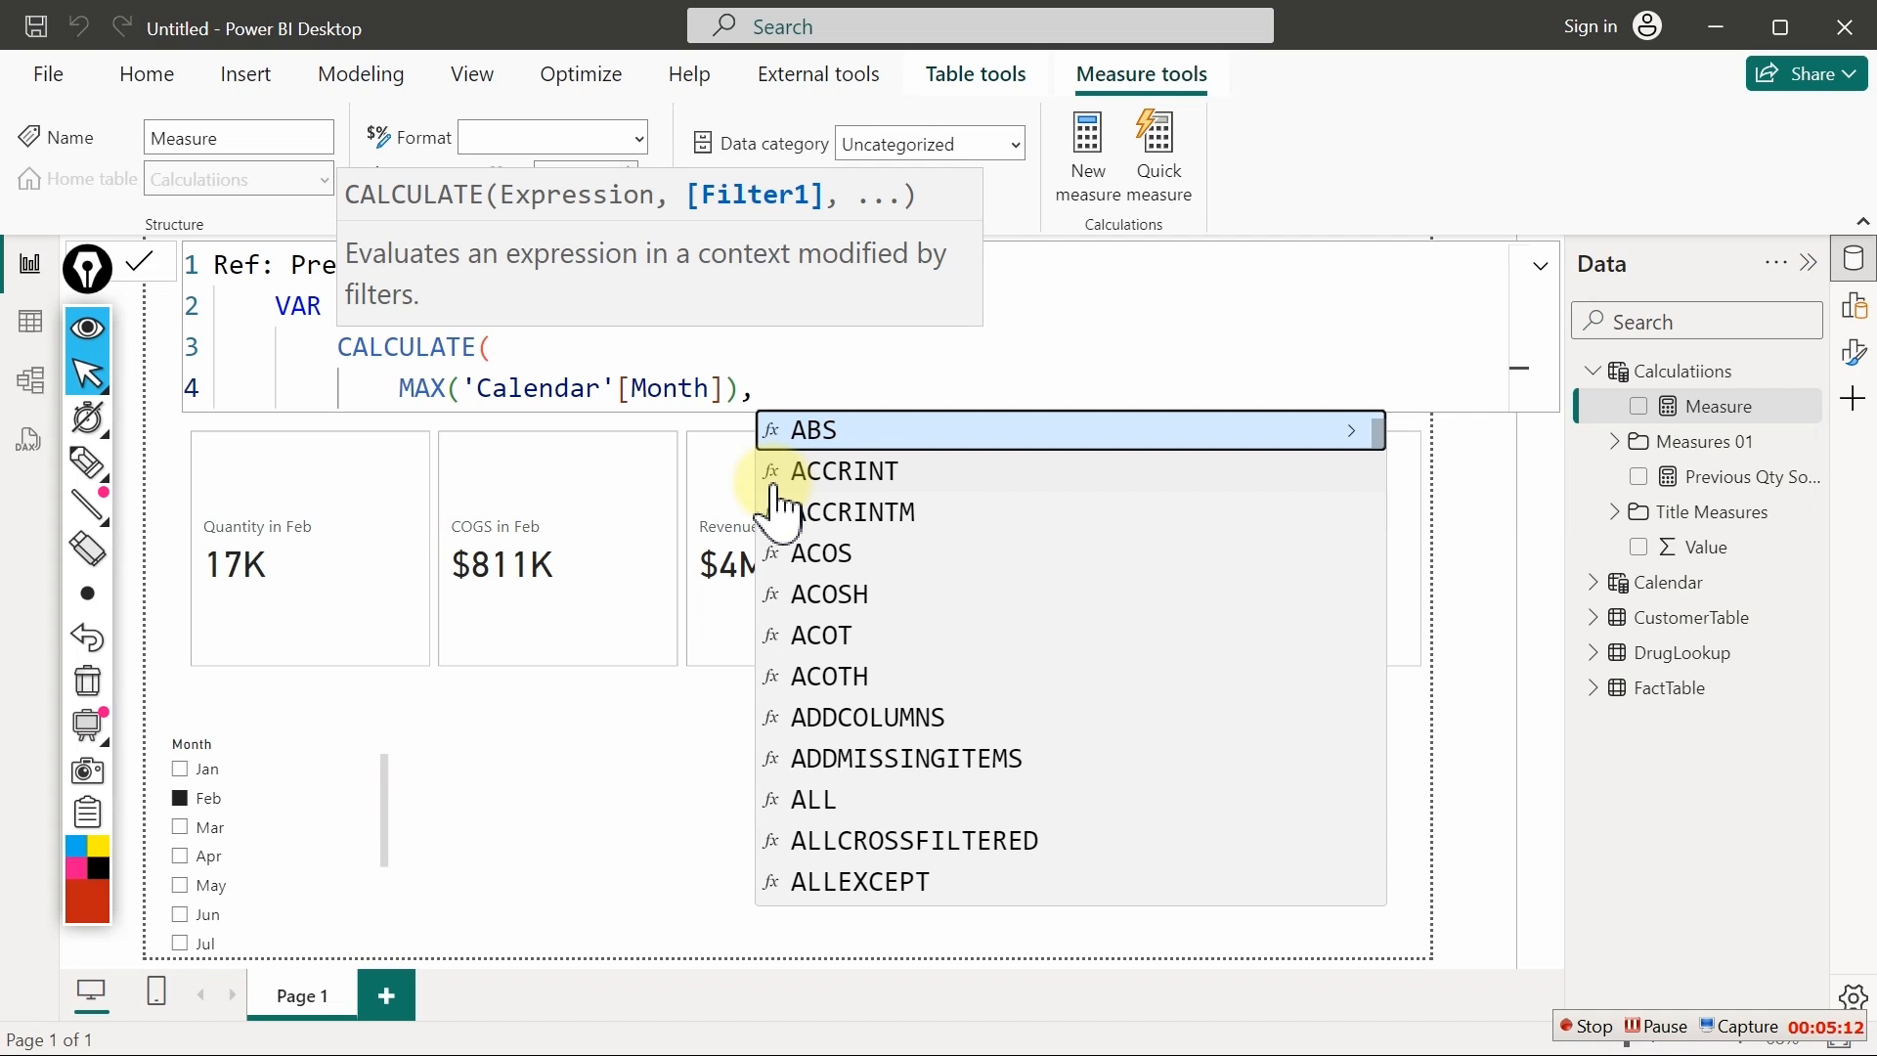
Add PREVIOUSMONTH('Calendar'[Date]) as the CALCULATE filter and close the function on its own line
type("prev")
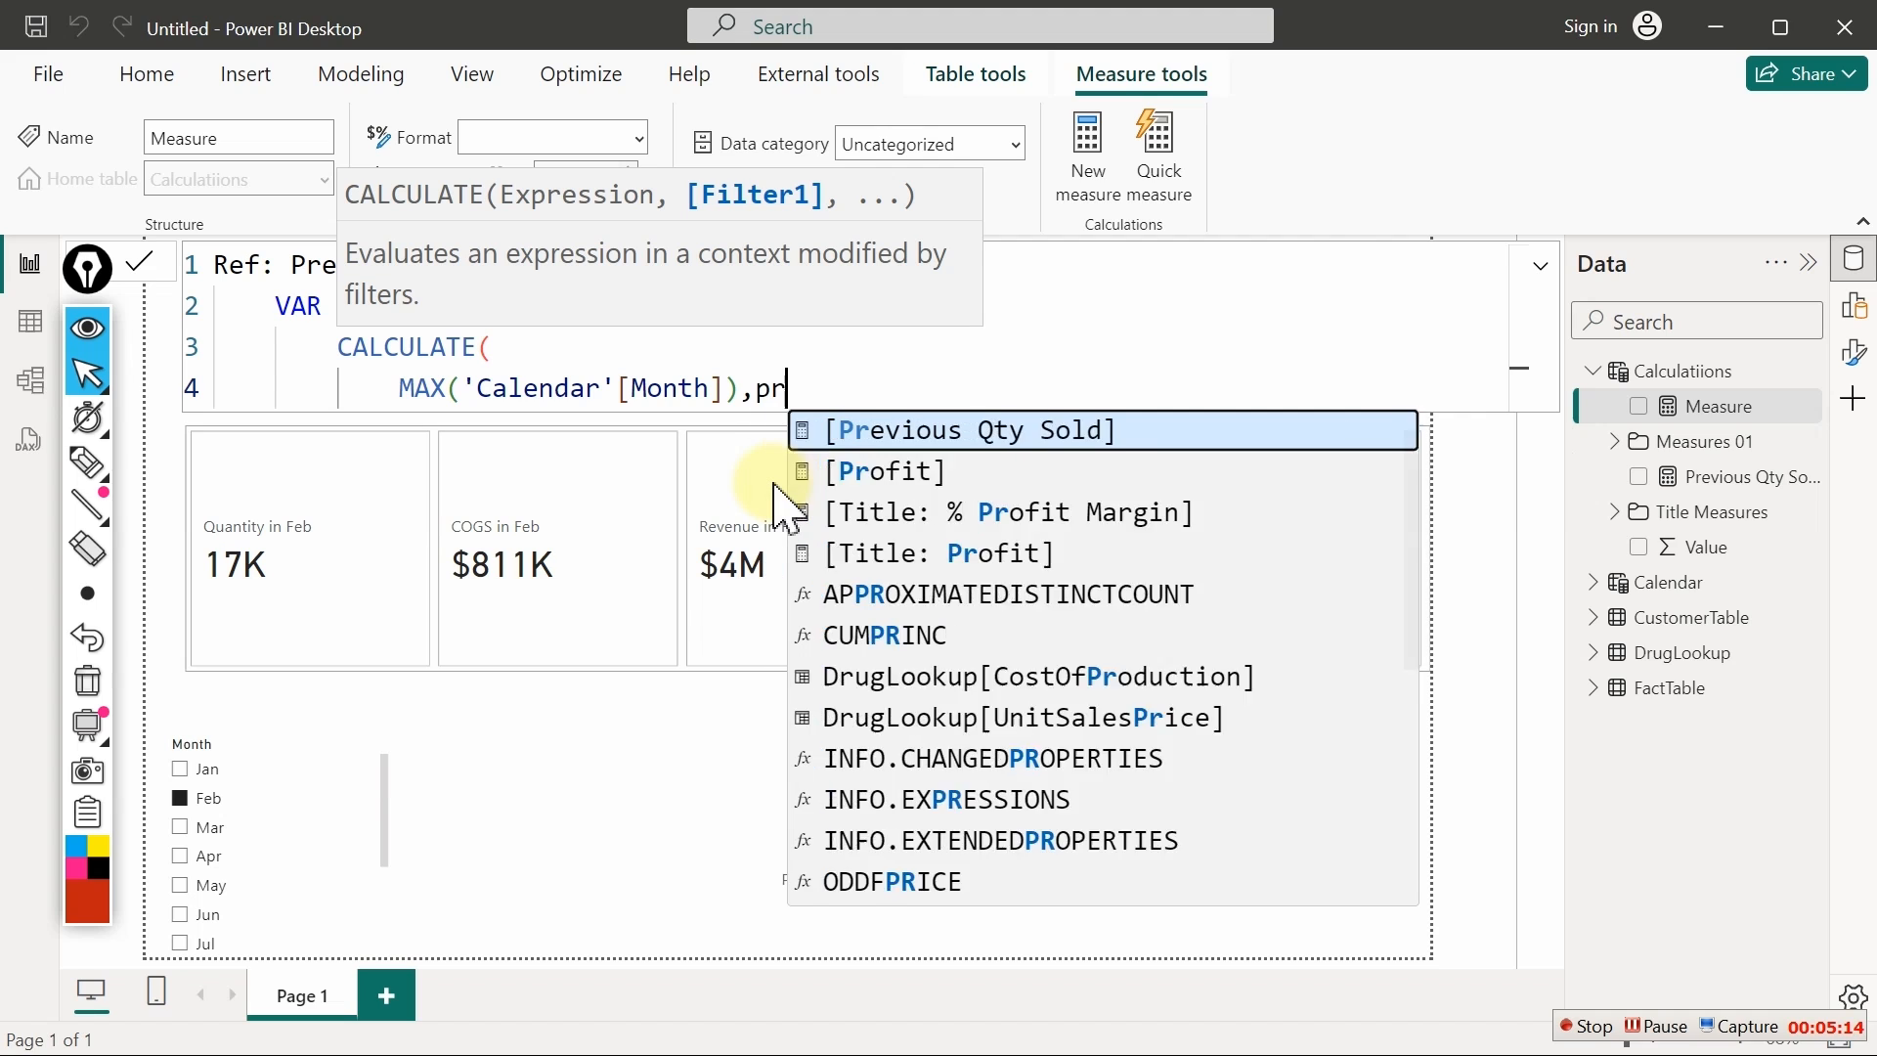
key("Down")
key("Down")
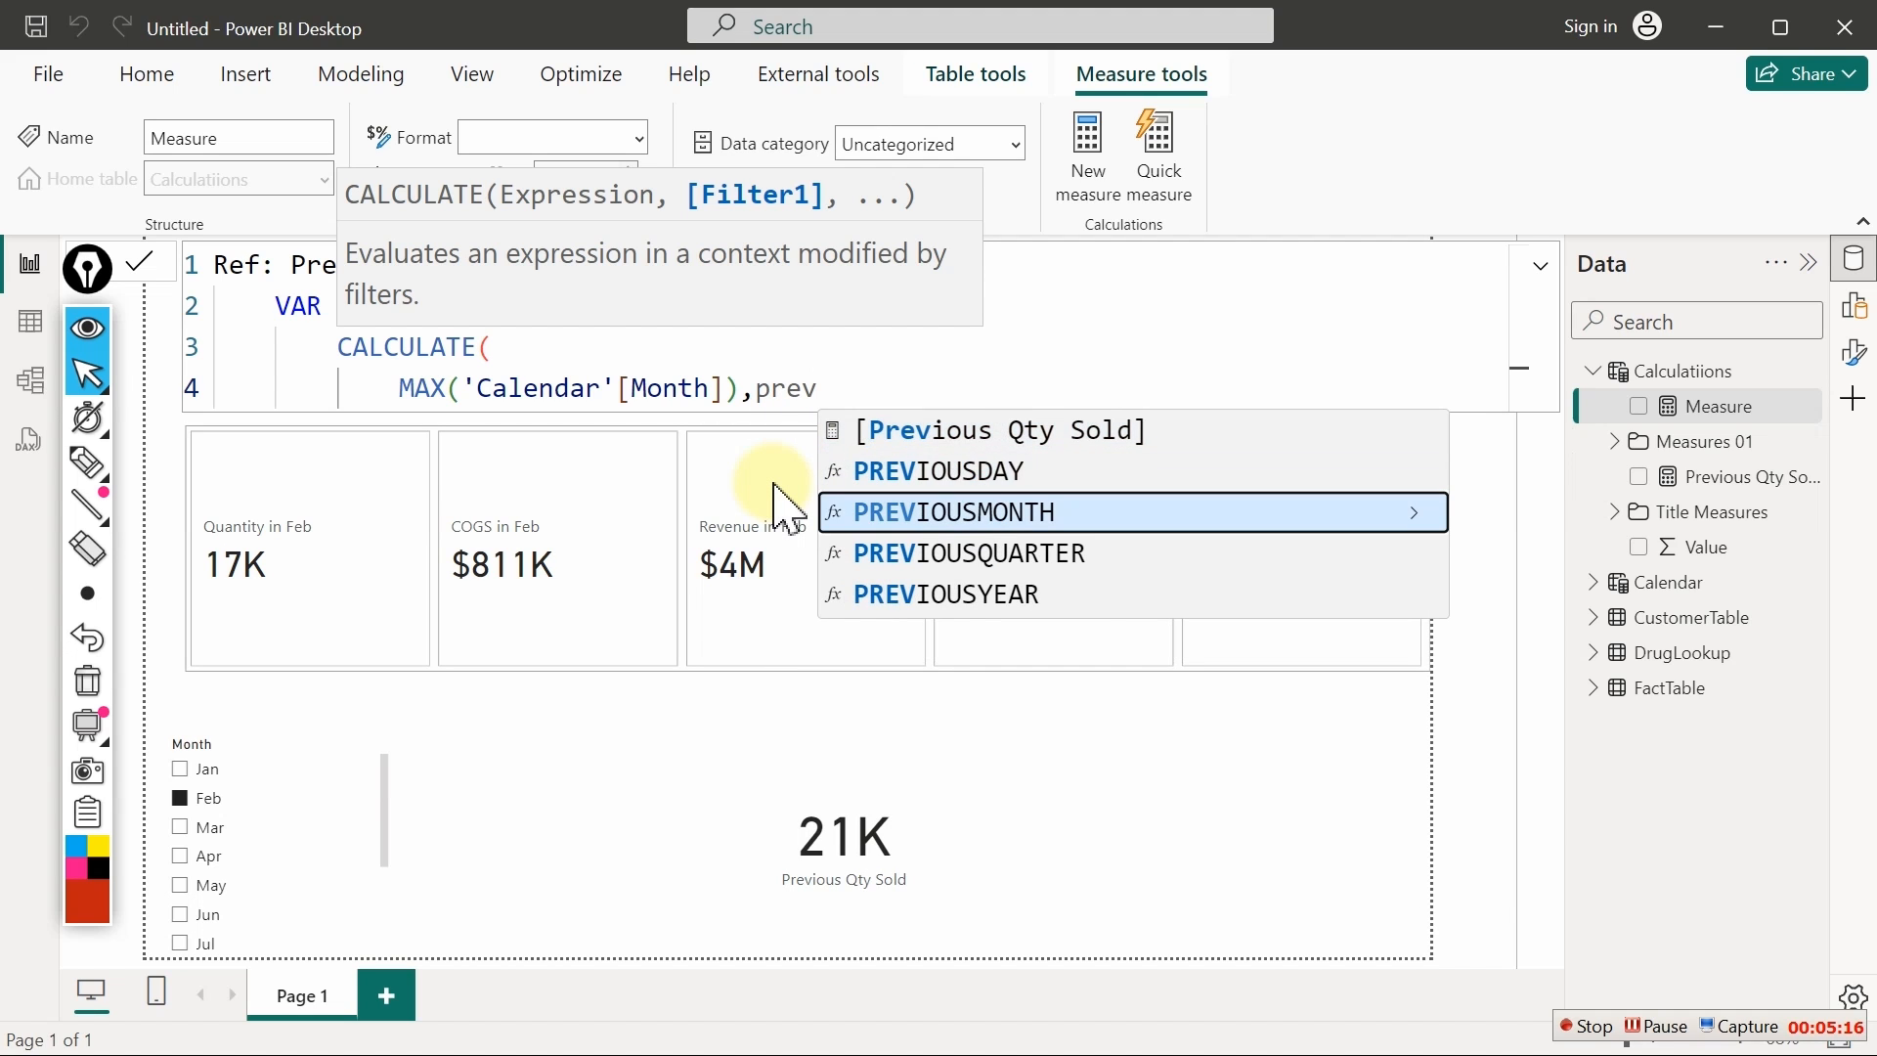
key("Tab")
type("d")
key("BackSpace")
type("cale")
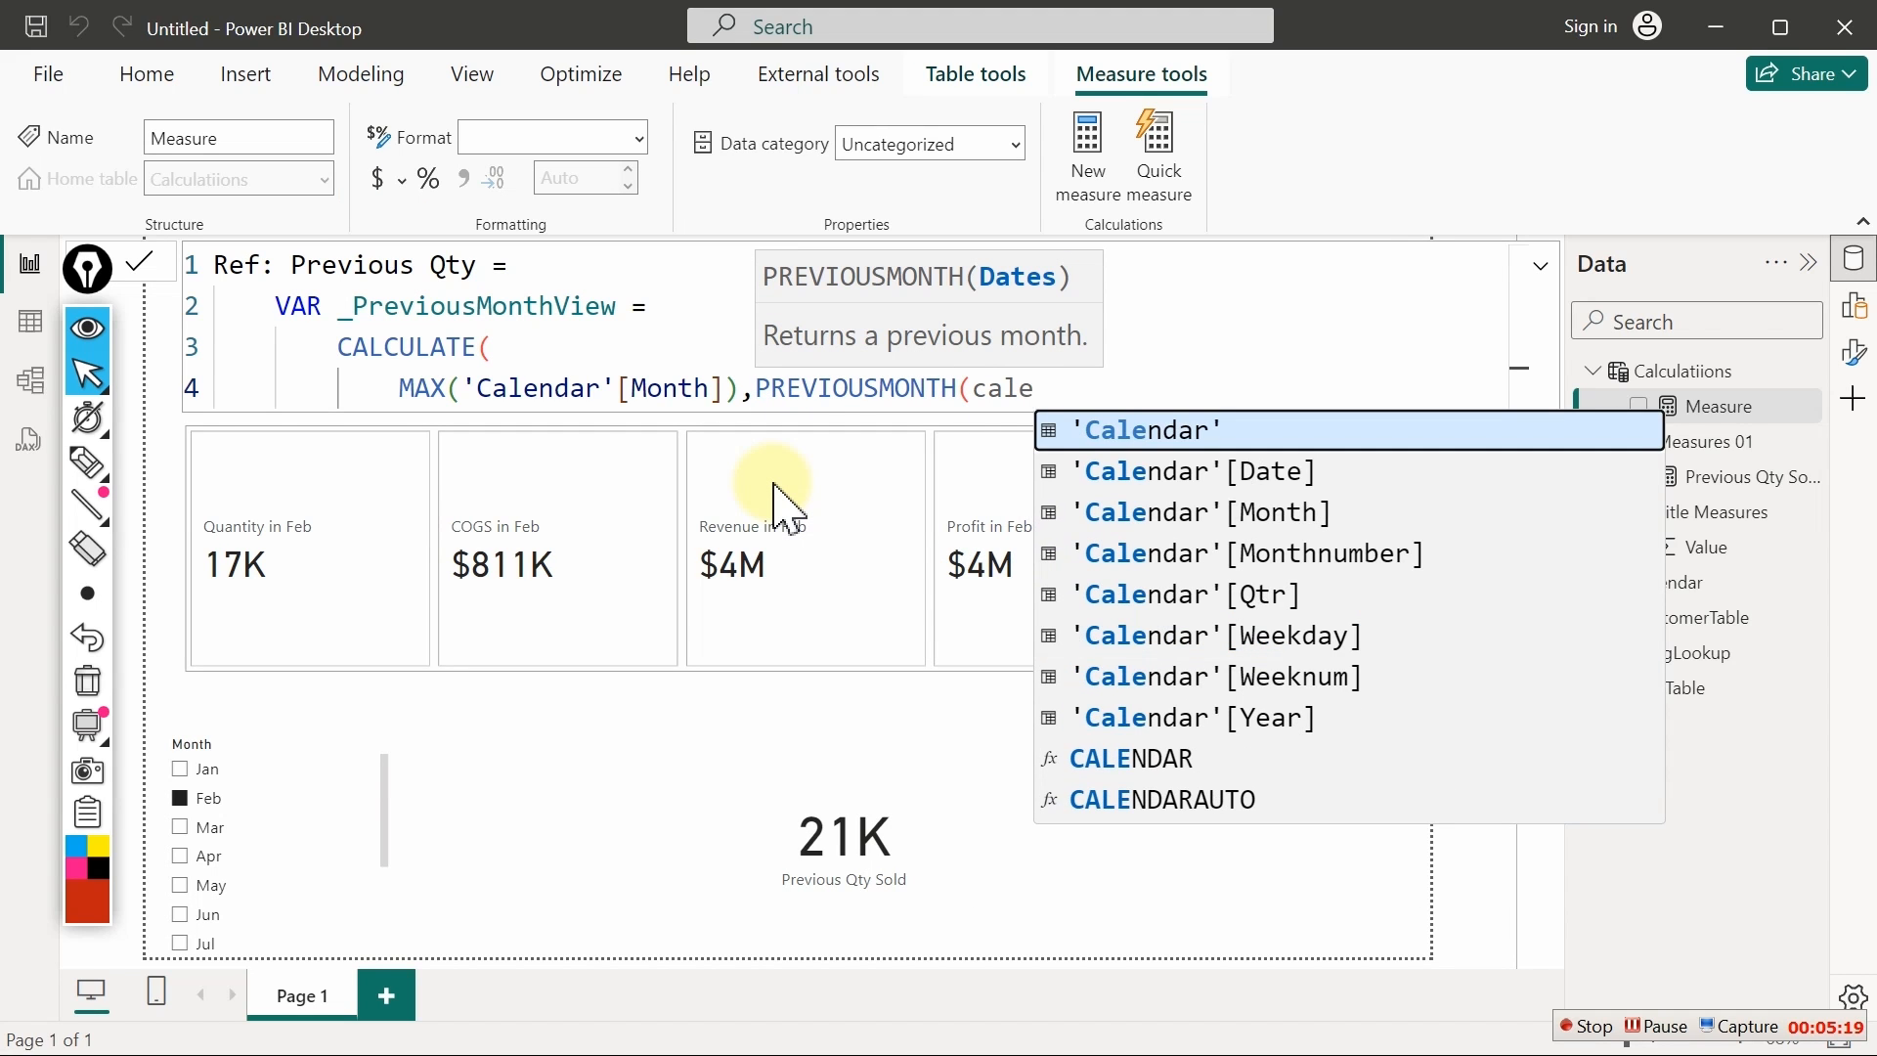
key("Down")
key("Tab")
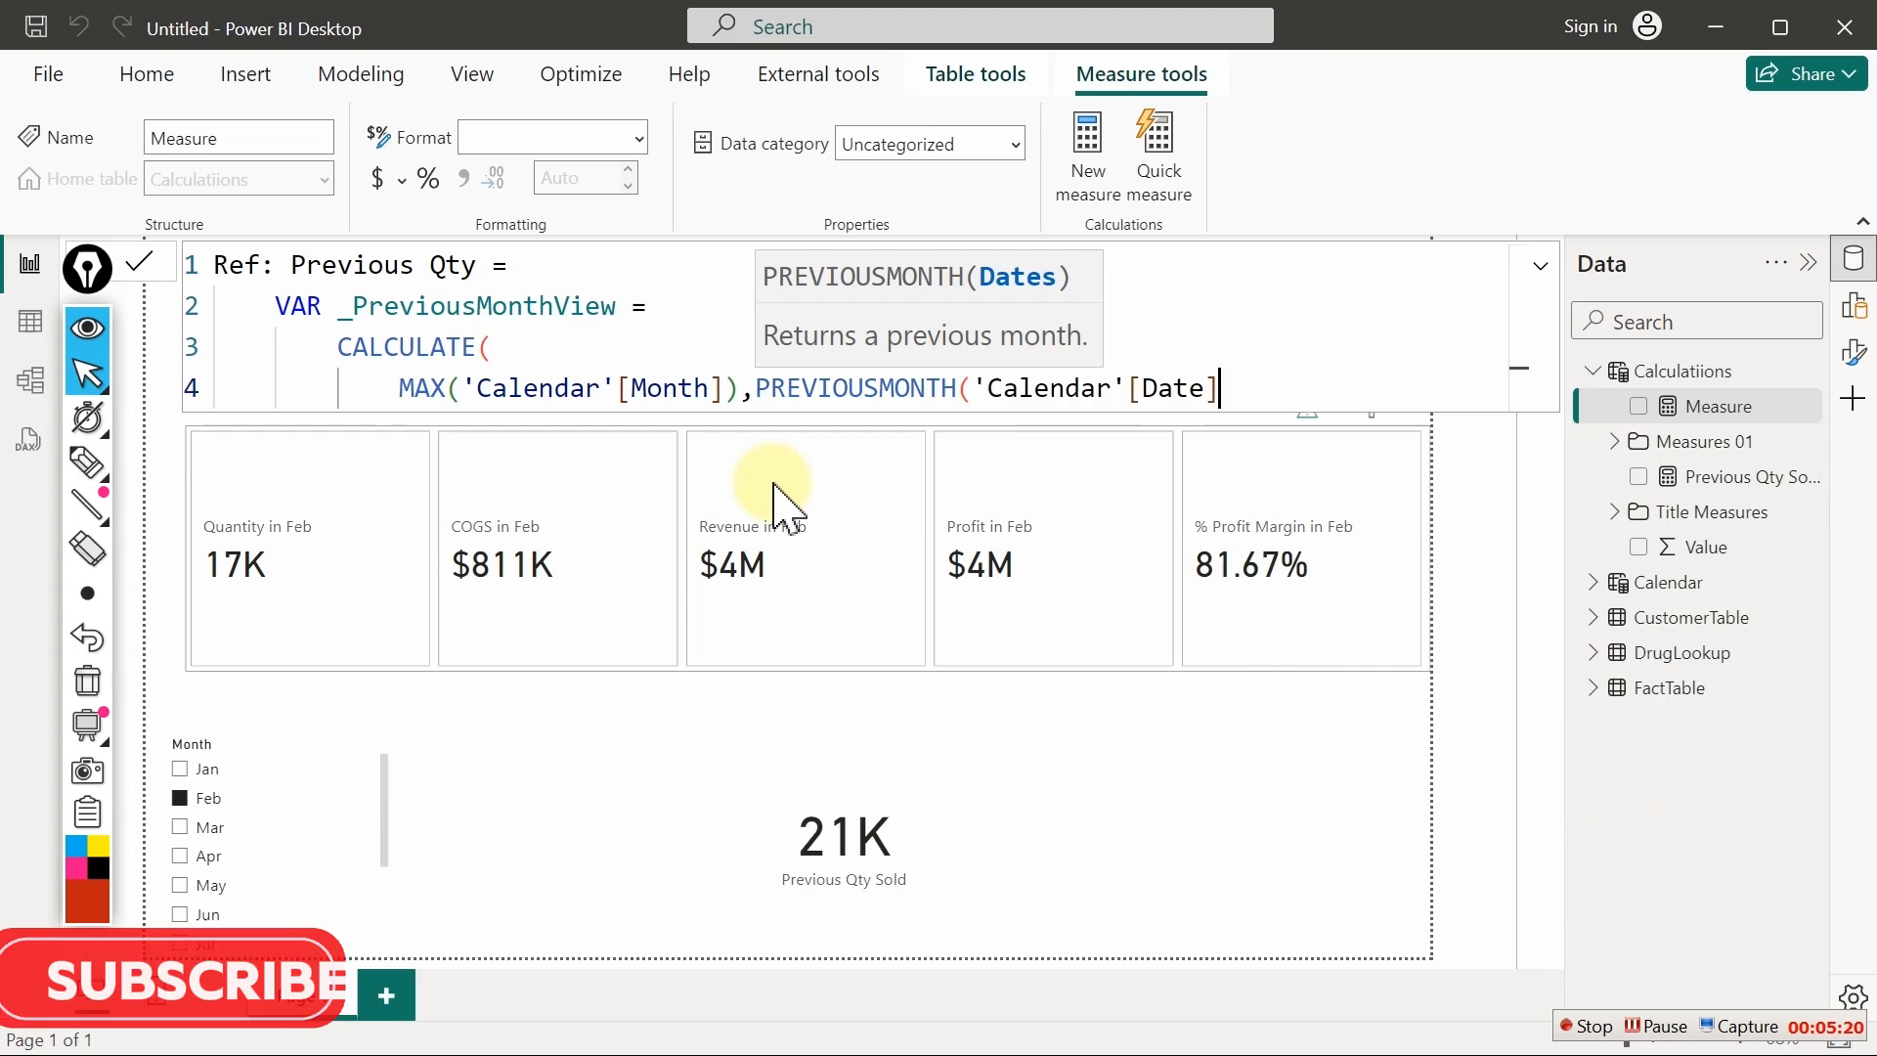
type(")")
key("Return")
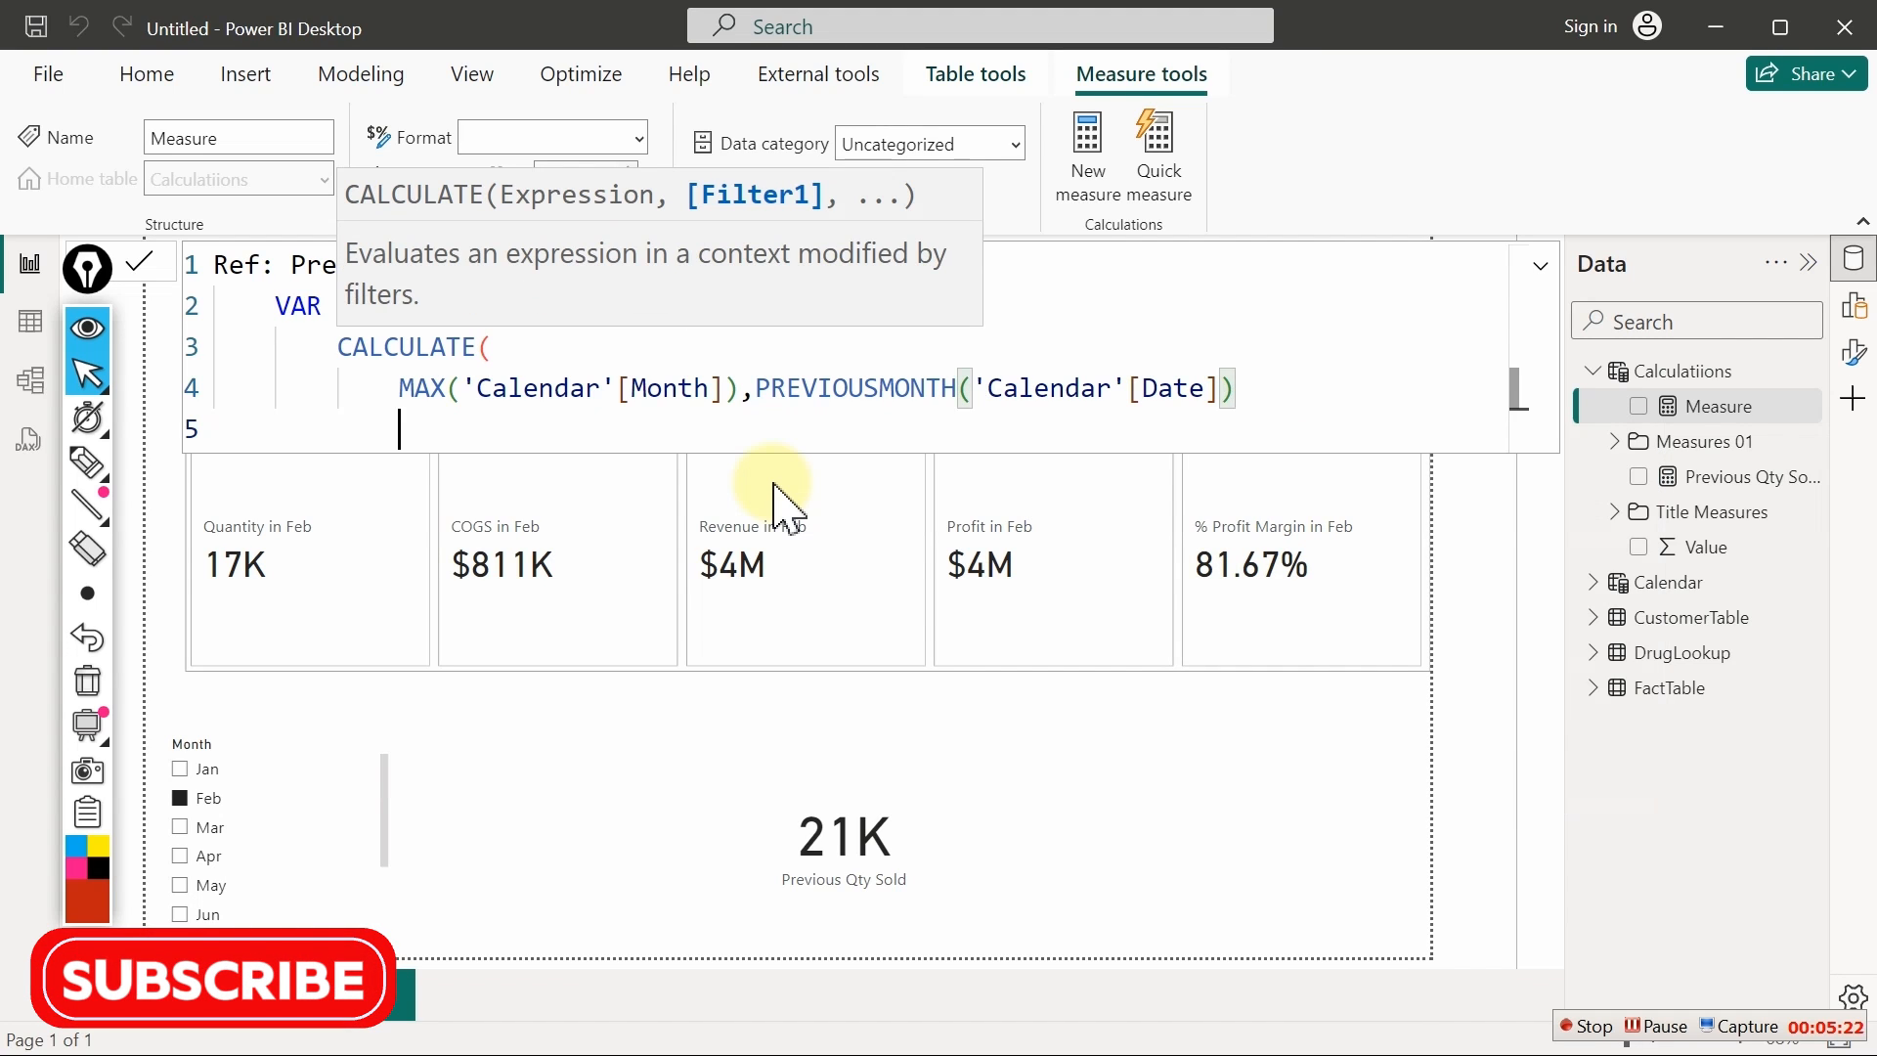
type(")")
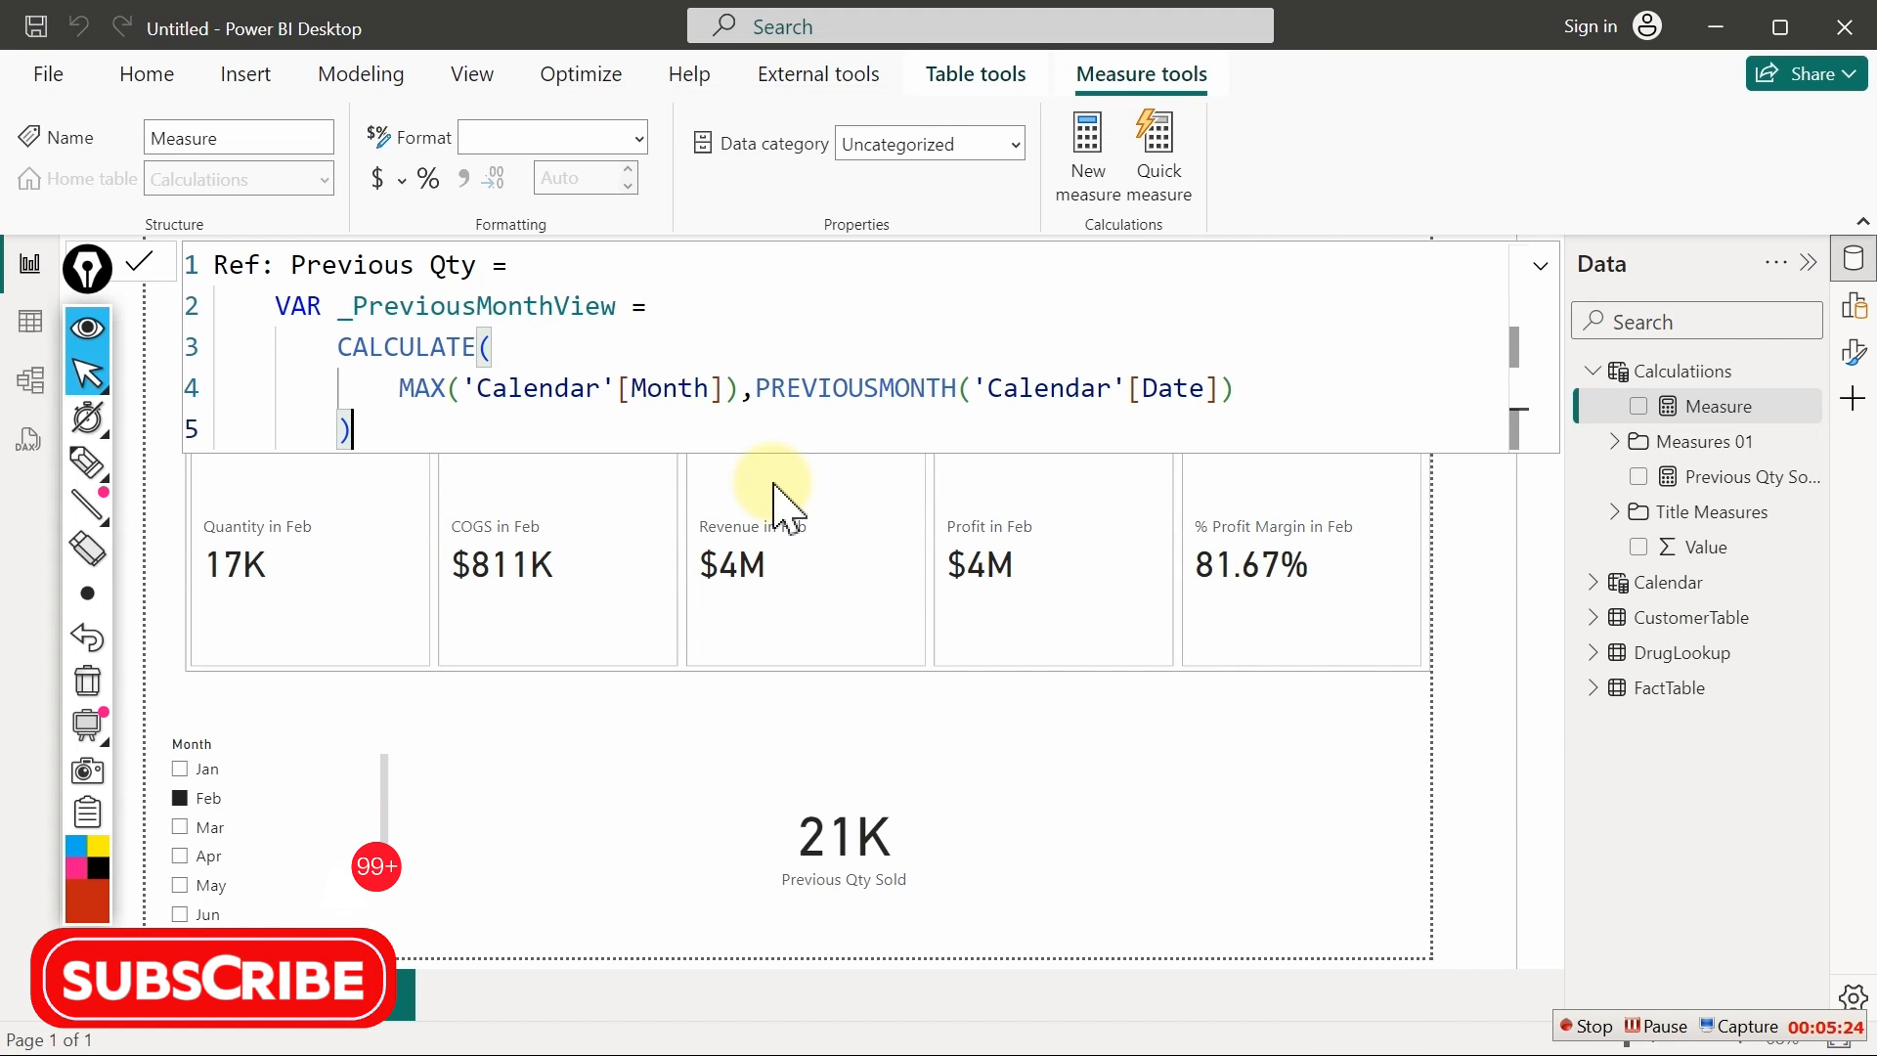
Add a RETURN of _PreviousMonthView below the variable and commit the Ref: Previous Qty measure
key("Return")
key("Return")
key("BackSpace")
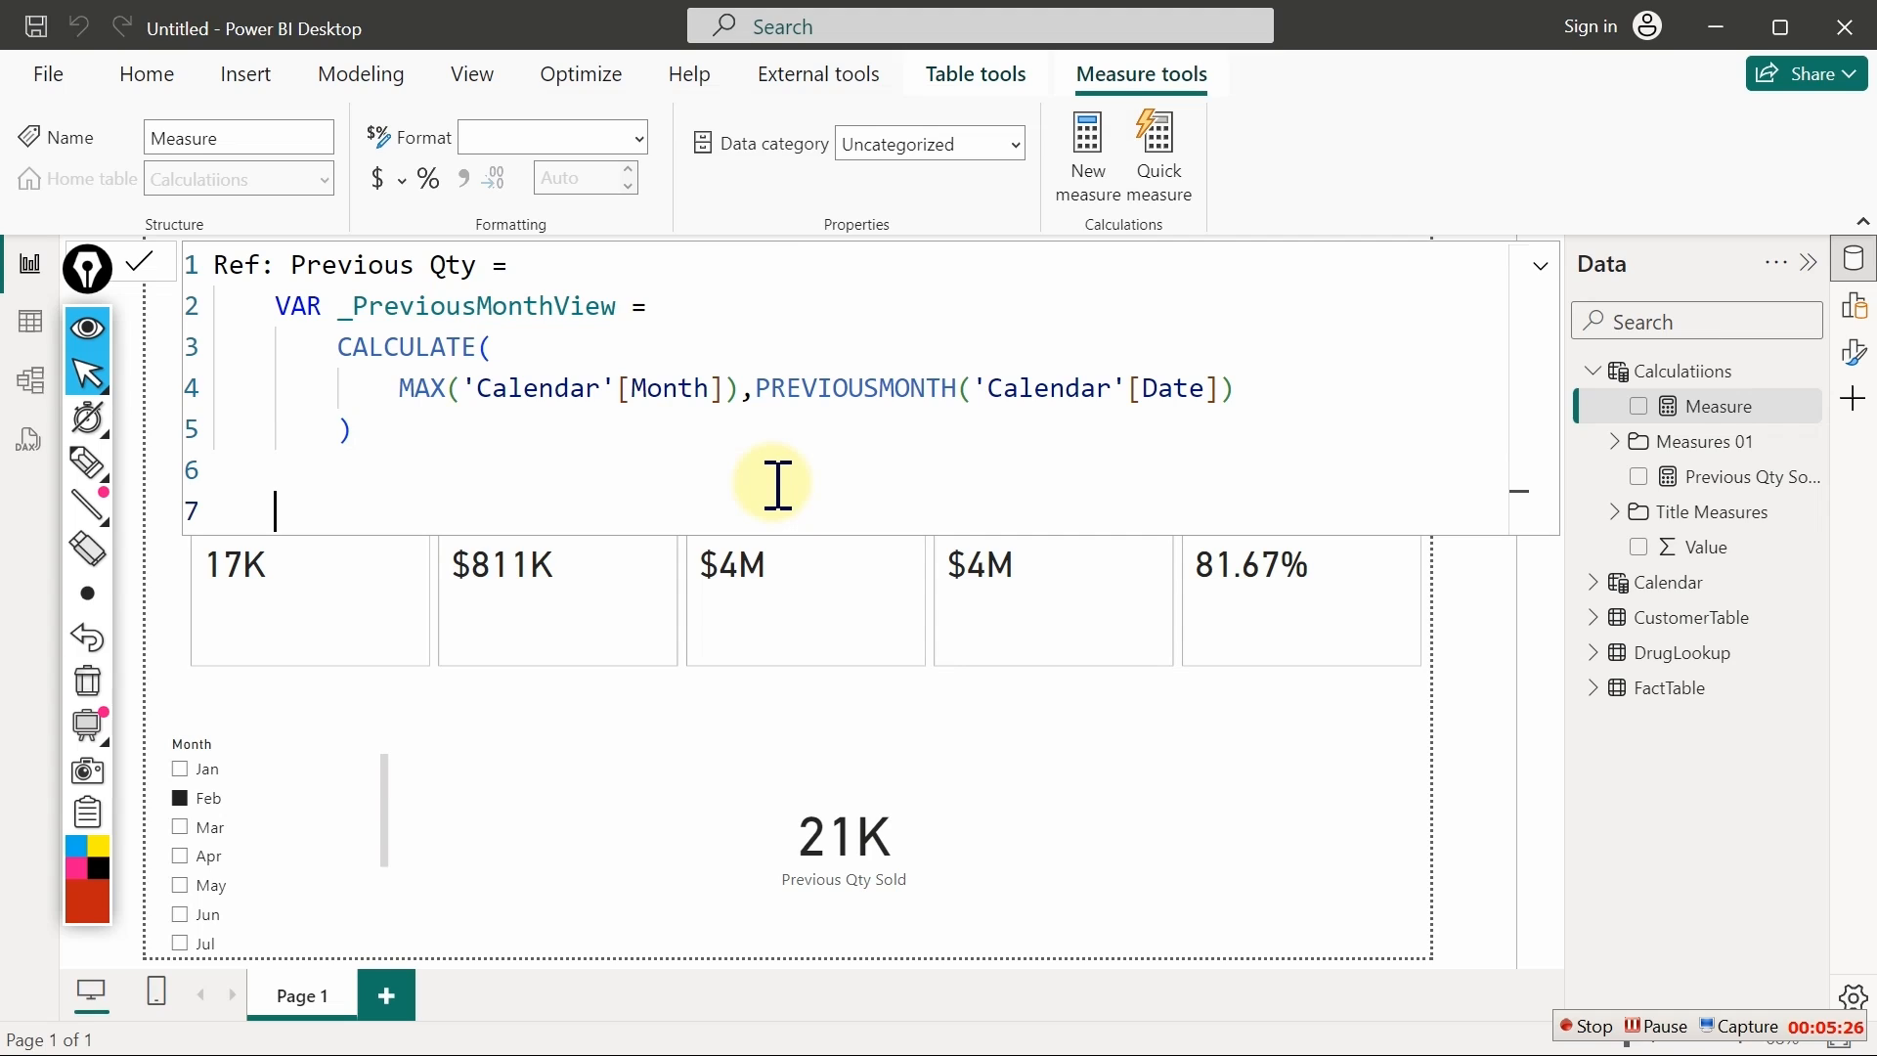
type("ret")
key("Tab")
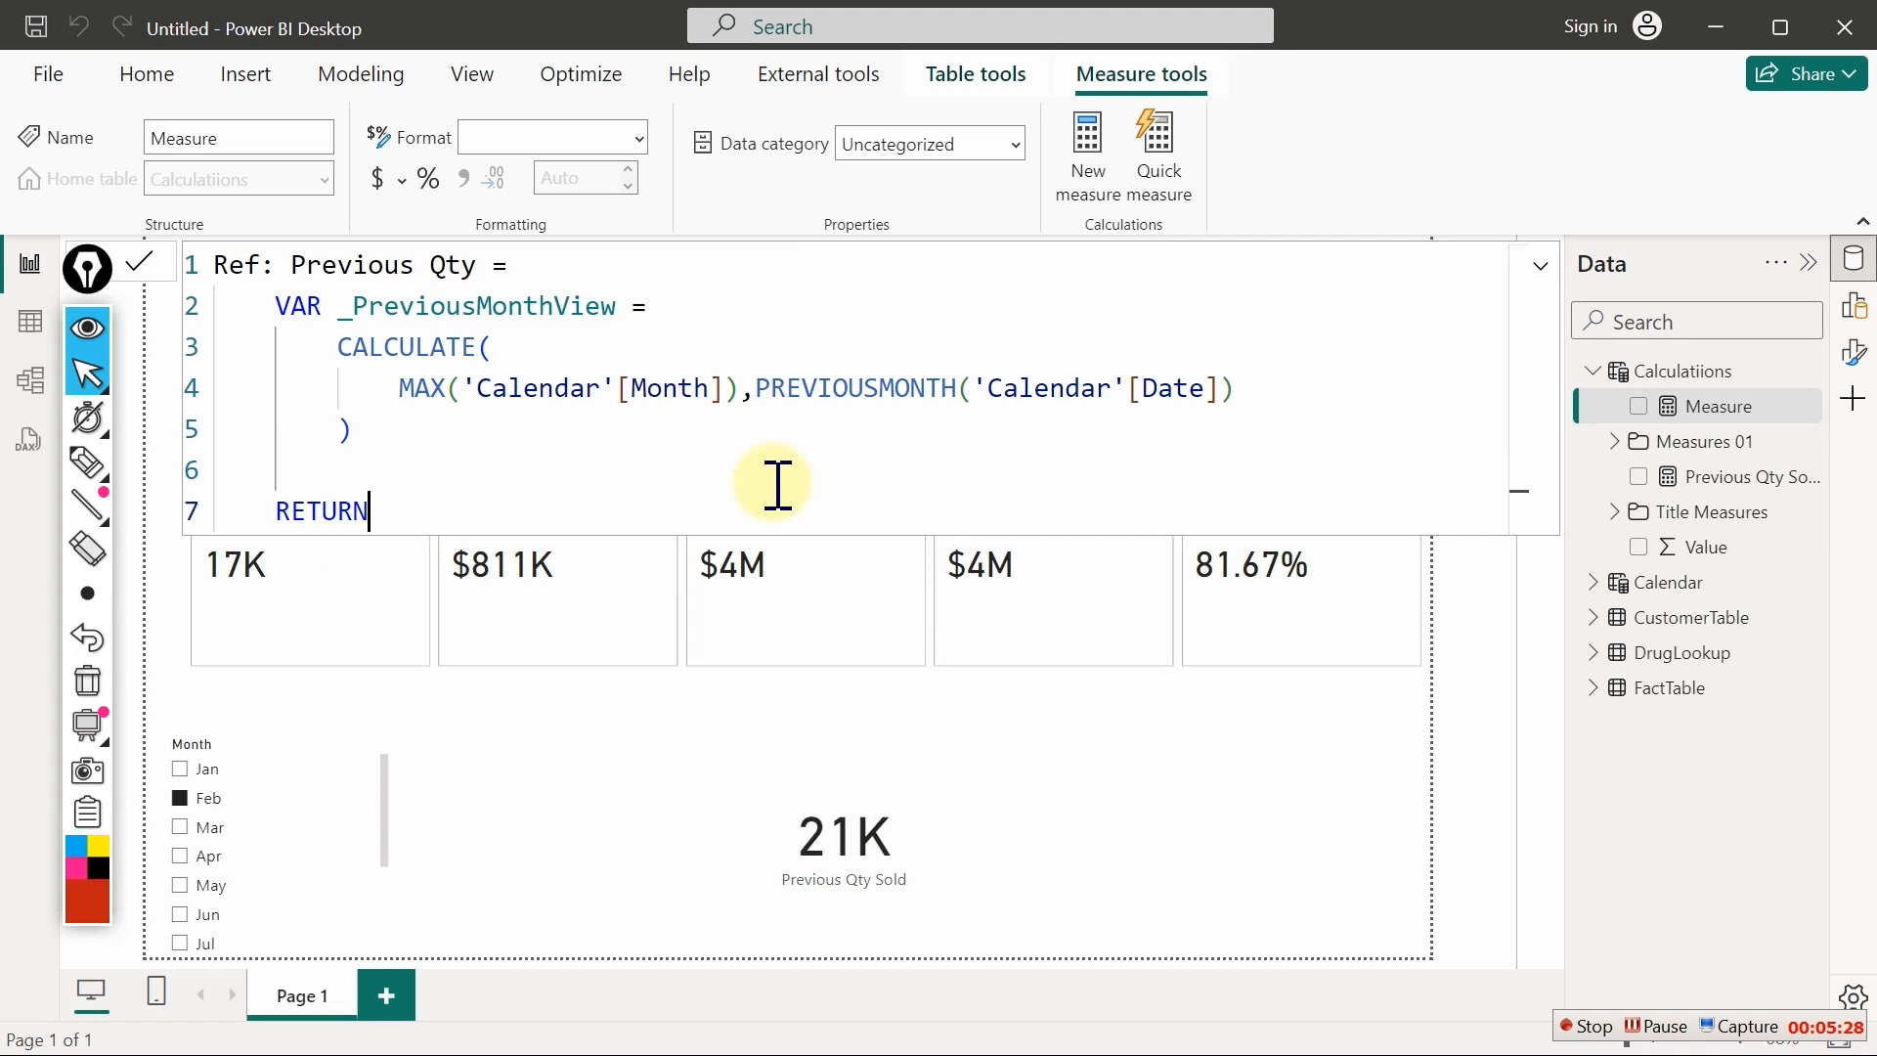
key("Return")
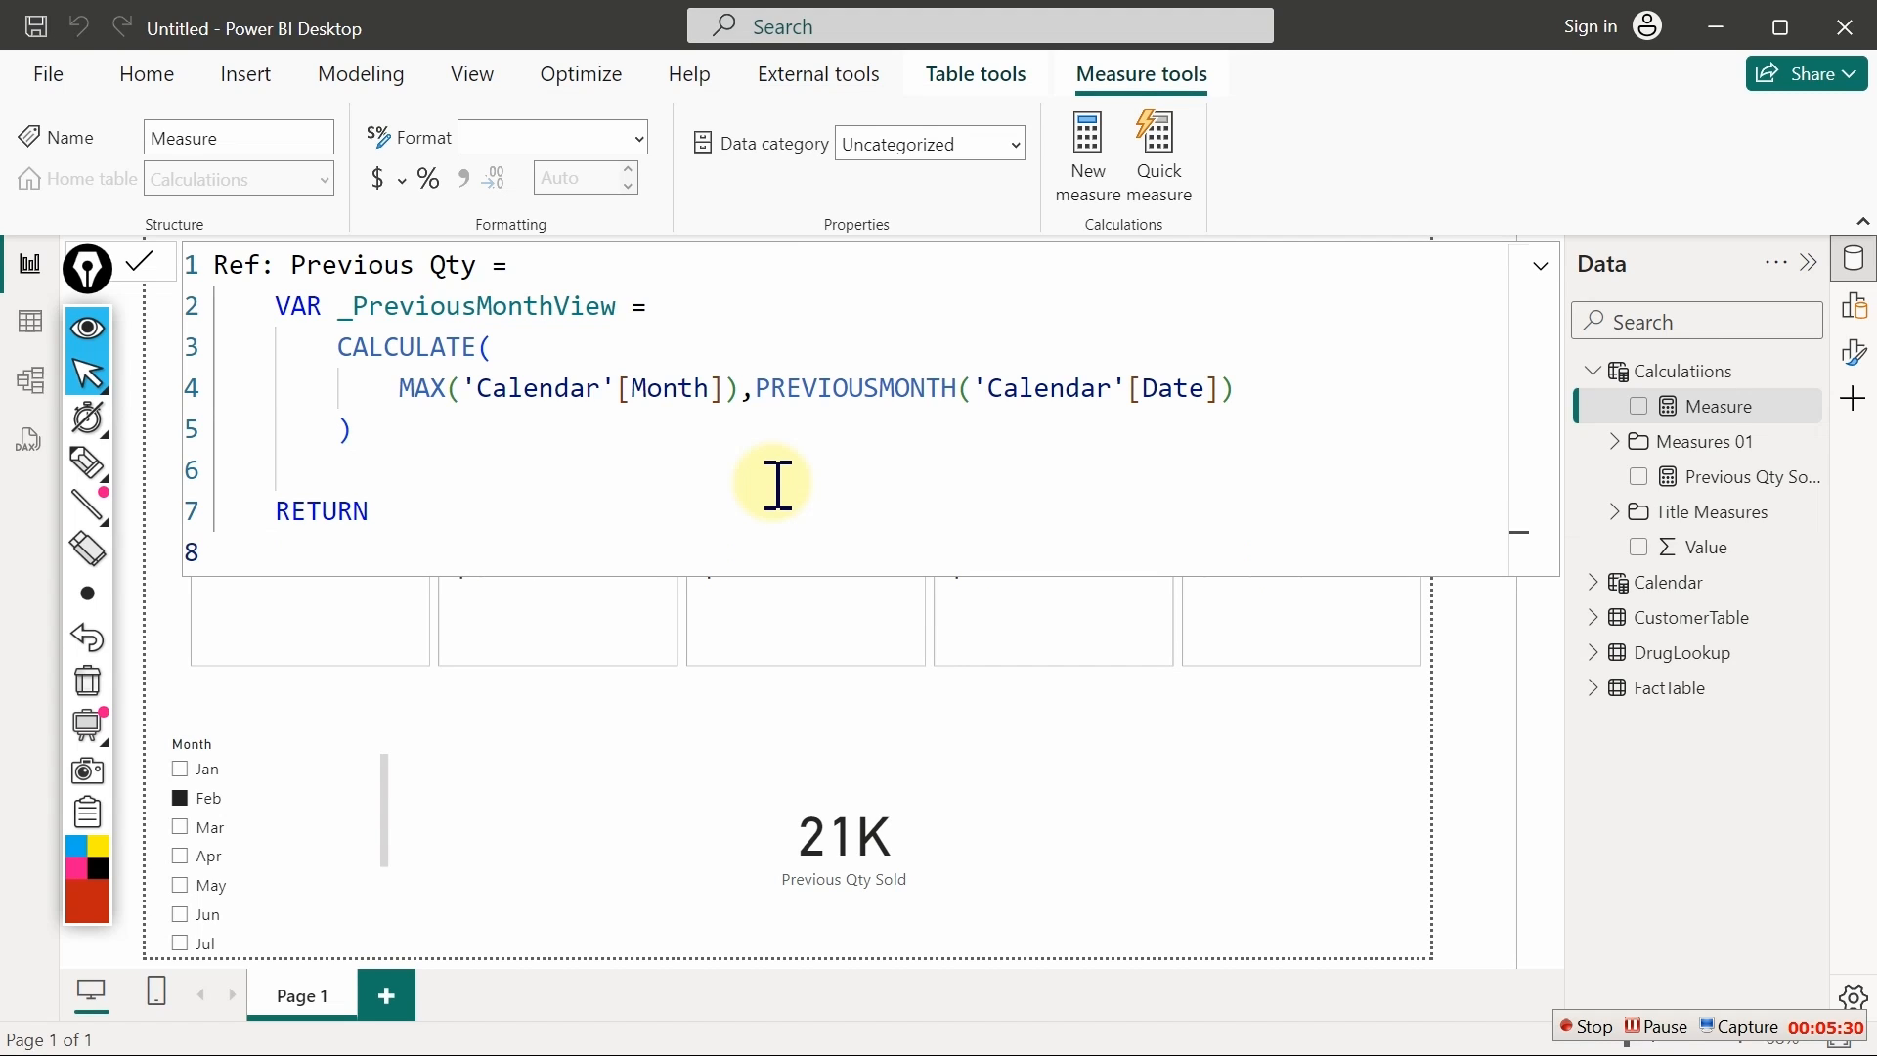
type("_")
key("Tab")
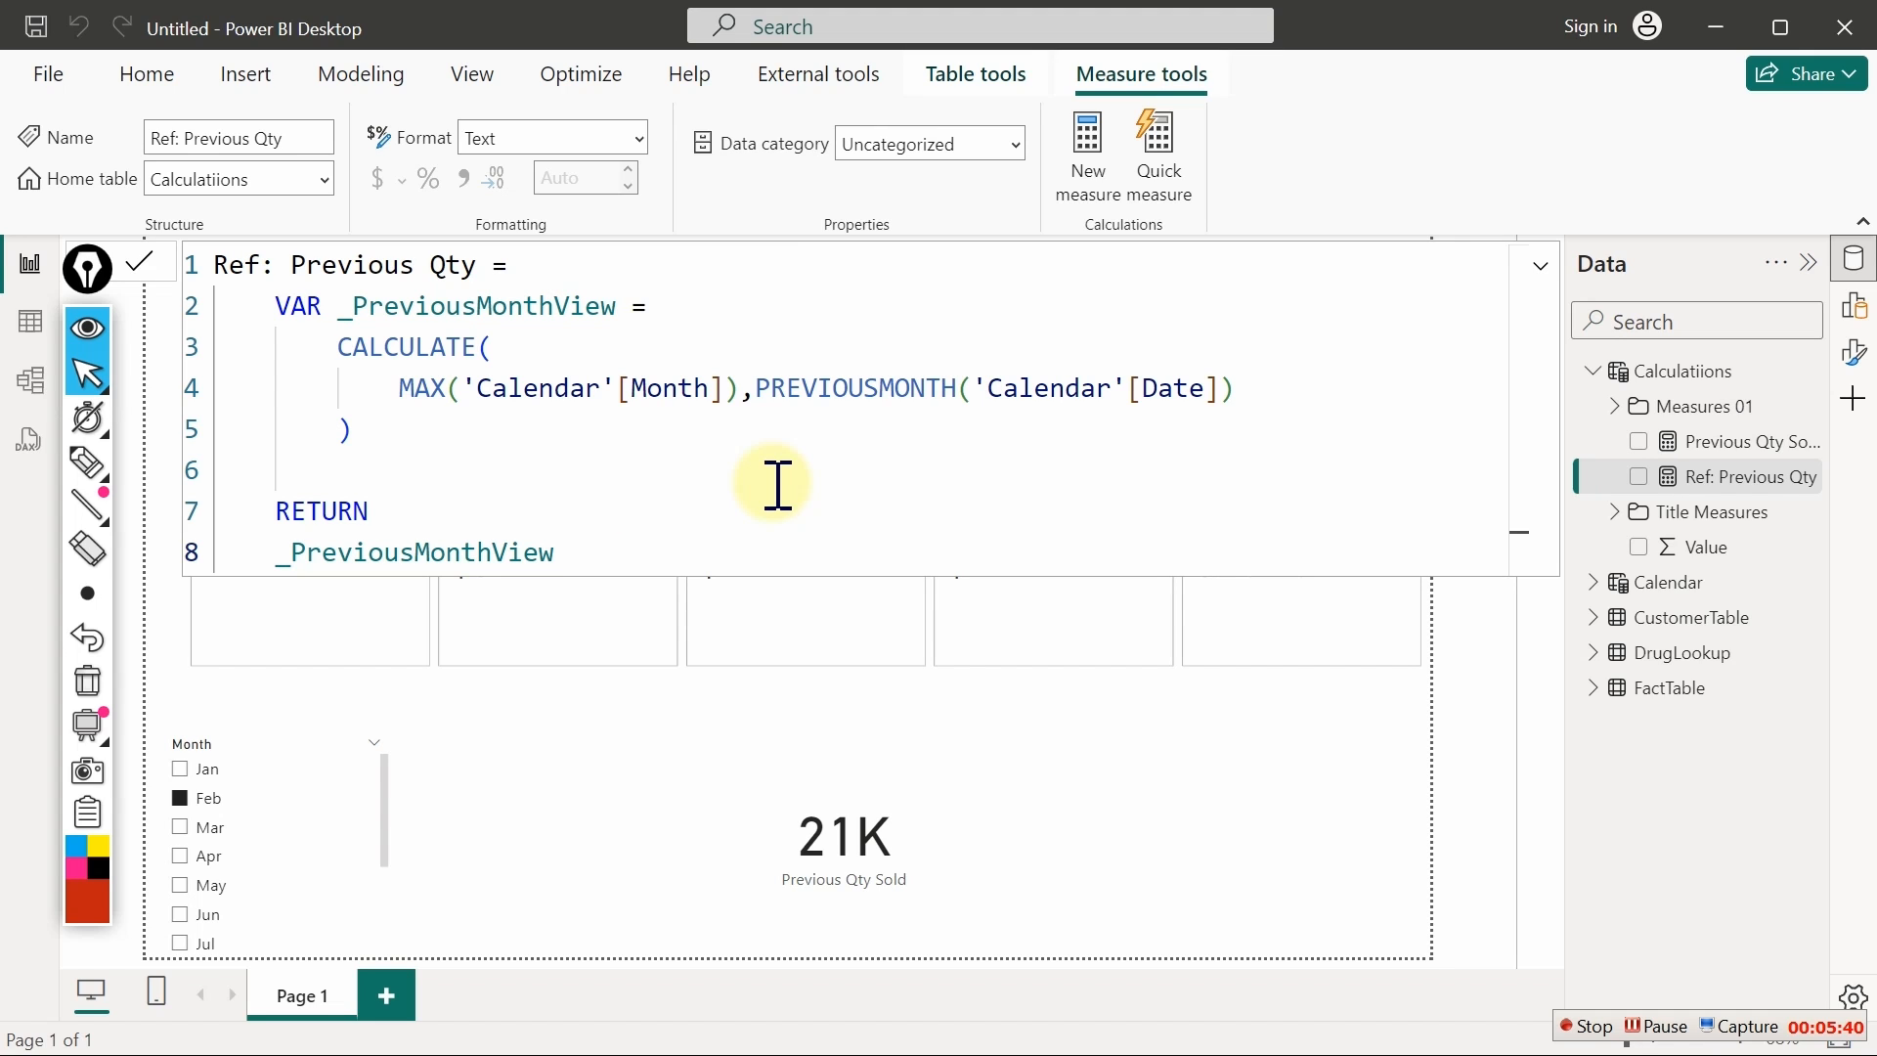
left_click(1705, 657)
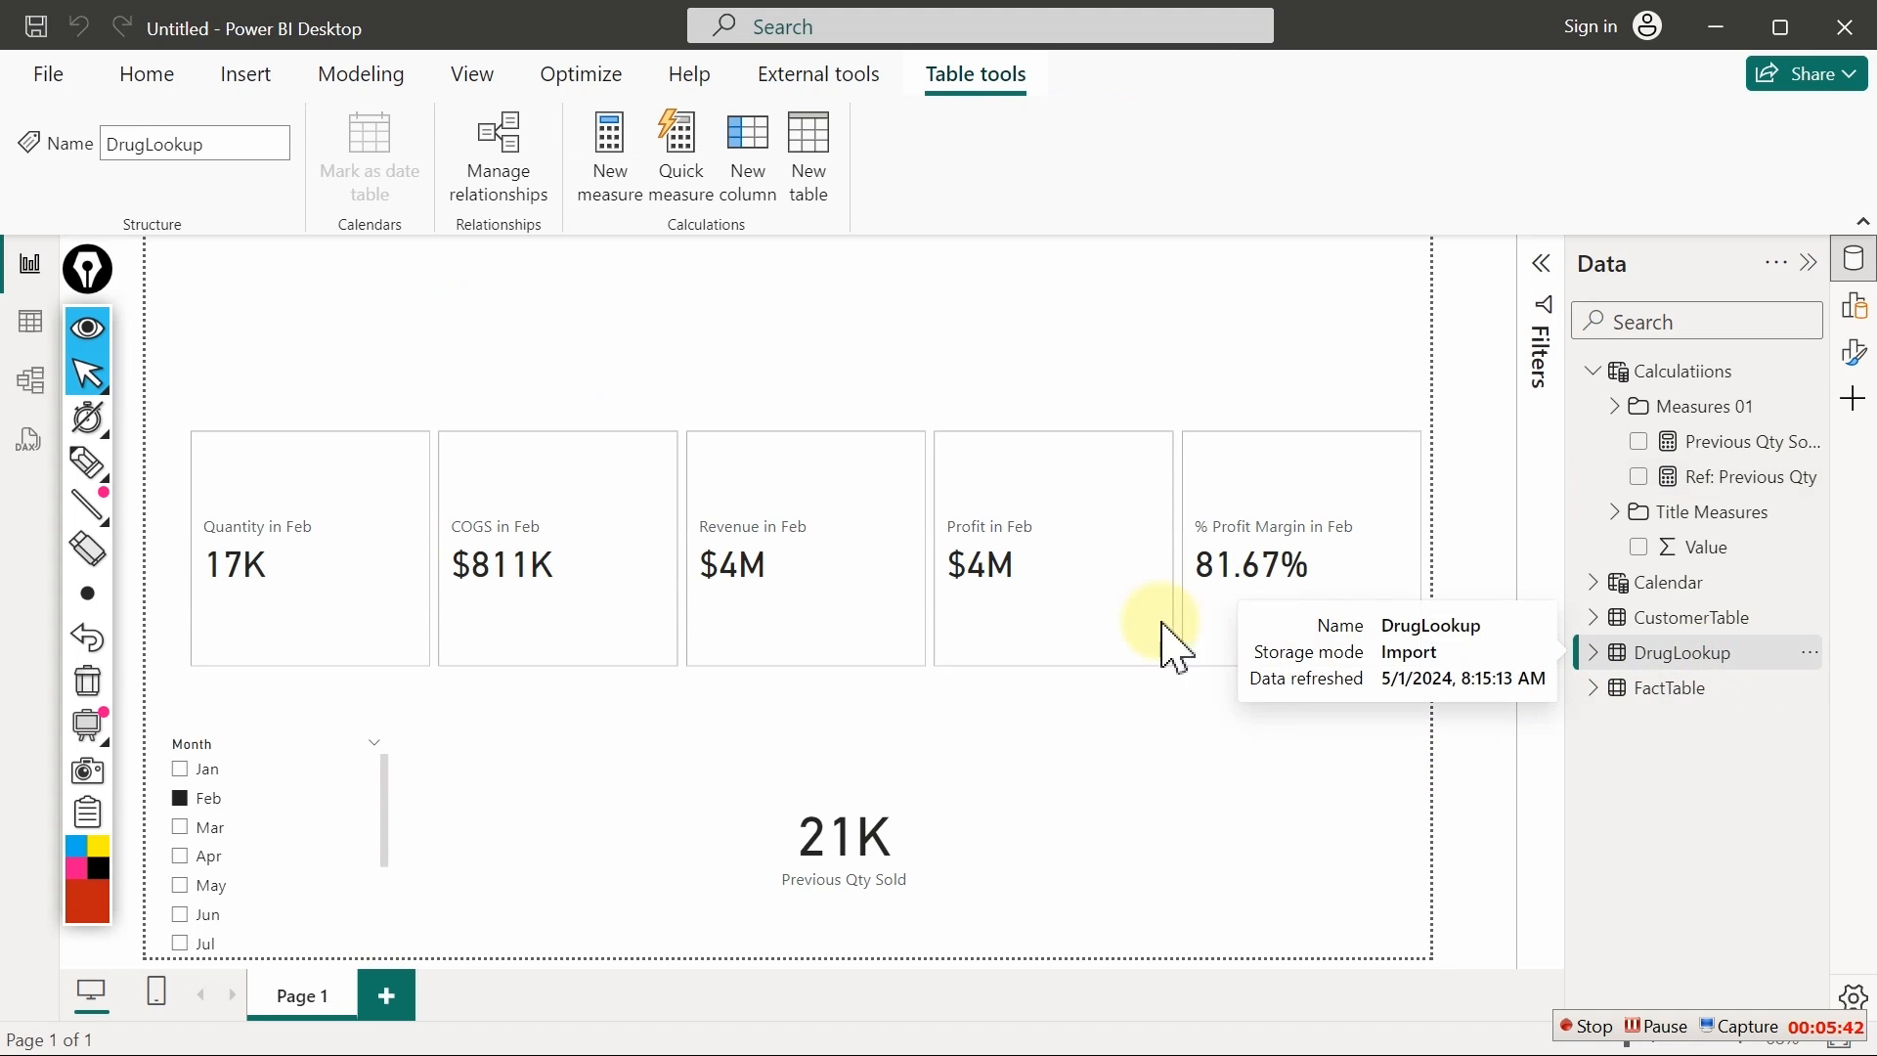
Remove the Previous Month Qty reference label from the Quantity Sold series of the five-card visual
left_click(1060, 518)
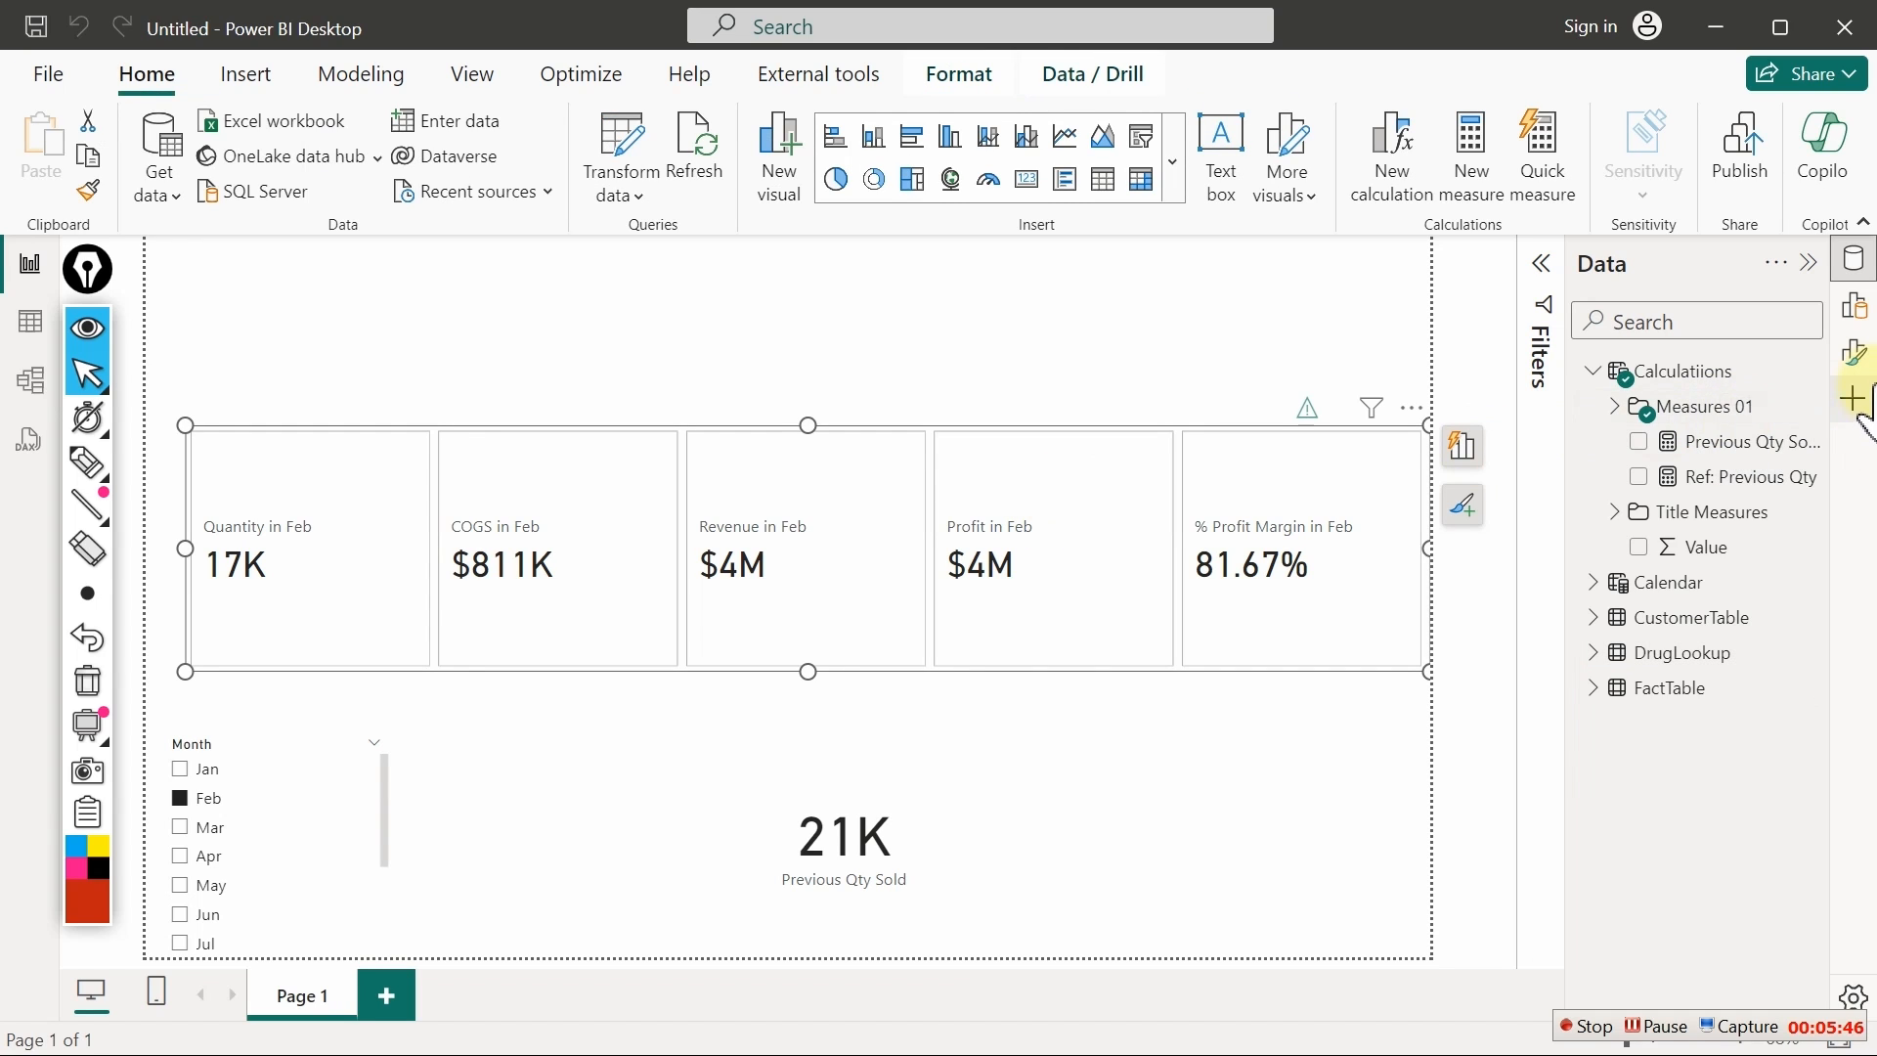
left_click(1855, 364)
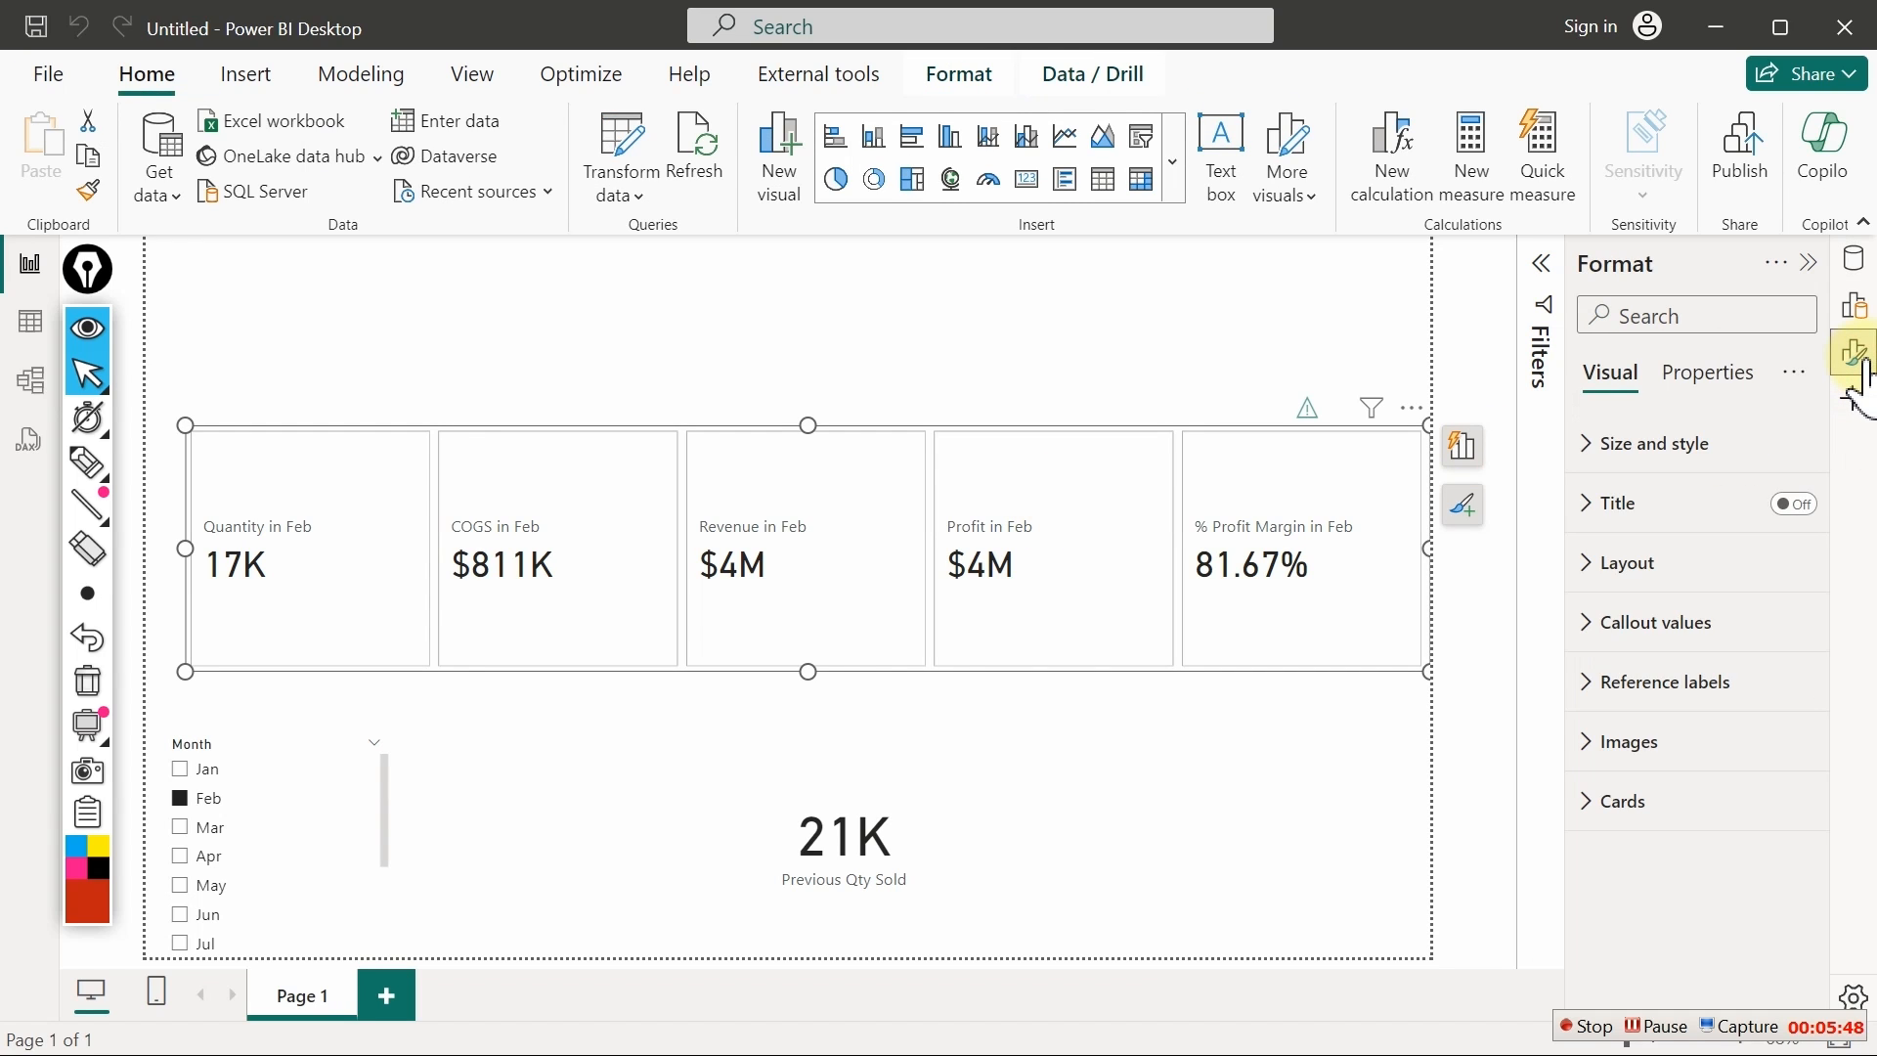
left_click(1652, 698)
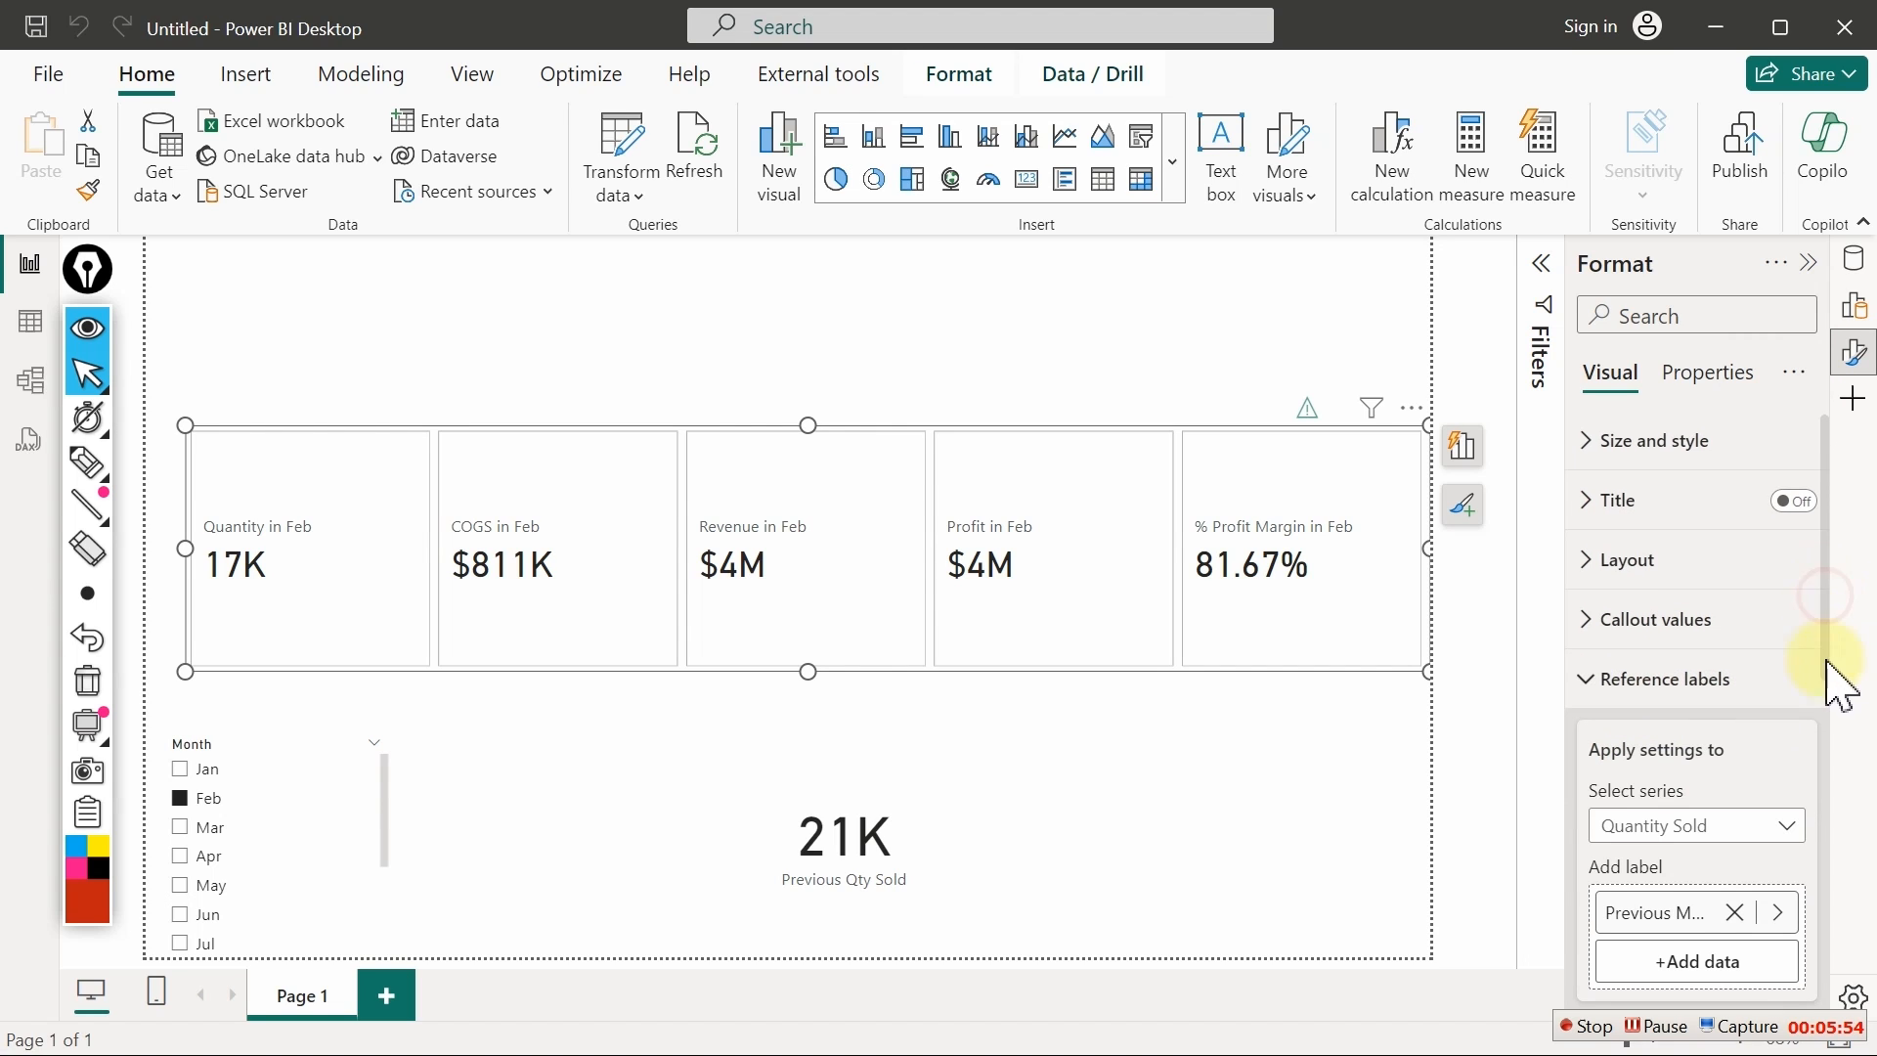
scroll(1829, 684, "down", 3)
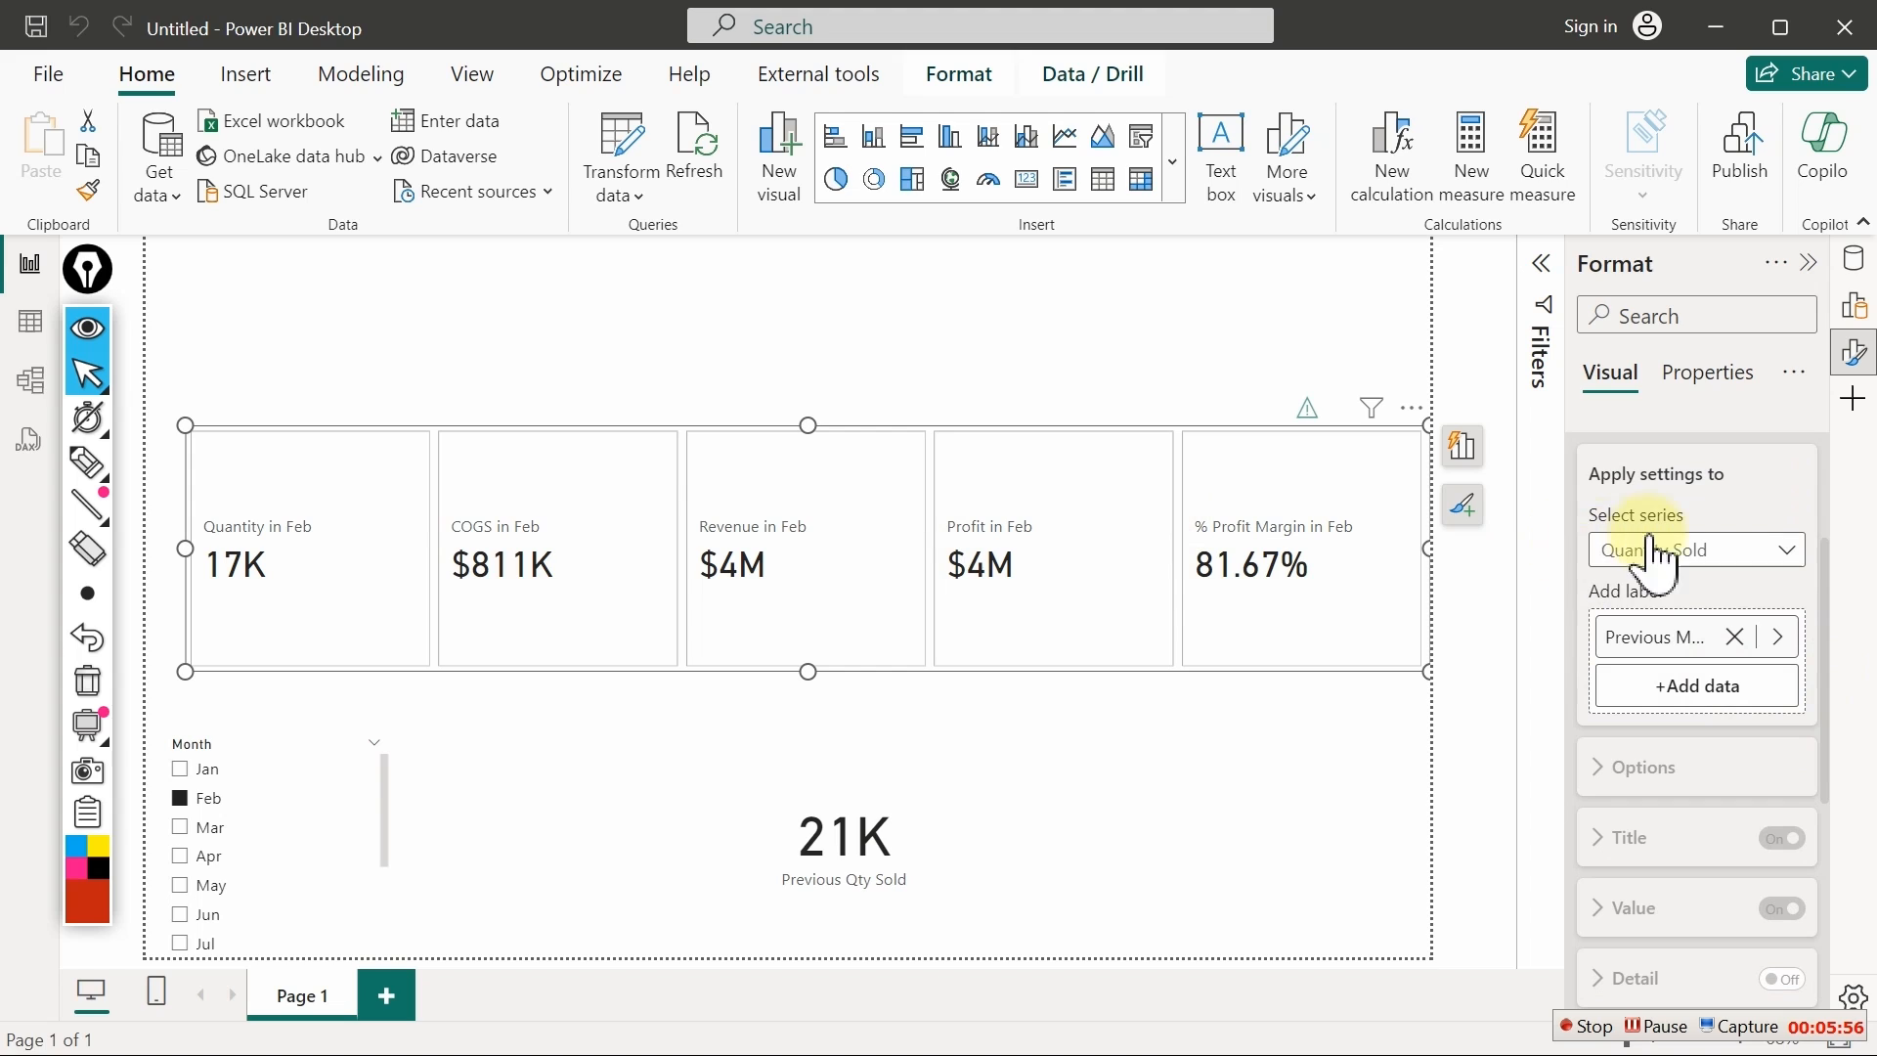
left_click(1725, 552)
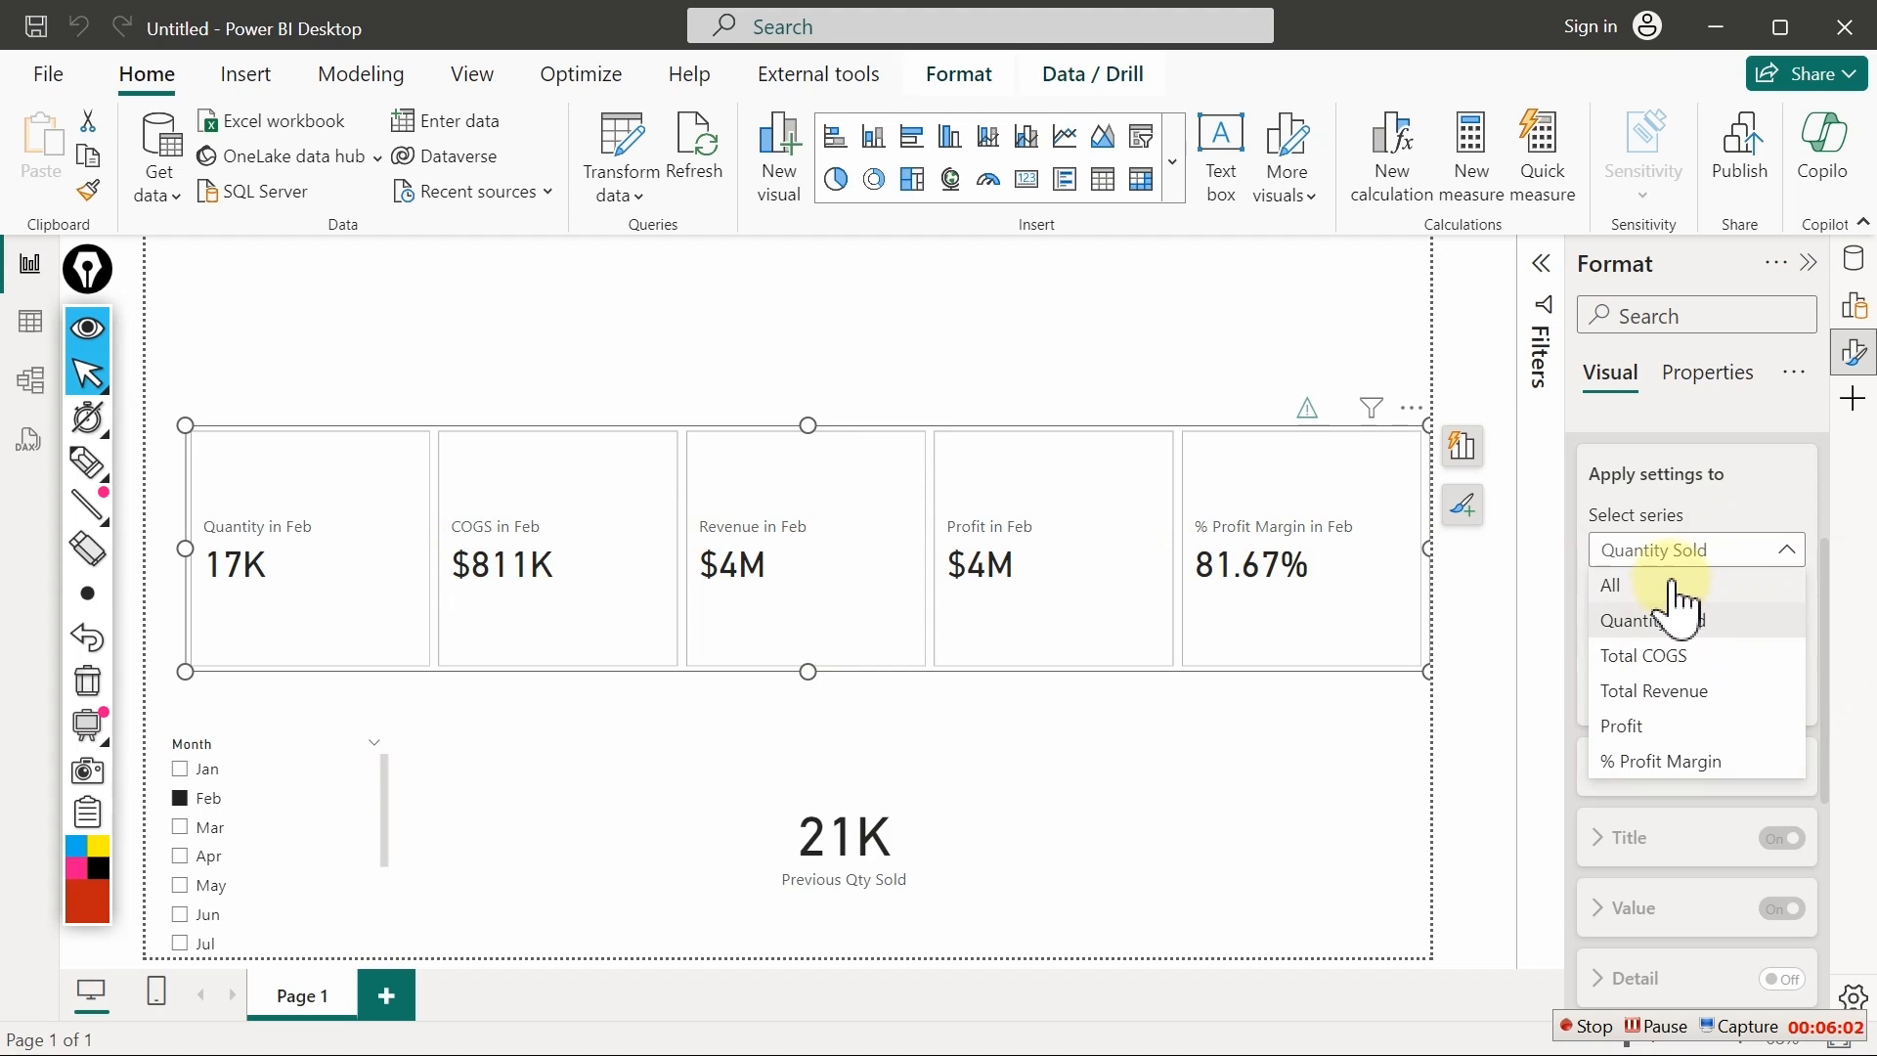
left_click(1652, 839)
mouse_move(1675, 683)
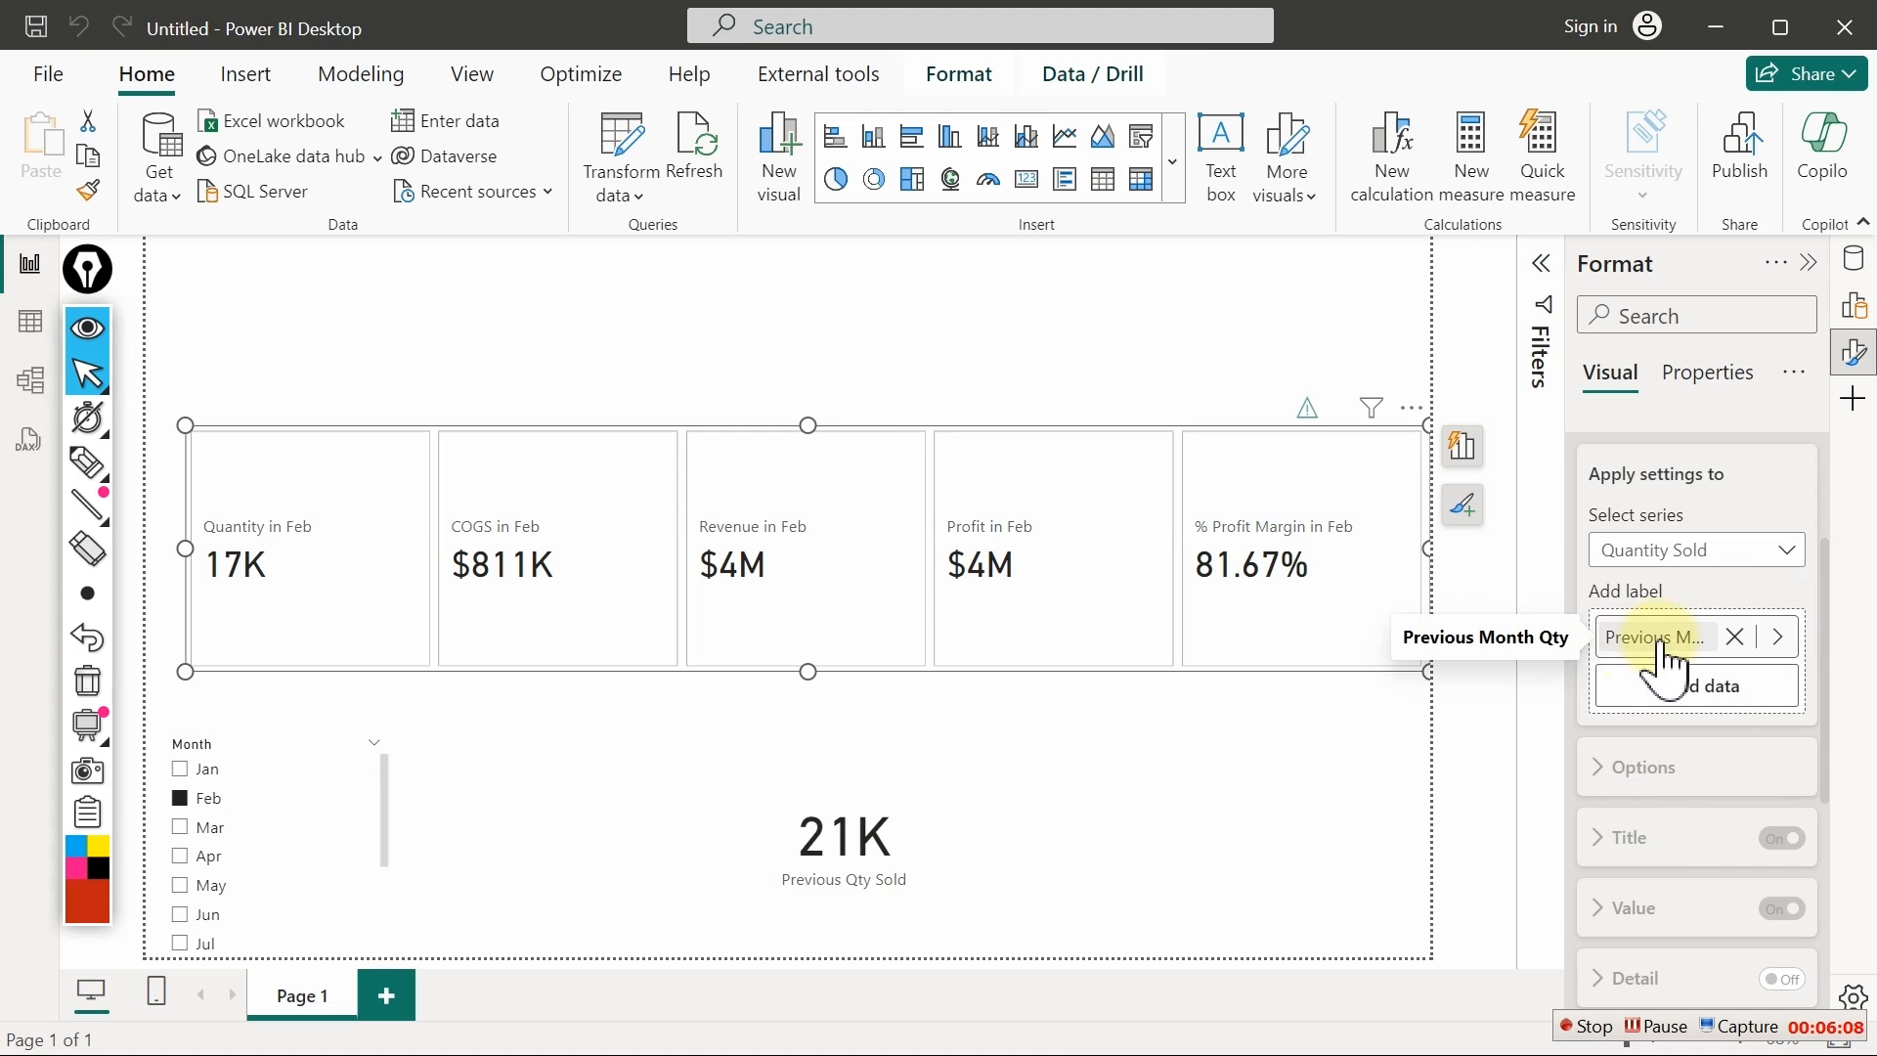
left_click(1745, 638)
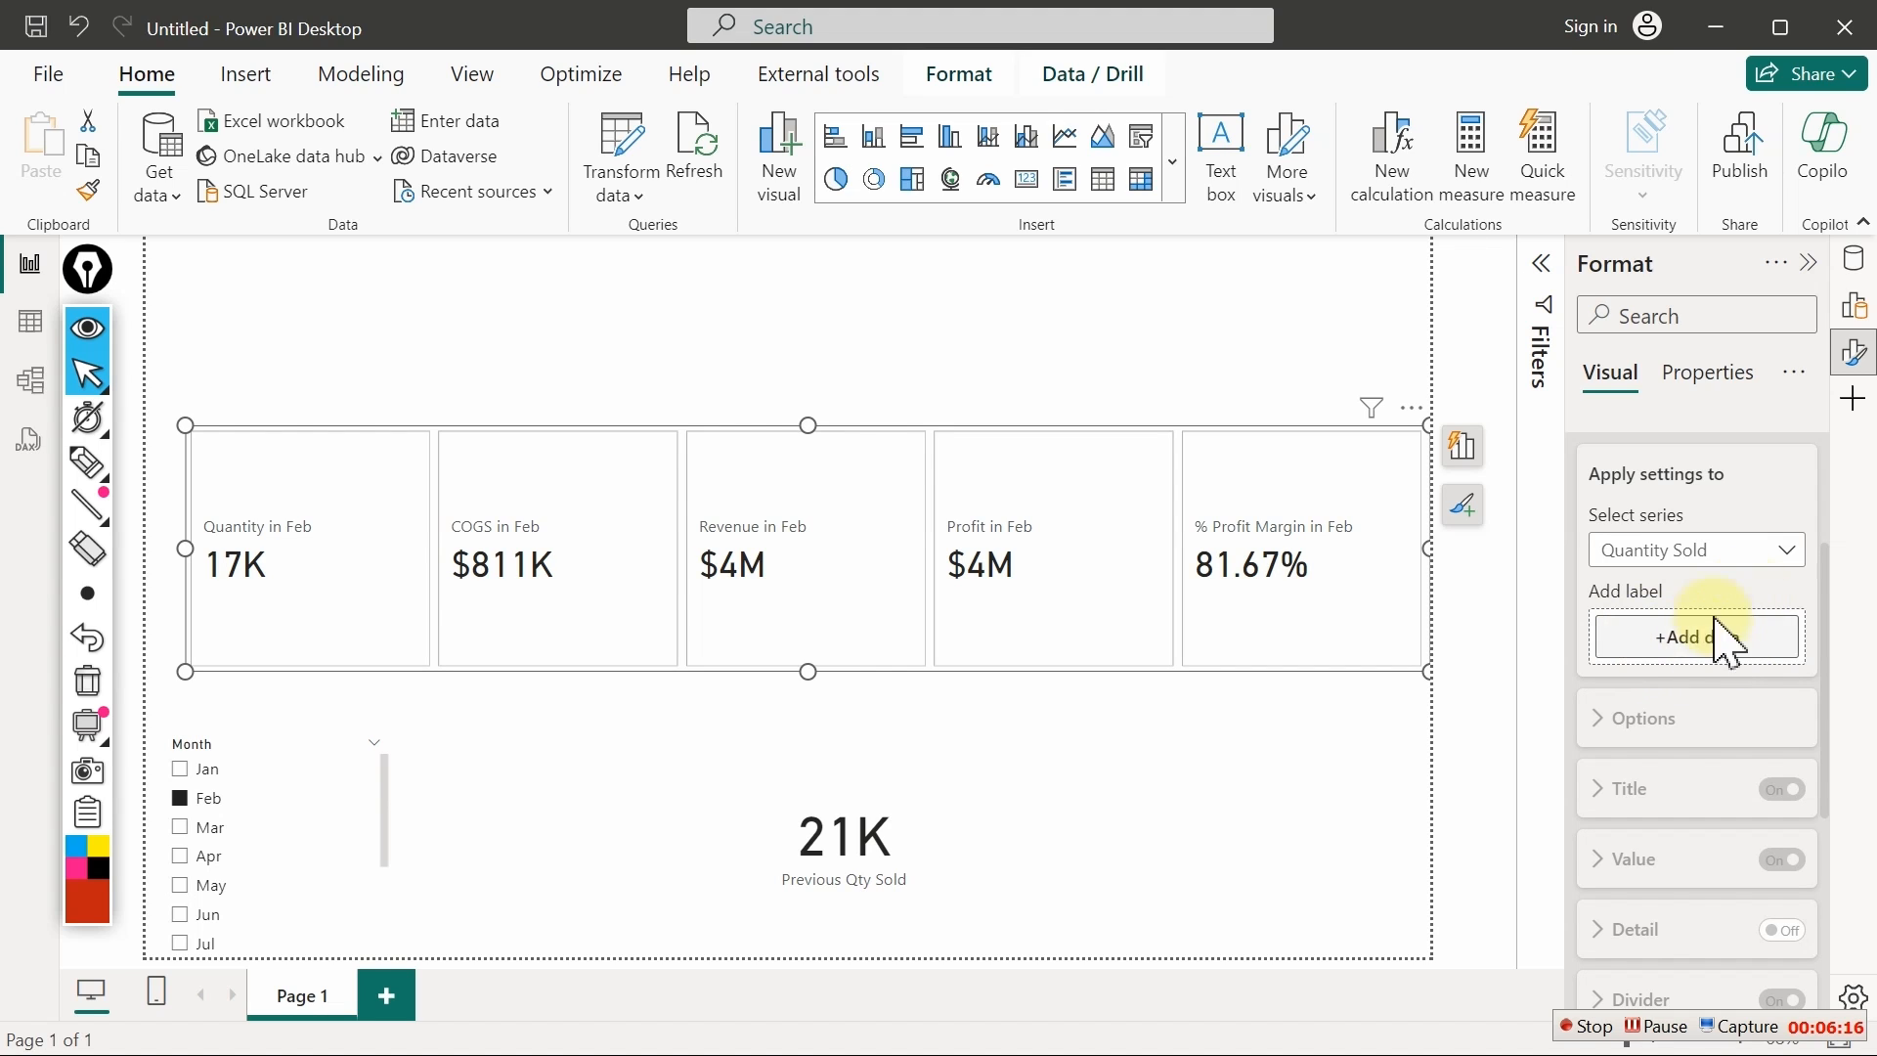
Add the Ref: Previous Qty measure from the Calculatiions table as the reference label of the Quantity Sold series
left_click(1708, 645)
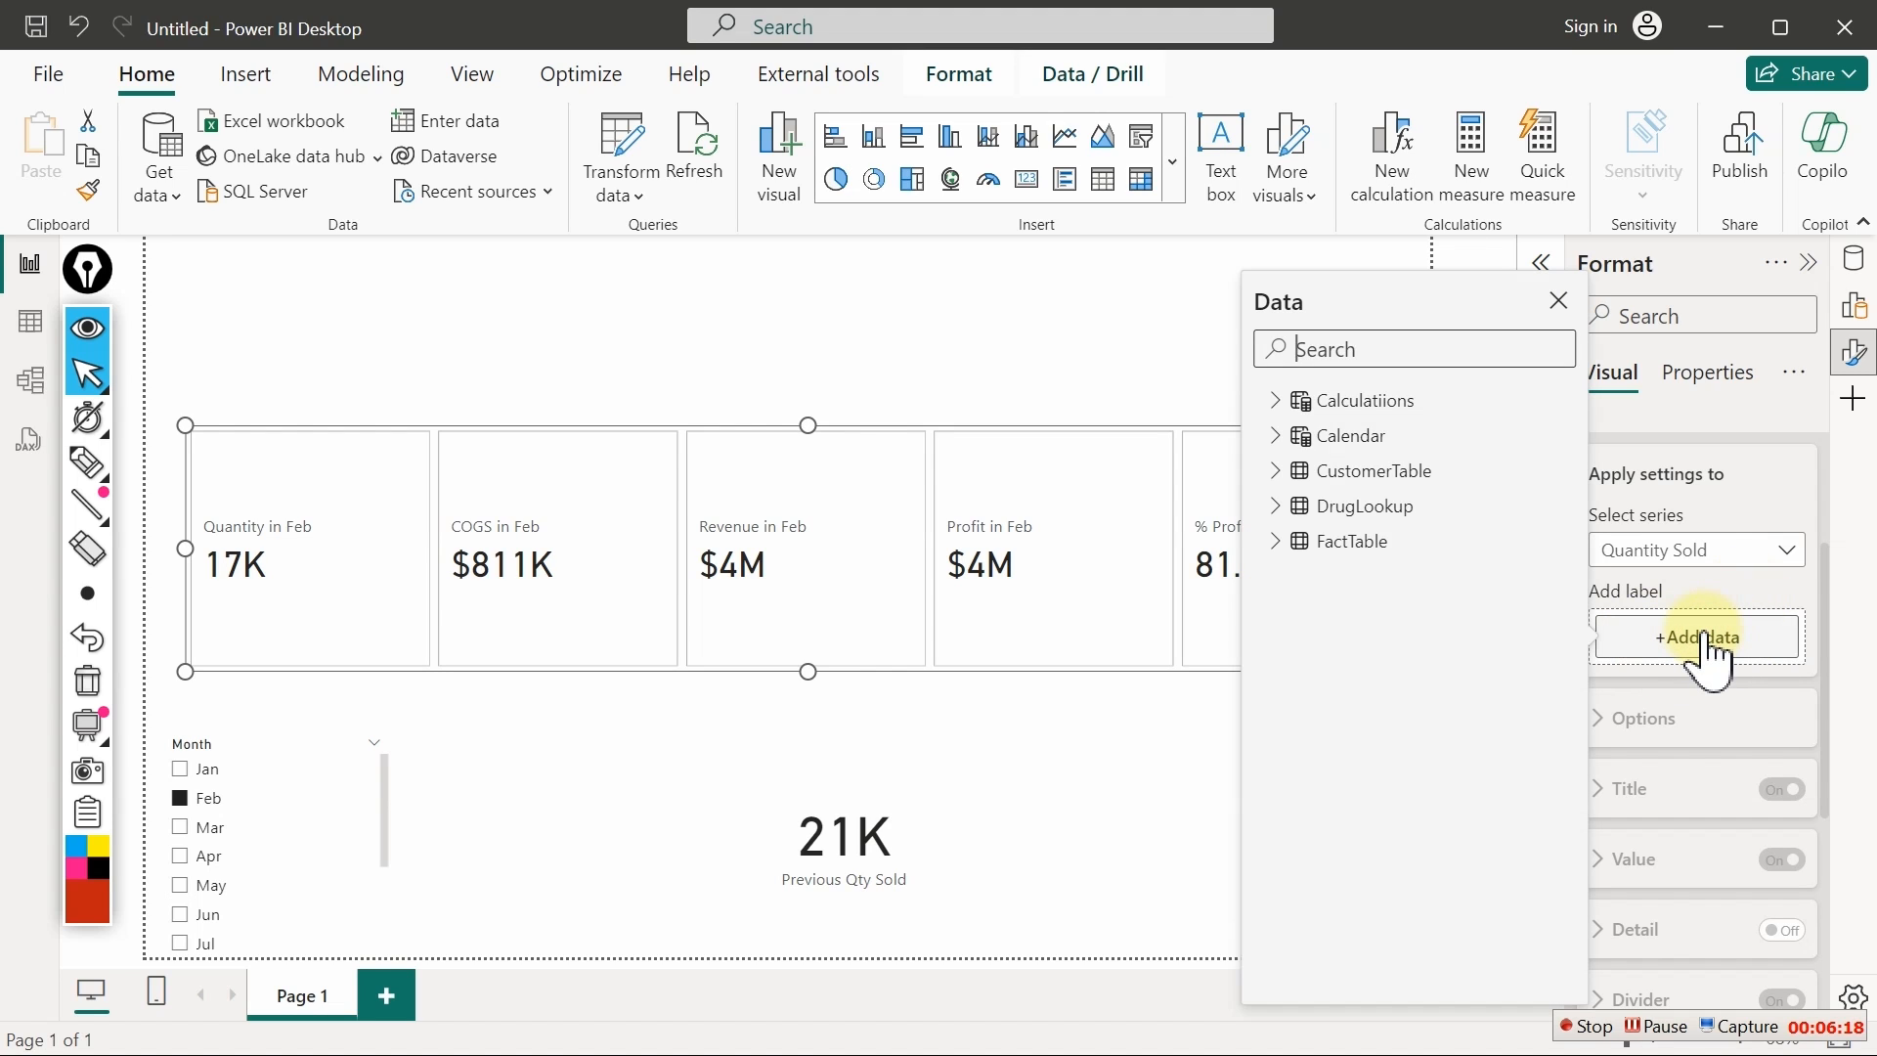
left_click(1273, 400)
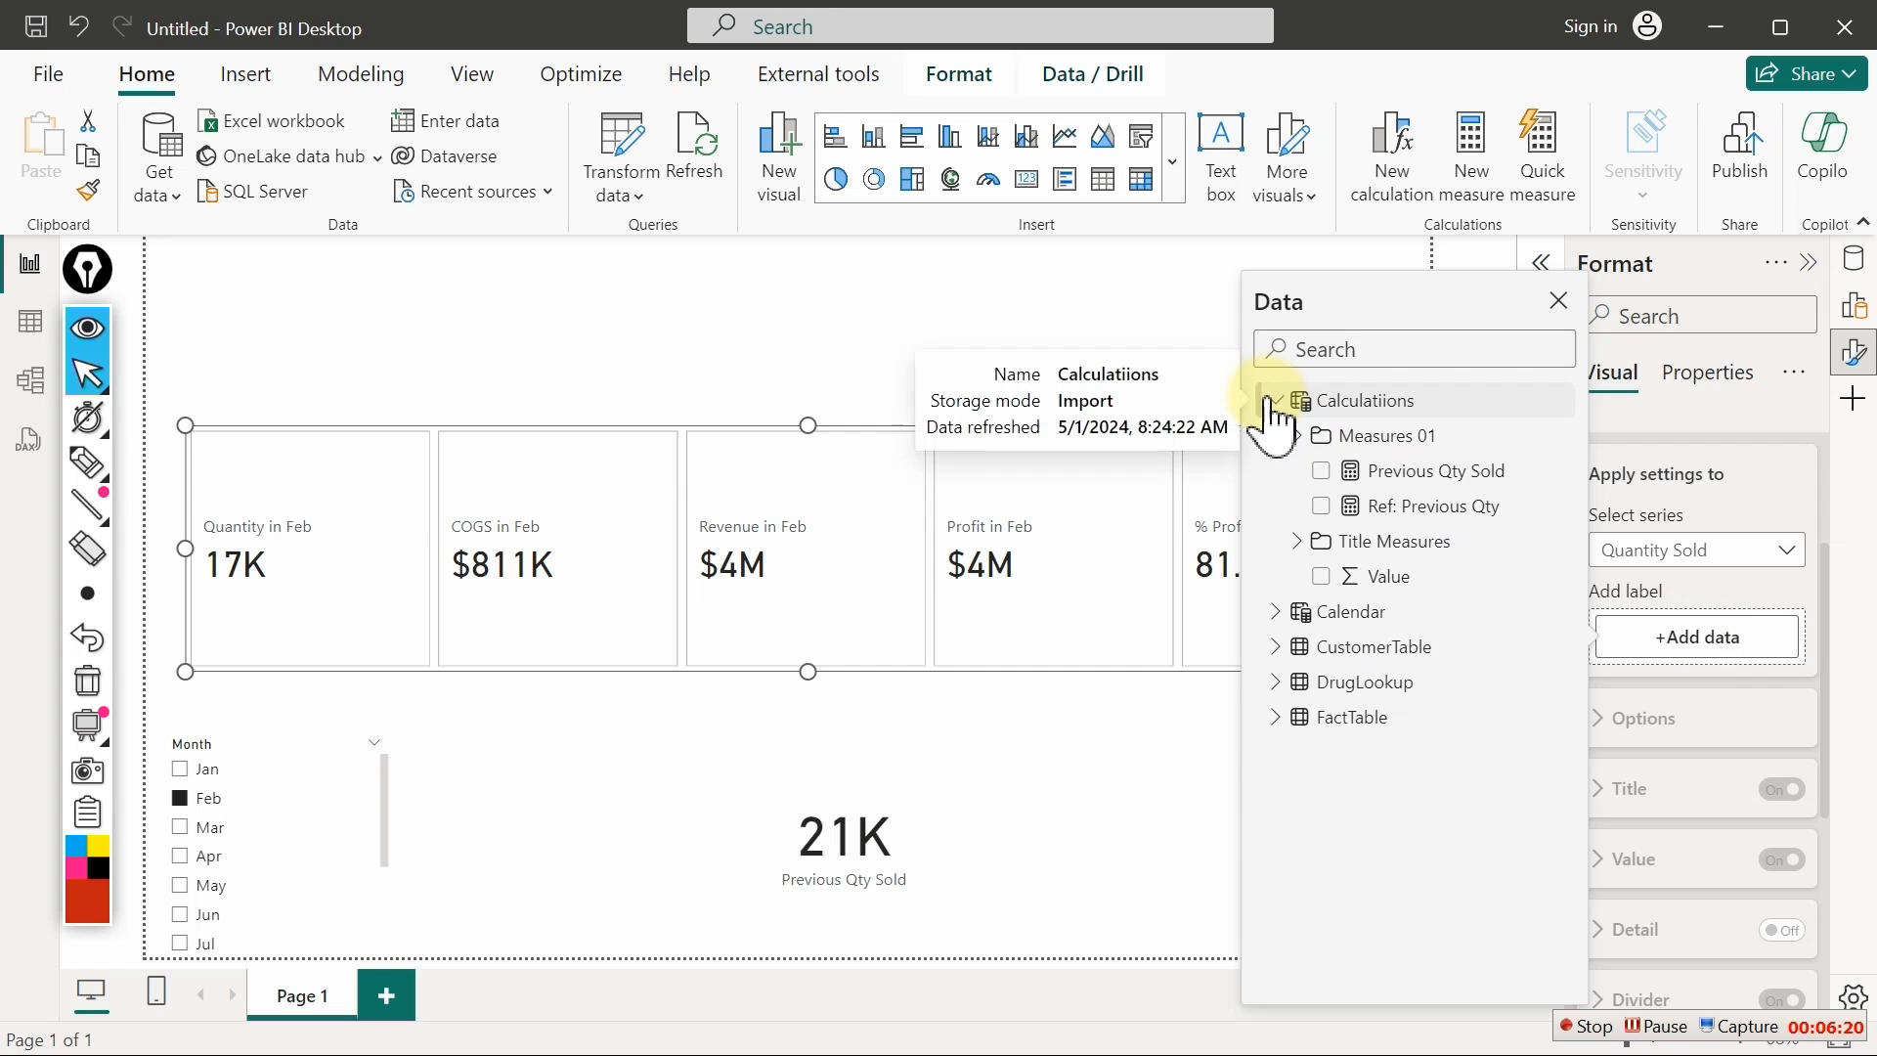
left_click(1393, 525)
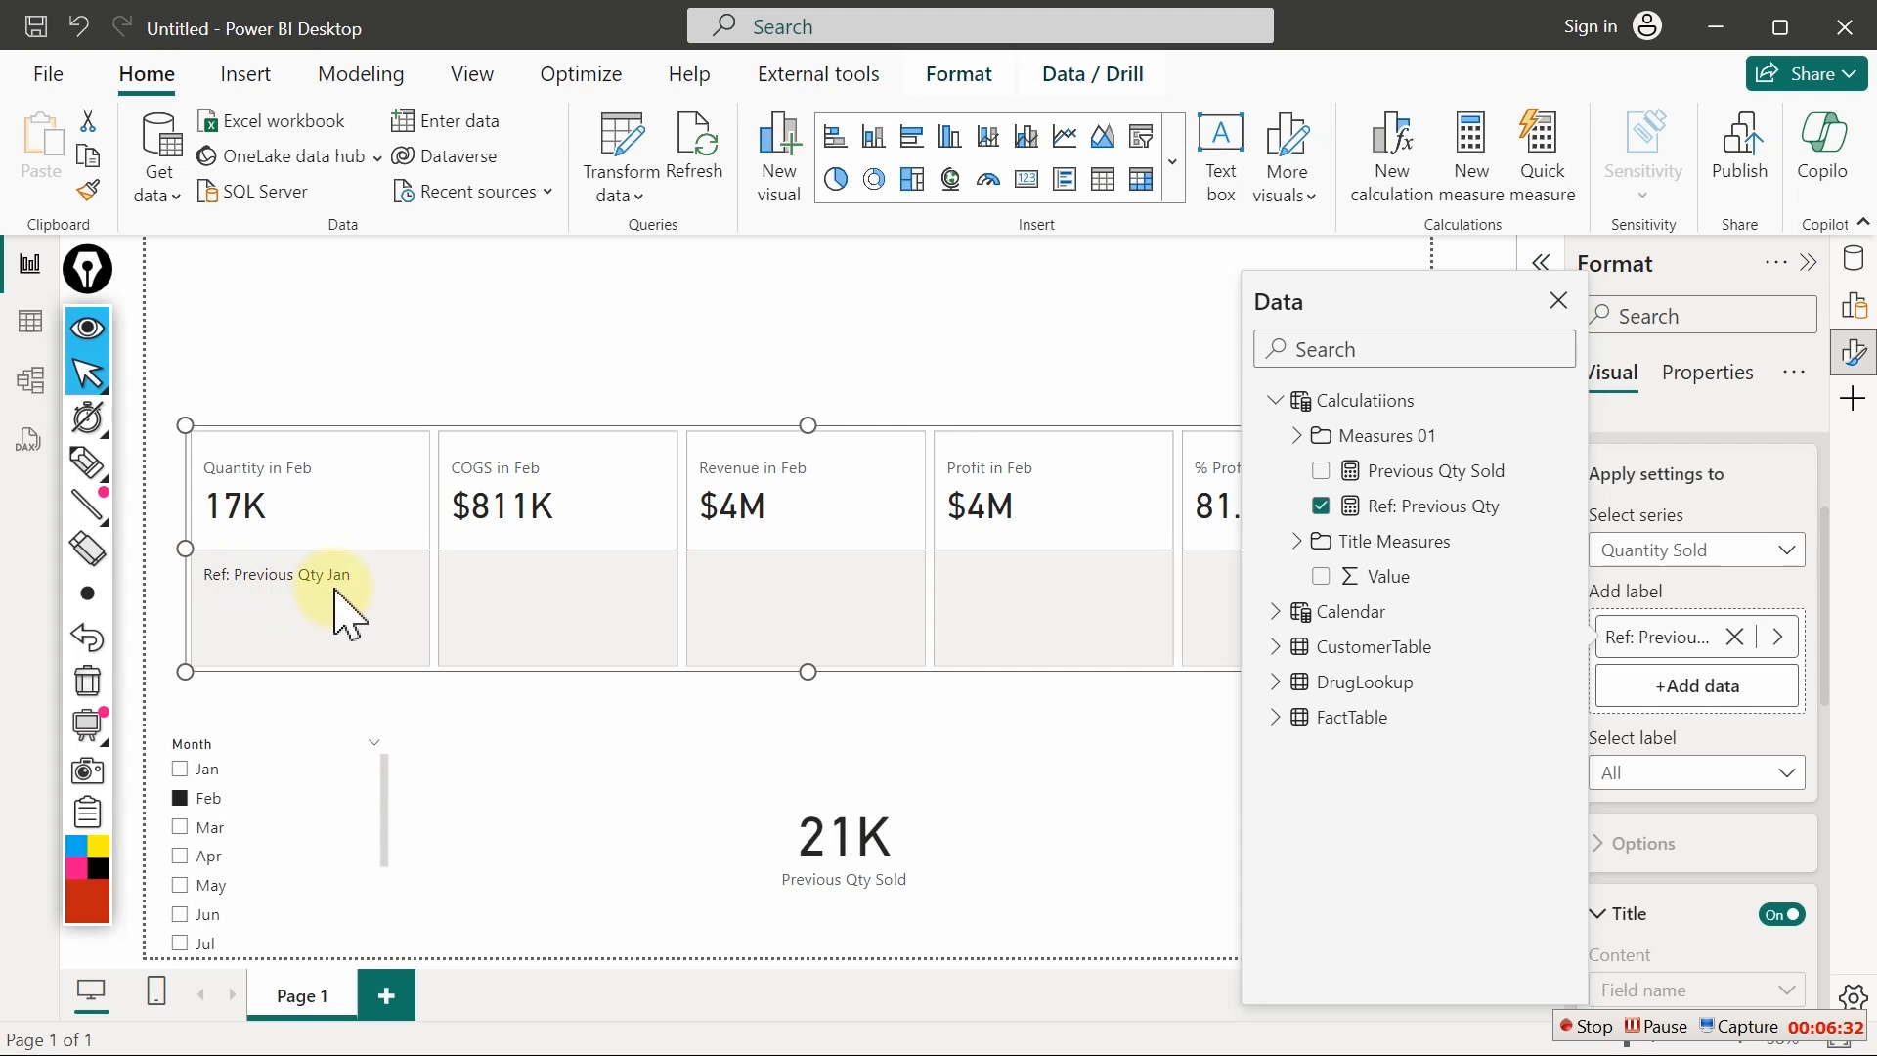
Check the new reference label with Apr selected and cleared in the Month slicer, leaving Apr selected
double_click(185, 855)
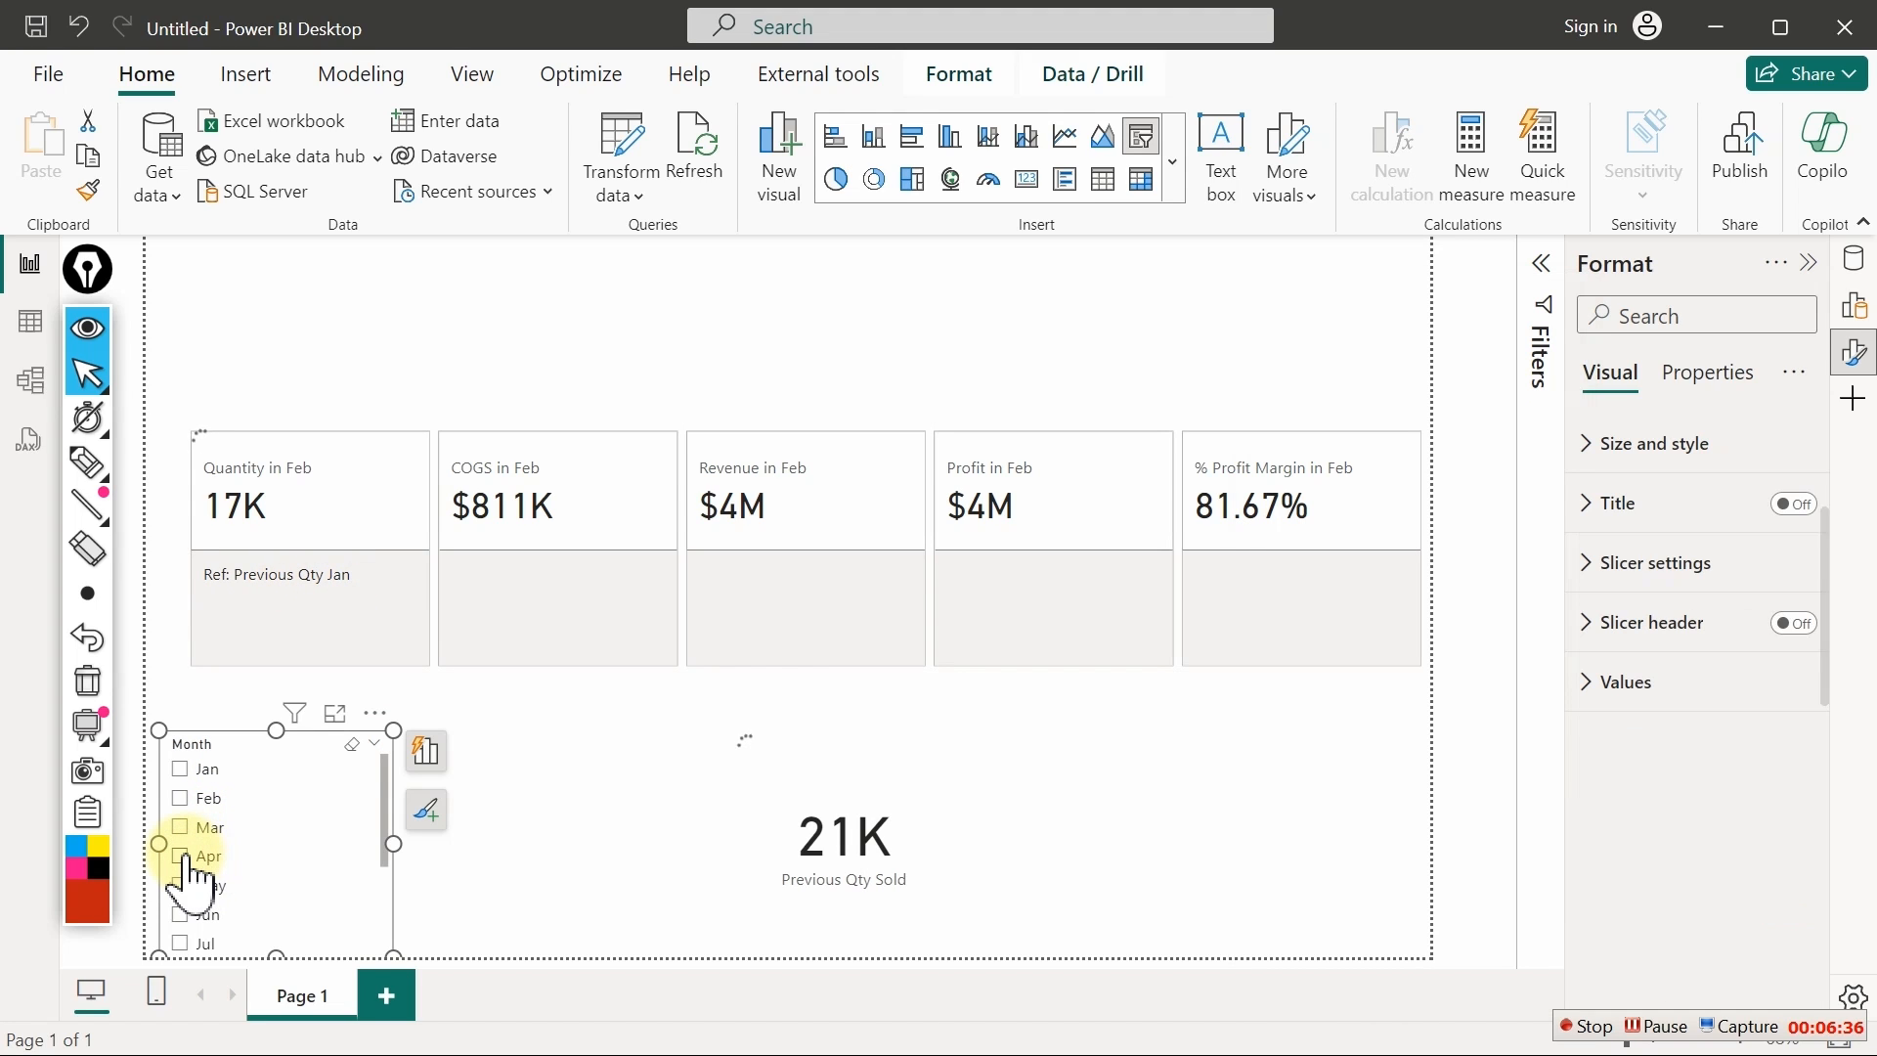
left_click(182, 857)
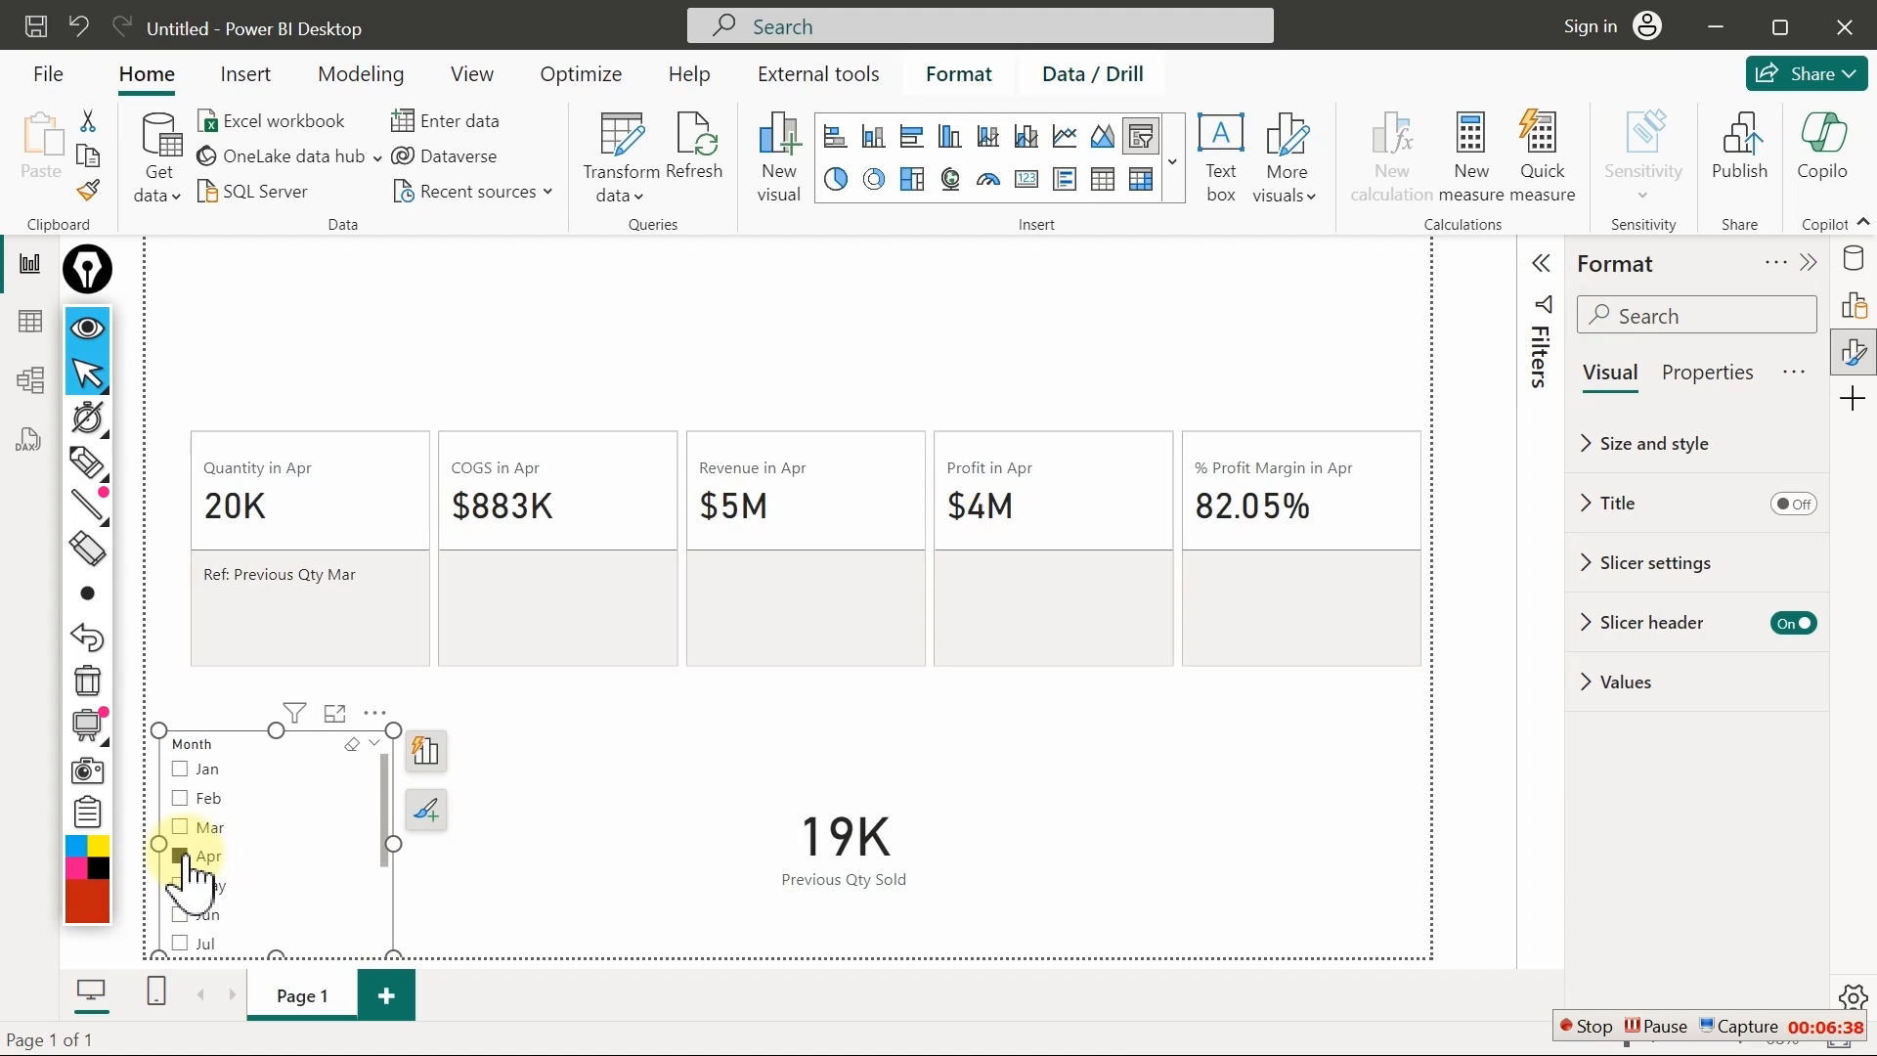
left_click(182, 857)
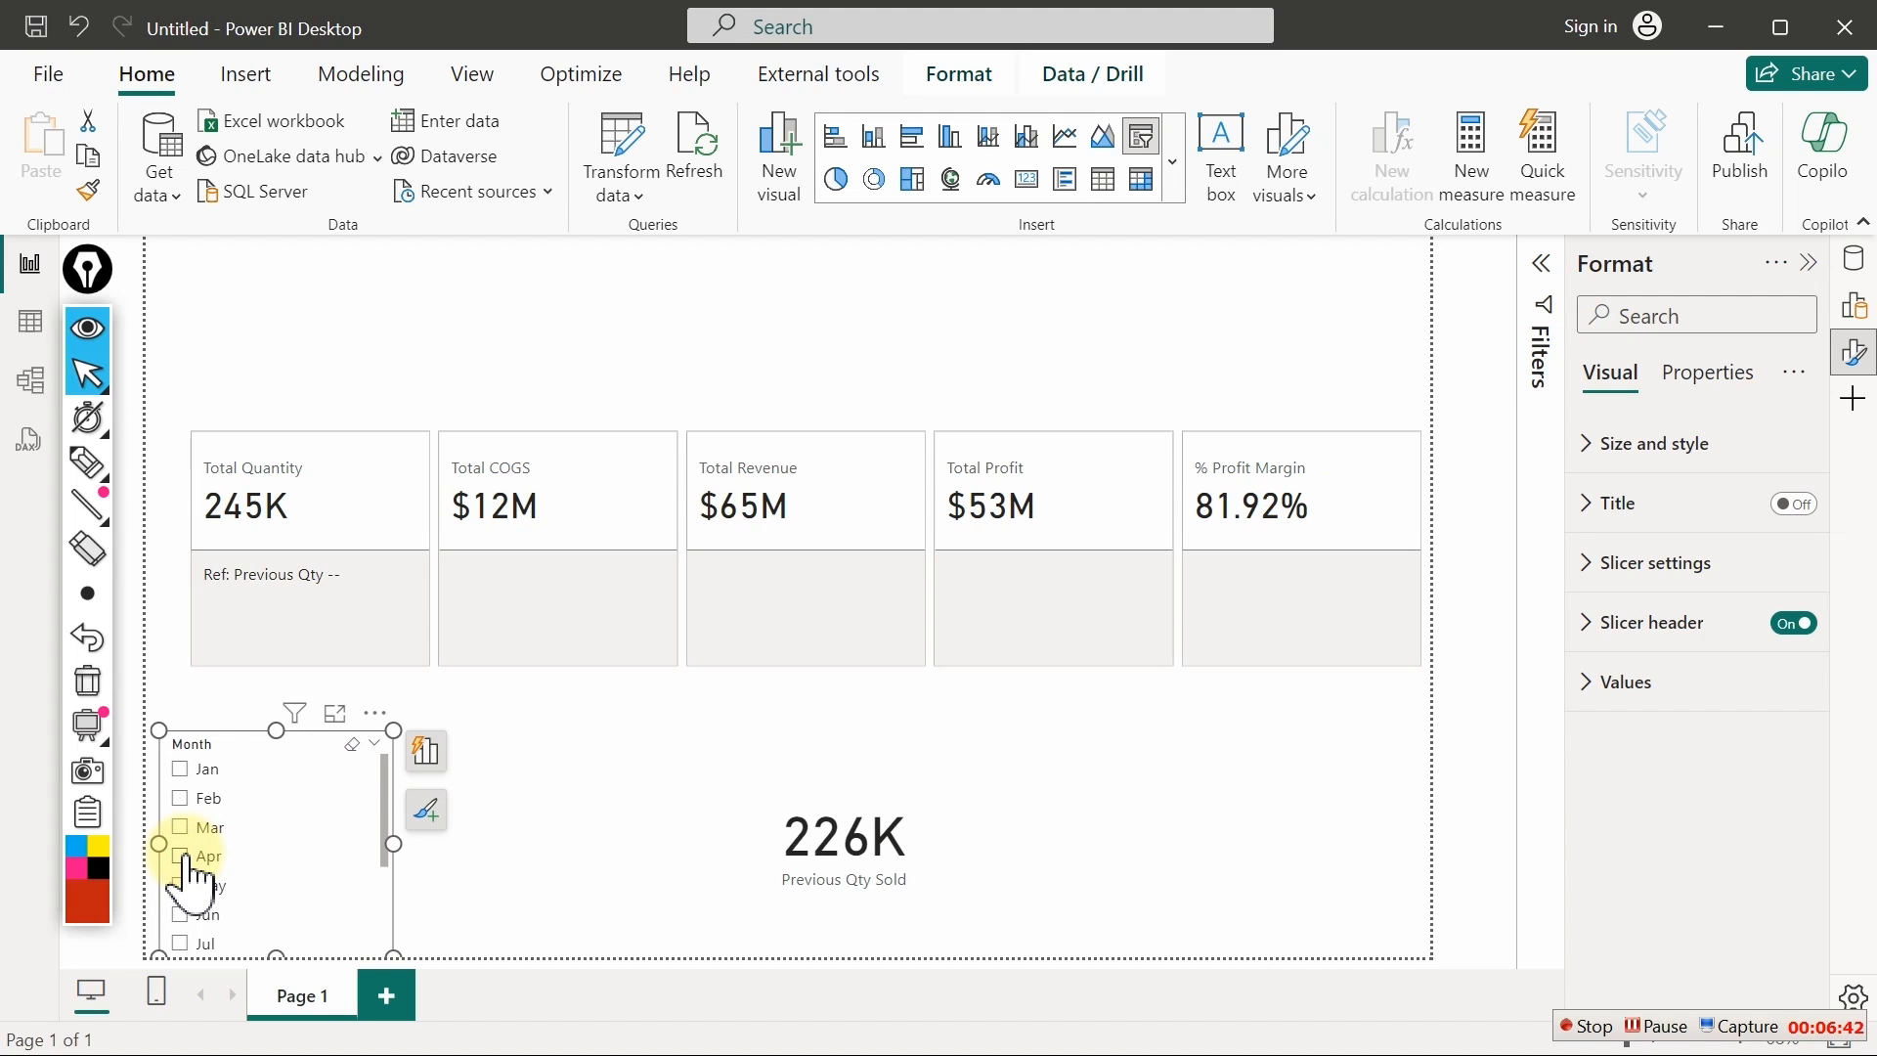
left_click(182, 856)
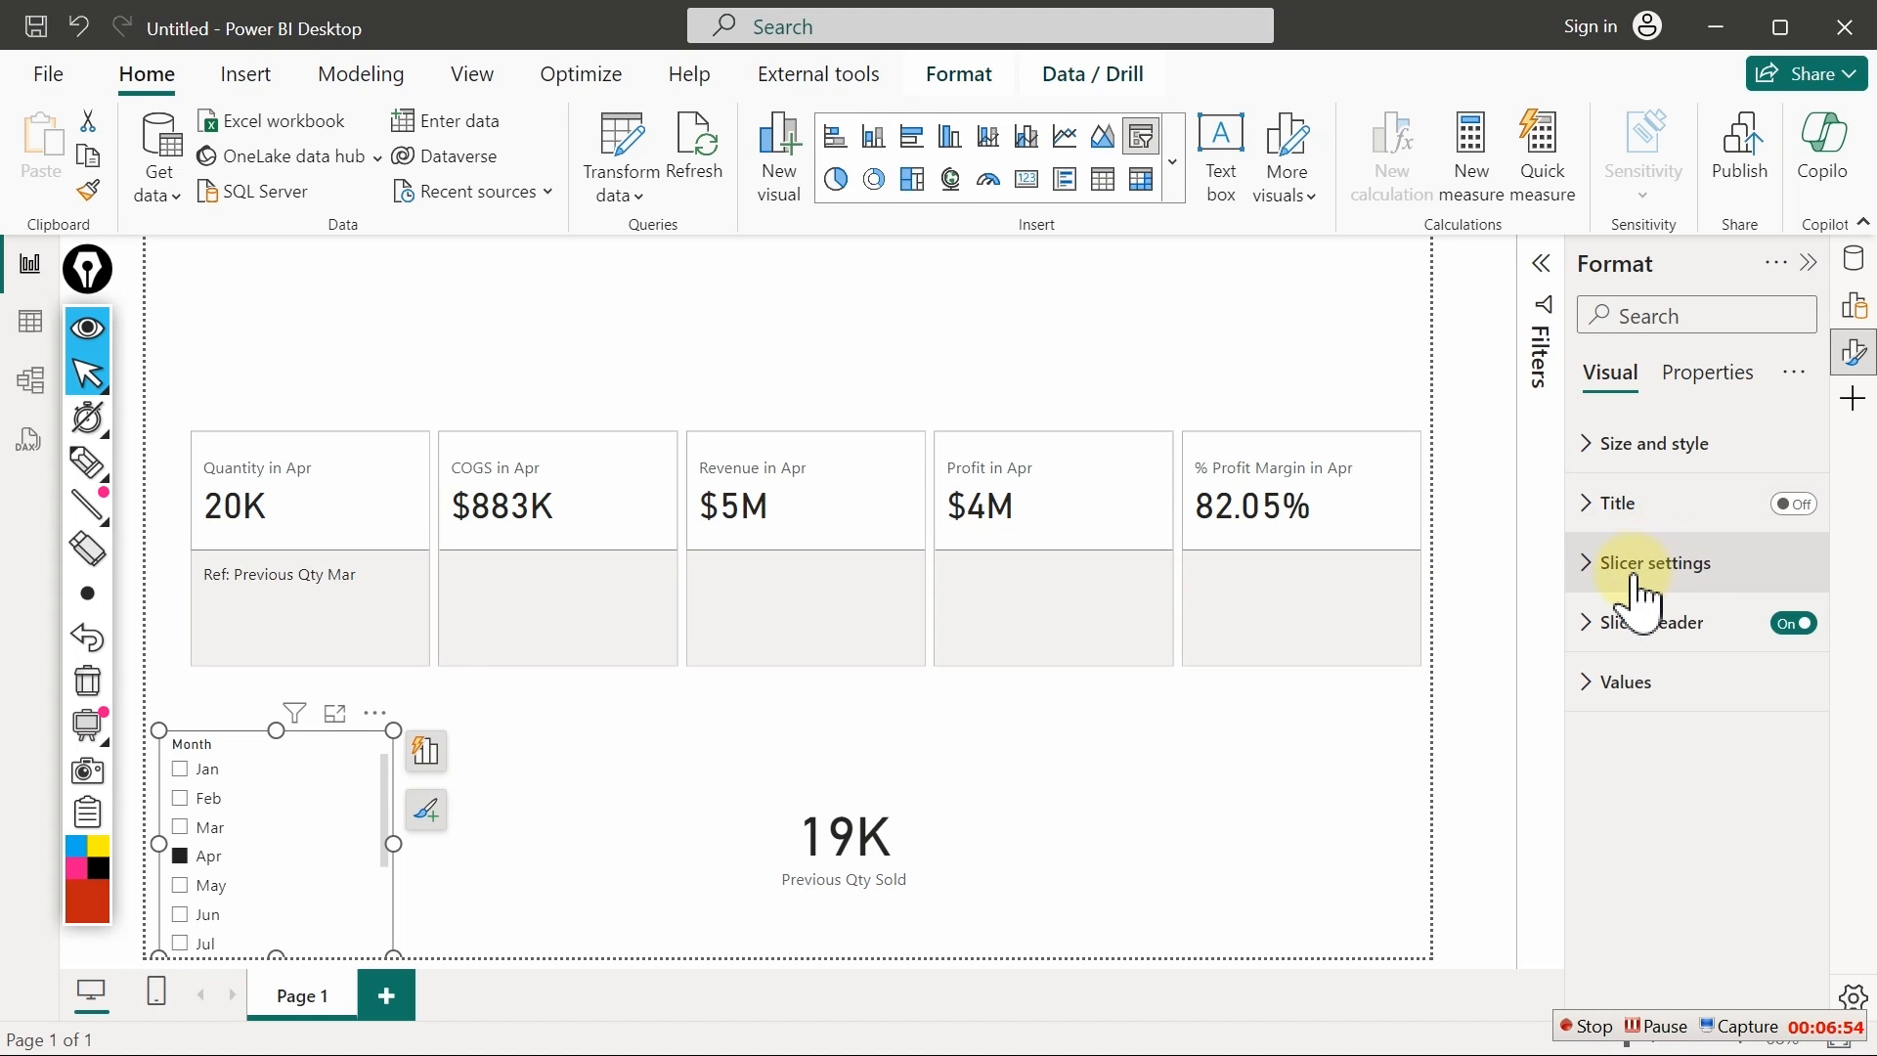
Open the Ref: Previous Qty measure's formula and delete its RETURN _PreviousMonthView lines
left_click(1853, 259)
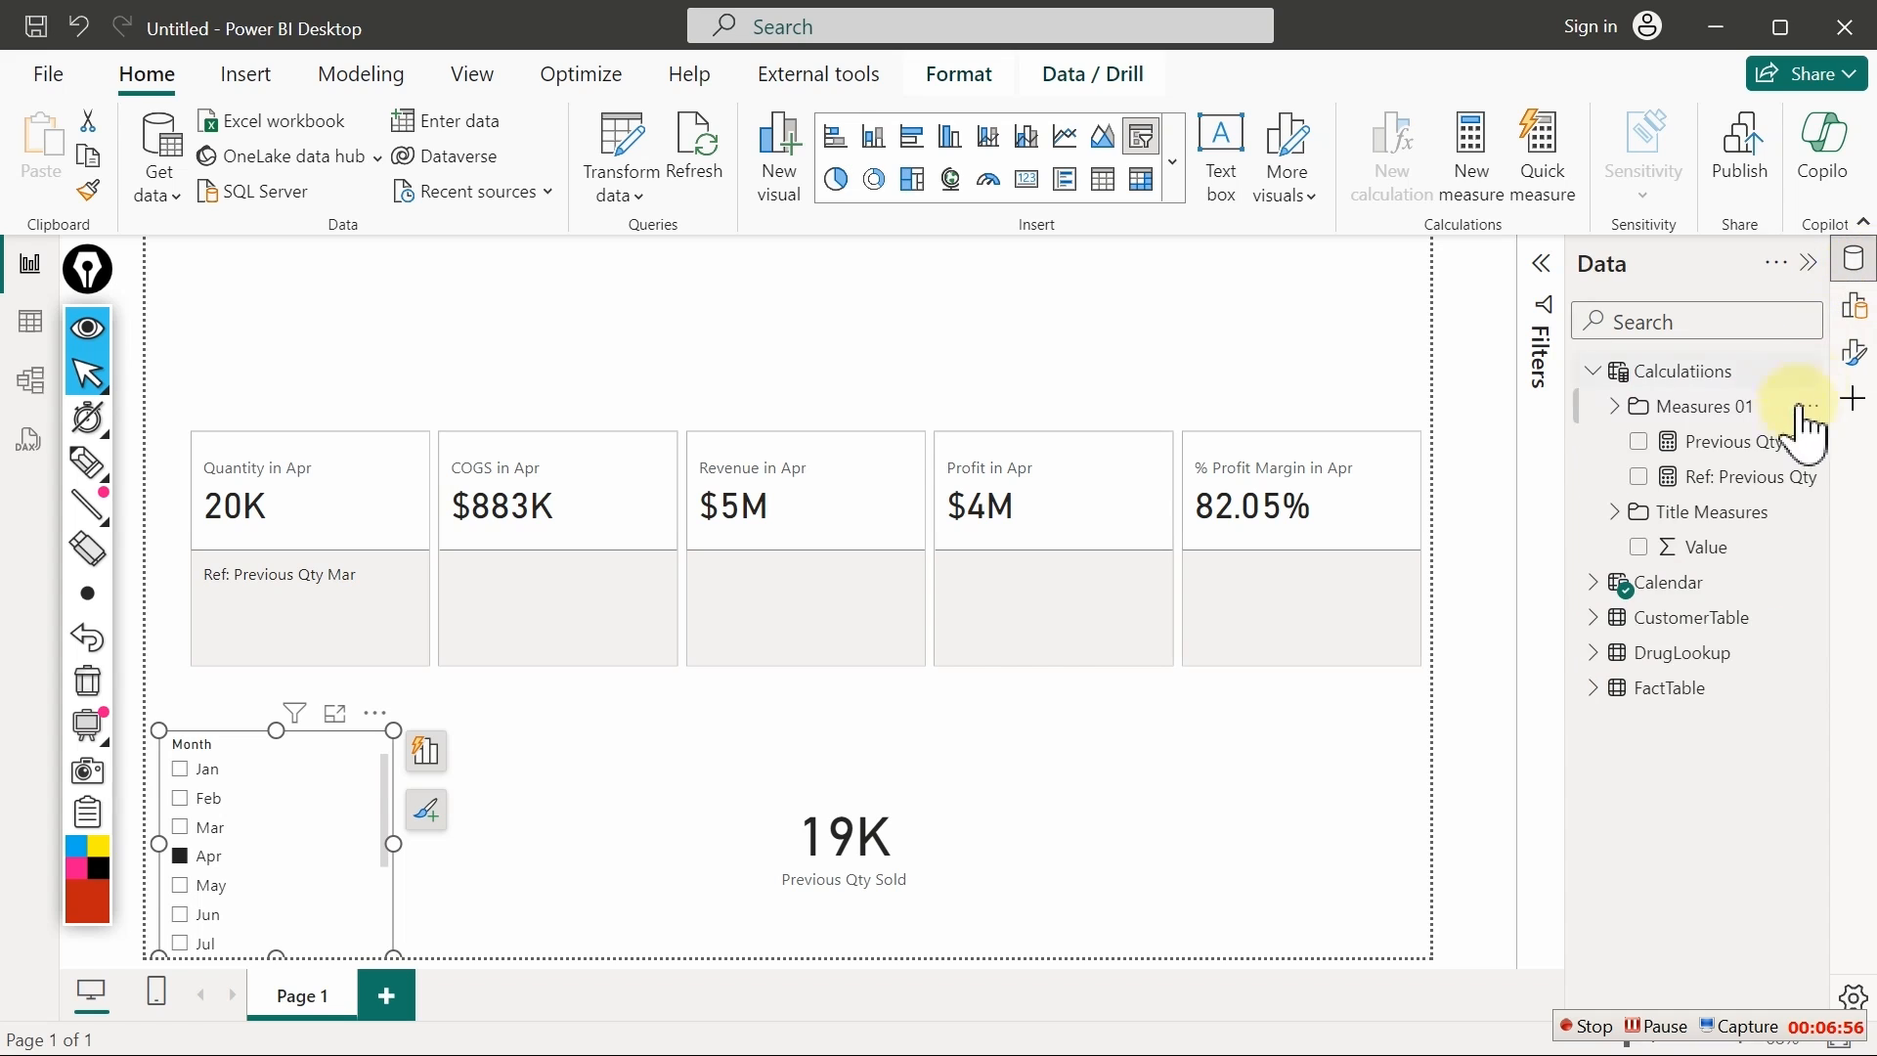
left_click(1750, 479)
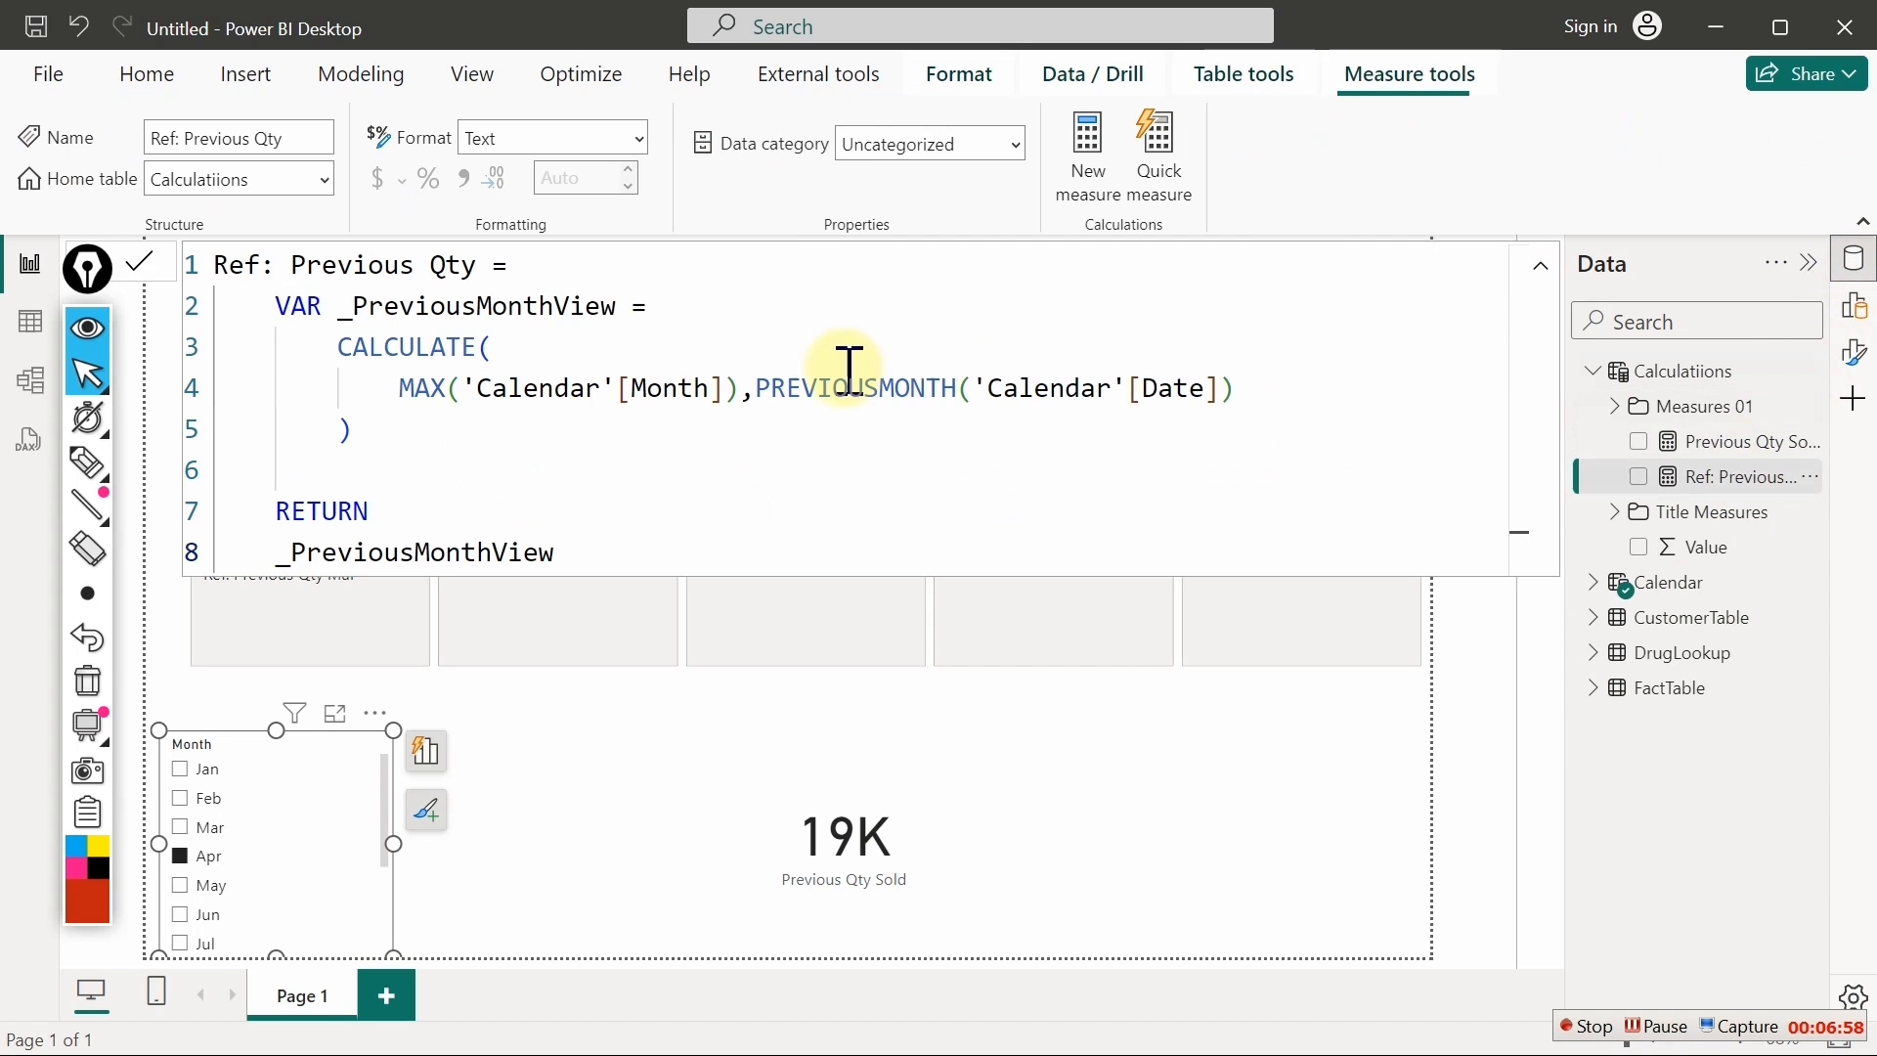
left_click_drag(574, 544, 269, 506)
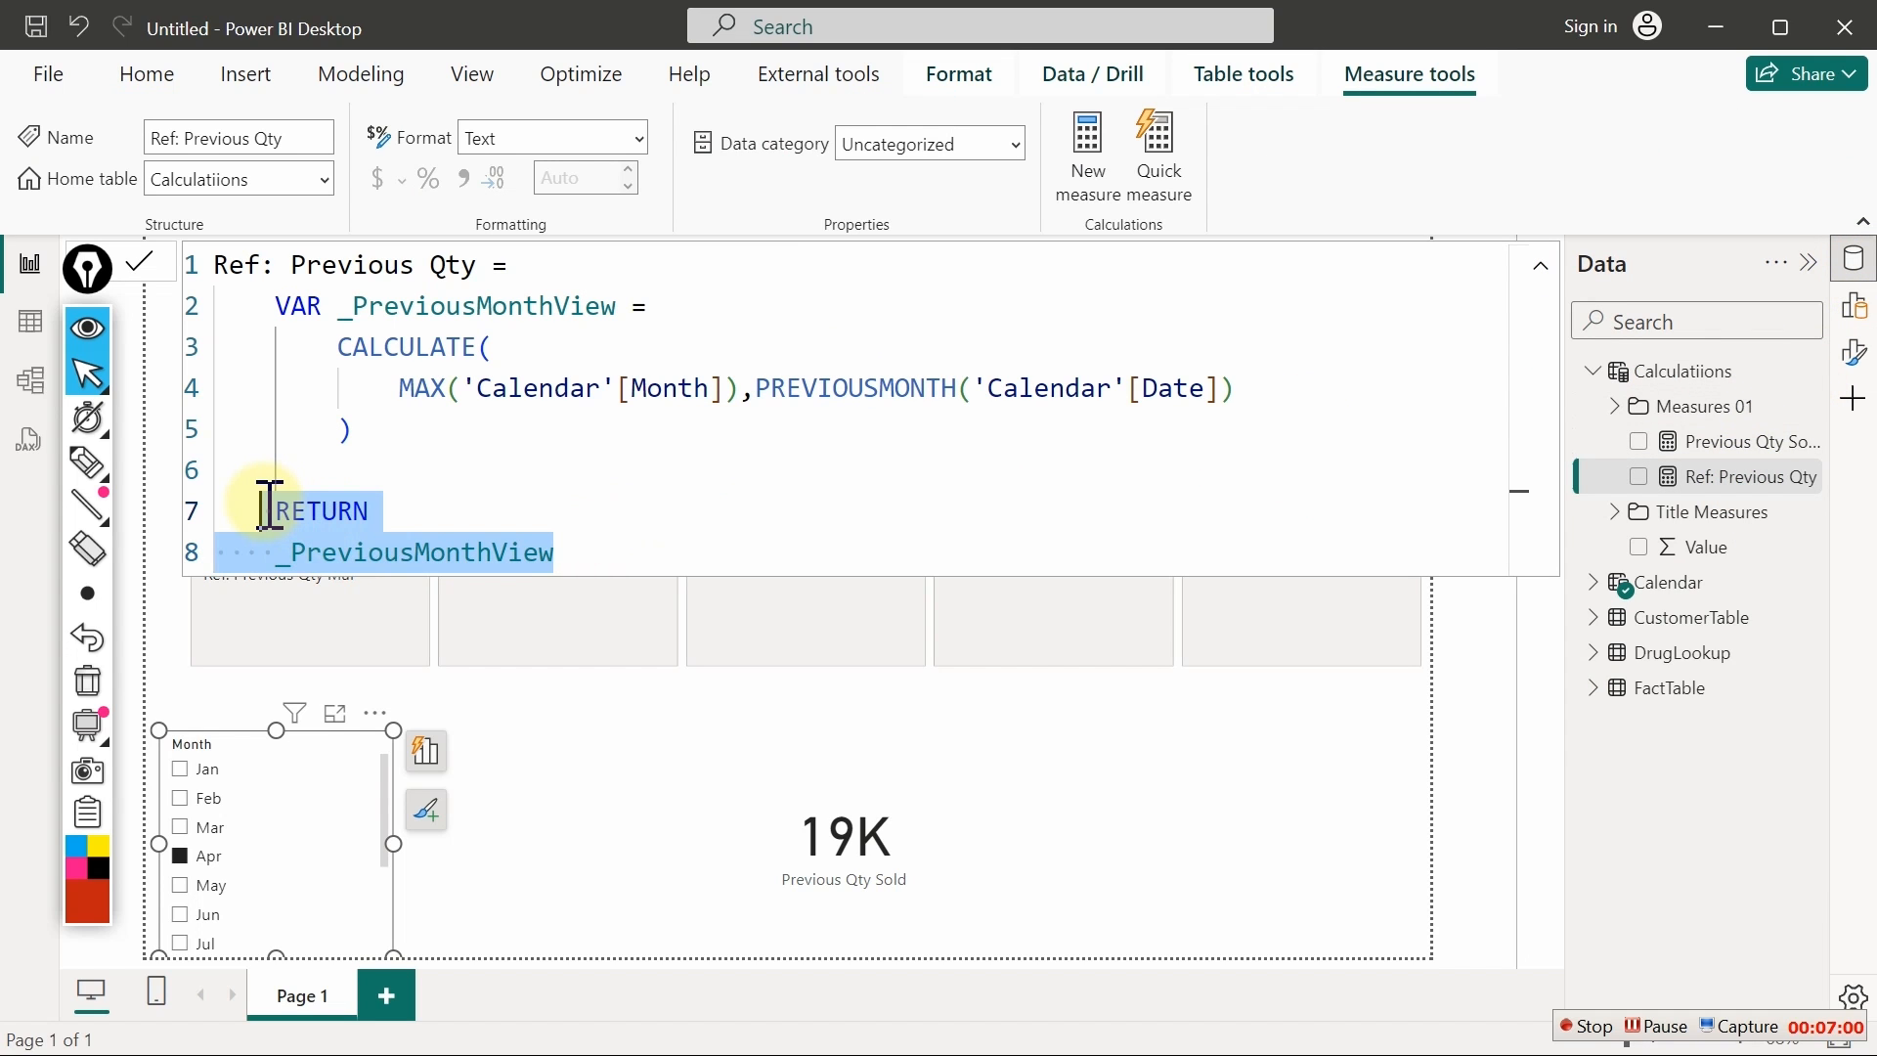
key("Delete")
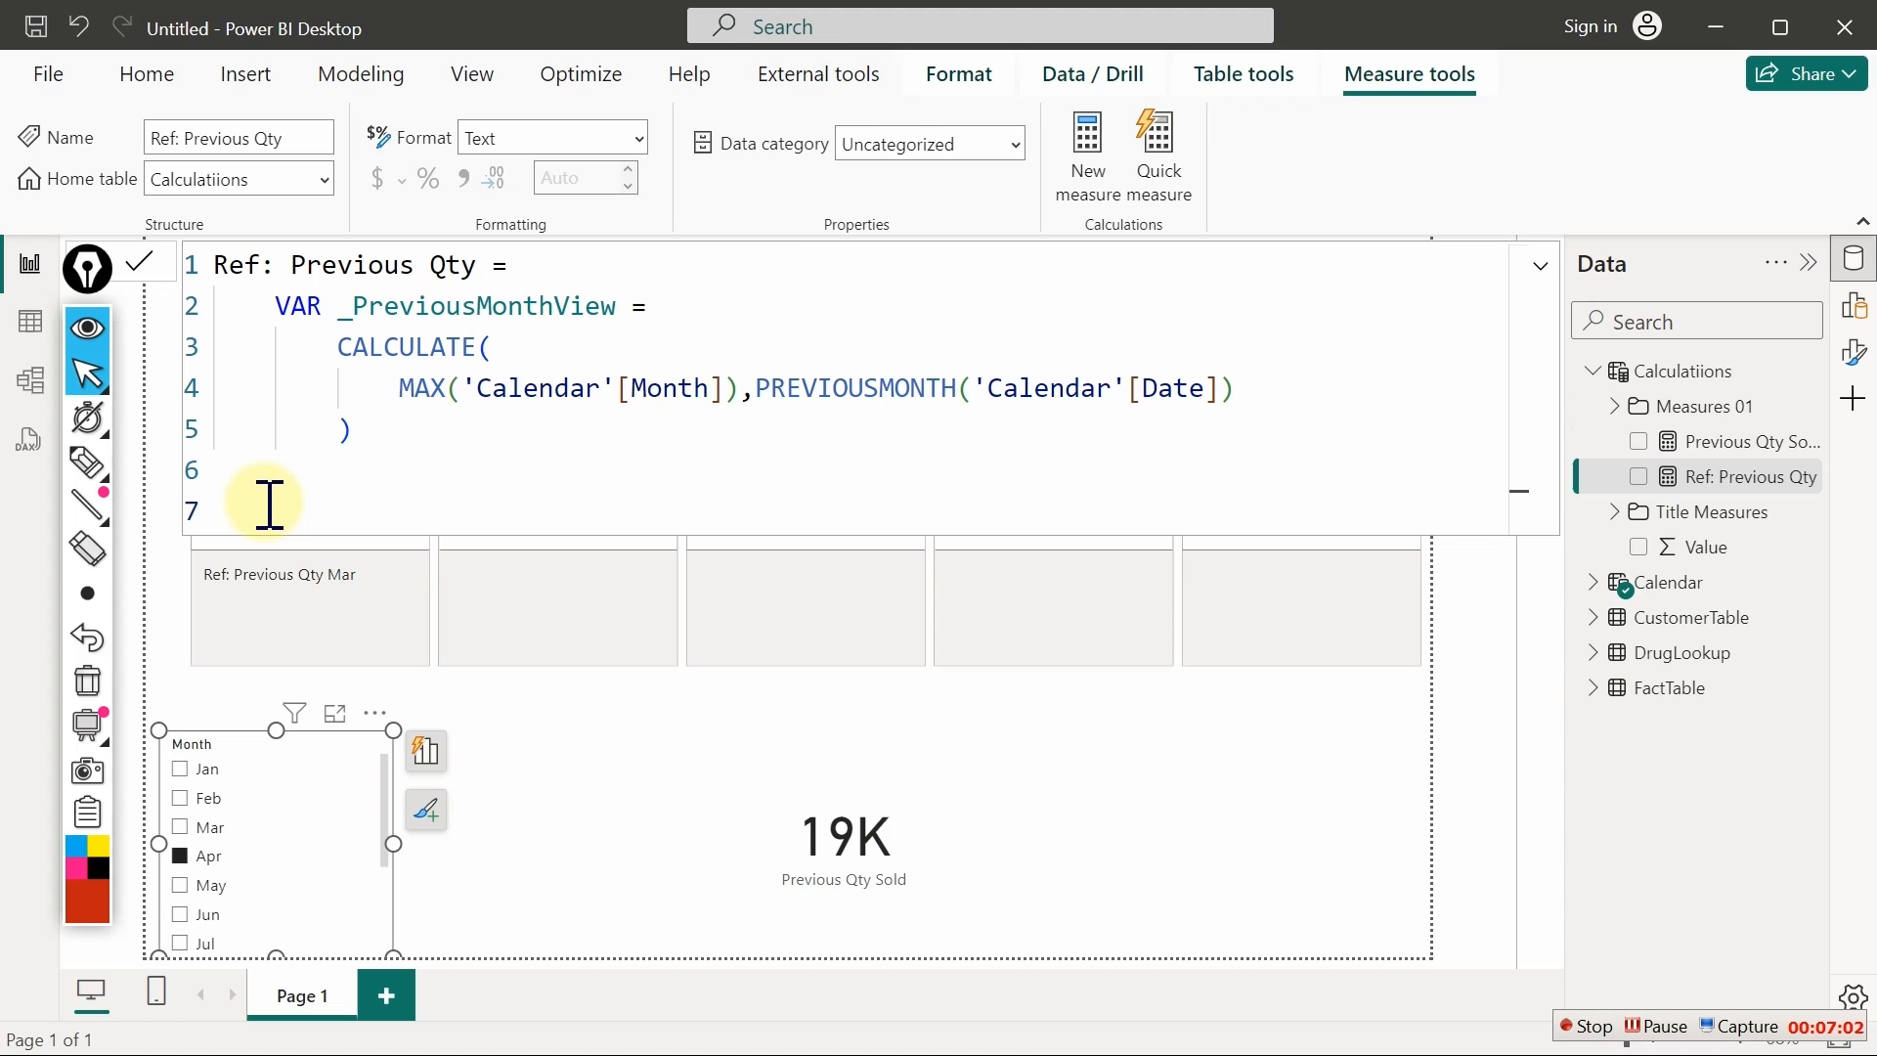
Declare a second variable, _Previous_Qty, equal to the [Previous Qty Sold] measure on a single line
type("VAR")
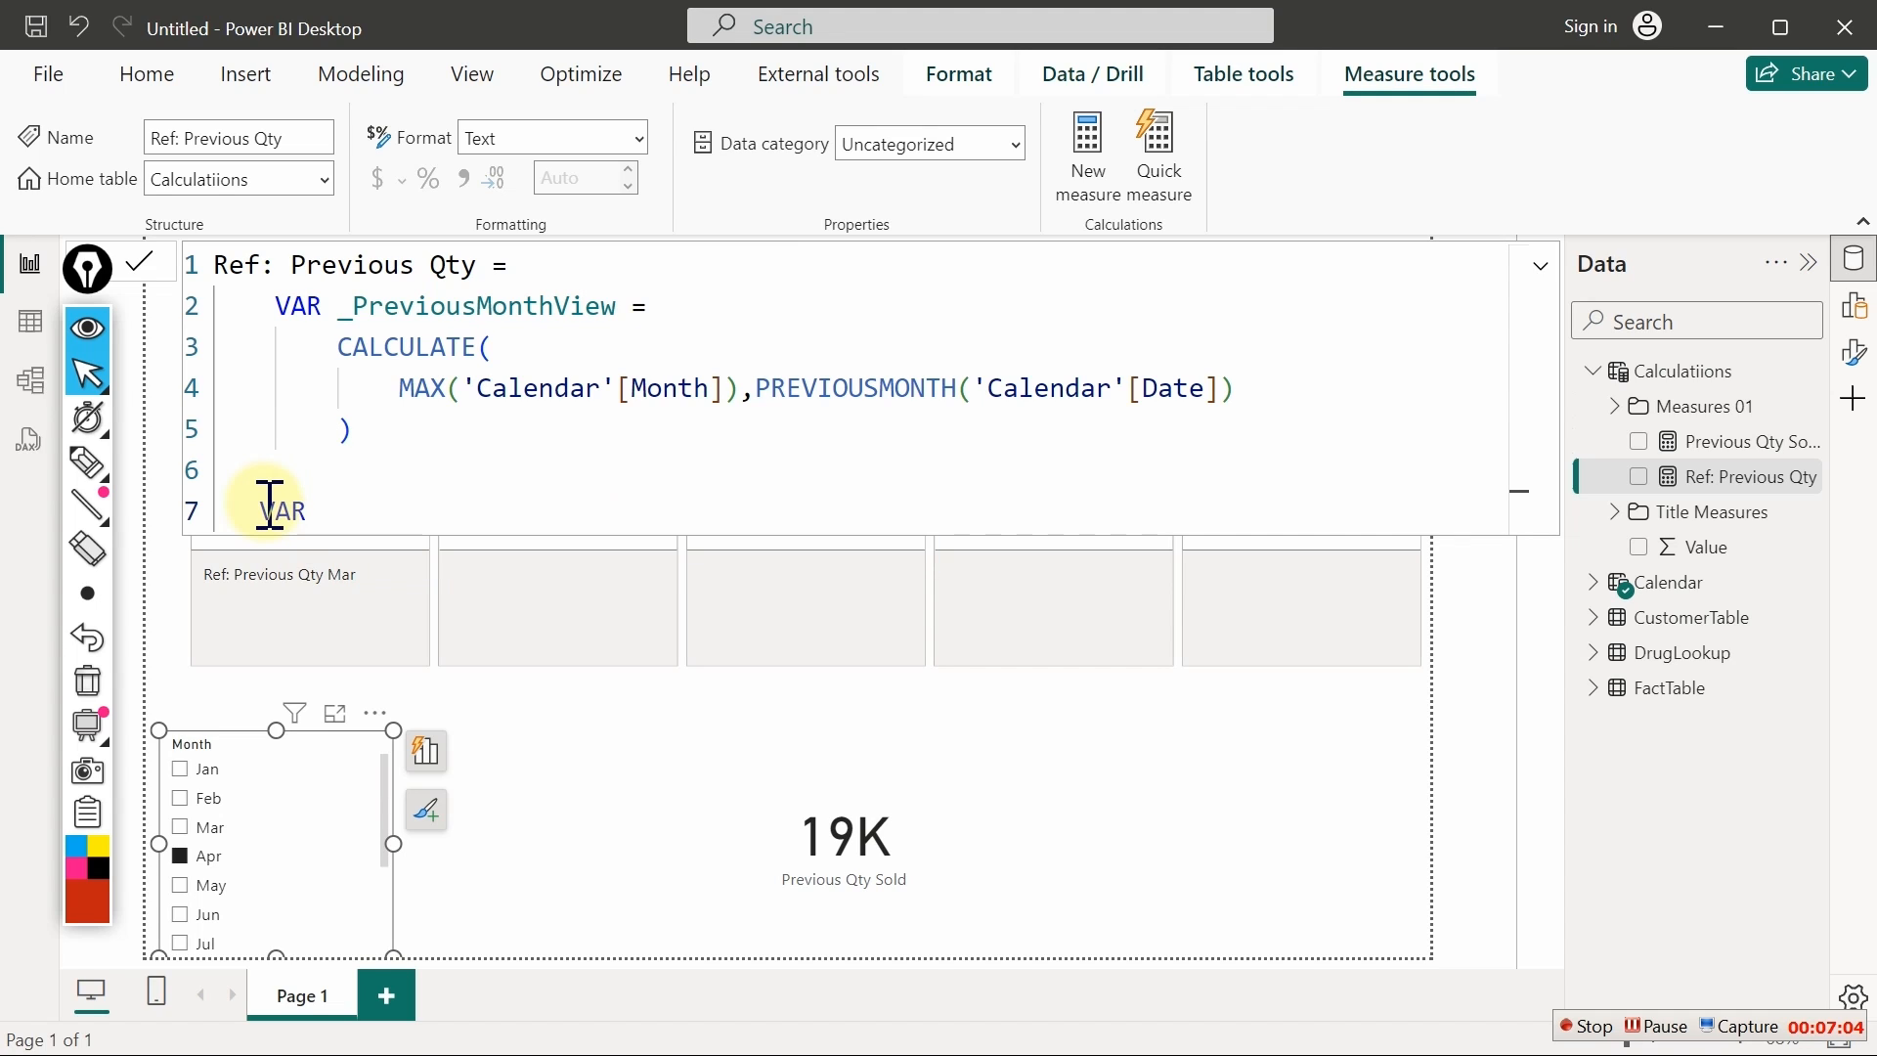
type(" _Previous_")
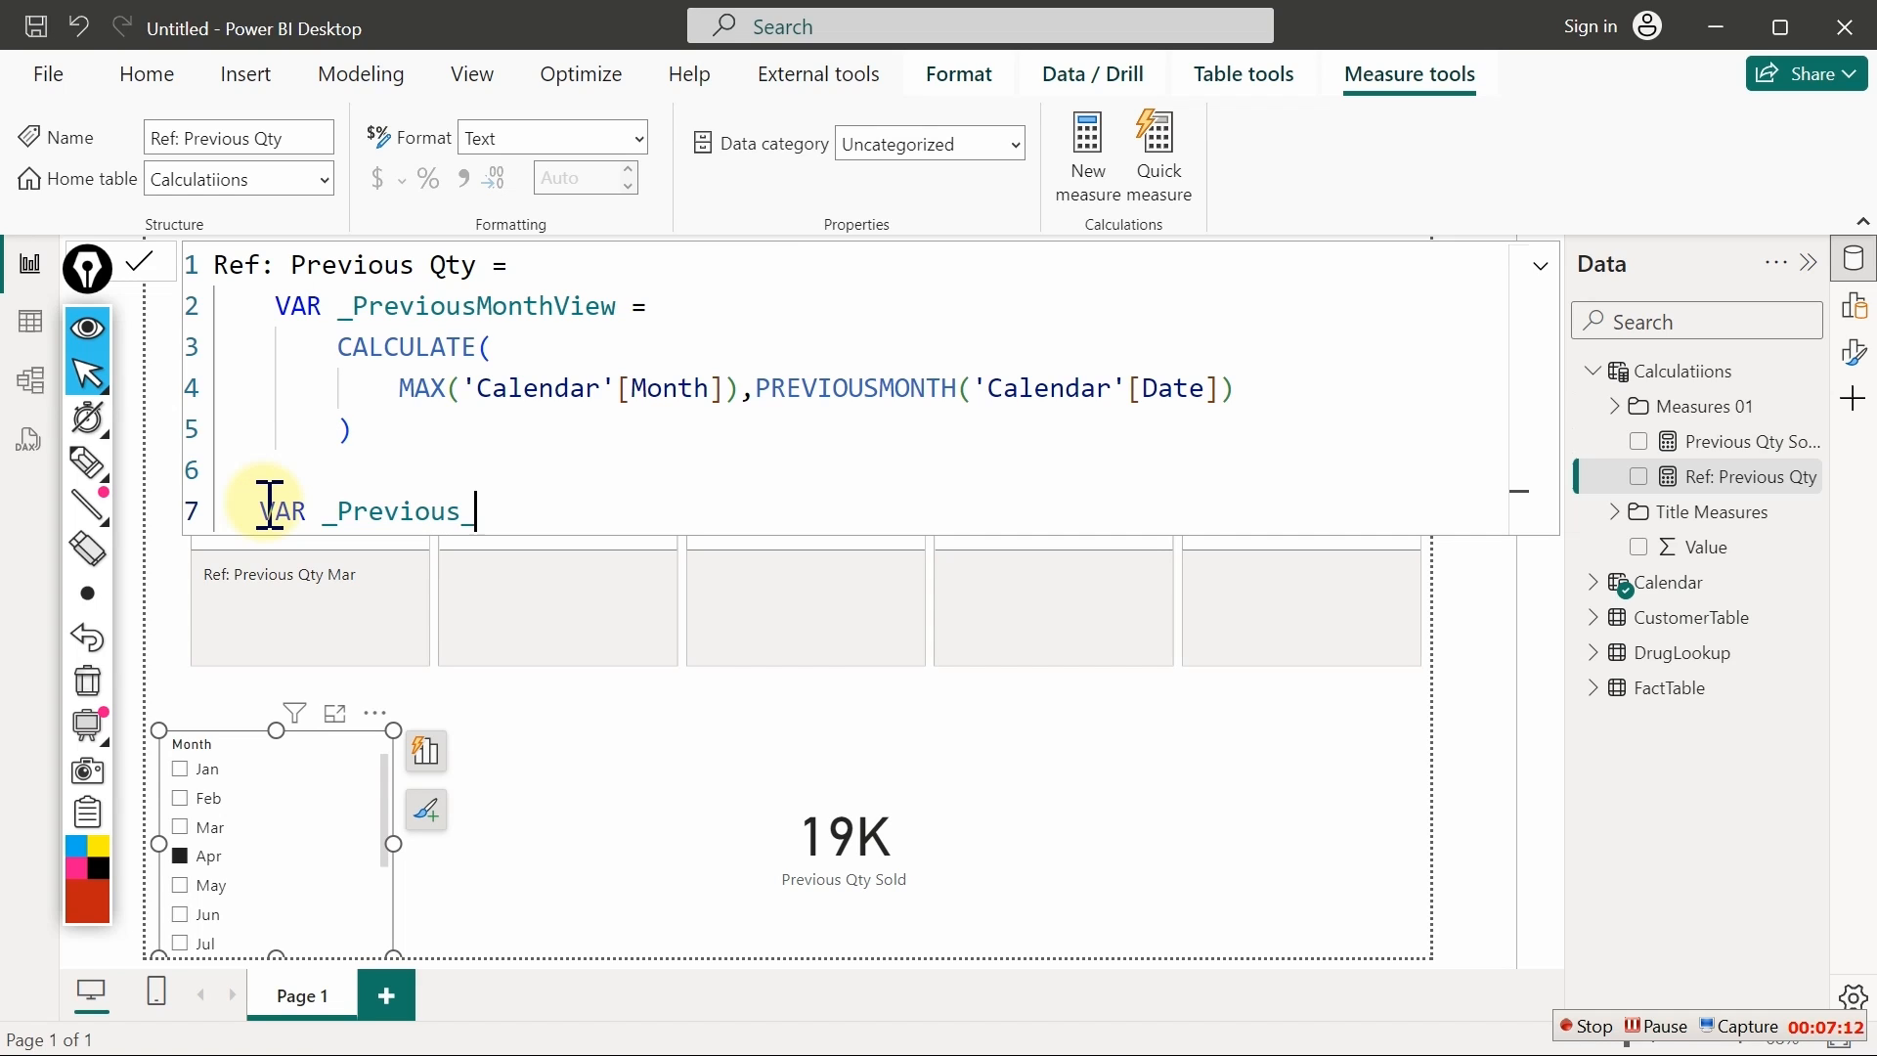
type("q")
key("BackSpace")
type("Qty =")
key("shift+Return")
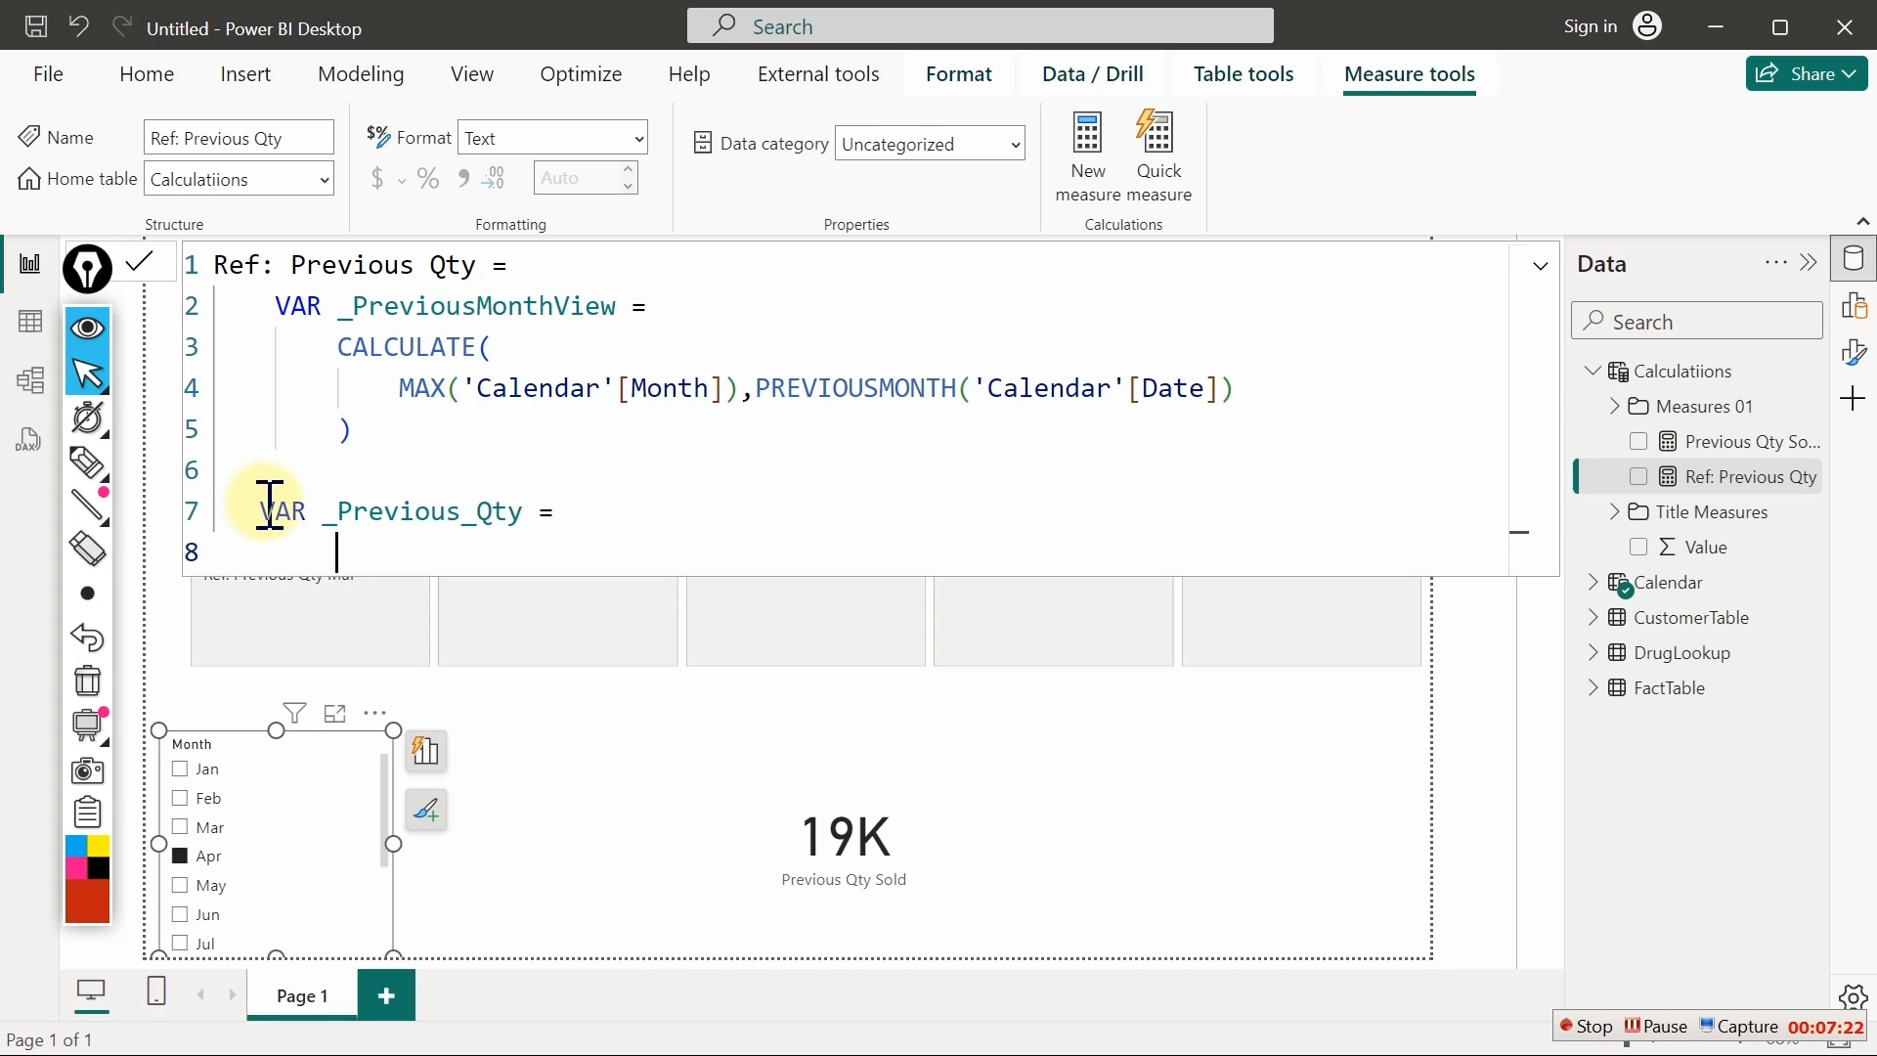
key("BackSpace")
key("BackSpace")
key("BackSpace")
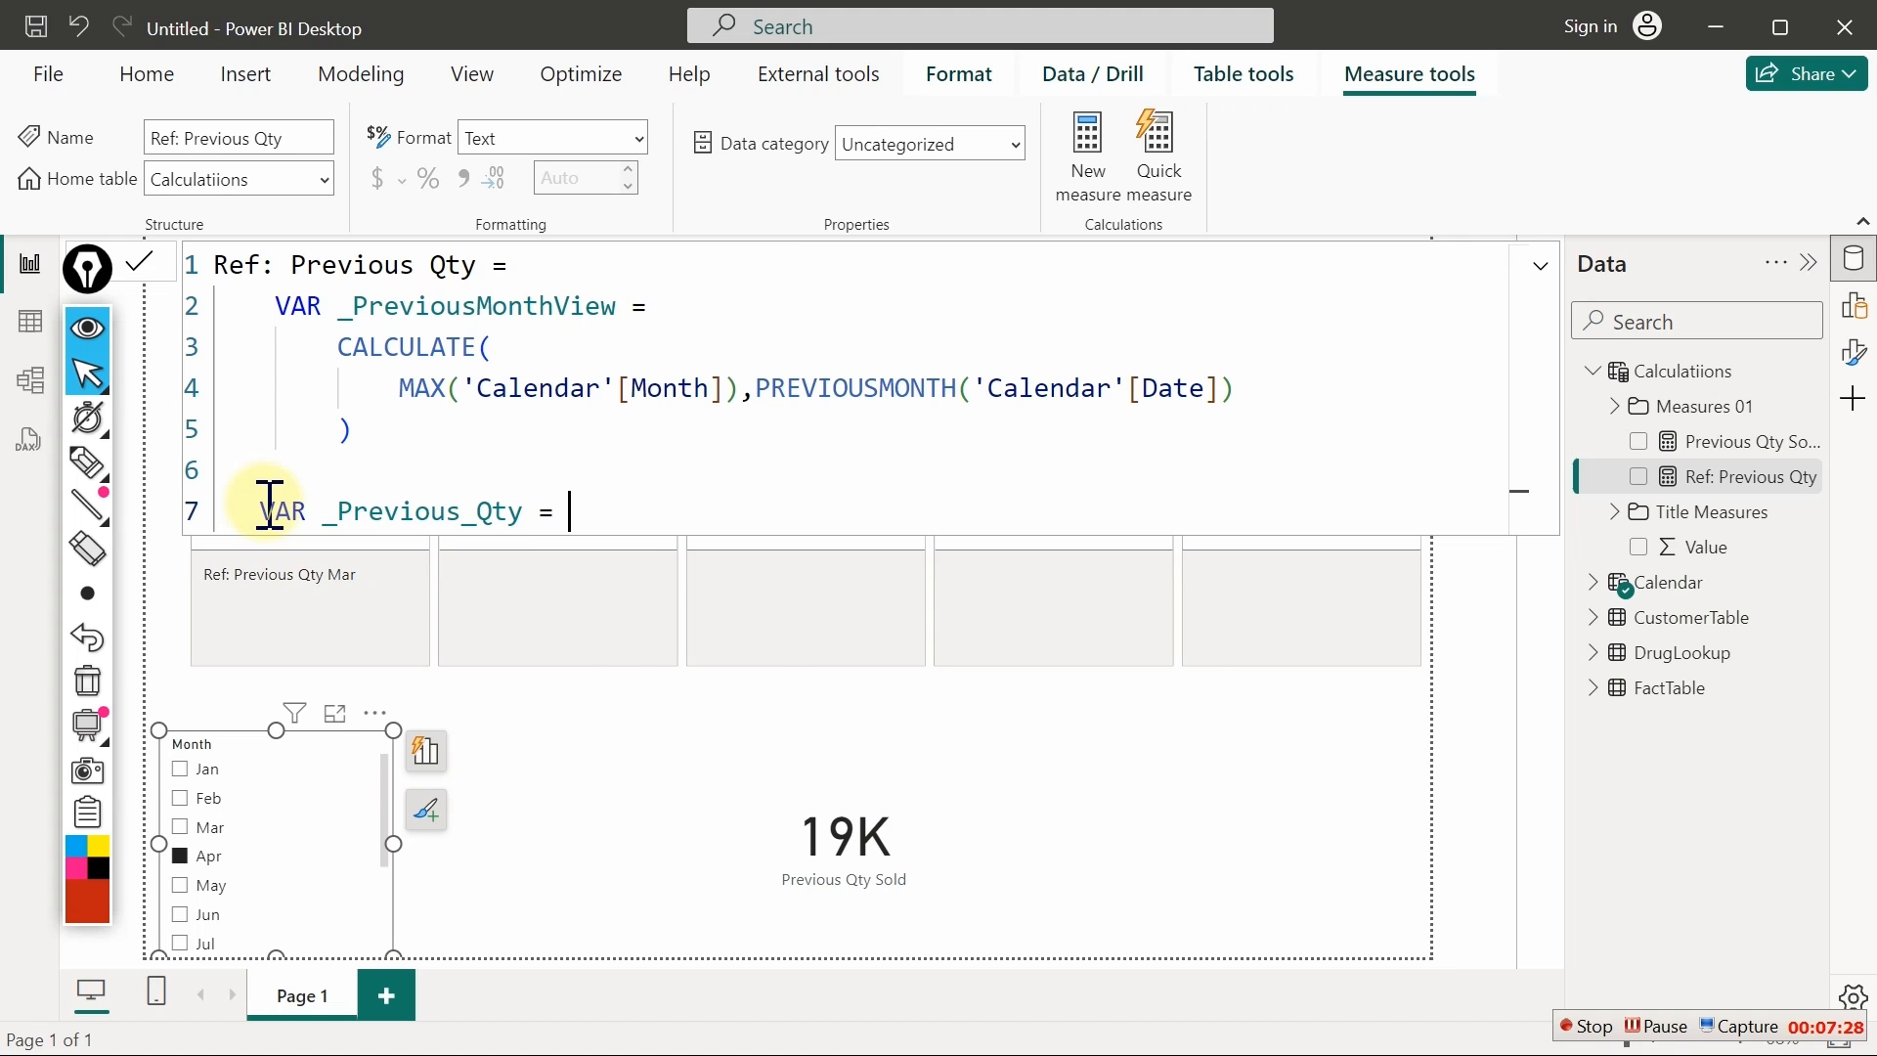
type("[pr")
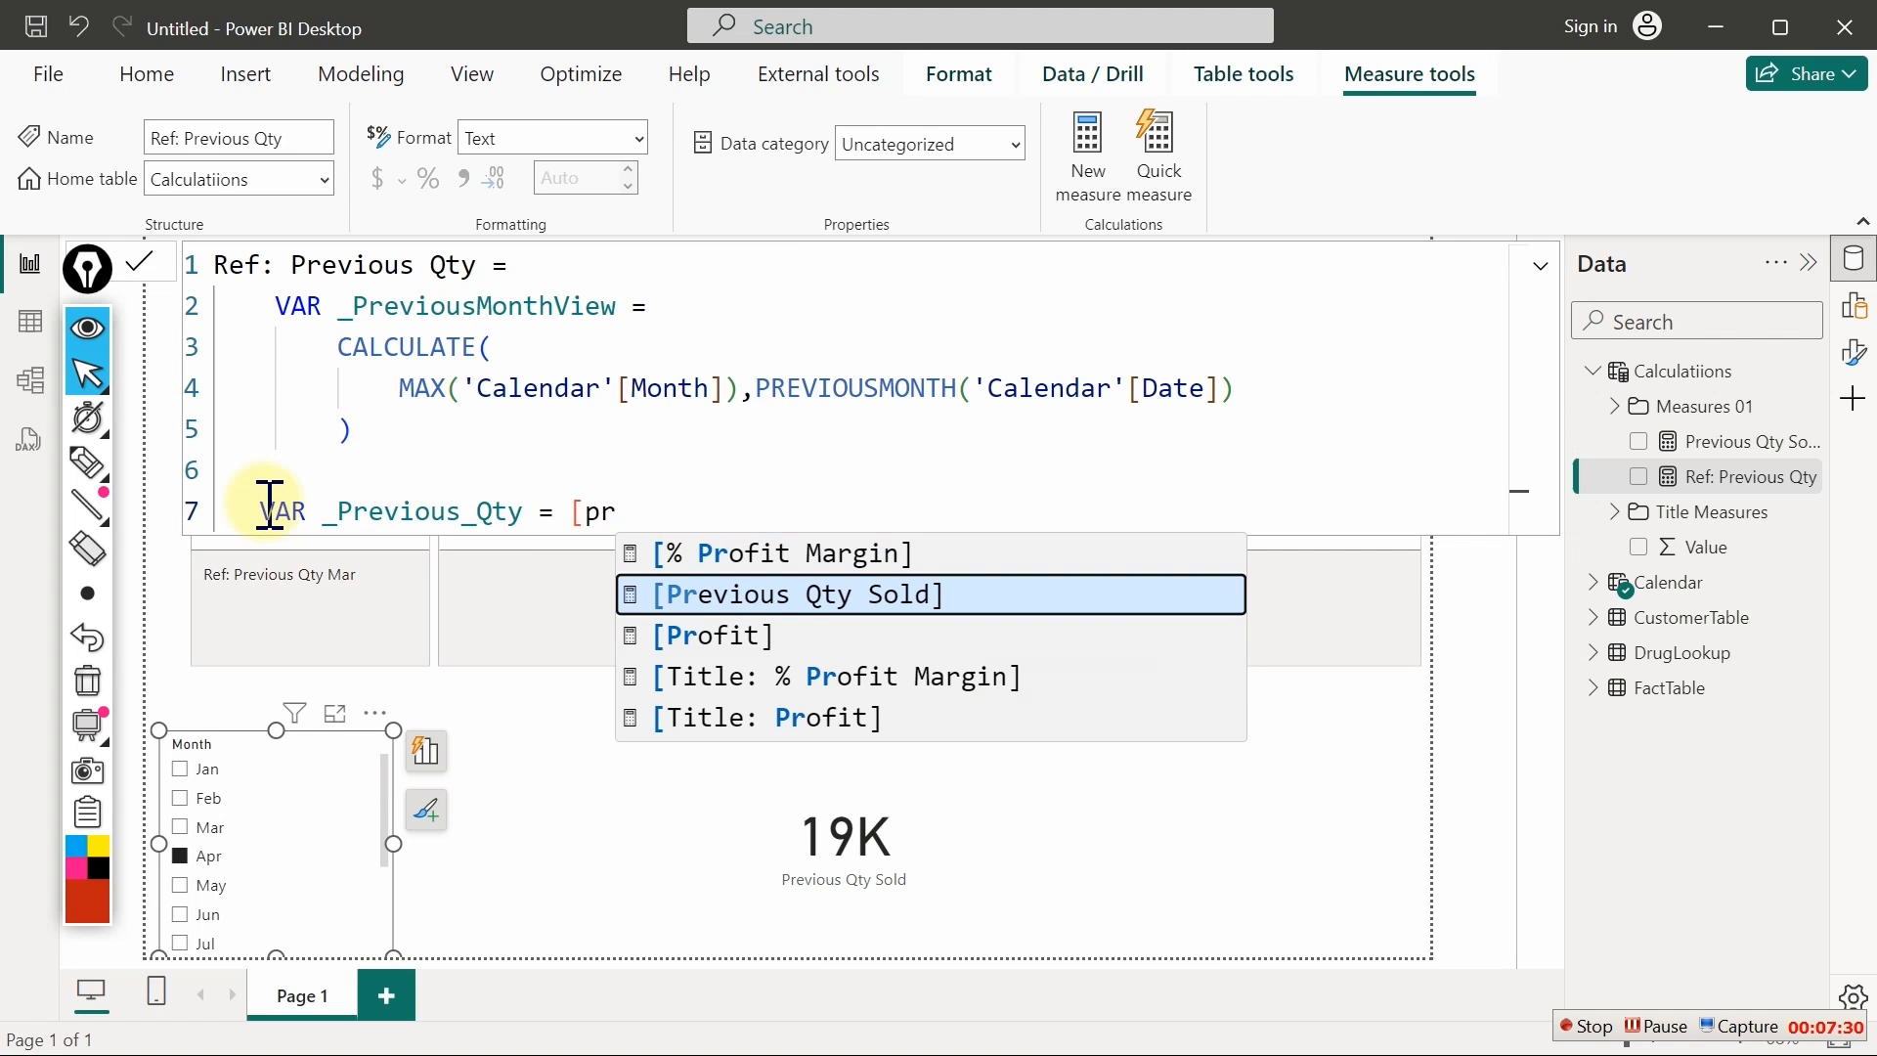
key("Tab")
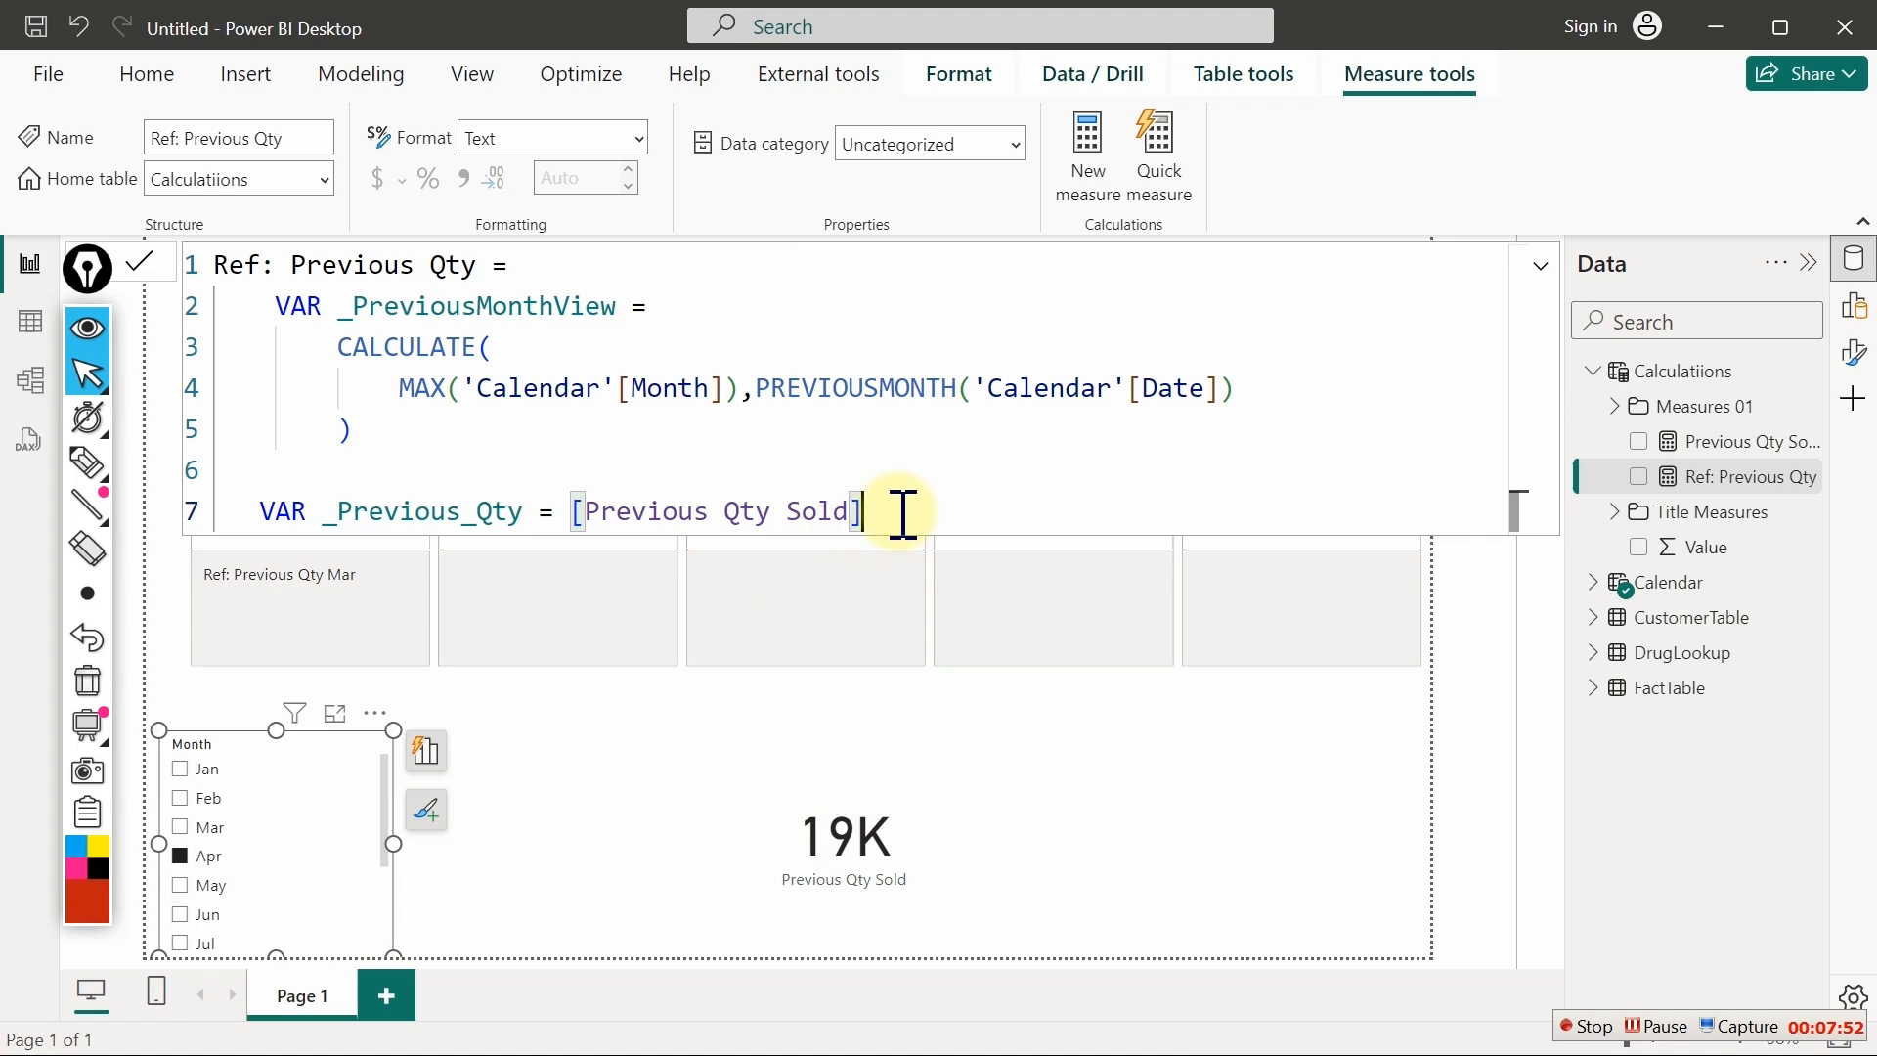
Add a RETURN below the variables with an IF that tests _PreviousMonthView<>BLANK()
key("shift+Return")
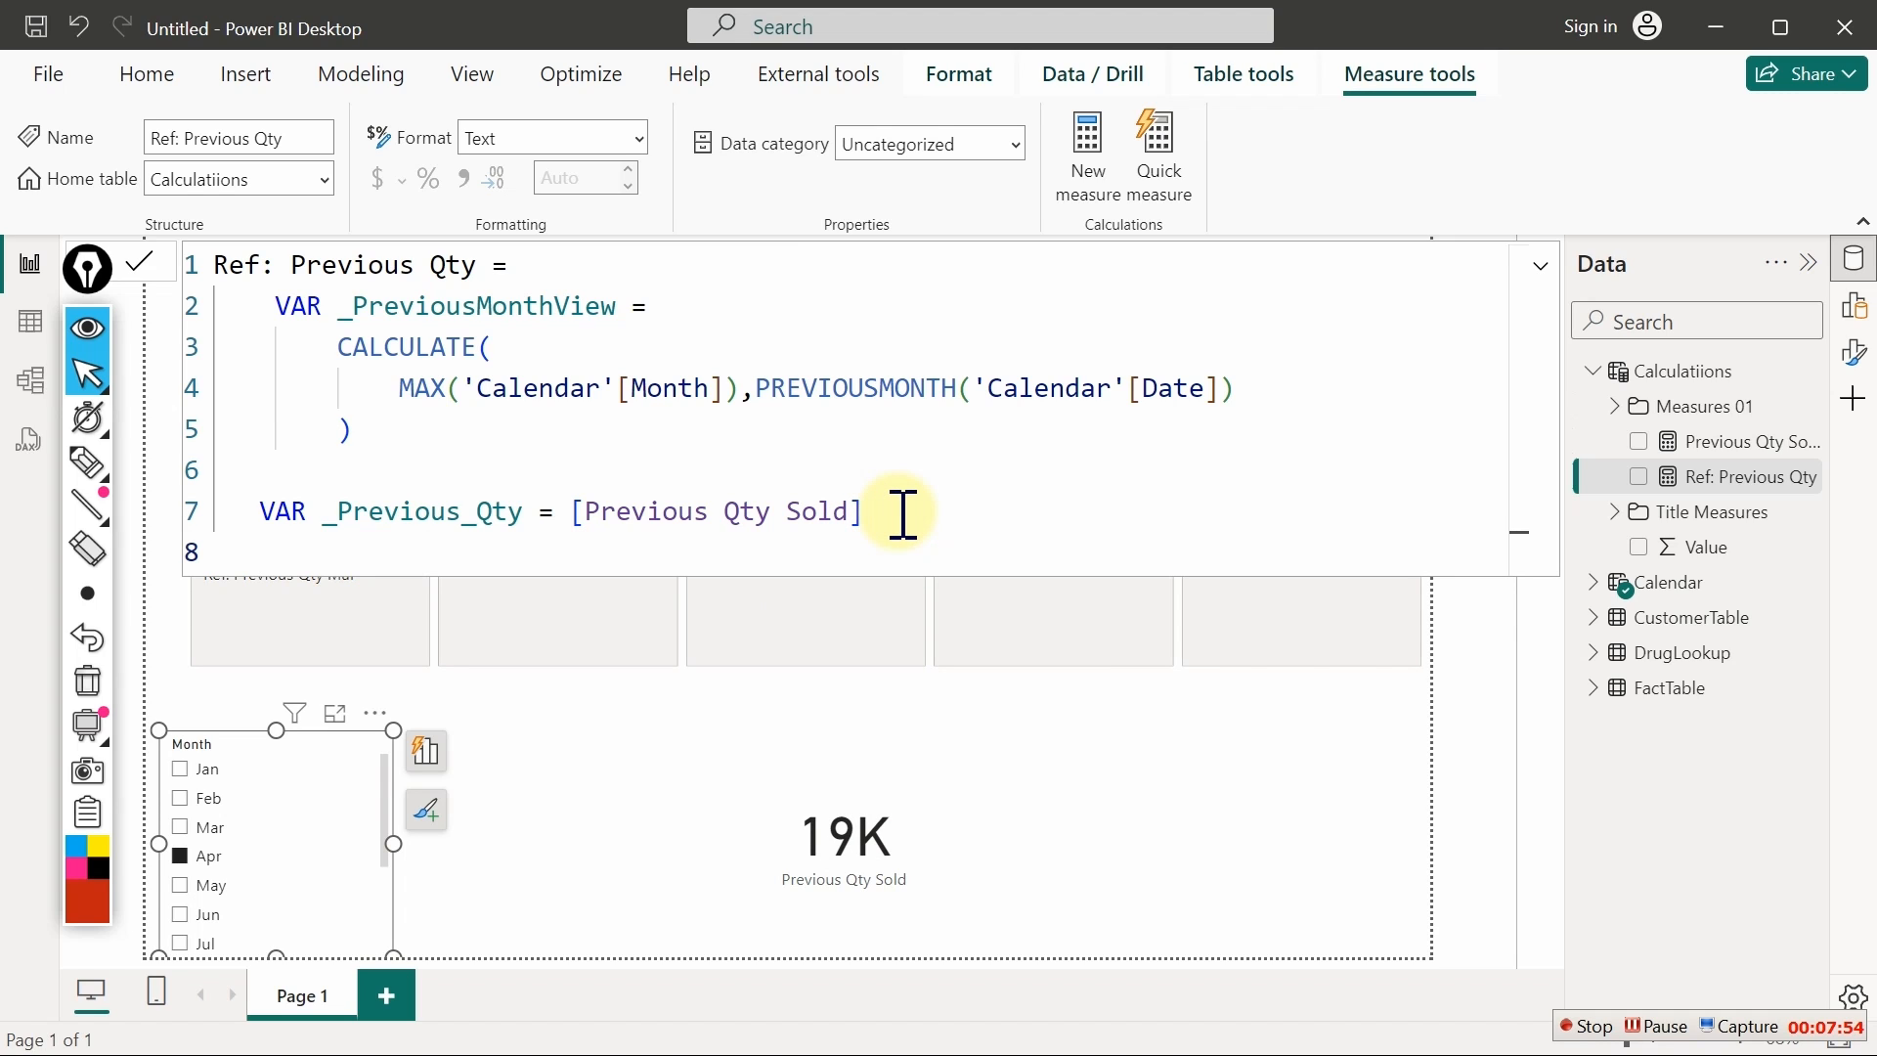
key("shift+Return")
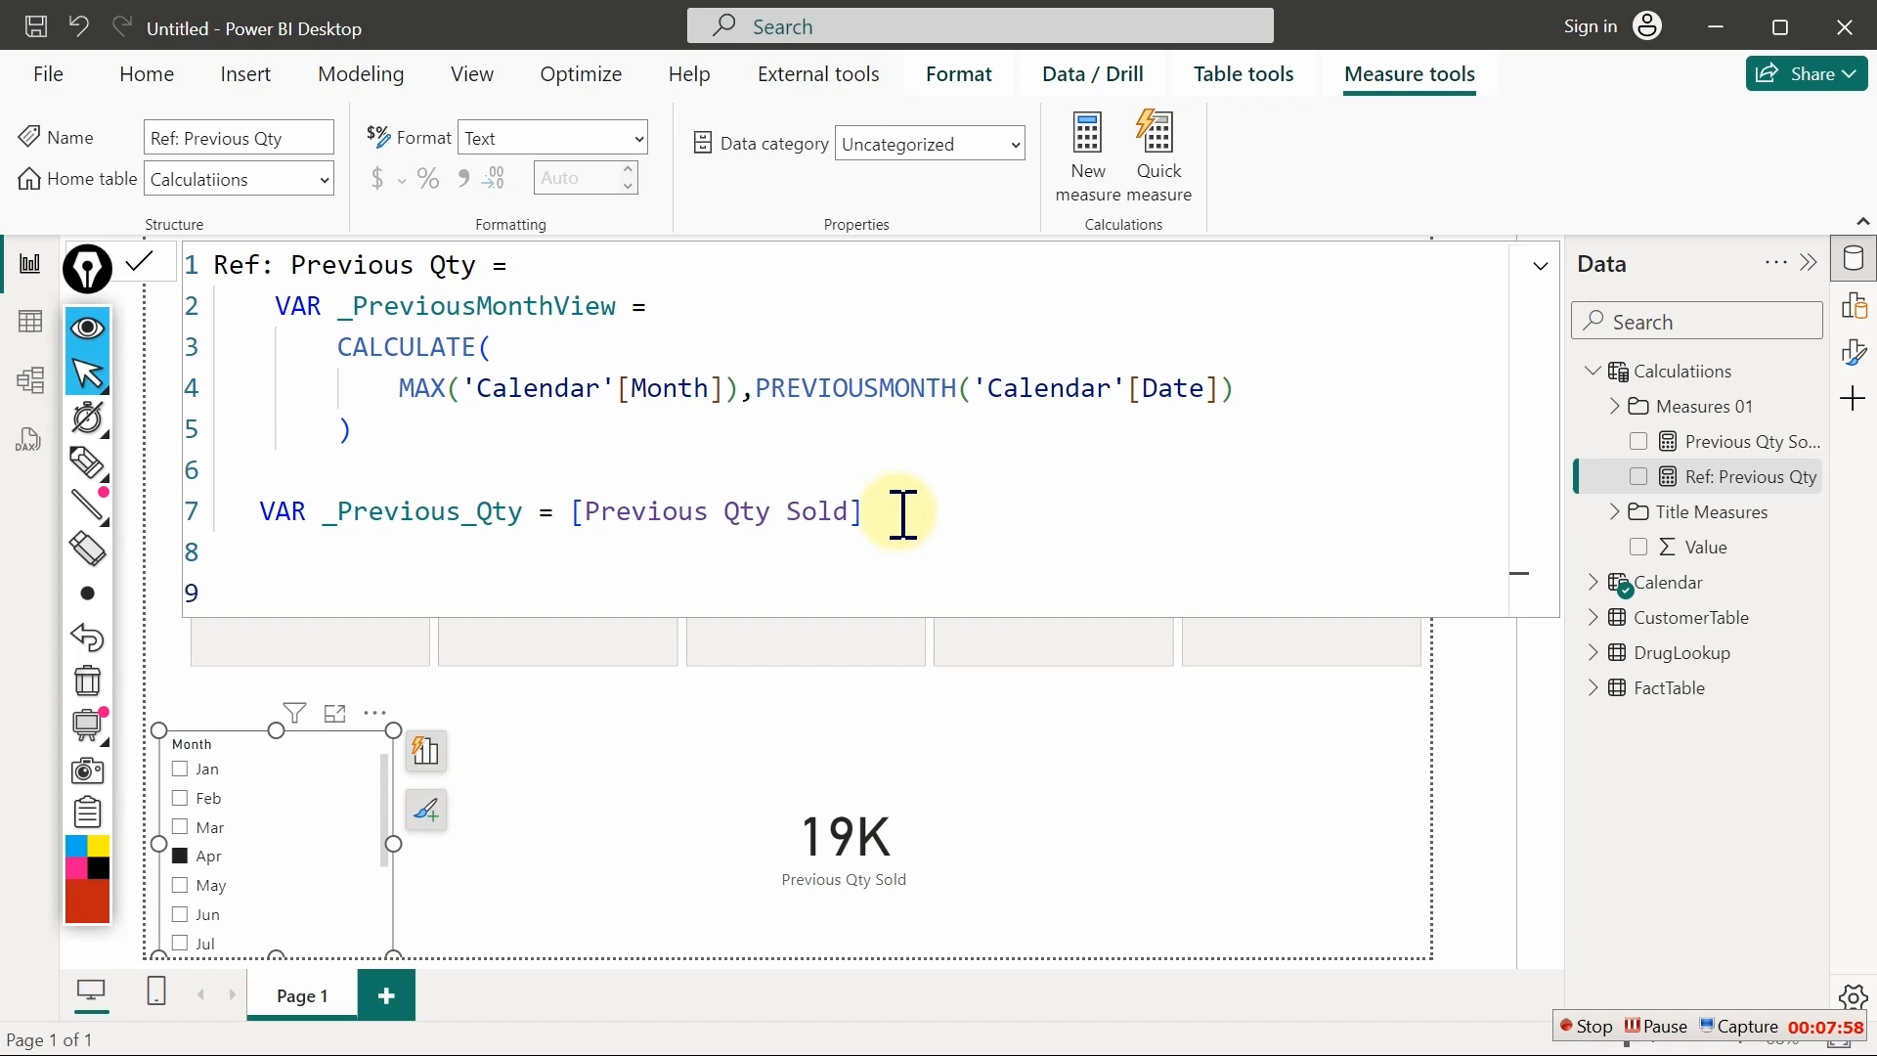
type("ret")
key("Tab")
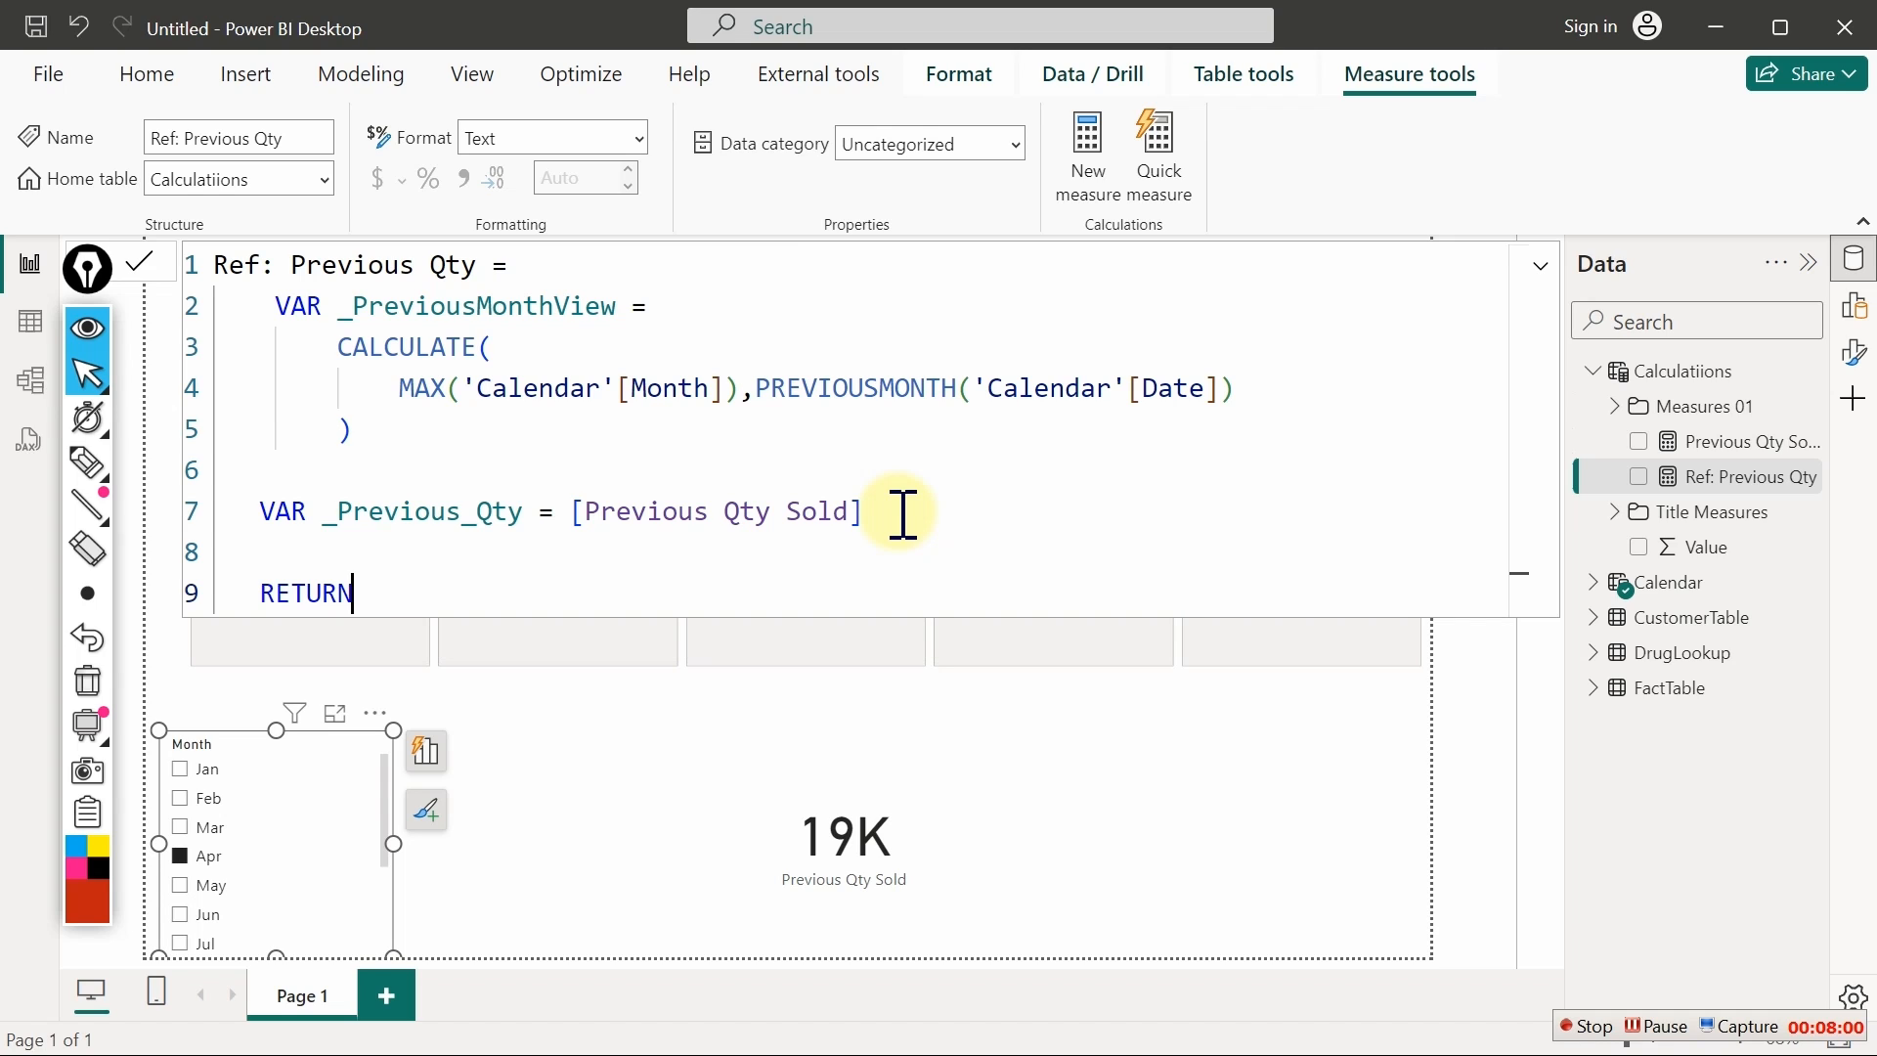
key("shift+Return")
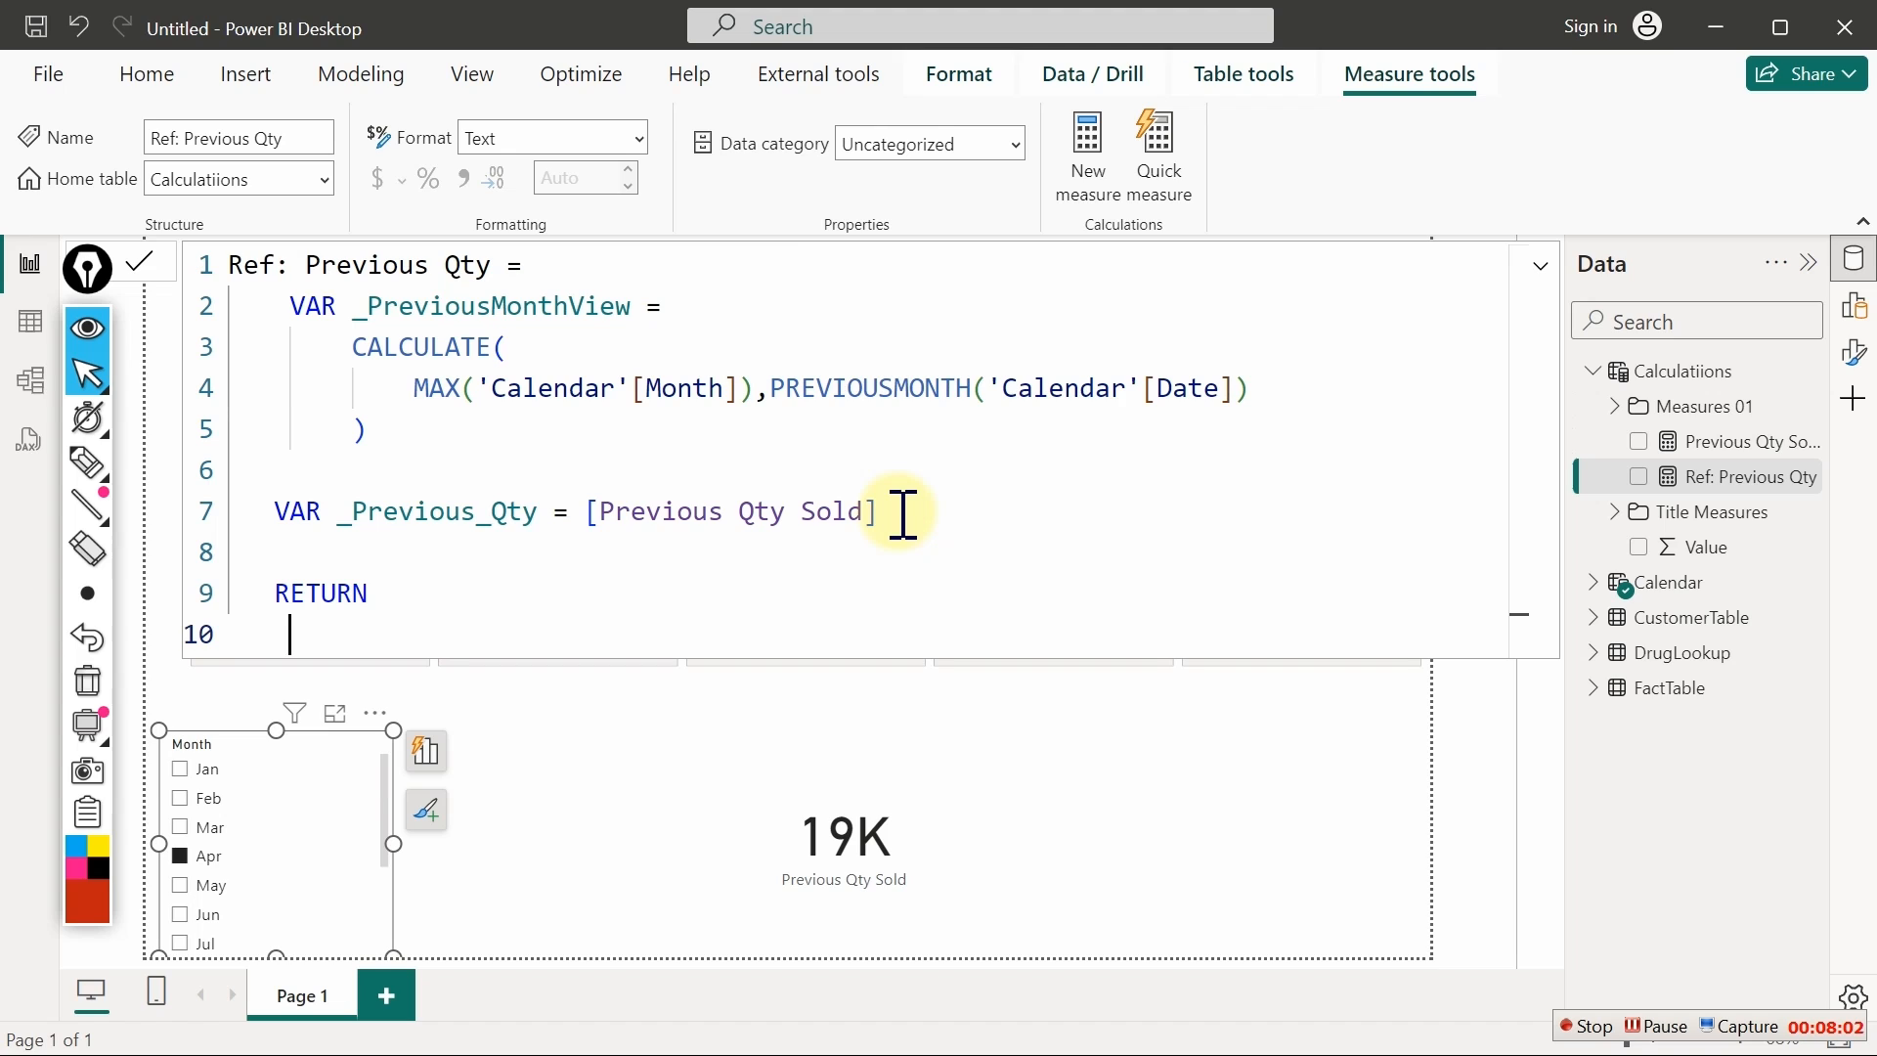
key("Tab")
type("IF(")
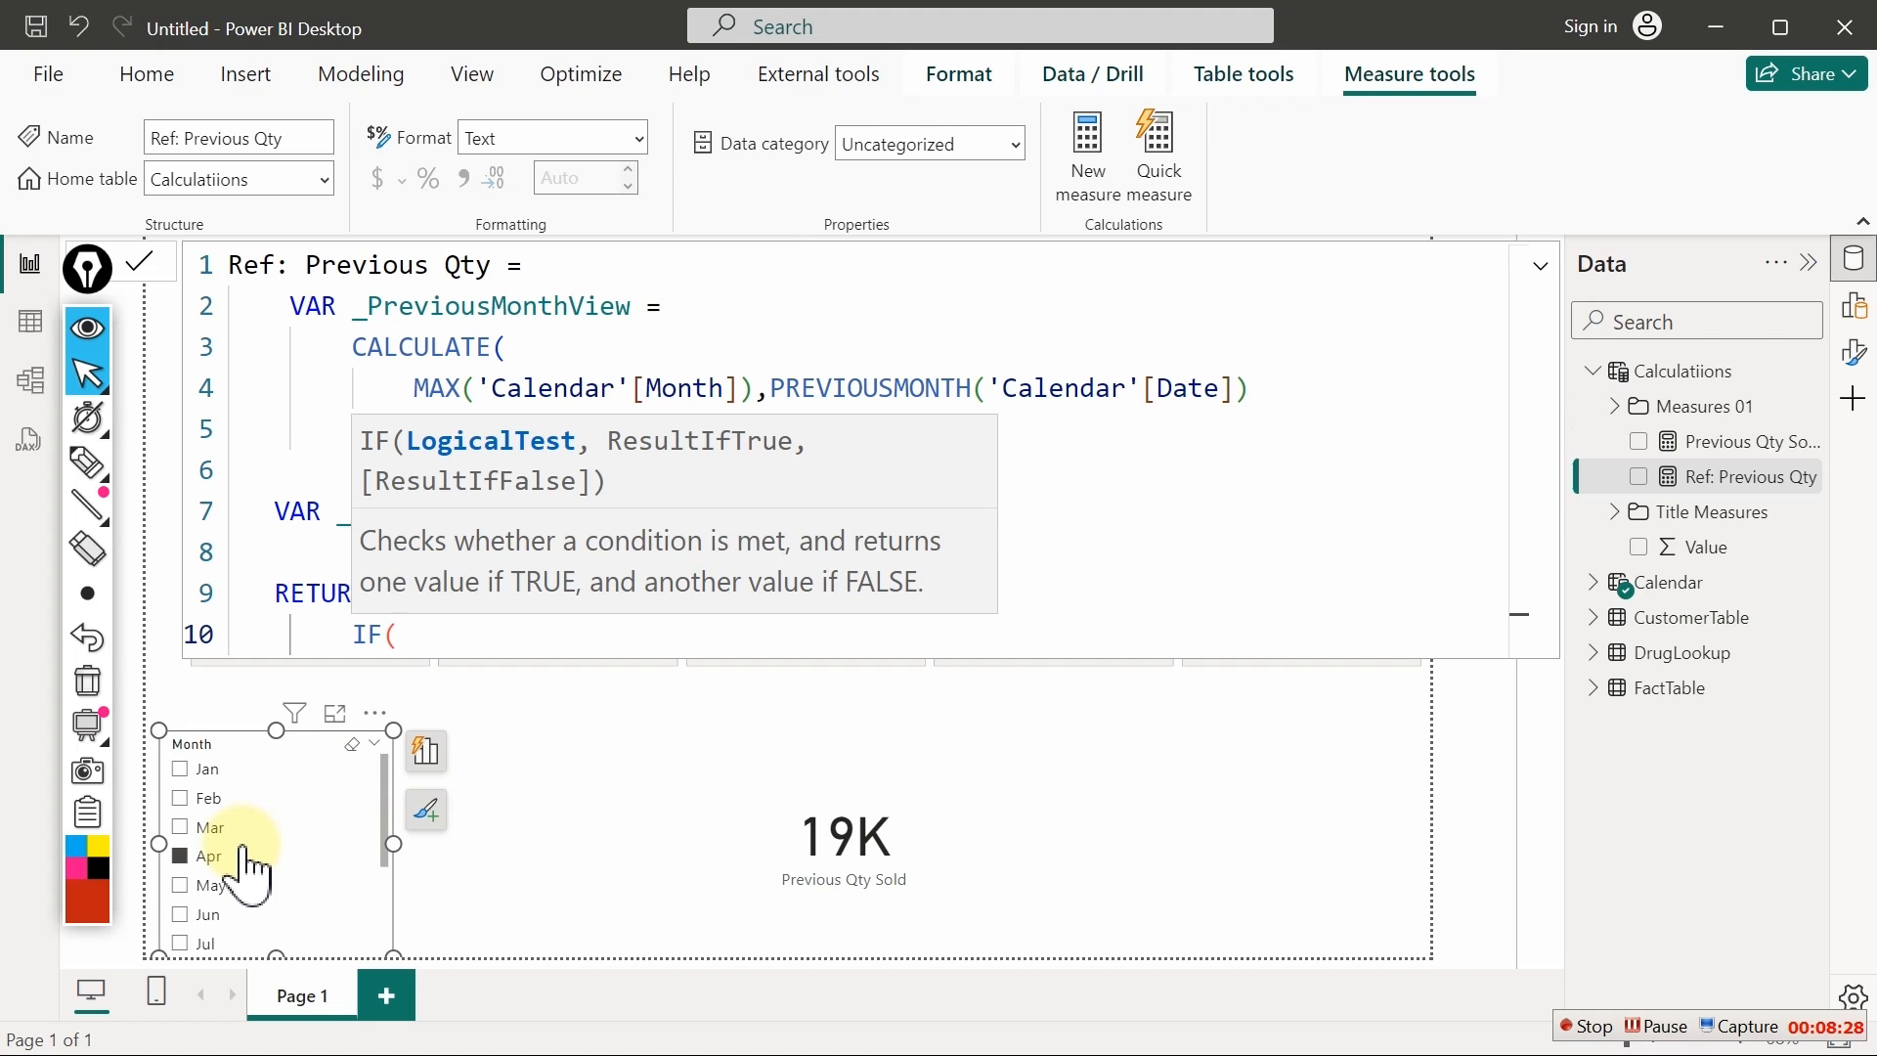
type("_")
key("Tab")
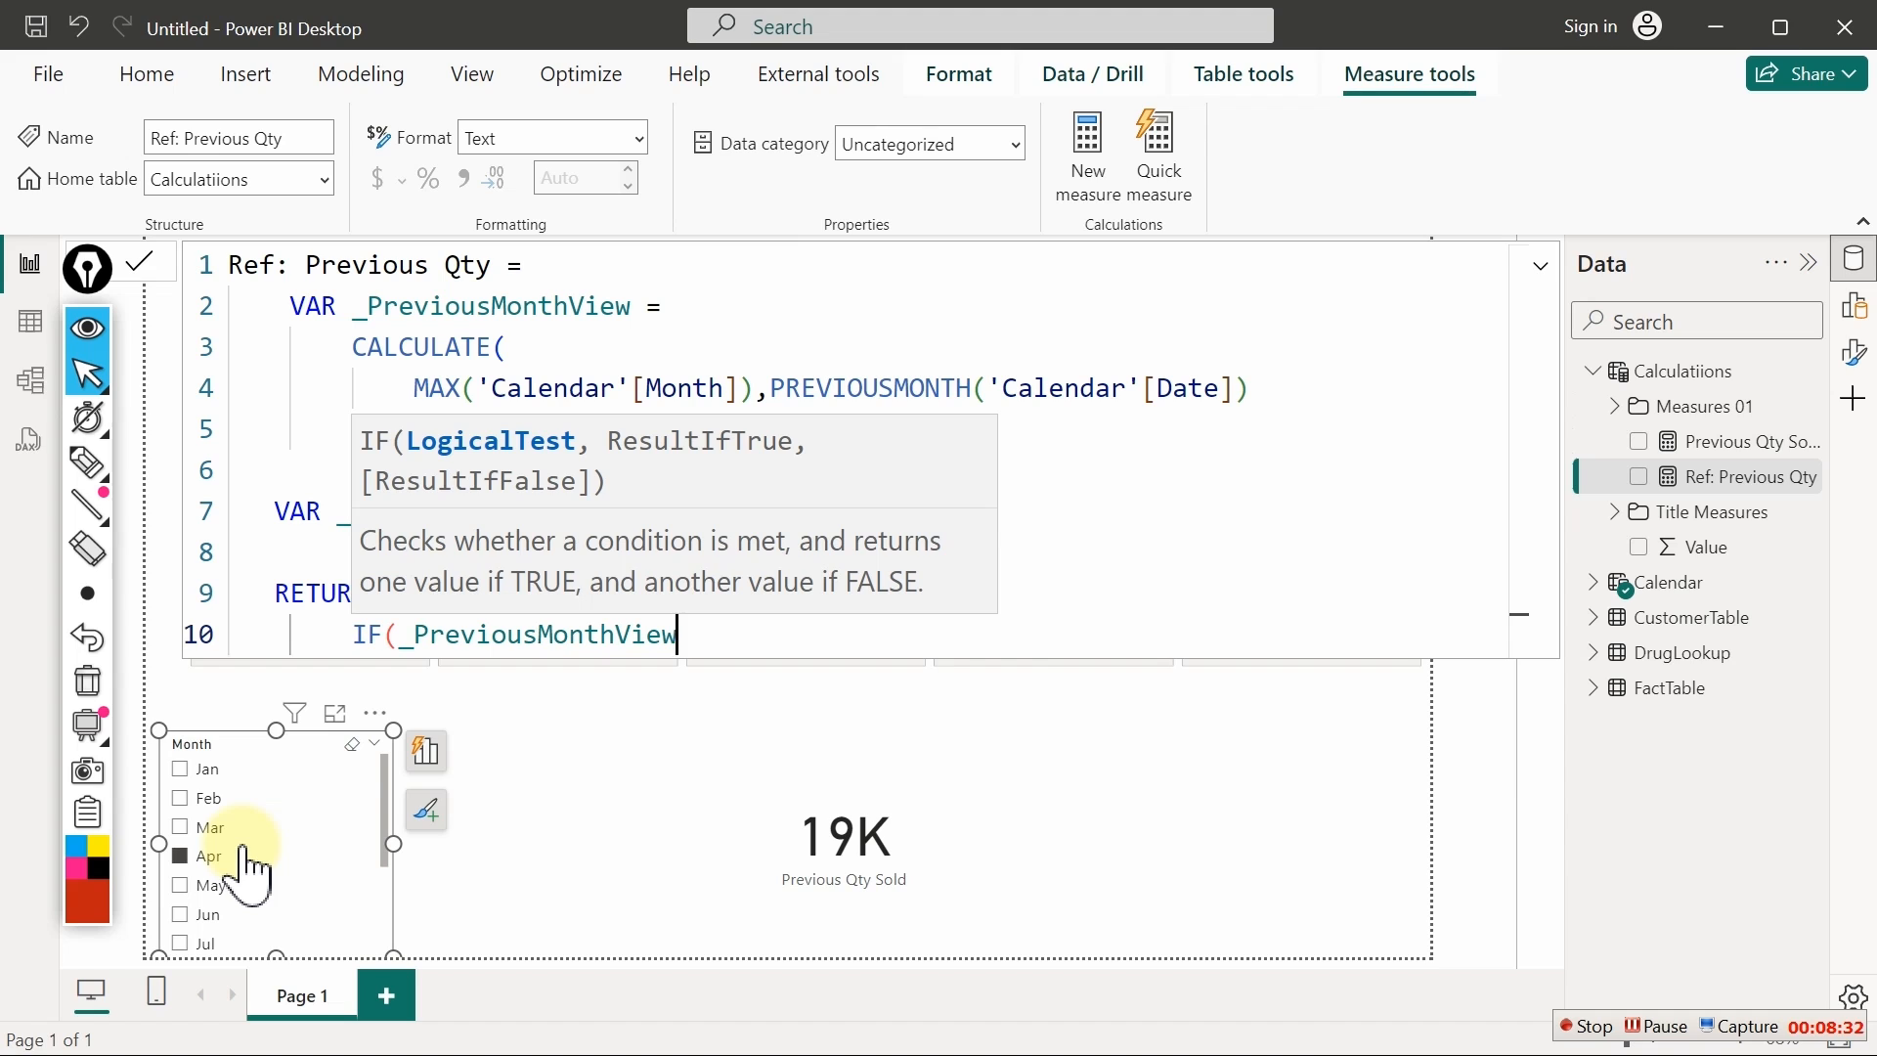
type("<>bl")
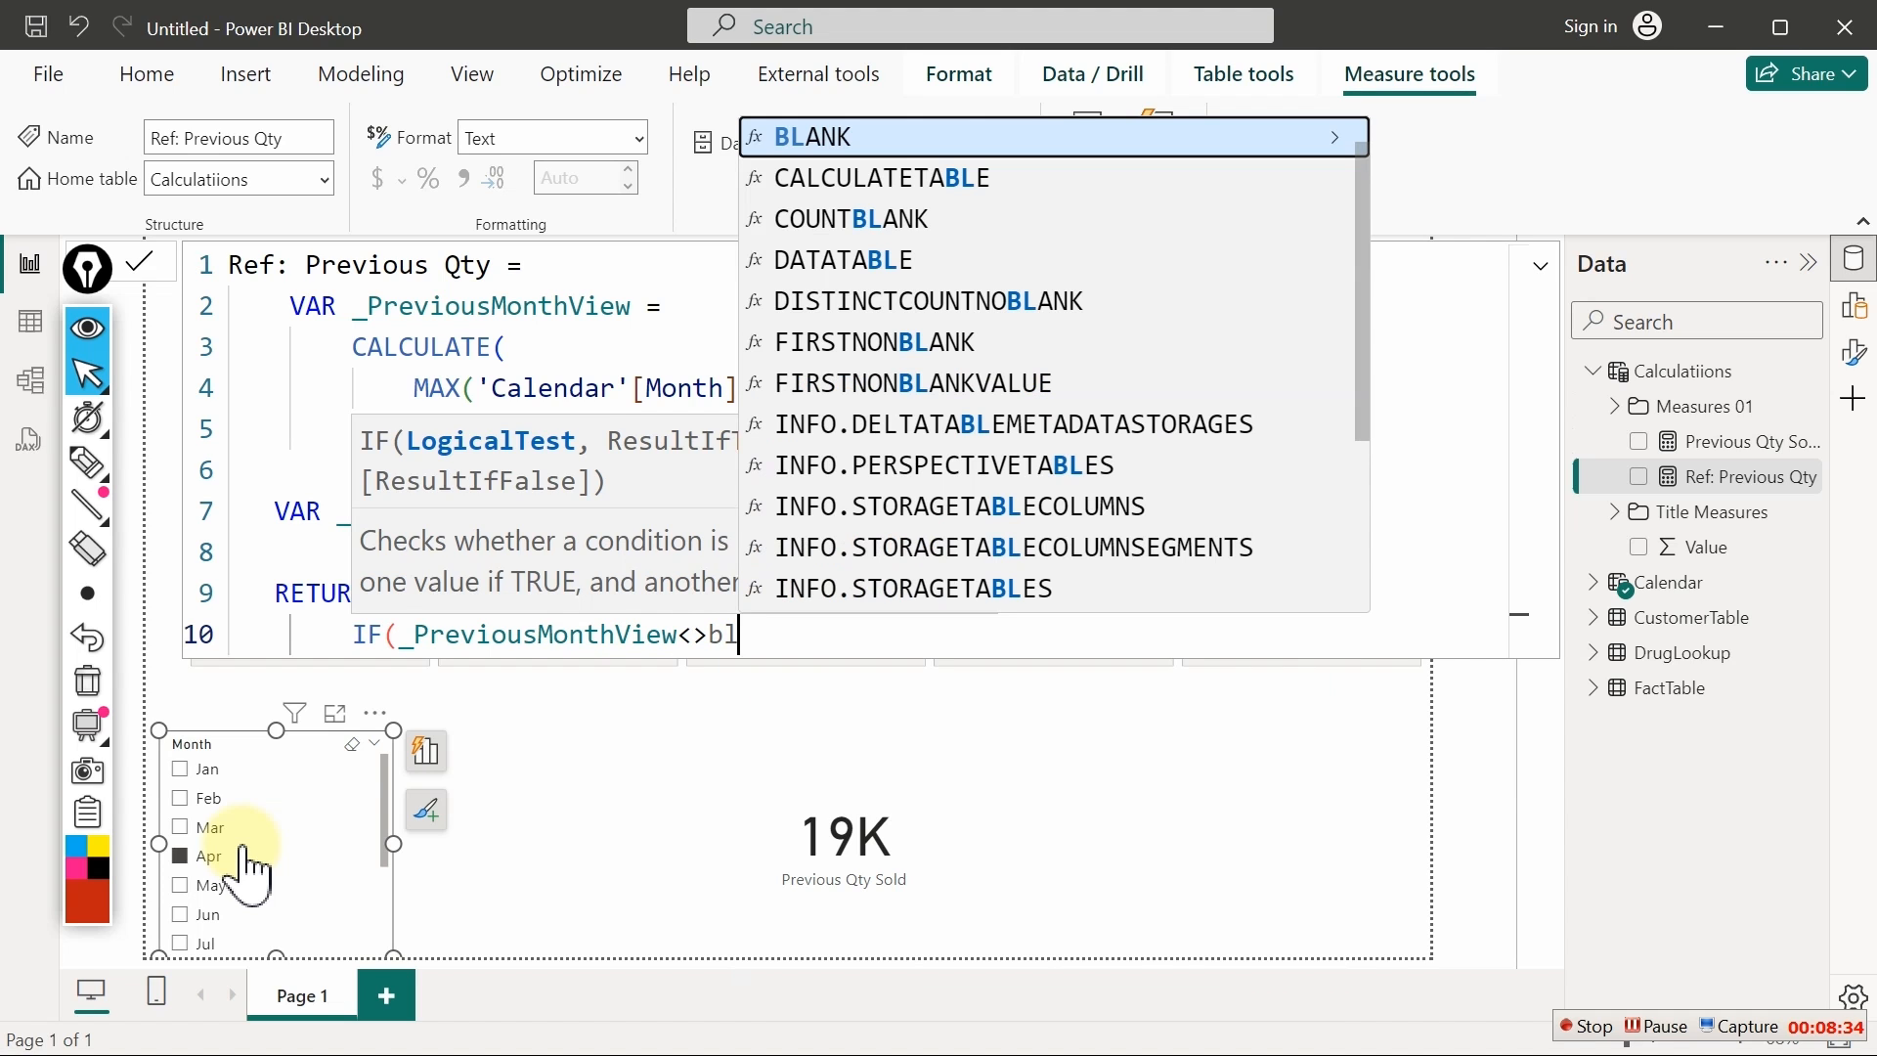
key("Tab")
type(",")
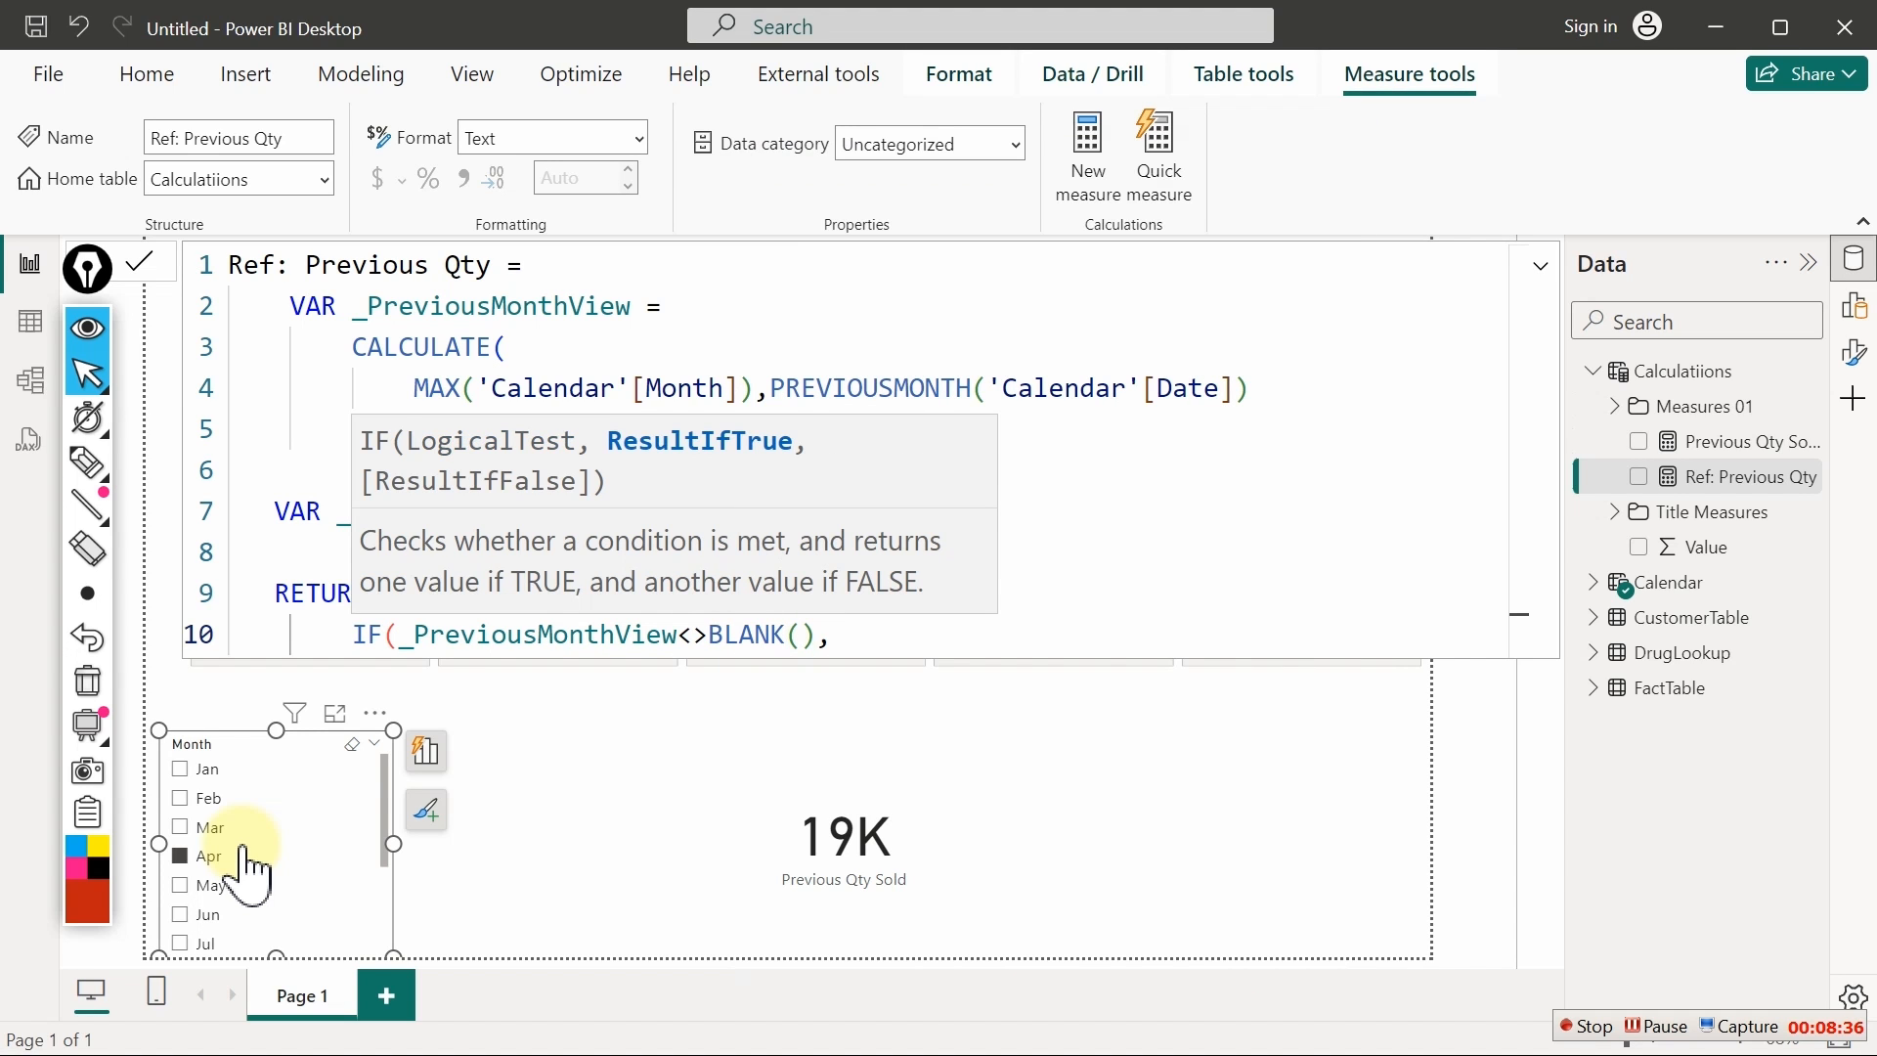
type("_")
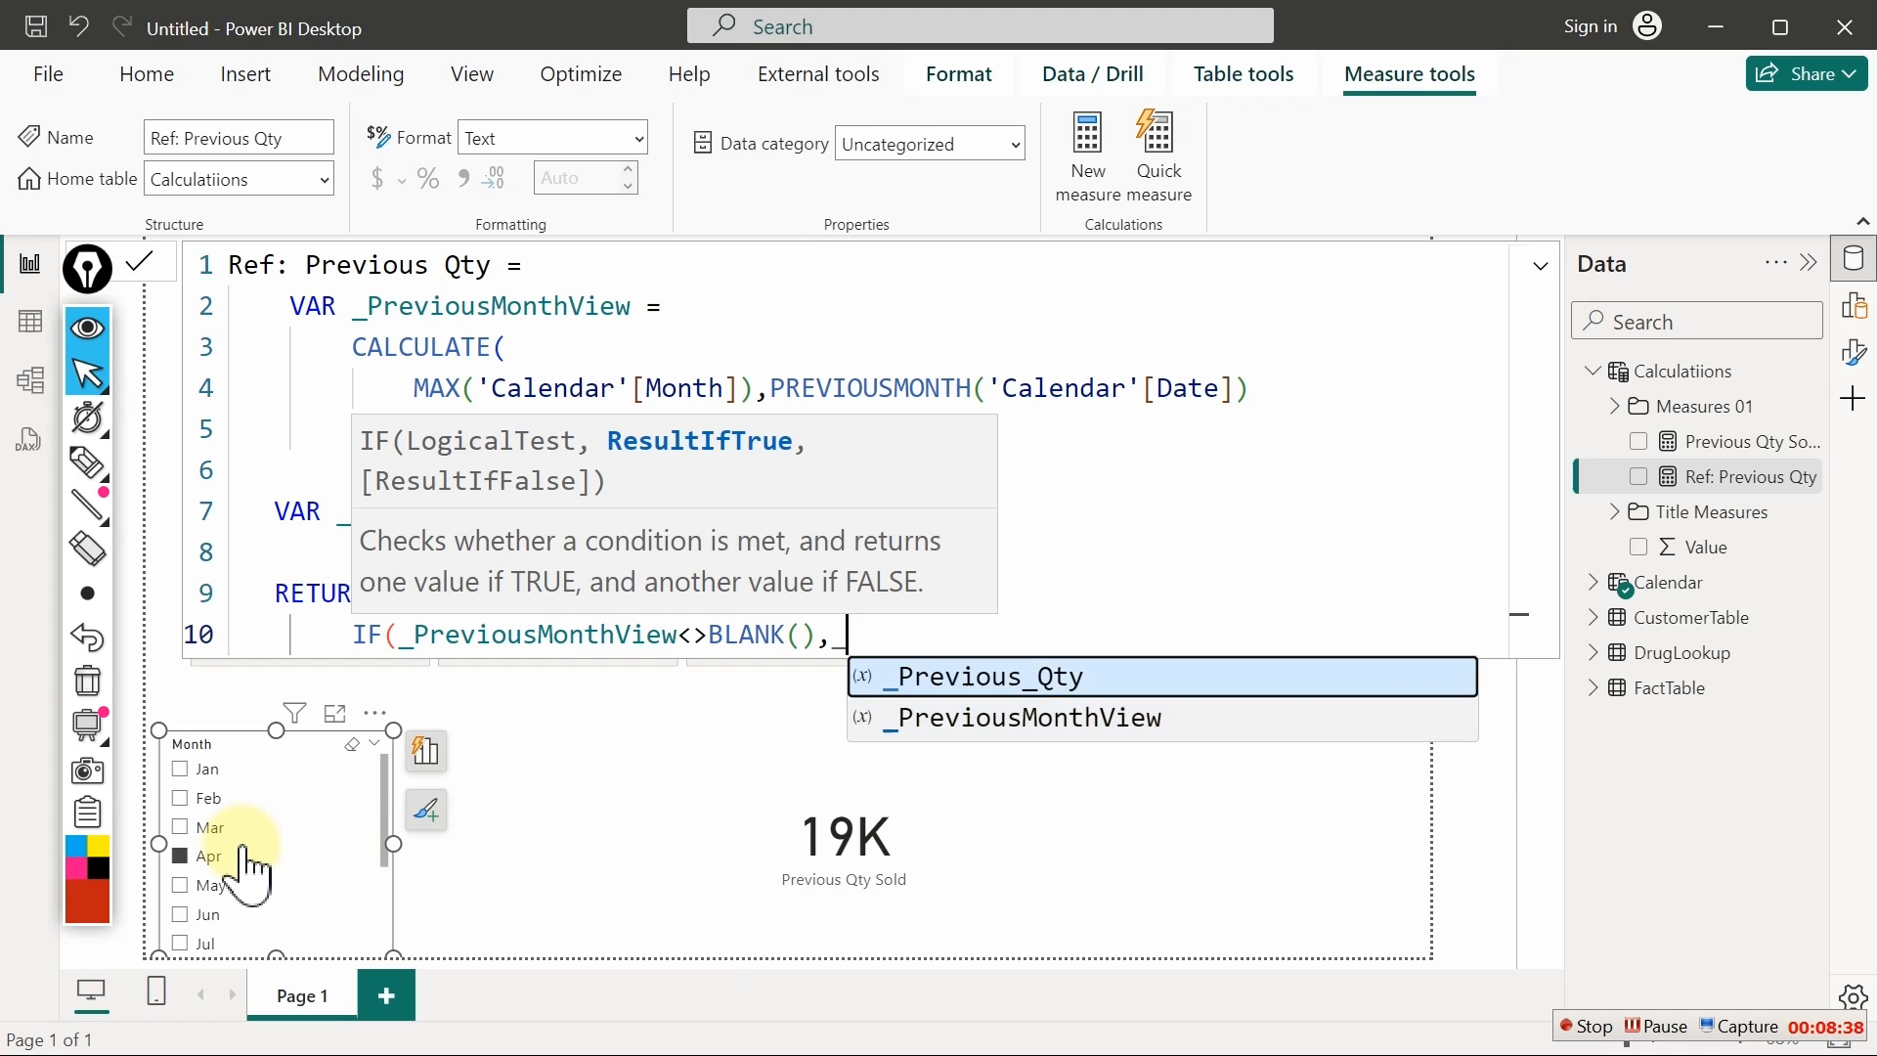
key("Tab")
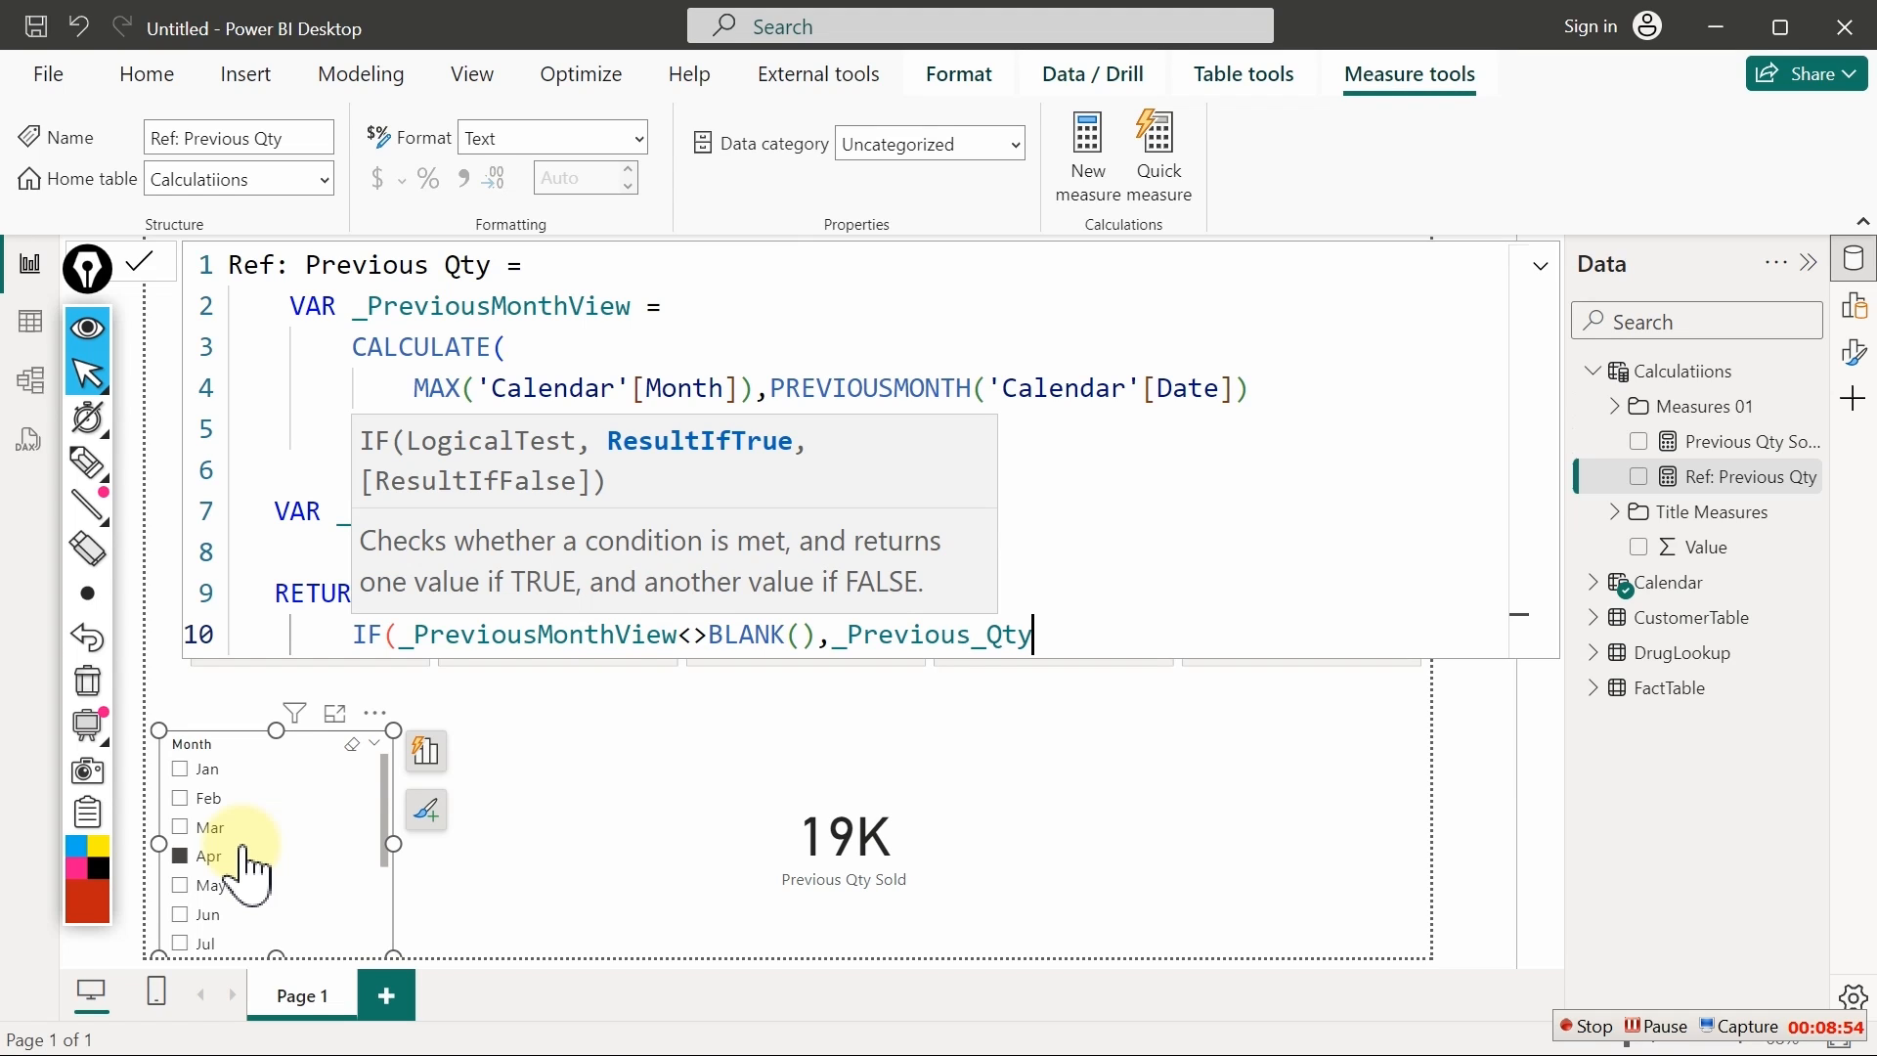
key("BackSpace")
key("BackSpace")
key("BackSpace")
key("BackSpace")
key("BackSpace")
key("BackSpace")
key("BackSpace")
key("BackSpace")
key("BackSpace")
key("BackSpace")
key("BackSpace")
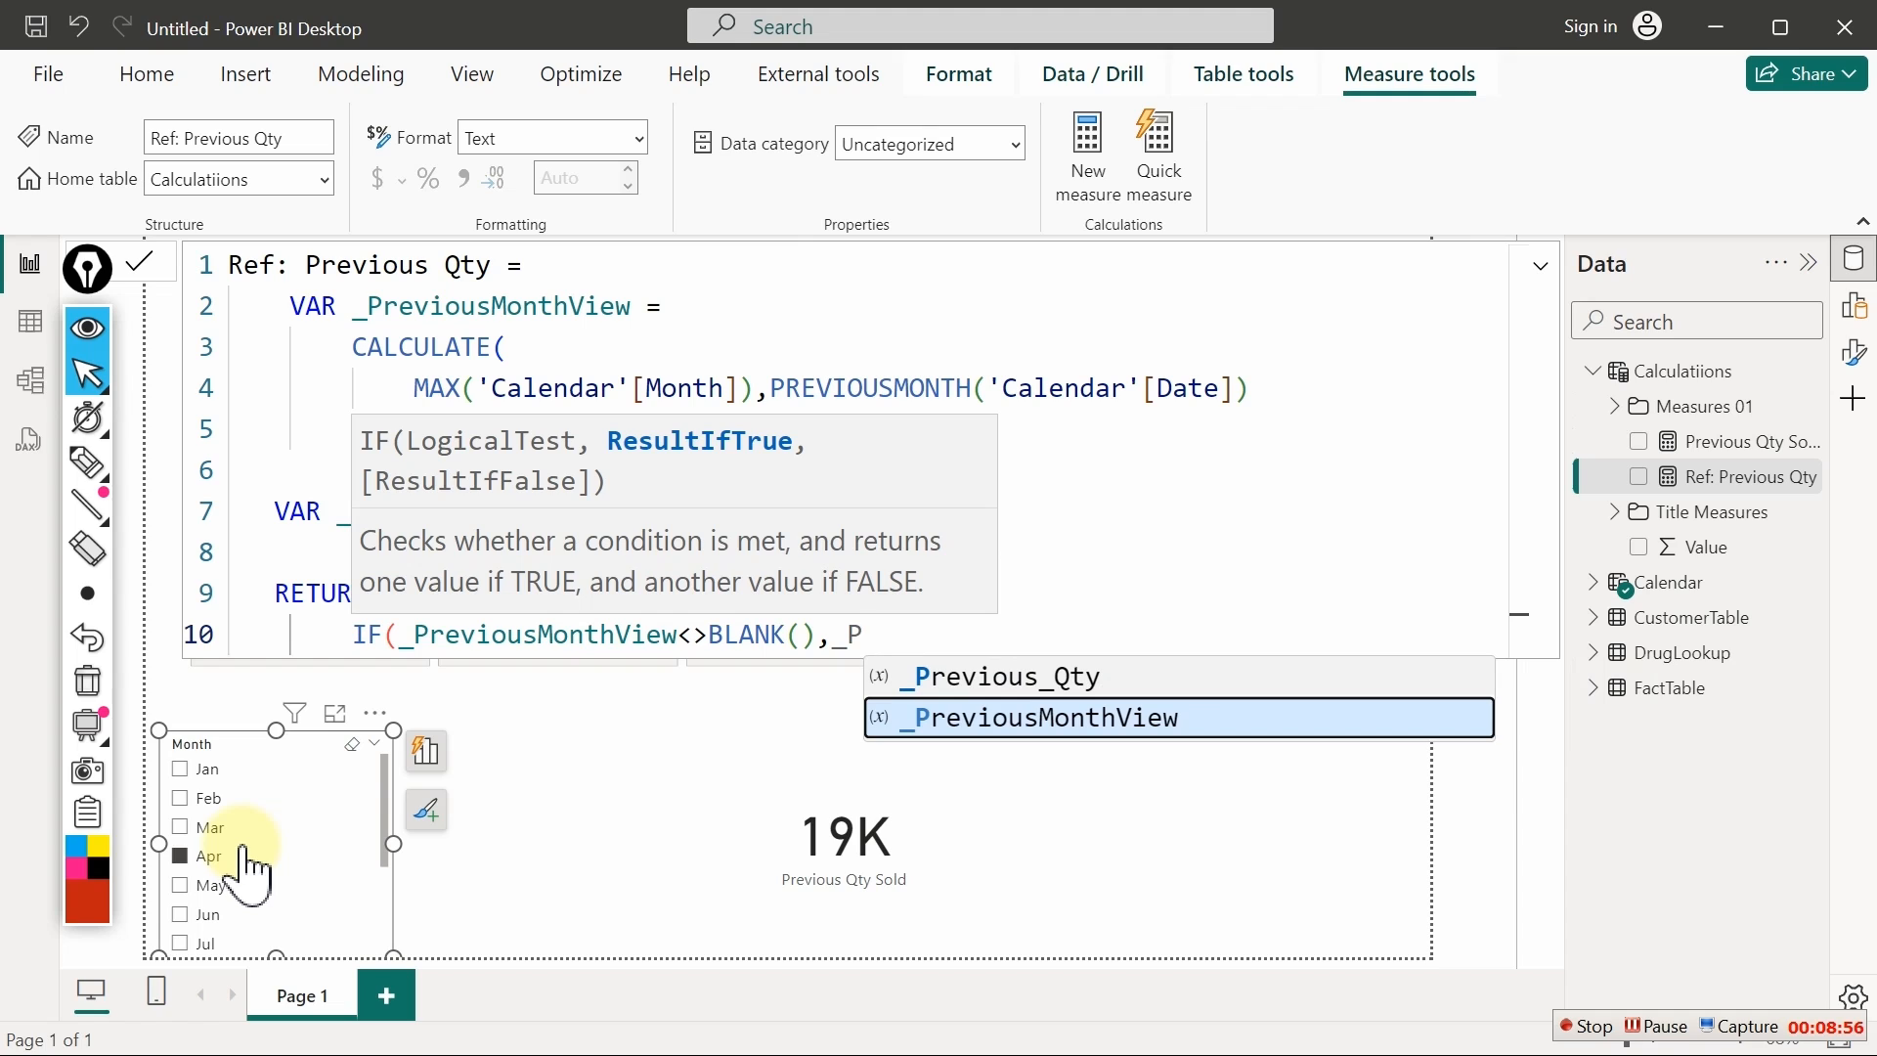
Set the IF's true result to _PreviousMonthView &" : "&_Previous_Qty, close the function and commit the measure
key("Tab")
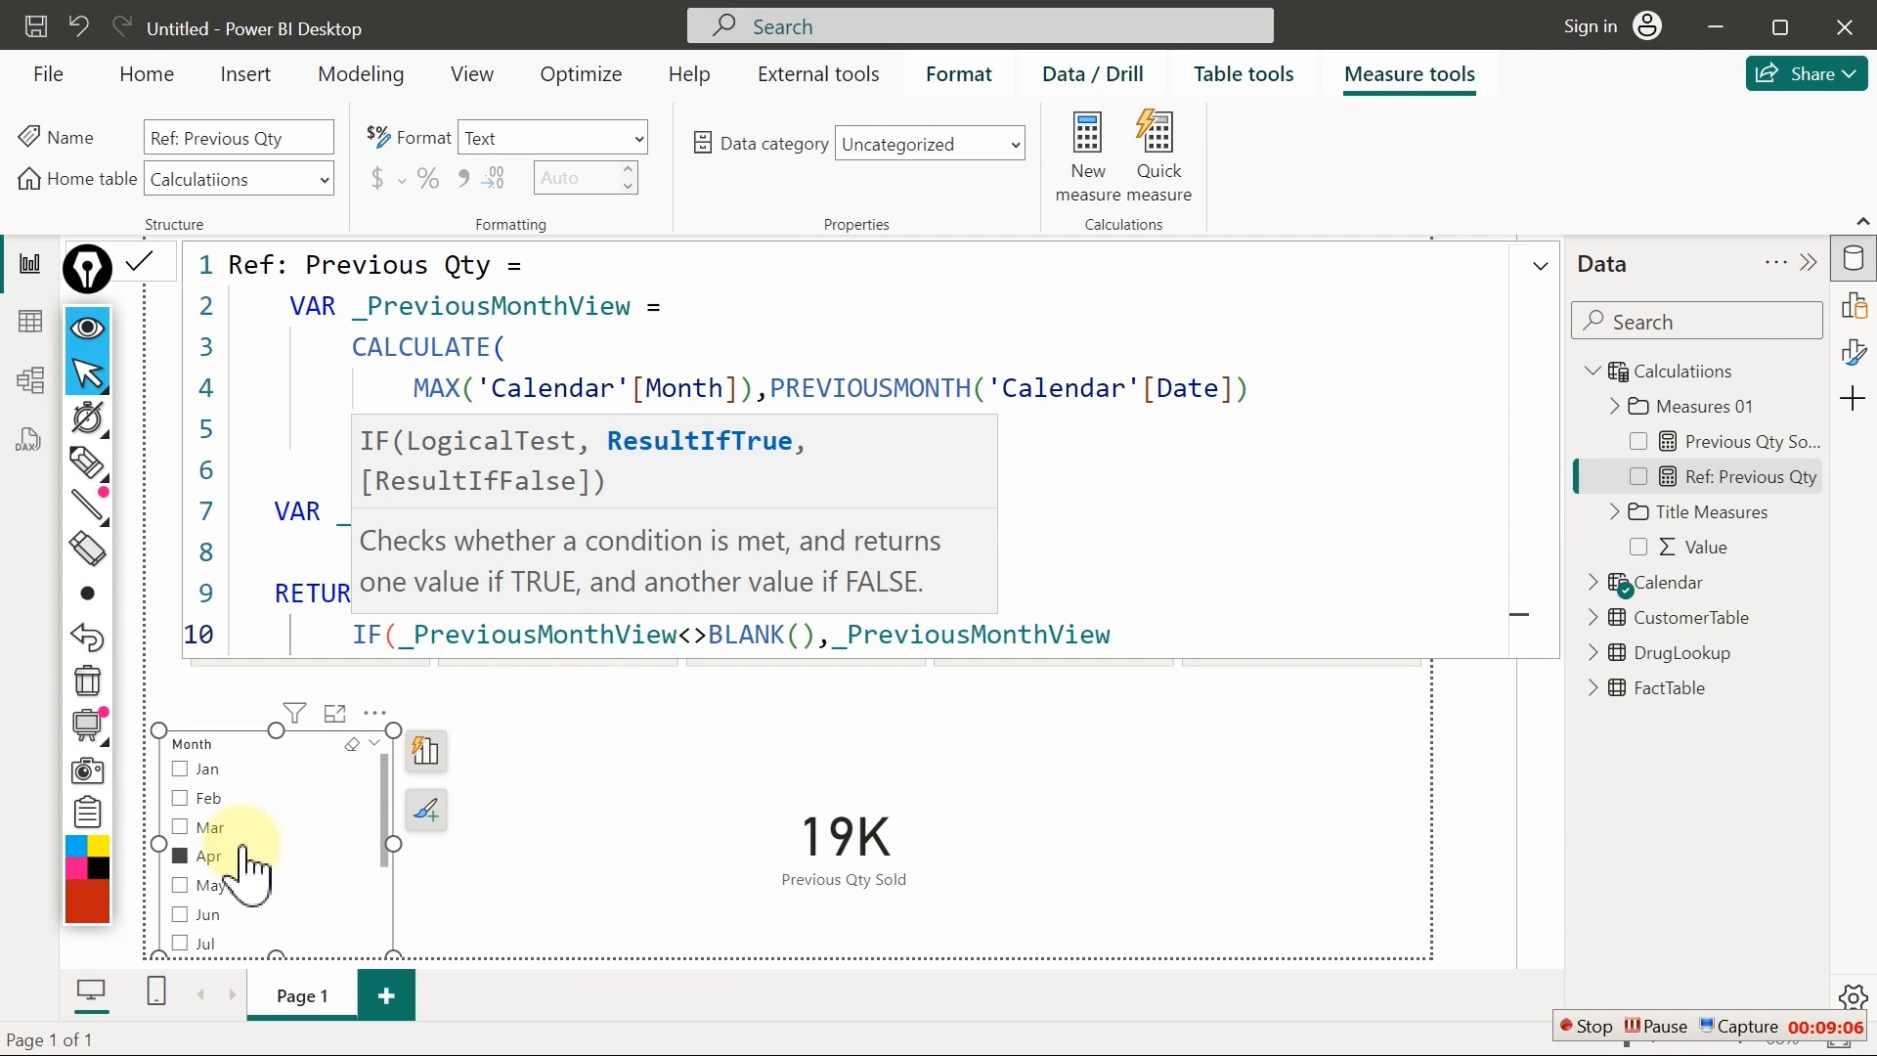
type("&\" : \"&_")
key("Up")
key("Tab")
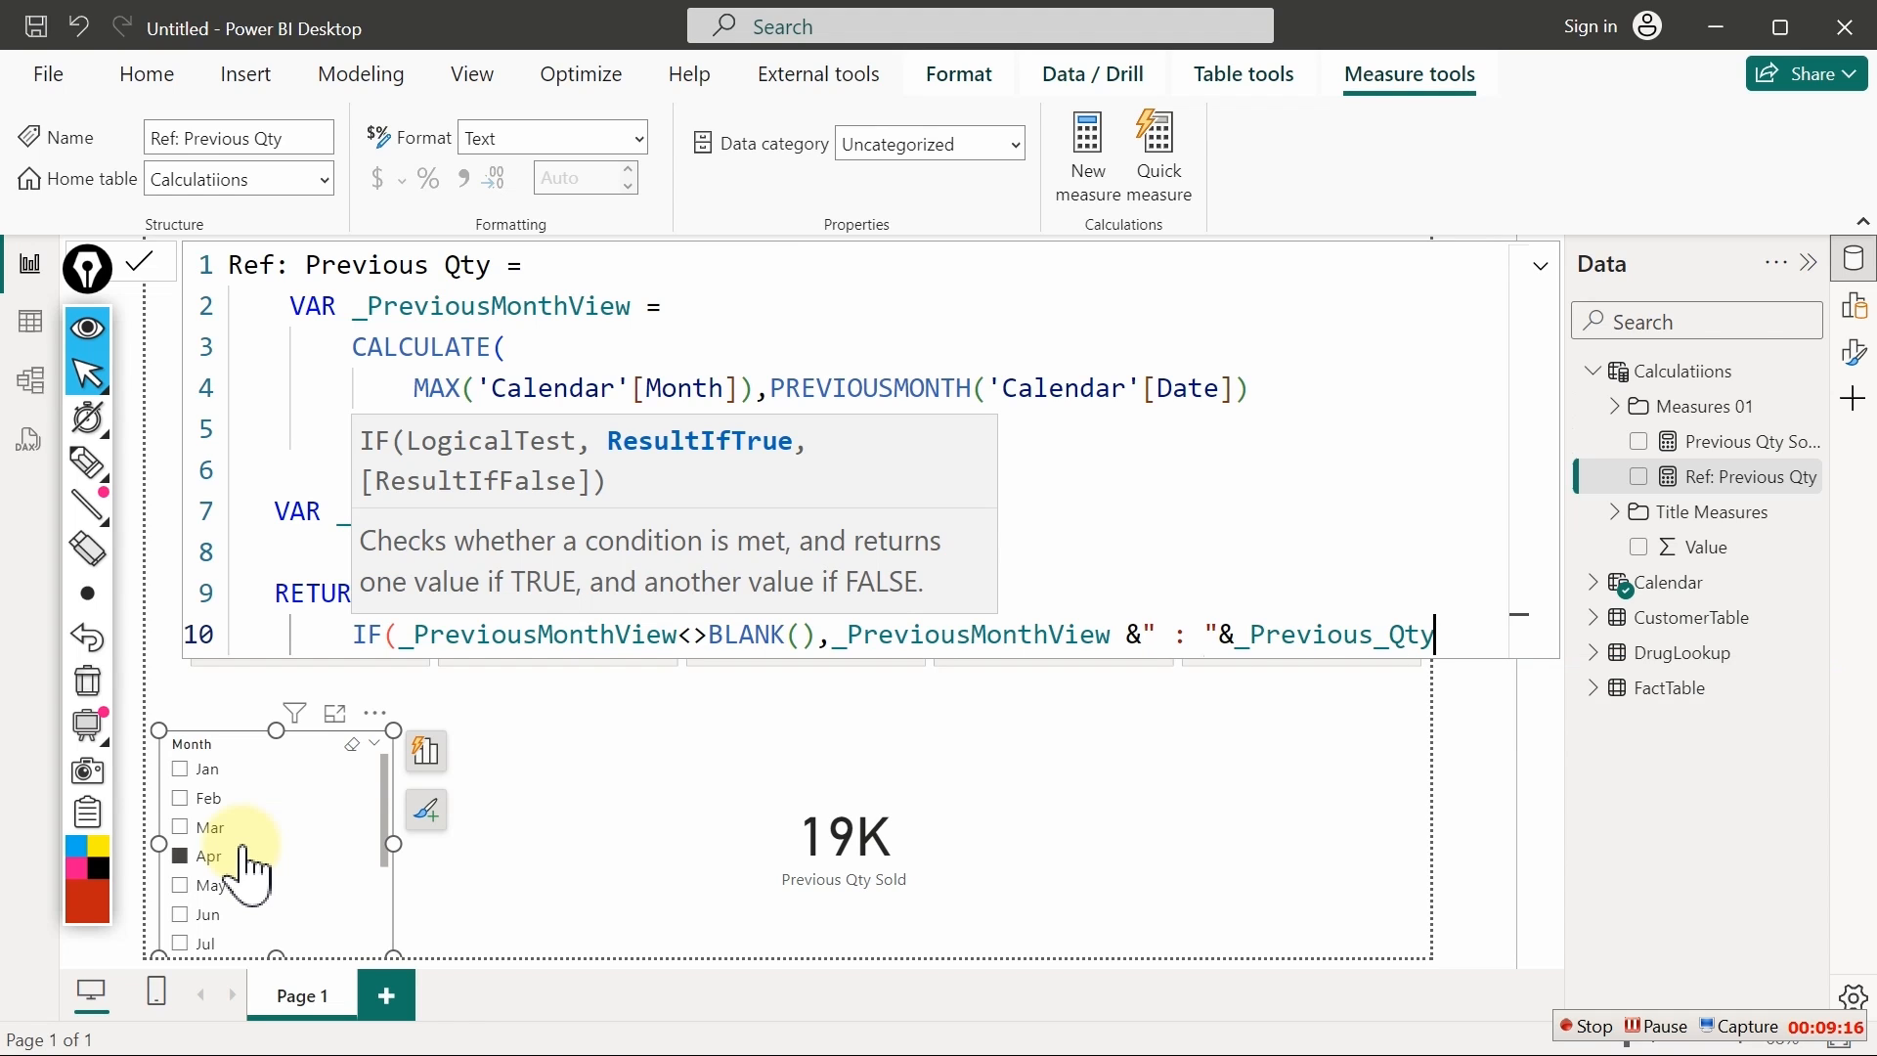
type(")")
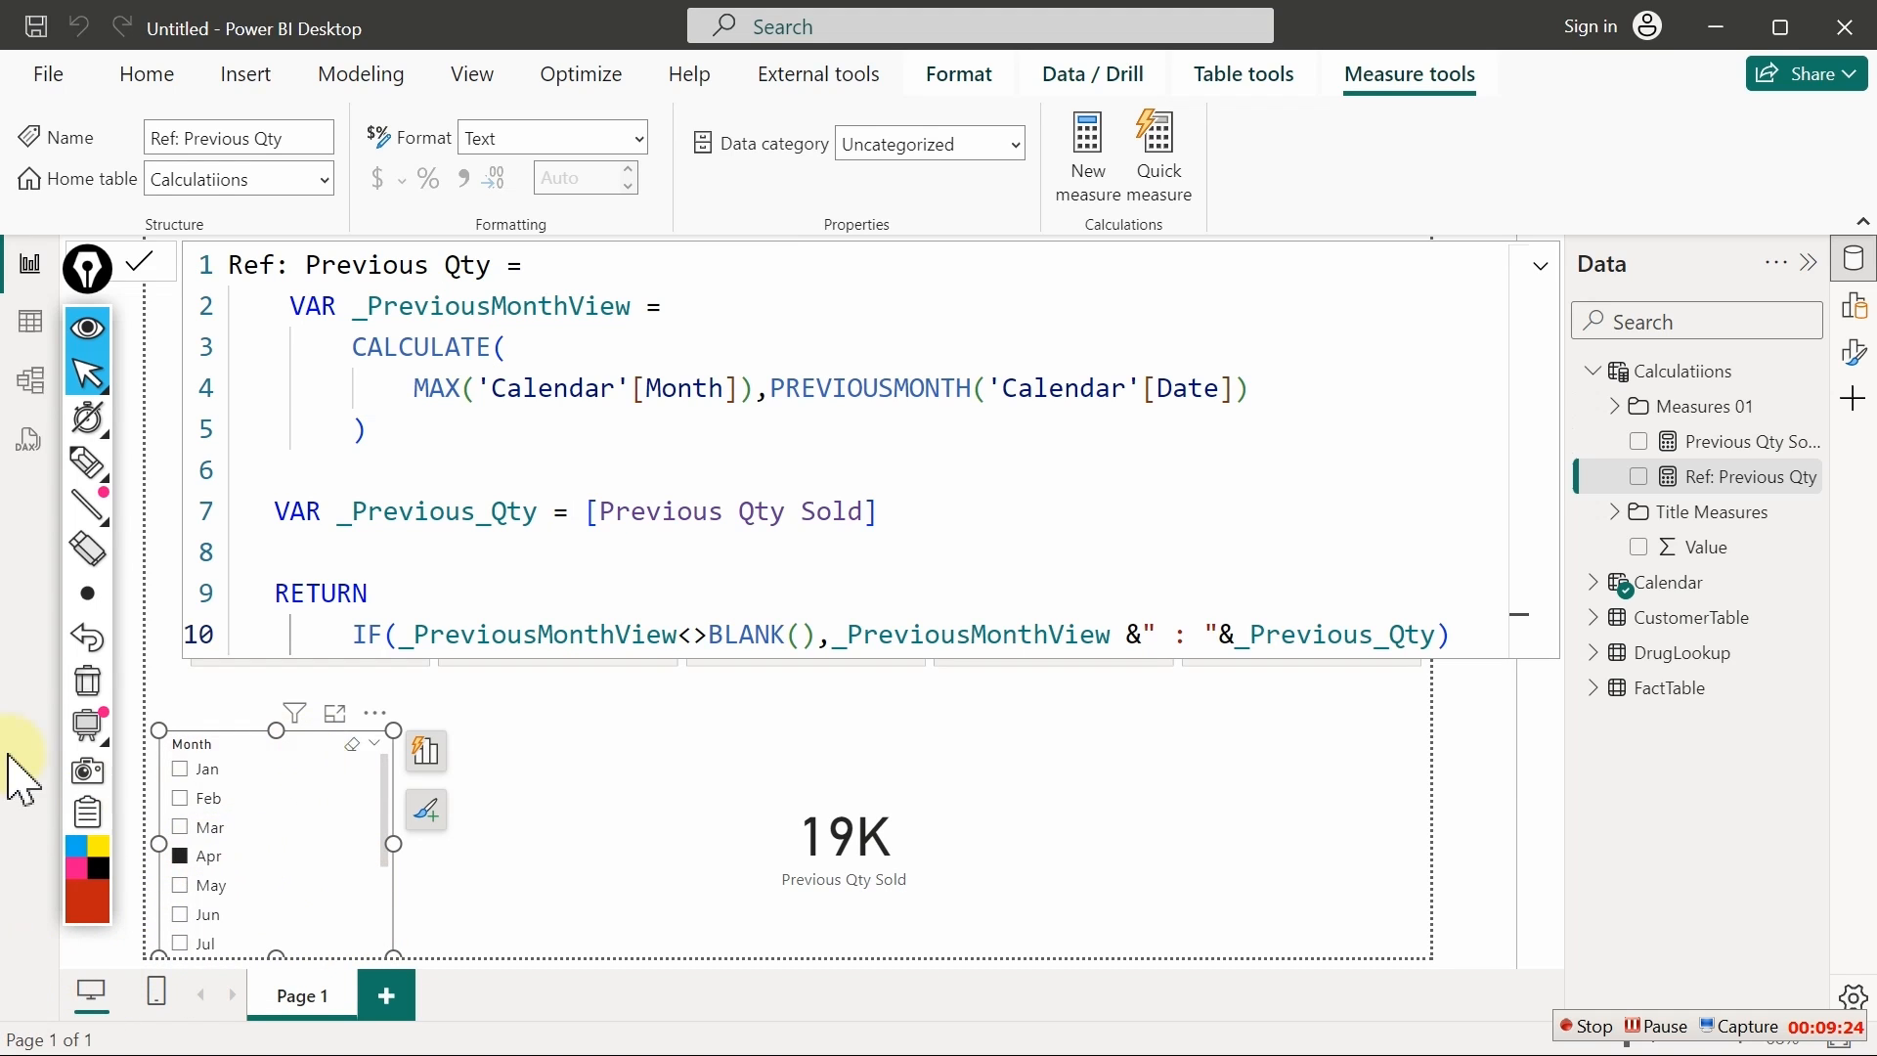
left_click(1683, 623)
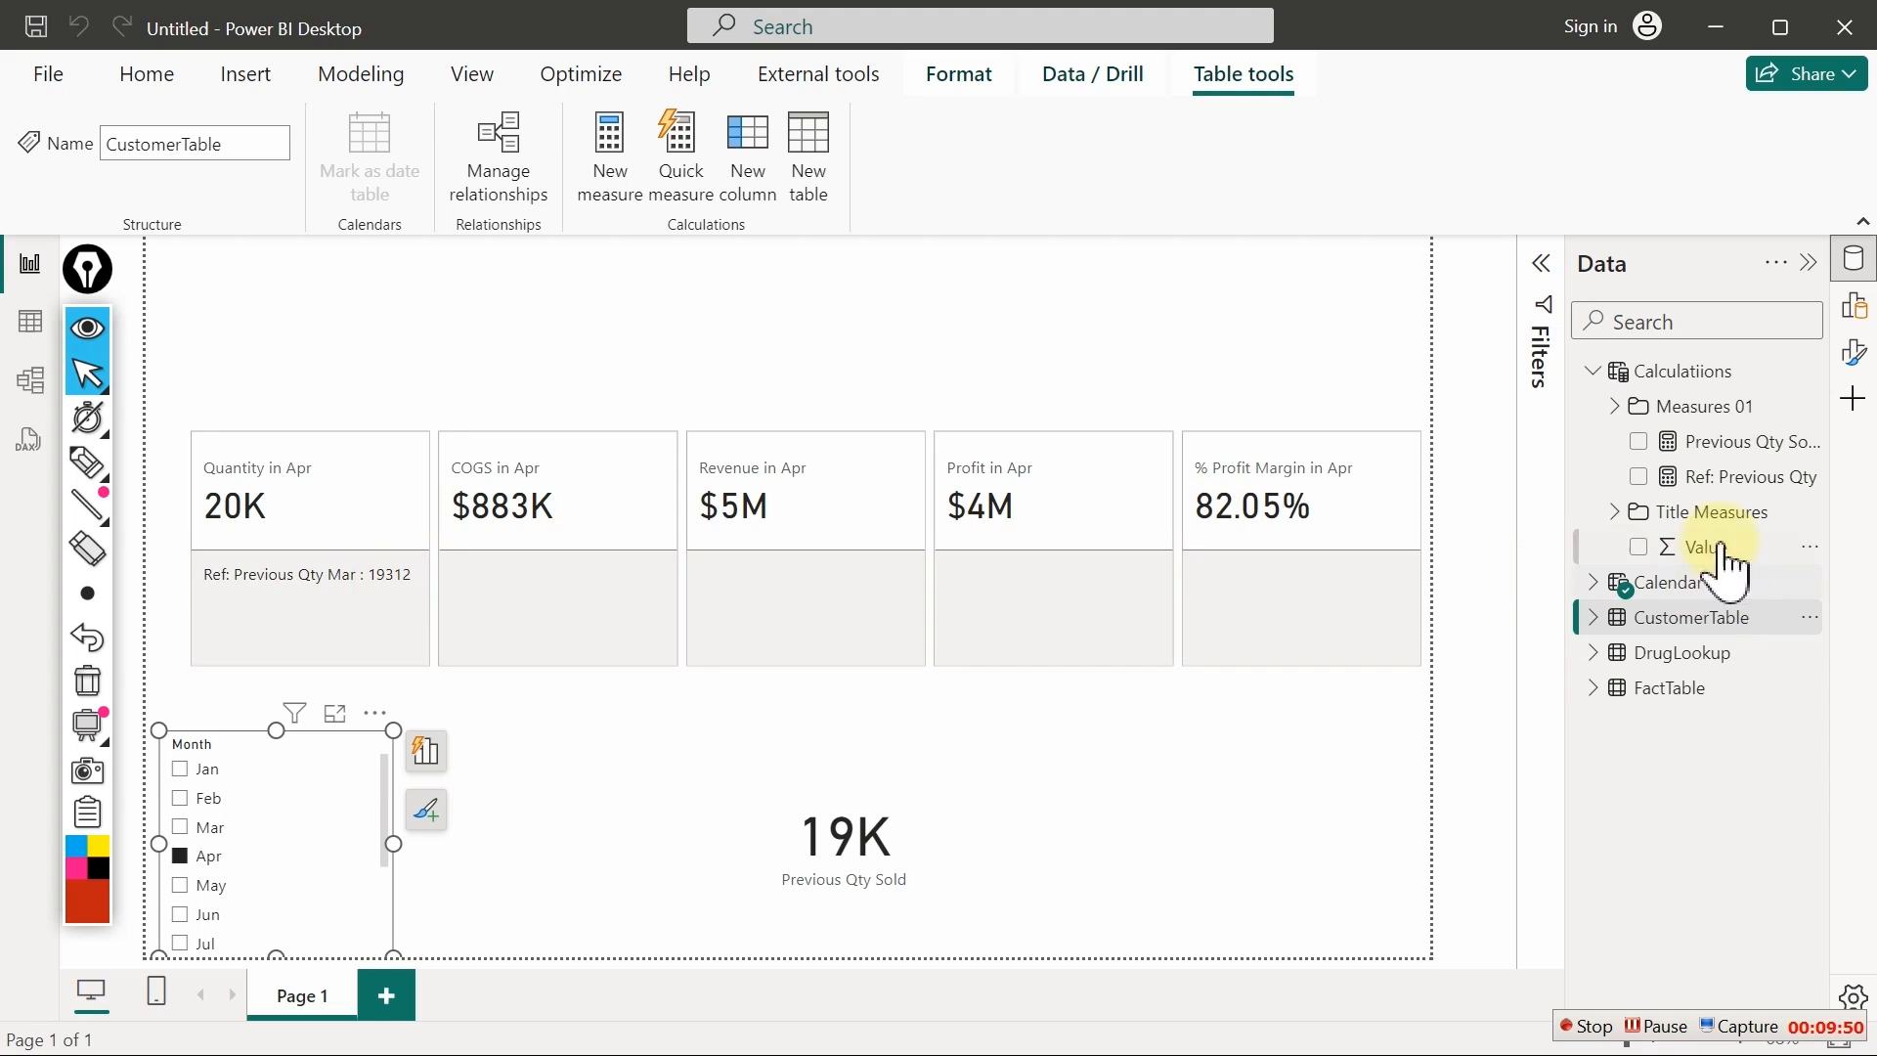
In the Ref: Previous Qty measure, put _Previous_Qty on its own line and wrap it in a FORMAT function
left_click(1762, 481)
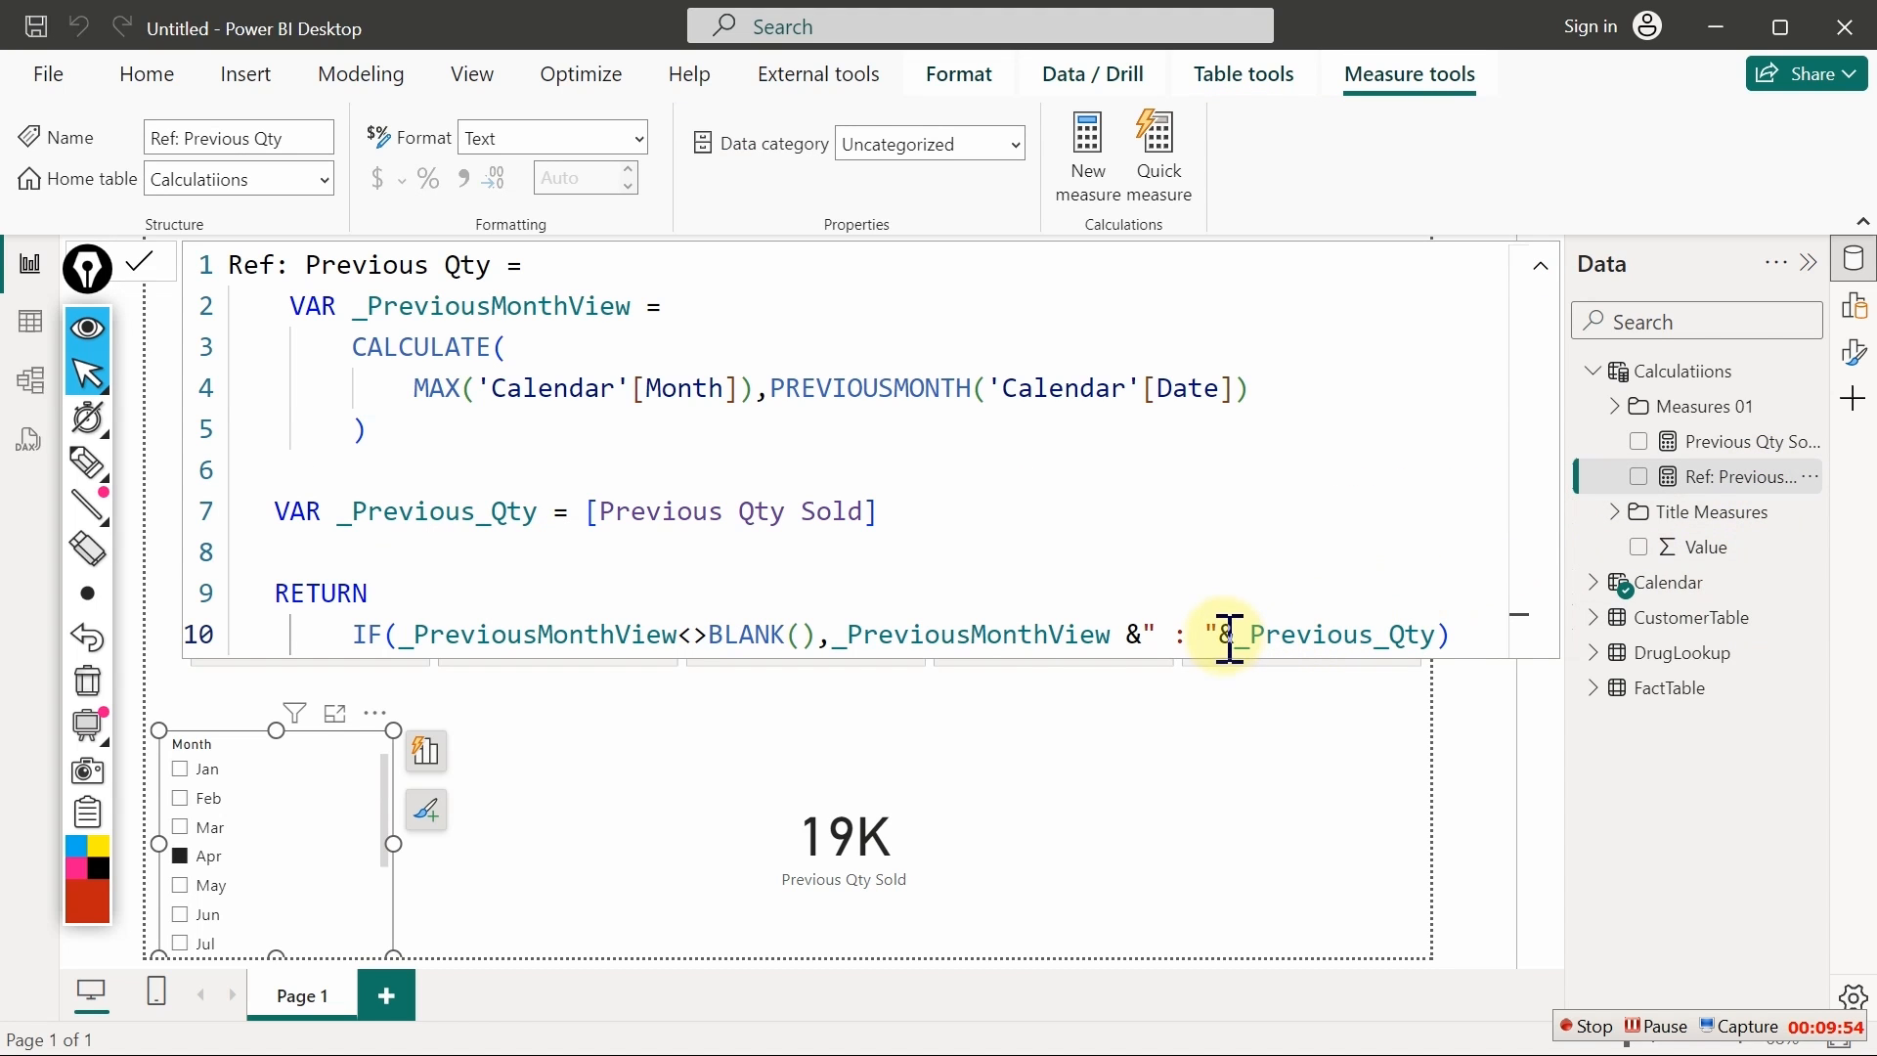
left_click(1237, 635)
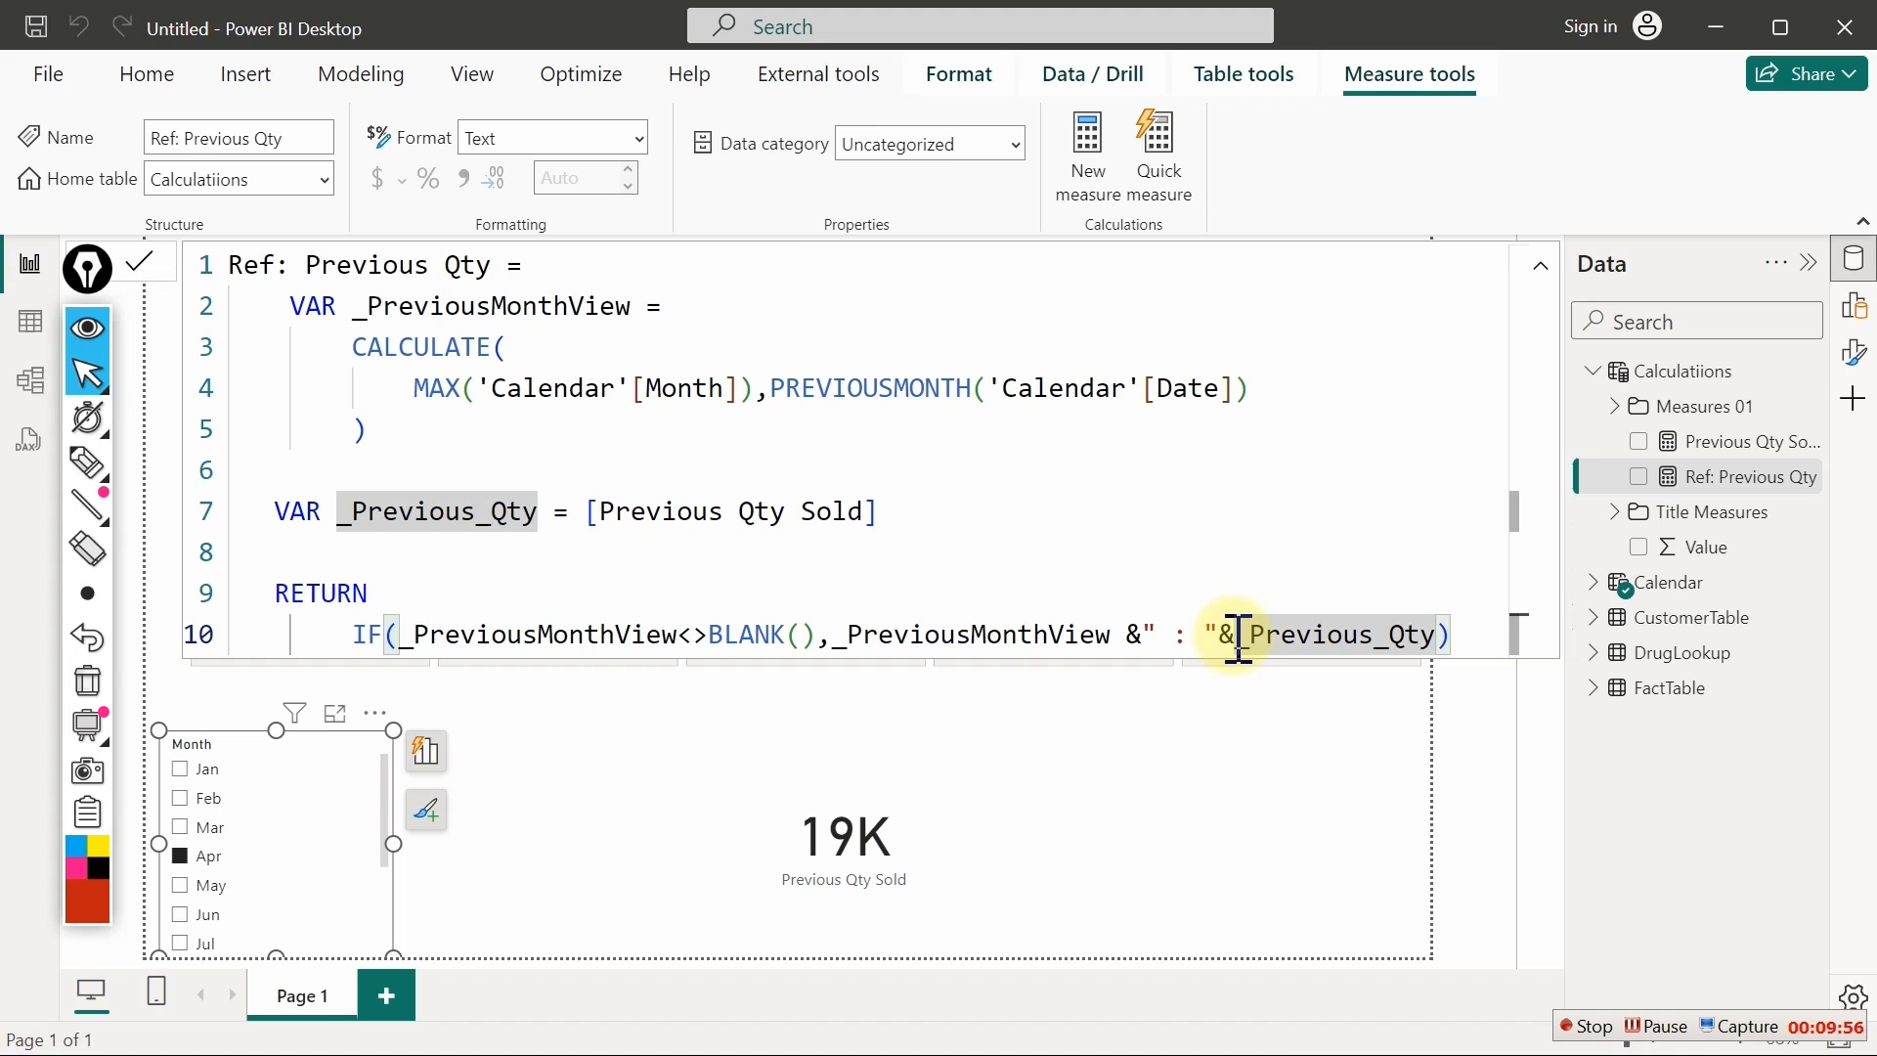
key("shift+Return")
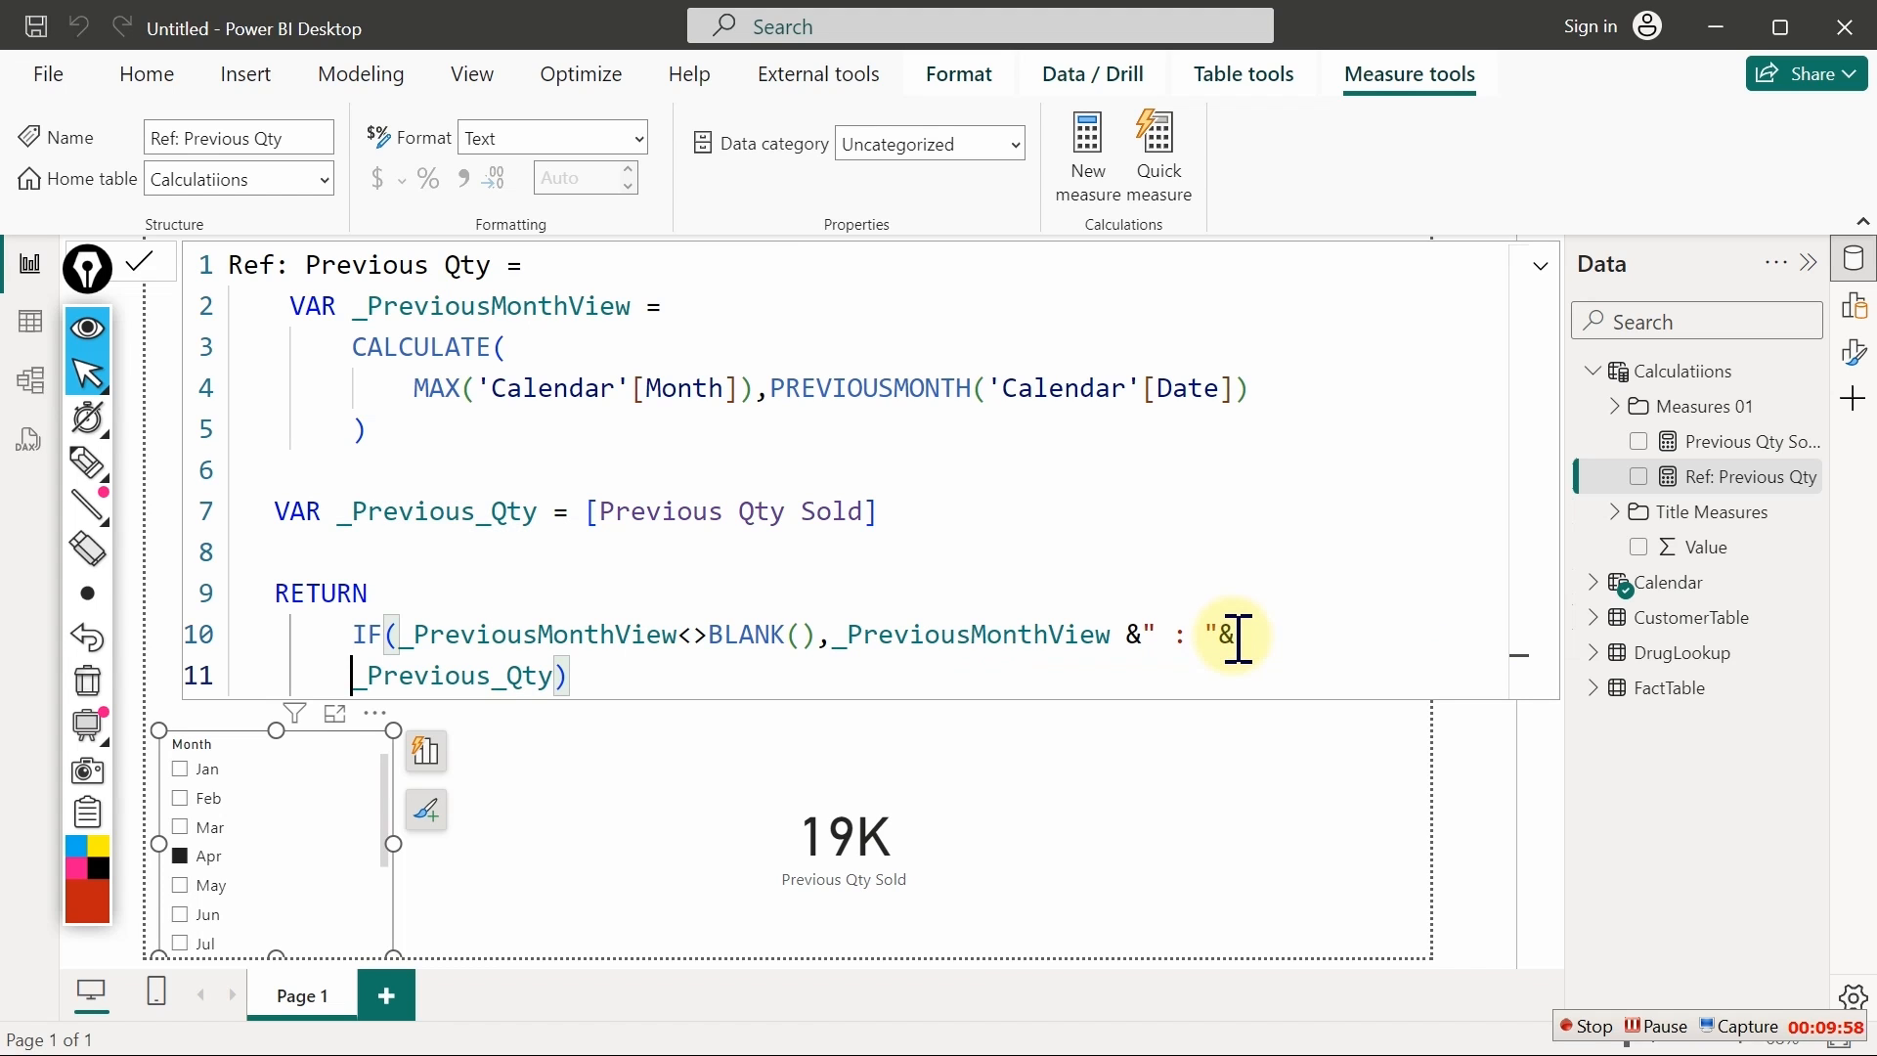
type("for")
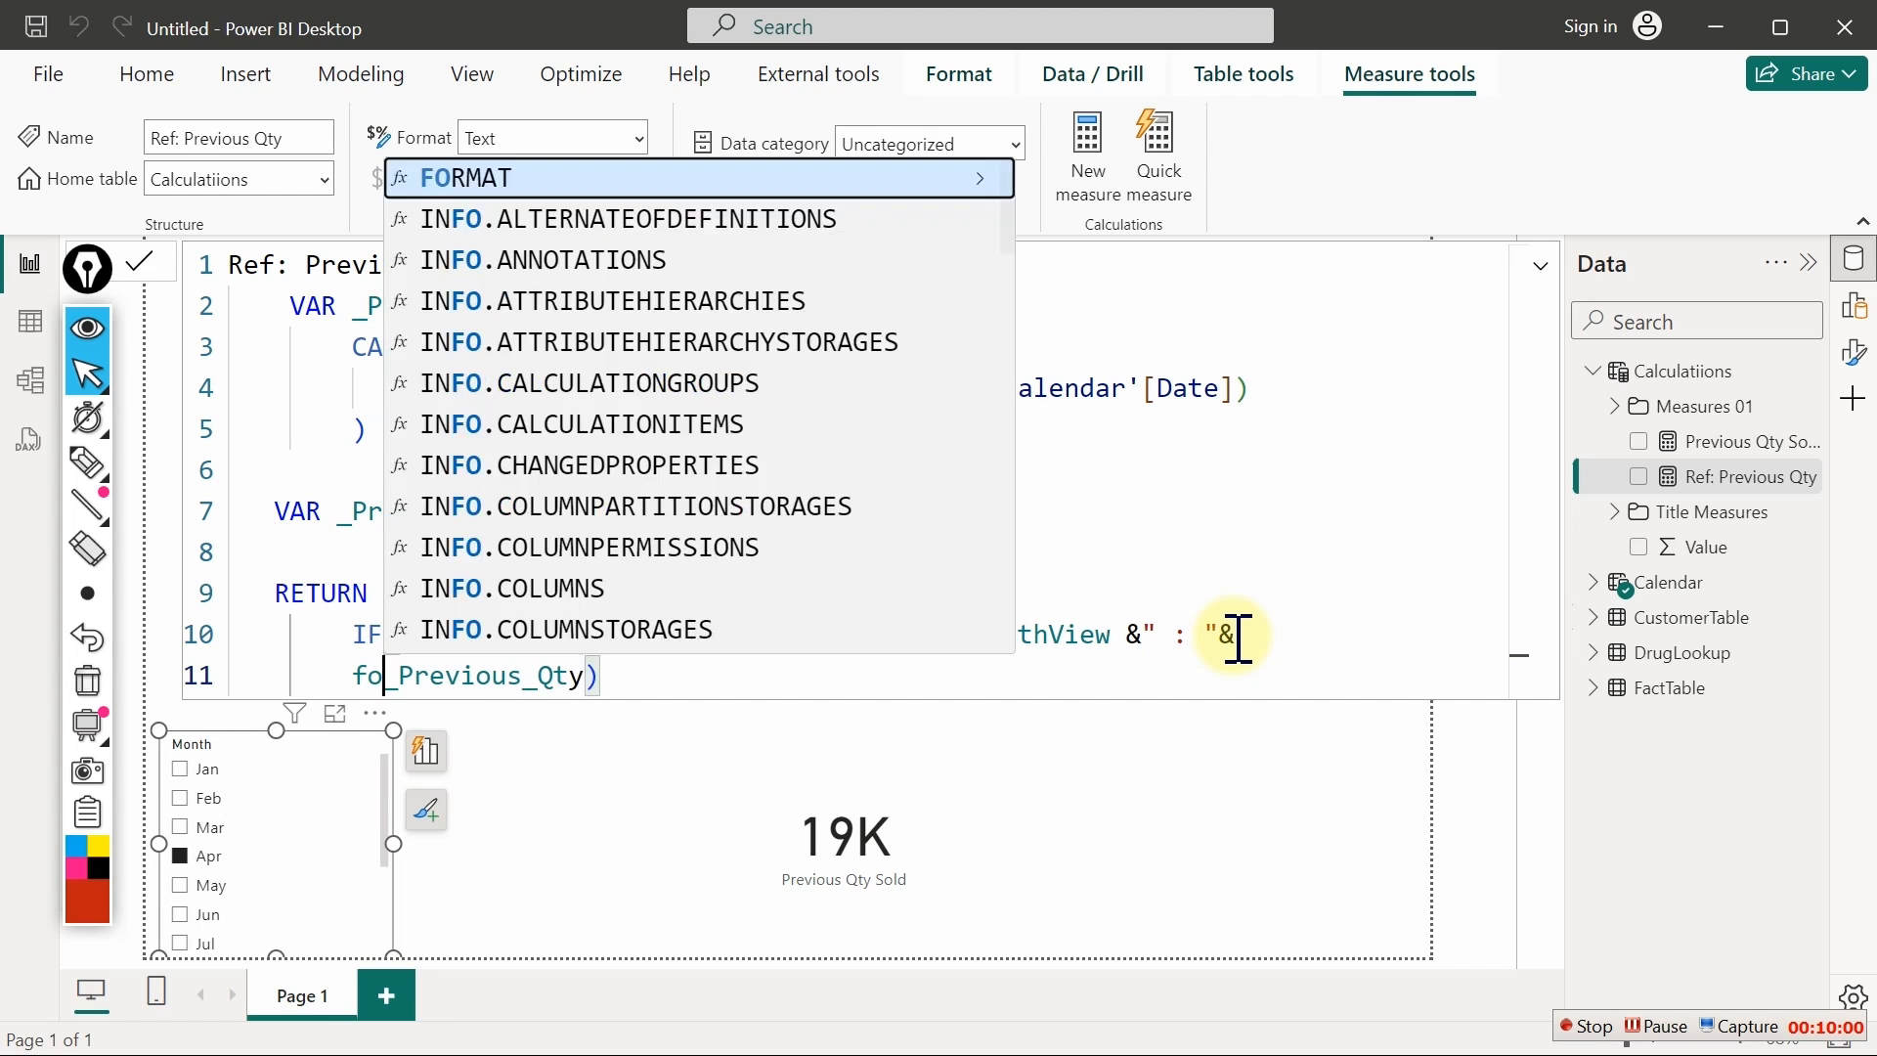
key("Tab")
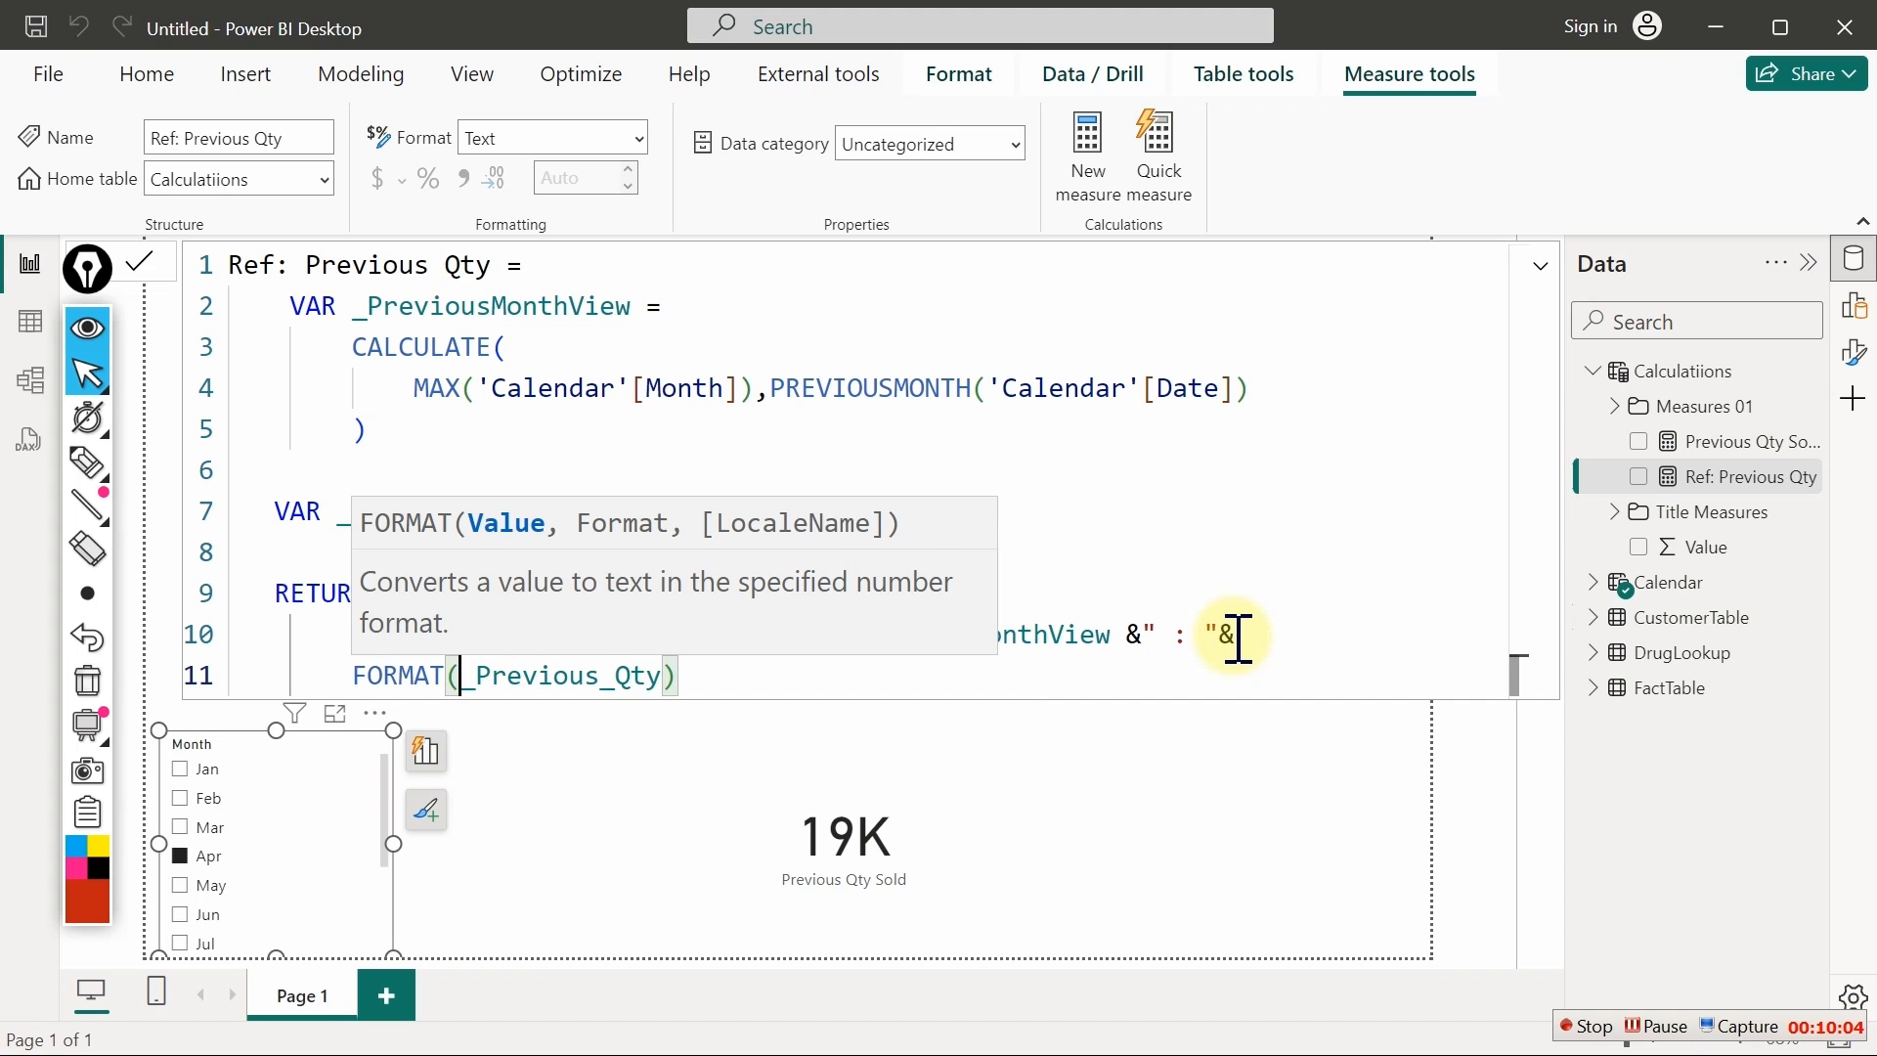
key("End")
key("Left")
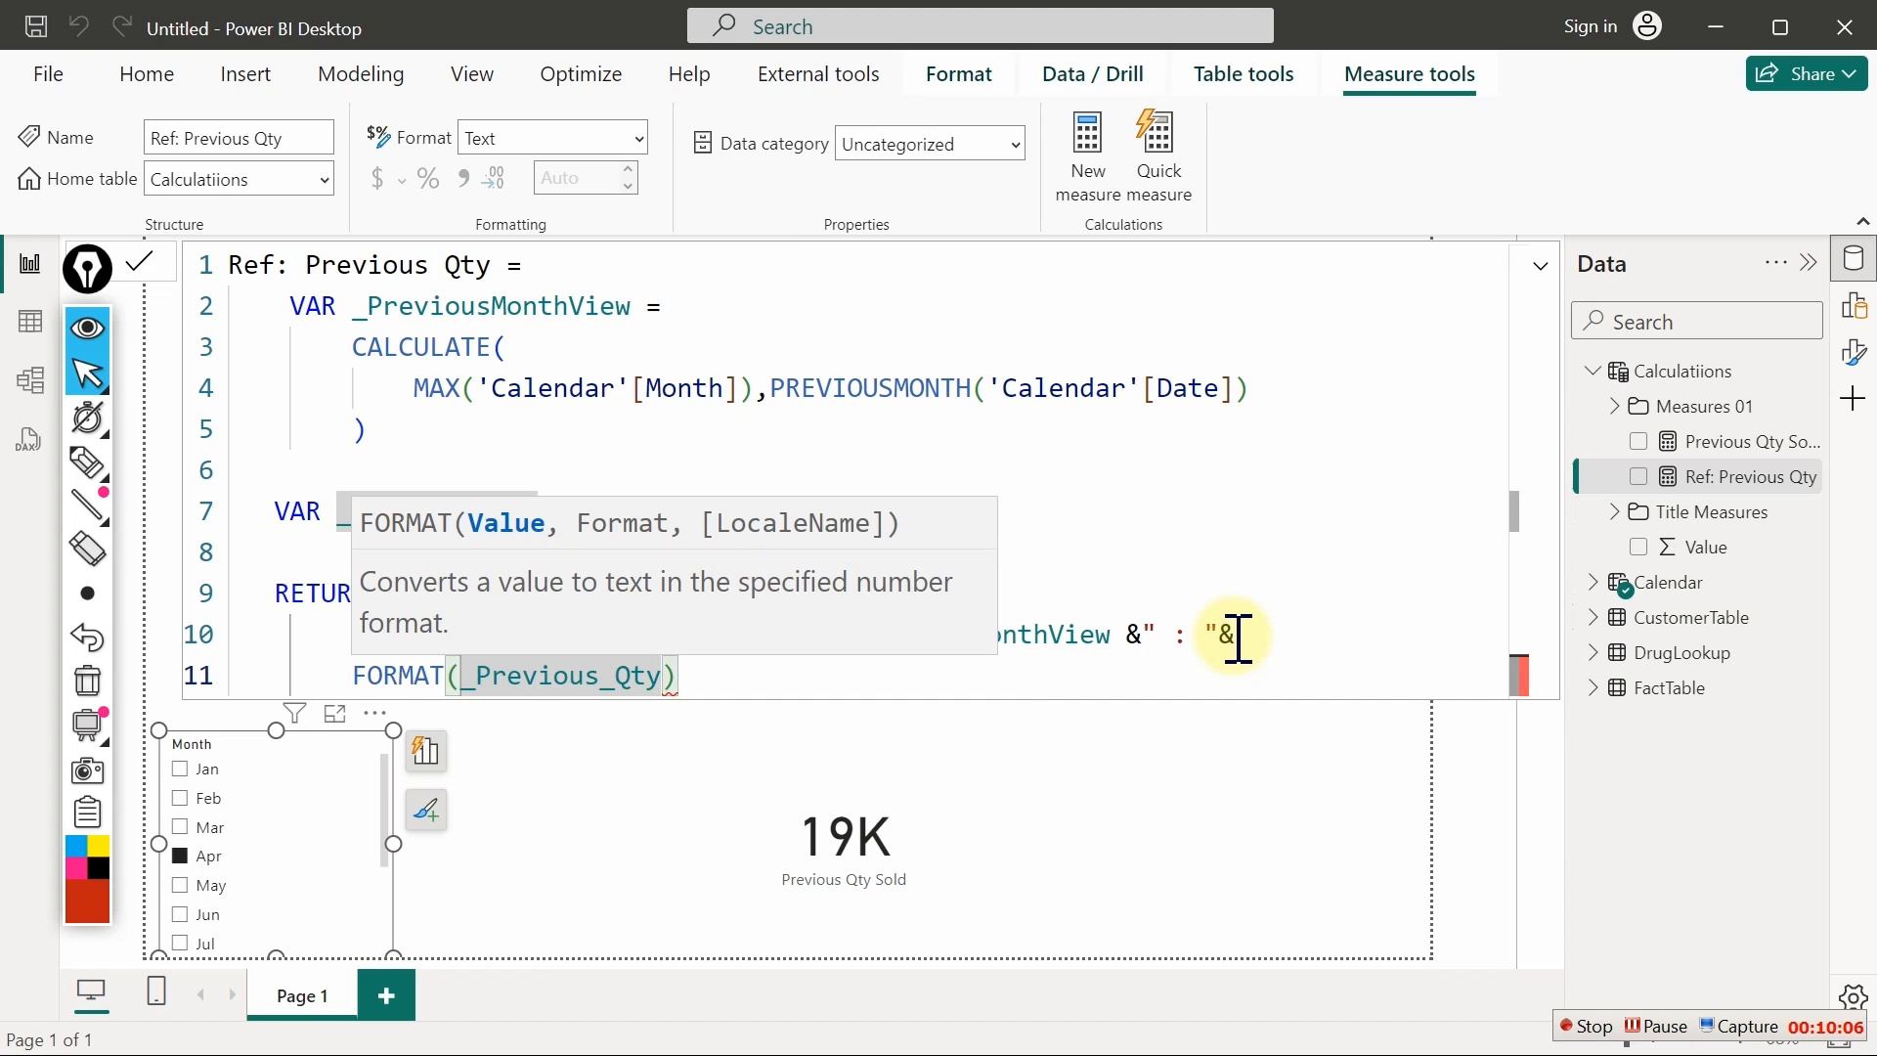
Give FORMAT the format string "#,##", put the IF's closing parenthesis on its own line and commit the measure
type(",\"")
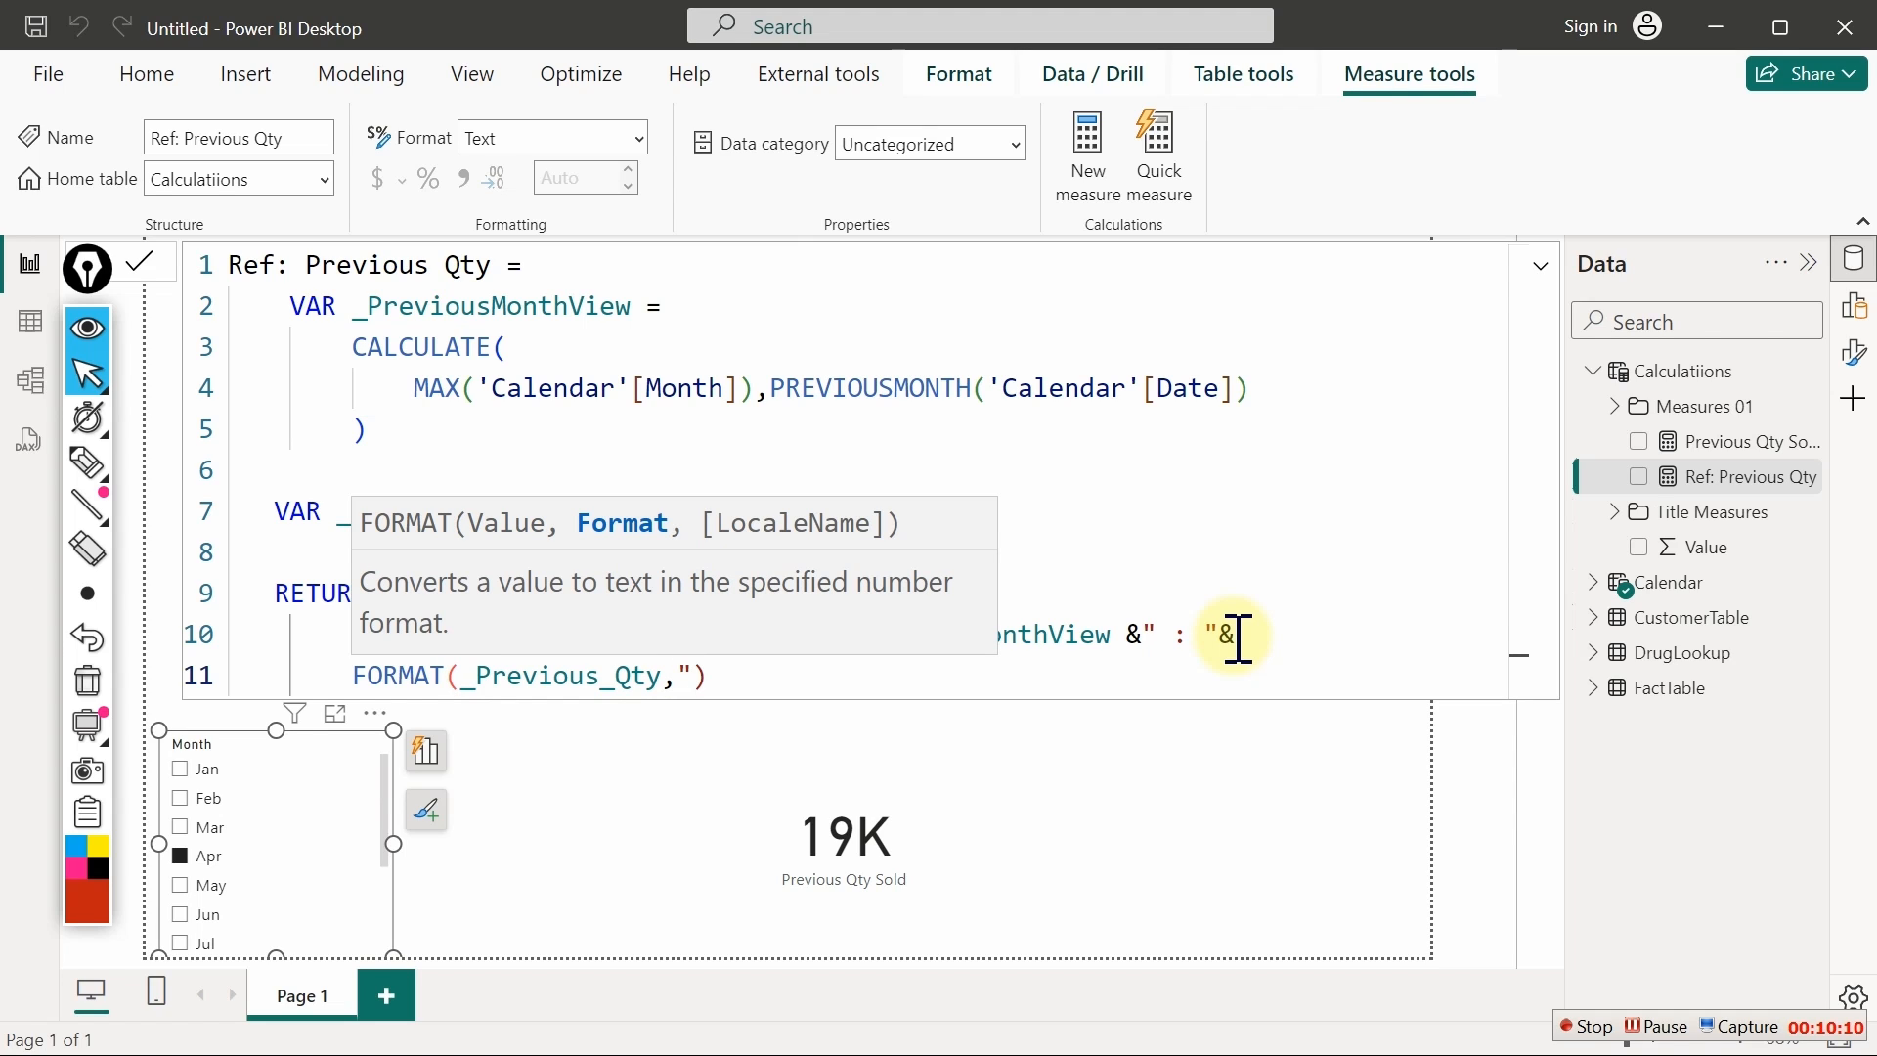
type("#,##\"")
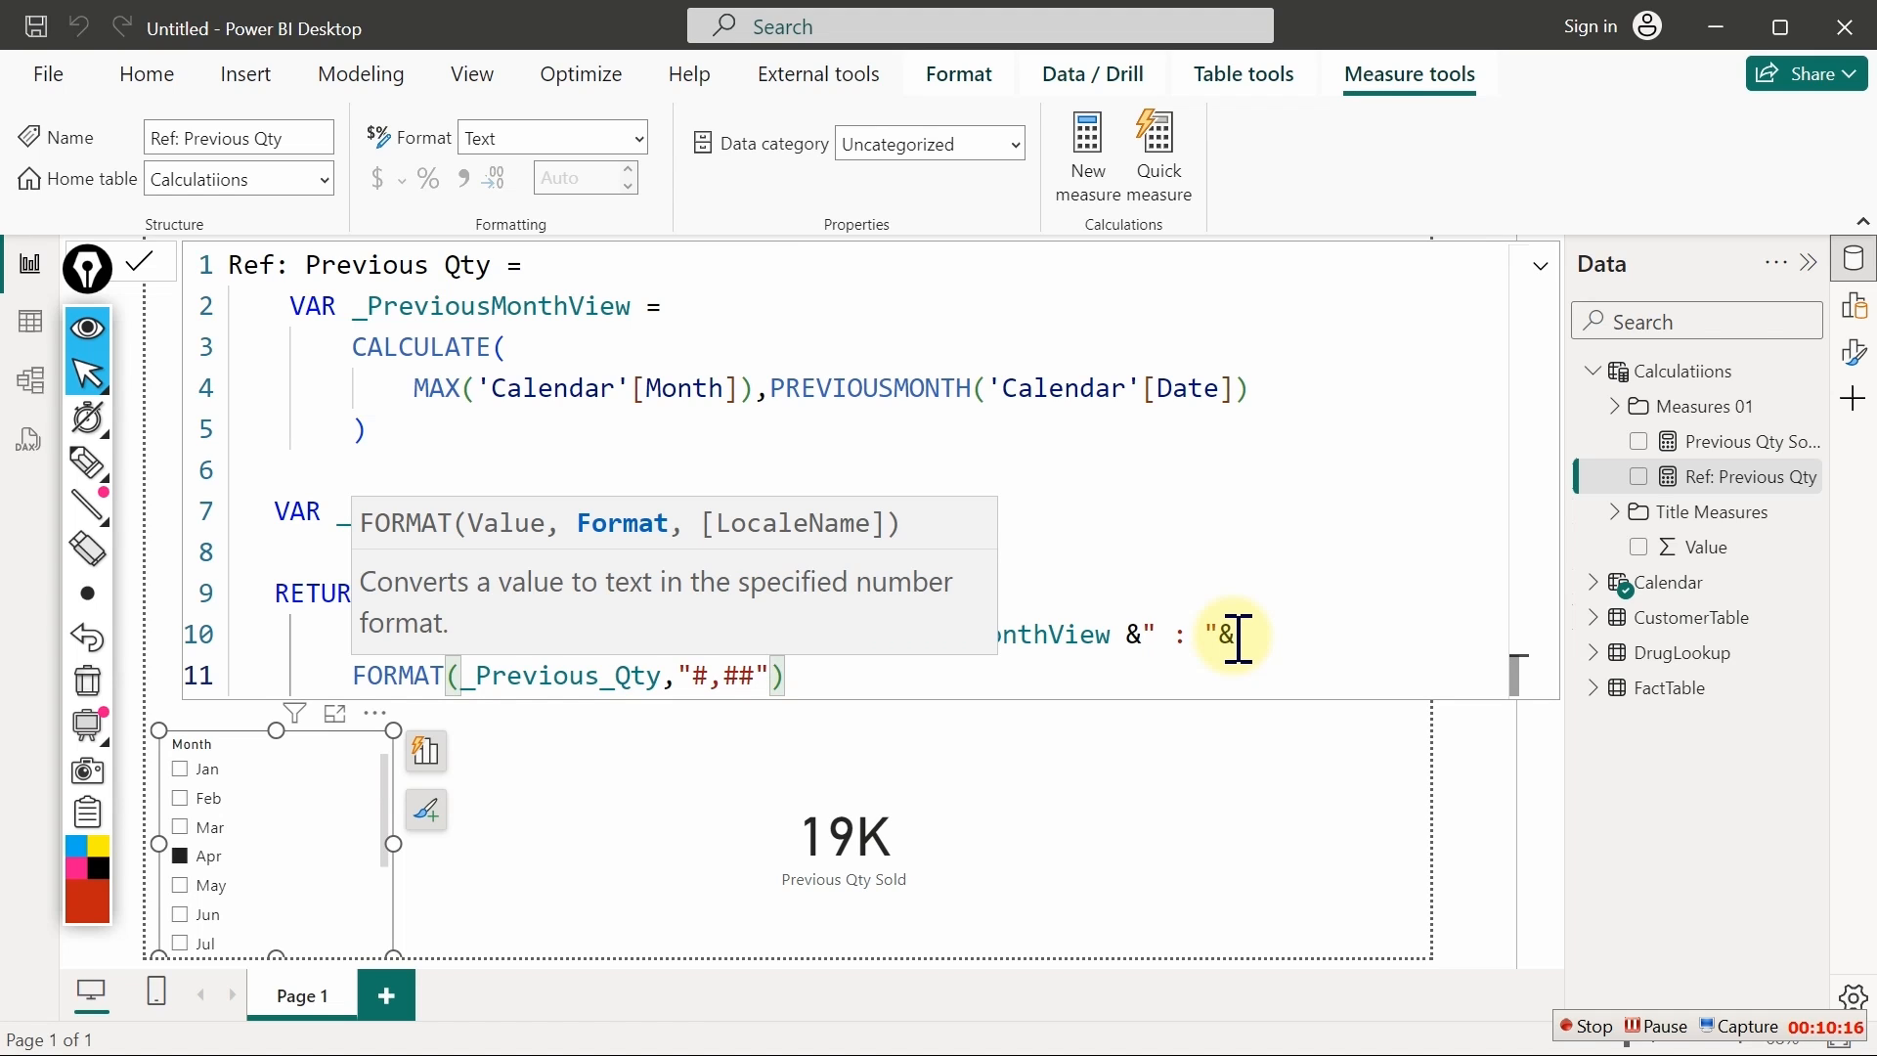
type(")")
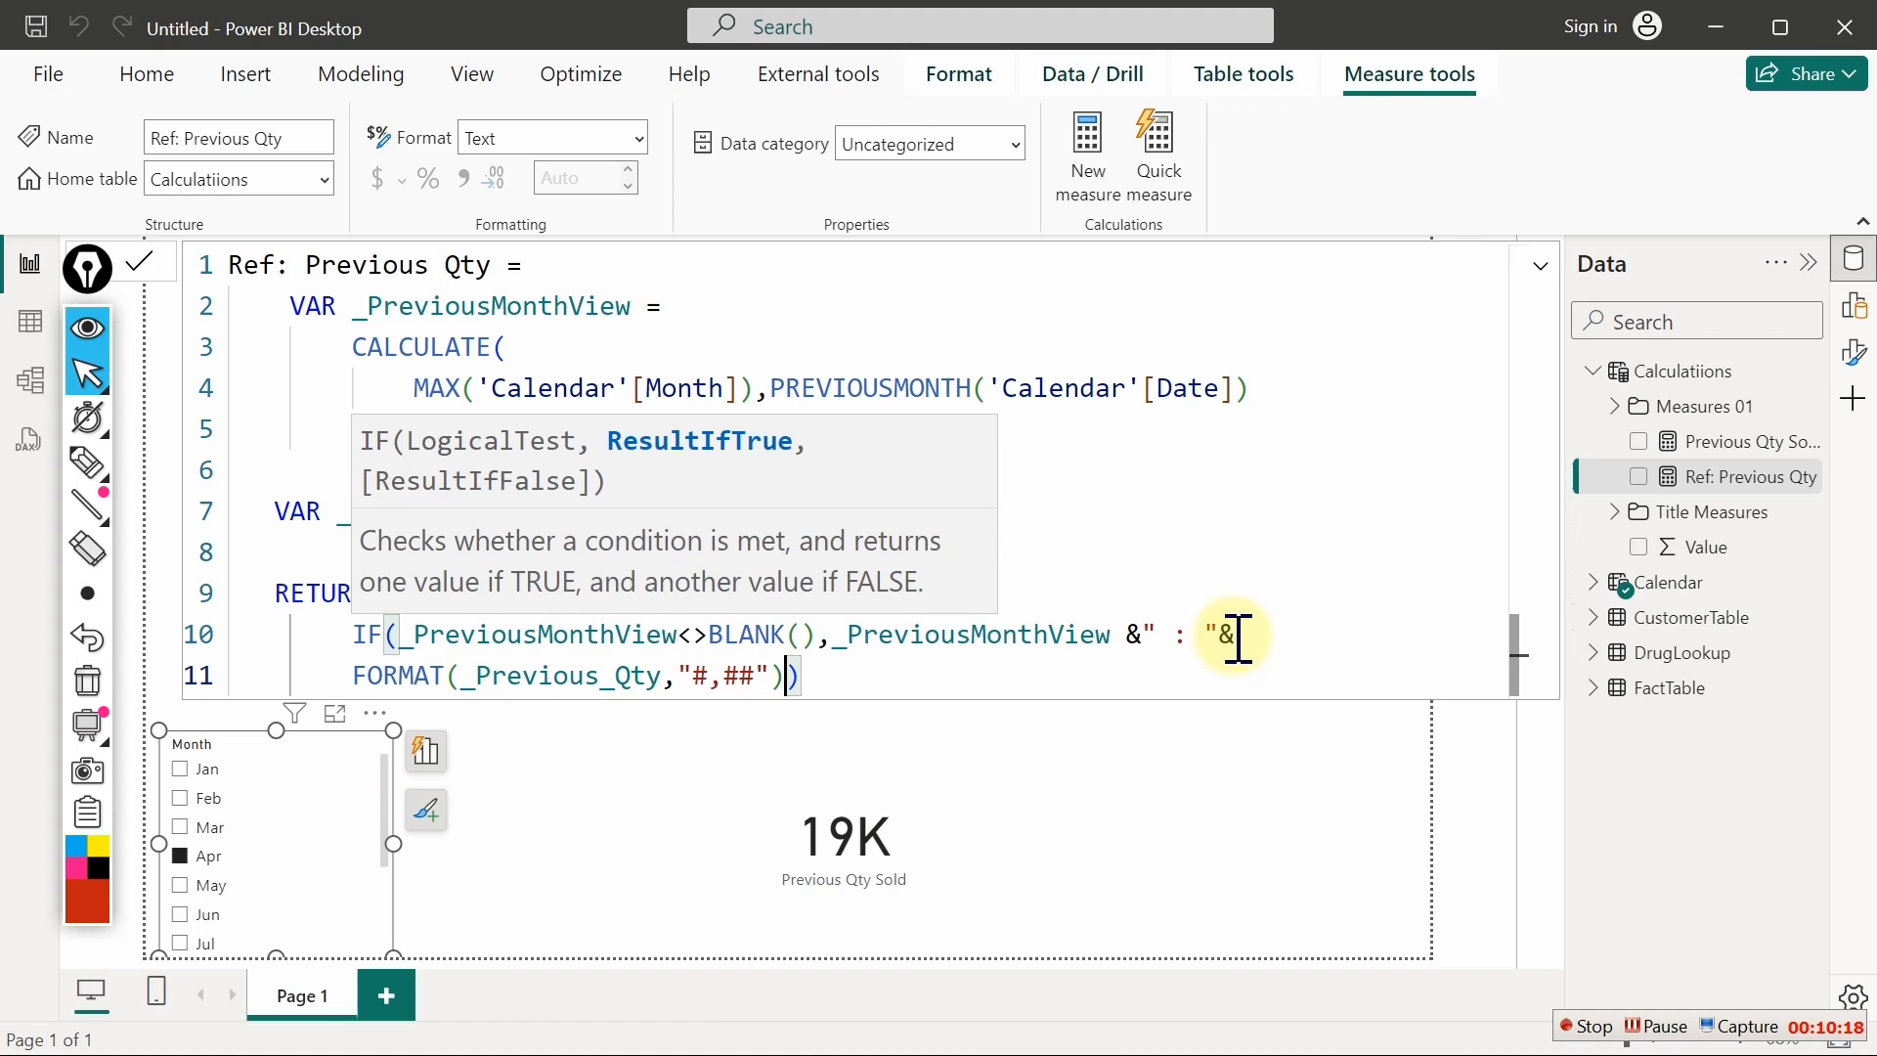
key("Left")
key("shift+Return")
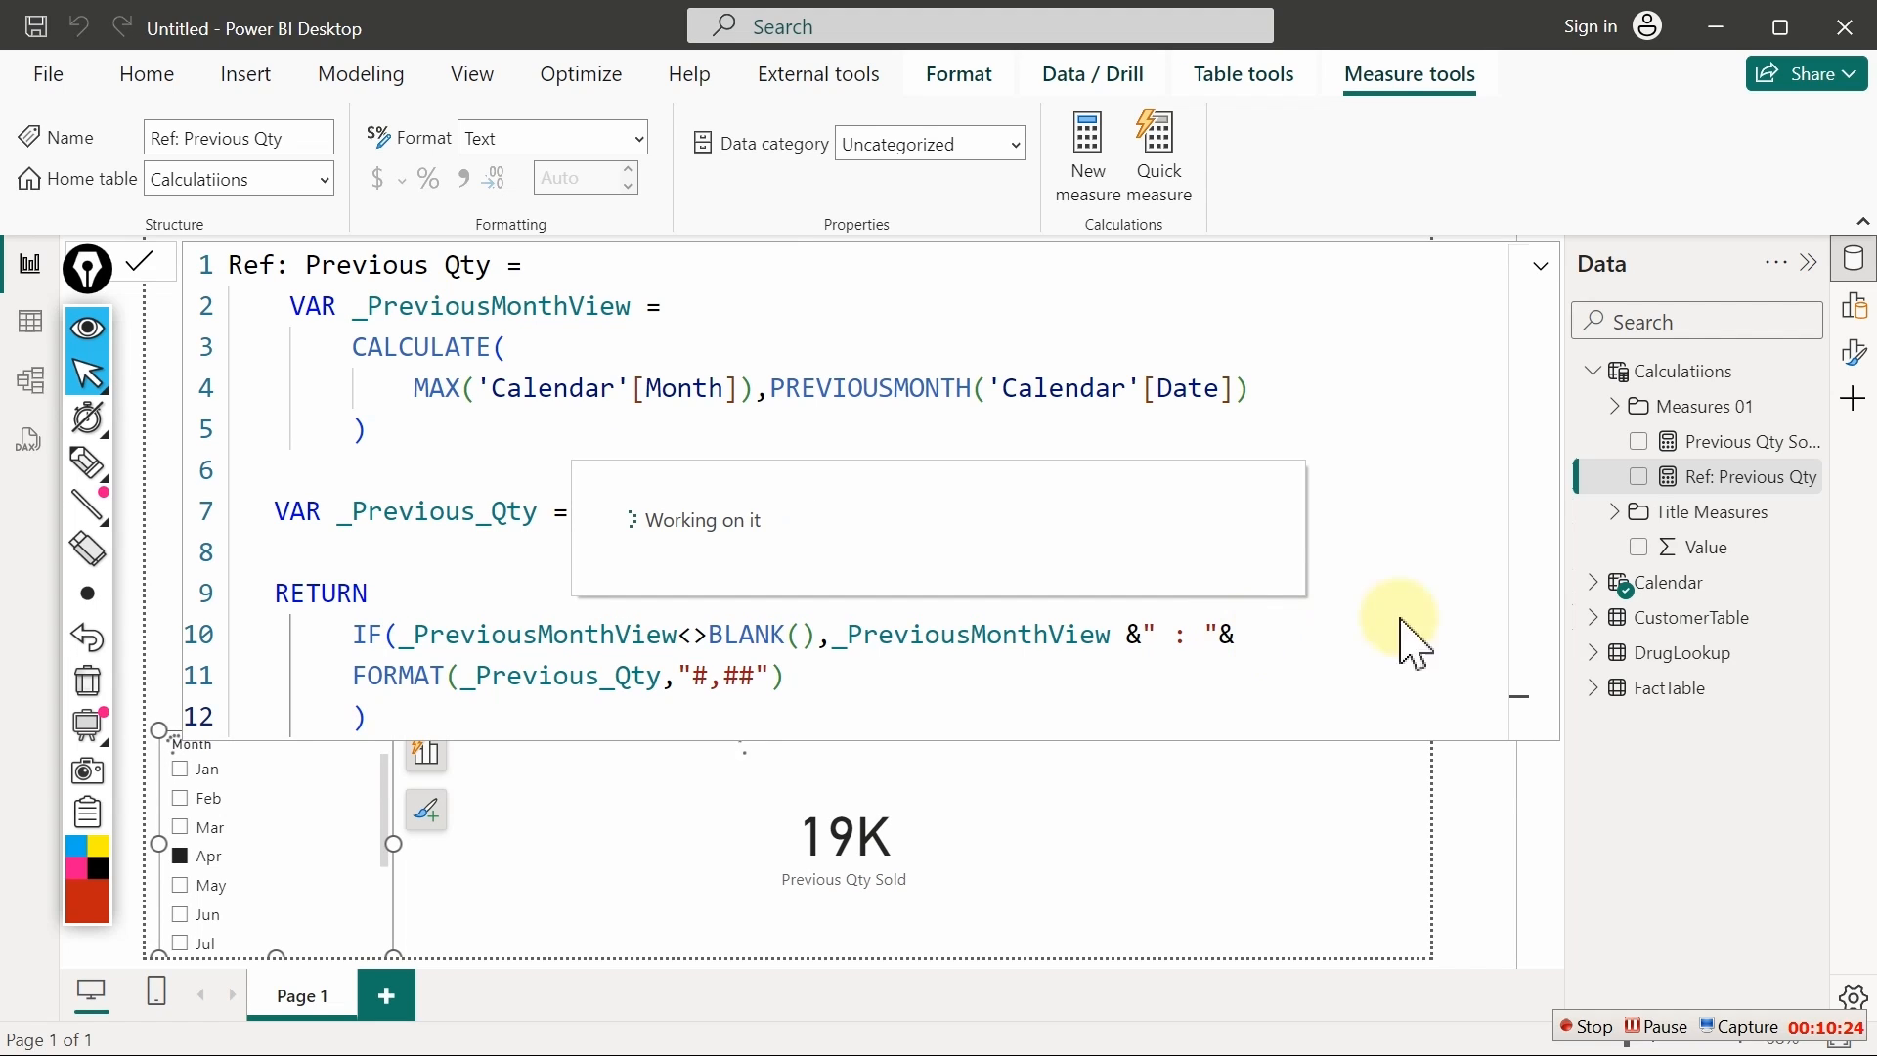
left_click(1720, 623)
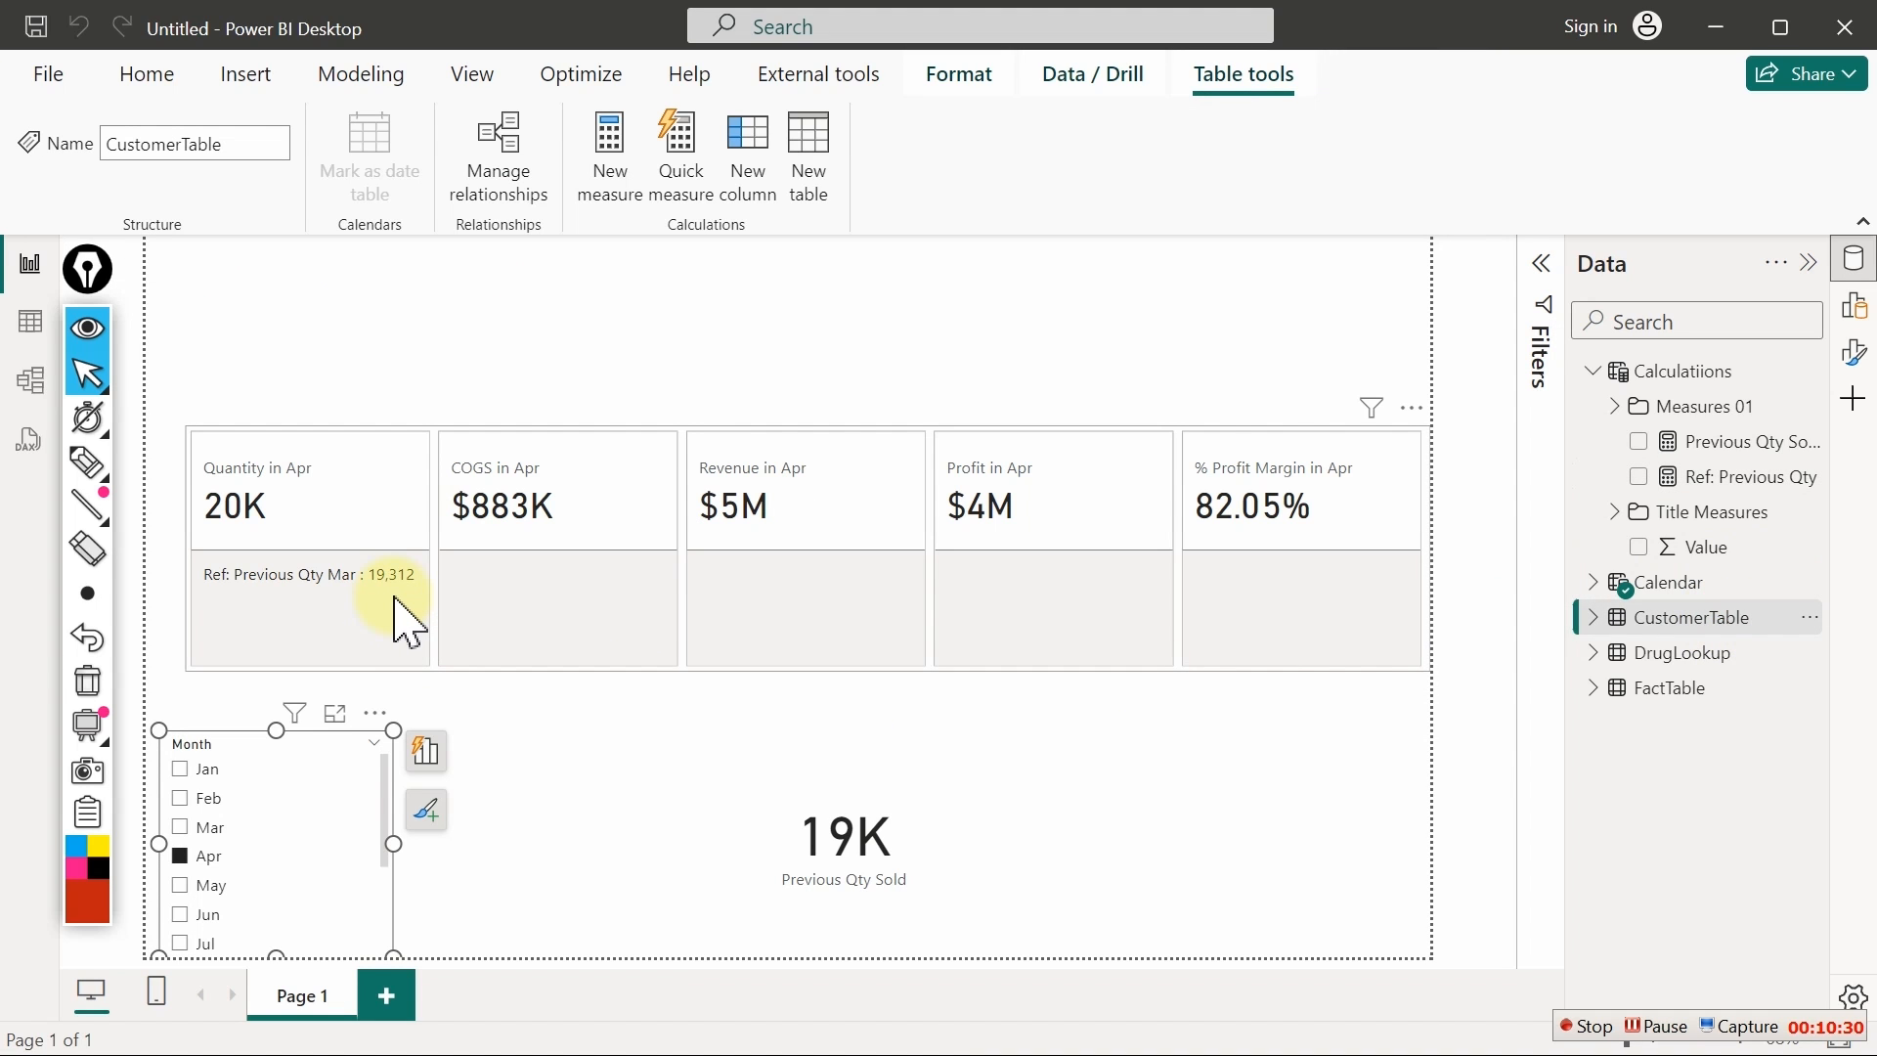
Clear the Apr selection in the Month slicer and turn off the title of the card visual's reference labels
left_click(182, 856)
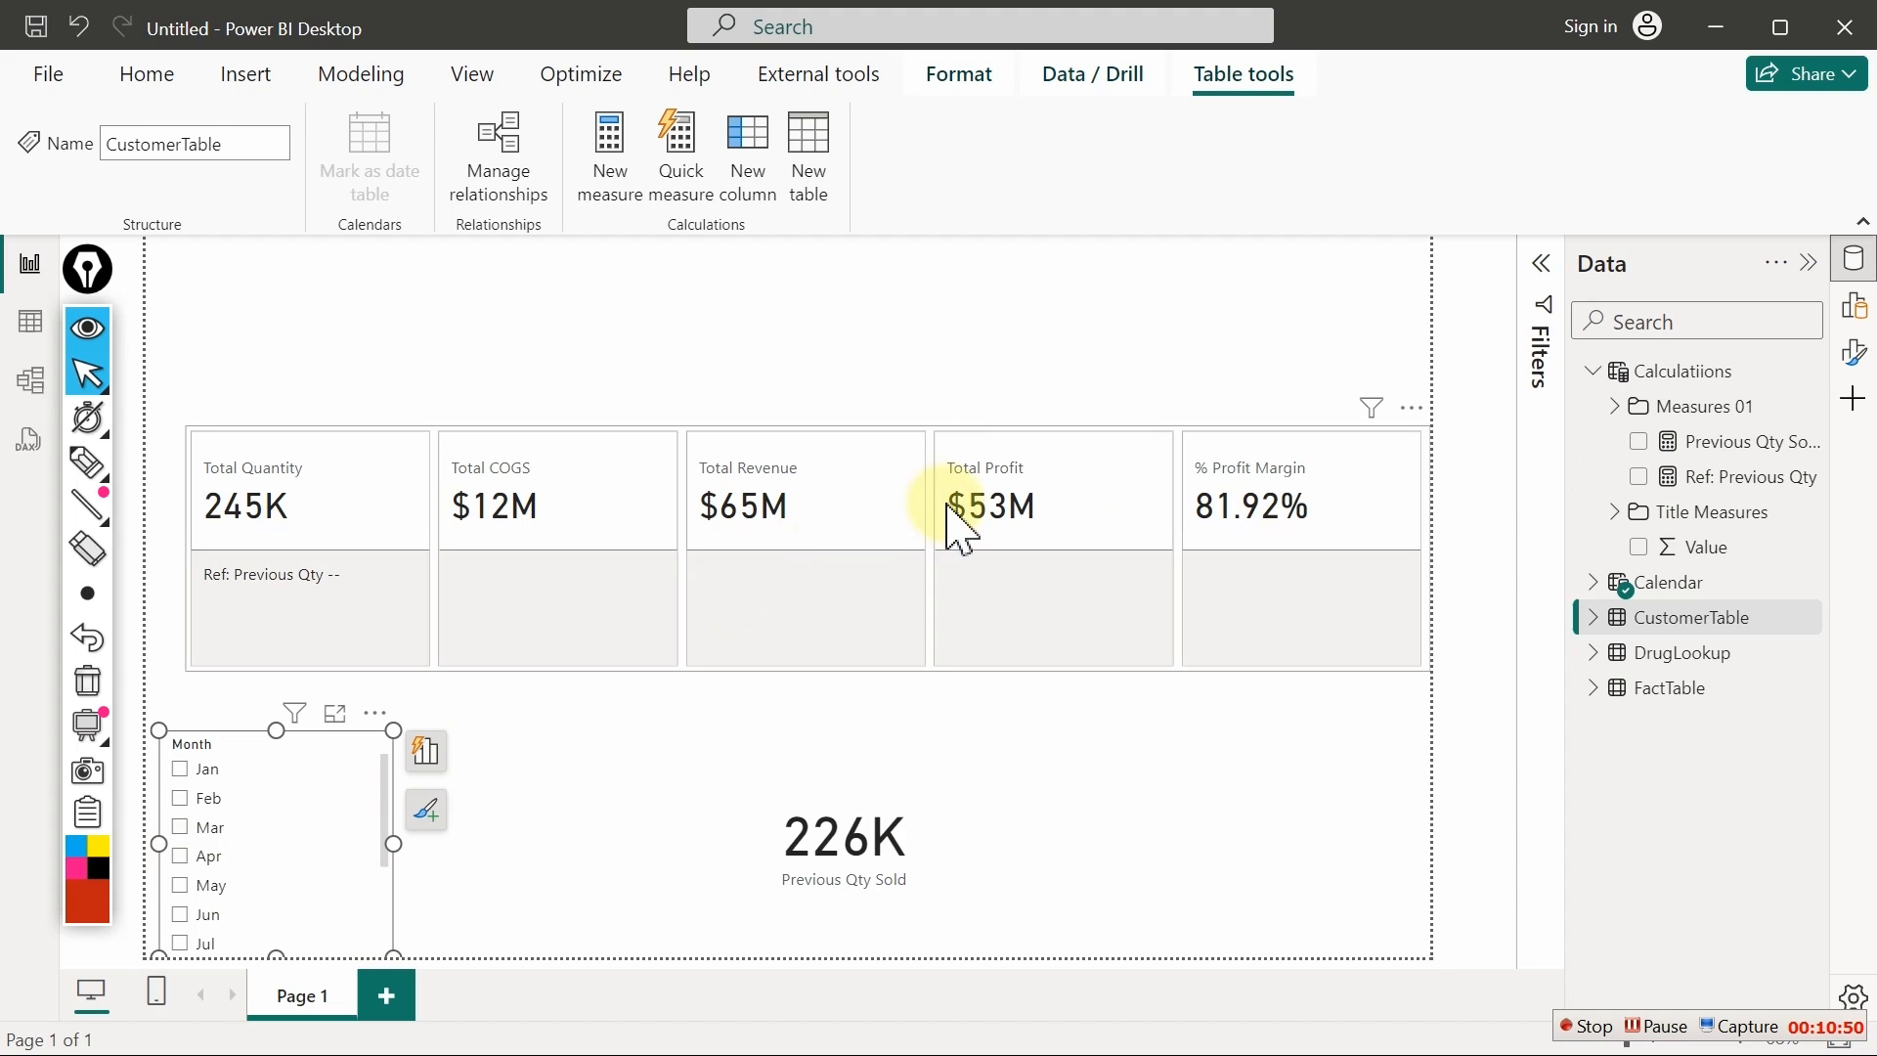
left_click(1121, 646)
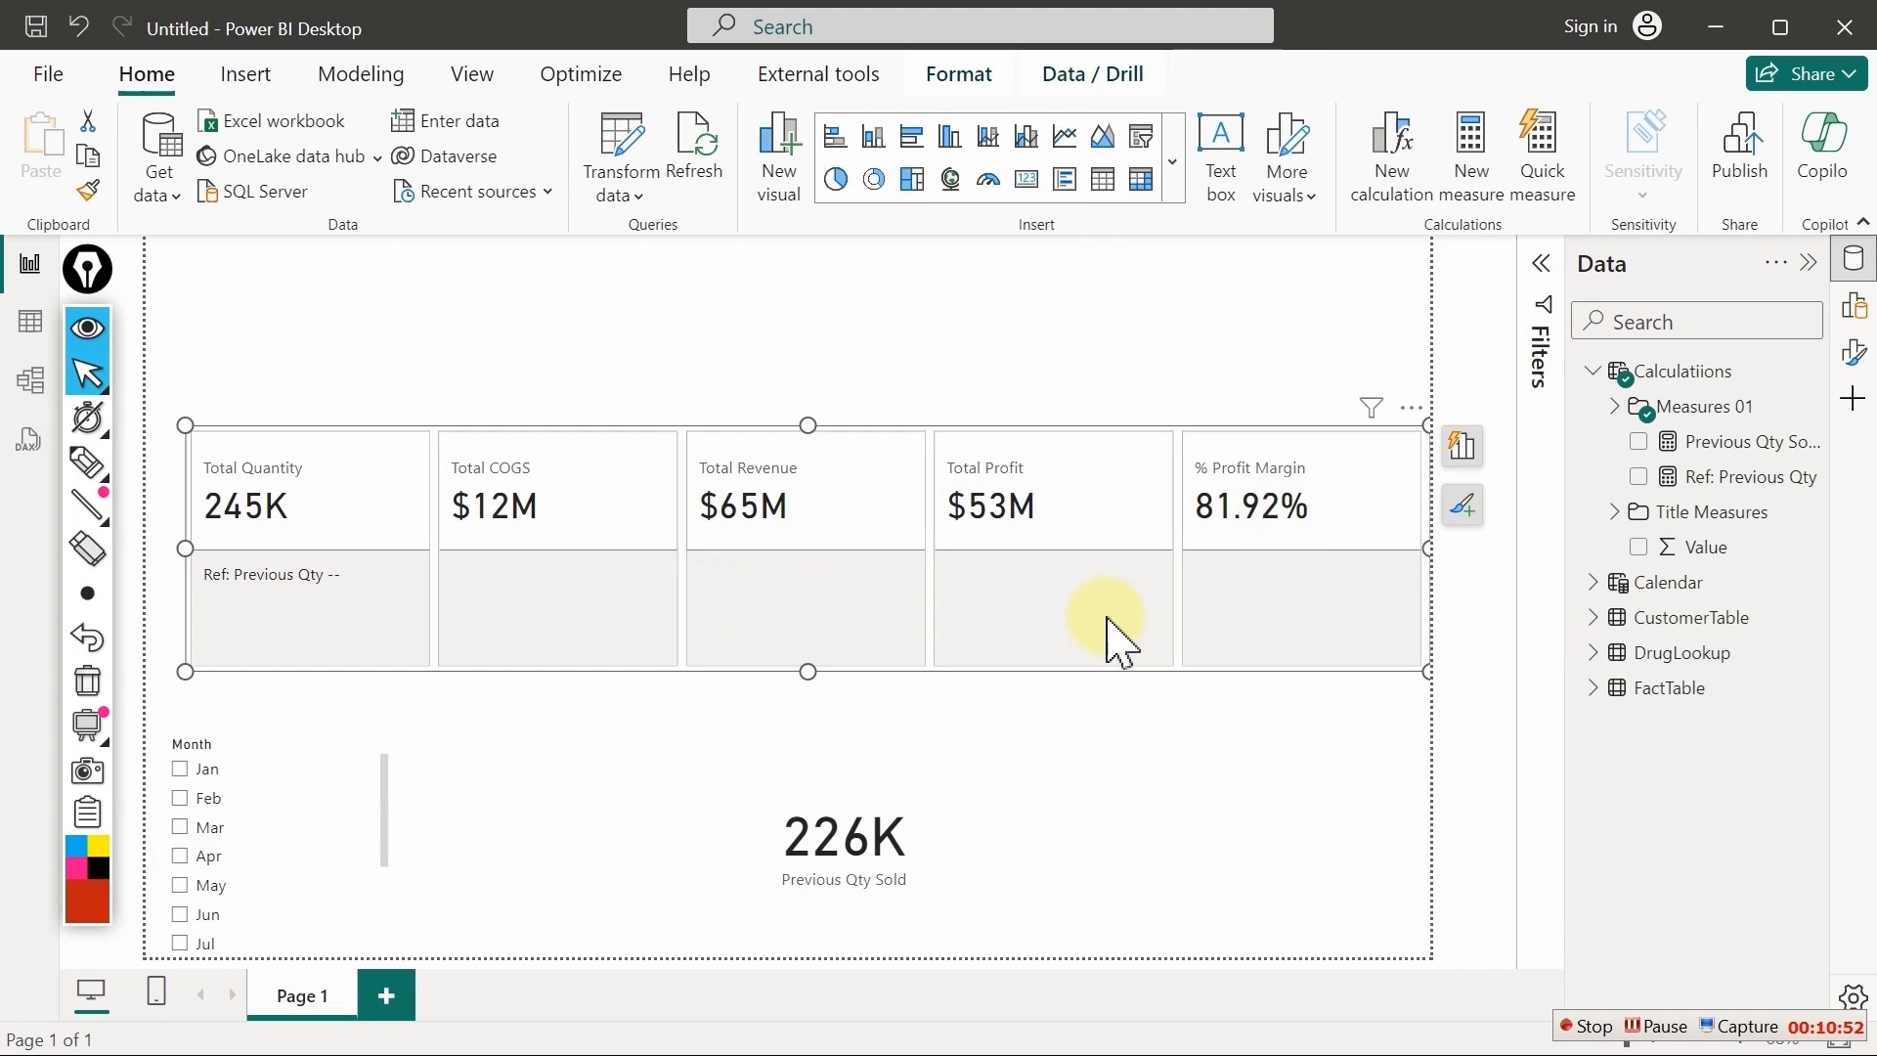
left_click(1855, 354)
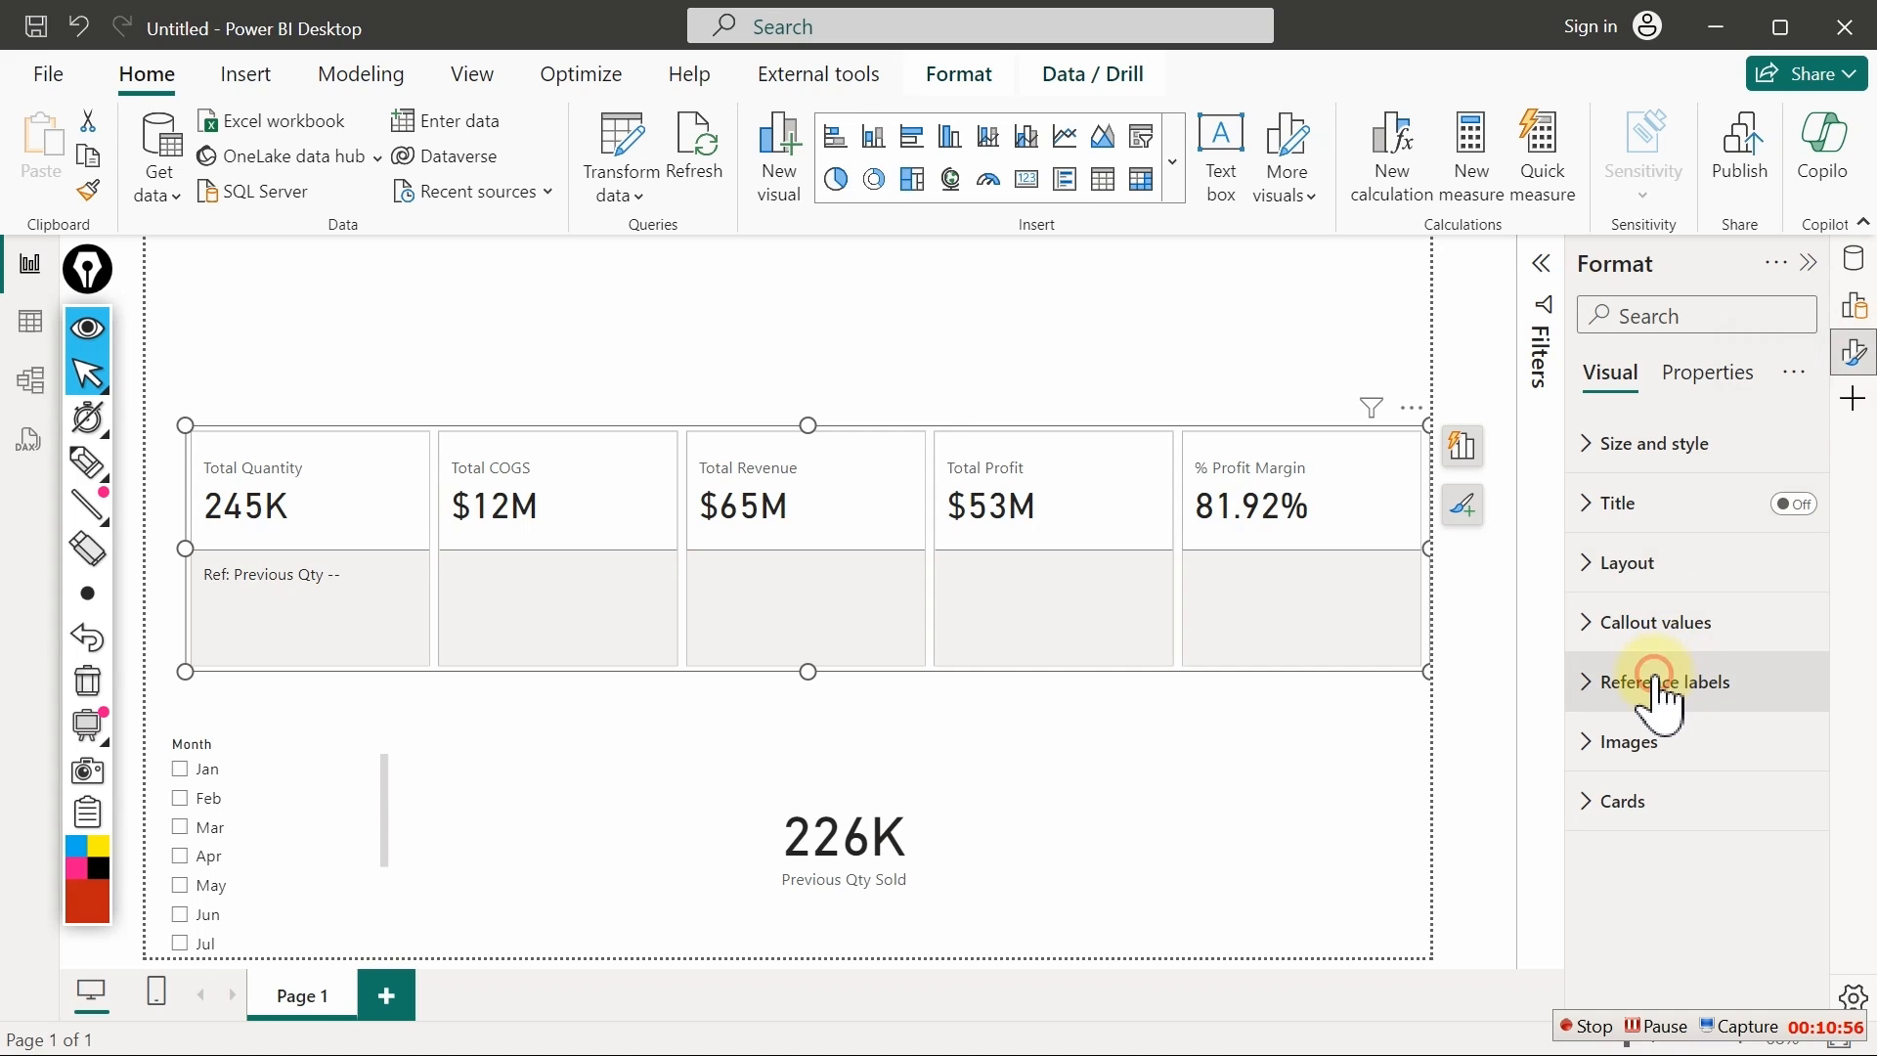
left_click(1662, 684)
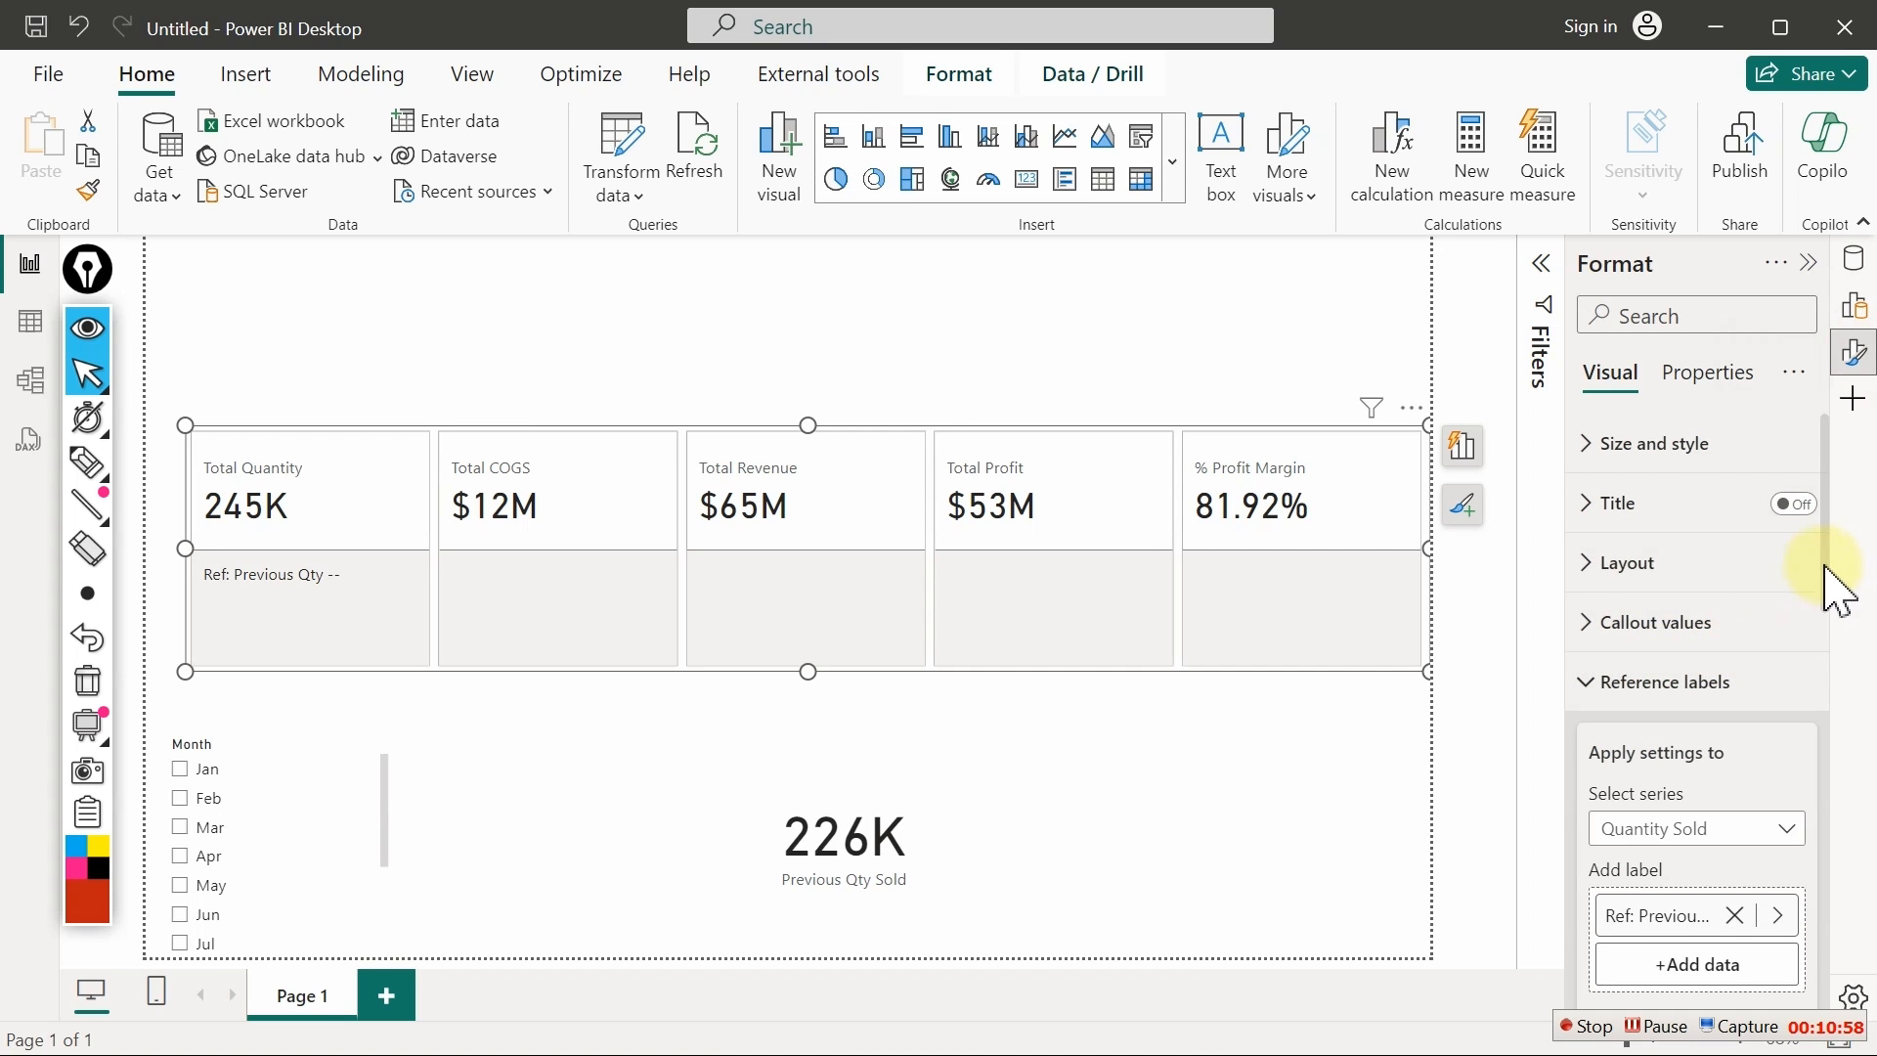
scroll(1826, 649, "down", 3)
scroll(1838, 696, "down", 3)
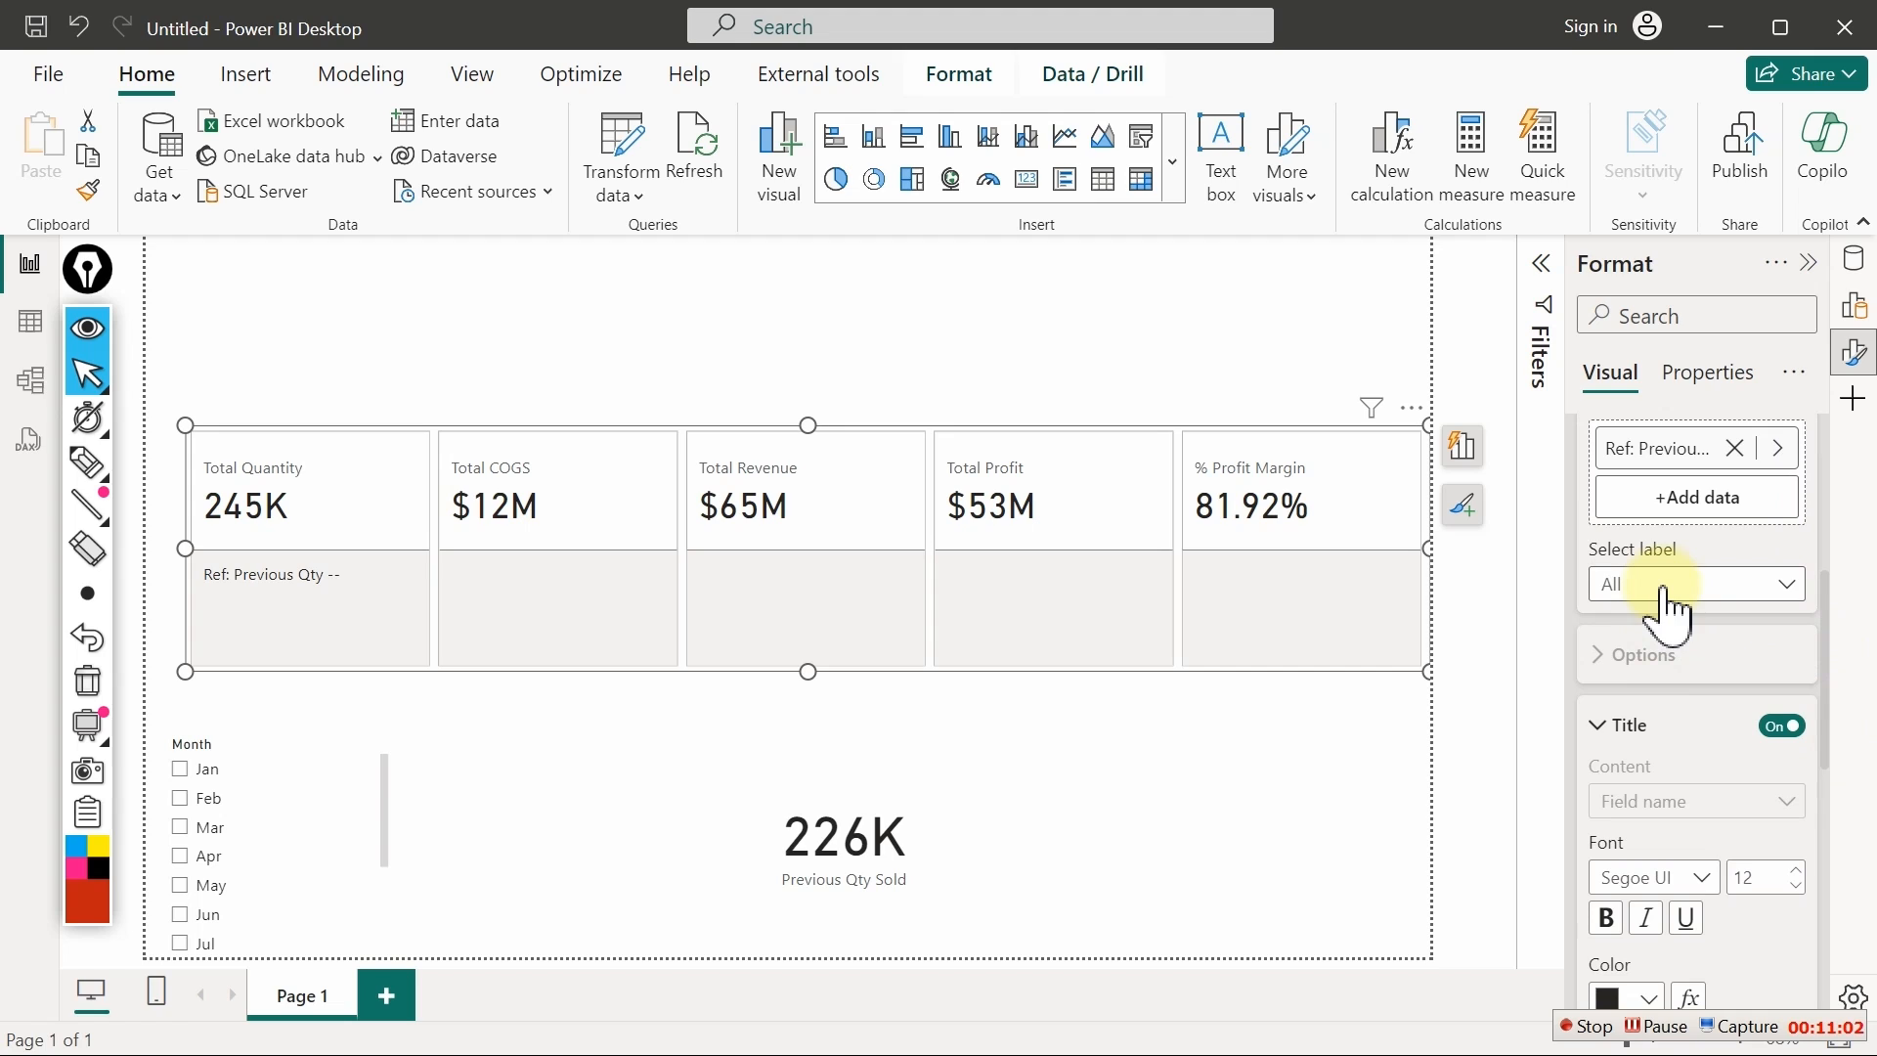
left_click(1775, 726)
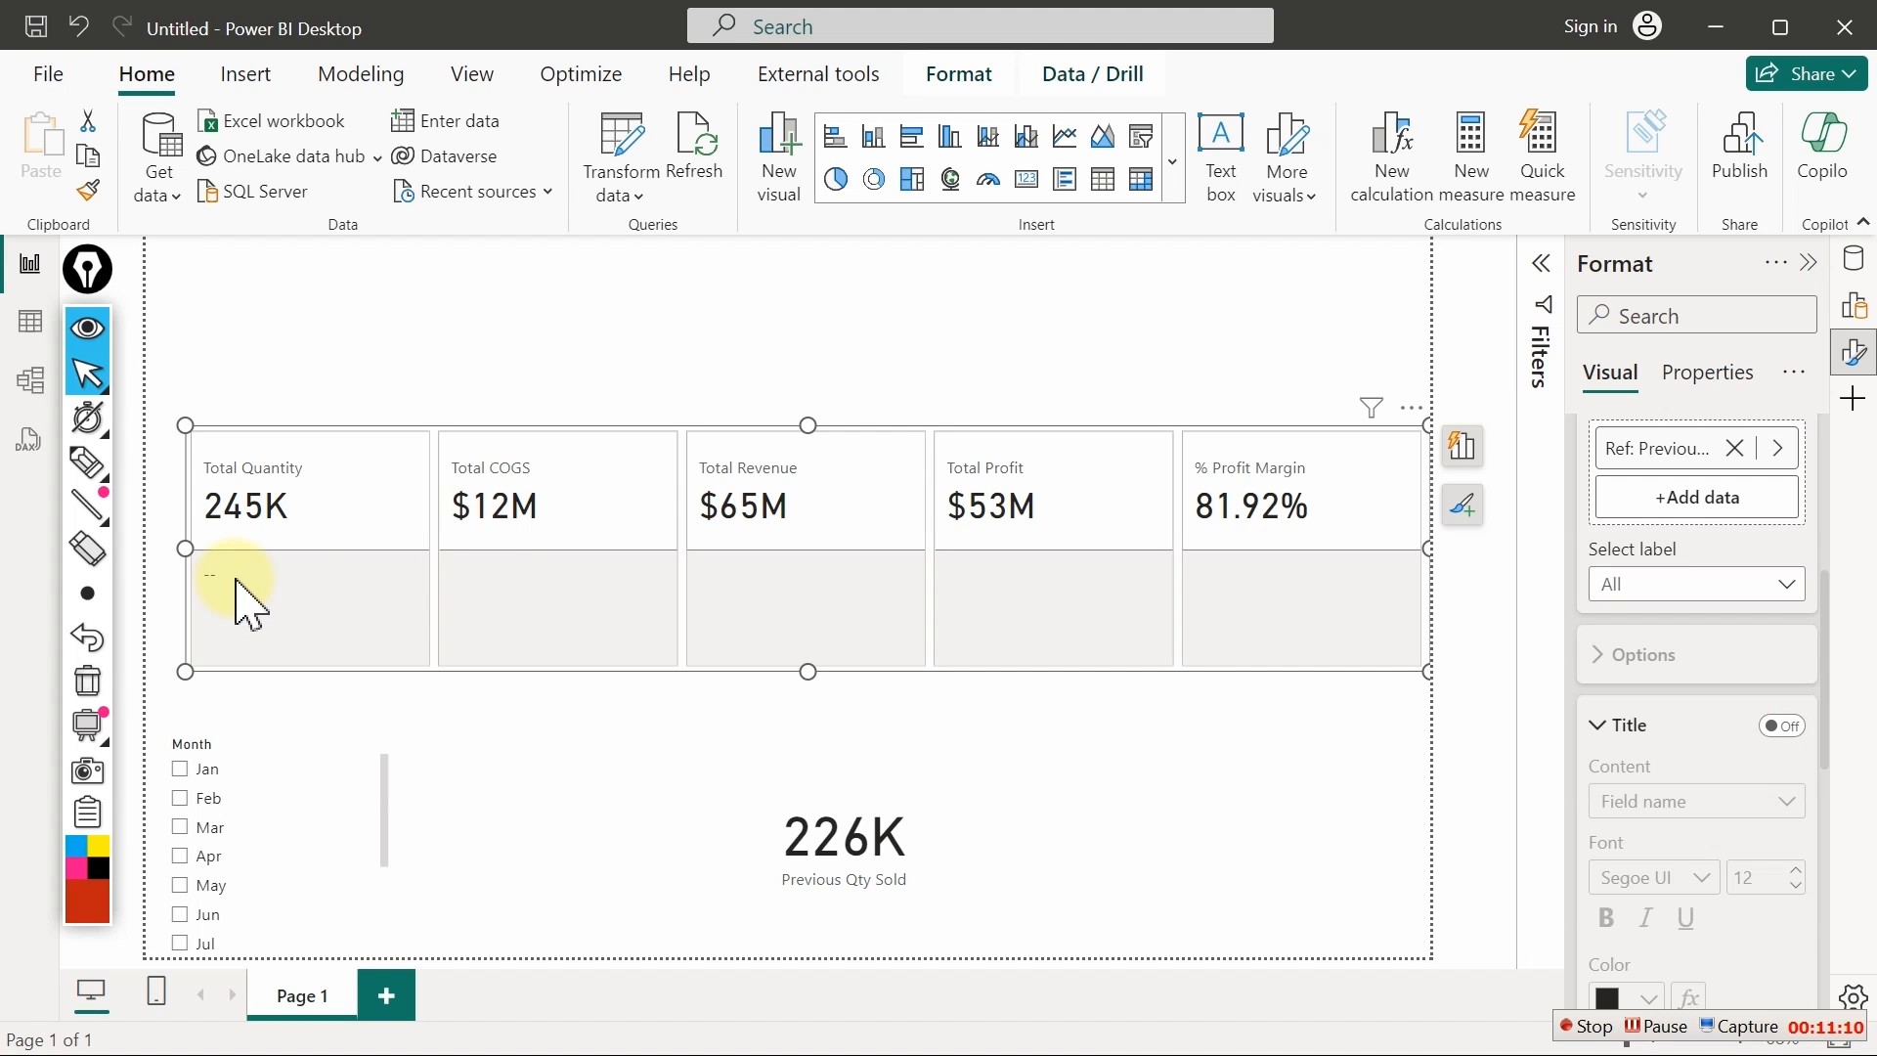
Filter the report to Feb with the Month slicer and move the card visual slightly down the page
left_click(182, 800)
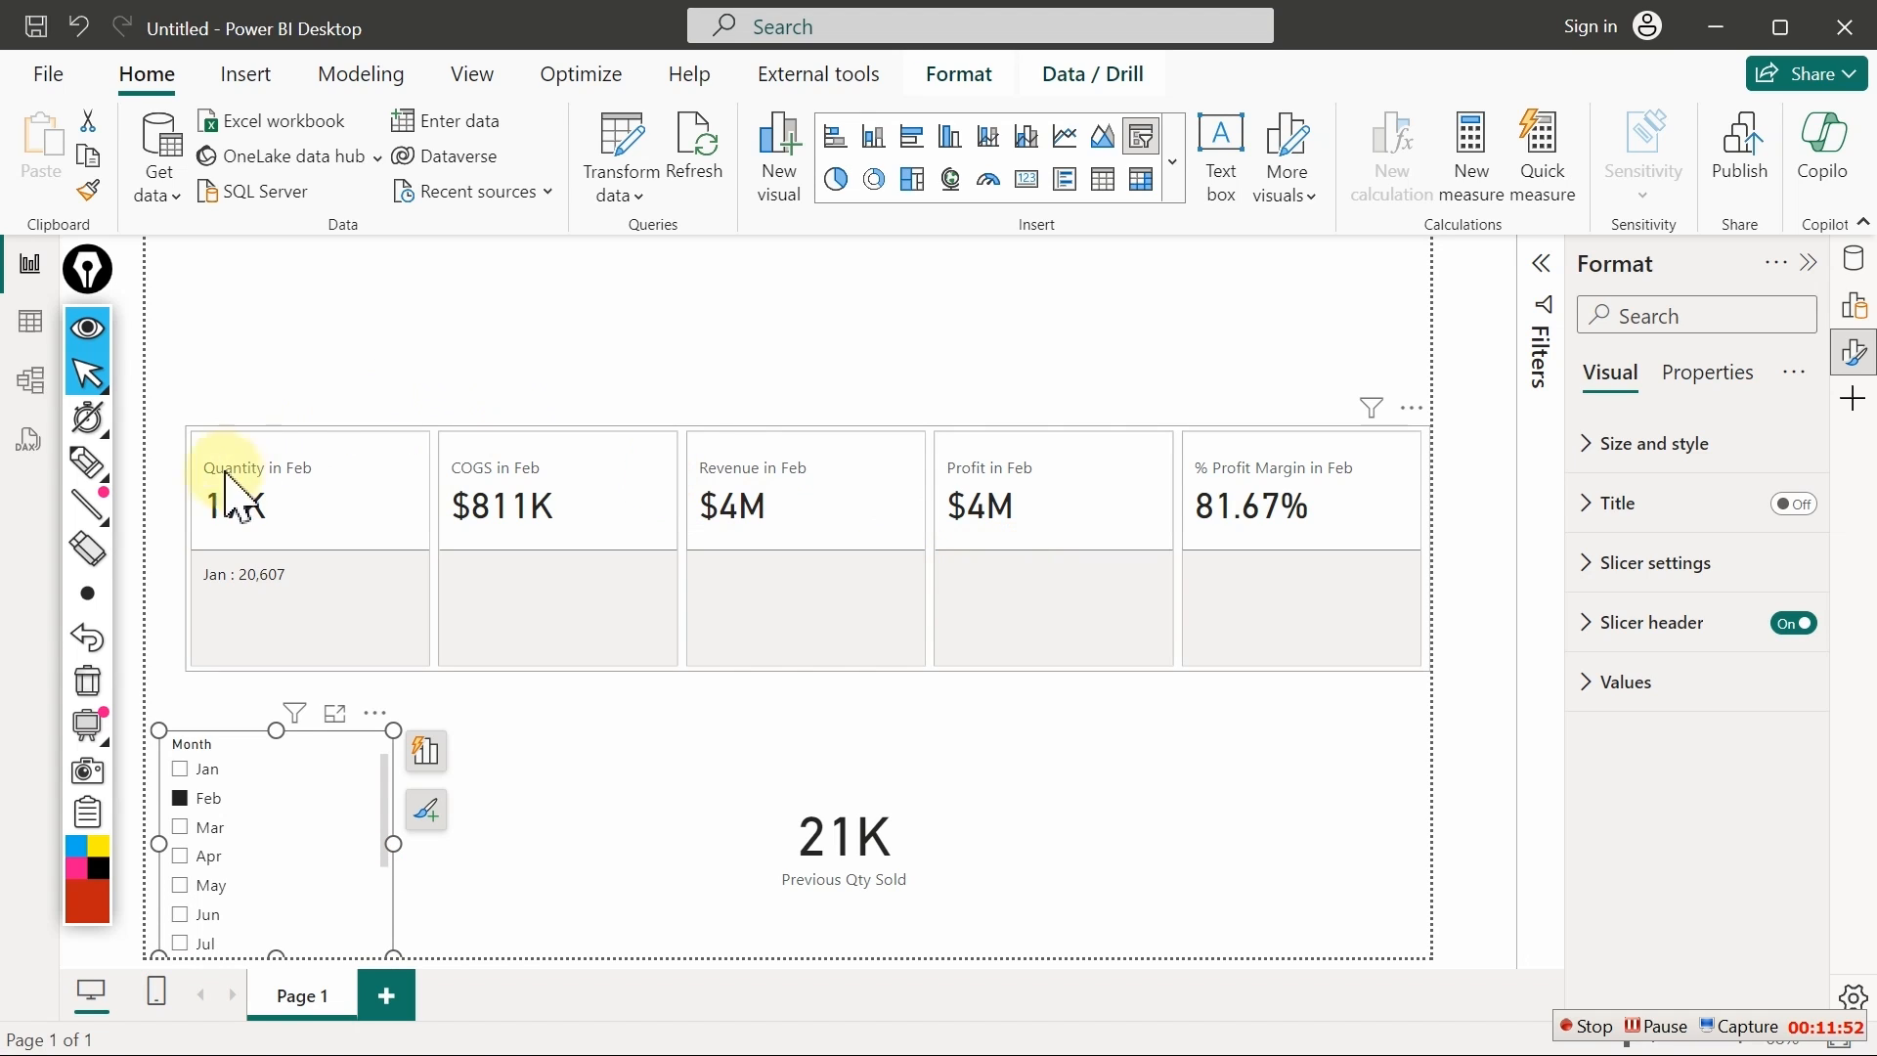
left_click(240, 591)
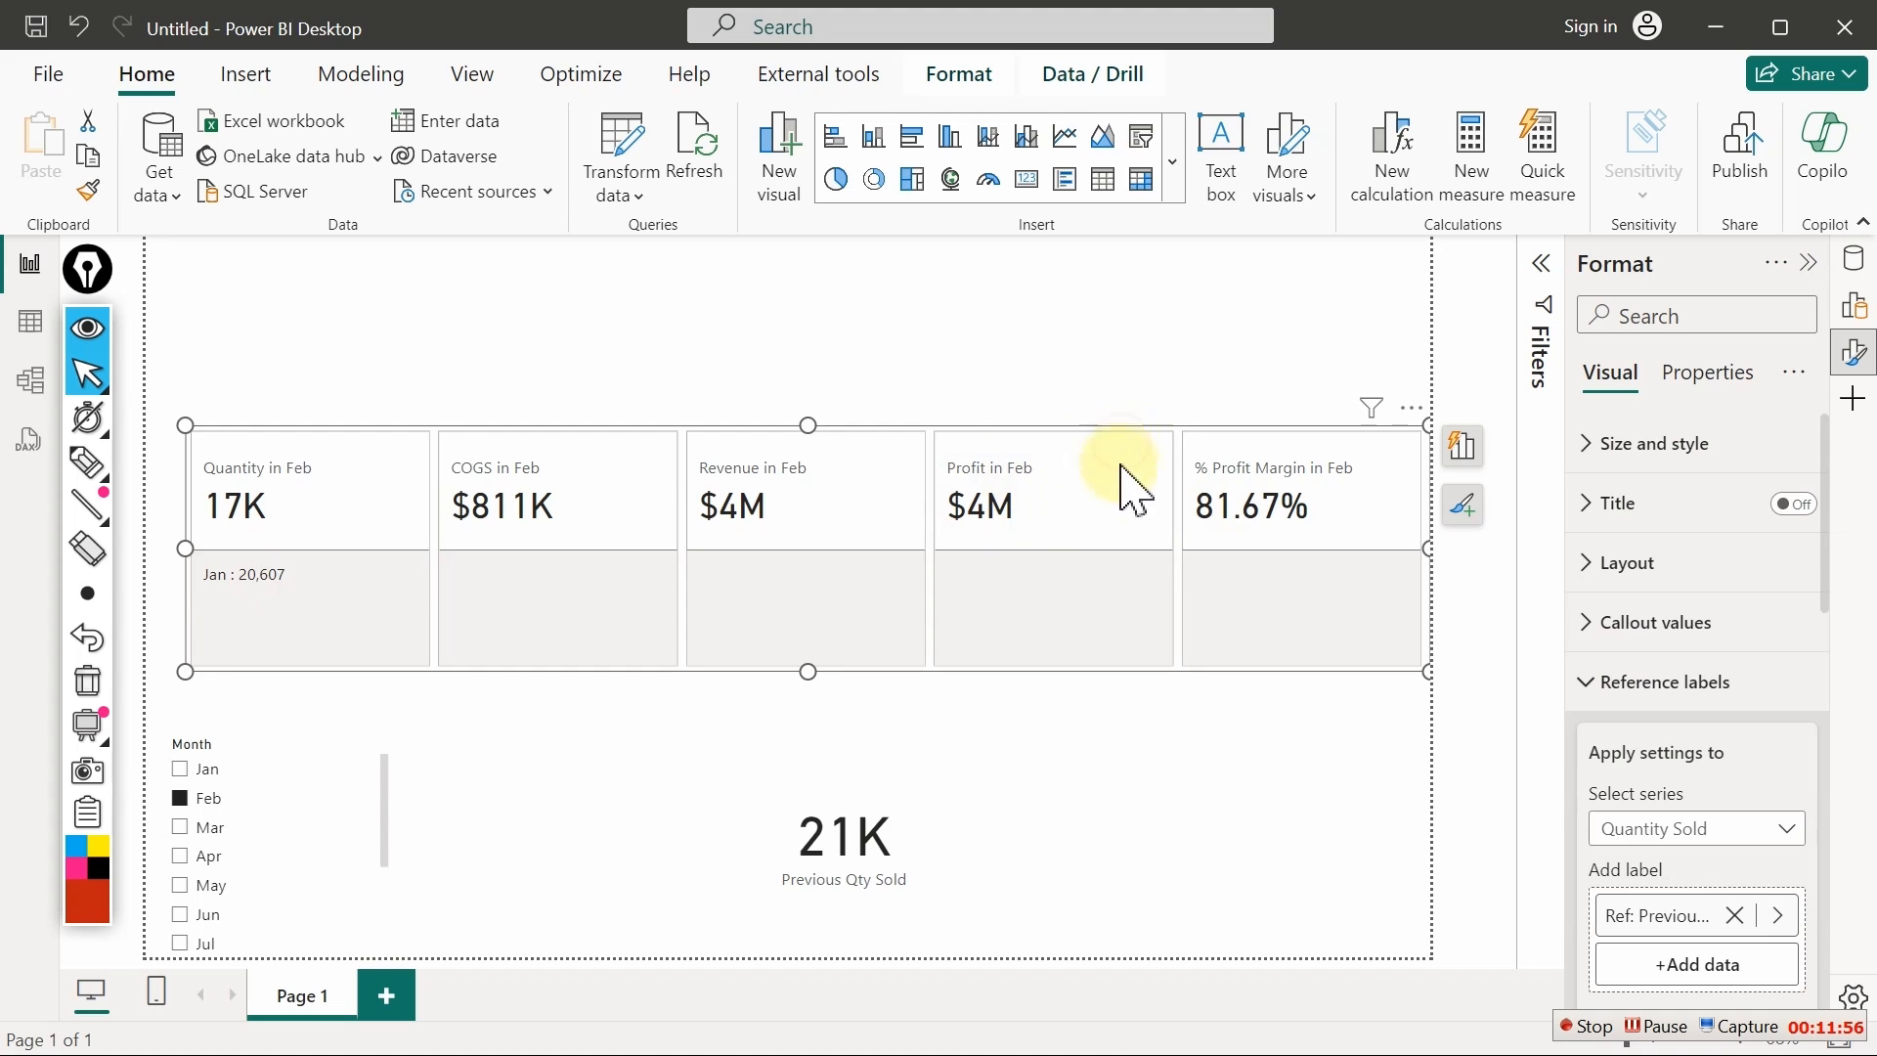
left_click_drag(1124, 489, 1123, 548)
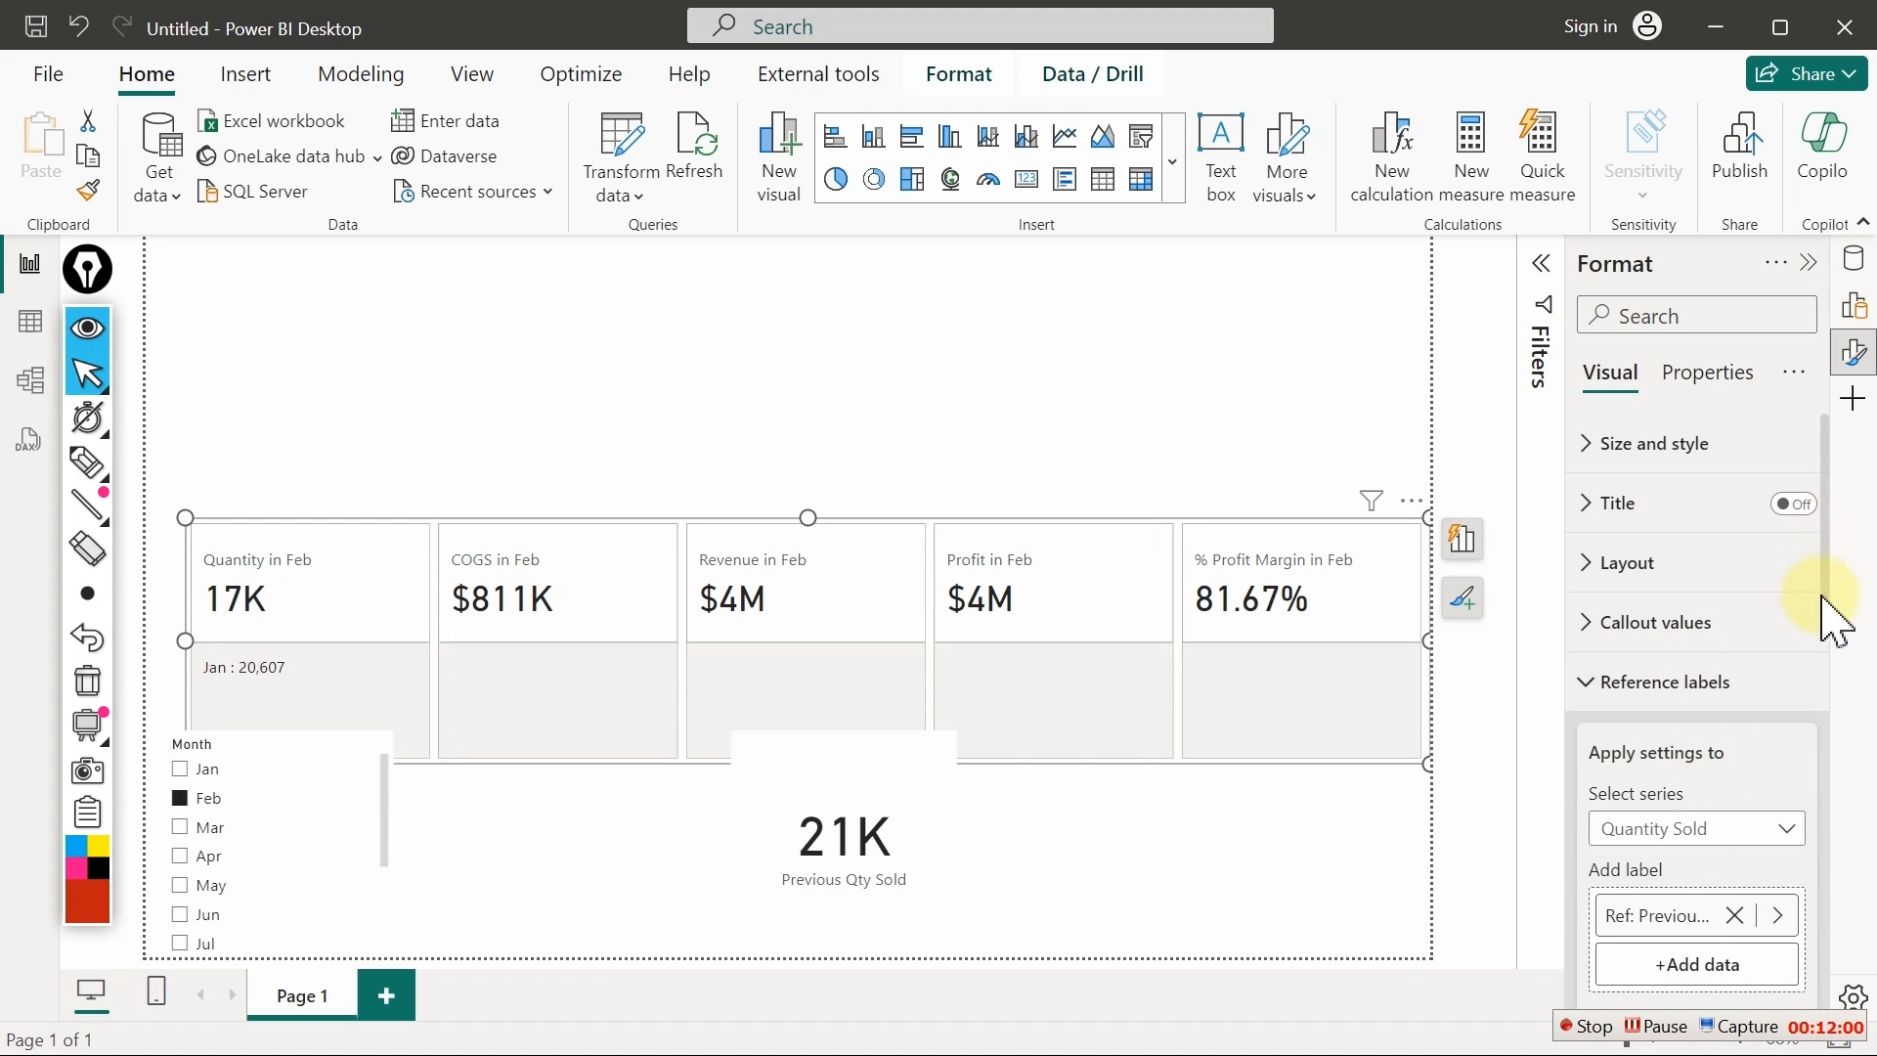
Try font sizes 20 and 15 for the Quantity Sold reference label's value, and set it to 14
left_click_drag(1823, 601, 1818, 883)
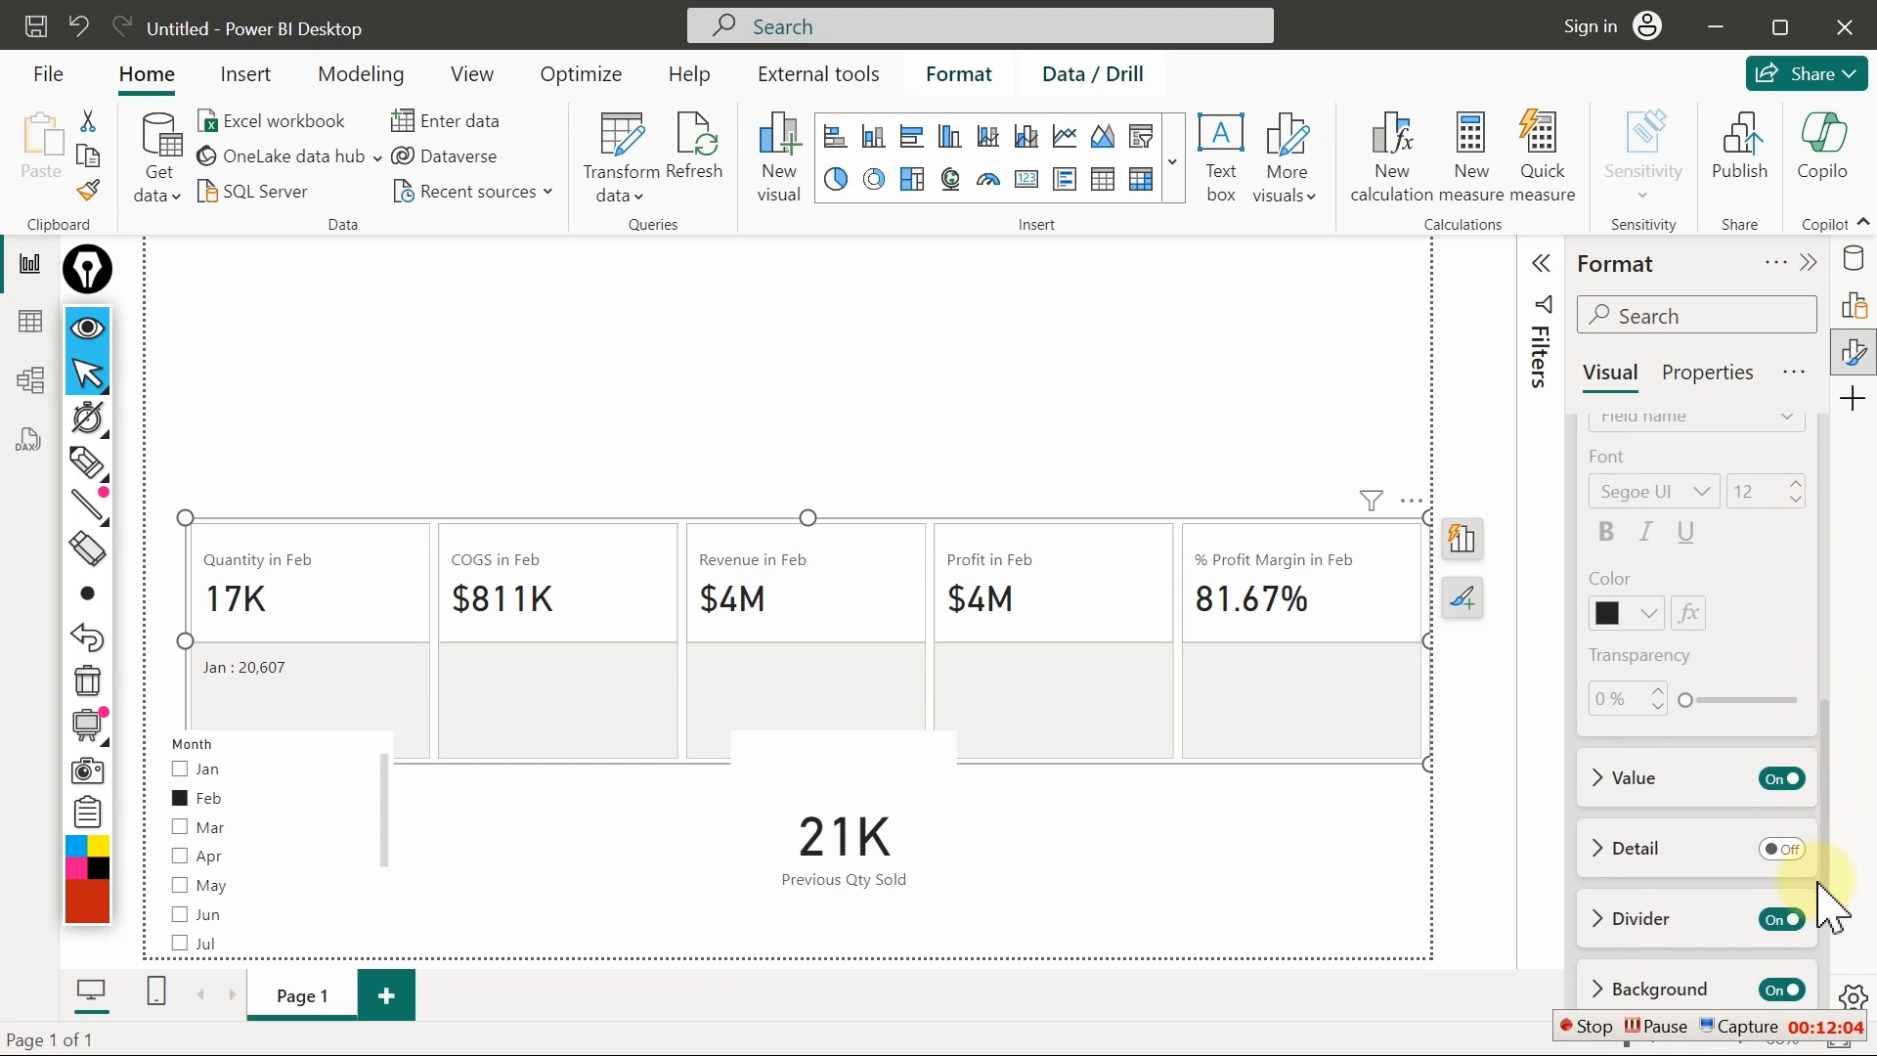
left_click(1608, 777)
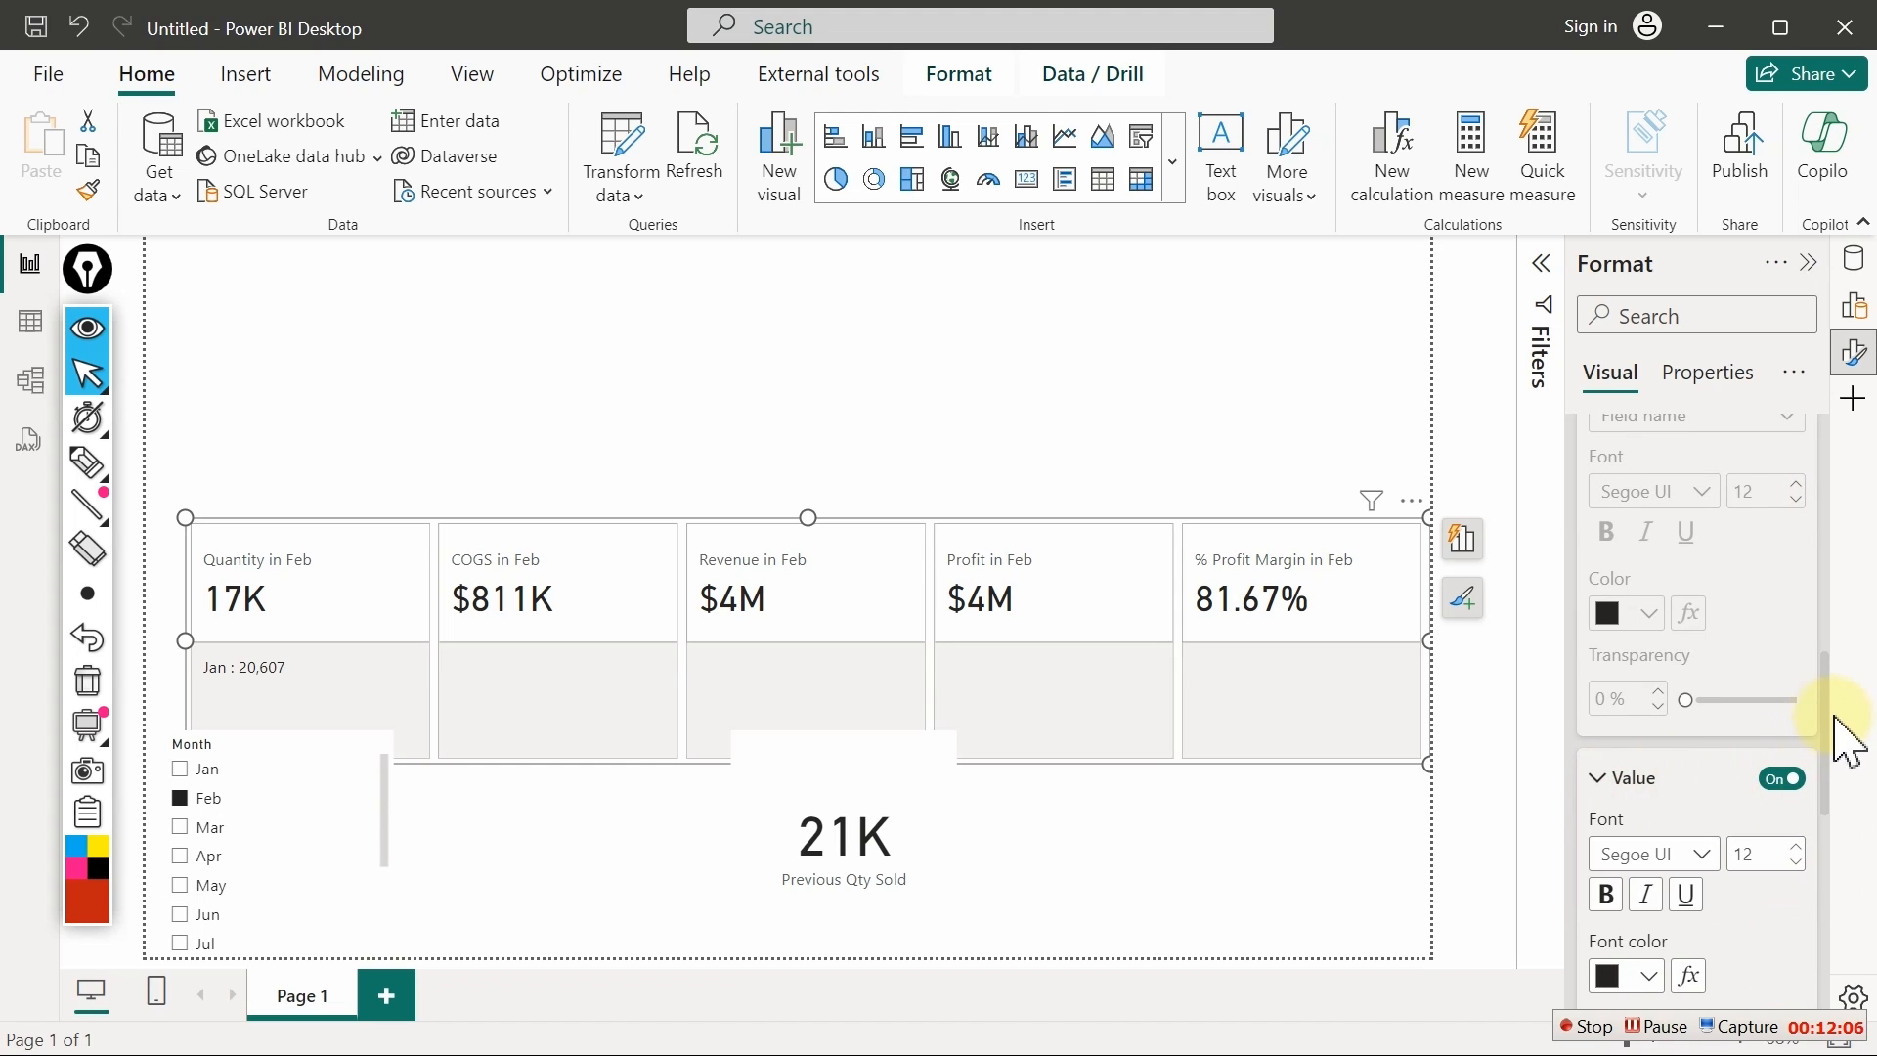
double_click(1760, 856)
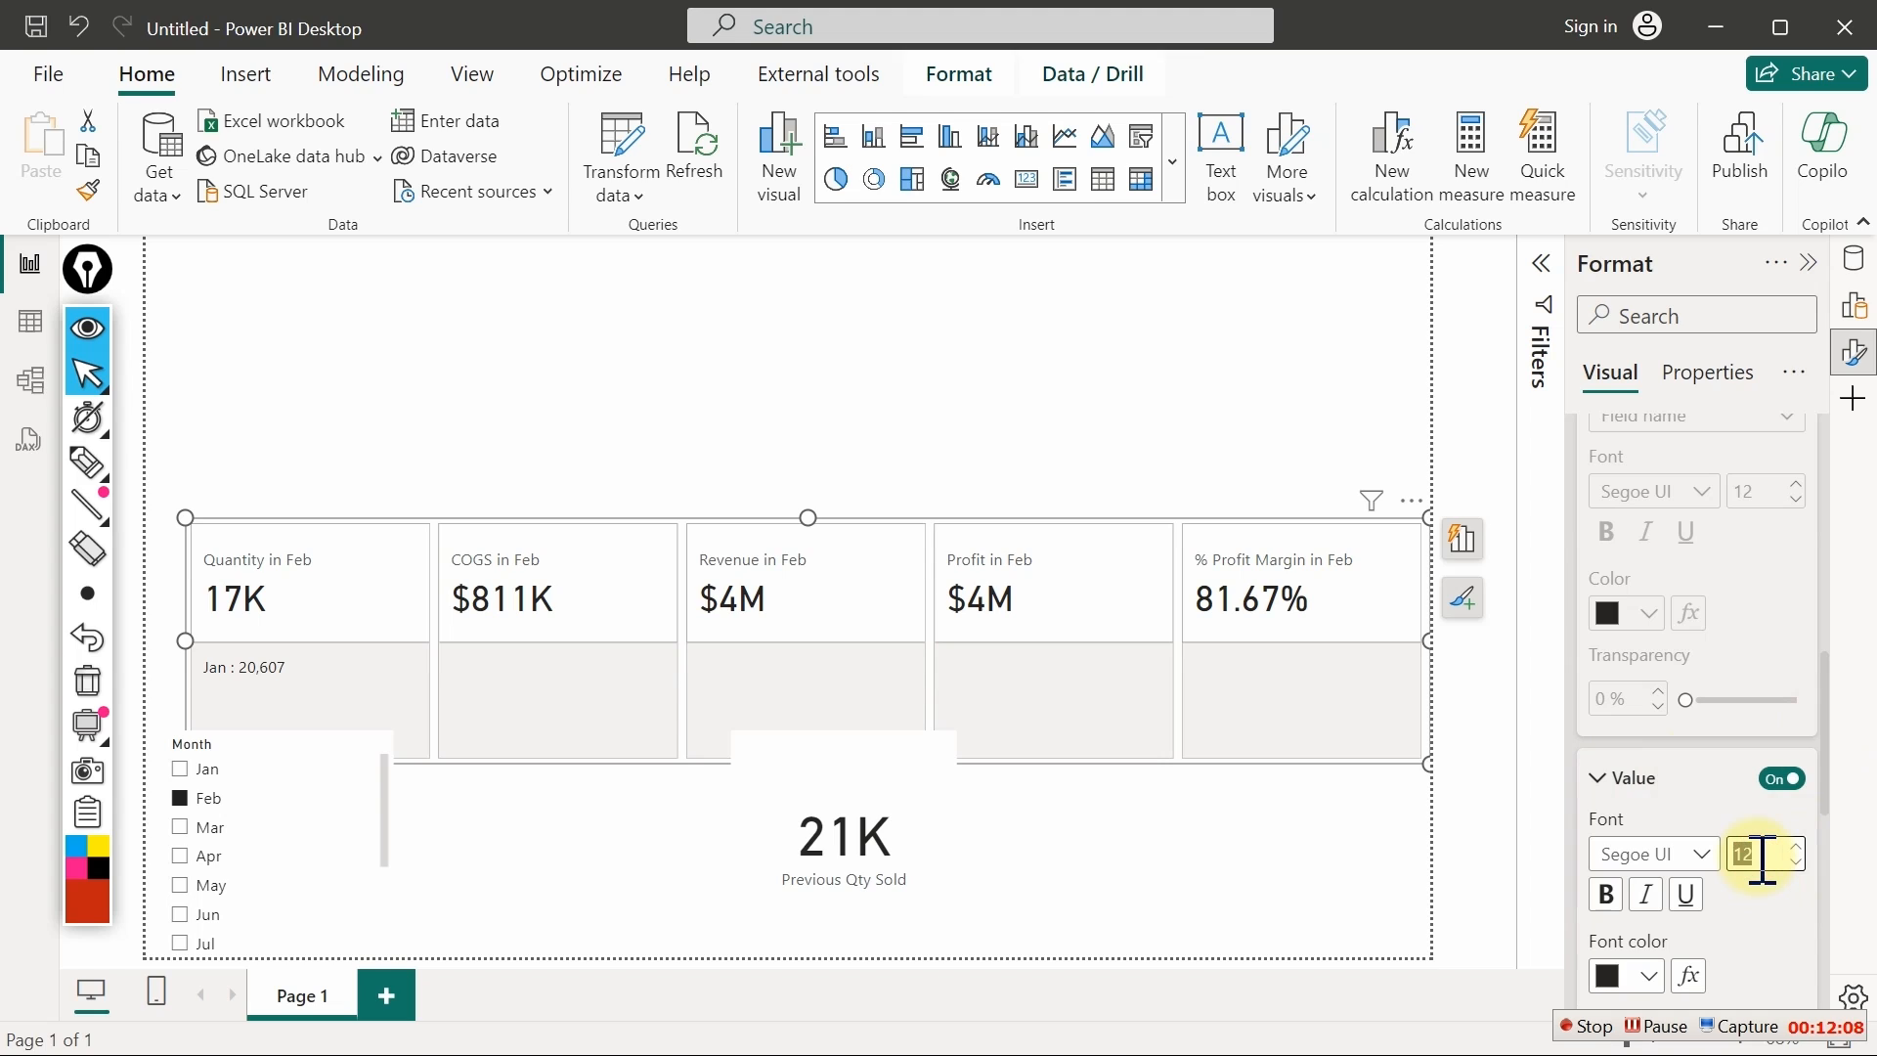
type("20")
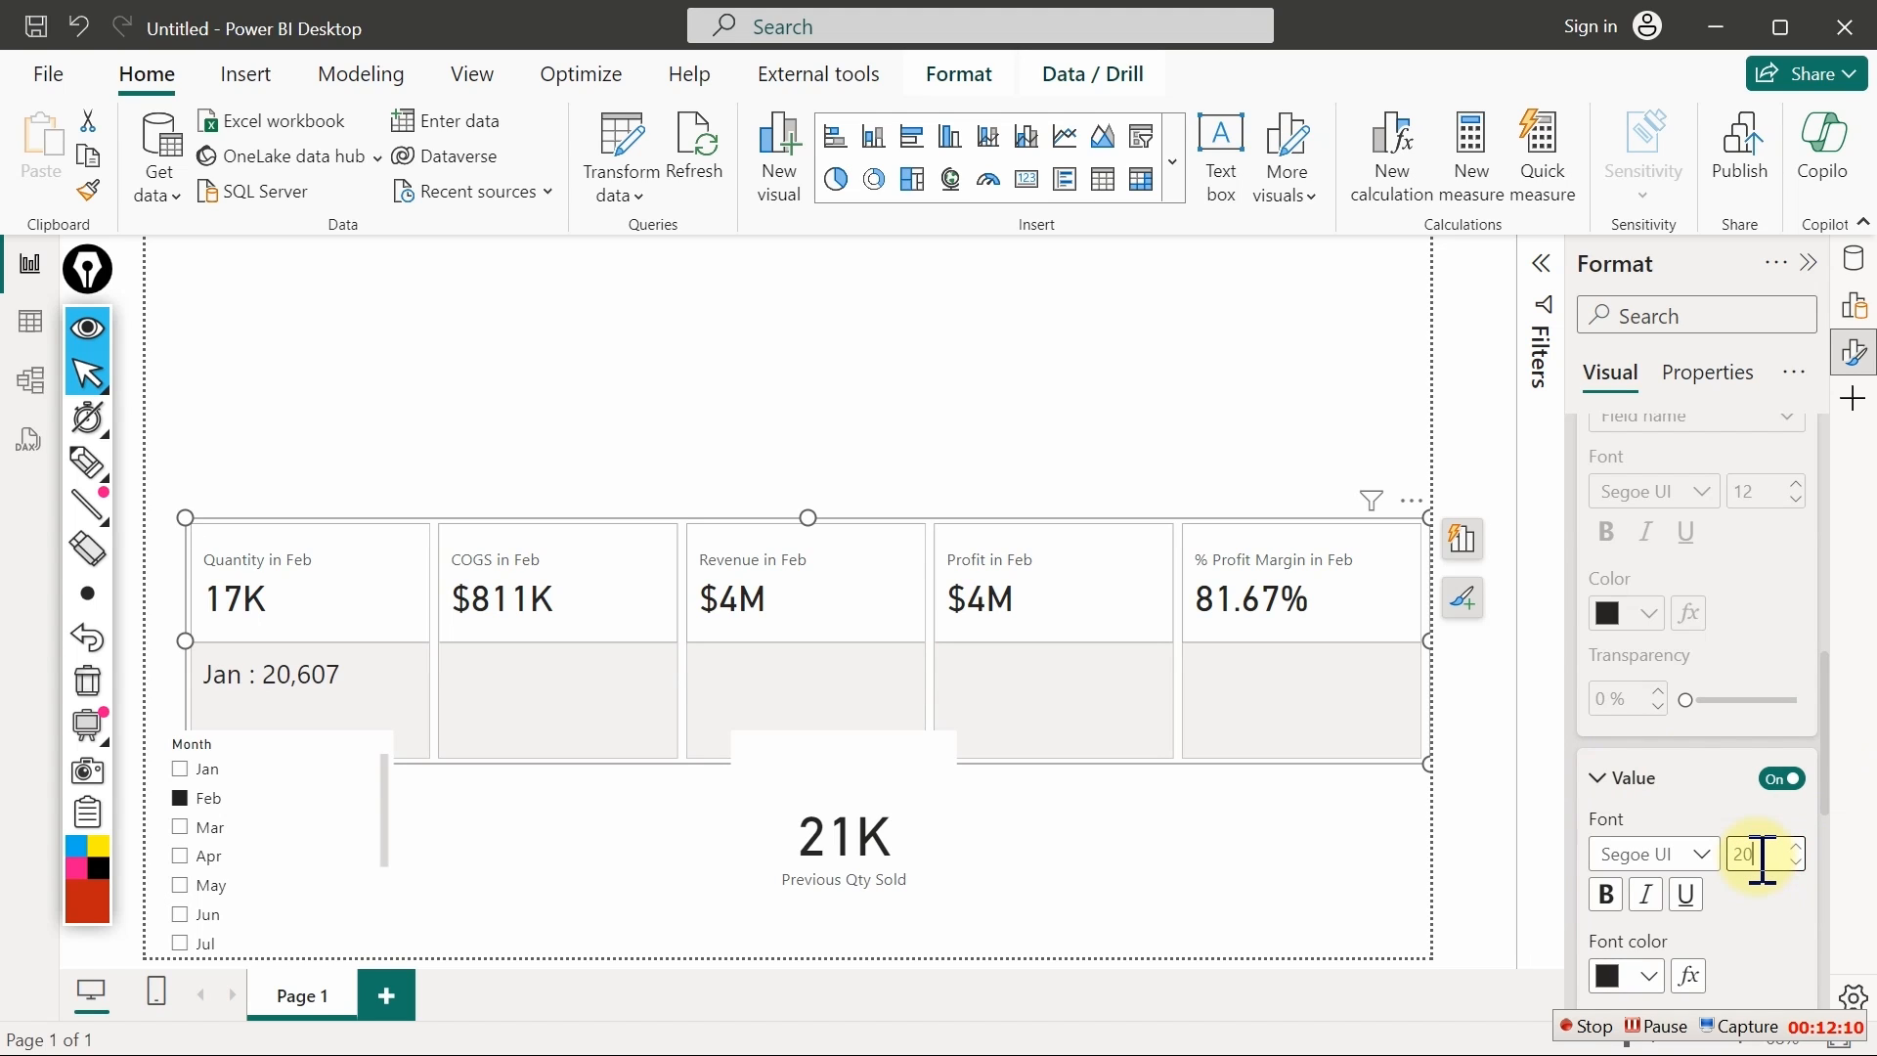
double_click(1754, 856)
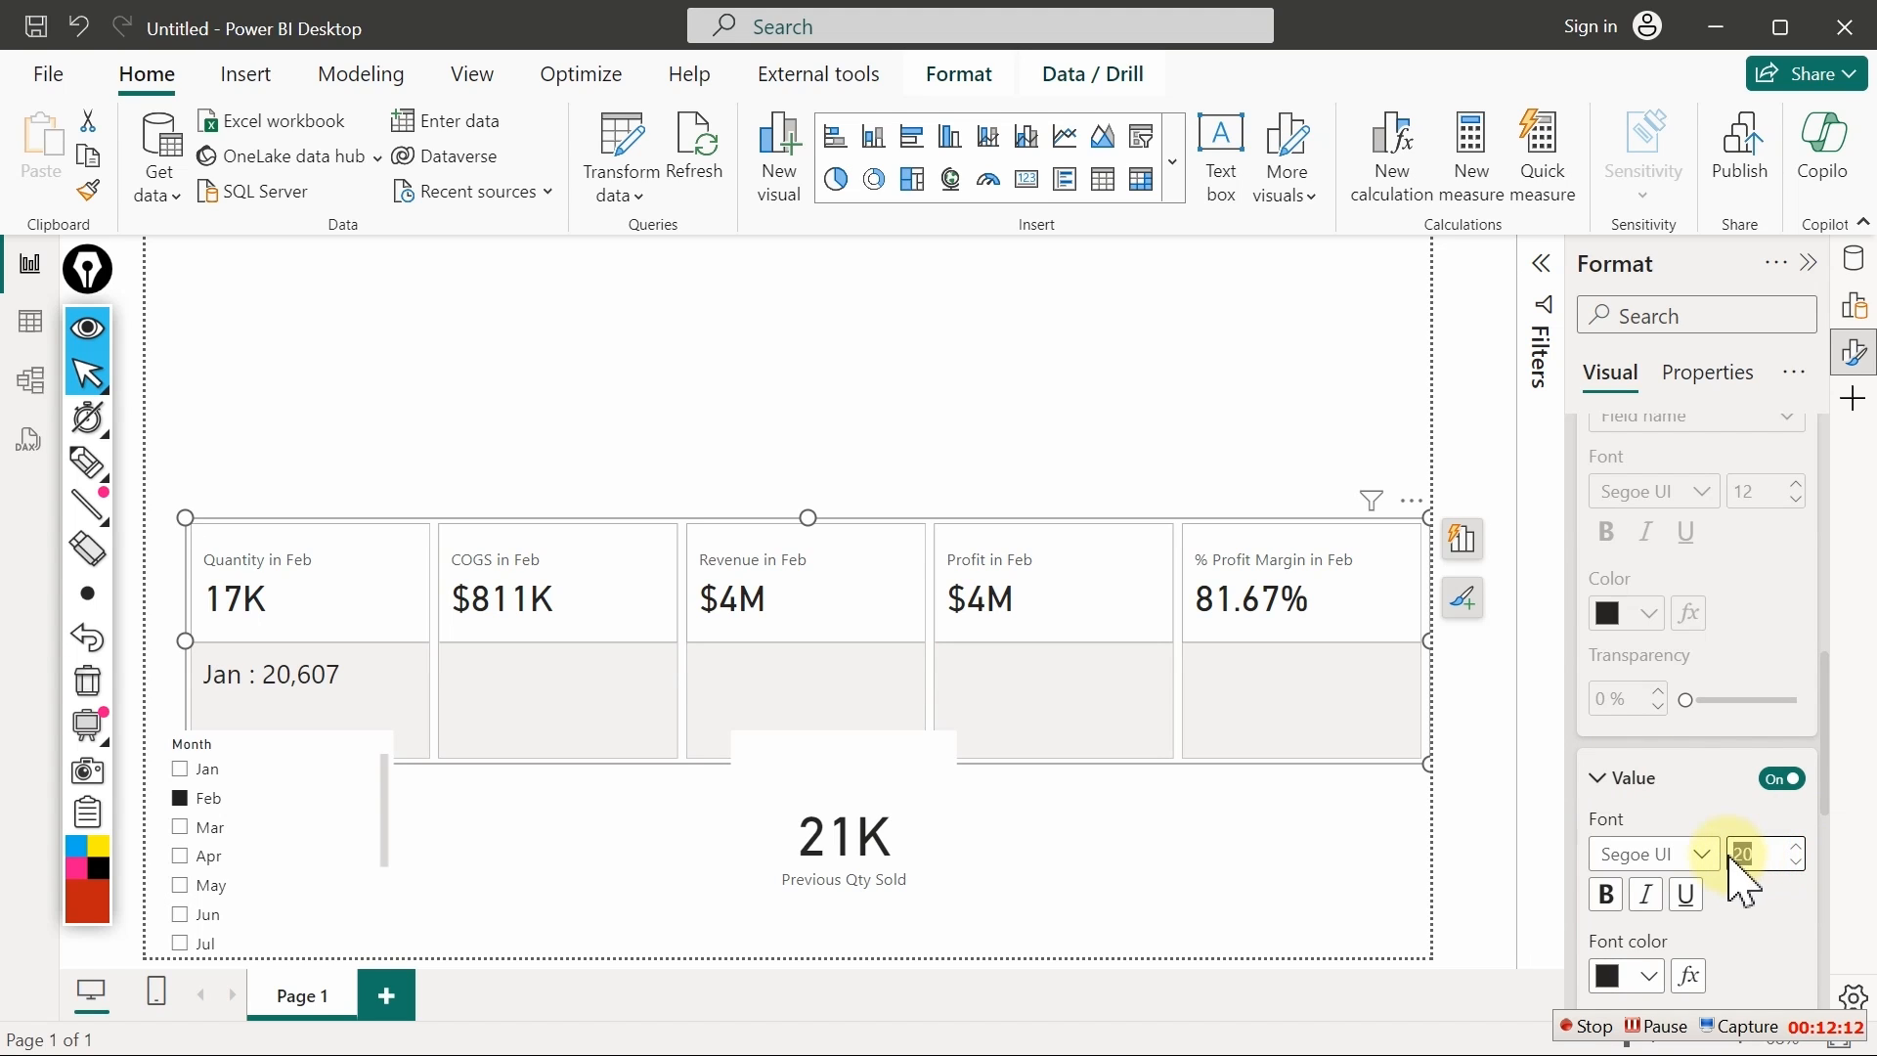
type("15")
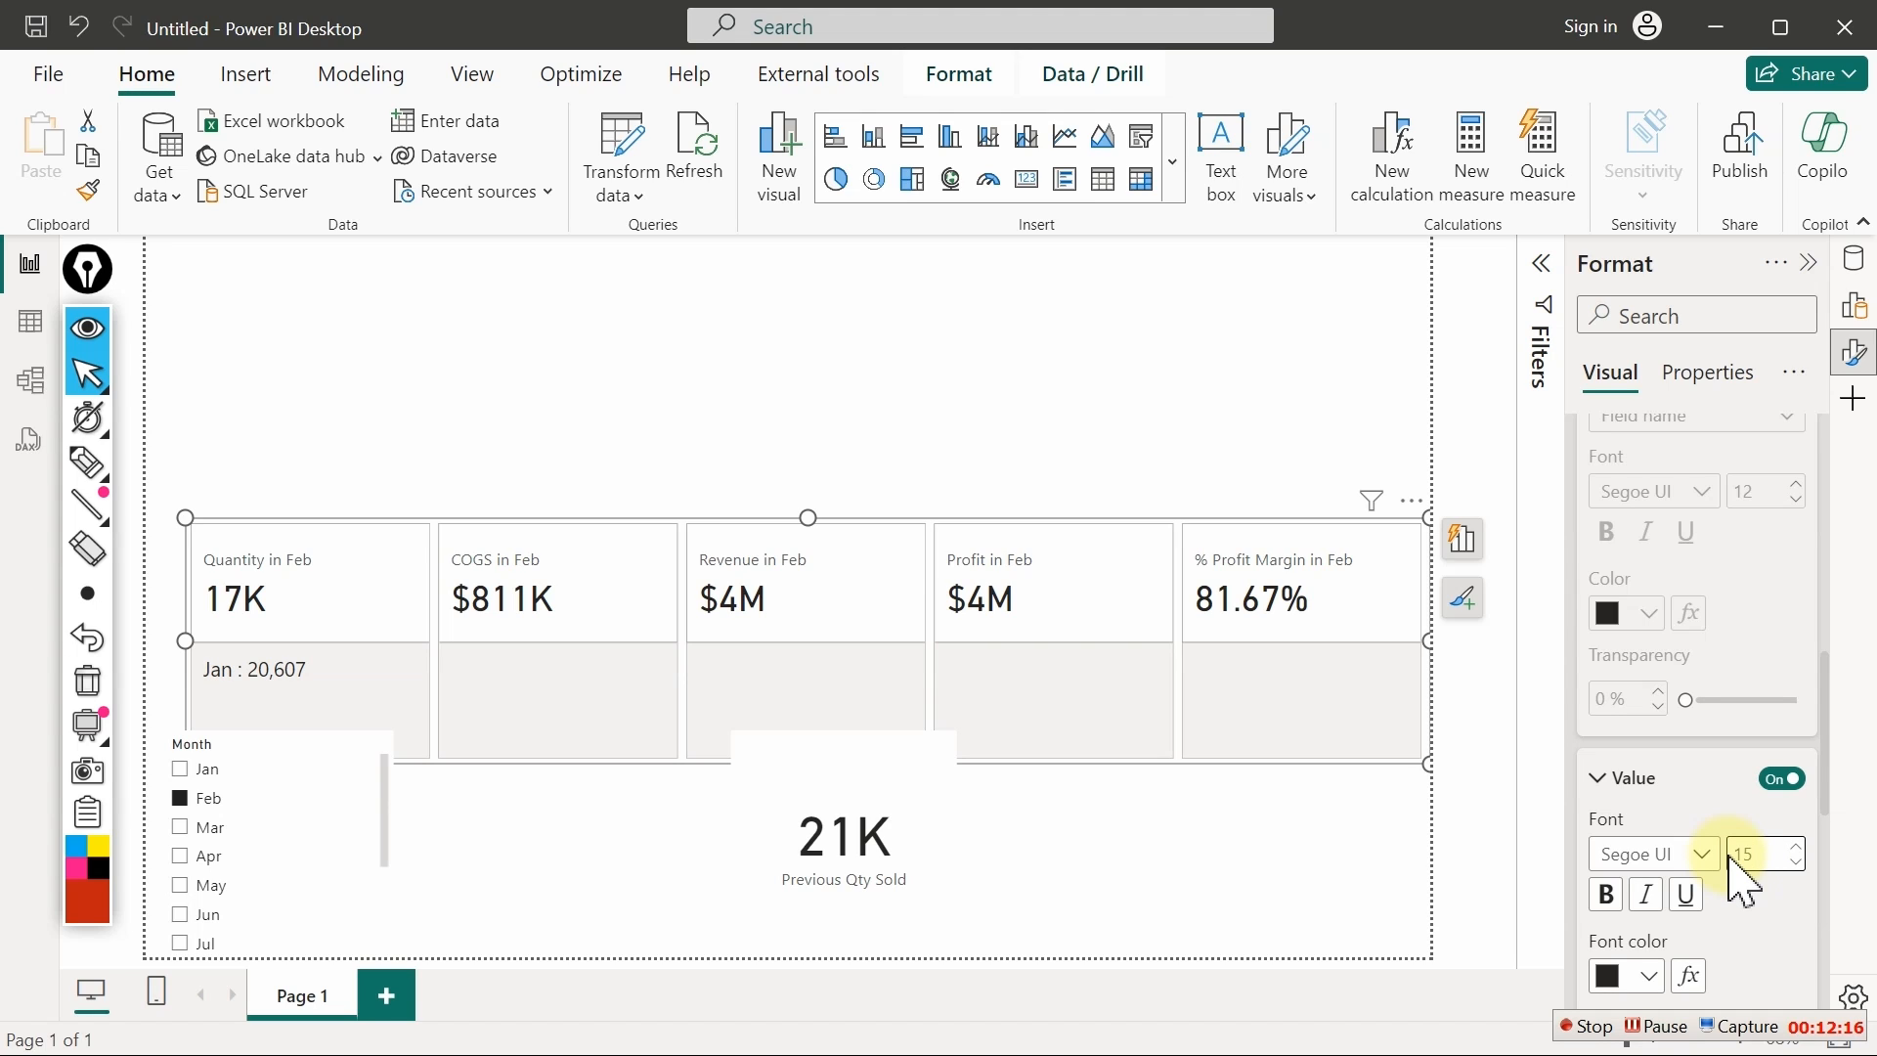
double_click(1750, 850)
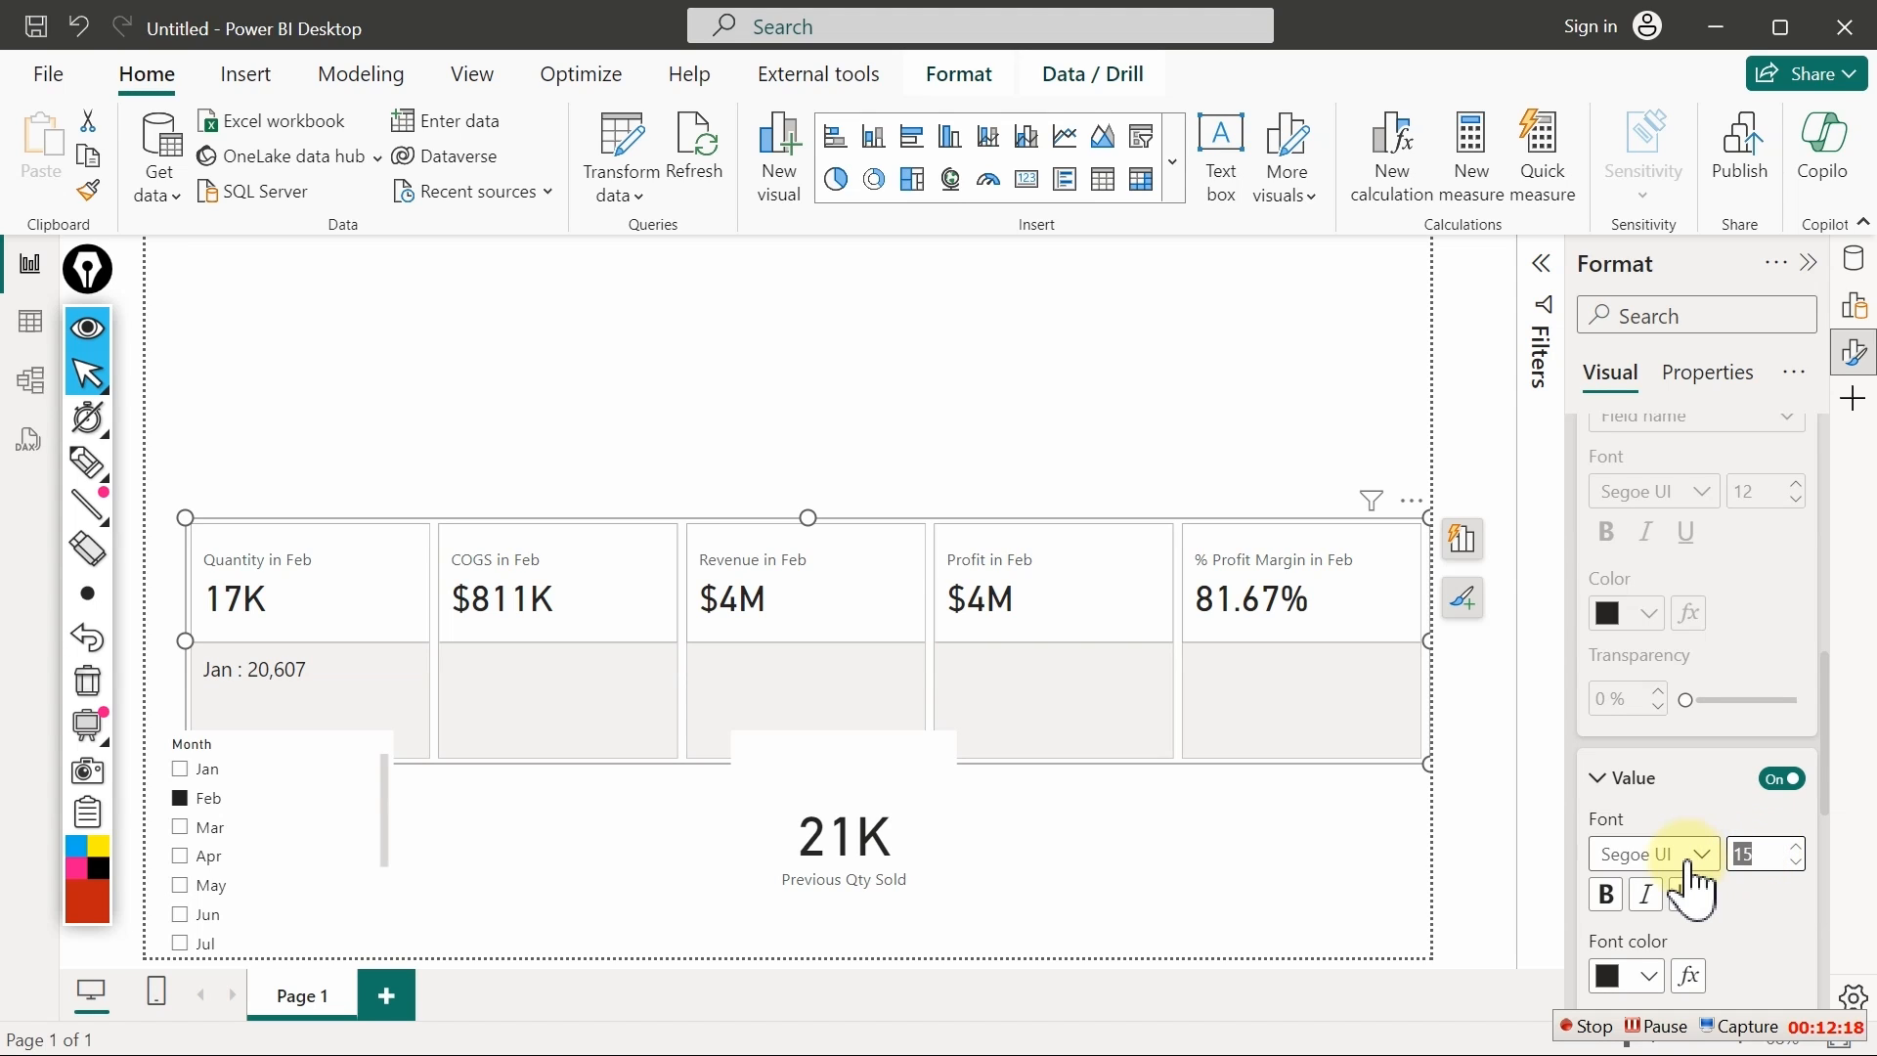
type("14")
Set the reference label's value font to DIN at size 15 and move the card visual up the page
left_click(1673, 849)
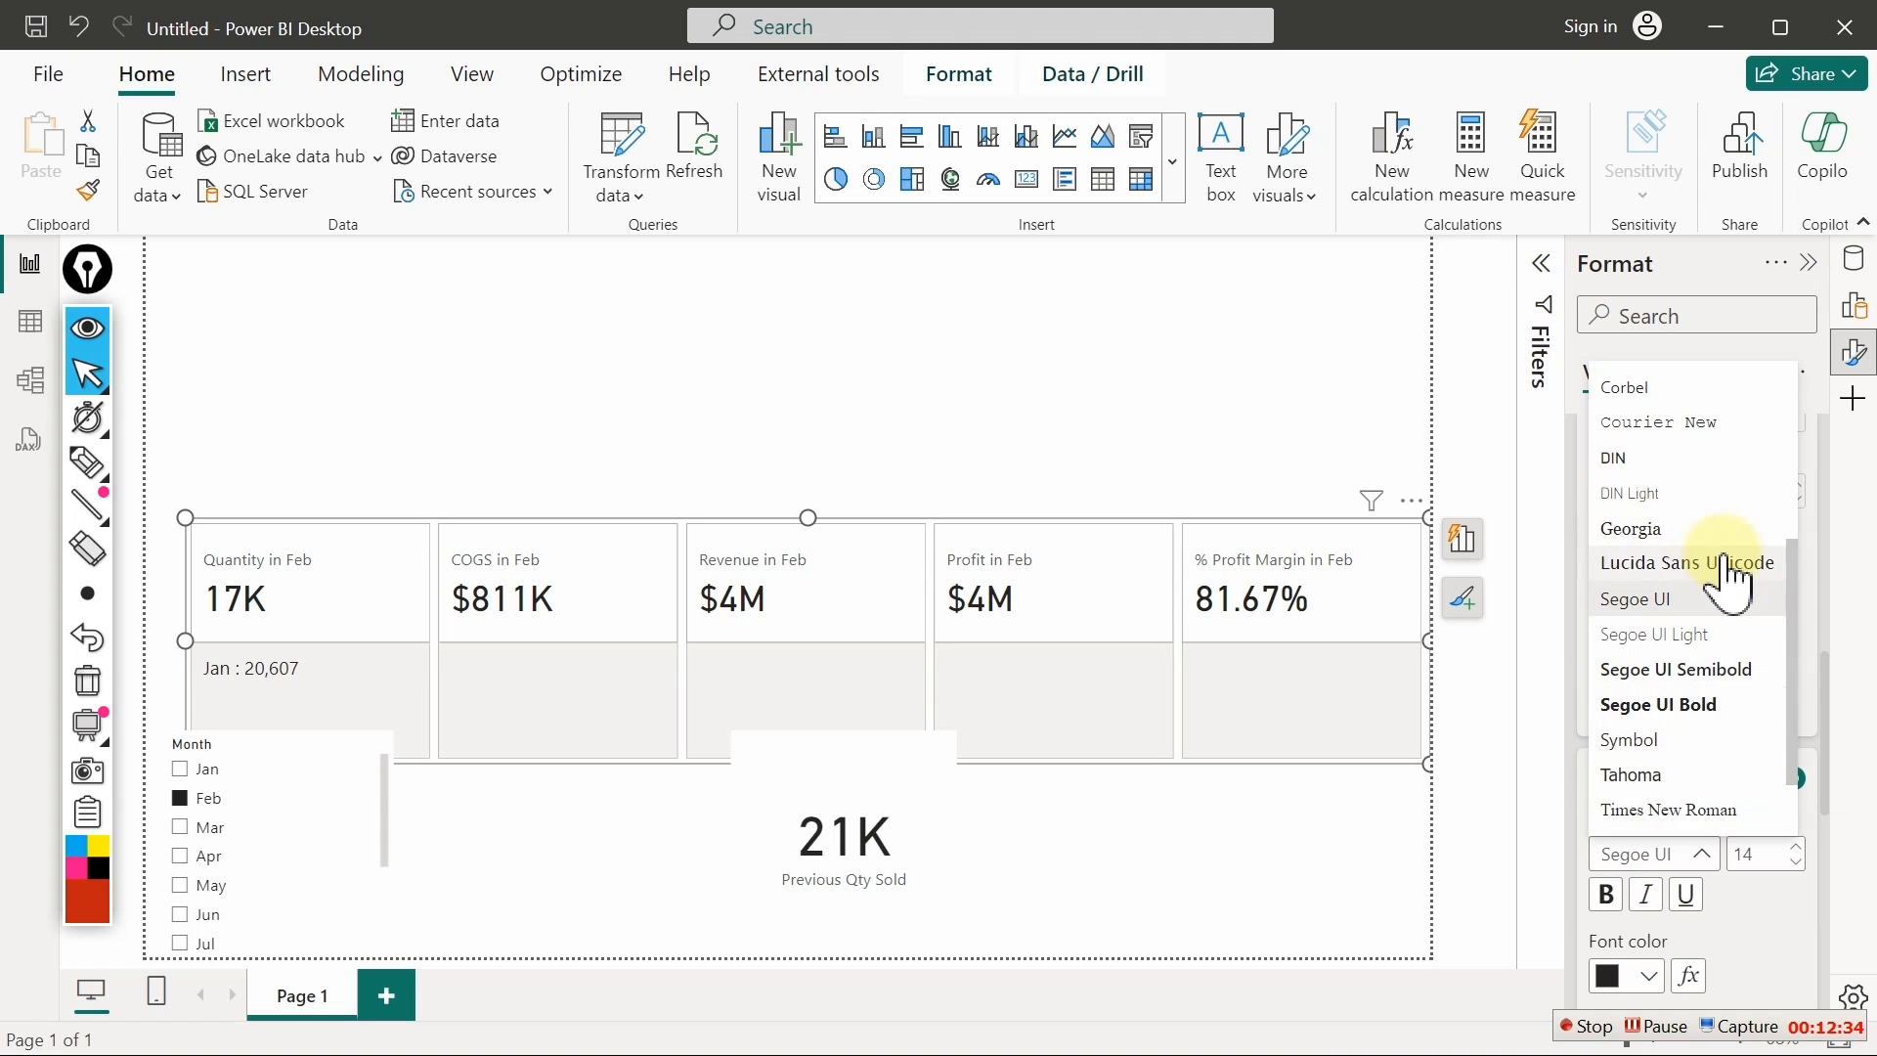
left_click(1625, 458)
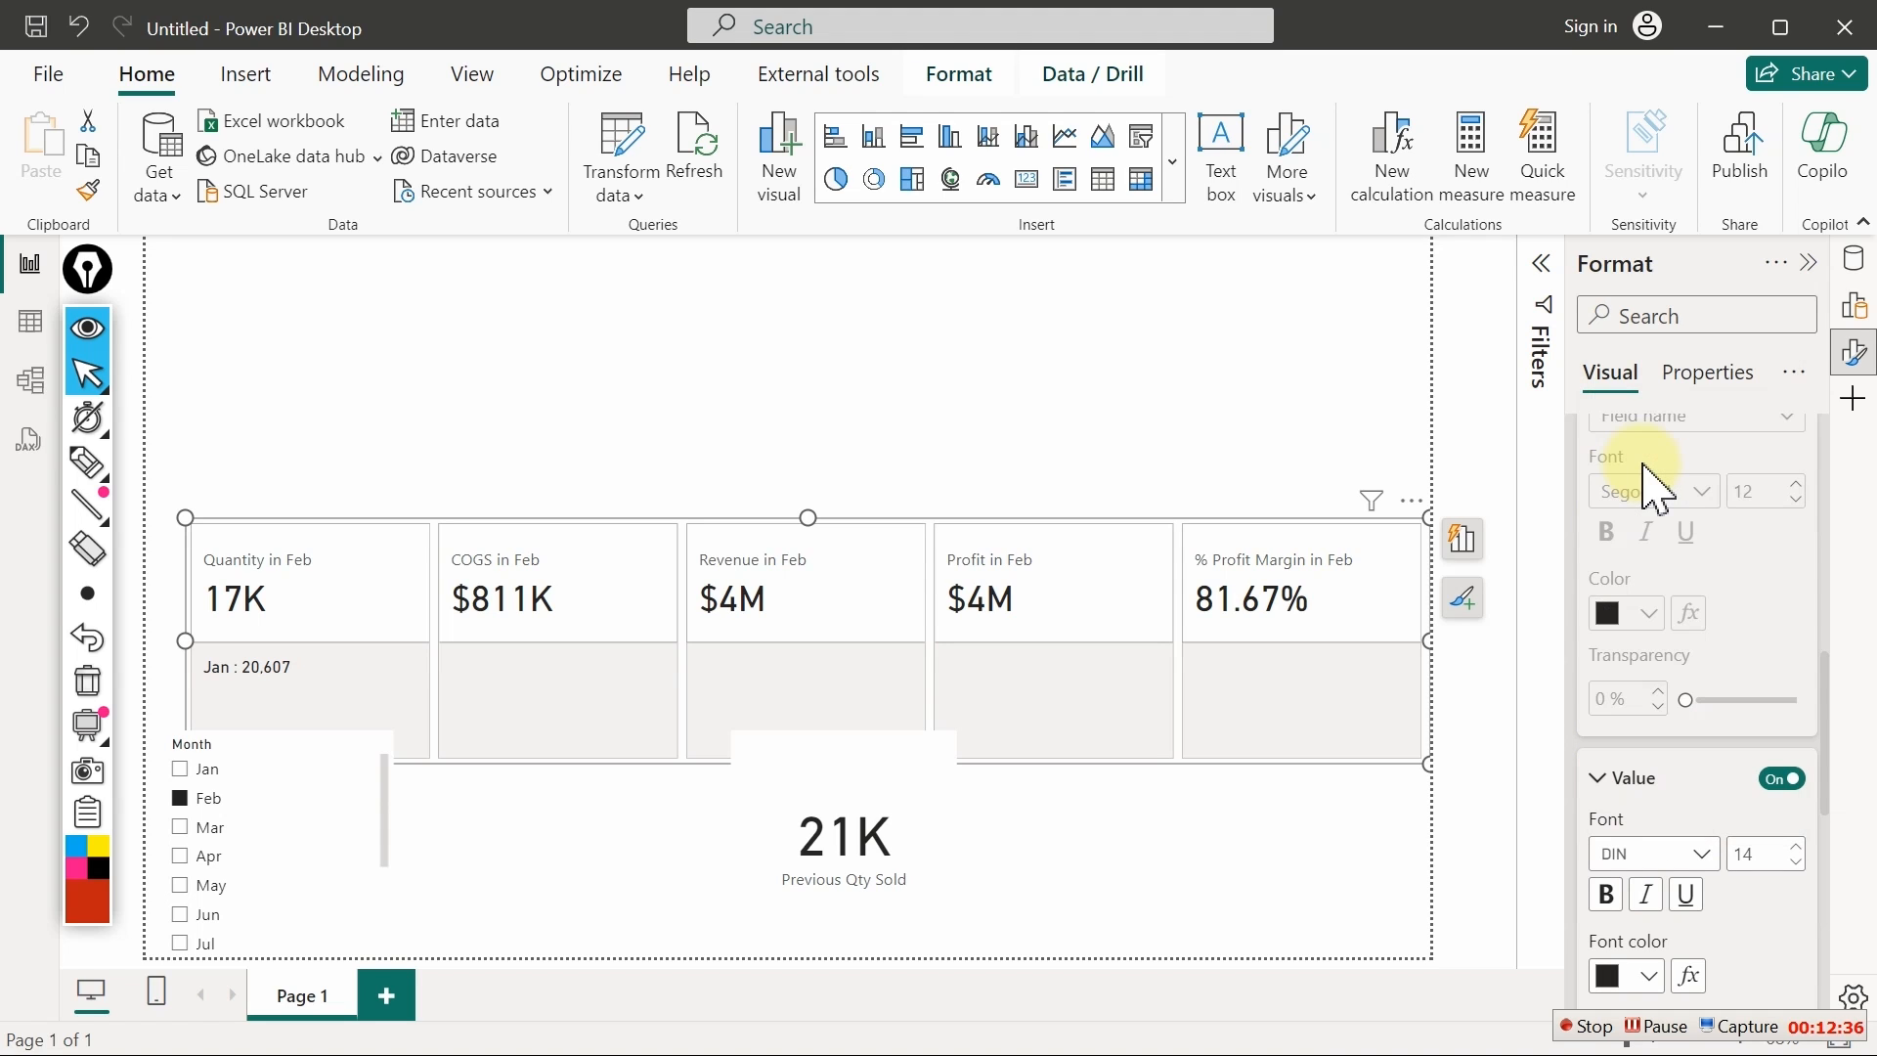
double_click(1762, 862)
type("15")
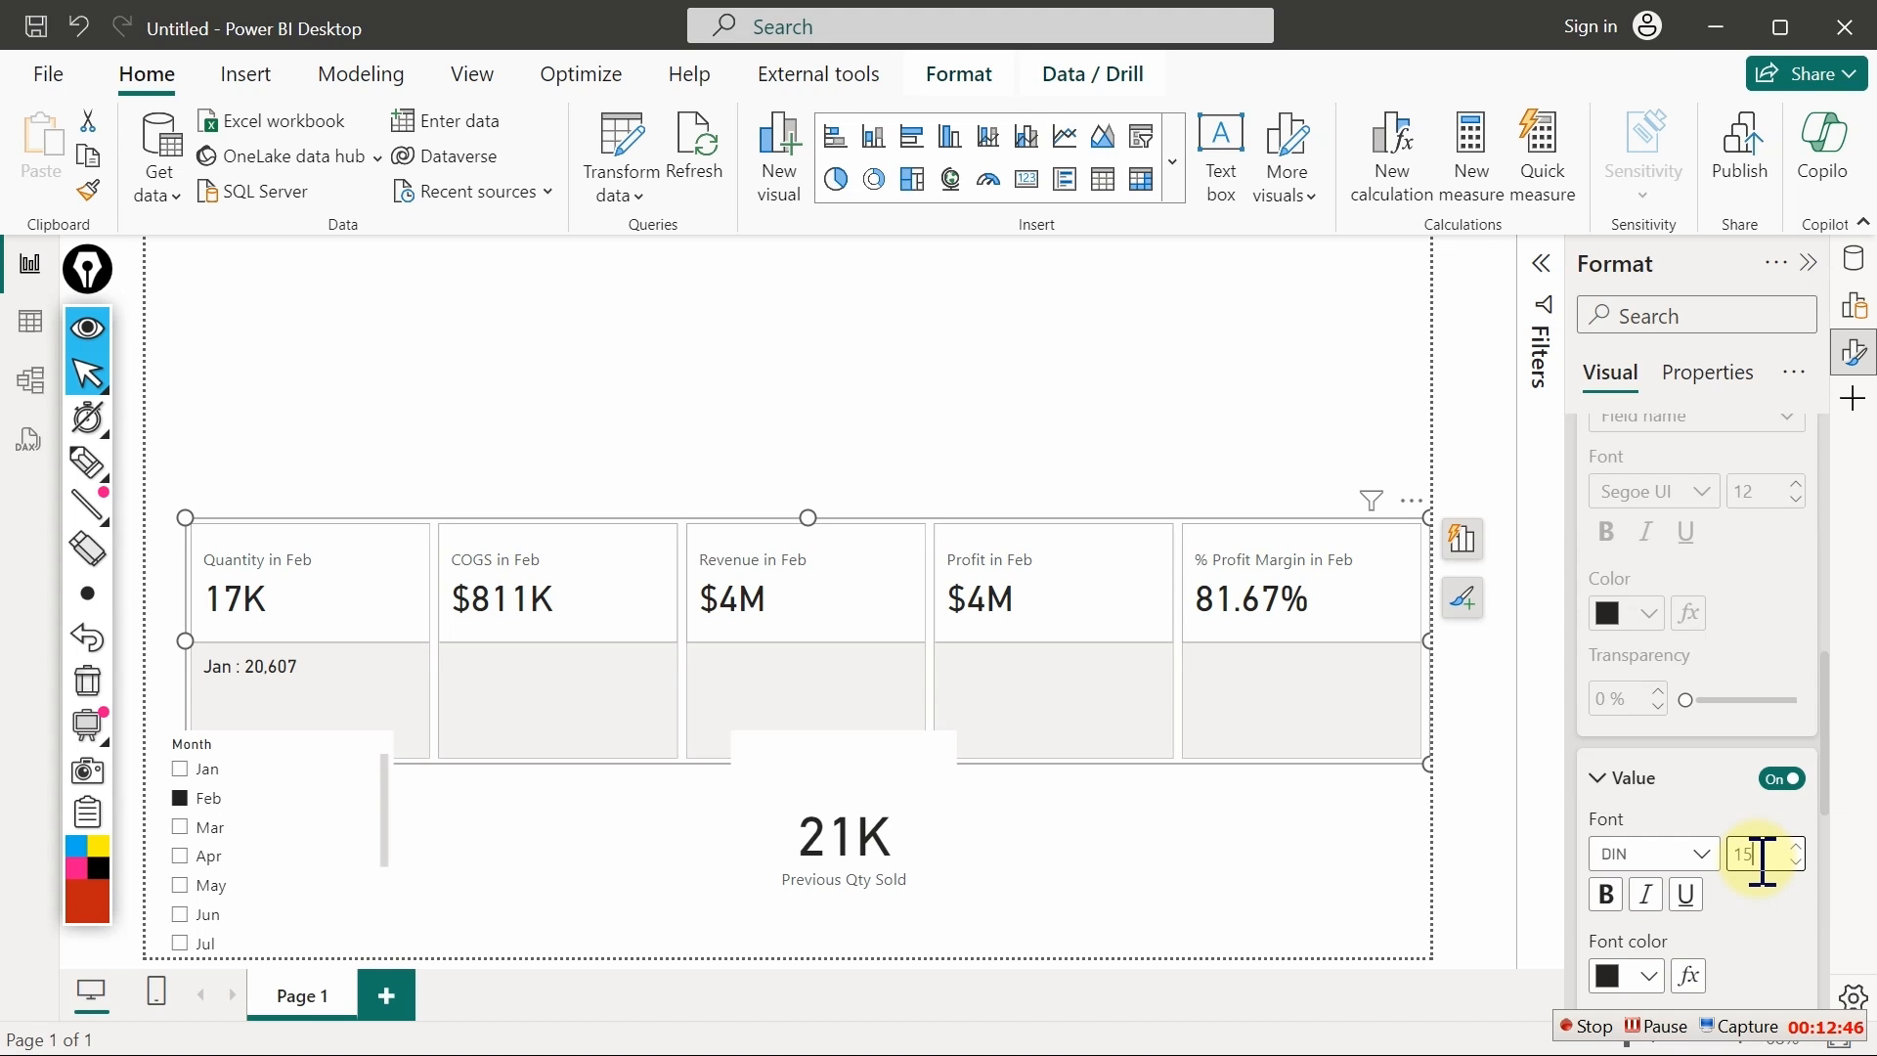
left_click_drag(1110, 611, 1094, 412)
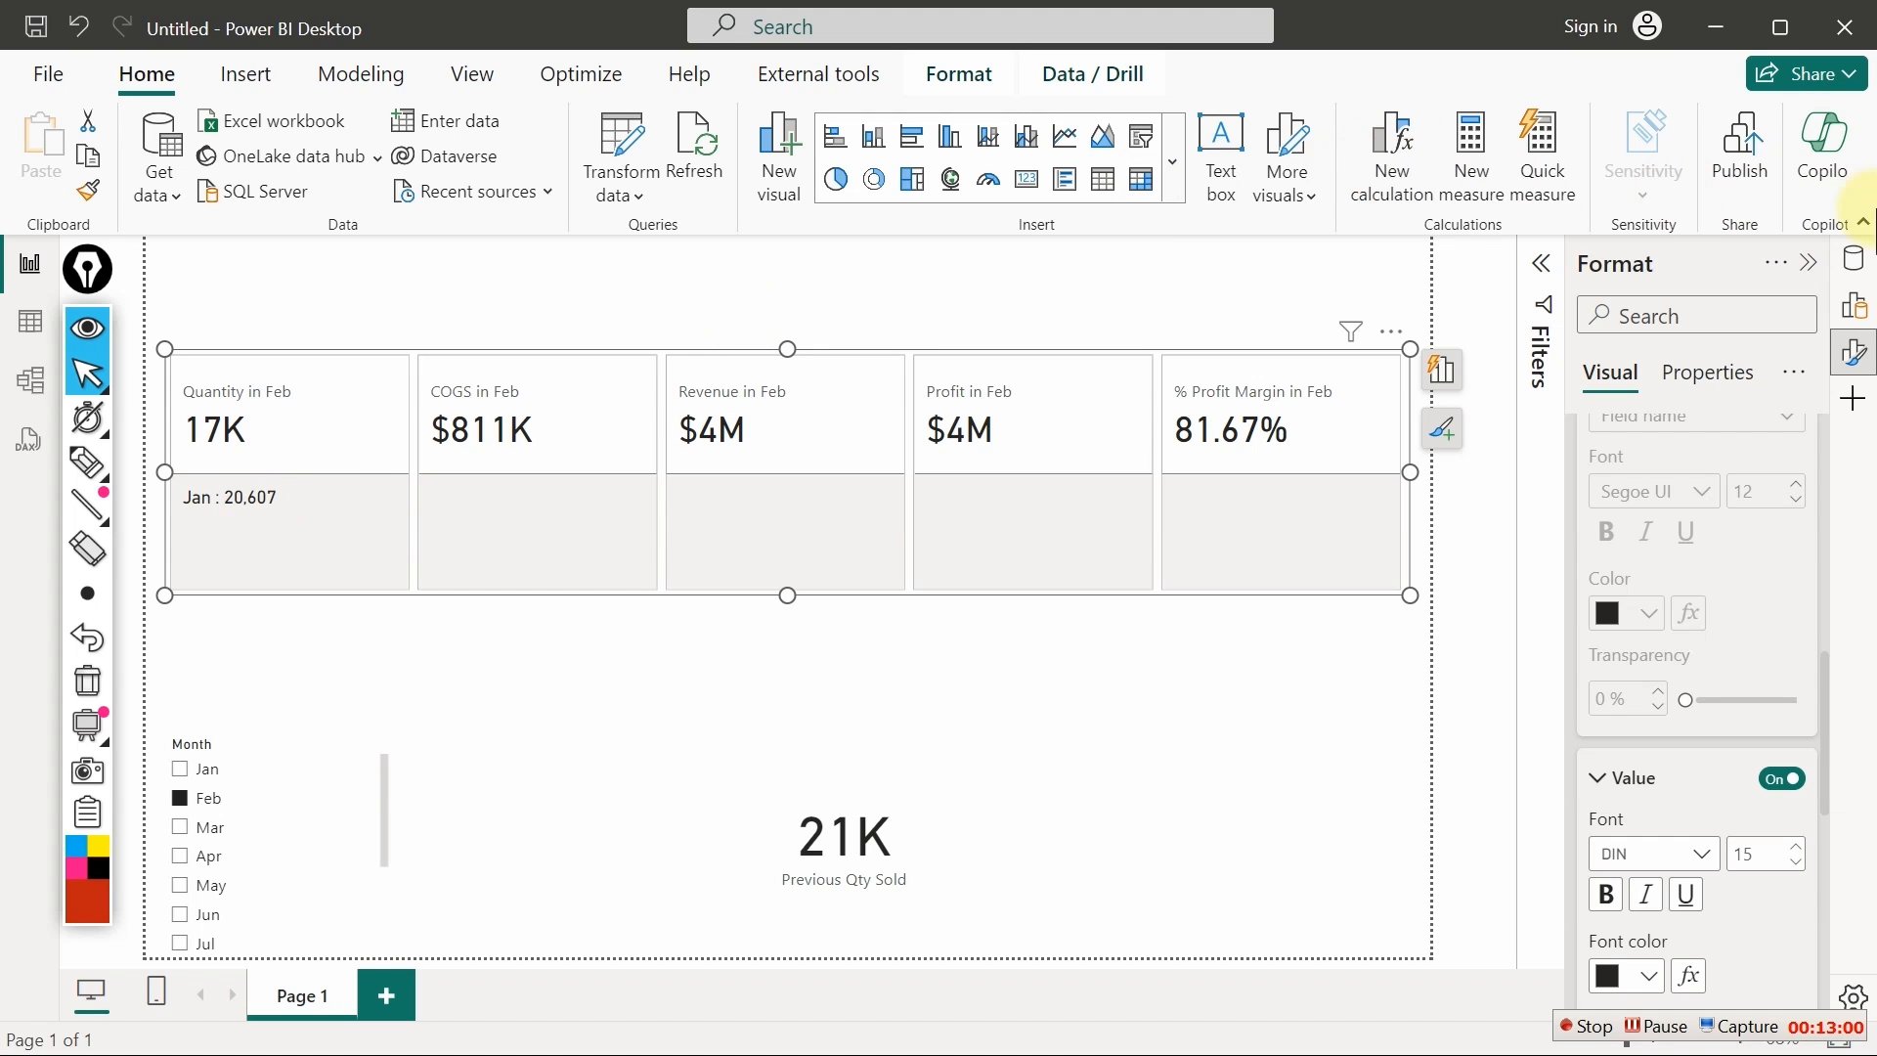
Open the Ref: Previous Qty measure's formula and add a new measure to the Calculatiions table
left_click(1855, 262)
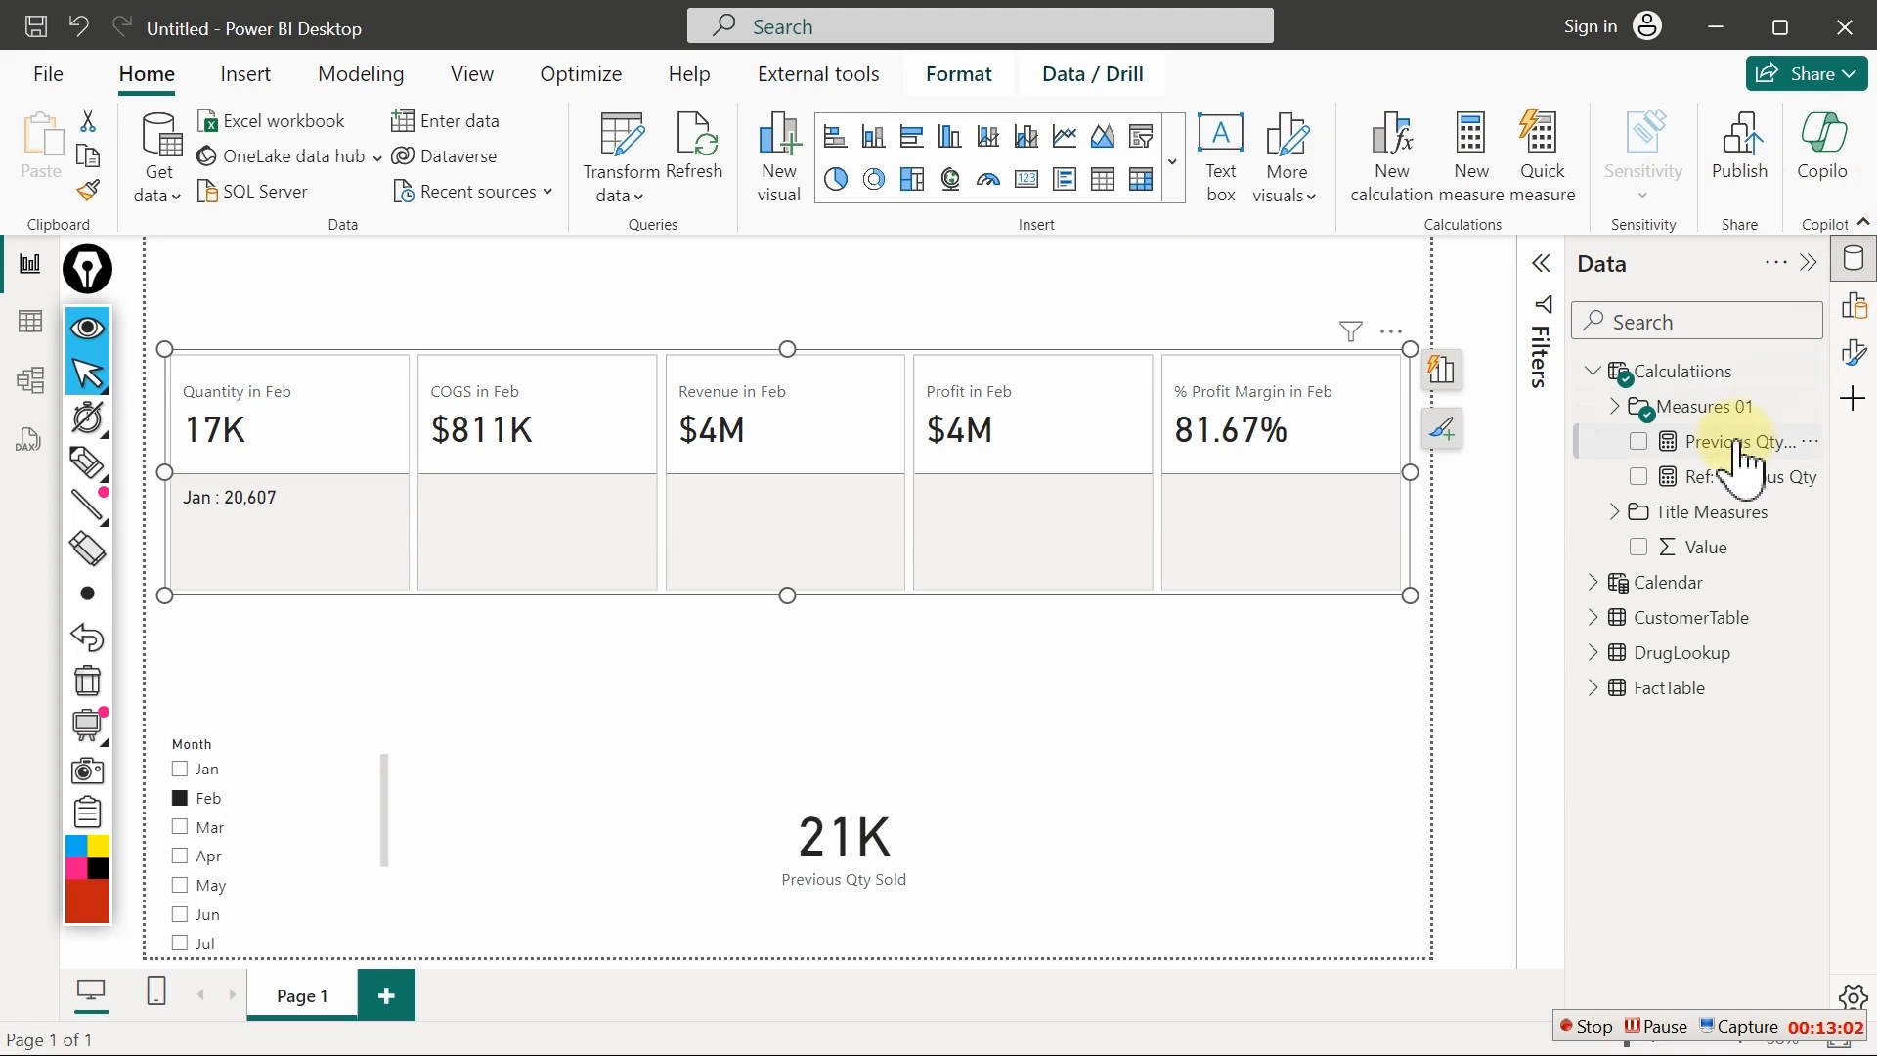
left_click(1723, 479)
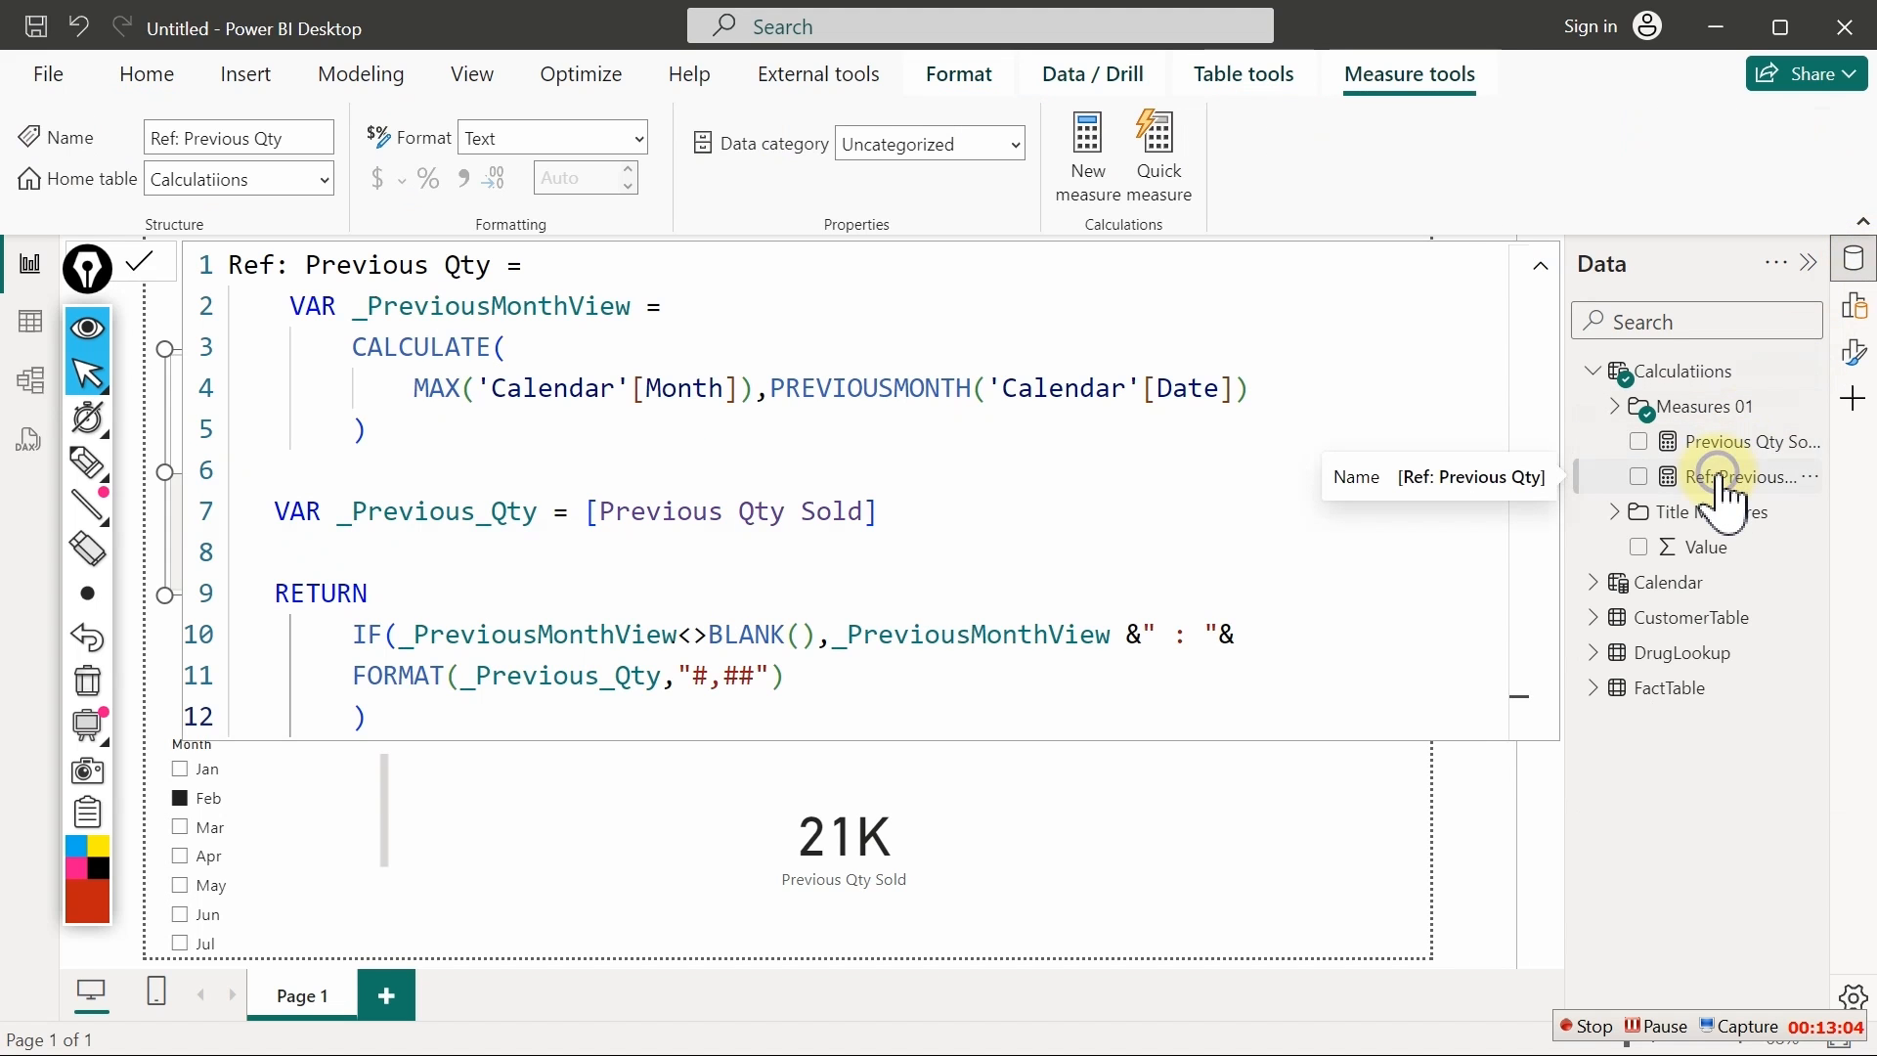
right_click(1719, 477)
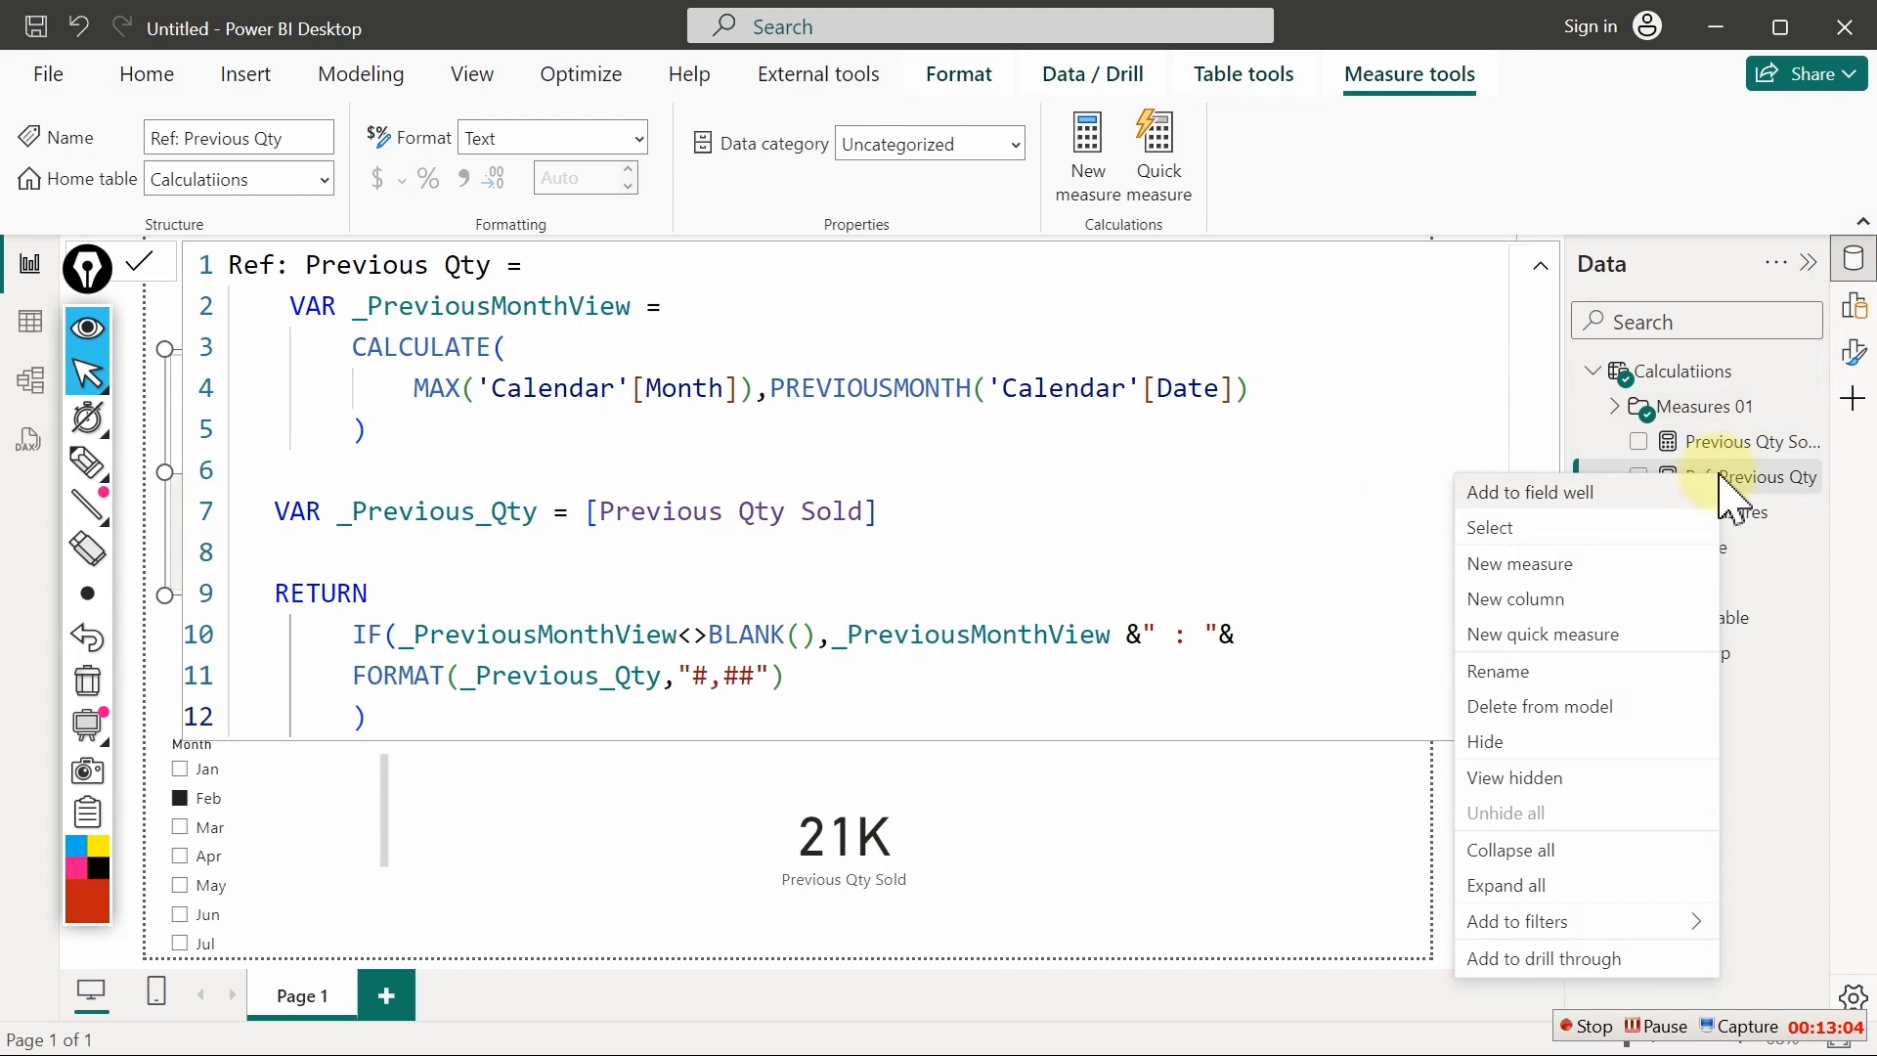
left_click(1564, 570)
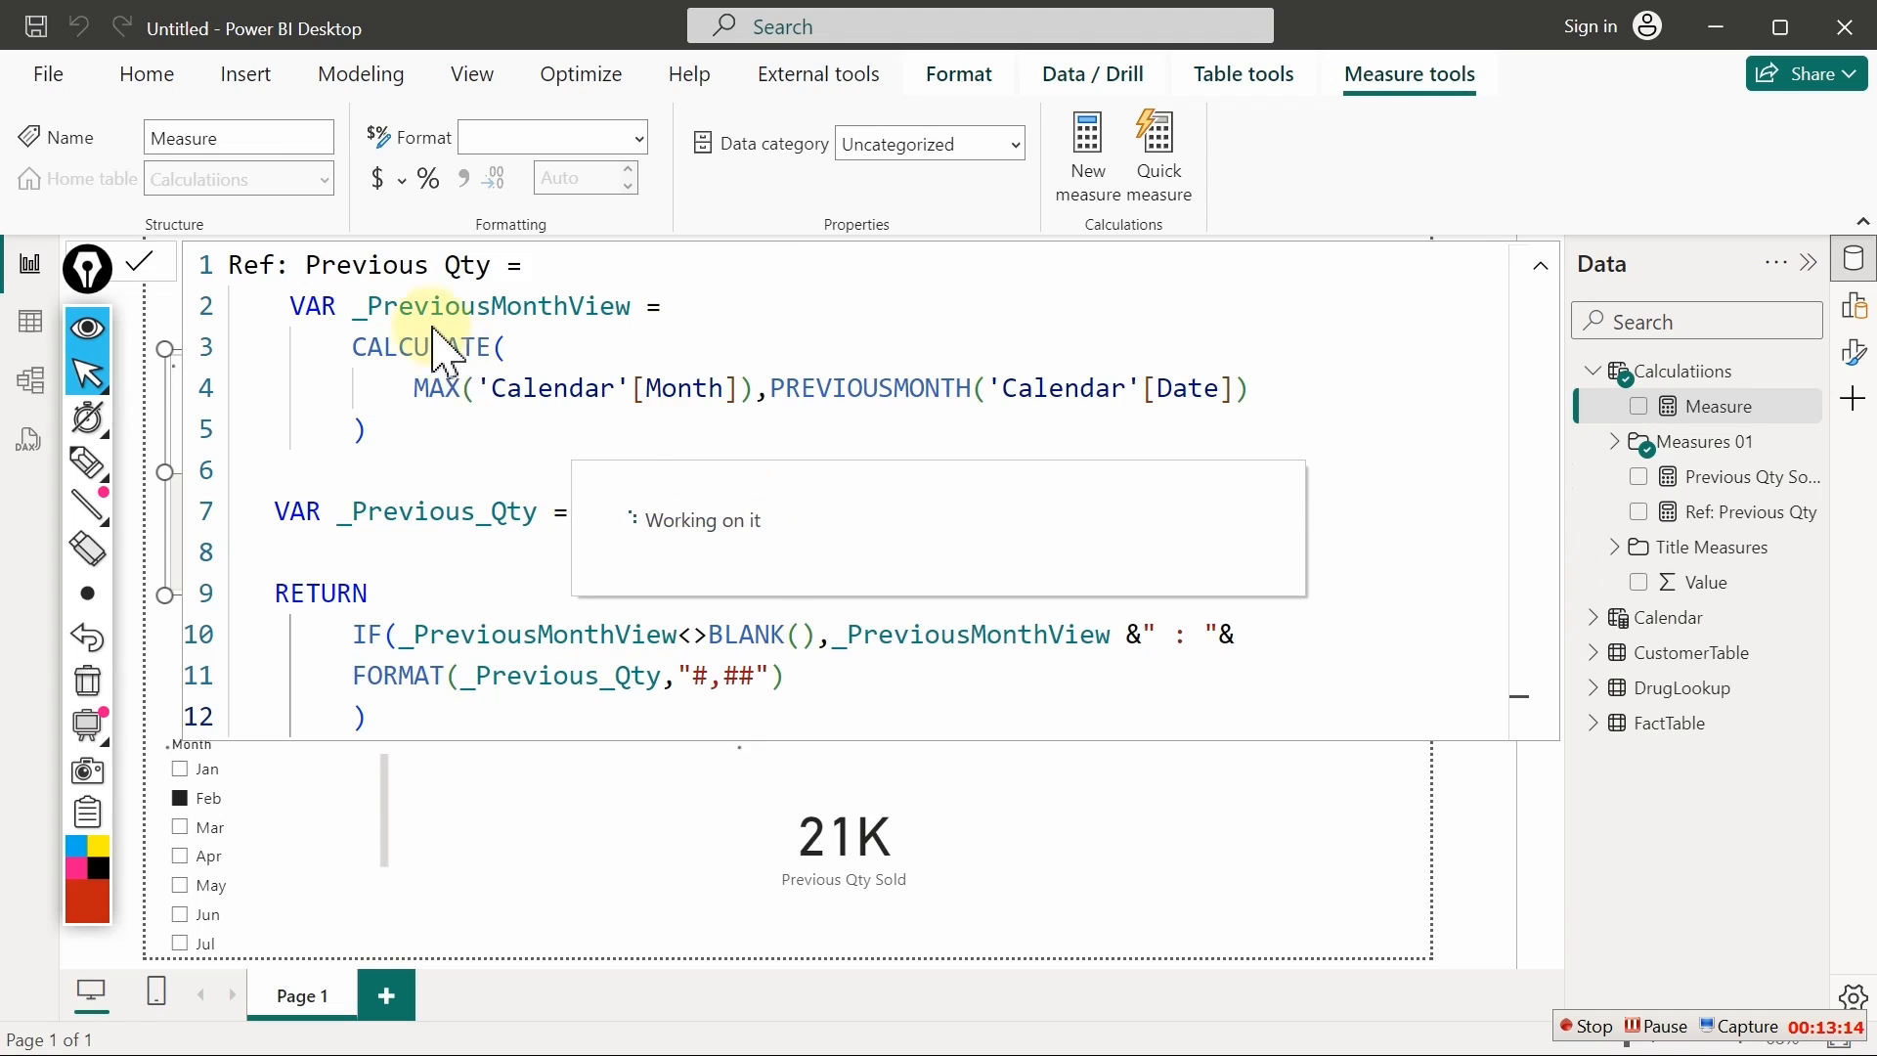
Name the new measure Ref: Pct Qty and declare a variable called _PctChange in its formula
type("R")
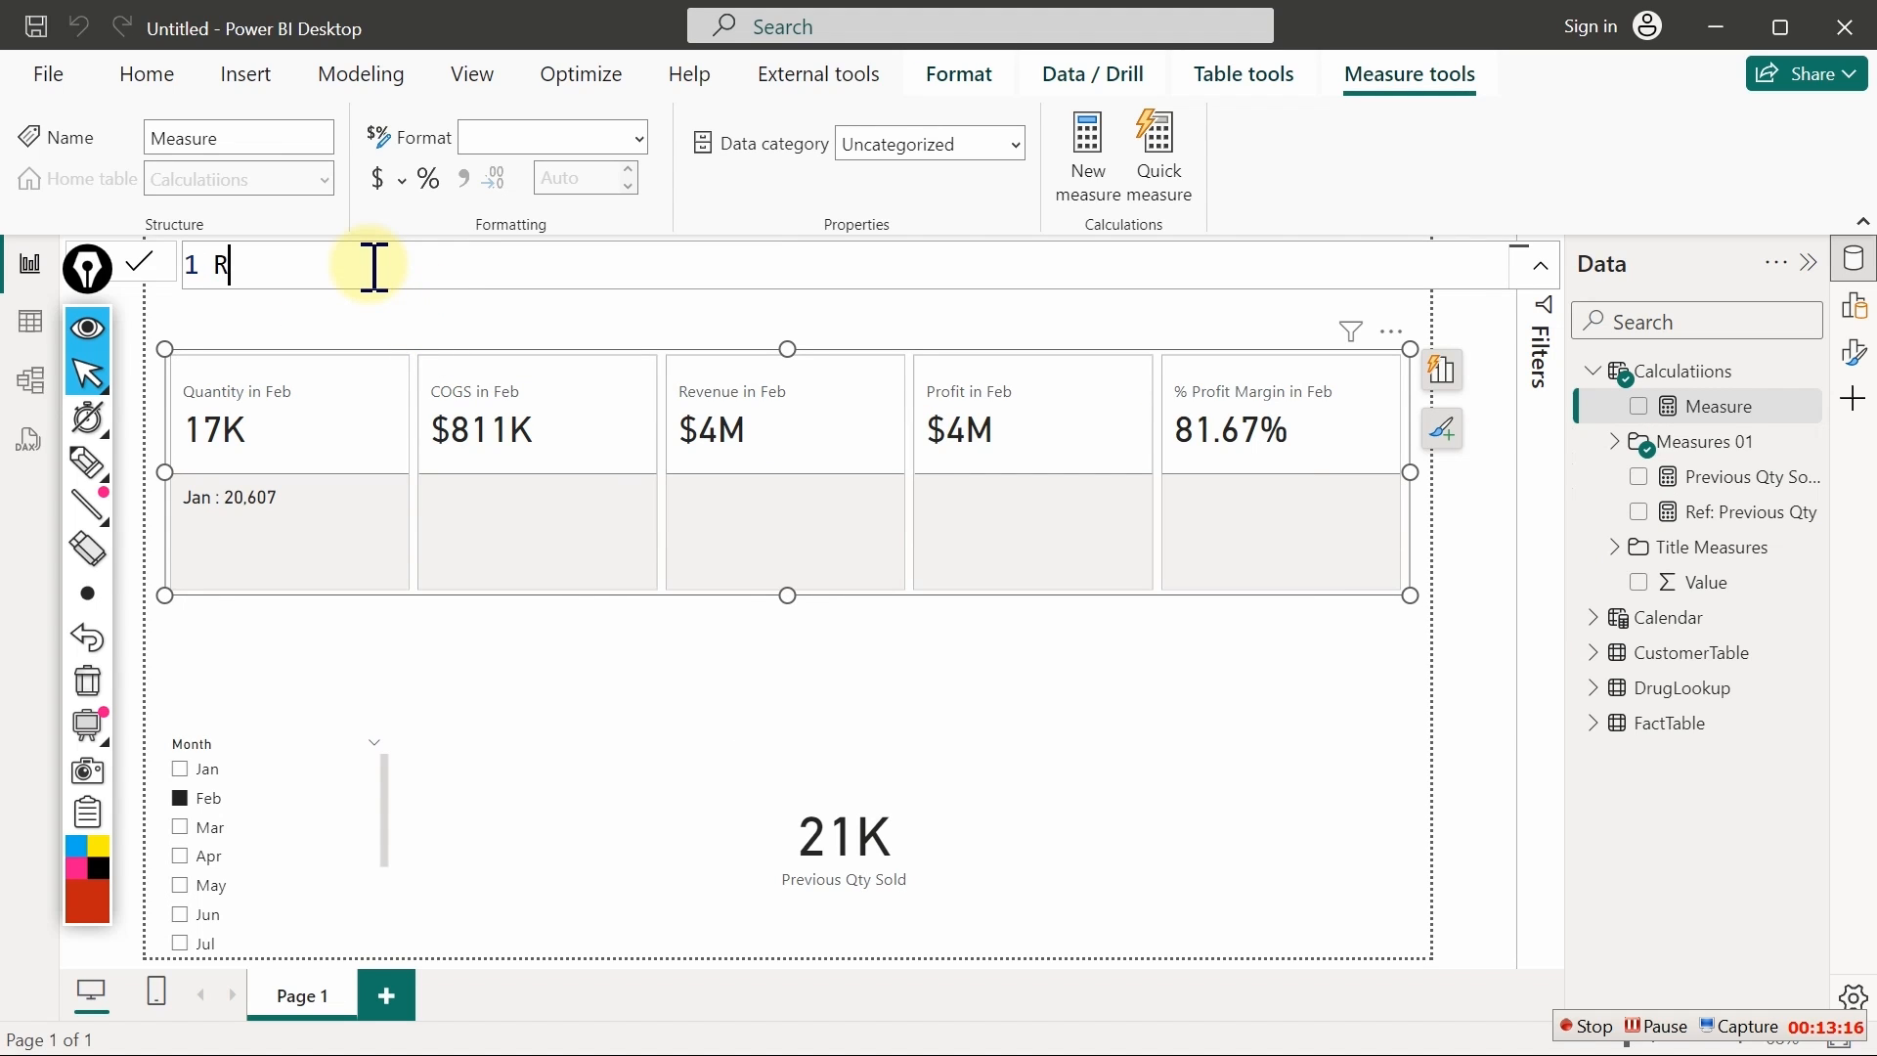
type("ef: Pct Qty")
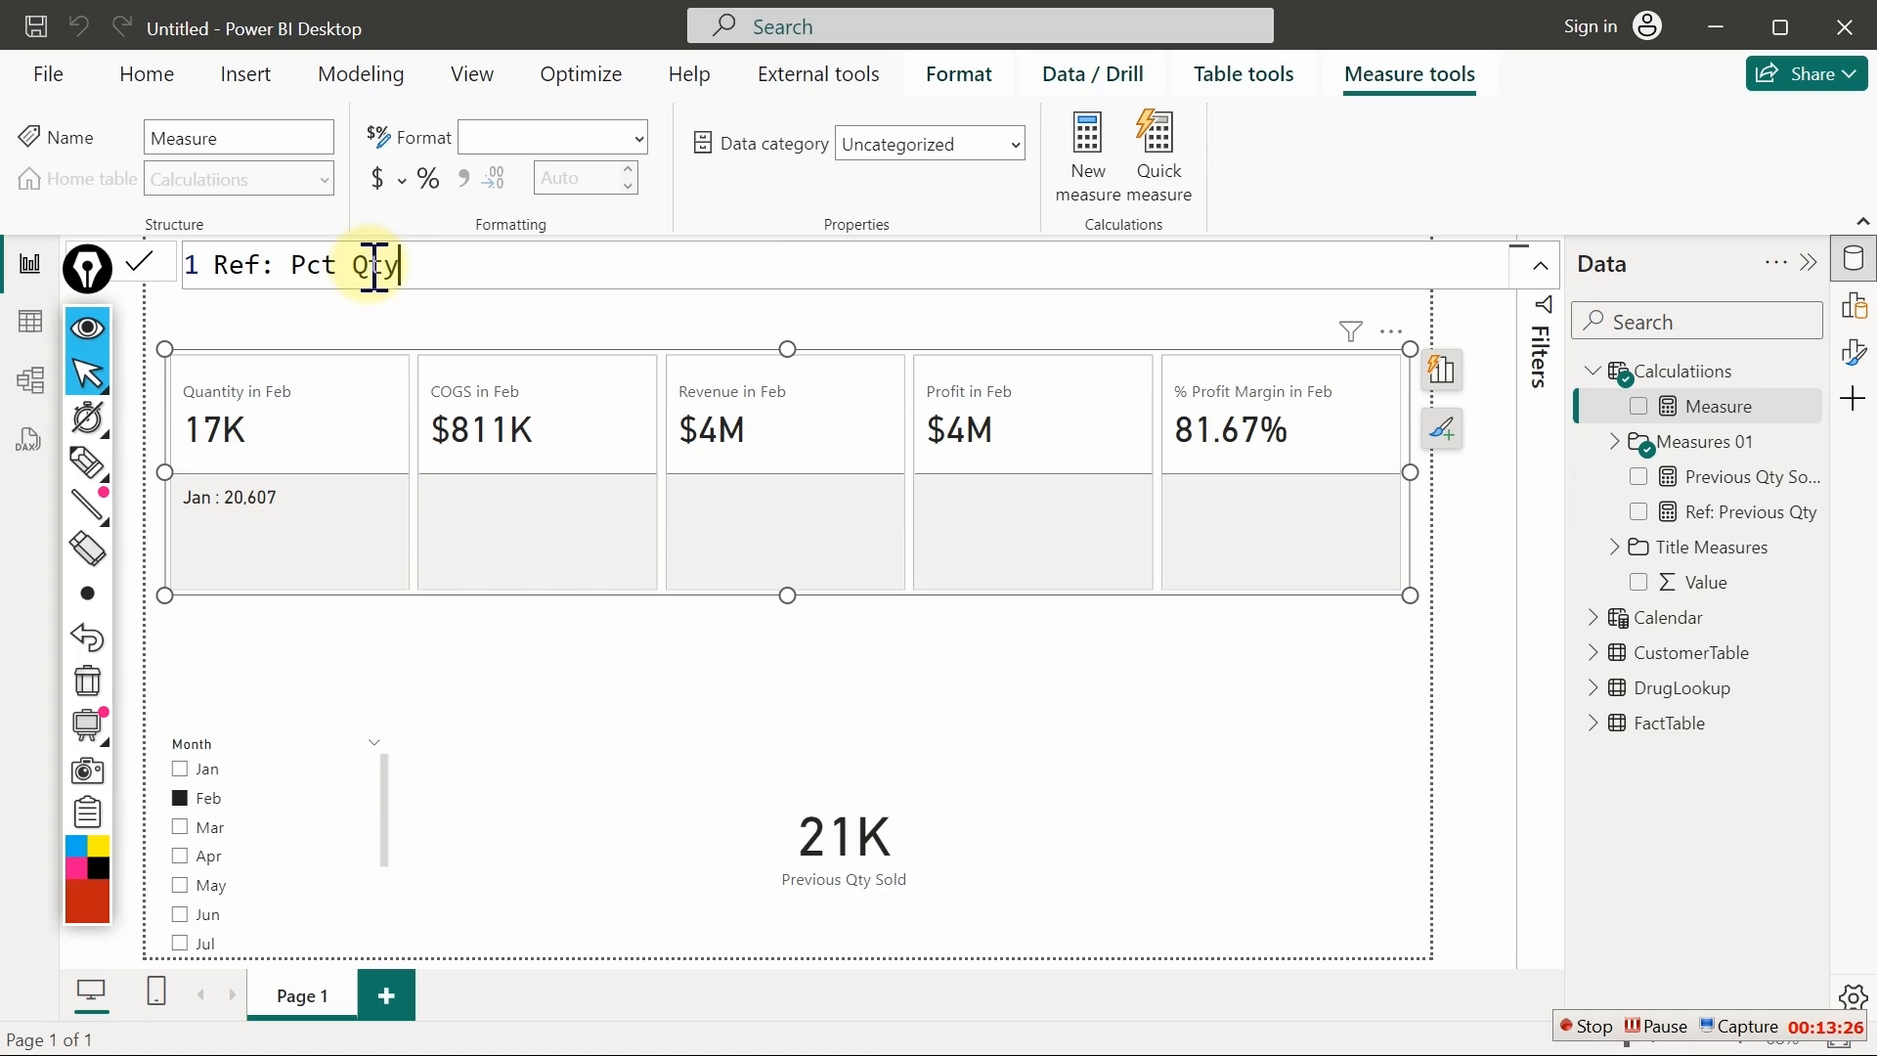
type(" =")
key("shift+Return")
key("Tab")
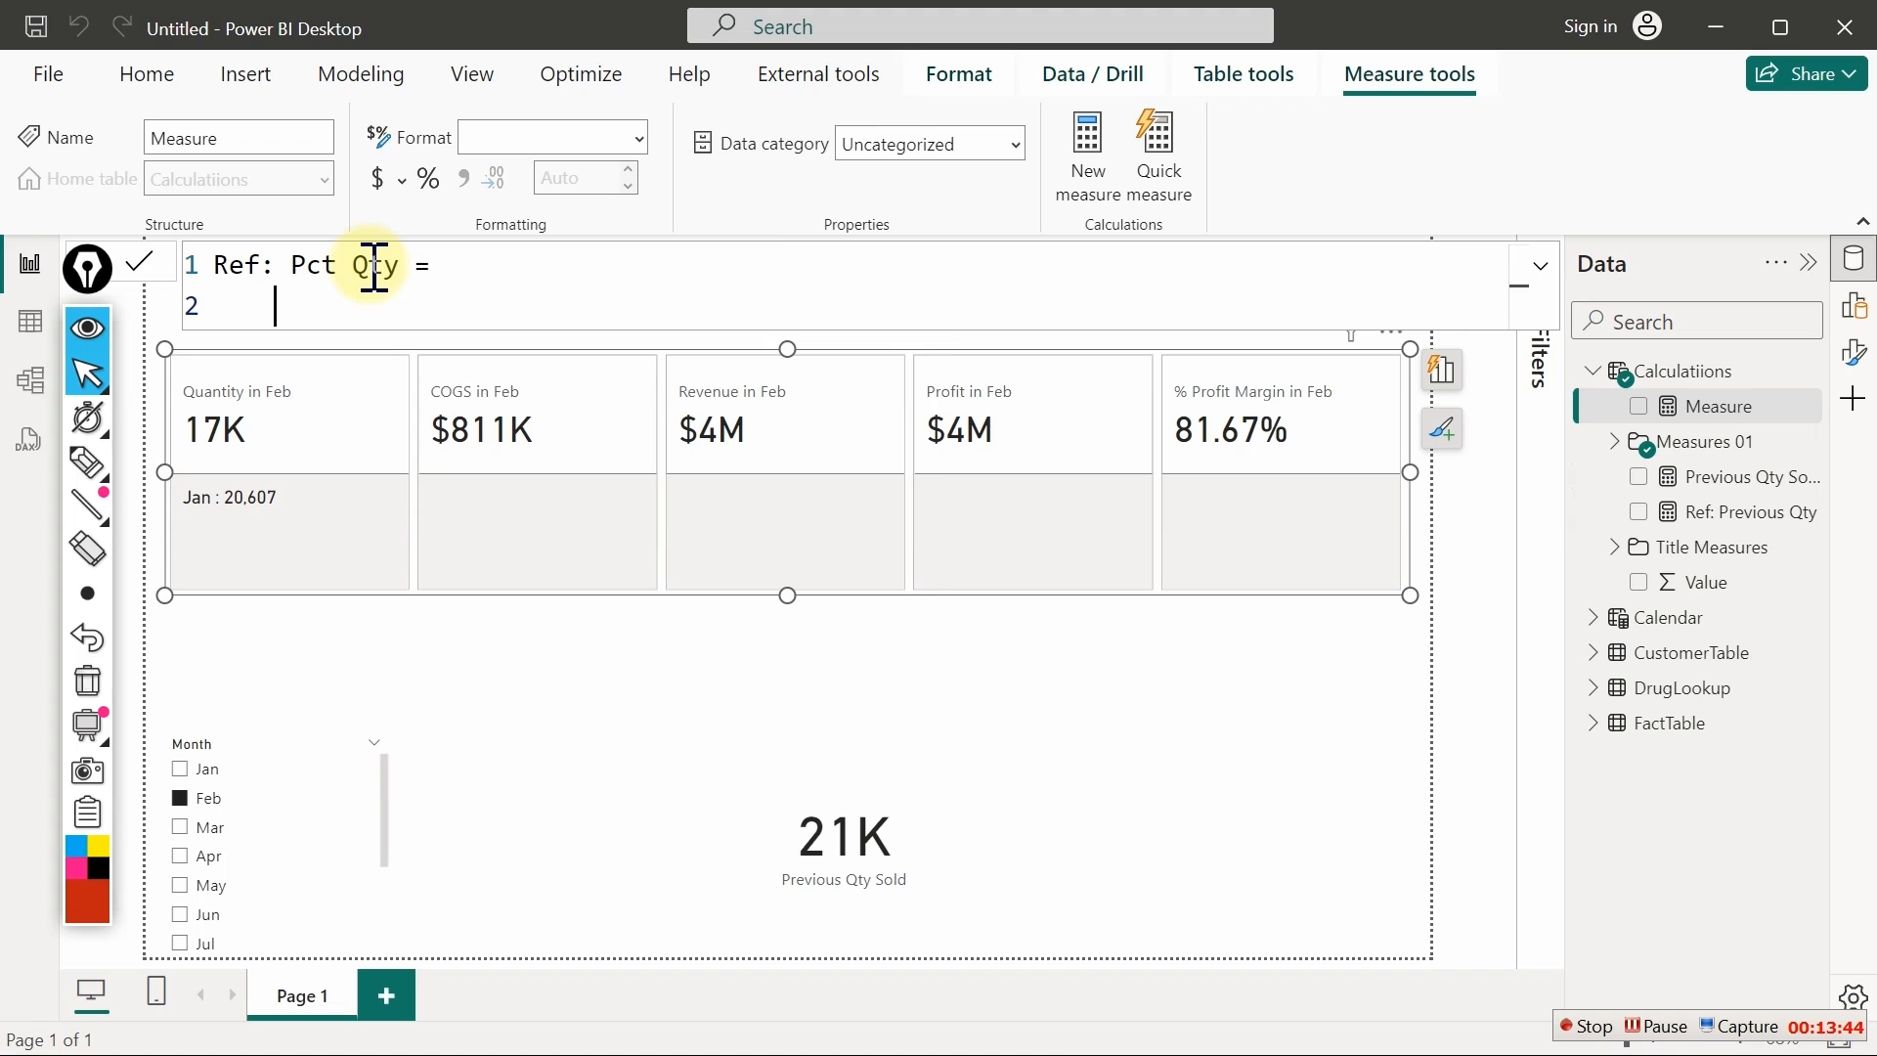
type("var")
key("Tab")
type("_Pct")
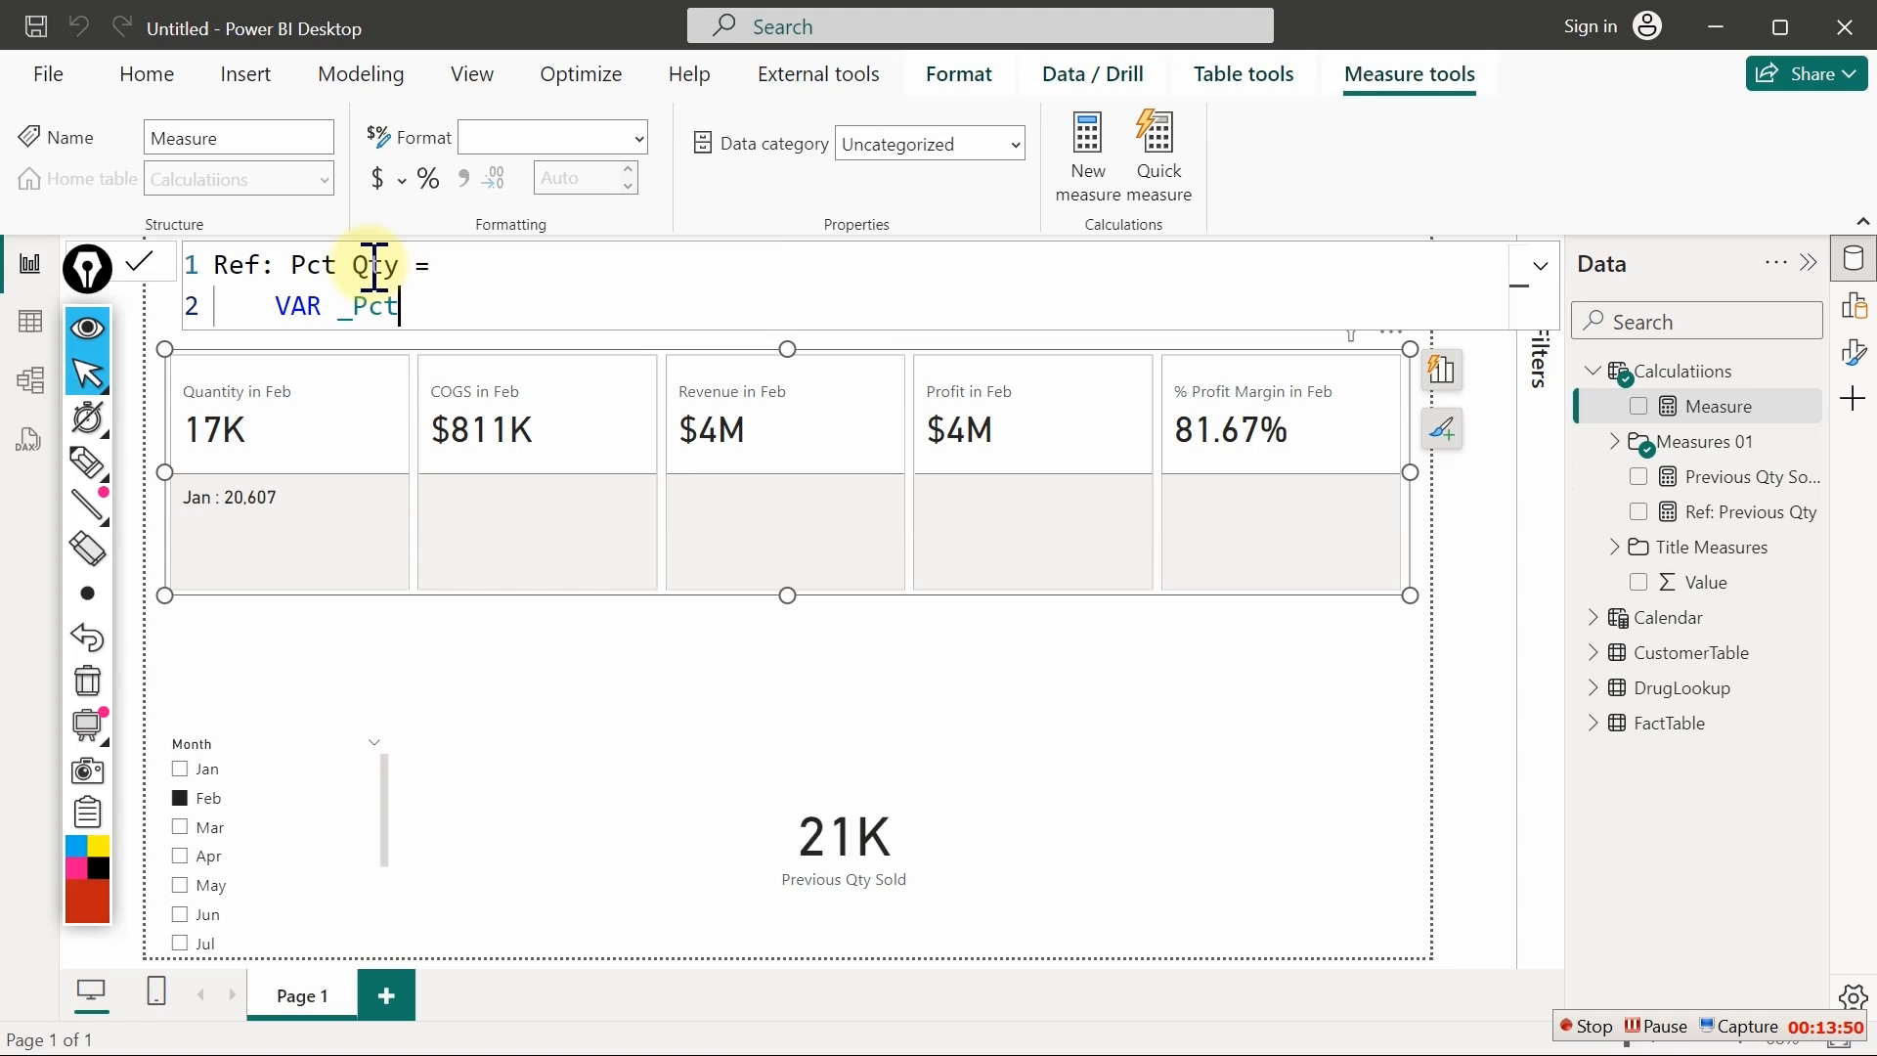
type("Change =")
key("shift+Return")
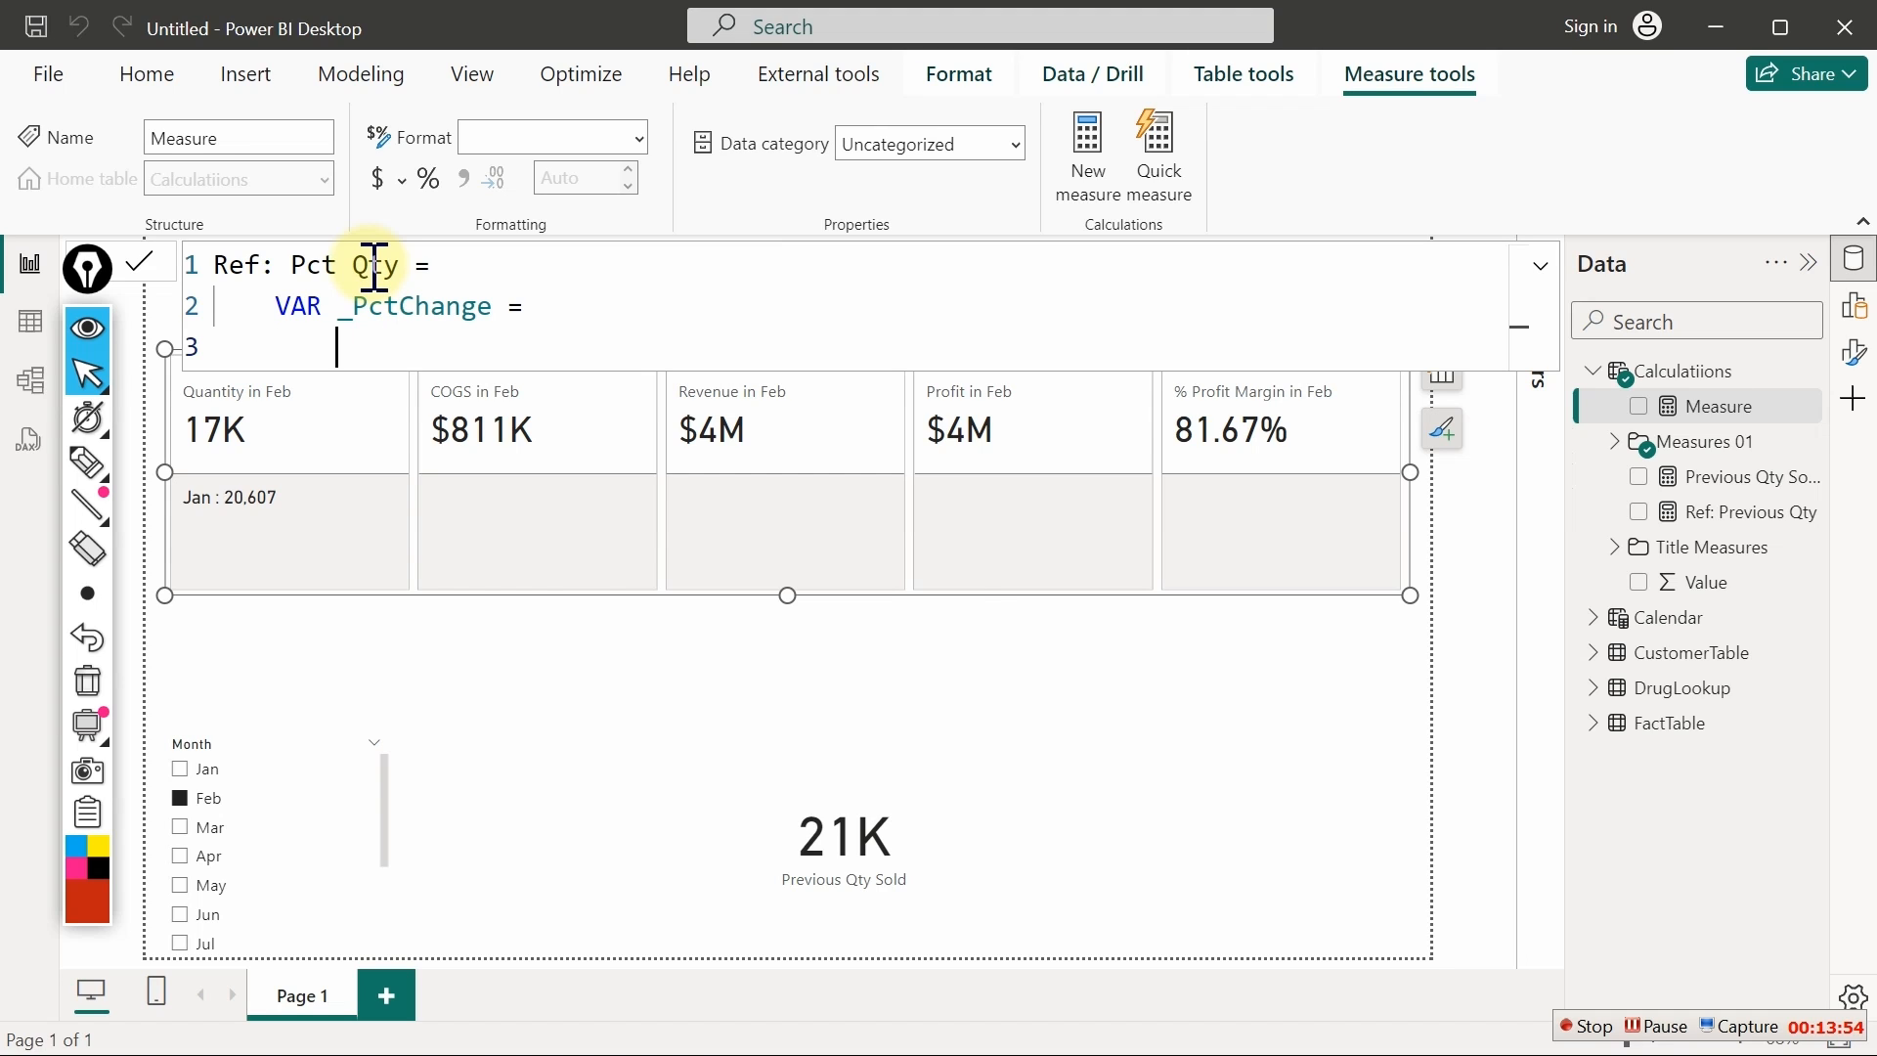
Start a DIVIDE function for _PctChange with [Quantity Sold] - [Previous Qty Sold] as its numerator
type("div")
key("Tab")
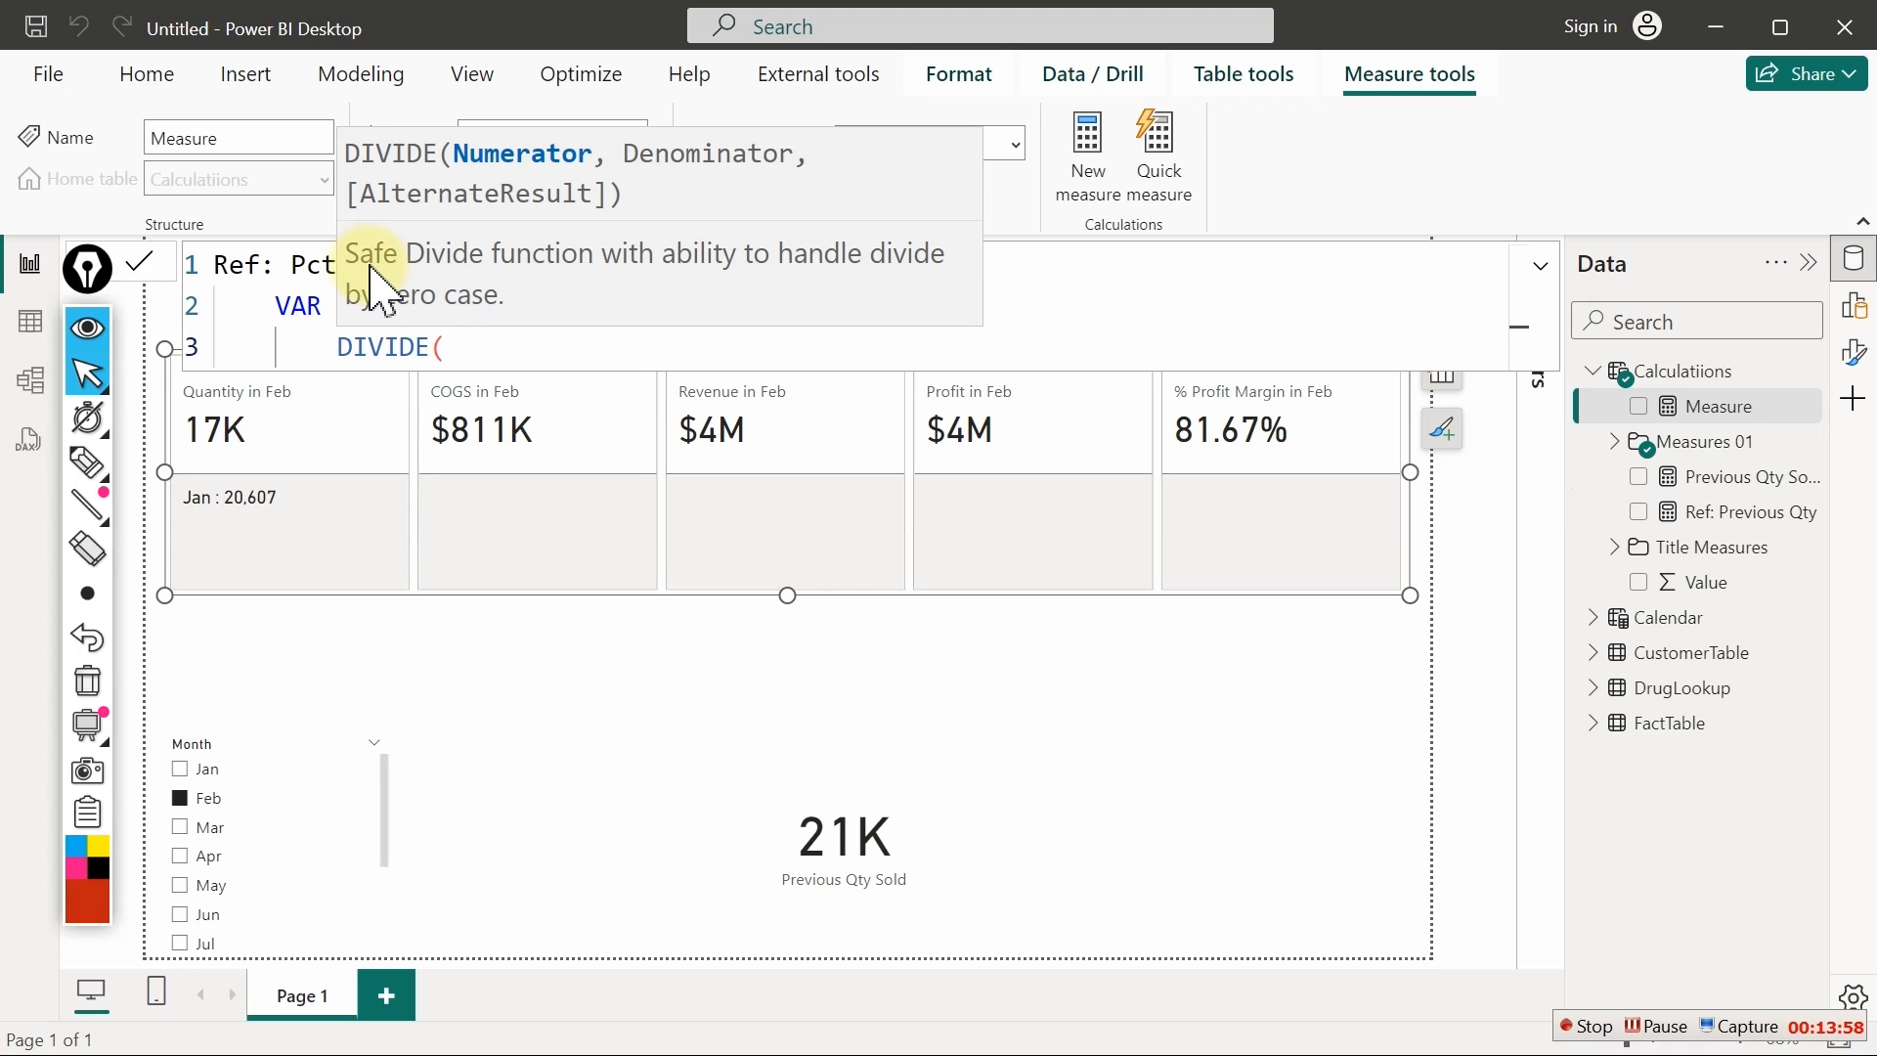
key("shift+Return")
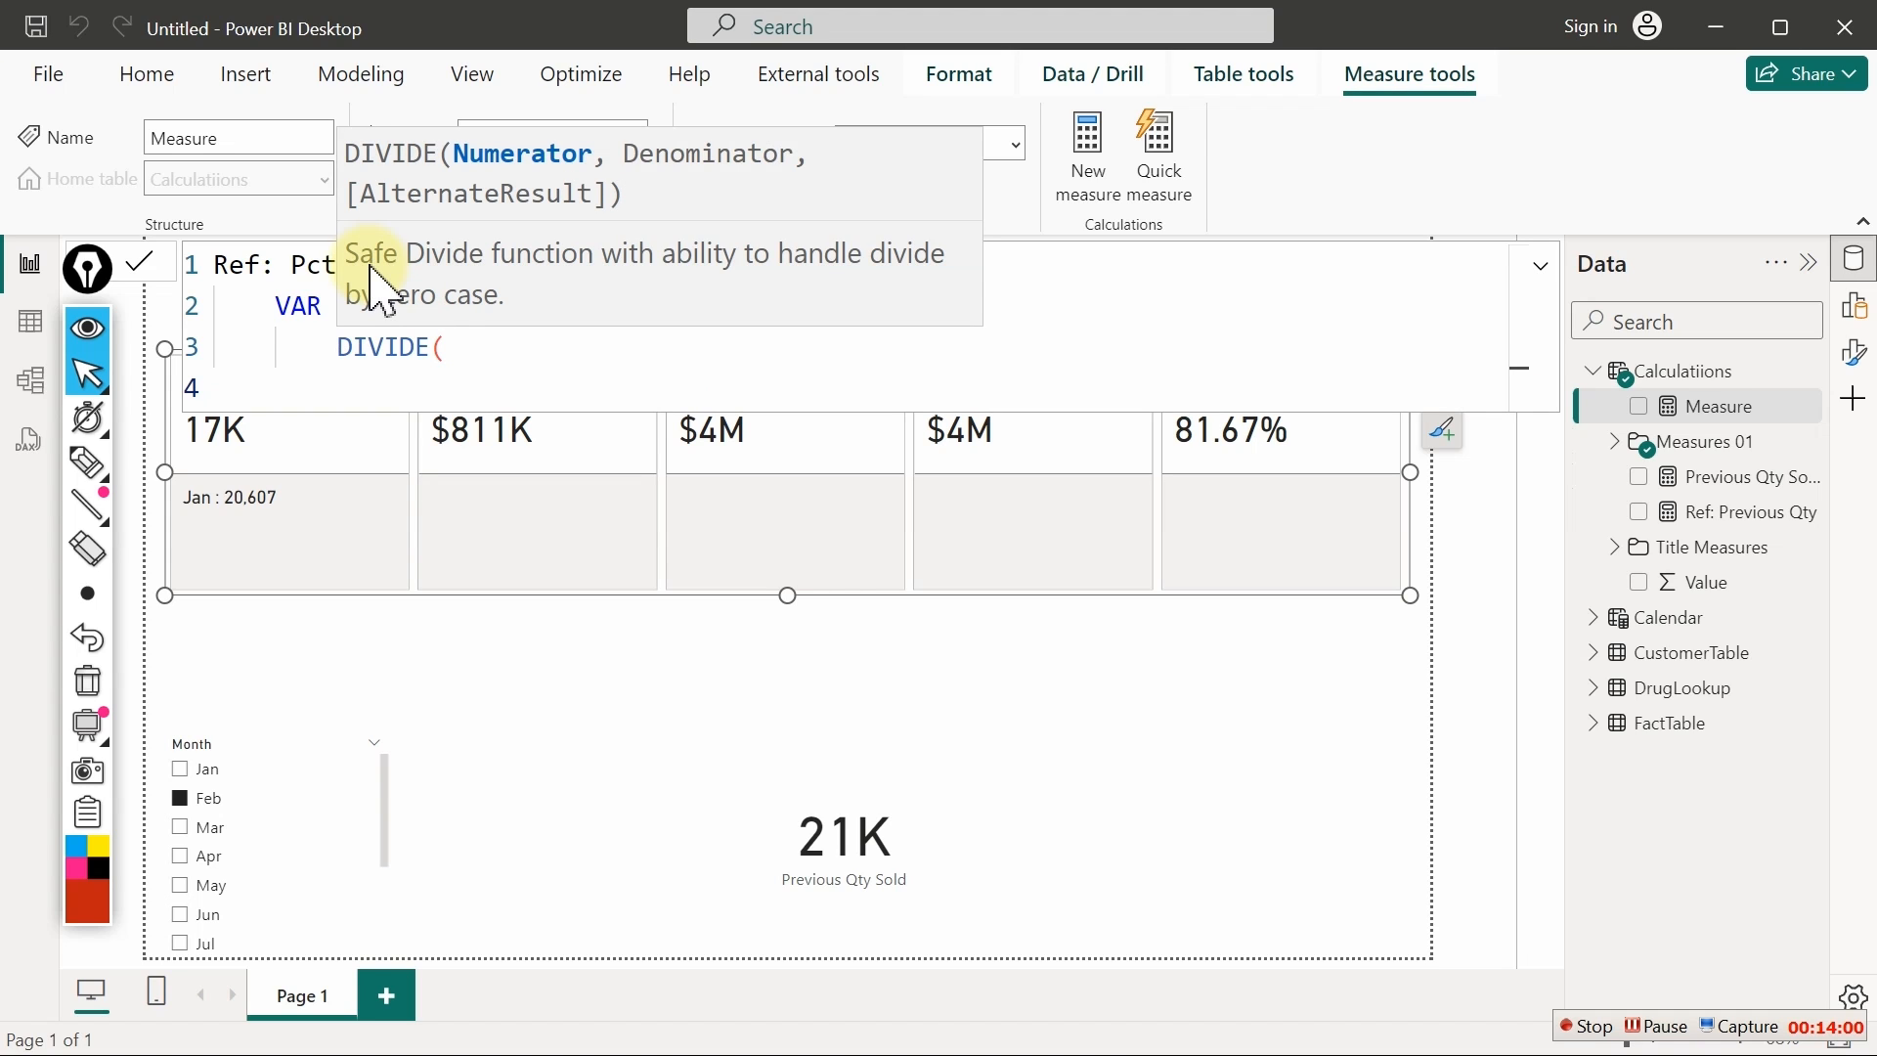
type("[Q")
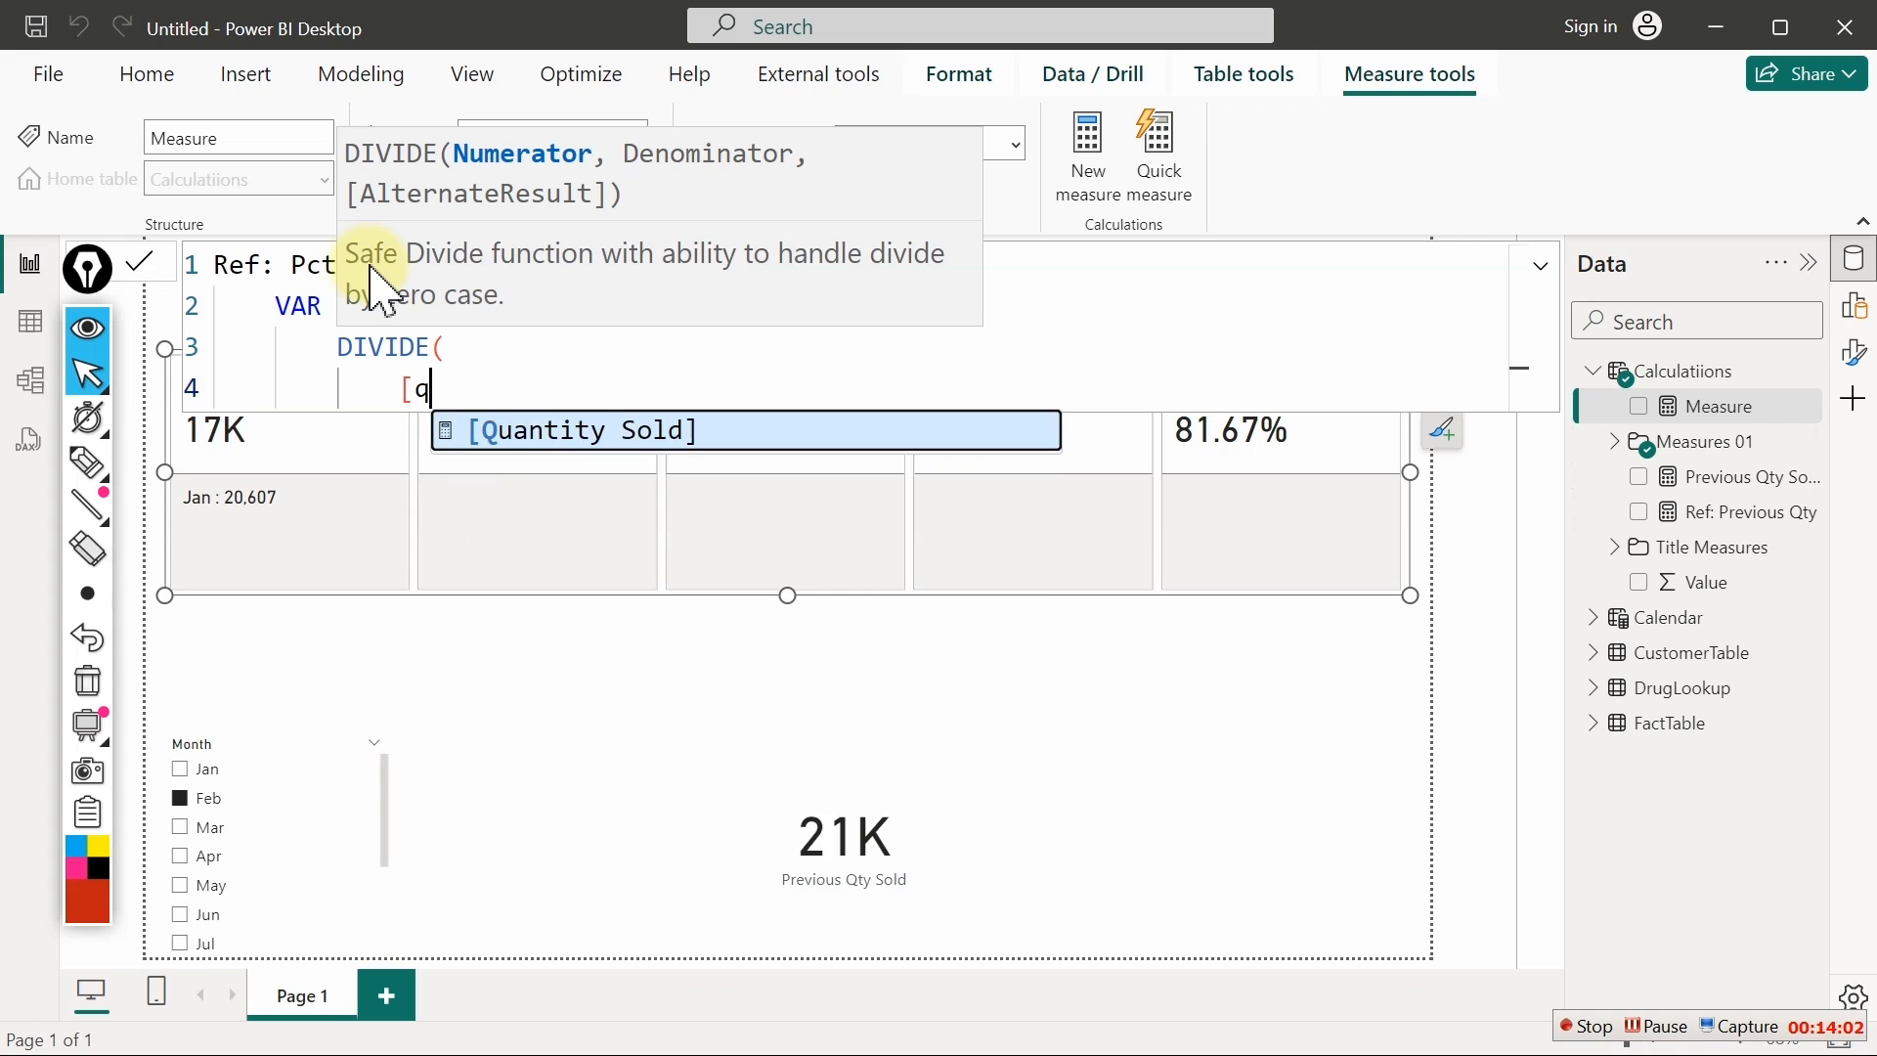
key("Tab")
type("-")
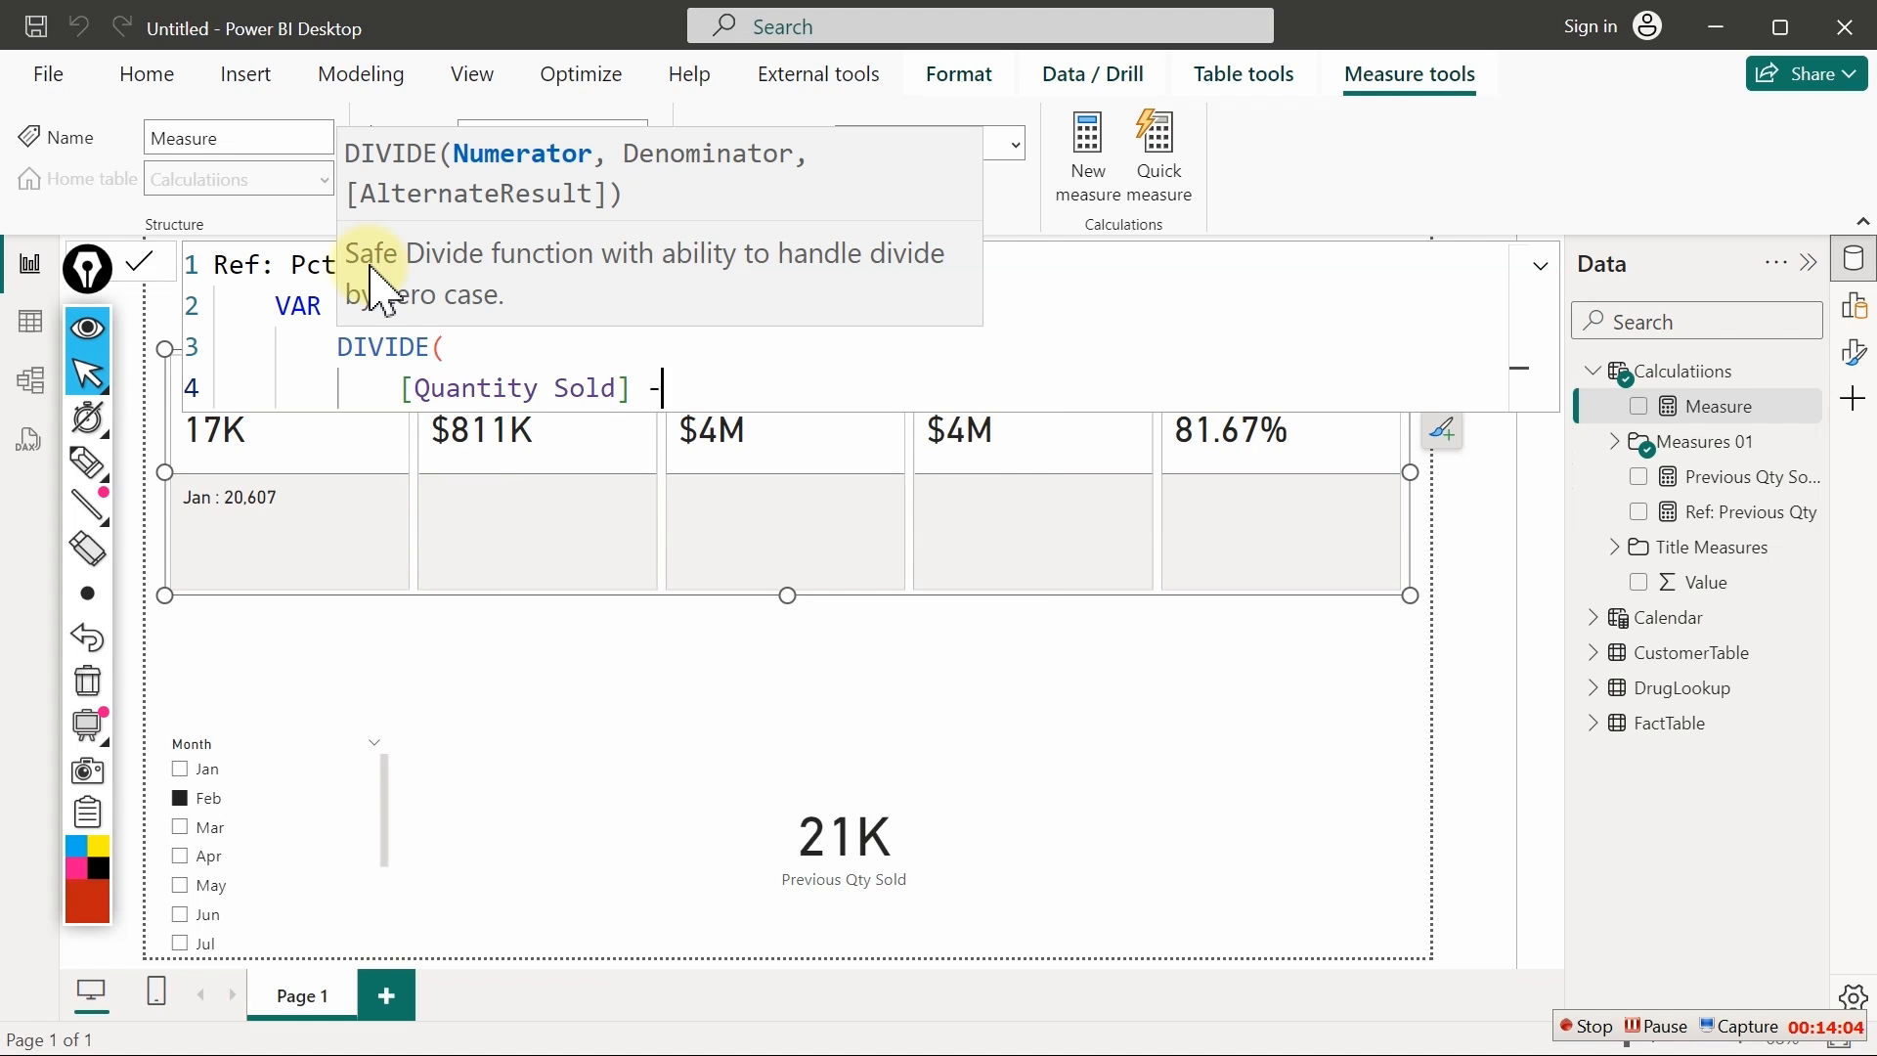
type(" [pr")
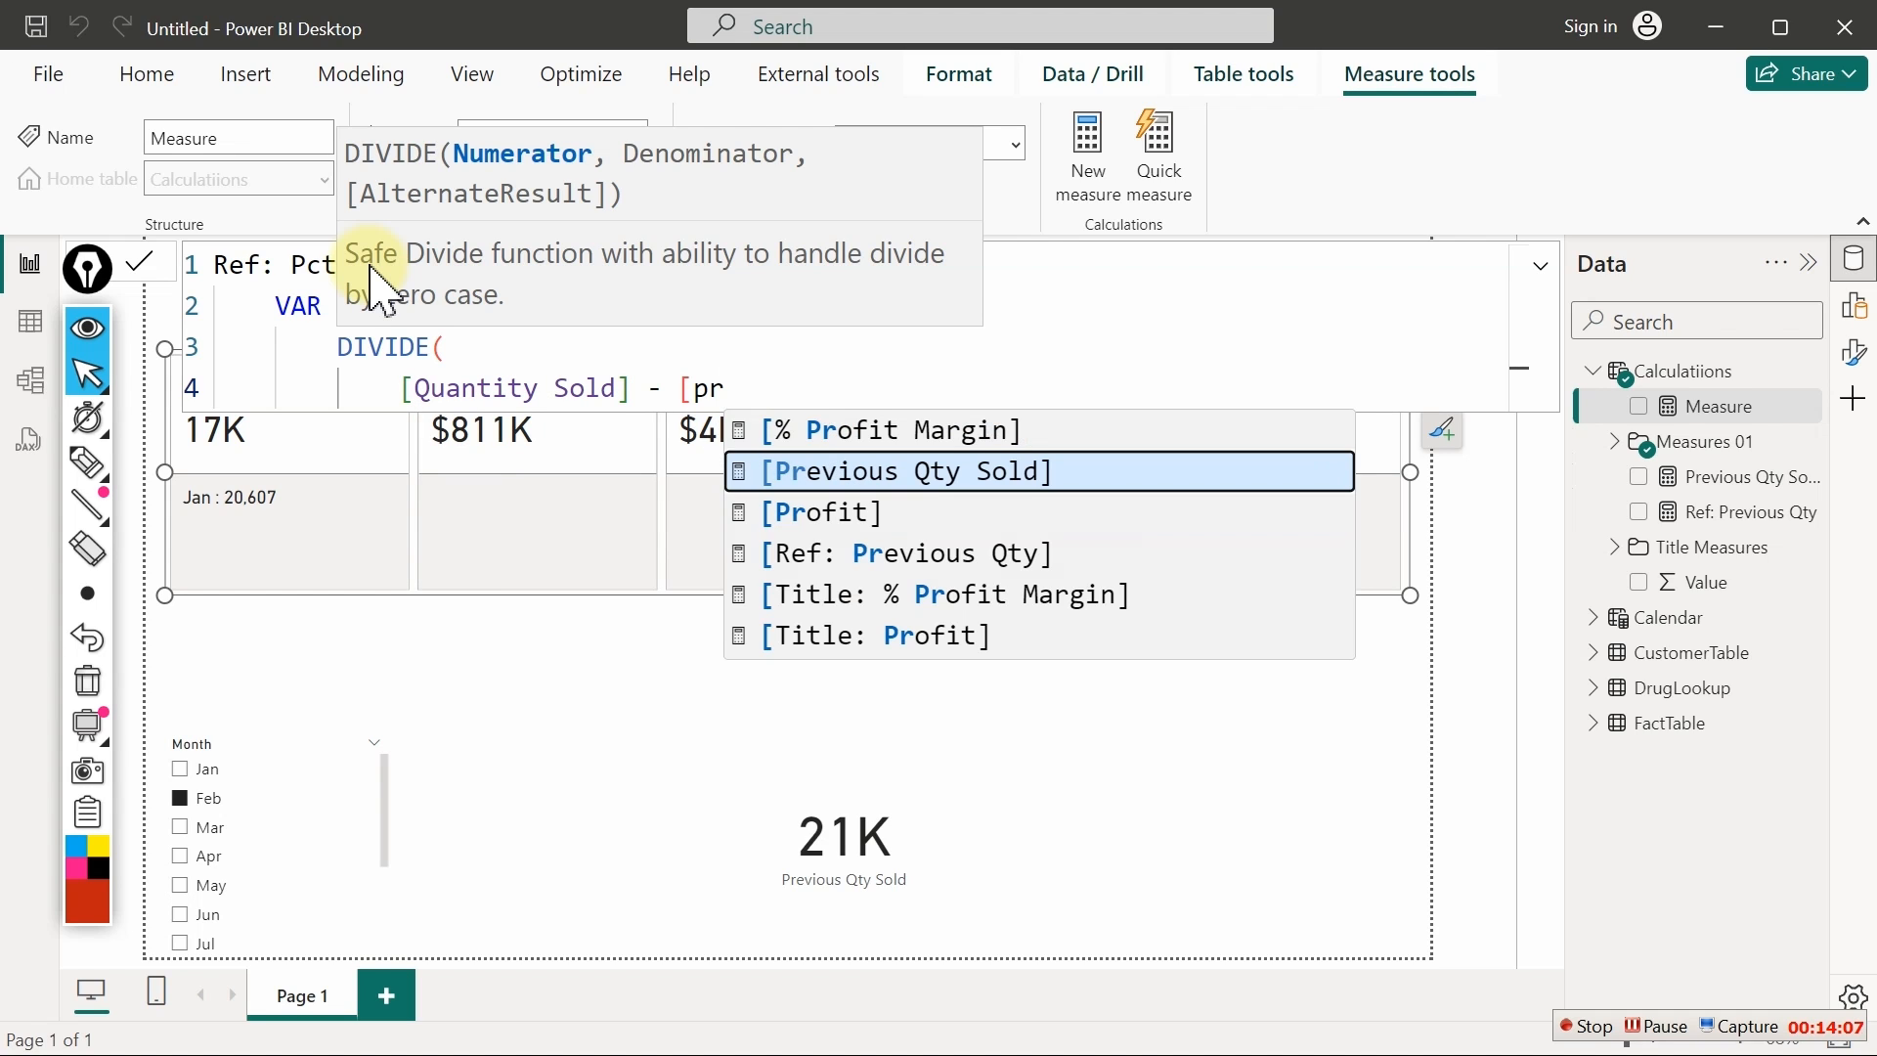
key("Tab")
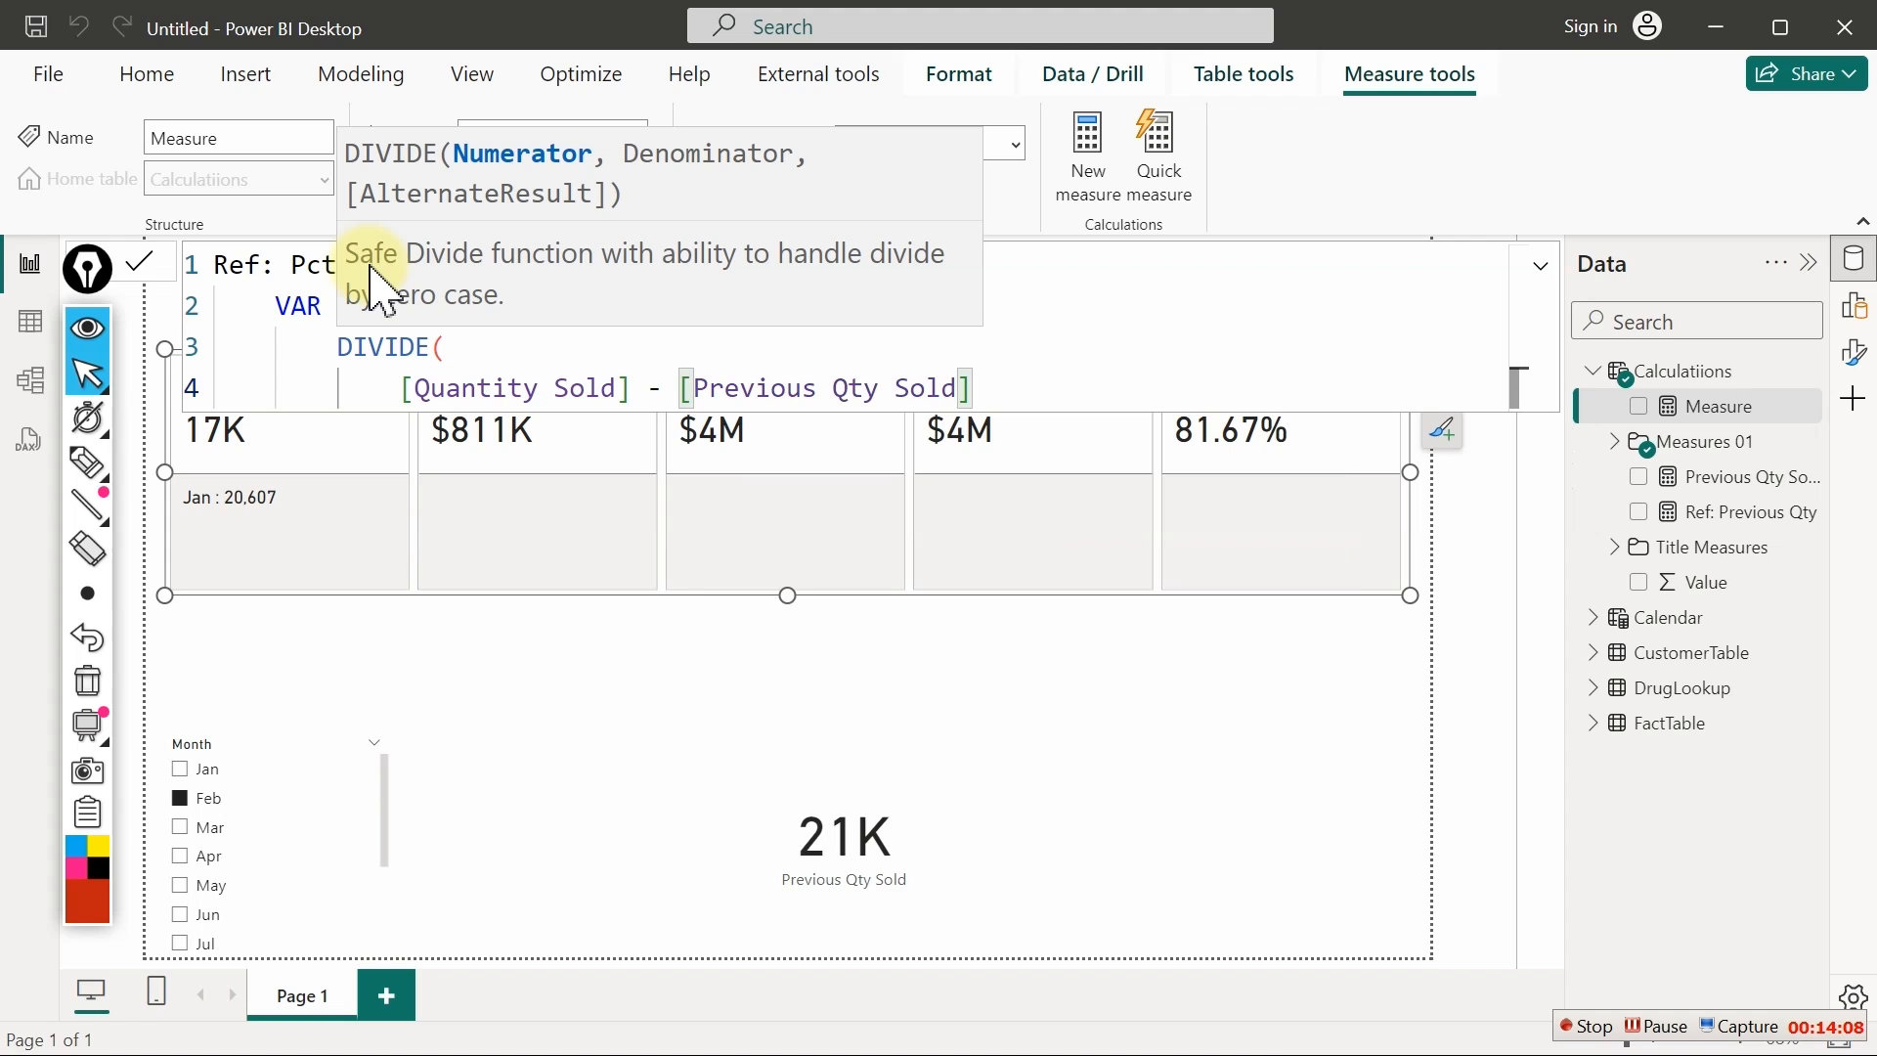
Use [Previous Qty Sold] as the denominator and close the DIVIDE function
type(",")
key("shift+Return")
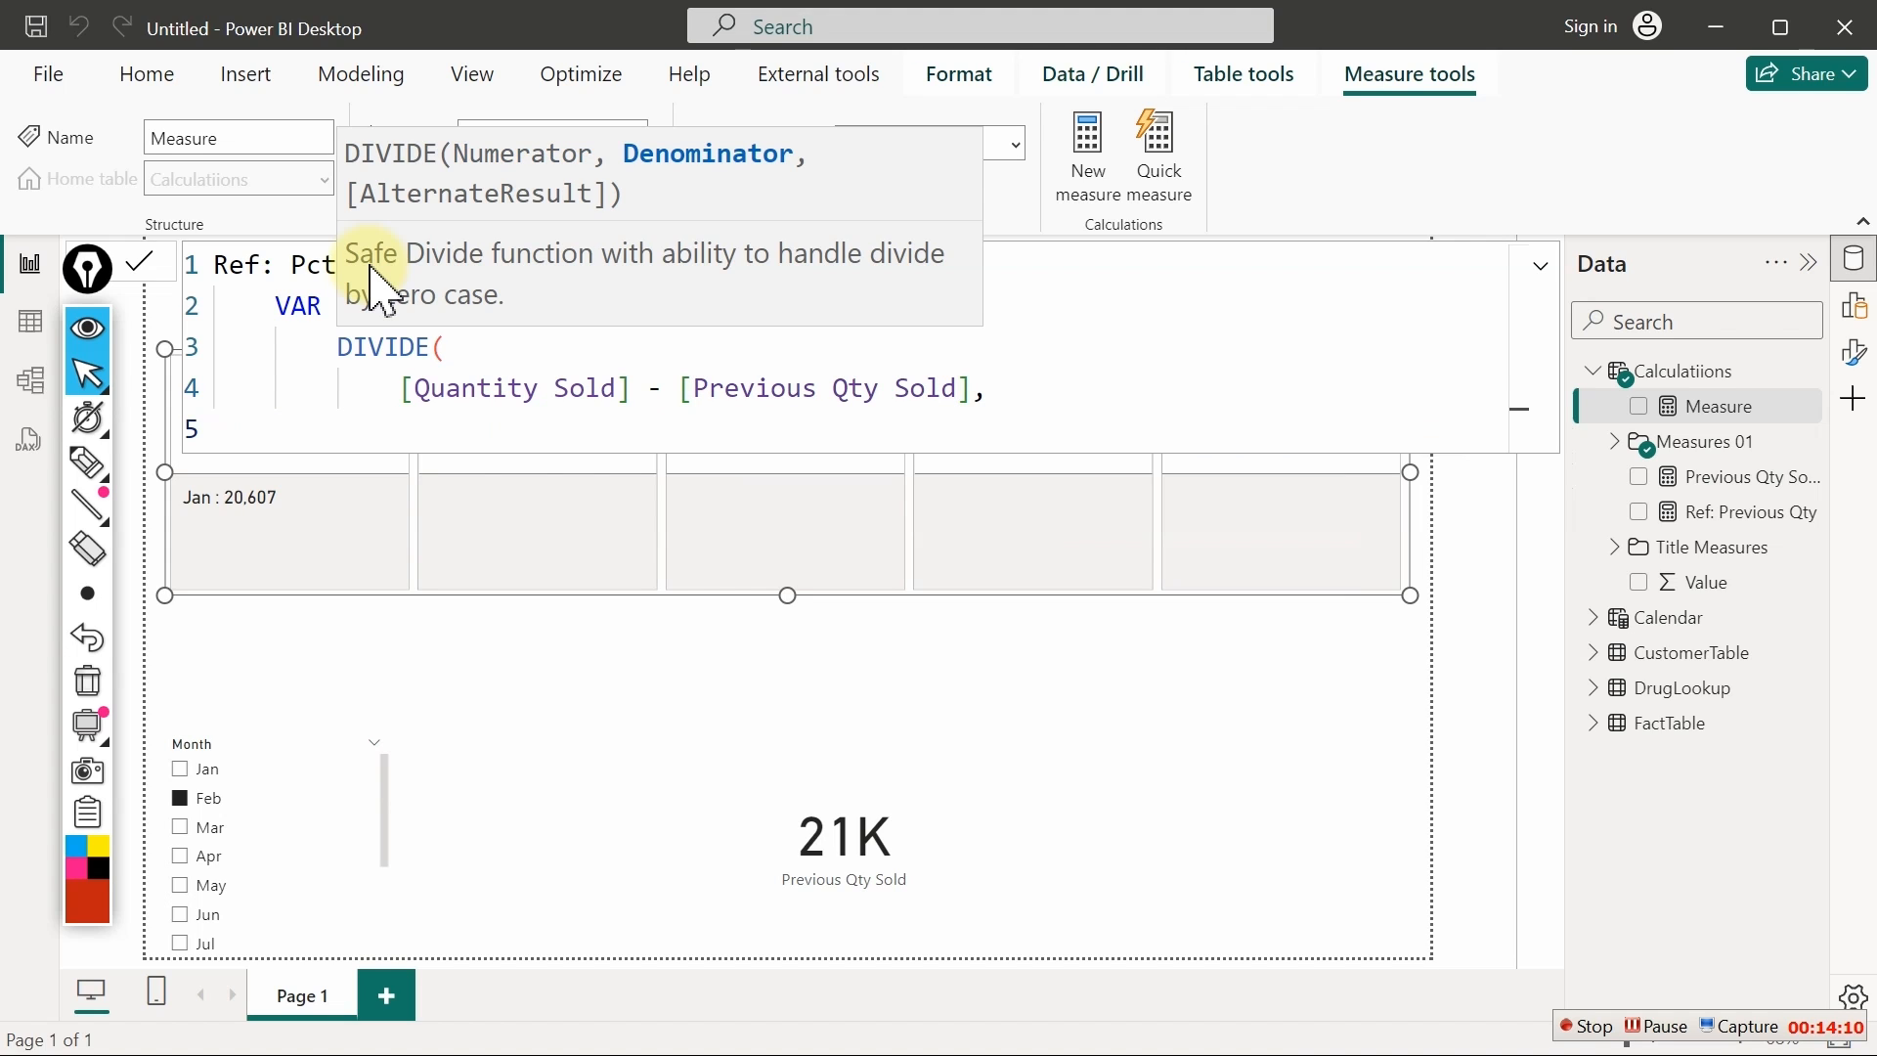
type("[P")
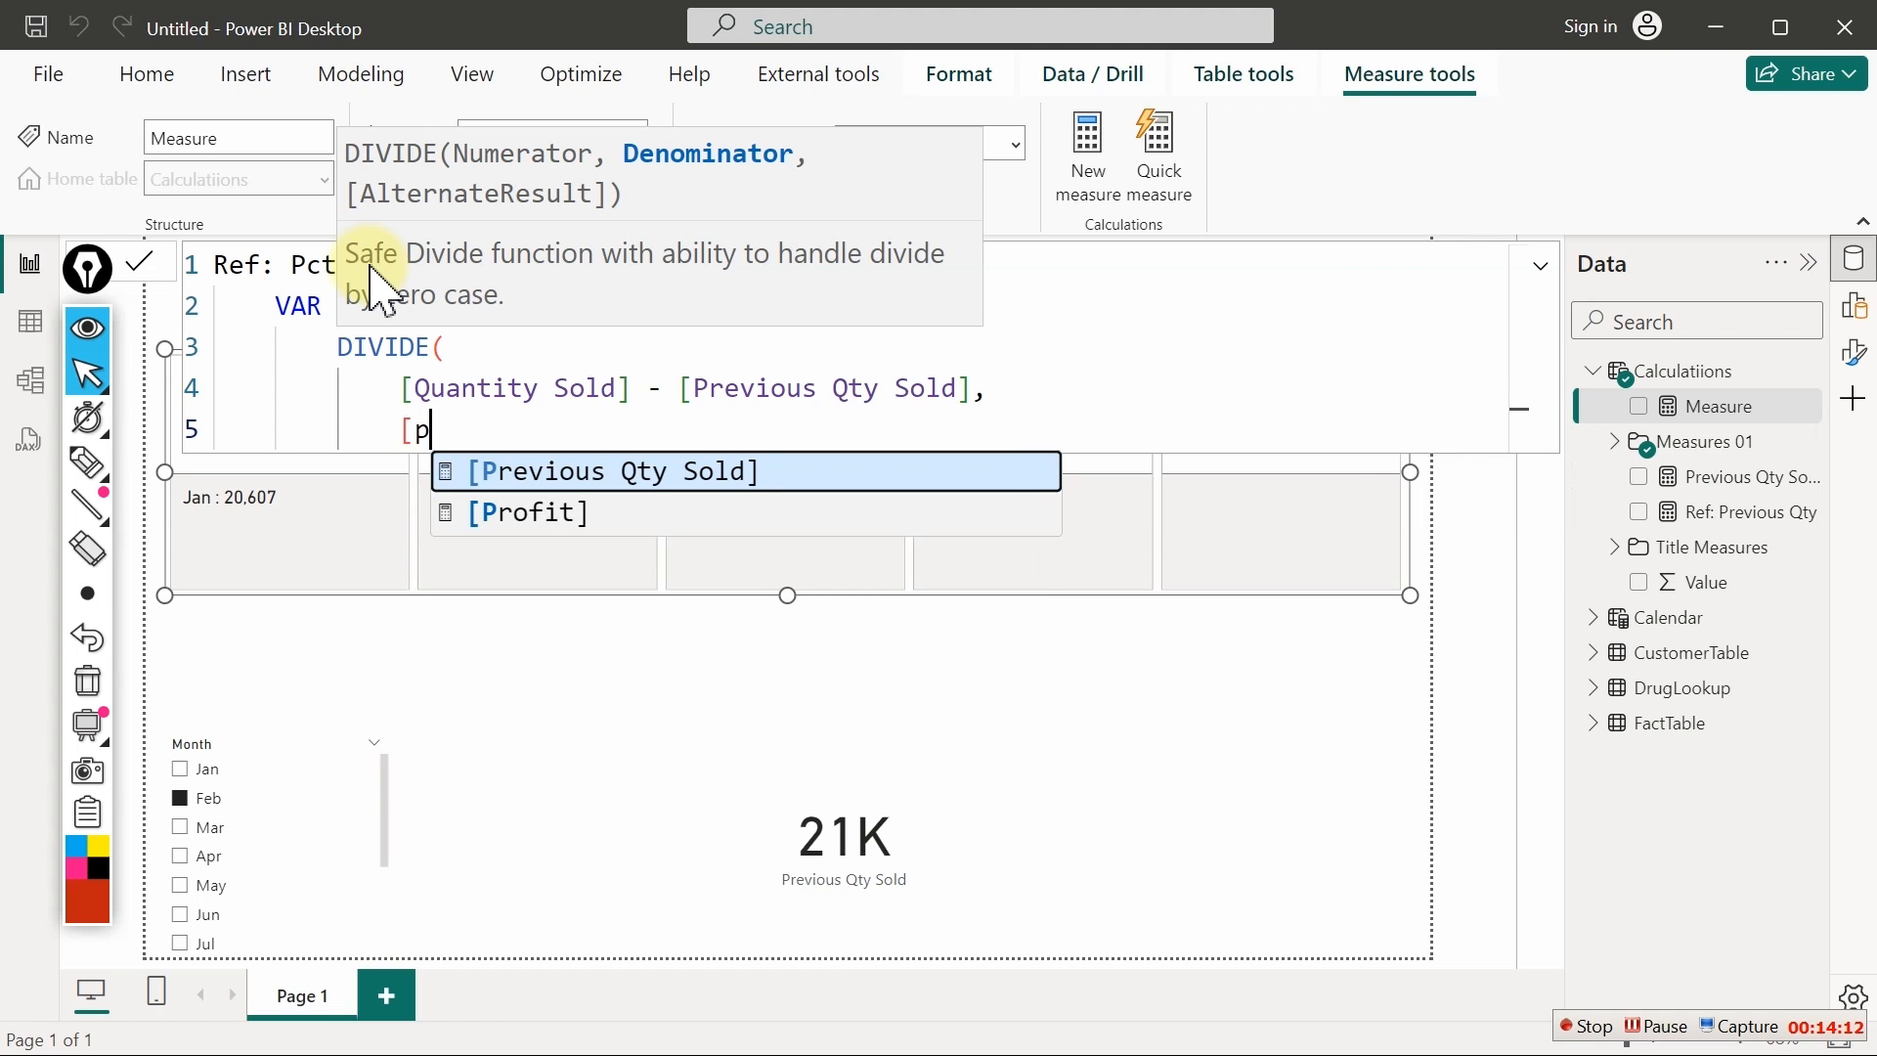
key("Tab")
key("shift+Return")
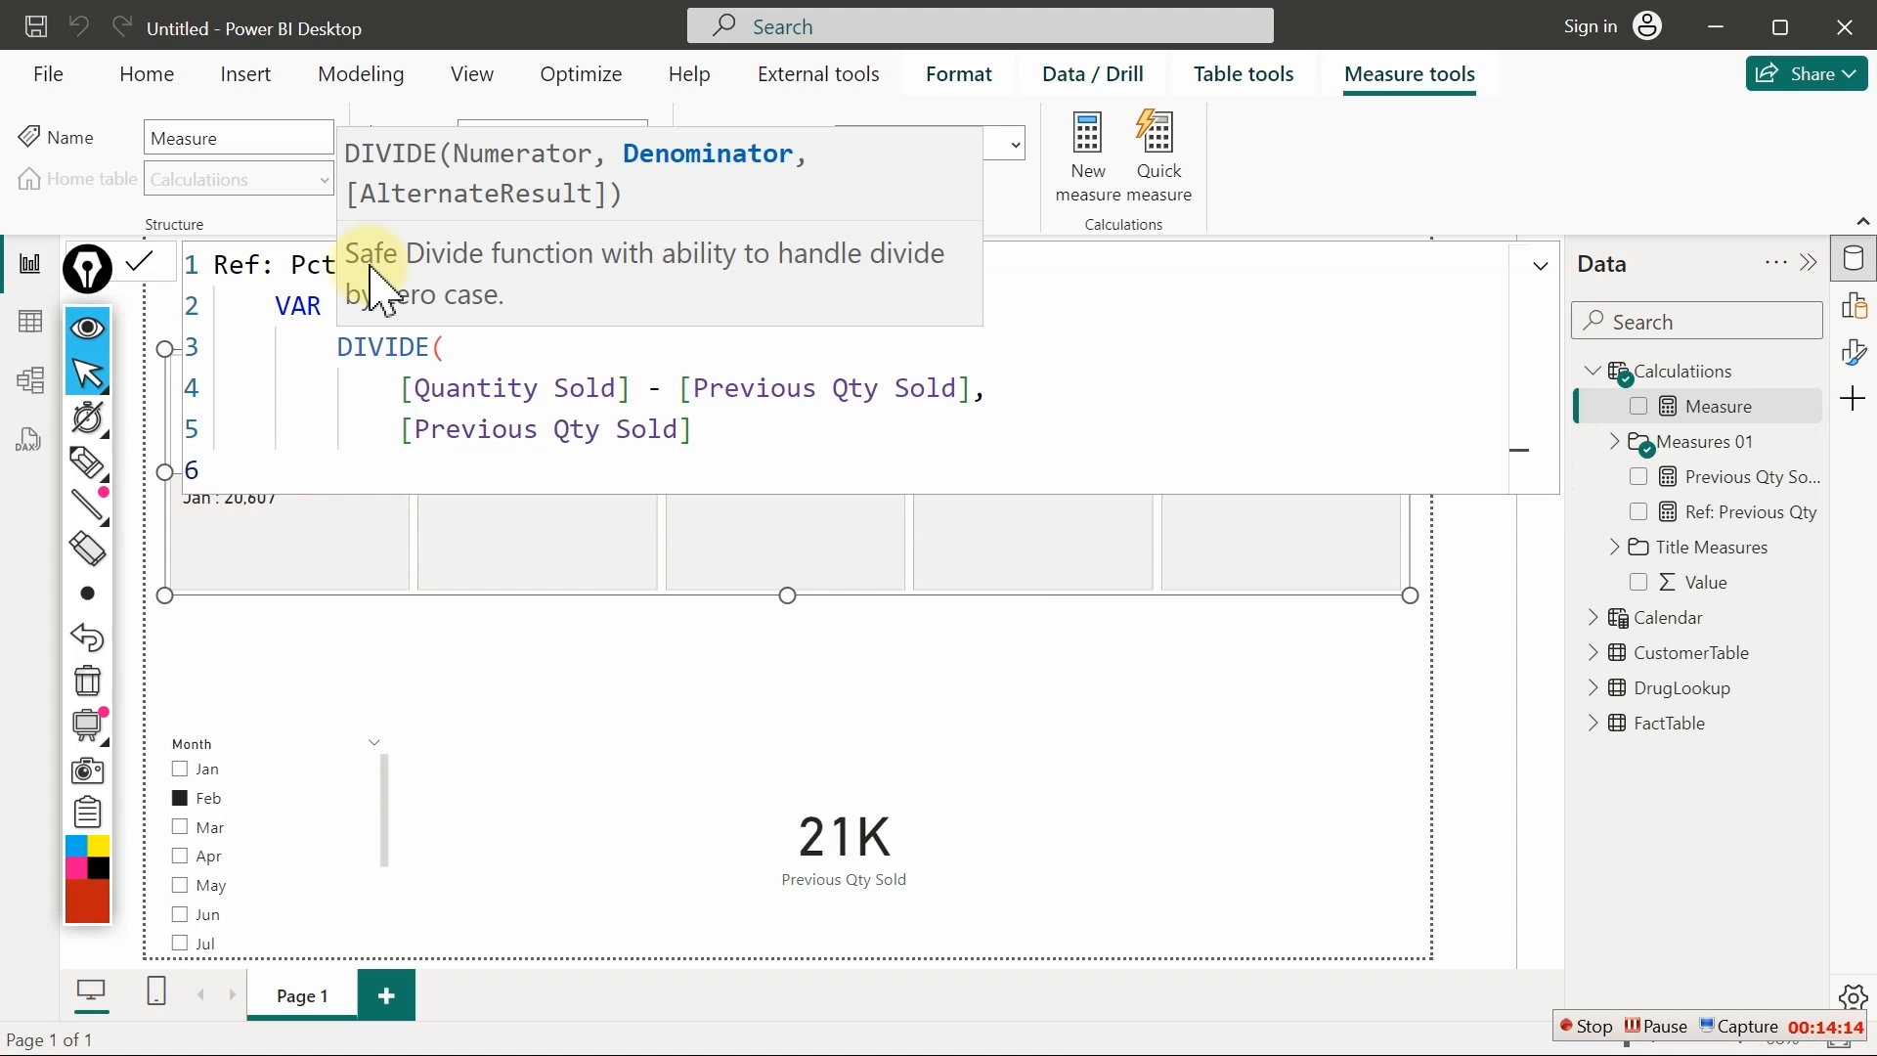
type(")")
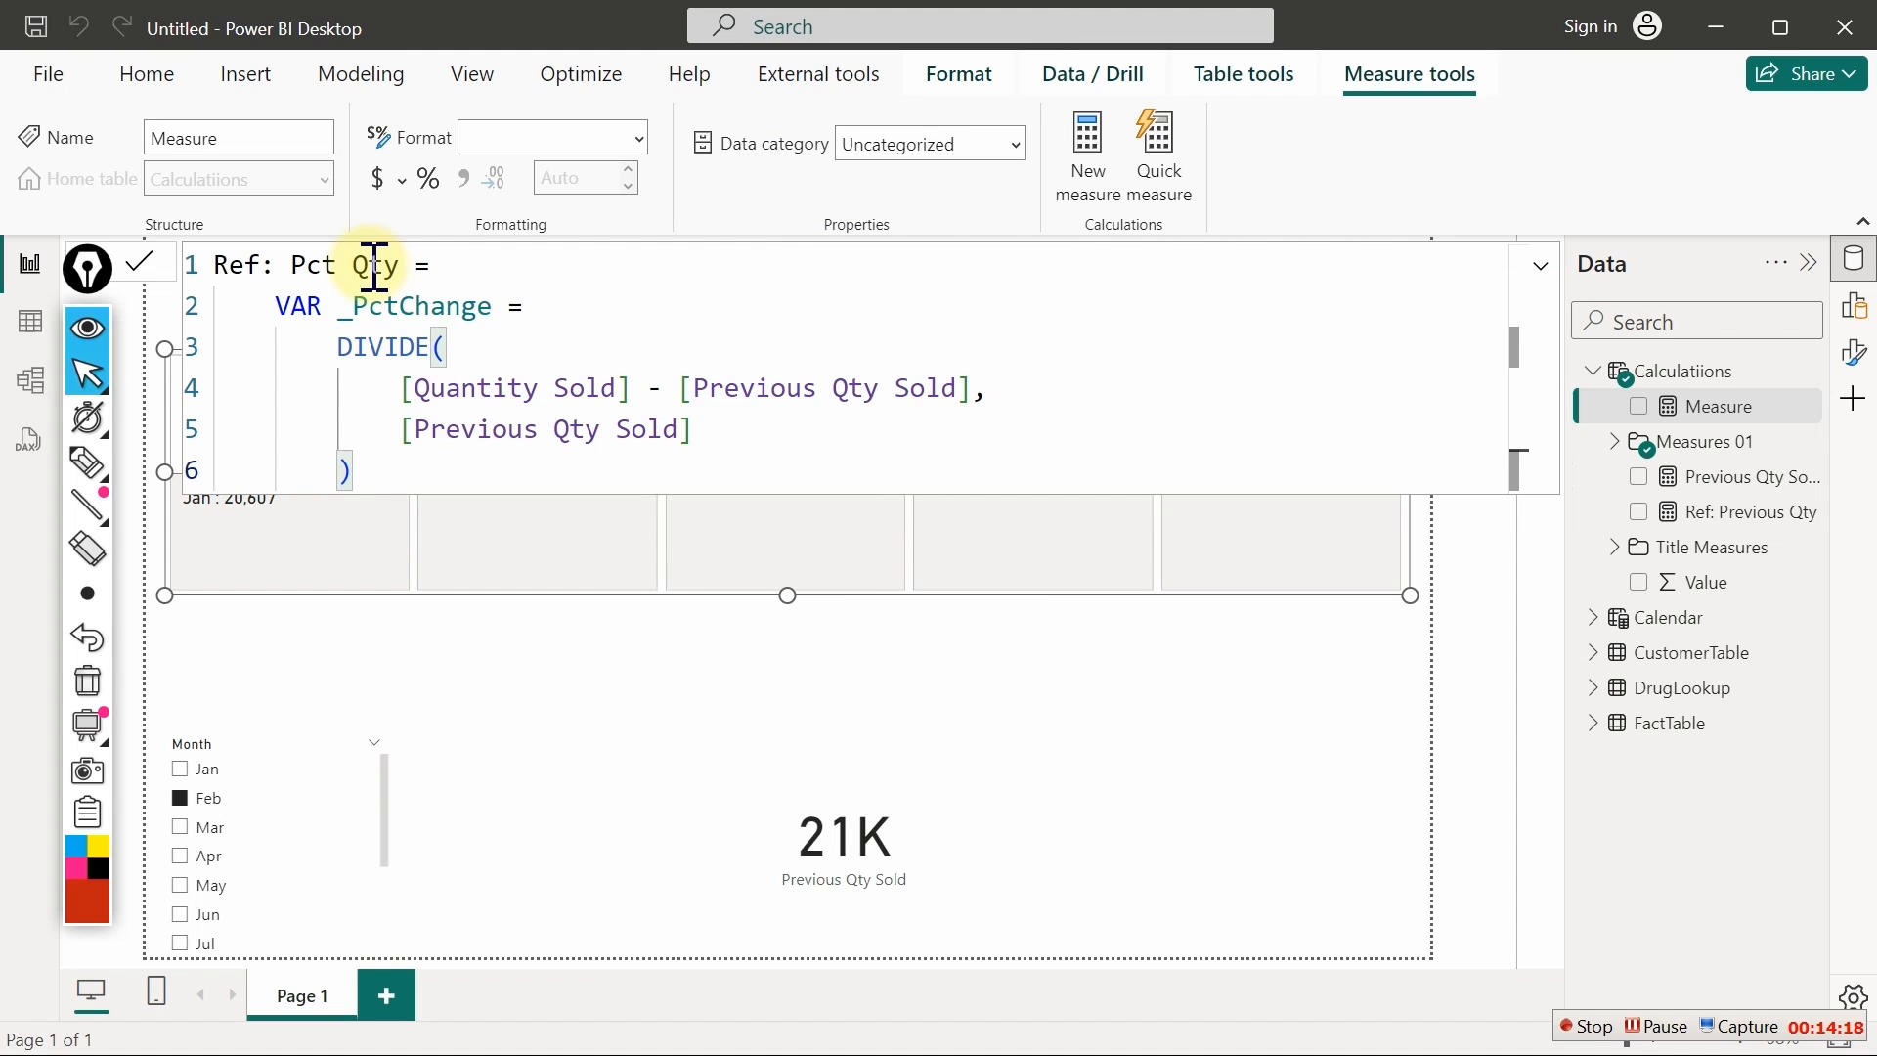
Complete the measure by returning _PctChange, and format it as a percentage
key("Return")
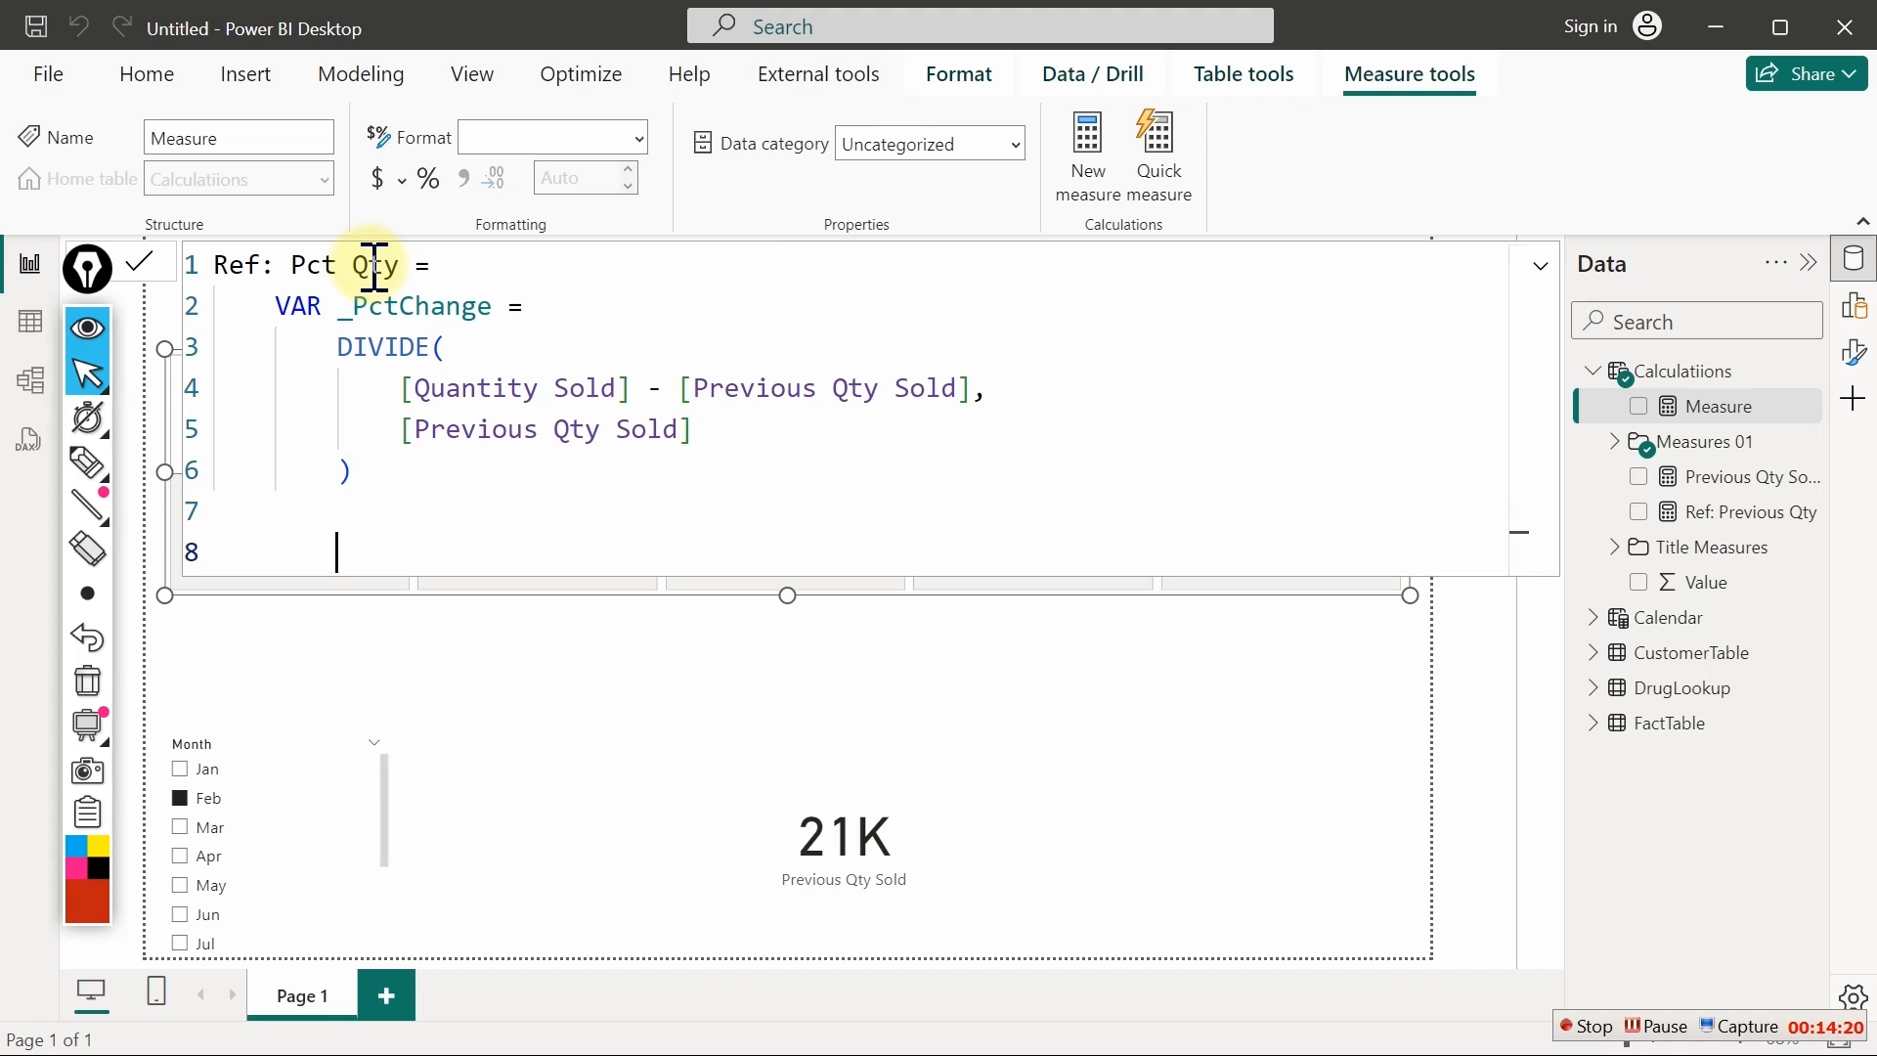
key("BackSpace")
type("re")
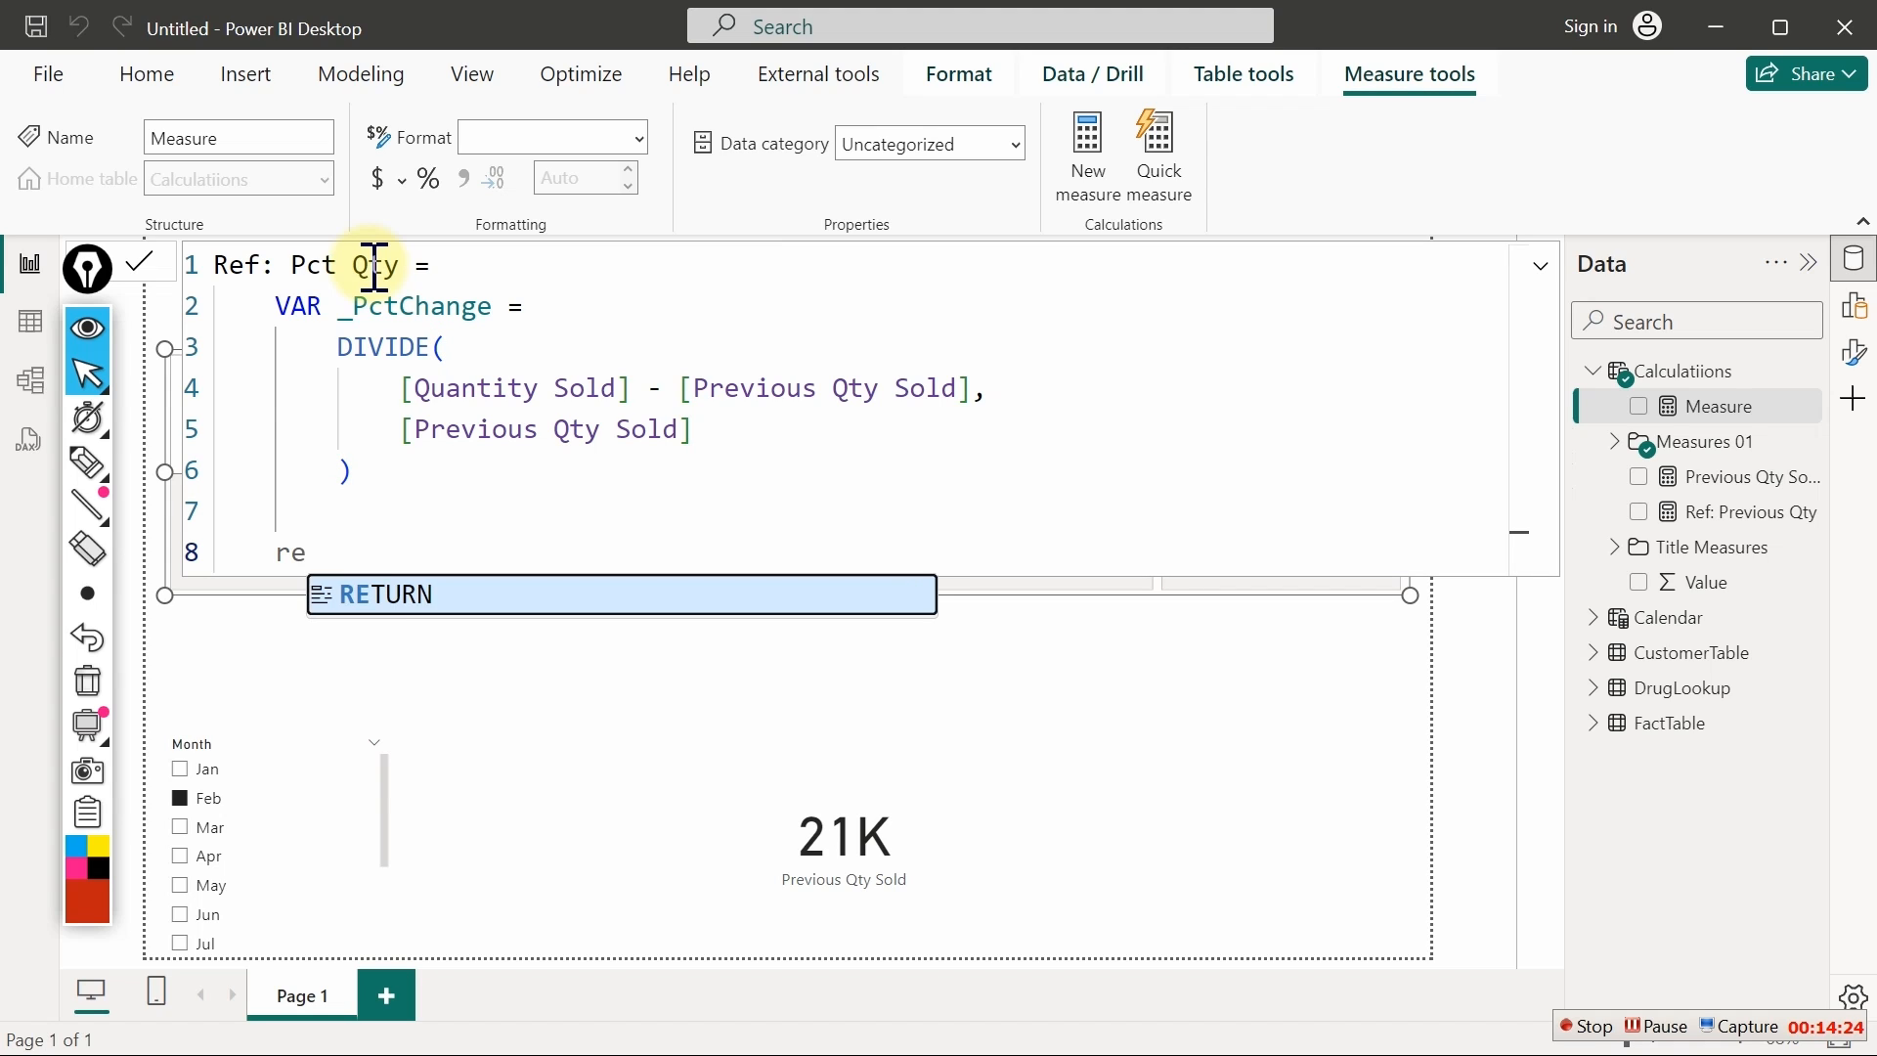
key("Tab")
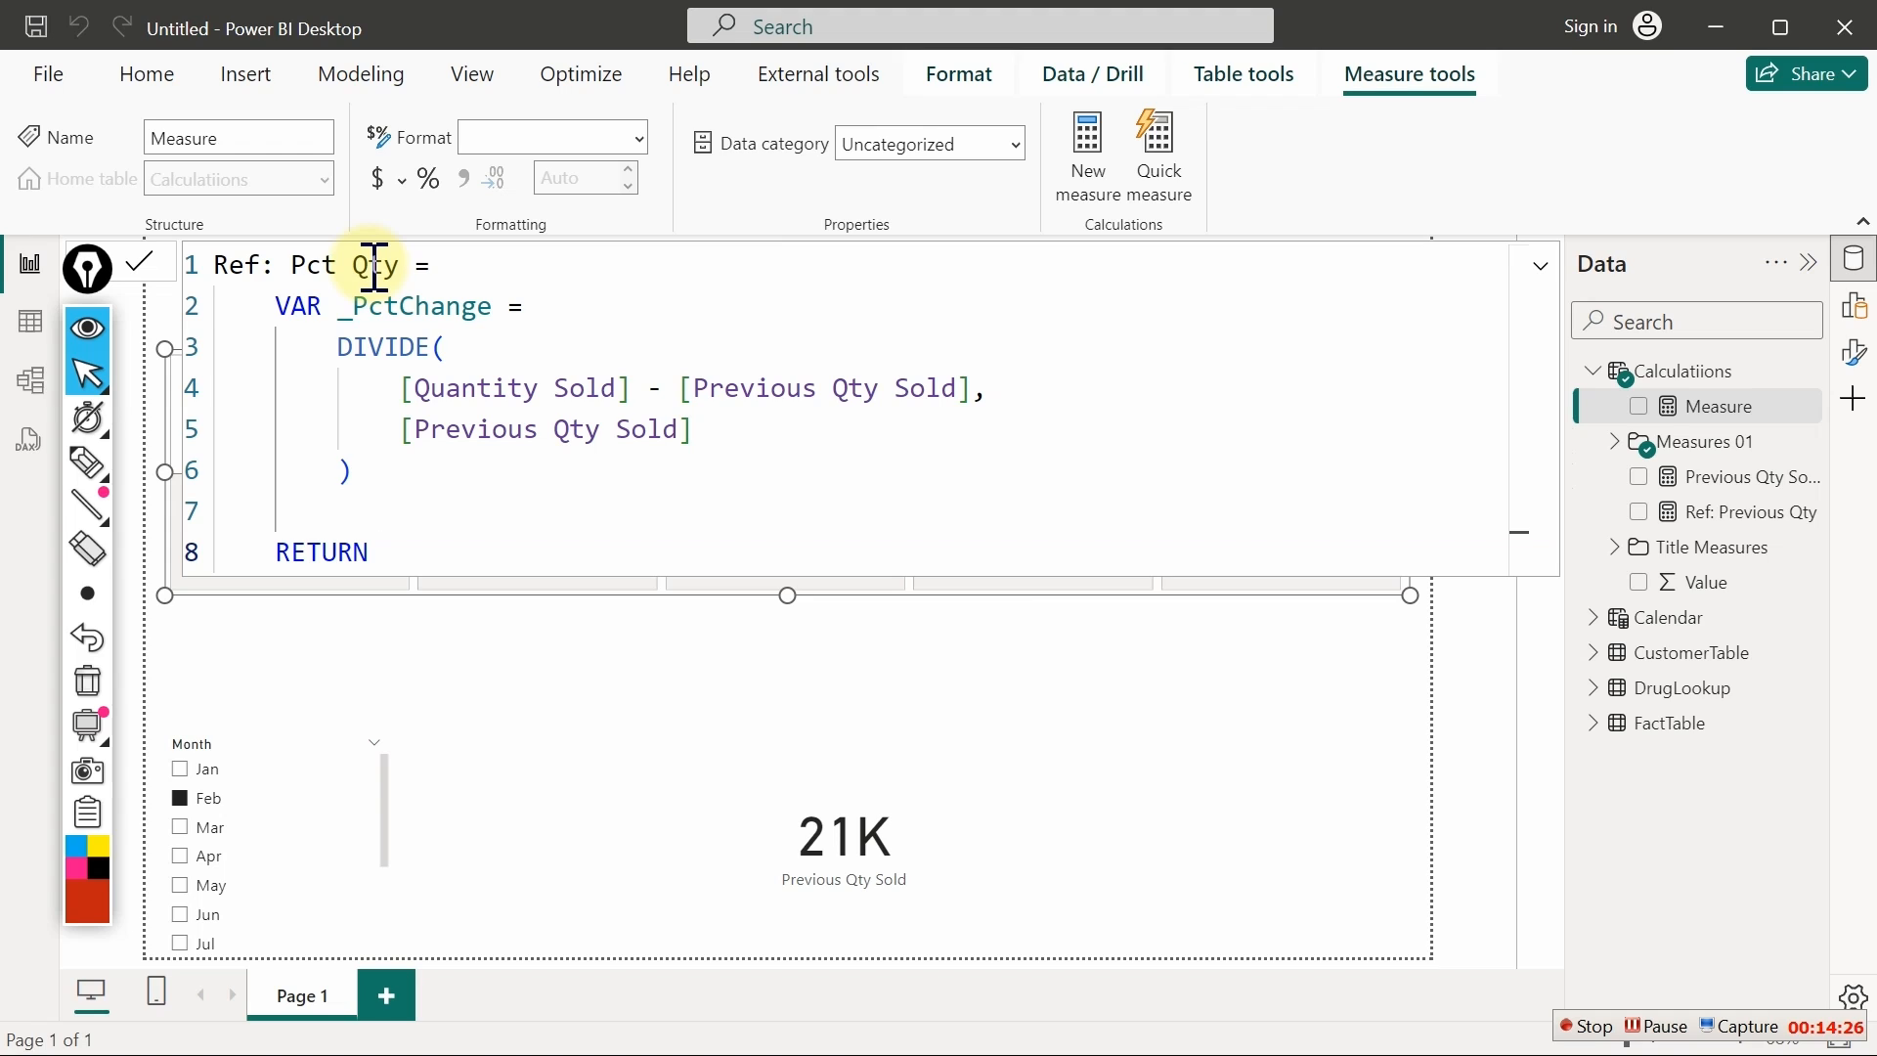
type("_")
key("Tab")
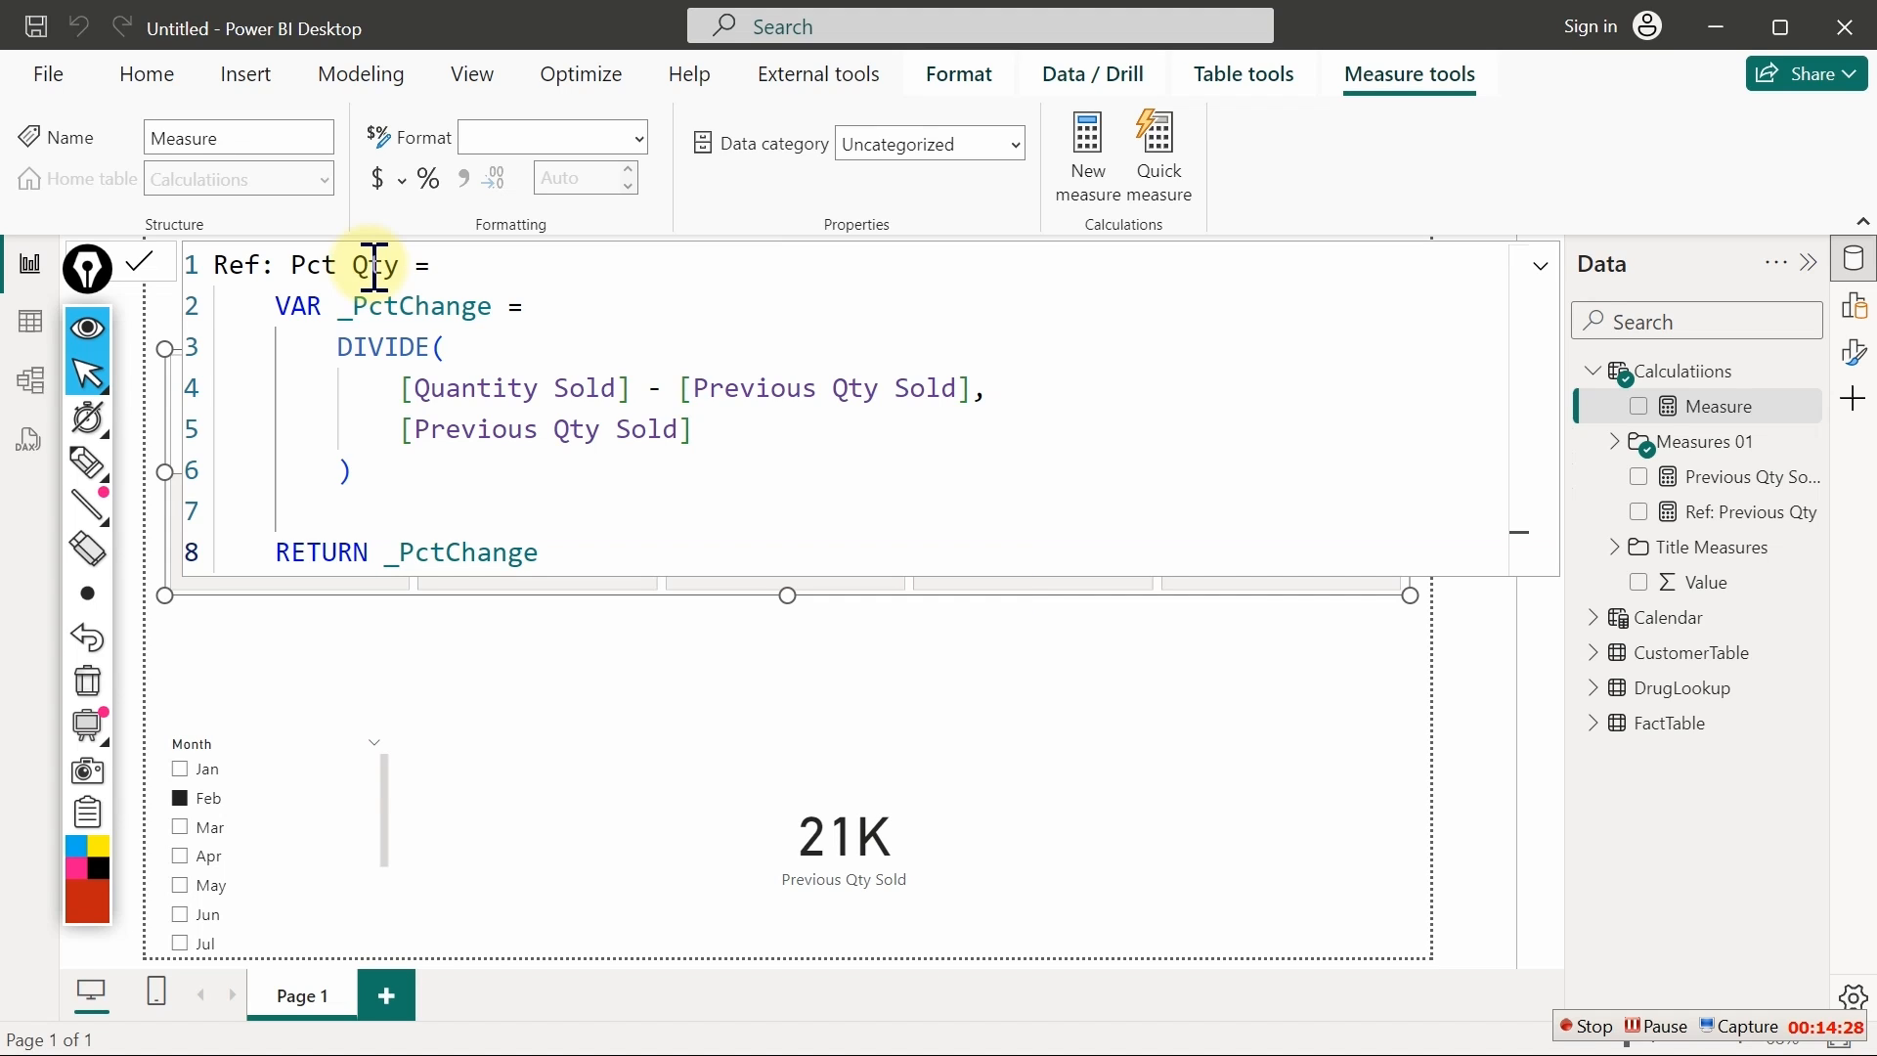
left_click(412, 264)
key("Return")
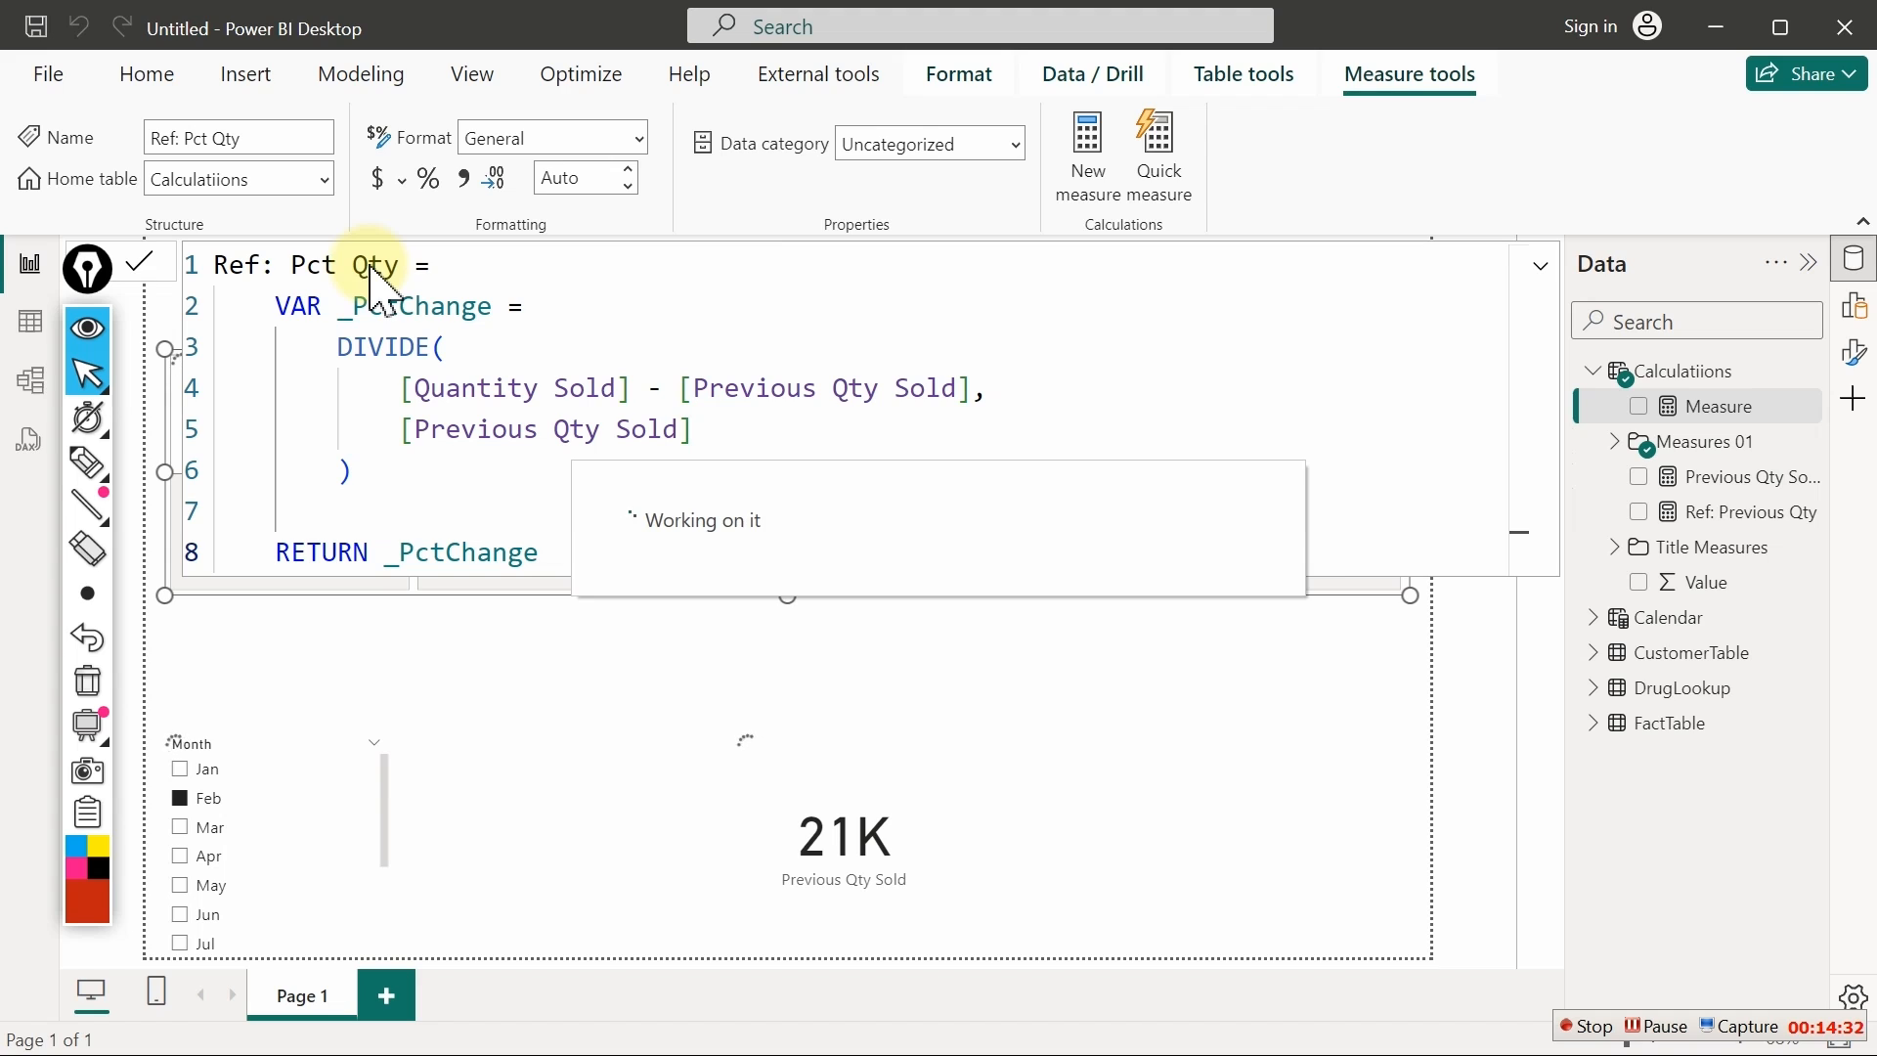
left_click(429, 182)
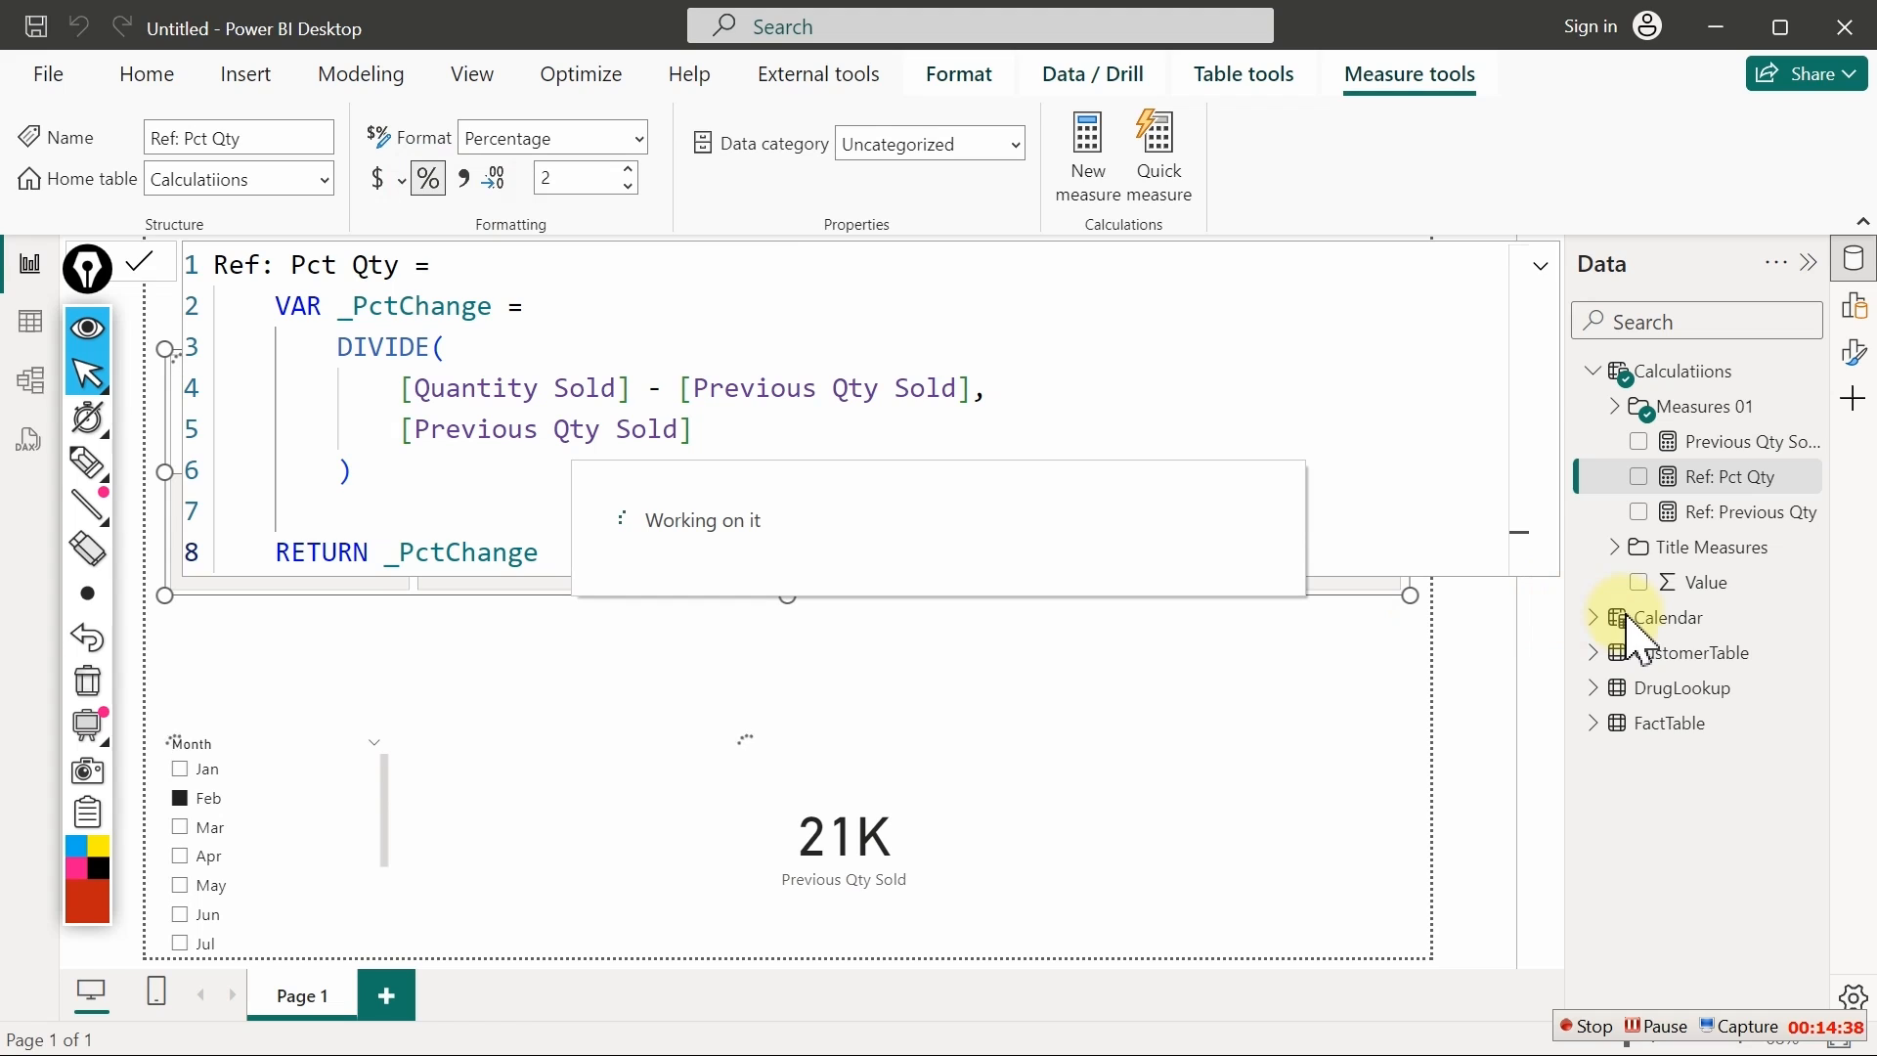
left_click(1698, 657)
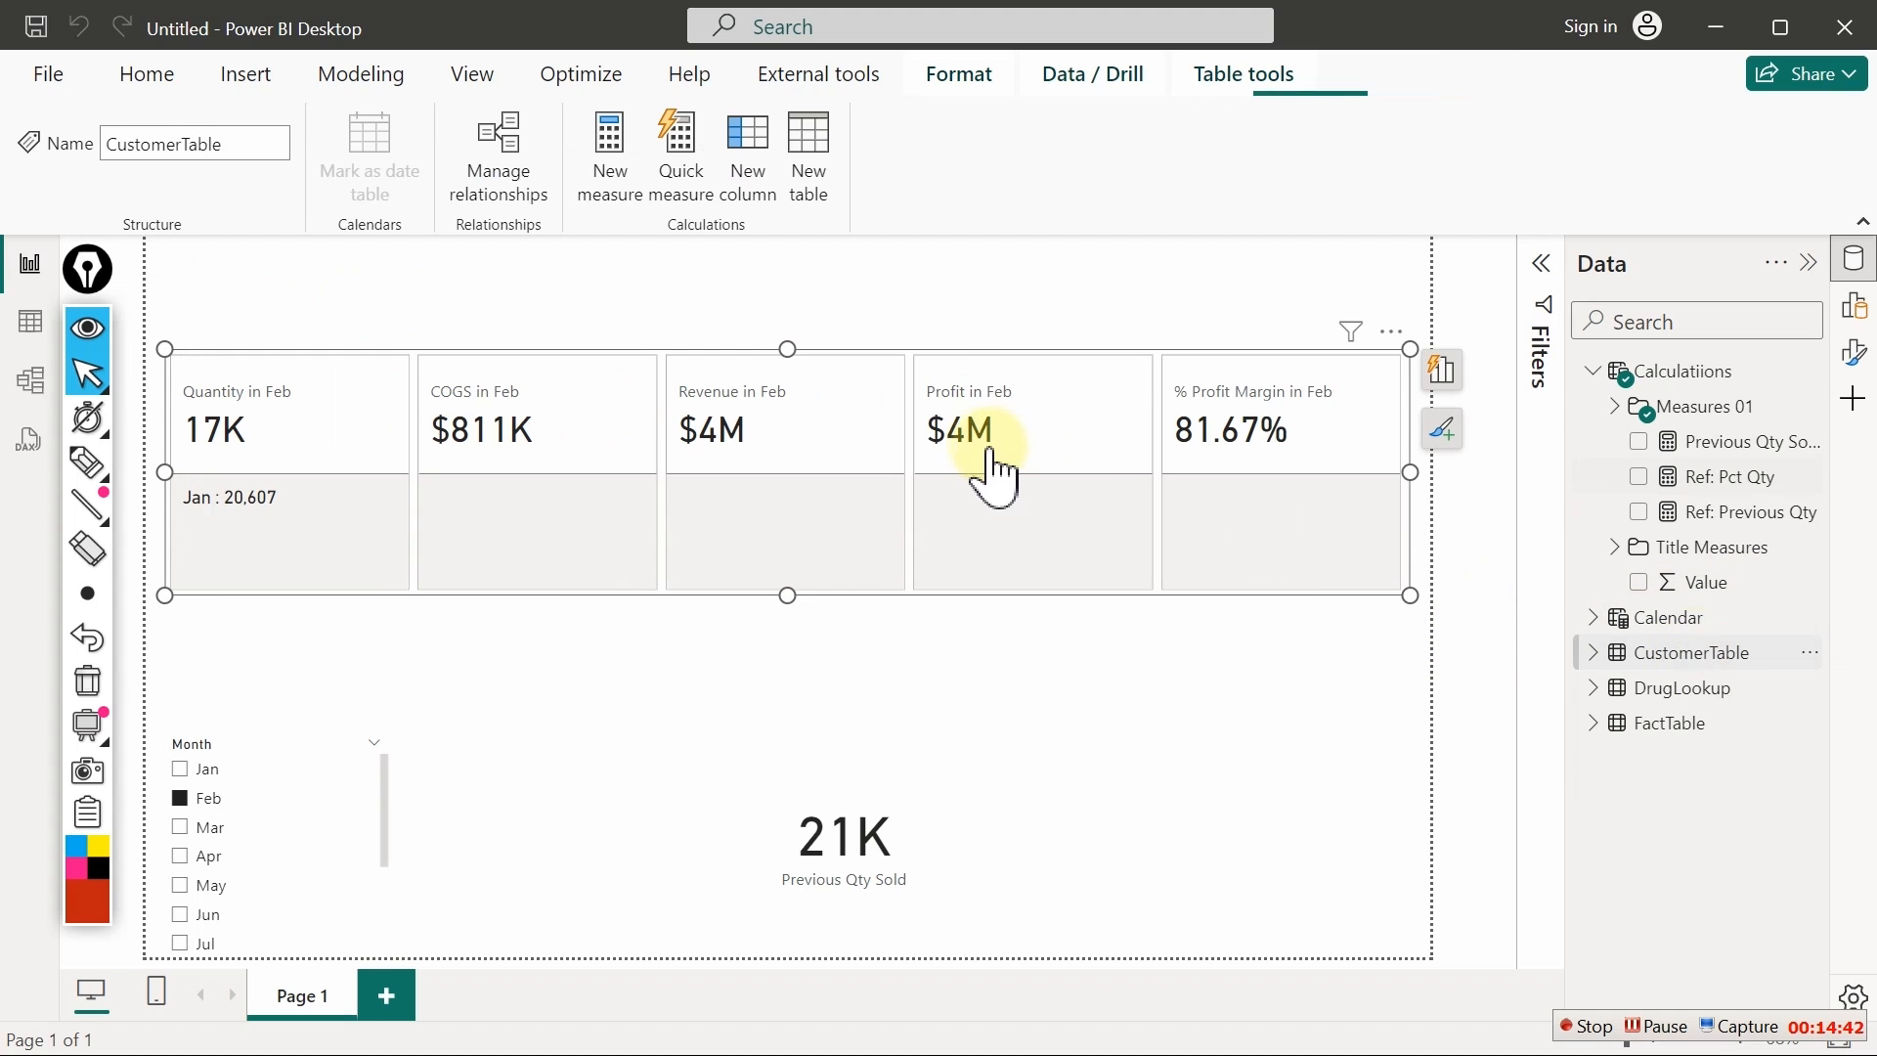
Move the card visual down the page and add Ref: Pct Qty as a second reference label for the Quantity Sold series
left_click_drag(869, 363, 894, 513)
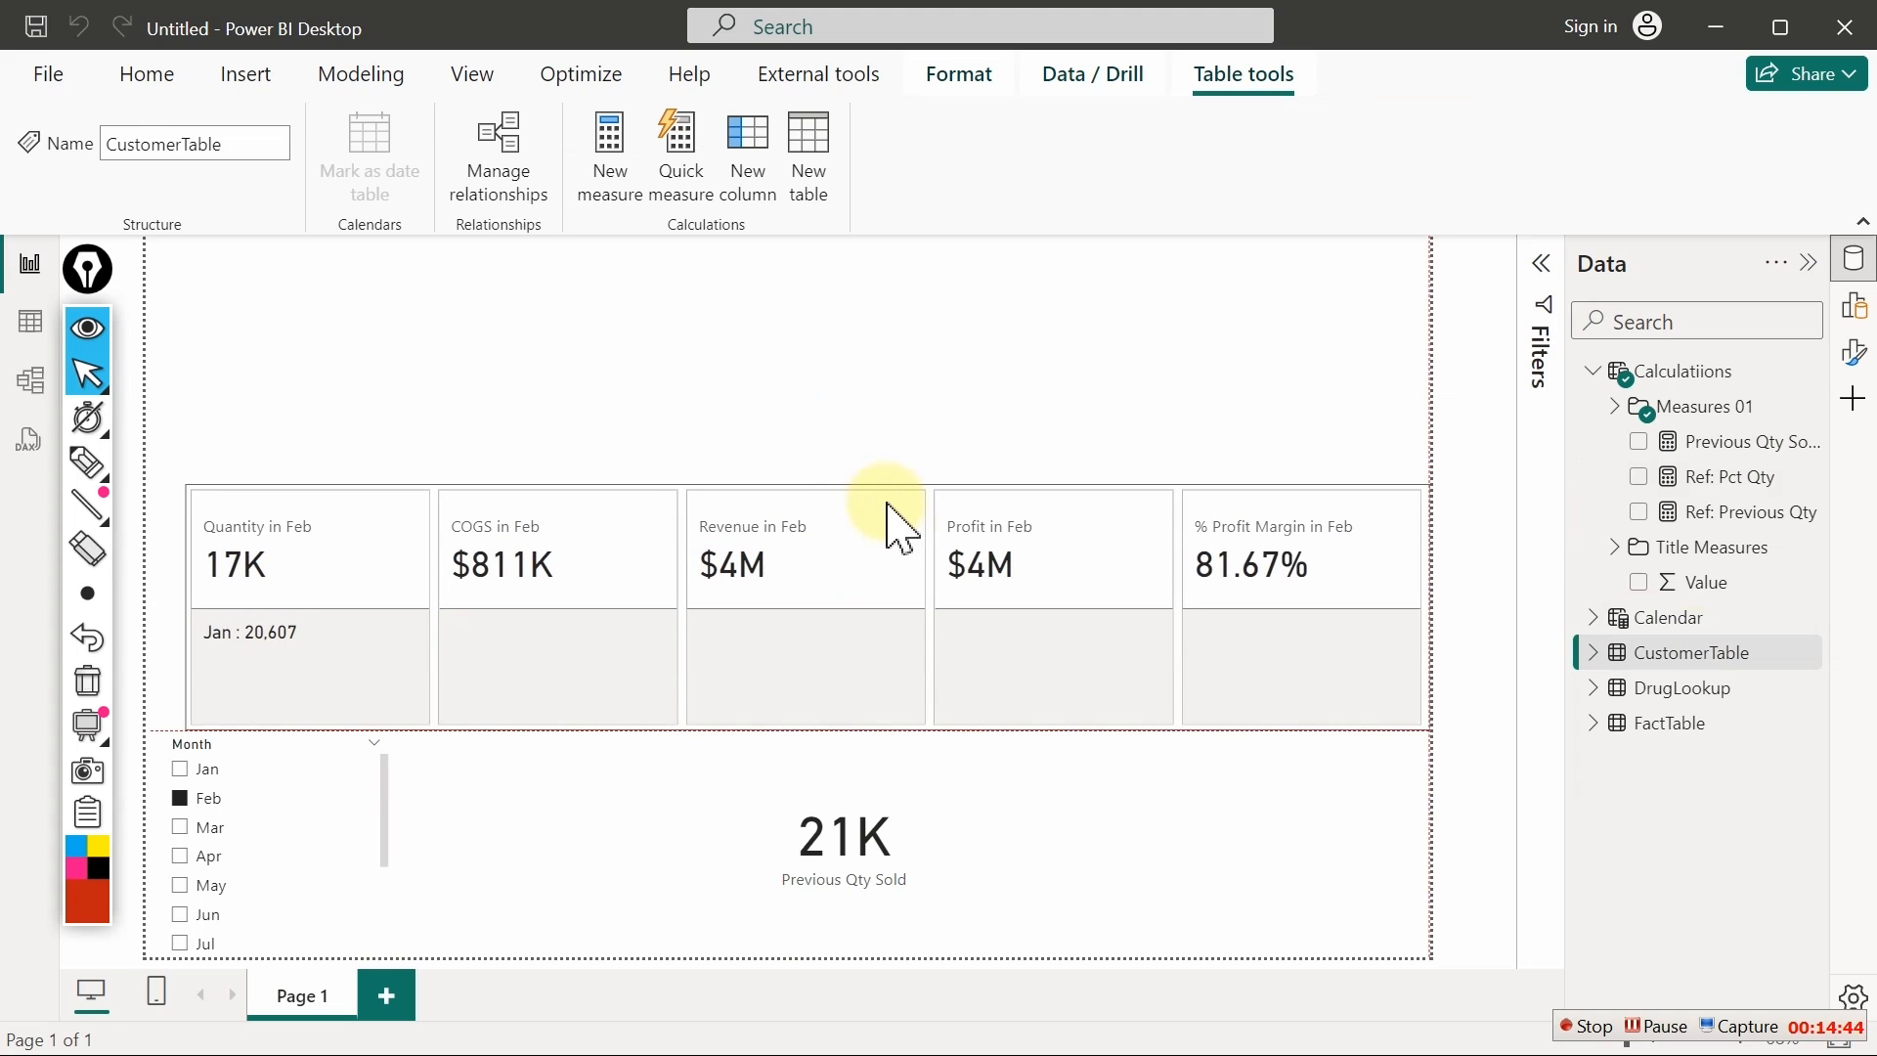
left_click(1853, 356)
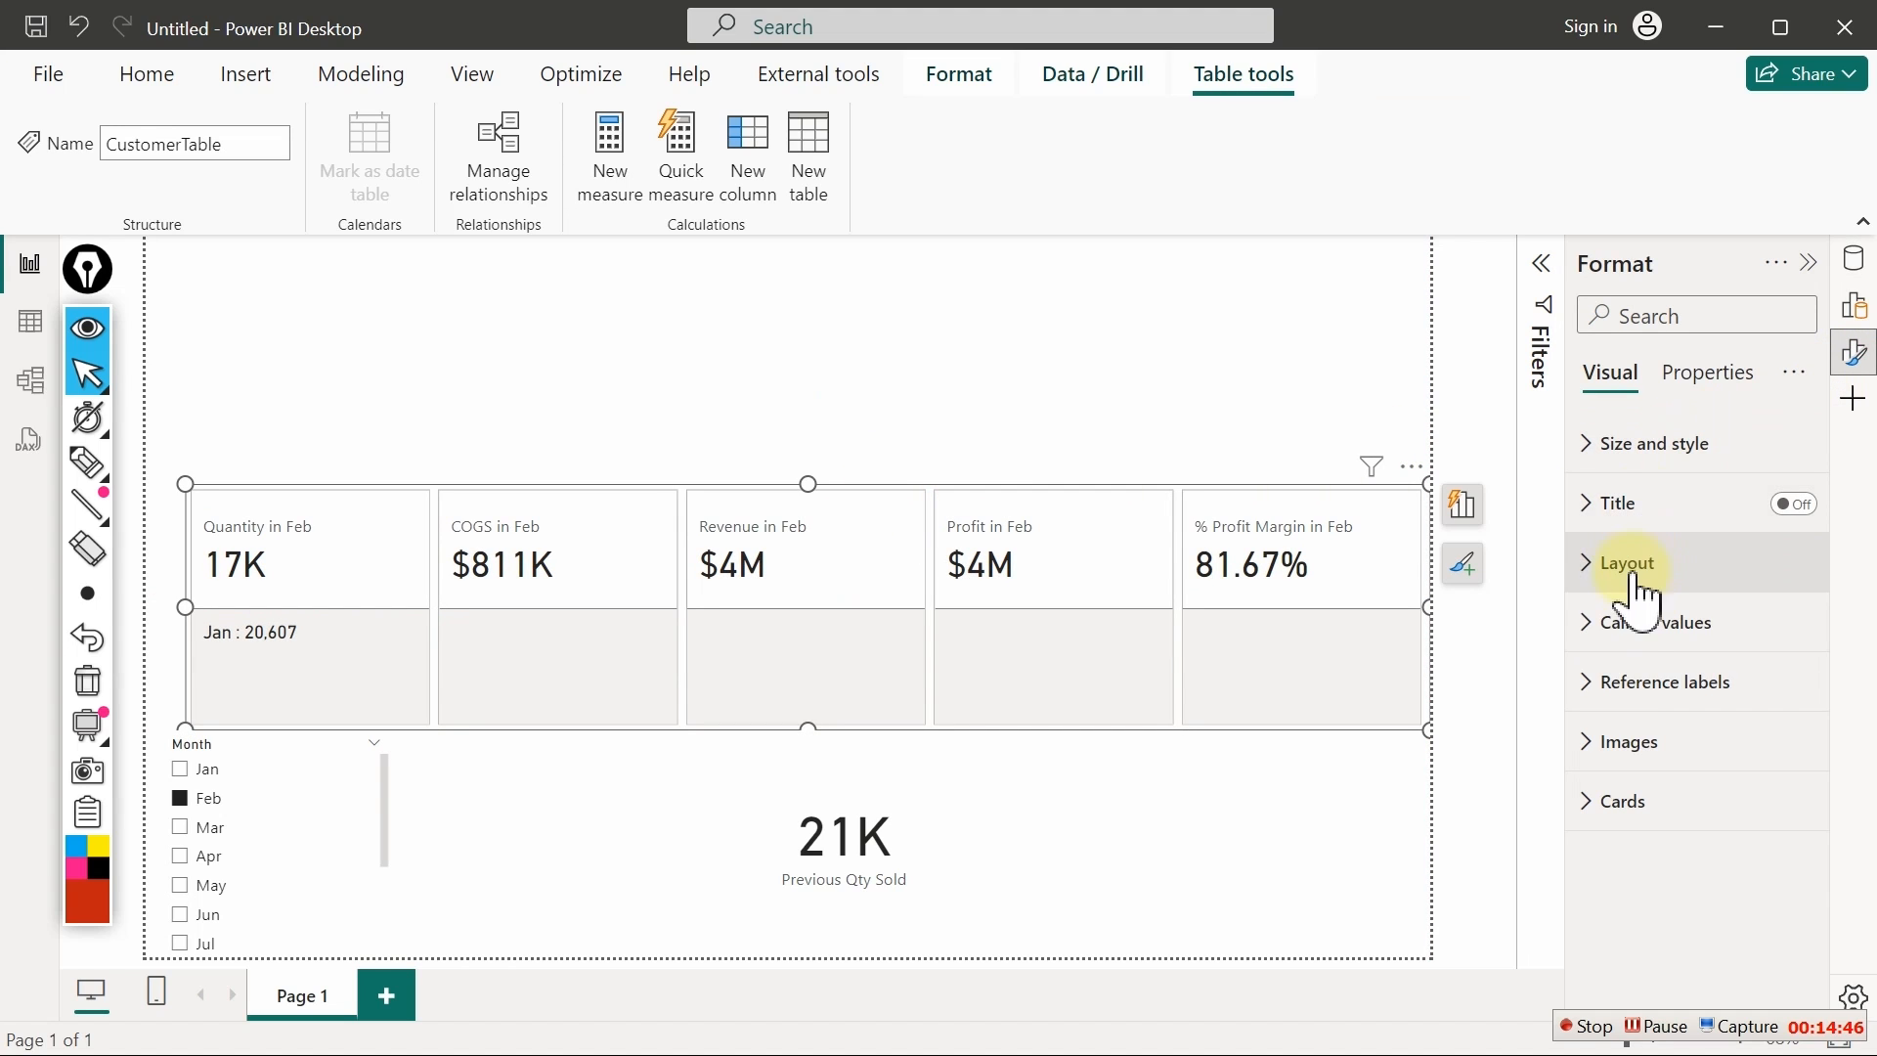
left_click(1790, 683)
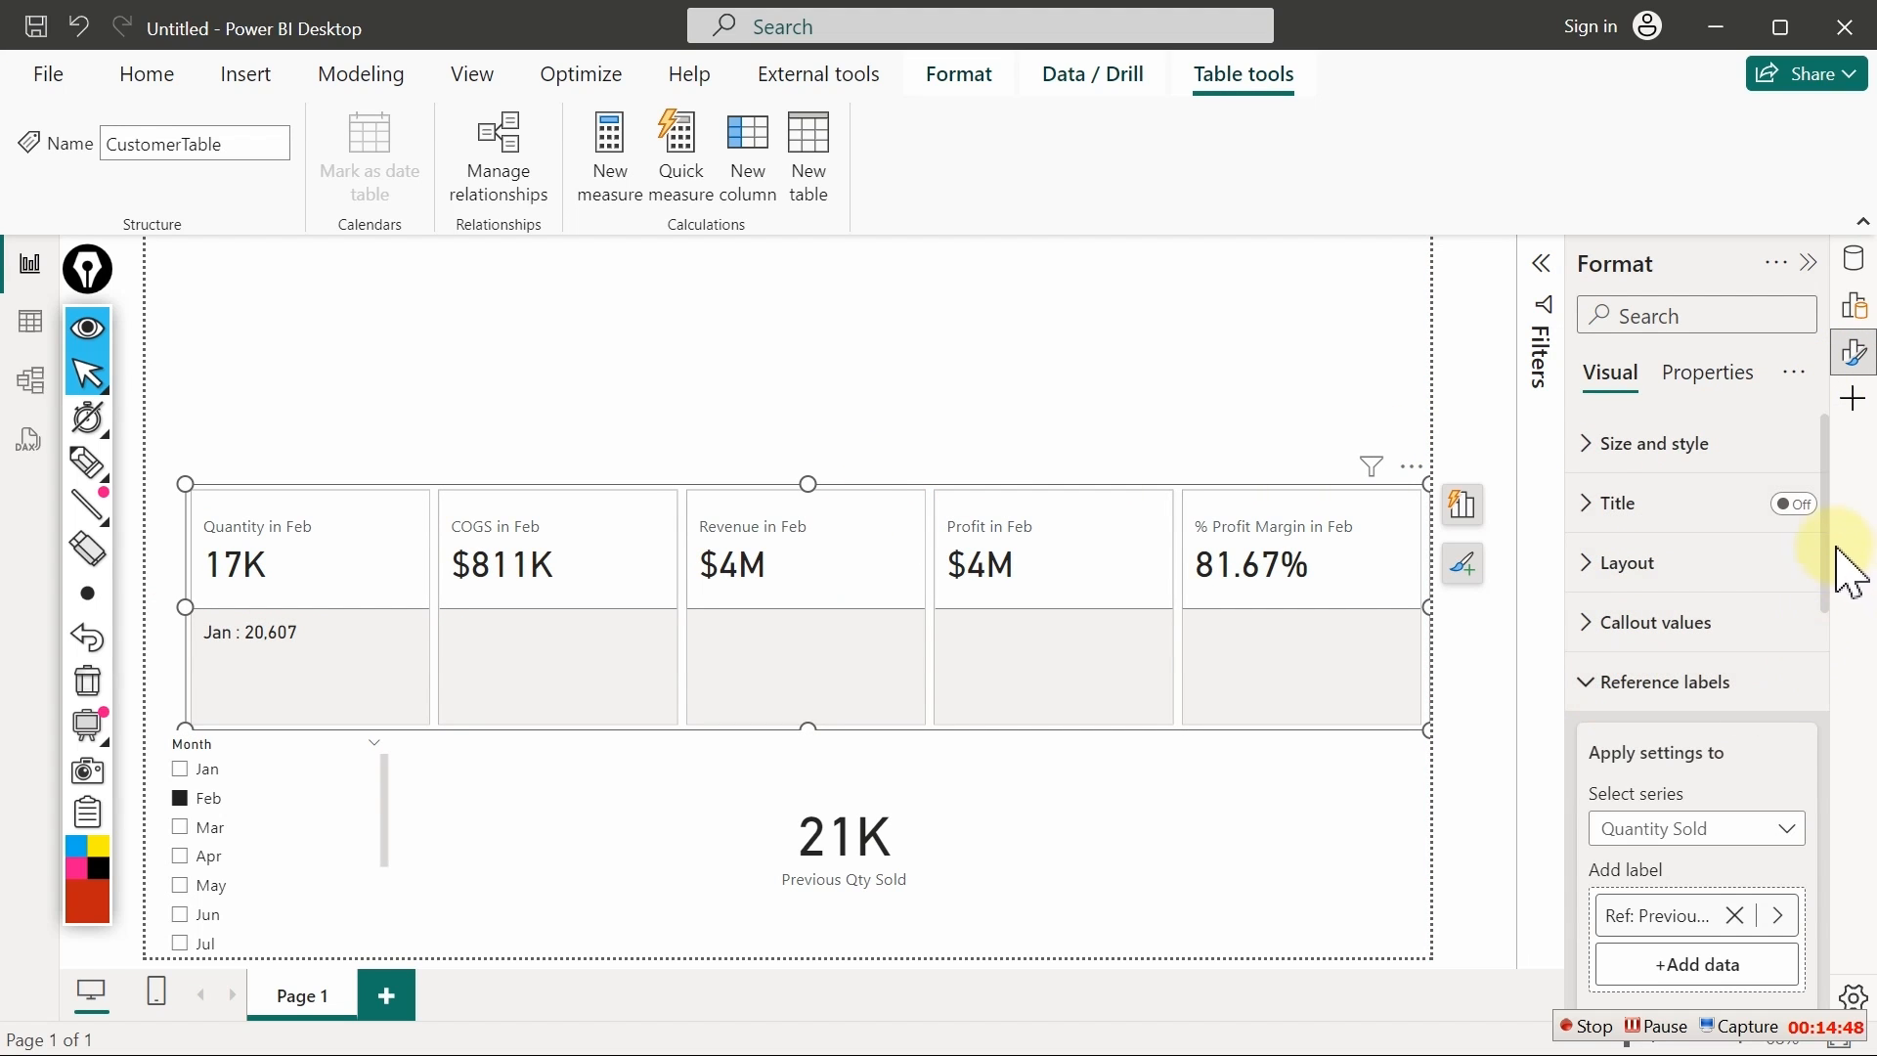
left_click_drag(1824, 557, 1835, 661)
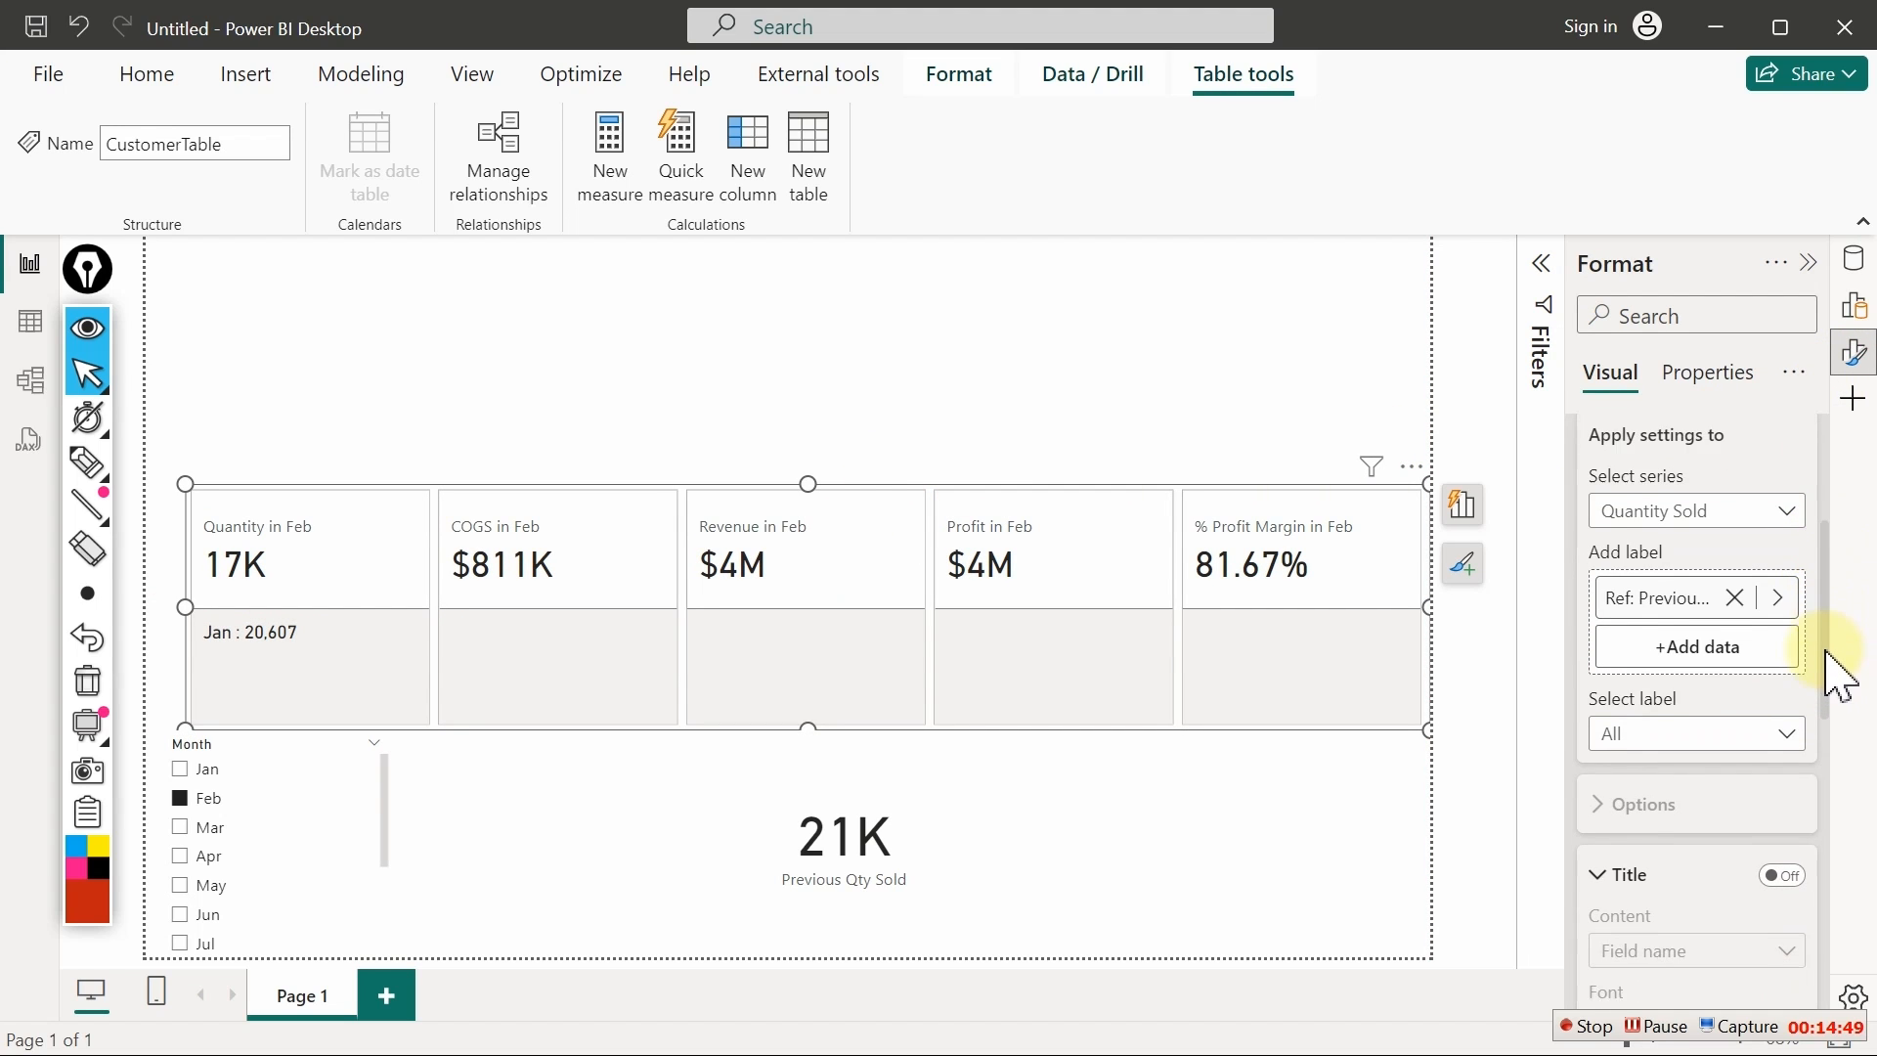
left_click(1674, 630)
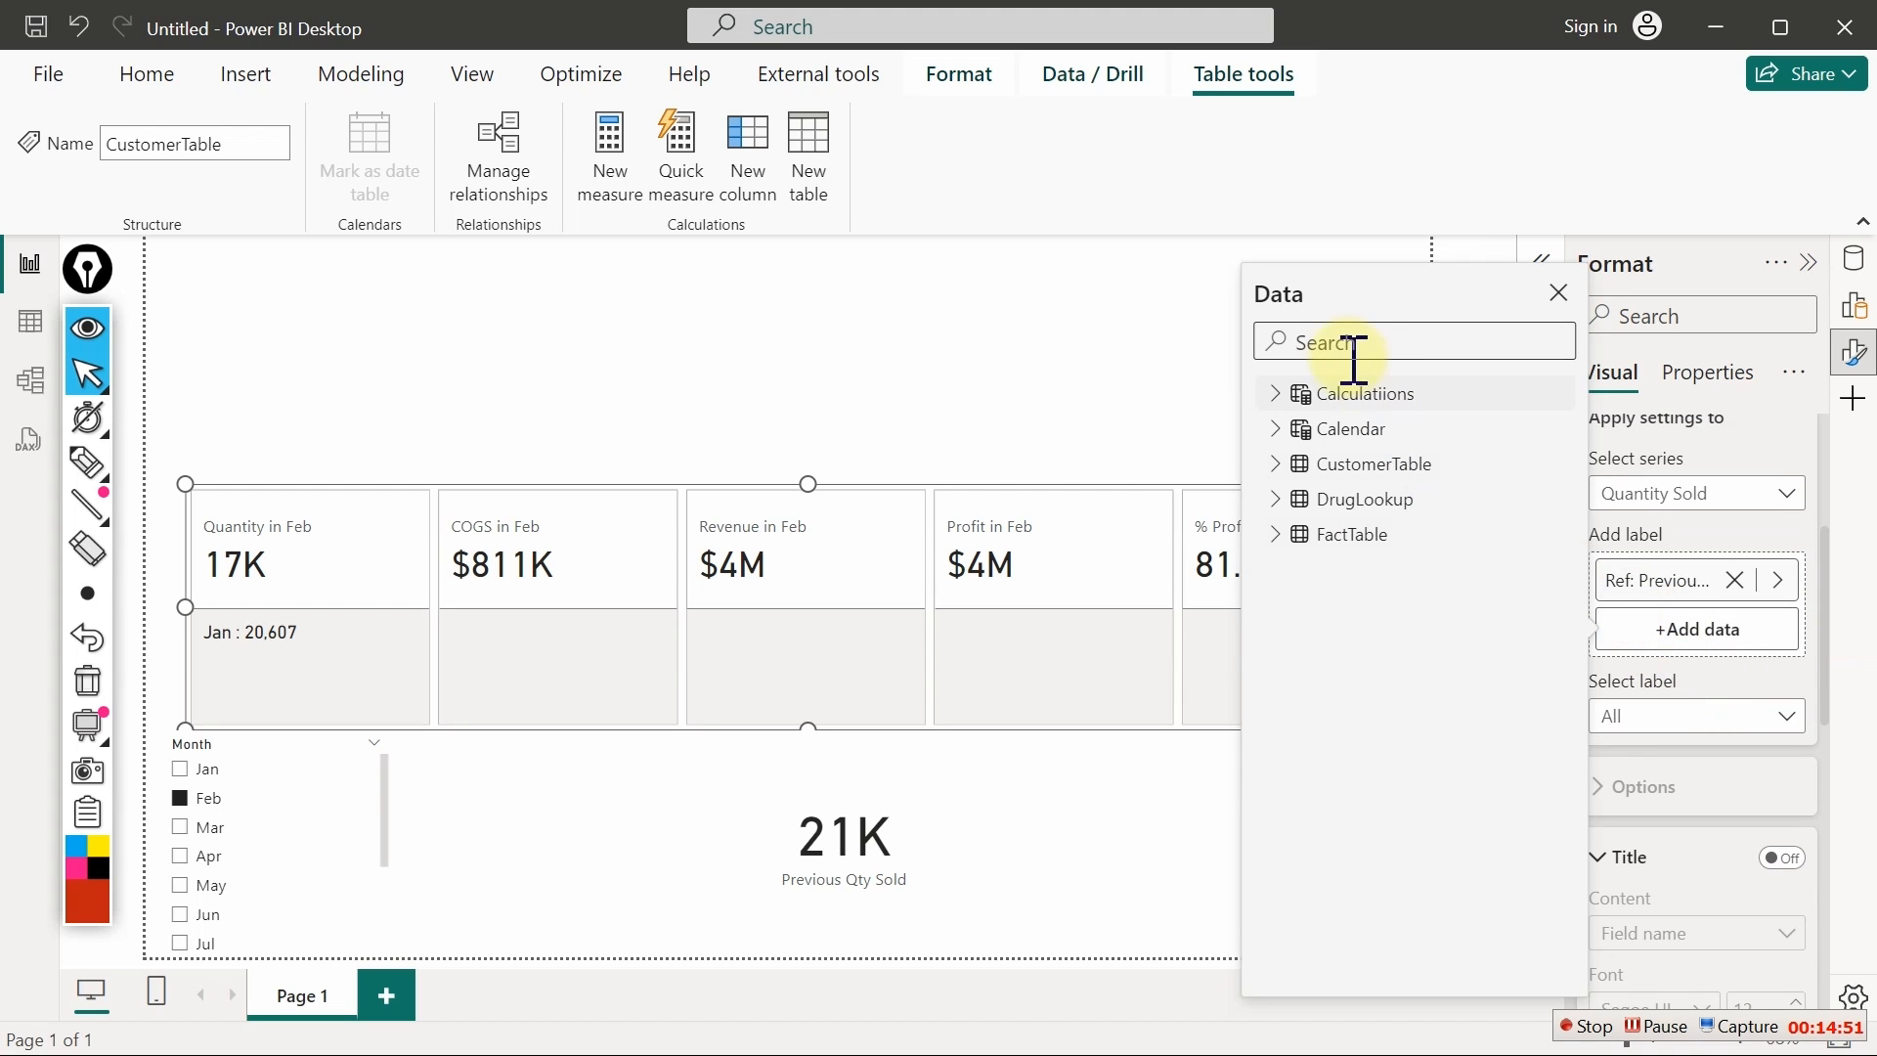
left_click(1277, 395)
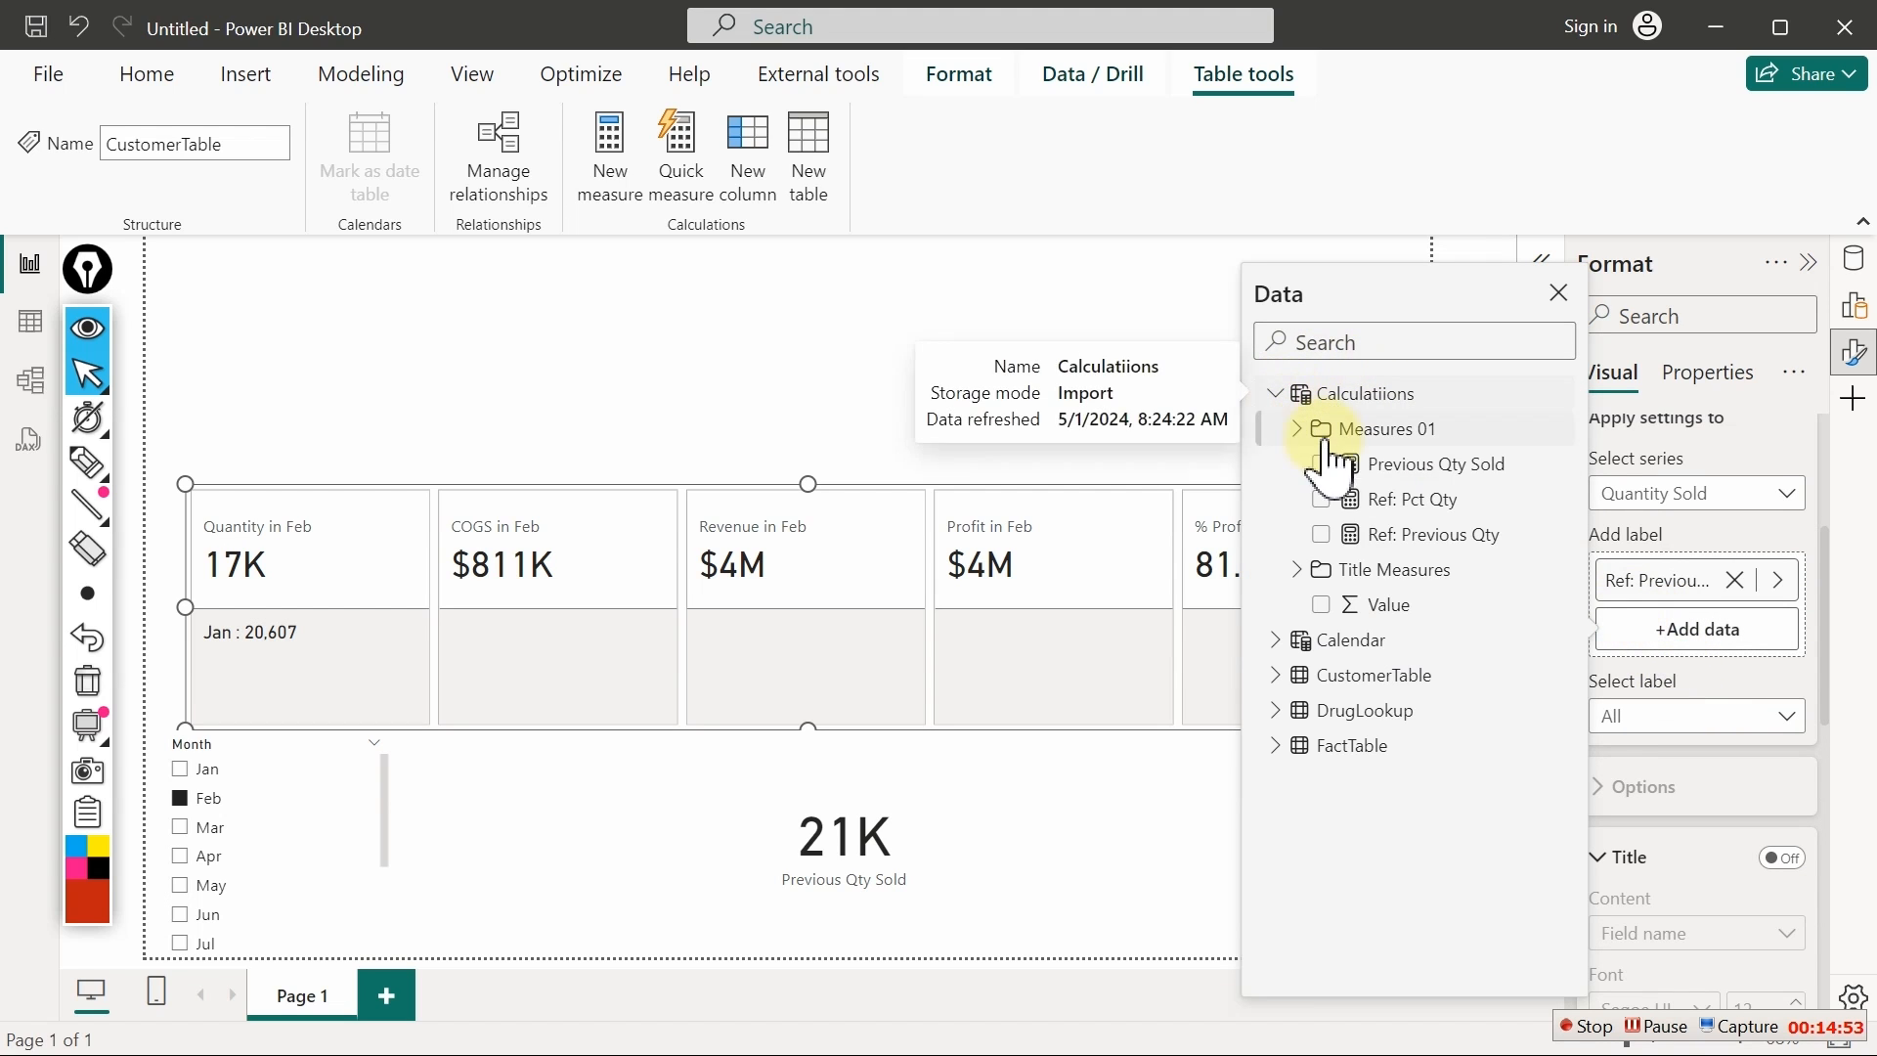
left_click(1412, 497)
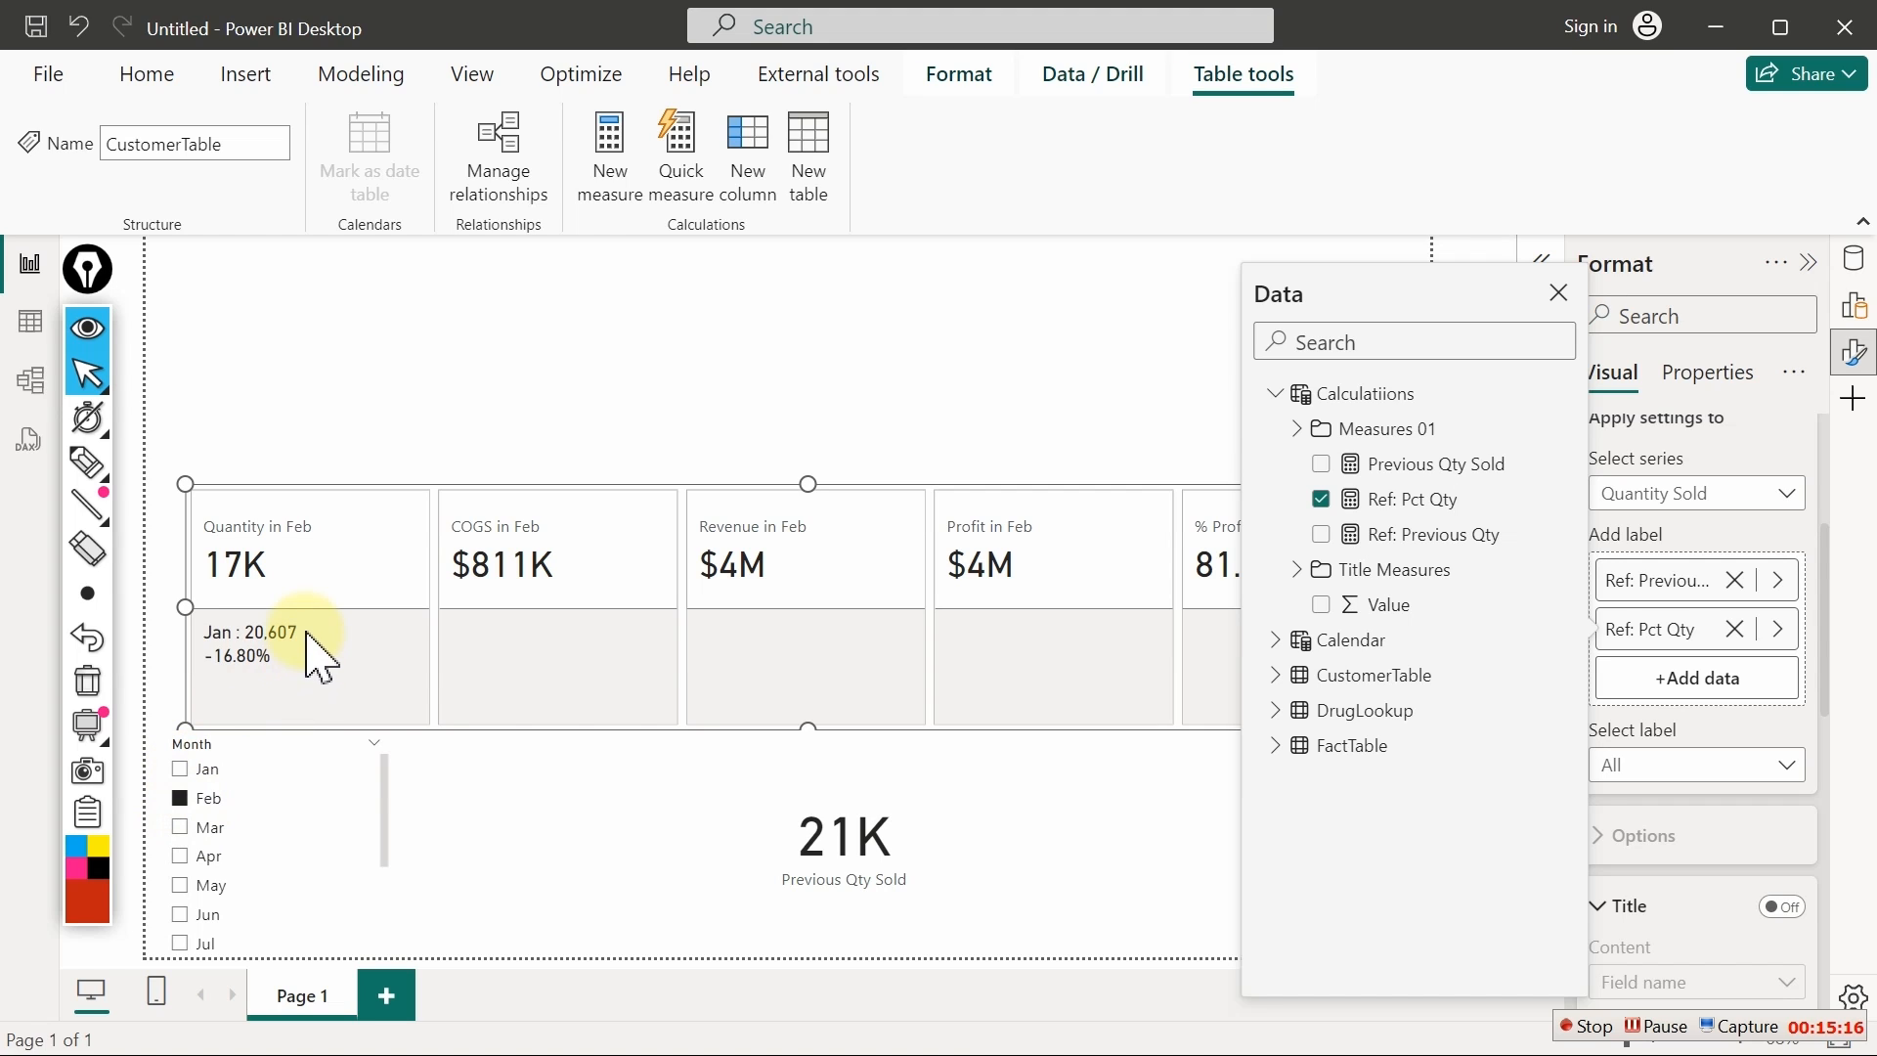
Check the reference labels by filtering the Month slicer to Mar and toggling it, and leave no month selected
left_click(185, 852)
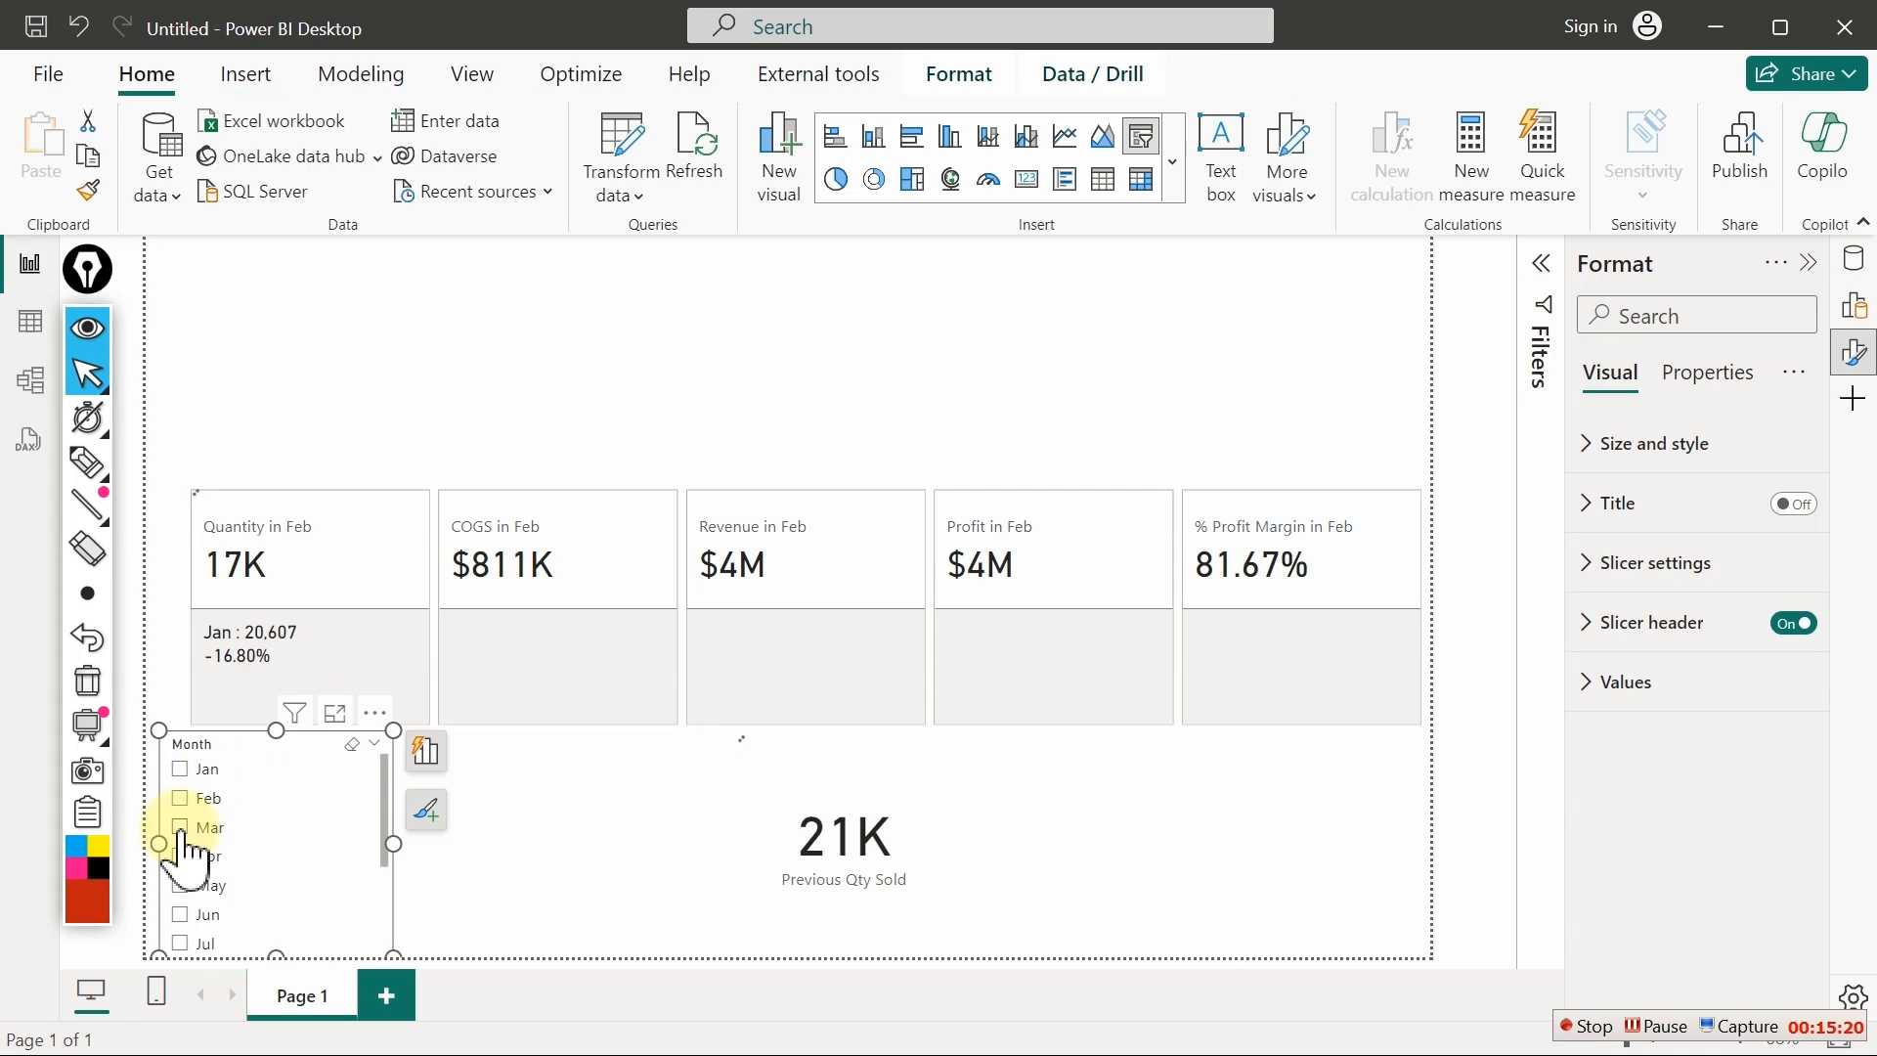
left_click(182, 838)
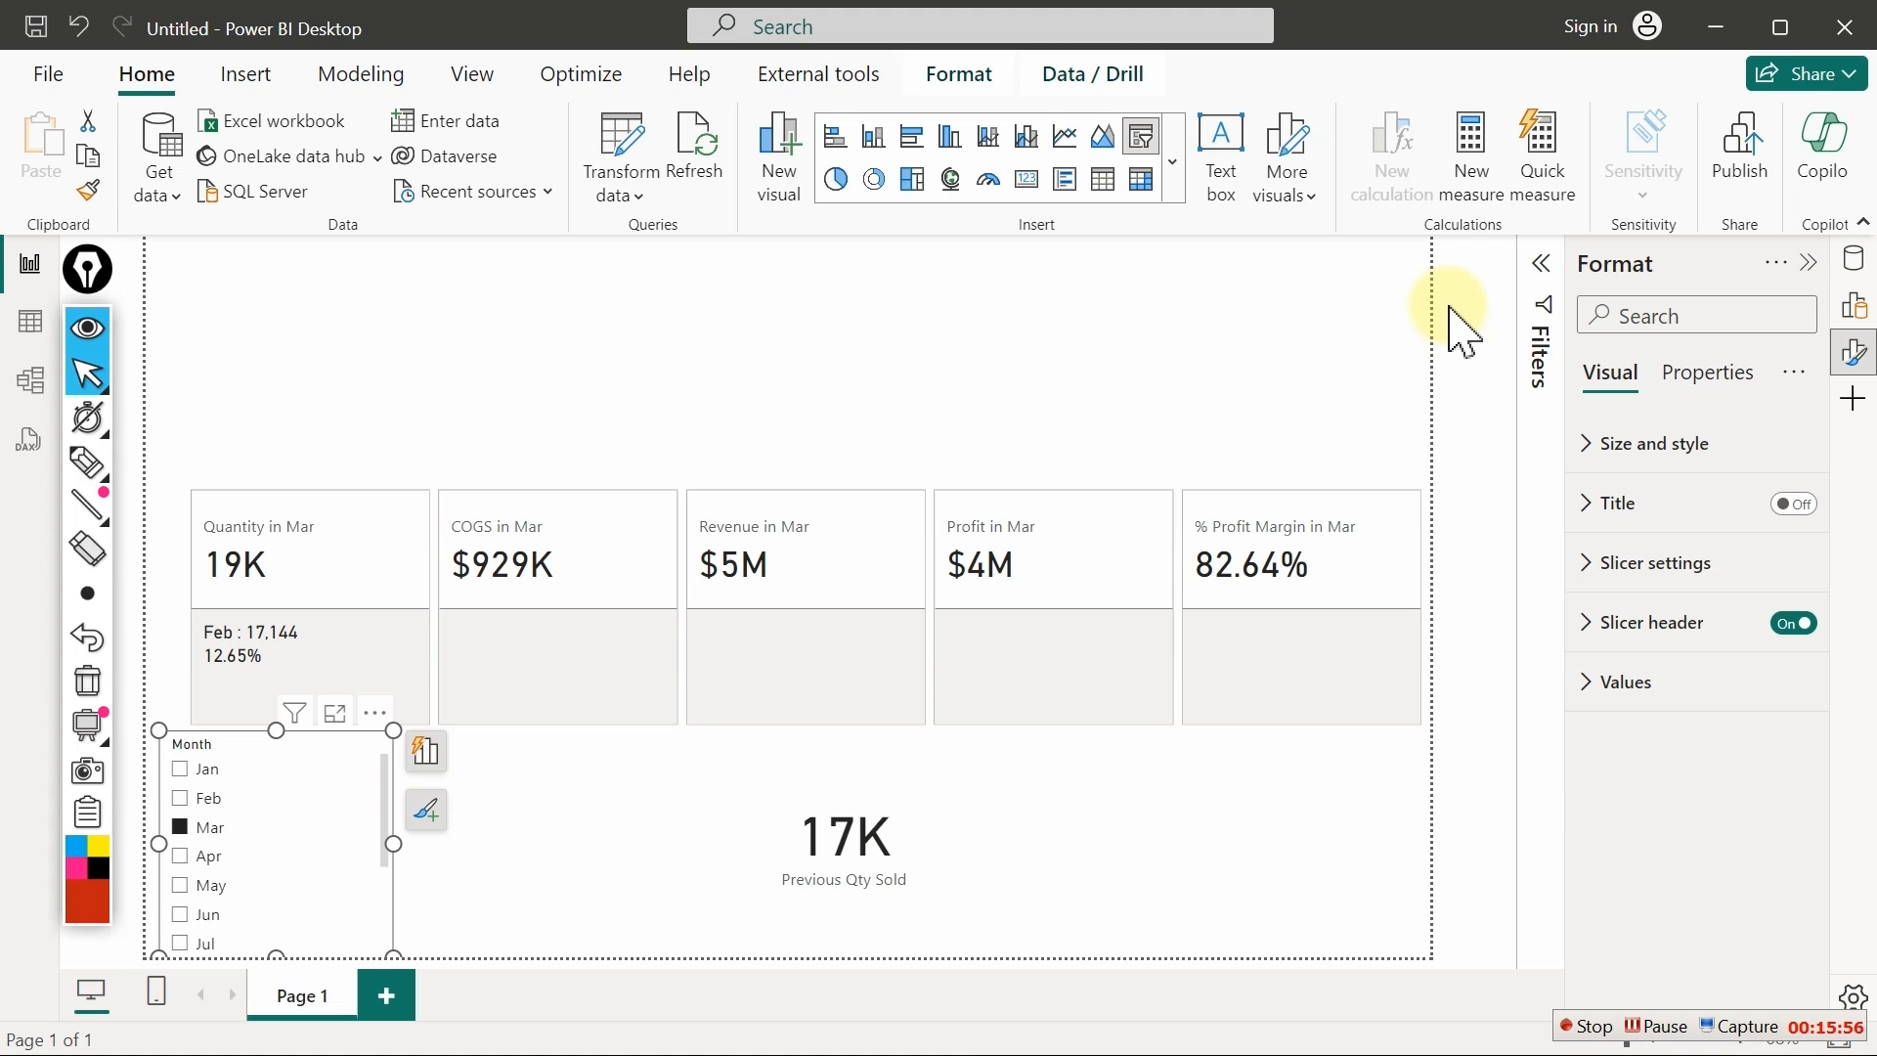
left_click(185, 831)
left_click(184, 831)
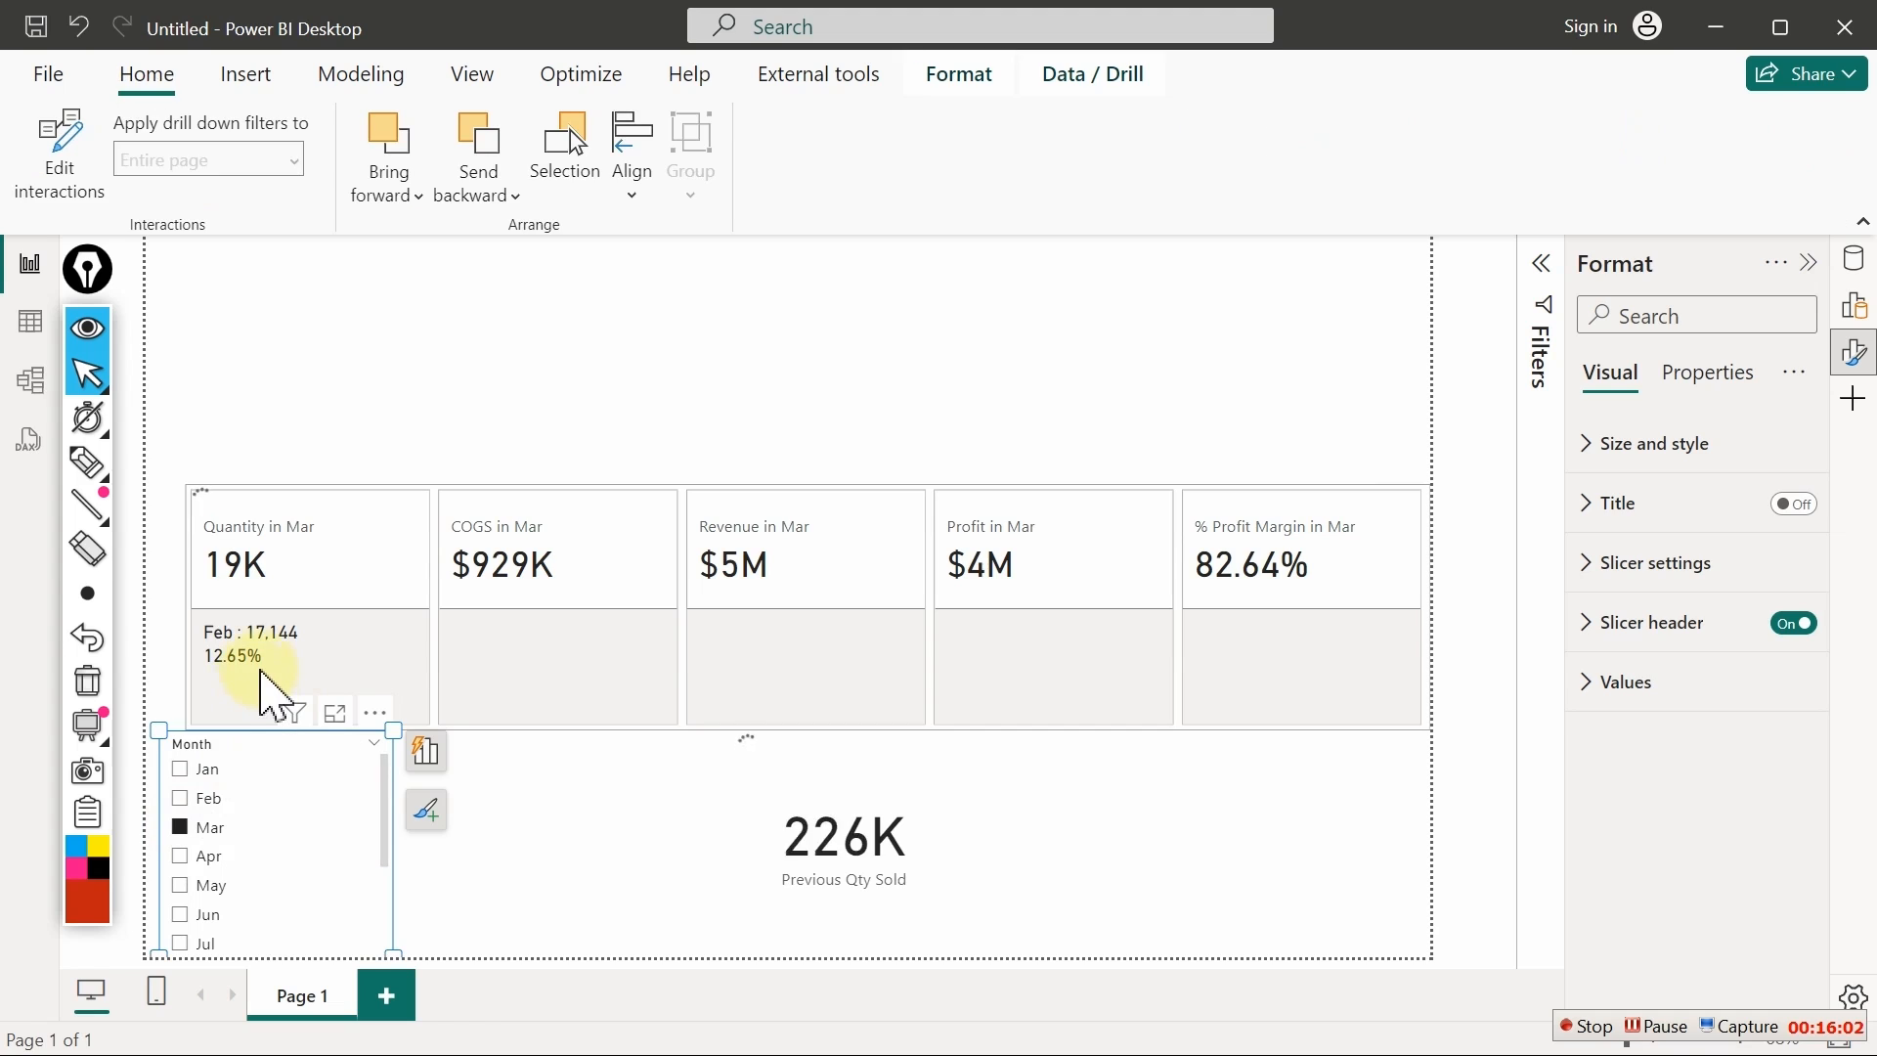
left_click(180, 827)
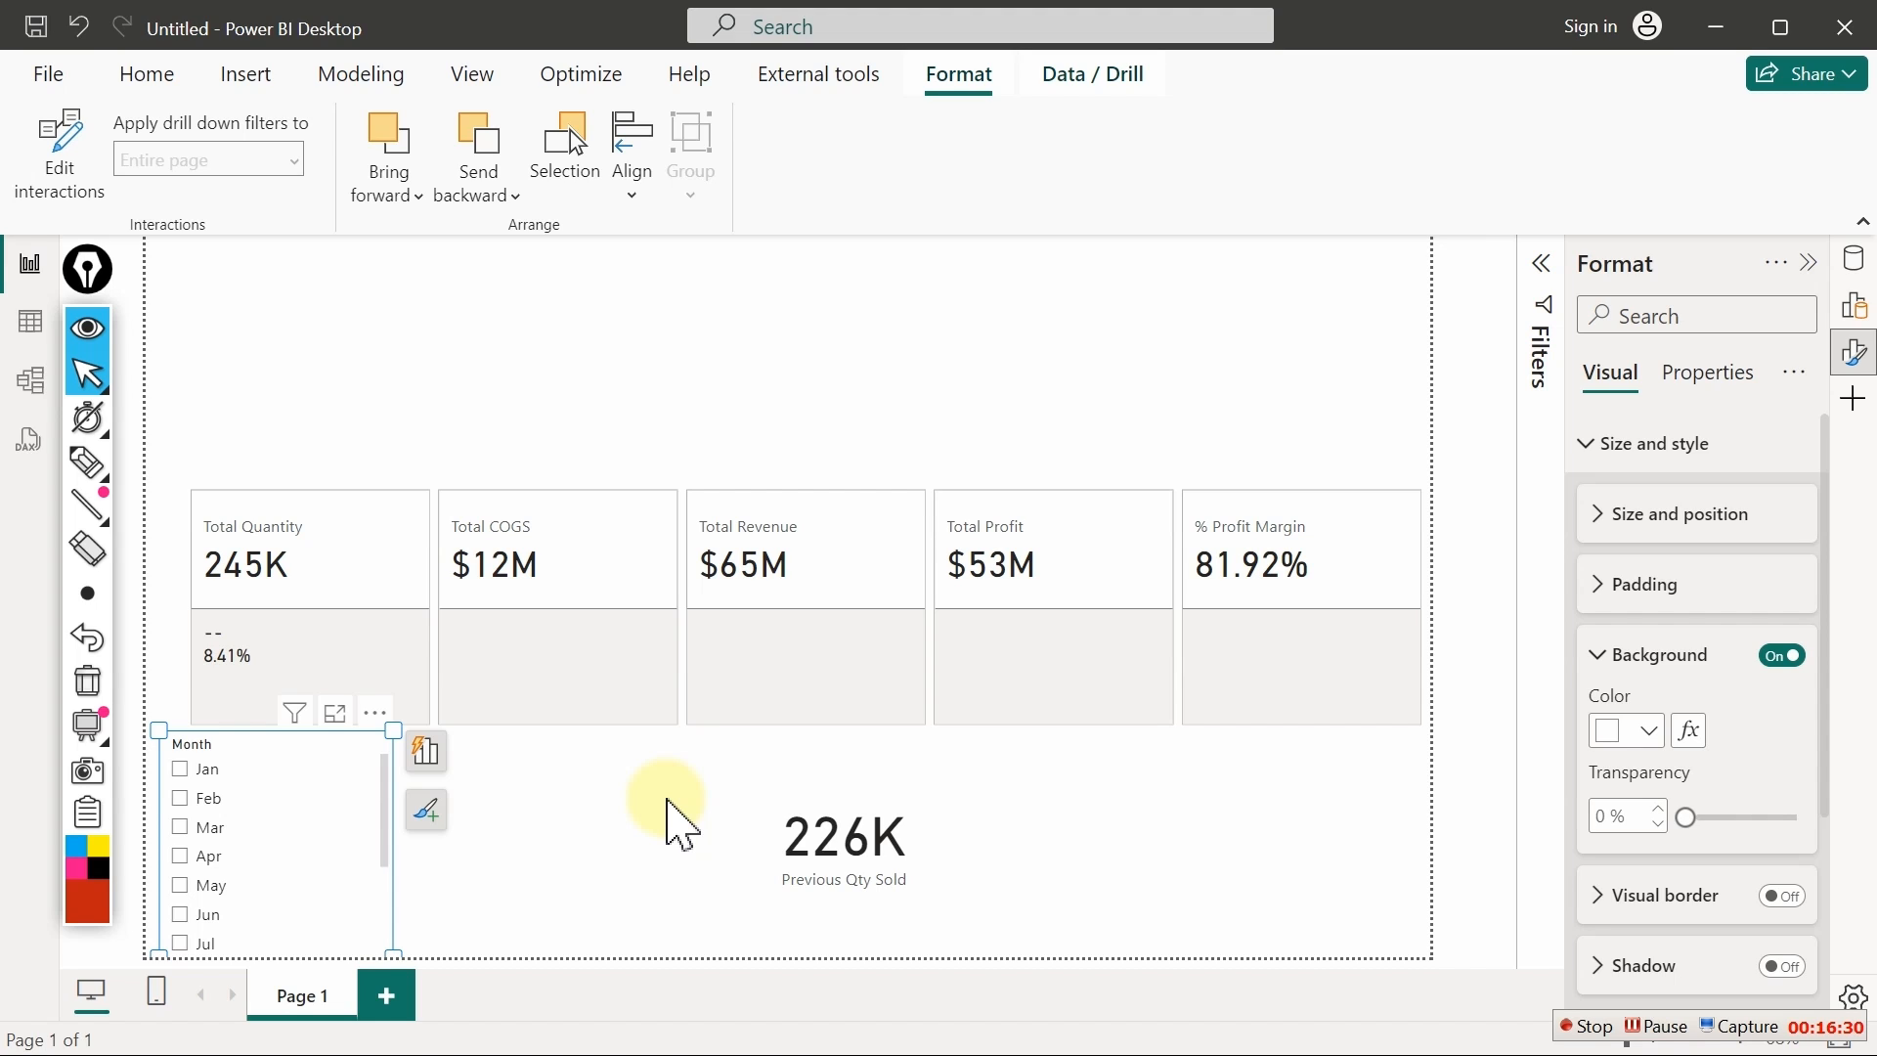
Open the Ref: Pct Qty measure for editing and remove its RETURN _PctChange statement
left_click(876, 545)
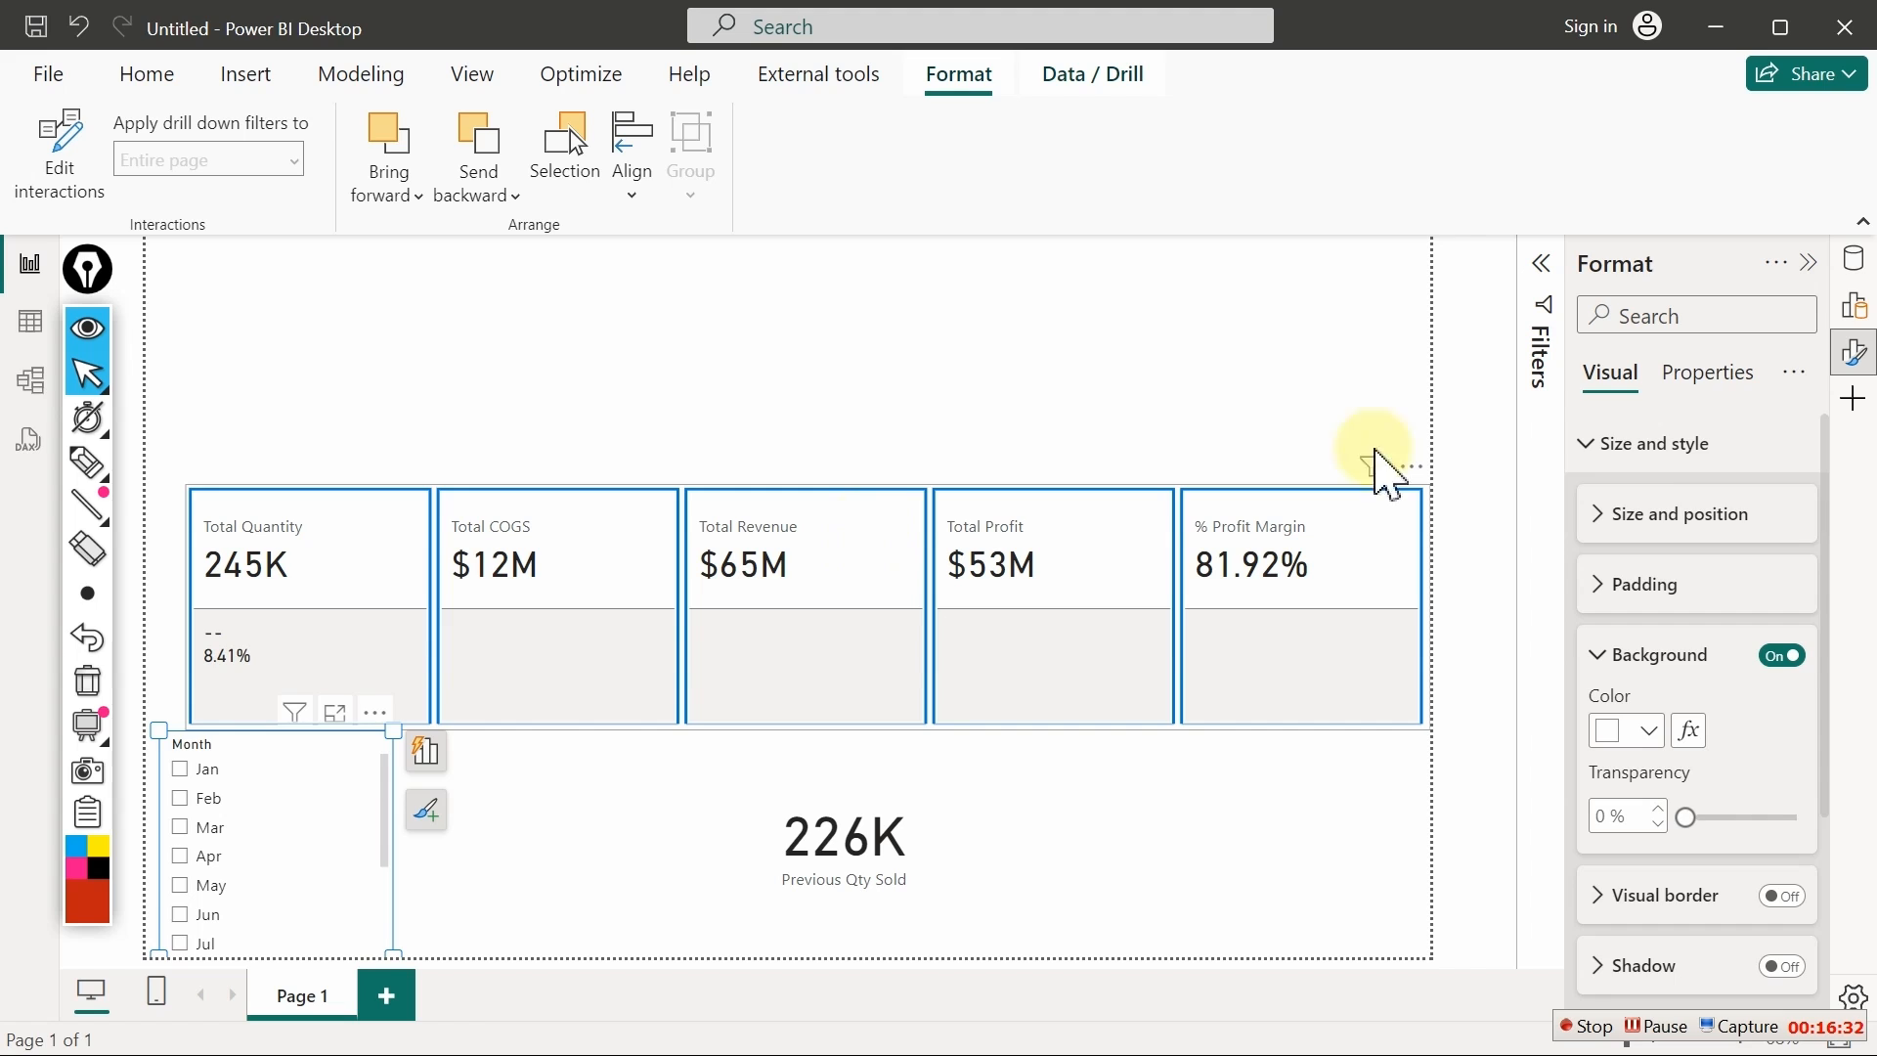
left_click(1853, 258)
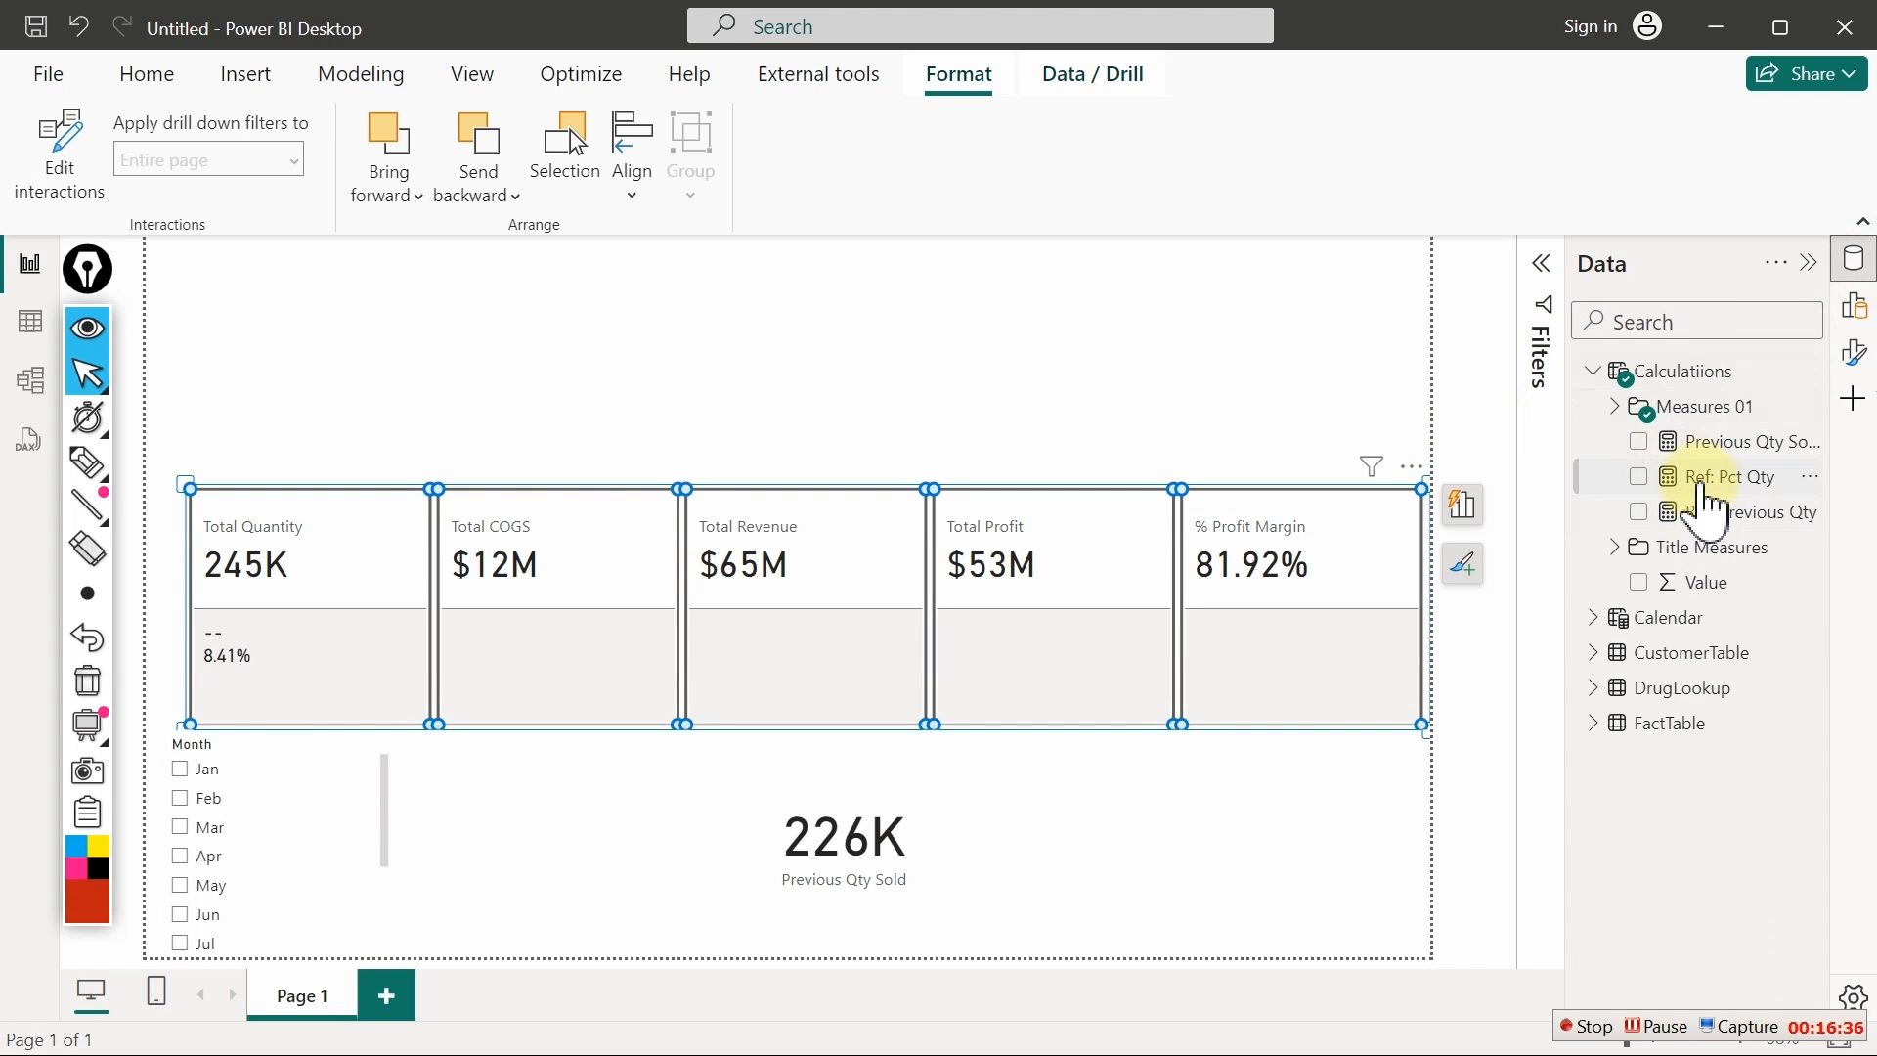
left_click(1700, 479)
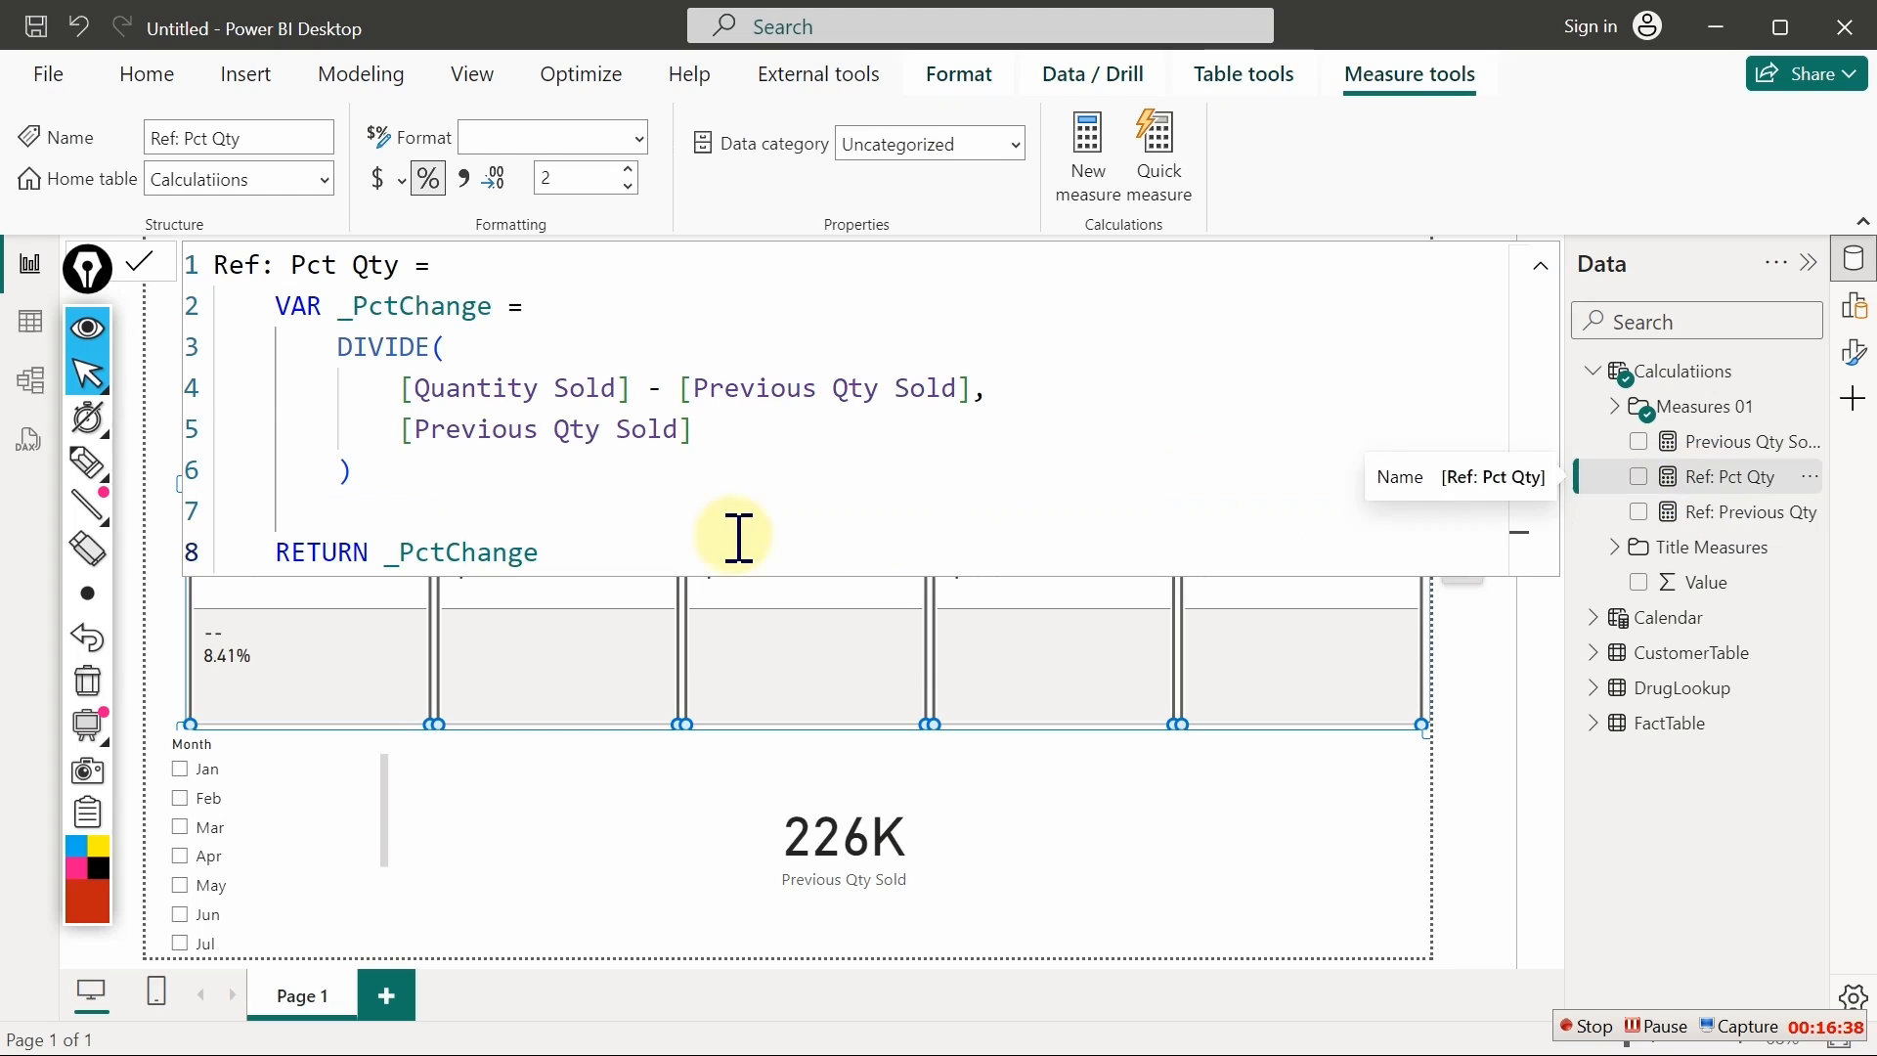
left_click(684, 547)
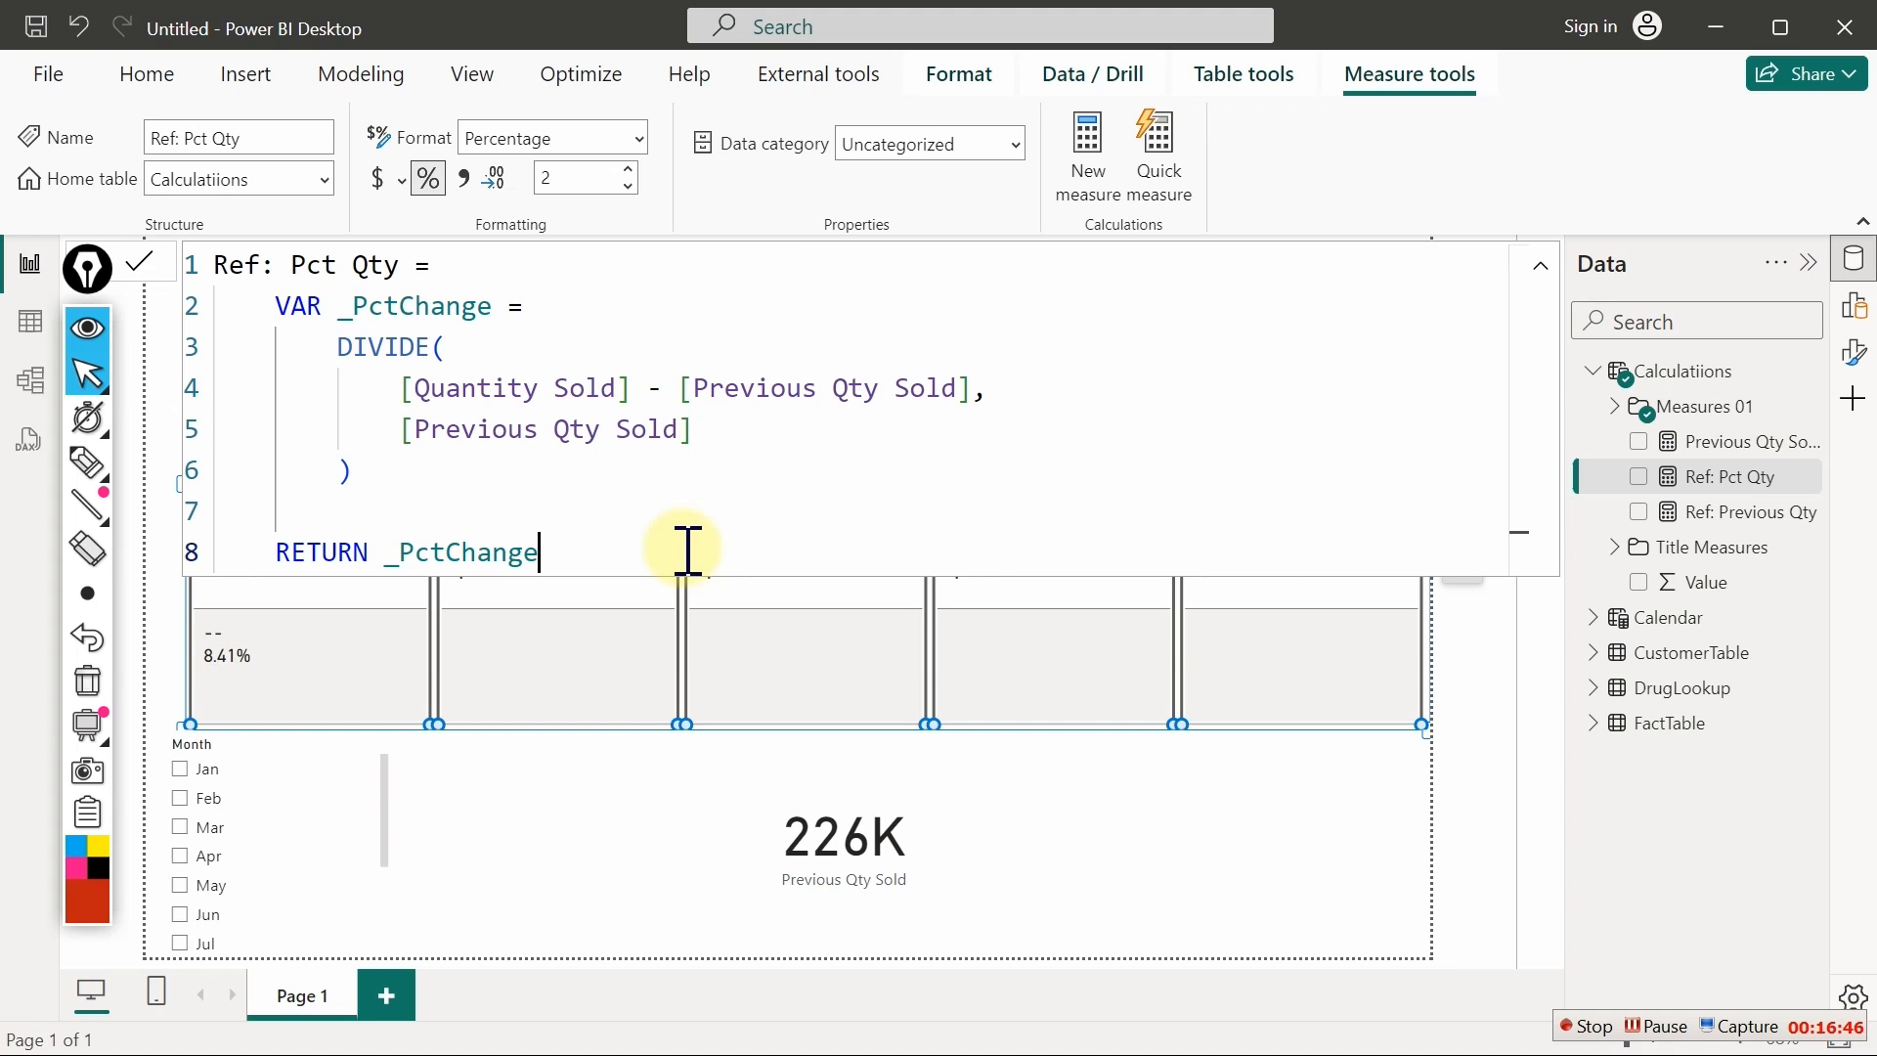
left_click_drag(603, 553, 273, 550)
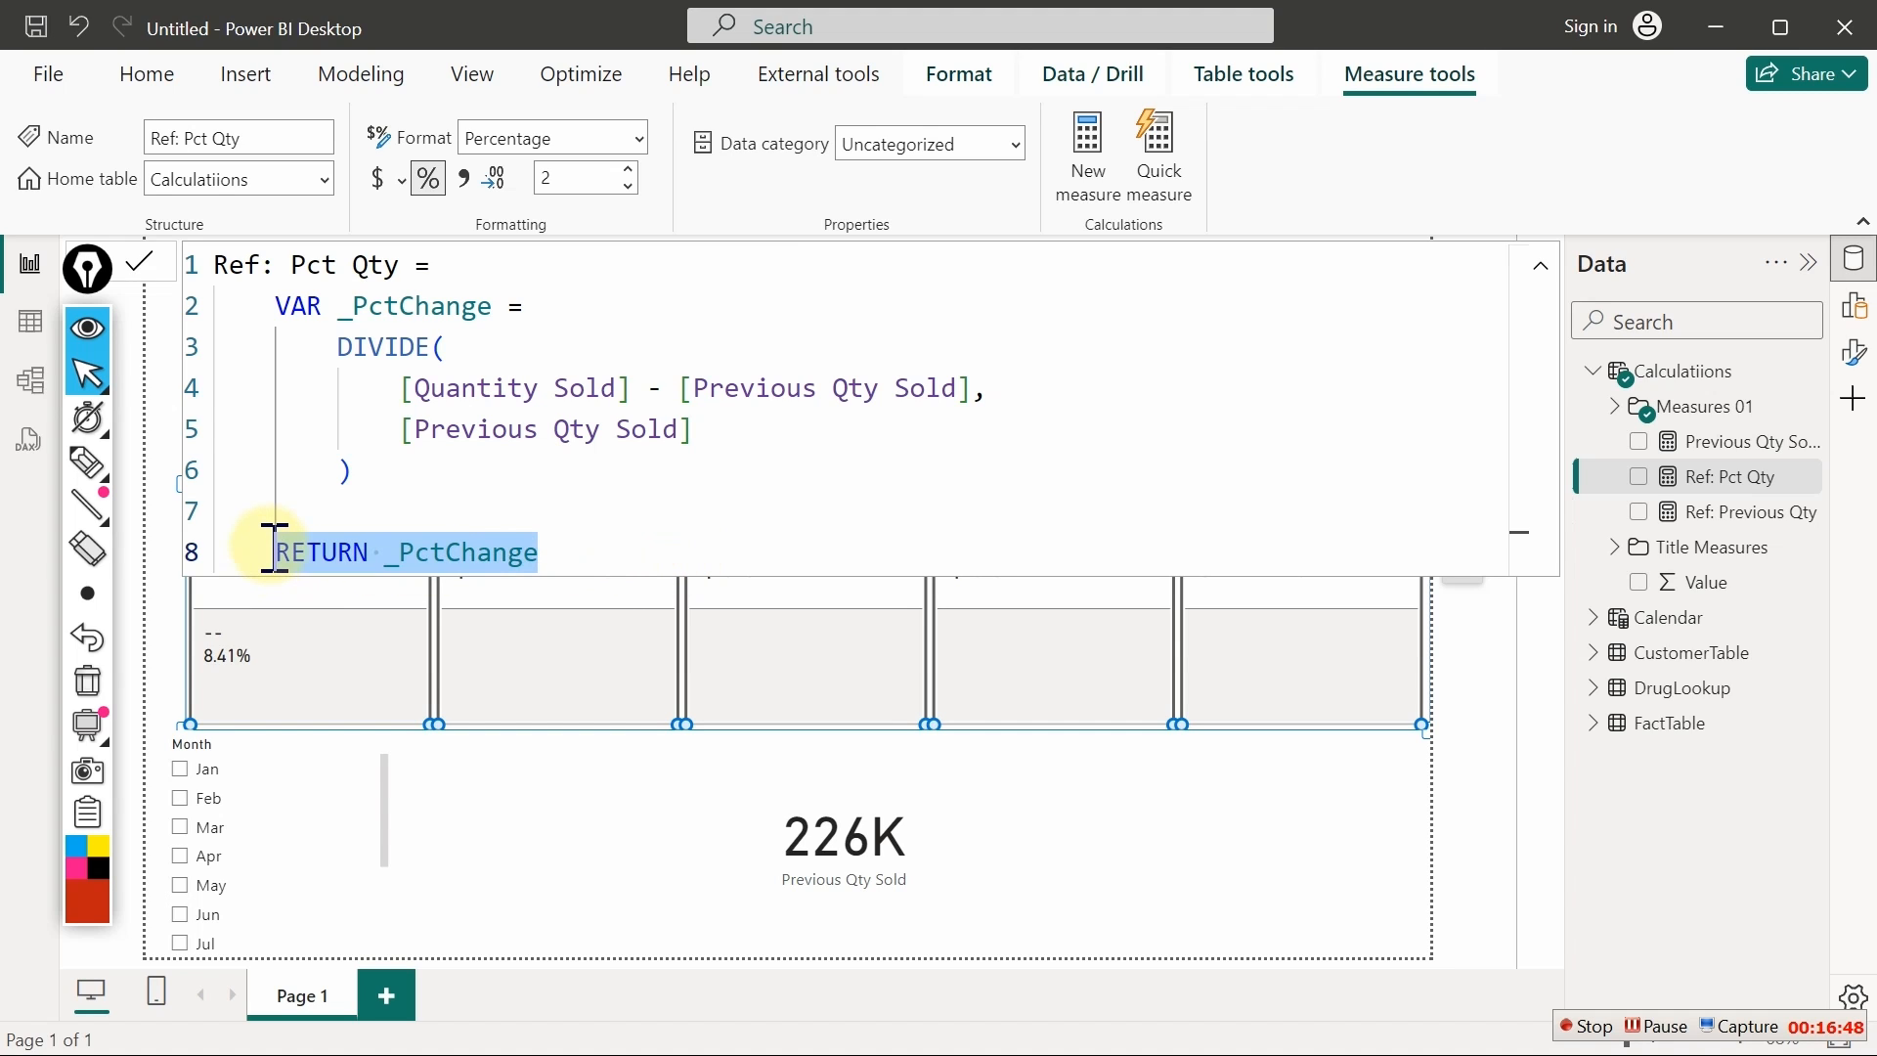
key("BackSpace")
Declare a second variable named _Arrow in place of the removed statement, with an indented line for its expression
type("VAR")
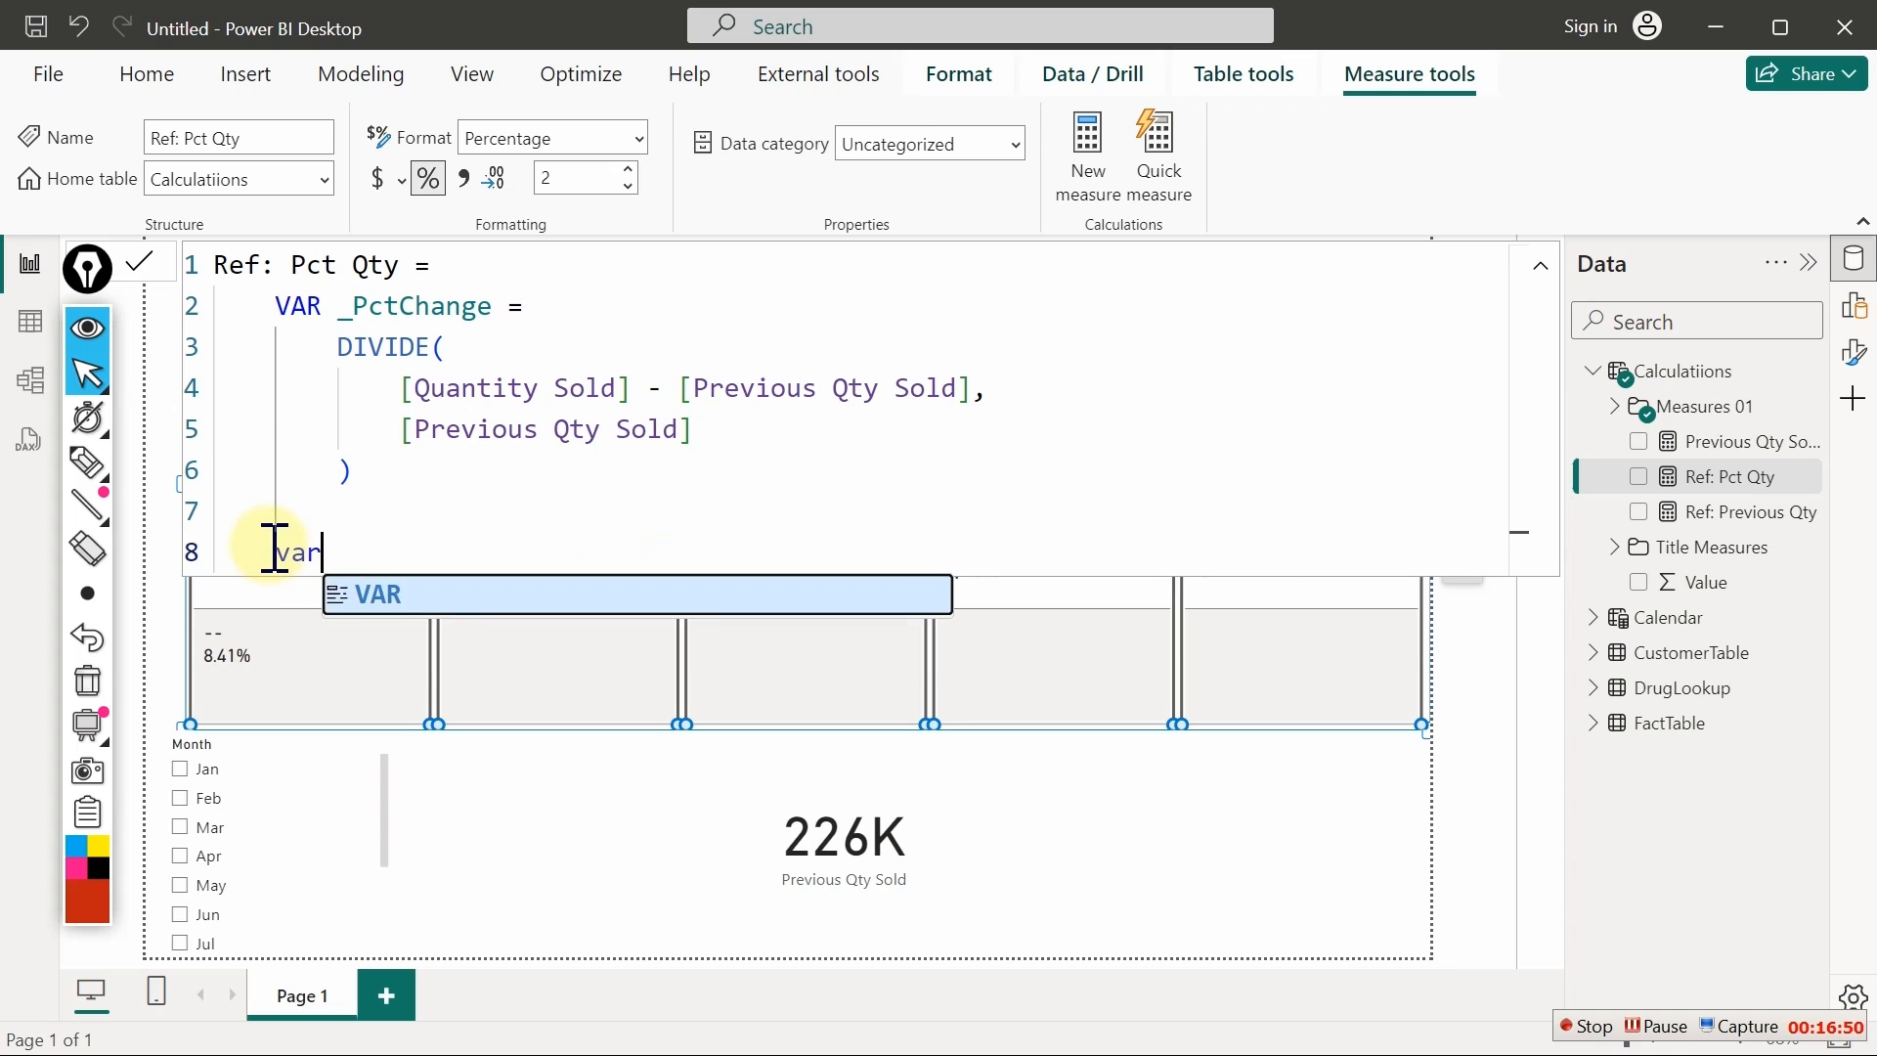
key("Tab")
type("_")
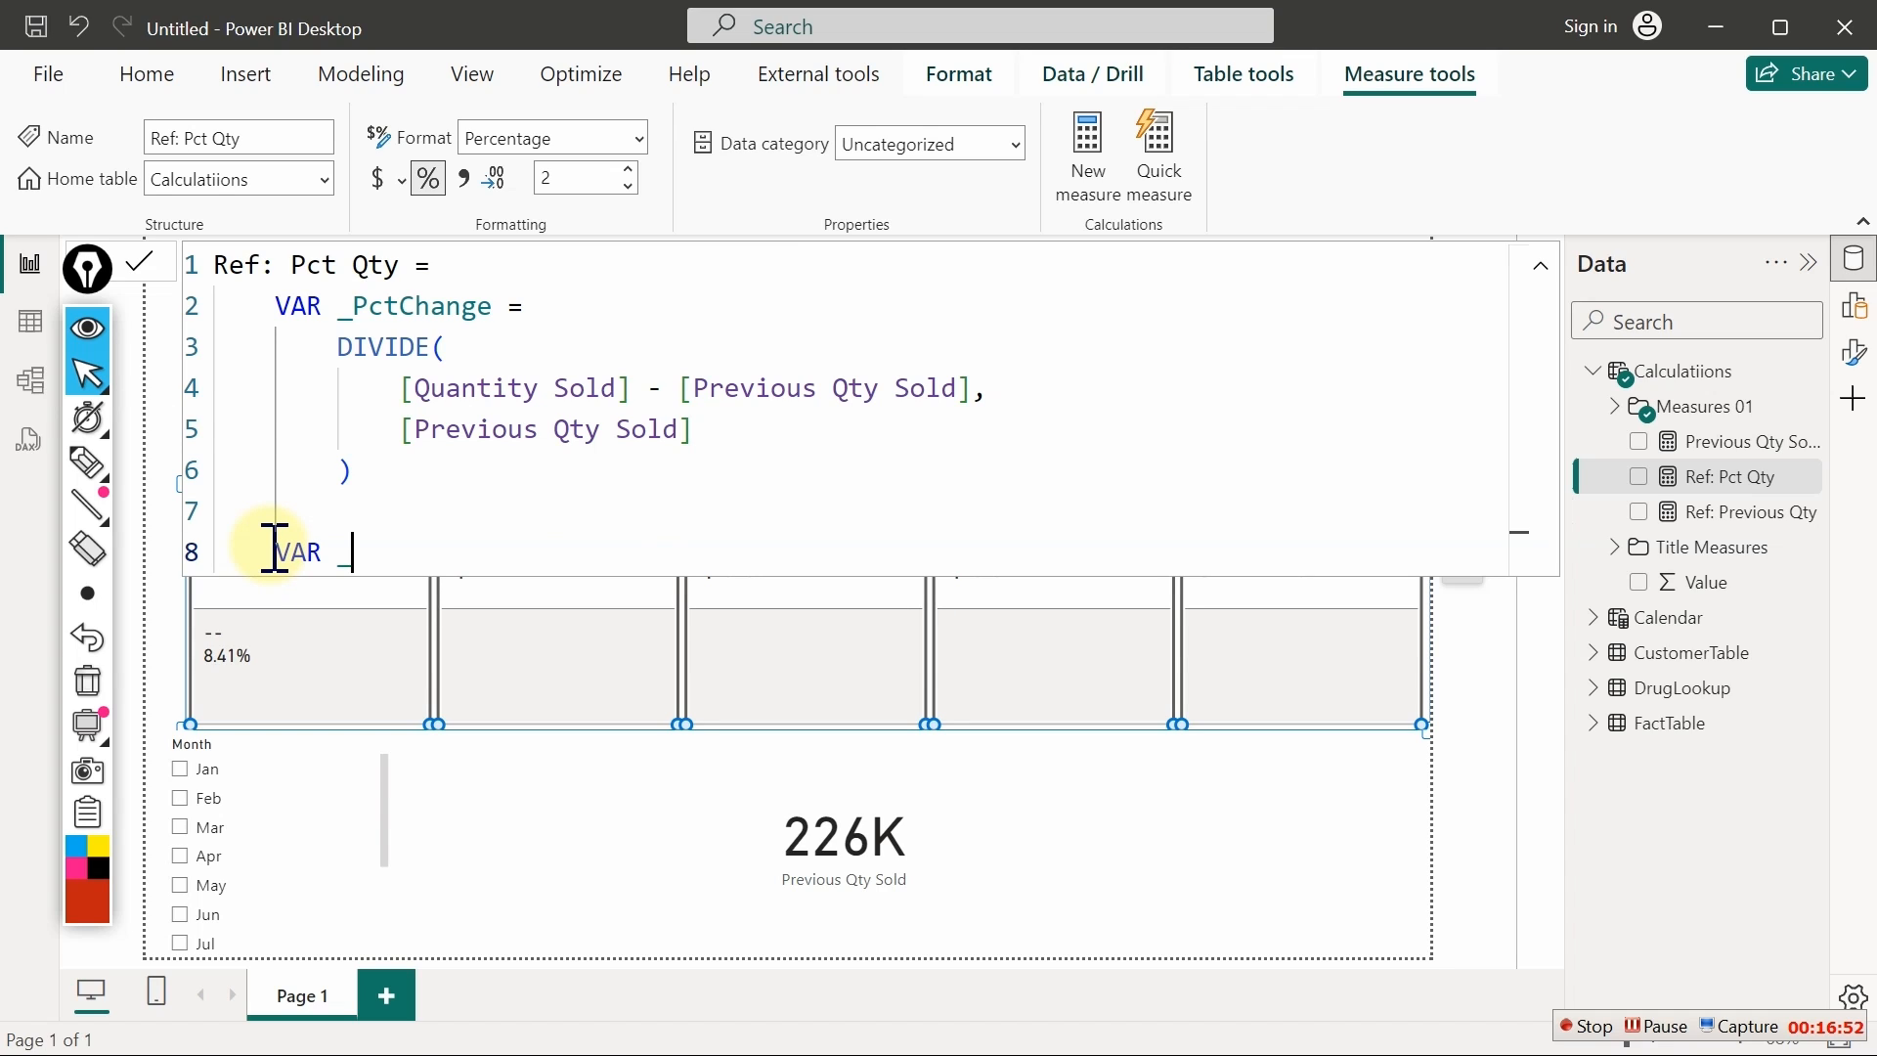
type("Arrow =")
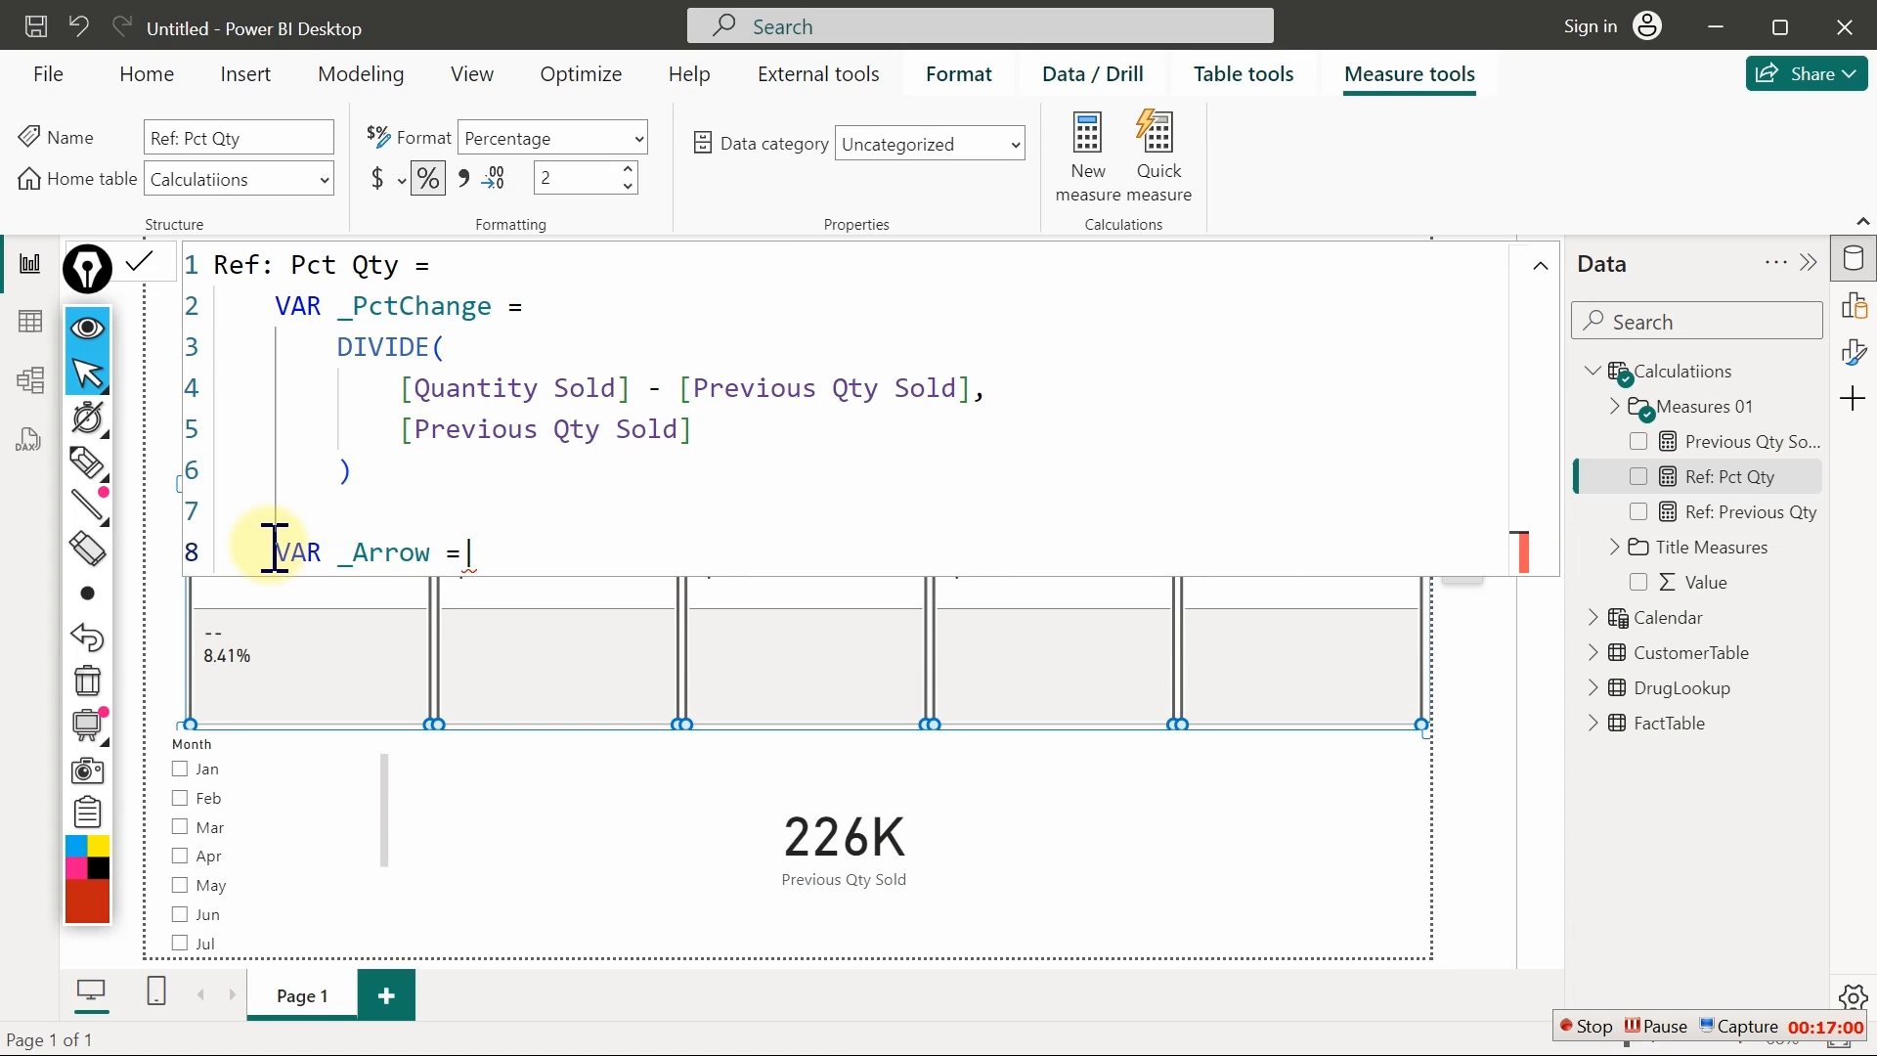
key("shift+Return")
key("Tab")
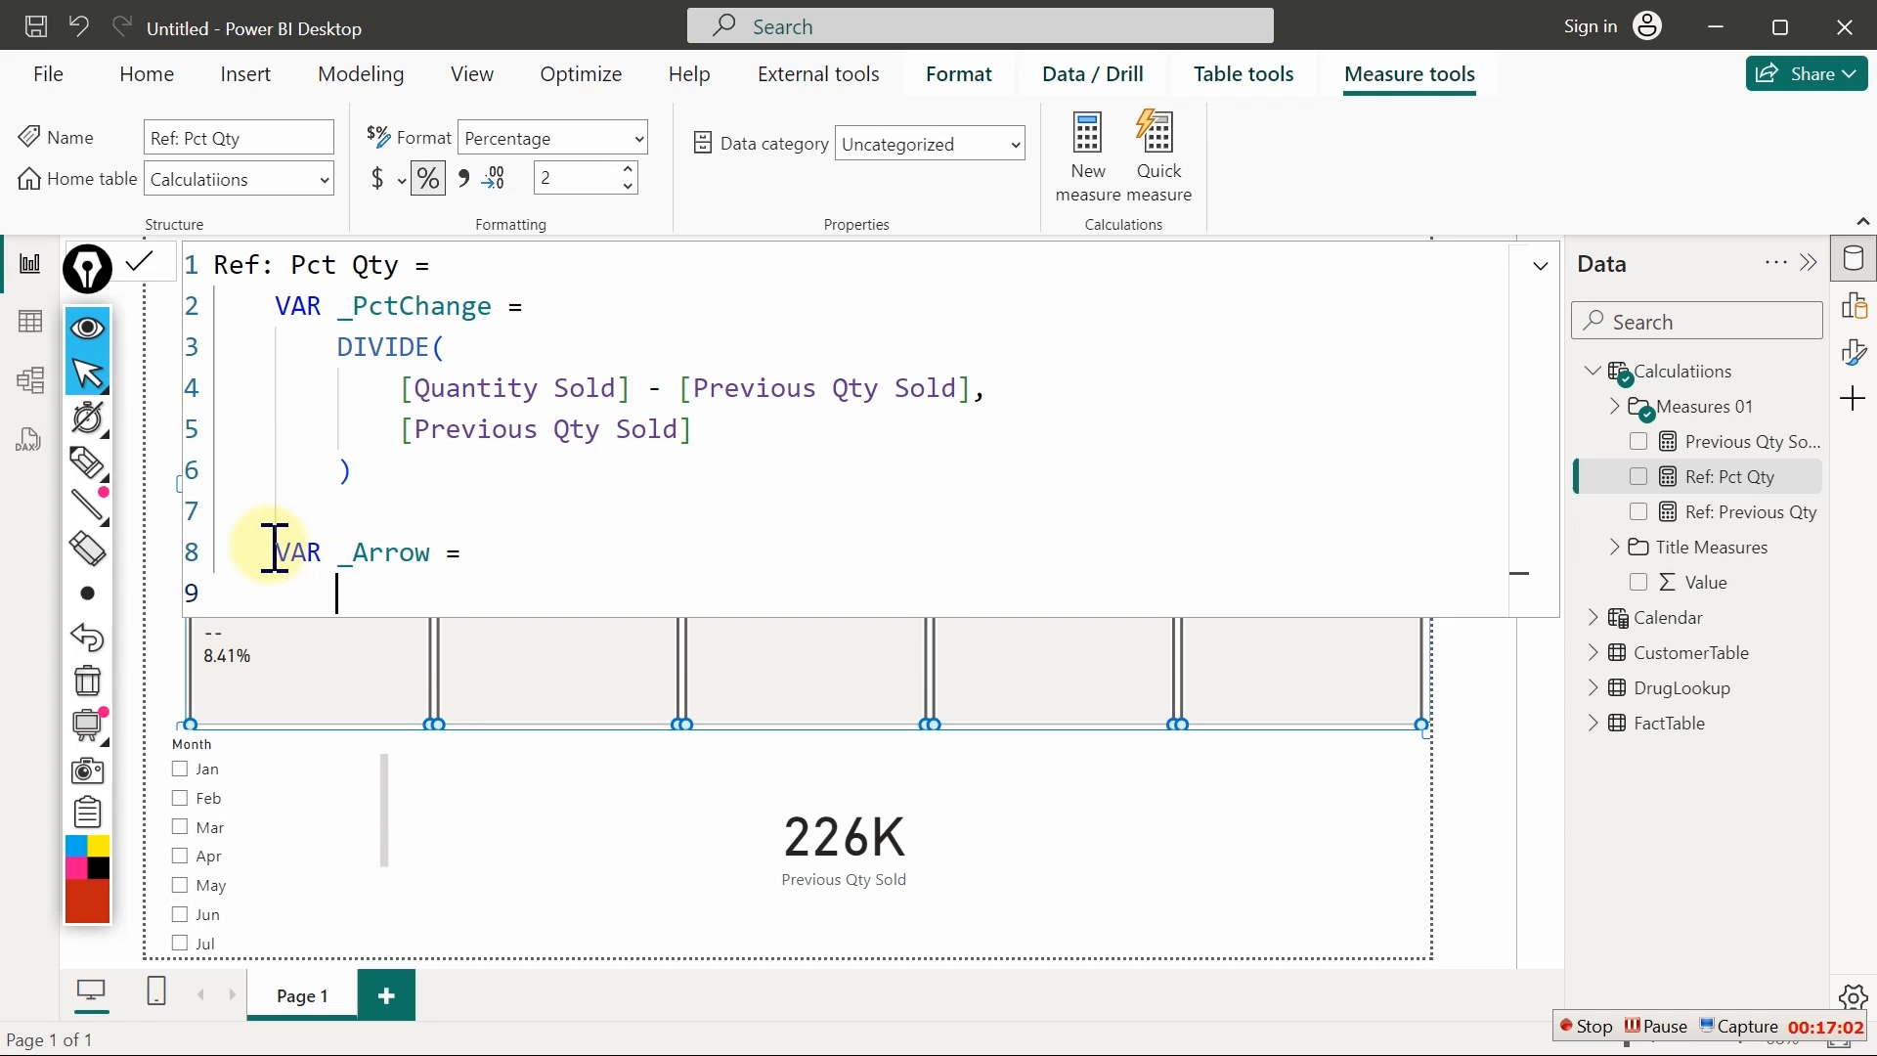
Start the _Arrow expression with an IF function that tests whether _PctChange is greater than 0
type("IF(")
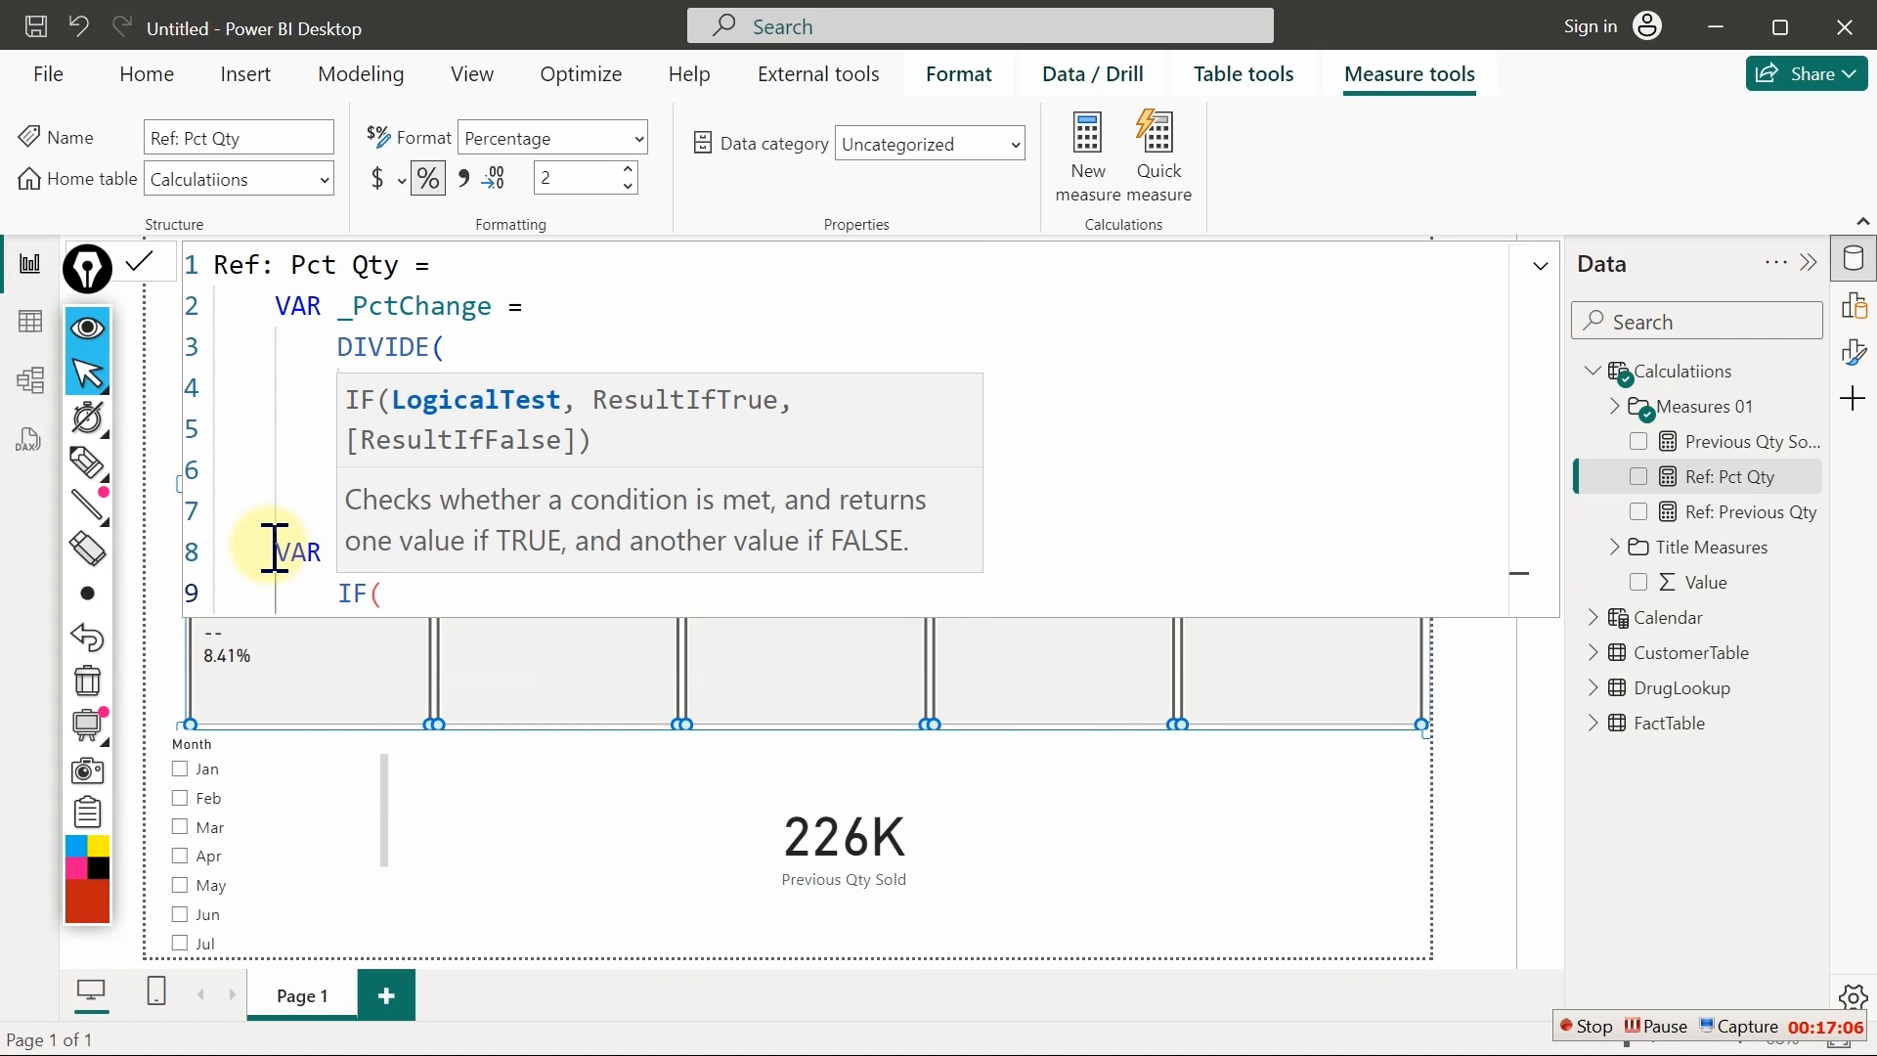
key("Escape")
type("_")
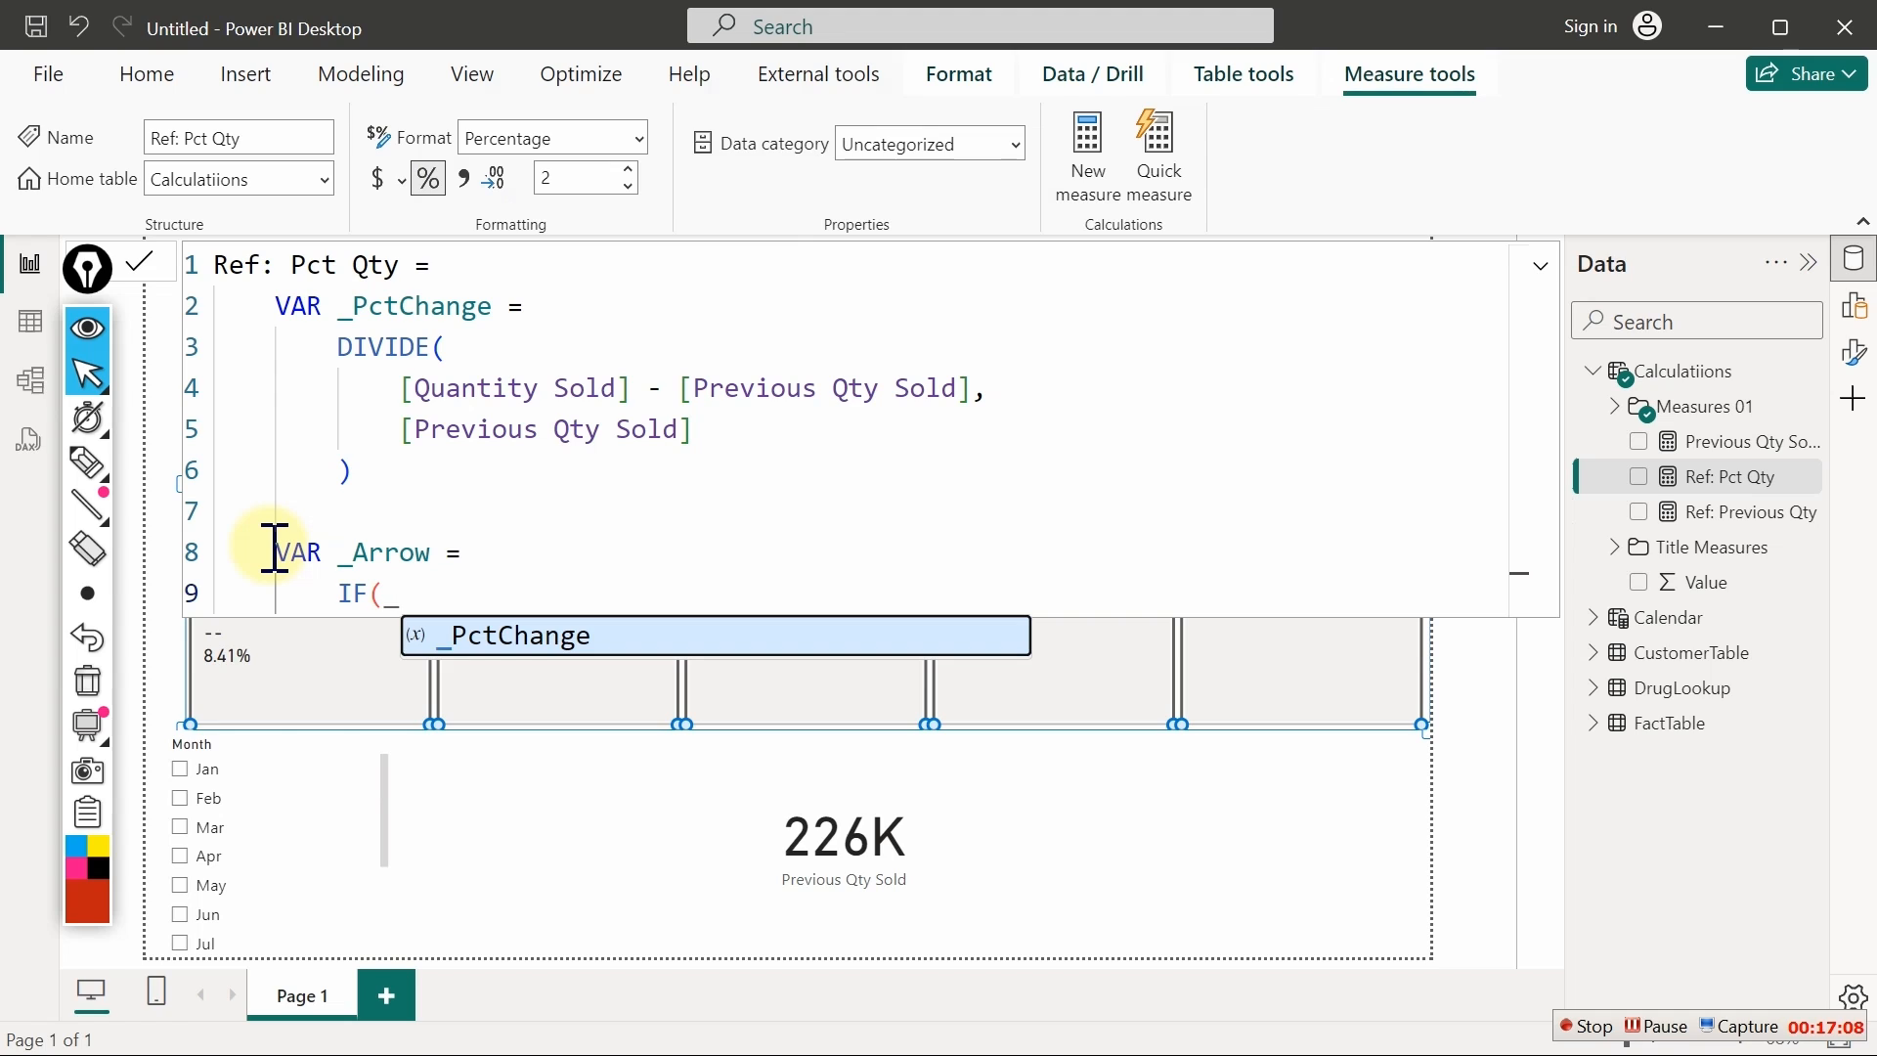
key("Tab")
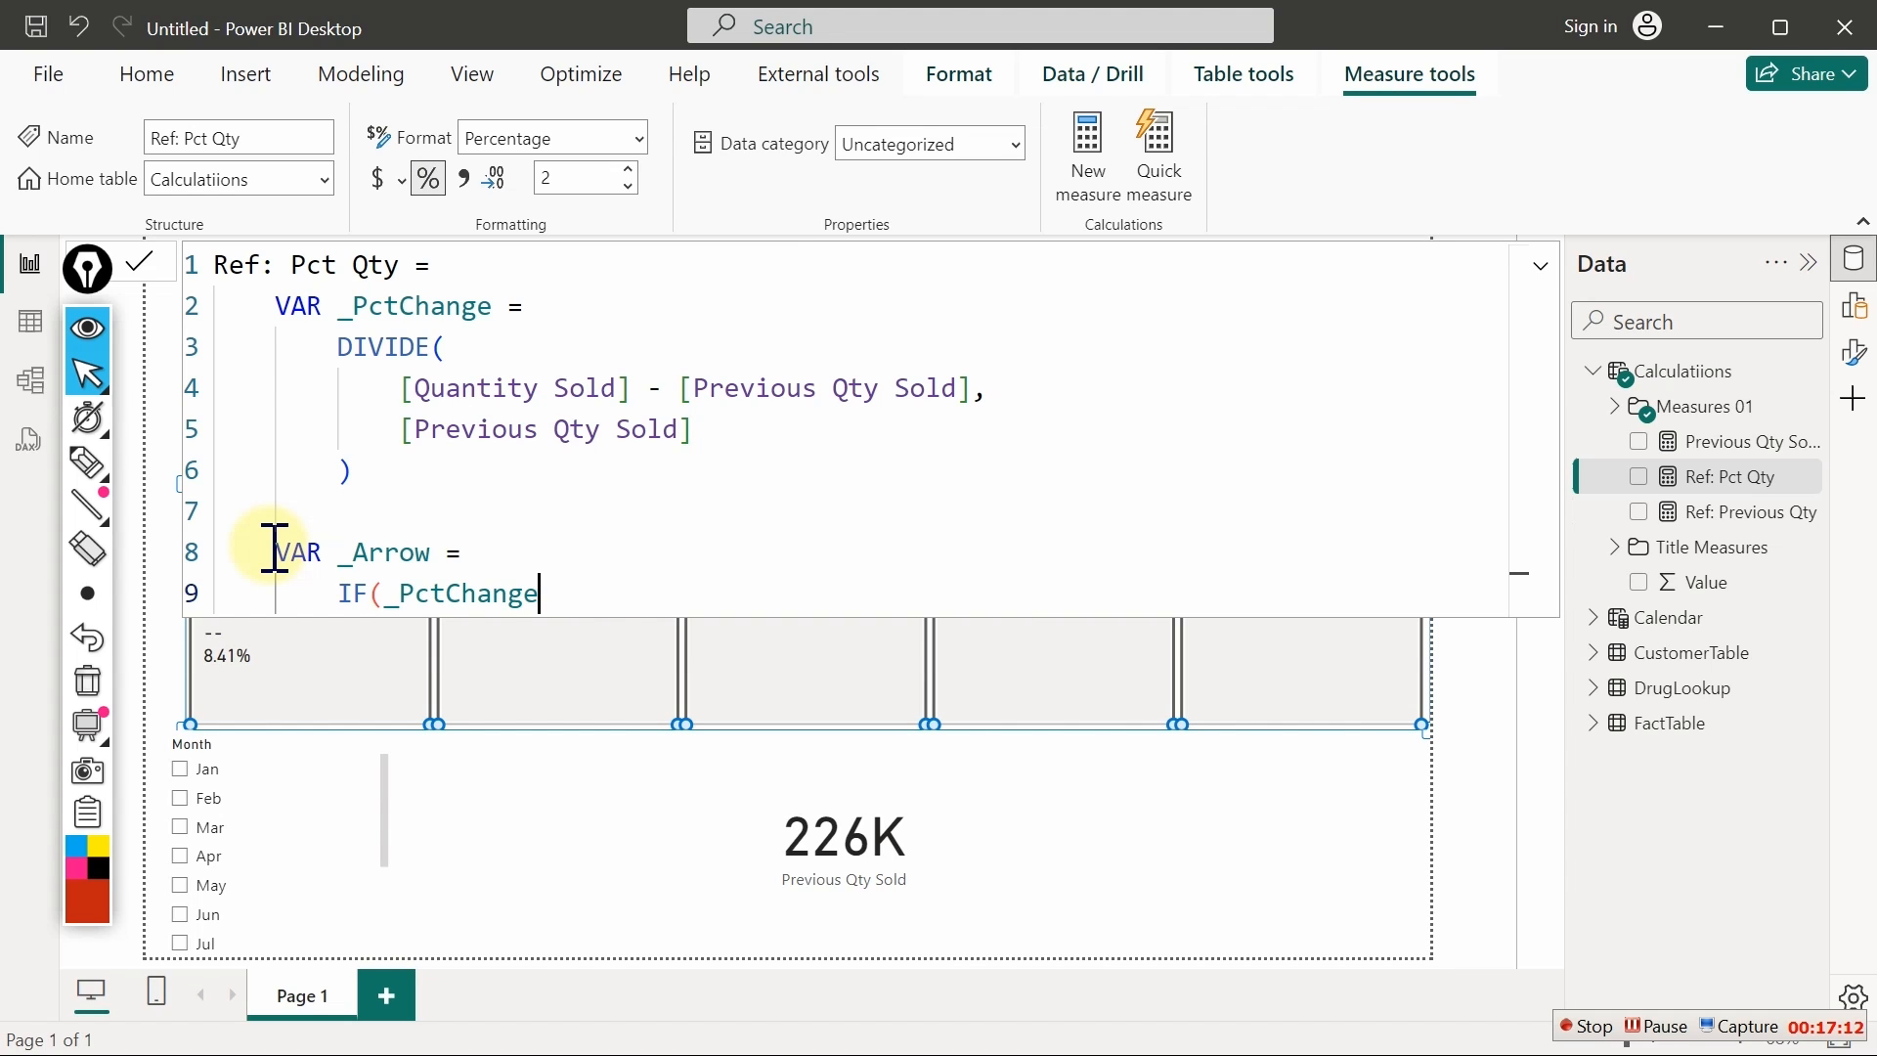
type(">0,")
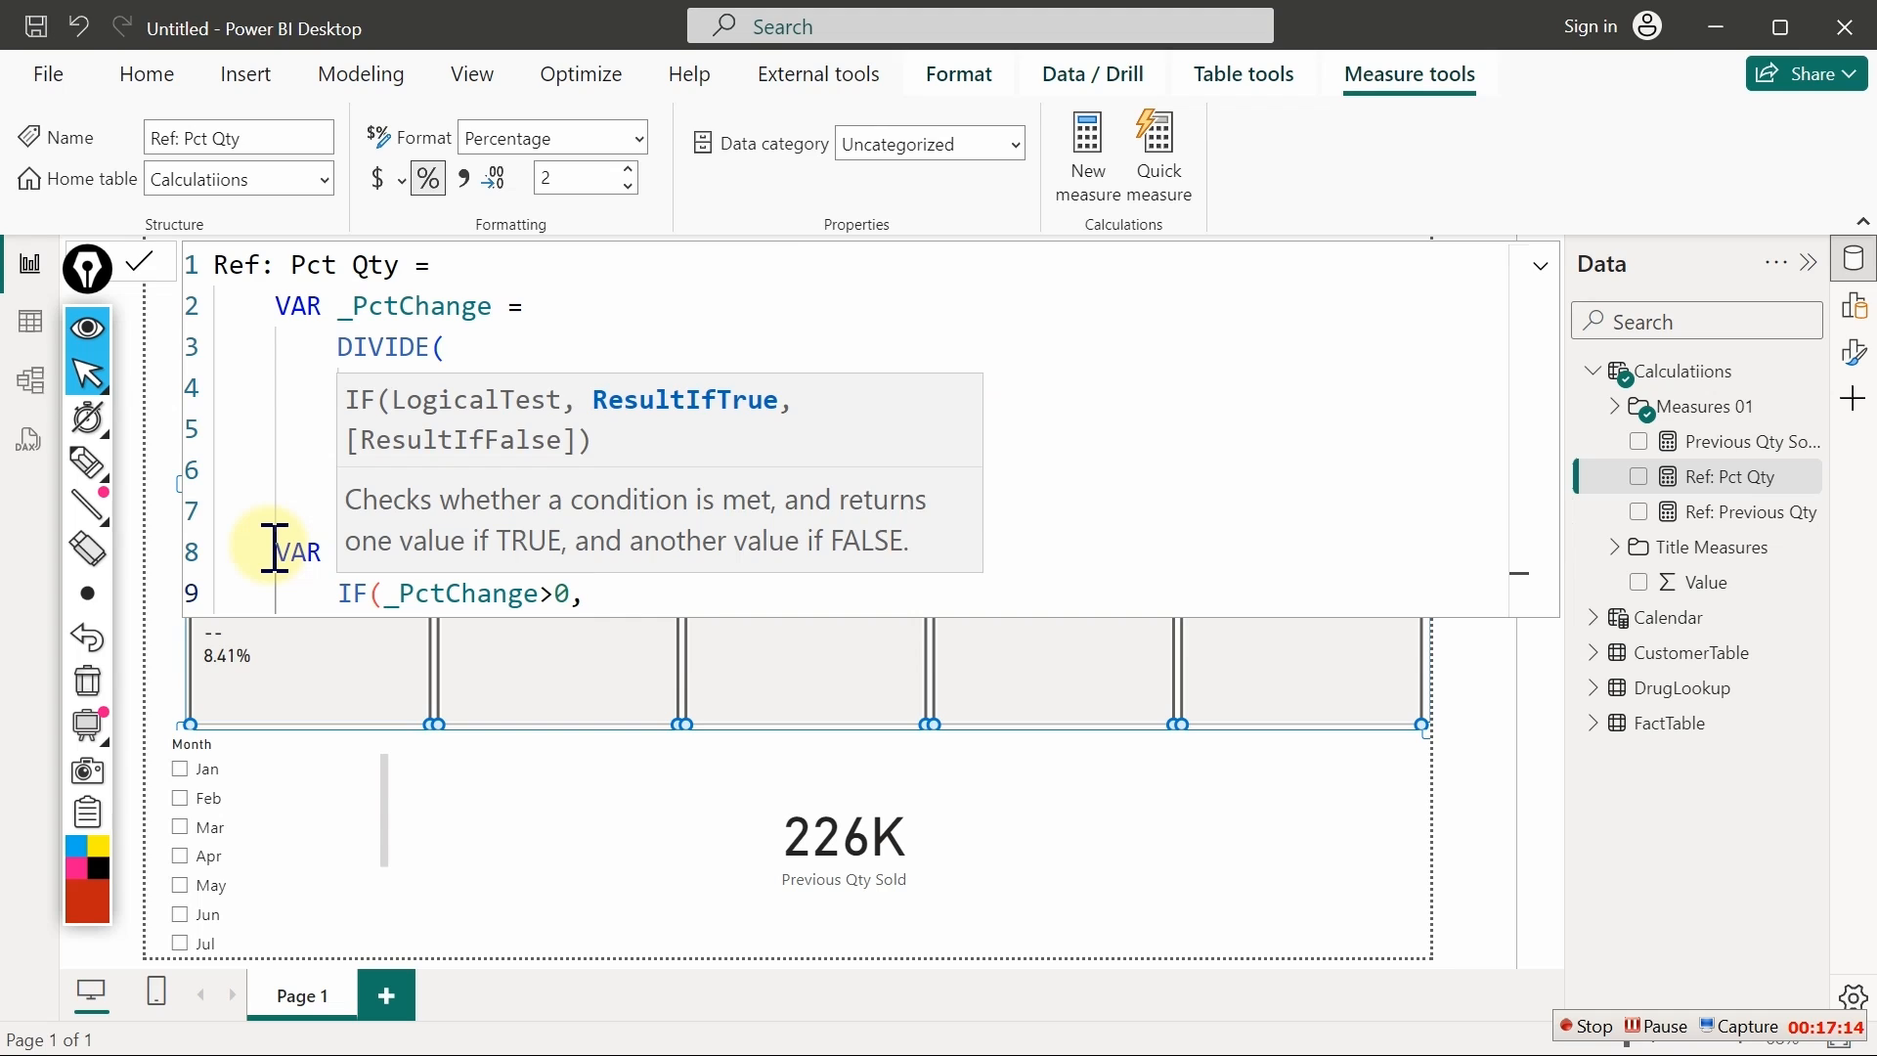
Open a text string as the IF's true result and insert the geometric symbols ▲ and ▼ into it
type("\"")
key("super+period")
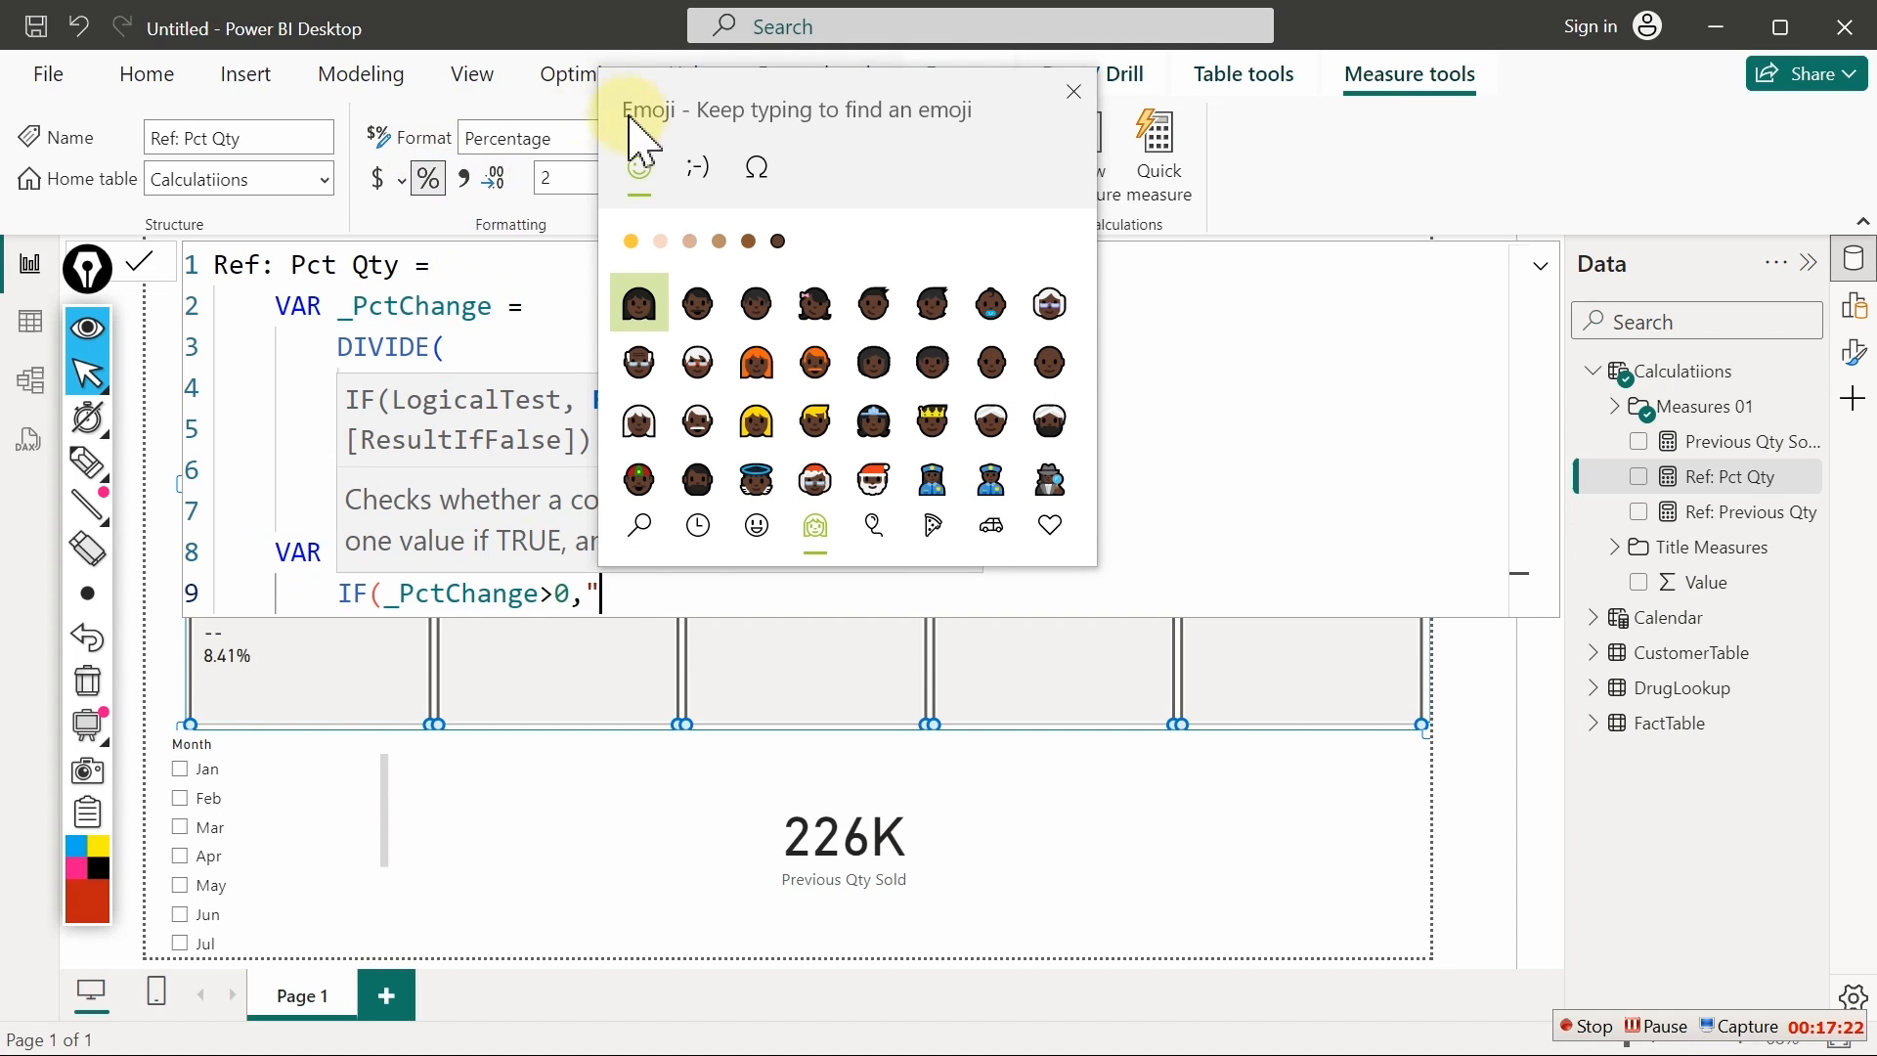
left_click_drag(703, 113, 1039, 172)
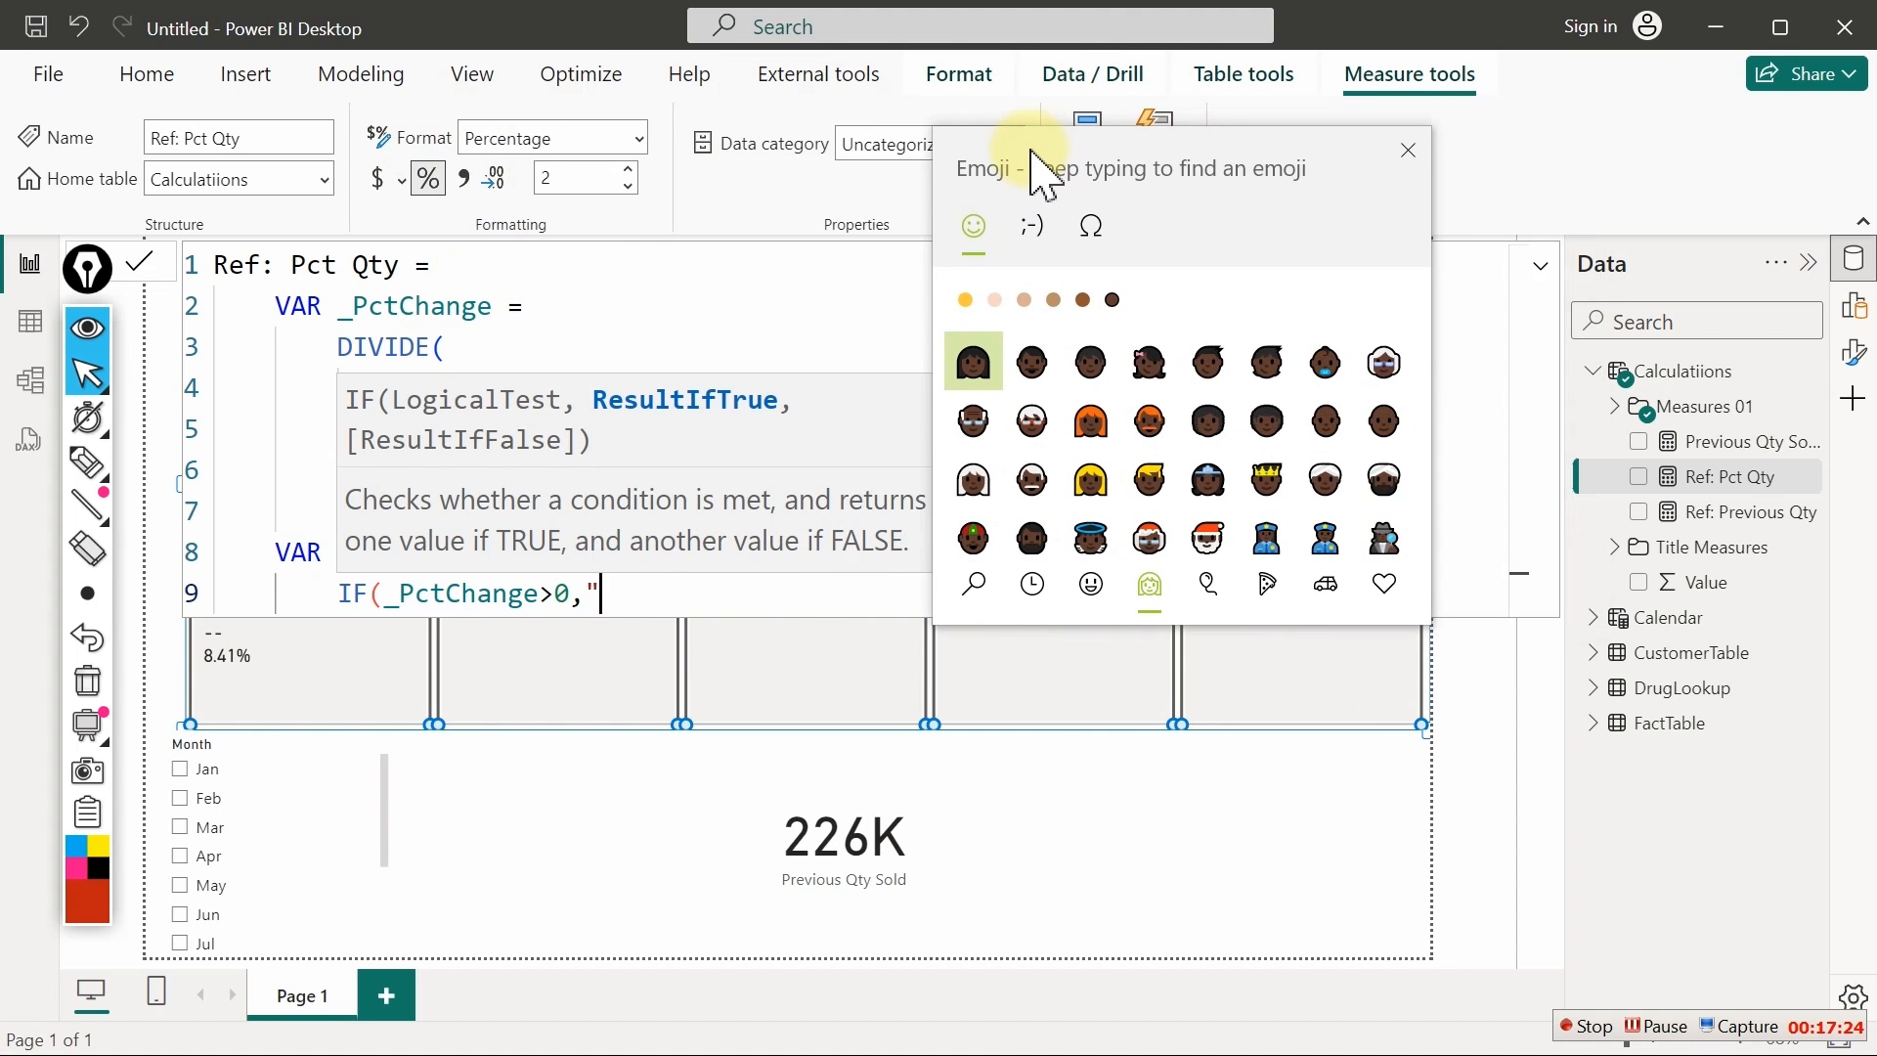
left_click(1088, 225)
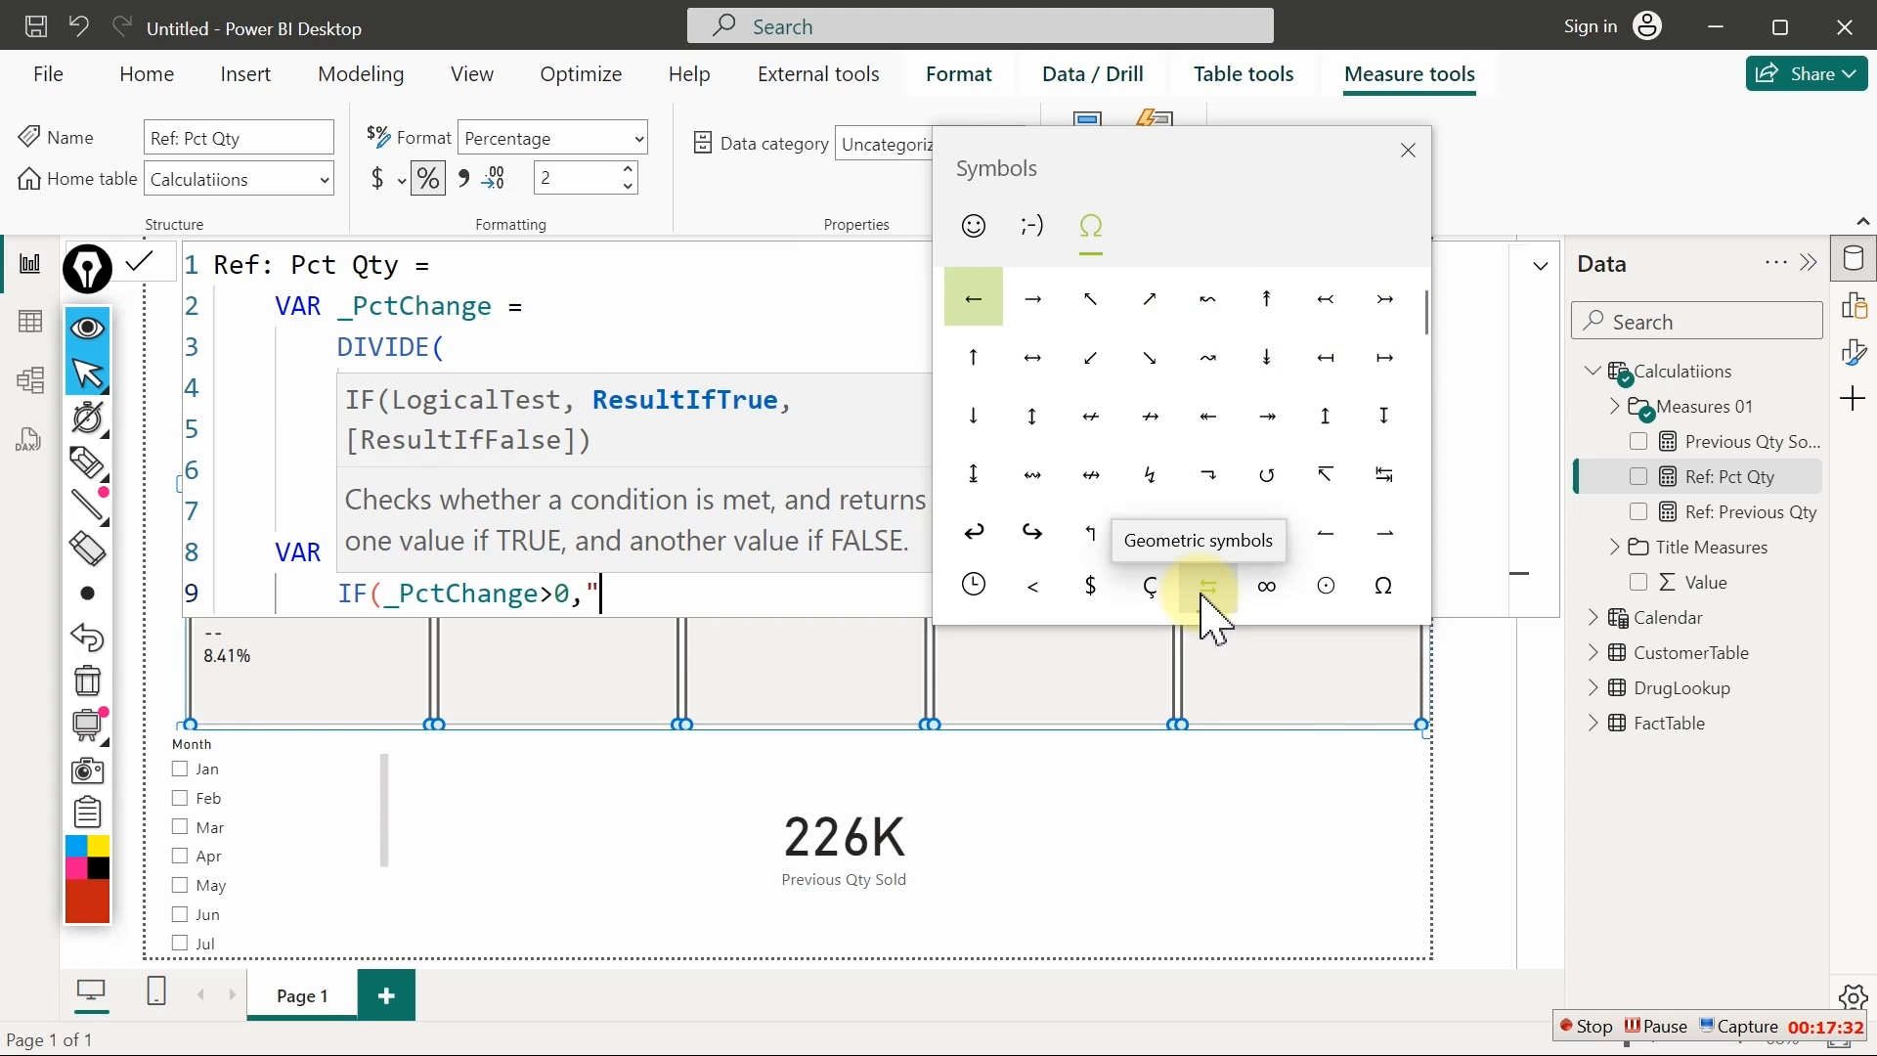
left_click_drag(1424, 325, 1406, 458)
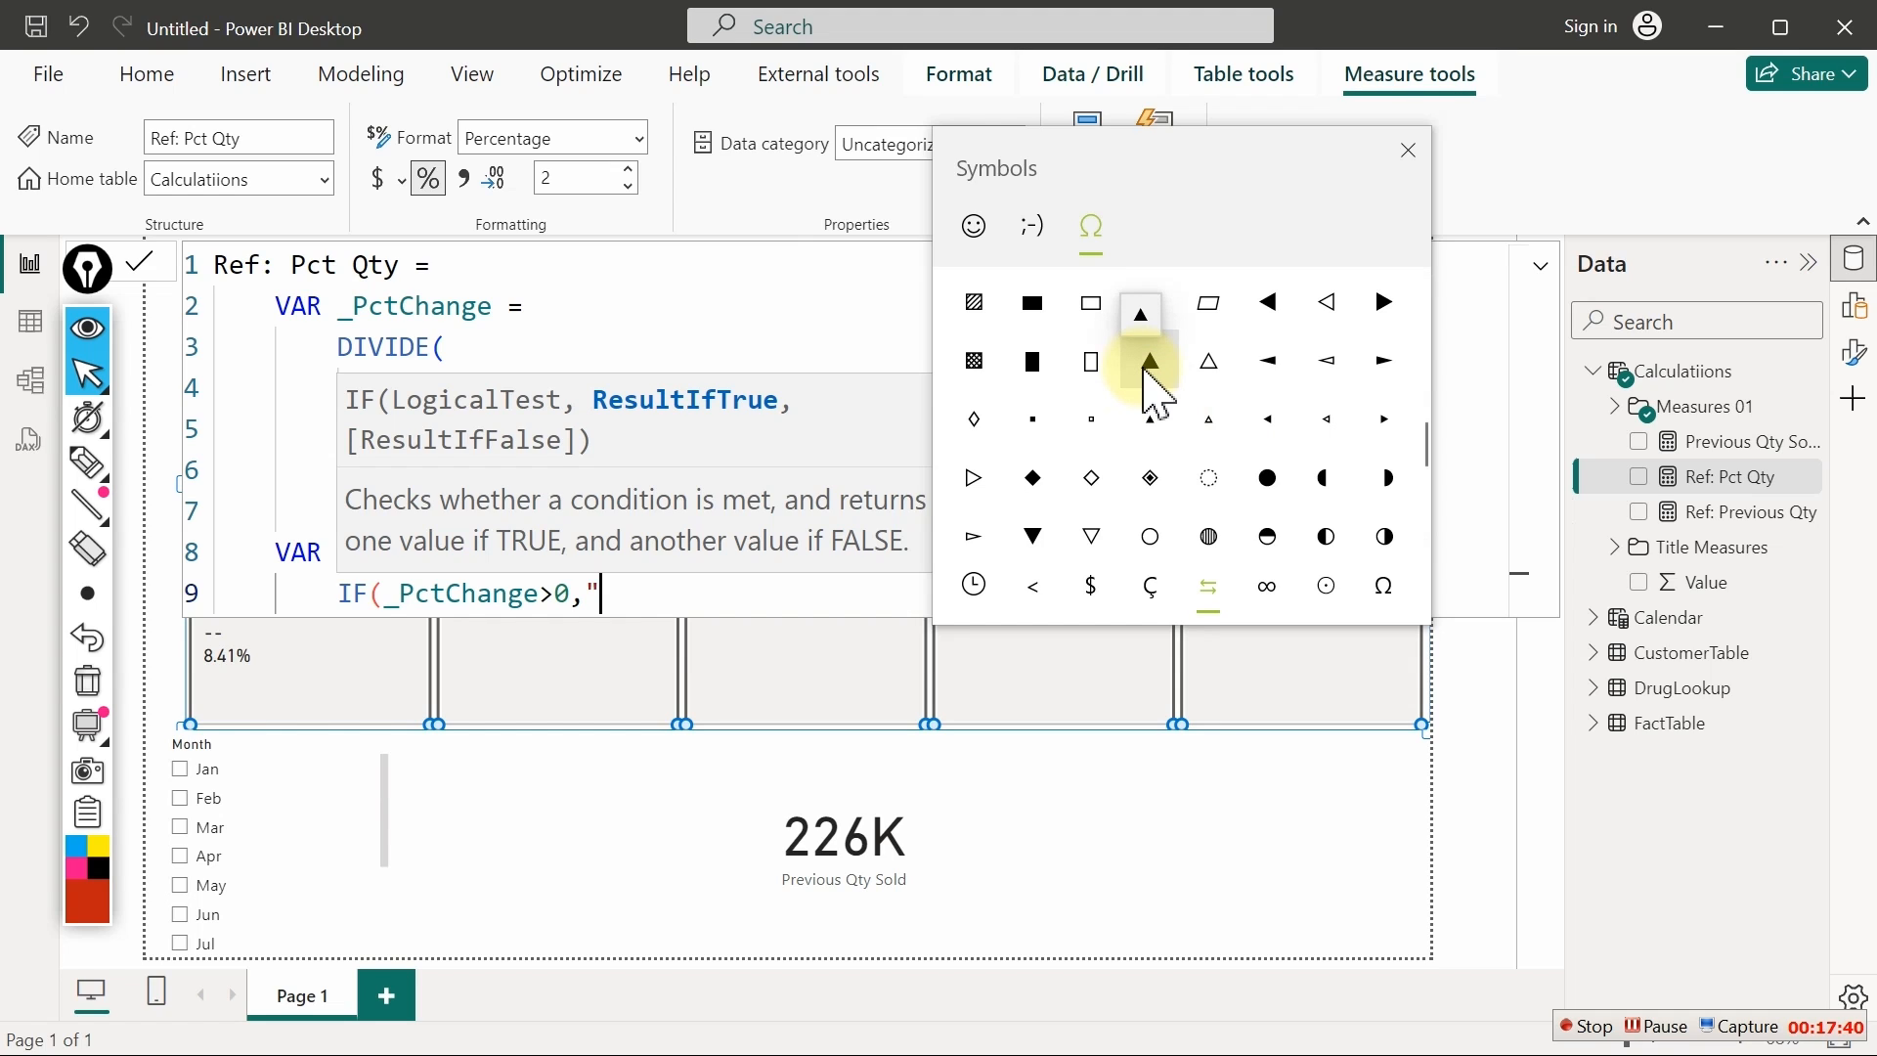
left_click(1149, 364)
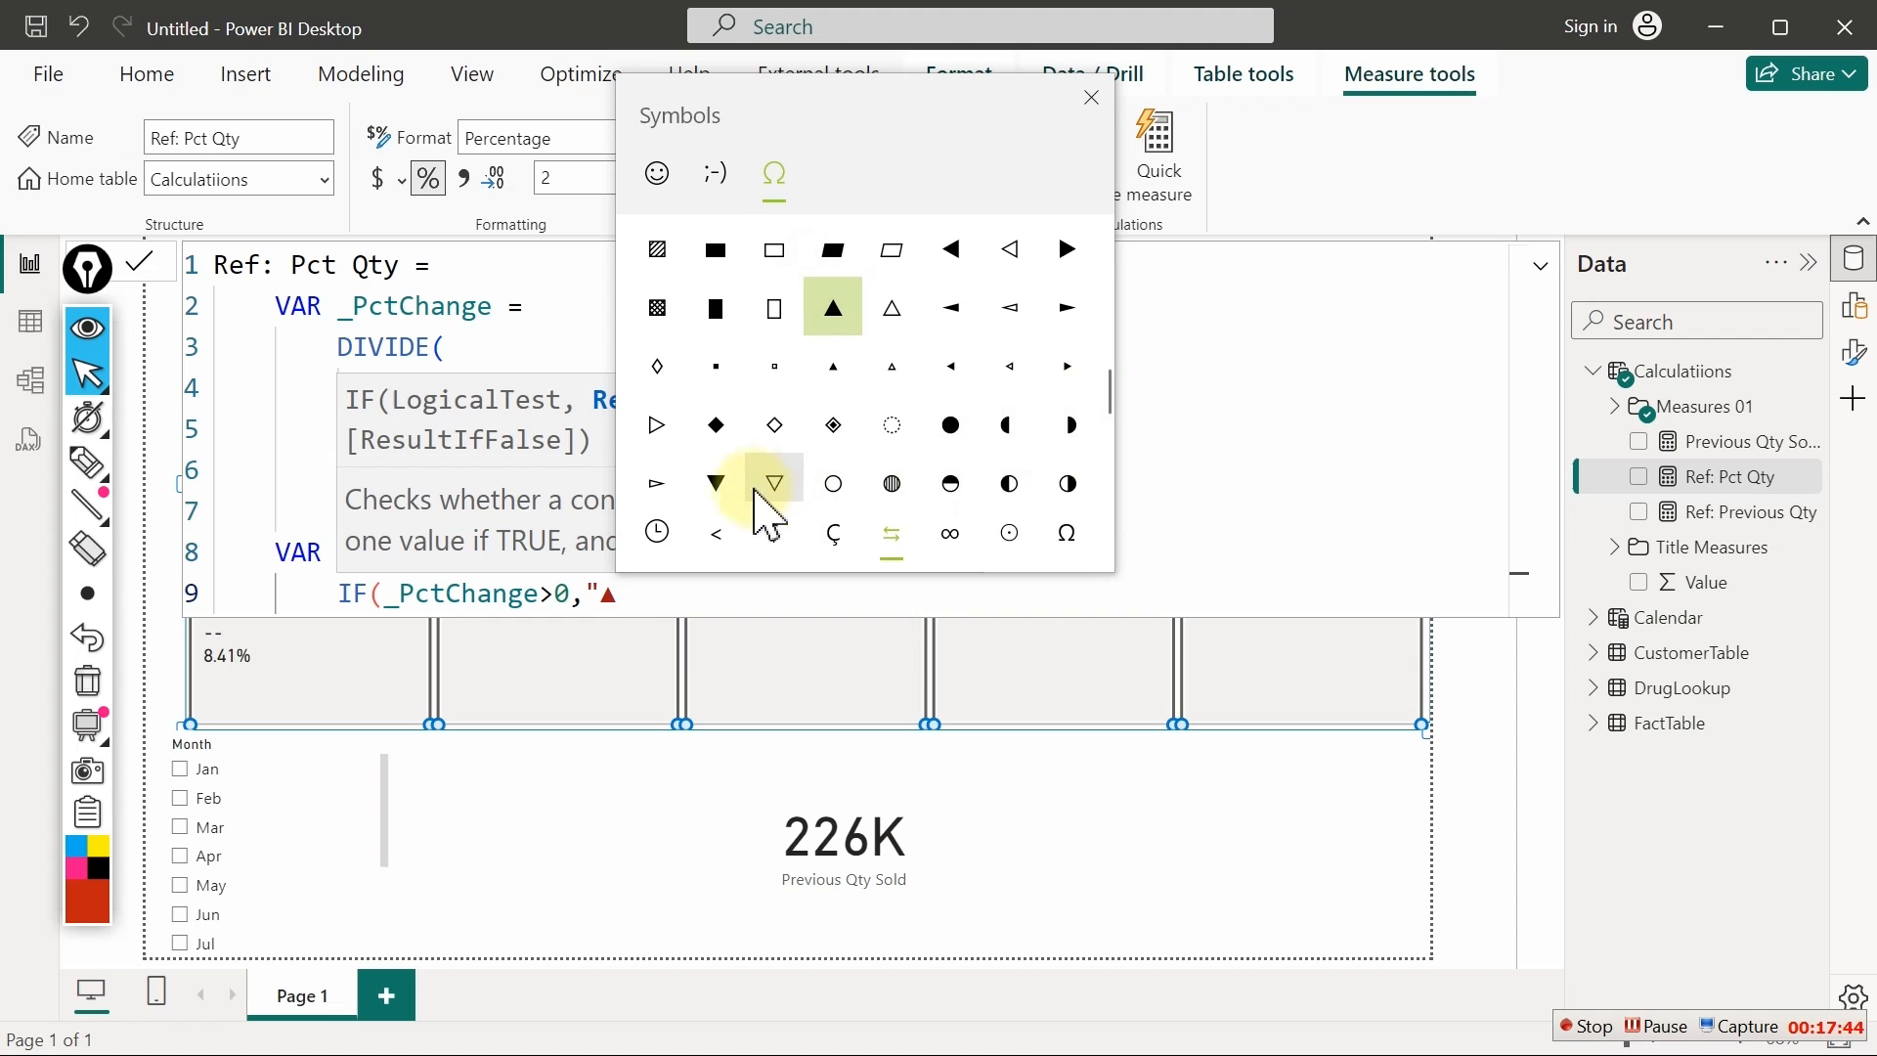
left_click(715, 483)
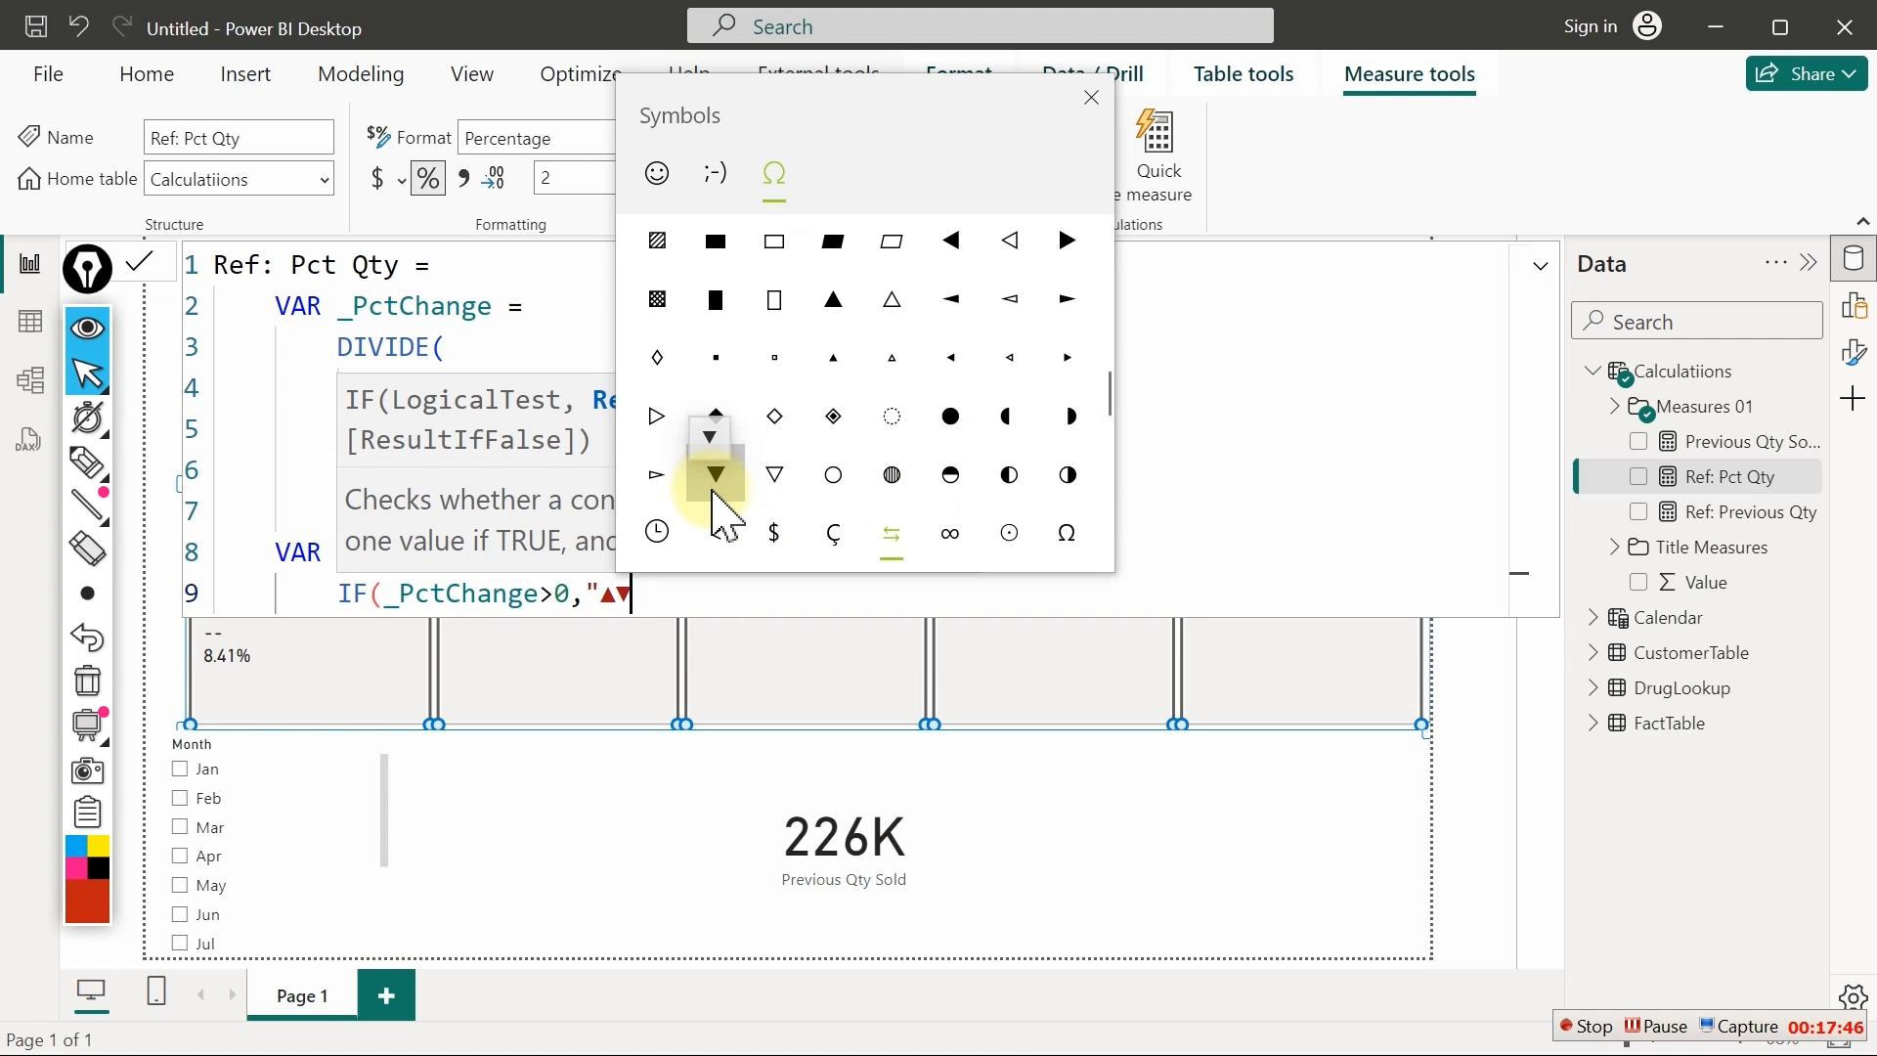
left_click(1092, 98)
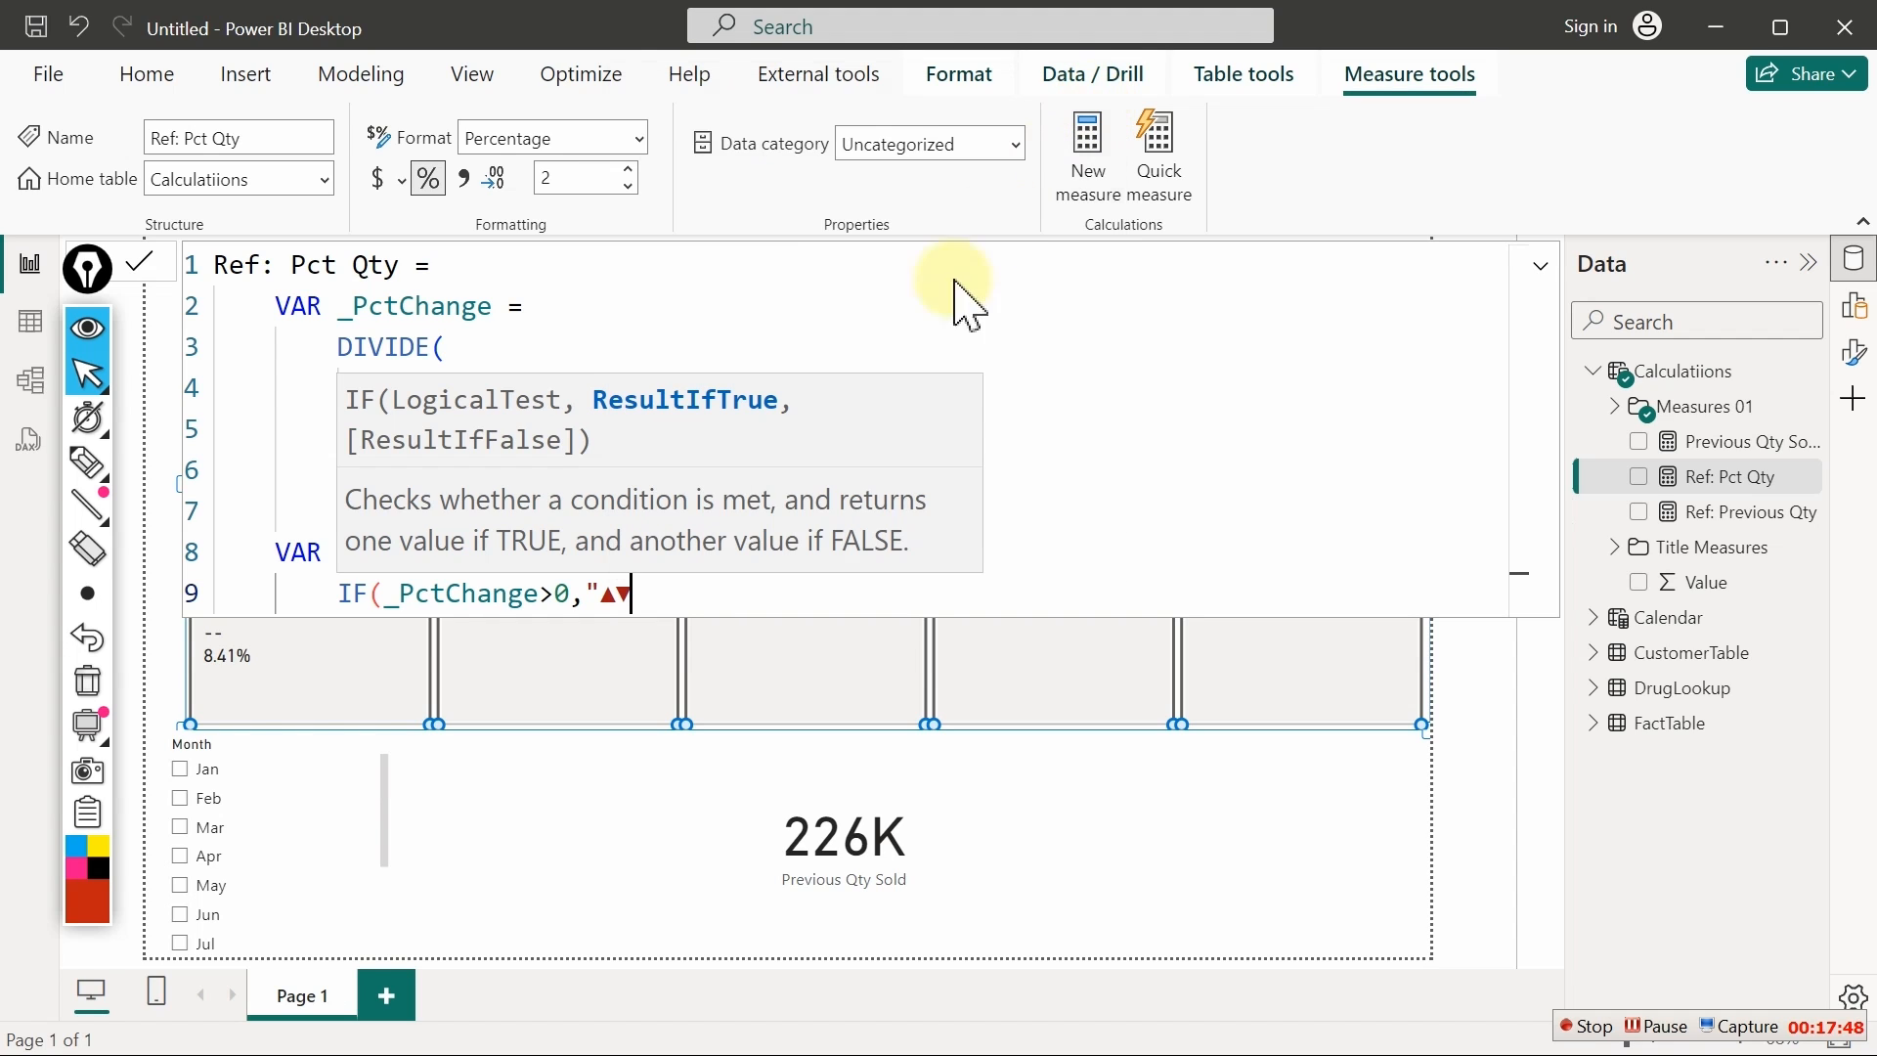
Keep only "▲" as the true result, move "▼" into its own string as the false result, and close the IF
left_click(624, 595)
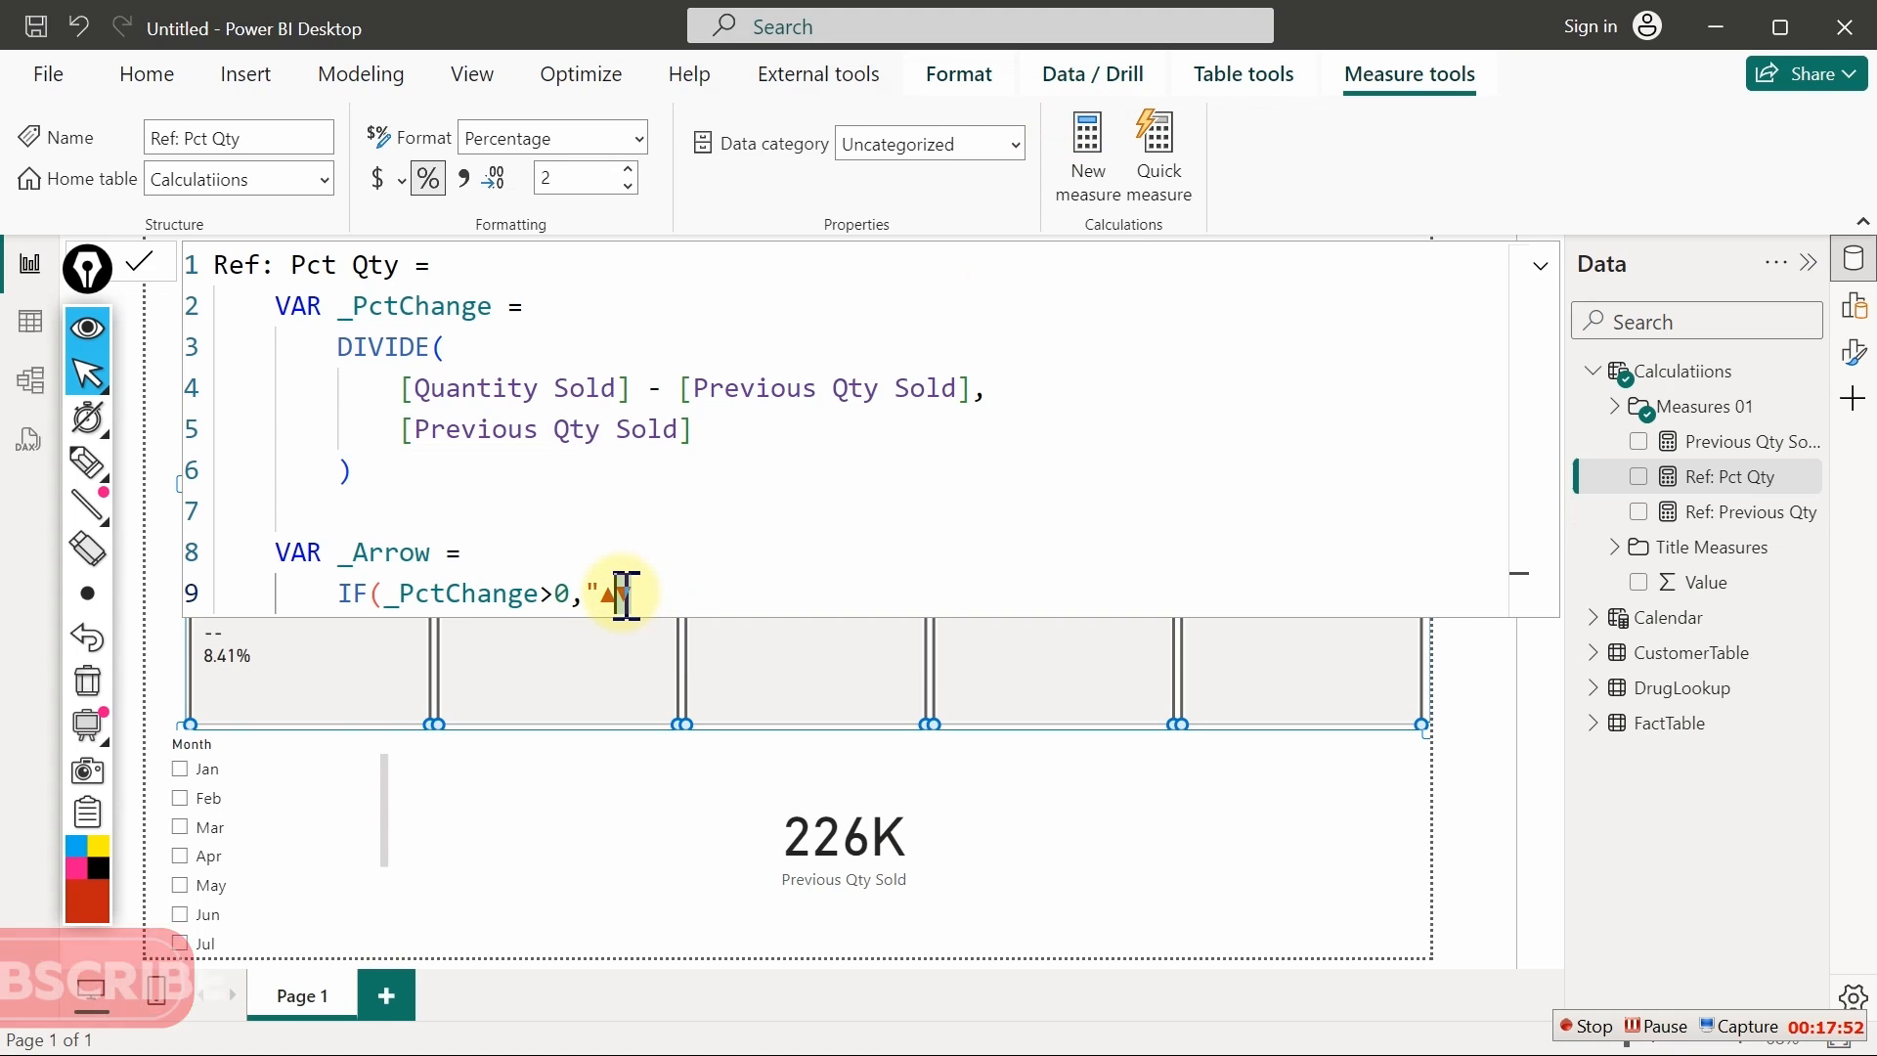
key("Delete")
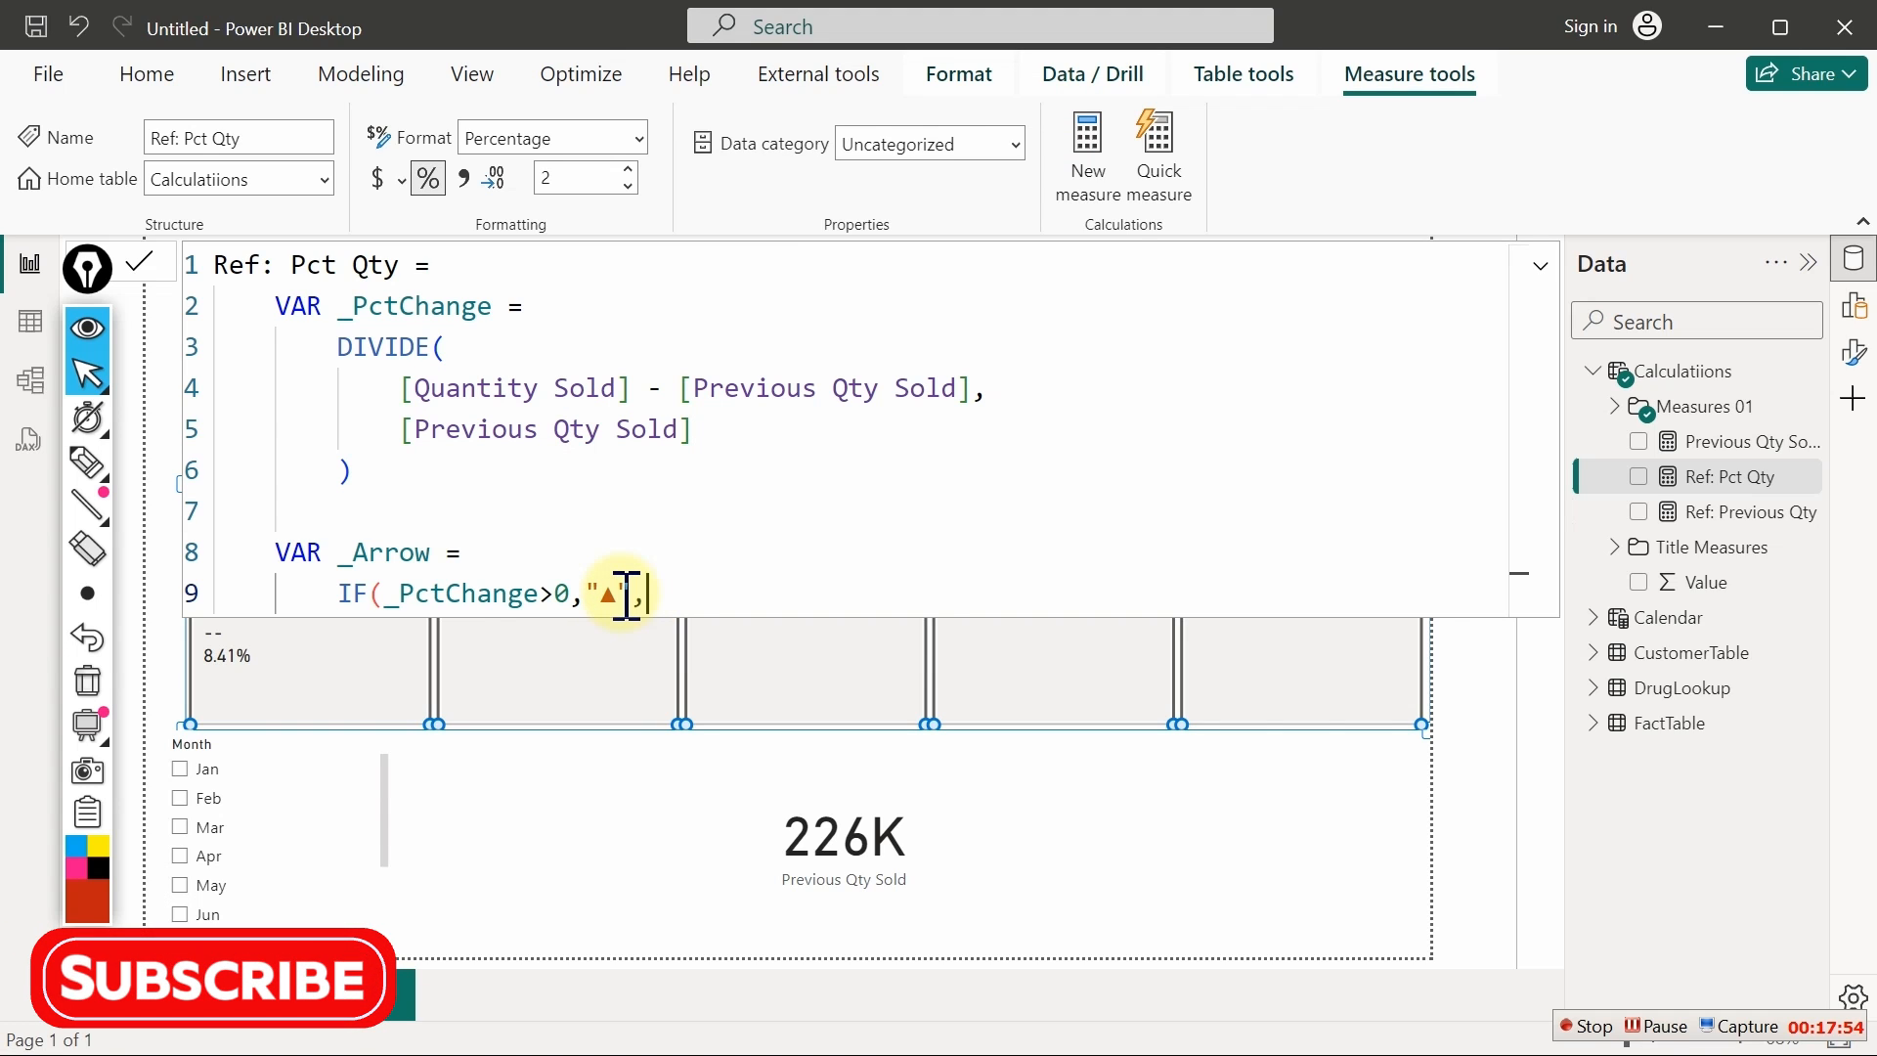
type(",")
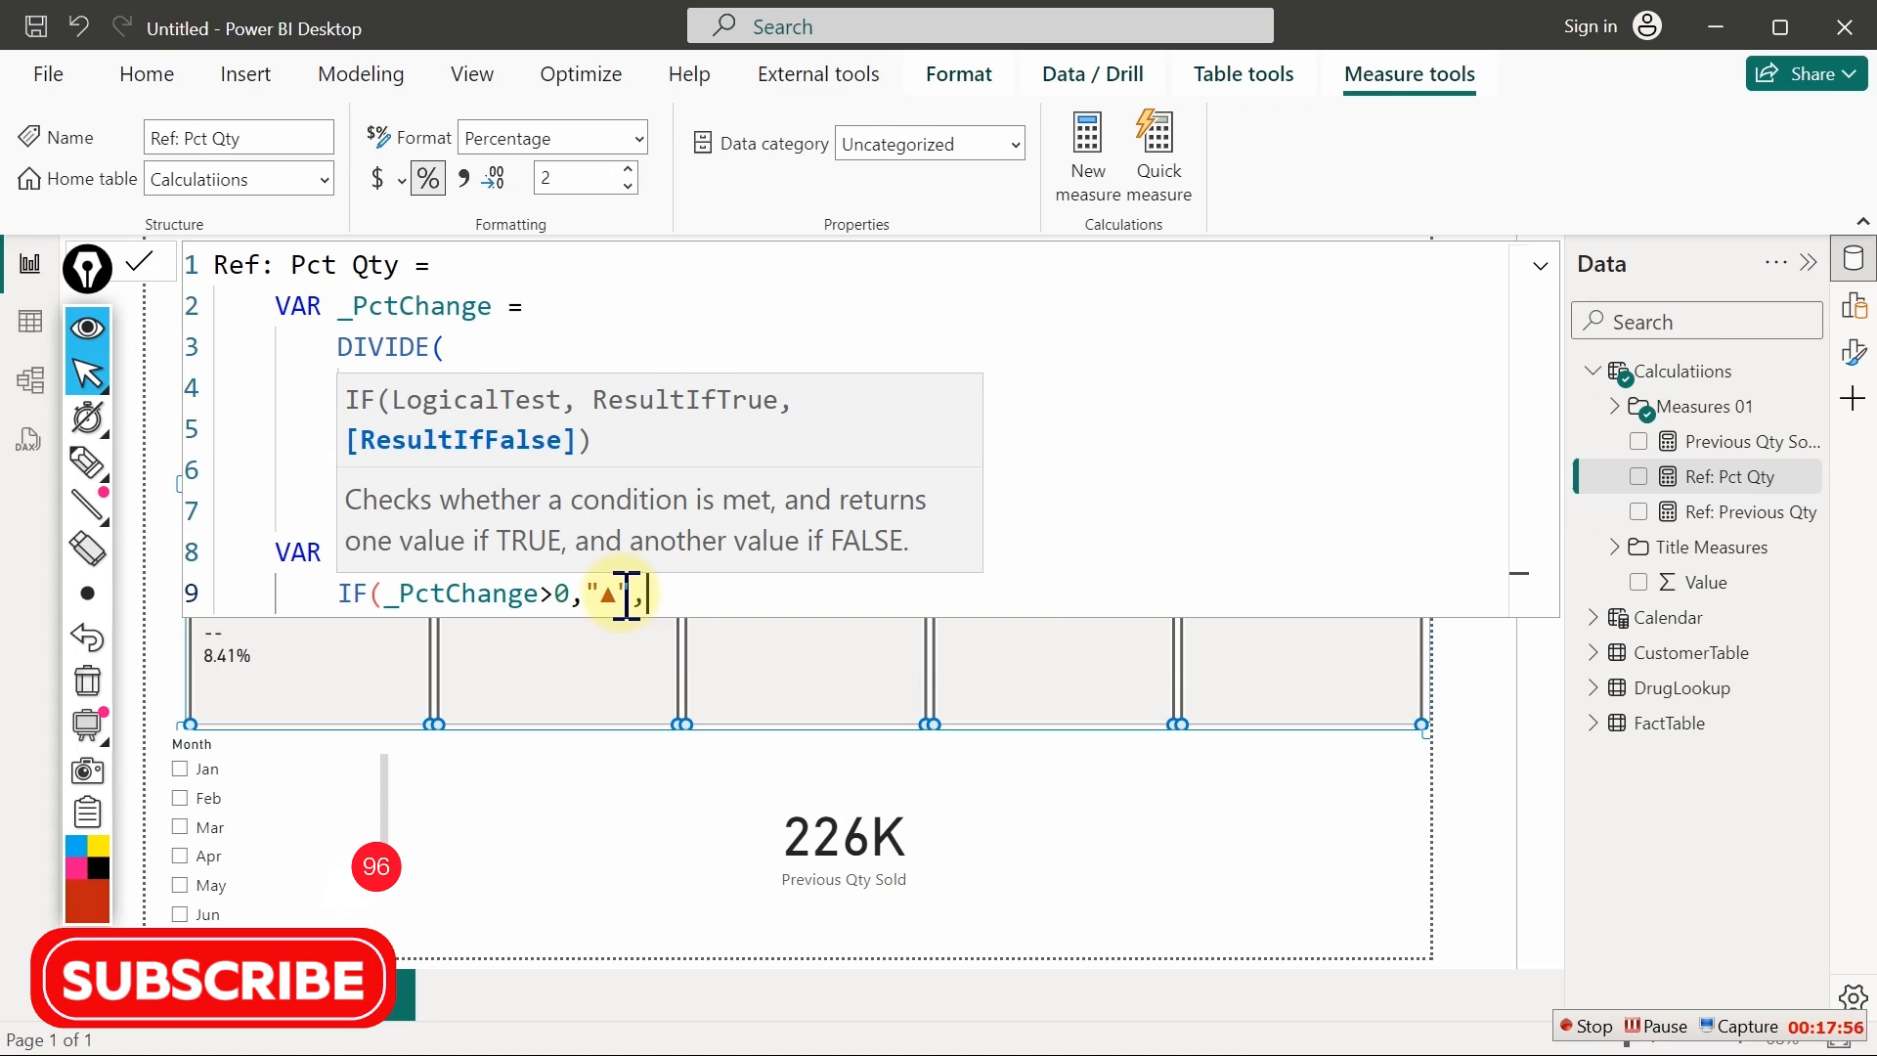
type("\"")
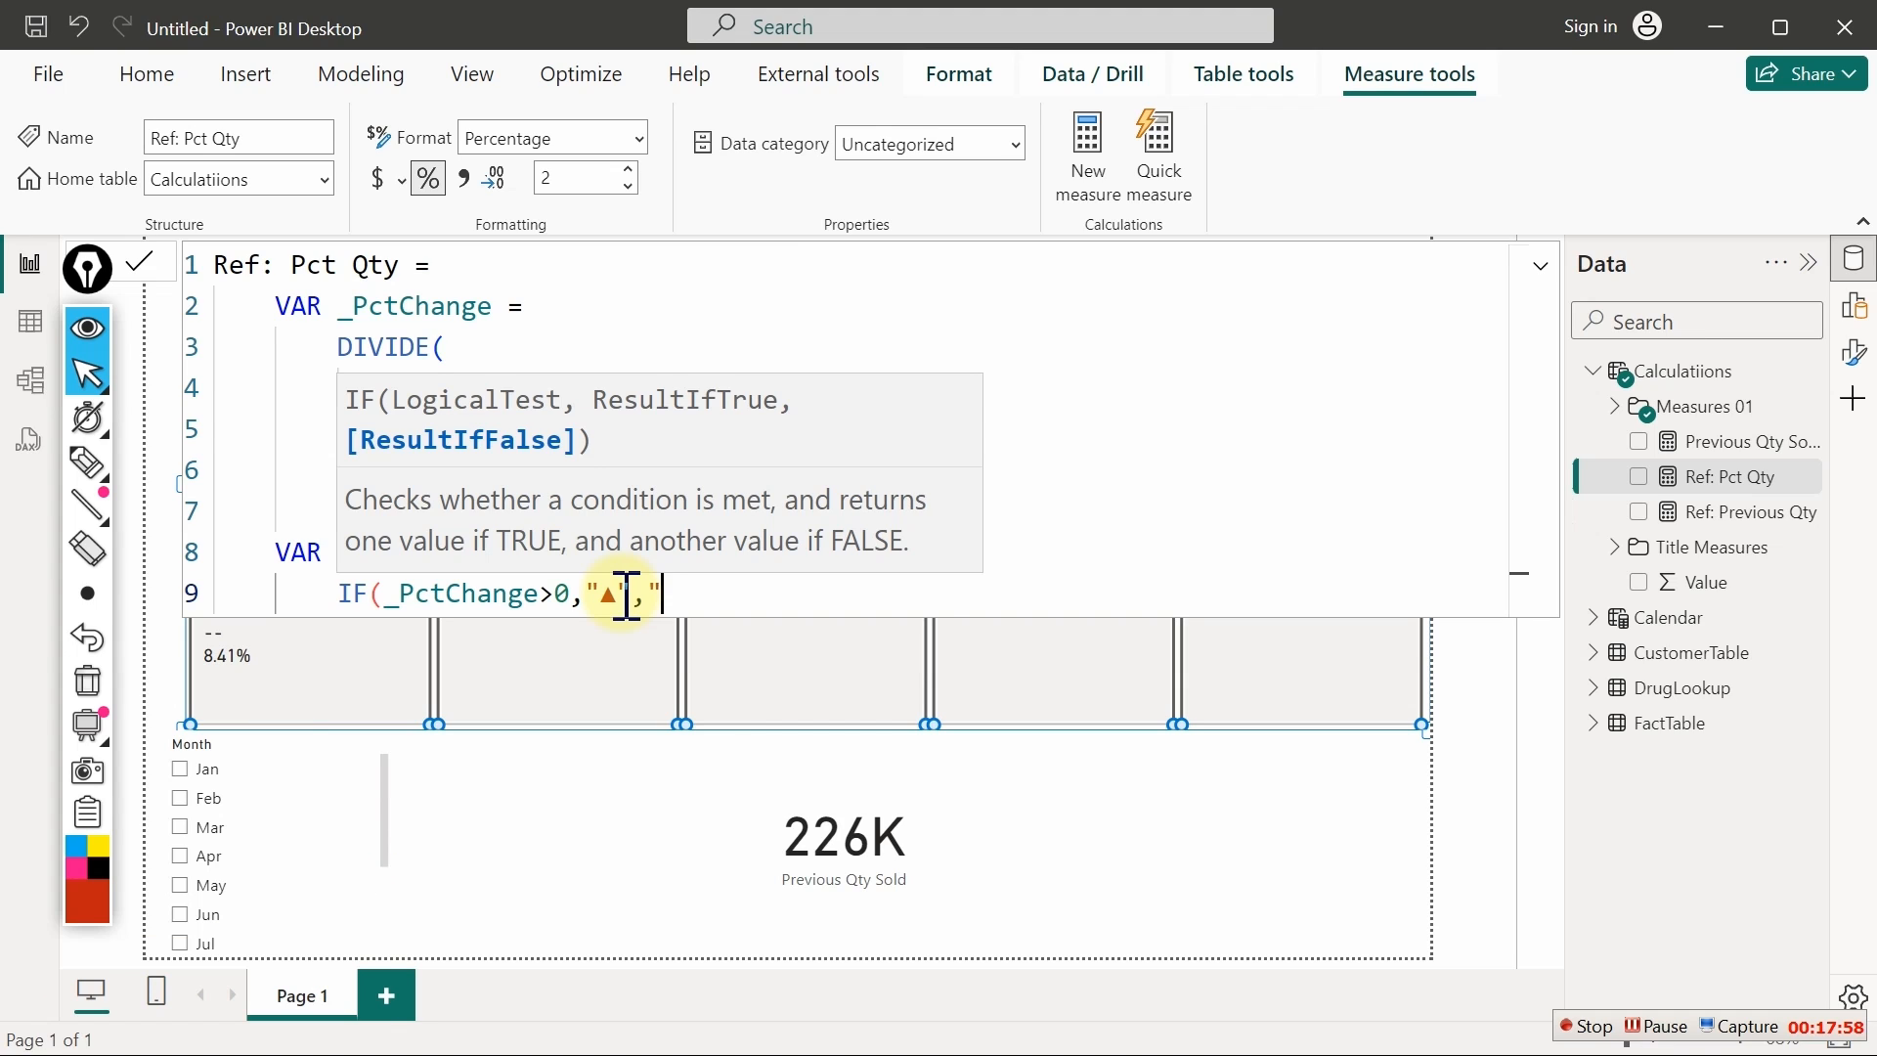
type("▼\")")
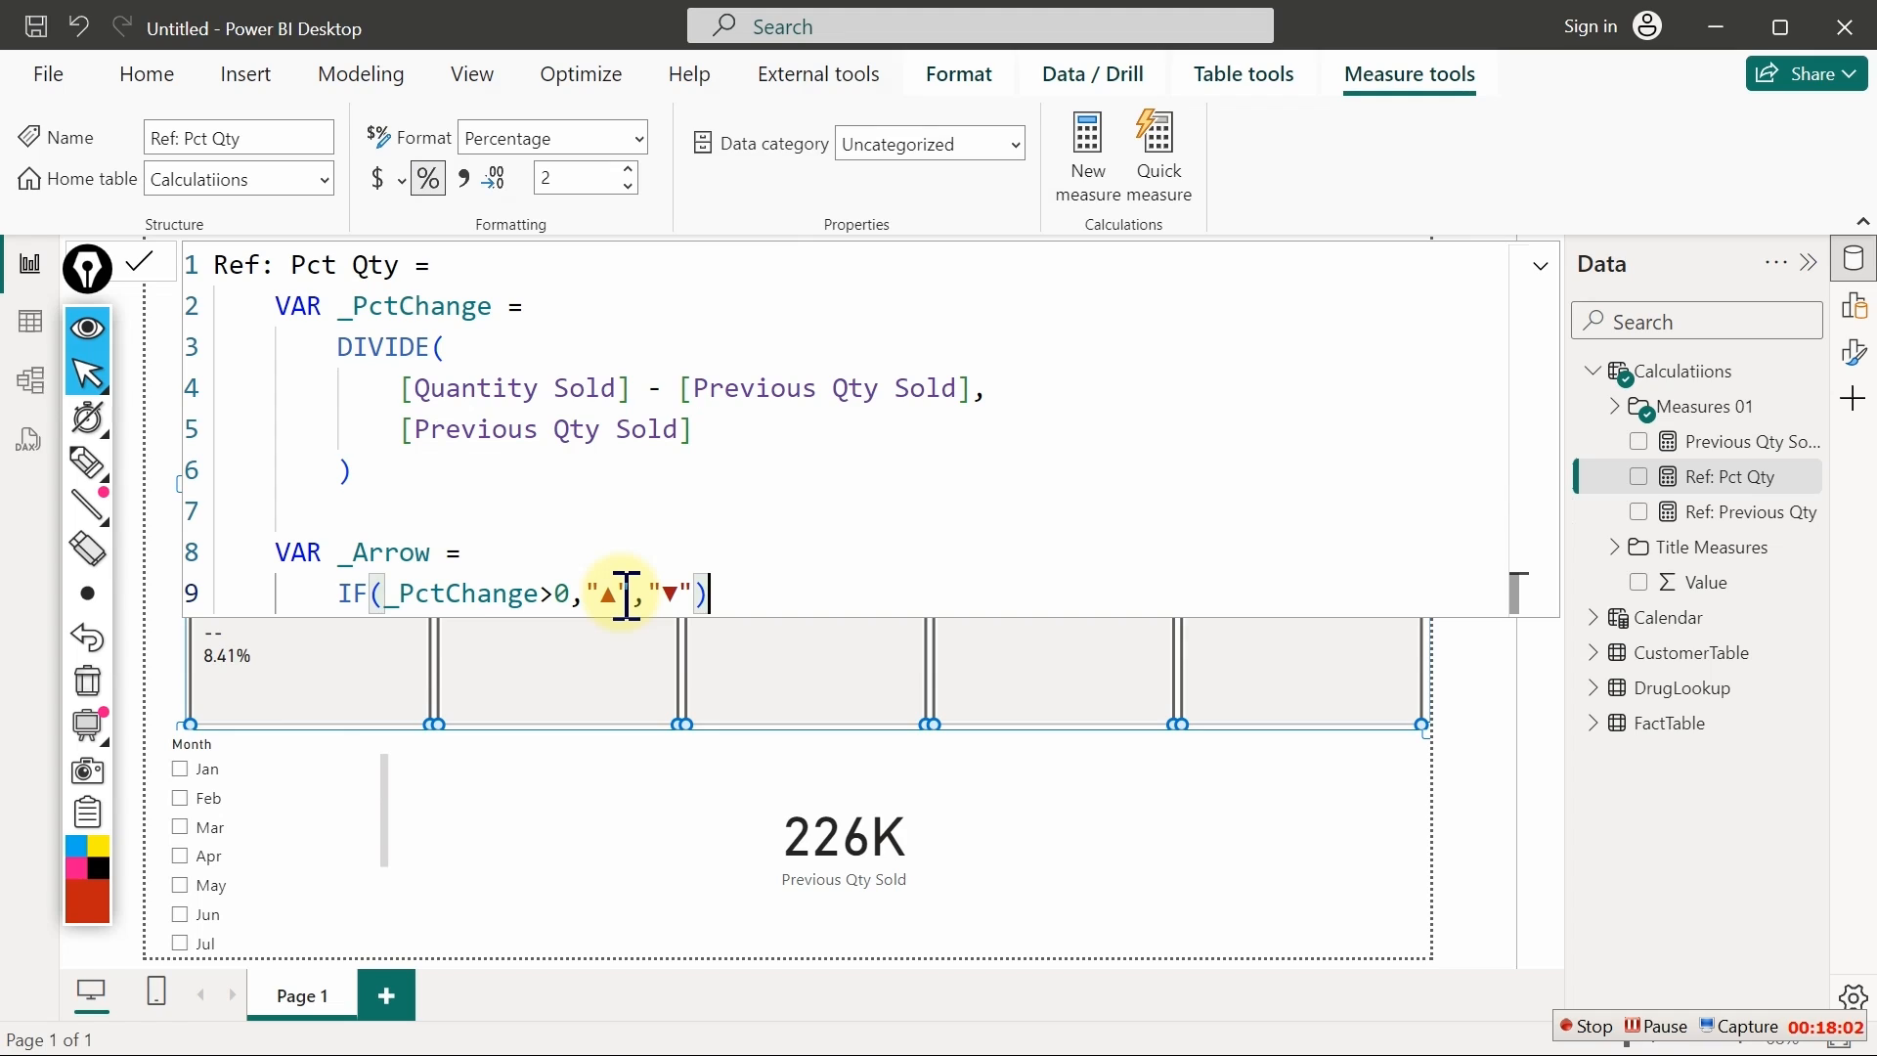
Add a RETURN statement below the _Arrow variable, separated by a blank line and followed by a new line
key("shift+Return")
key("shift+Return")
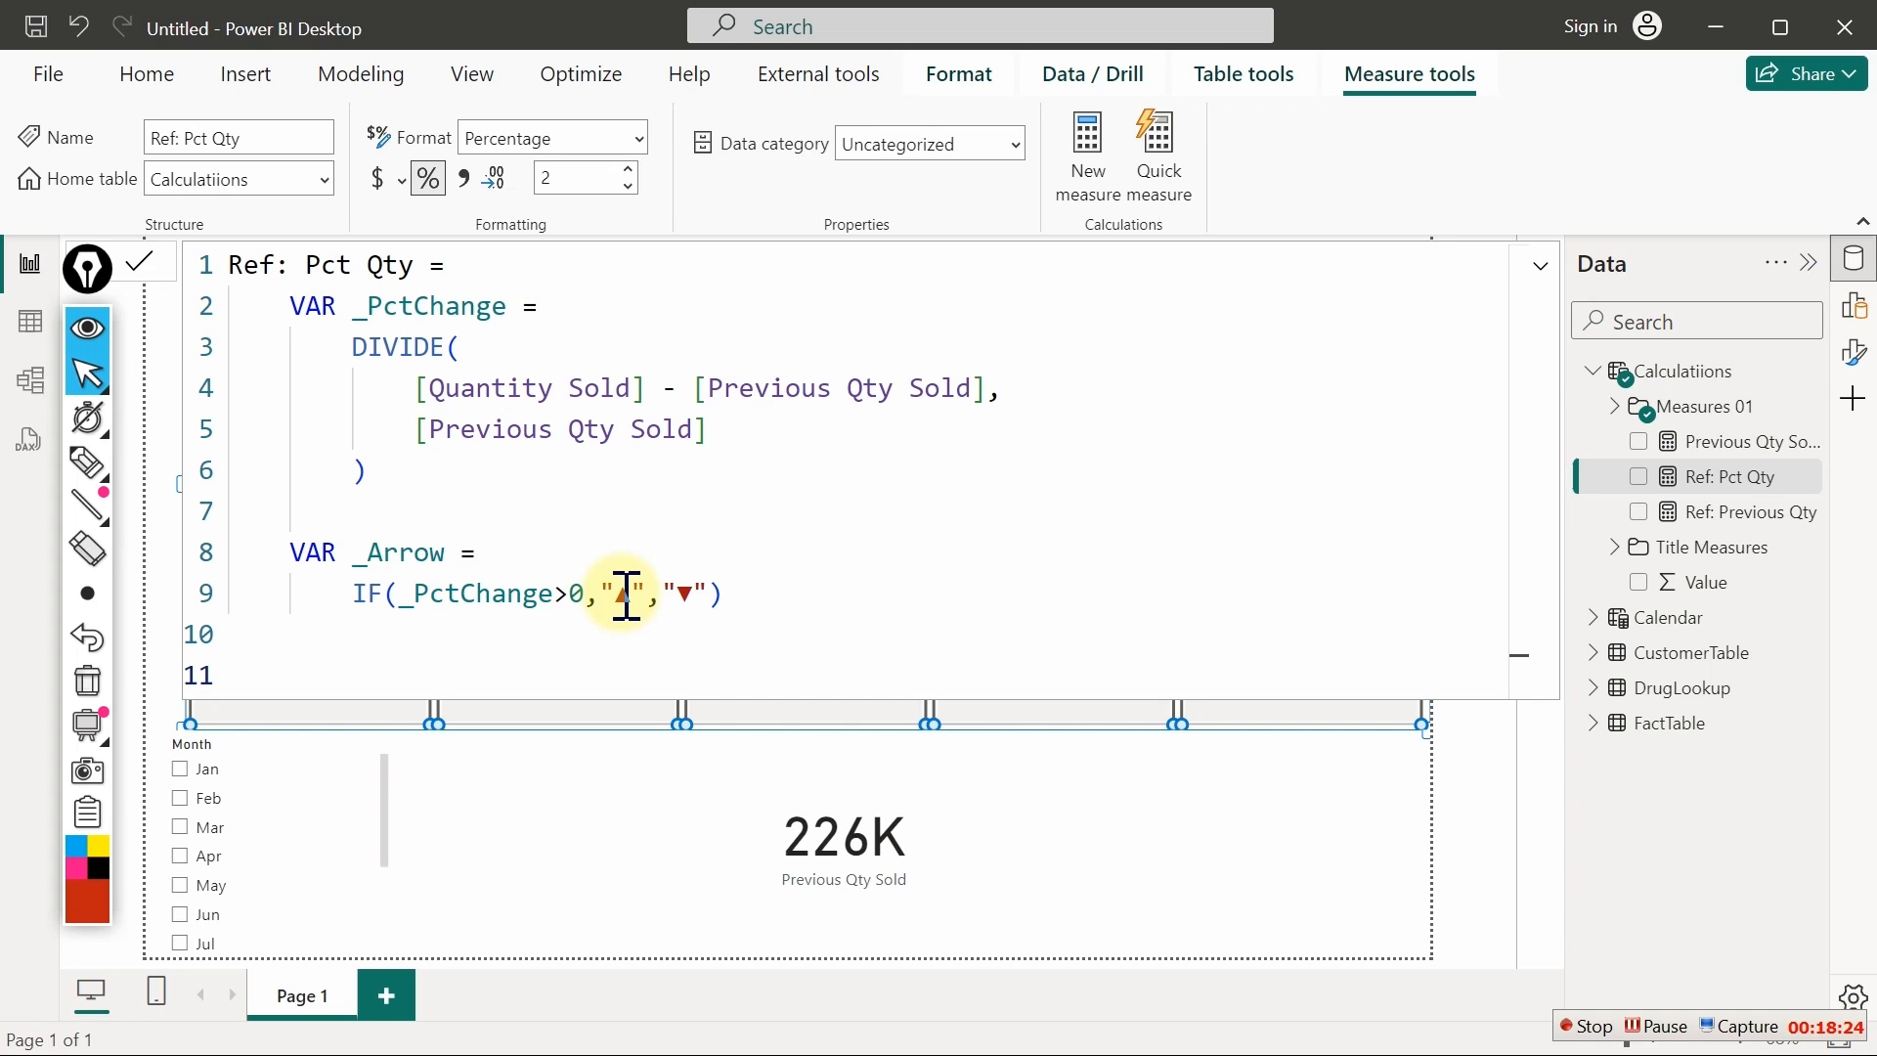
type("if")
key("BackSpace")
key("BackSpace")
type("ret")
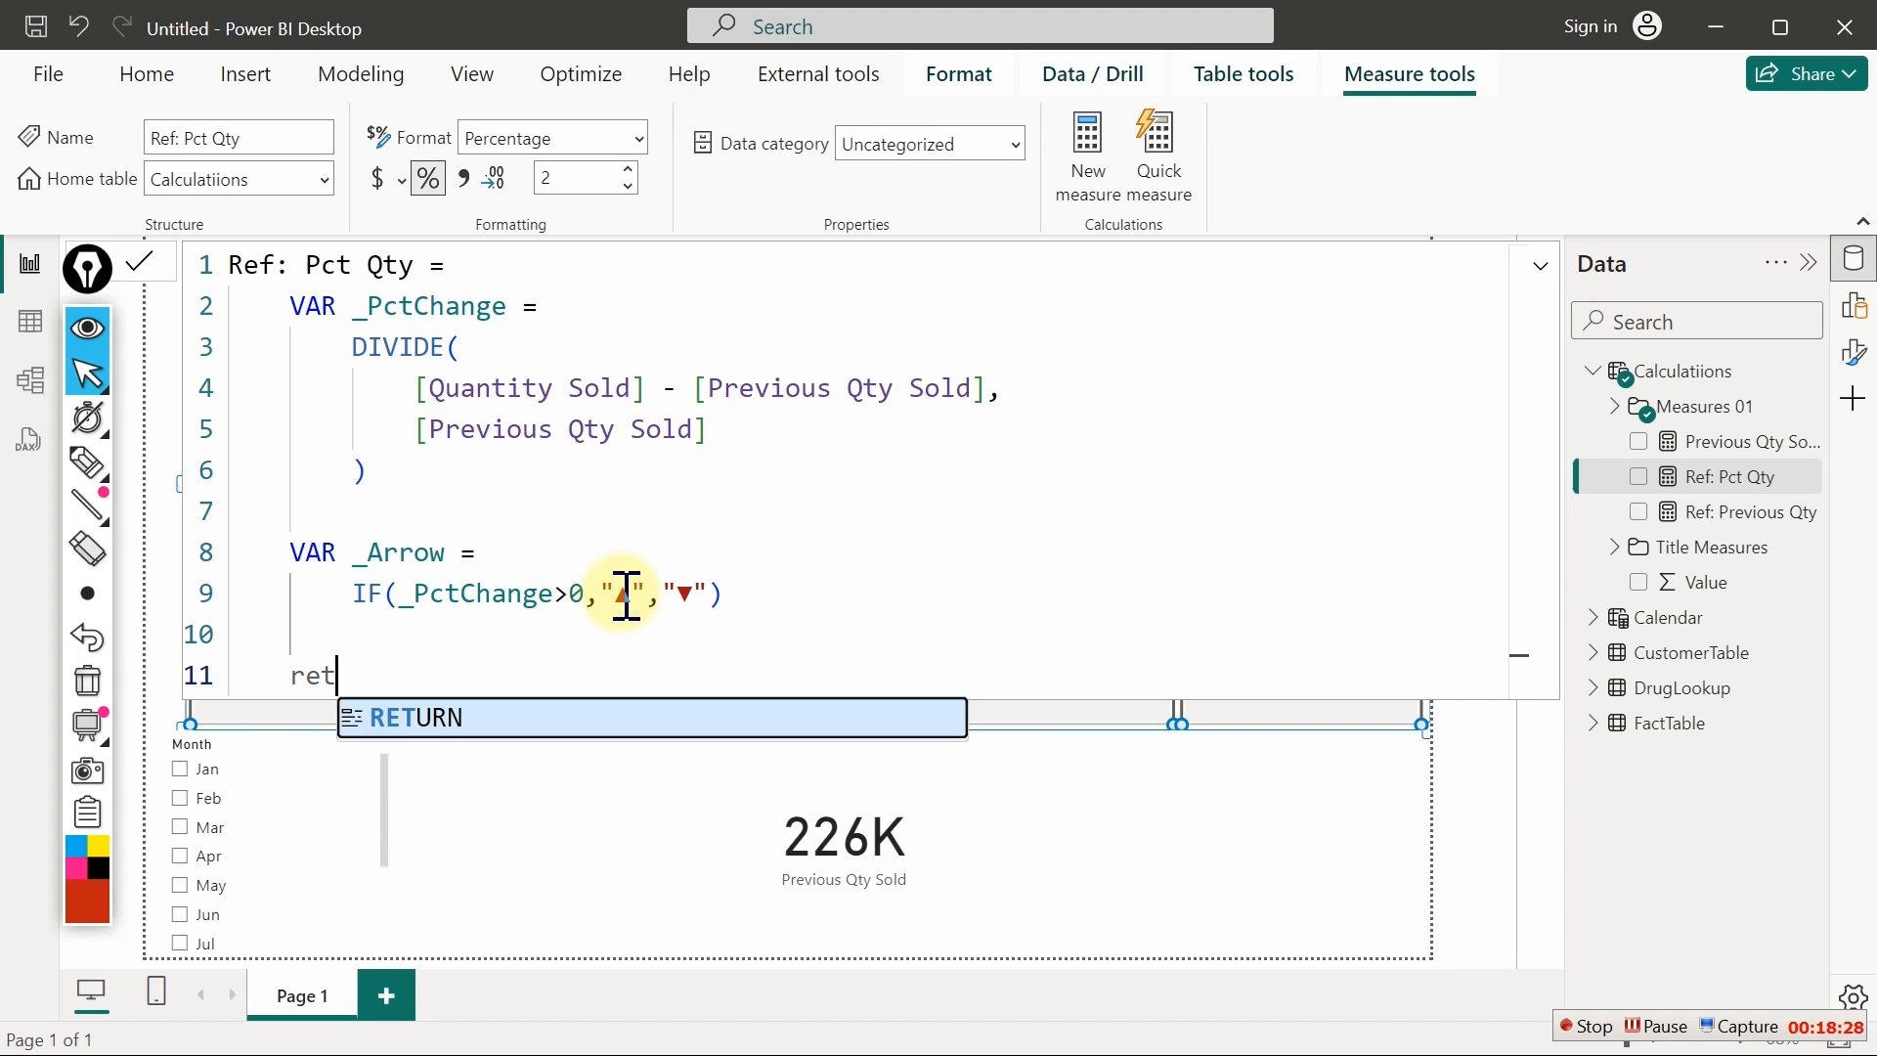
key("Tab")
key("Return")
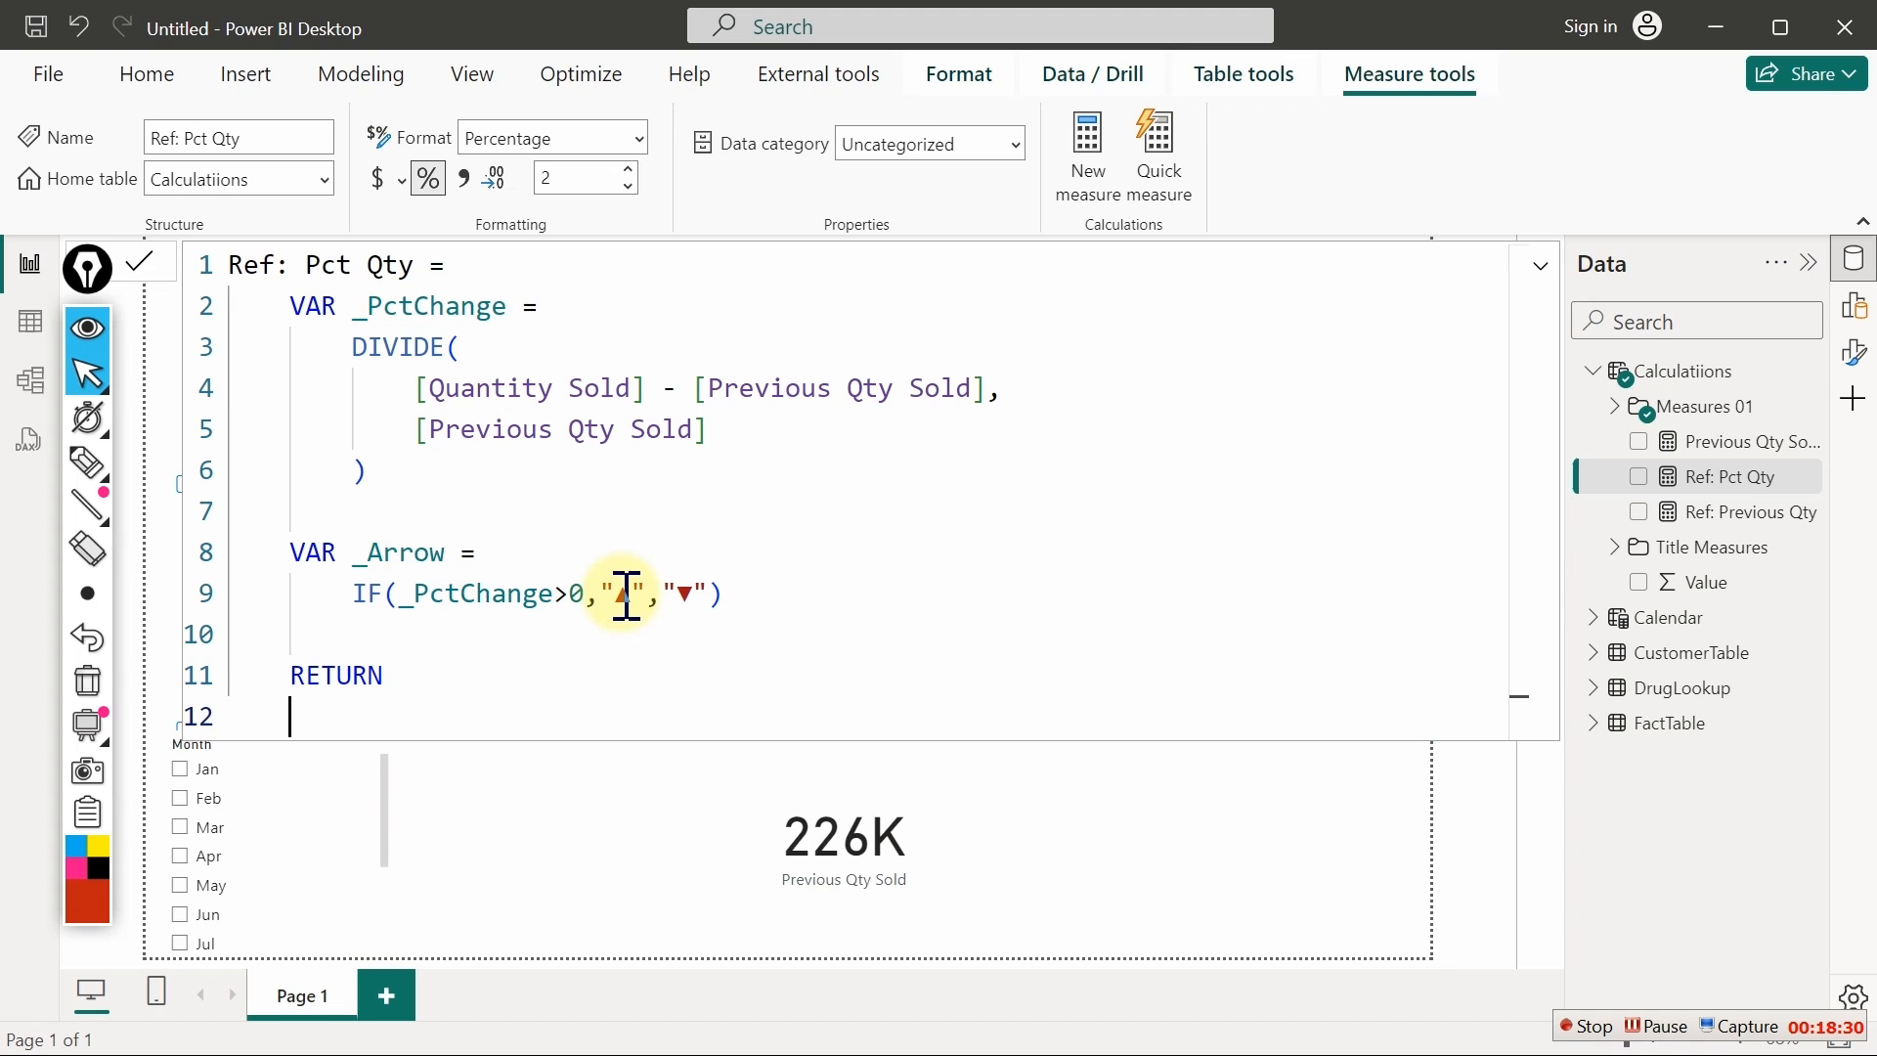
Begin the returned expression with an indented IF function whose logical test calls SELECTEDVALUE
key("Tab")
type("if(")
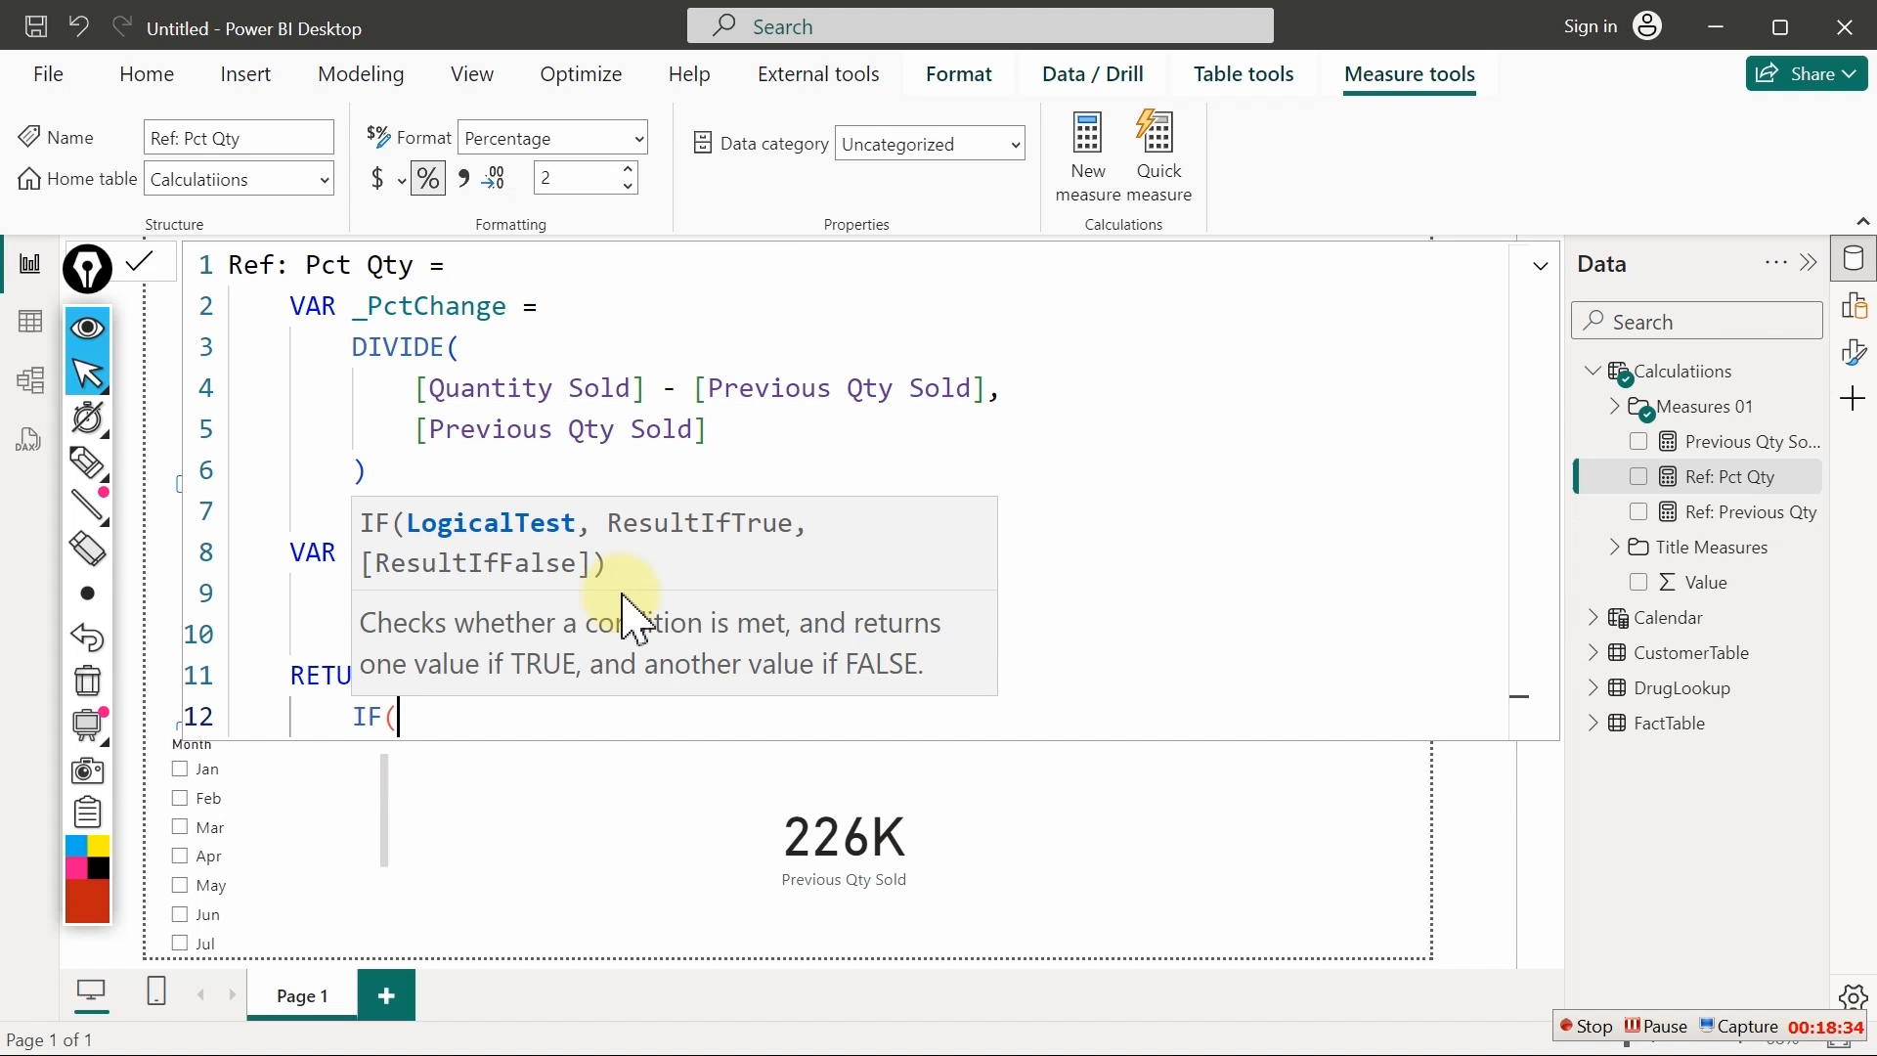
type("se")
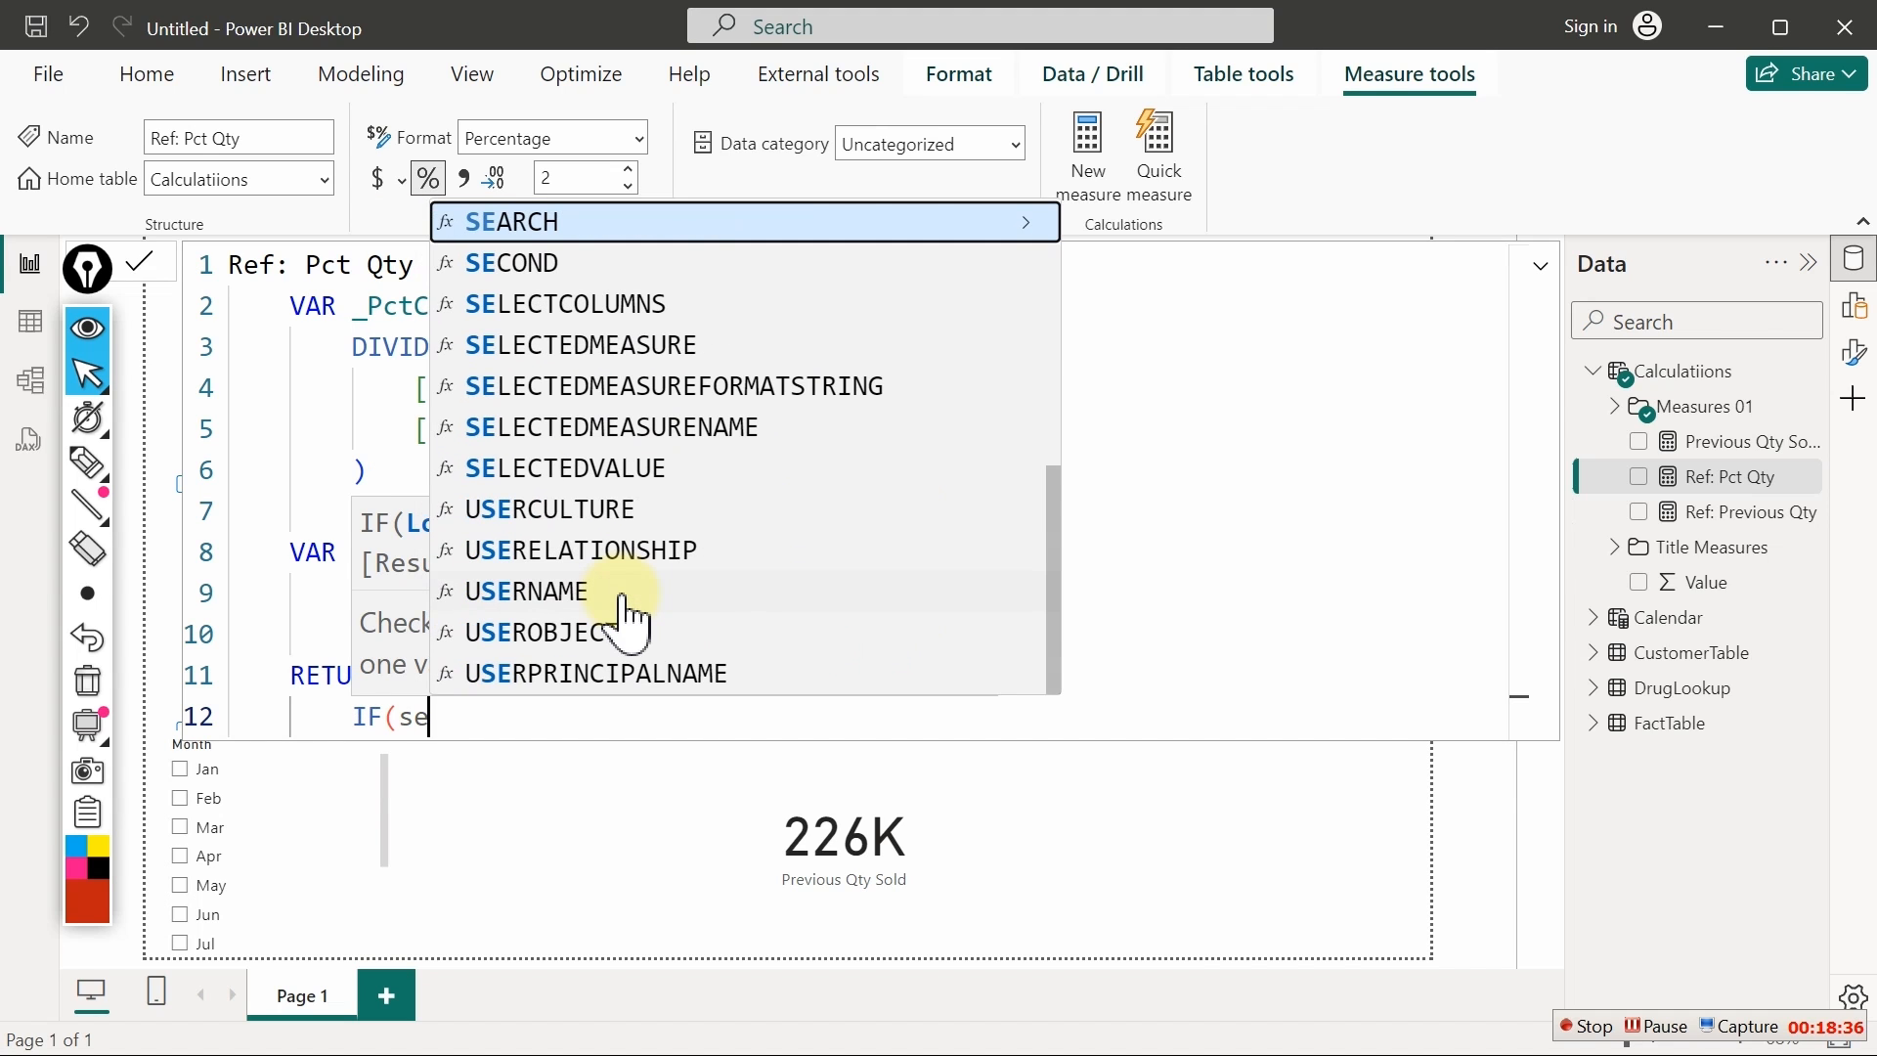
type("lectedv")
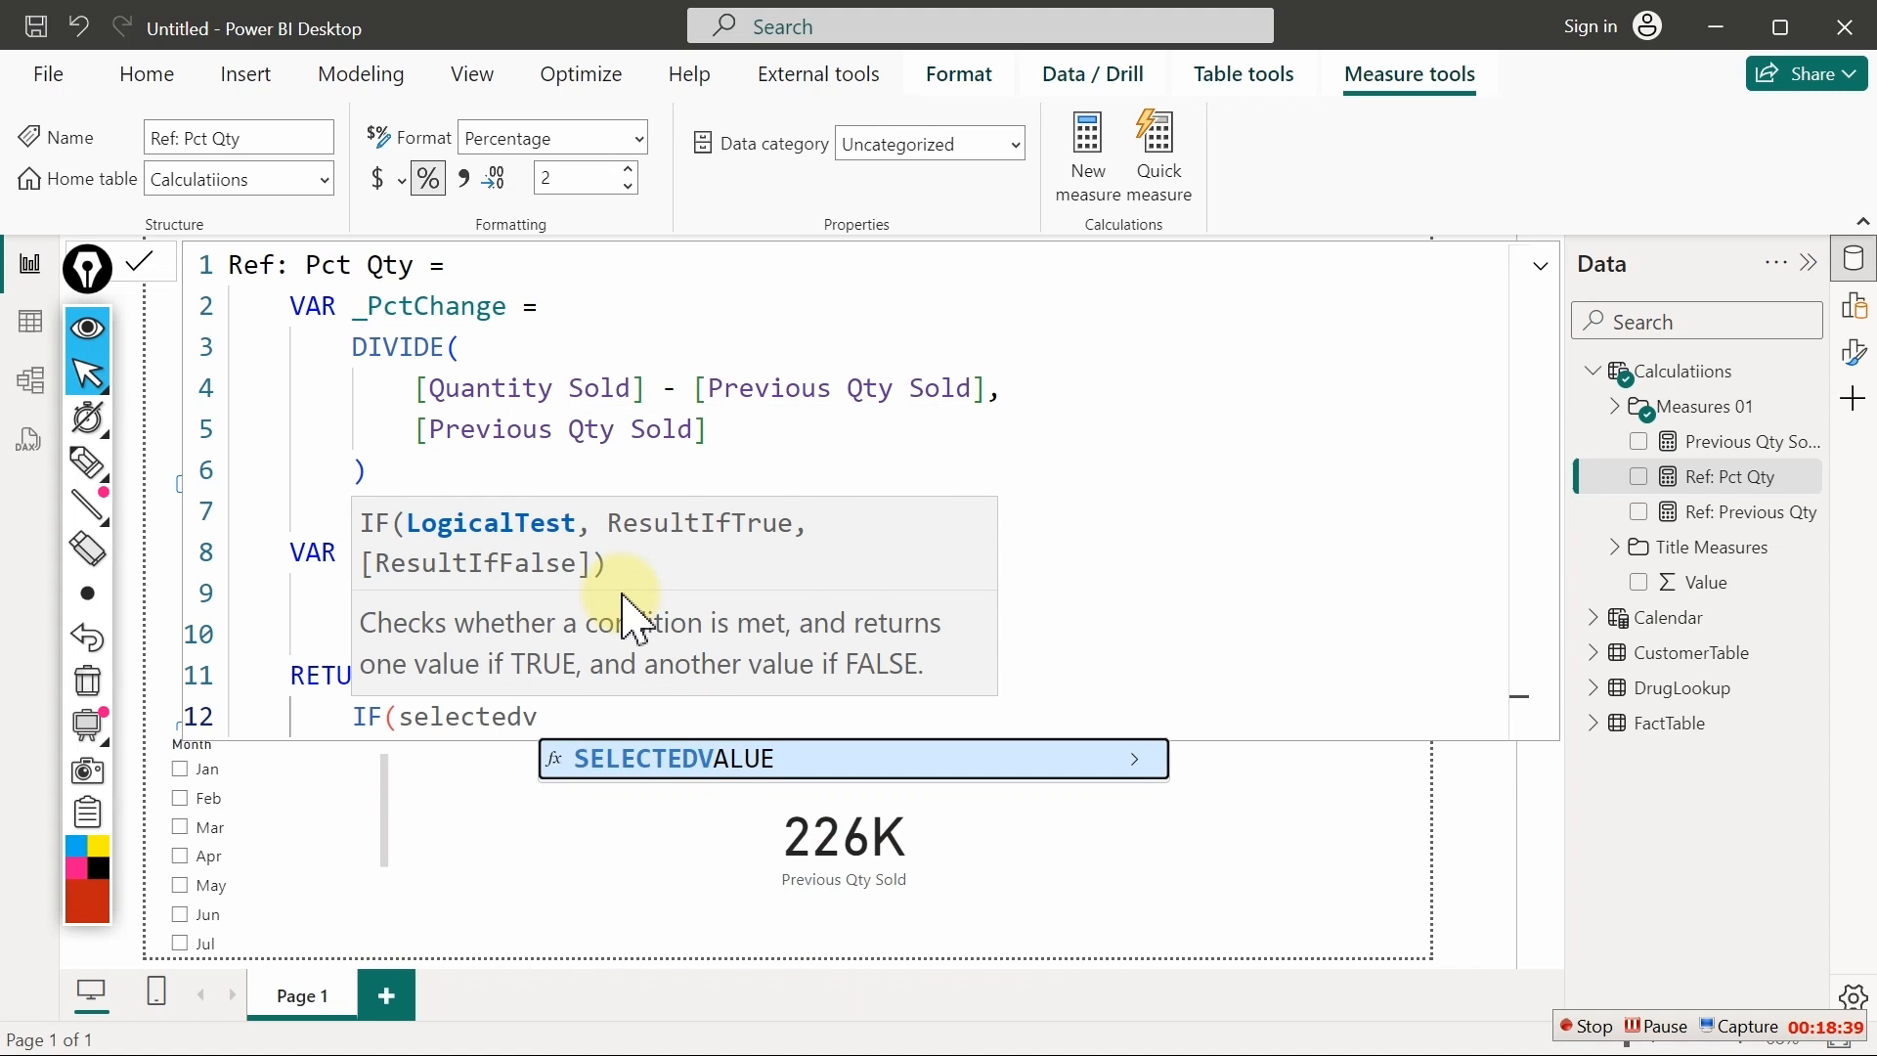
key("Tab")
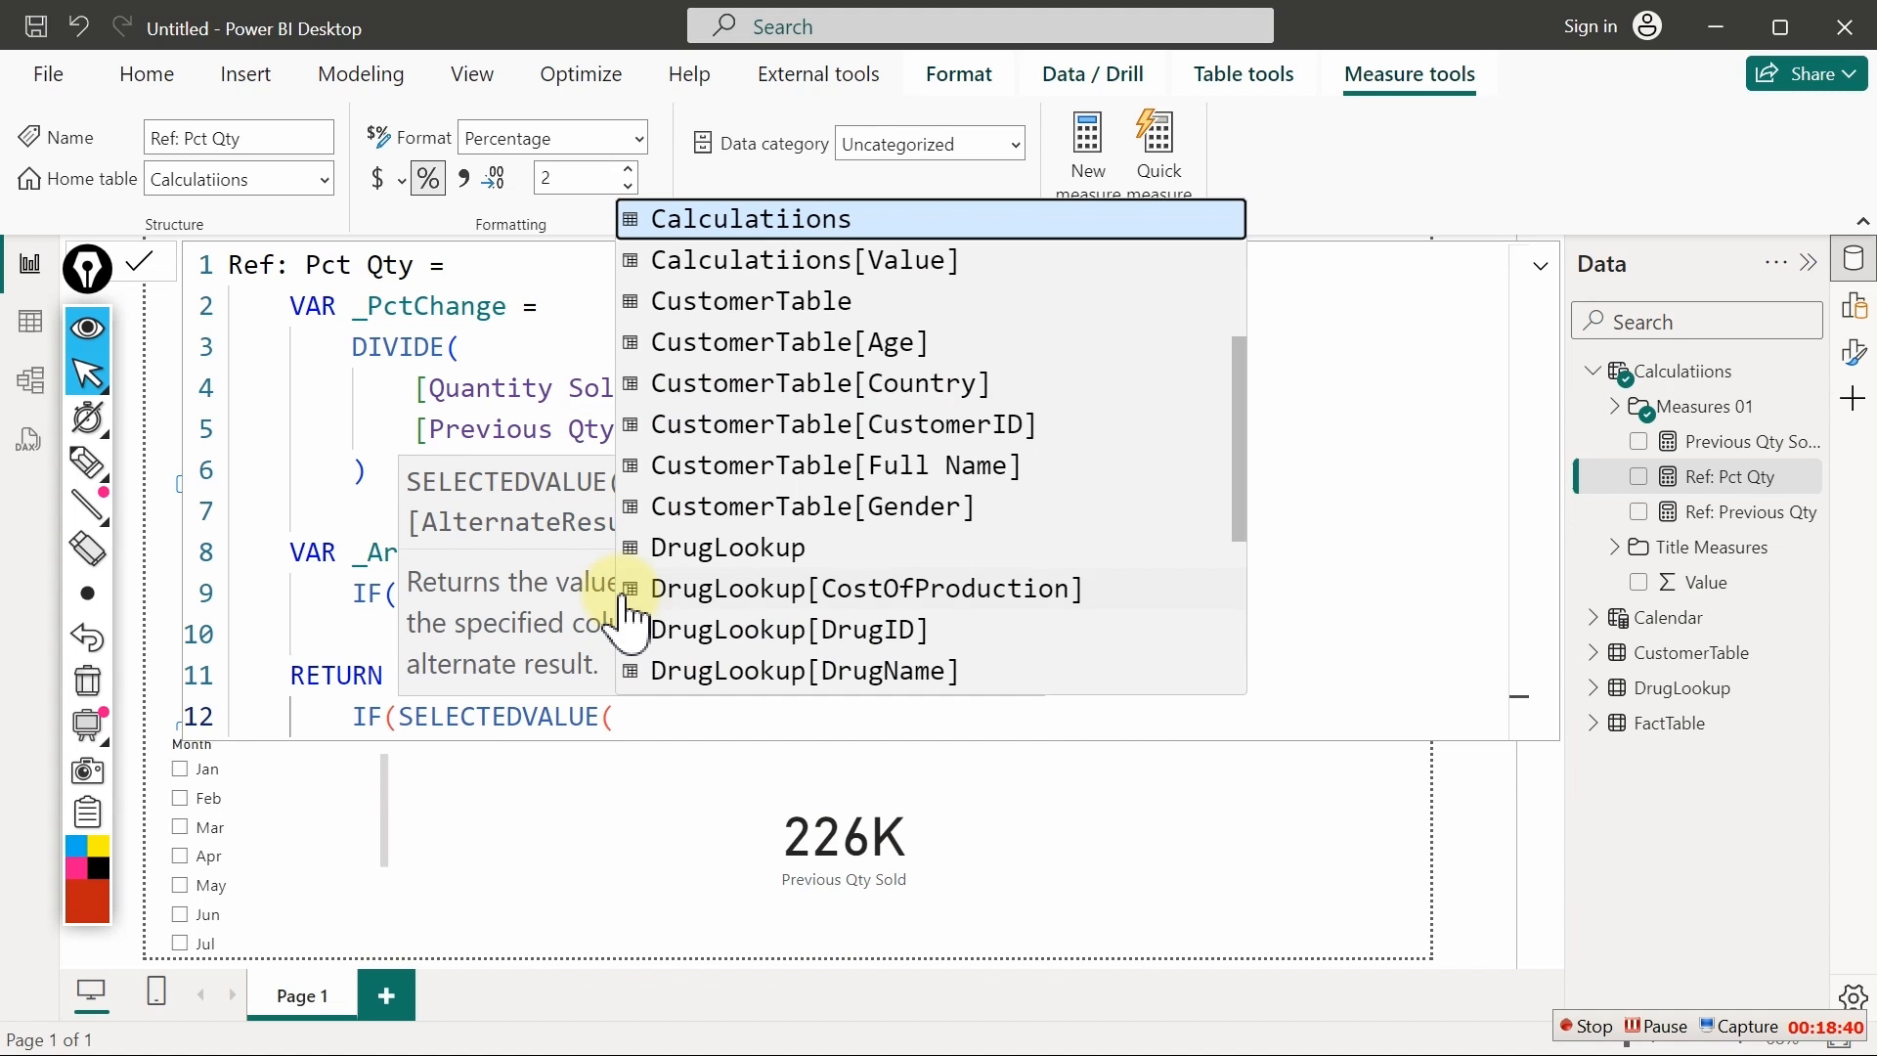
Pass 'Calendar'[Month] to SELECTEDVALUE and compare it with BLANK() to complete the IF's logical test
scroll(626, 611, "down", 3)
scroll(626, 611, "up", 3)
type("mon")
key("Tab")
type(")")
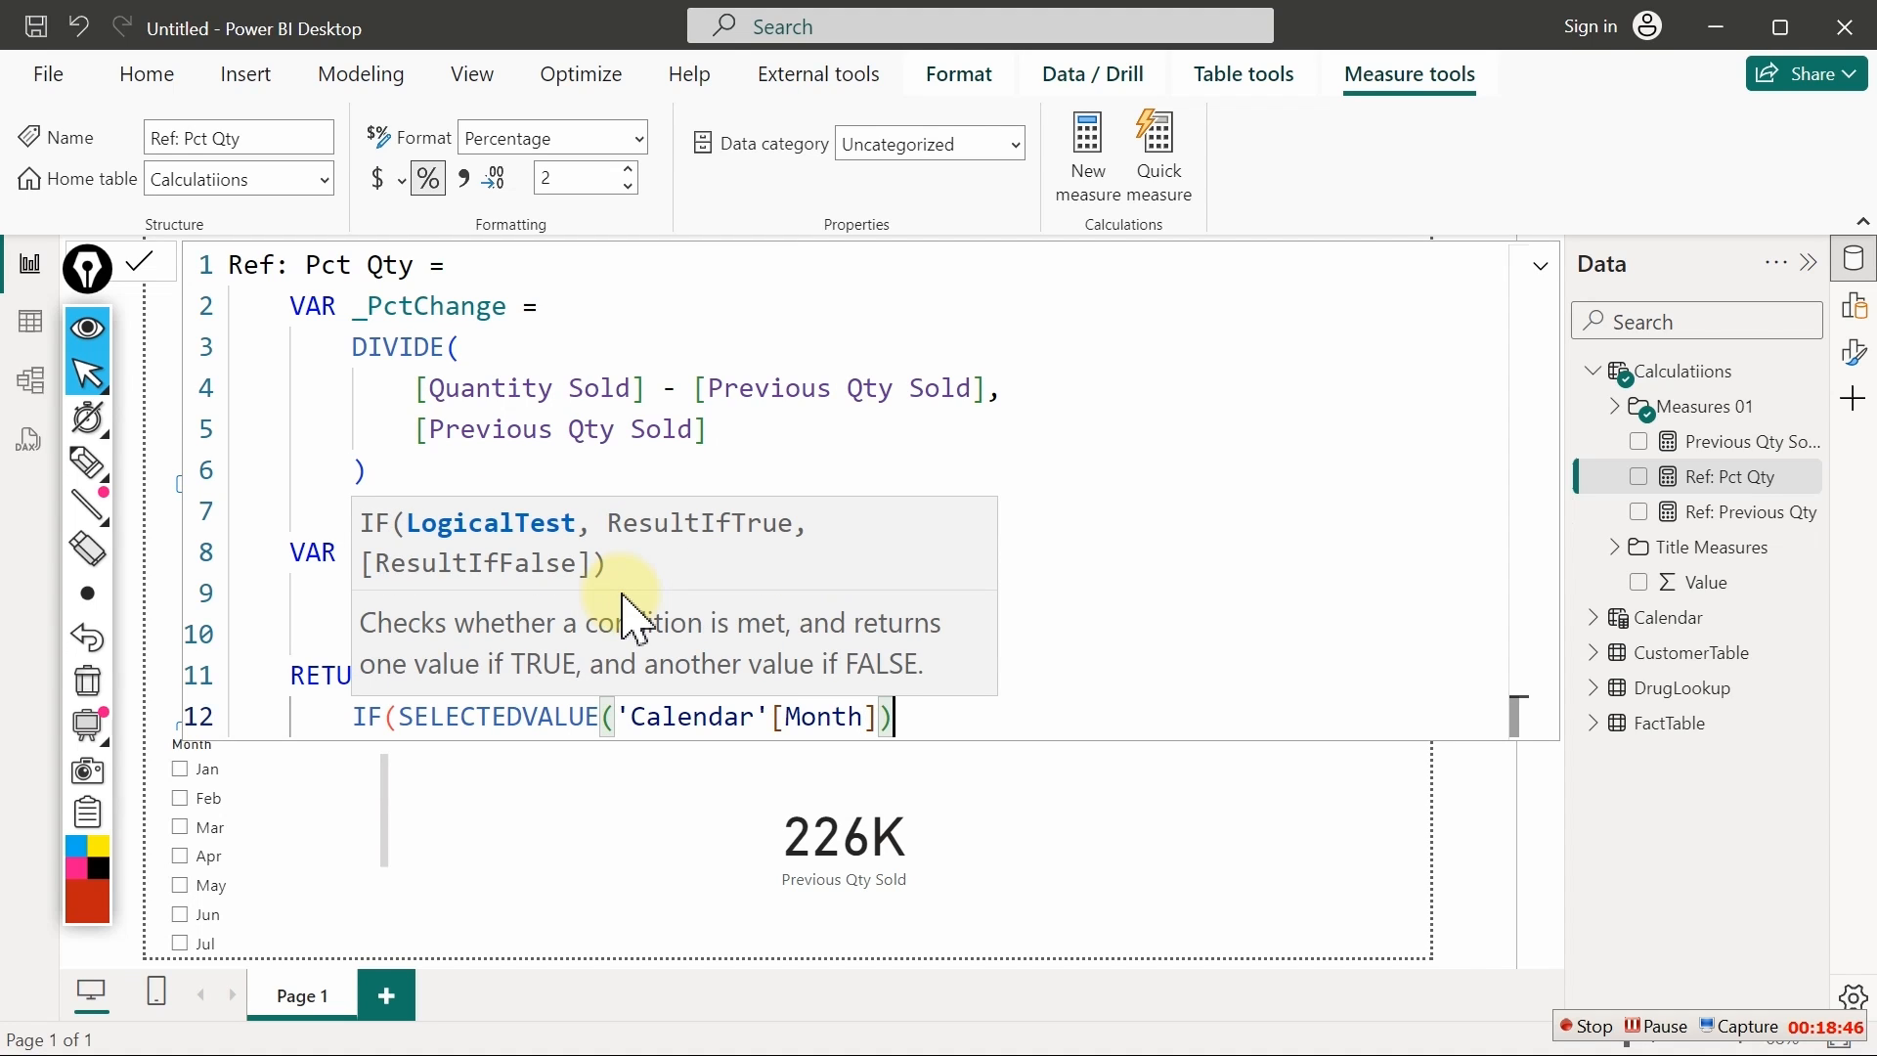
type("=bl")
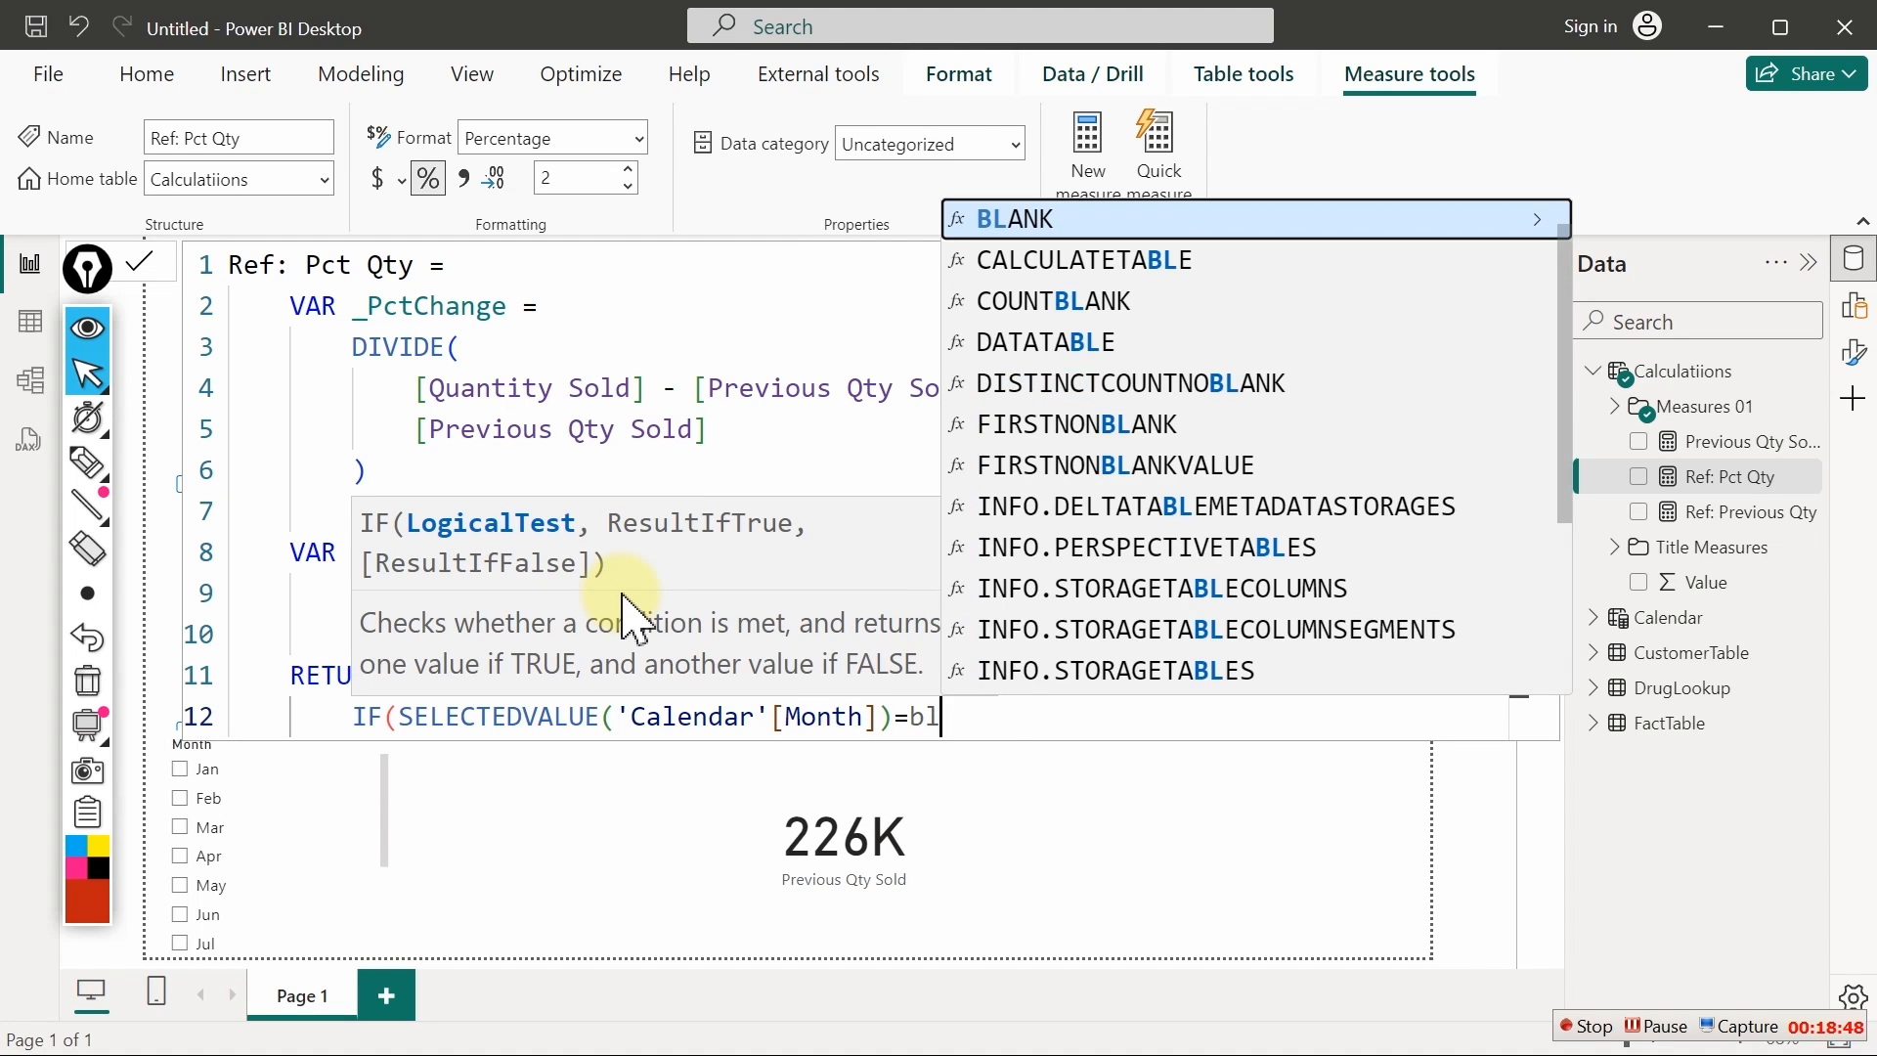
key("Tab")
type("),")
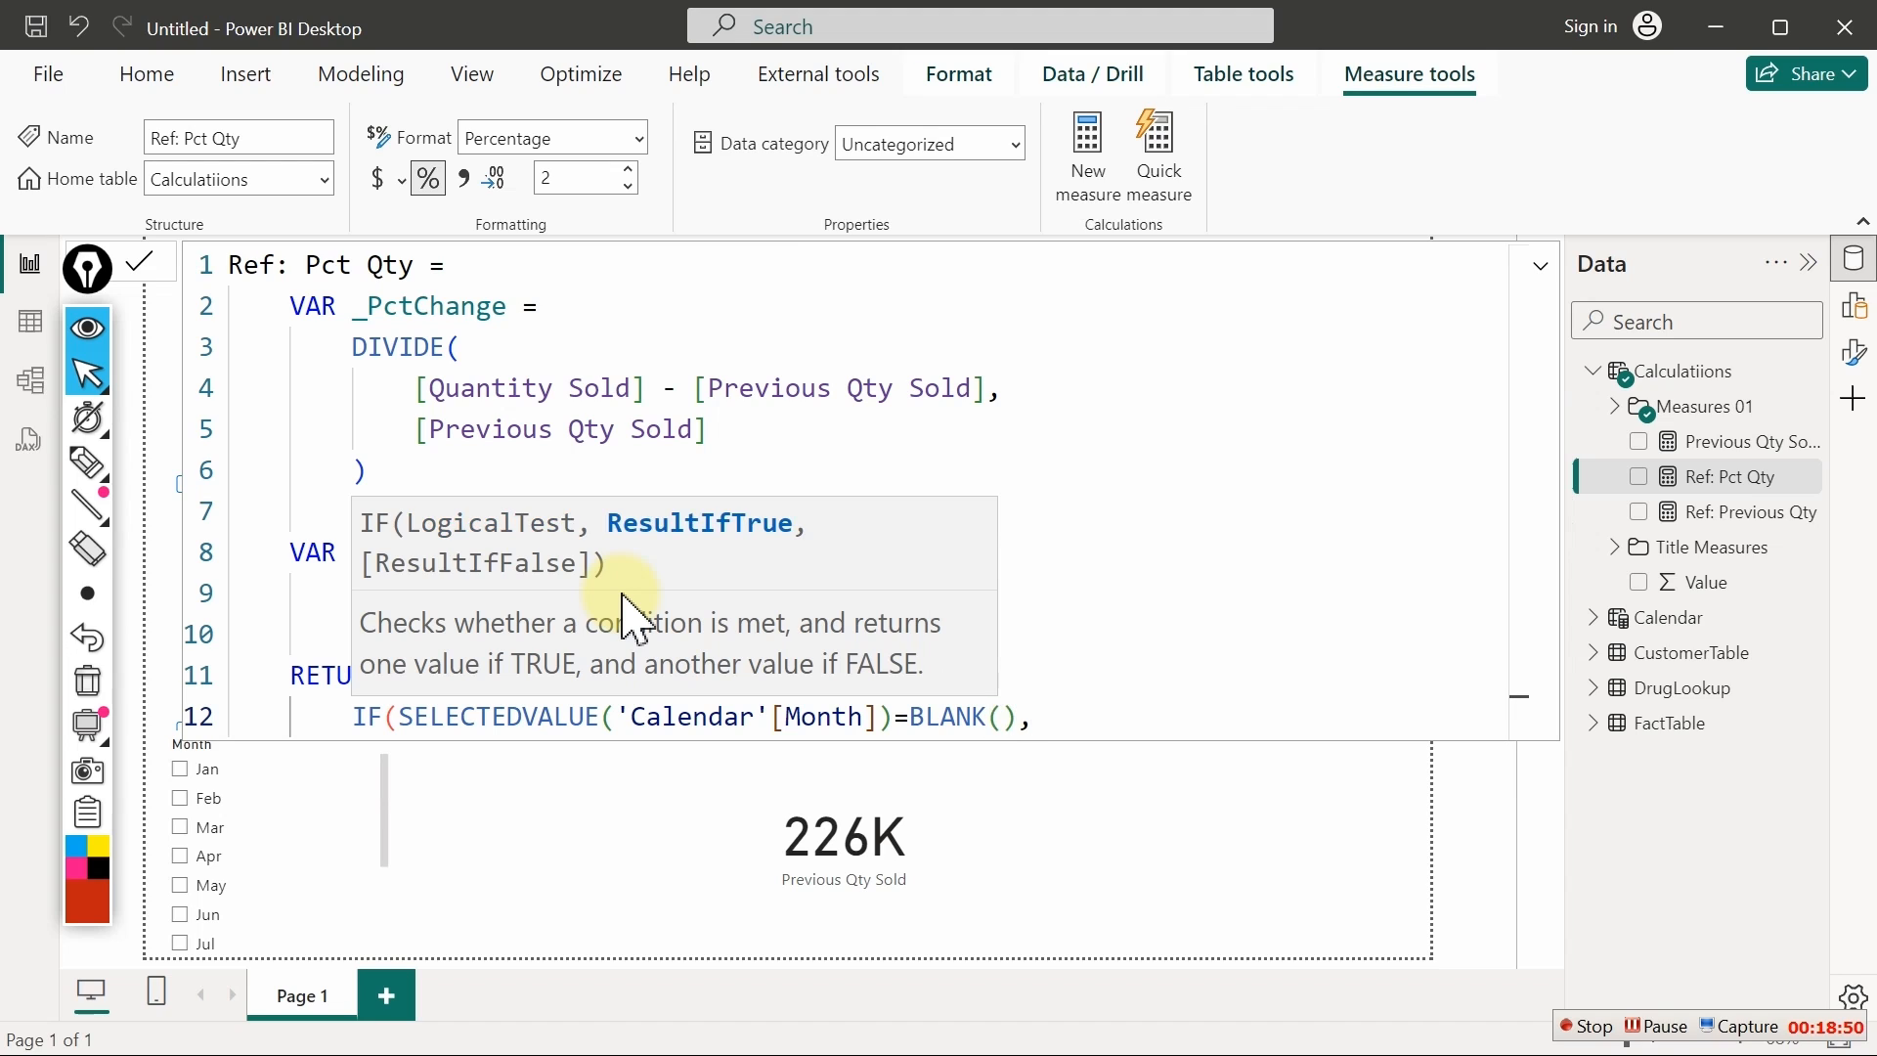
Extend the IF's logical test with an OR (||) condition that calls SELECTEDVALUE on 'Calendar'[Month]
key("BackSpace")
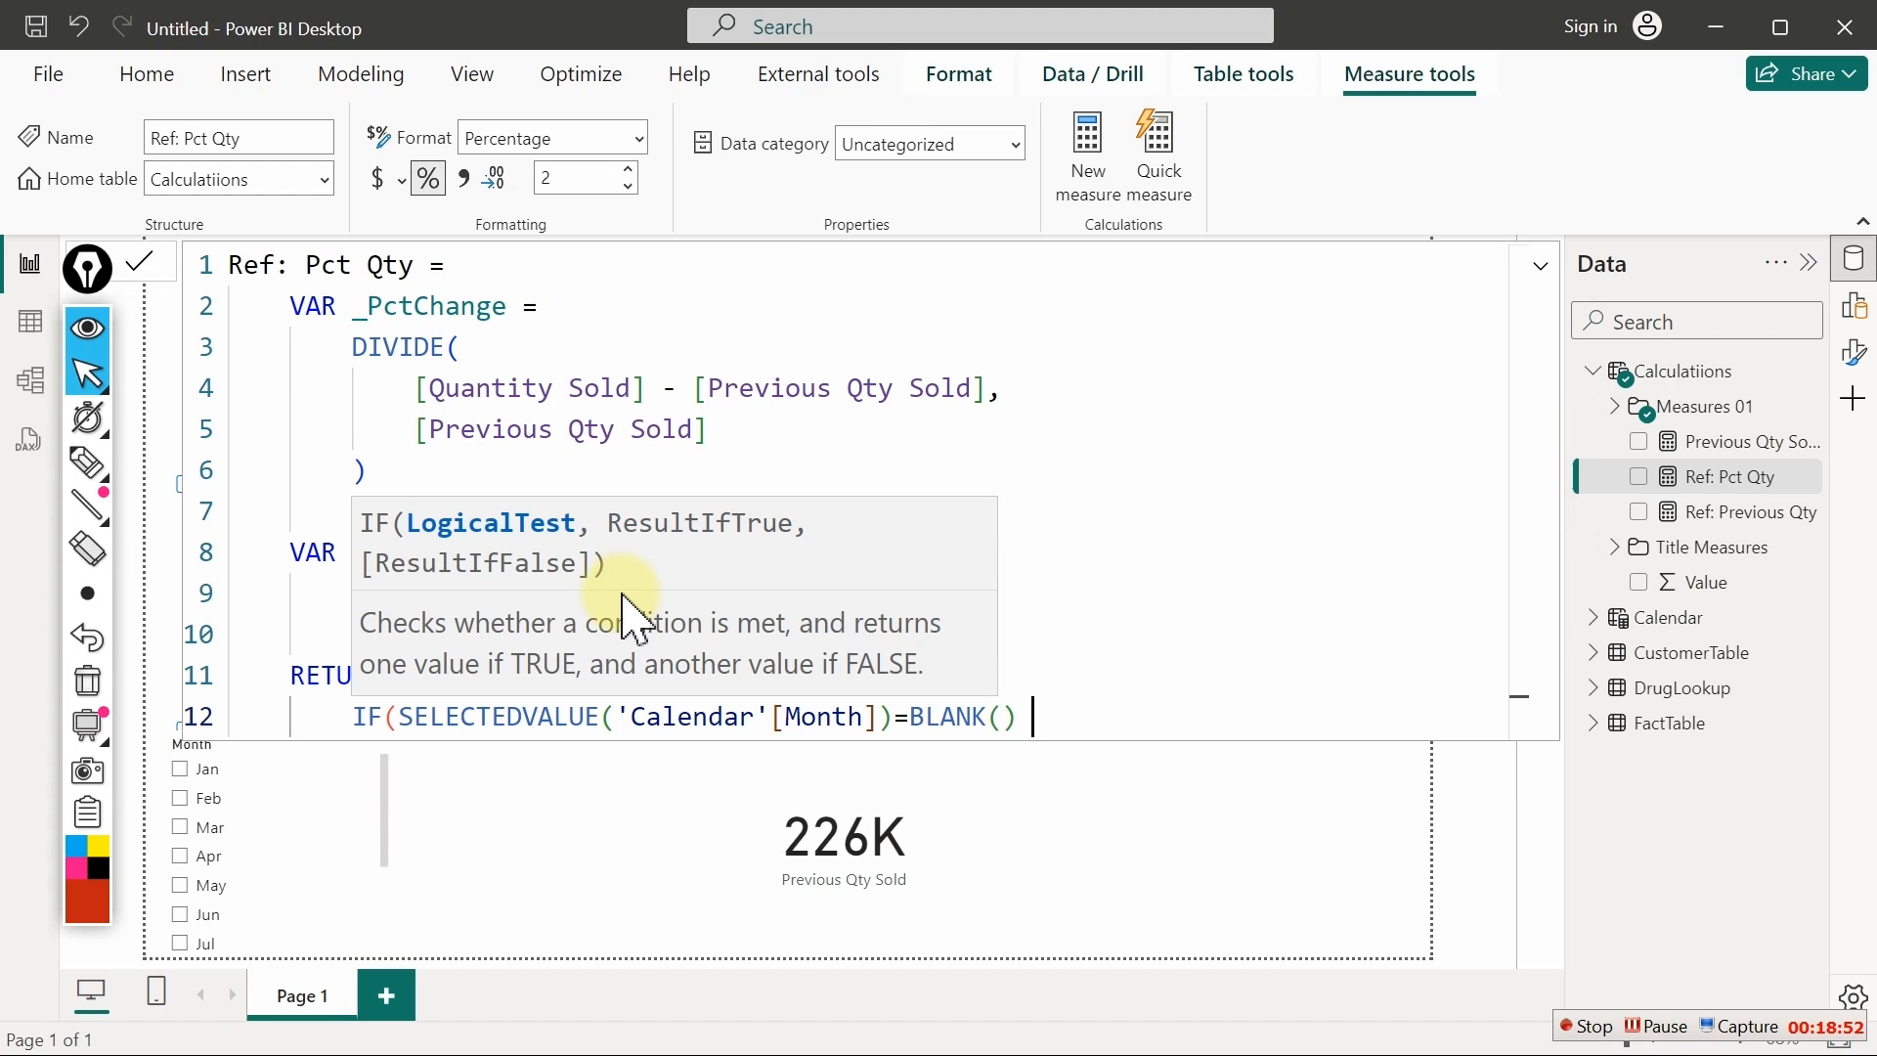
type("||")
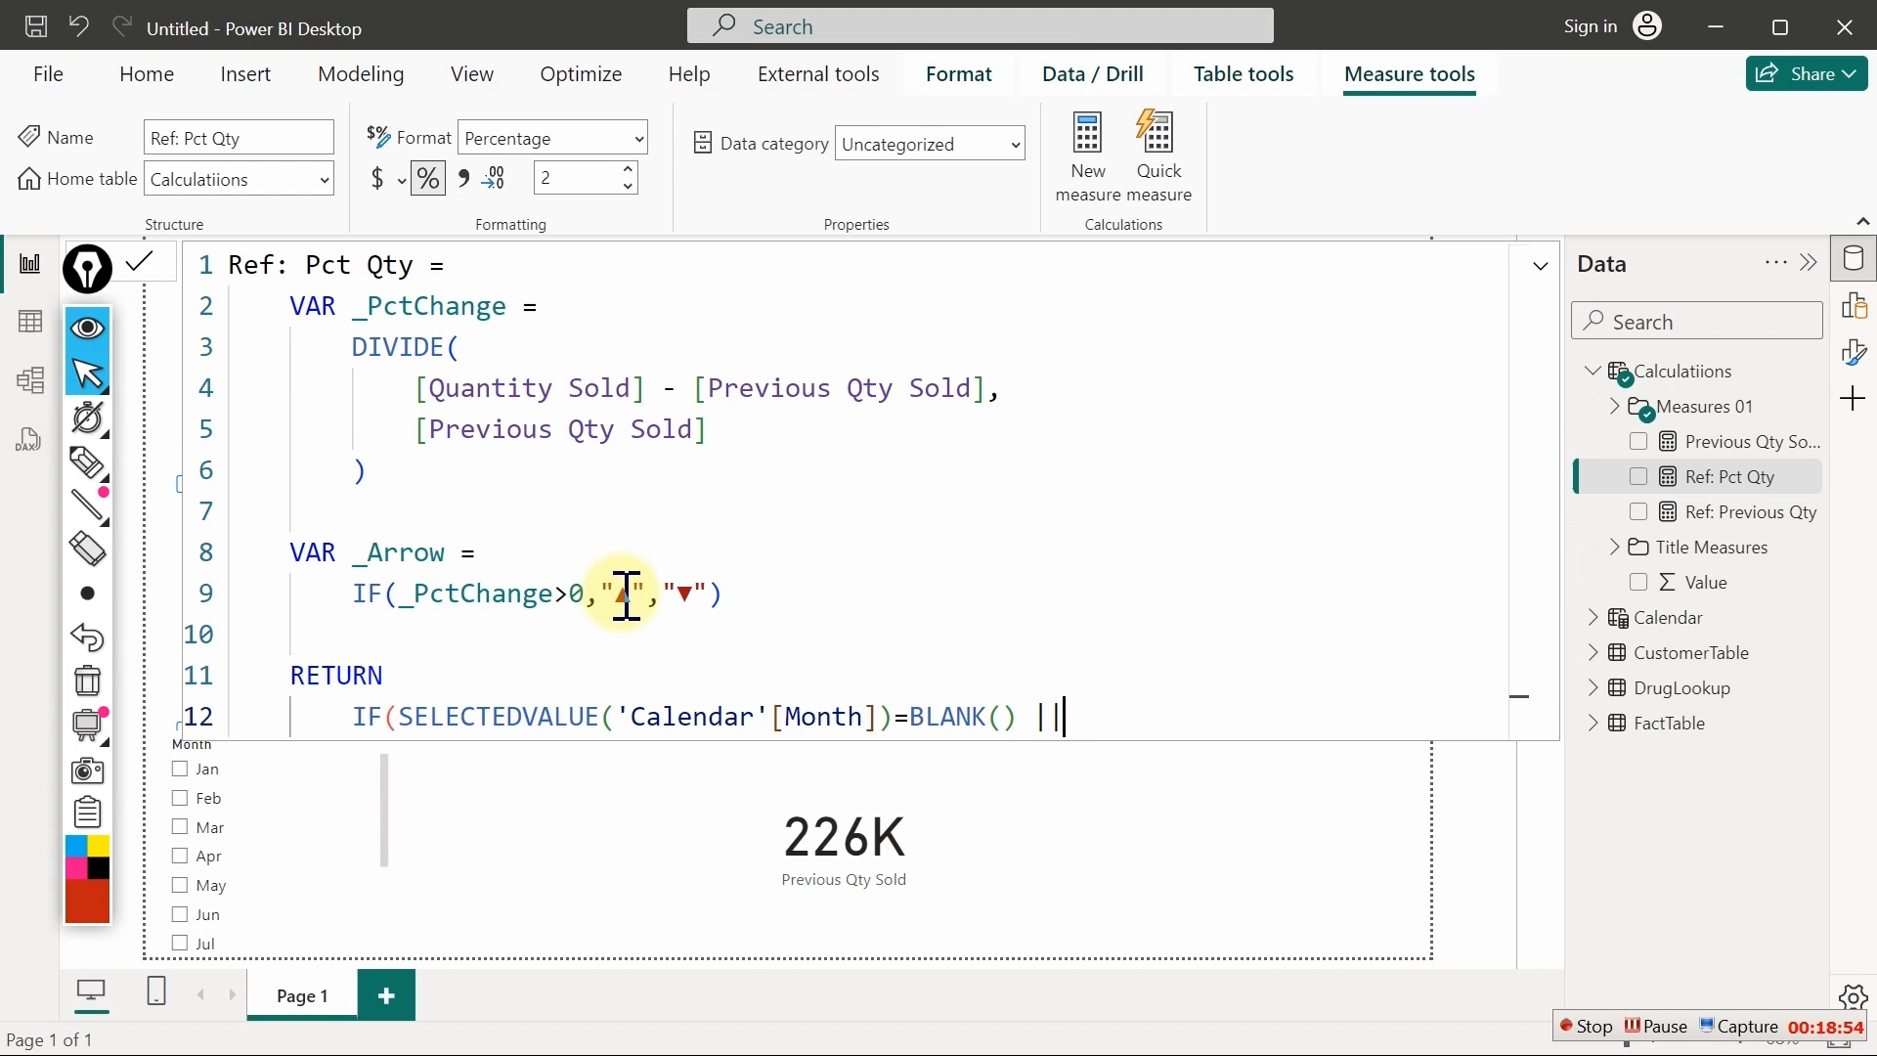
type(" selecte")
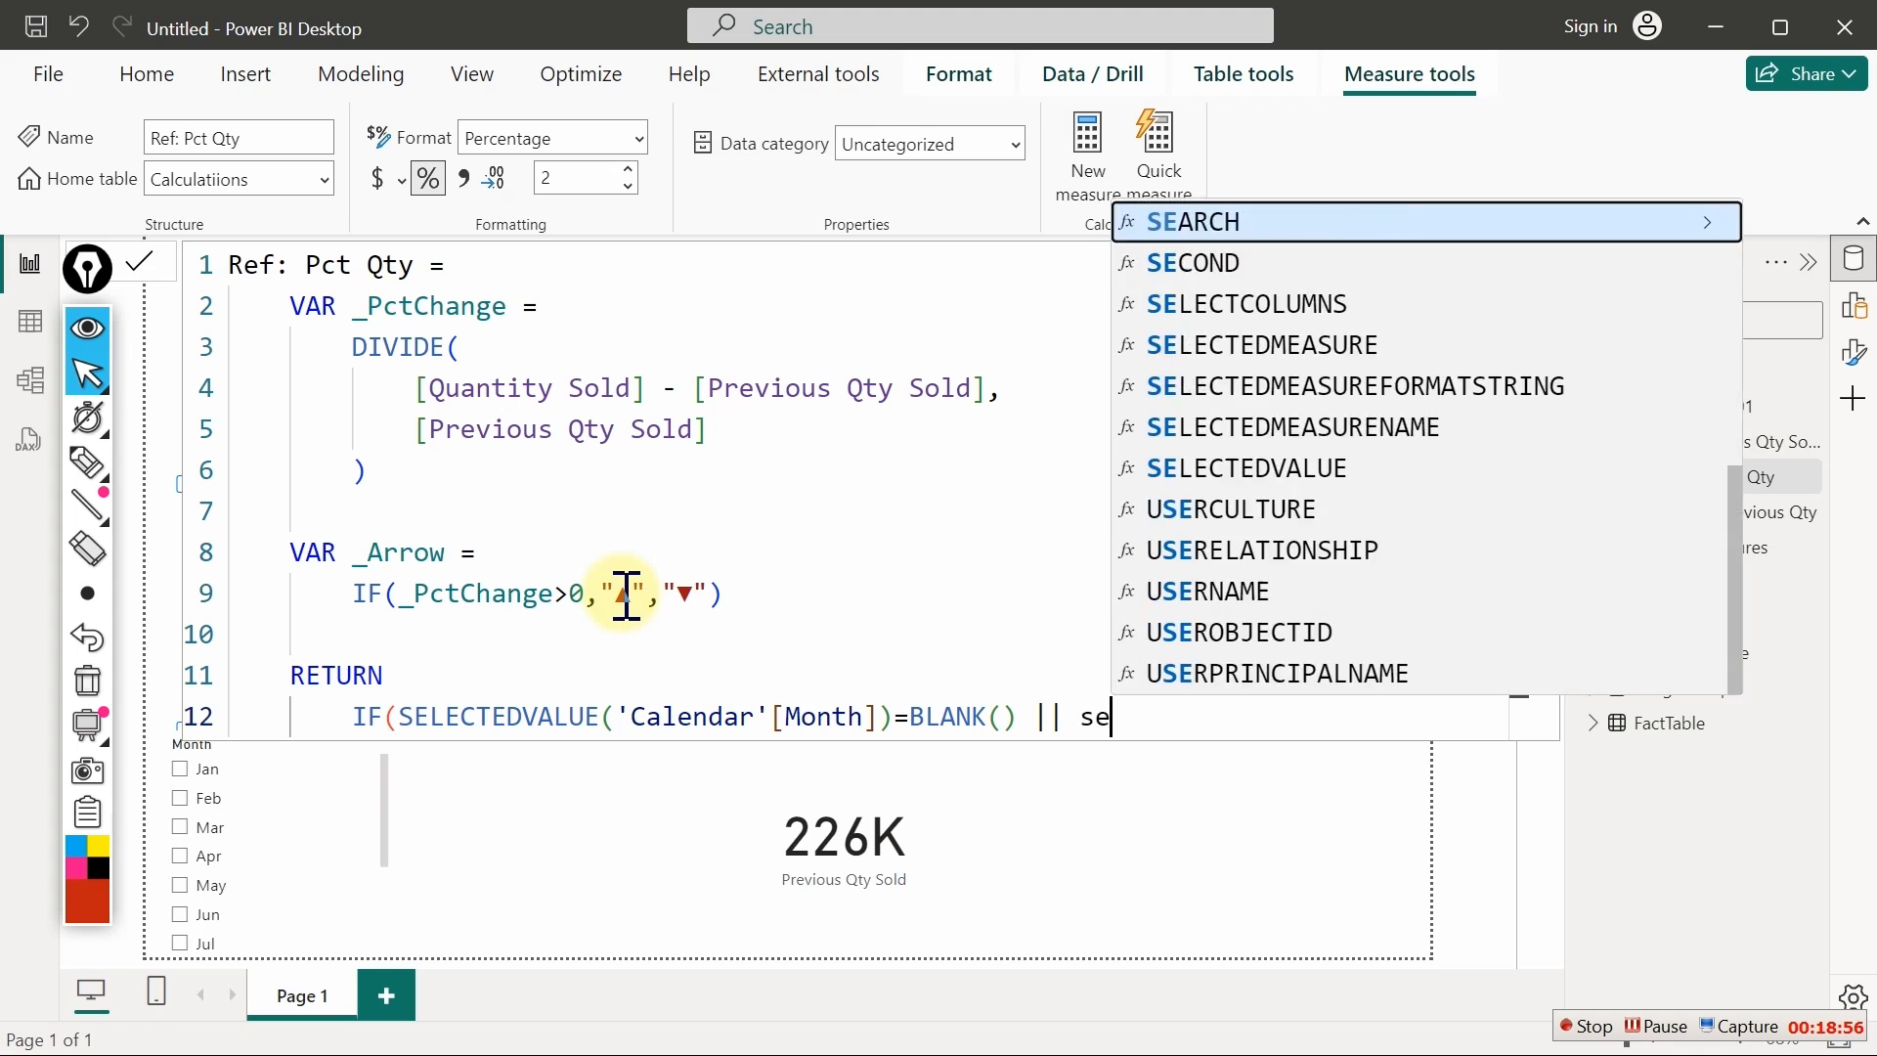
type("dv")
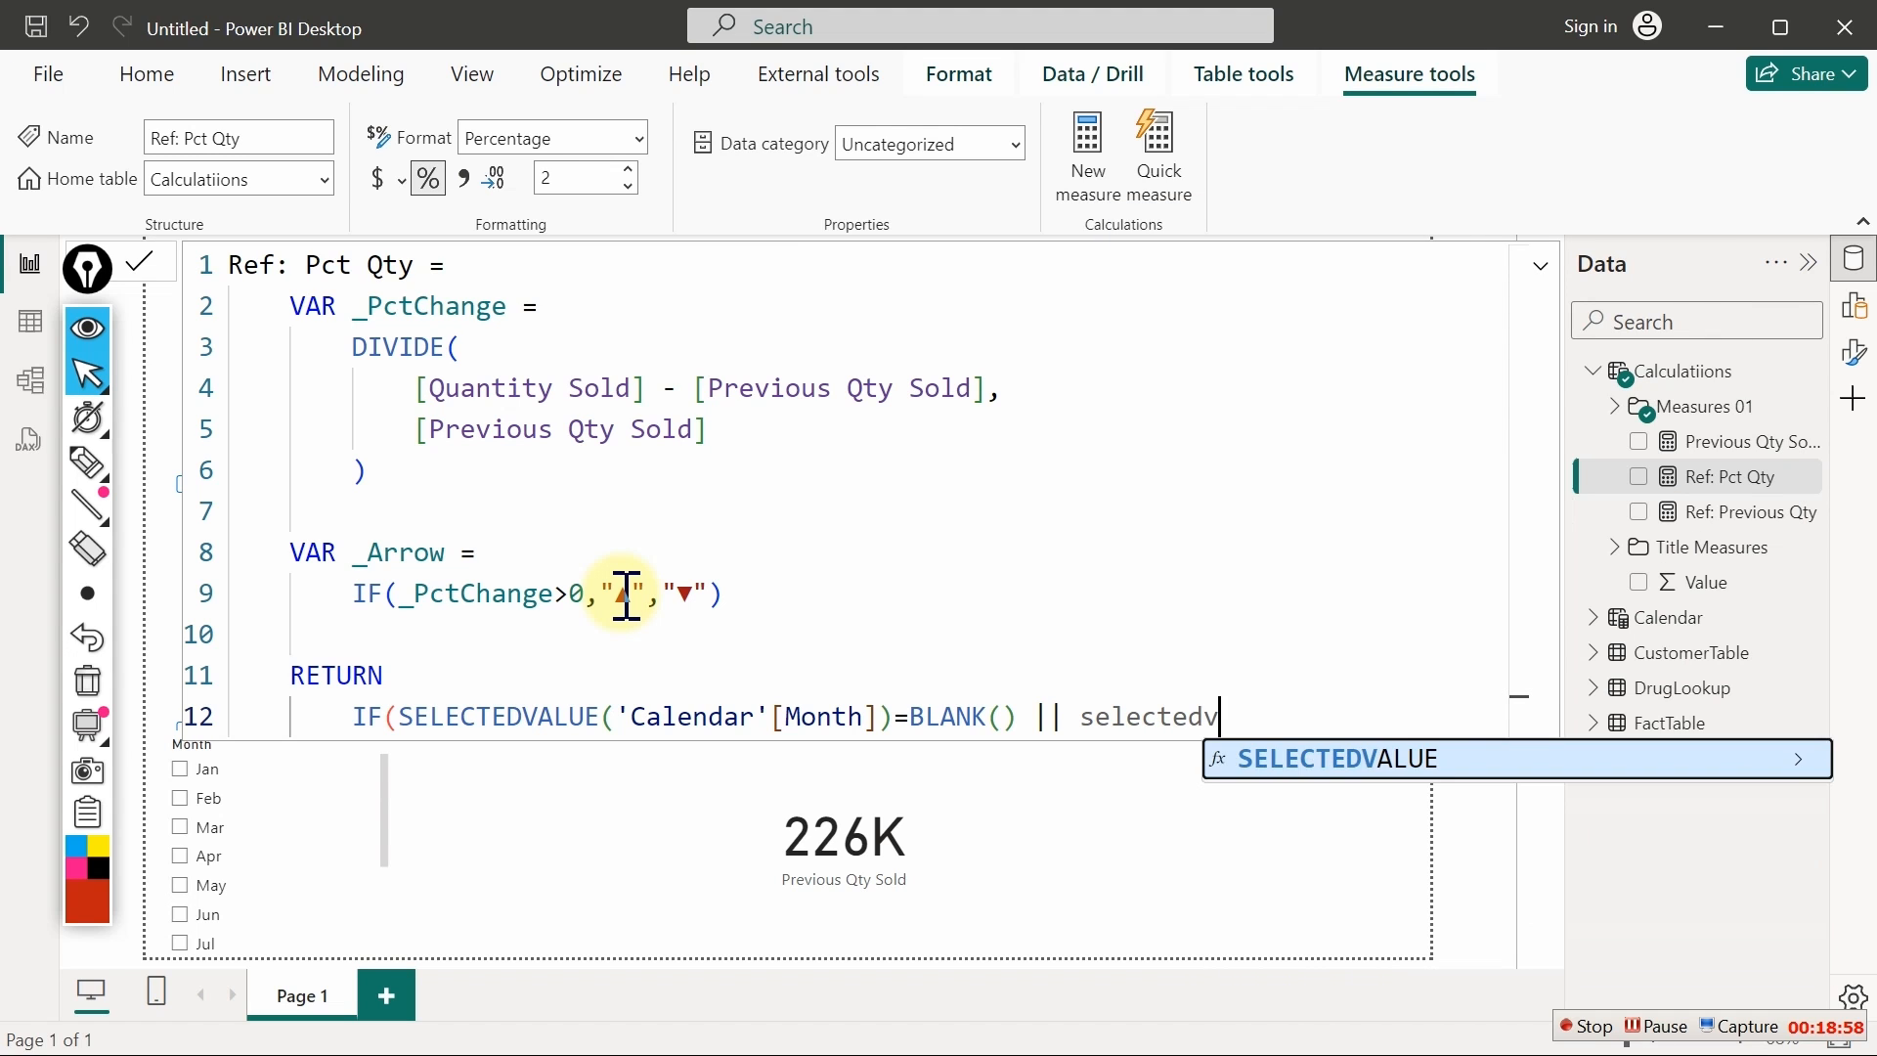
key("Tab")
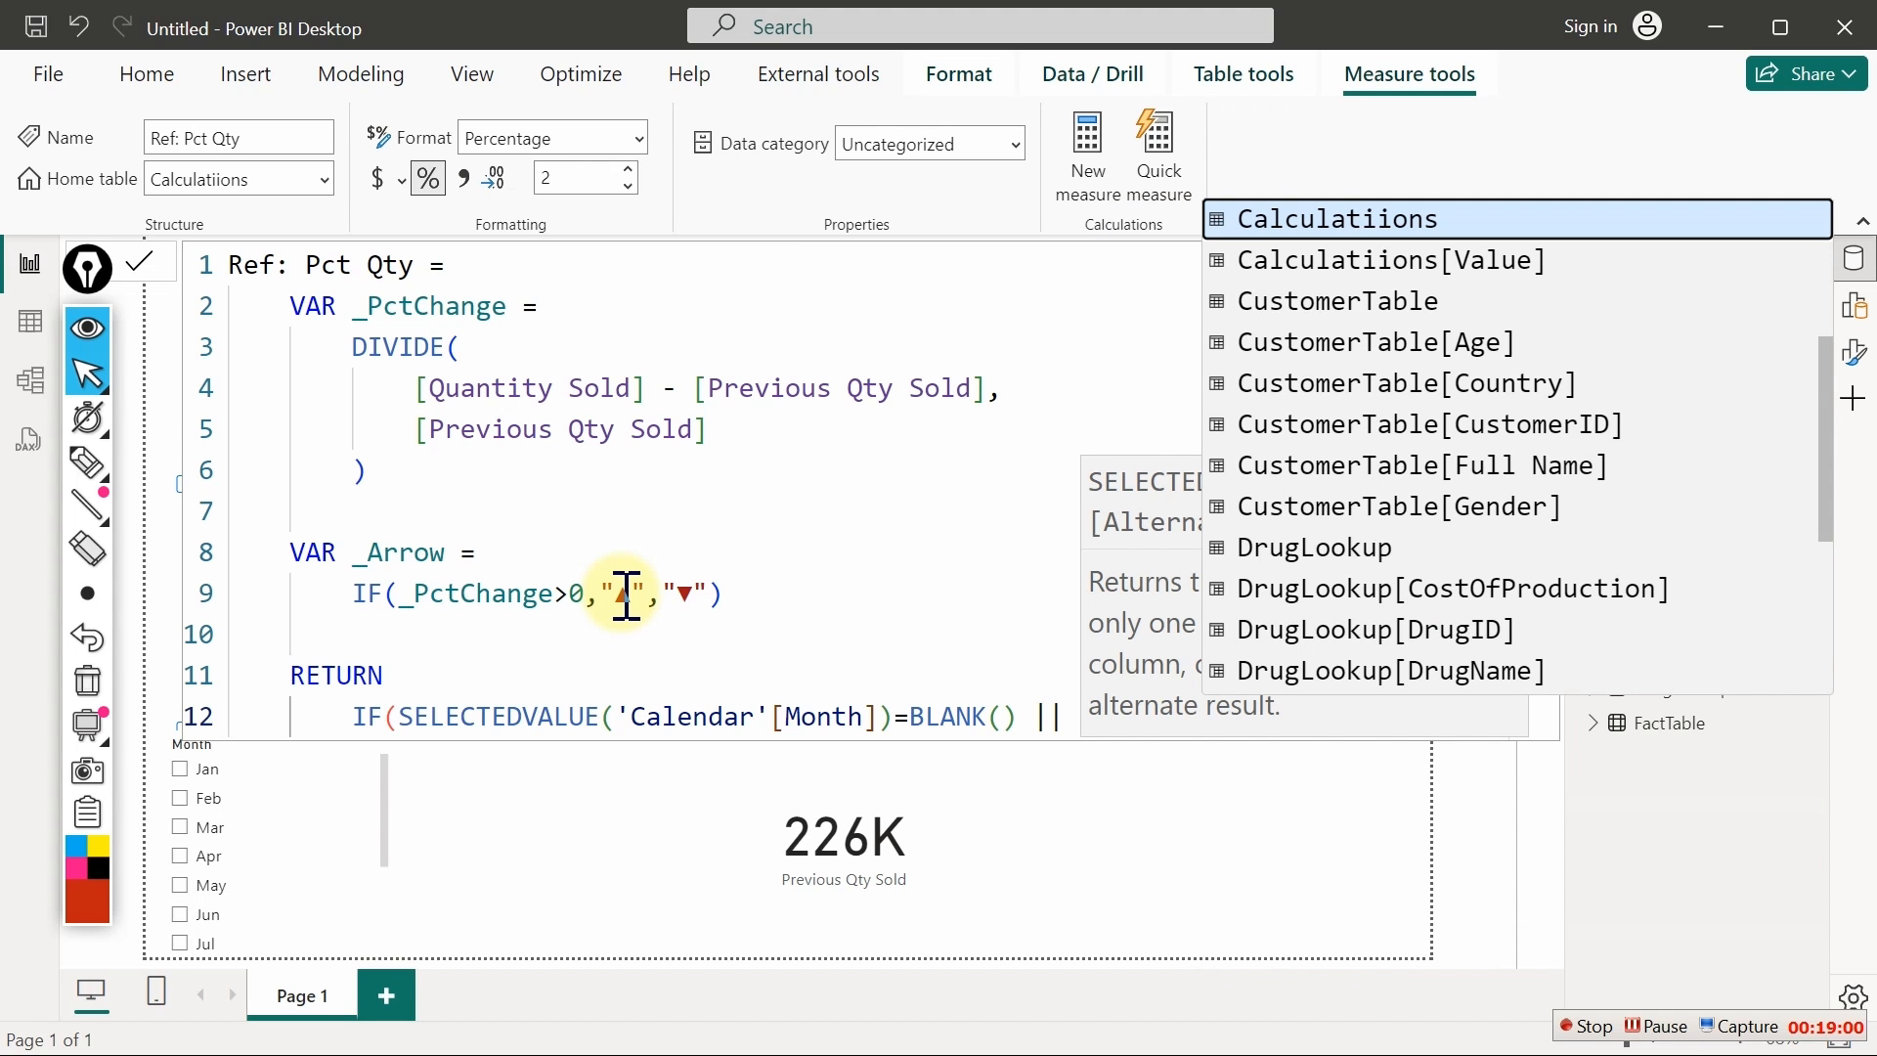
type("mon")
key("Tab")
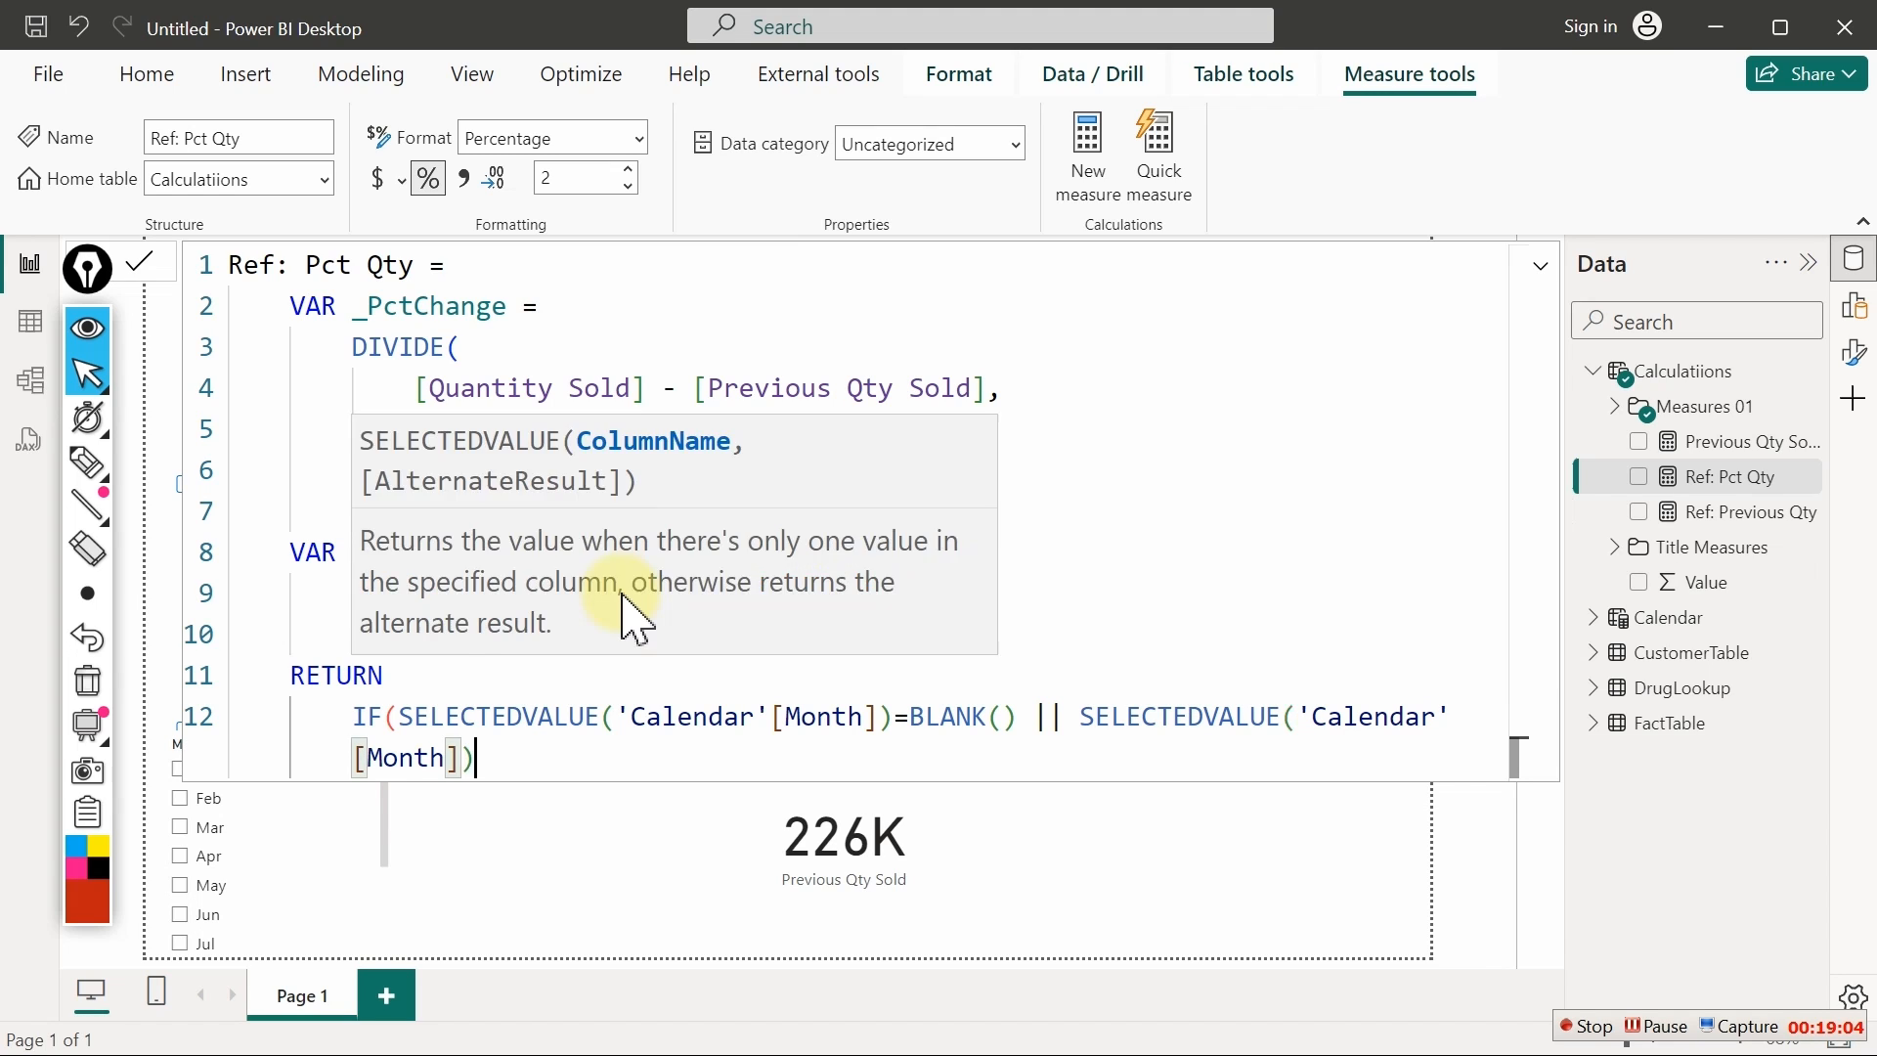
Compare the second SELECTEDVALUE with "Jan" and make BLANK() the IF's true result
type(")=")
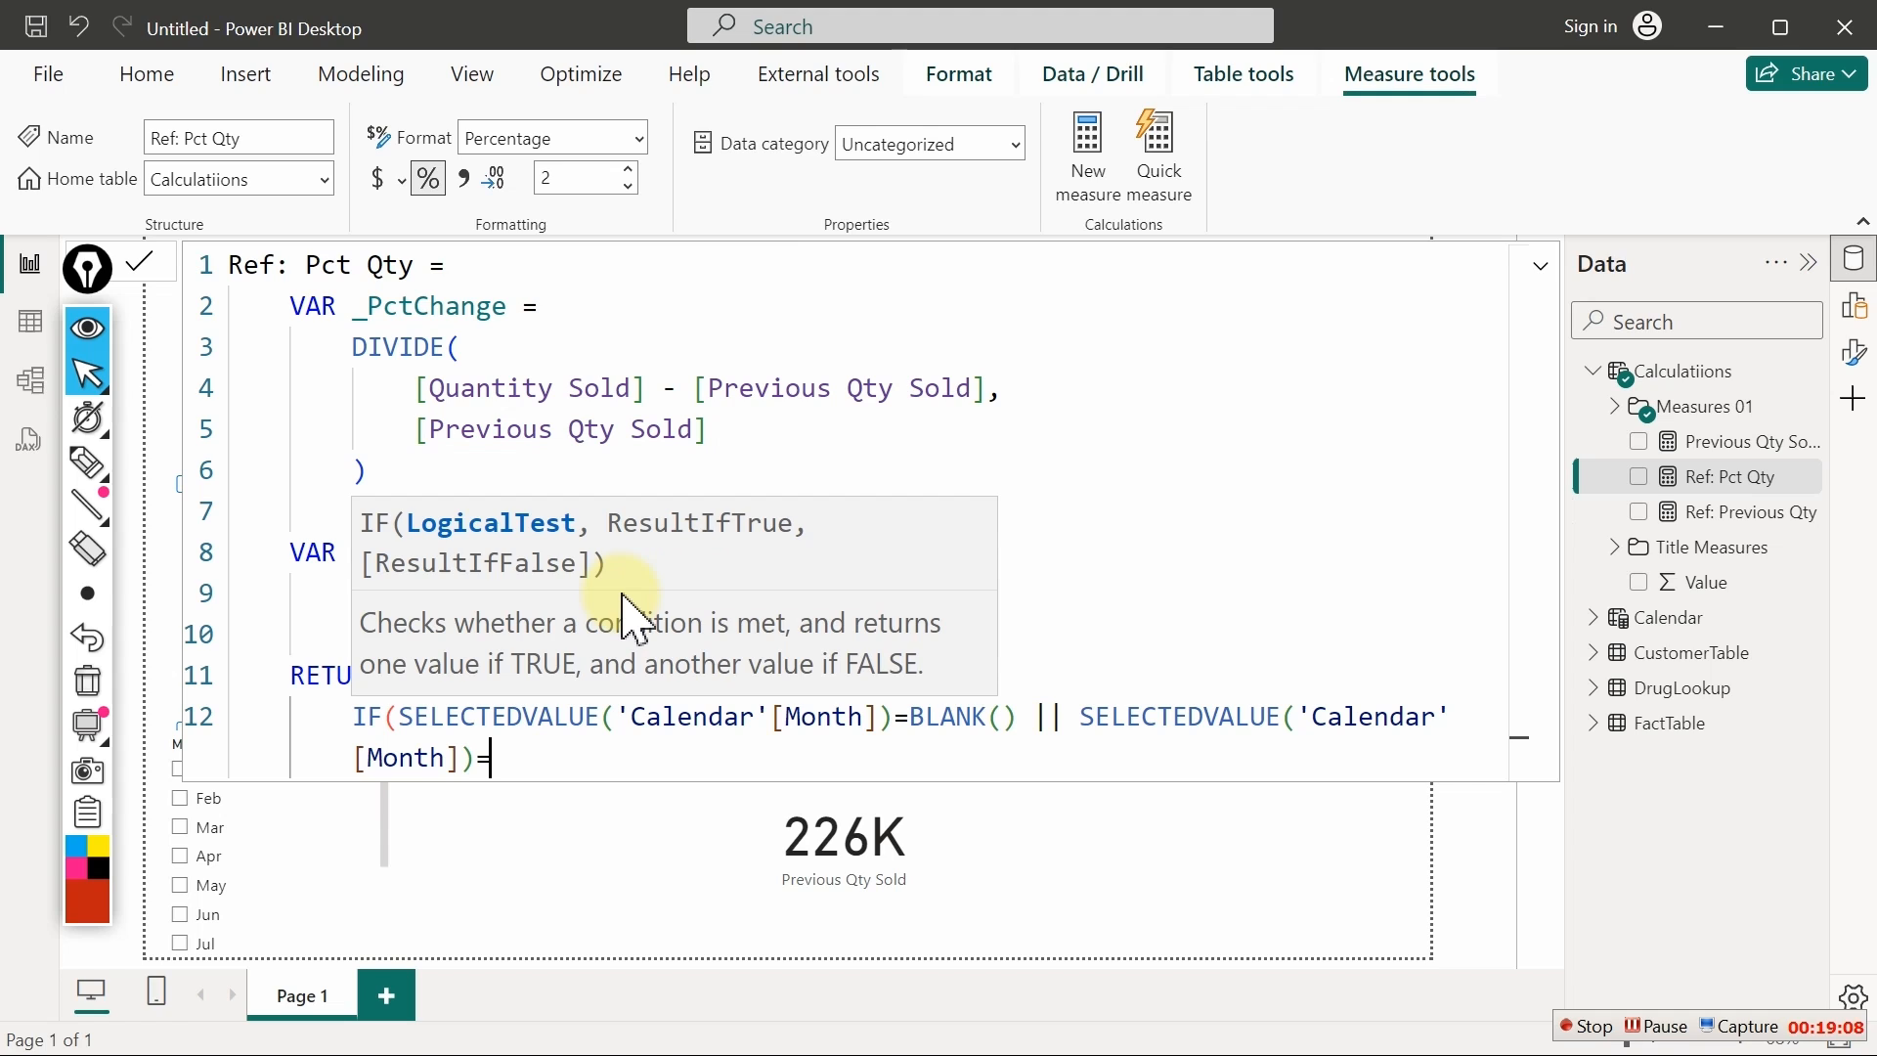
type(",")
key("BackSpace")
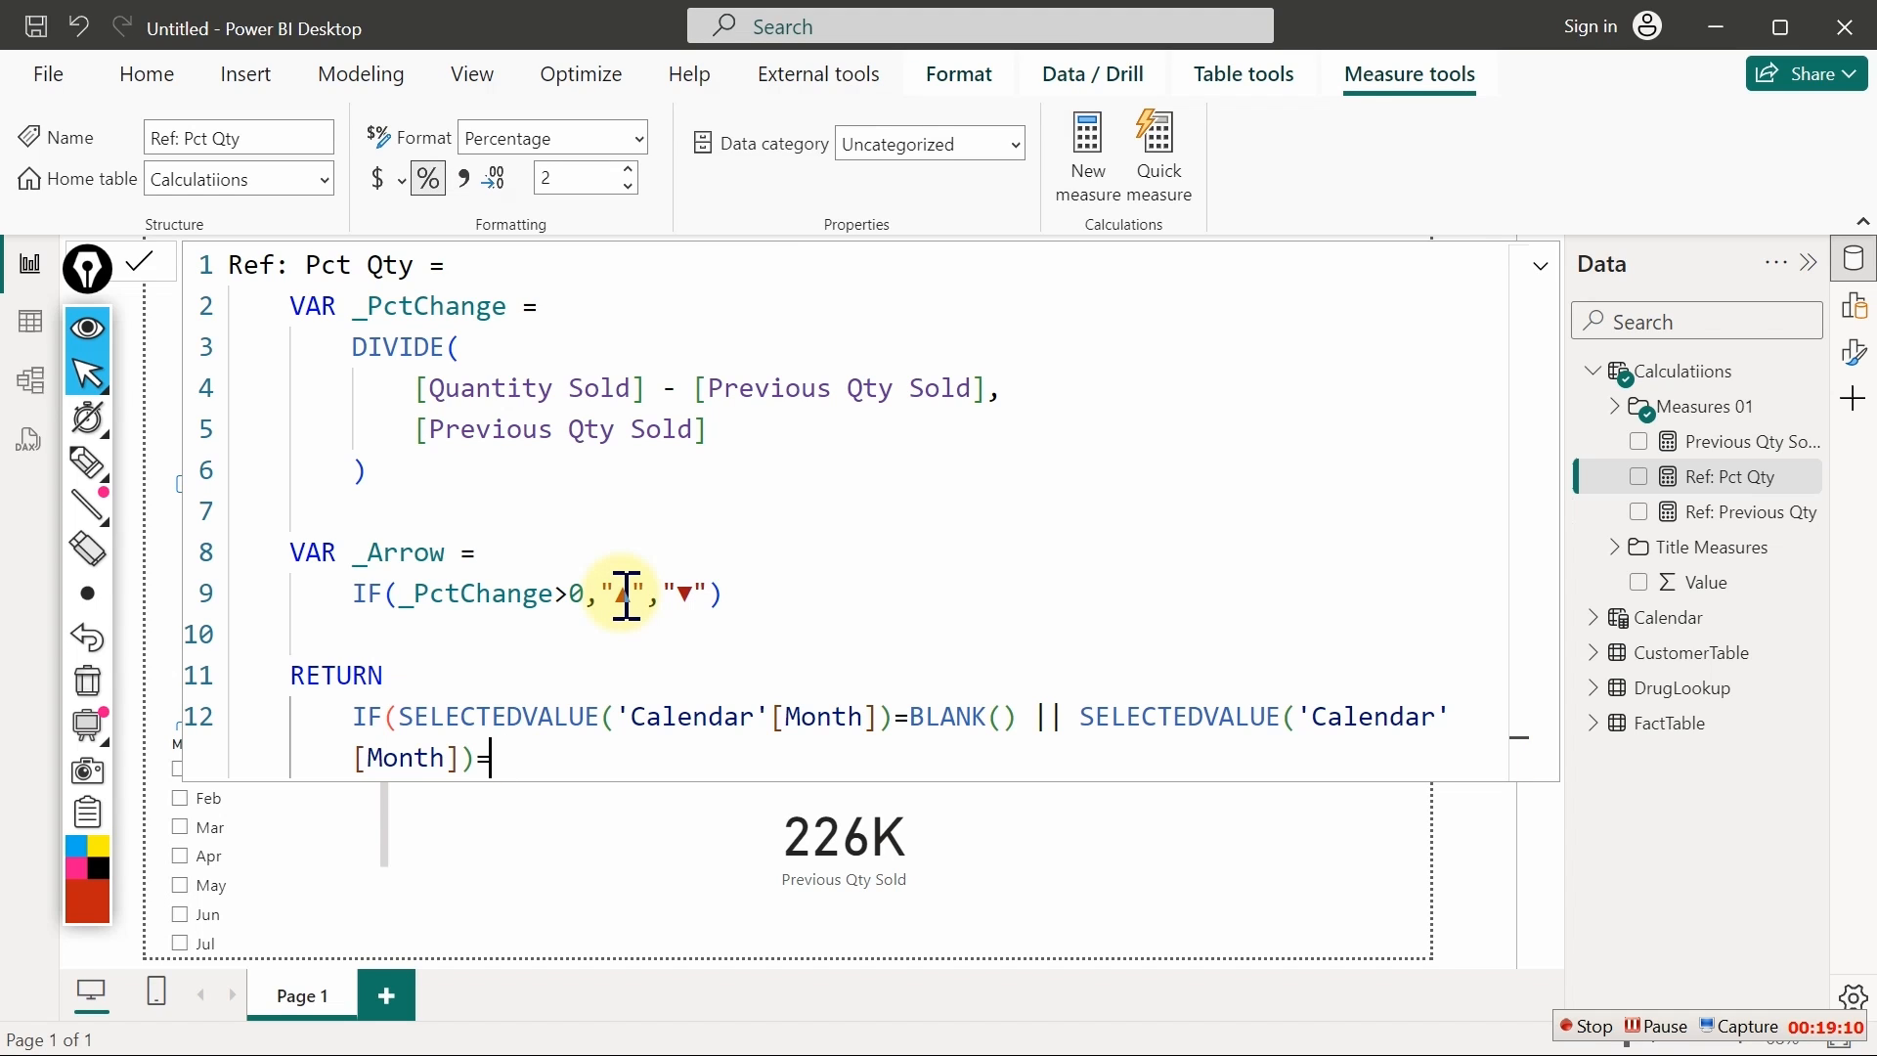
type("\"Jan\",")
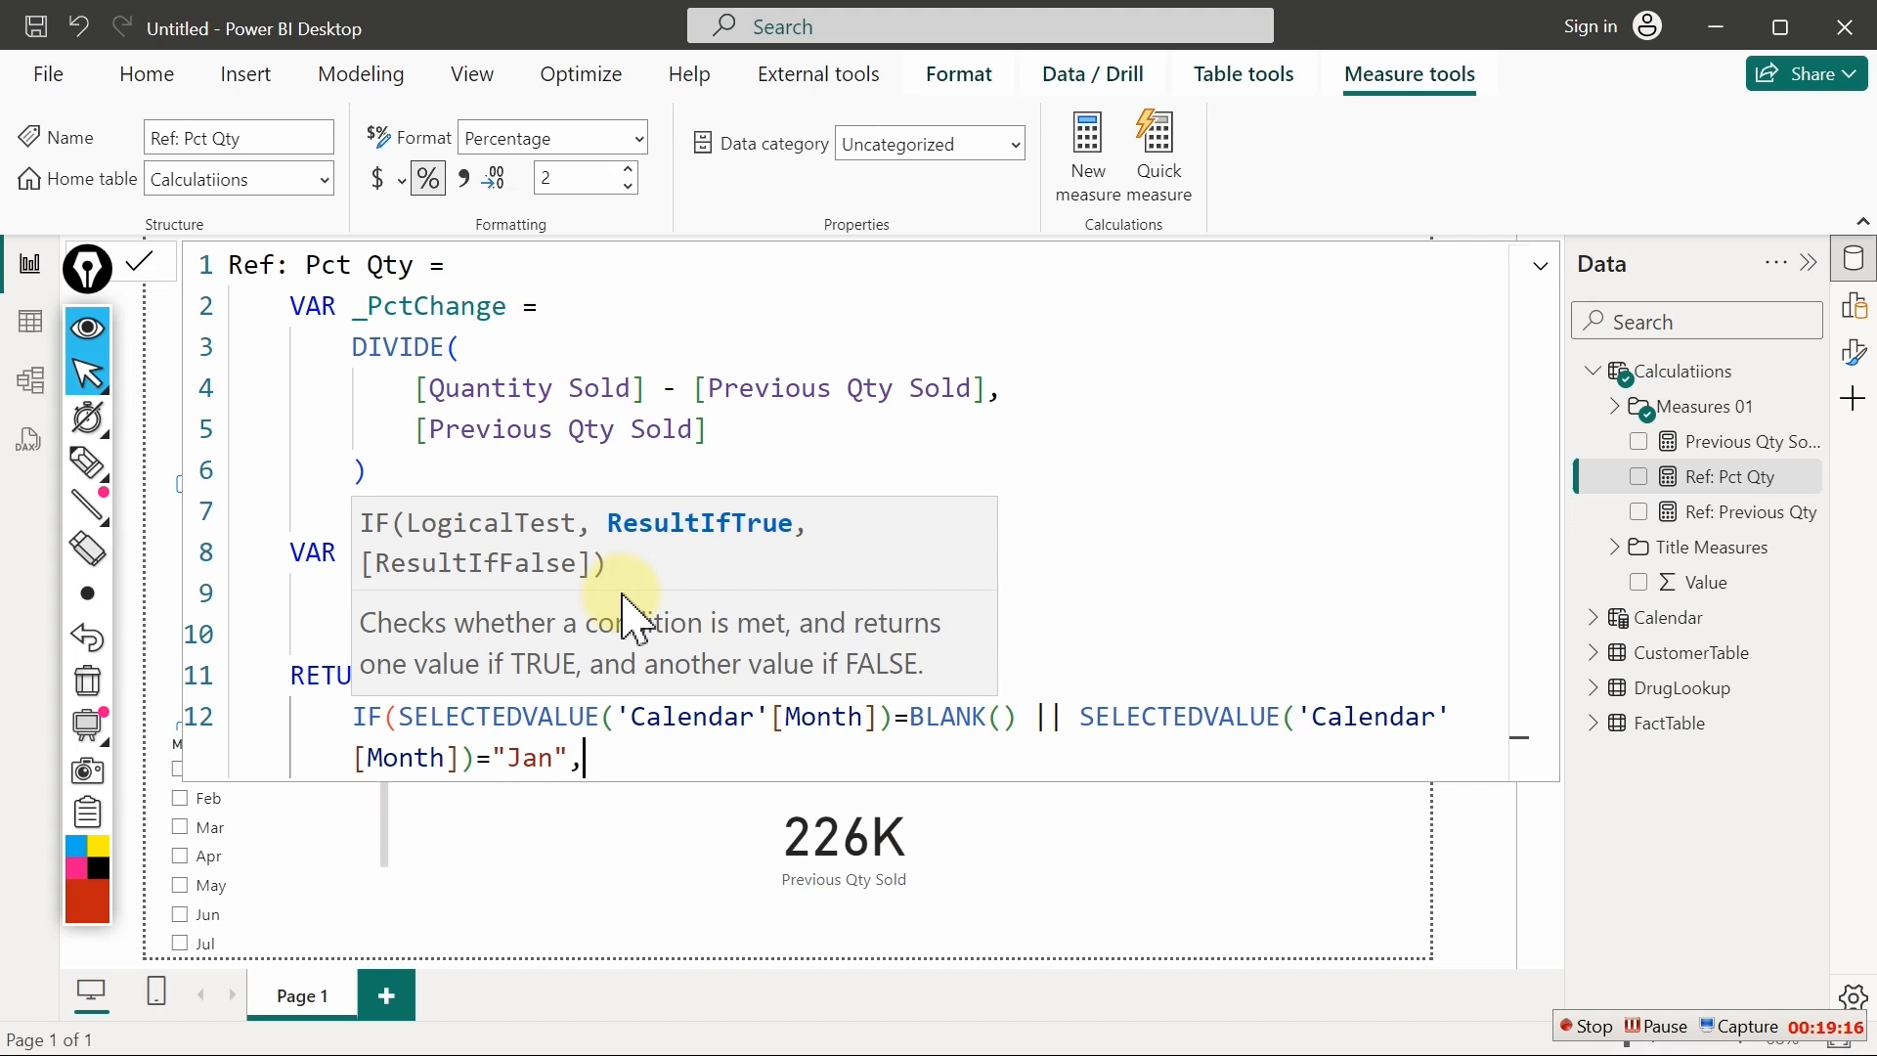
type("bl")
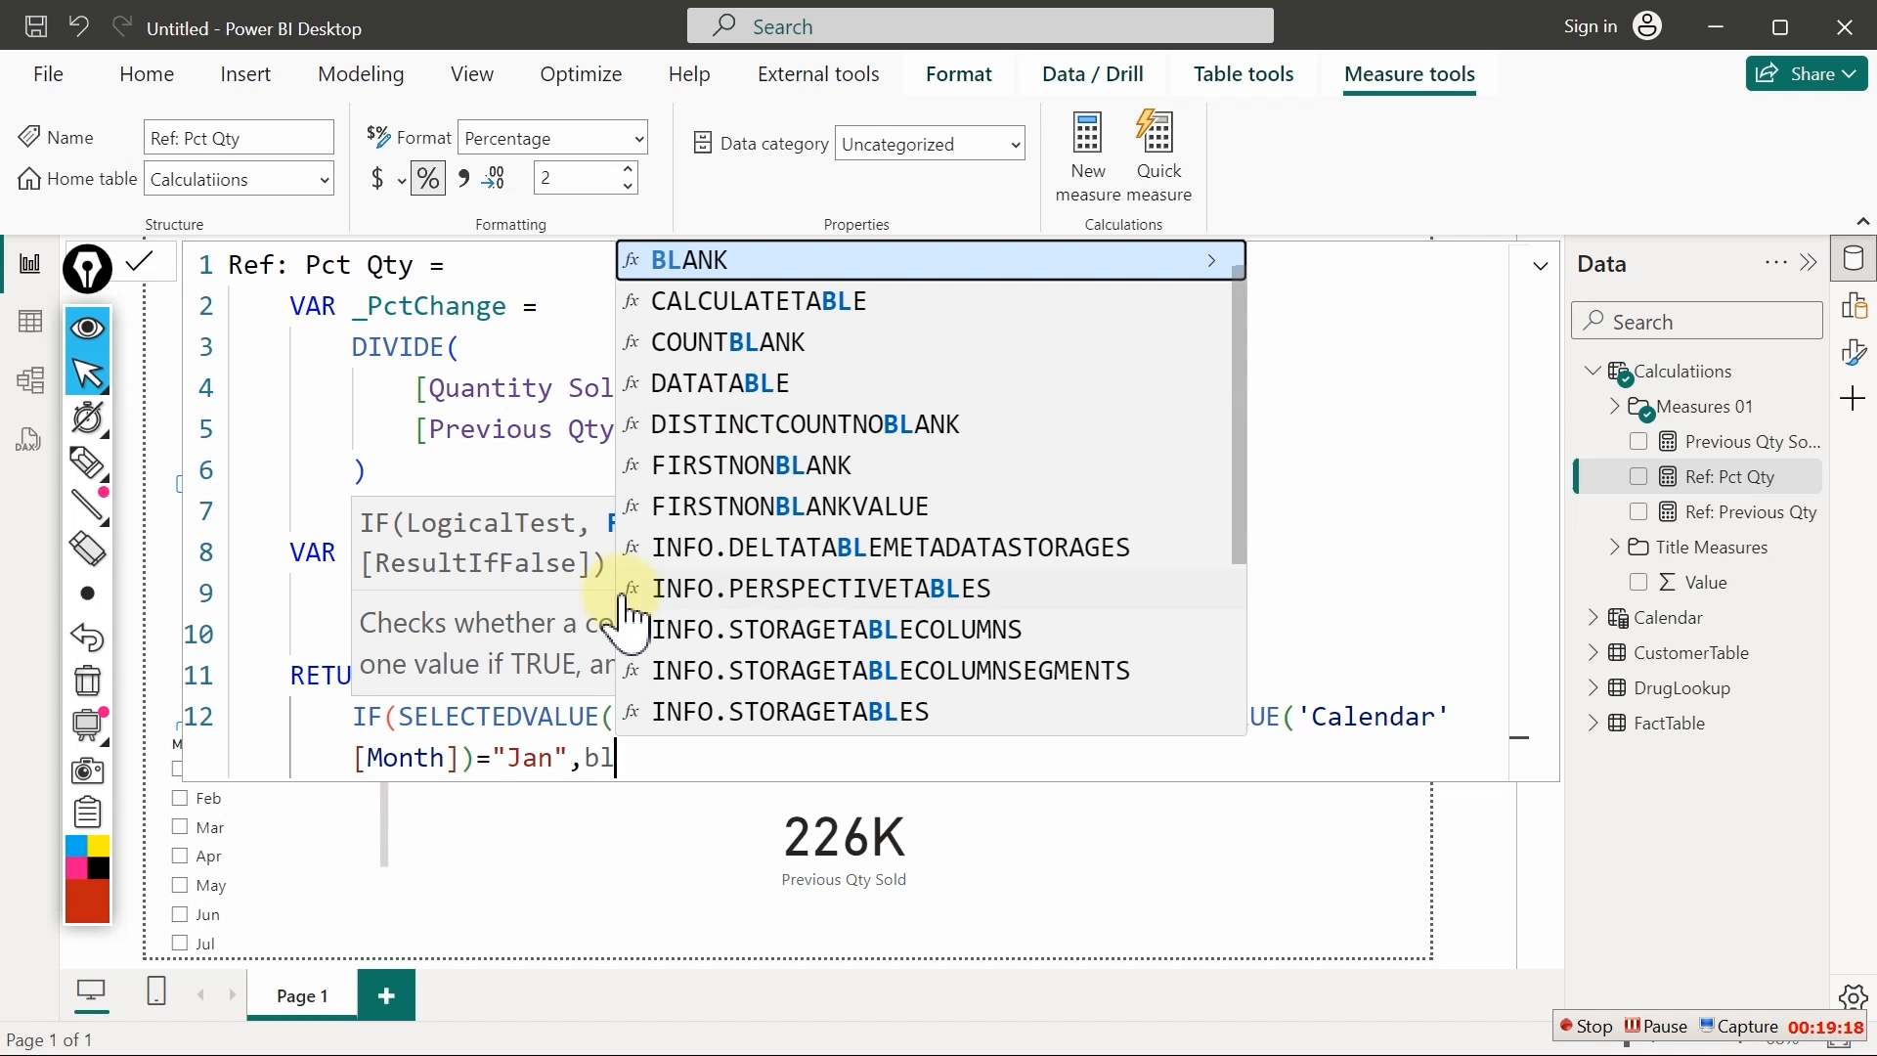
key("Tab")
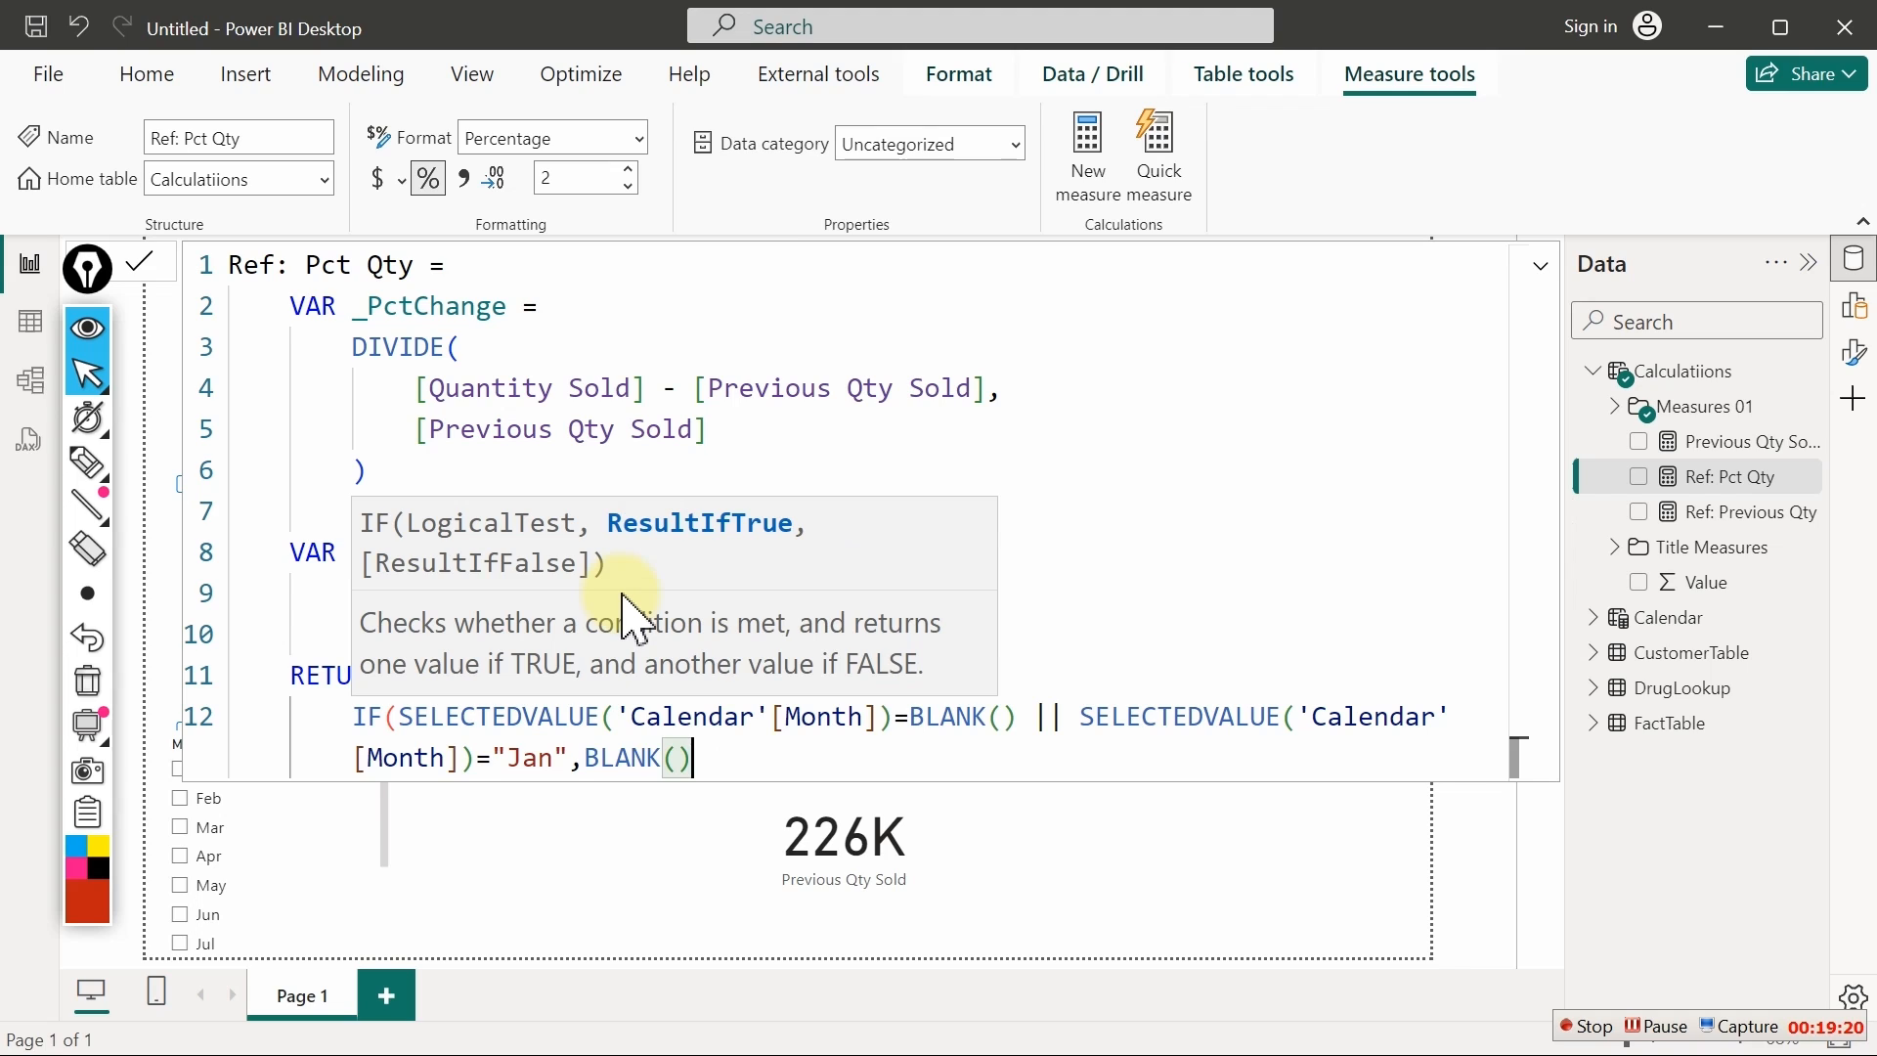
type(",")
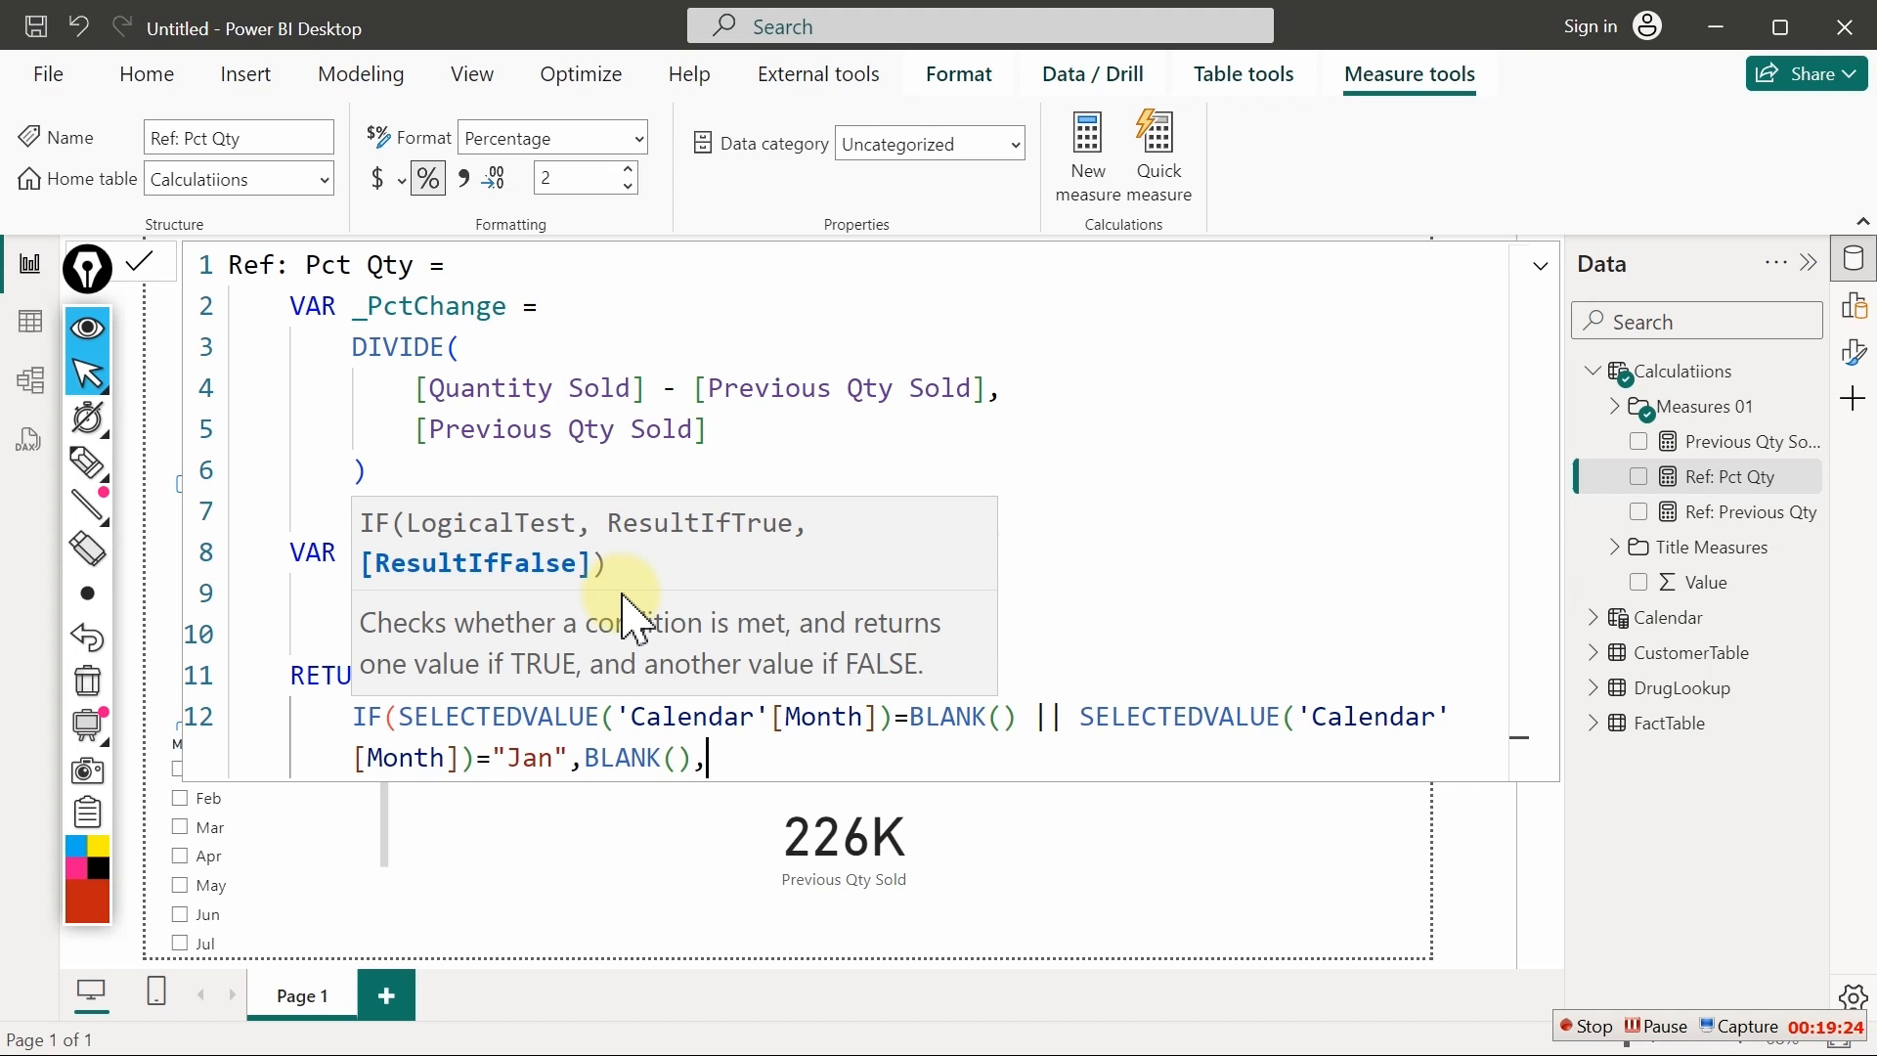
Begin the IF's false result on a new line with the text "Variance: " concatenated with the _Arrow variable
key("shift+Return")
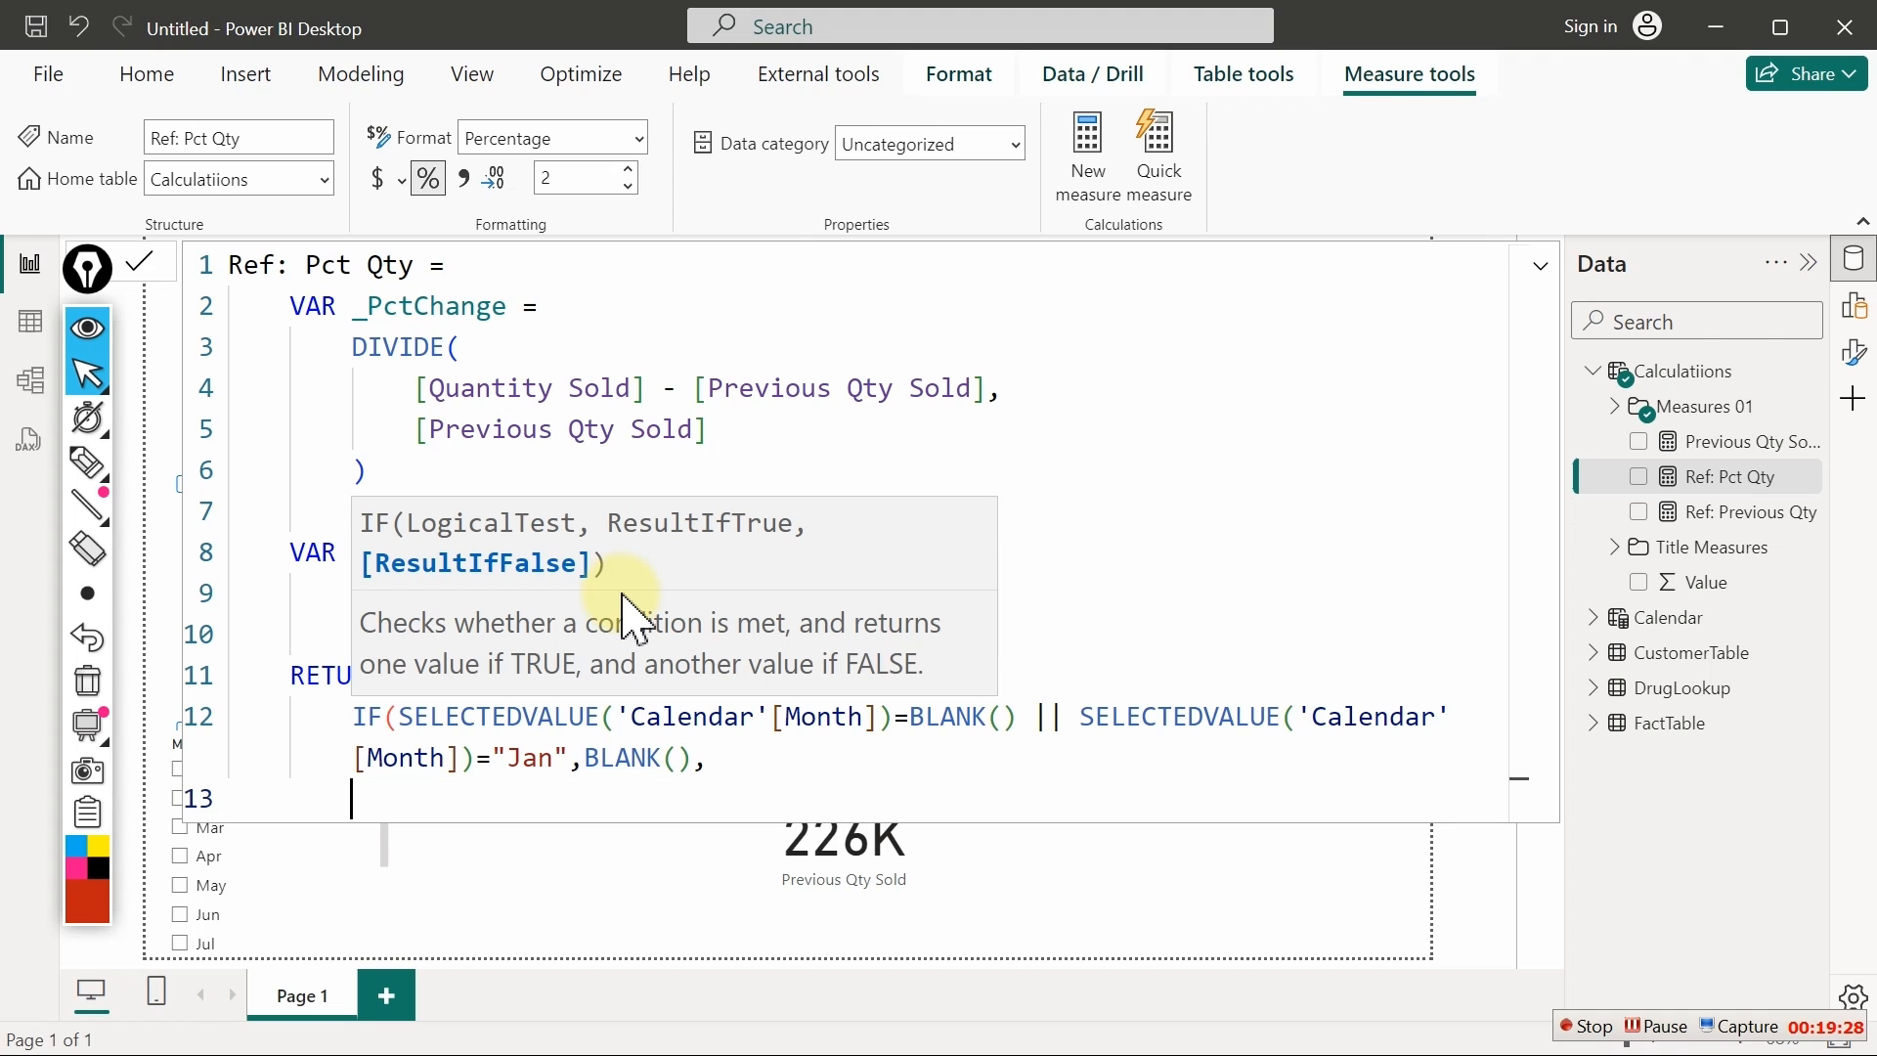
type("\"Varian")
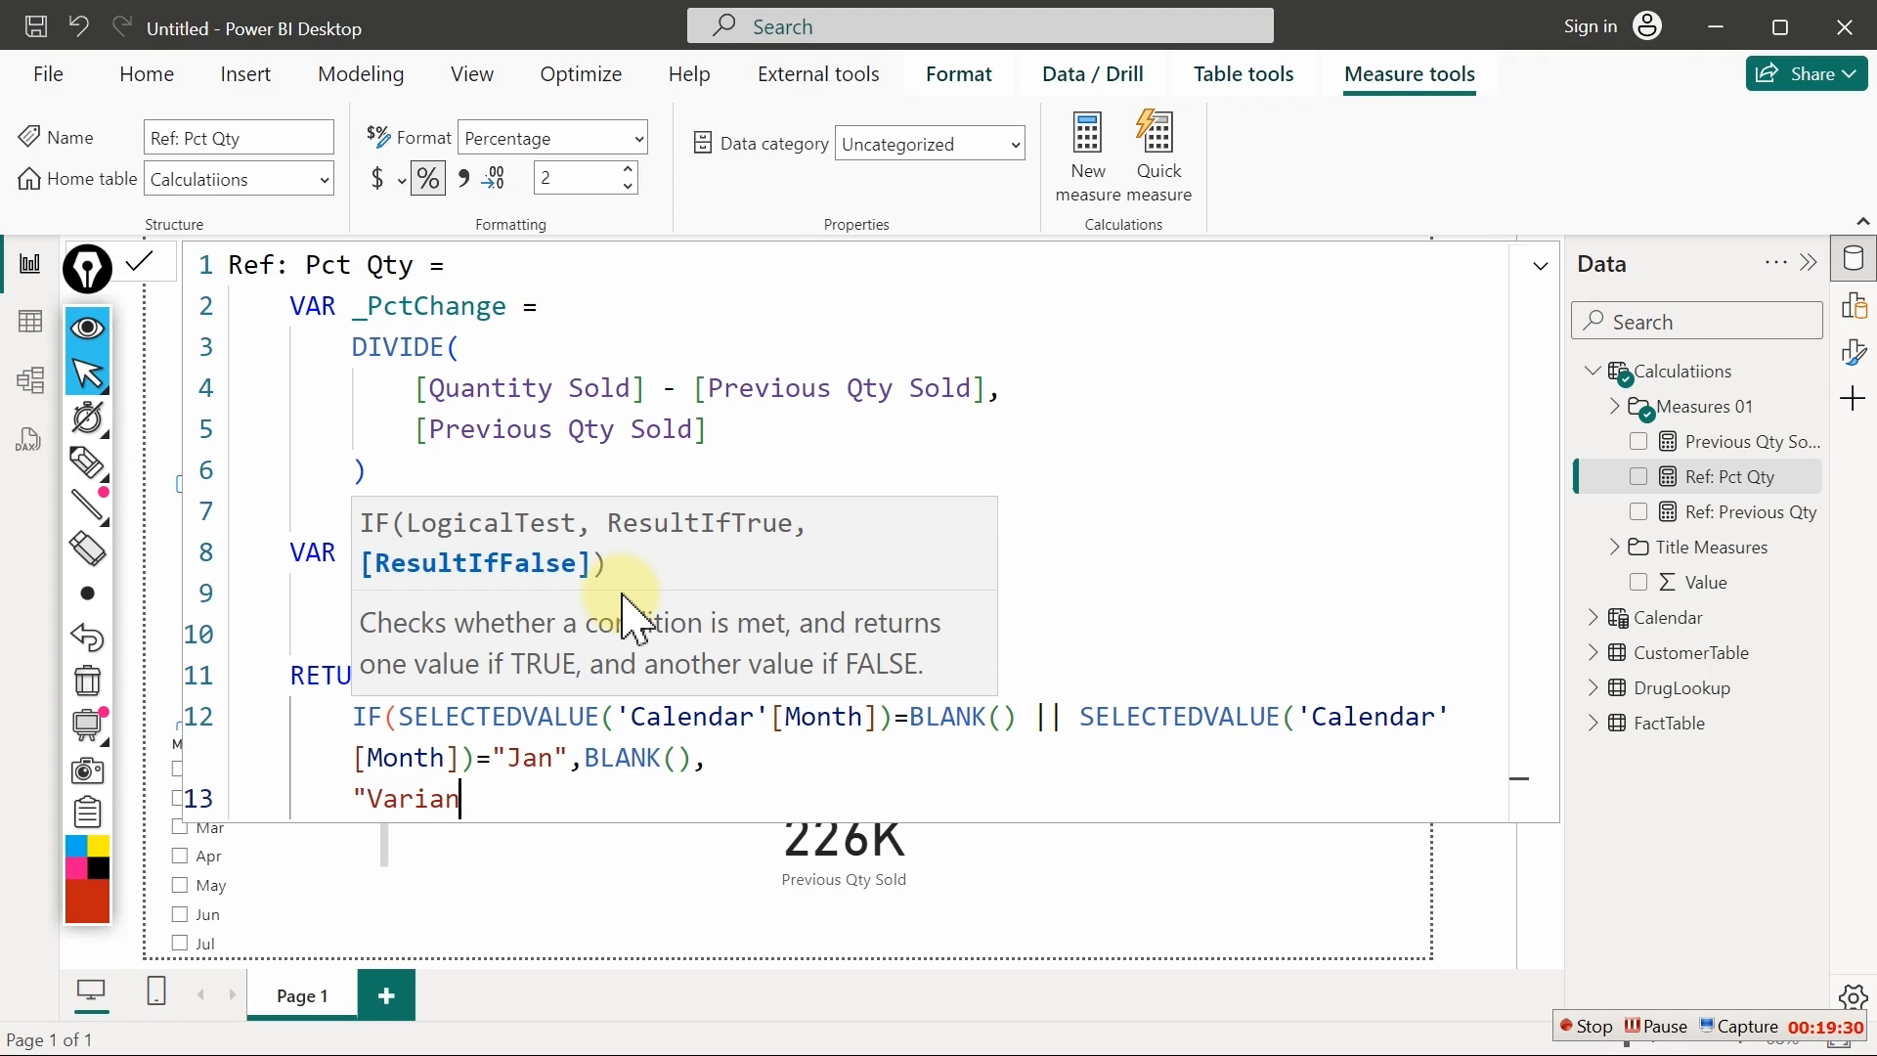
type("ce:  \"&")
left_click(1013, 463)
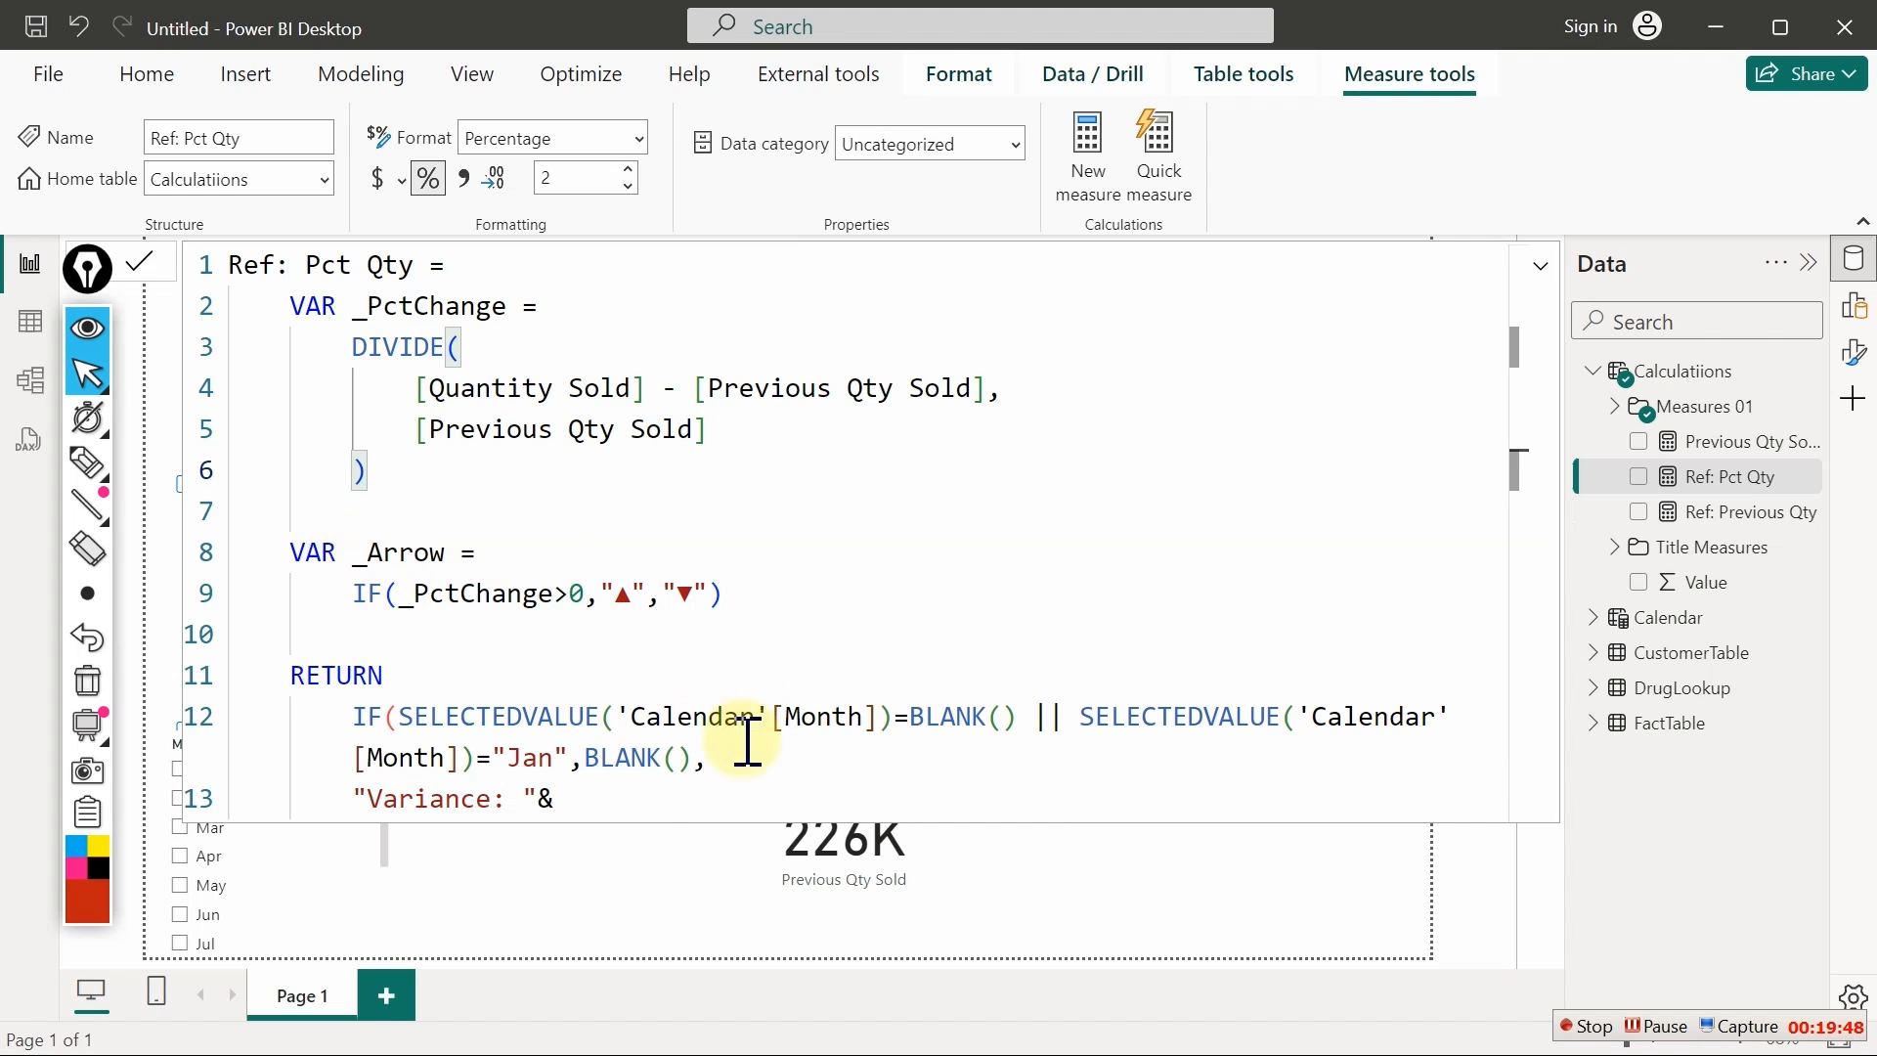
left_click(601, 804)
type("_")
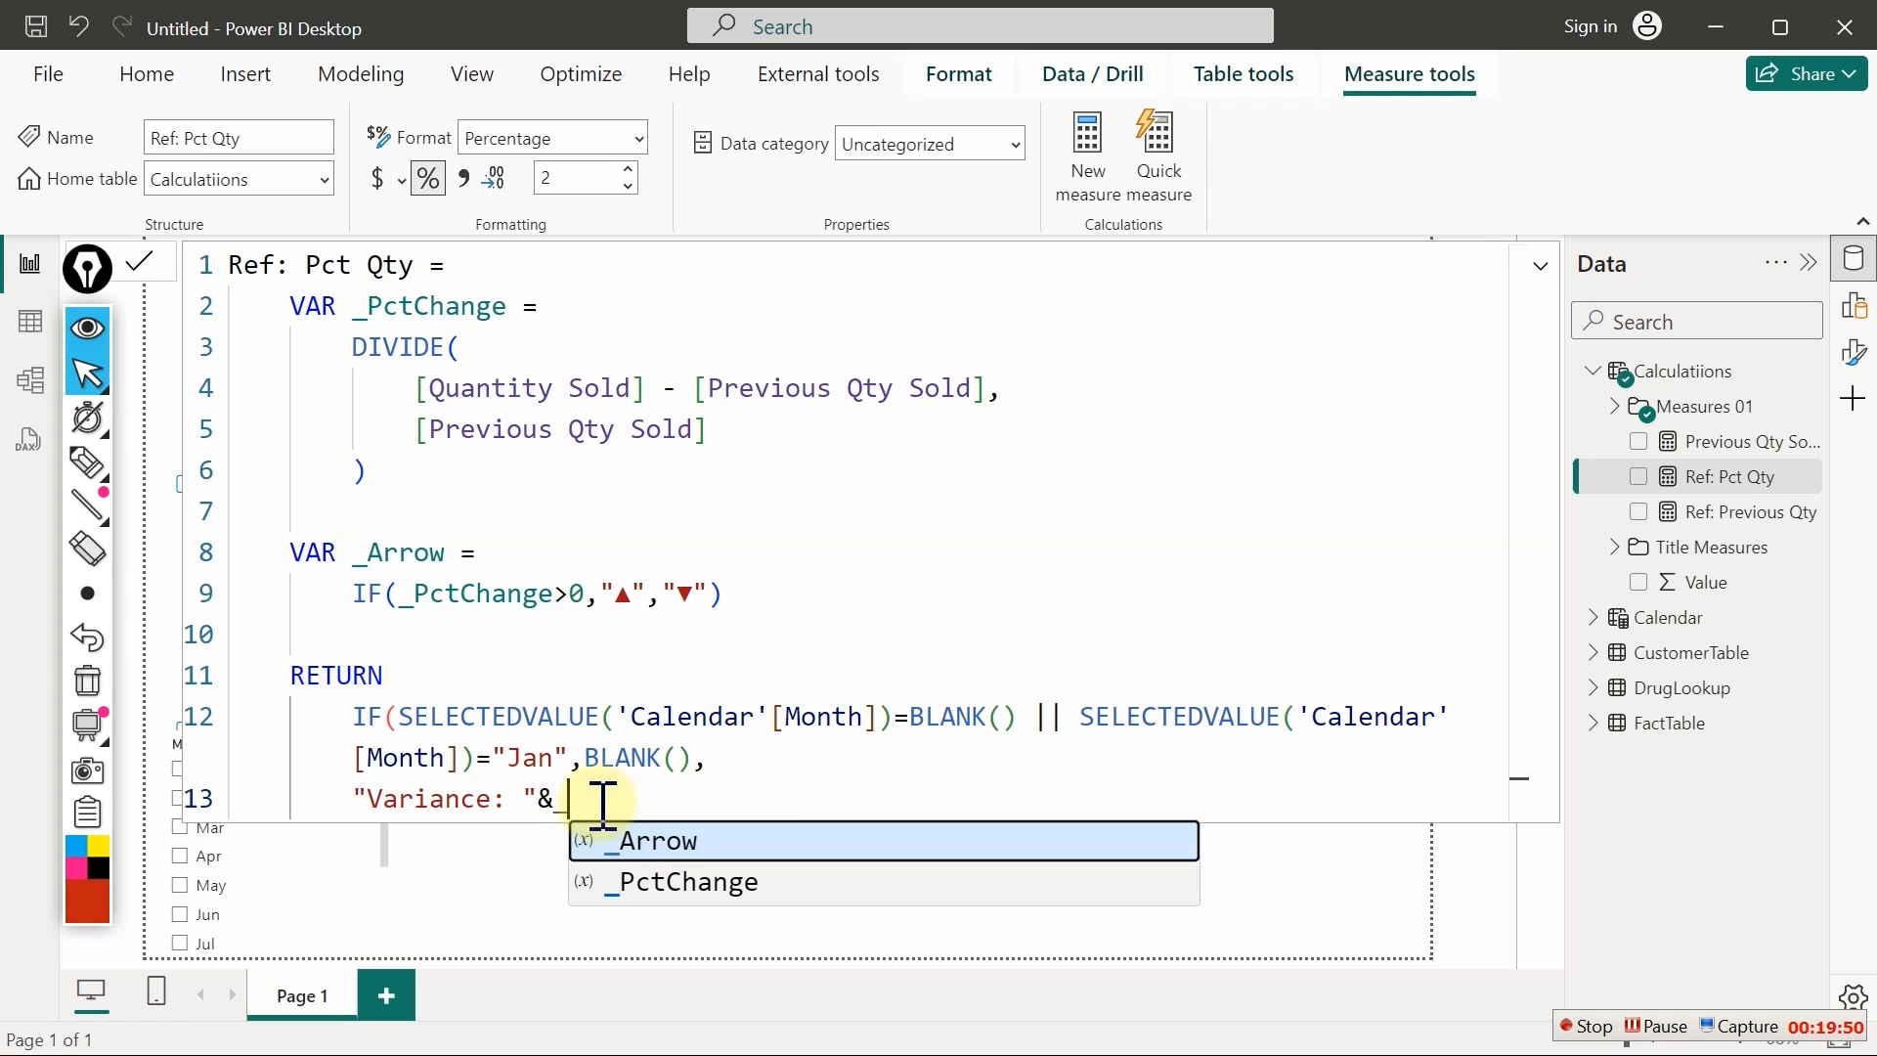
key("Tab")
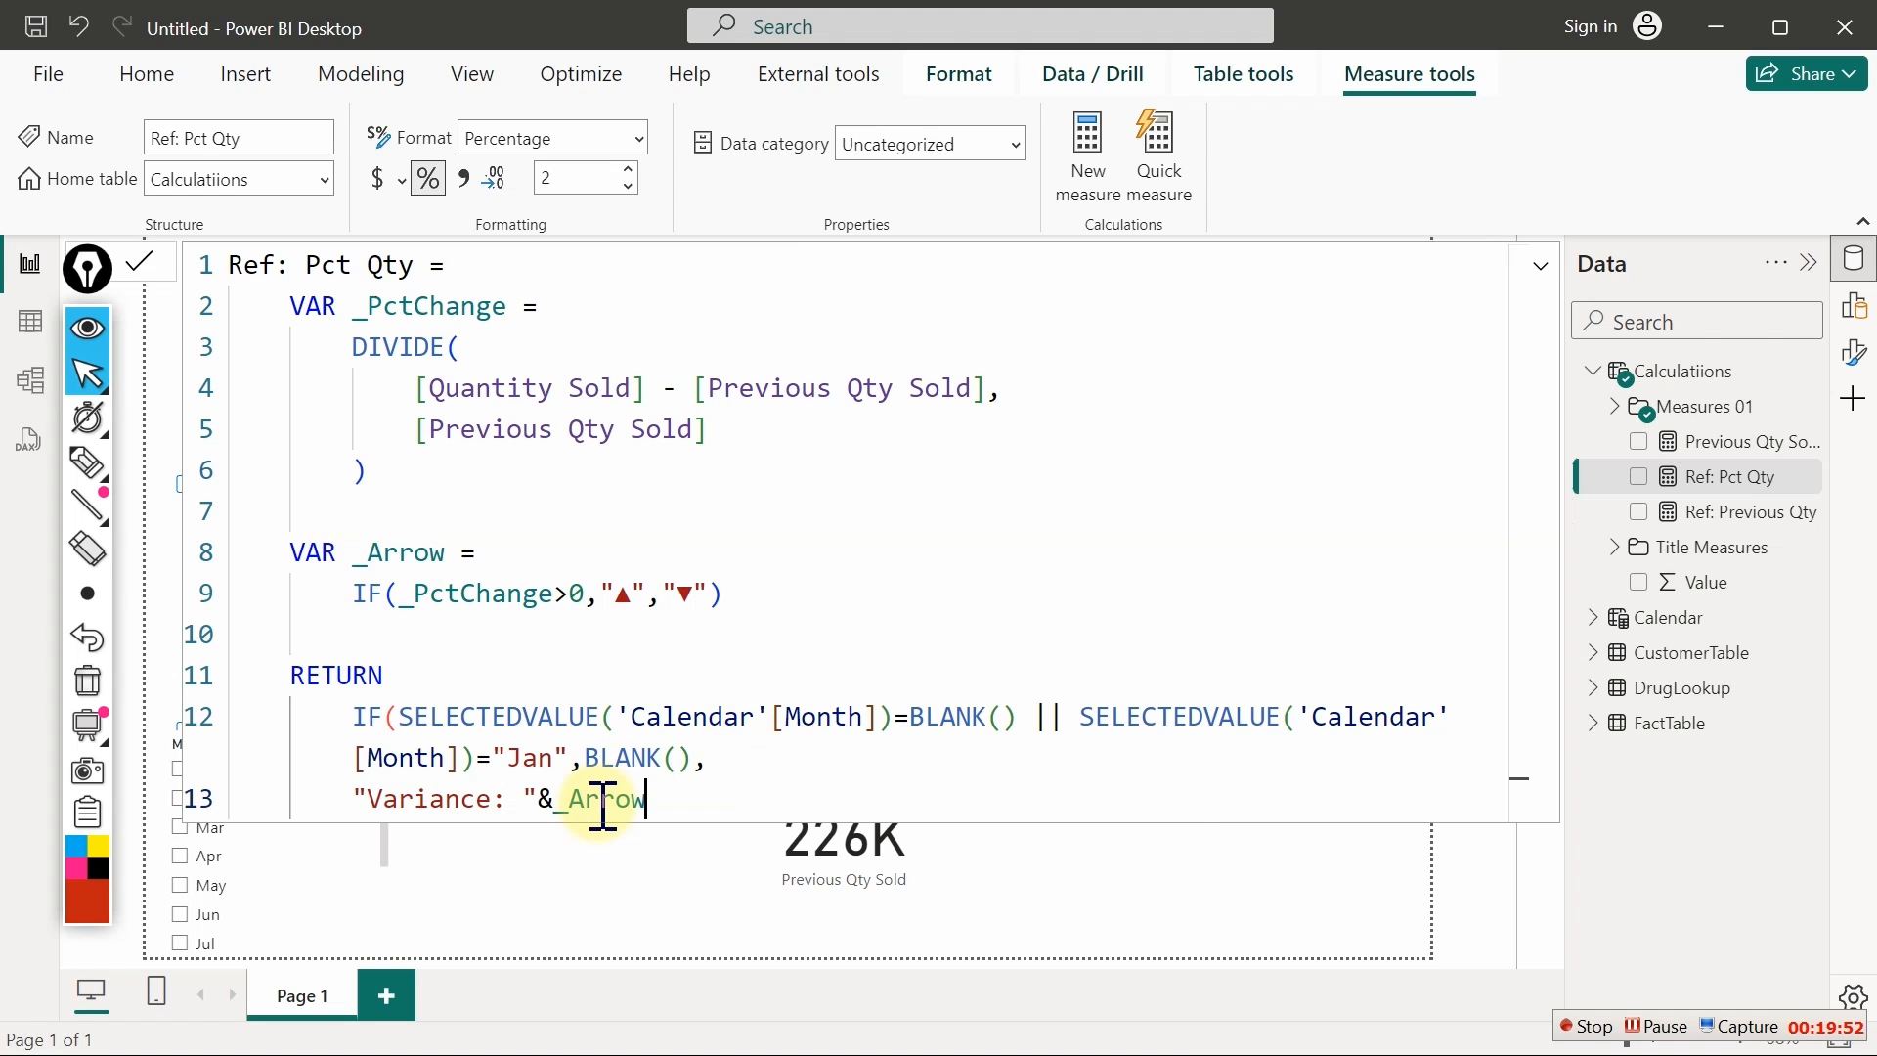
type(",")
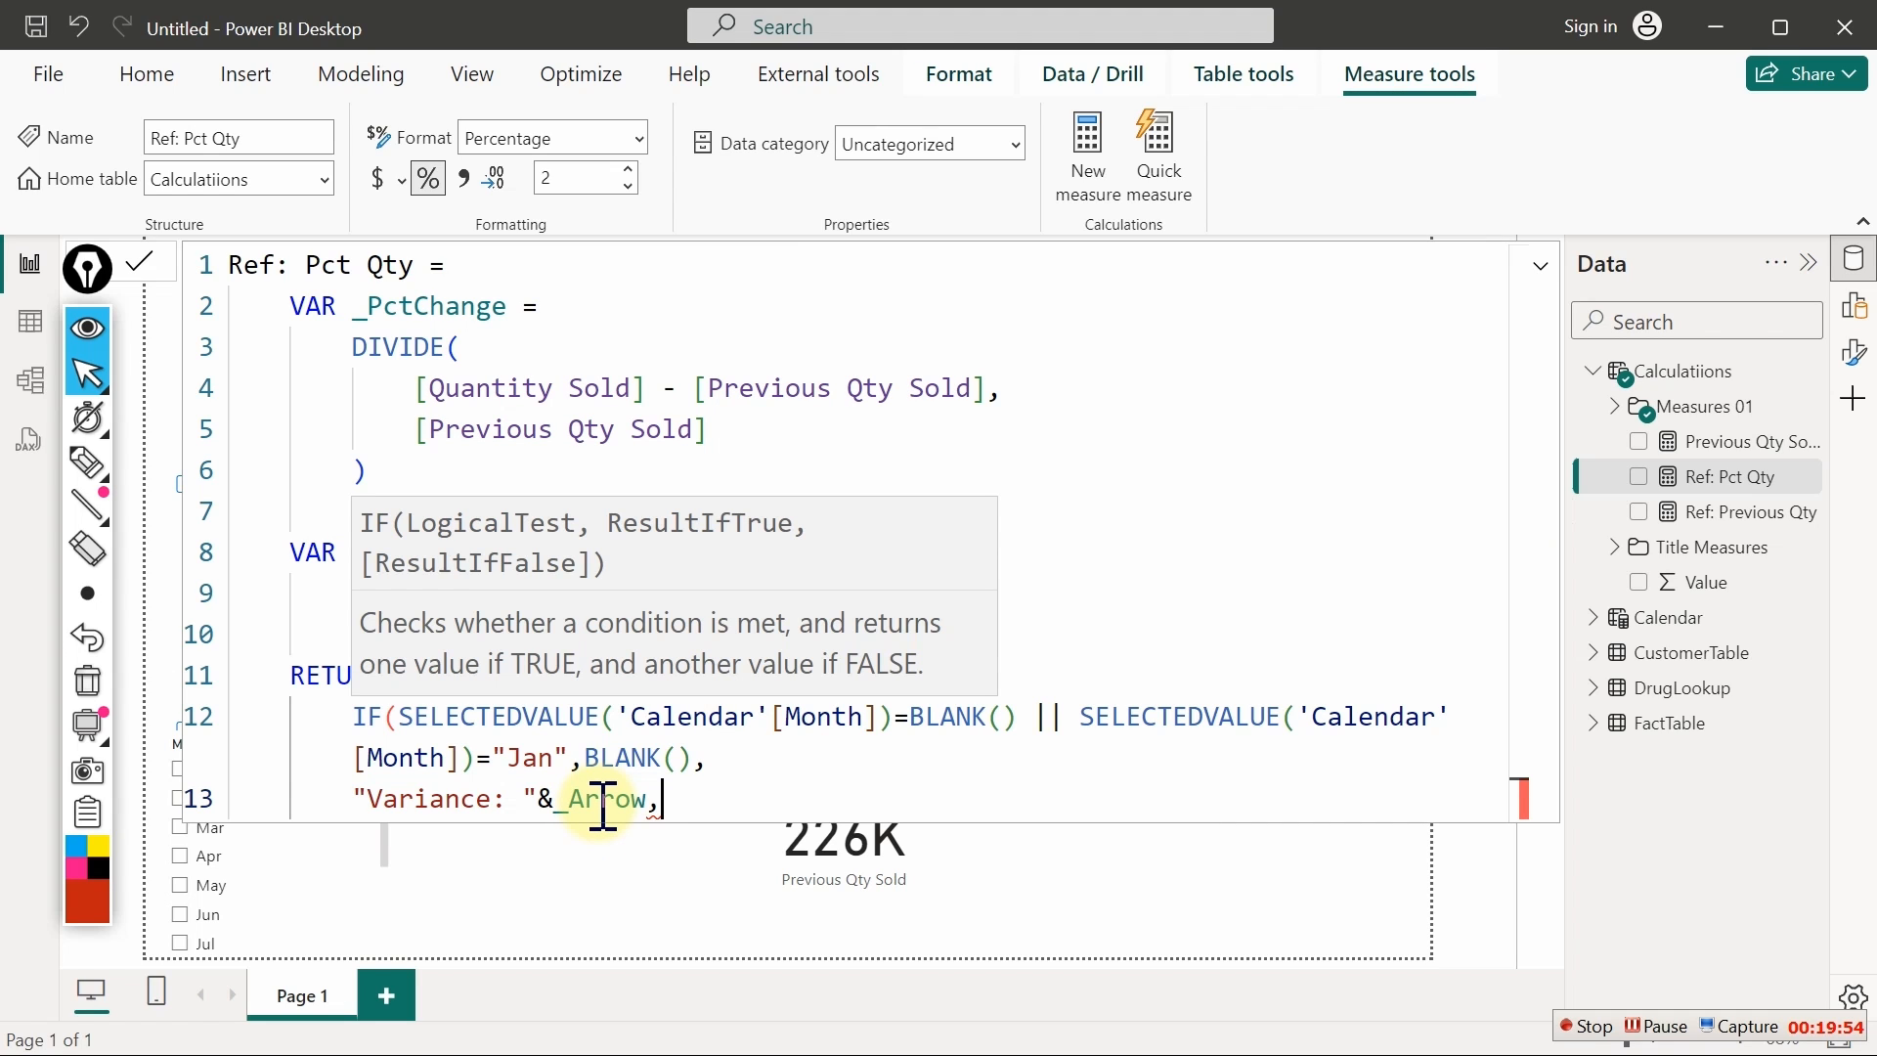
key("BackSpace")
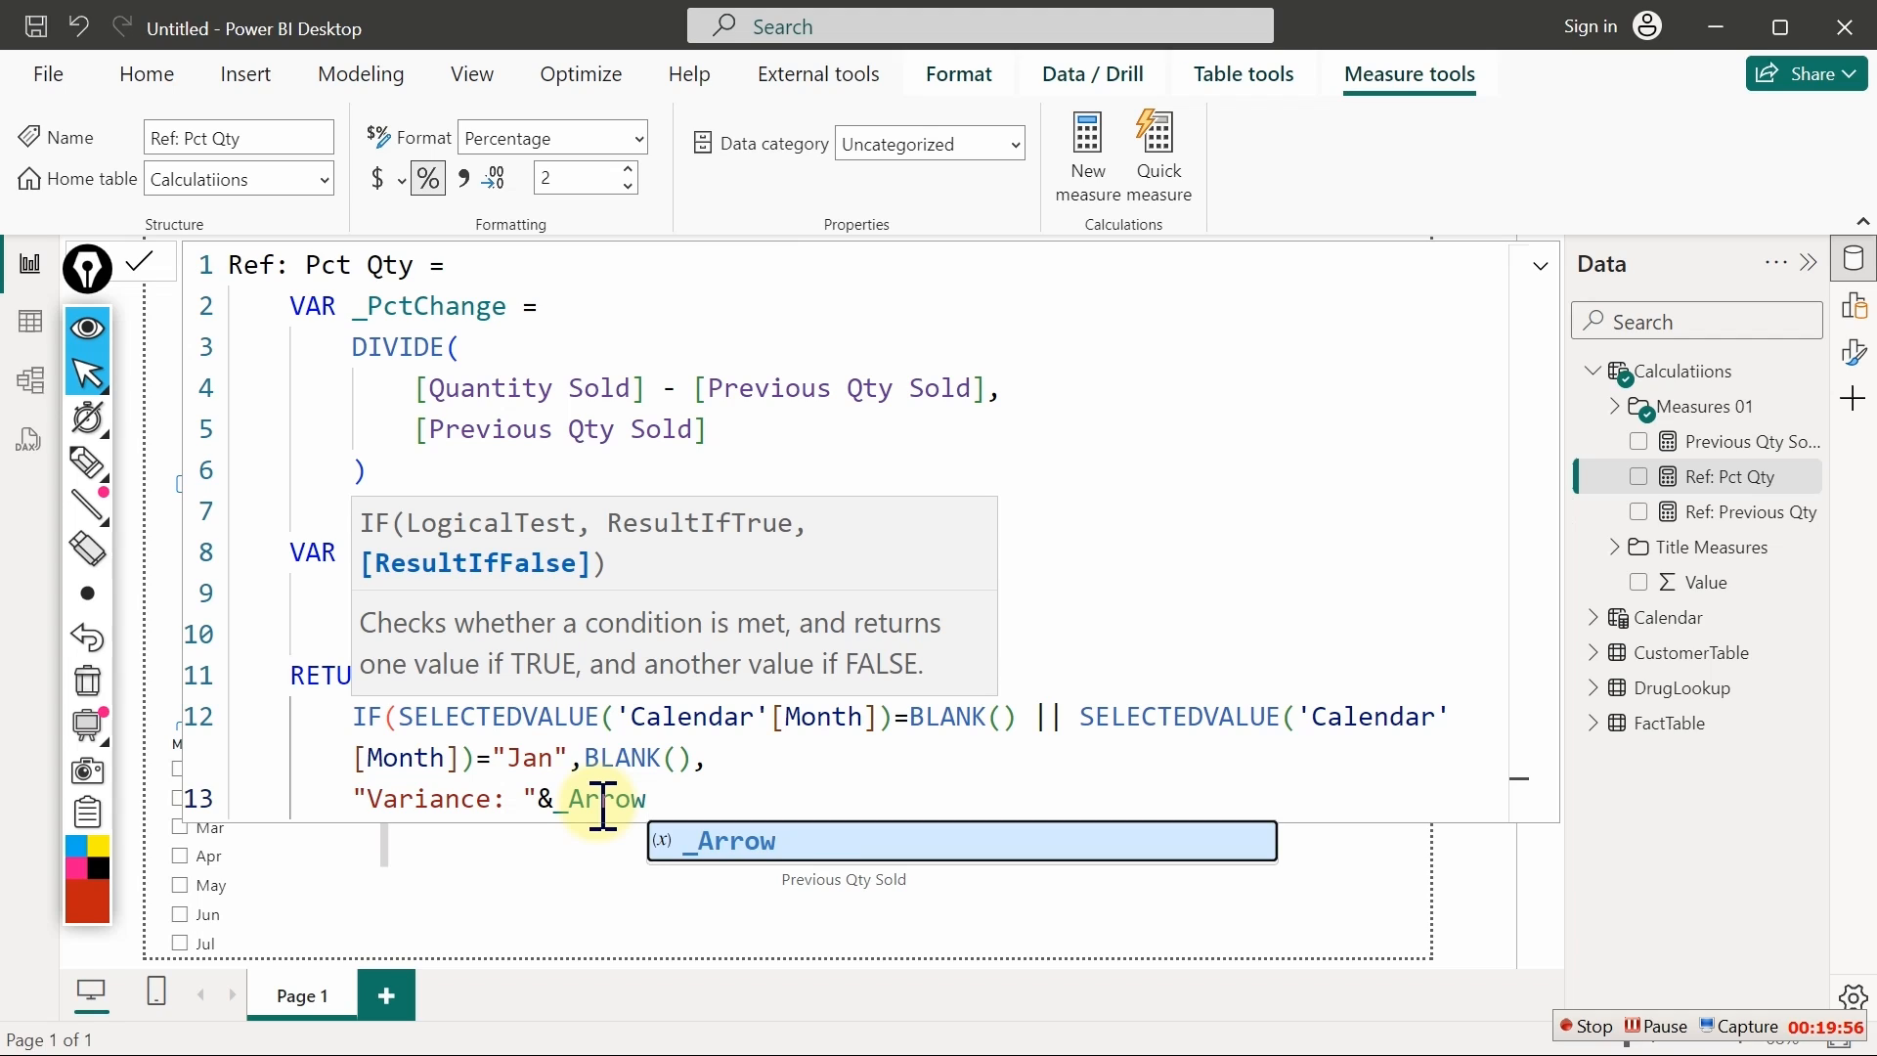
Append &FORMAT(_PctChange,"0.0%") after _Arrow in the false result
type("&,")
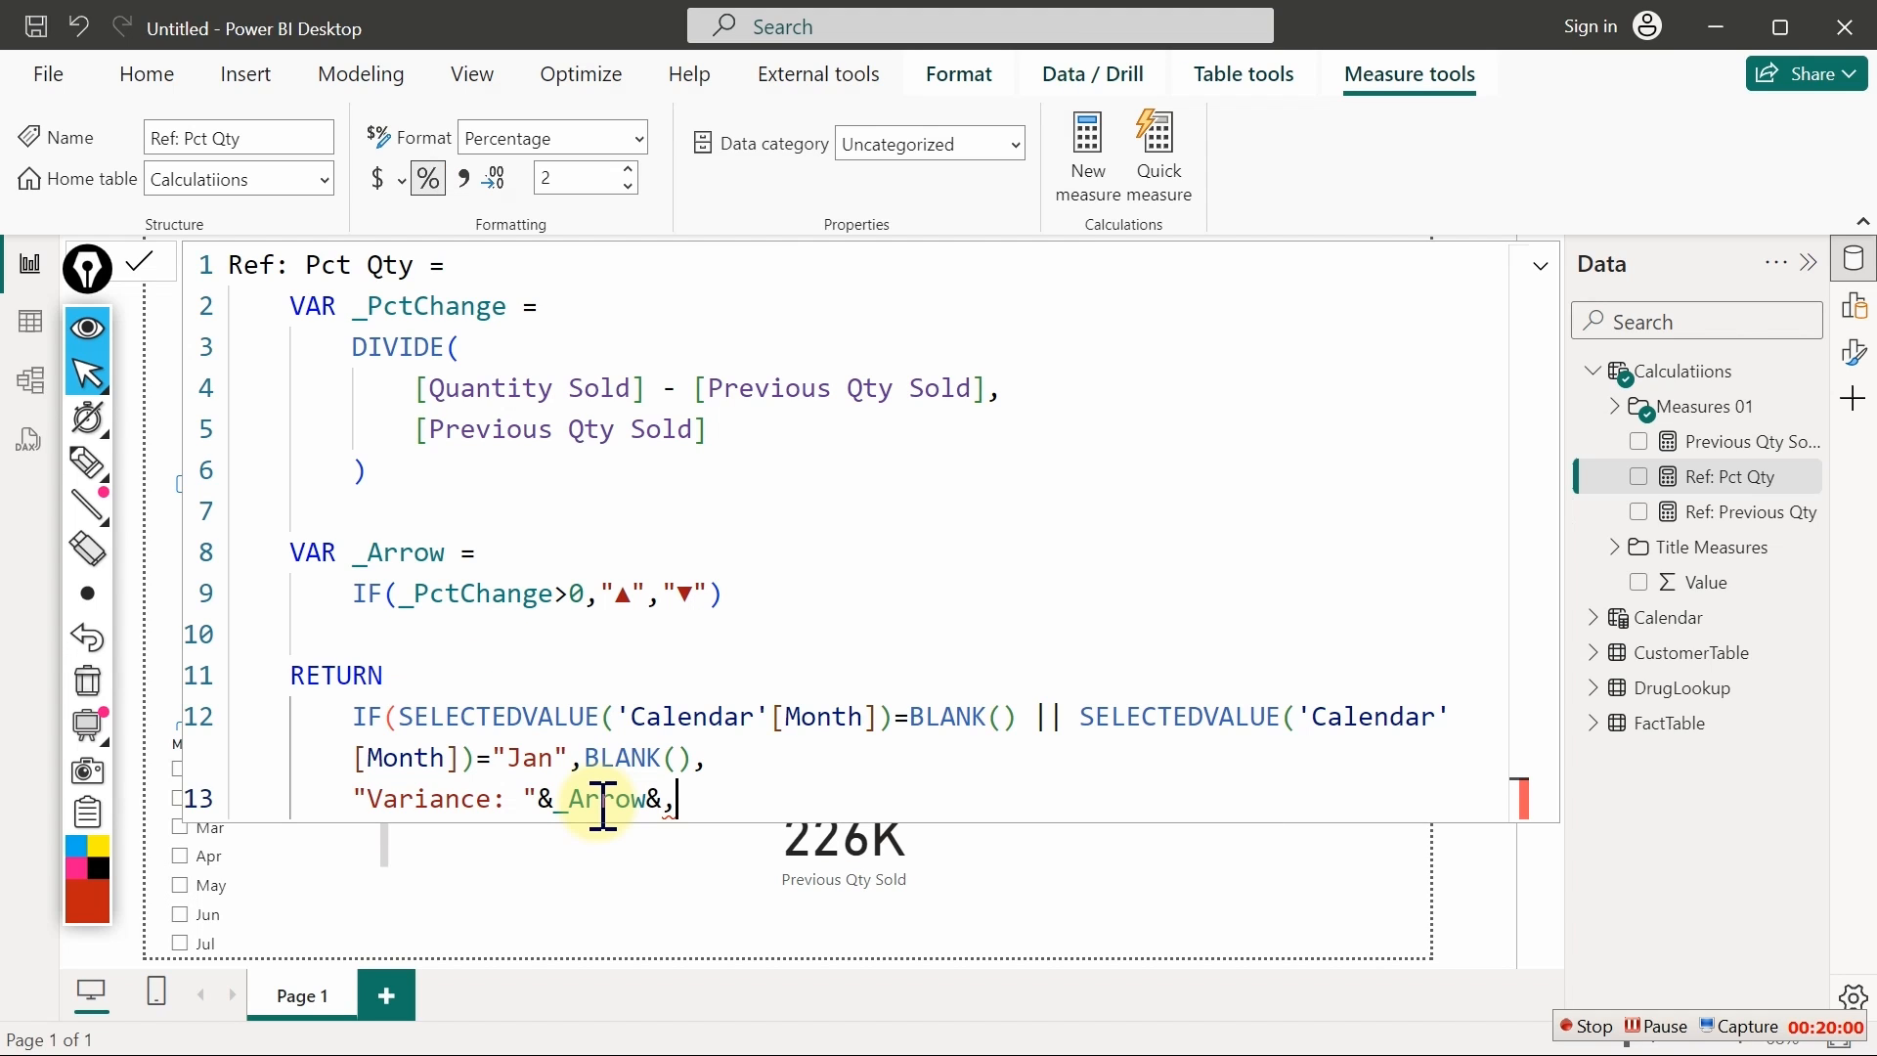
key("BackSpace")
type("for")
key("Tab")
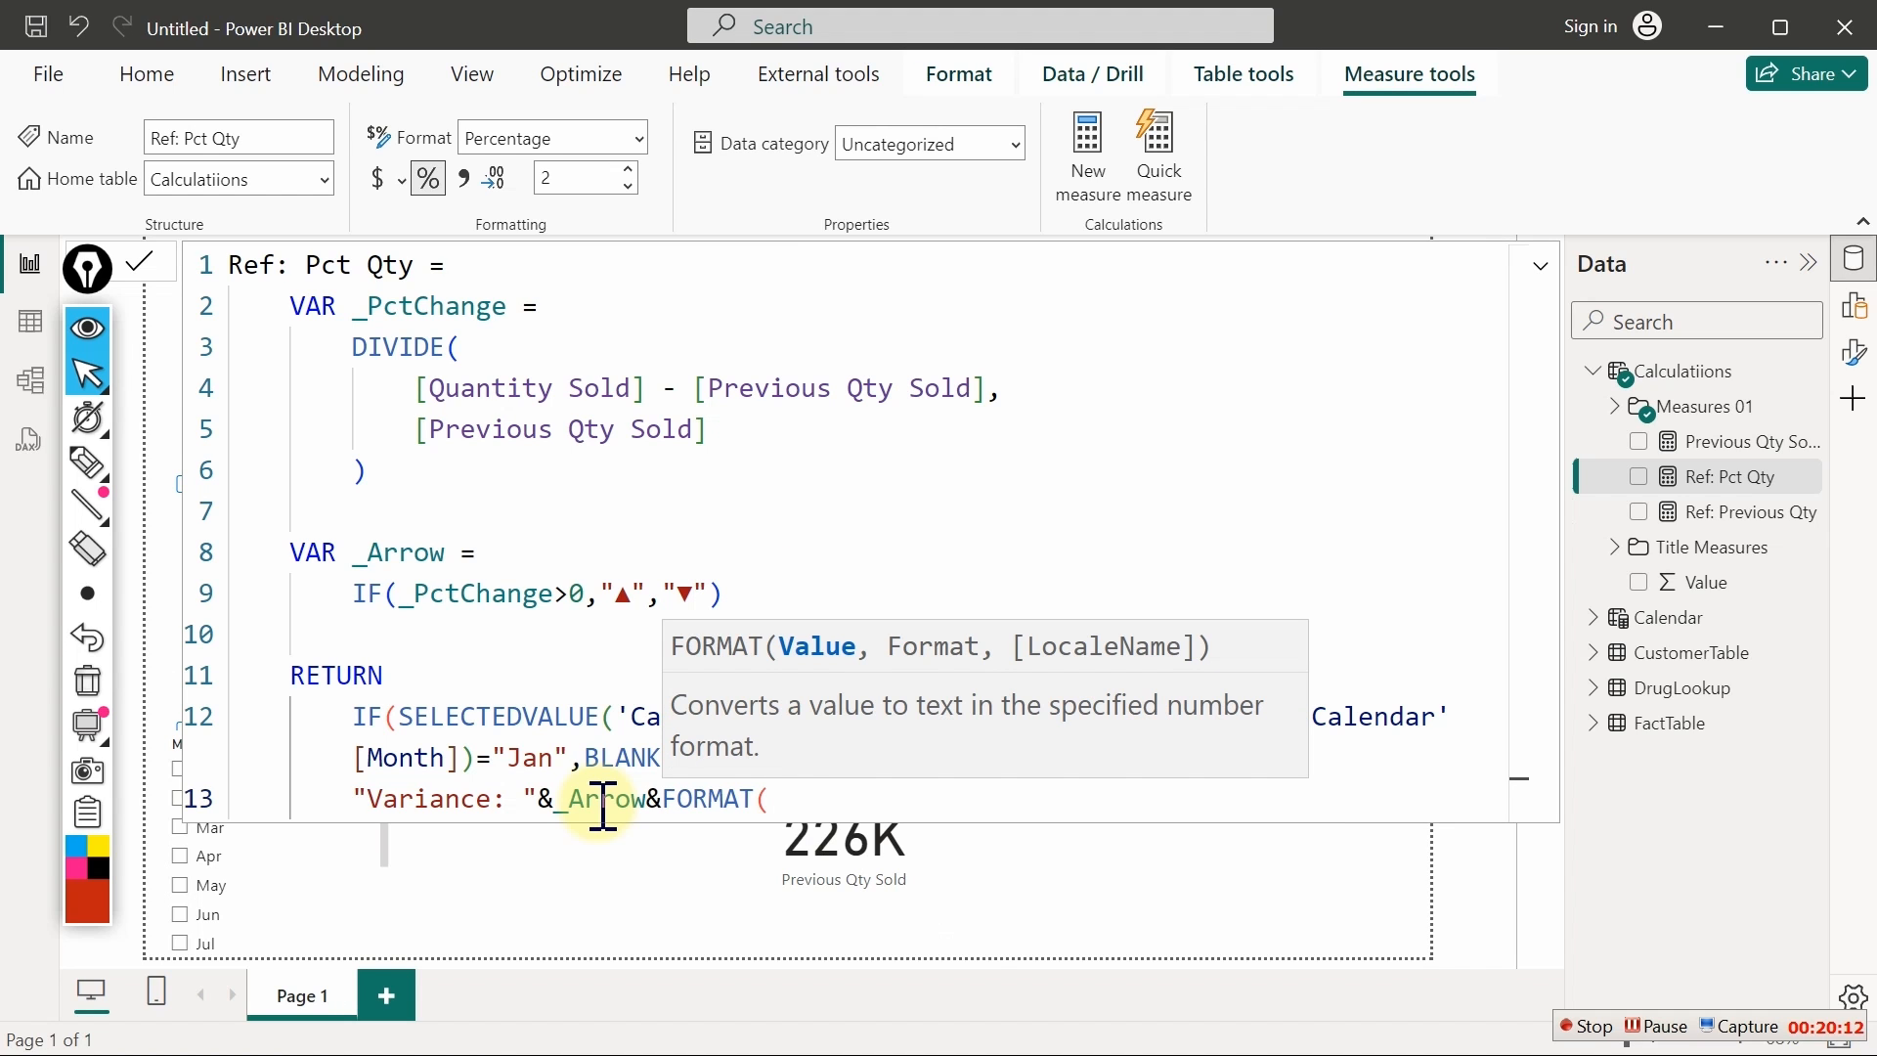
type("_")
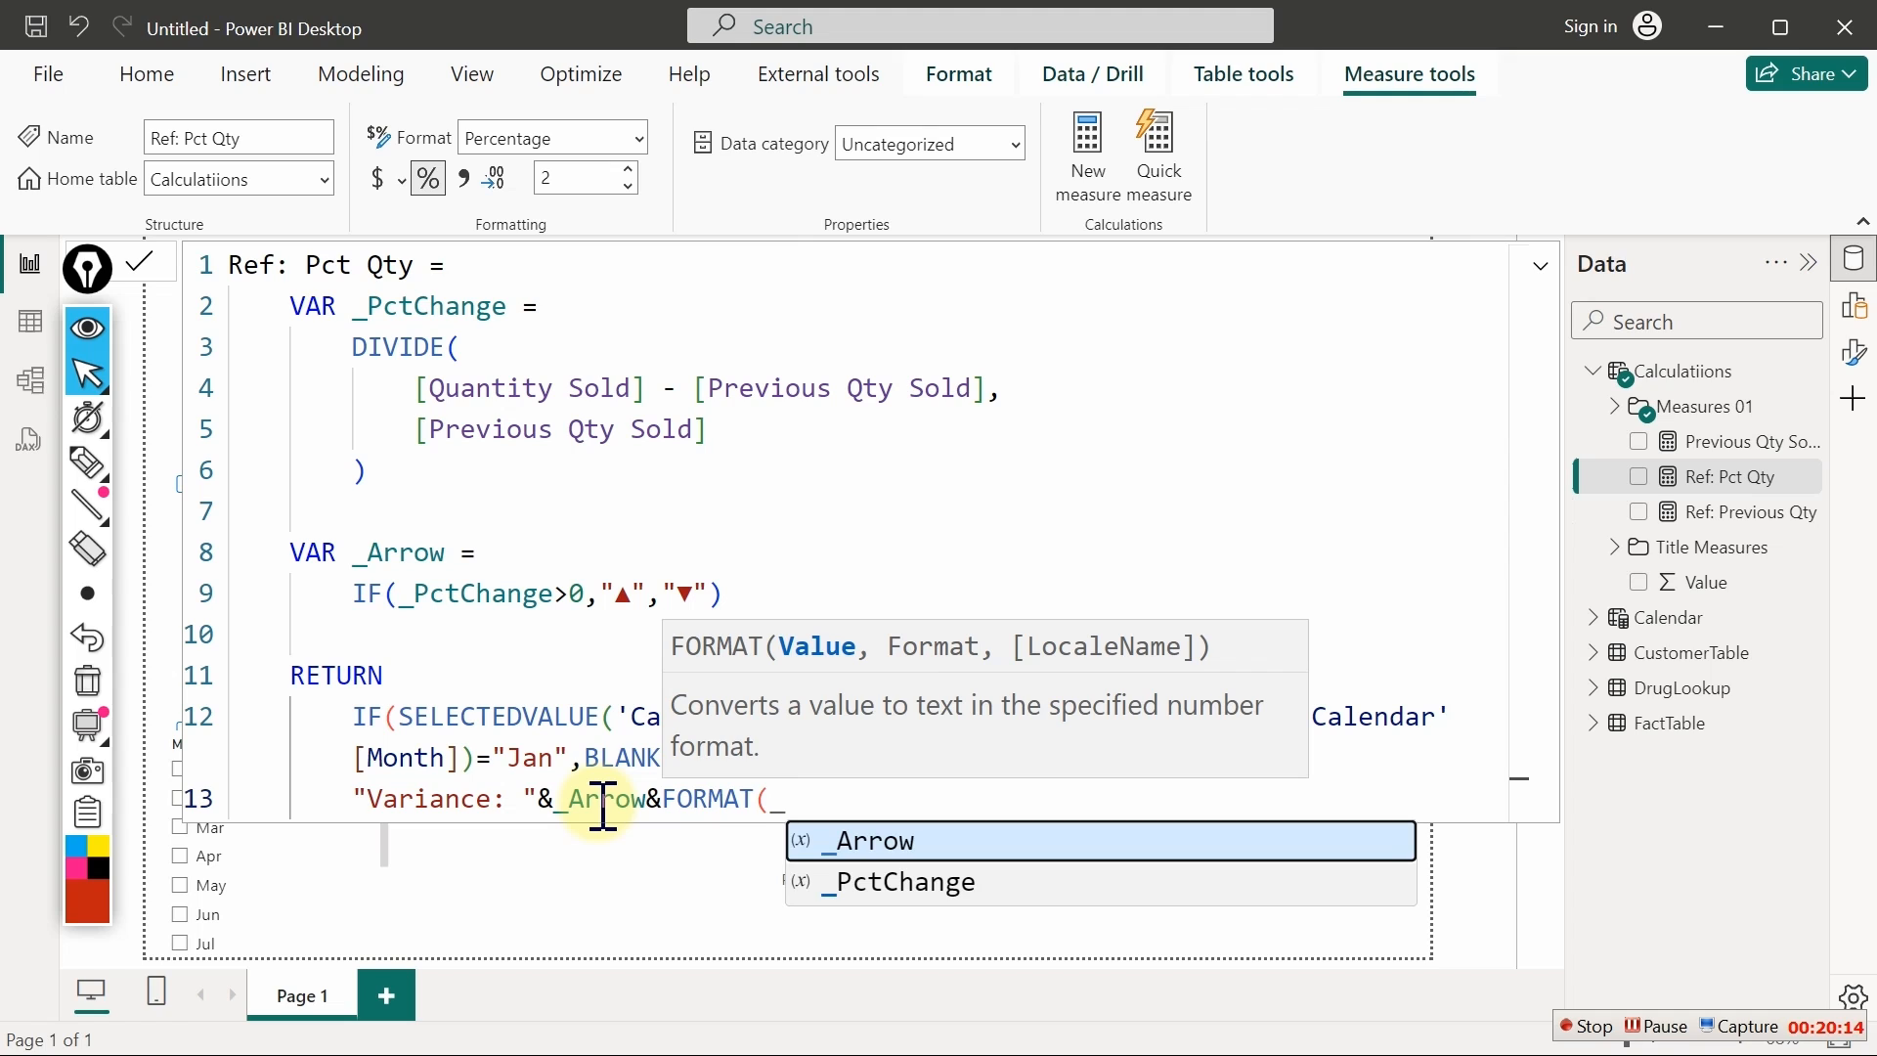
key("Down")
key("Tab")
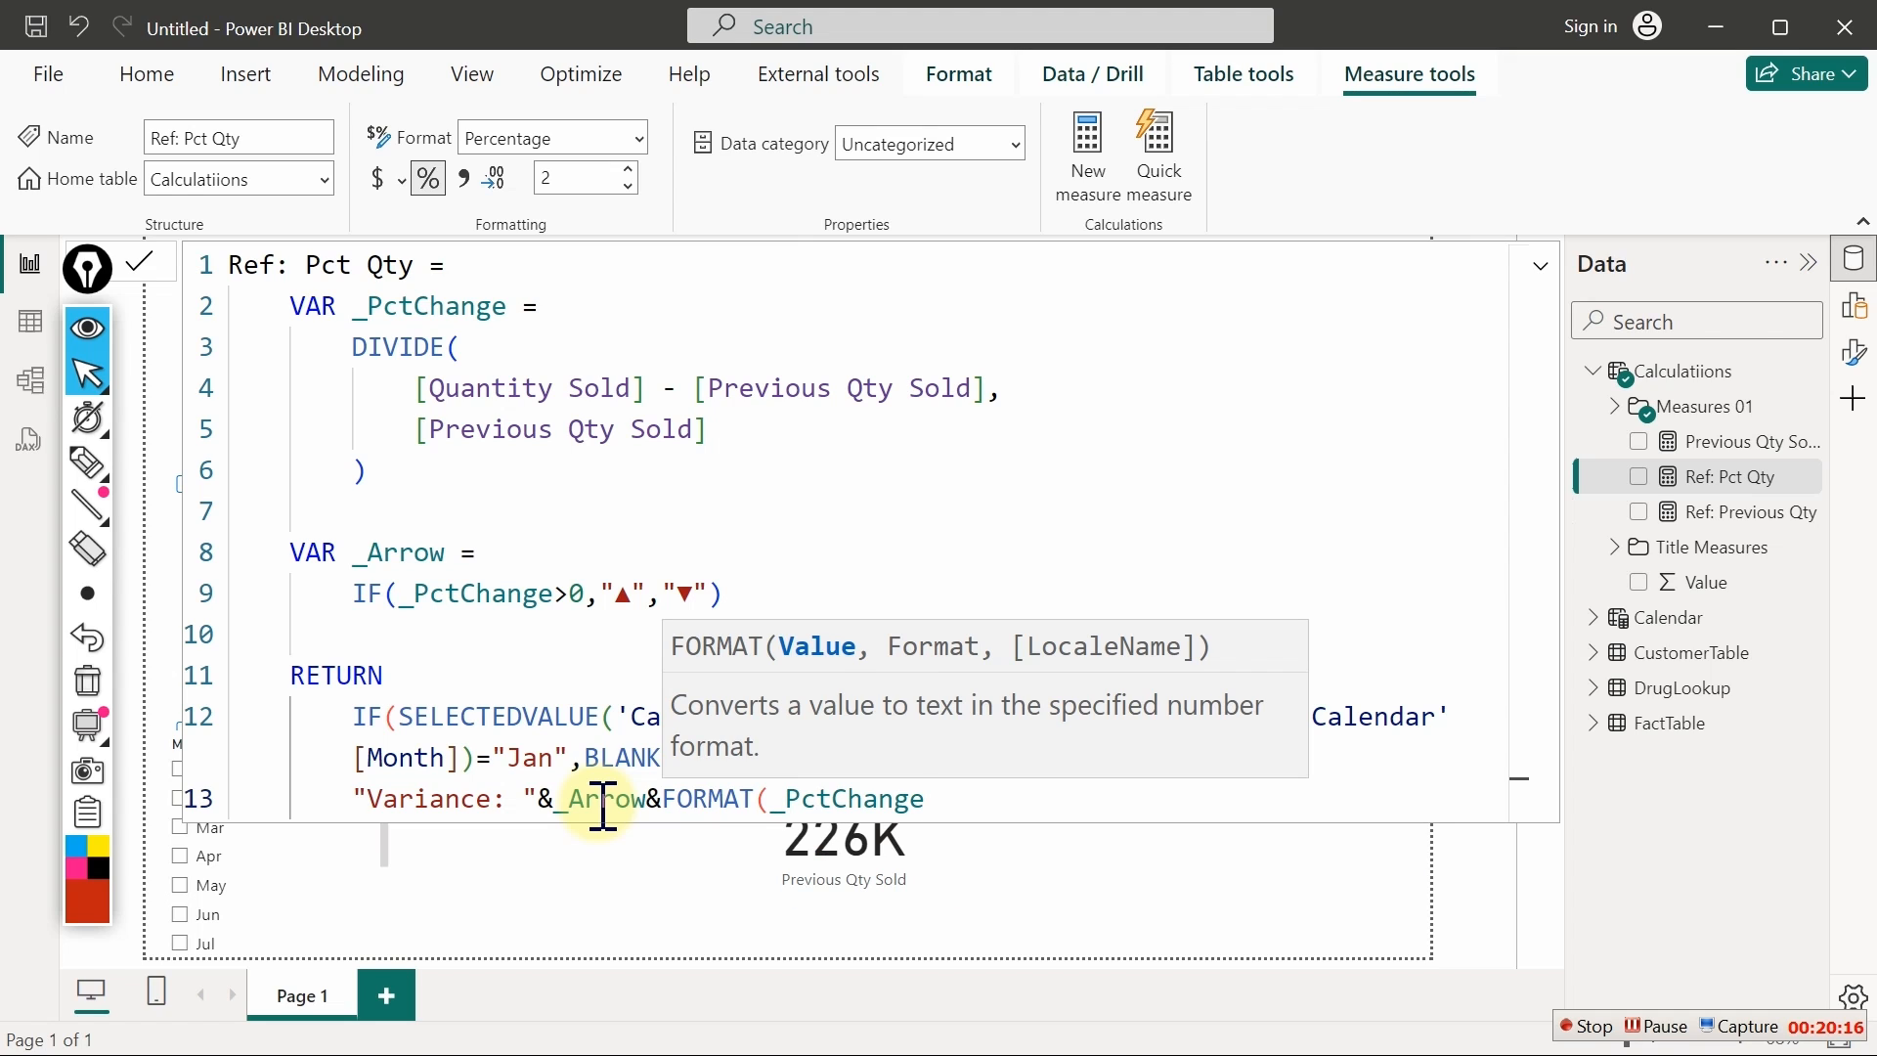
type(",")
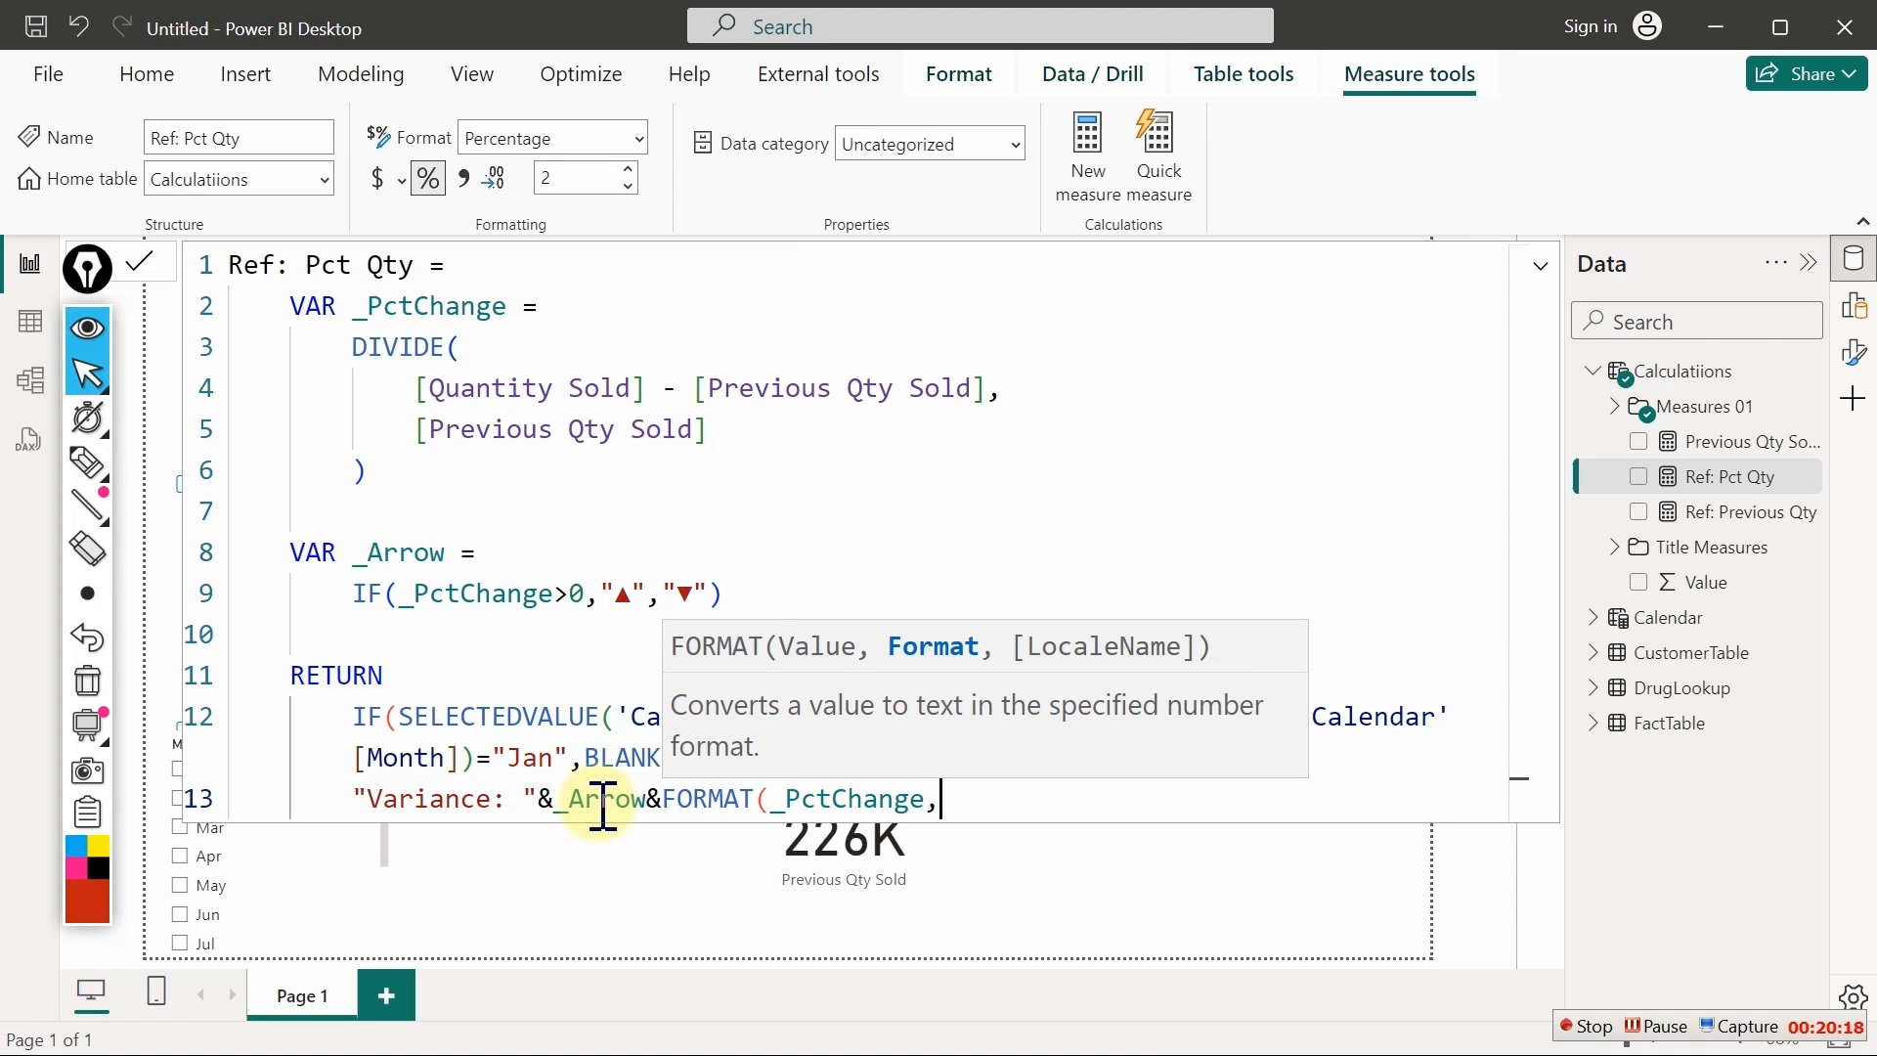
type("\"")
type("0.0%\")")
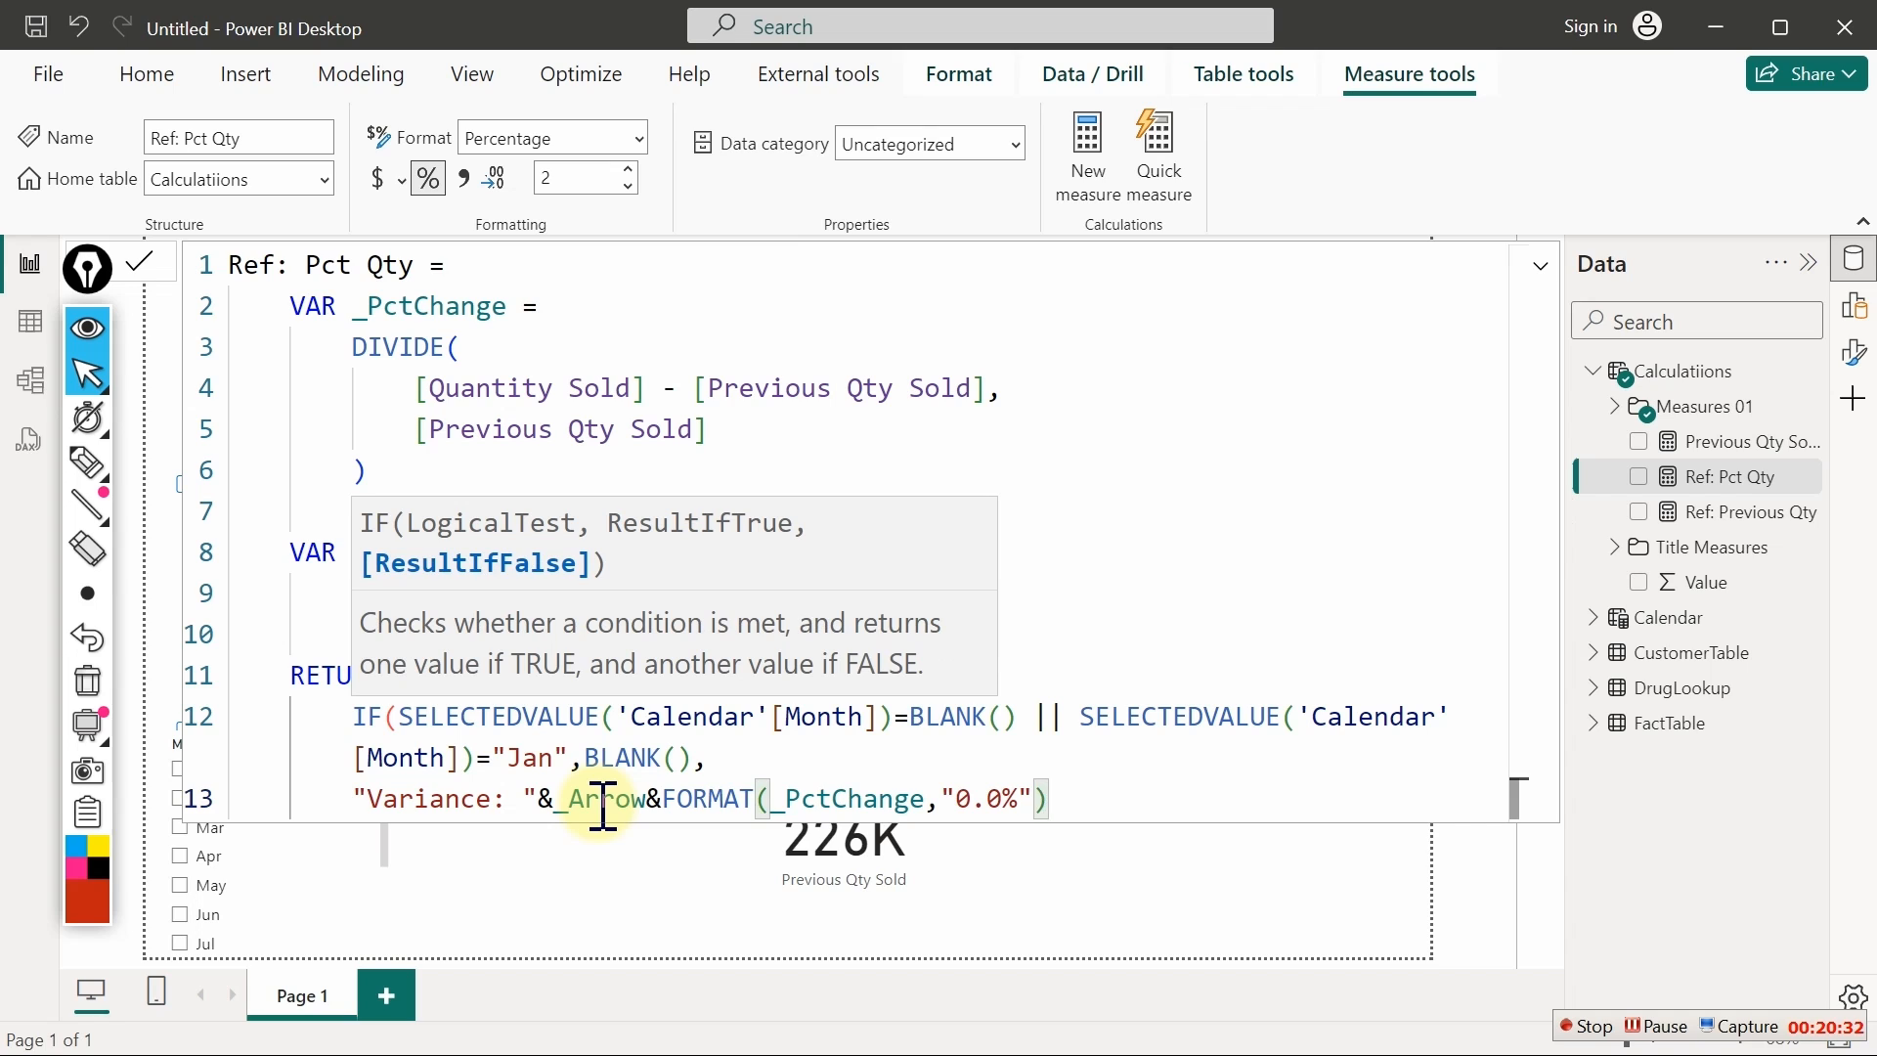
Close the IF with a parenthesis on its own line, commit the Ref: Pct Qty measure and leave the formula editor
key("Return")
type(")")
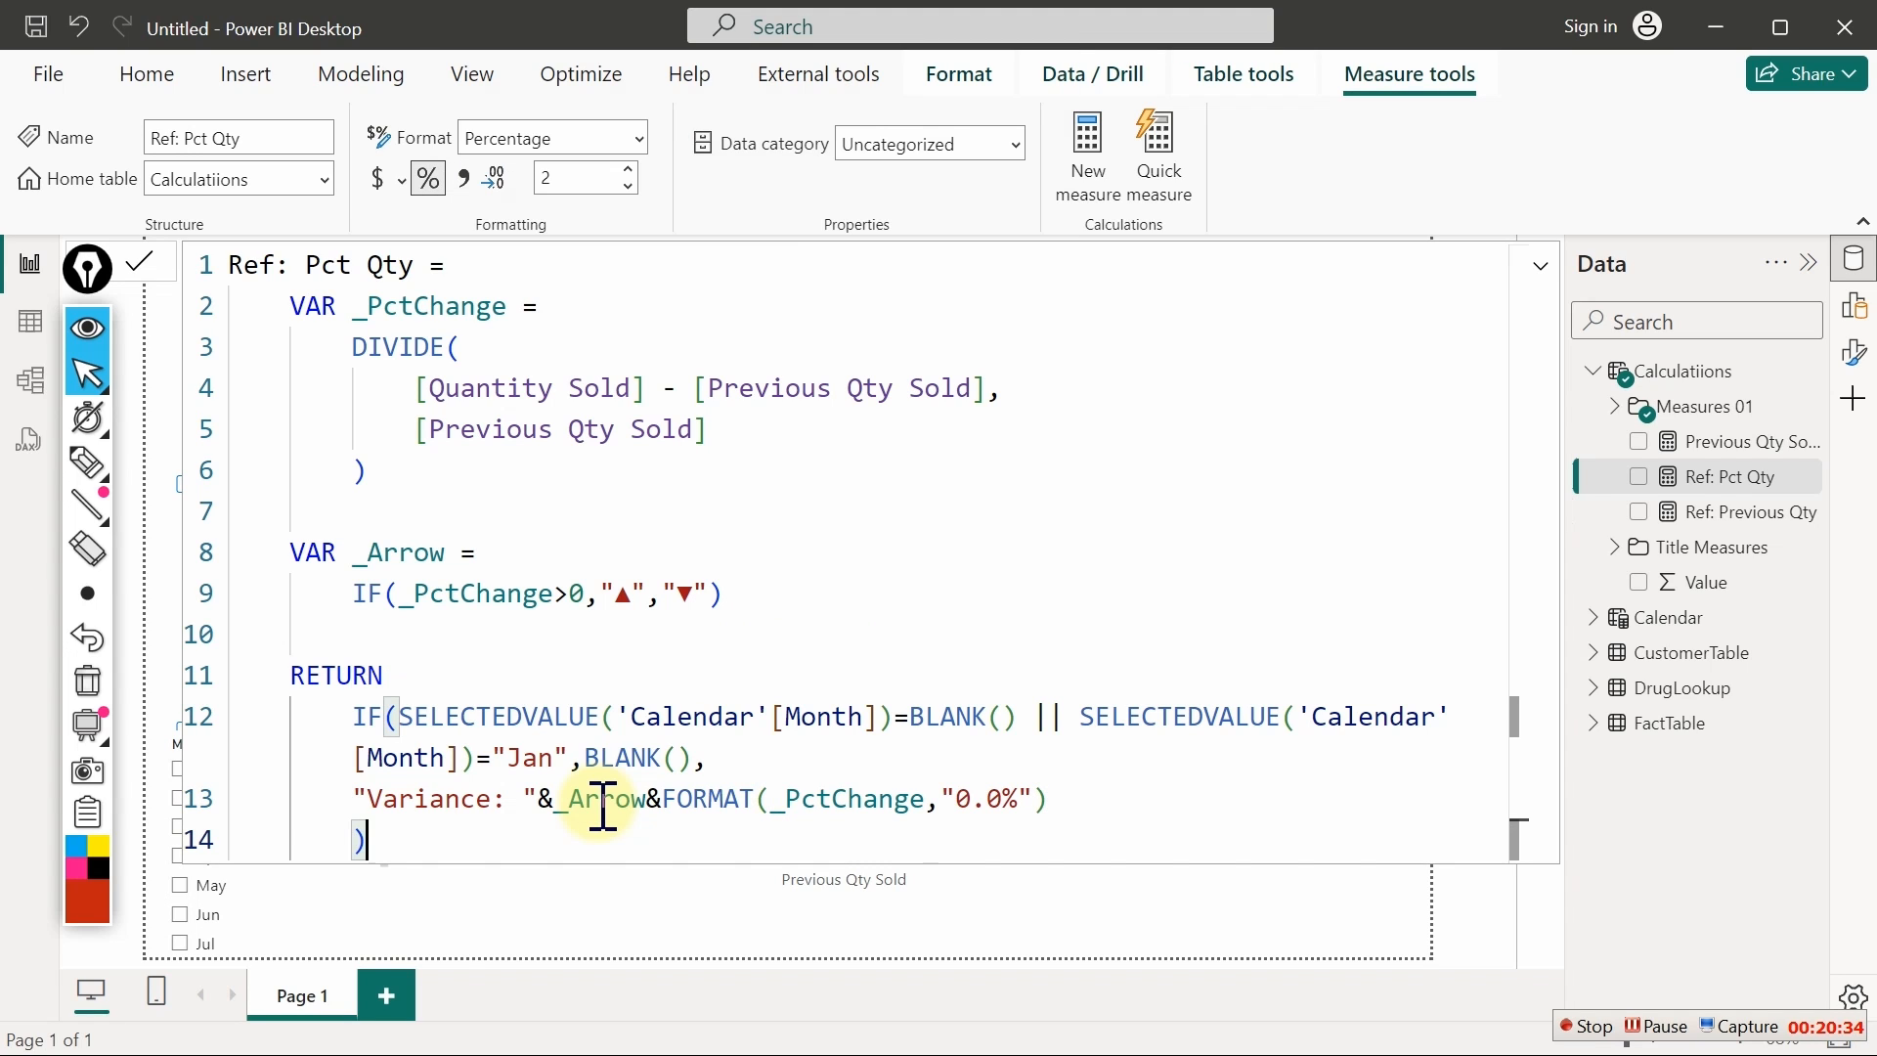
key("Return")
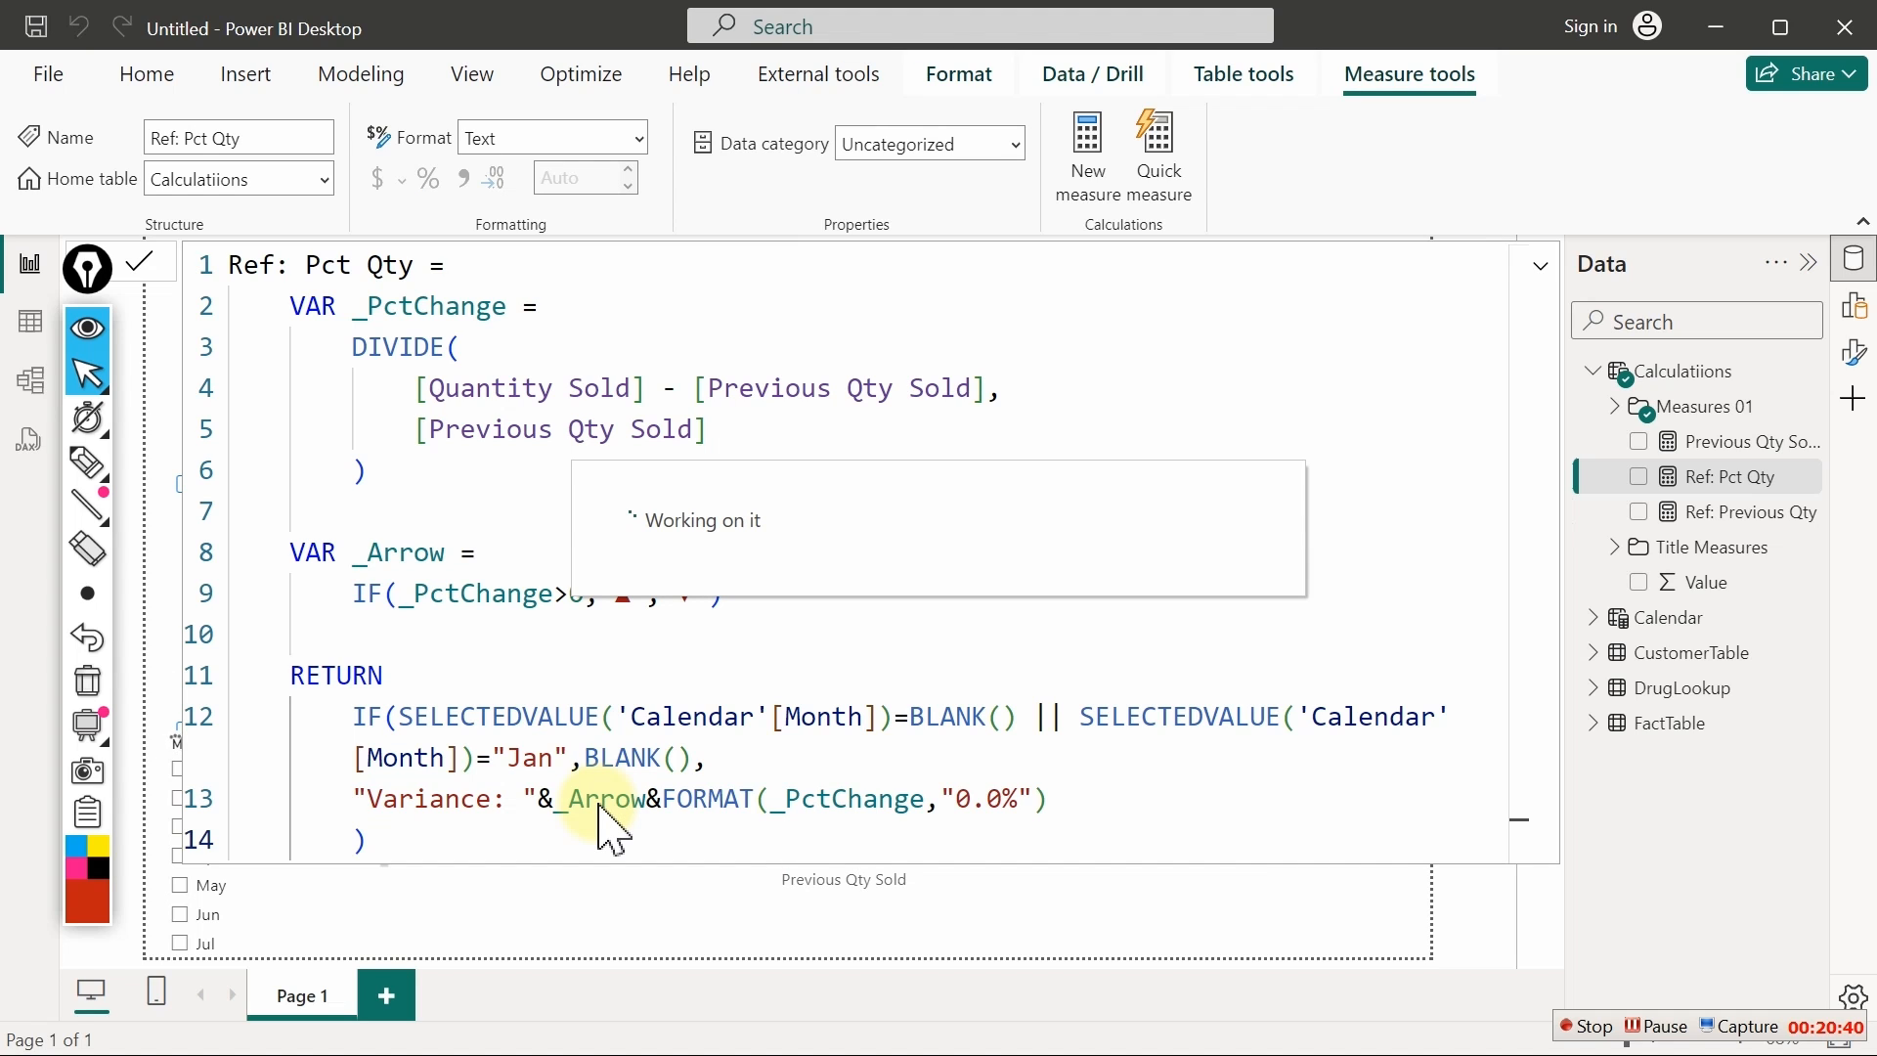
left_click(1652, 689)
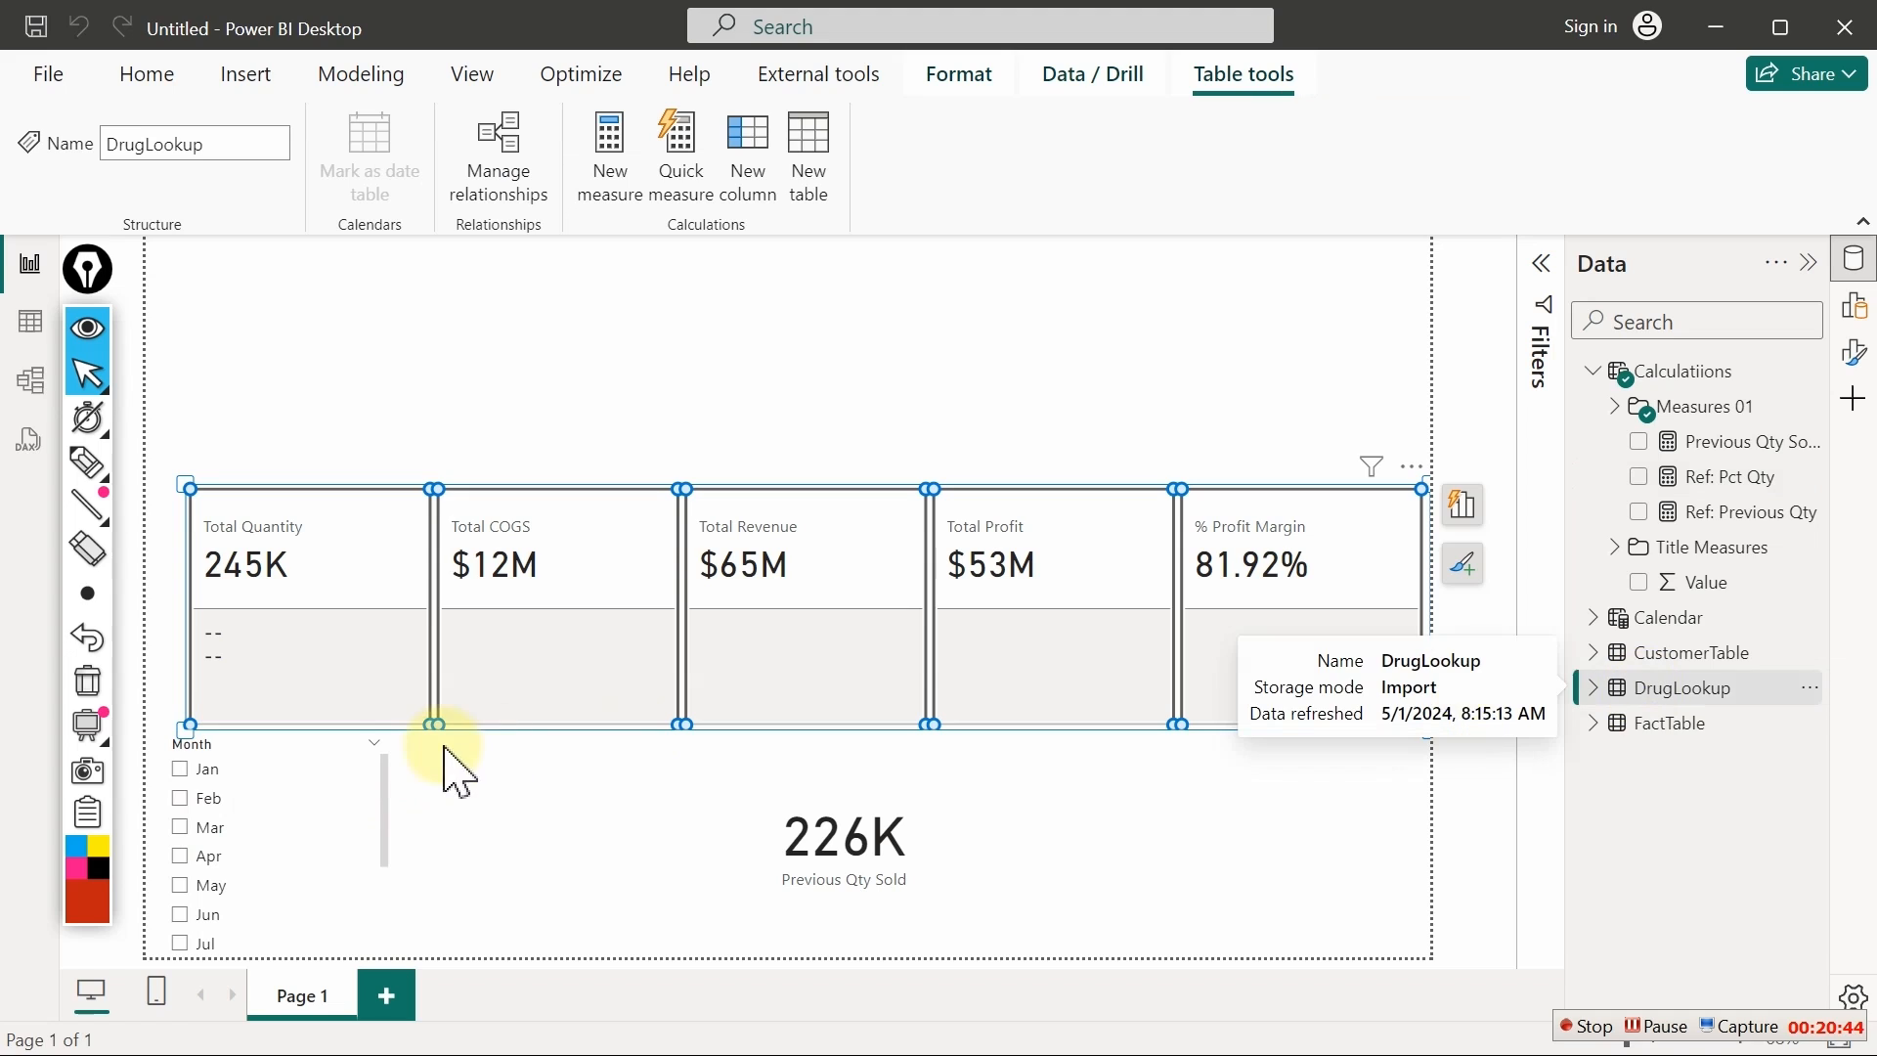
Filter the report by Jan, Feb and Mar in turn with the Month slicer to check the quantity card's reference labels
left_click(181, 772)
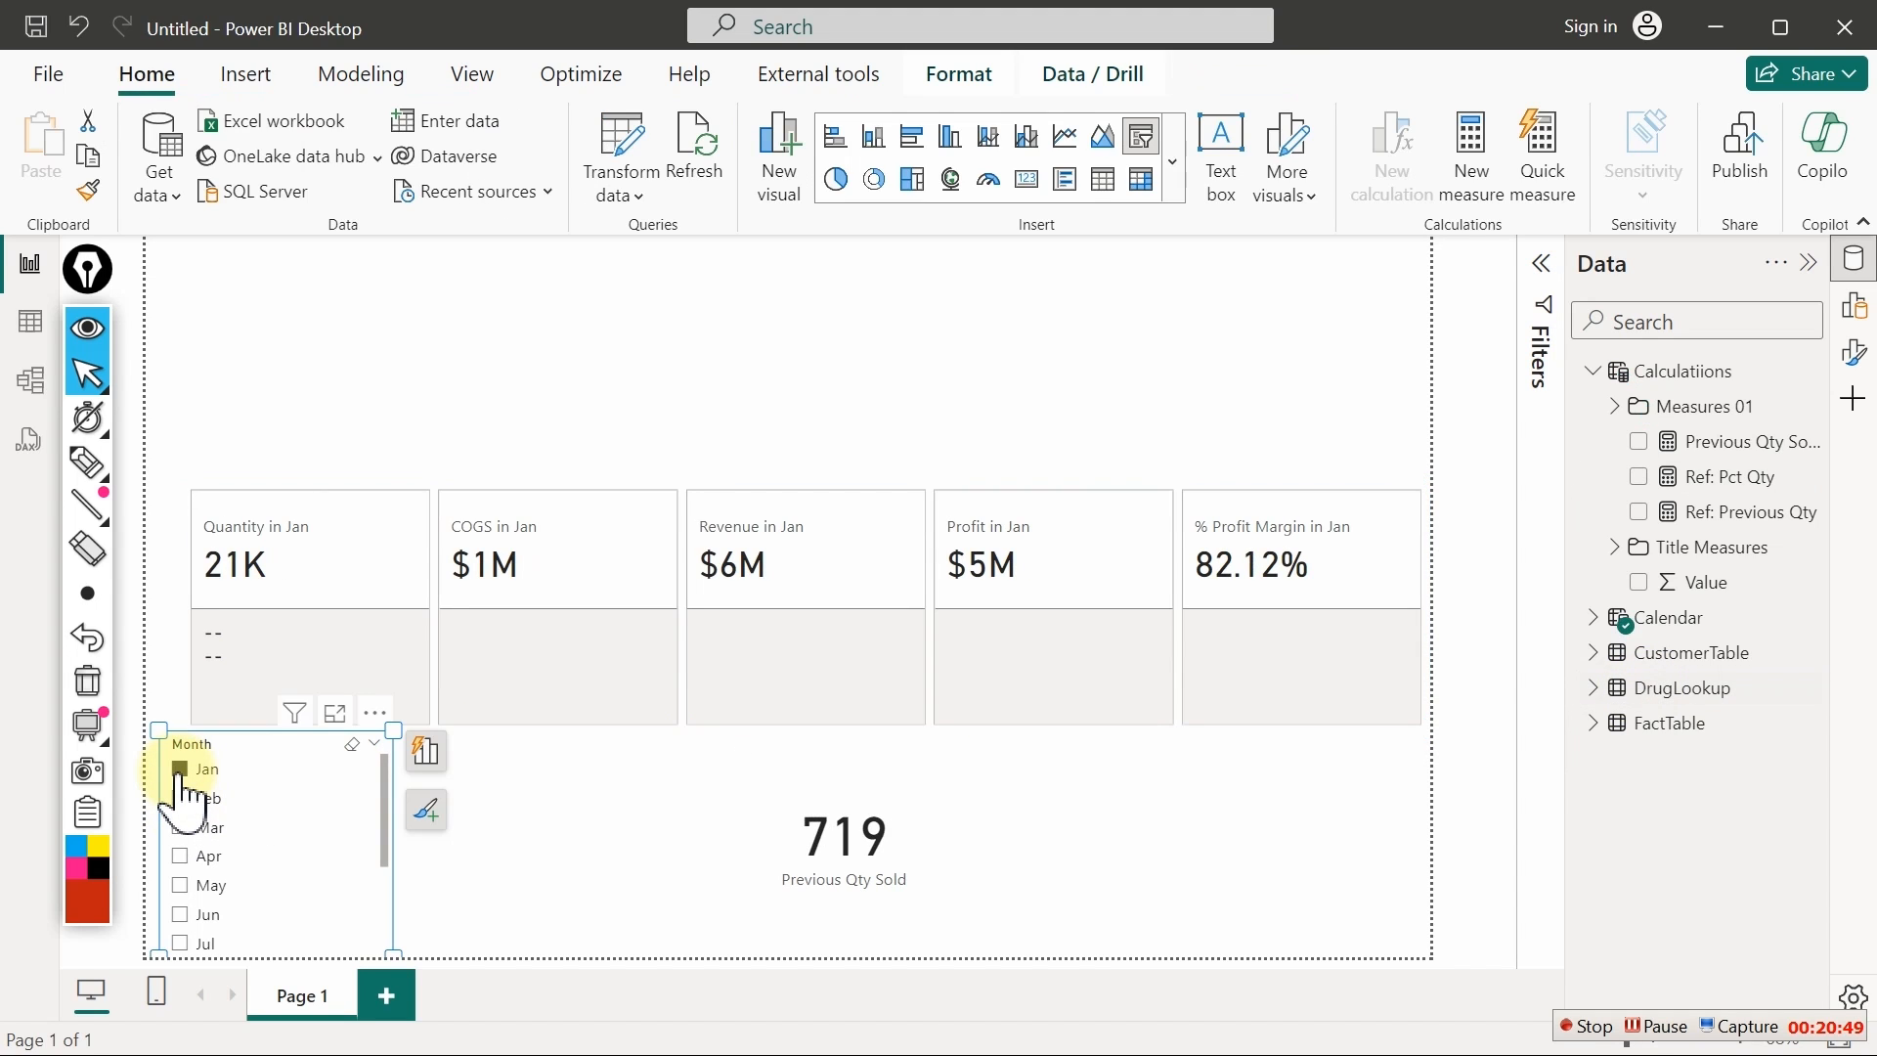
left_click(620, 797)
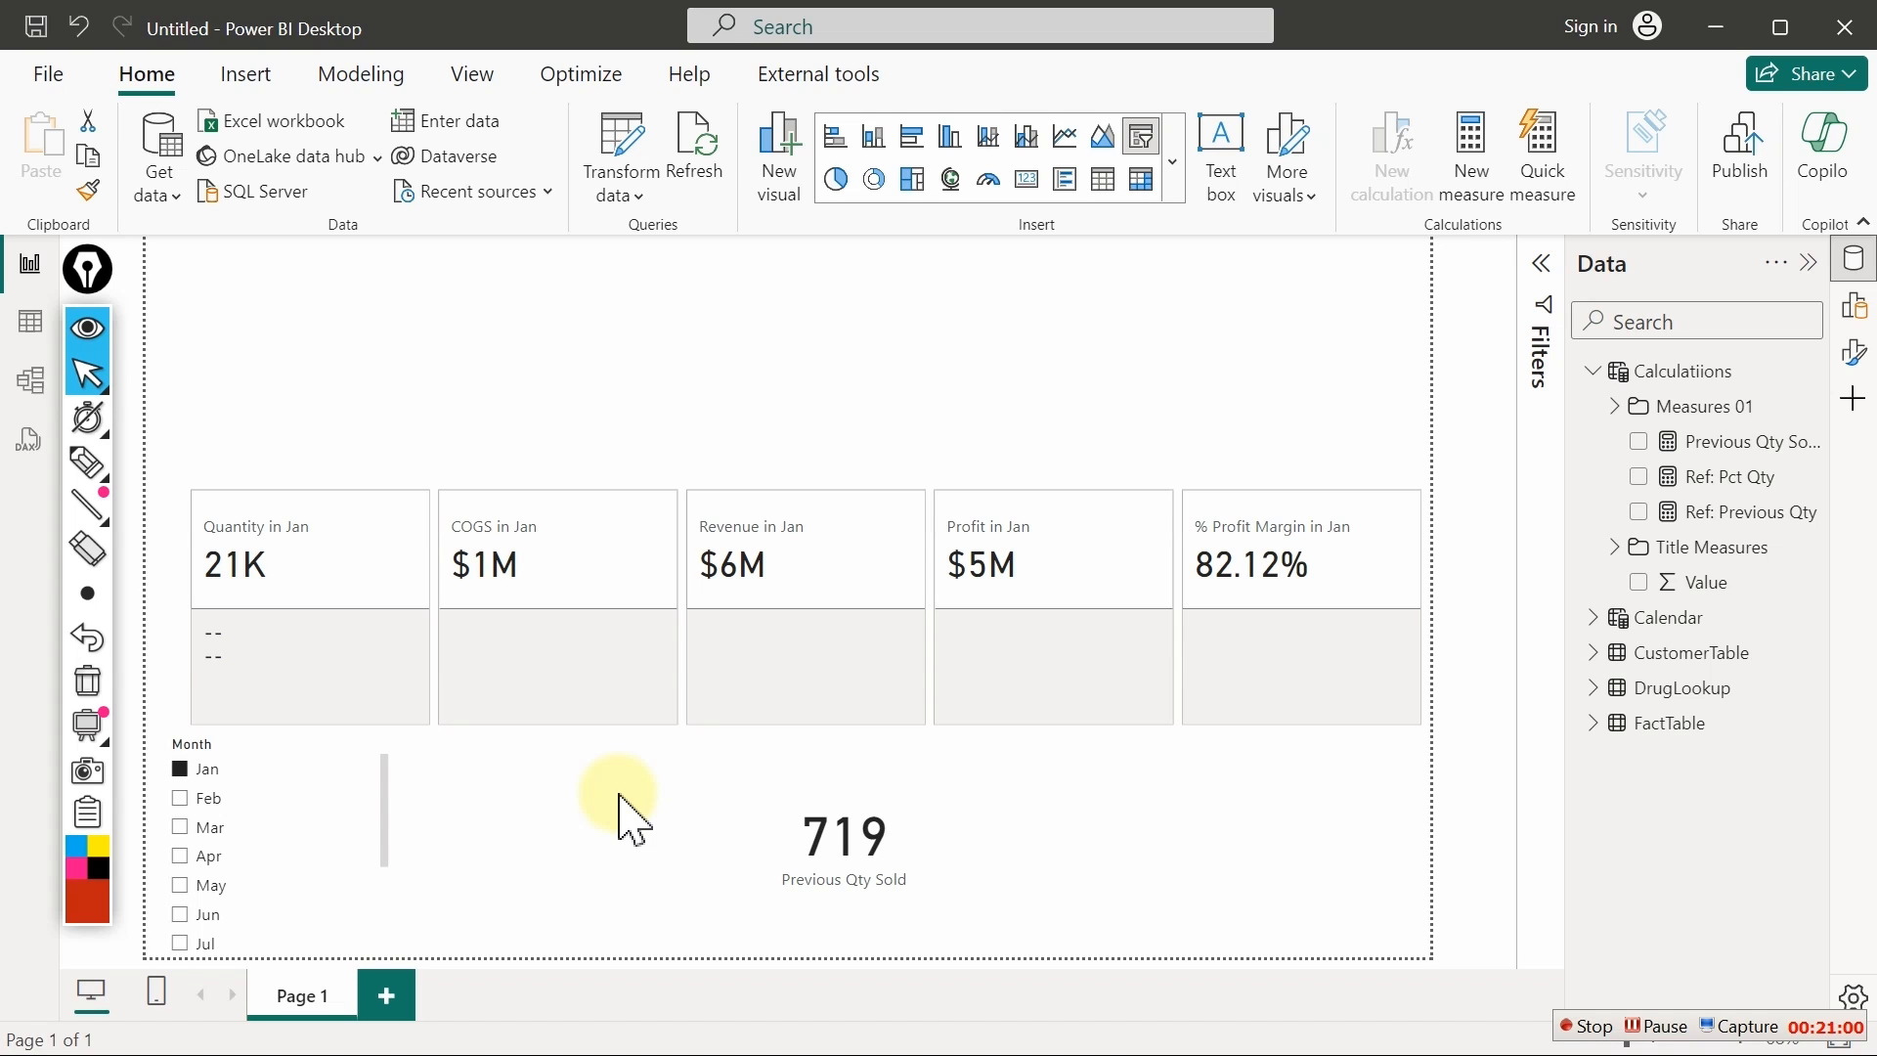
left_click(186, 797)
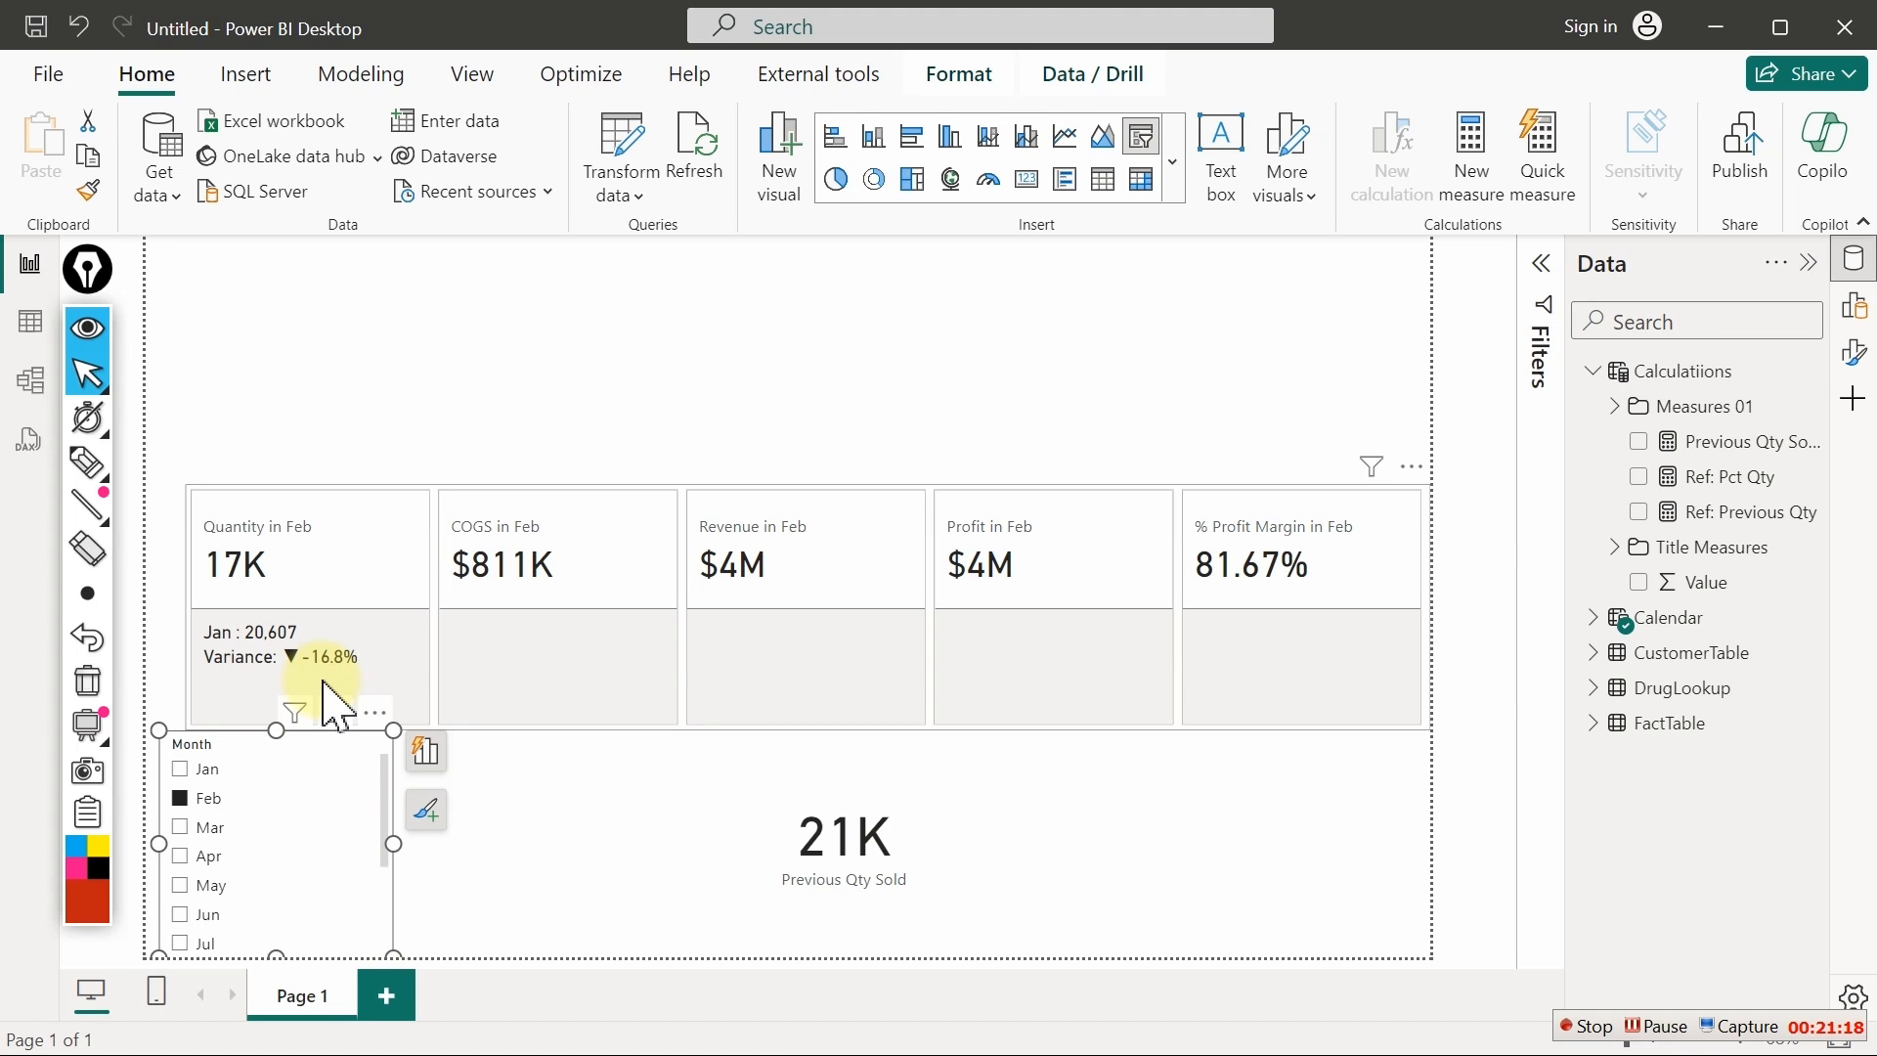
left_click(182, 827)
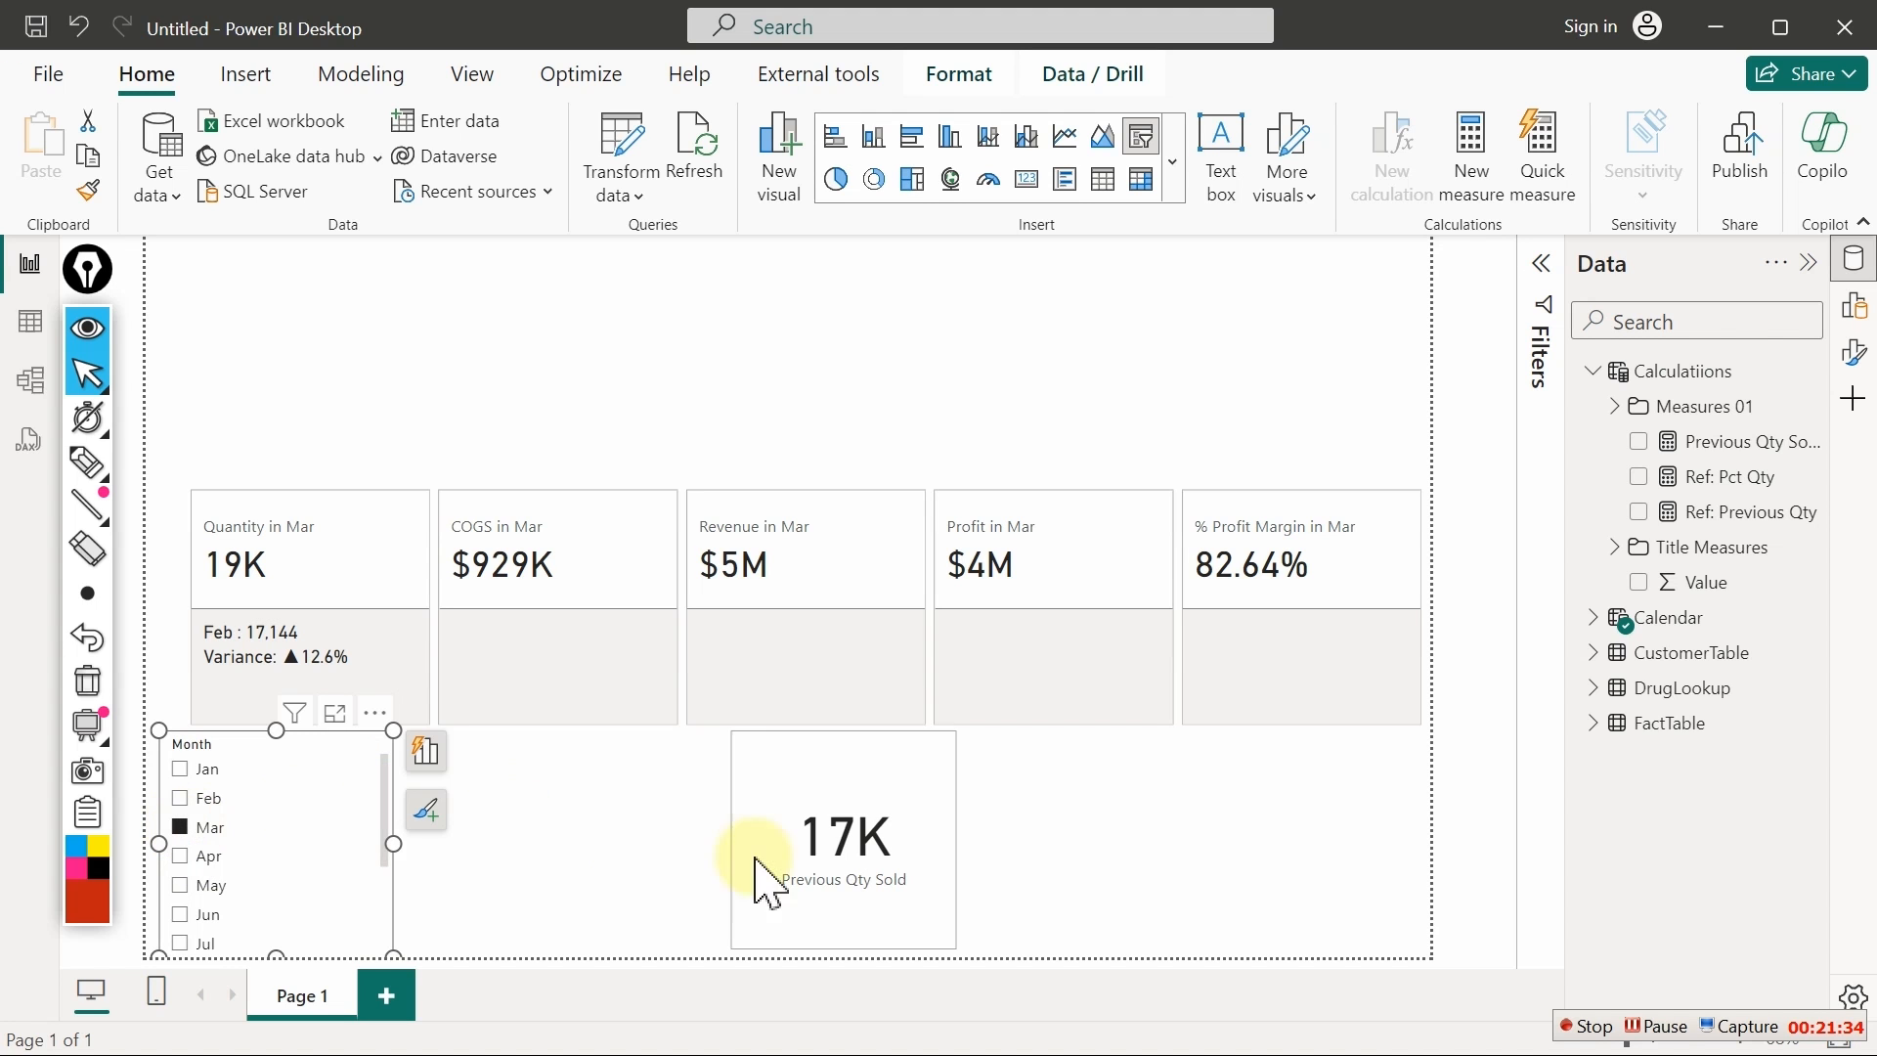
left_click(1589, 1026)
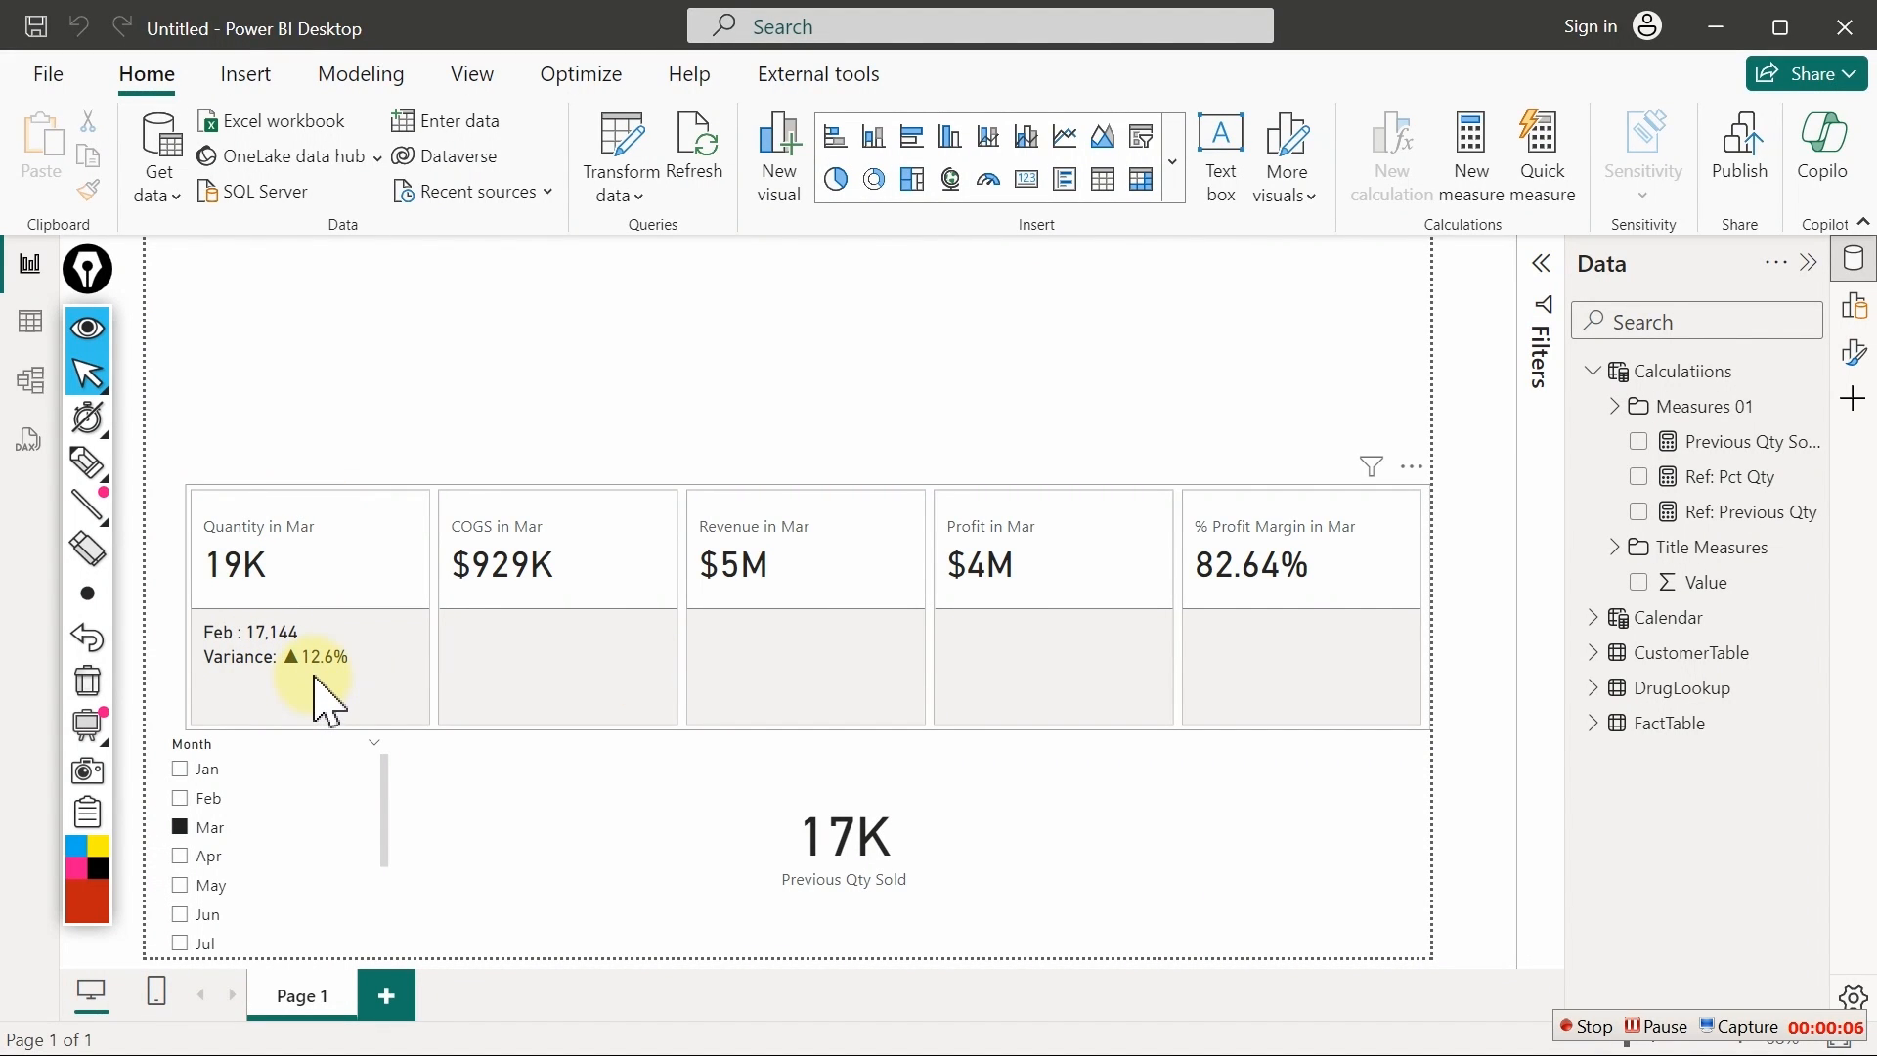
Add a plus sign after the up arrow in the Ref: Pct Qty measure's _Arrow variable, commit it and check the card for Feb
left_click(1698, 479)
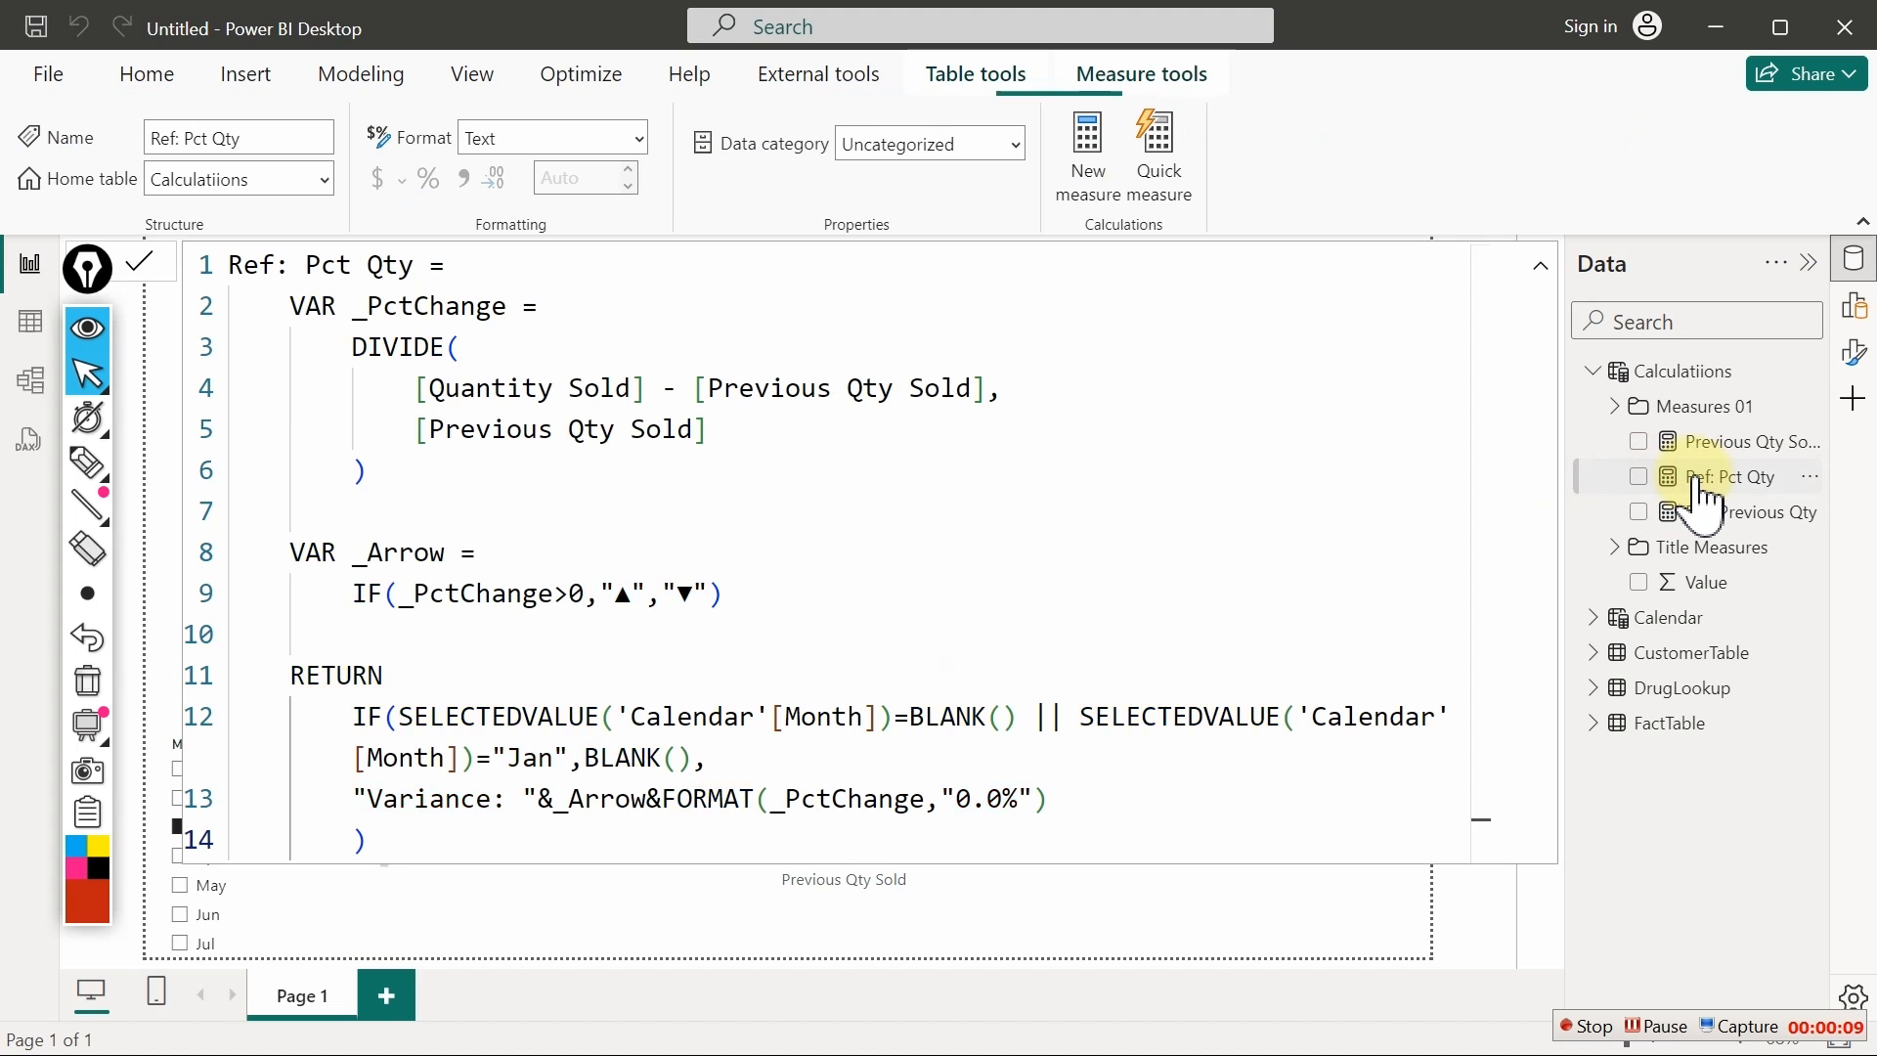
left_click(633, 592)
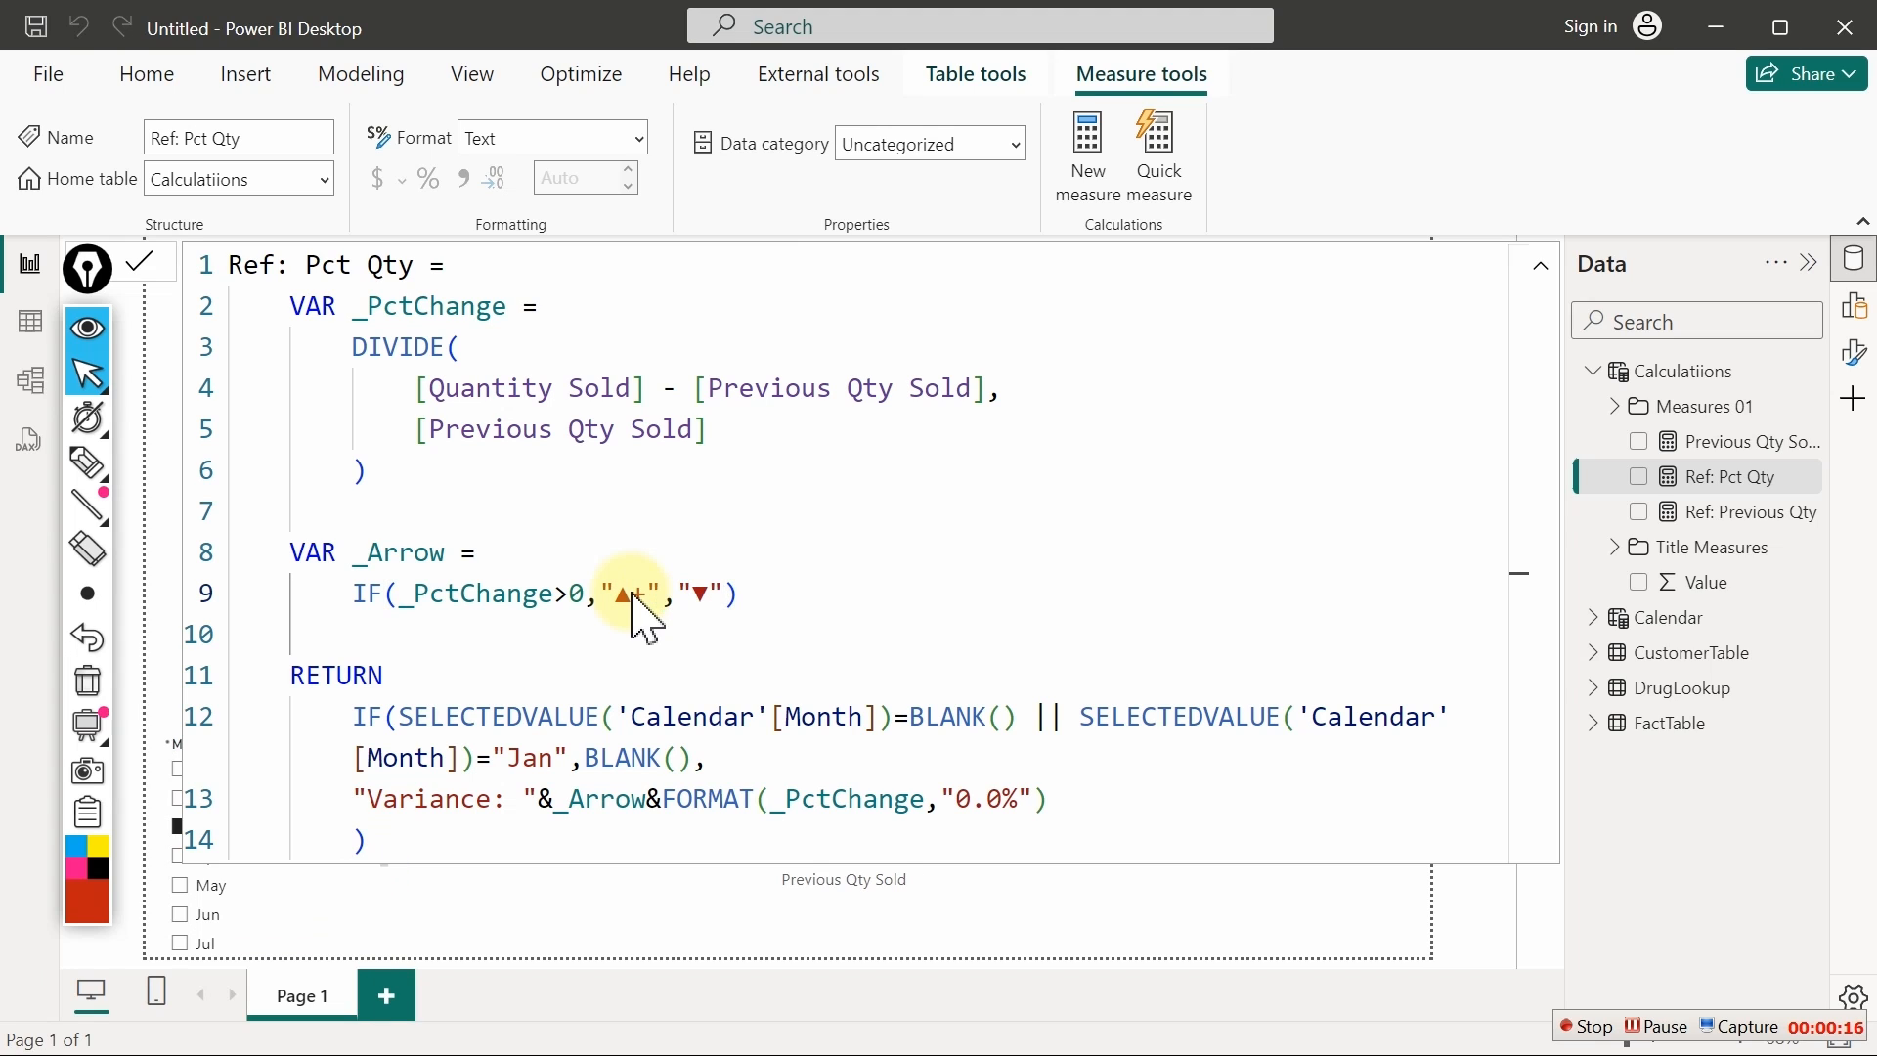
key("Return")
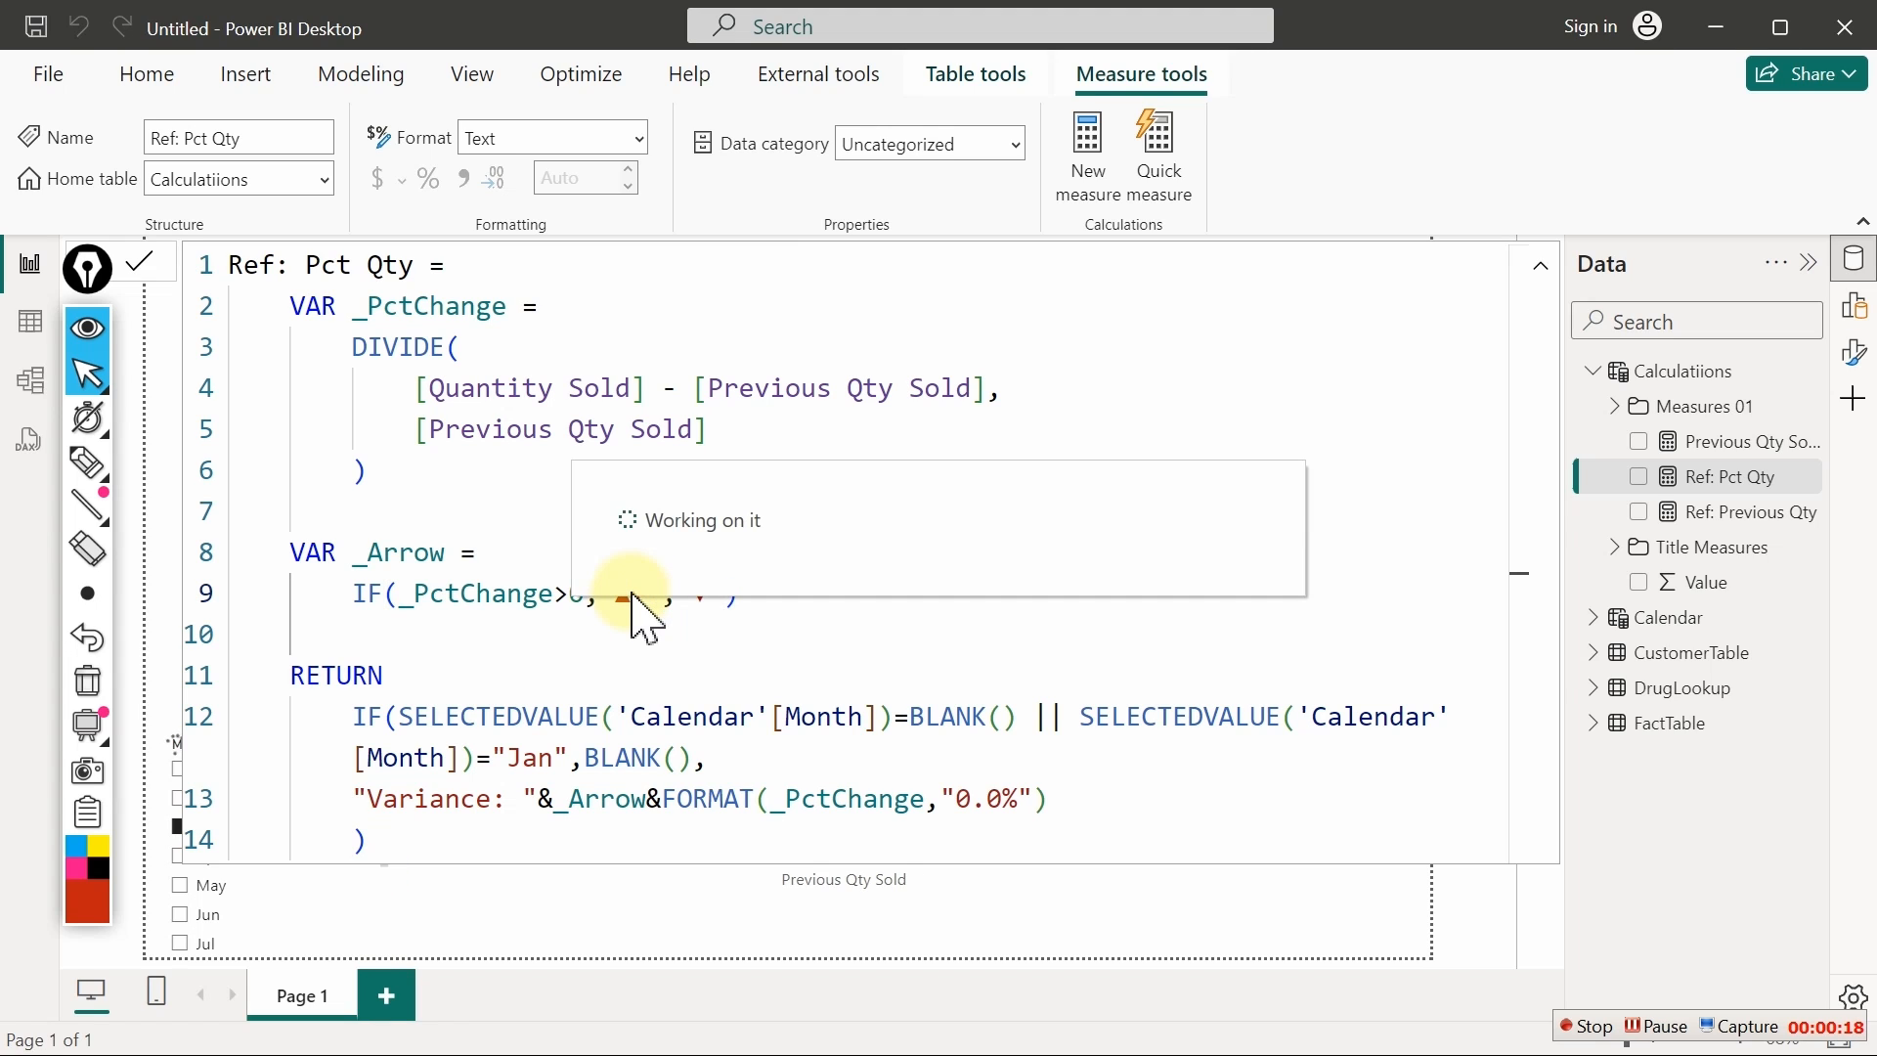
left_click(1671, 652)
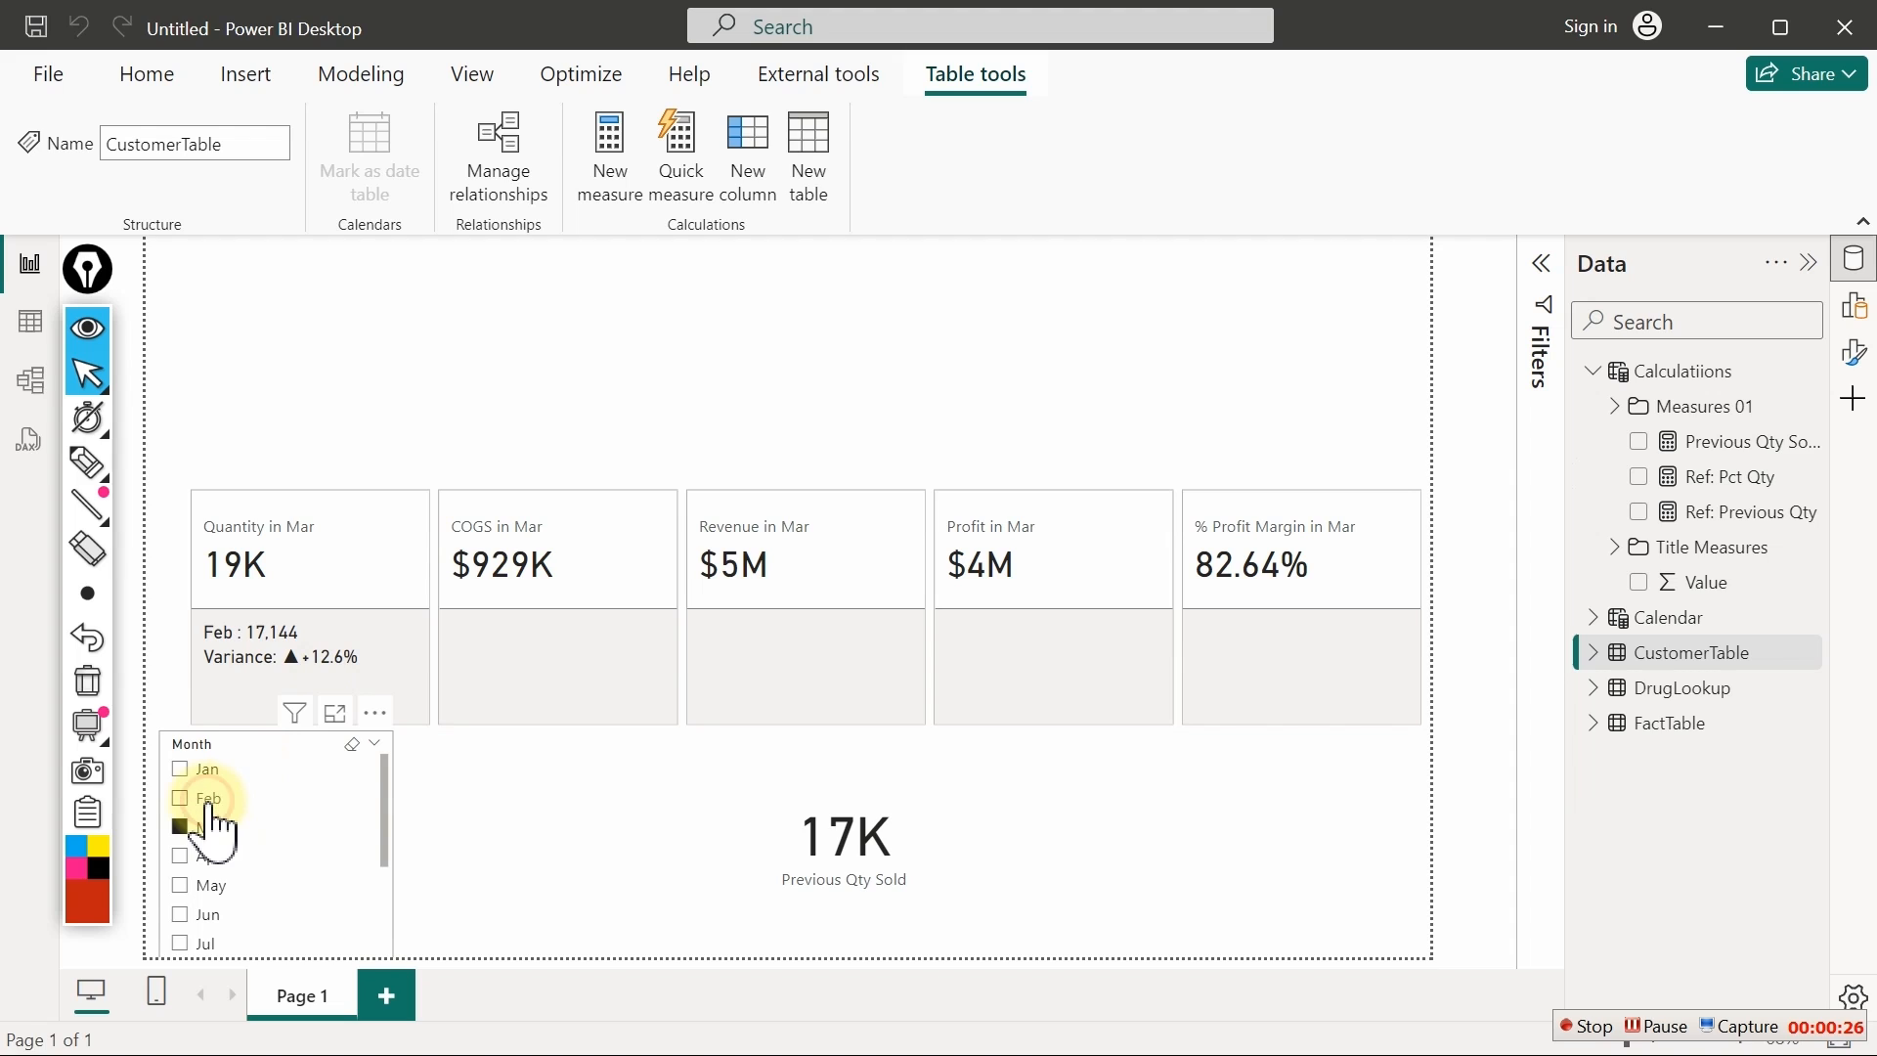
left_click(208, 801)
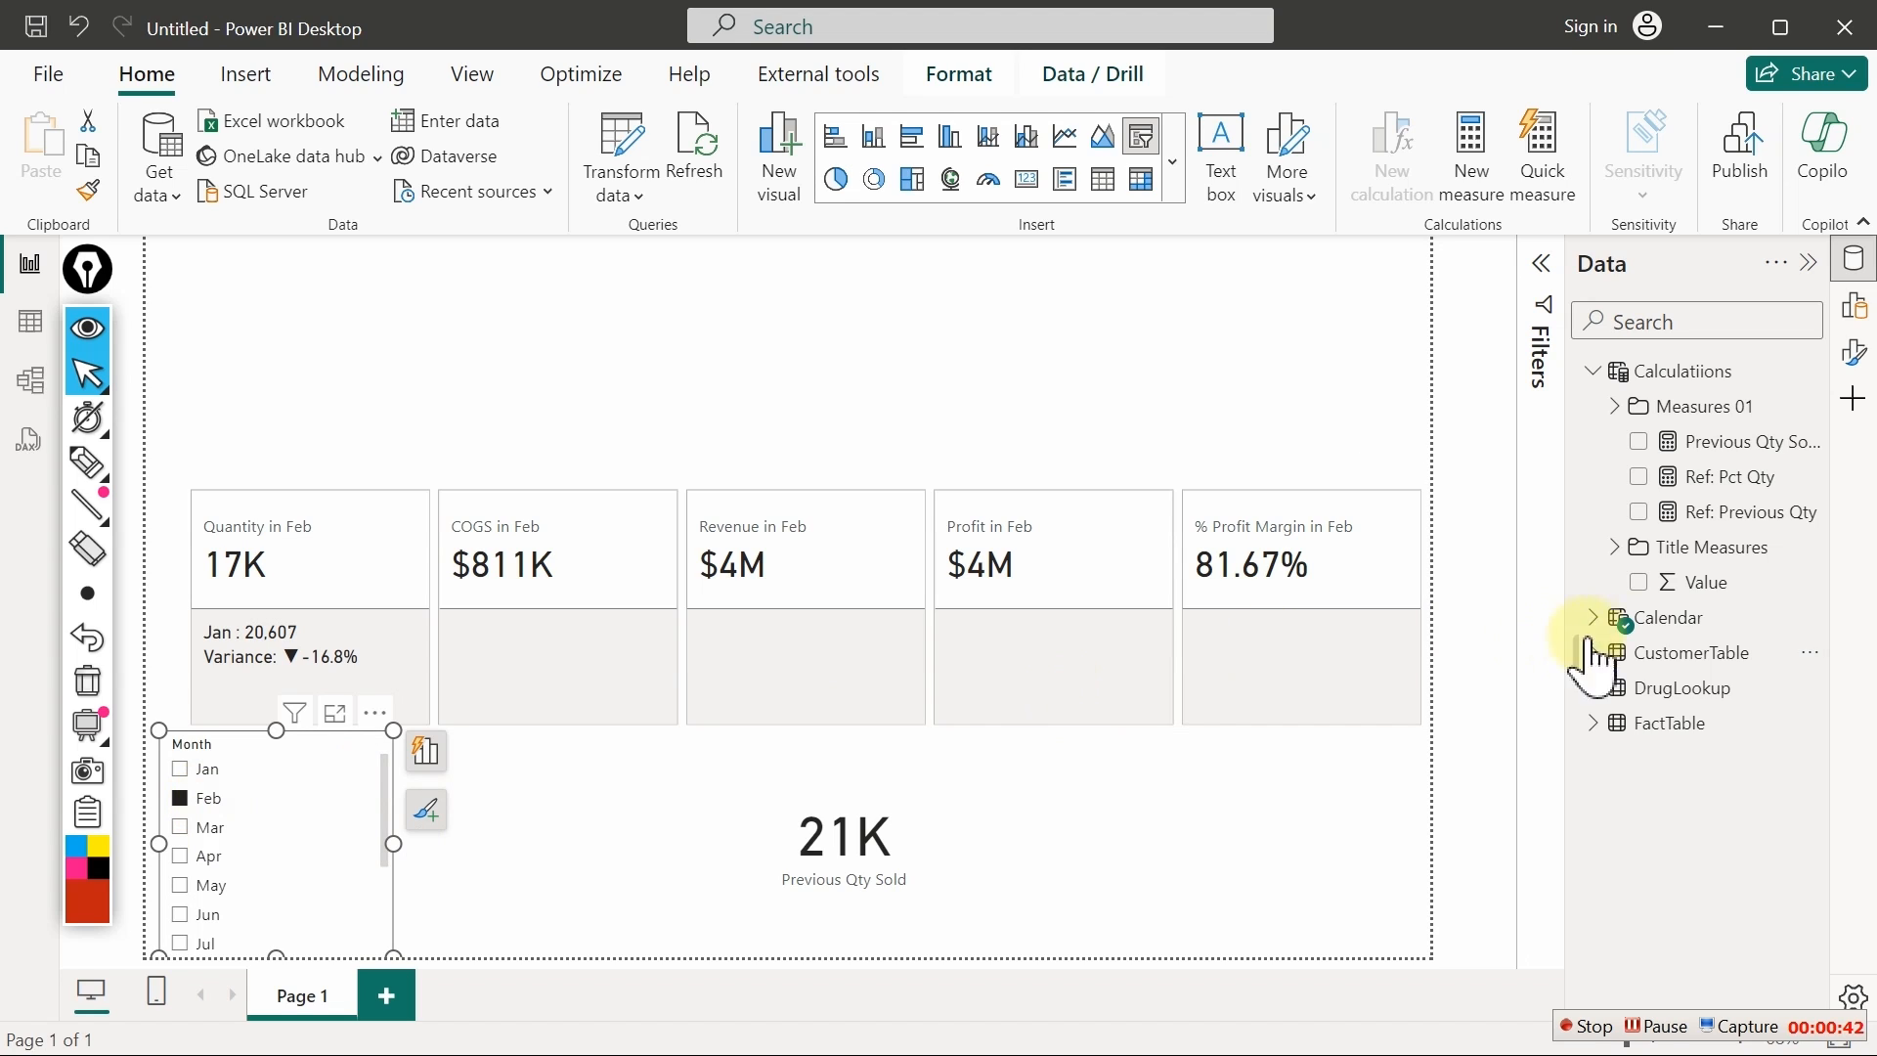
Create a new measure named CF Qty in the Calculatiions table and start its formula on a new line
left_click(1769, 477)
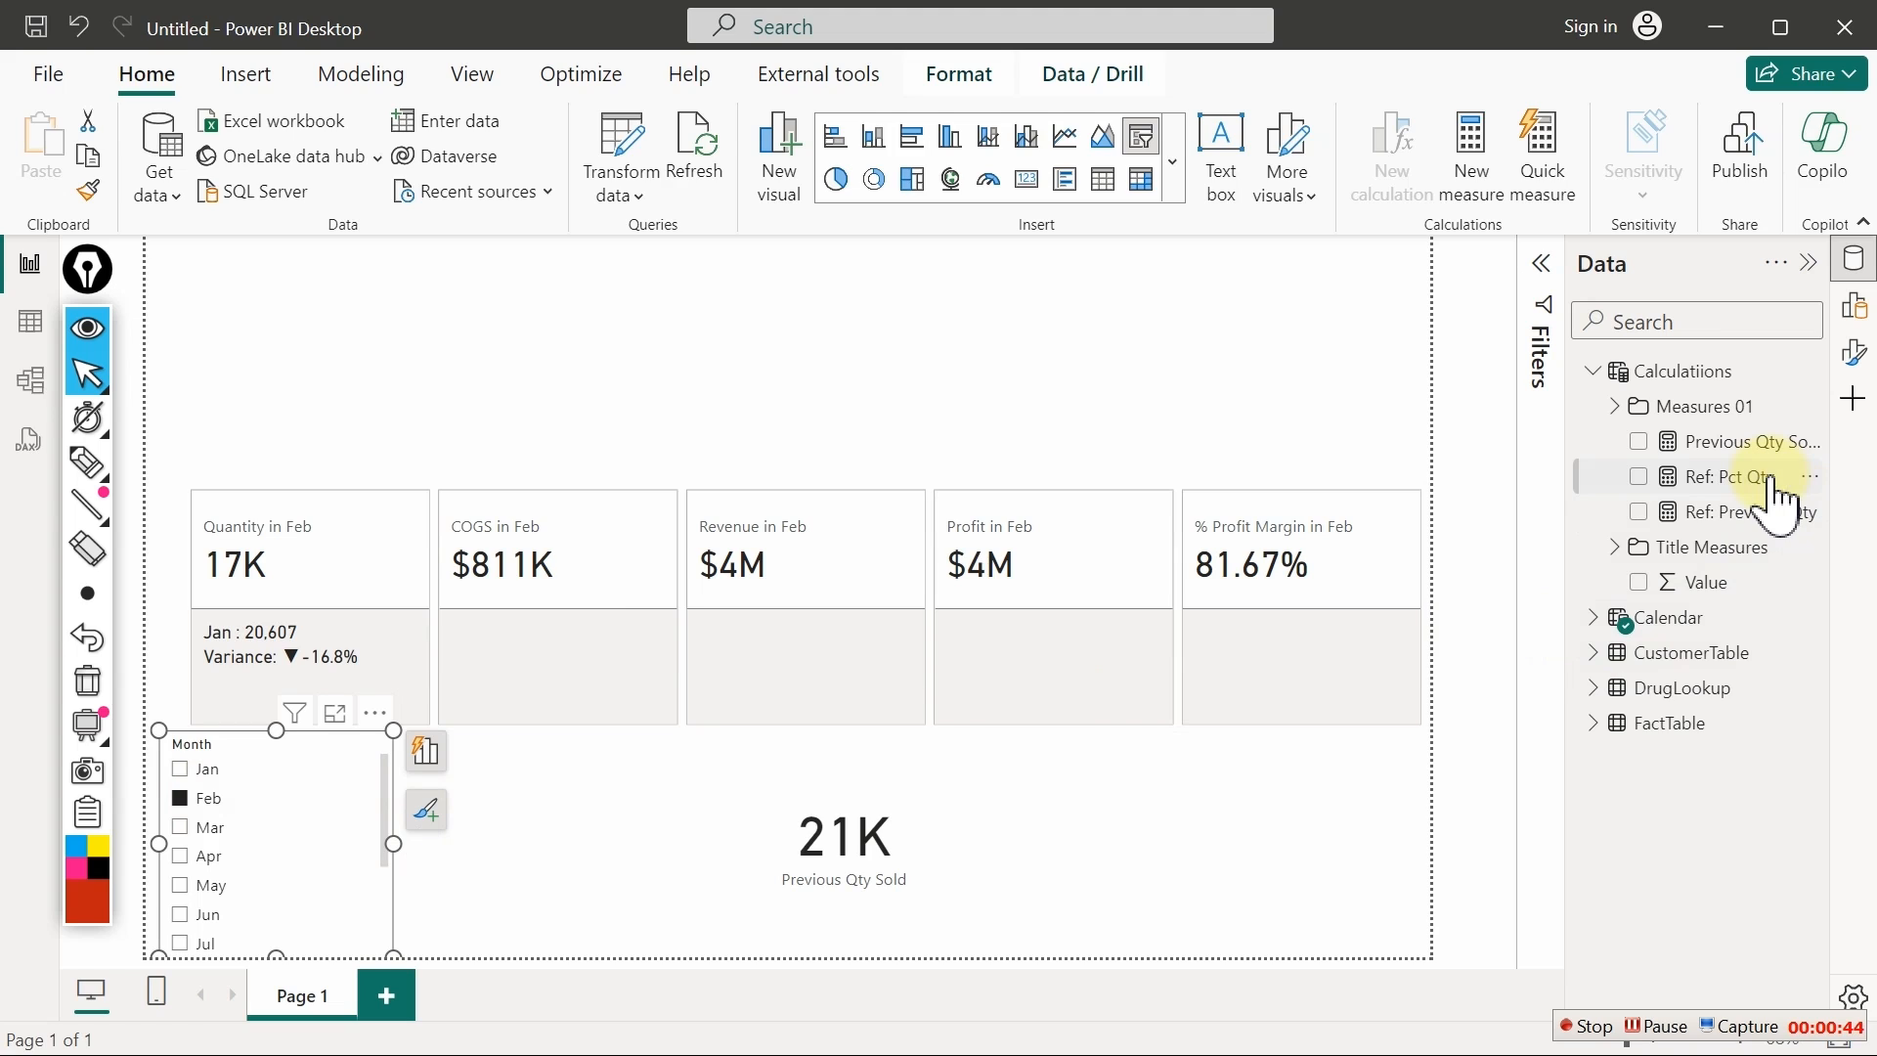
right_click(1772, 479)
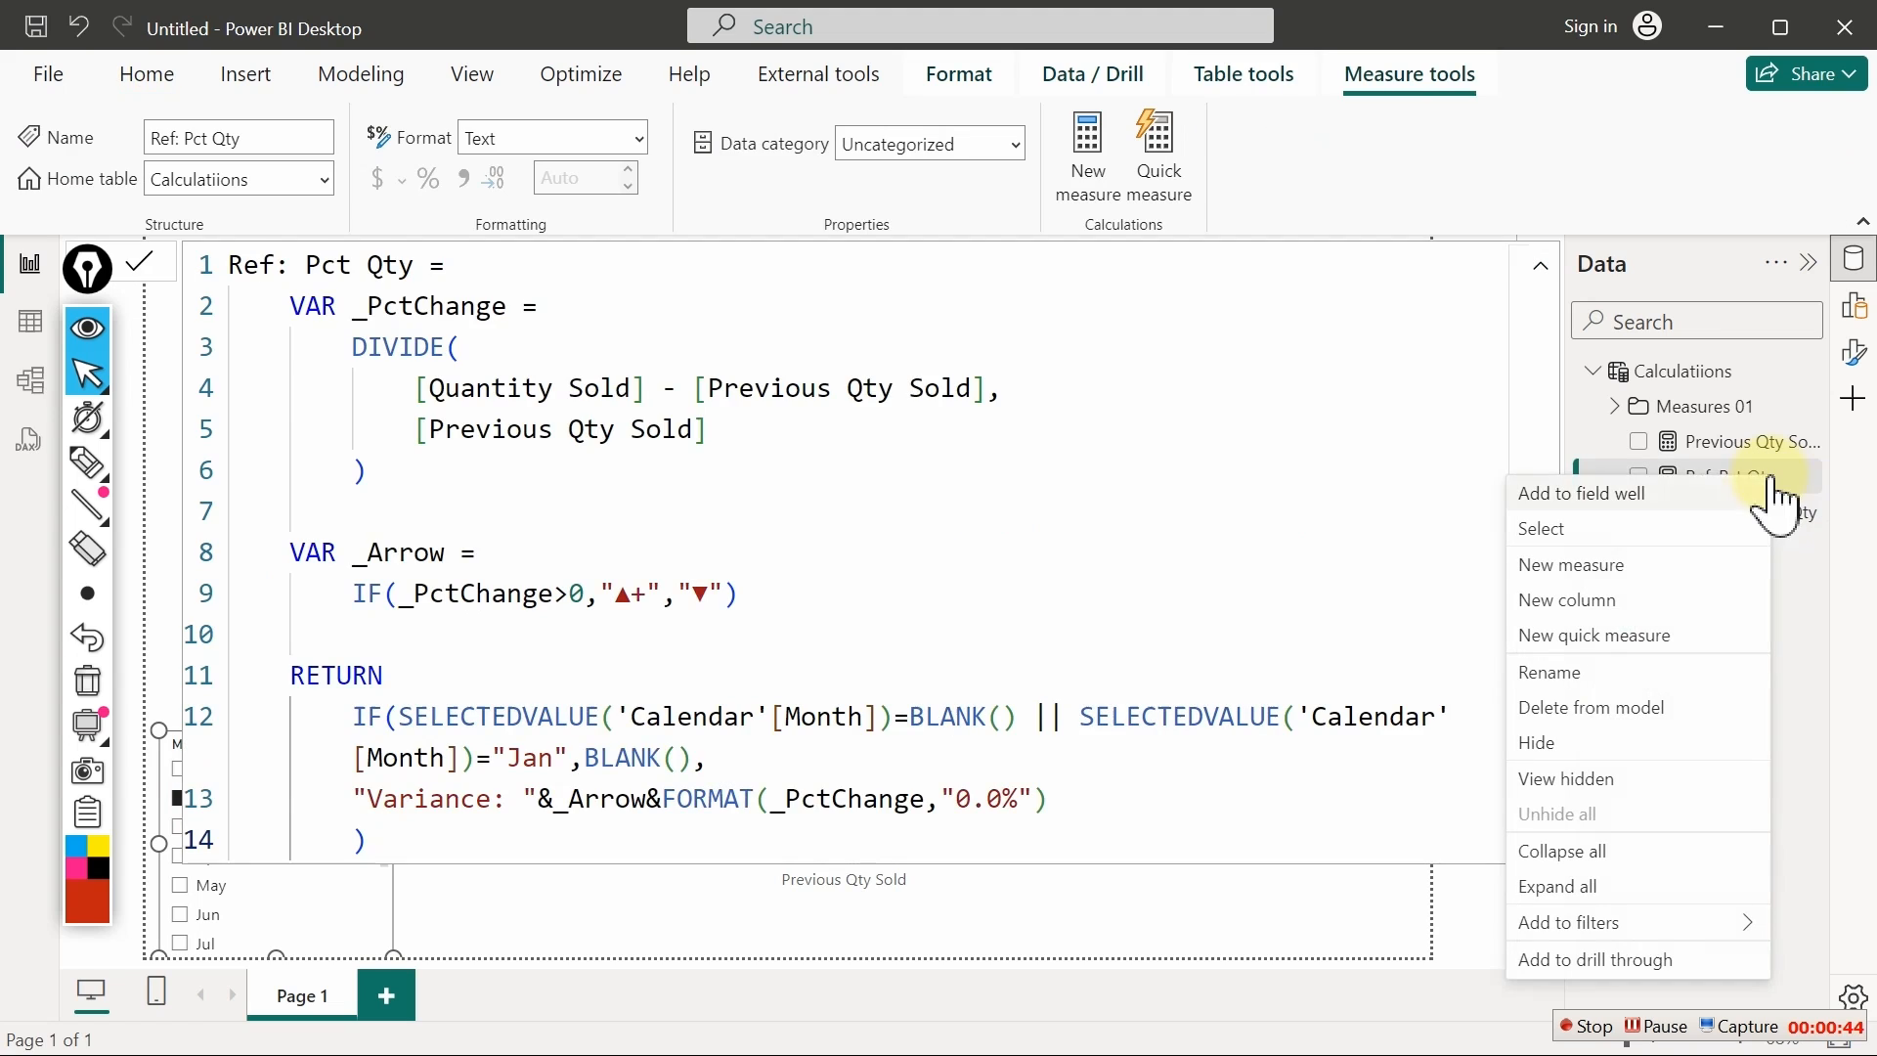
left_click(1584, 565)
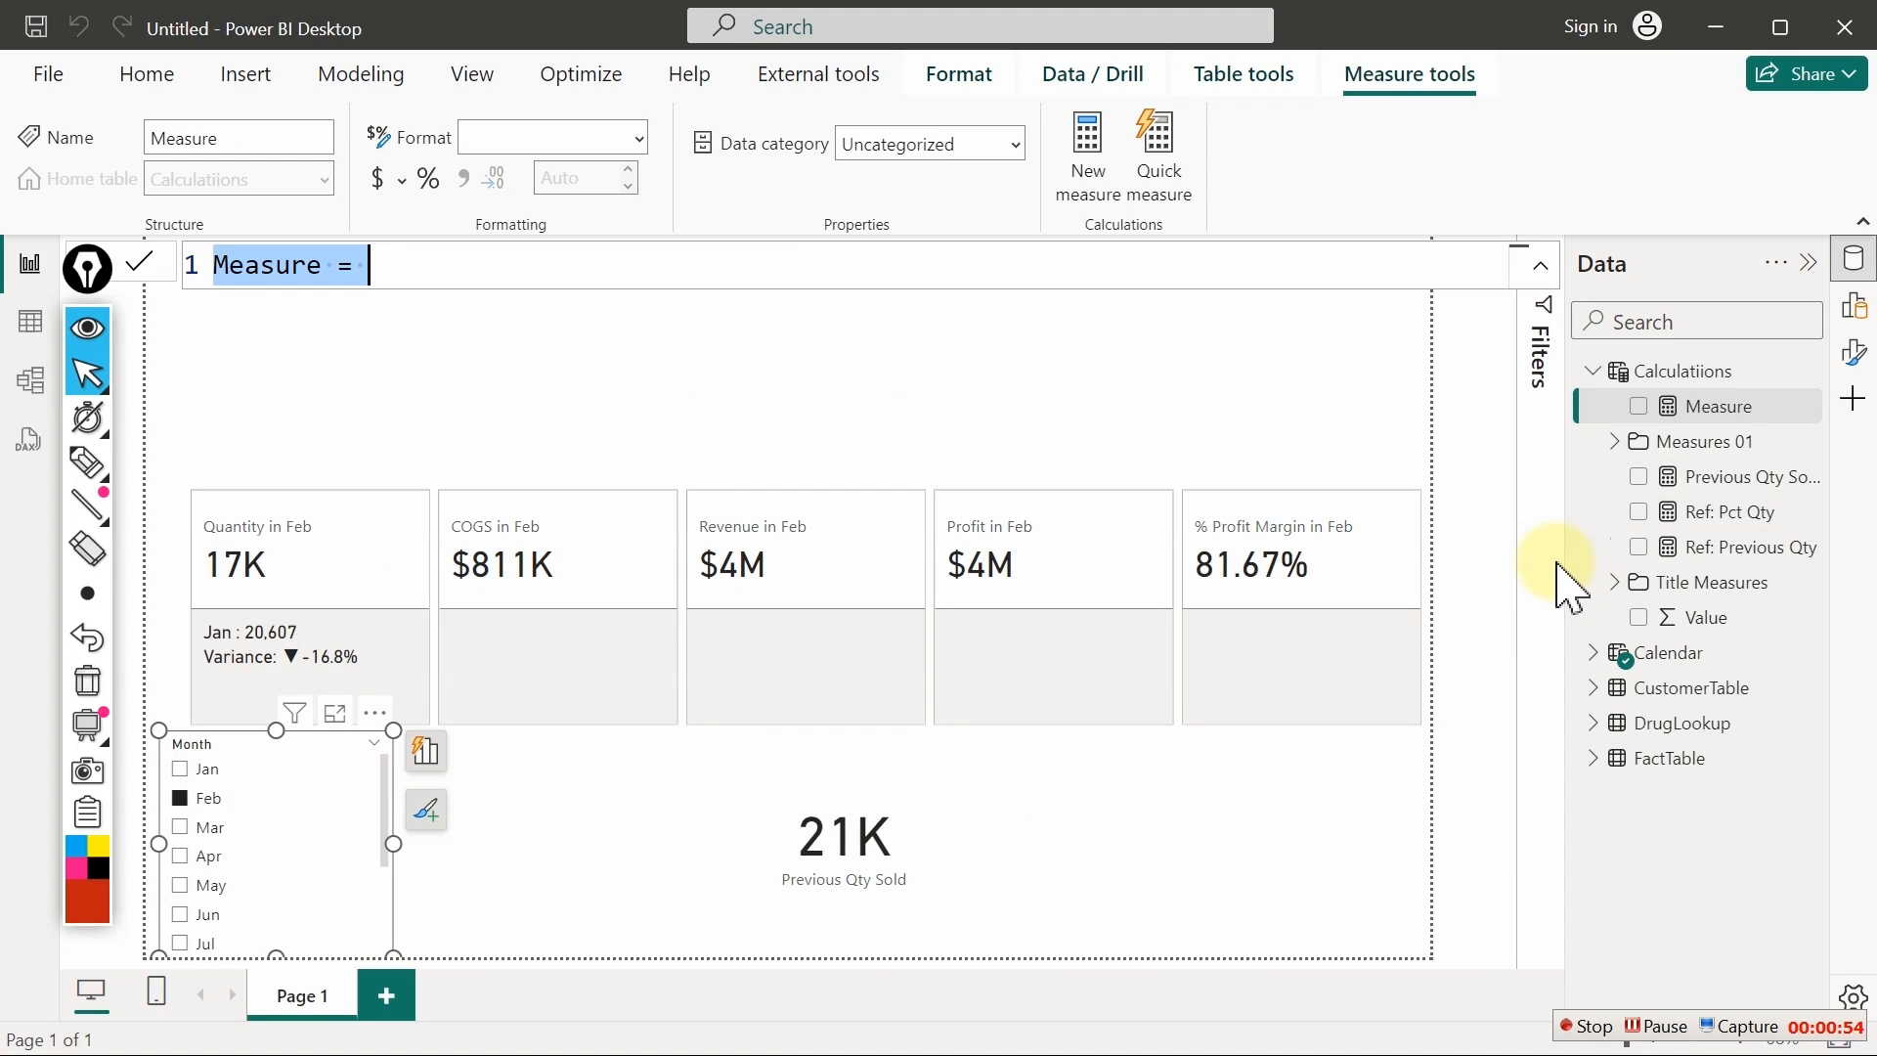
type("C")
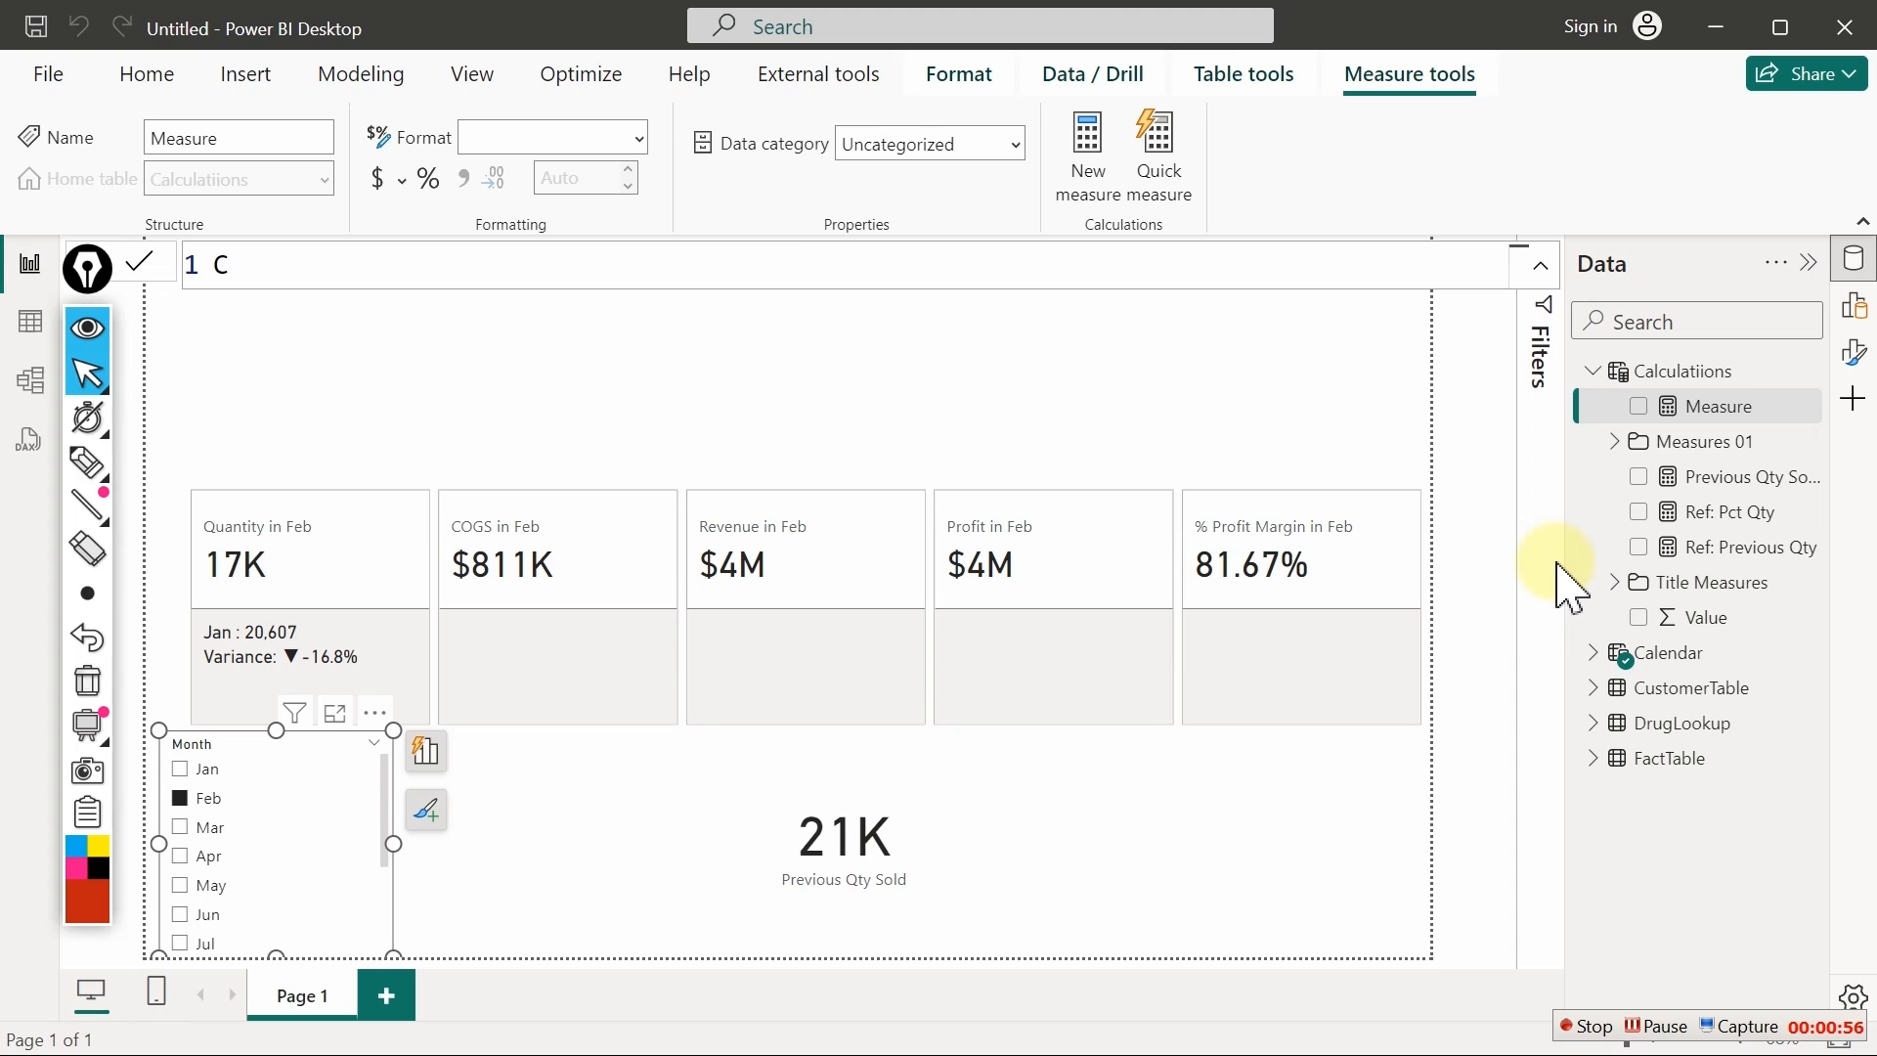
type("O")
key("BackSpace")
type("F Qty =")
key("shift+Return")
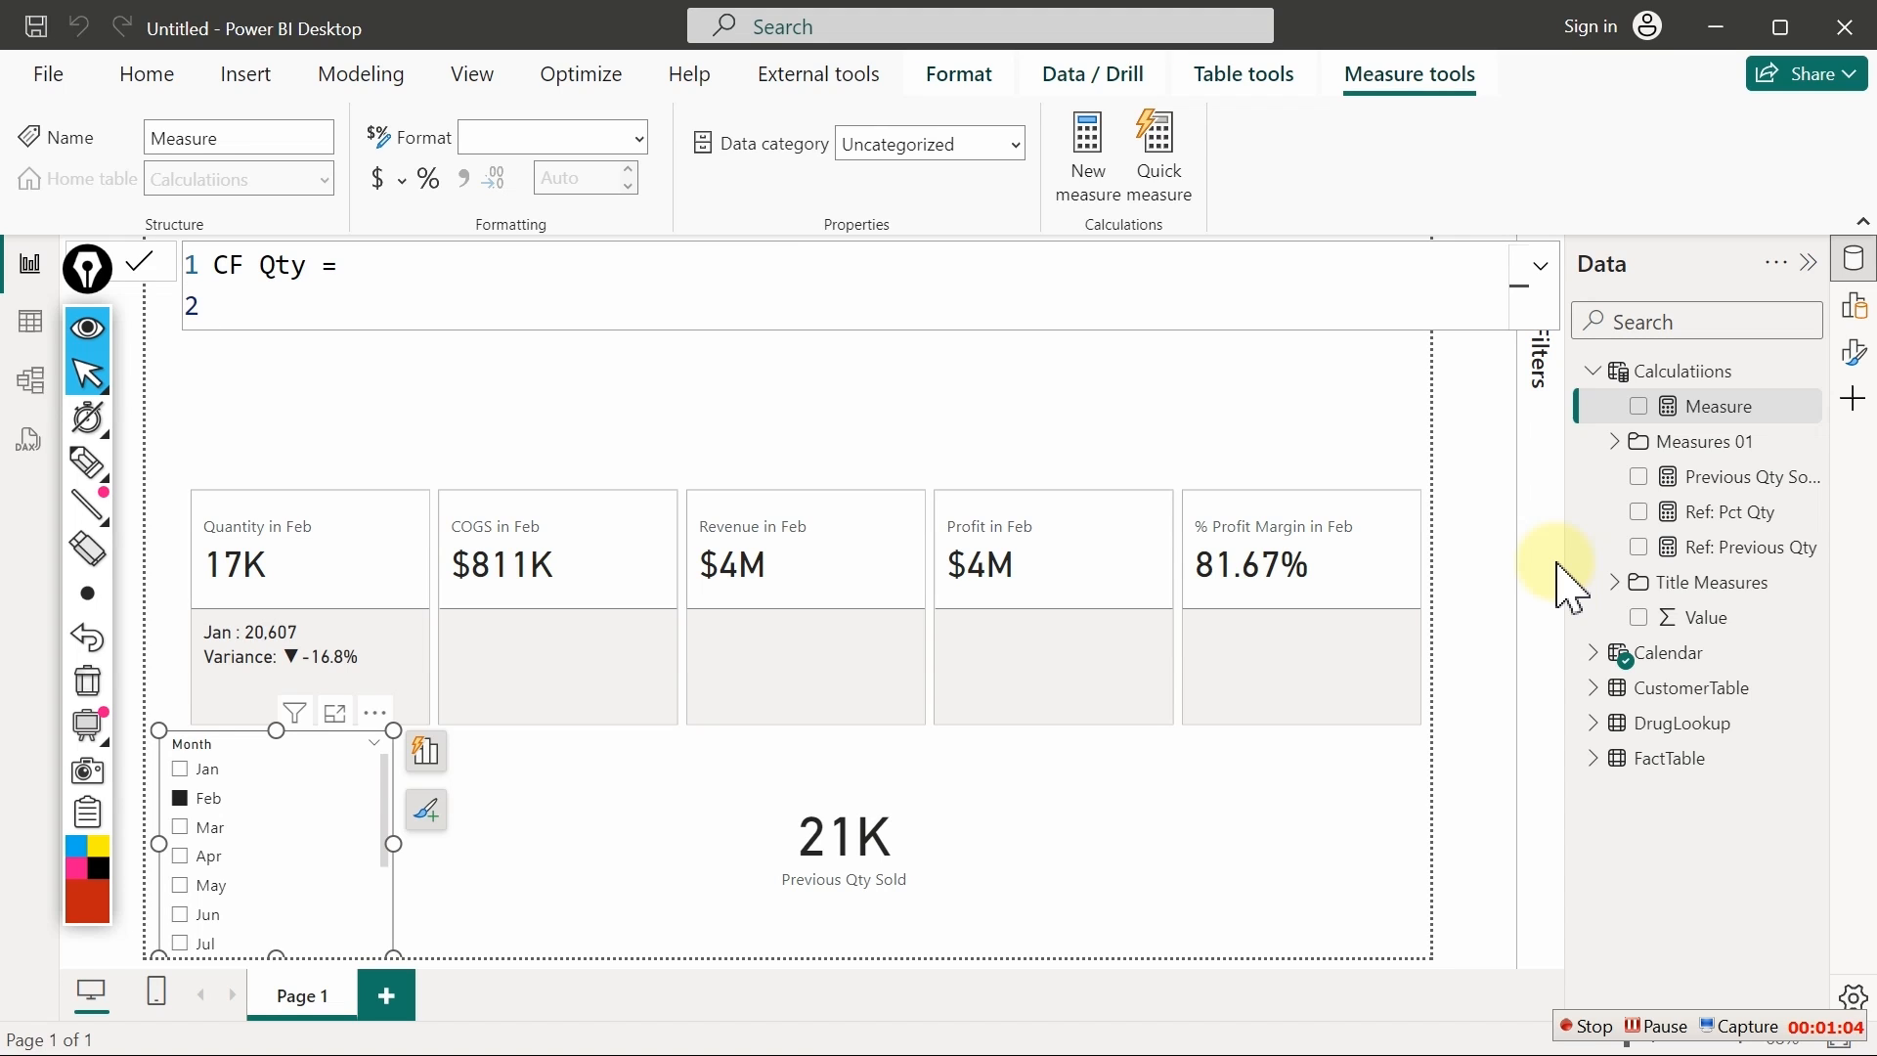
Begin the CF Qty formula with an IF function whose logical test opens with DIVIDE on its own line
type("if")
key("Tab")
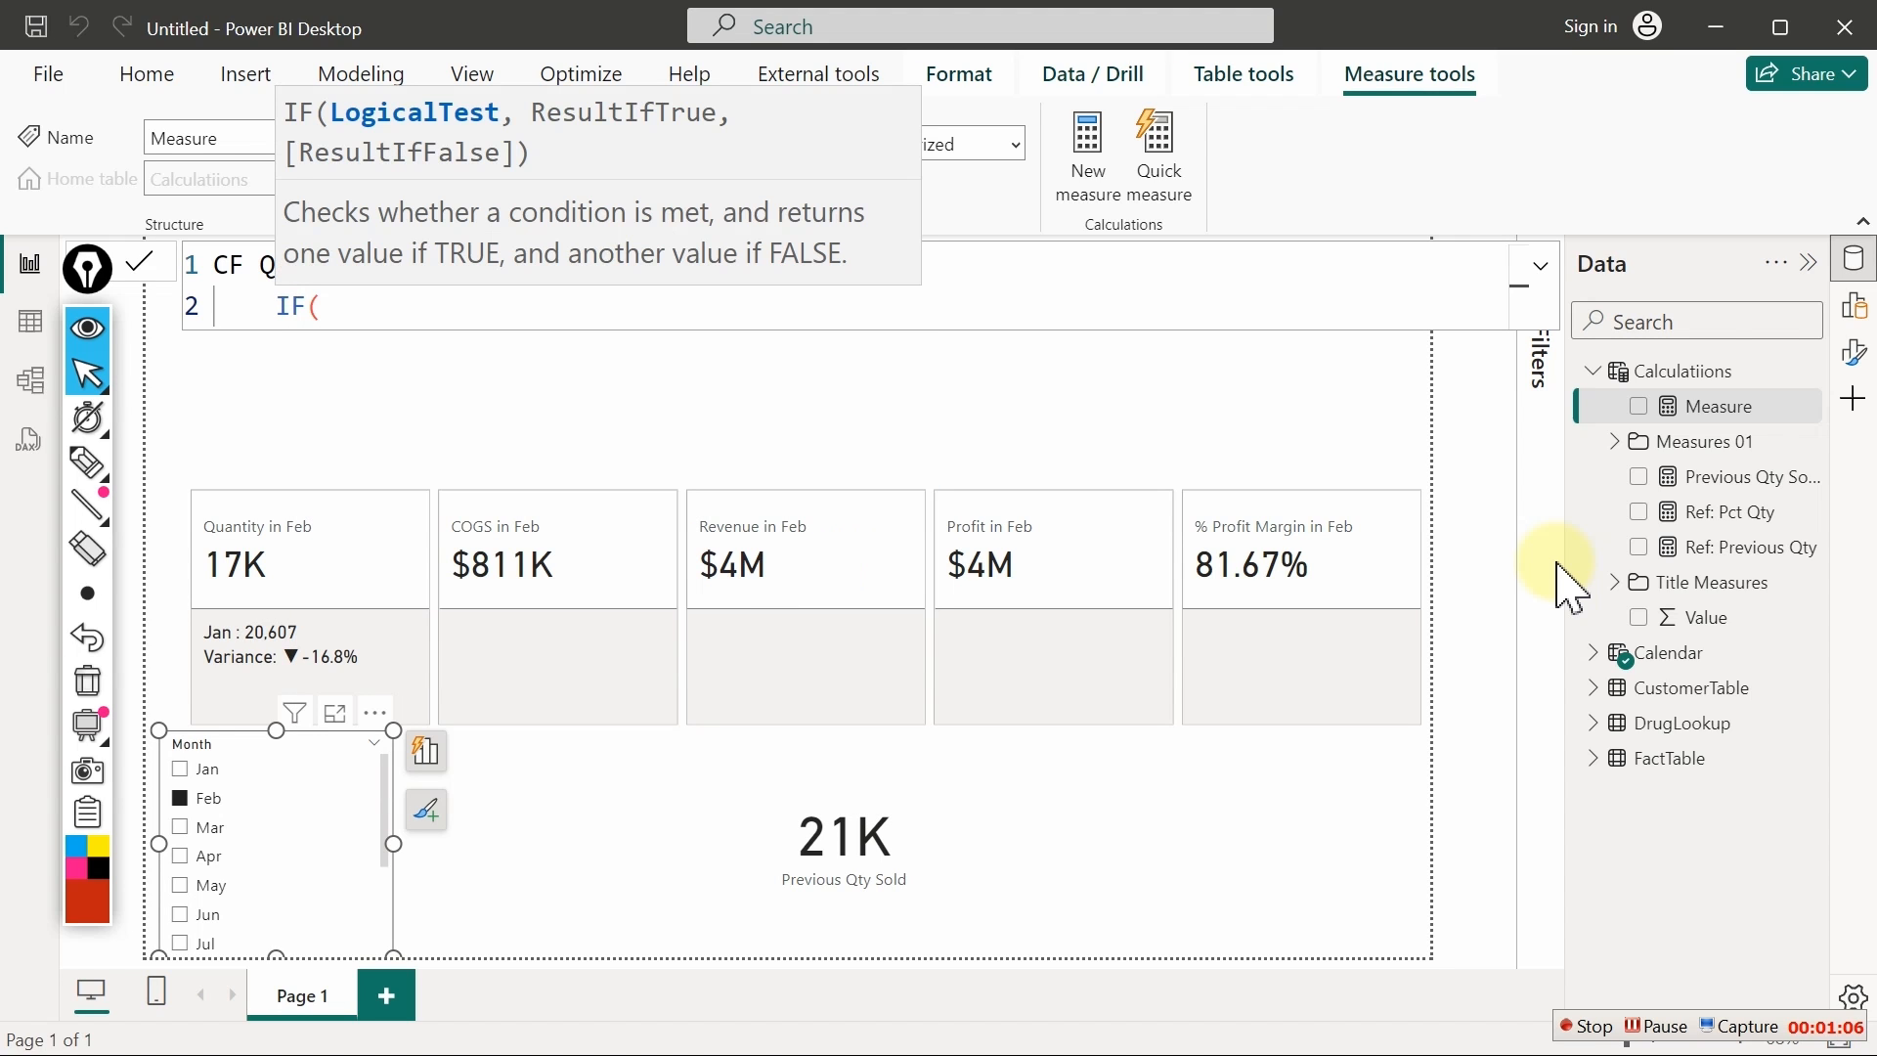
key("shift+Return")
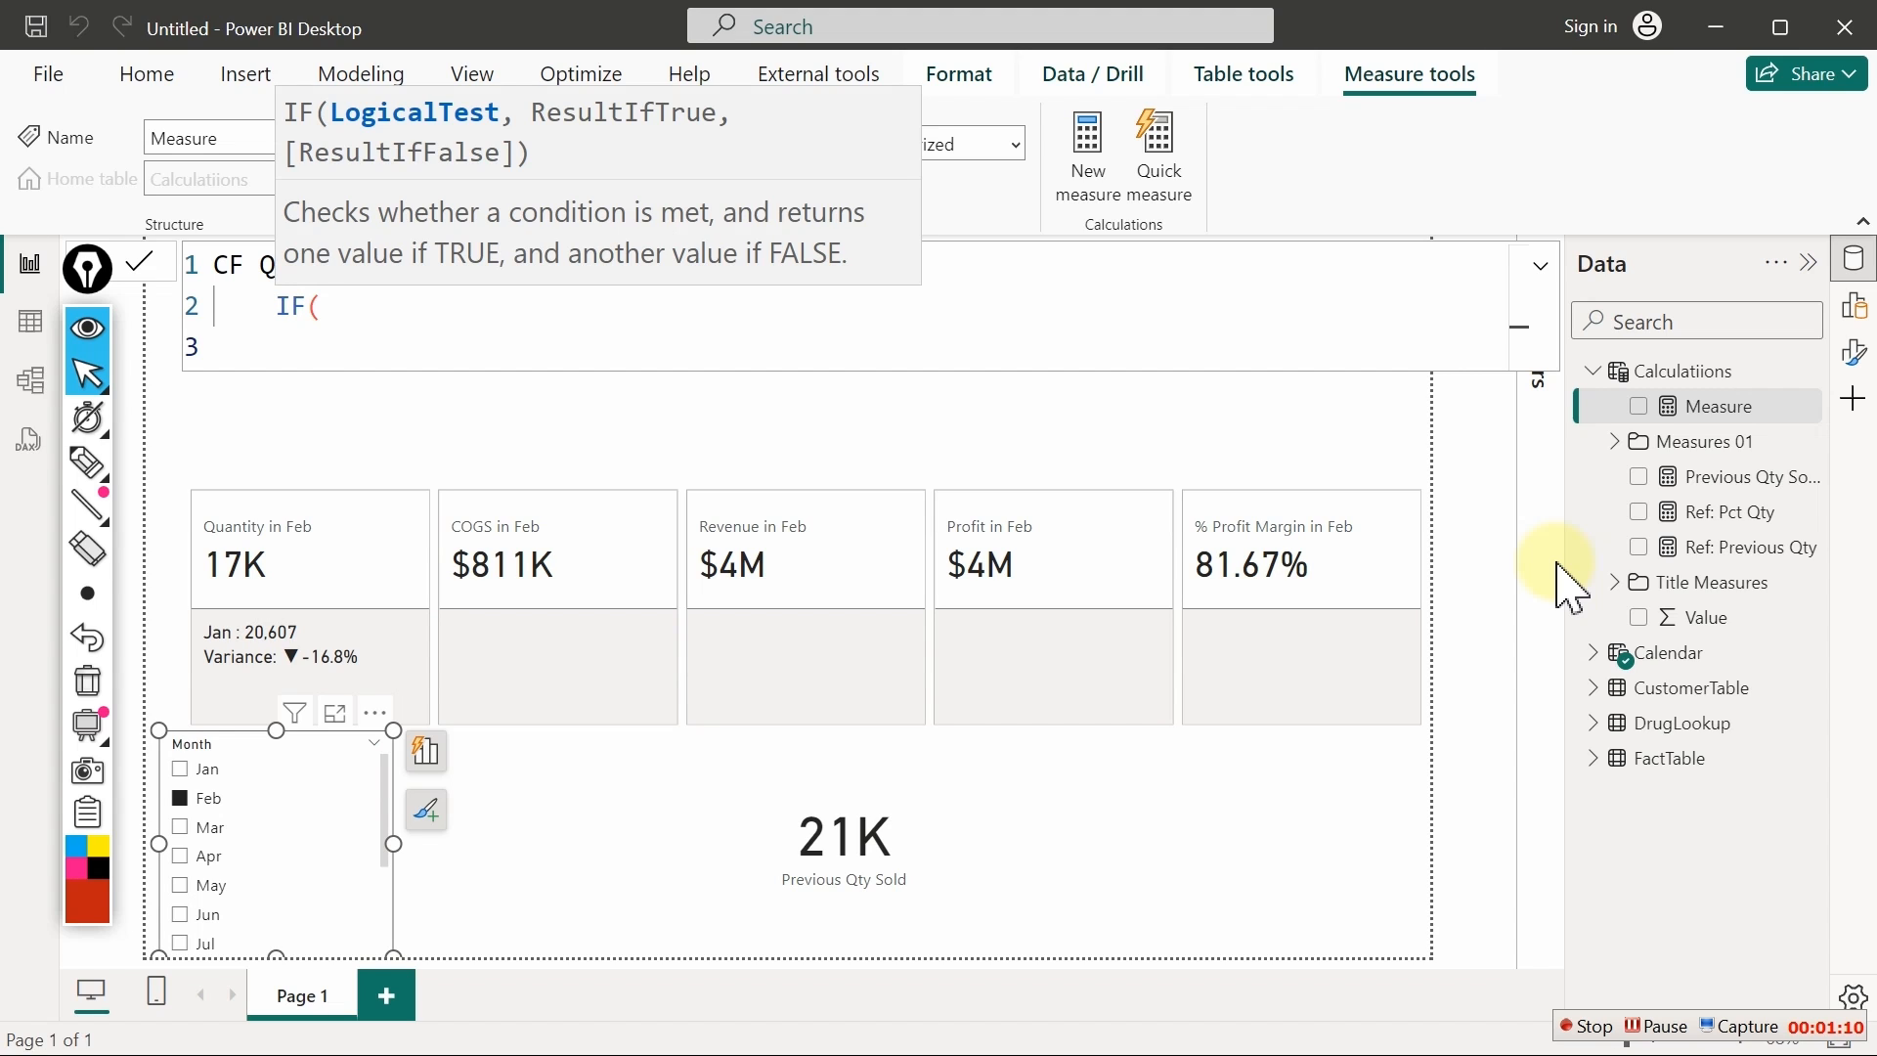
type("[")
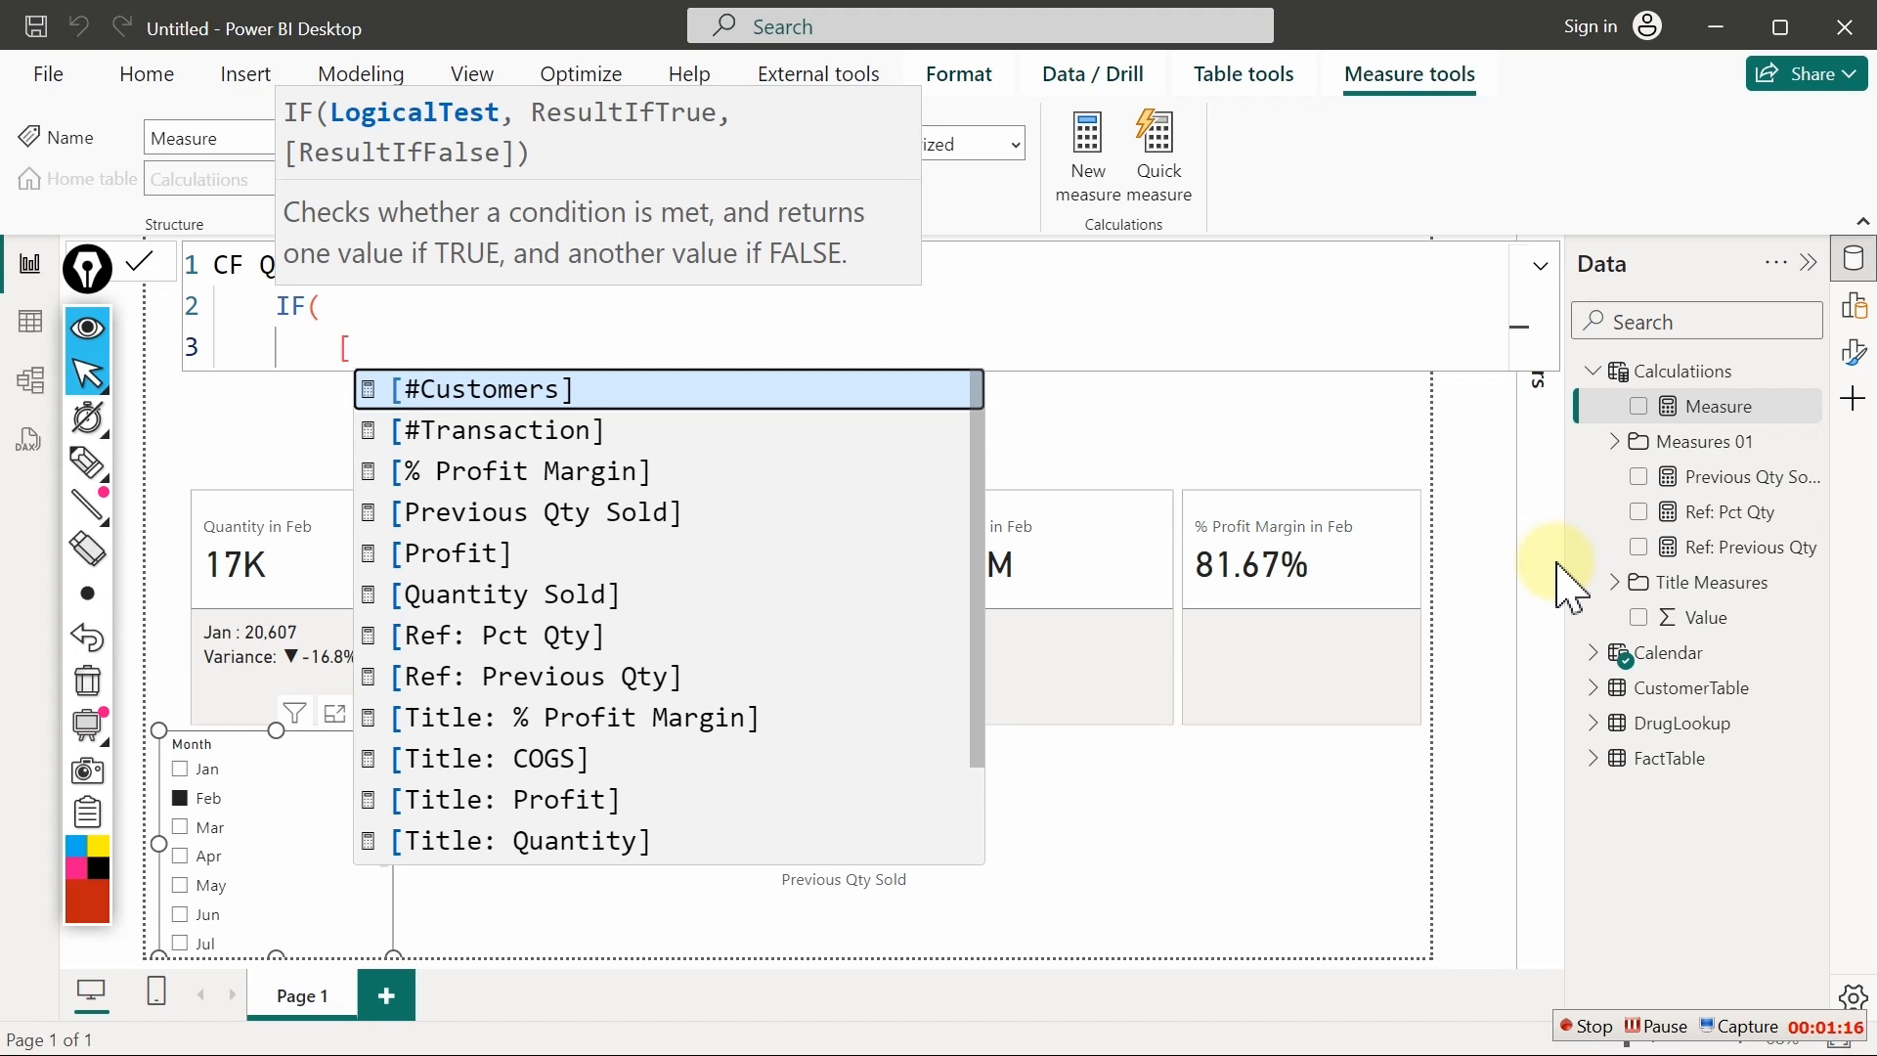
key("BackSpace")
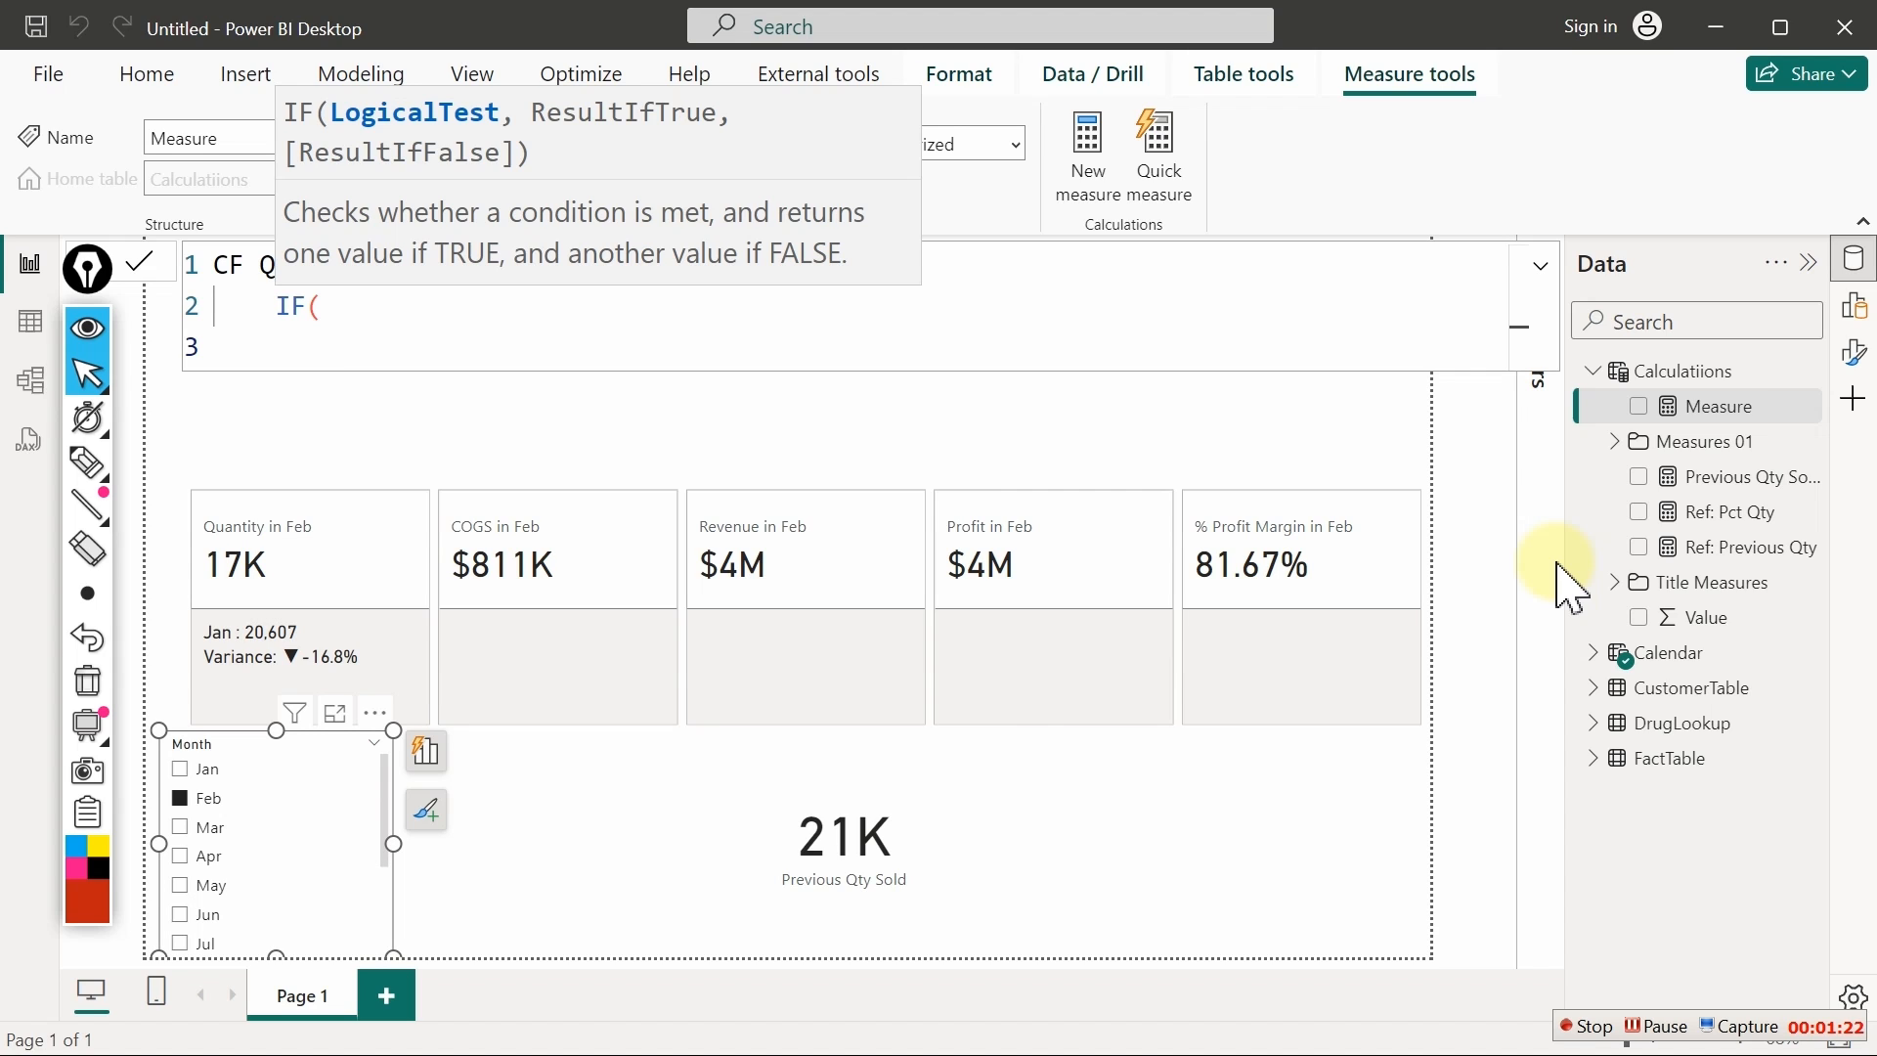
type("div")
key("Tab")
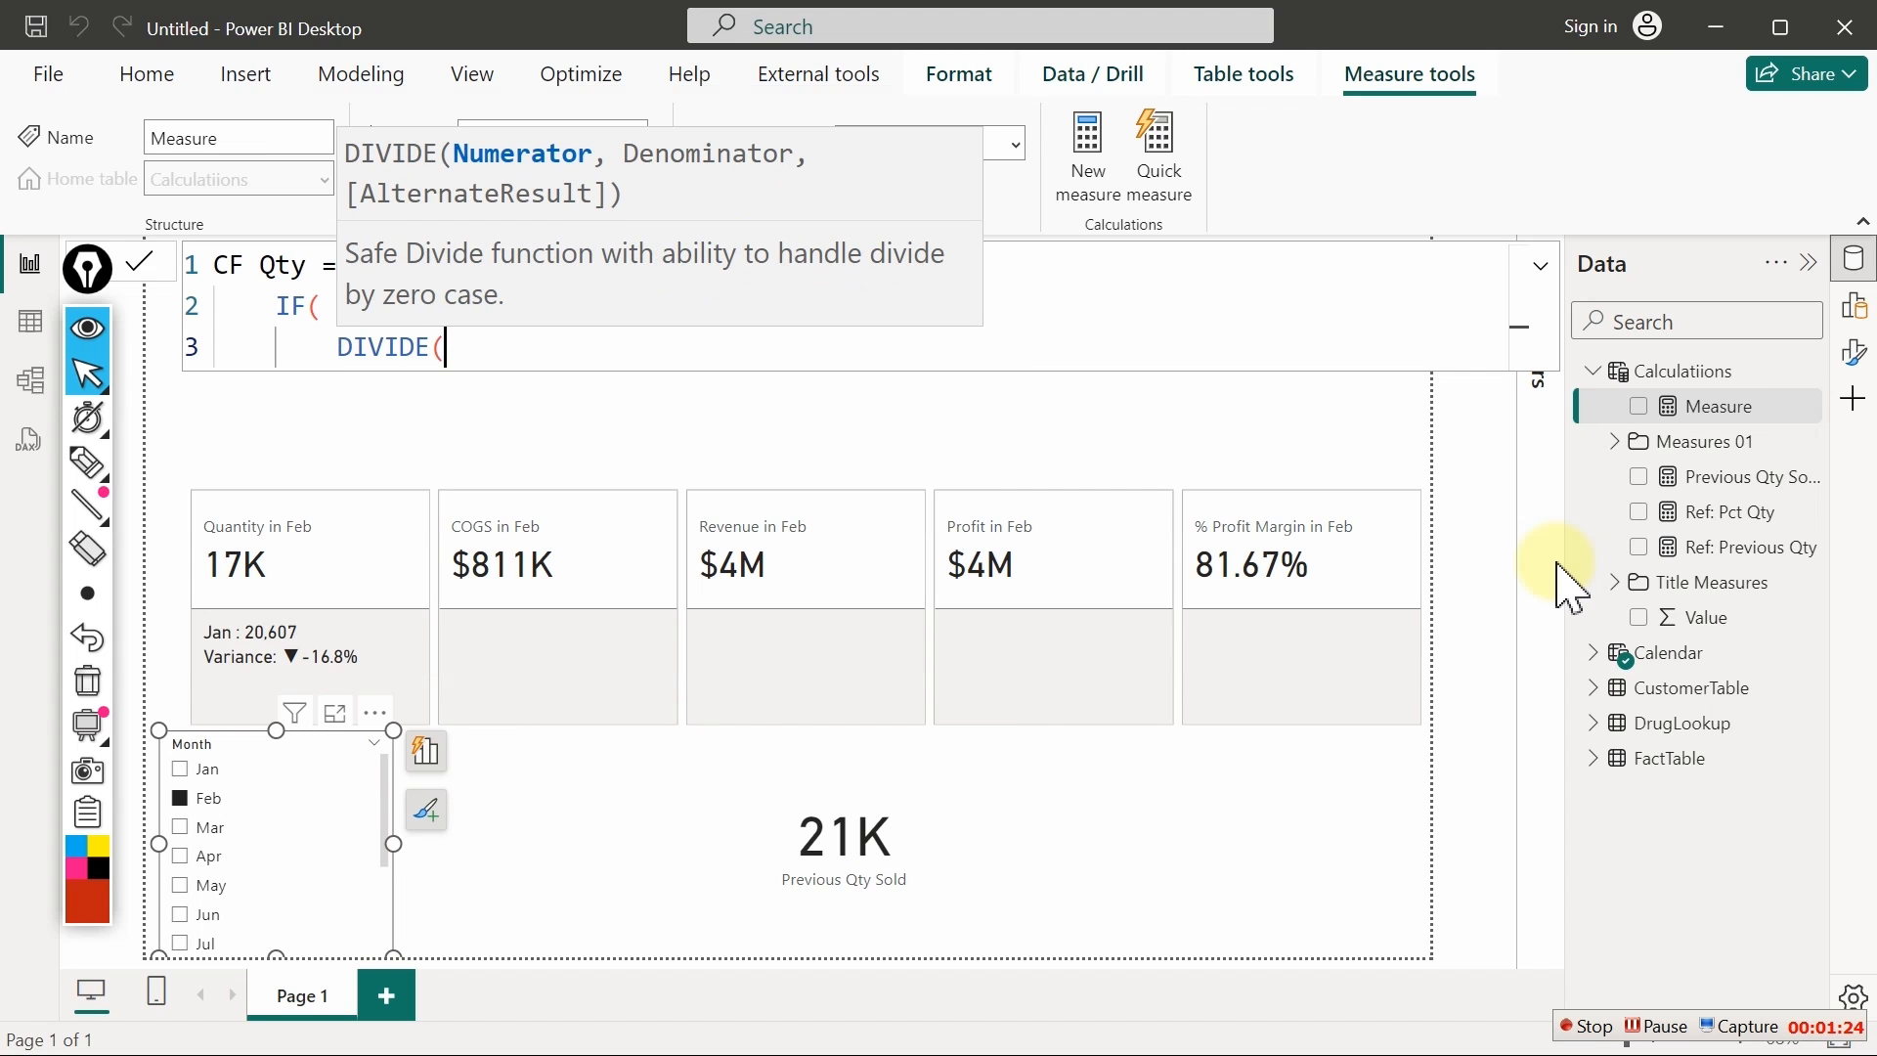
key("Return")
Enter [Quantity Sold] - [Previous Qty Sold] as the numerator of the DIVIDE function
type("[")
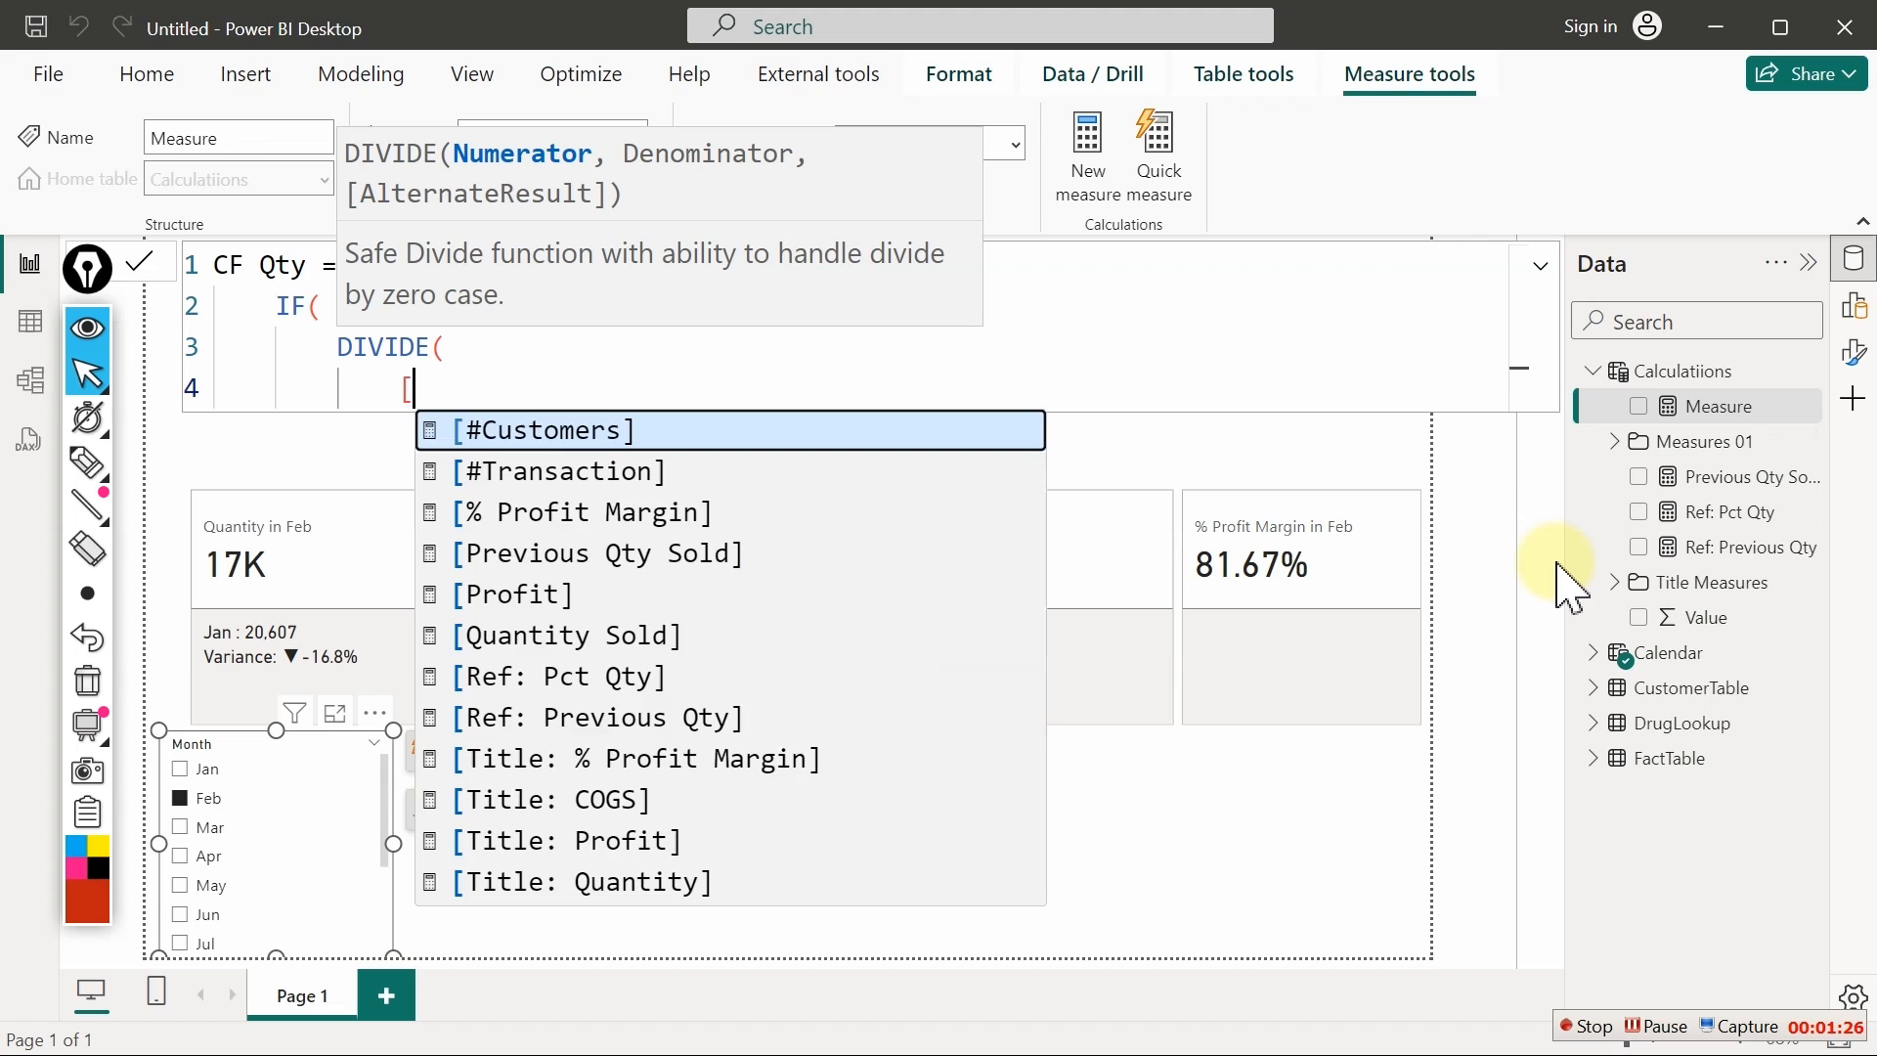
type("Q")
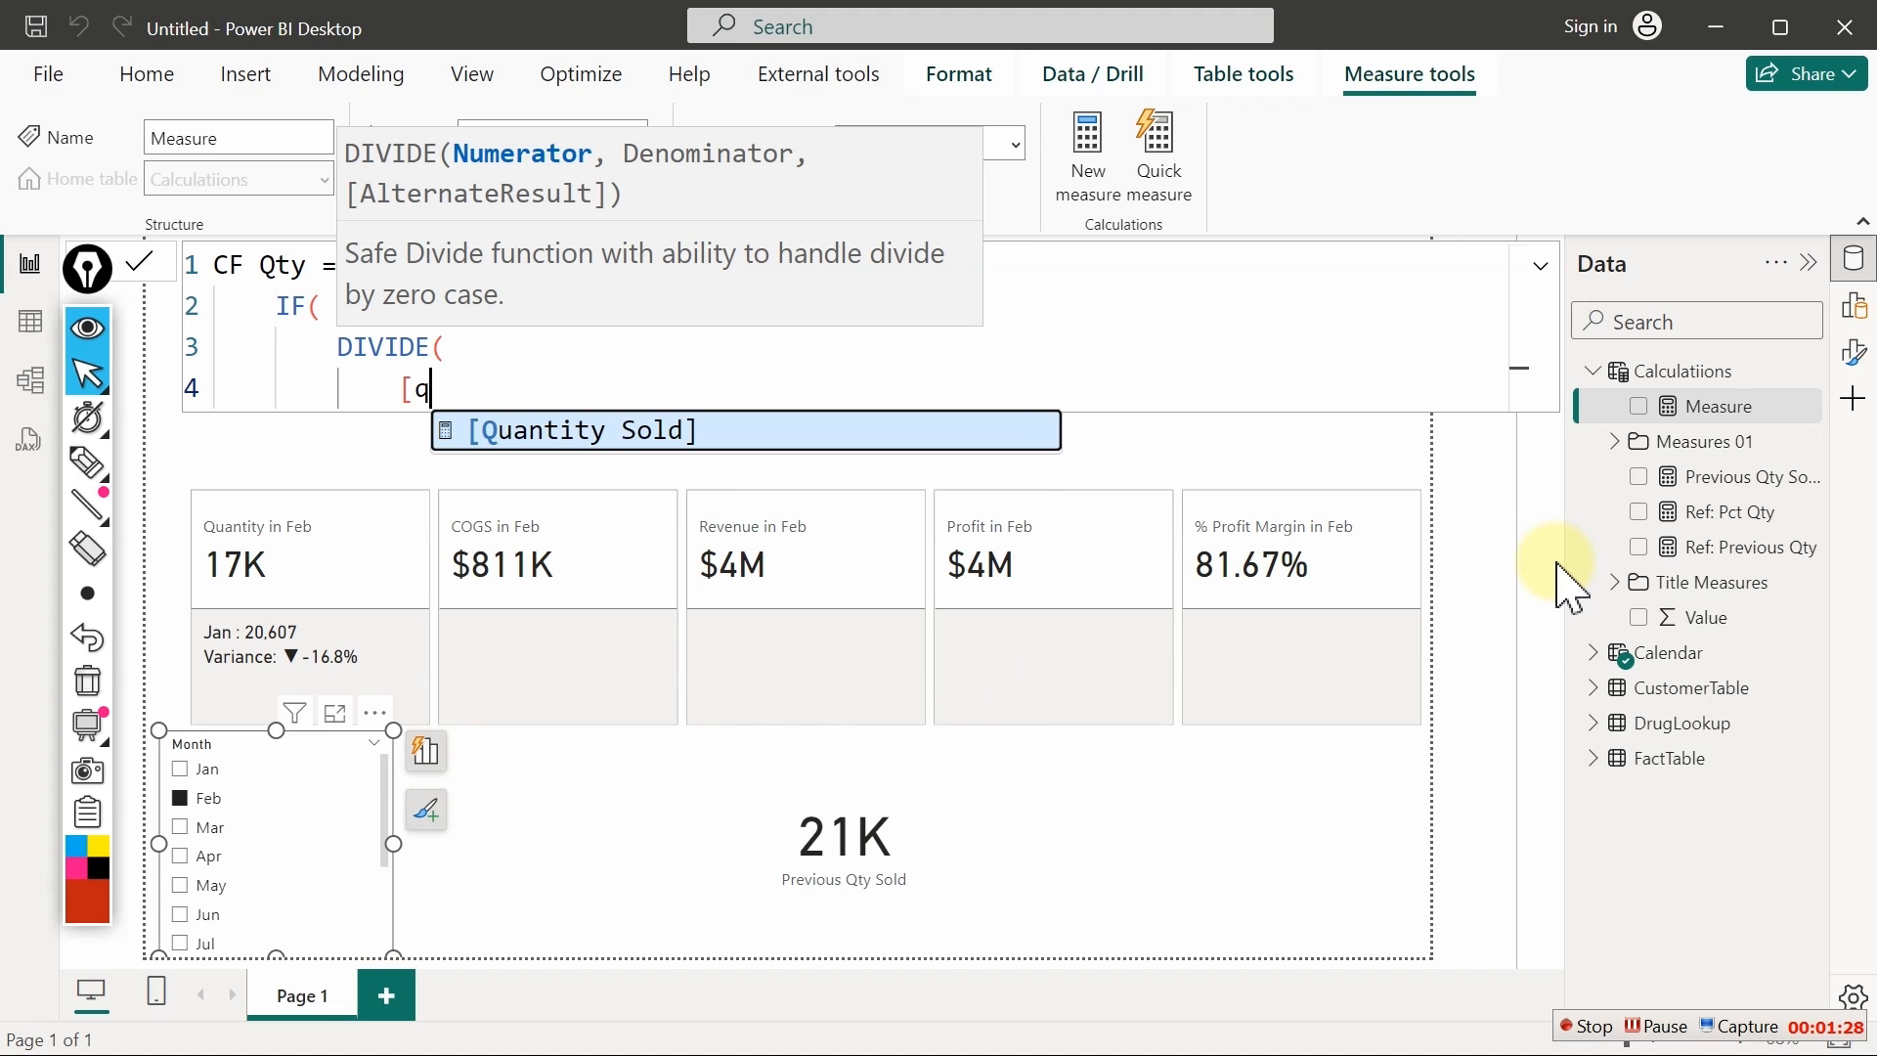
key("Tab")
type("-")
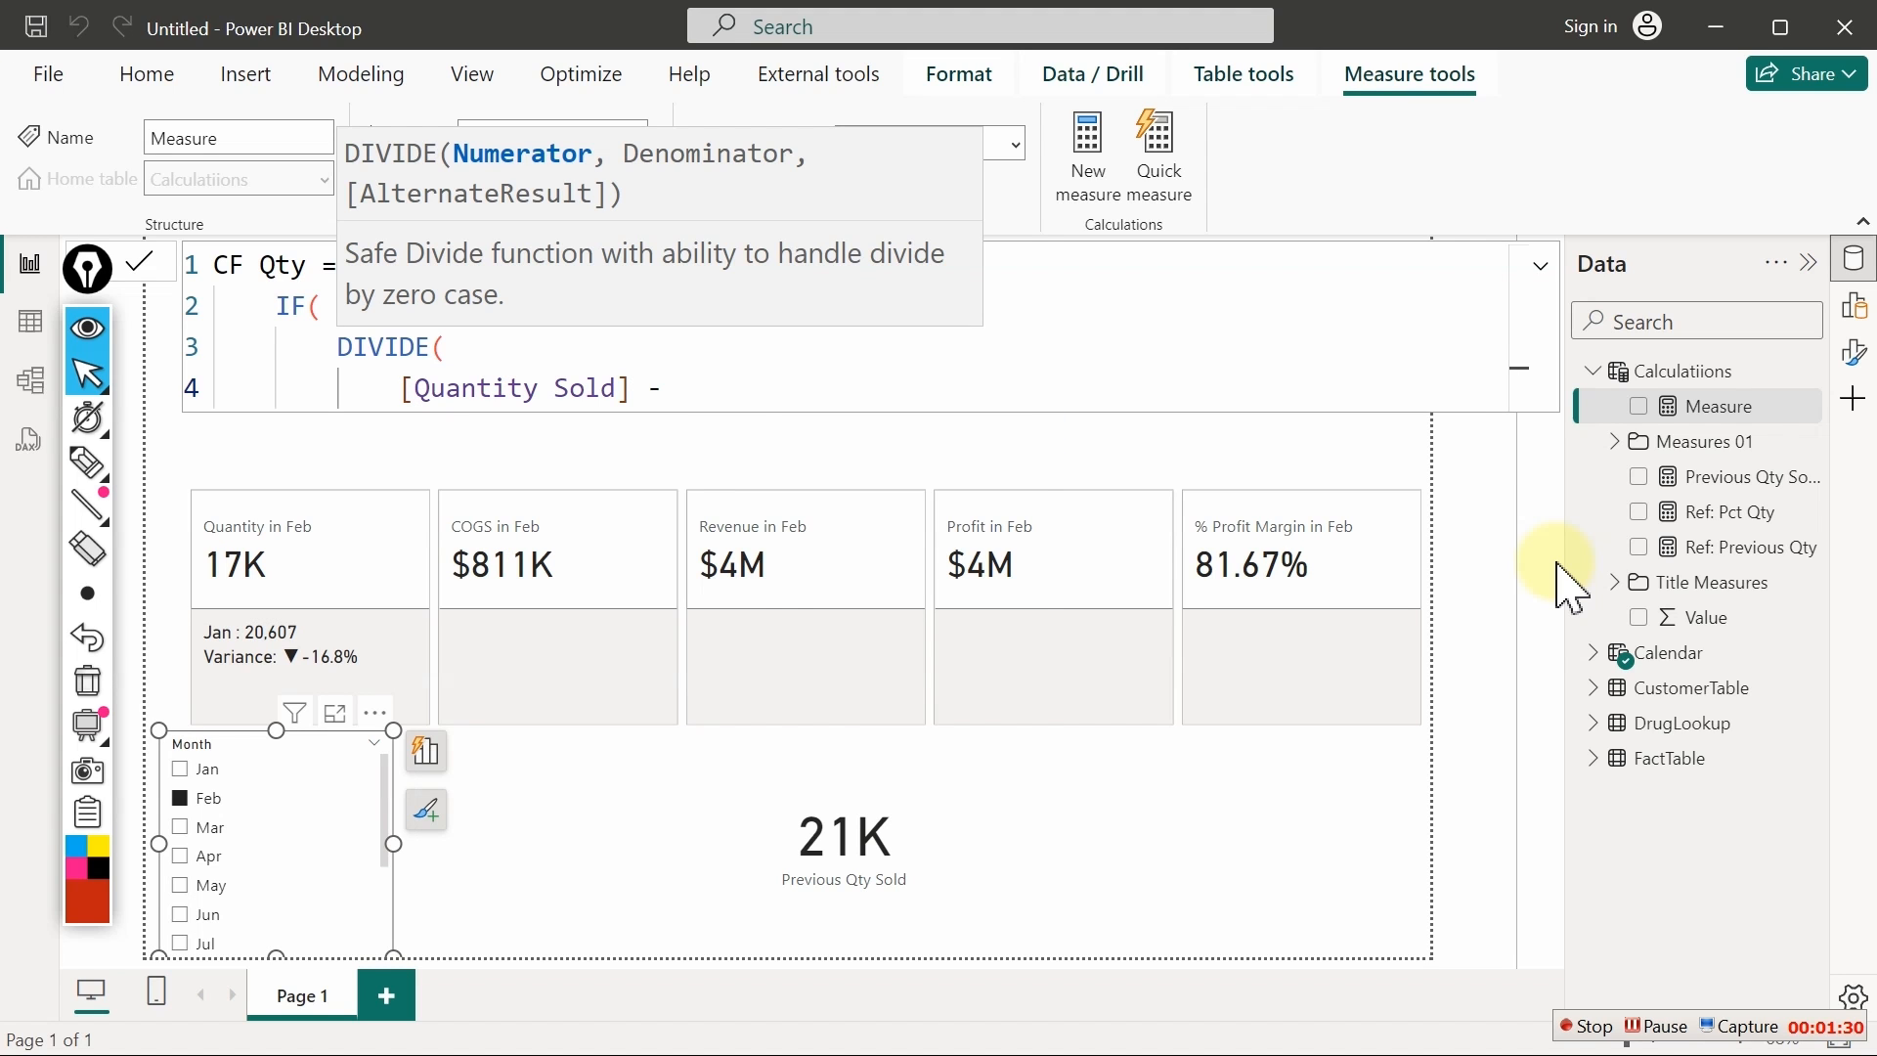
type(" [pr")
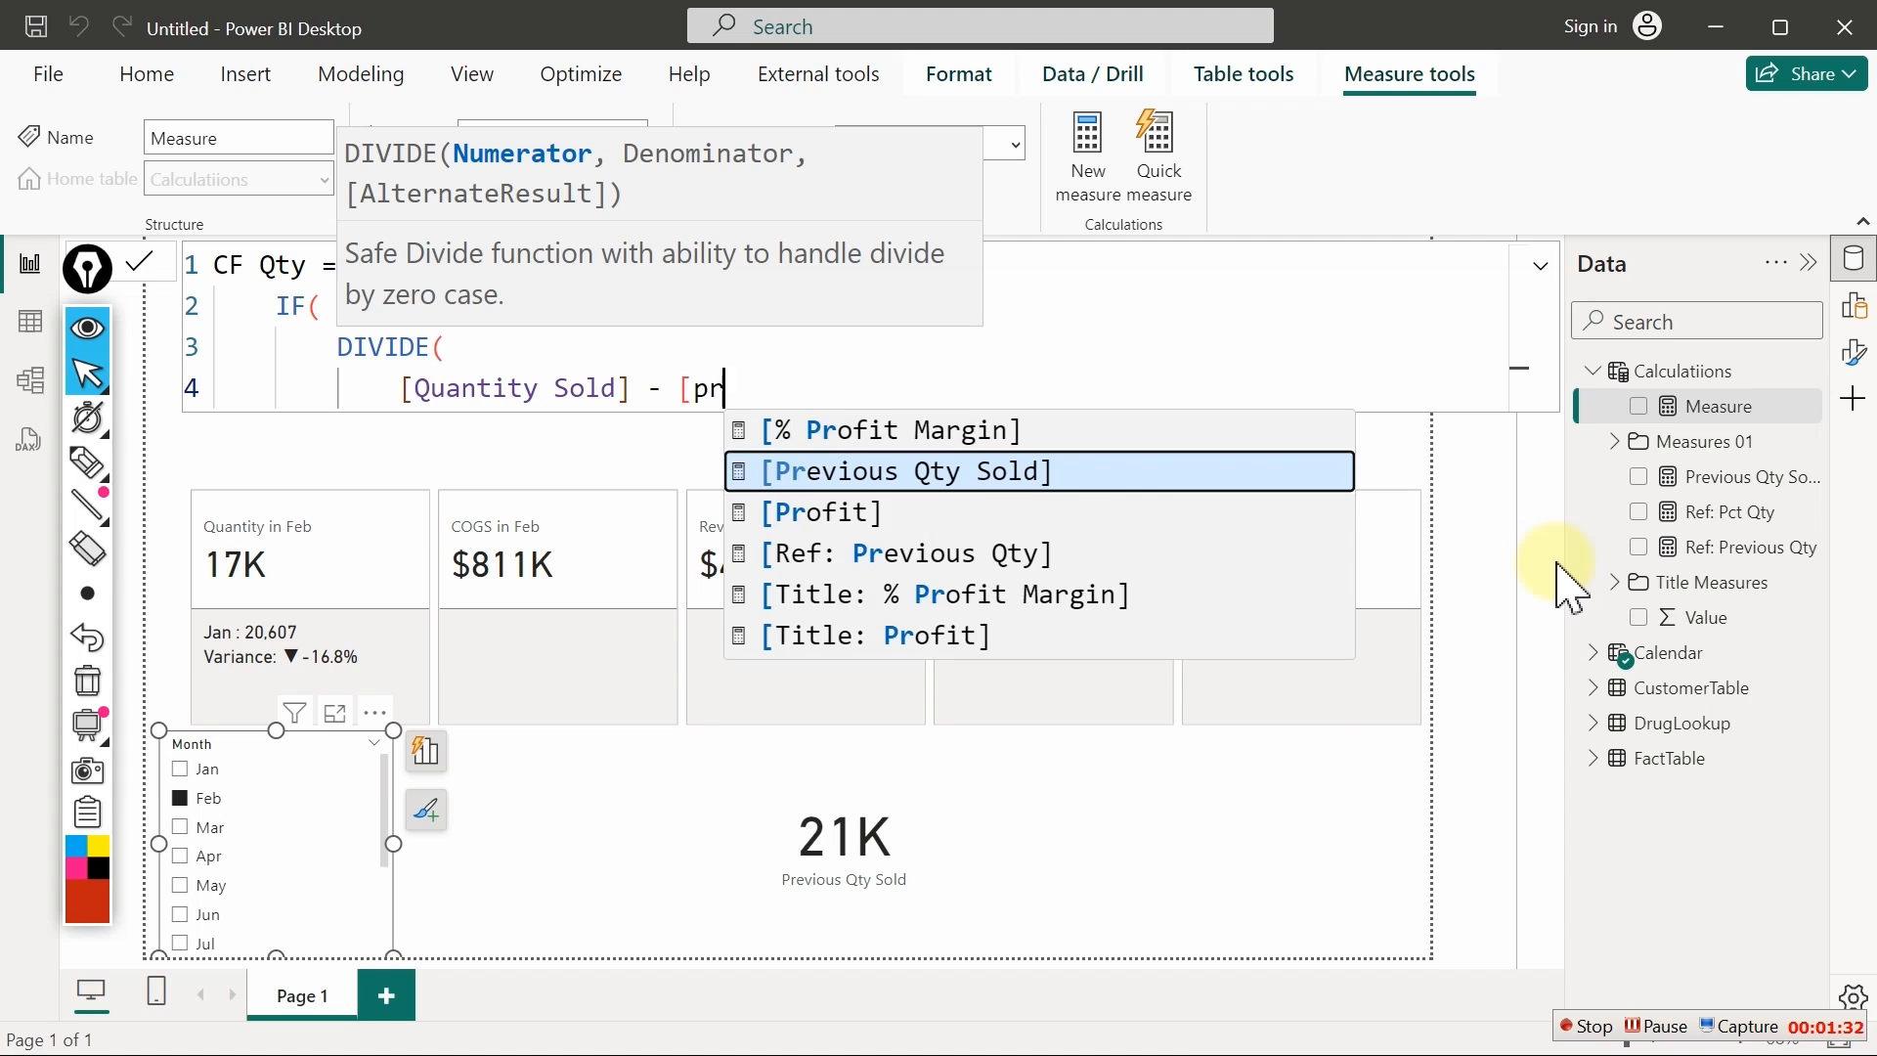
key("Tab")
type(",")
key("Return")
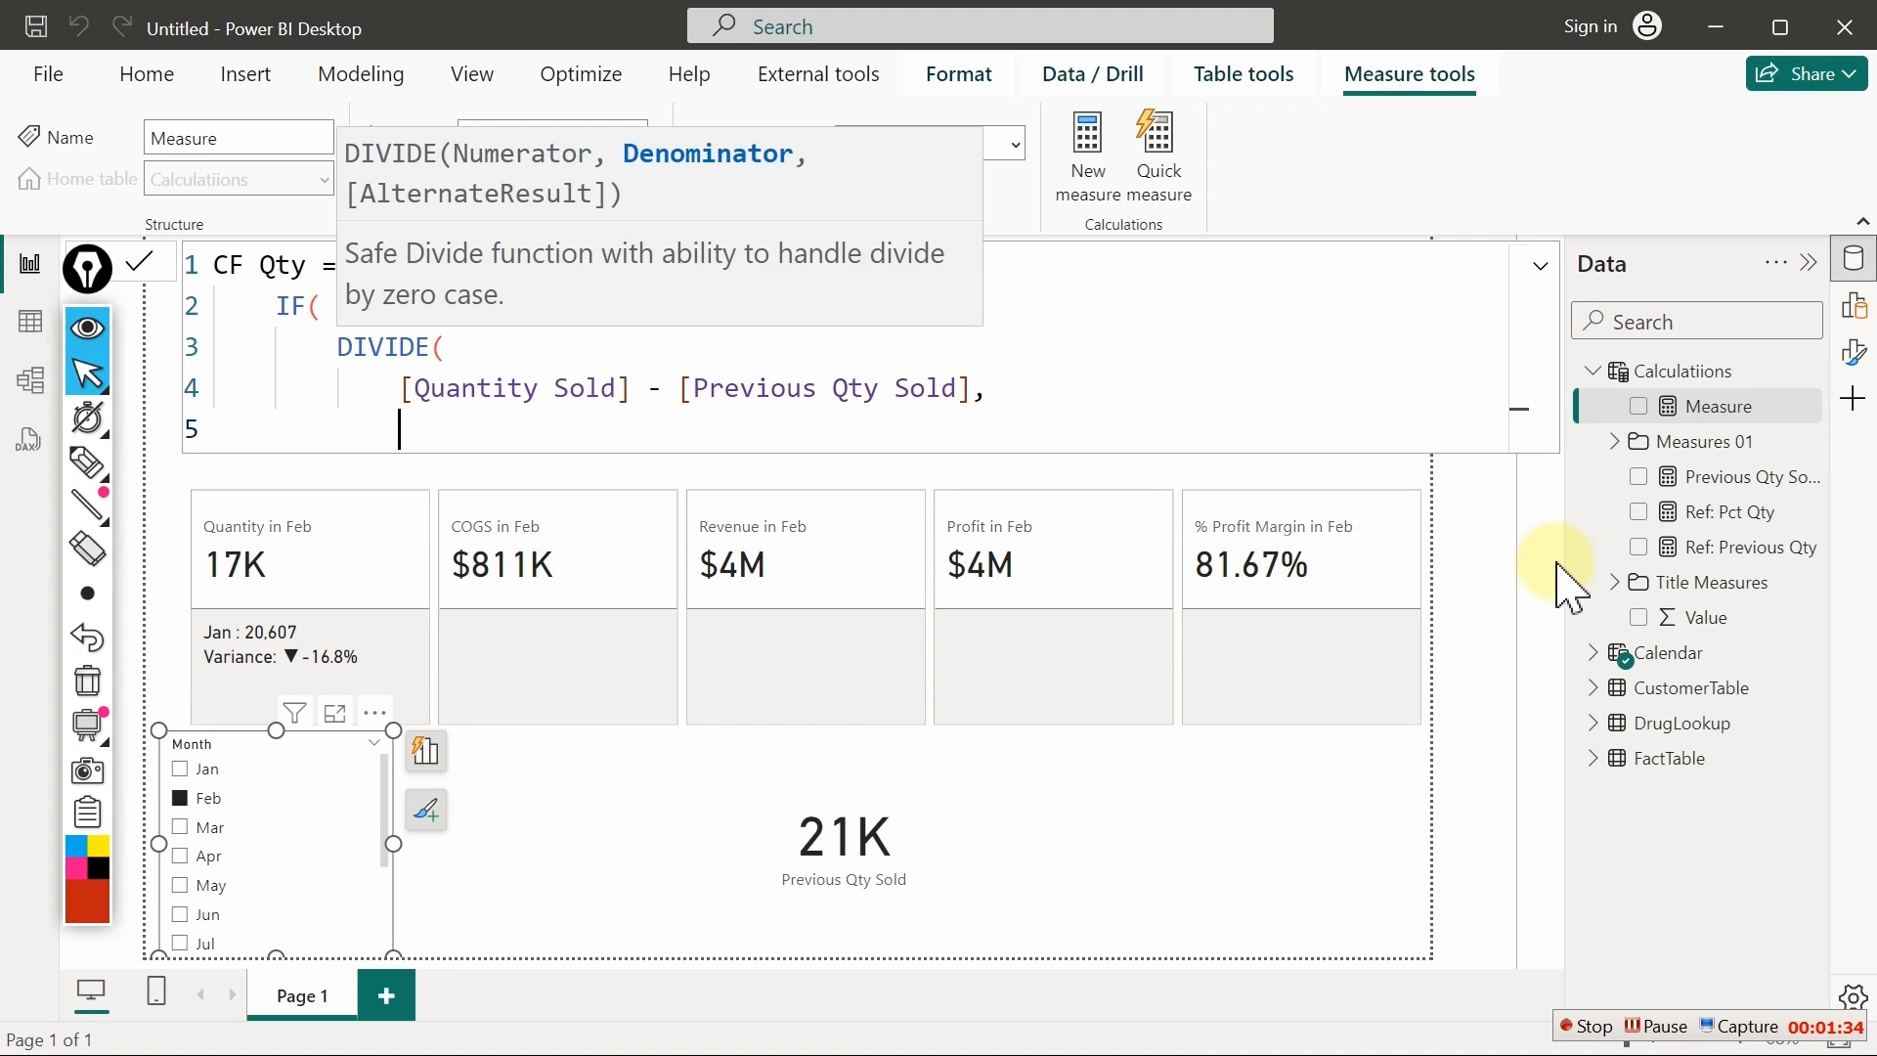
Enter [Previous Qty Sold] as the DIVIDE denominator and close the function with a parenthesis on its own line
type("[pr")
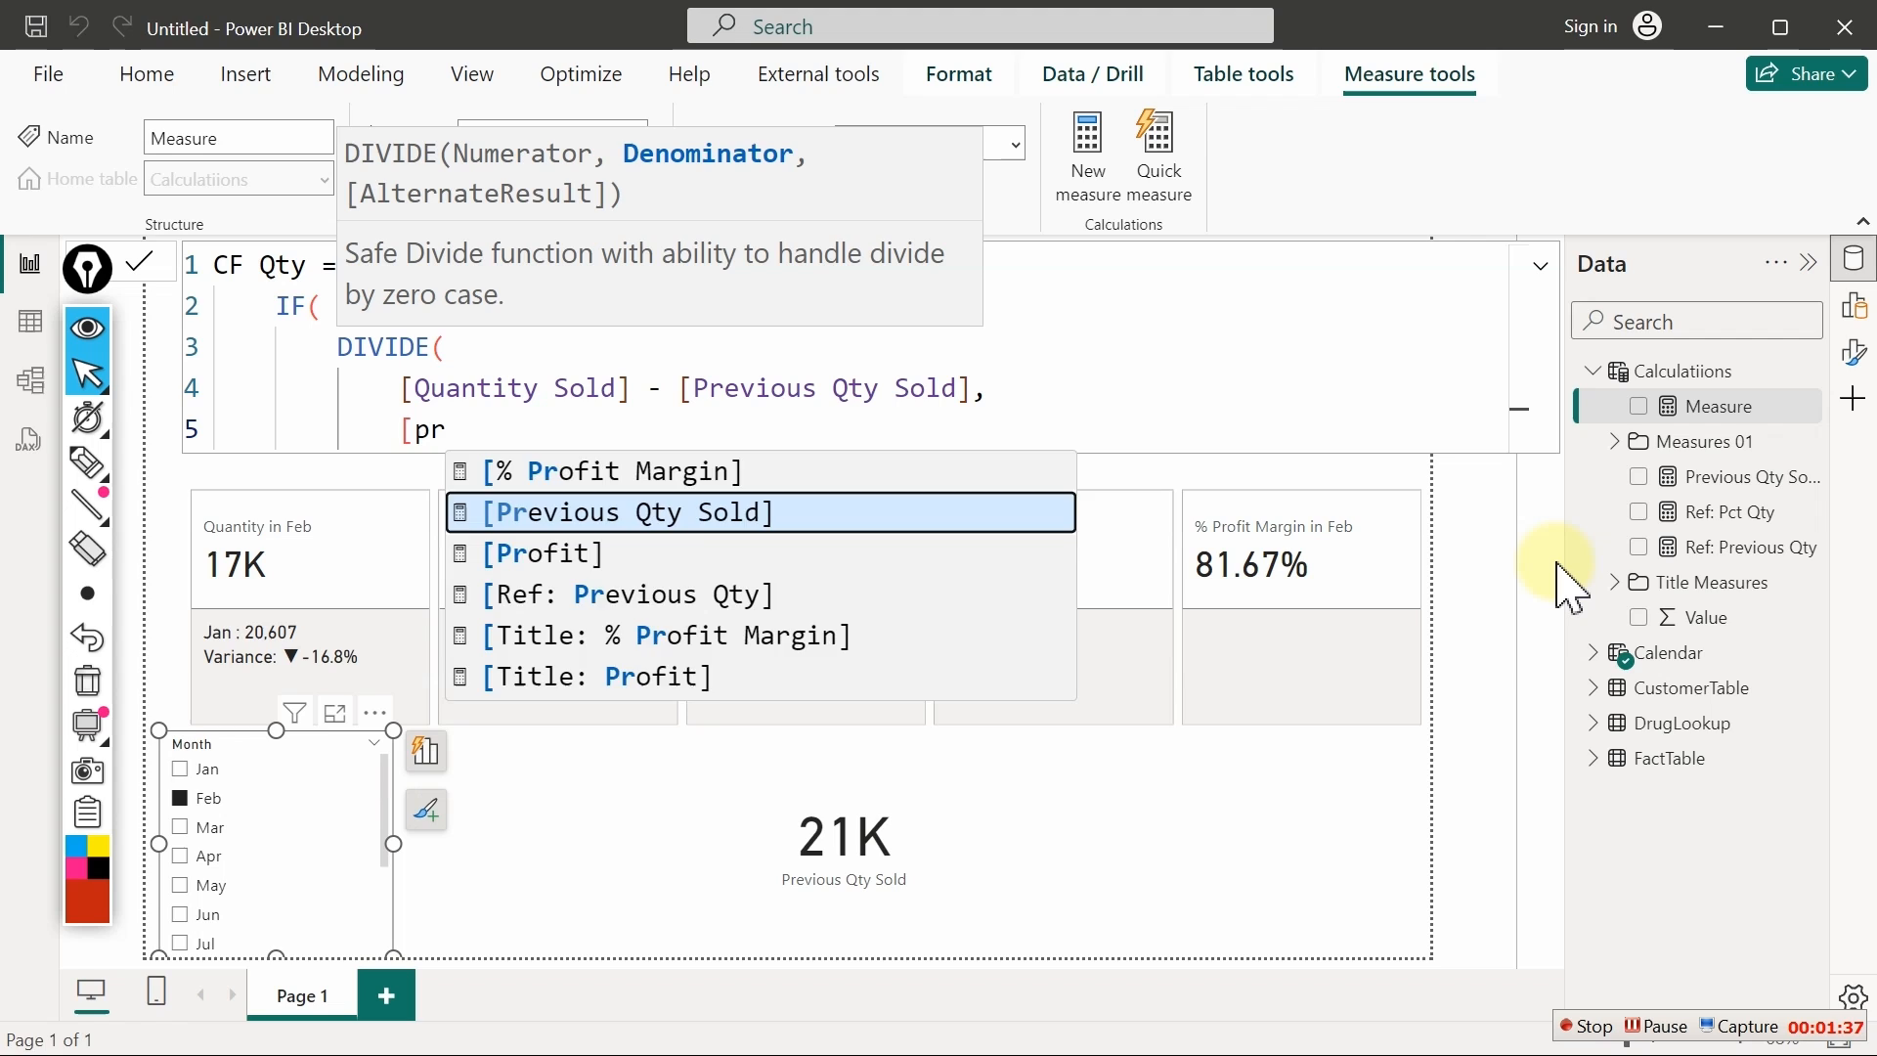
key("Tab")
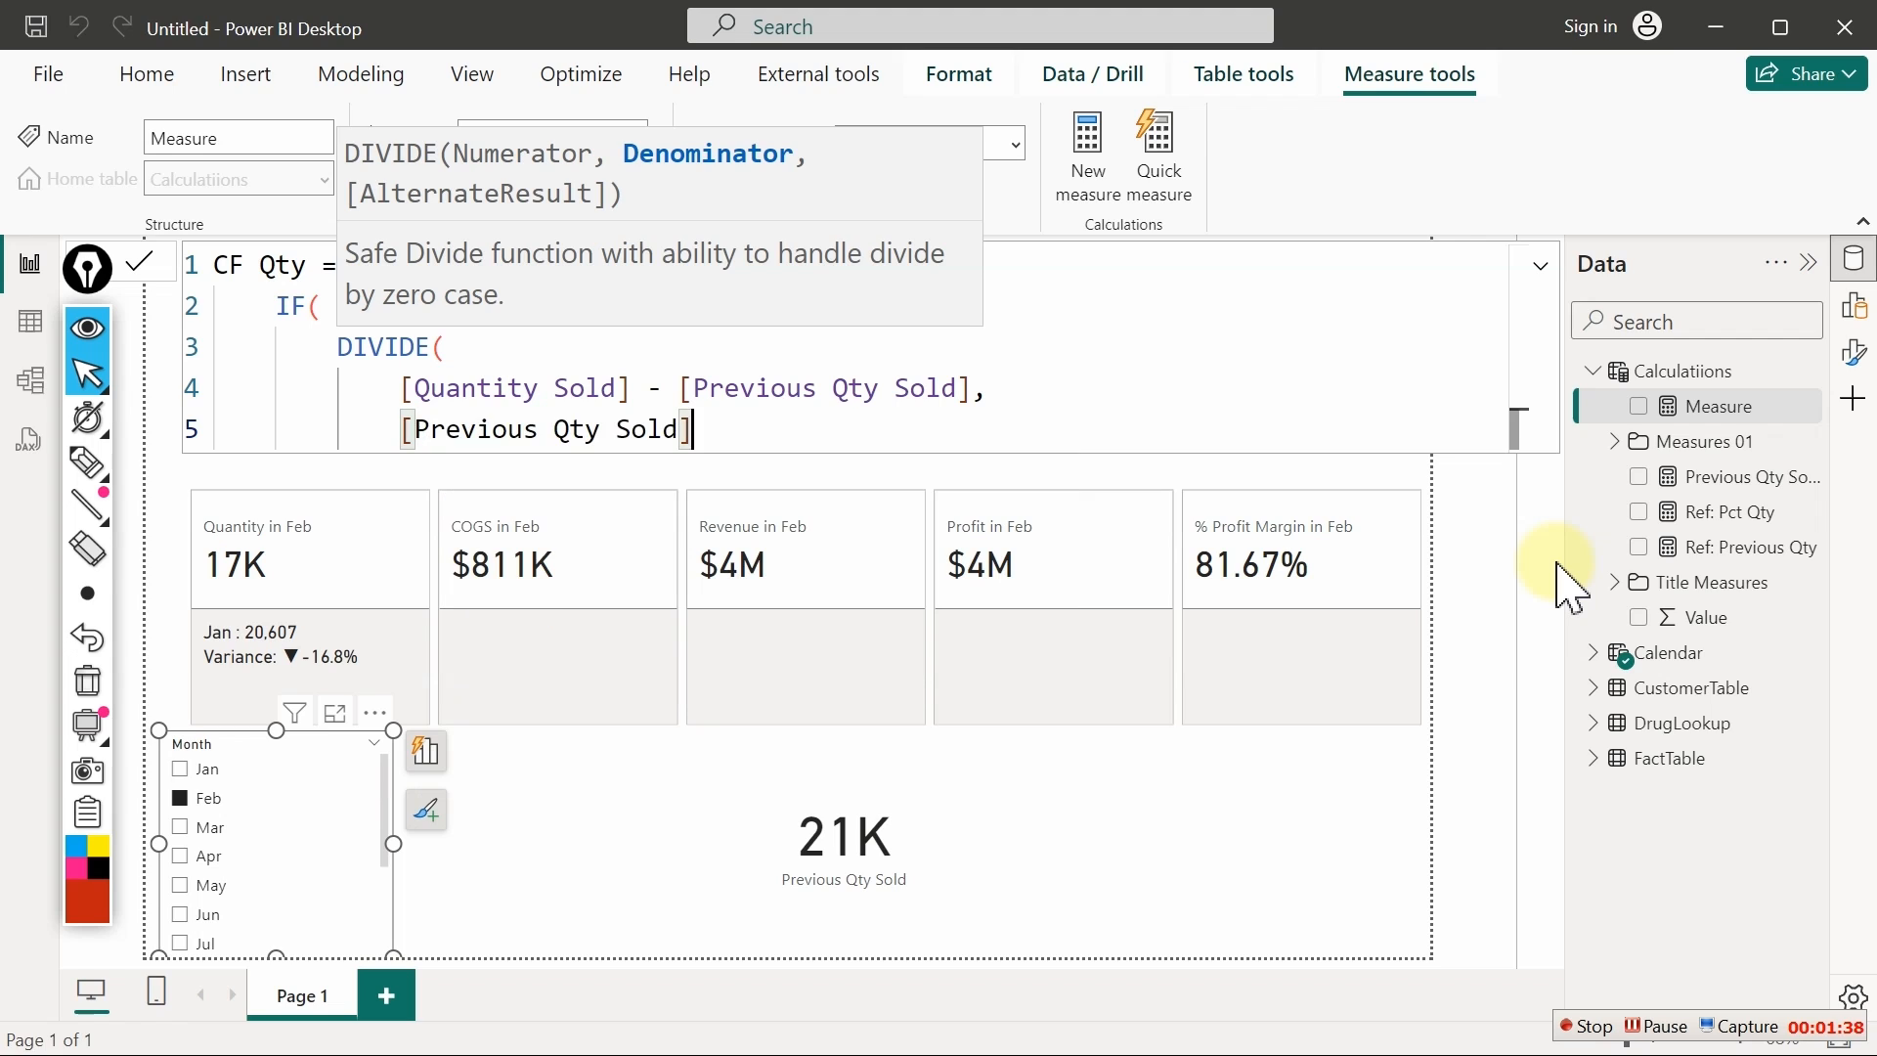
key("Return")
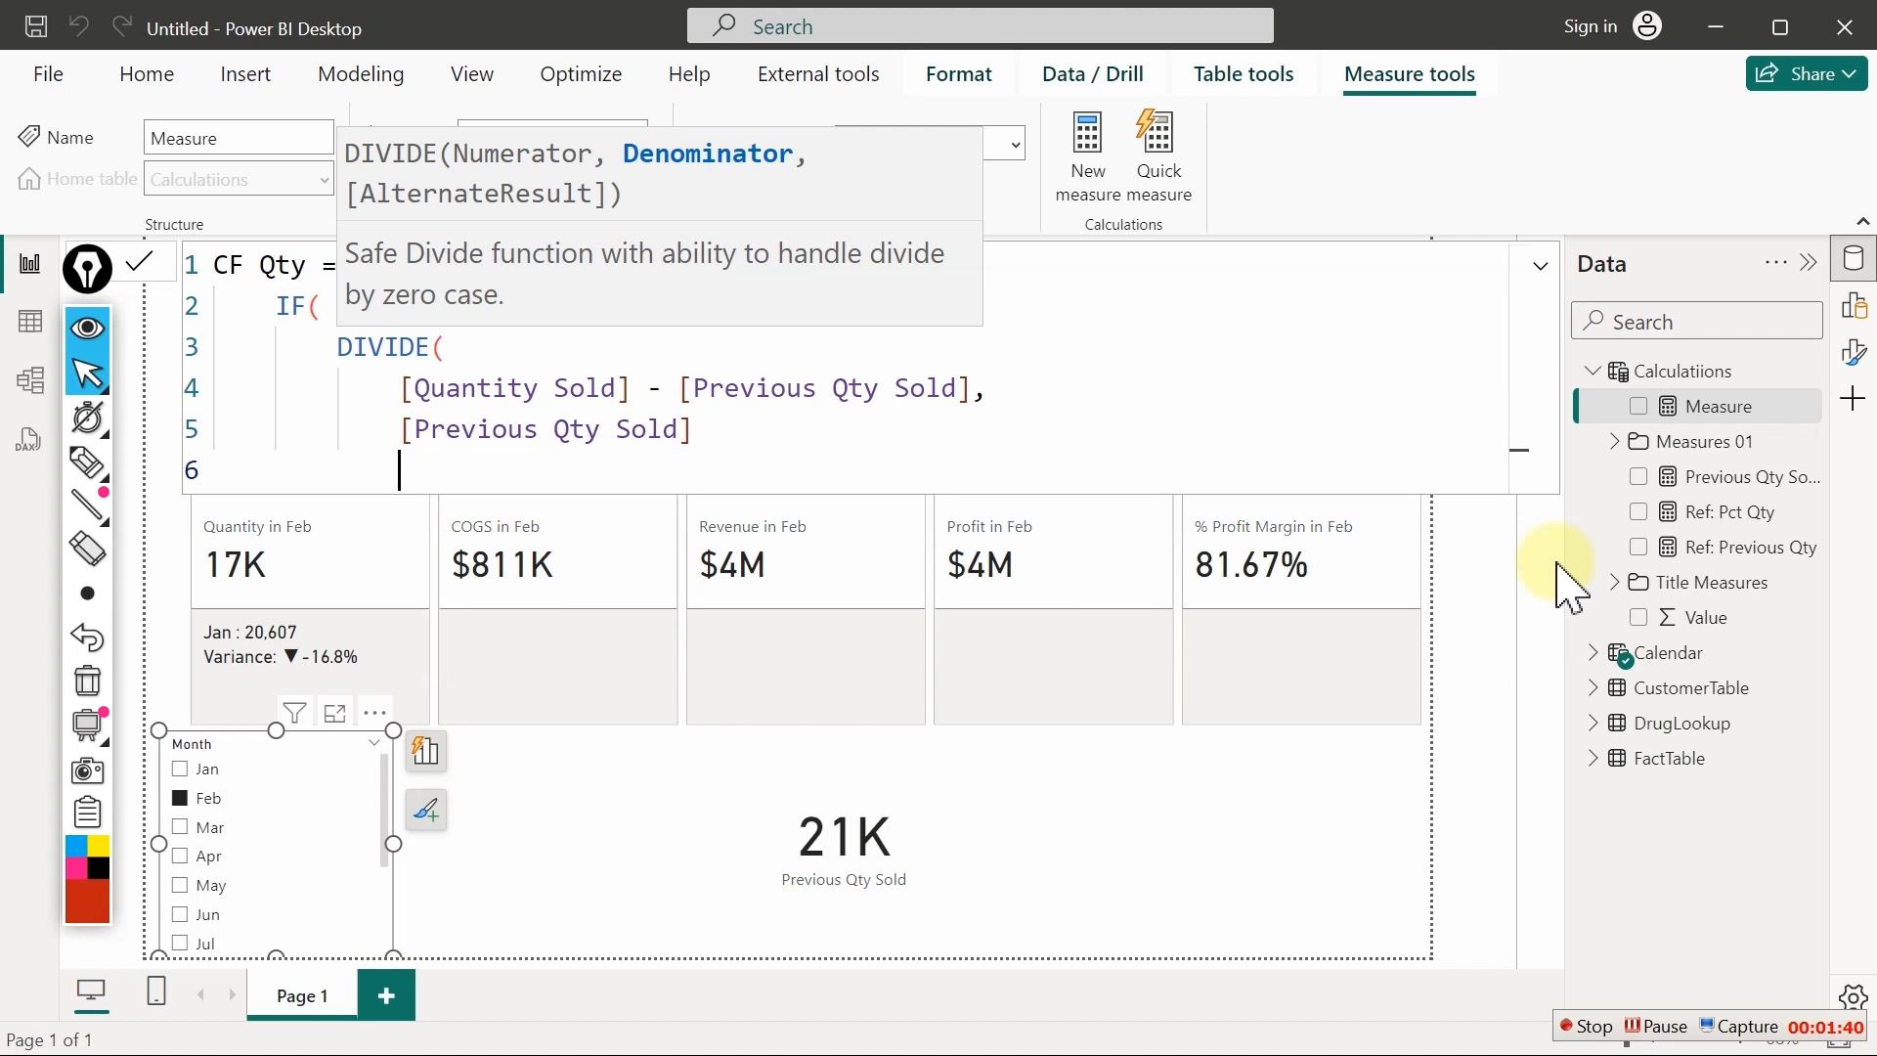
type(")")
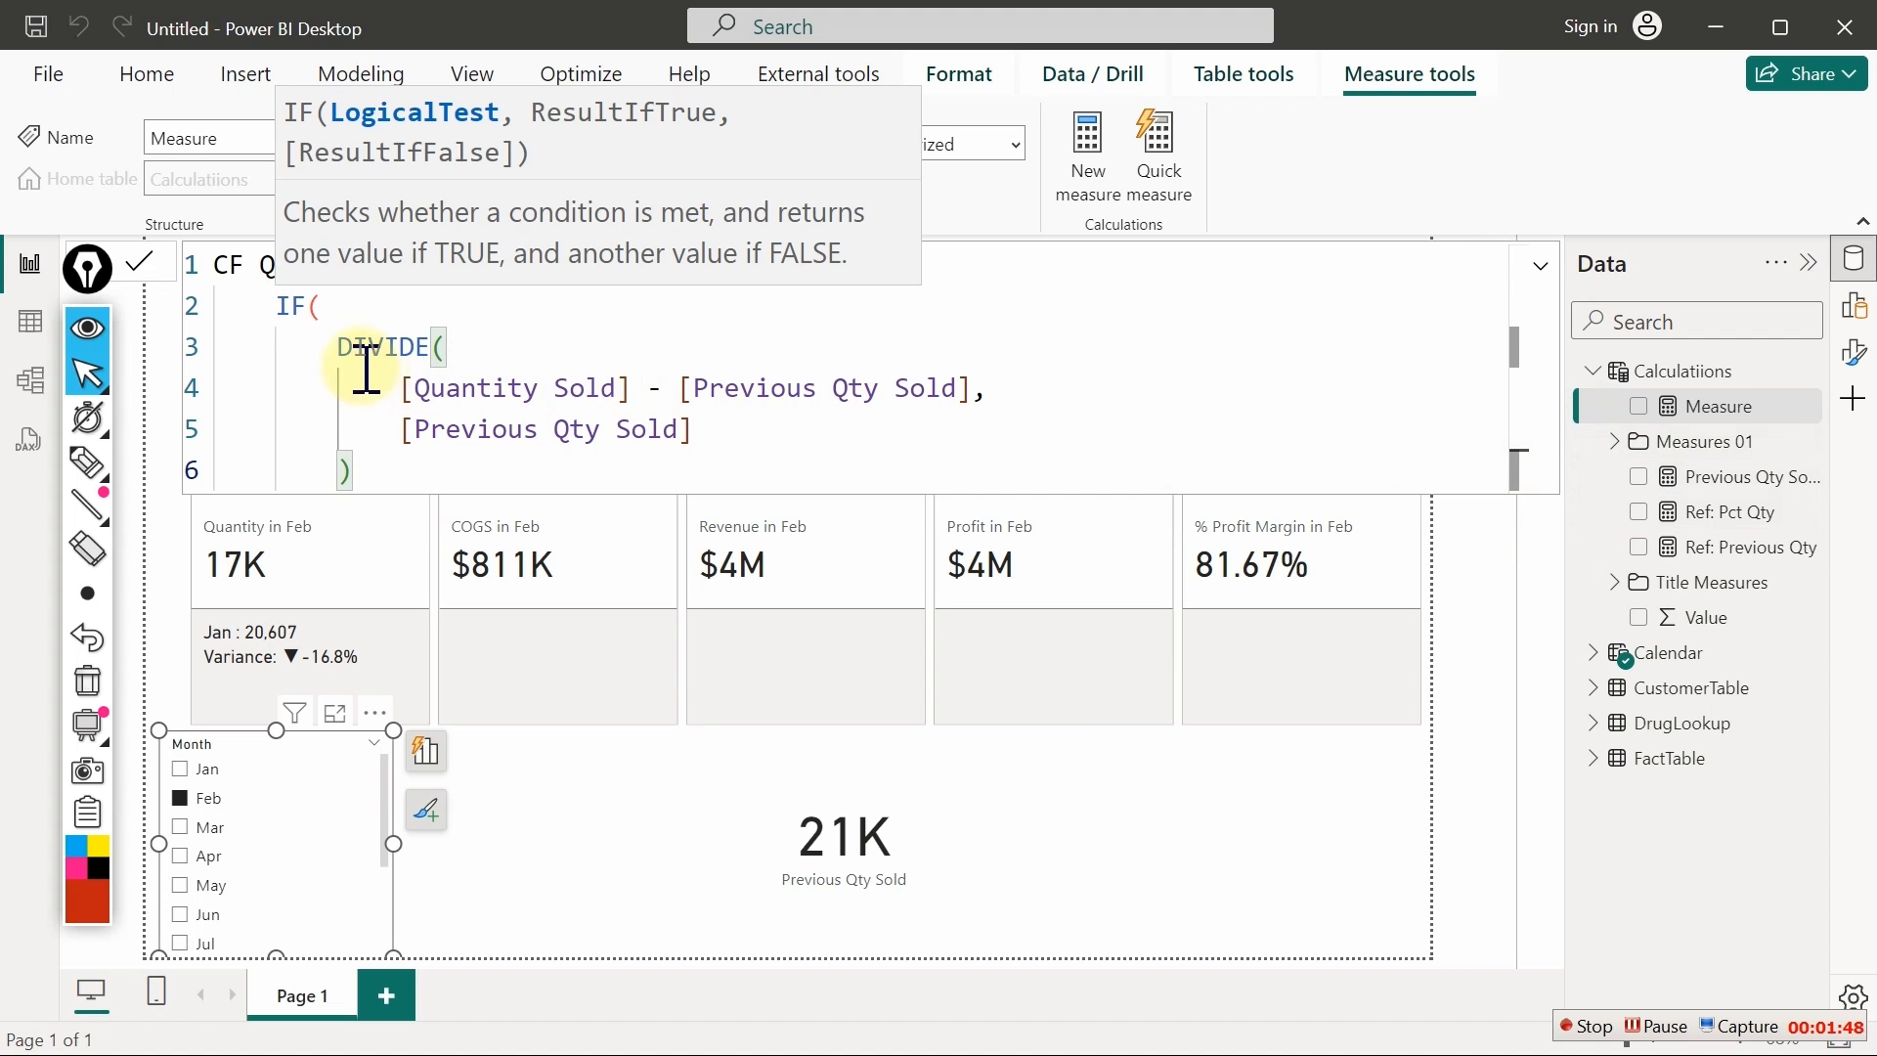
Complete the IF's logical test by adding >0, after the DIVIDE expression and start a new line
left_click(344, 350)
left_click(466, 483, "shift")
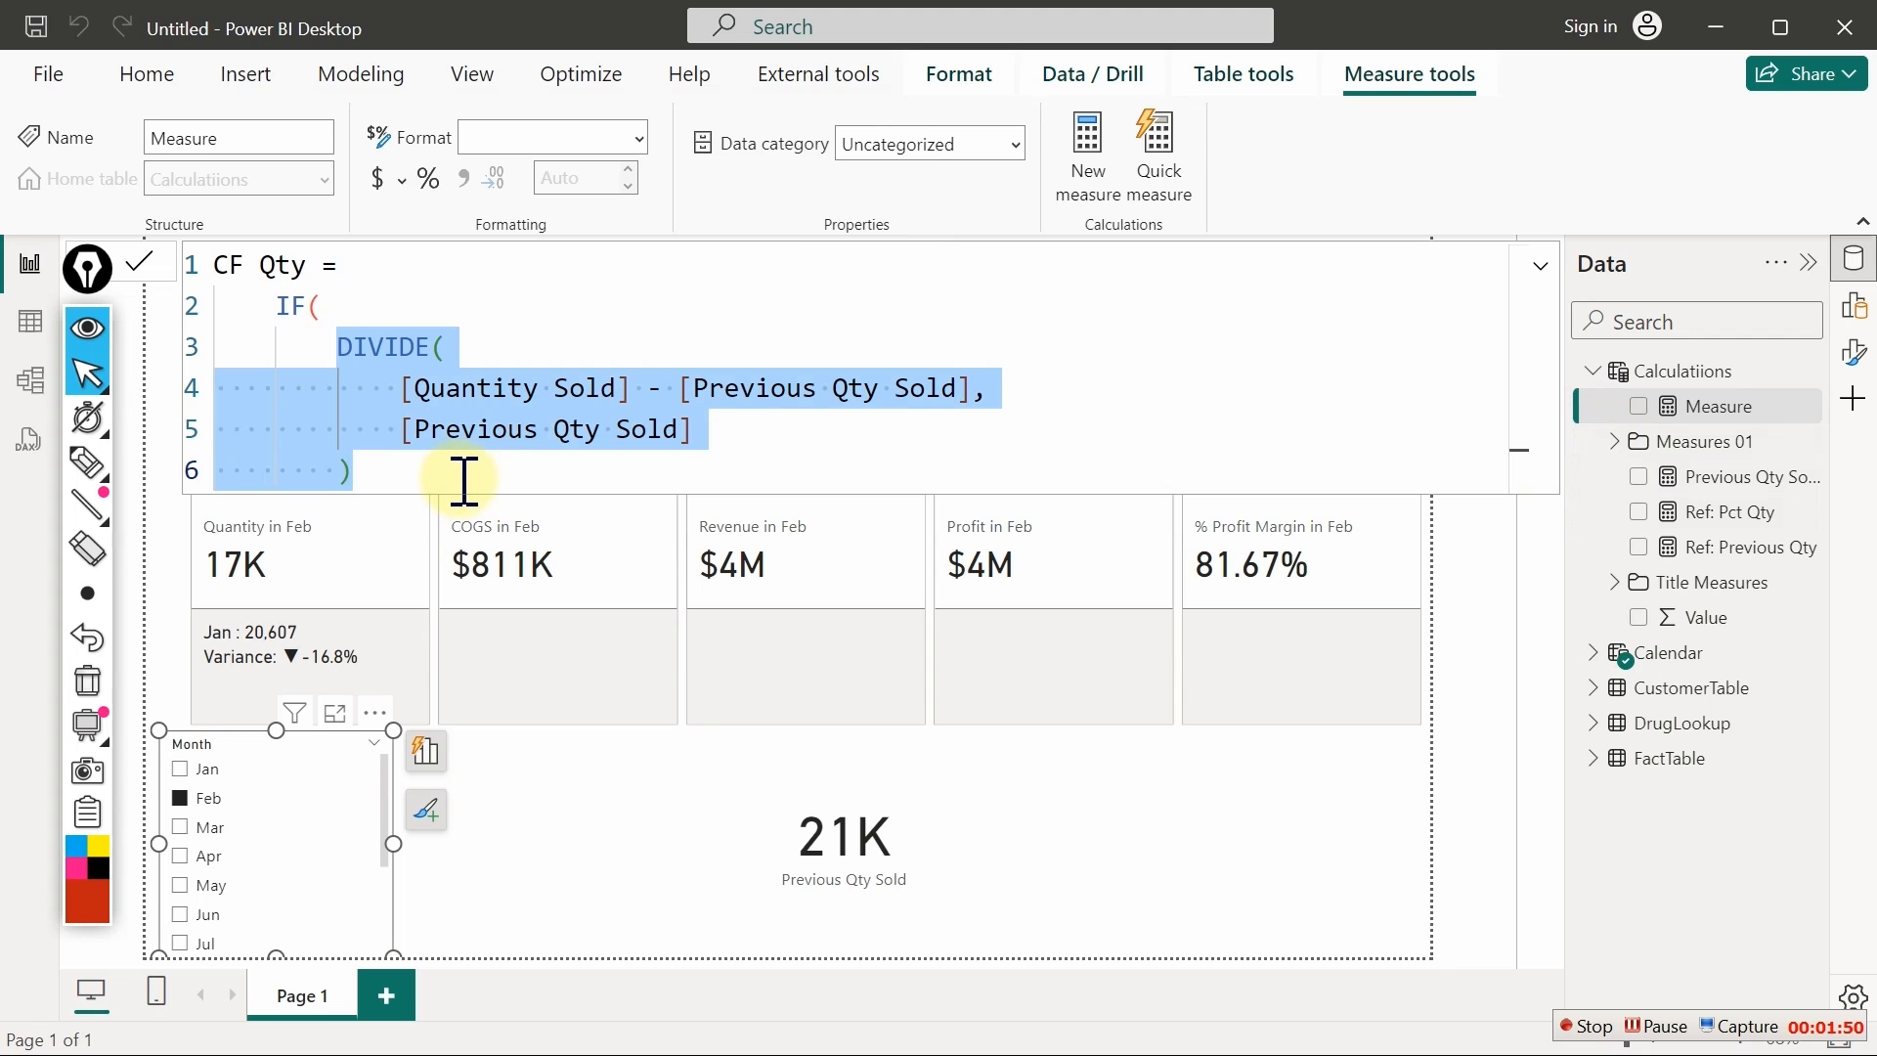
left_click(465, 480)
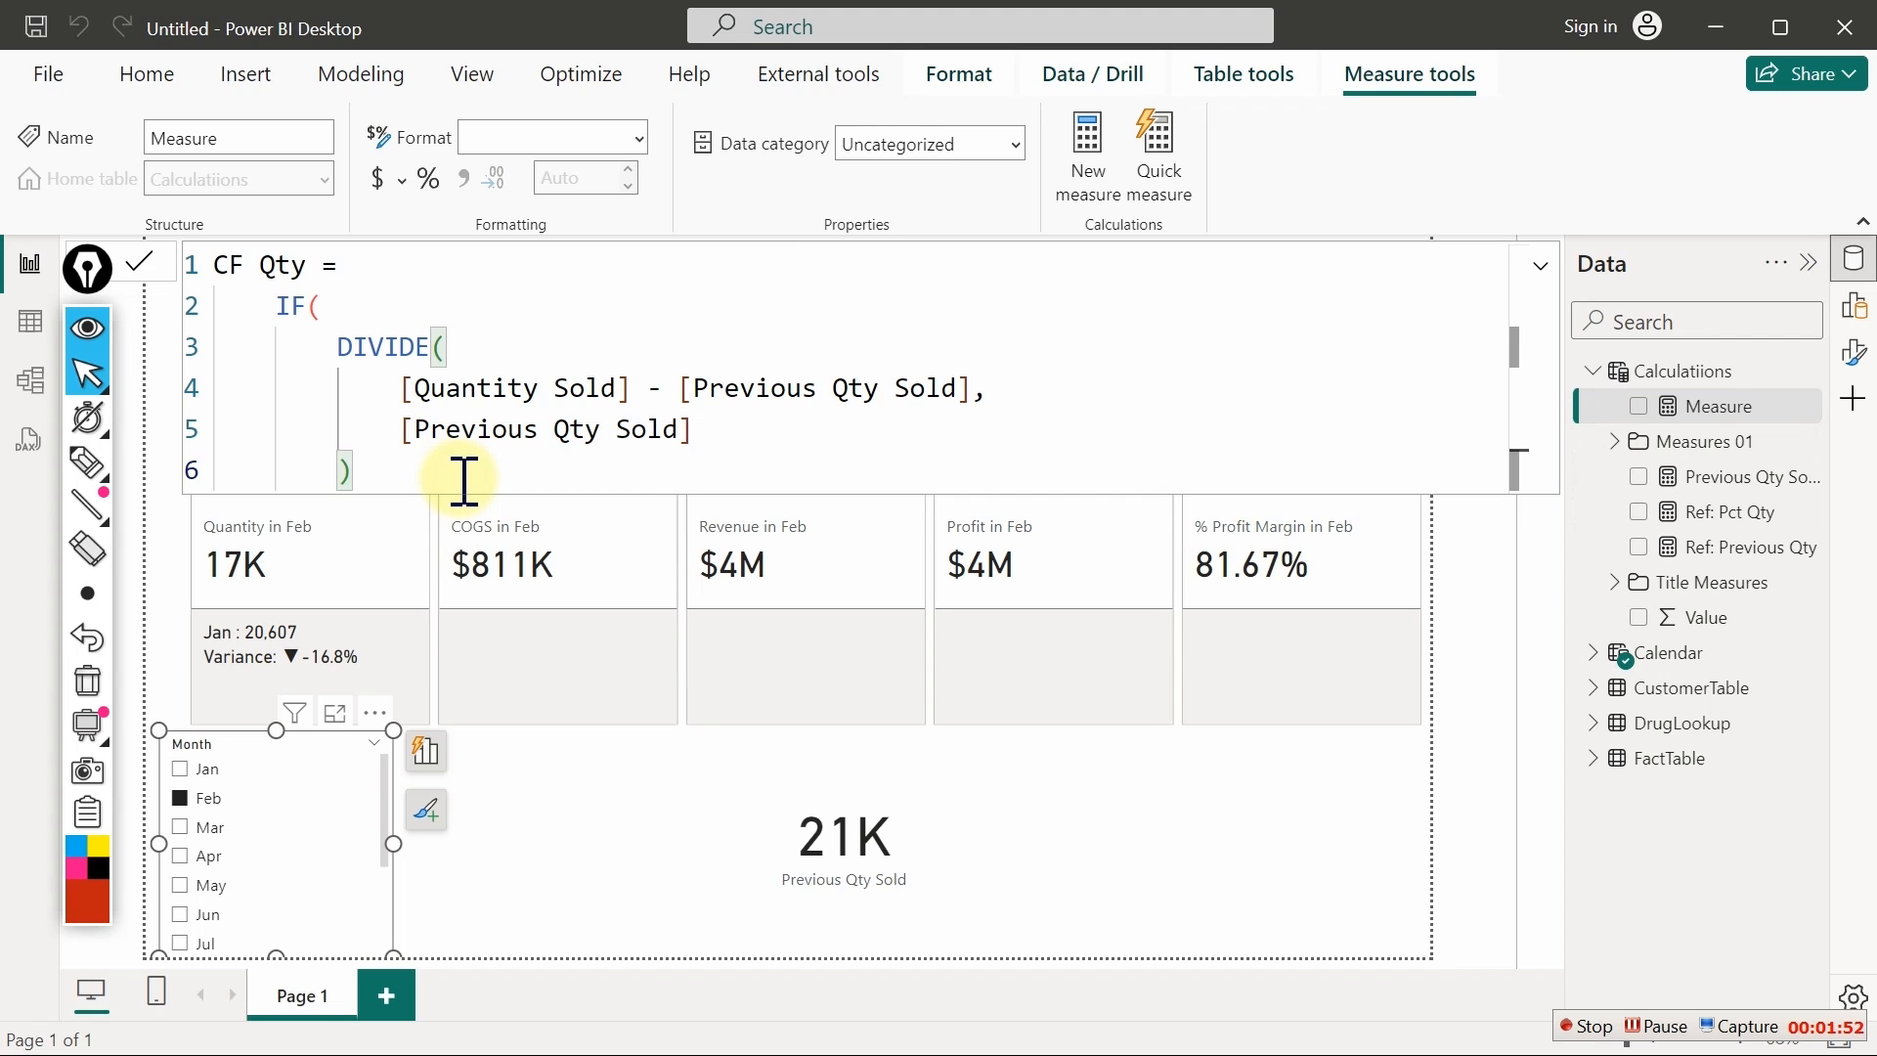
type(">0,")
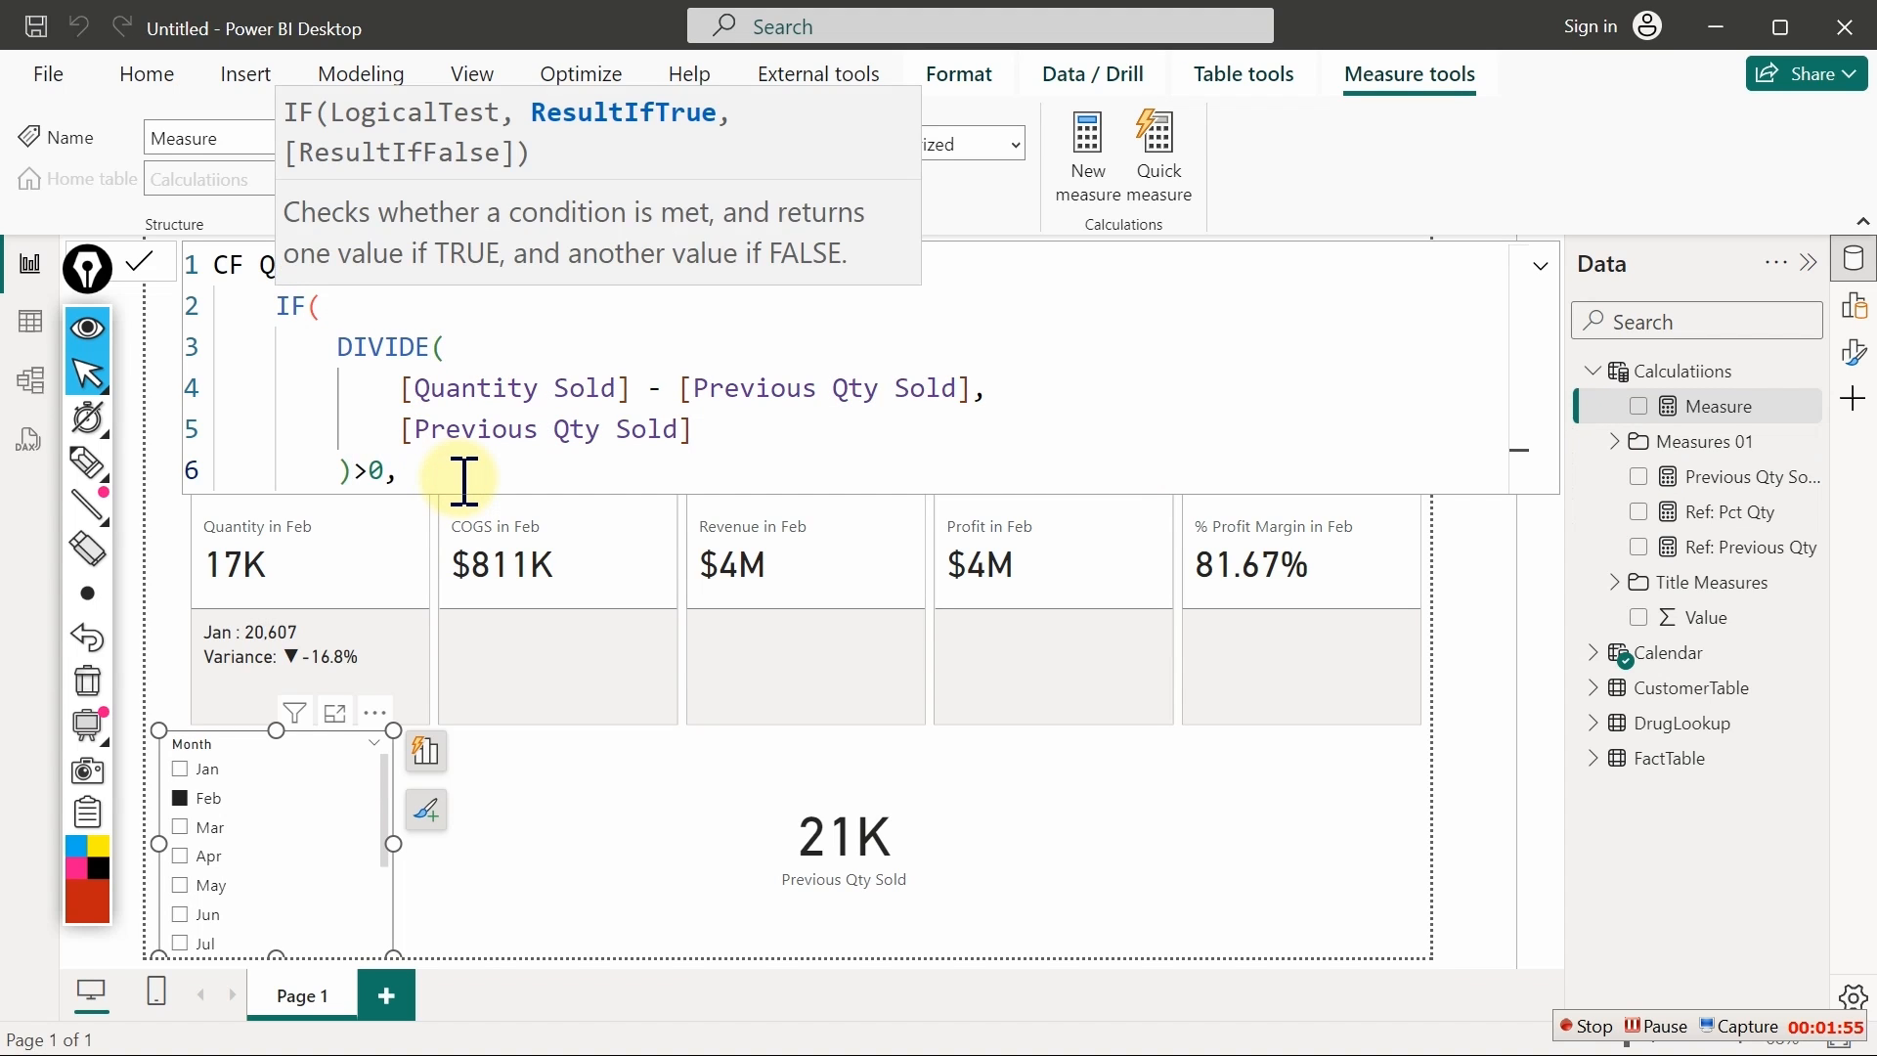
key("Return")
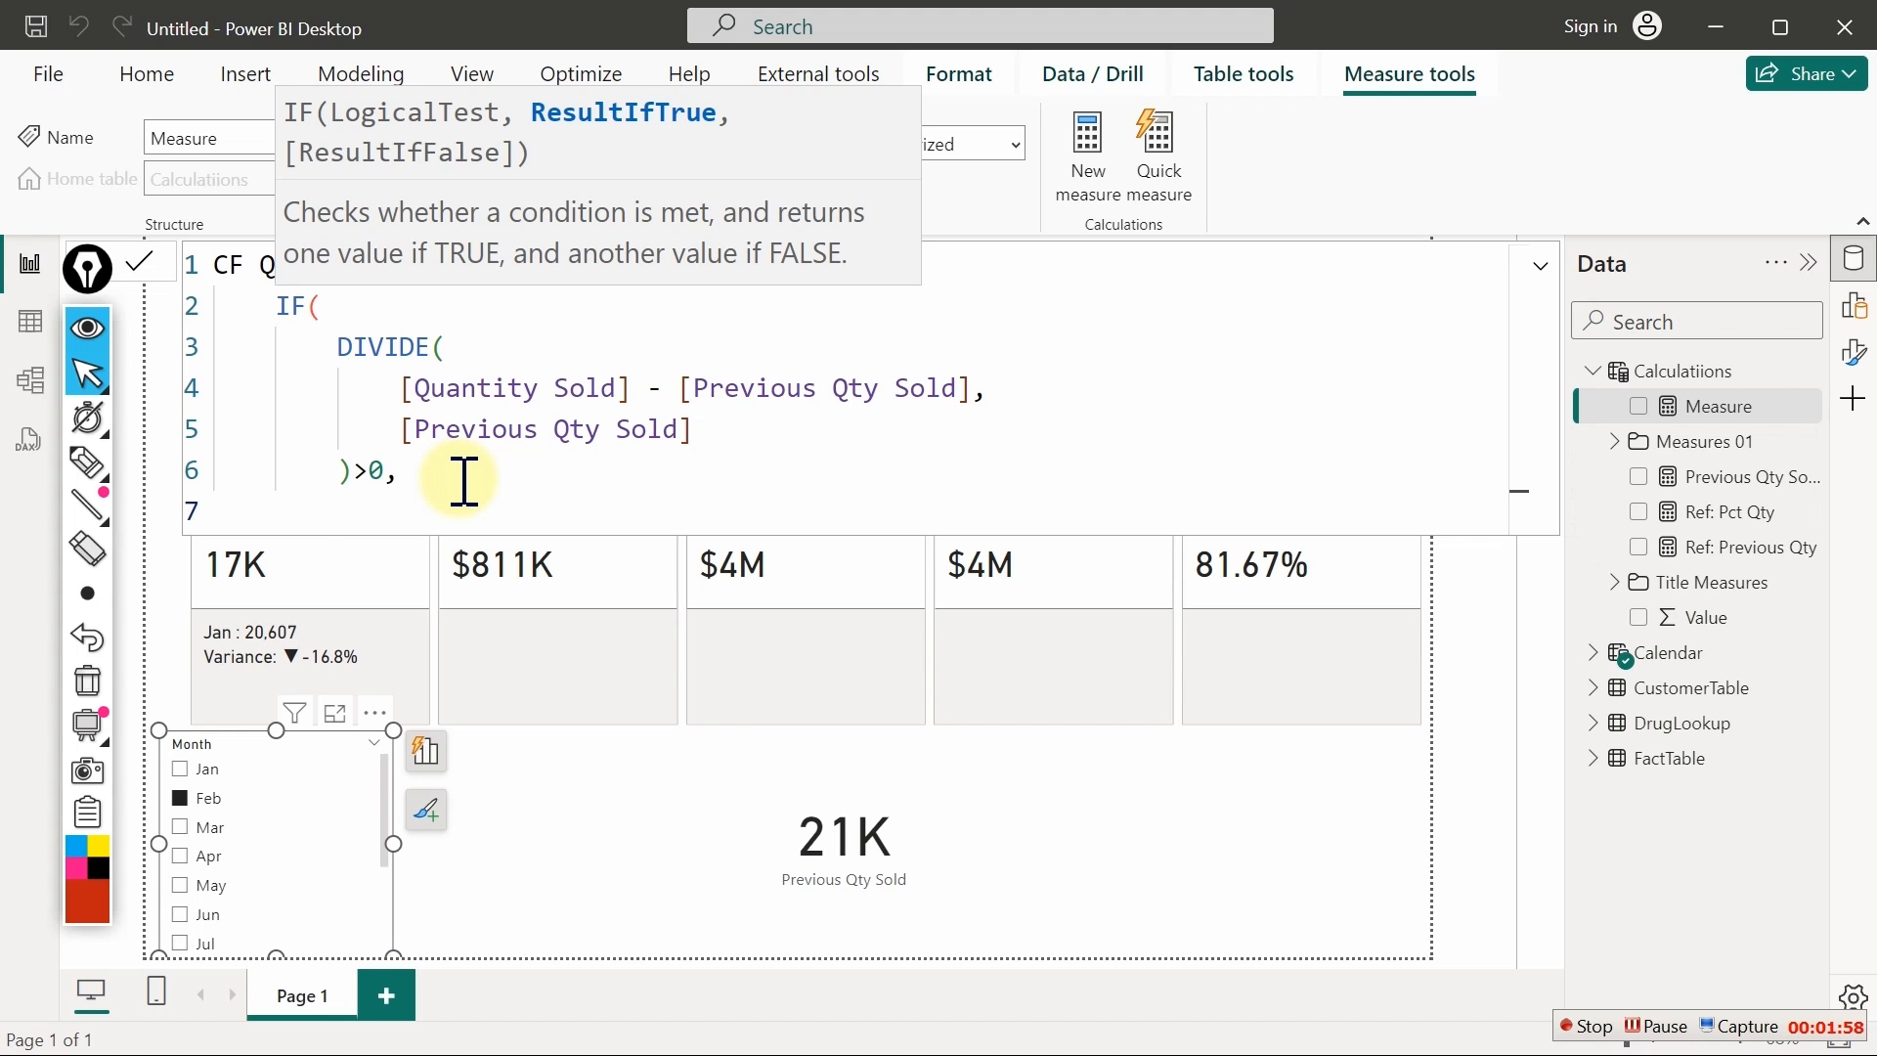
type("\"#")
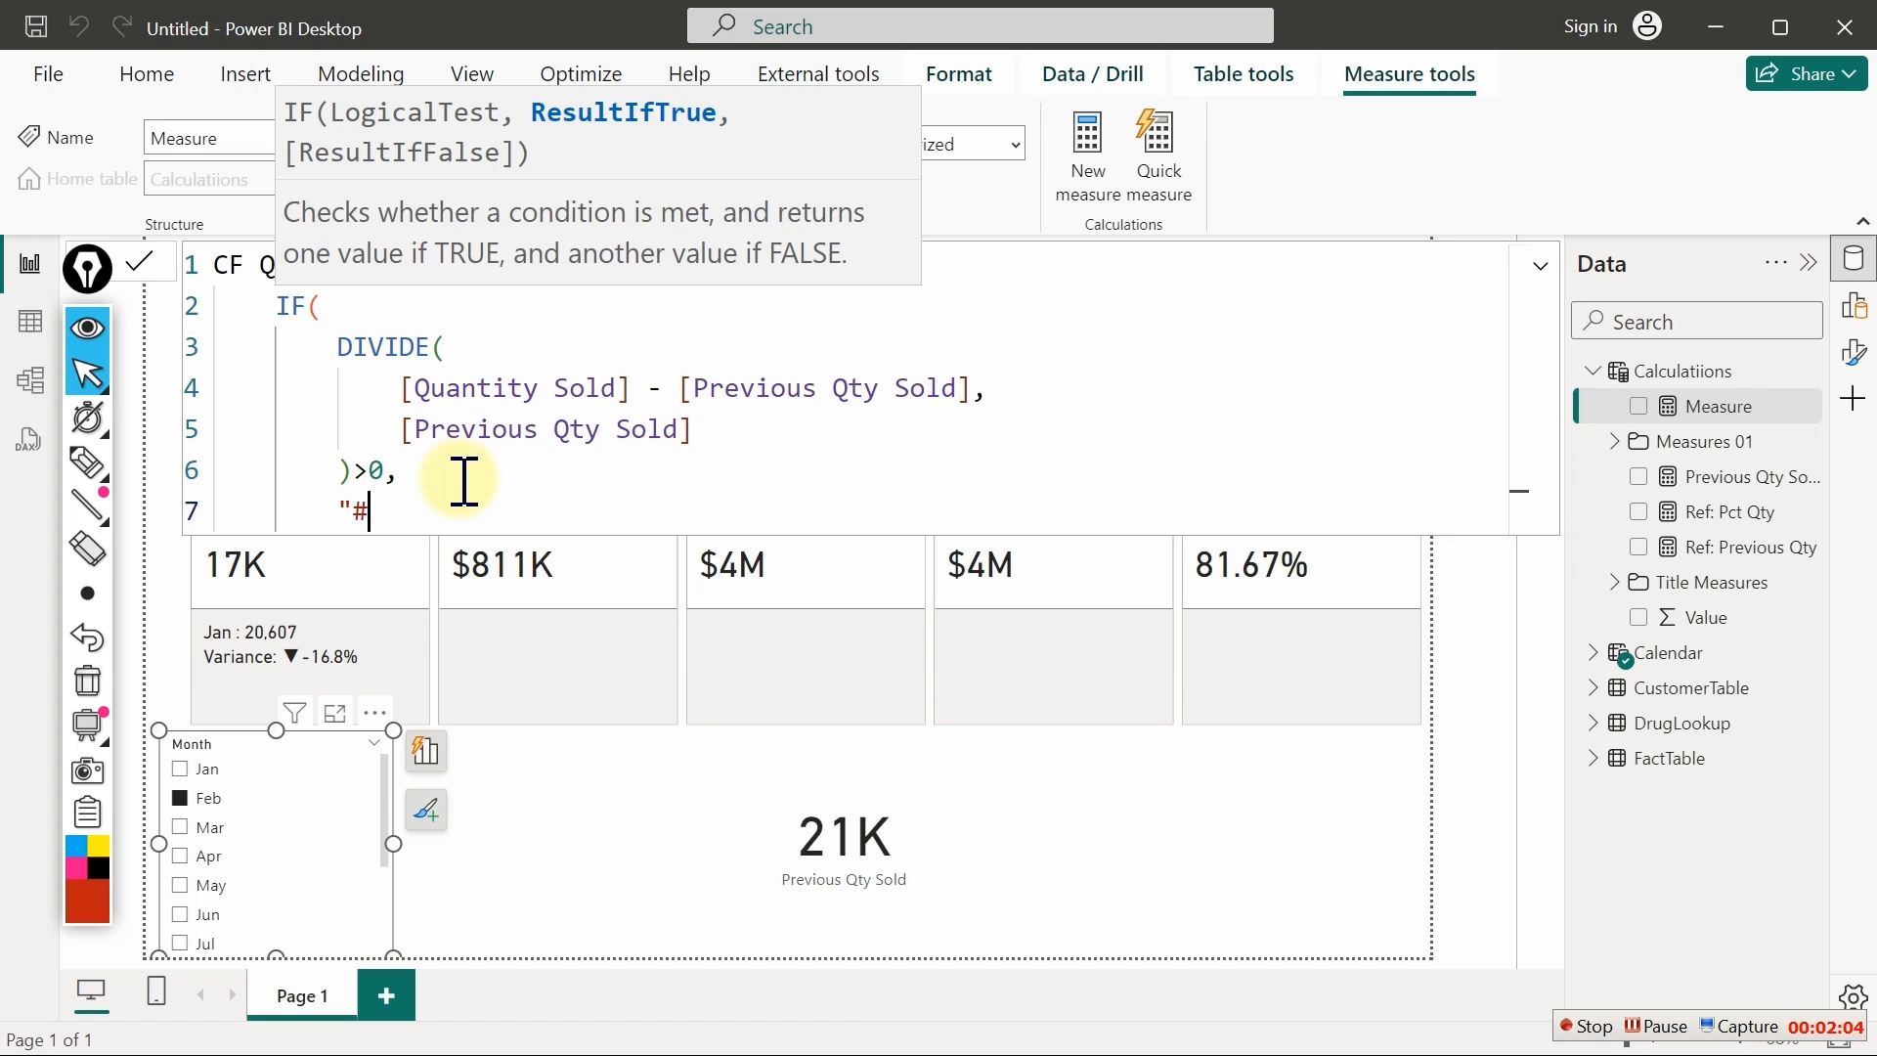
type("6f")
type("99")
type("B")
type("\",")
key("BackSpace")
key("BackSpace")
key("BackSpace")
key("BackSpace")
key("BackSpace")
key("BackSpace")
key("BackSpace")
key("BackSpace")
Return "Green" when the test is true and "Red" when false, close the IF and commit the CF Qty measure
type("Green\",")
key("Return")
type("\"Red\"")
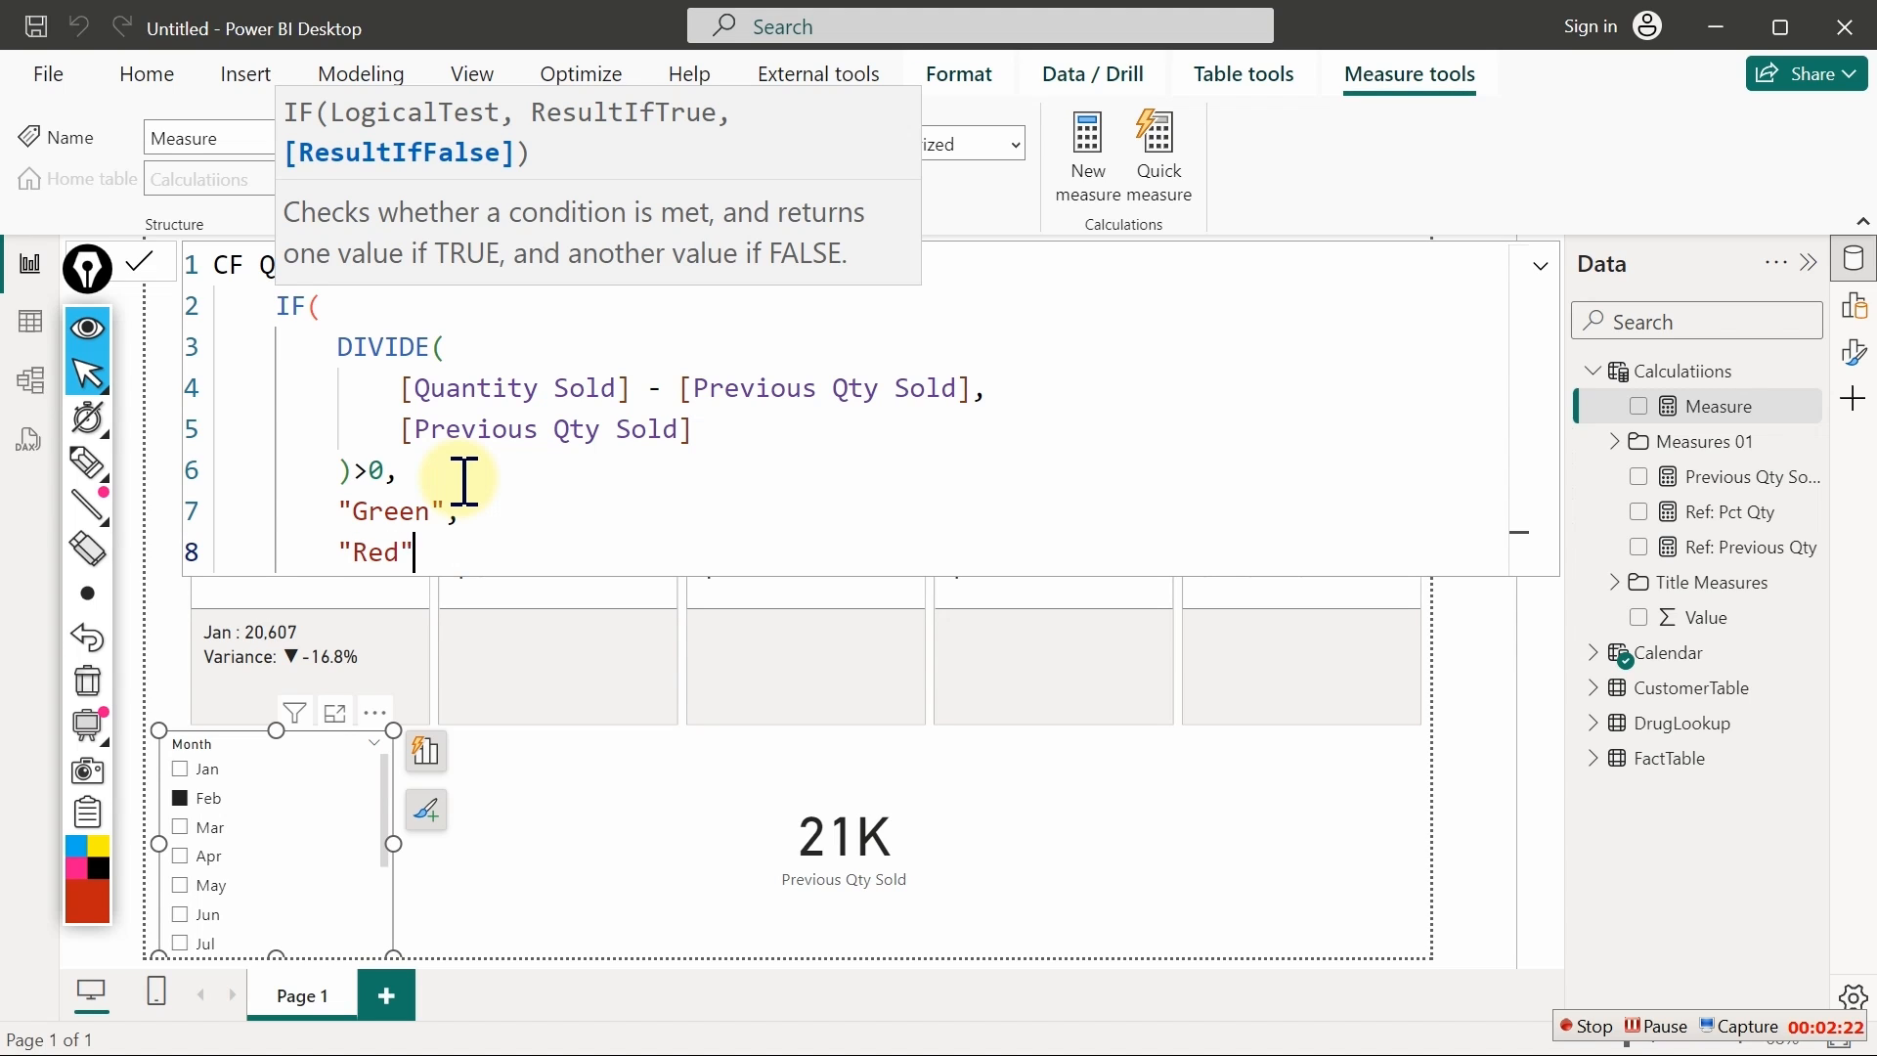
key("Return")
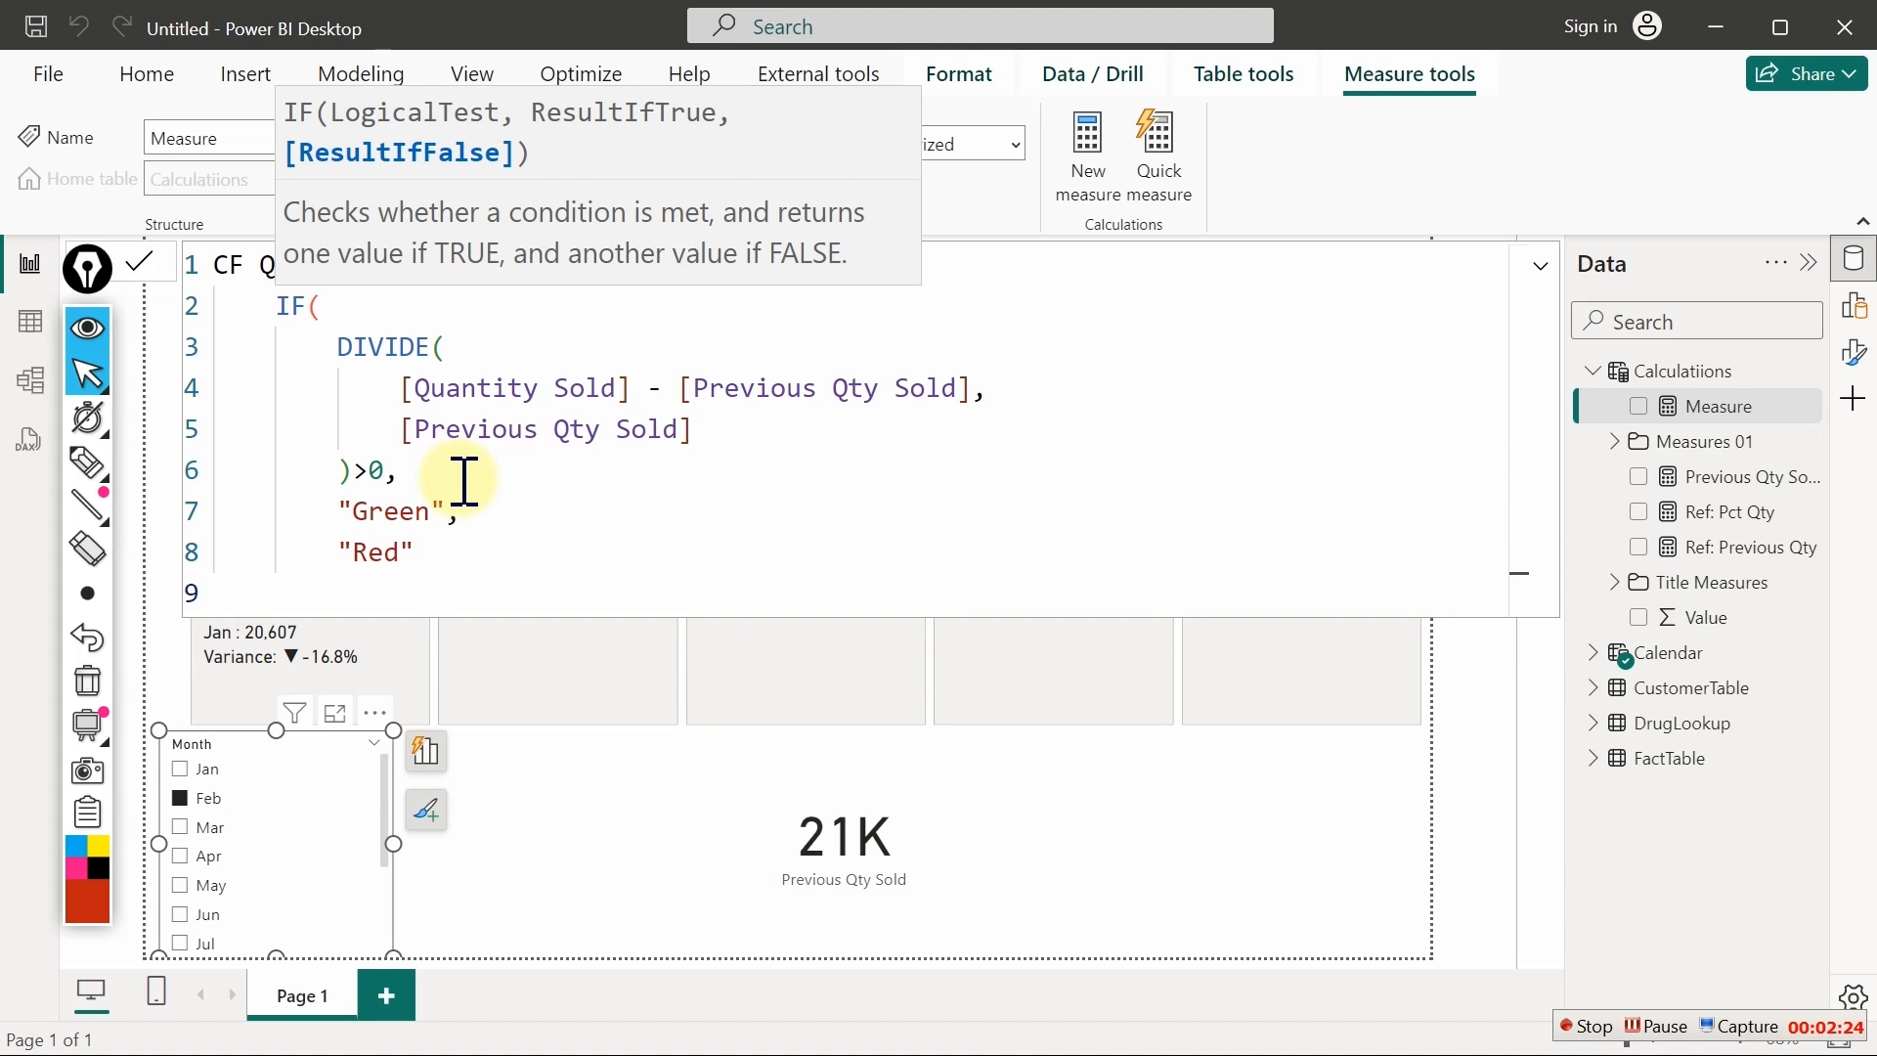
type(")")
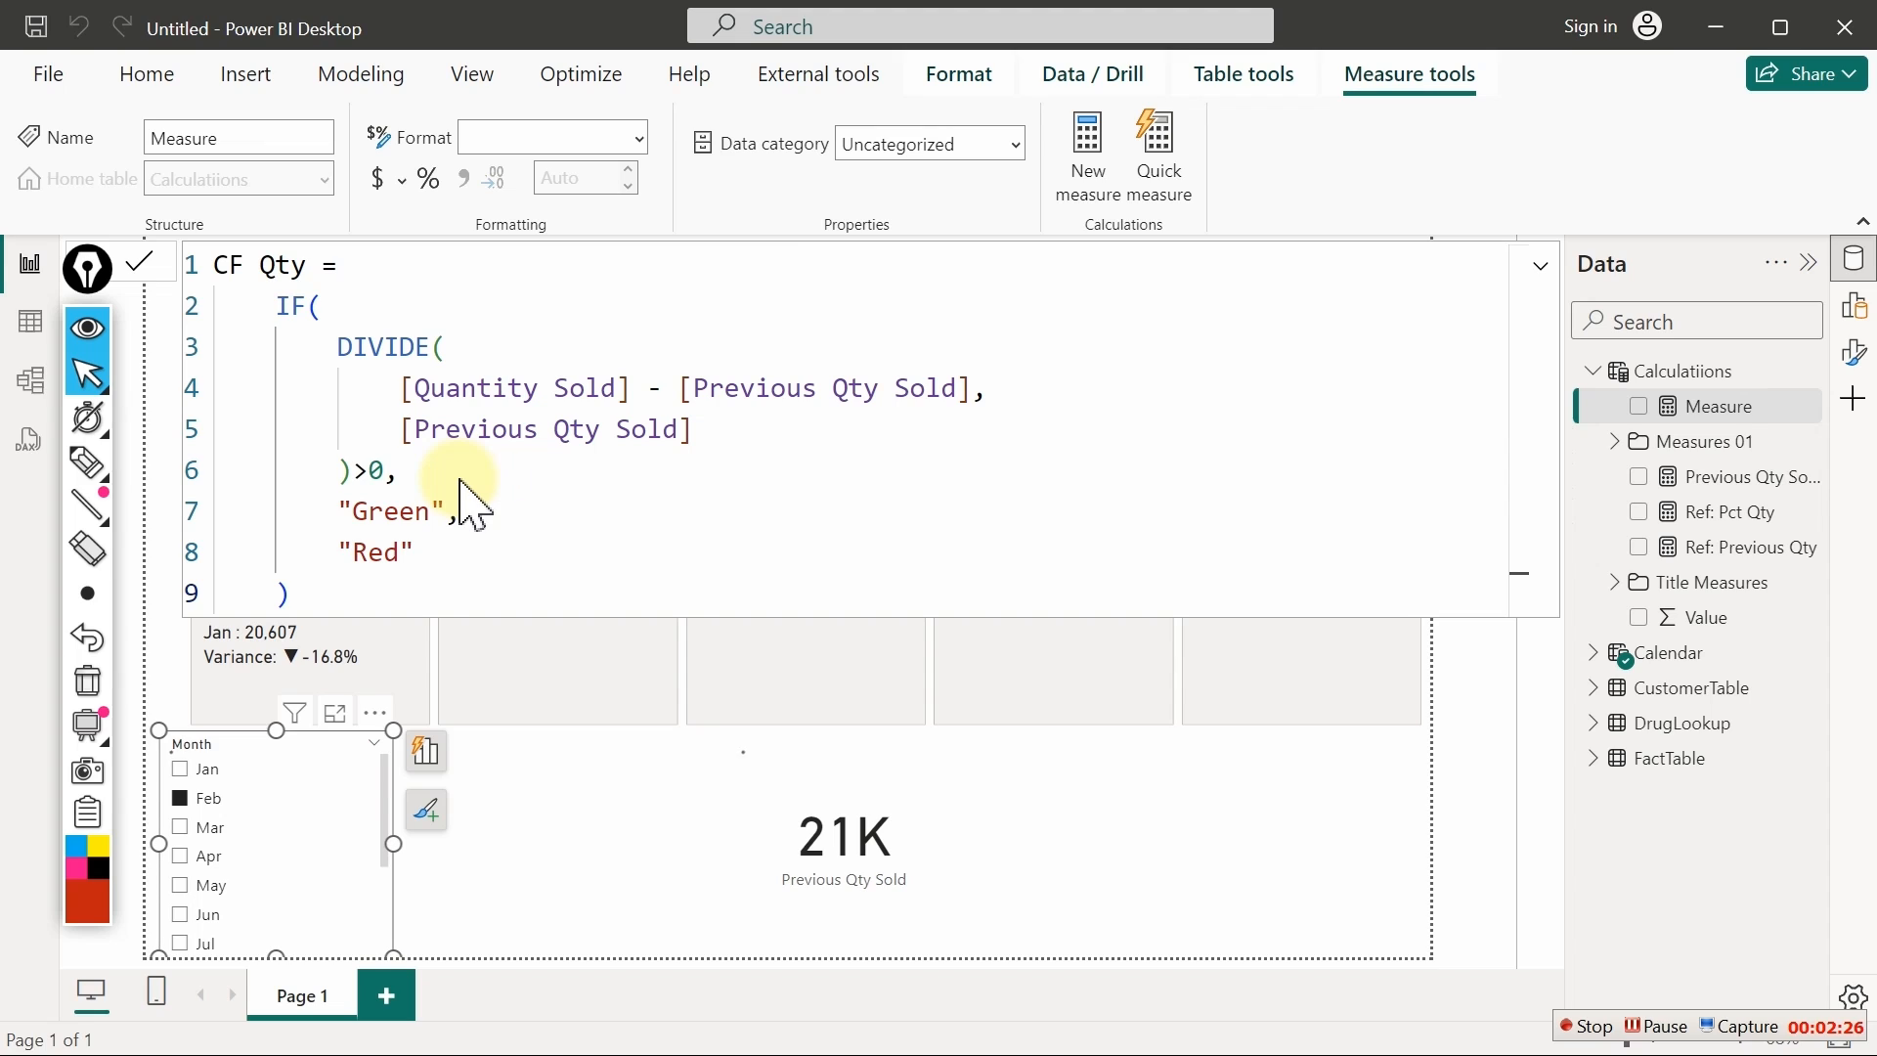
key("Return")
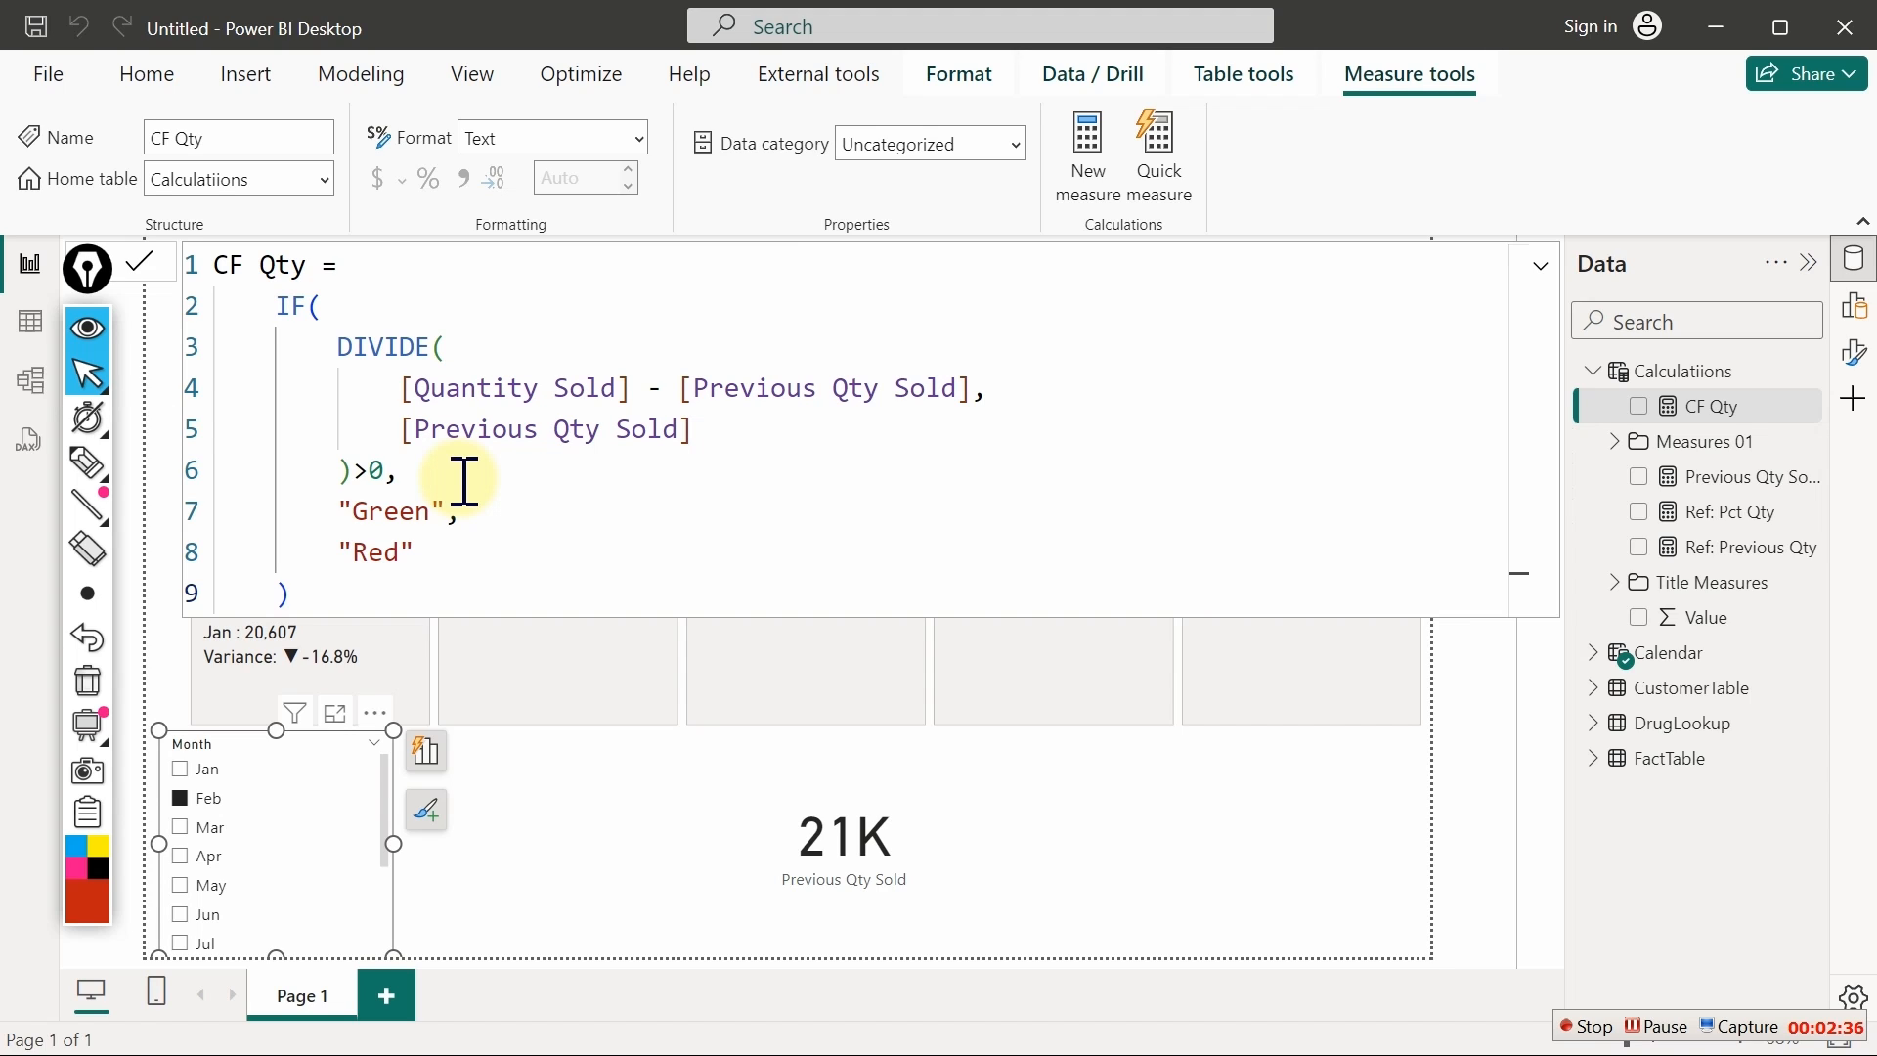
Replace Previous Qty Sold with the CF Qty measure in the standalone card beside the Month slicer
left_click(864, 868)
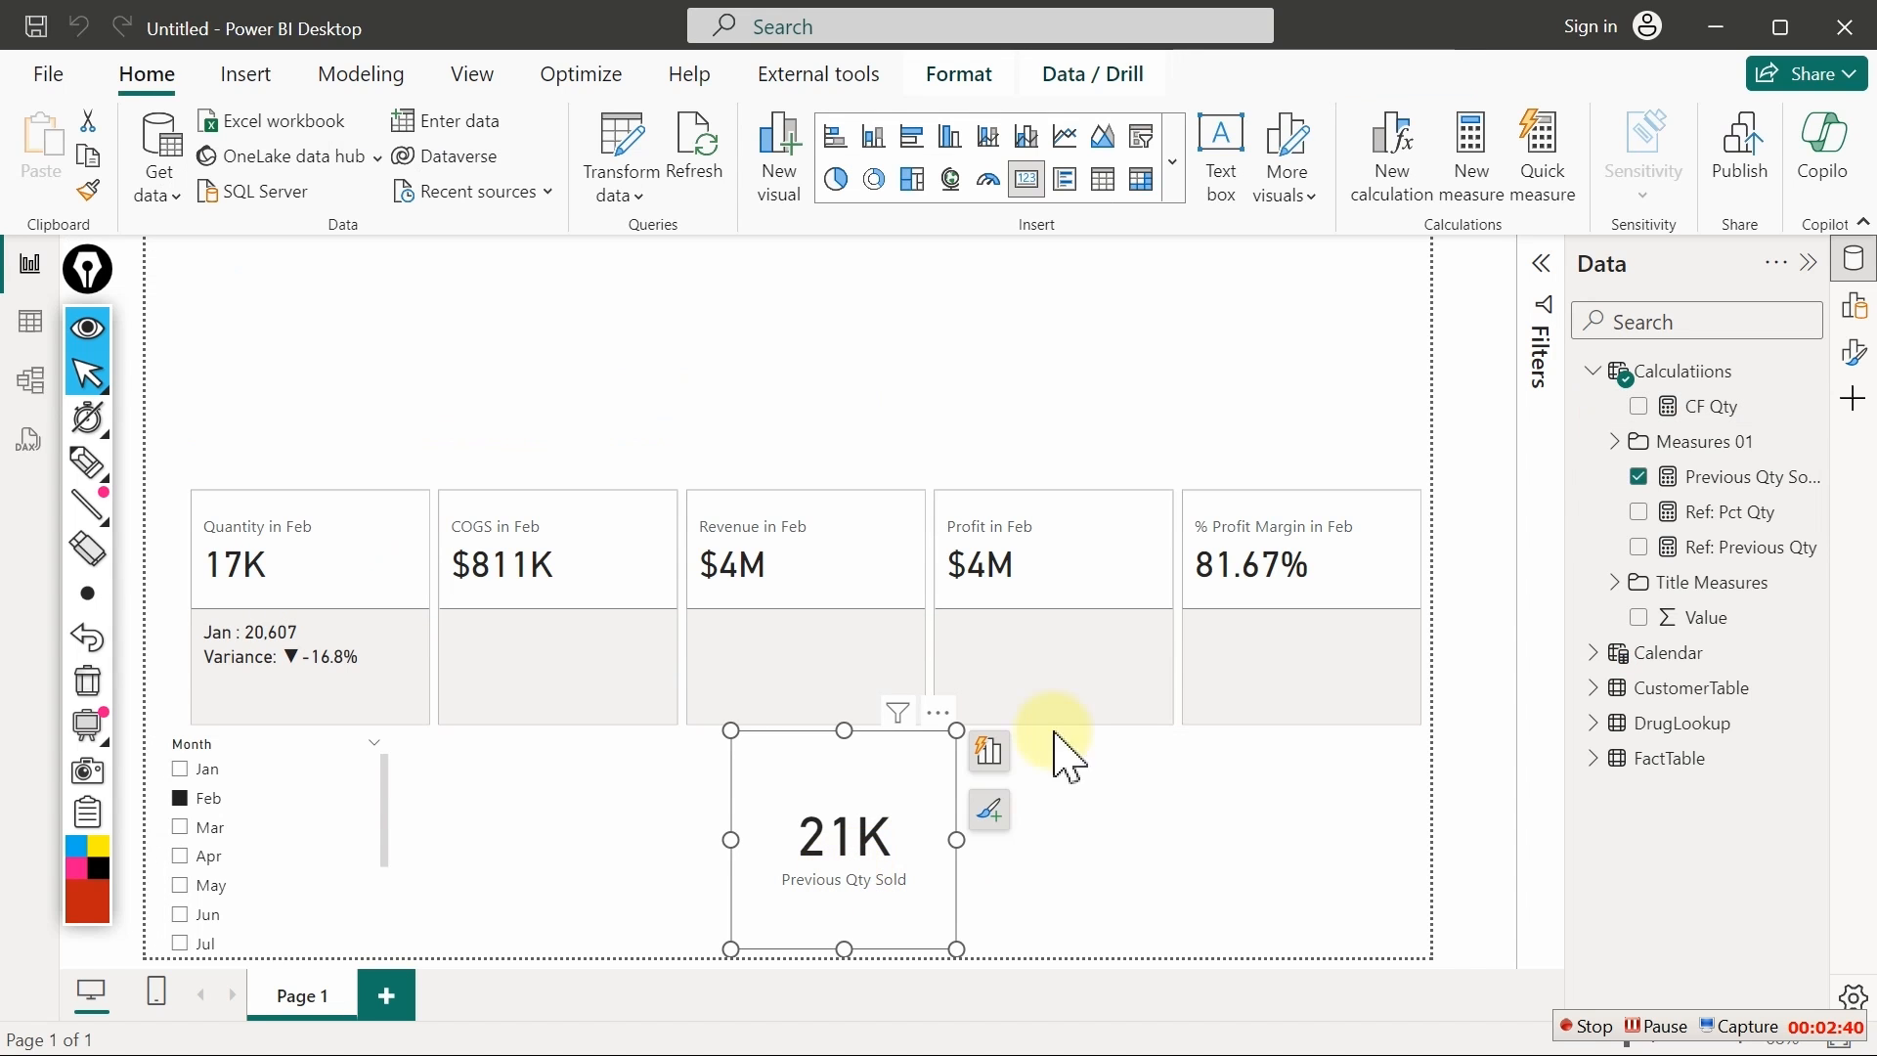
left_click(1639, 478)
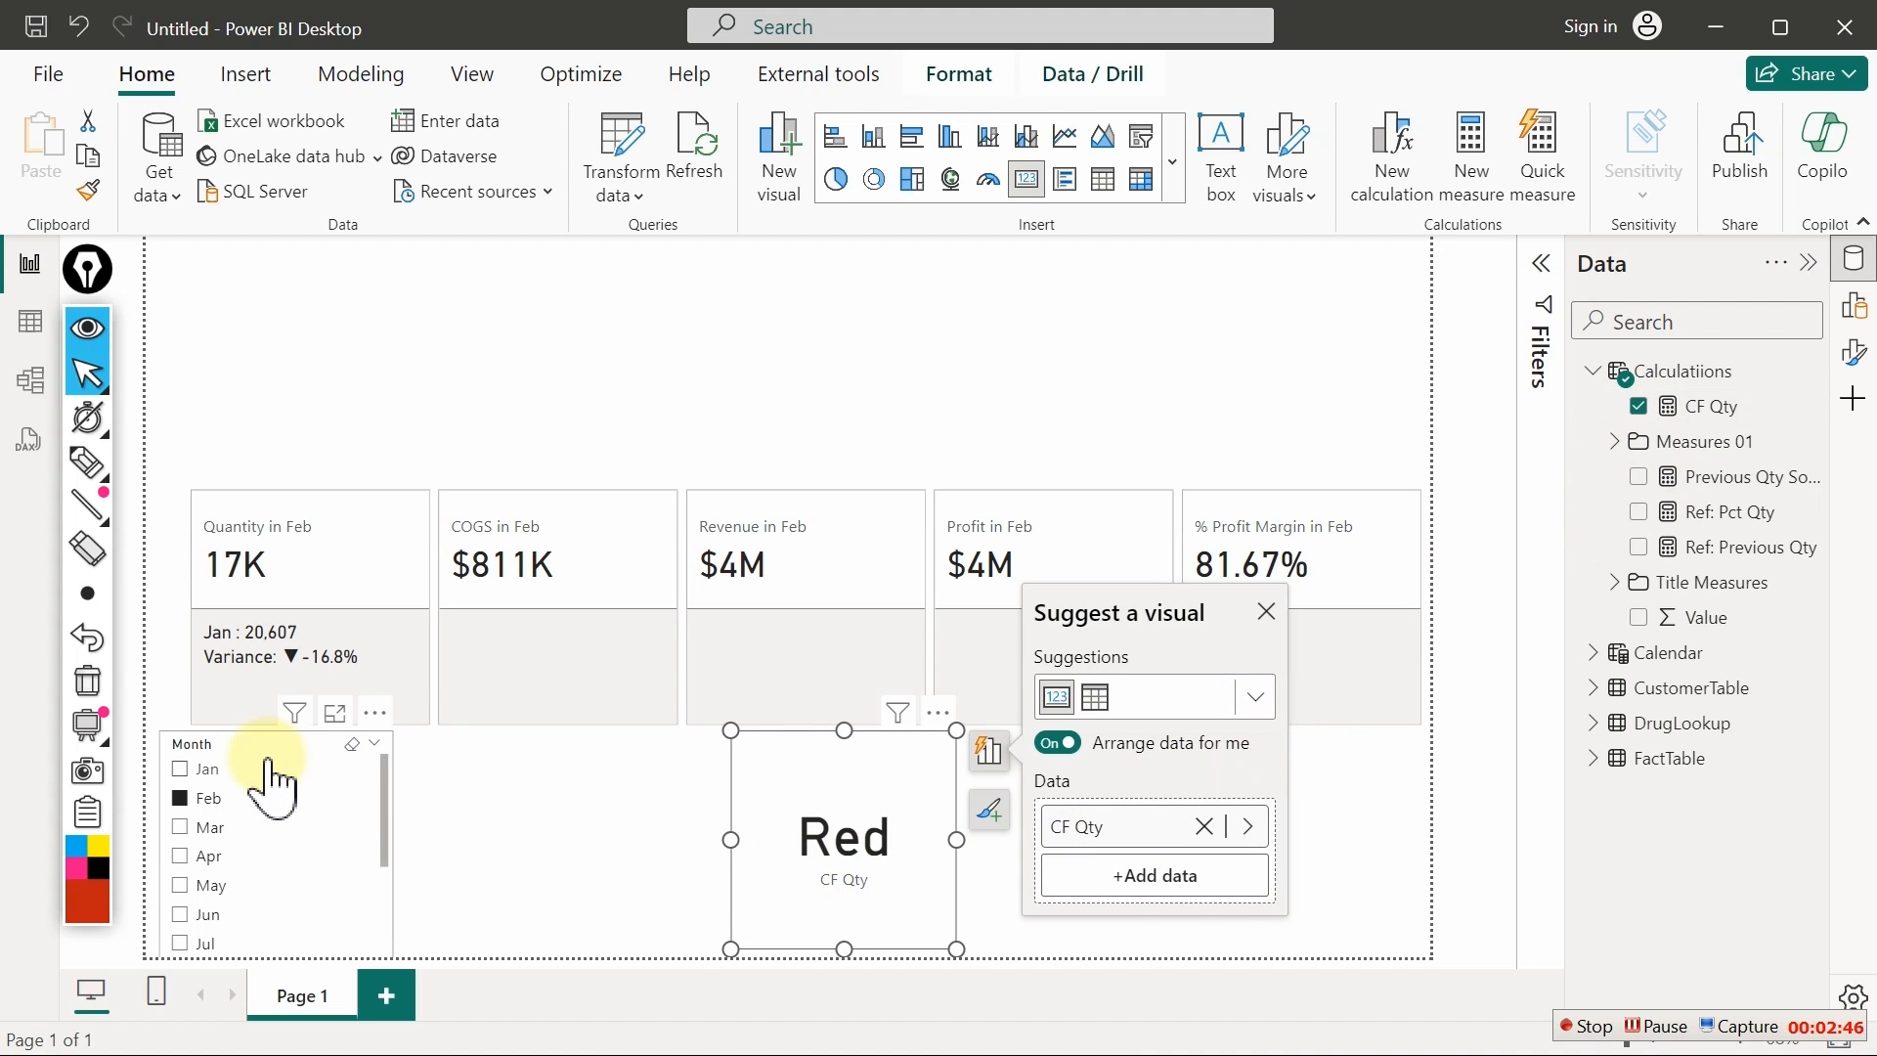
Filter the report to Mar and target the Ref: Pct Qty reference label of the Quantity Sold series in the multi-card visual
left_click(180, 827)
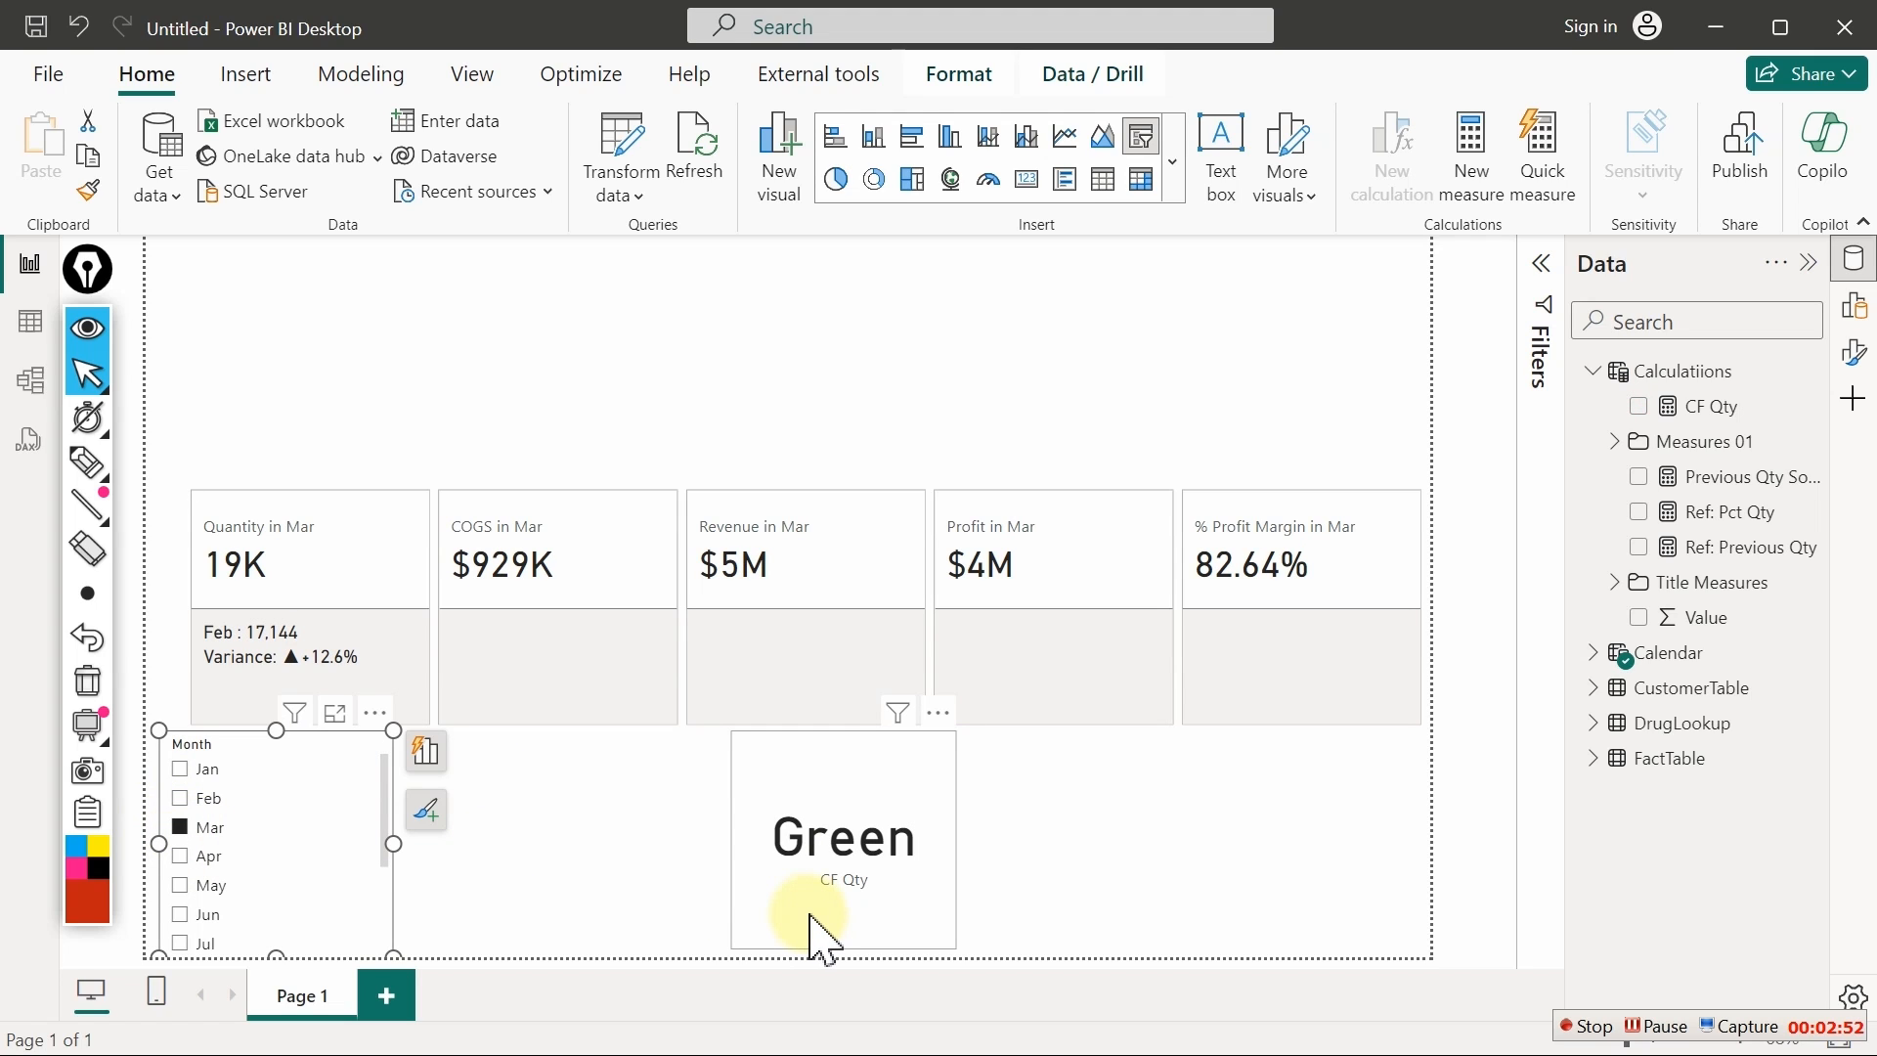
left_click(470, 727)
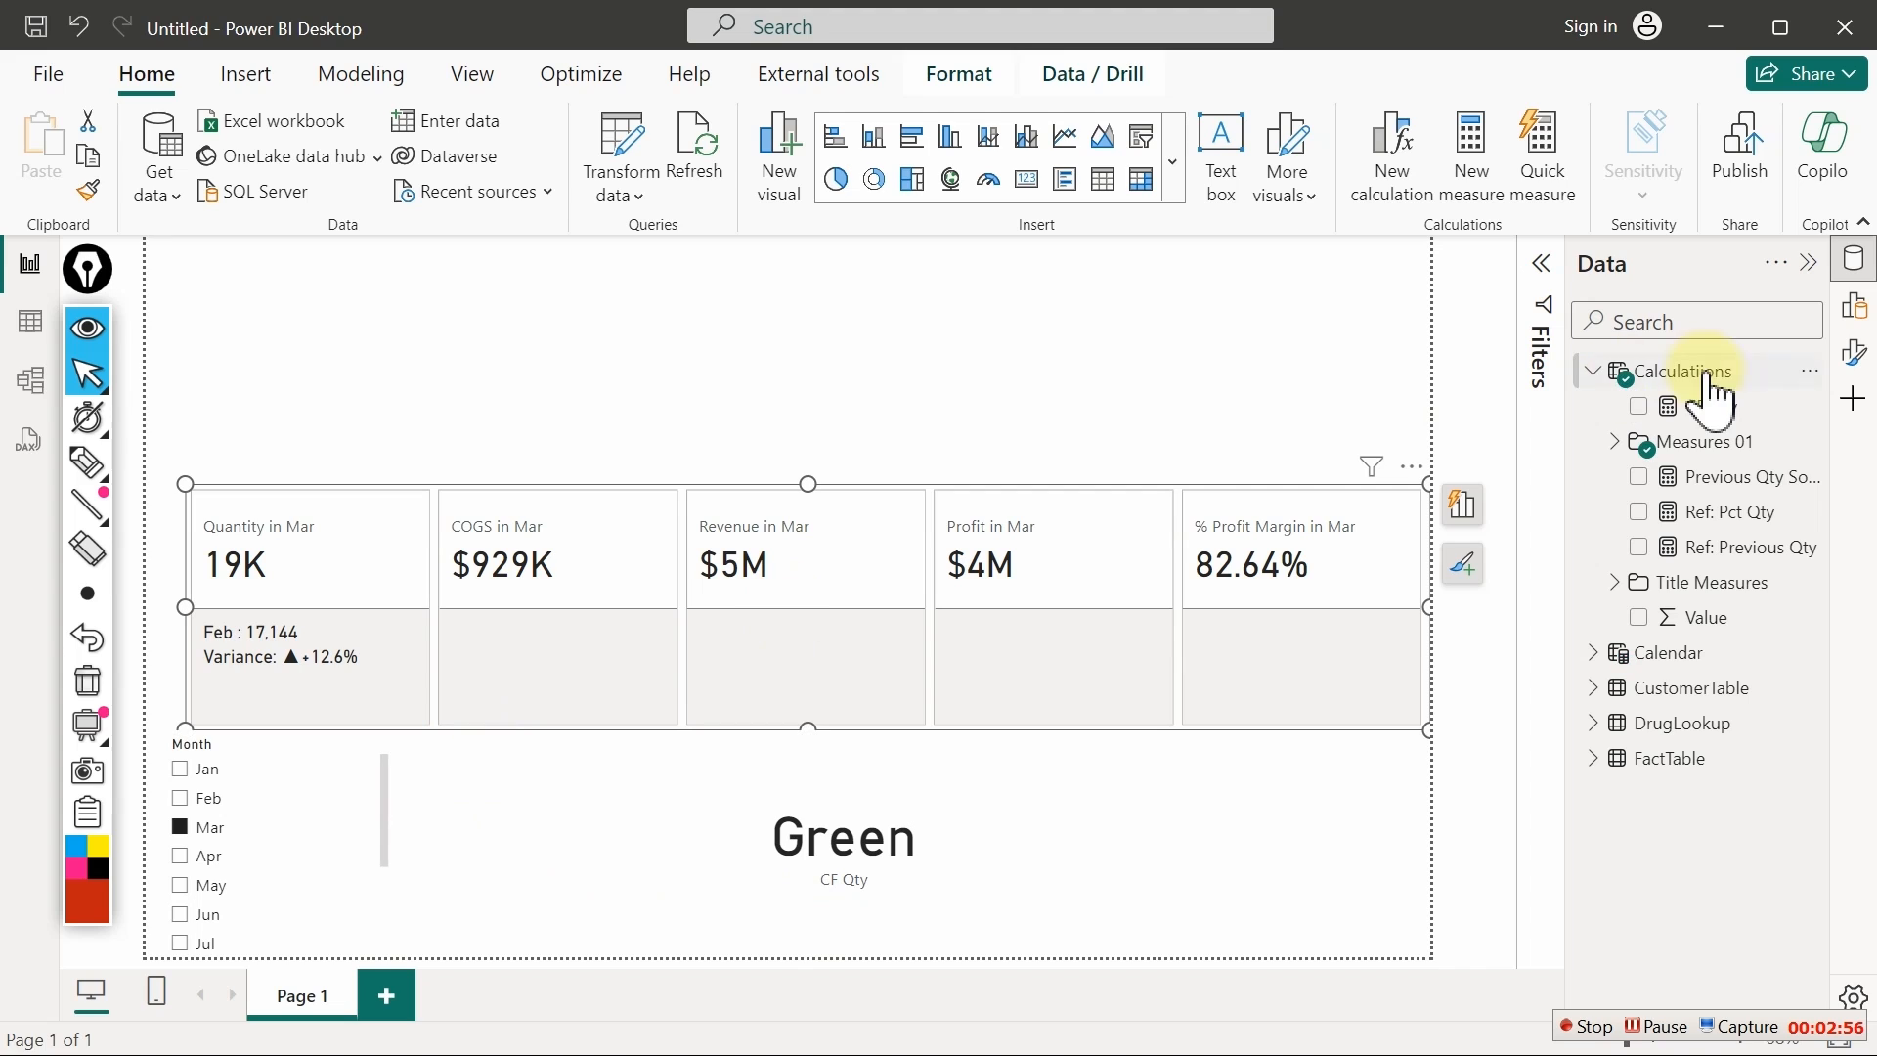
left_click(1852, 362)
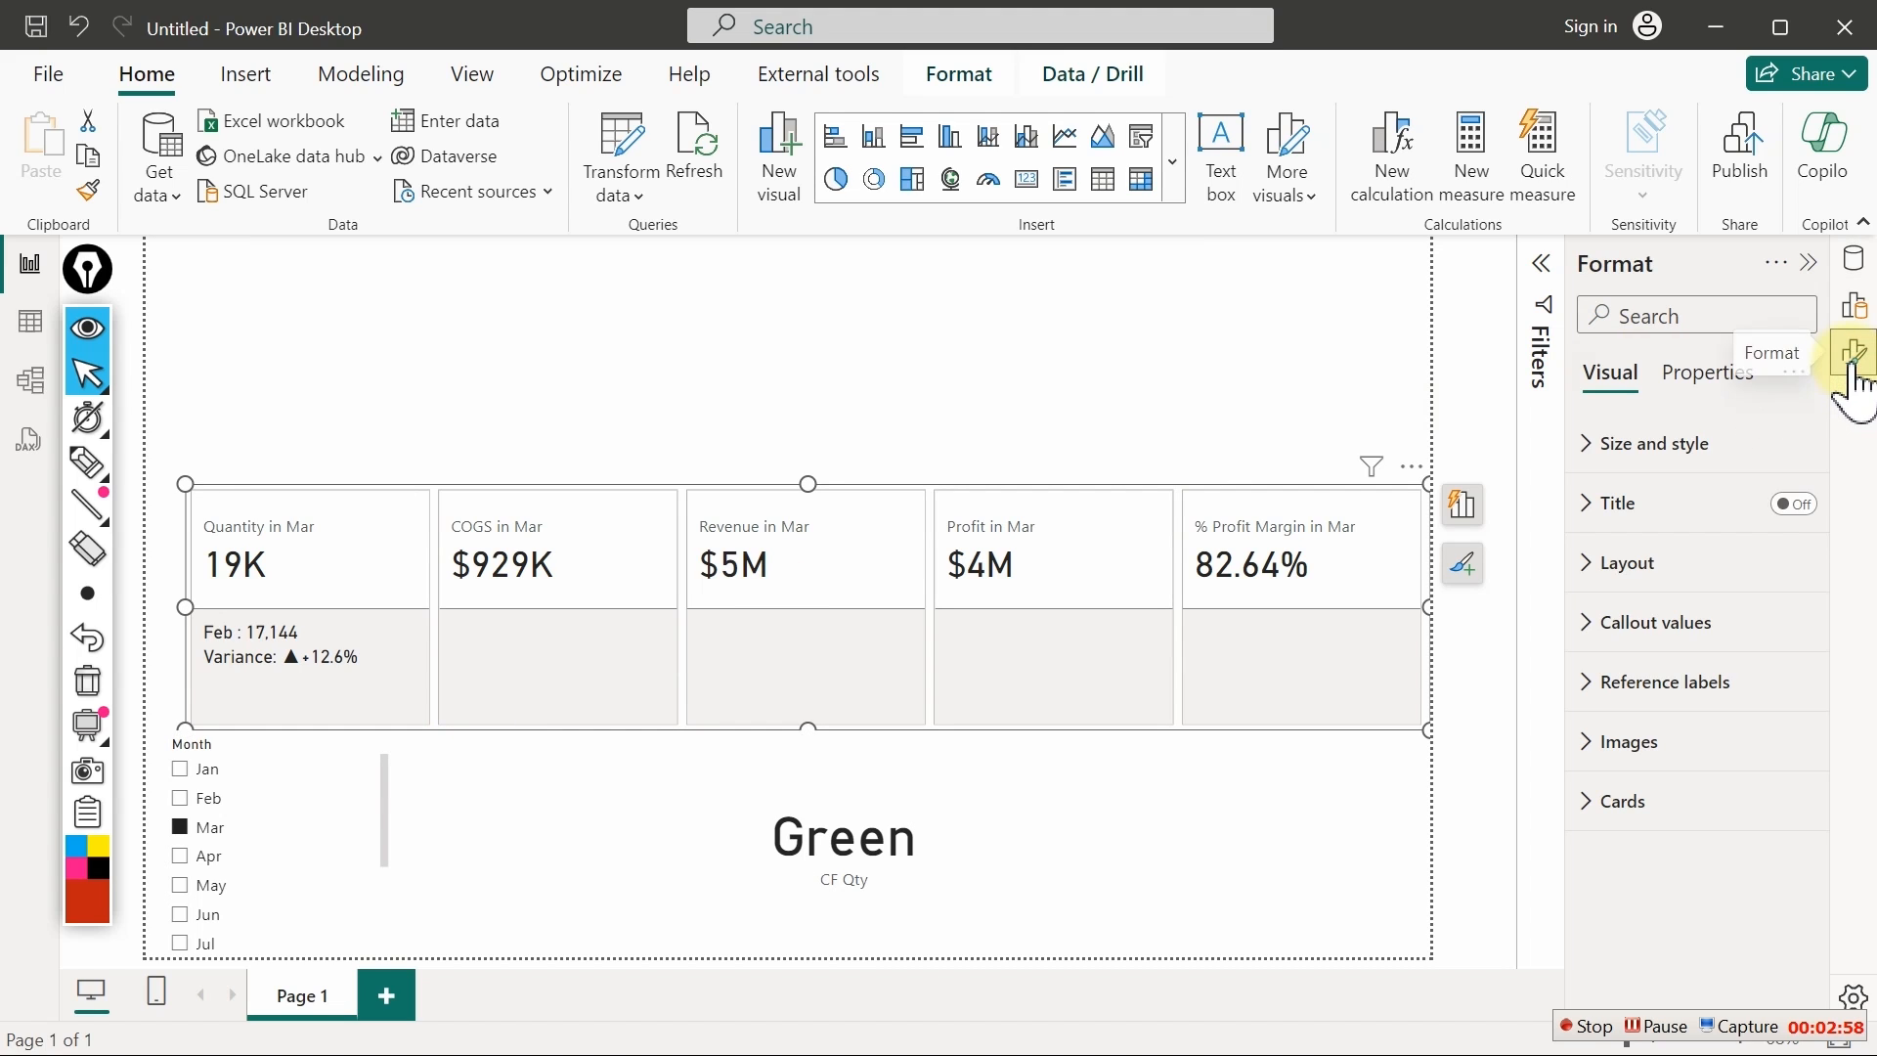
left_click(1624, 685)
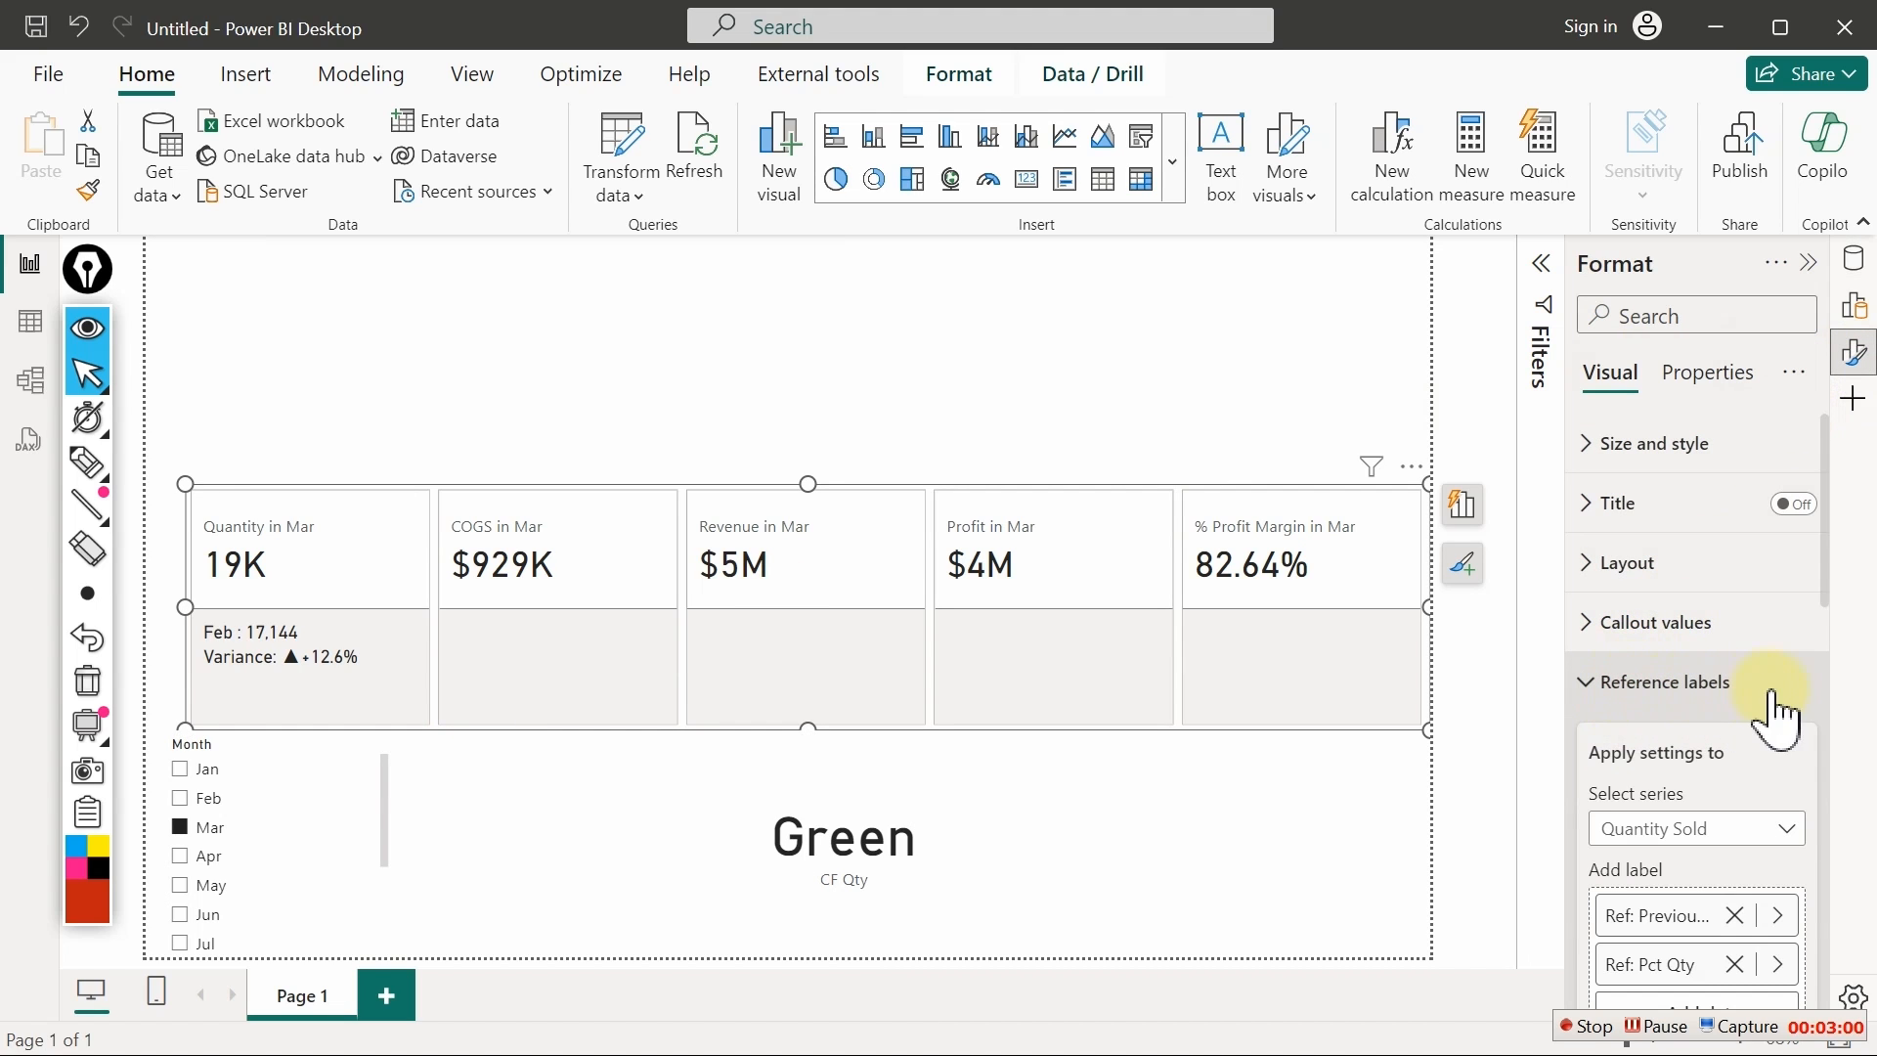
left_click_drag(1824, 591, 1818, 719)
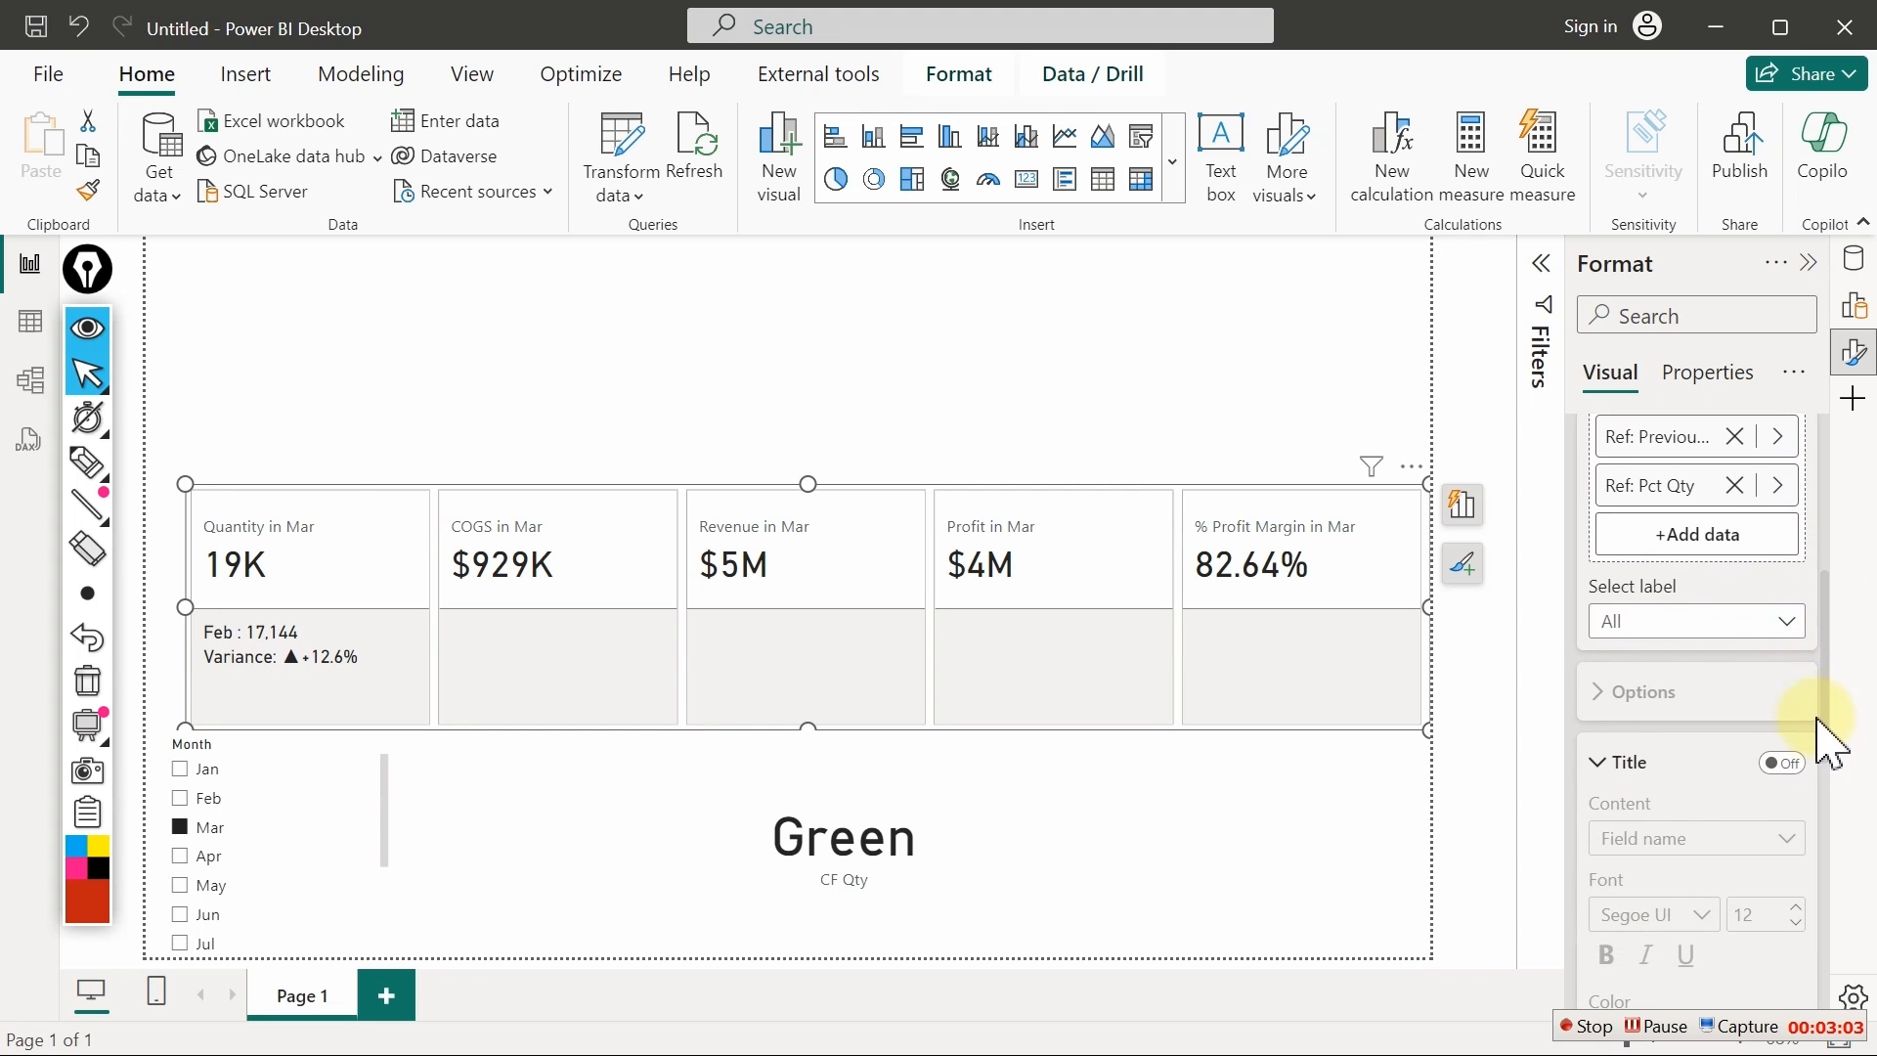
left_click(1785, 622)
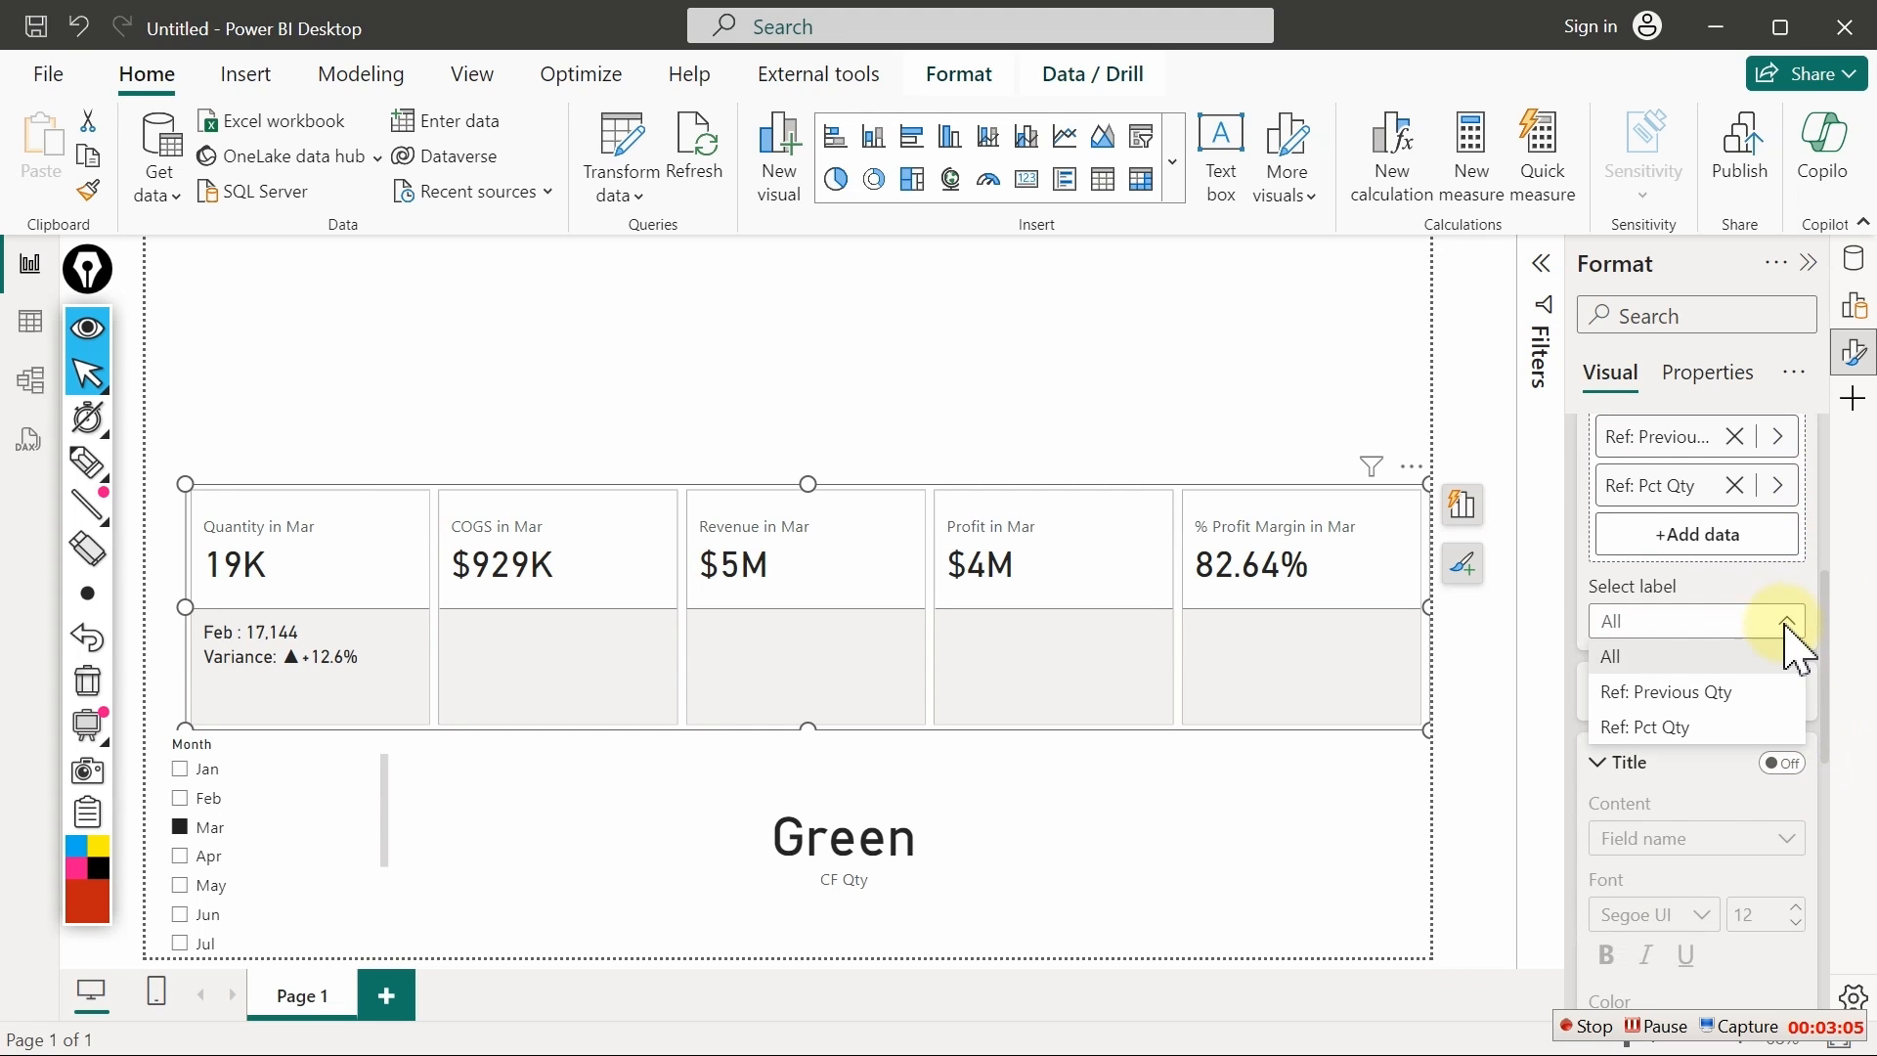
left_click(1644, 731)
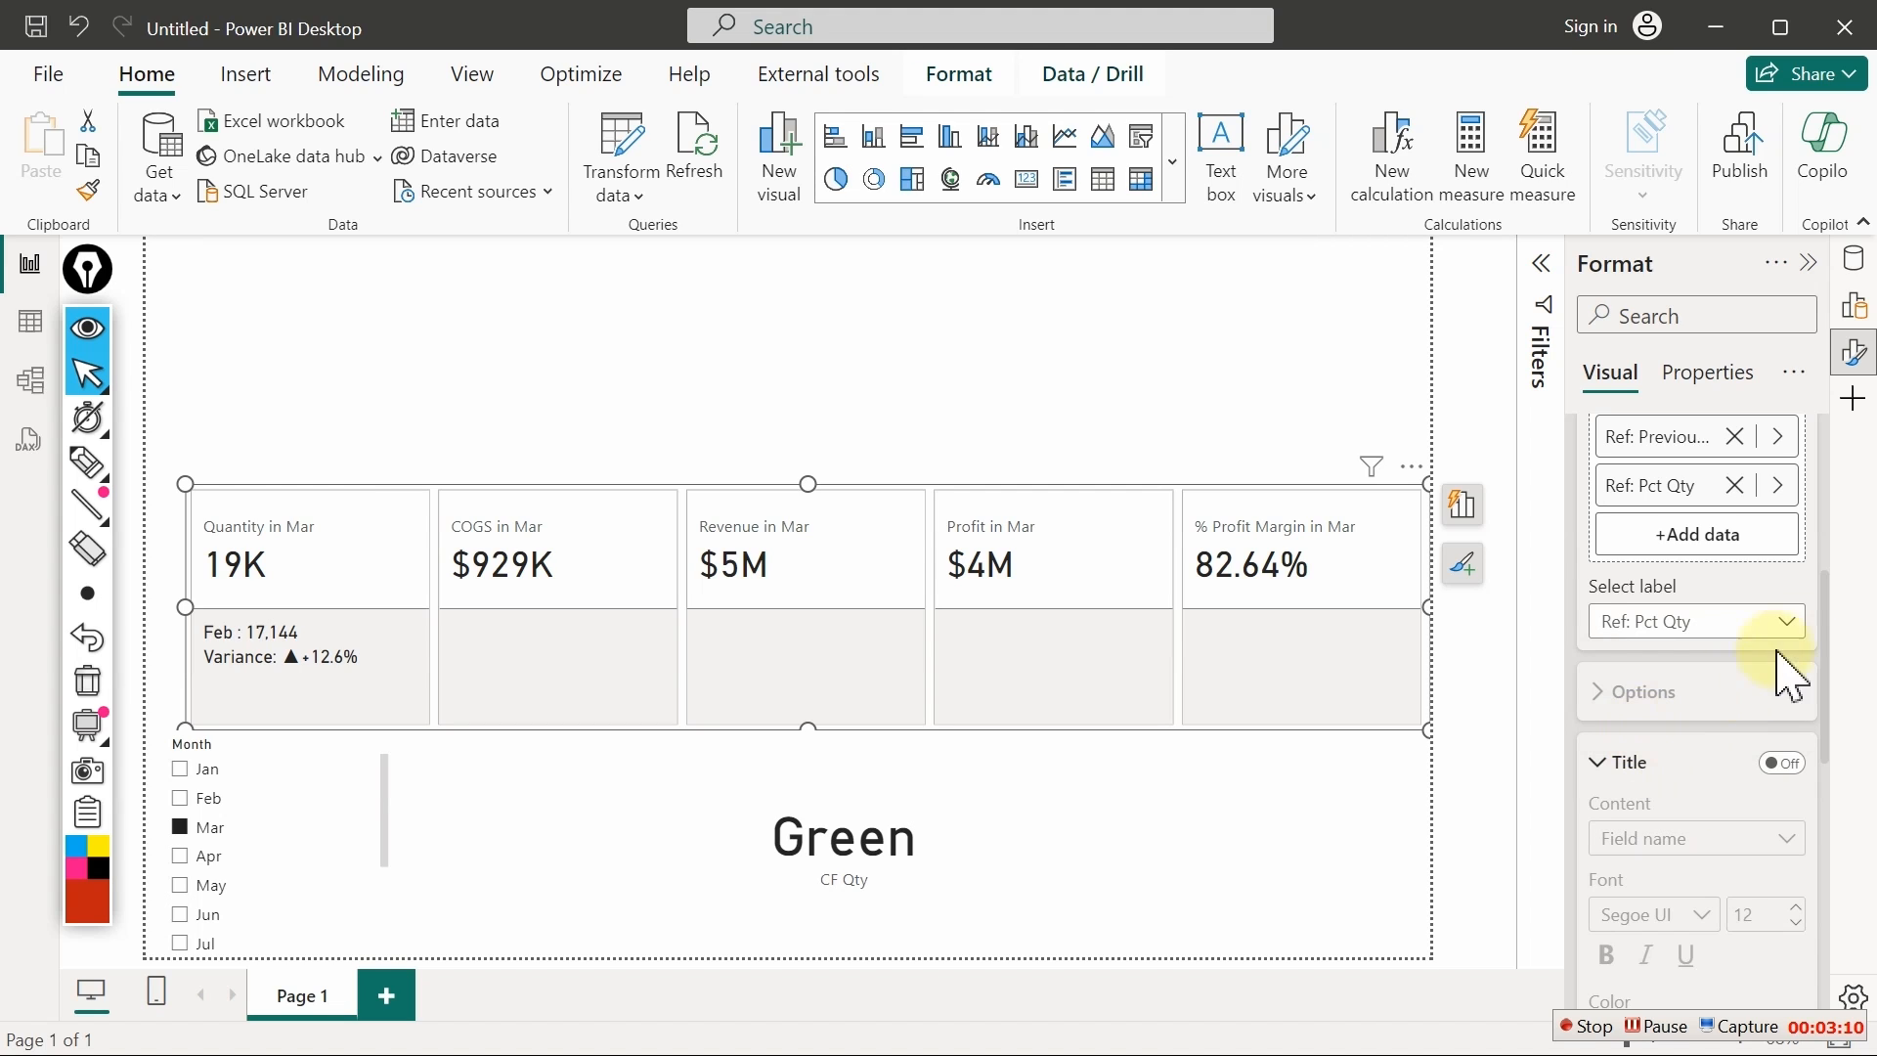
Conditionally format the Ref: Pct Qty label's value font color by field value from CF Qty, and filter the report to Feb
left_click_drag(1824, 619, 1831, 794)
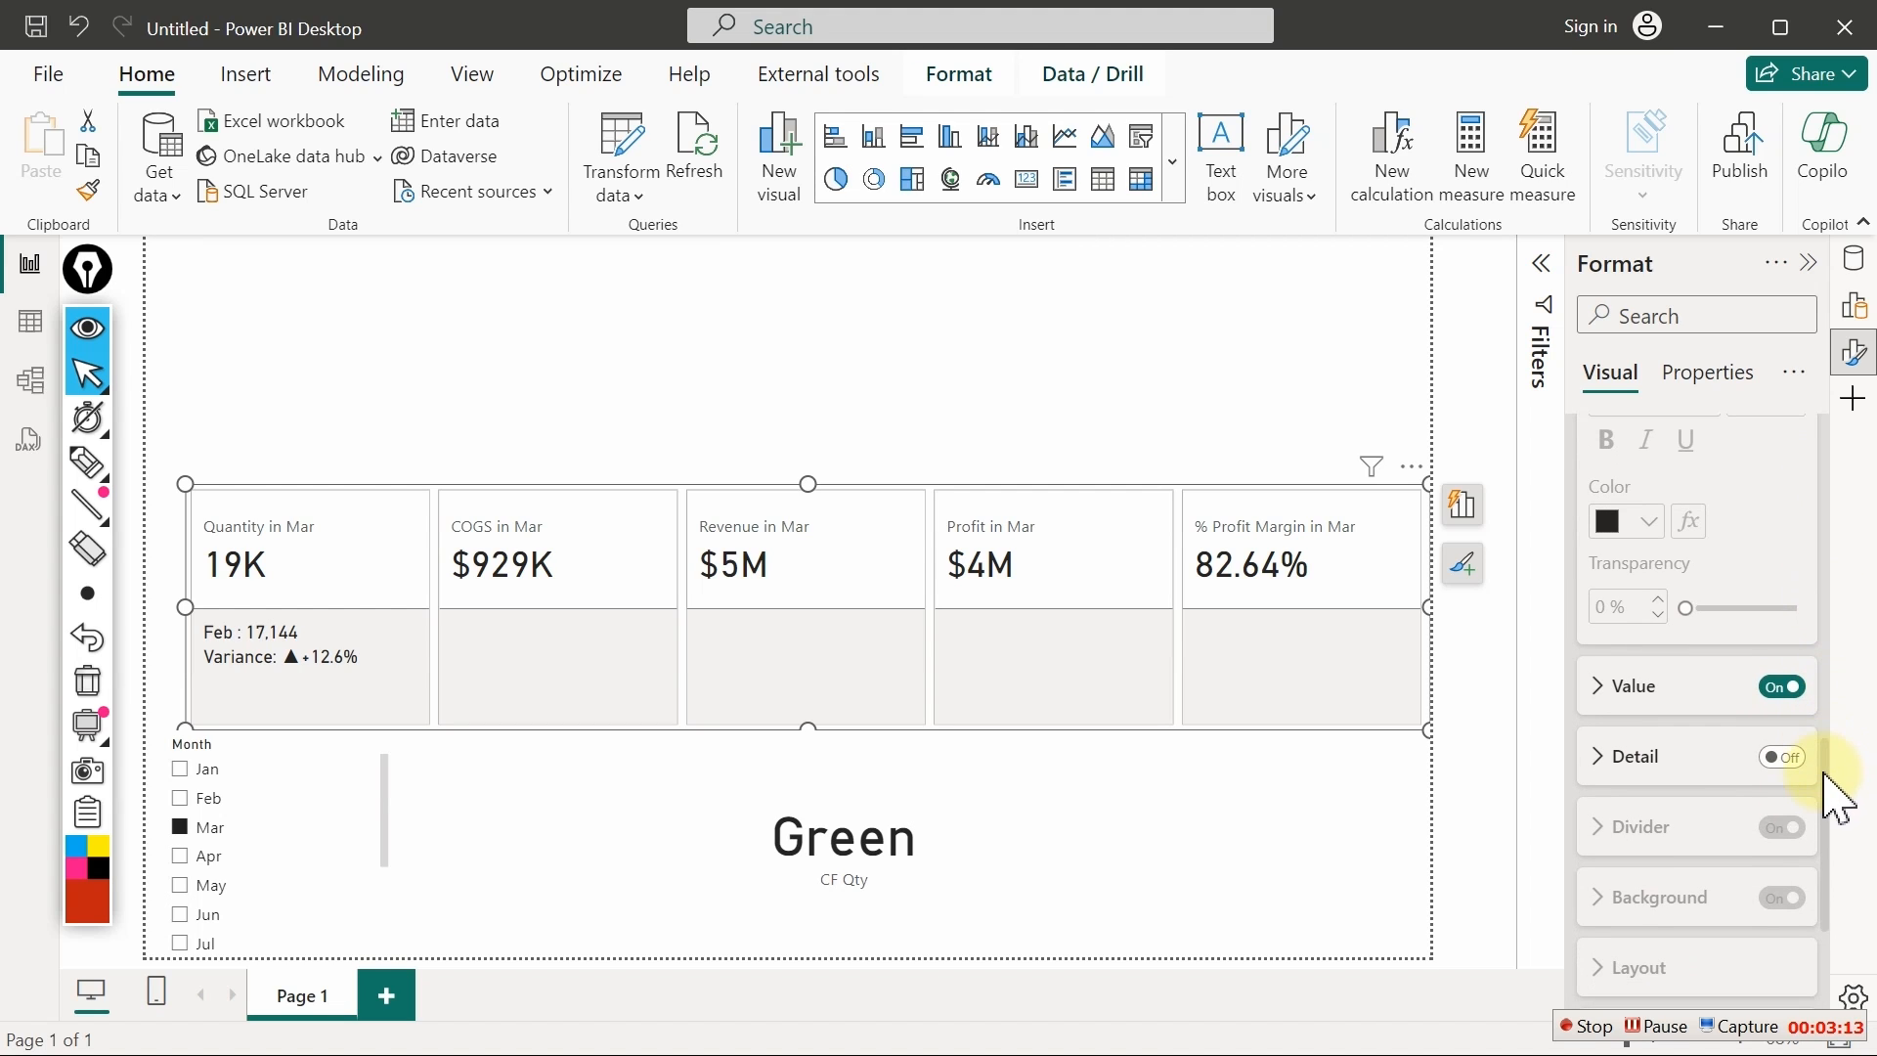
left_click(1613, 688)
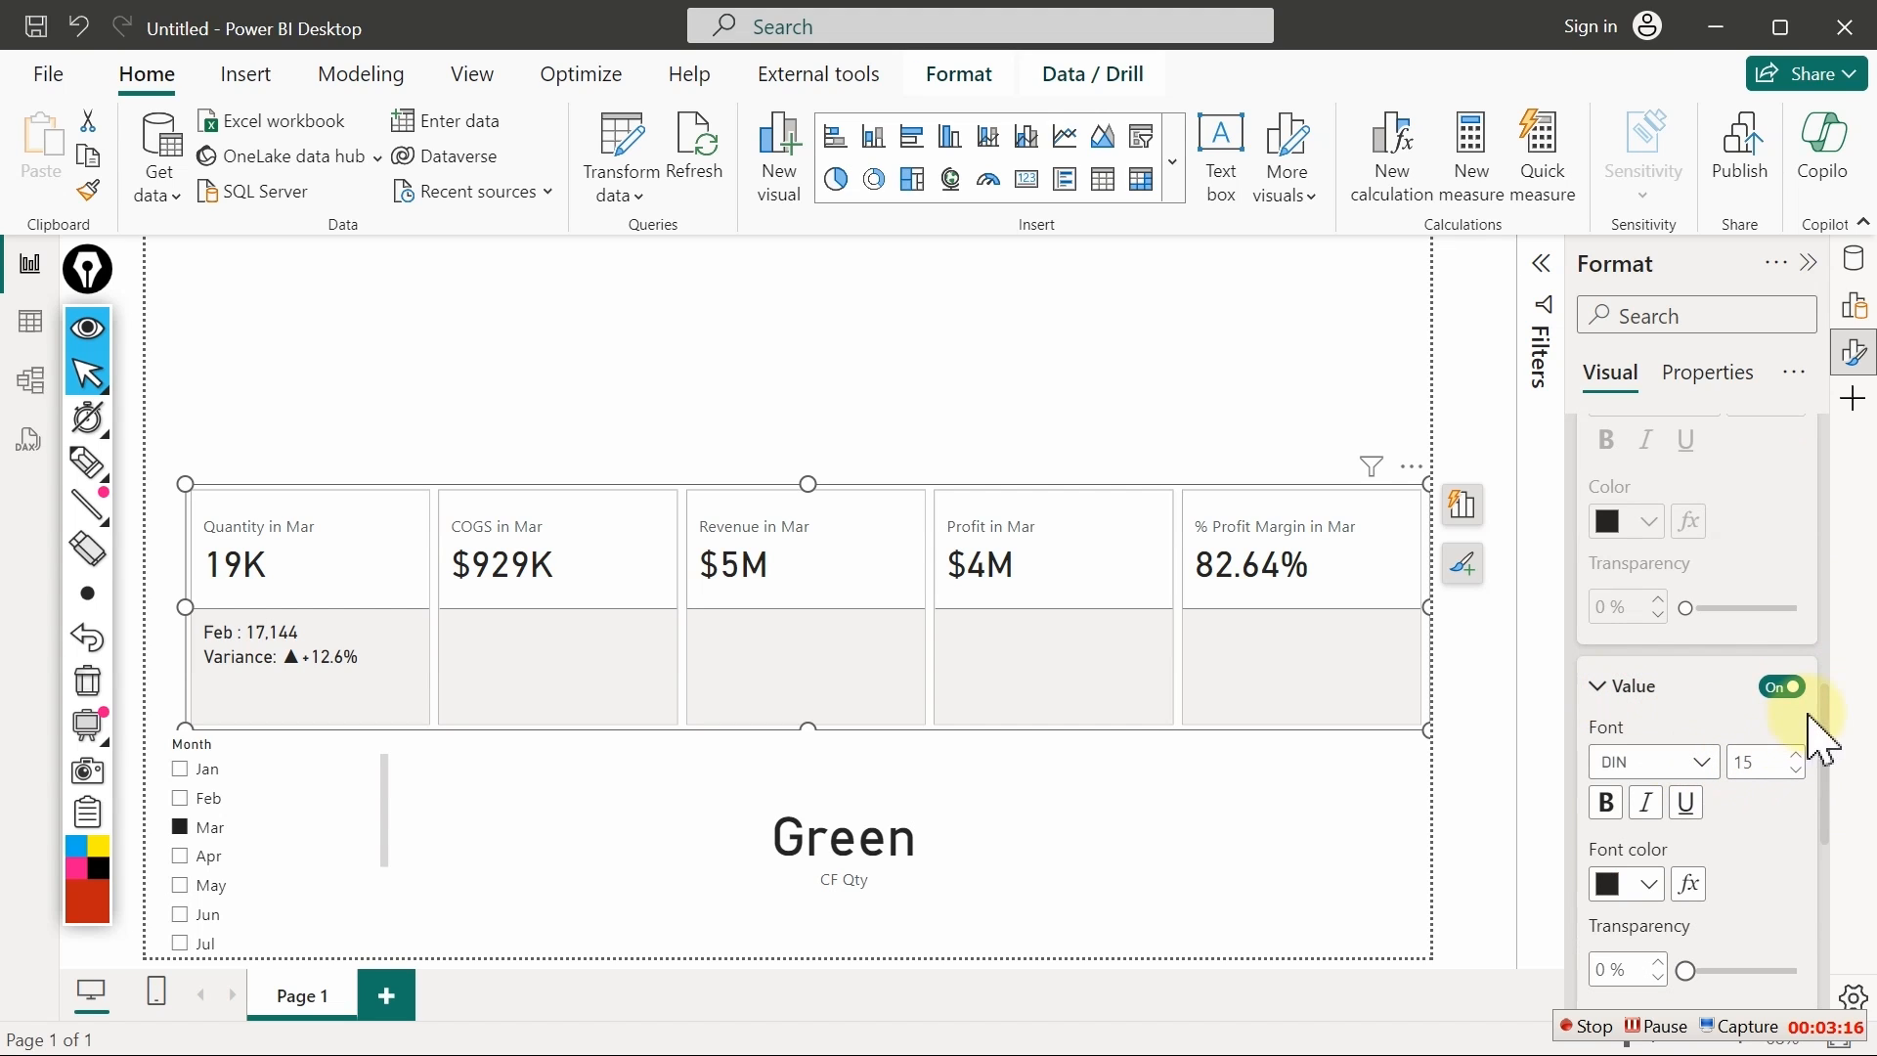
scroll(1831, 763, "down", 3)
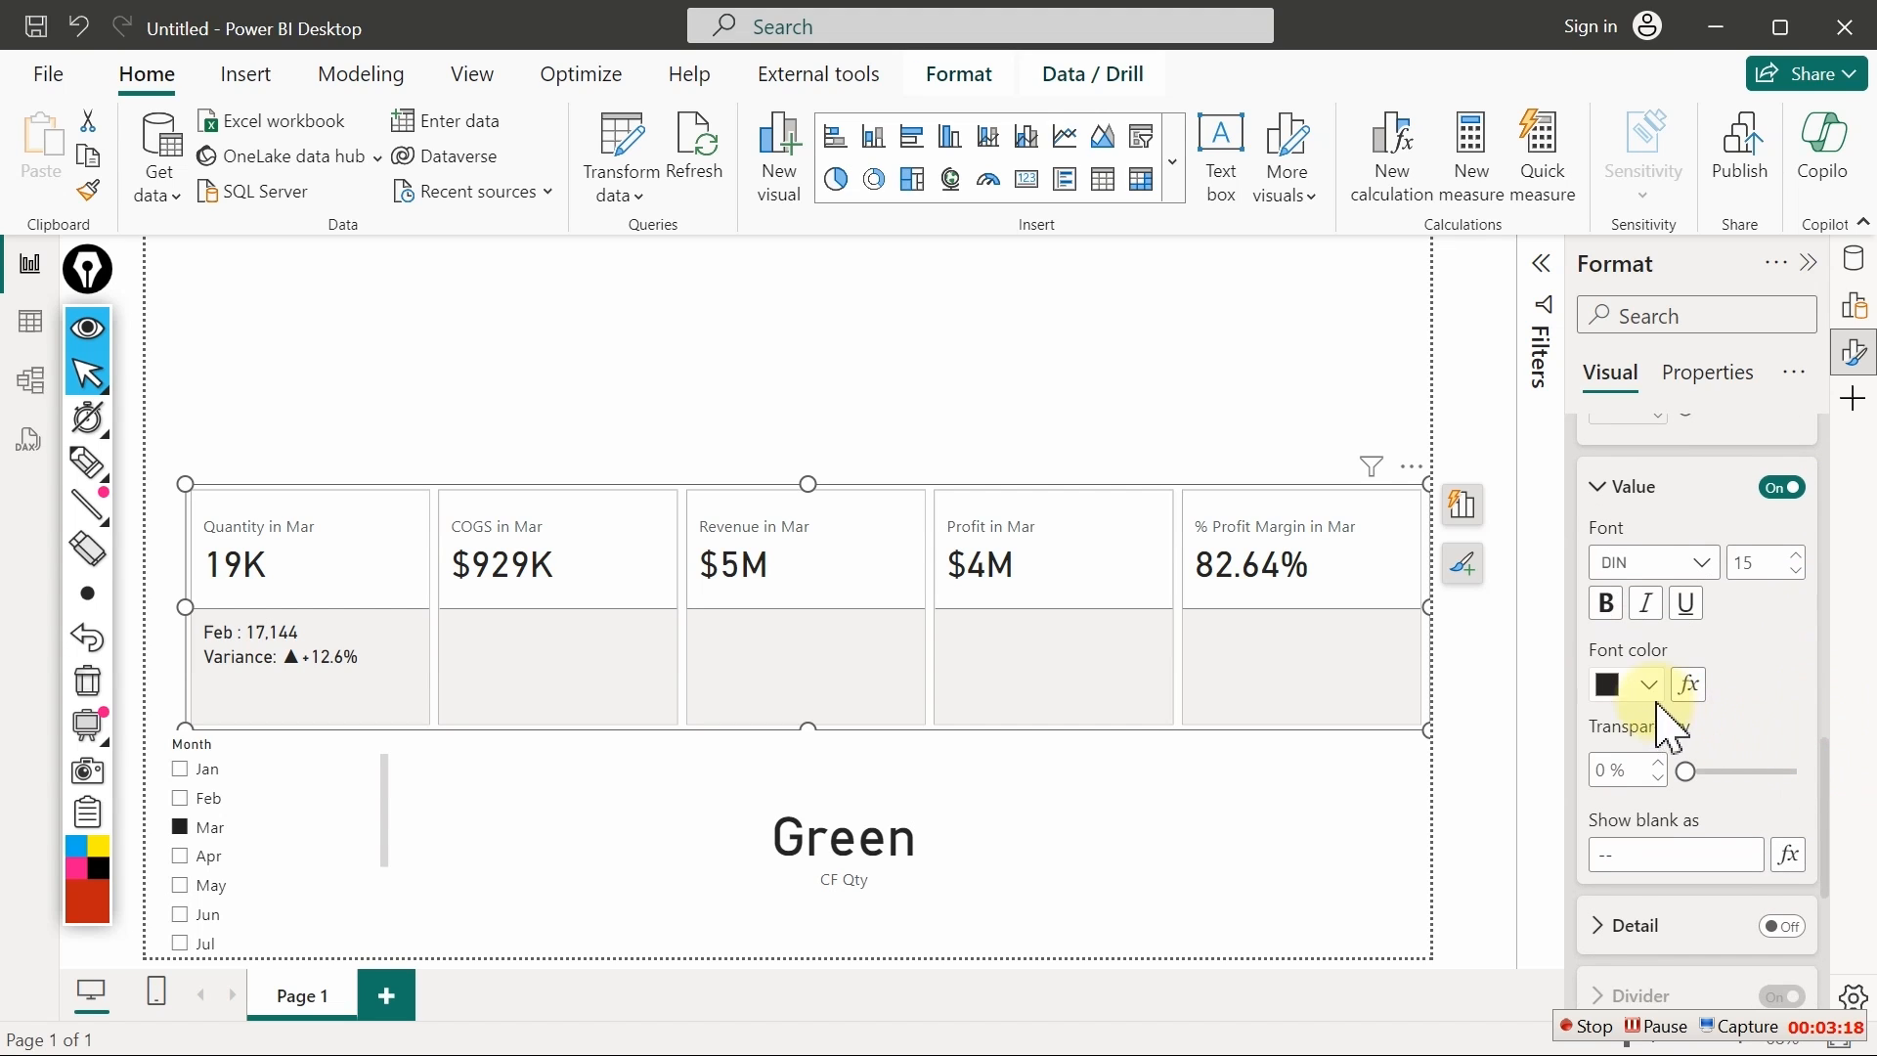
left_click(1689, 687)
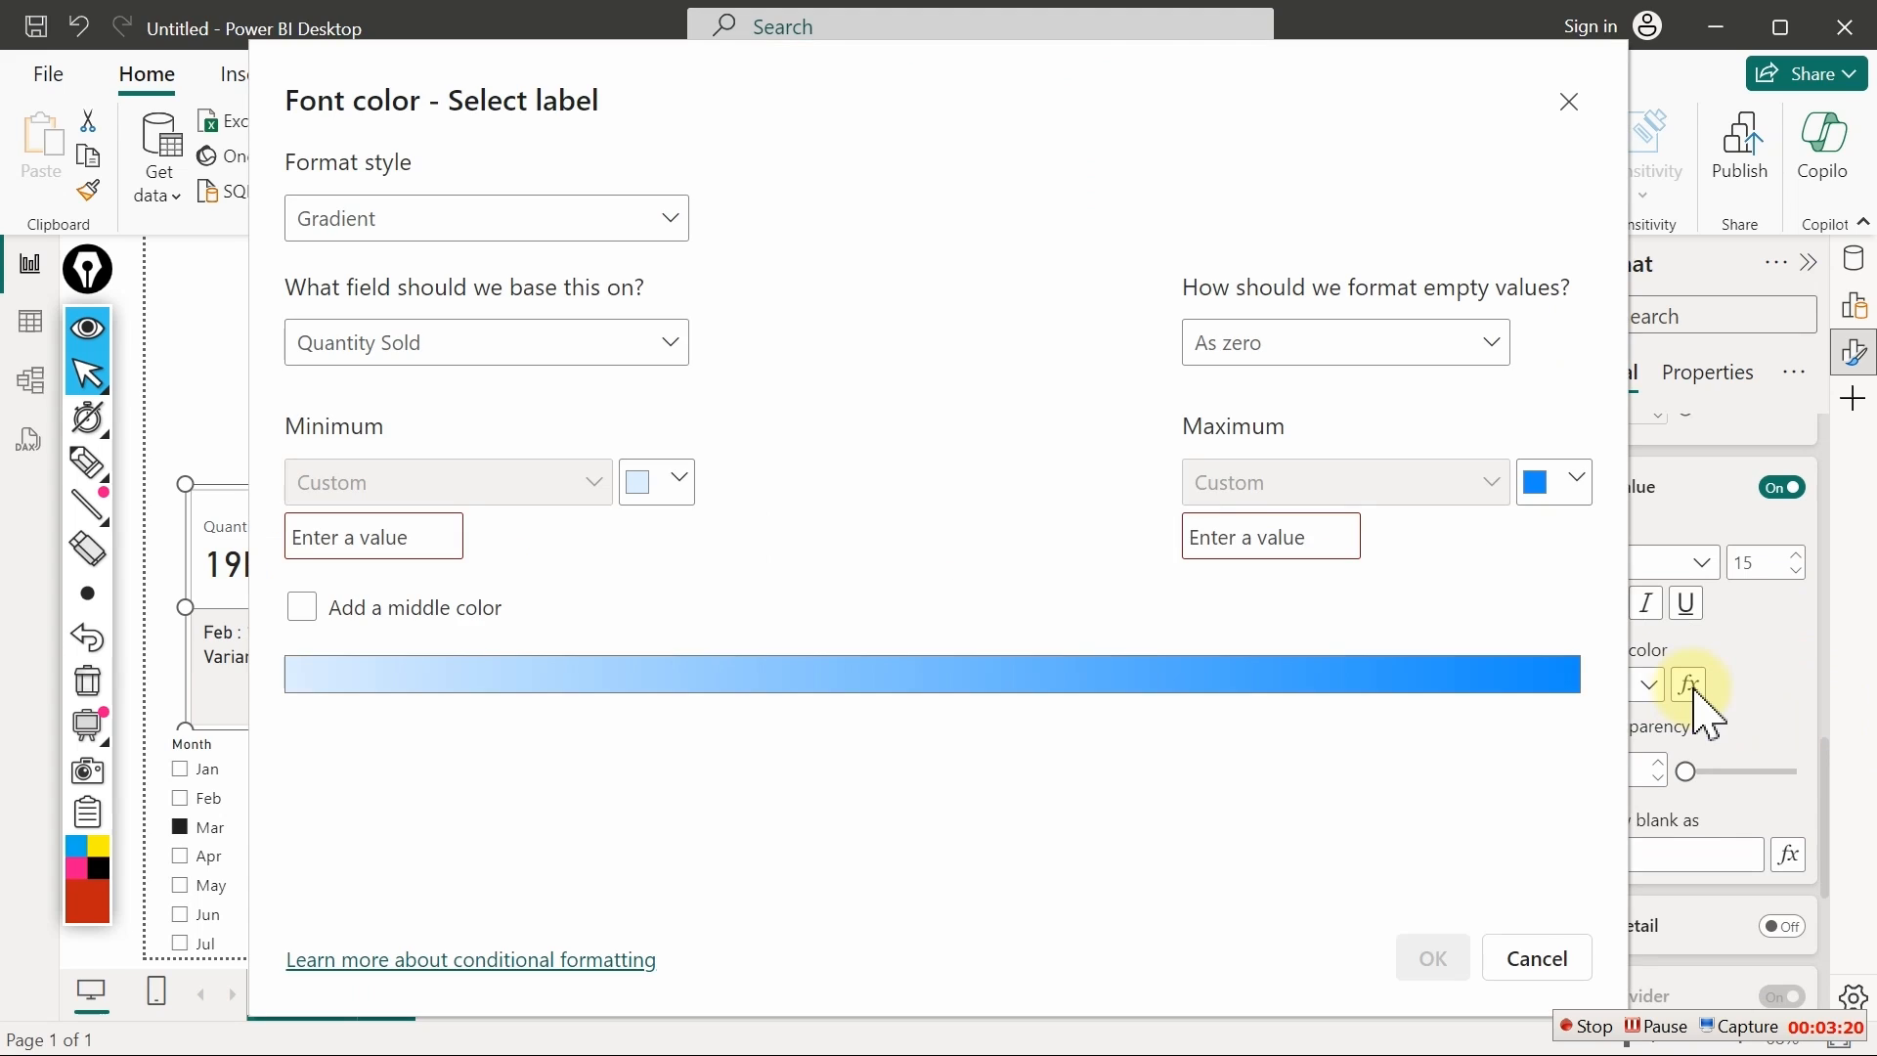
left_click(573, 227)
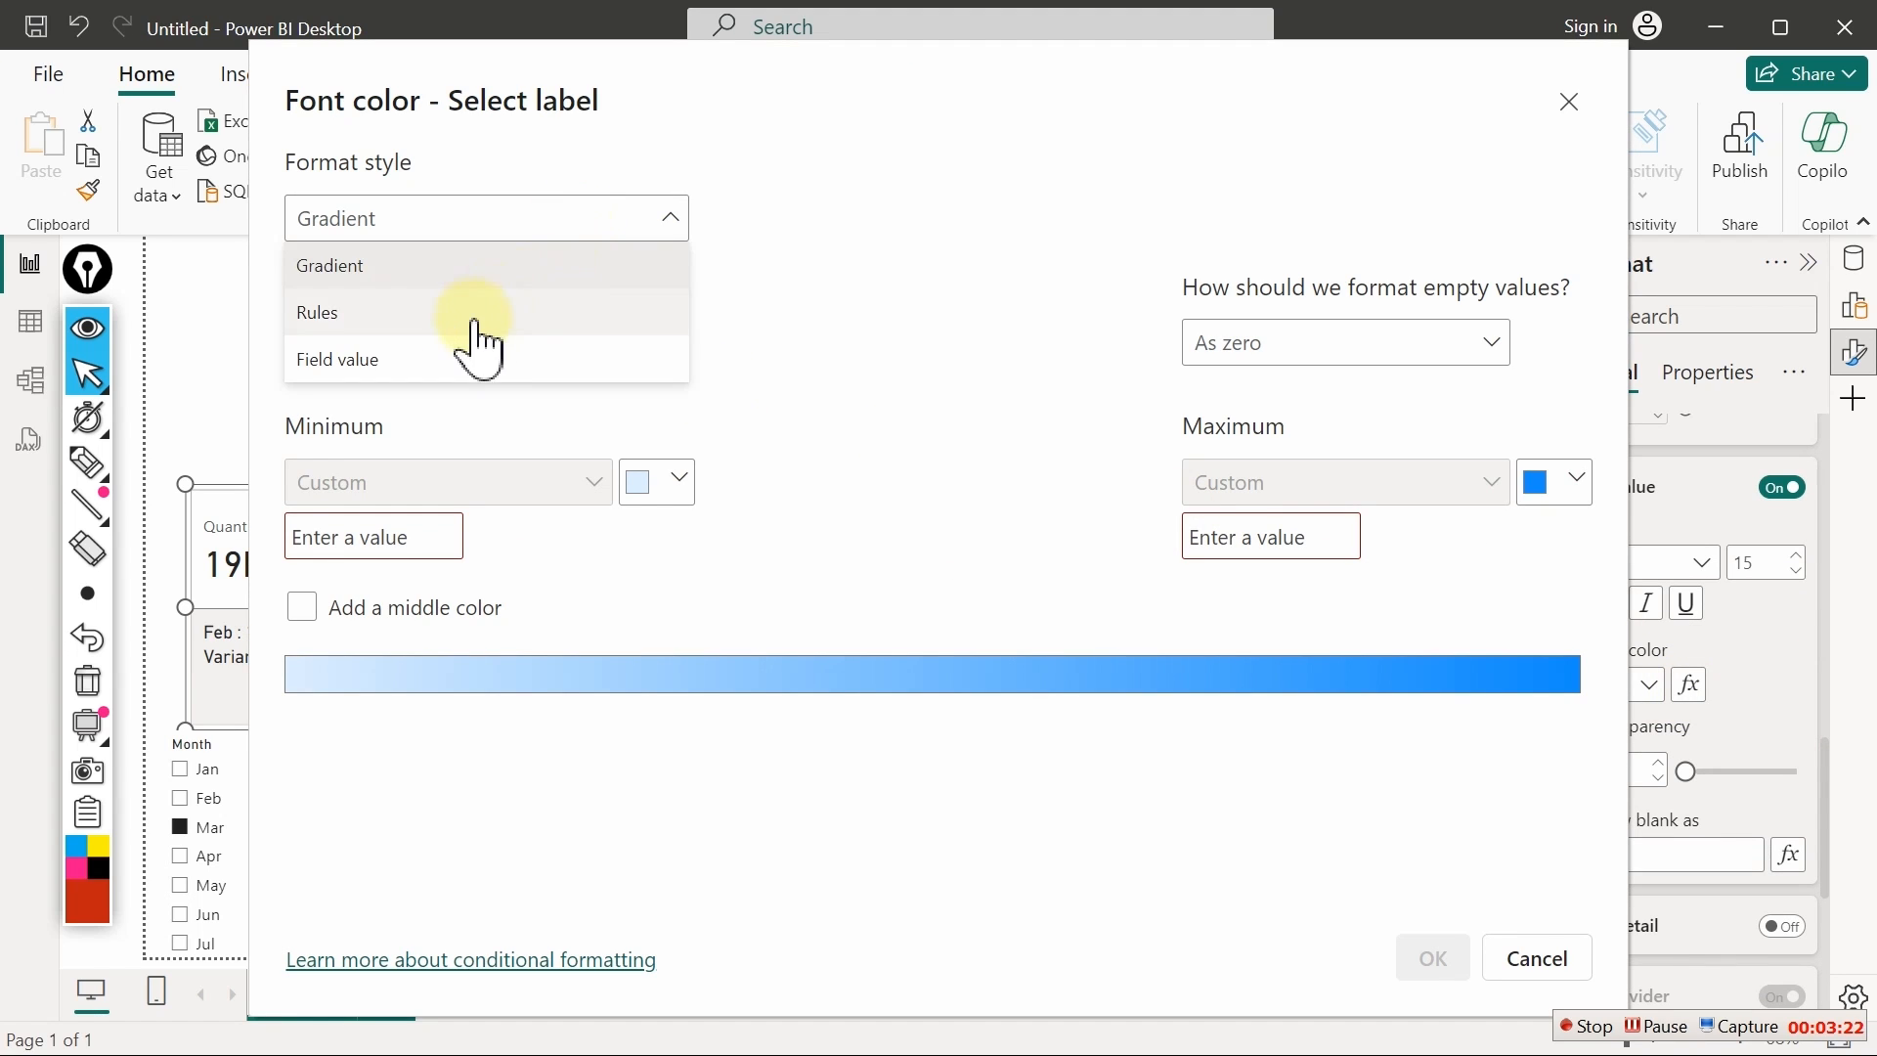
left_click(440, 360)
left_click(445, 354)
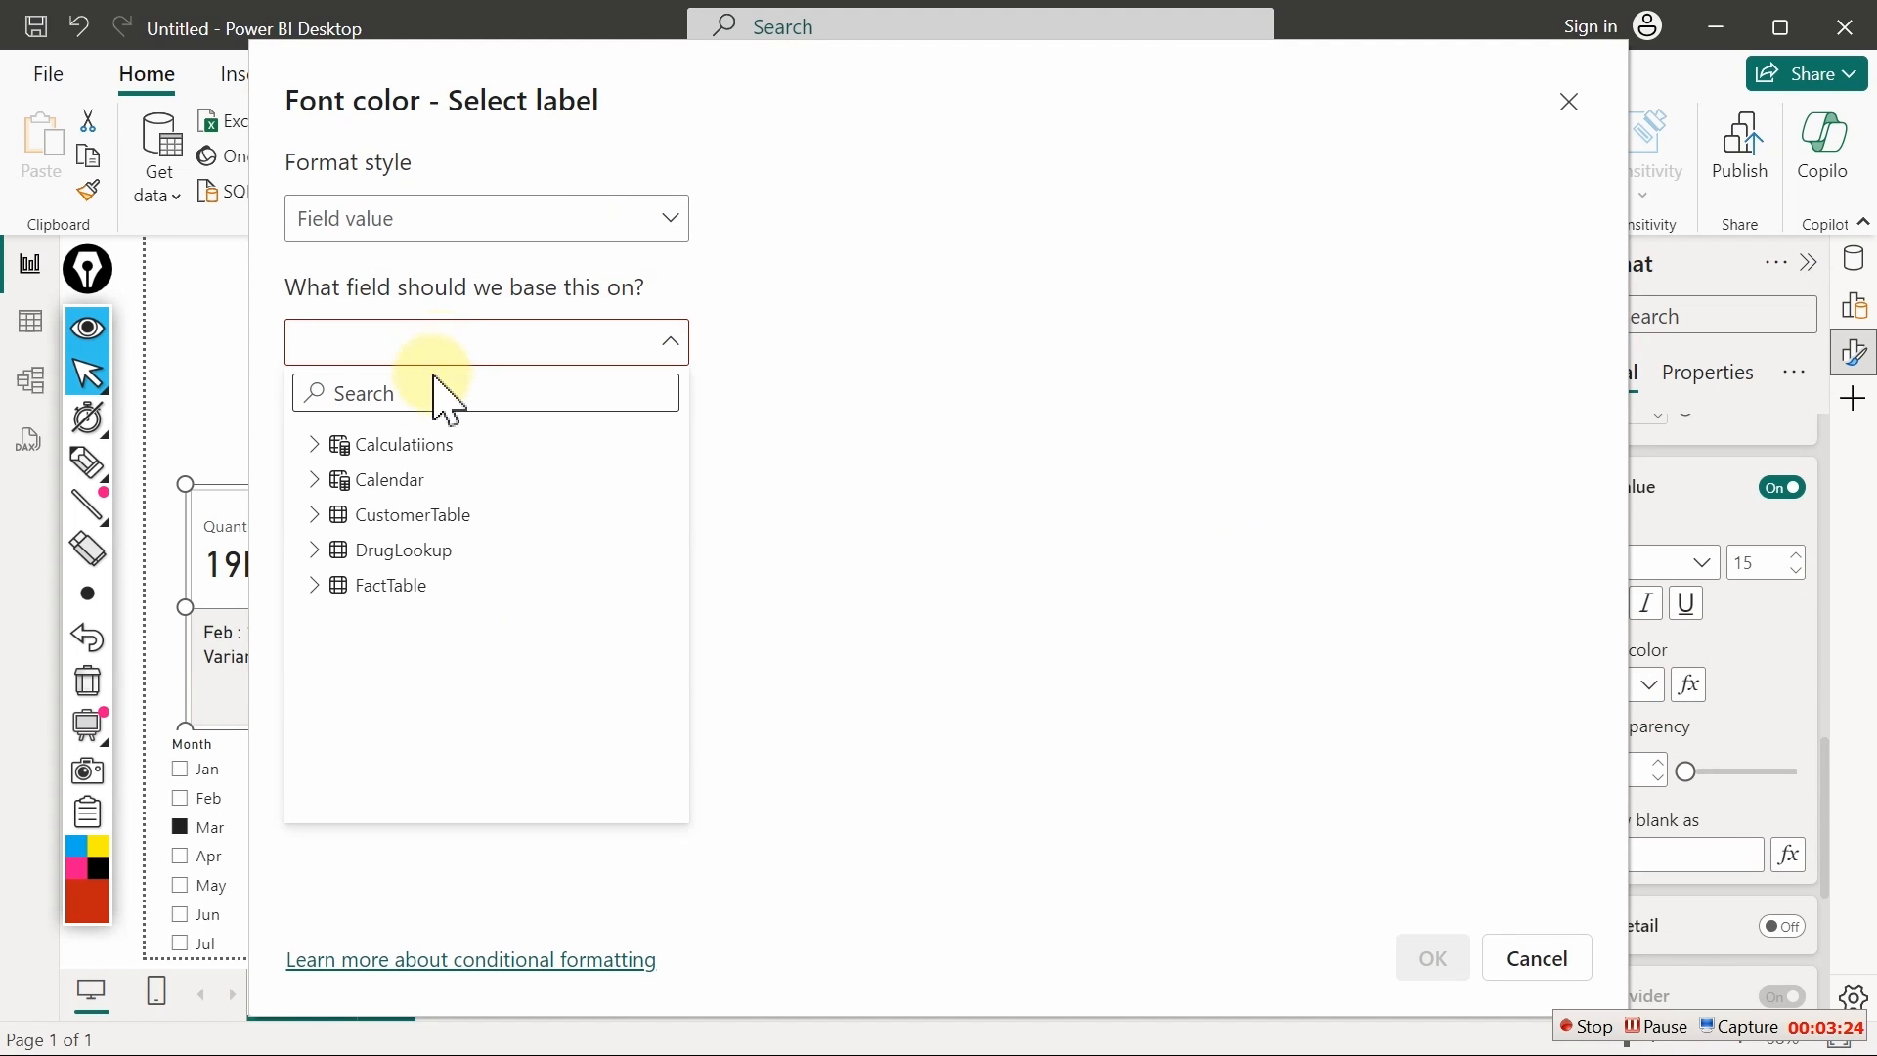
type("x")
key("BackSpace")
type("cf")
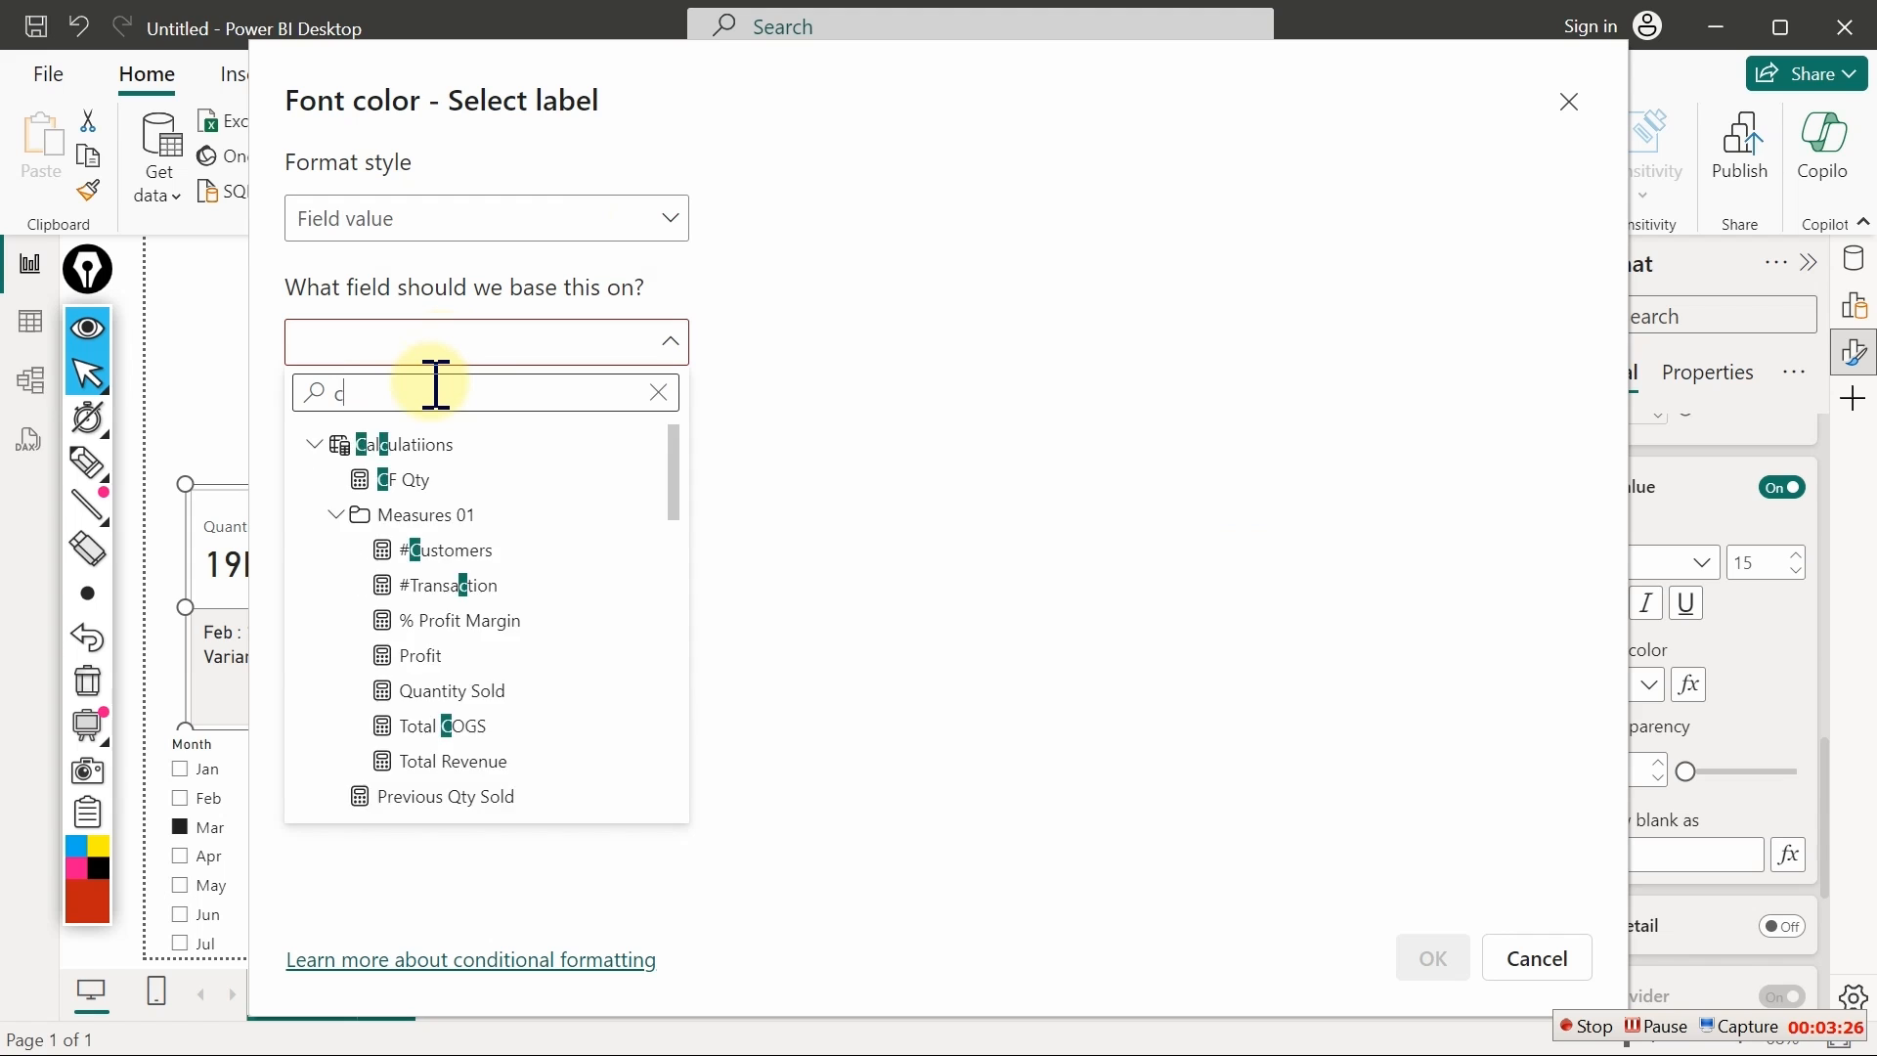
left_click(389, 479)
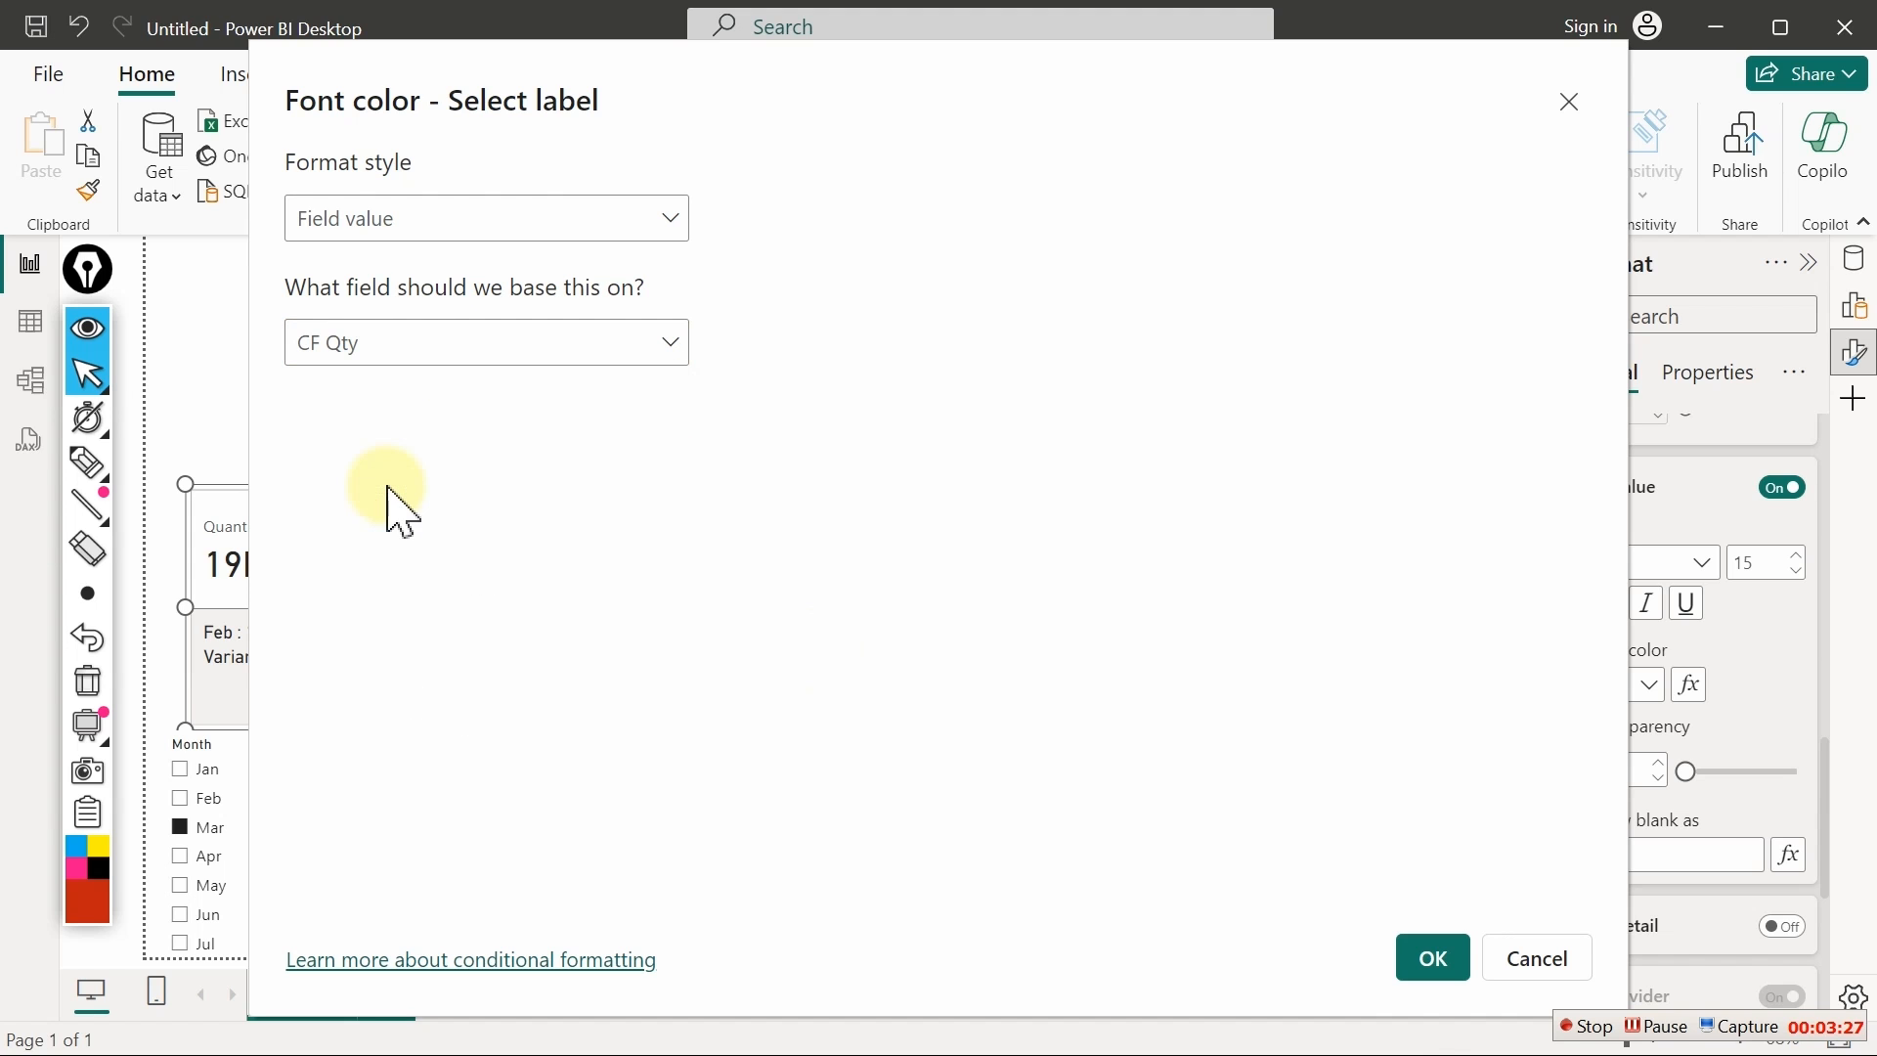
left_click(1448, 970)
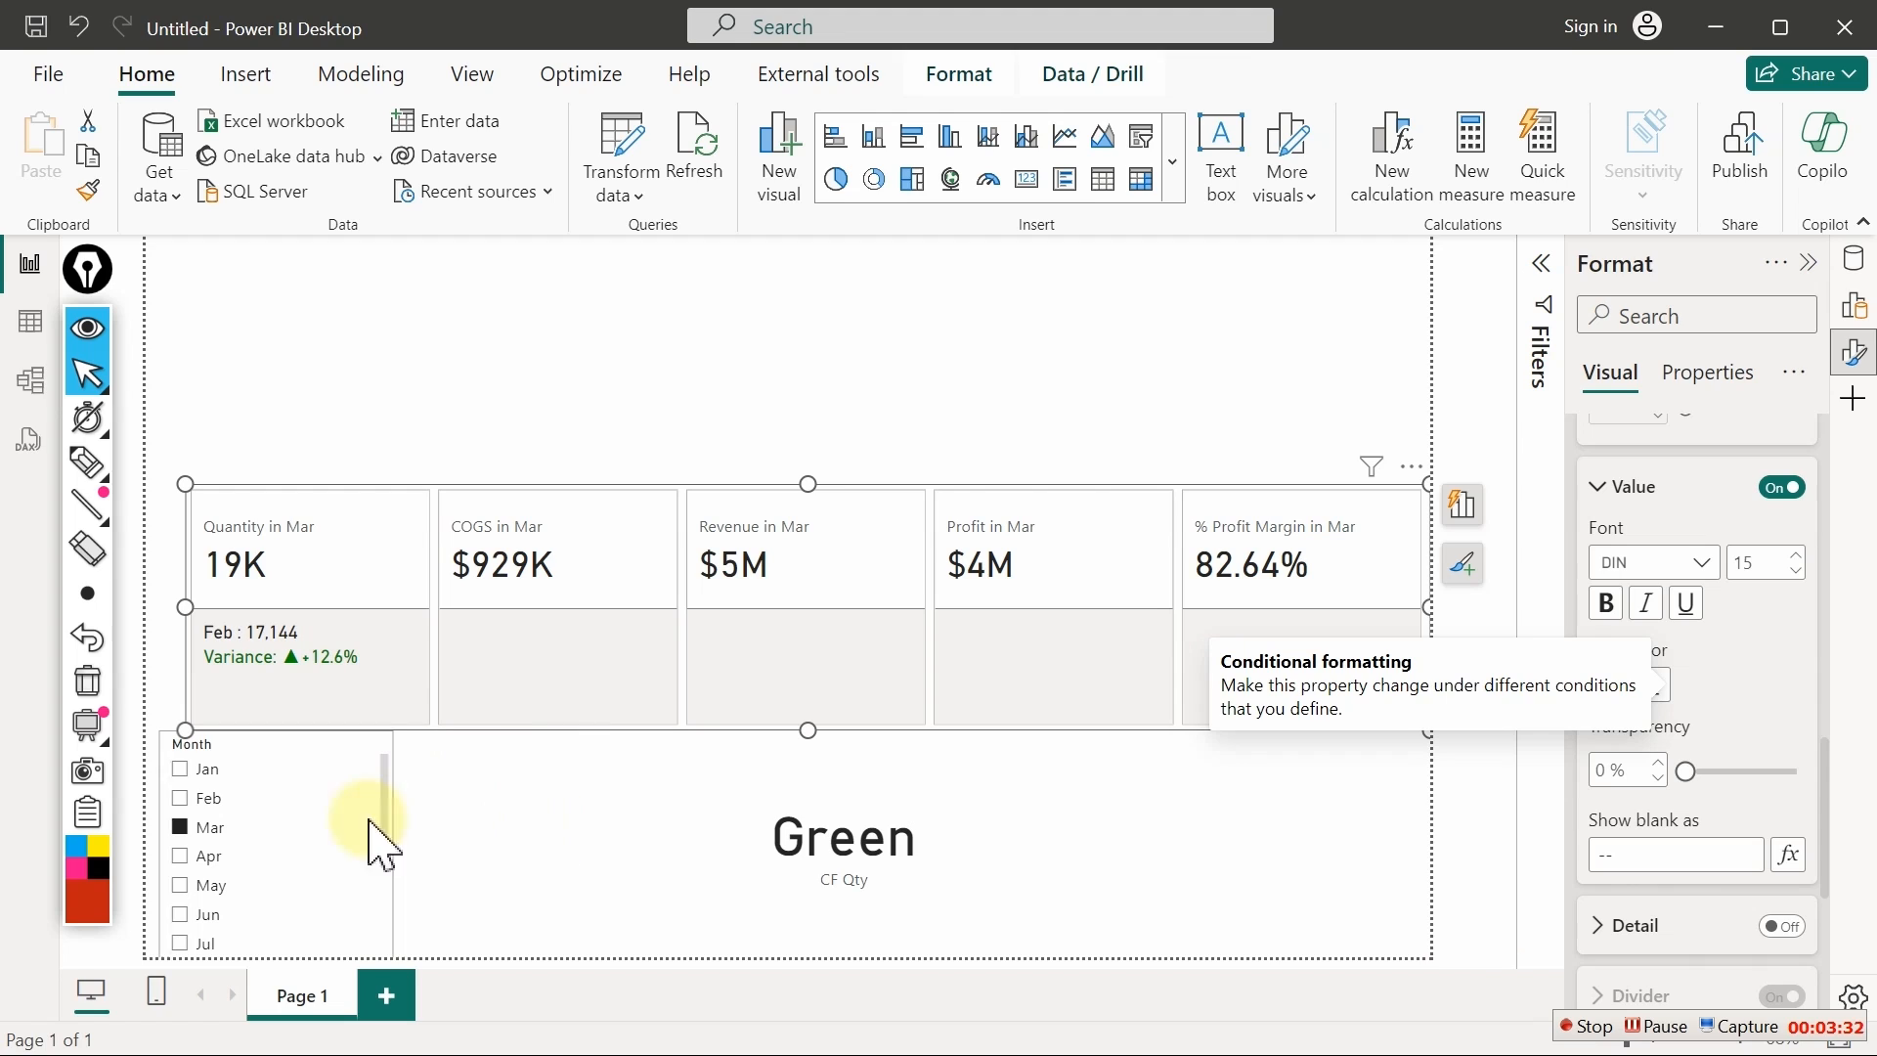
left_click(192, 800)
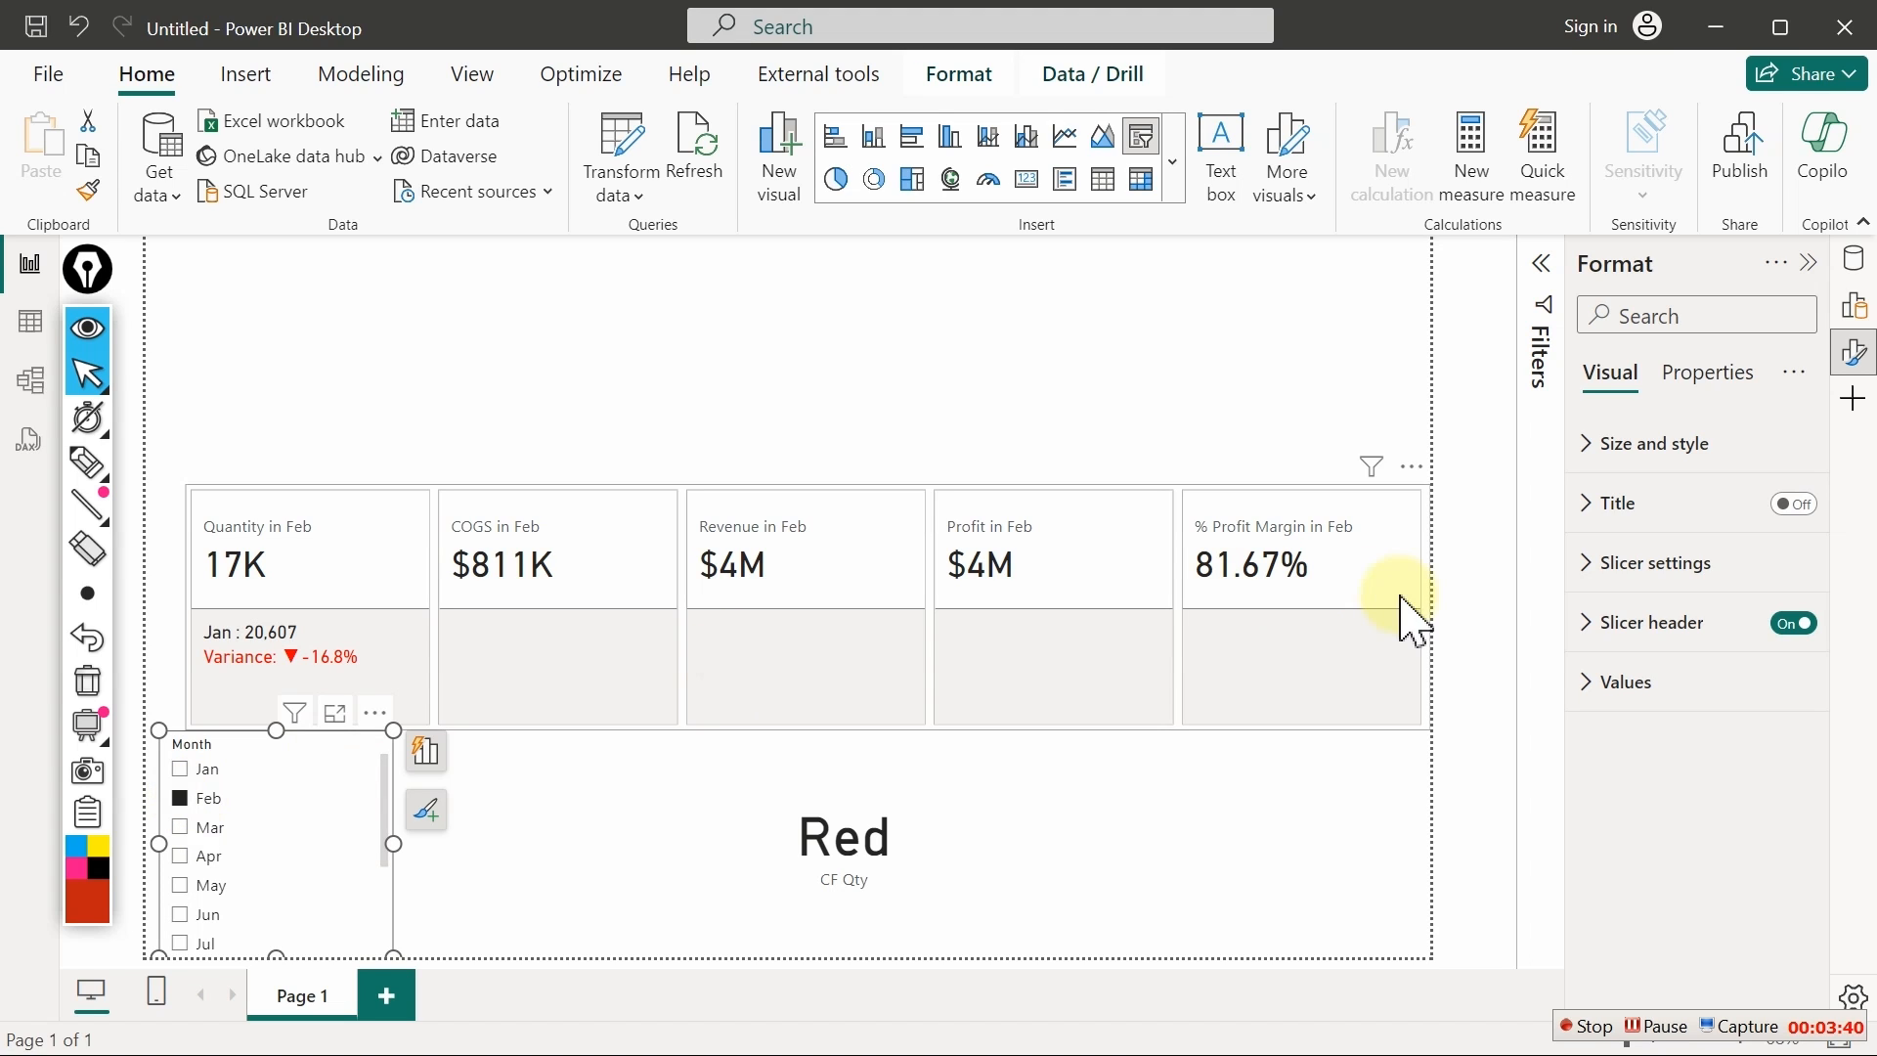
Replace "Green" with the hex color "#64f99b" in the CF Qty measure
left_click(1853, 257)
left_click(1700, 410)
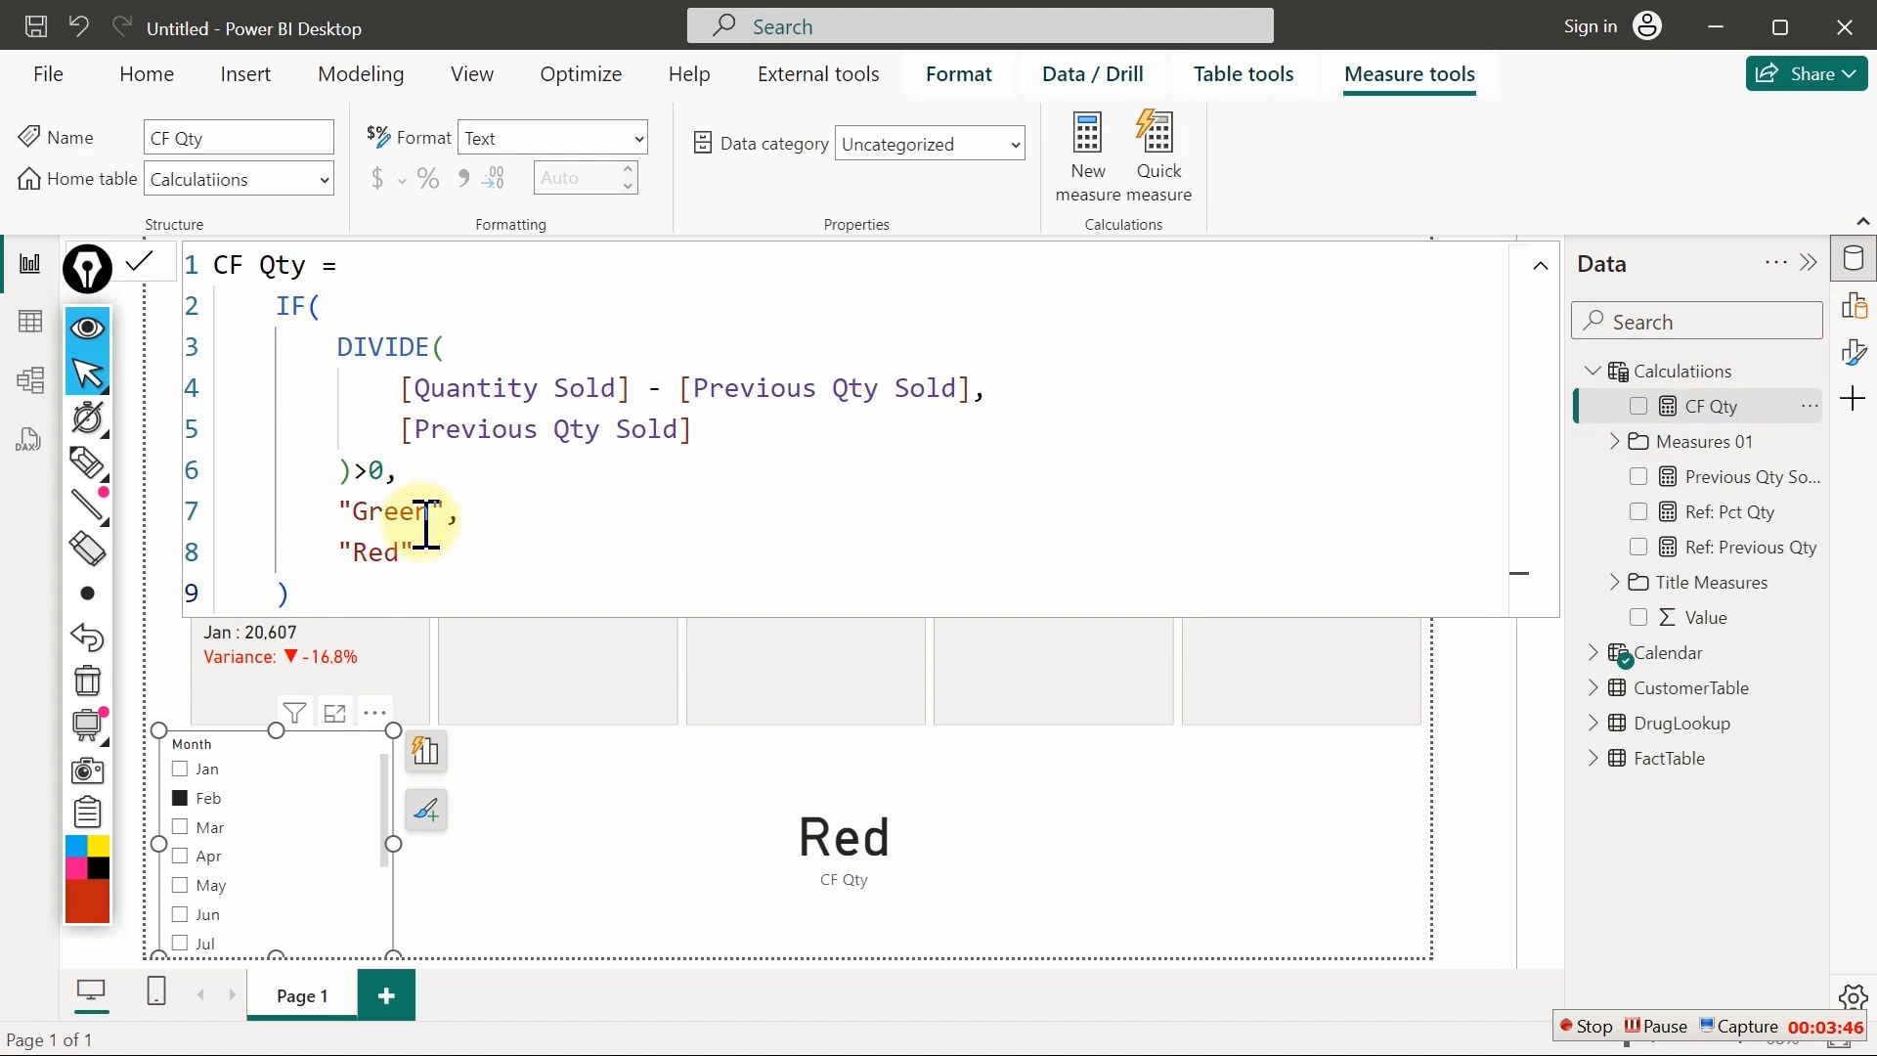
left_click(417, 516)
double_click(417, 516)
type("#64f99b")
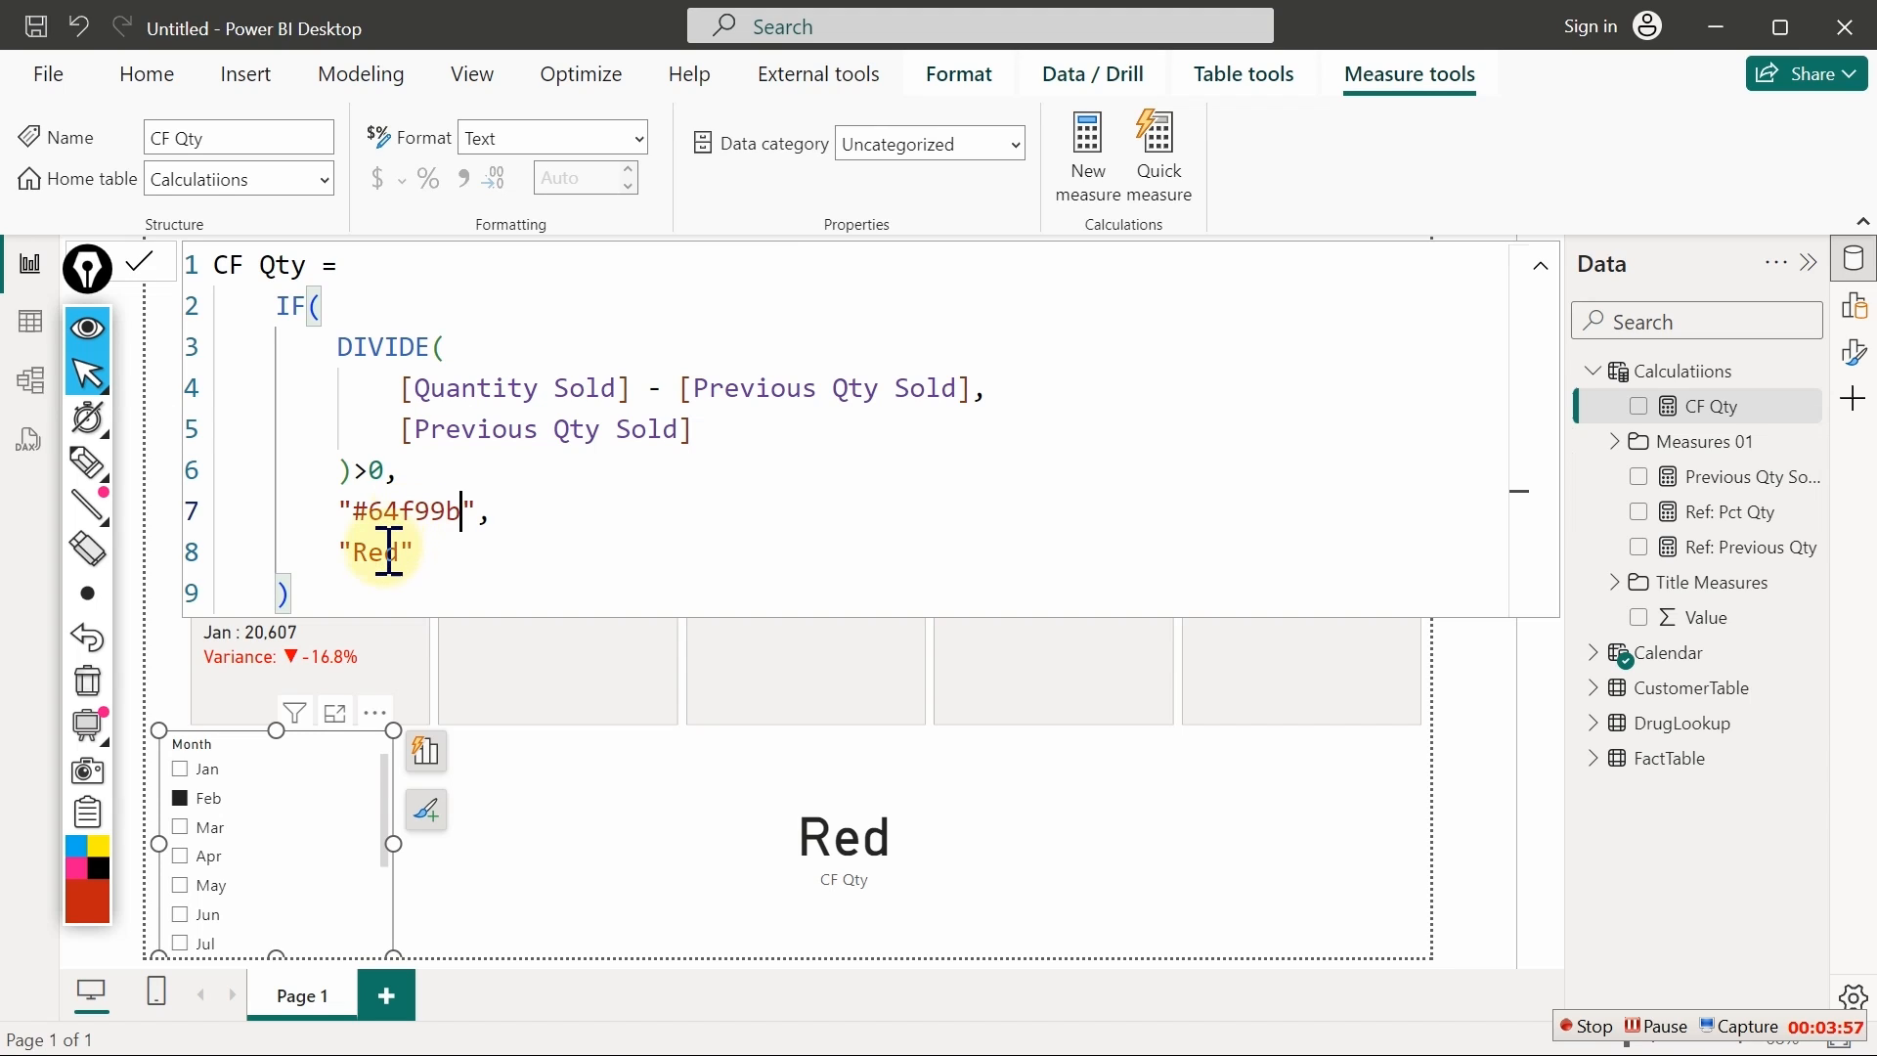
Replace "Red" with "#fe9199" in the CF Qty measure, commit it and filter the report to Mar
double_click(389, 554)
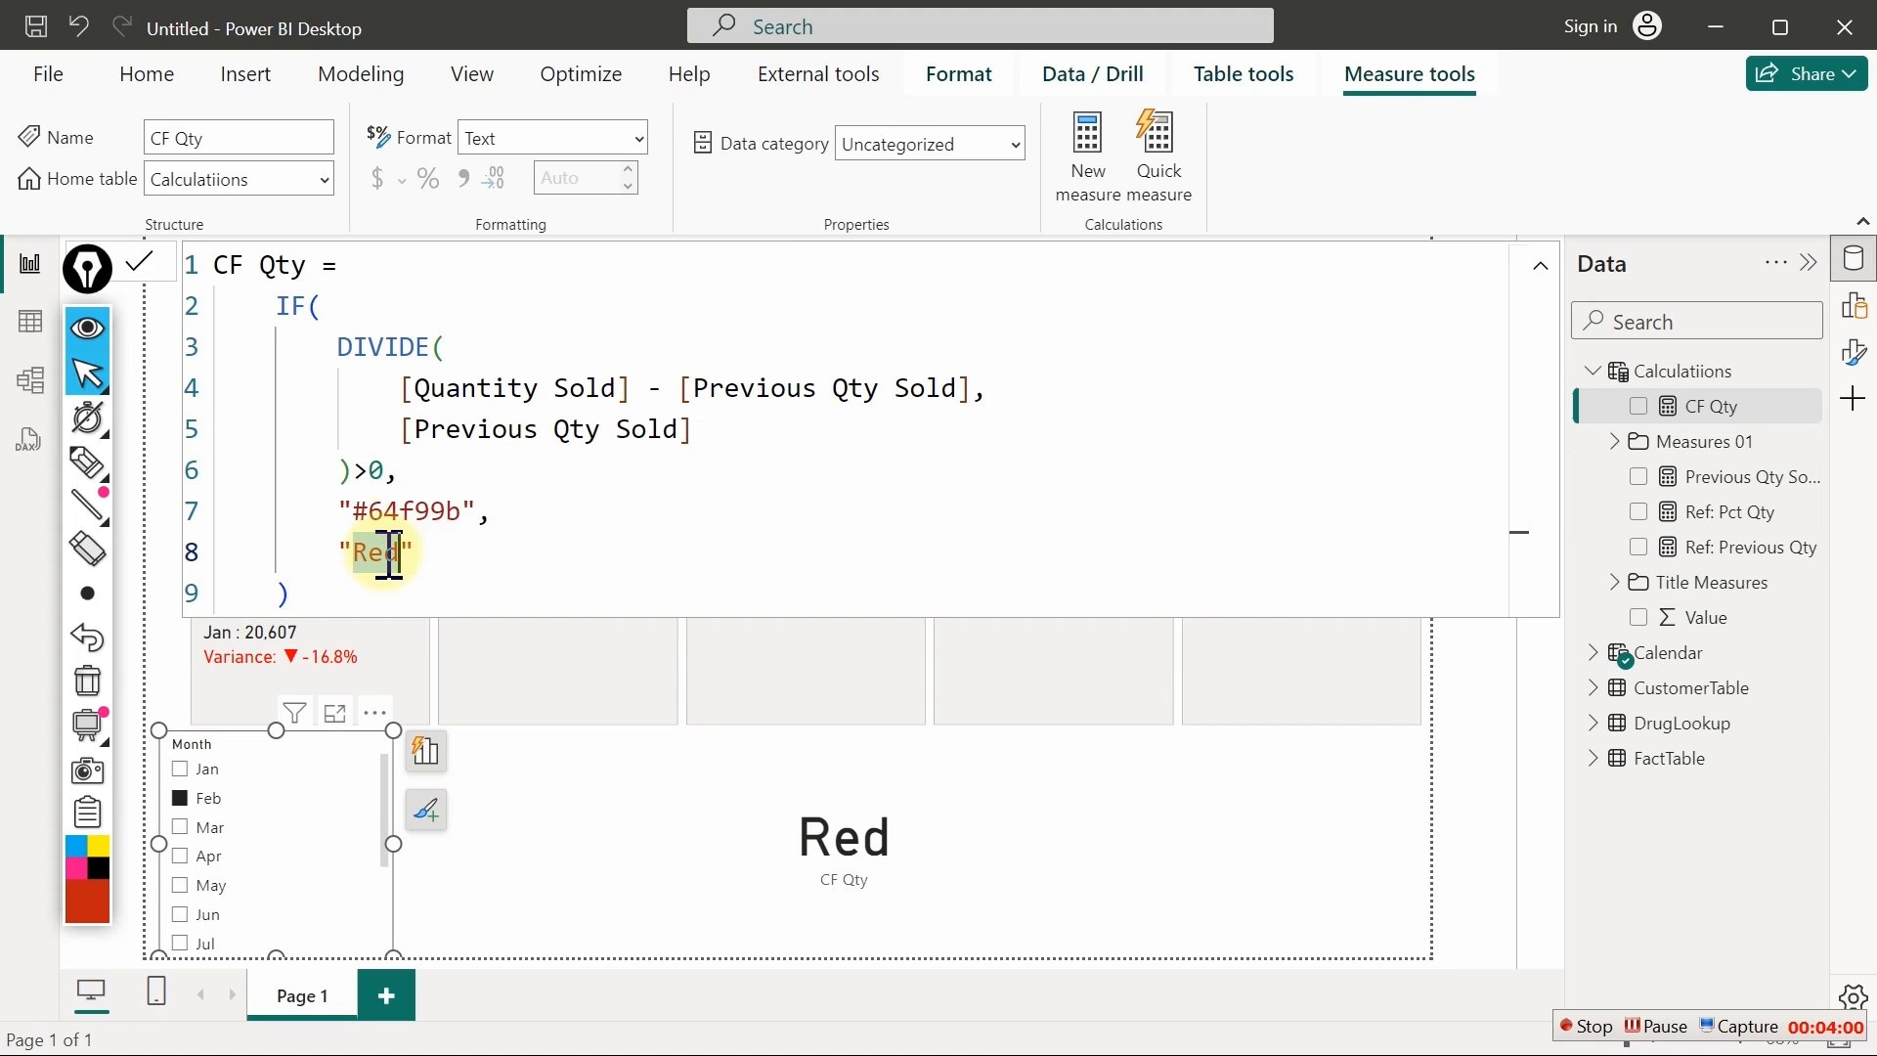
type("#f")
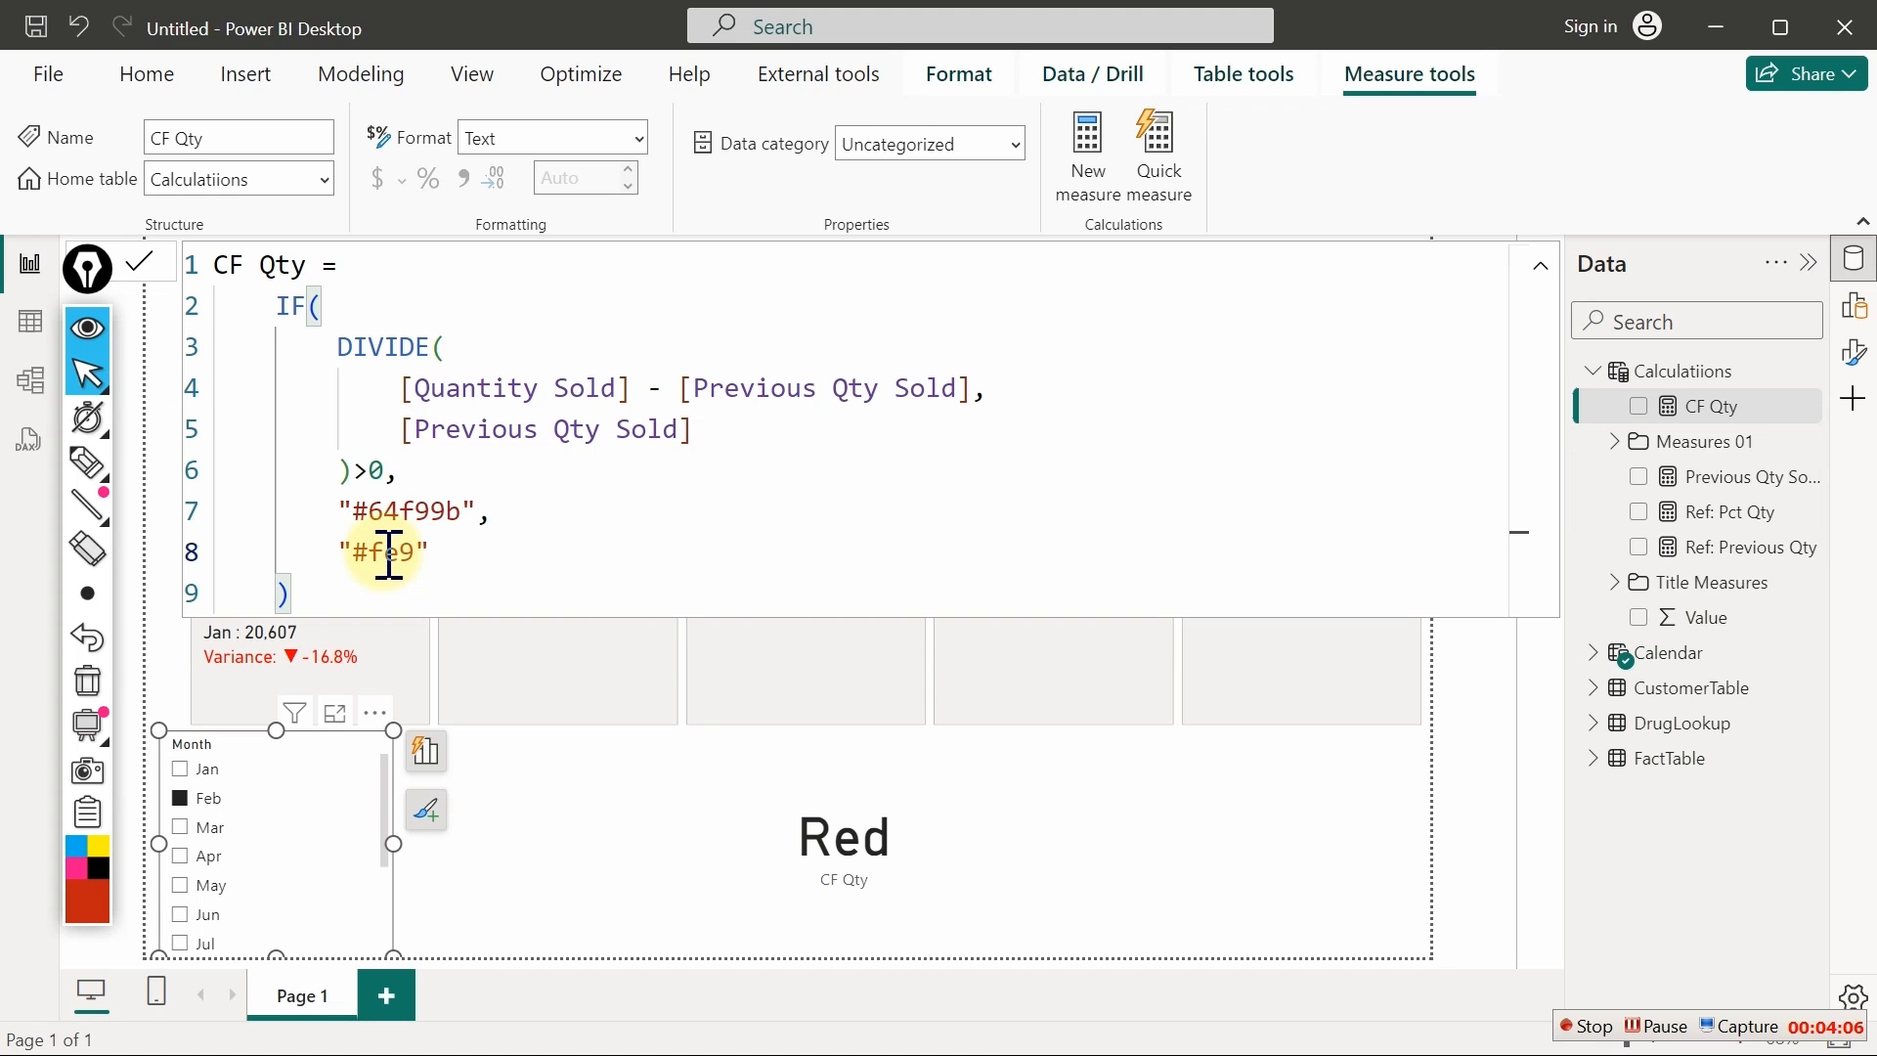
type("e9")
type("2")
left_click(425, 552)
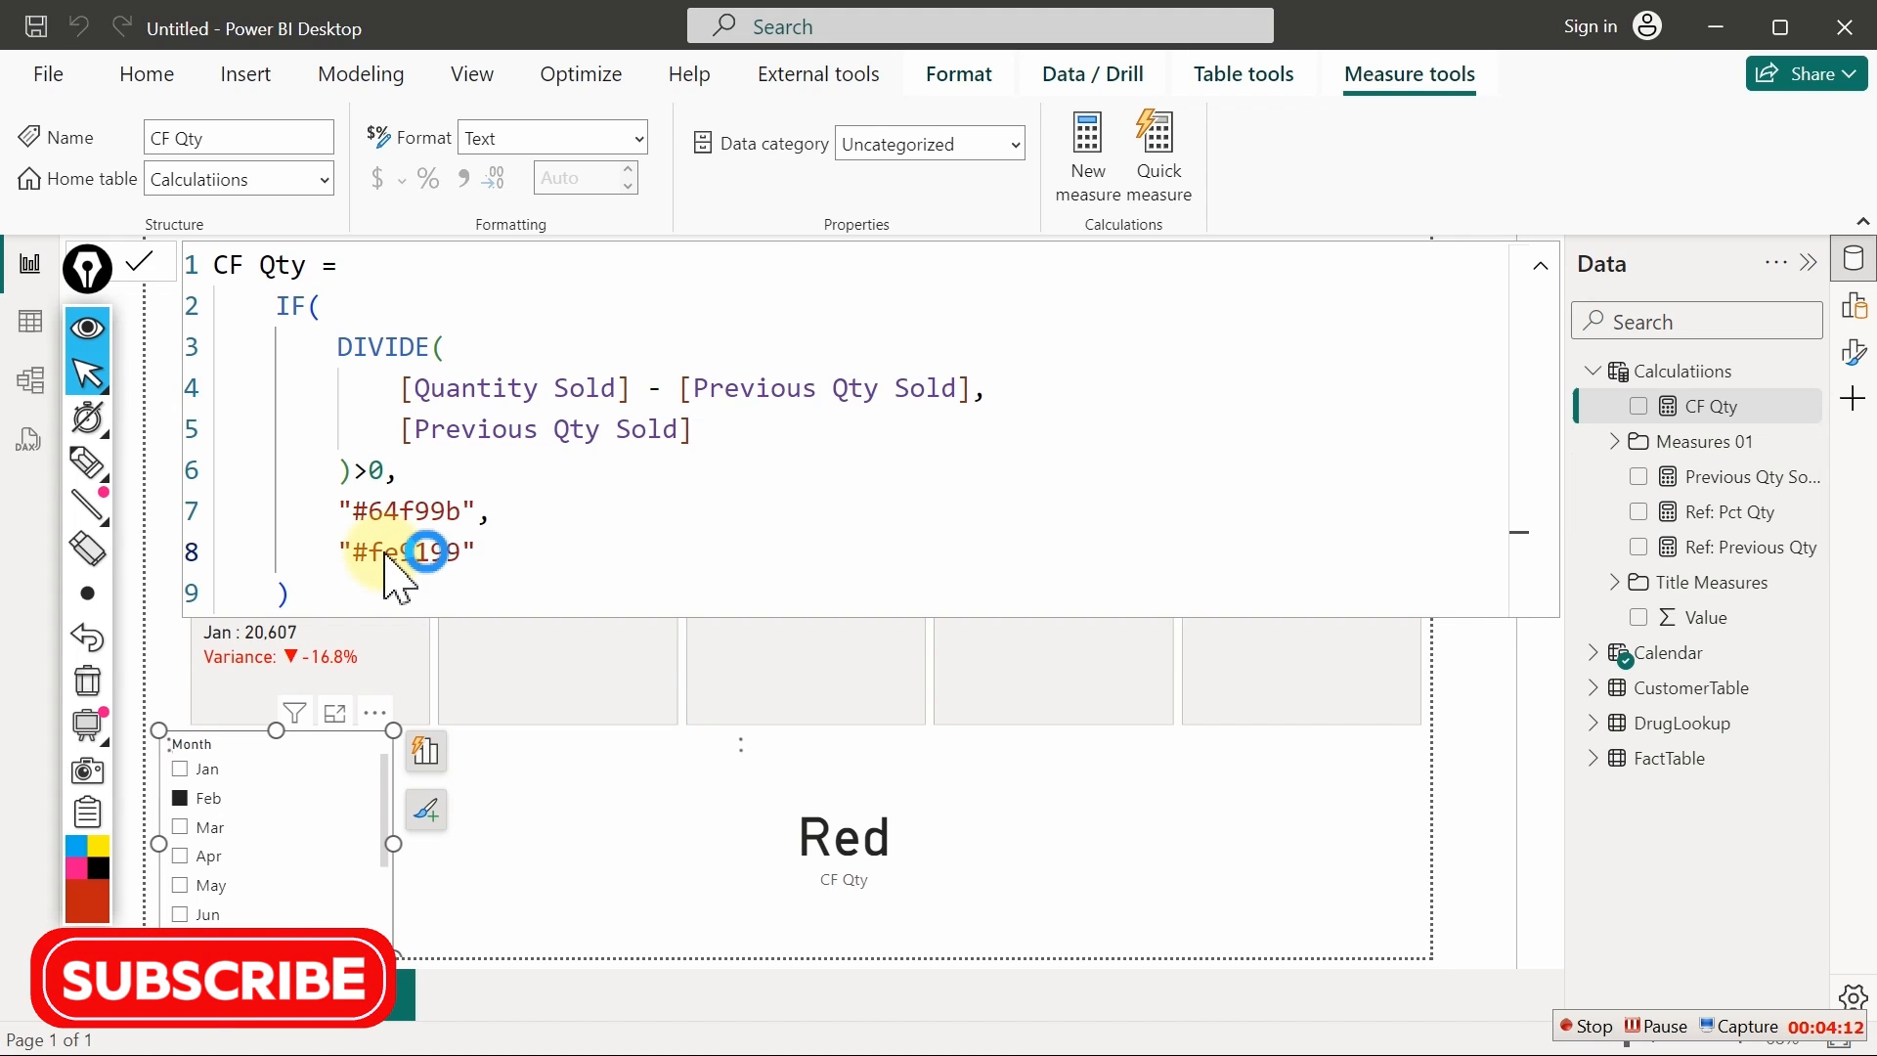
key("Return")
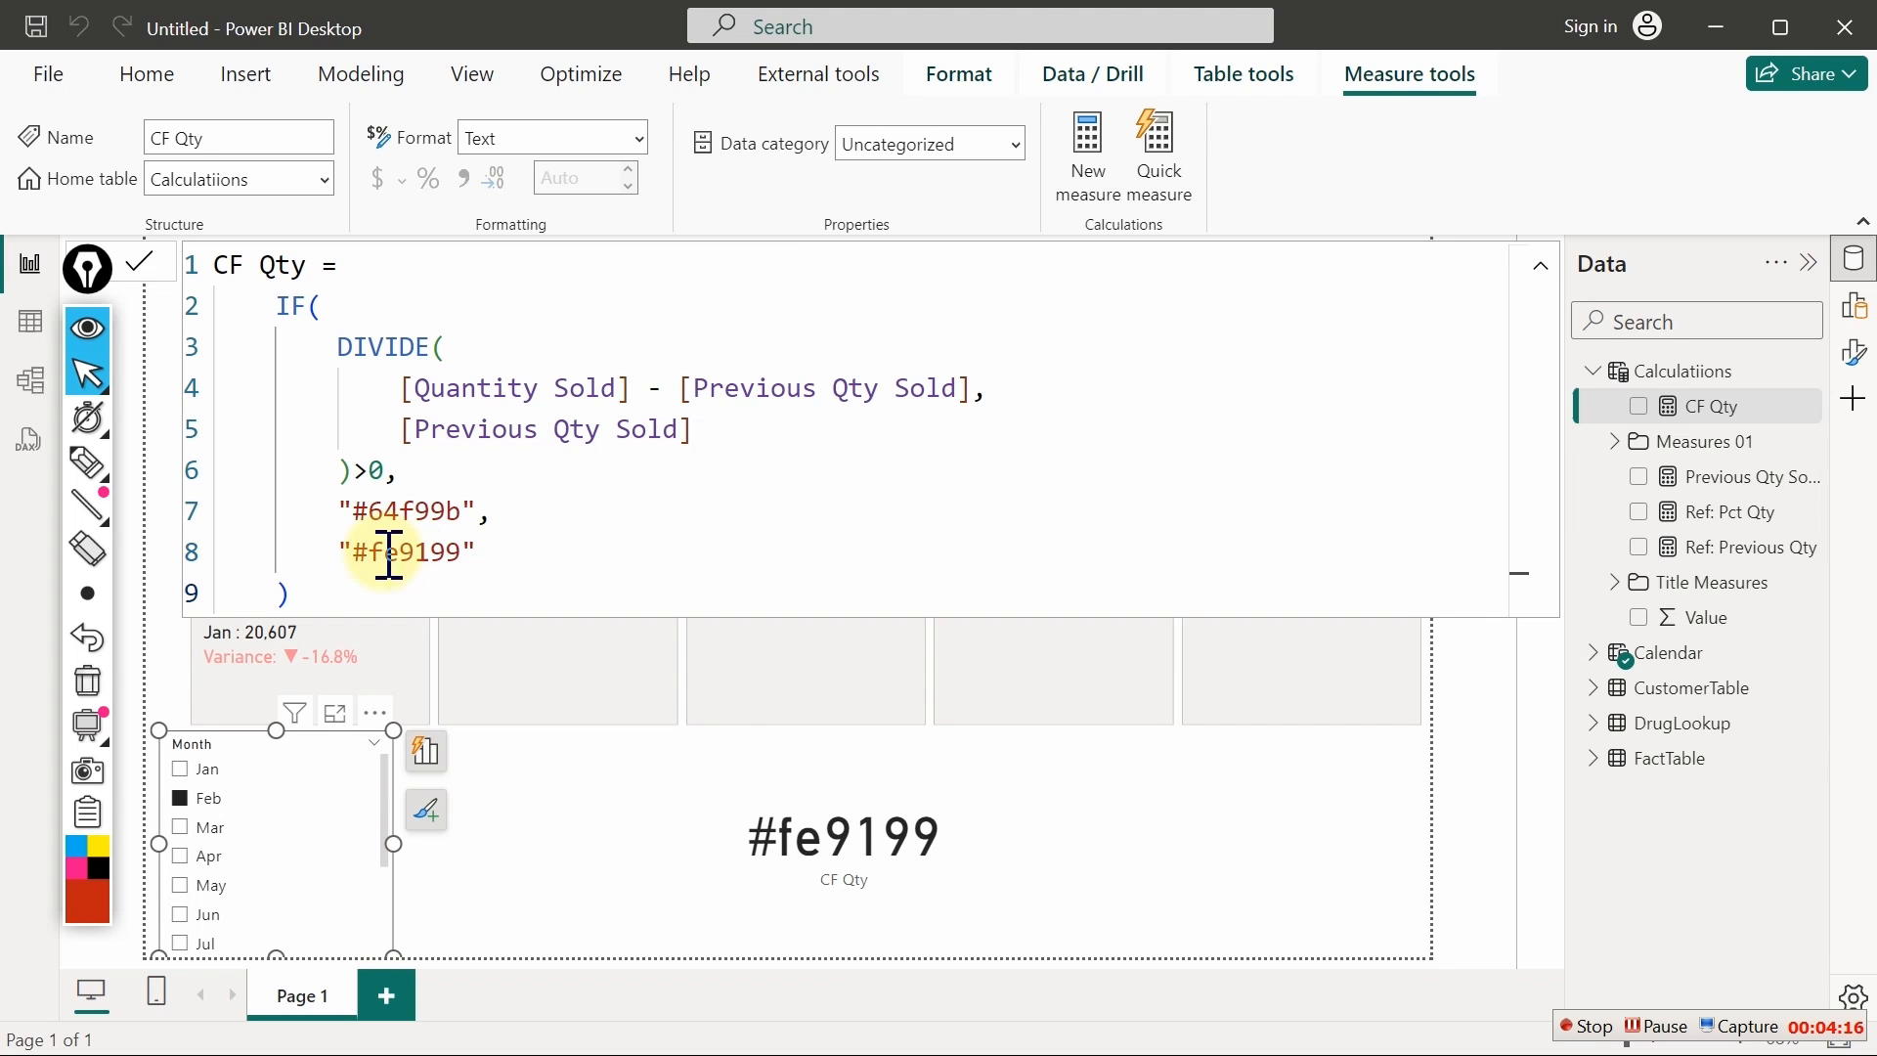
left_click(873, 861)
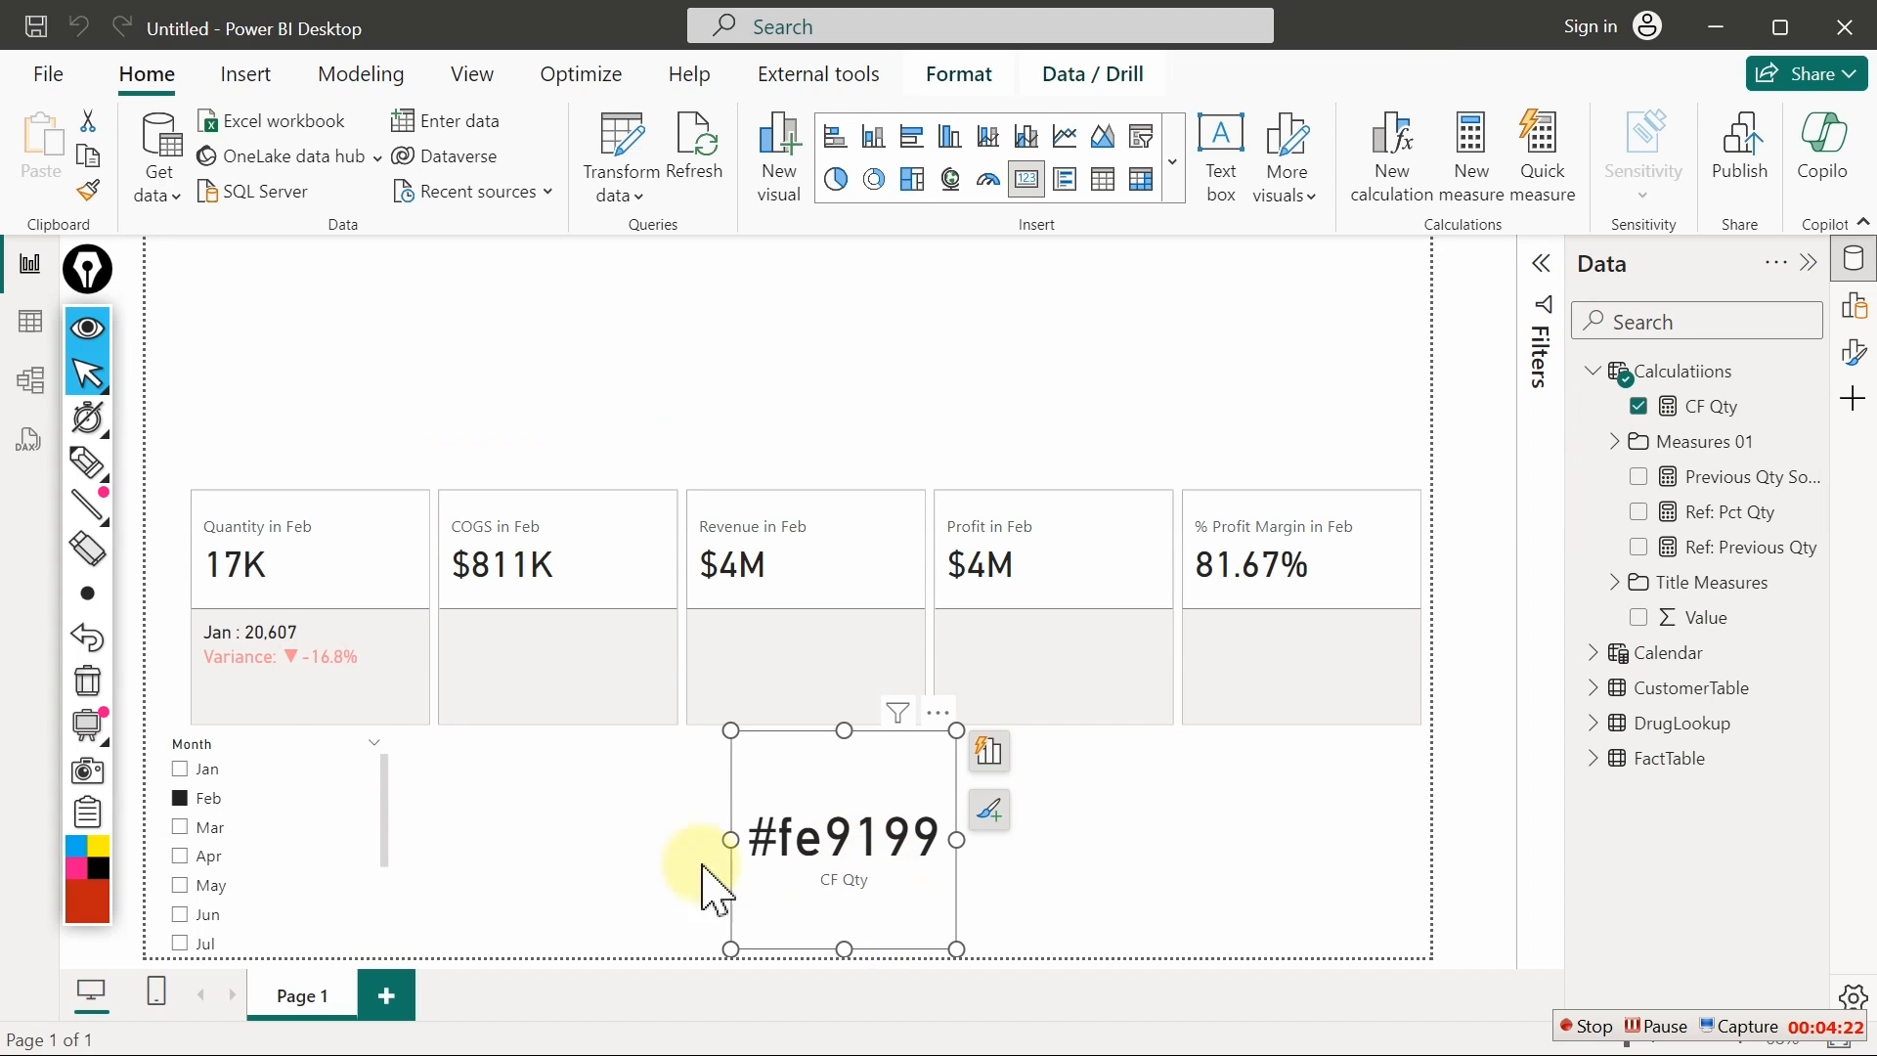
left_click(183, 827)
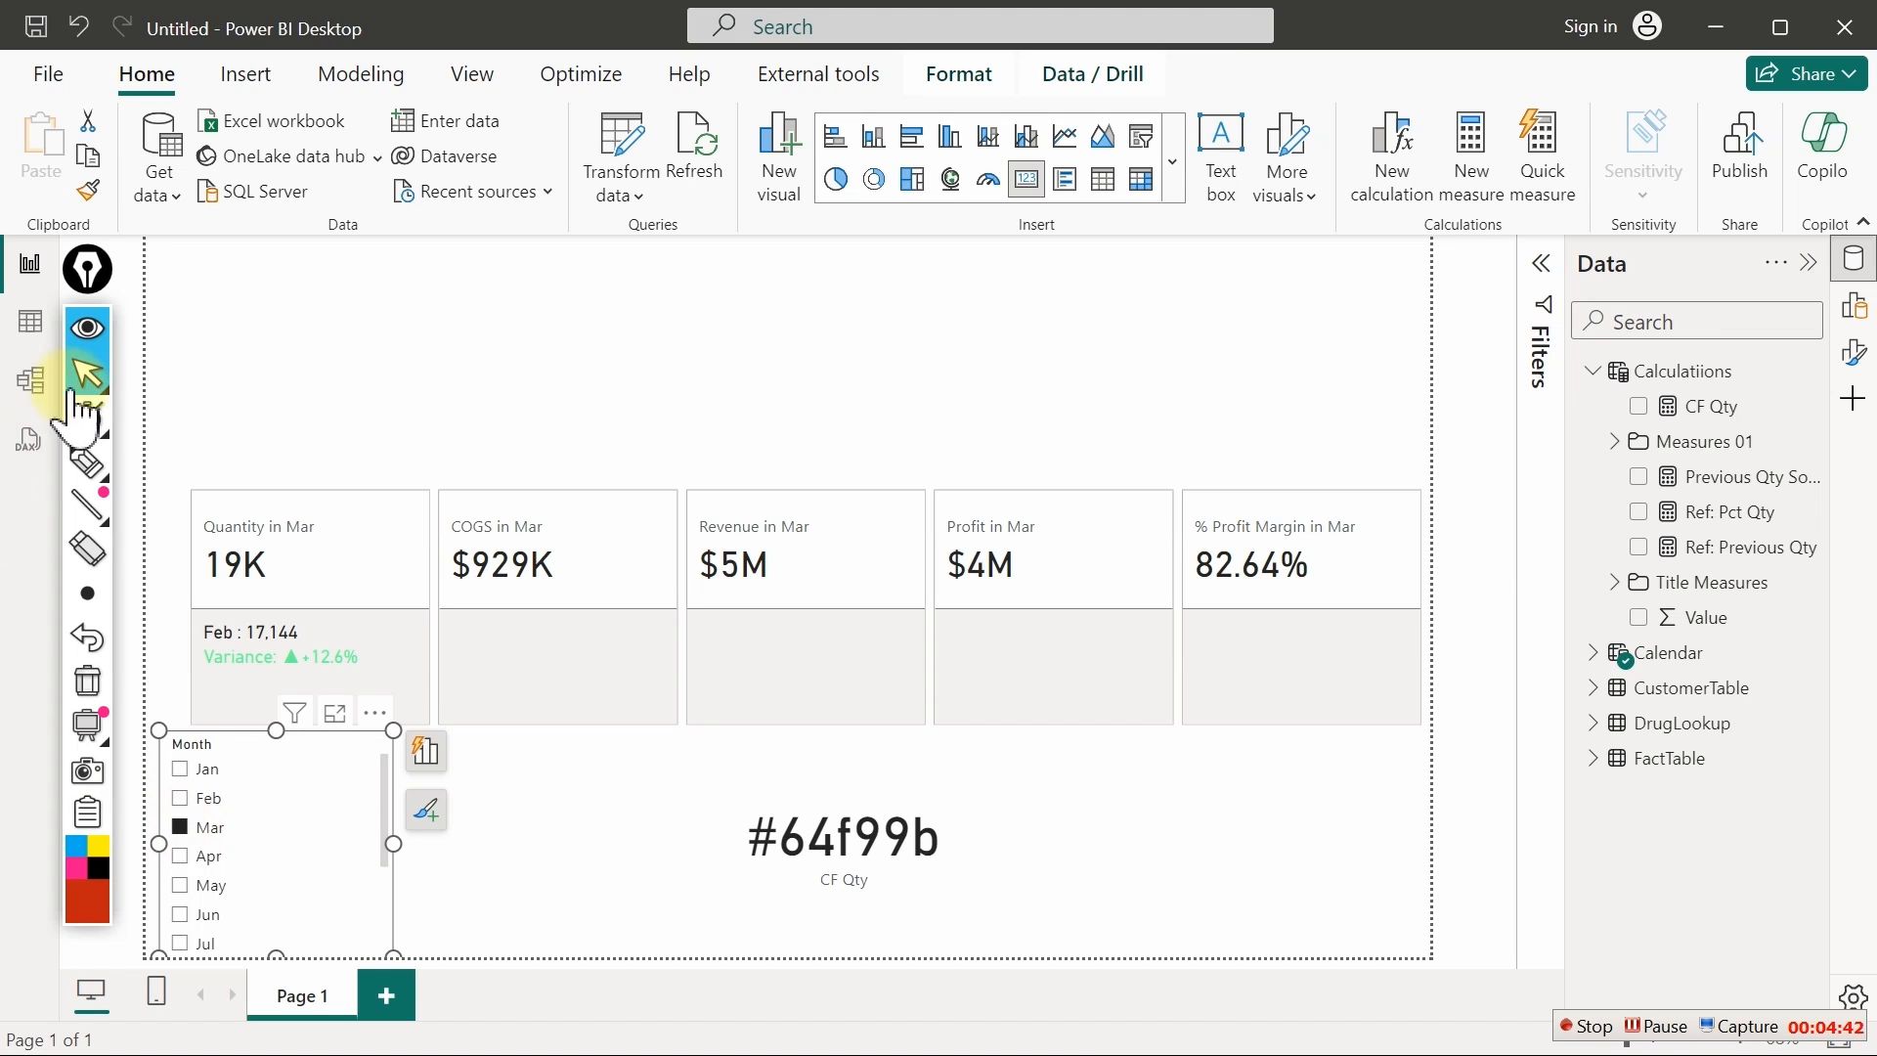
In the model view, enter Ref: Qty as display folder for CF Qty, Previous Qty Sold, Ref: Pct Qty and Ref: Previous Qty
left_click(18, 399)
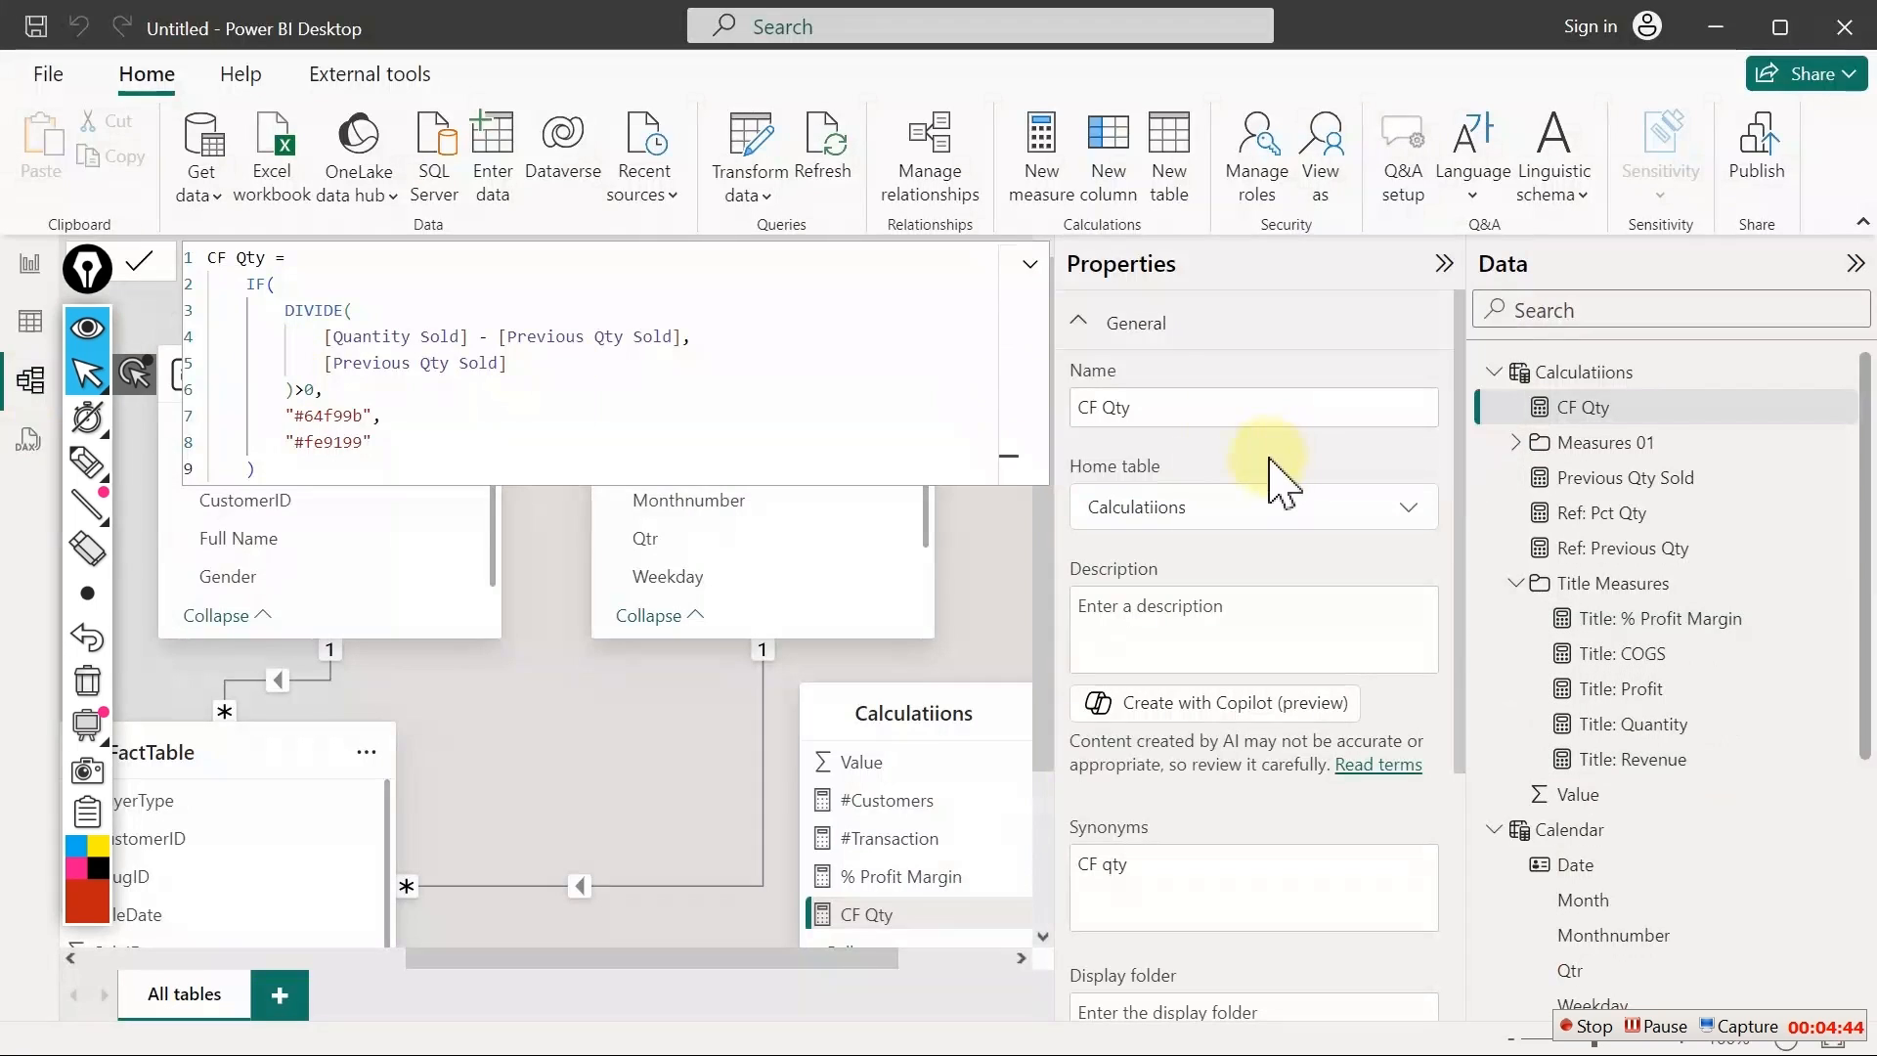
left_click(1598, 479, "ctrl")
left_click(1607, 514, "ctrl")
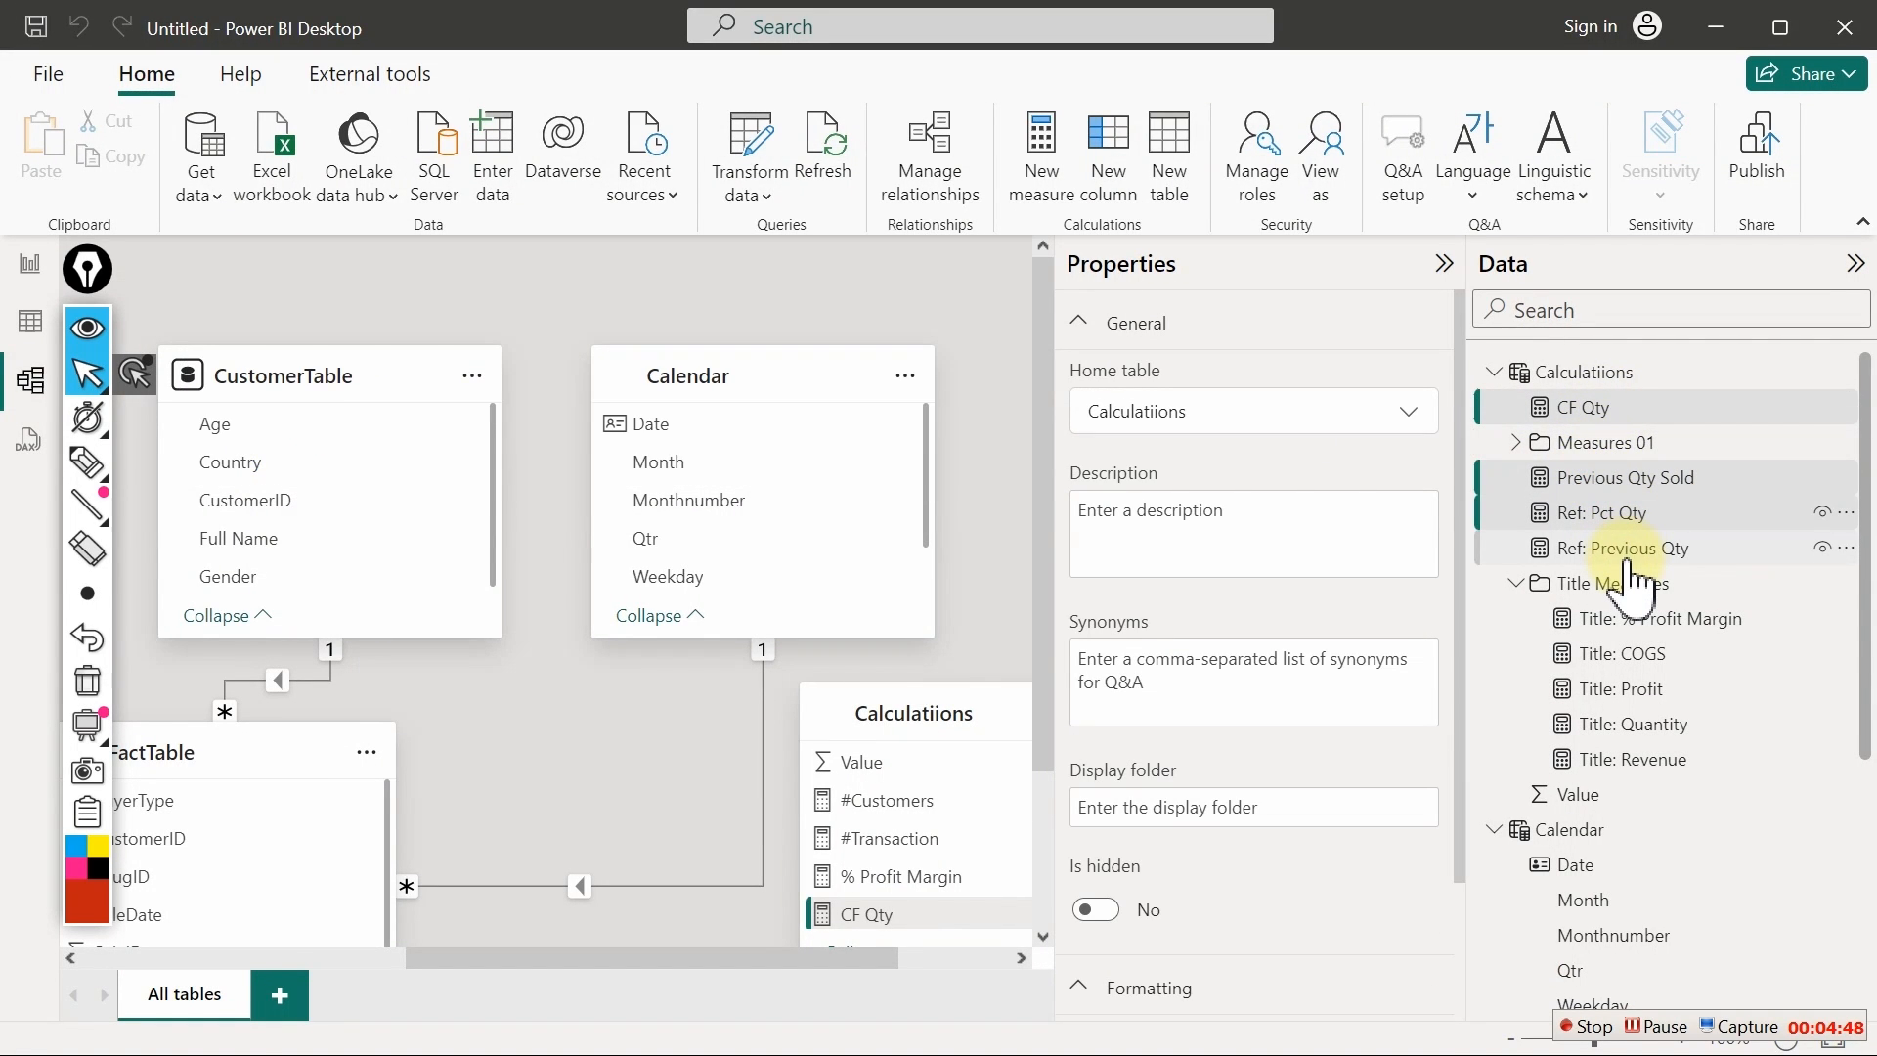
left_click(1625, 551, "ctrl")
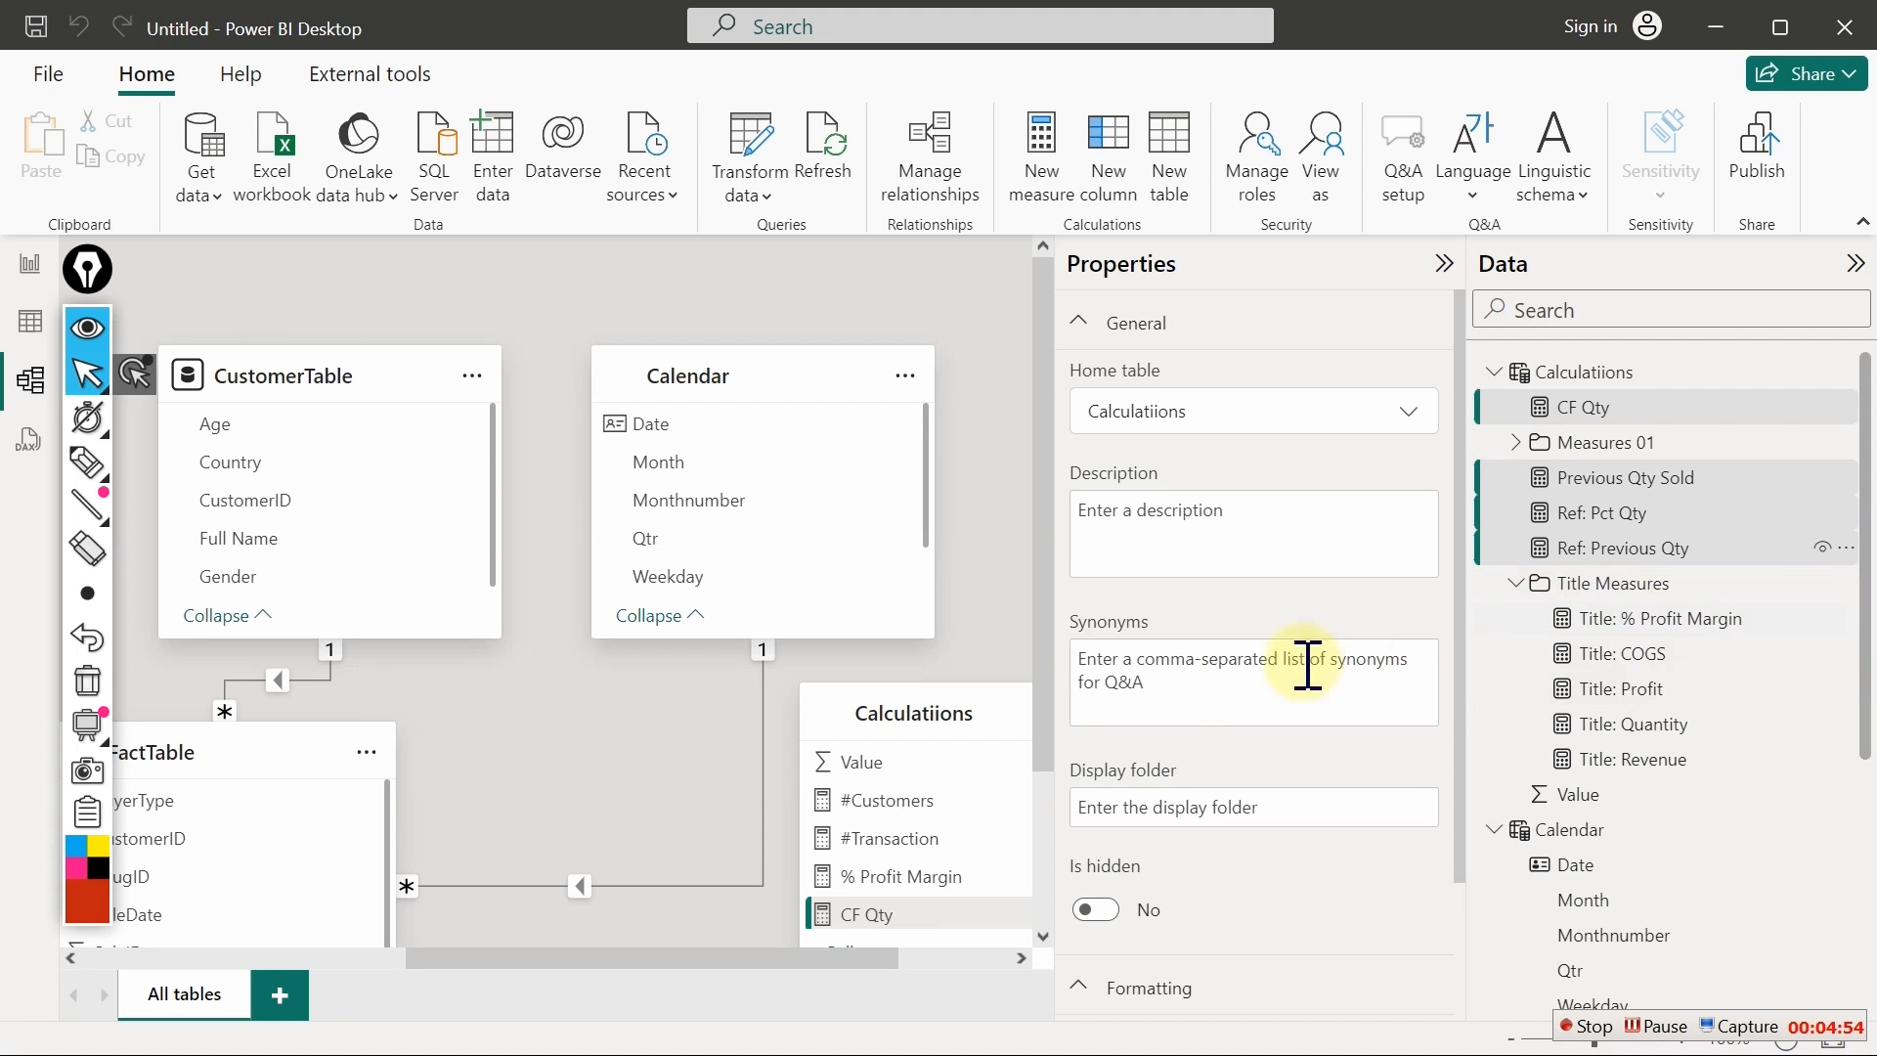
left_click(1180, 810)
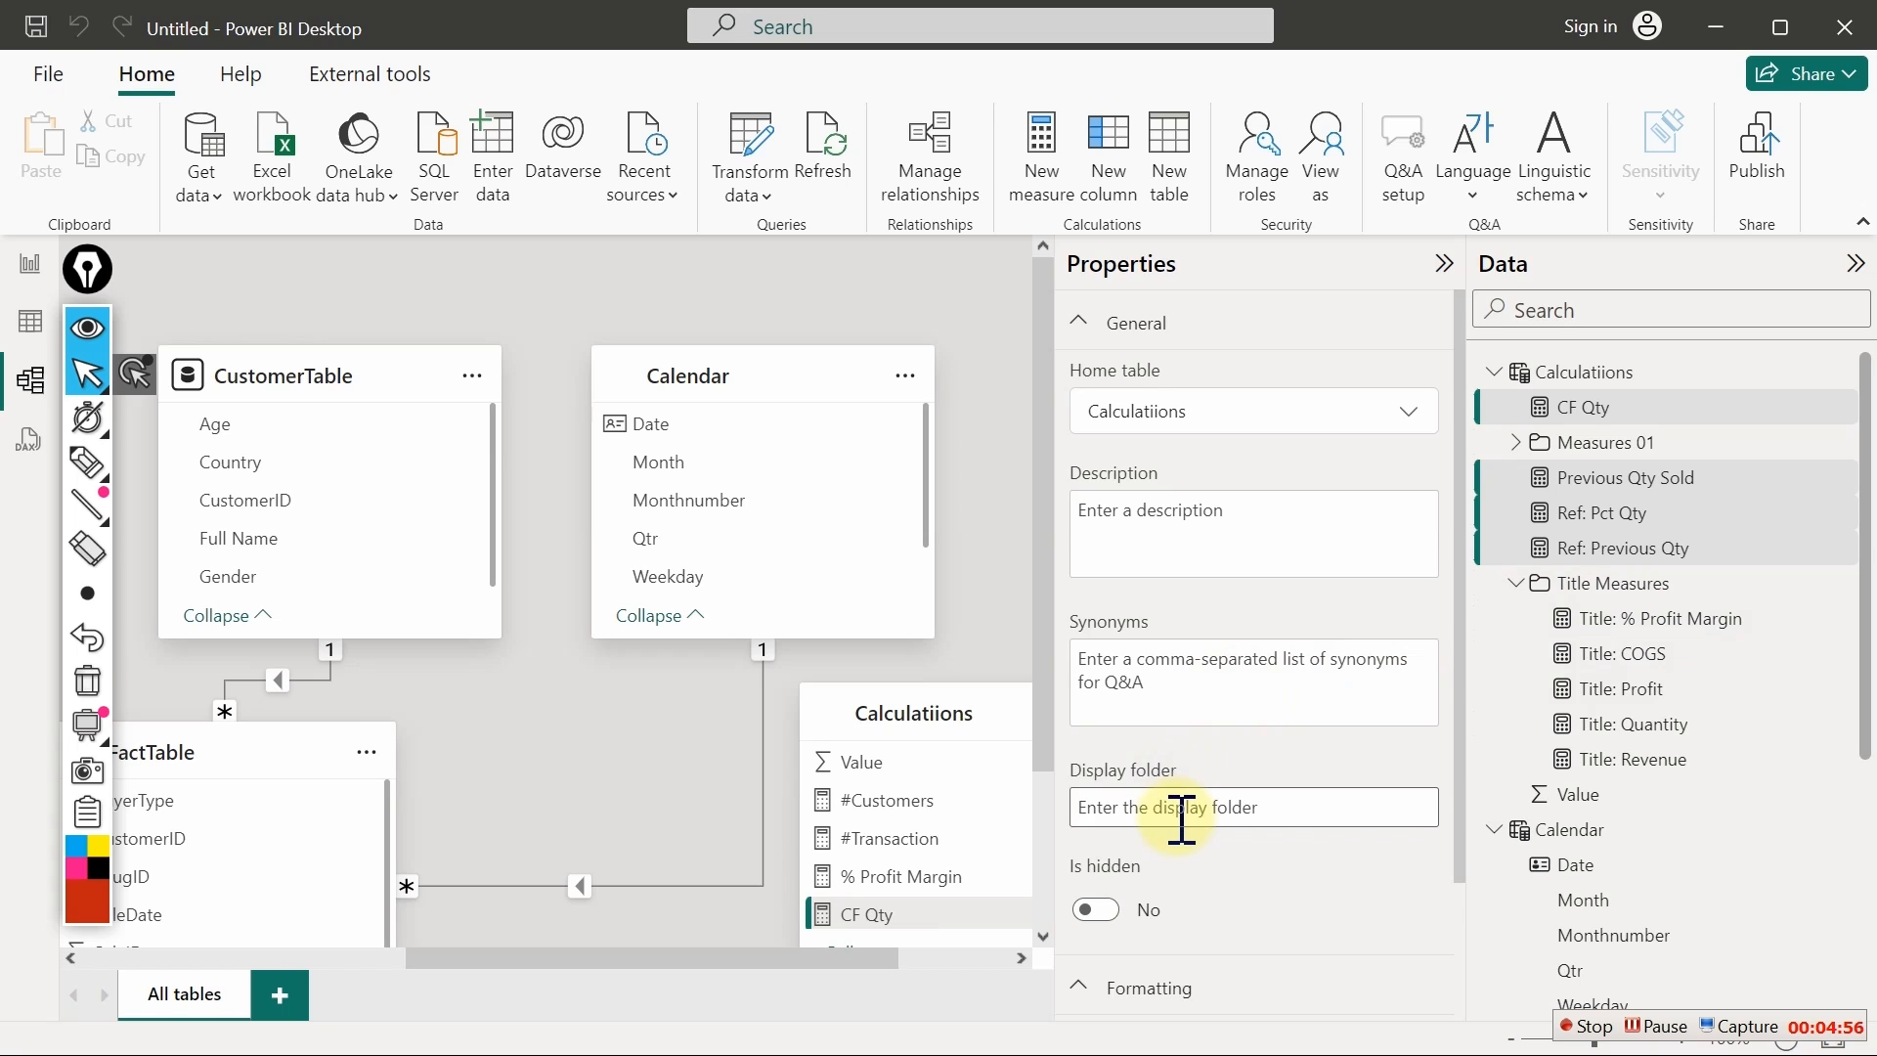
type("Ref: Qty")
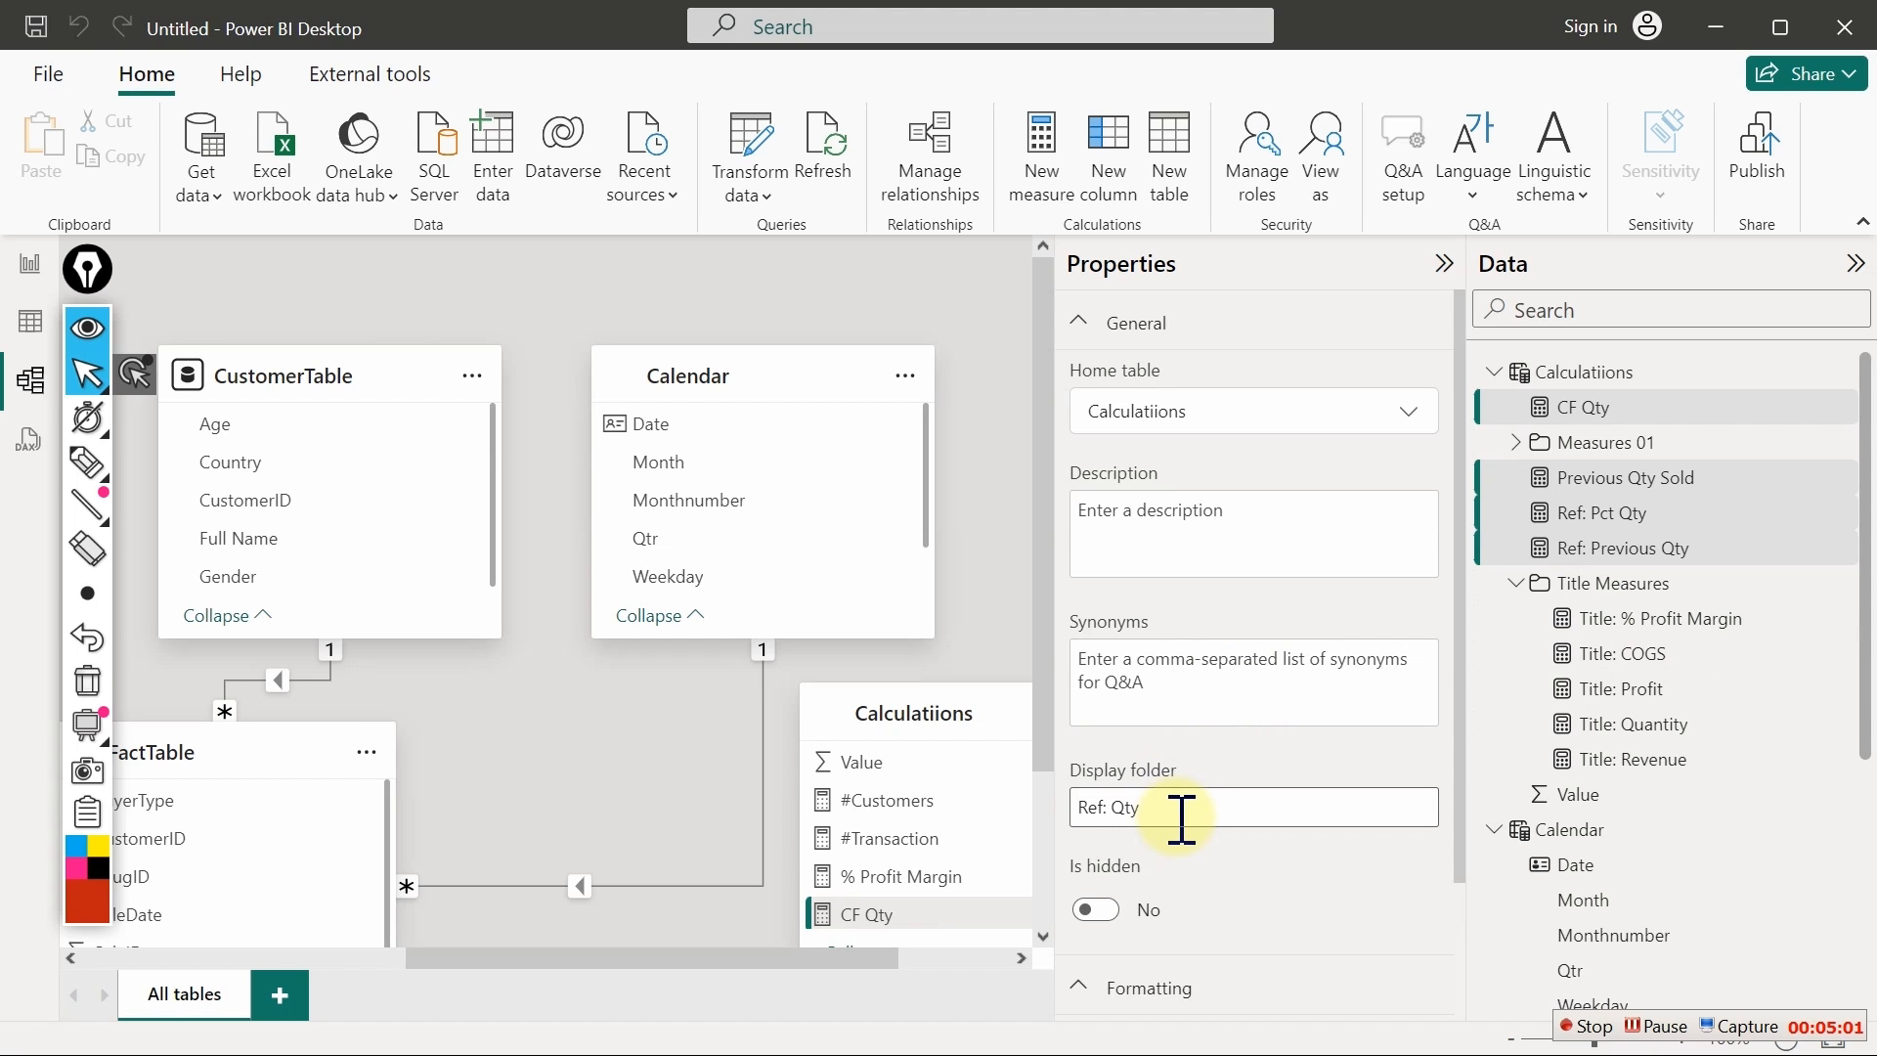
Place the four selected quantity reference measures in the display folder "Ref: Qty"
key("Return")
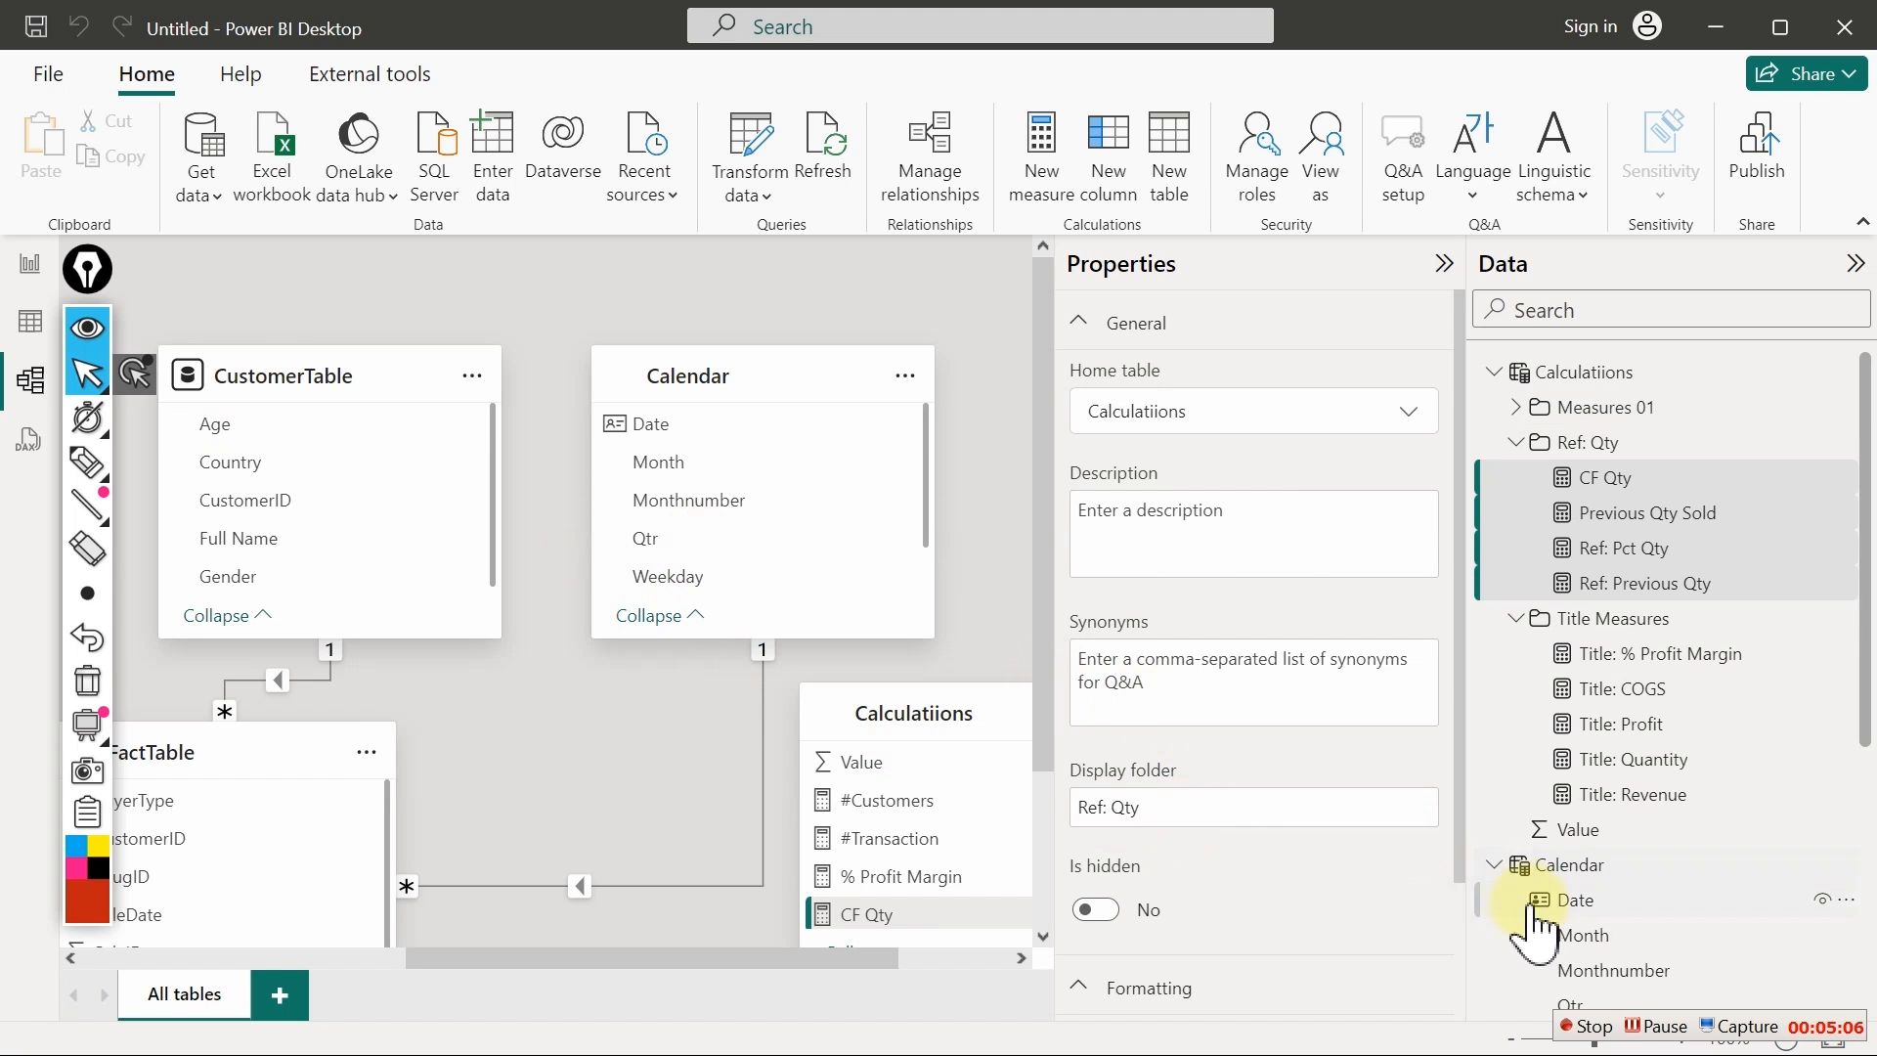
left_click(1588, 1026)
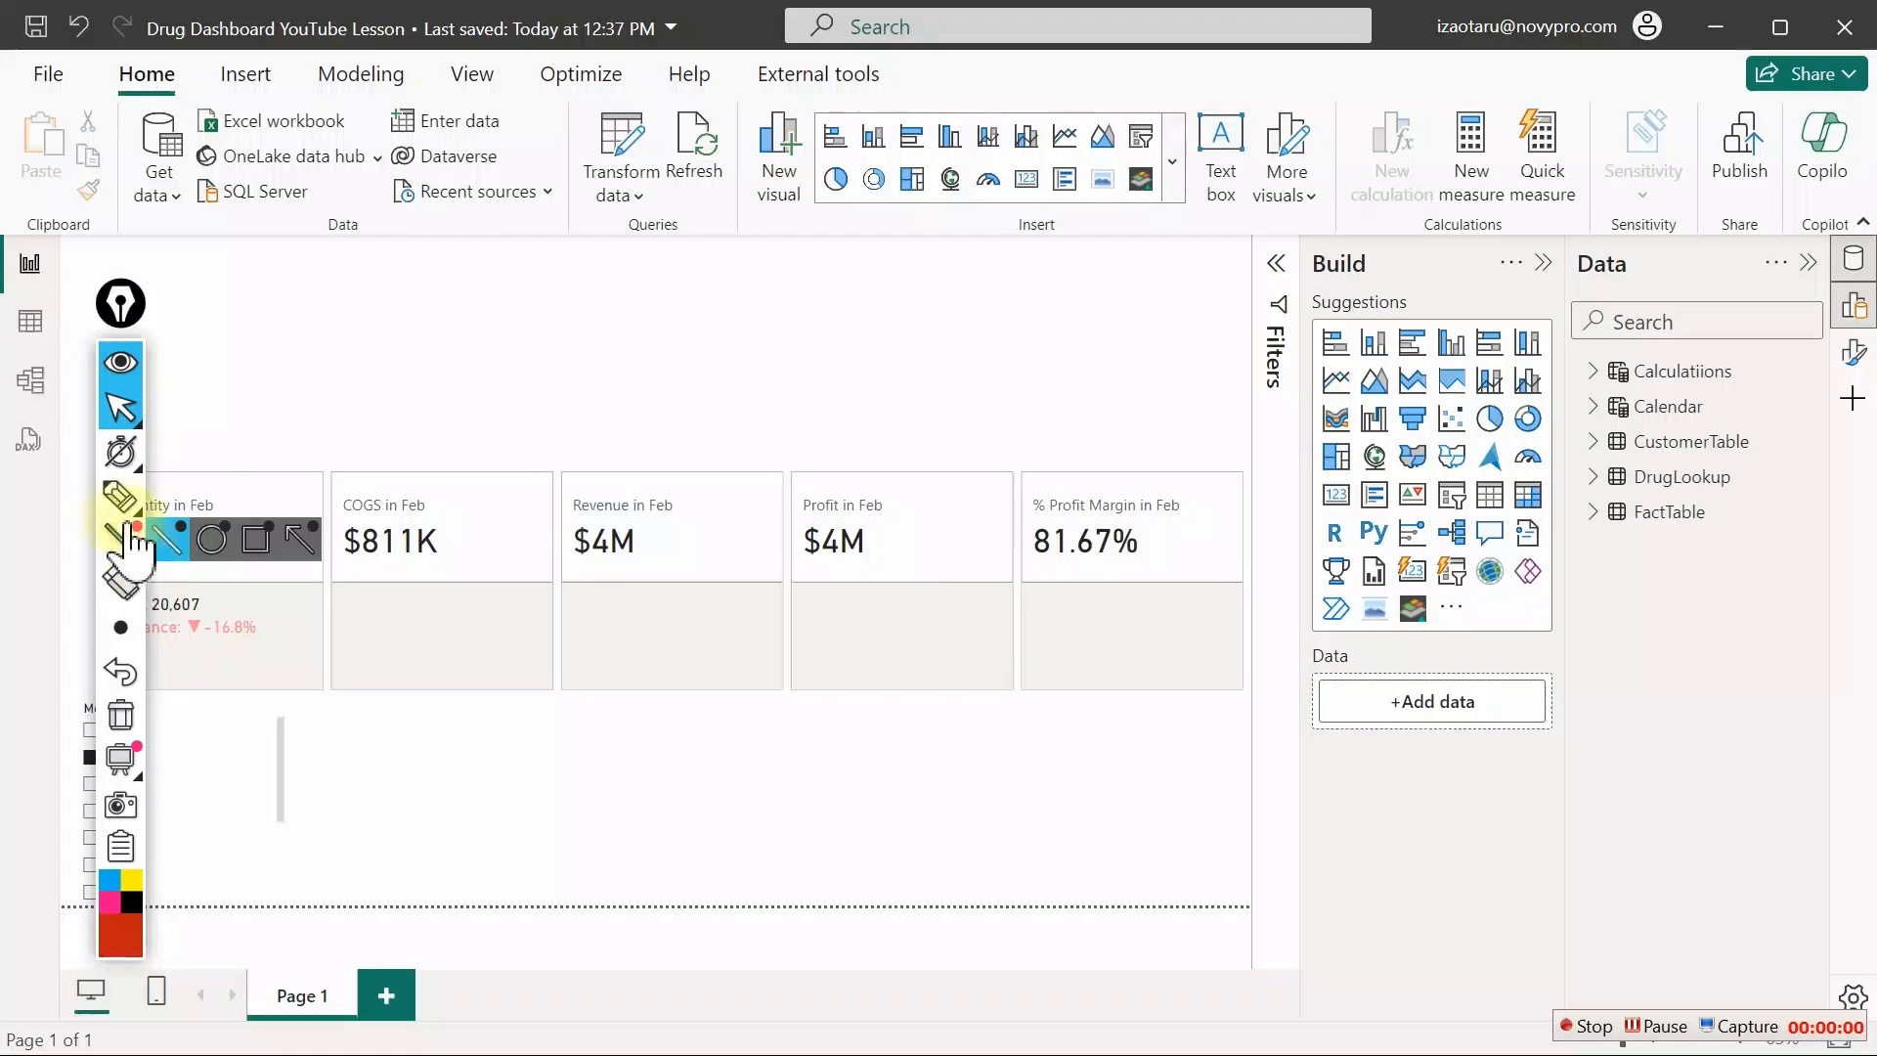
left_click(118, 496)
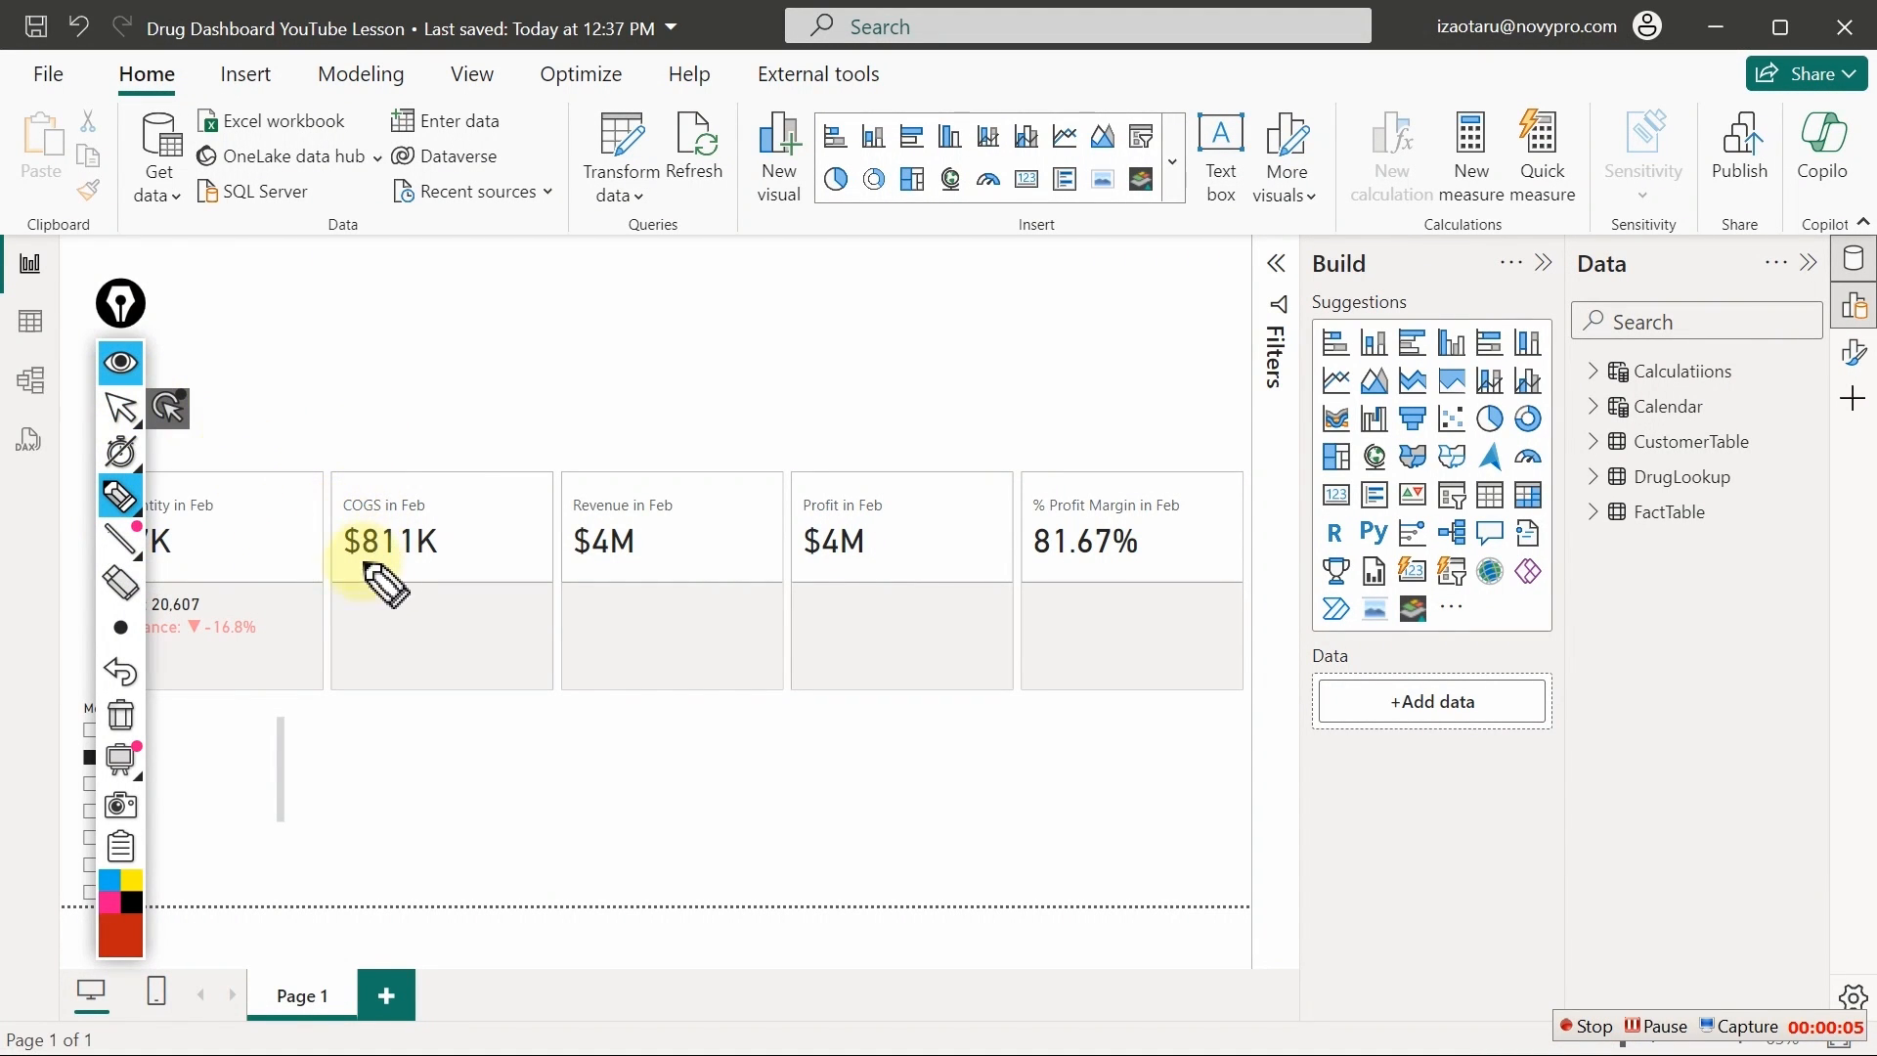
left_click_drag(330, 570, 690, 539)
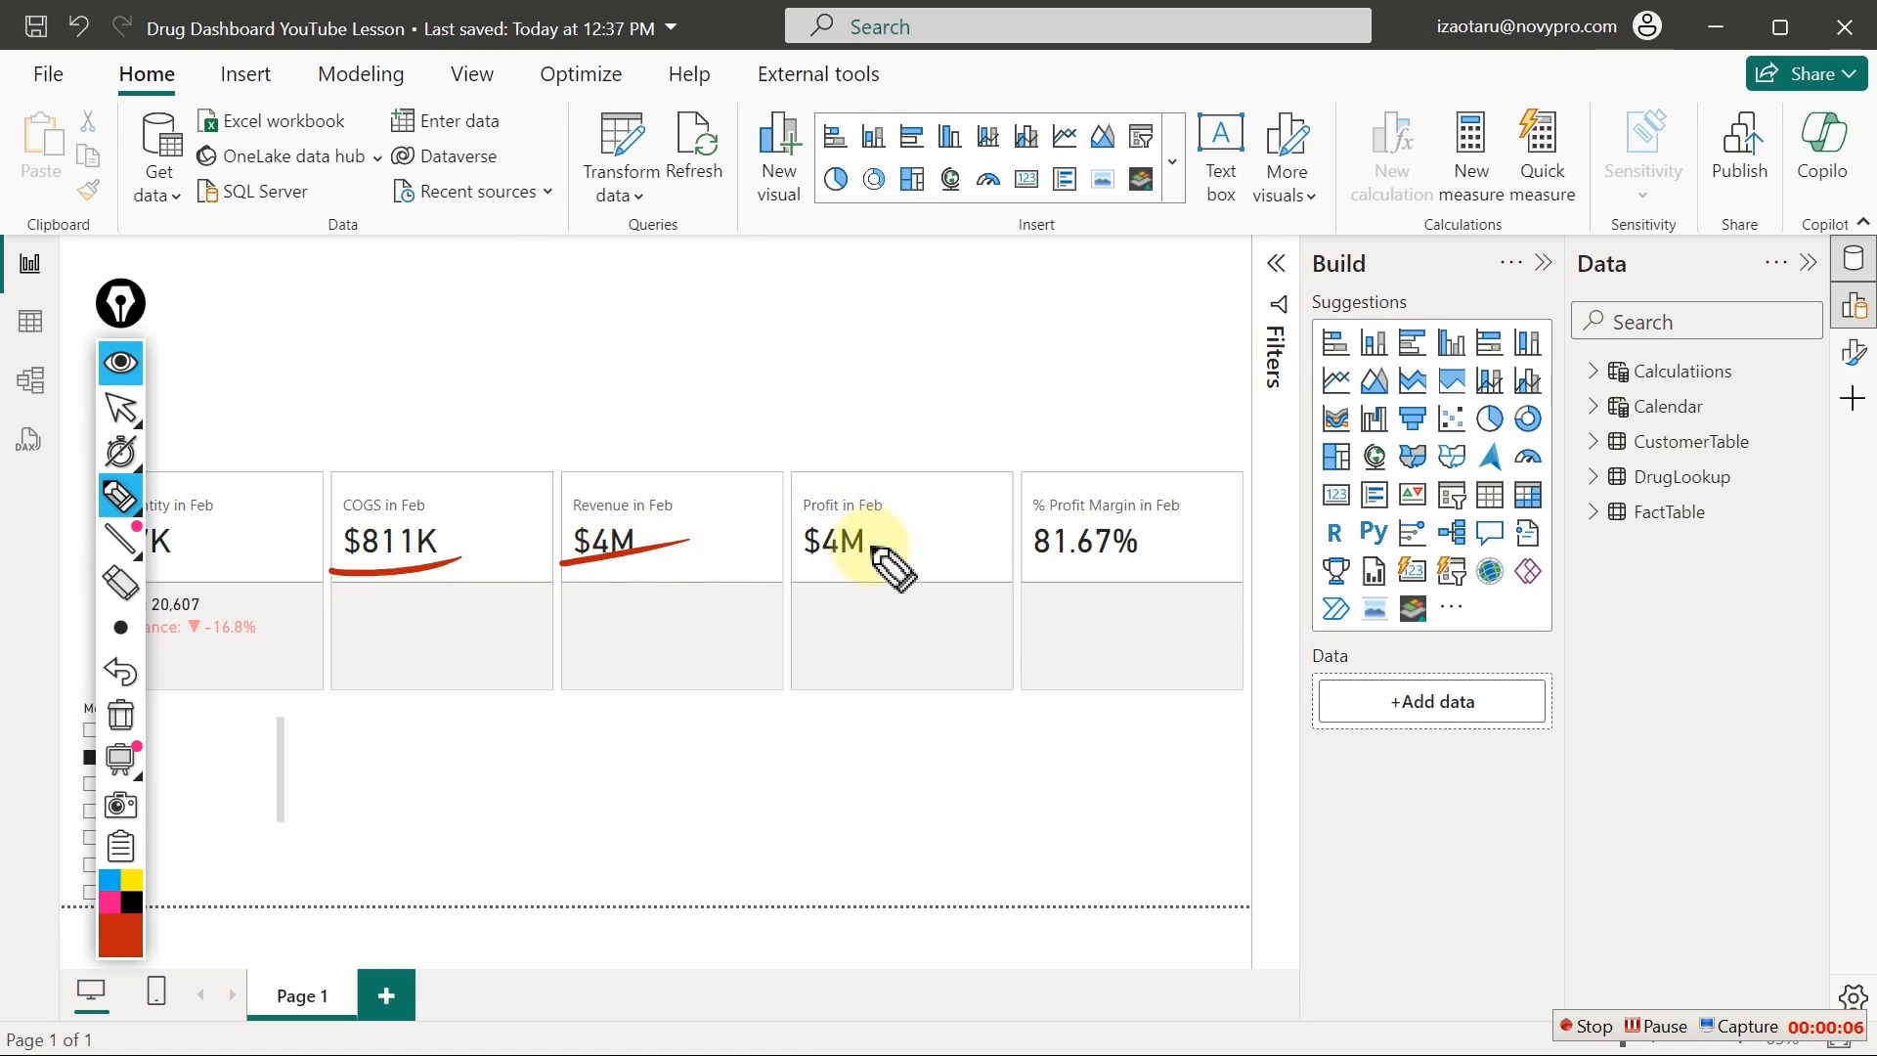
left_click_drag(810, 572, 934, 543)
left_click_drag(1040, 570, 1146, 551)
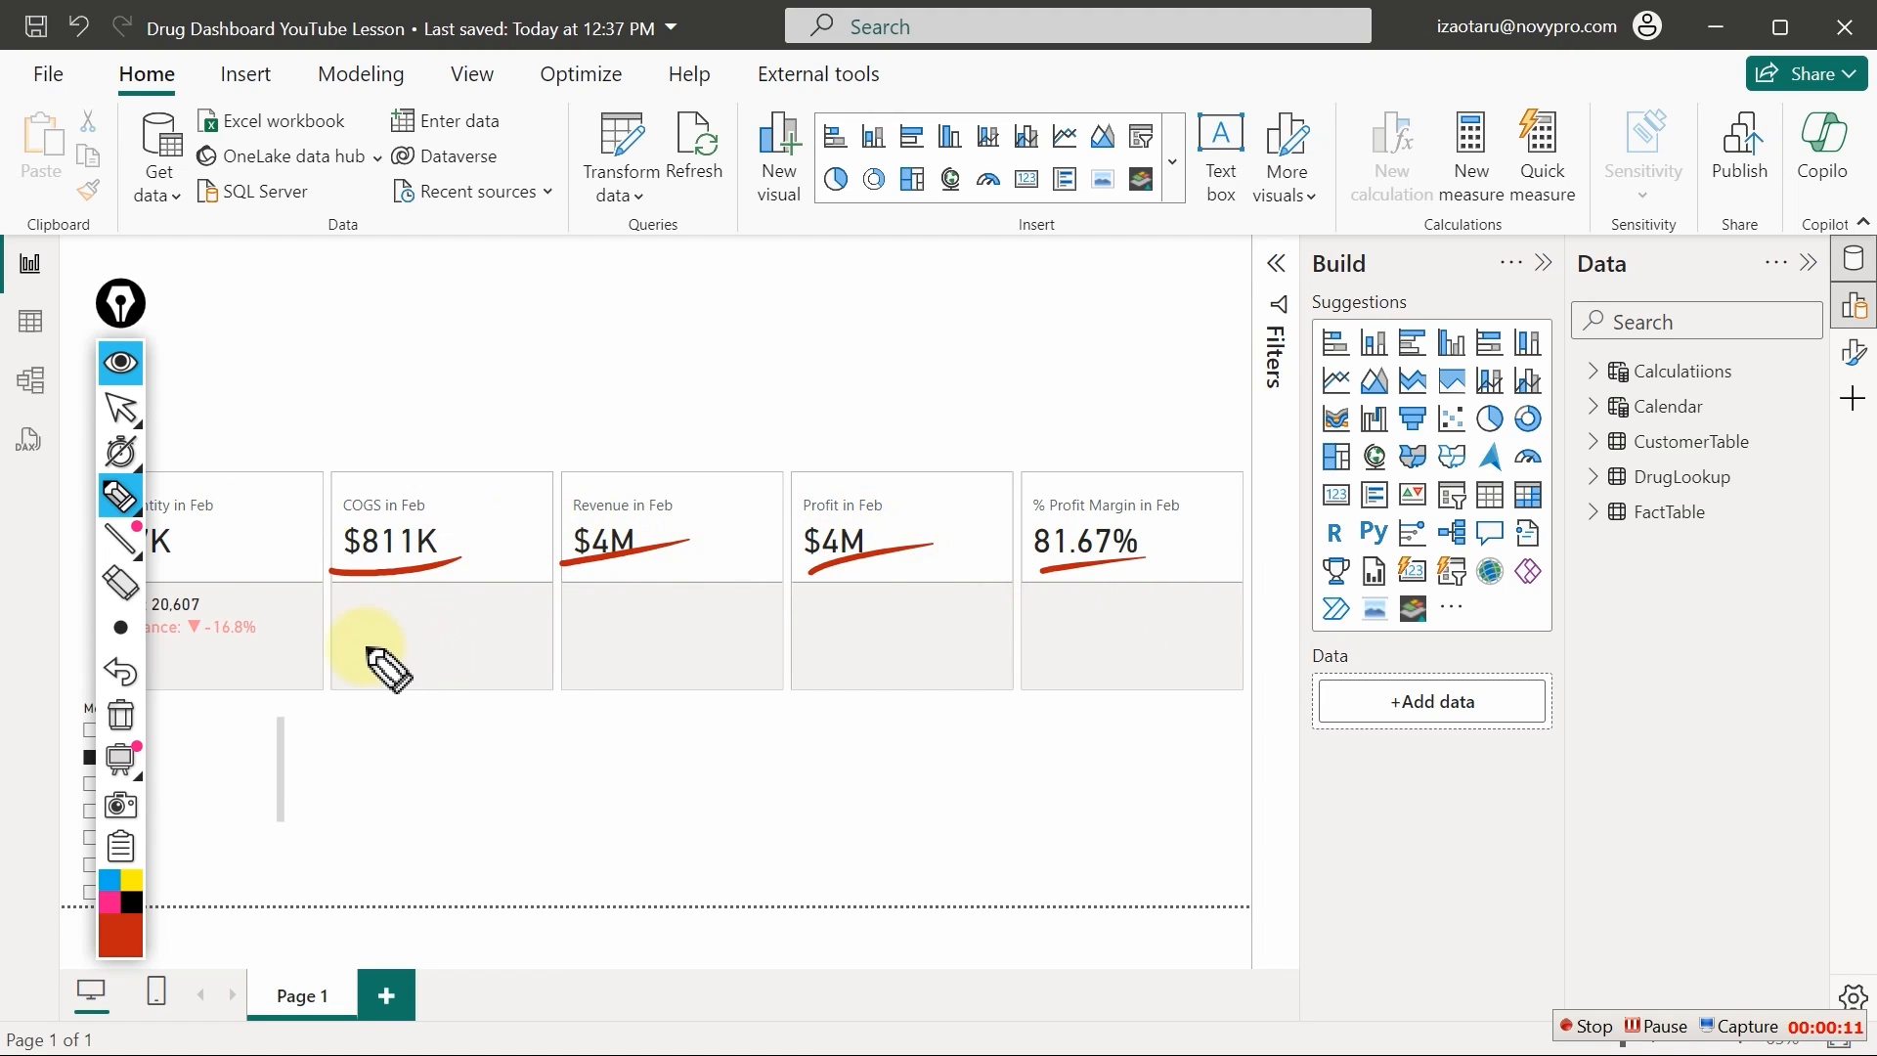
left_click_drag(361, 637, 415, 618)
left_click_drag(613, 638, 676, 614)
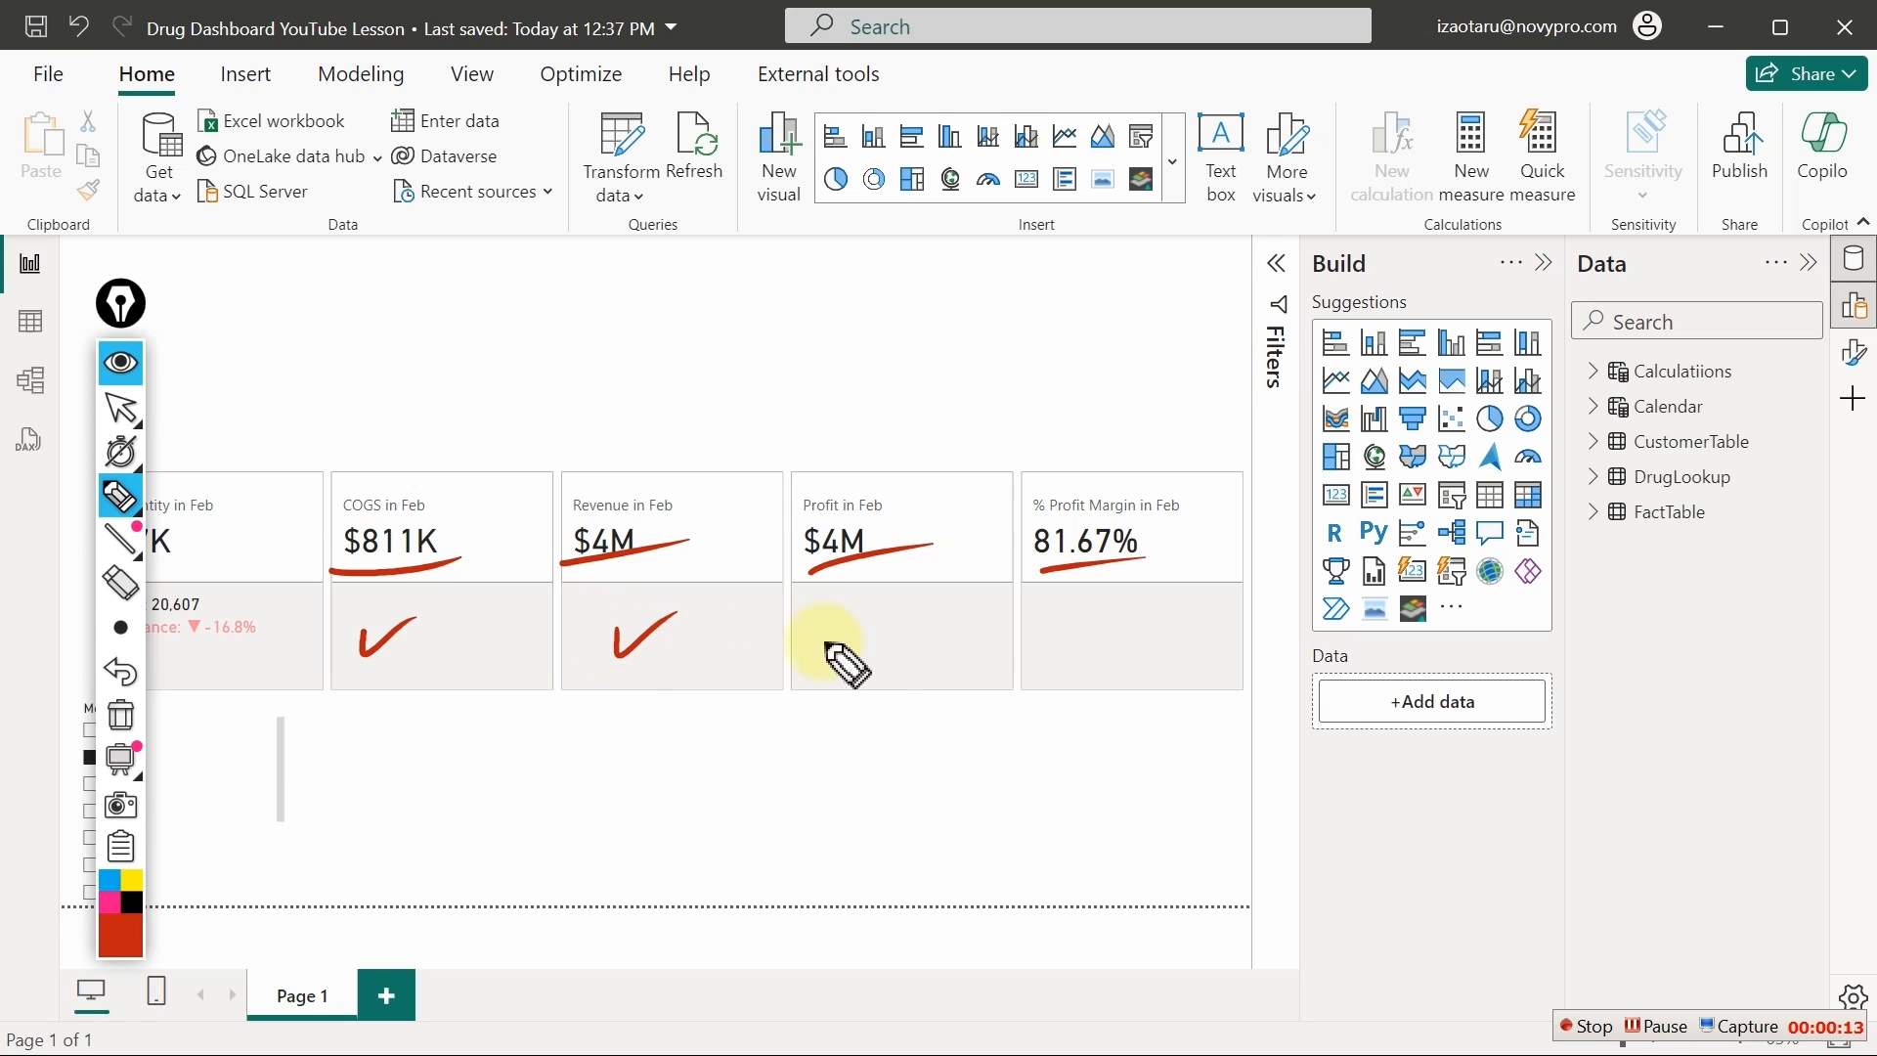
left_click_drag(865, 646, 950, 616)
left_click_drag(1070, 640, 1104, 649)
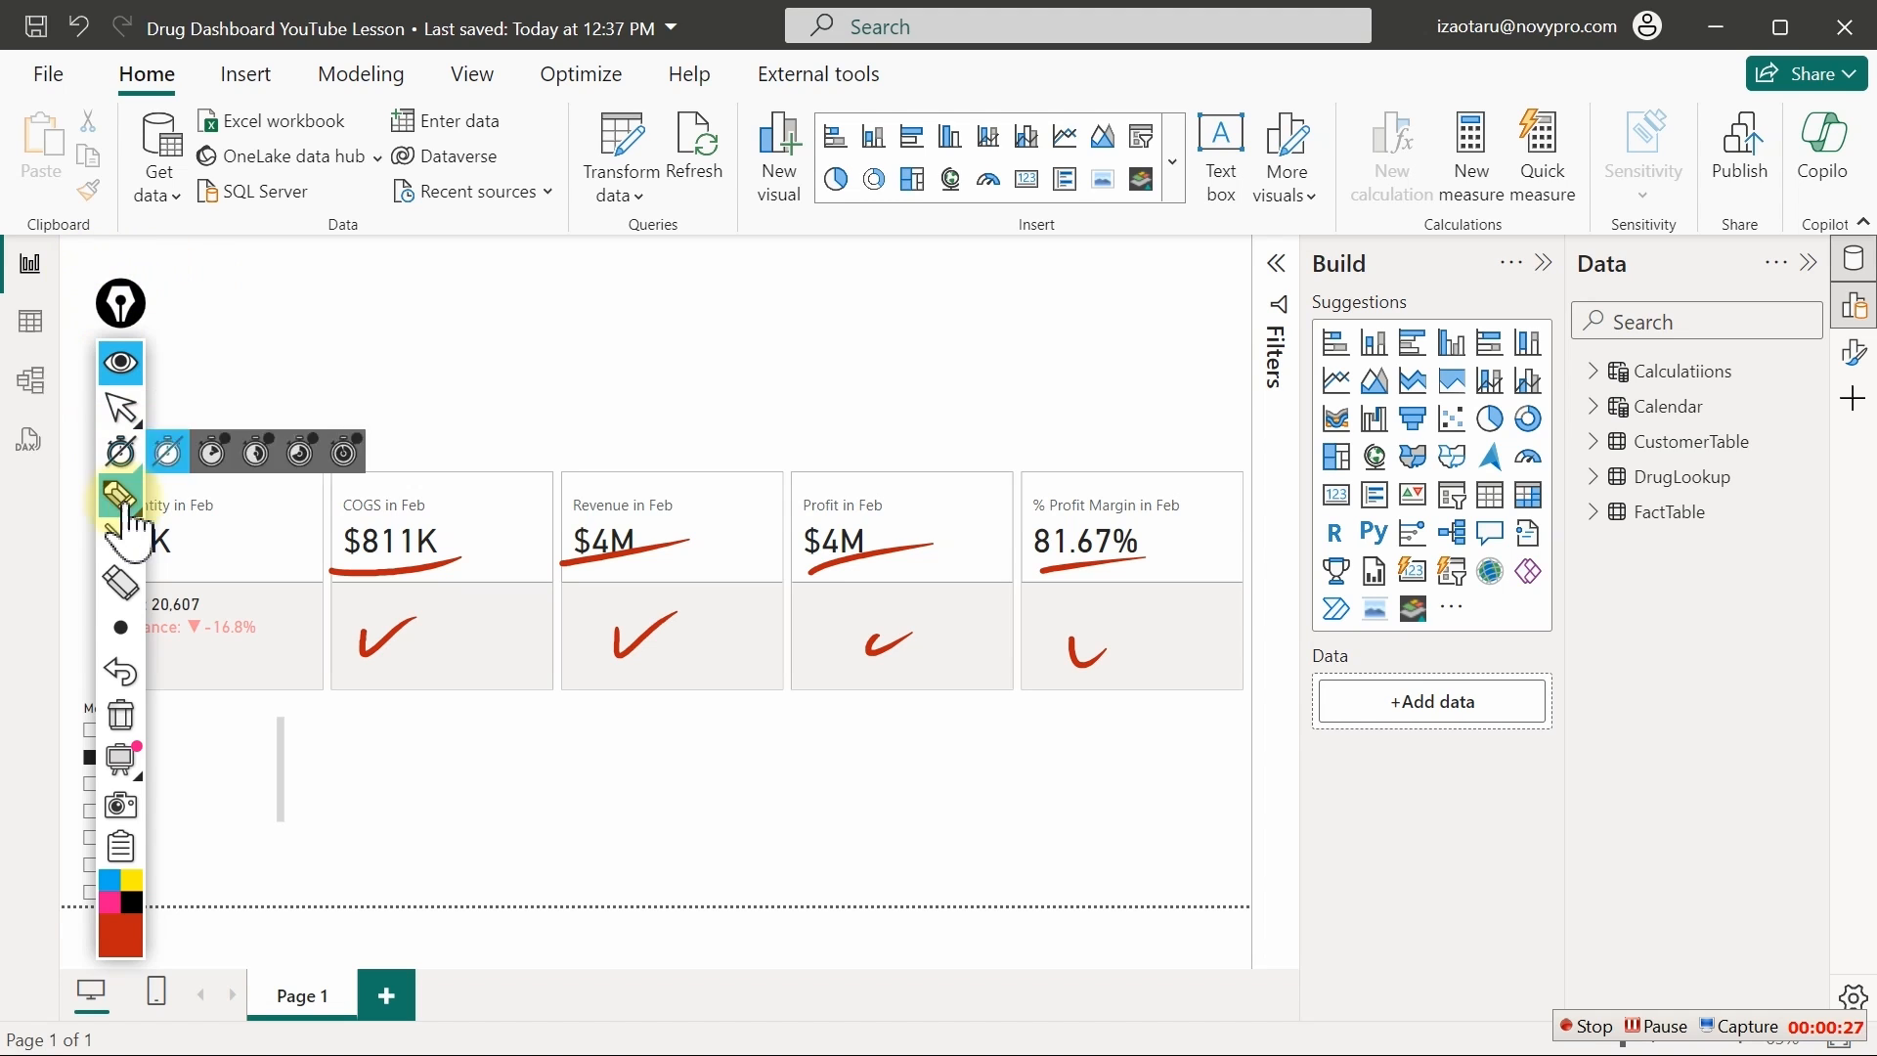
left_click(120, 715)
left_click(120, 409)
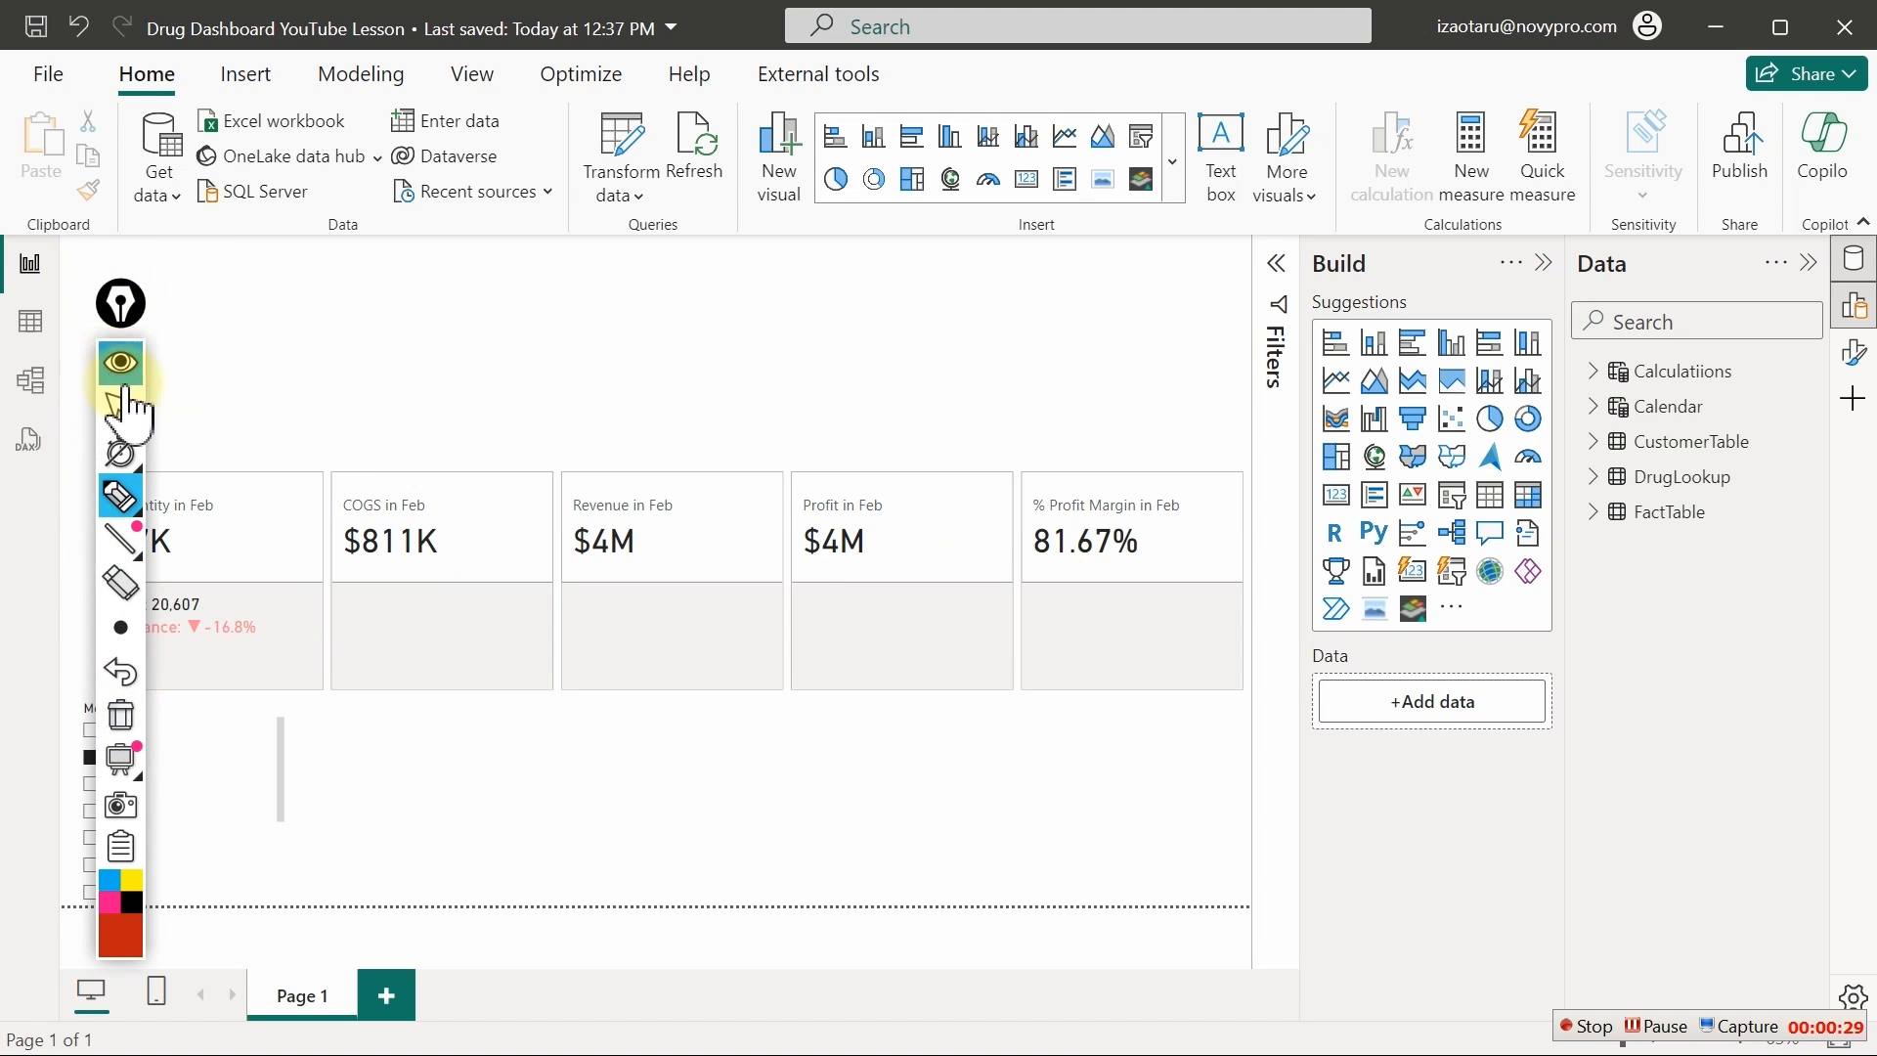
left_click(122, 361)
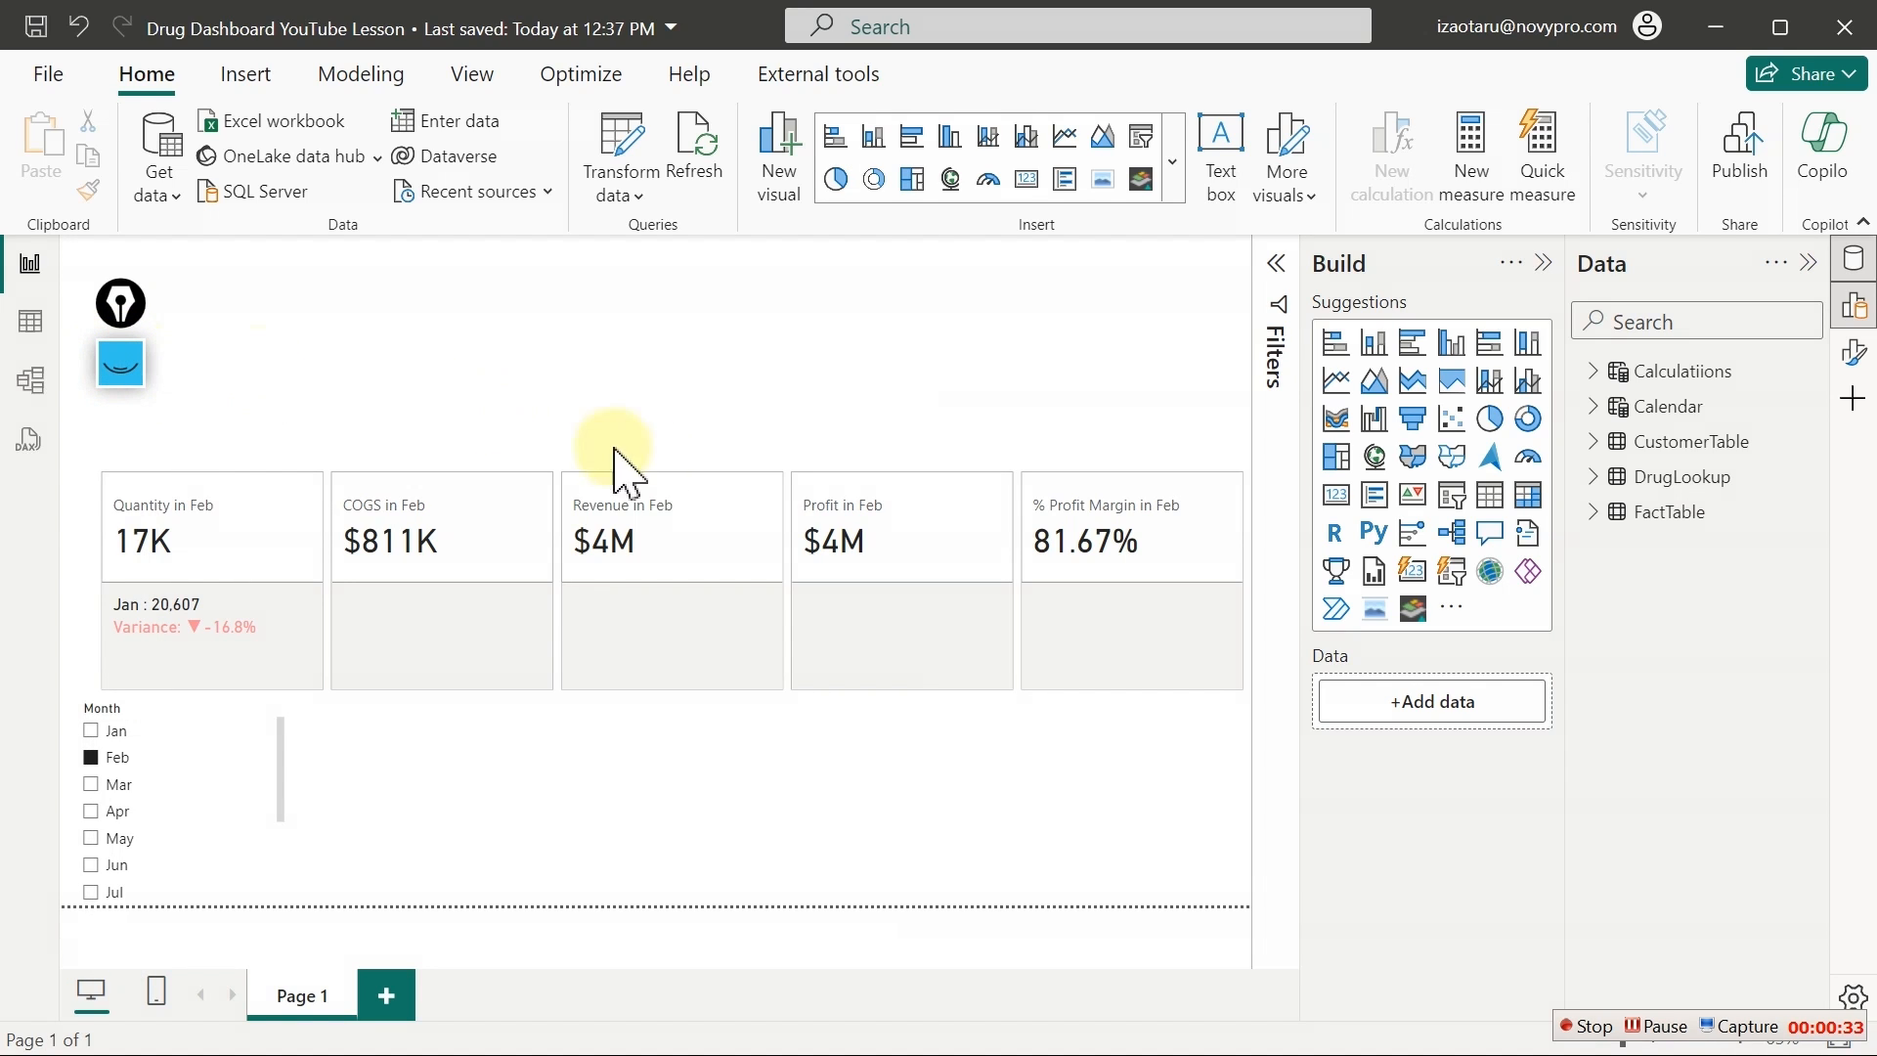
Copy the full formula of the Previous Qty Sold measure from the Ref: Qty folder of the Calculatiions table
left_click(1597, 376)
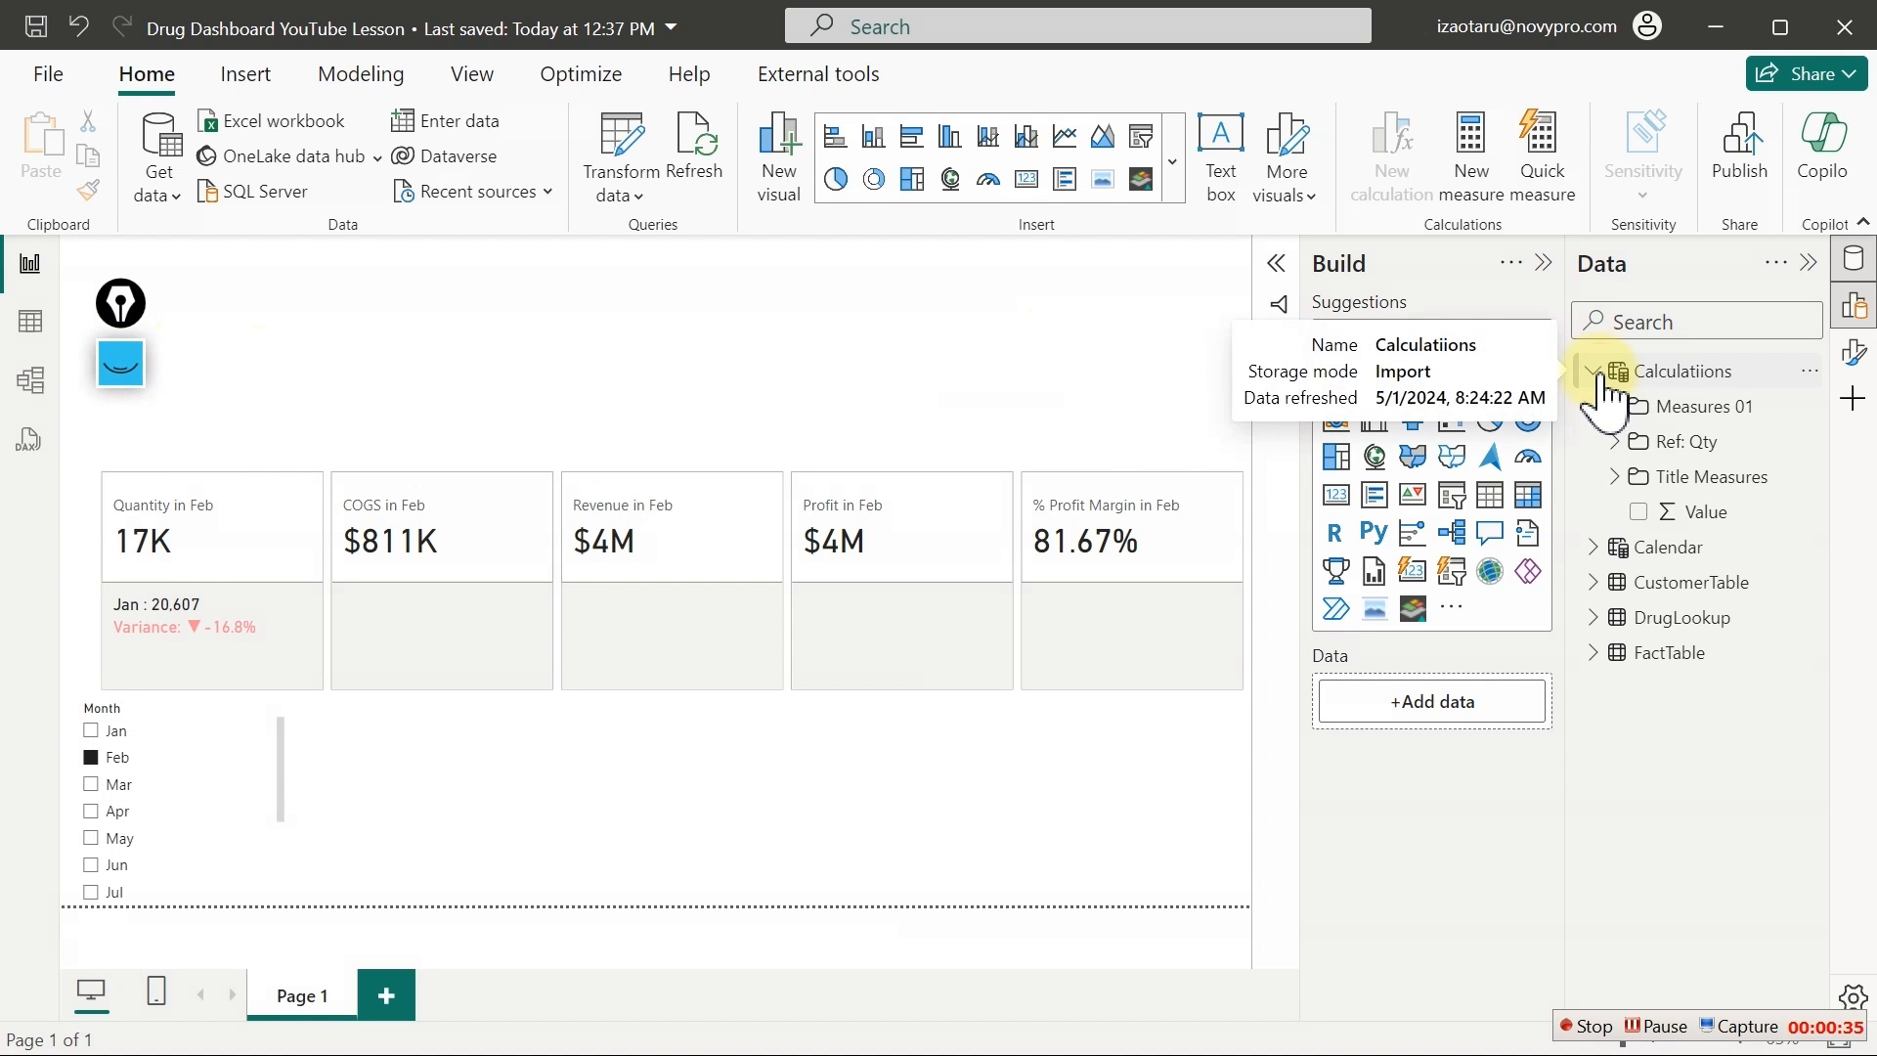
left_click(1611, 445)
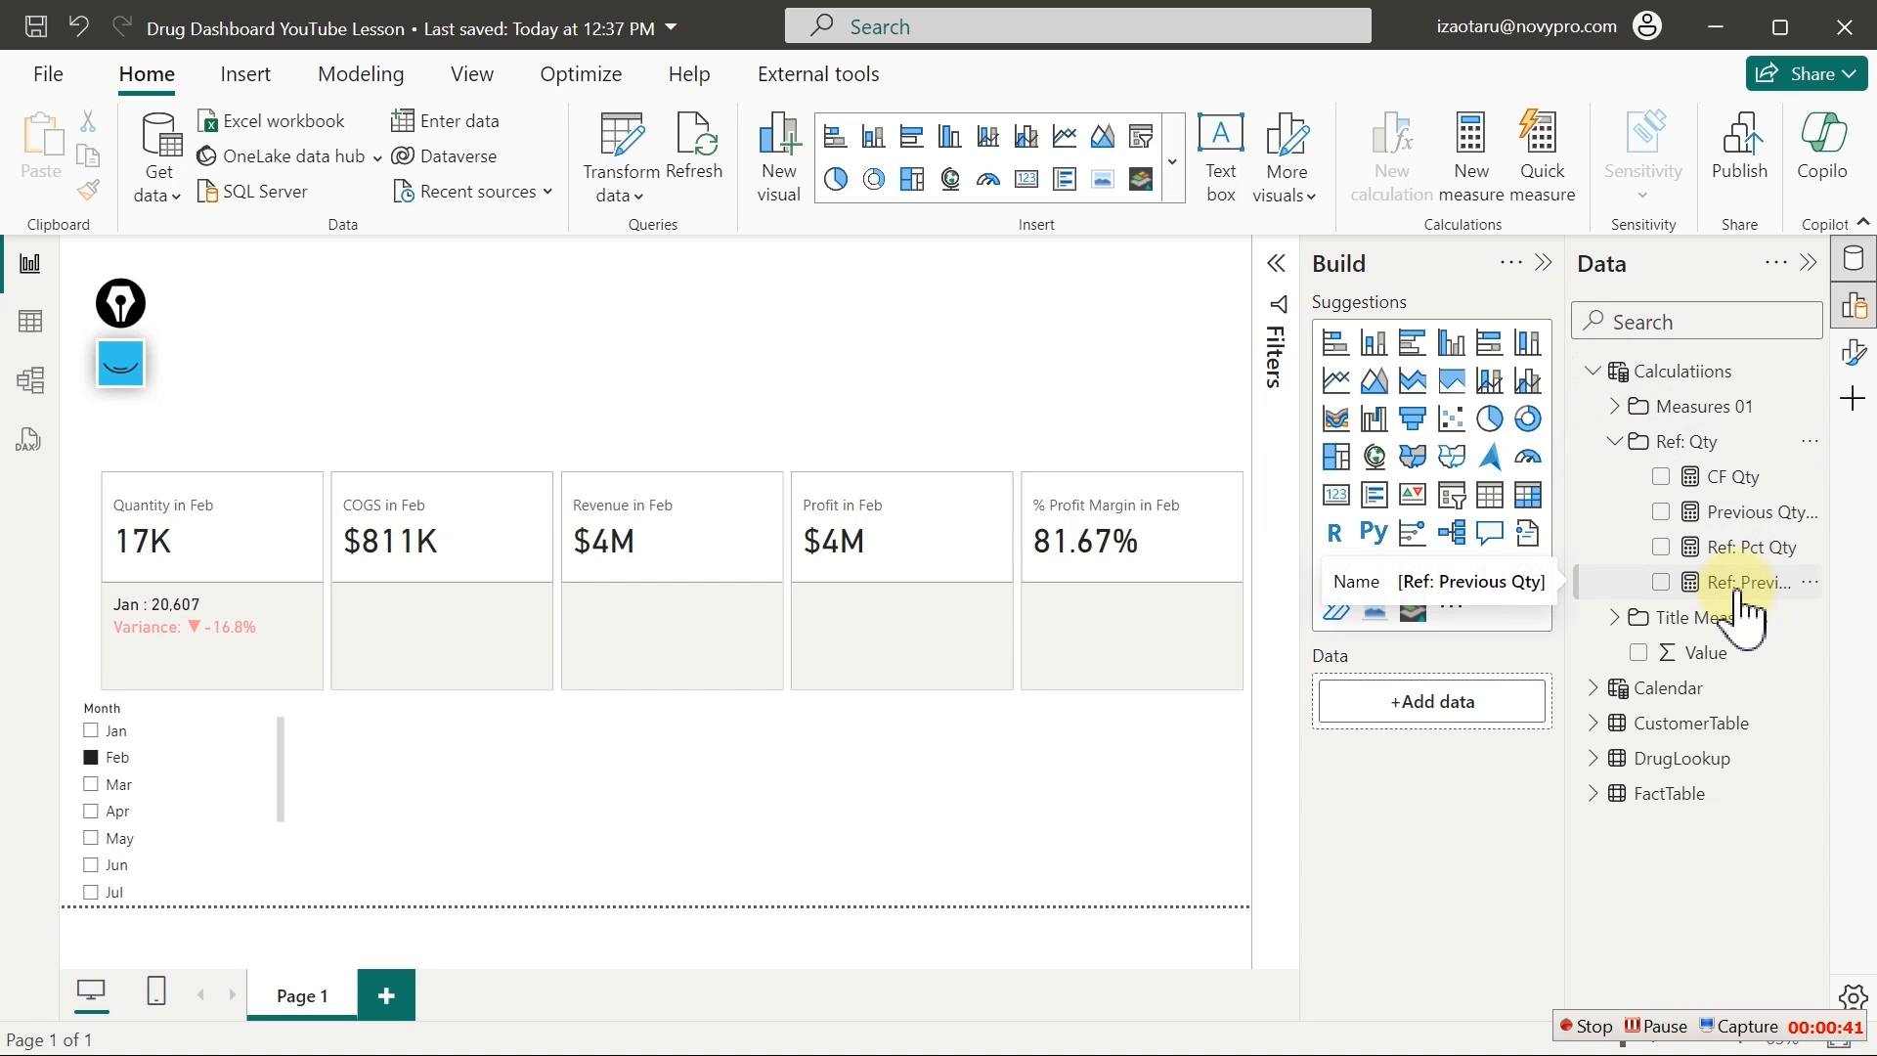
left_click(1748, 509)
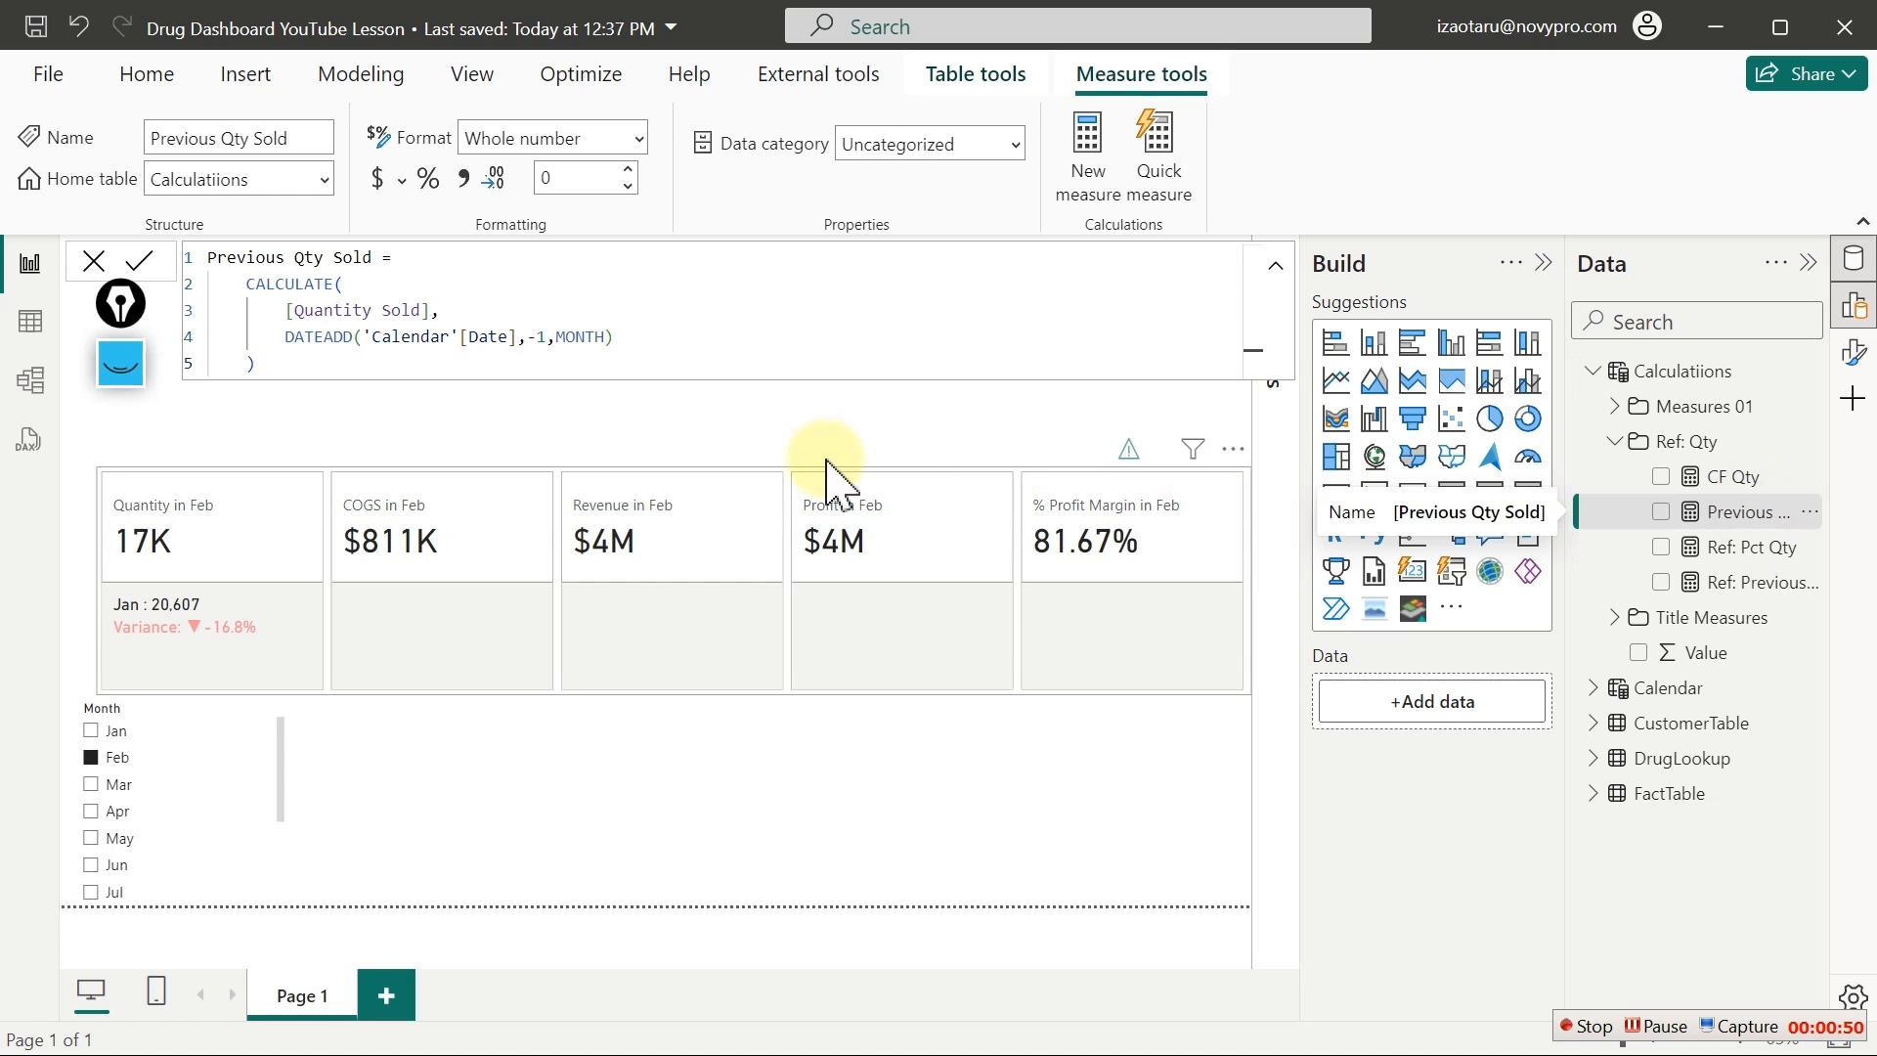
left_click(759, 314)
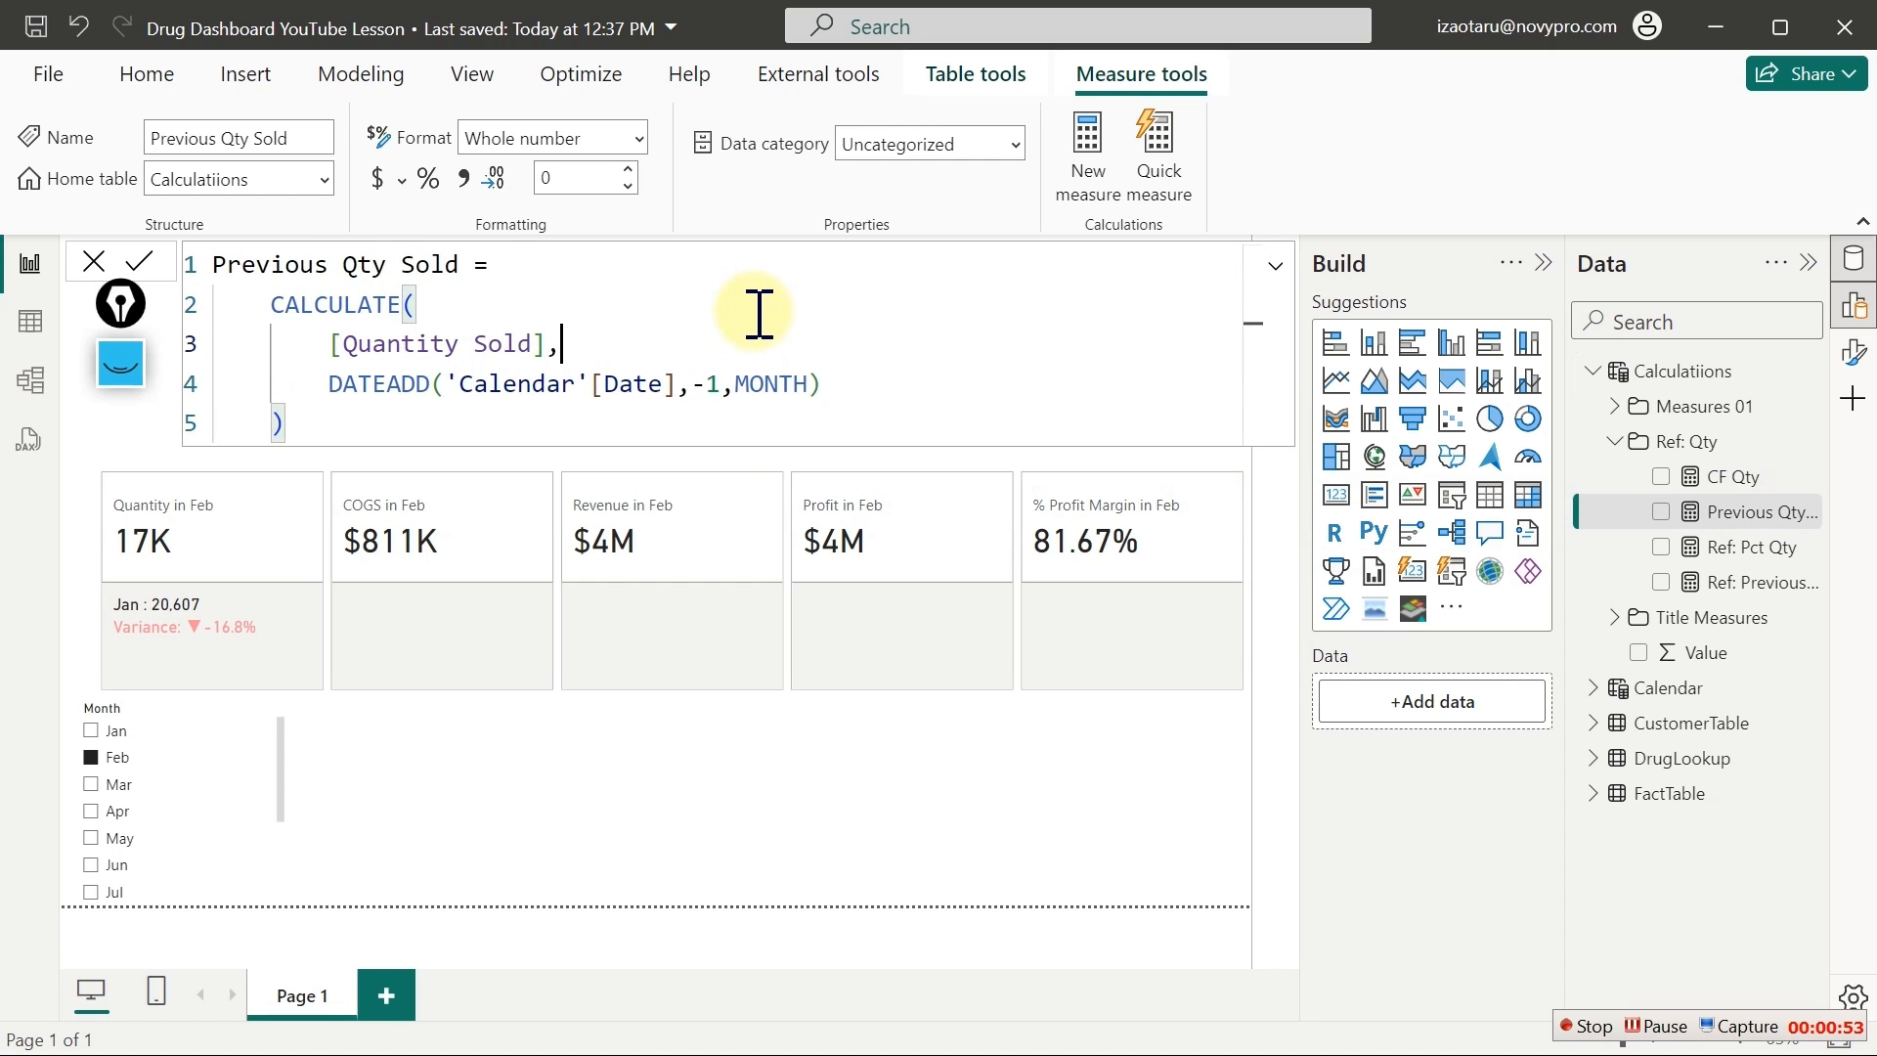
key("ctrl+a")
key("ctrl+c")
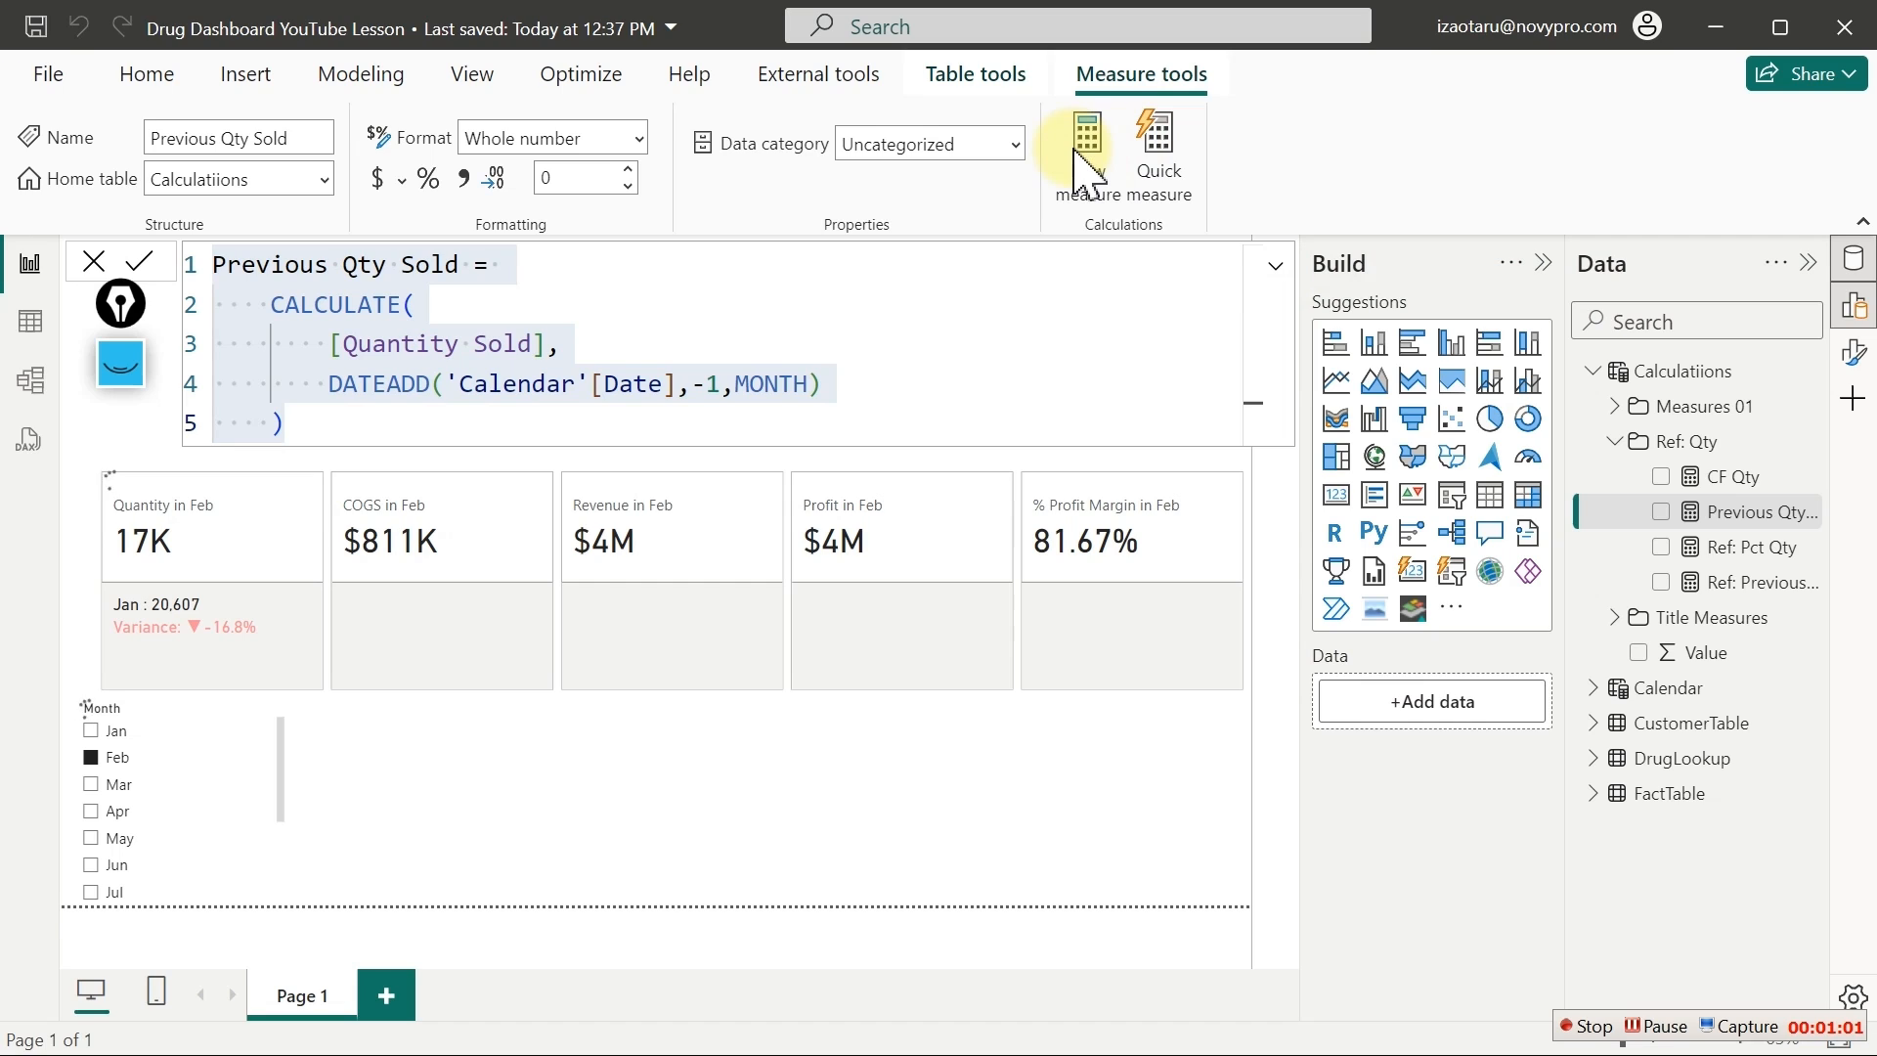
Create a new measure from the copied formula and name it "Previous COGS"
left_click(1087, 157)
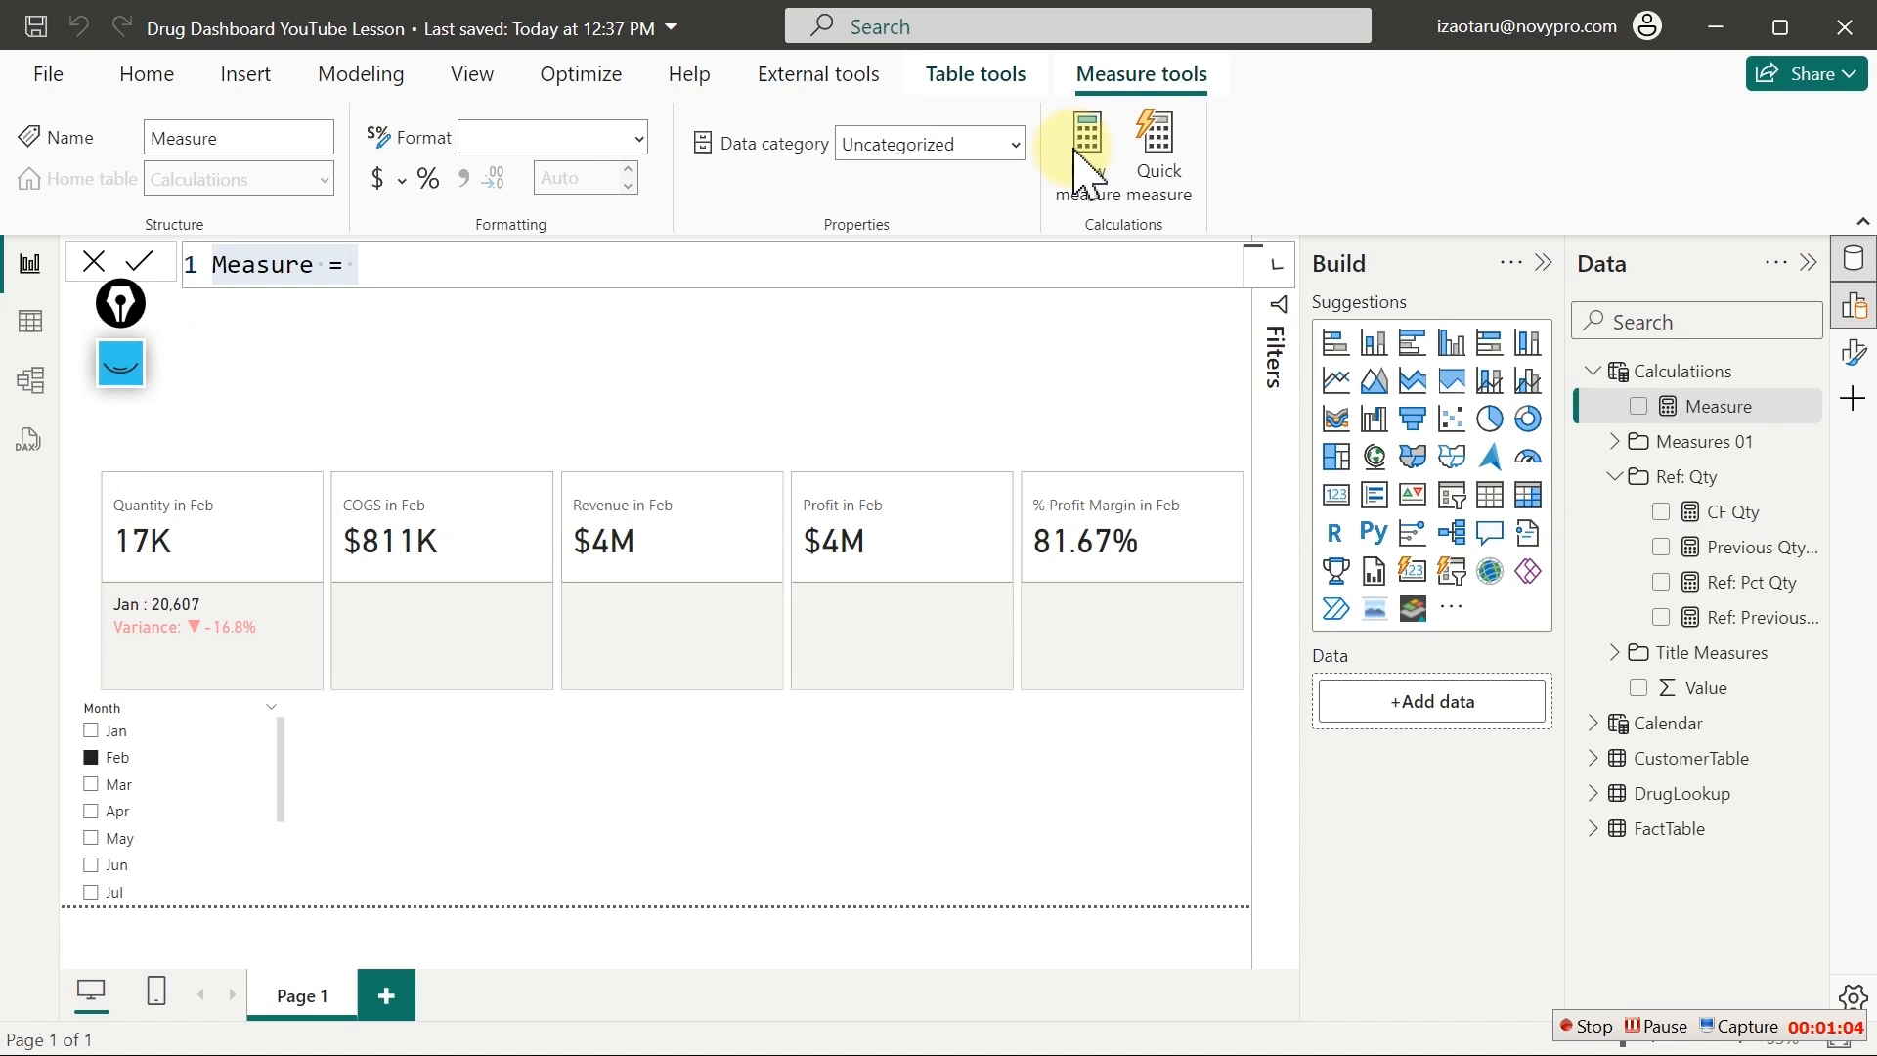
key("ctrl+v")
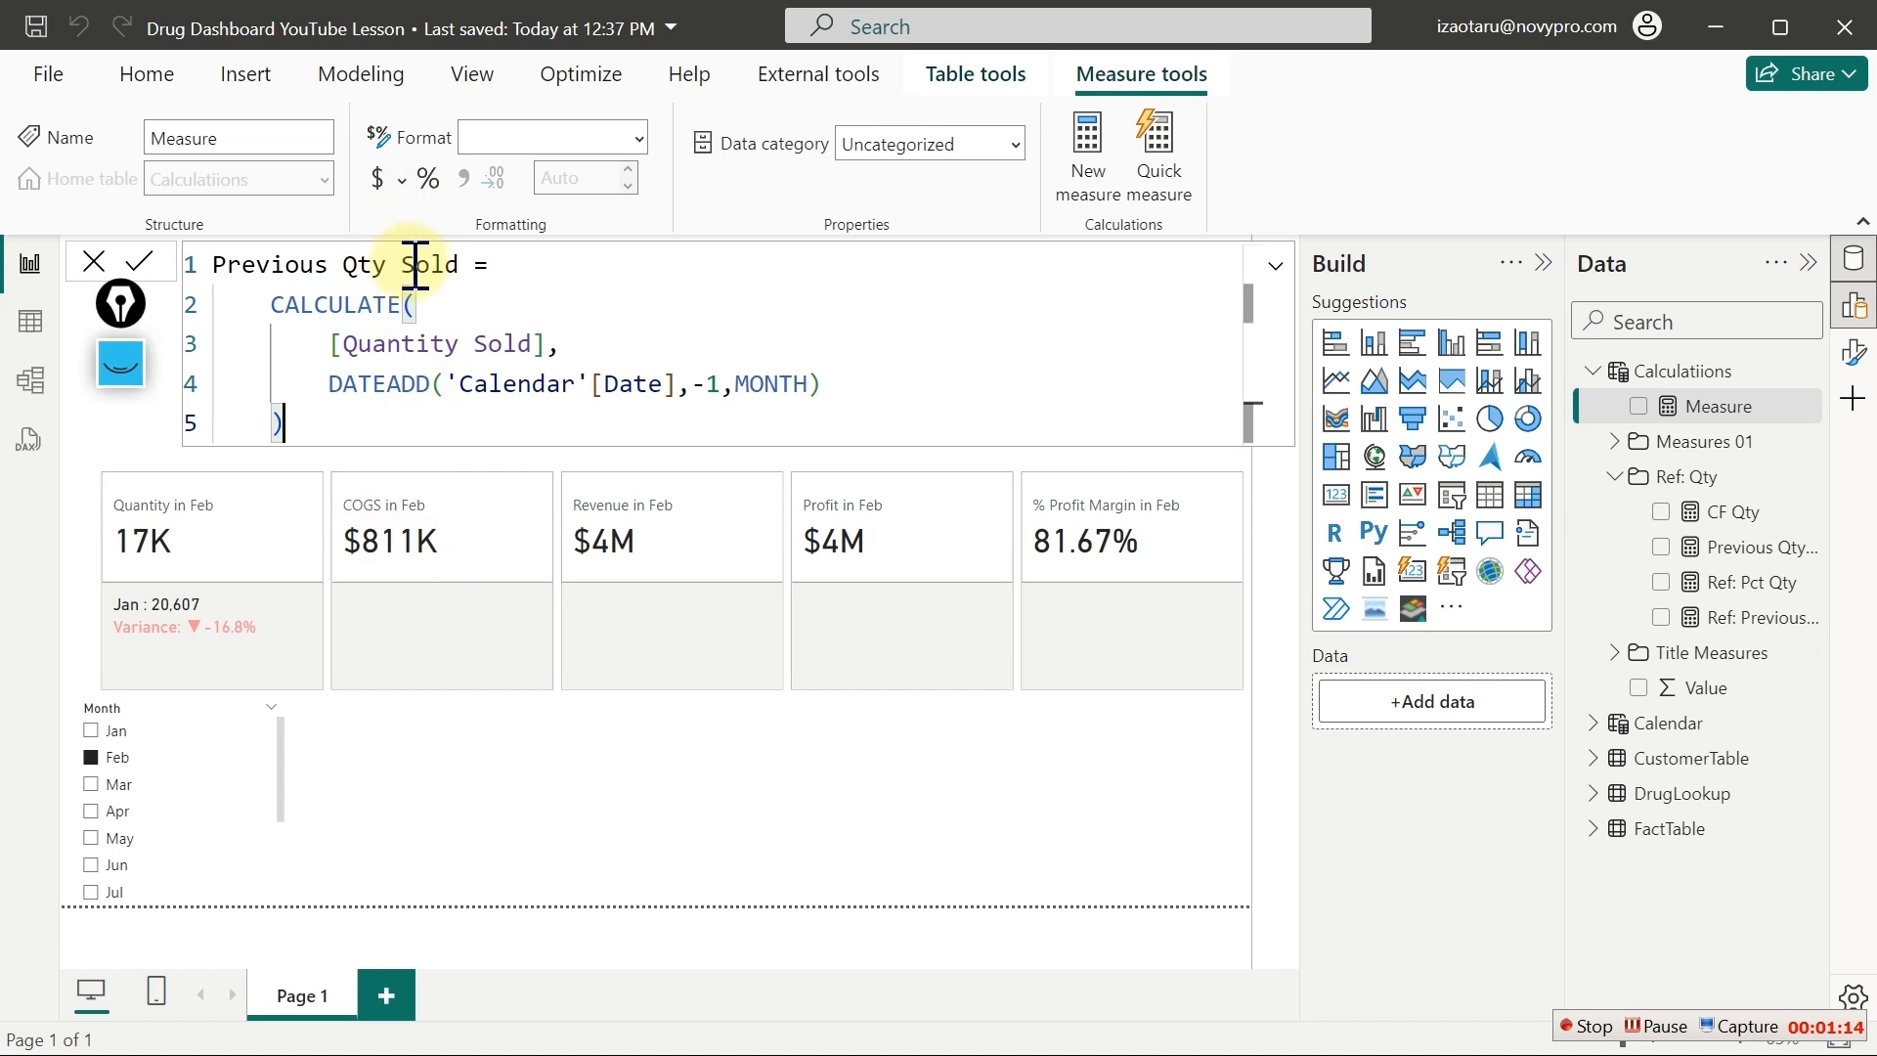
double_click(461, 264)
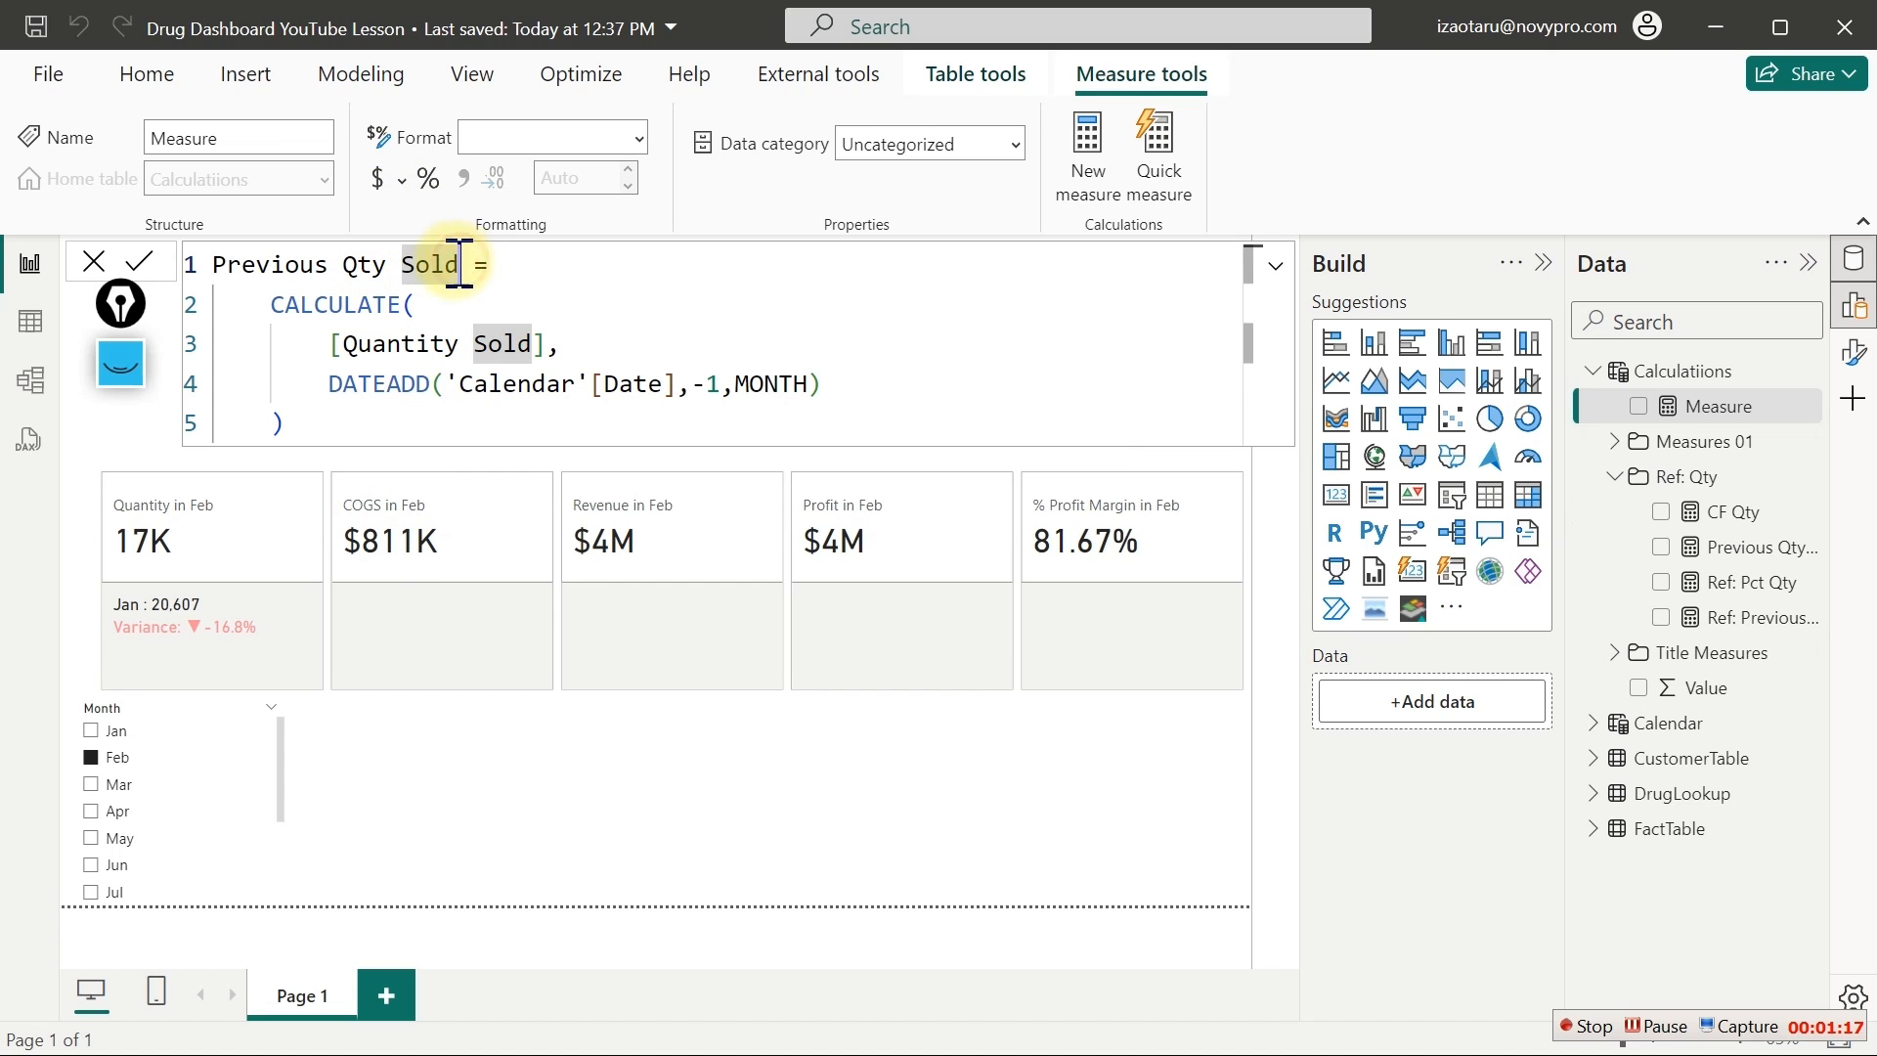
left_click_drag(464, 264, 354, 264)
type("COGS")
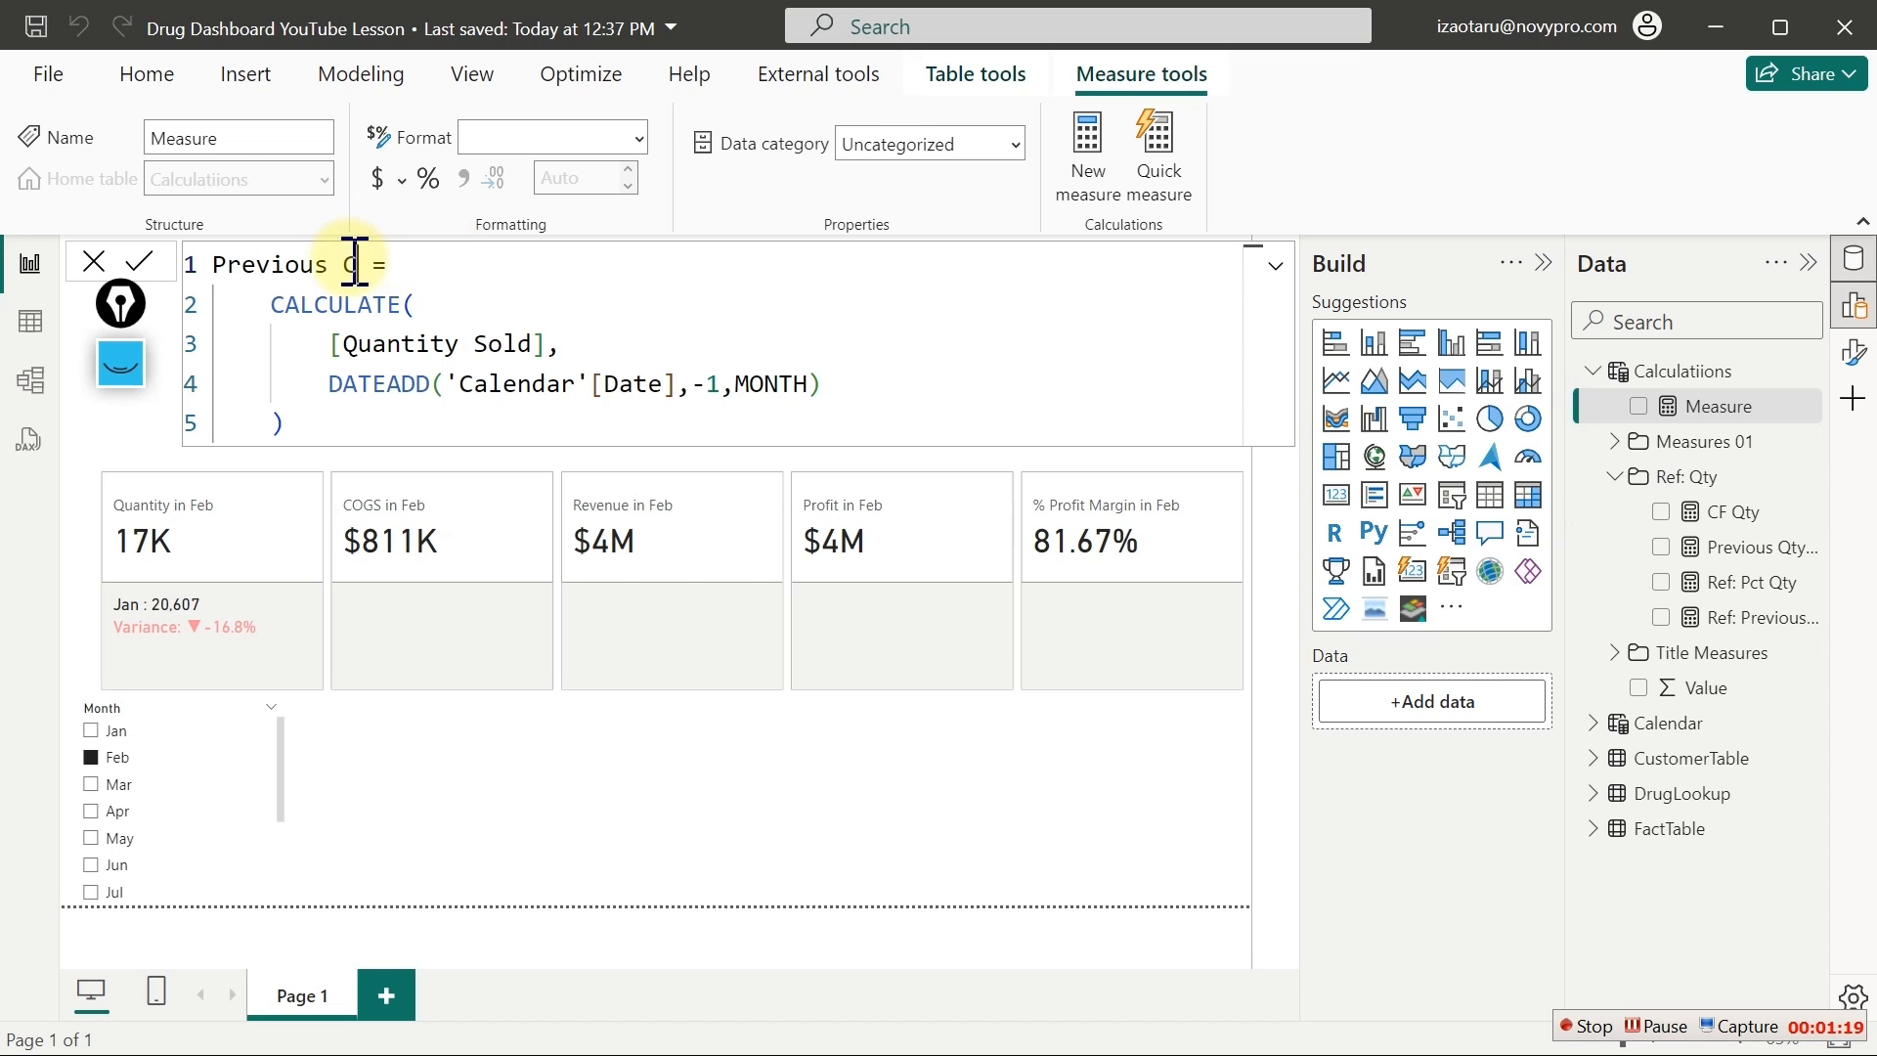
Replace [Quantity Sold] with [Total COGS] in the Previous COGS formula and commit the measure
left_click(544, 344)
left_click_drag(553, 344, 335, 344)
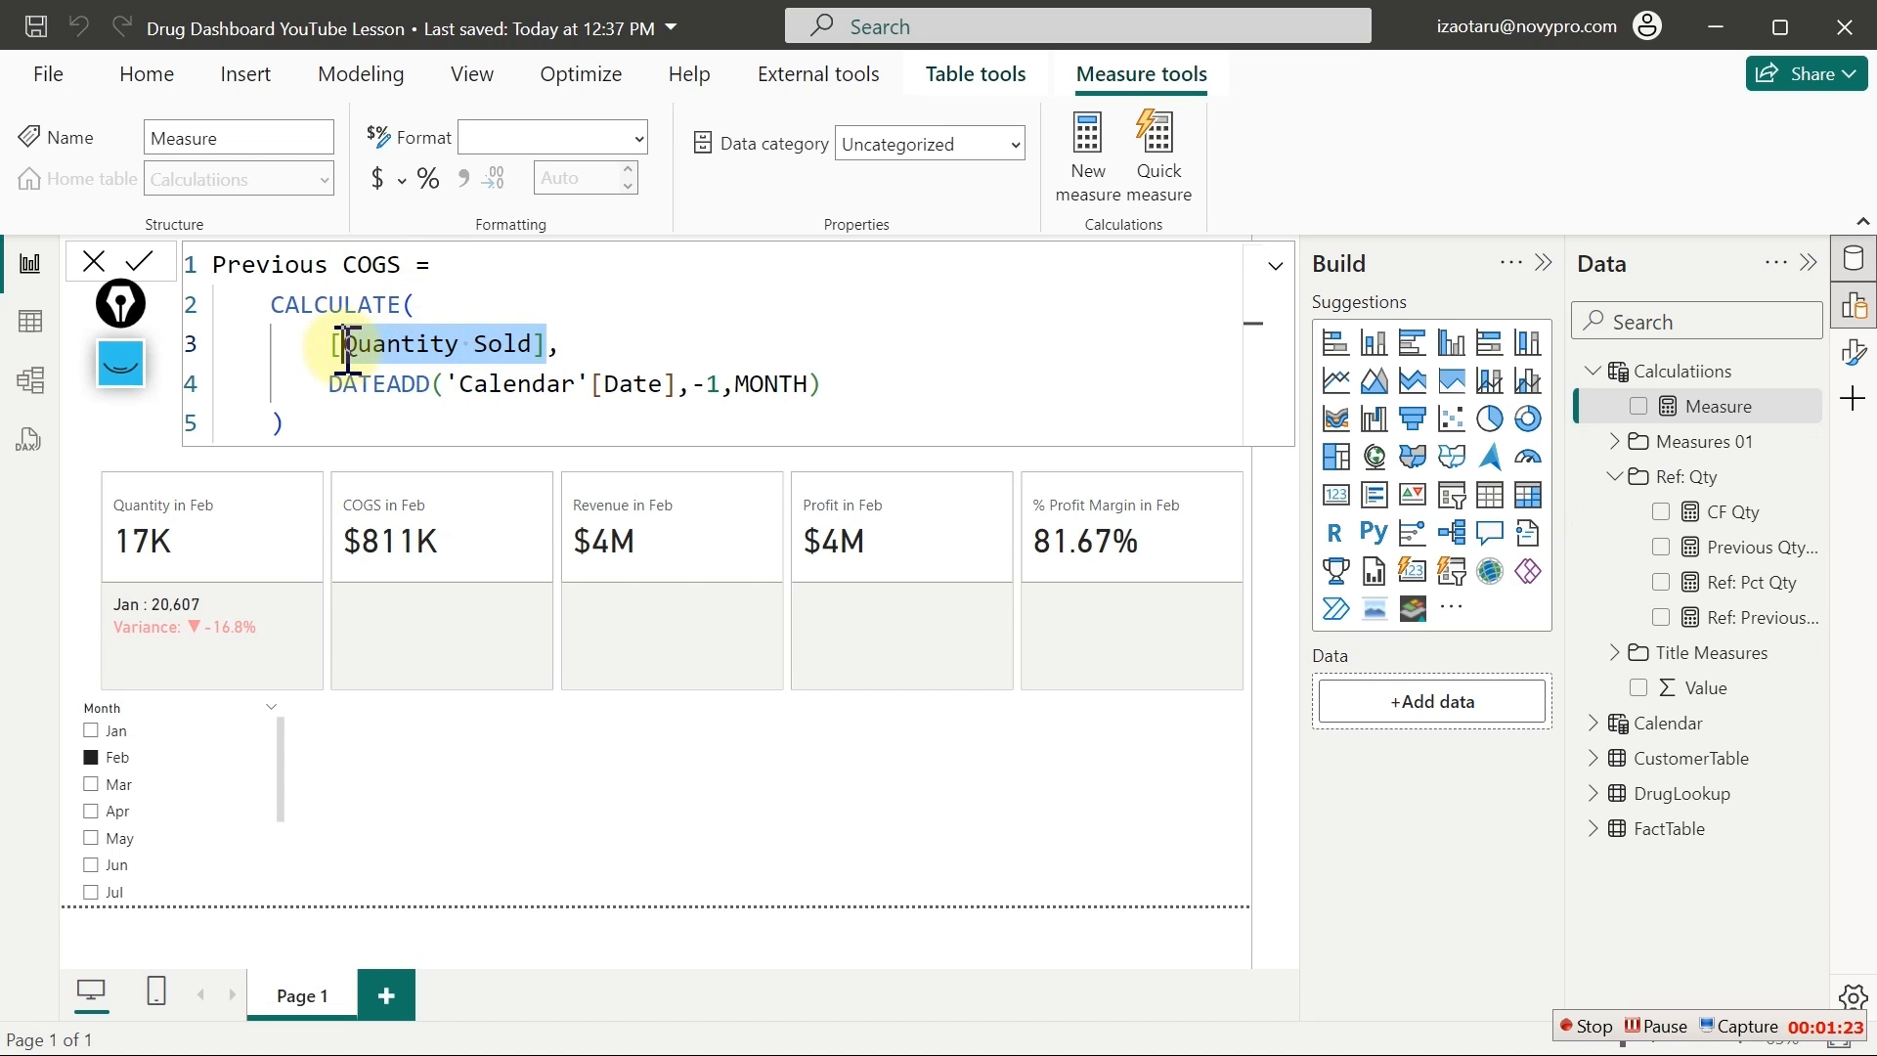
type("[C,")
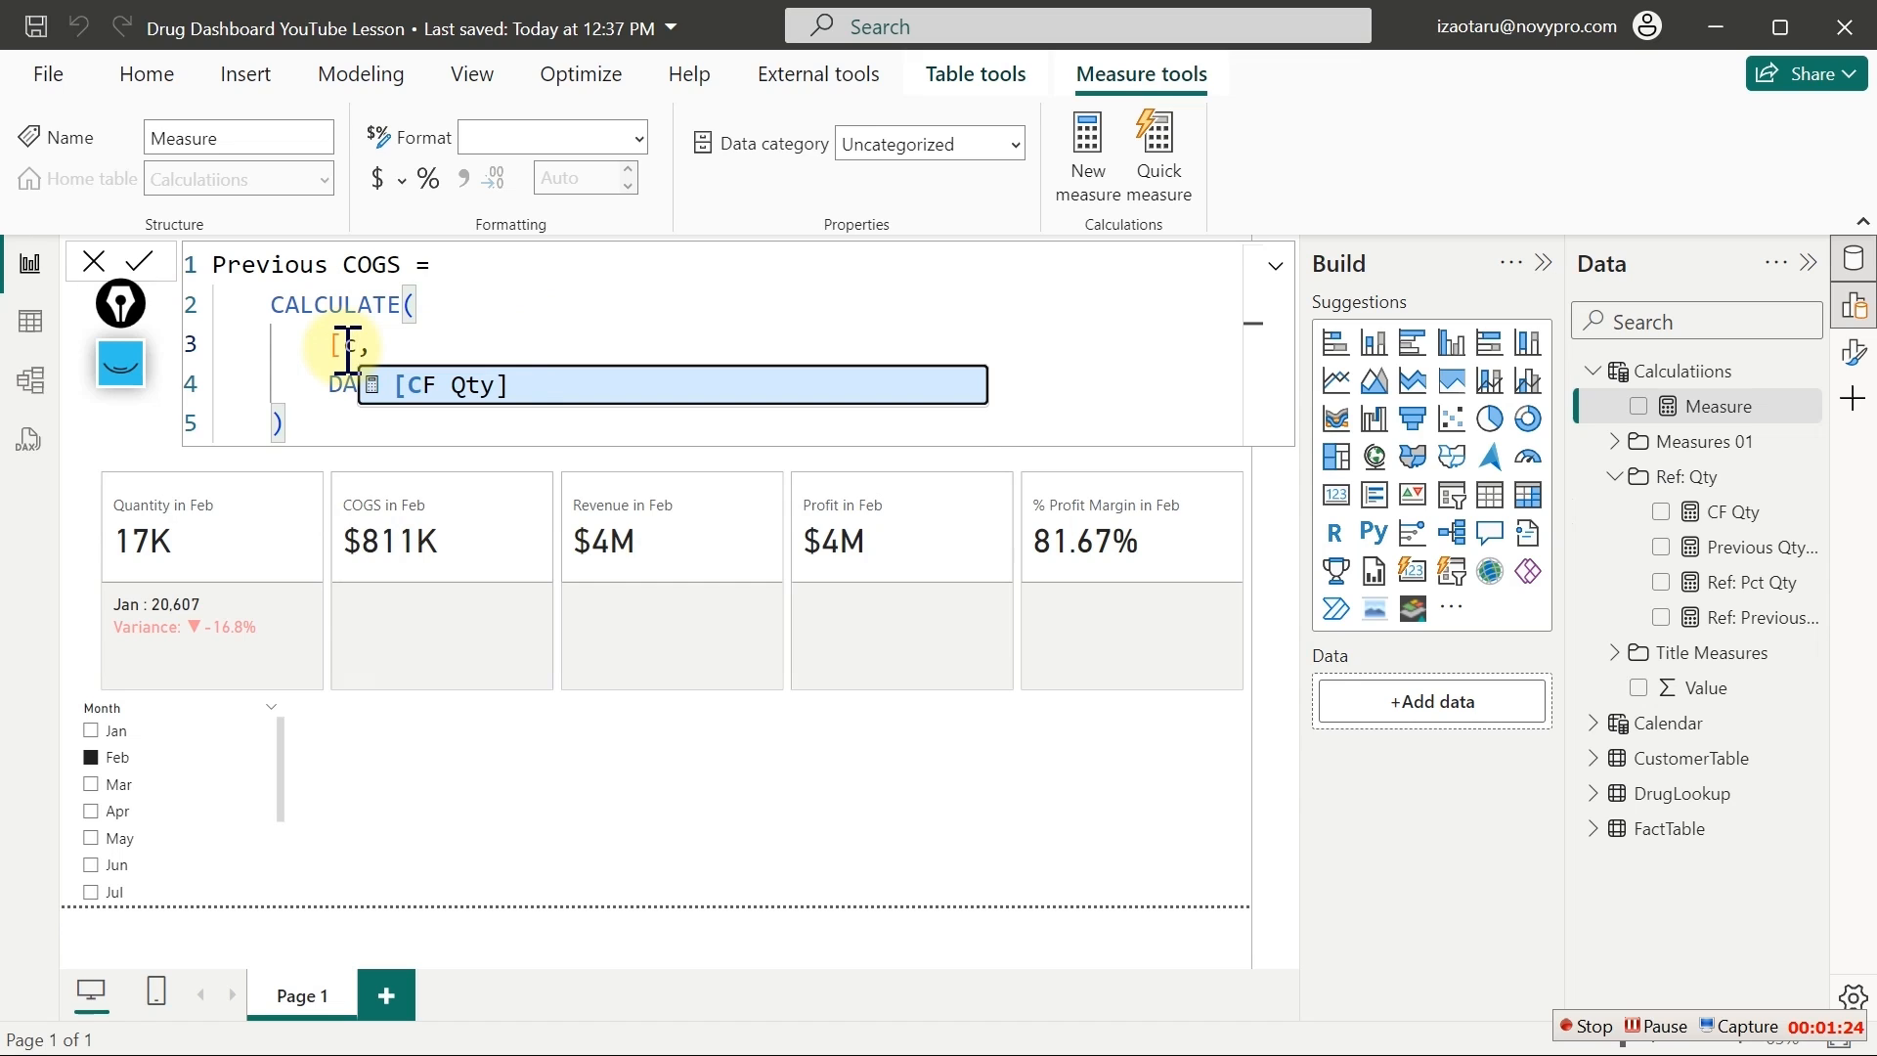
key("BackSpace")
type("co")
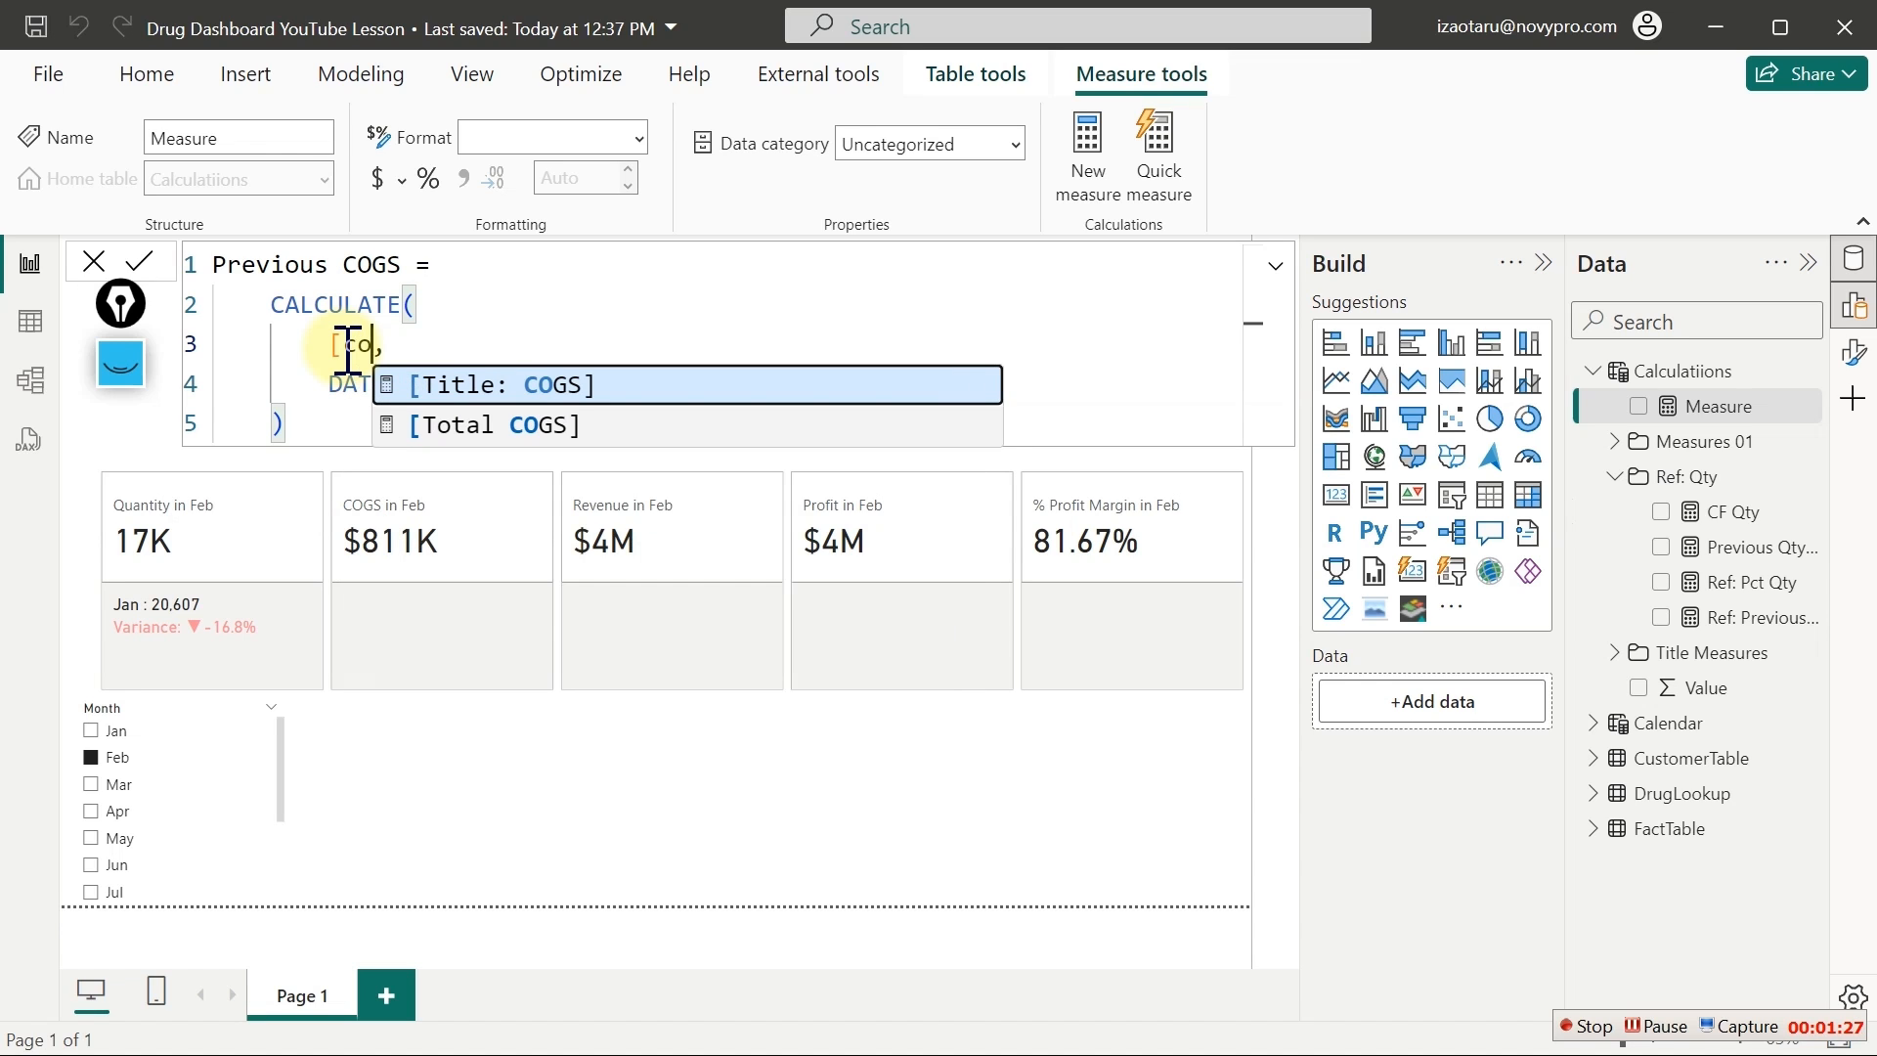
key("Down")
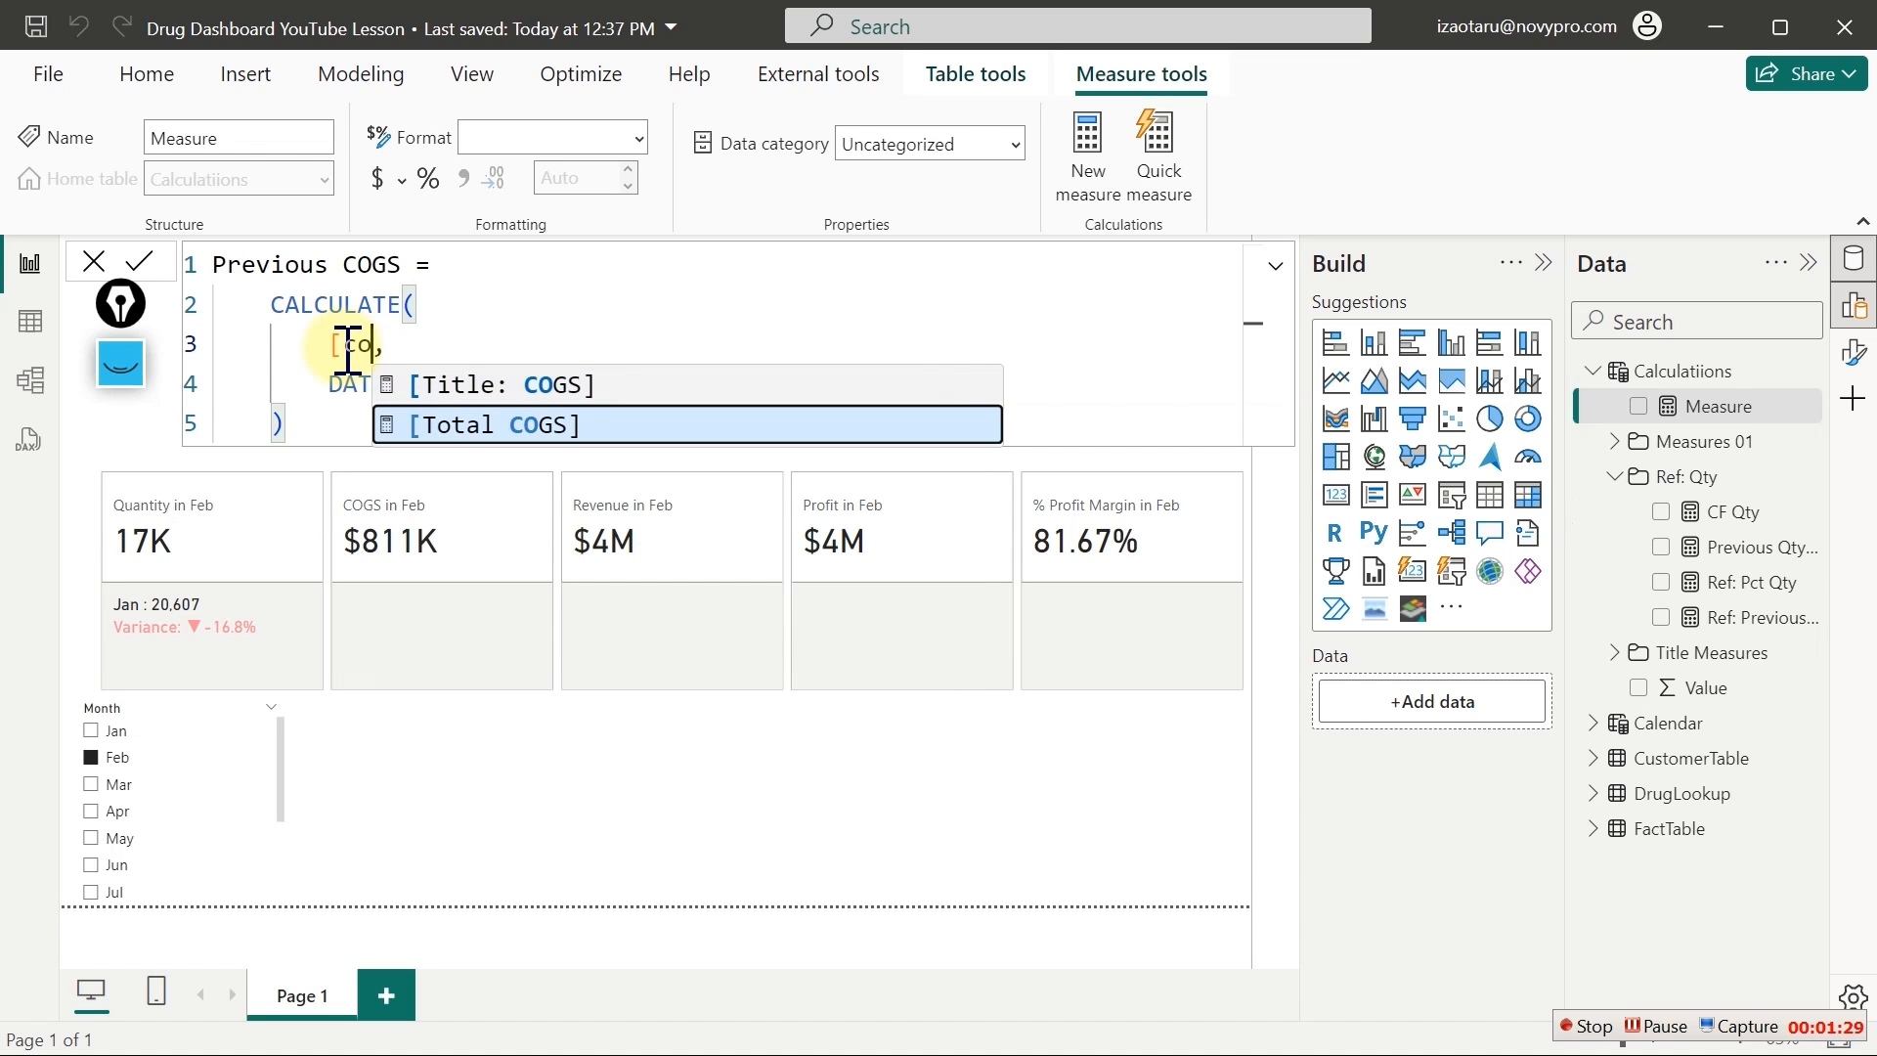
key("Tab")
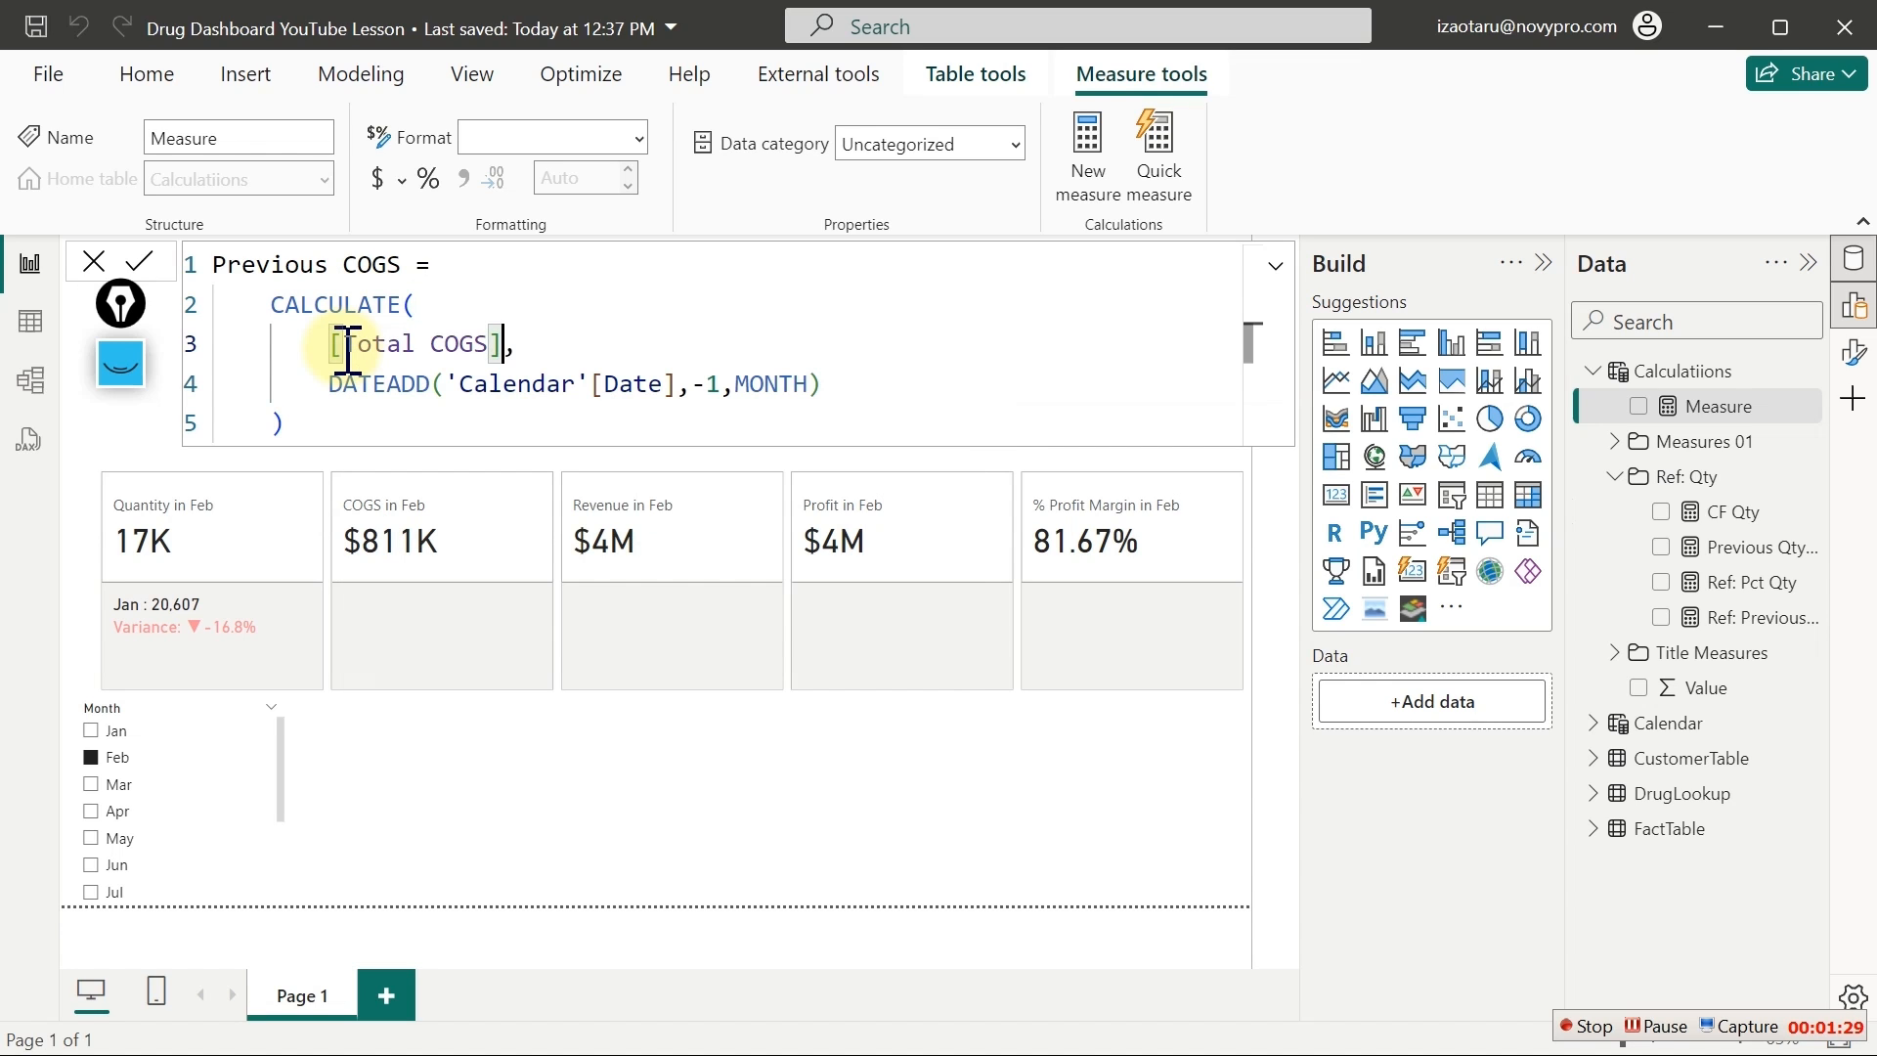
left_click(586, 399)
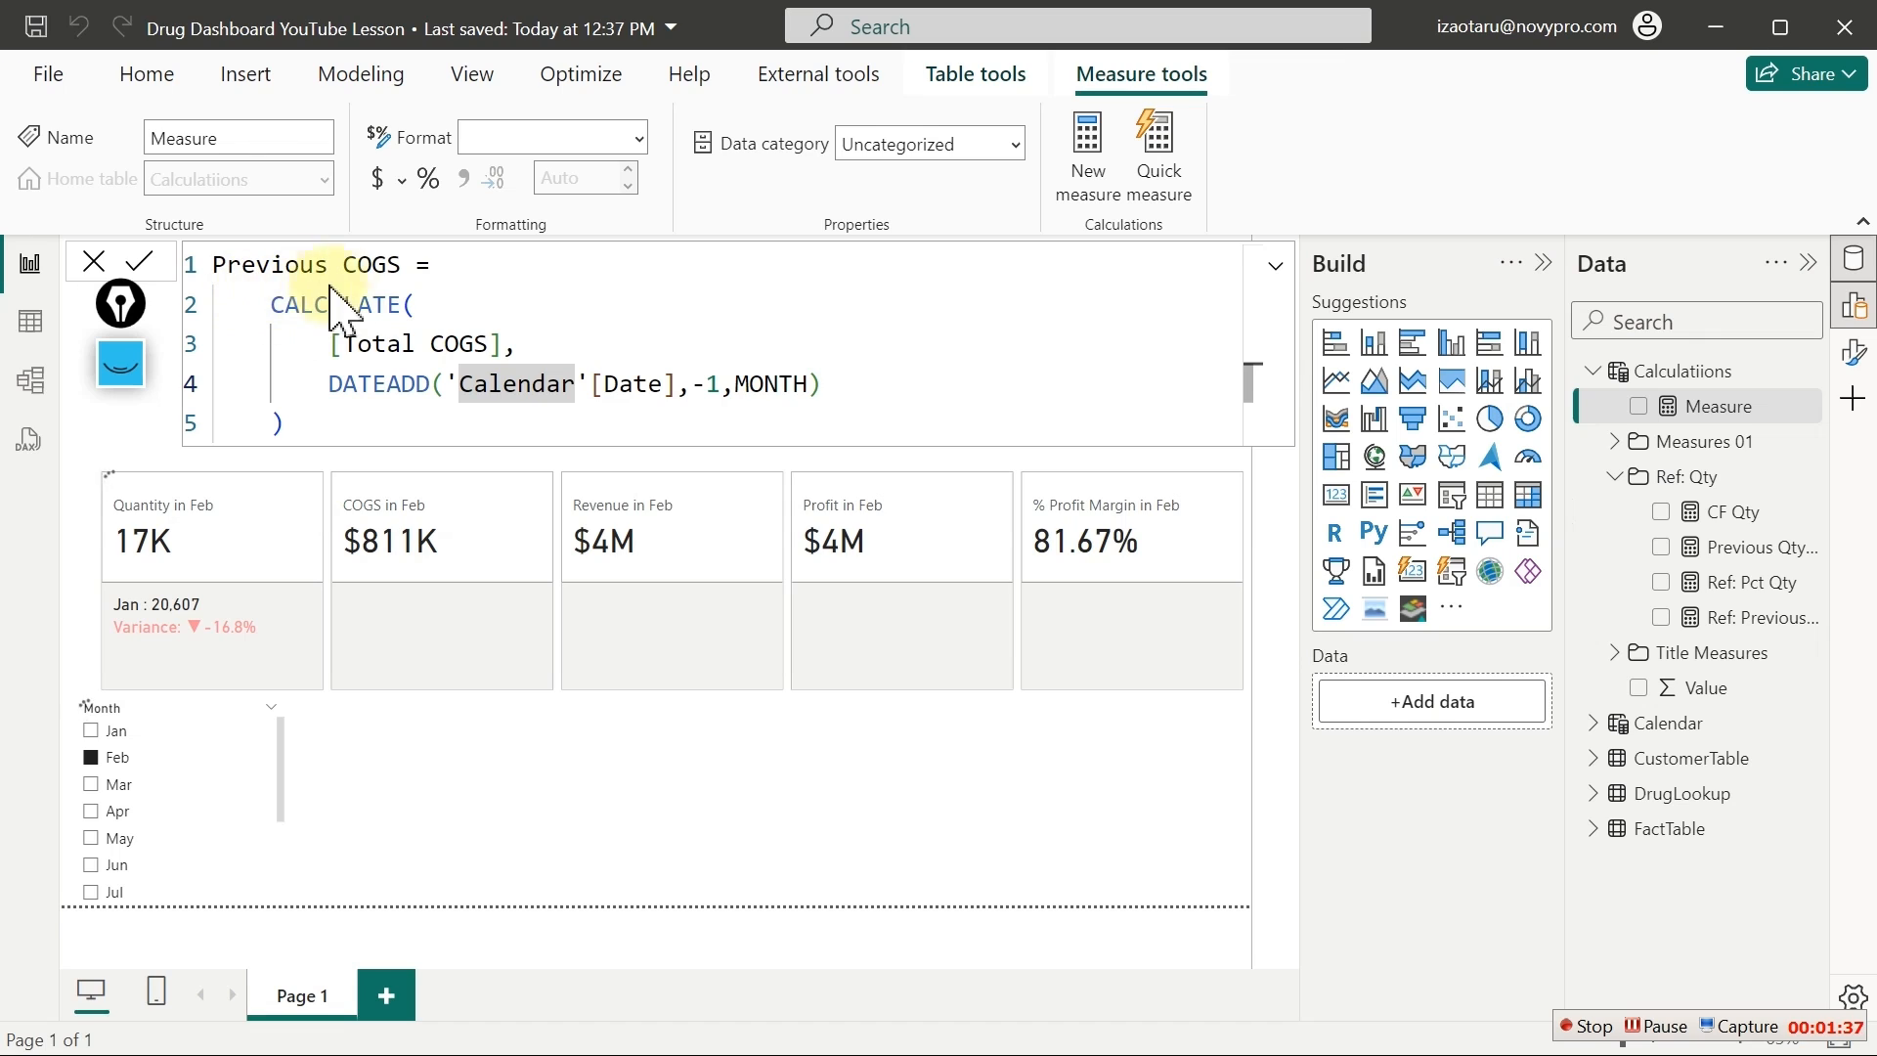
key("Return")
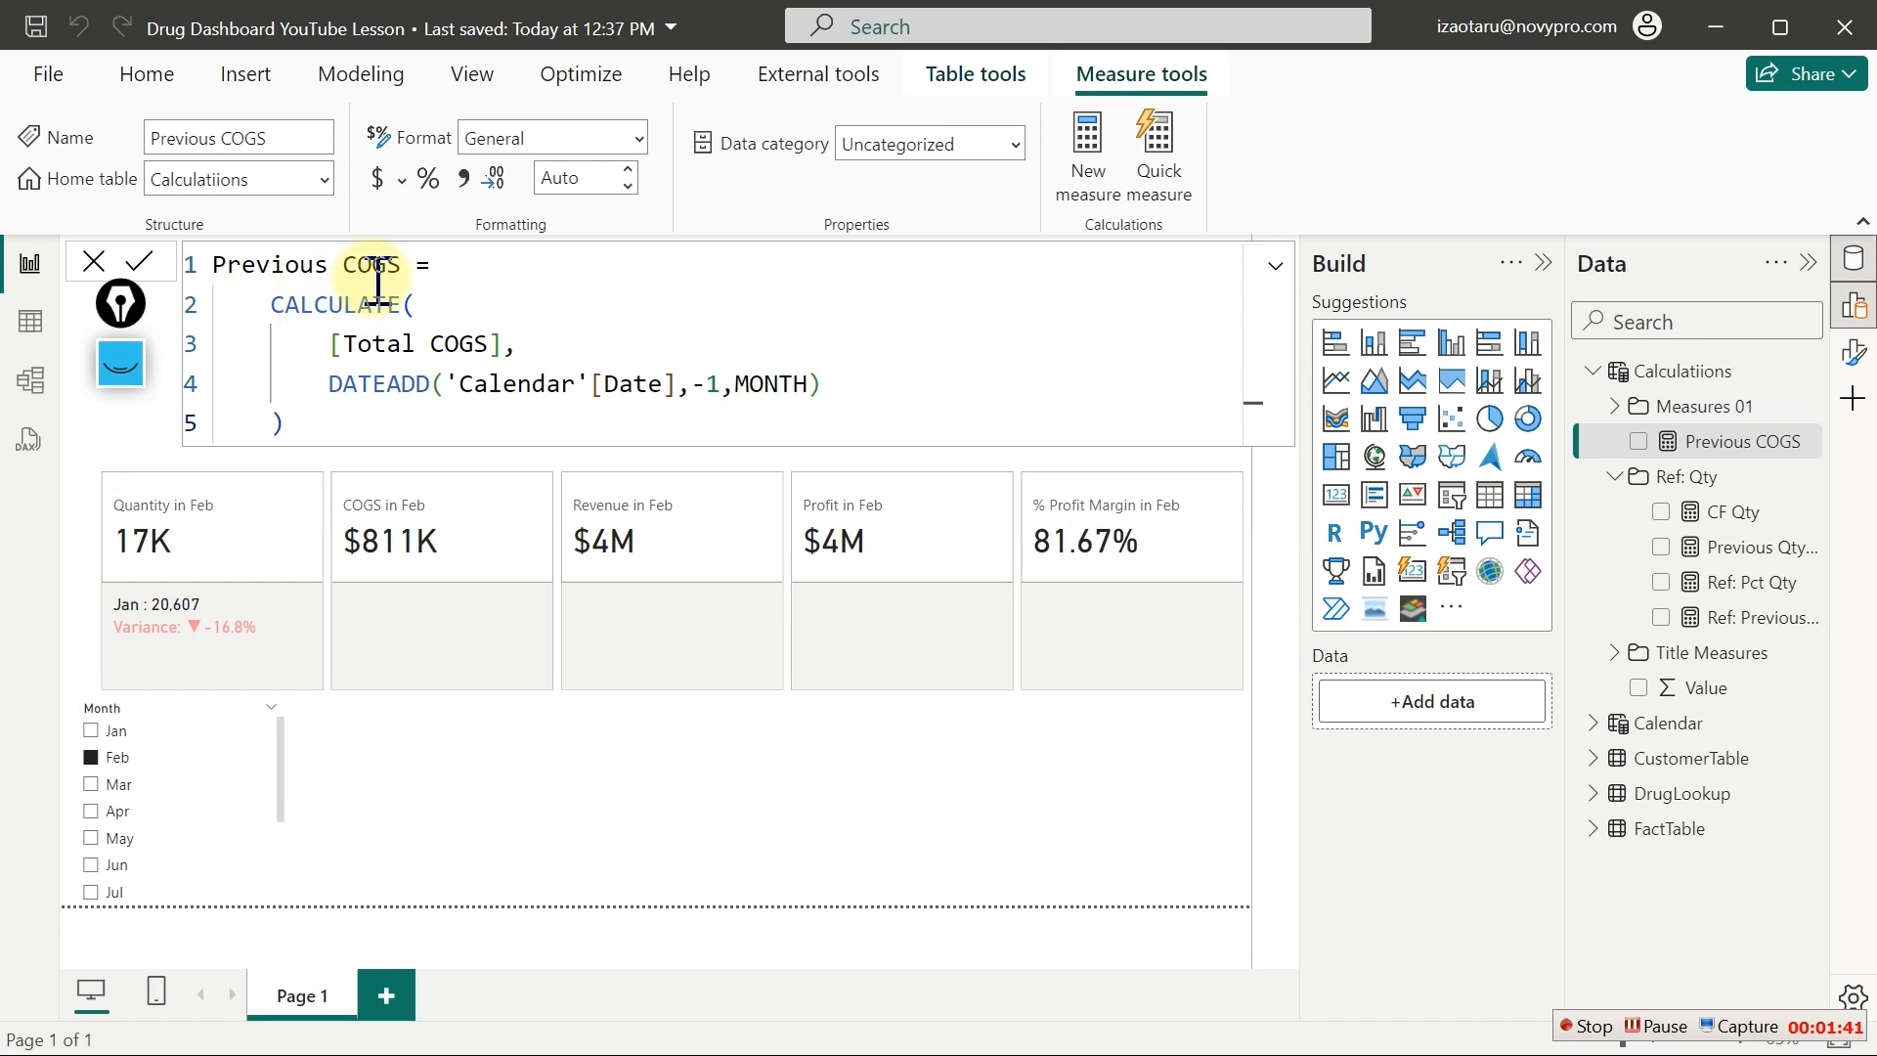
Copy the full formula of the Ref: Pct Qty measure
left_click(1759, 589)
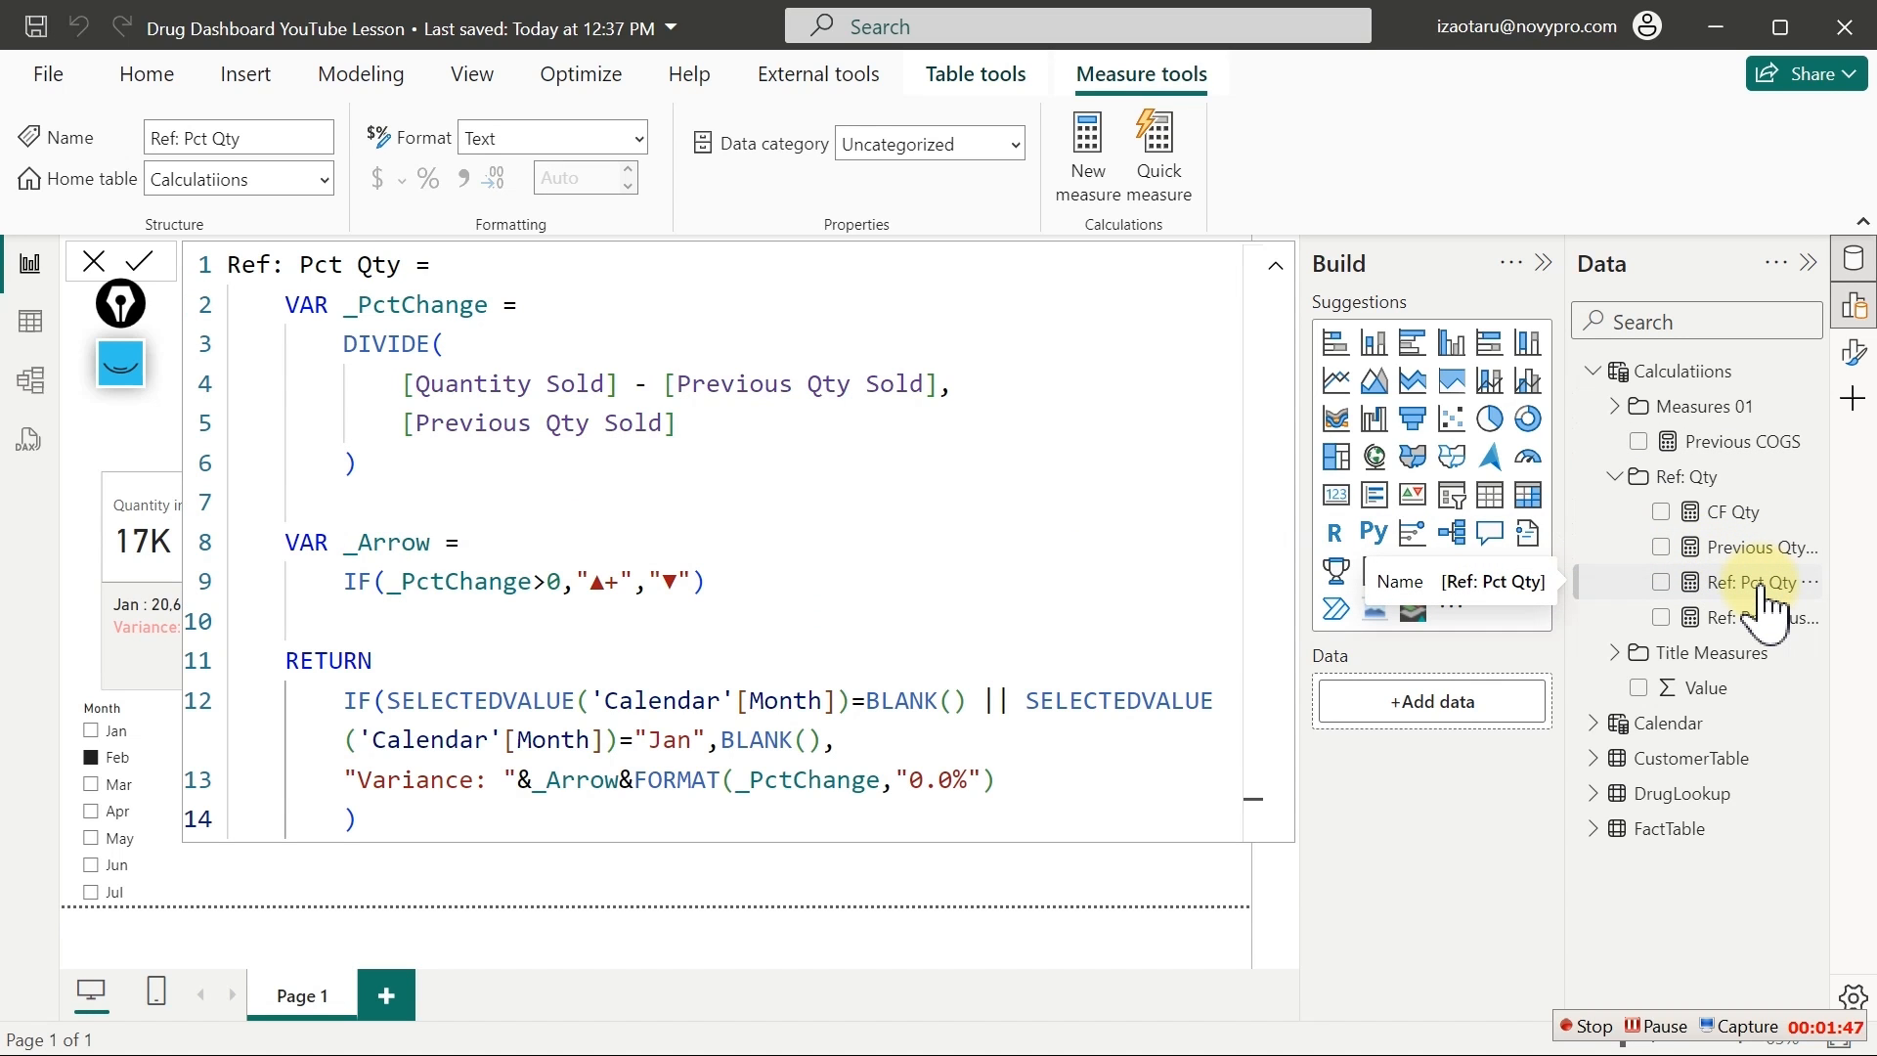
left_click(834, 486)
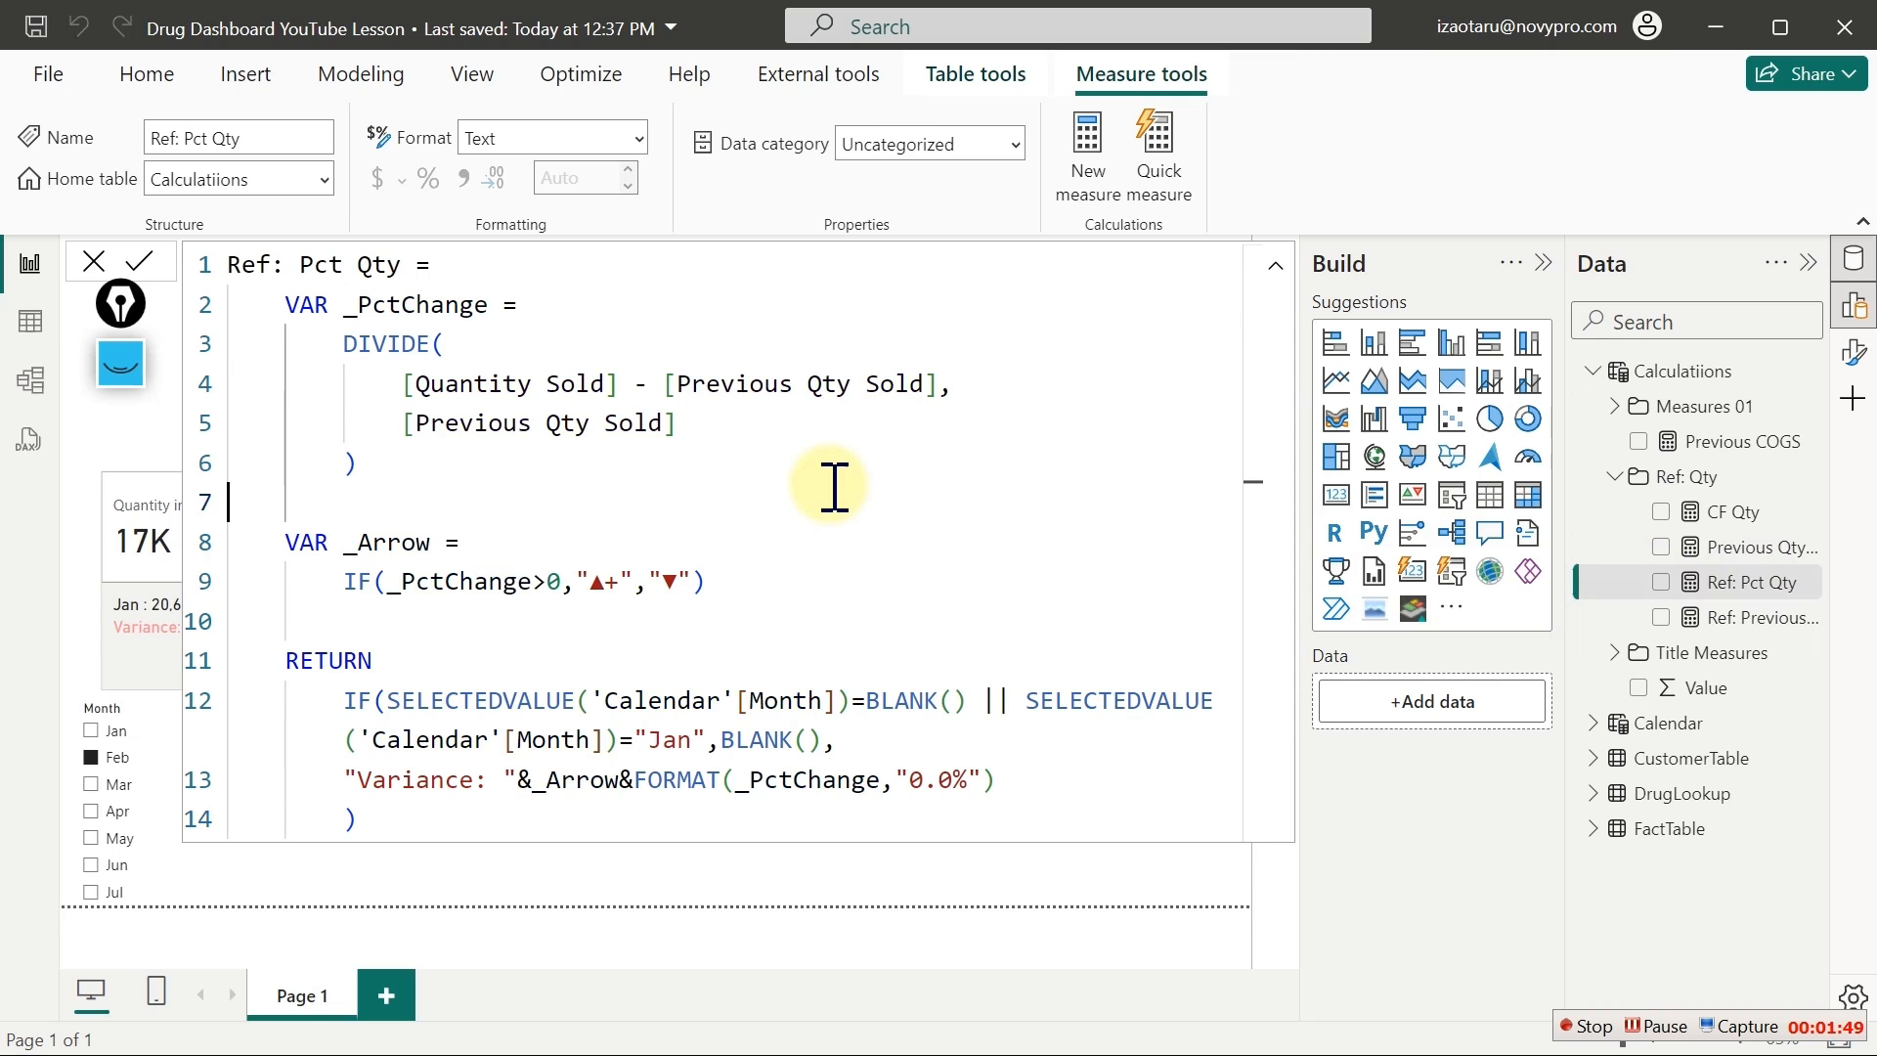
key("ctrl+a")
key("ctrl+c")
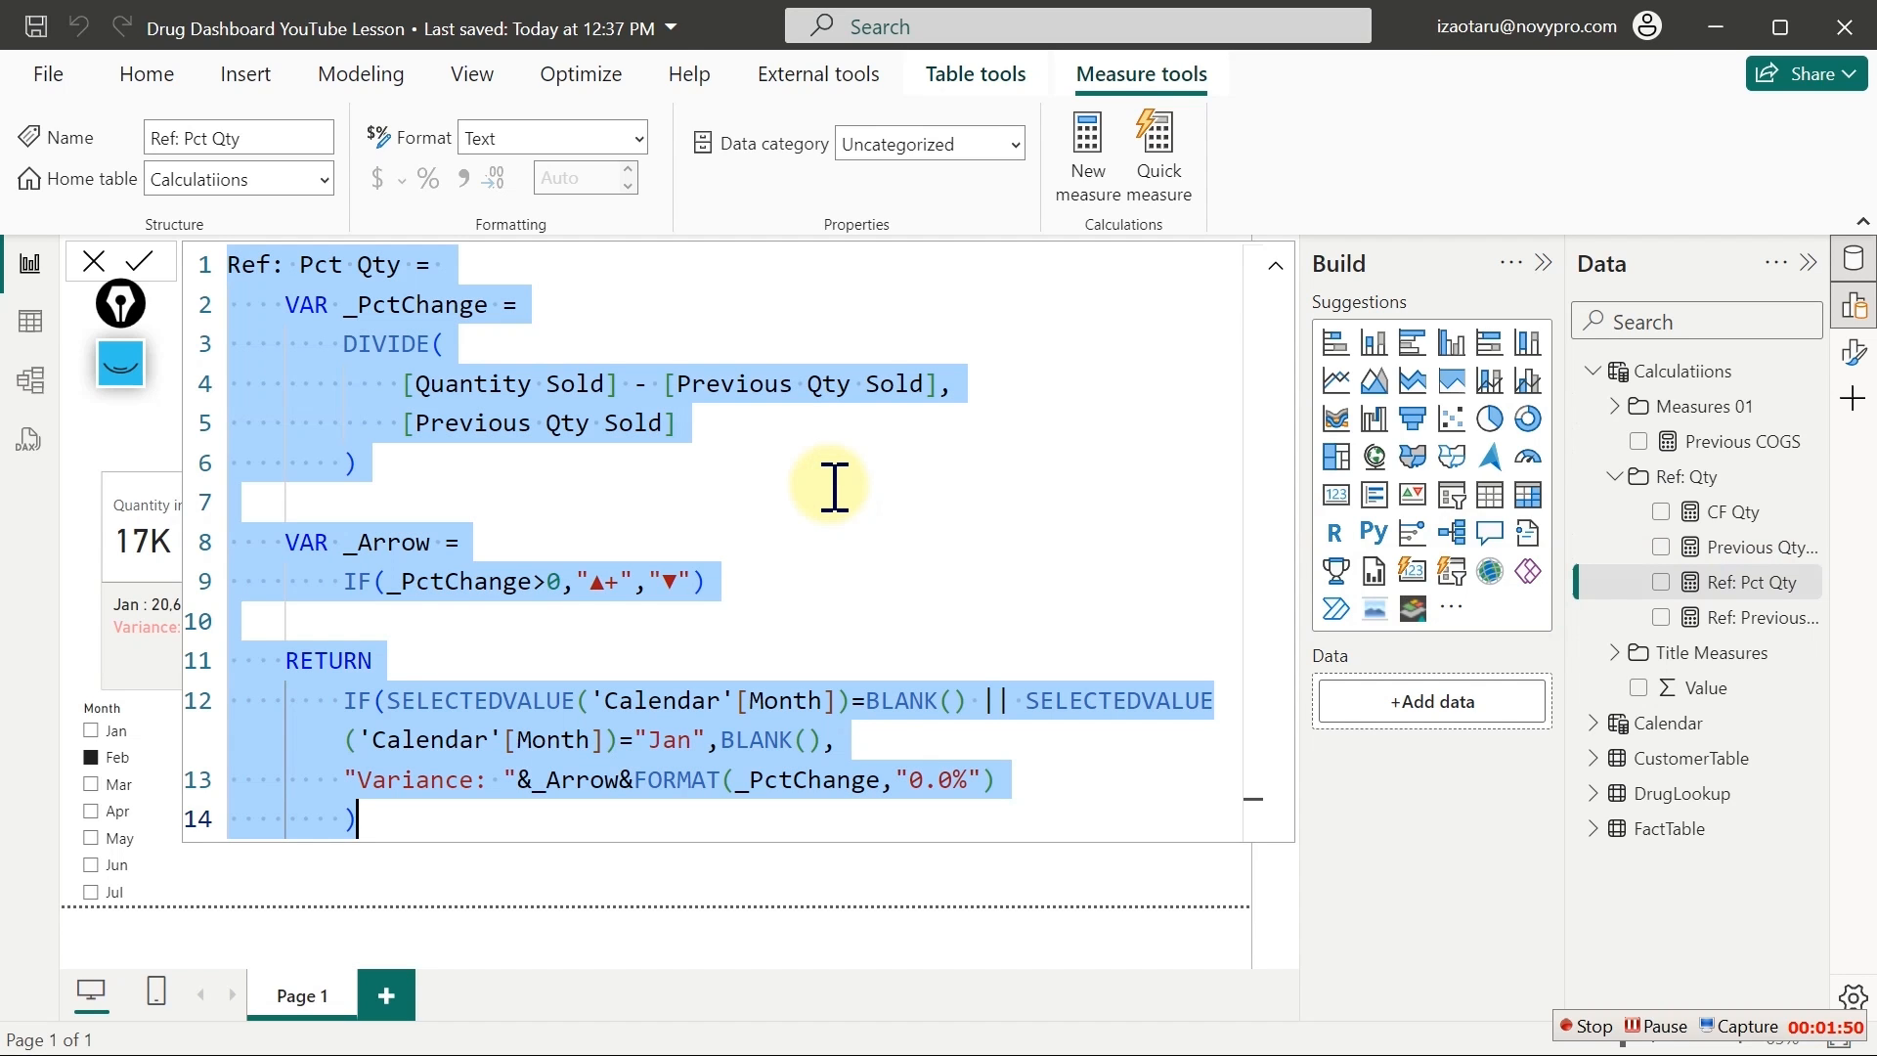
Create another measure from the copied percentage-change formula and name it "Ref: Pct COGS"
left_click(1088, 147)
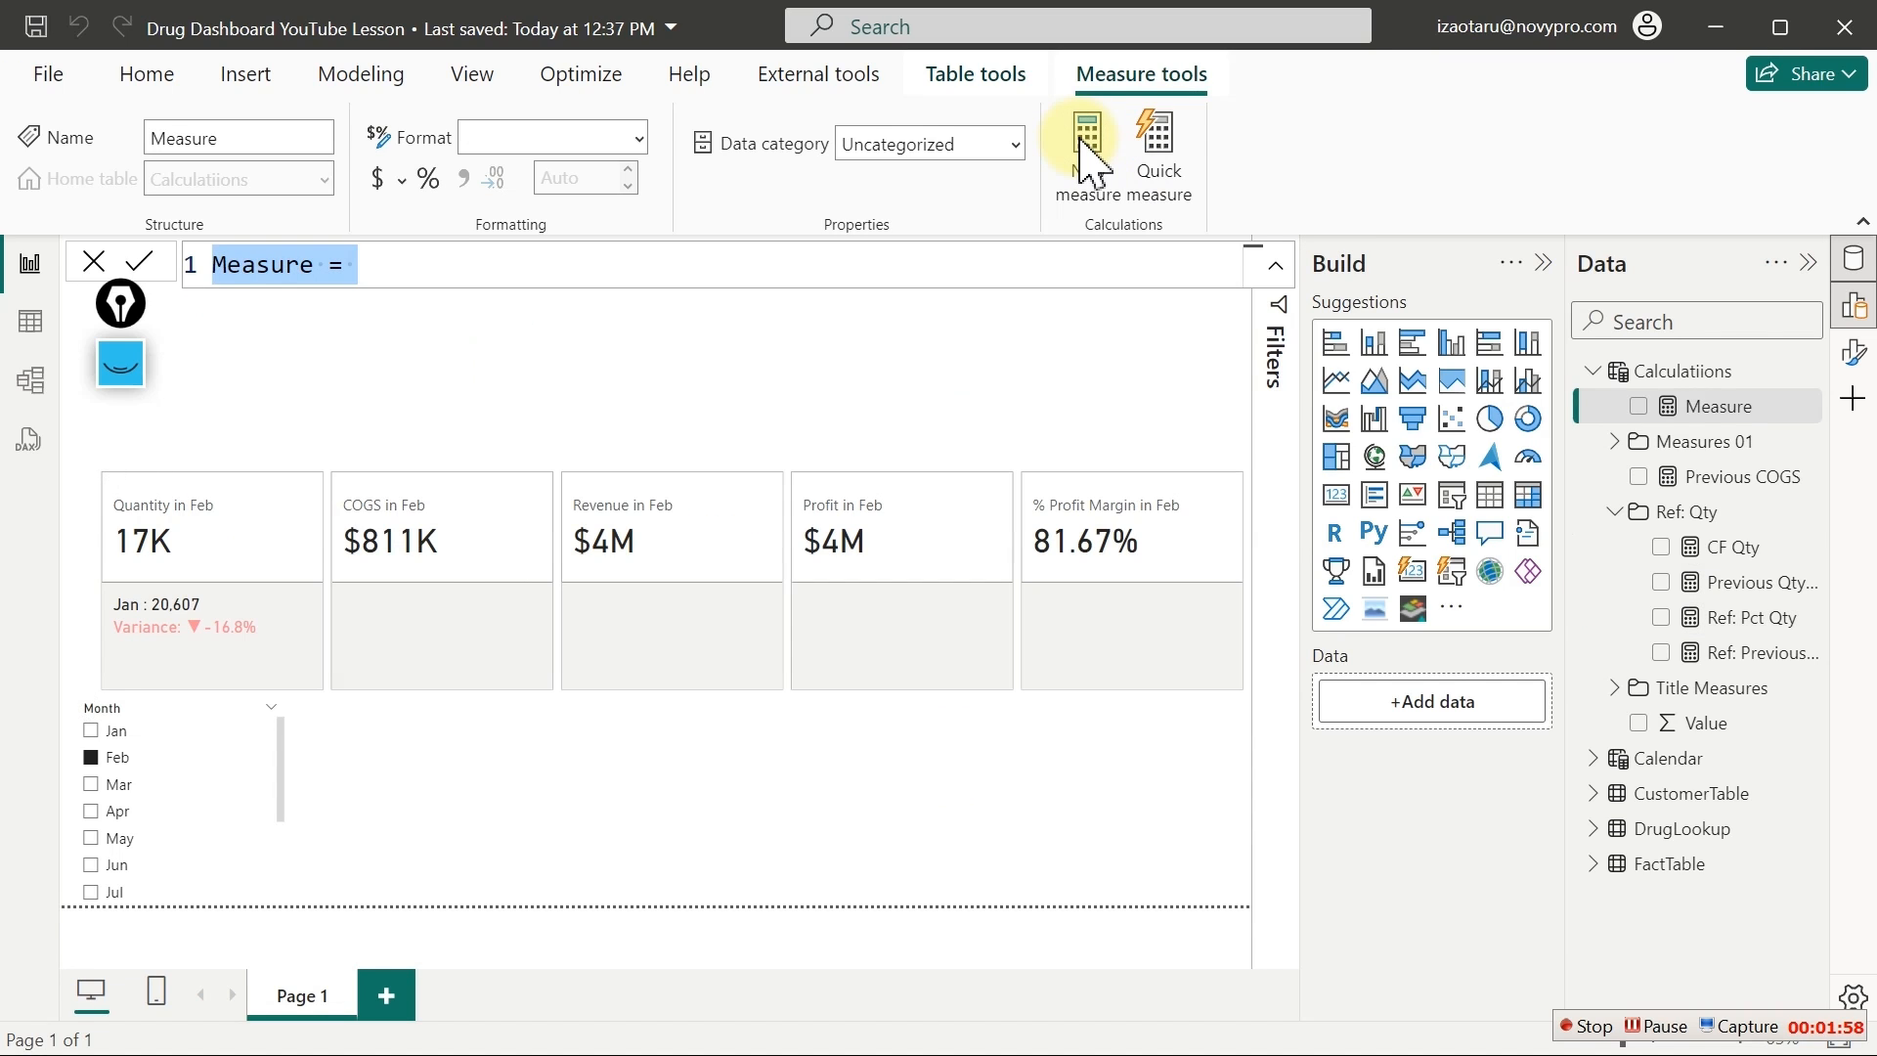
key("ctrl+v")
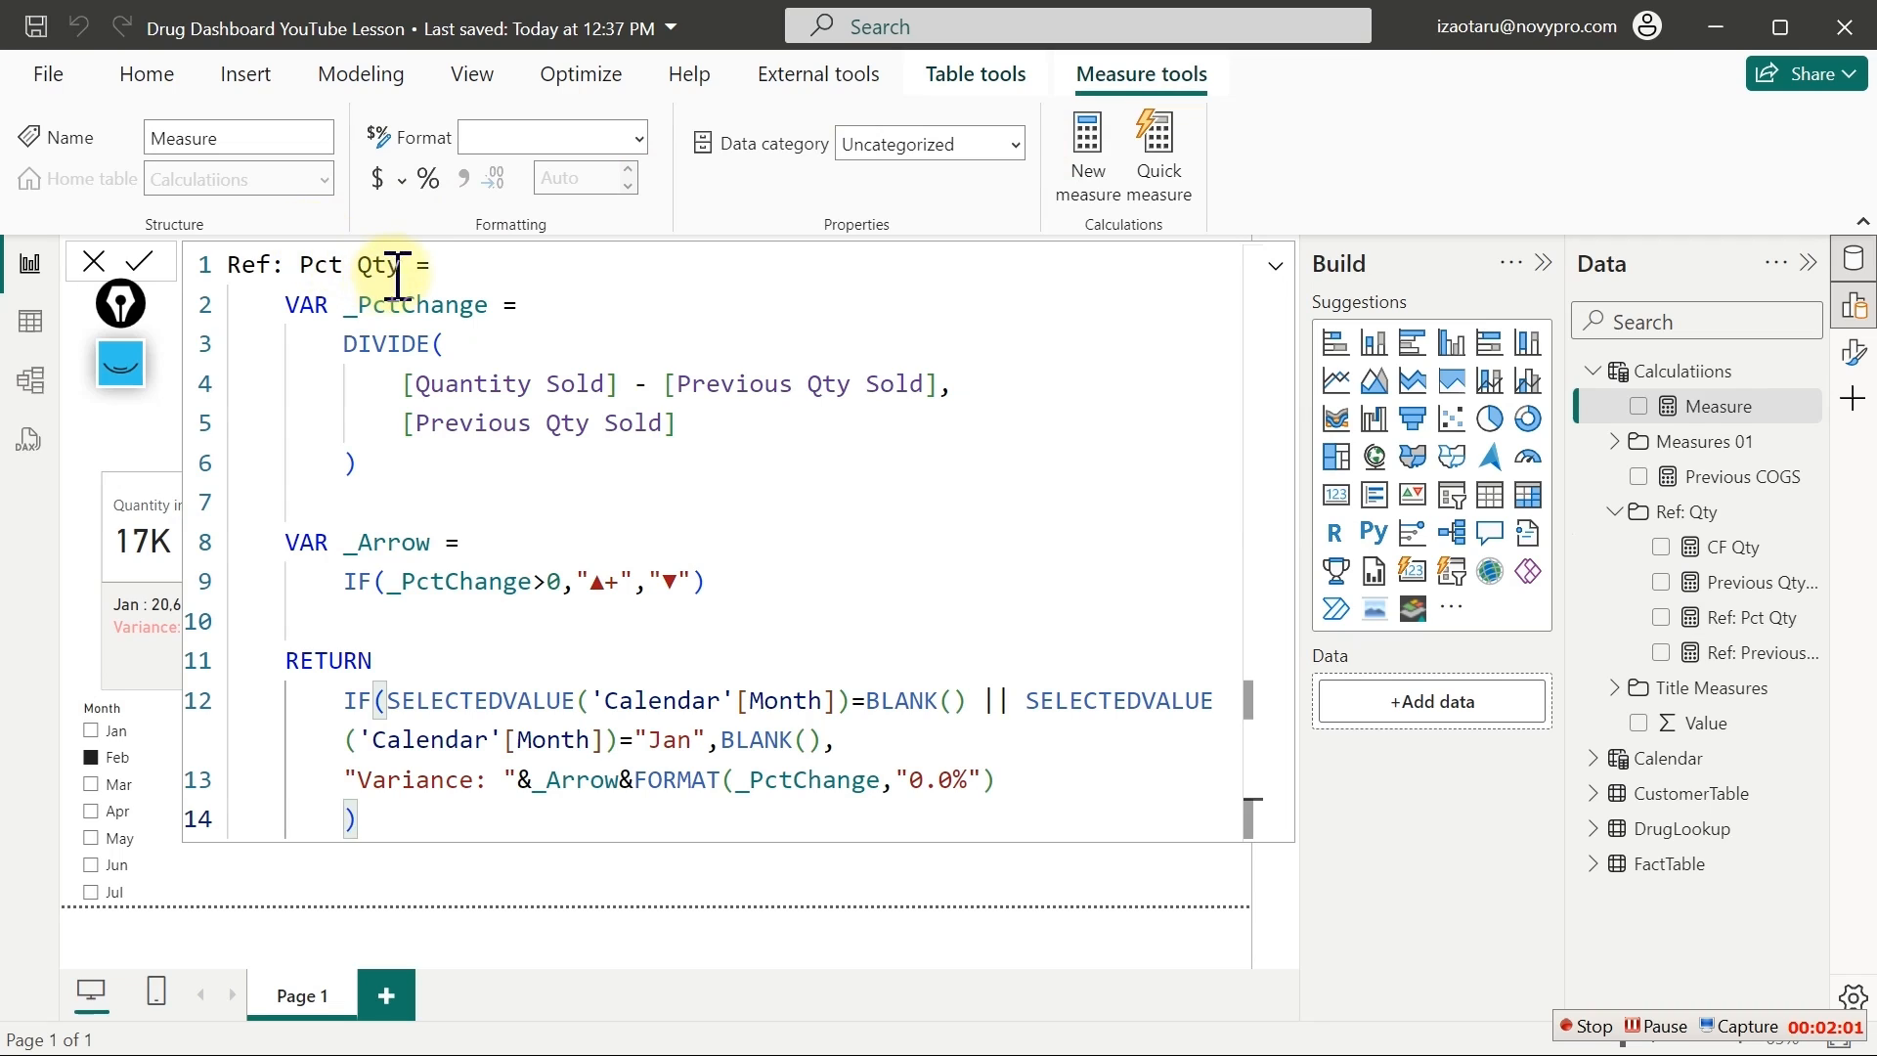
left_click_drag(409, 264, 365, 264)
type("COGS")
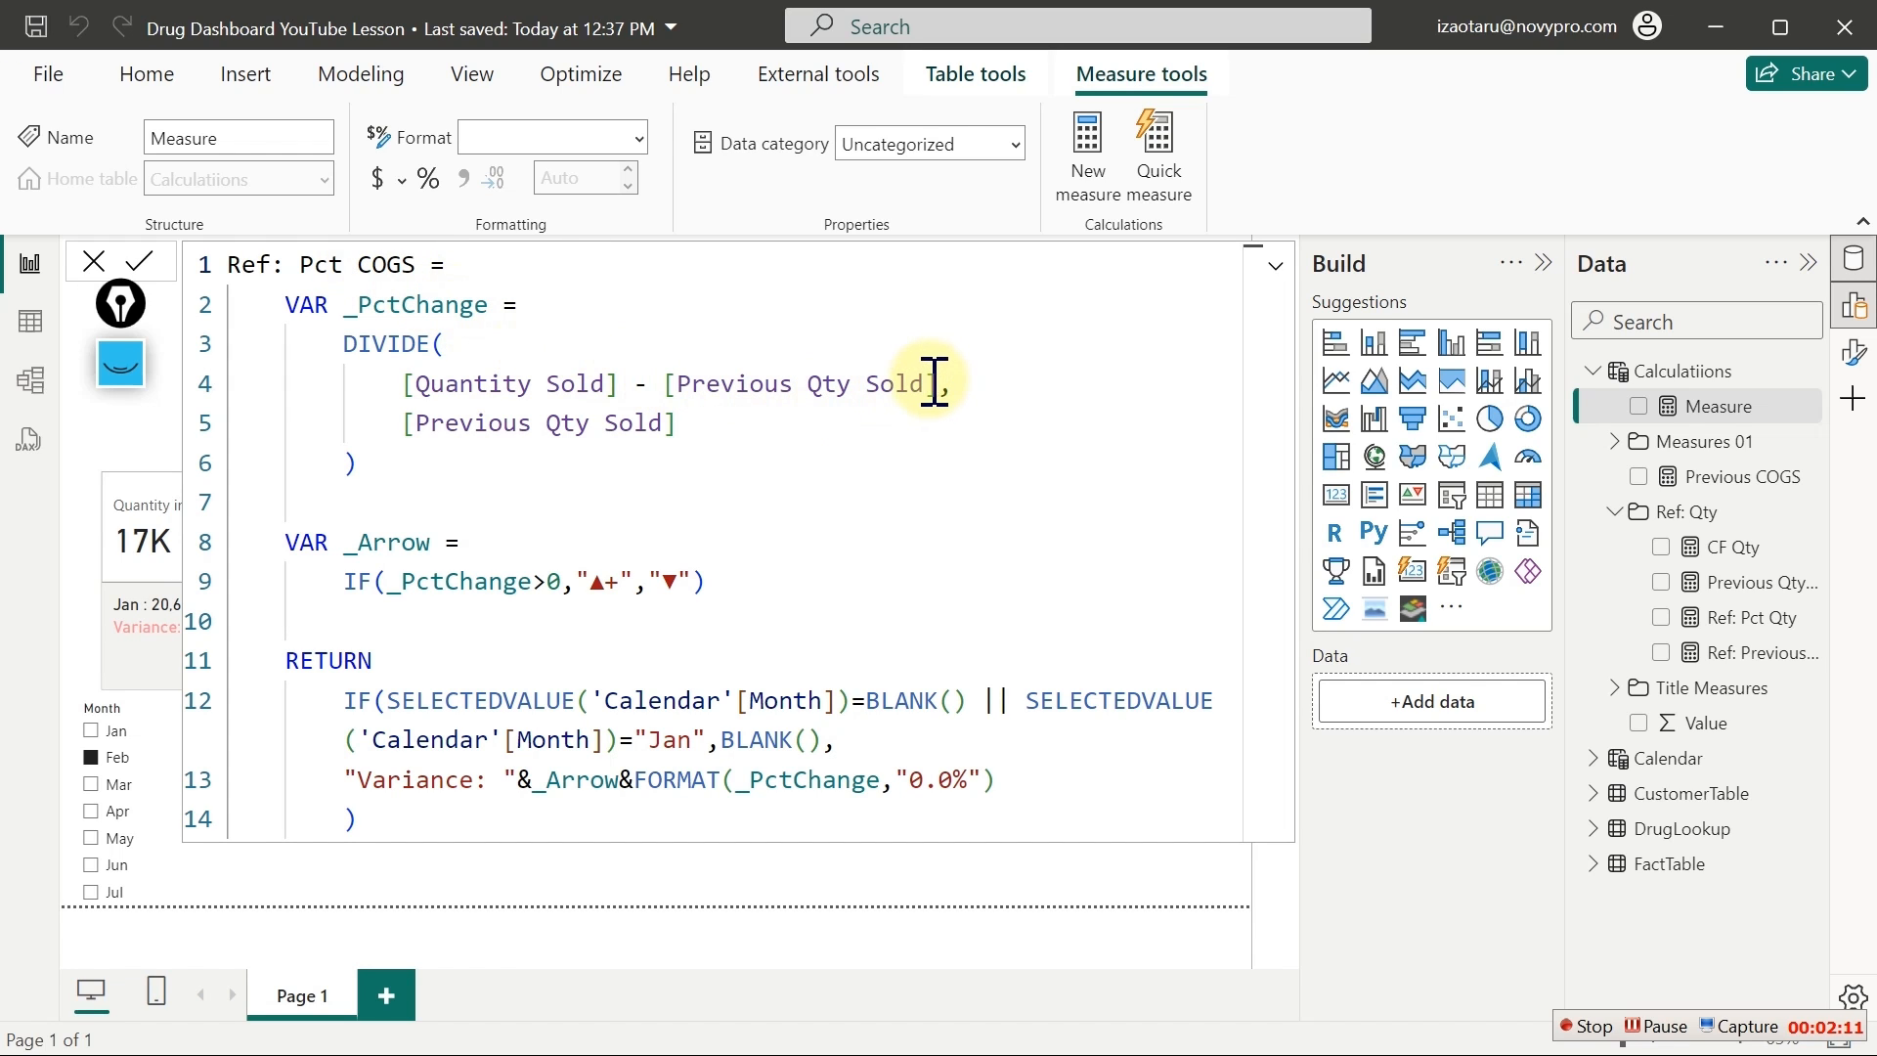
Change both [Previous Qty Sold] references in the DIVIDE expression to [Previous COGS]
left_click_drag(925, 383, 810, 383)
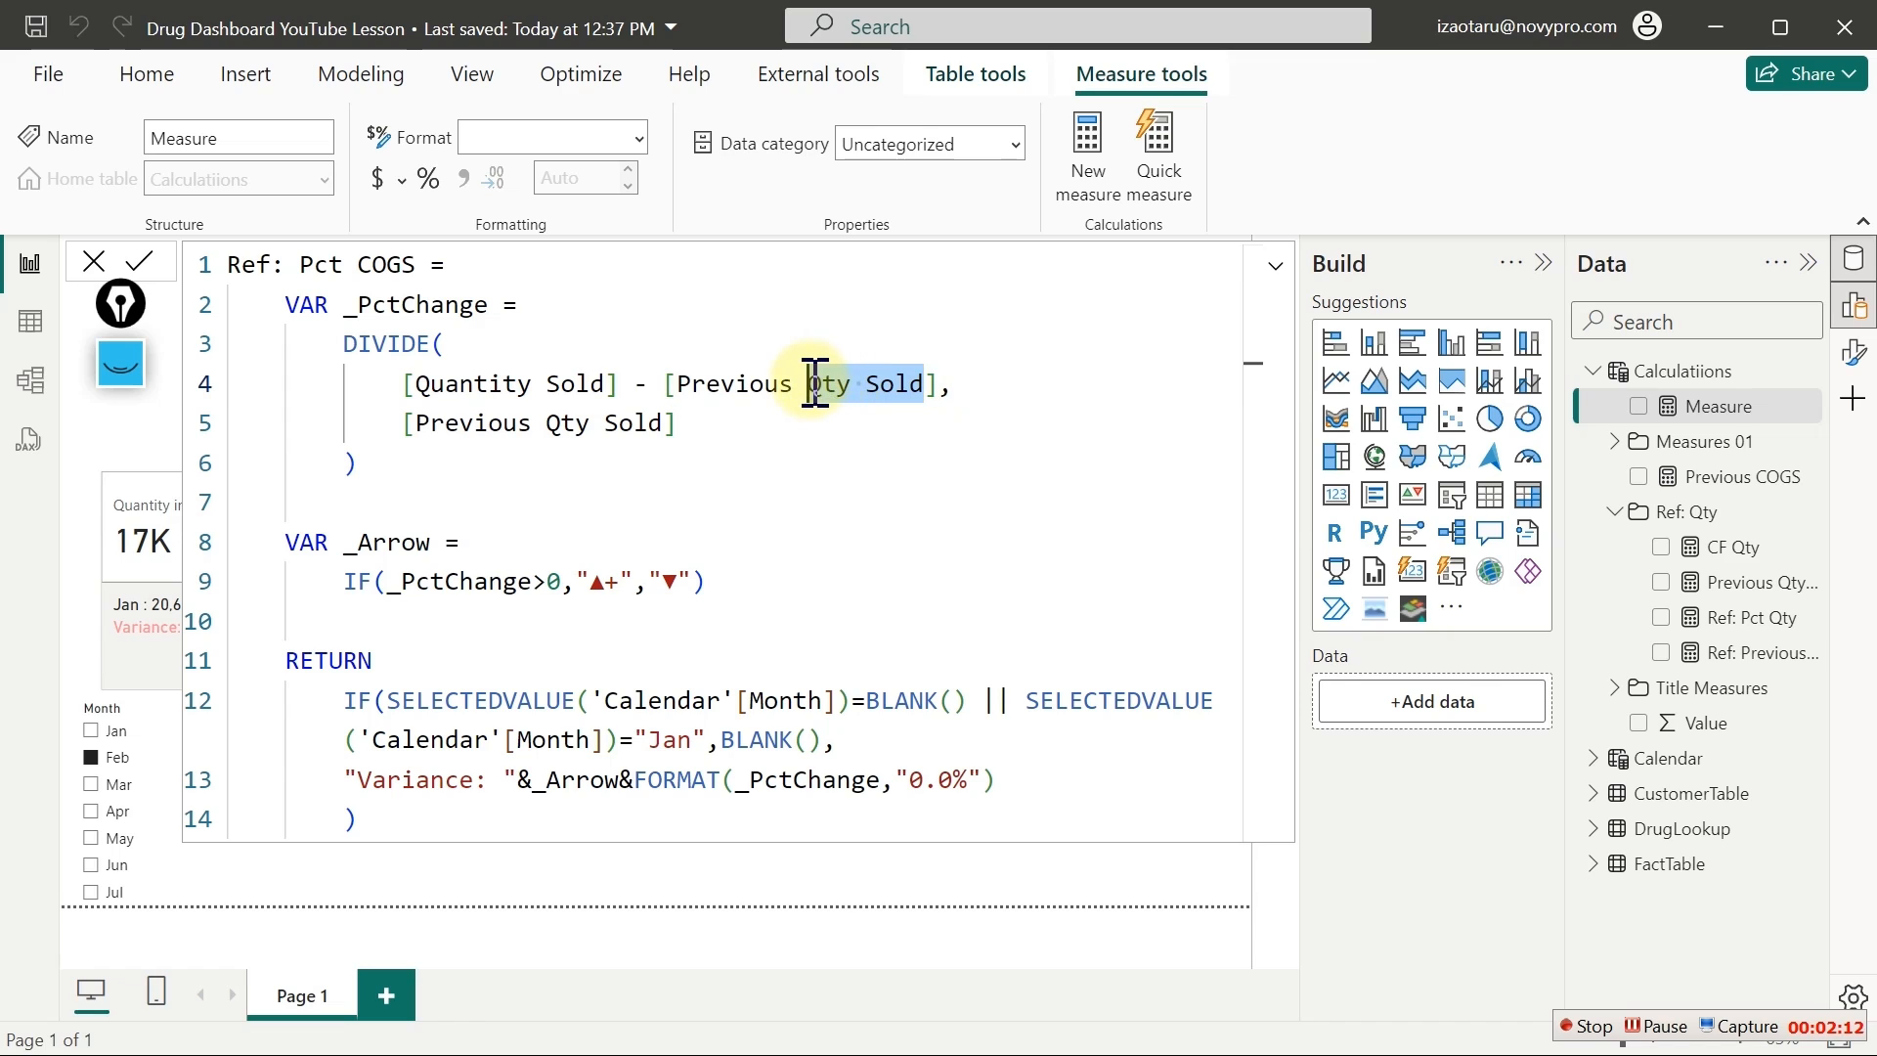
key("ctrl+d")
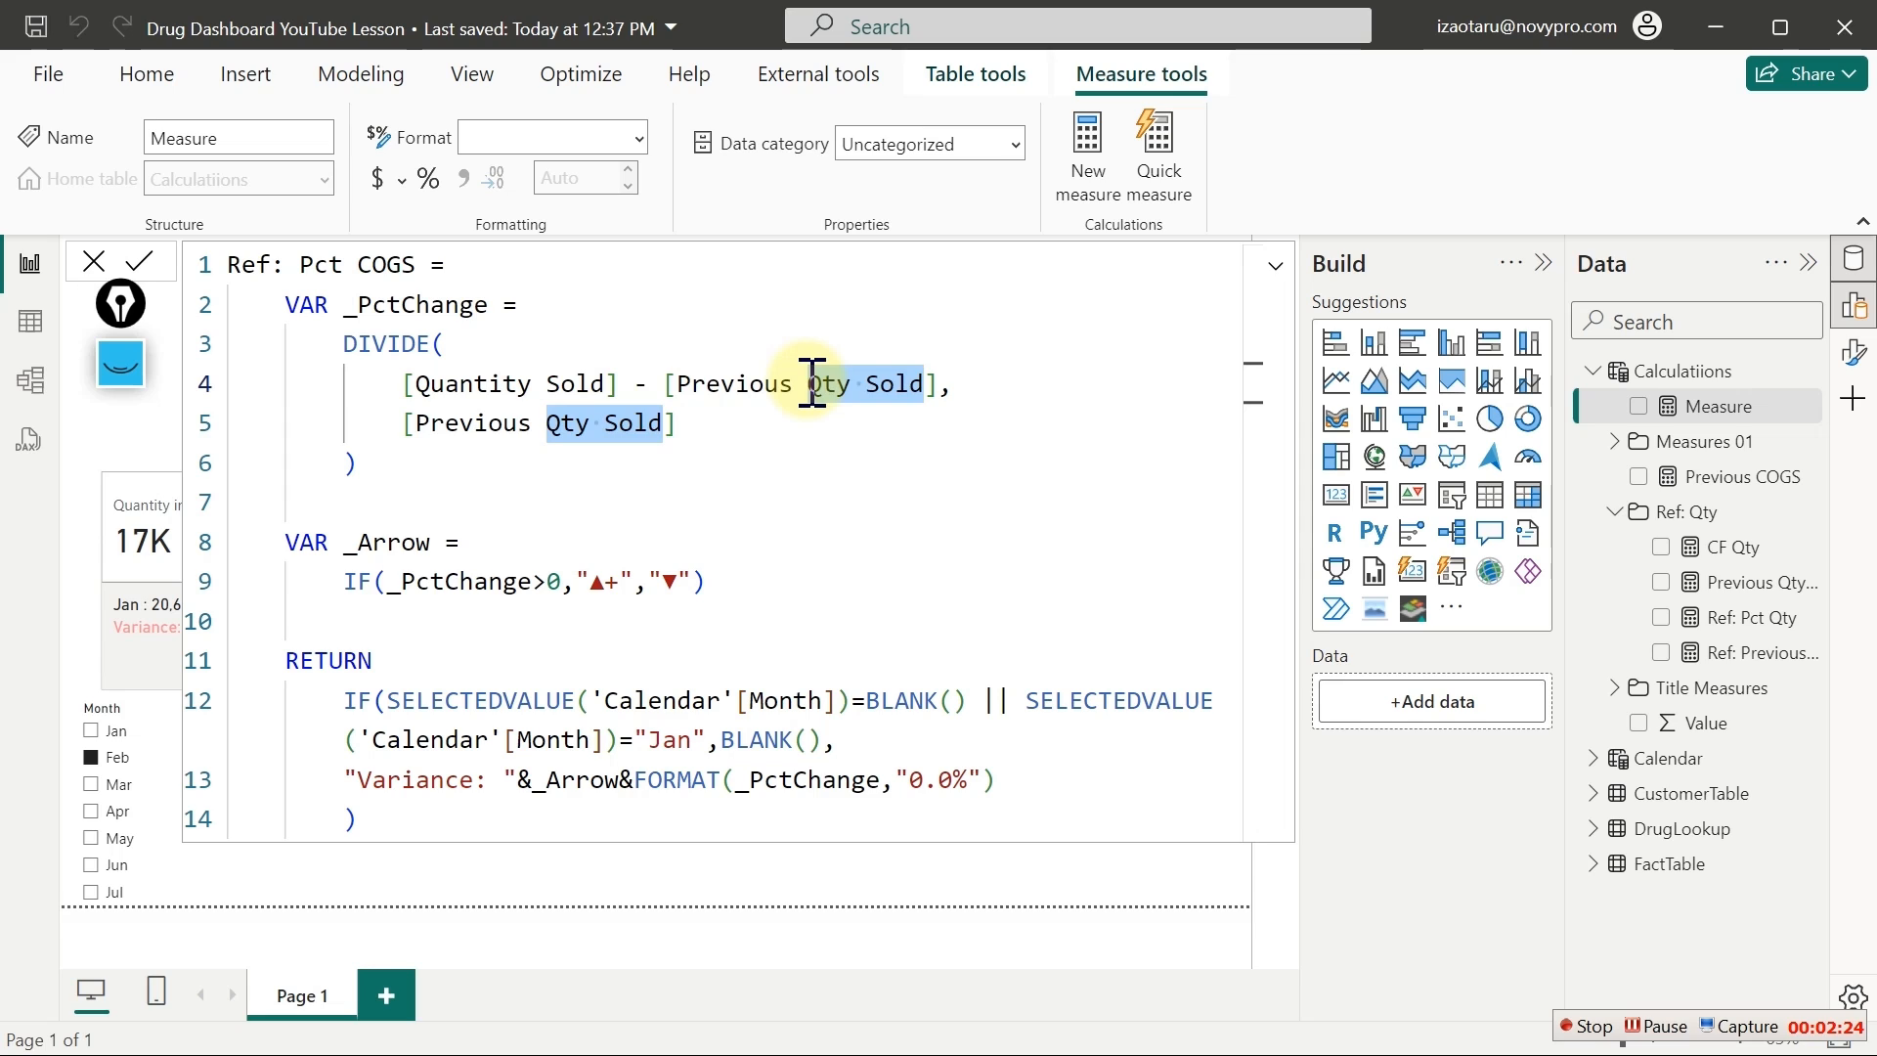
type("COGS")
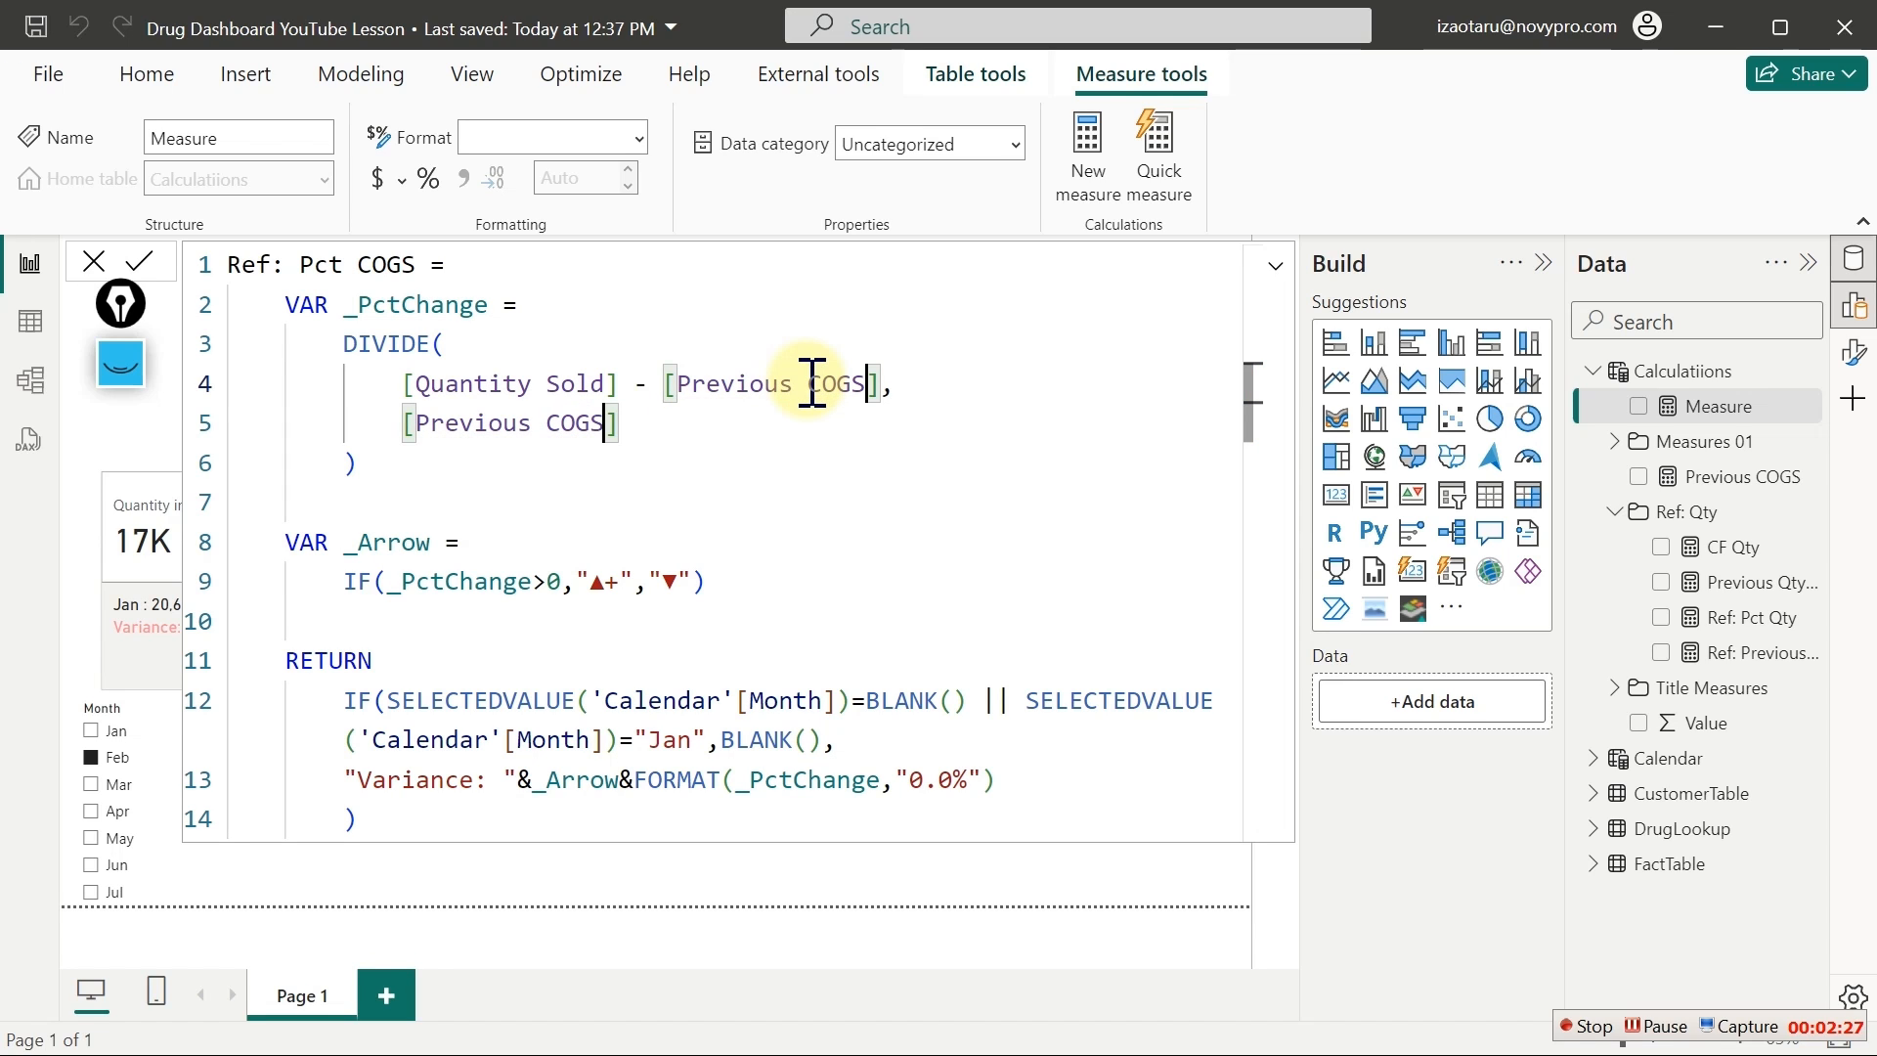
left_click(922, 437)
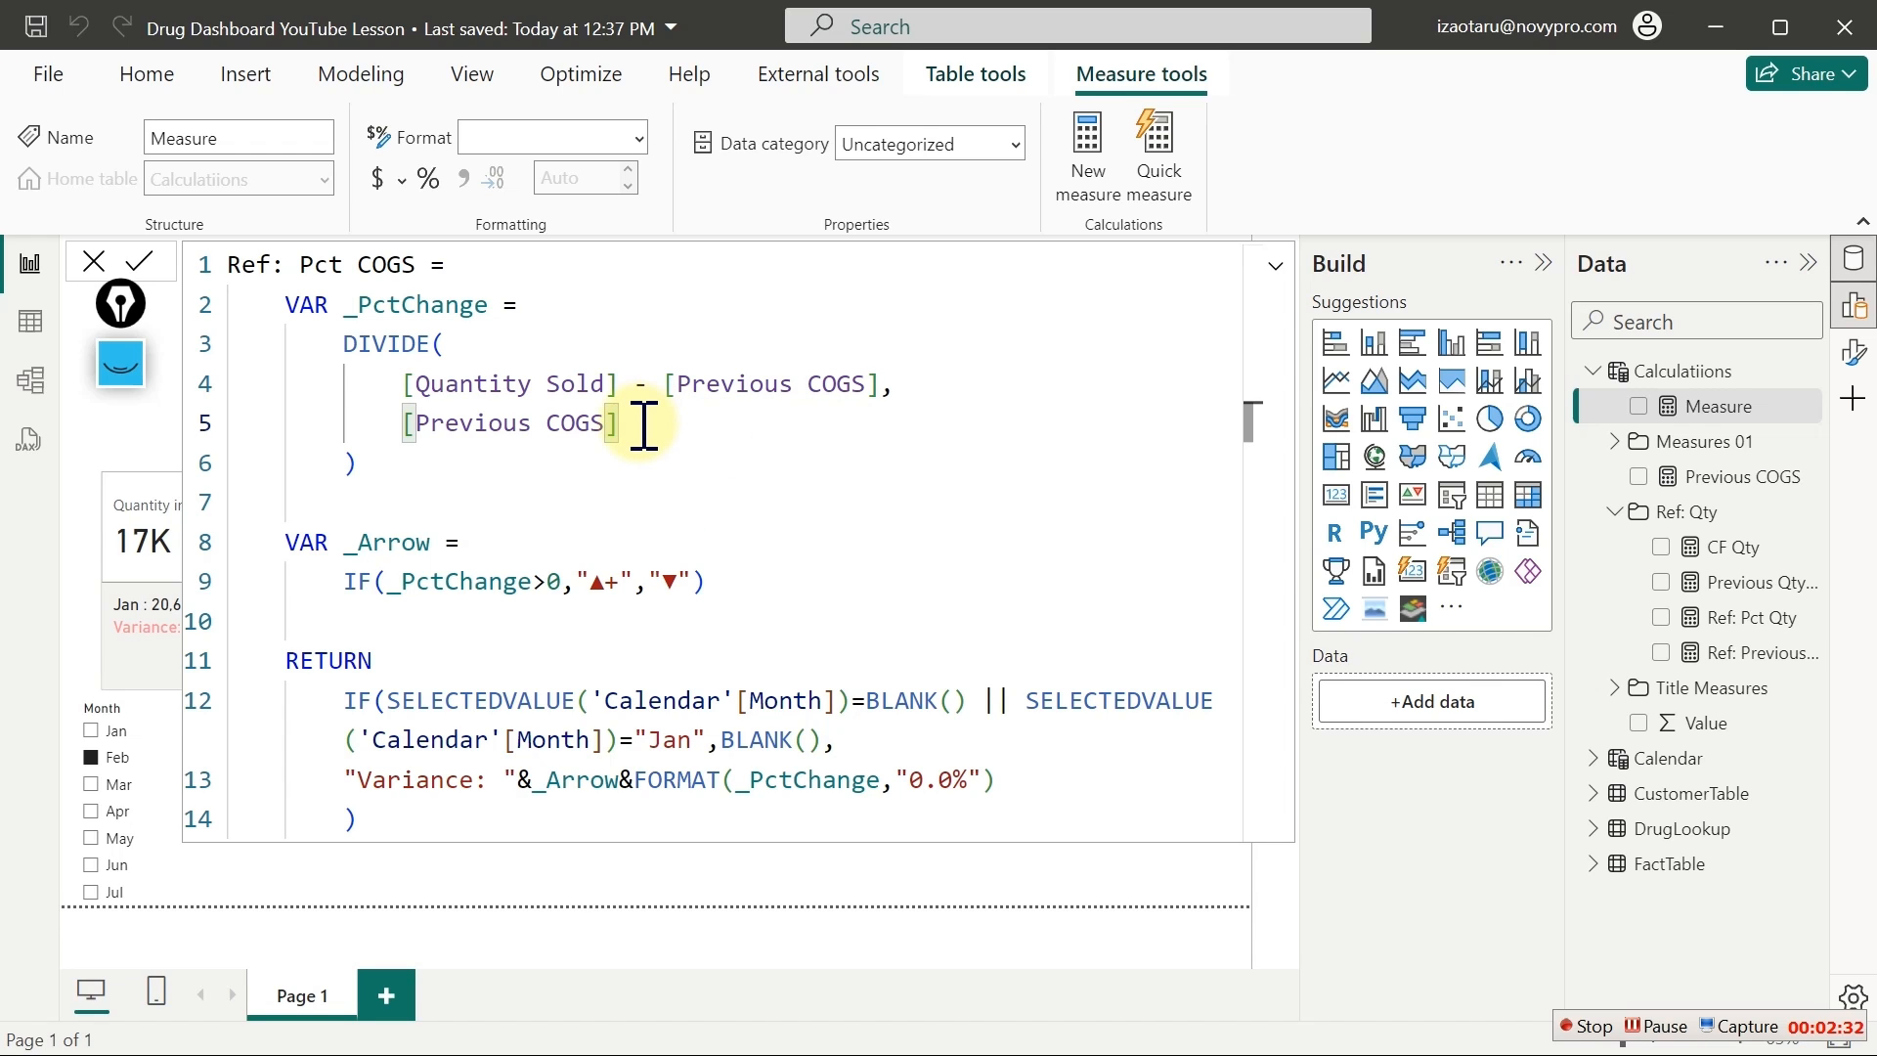
Replace [Quantity Sold] with [Total COGS] in the Ref: Pct COGS formula and commit the measure
key("Return")
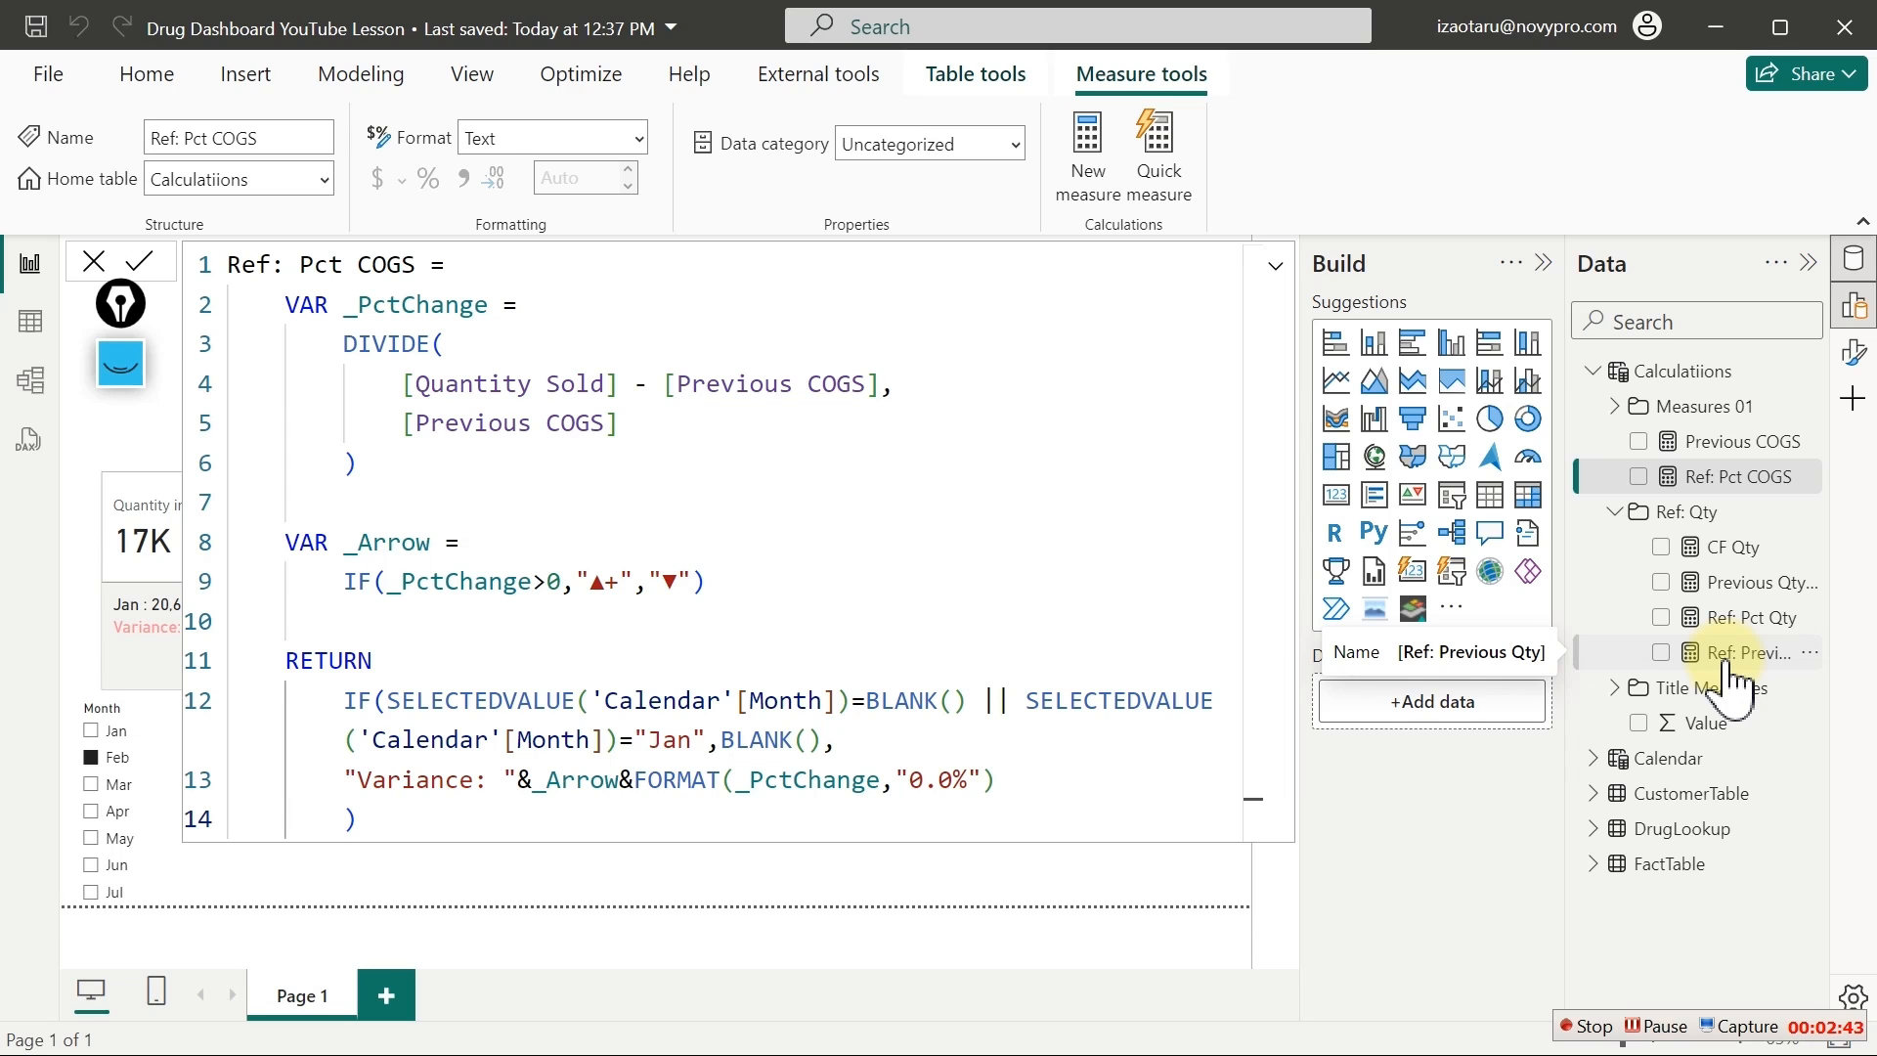
left_click(631, 386)
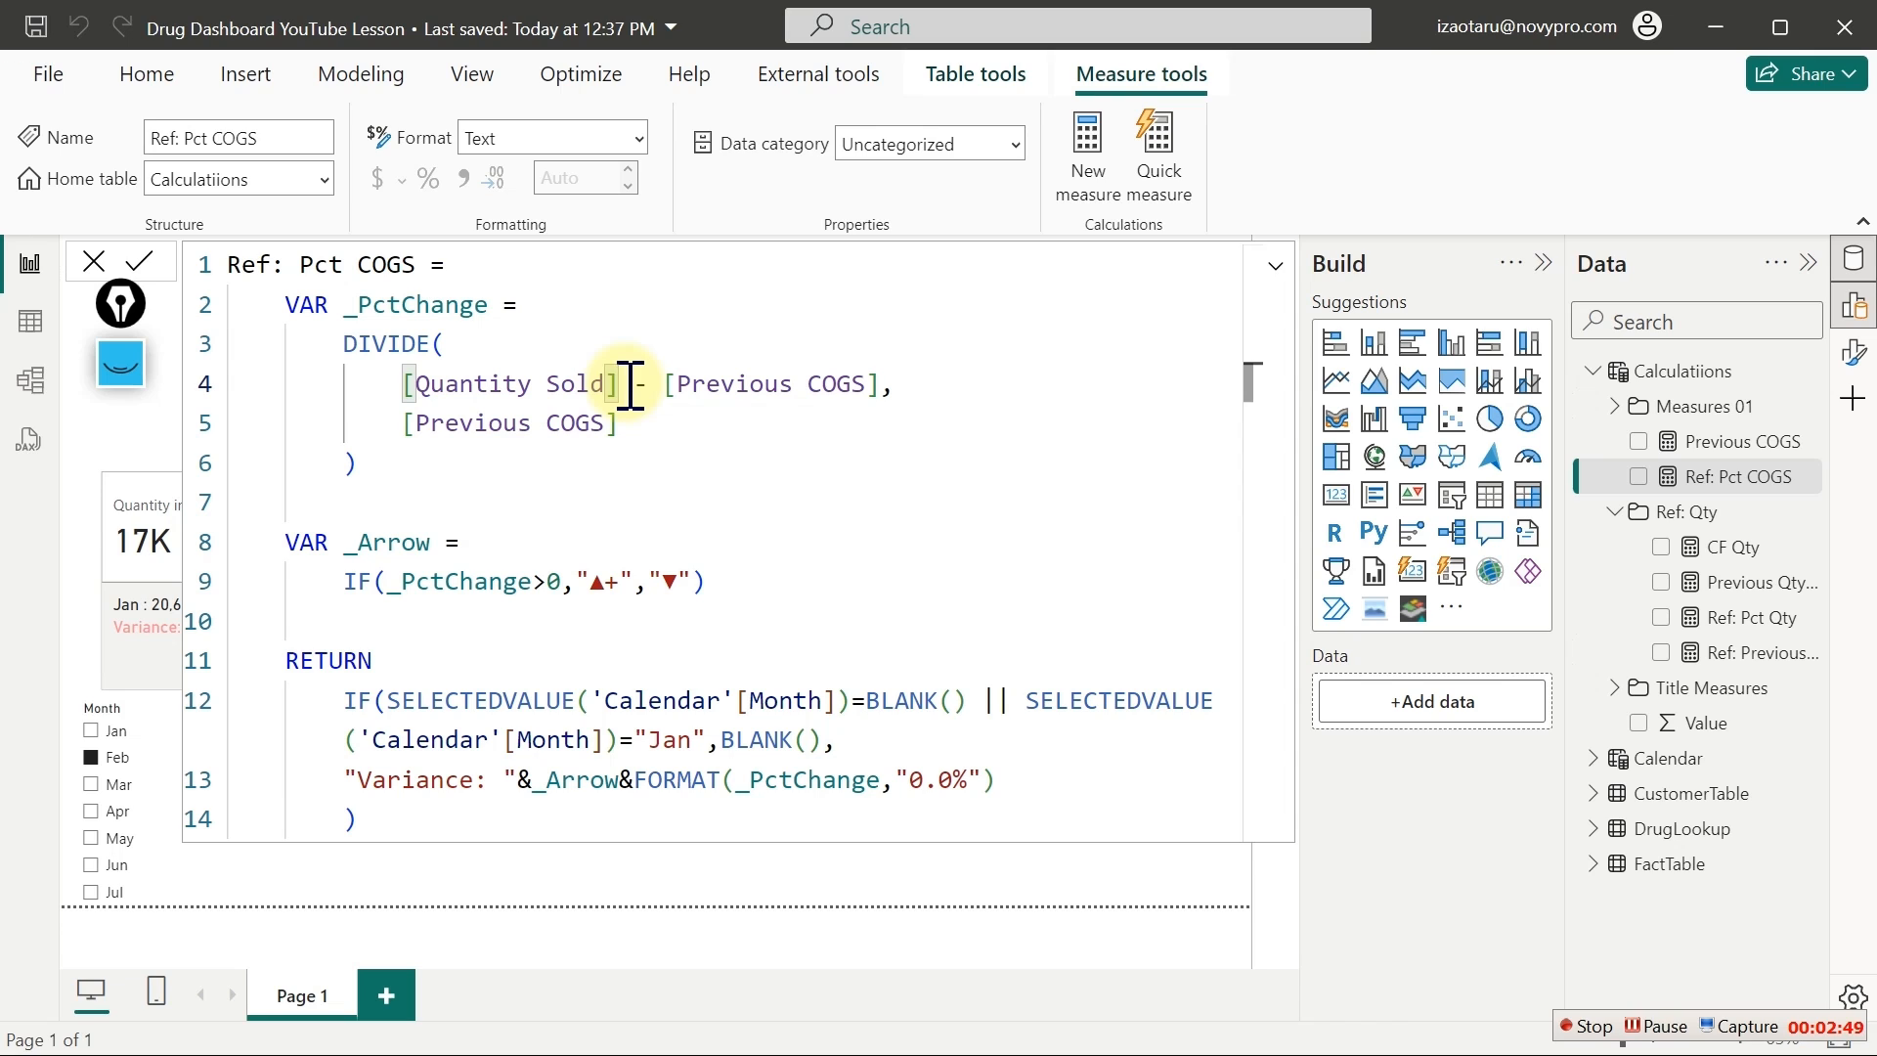
left_click_drag(631, 386, 424, 391)
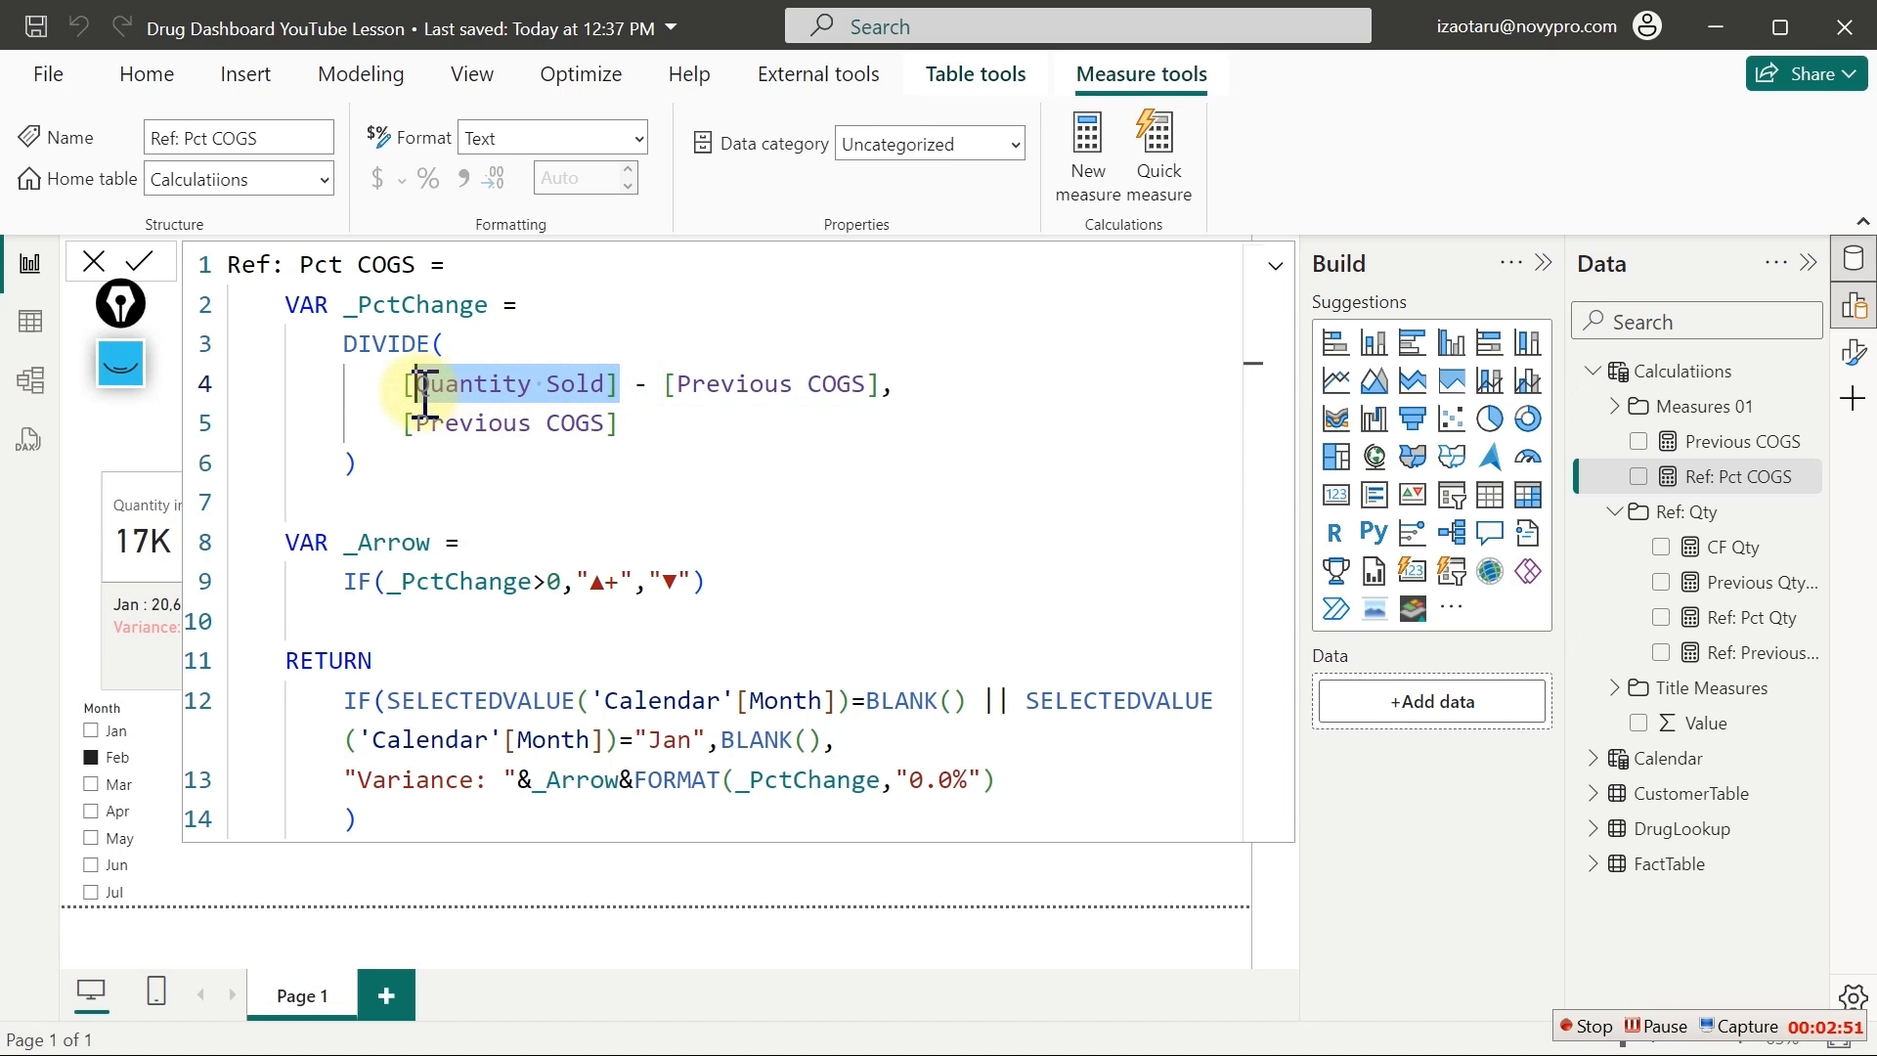
key("BackSpace")
type("co")
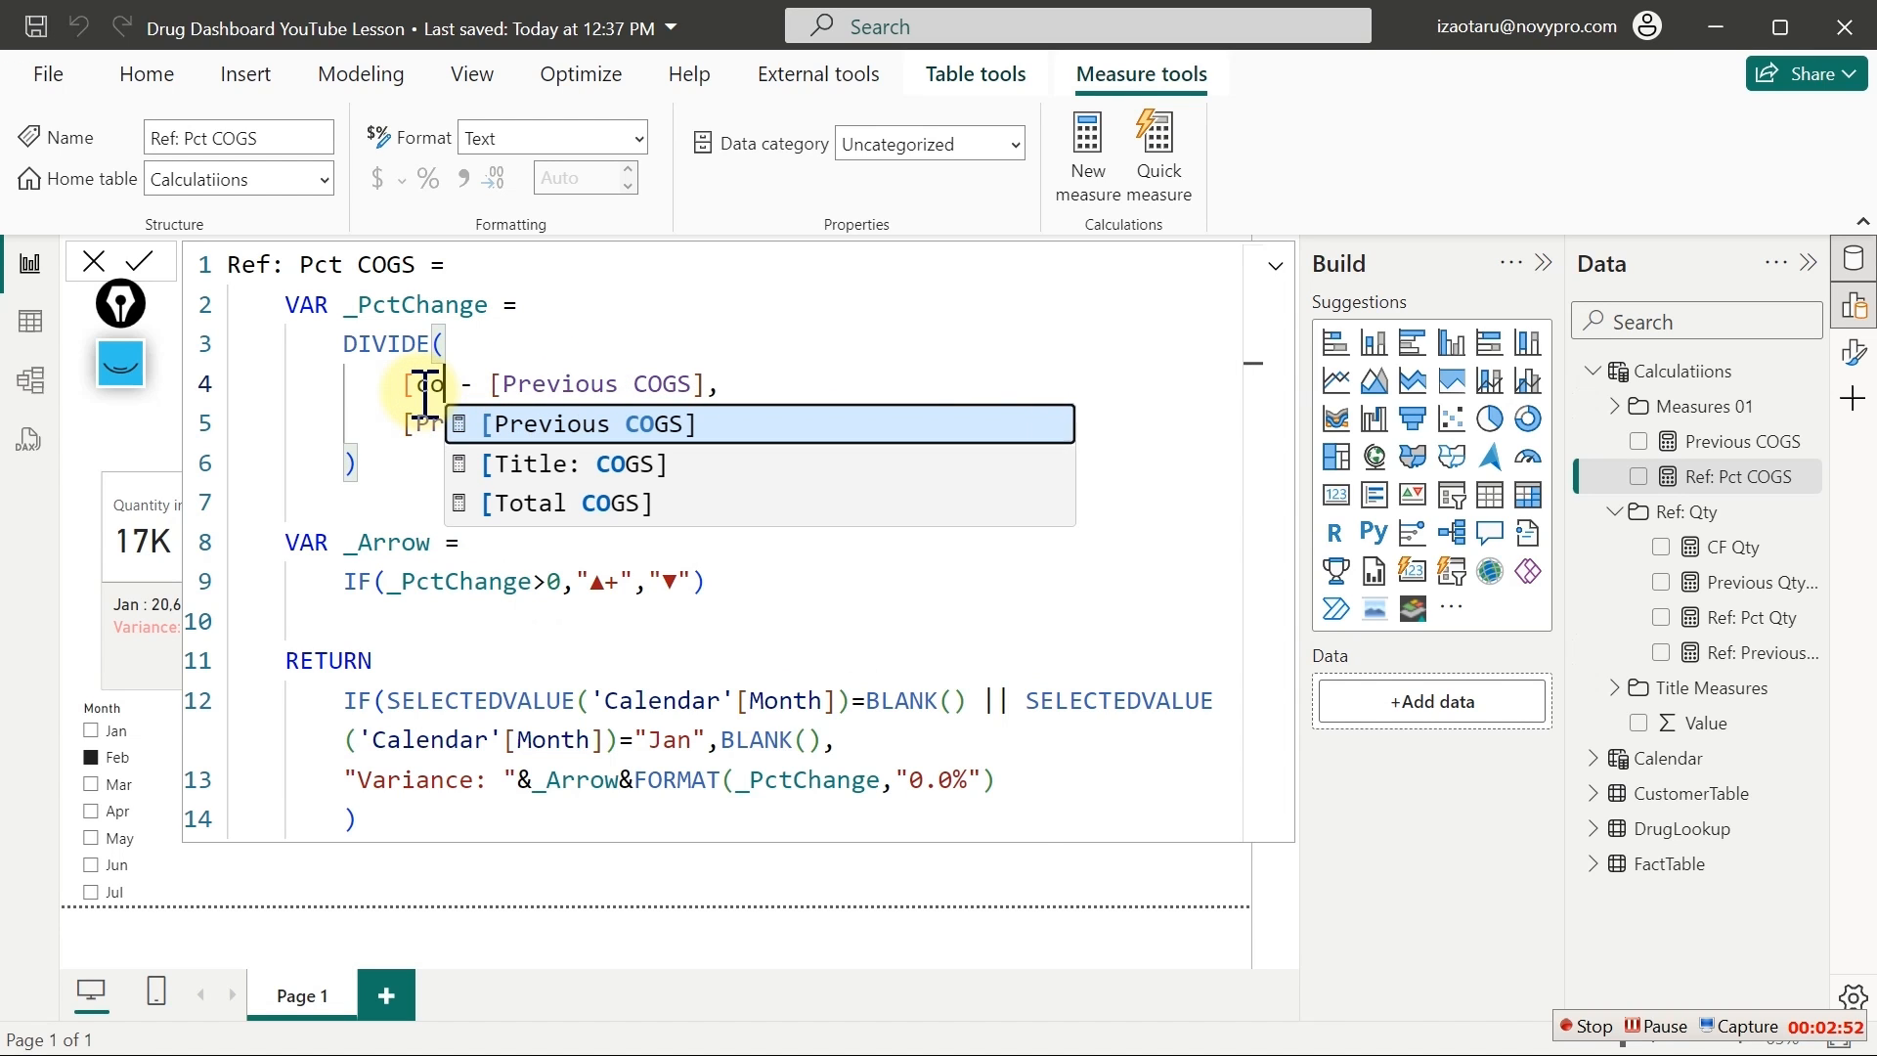
key("Down")
key("Down")
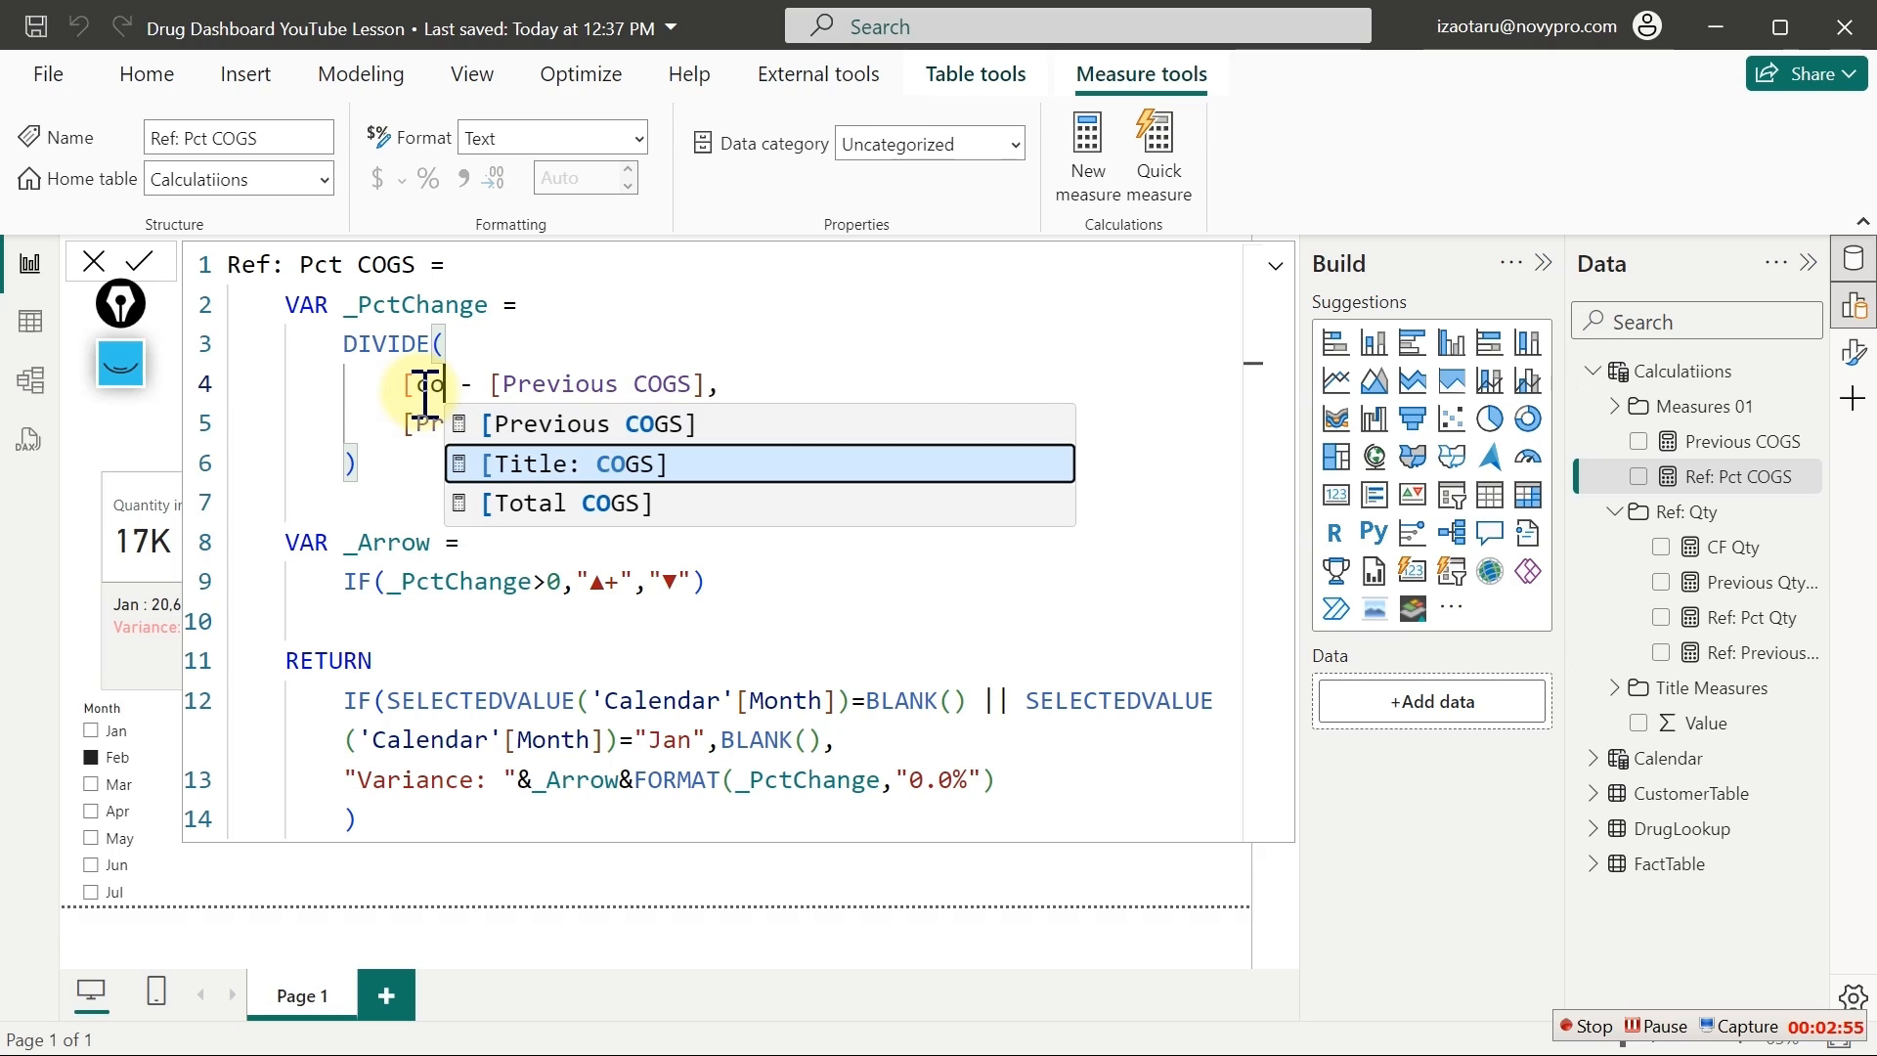
key("Tab")
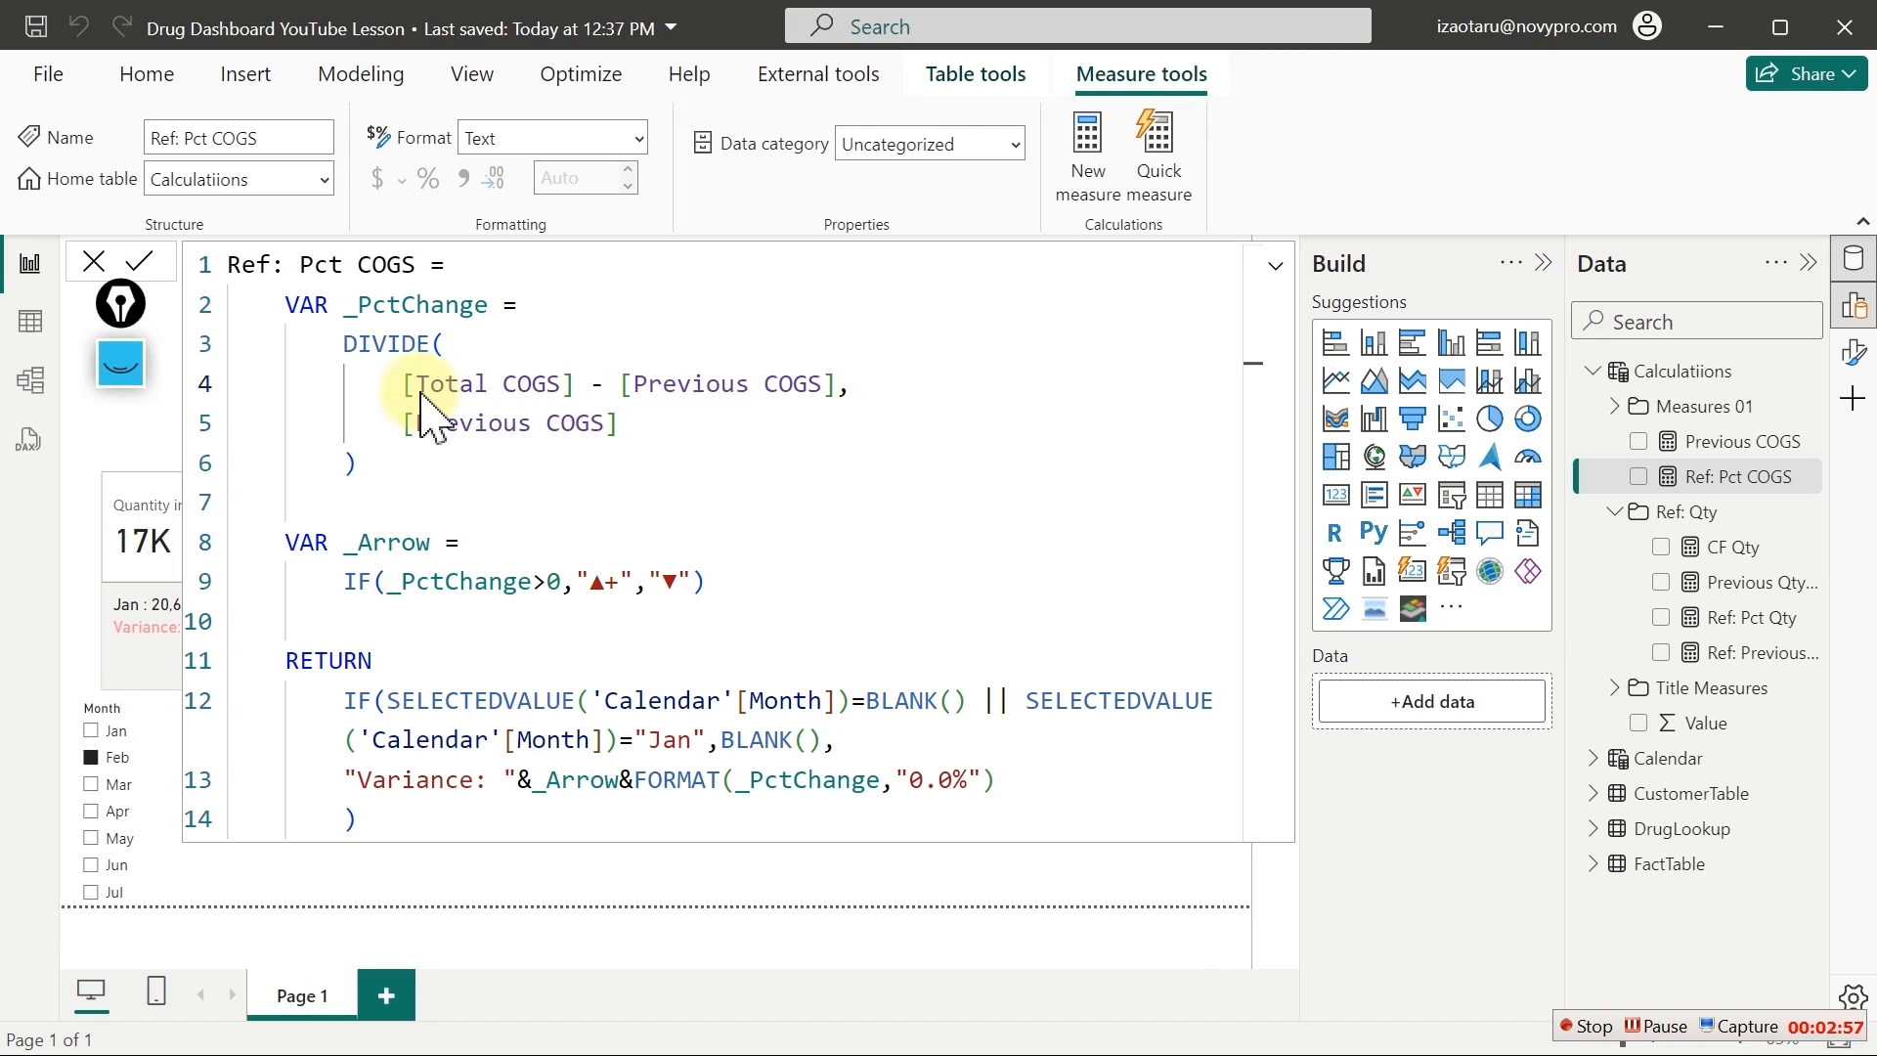
key("Return")
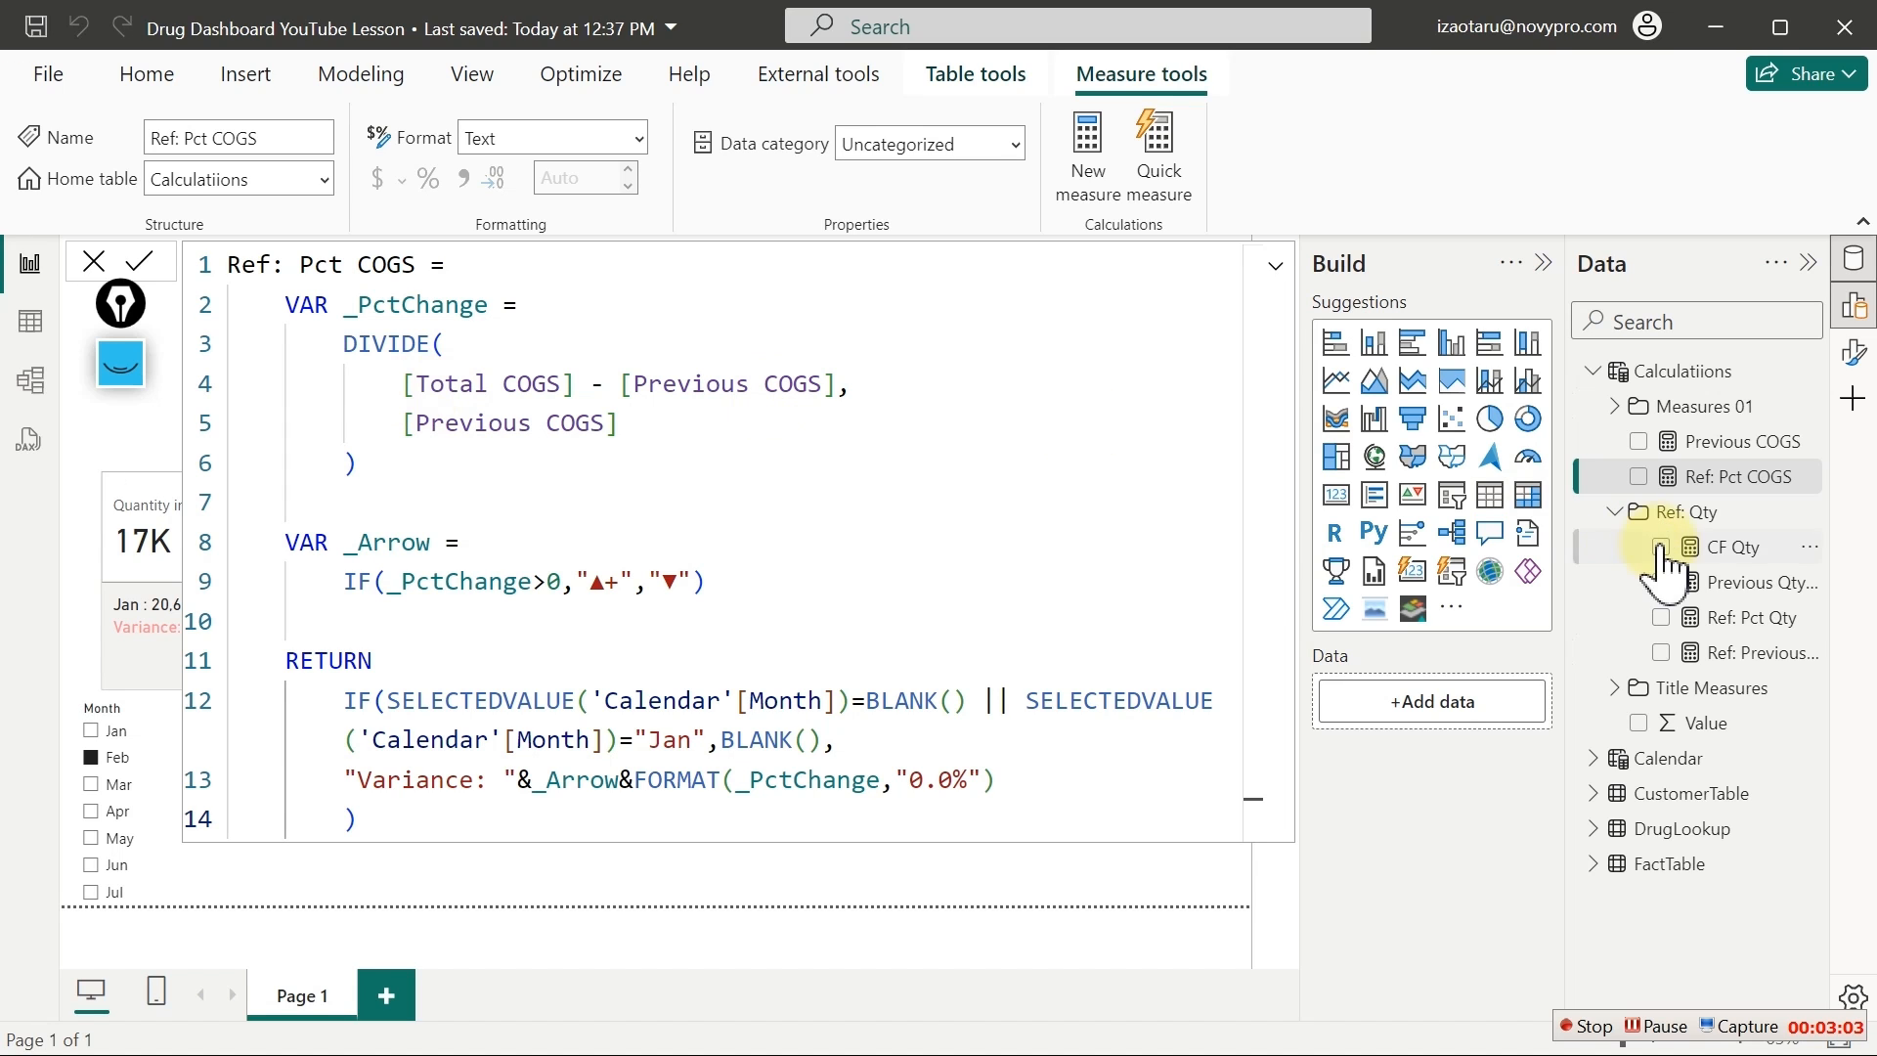
Copy the full Ref: Previous Qty formula into a new measure and name it "Ref: Previous COGS"
left_click(1755, 653)
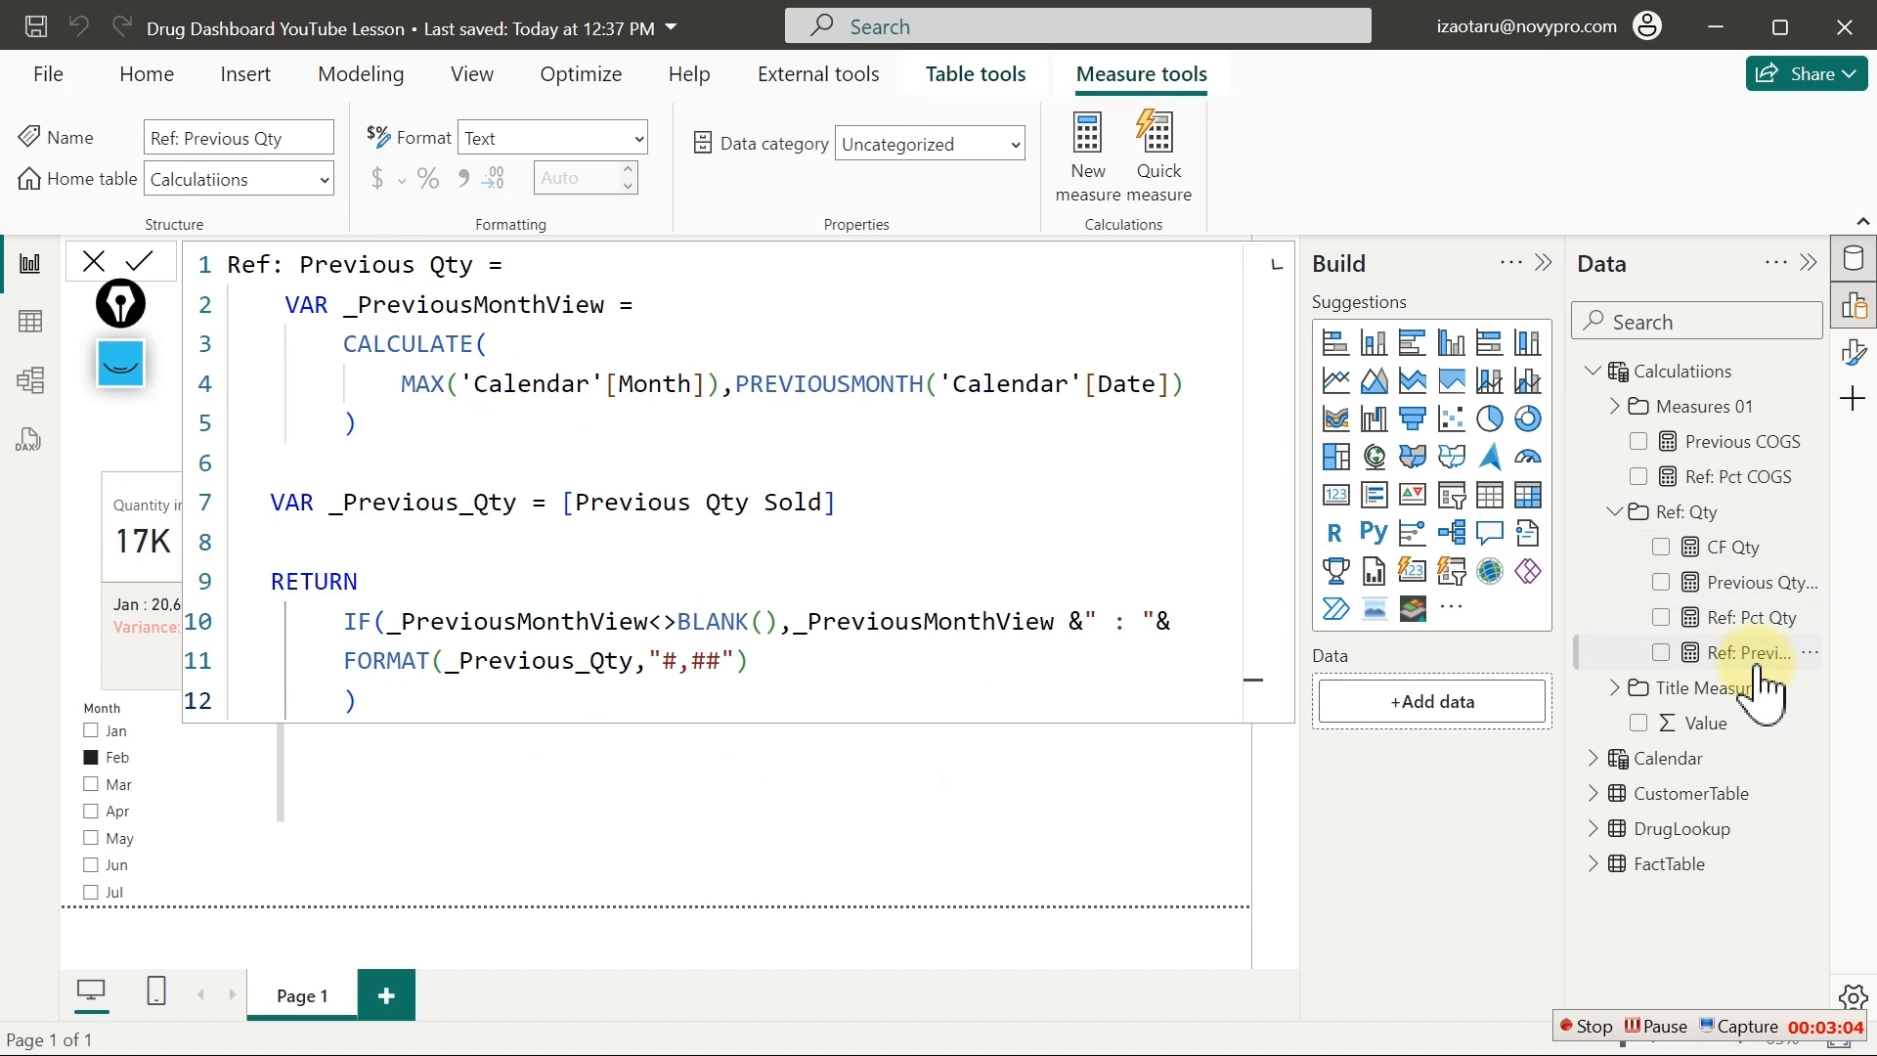
key("ctrl+a")
key("ctrl+c")
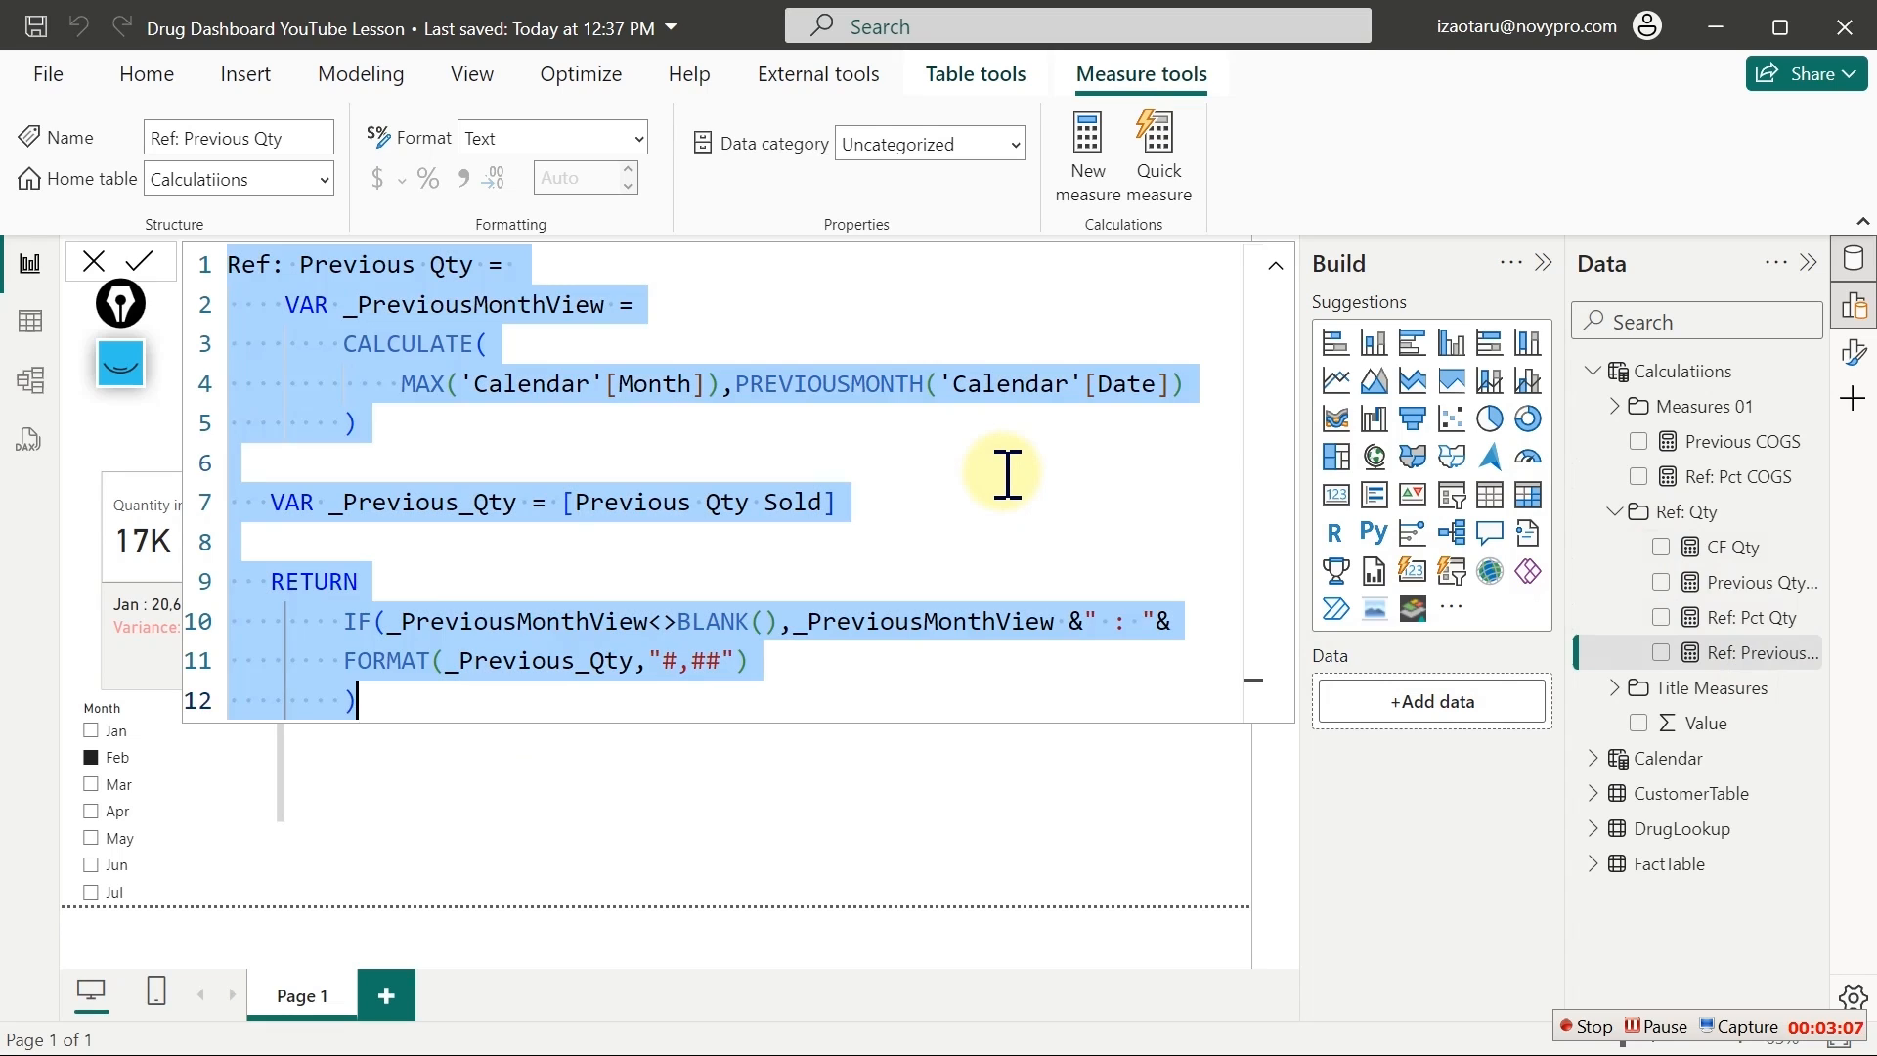
left_click(1081, 135)
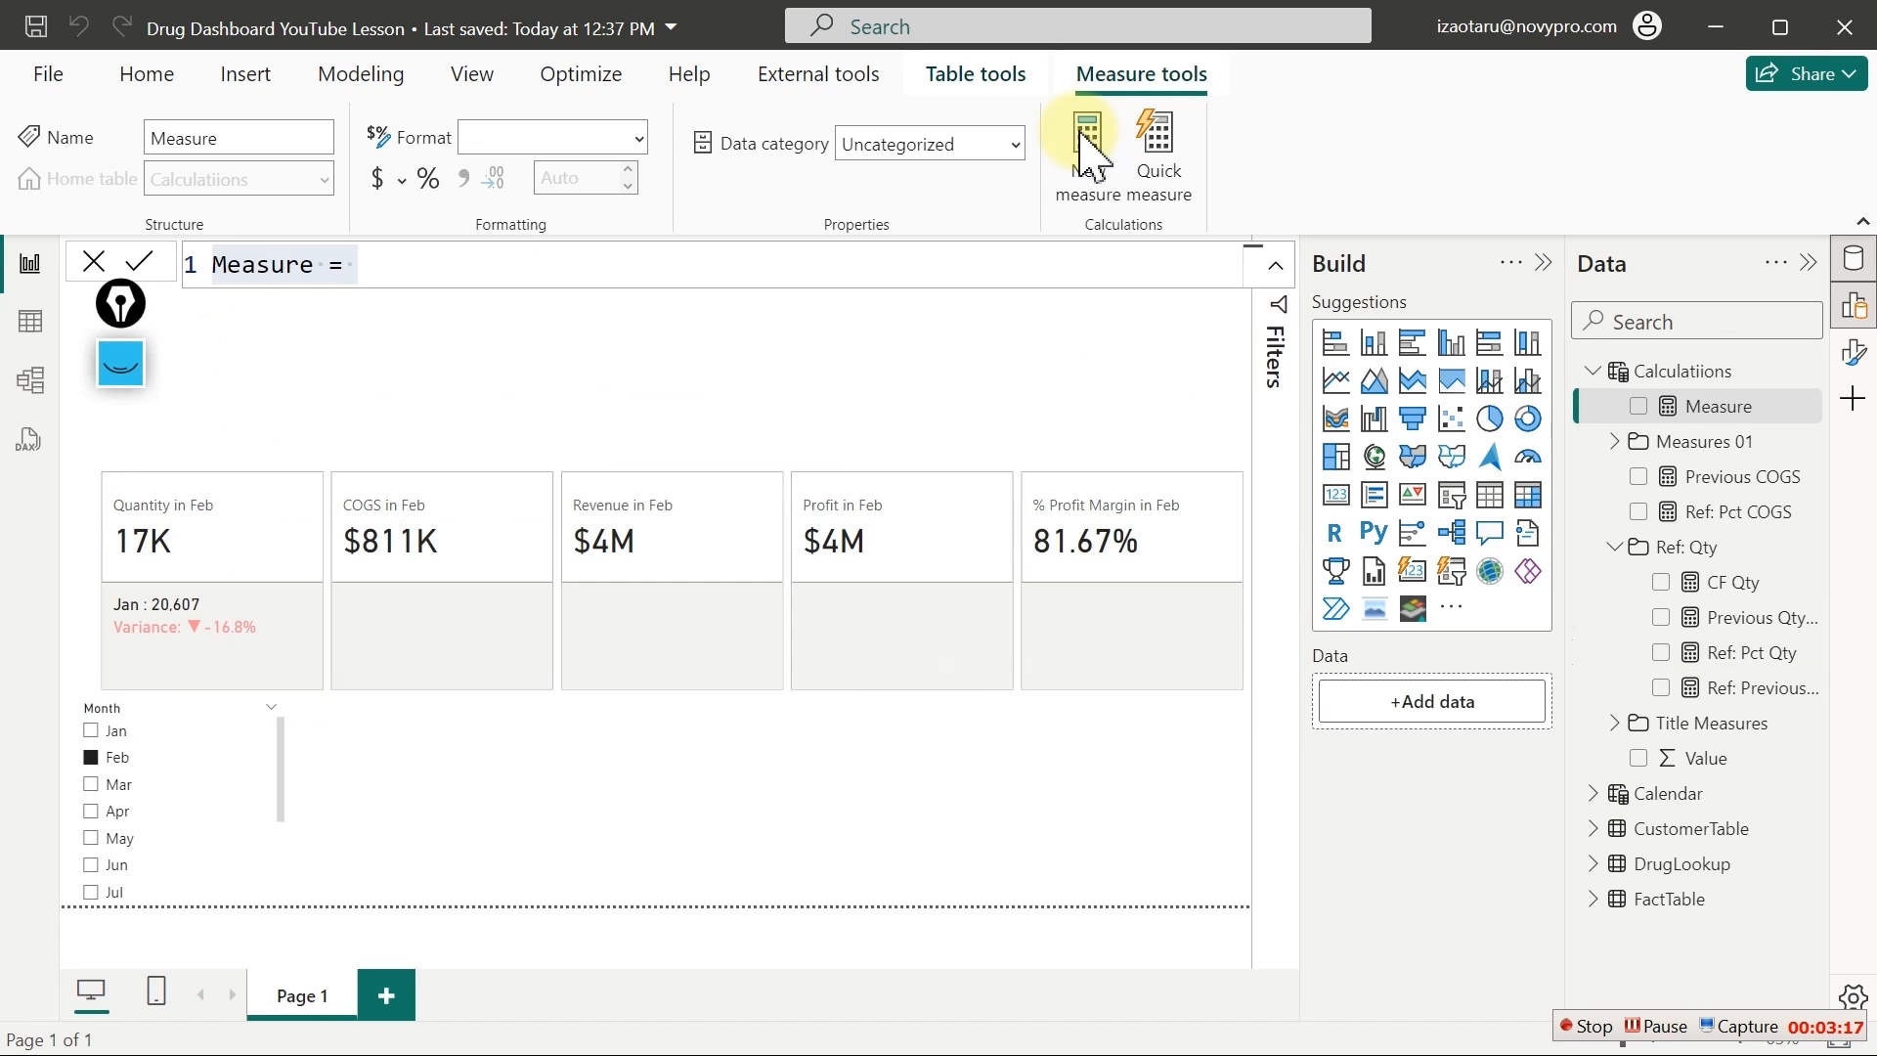
key("ctrl+v")
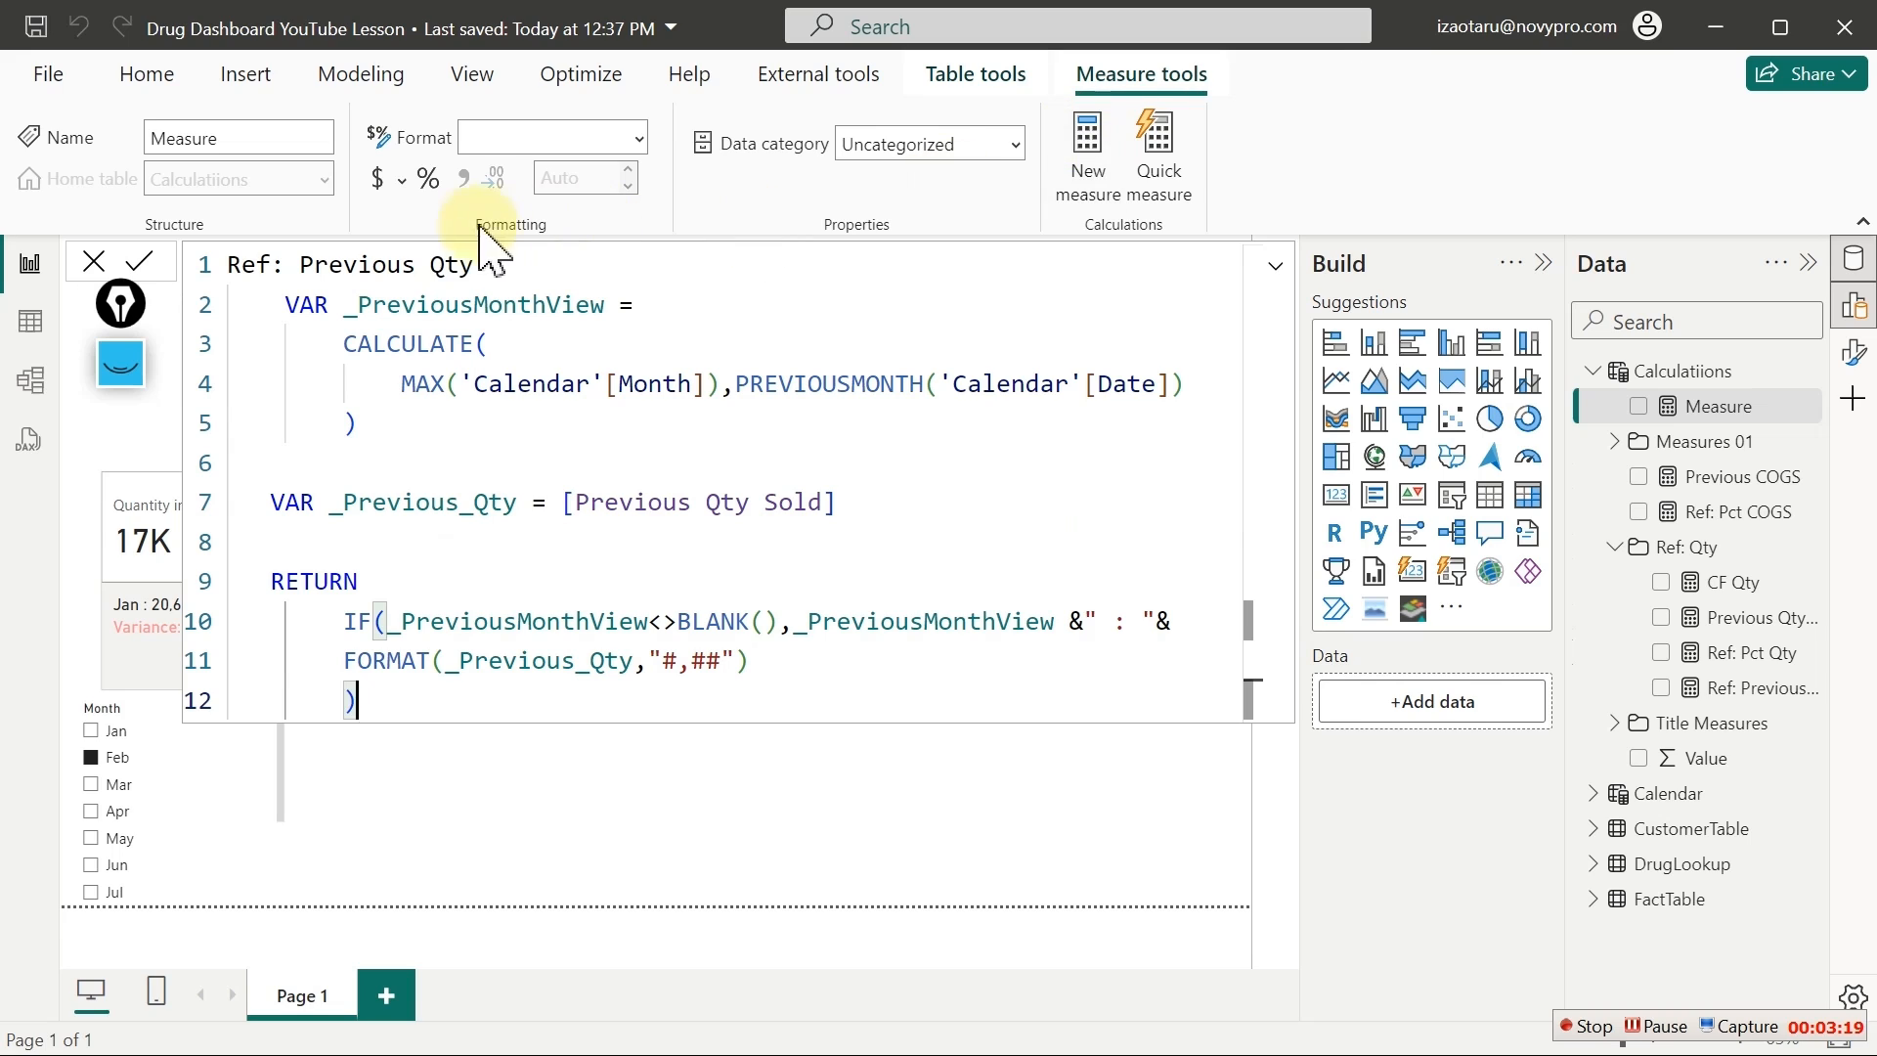
left_click_drag(489, 262, 433, 264)
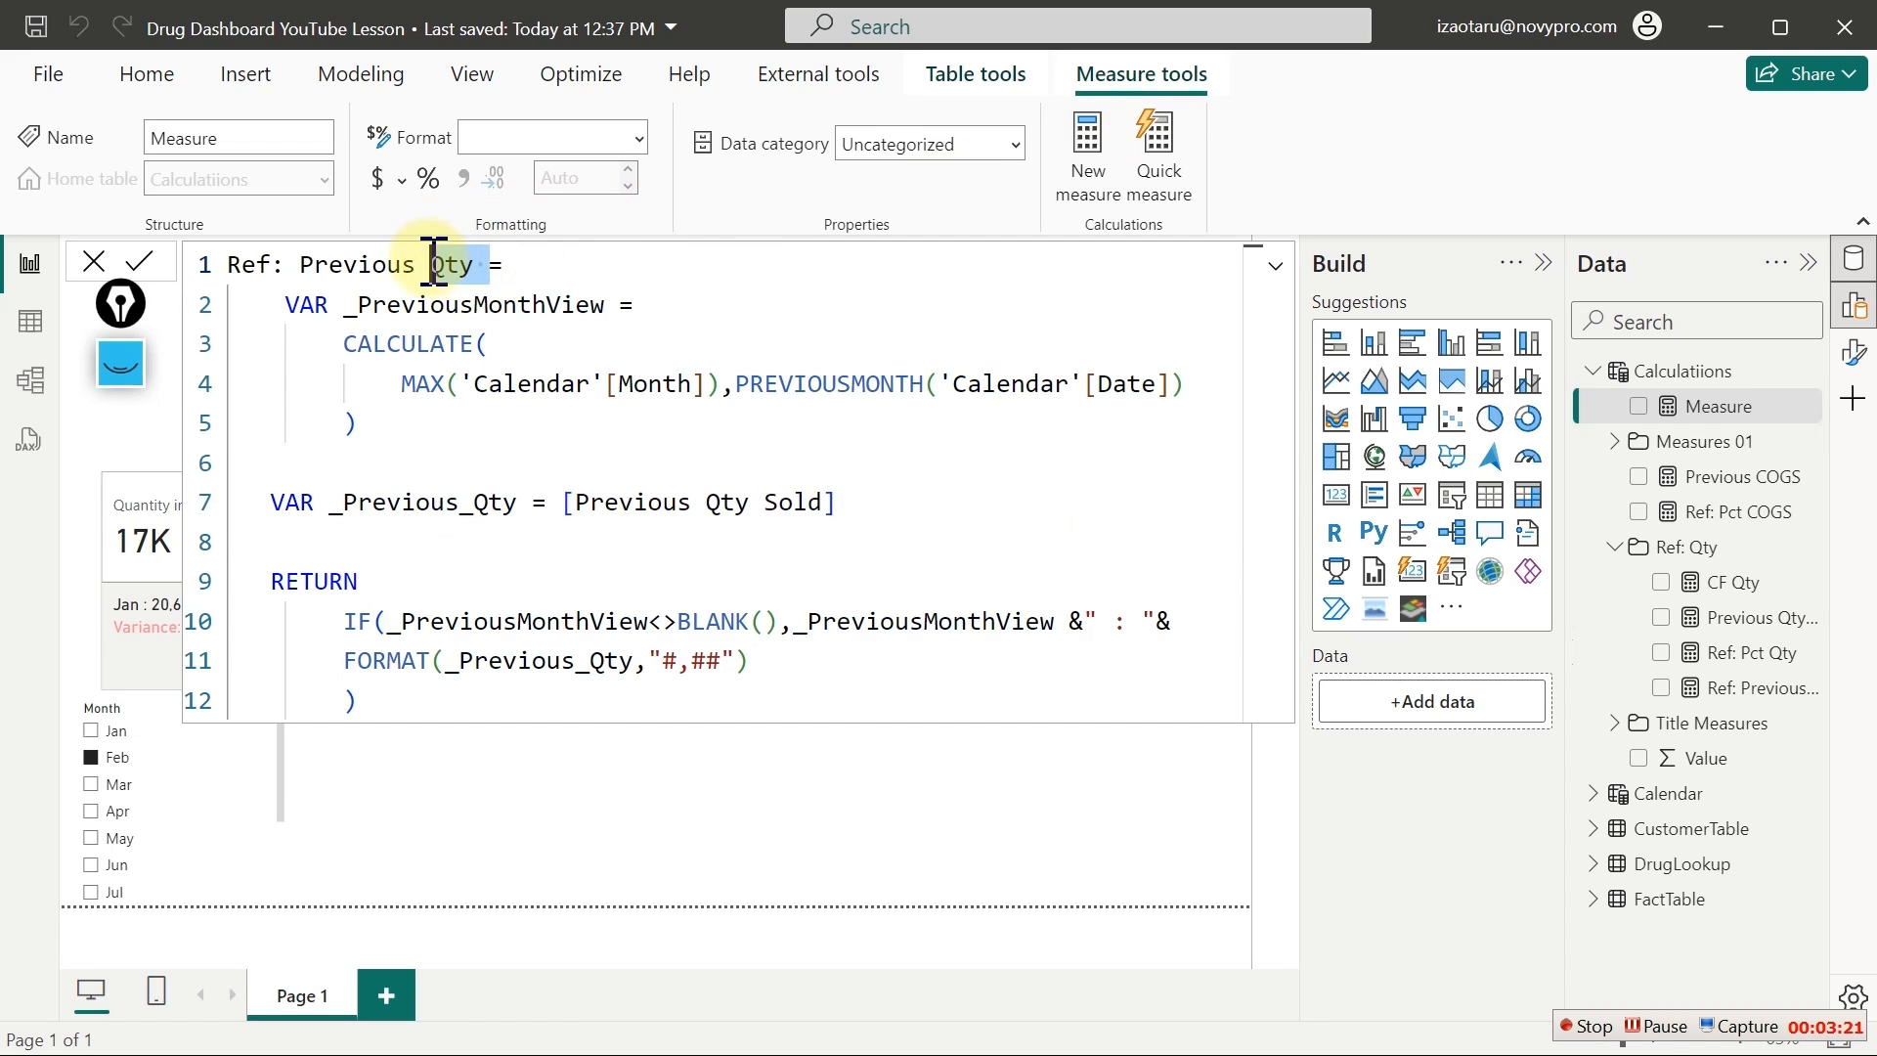
type("COGS")
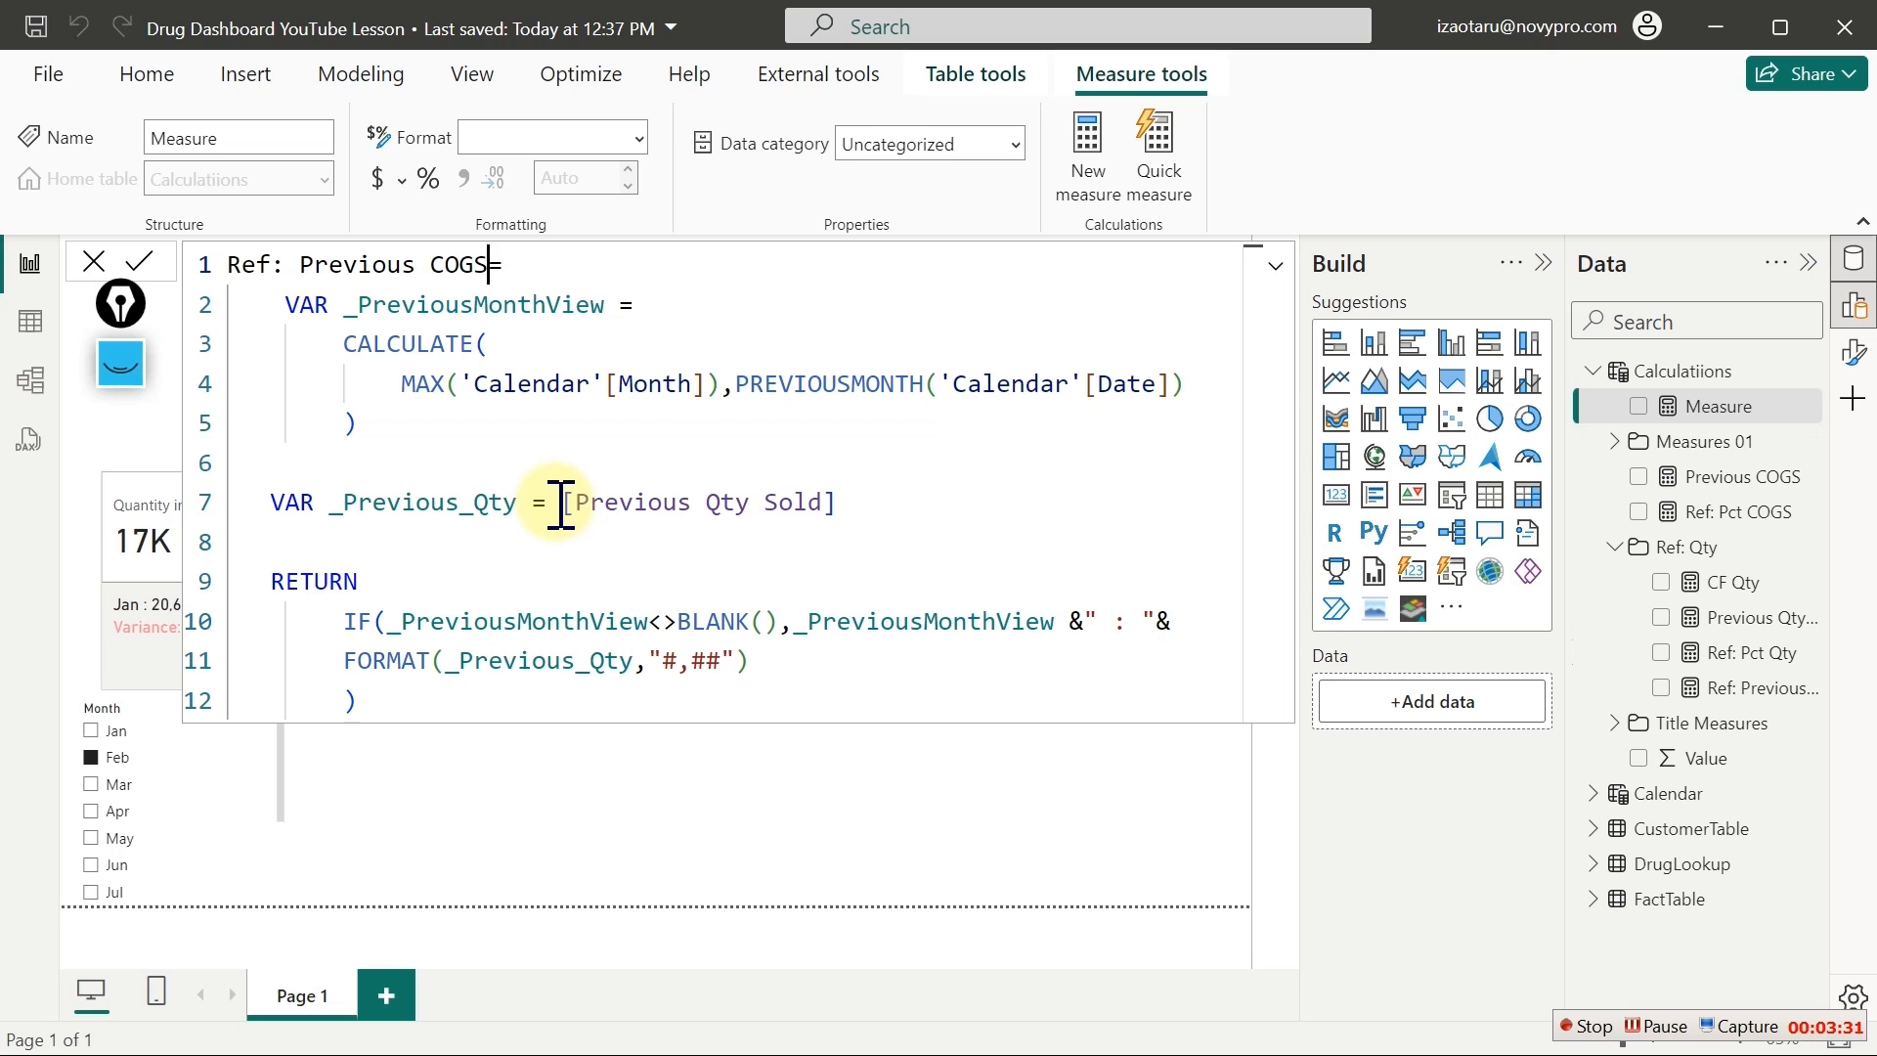
Replace [Previous Qty Sold] with [Previous COGS] in the variable definition of the Ref: Previous COGS formula
left_click_drag(560, 505, 872, 506)
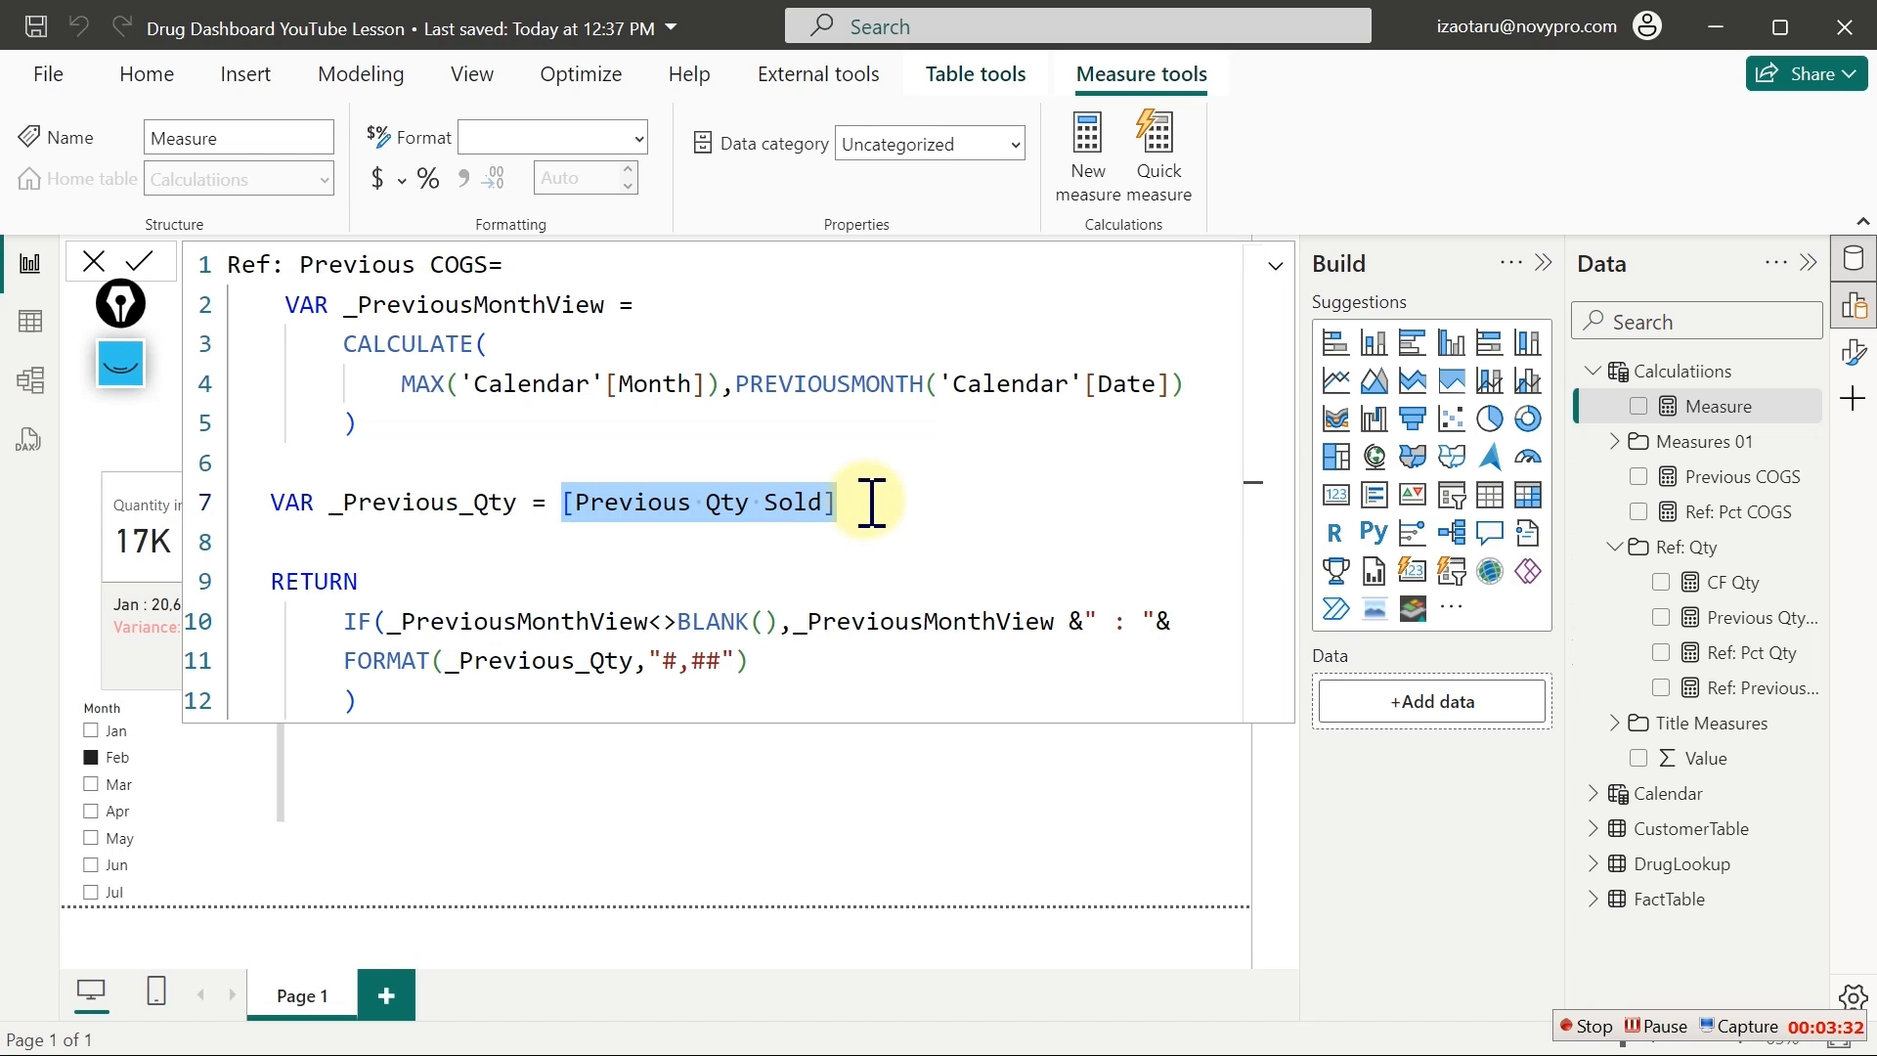
key("BackSpace")
type("[co")
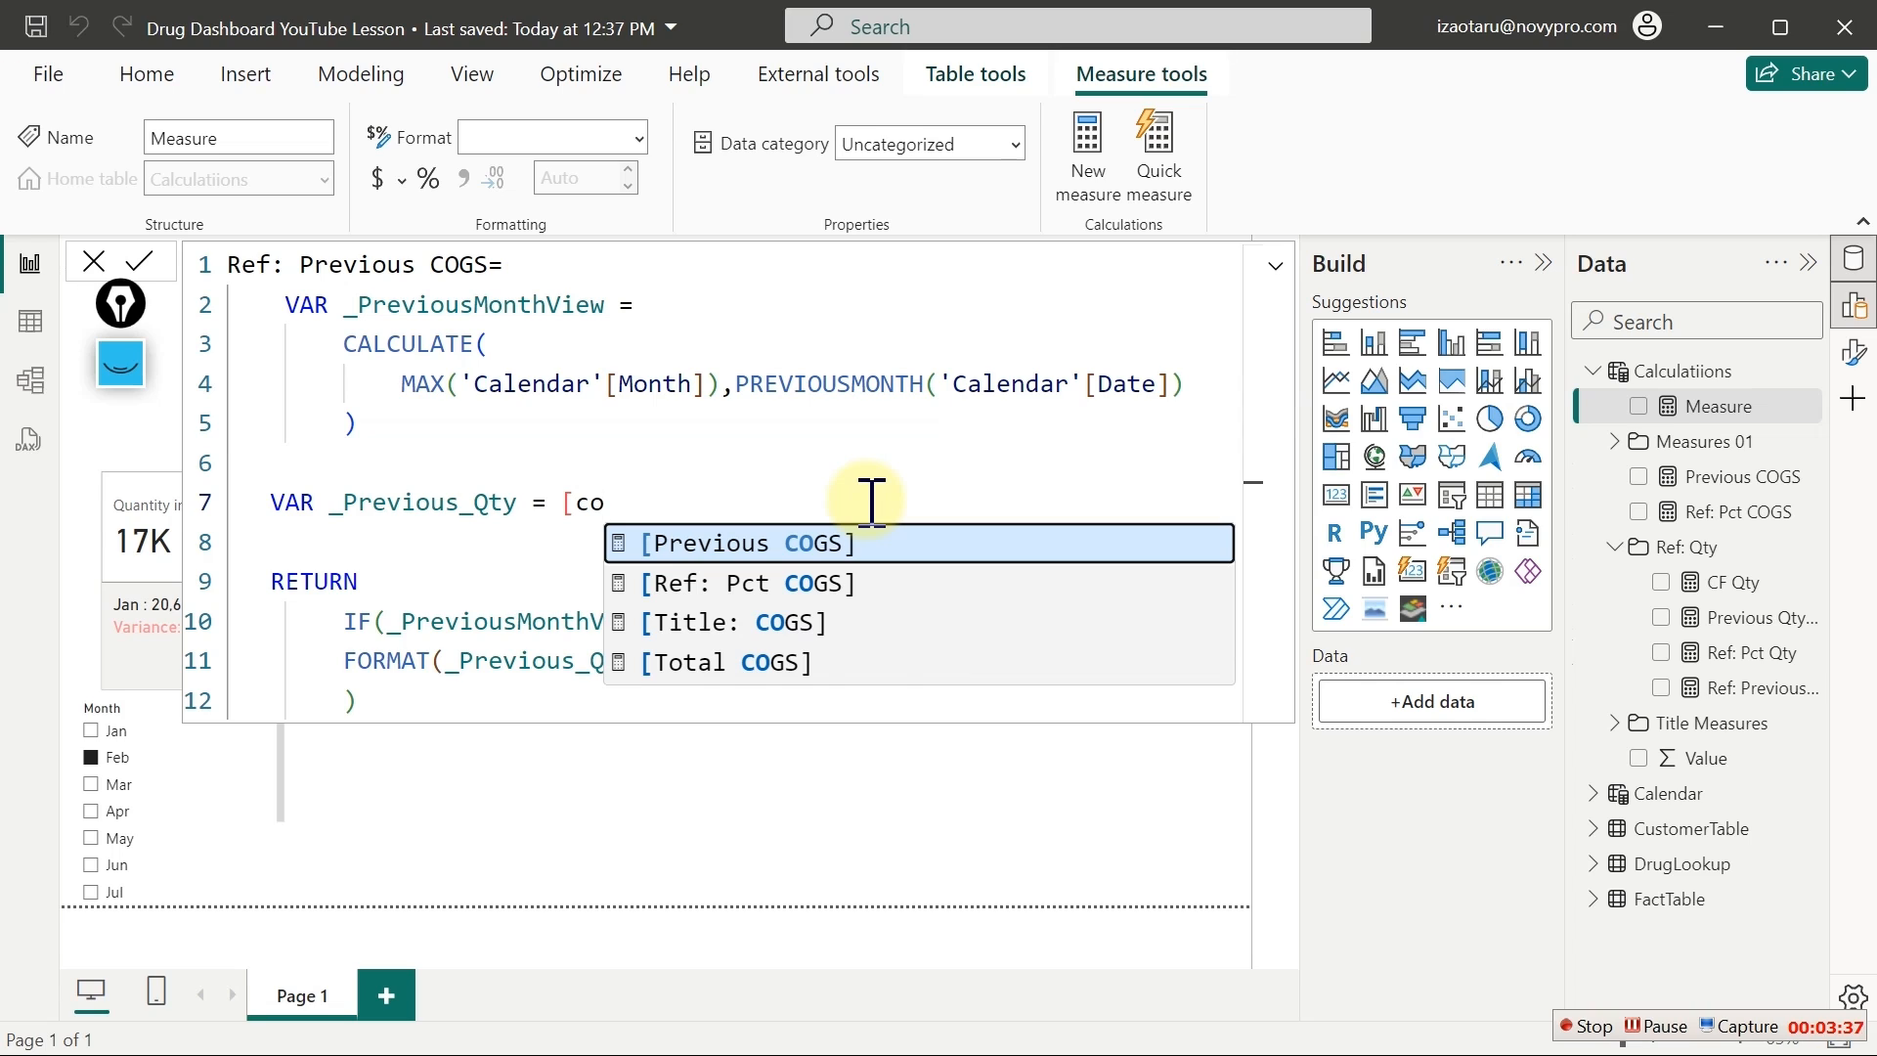
key("Tab")
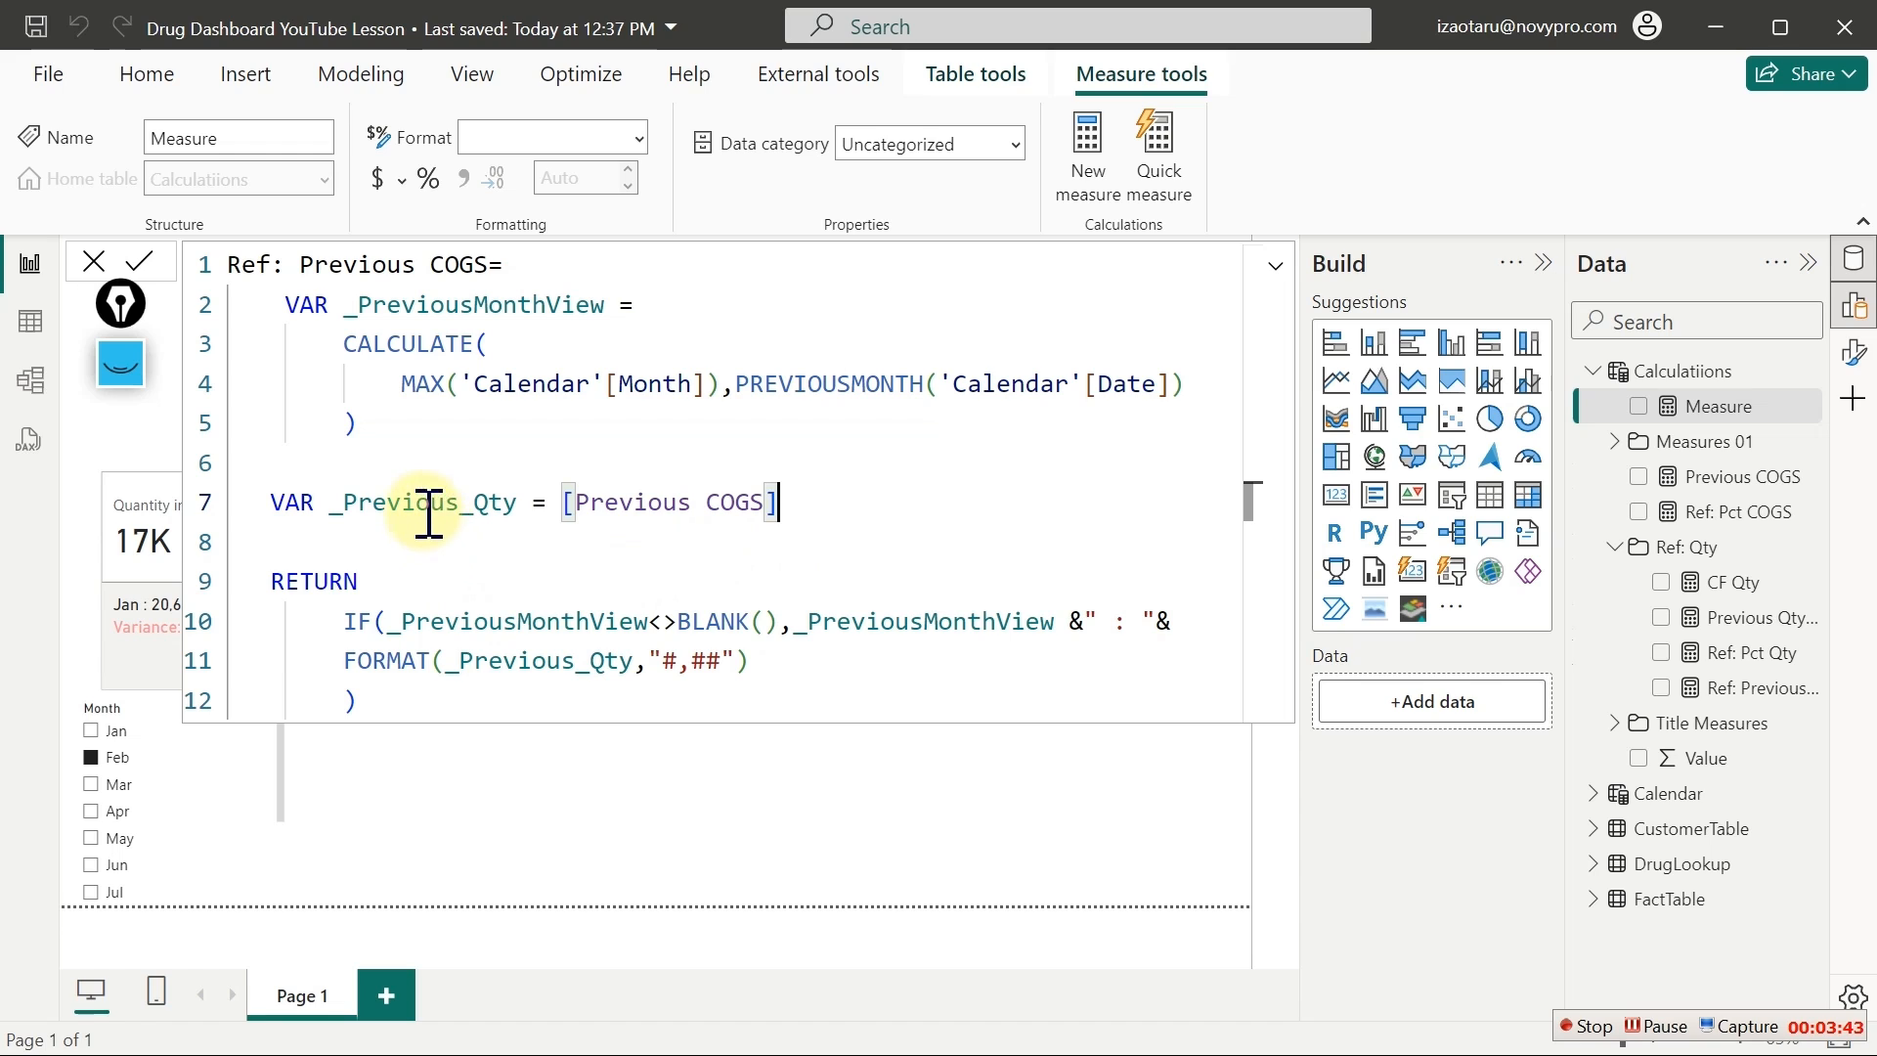
Rename both occurrences of the _Previous_Qty variable to _Previous_COGS and commit the Ref: Previous COGS measure
left_click(504, 508)
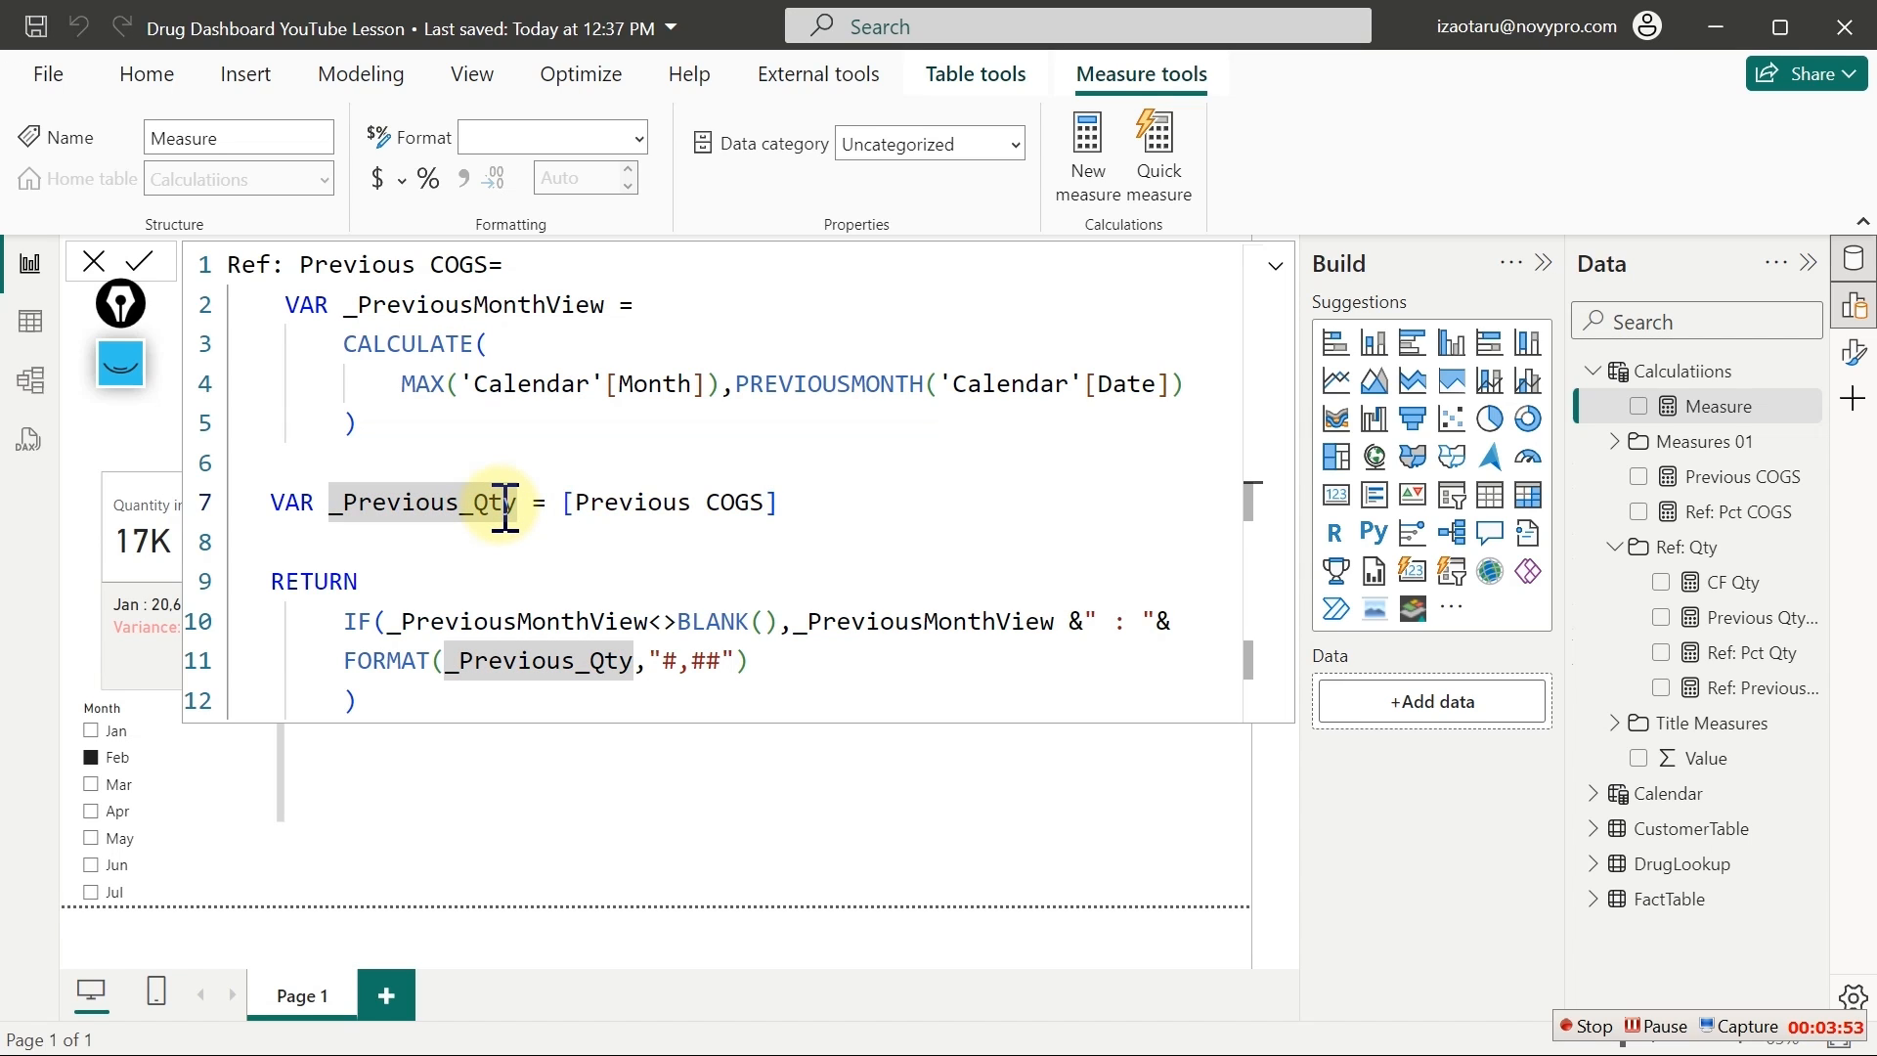
key("ctrl+shift+l")
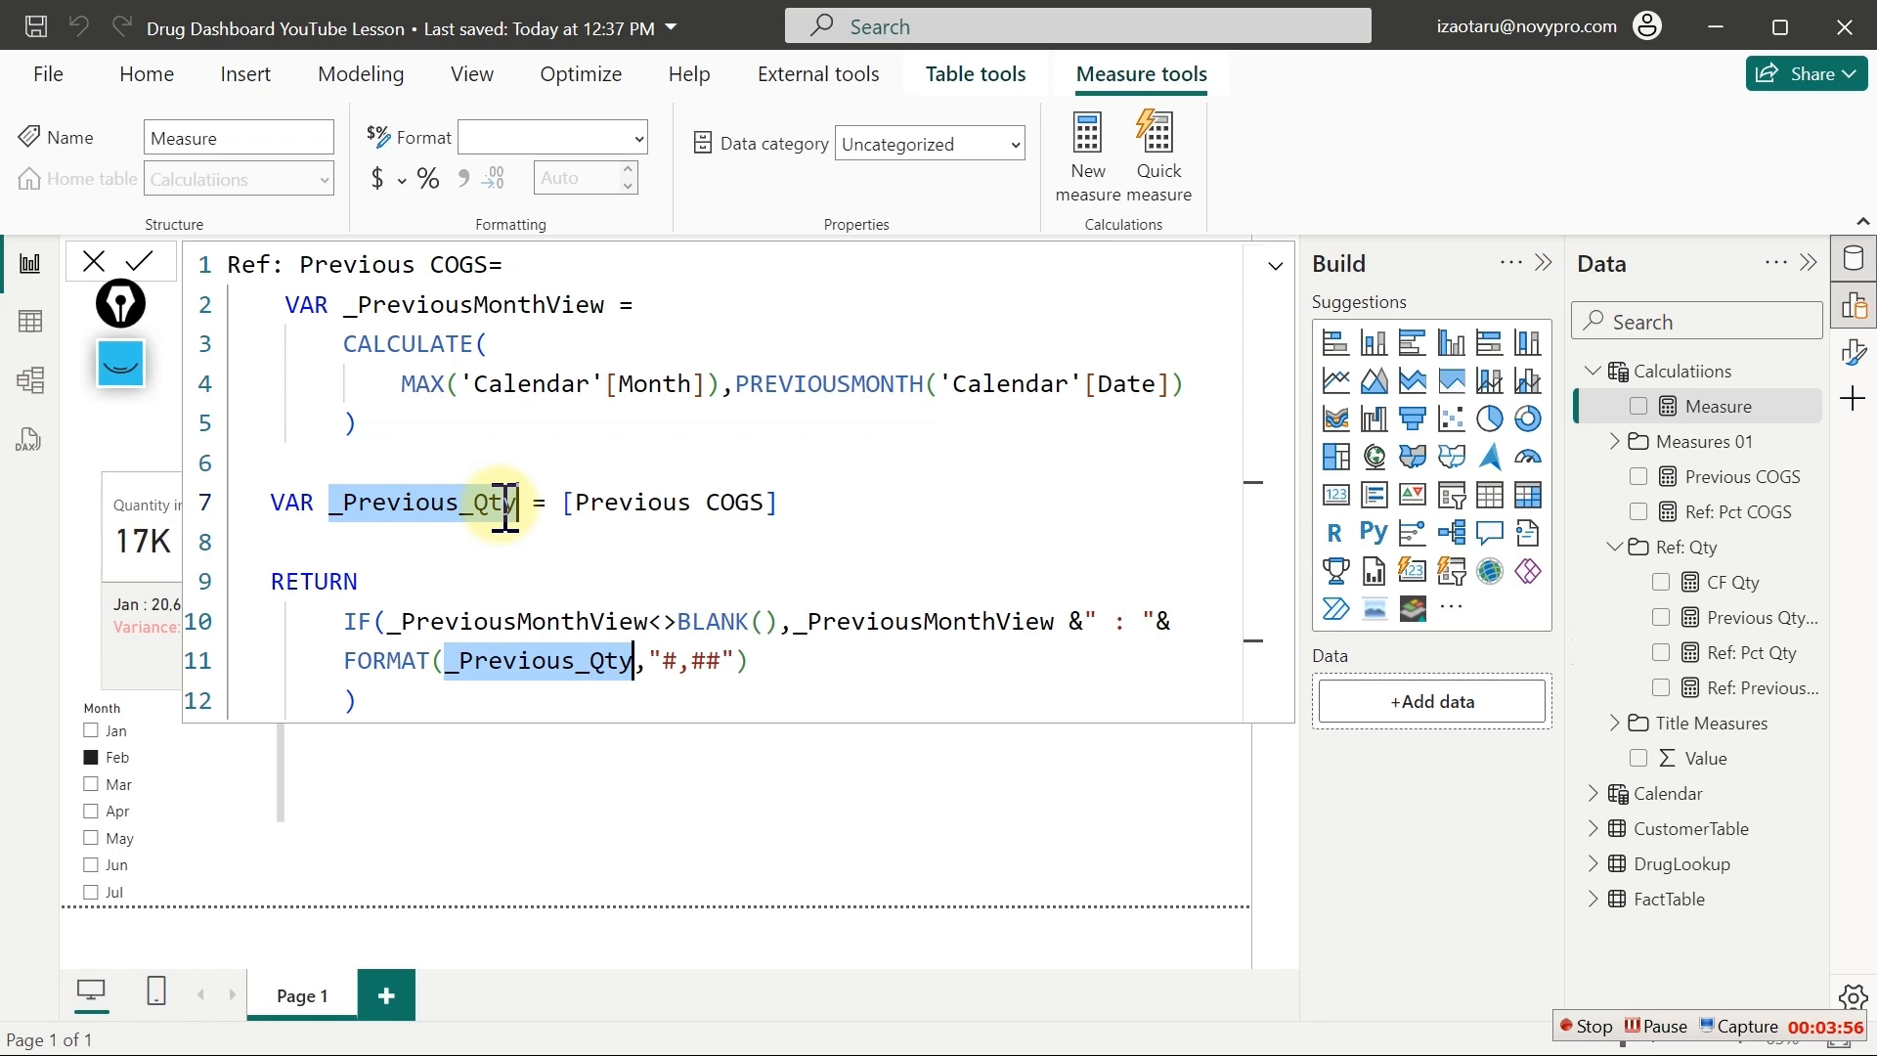
key("BackSpace")
type("_Prev")
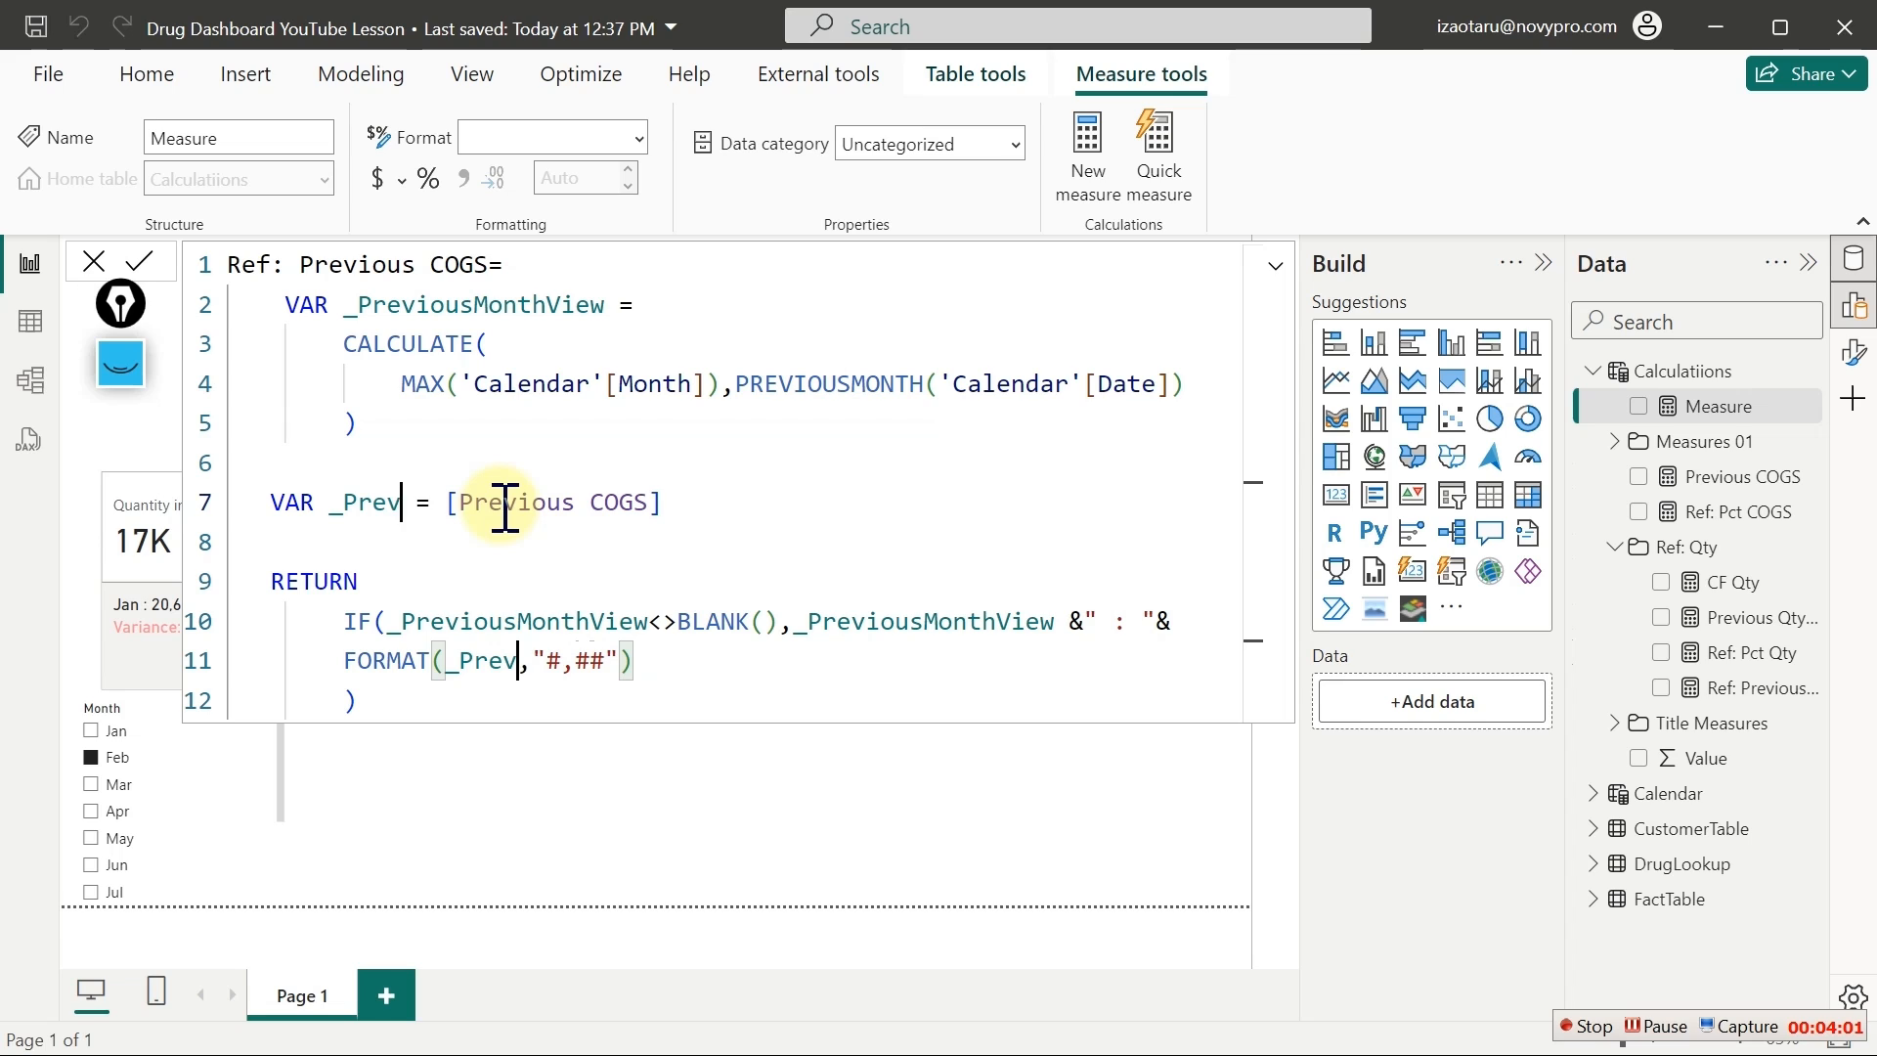
type("ious")
key("BackSpace")
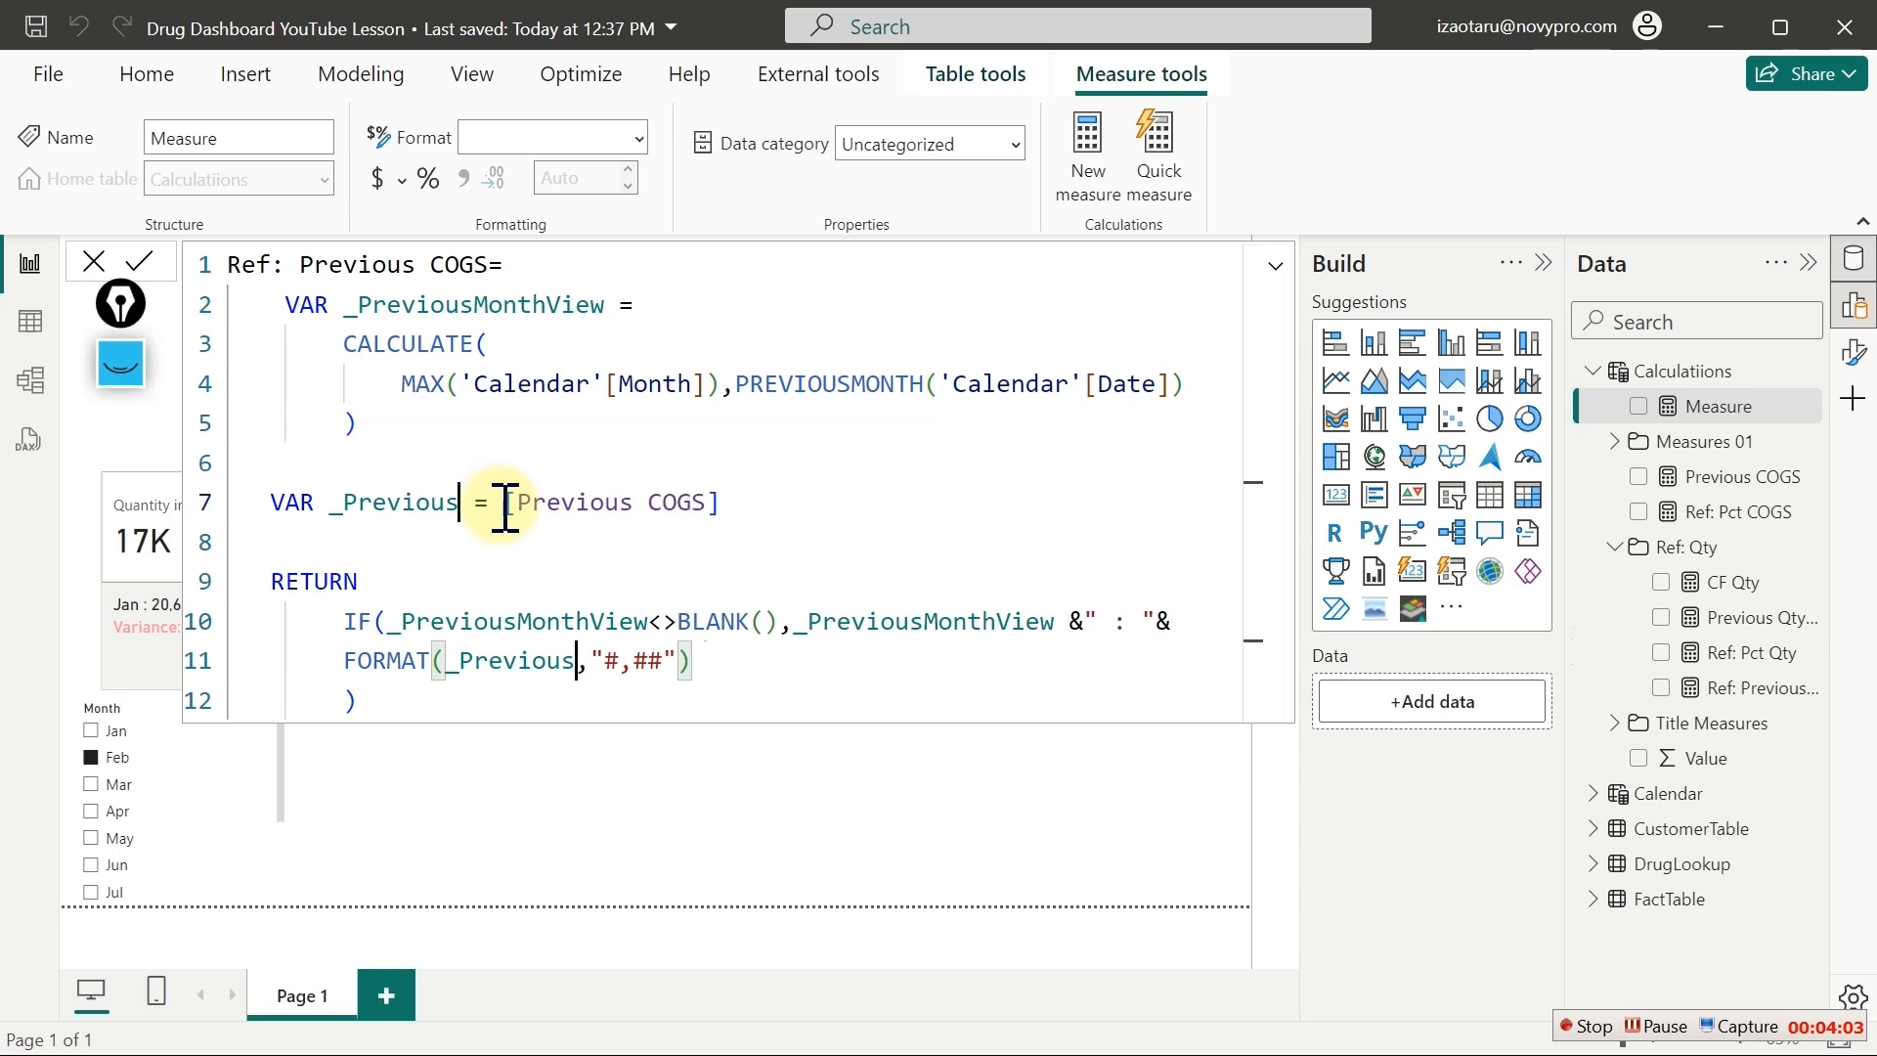
type("_")
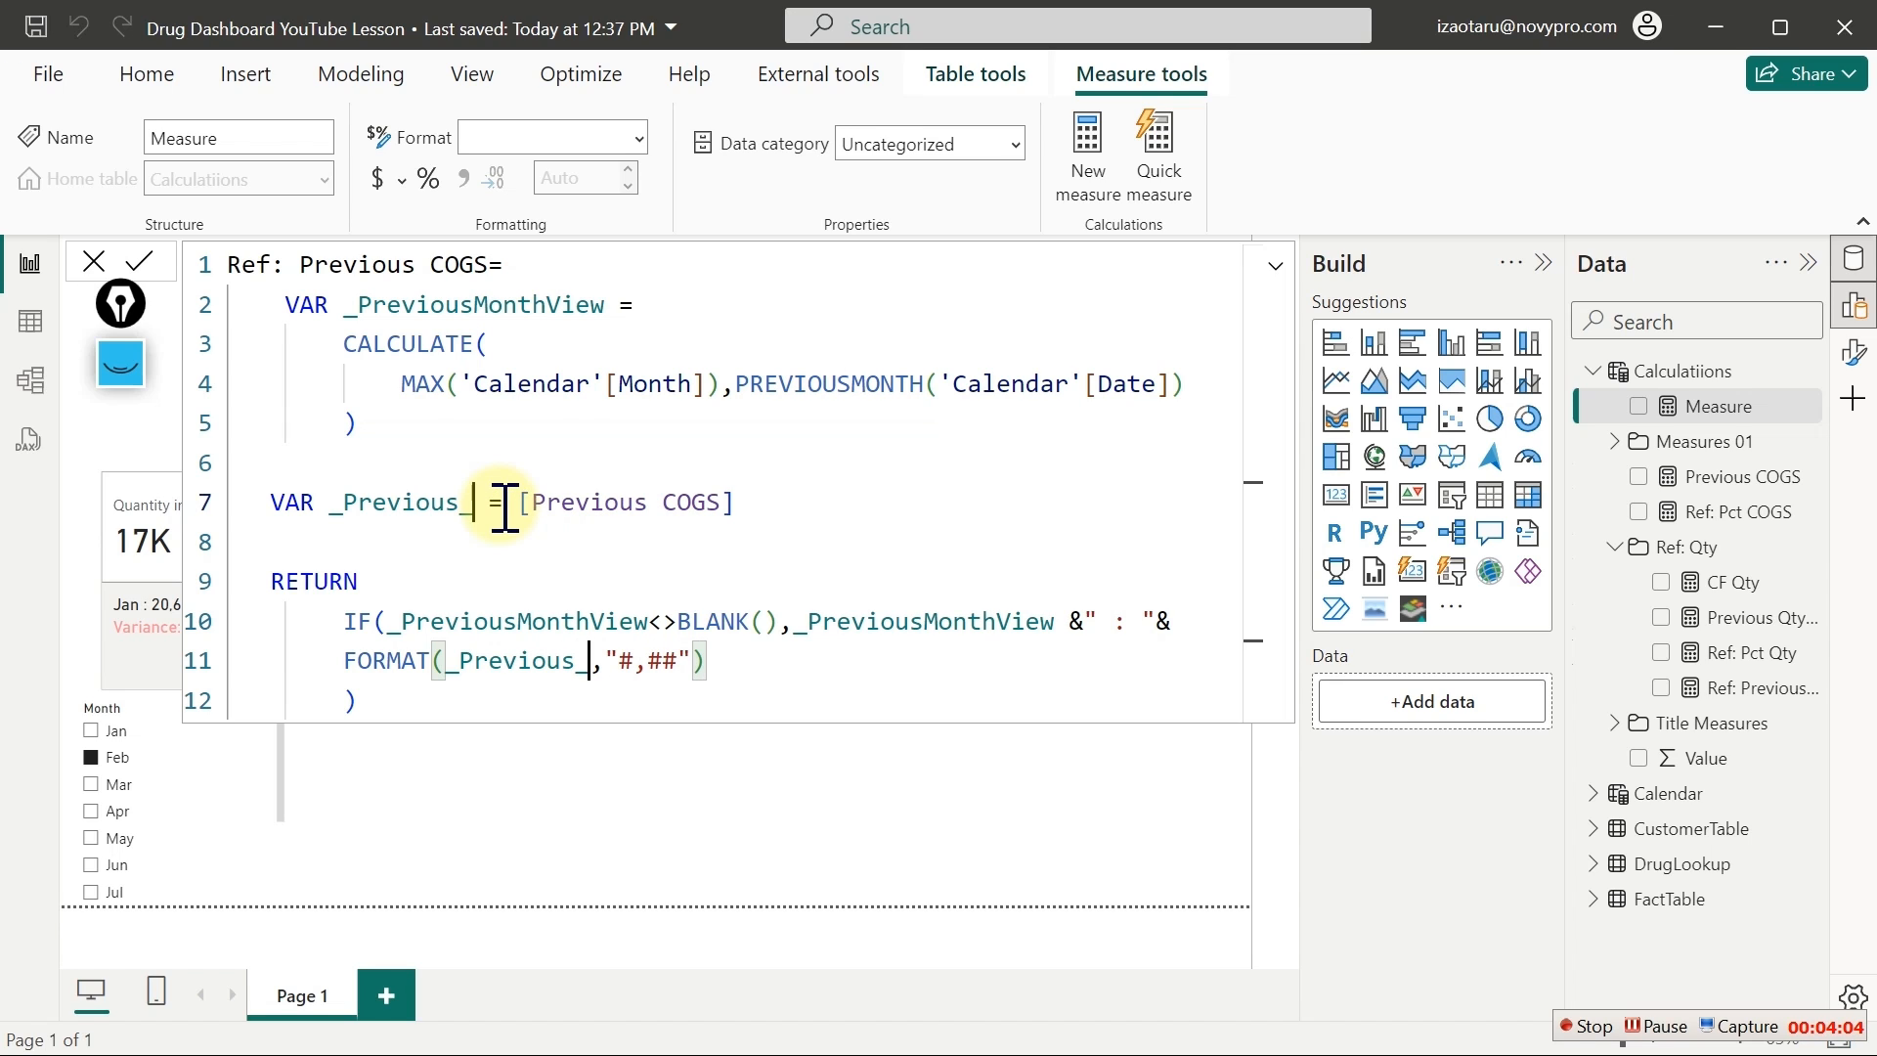
type("COGS")
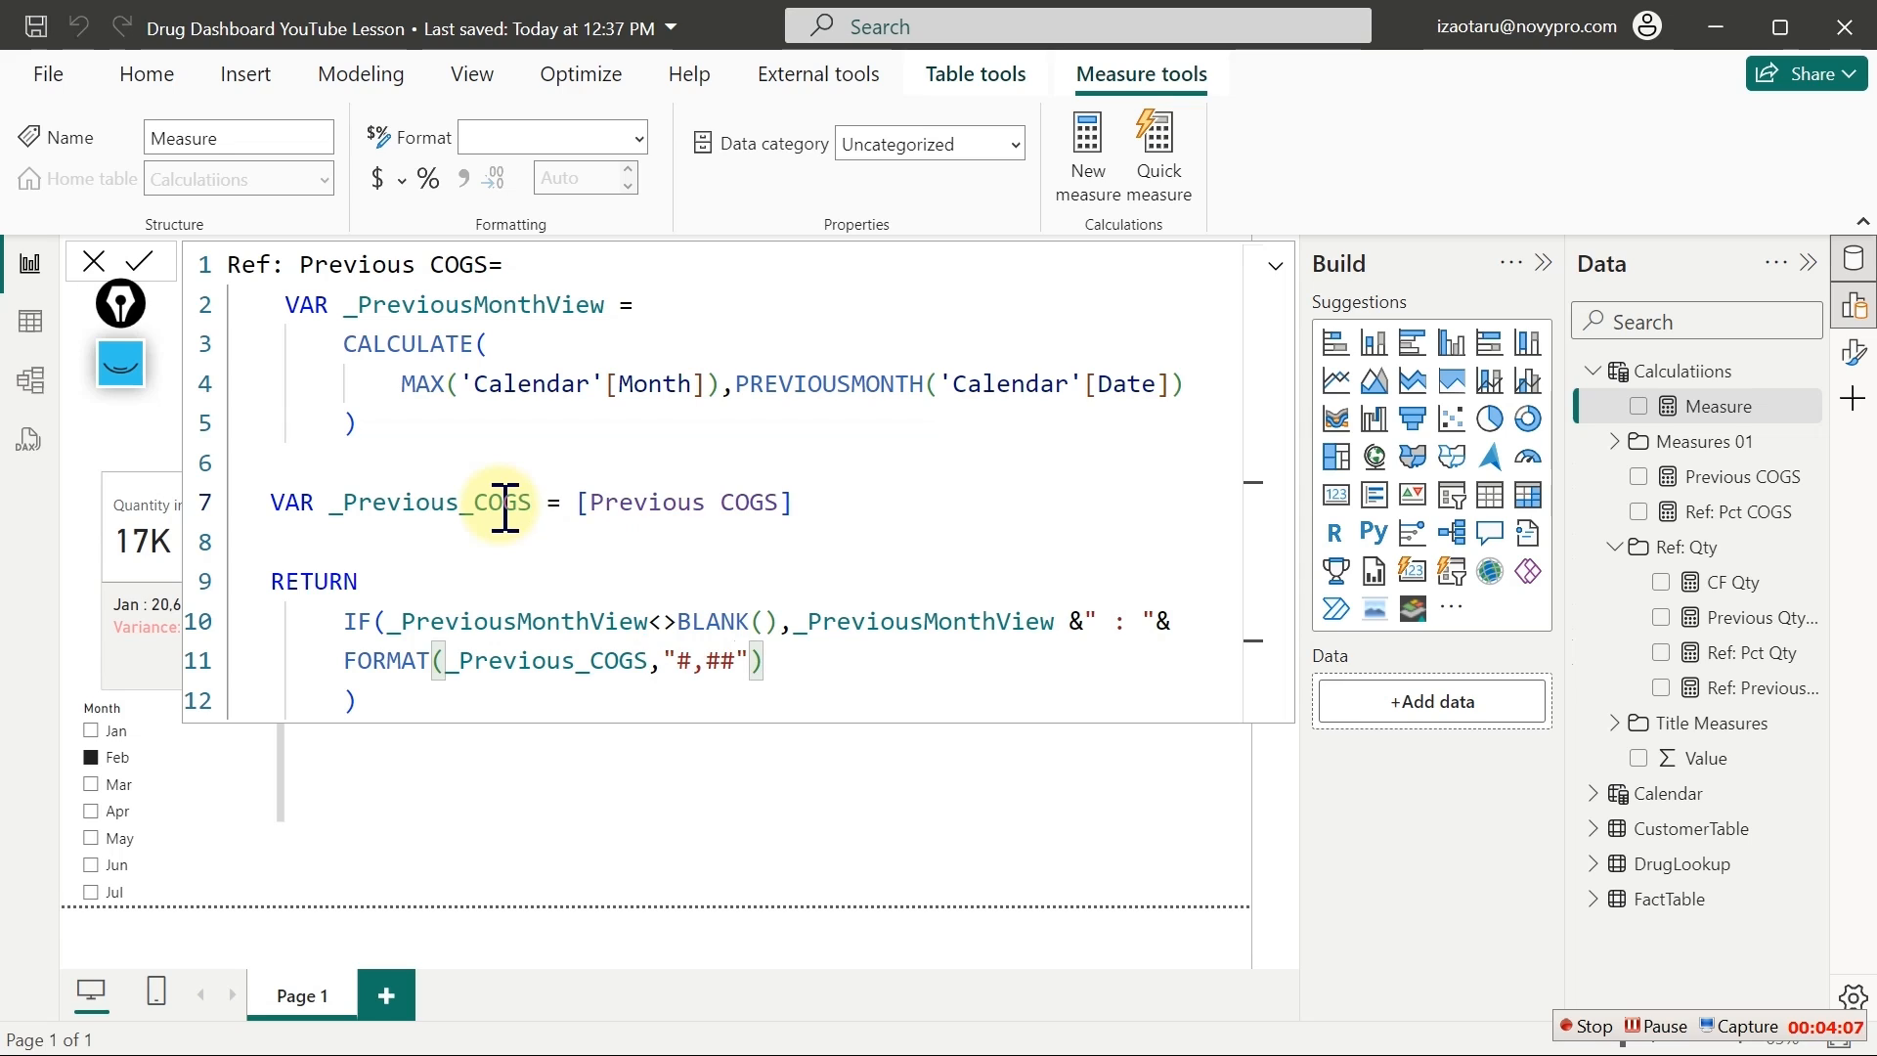
key("Return")
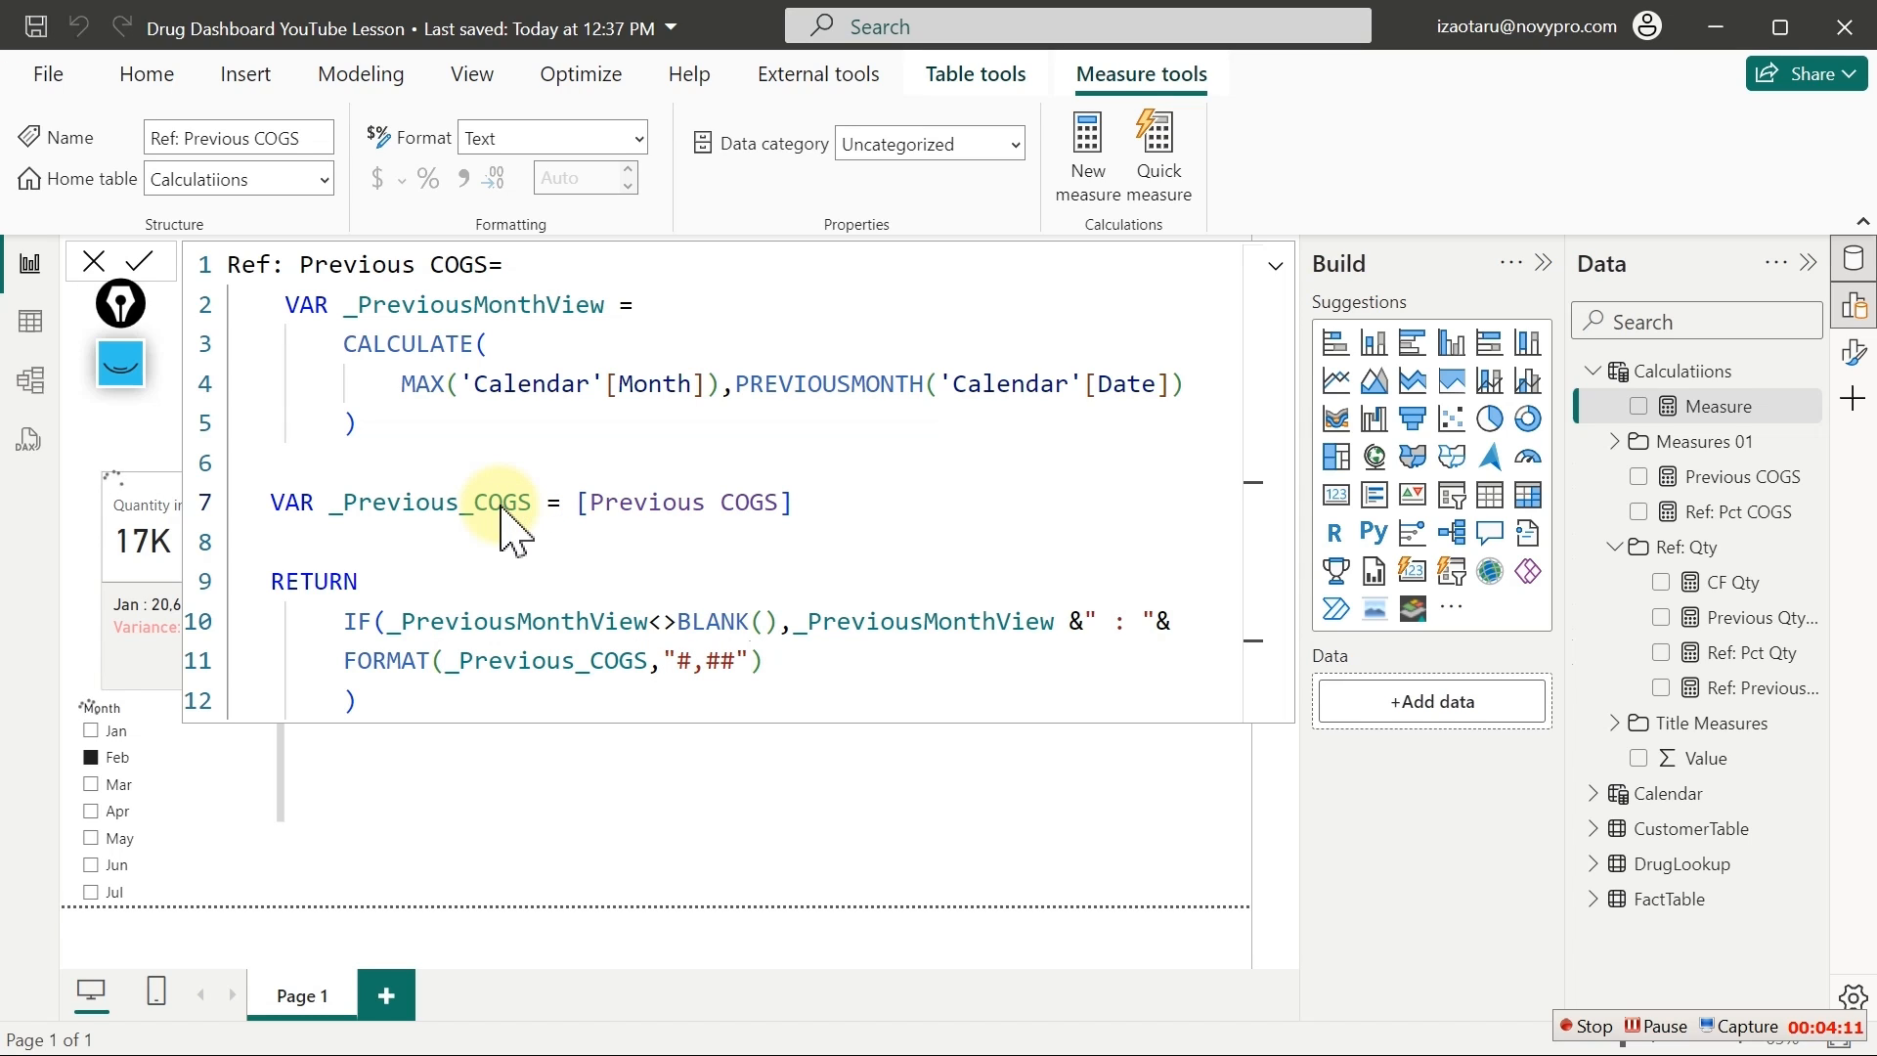
Copy the full CF Qty formula into a new measure and name it "CF COGS"
left_click(1711, 601)
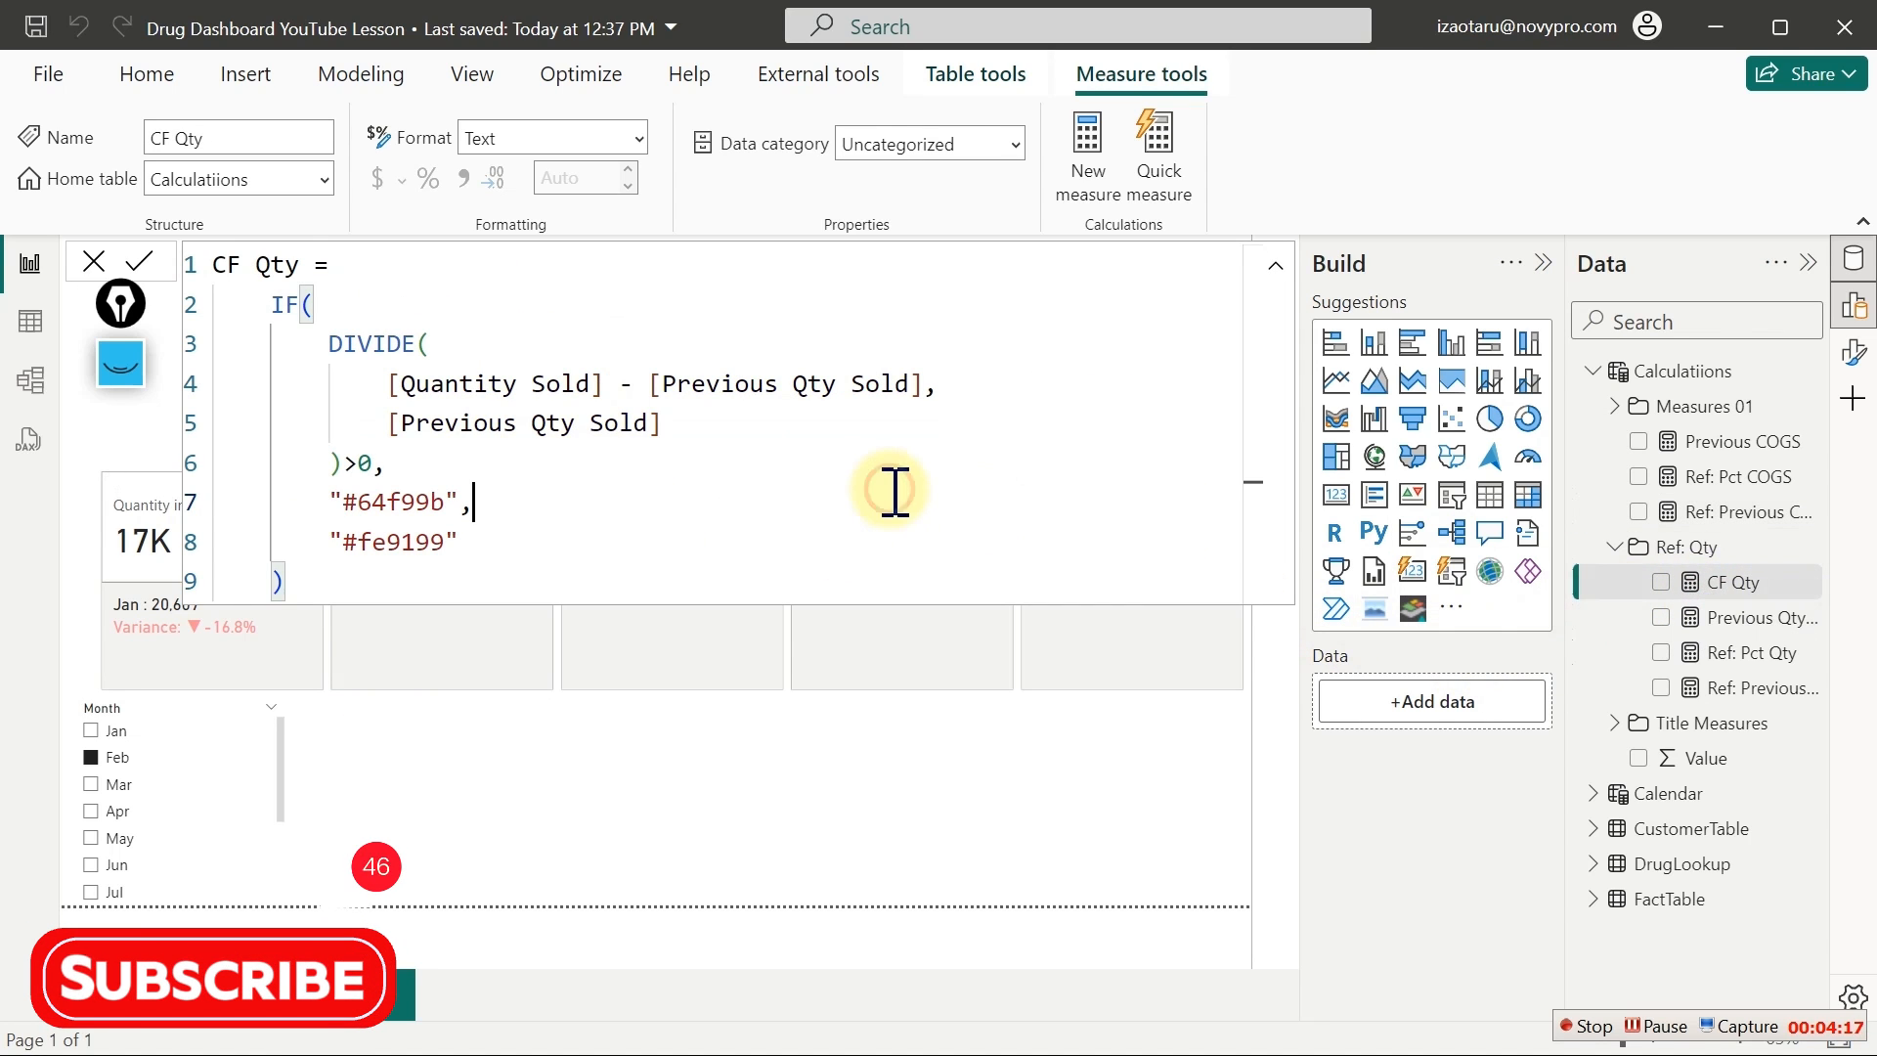
key("ctrl+a")
key("ctrl+c")
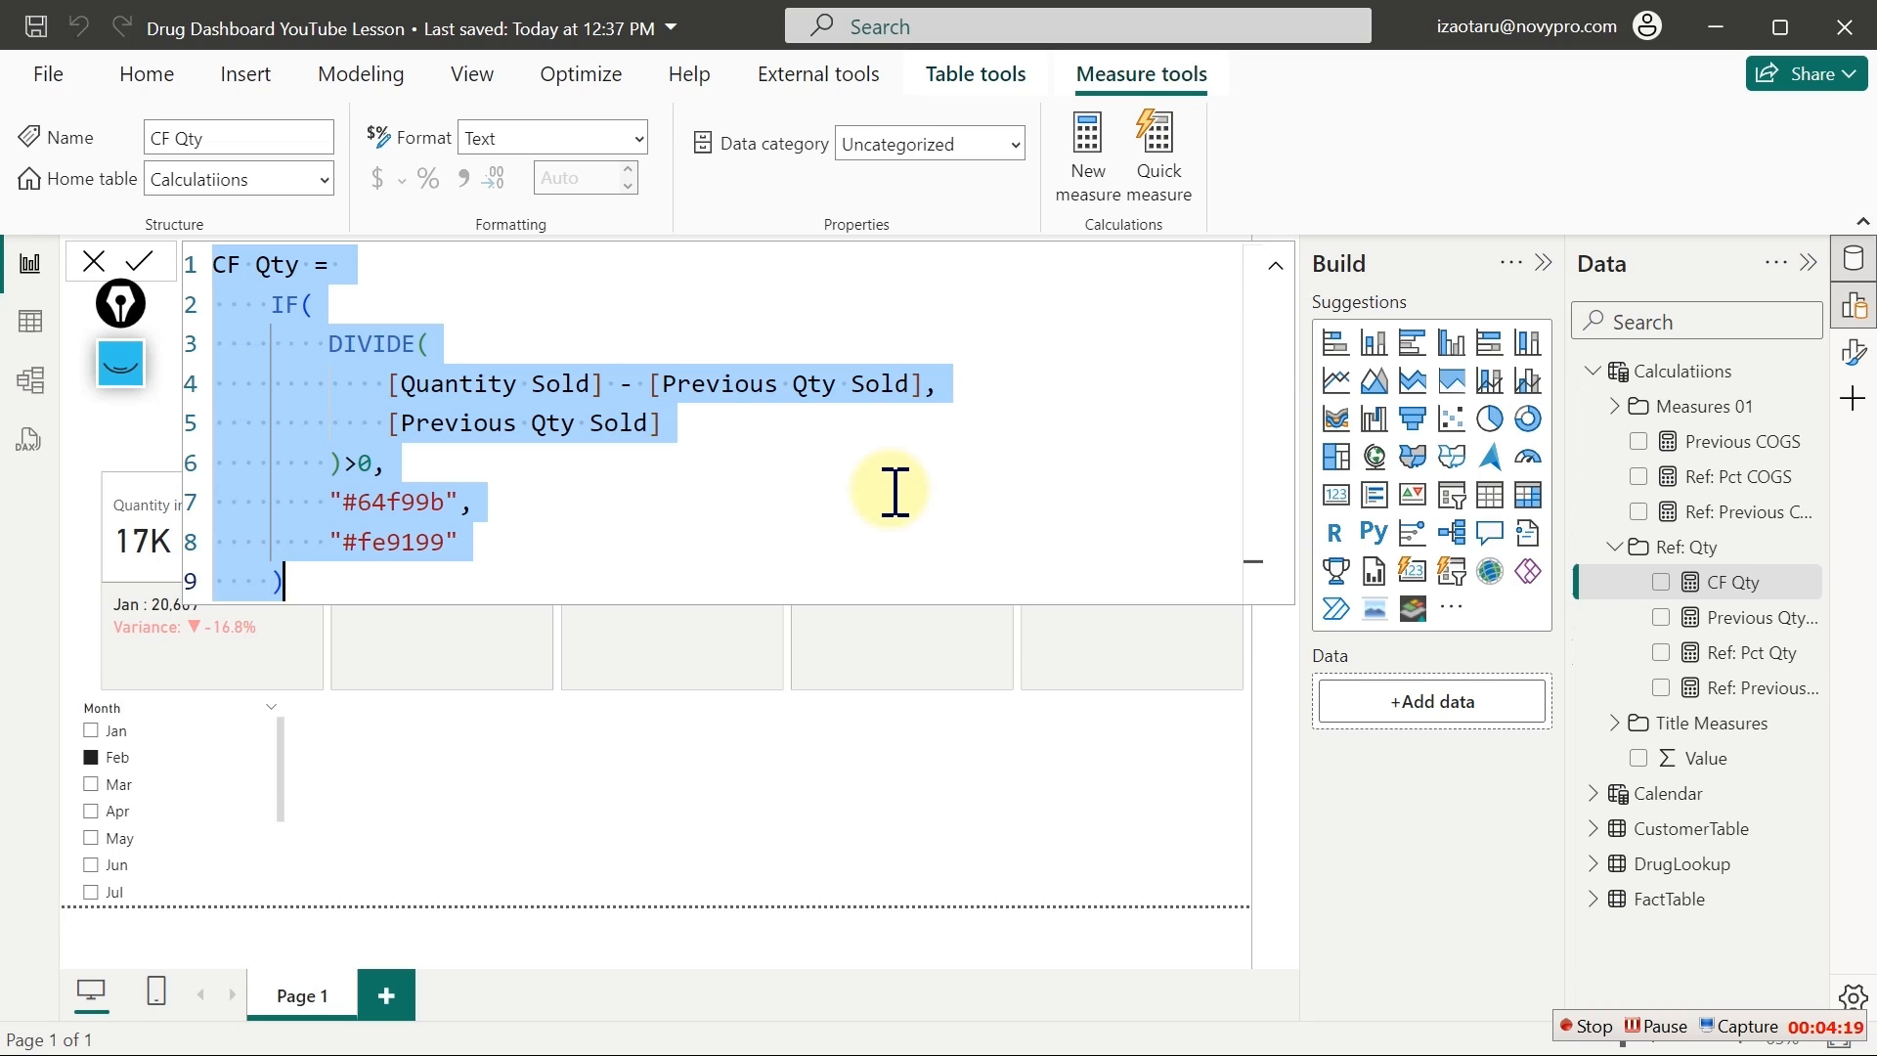
left_click(1096, 132)
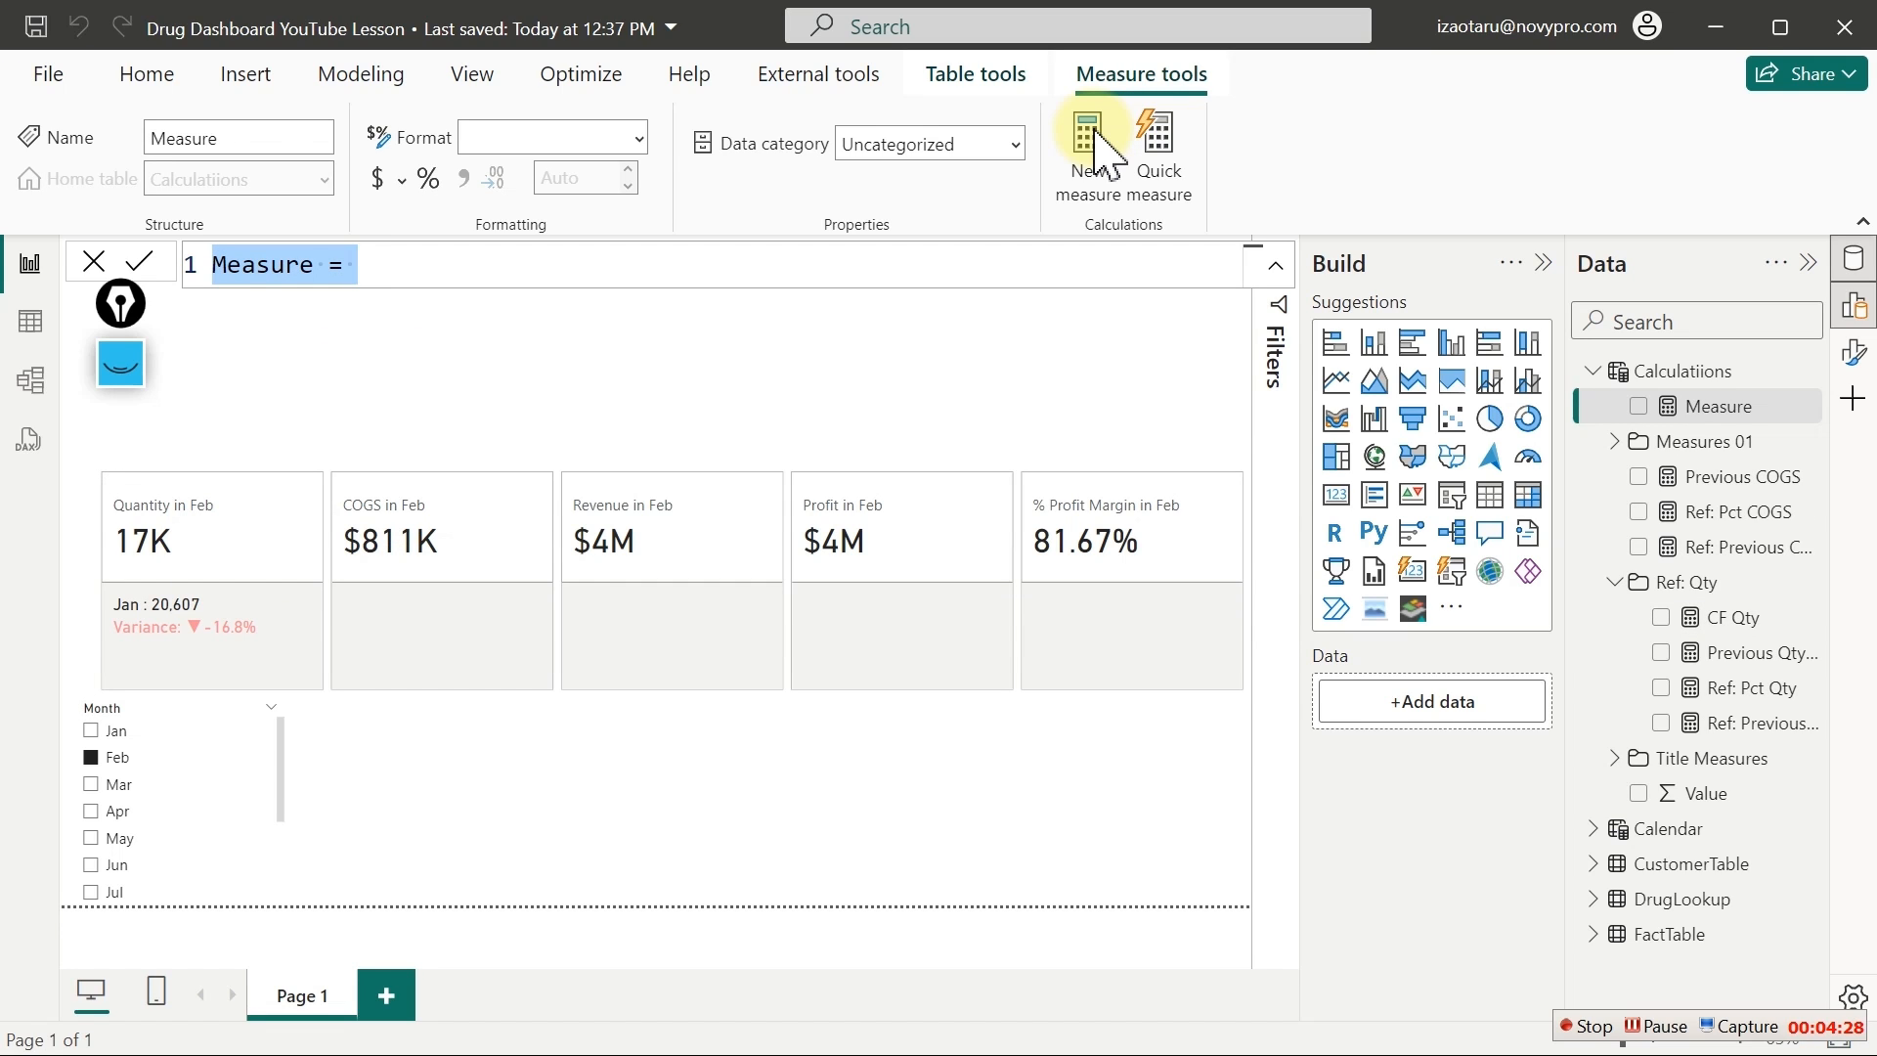
key("ctrl+v")
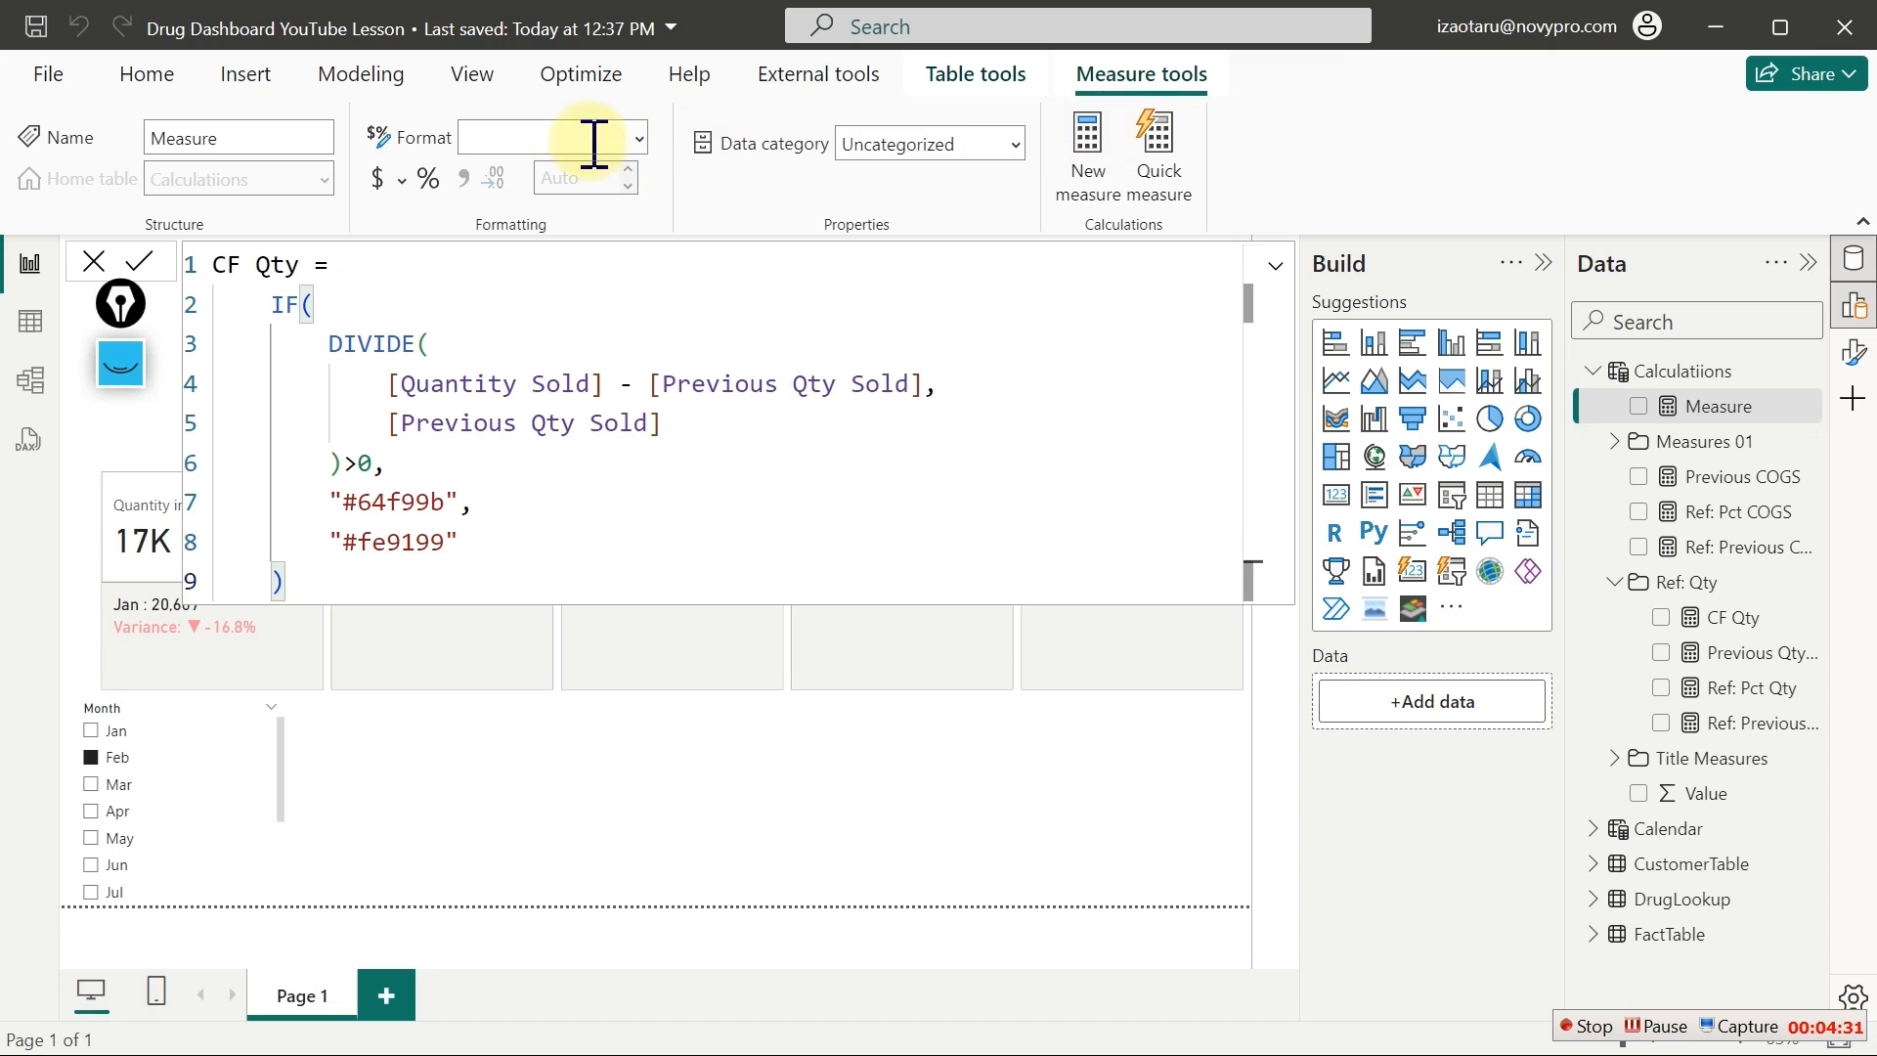
double_click(279, 266)
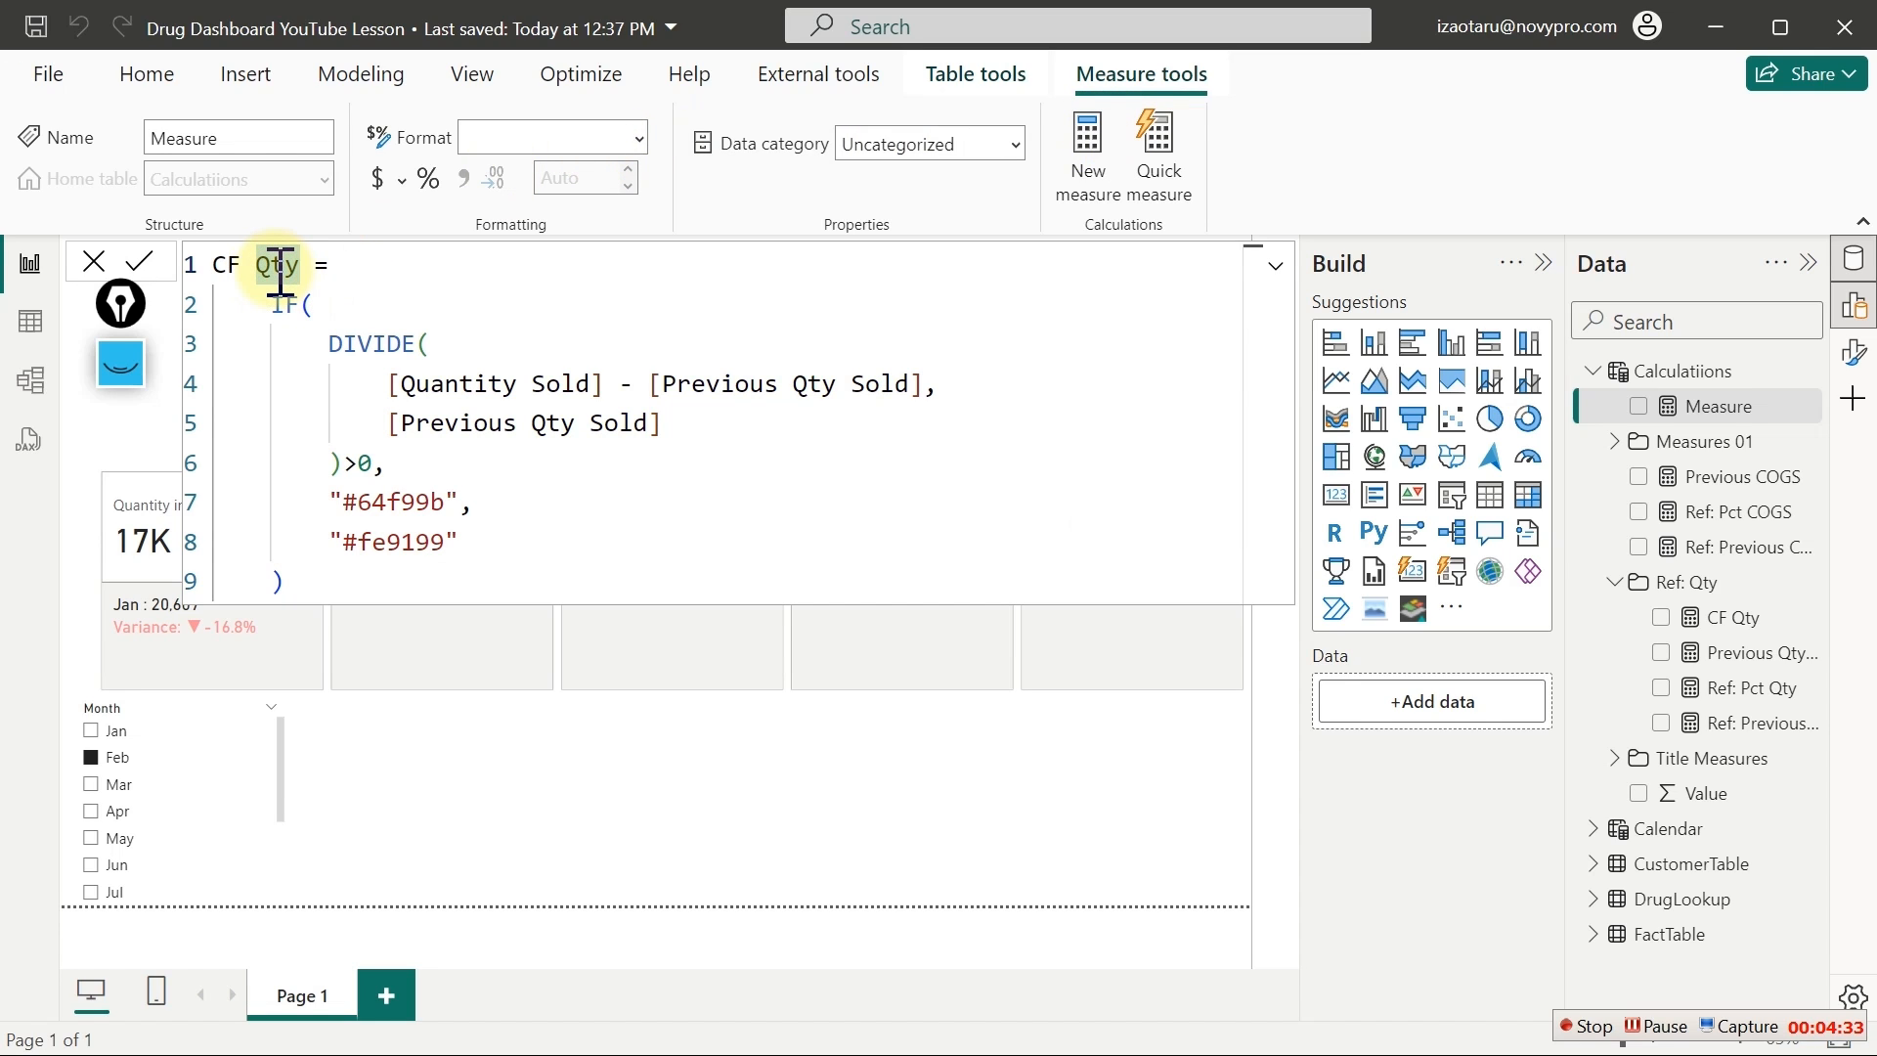
type("COGS")
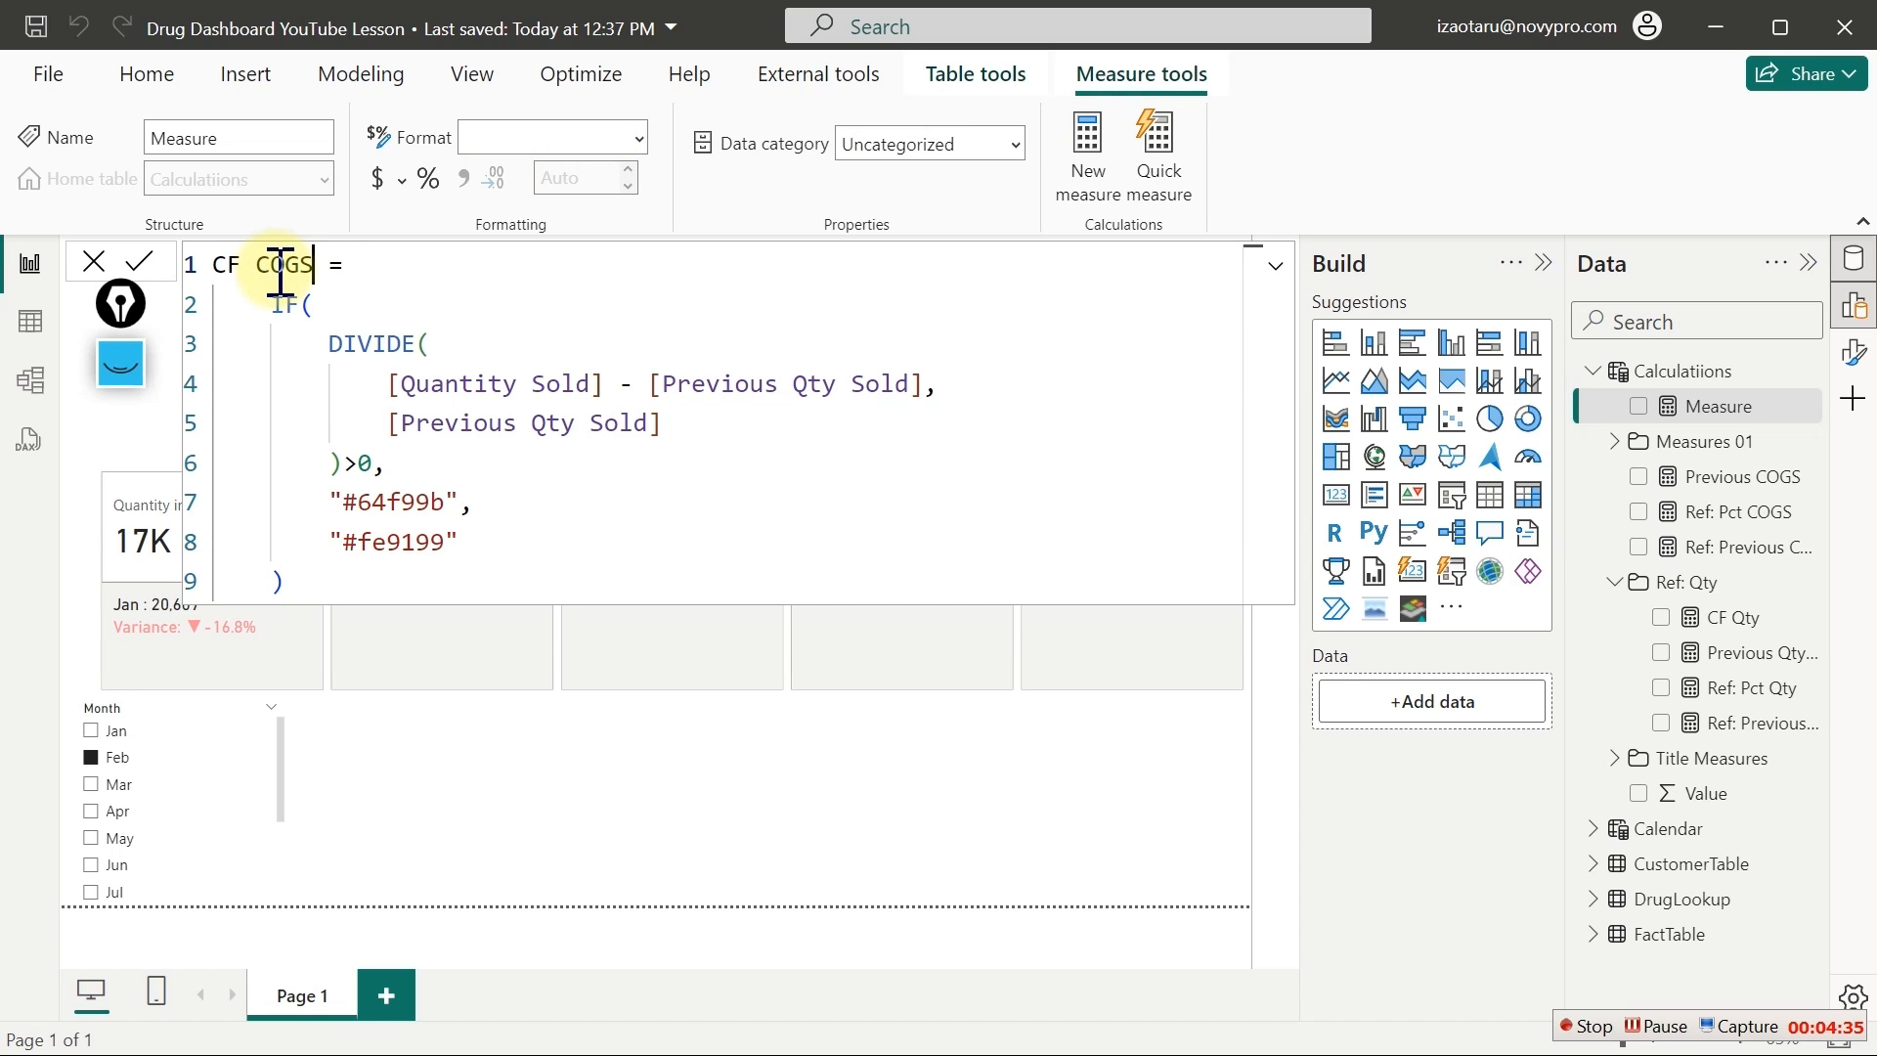
Replace [Quantity Sold] with [Total COGS] in the DIVIDE expression of the CF COGS formula
left_click_drag(604, 387, 409, 387)
key("BackSpace")
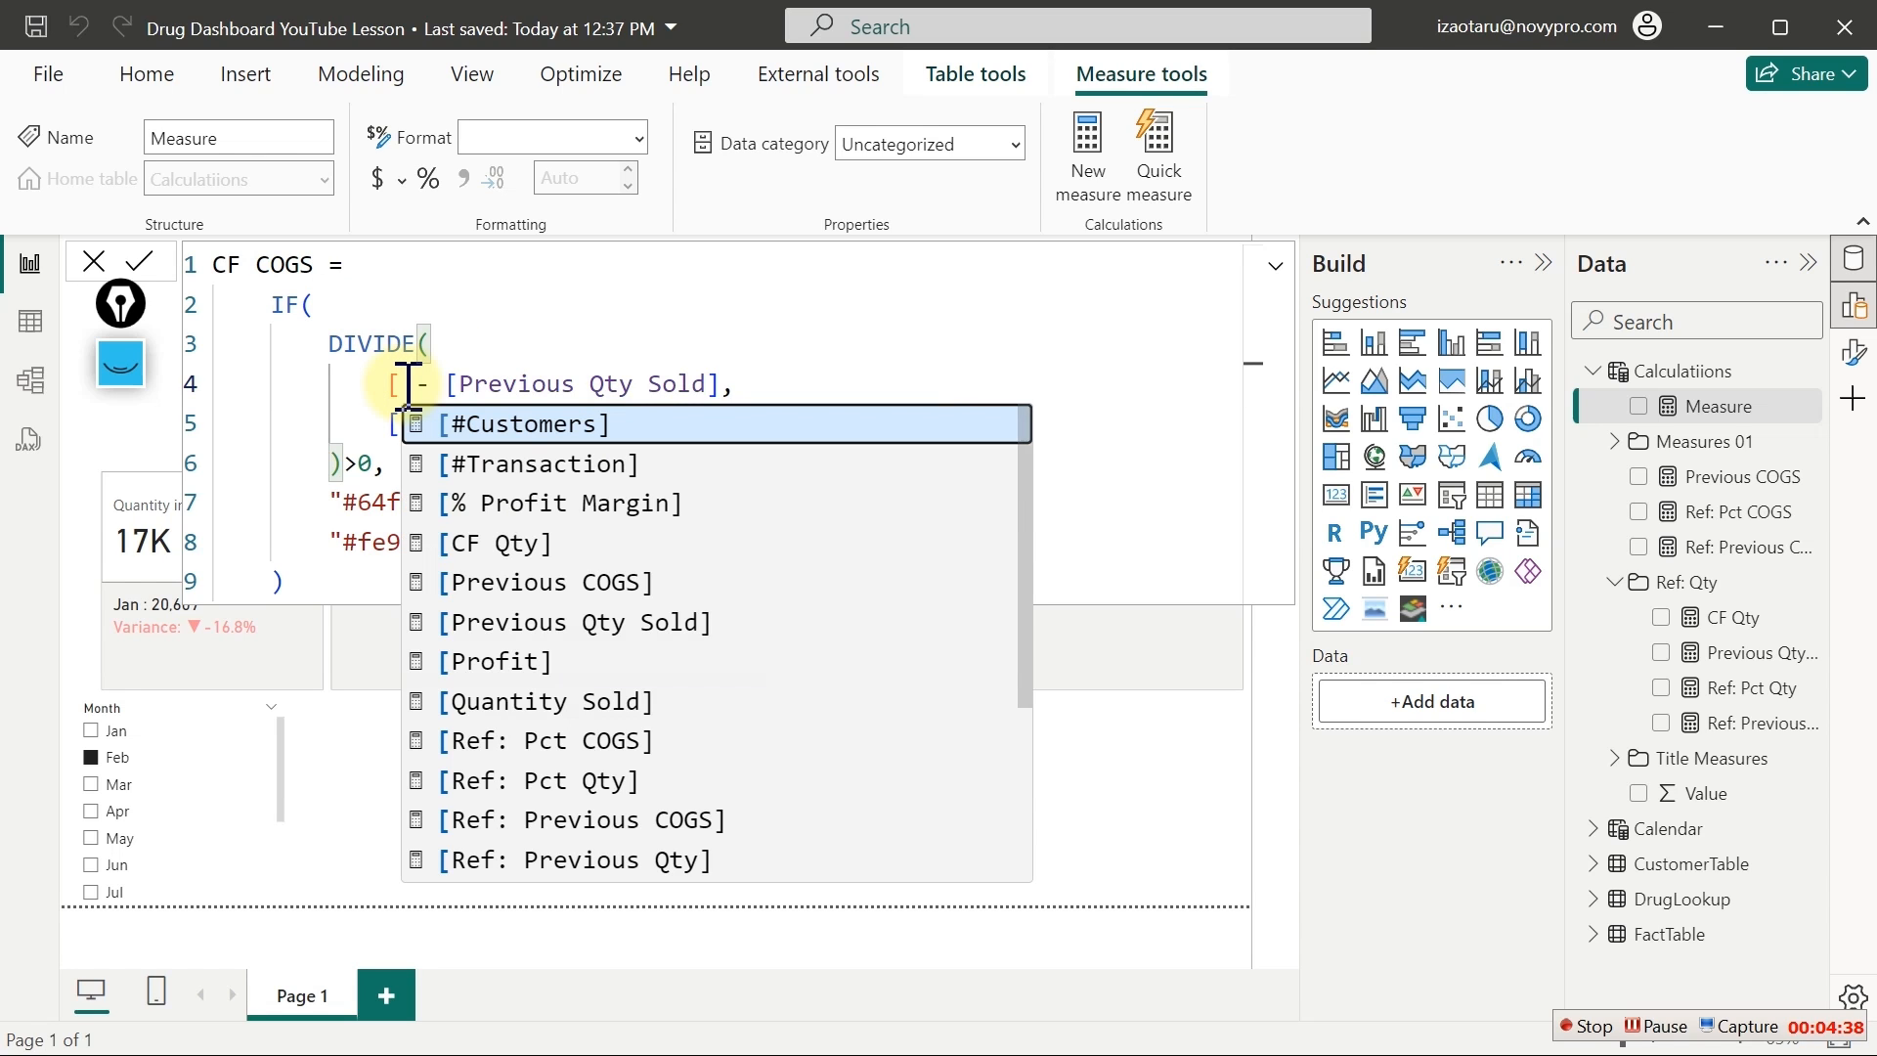
type("cog")
key("Down")
key("Down")
key("Down")
key("Down")
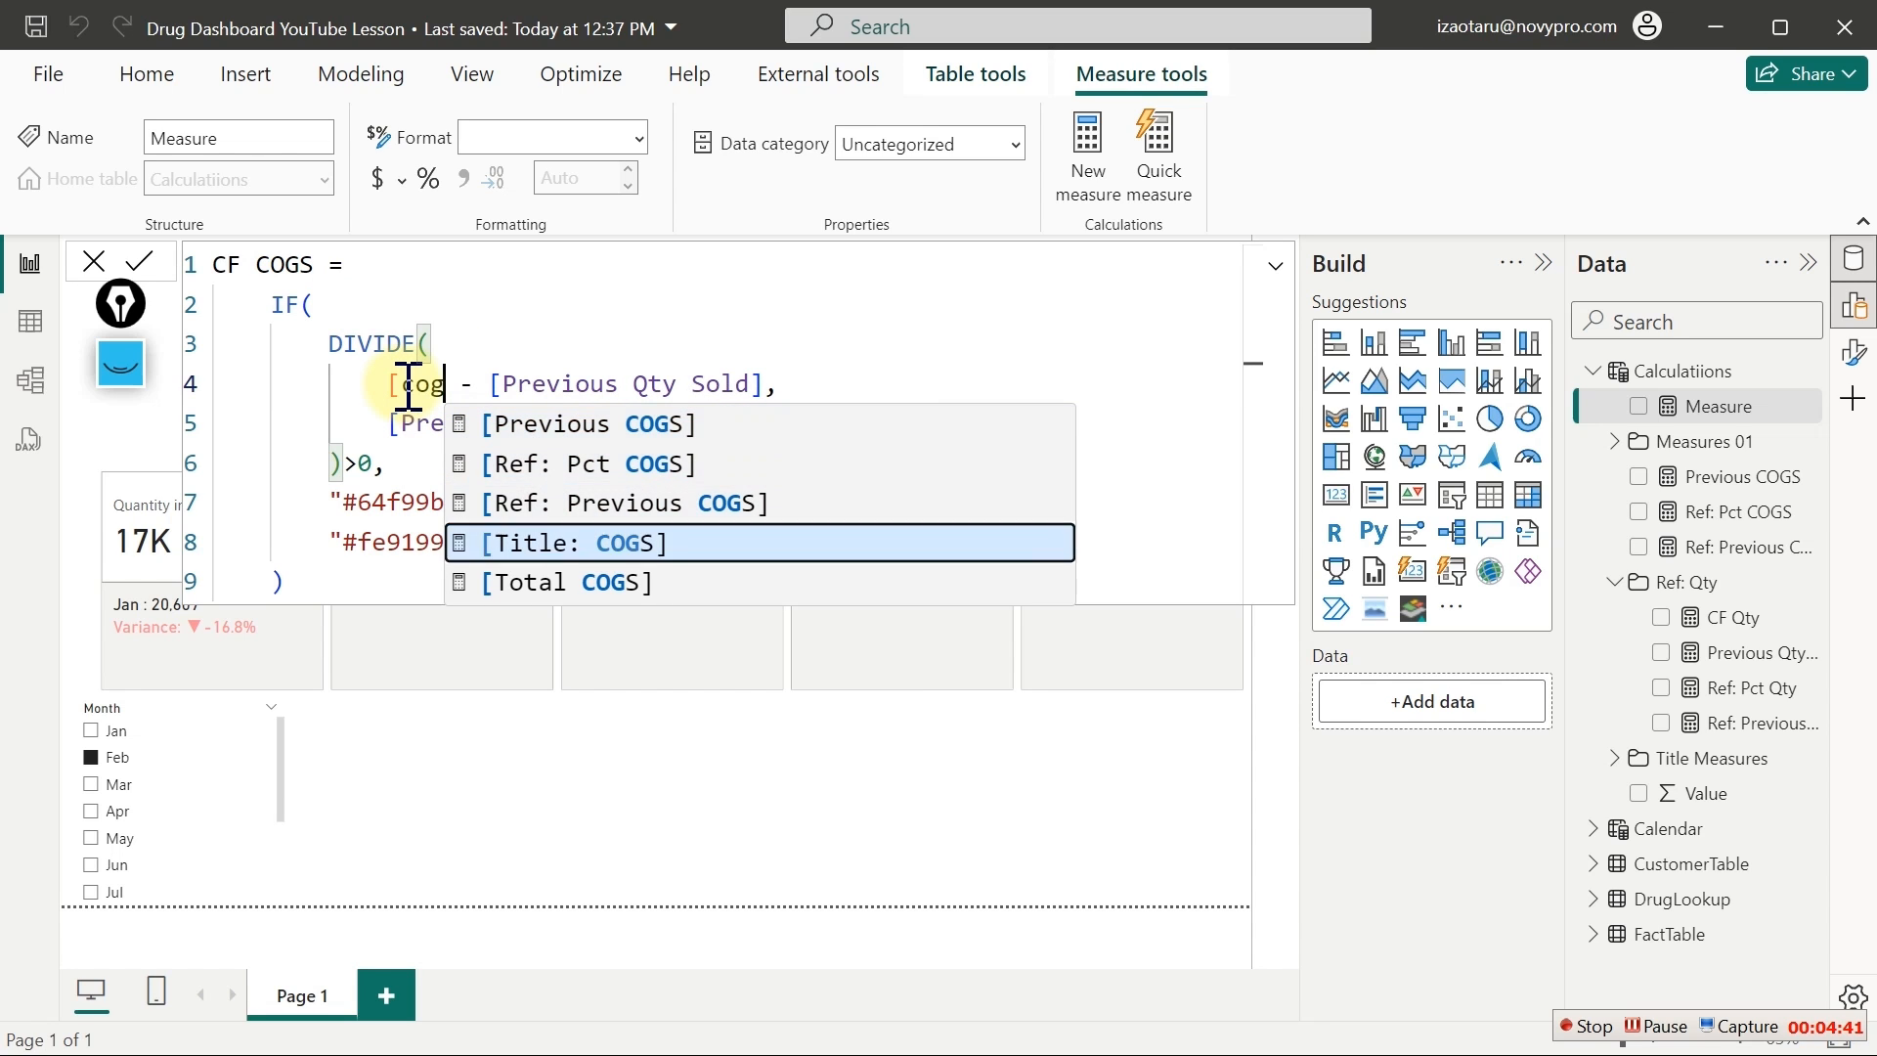
key("Tab")
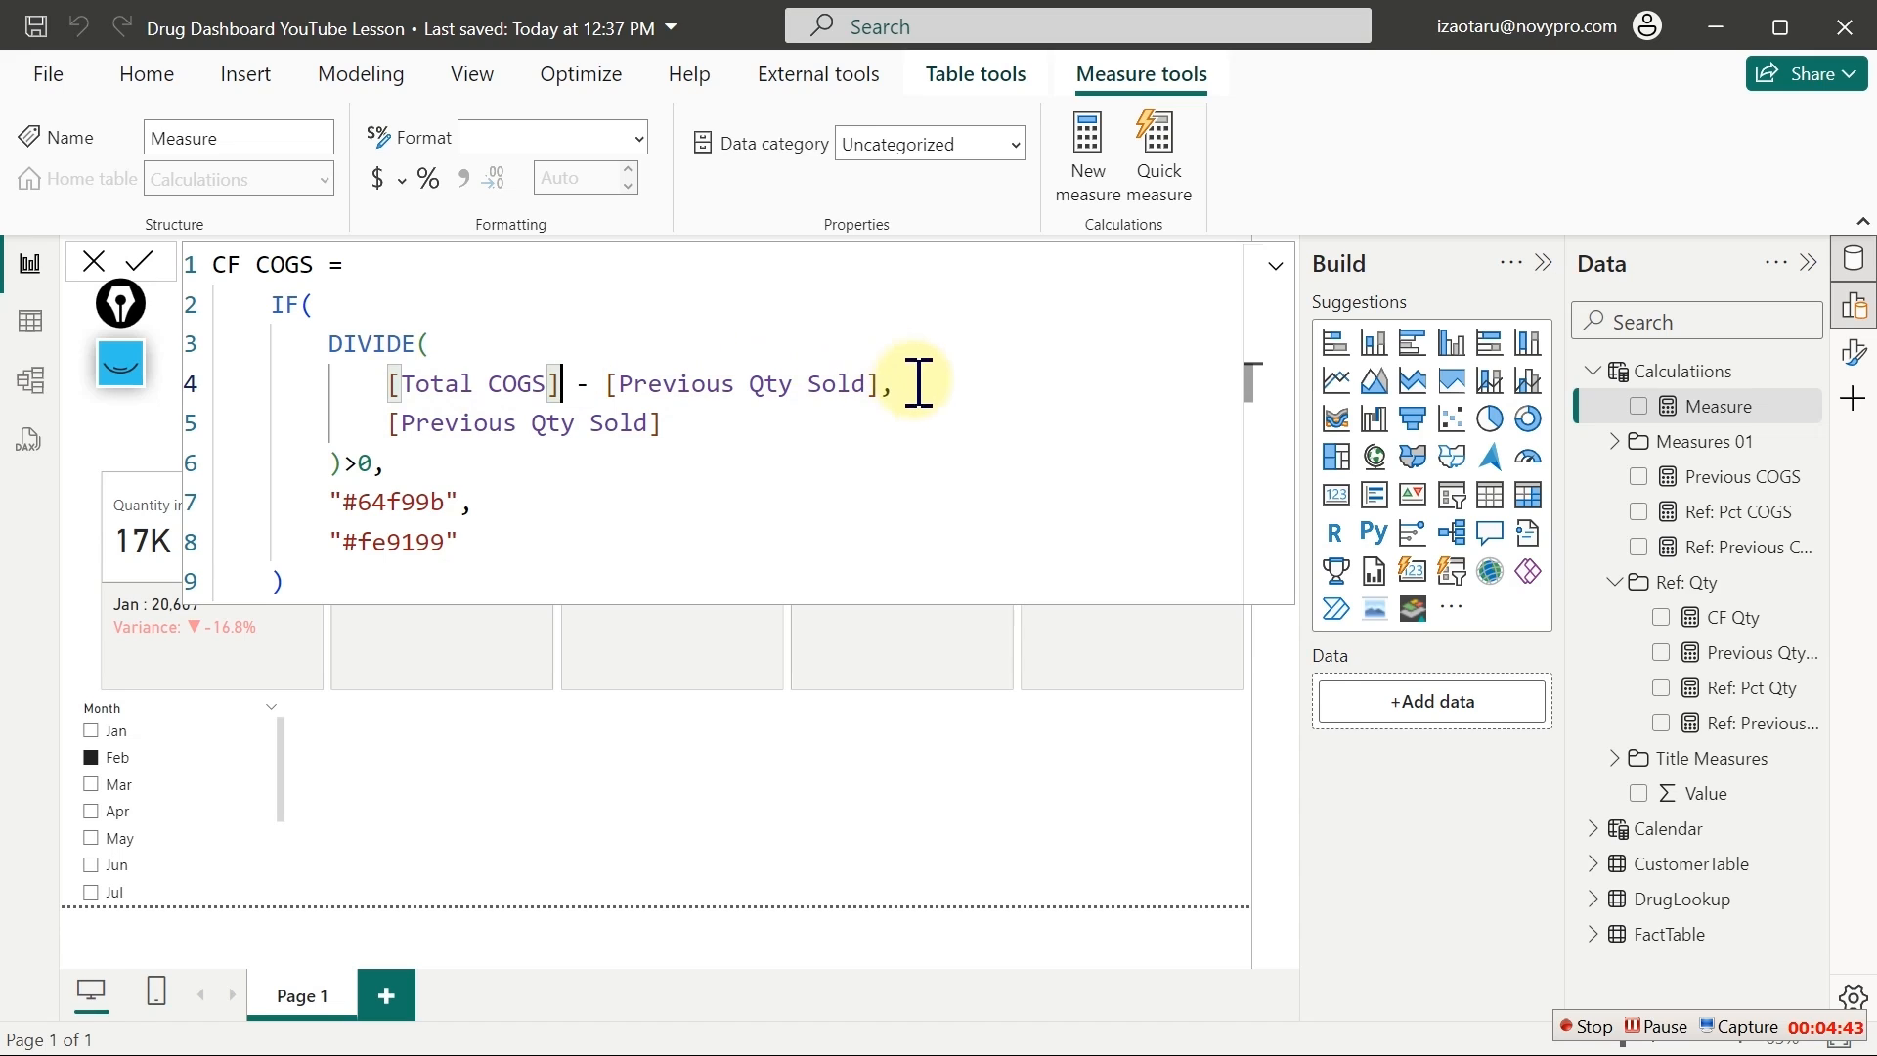
Replace both [Previous Qty Sold] references in the CF COGS formula with [Previous COGS] and commit the measure
left_click_drag(880, 383, 748, 383)
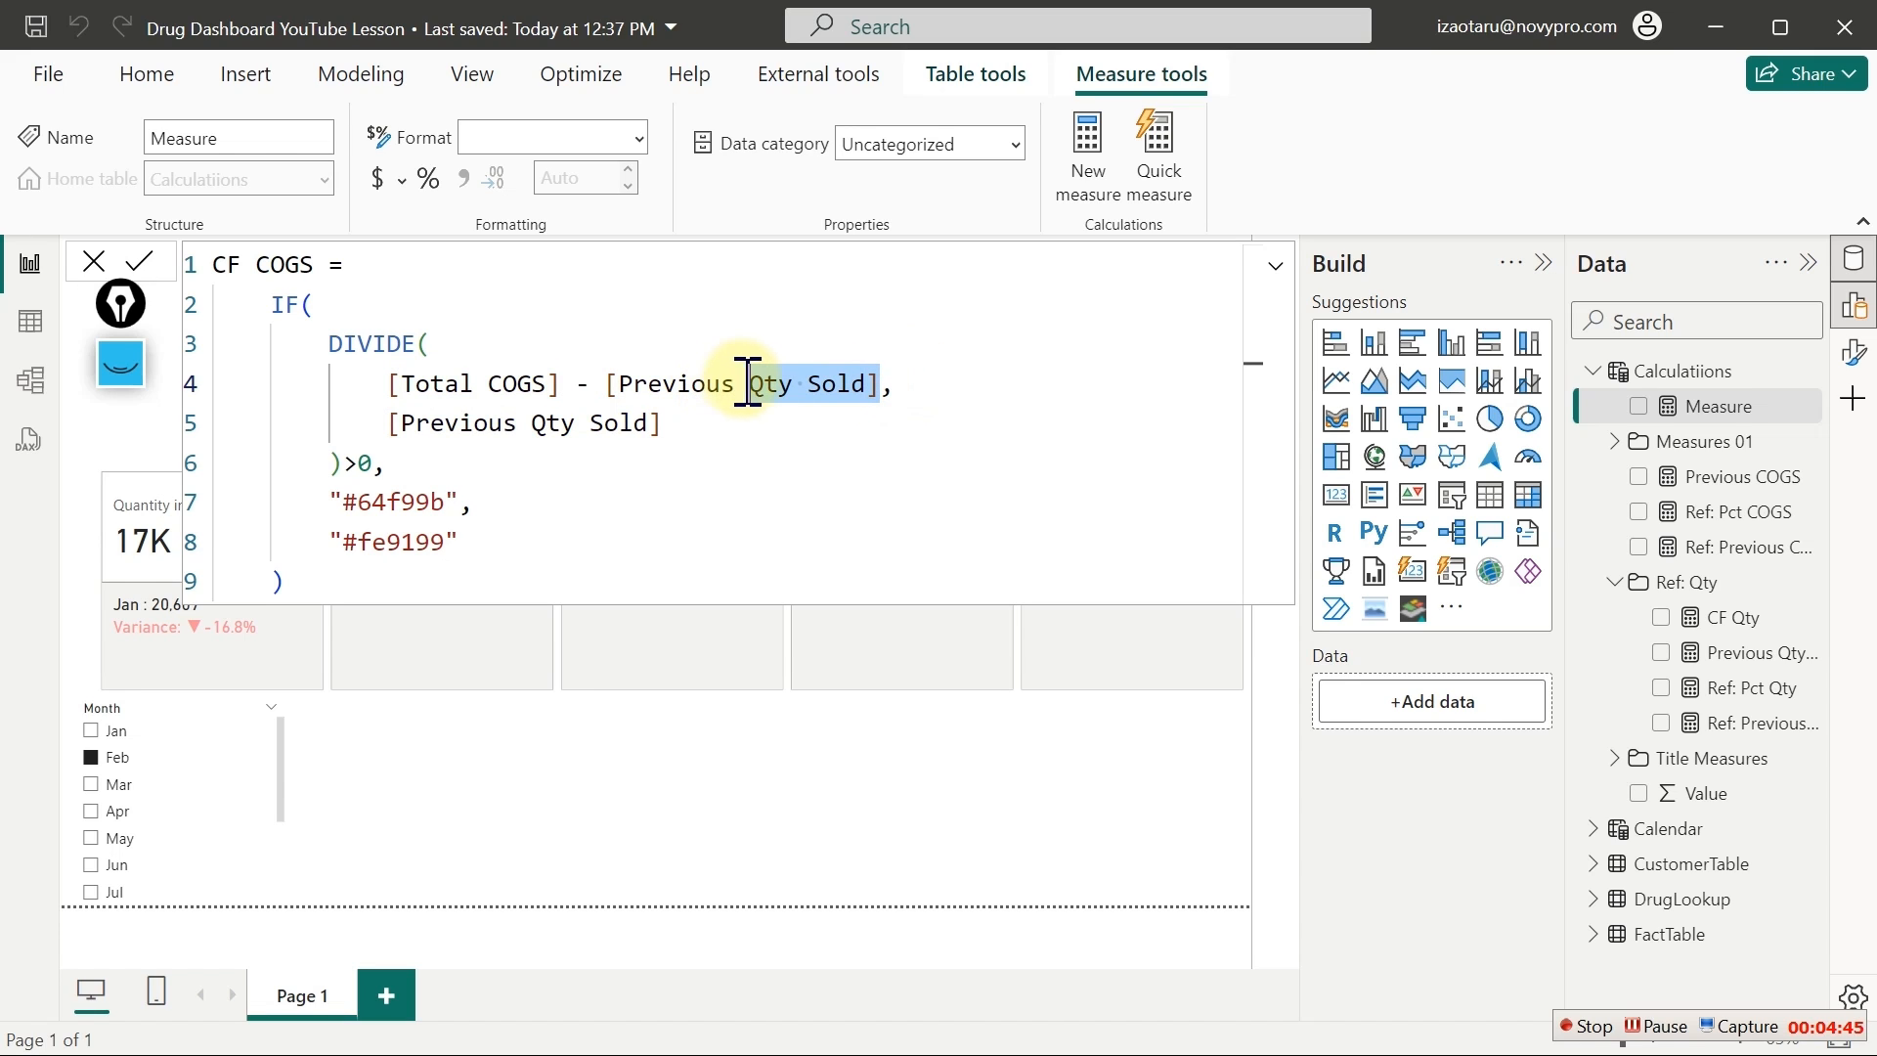
key("BackSpace")
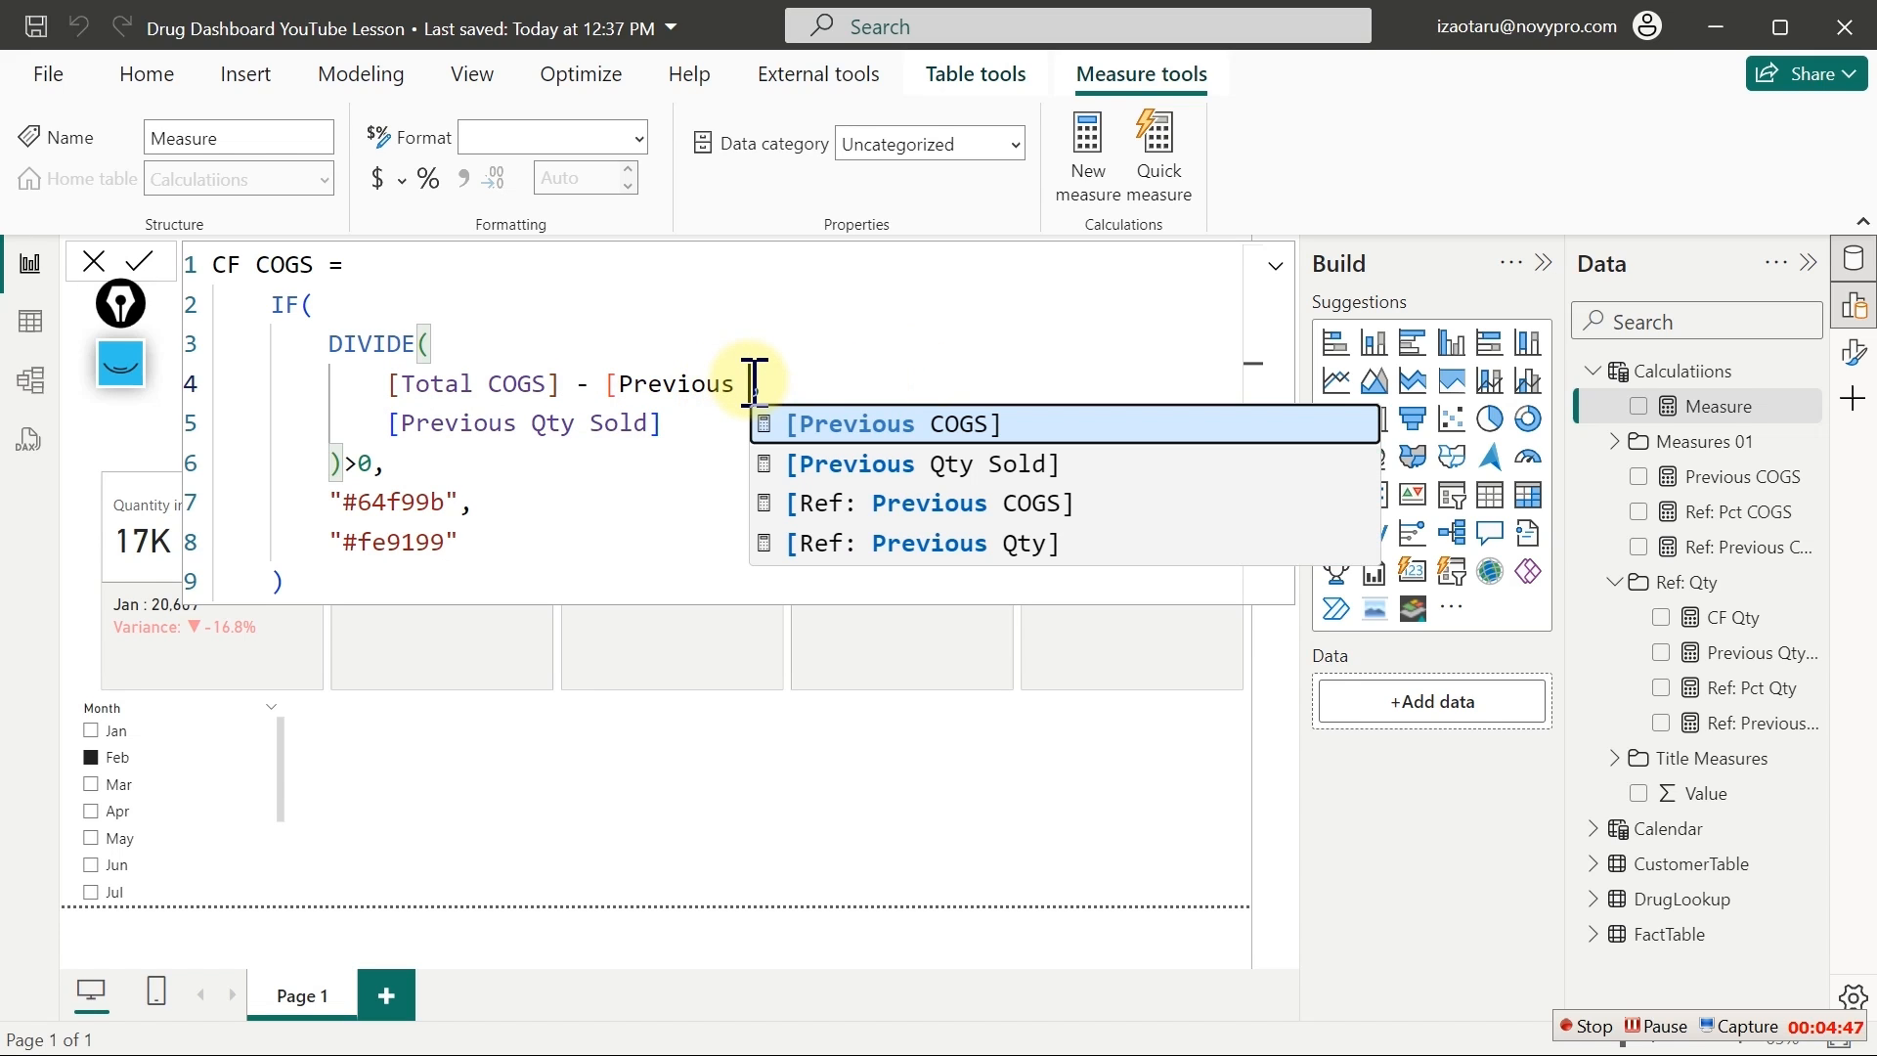
key("Tab")
left_click(681, 427)
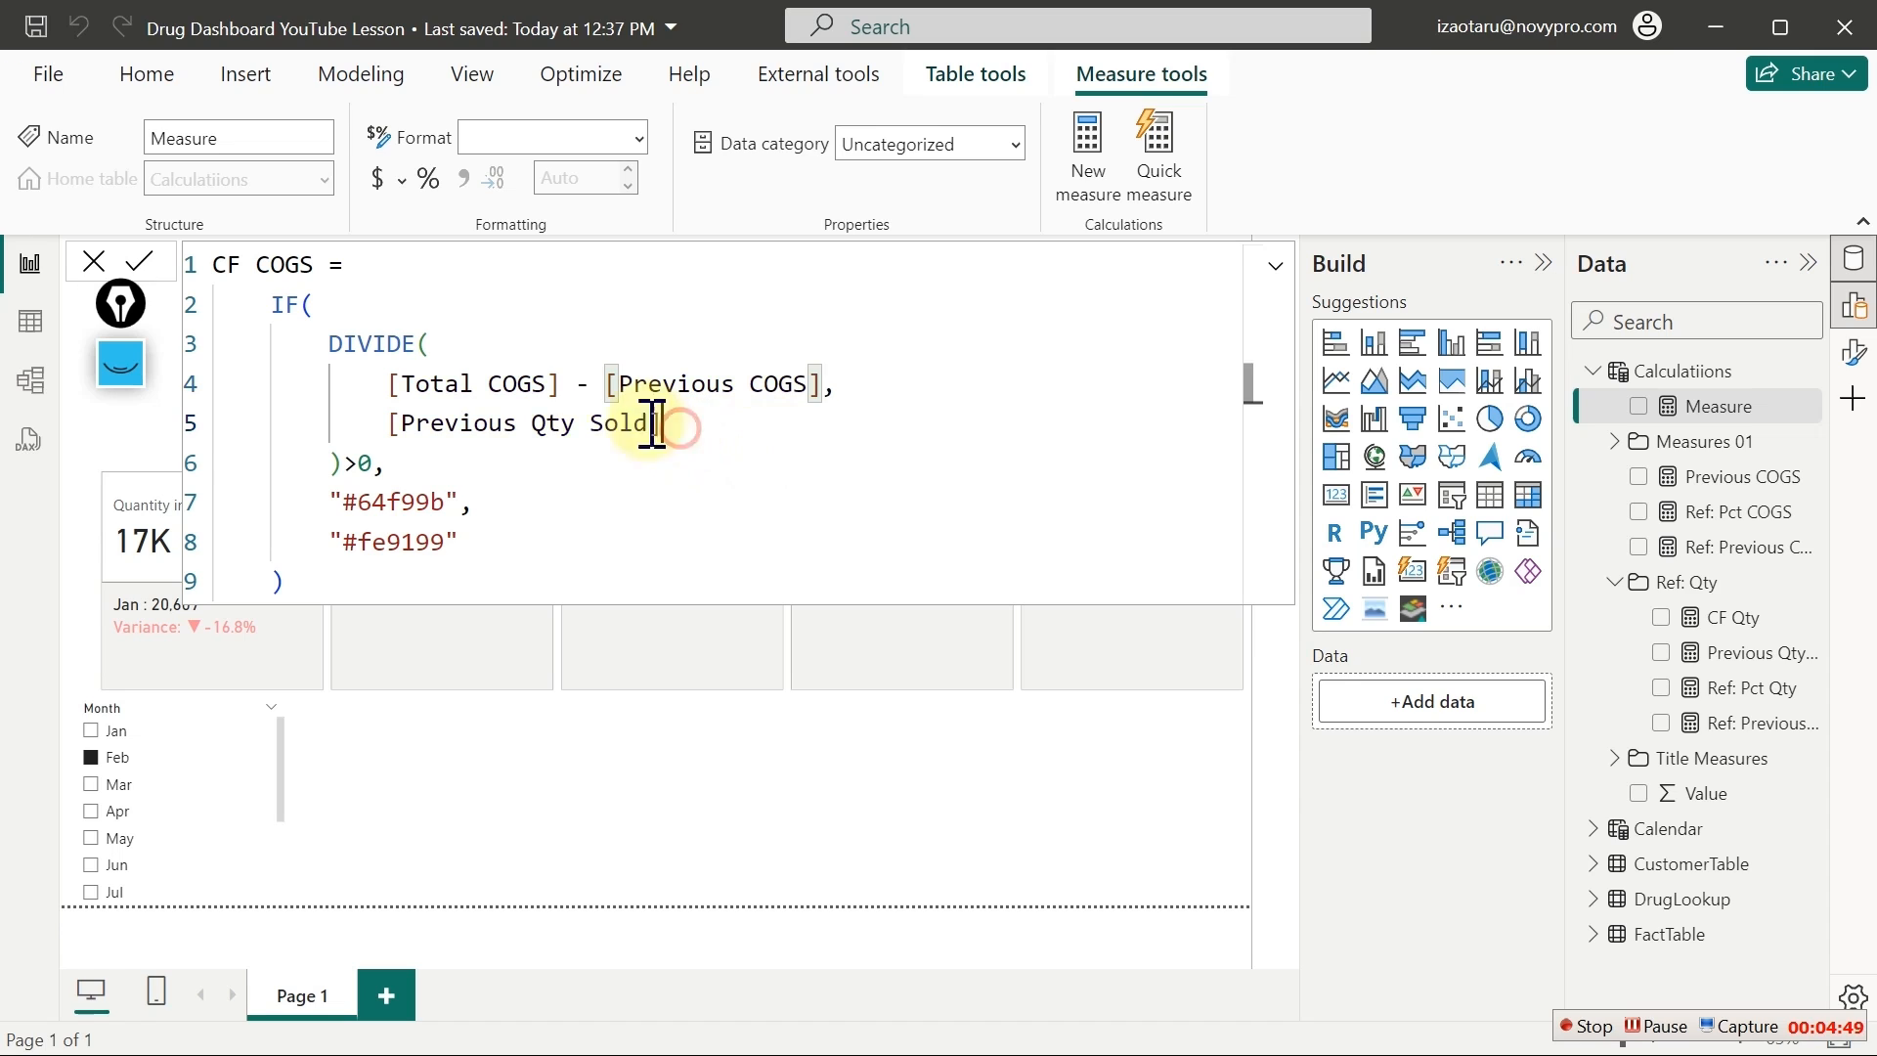
left_click_drag(653, 427, 536, 427)
key("BackSpace")
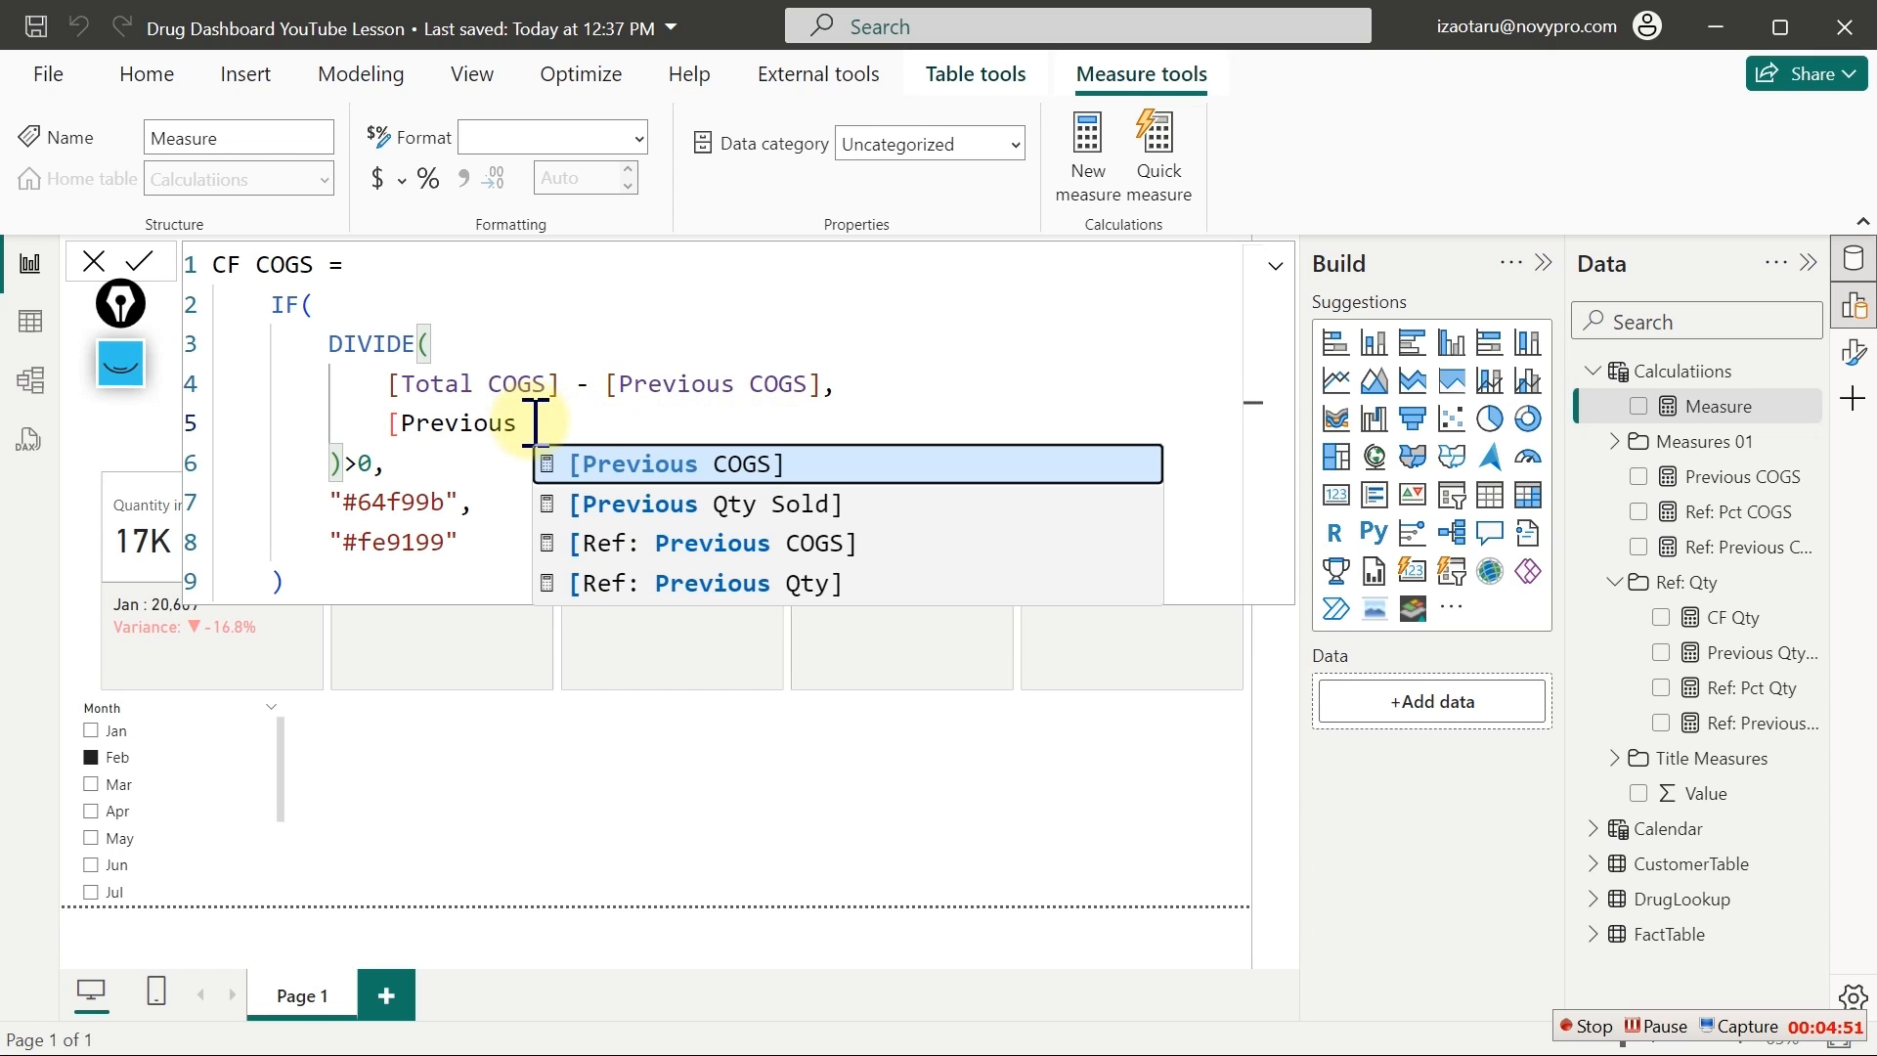
key("Tab")
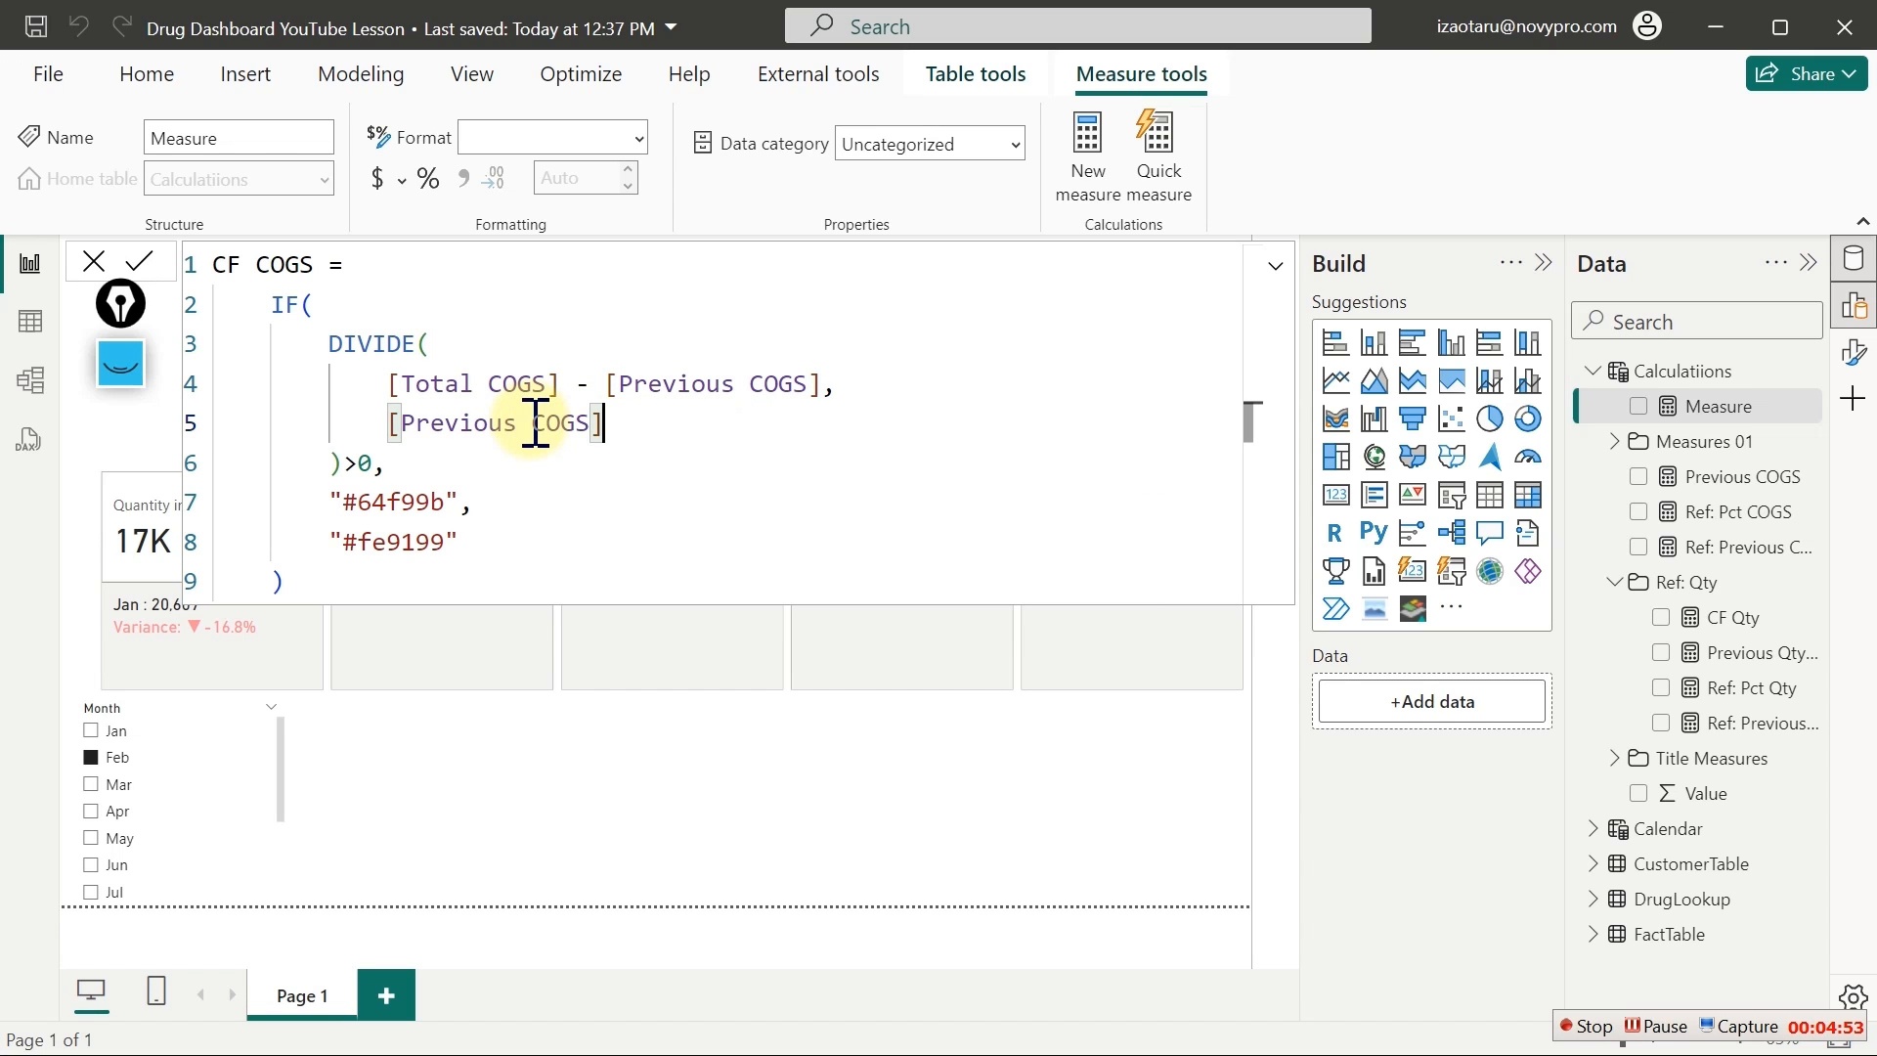
left_click(612, 461)
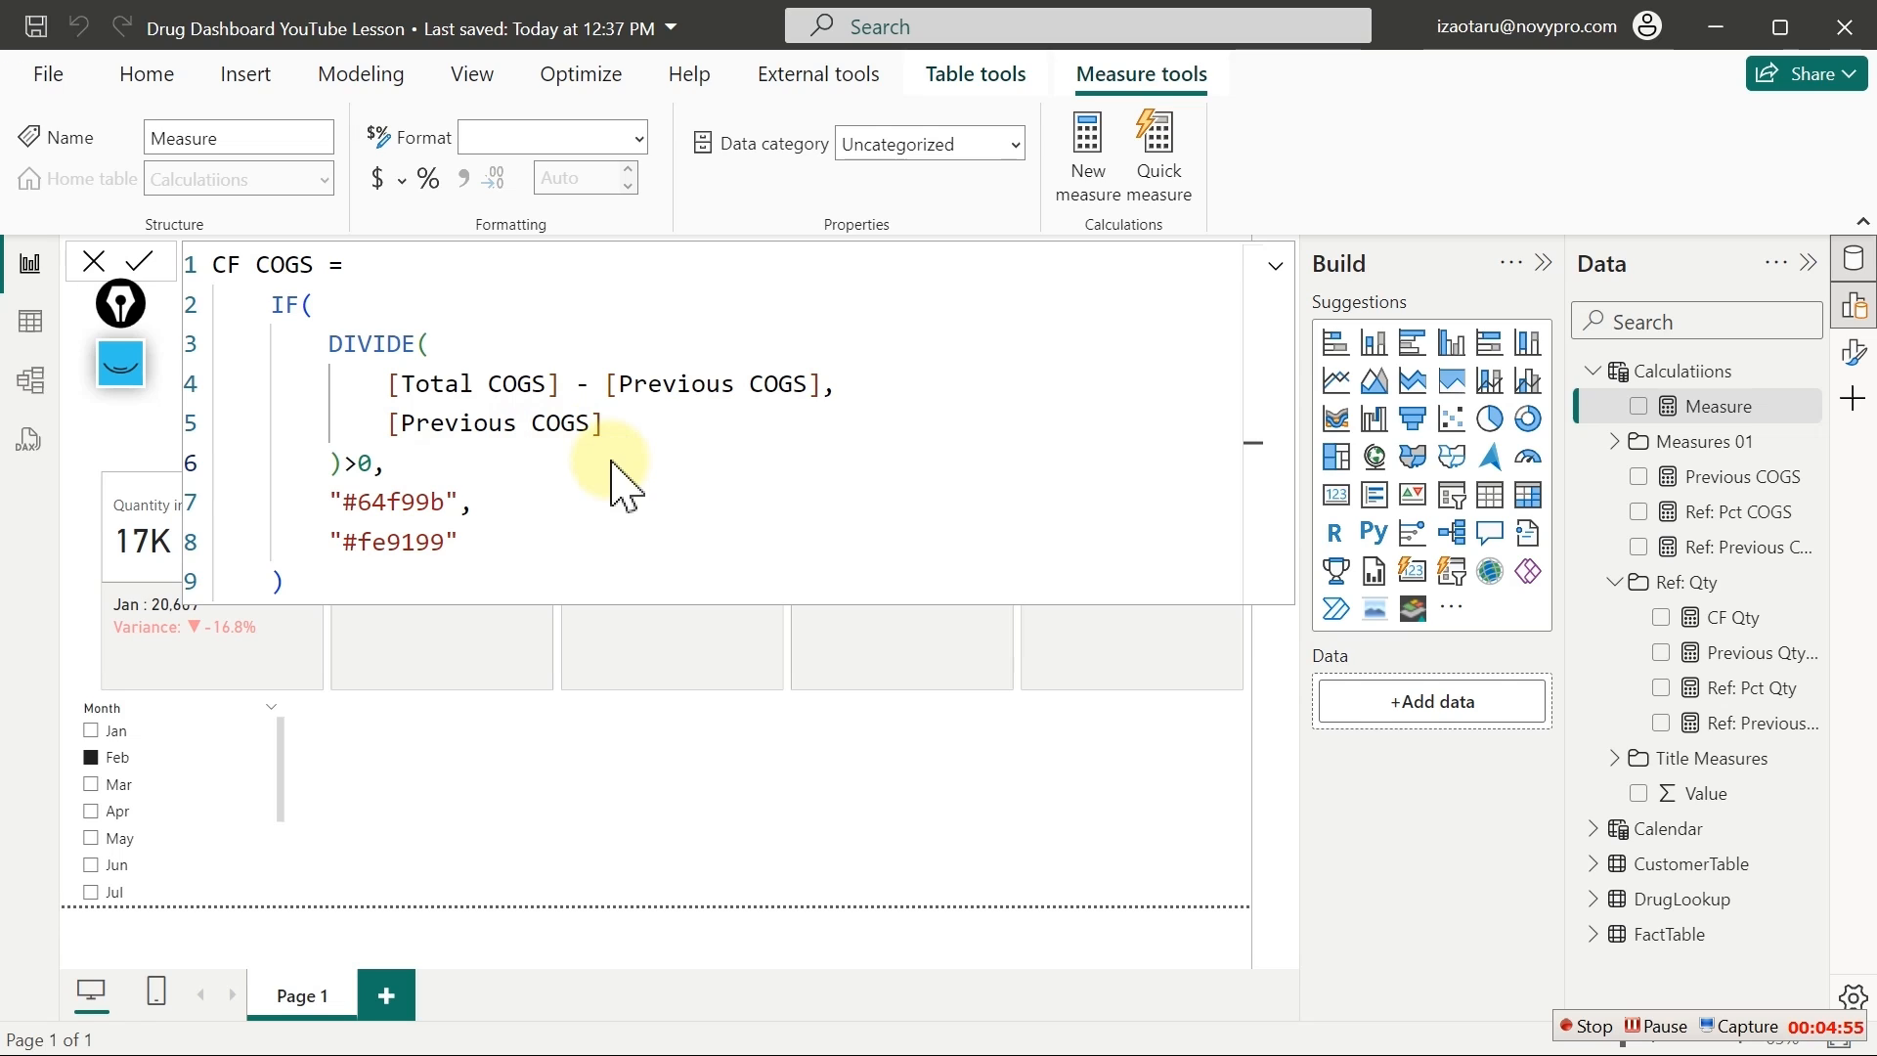
key("Return")
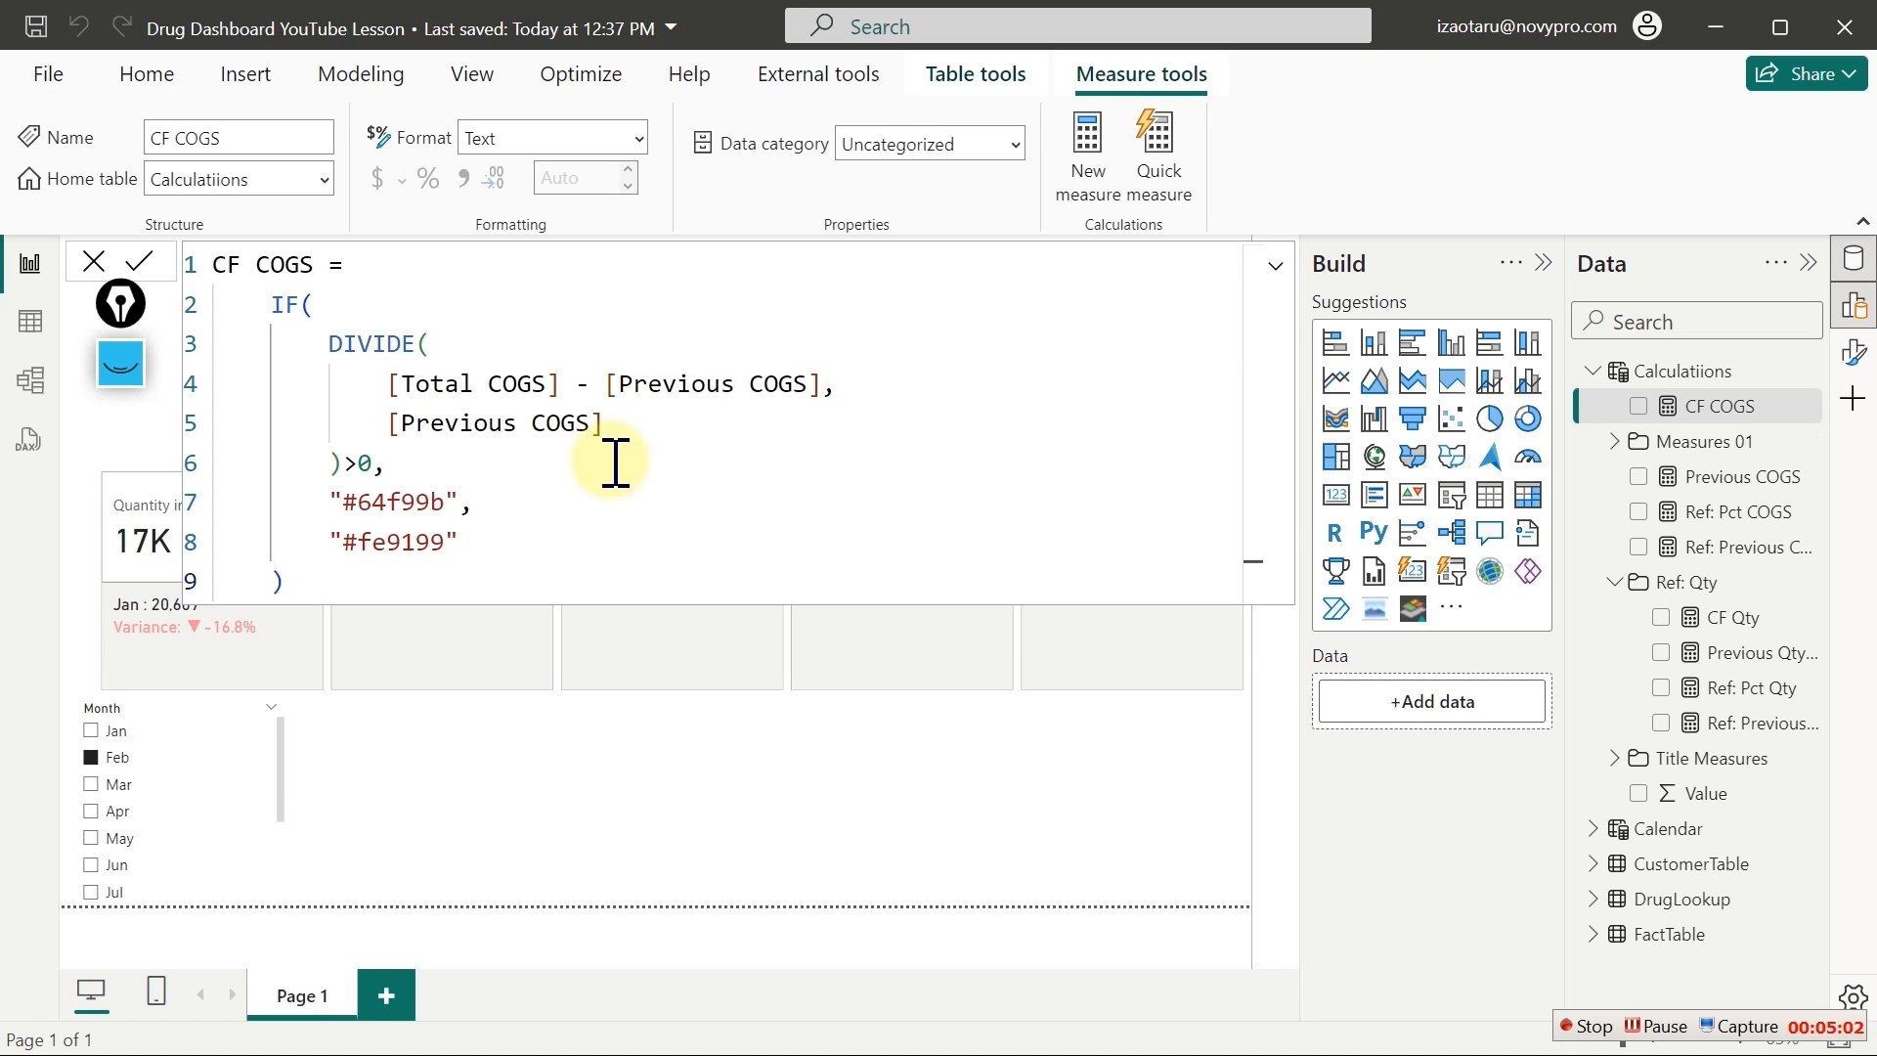
left_click(717, 757)
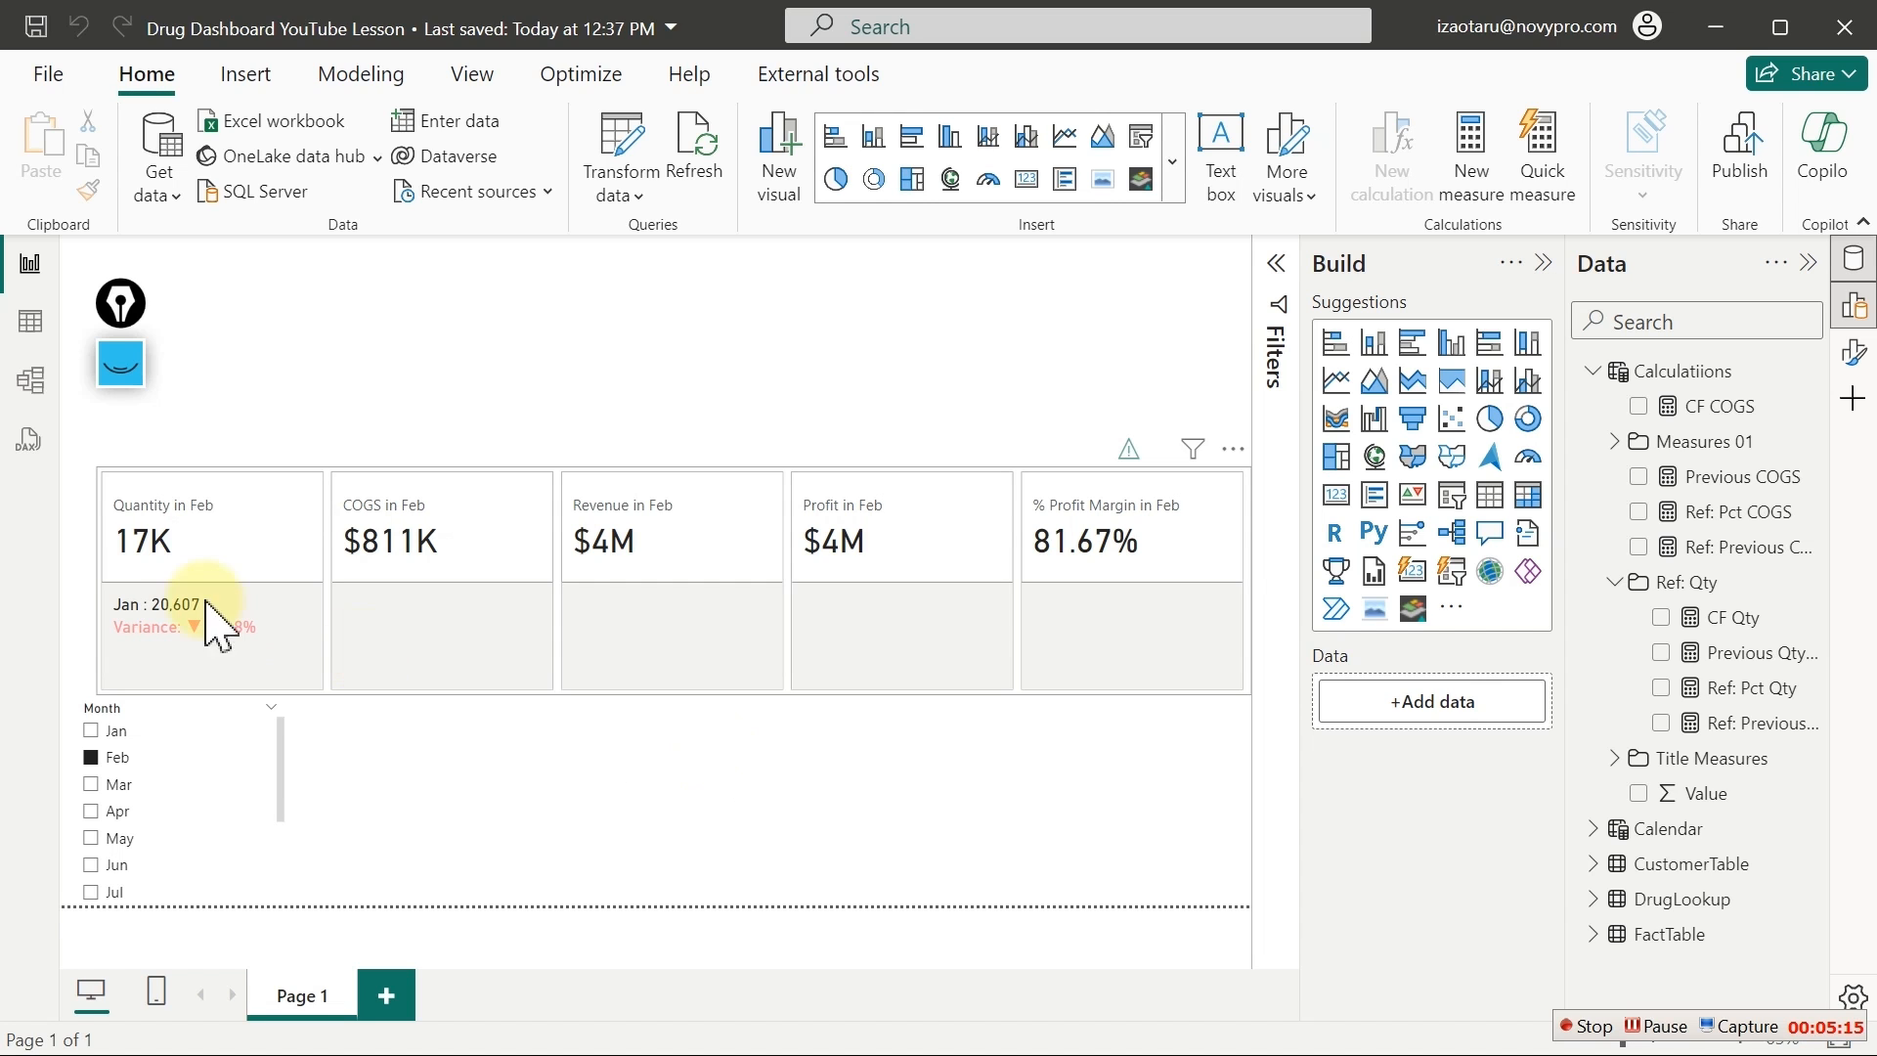
In the model view, group CF COGS, Previous COGS, Ref: Pct COGS and Ref: Previous COGS in a display folder named "Ref: COGS Measures"
left_click(29, 387)
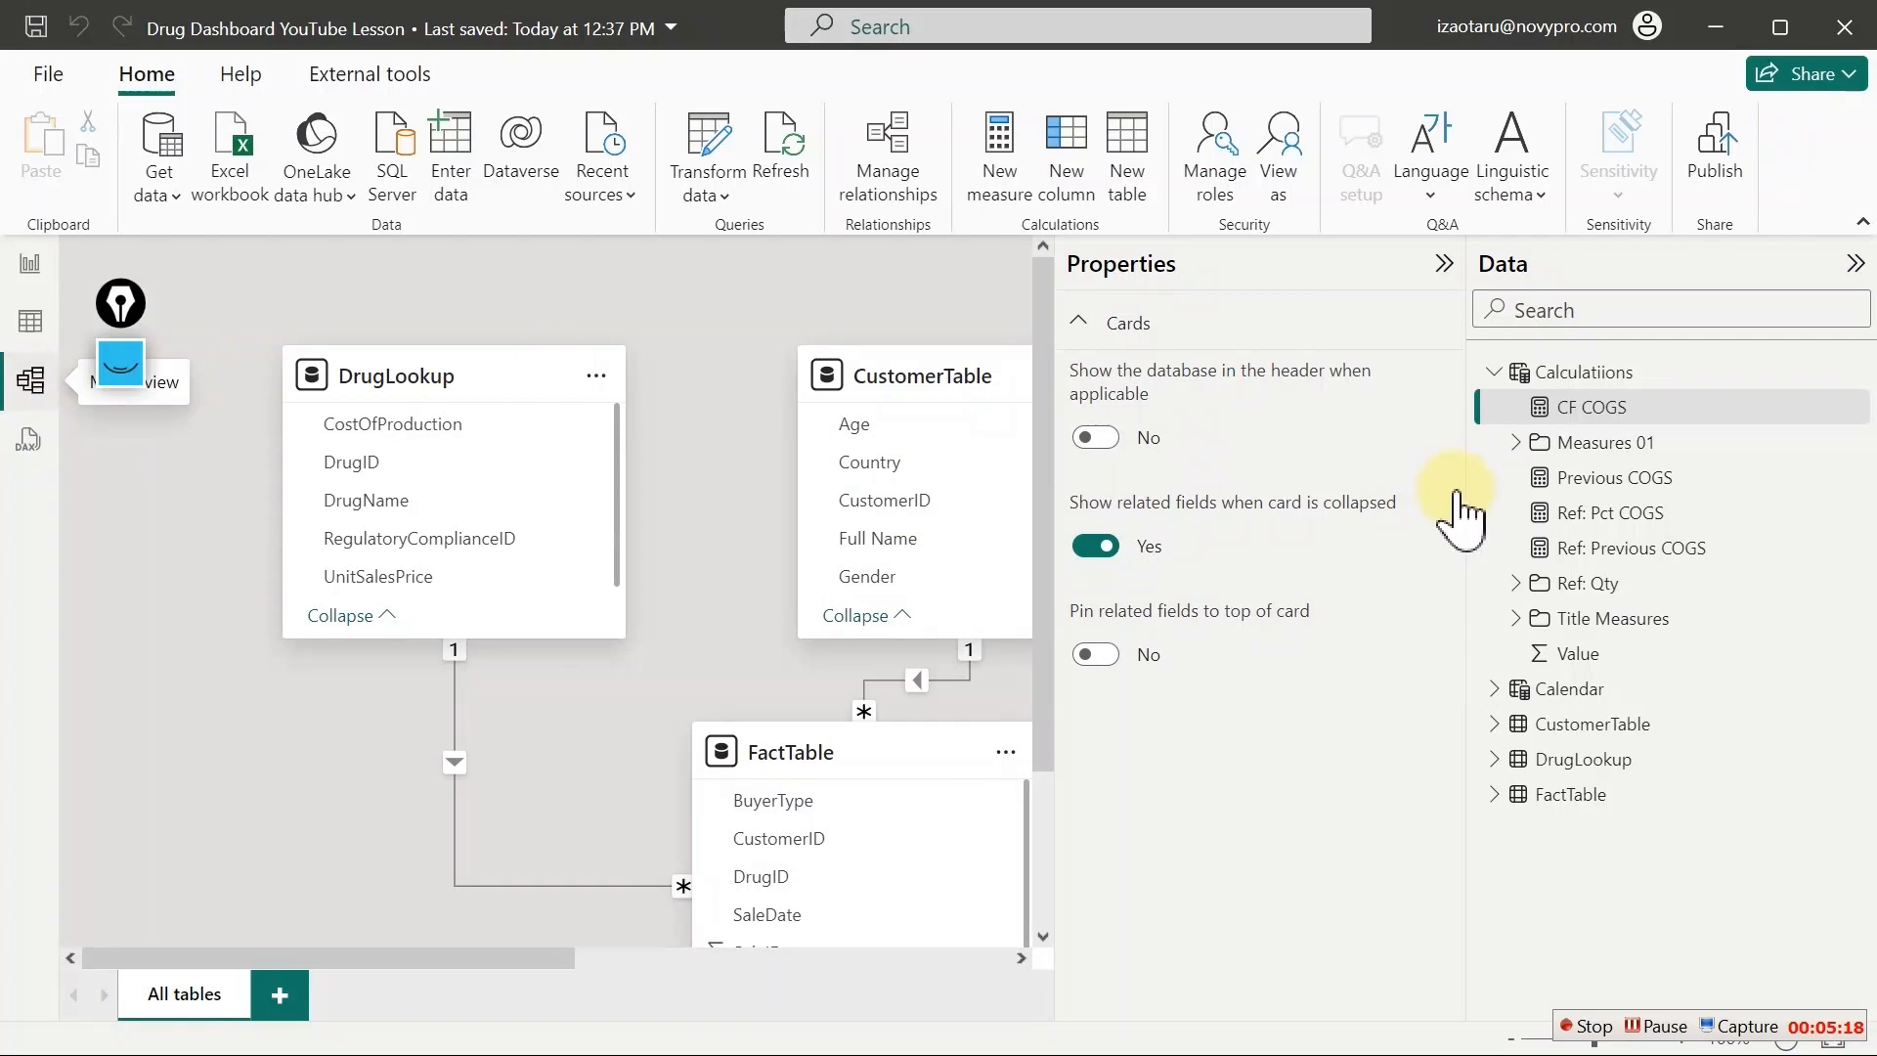
left_click(1617, 409)
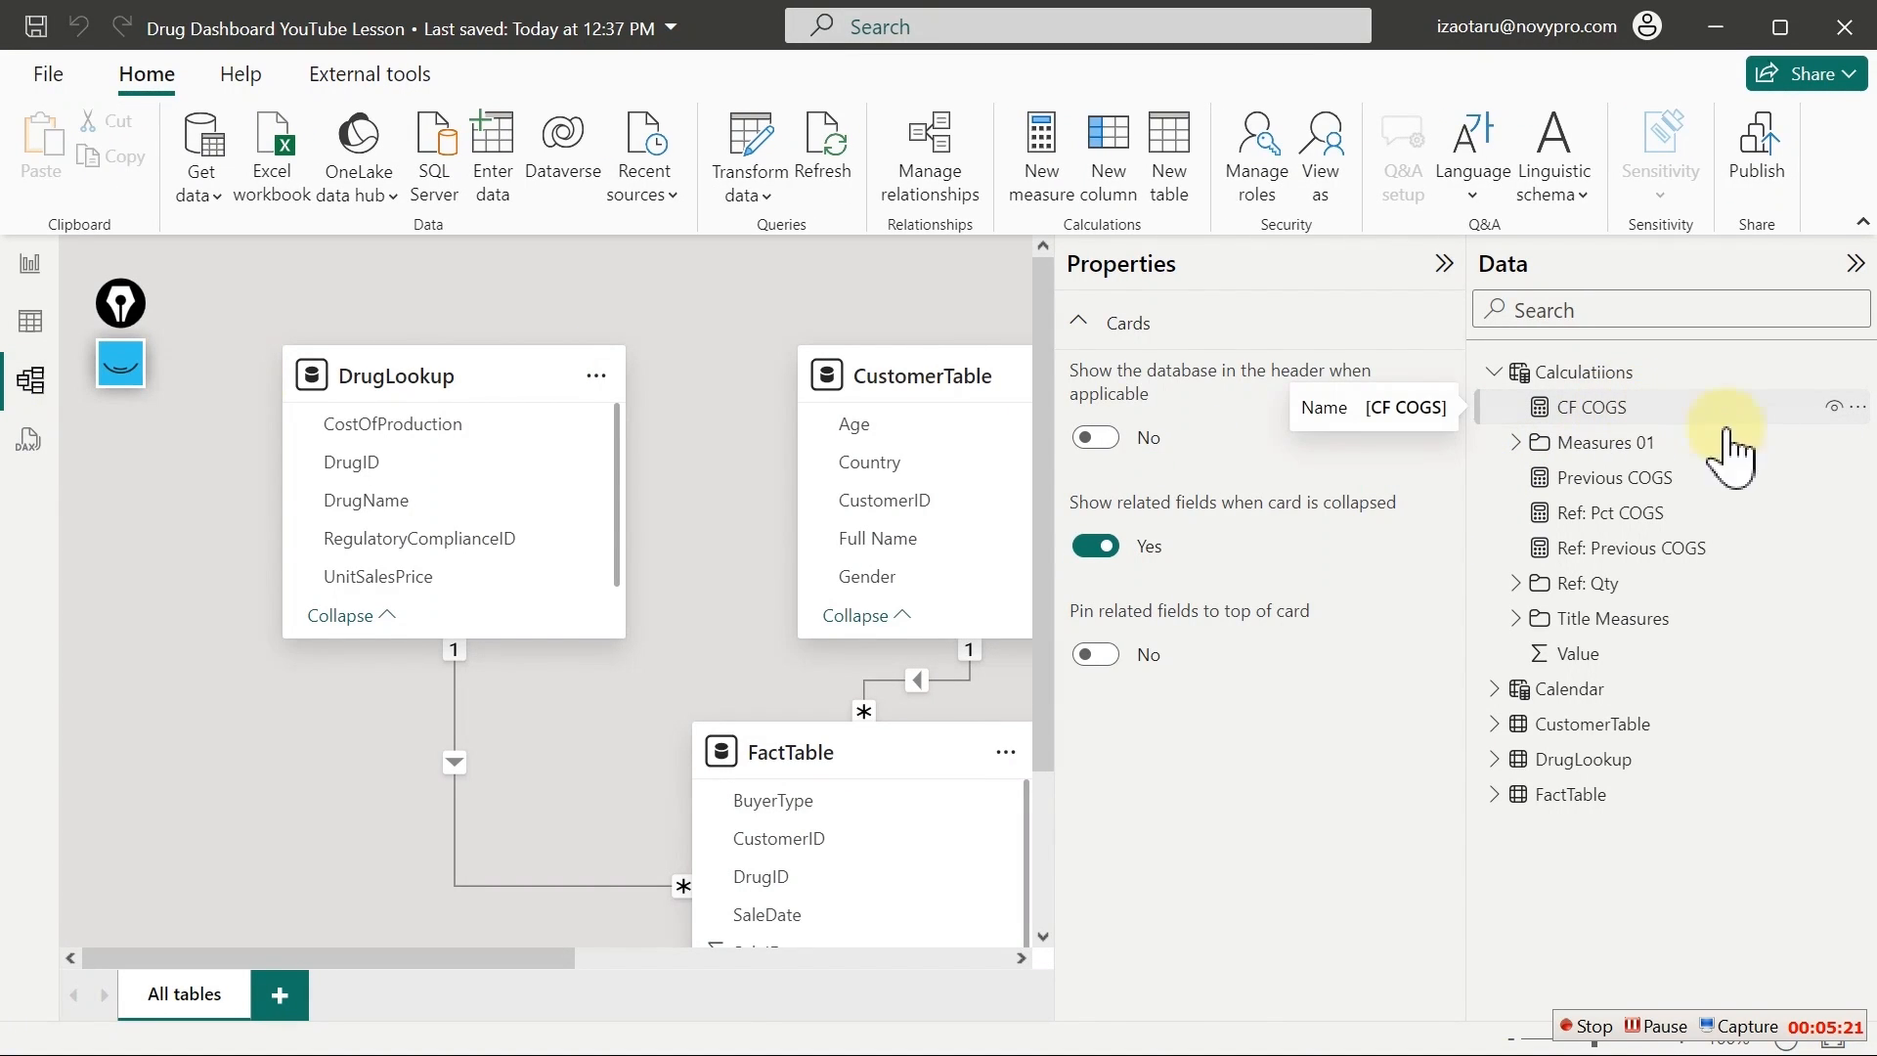
left_click(1662, 479, "ctrl")
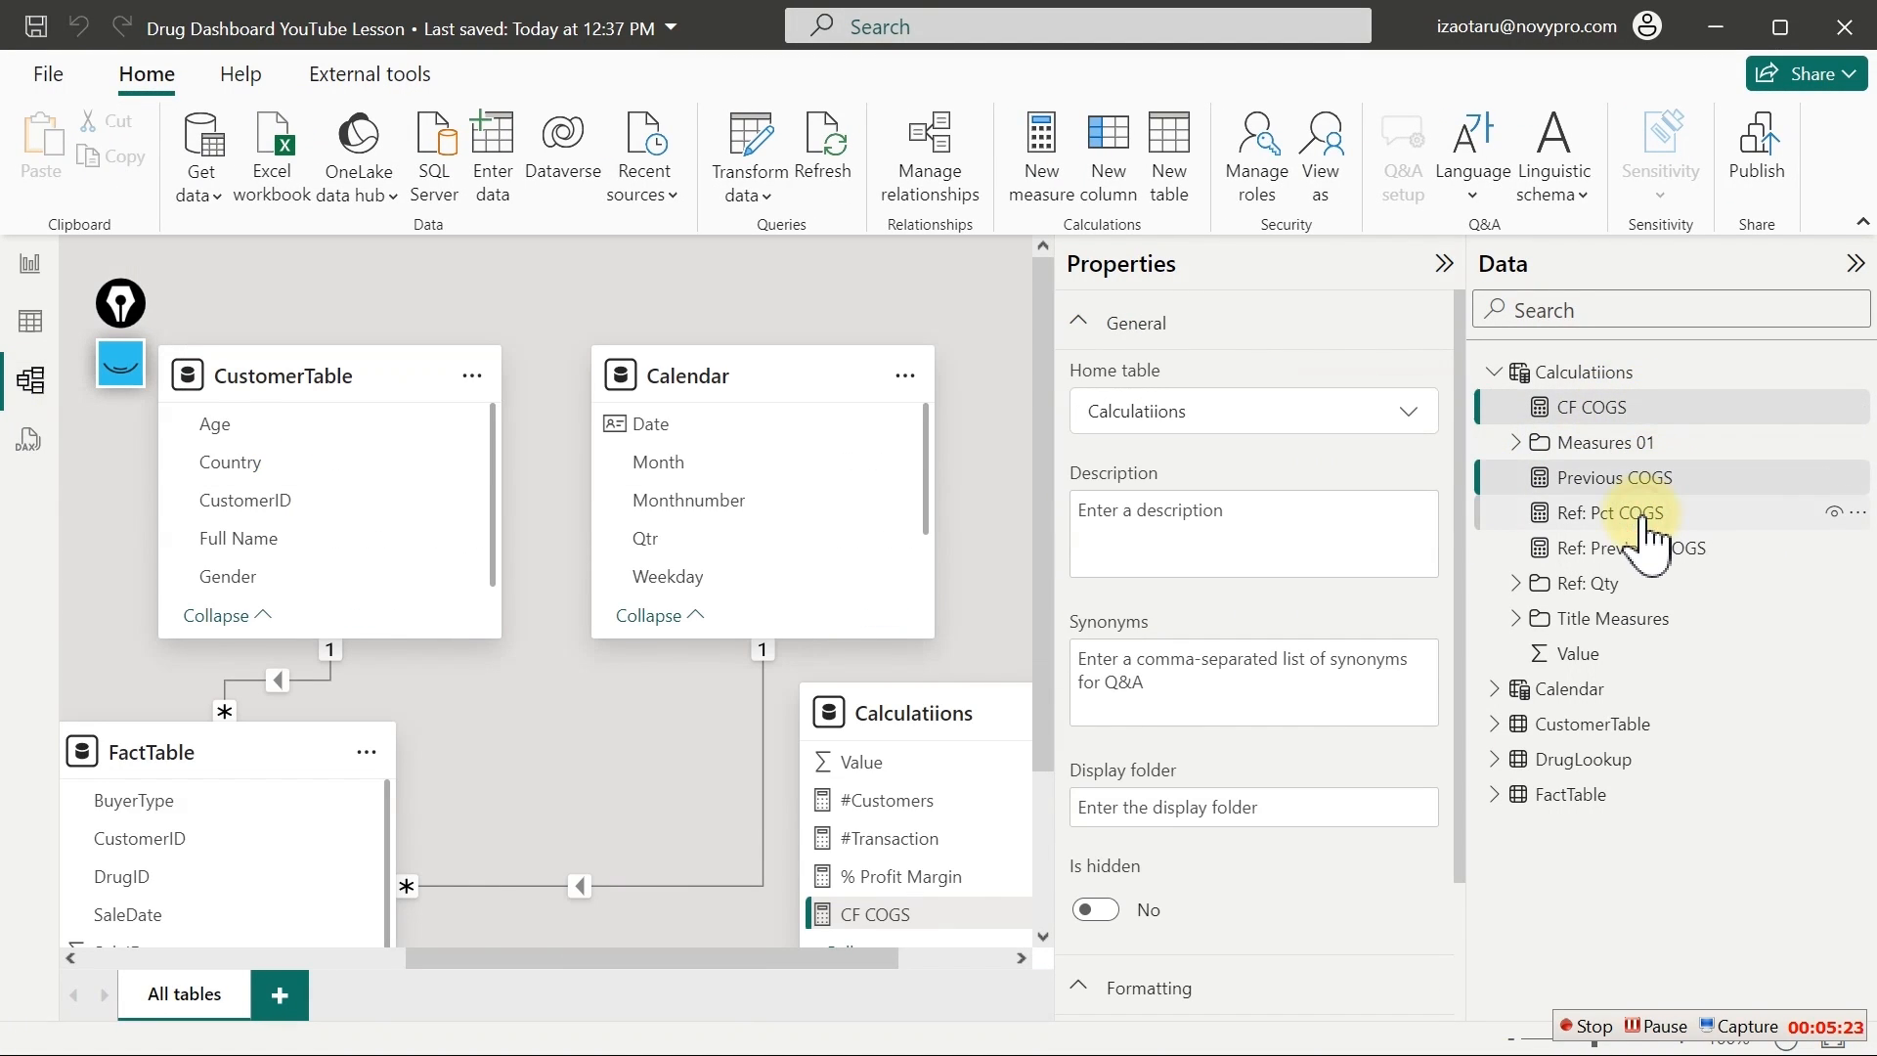
left_click(1672, 547, "shift")
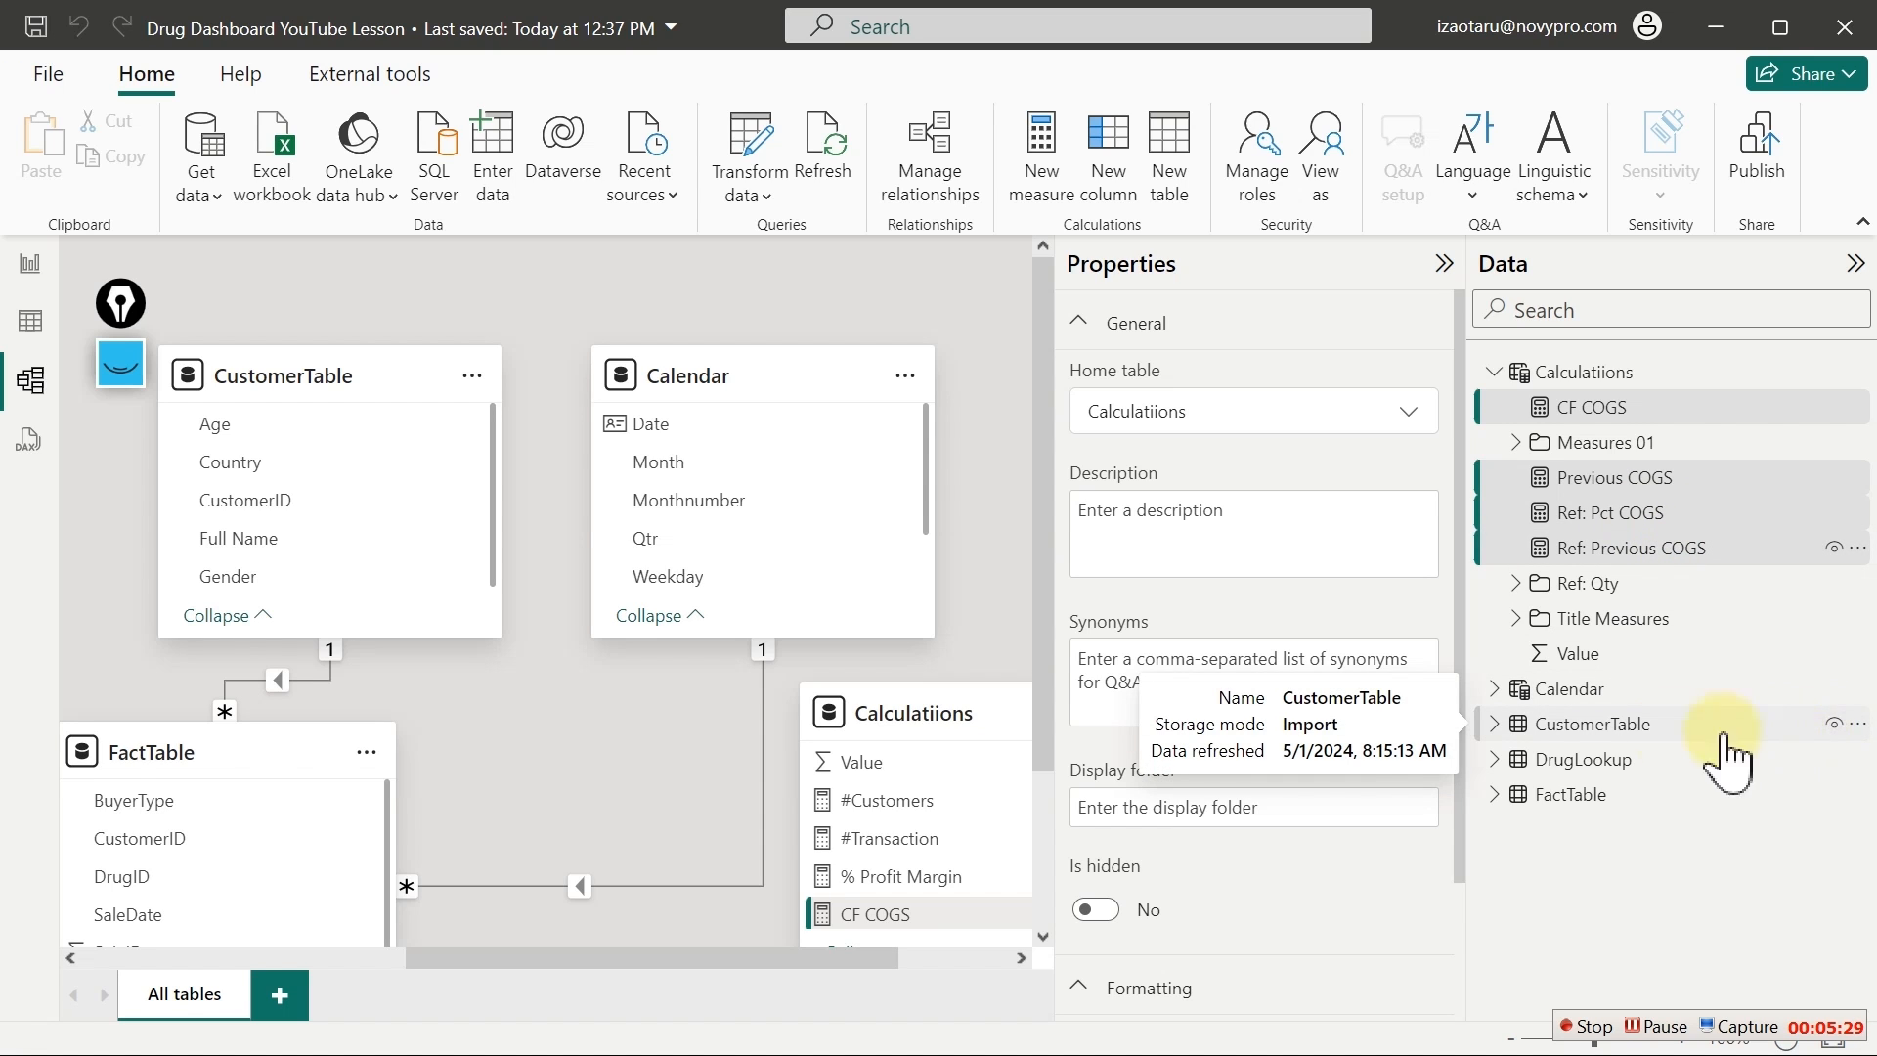
left_click(1114, 808)
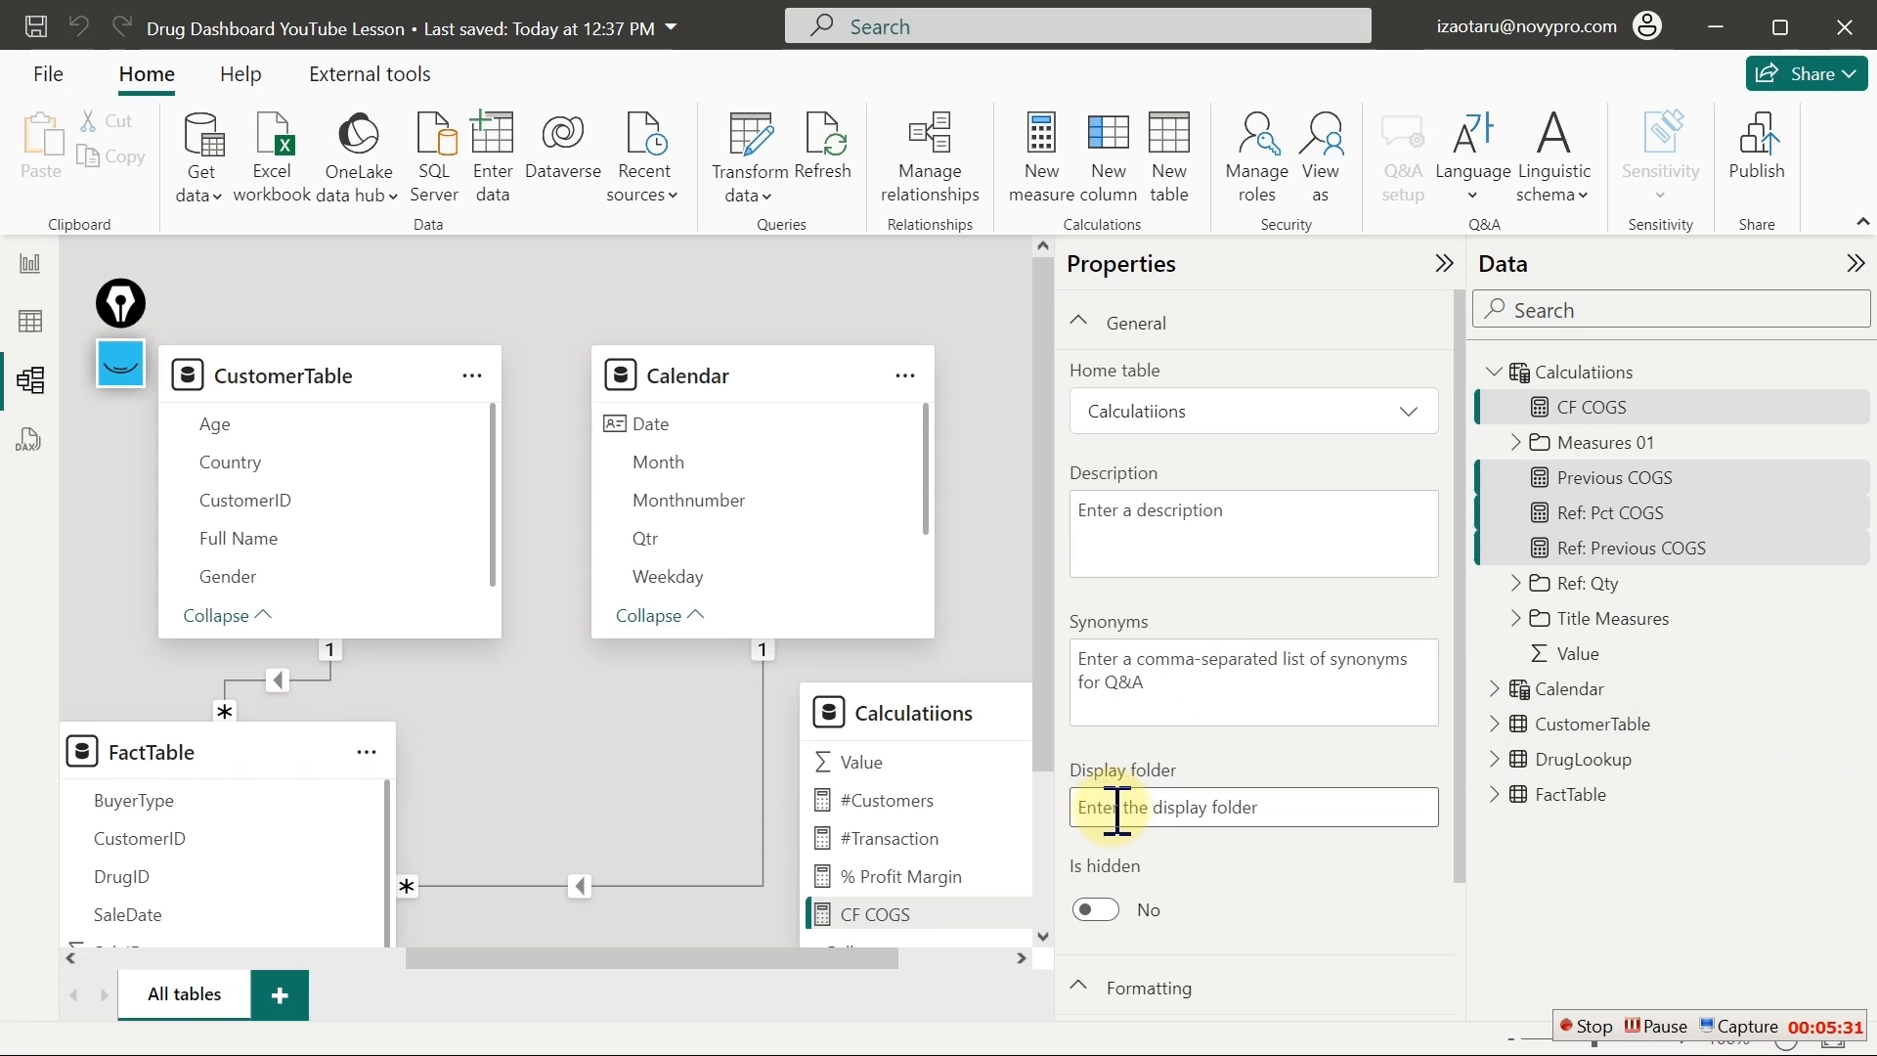
type("Ref:")
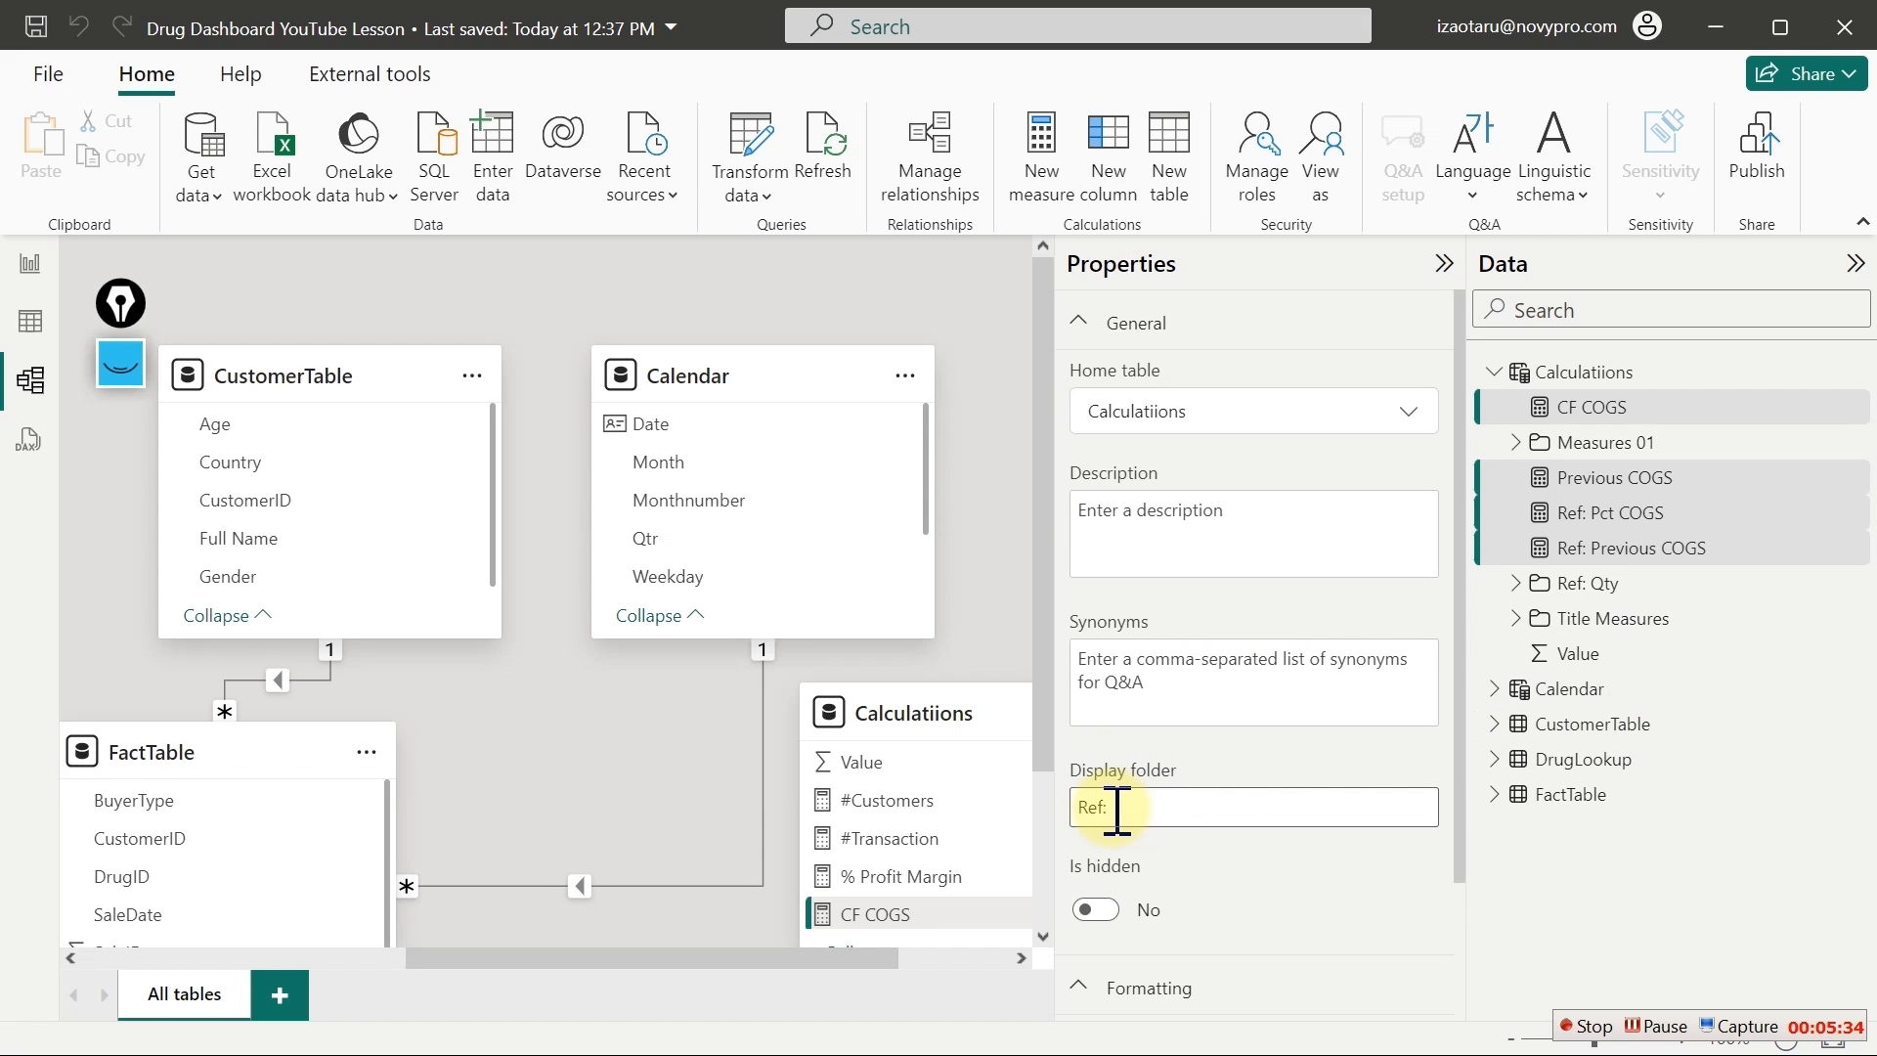
type(" COGS Measures")
left_click(1153, 808)
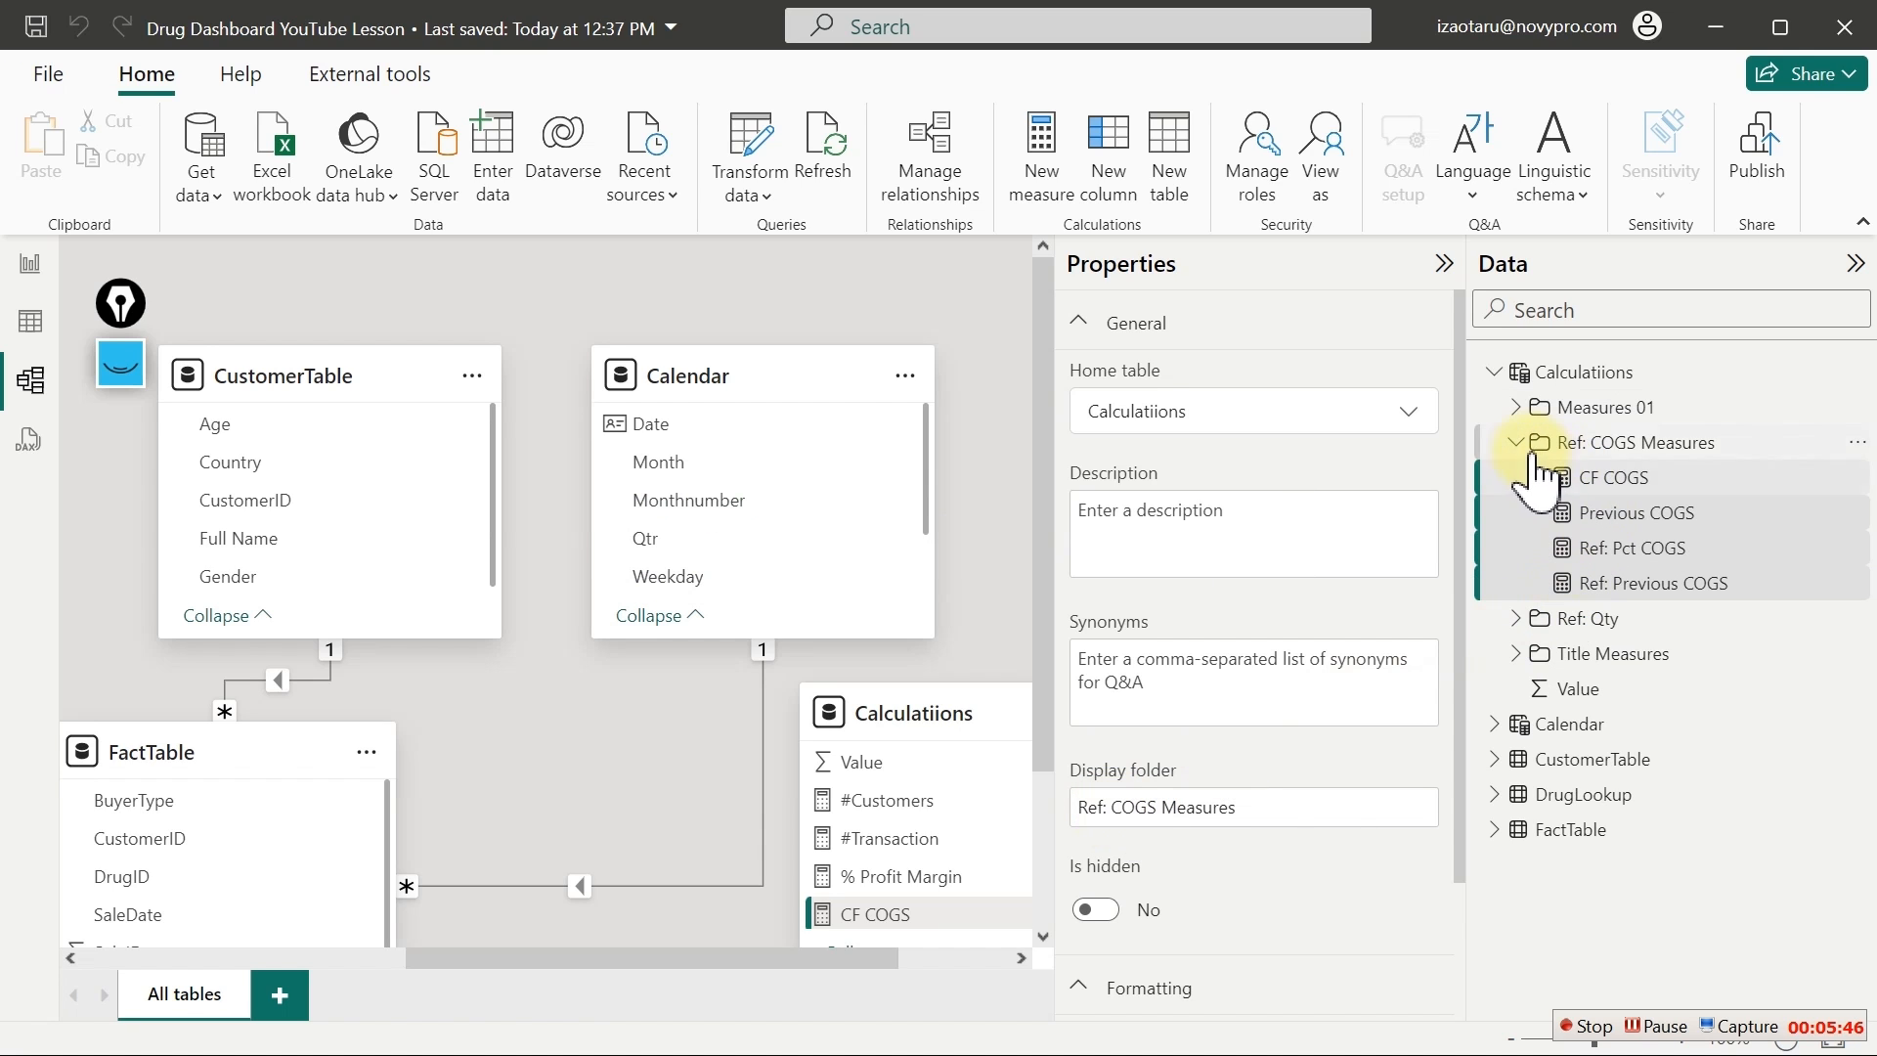
left_click(1518, 443)
Rename the Ref: Qty display folder as "Ref: Qty Measures"
left_click(1556, 478)
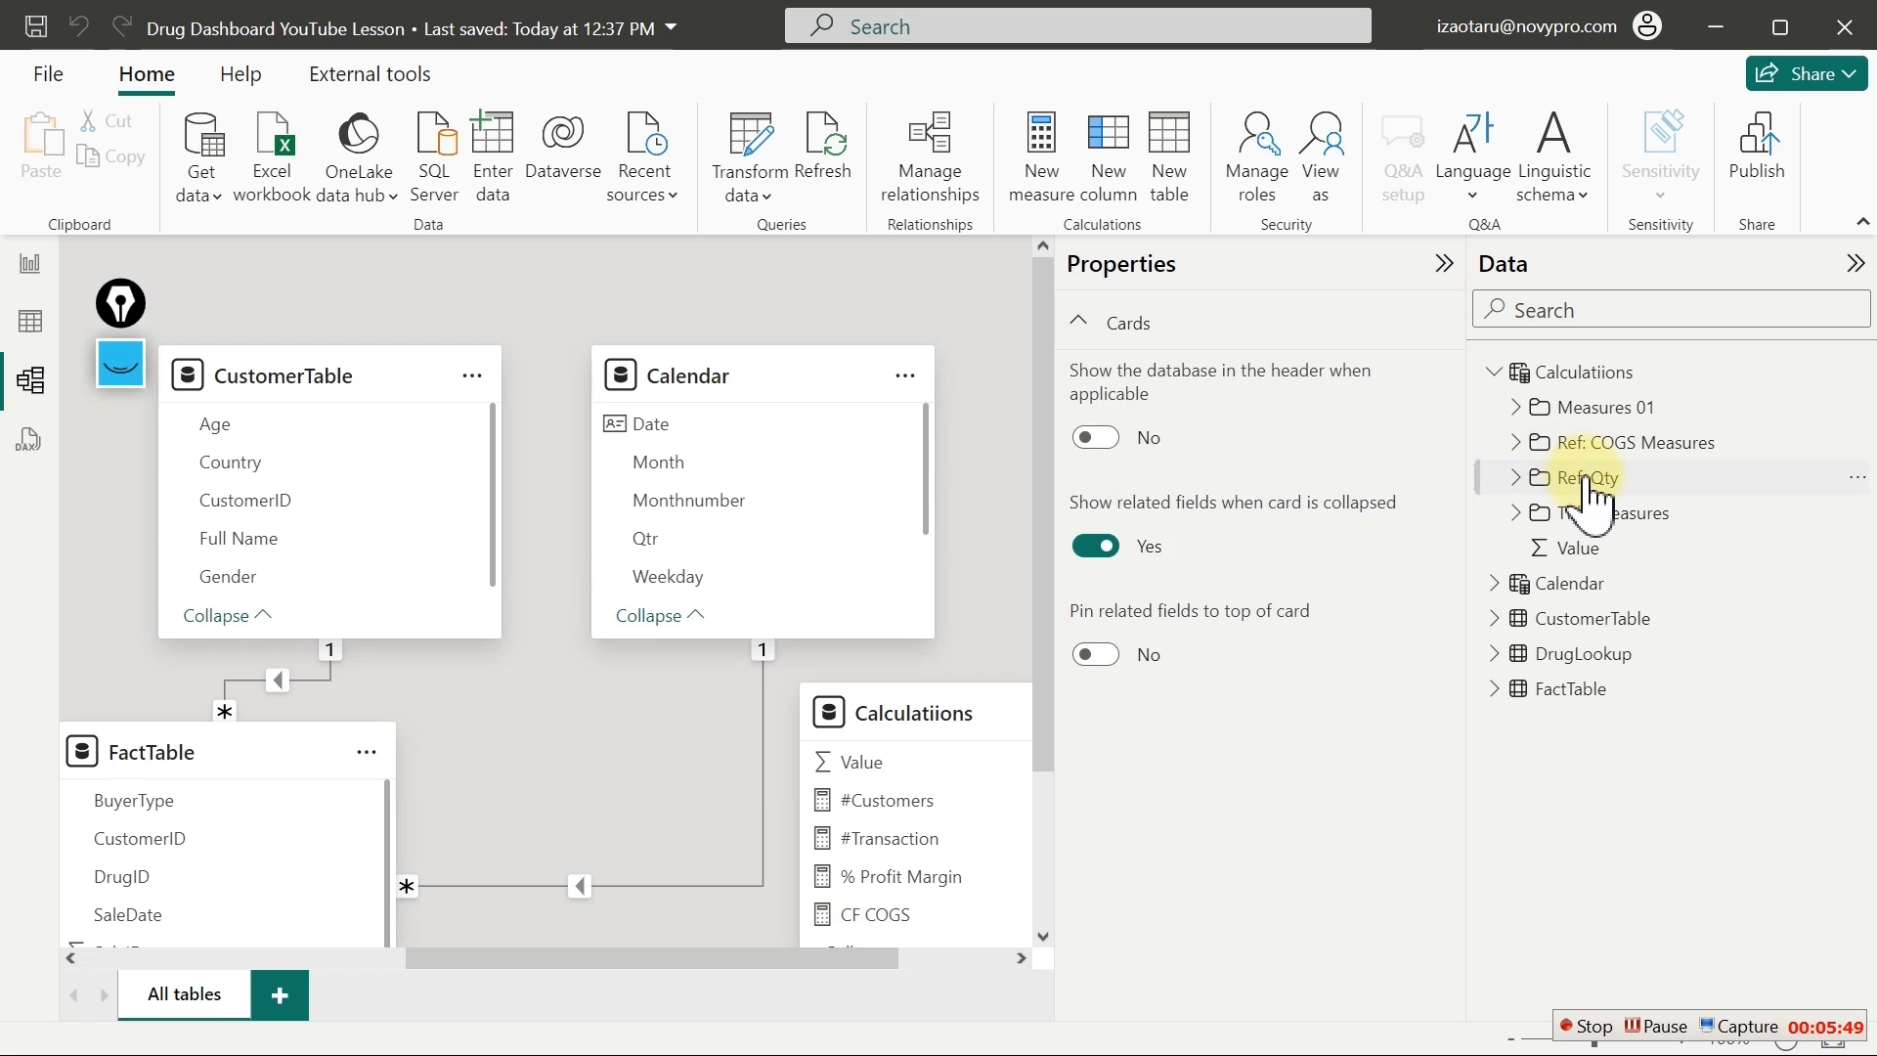
left_click(1613, 479)
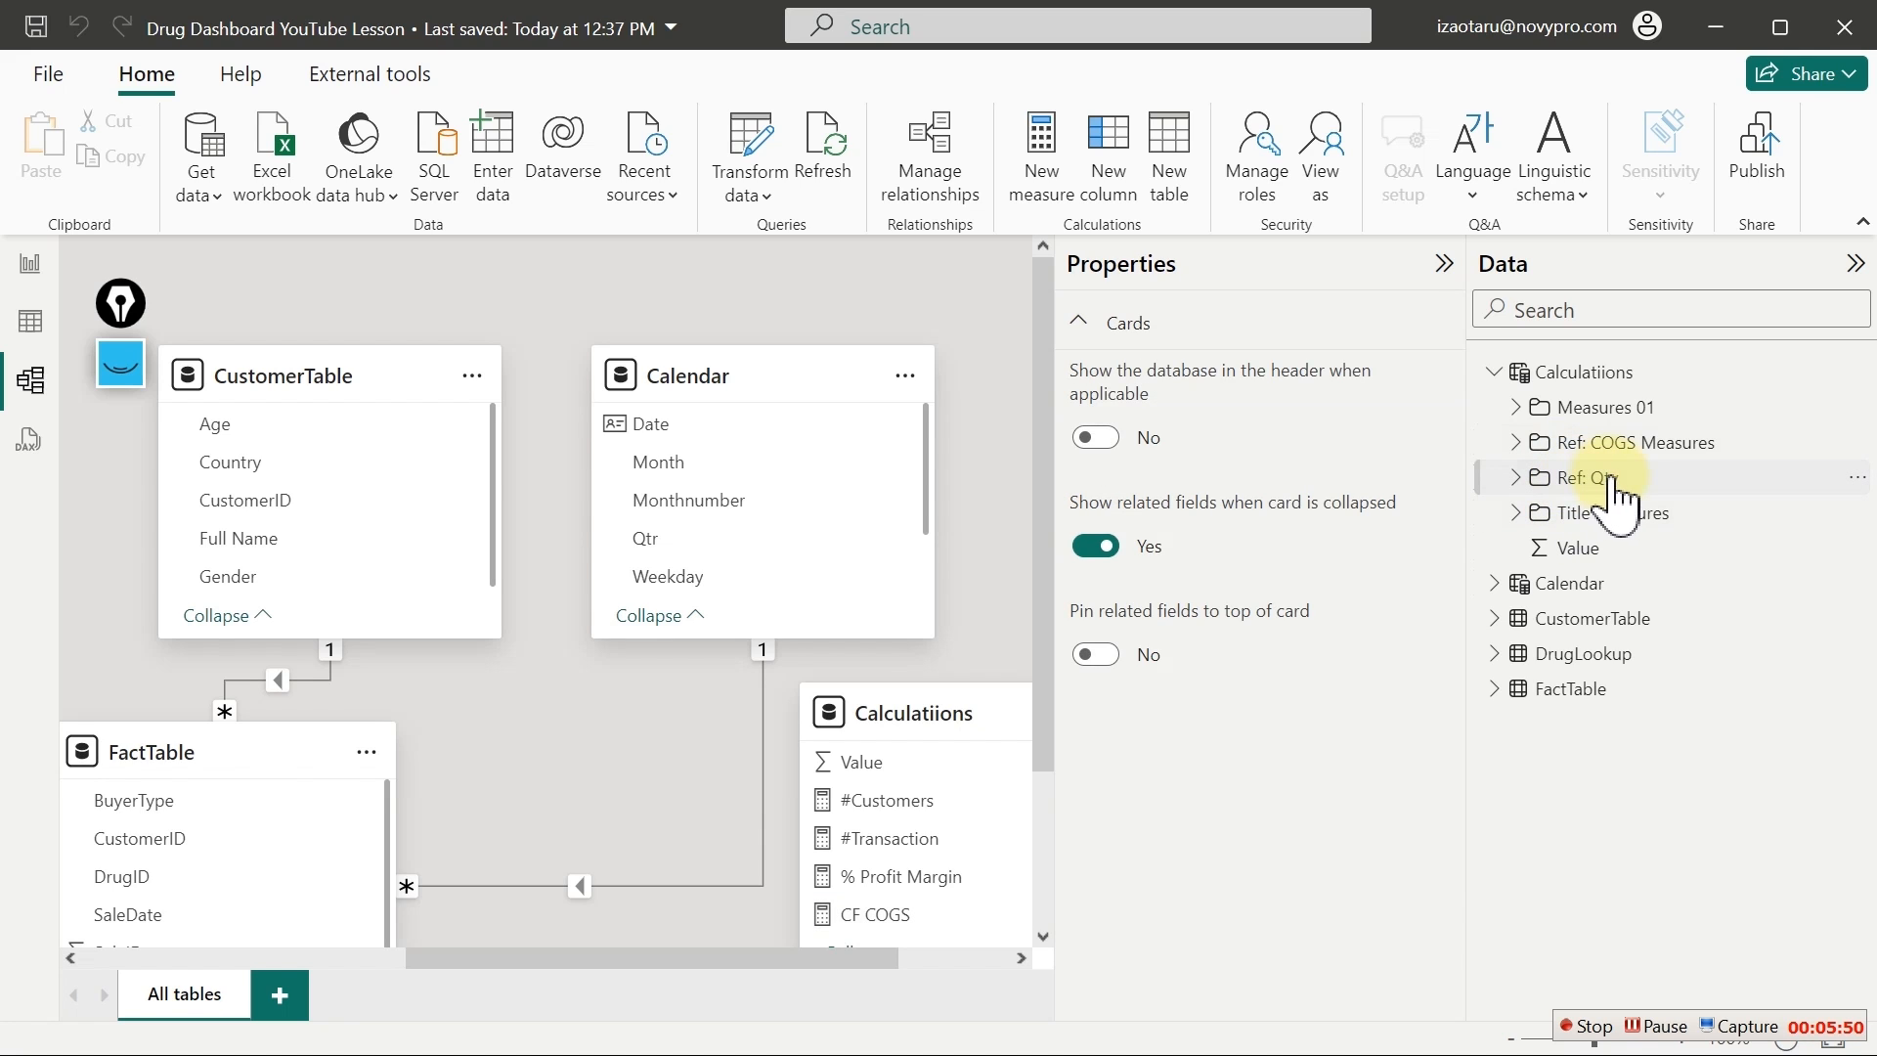
double_click(1627, 479)
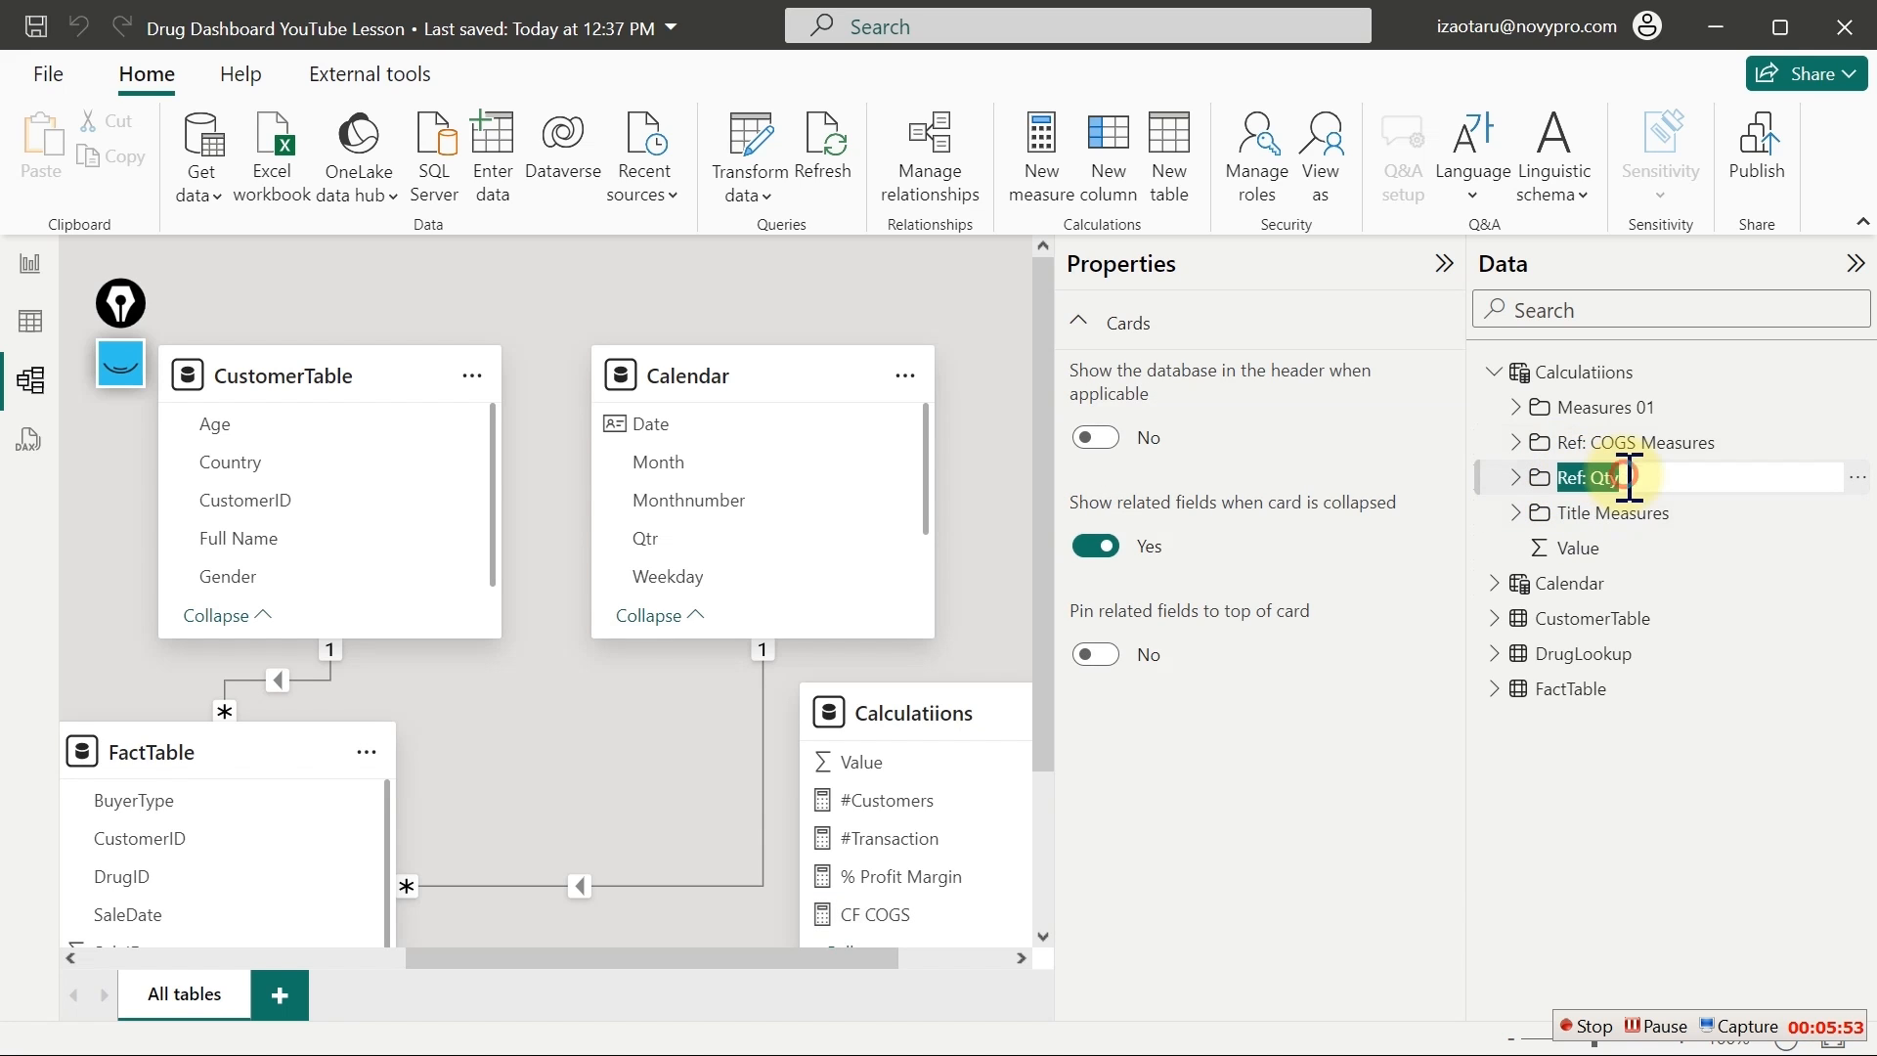
left_click(1629, 479)
type("Measures")
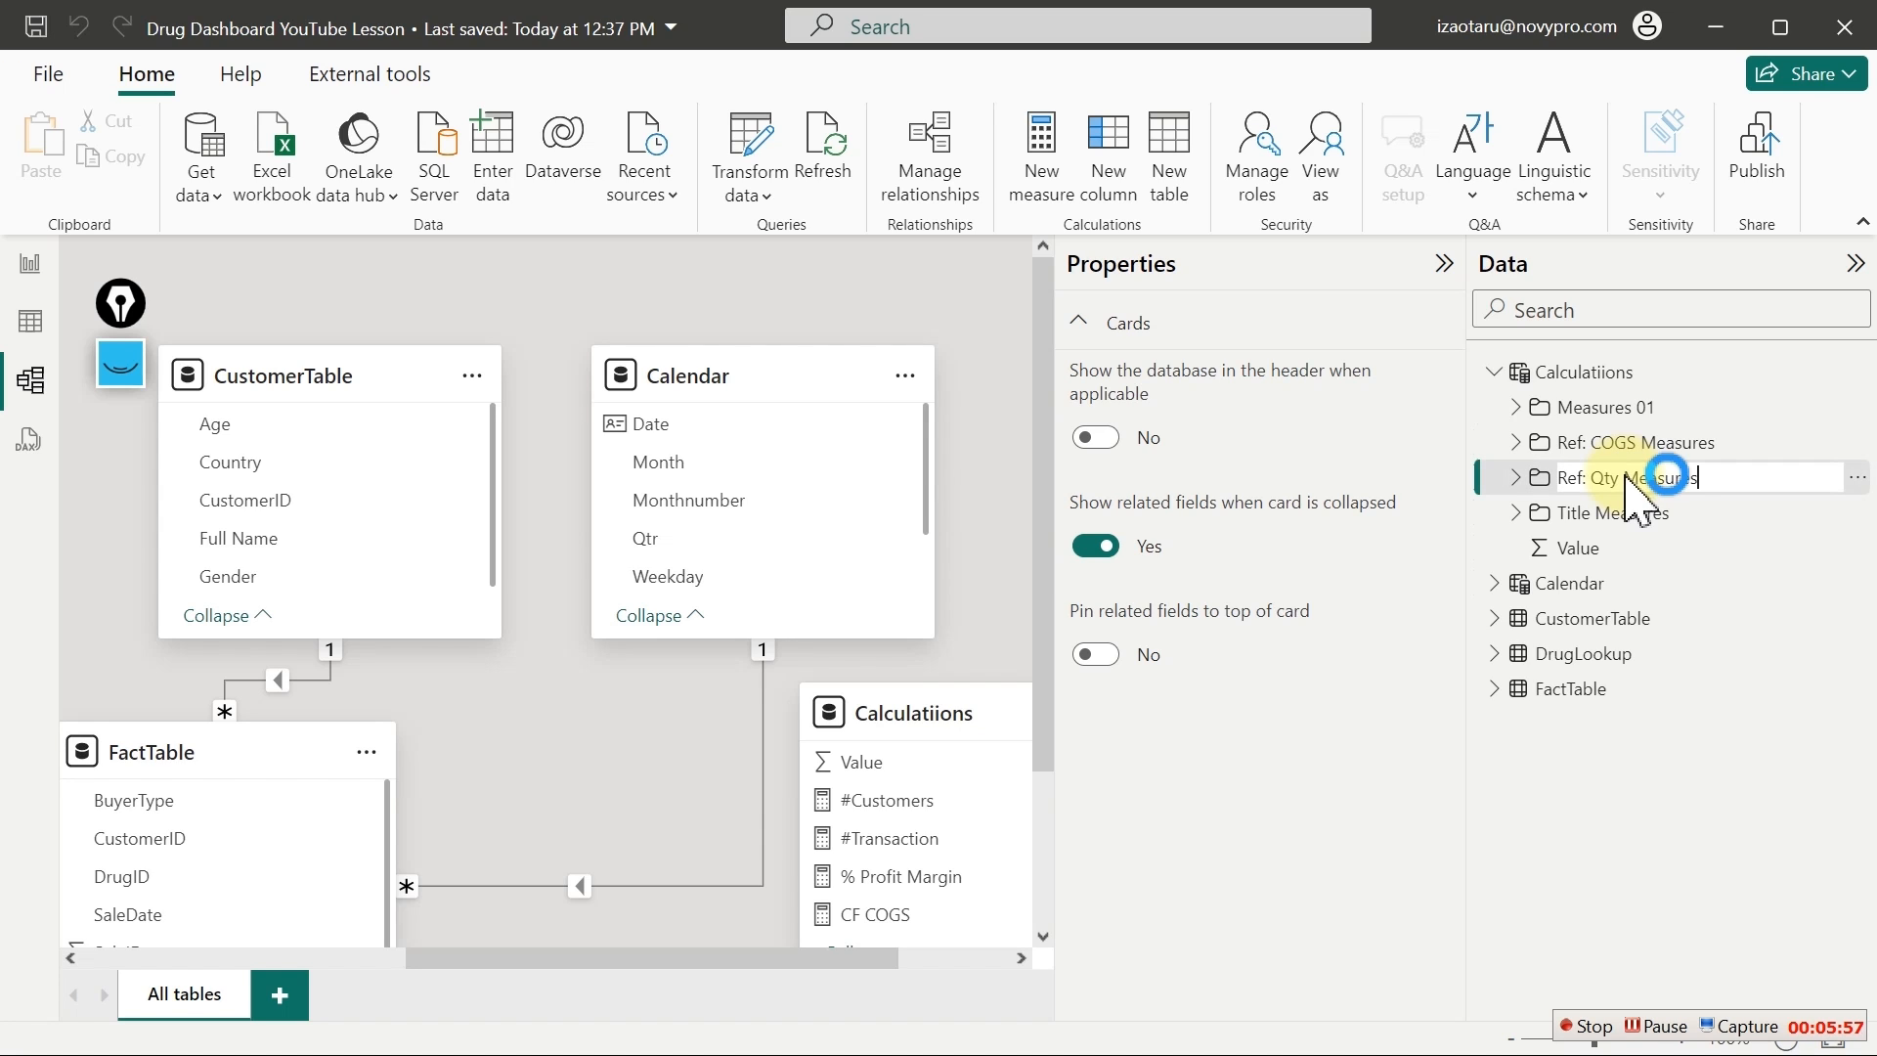
key("Return")
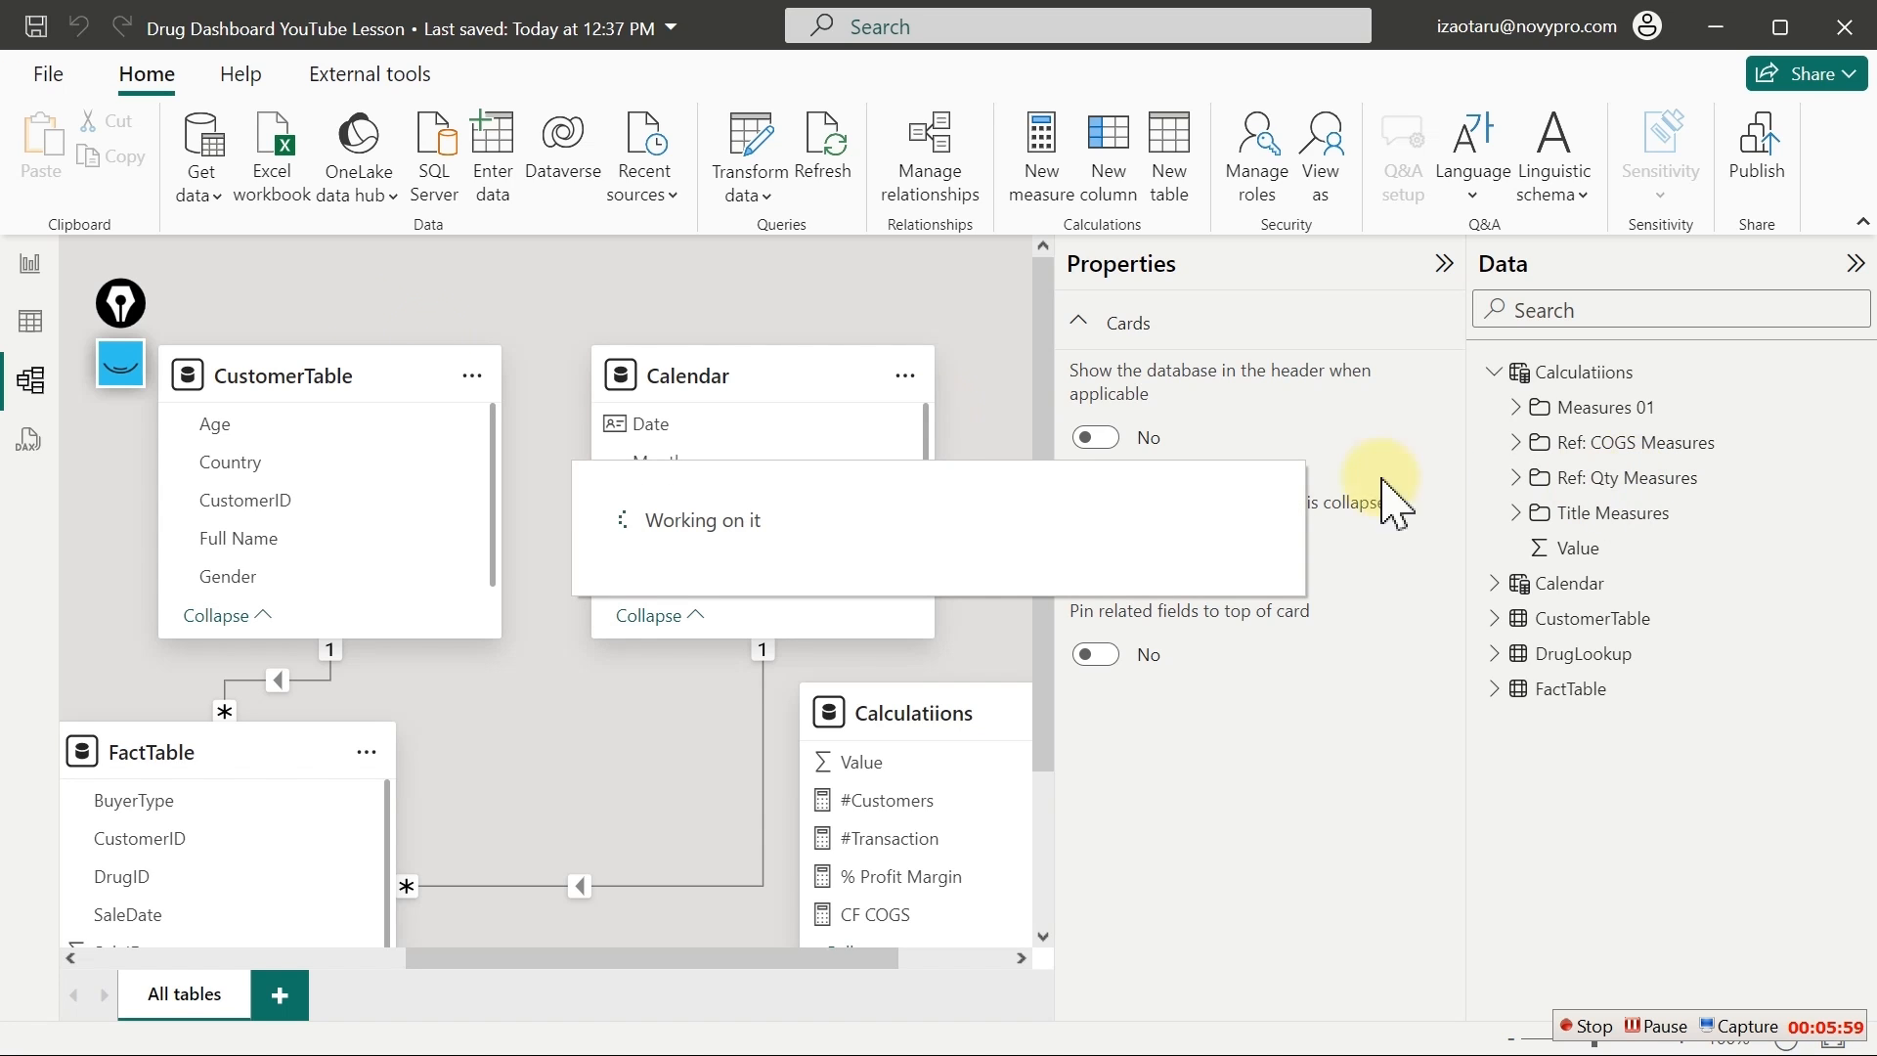
Return to the report view and set the KPI card's reference label settings to apply to the Total COGS series
left_click(30, 266)
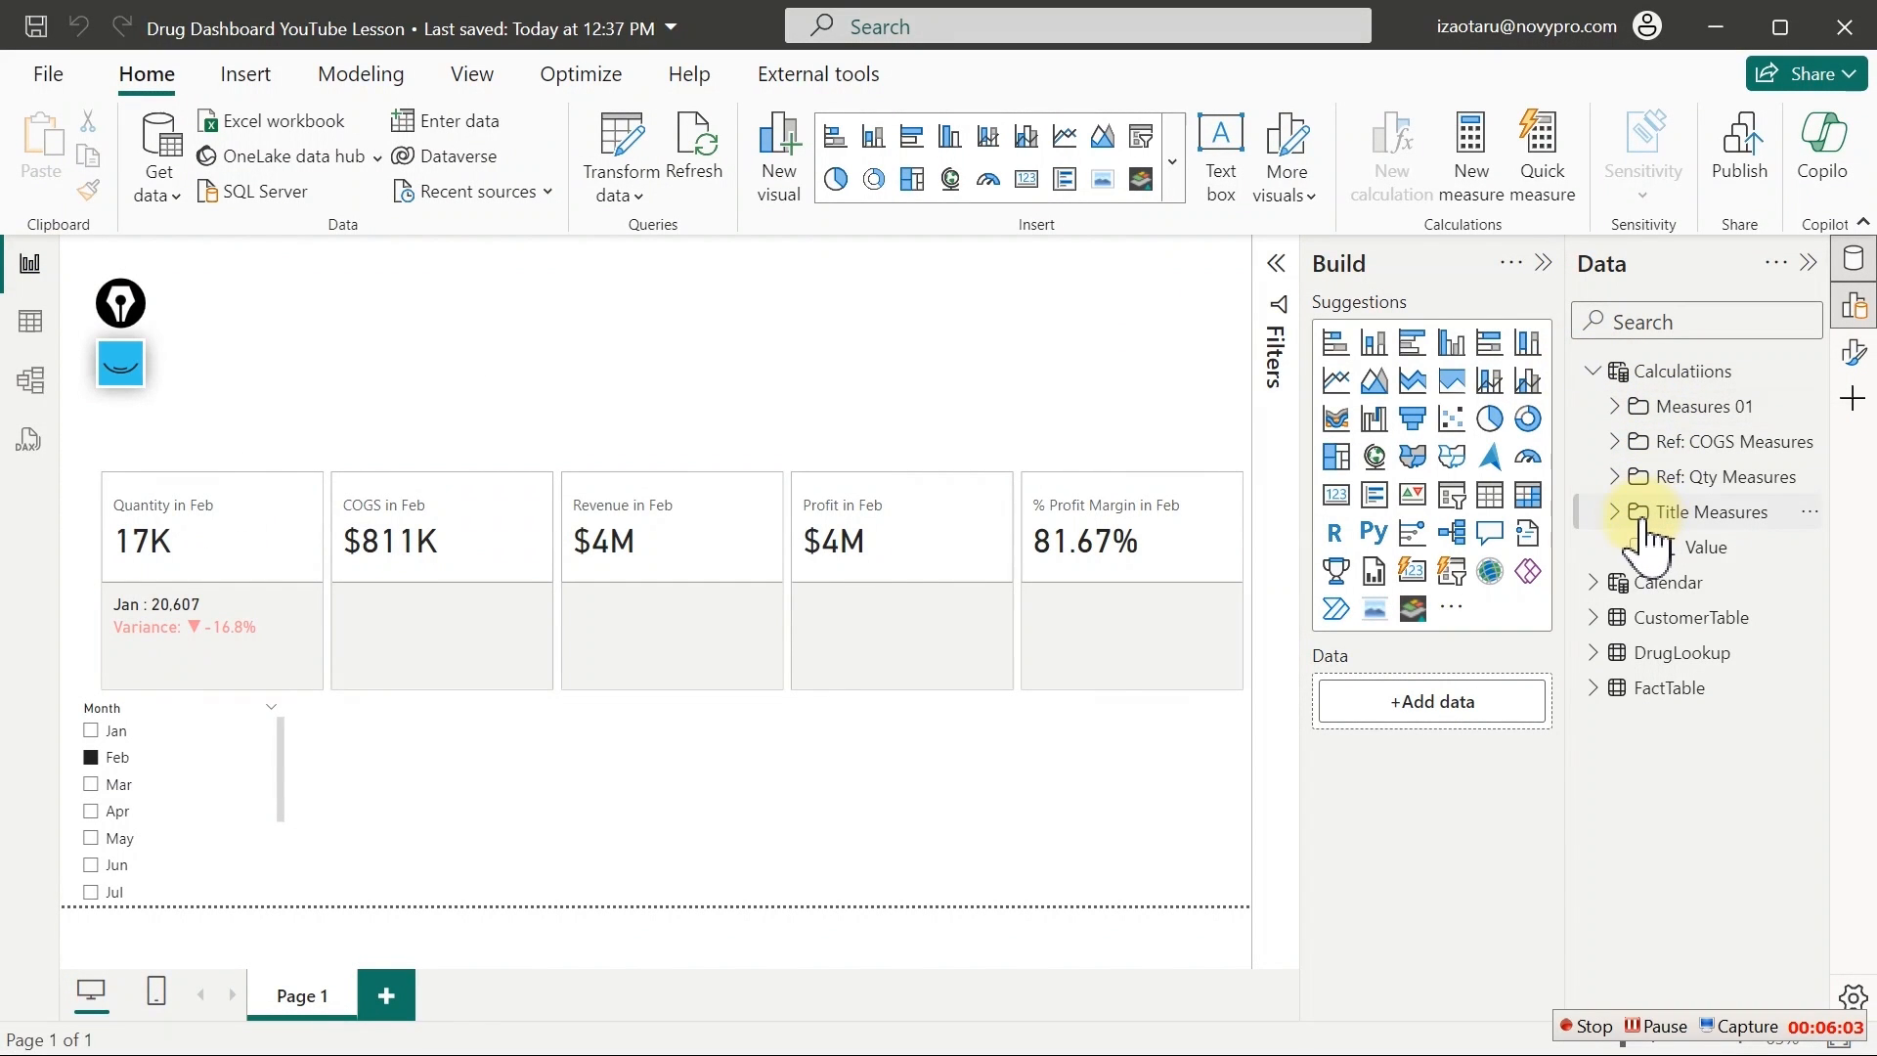
left_click(1604, 375)
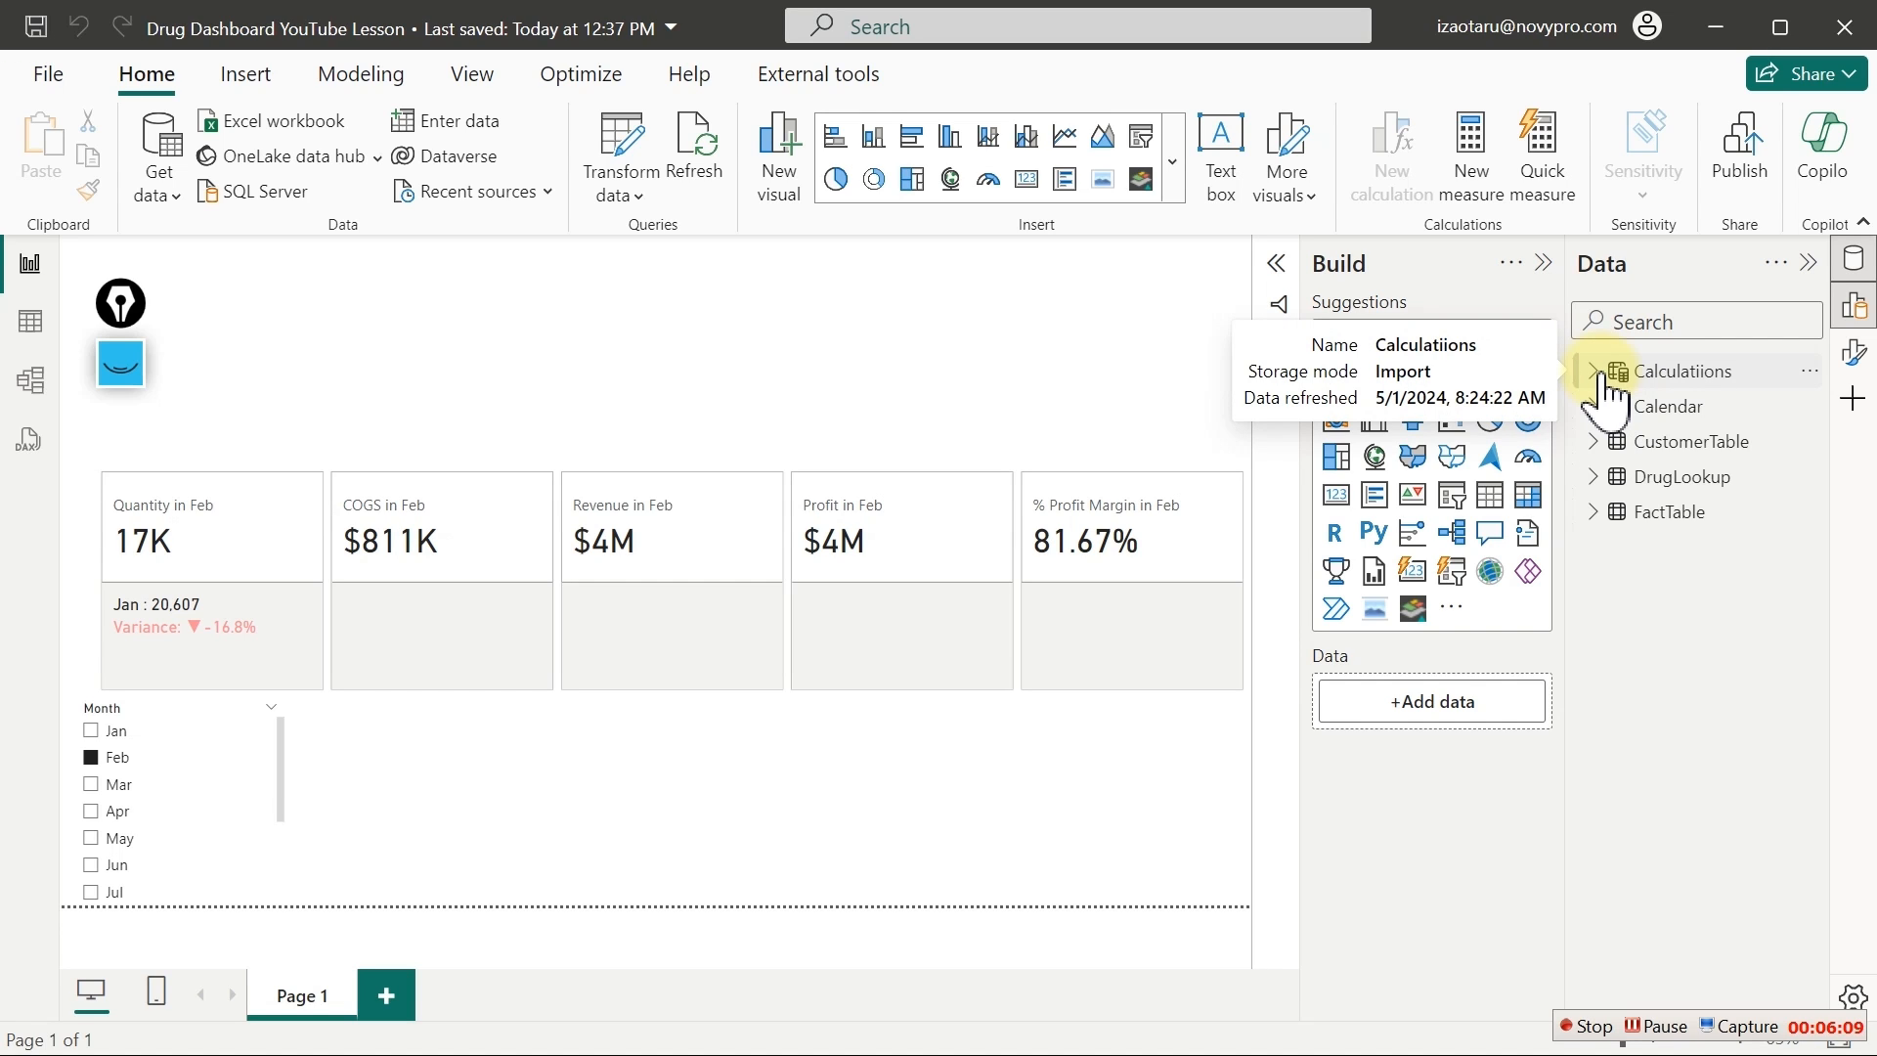
left_click(1604, 381)
left_click(462, 676)
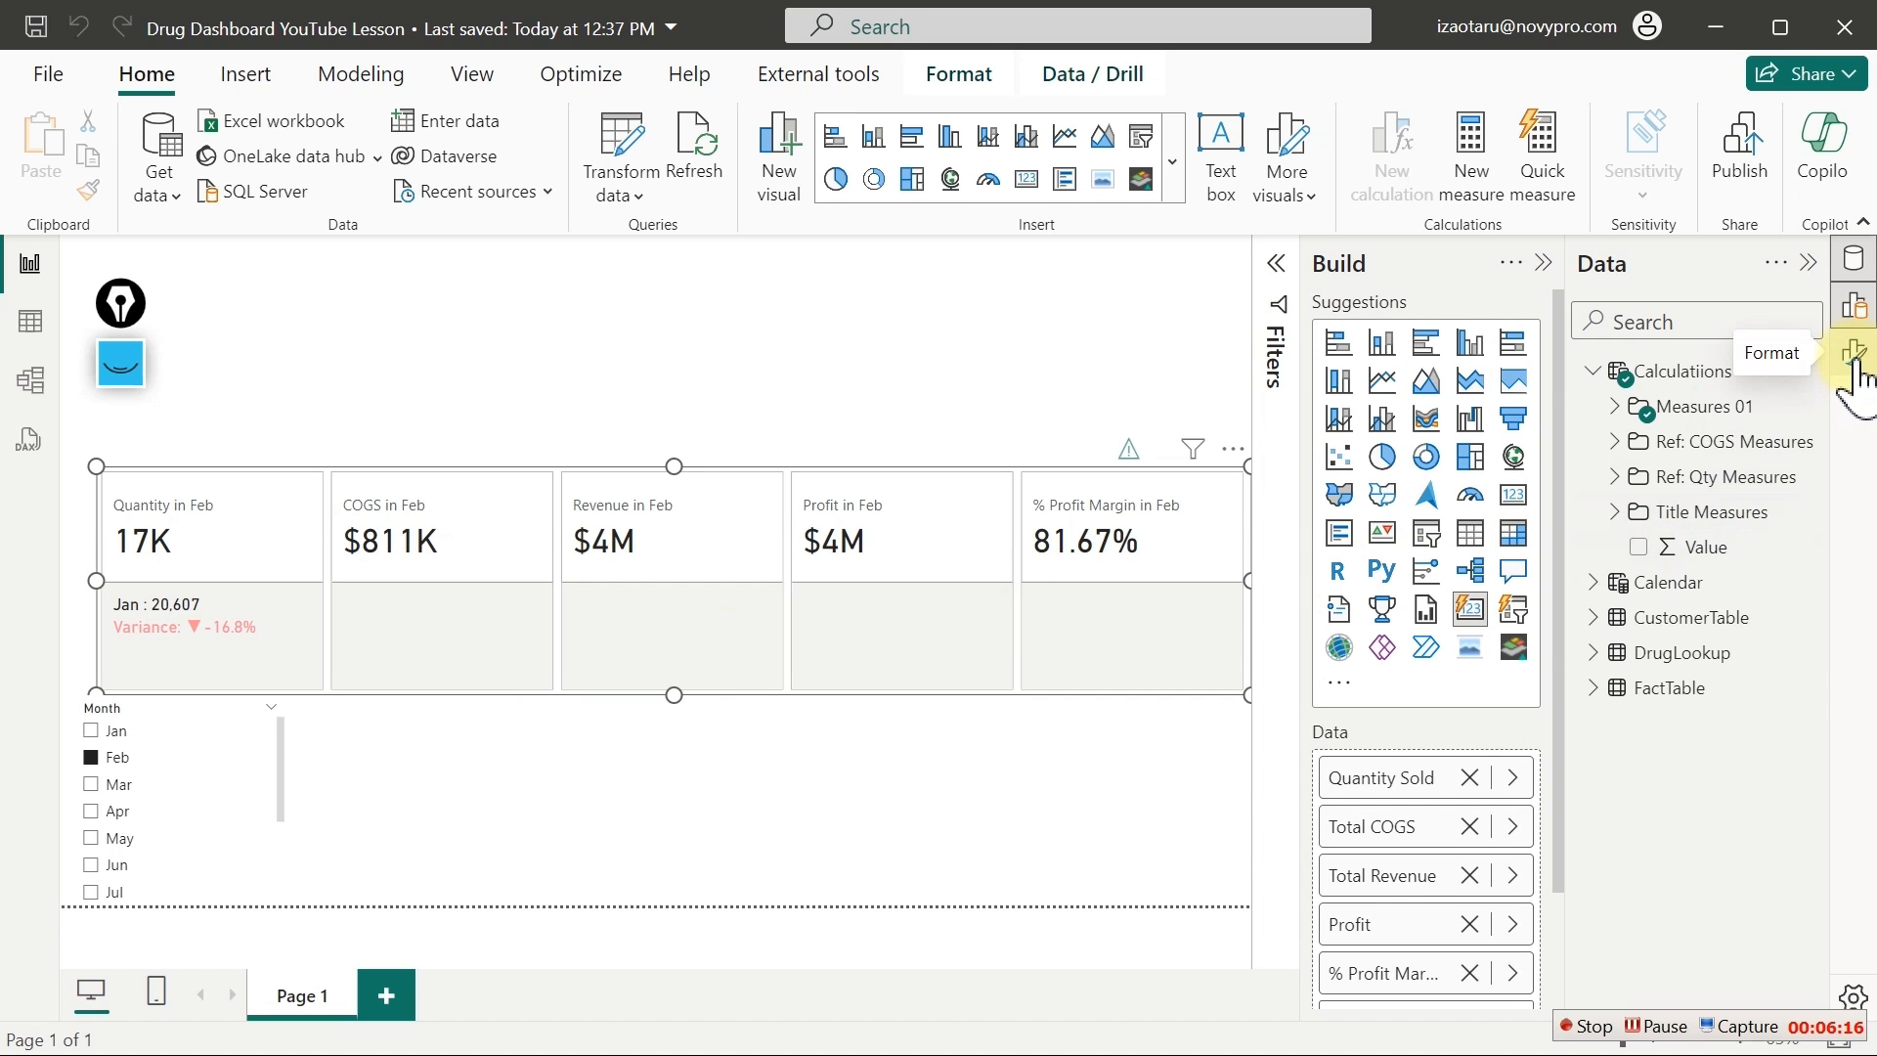
left_click(1854, 357)
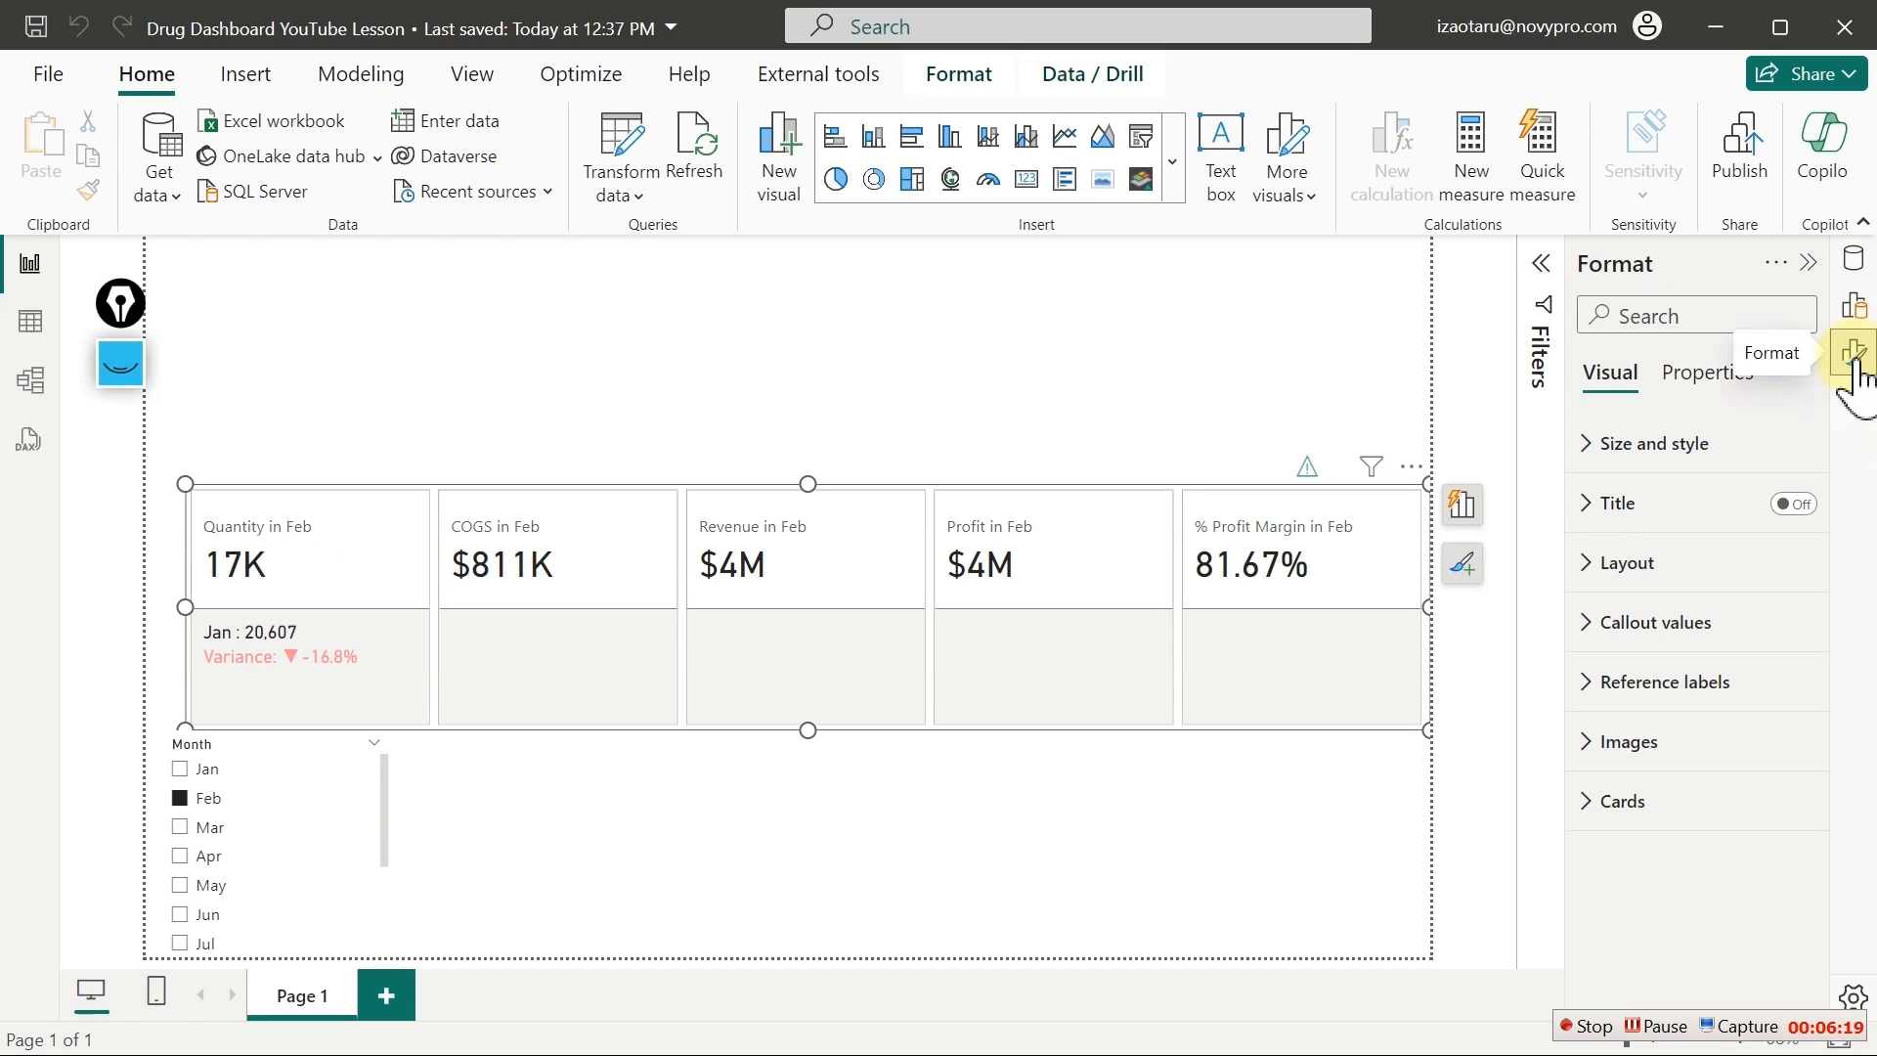
left_click(1585, 688)
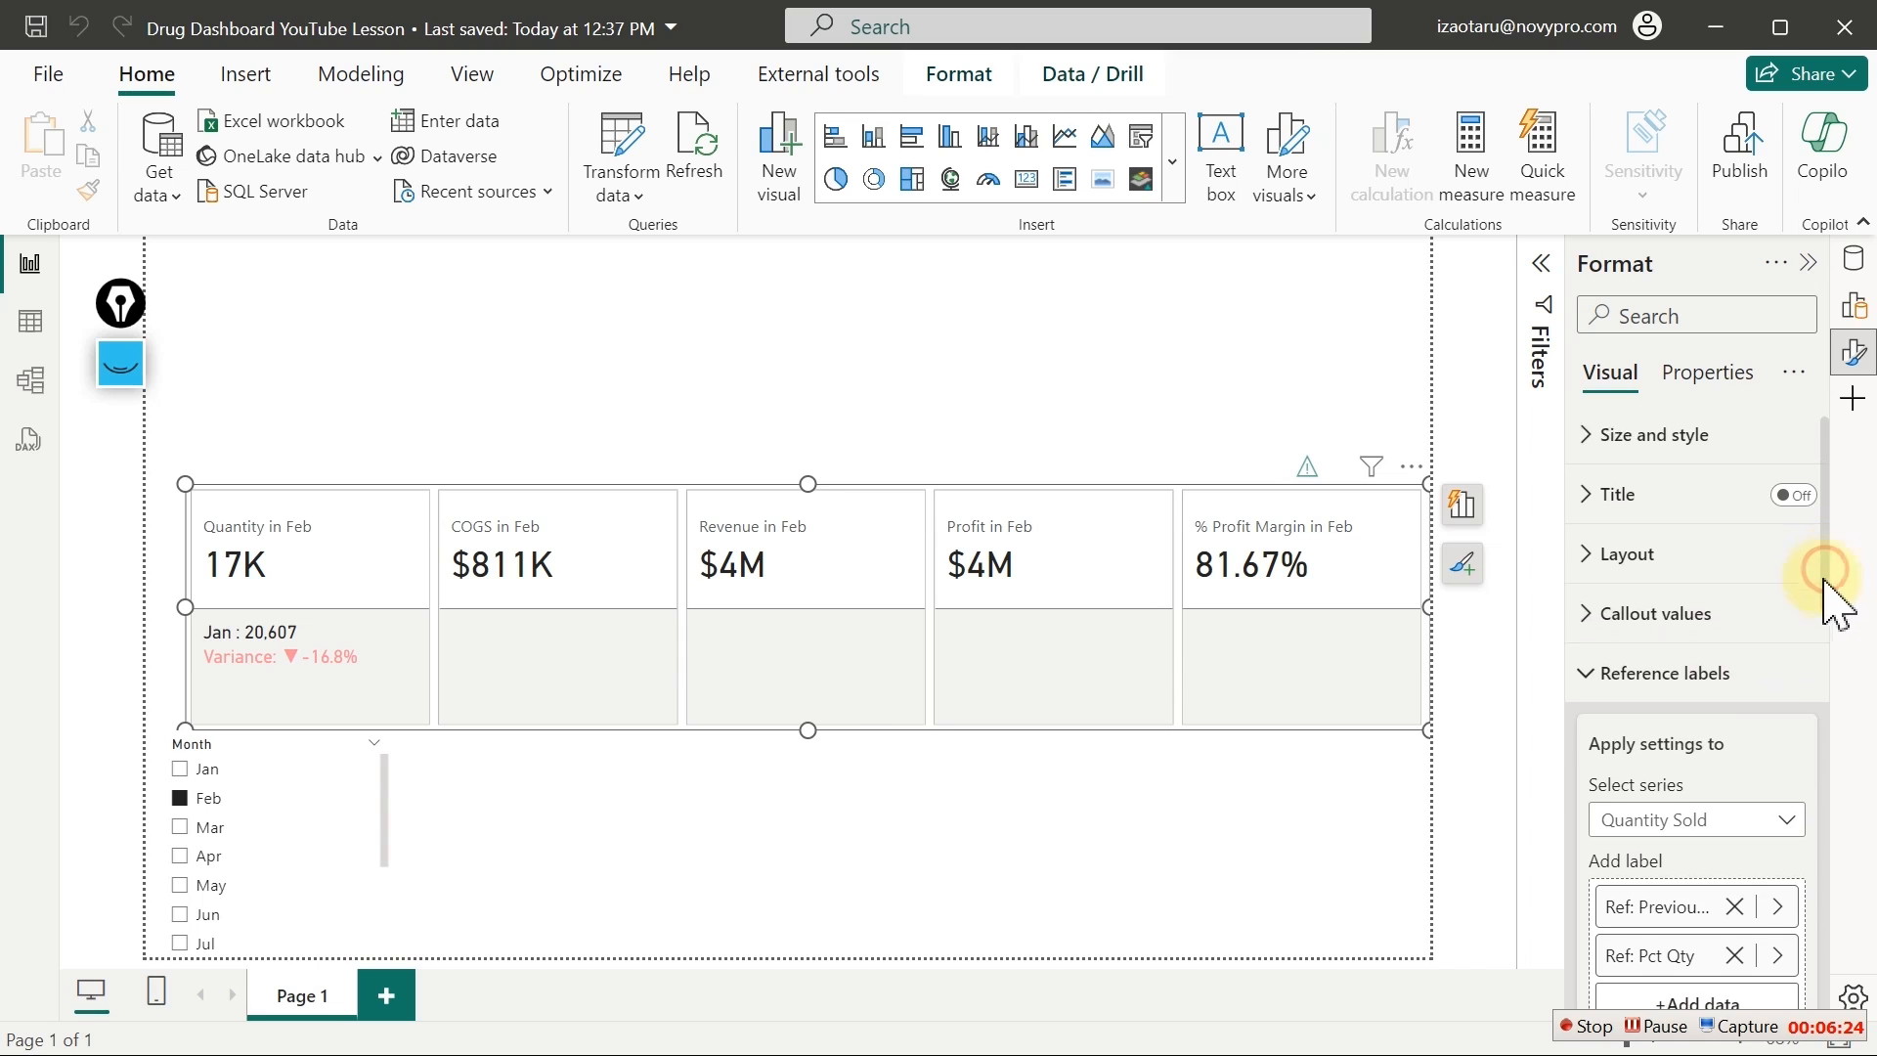
left_click_drag(1826, 587, 1833, 694)
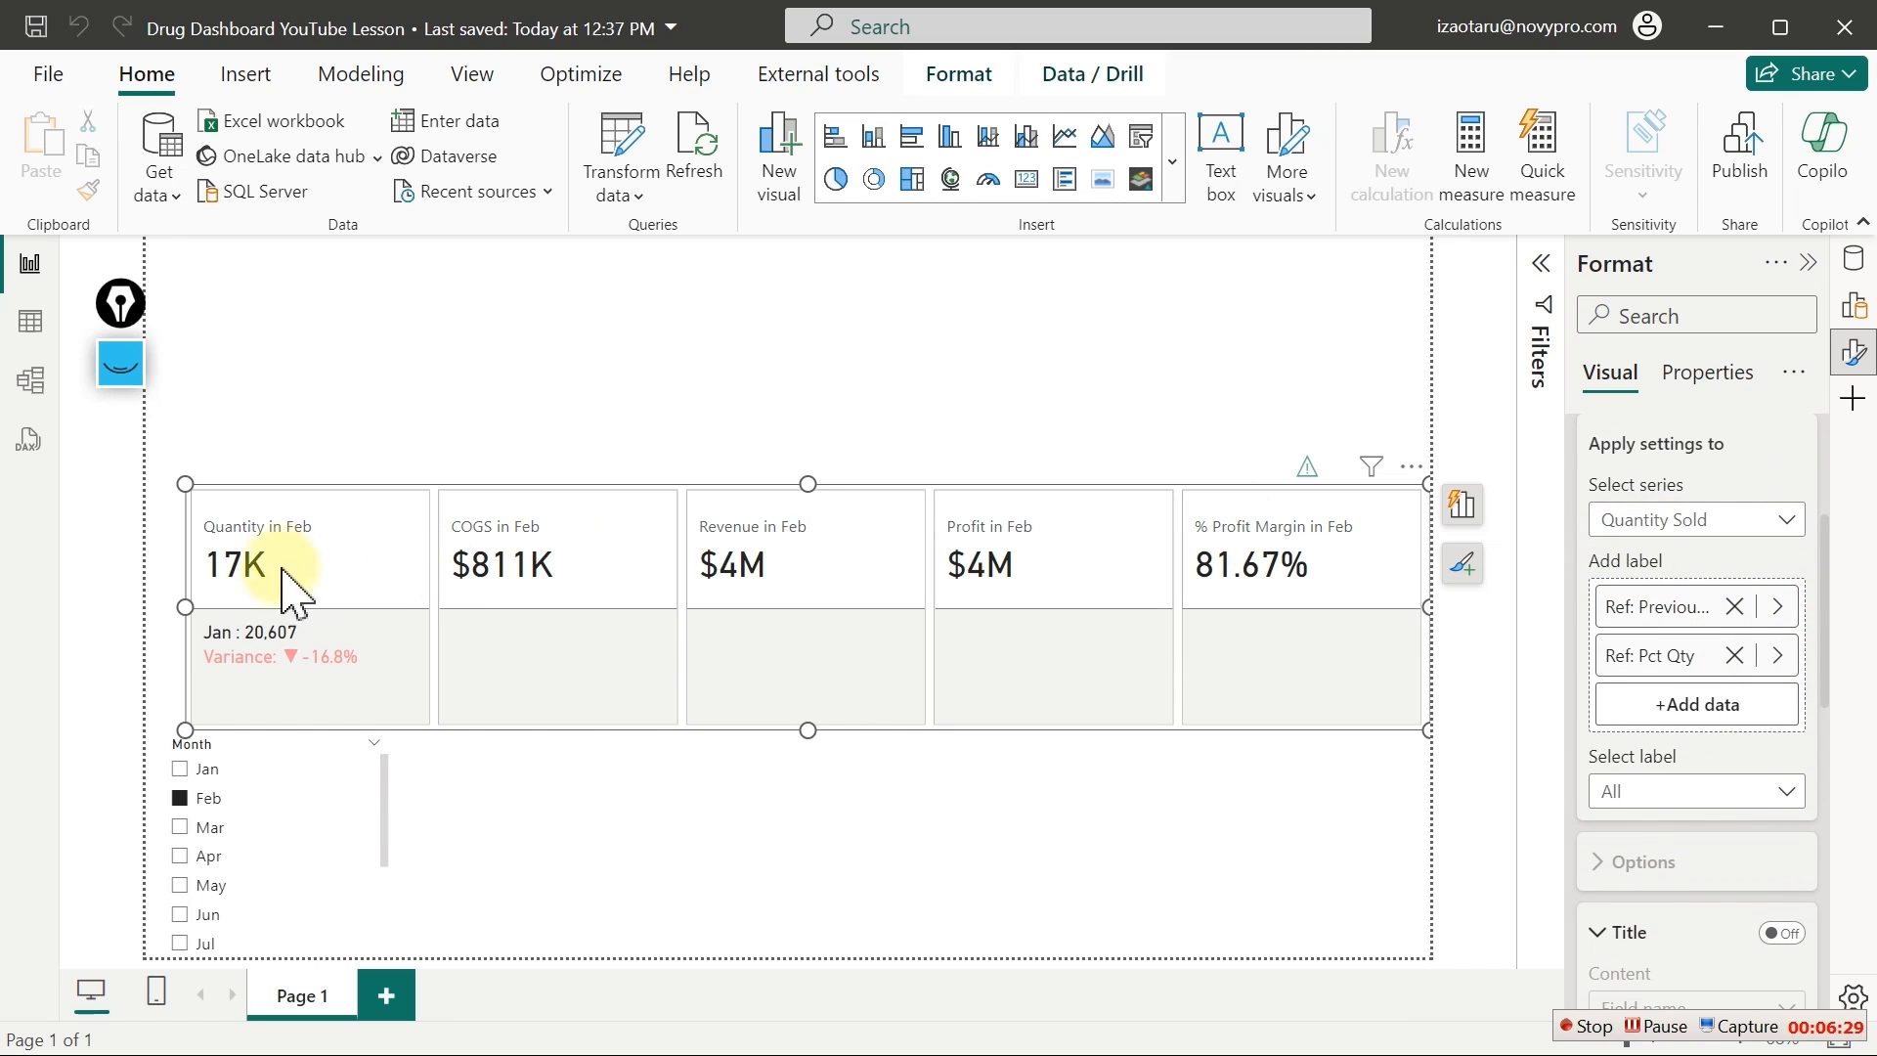
left_click(1774, 514)
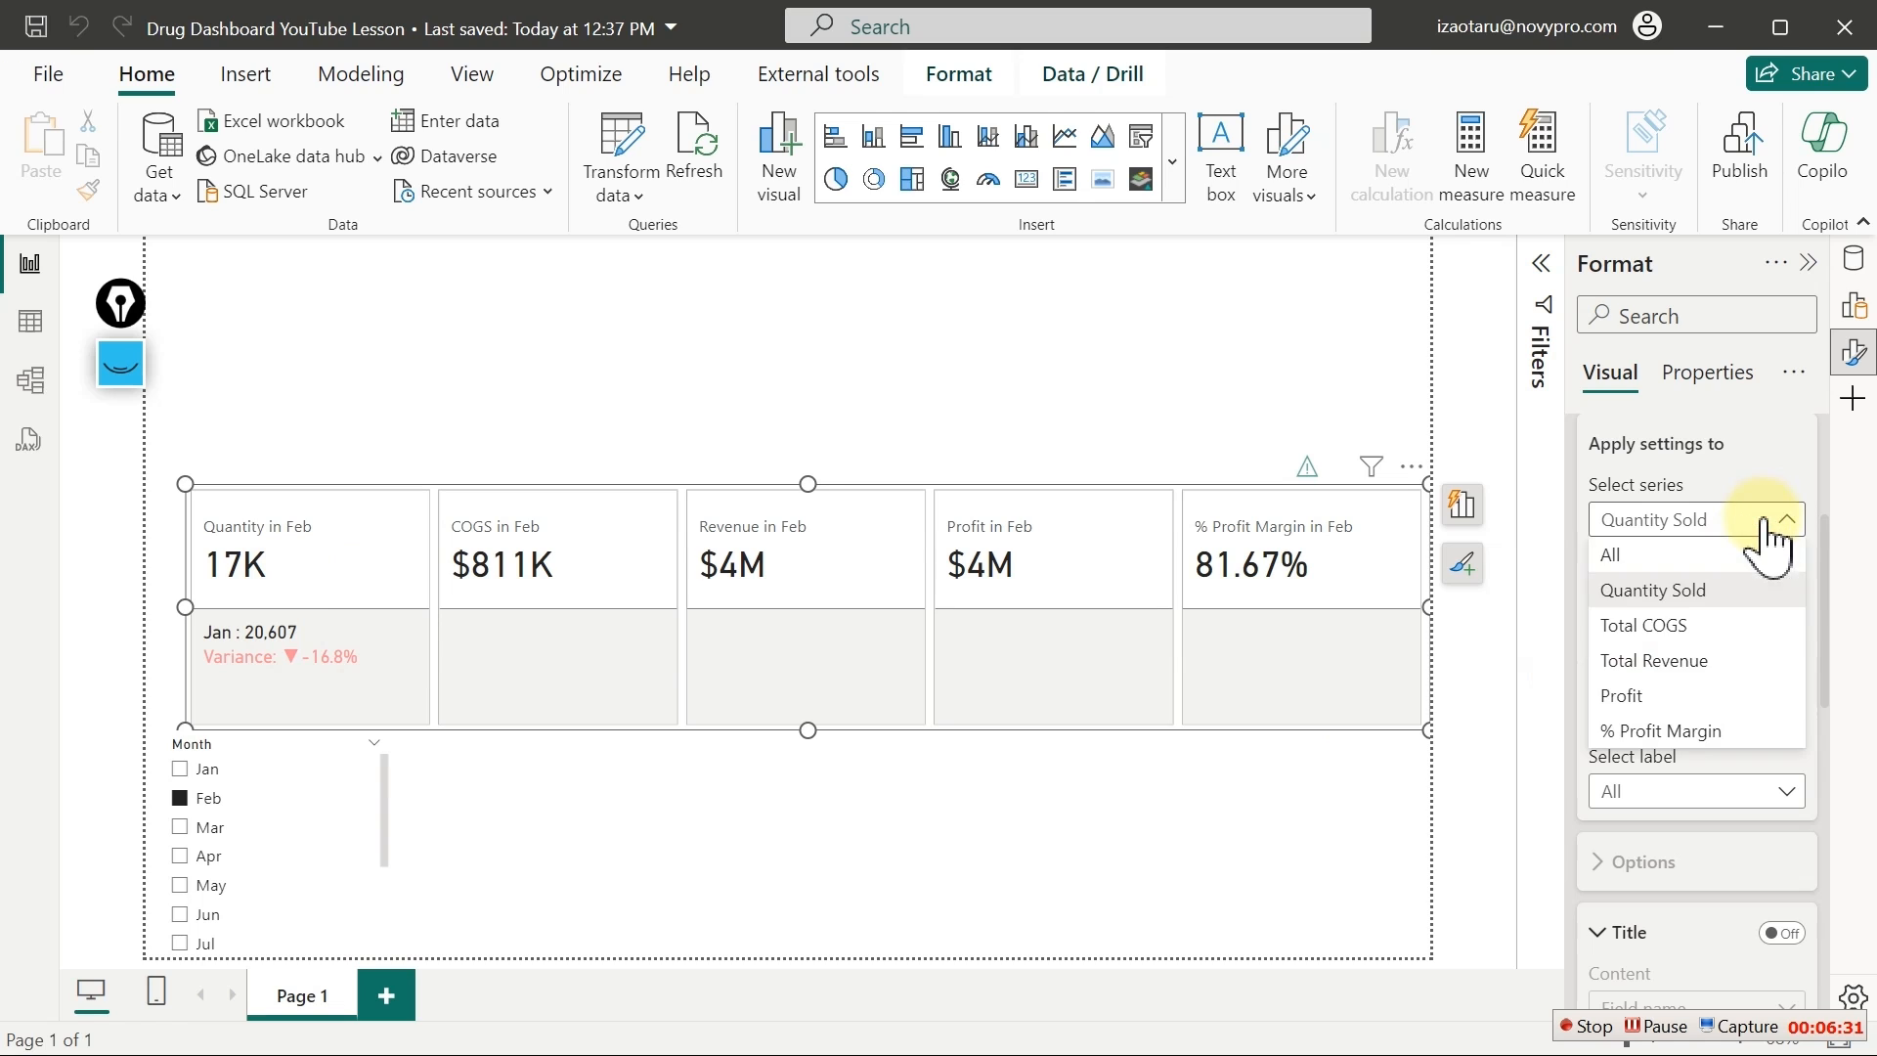
left_click(1645, 630)
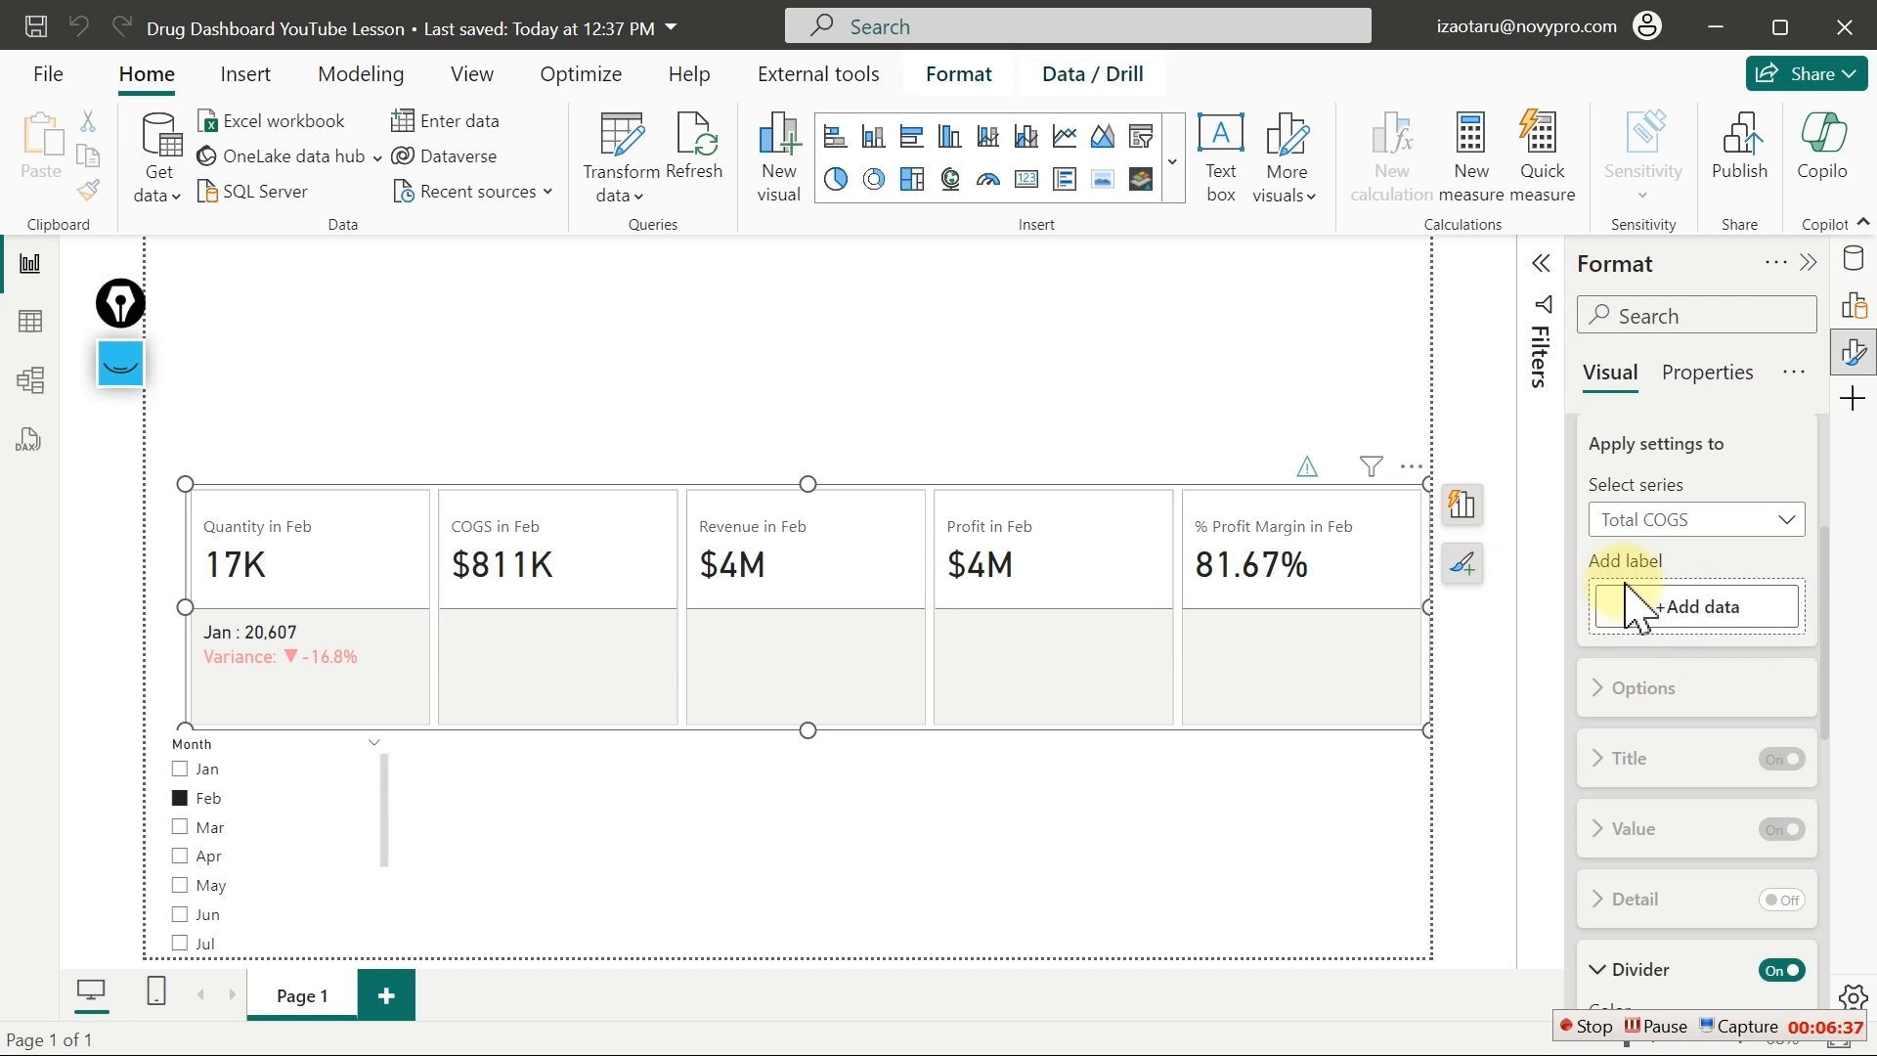
Add Ref: Previous COGS as a reference label for the Total COGS series and turn on the label's title
left_click(1634, 618)
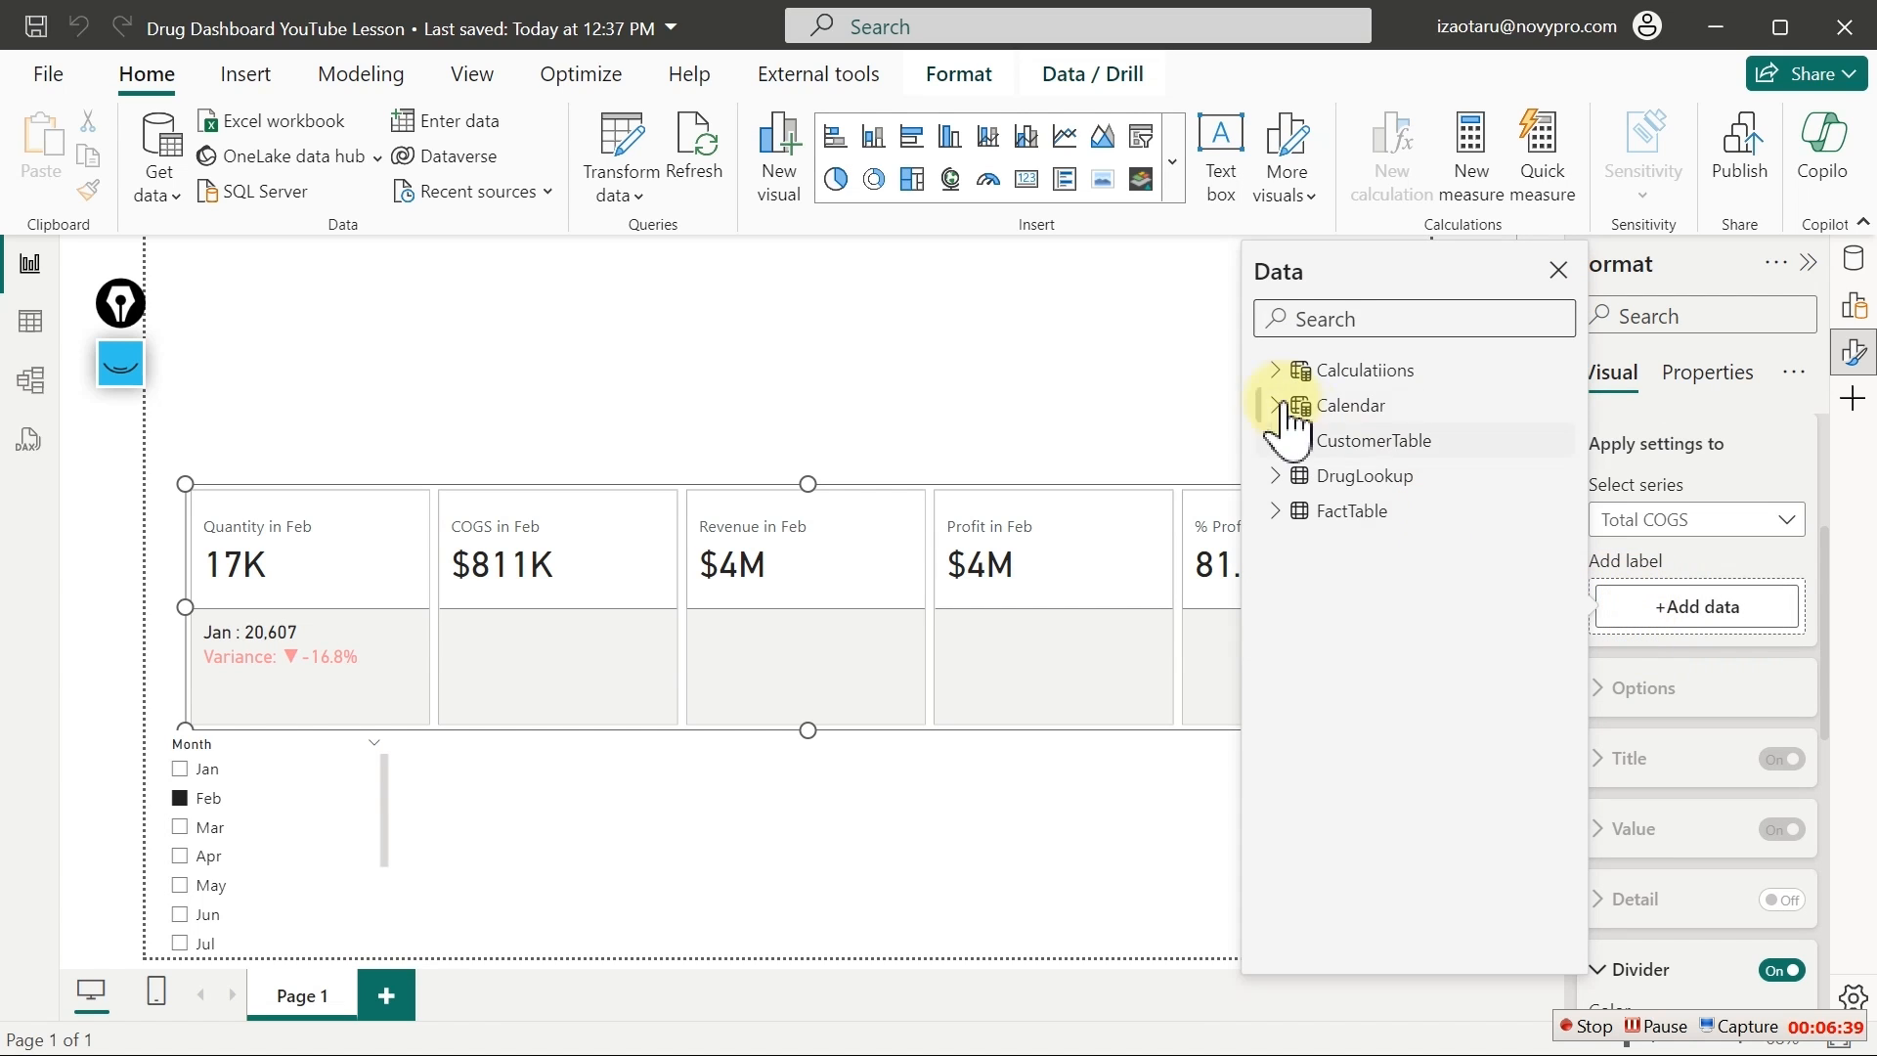
left_click(1275, 372)
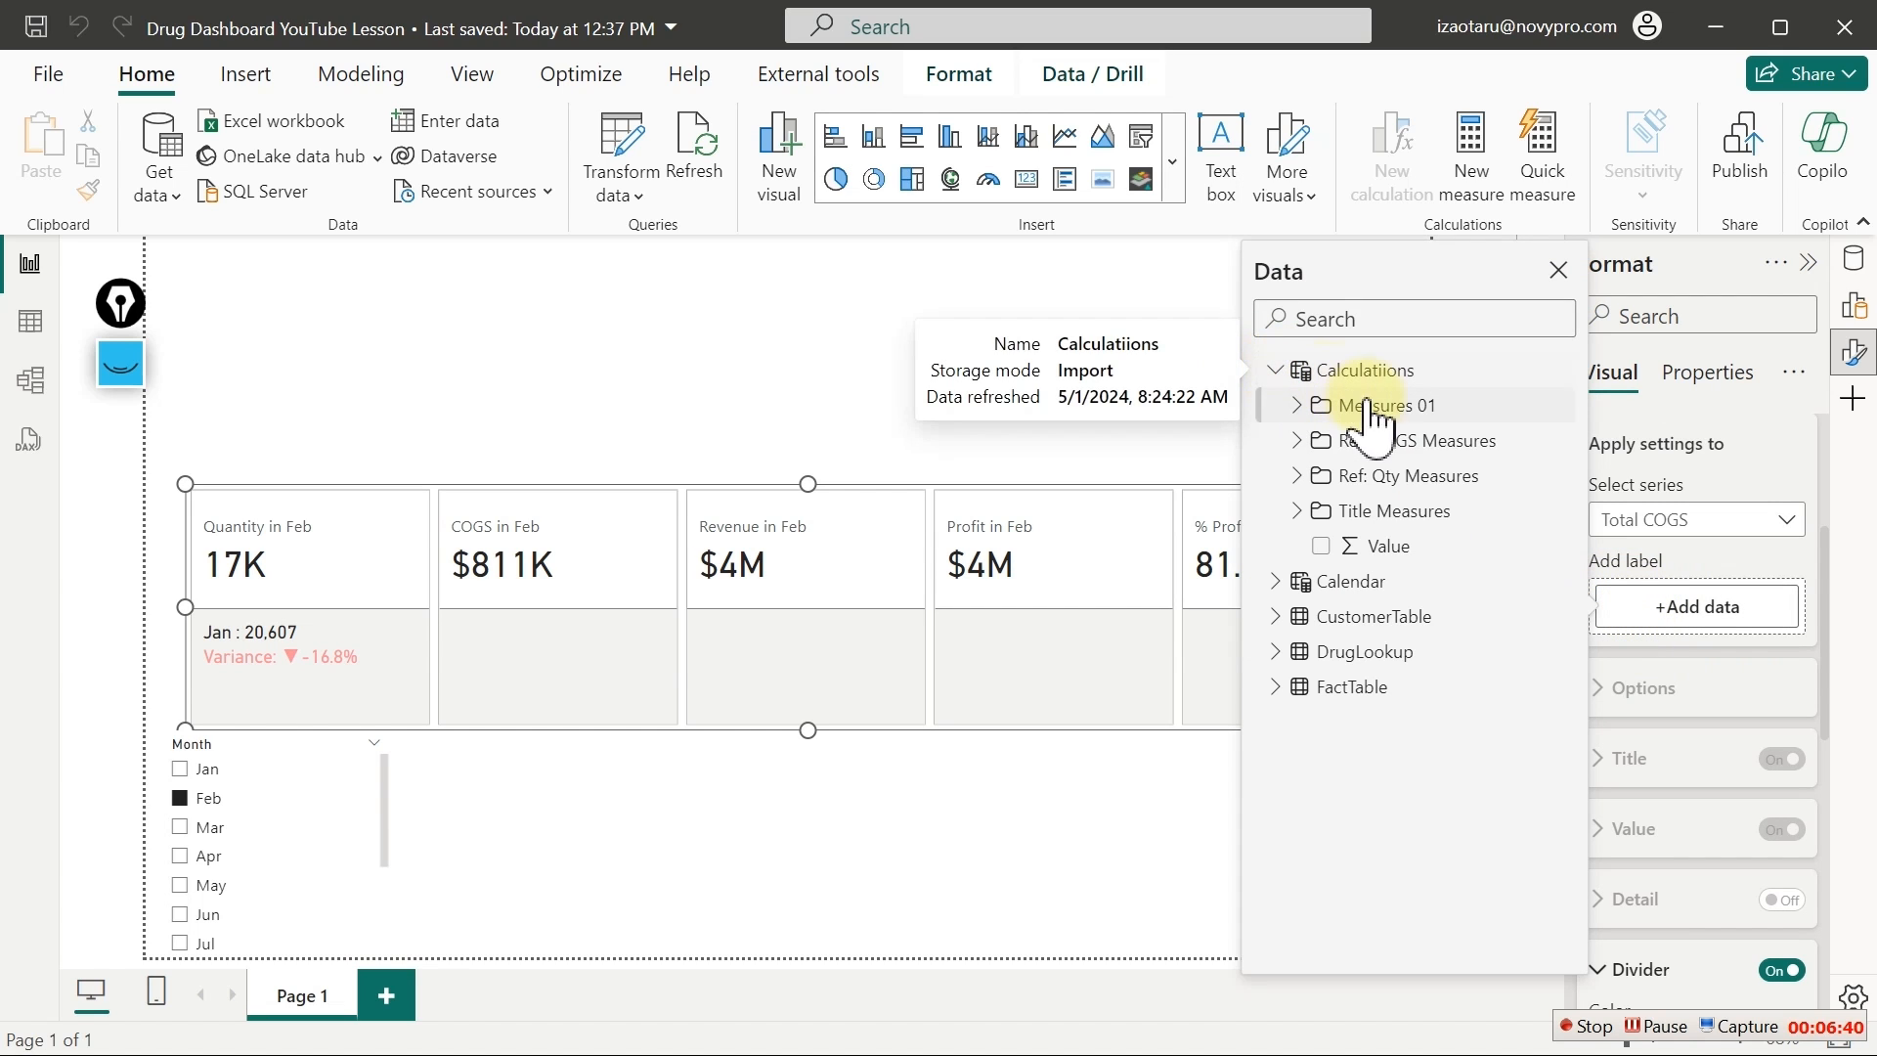
left_click(1297, 442)
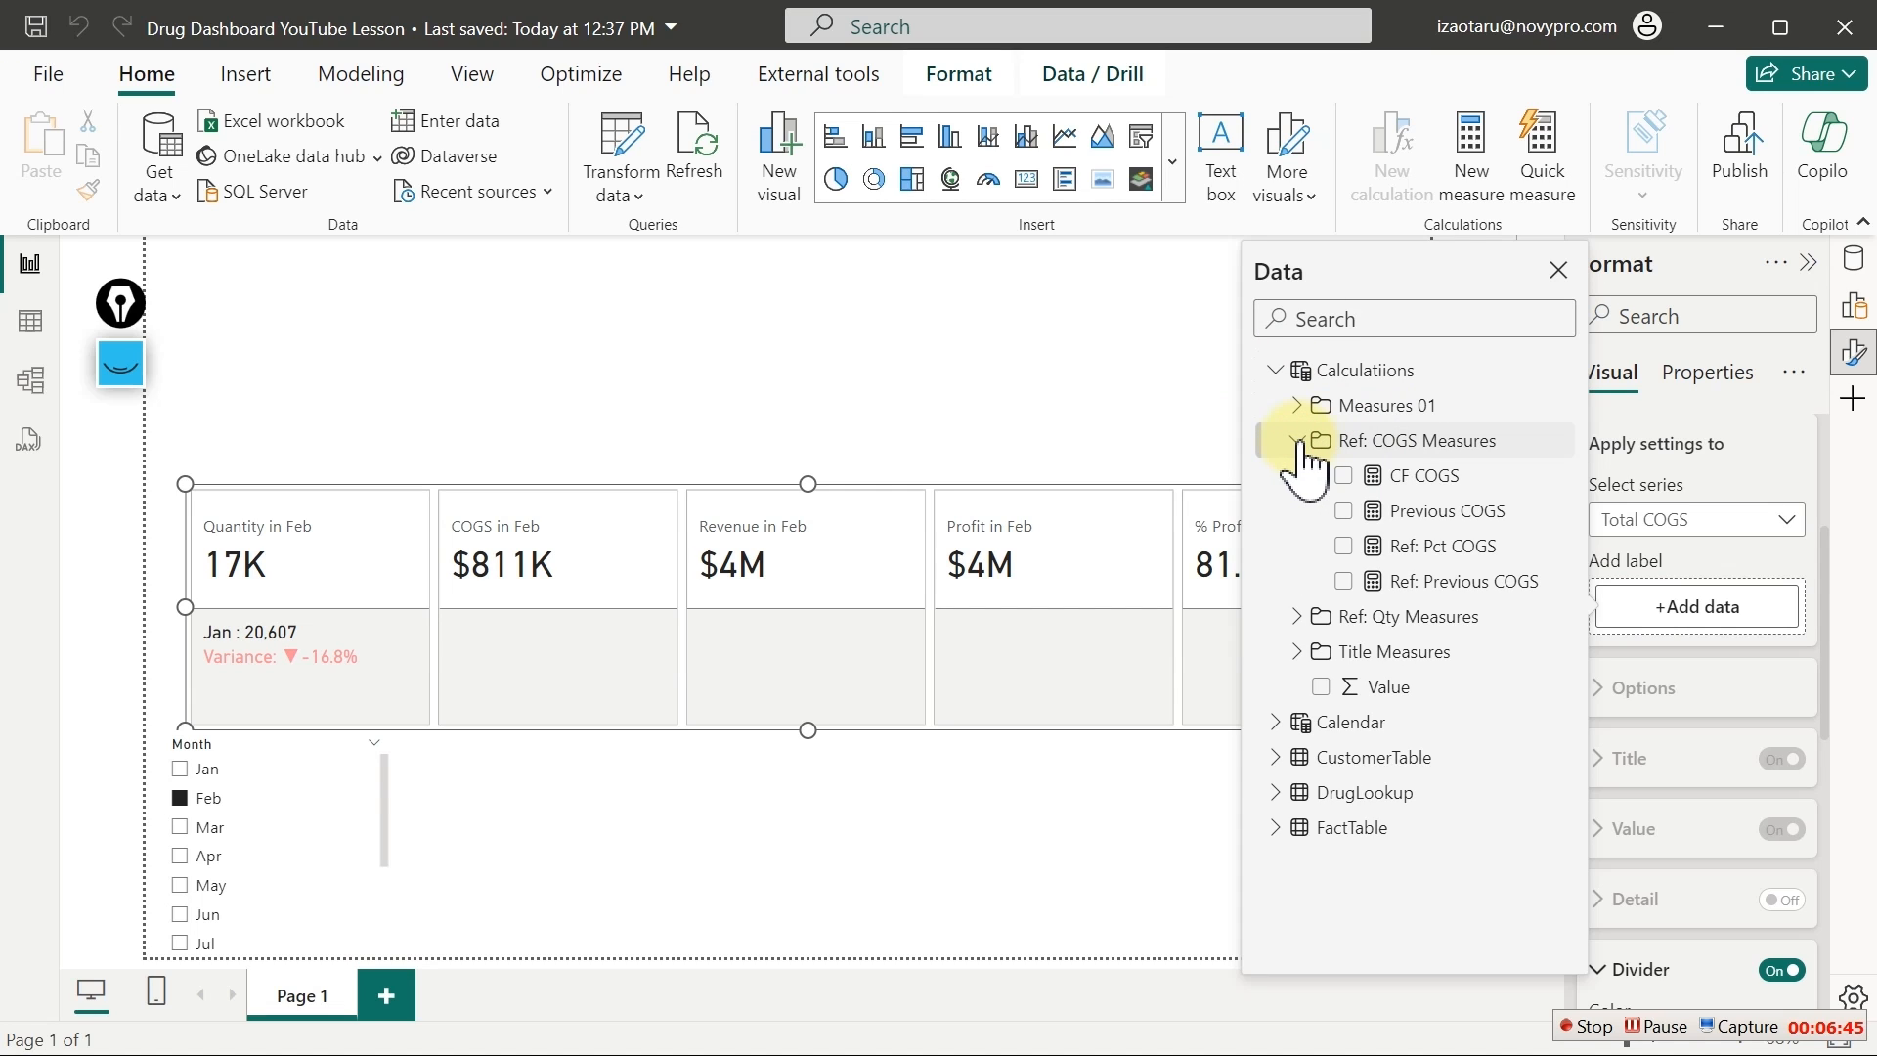
left_click(1428, 587)
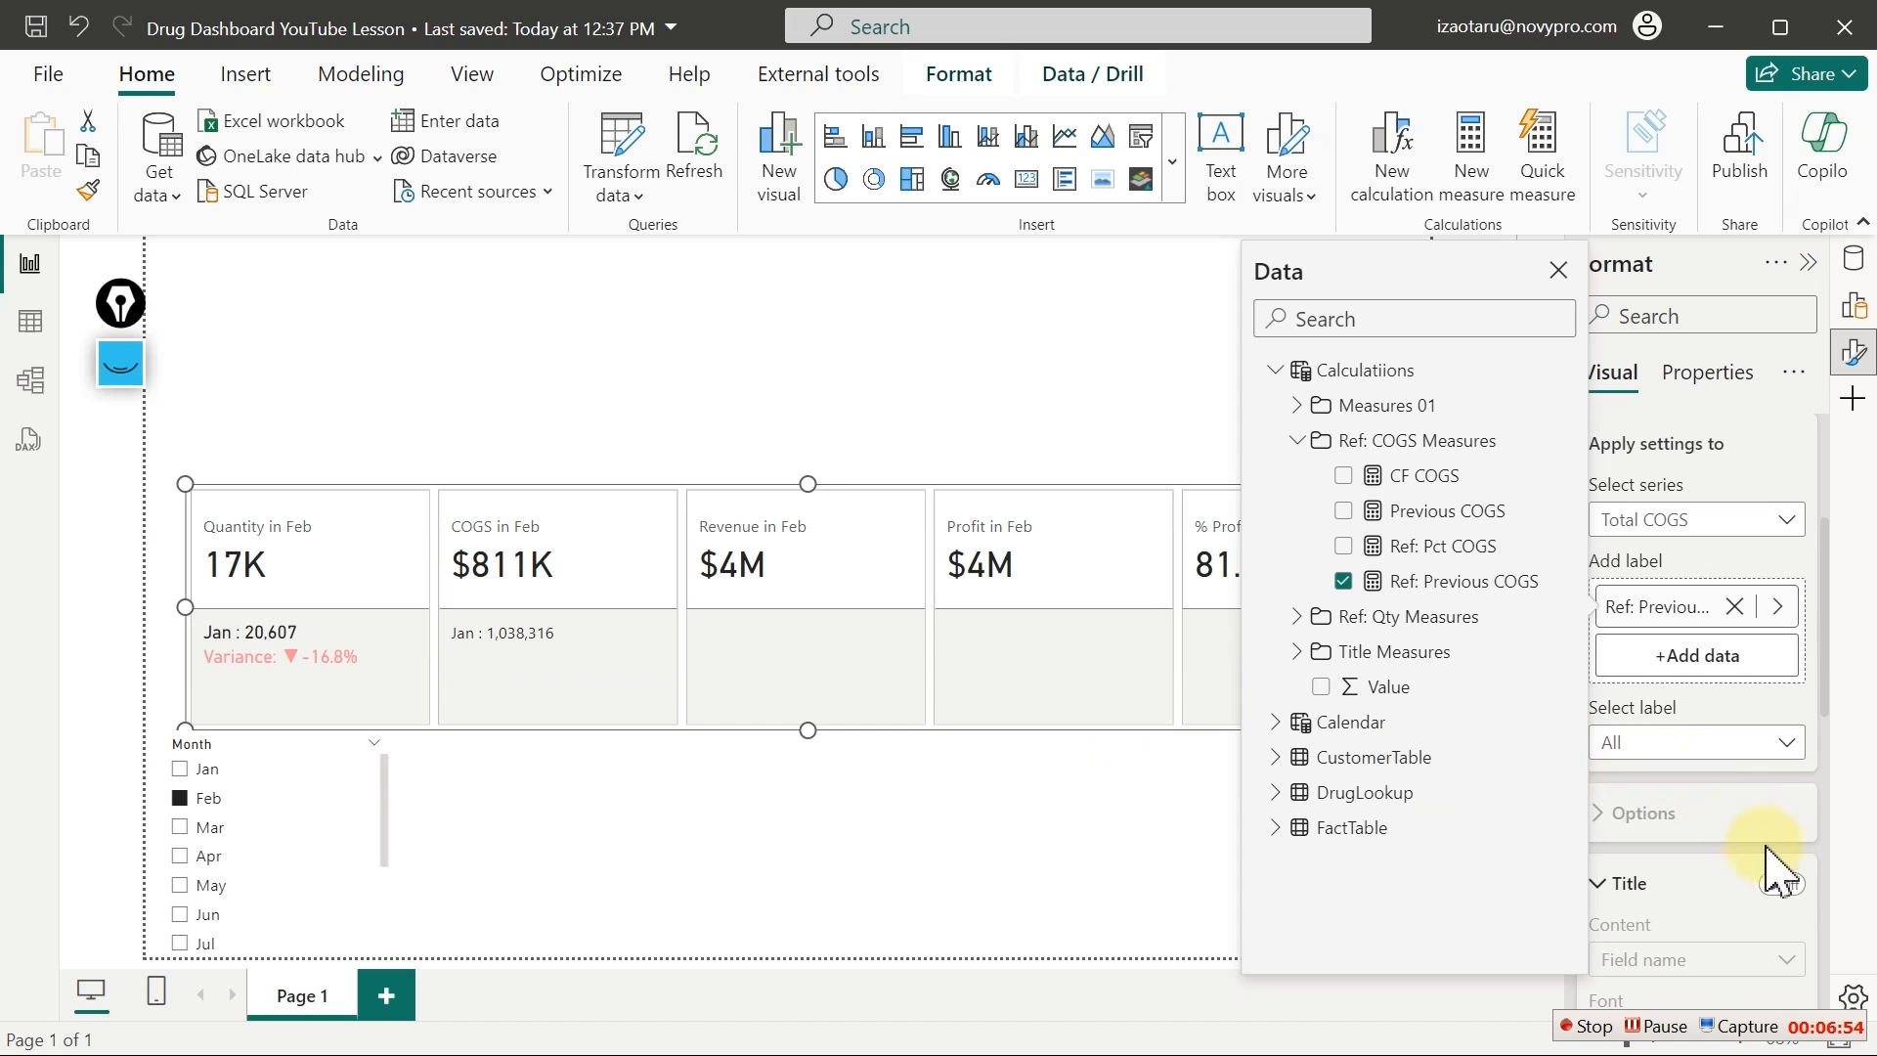
left_click(1776, 883)
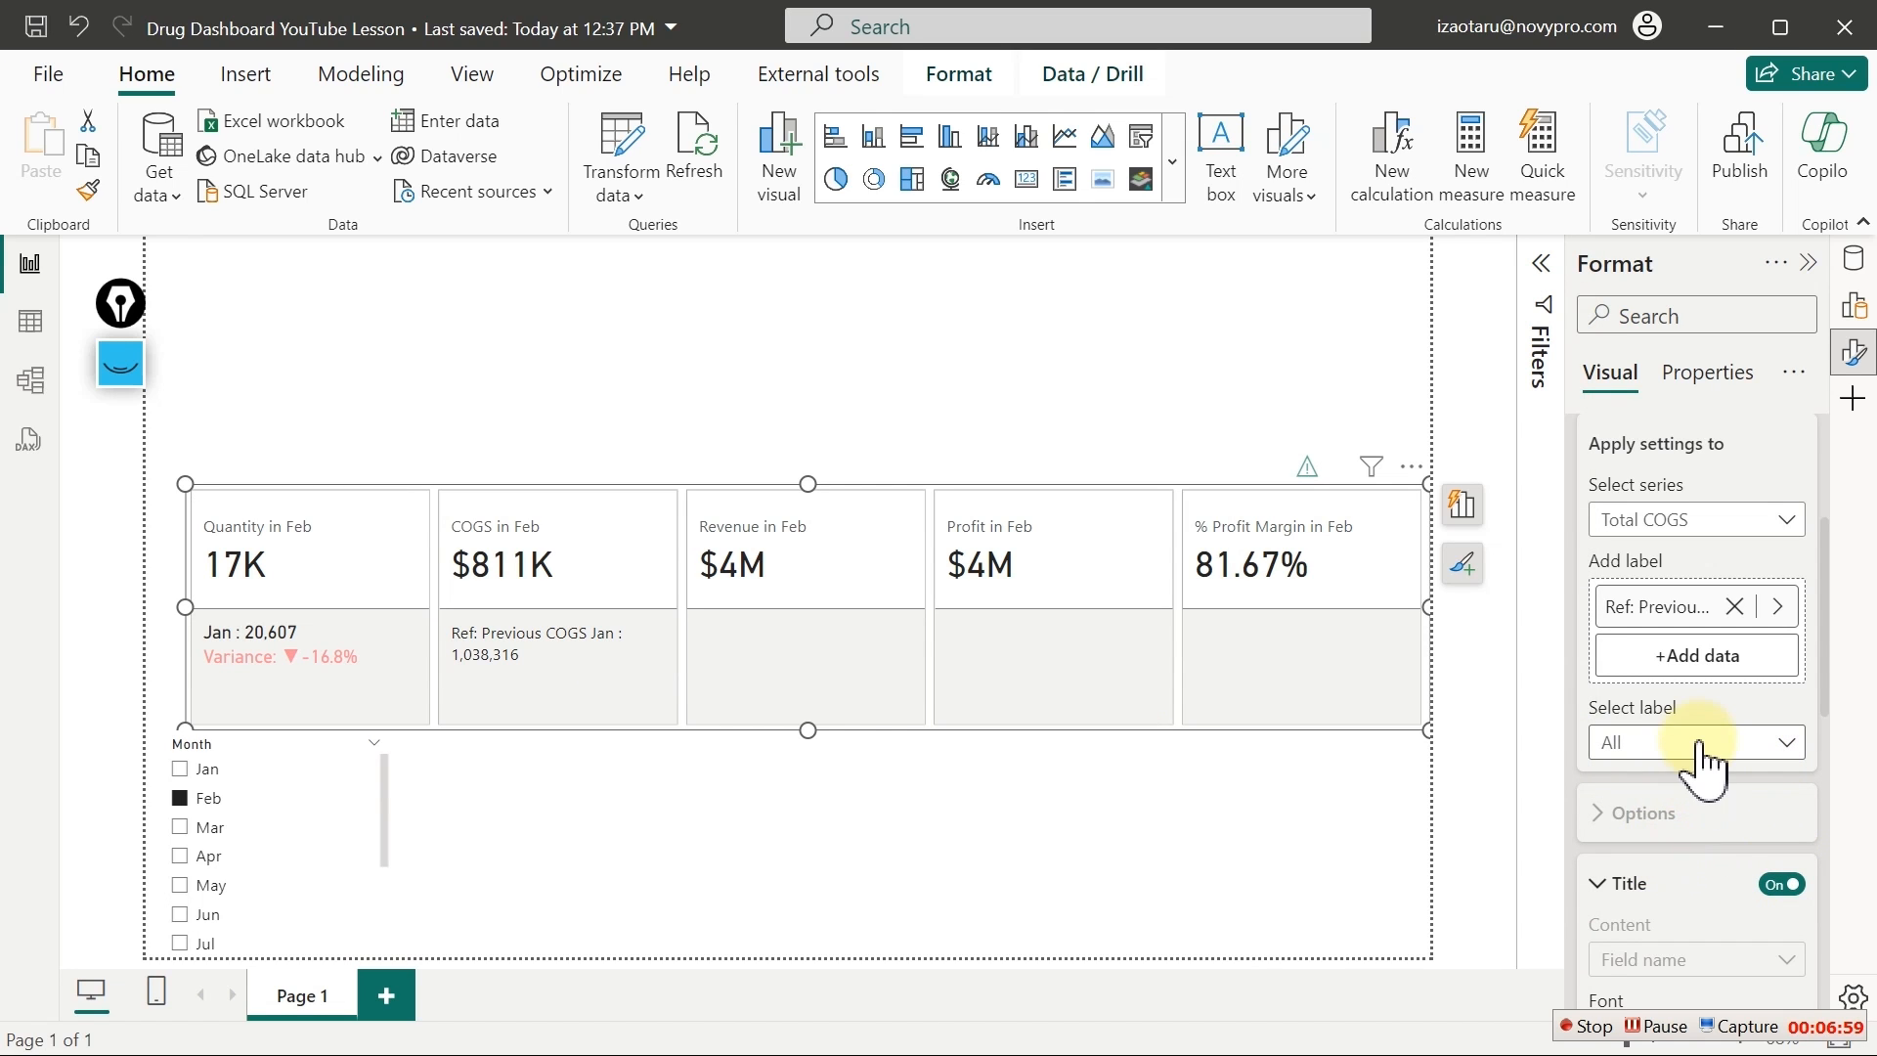
Add Ref: Pct COGS from the Ref: COGS Measures folder as a second reference label for the Total COGS series
left_click(1694, 663)
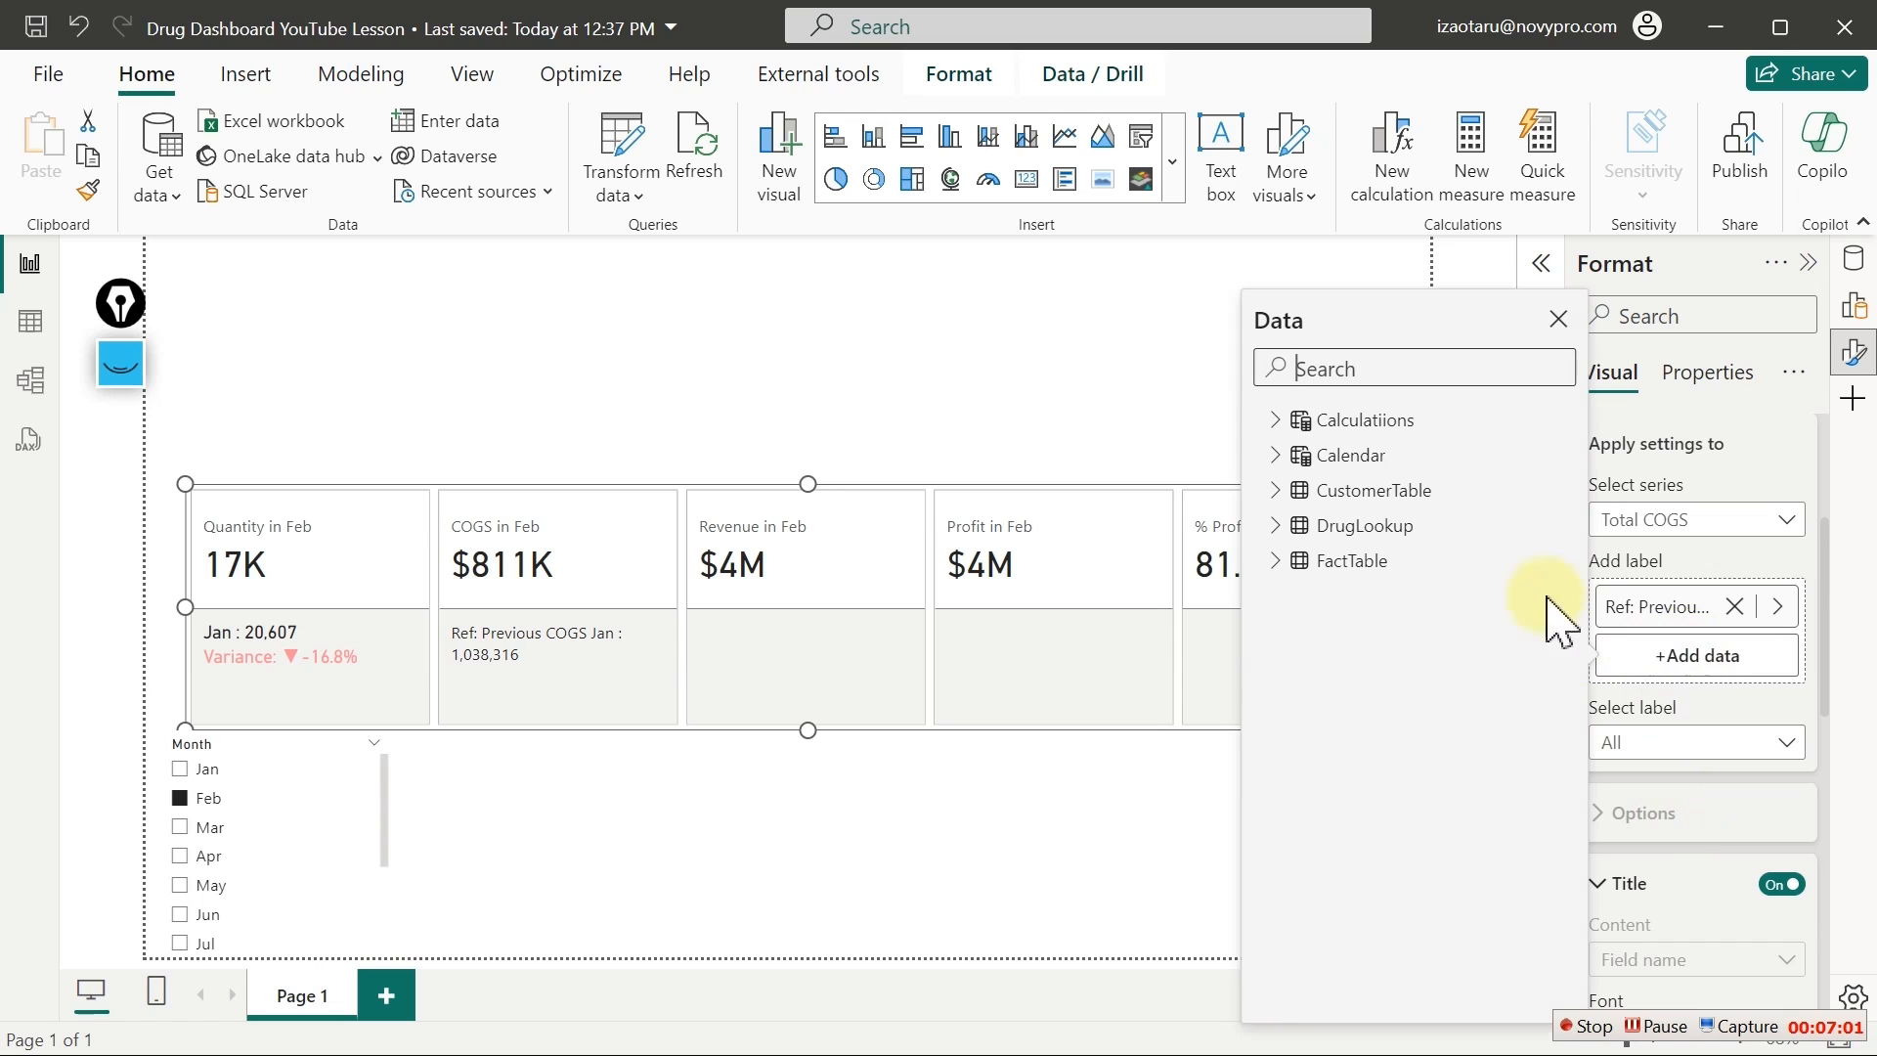
left_click(1276, 421)
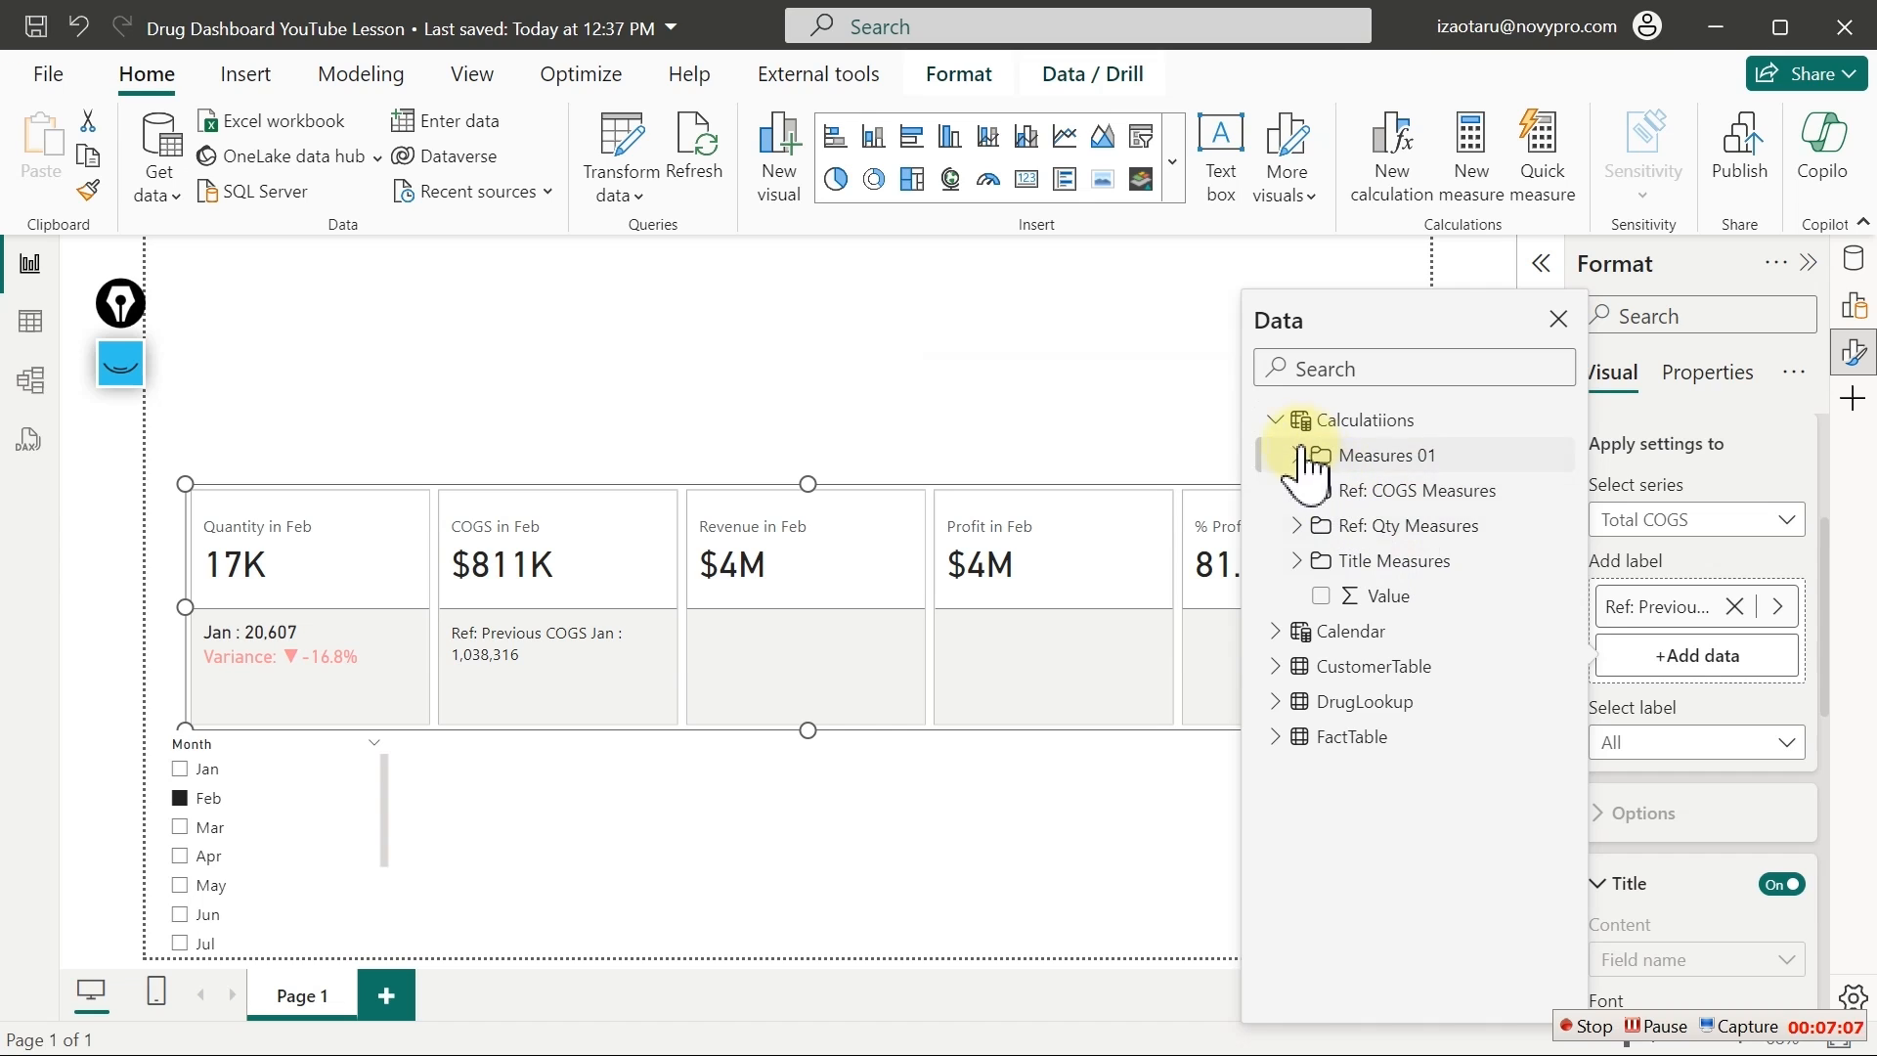
left_click(1298, 489)
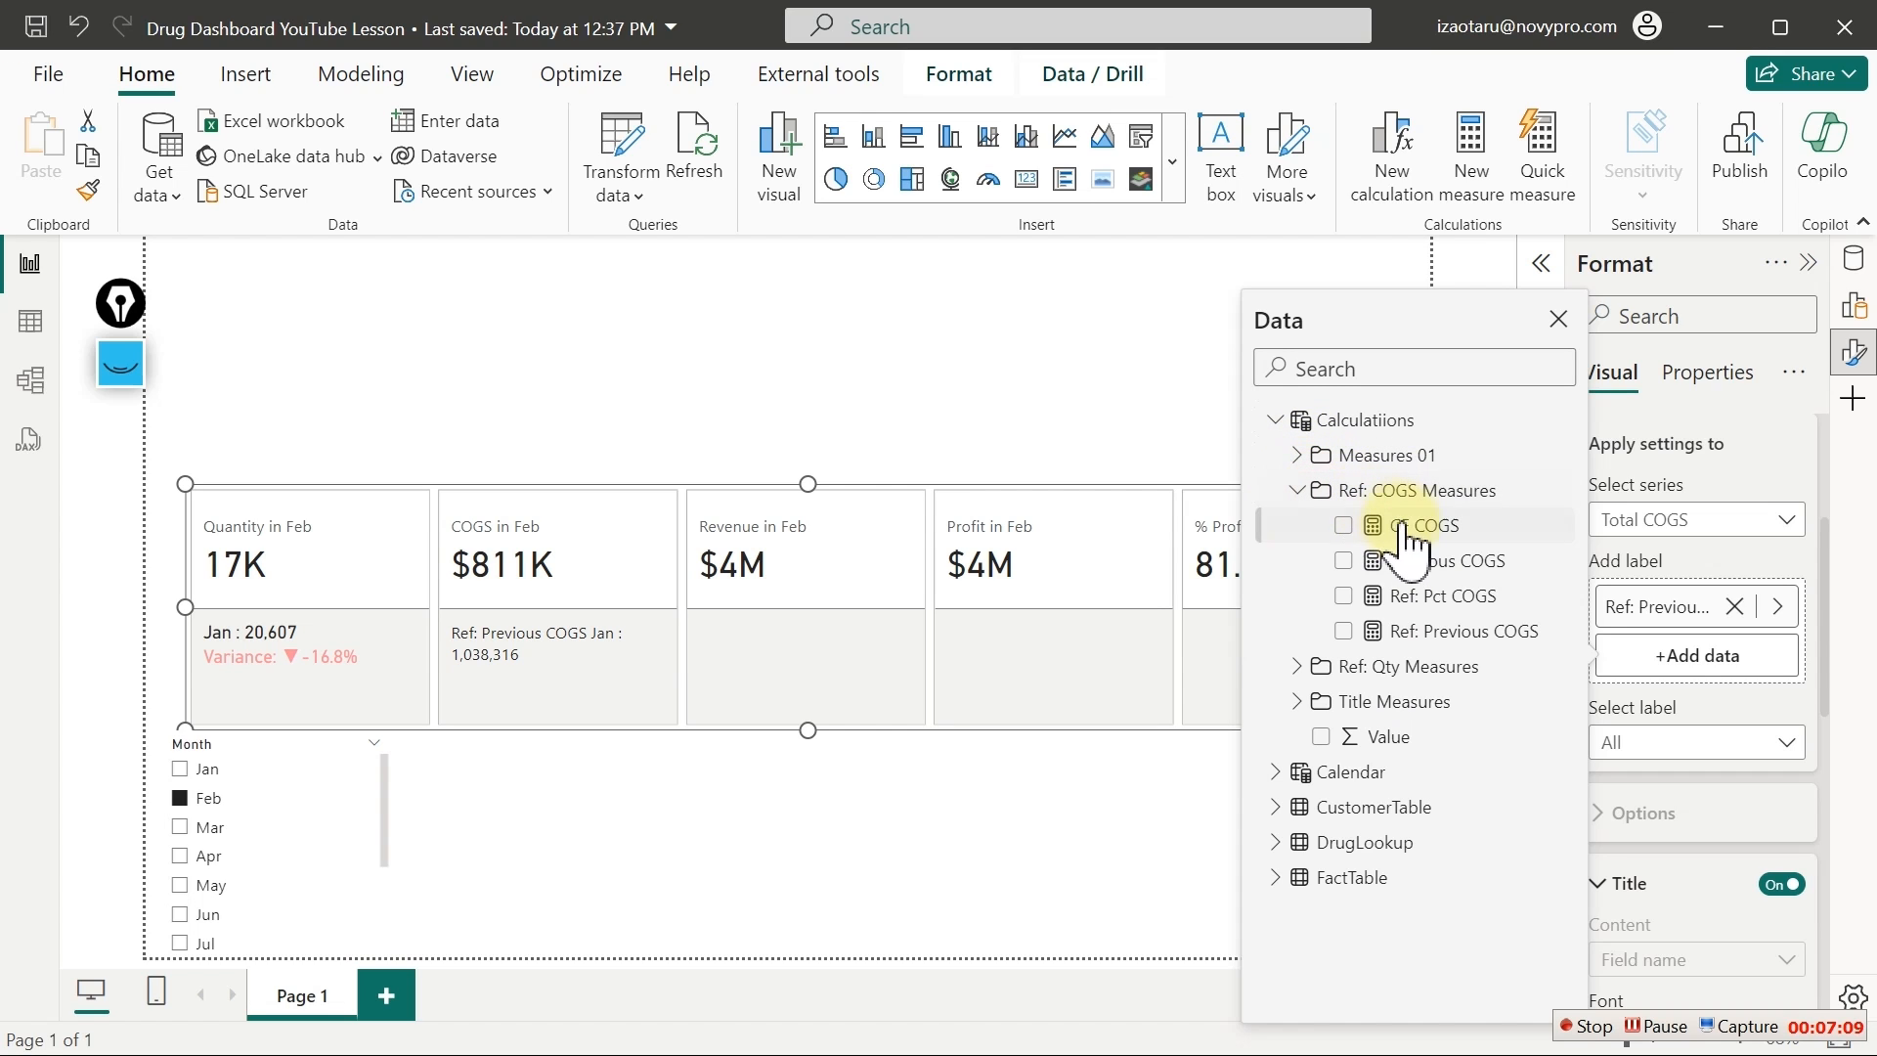
left_click(1429, 608)
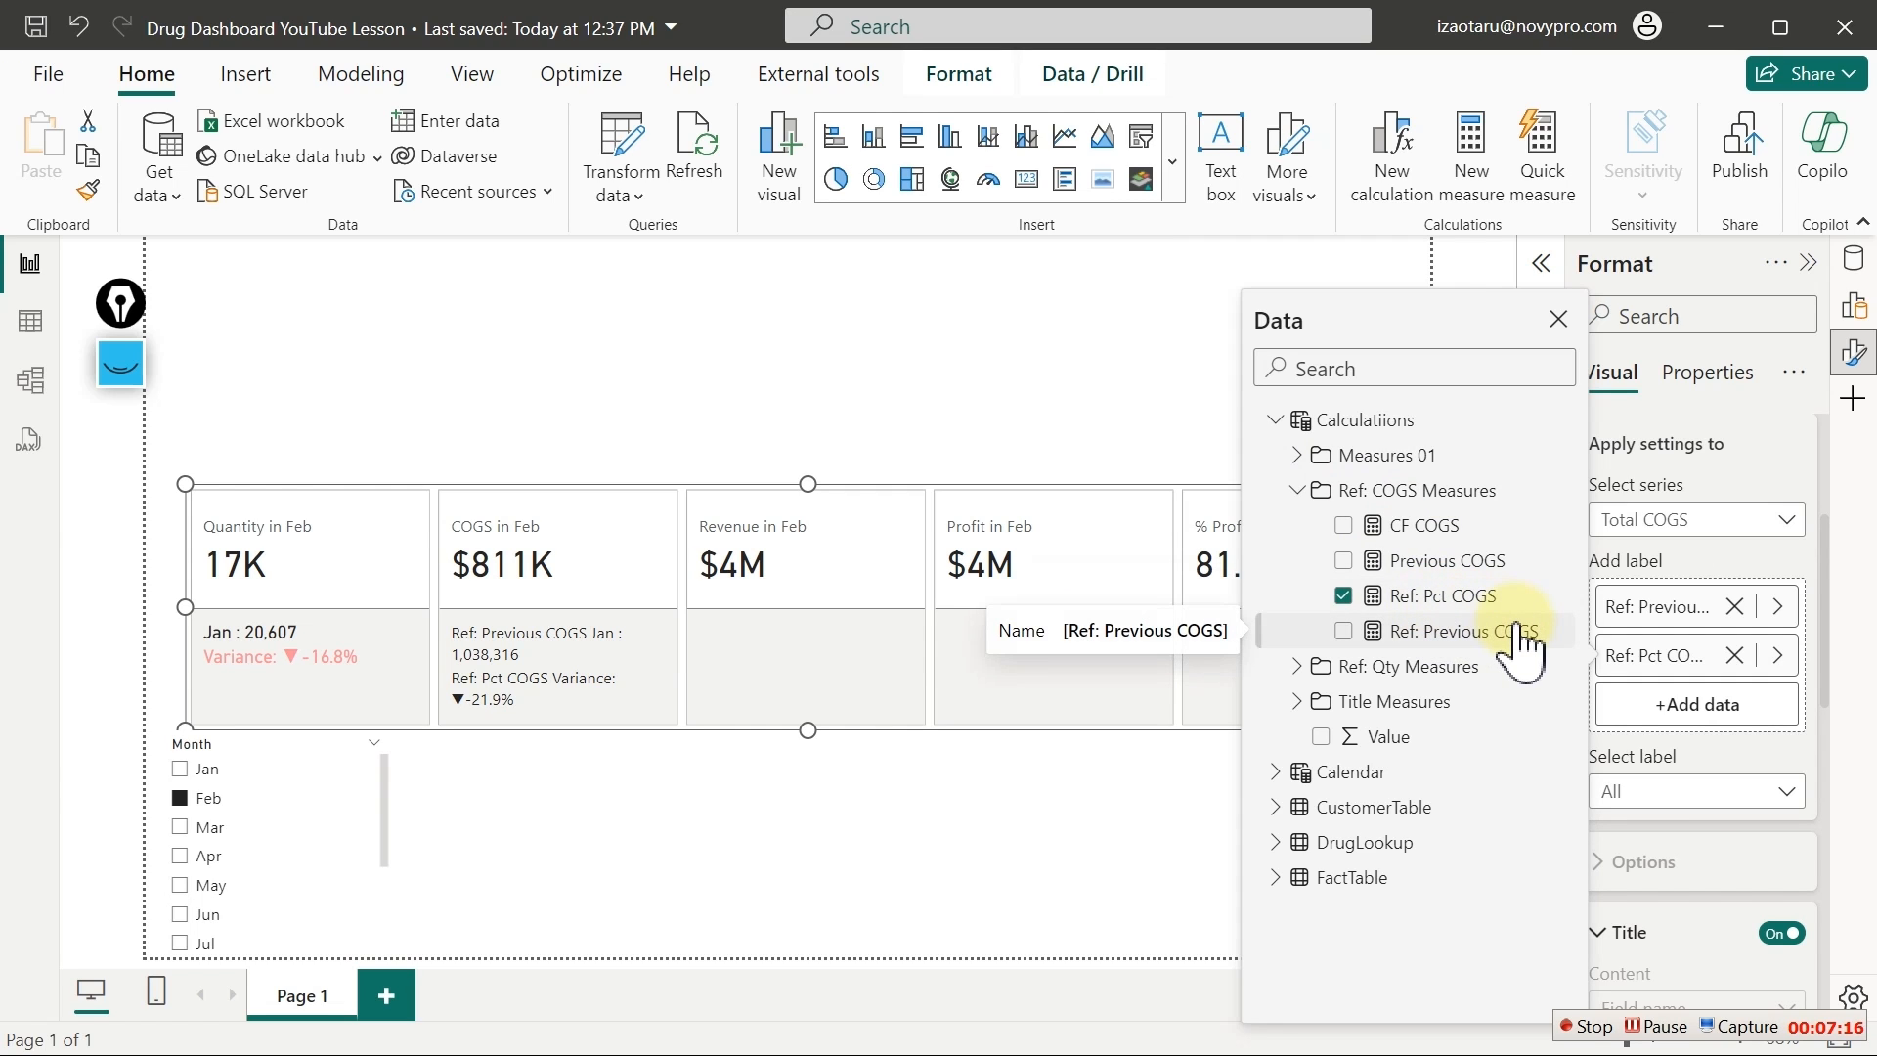
left_click(1783, 755)
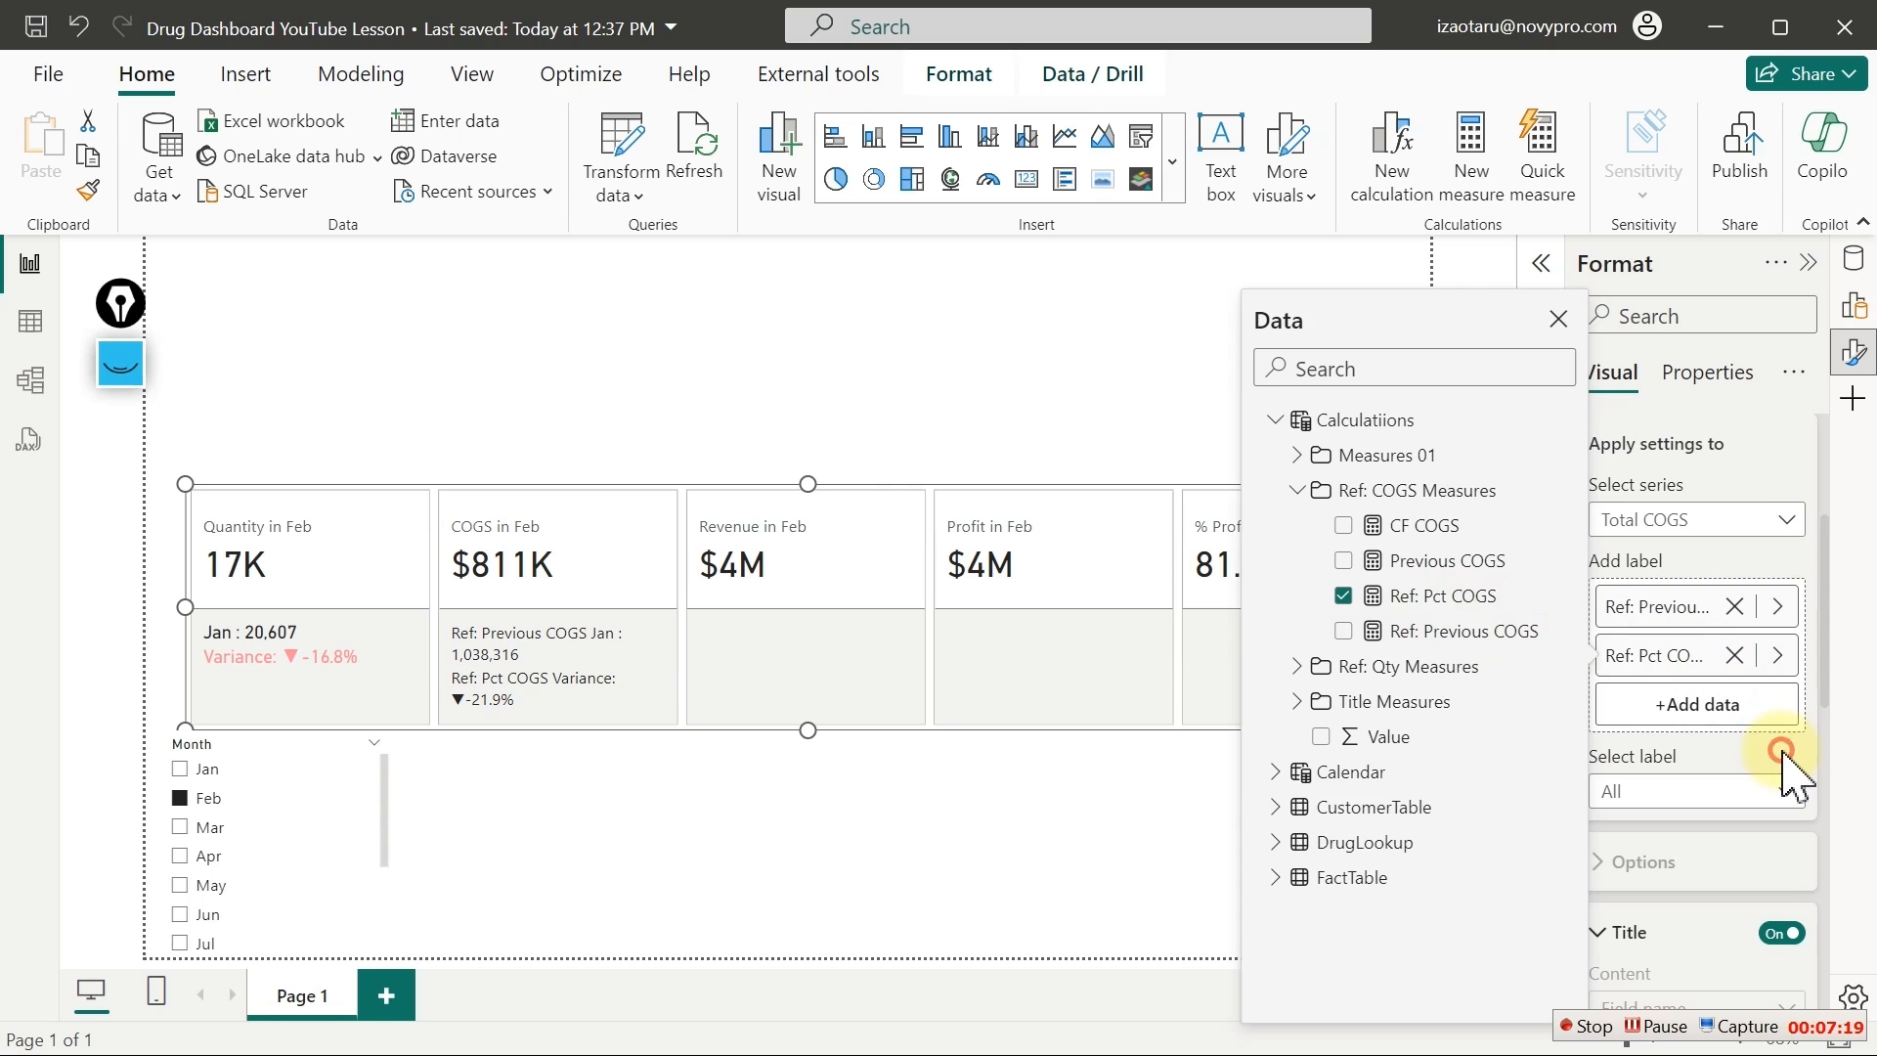
Apply the label settings to all Total COGS reference labels and turn off their titles
left_click(1703, 793)
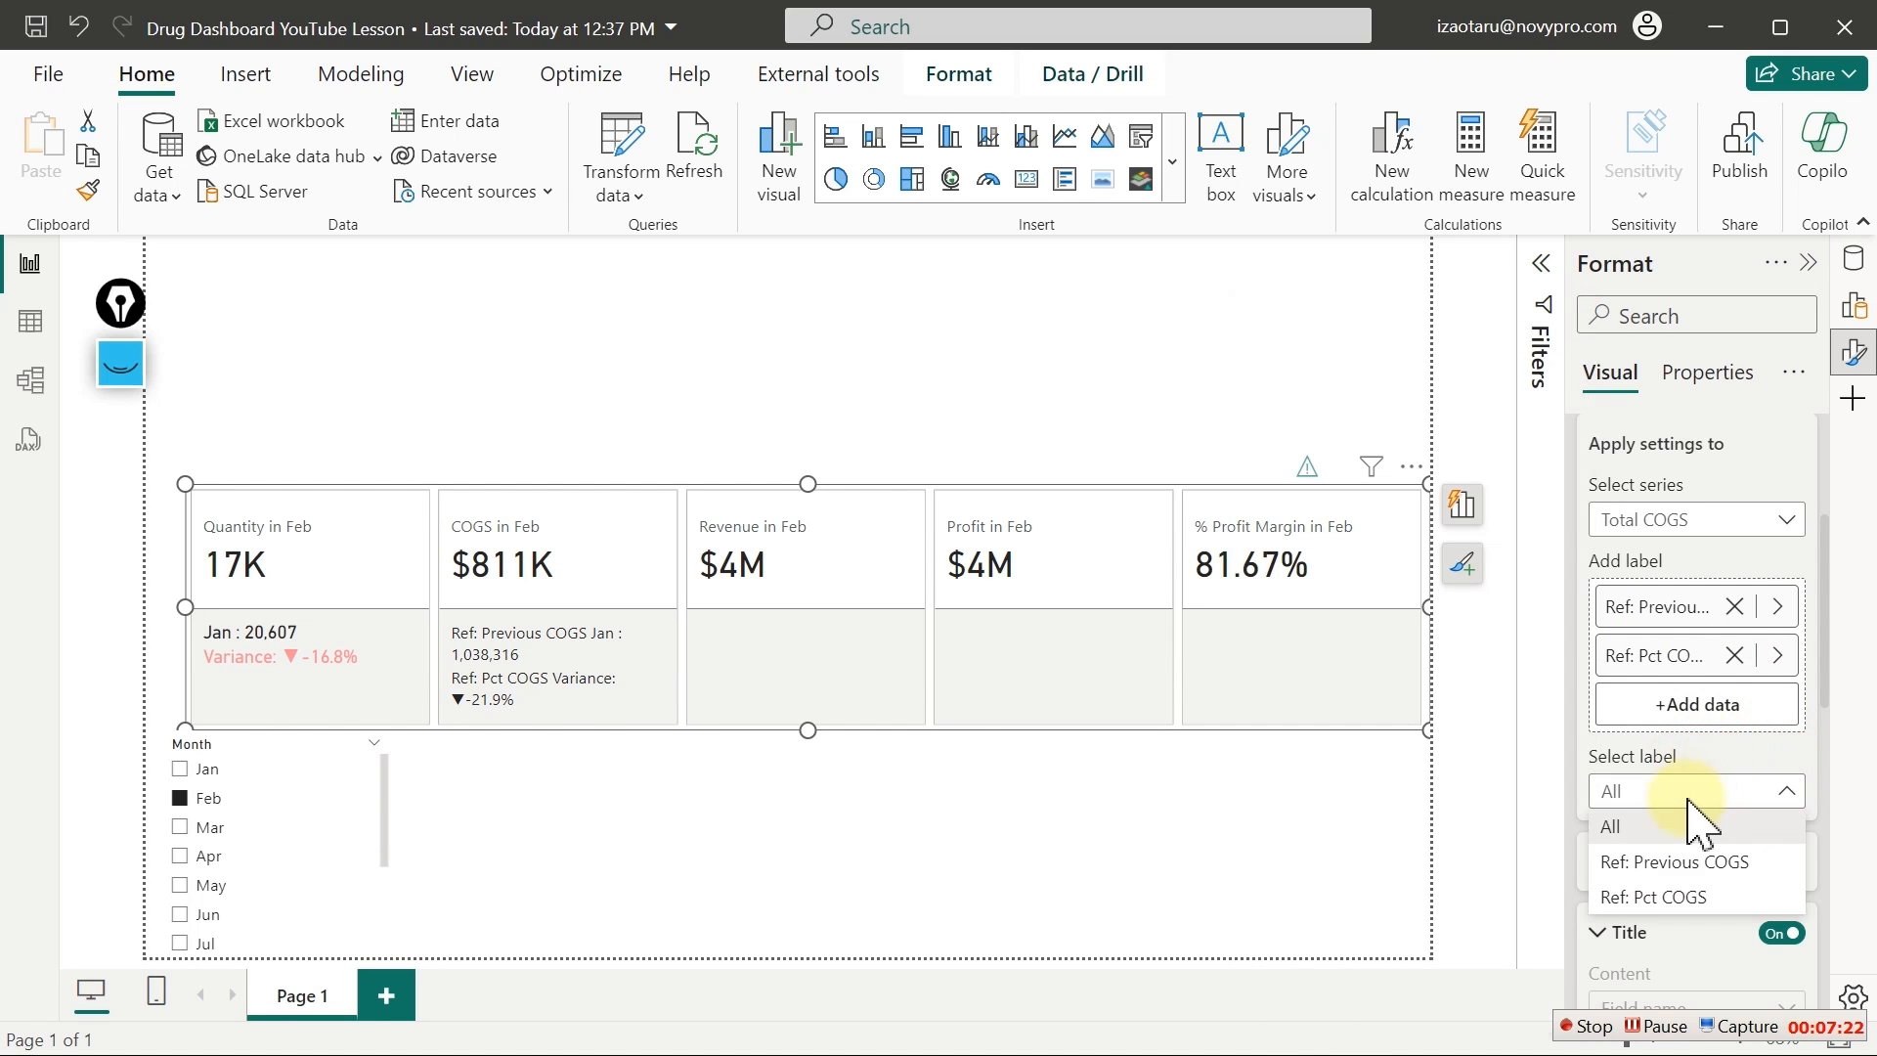
left_click(1659, 829)
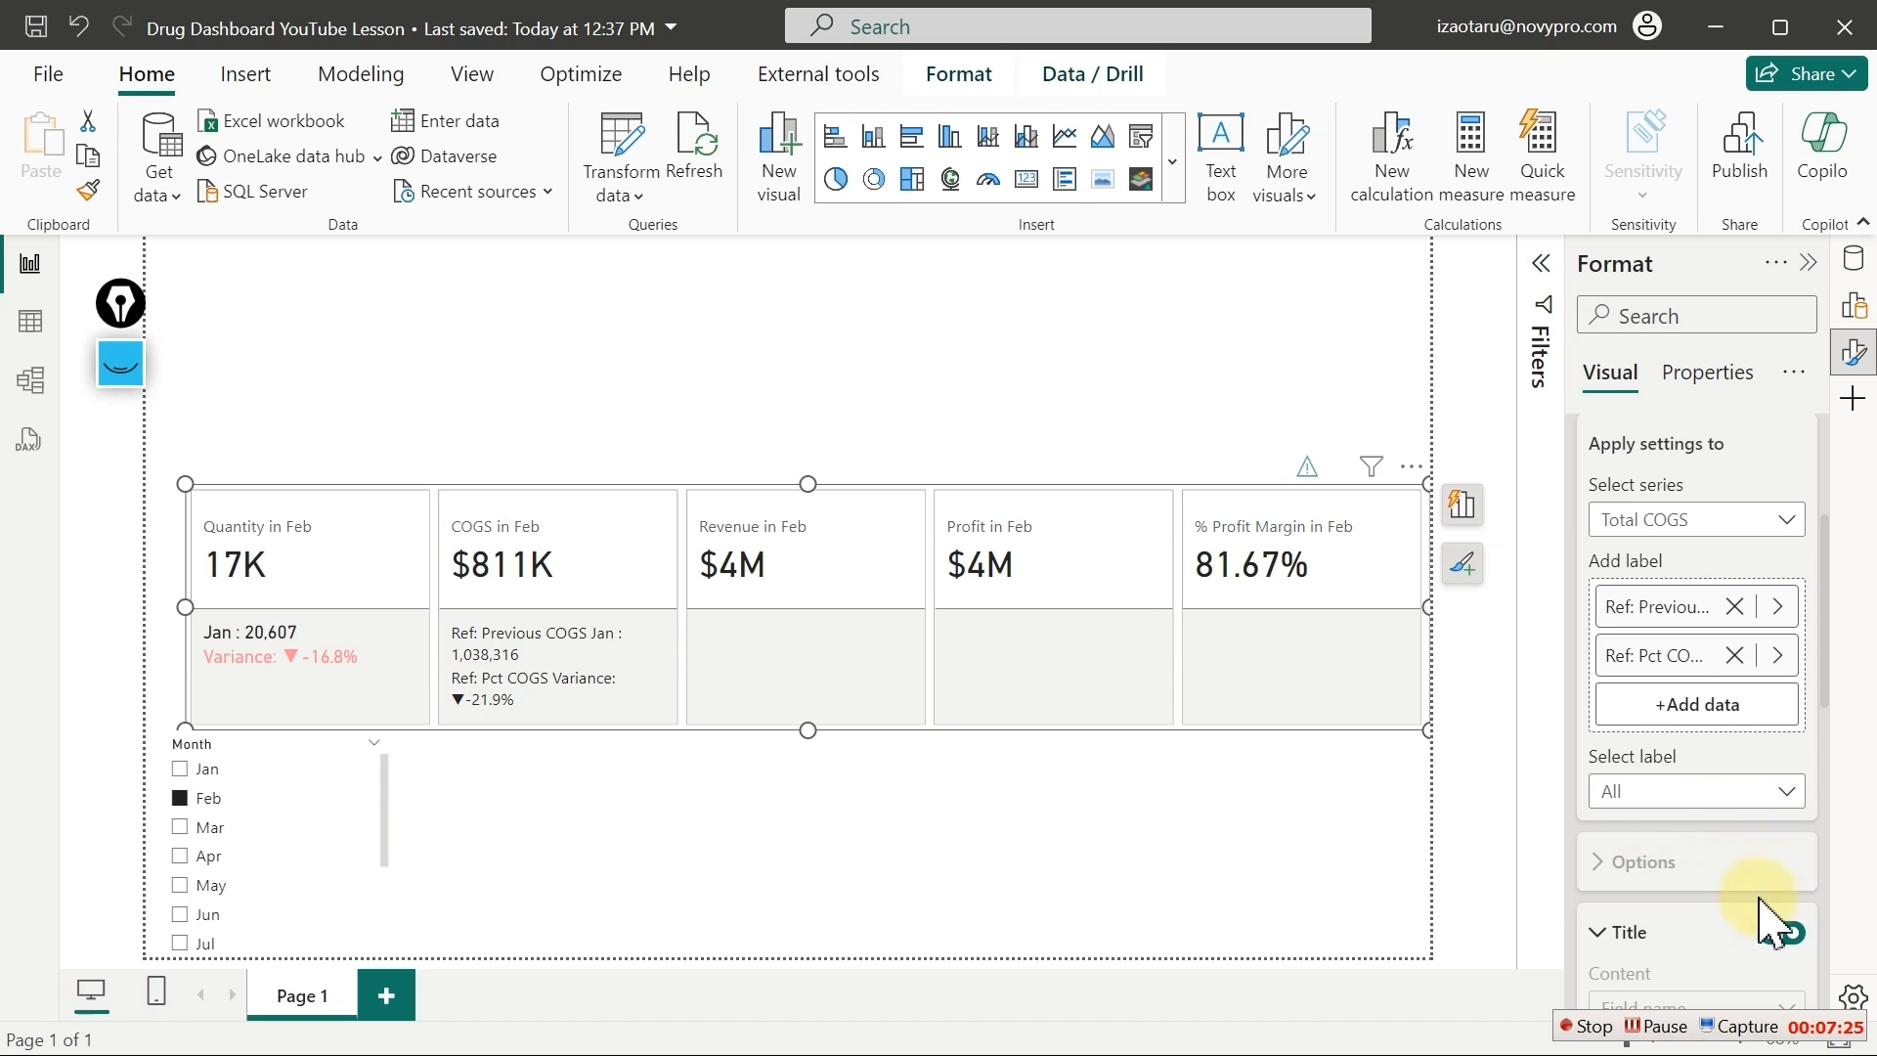
left_click(1774, 933)
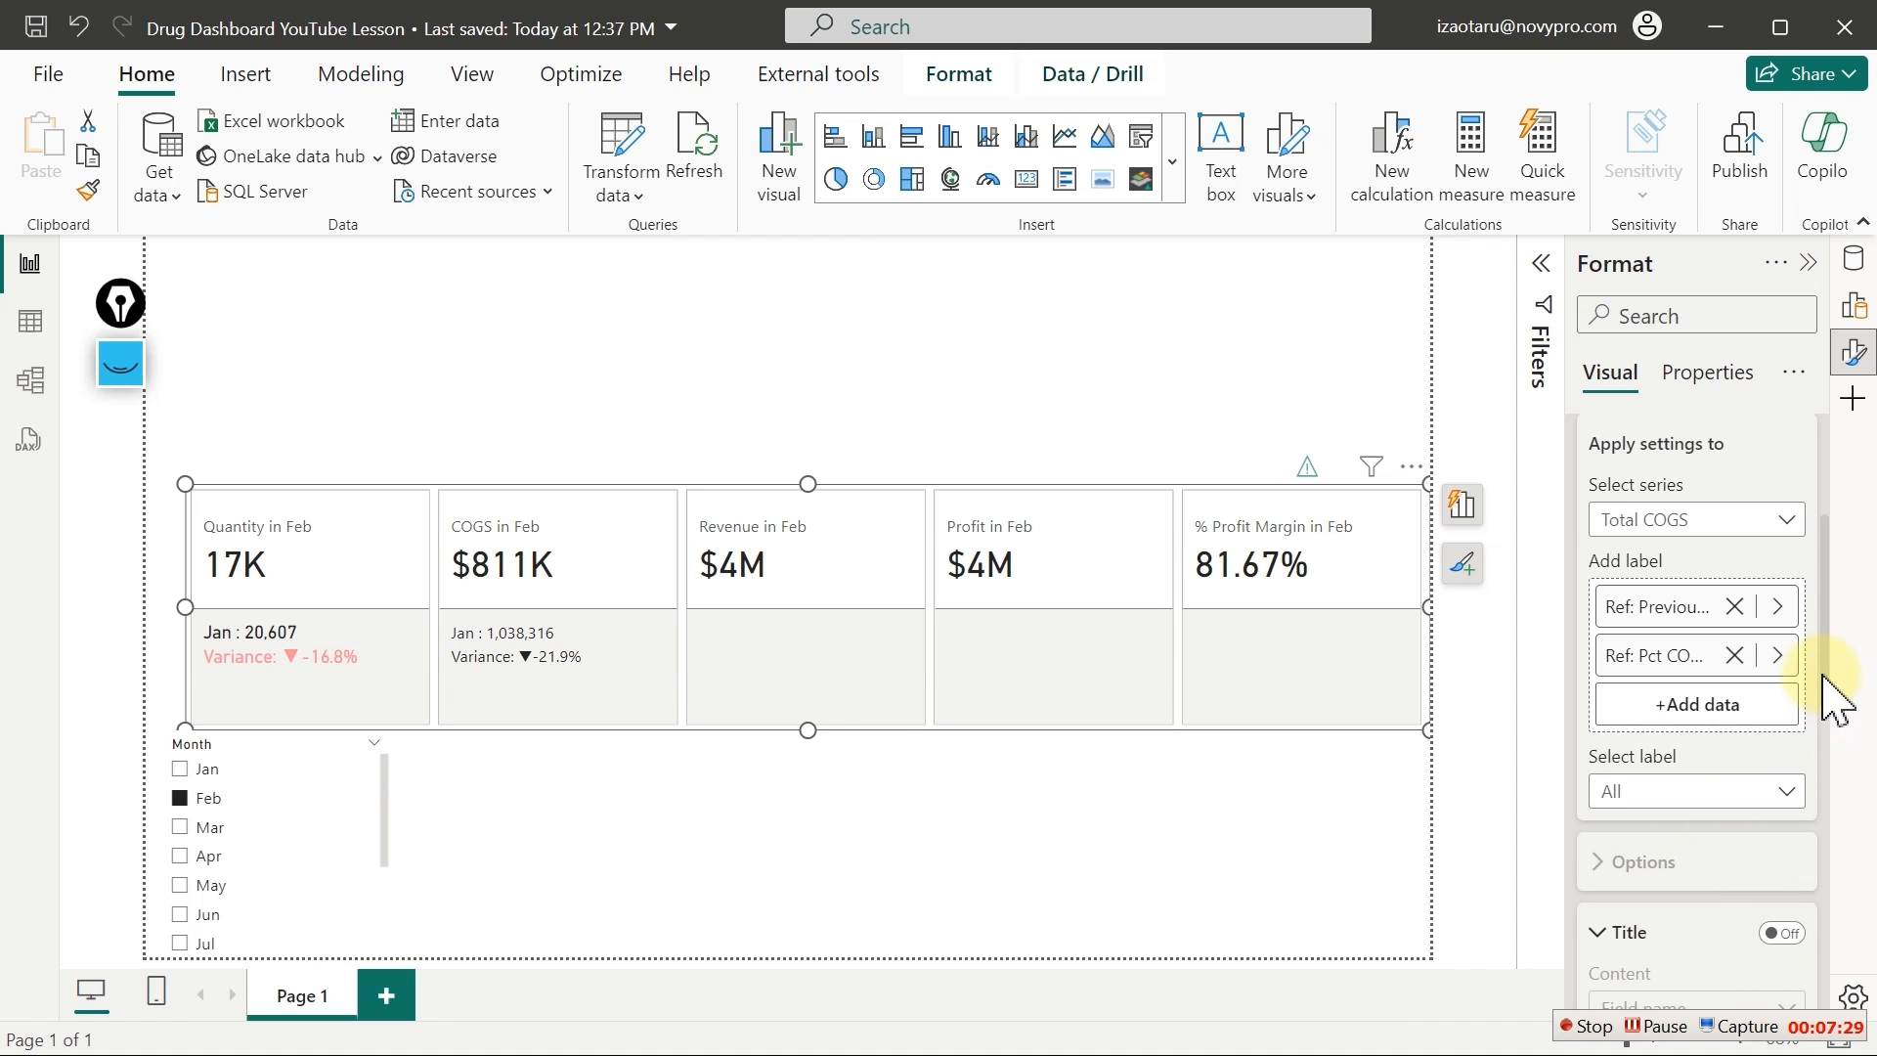
Format the values of all Total COGS reference labels in DIN font at size 15
left_click_drag(1827, 672, 1809, 818)
scroll(1810, 839, "down", 2)
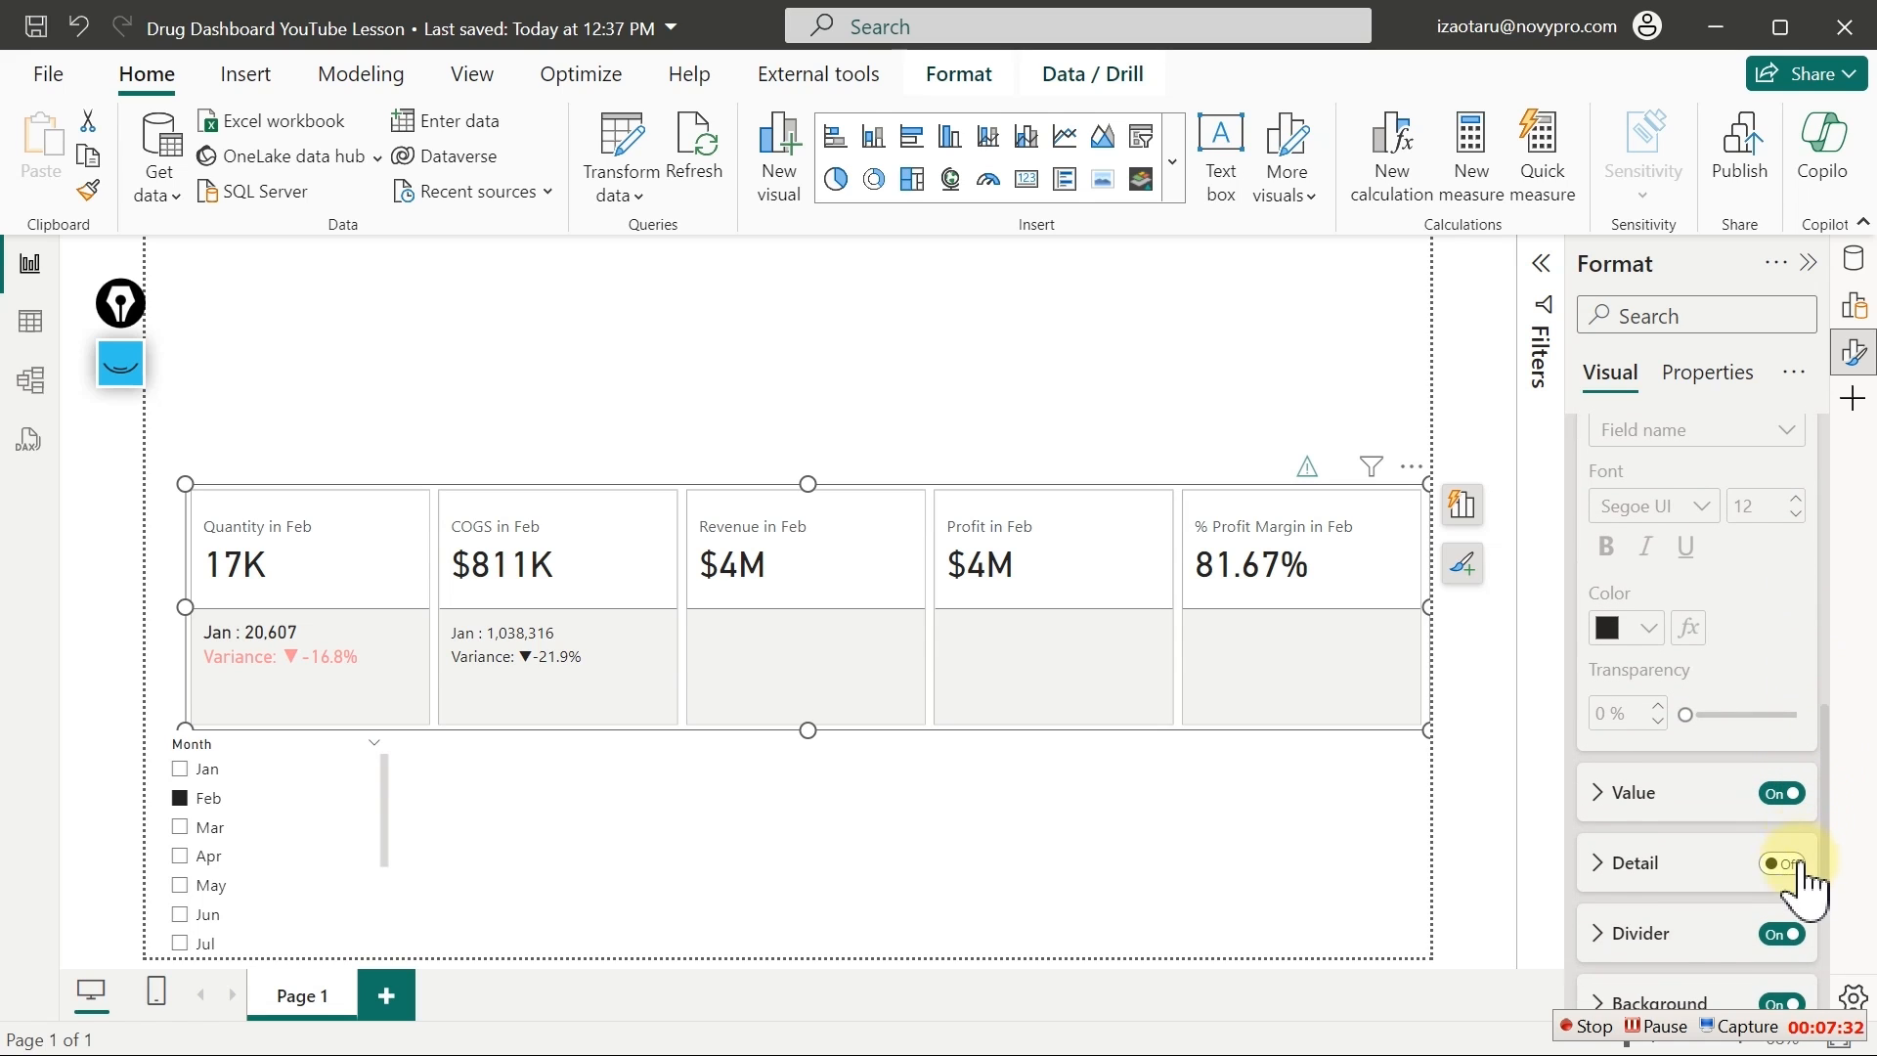
left_click(1622, 797)
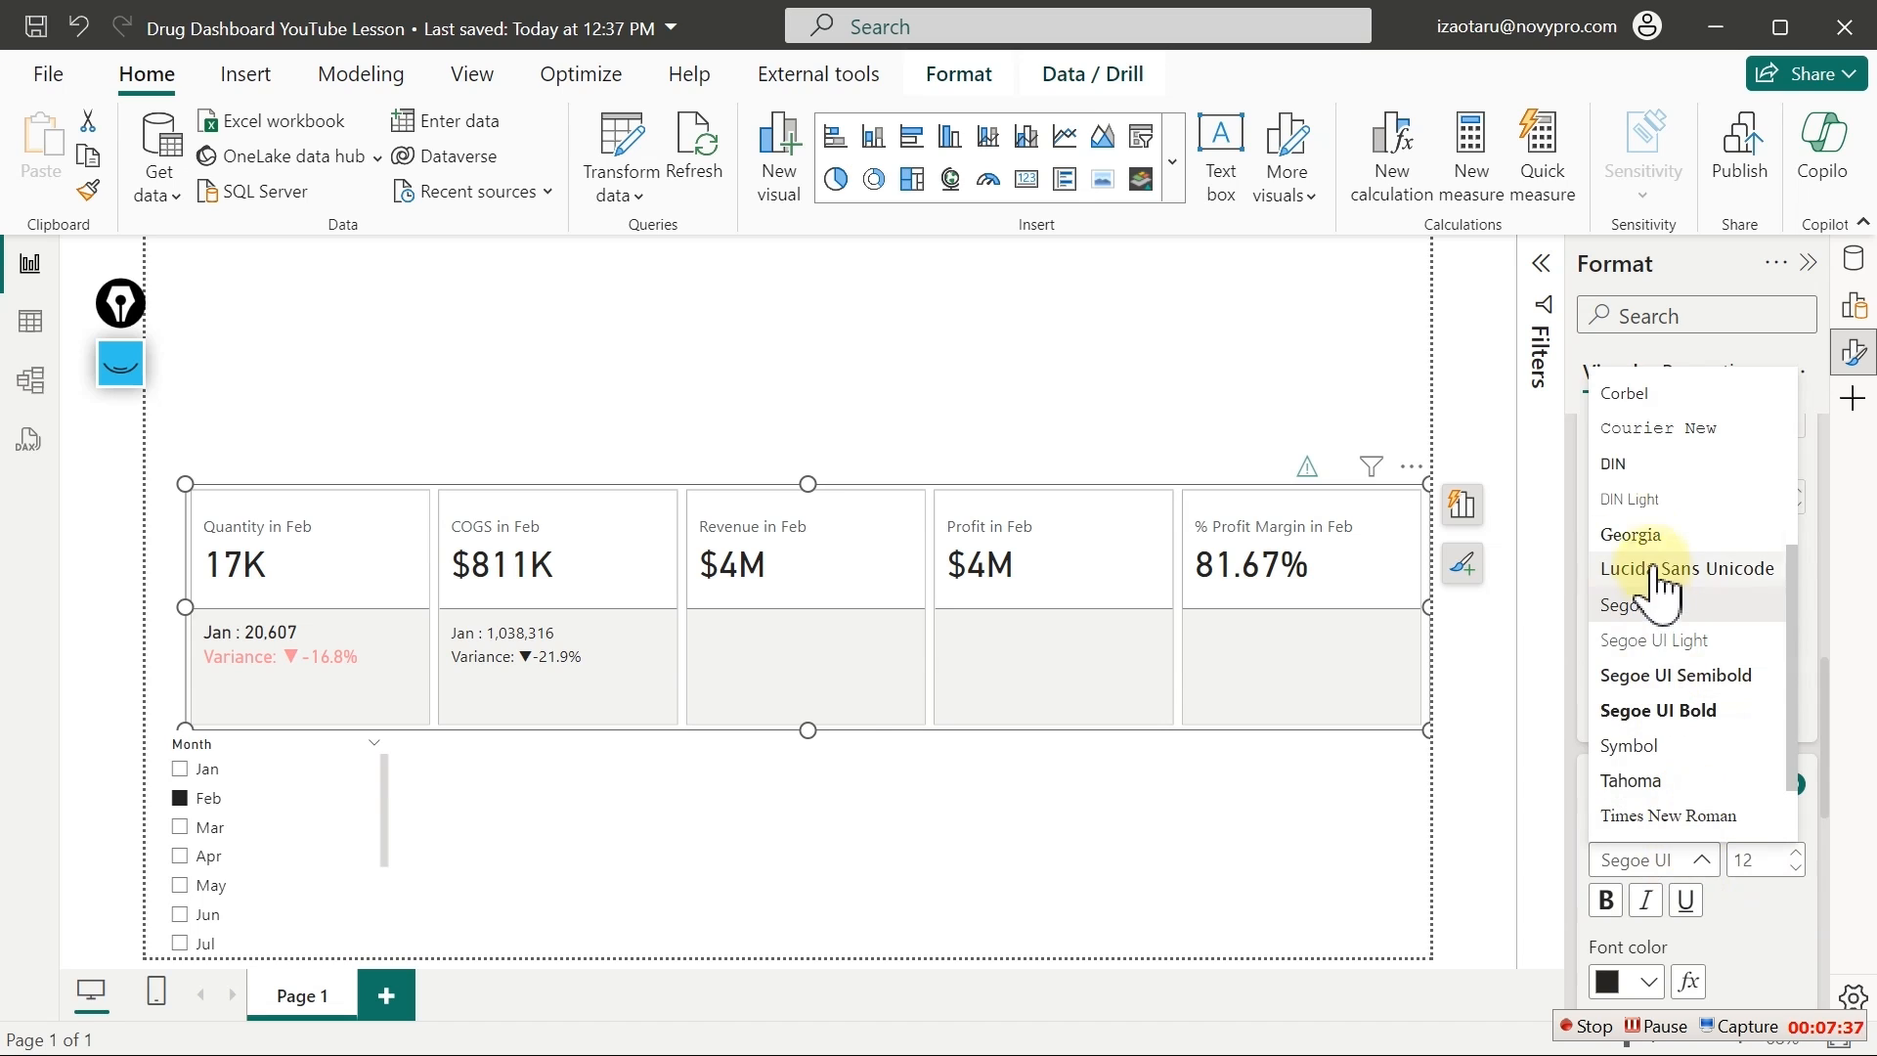
left_click(1625, 463)
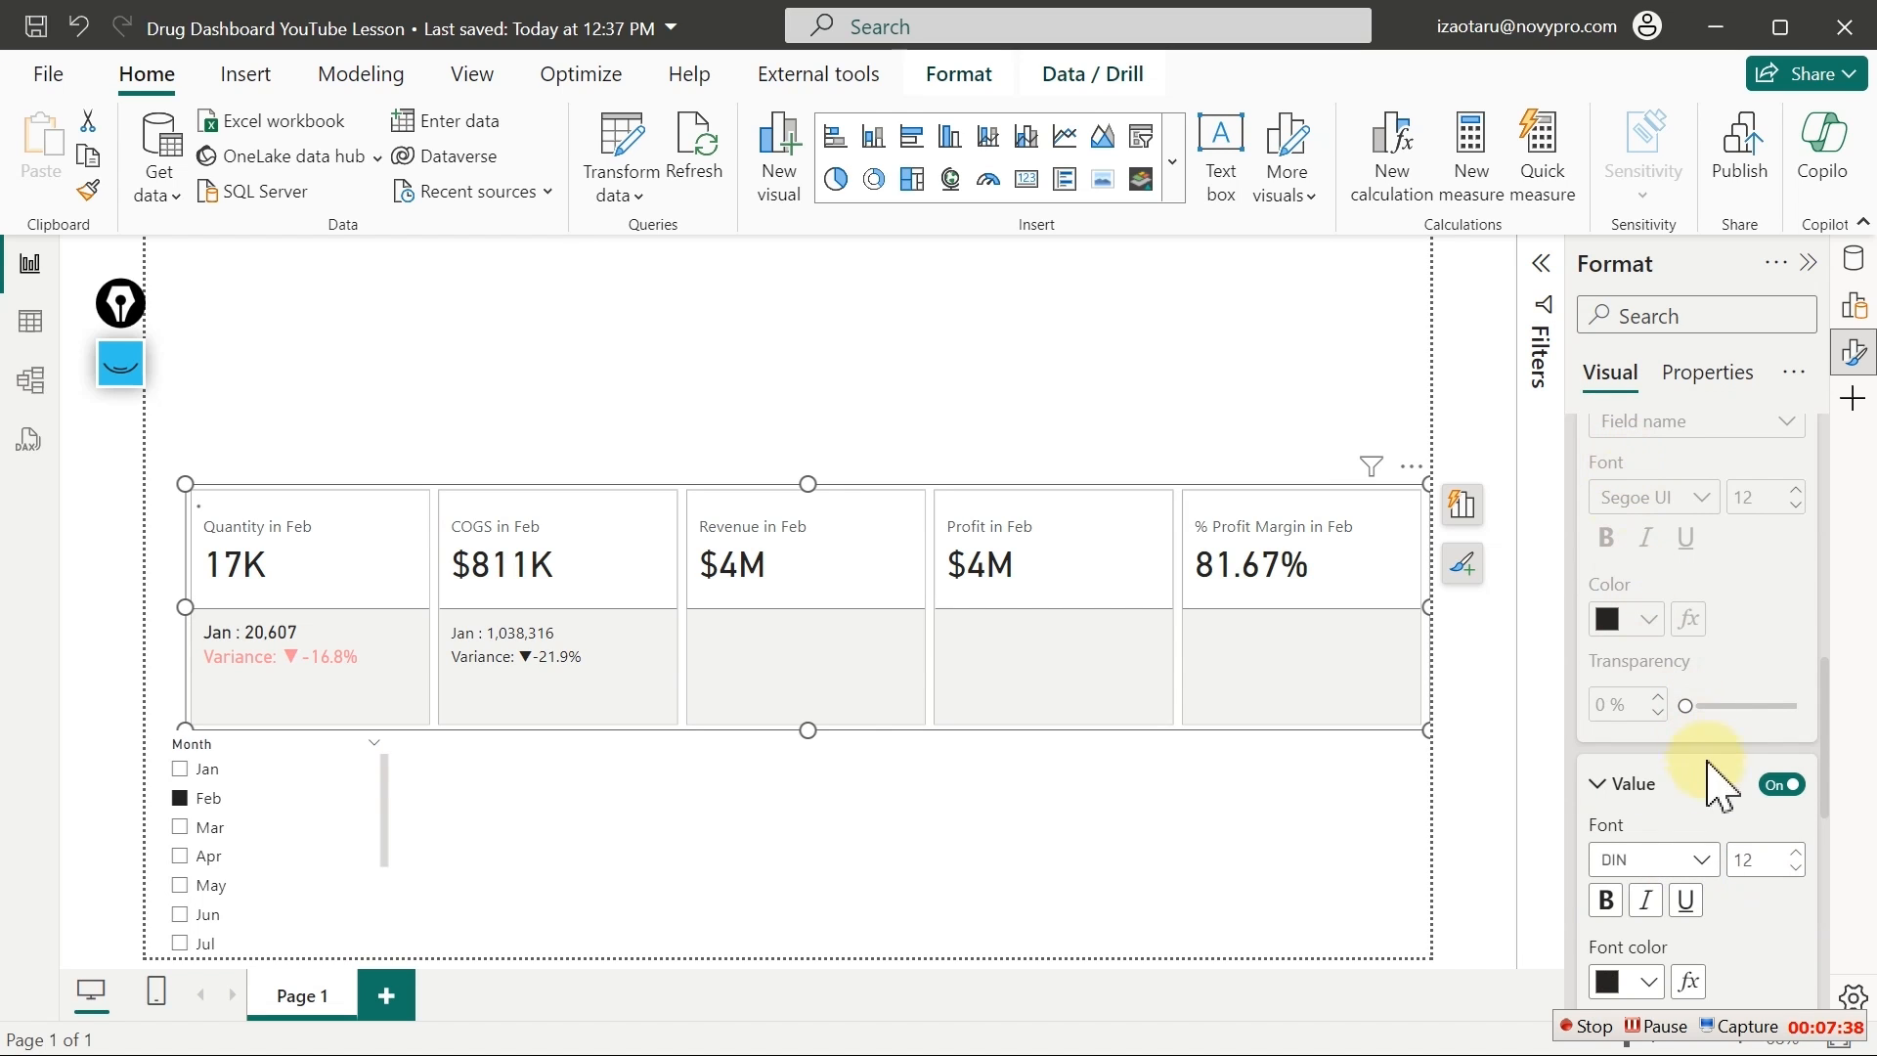
left_click(1754, 860)
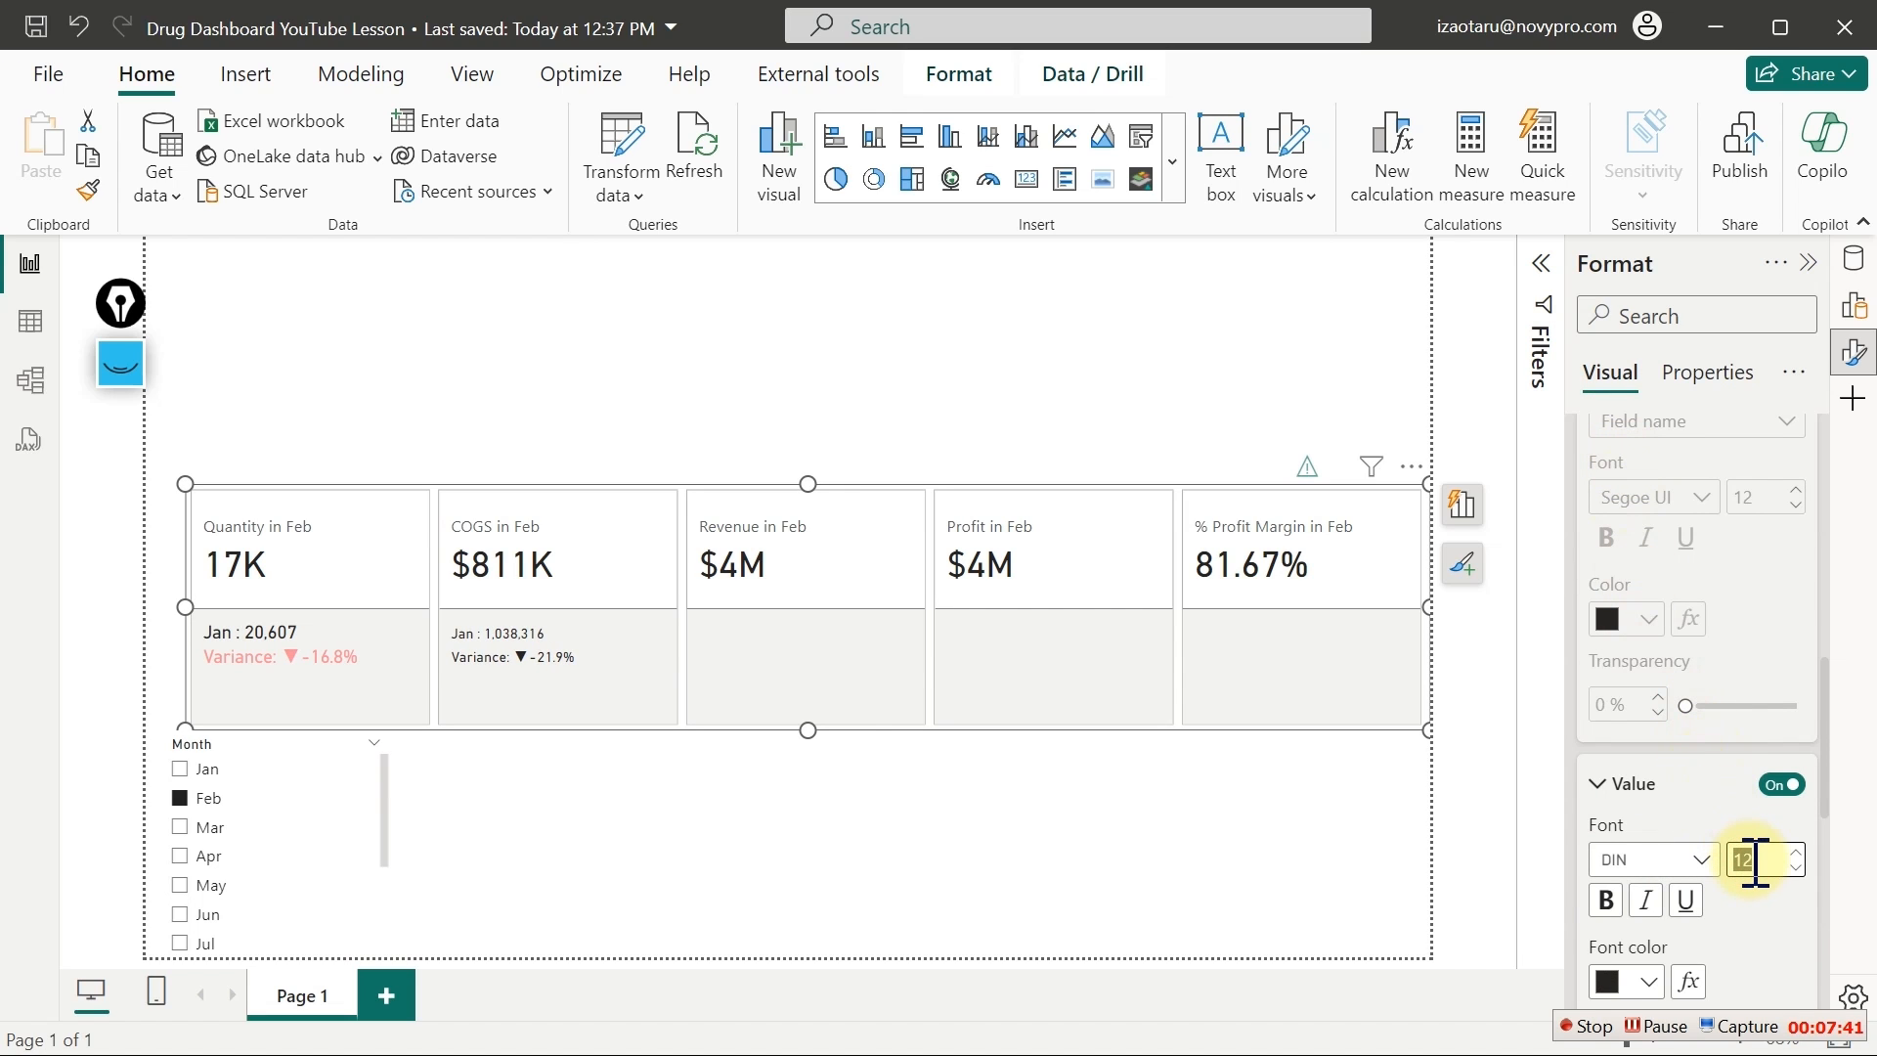
type("1")
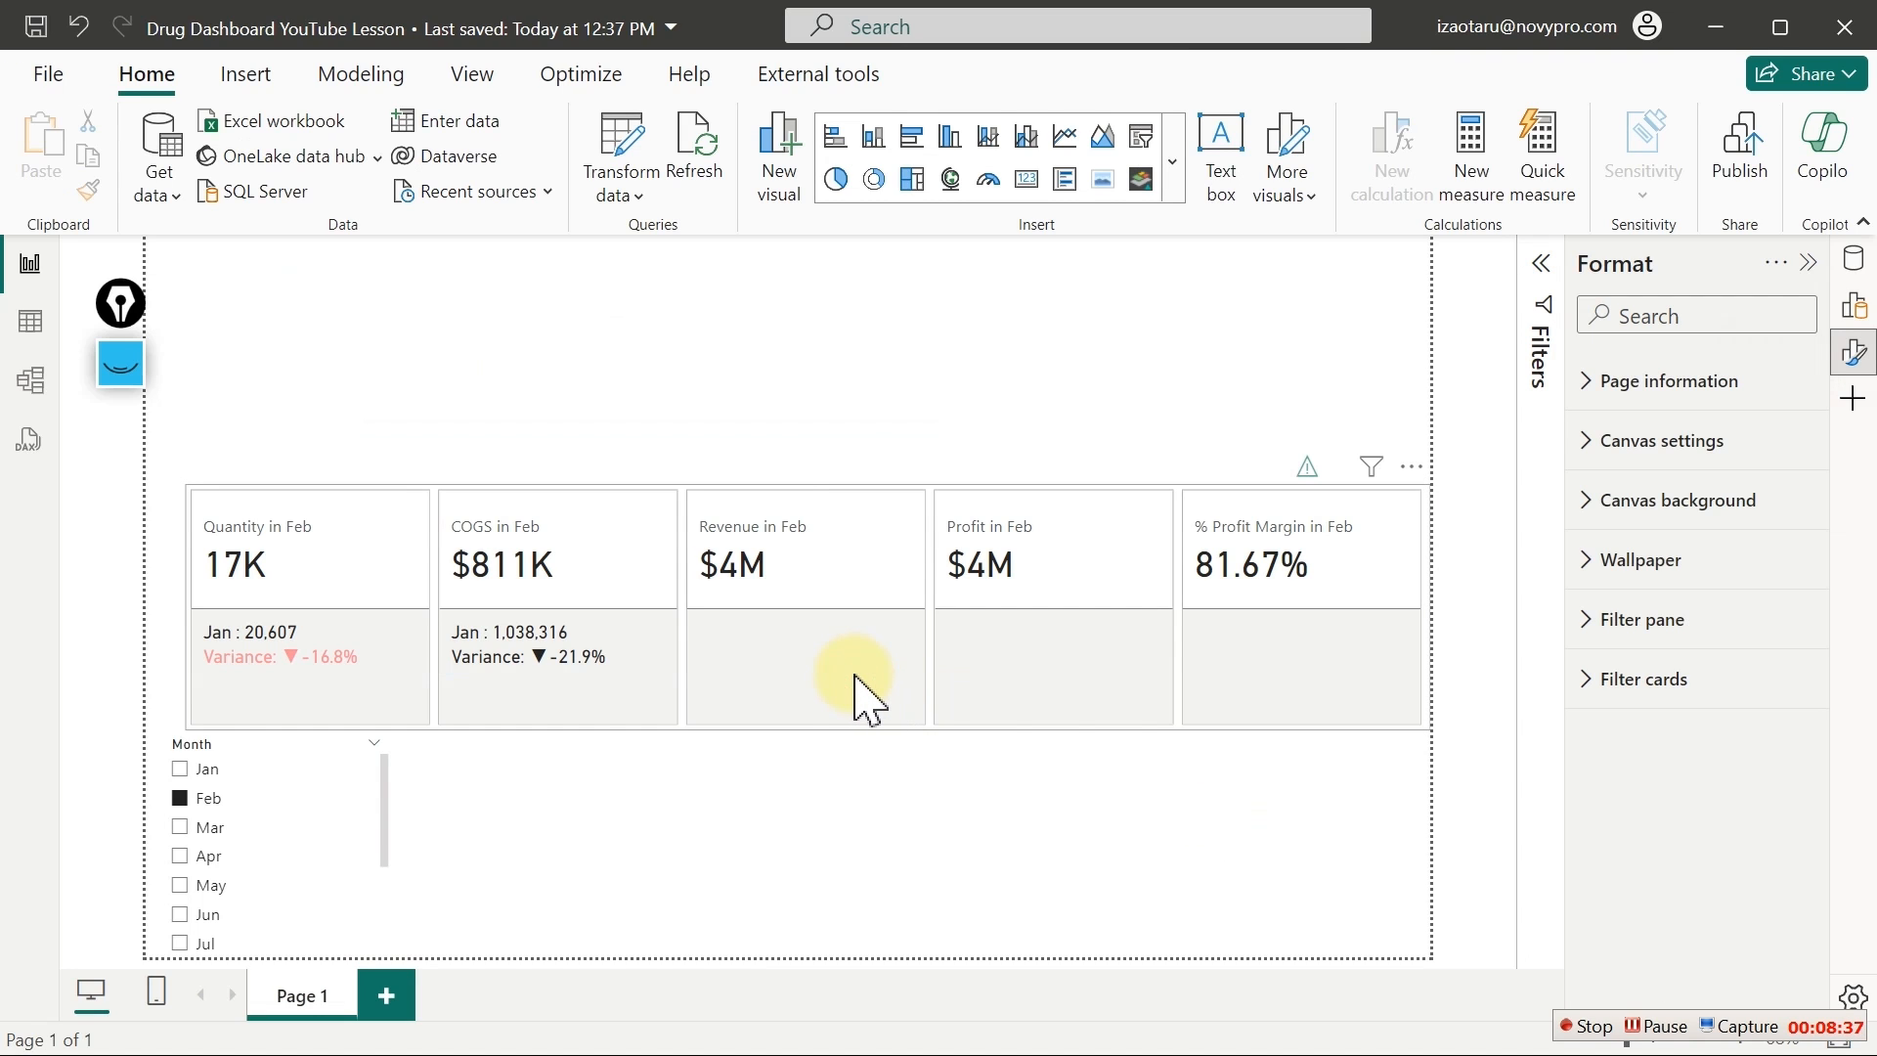
Filter the report to Mar in the Month slicer to check the COGS card's reference labels
left_click(867, 699)
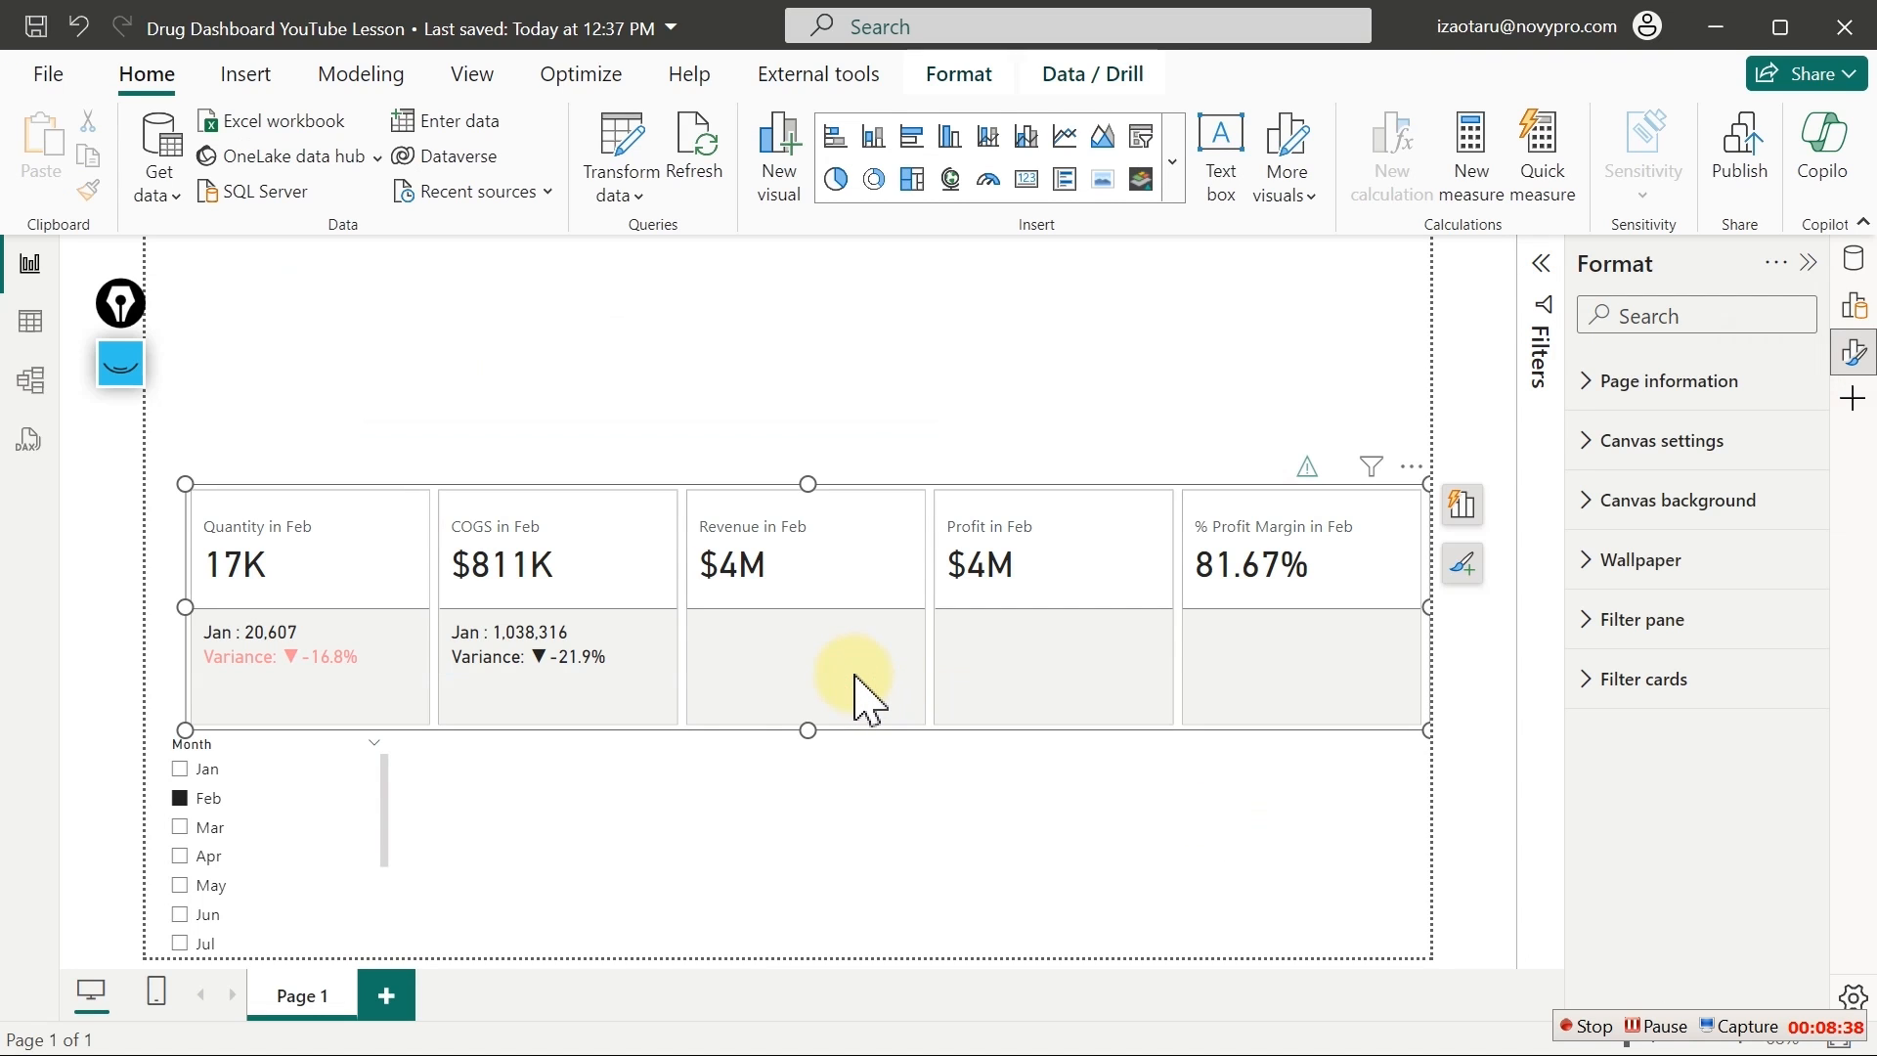
left_click(179, 828)
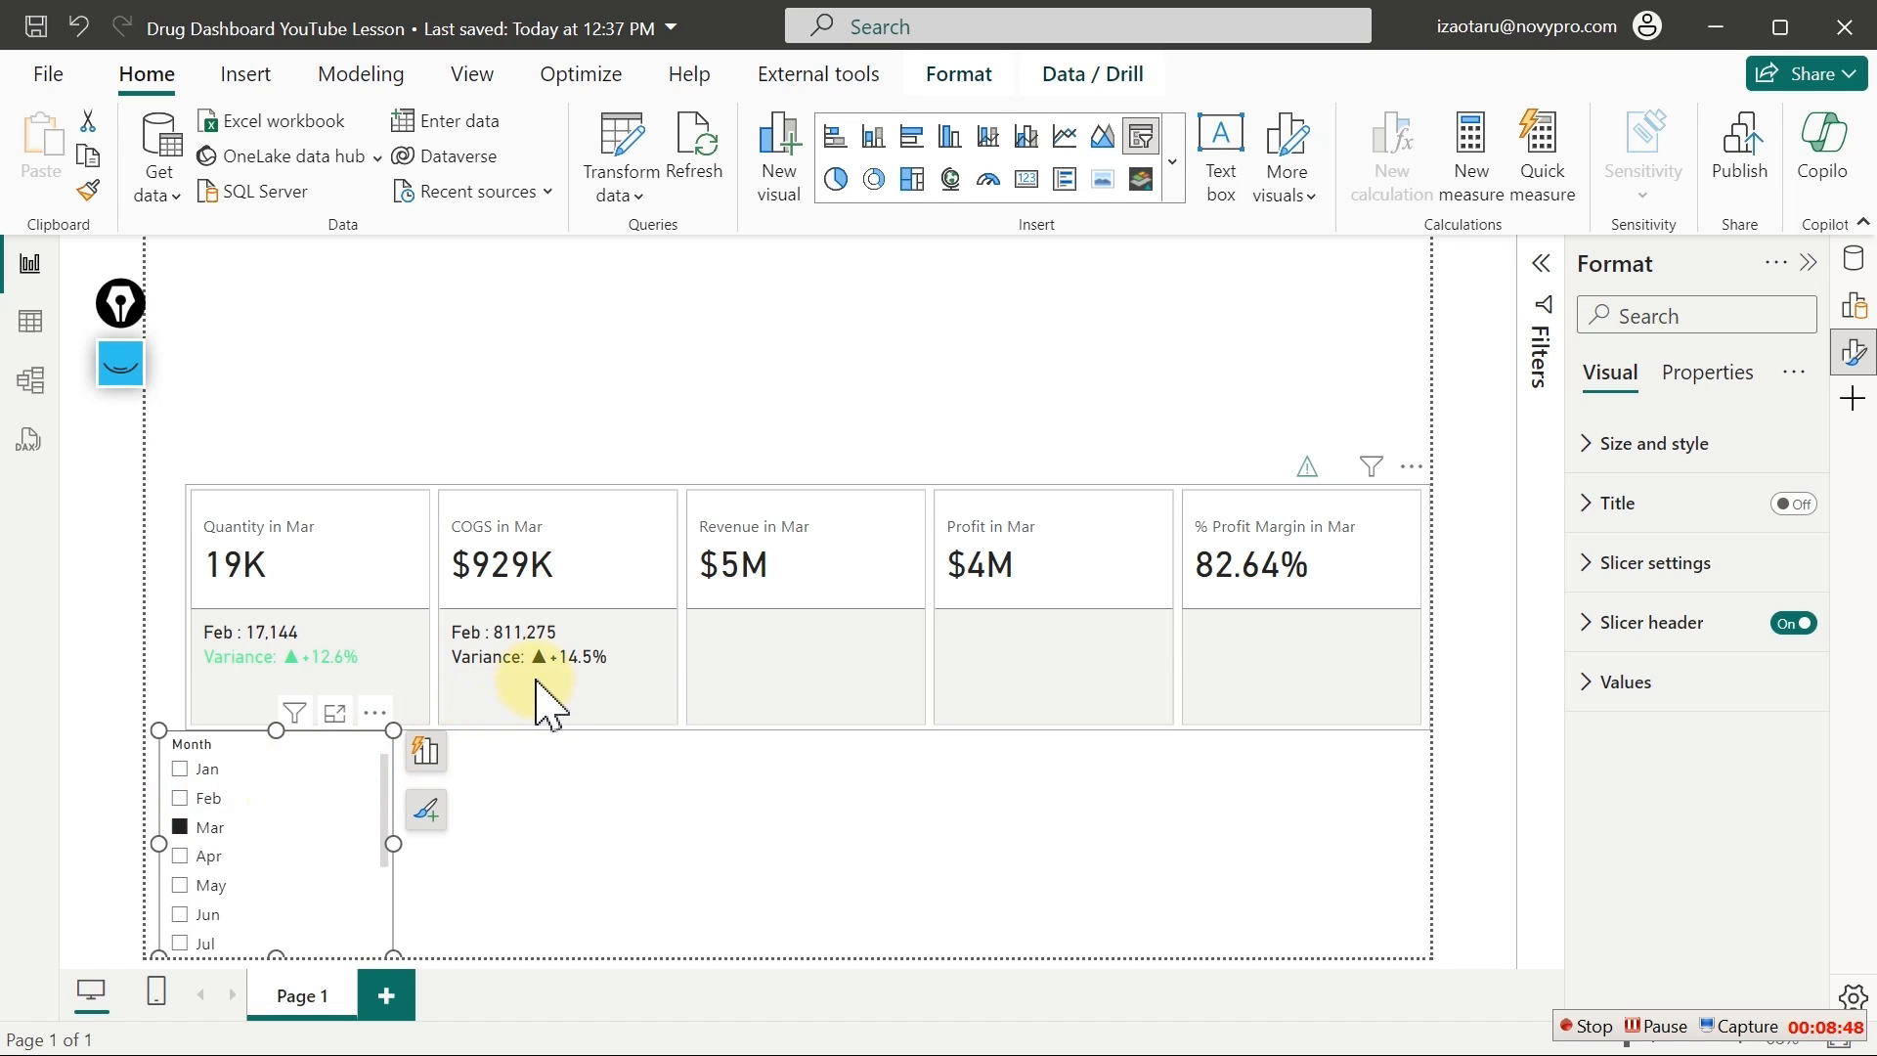
Select the KPI card's Ref: Pct COGS reference label for formatting and expand its value settings
left_click(840, 706)
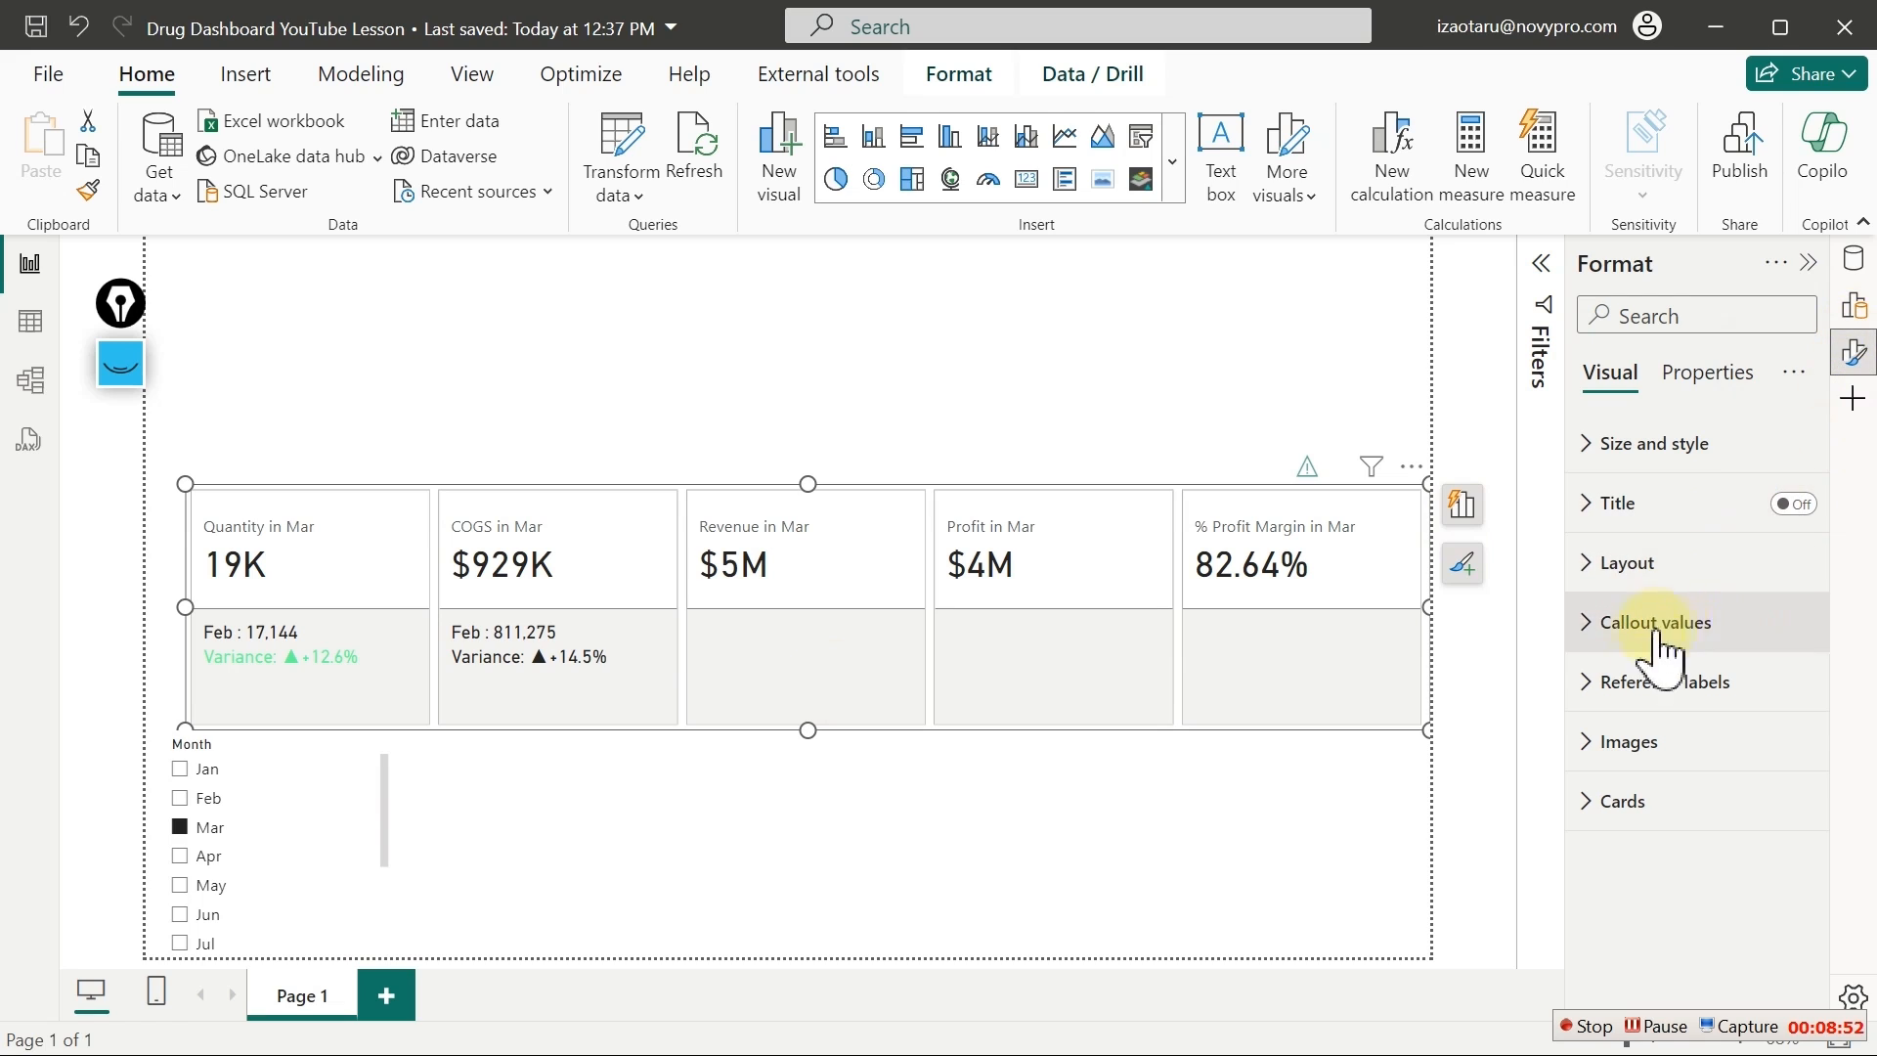
left_click(1647, 681)
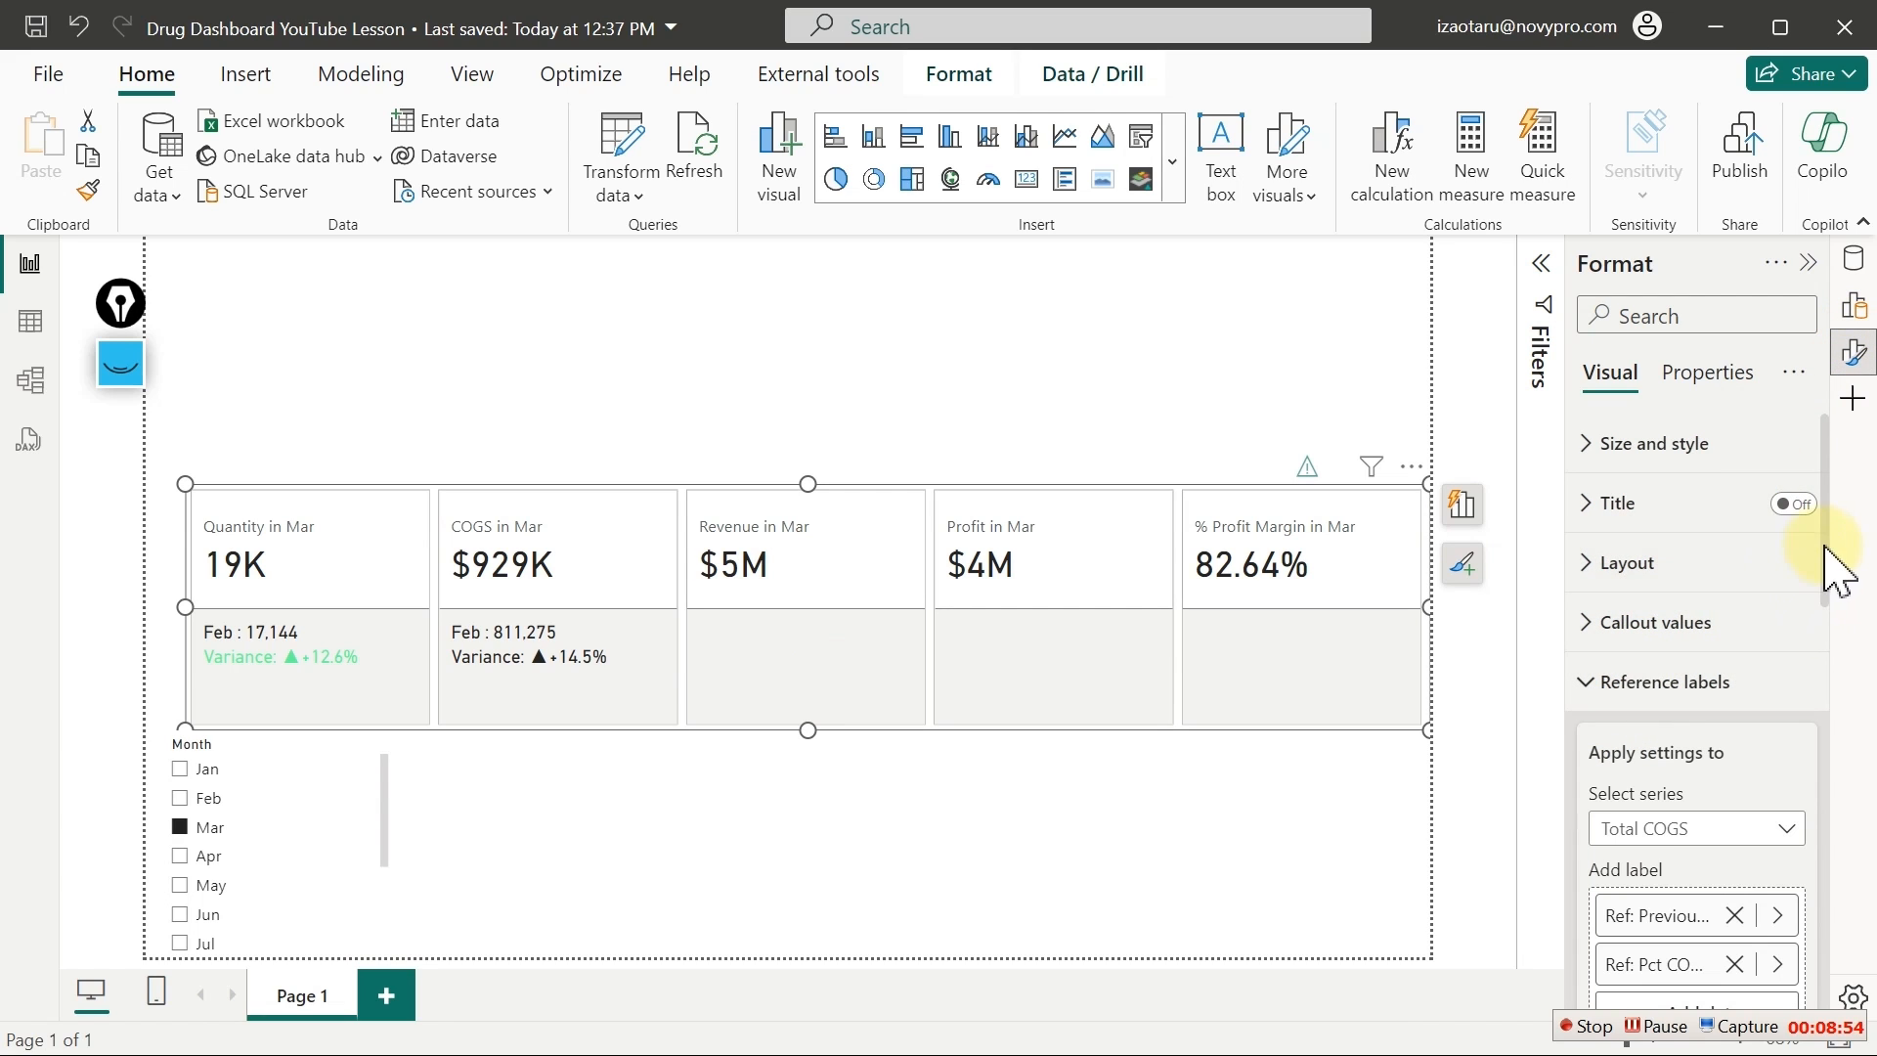
left_click_drag(1826, 565, 1846, 713)
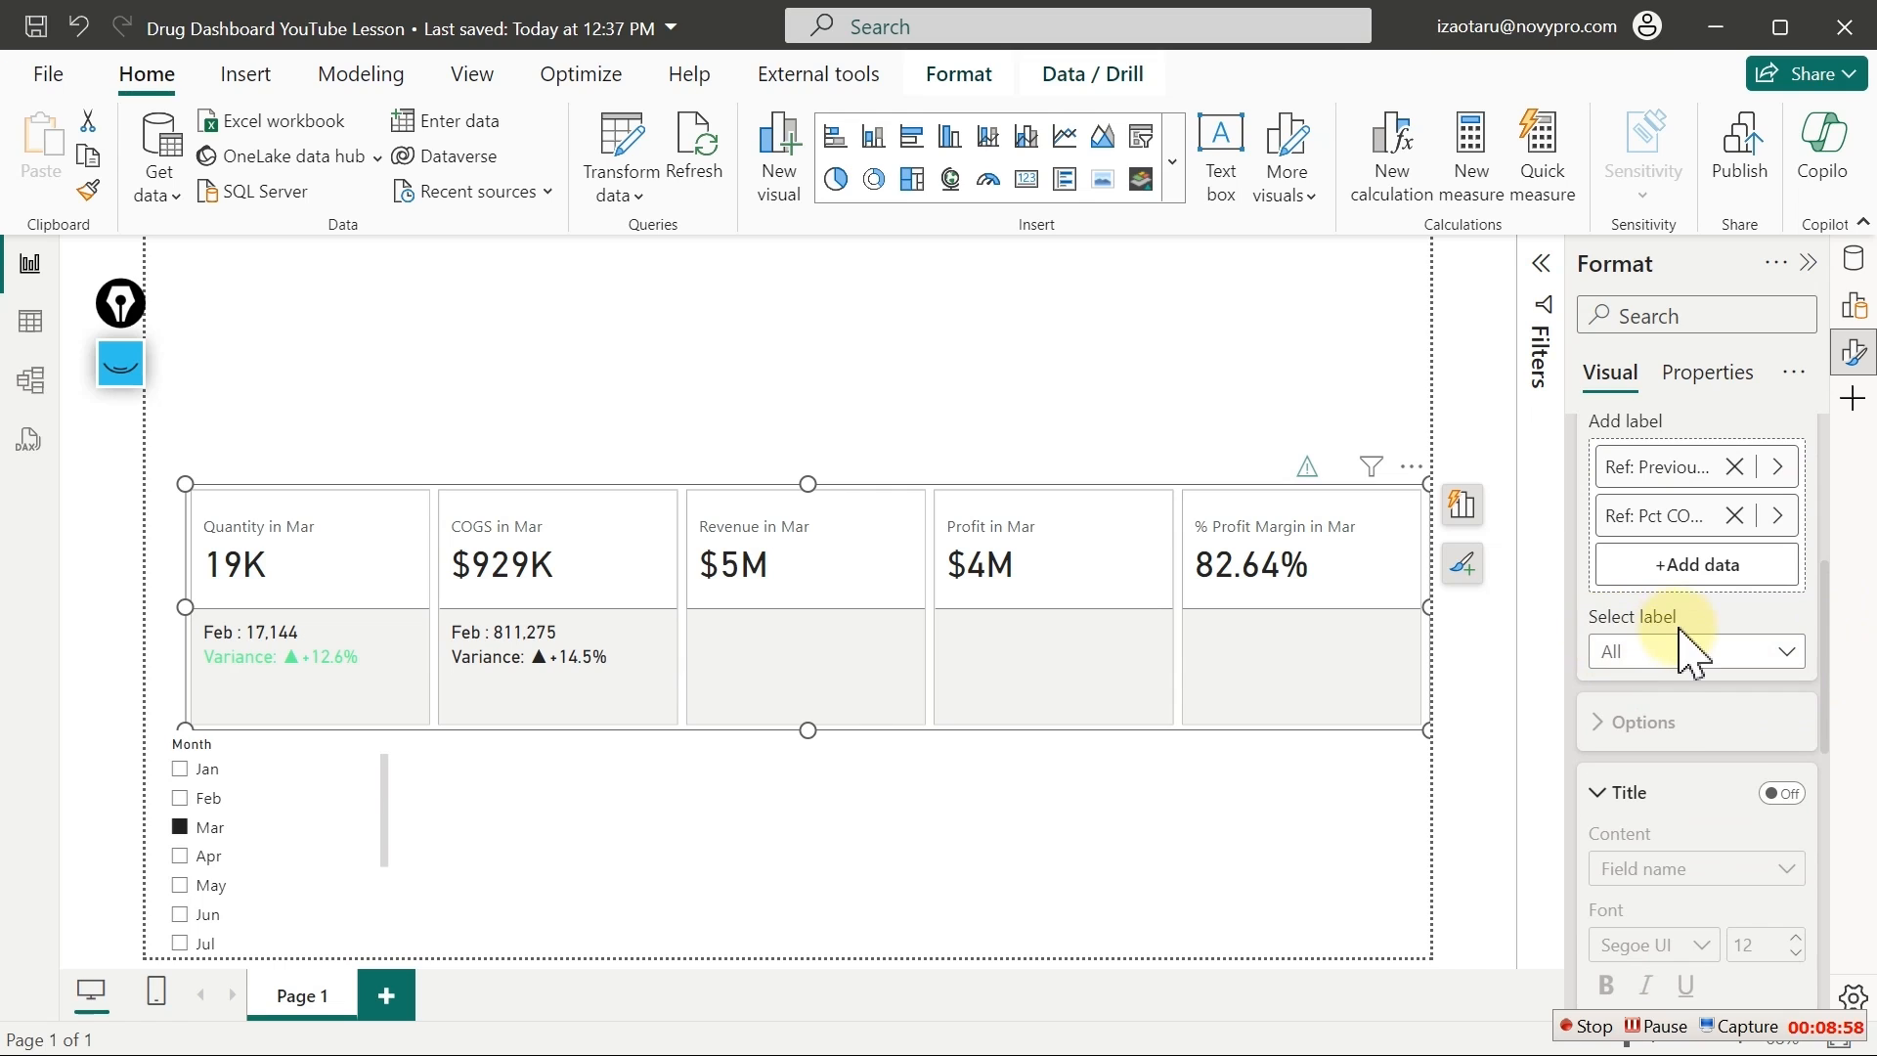
left_click(1651, 659)
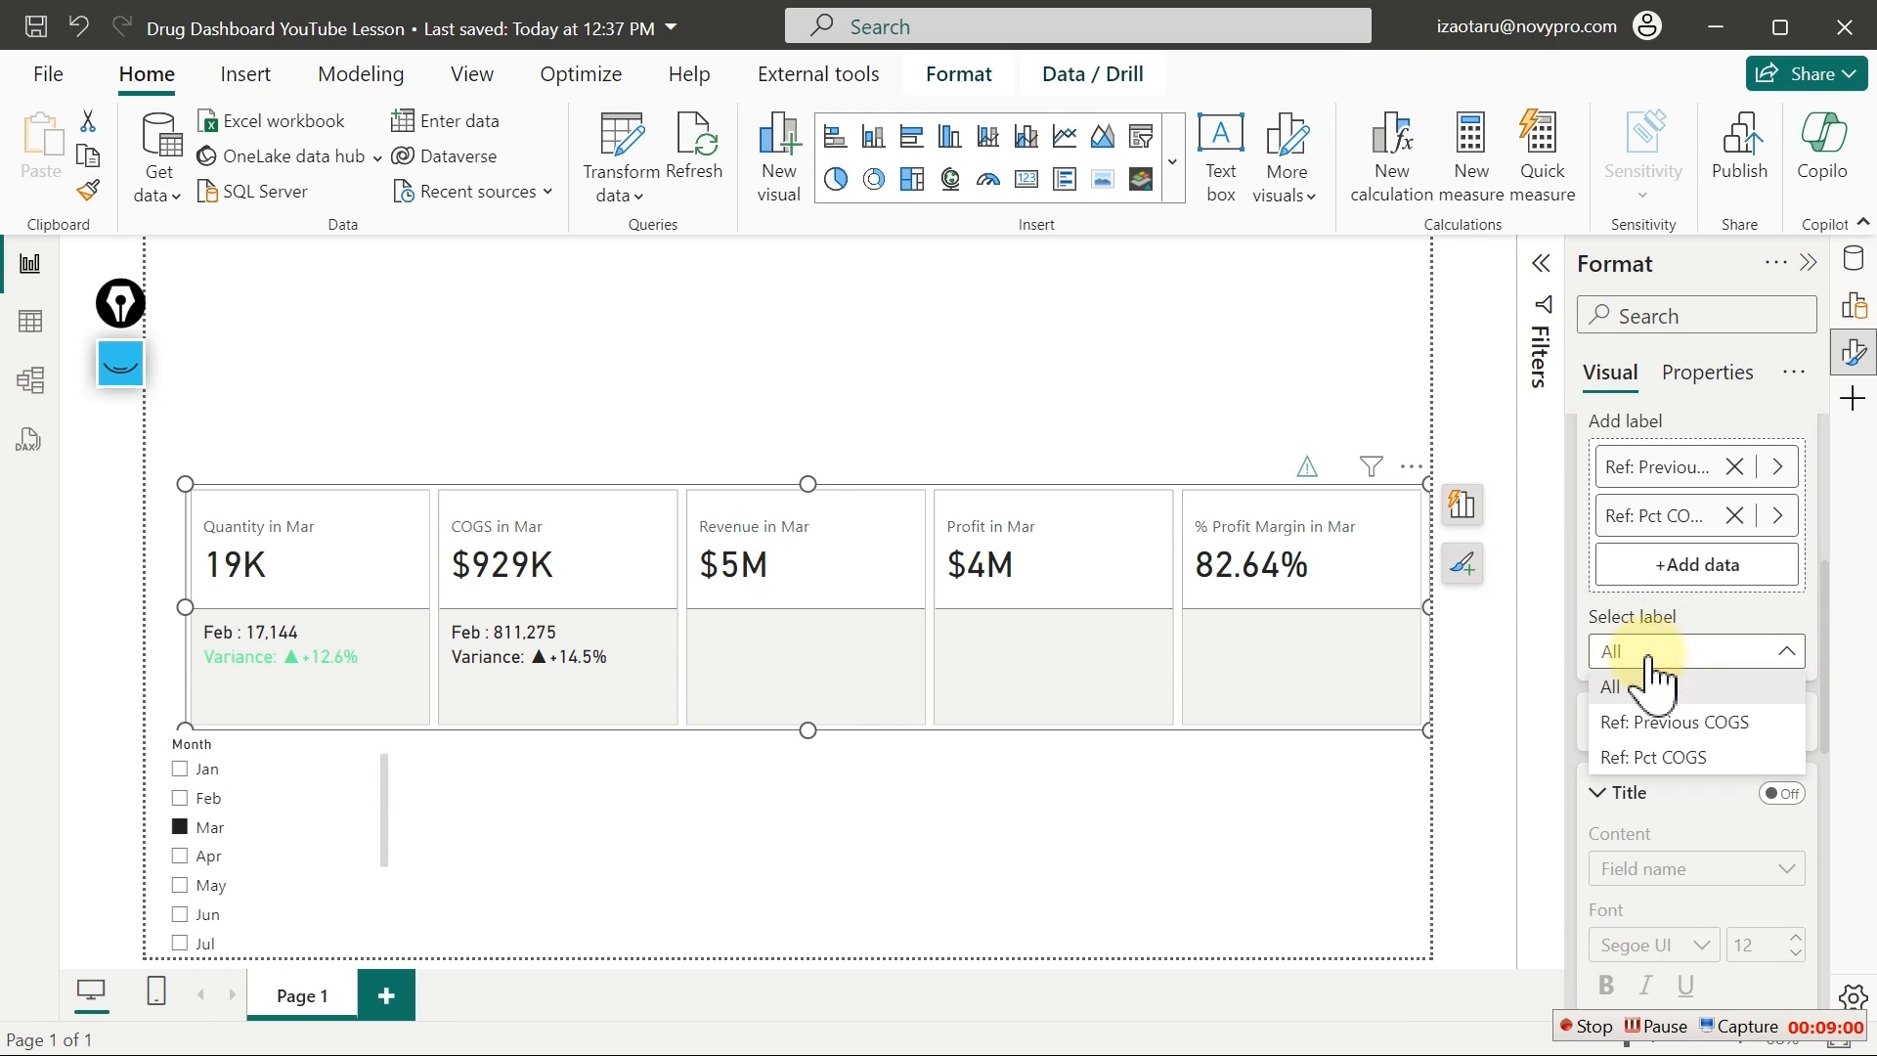
left_click(1652, 757)
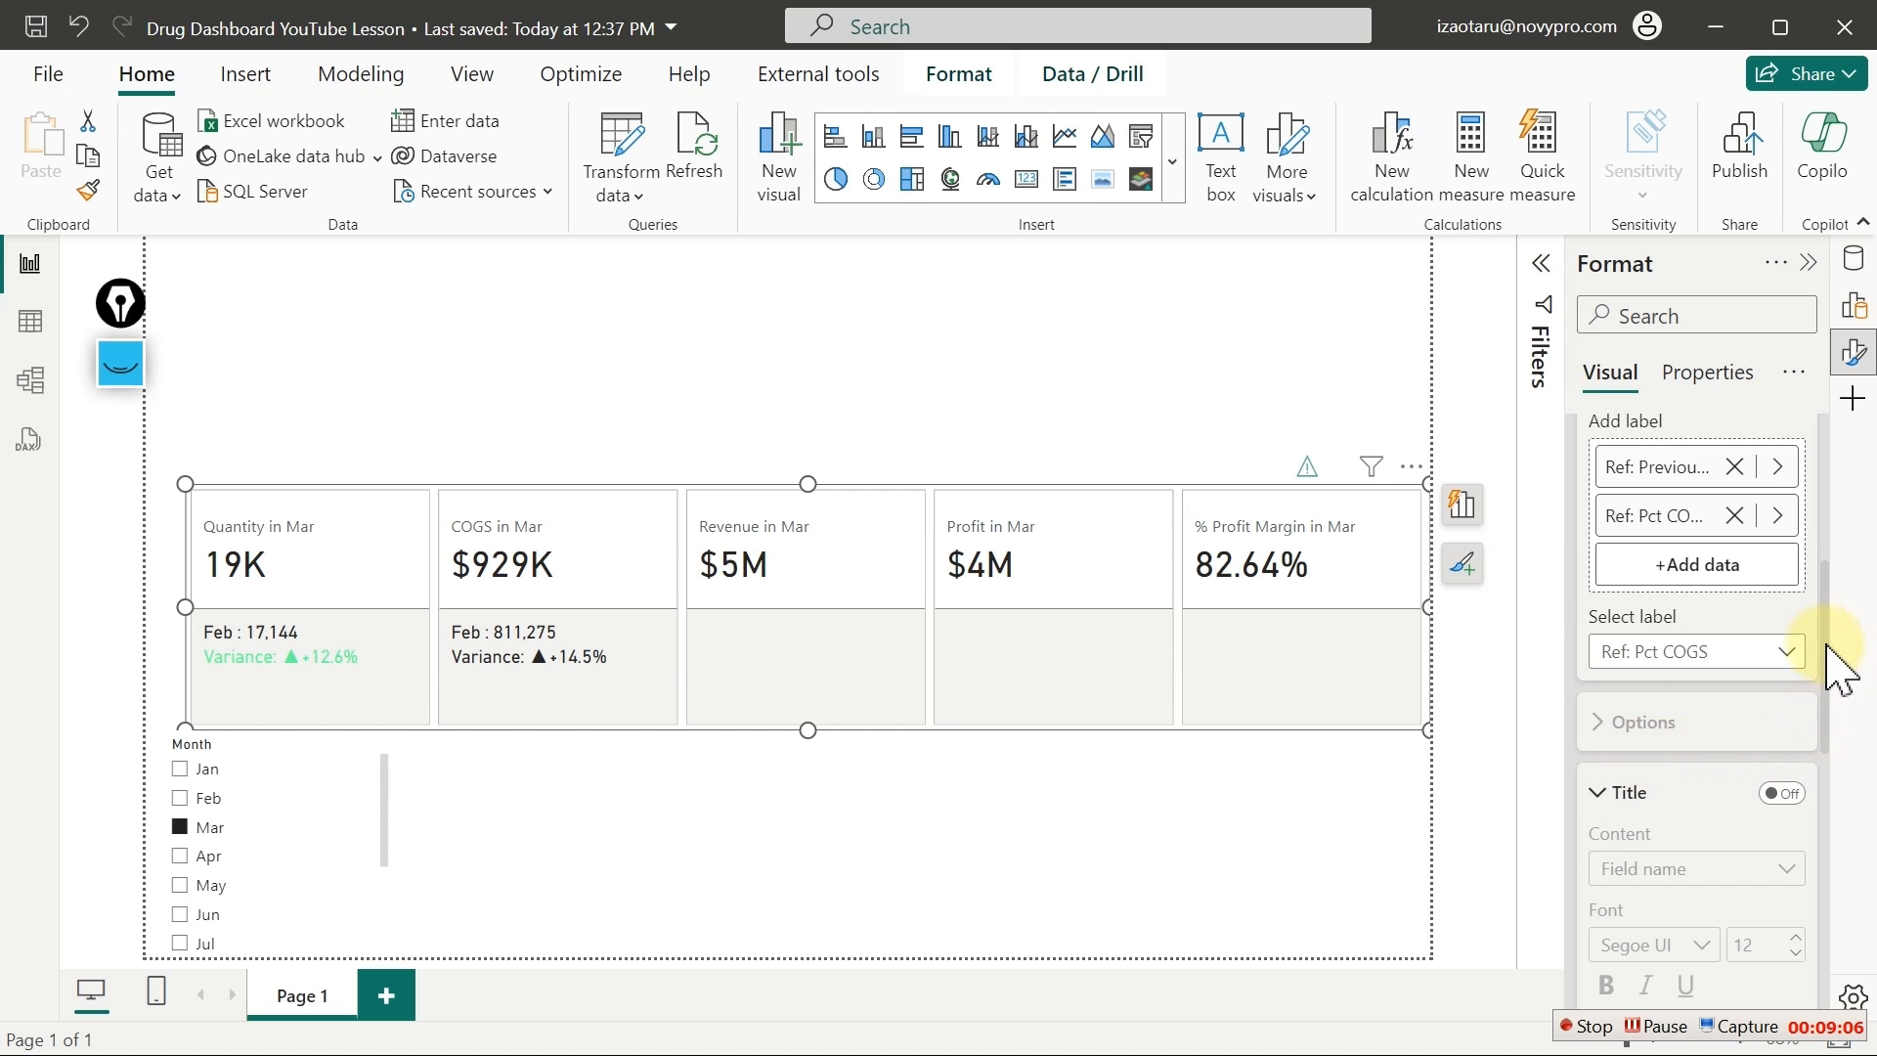
left_click_drag(1830, 658, 1843, 830)
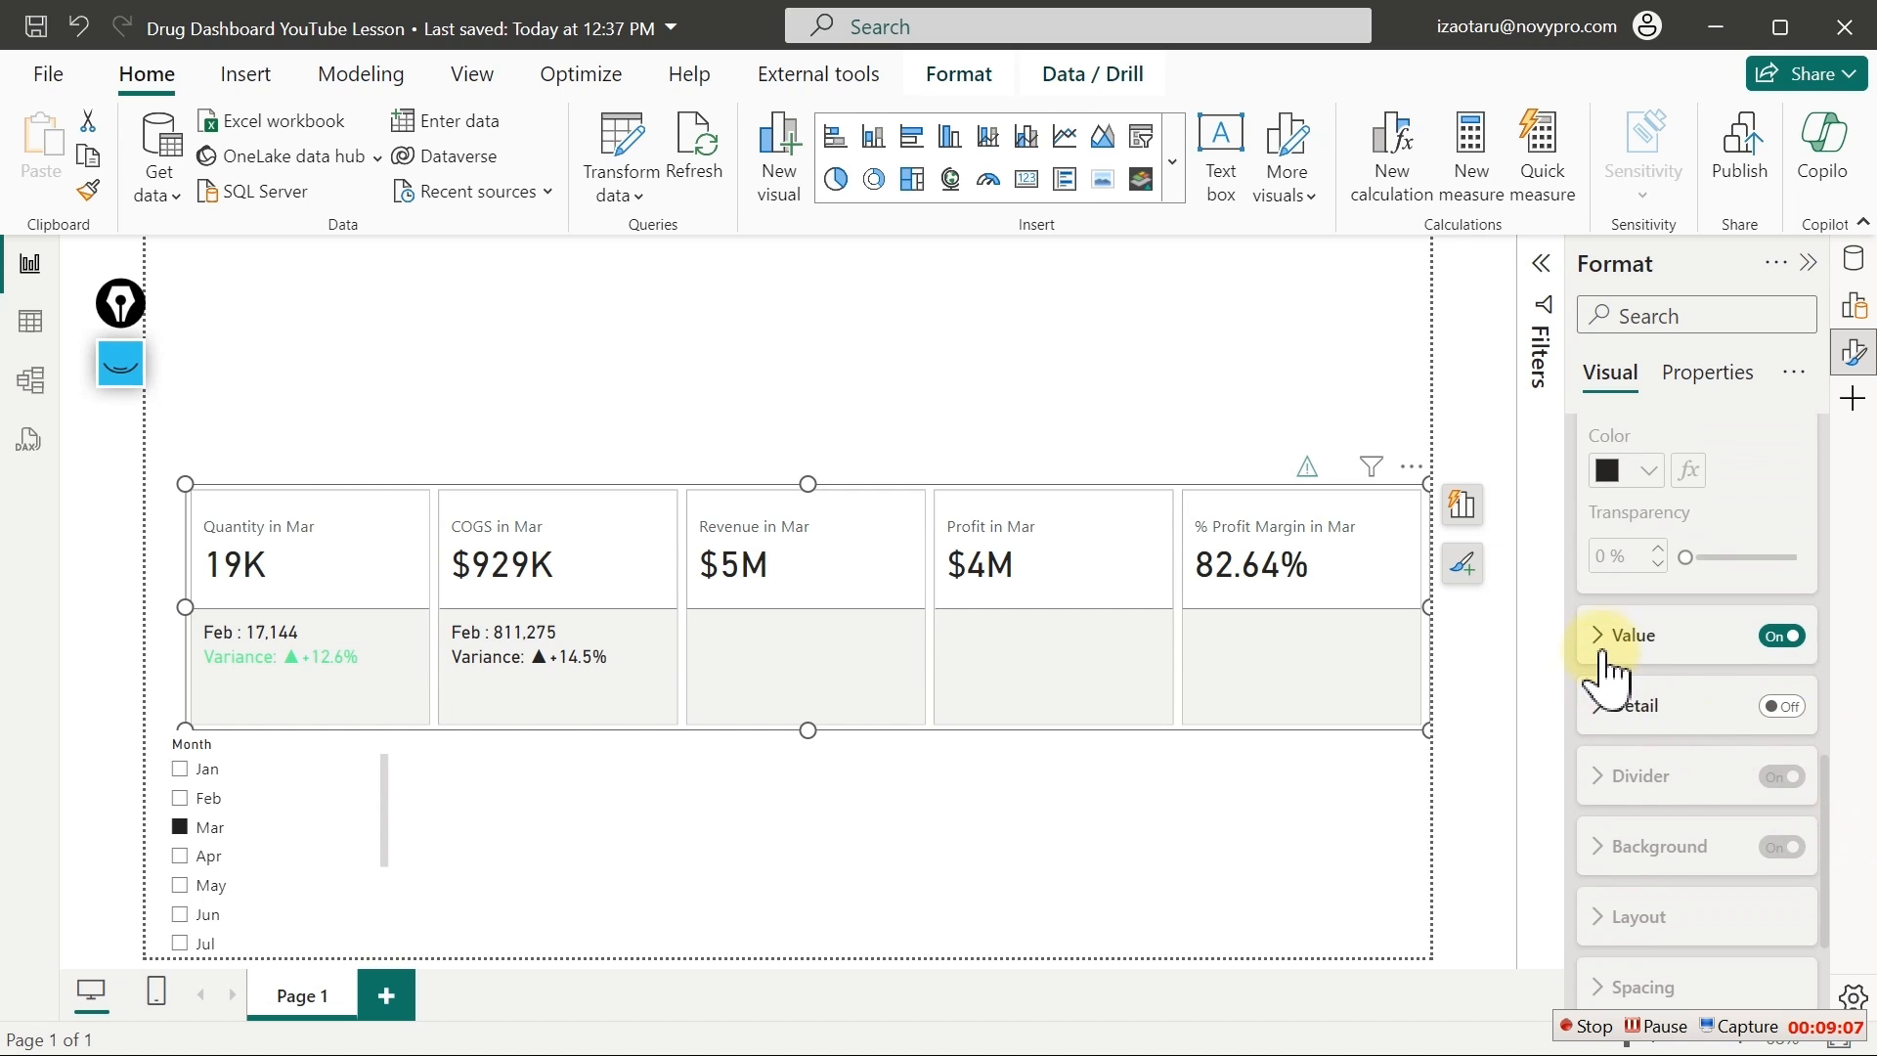
left_click(1599, 637)
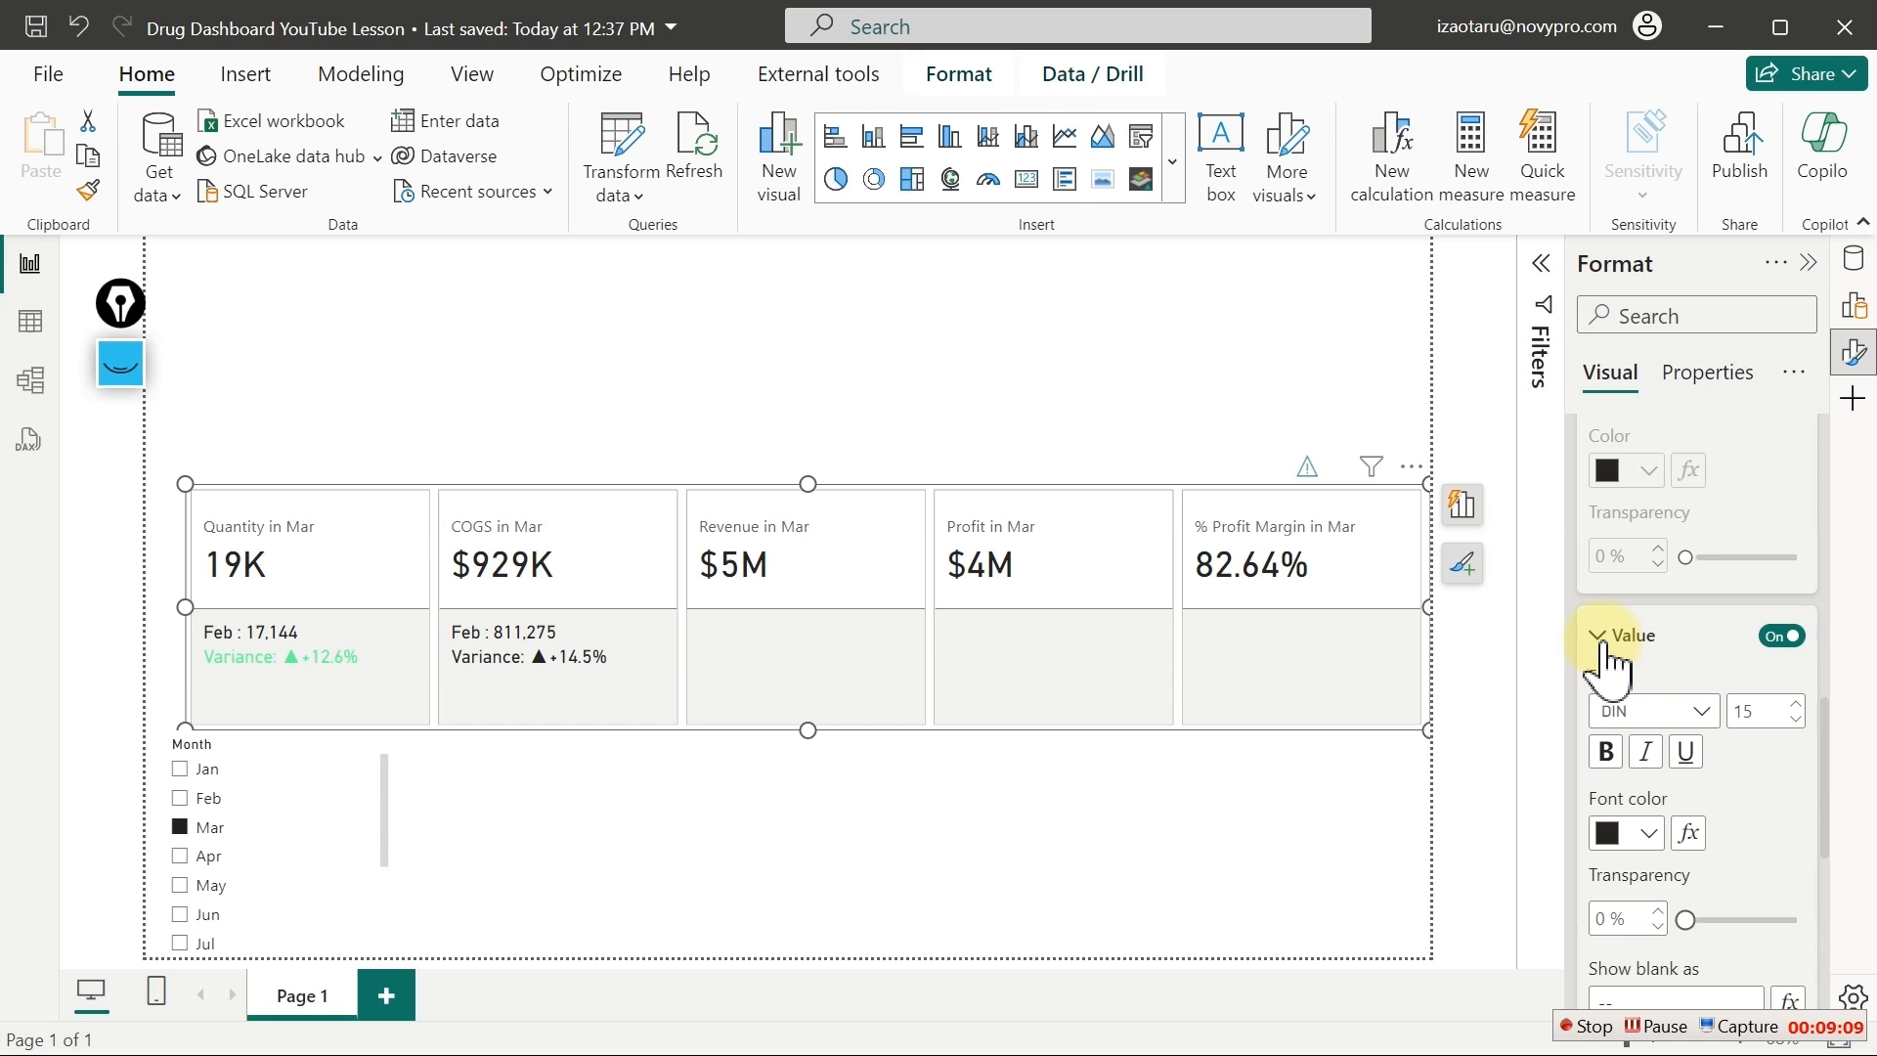
left_click(1603, 645)
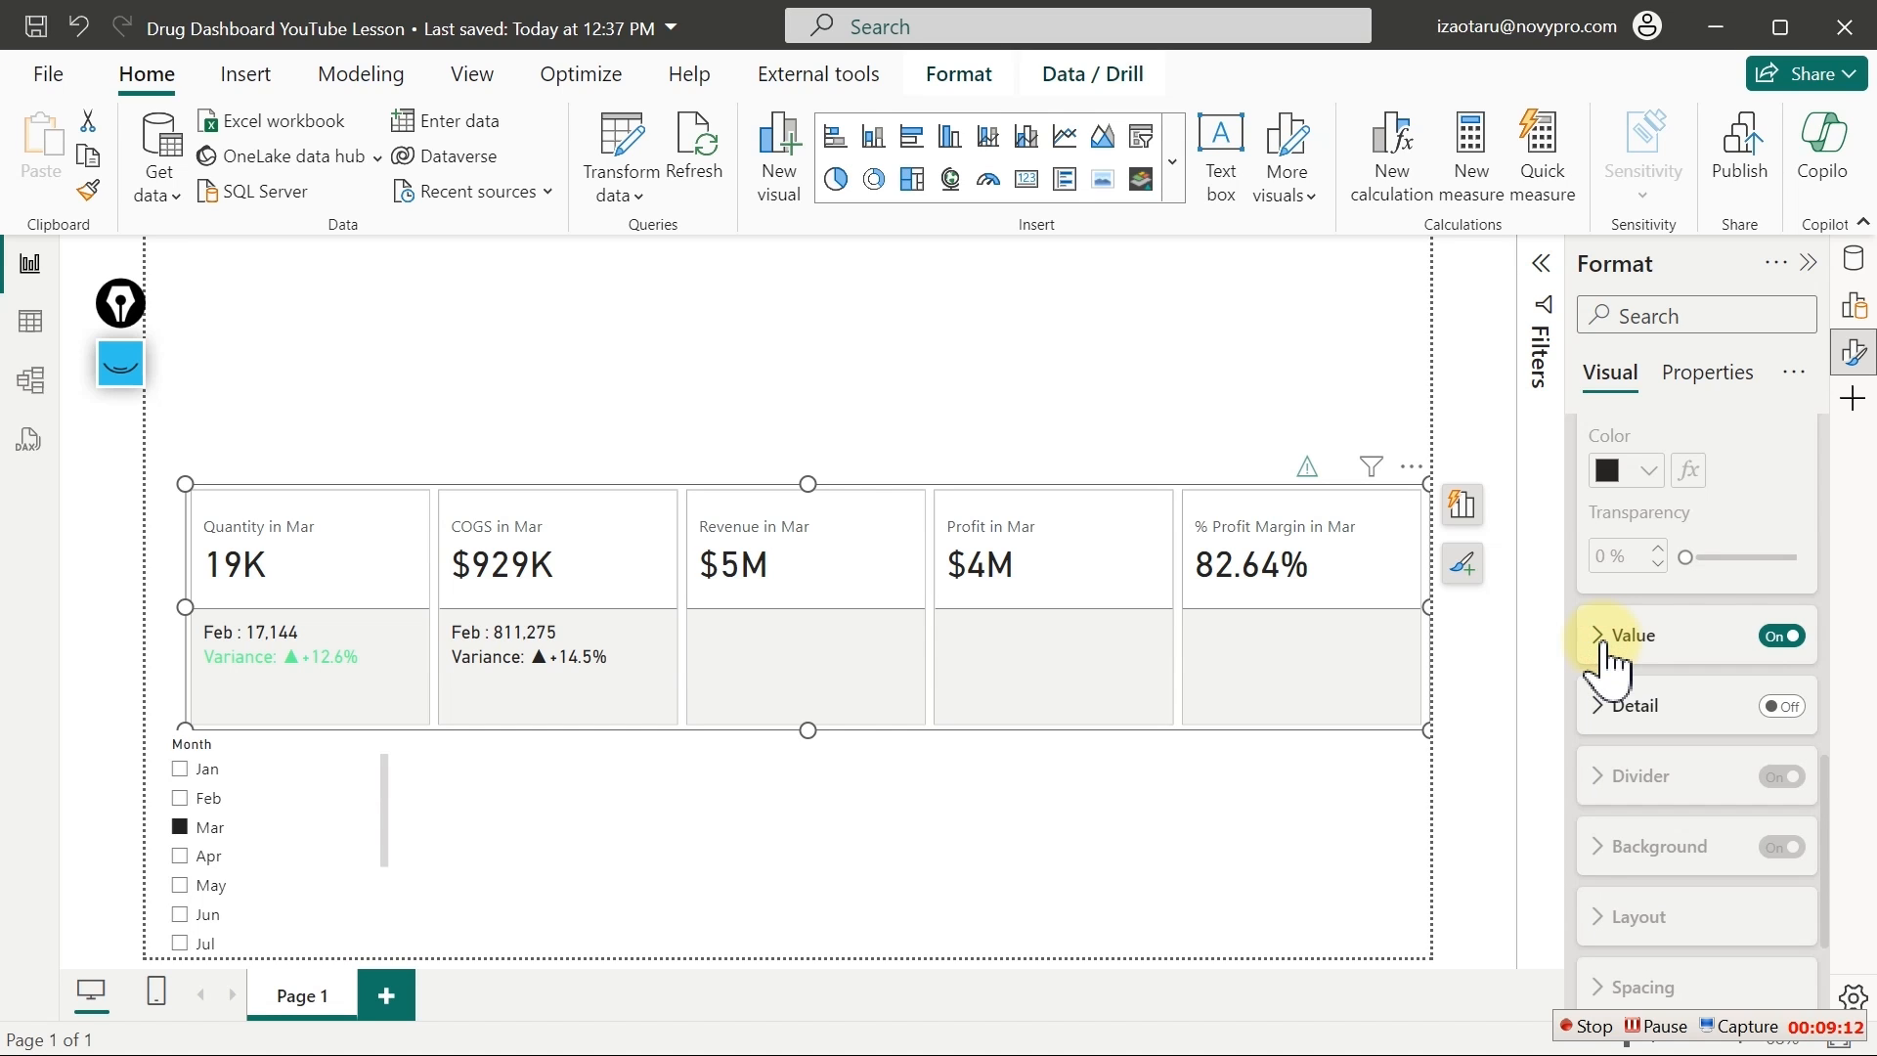
left_click(1605, 648)
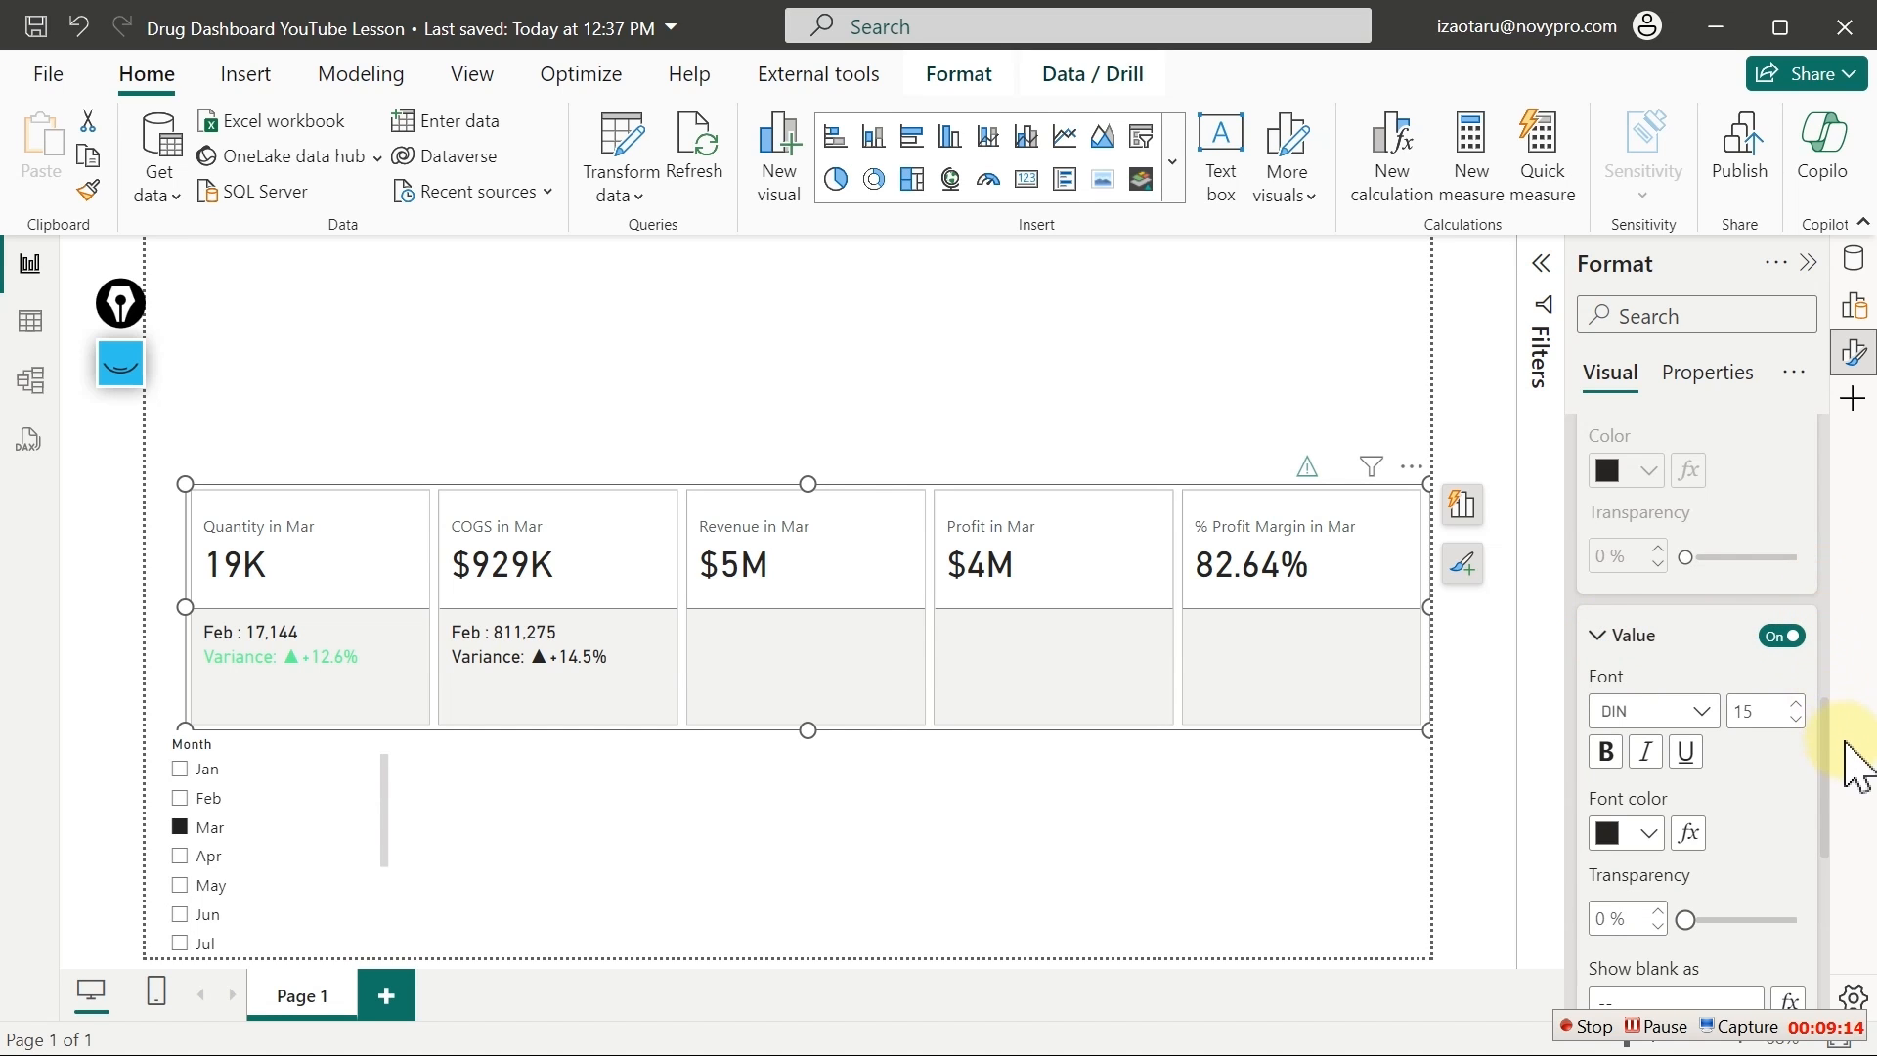
left_click_drag(1829, 745, 1841, 824)
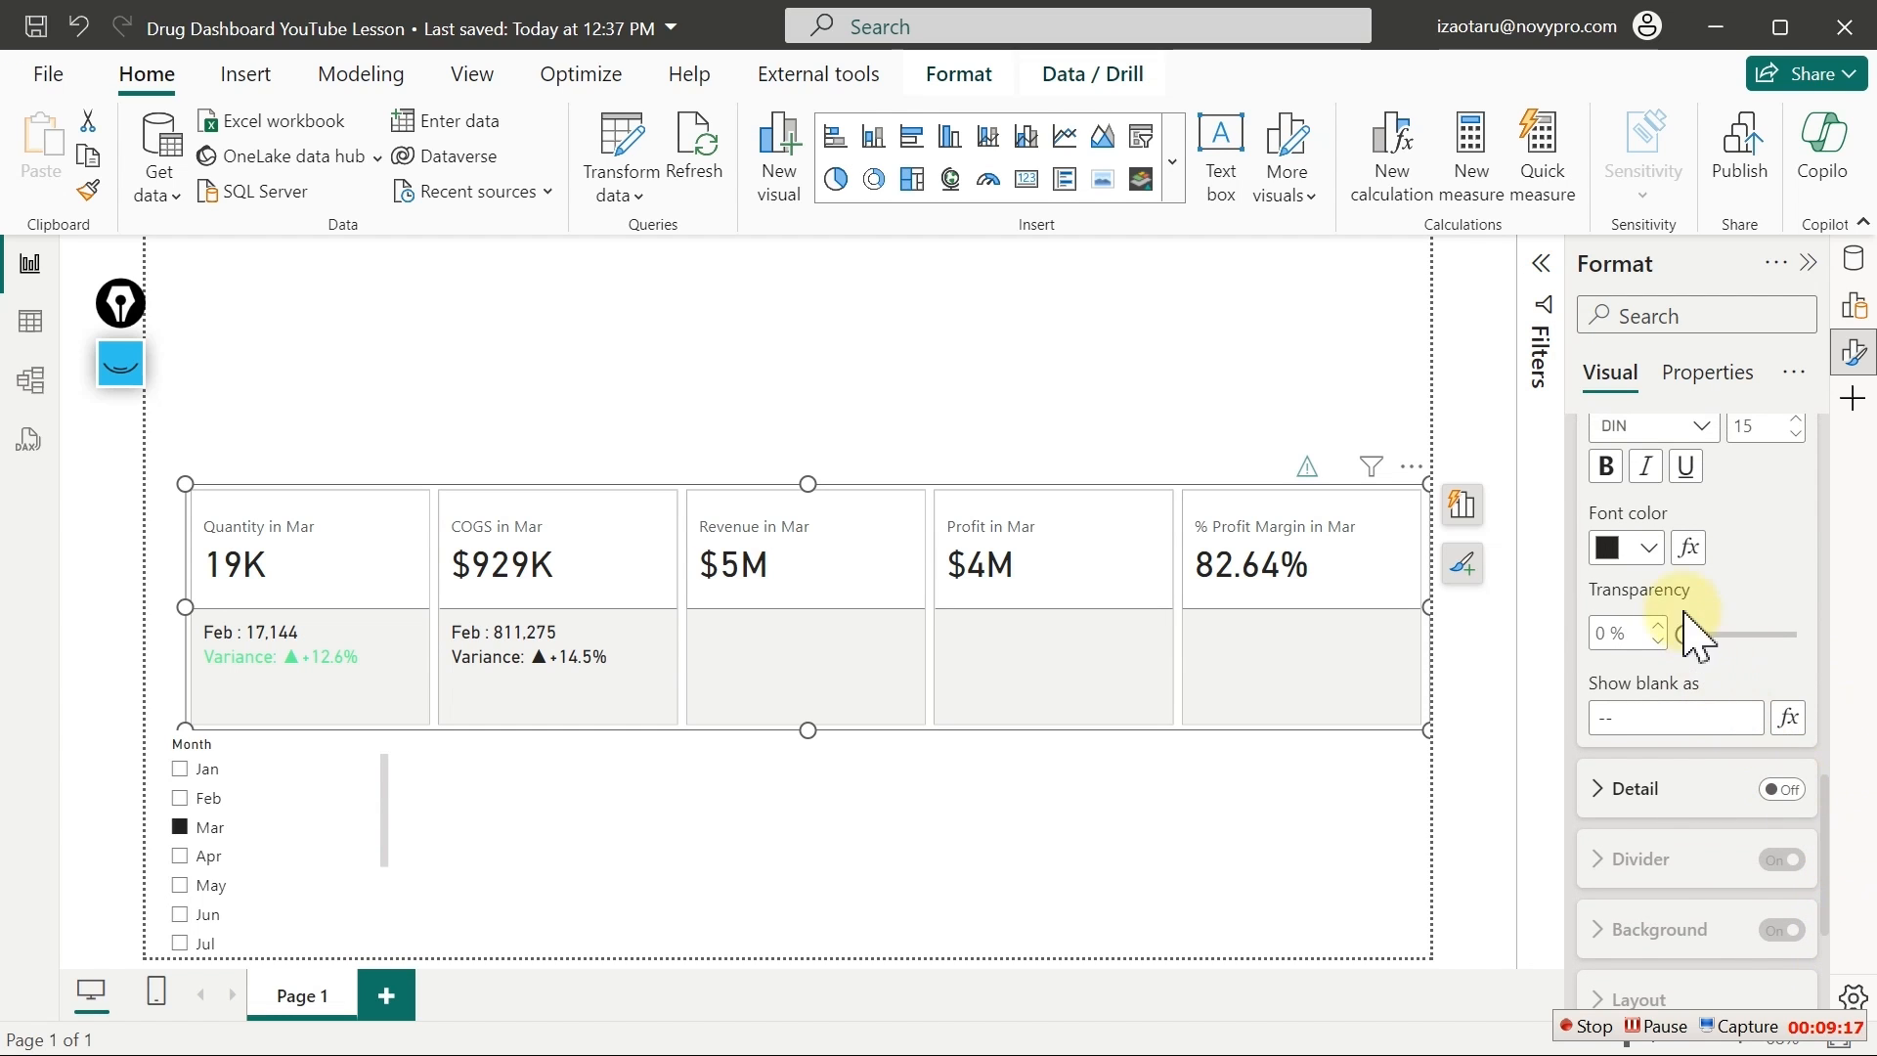
Set the font colour of the Ref: Pct COGS label's value to blue #118DFF
left_click(1648, 548)
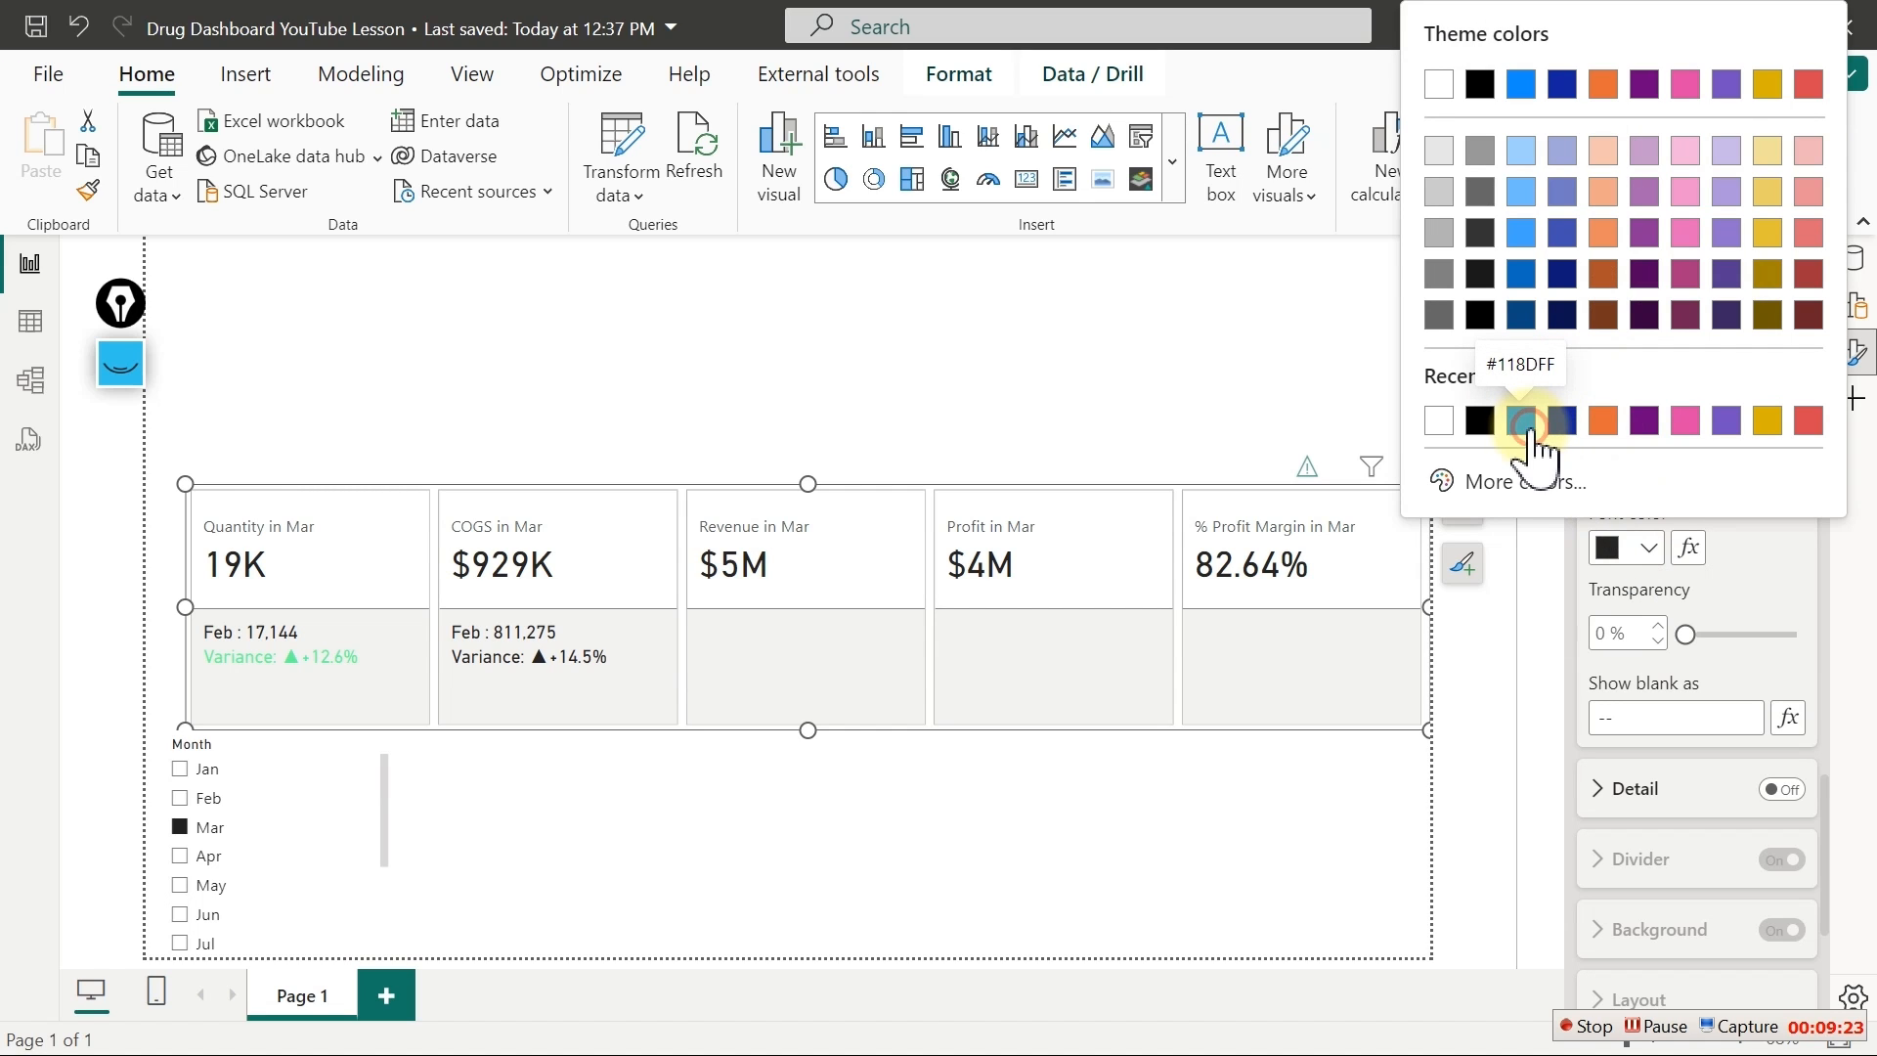
left_click(1521, 421)
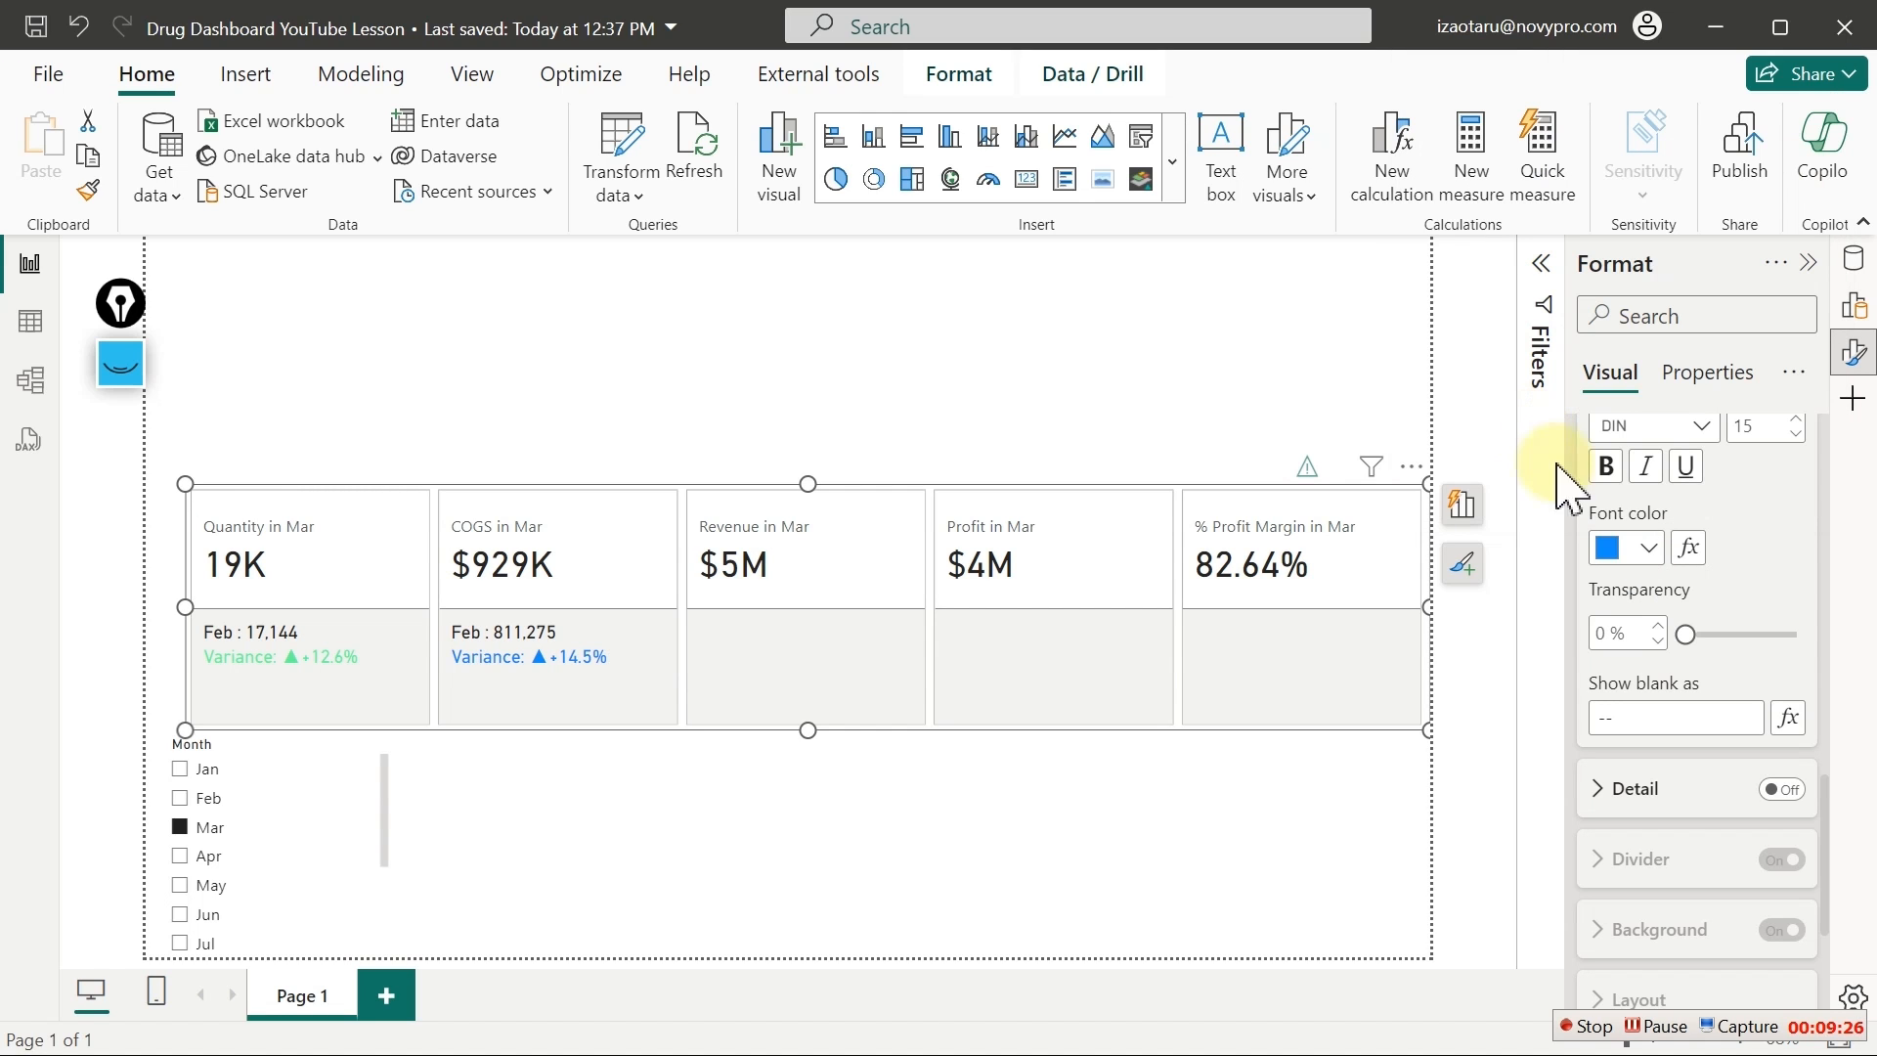
Conditionally format the Ref: Pct COGS label's font colour by field value using CF COGS, and check it with the Month slicer on Feb
left_click(1690, 549)
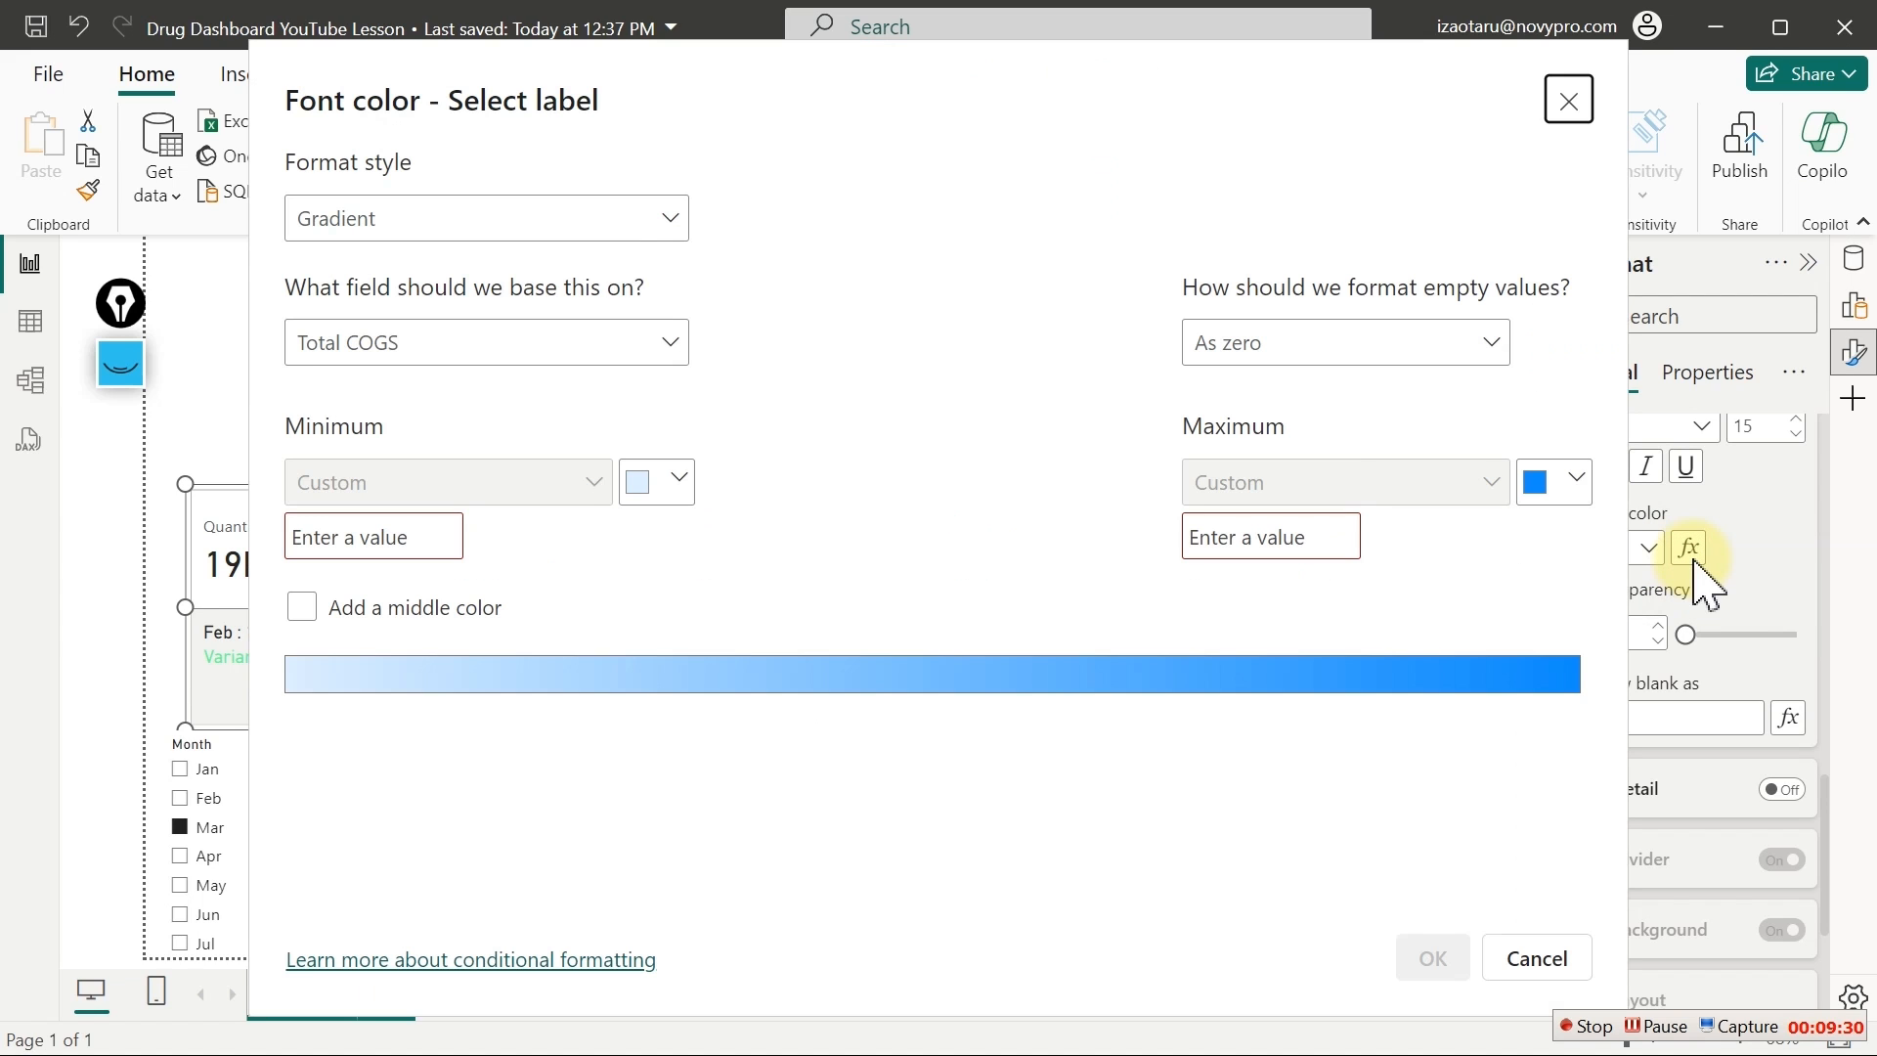
left_click(601, 228)
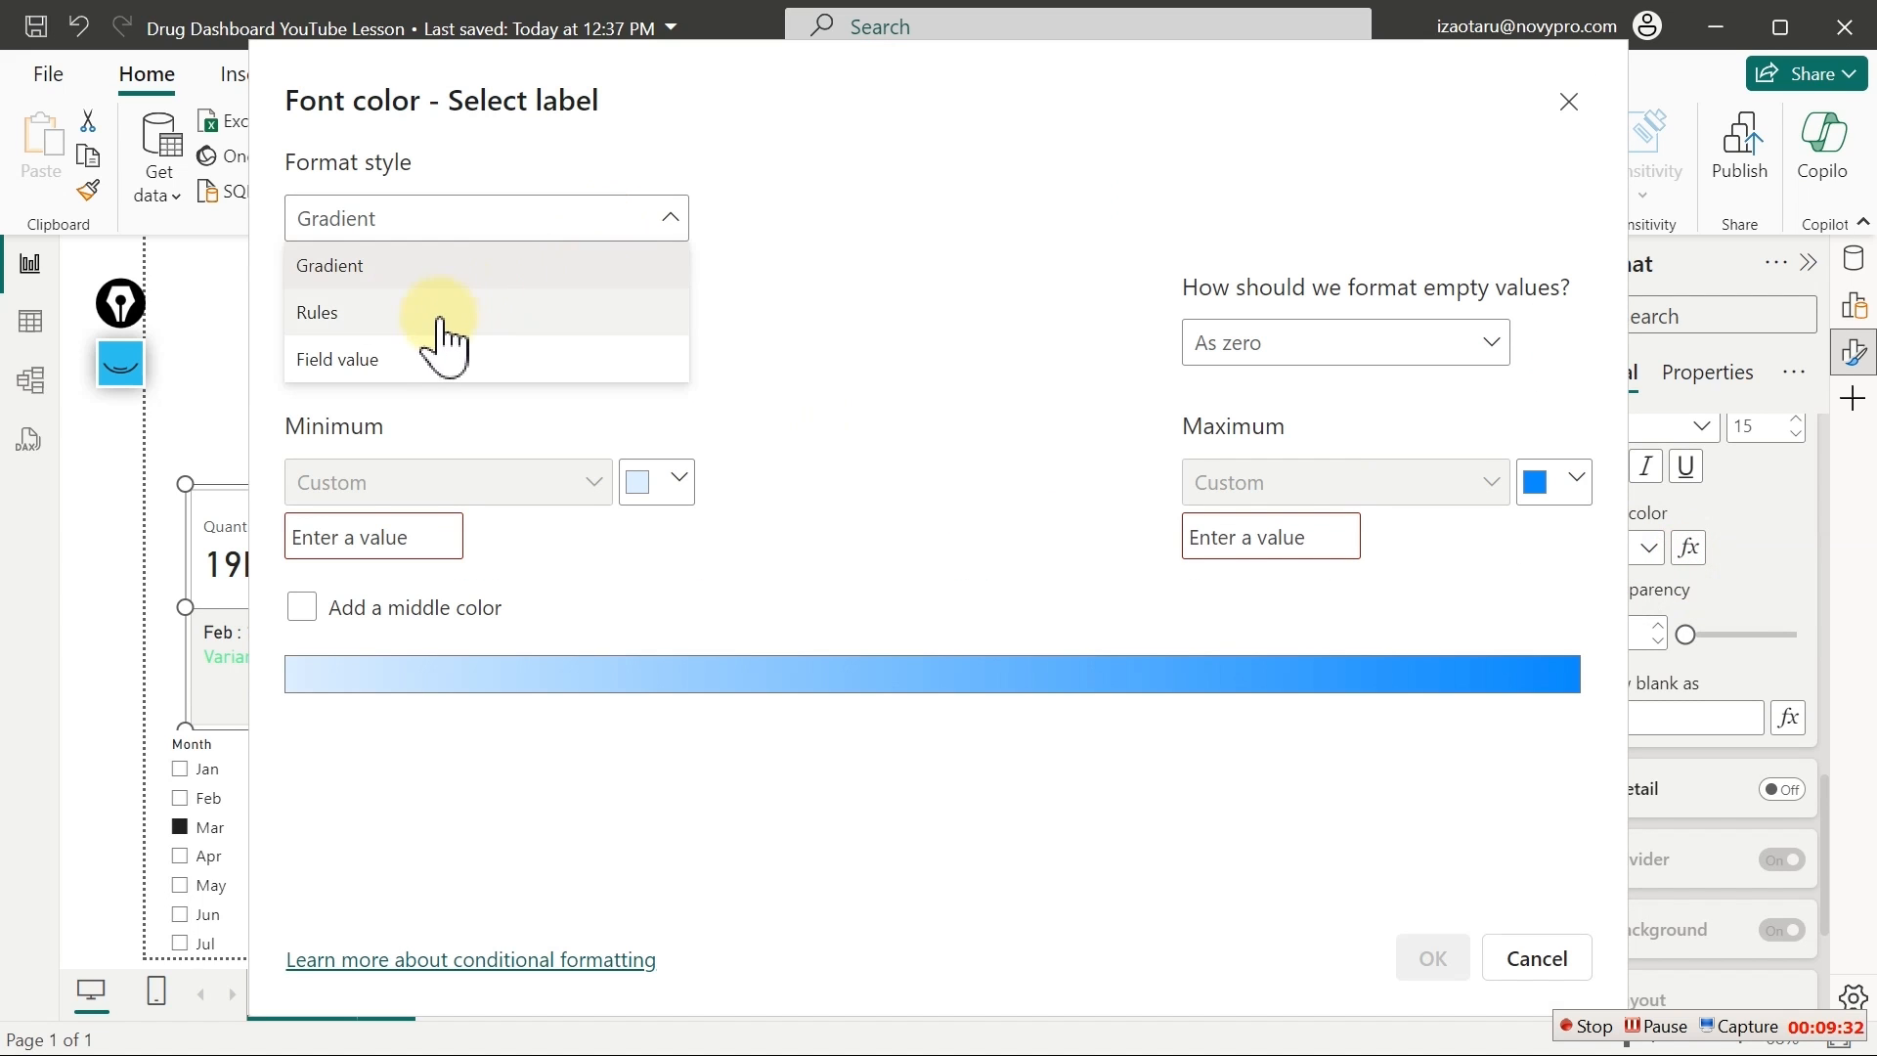
left_click(398, 360)
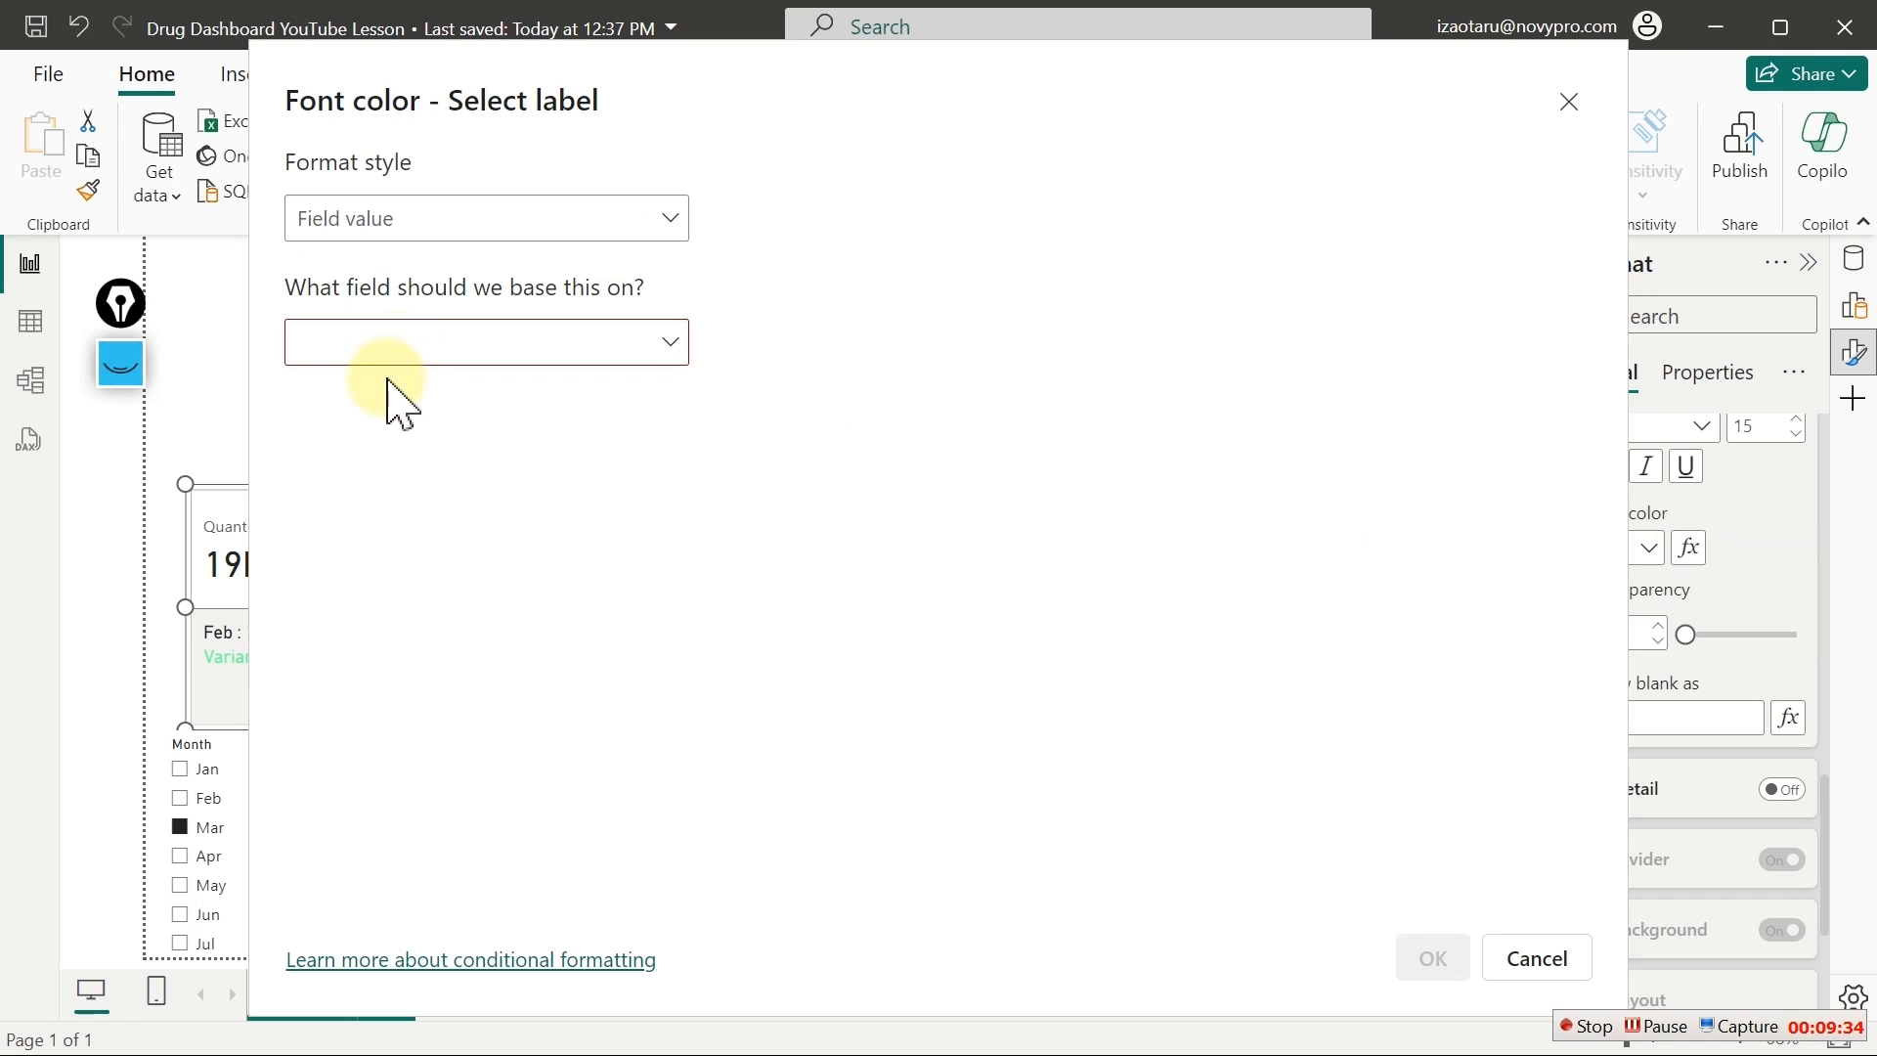
left_click(399, 354)
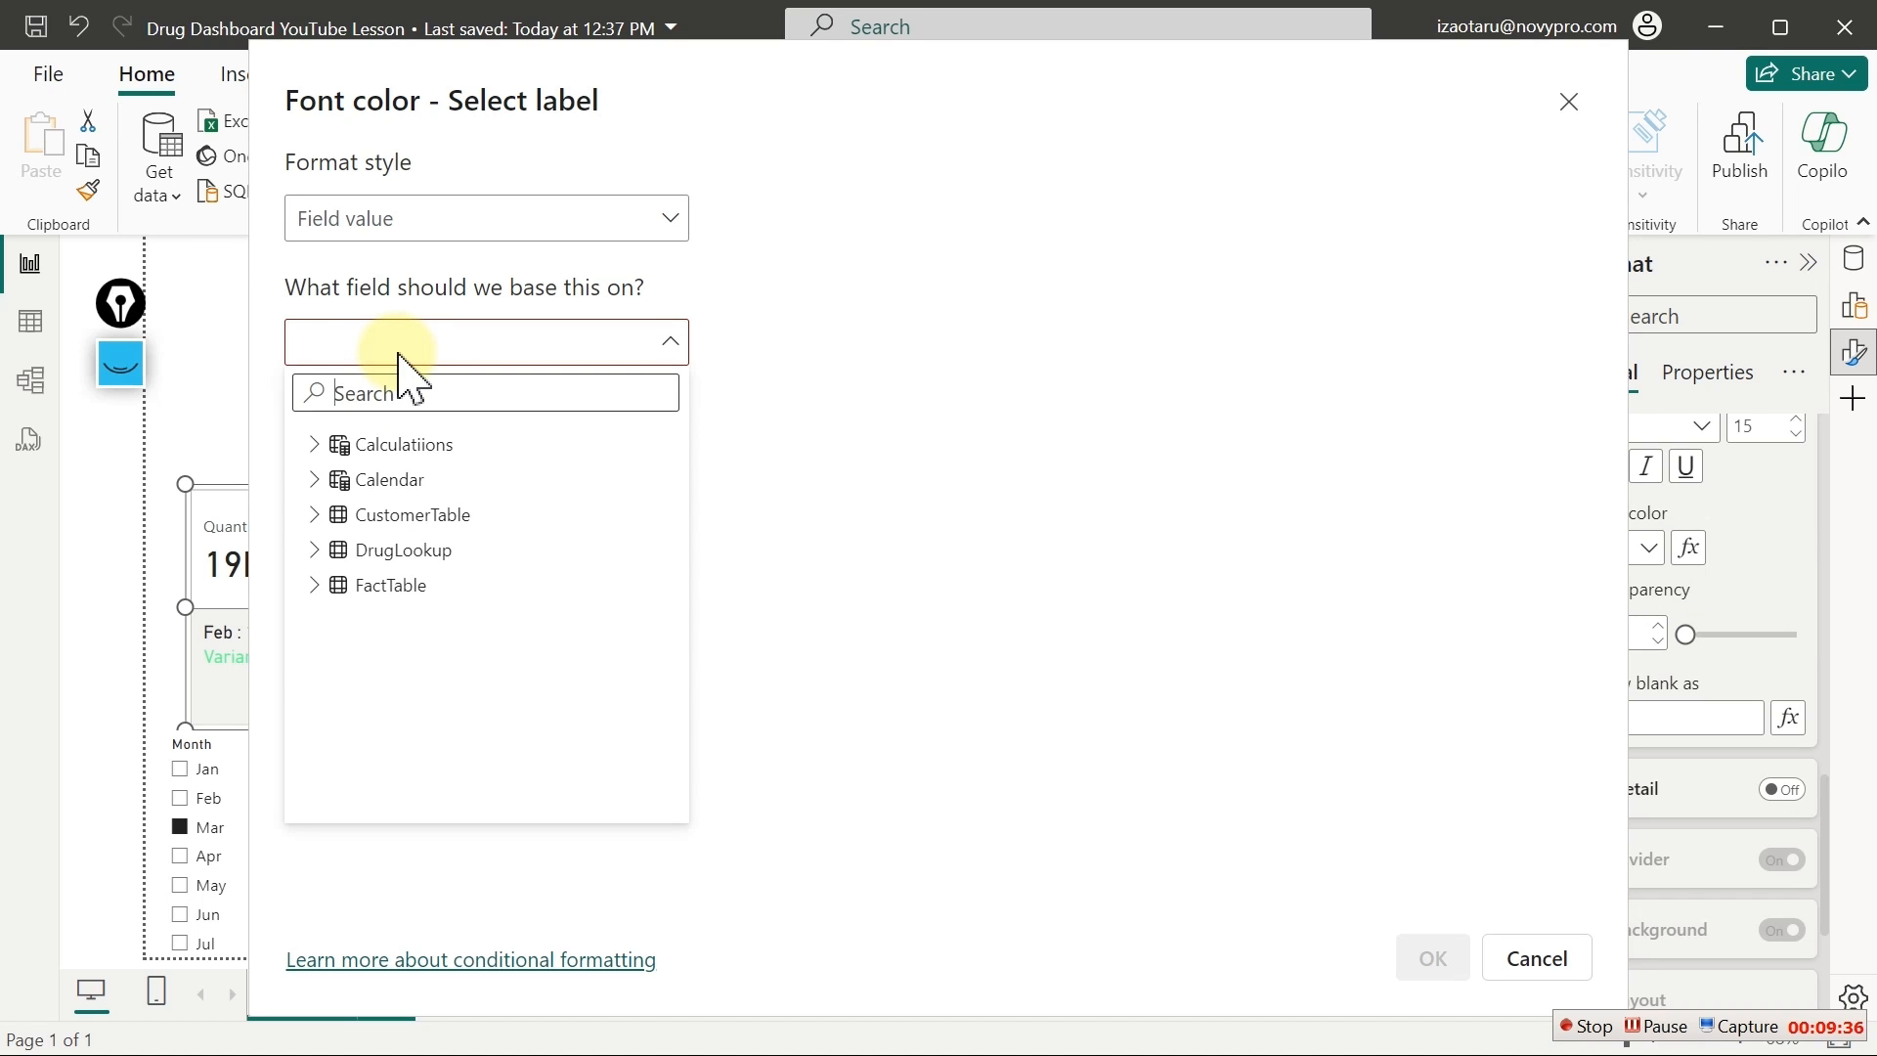
type("cf")
left_click(397, 516)
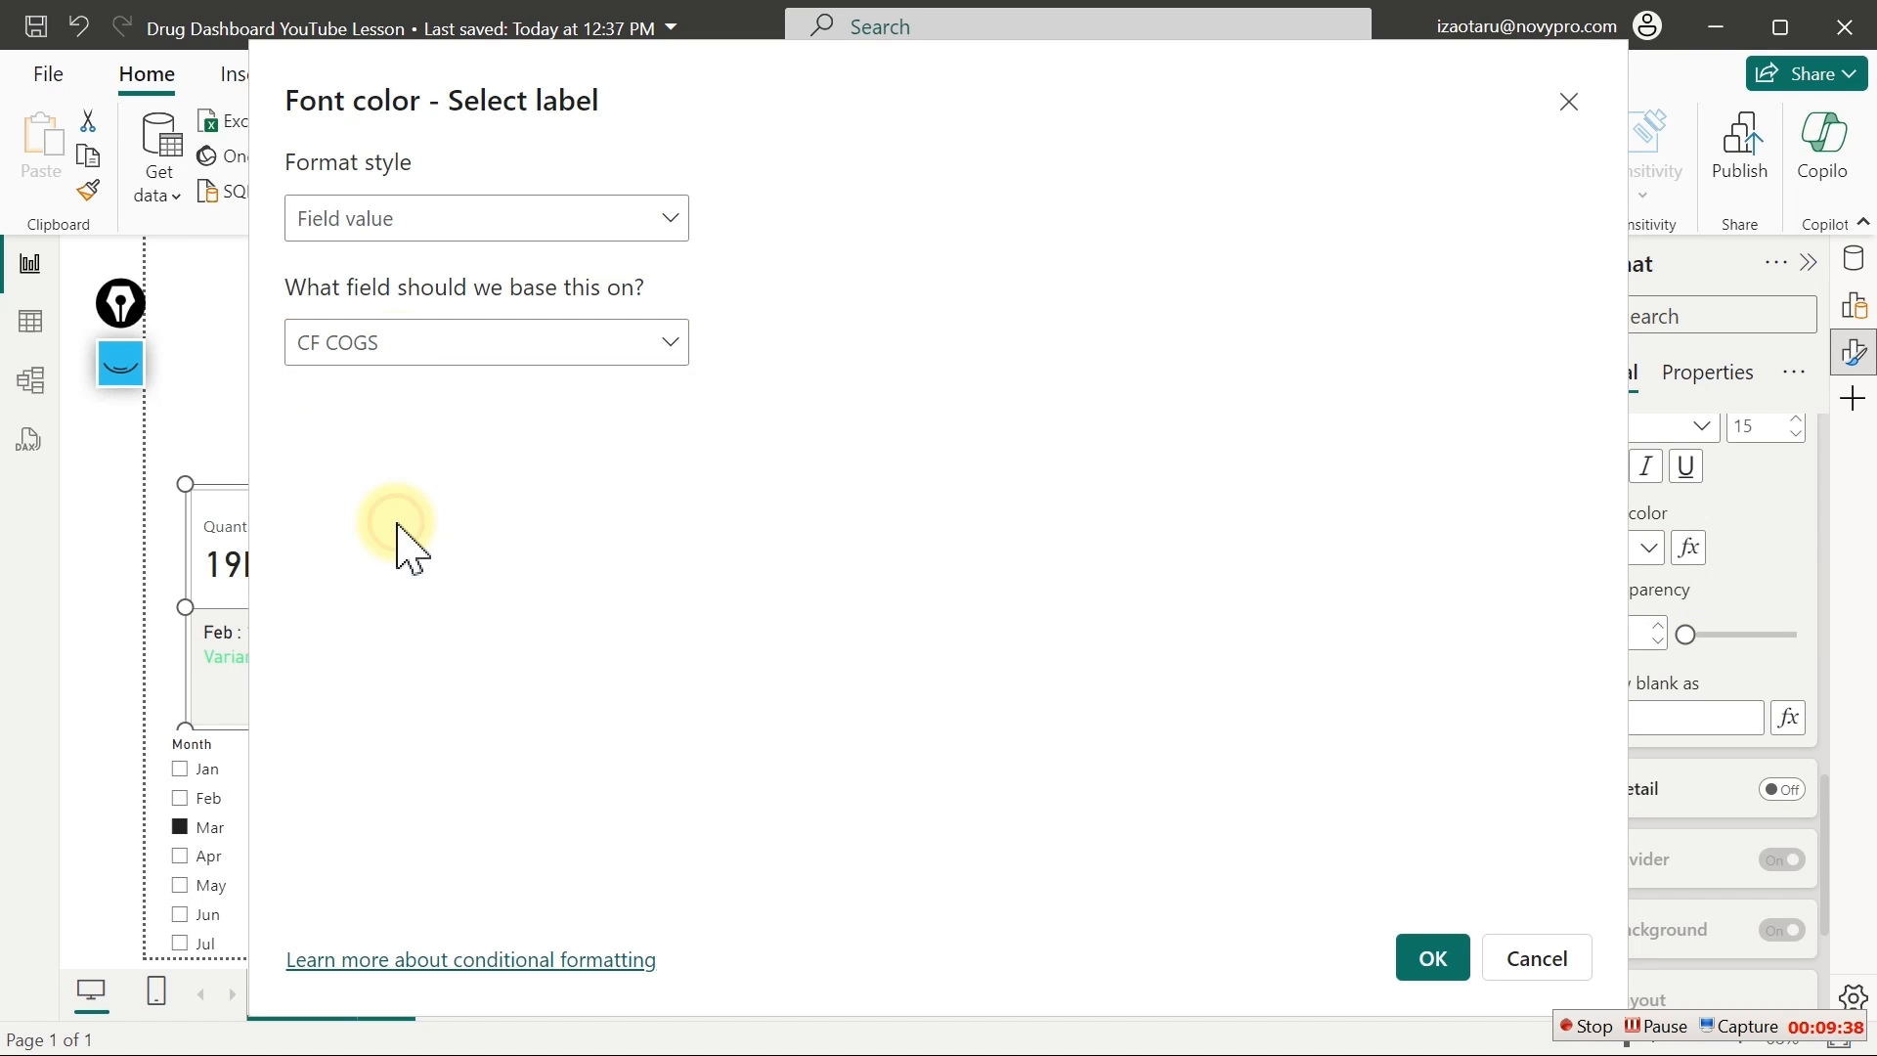
left_click(1433, 958)
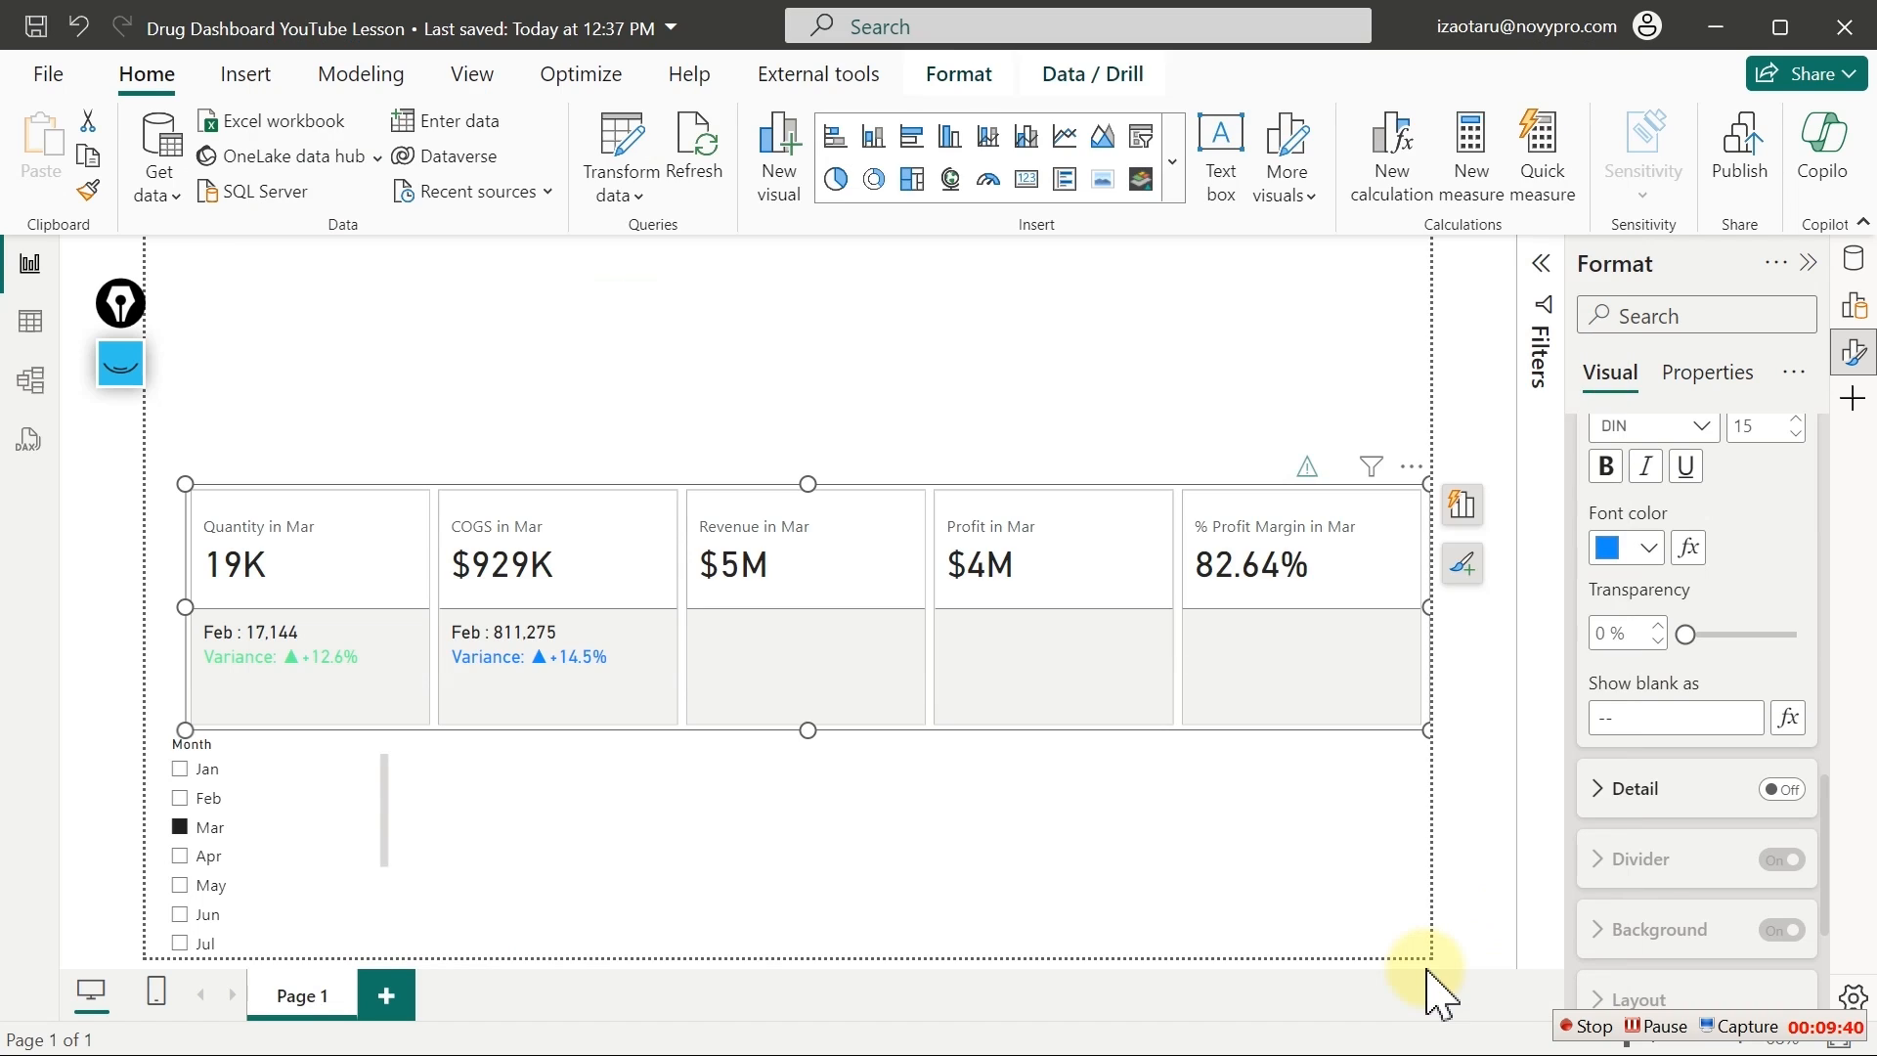
left_click(200, 803)
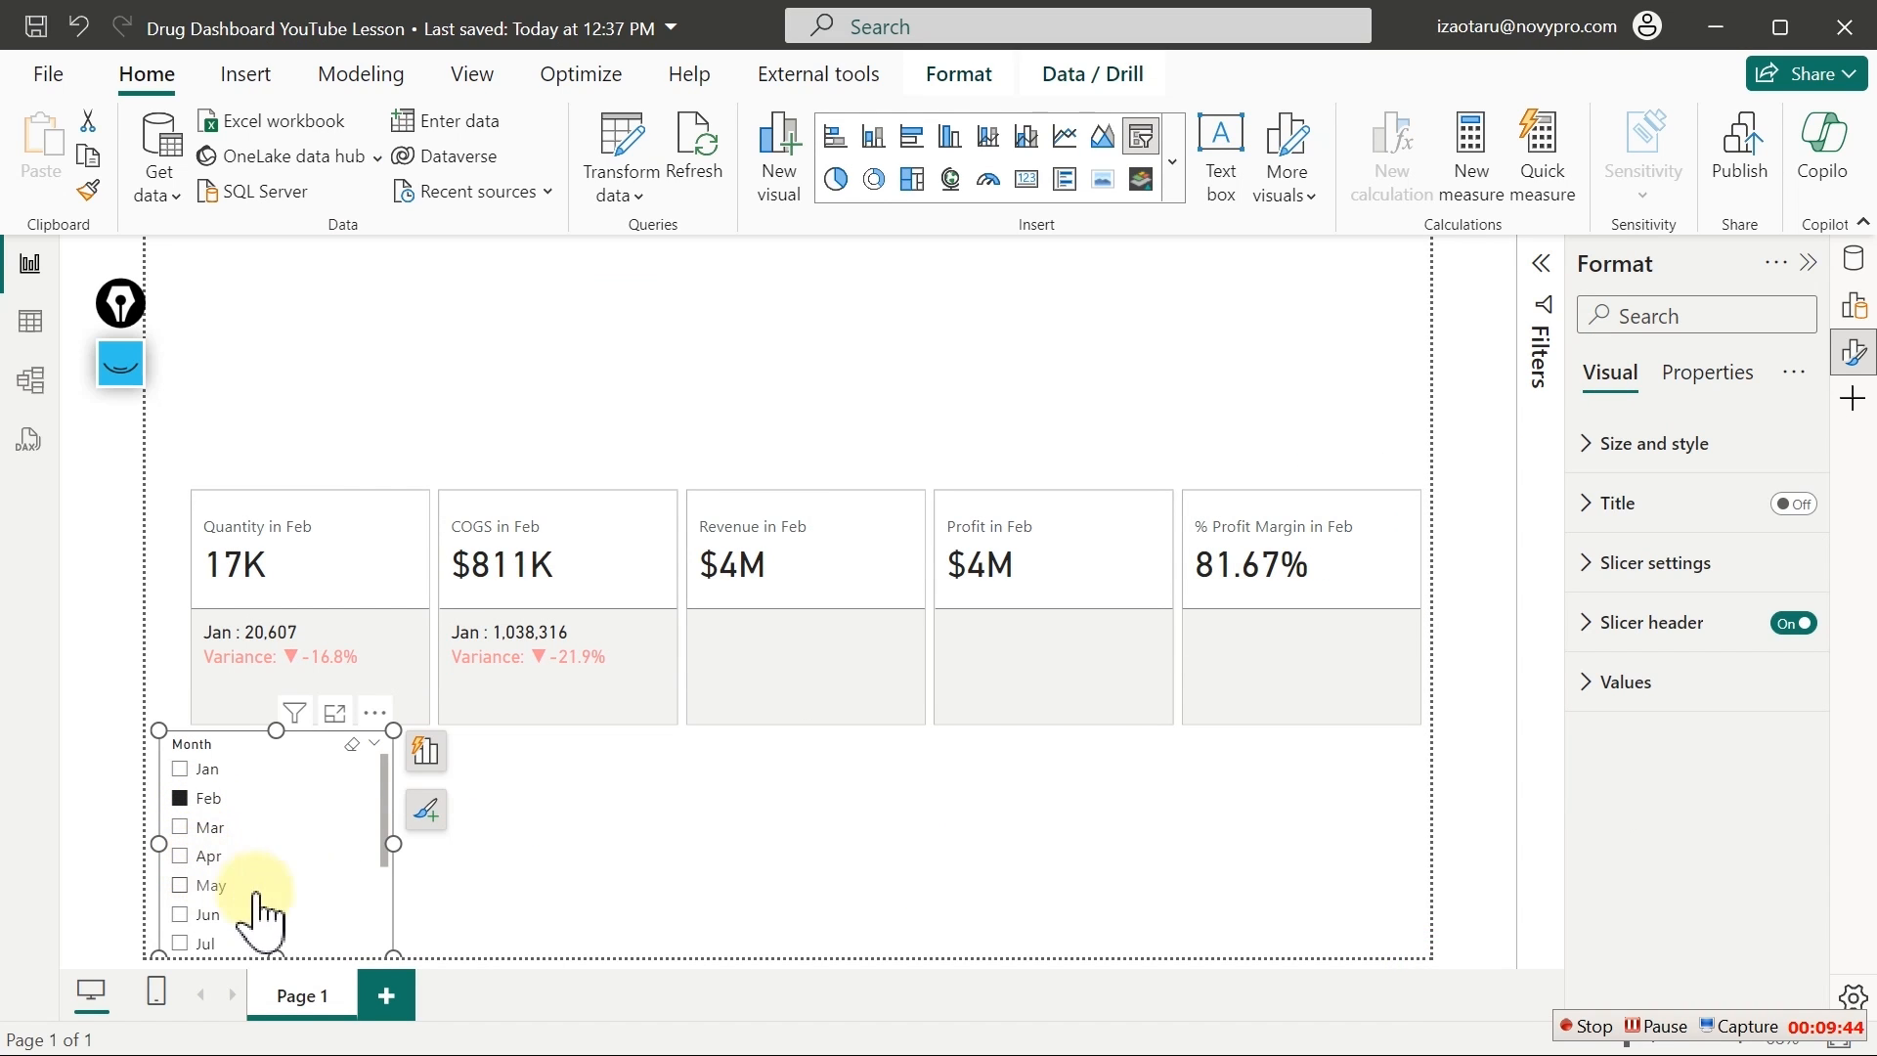
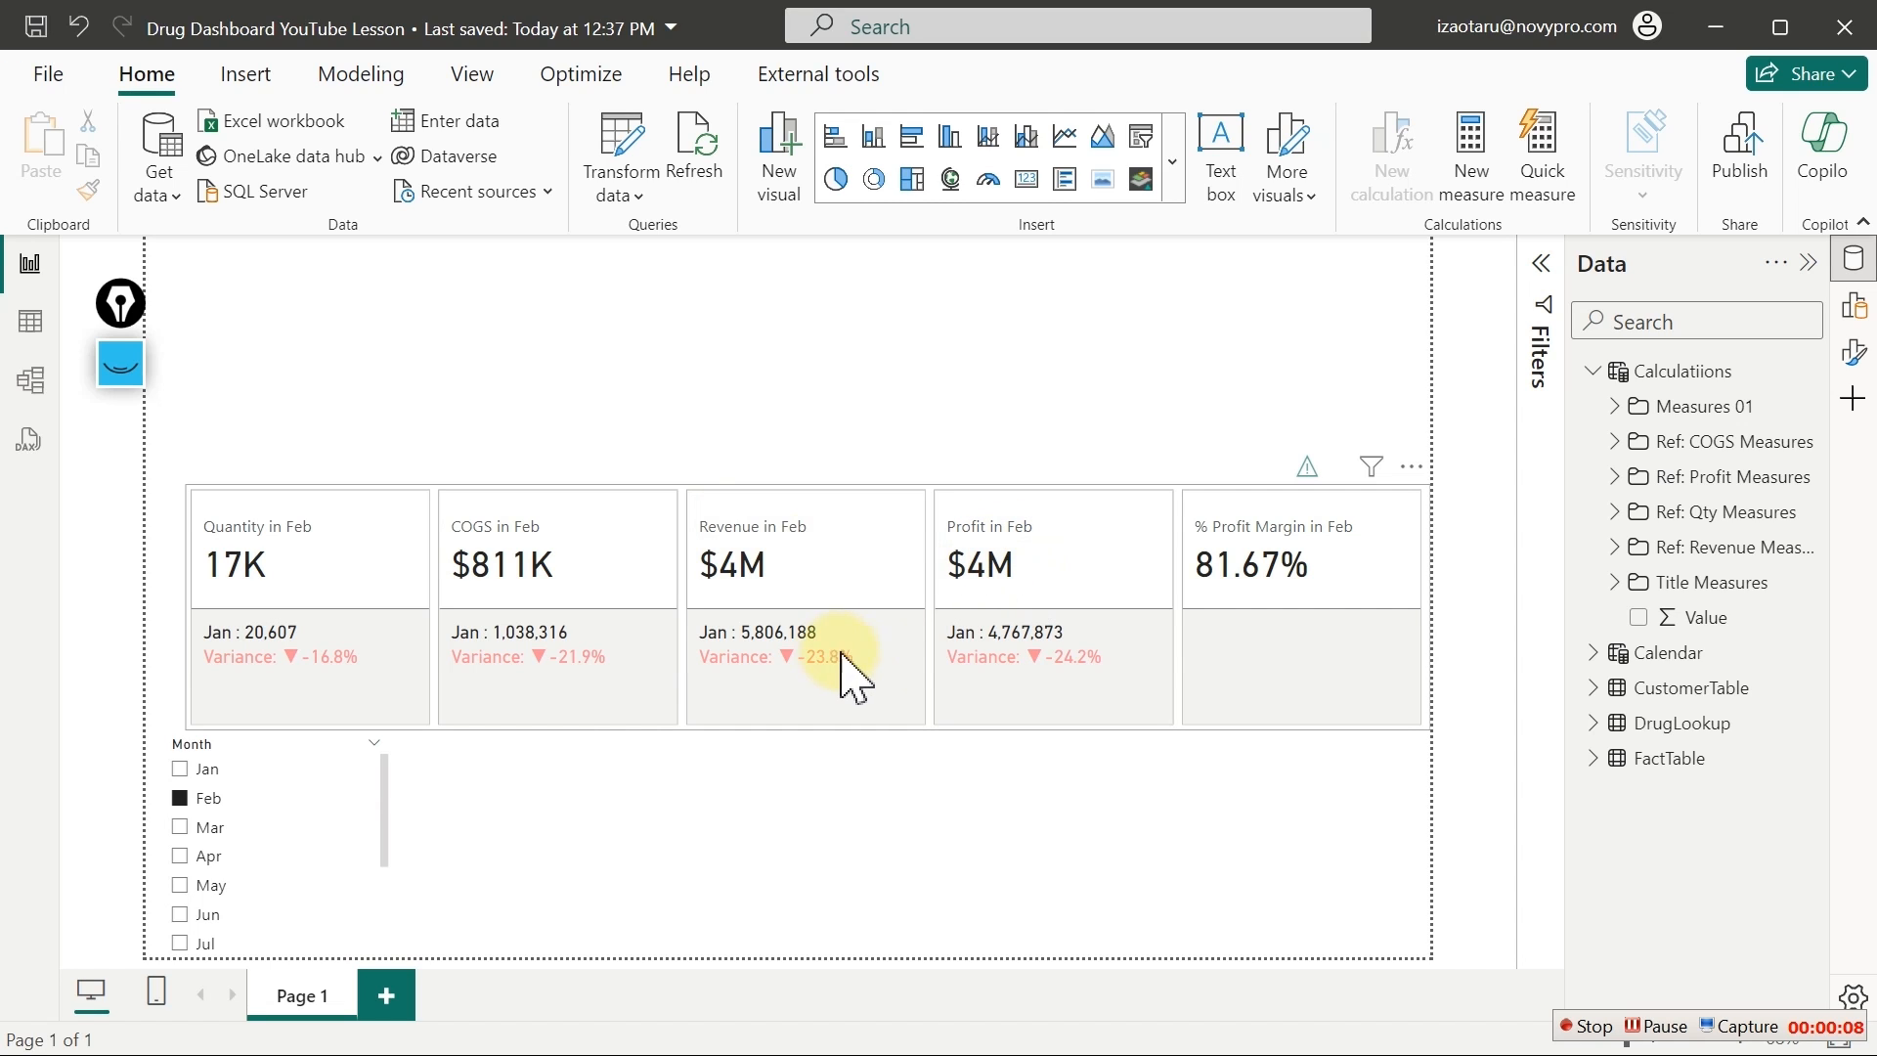
Copy the opening lines of the Ref: Previous Profit measure, from its name through the _PreviousMonthView variable
left_click(1266, 698)
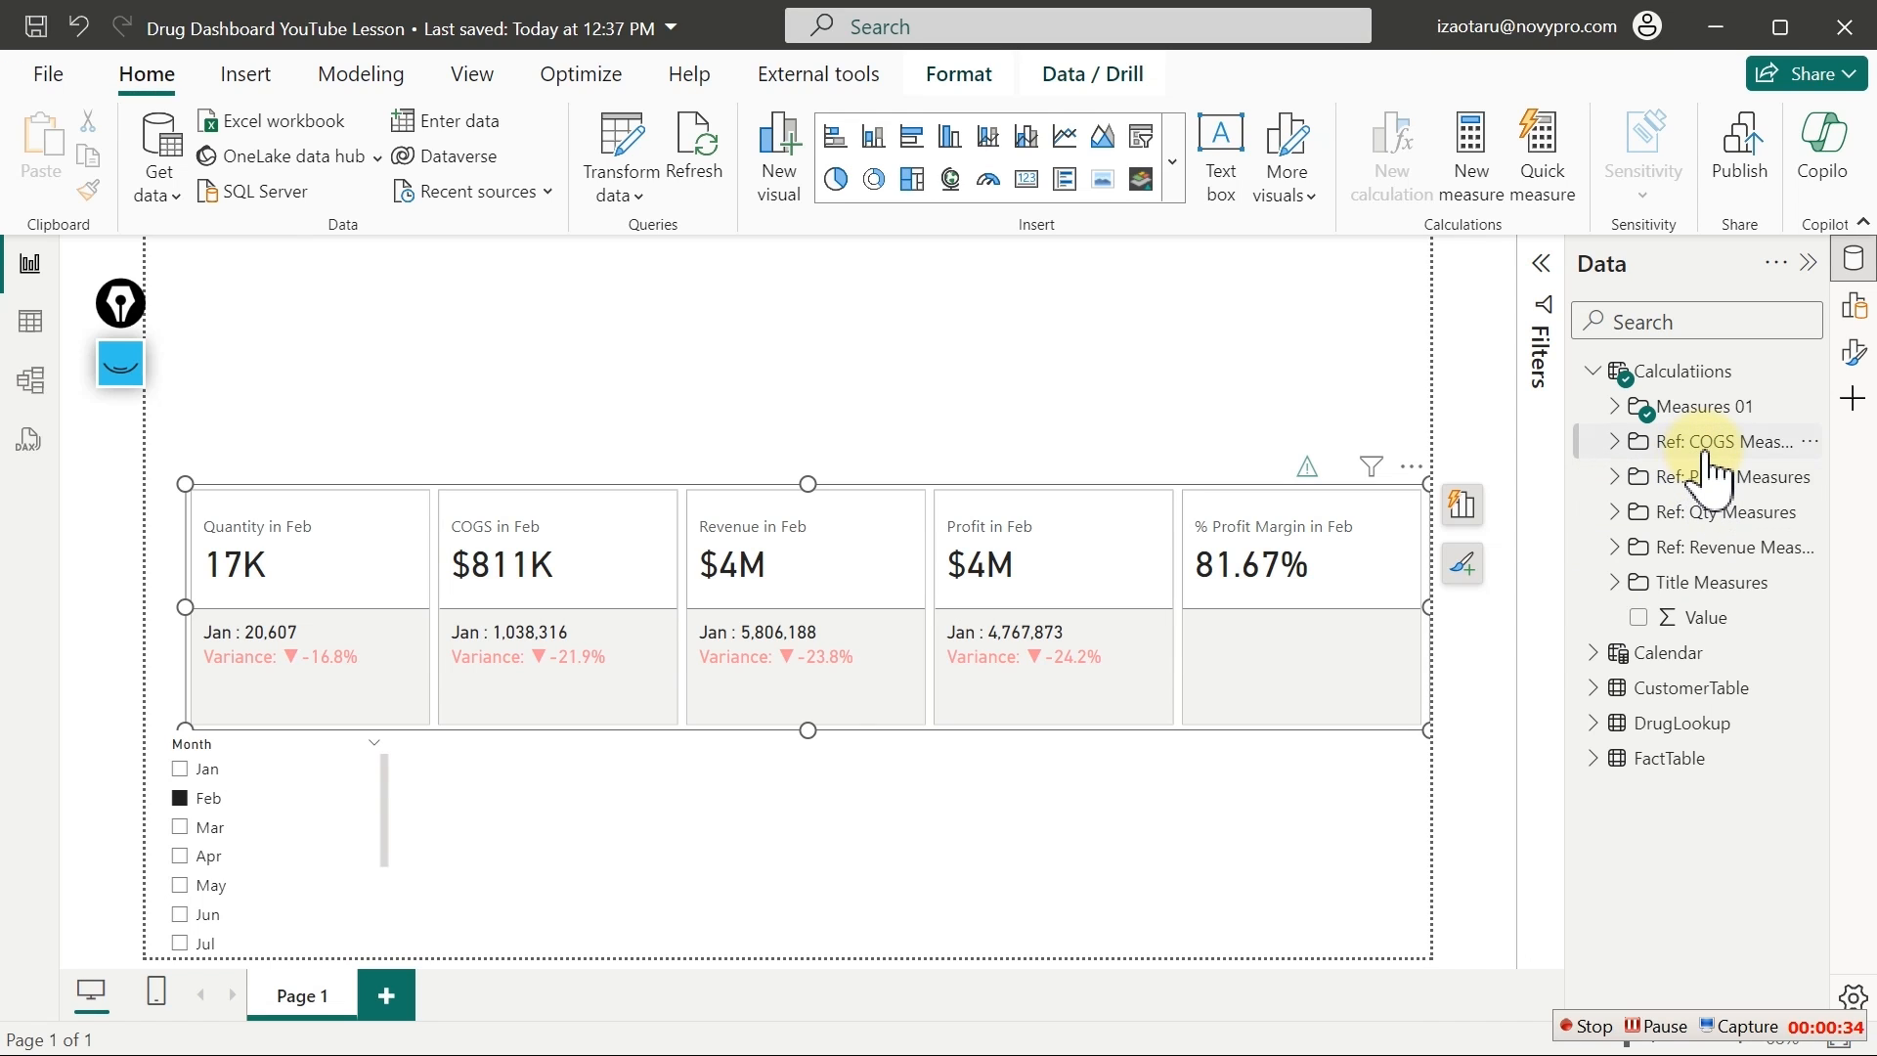
left_click(1612, 477)
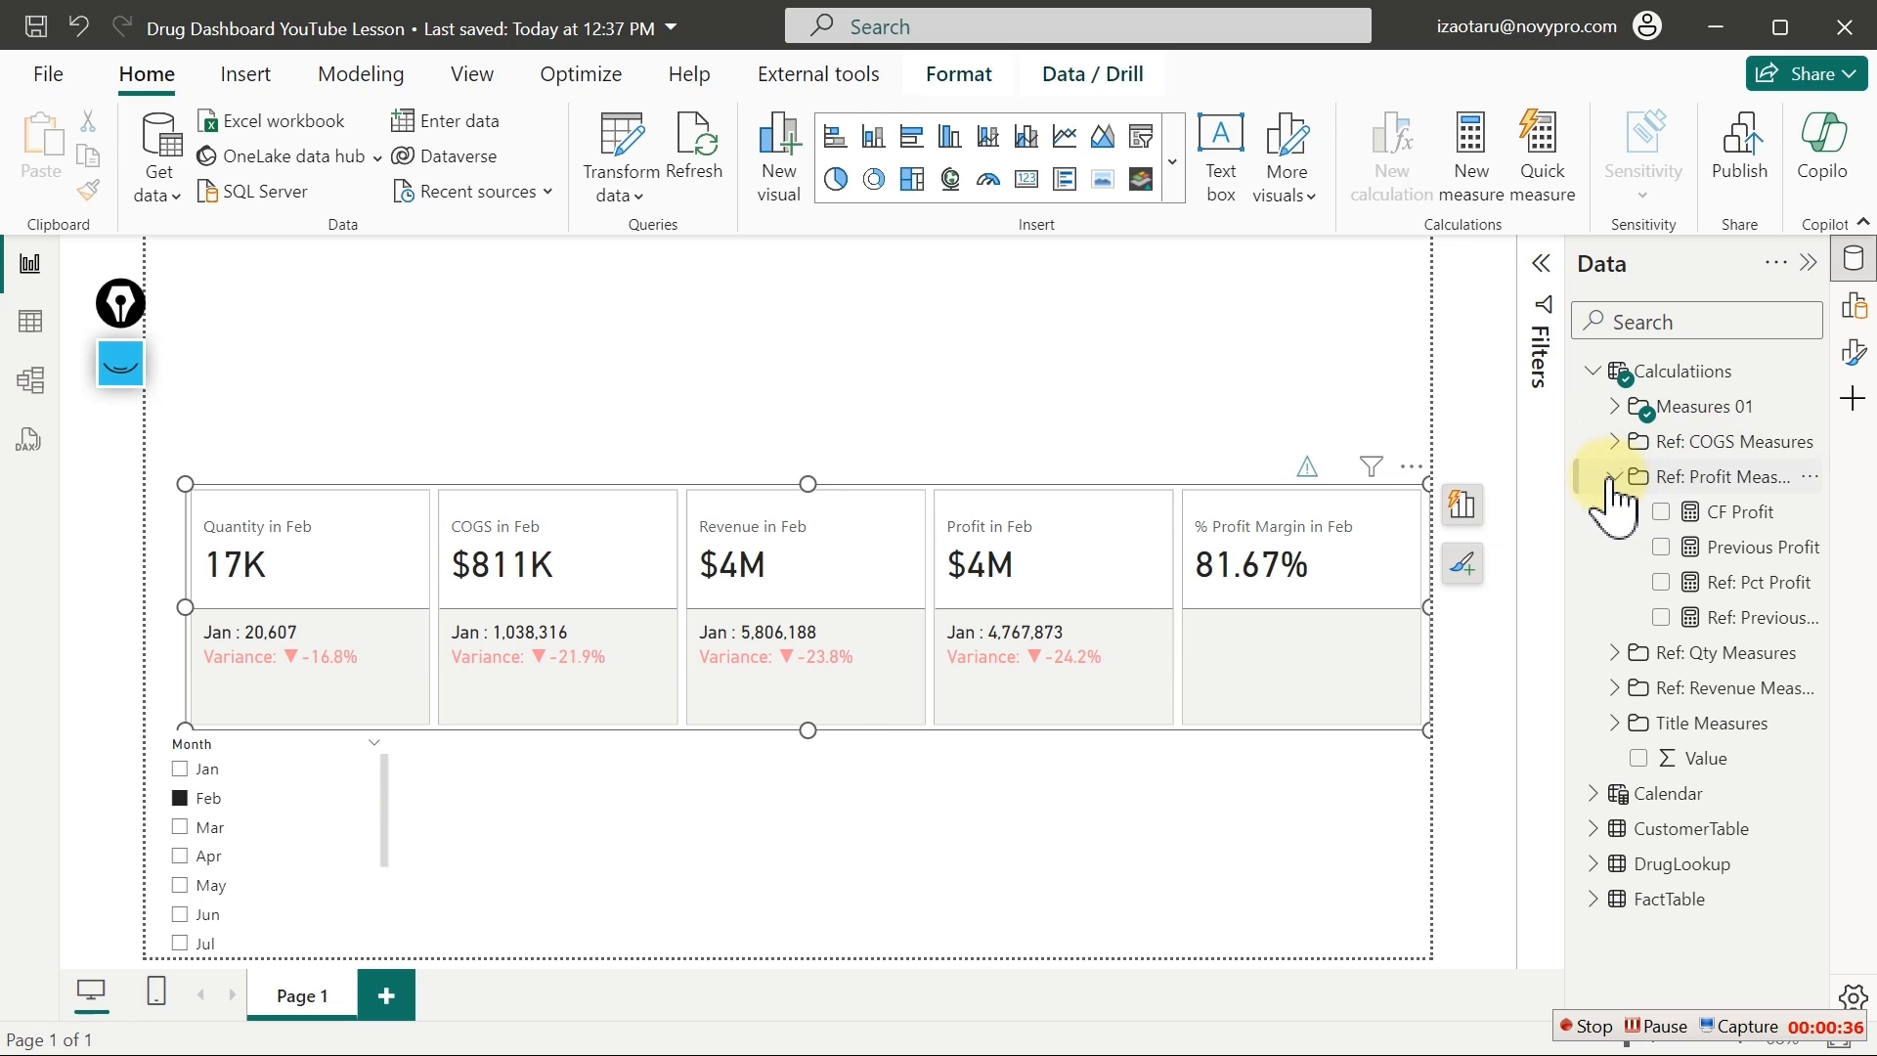
left_click(1747, 618)
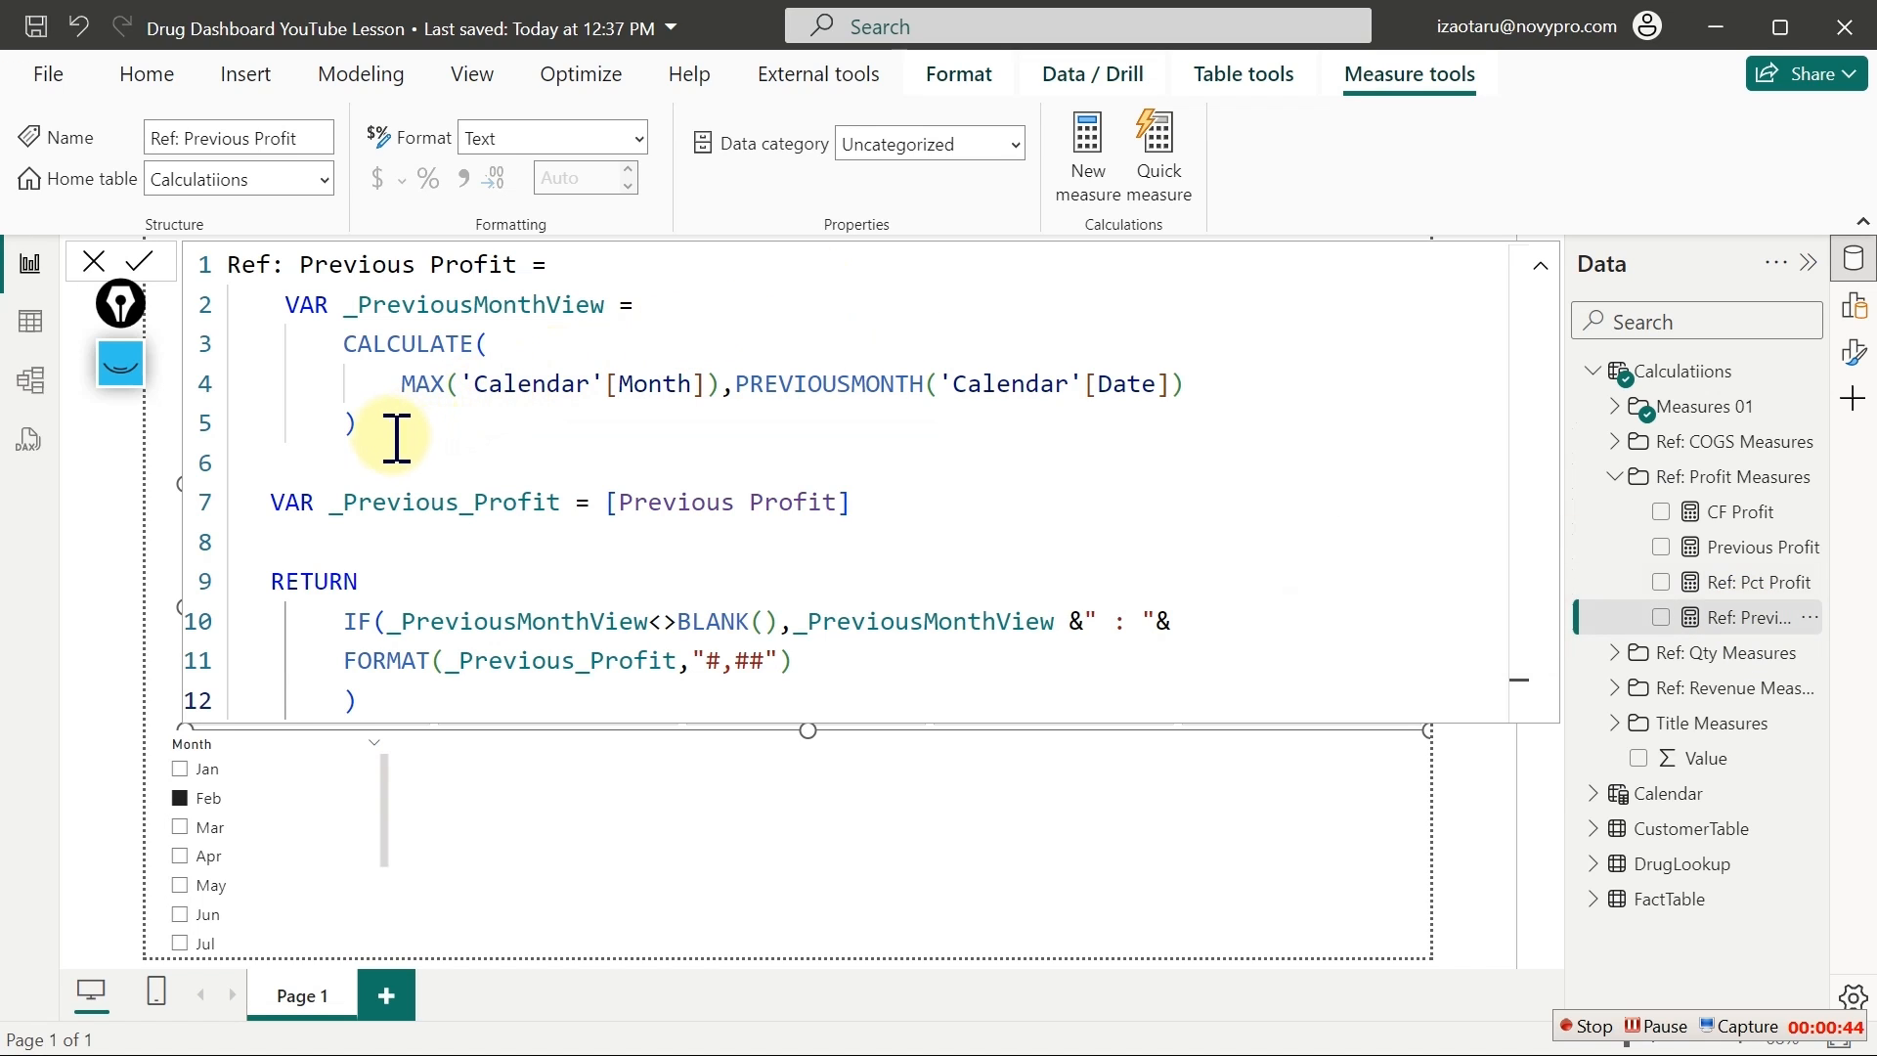
left_click_drag(364, 427, 217, 293)
key("ctrl+c")
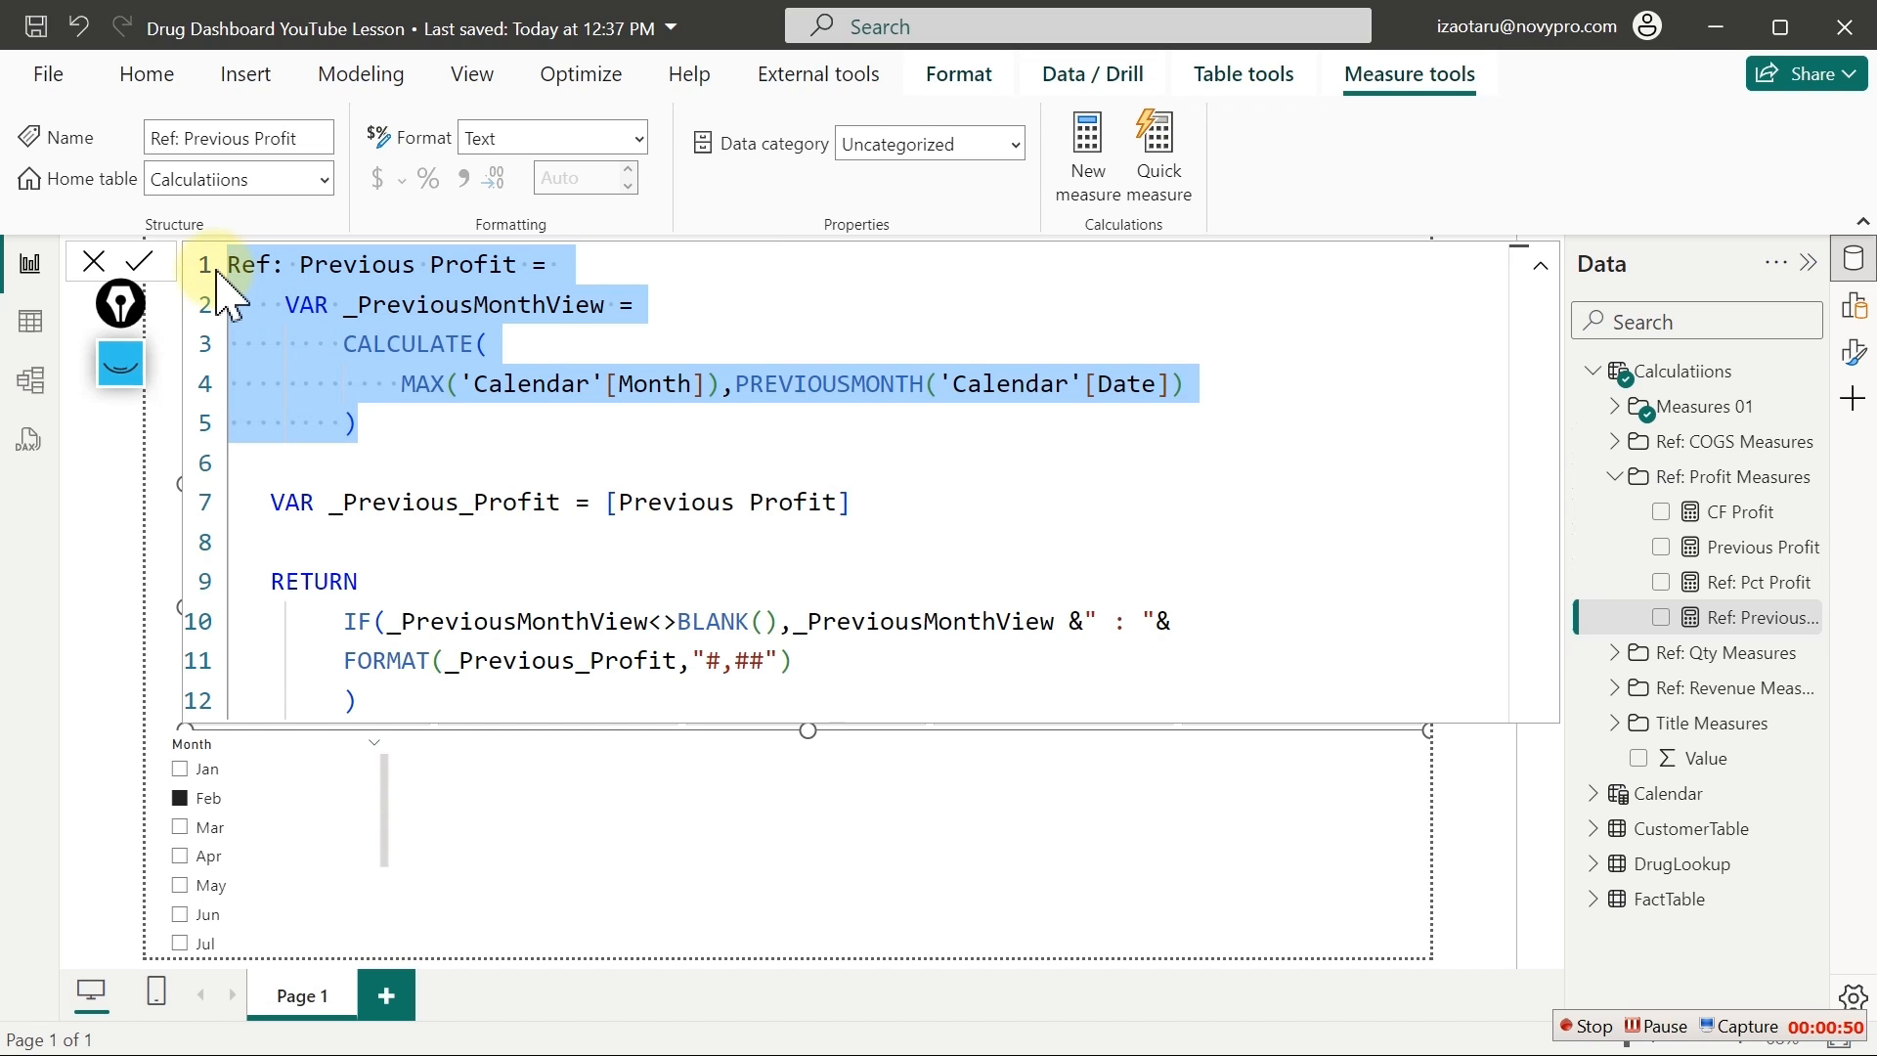
Create a new measure from the copied code and name it Ref: Pct Profit Margin
left_click(1080, 181)
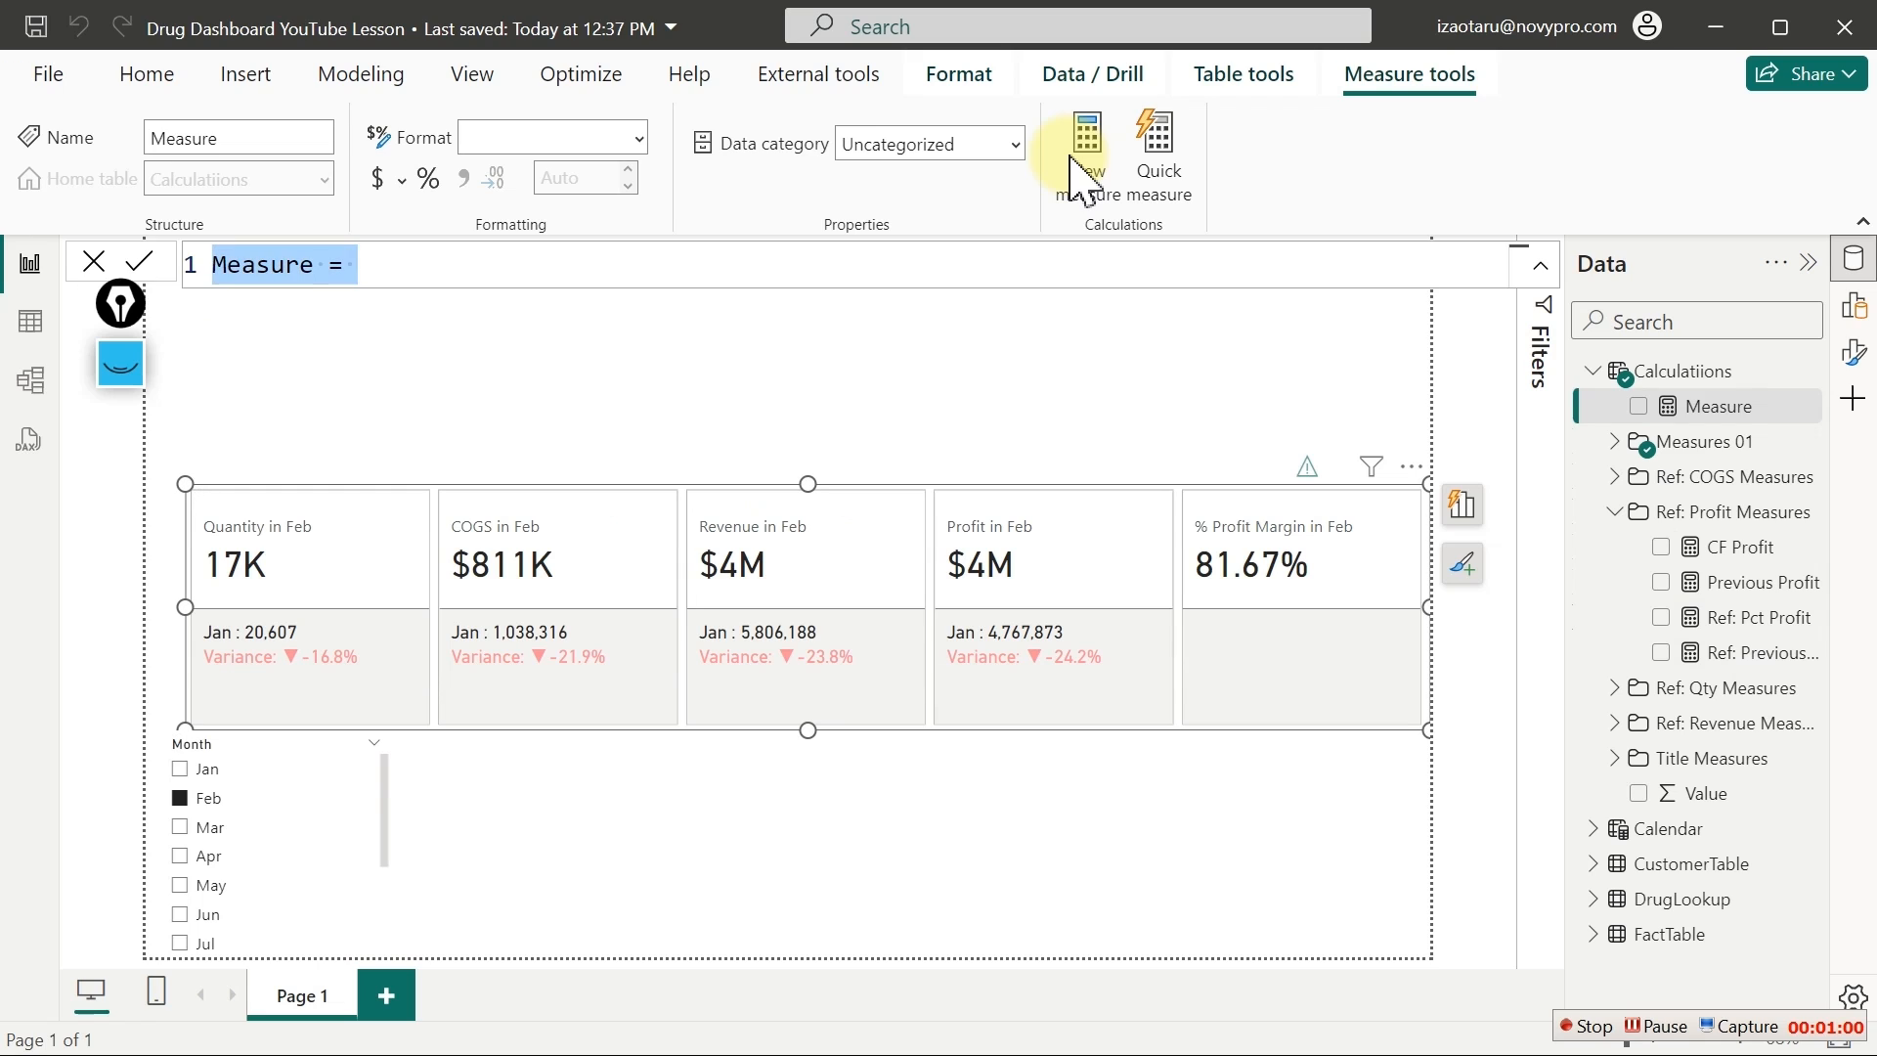
key("ctrl+v")
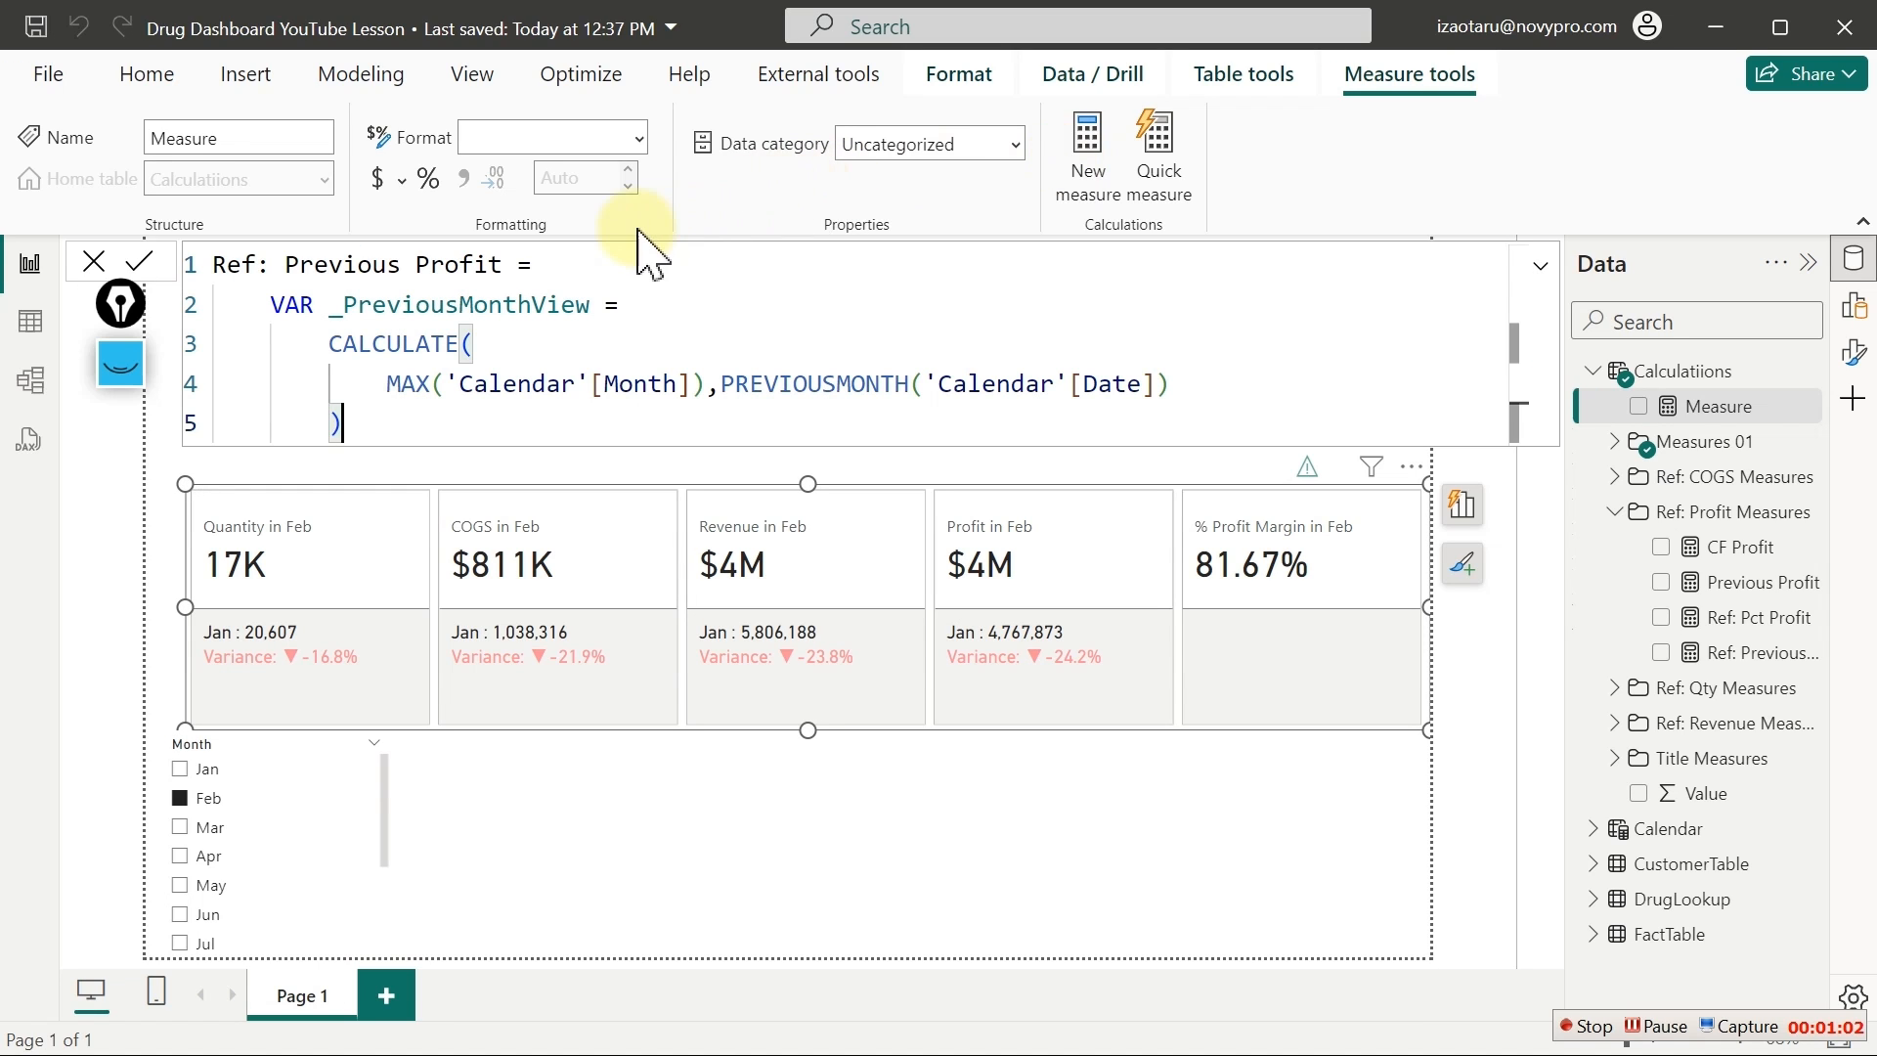
left_click_drag(503, 264, 287, 266)
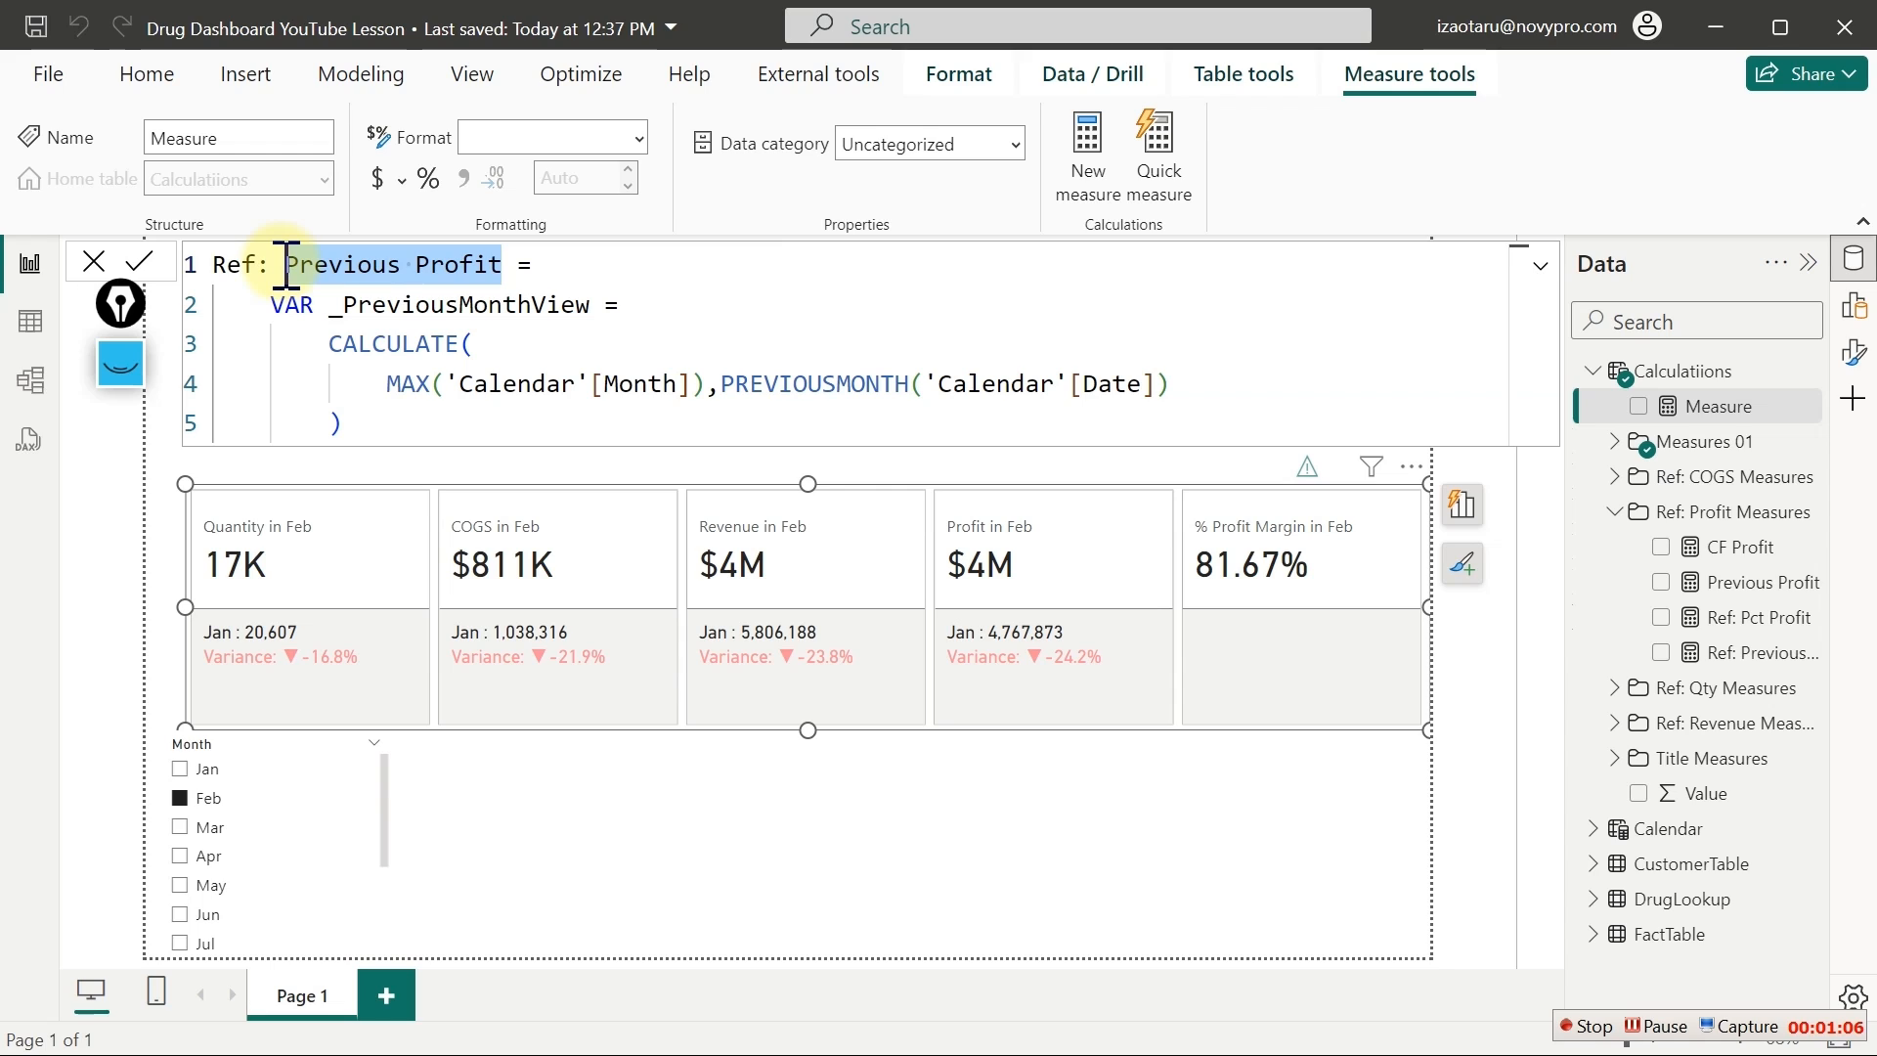
type("Pc")
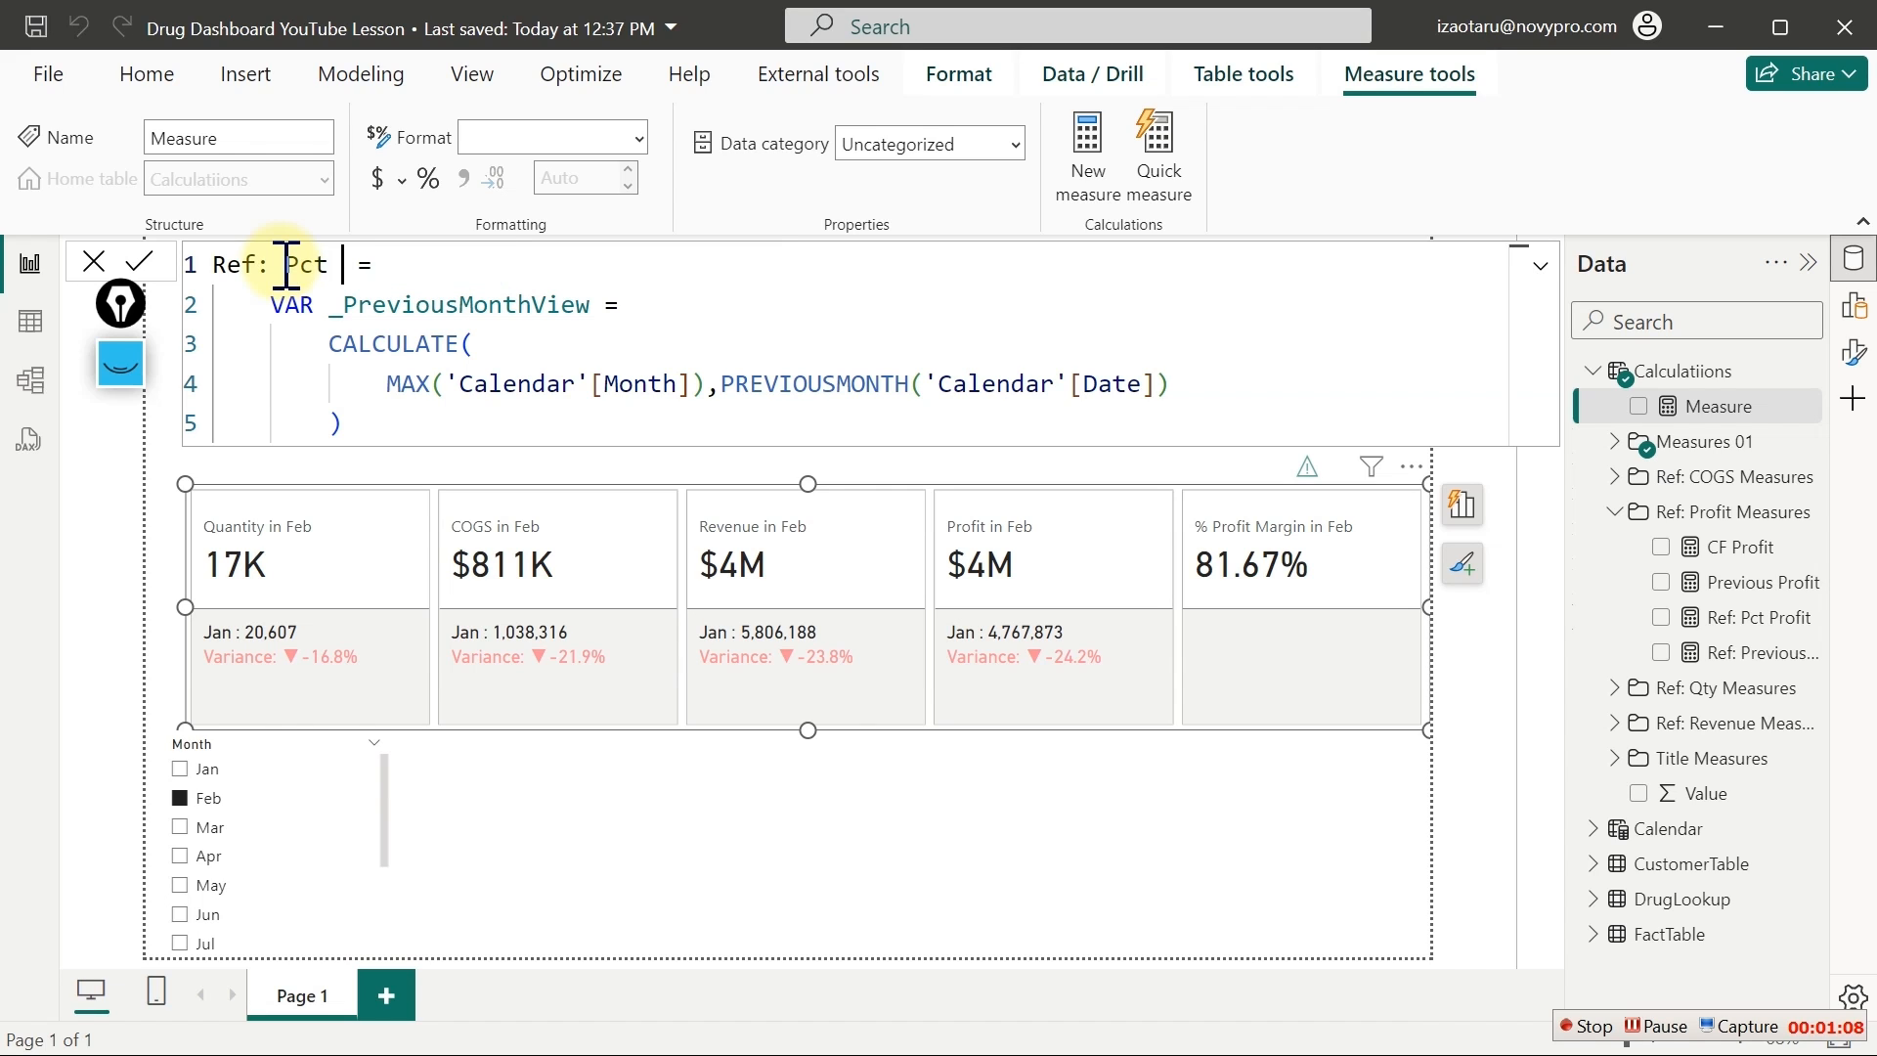
type("t Profit Margin")
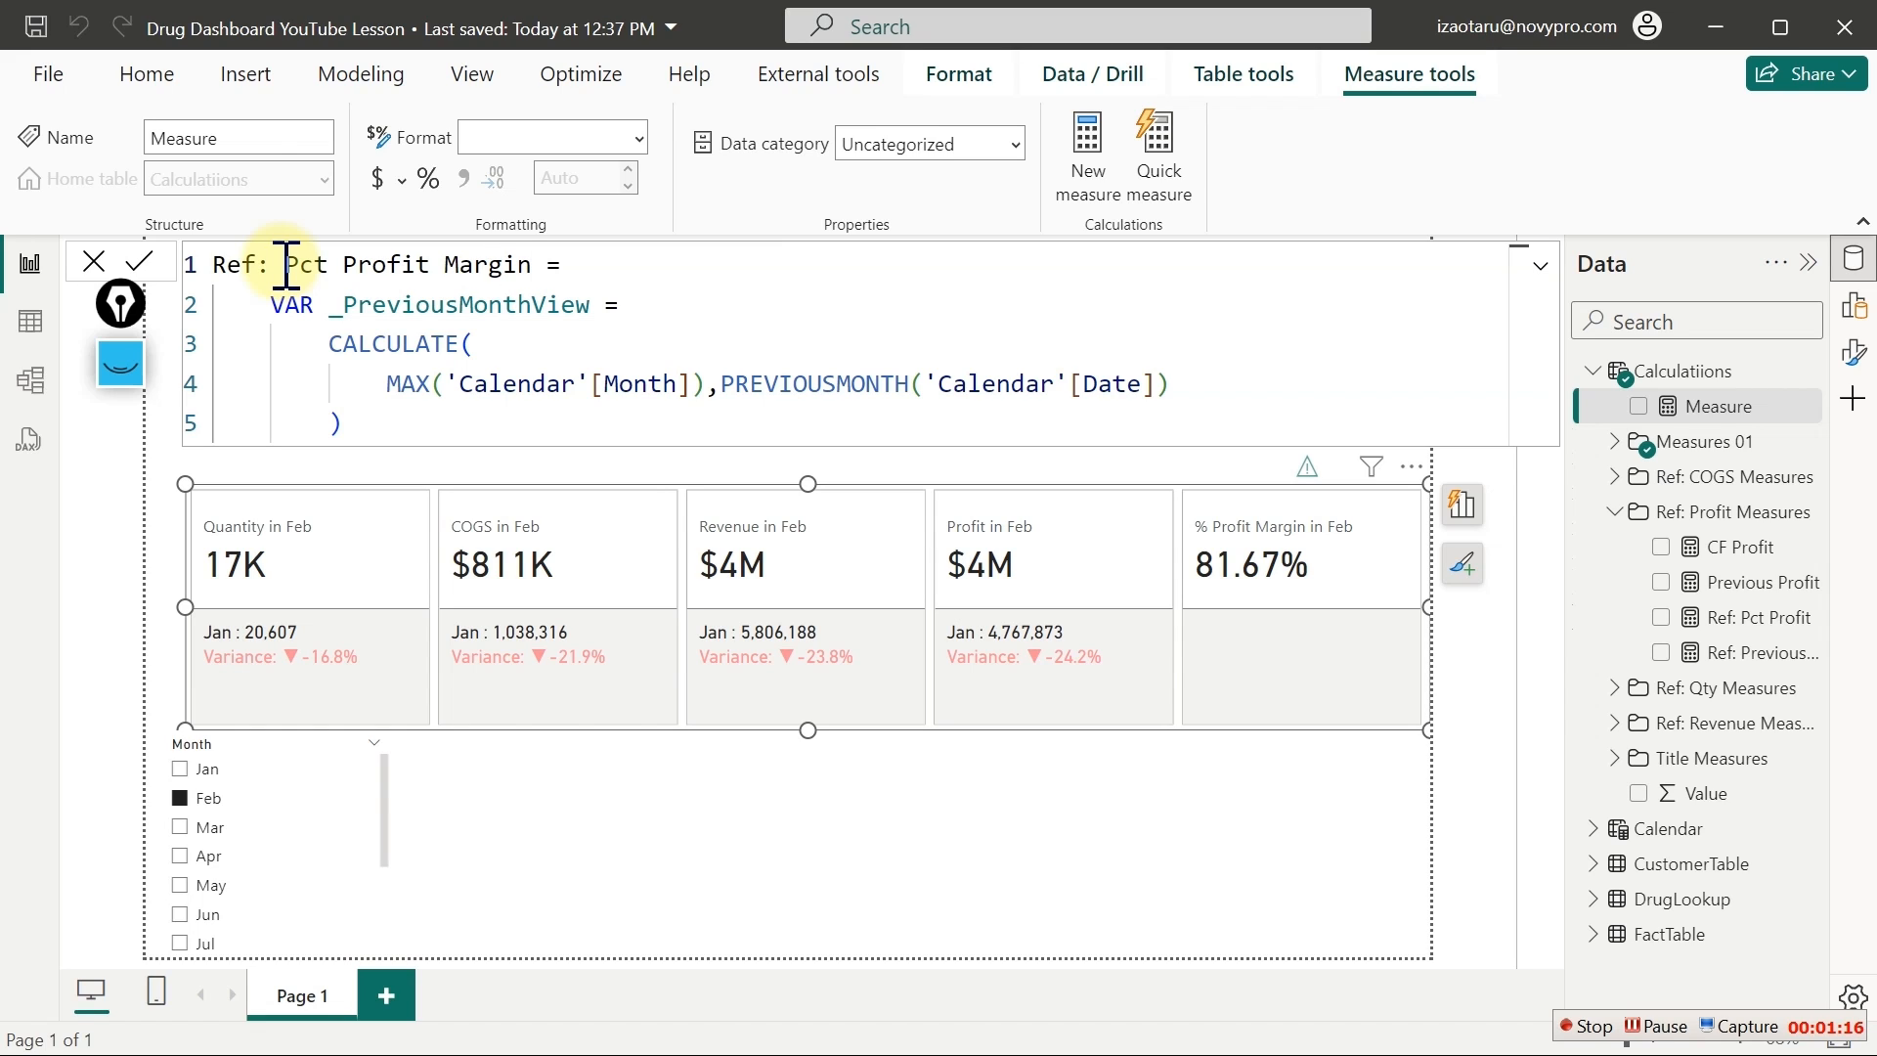
Add the comment "-- Previous % of profit Margin" after the equals sign on the measure's first line
type("(")
type("Prev")
type("Previo")
type("us")
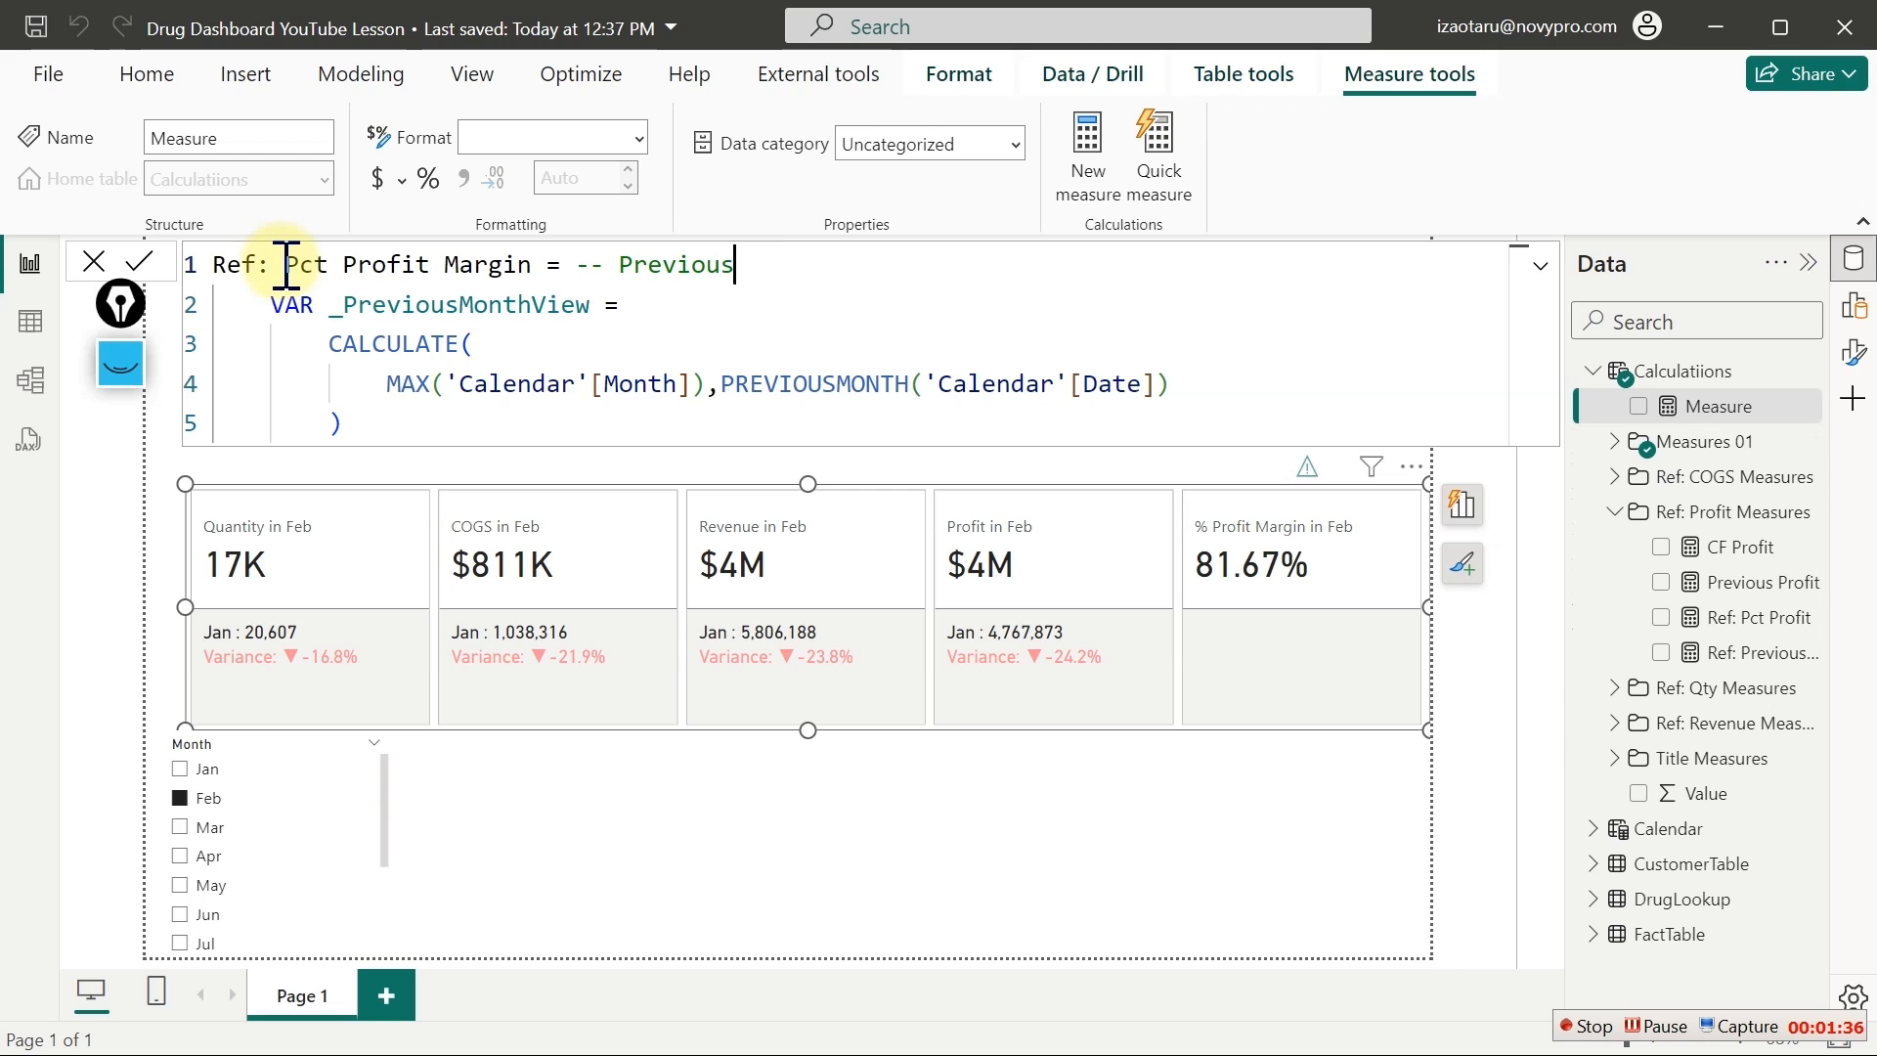
type(" Pro")
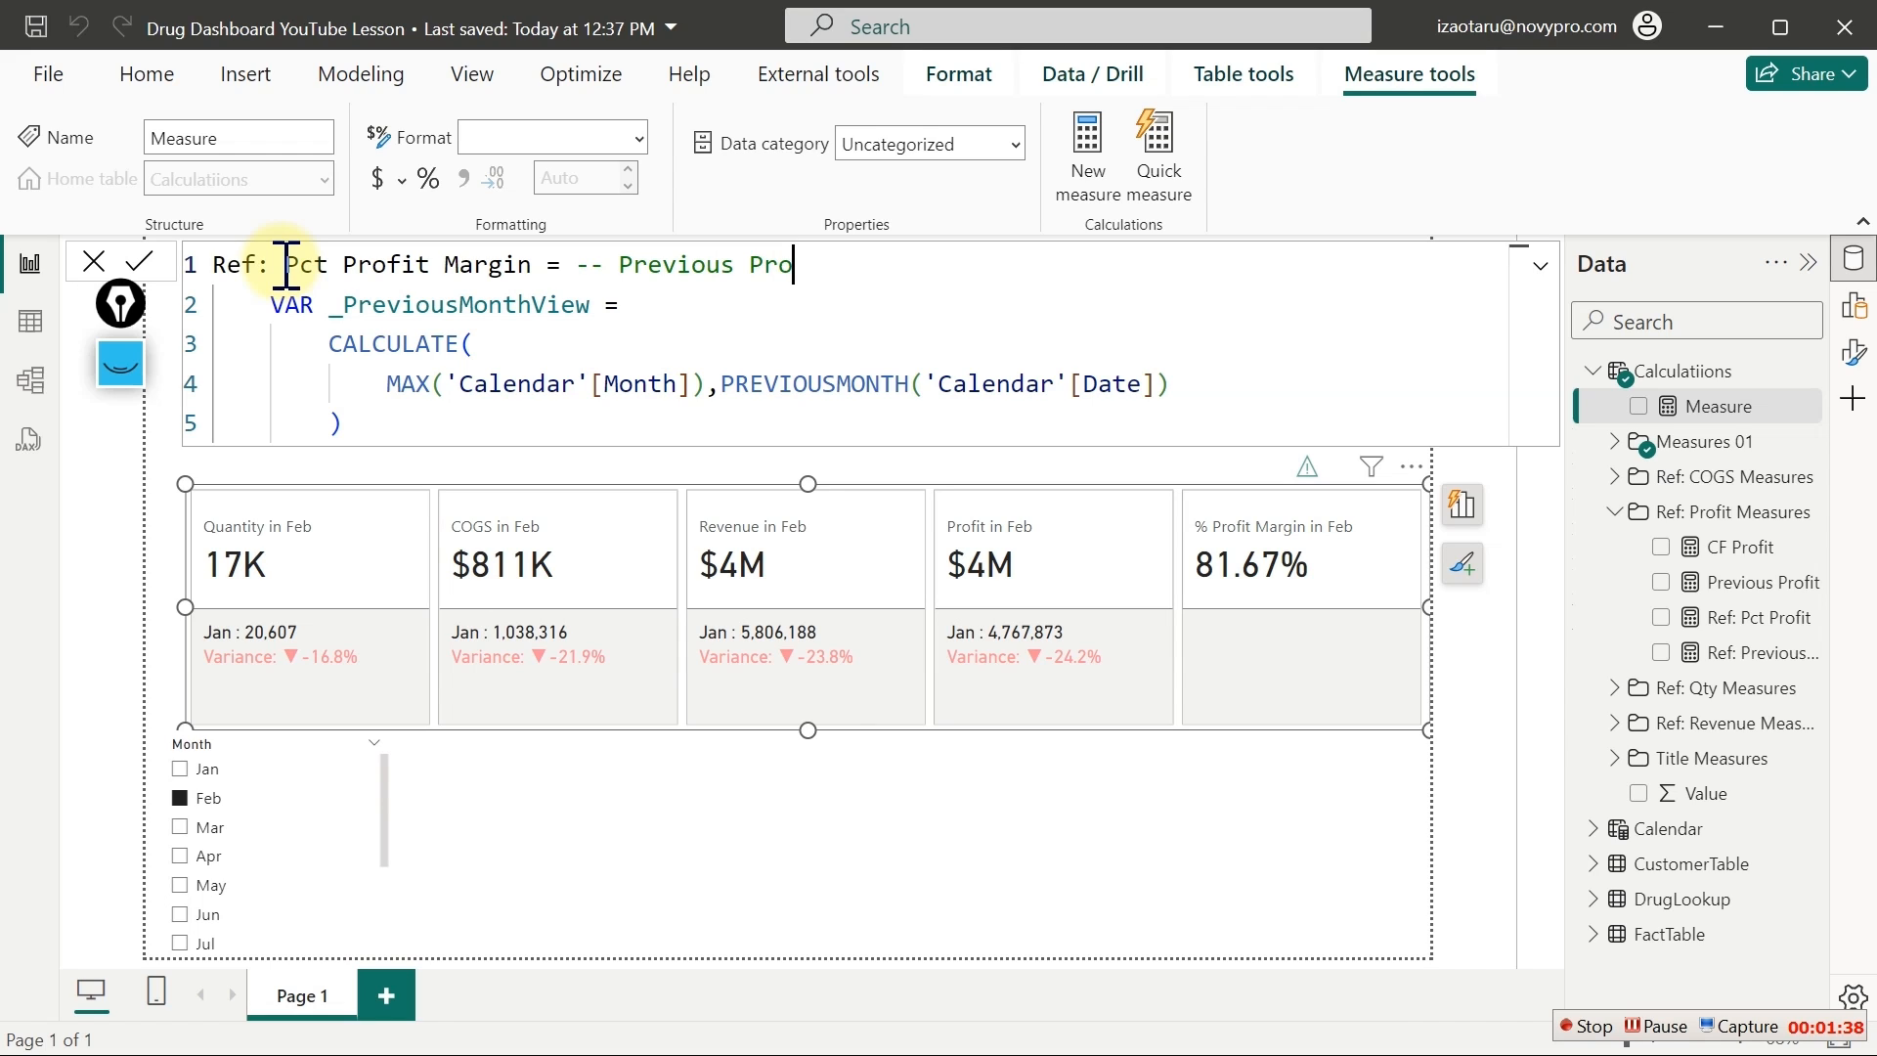
key("BackSpace")
key("BackSpace")
key("BackSpace")
type("% of ")
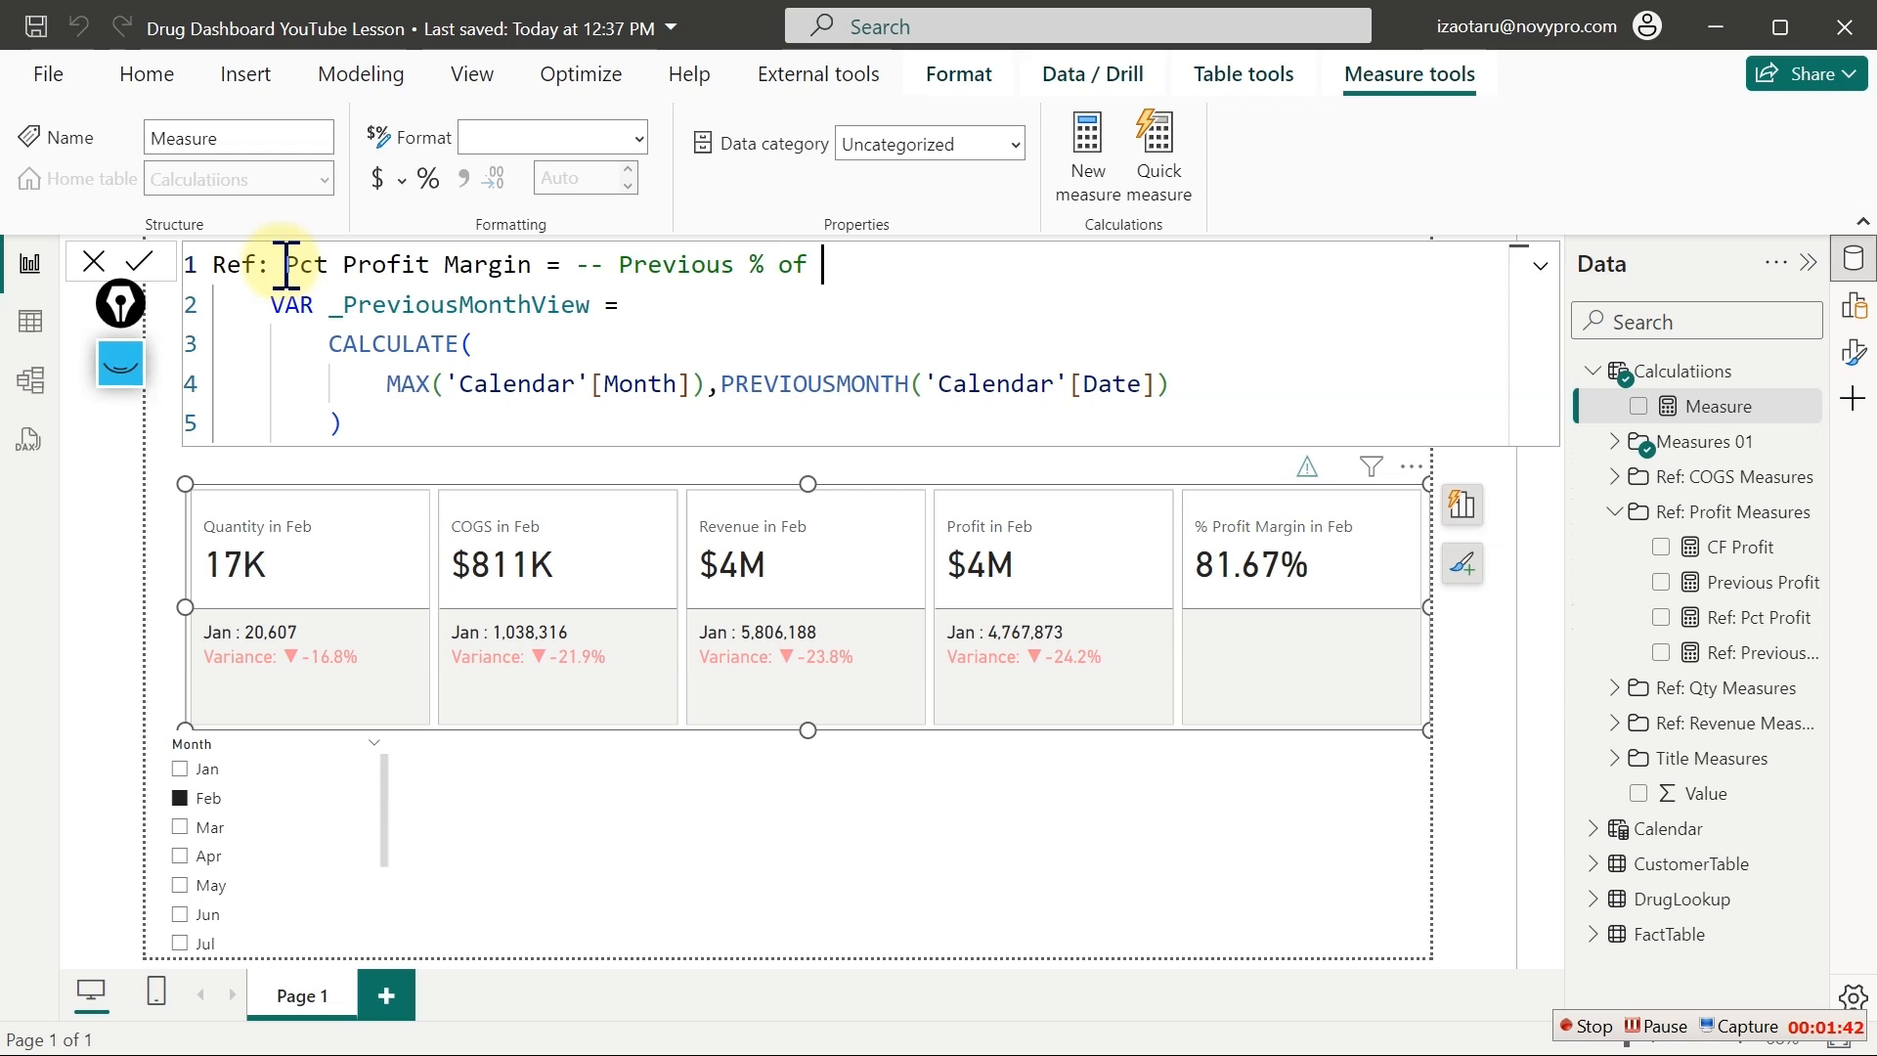
type("profit ")
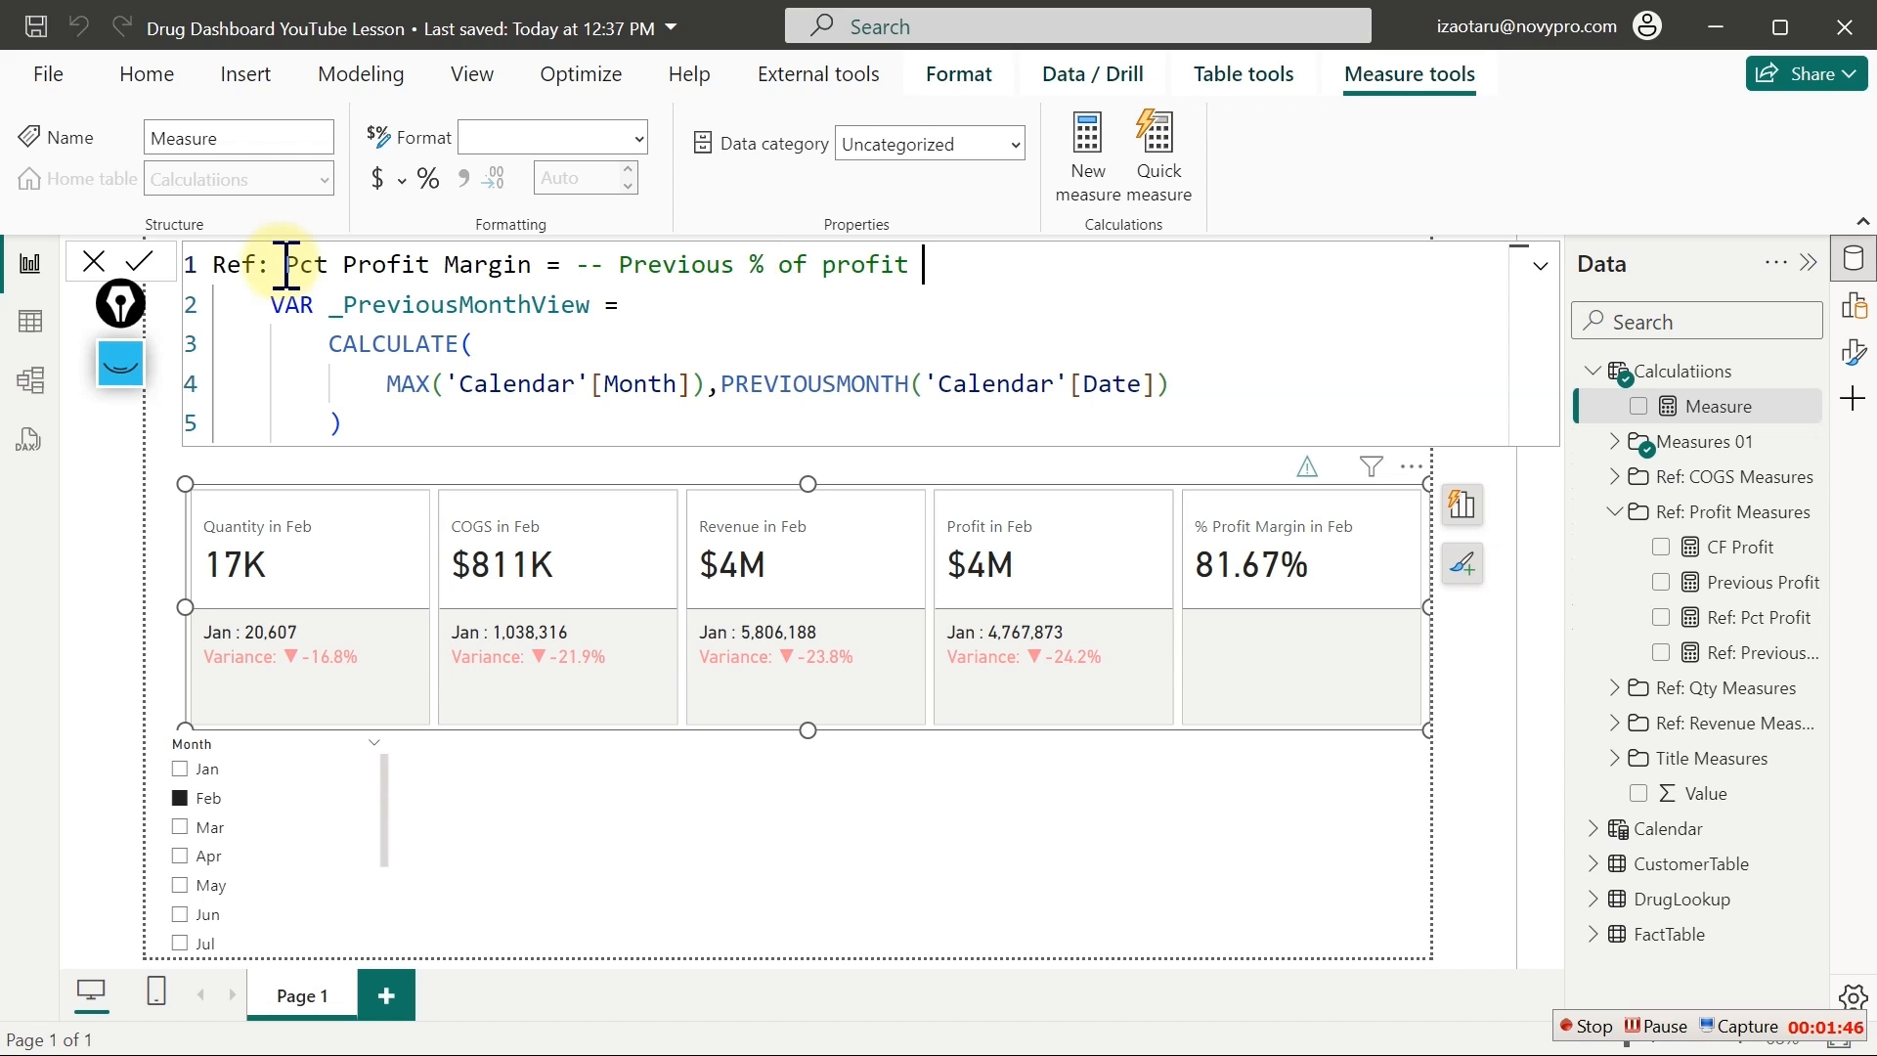
type("Margin")
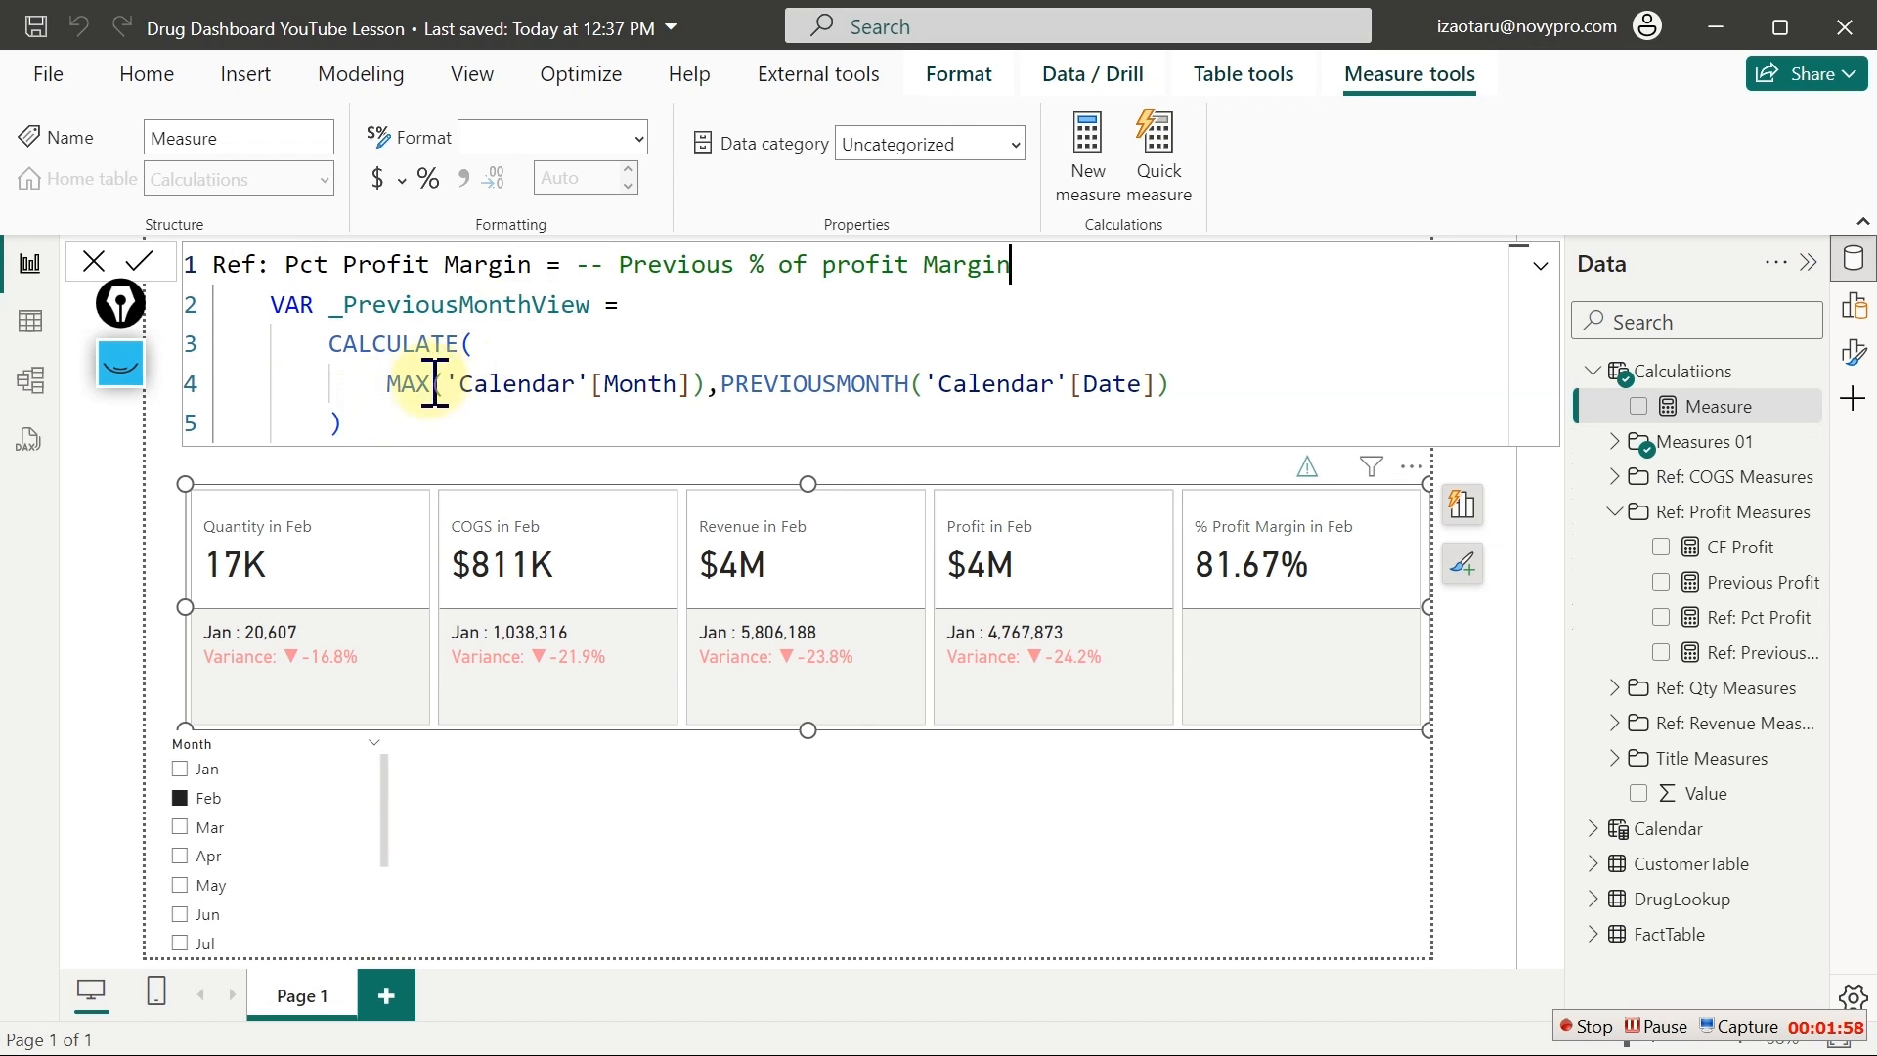
Declare a variable _PCT below the _PreviousMonthView block, leaving a blank line between them
left_click(391, 423)
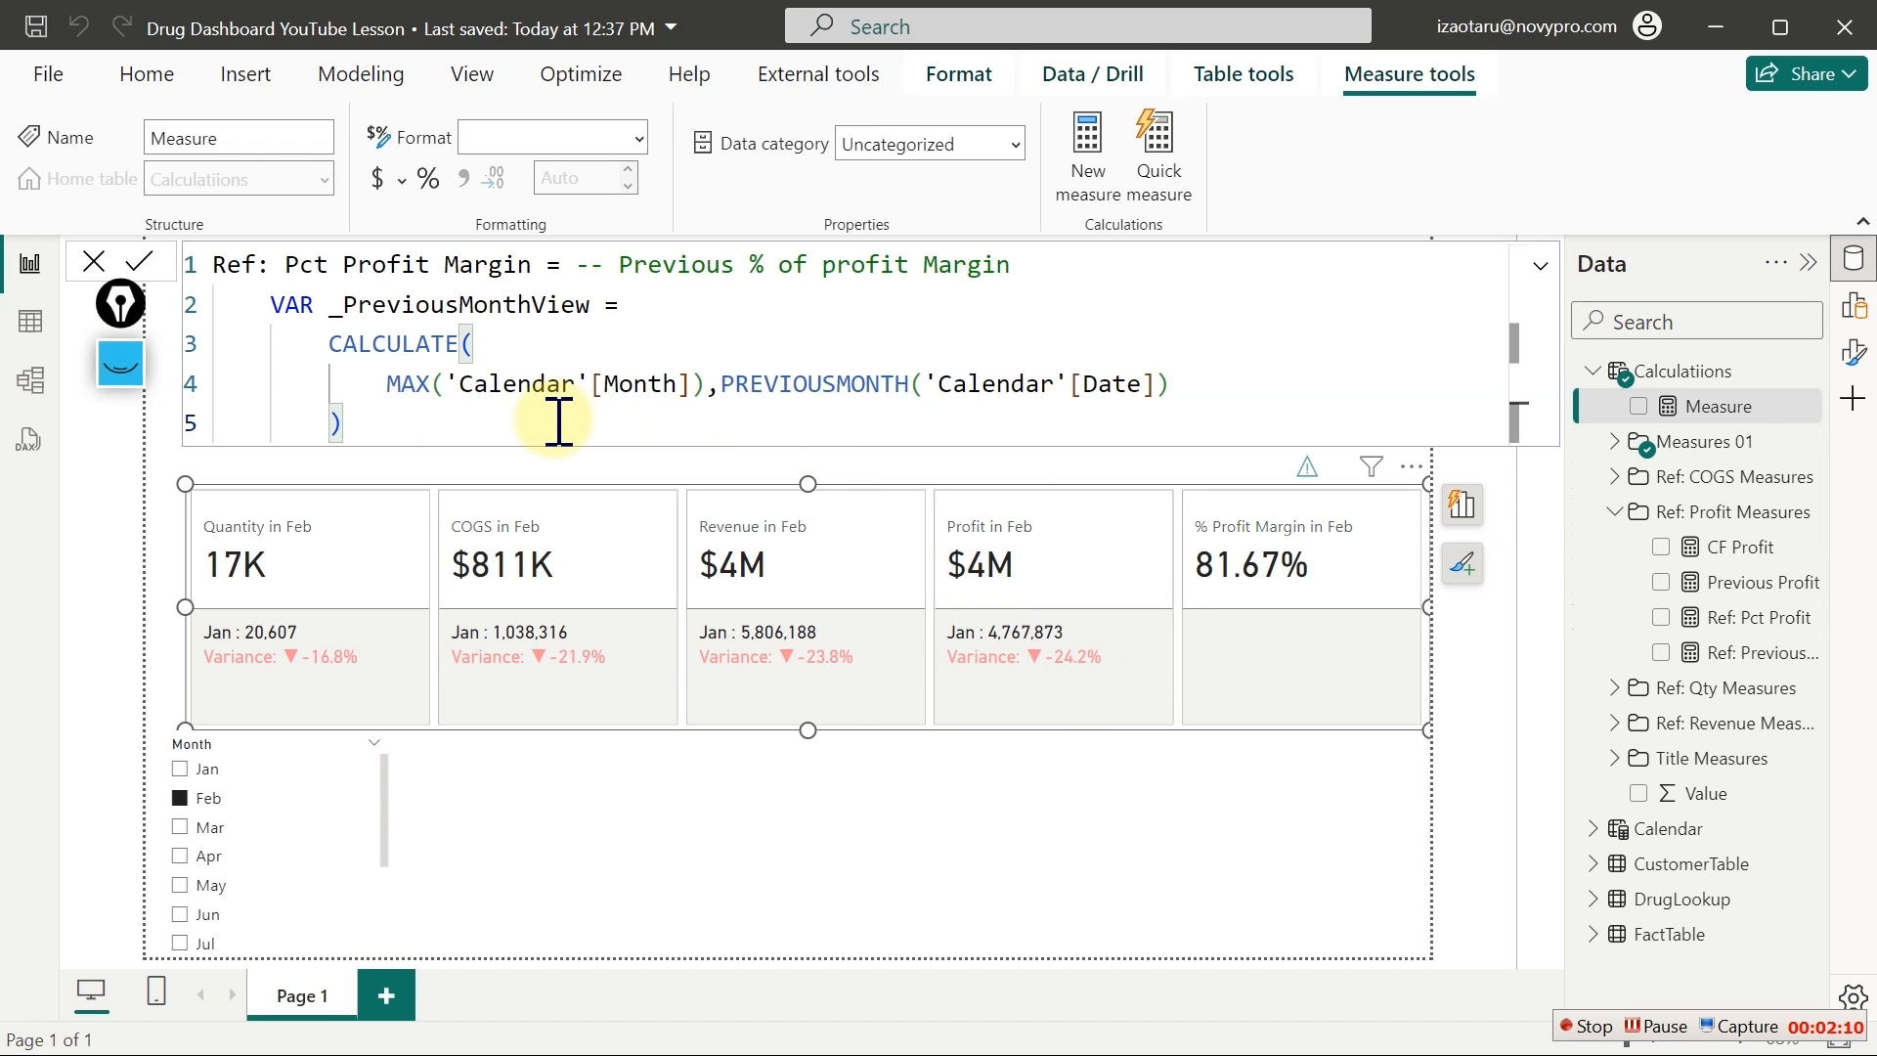
key("shift+Return")
key("shift+Return")
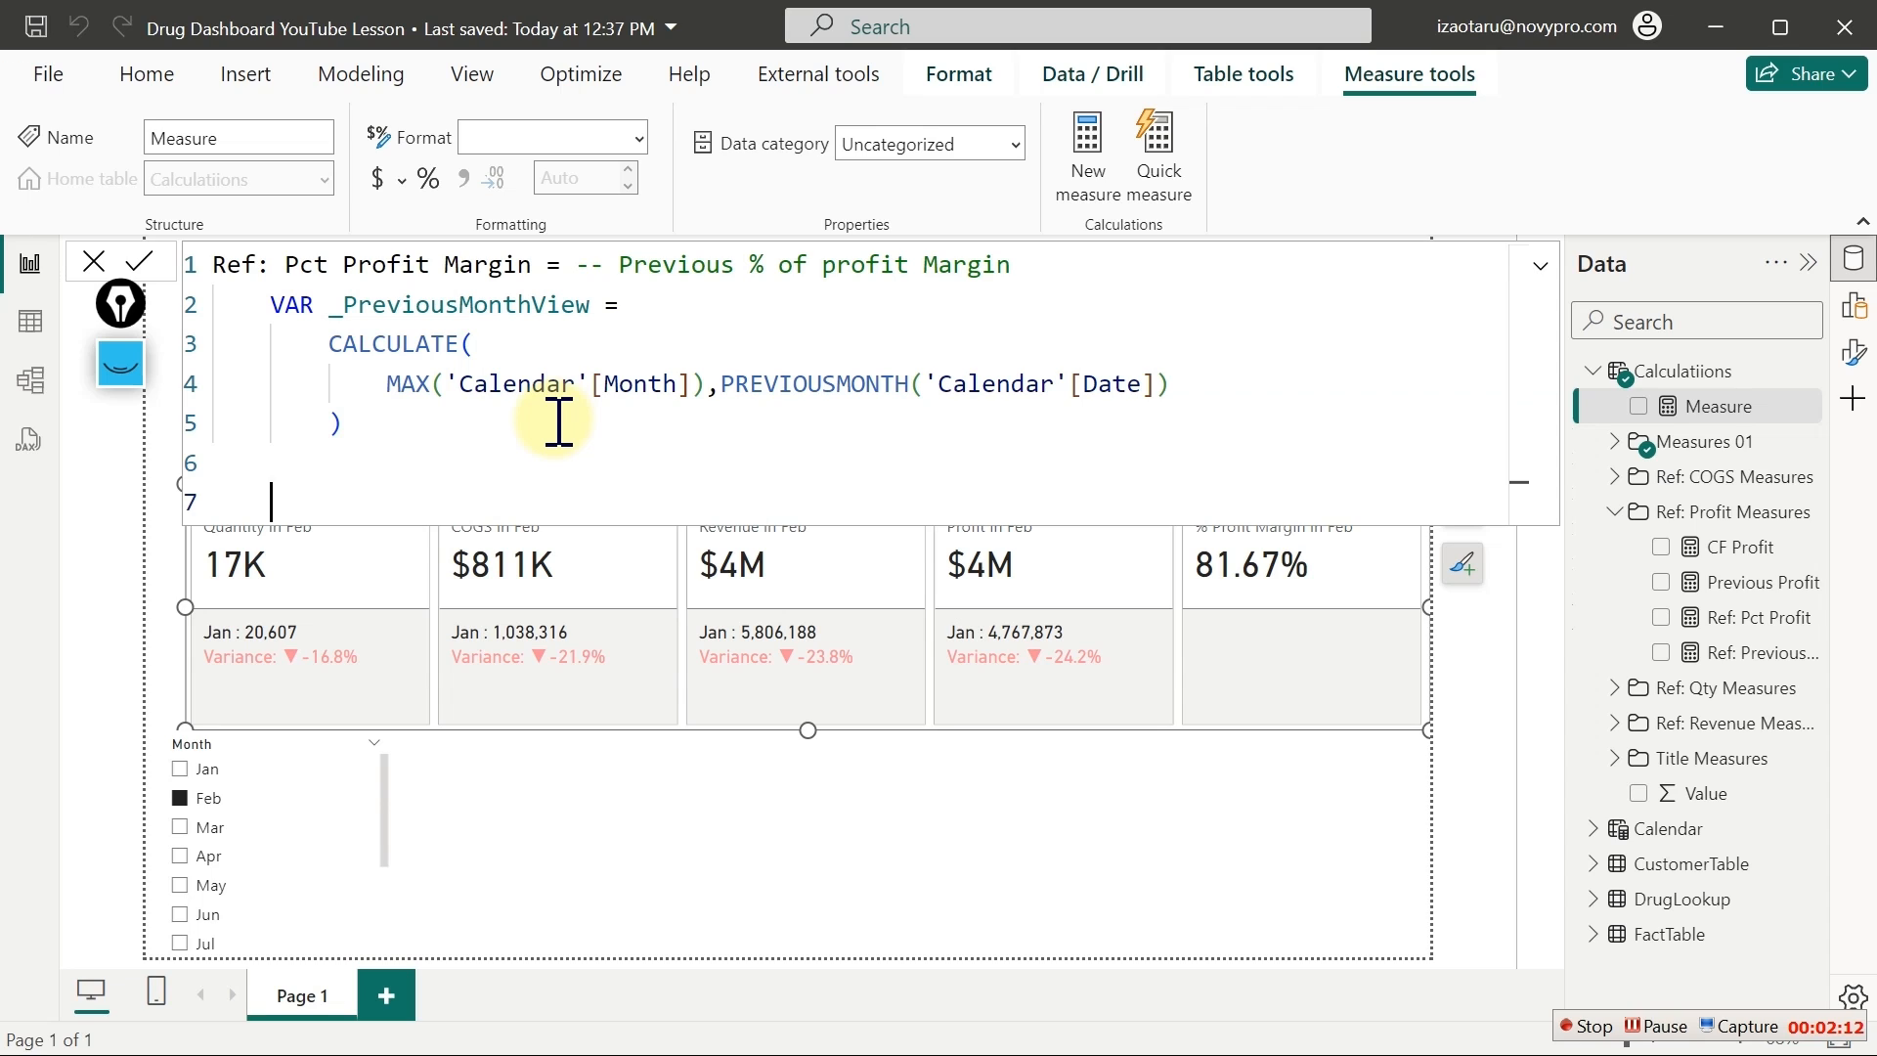
type("var")
key("Tab")
type("_")
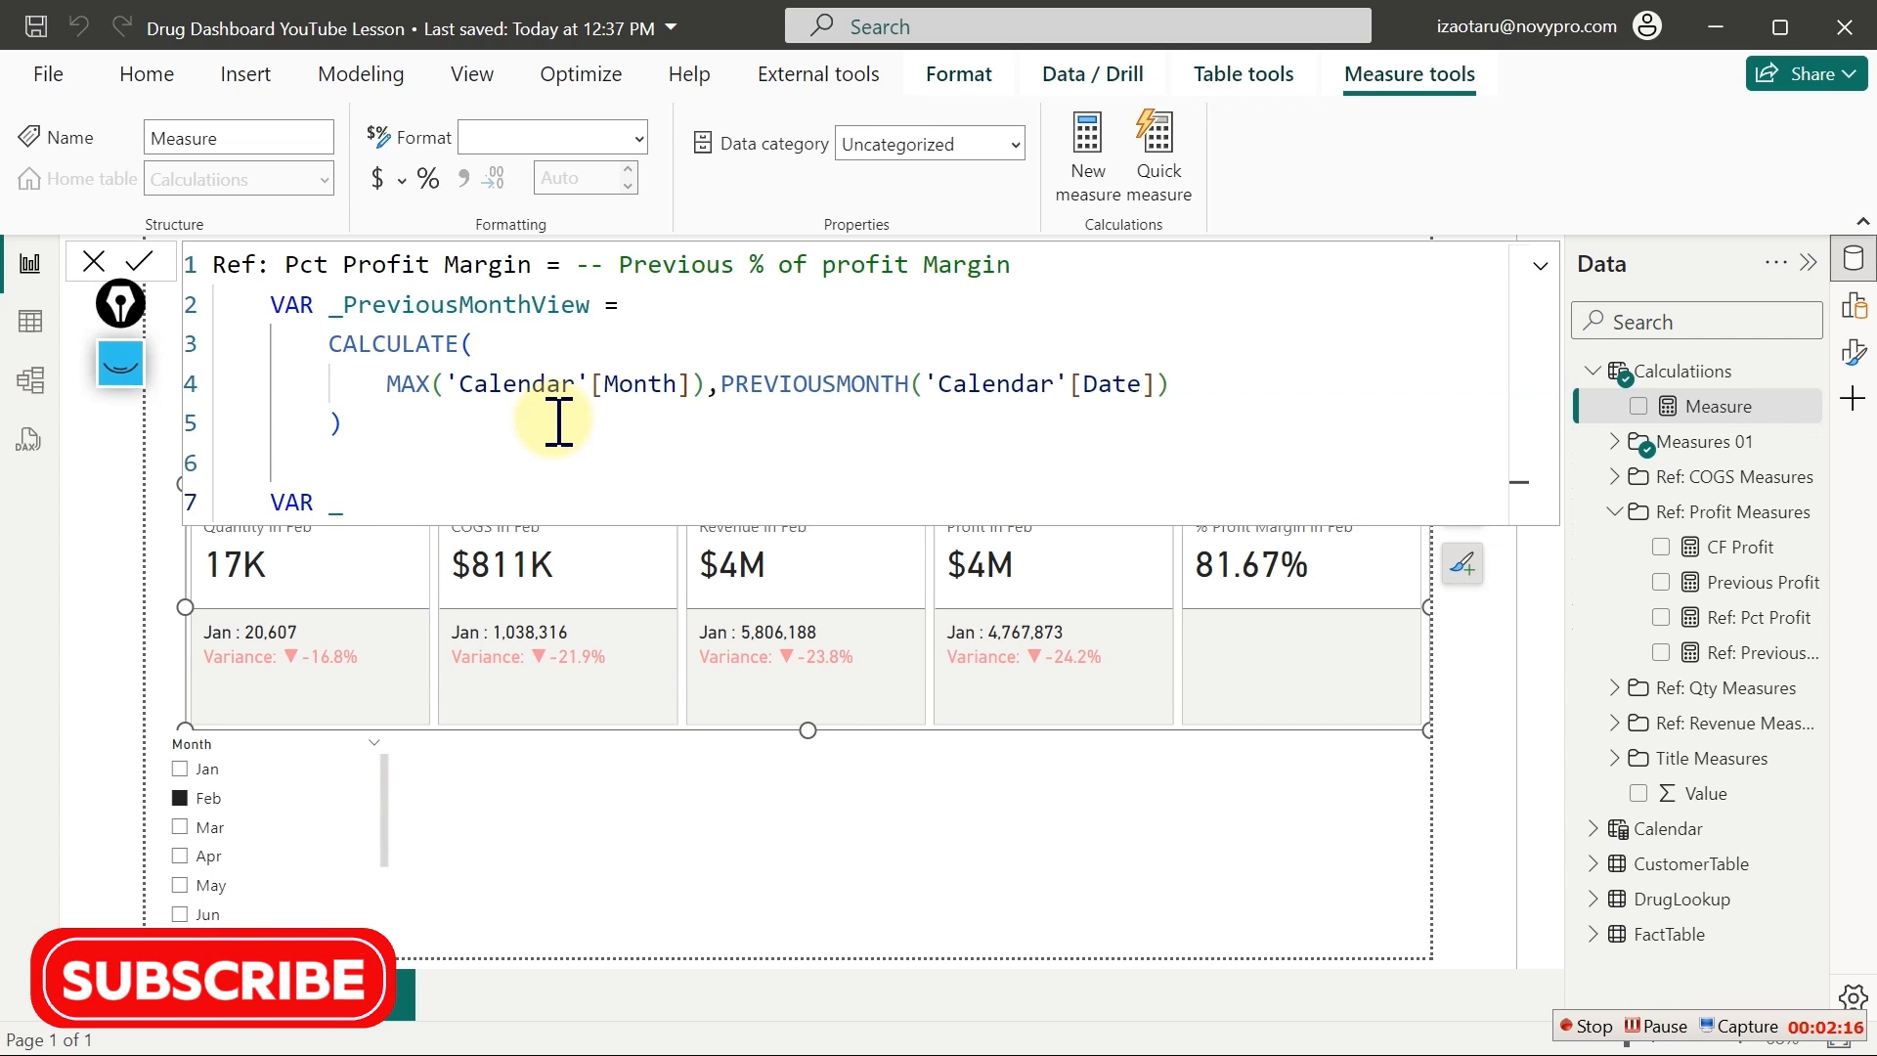
type("PCT =")
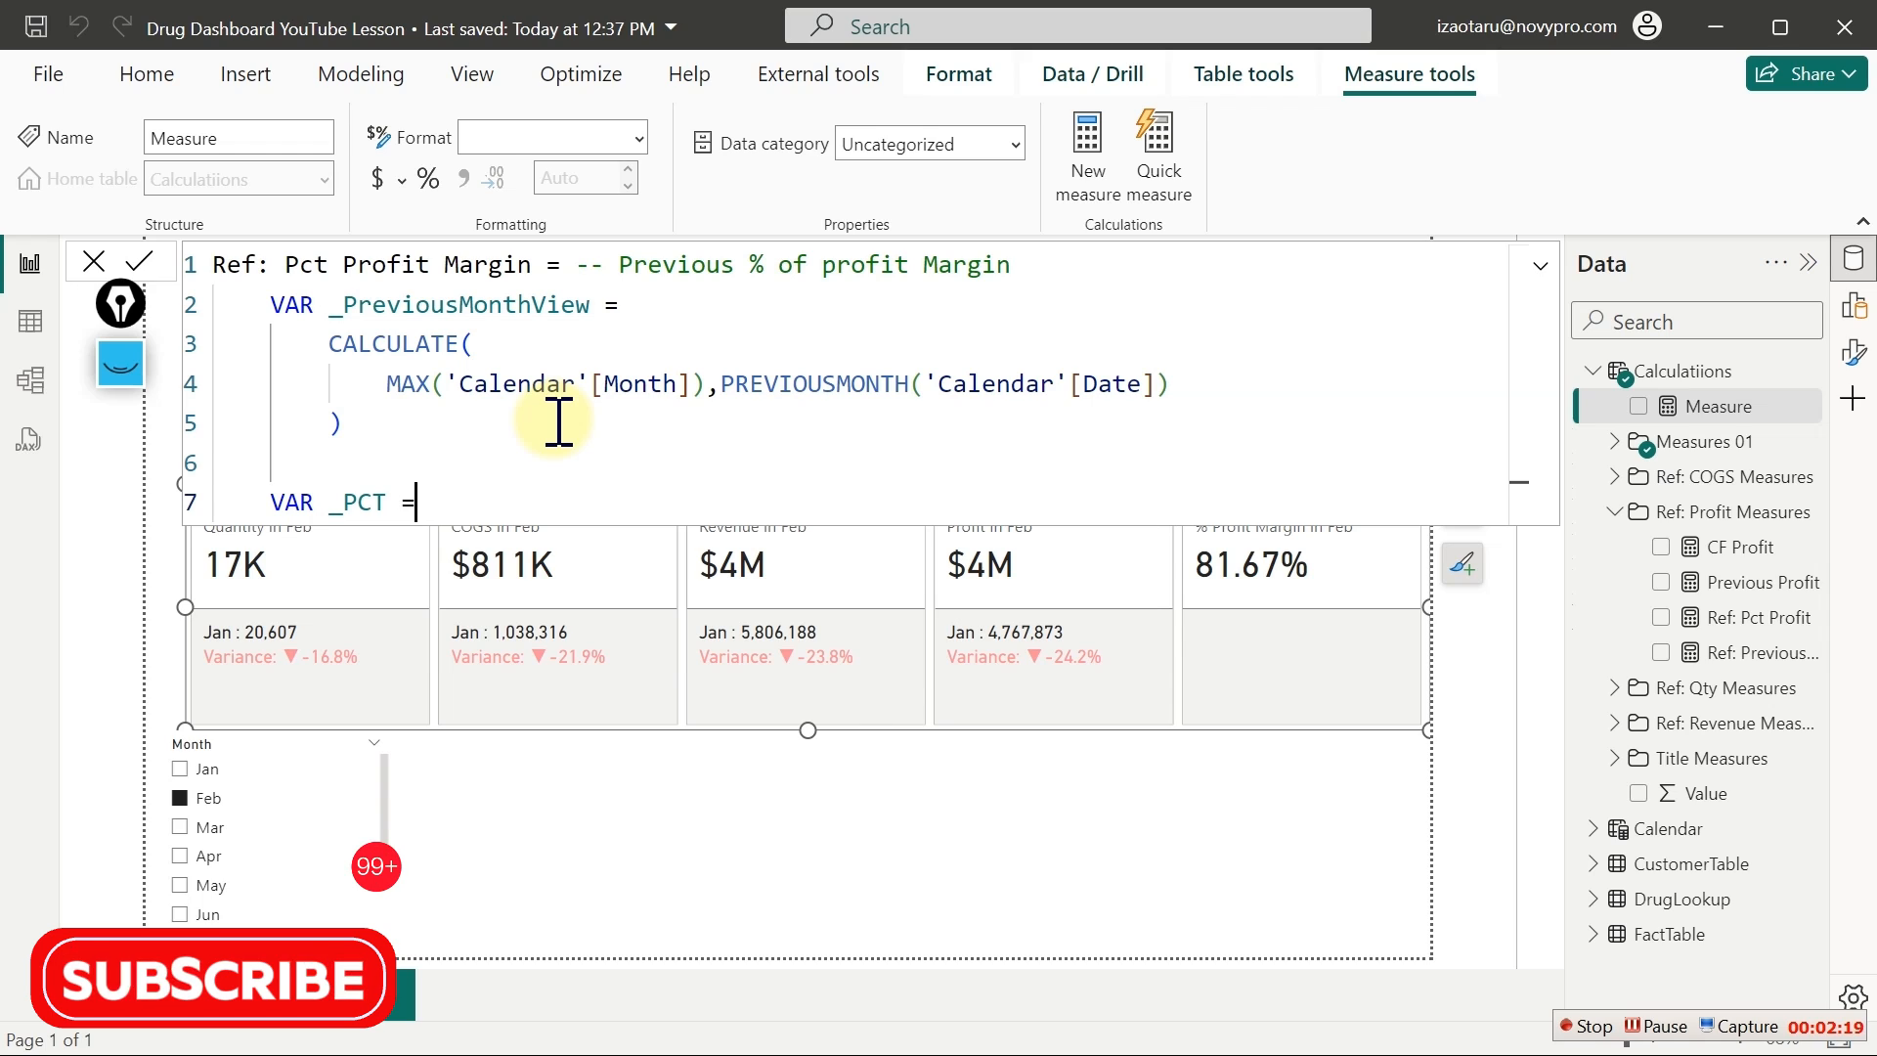
key("Return")
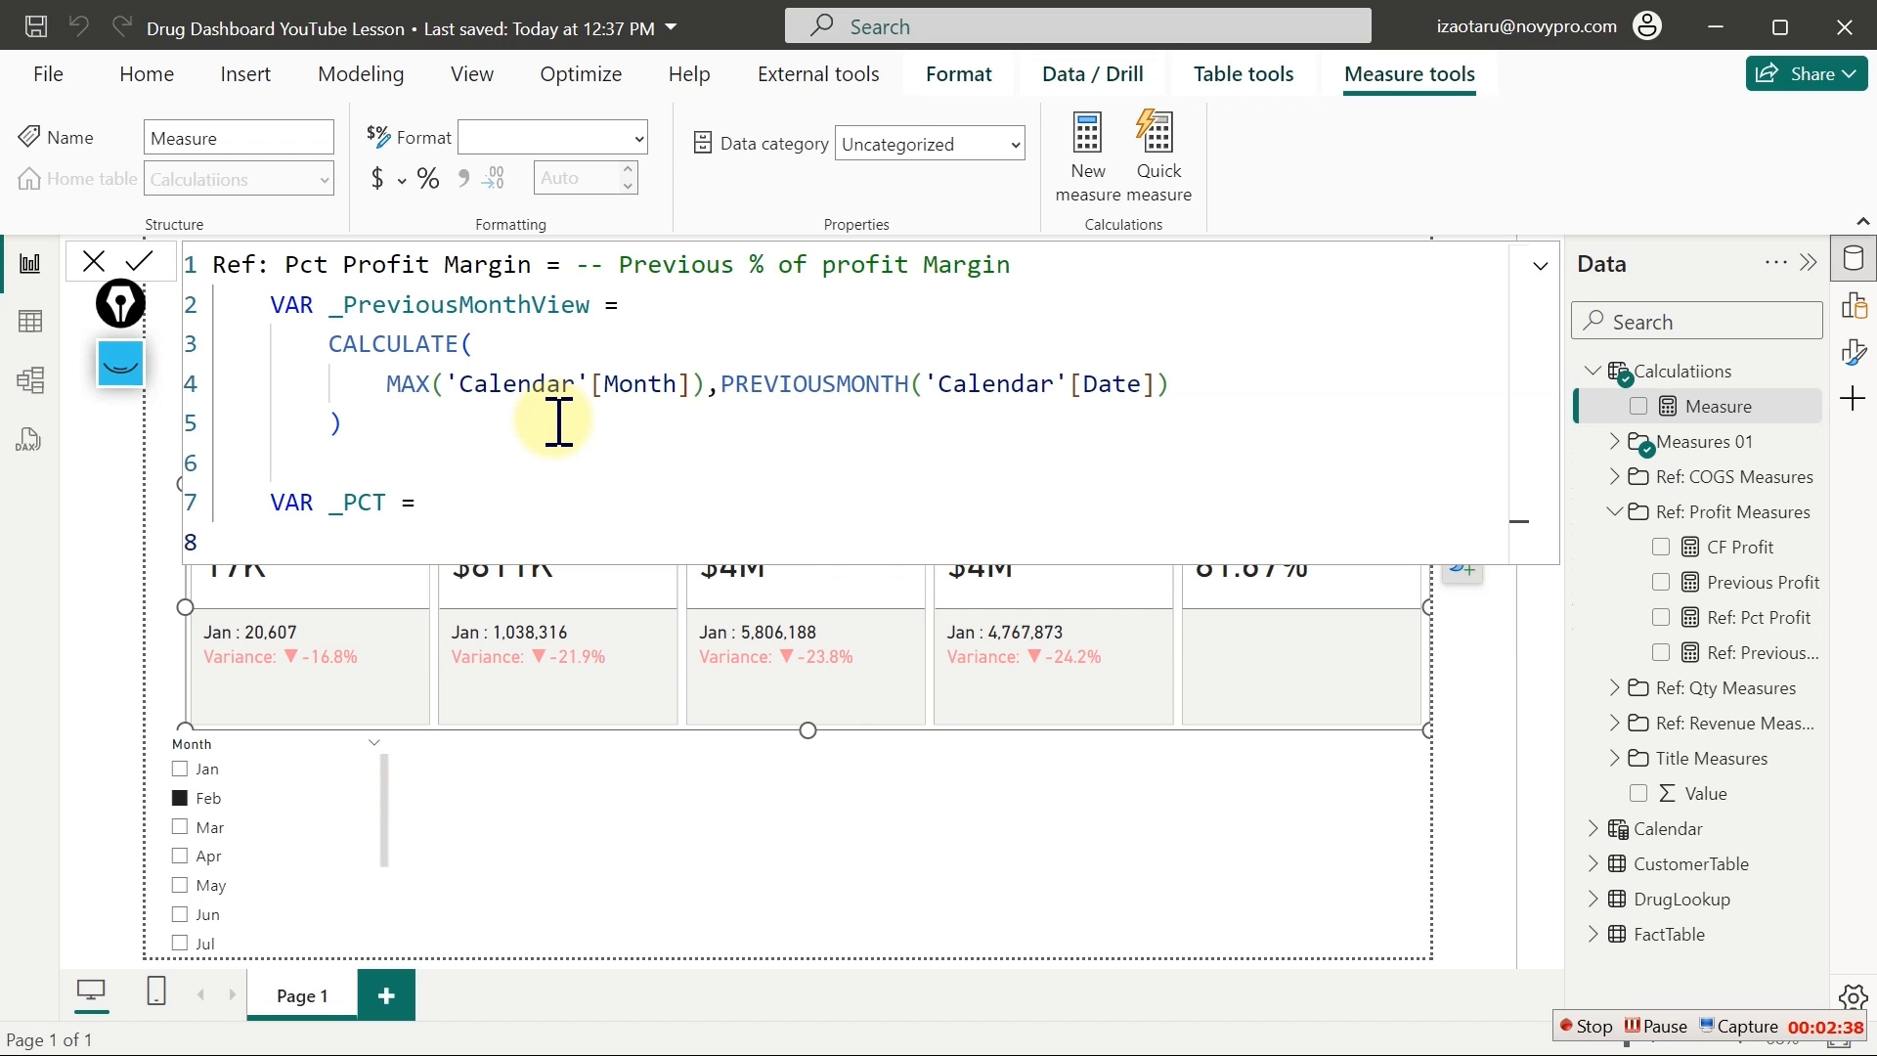
Begin the _PCT expression with an IF testing SELECTEDVALUE('Calendar'[Month])=BLANK()
type("IF(s")
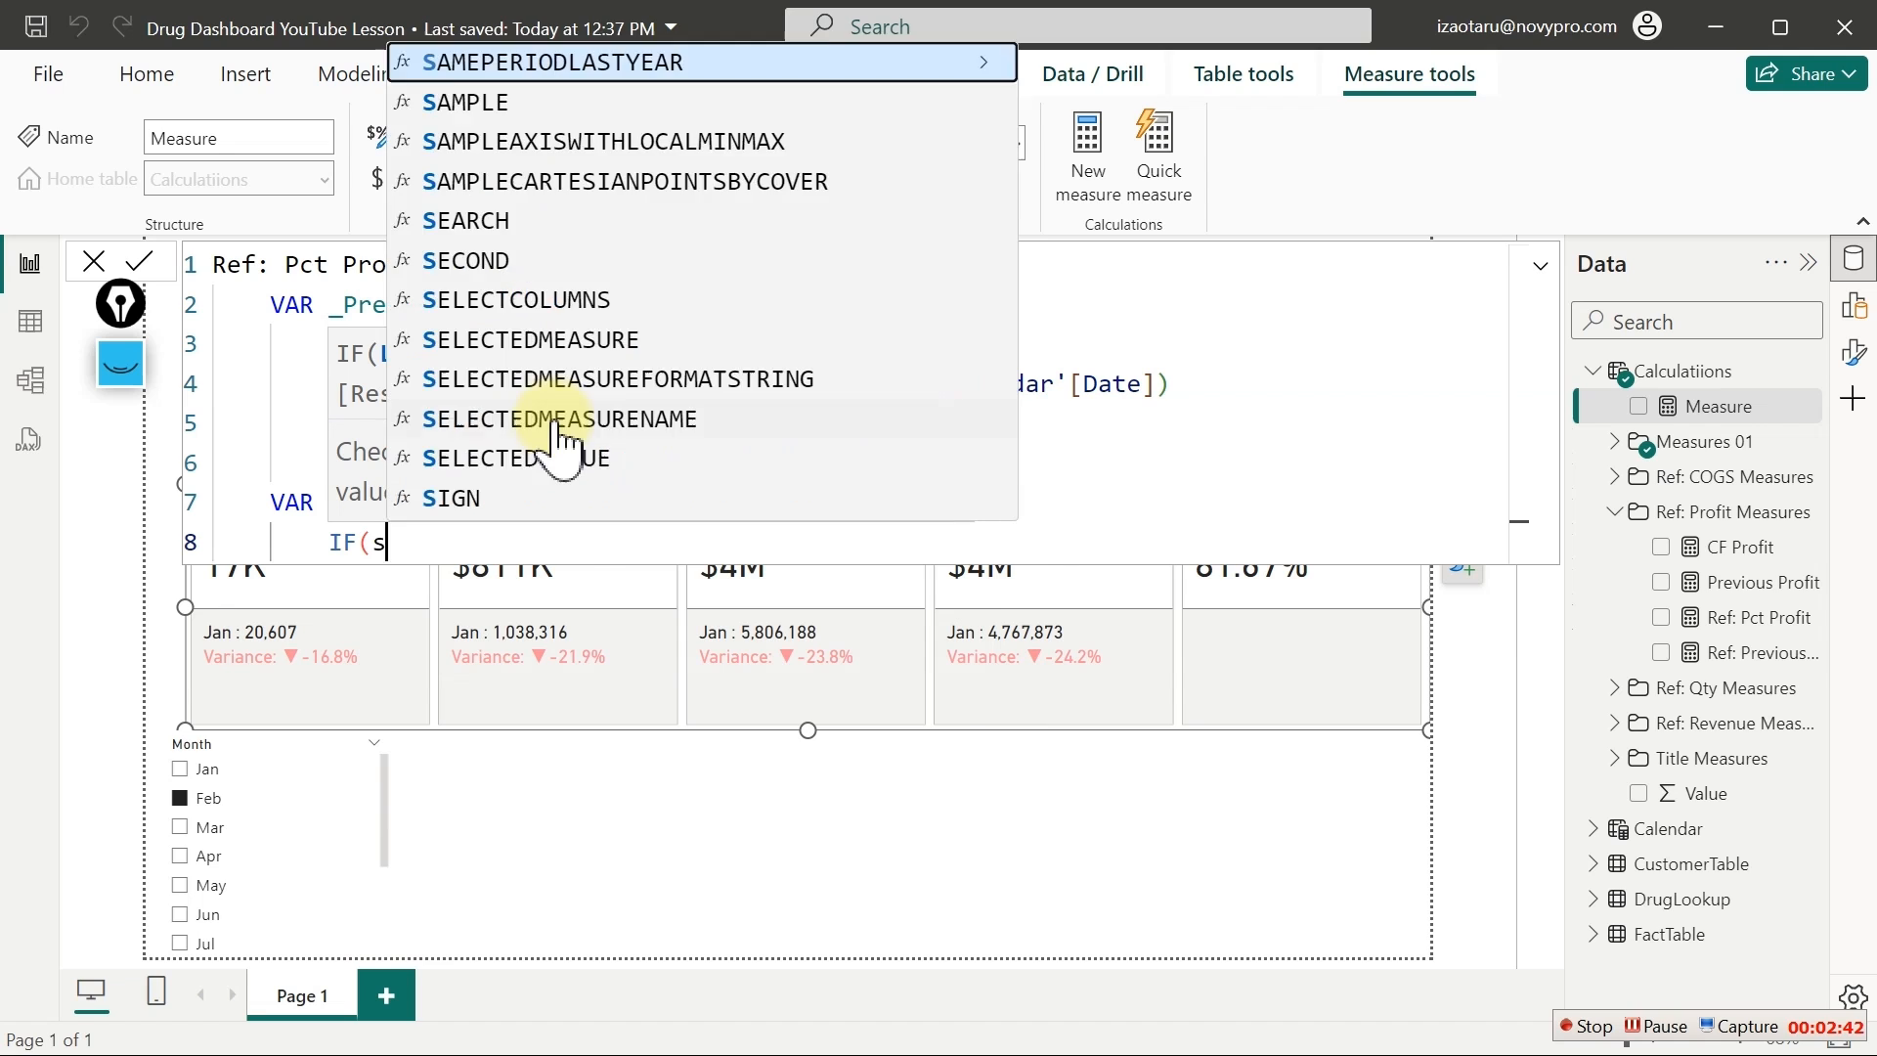
type("electedv")
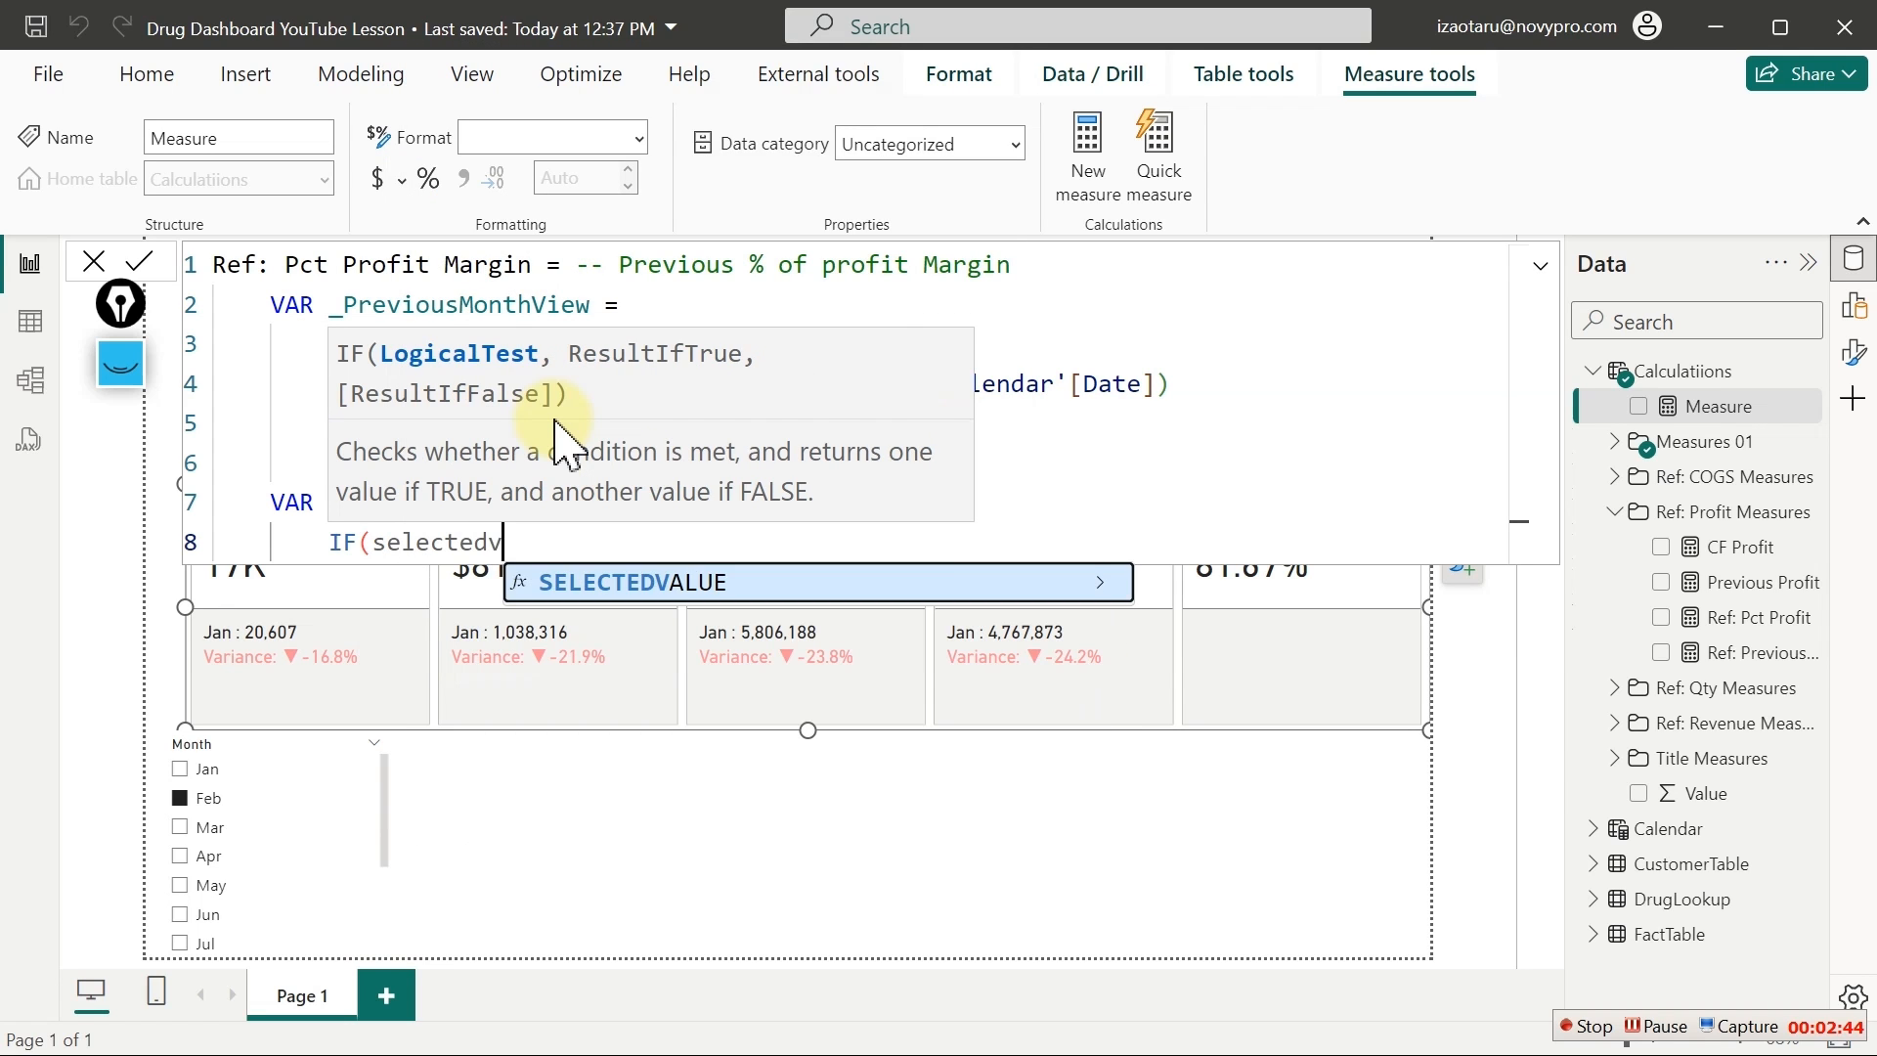
key("Tab")
type("m")
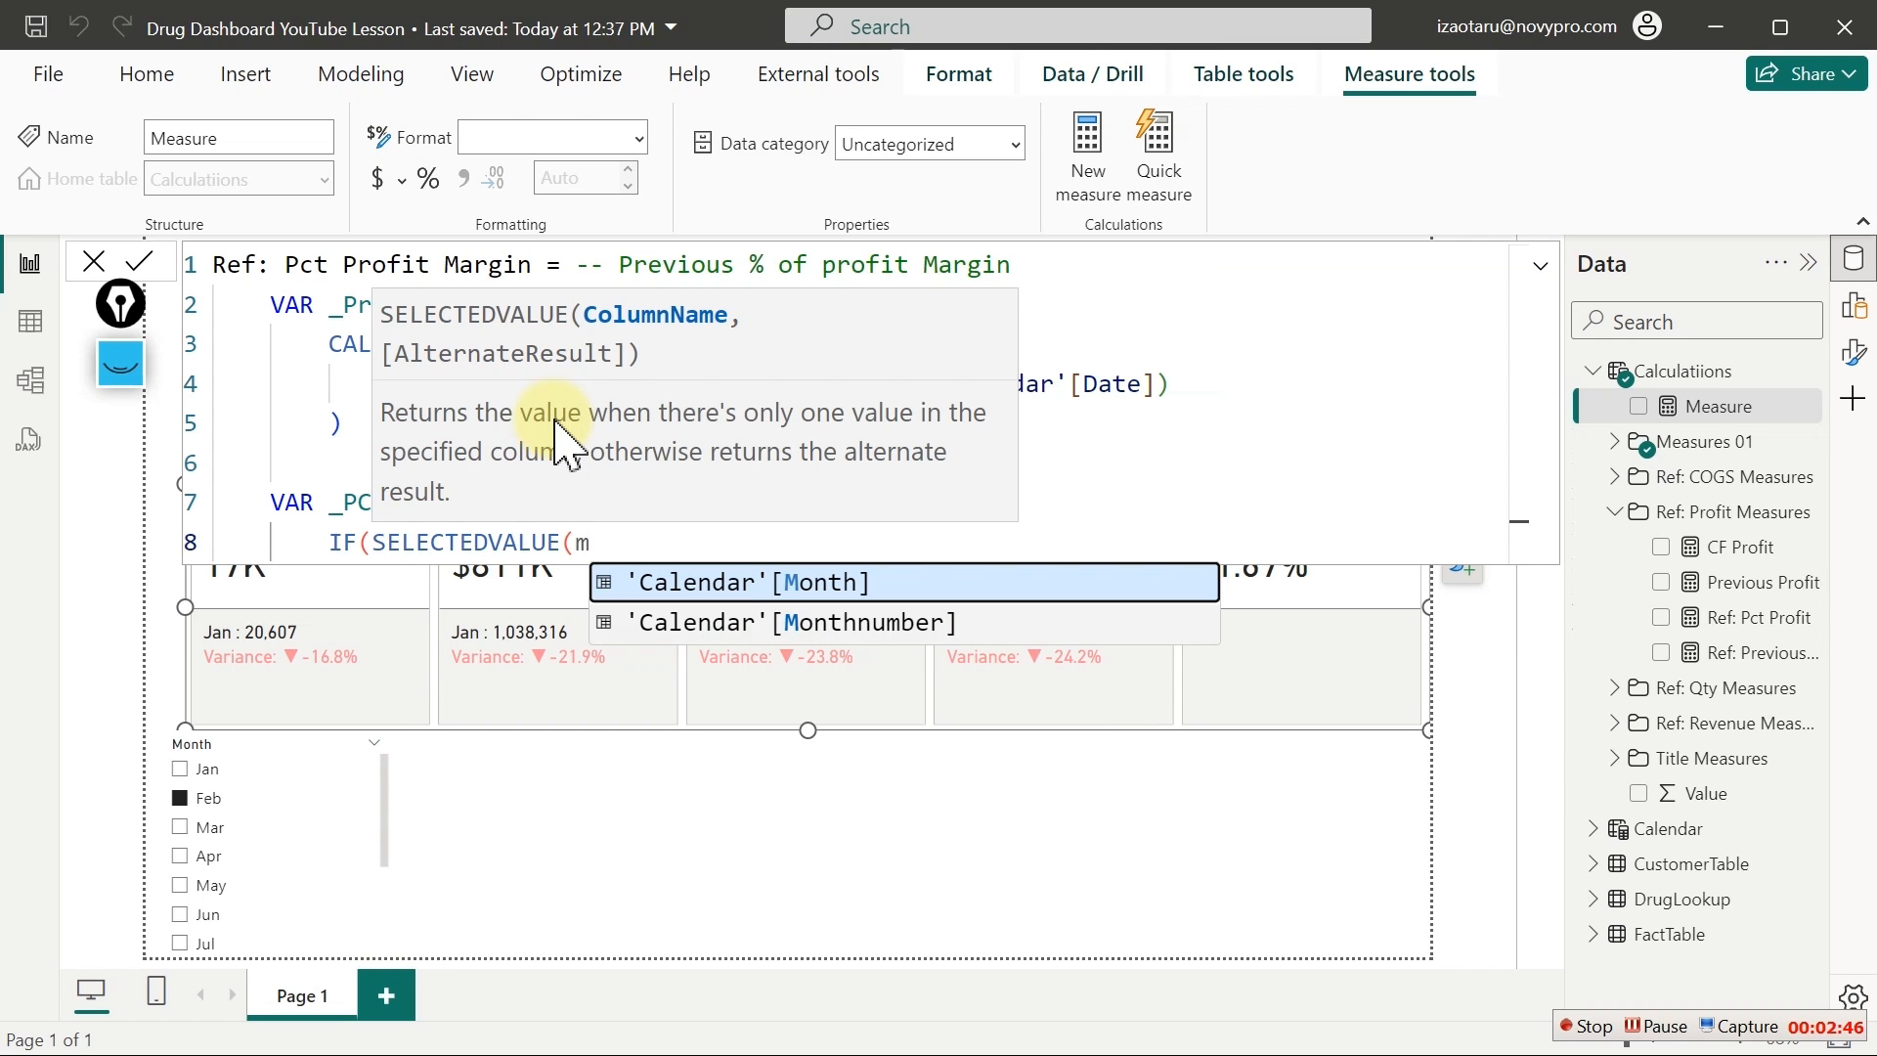
key("Tab")
type(",")
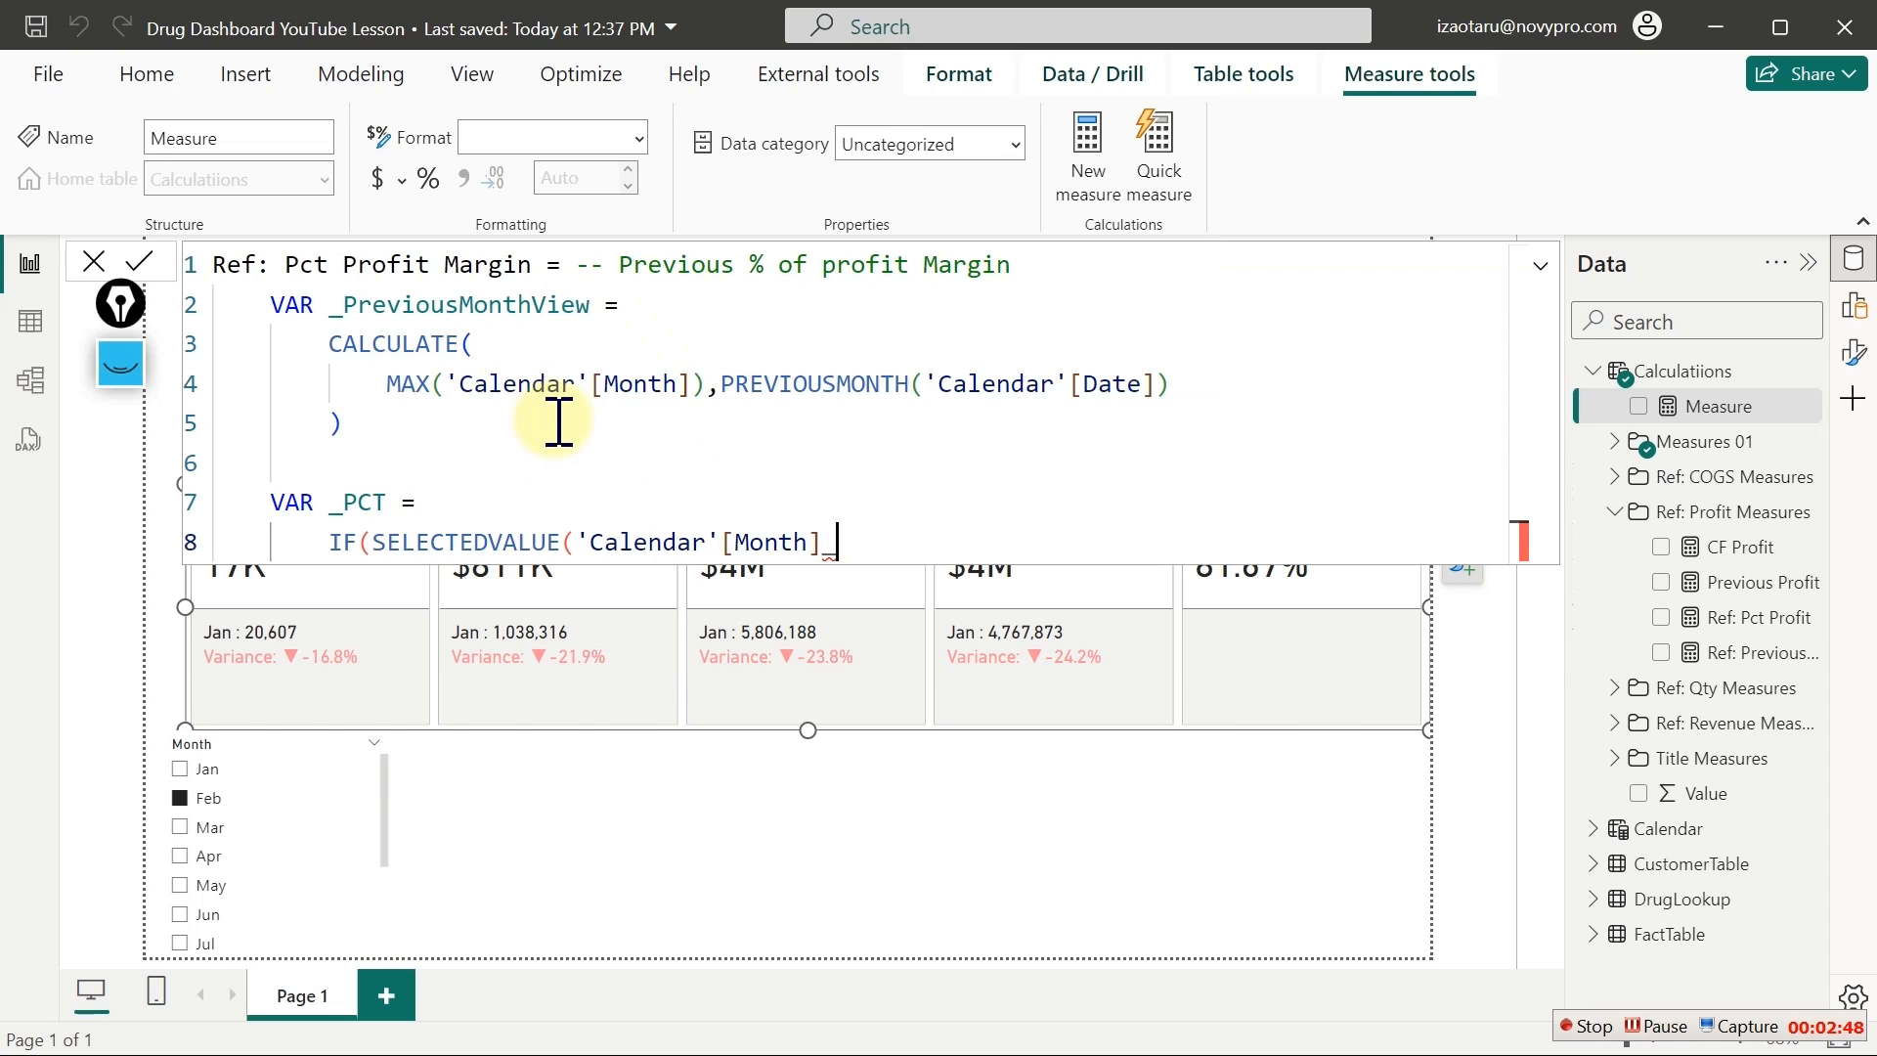
key("BackSpace")
type(")=bl")
key("Tab")
type(")")
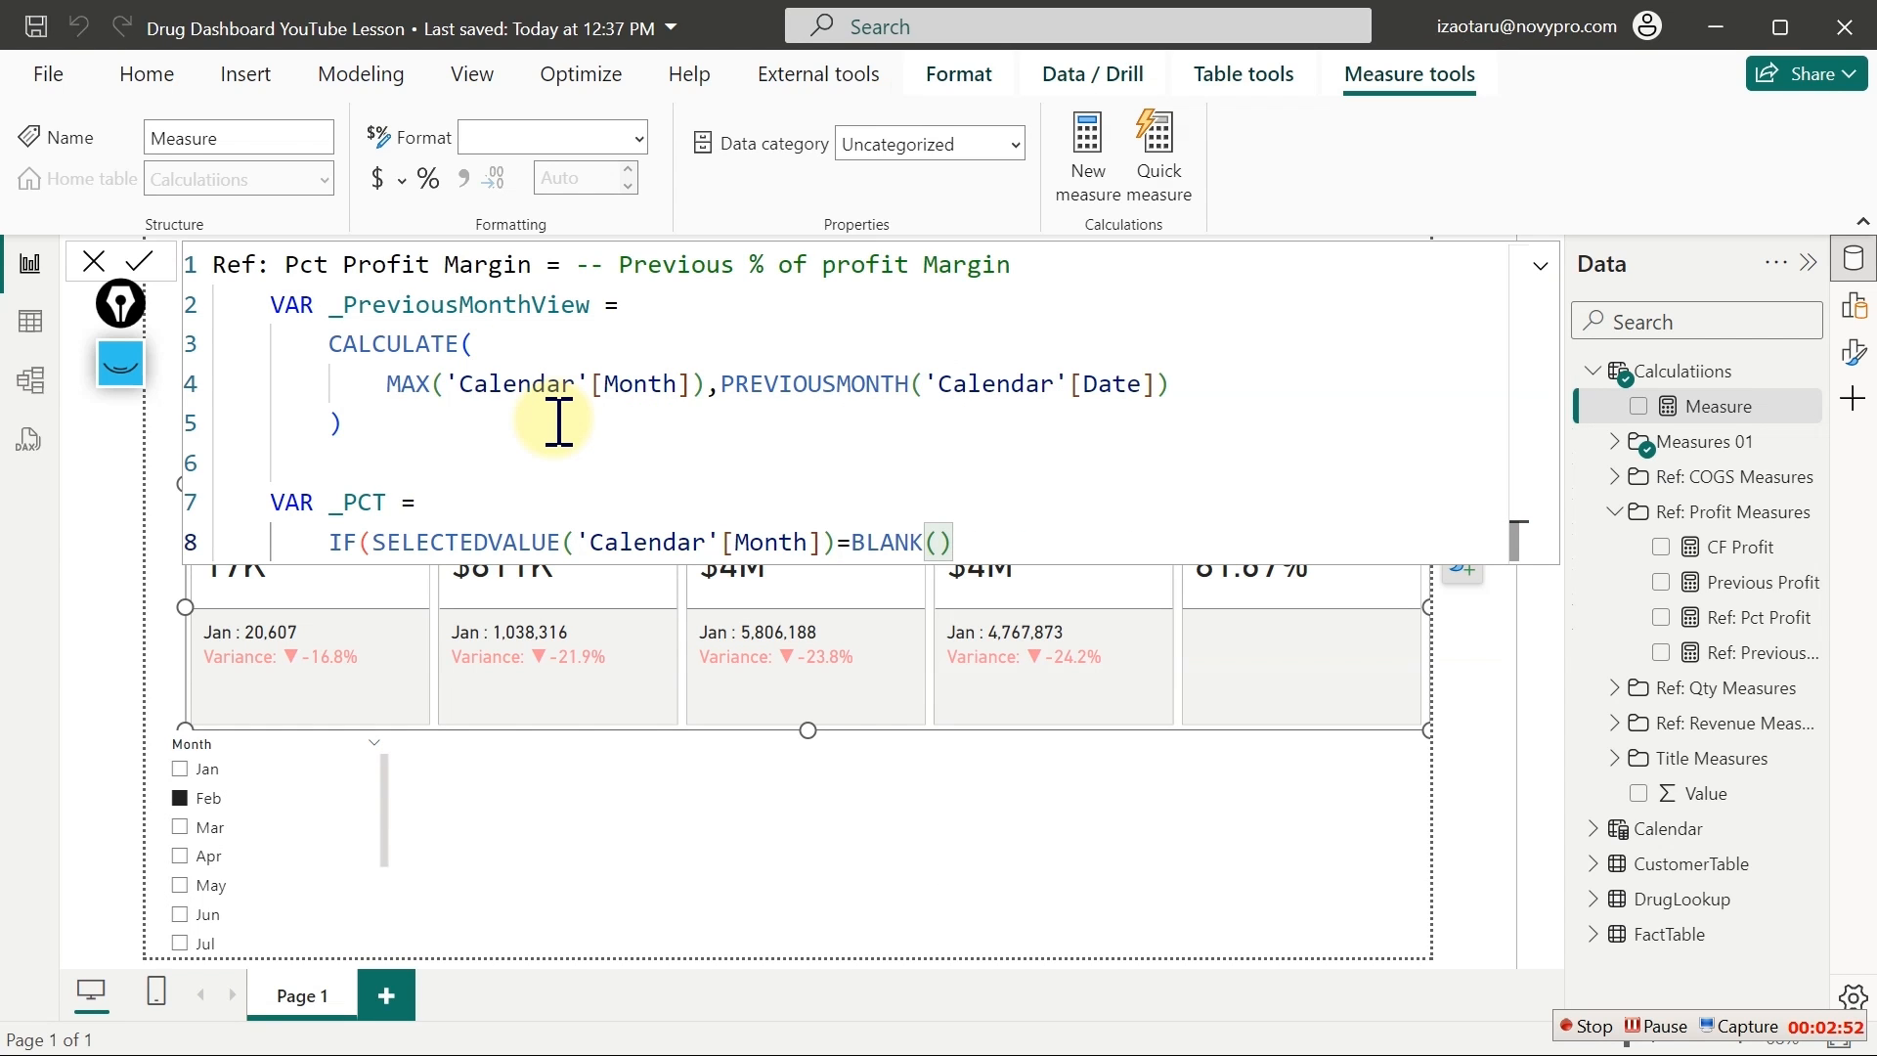
Extend the IF test with || SELECTEDVALUE('Calendar'[Month])="Jan" and return BLANK() when it is true
type(" || ")
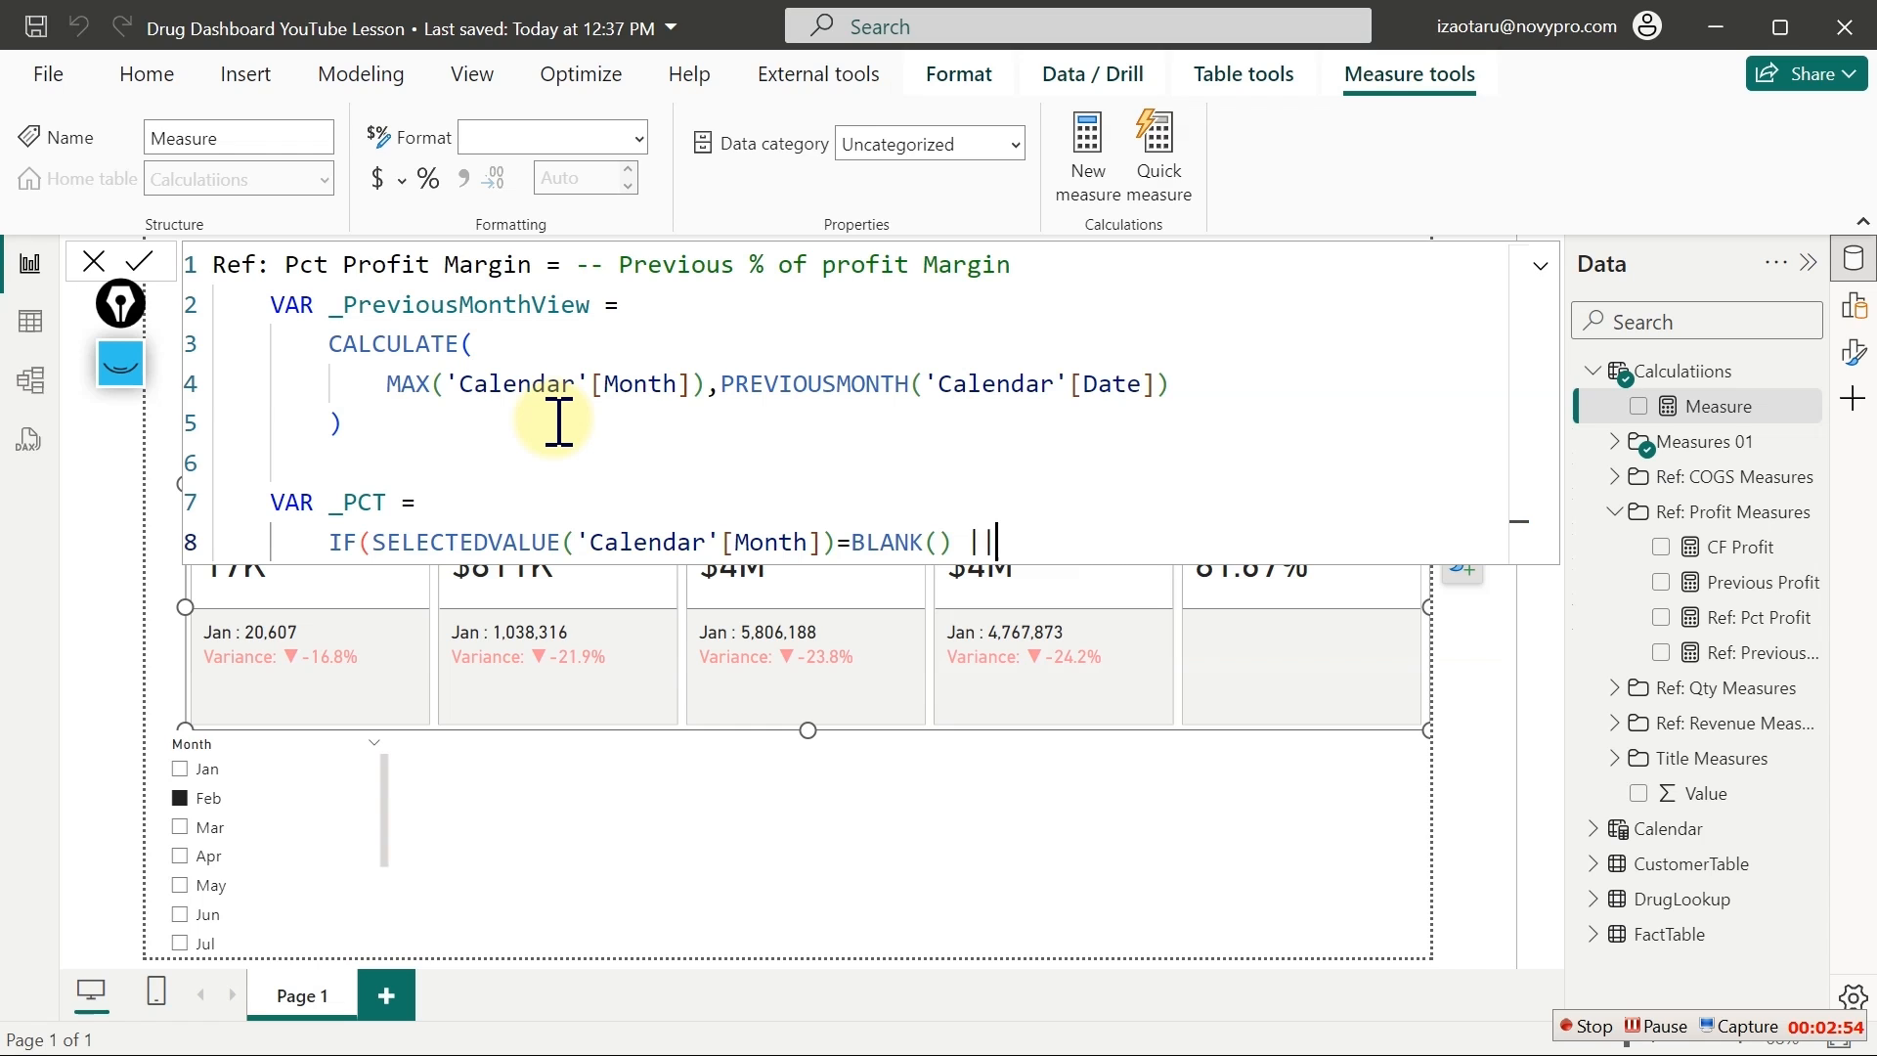
type("selected")
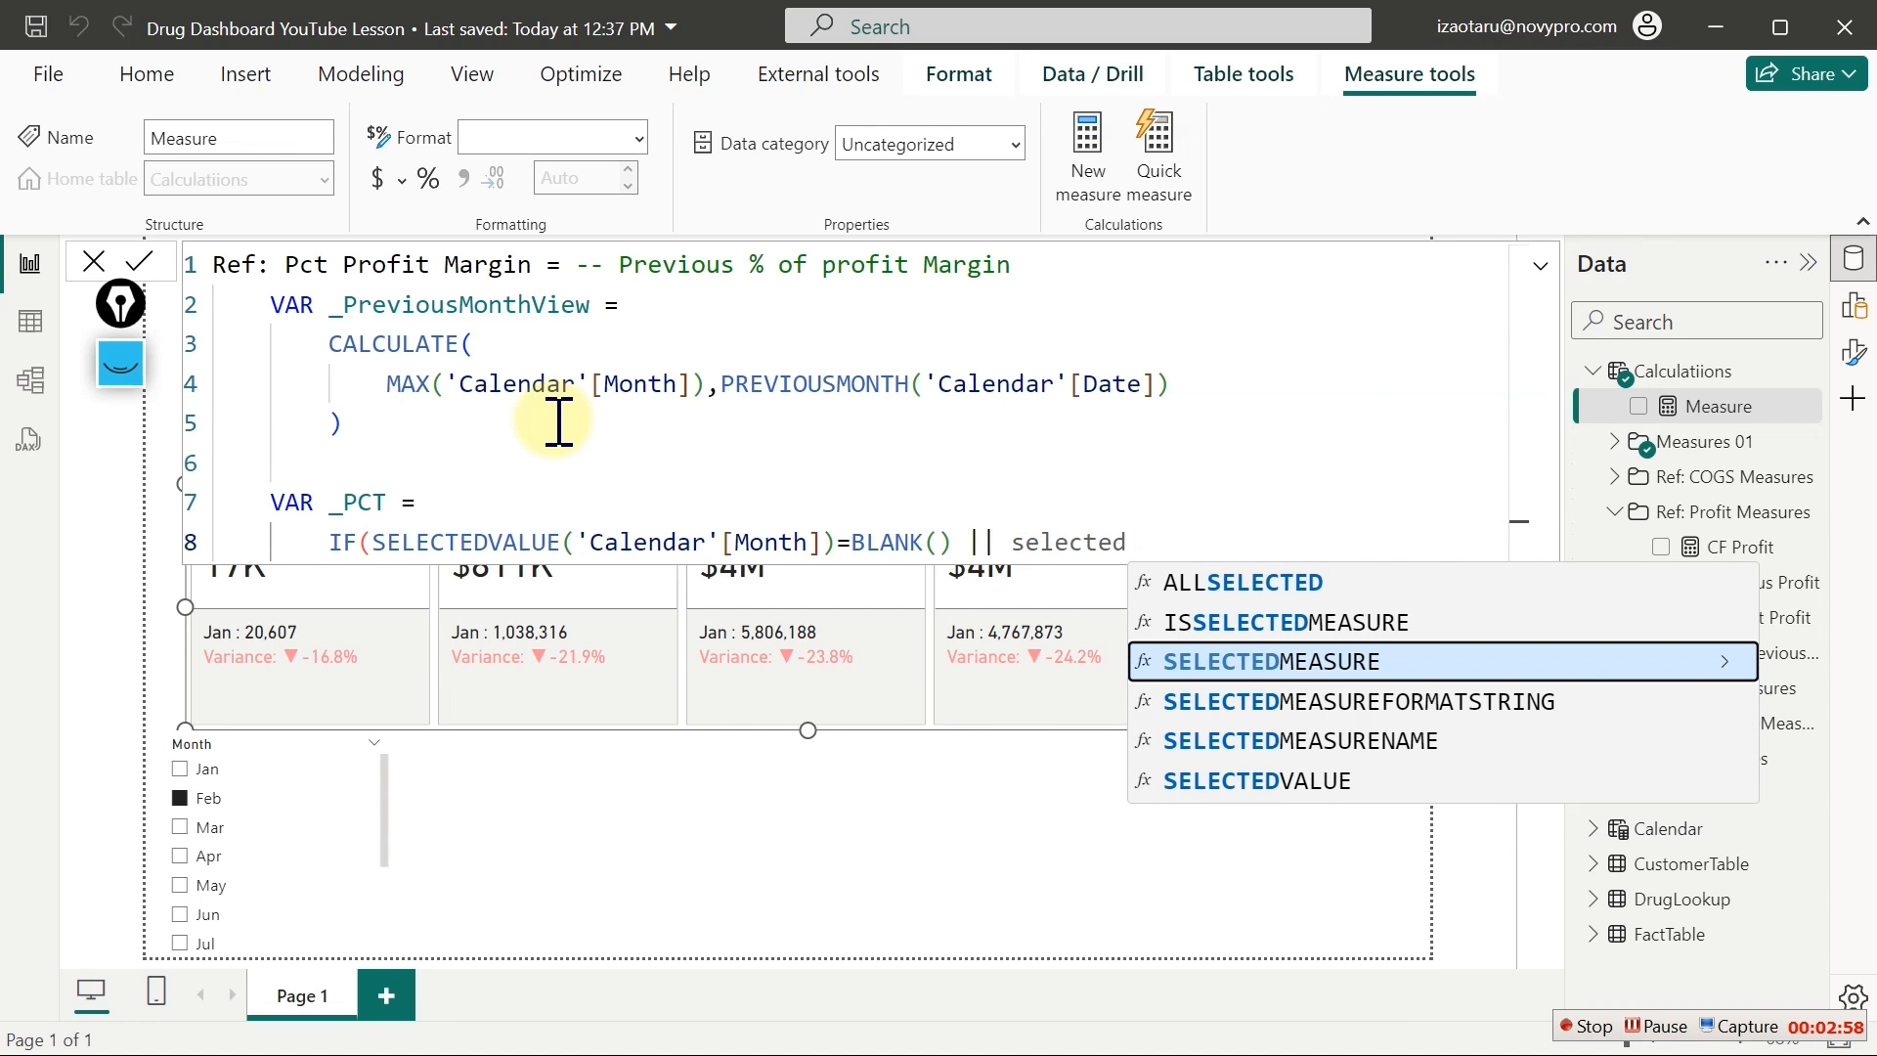
type("v")
key("Tab")
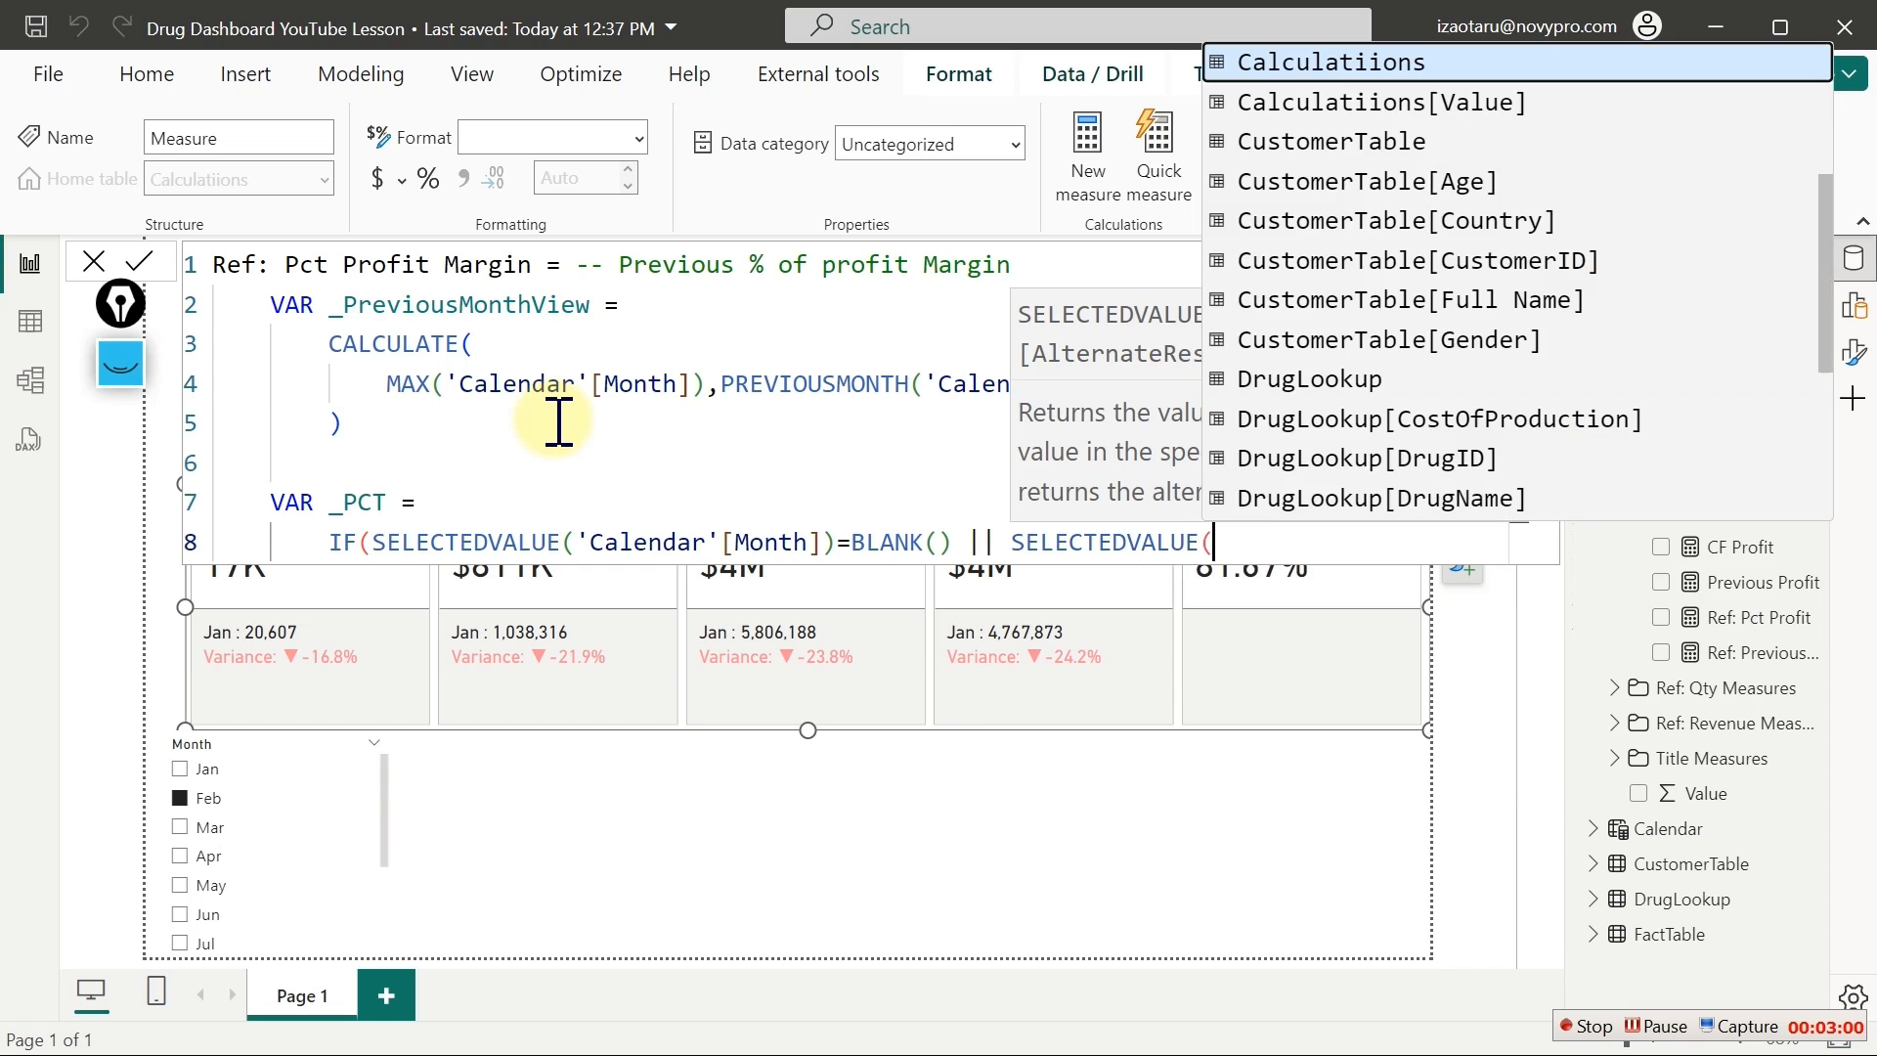
type("m")
key("Tab")
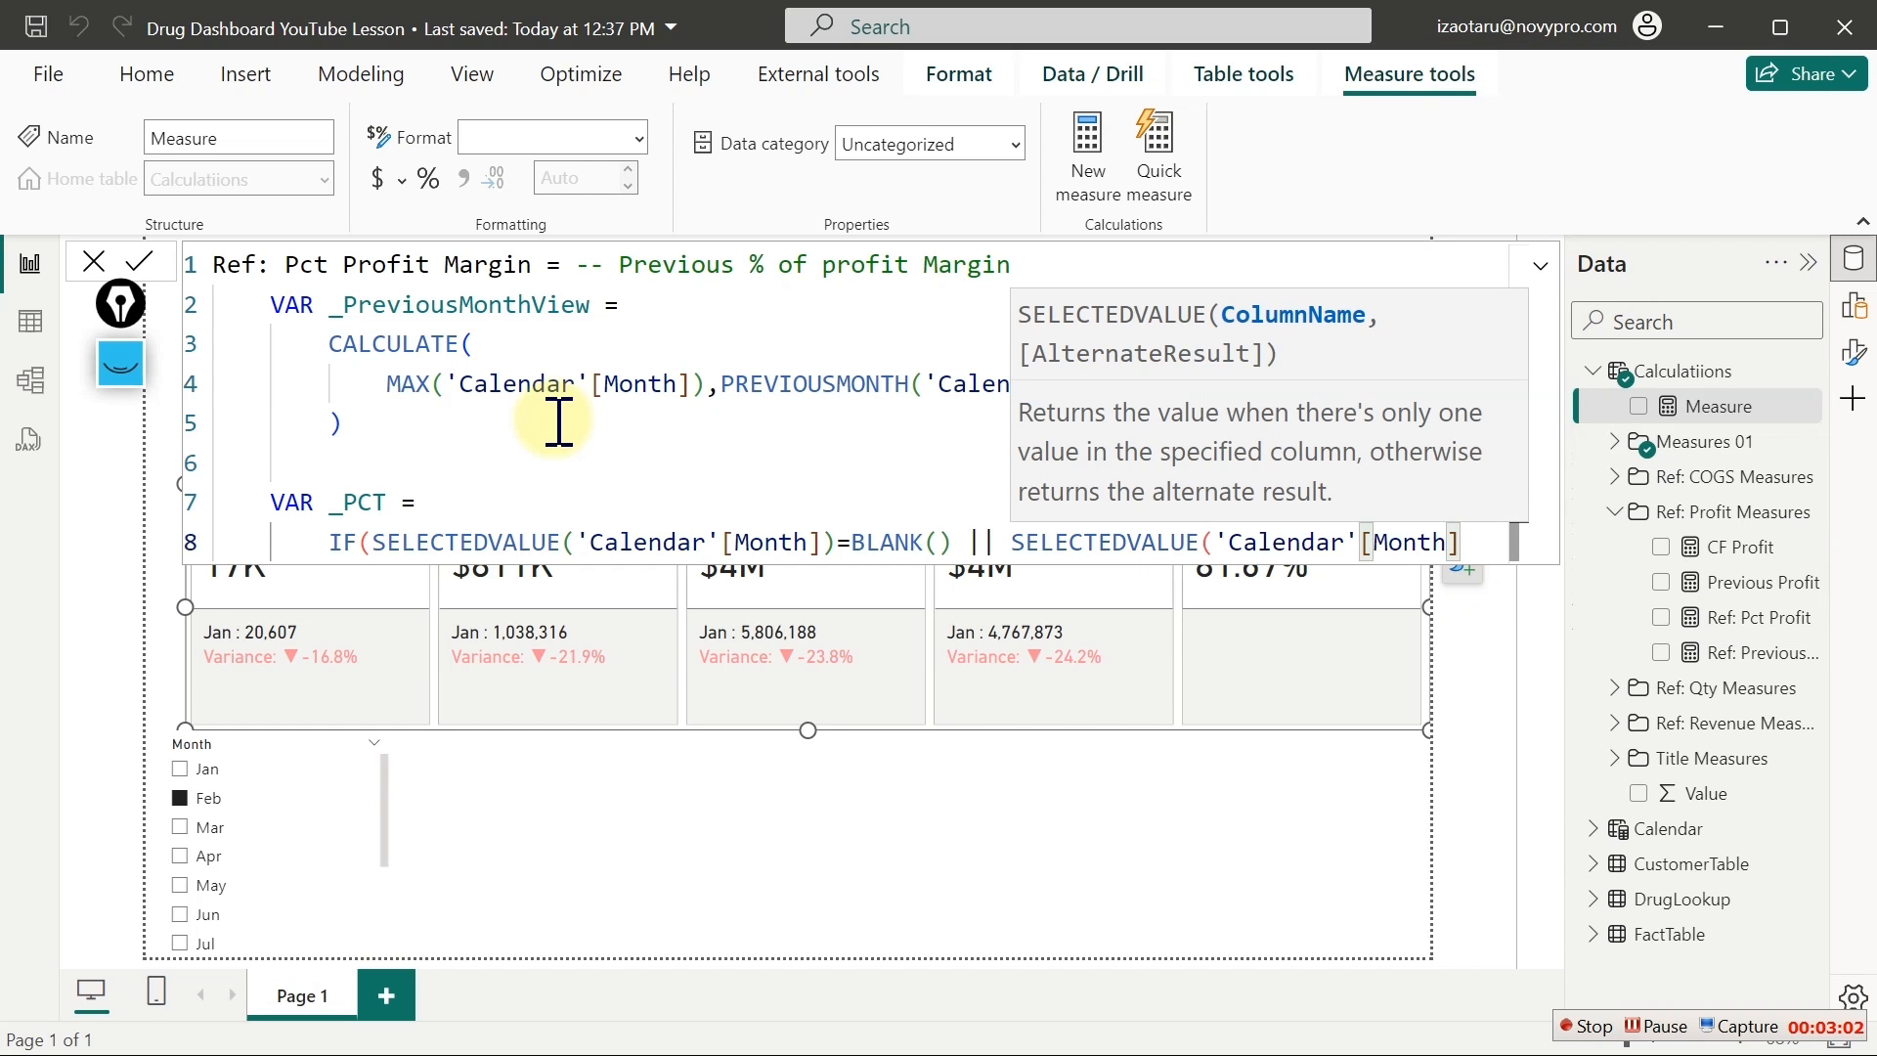
type(")=")
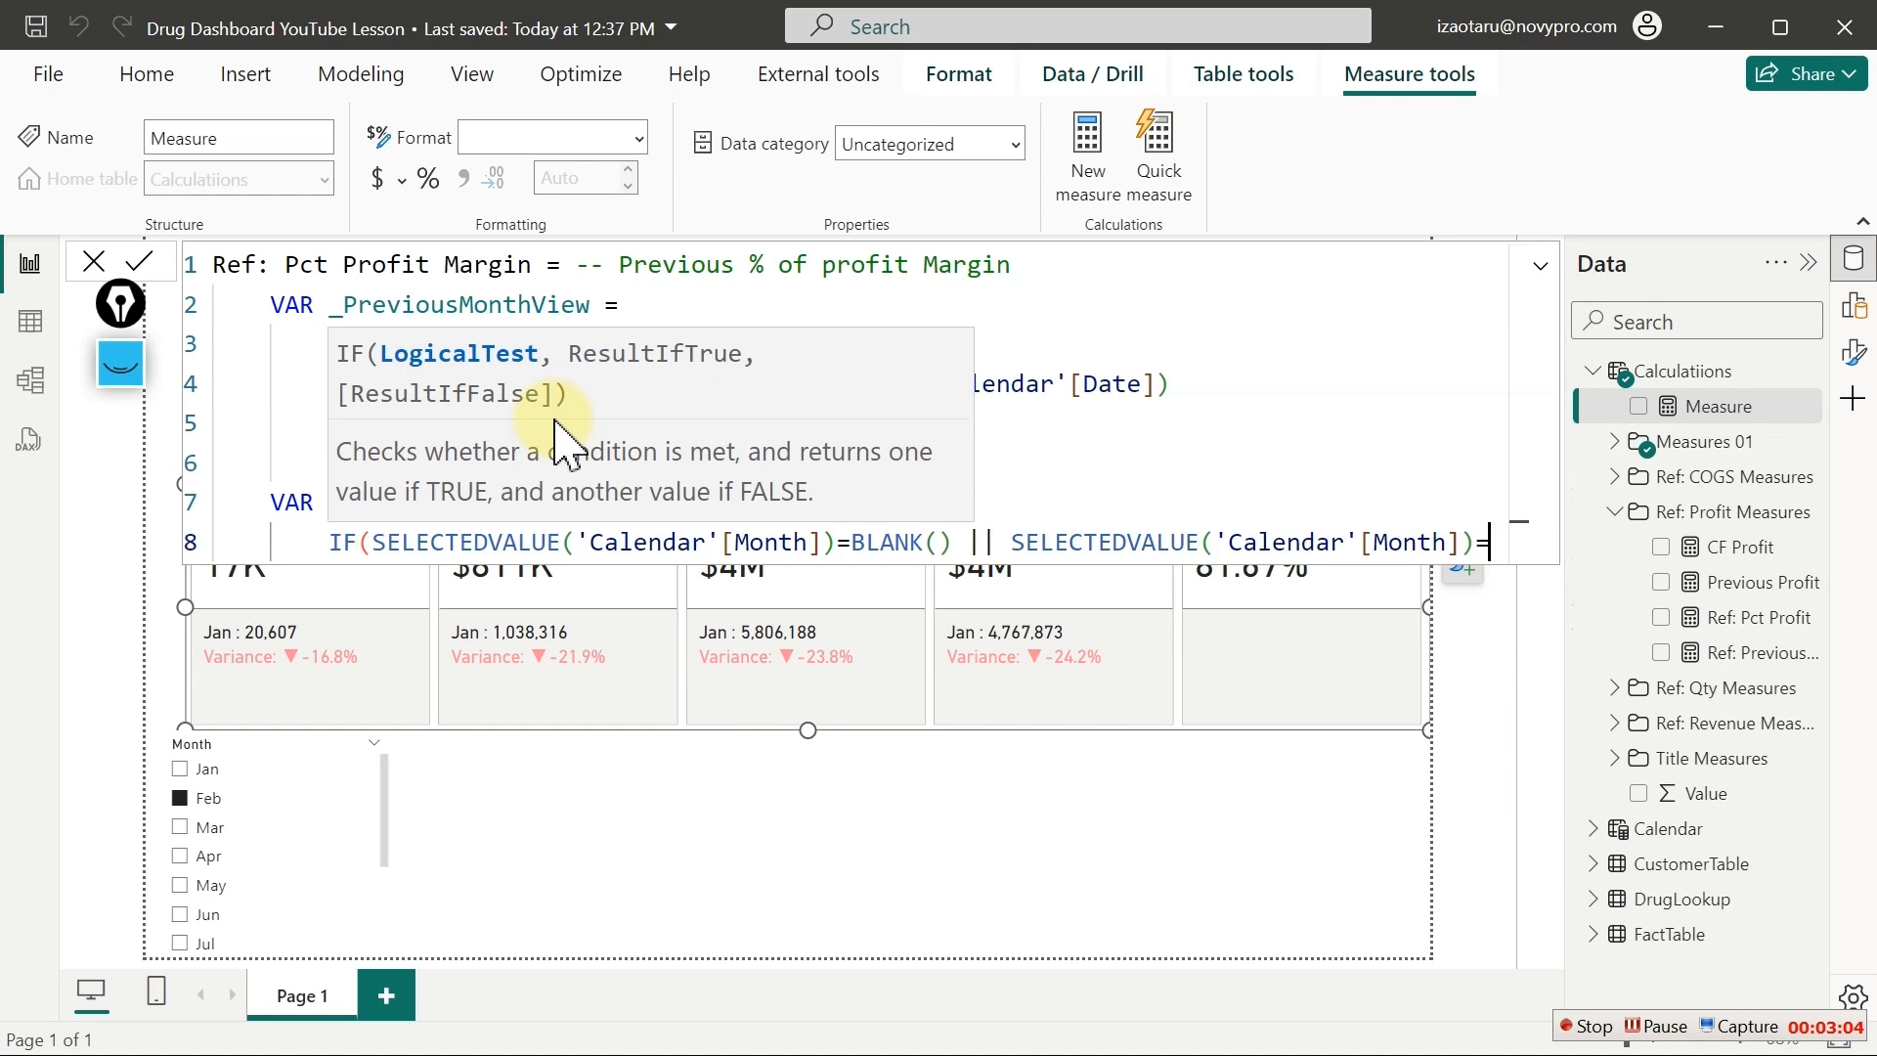
type("\"Jan")
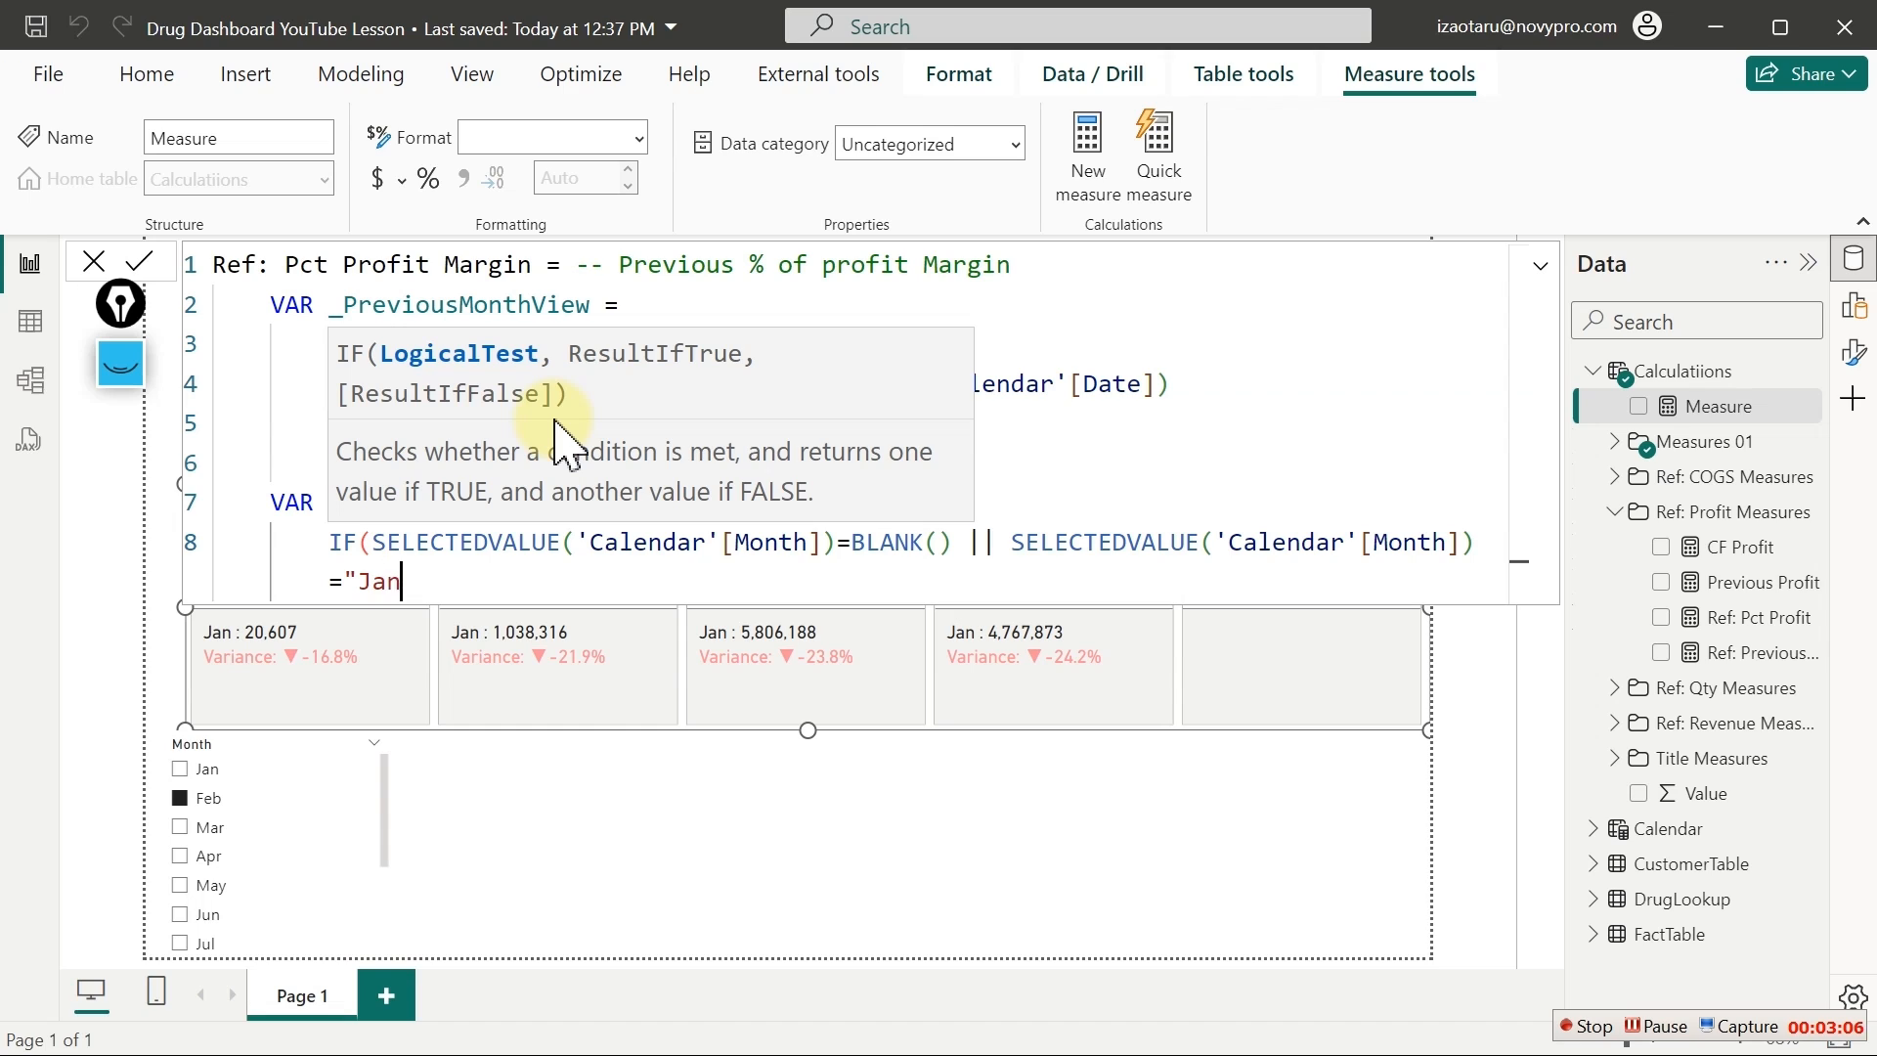
type("\",bl")
key("Tab")
type("),")
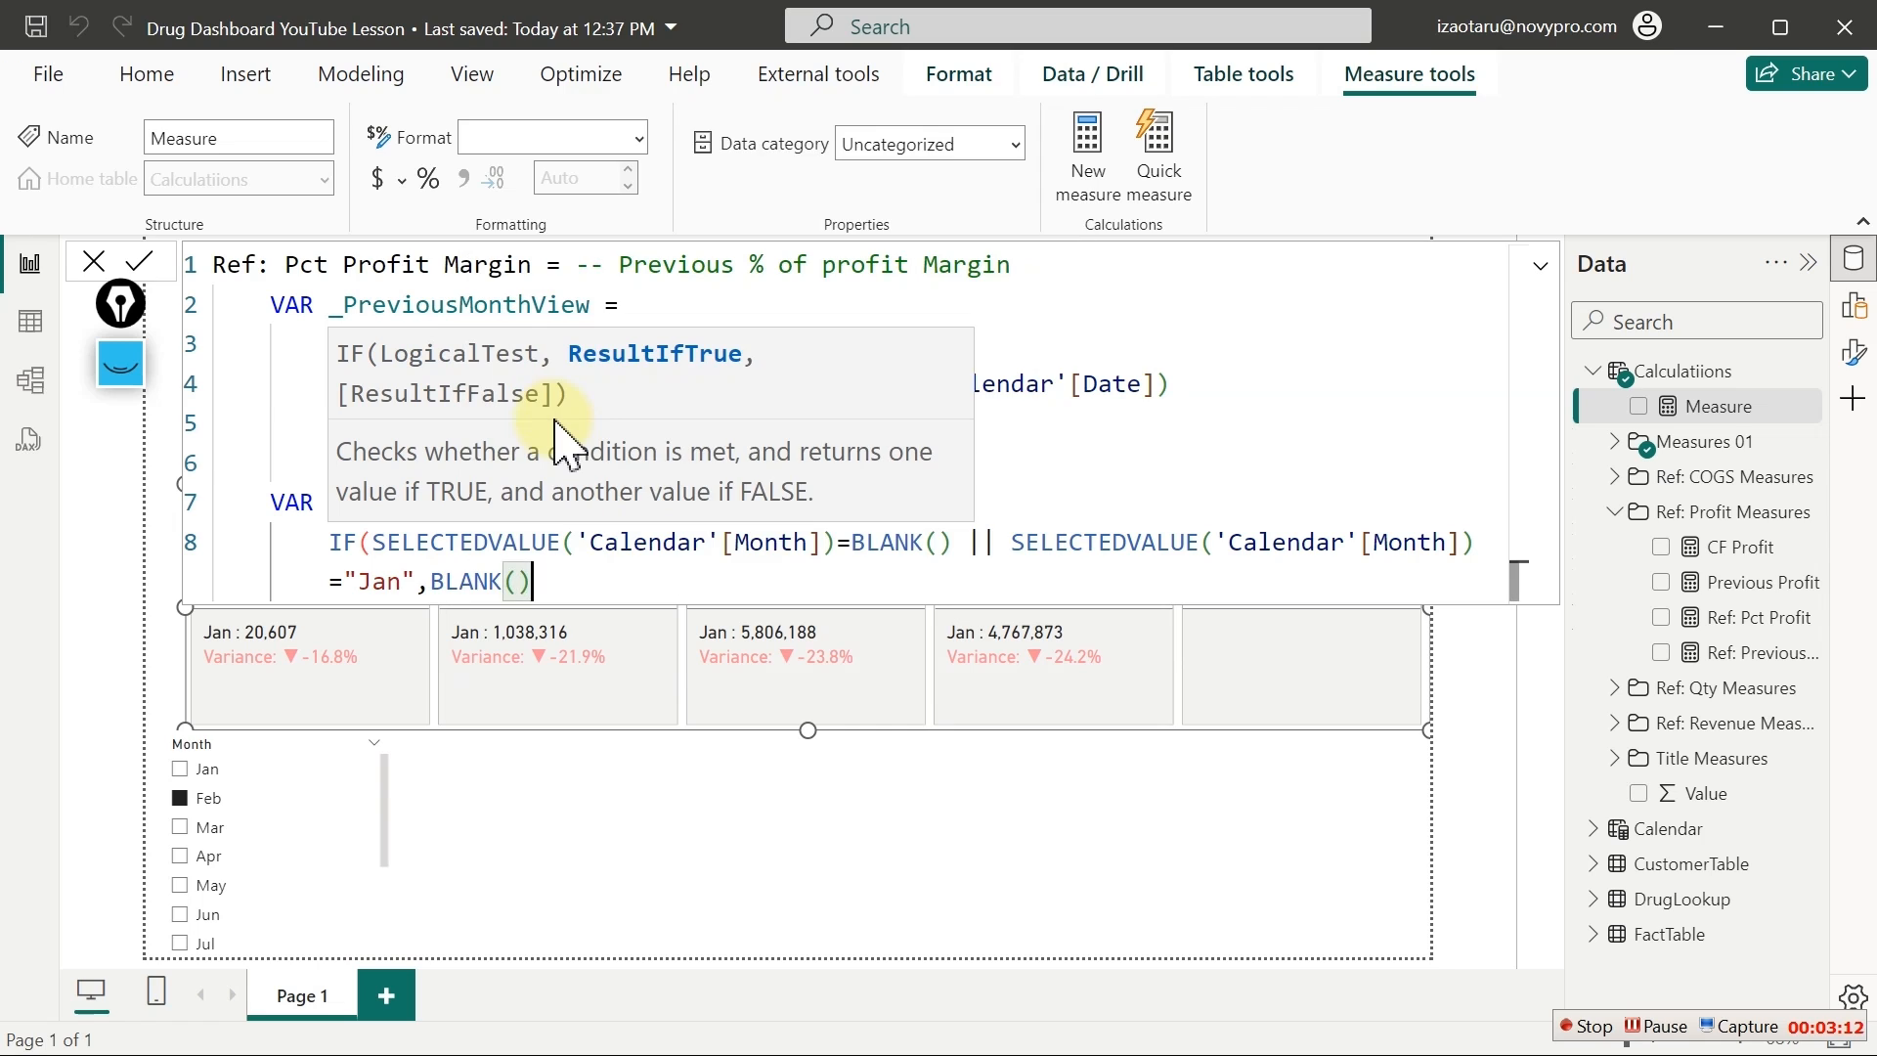
Begin the IF's false result on a new line with a CALCULATE of the [% Profit Margin] measure
key("shift+Return")
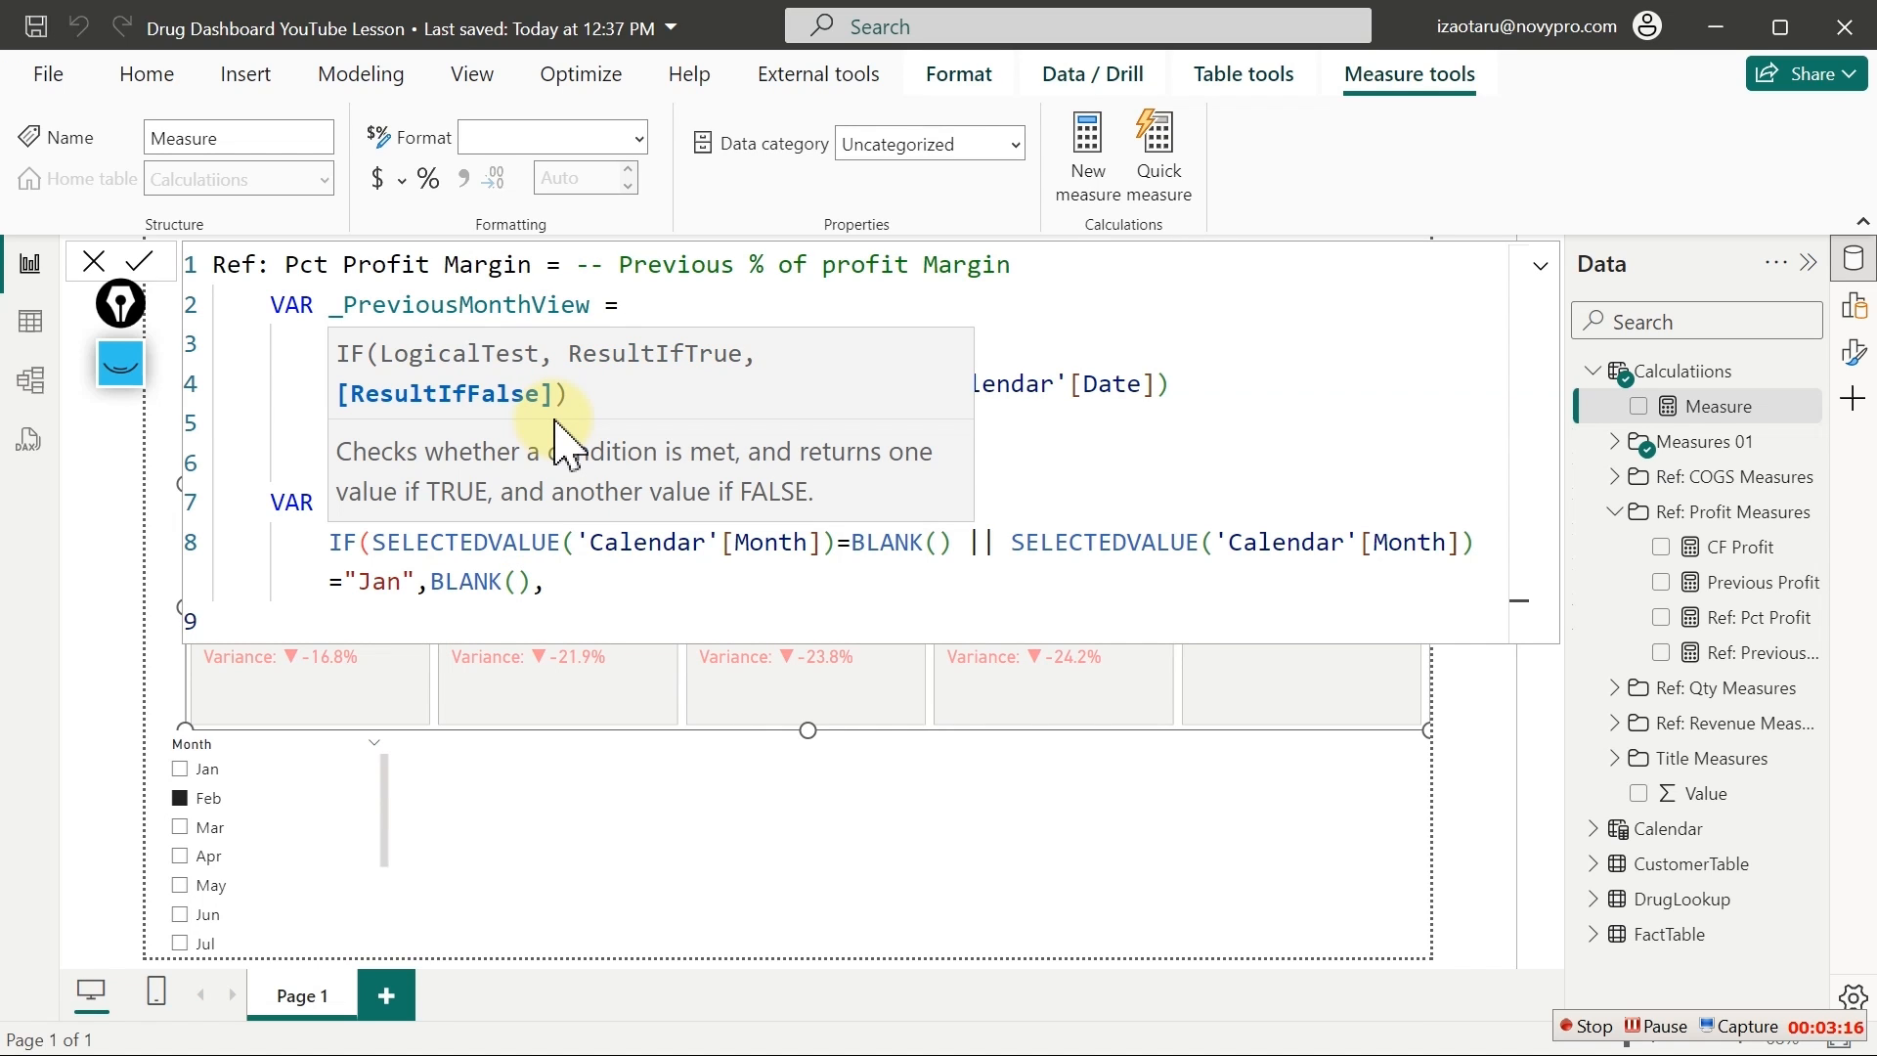
type("cal")
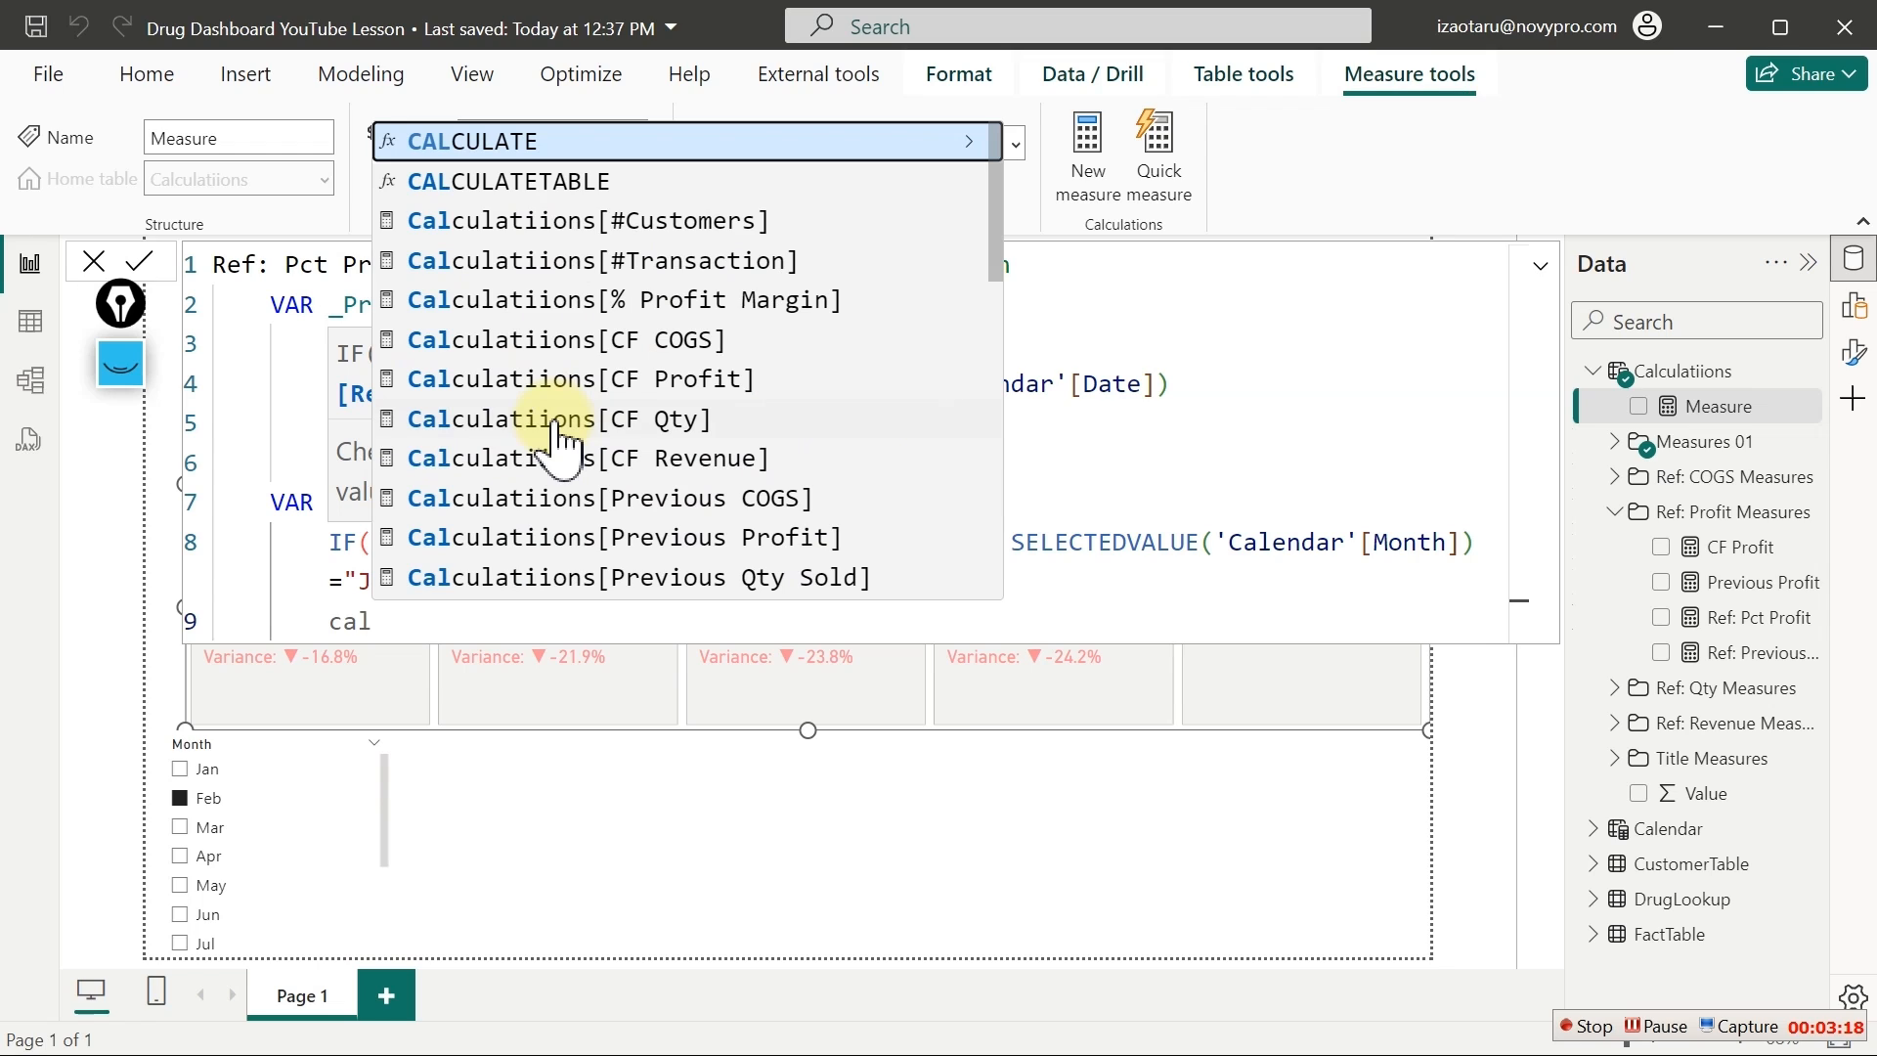
key("Tab")
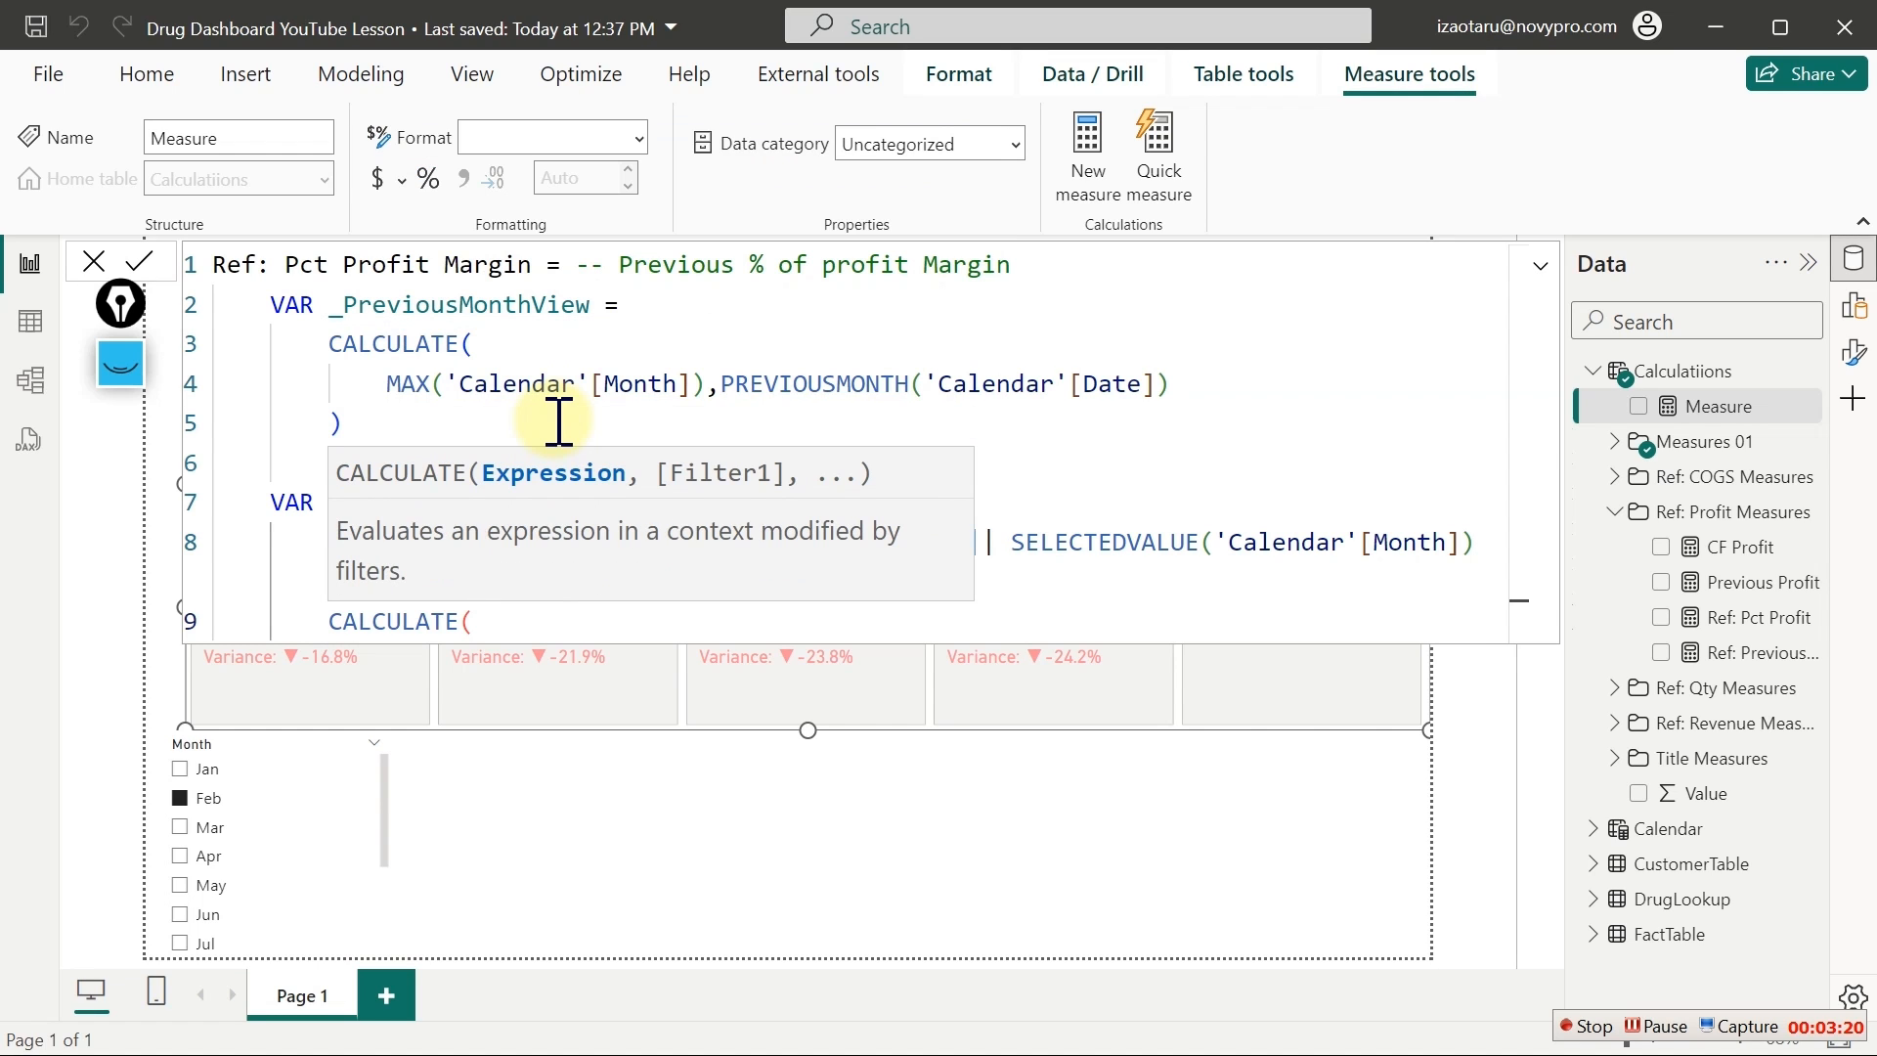
key("shift+Return")
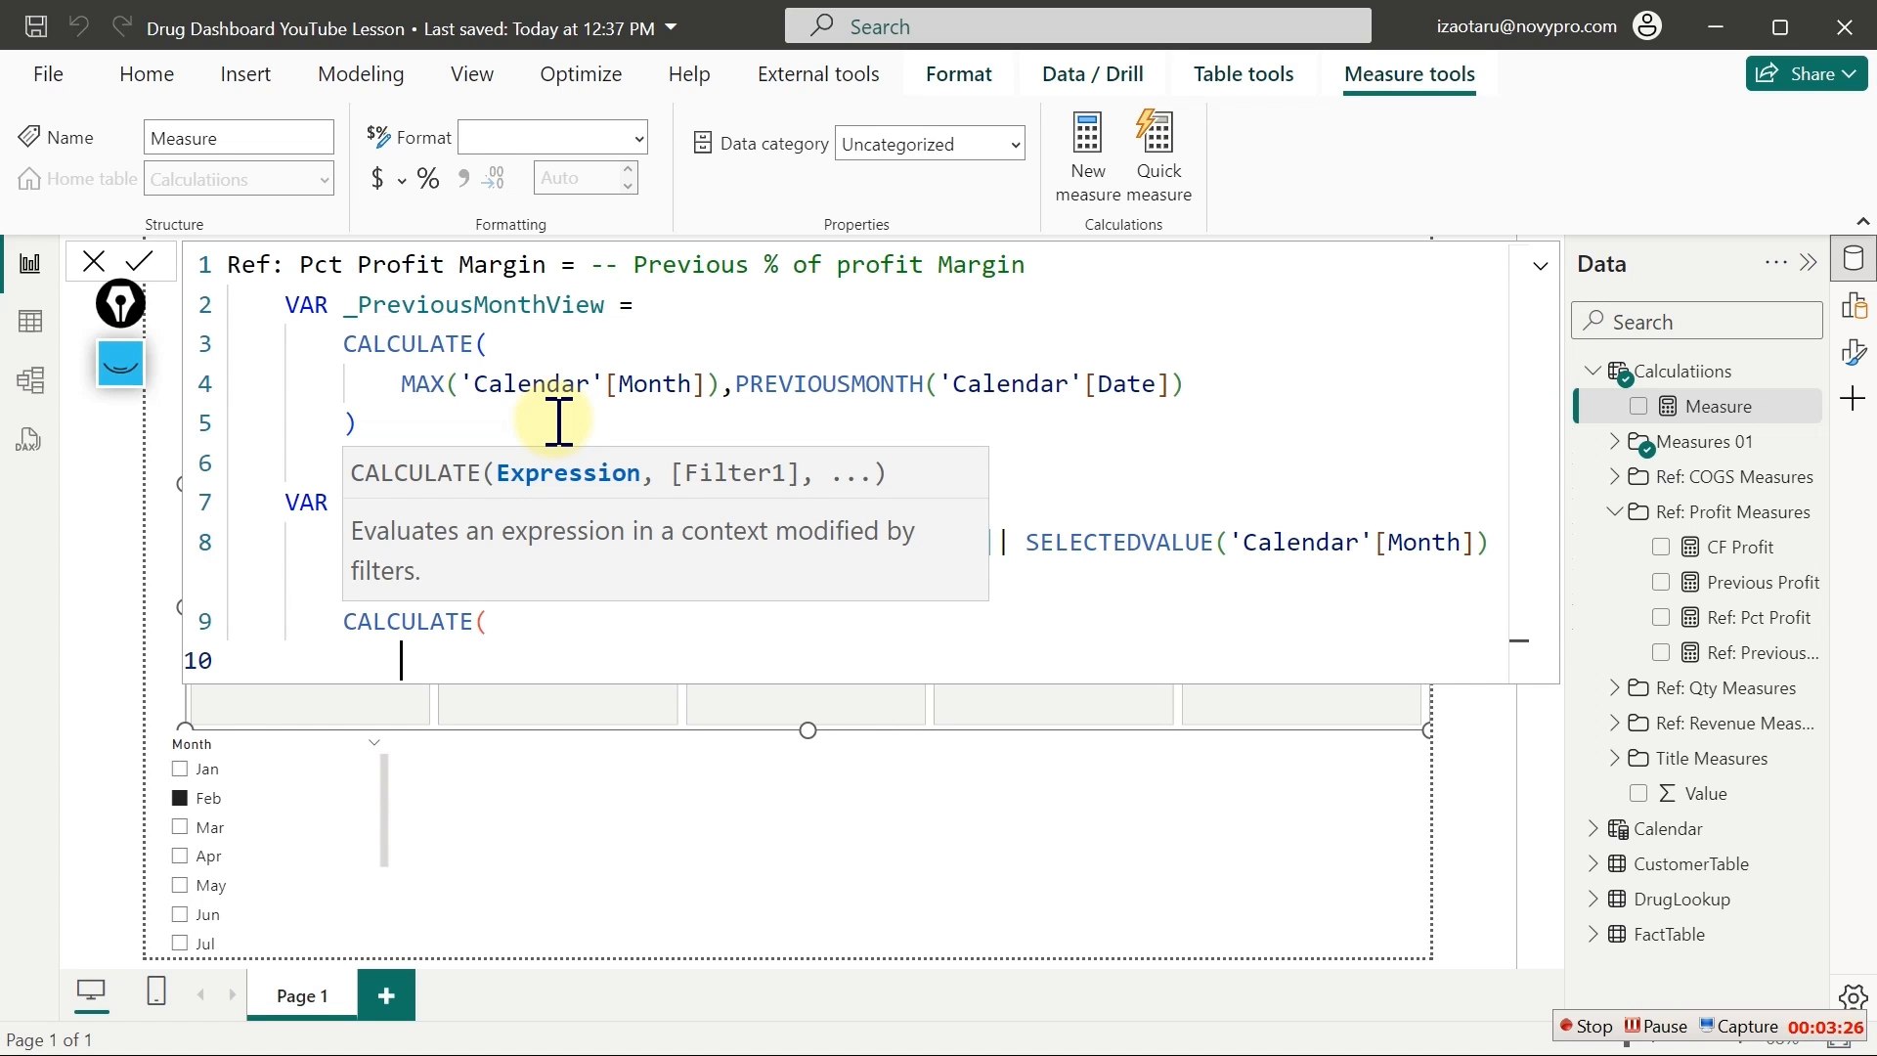
type("[")
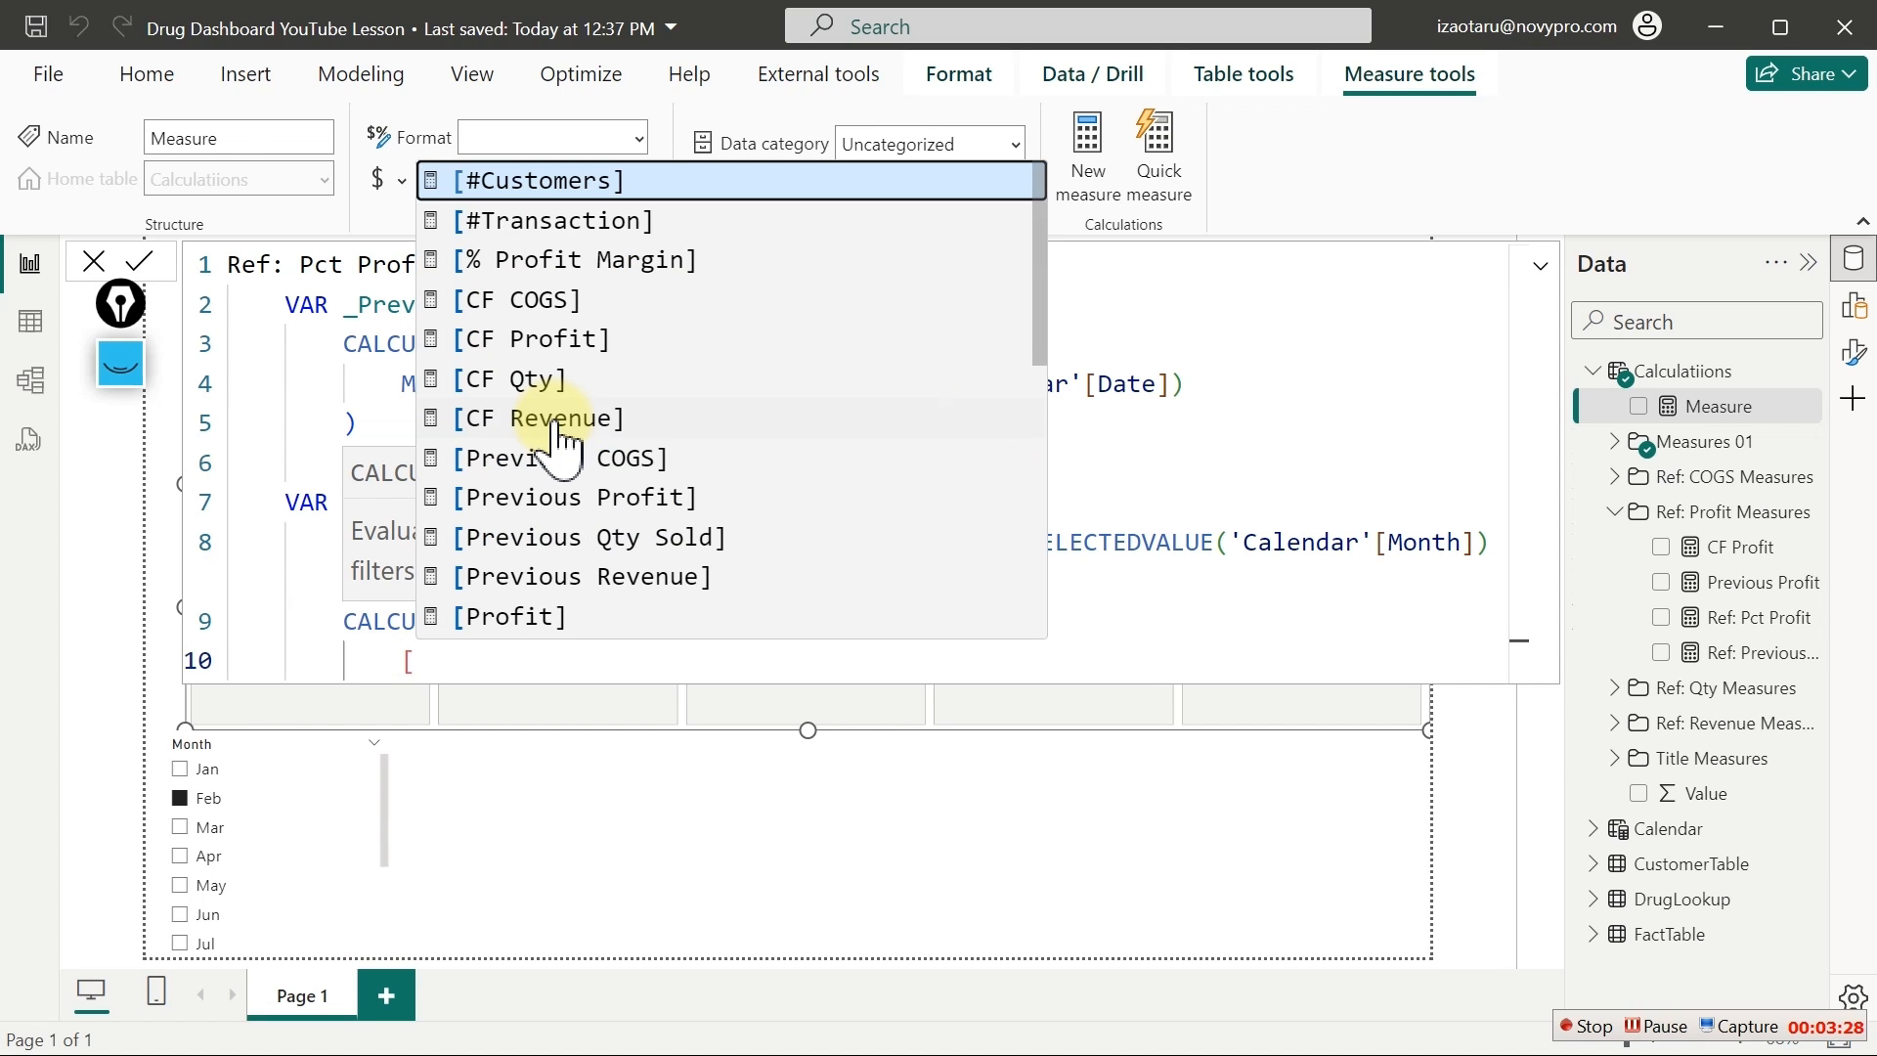
key("Down")
key("Down")
key("Tab")
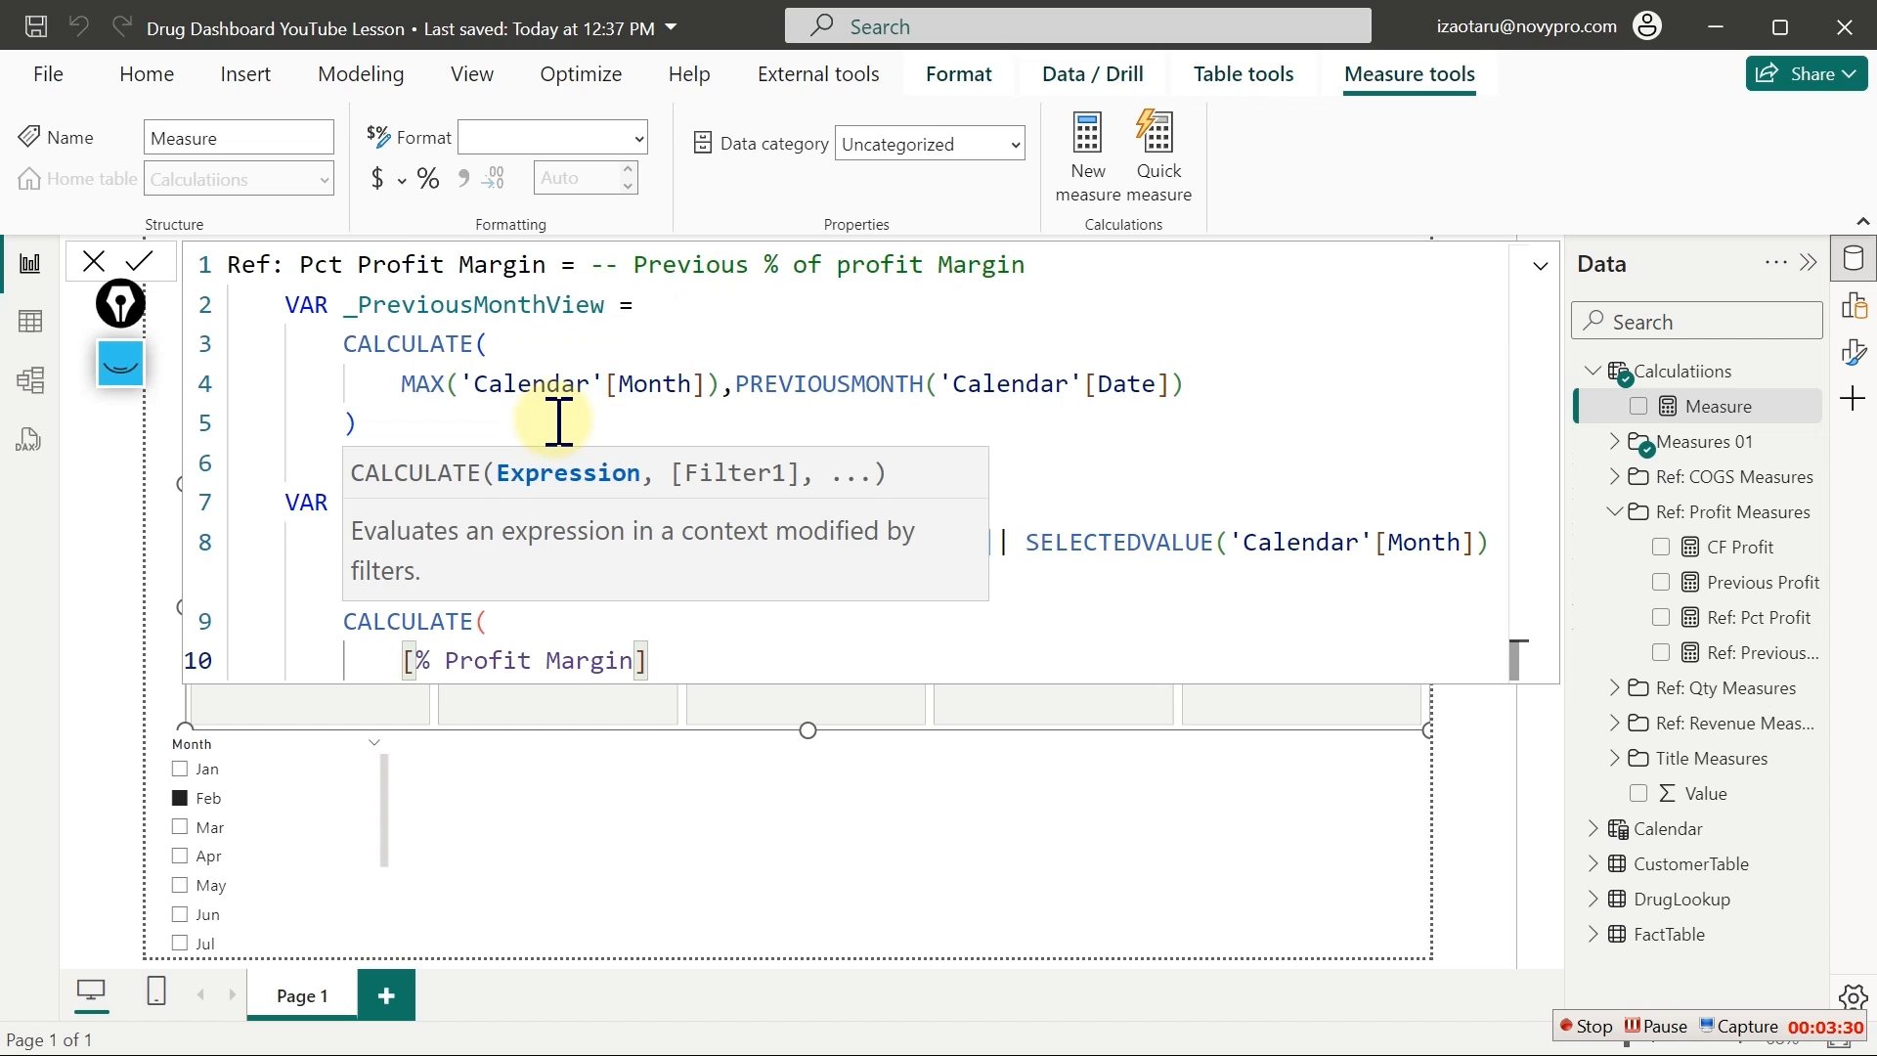
Add a DATEADD filter on 'Calendar'[Date] as the CALCULATE's second argument, on its own line
type(",")
key("shift+Return")
type("date")
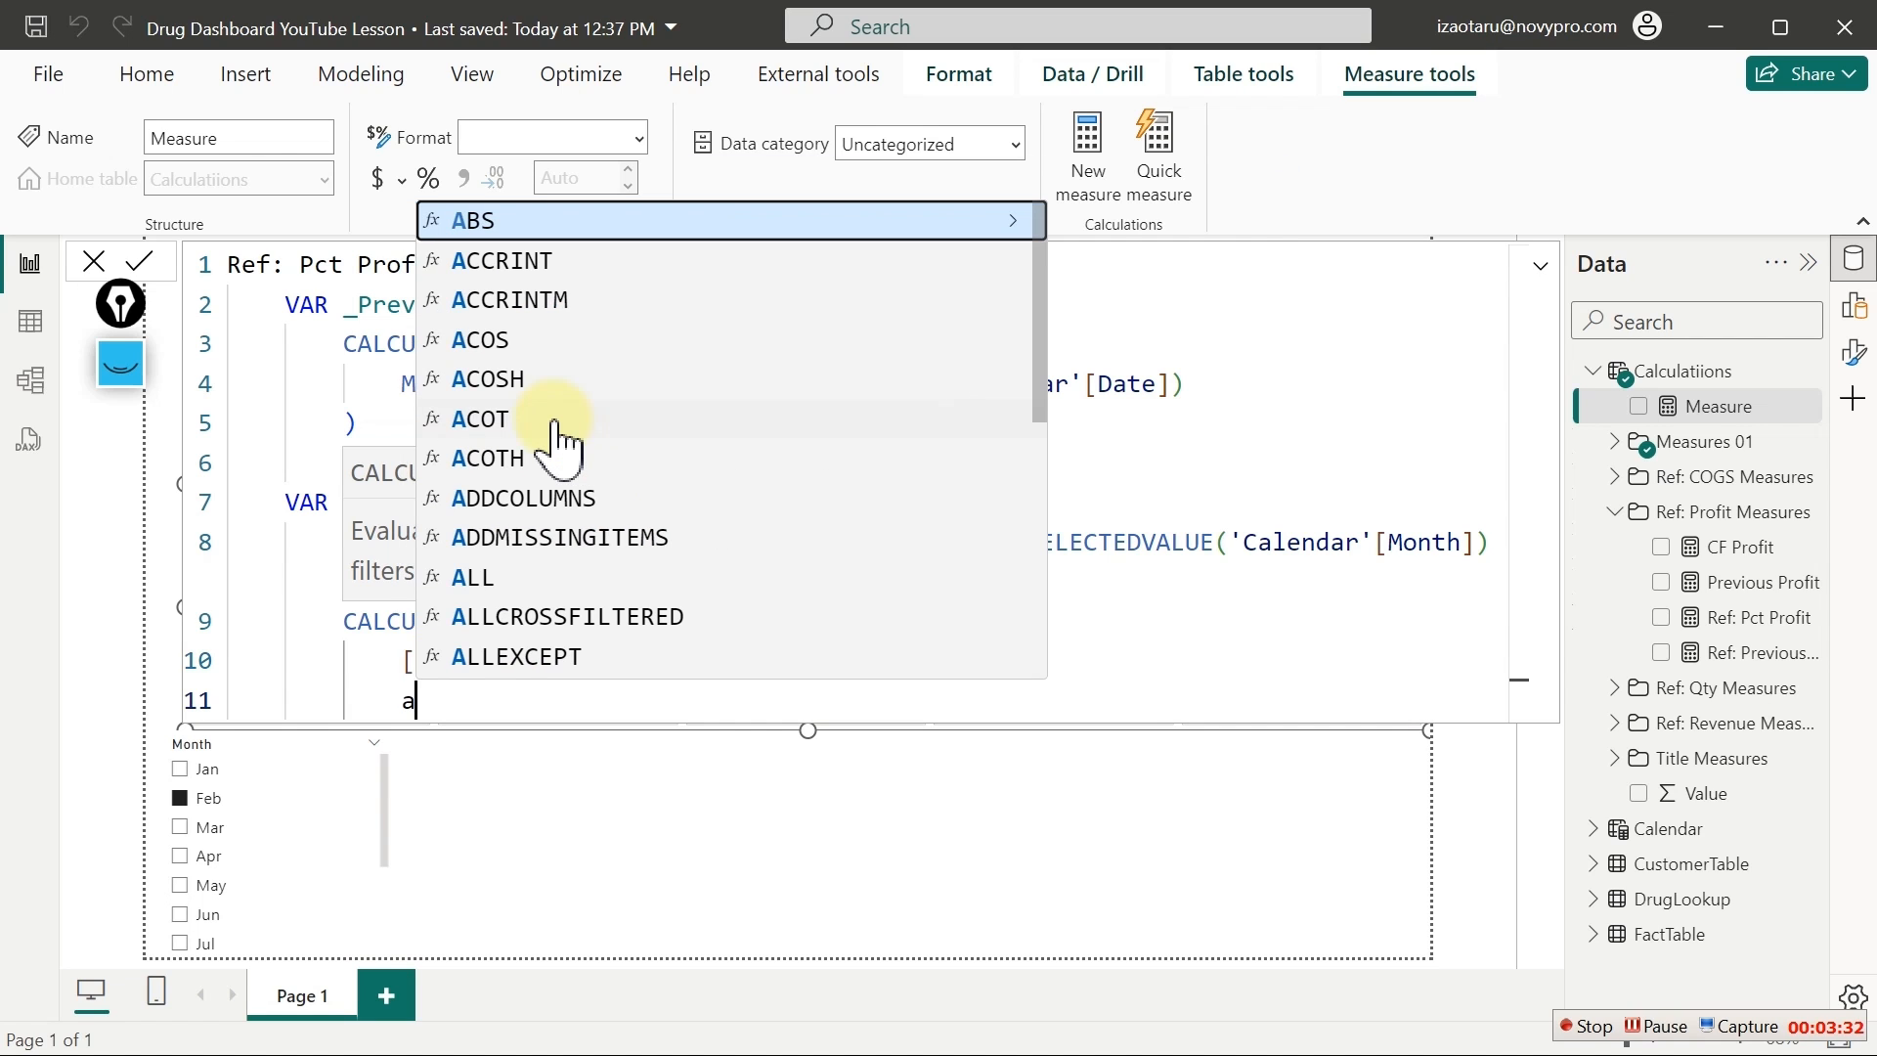
type("a")
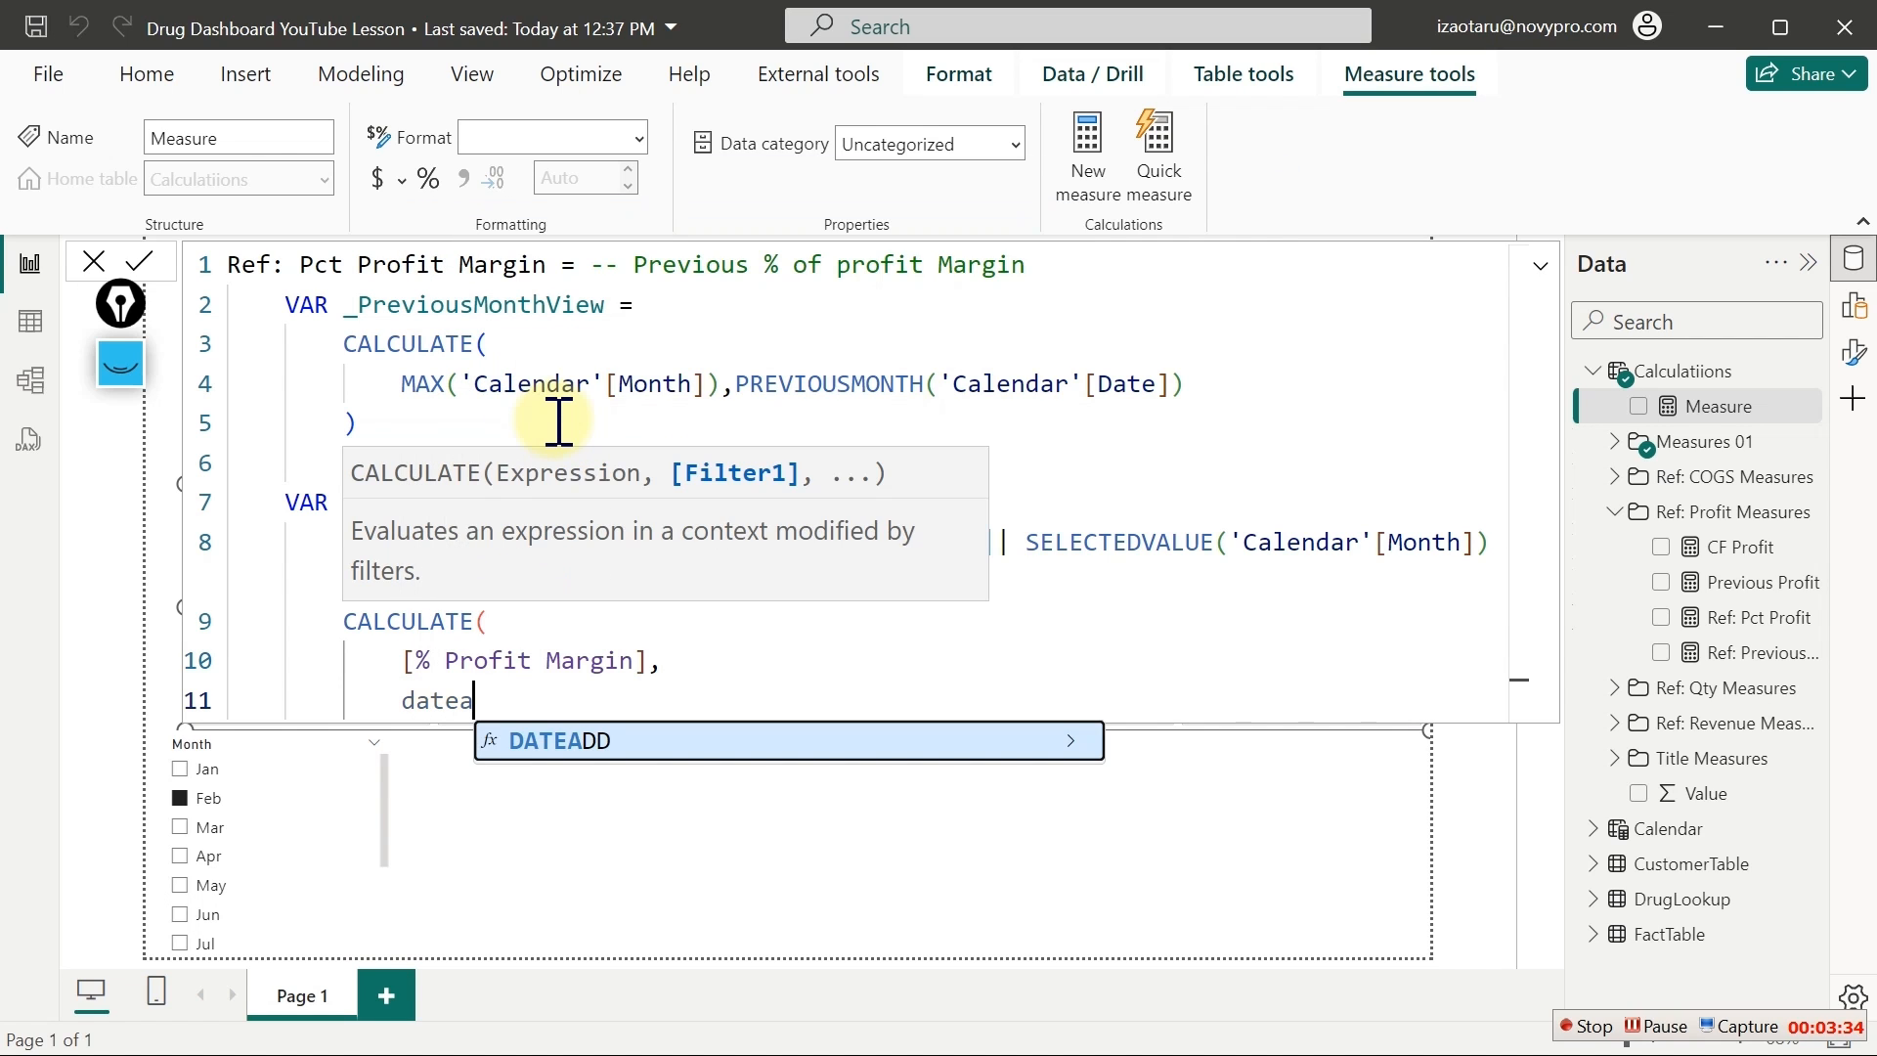
key("Tab")
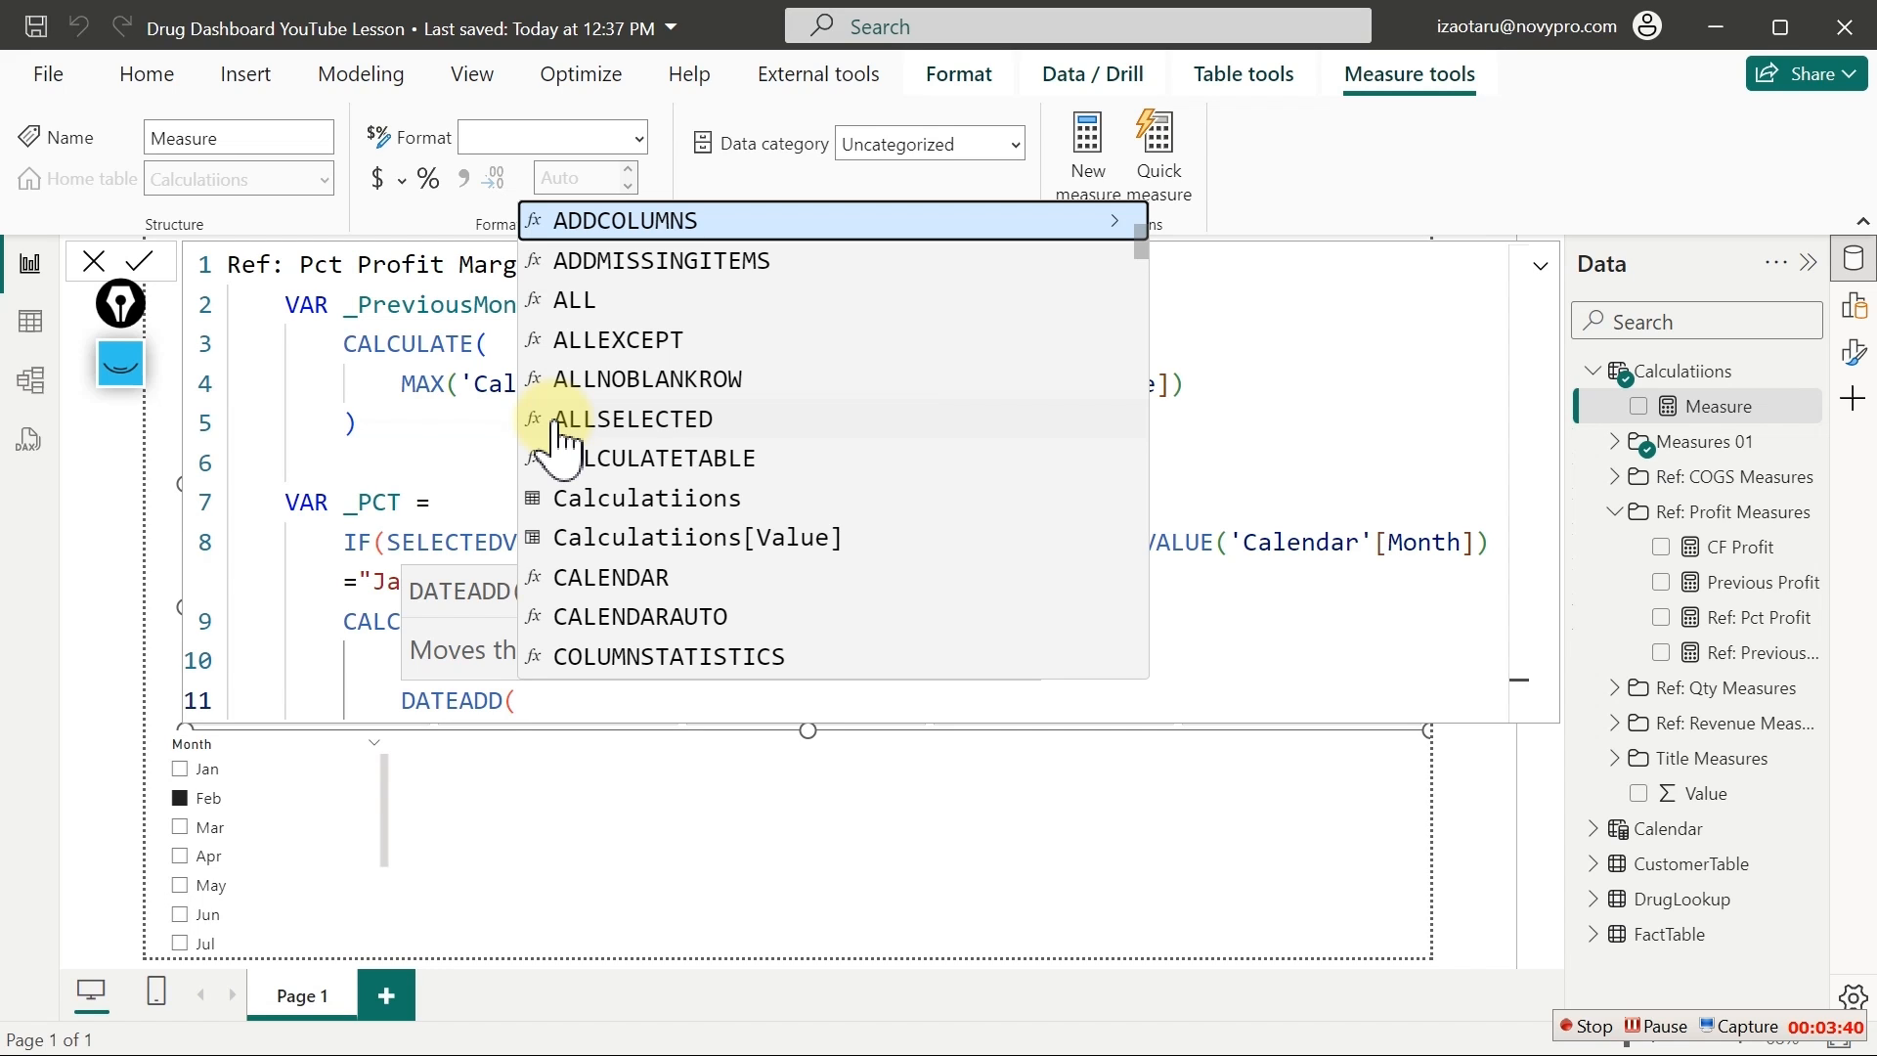
type("calen")
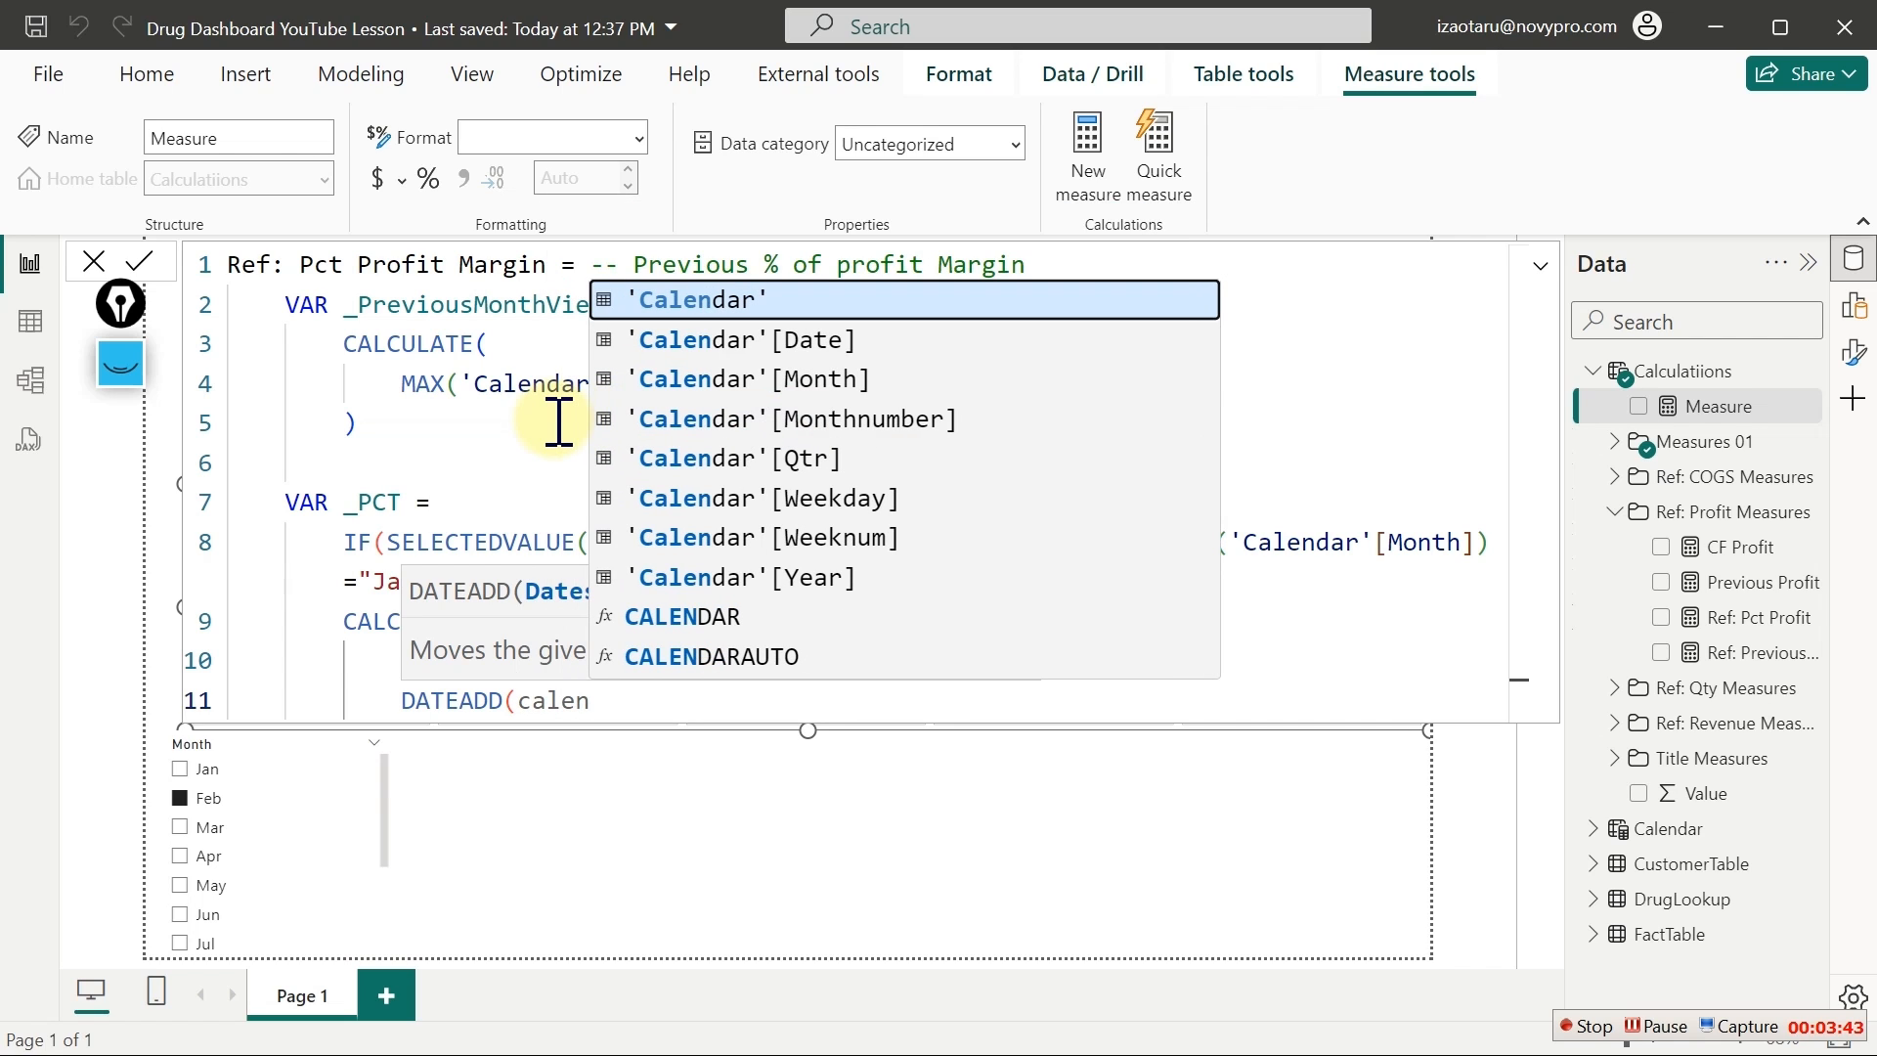
key("Down")
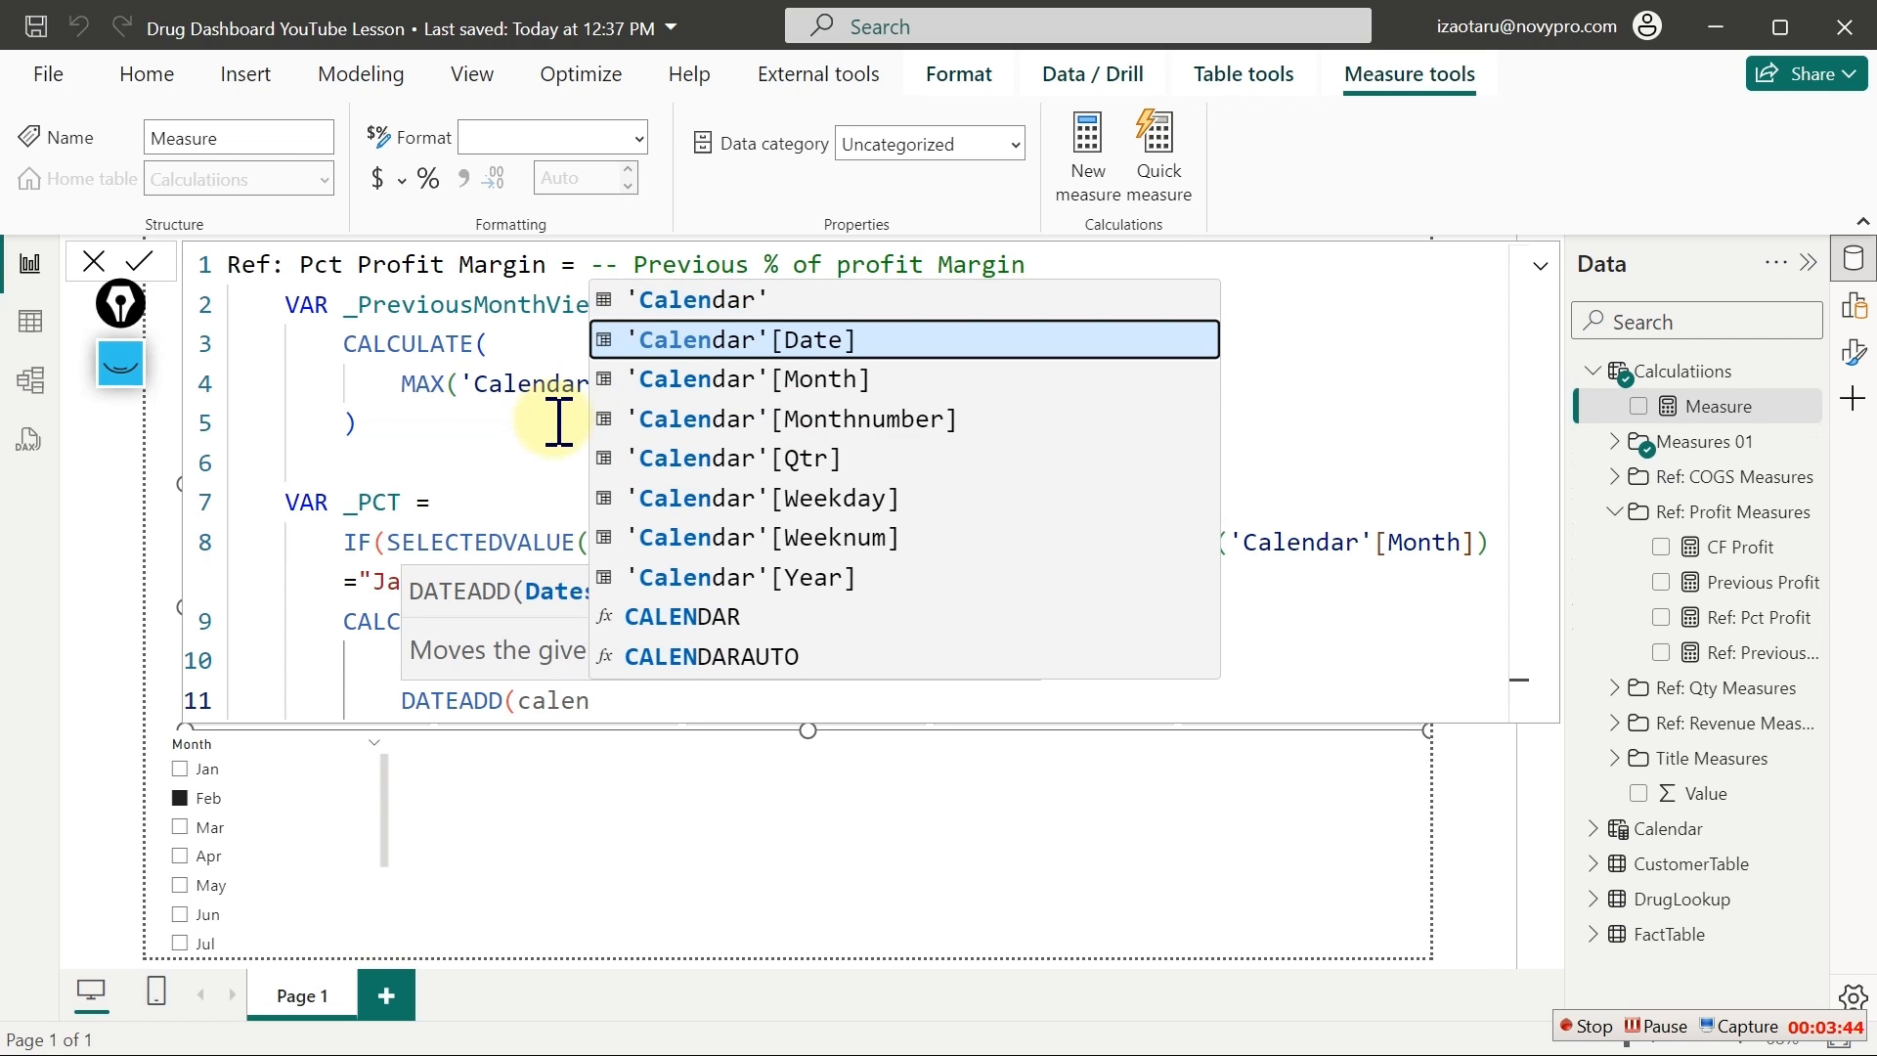
key("Tab")
type(",")
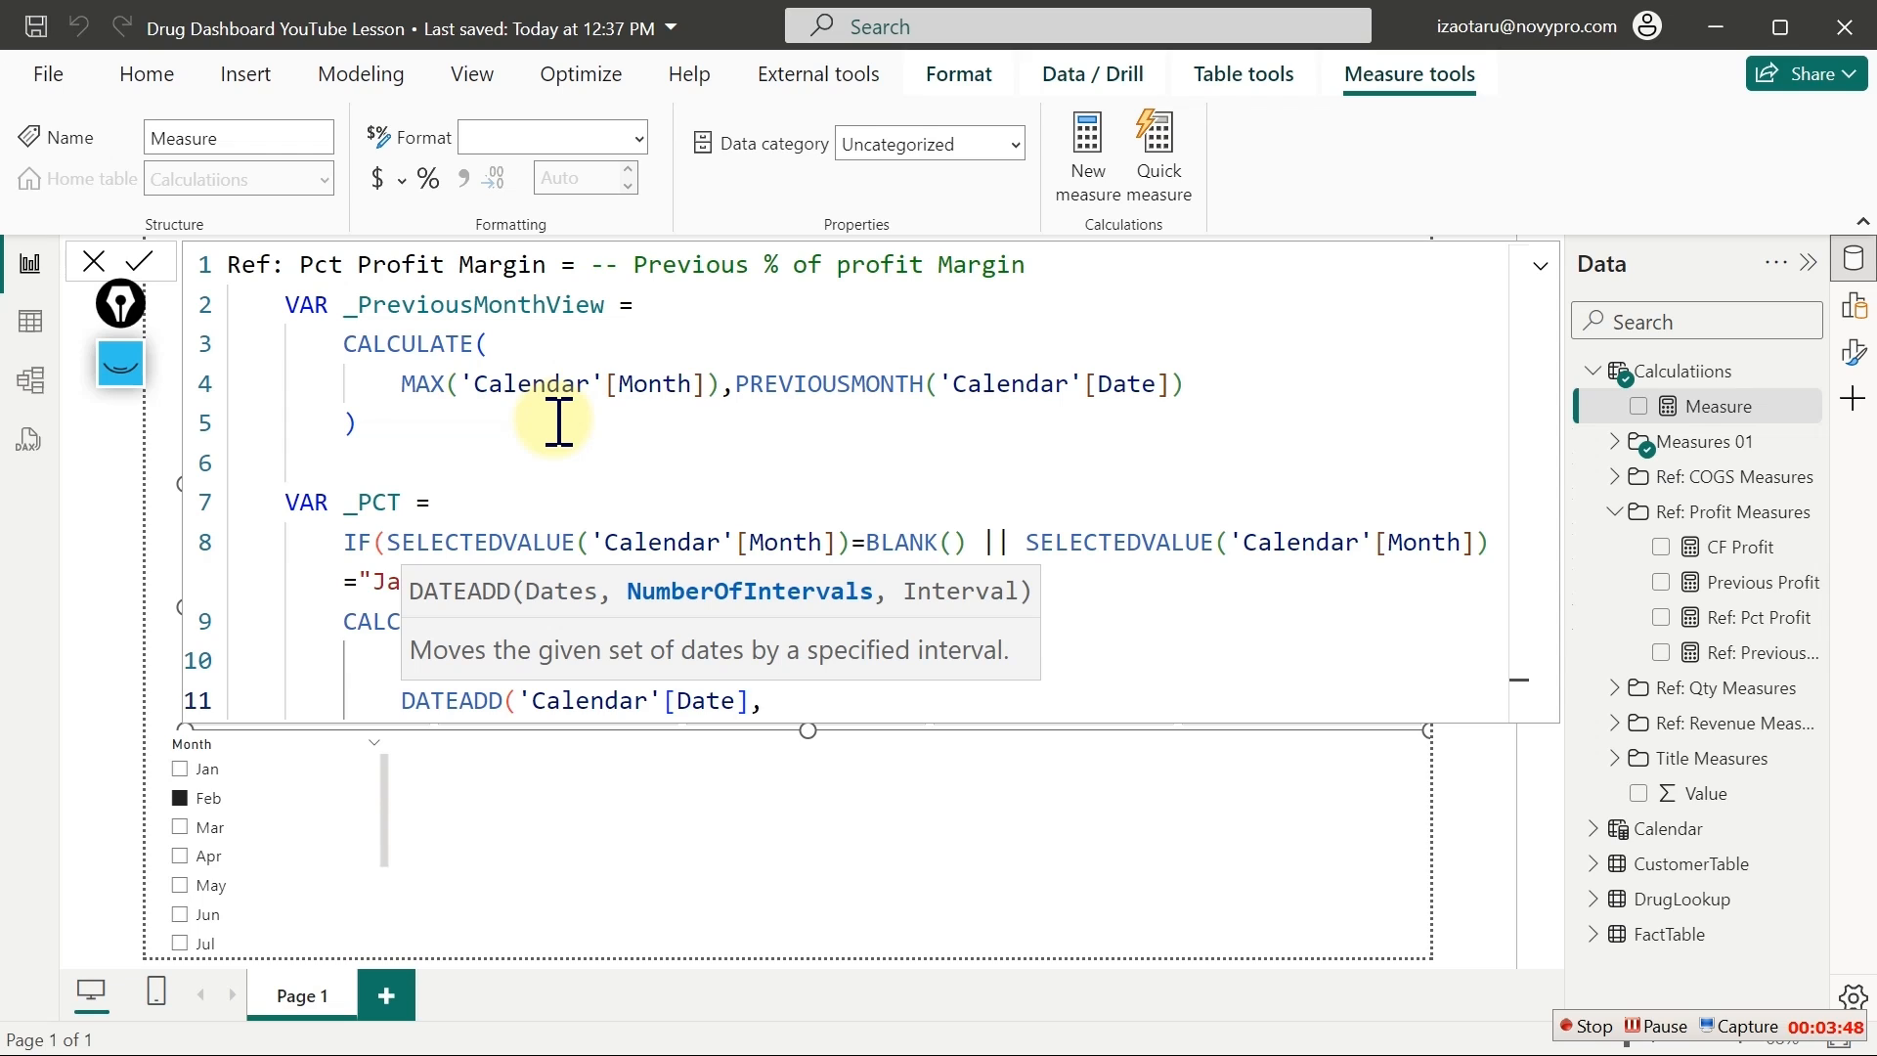
Complete DATEADD with -1 and MONTH, and close the CALCULATE on its own line with a blank line below
type("-1,")
key("Down")
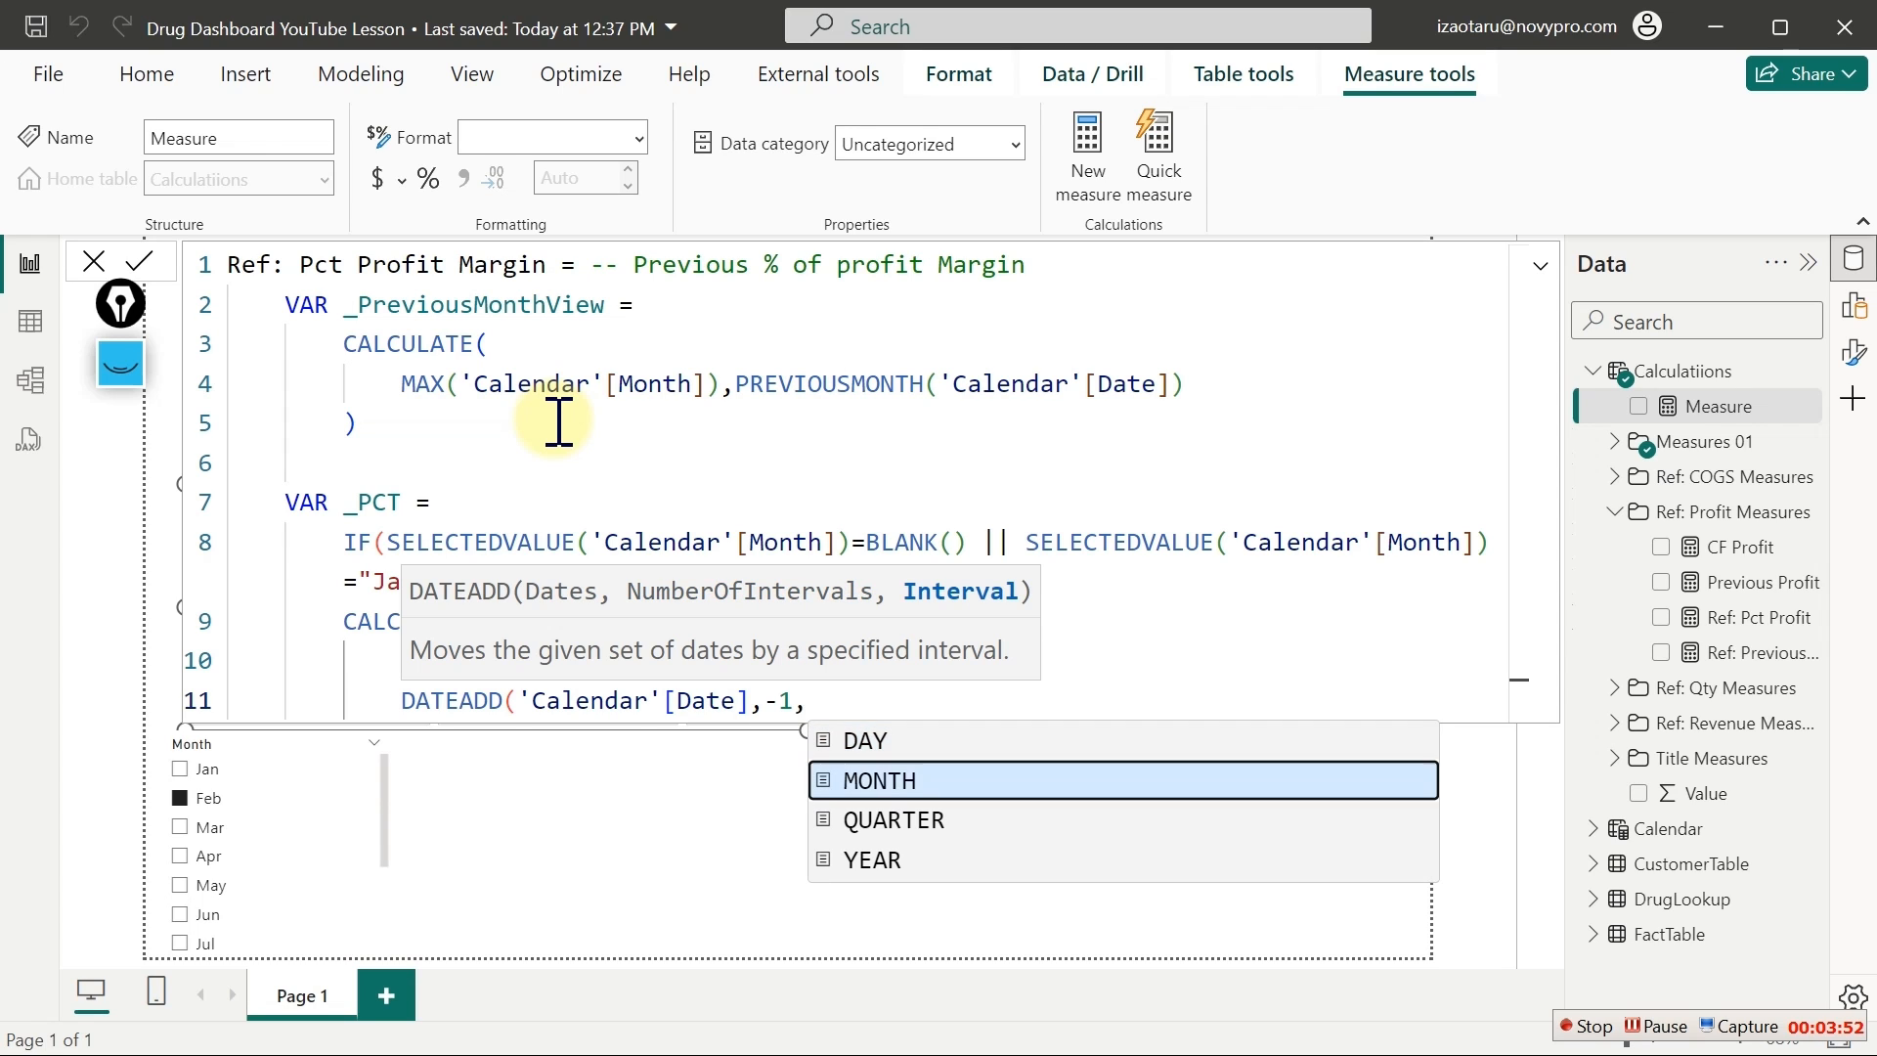
key("Tab")
type(")")
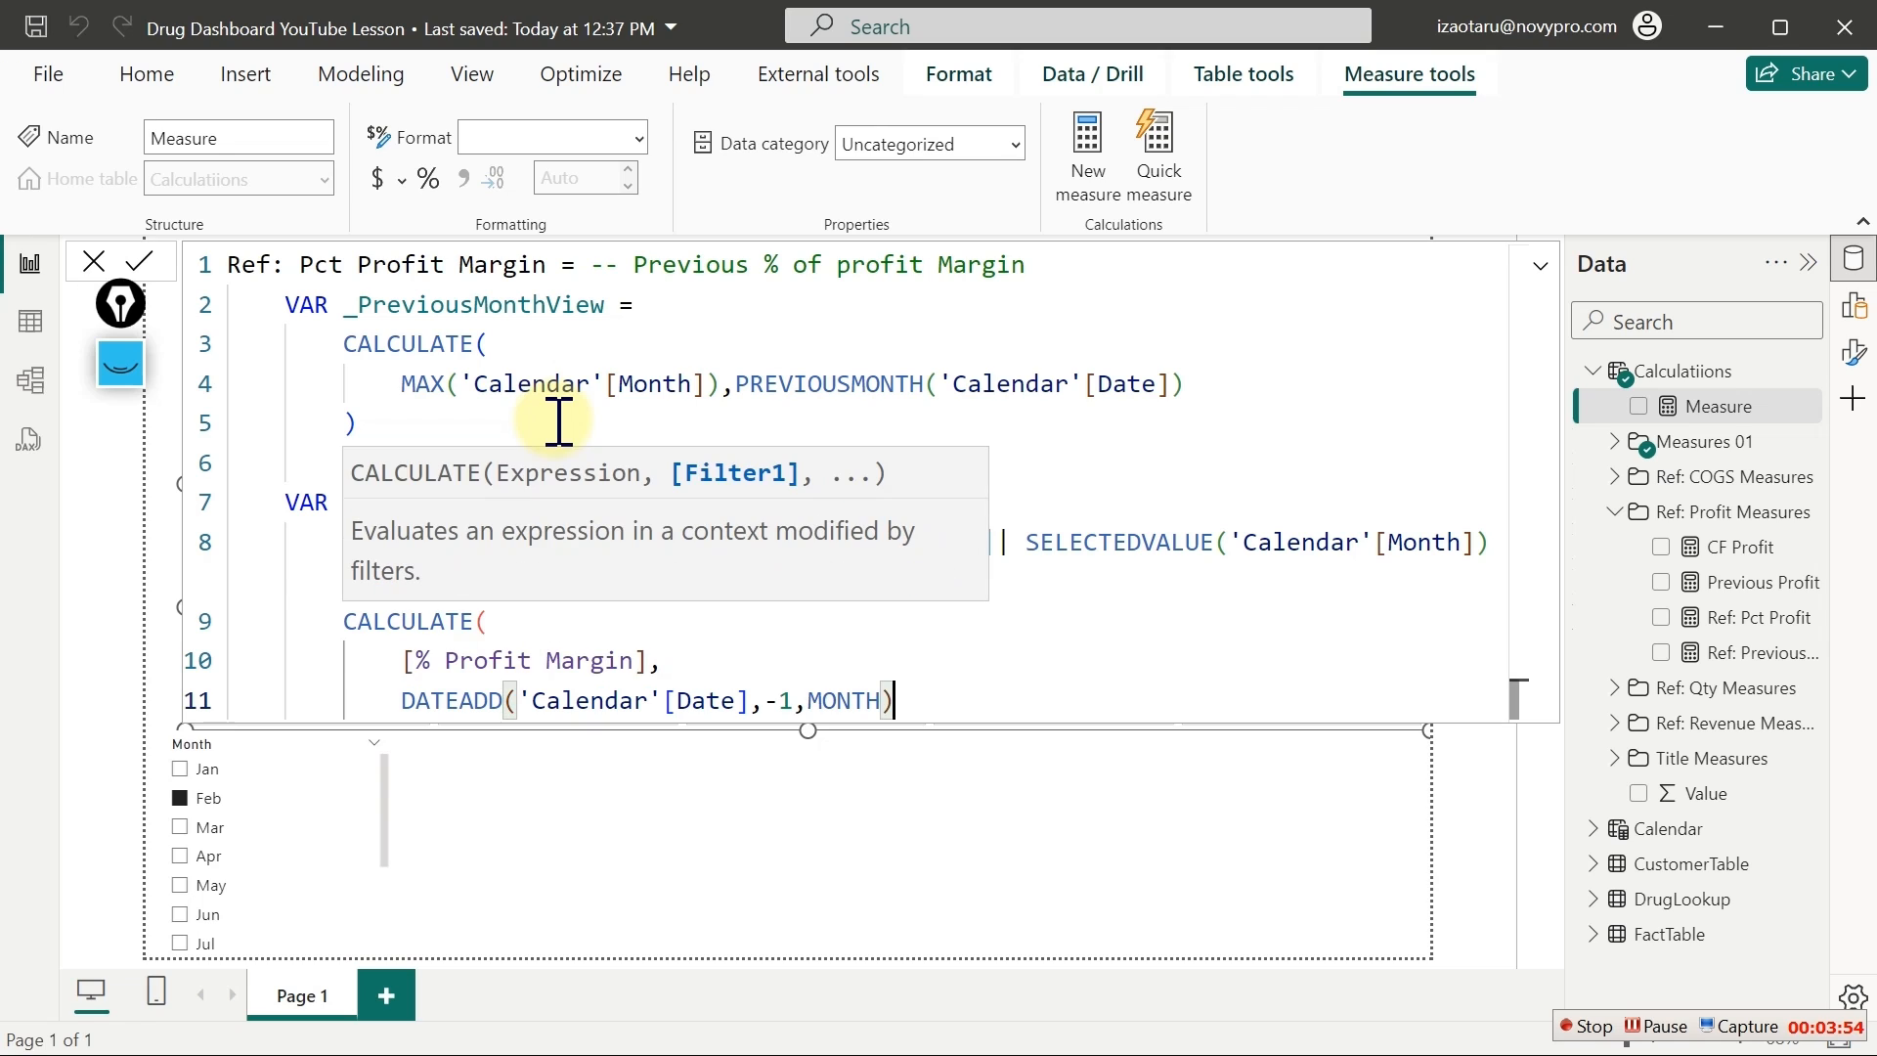
key("shift+Return")
type(")")
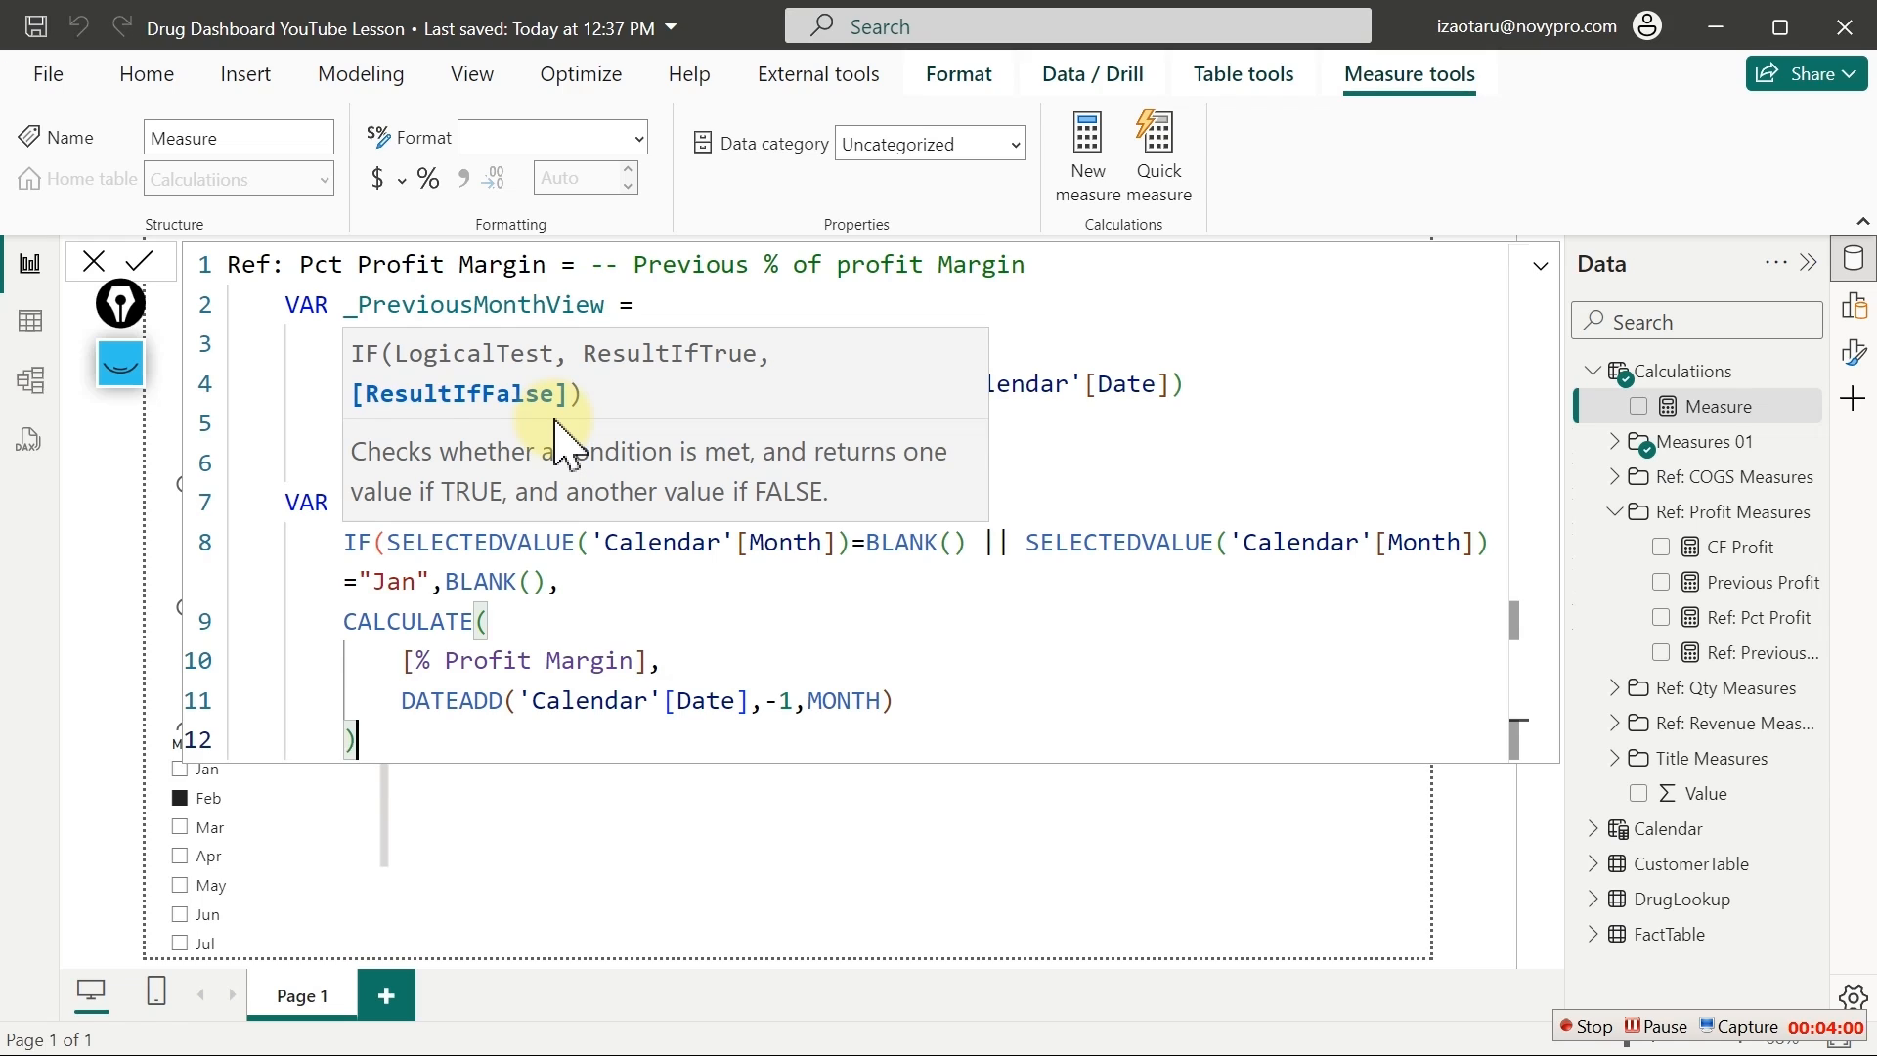
key("shift+Return")
key("shift+Return")
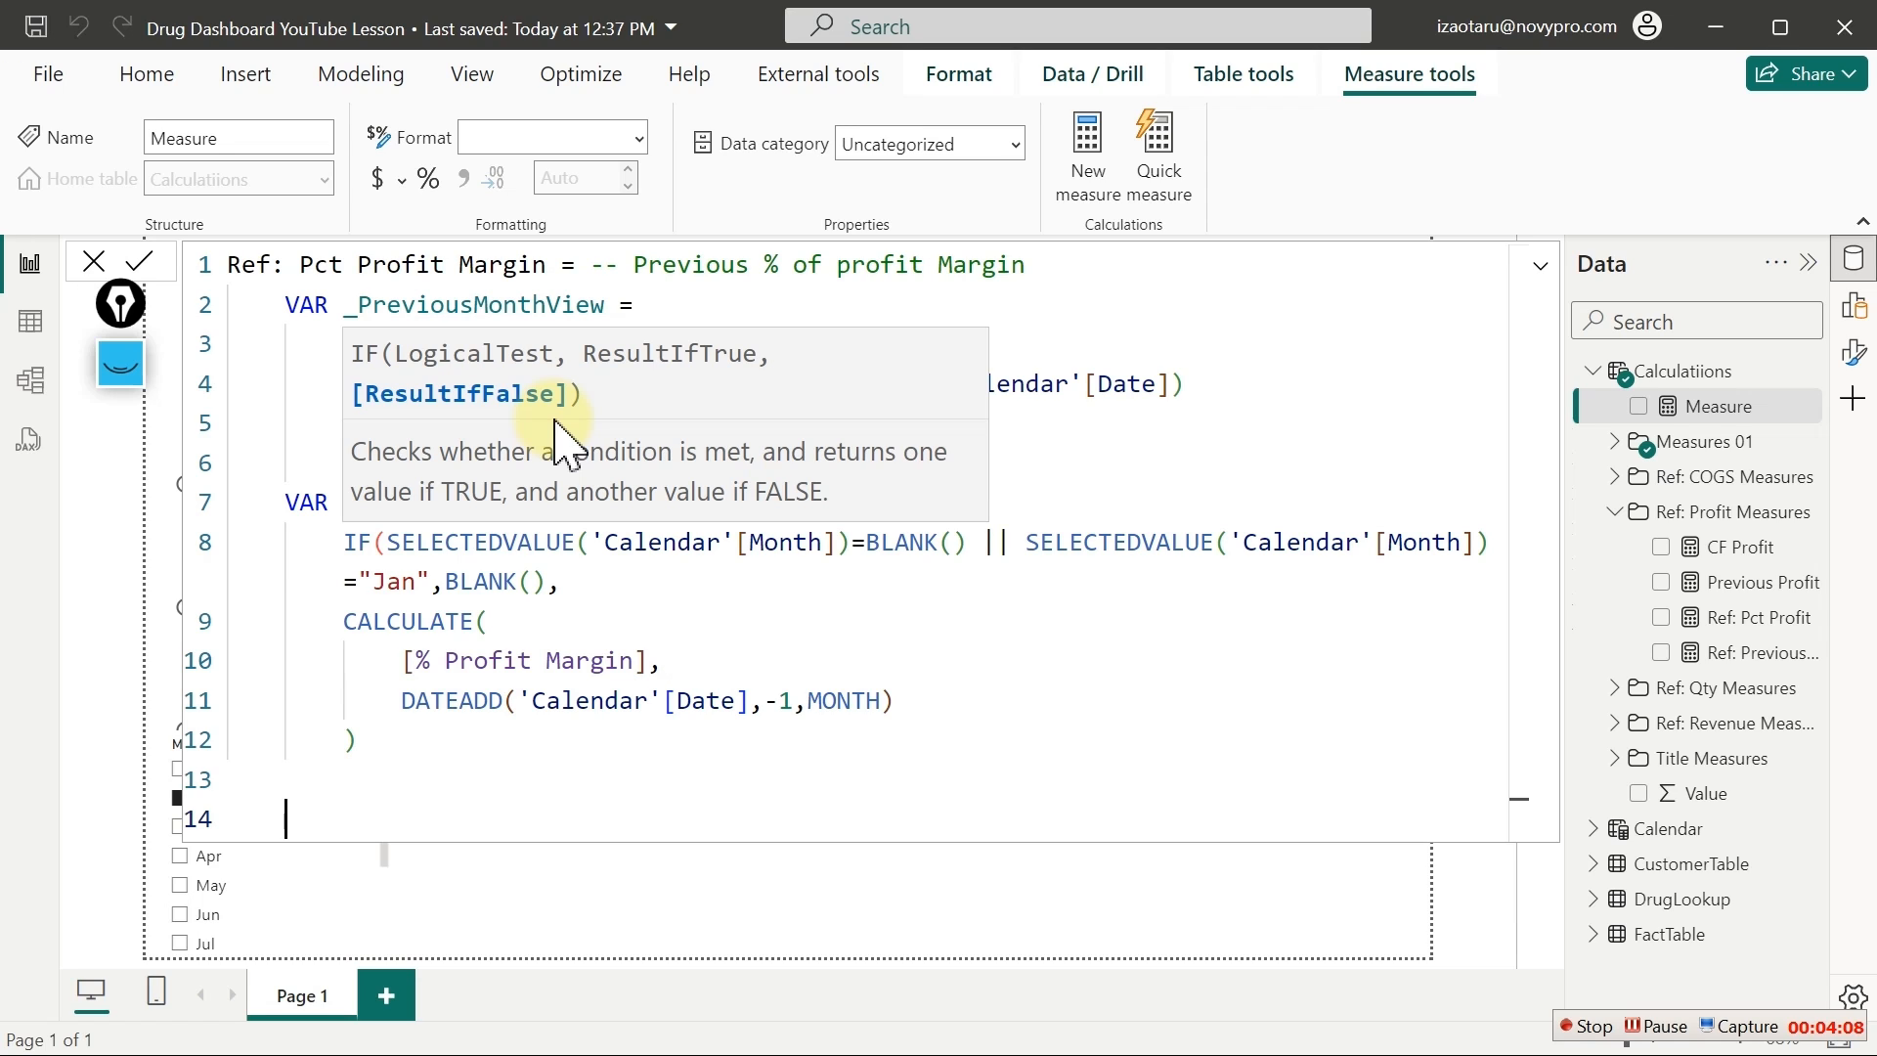
type("Var")
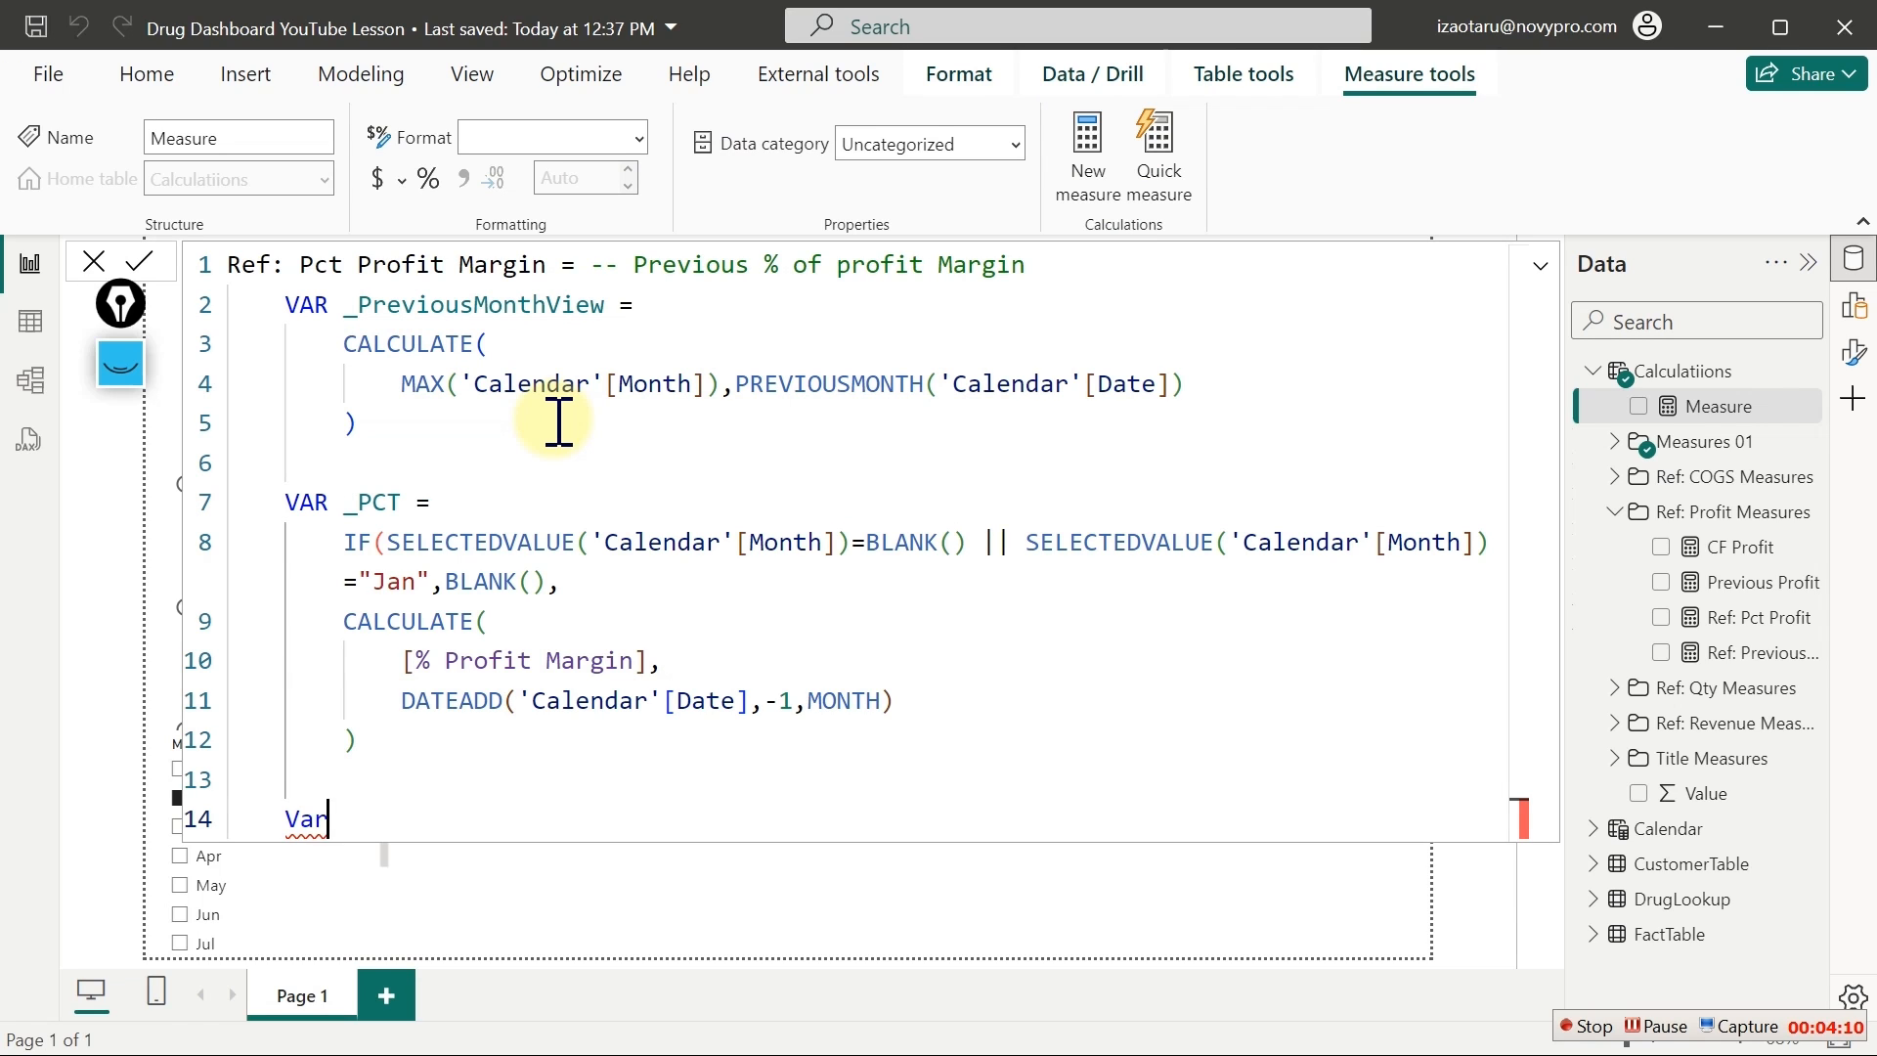
key("BackSpace")
key("BackSpace")
key("BackSpace")
type("var")
key("BackSpace")
key("BackSpace")
key("BackSpace")
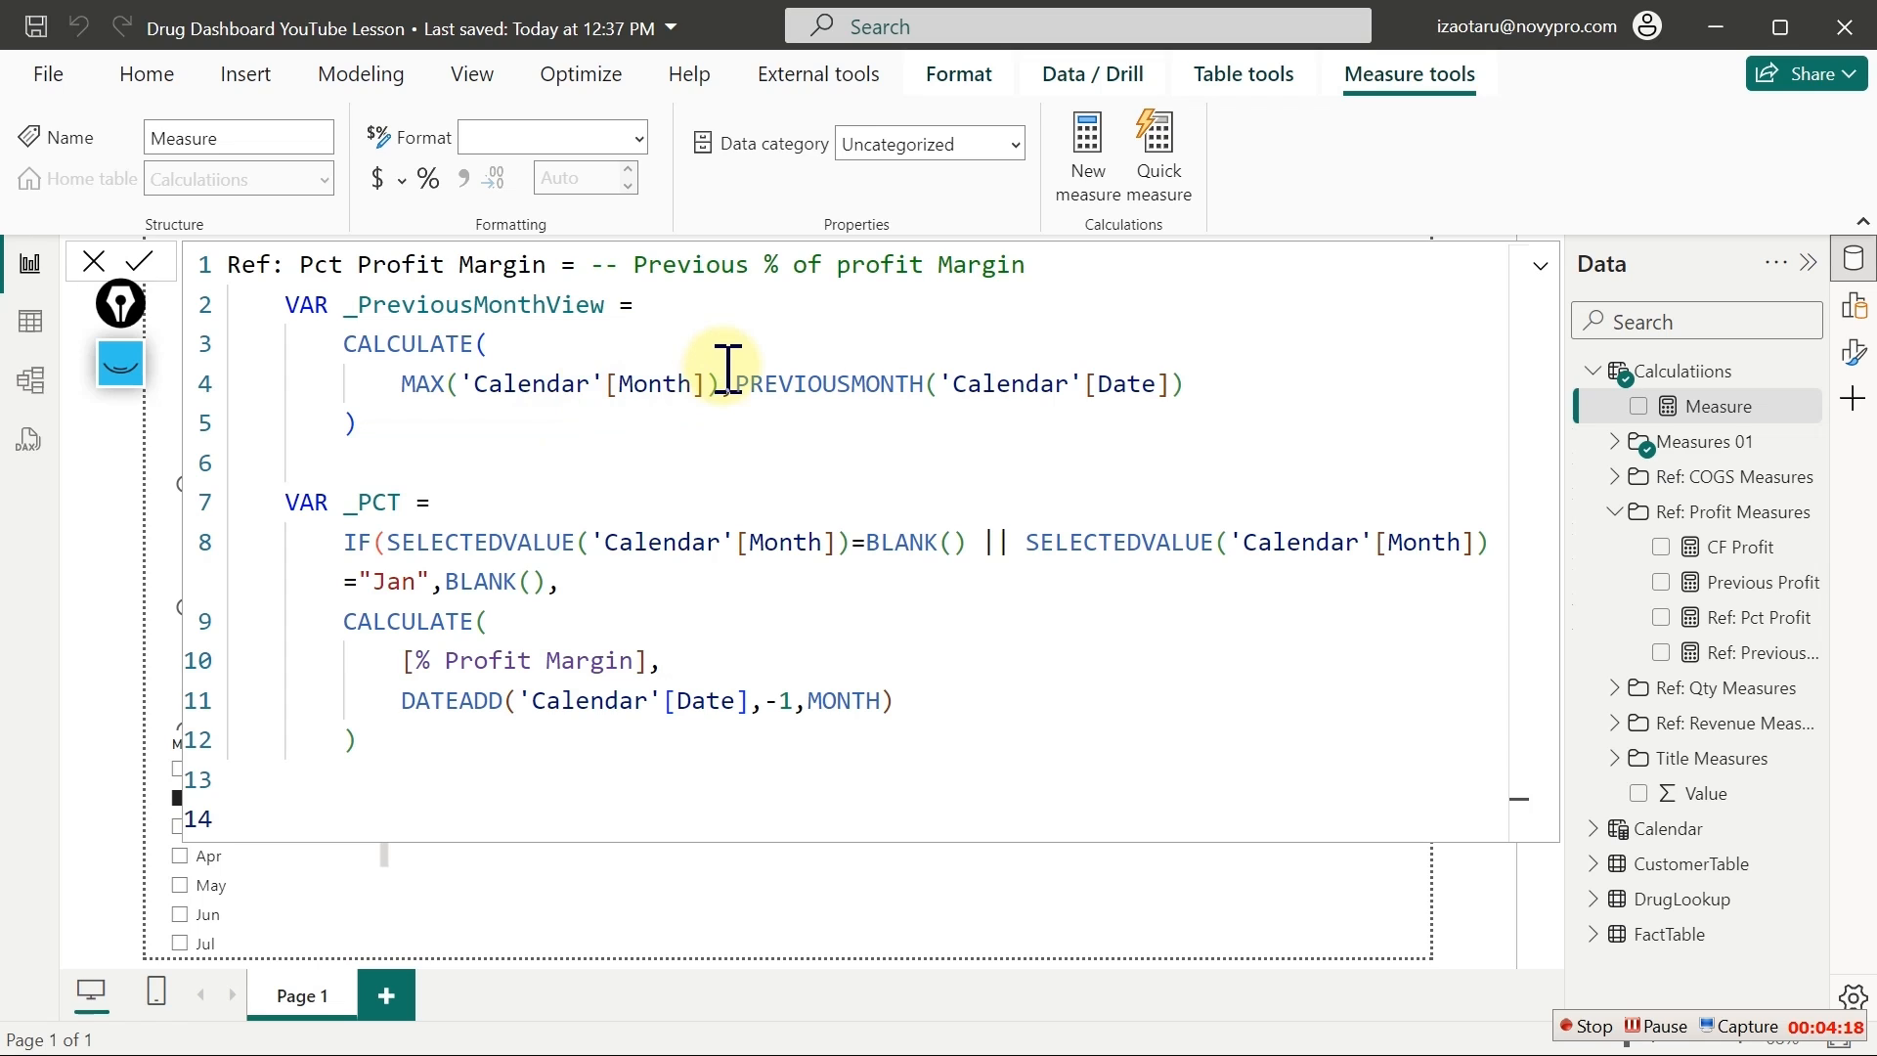
Close the _PCT IF with a parenthesis on line 14 and indent the _PreviousMonthView and _PCT expressions one level further
key("Tab")
type(")")
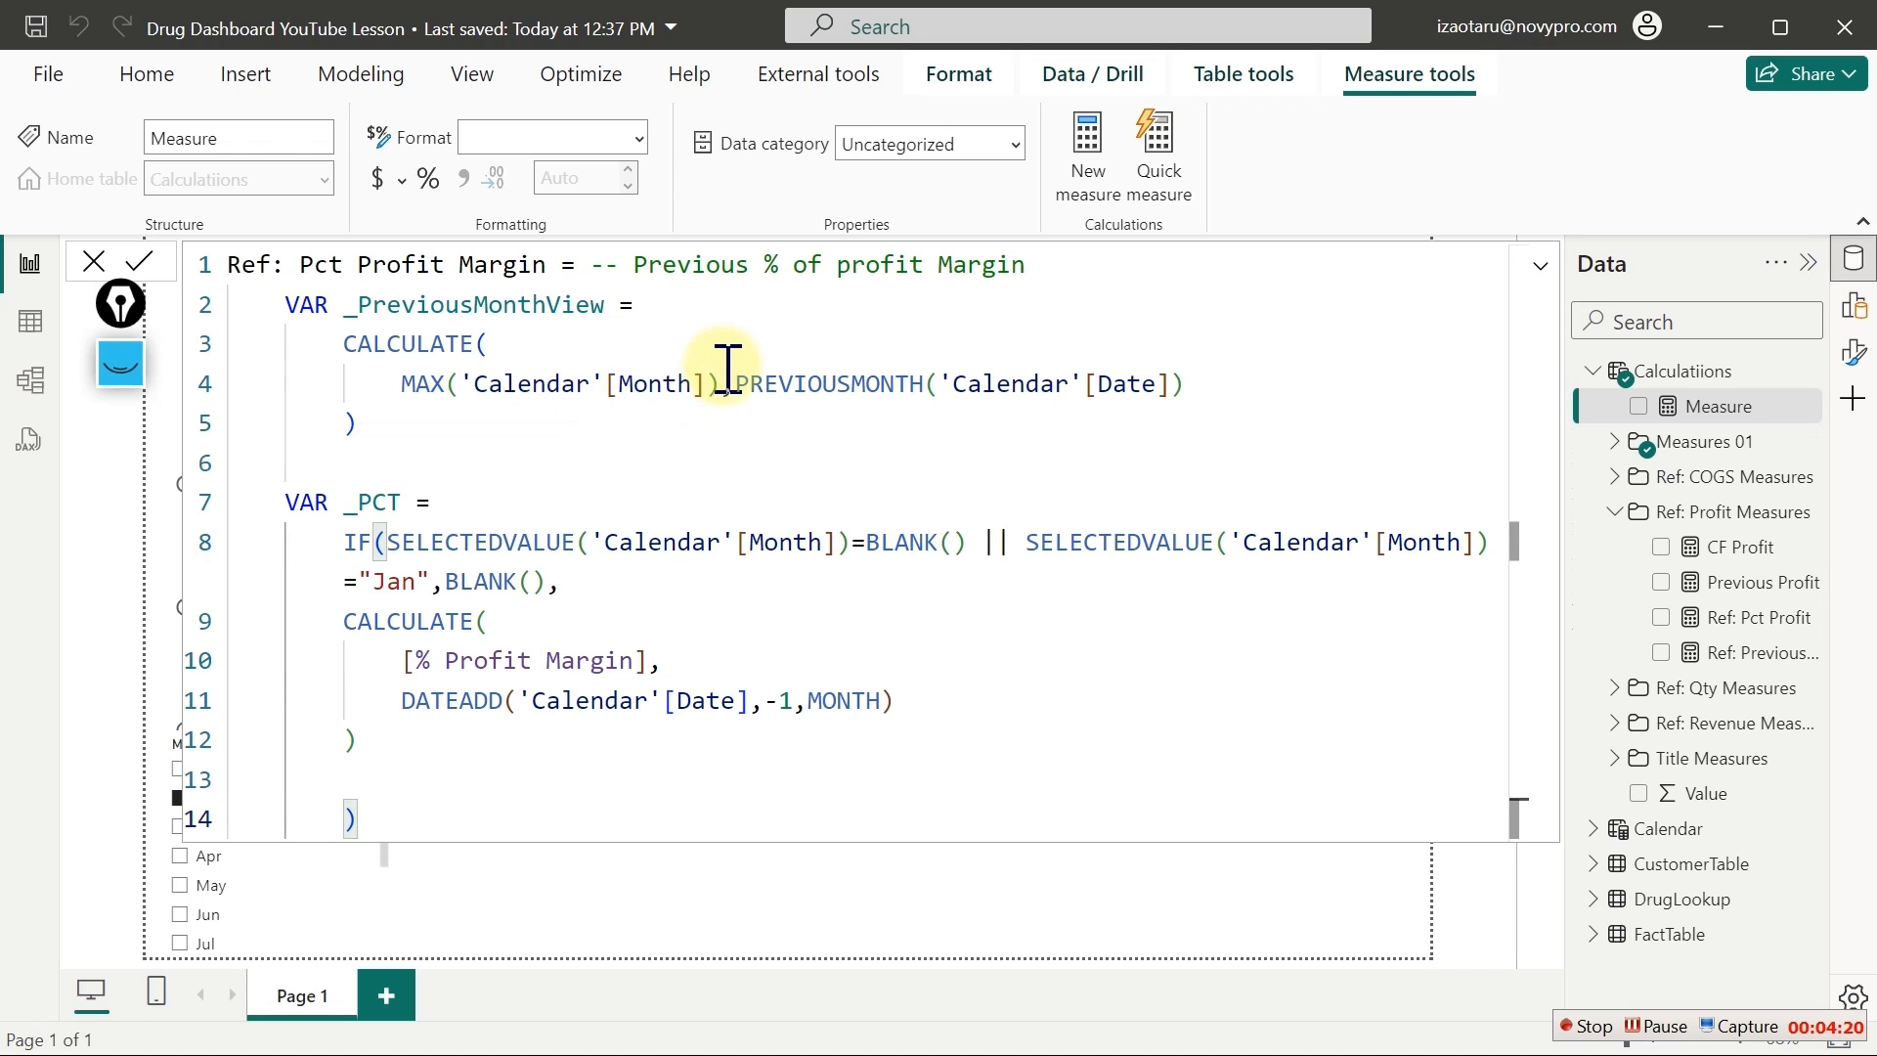
left_click(336, 344)
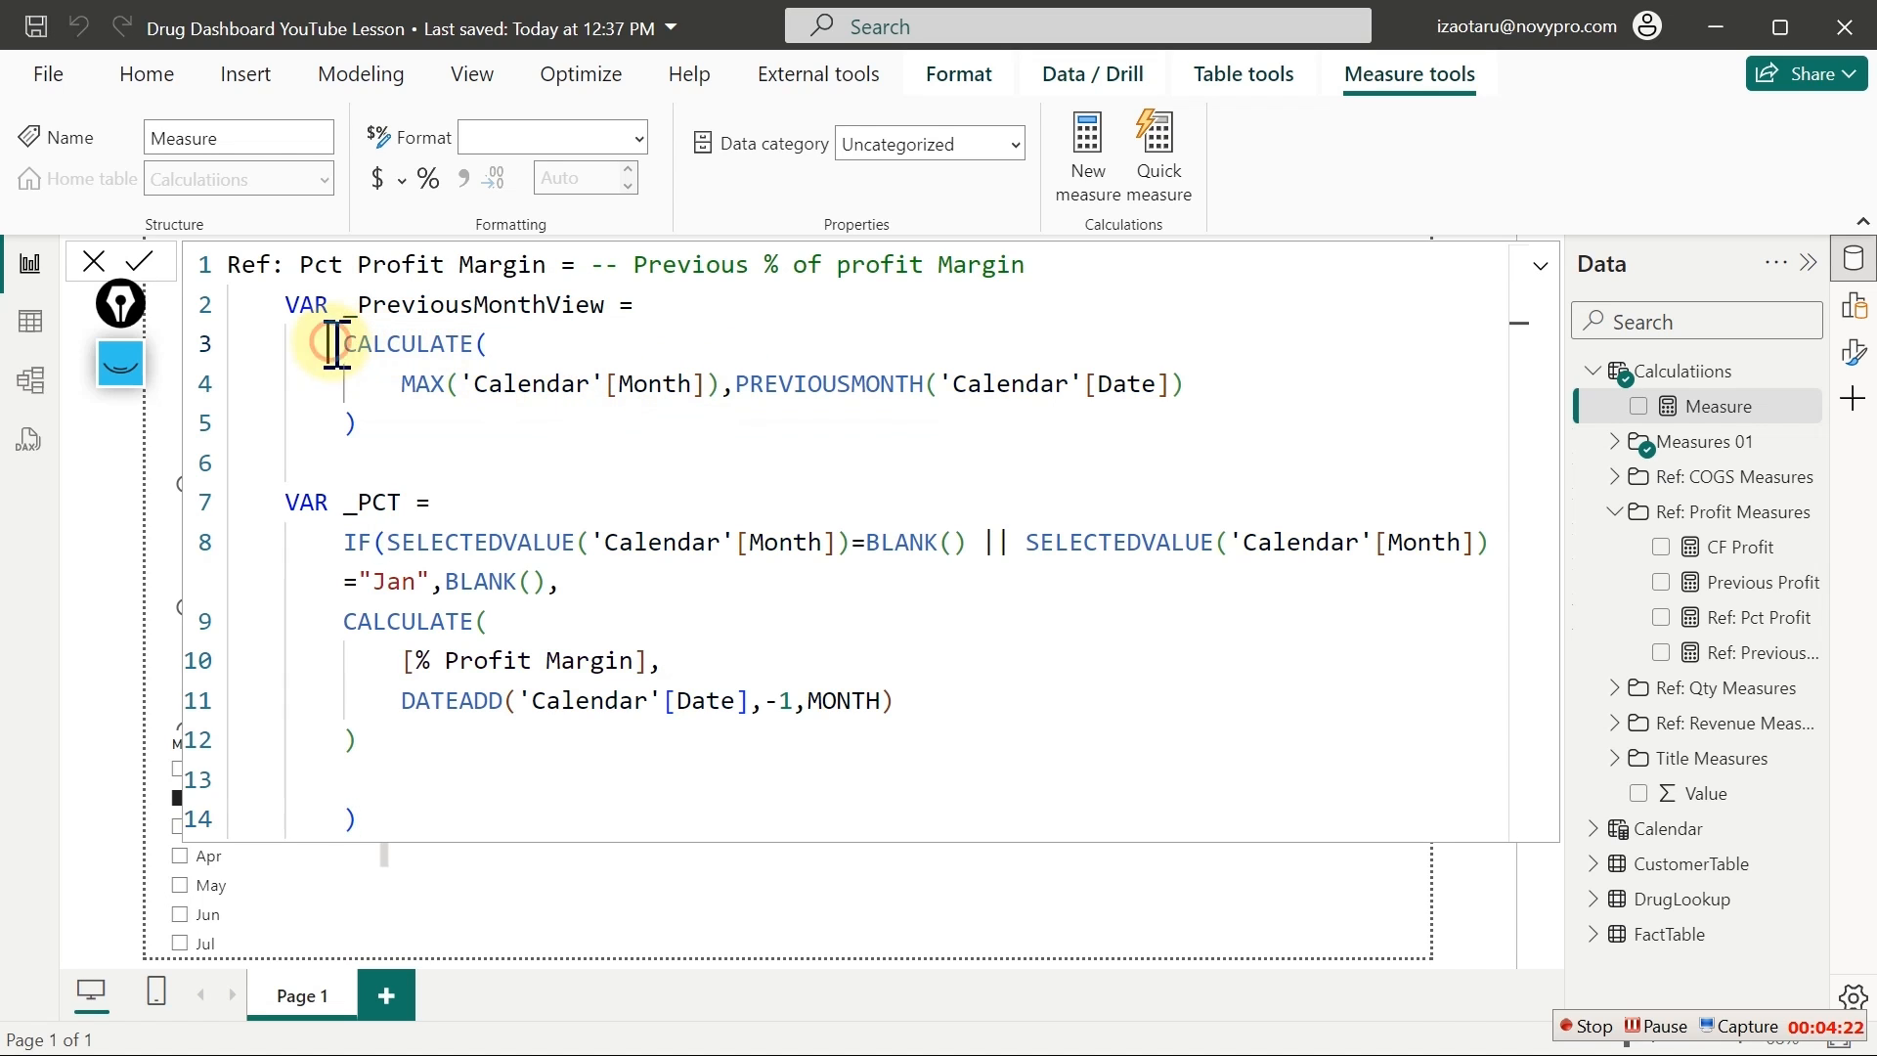
left_click_drag(335, 344, 1266, 394)
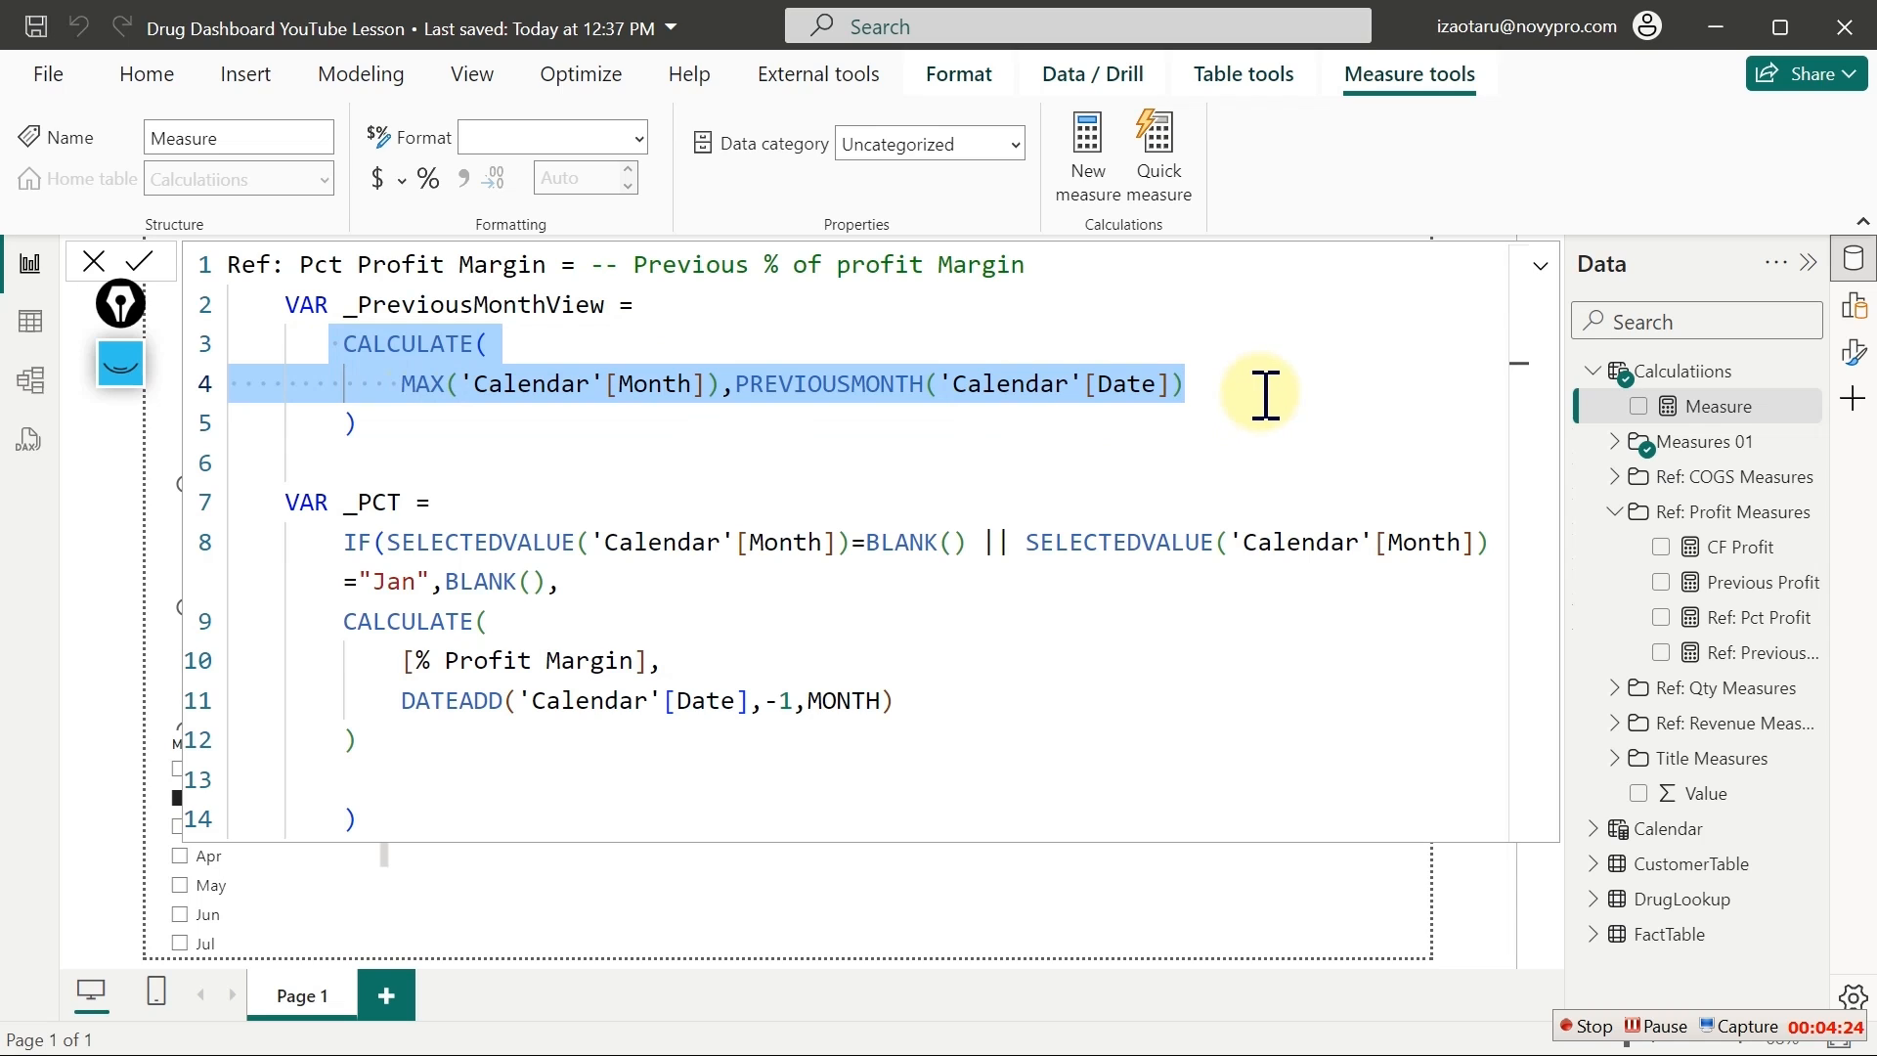
key("Tab")
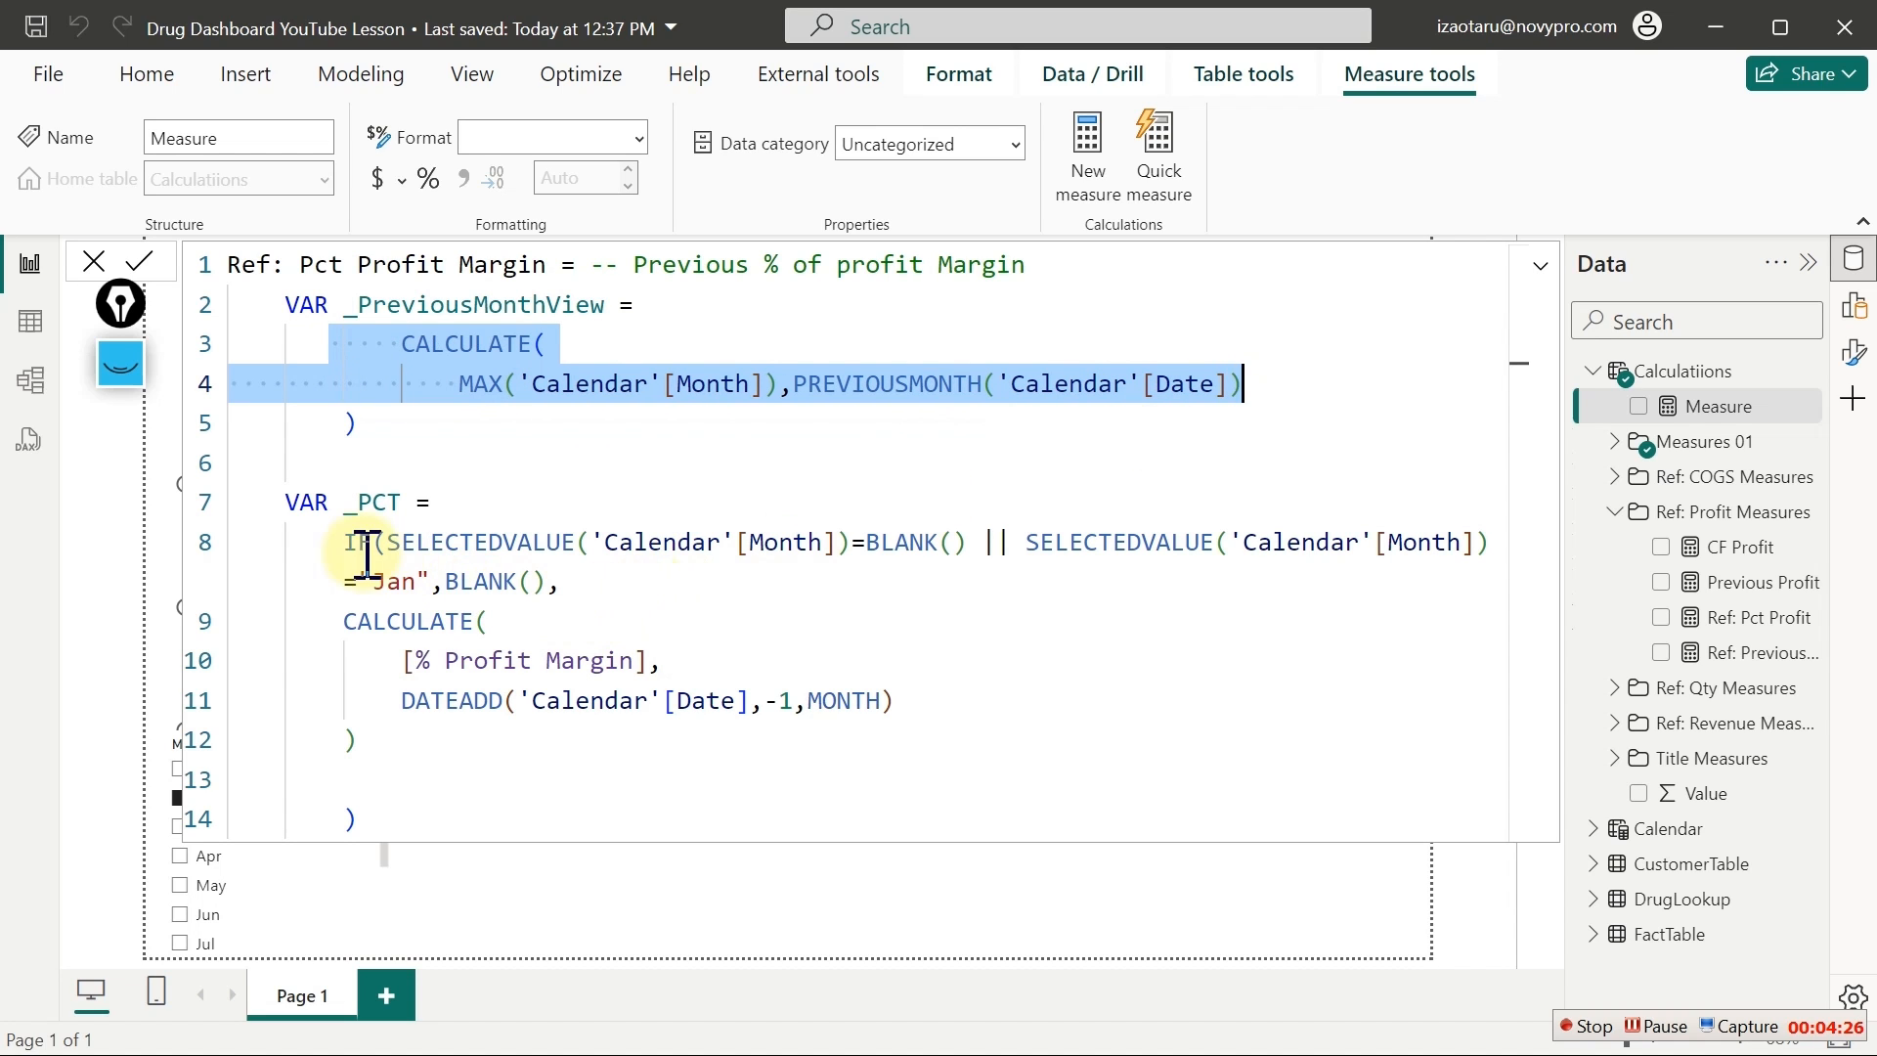
left_click_drag(345, 542, 556, 740)
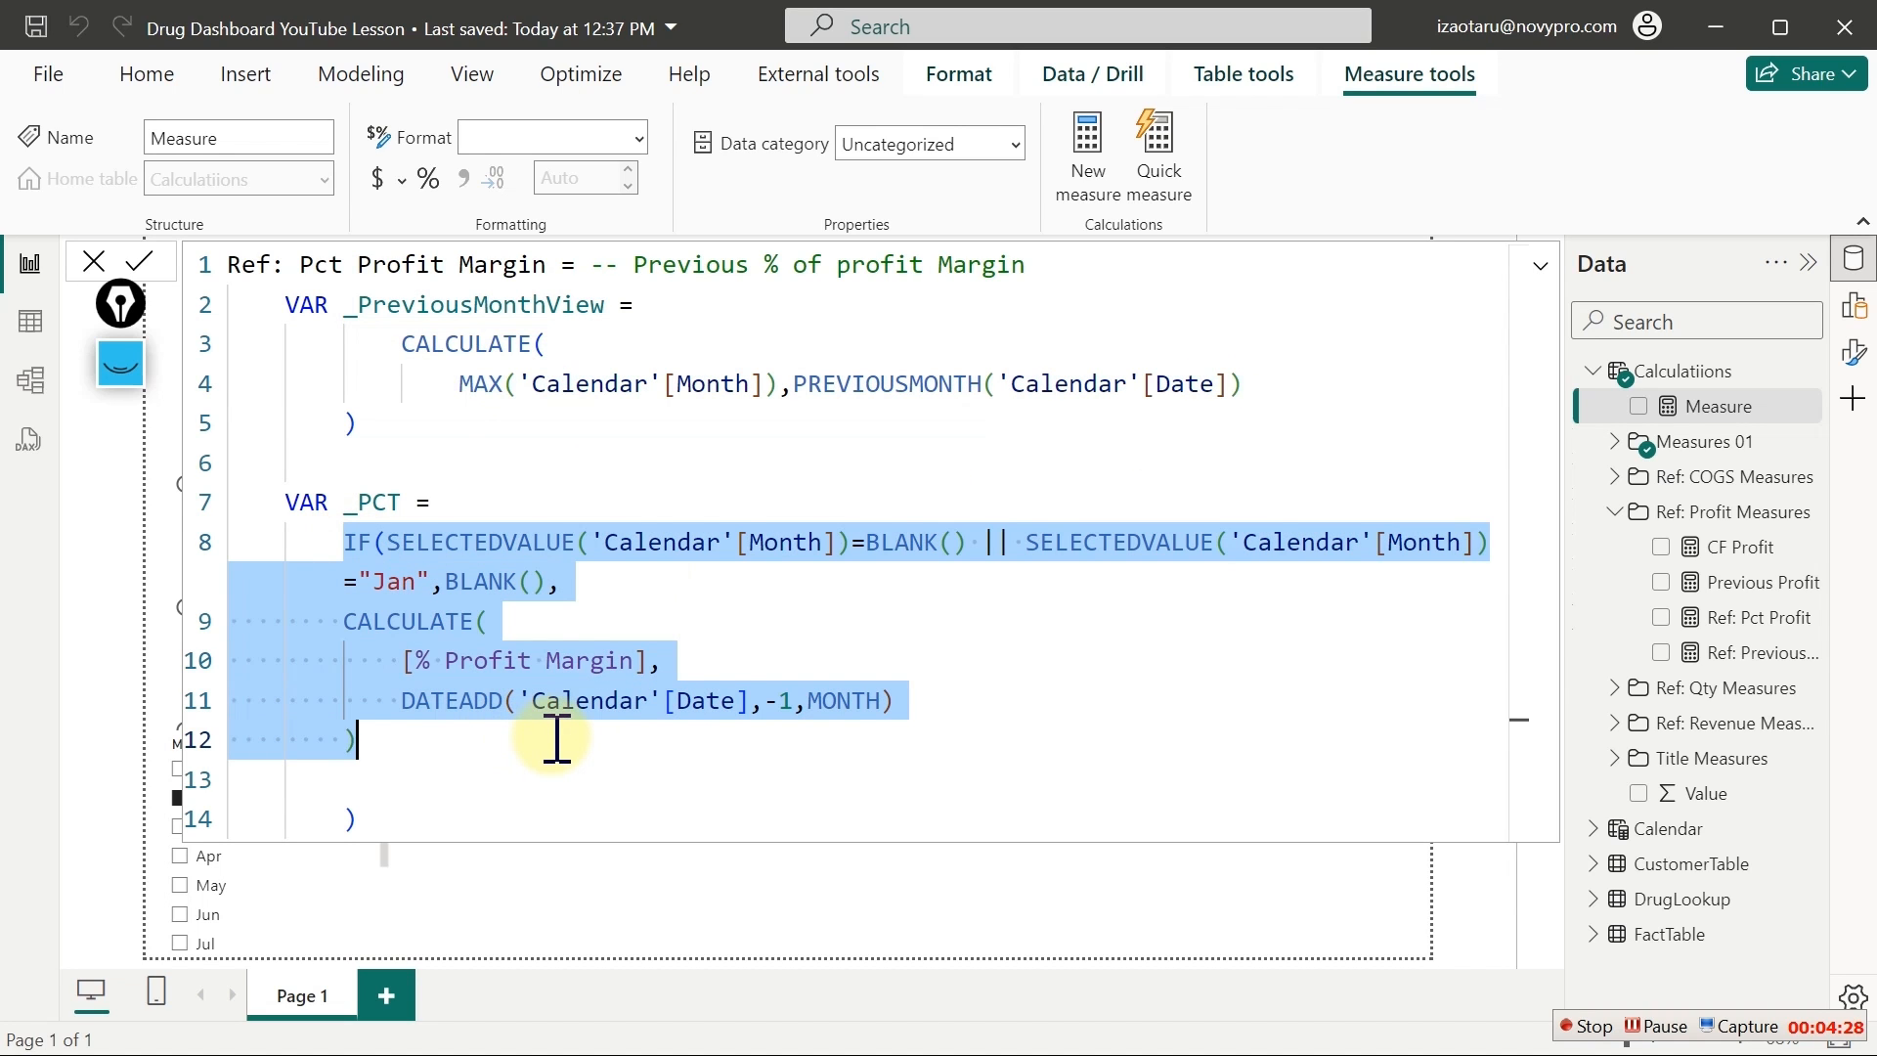
key("Tab")
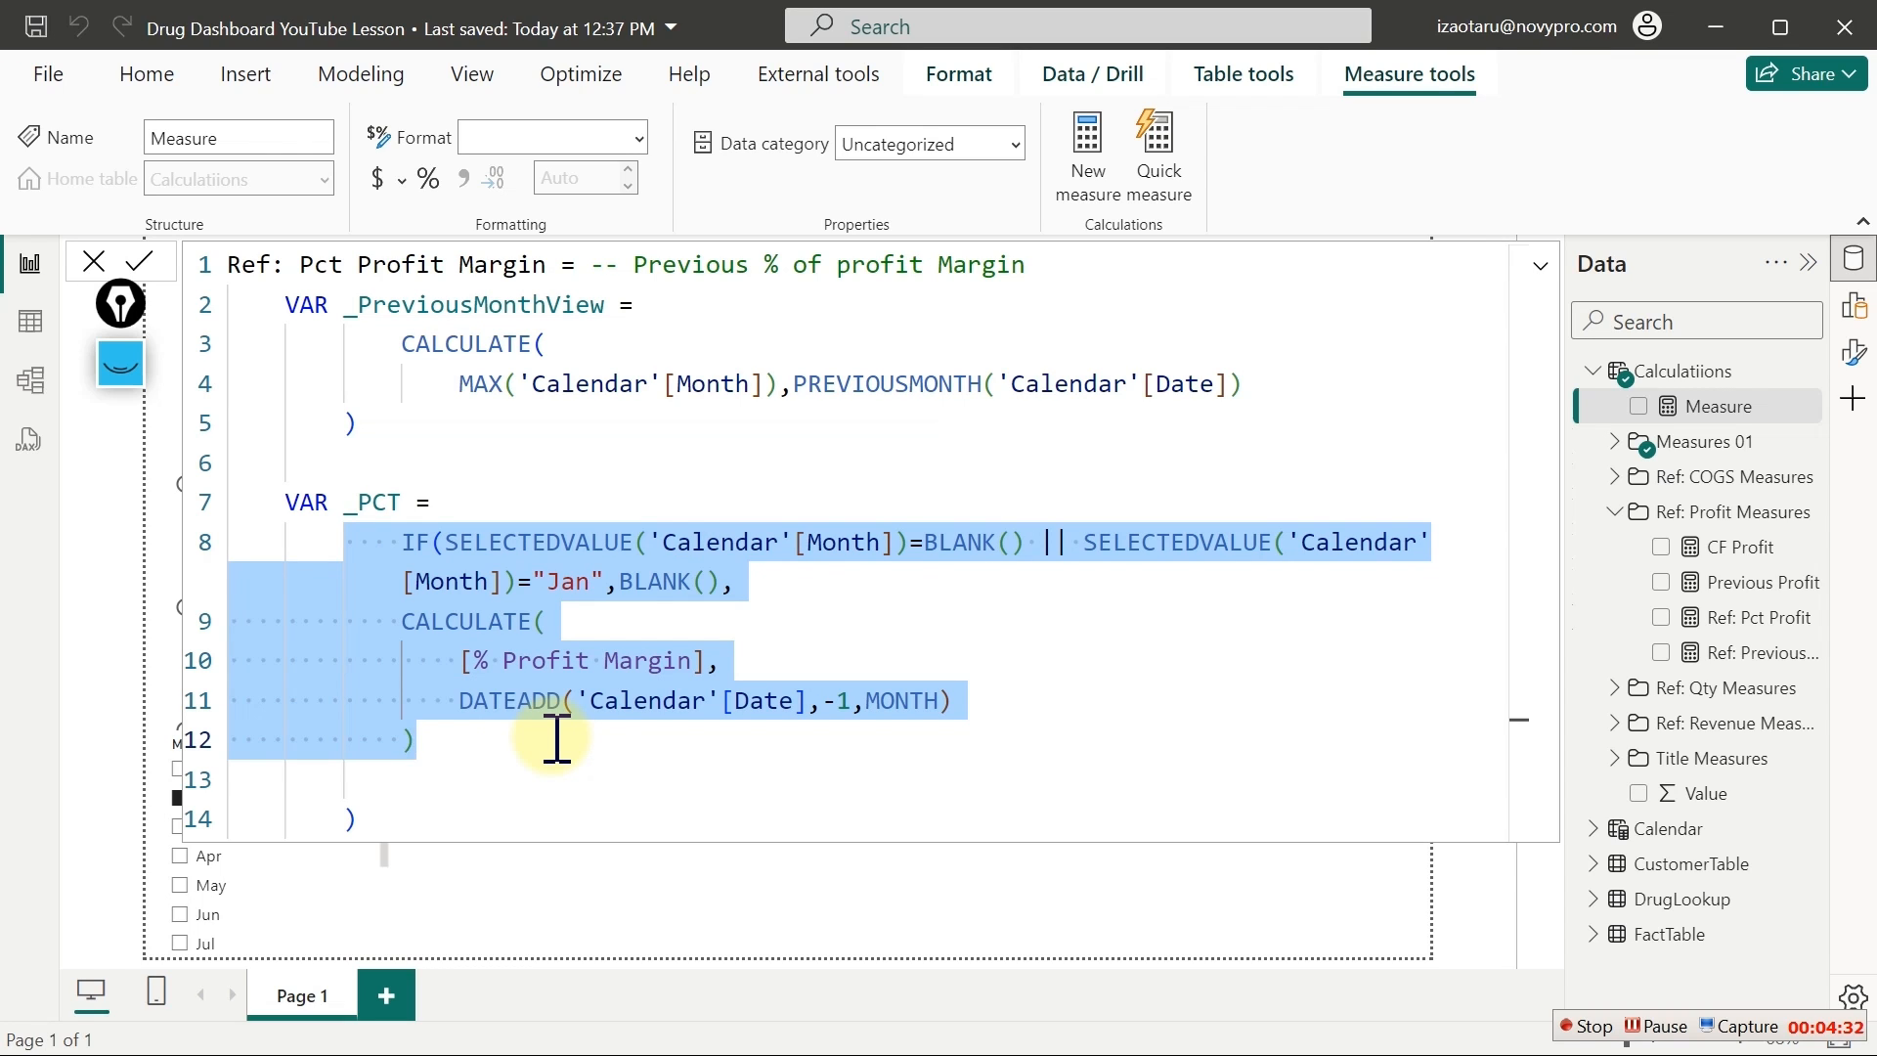
Declare a variable _Arrow below the _PCT block, leaving a blank line between them
left_click(431, 819)
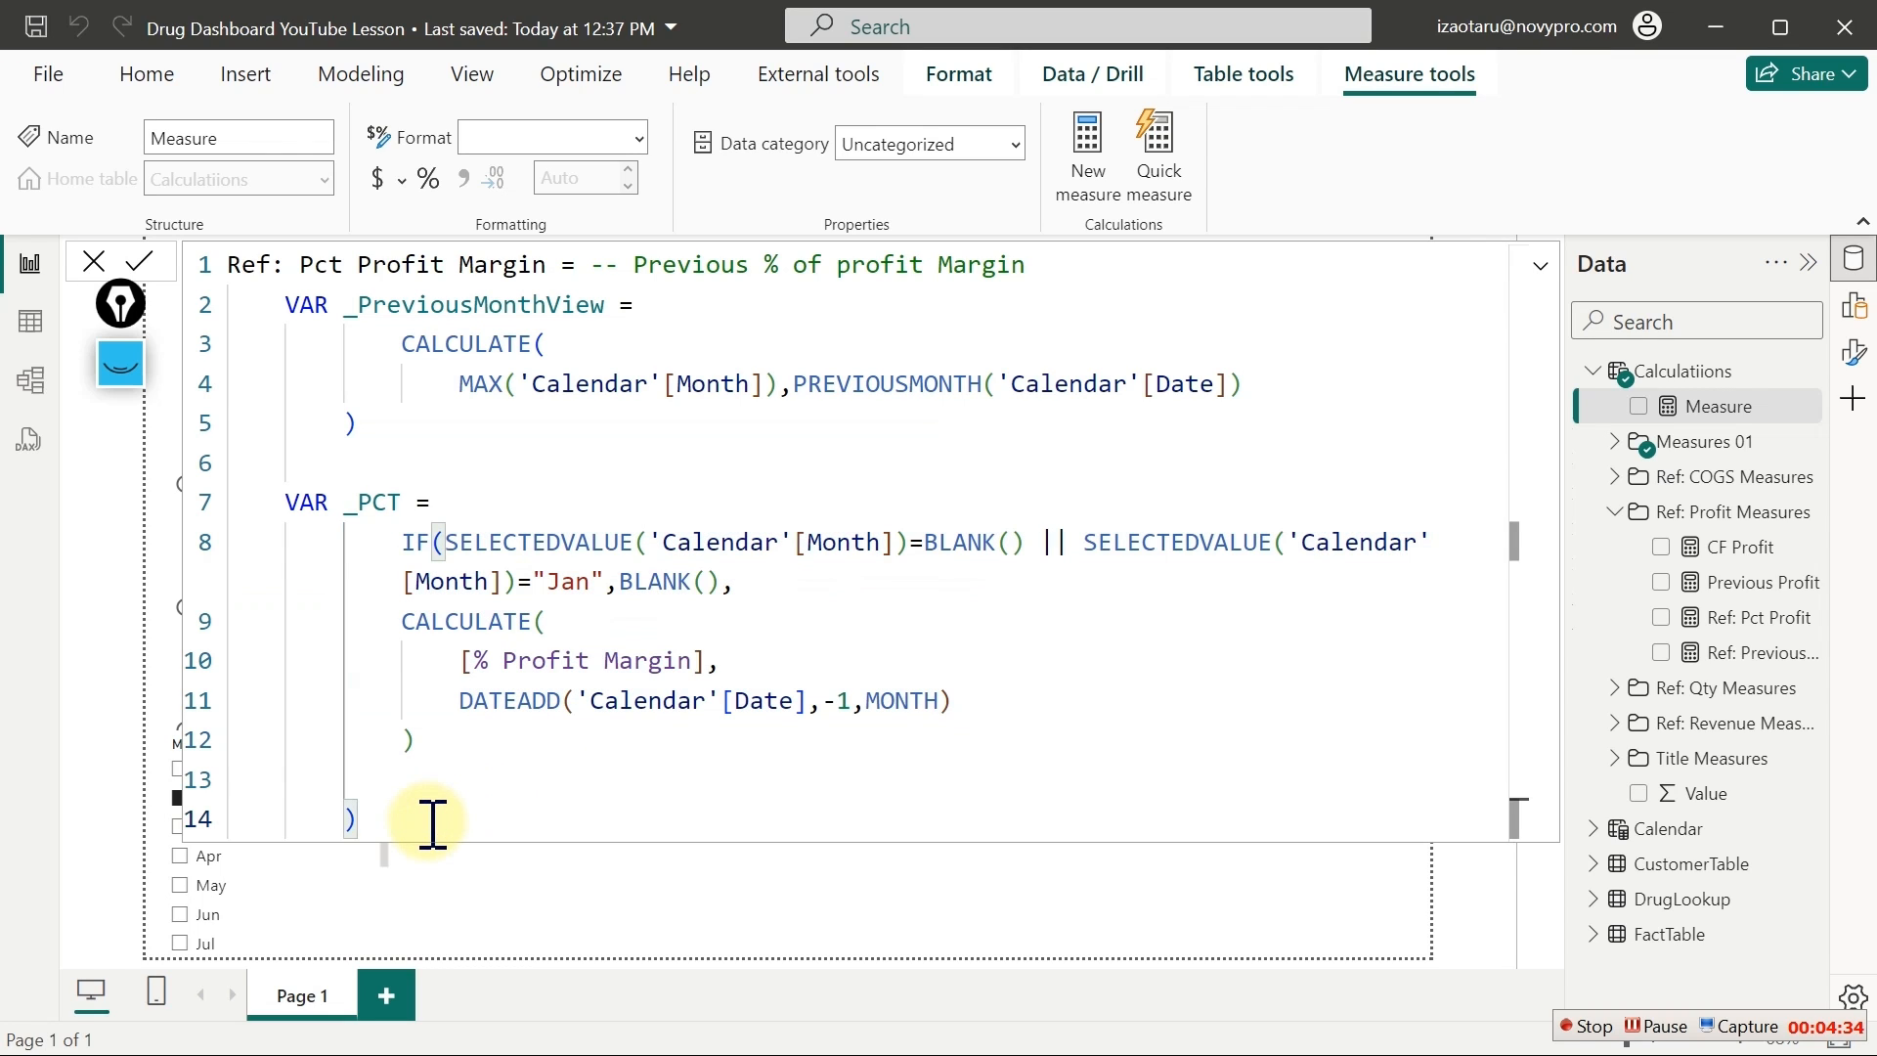
key("shift+Return")
key("shift+Return")
key("BackSpace")
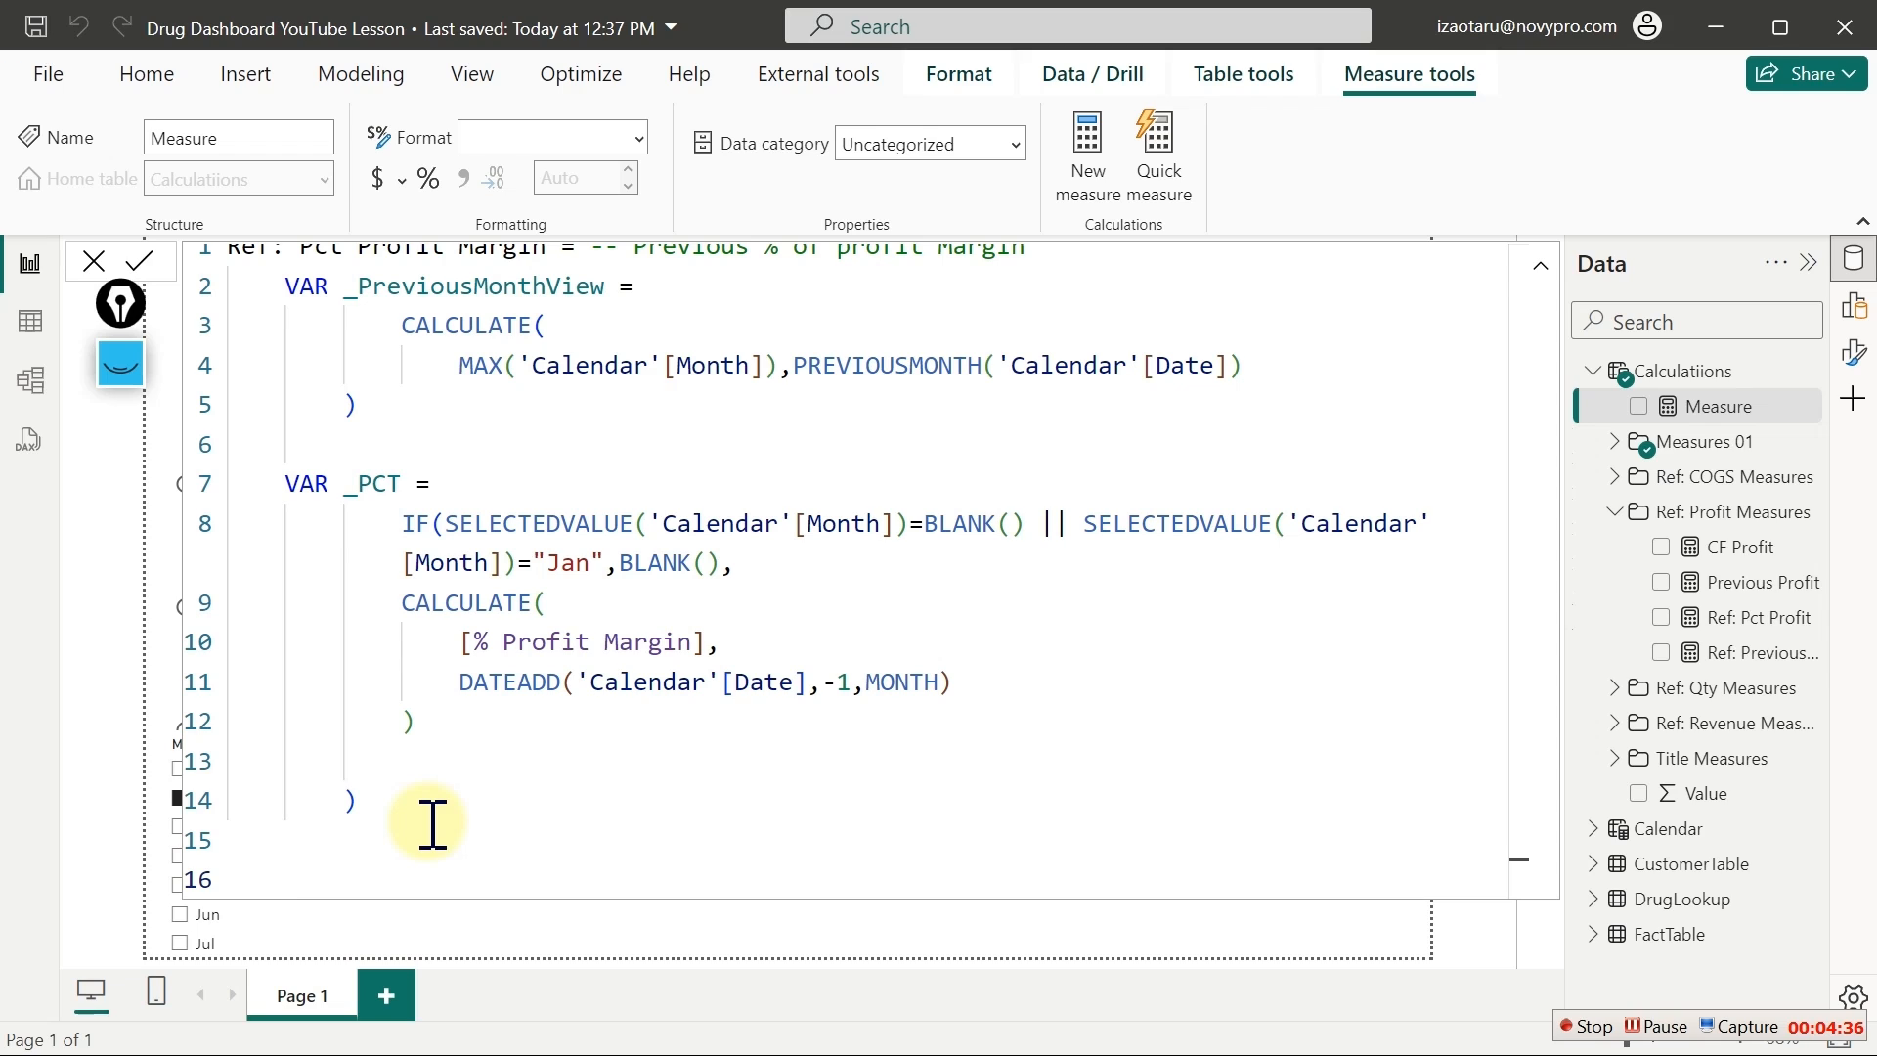
type("var")
key("Tab")
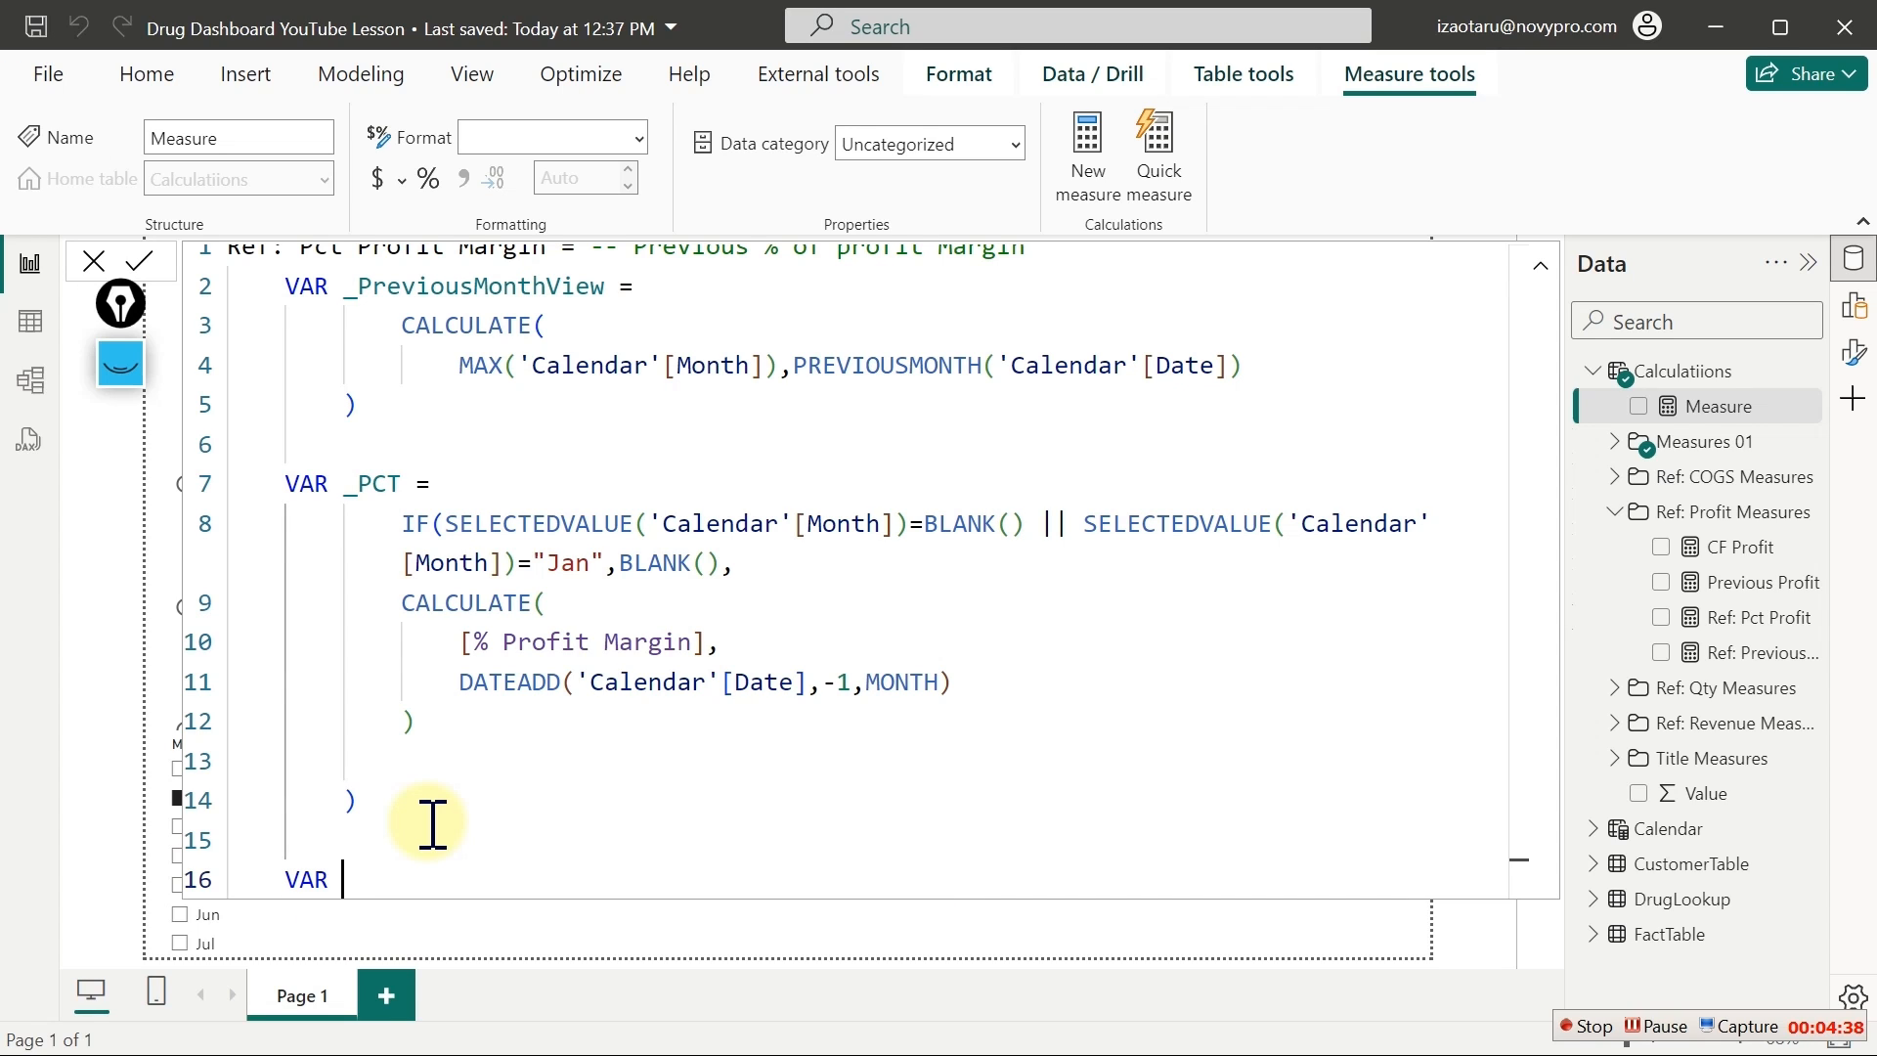
type("_")
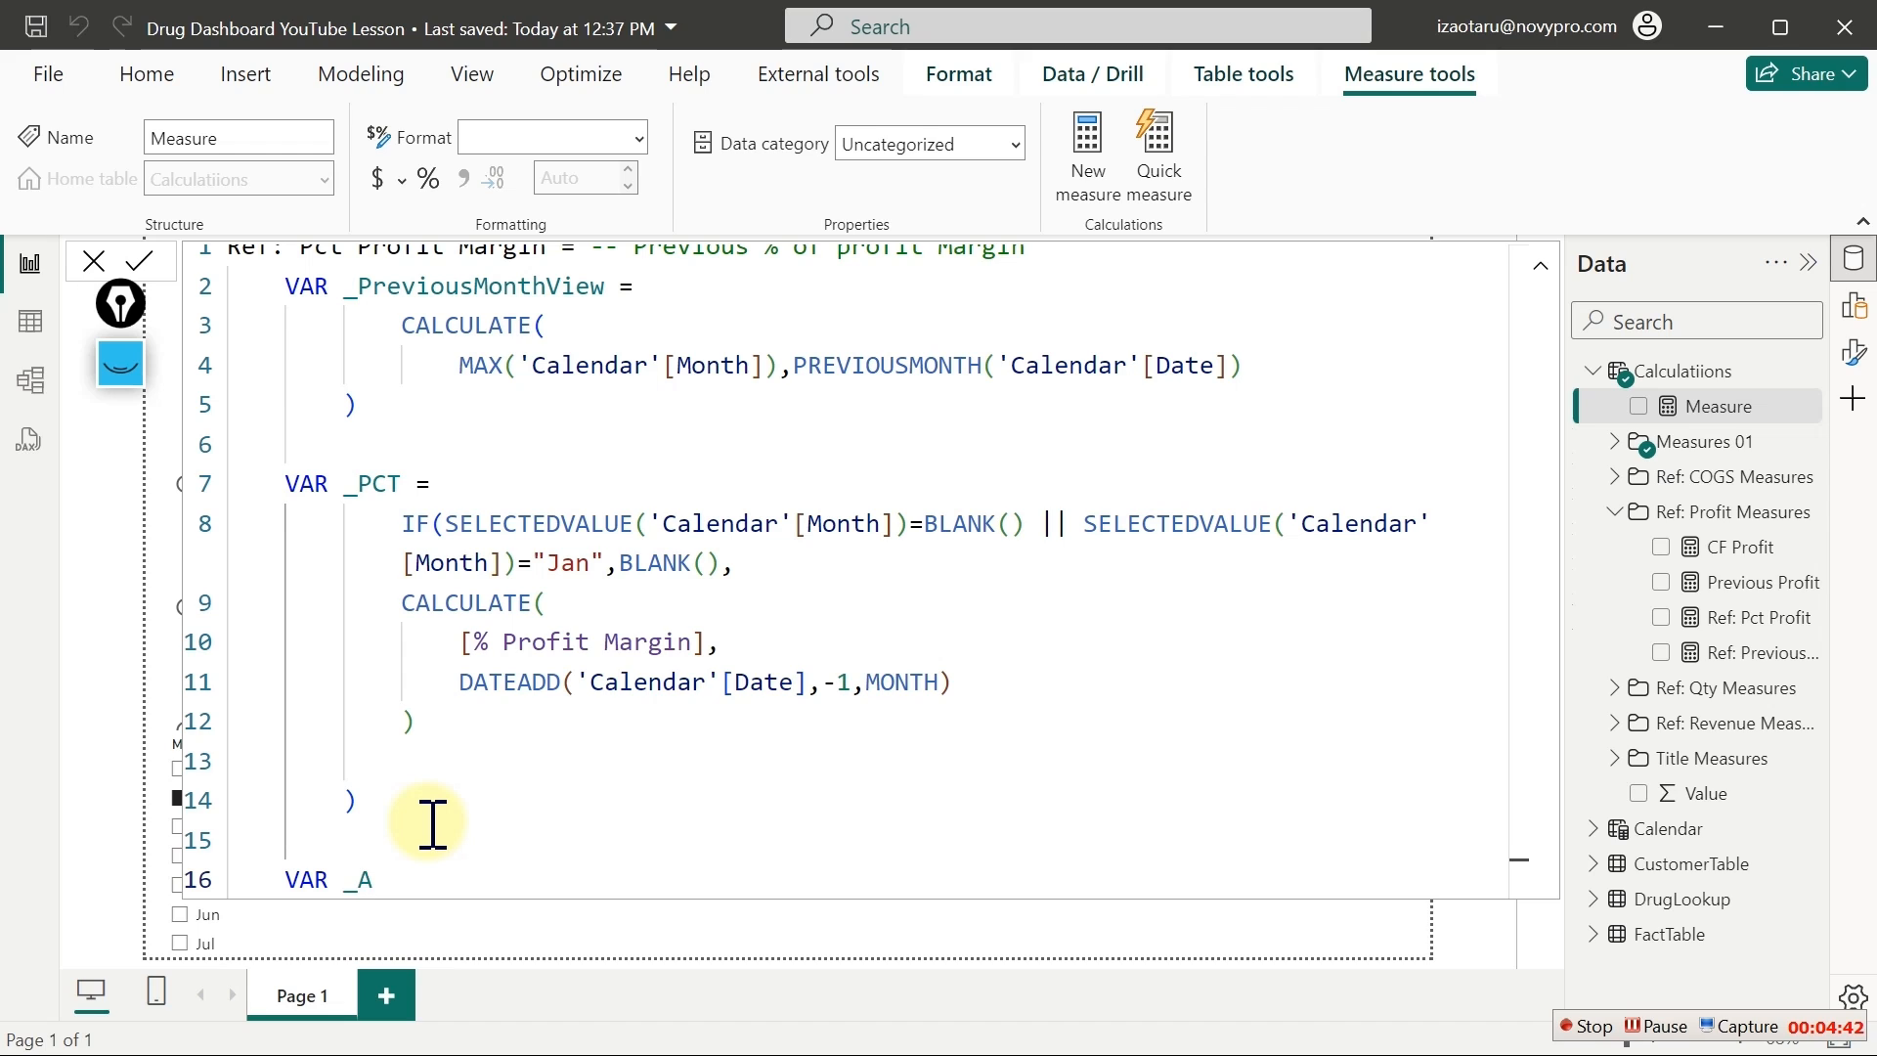
type("Arro")
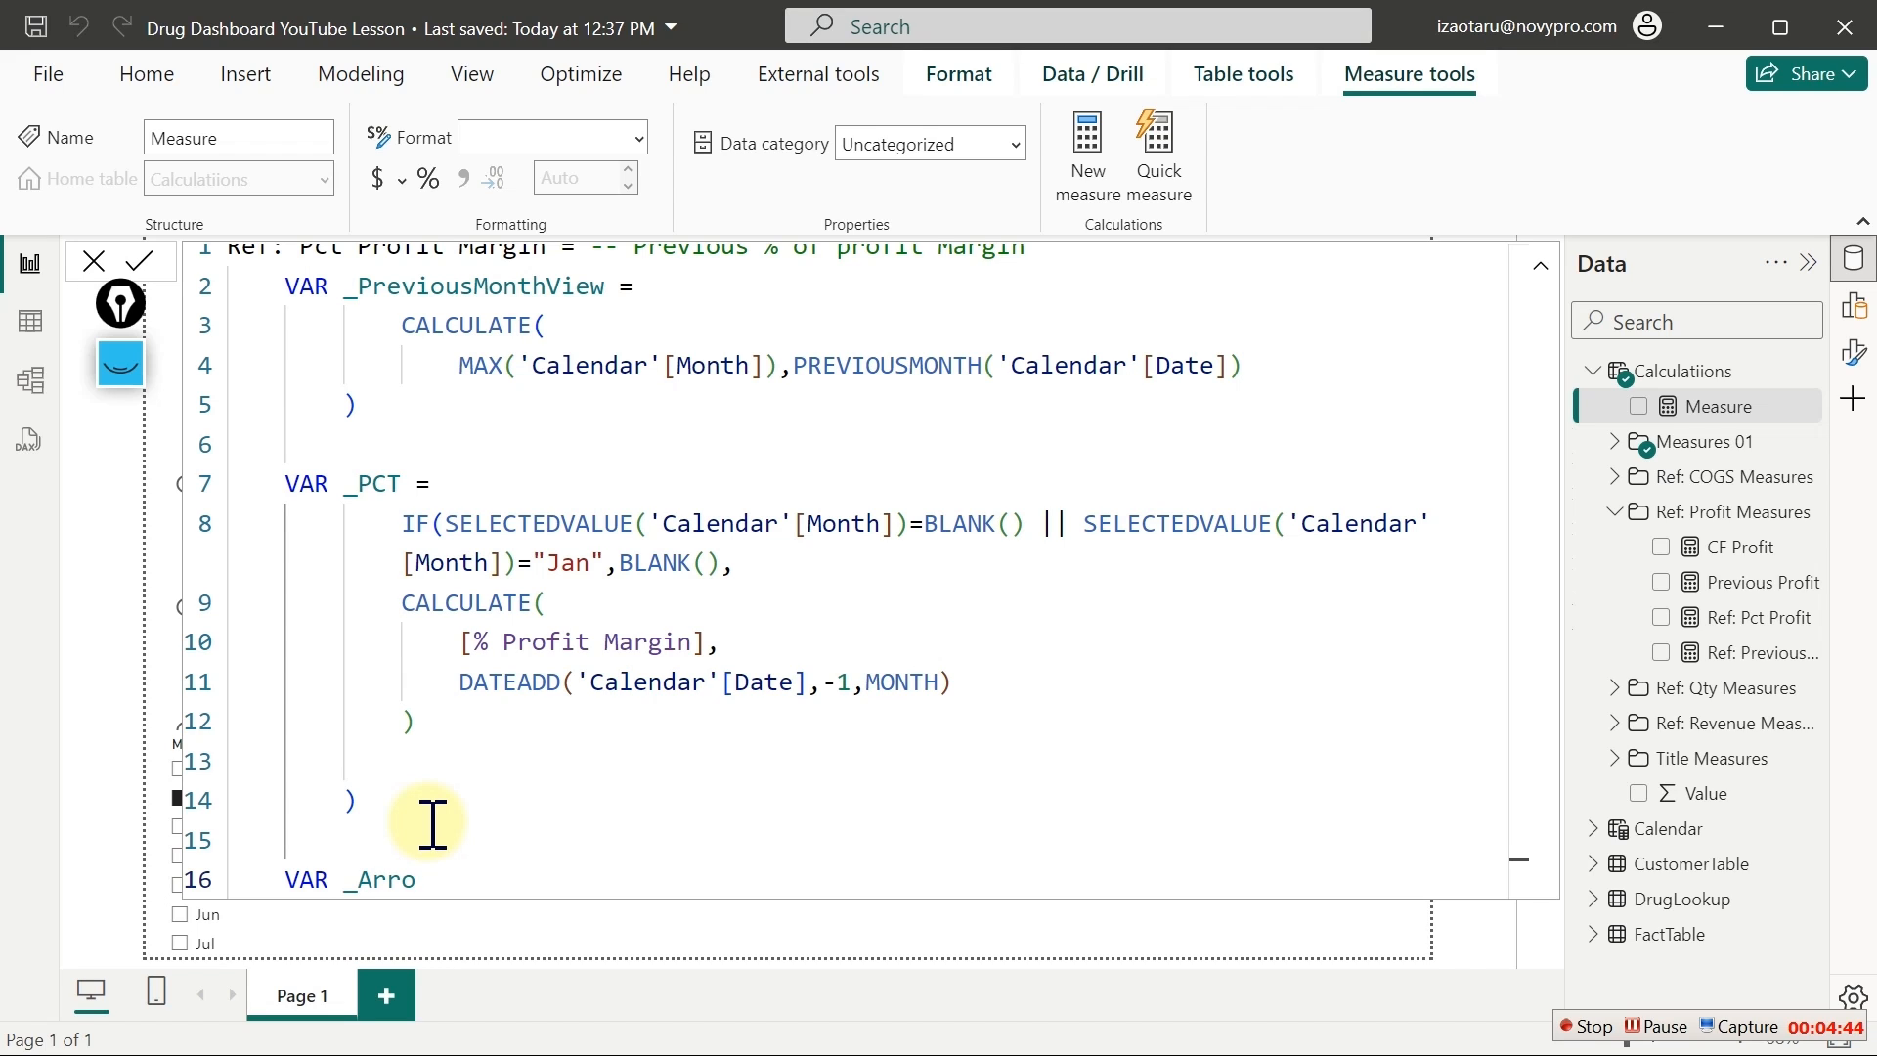
key("BackSpace")
key("BackSpace")
type("row =")
key("Return")
key("Tab")
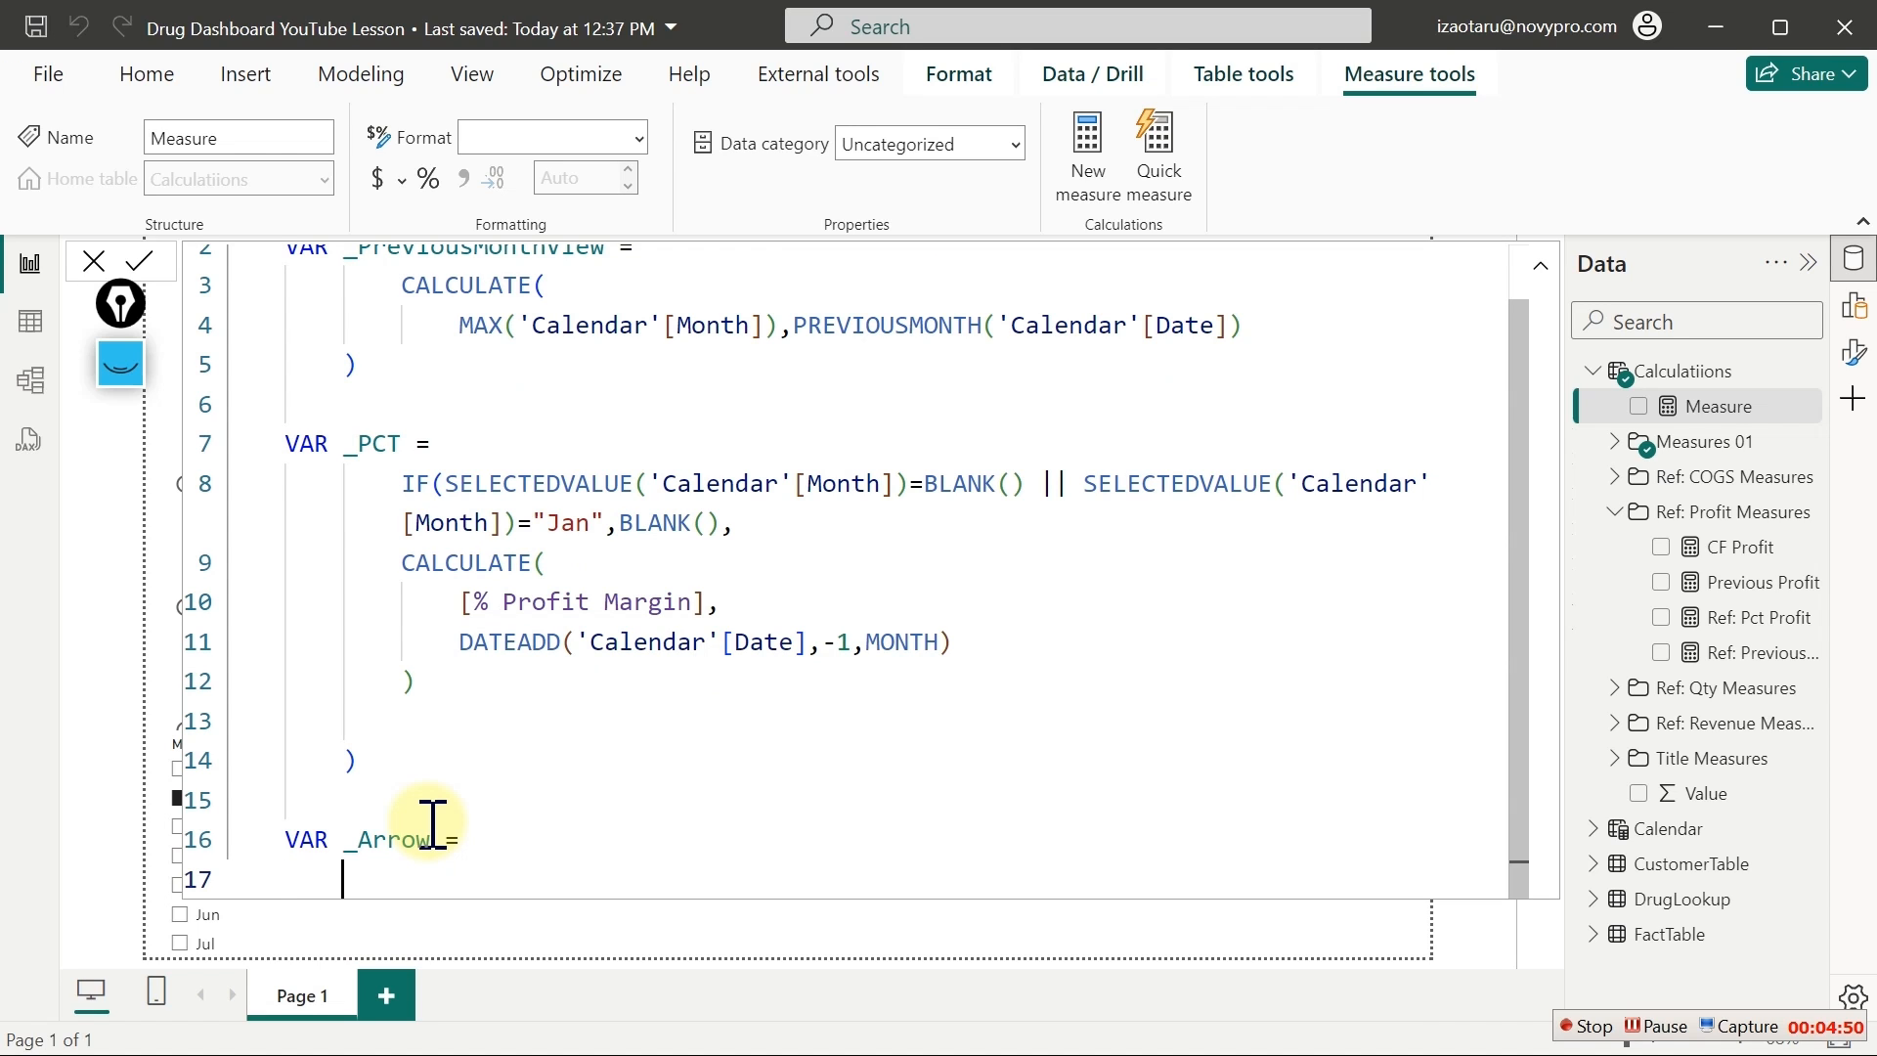
Start the _Arrow expression with an IF testing _PCT>0 and open a text string for its true result
type("IF(")
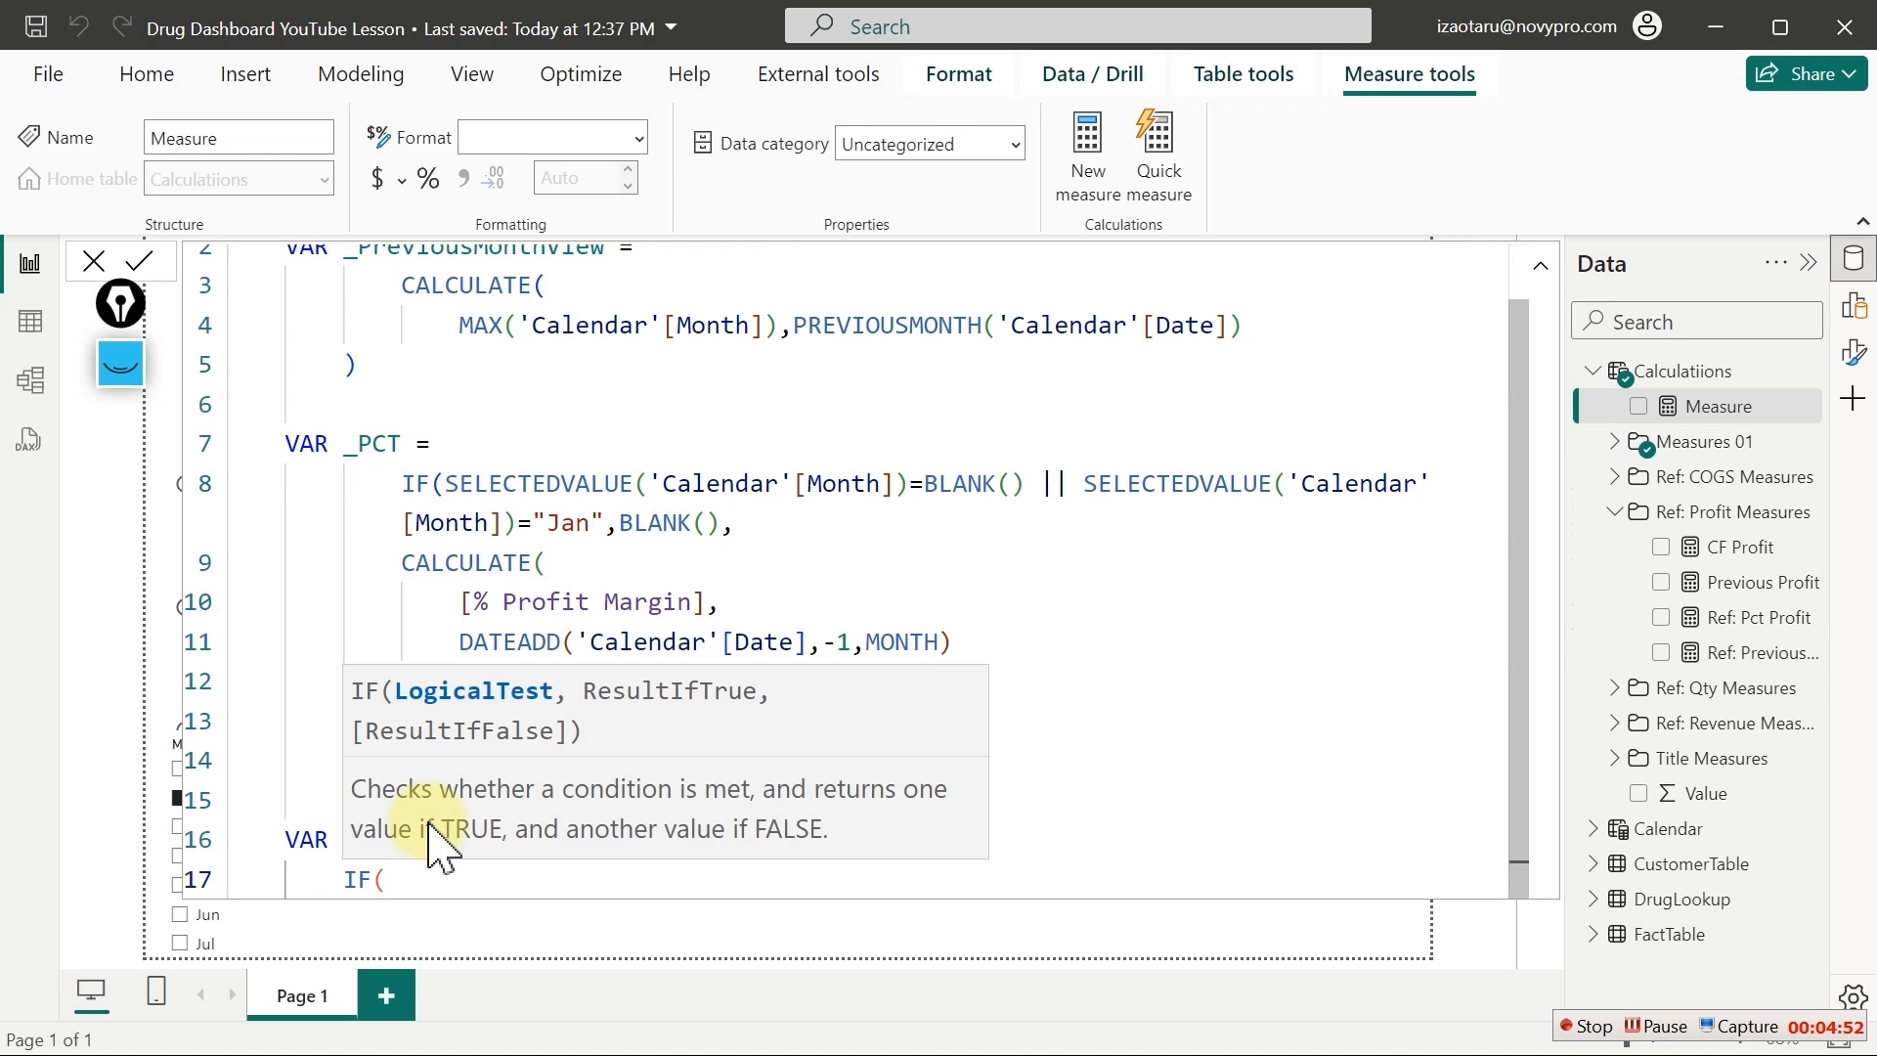
type("_")
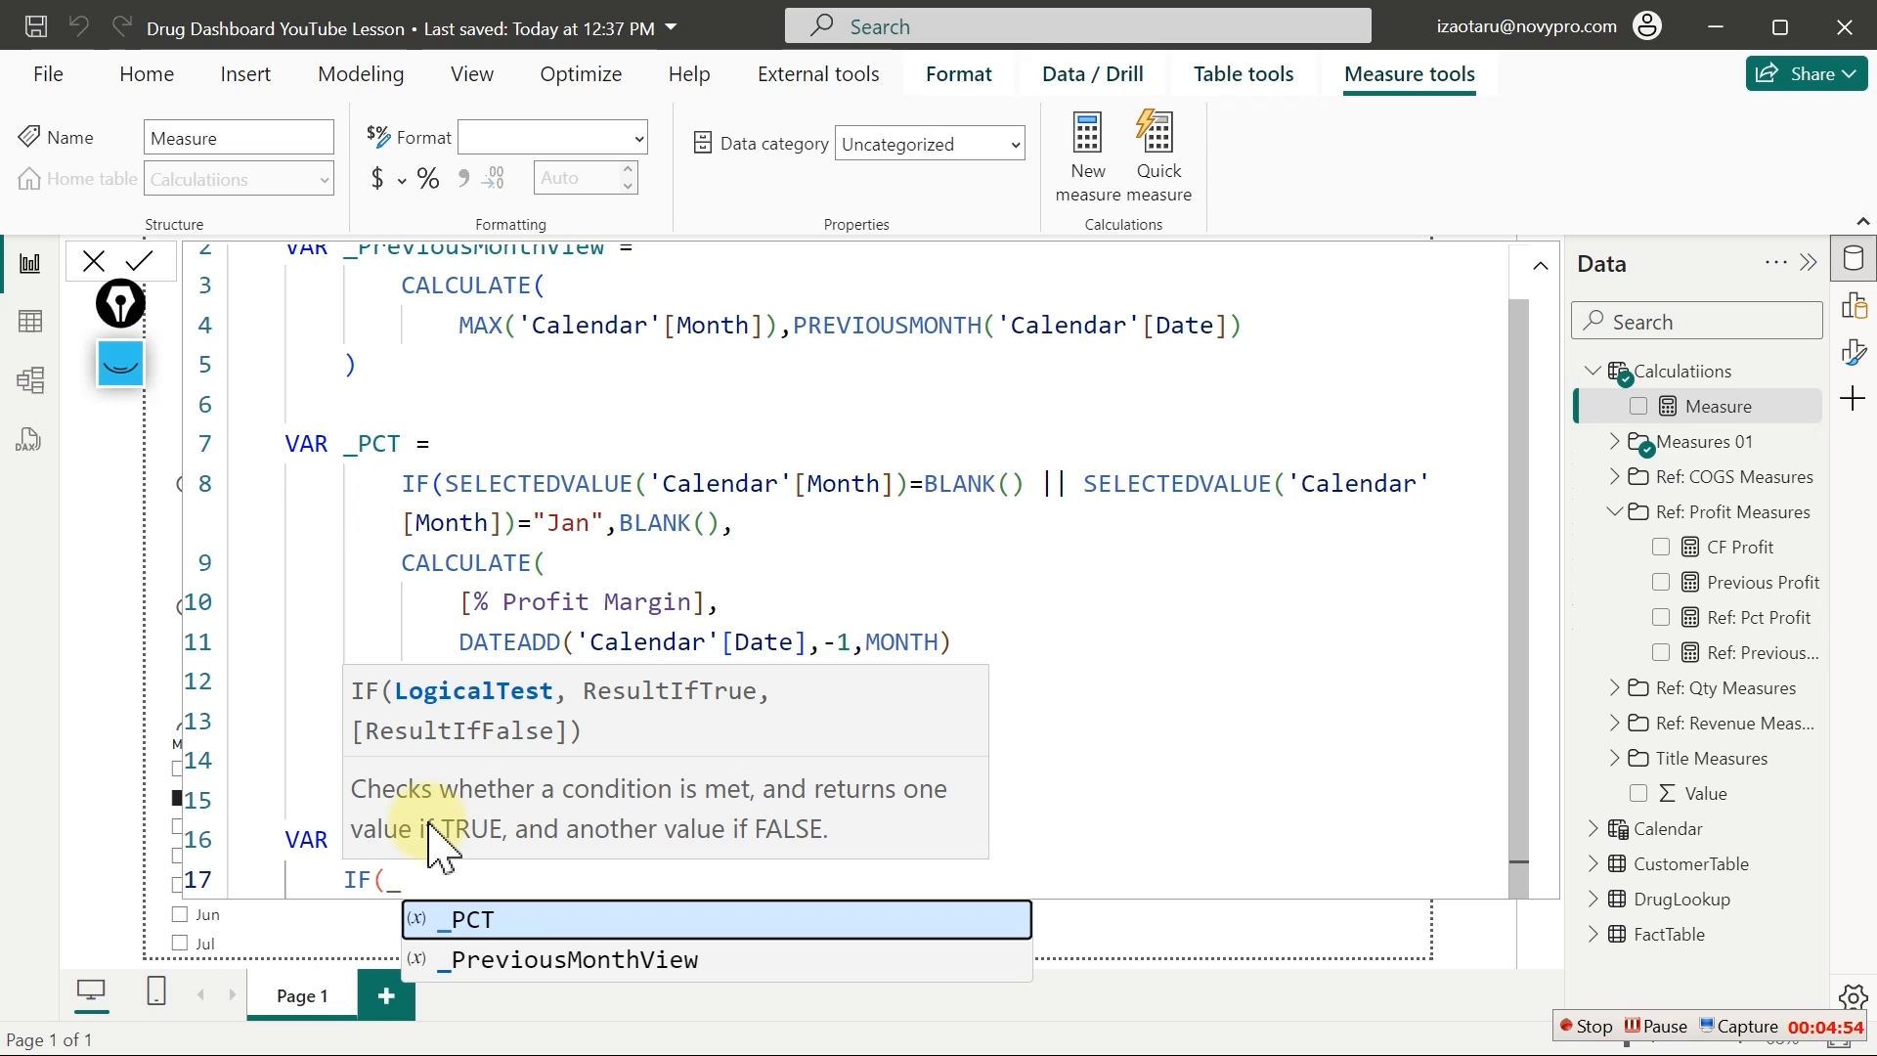
key("Tab")
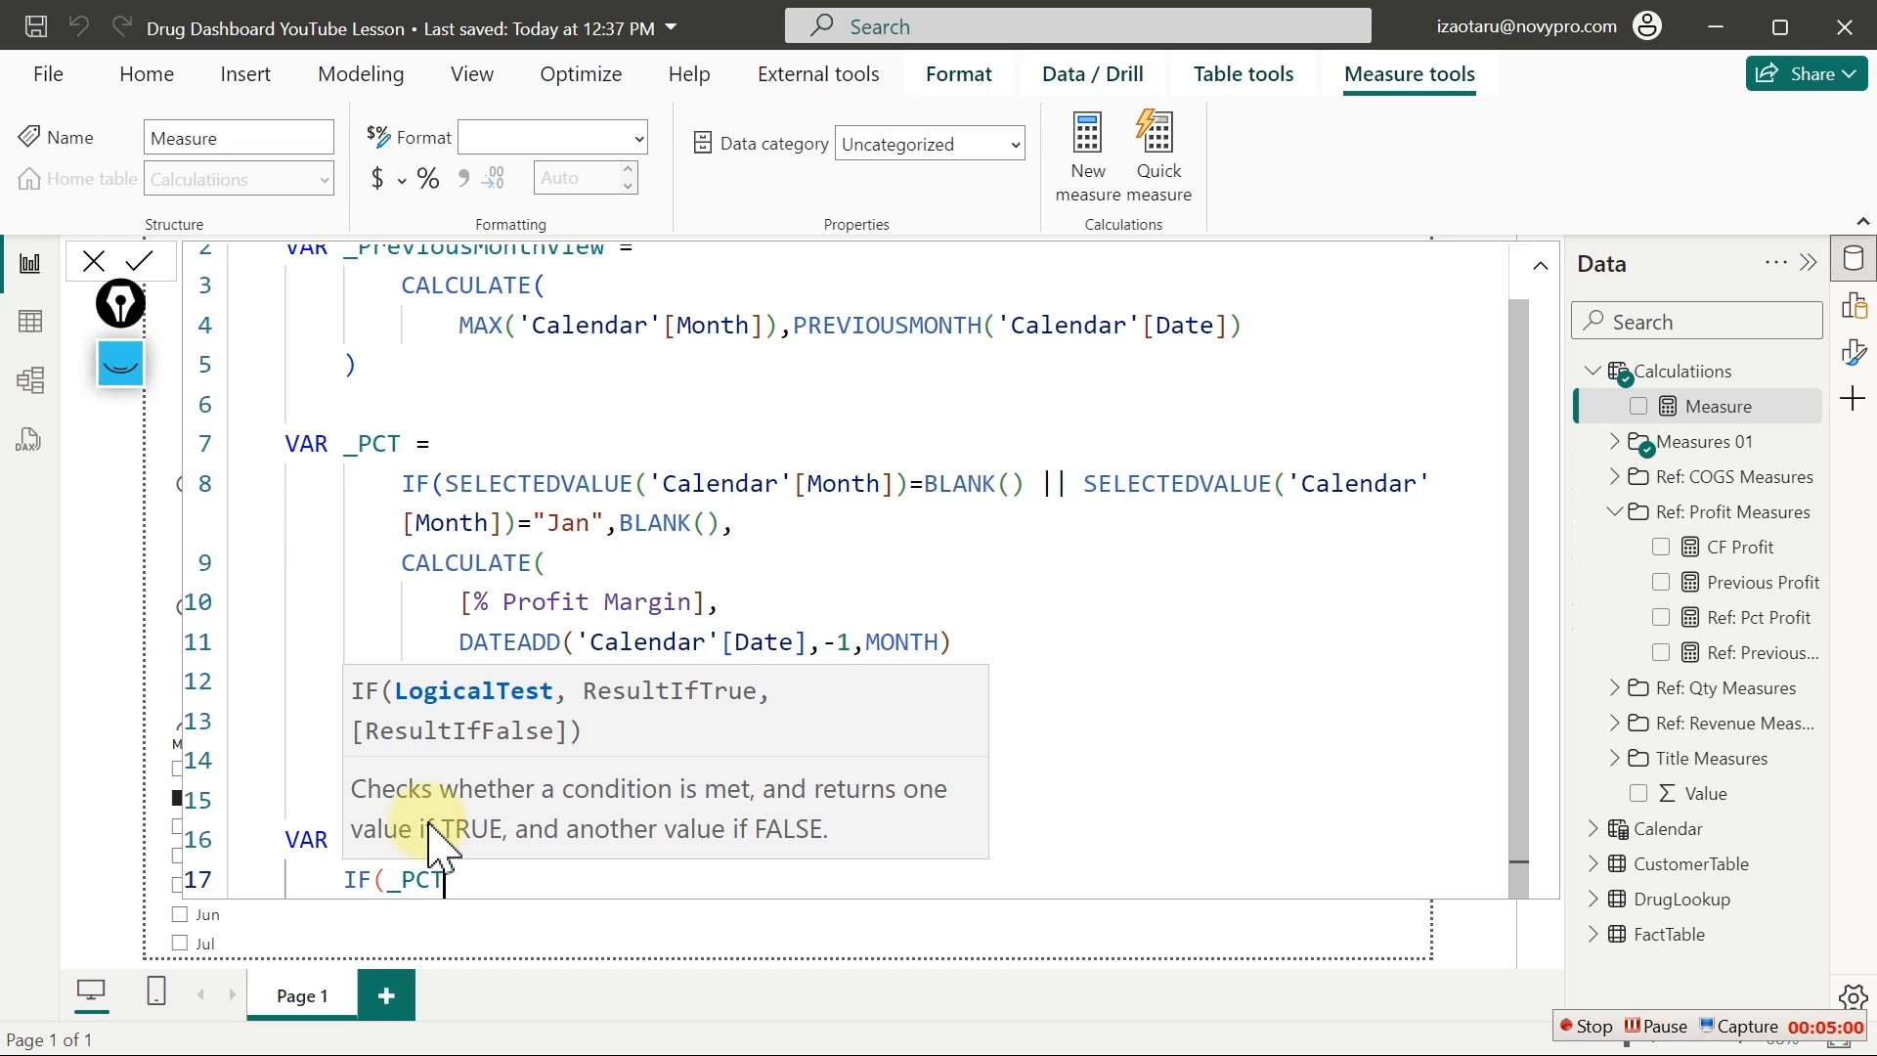
type(">0,\"")
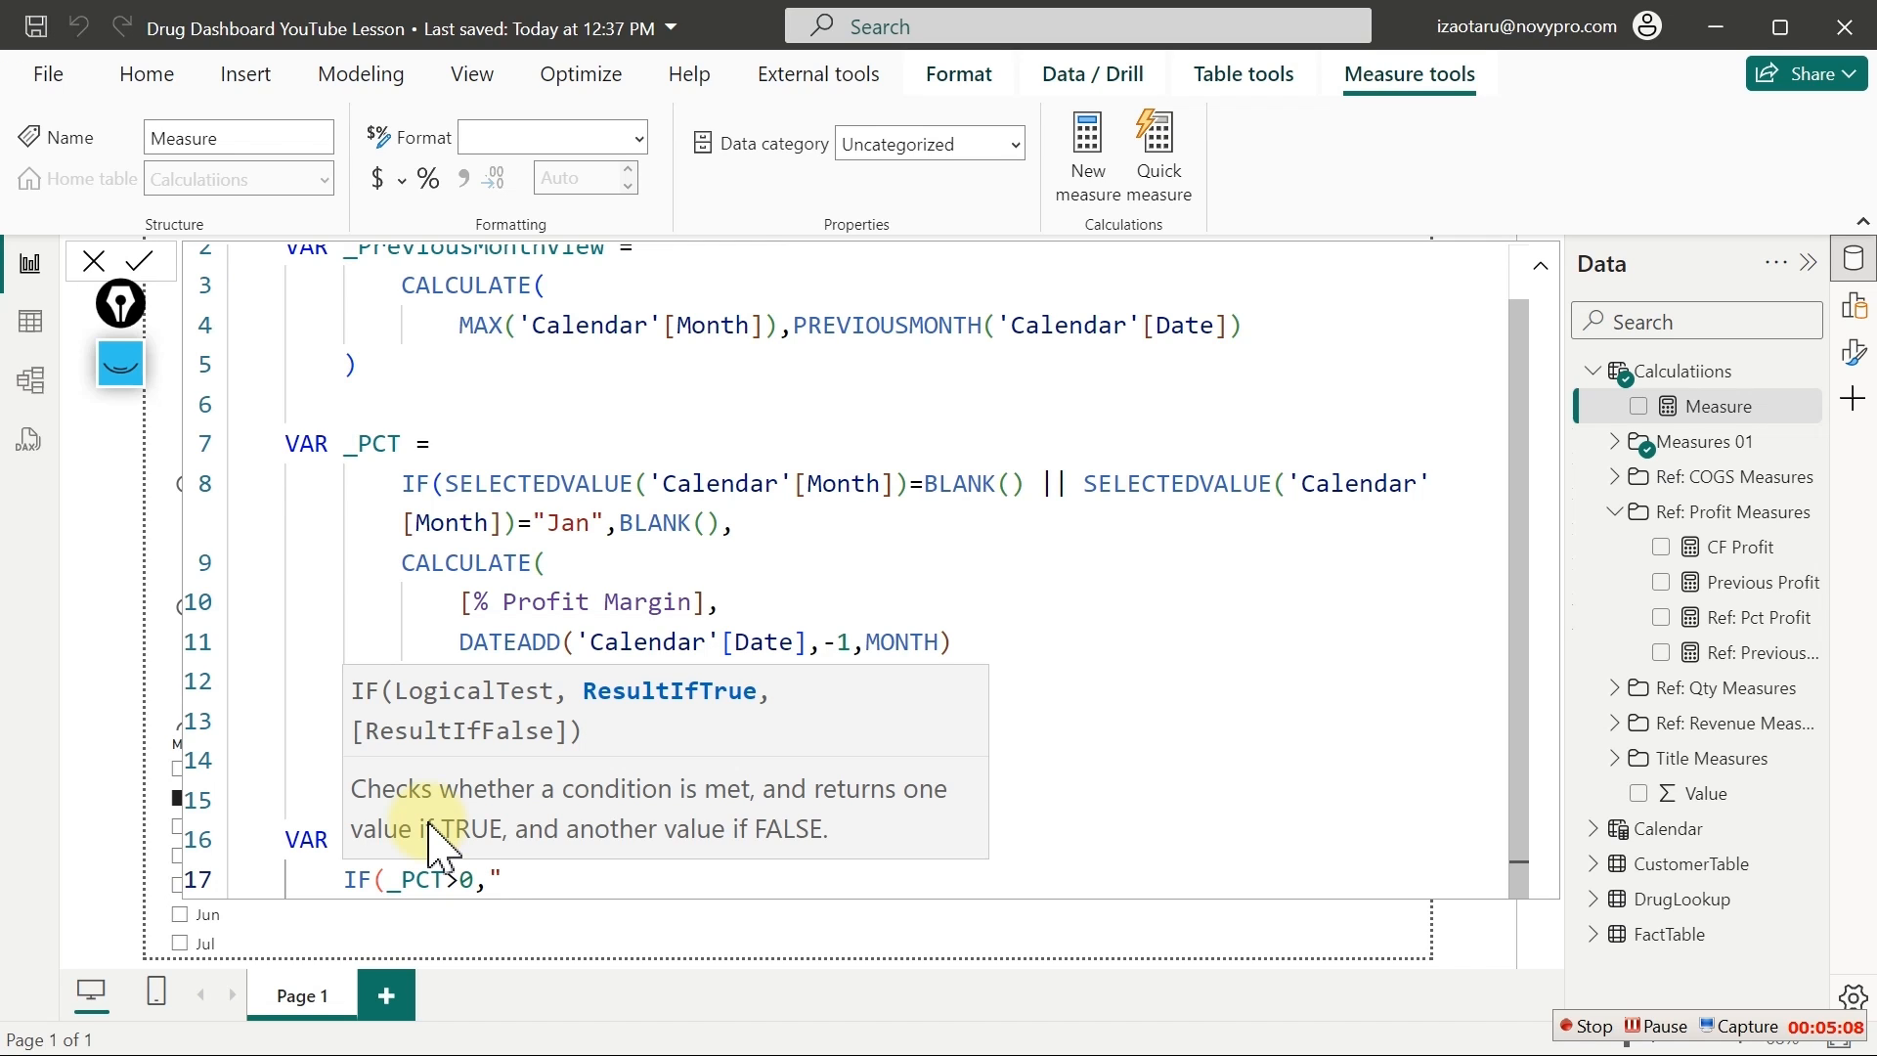
Insert the filled triangle symbols ▲ and ▼ into the open string of the _Arrow IF
key("super+period")
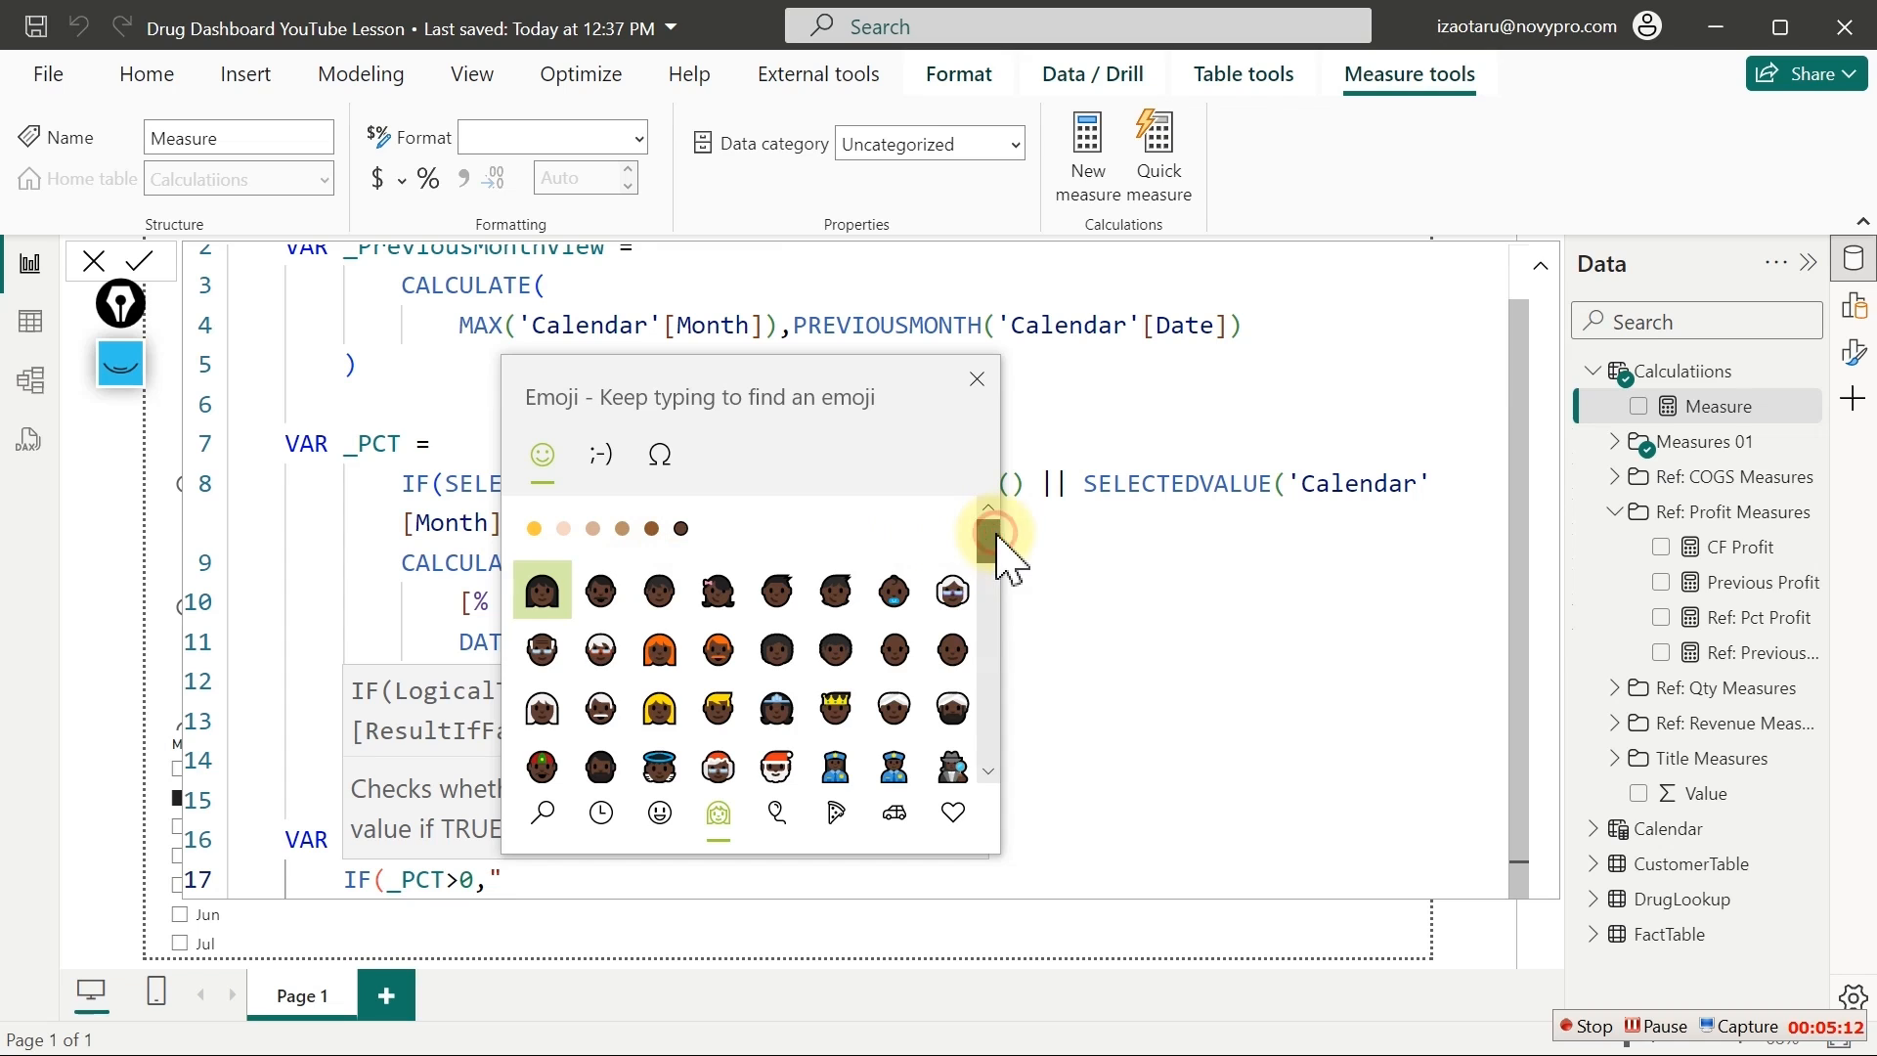
left_click_drag(993, 526, 1005, 599)
left_click(660, 455)
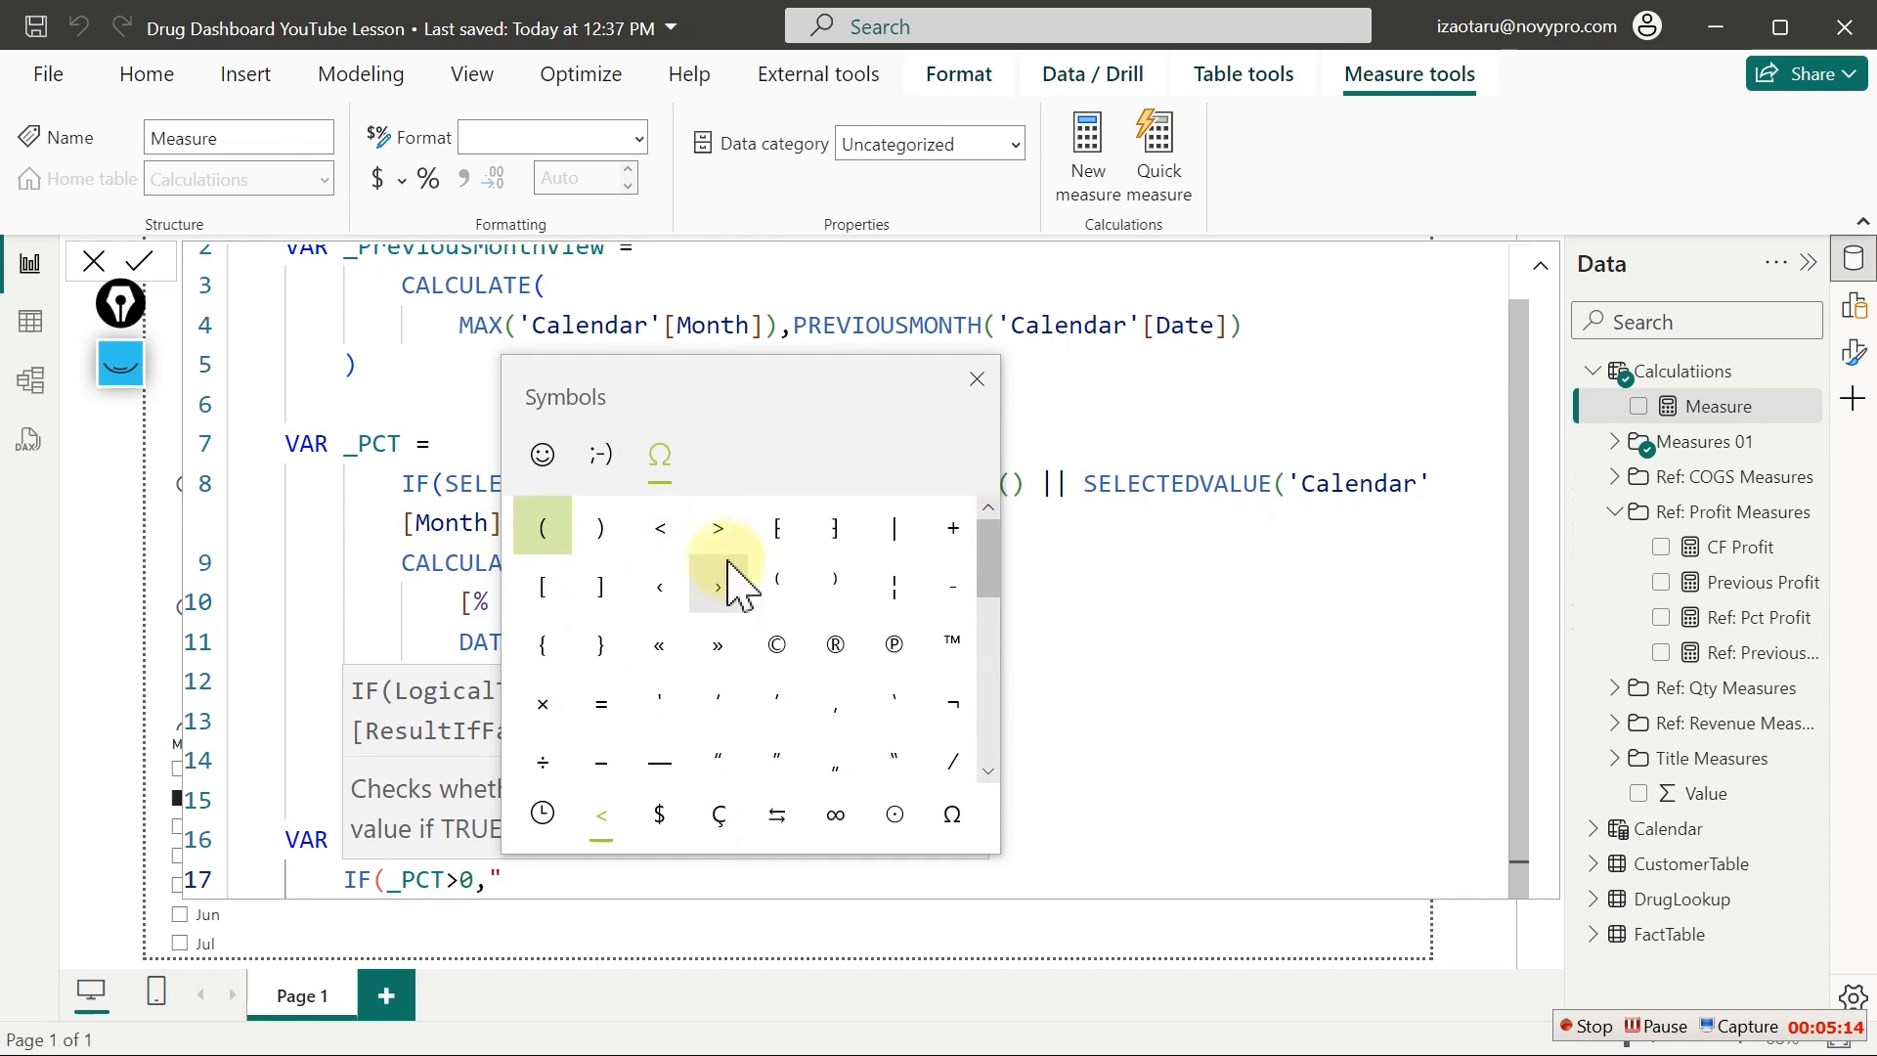
left_click(792, 810)
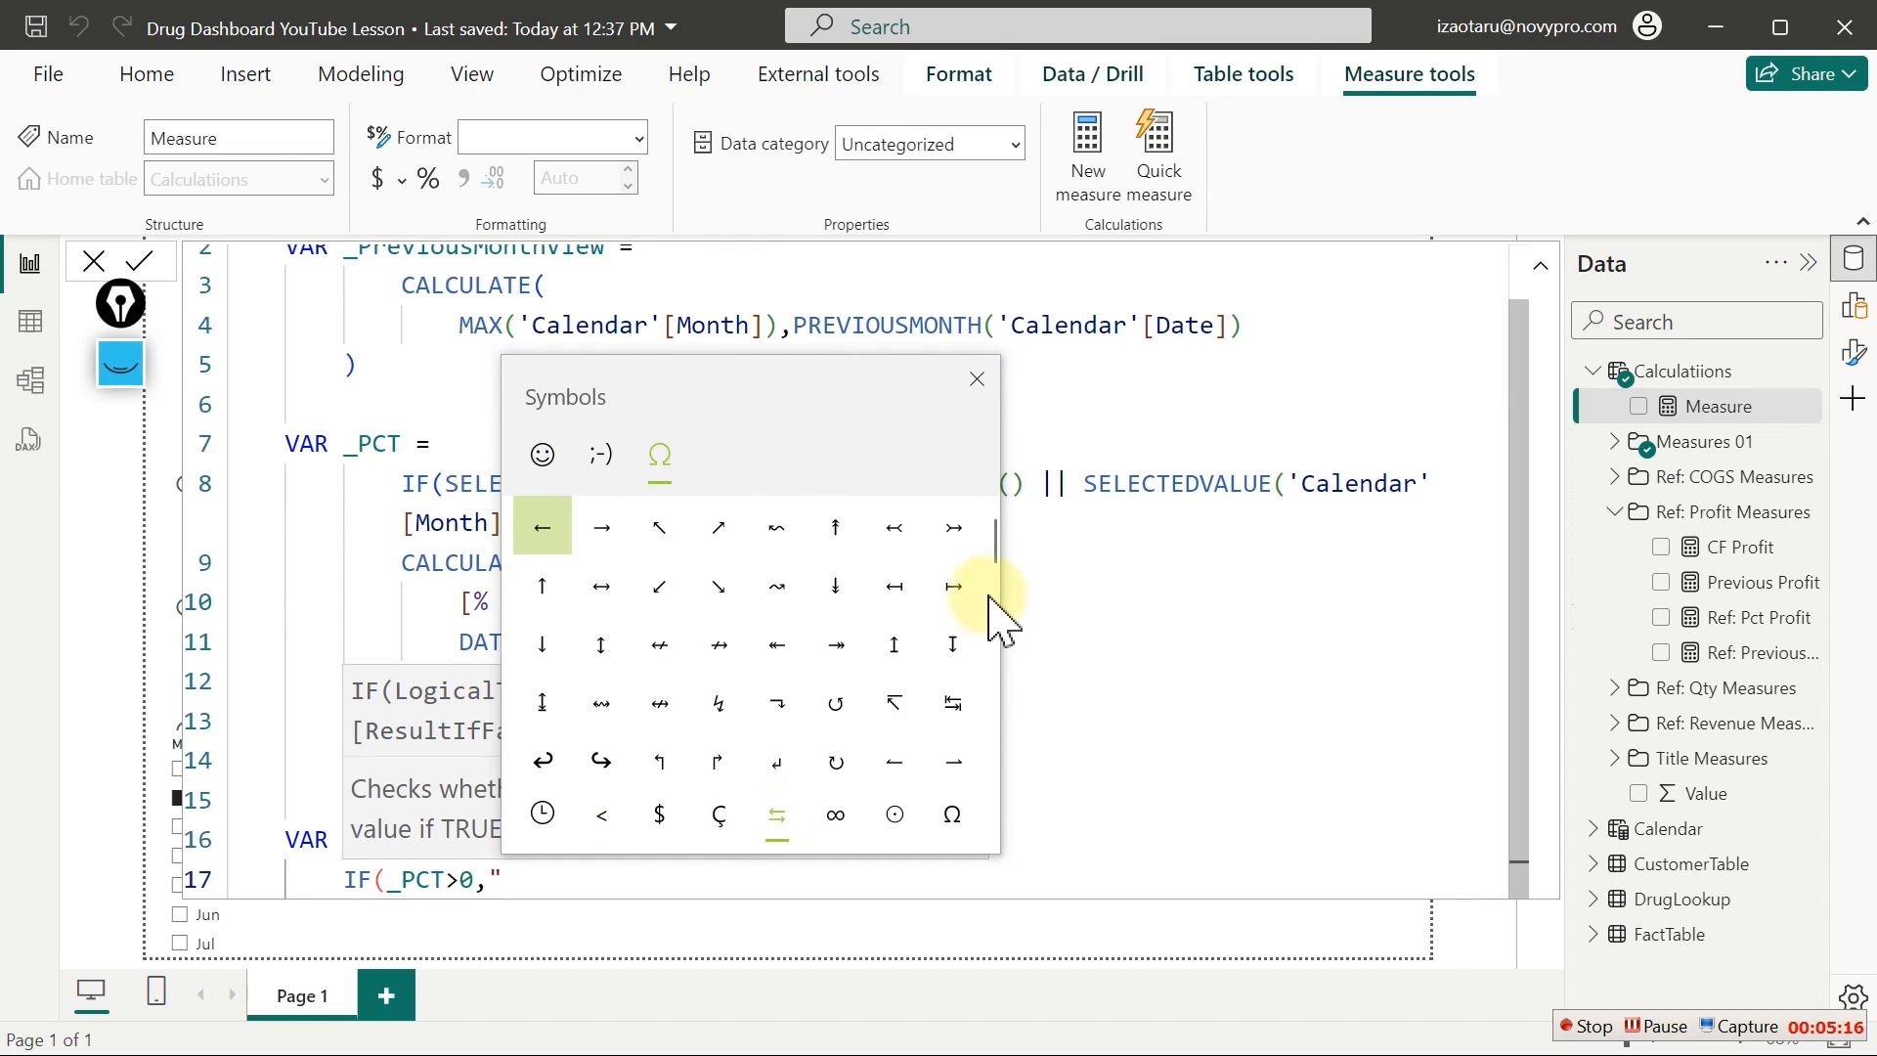
left_click_drag(992, 538, 1001, 703)
left_click(723, 604)
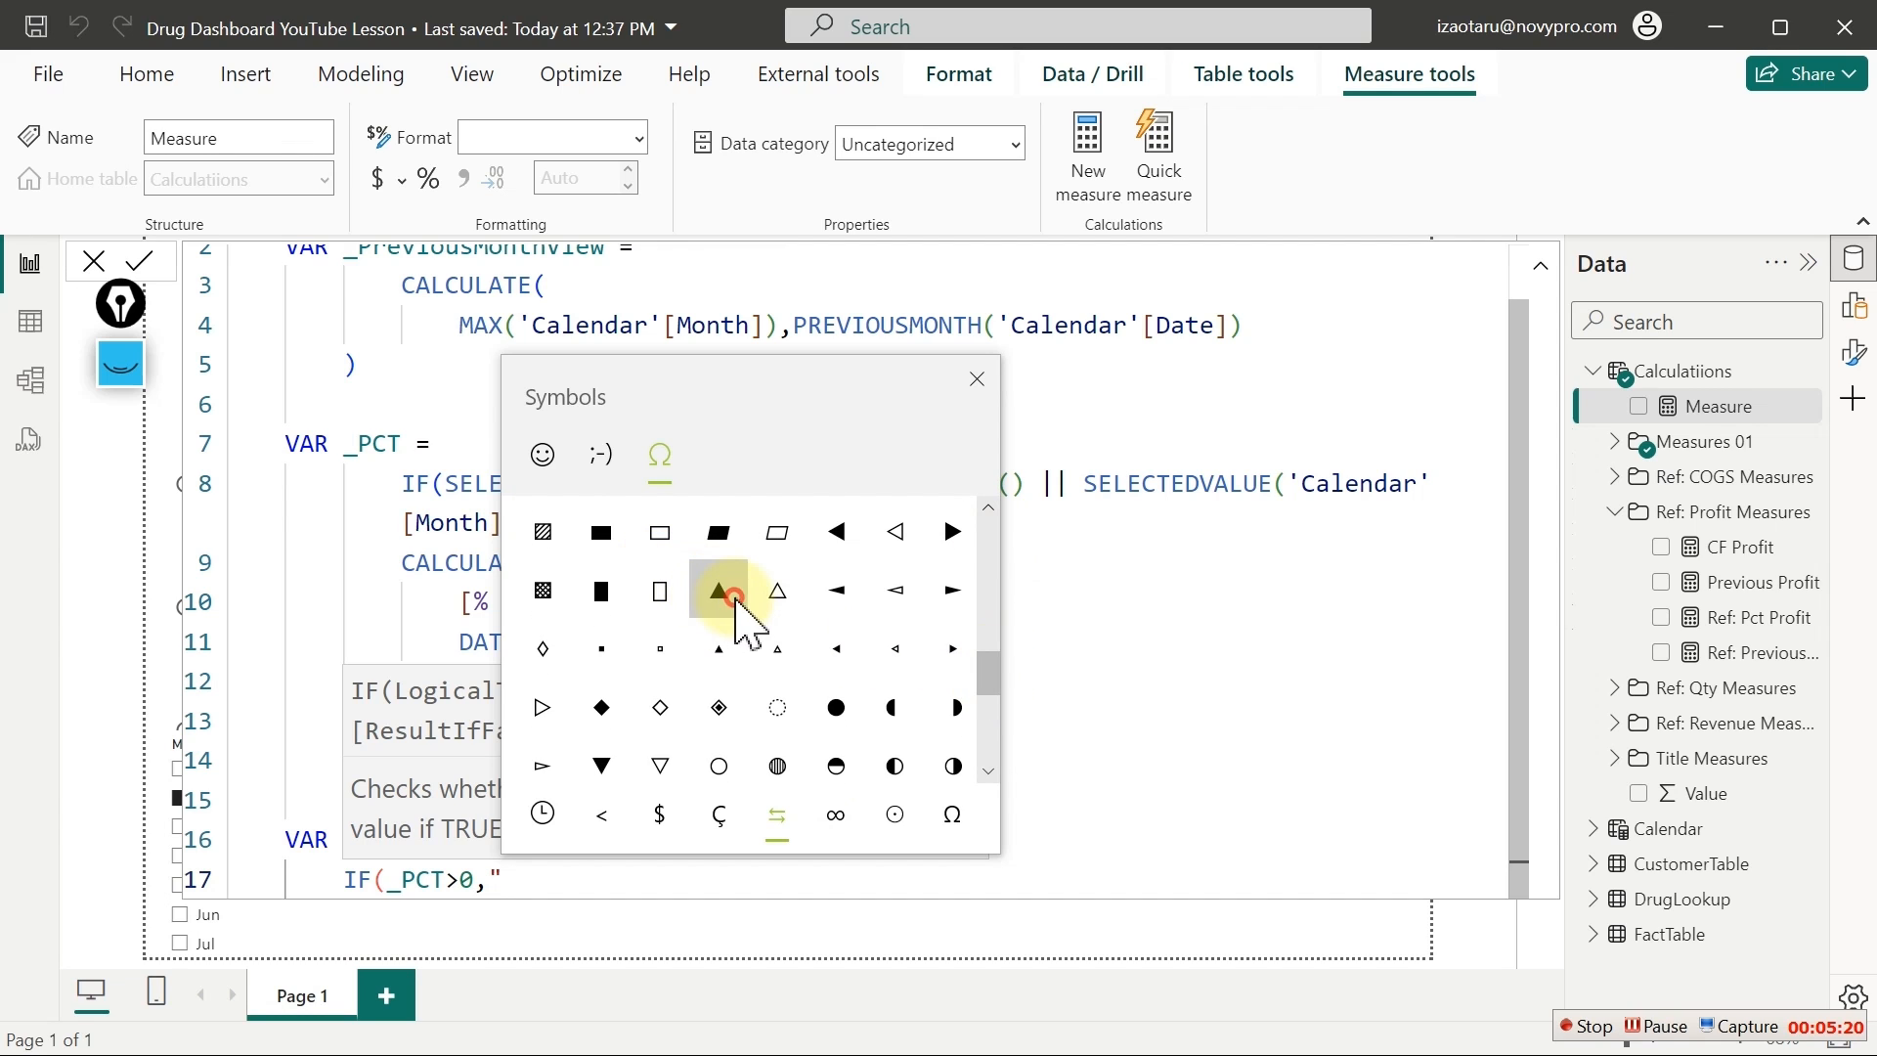
left_click(721, 596)
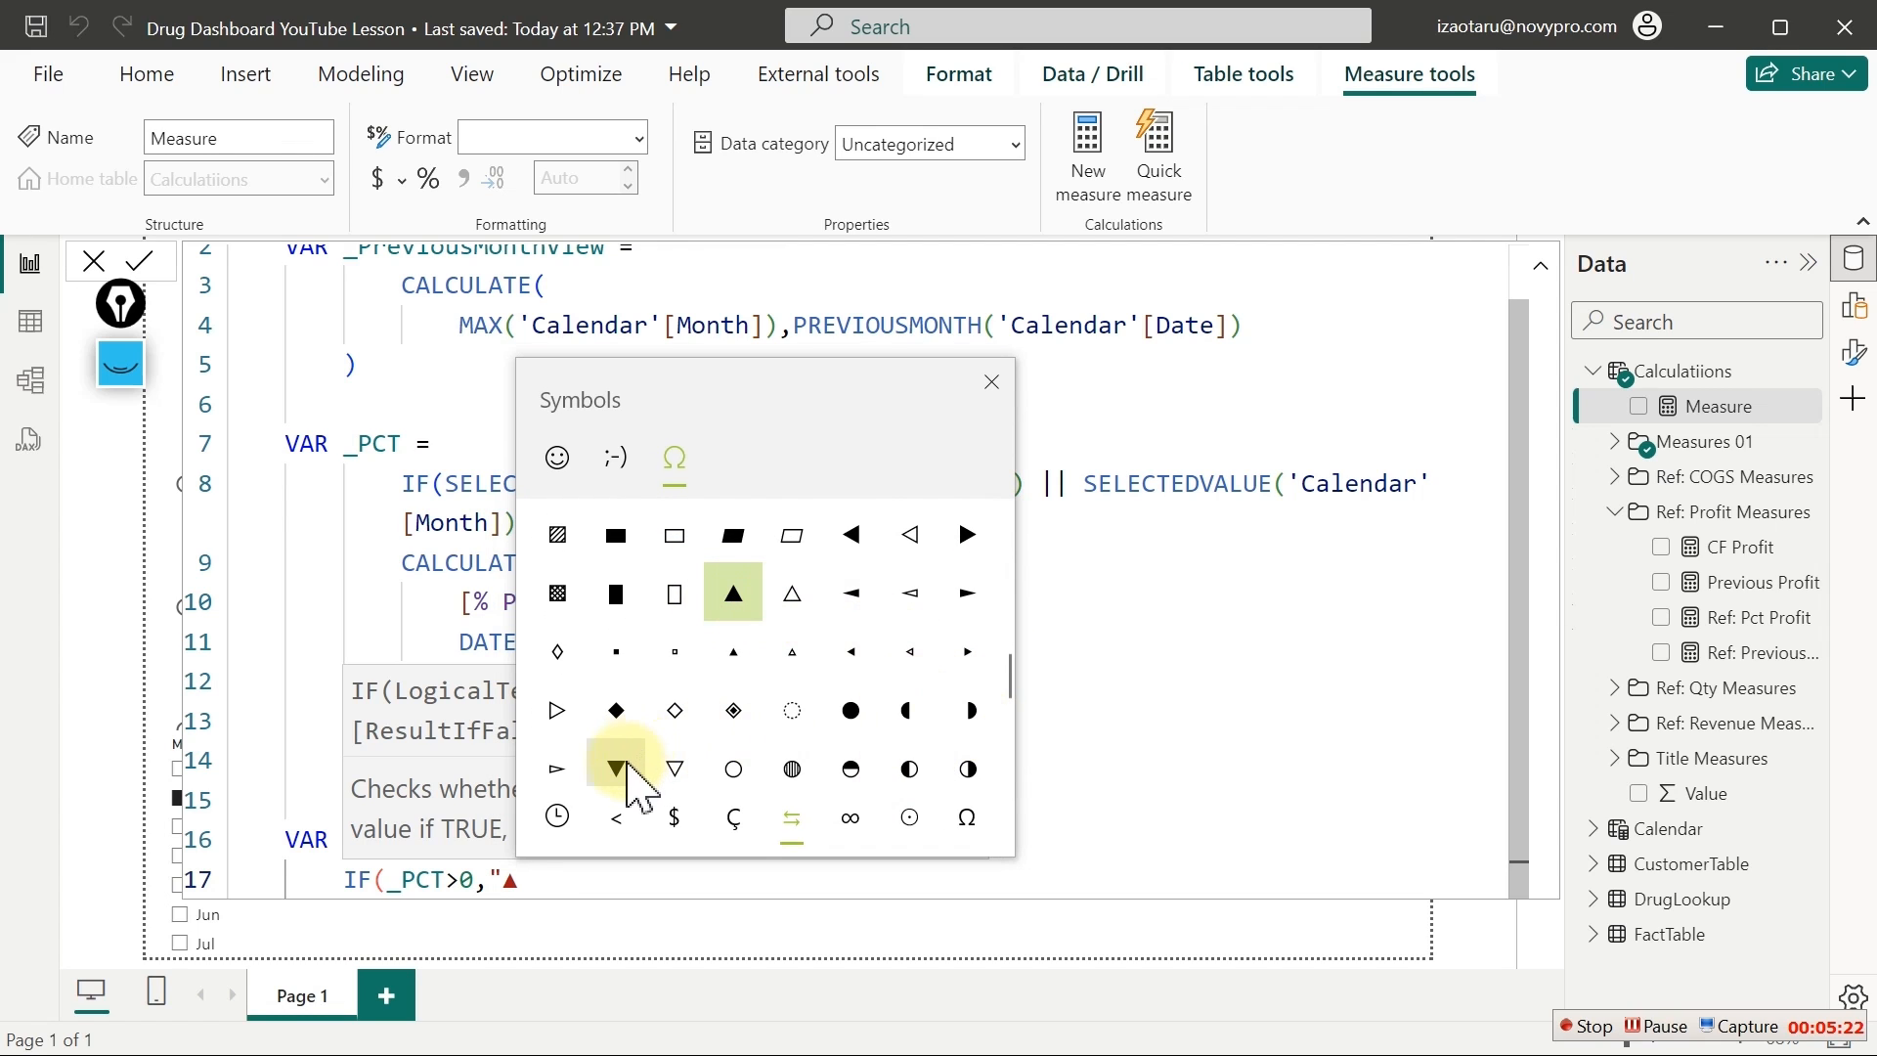
left_click(622, 772)
left_click(991, 382)
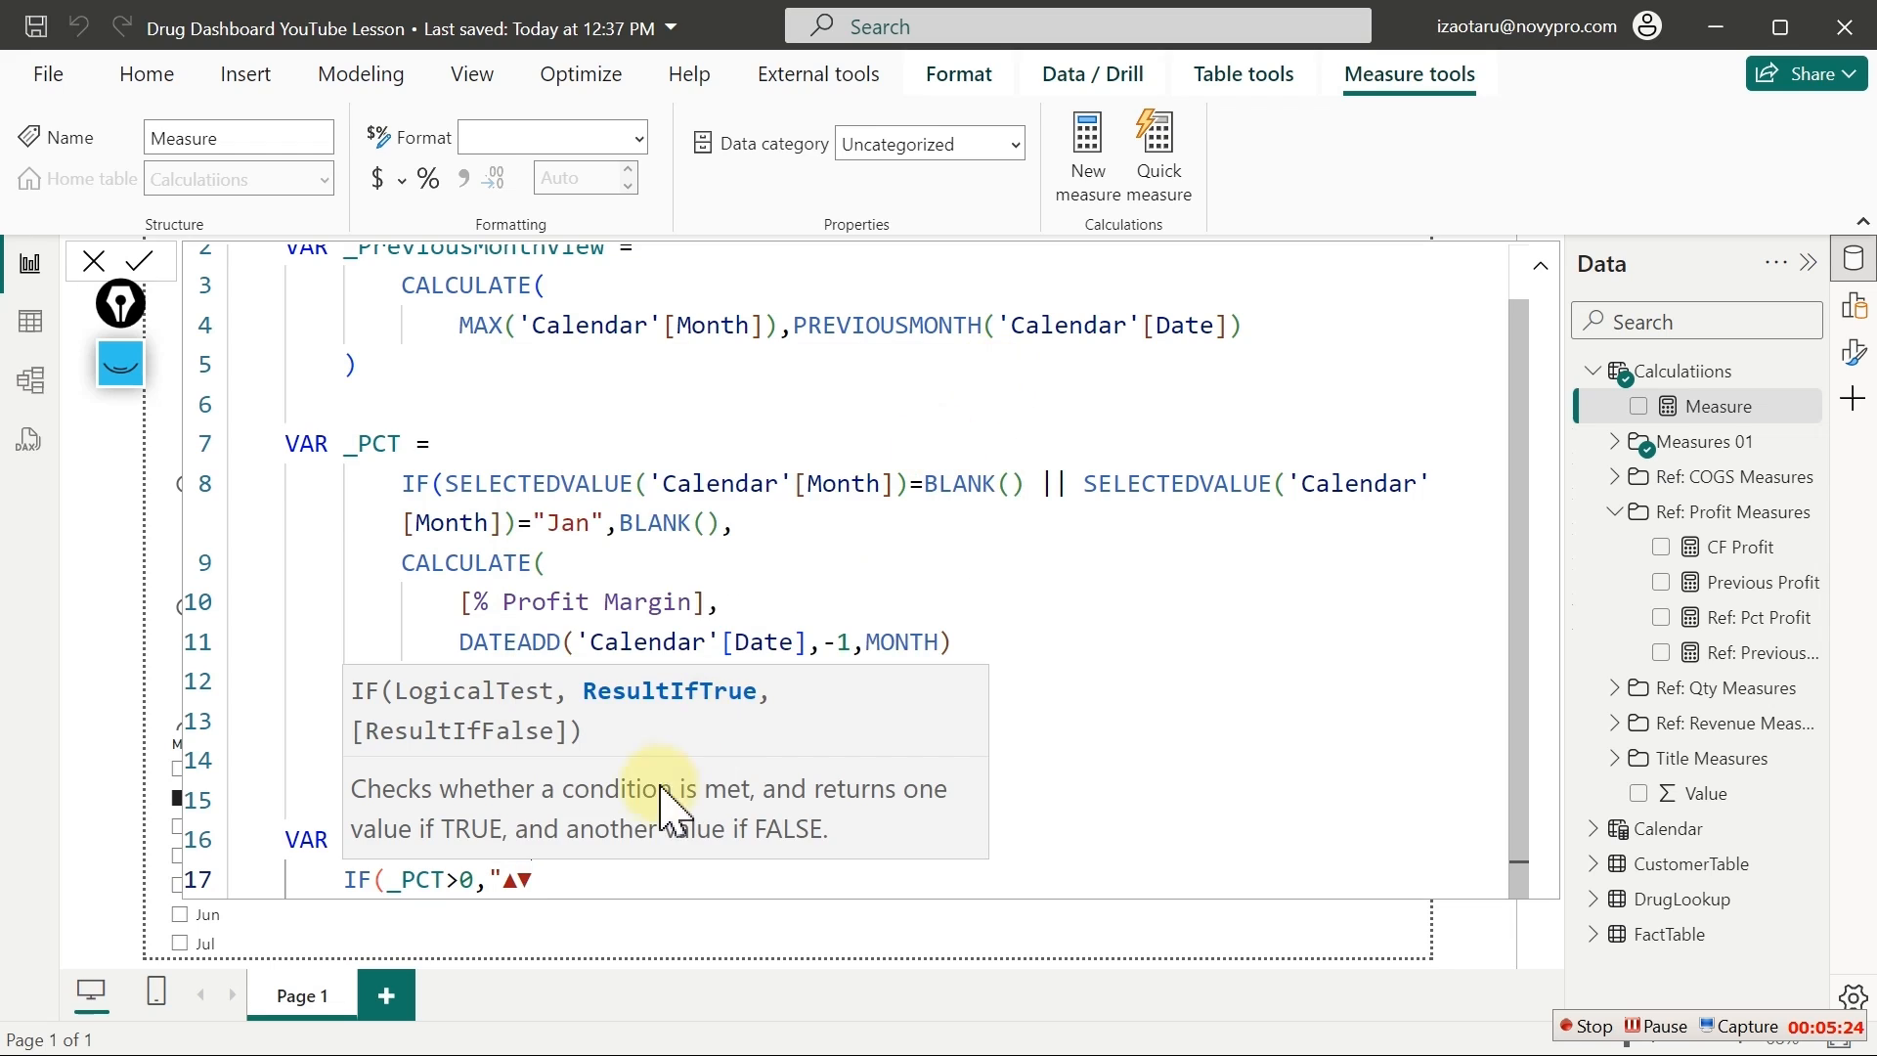
Arrange the IF results as "▲+" for true and "▼" for false, and close the function
left_click(523, 879)
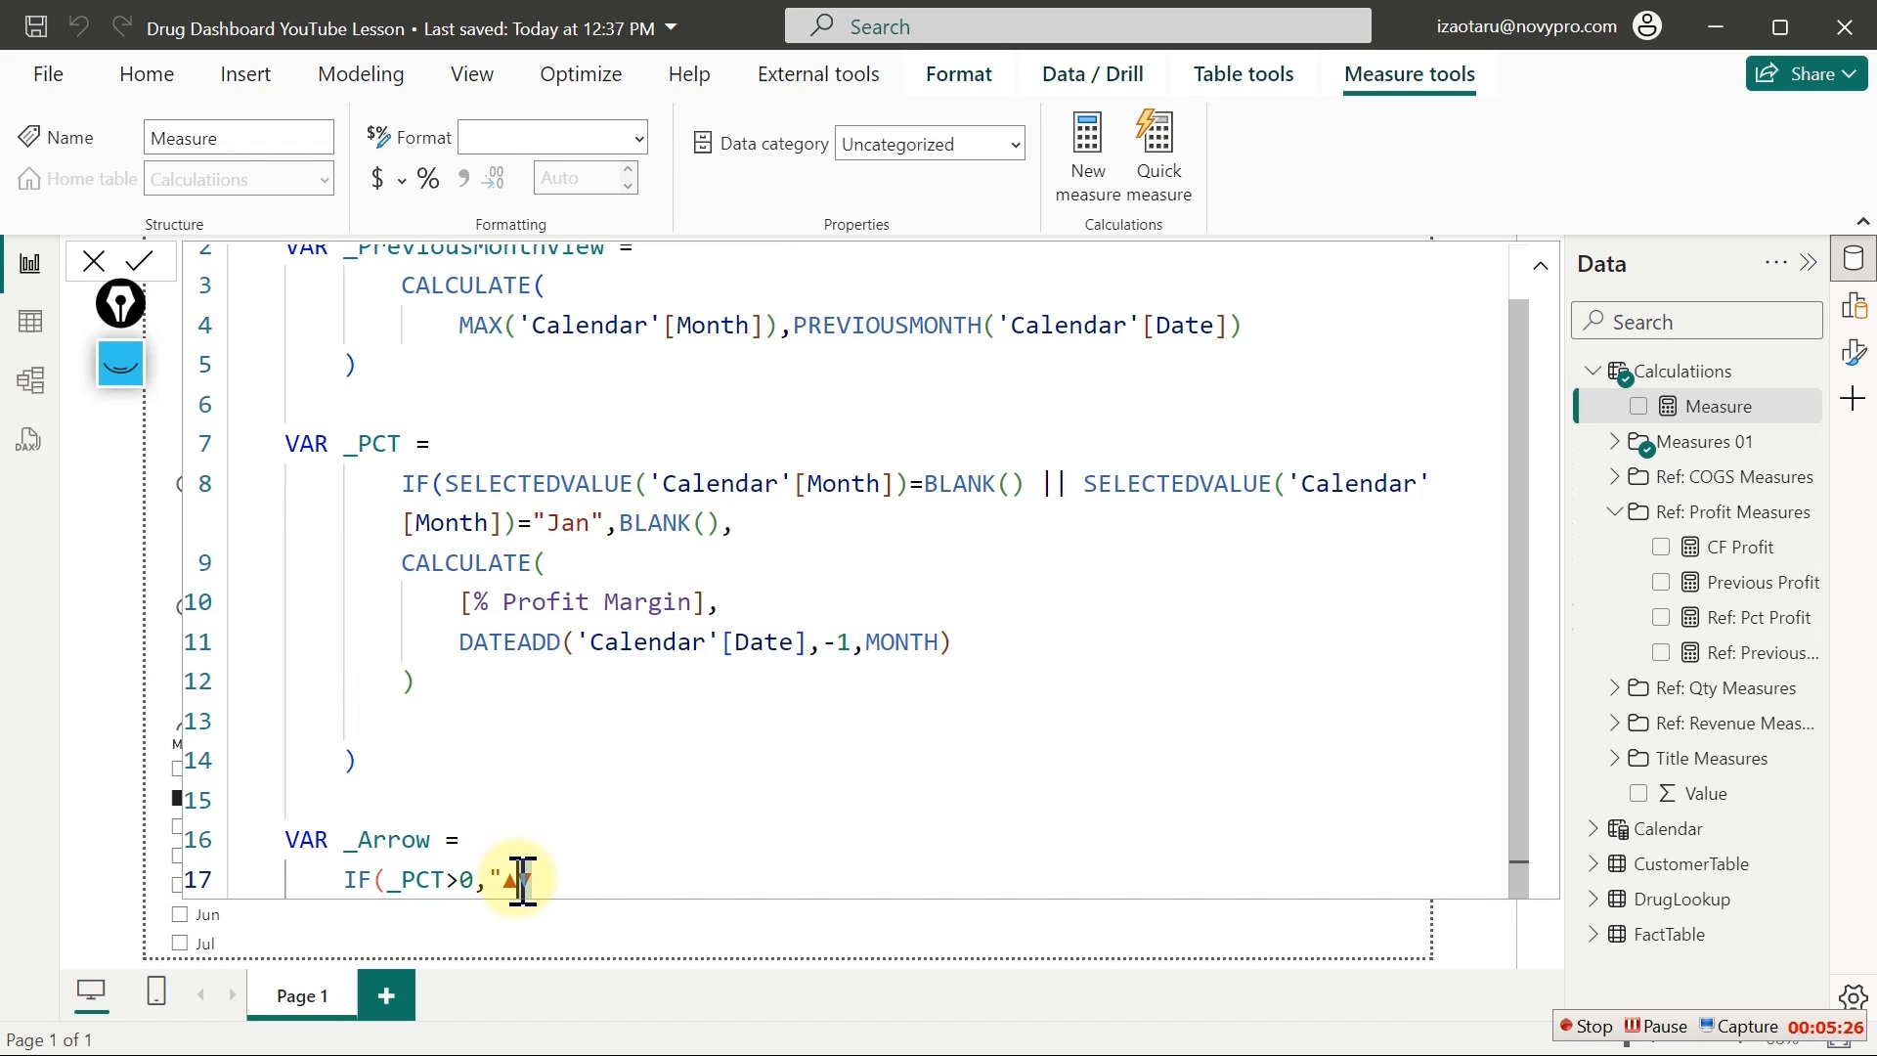
key("Delete")
type(",\"▼\"")
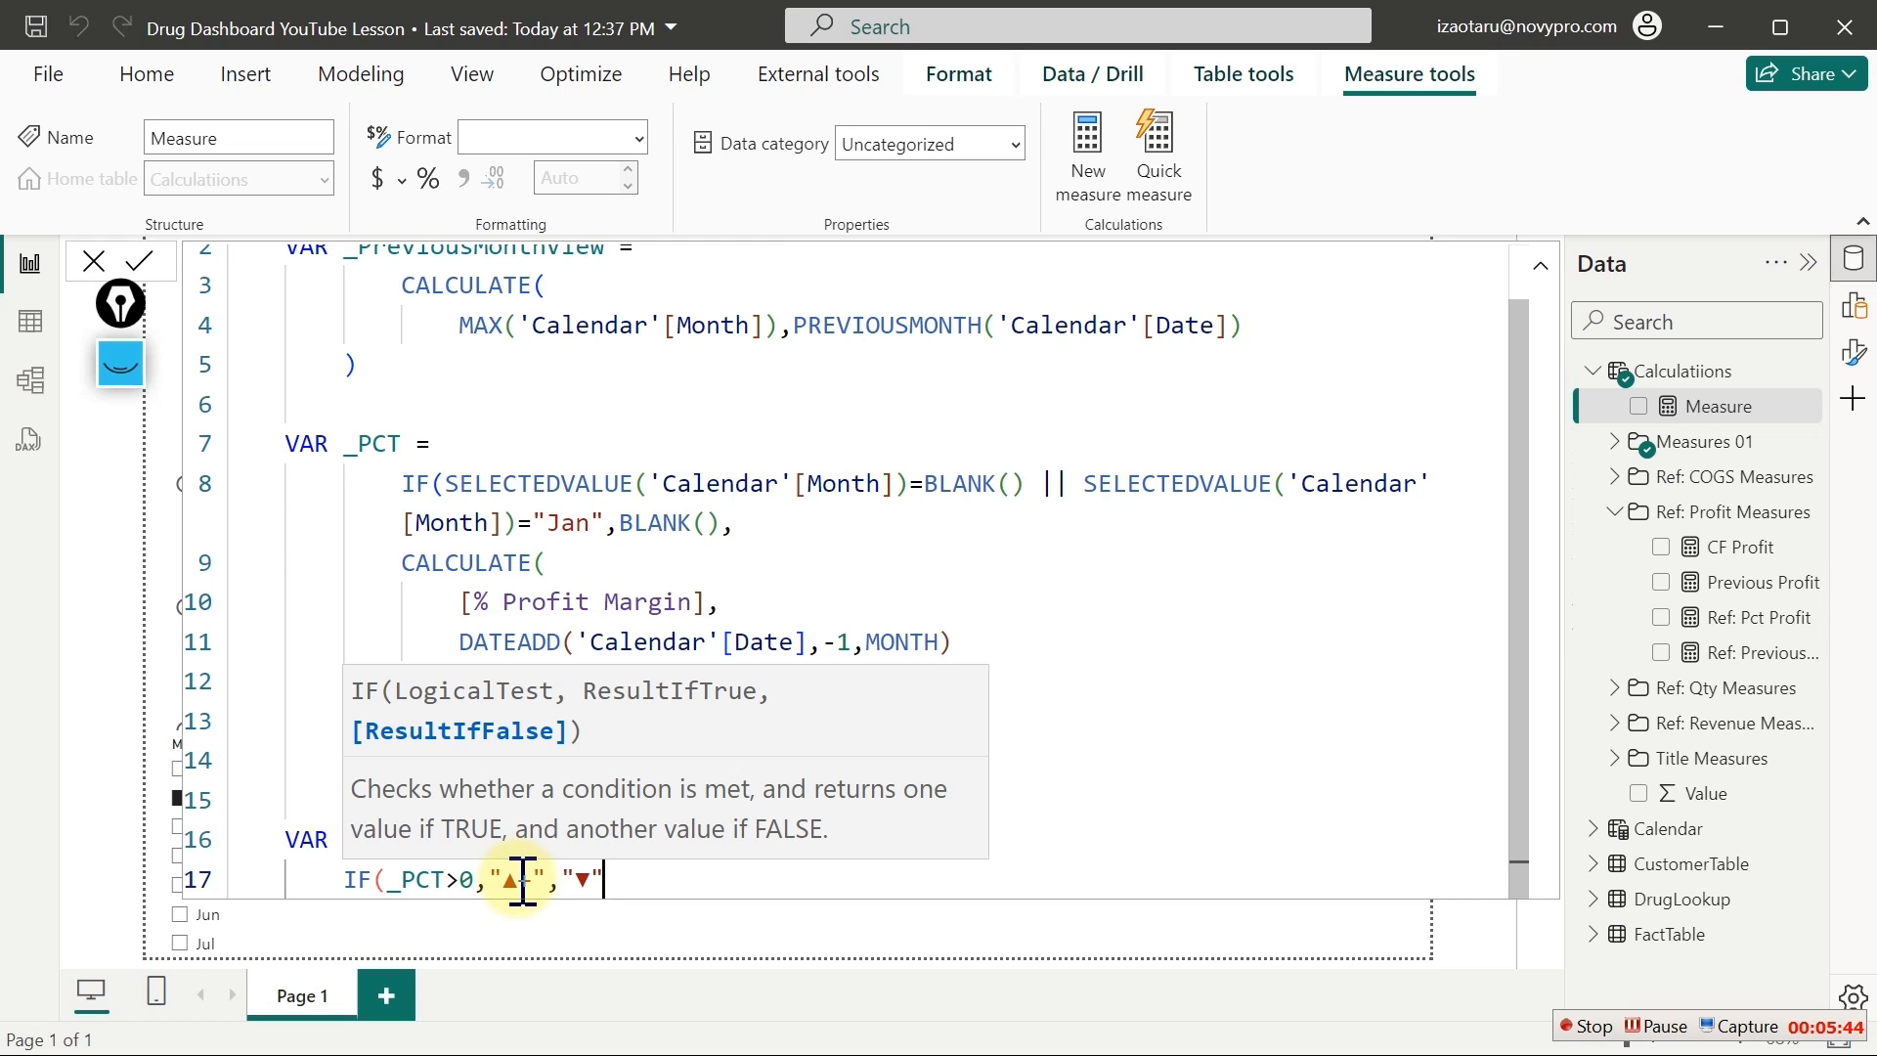
type(")")
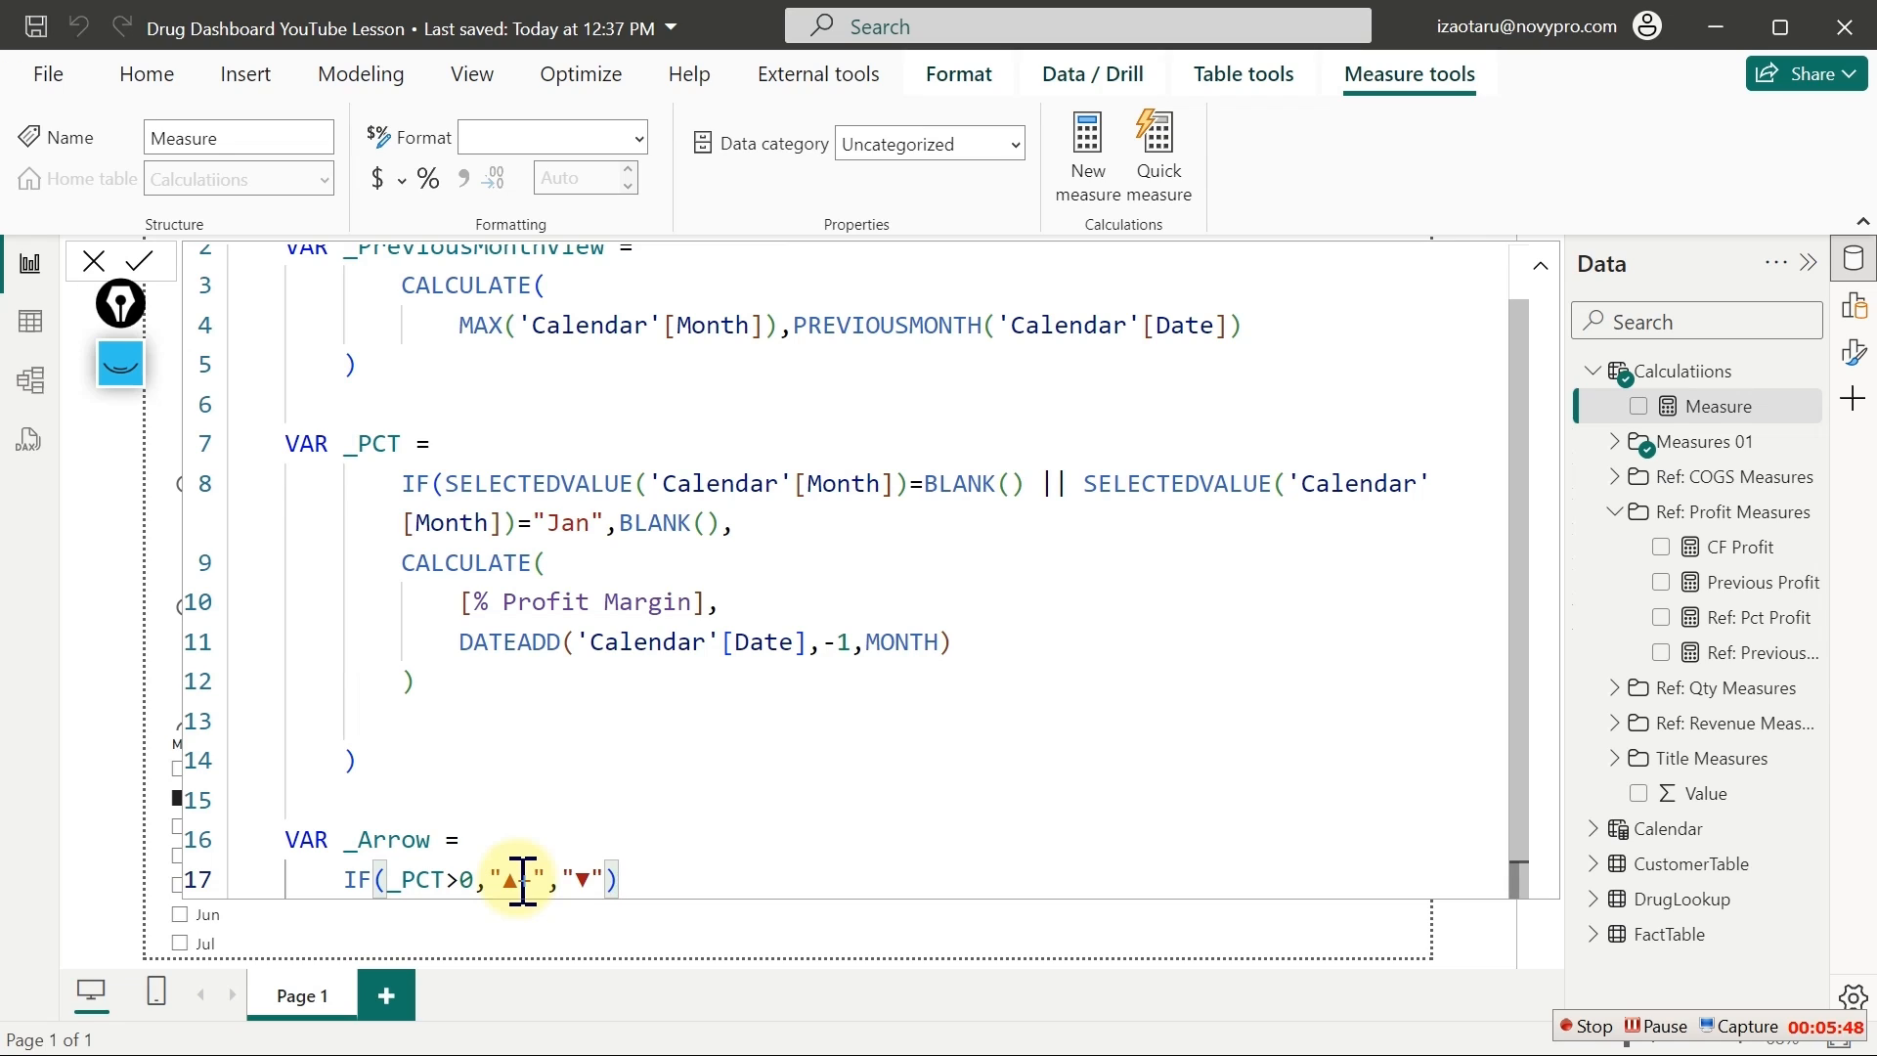
Add RETURN on its own line below the _Arrow expression, aligned with the VAR lines, and start a new line
key("Return")
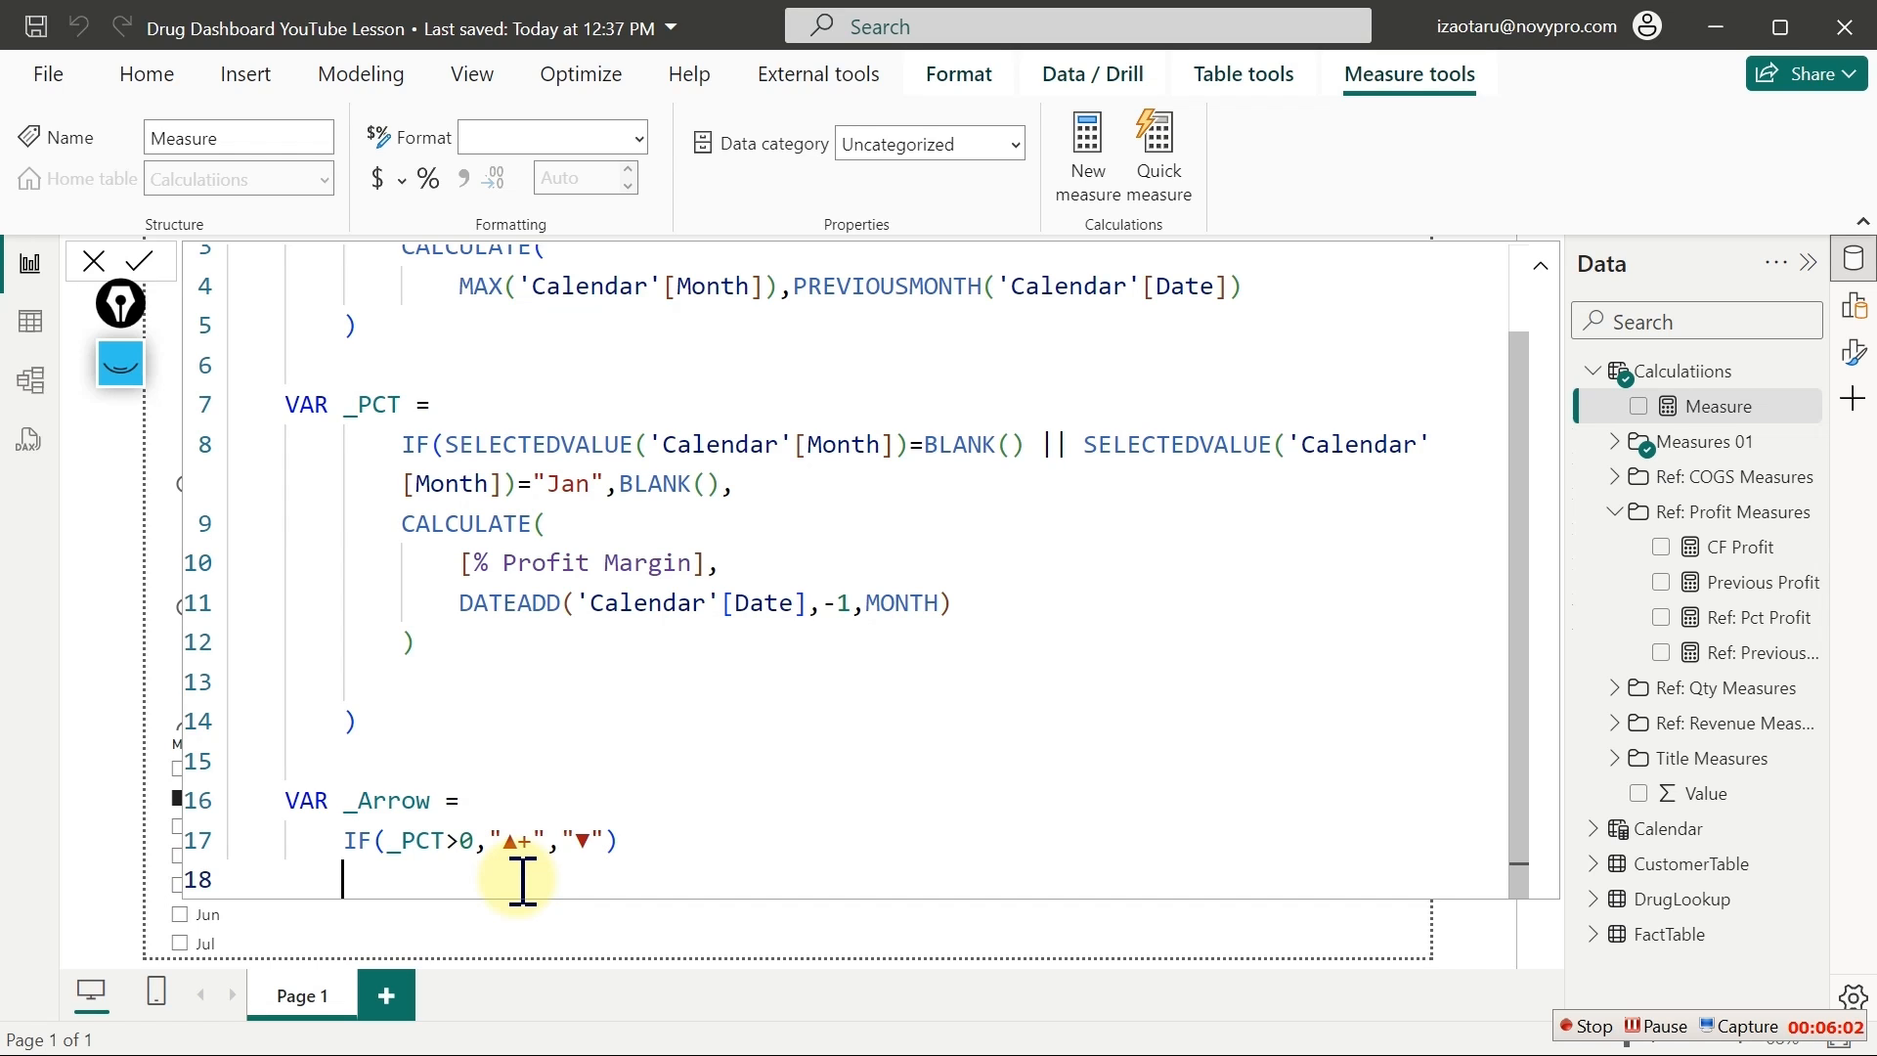
key("BackSpace")
type("re")
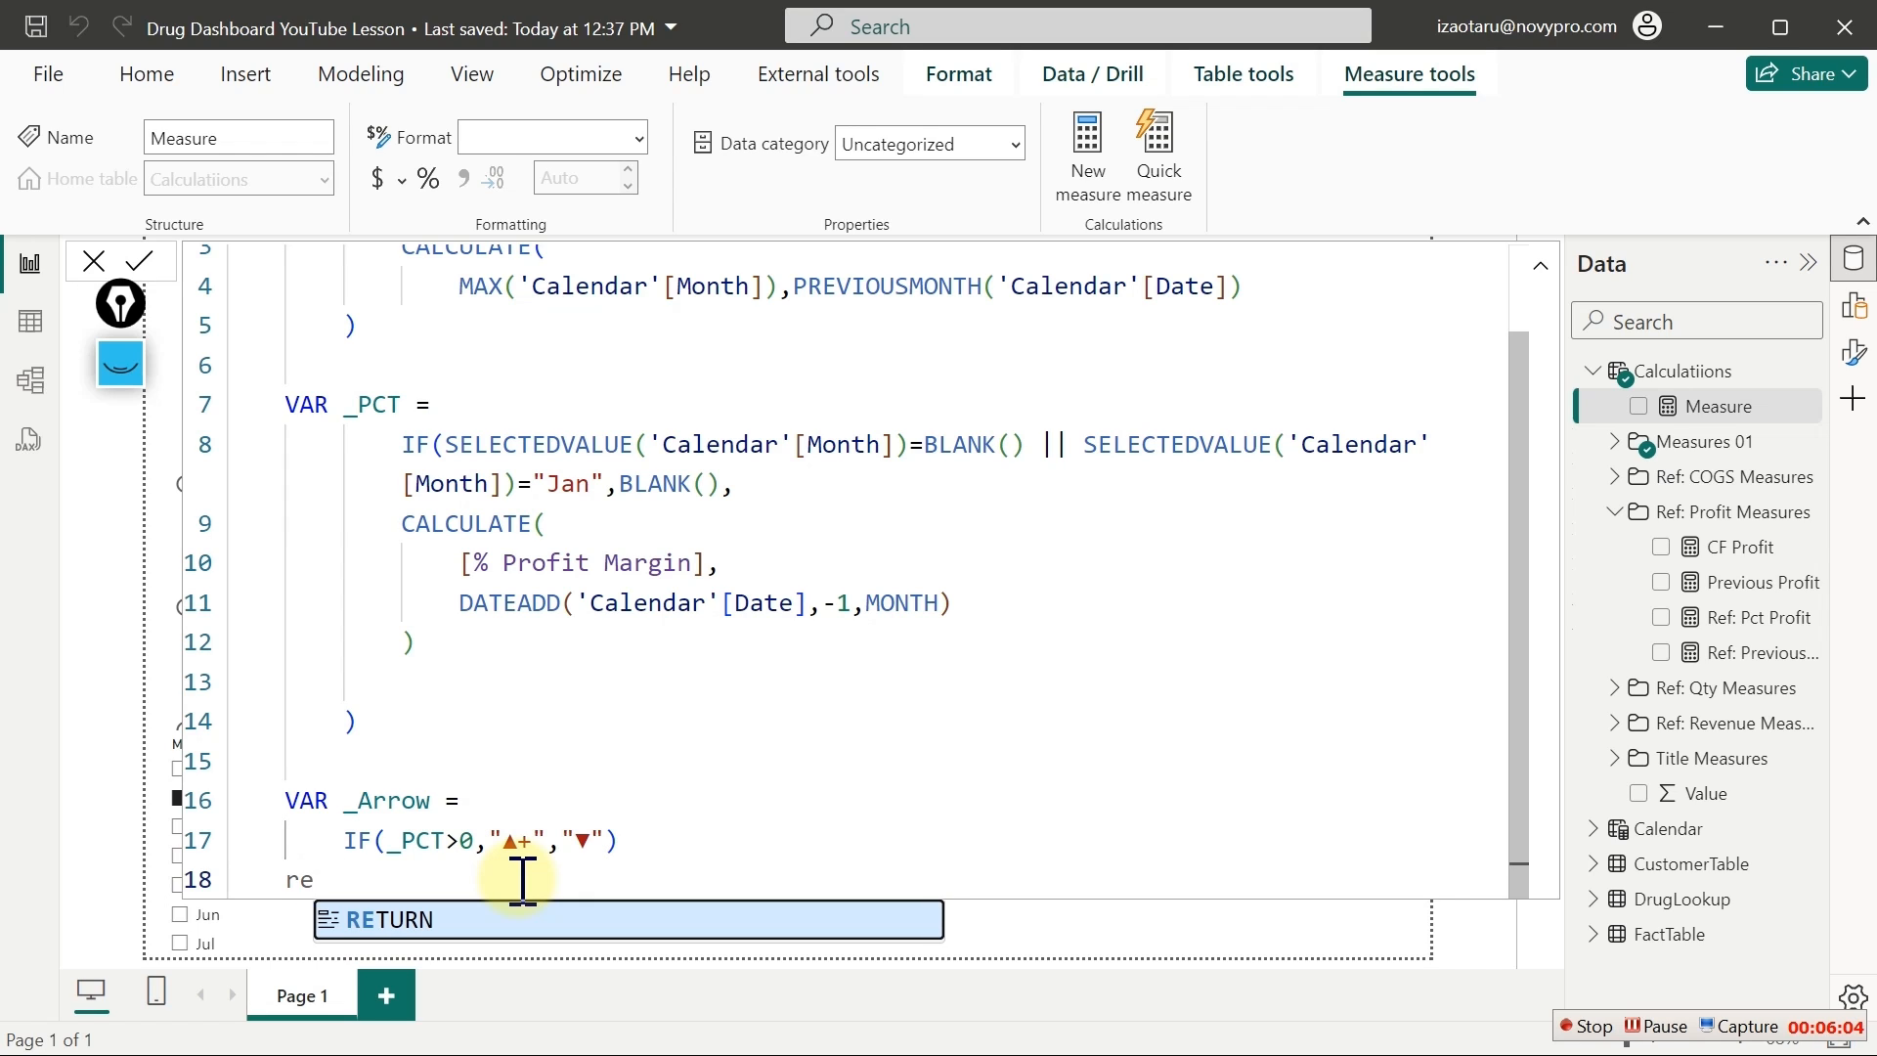
key("Tab")
key("shift+Return")
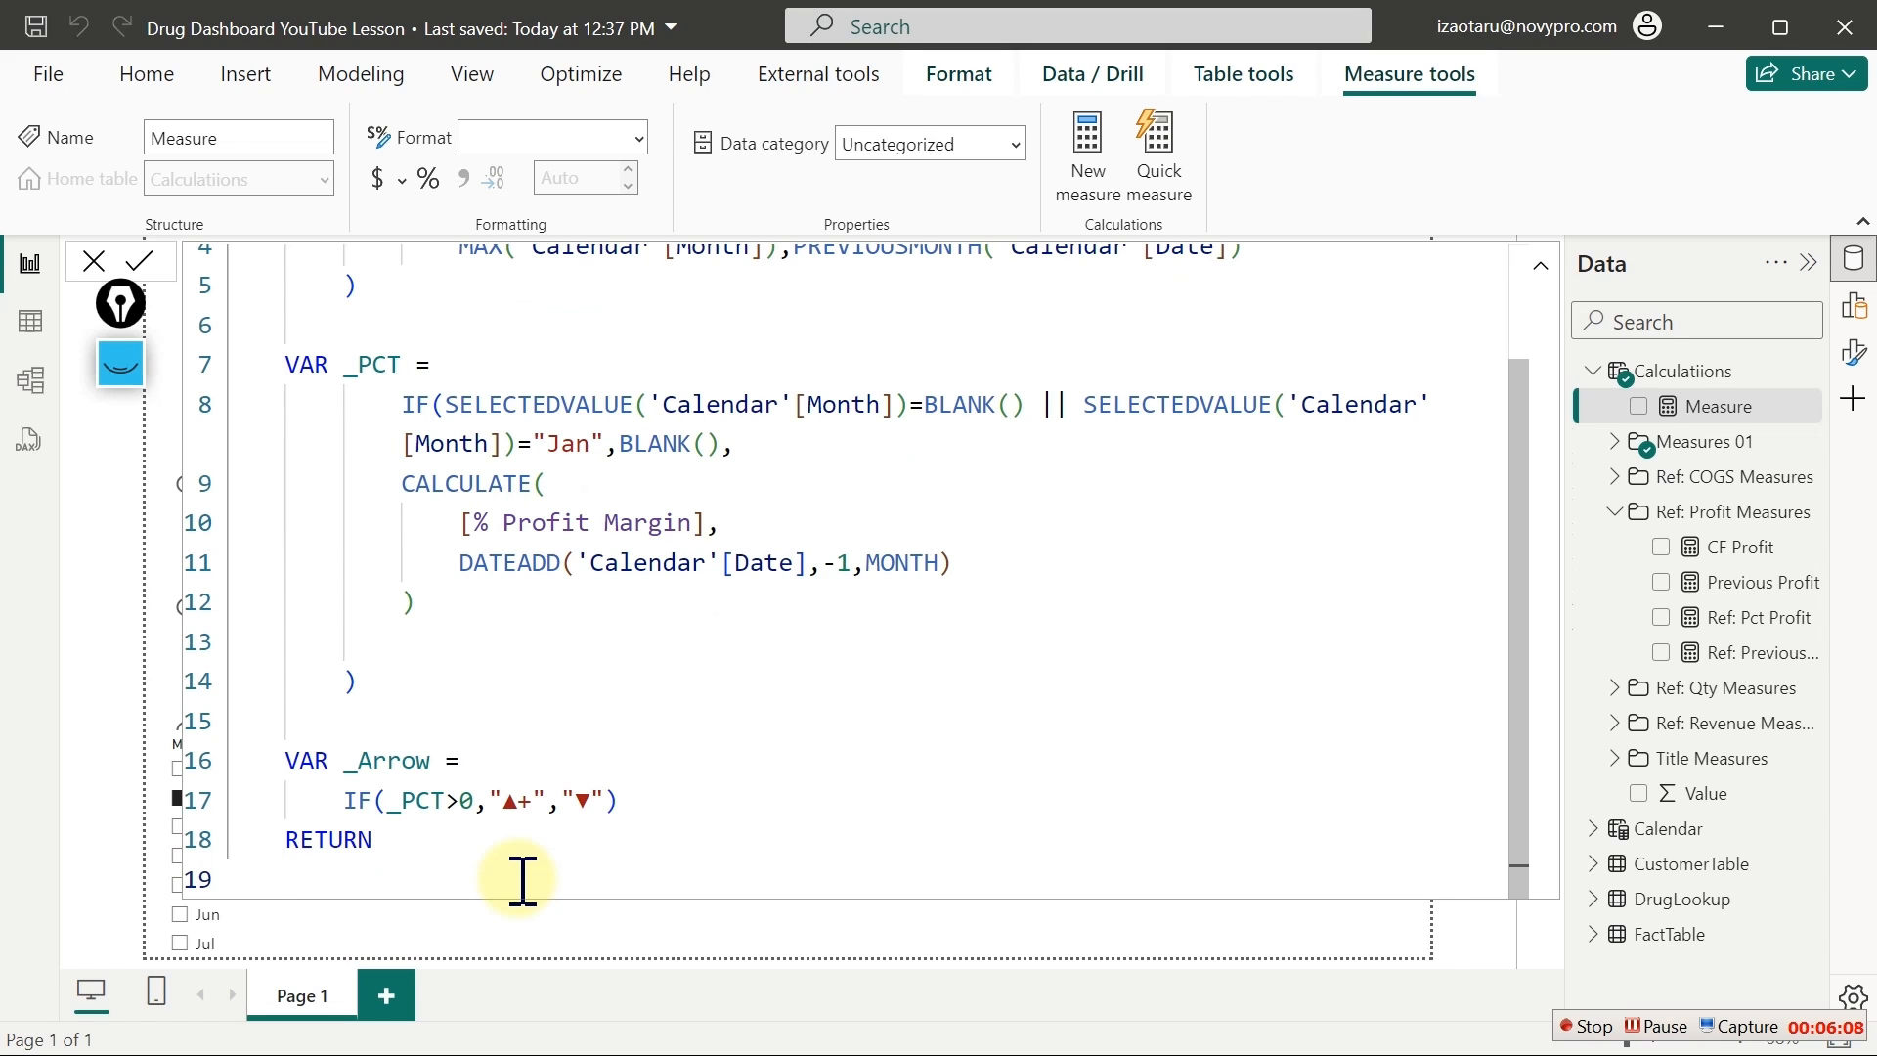
Enter _PCT&_PCT as the returned expression and commit the measure
type("_")
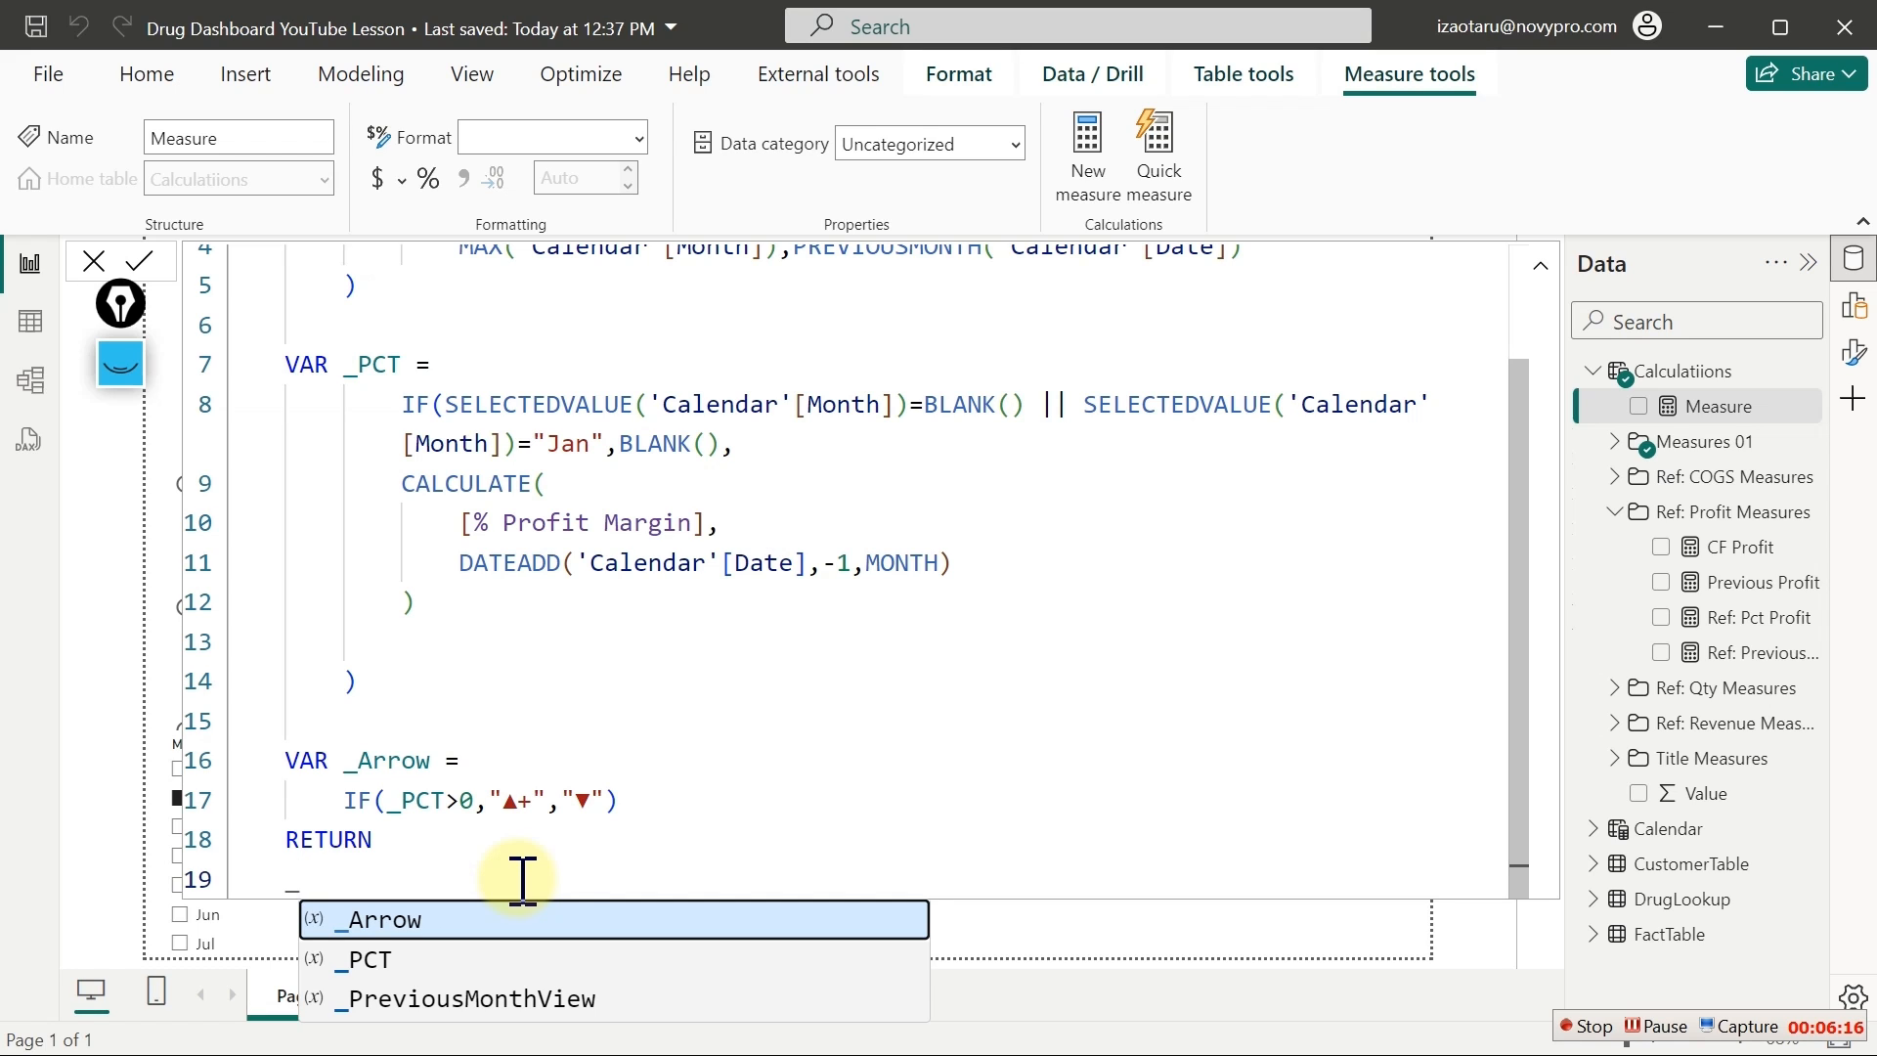
key("Down")
key("Tab")
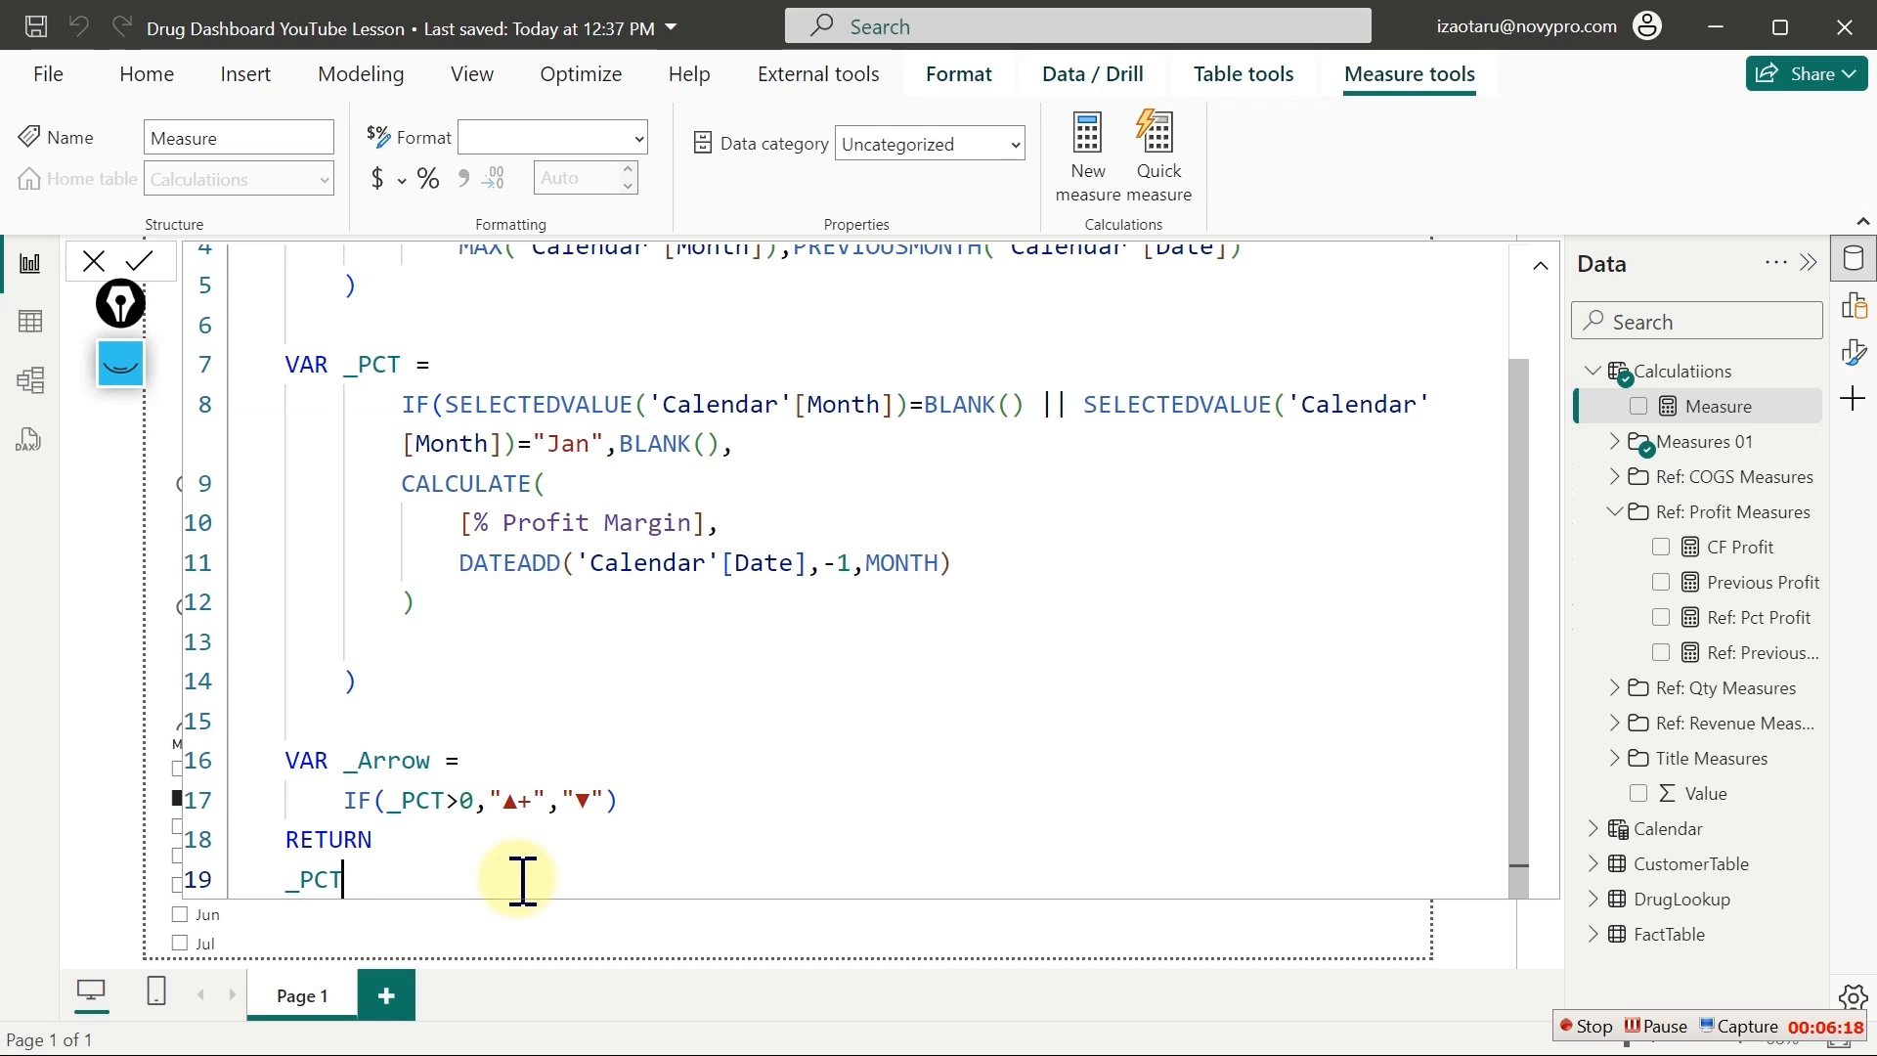
type("&")
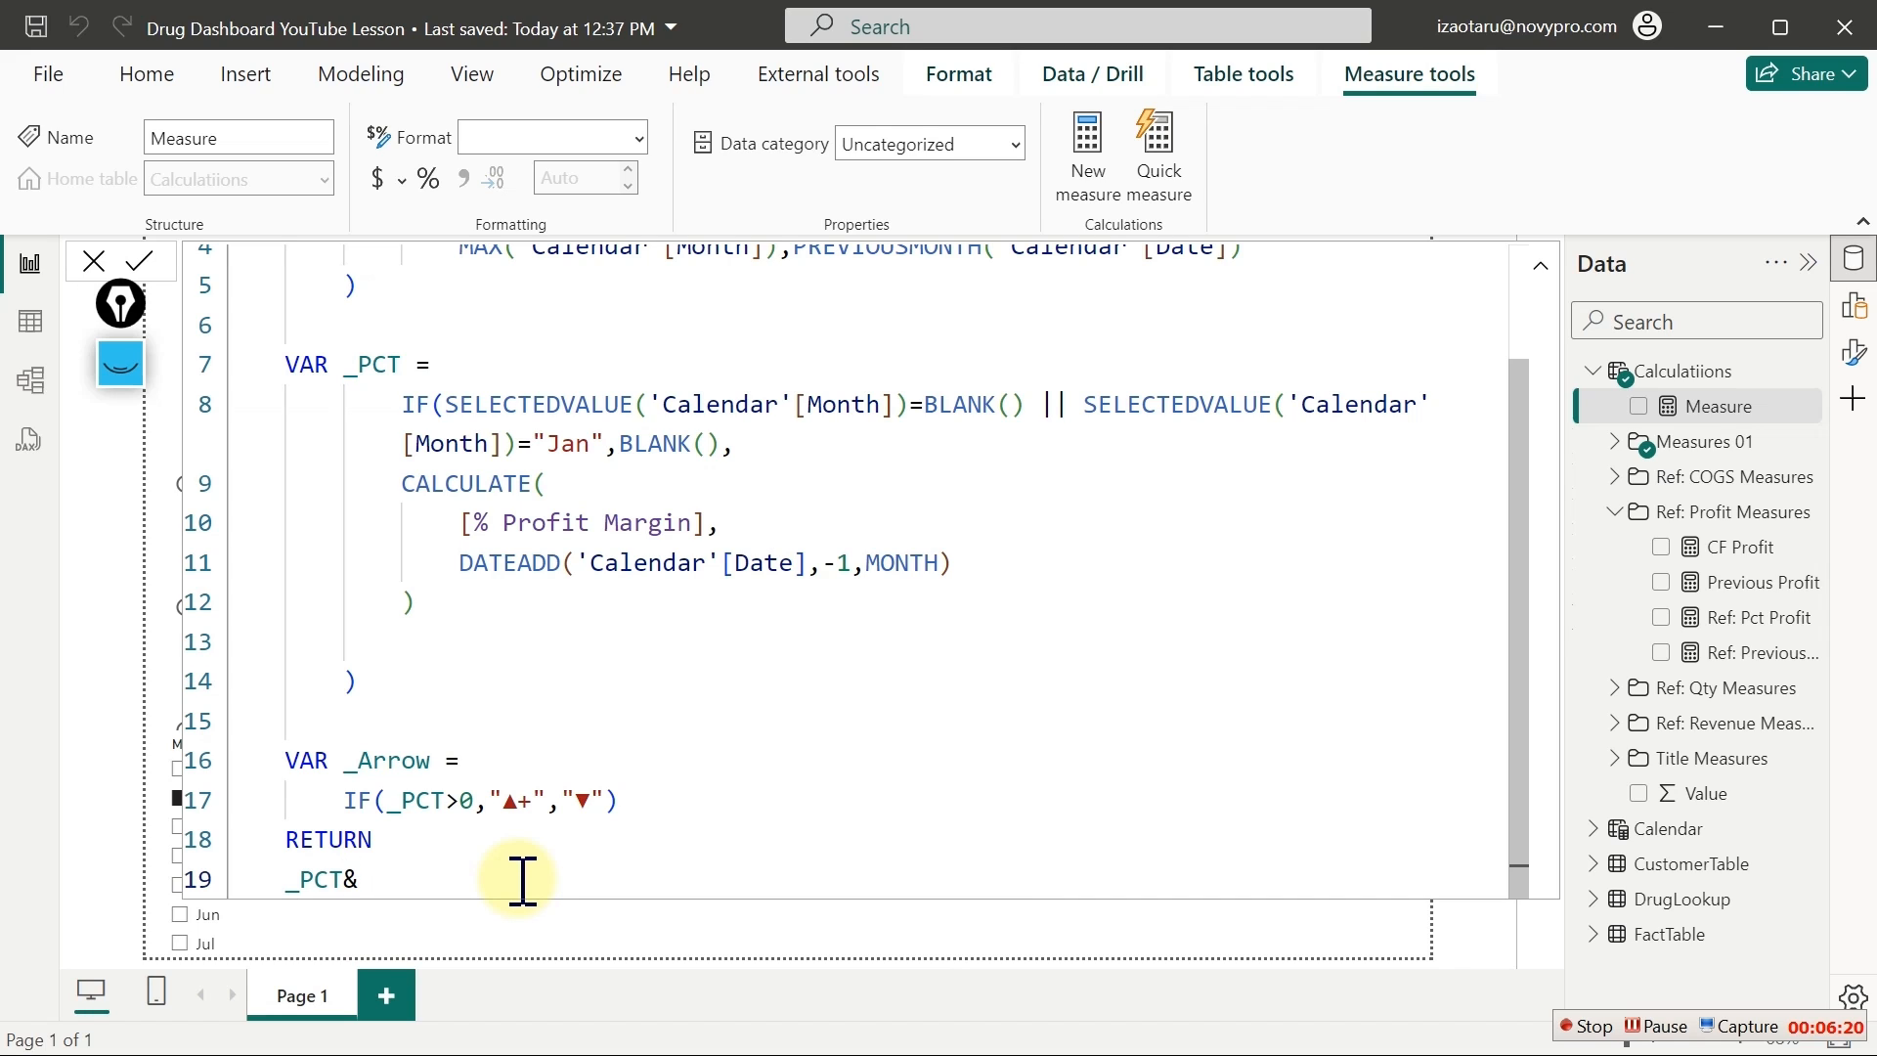
type("\"")
key("BackSpace")
type("_")
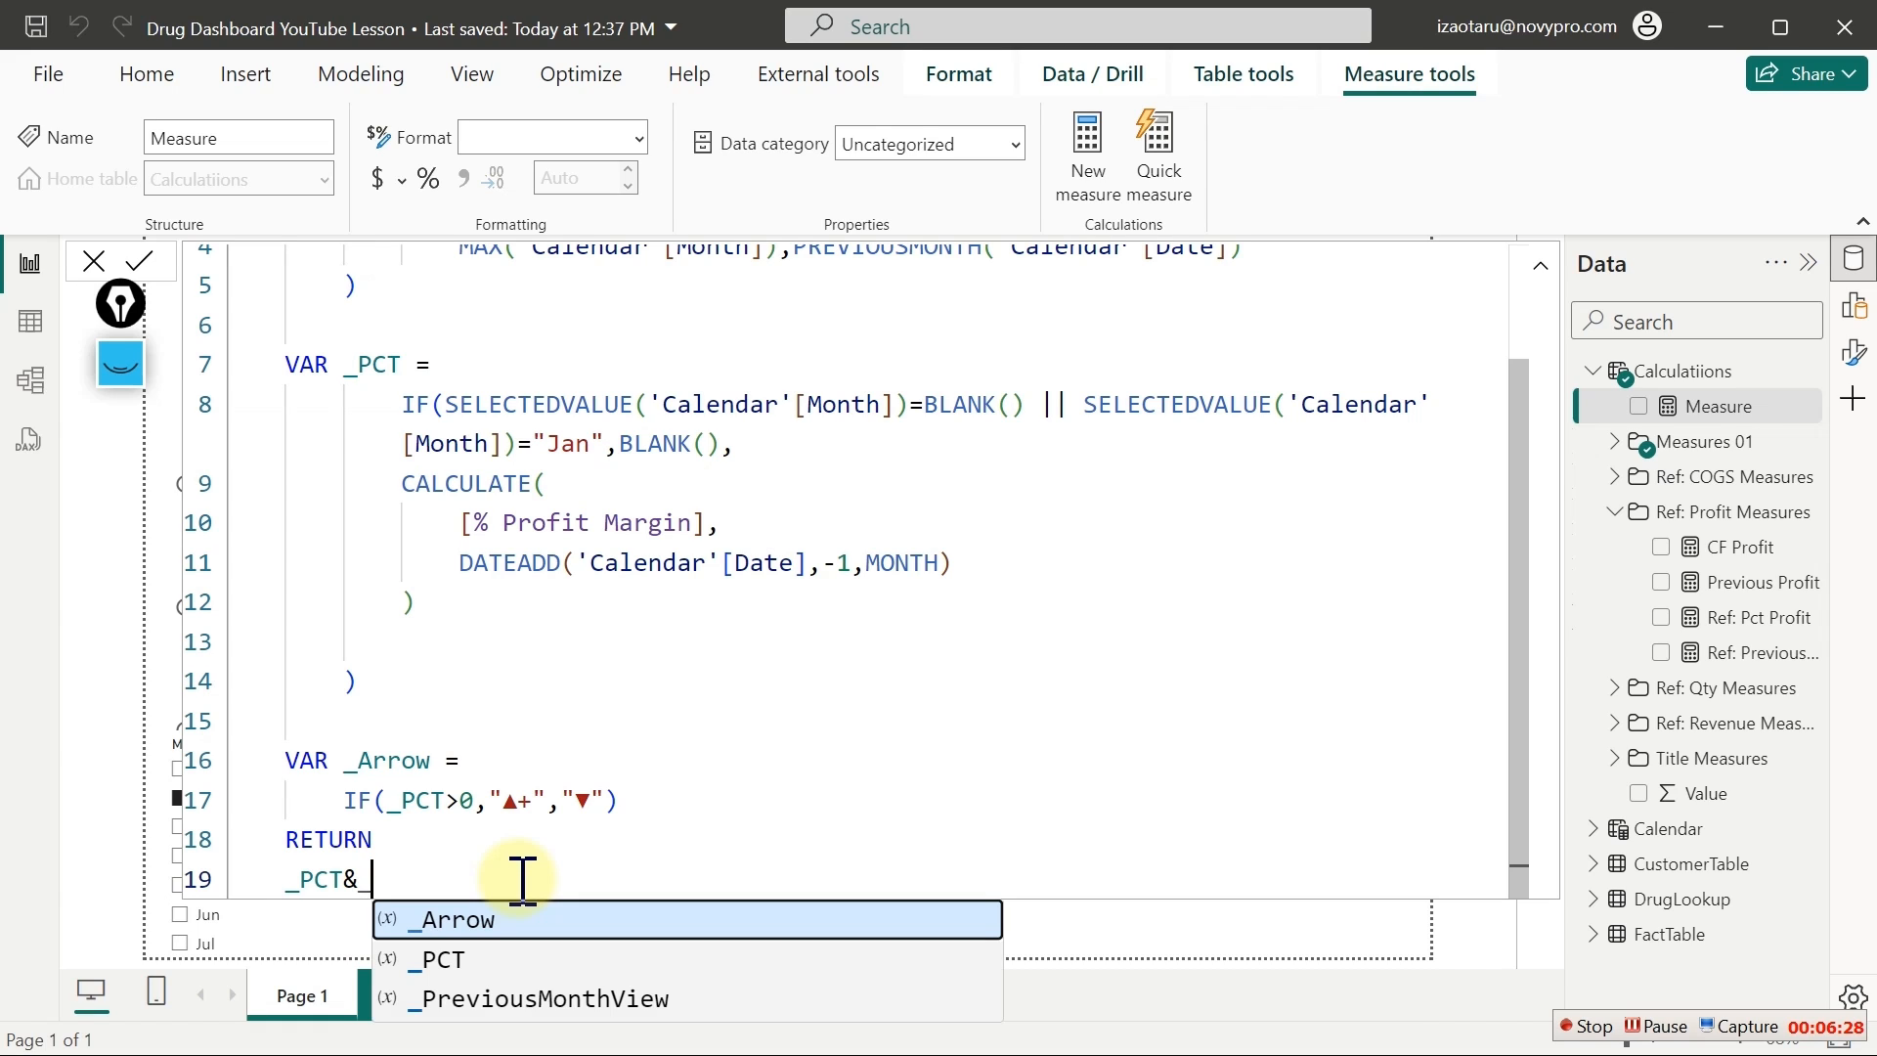
key("Down")
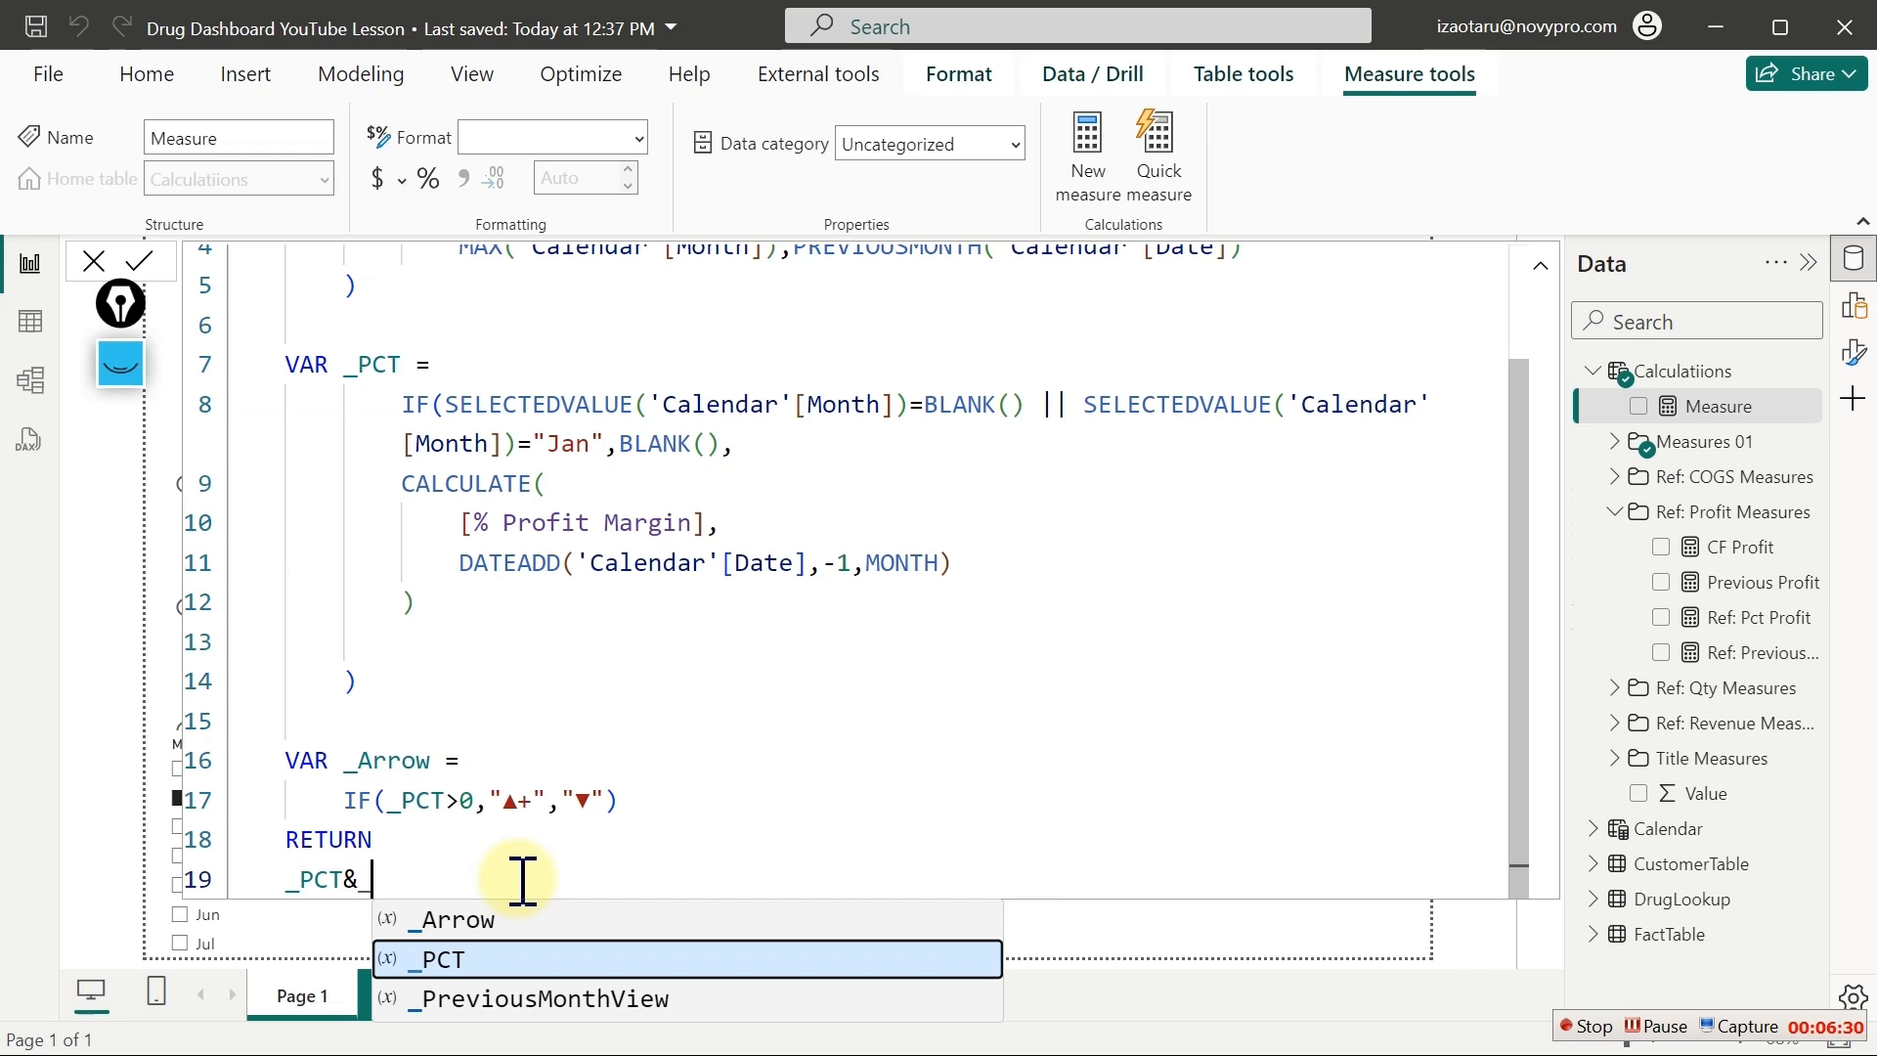
key("Tab")
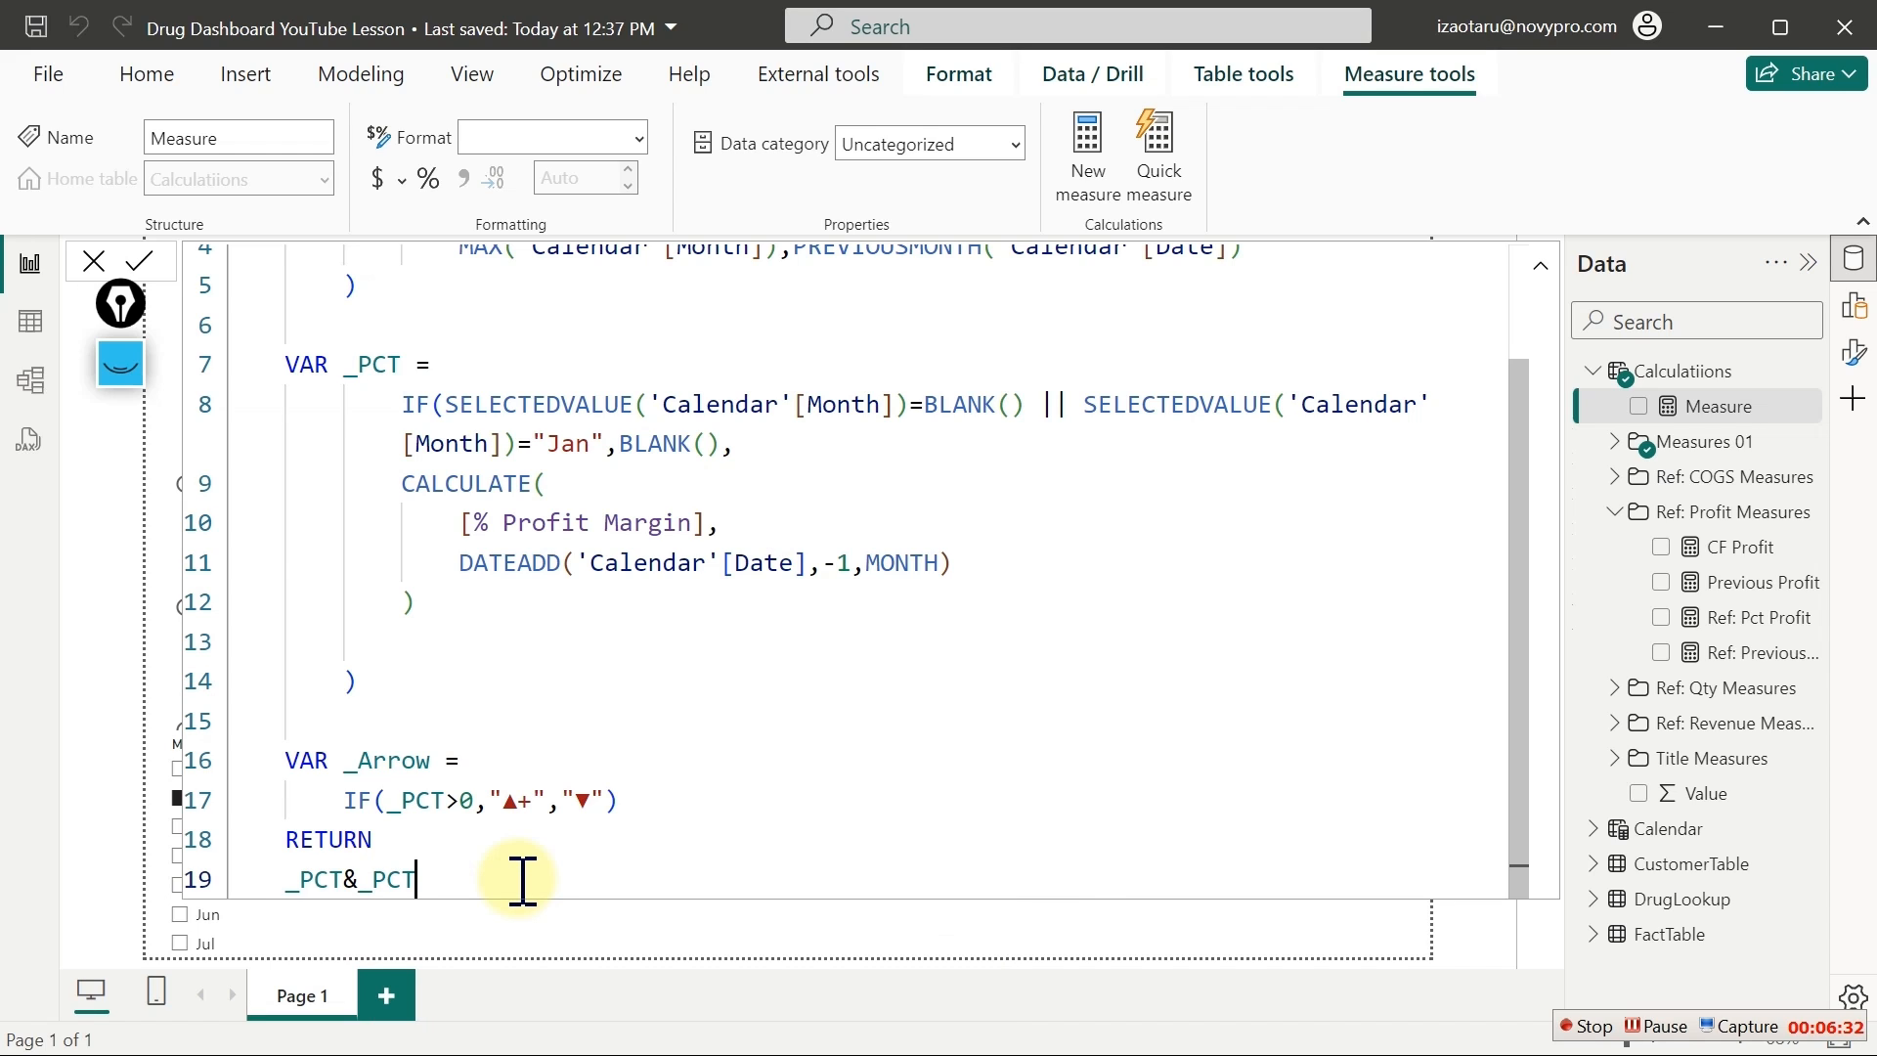
key("Return")
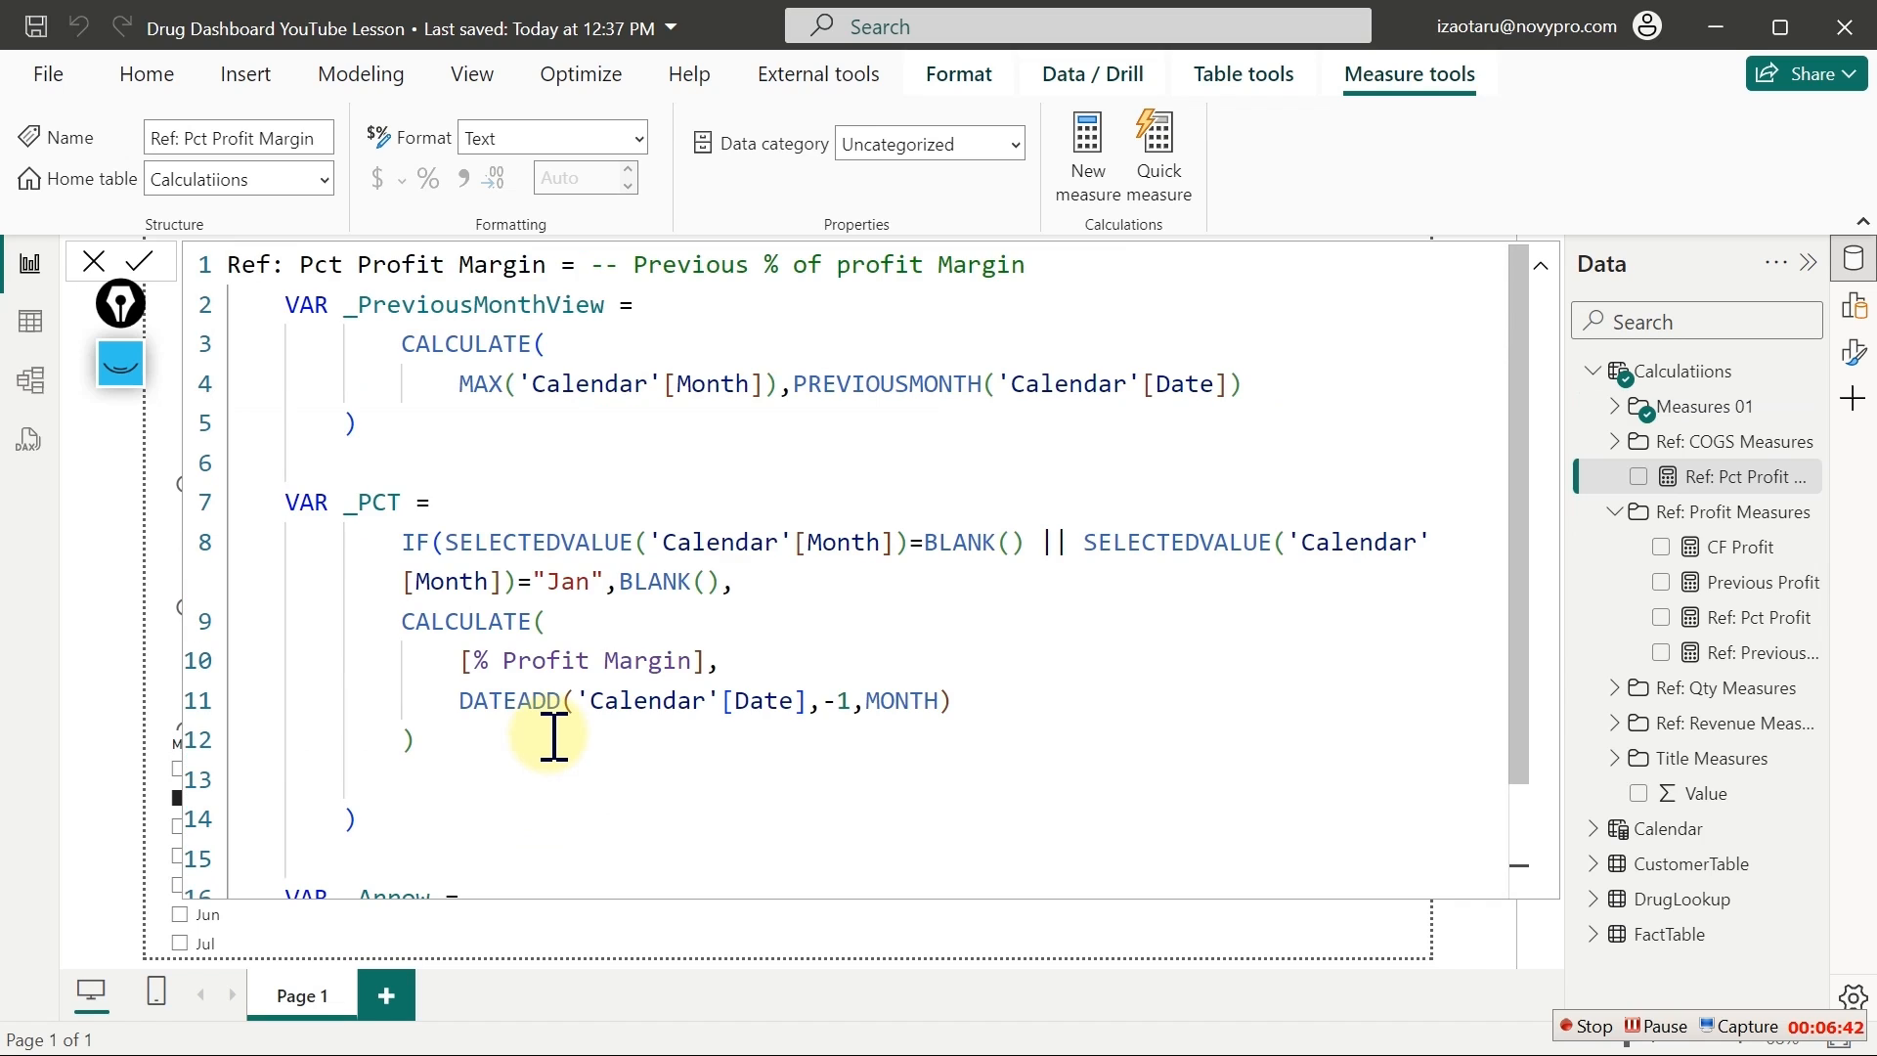
Collapse the Ref: Profit Measures folder and choose % Profit Margin as the series for the card's reference labels
left_click(724, 961)
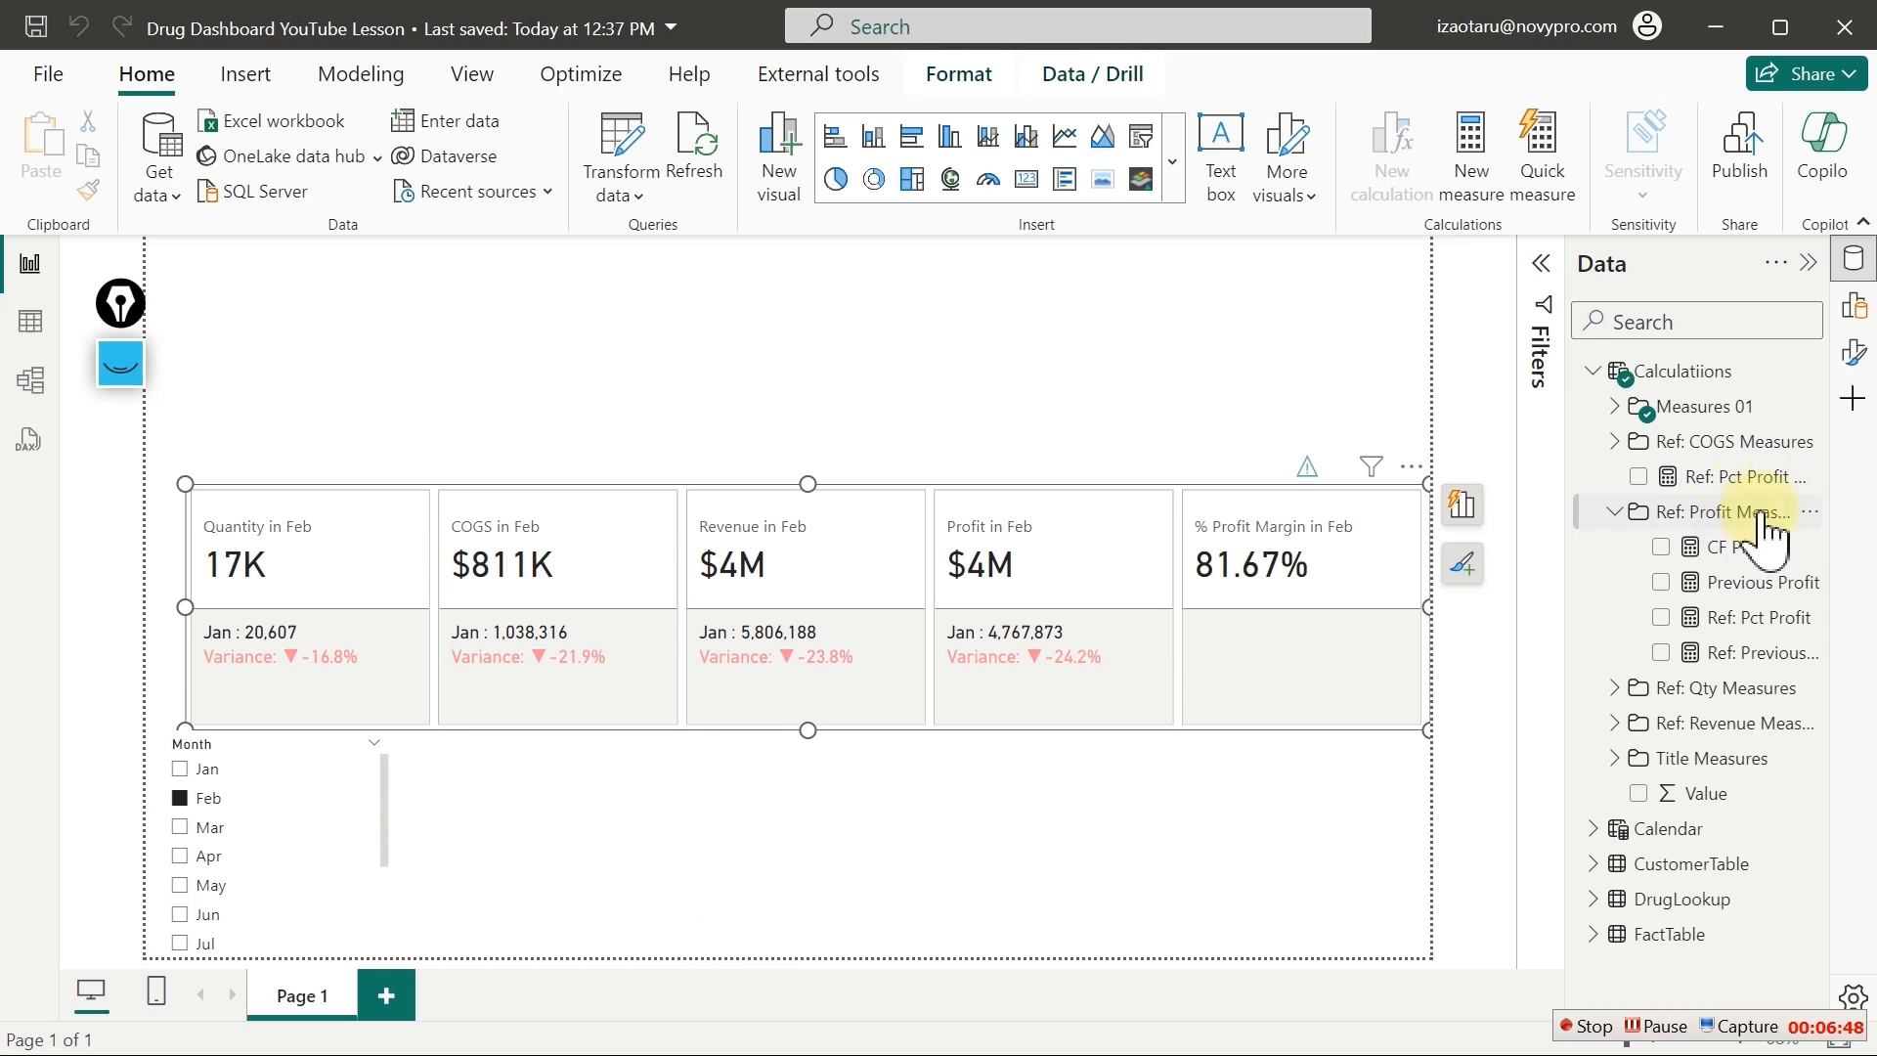
left_click(1613, 511)
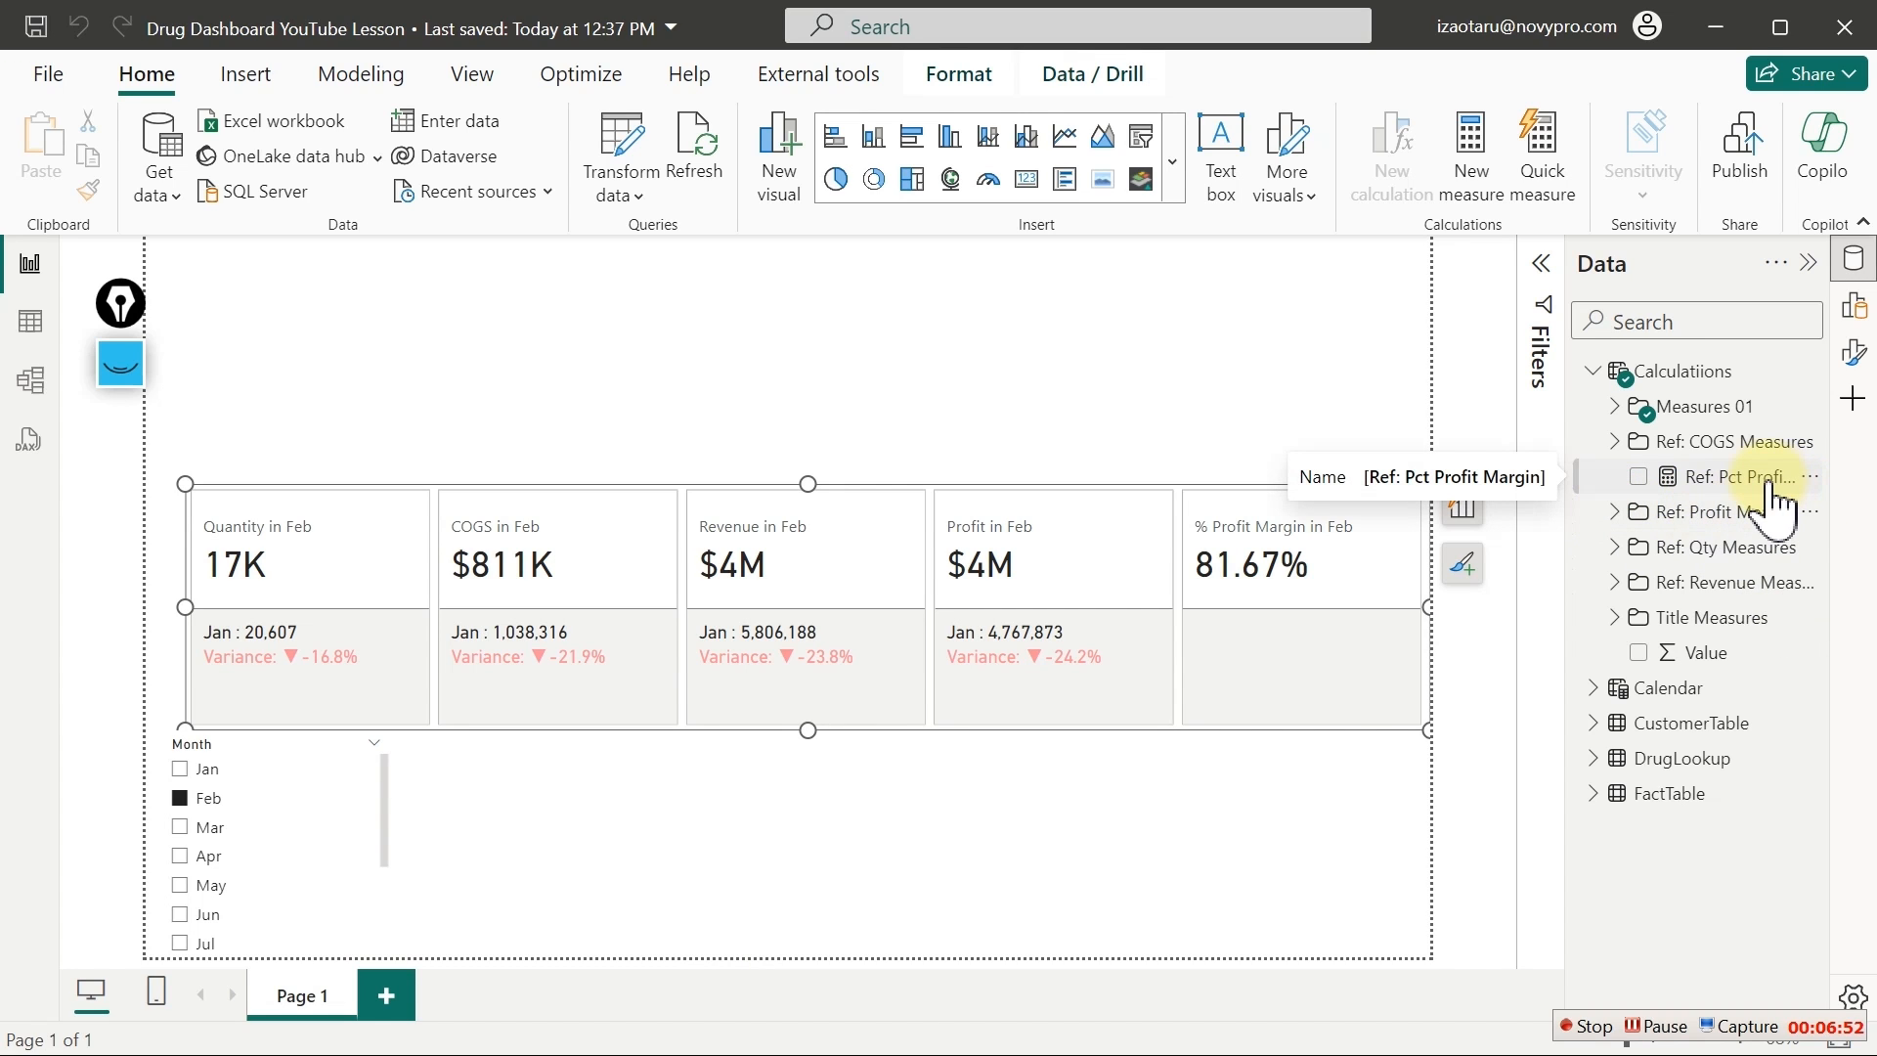
left_click(1854, 368)
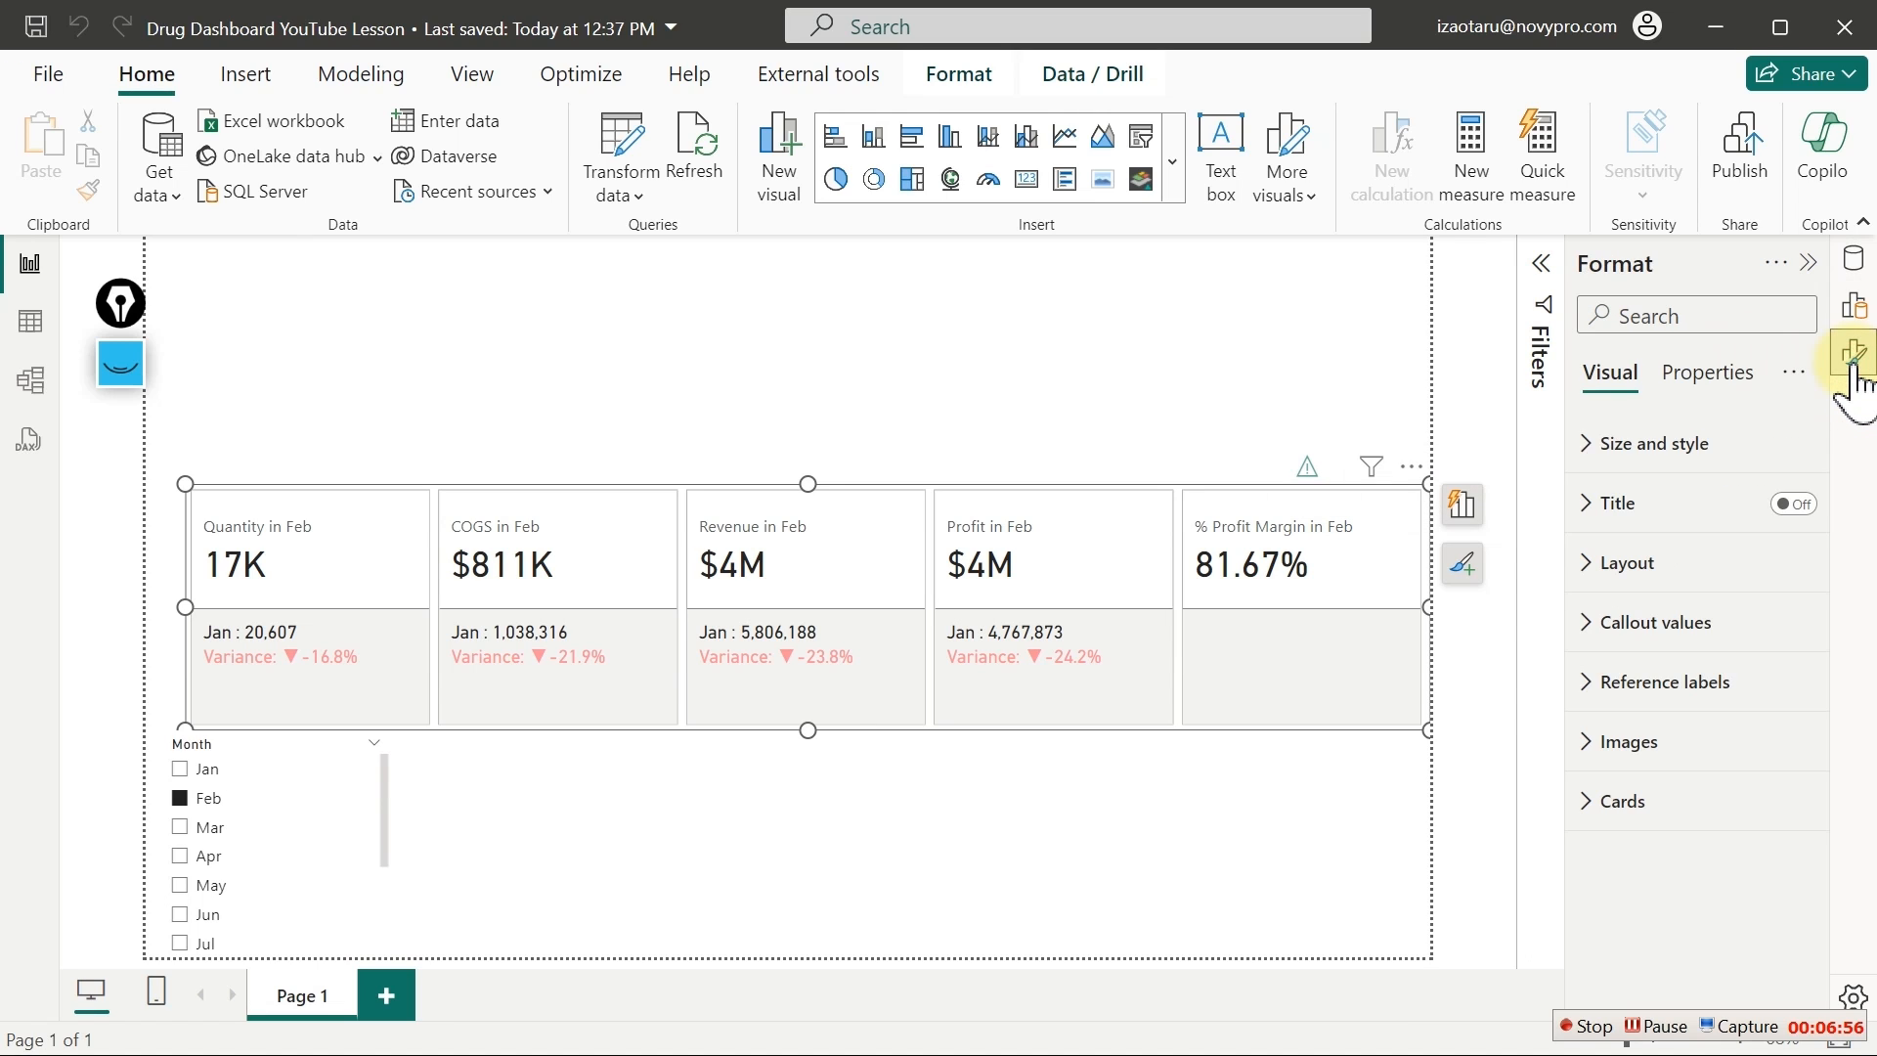
left_click(1632, 686)
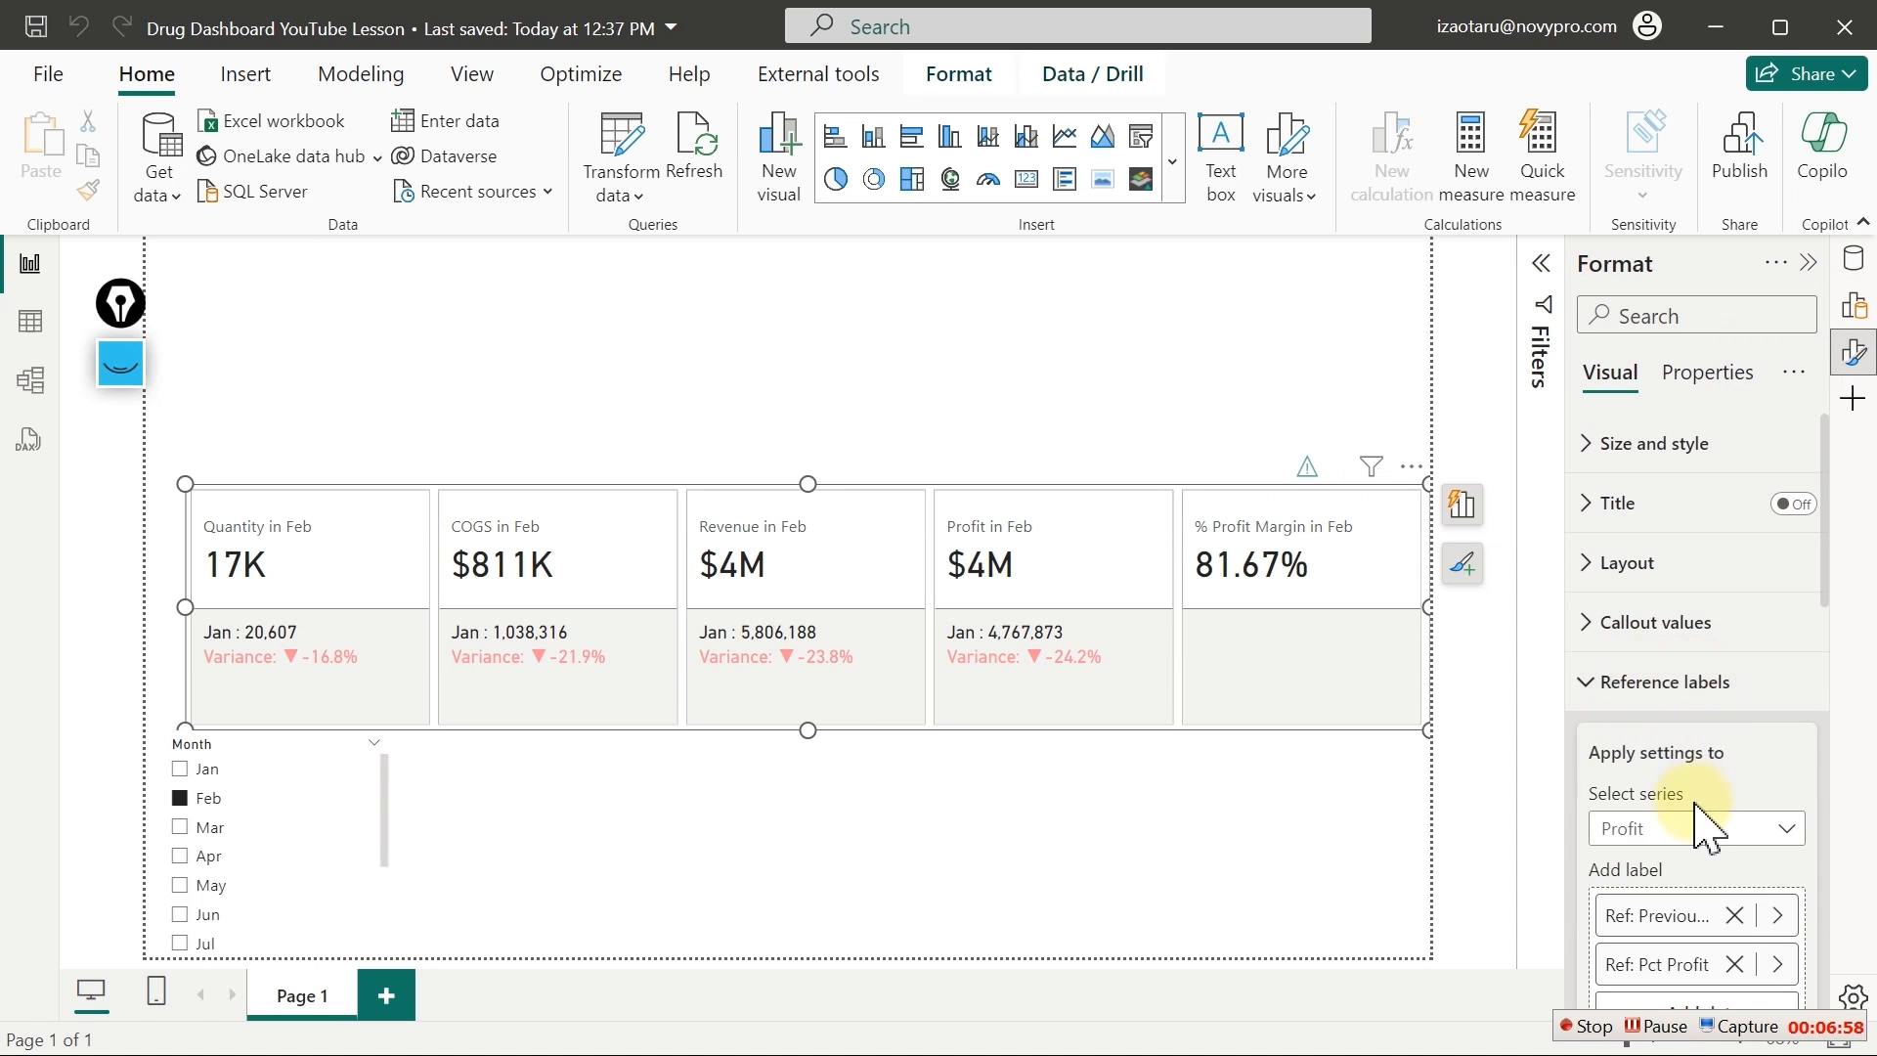
left_click(1703, 832)
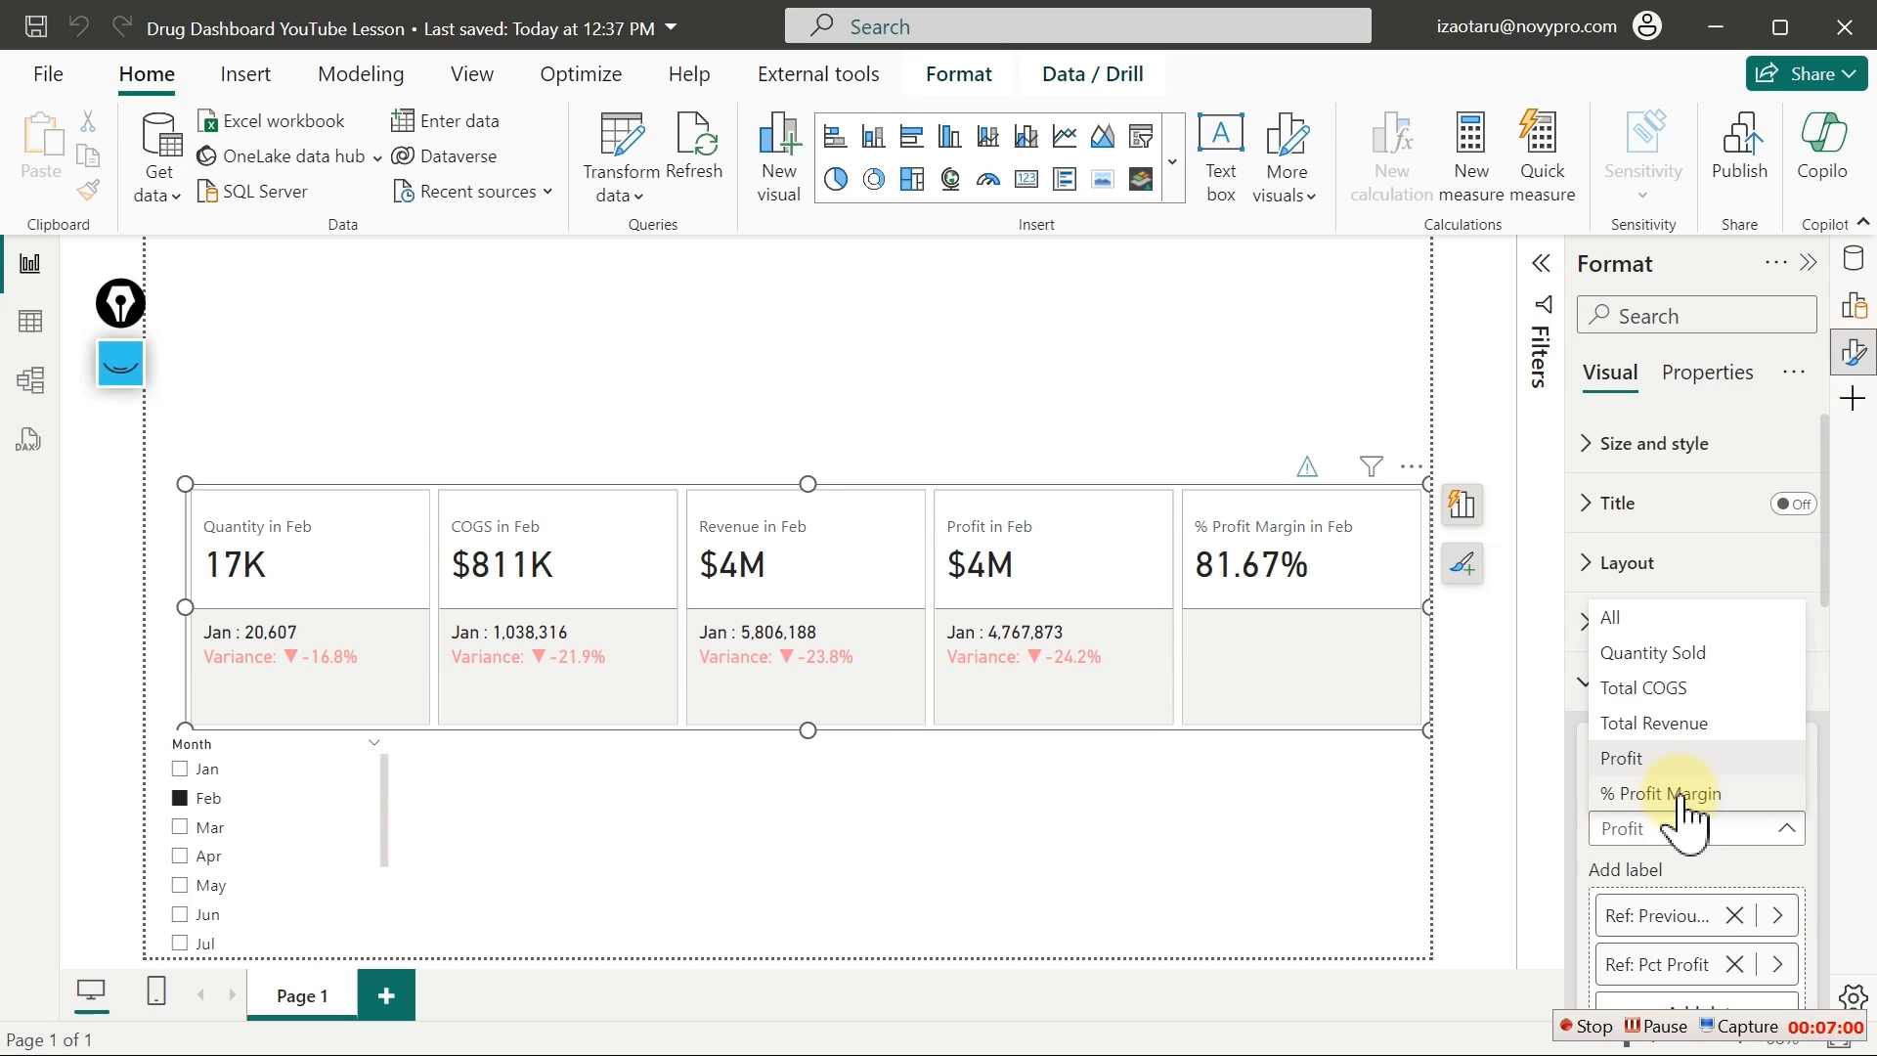
left_click(1685, 794)
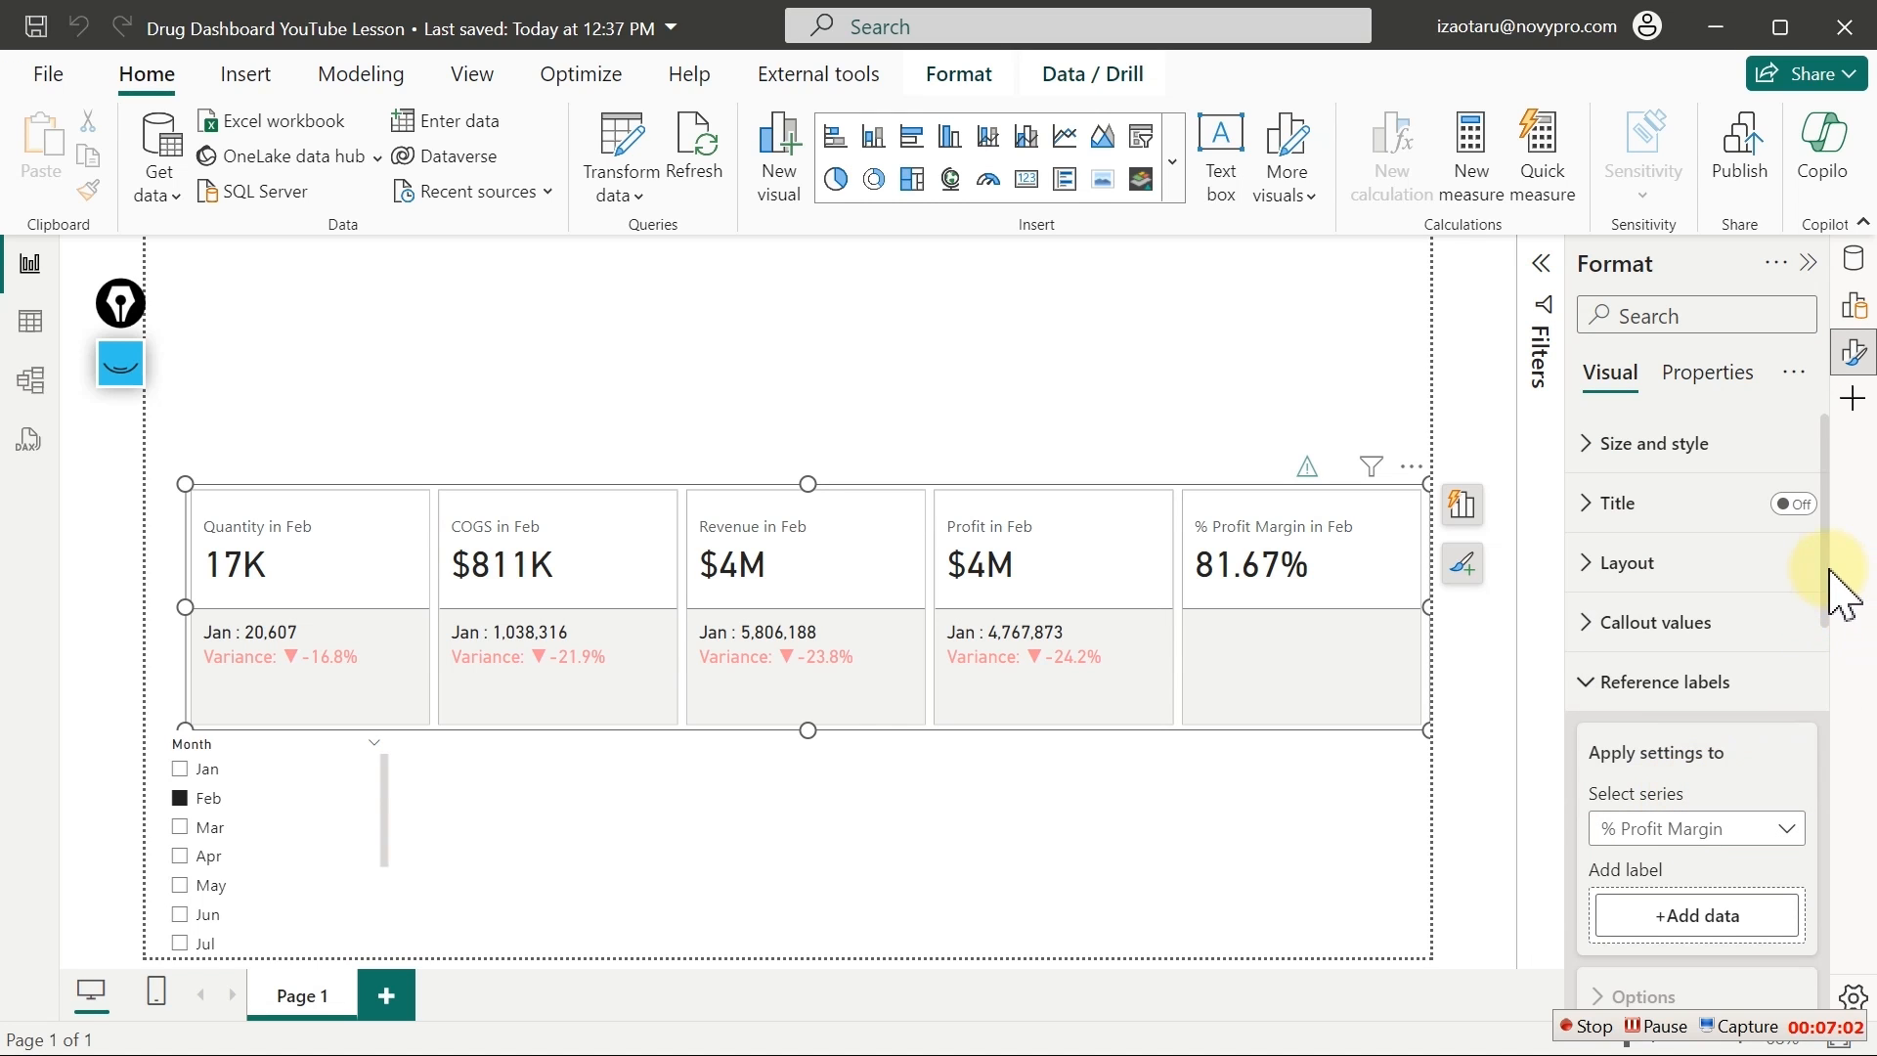
Add the Ref: Pct Profit Margin measure from the Calculatiions table as the % Profit Margin card's reference label
left_click_drag(1828, 569, 1828, 681)
left_click(1697, 604)
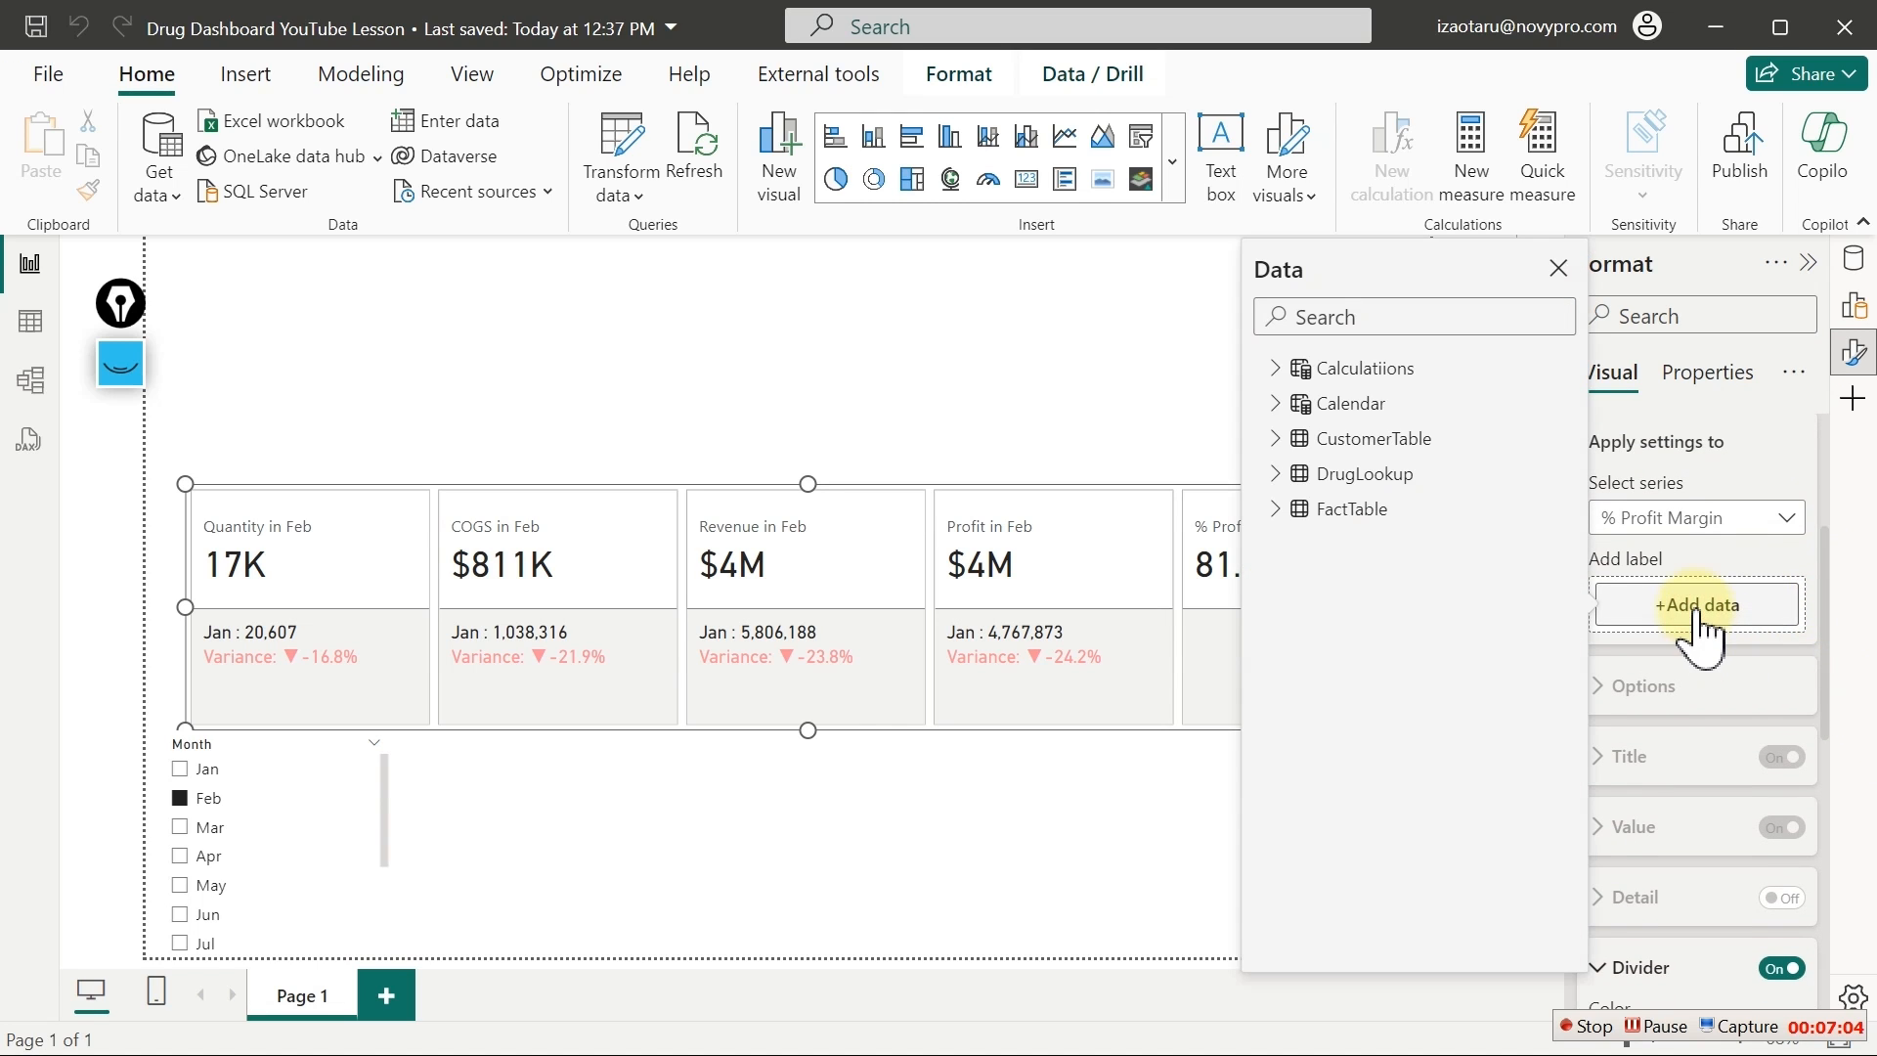
left_click(1281, 370)
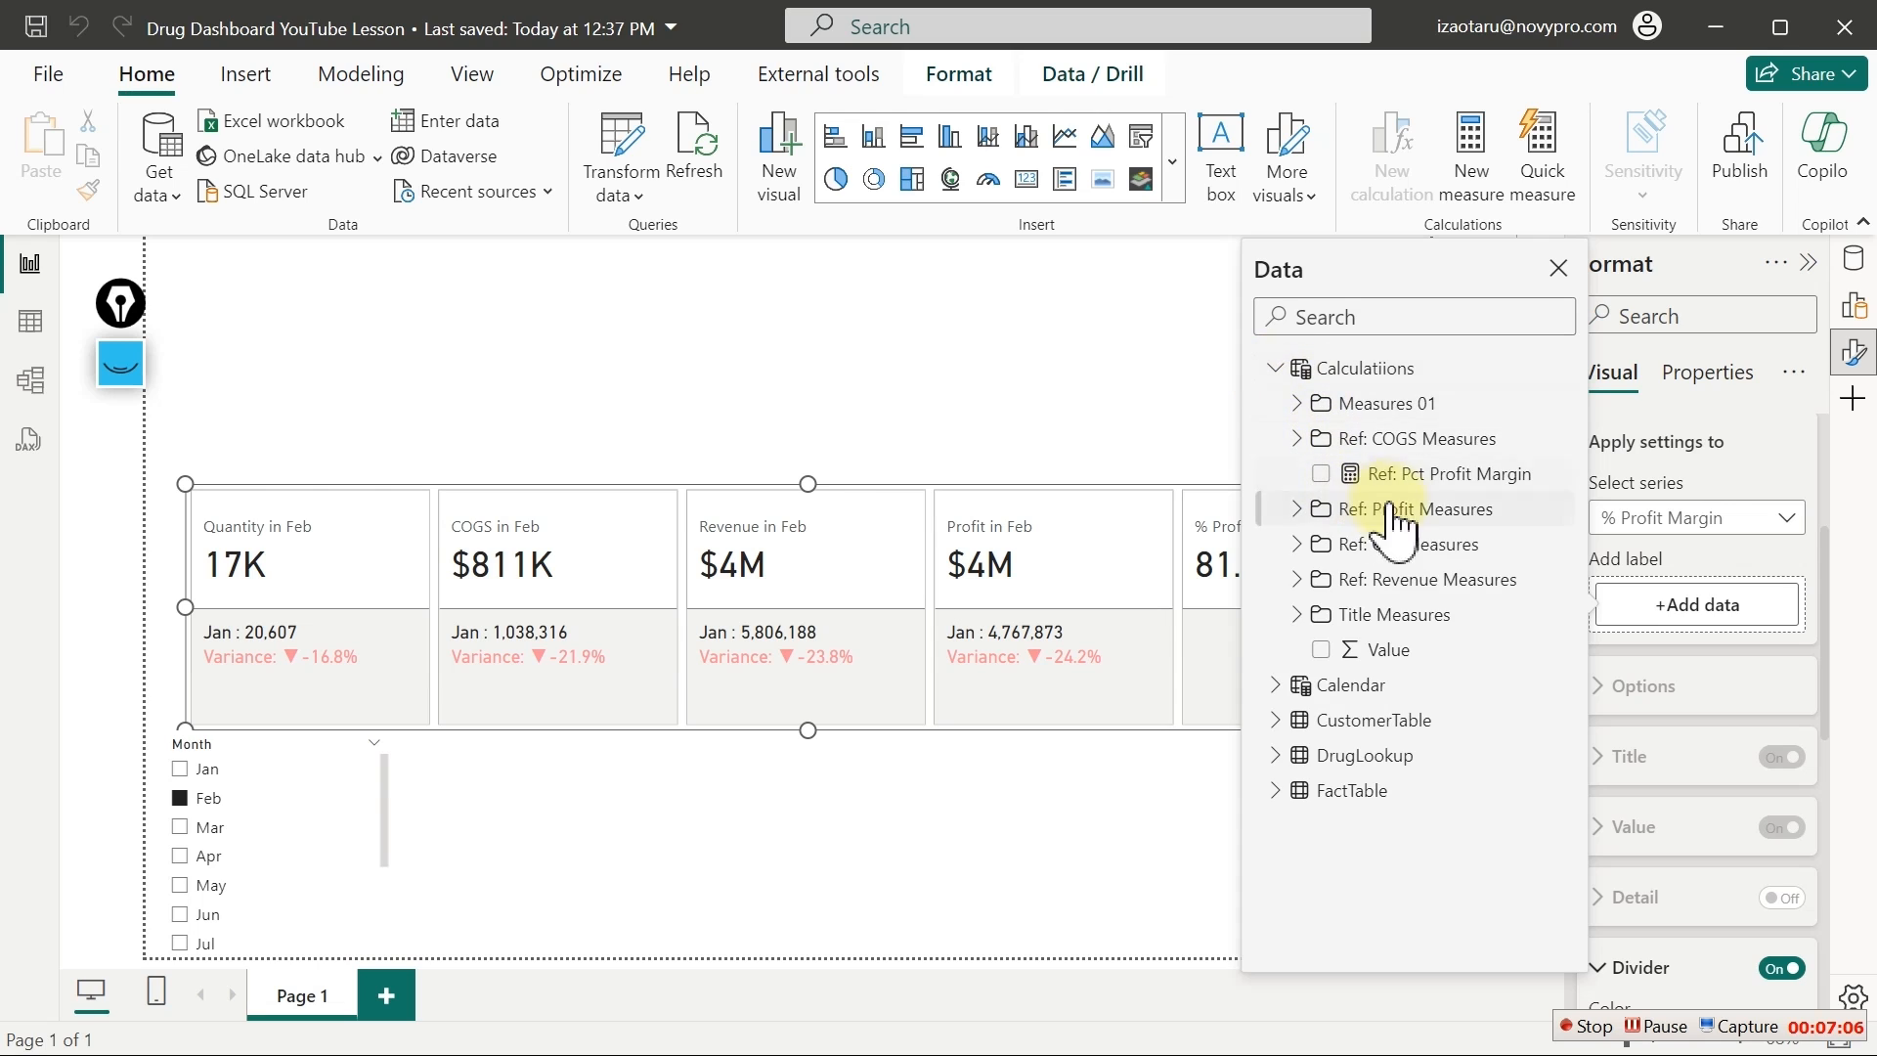
left_click(1432, 479)
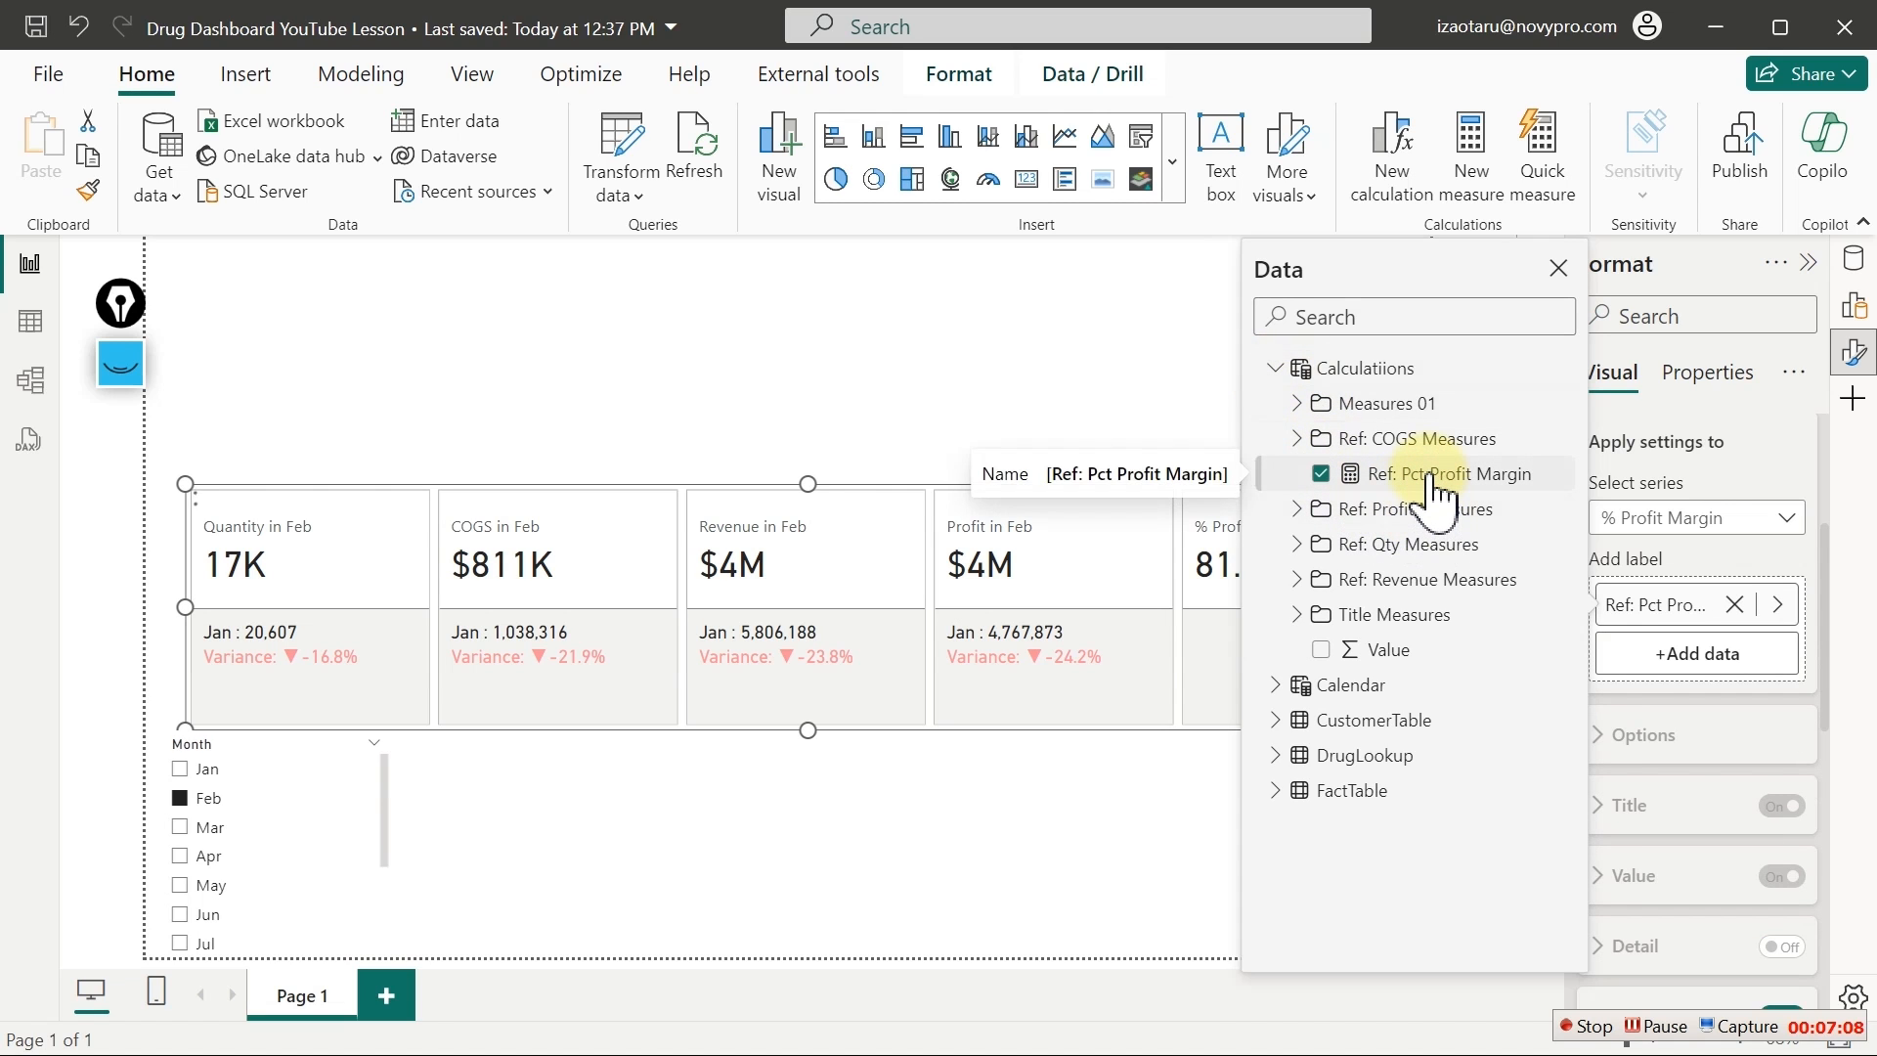
left_click(1209, 759)
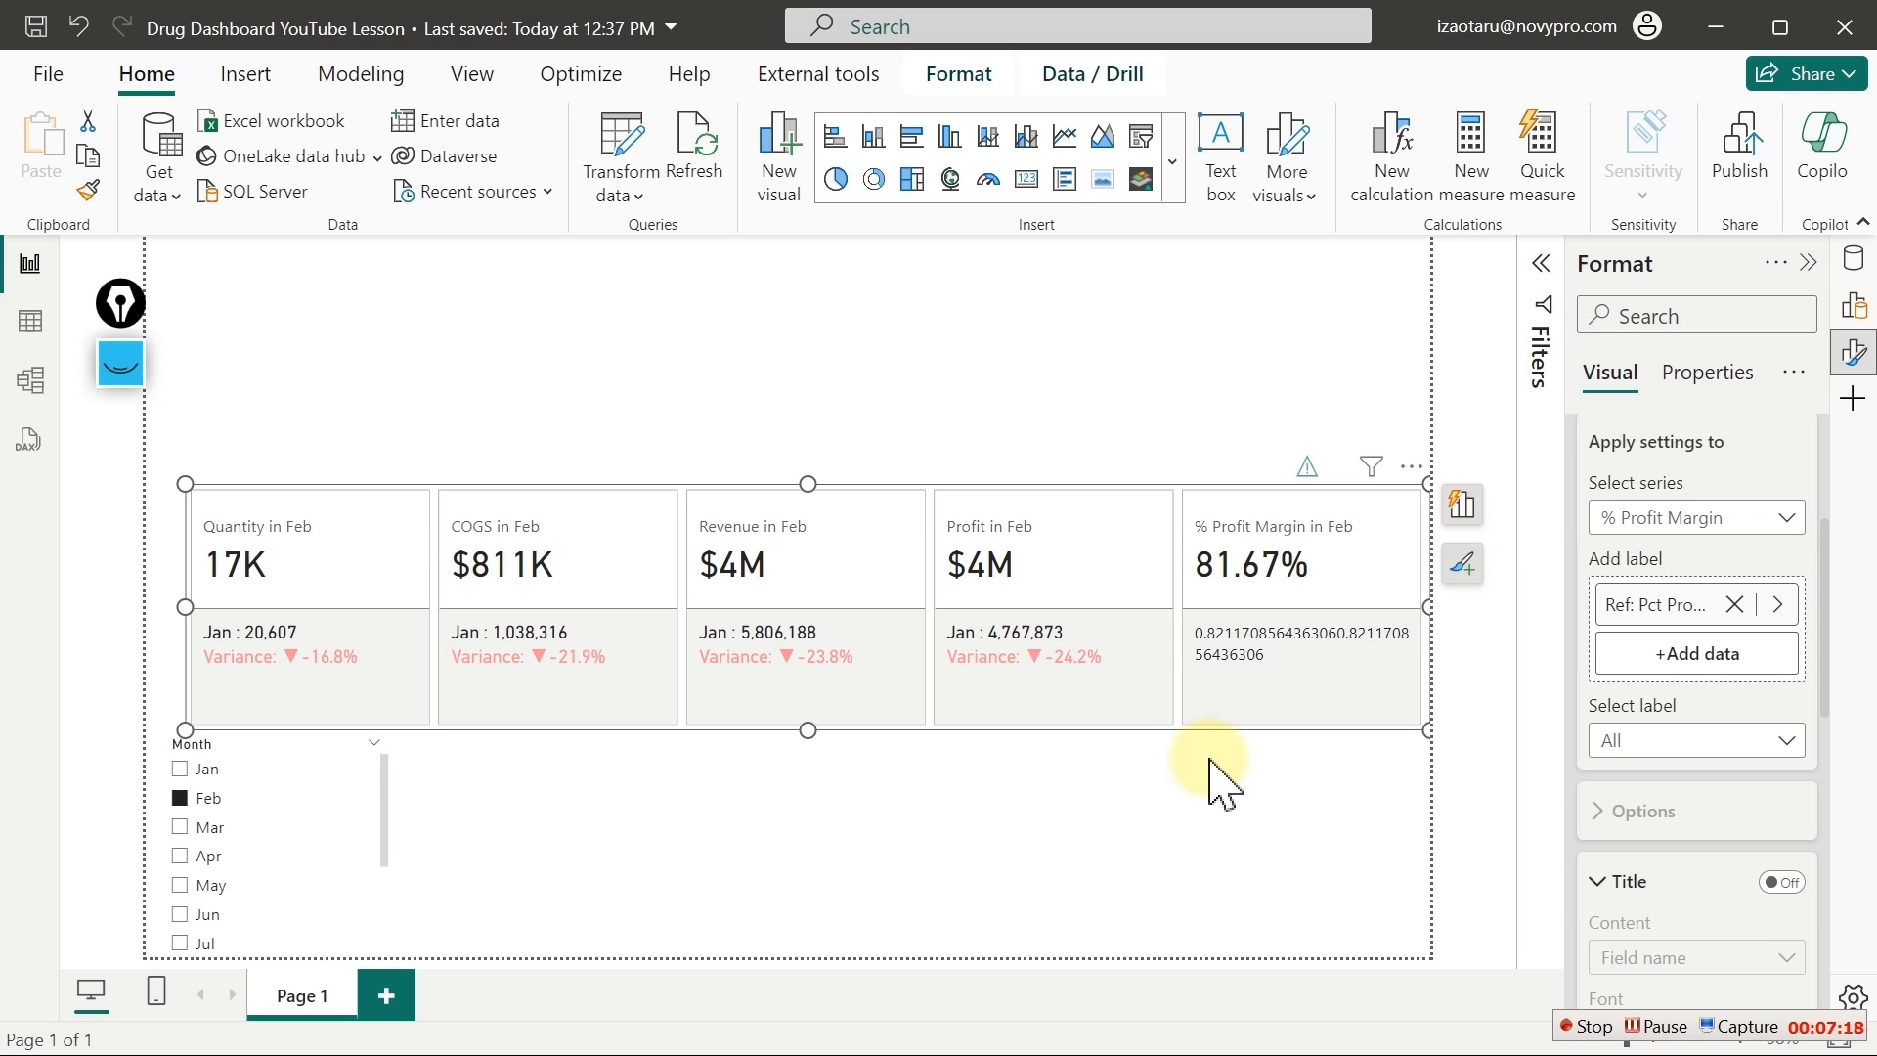
In the Ref: Pct Profit Margin measure, wrap the second _PCT of the returned expression as FORMAT(_PCT,"0.0%")
left_click(1854, 259)
left_click(1759, 474)
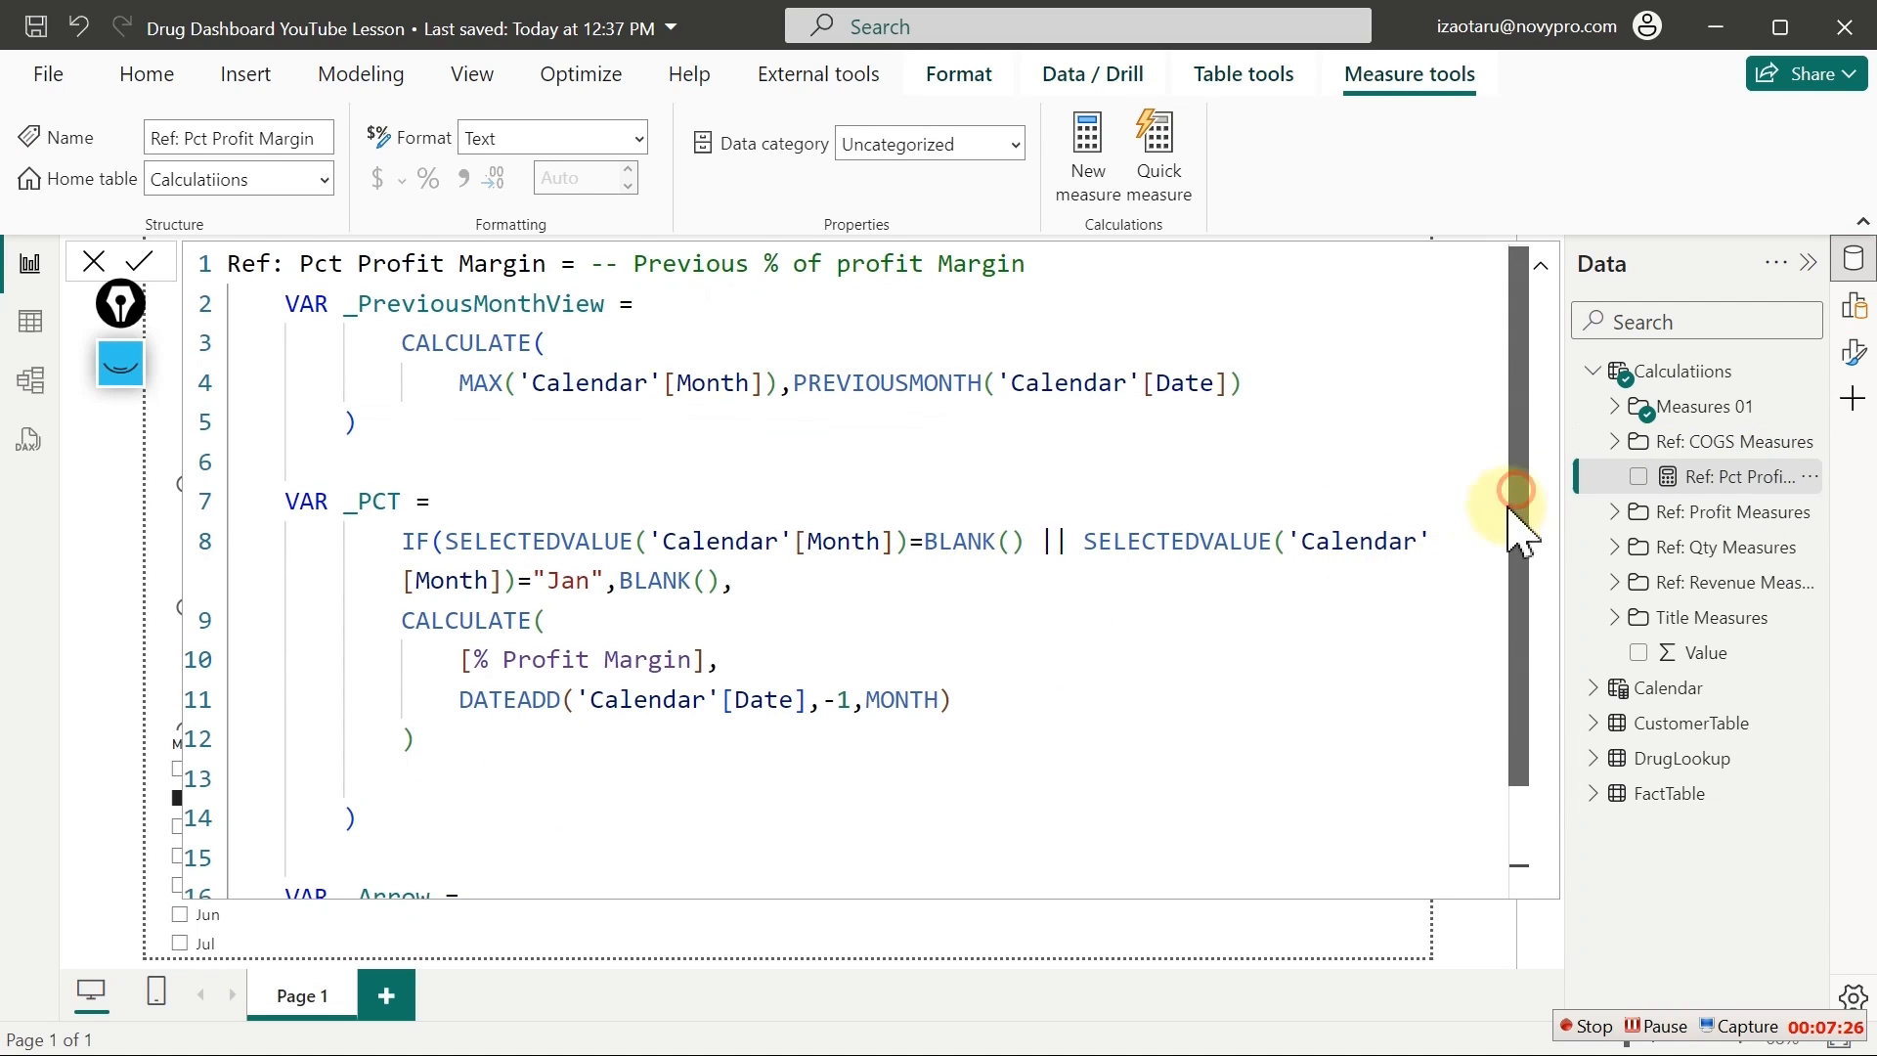
left_click_drag(1516, 502, 1540, 767)
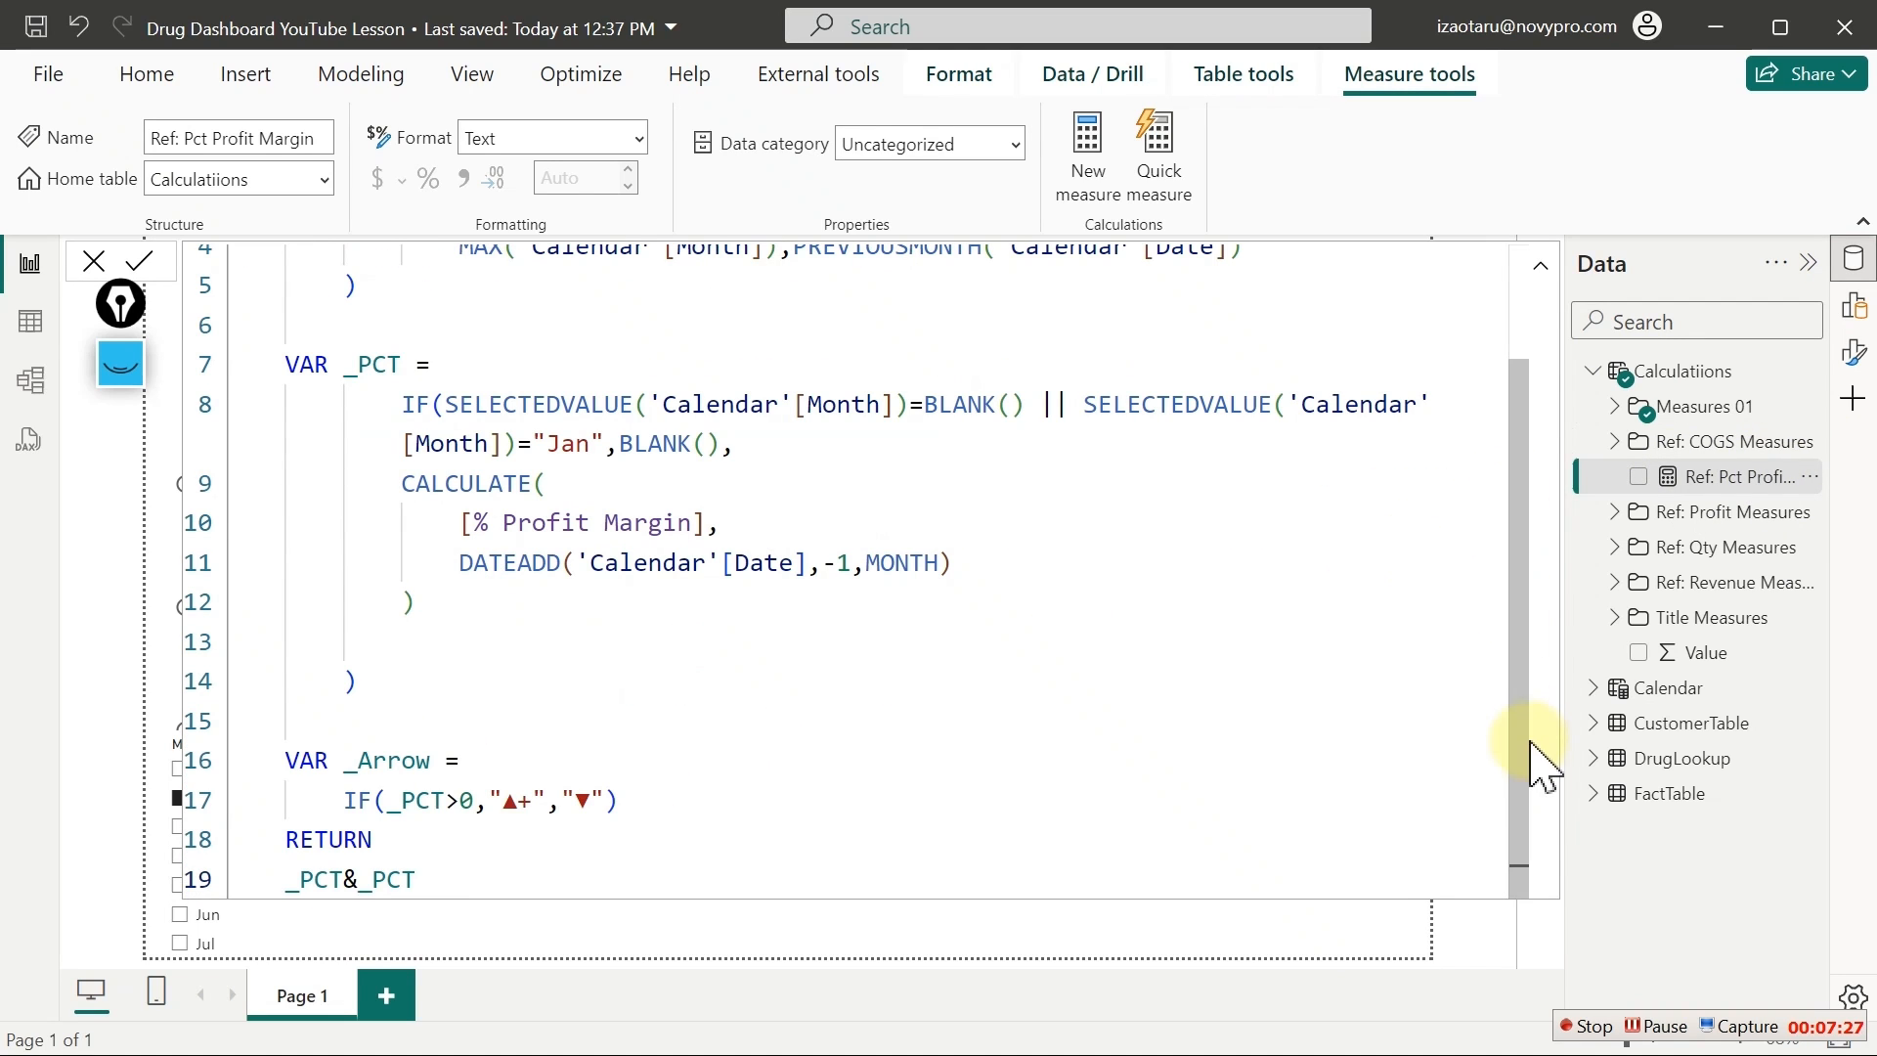
left_click(360, 880)
type("FOR")
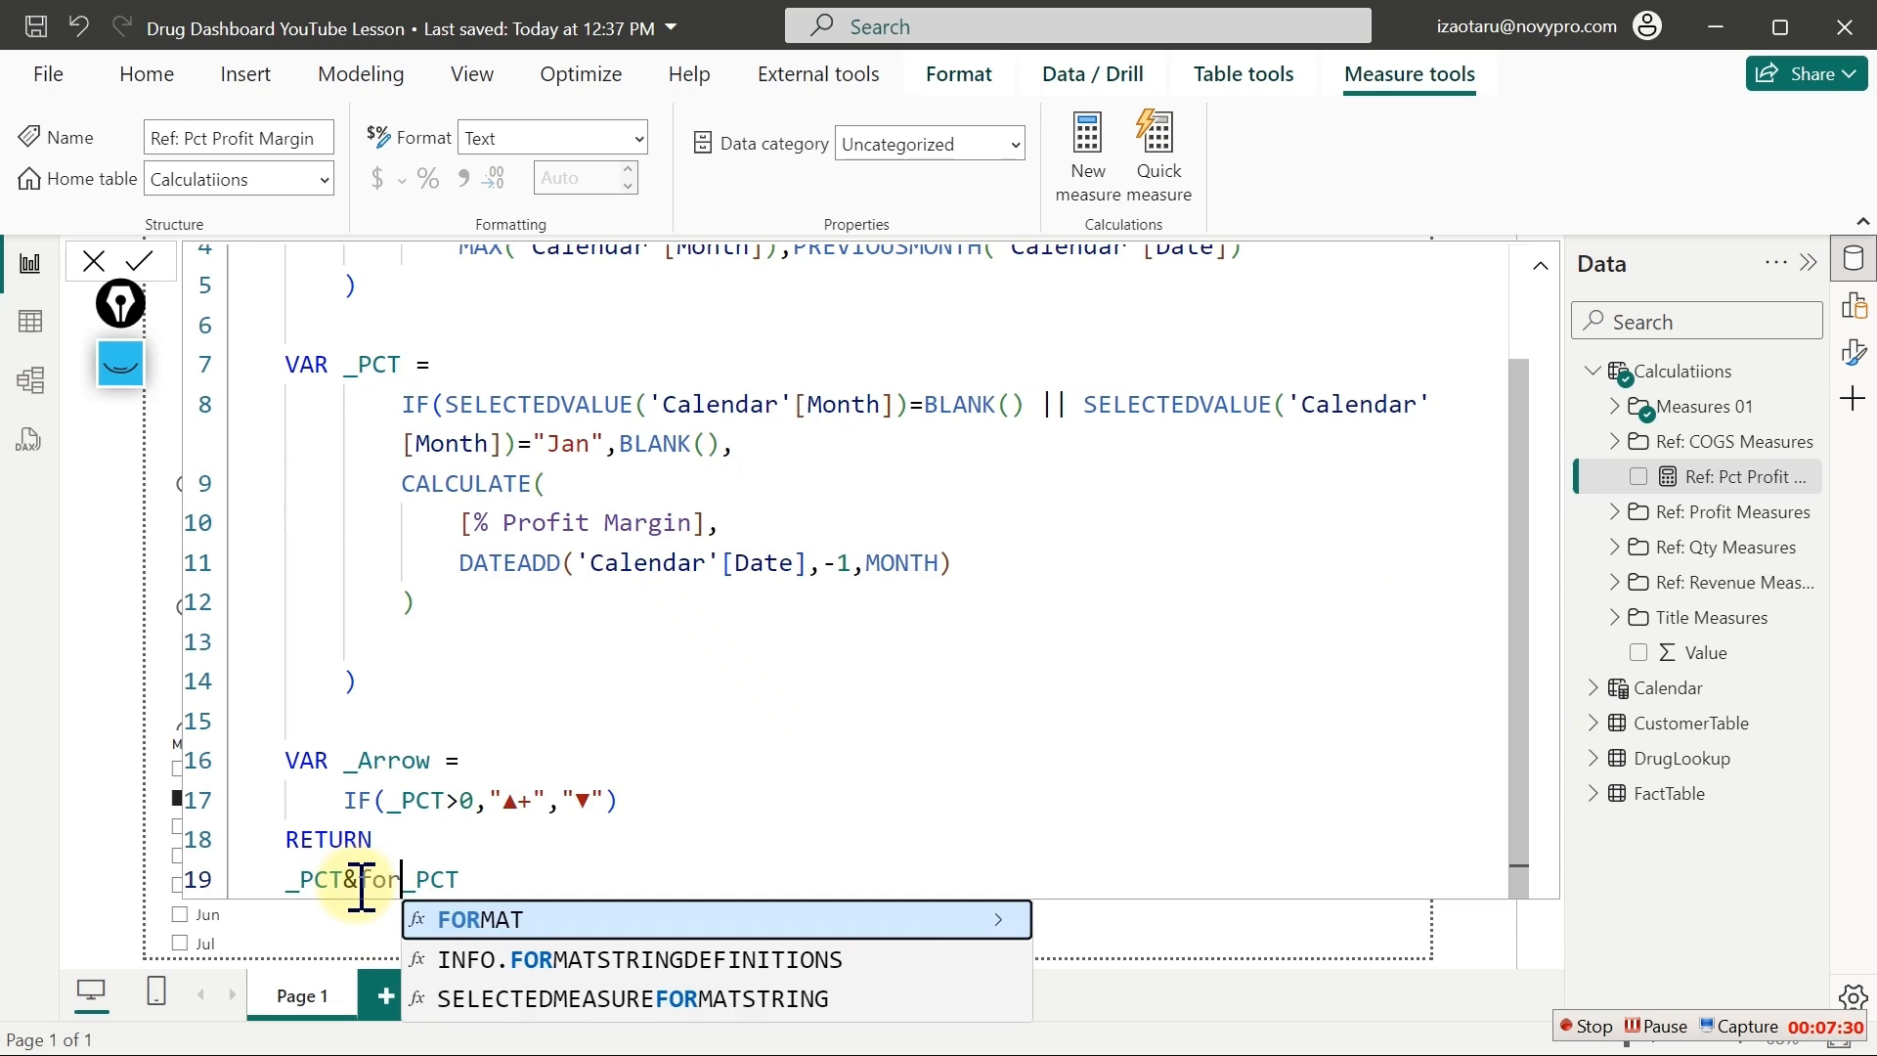
key("Tab")
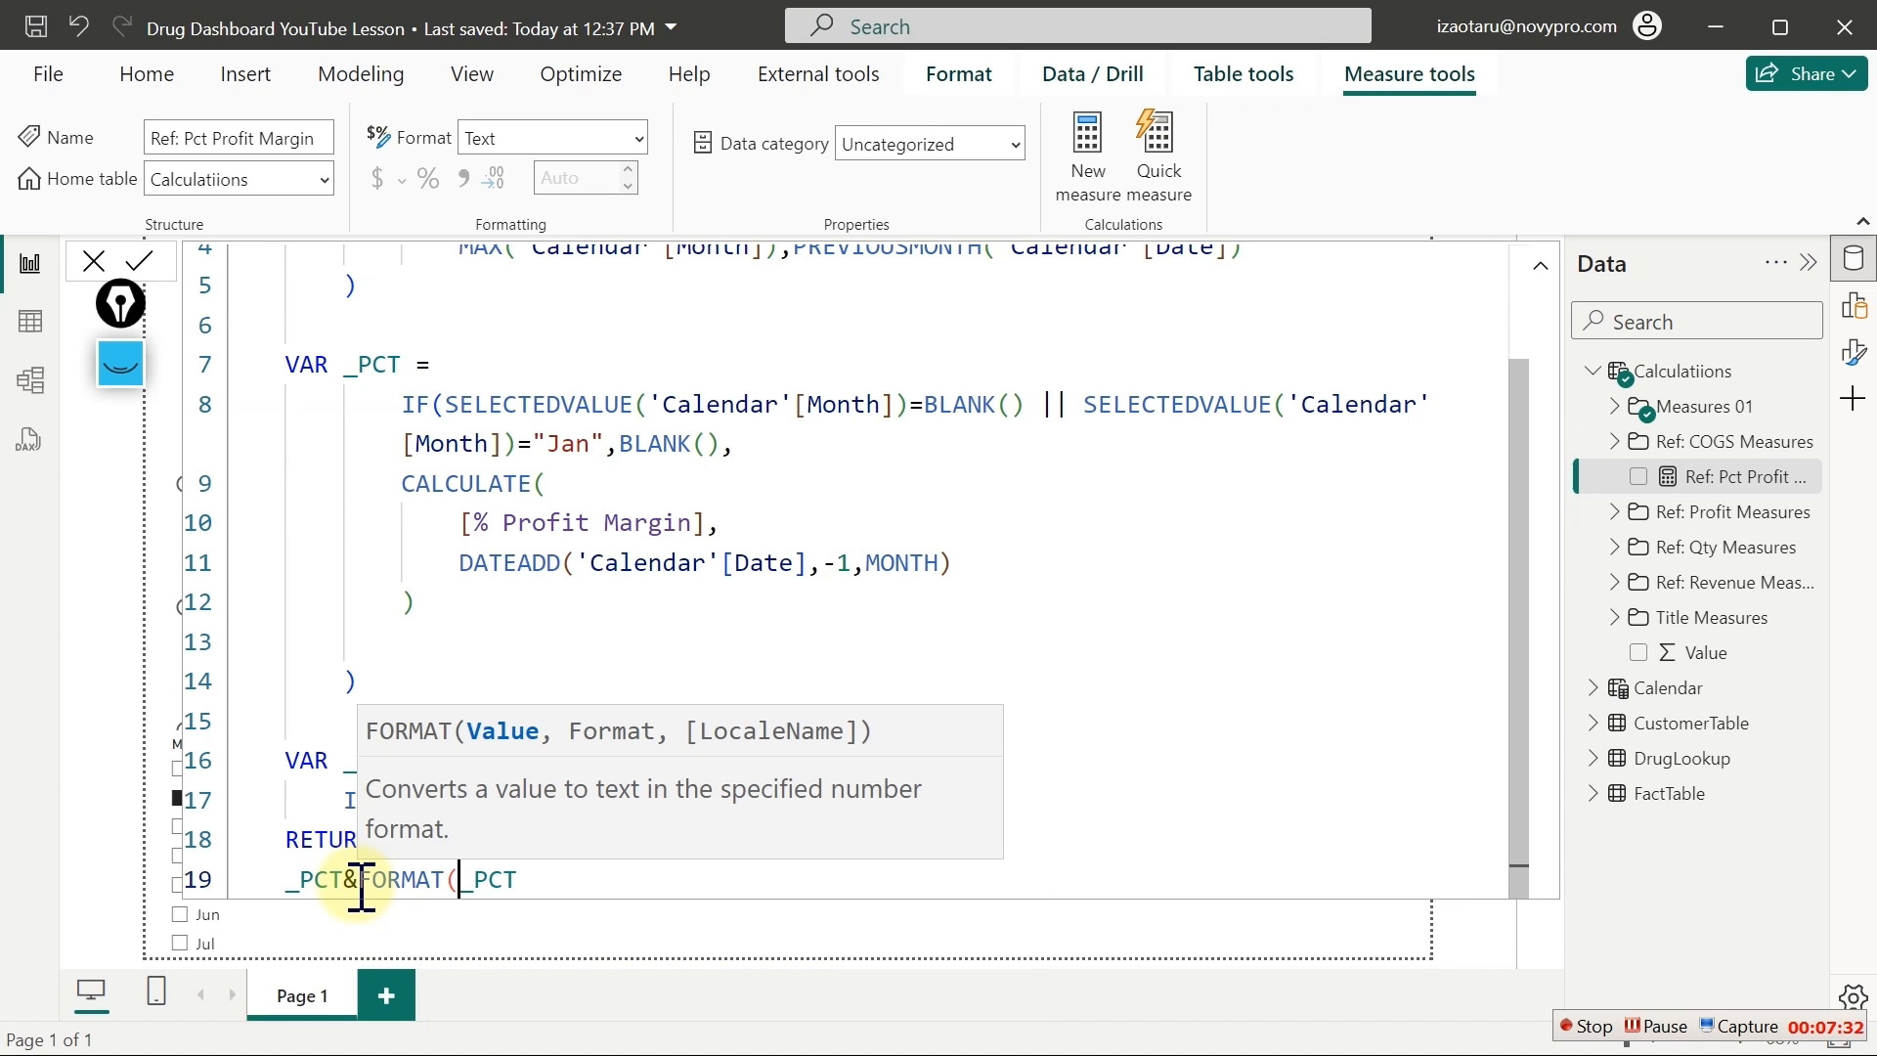
key("End")
type(",\"0")
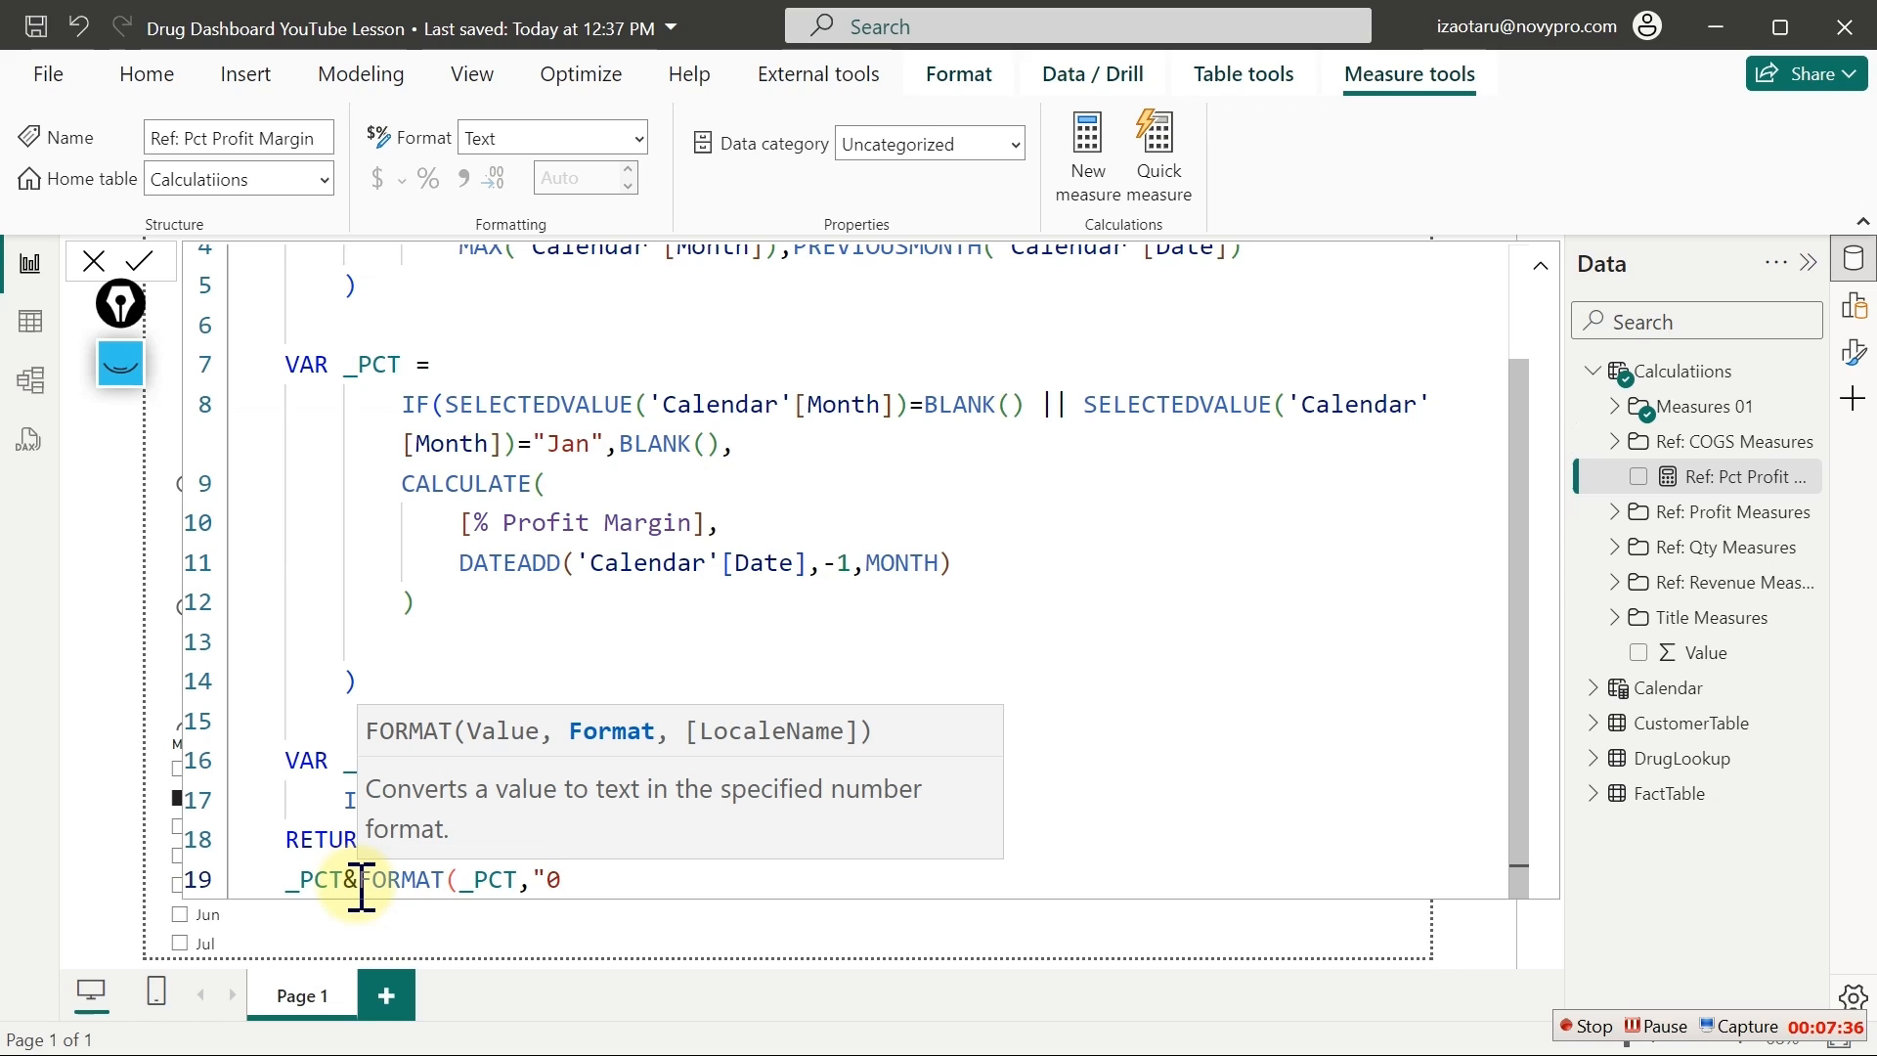
type(".0")
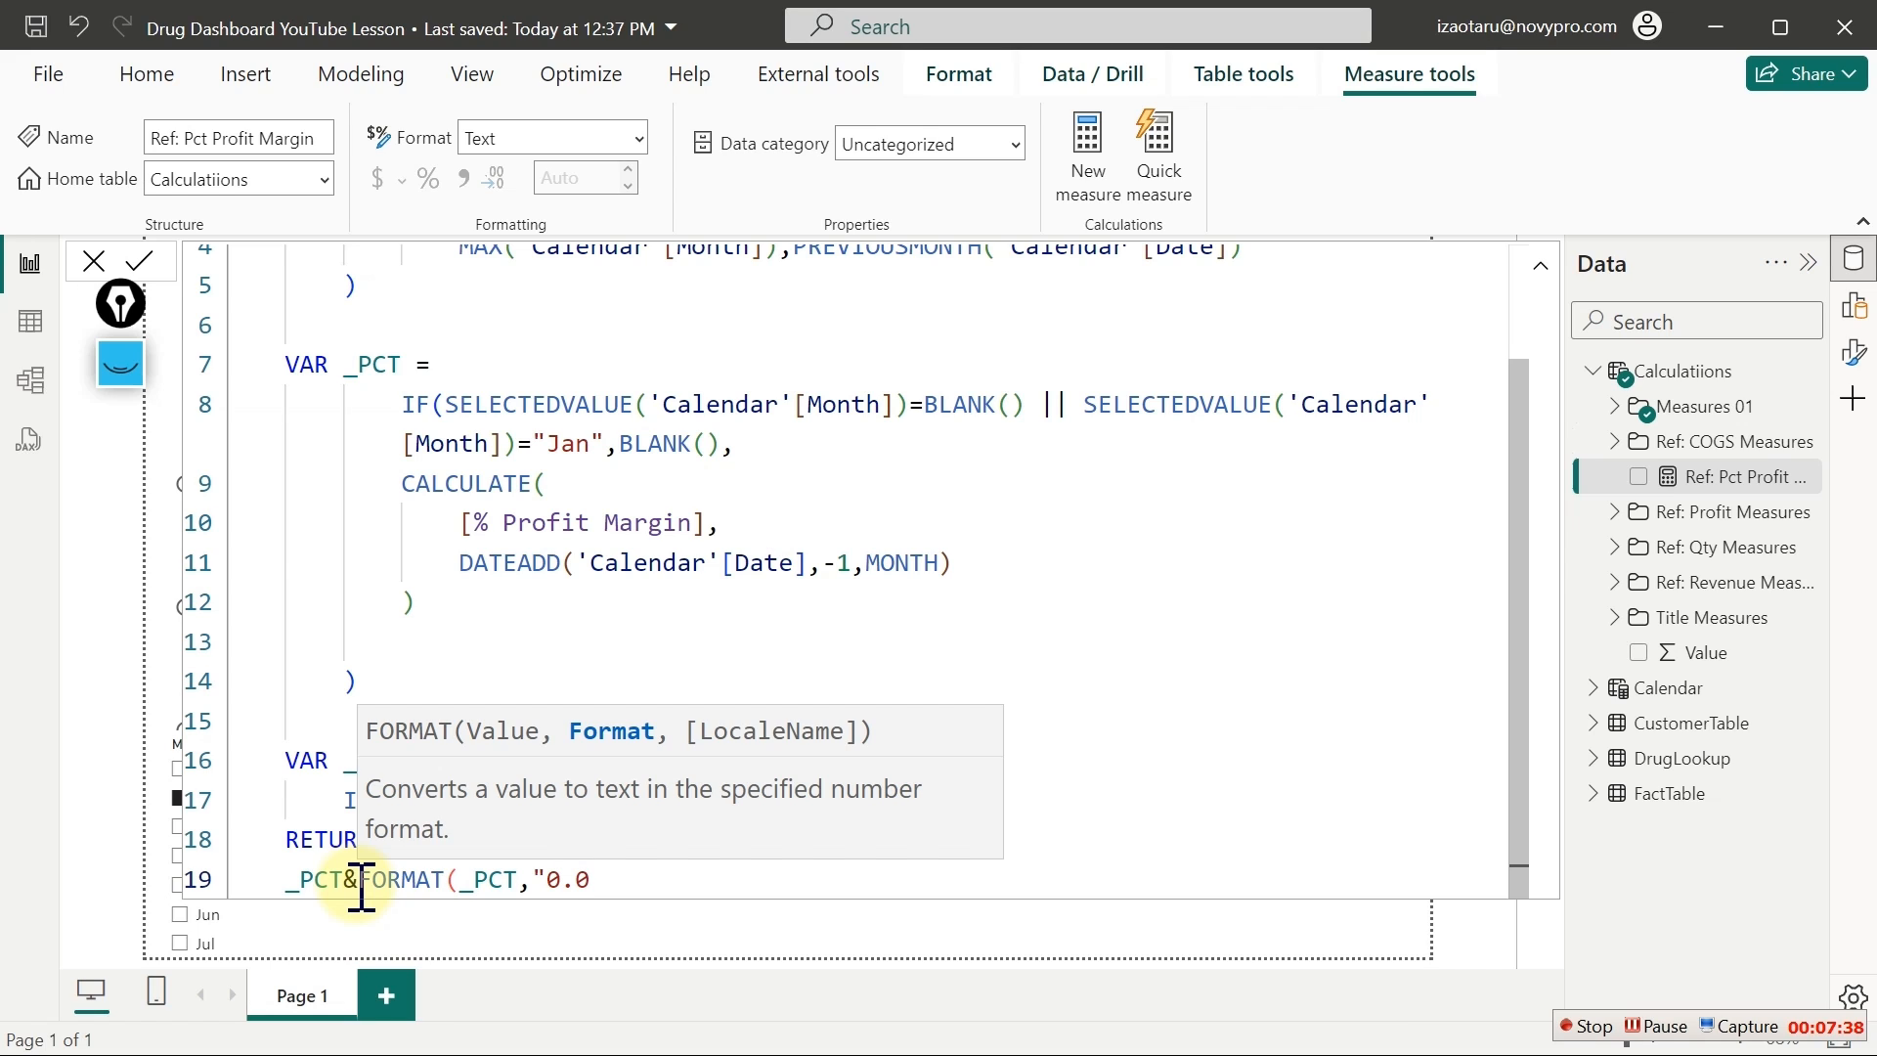
type("%\")")
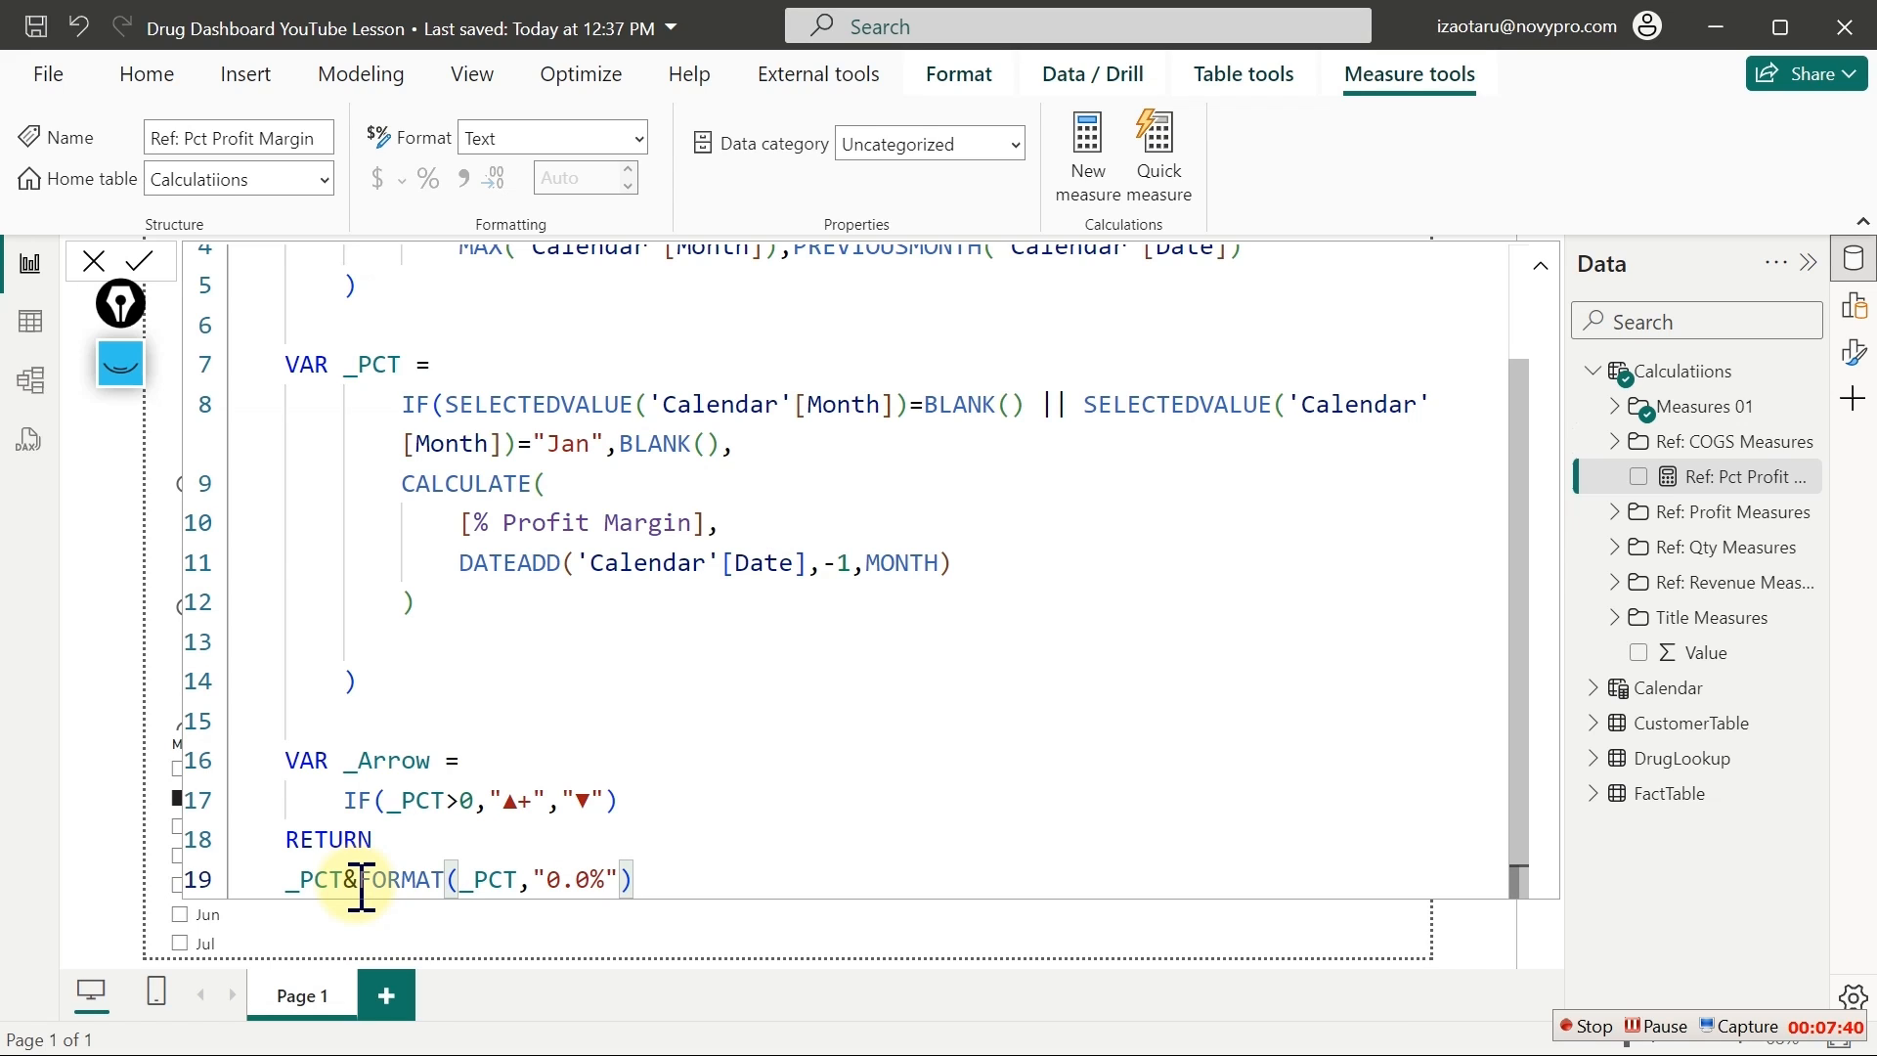
Replace the first _PCT in the returned expression with _Arrow and commit the measure
left_click(358, 887)
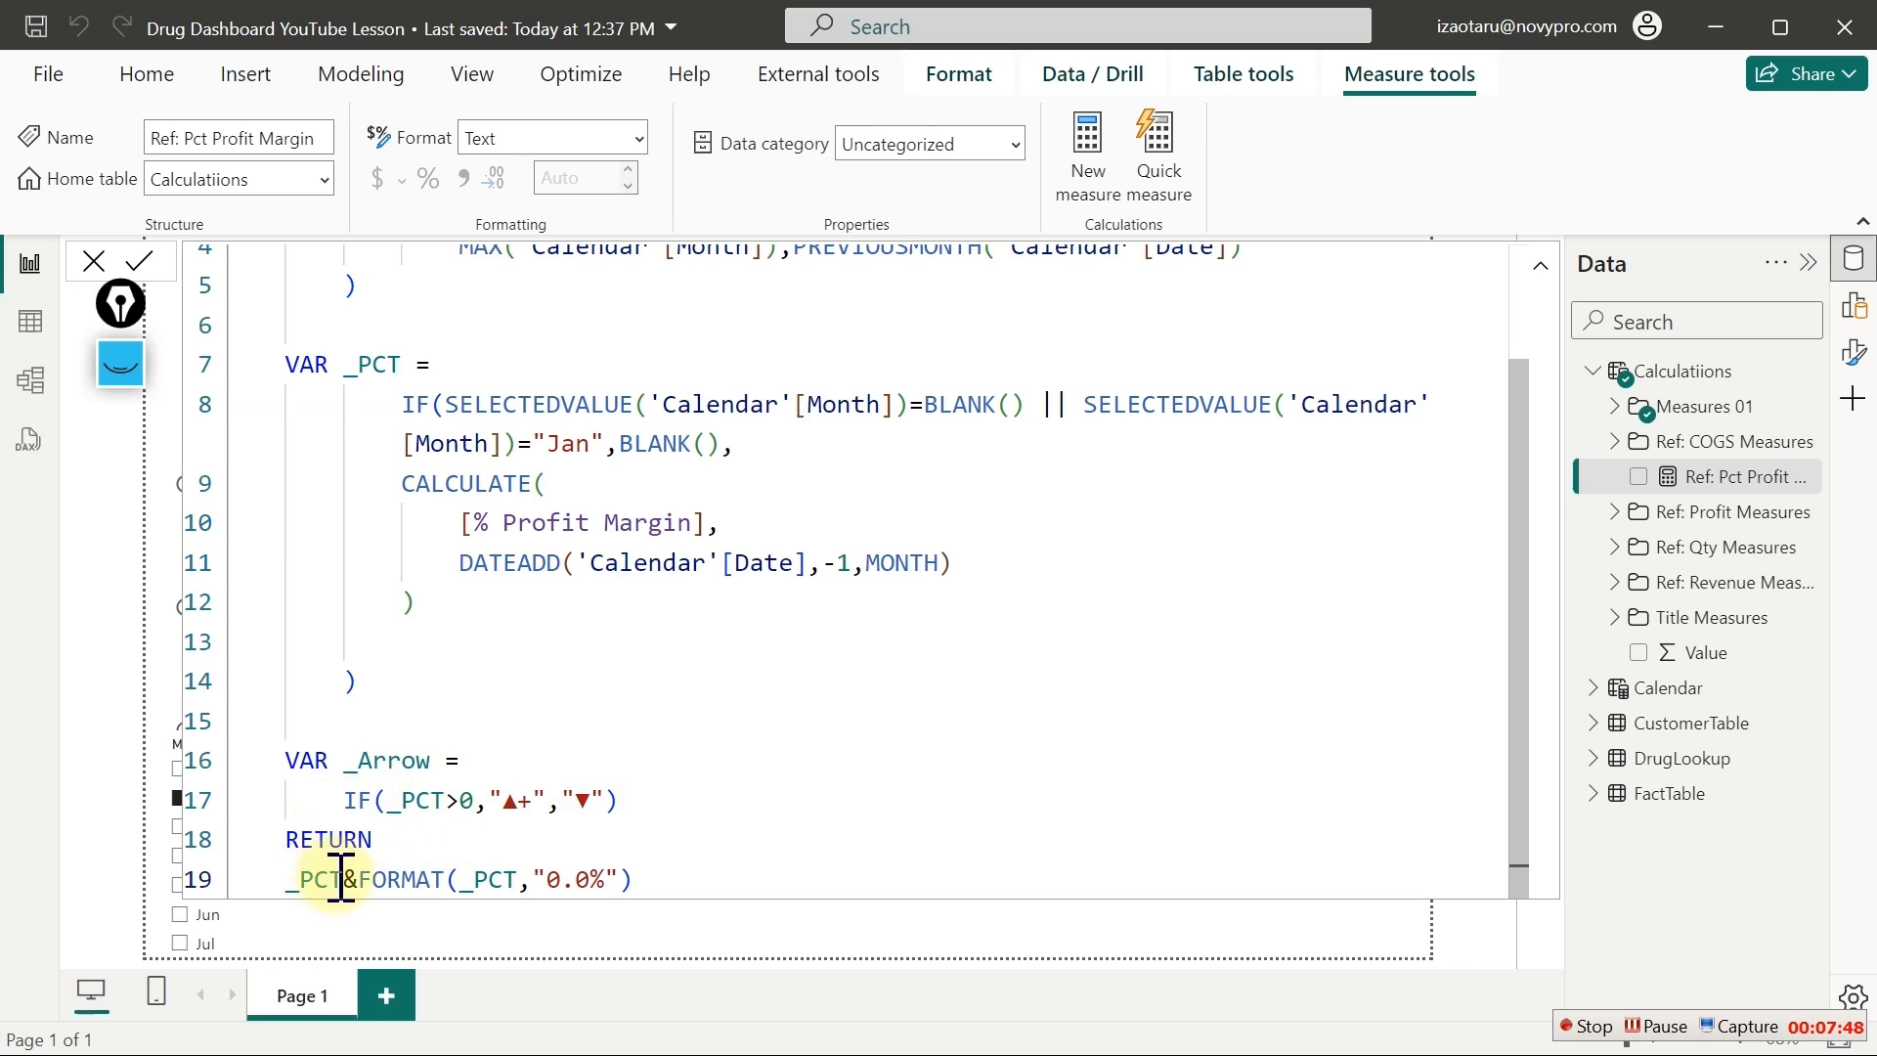
left_click_drag(340, 878, 306, 878)
key("BackSpace")
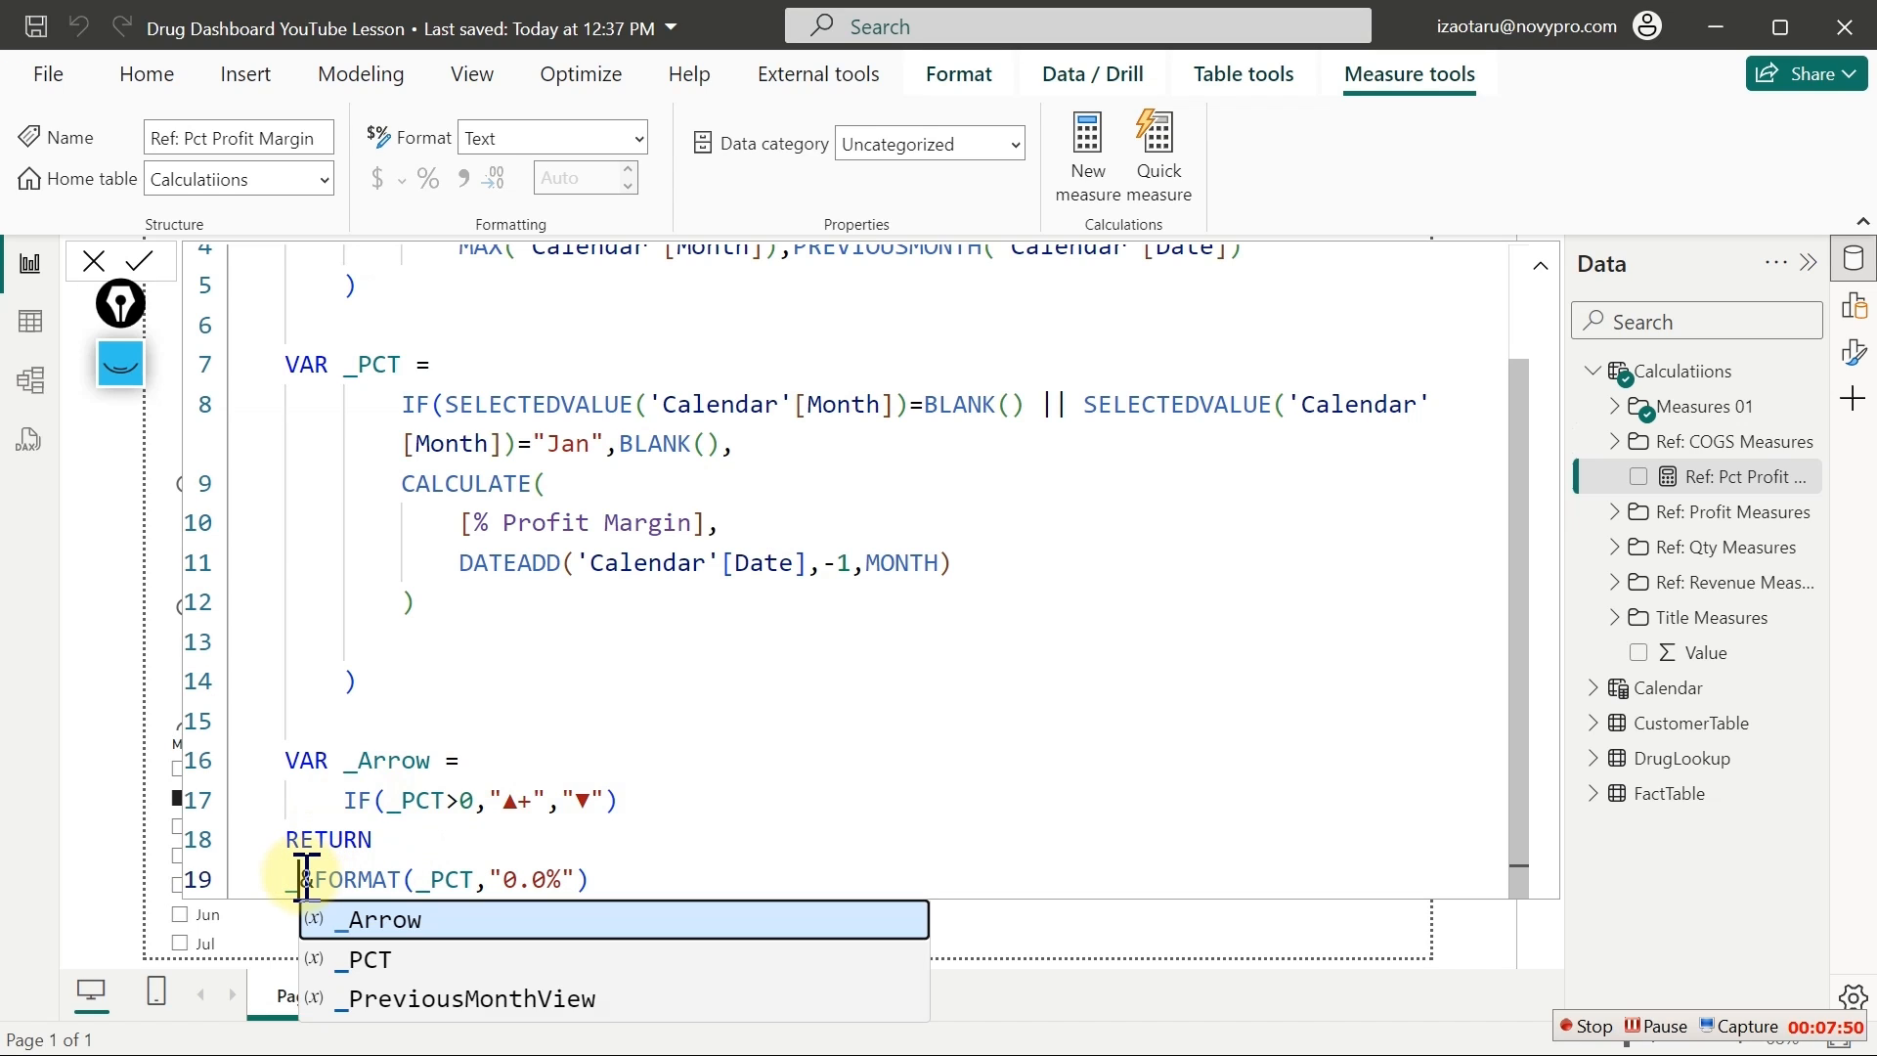
key("Tab")
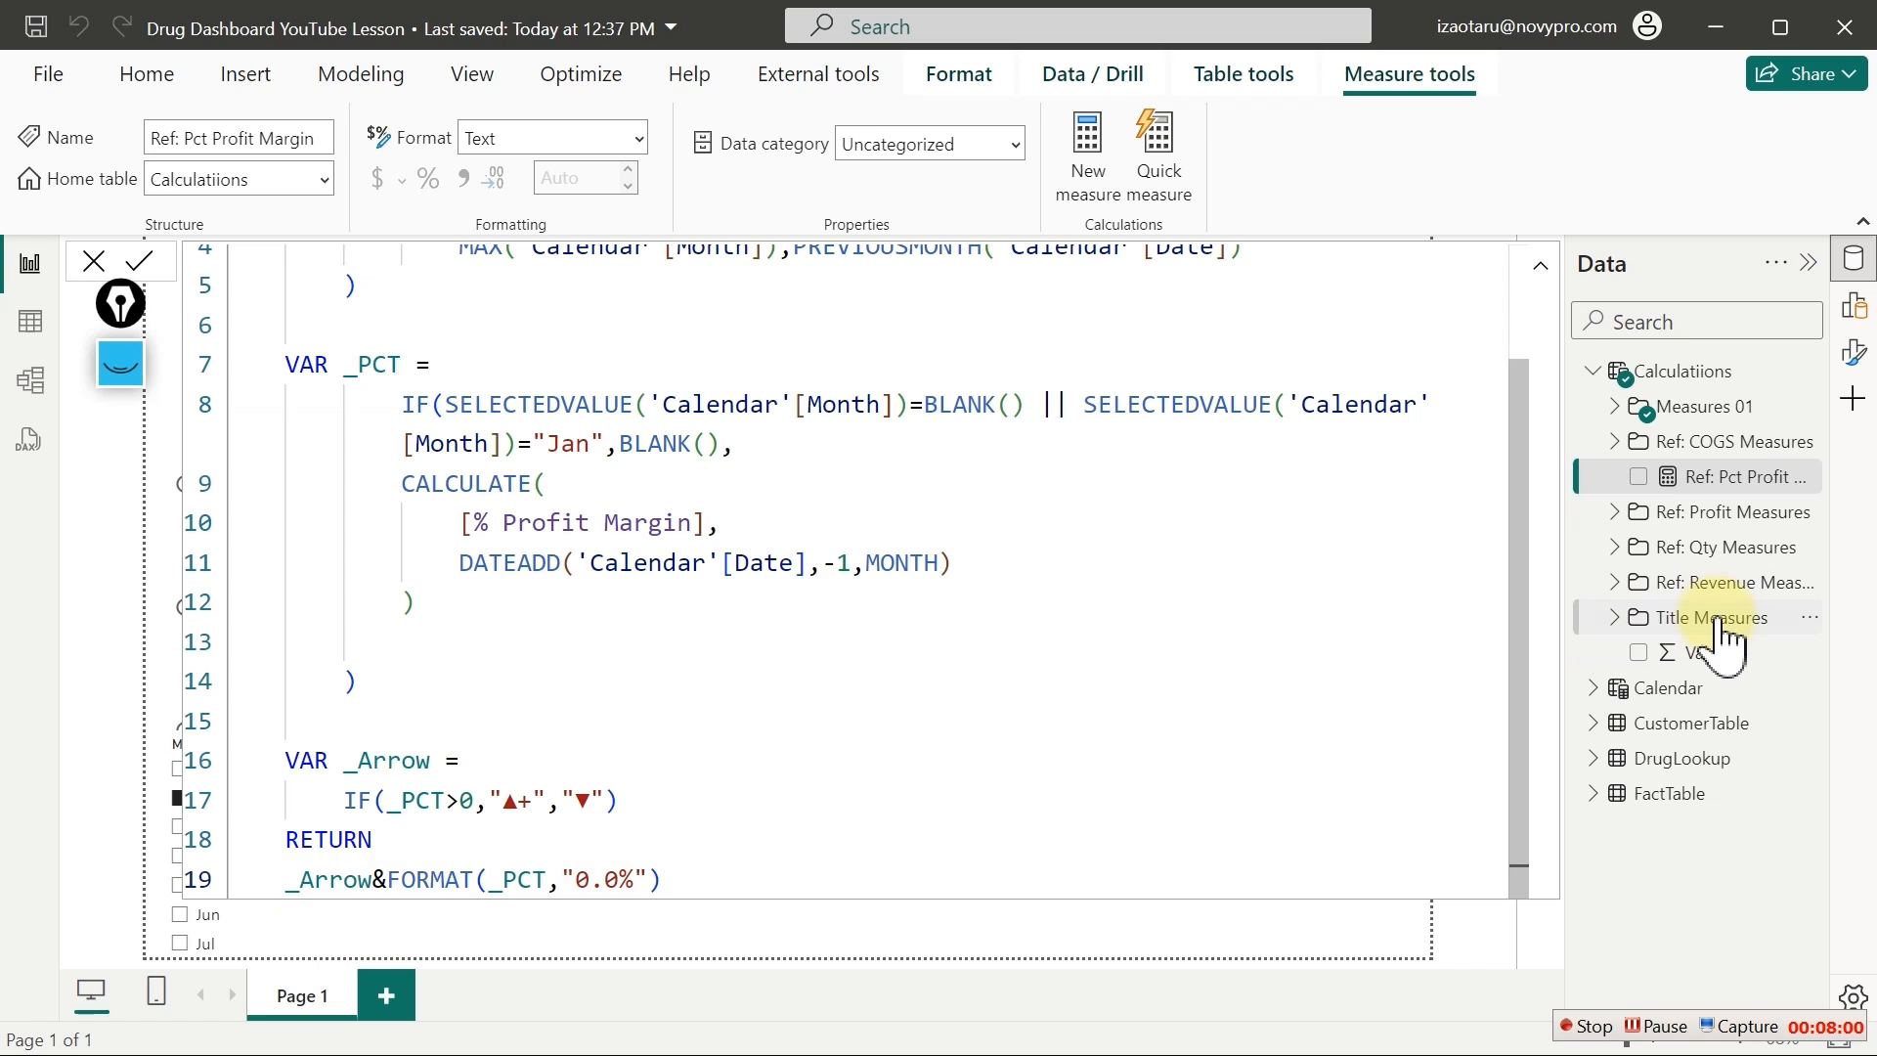
left_click(1781, 564)
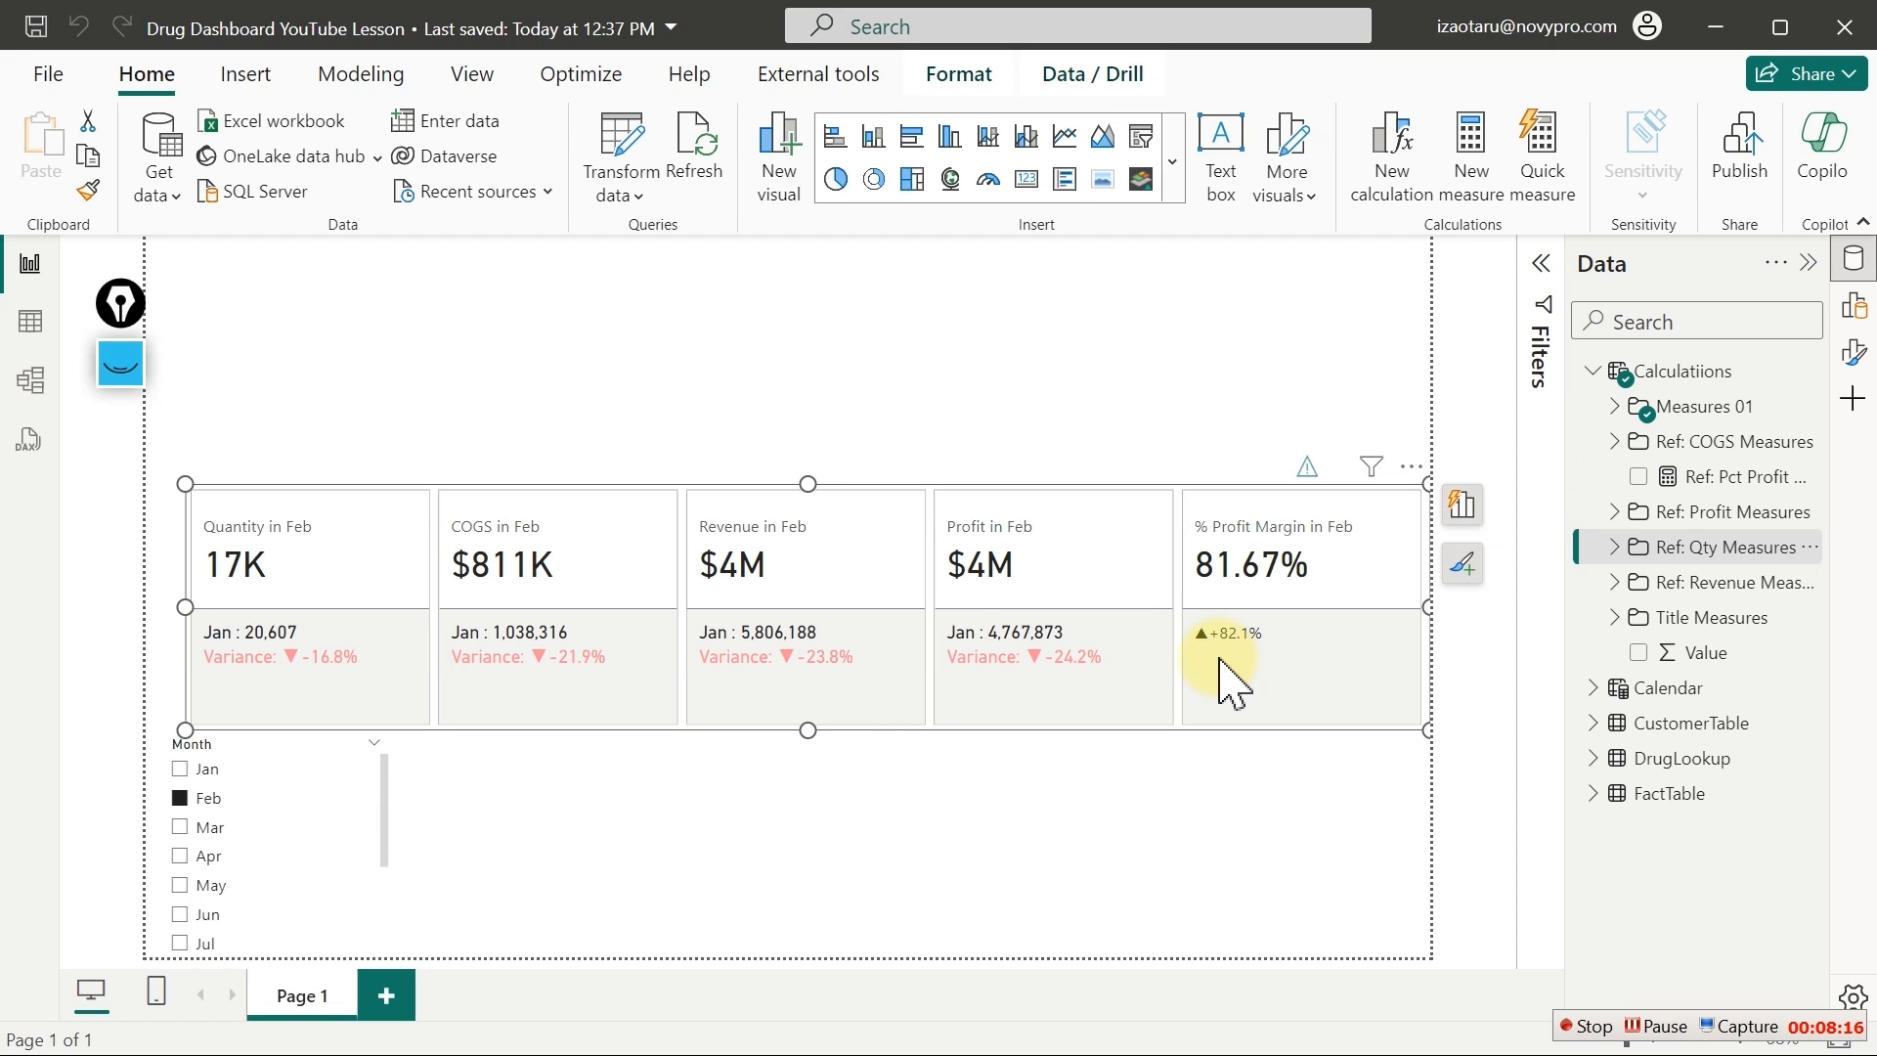
Reopen the Ref: Pct Profit Margin measure, copy the returned expression _Arrow&FORMAT(_PCT,"0.0%") and clear it from below RETURN
left_click(1720, 484)
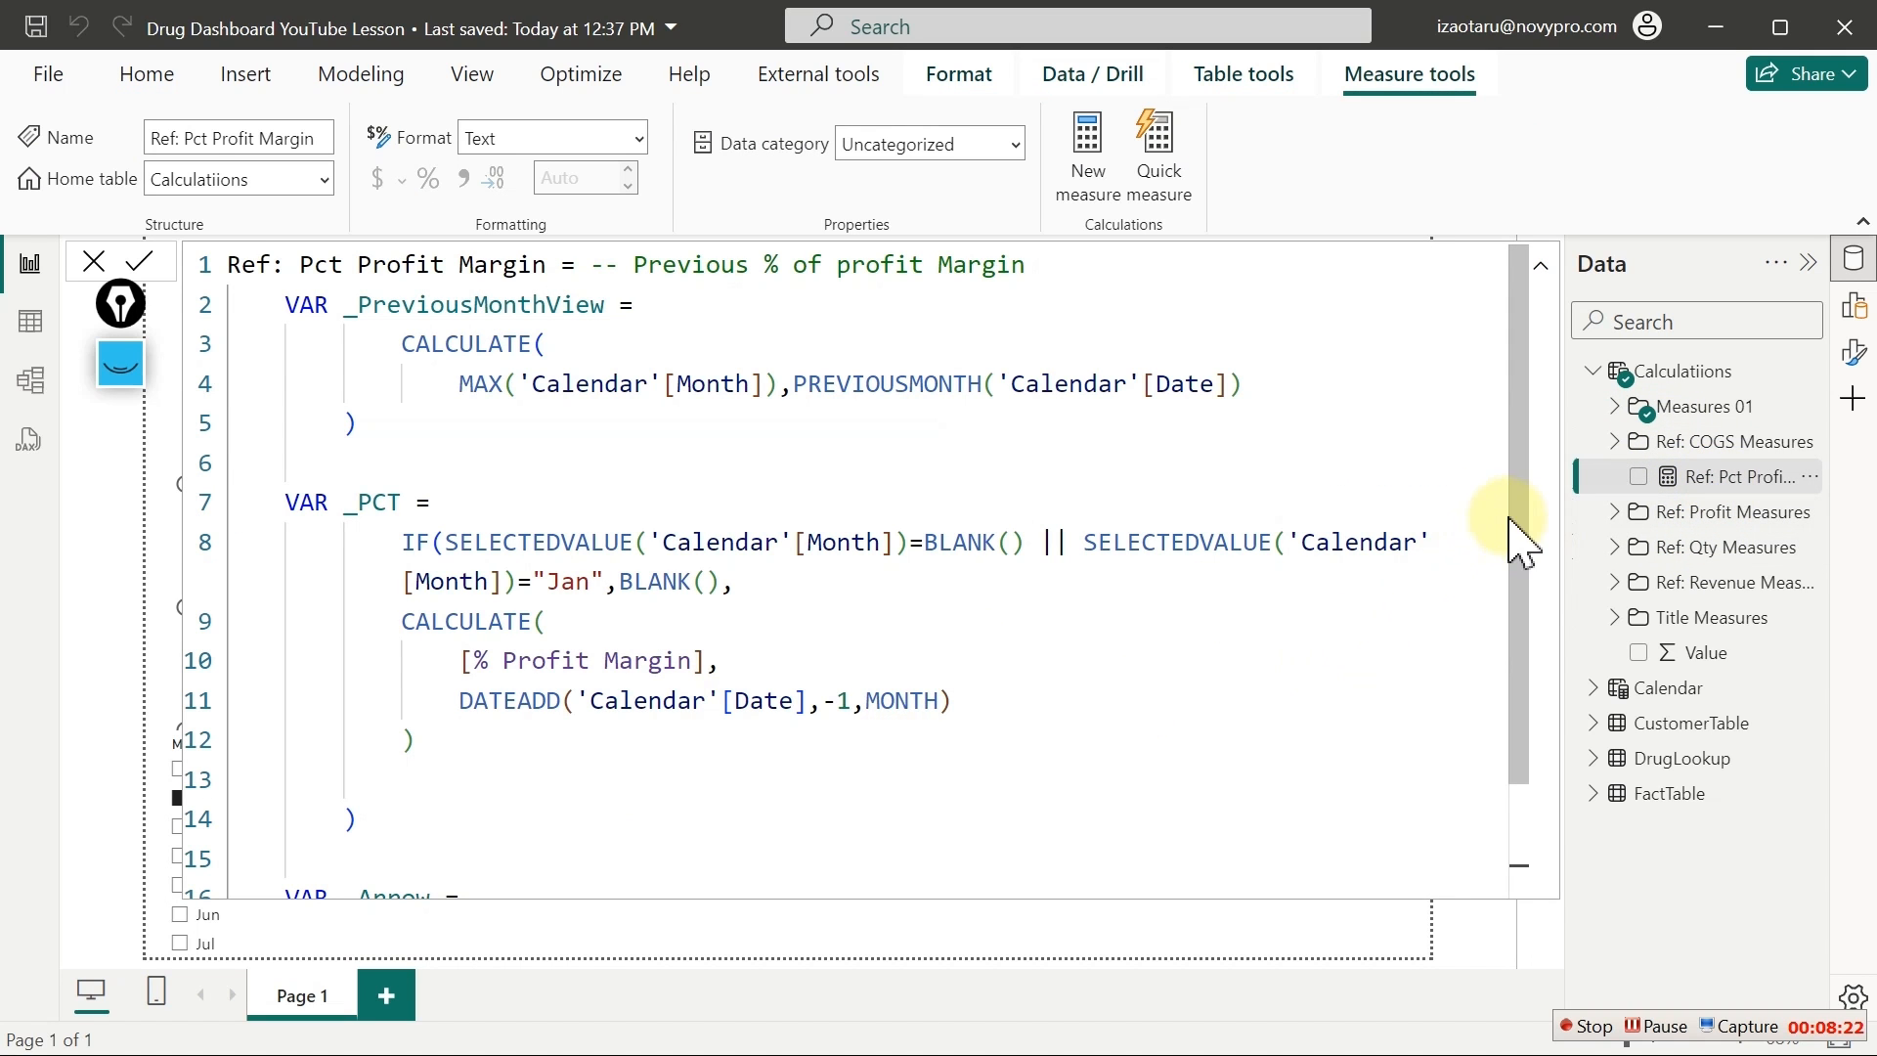
left_click_drag(1515, 543, 1516, 797)
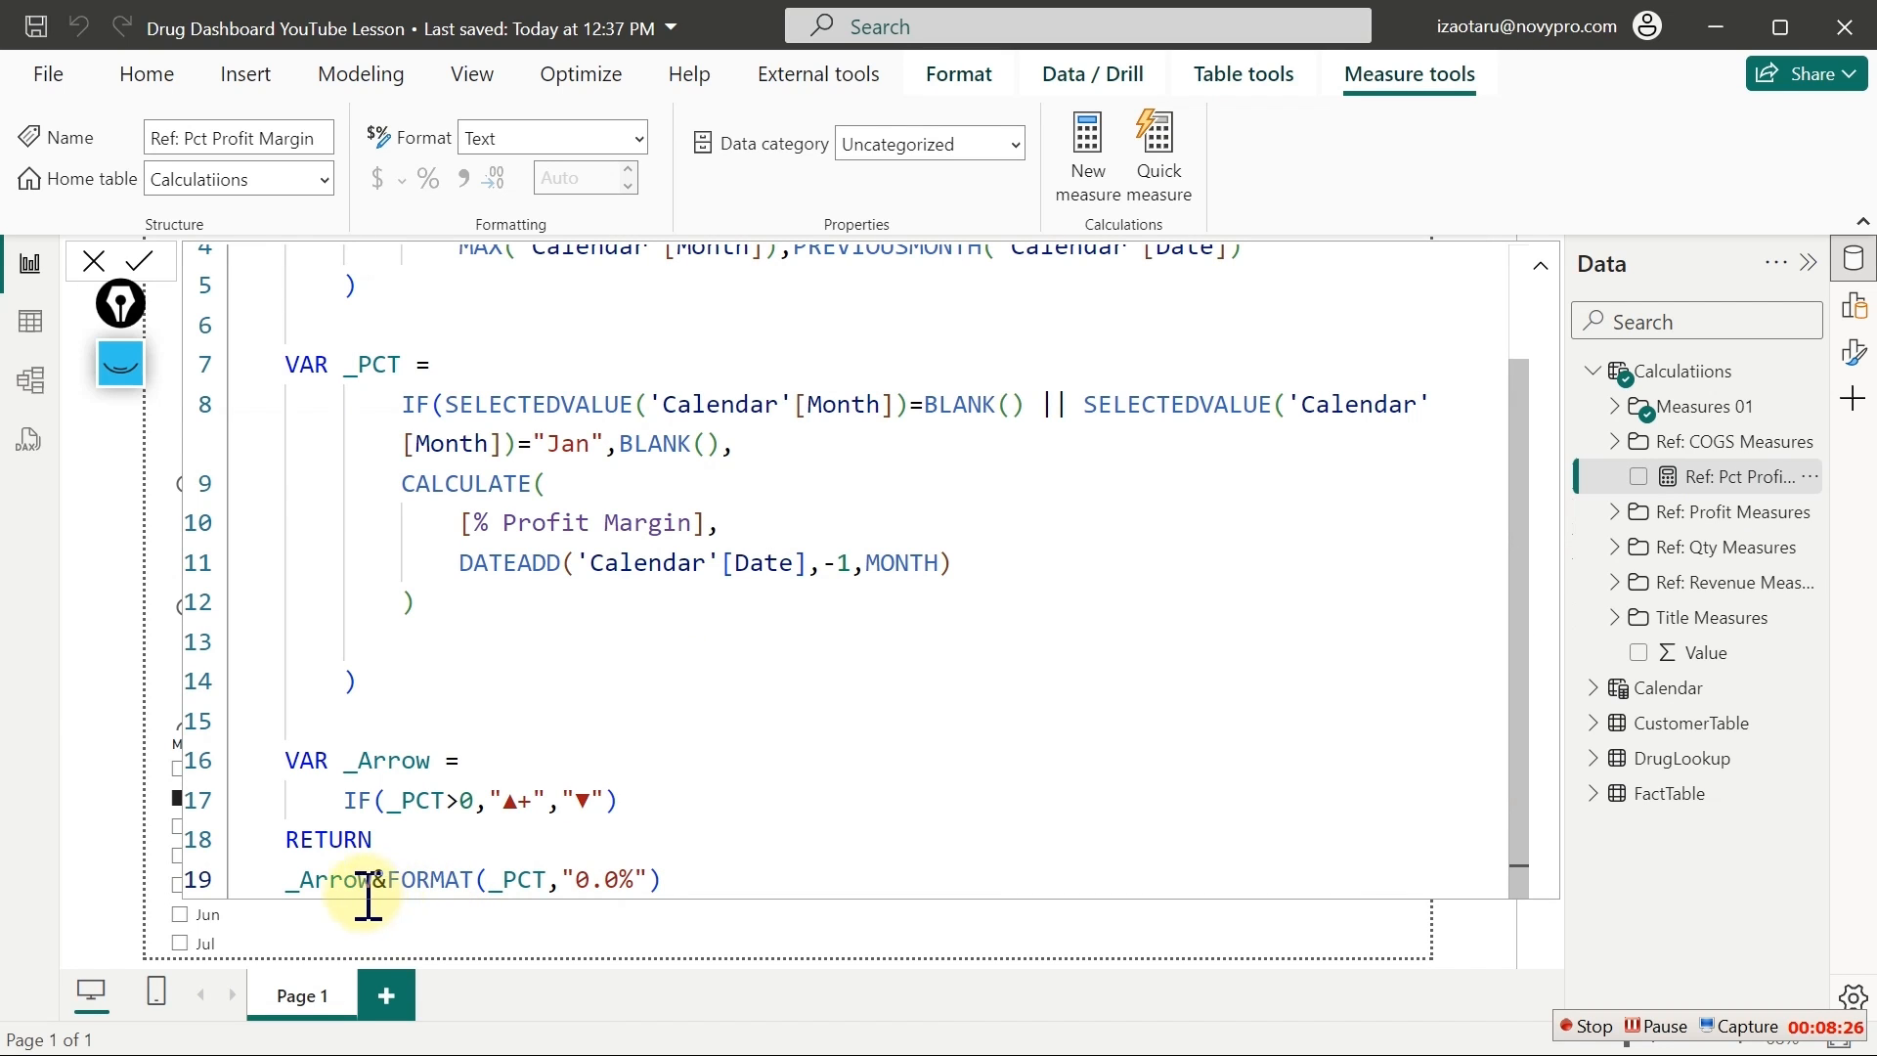
left_click_drag(281, 880, 633, 876)
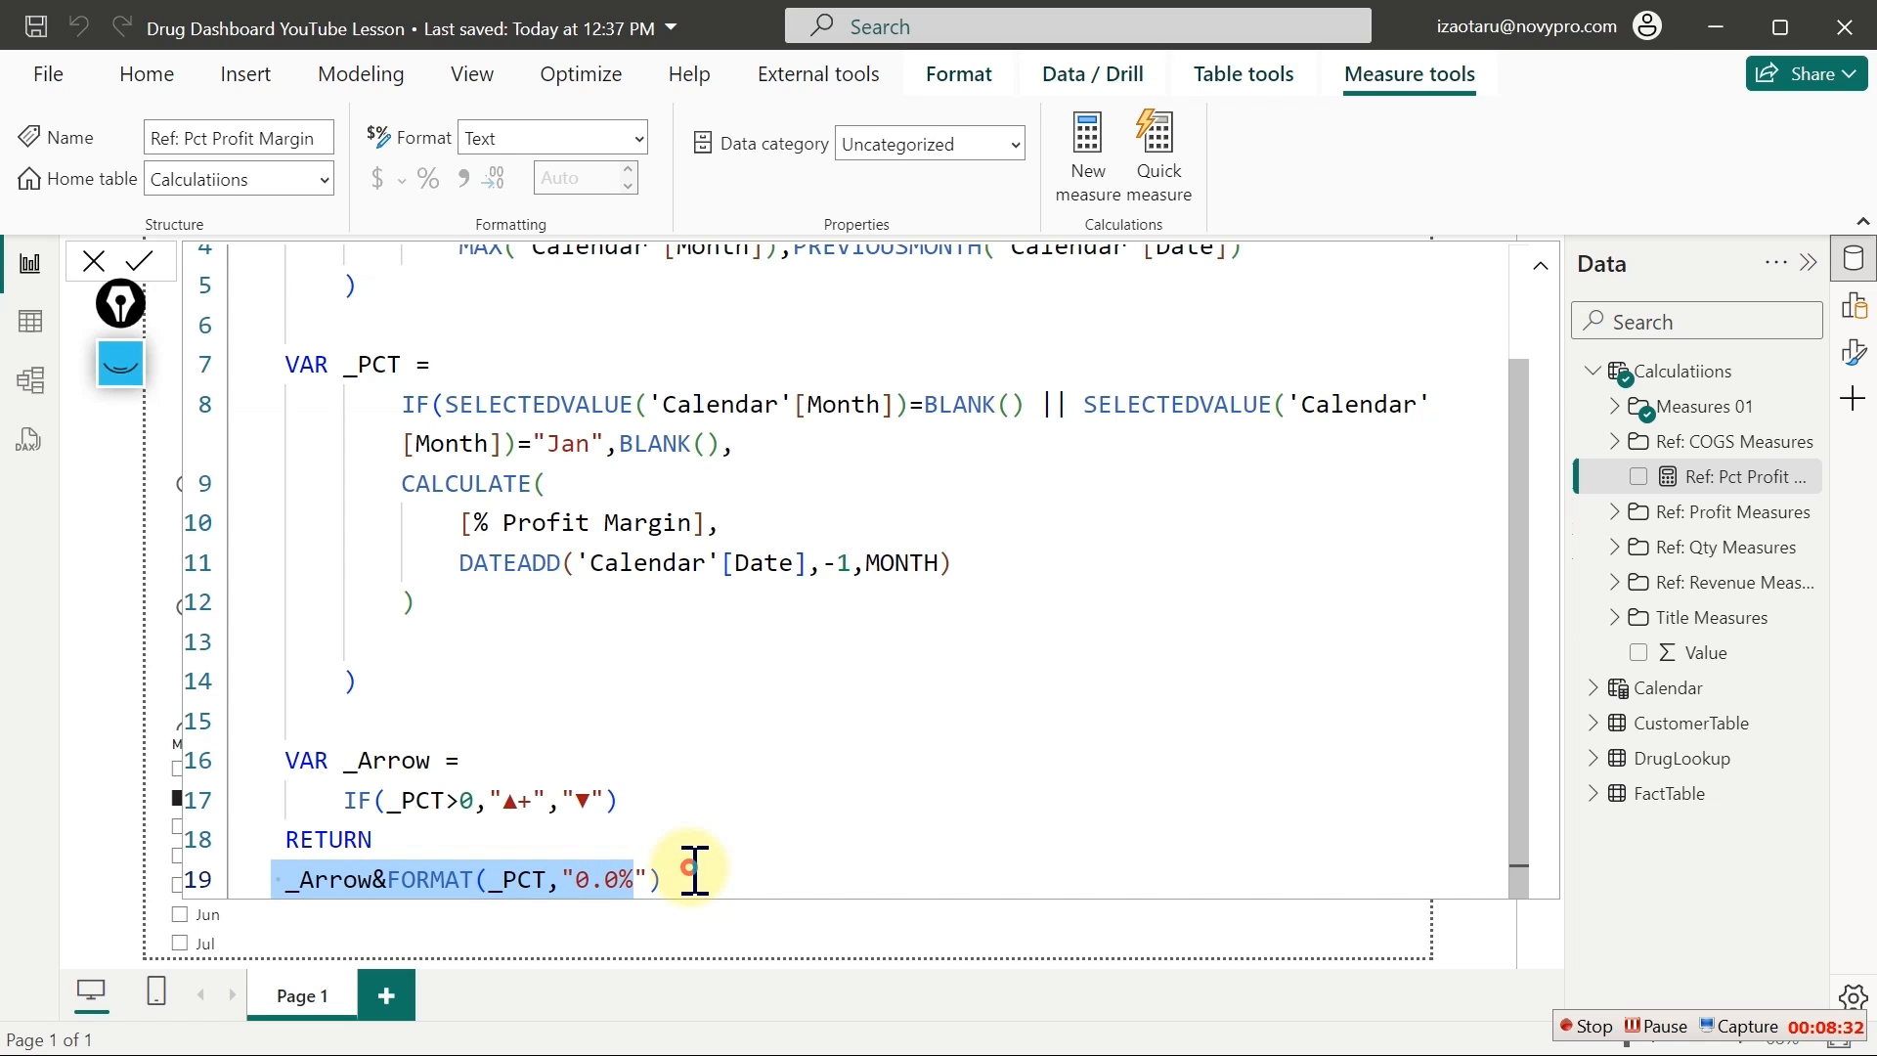
left_click_drag(692, 869, 285, 895)
key("ctrl+c")
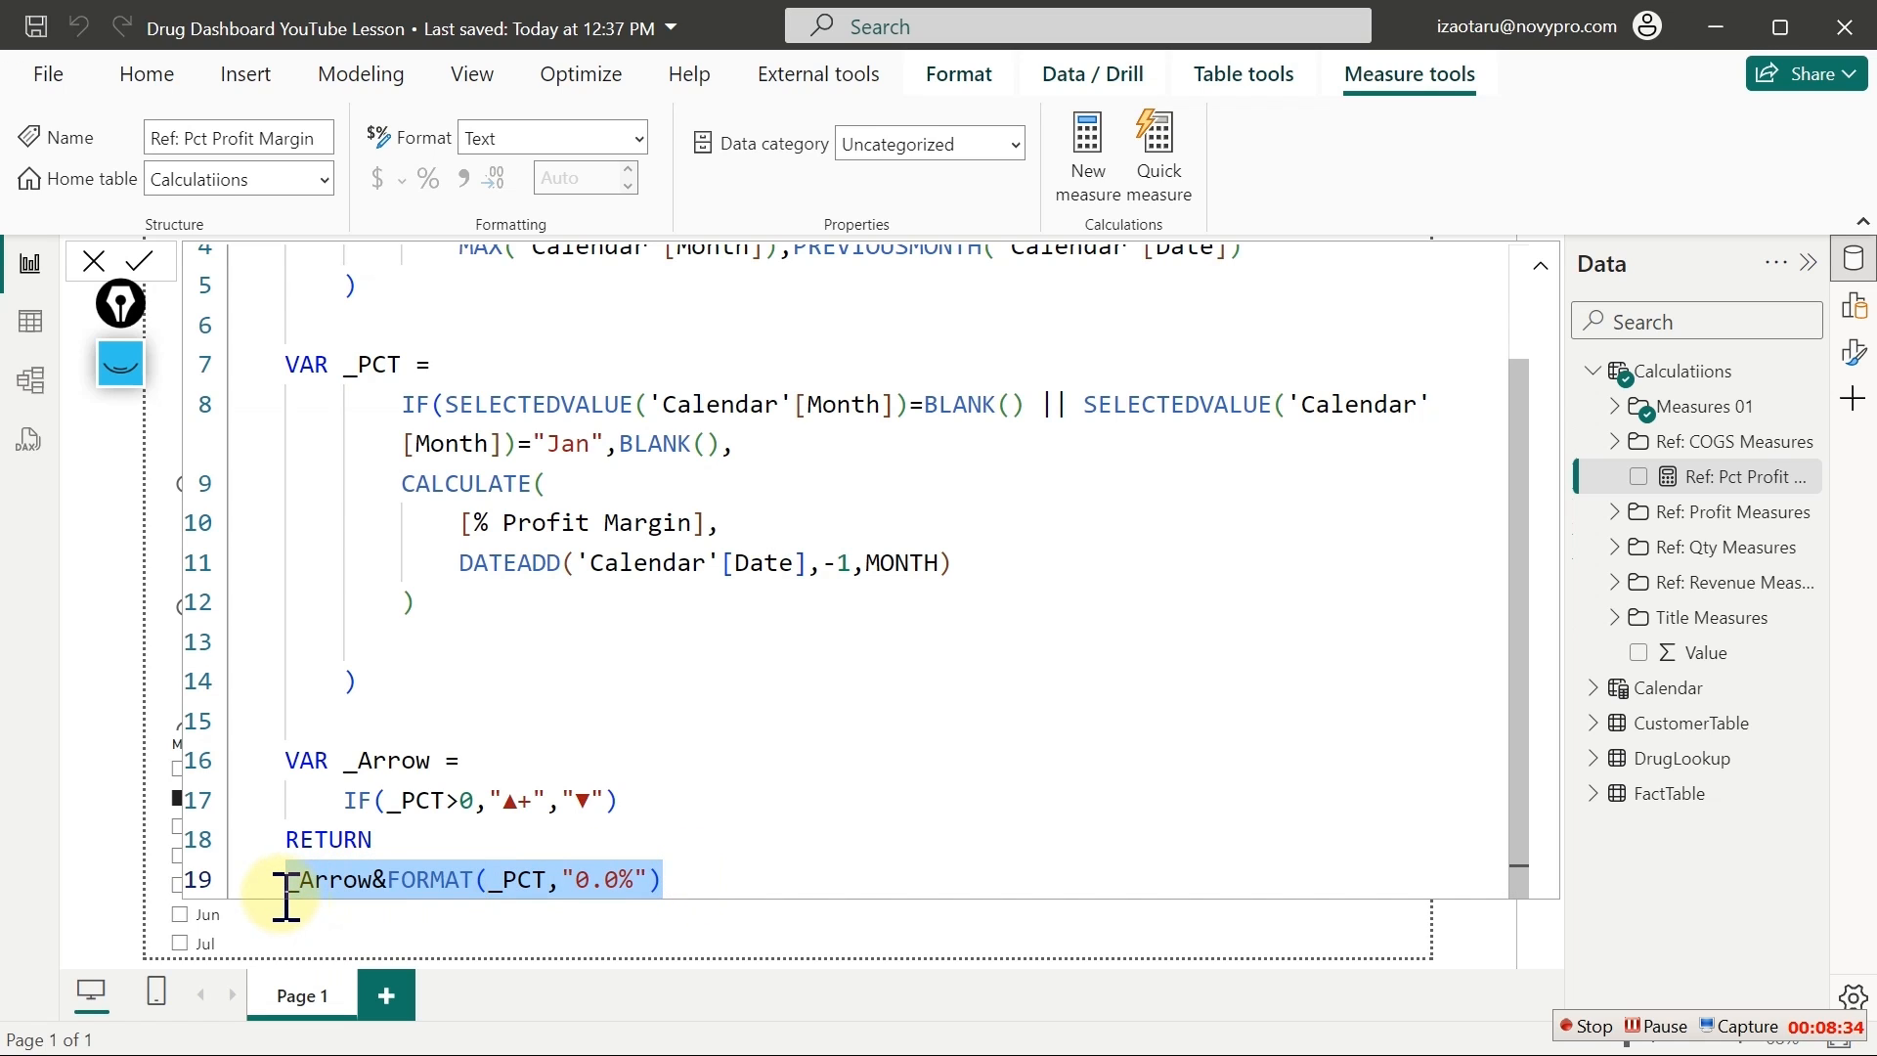
key("BackSpace")
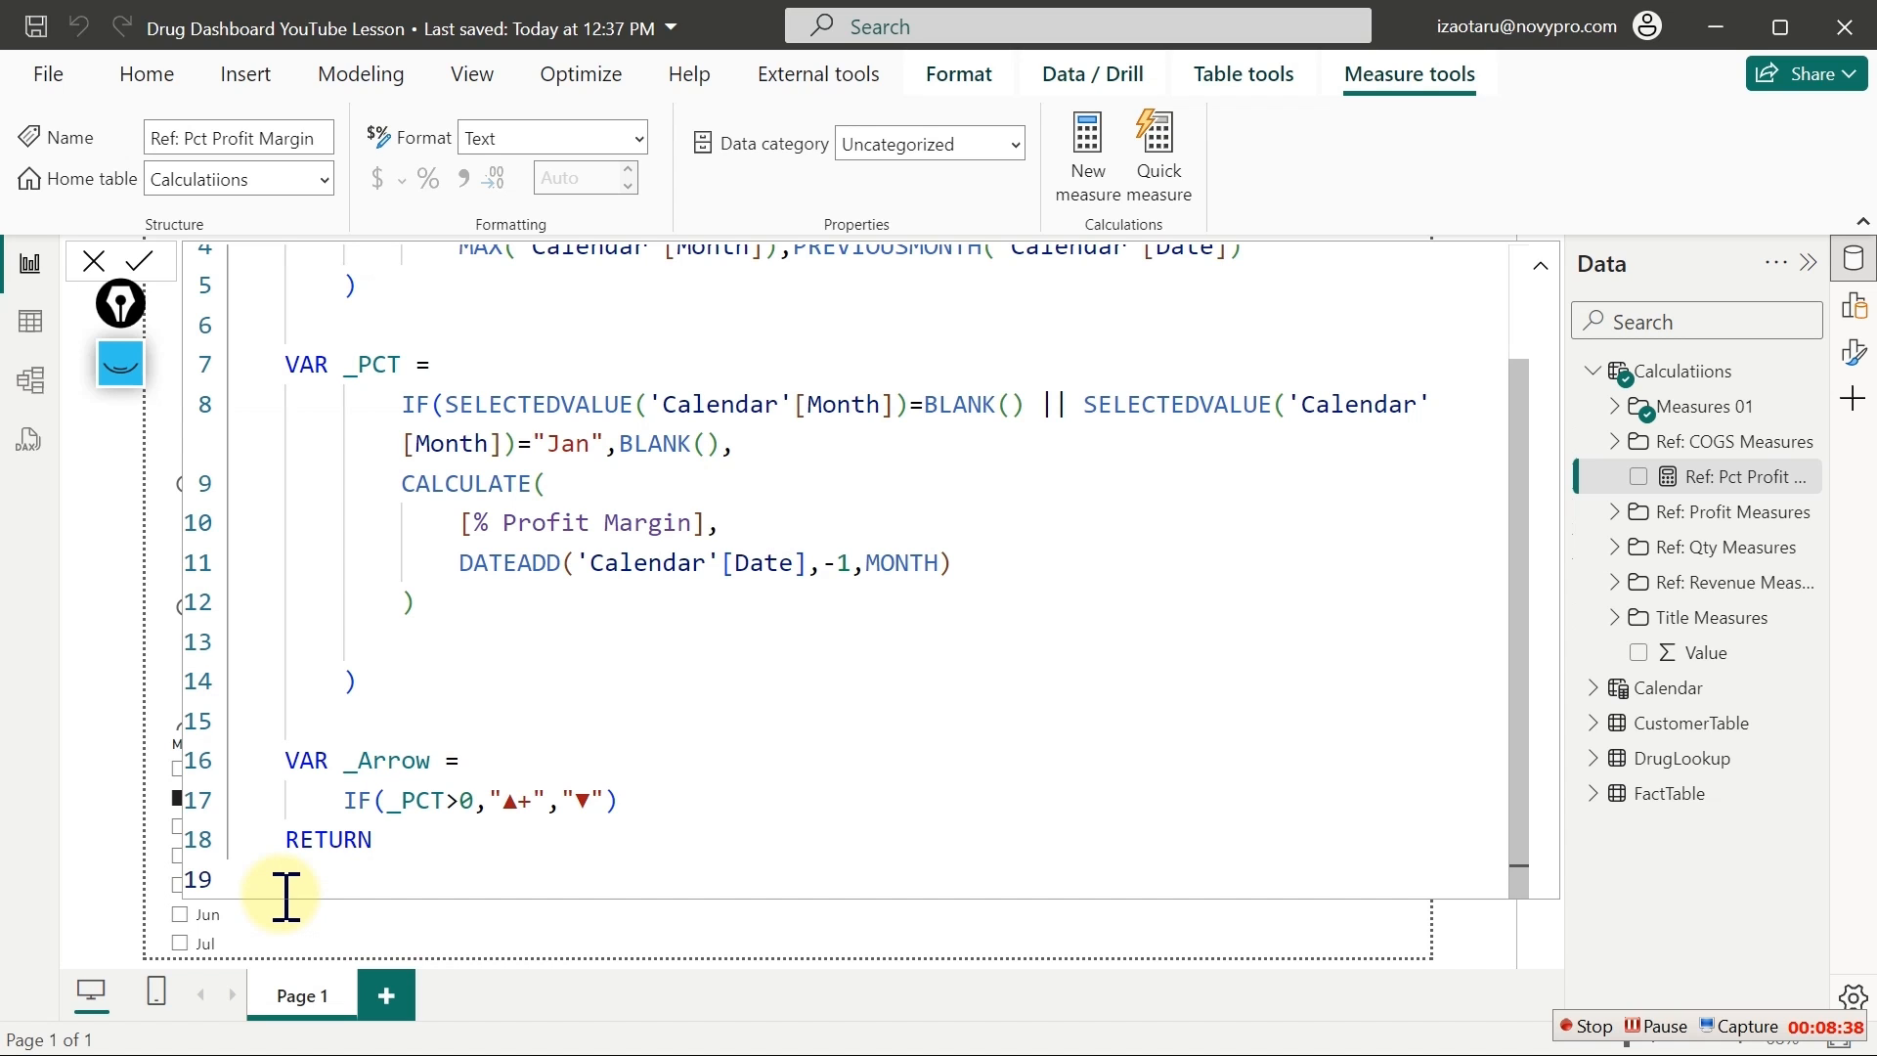
Add seven blank lines below RETURN and put the cursor back on line 19
scroll(286, 894, "up", 2, "ctrl")
scroll(286, 894, "down", 3, "ctrl")
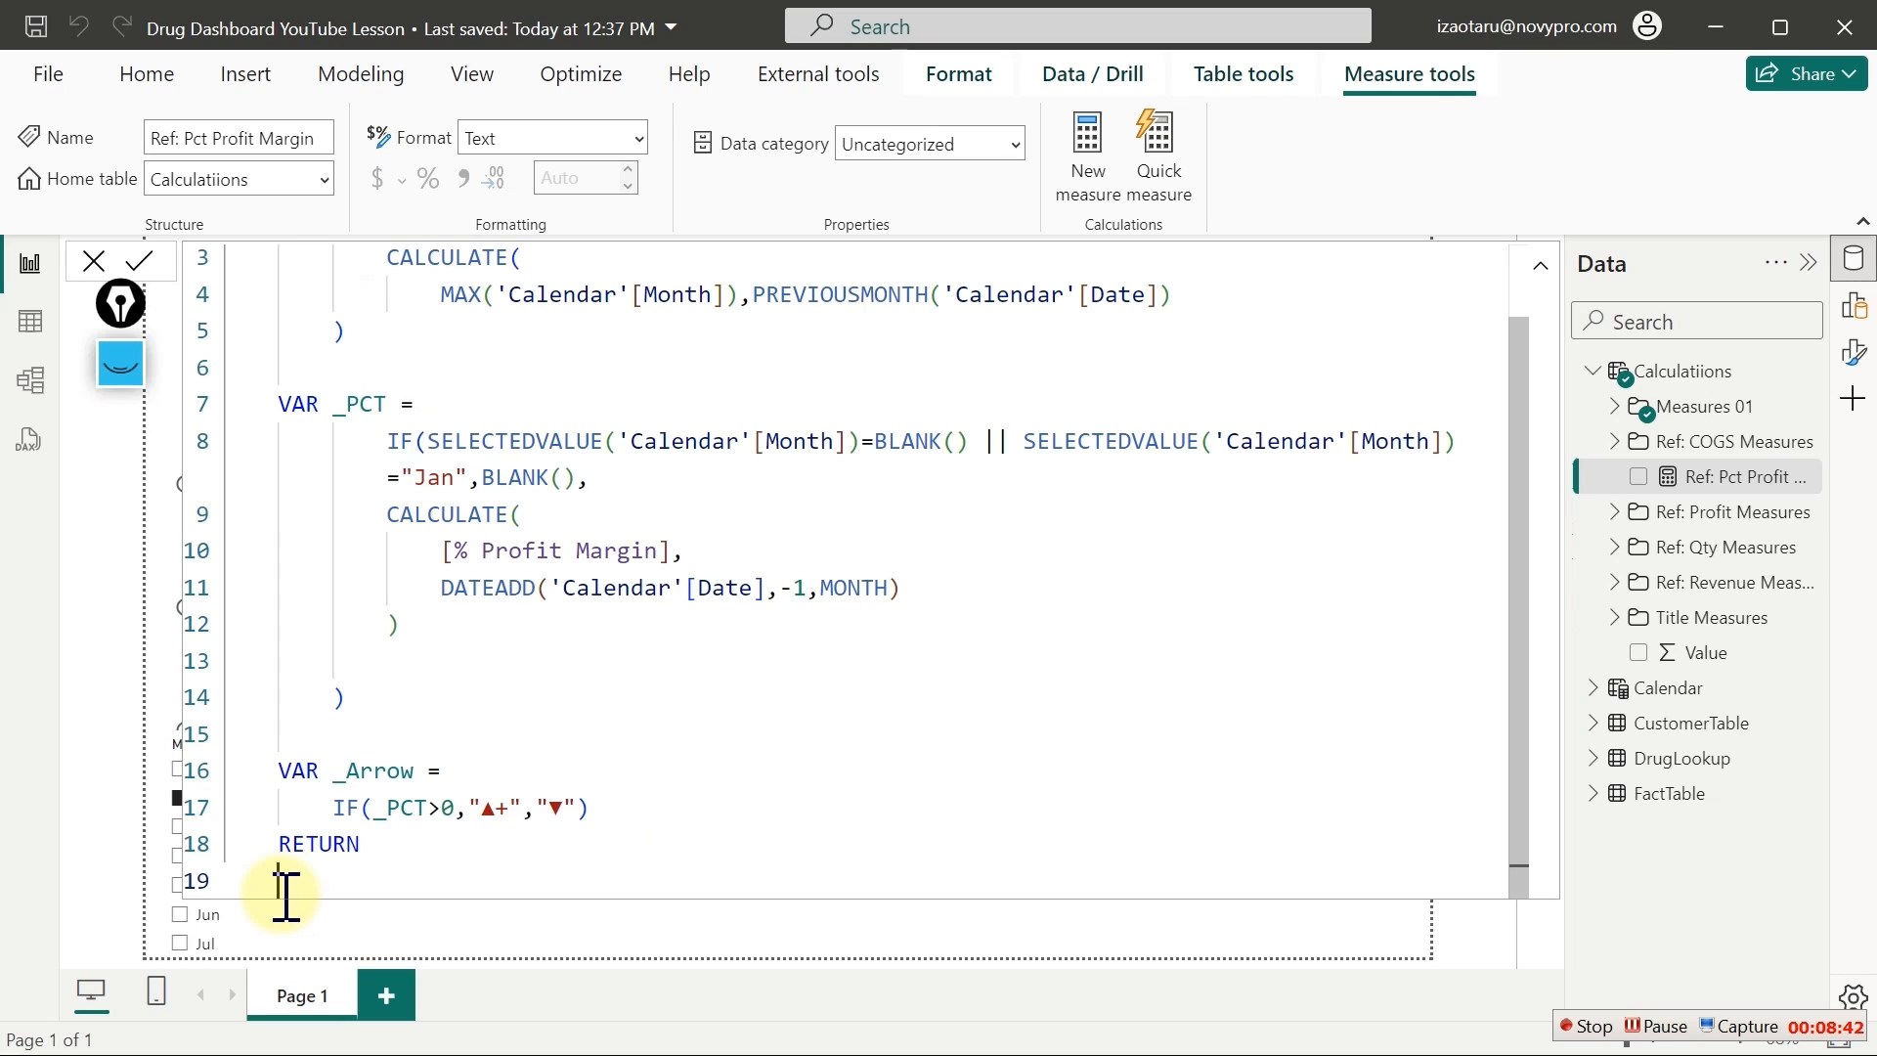
key("Return")
key("Return")
key("Return")
key("Return")
key("Return")
key("Return")
key("Return")
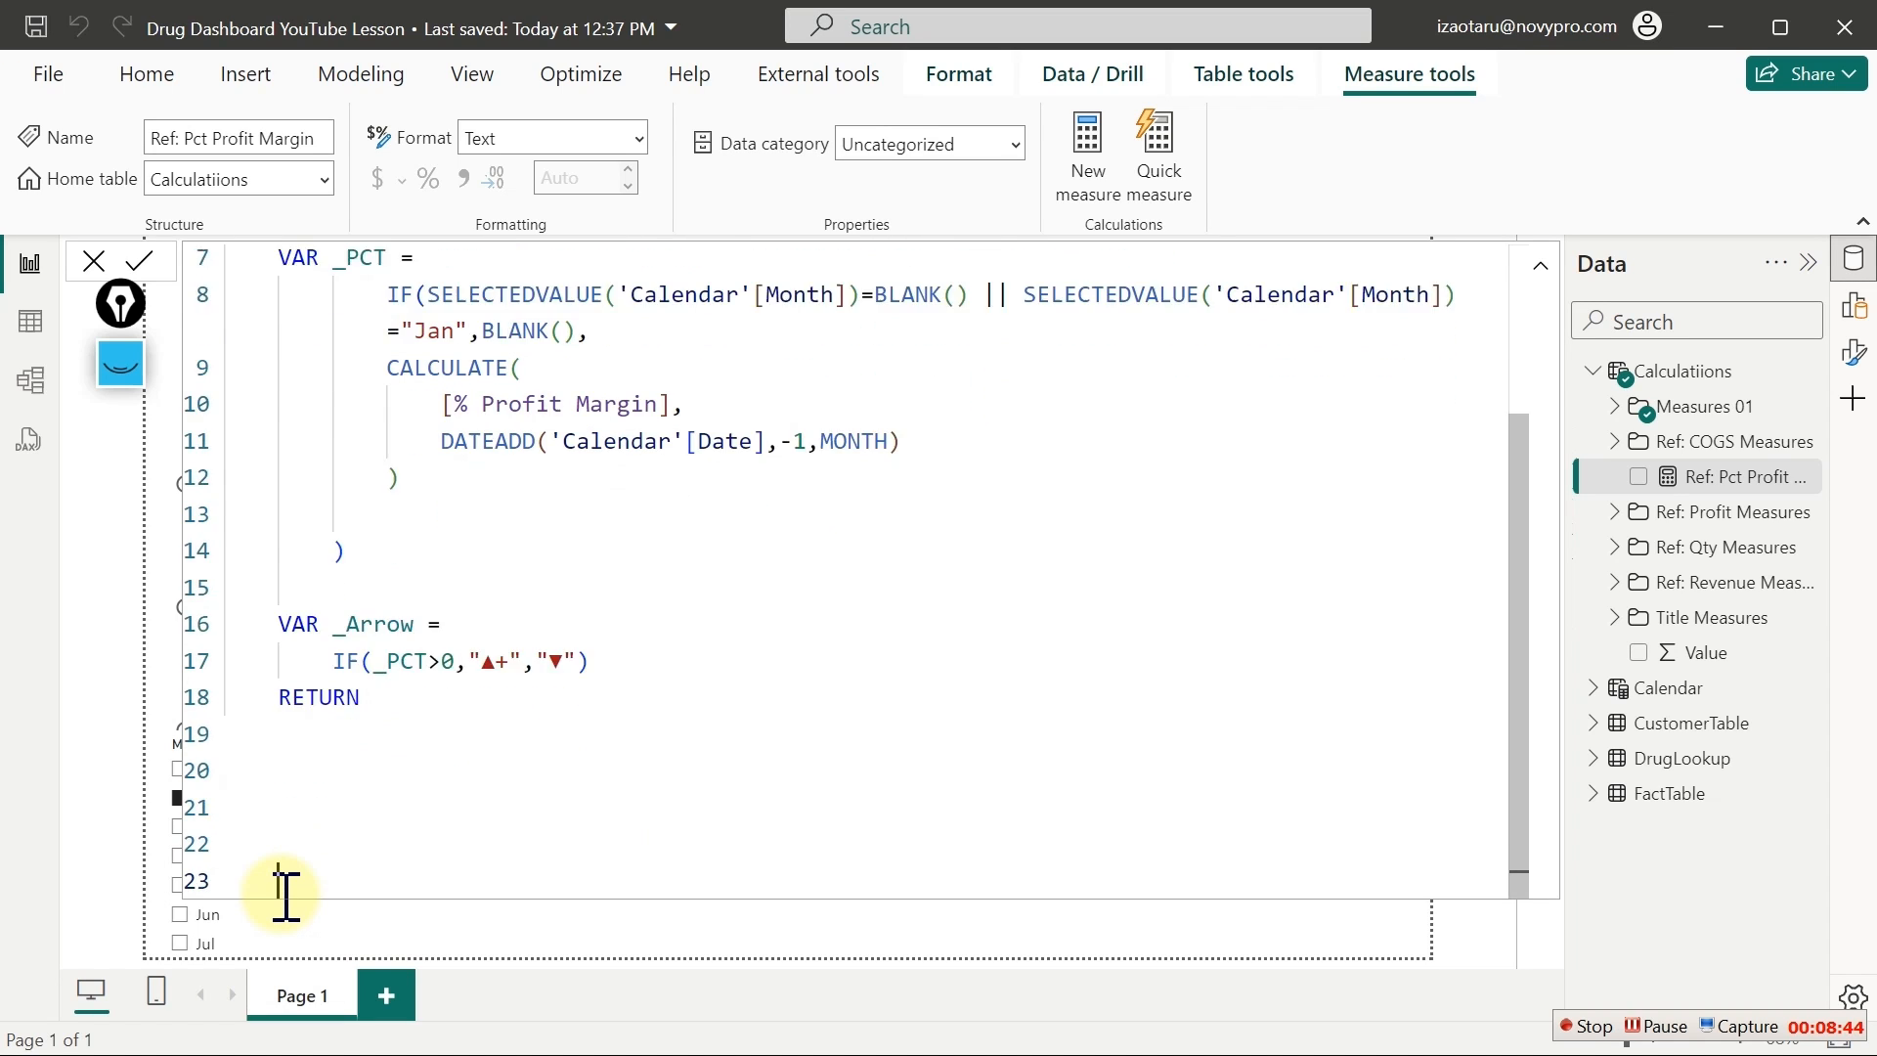
key("Up")
key("Up")
key("Up")
key("Up")
key("Up")
key("Up")
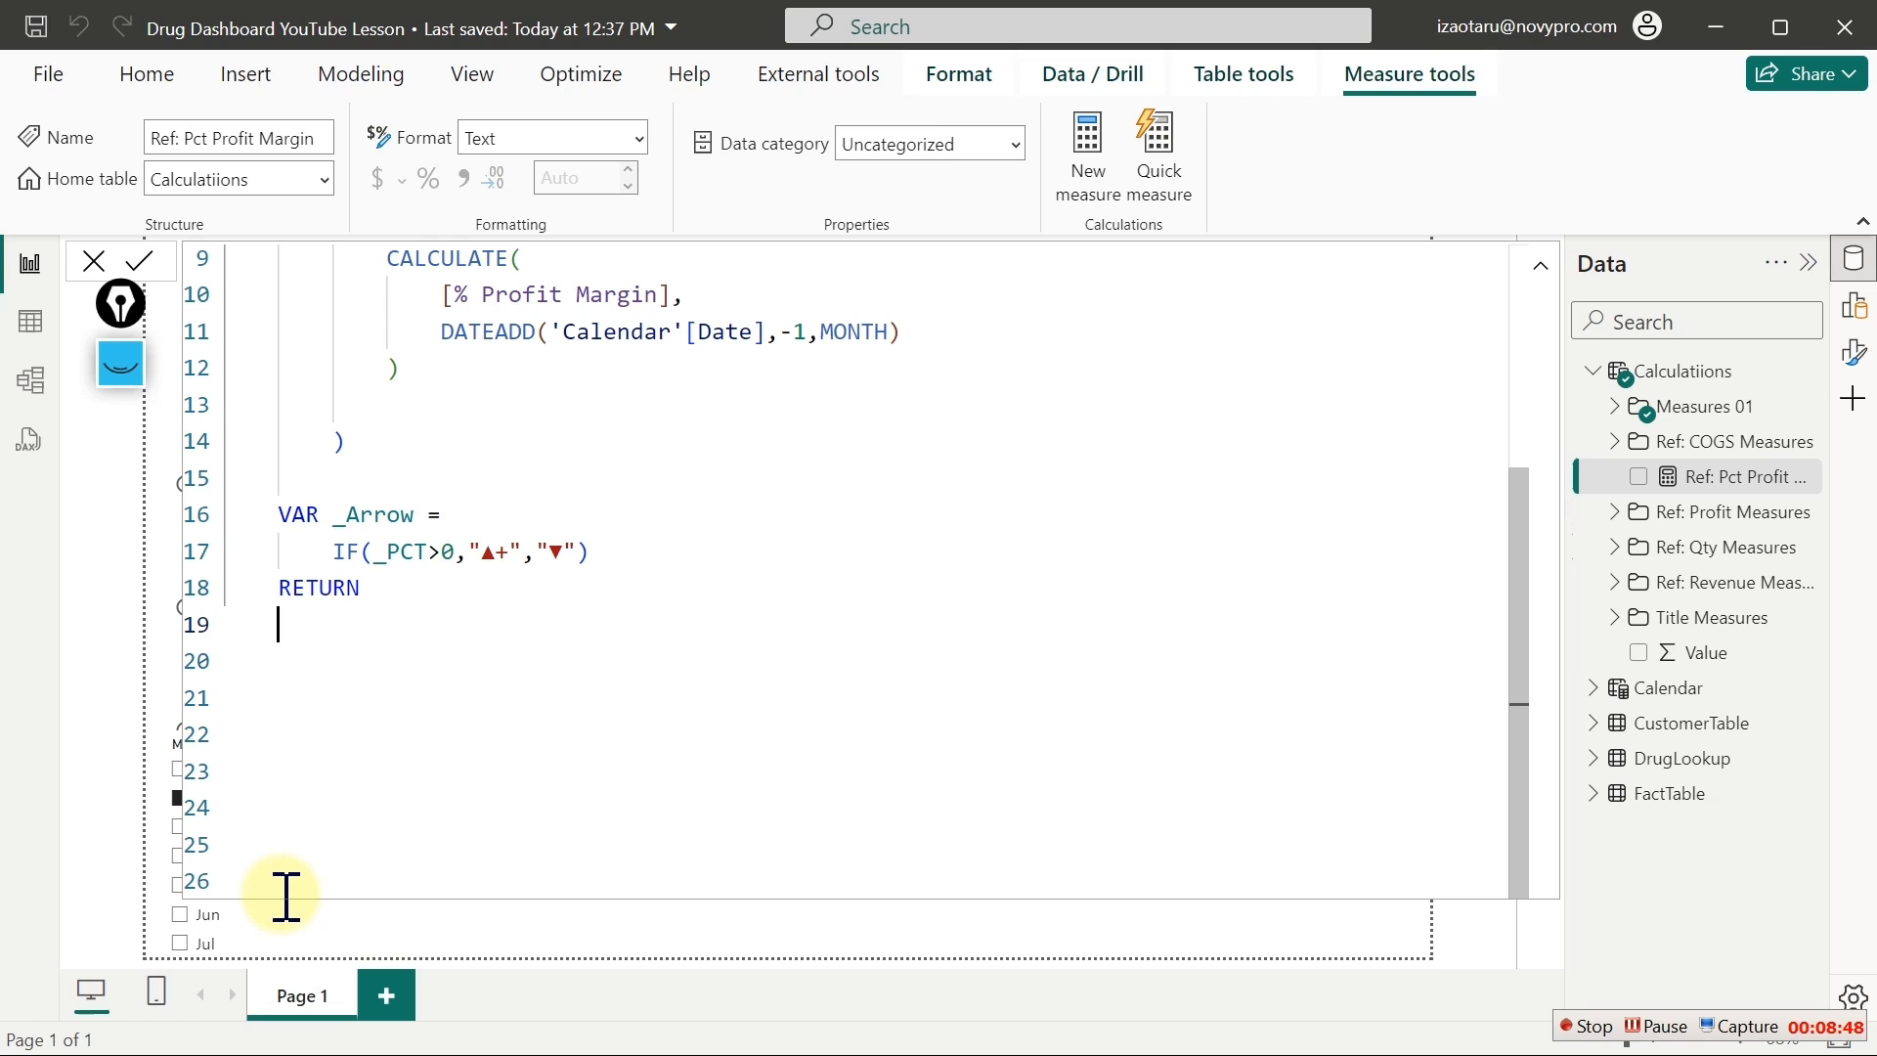
Start the returned expression with an IF testing whether SELECTEDVALUE('Calendar'[Month])=BLANK()
type("if")
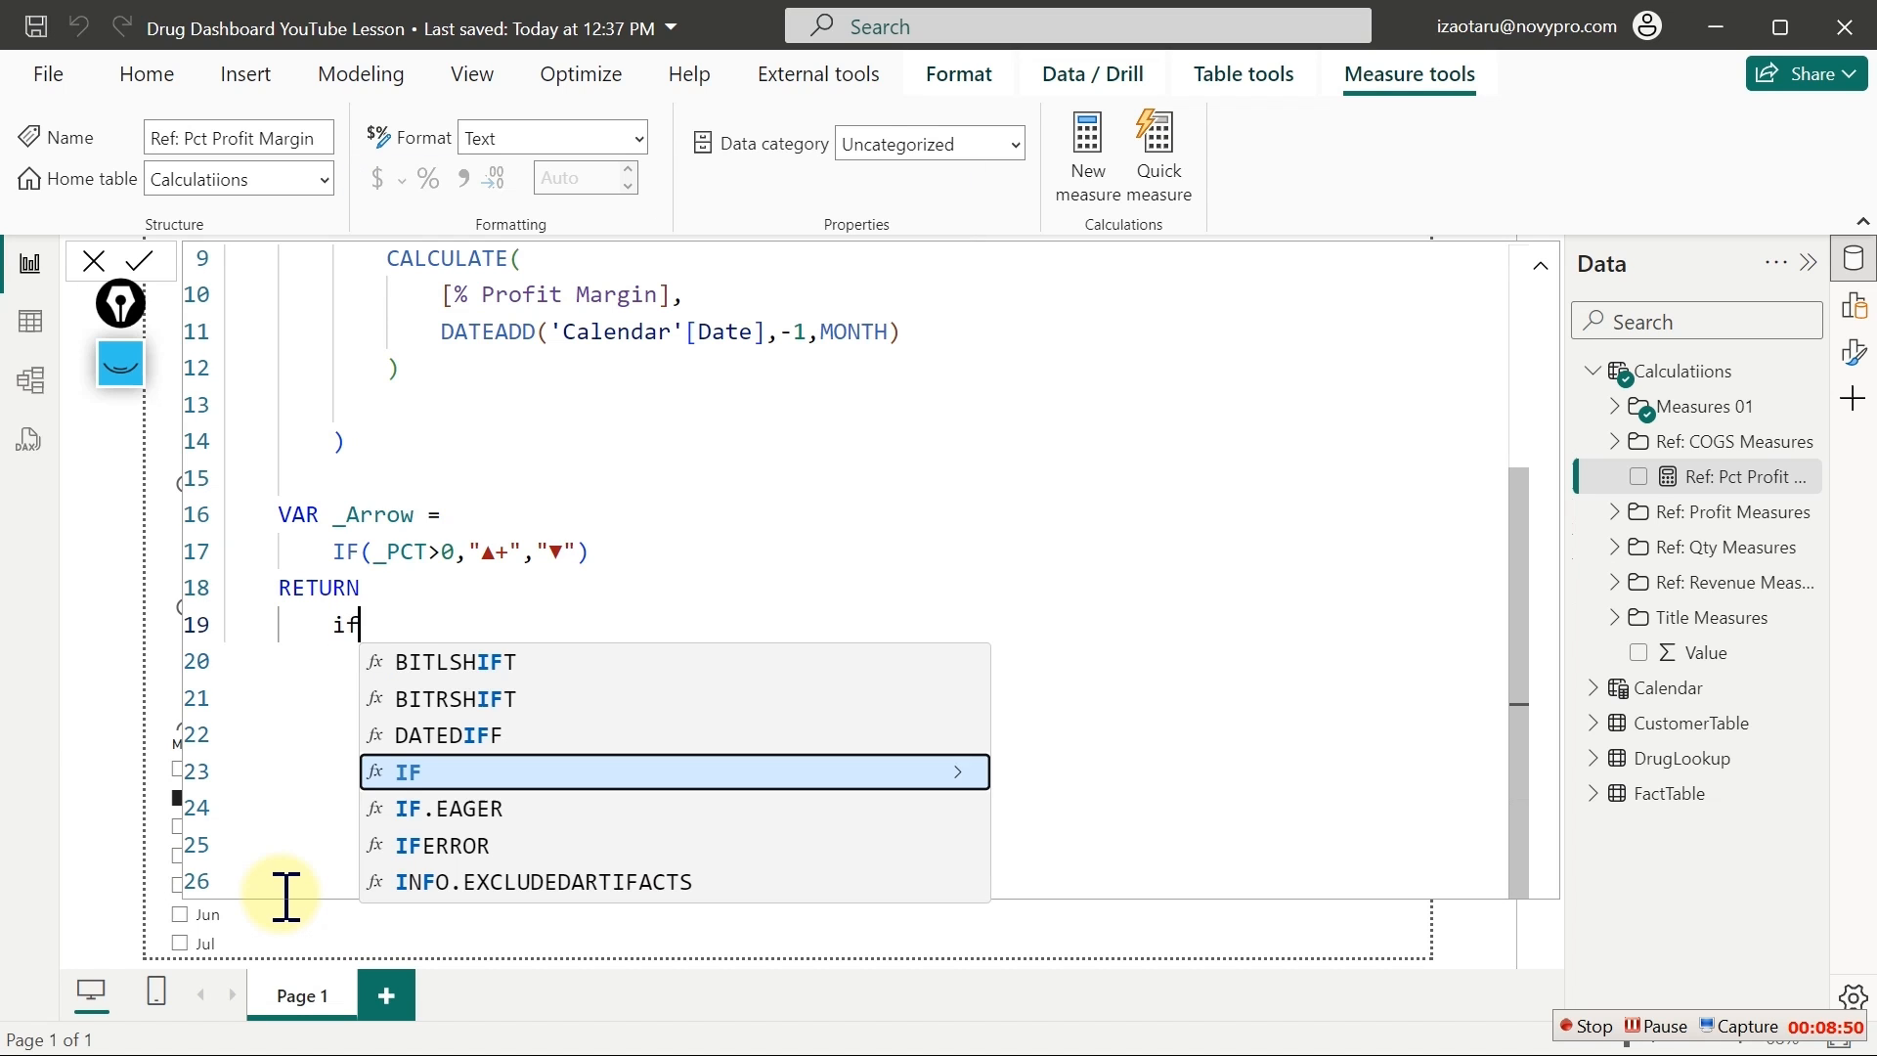
key("Tab")
type("selec")
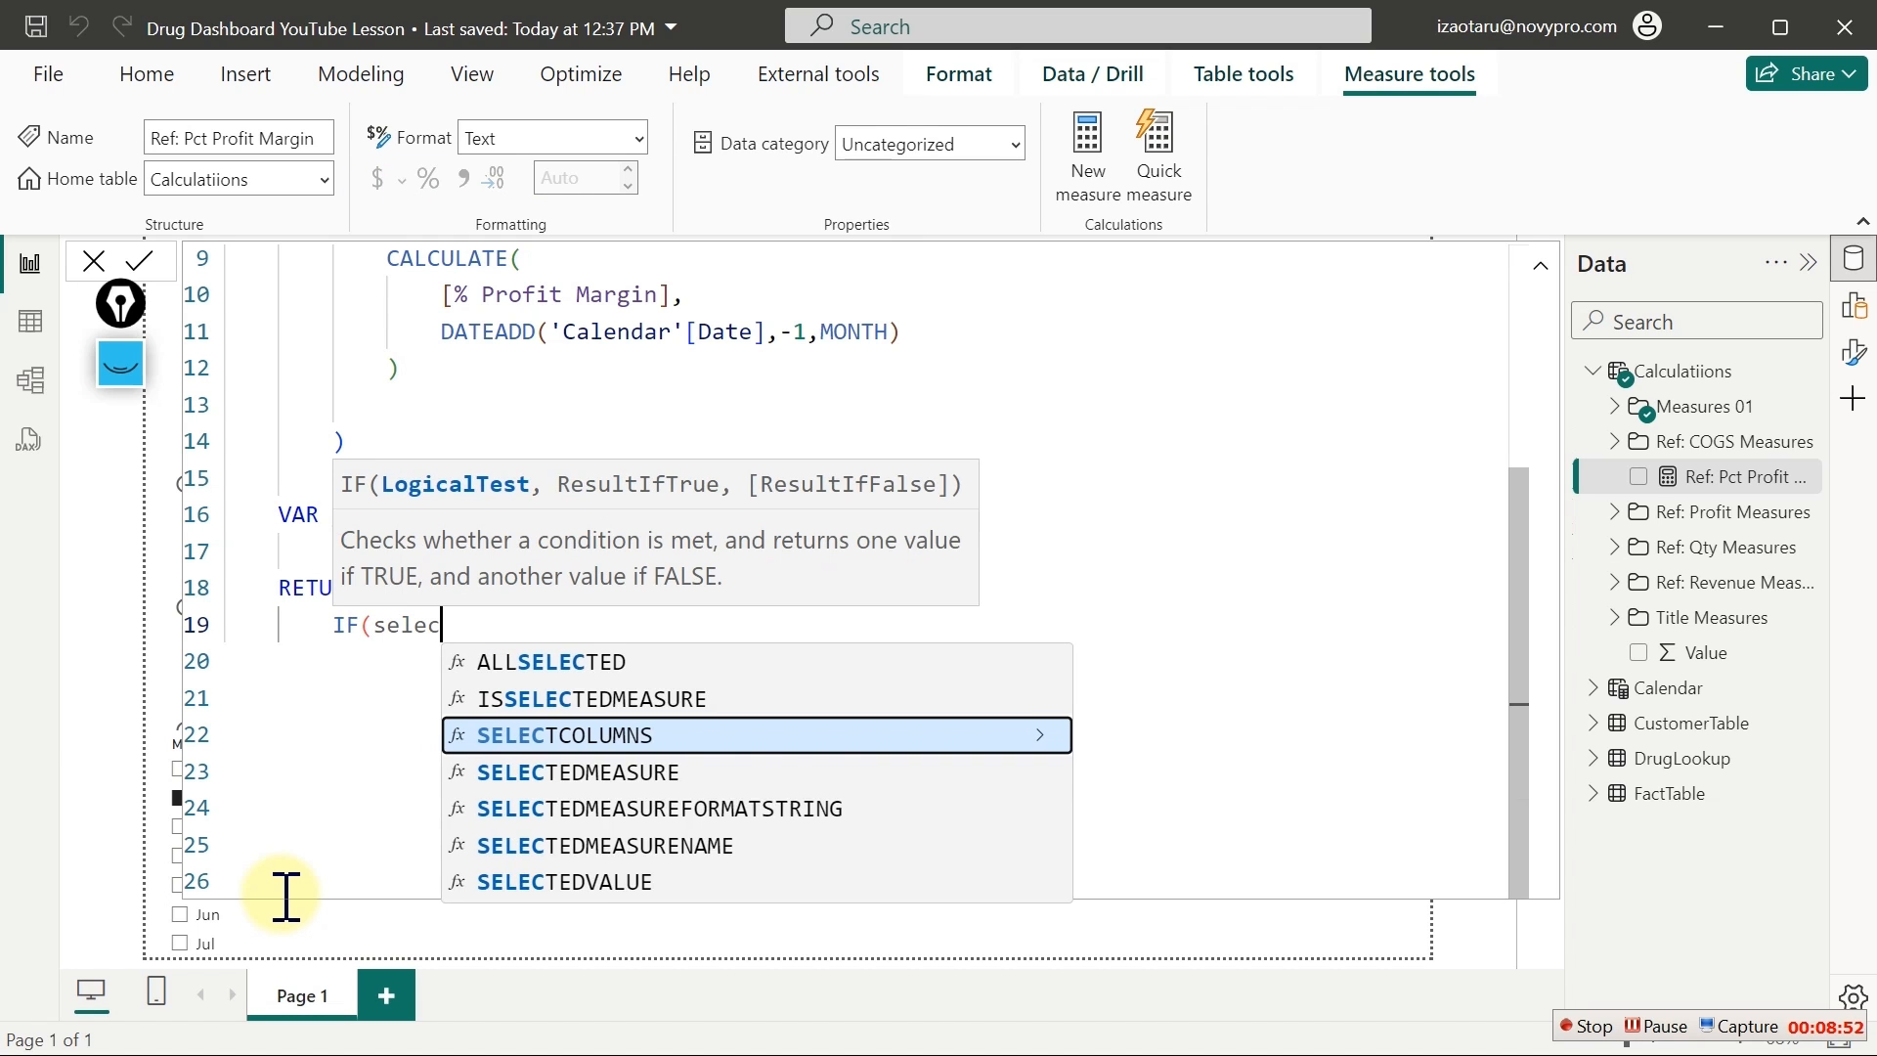
type("tedv")
key("Tab")
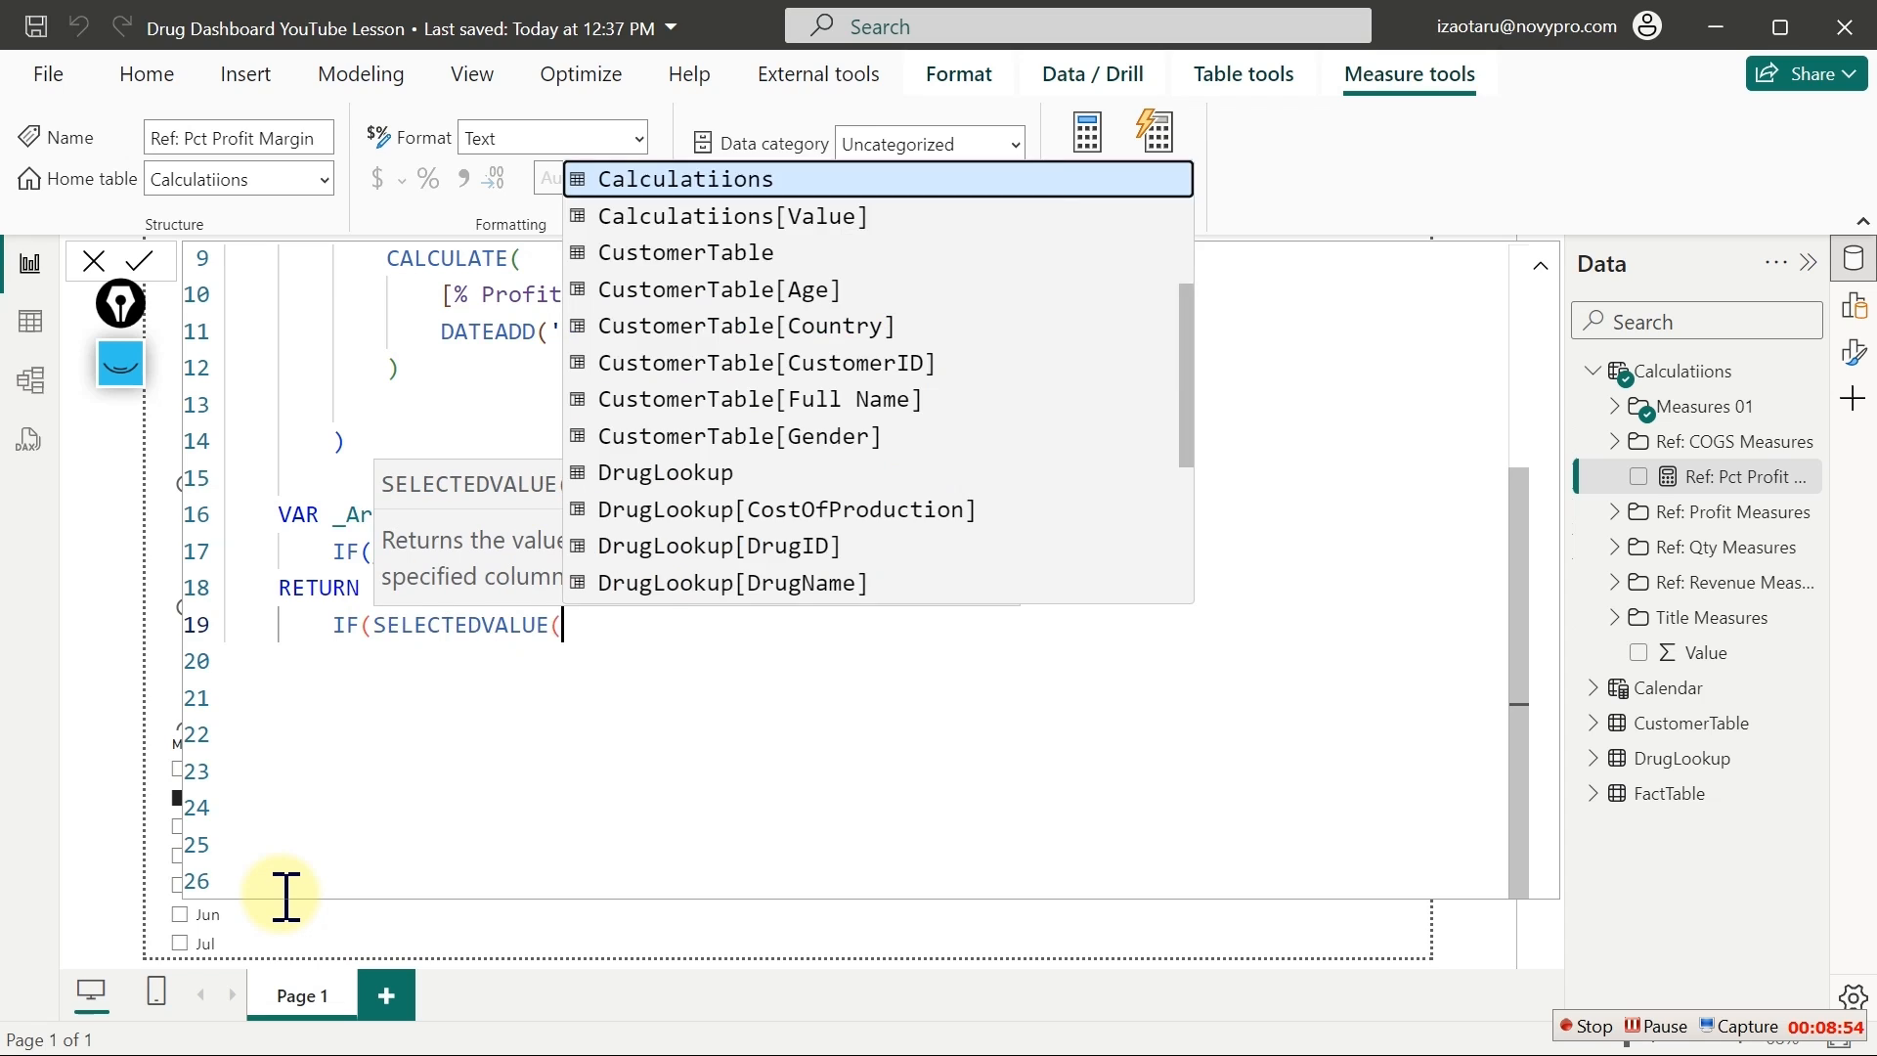
type("m")
key("Tab")
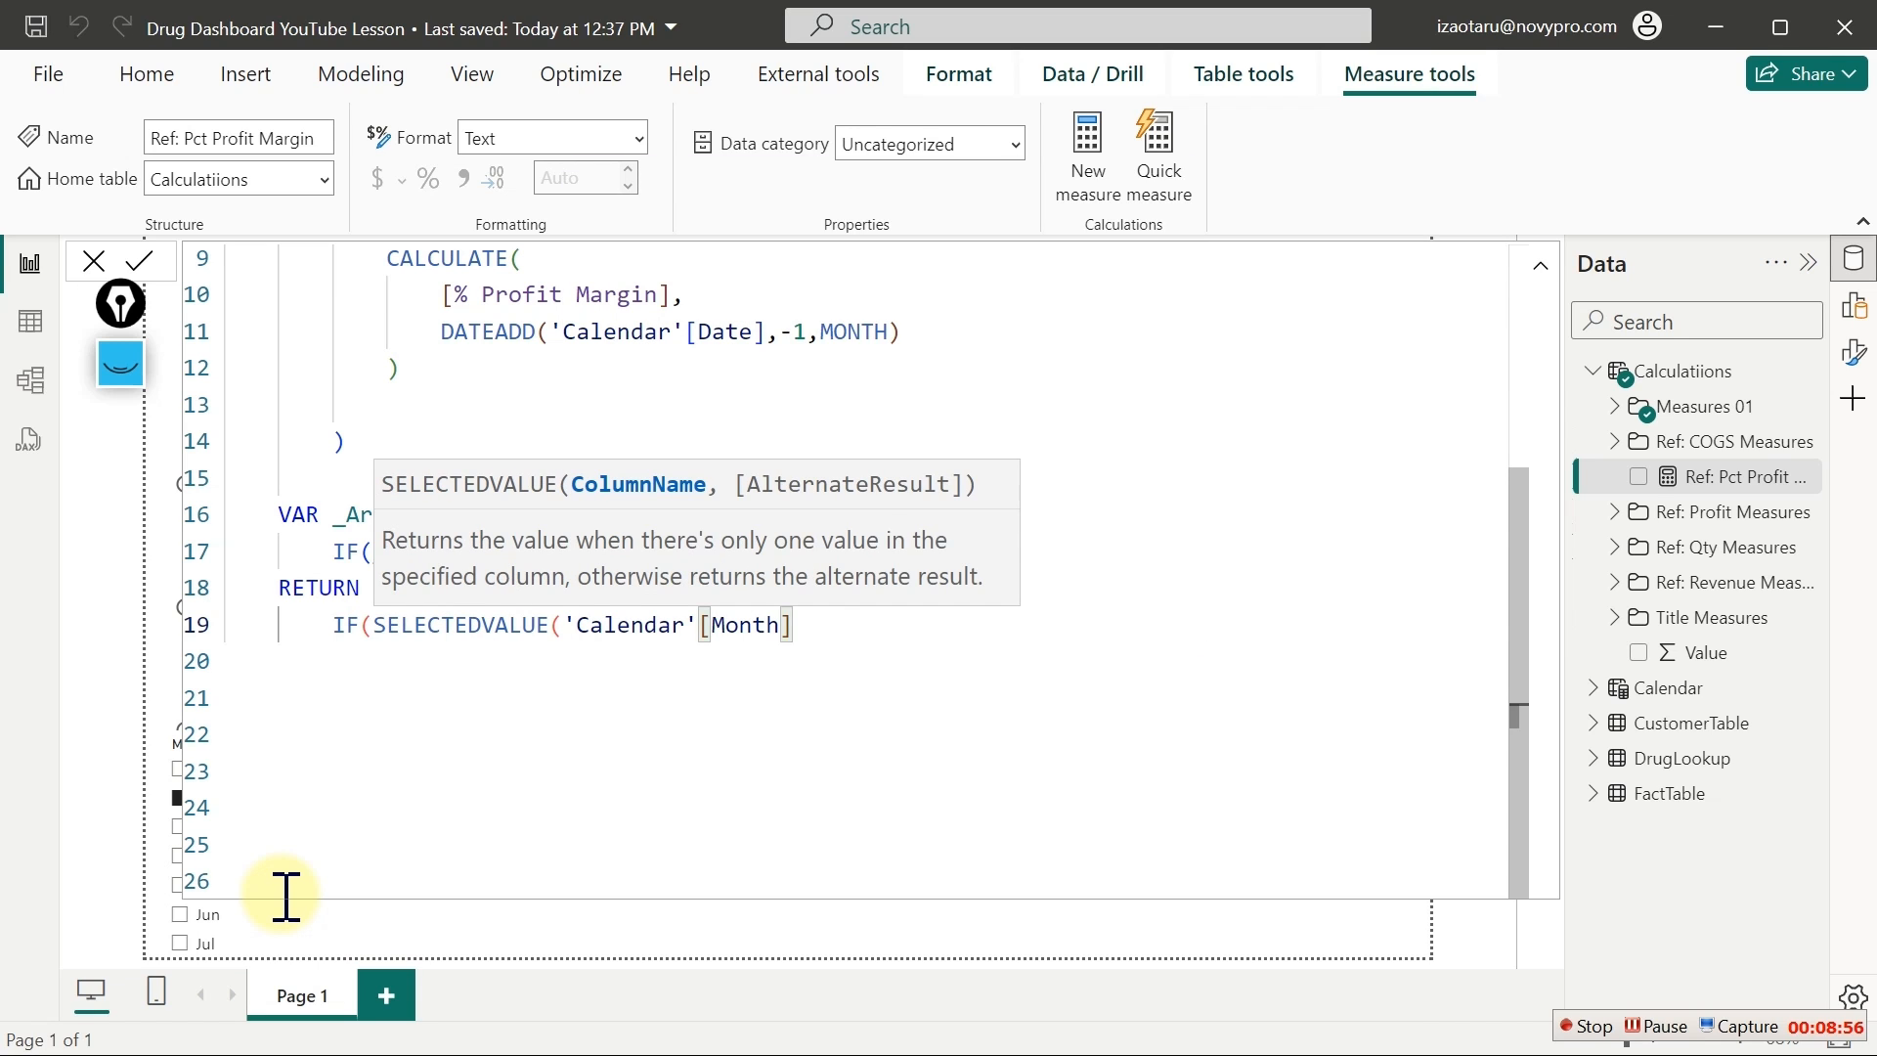
type(")")
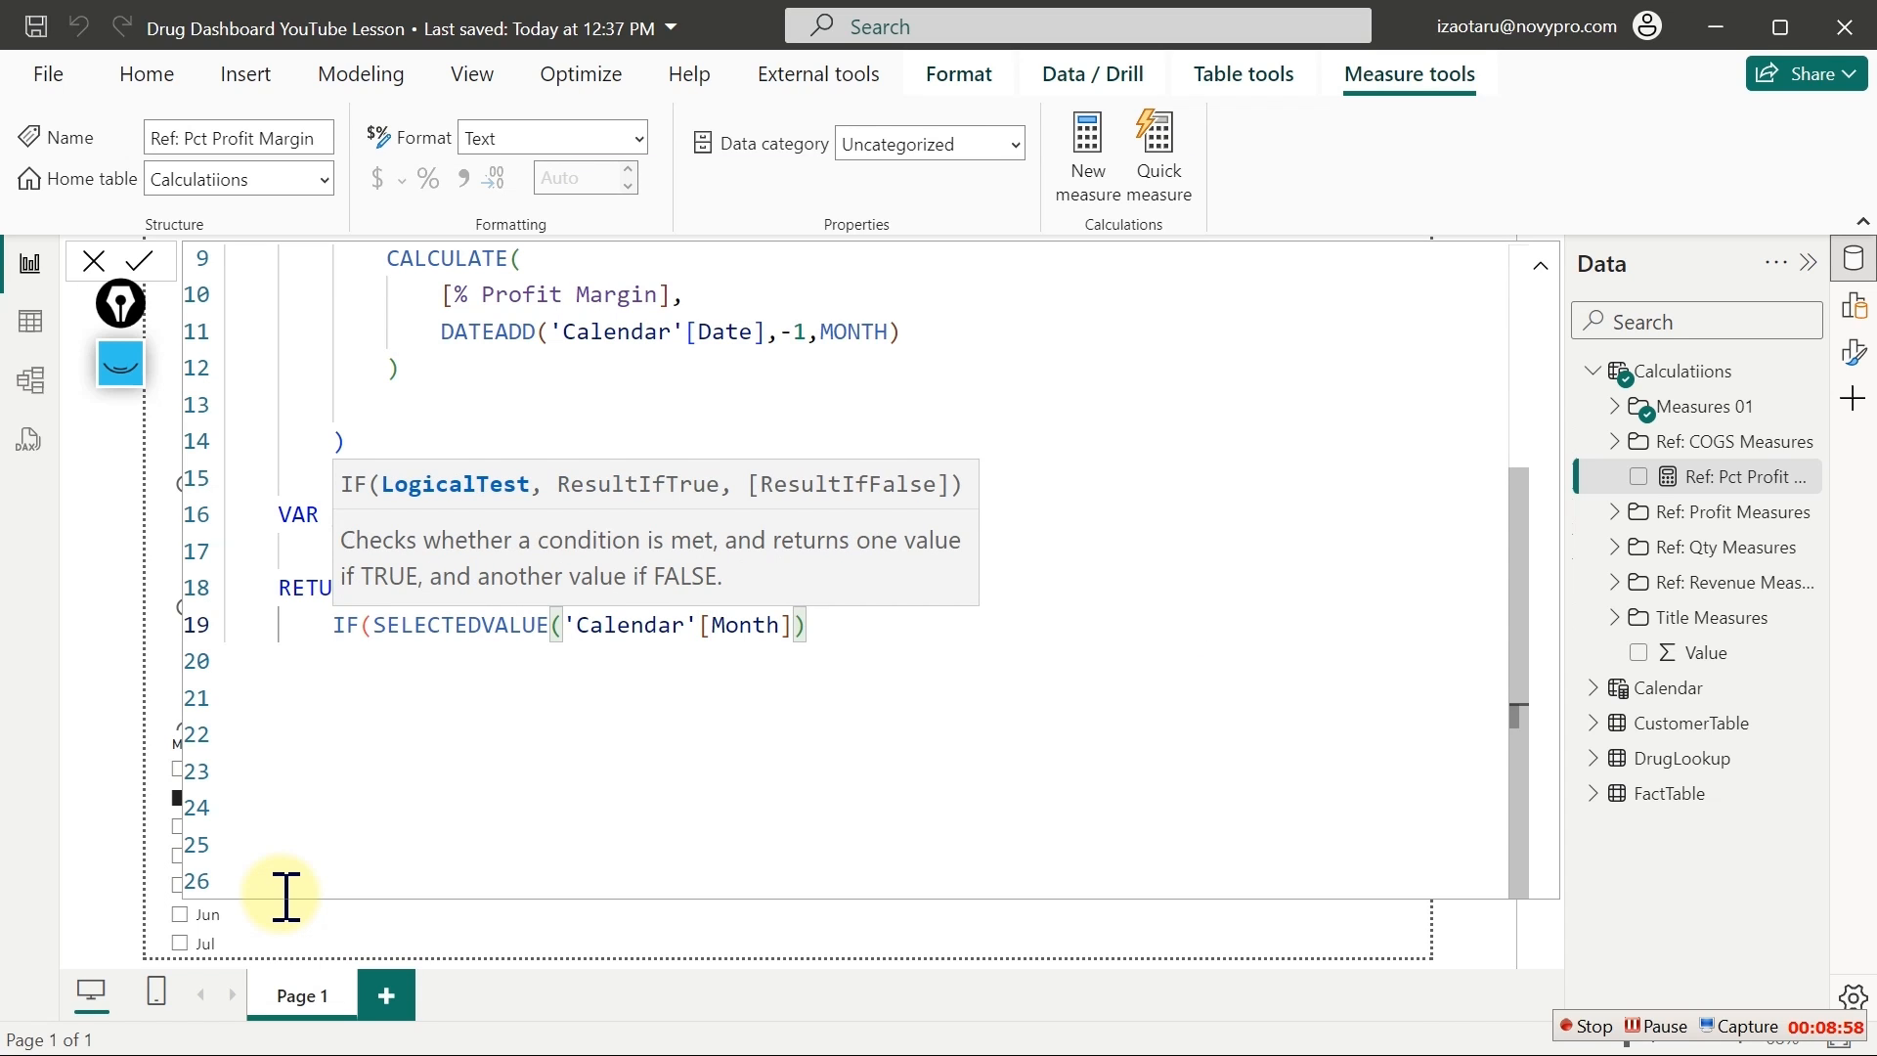
type("=bl")
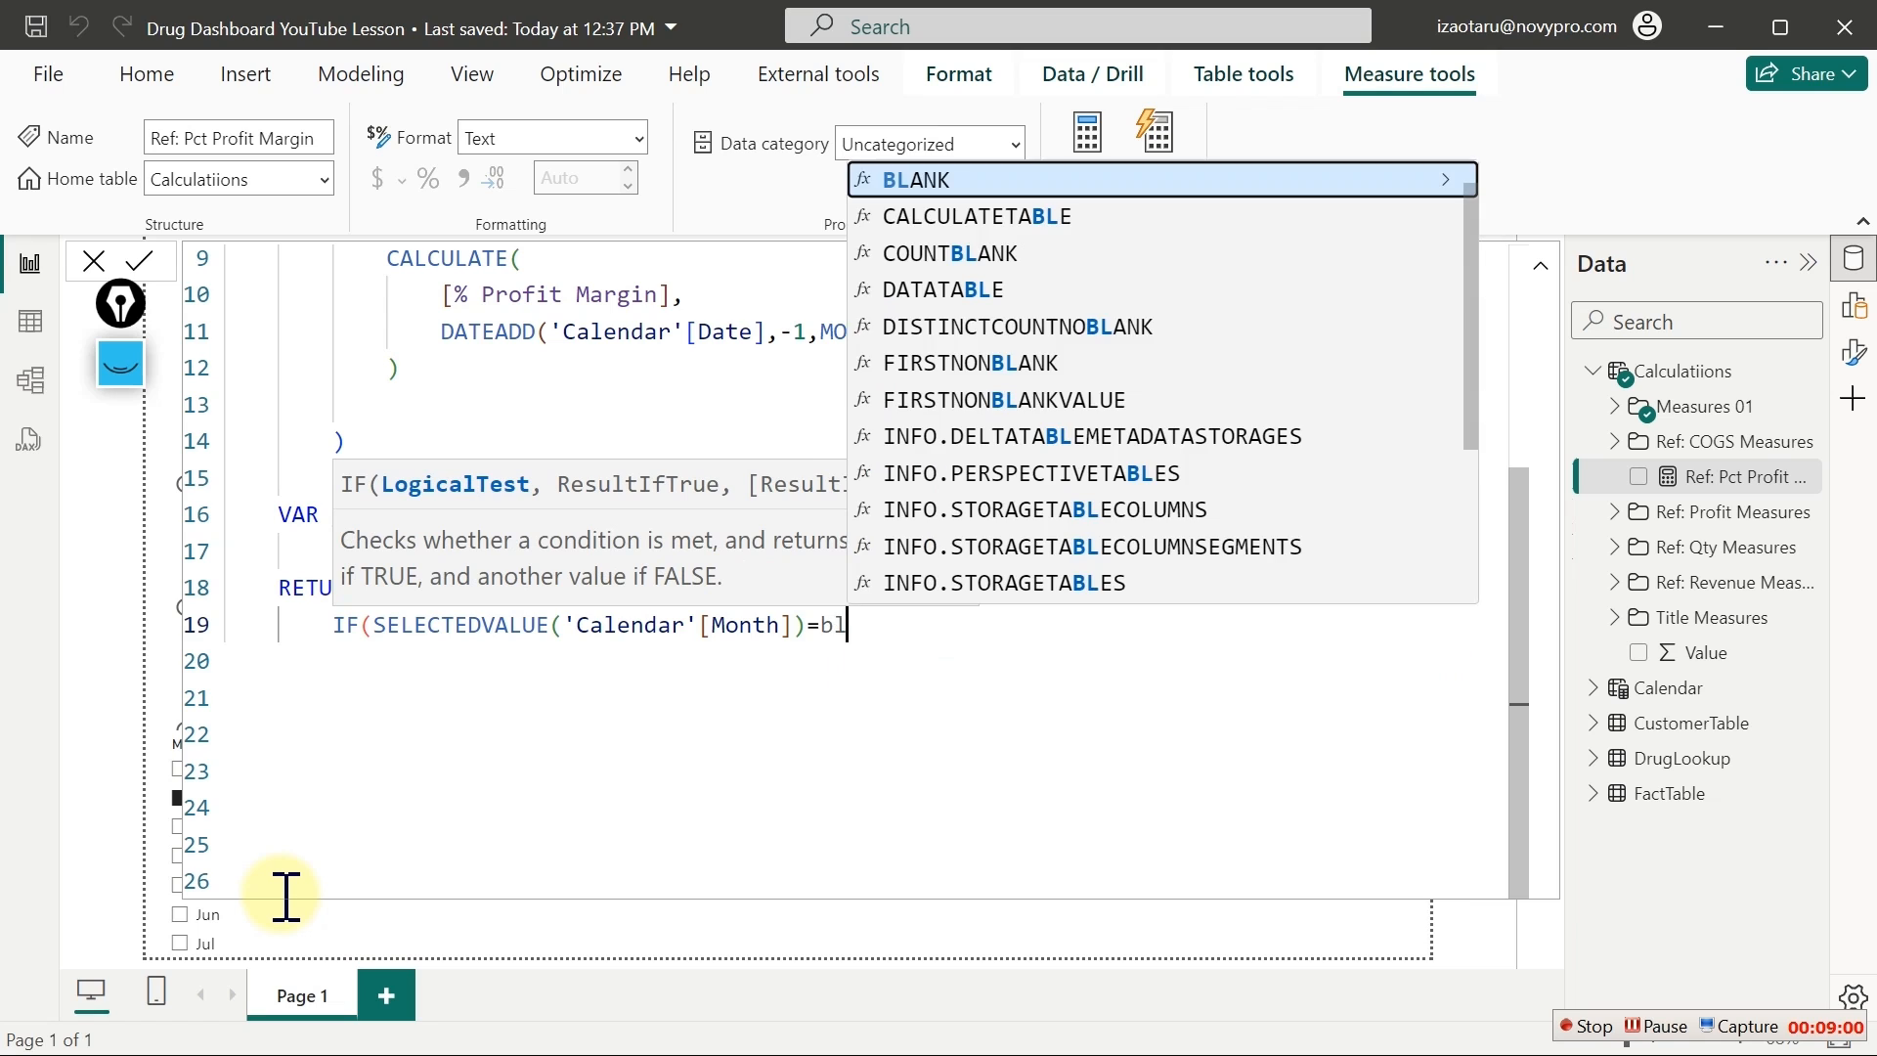
key("Tab")
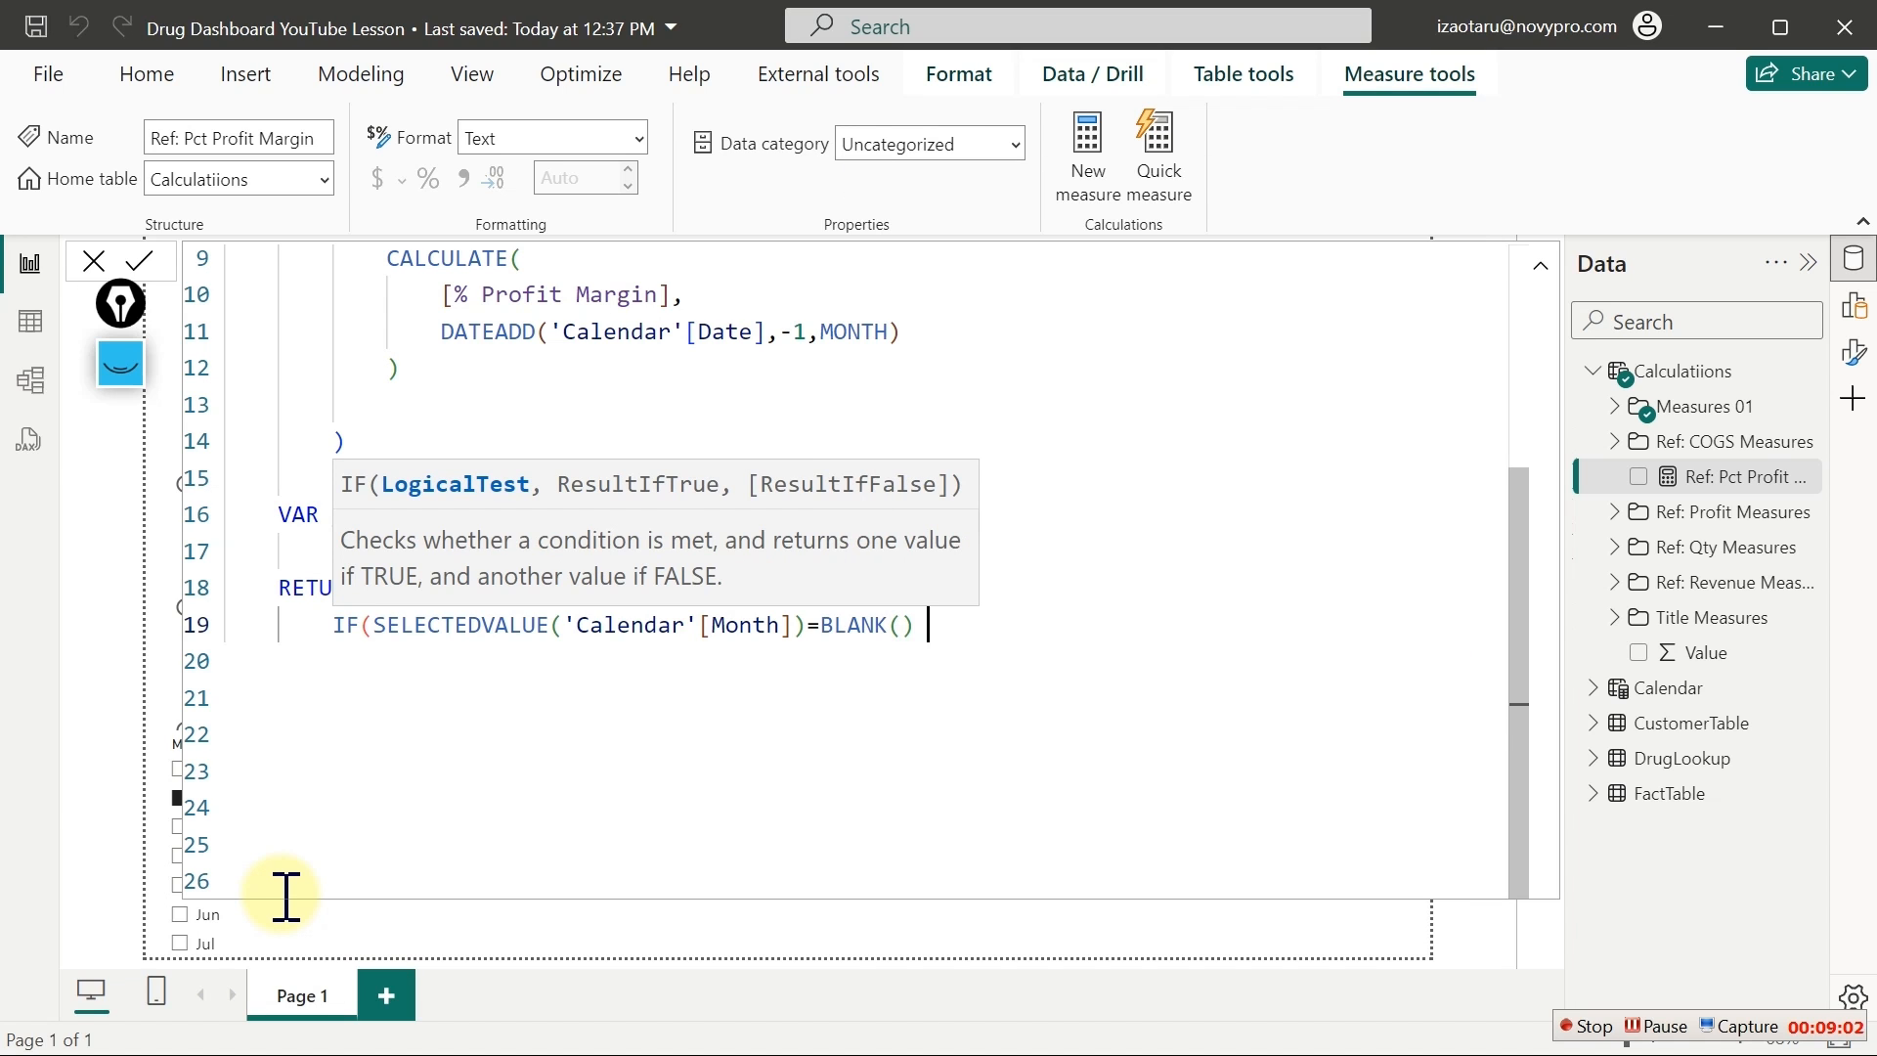
Extend the IF test with the alternative condition || SELECTEDVALUE('Calendar'[Month])="Jan"
type("||")
type(" selec")
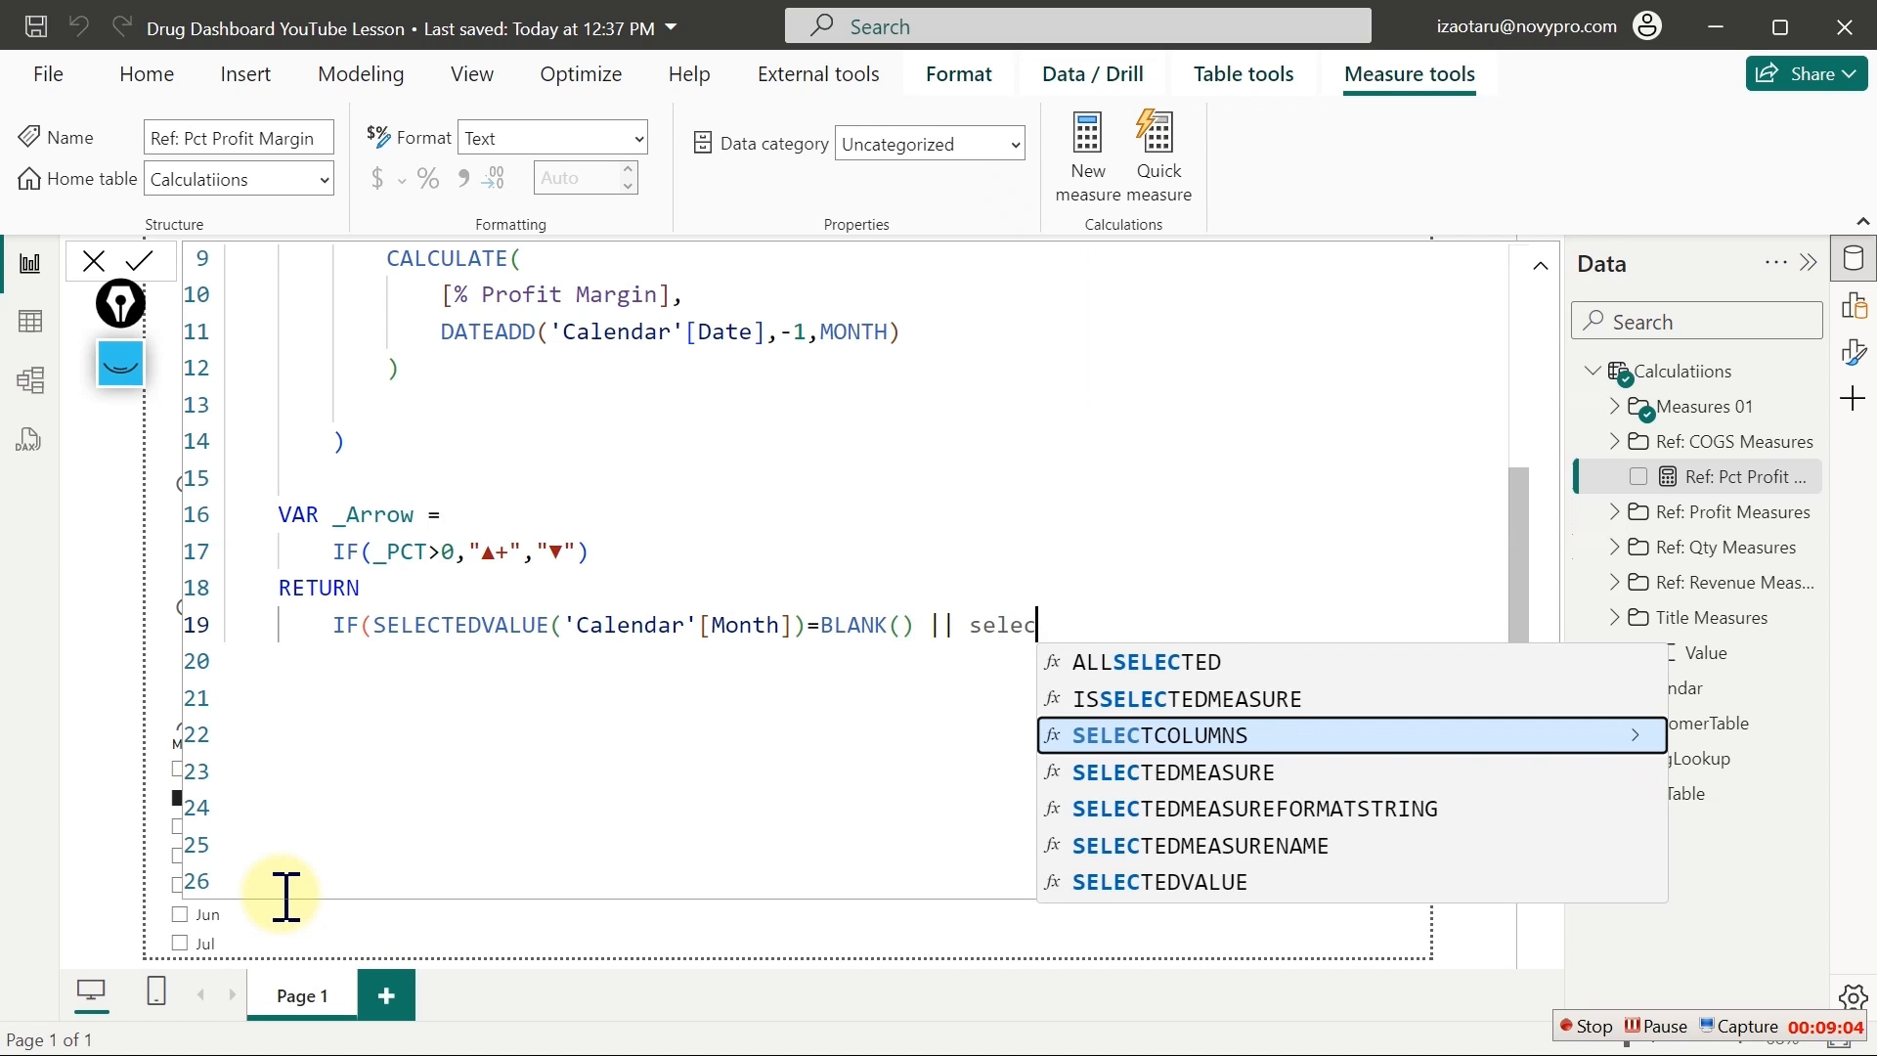
type("tedv")
key("Tab")
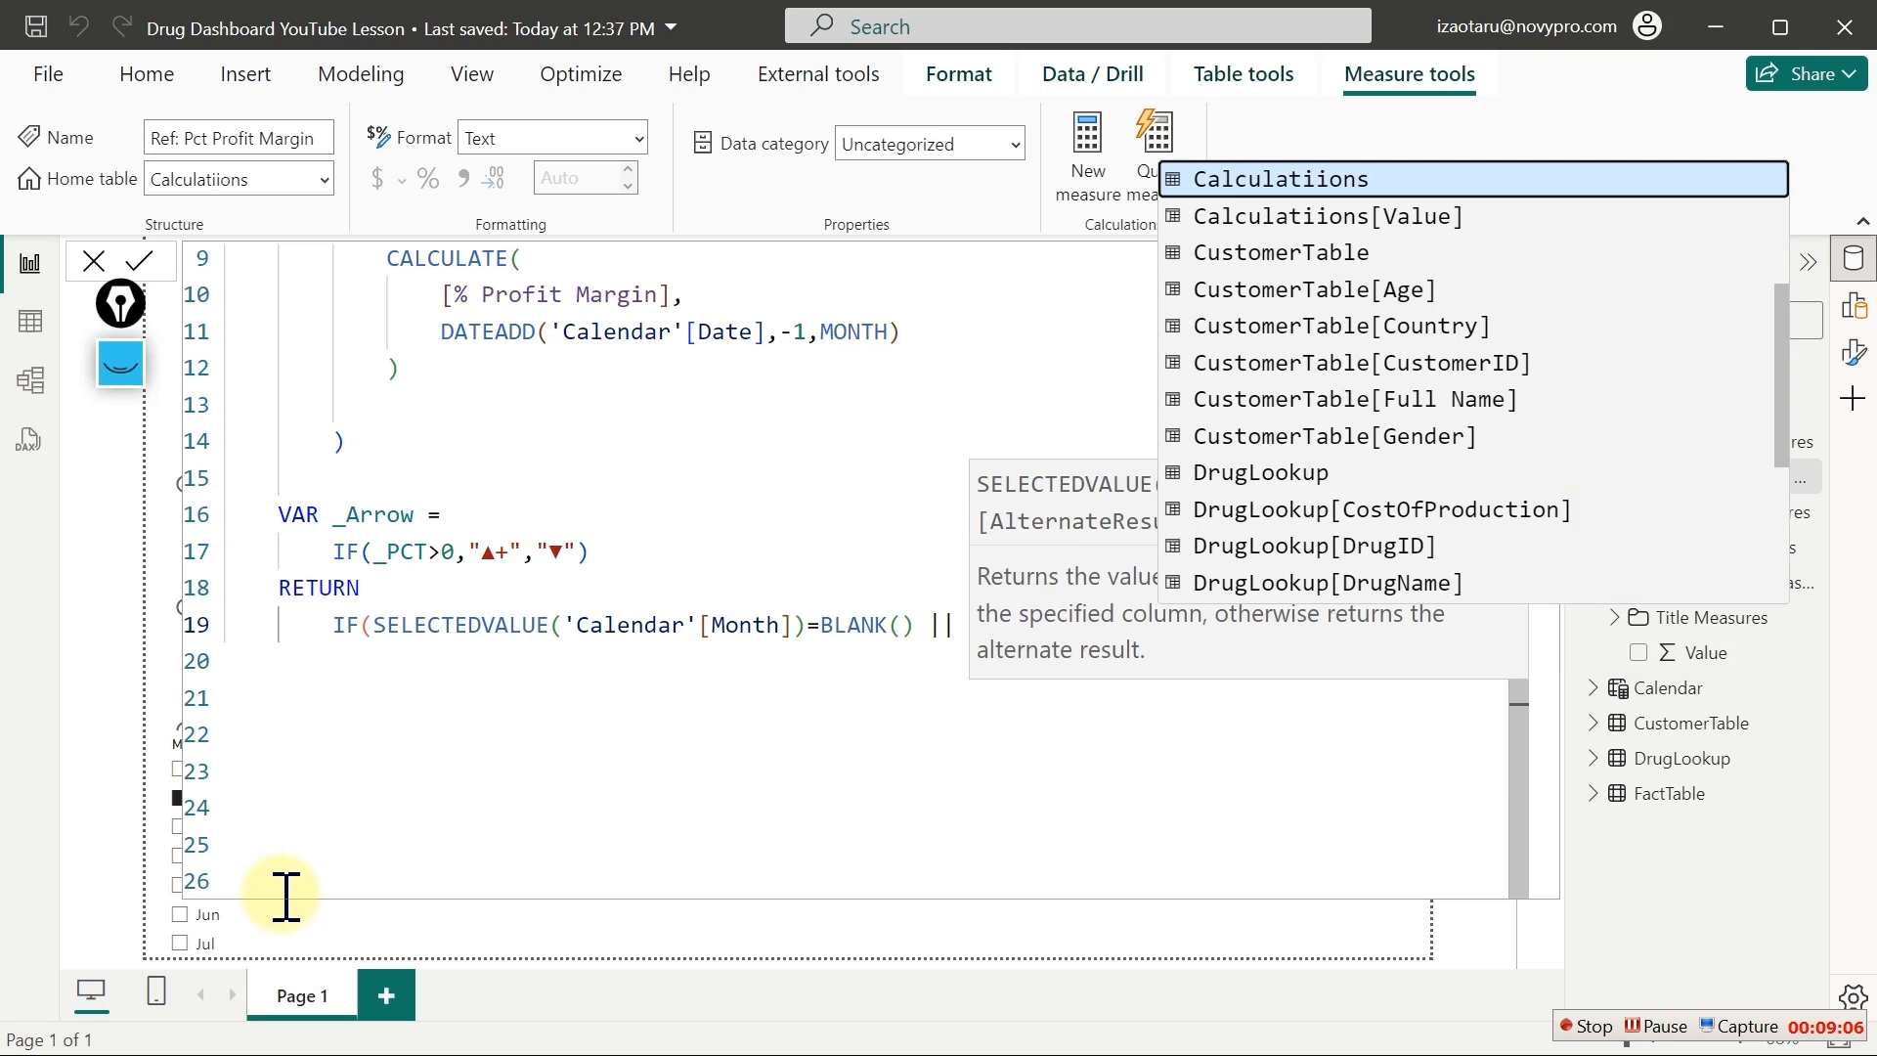
type("m")
key("Tab")
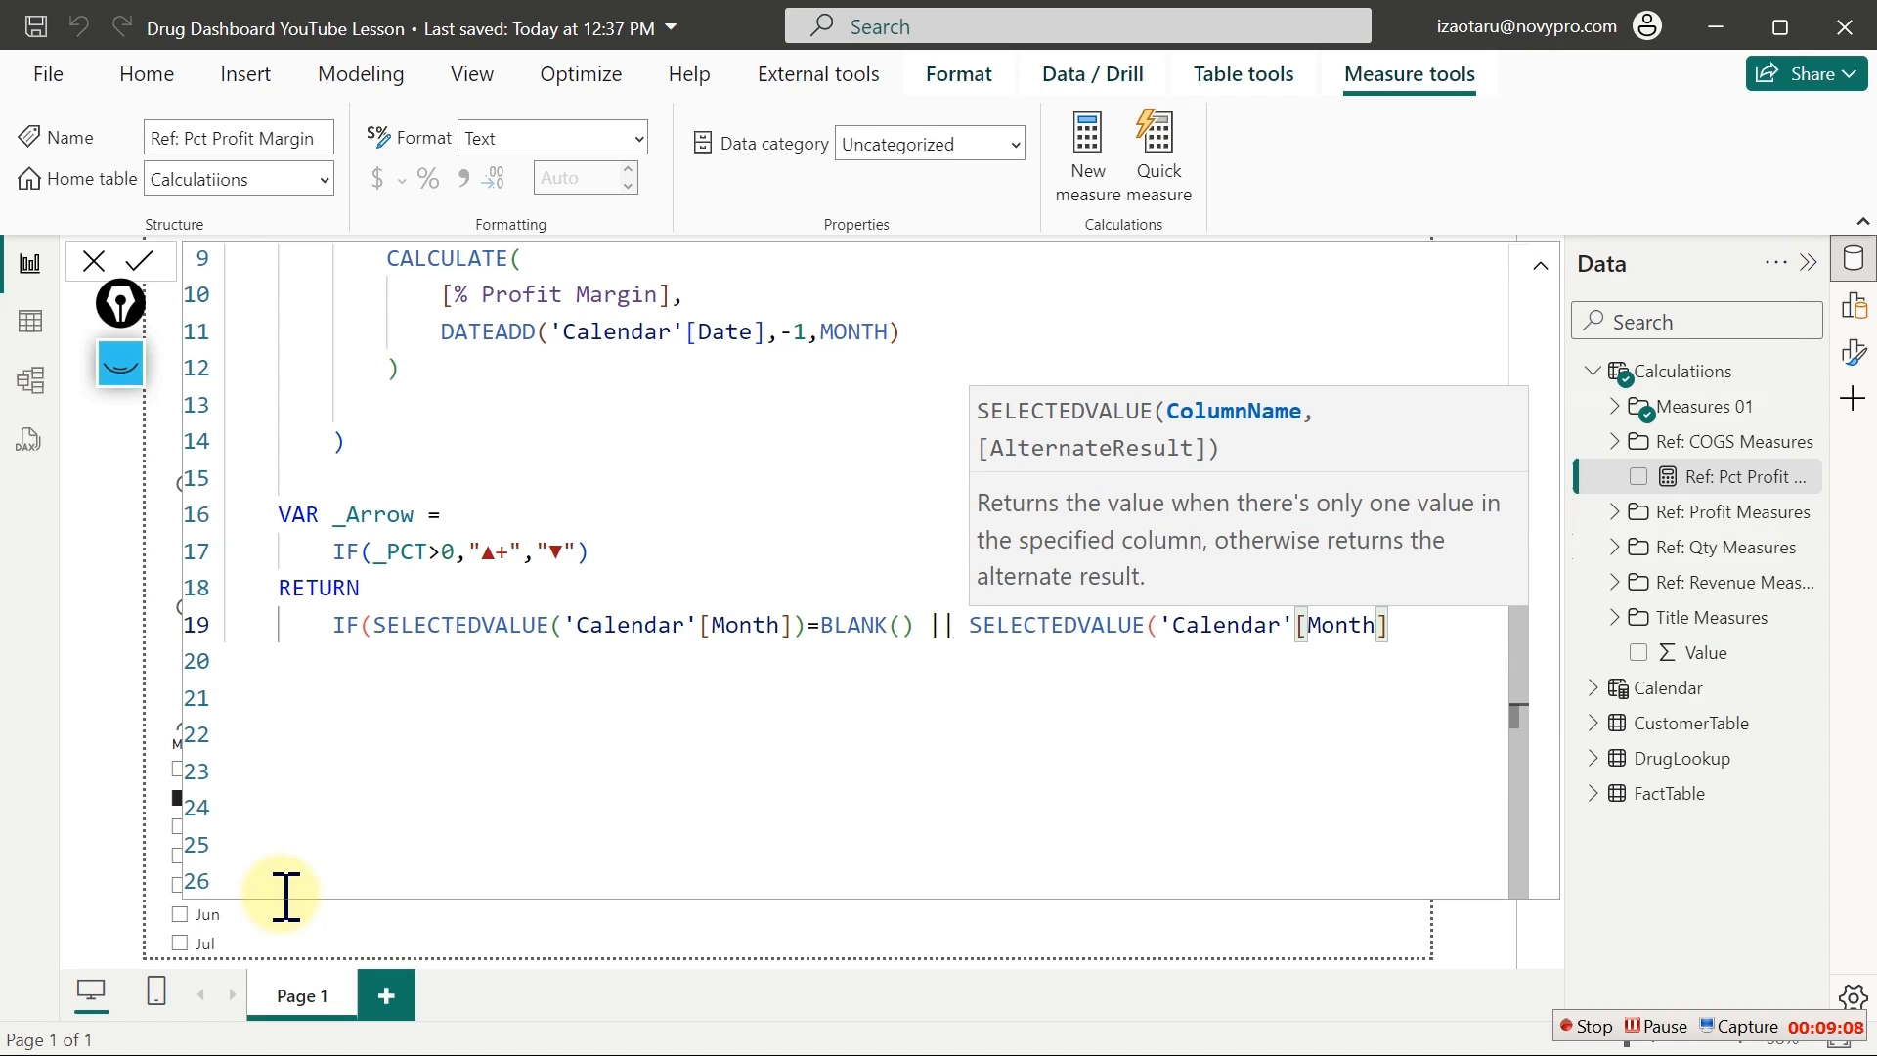
type(")=\"")
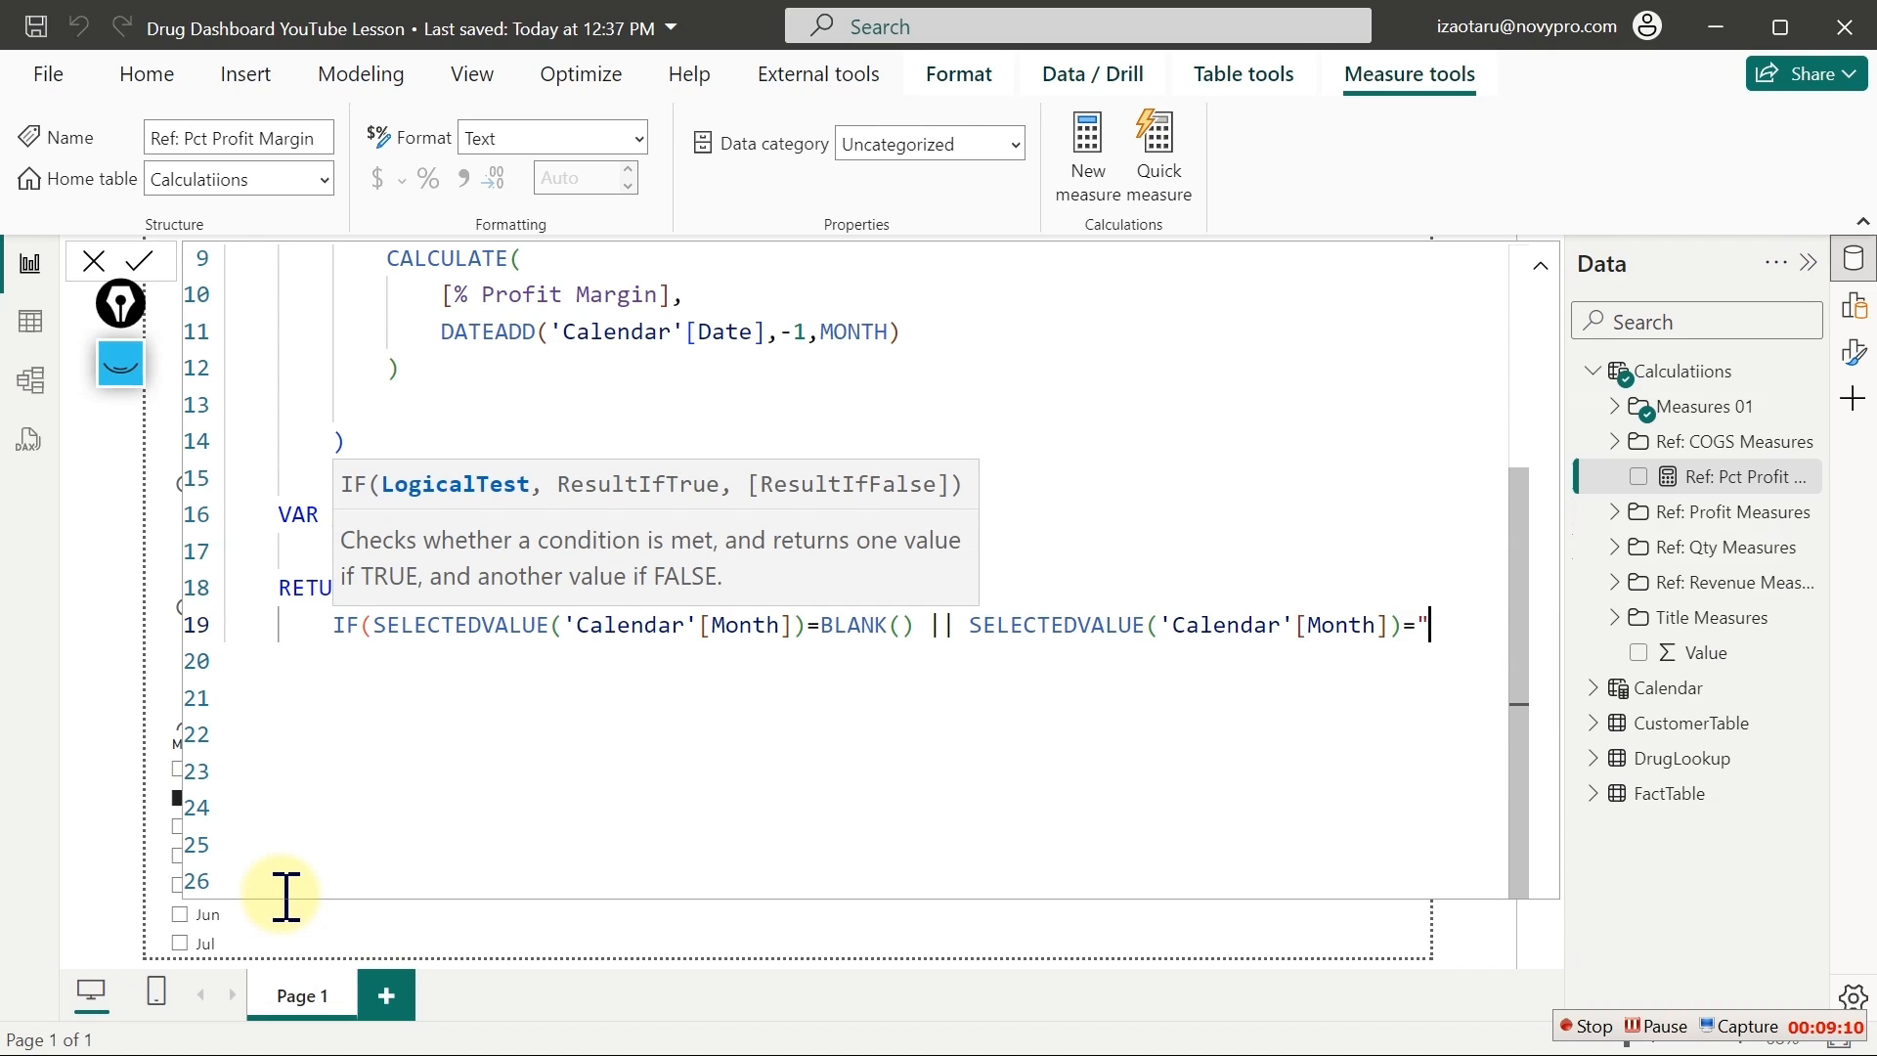
type("Jan\"")
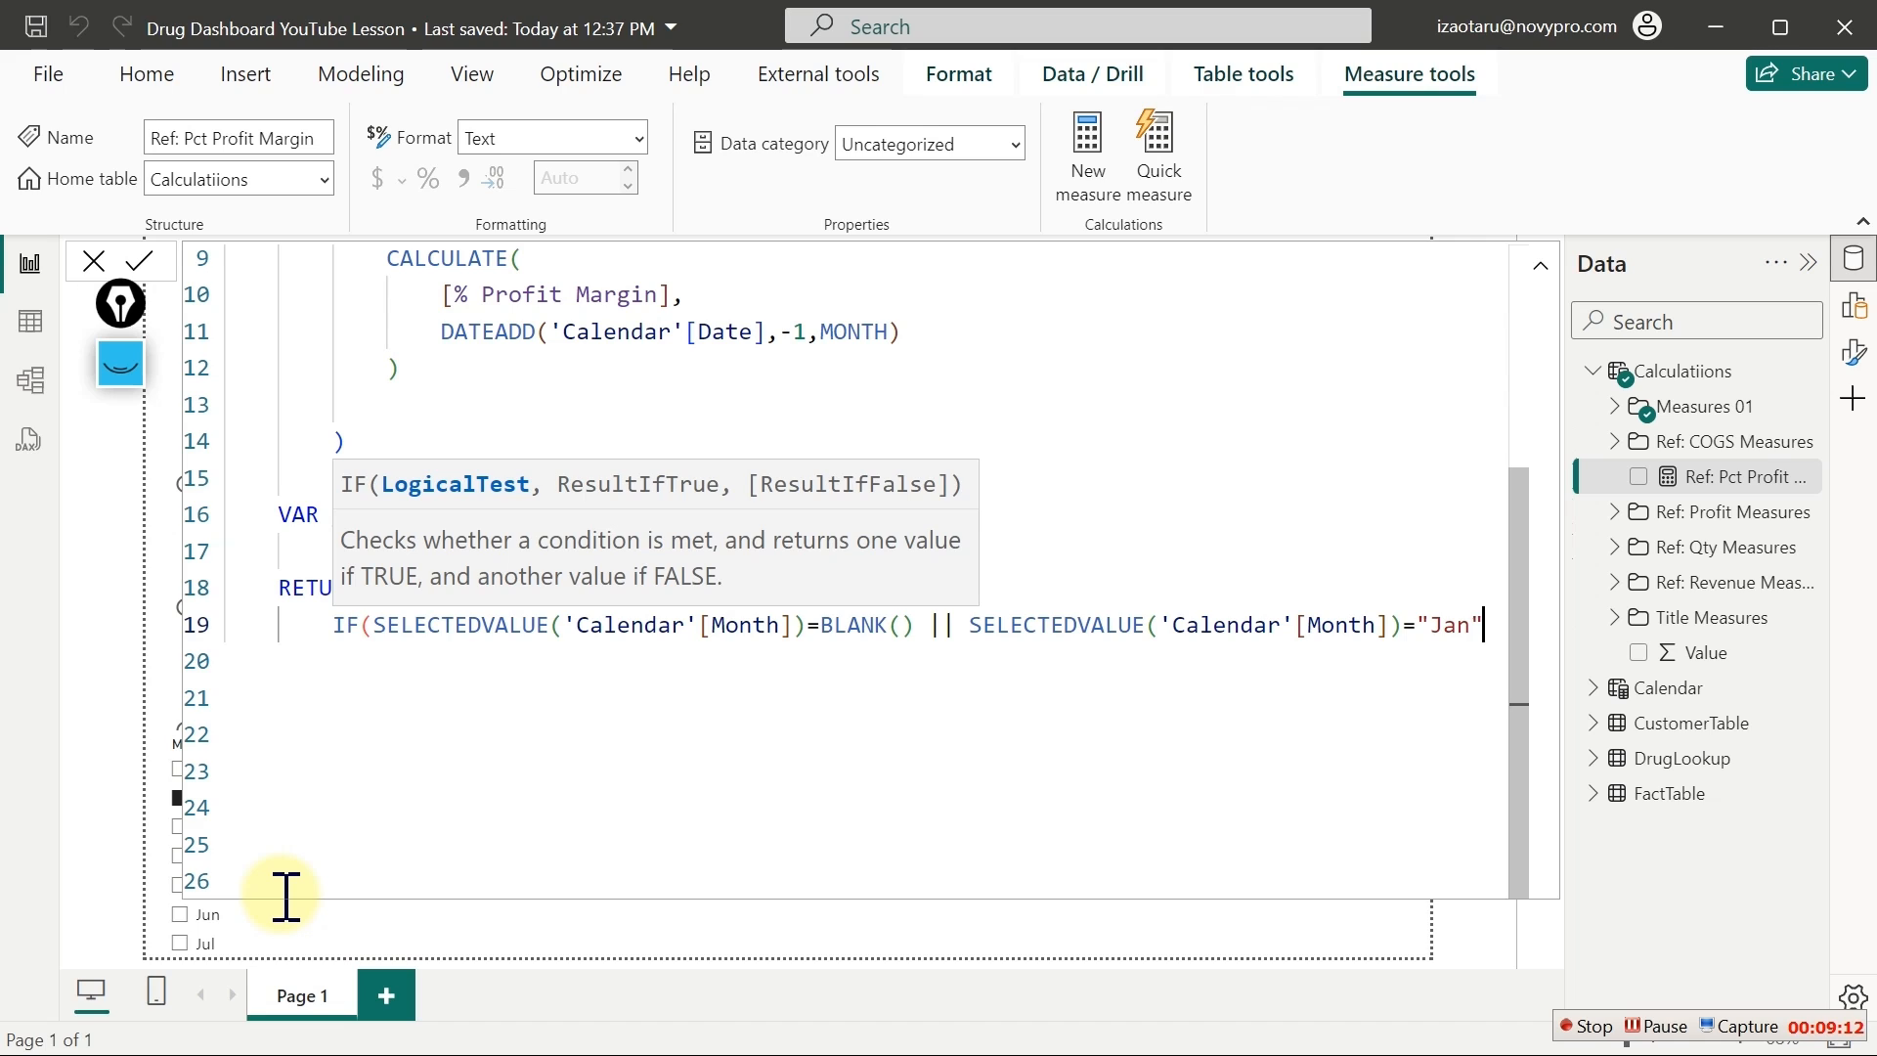
Enter BLANK() as the IF's true result and start a new line for the false result
type(",")
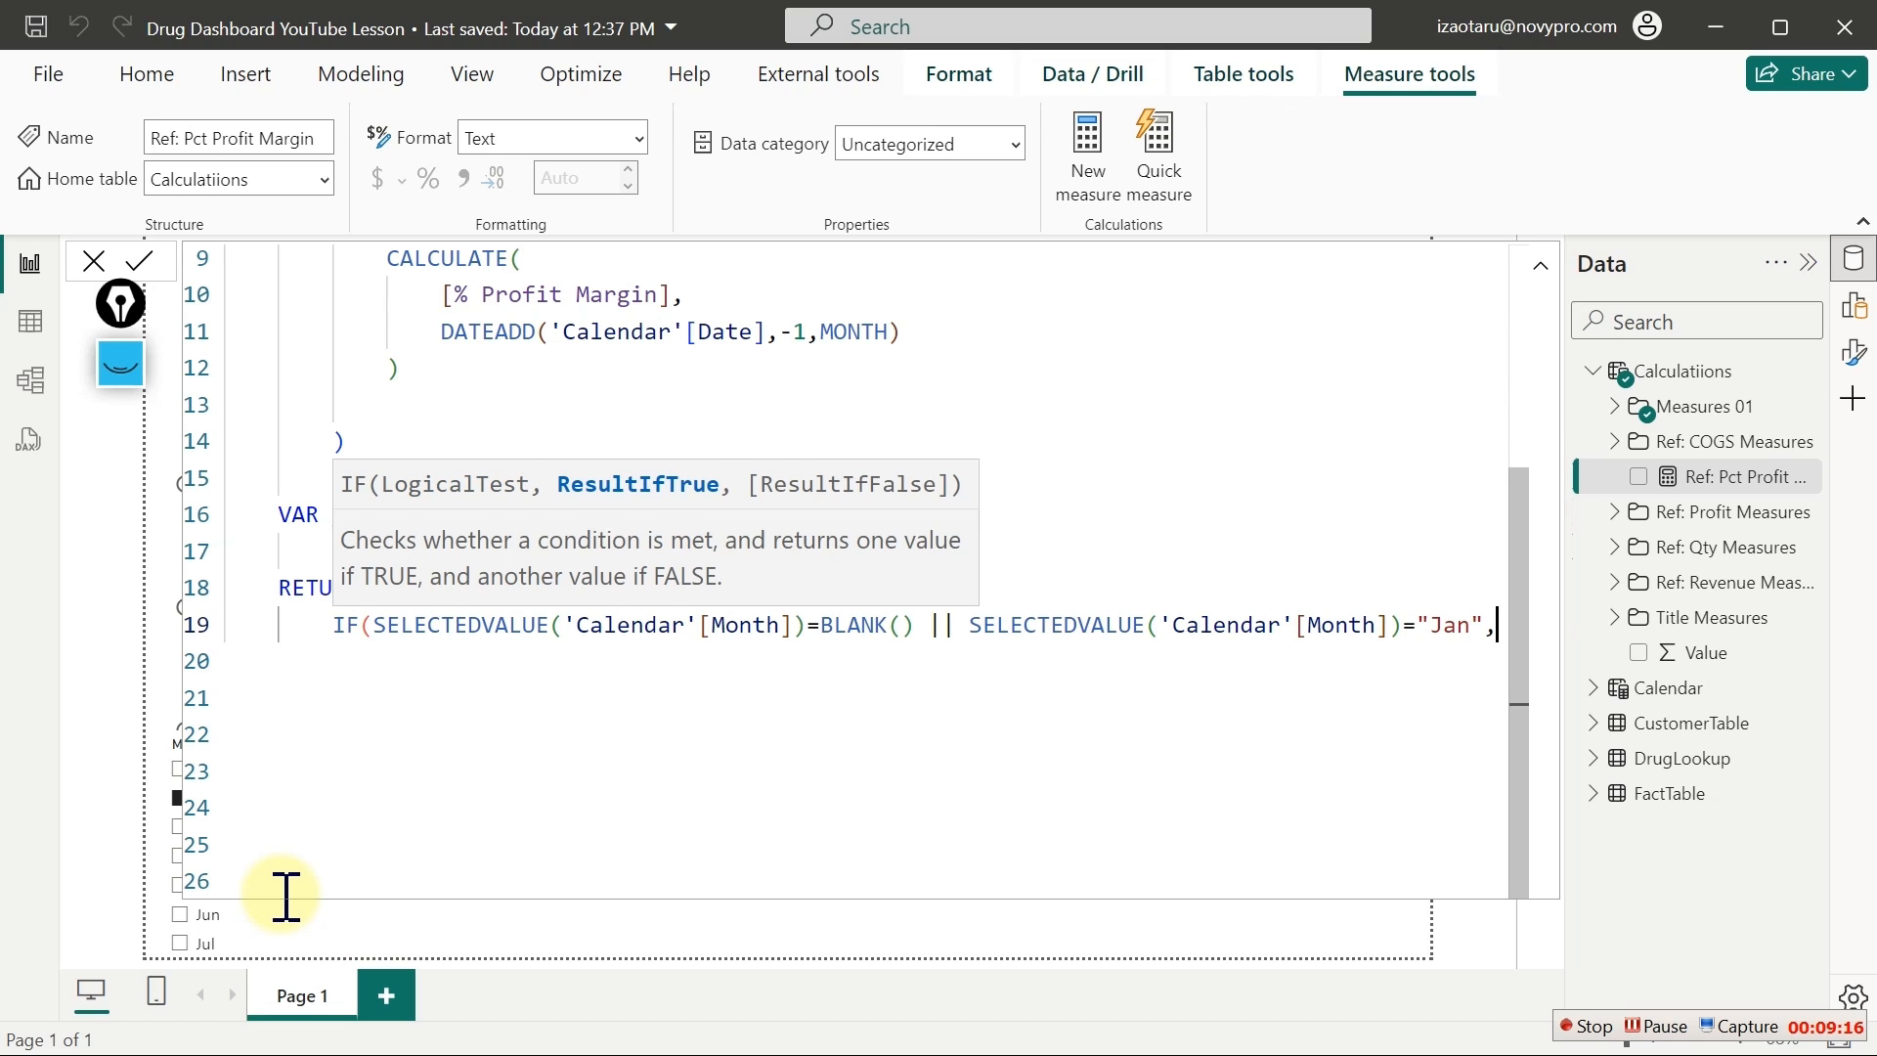
type("bl")
key("Tab")
type(")")
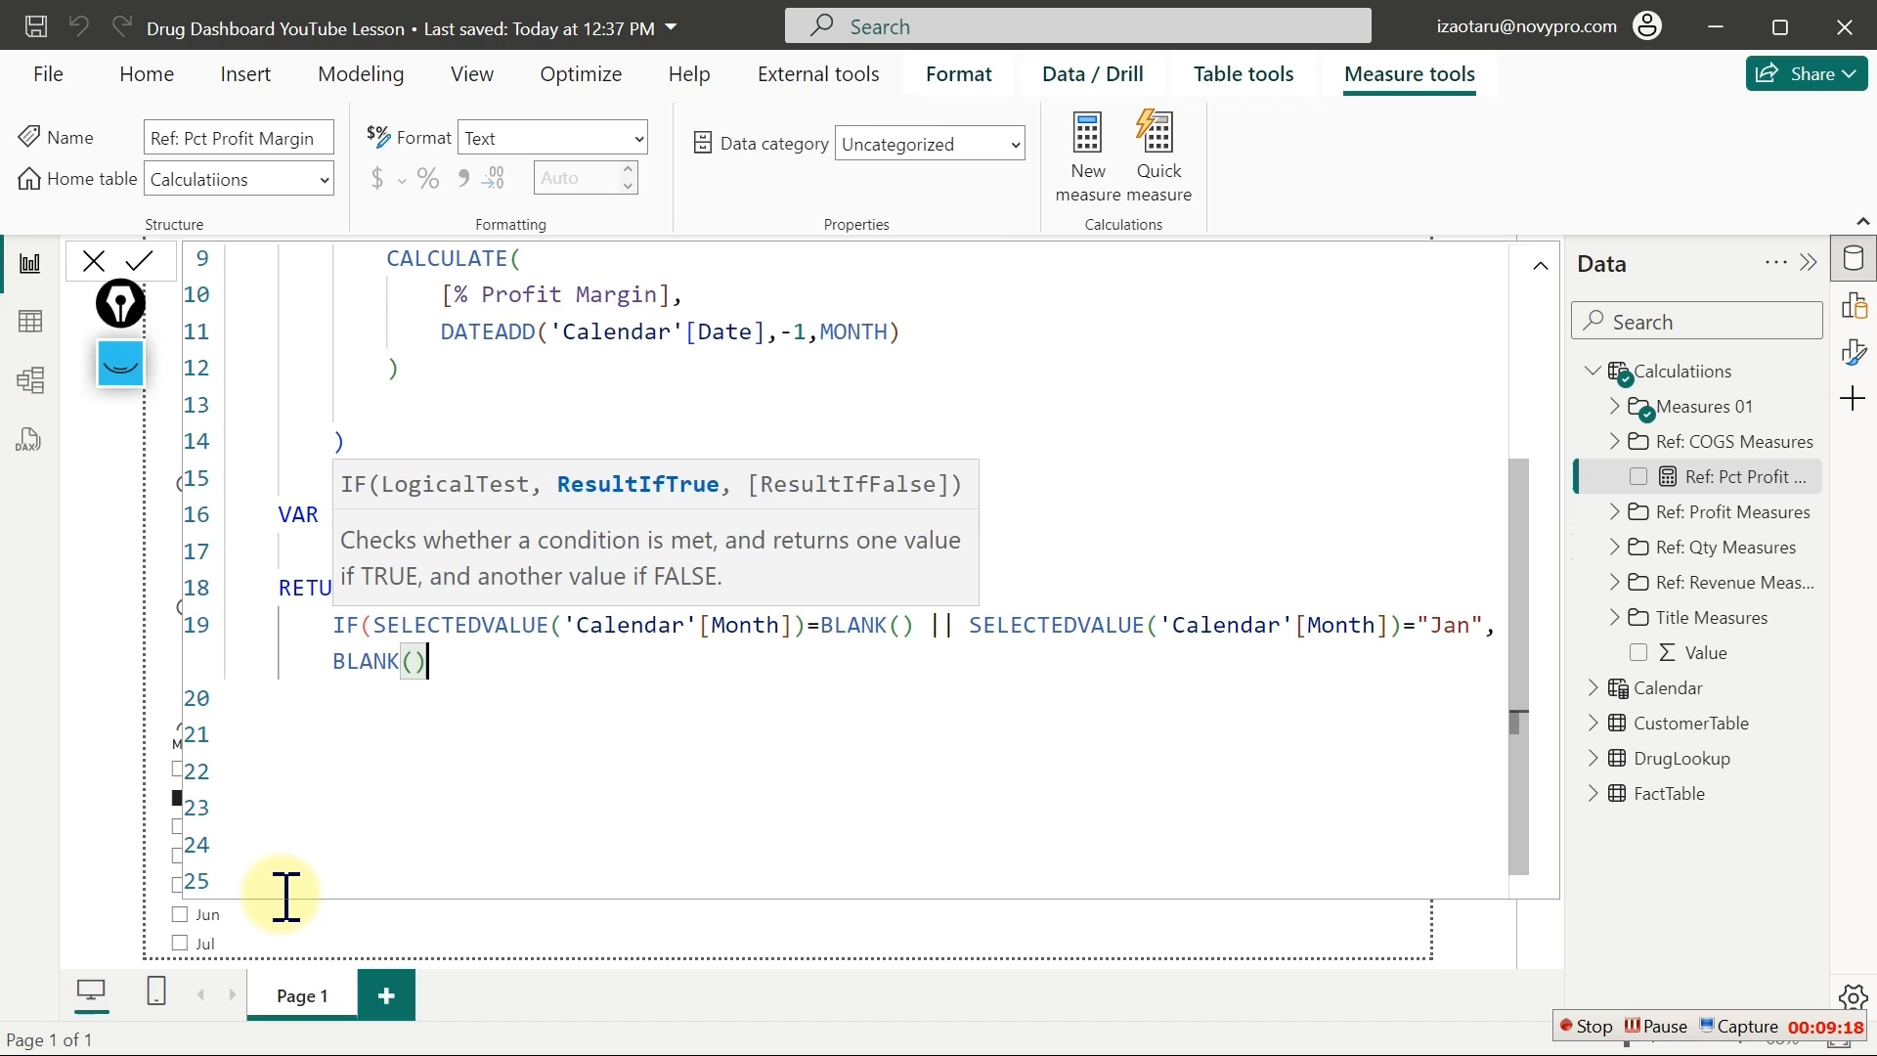
type(",")
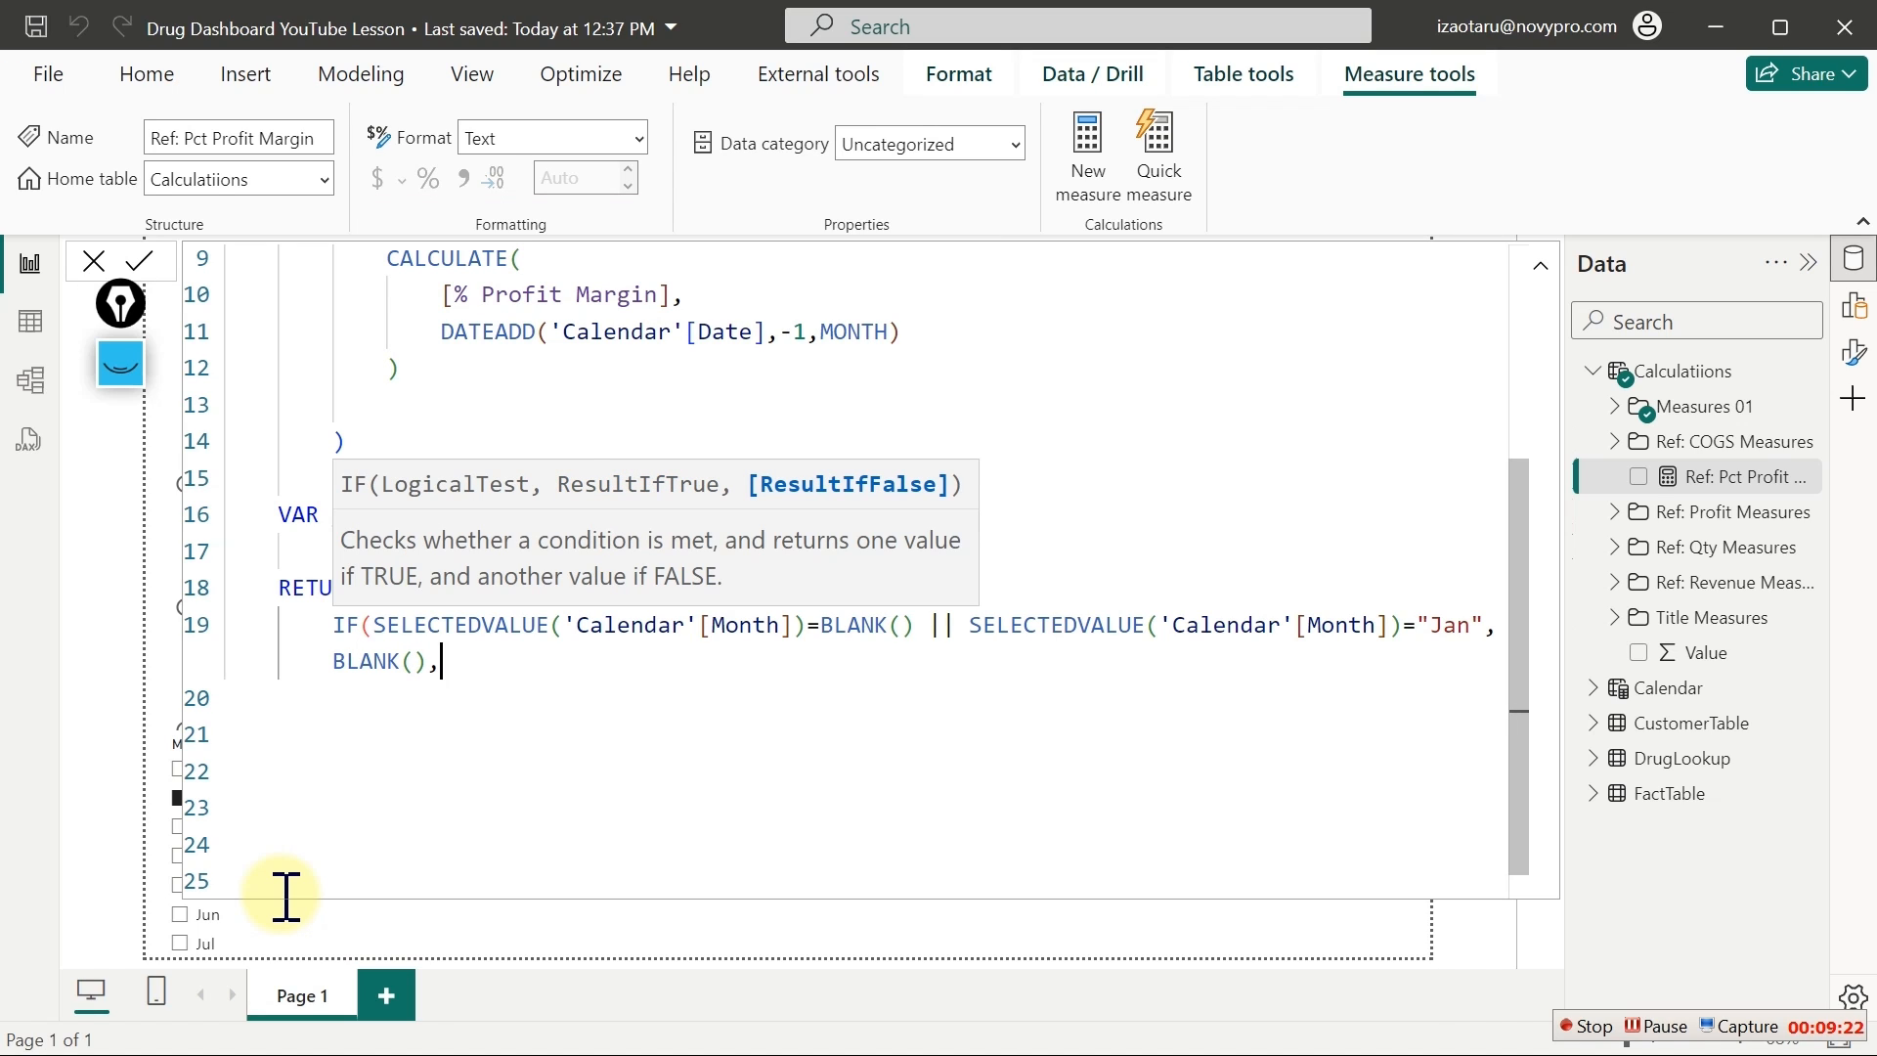
key("Return")
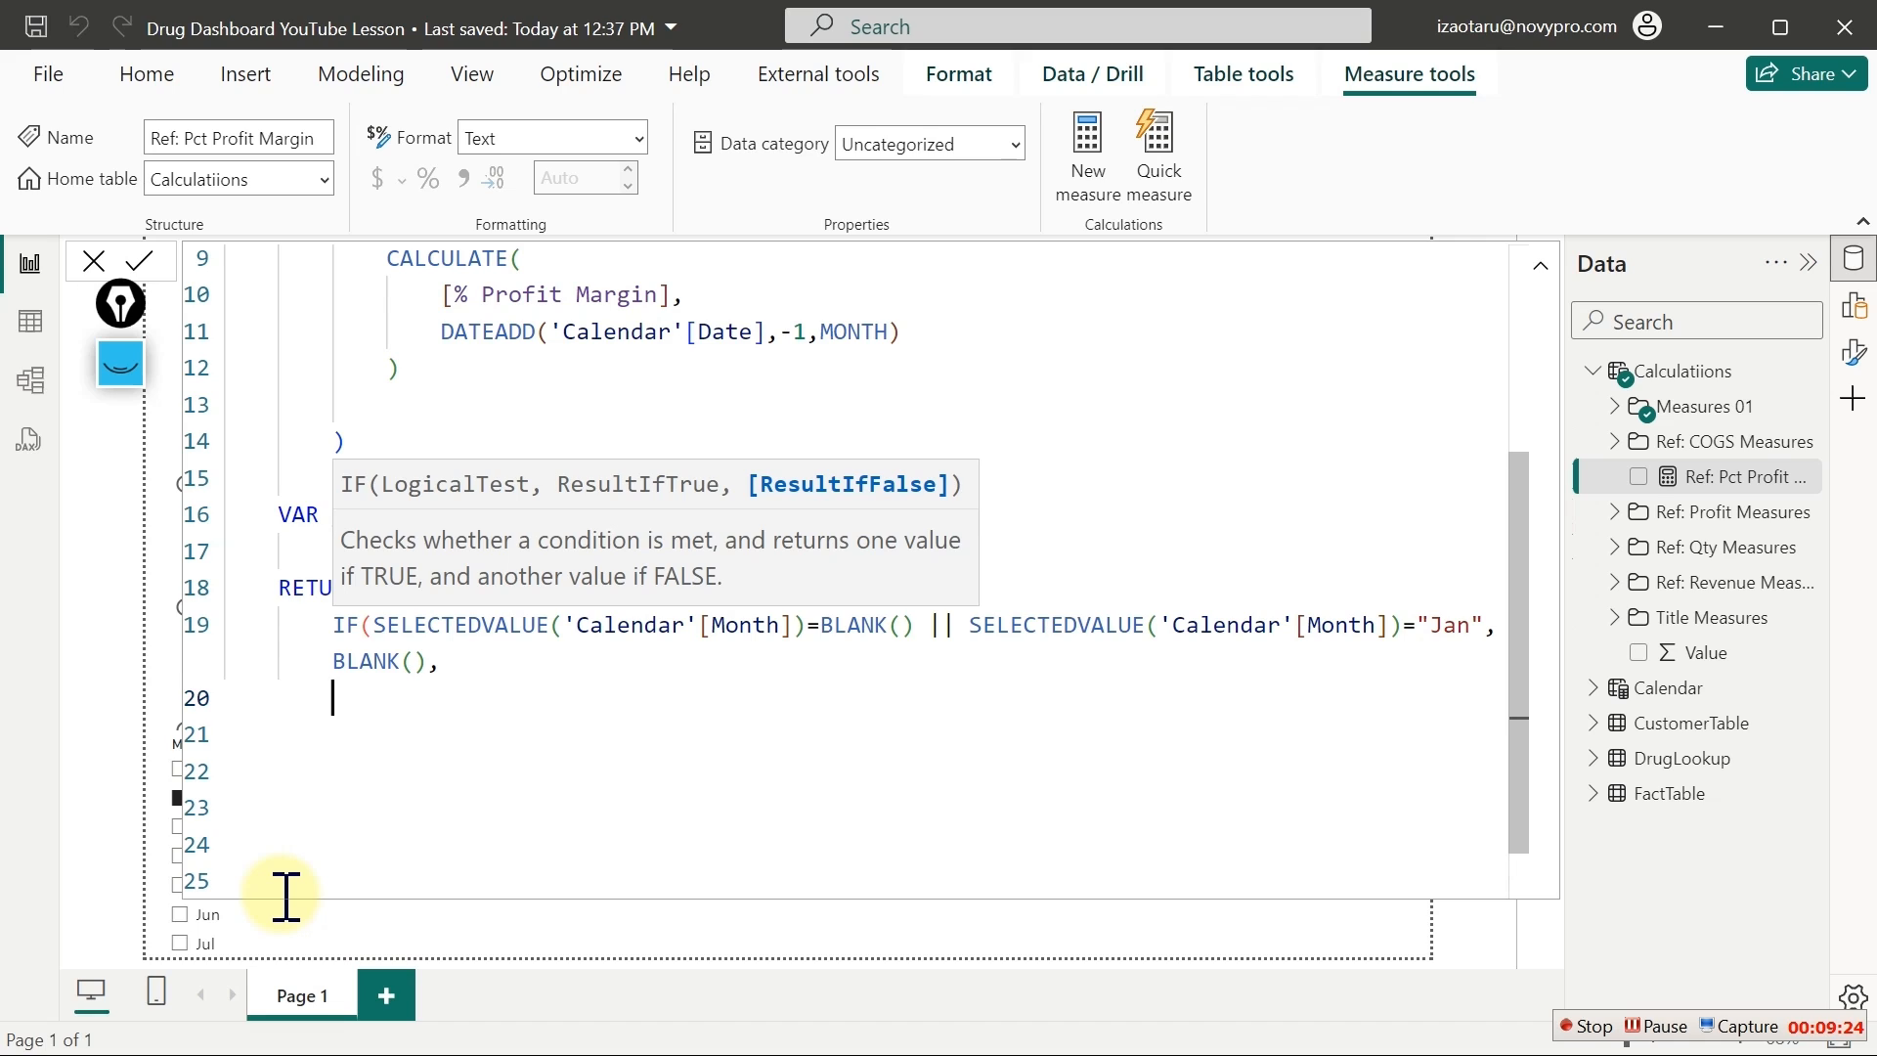
Set the IF's false result to _Arrow&FORMAT(_PCT,"0.0%") and commit the Ref: Pct Profit Margin measure
key("ctrl+v")
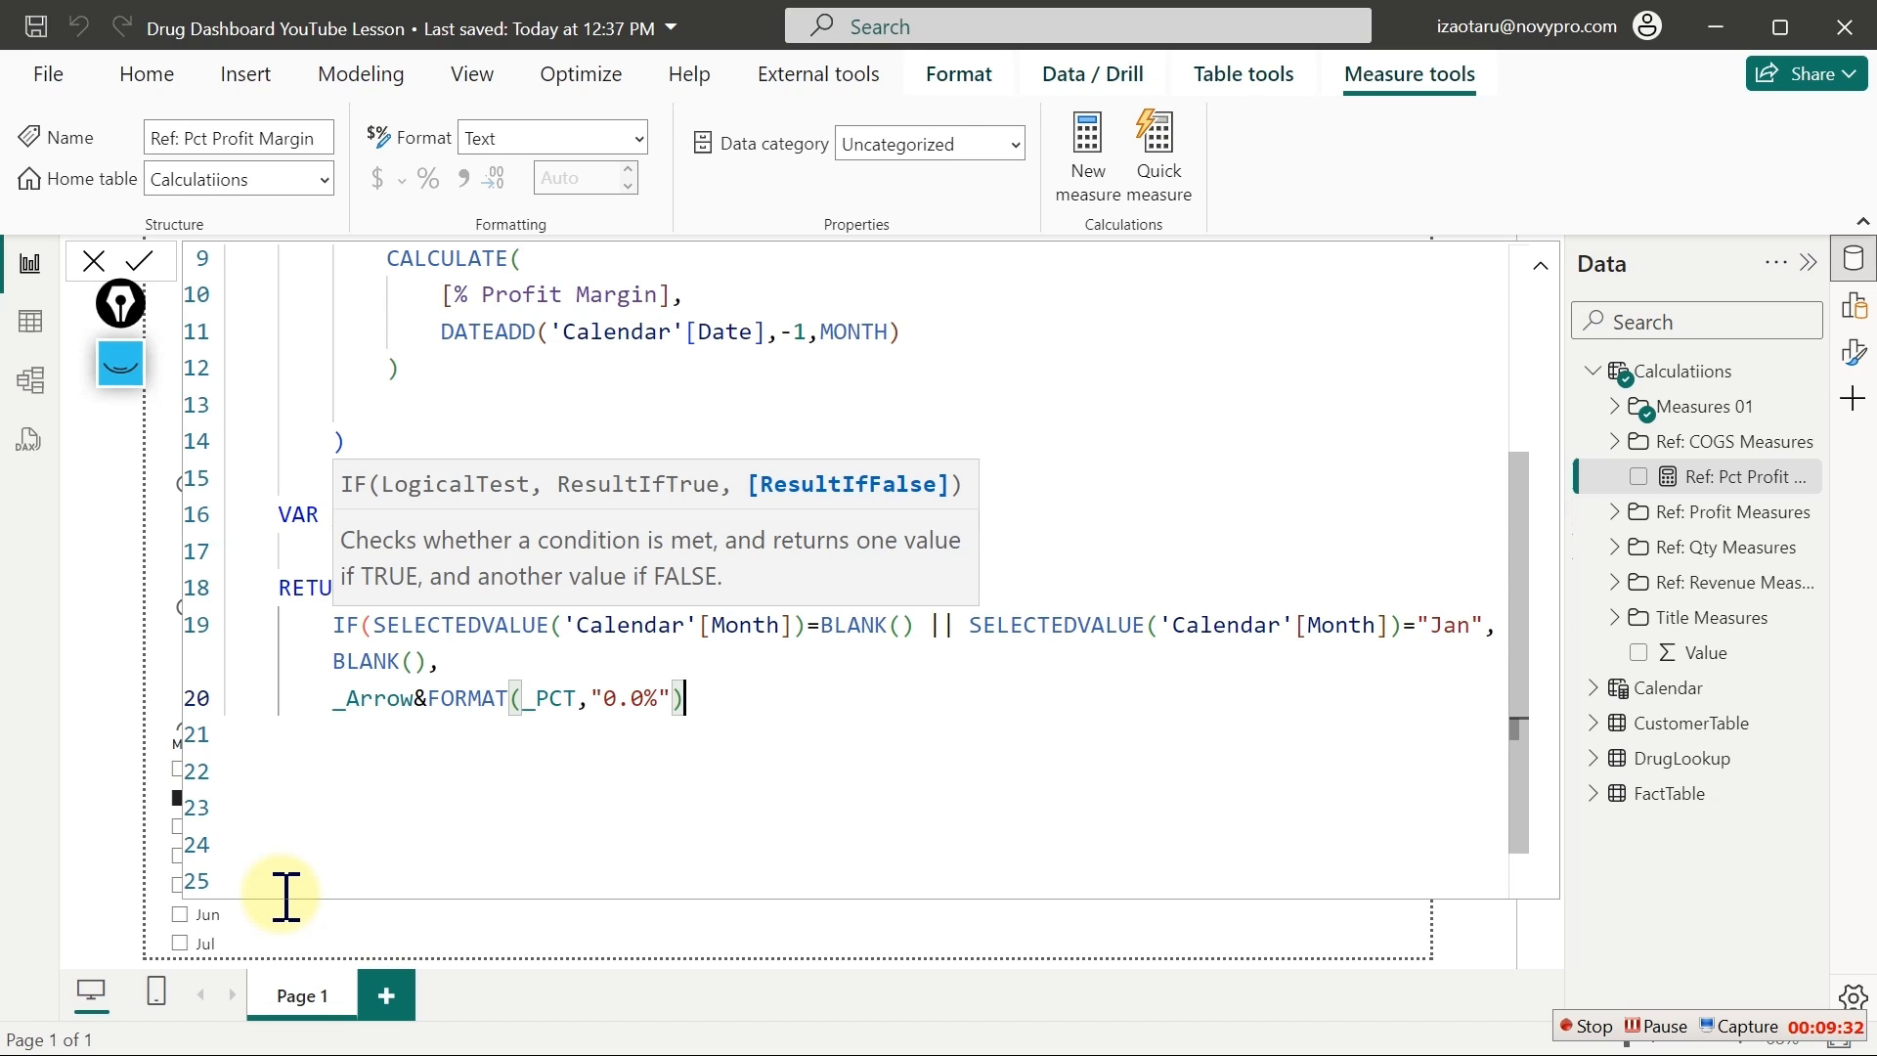
left_click(286, 895)
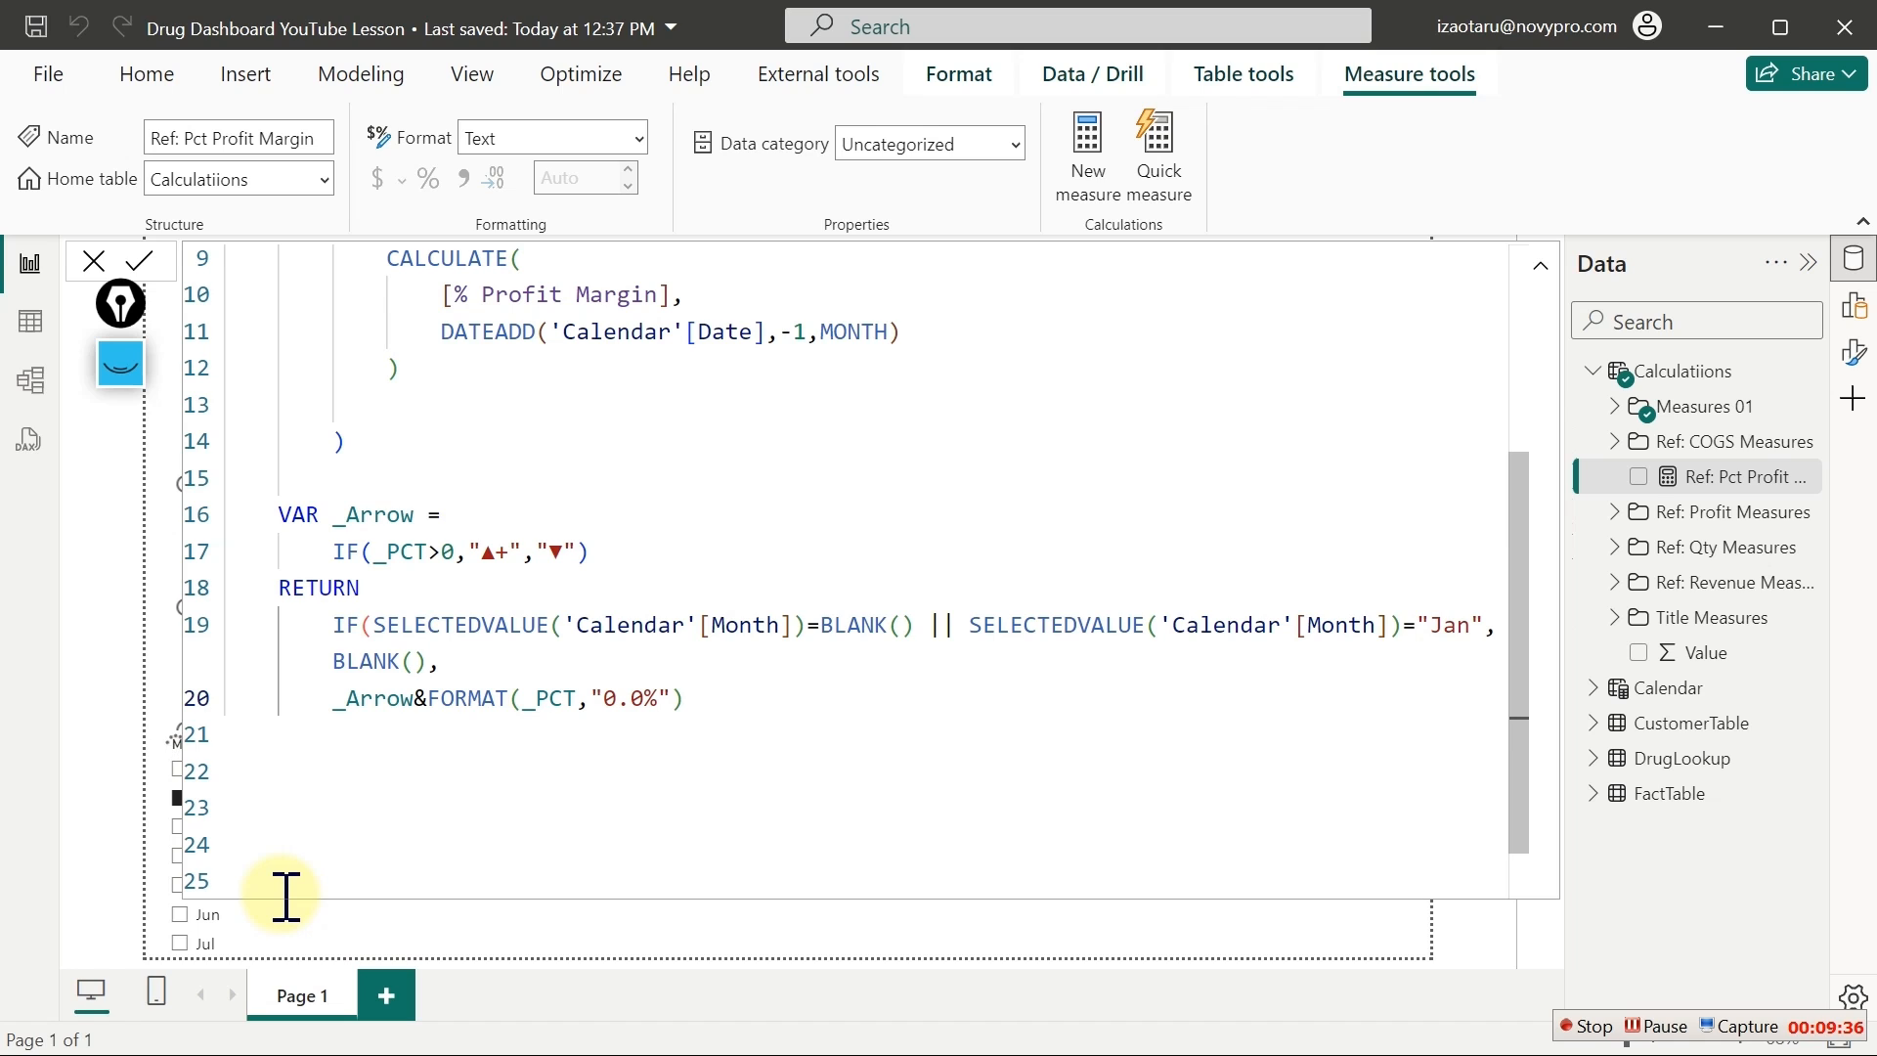
left_click(1732, 728)
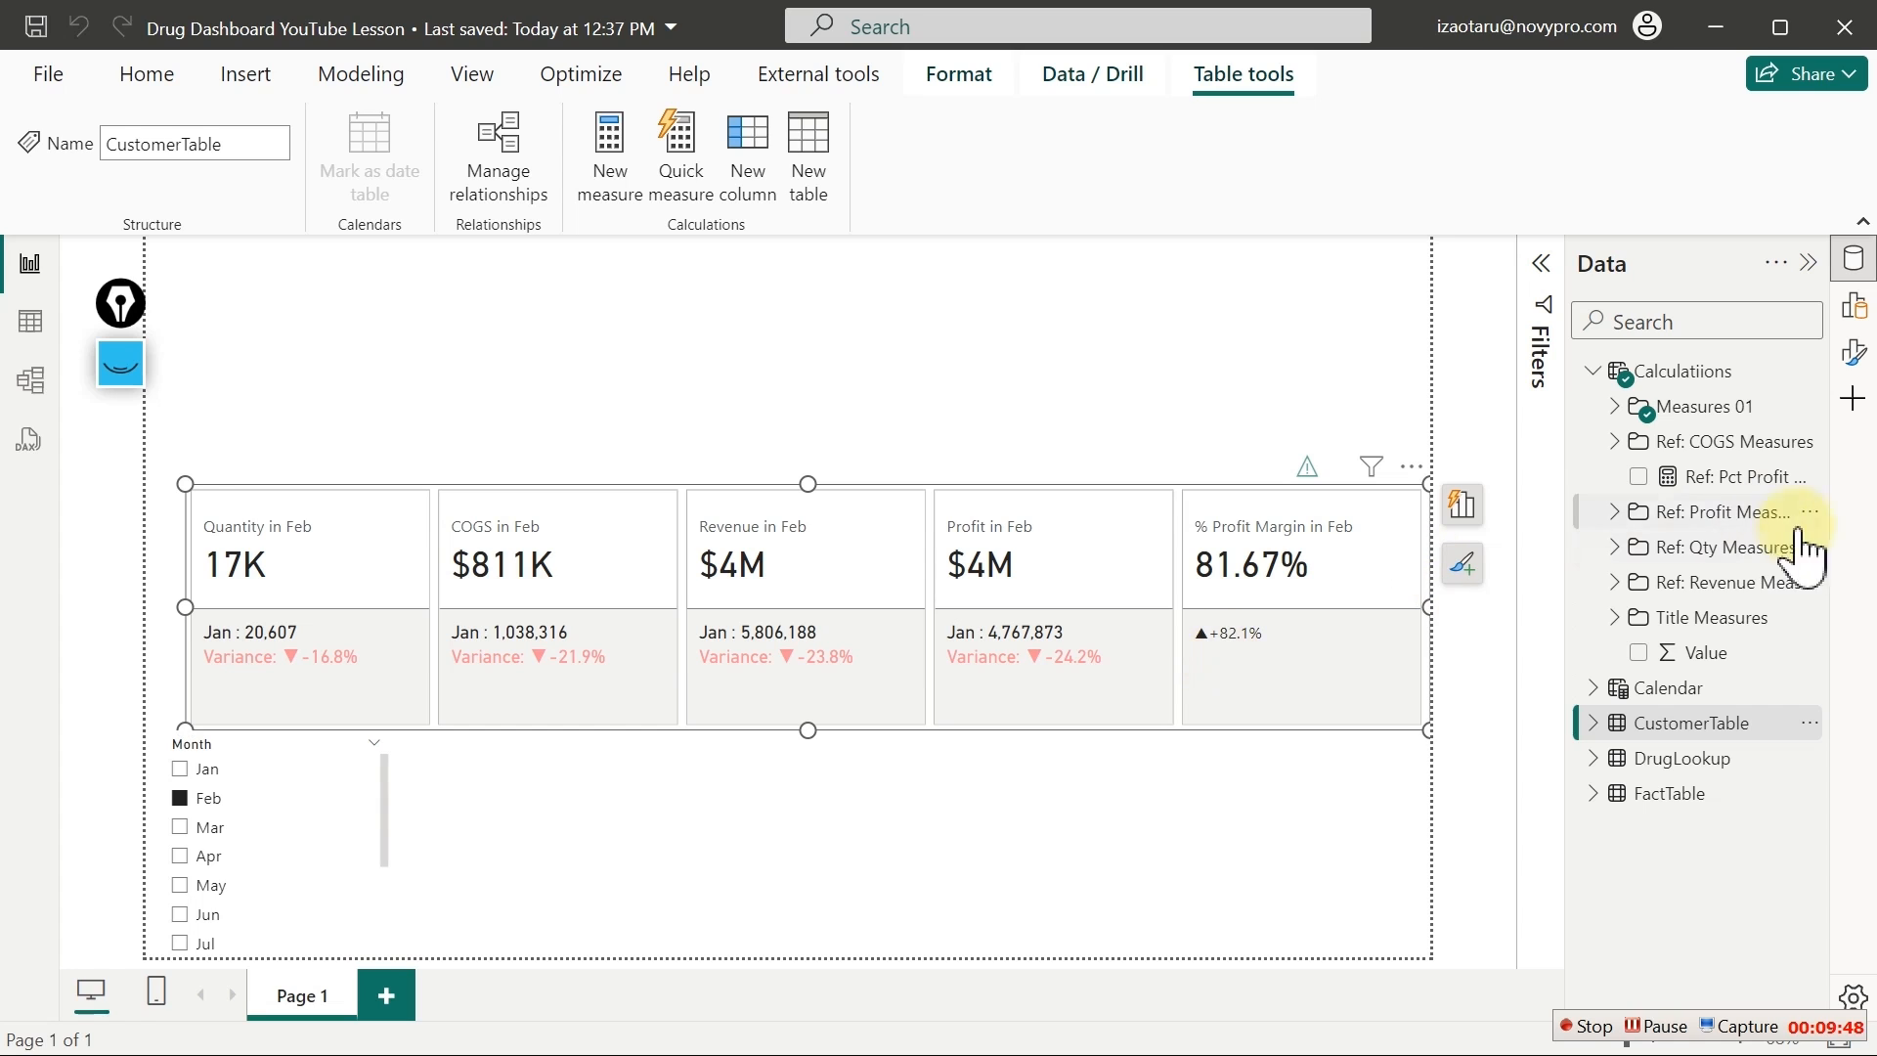
Reopen the Ref: Pct Profit Margin formula and insert the _PreviousMonthView variable directly before _Arrow on line 20
left_click(1723, 479)
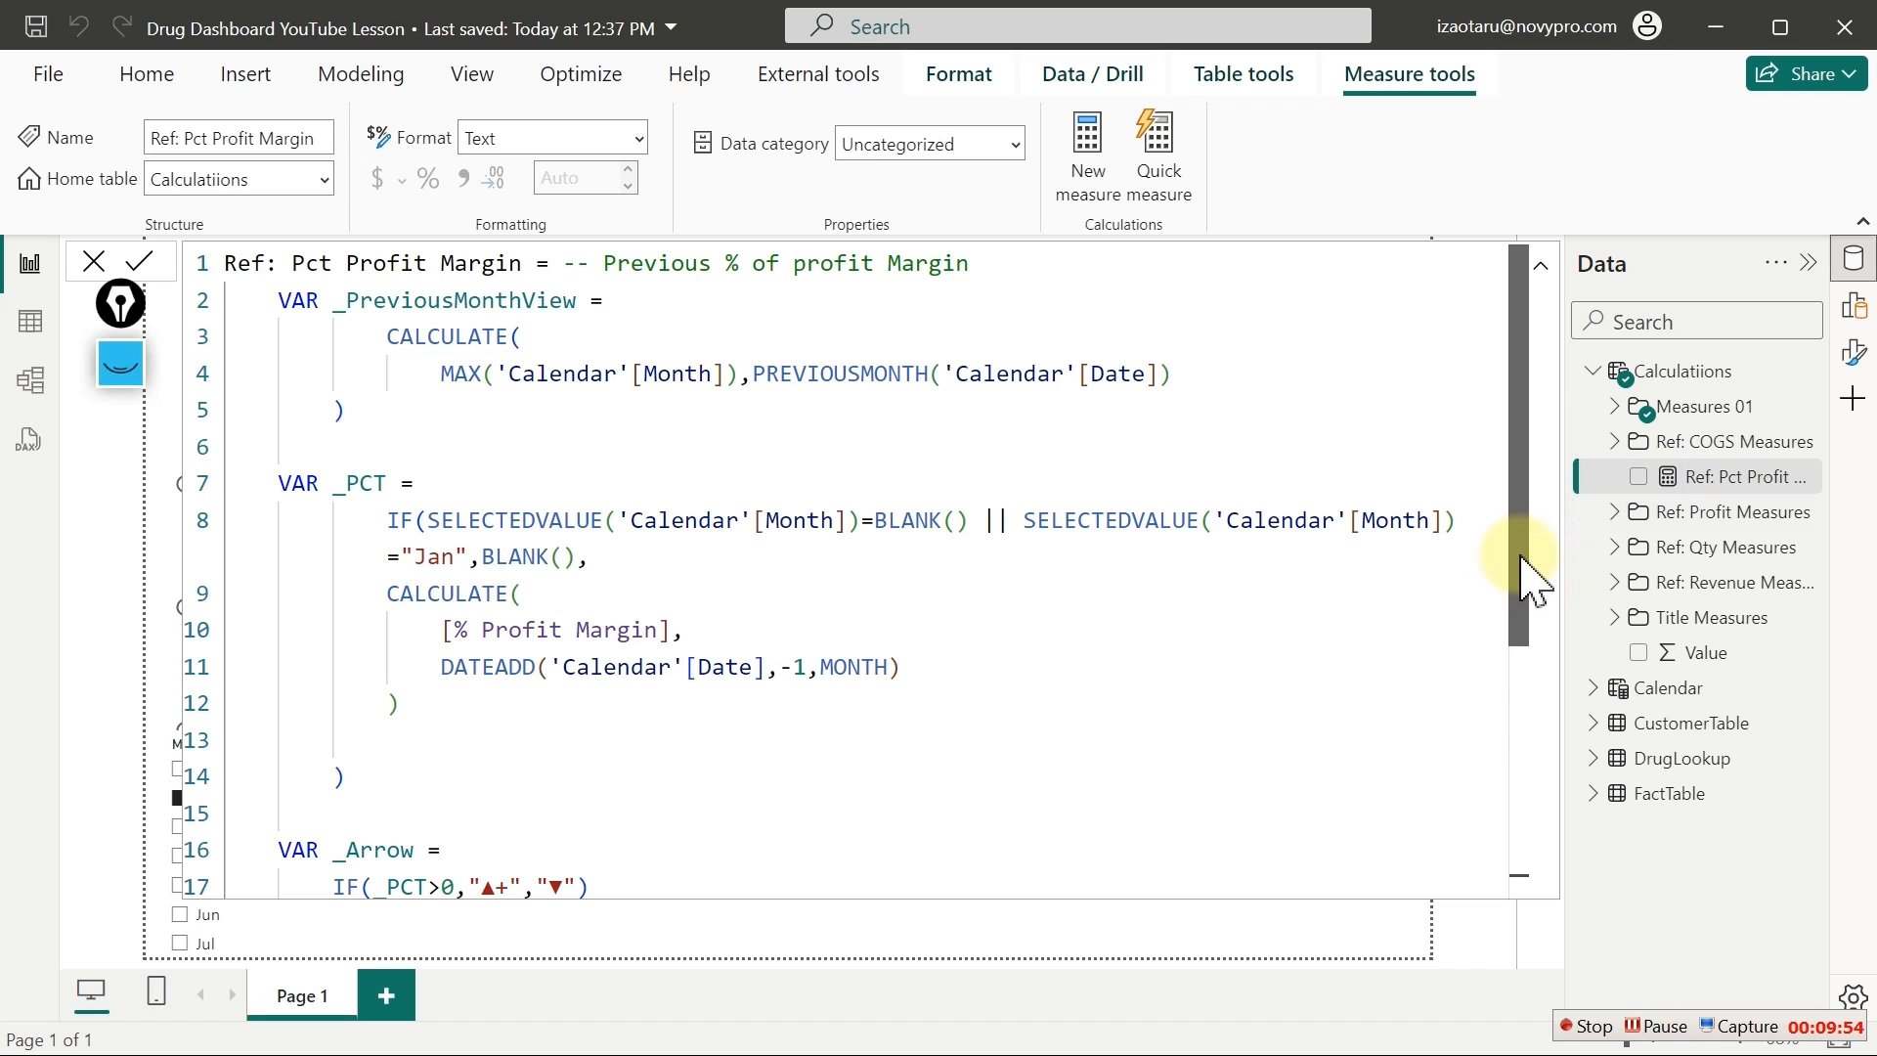
left_click_drag(1530, 547, 1549, 355)
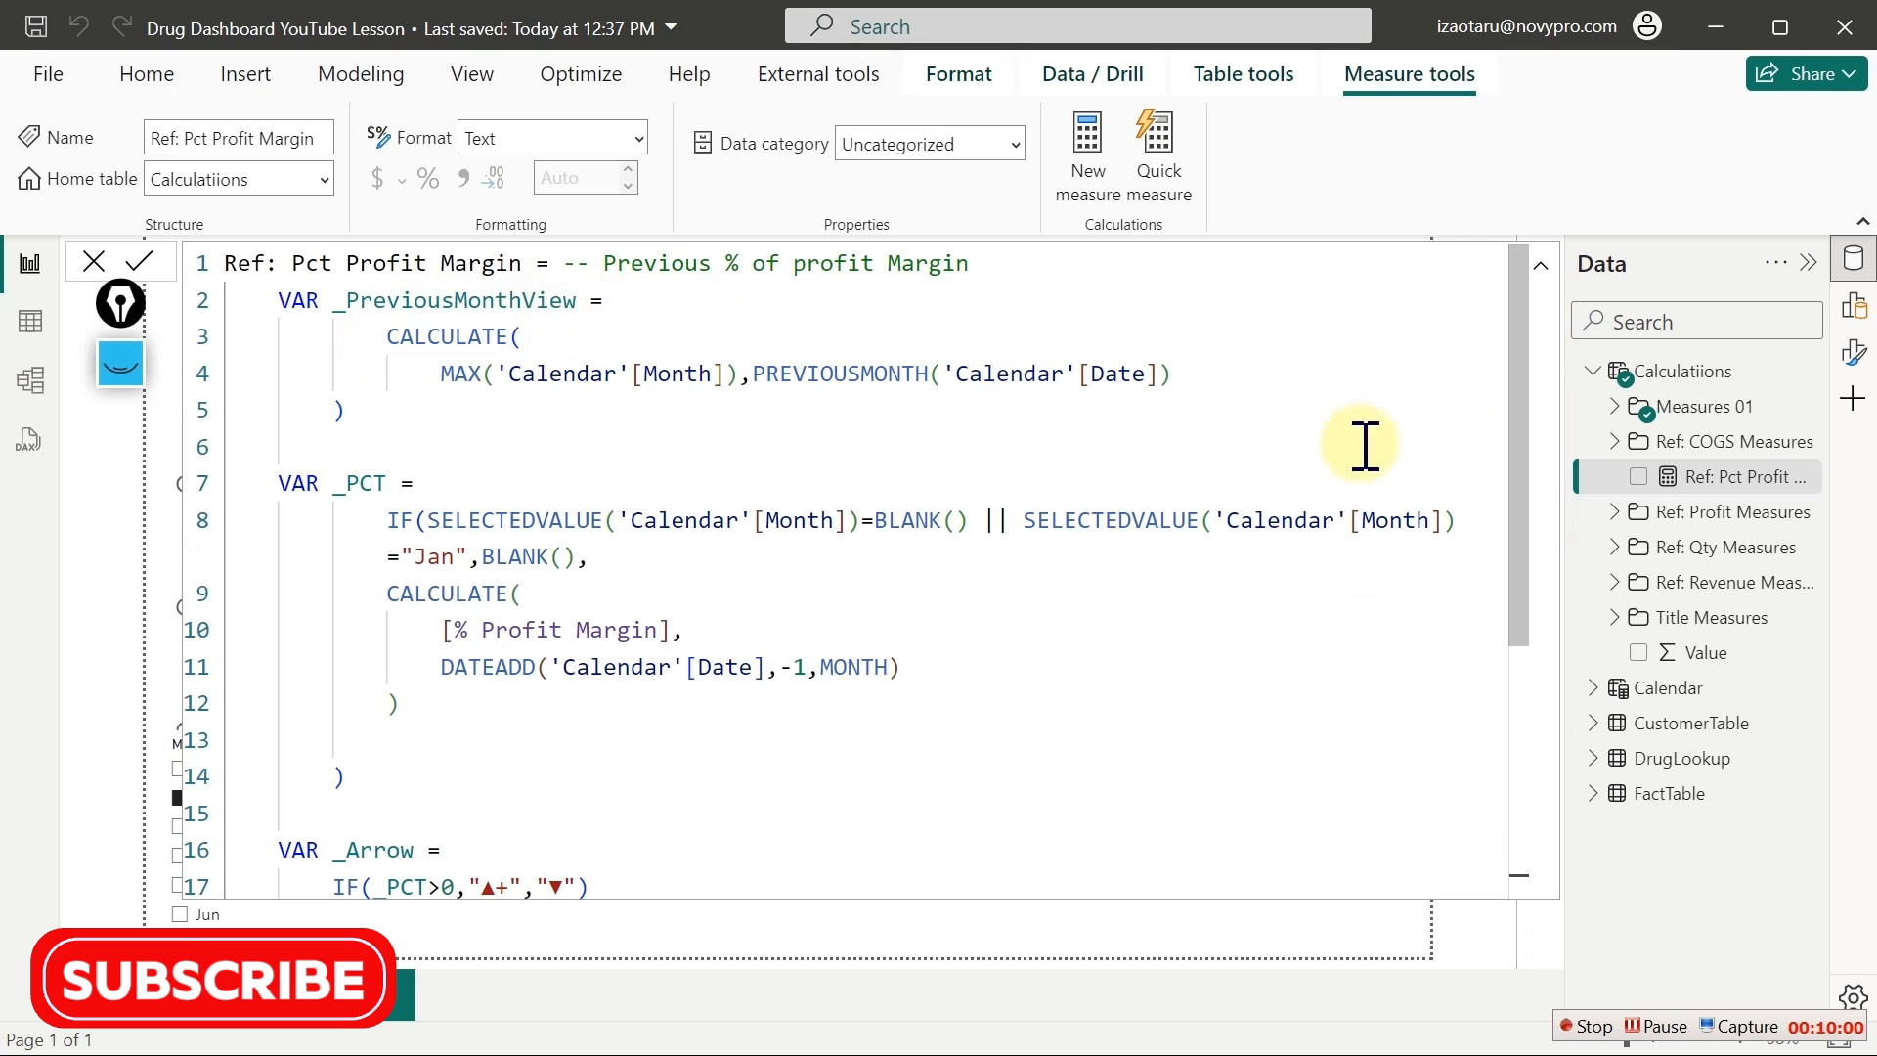
left_click_drag(1513, 401, 1516, 720)
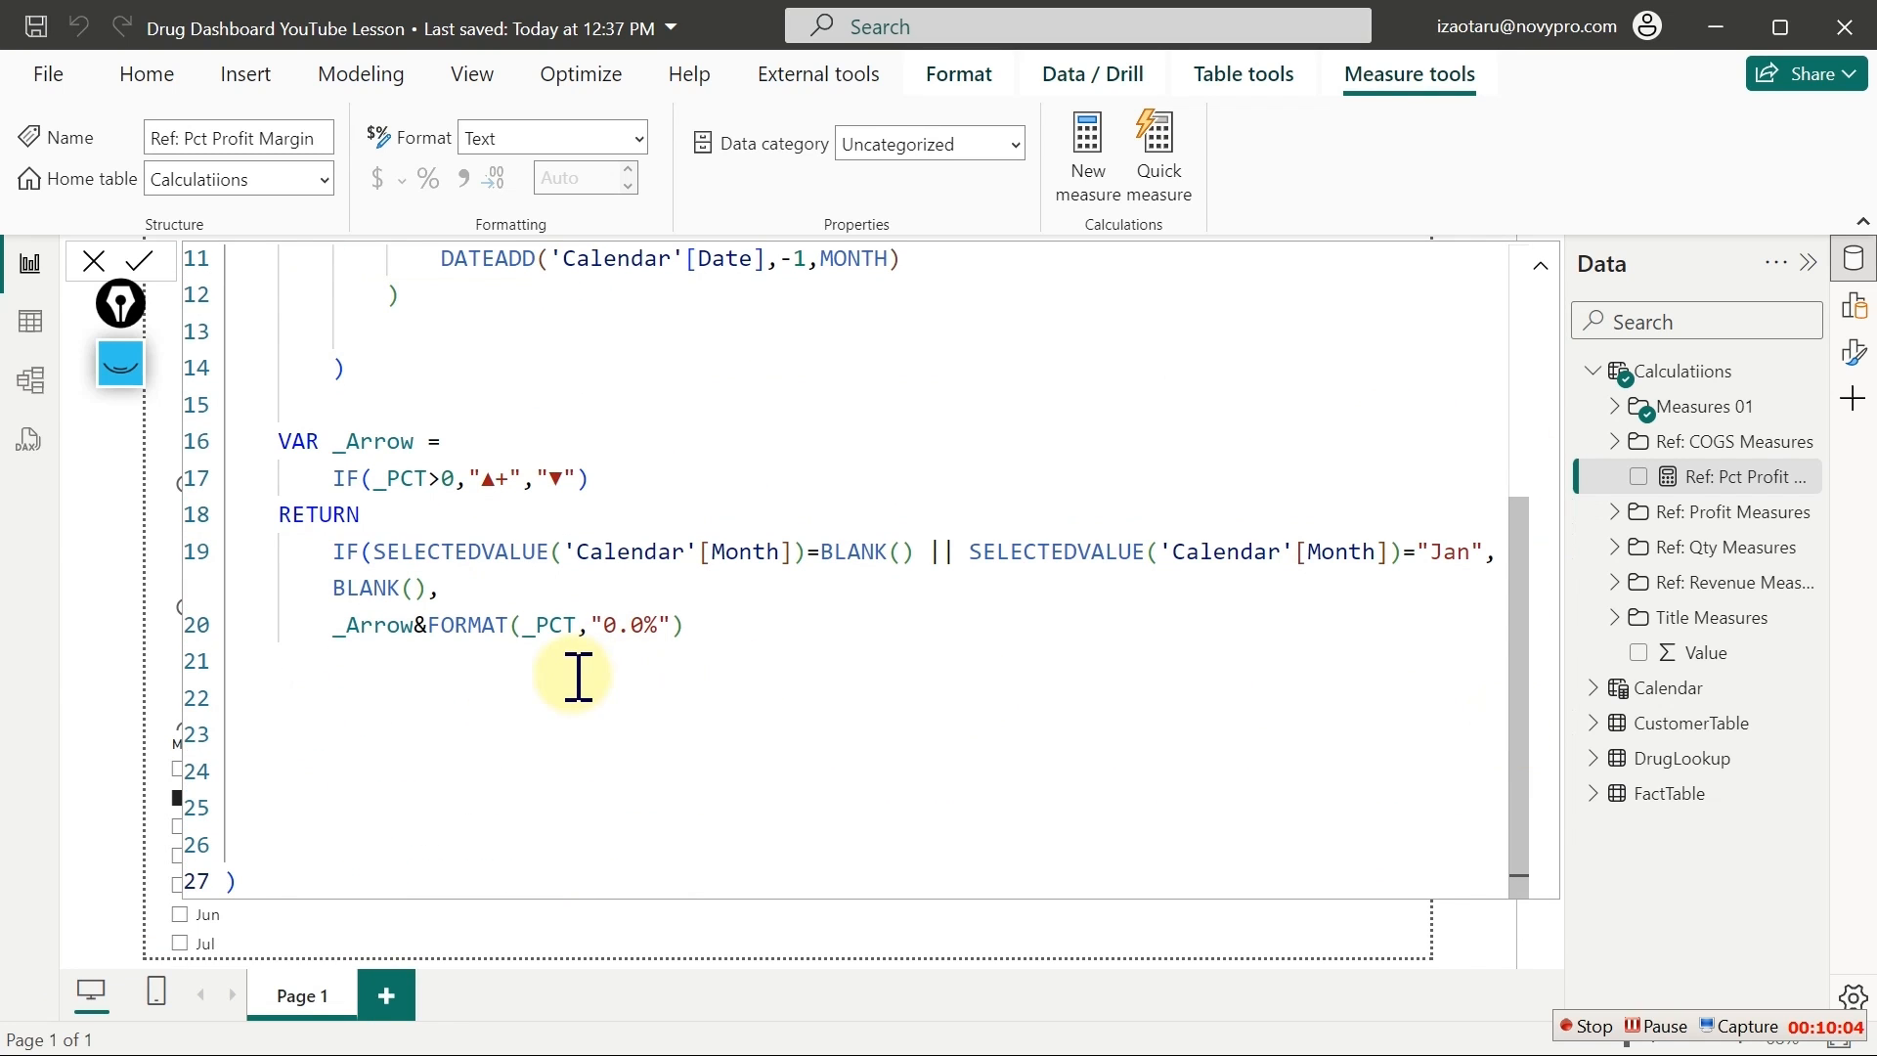
left_click(333, 625)
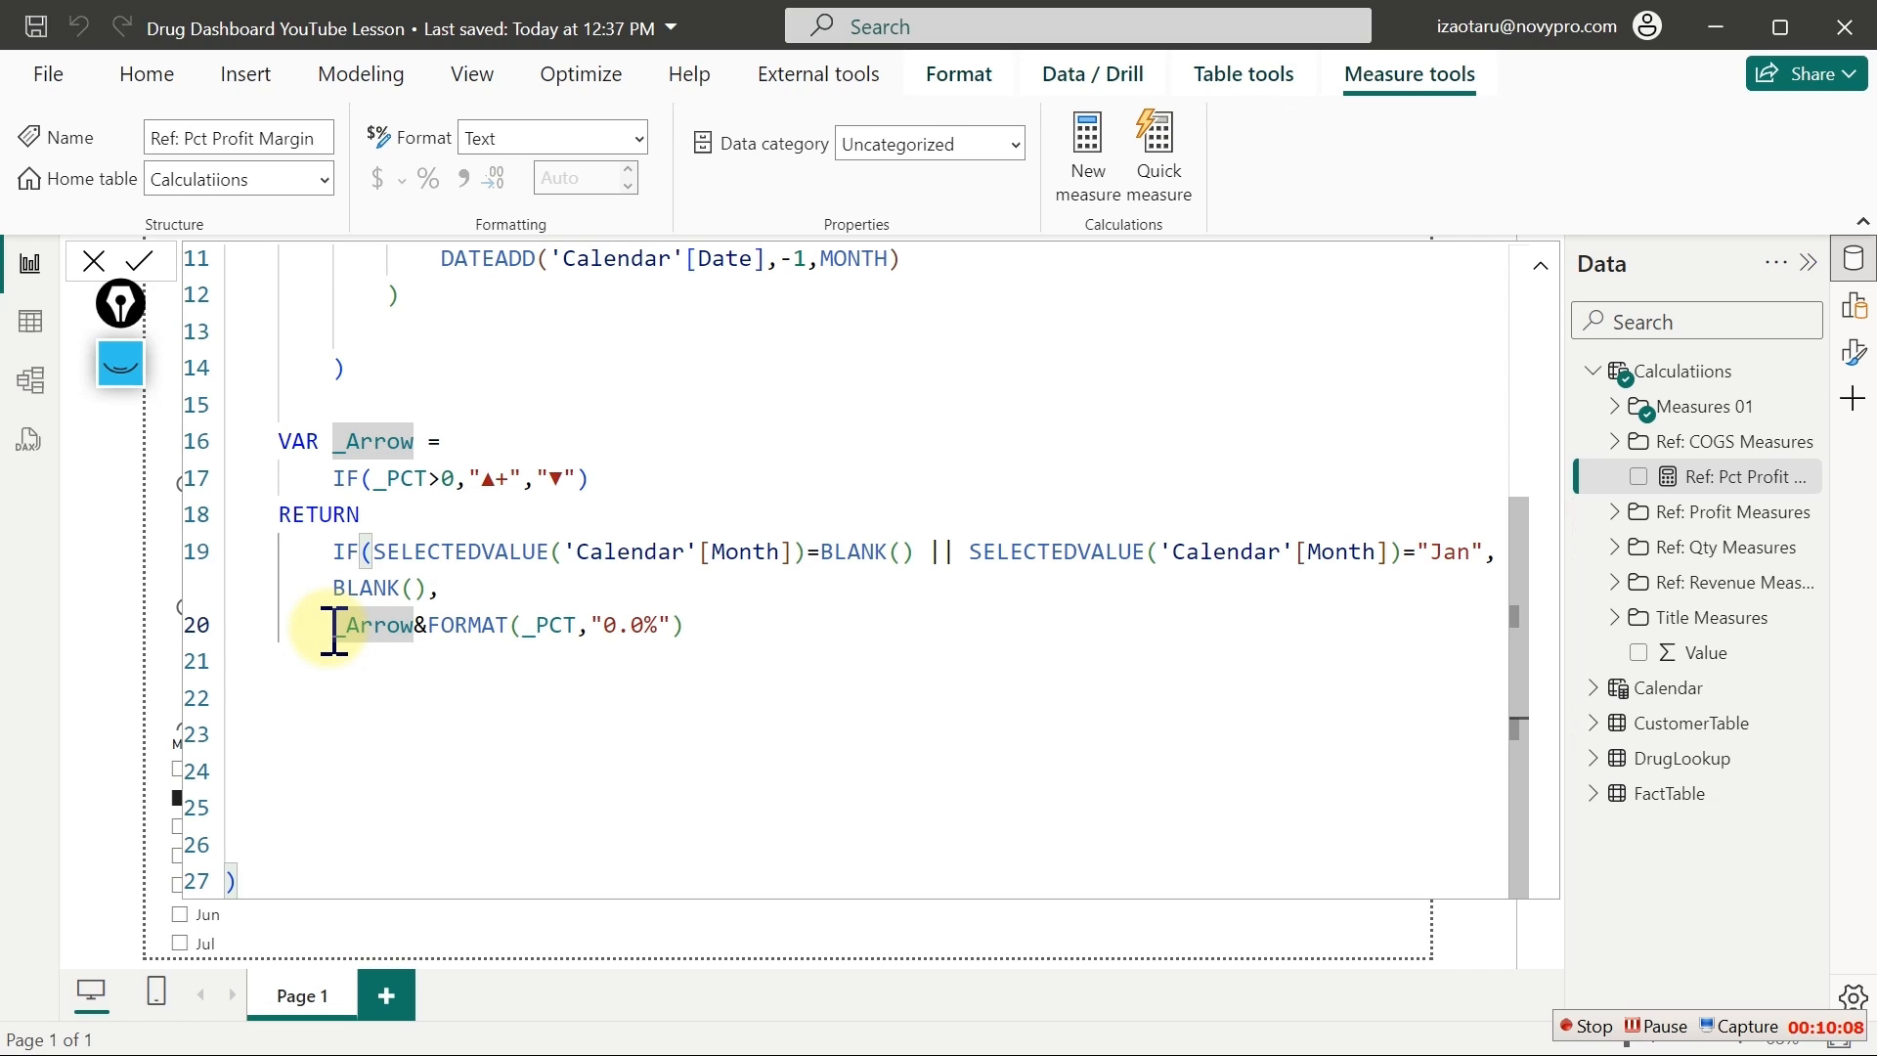
type("_")
key("Down")
key("Down")
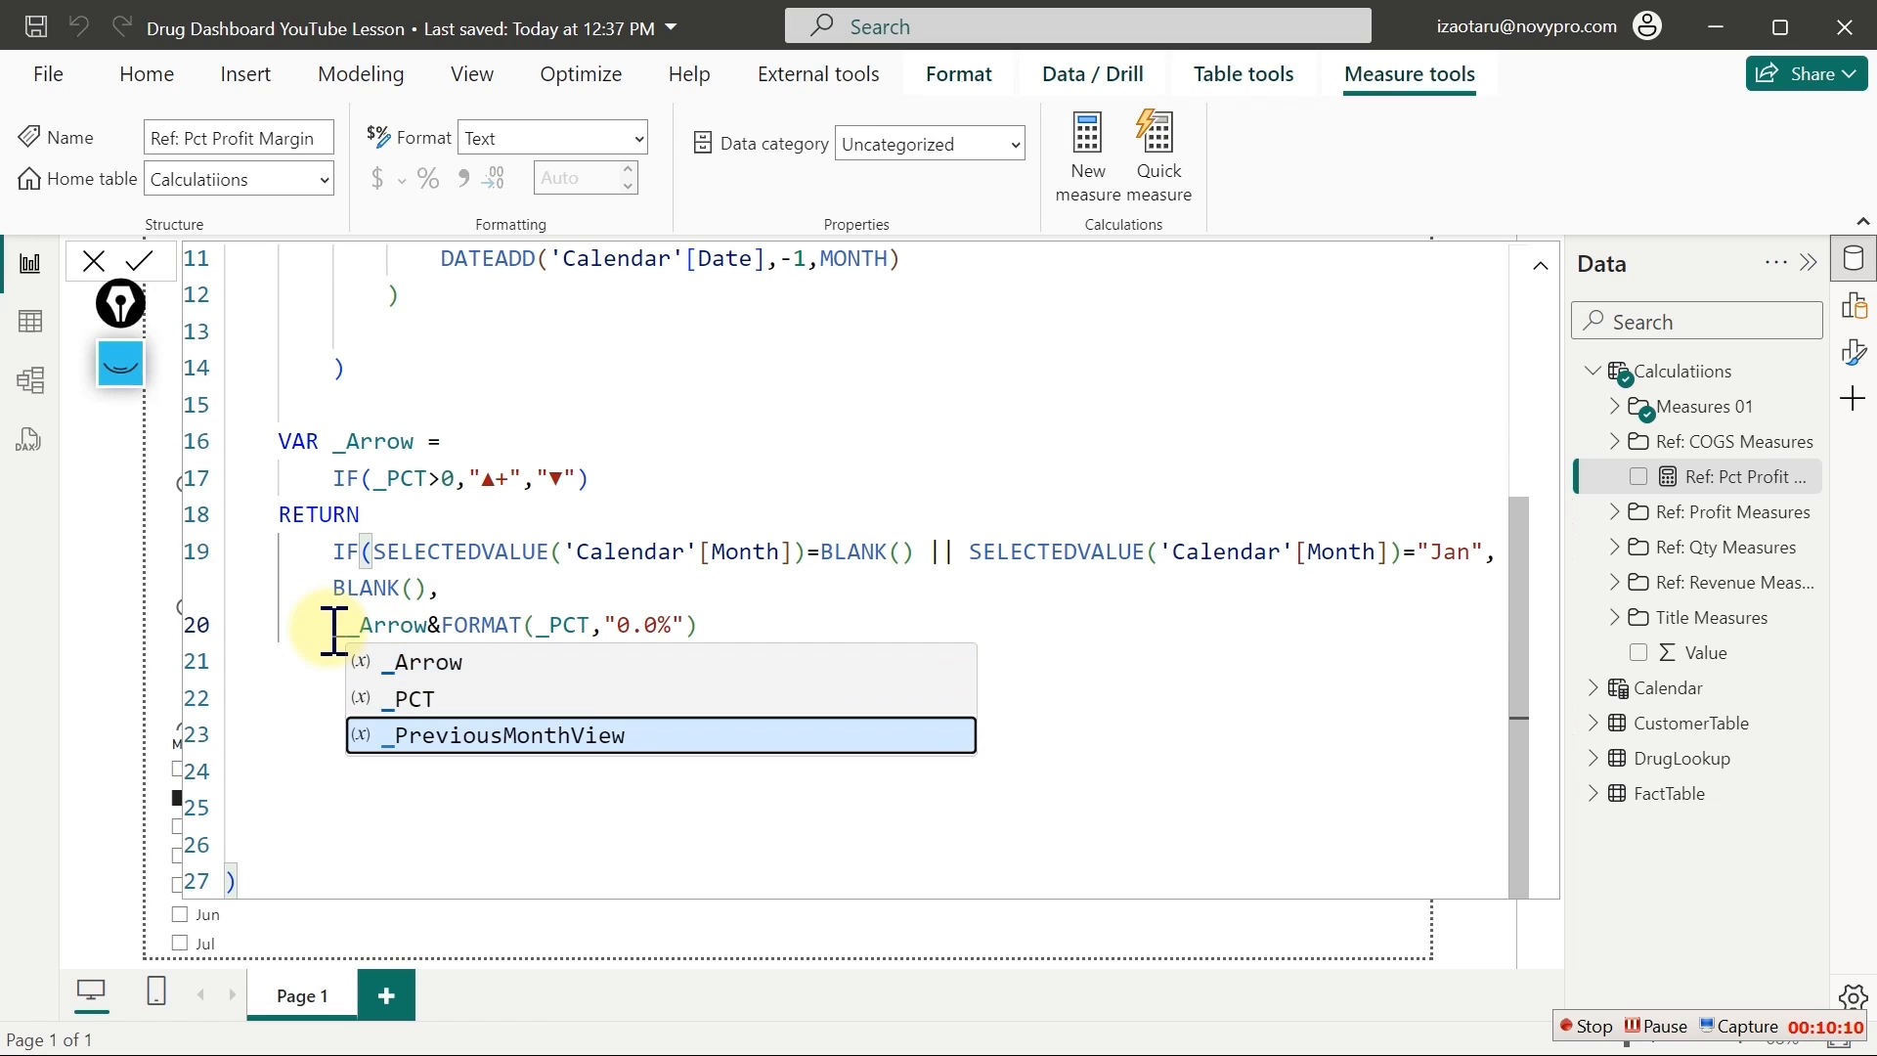
key("Tab")
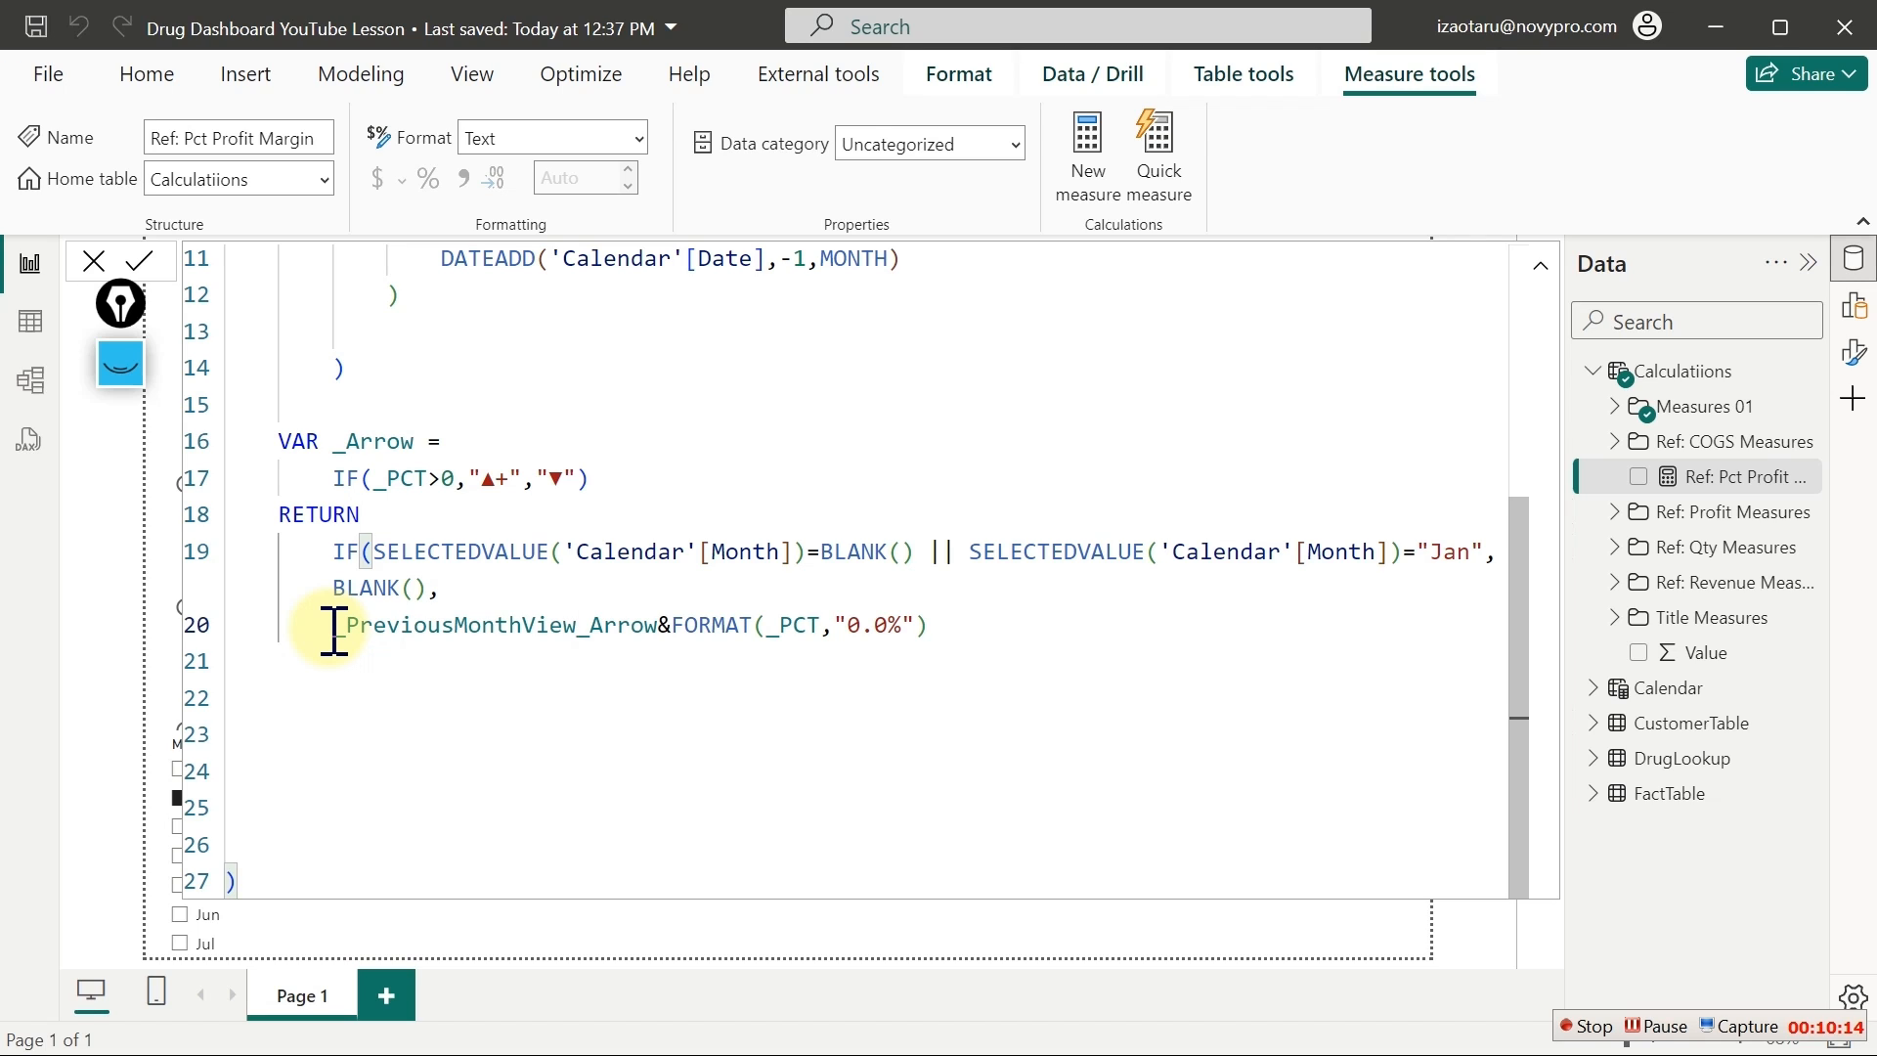
Join _PreviousMonthView to _Arrow with &": "& and commit the measure
type("&\"")
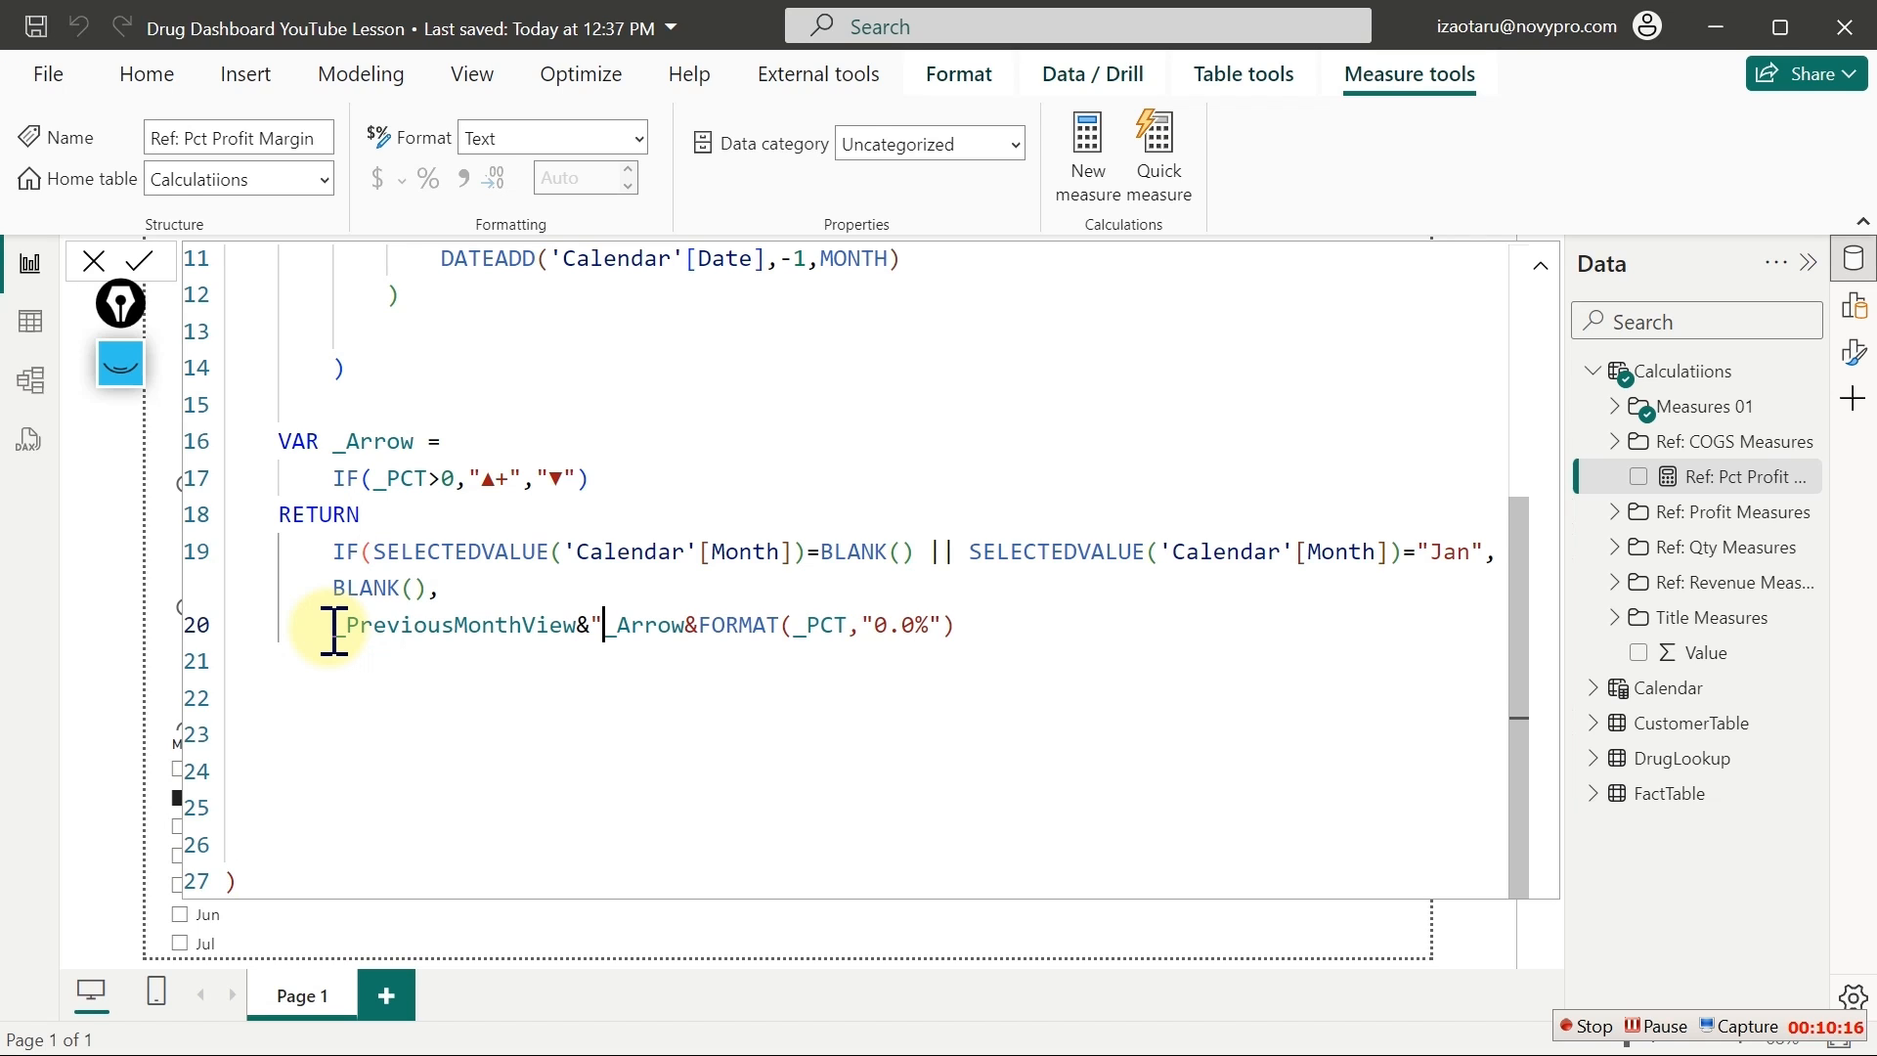
type(": \"")
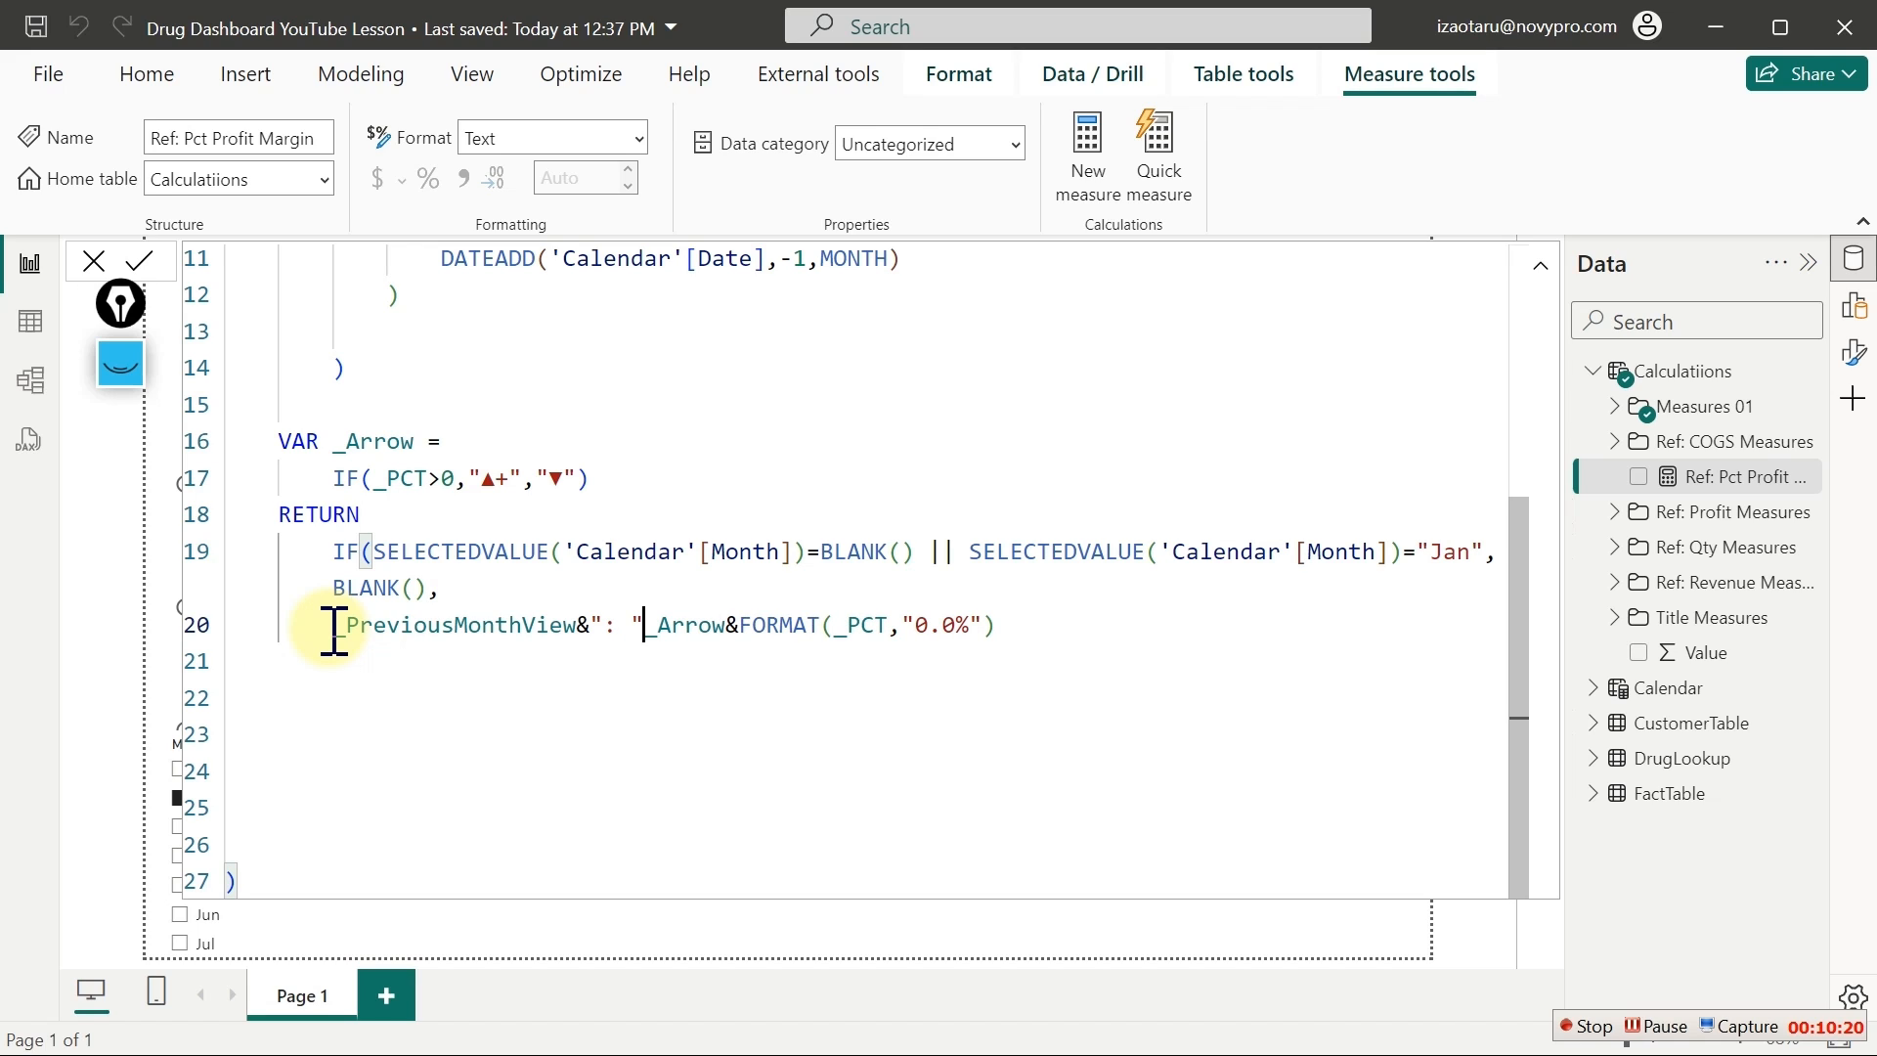
type("&")
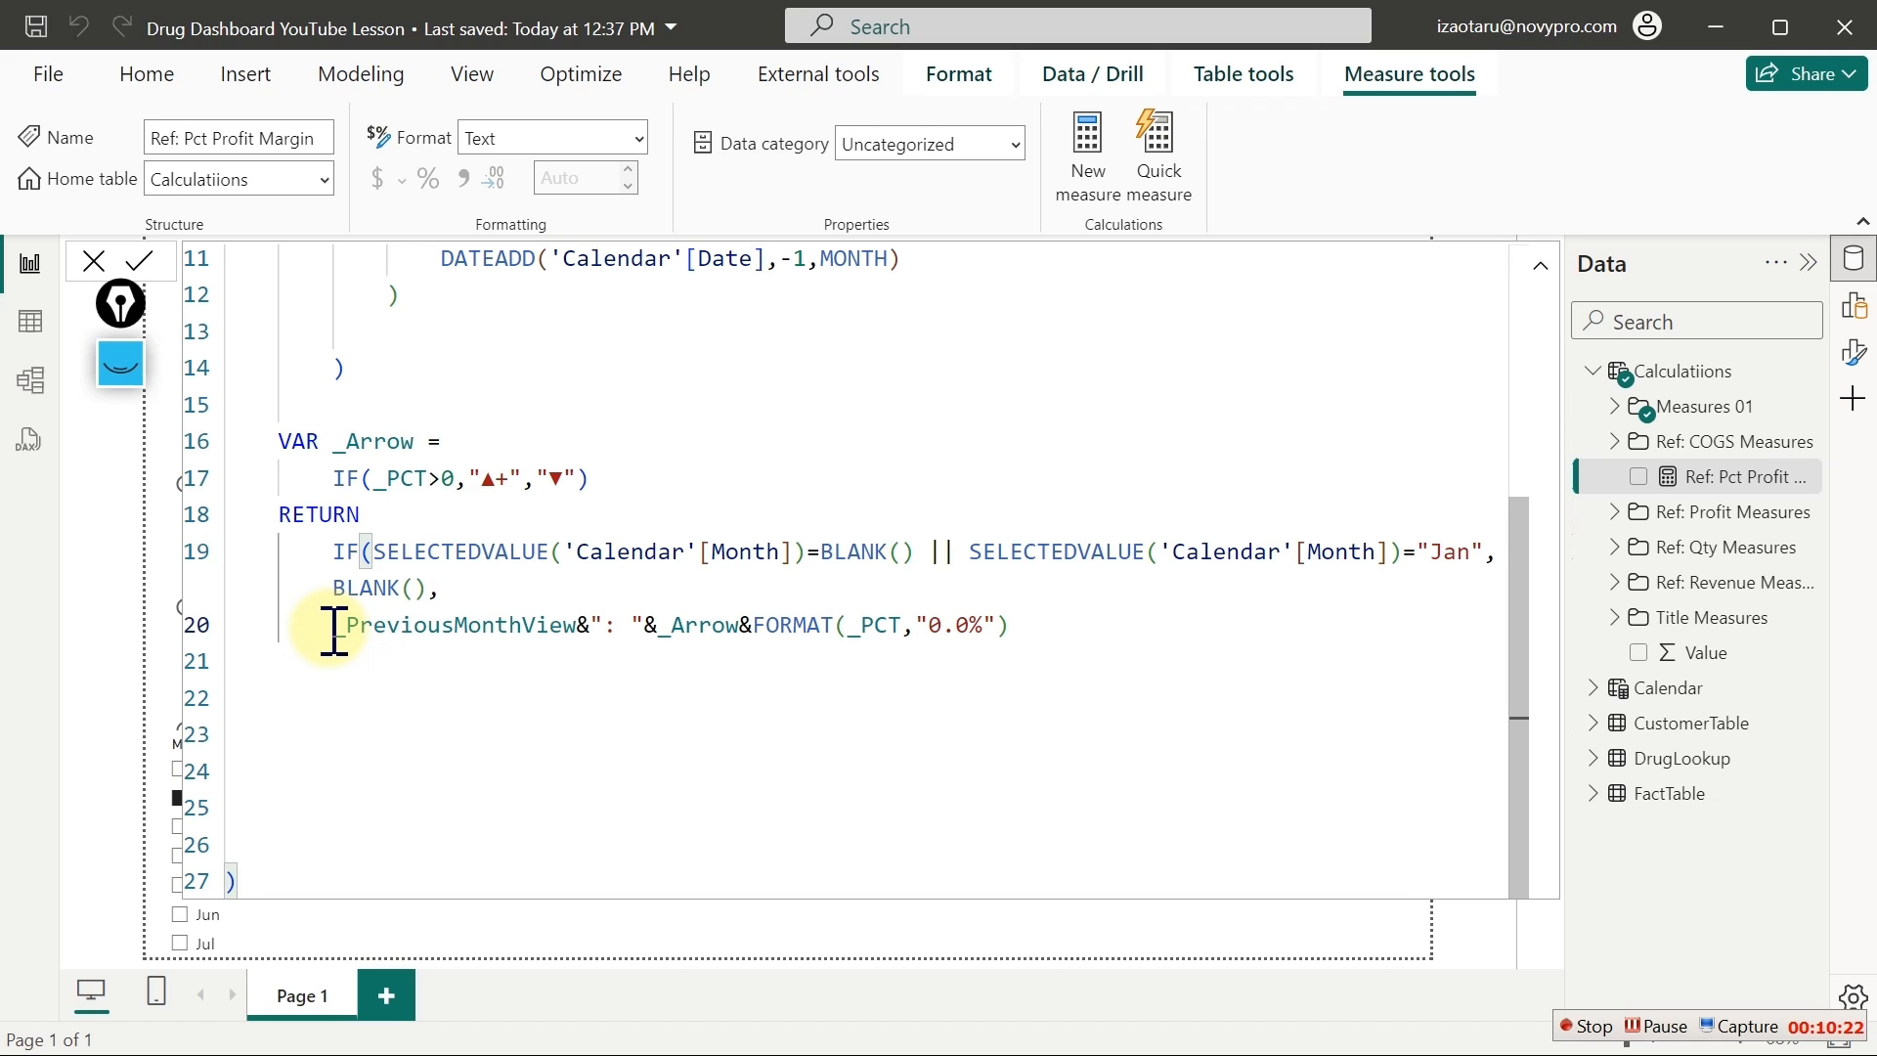
key("Return")
left_click(1706, 584)
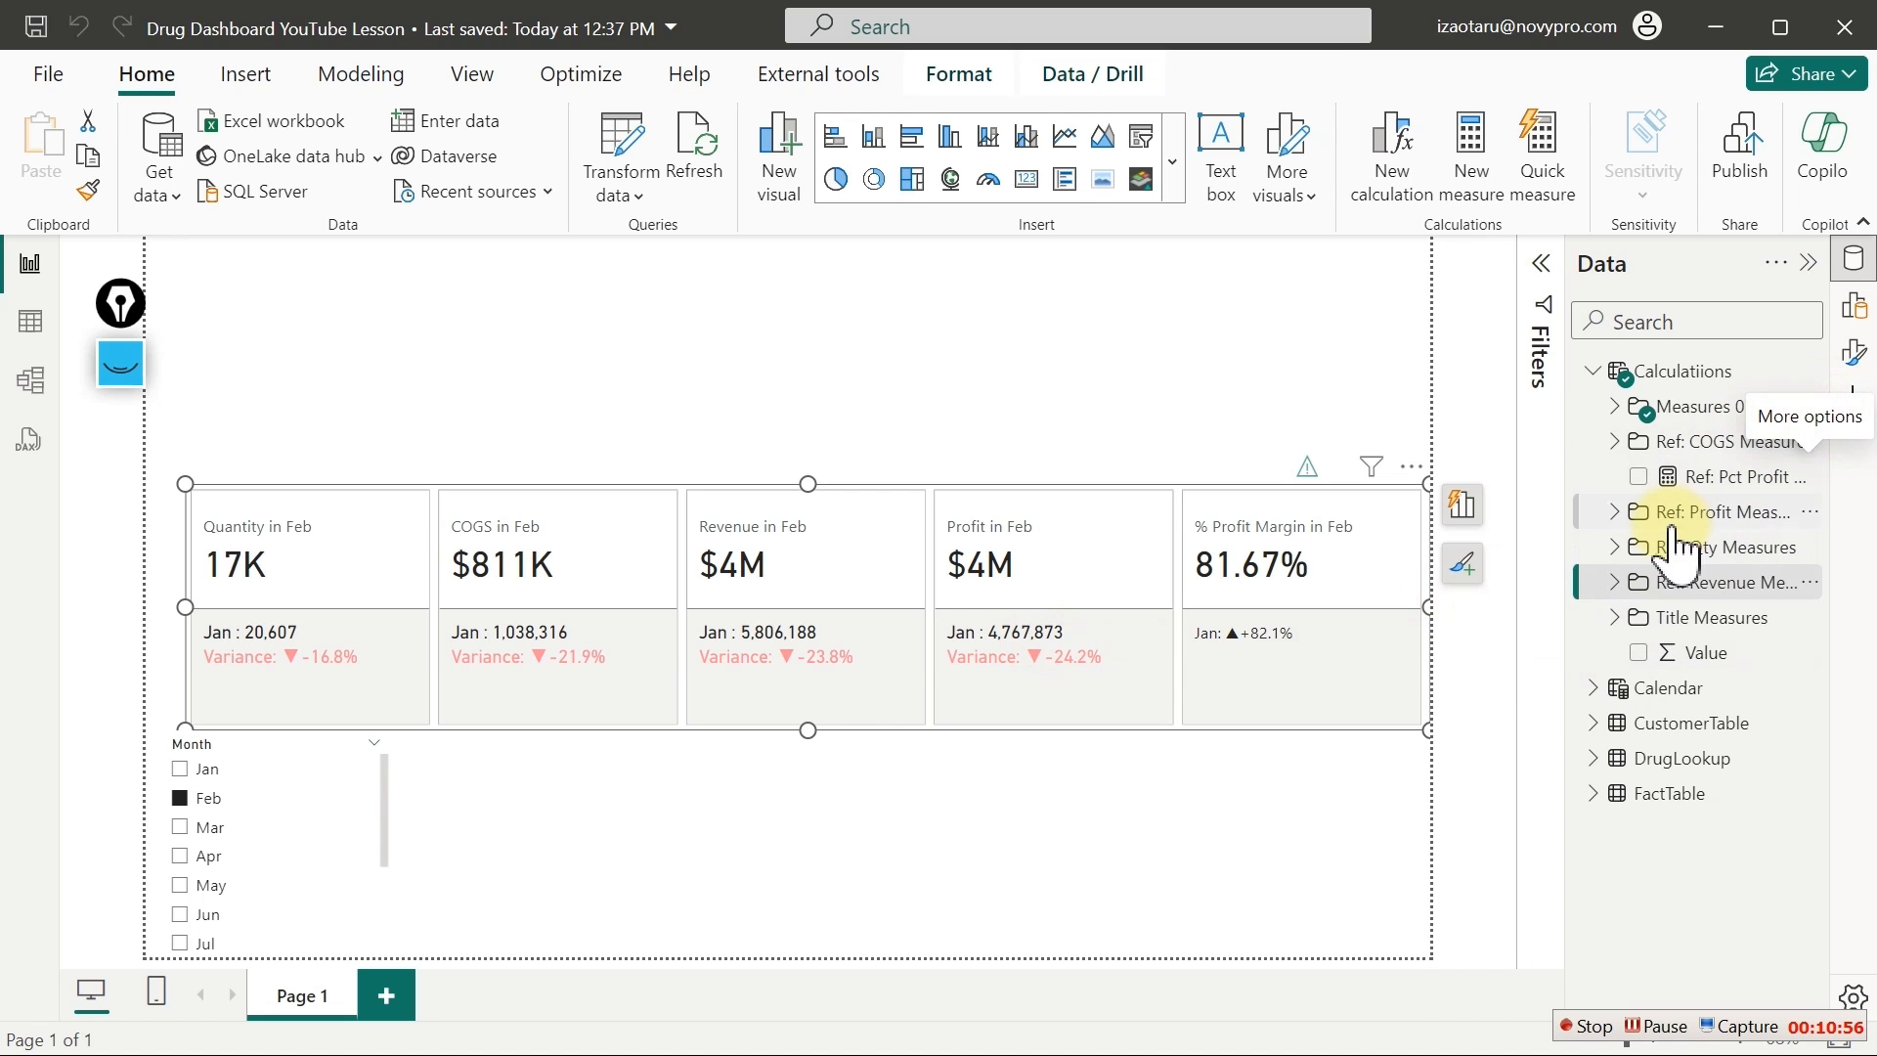
Create a new measure in the Calculations table defined as Blank Measure = ""
right_click(1713, 465)
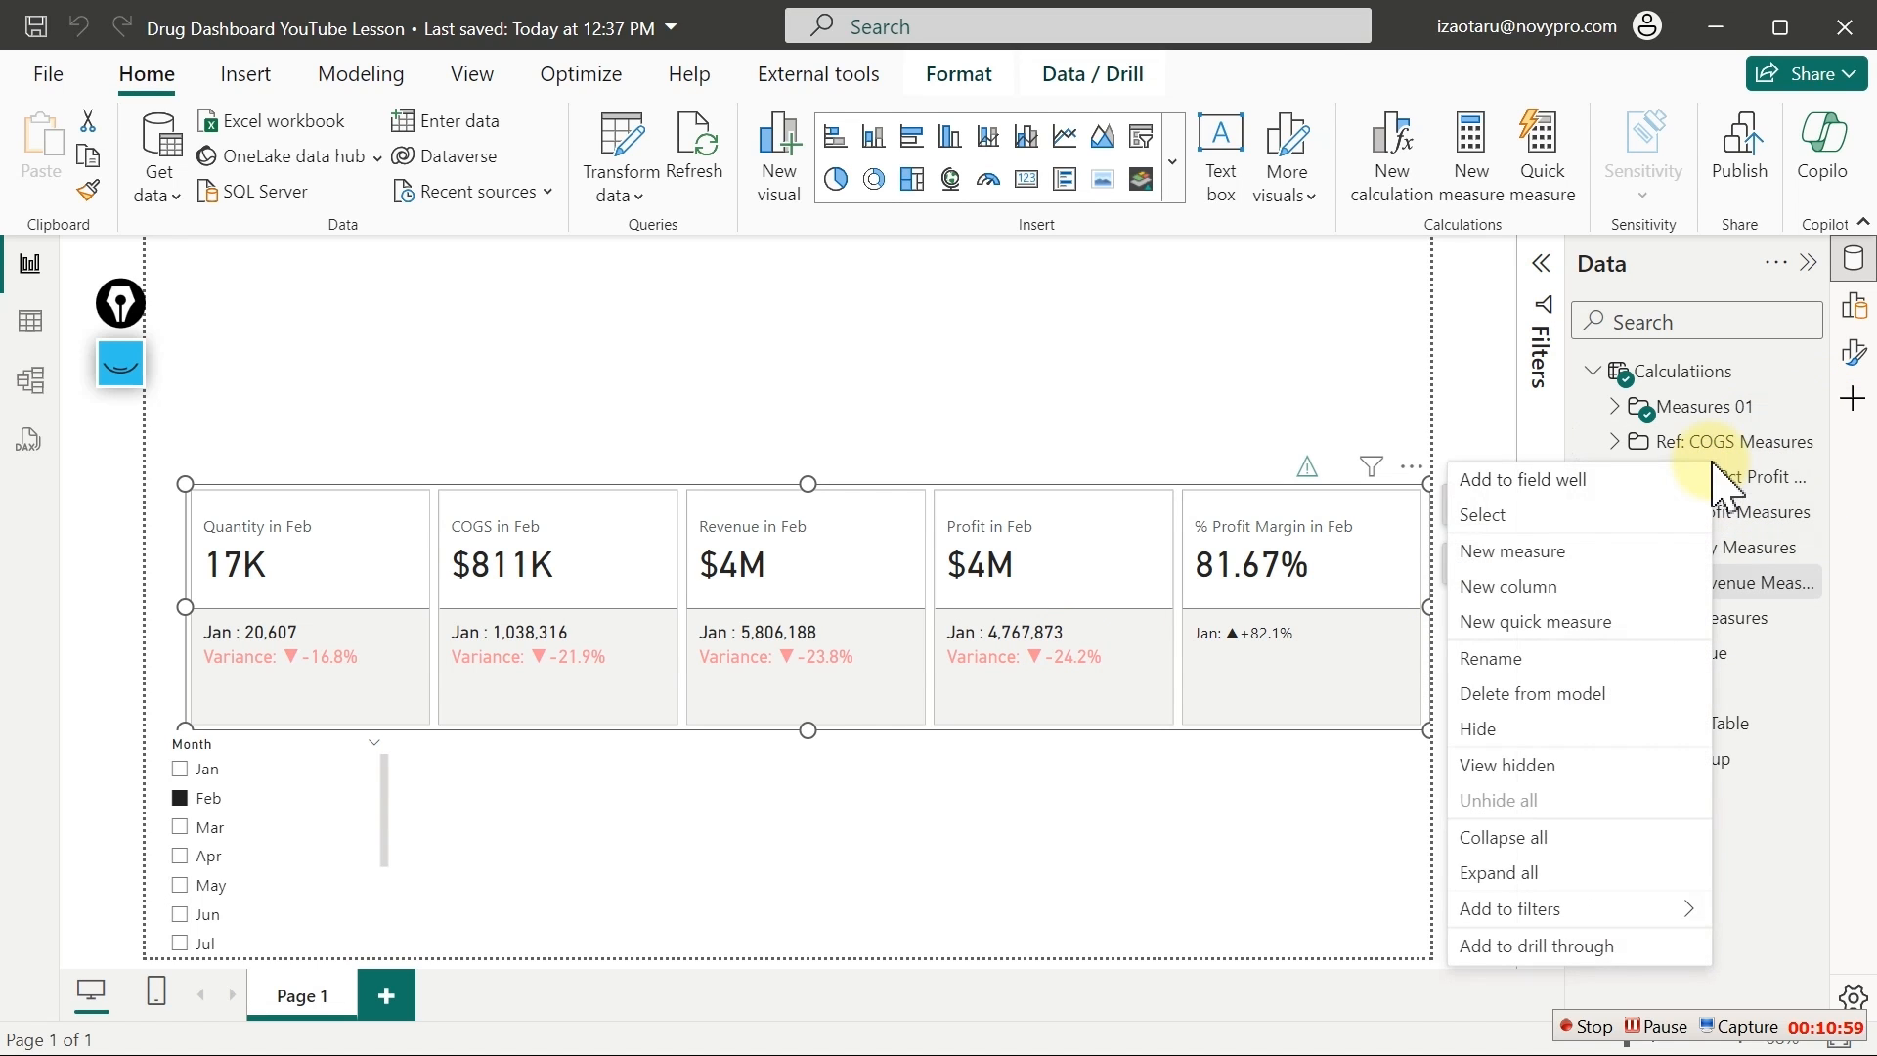
left_click(1555, 553)
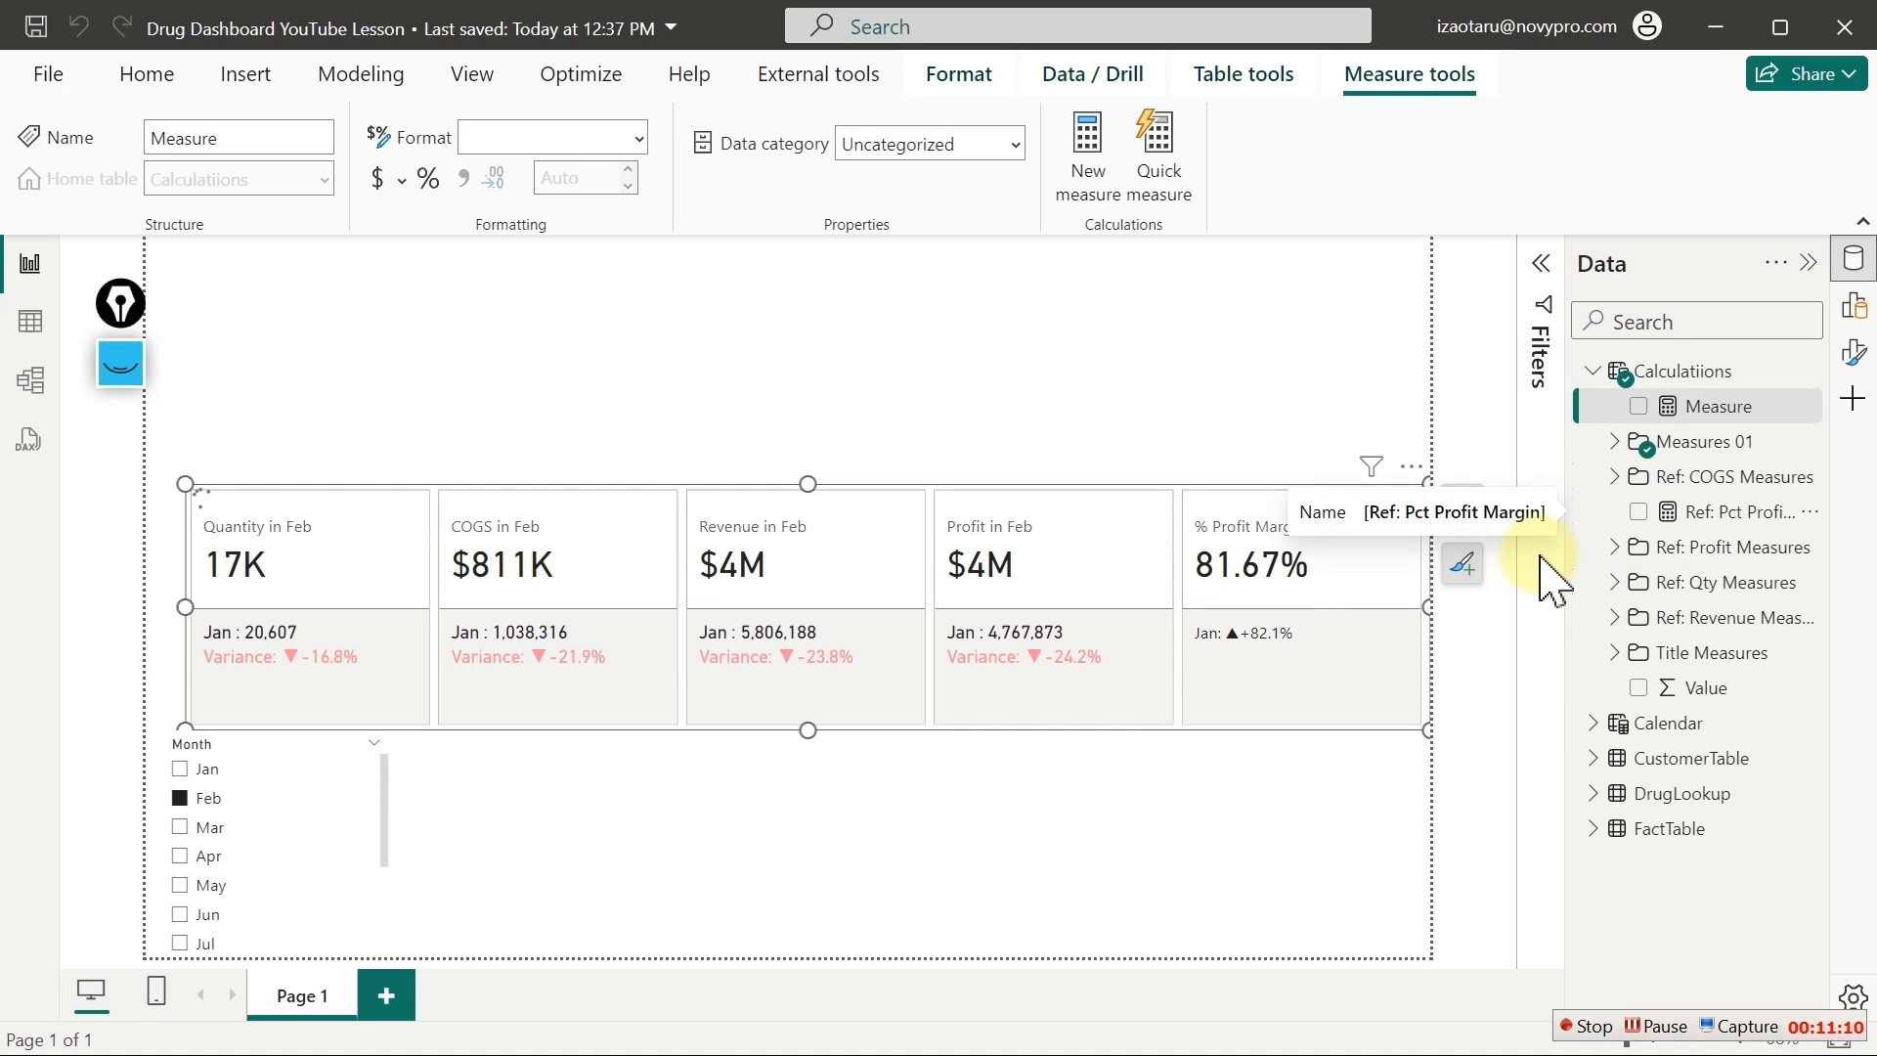
type("Bla")
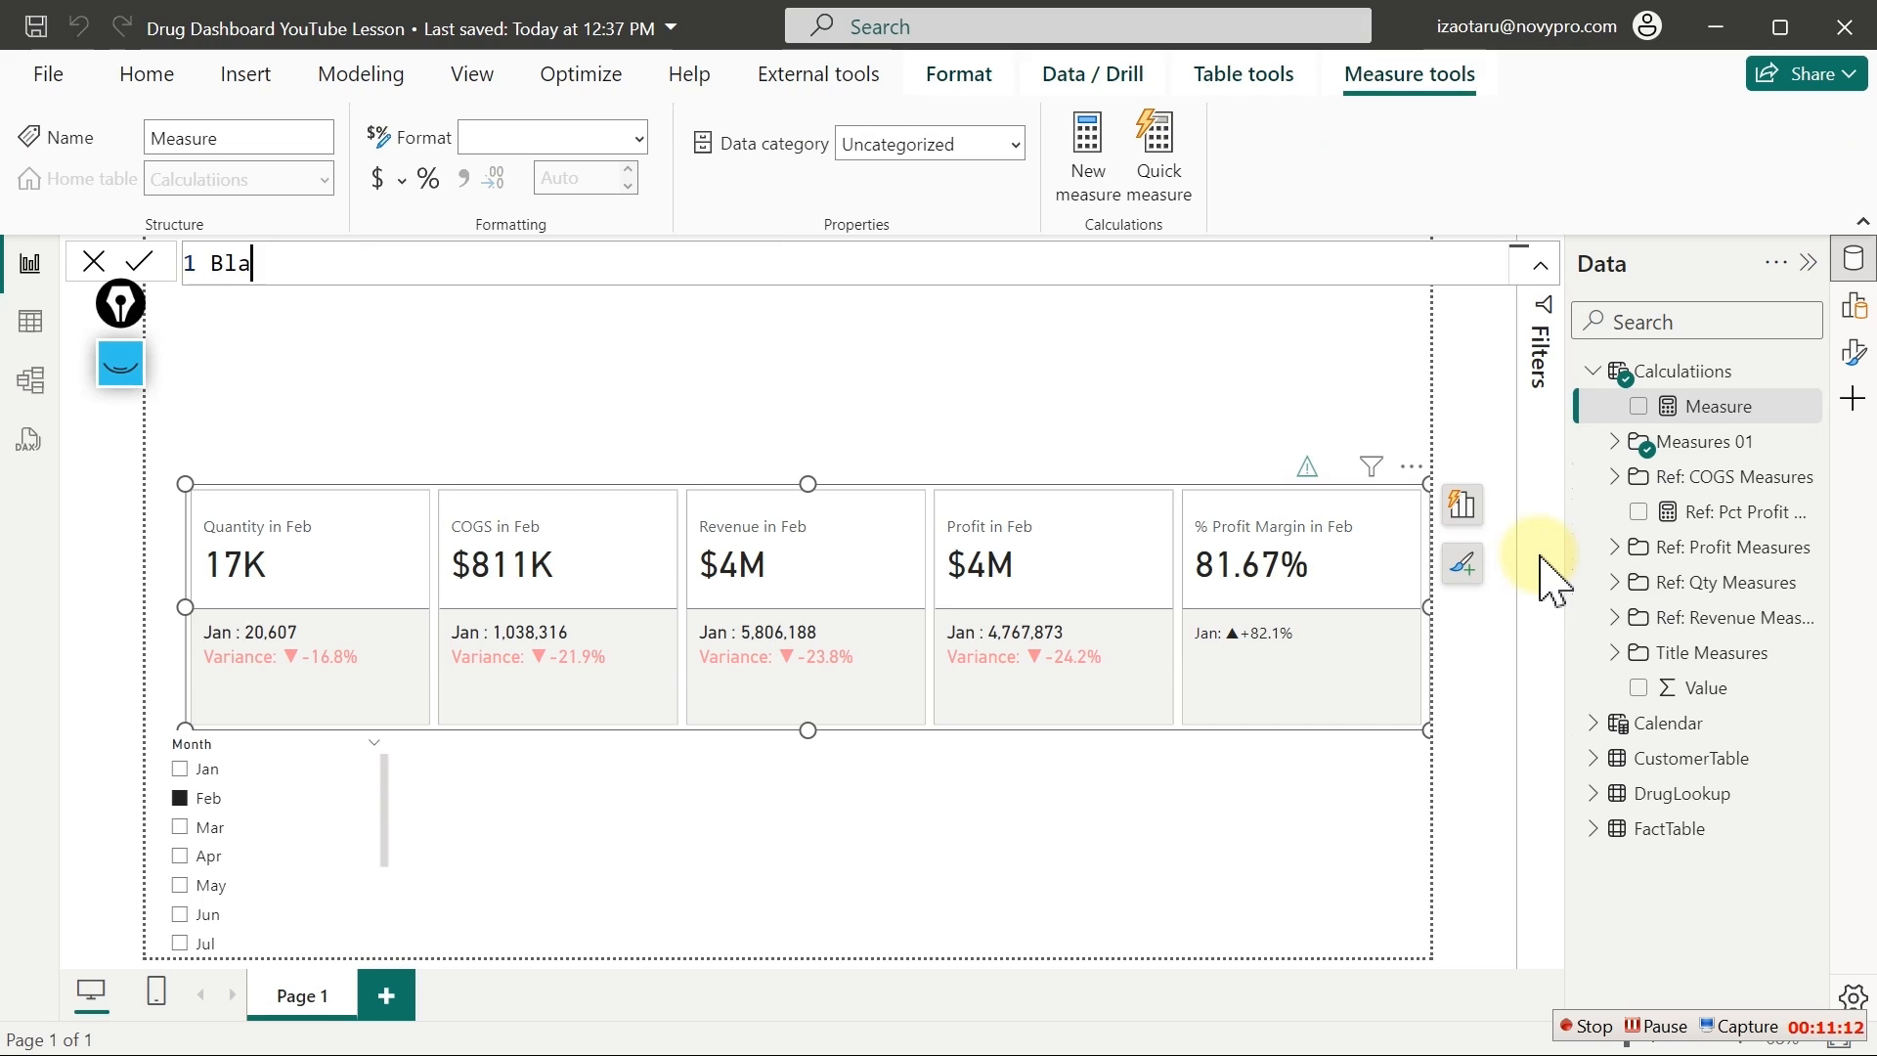
type("nk M")
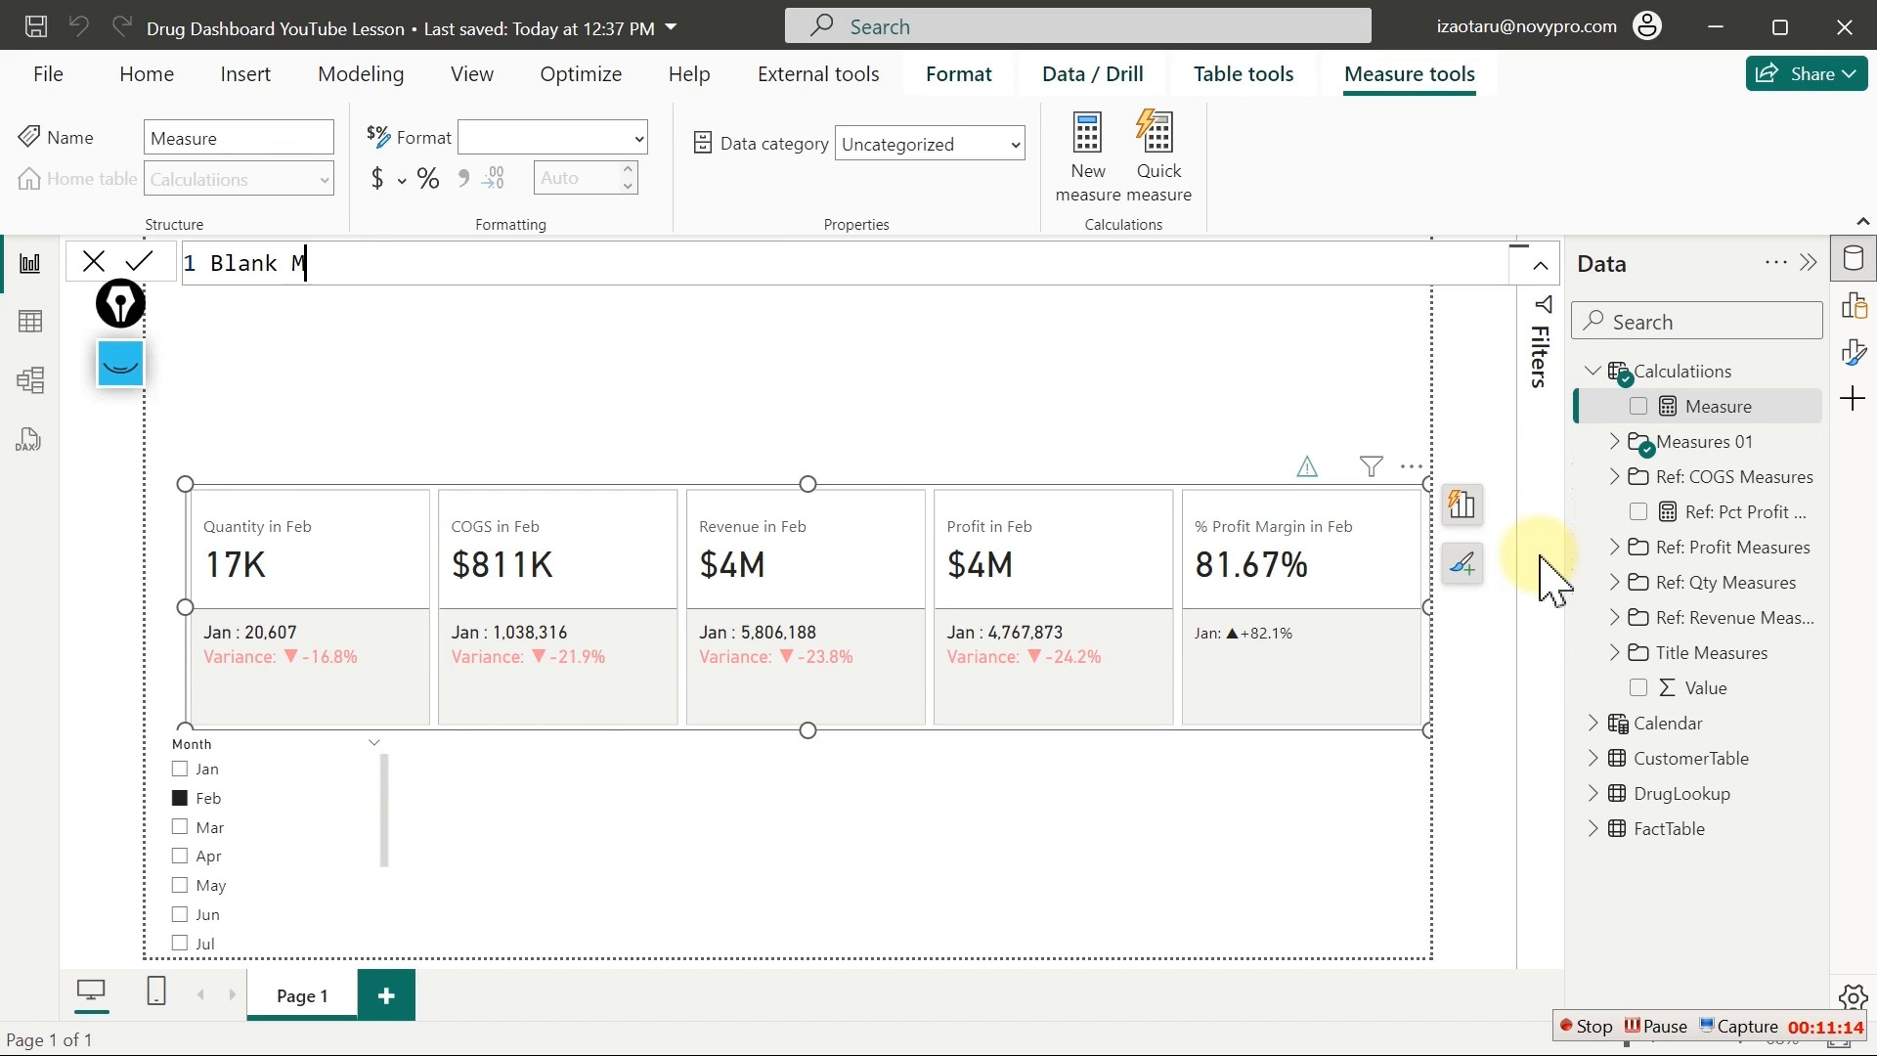
type("easures")
key("BackSpace")
type("=")
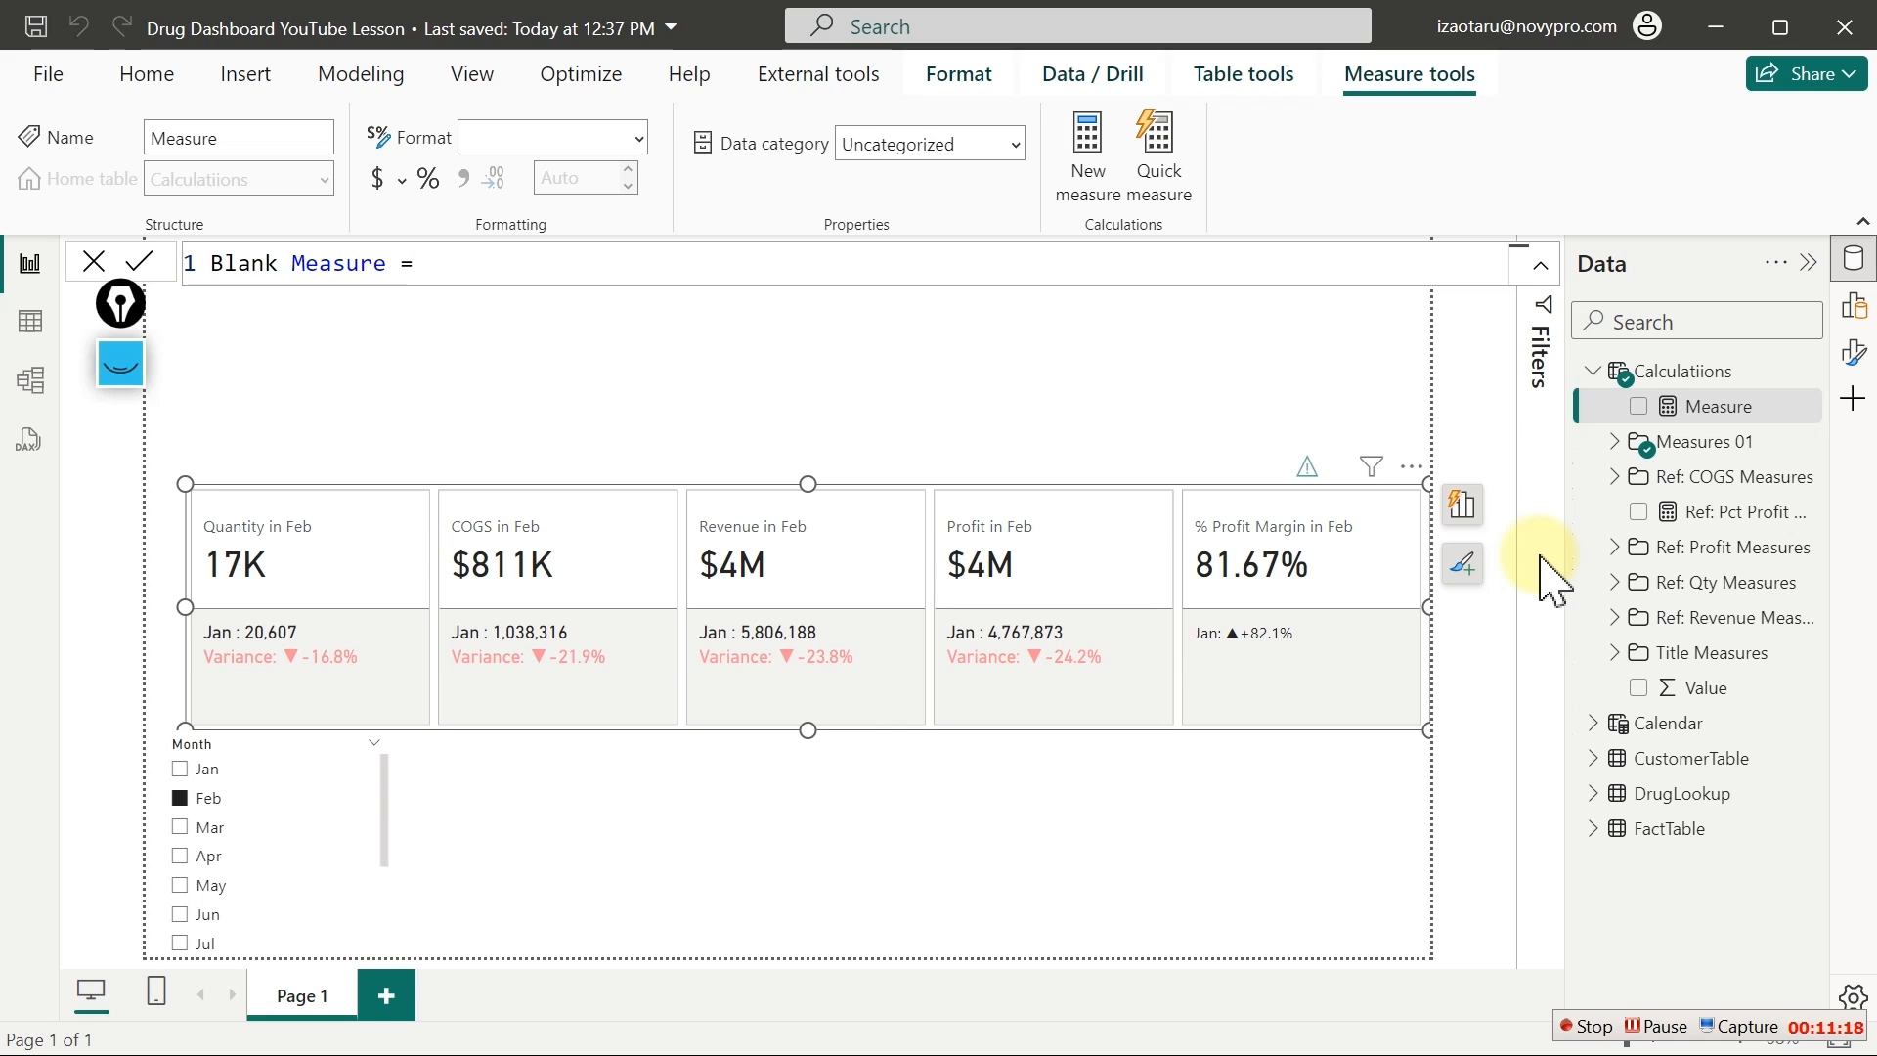
type("\"\"")
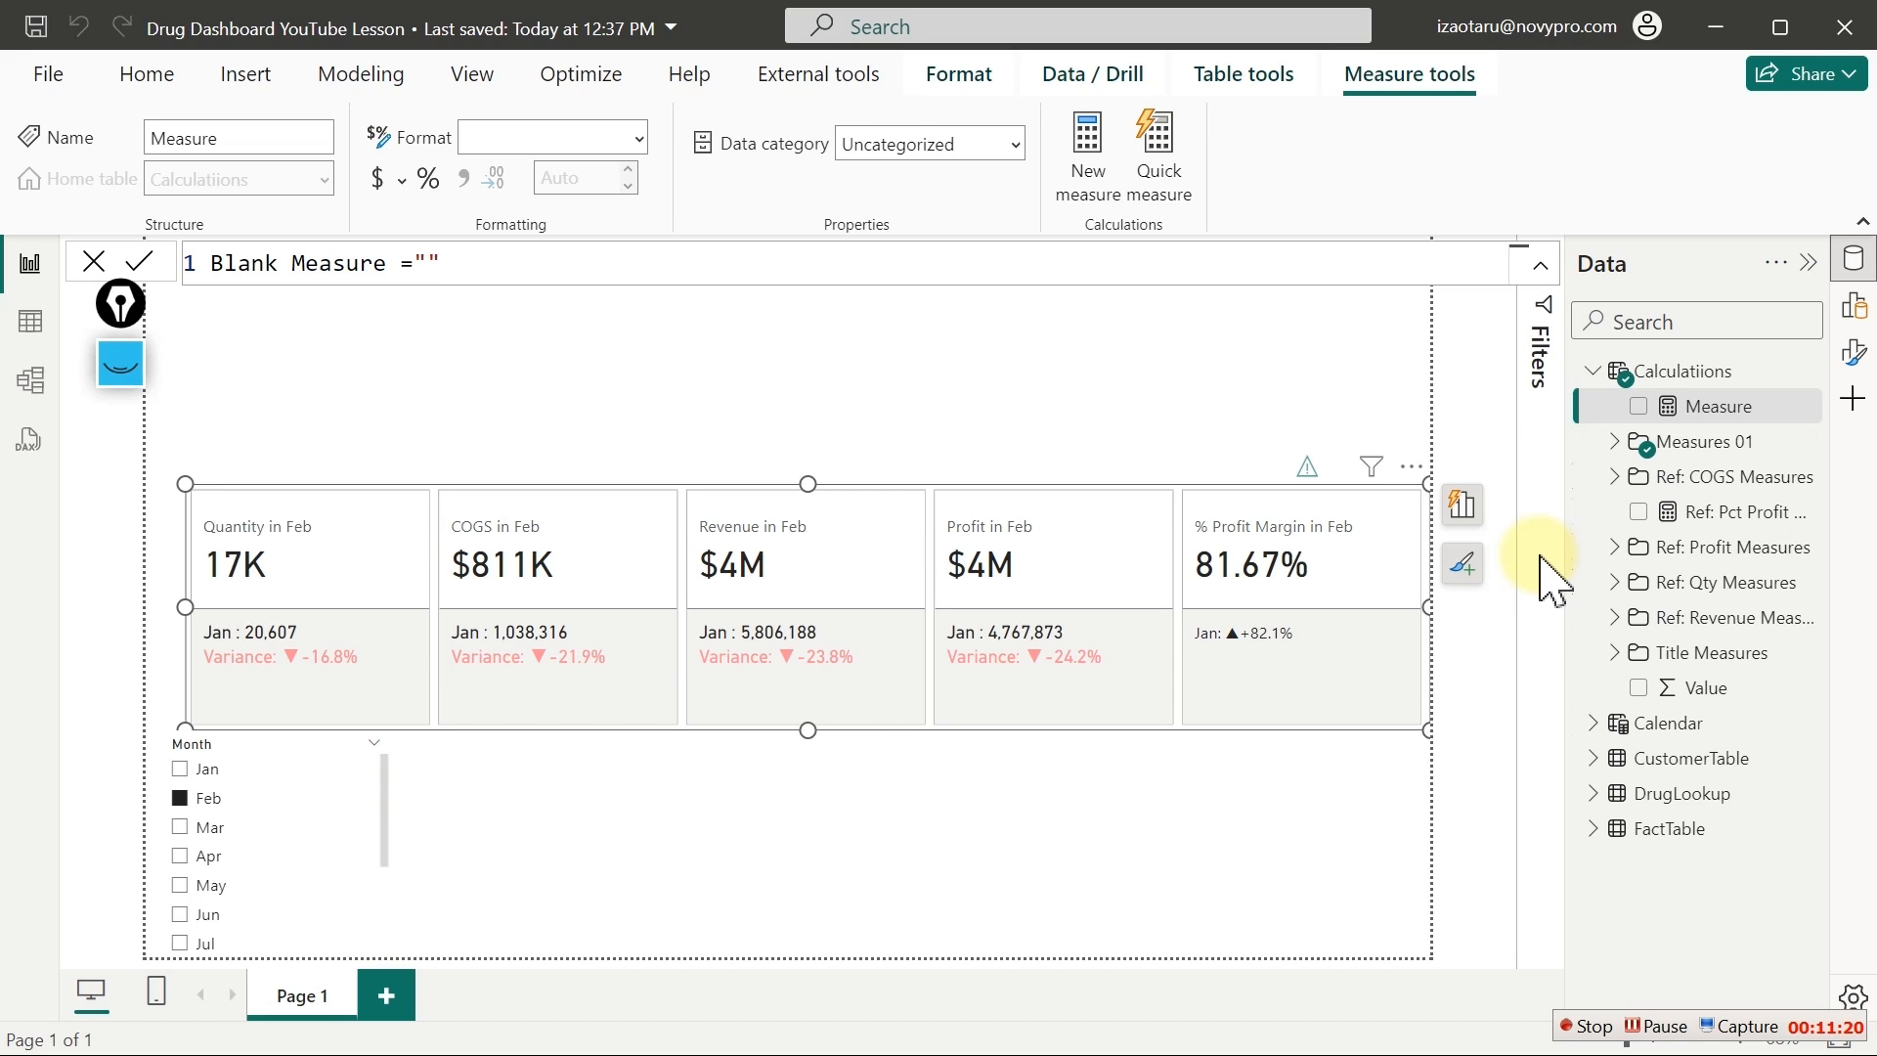
left_click(1540, 558)
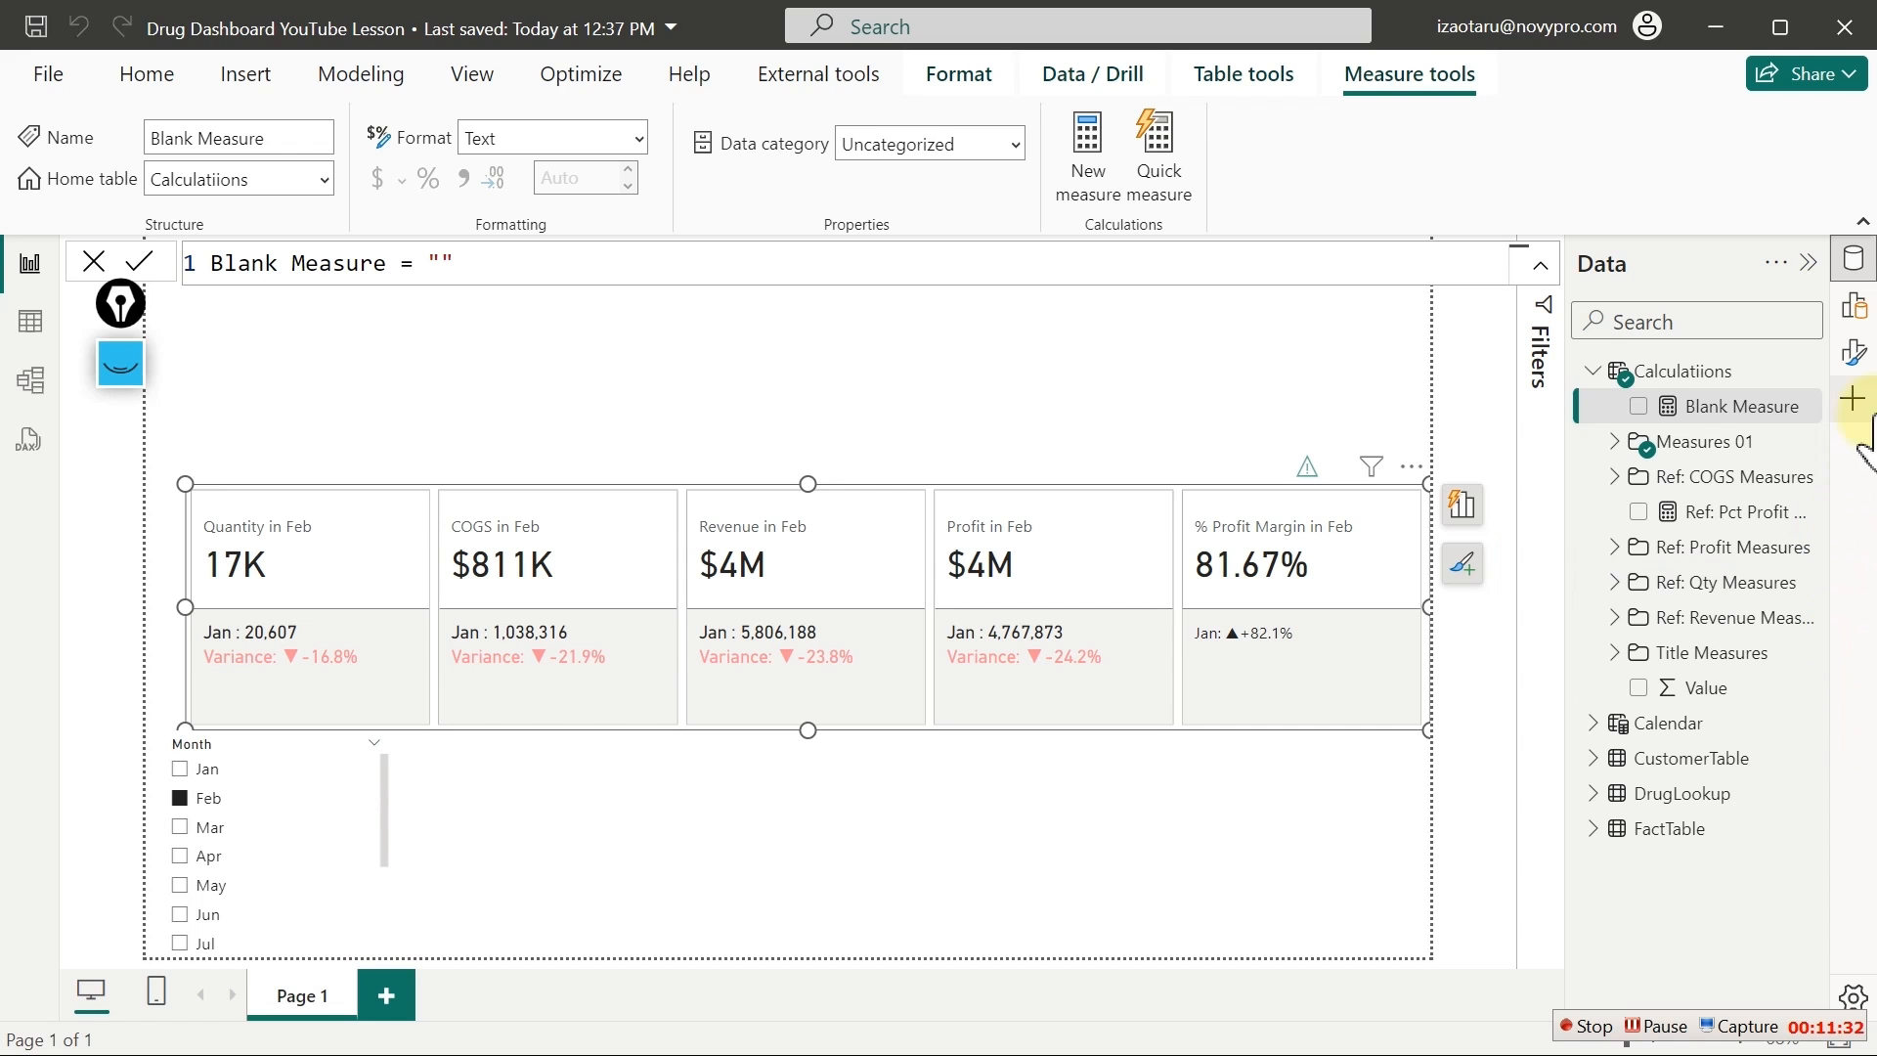
Add Blank Measure to the reference labels of the % Profit Margin series and move it above Ref: Pct Profit Margin
left_click(1854, 354)
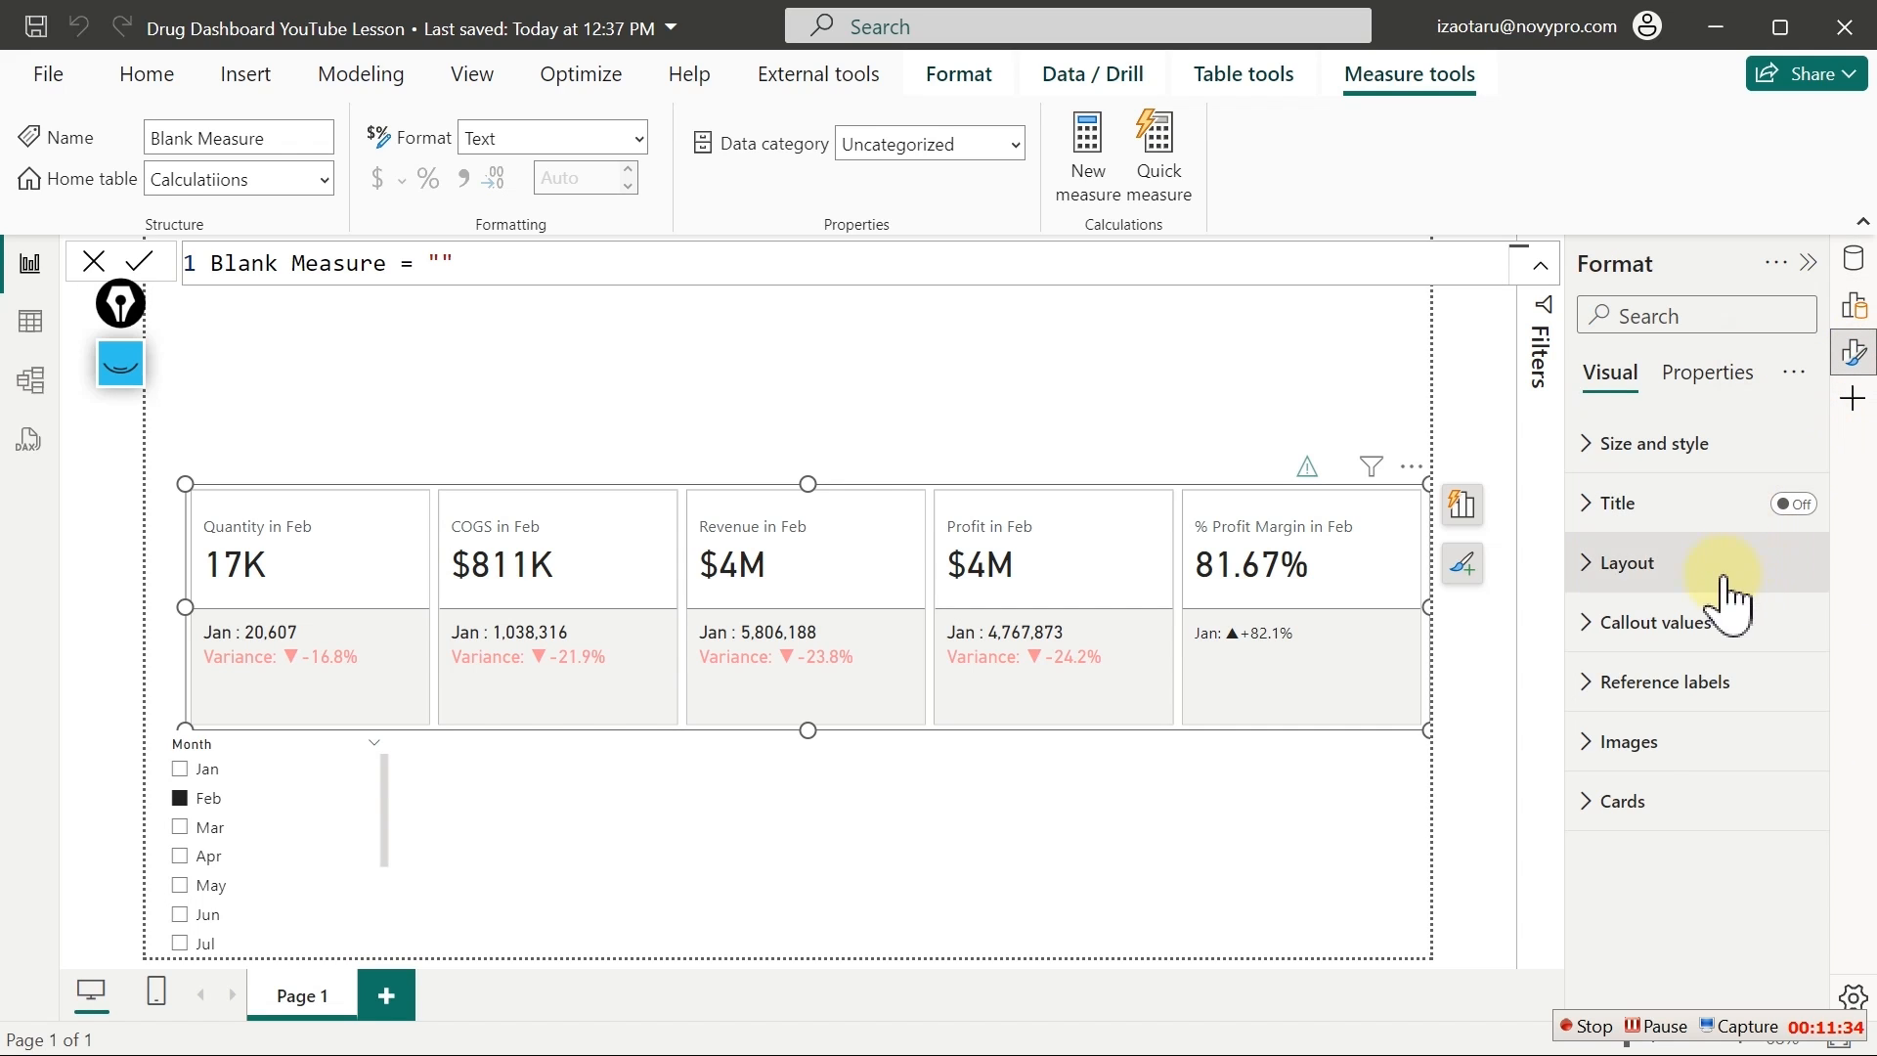
left_click(1628, 685)
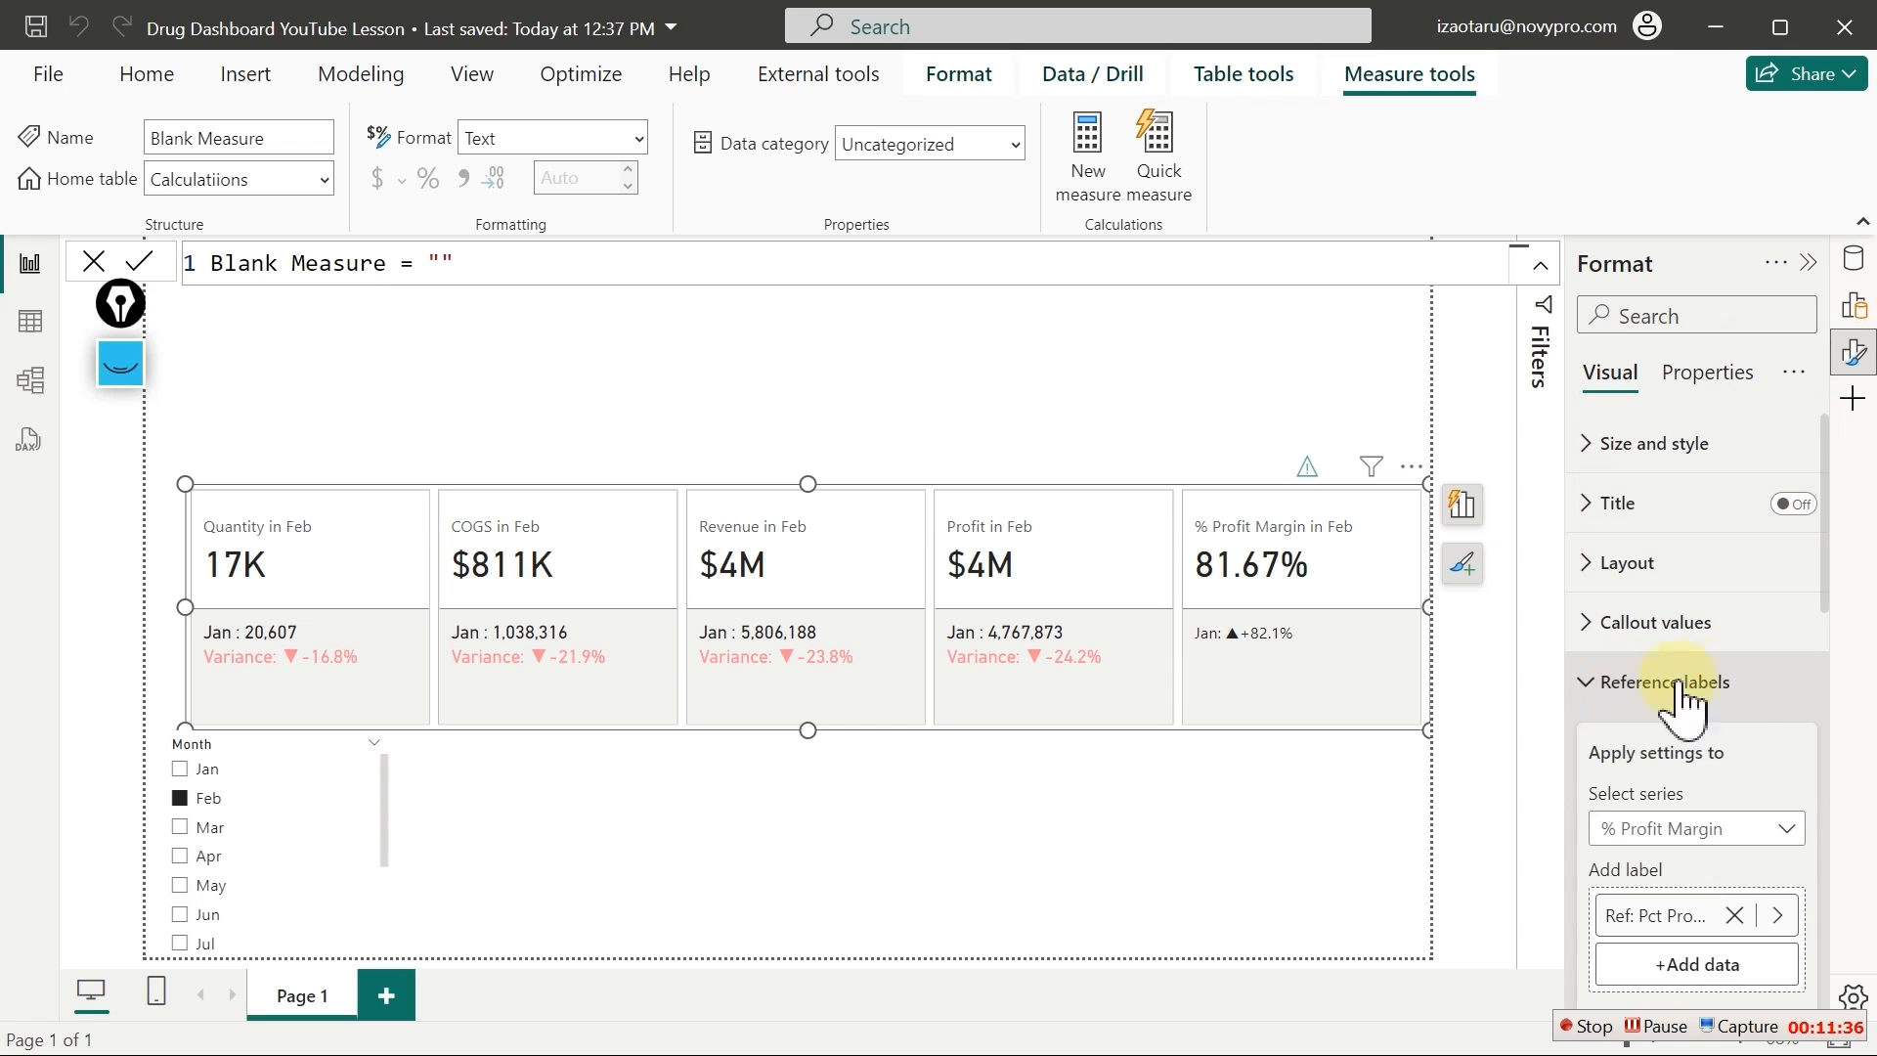
left_click_drag(1832, 590, 1831, 720)
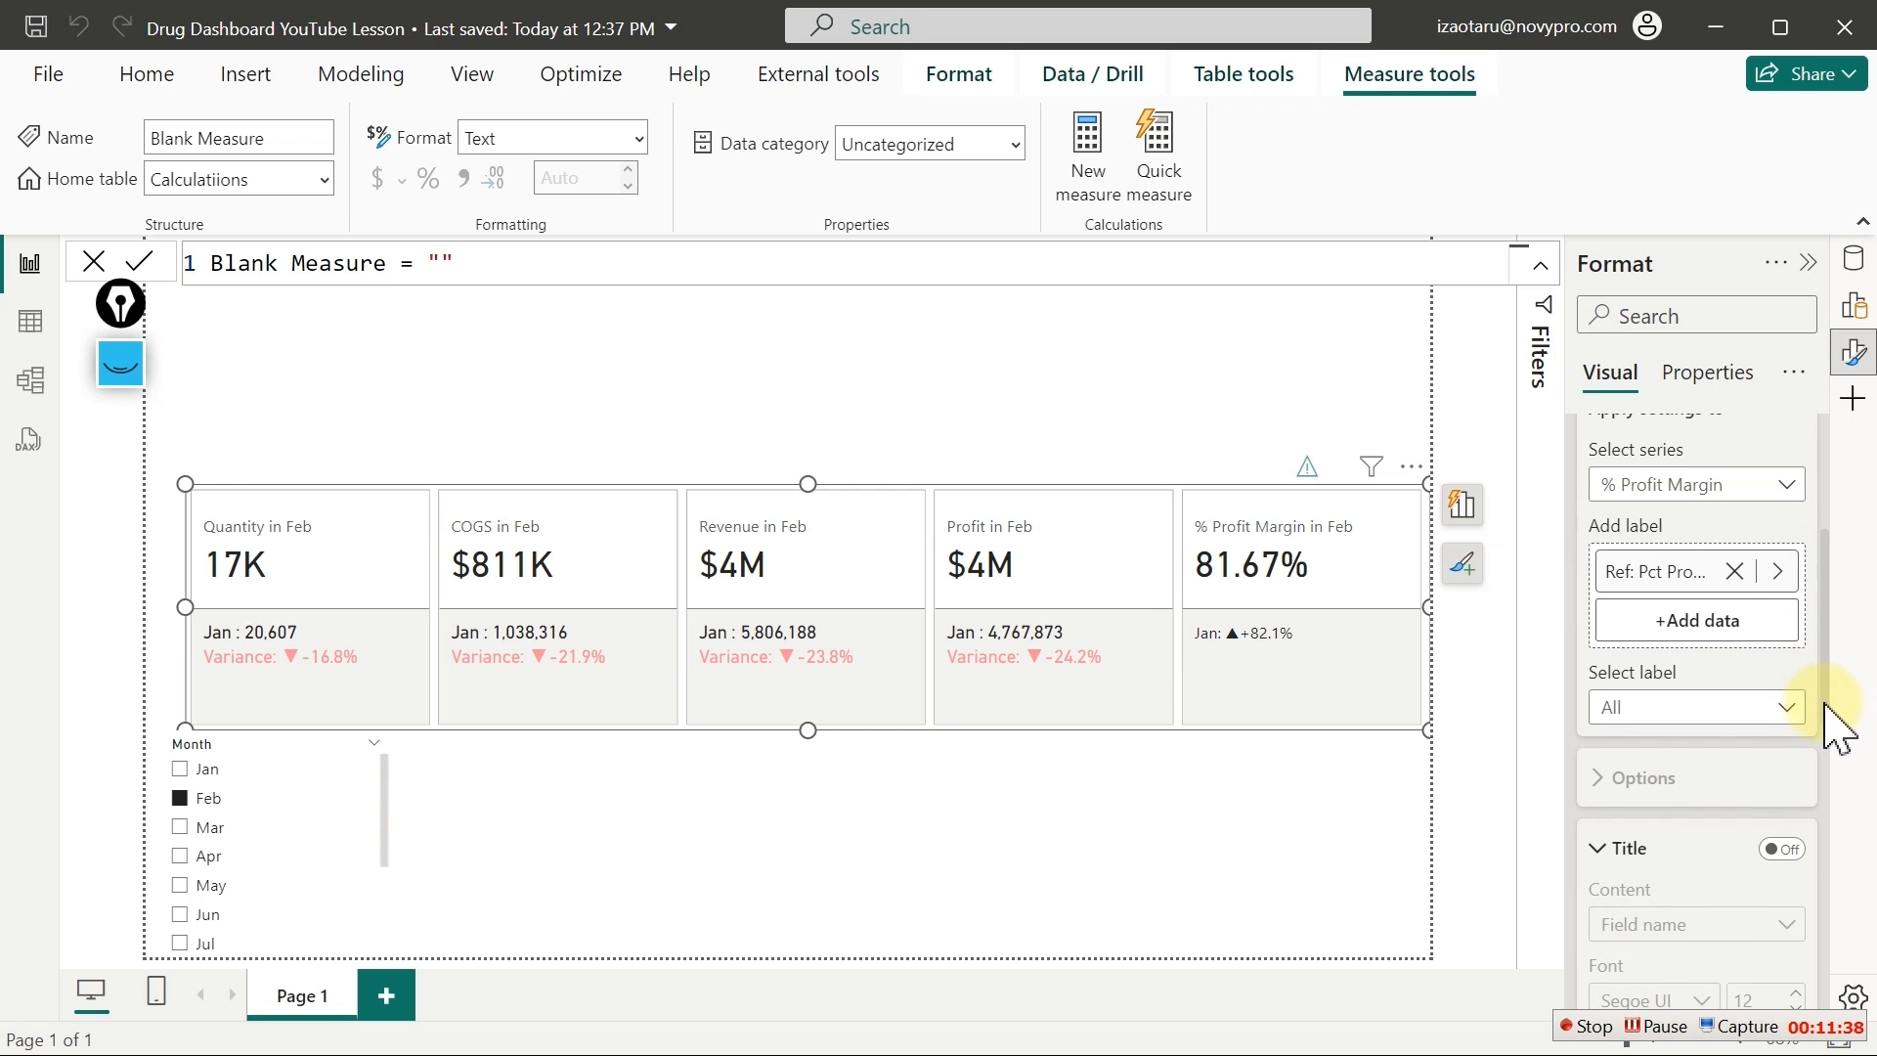
left_click(1645, 620)
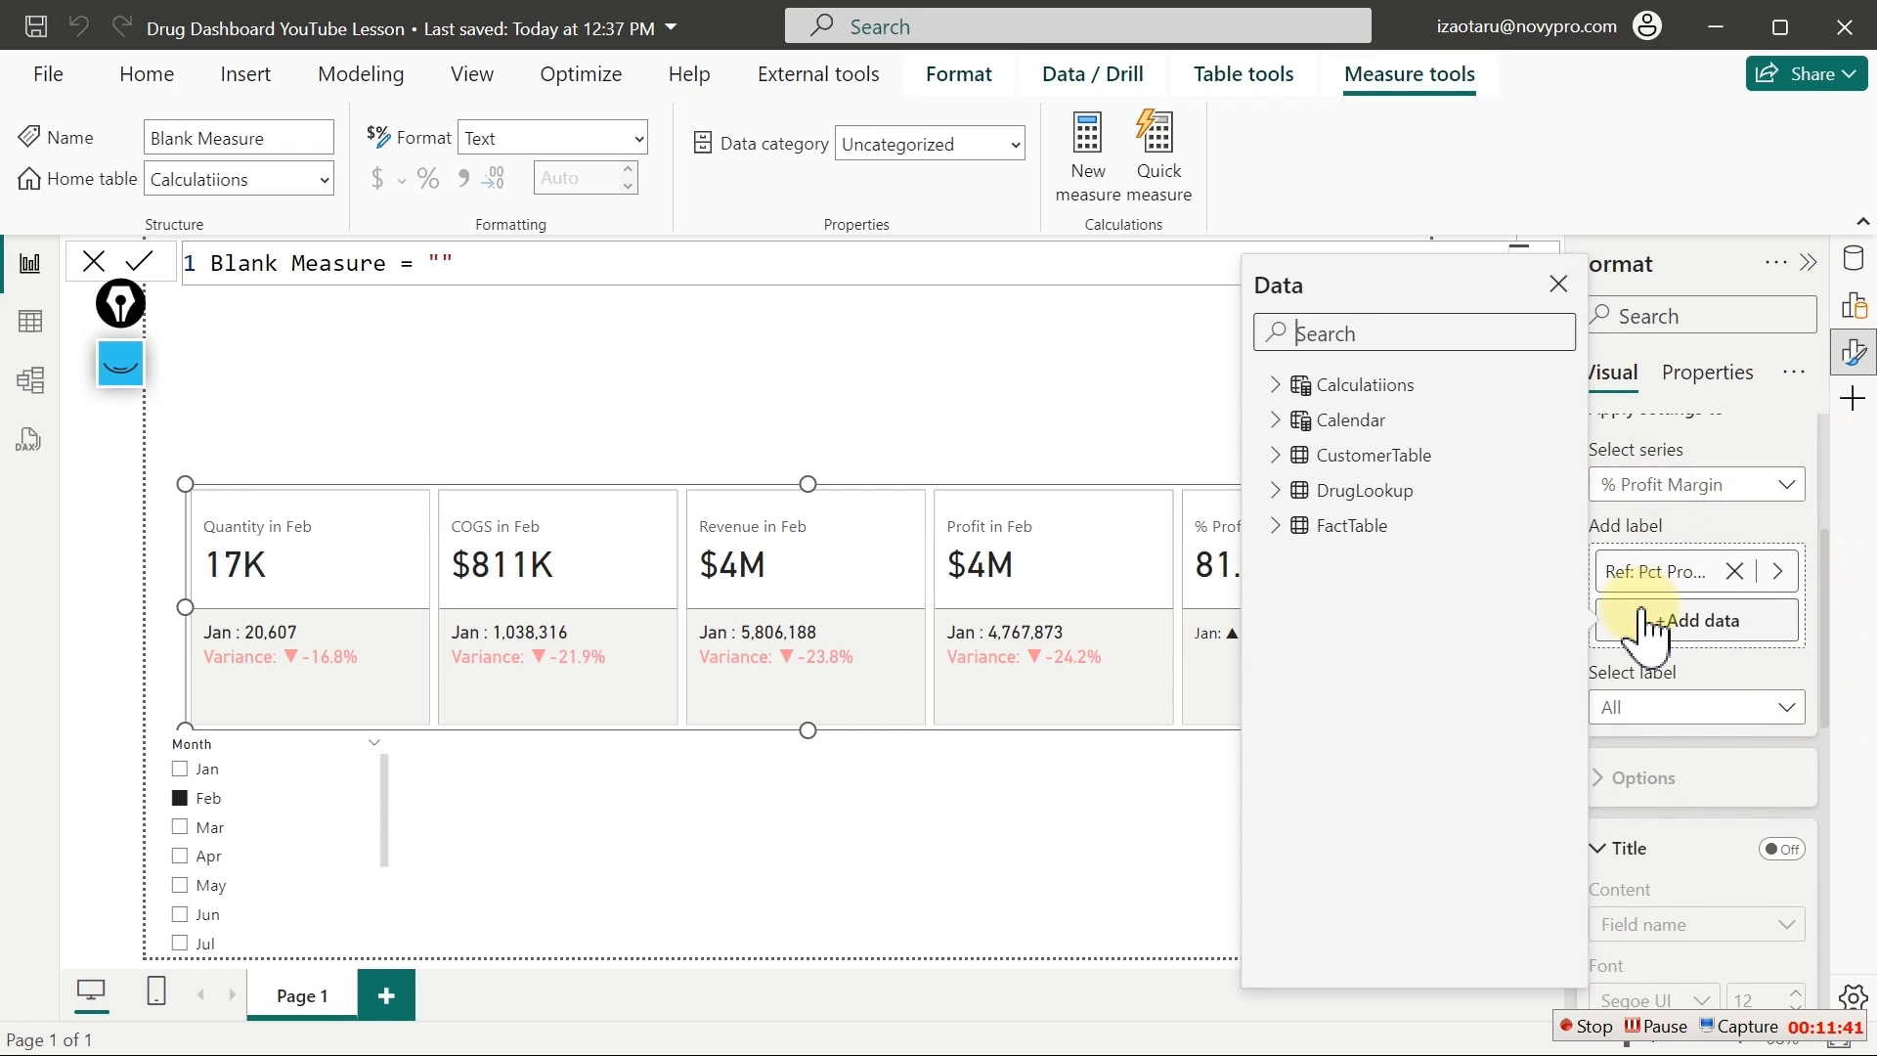
left_click(1273, 384)
left_click(1365, 422)
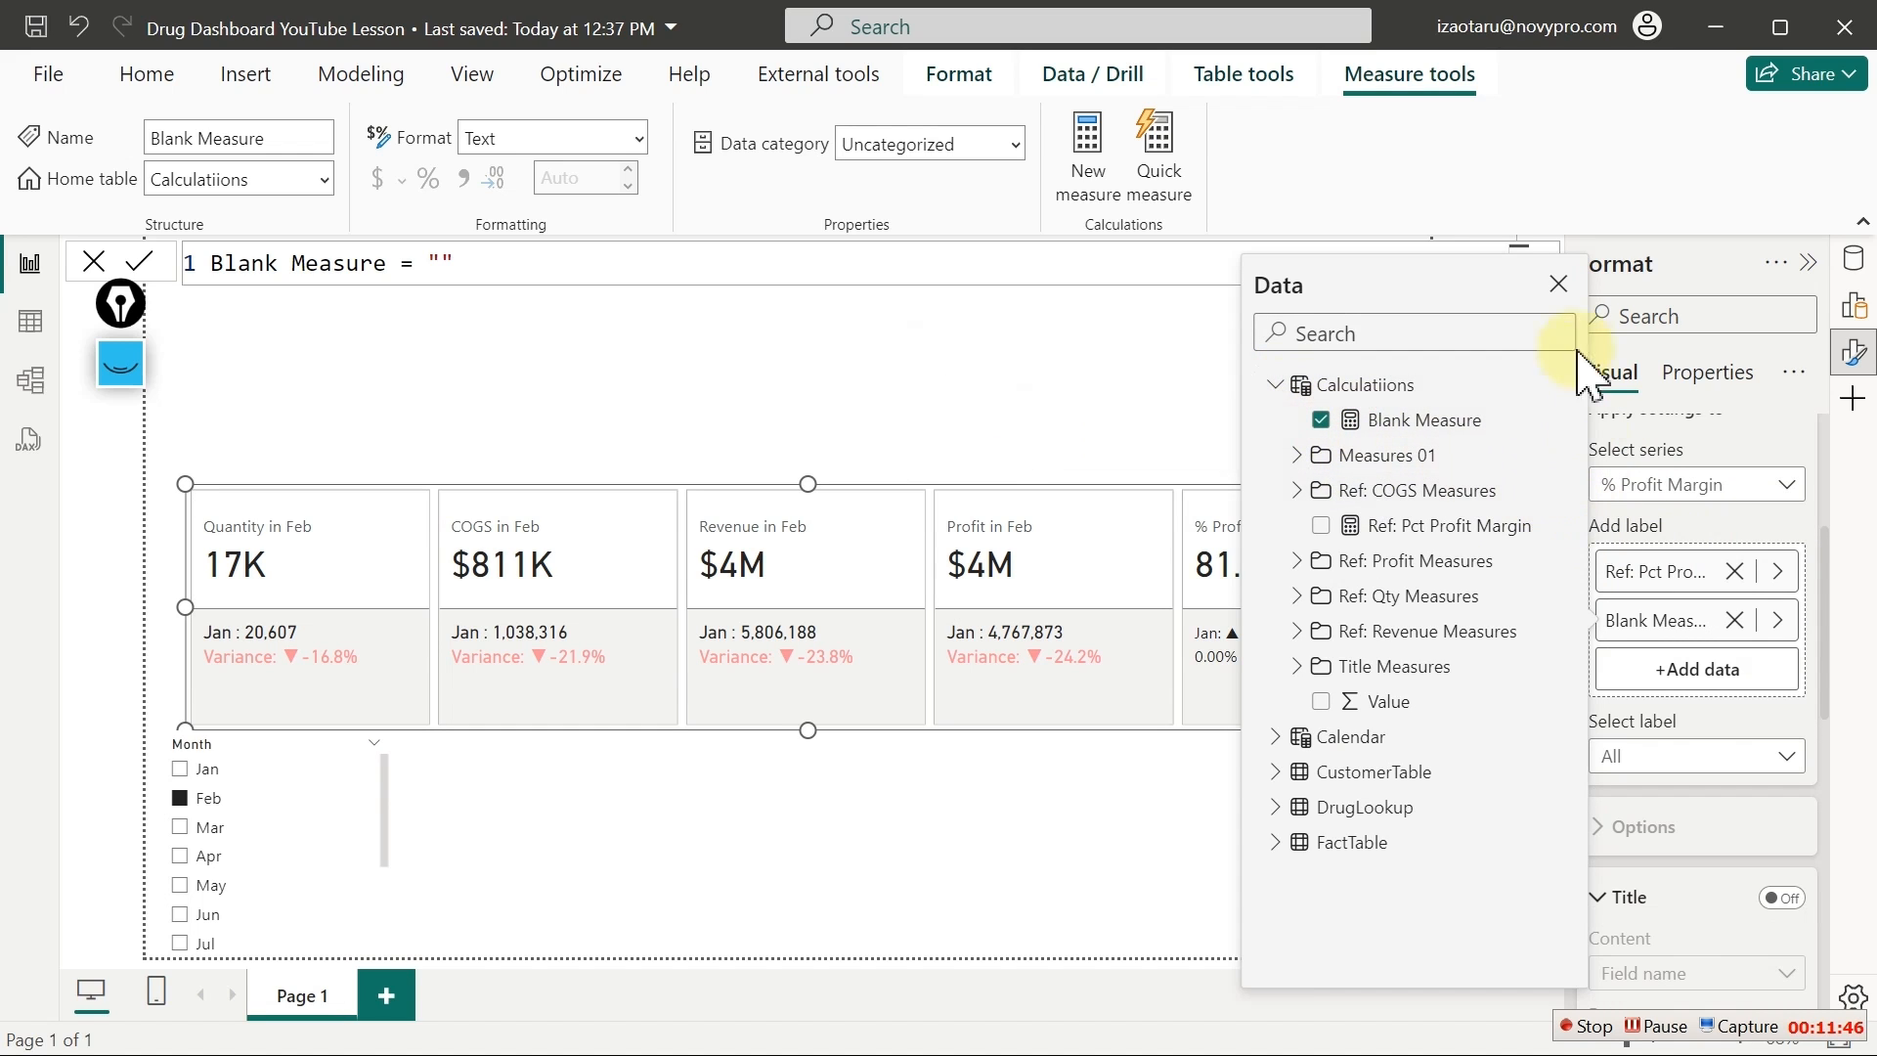
left_click(1558, 283)
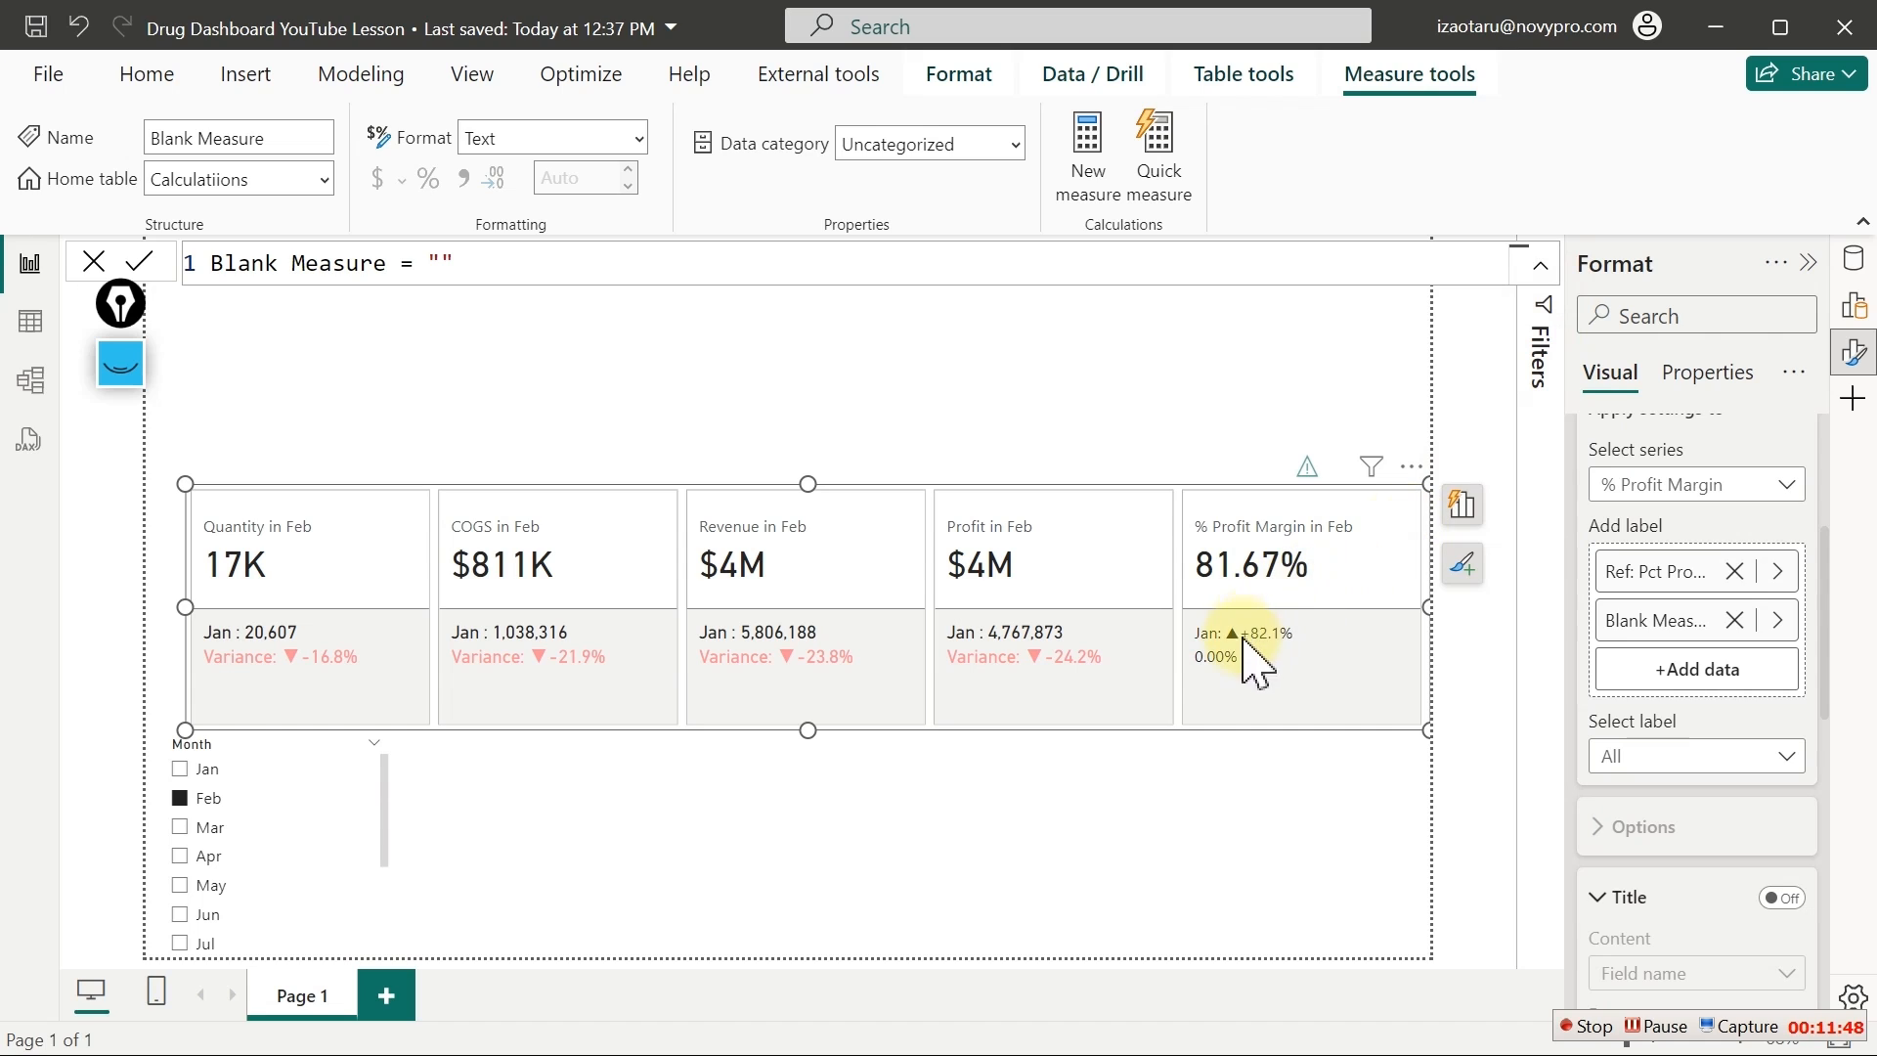
left_click_drag(1676, 627, 1681, 549)
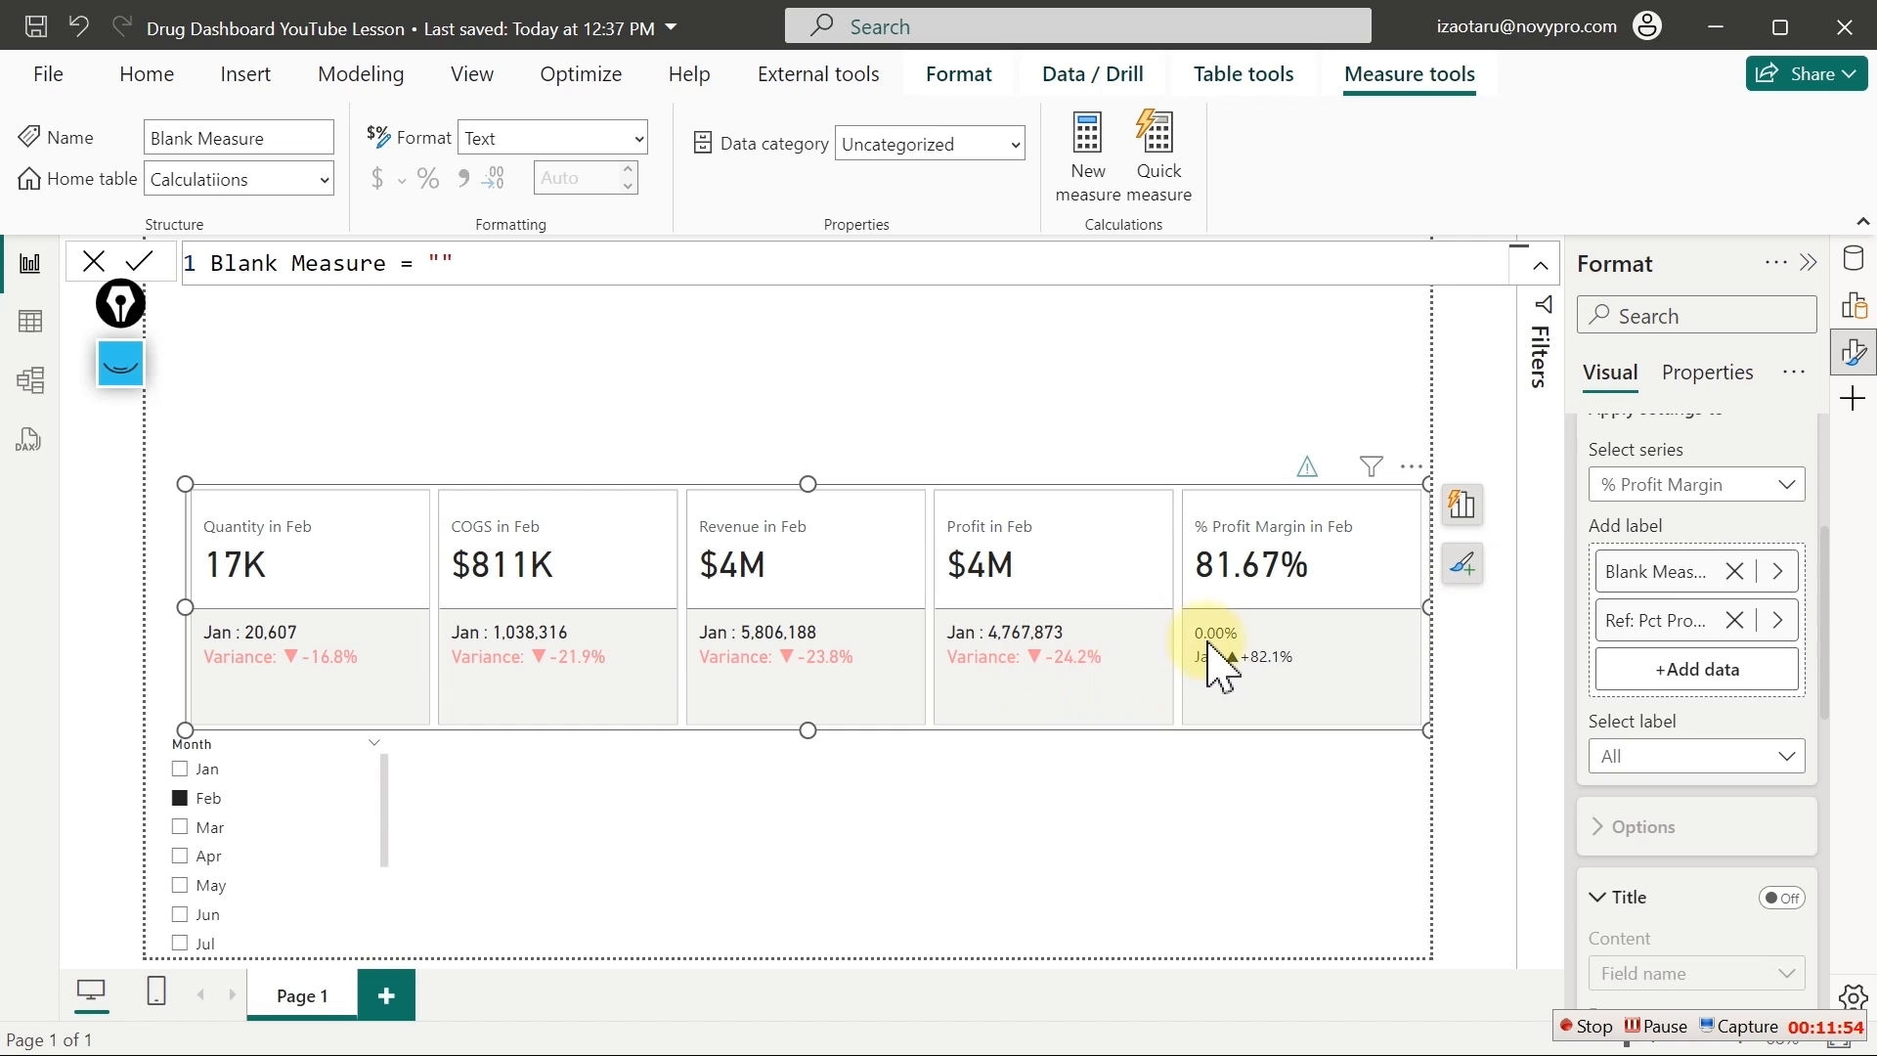
Try showing the title of the Blank Measure reference label and switch it back off
left_click(1746, 759)
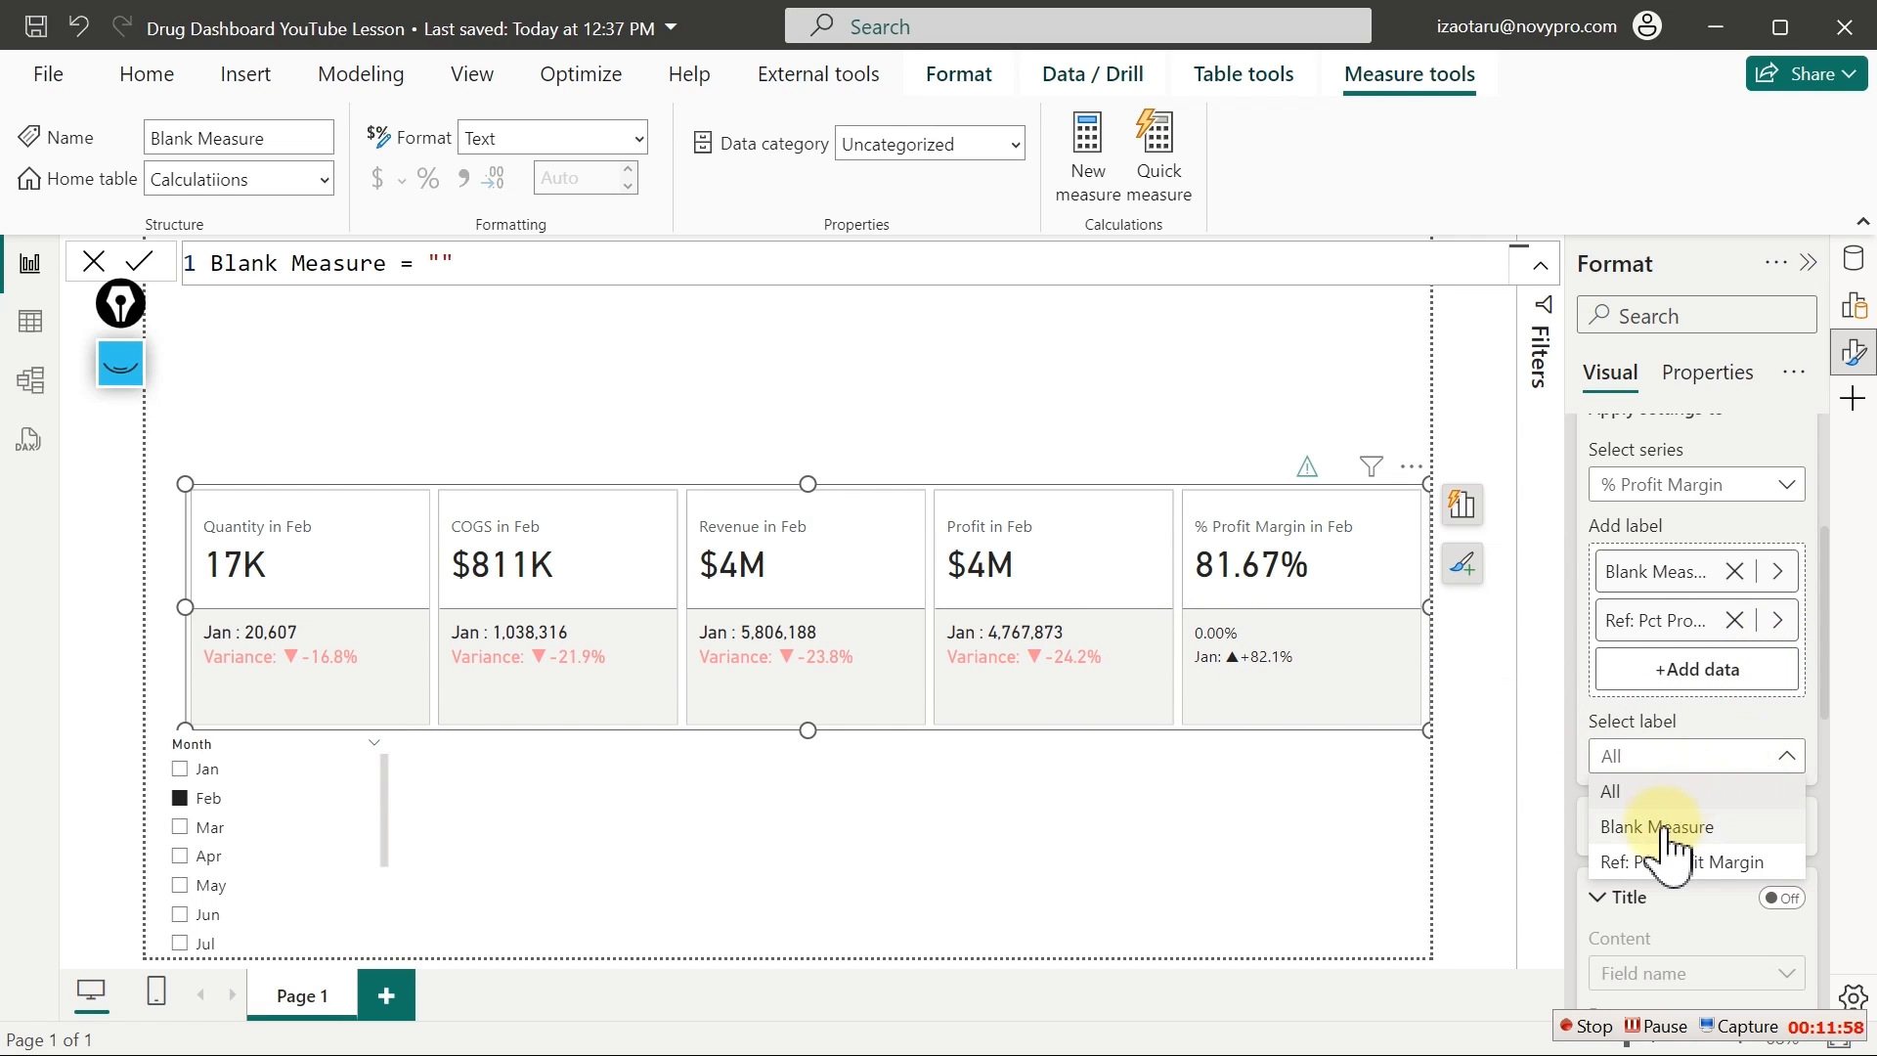
left_click(1663, 827)
left_click(1783, 899)
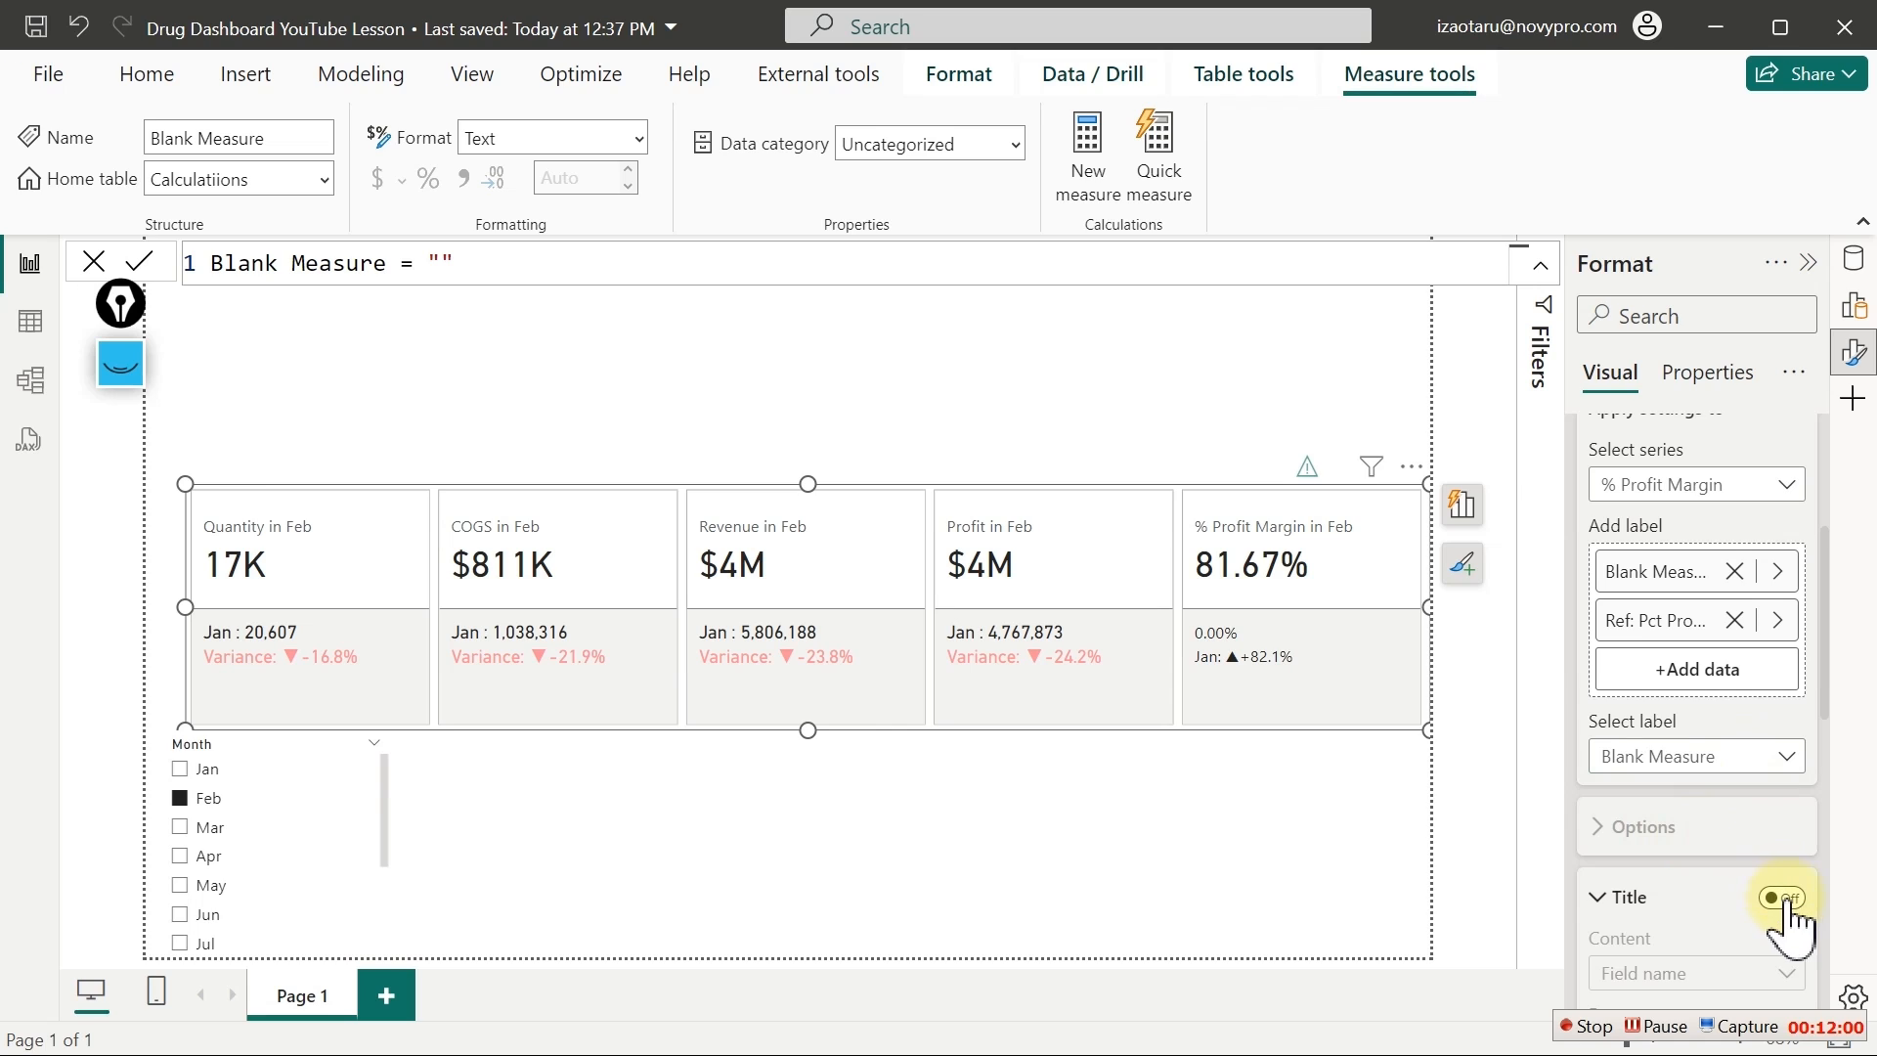
left_click(1783, 899)
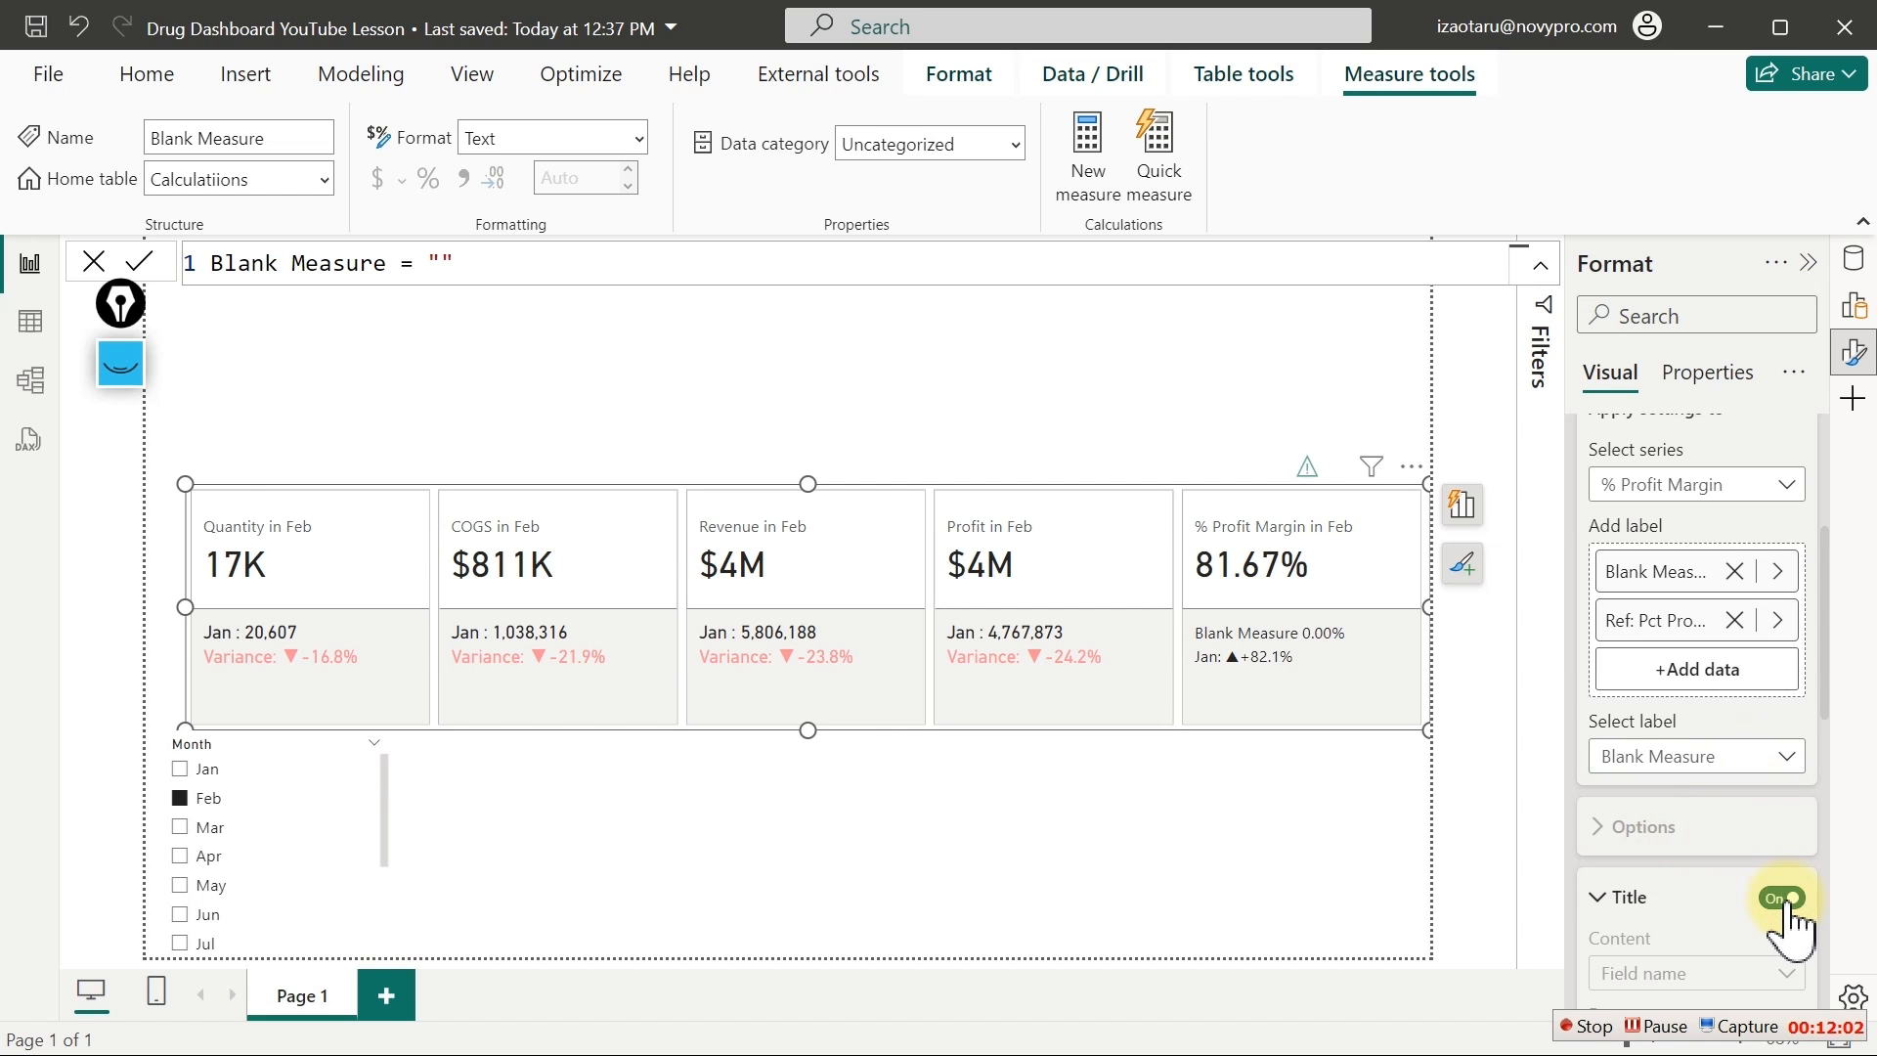
left_click(1783, 899)
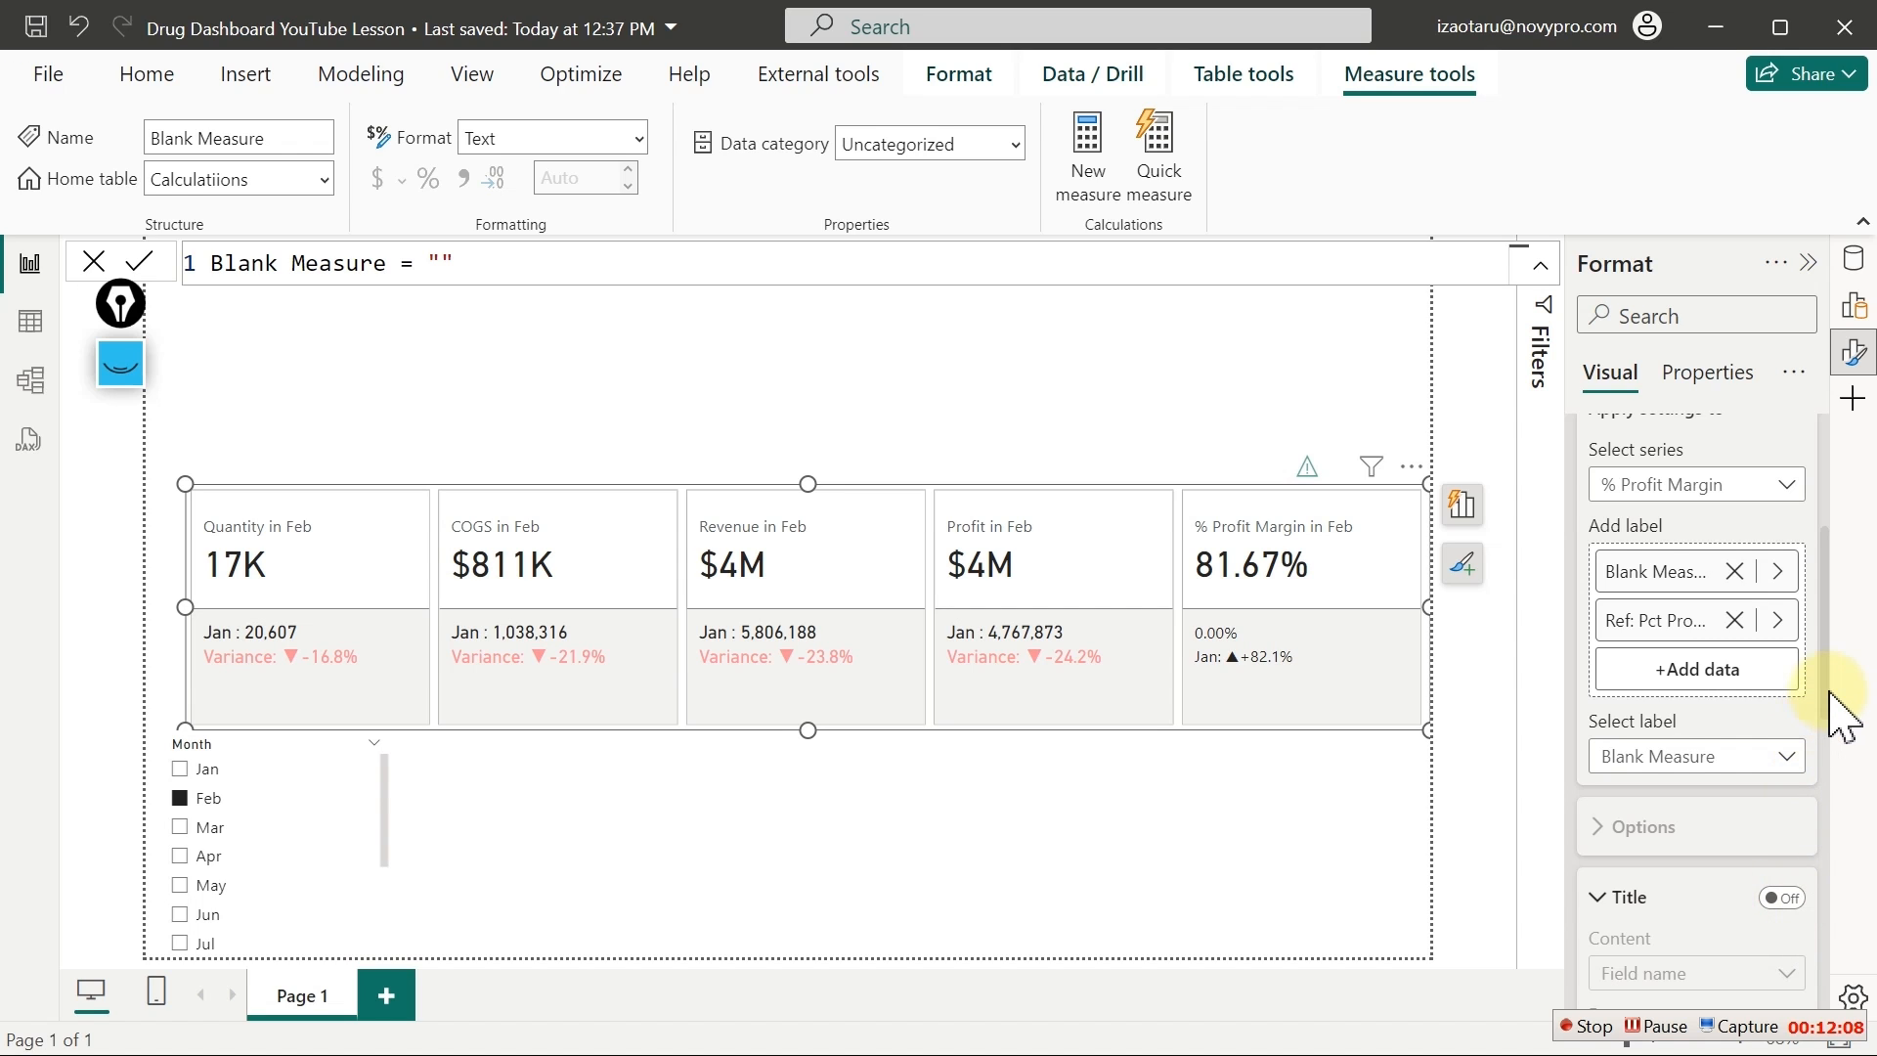
Turn off the value of the Blank Measure reference label for the % Profit Margin series
left_click_drag(1824, 694, 1841, 868)
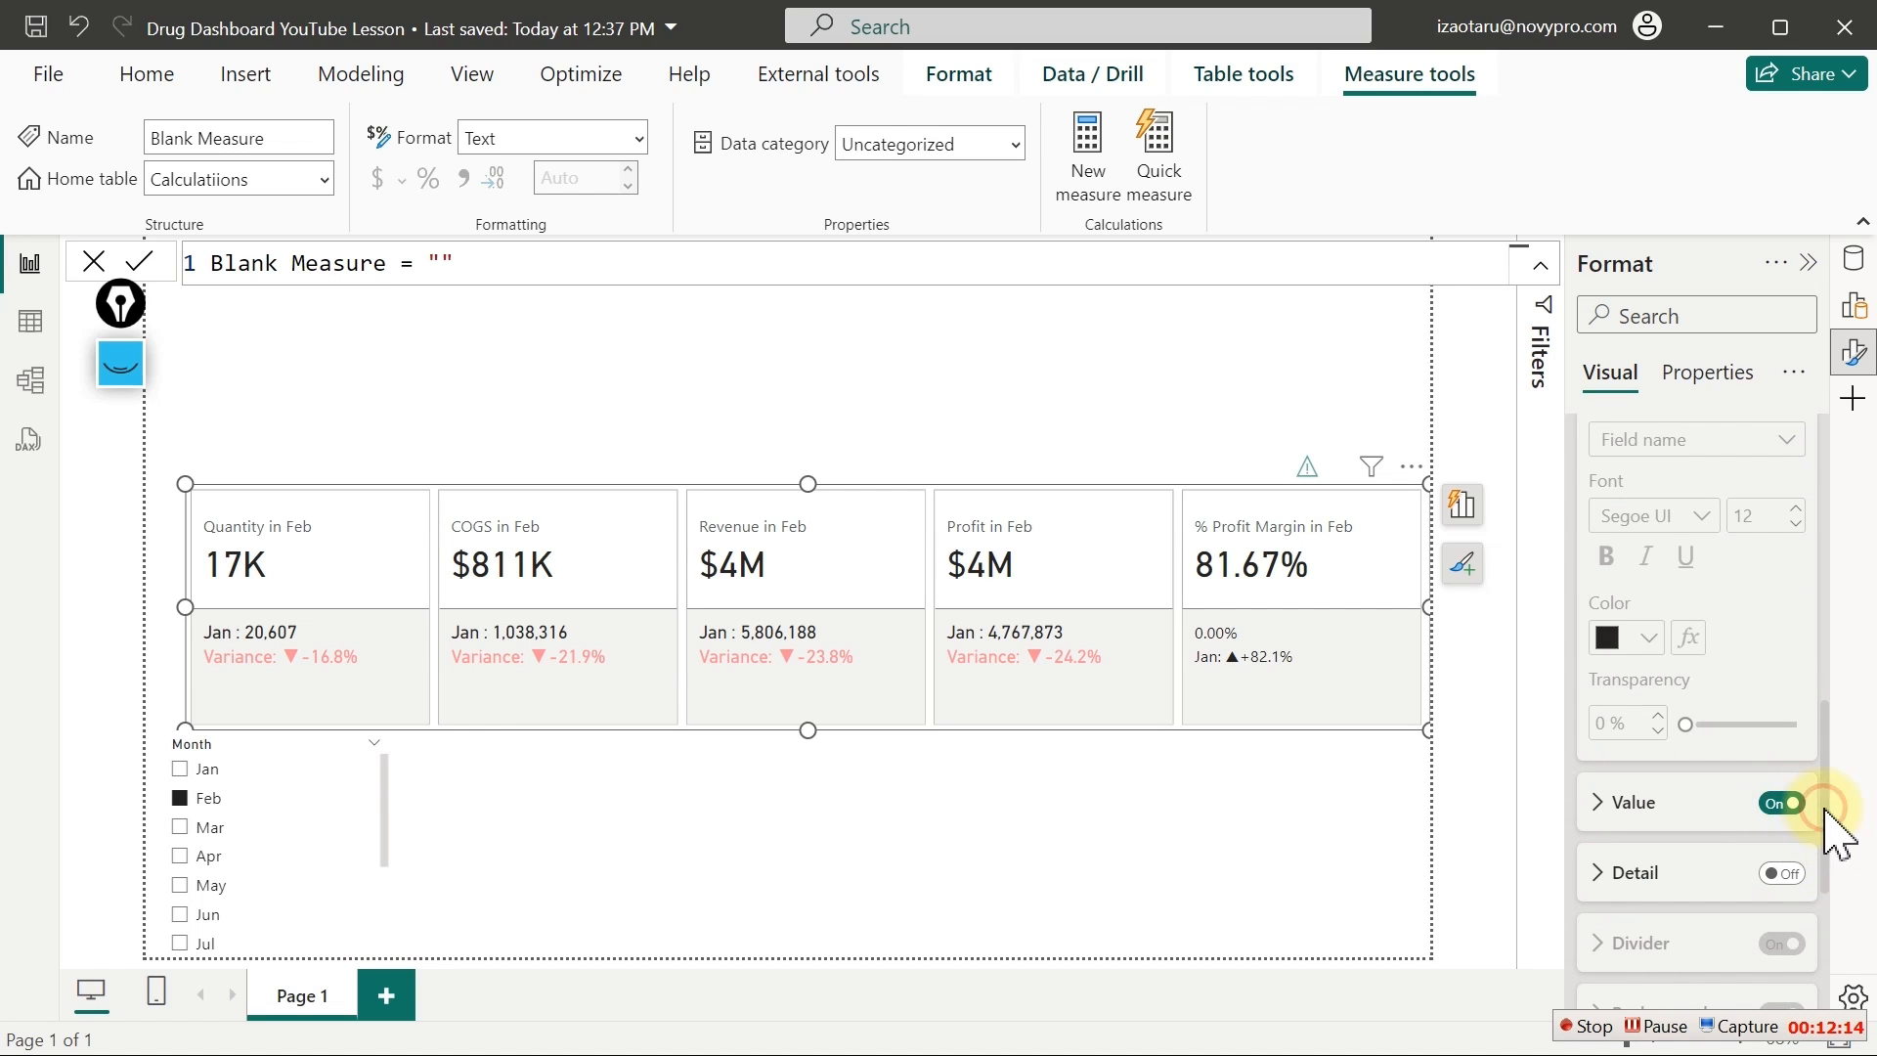
left_click_drag(1824, 809, 1833, 616)
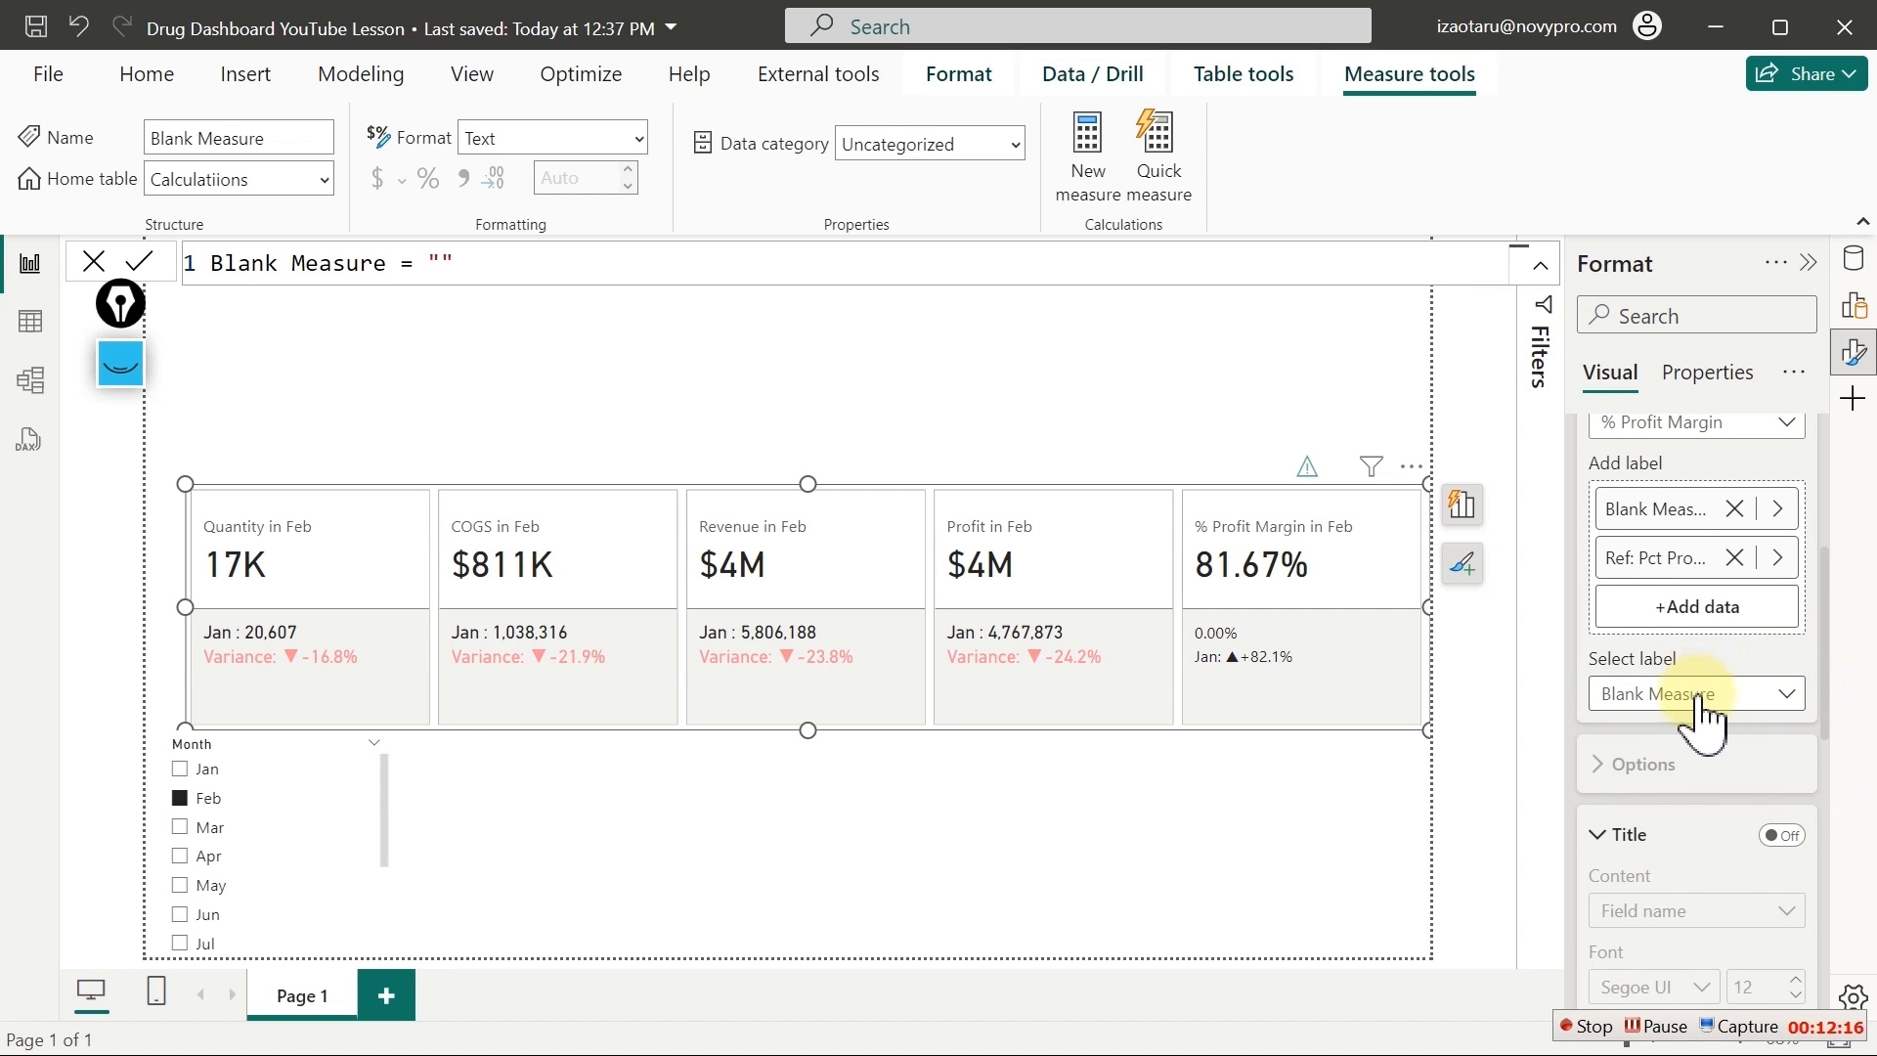
left_click(1706, 696)
left_click(1646, 751)
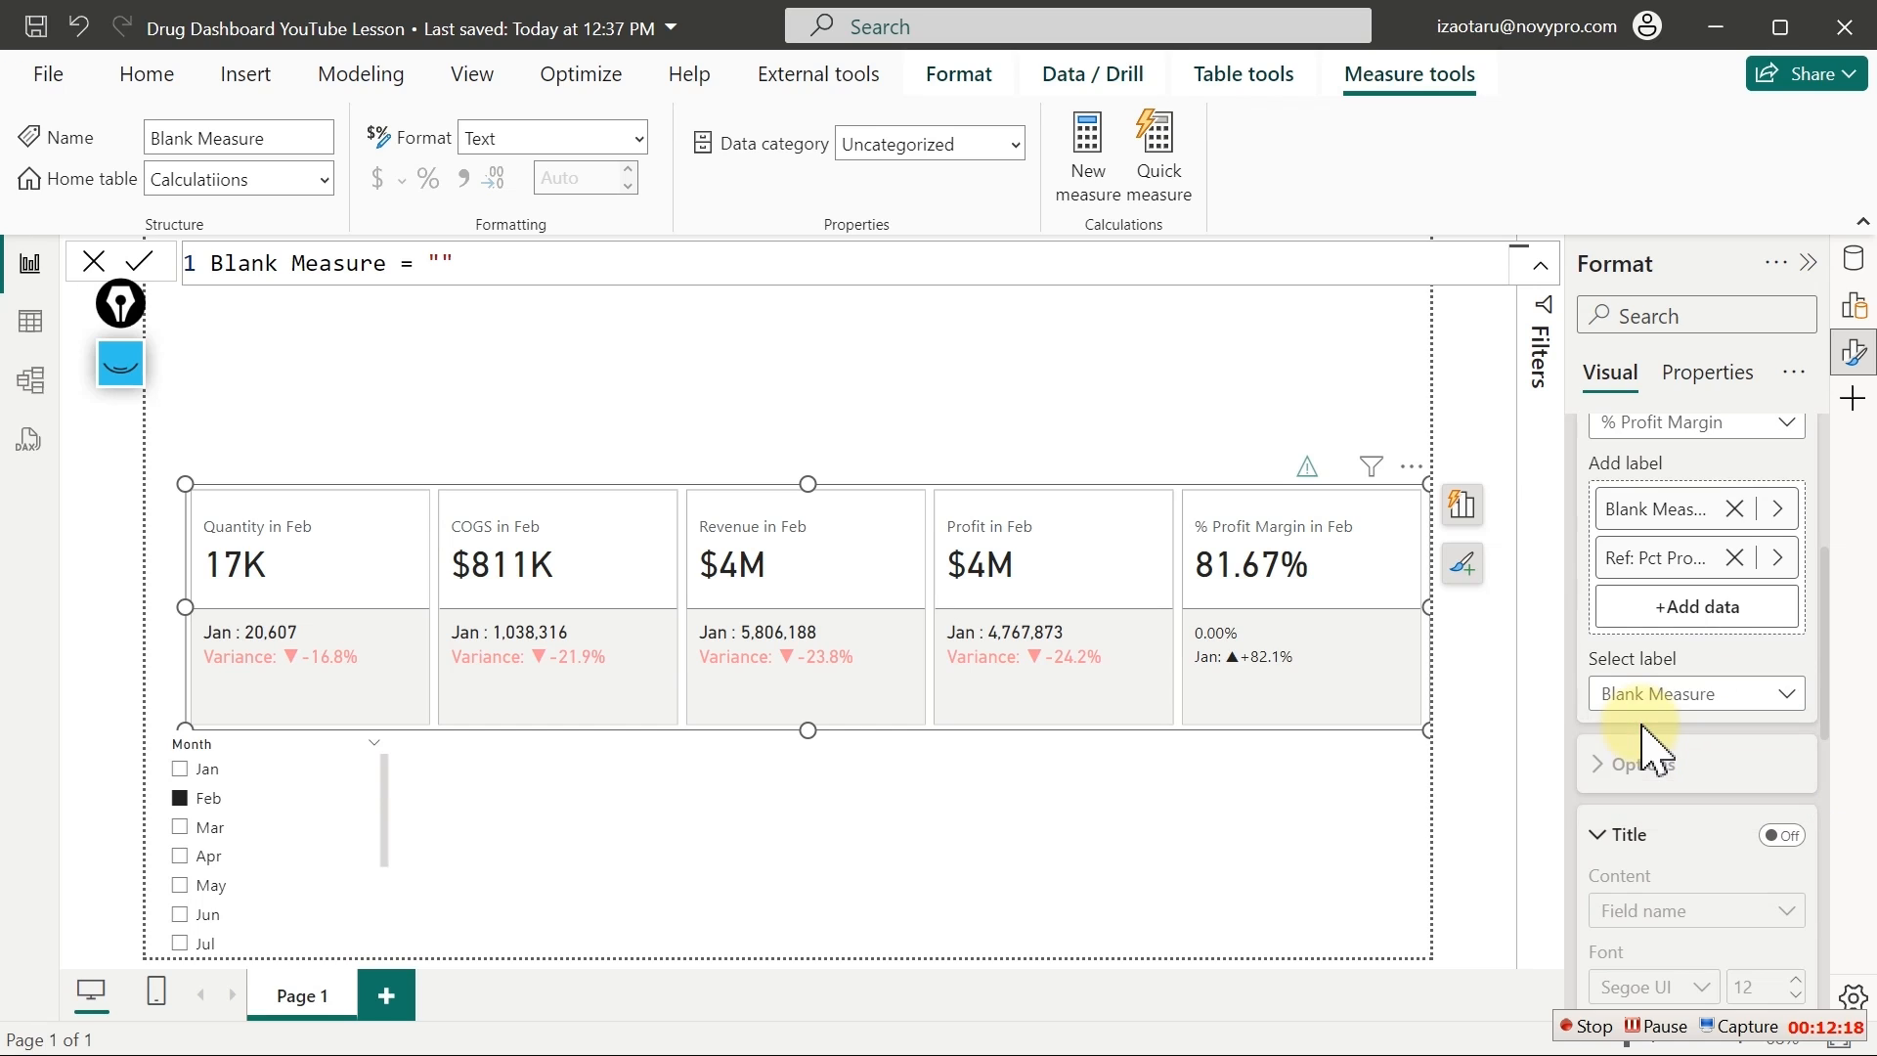
left_click(1720, 690)
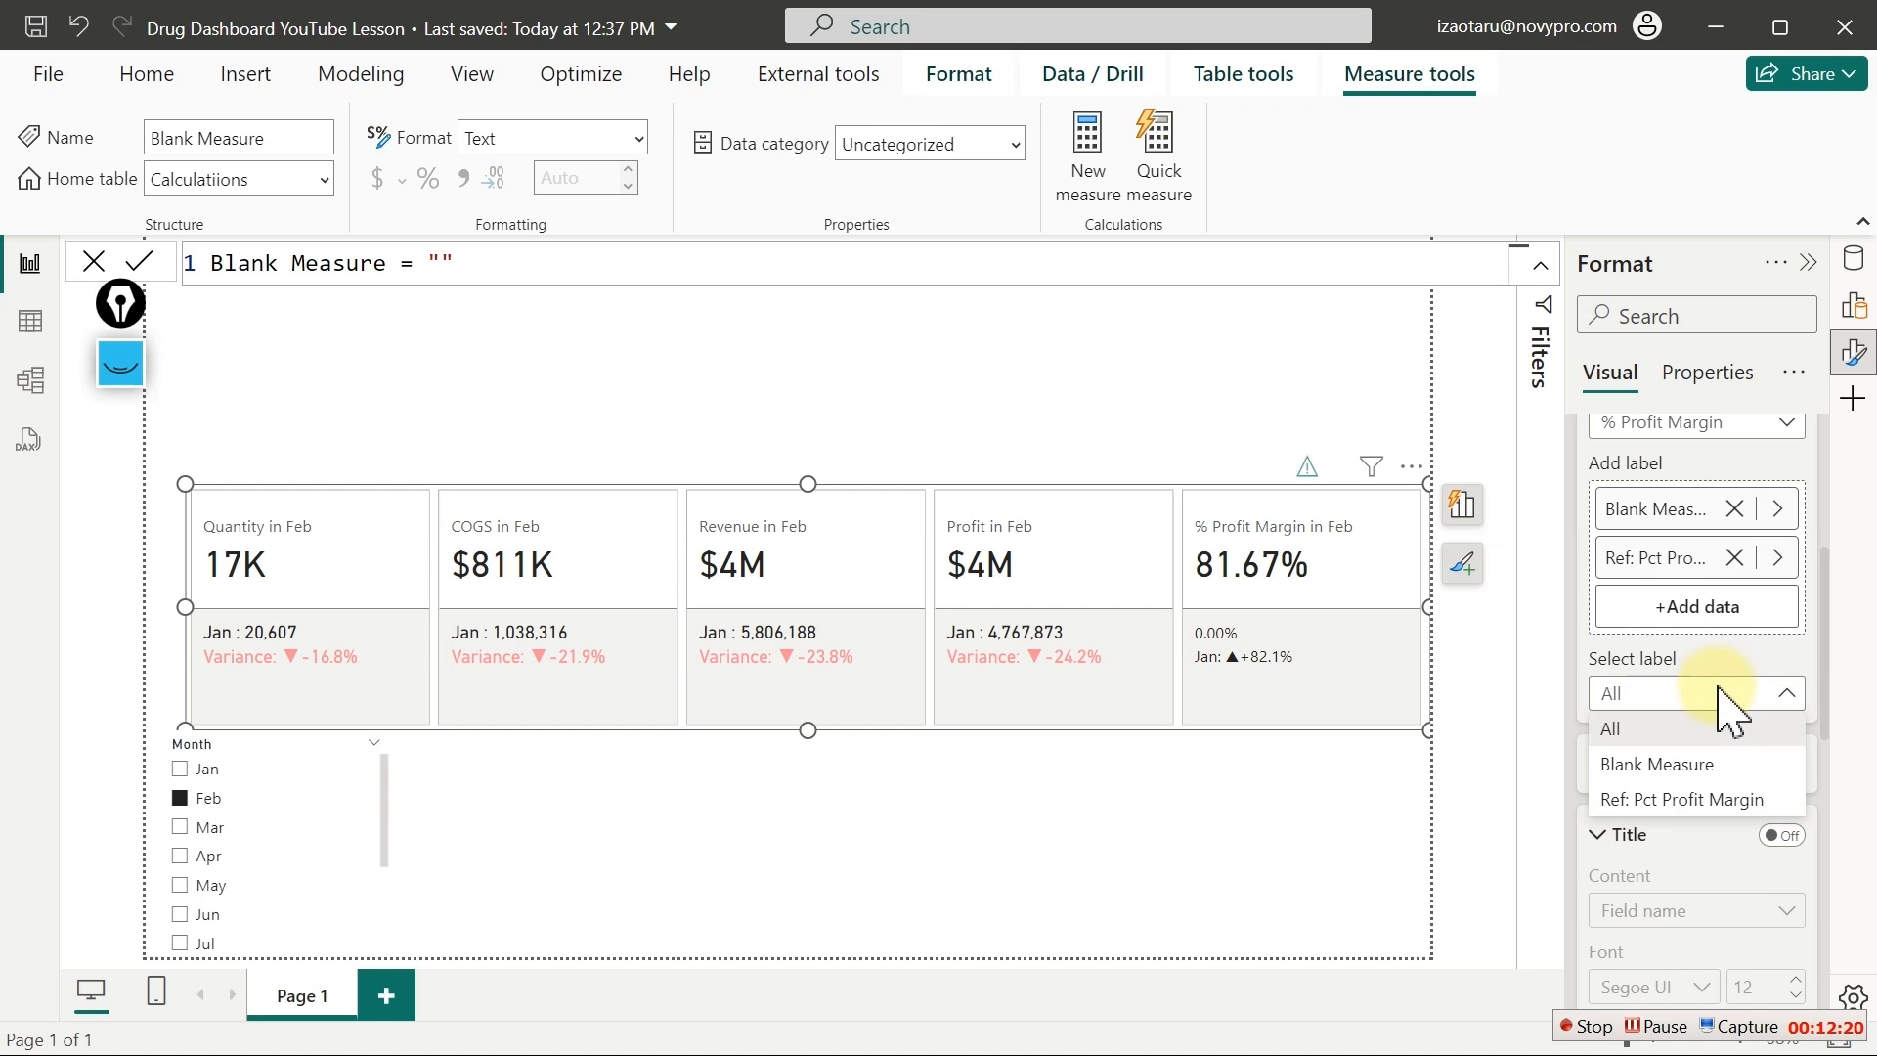
left_click(1671, 764)
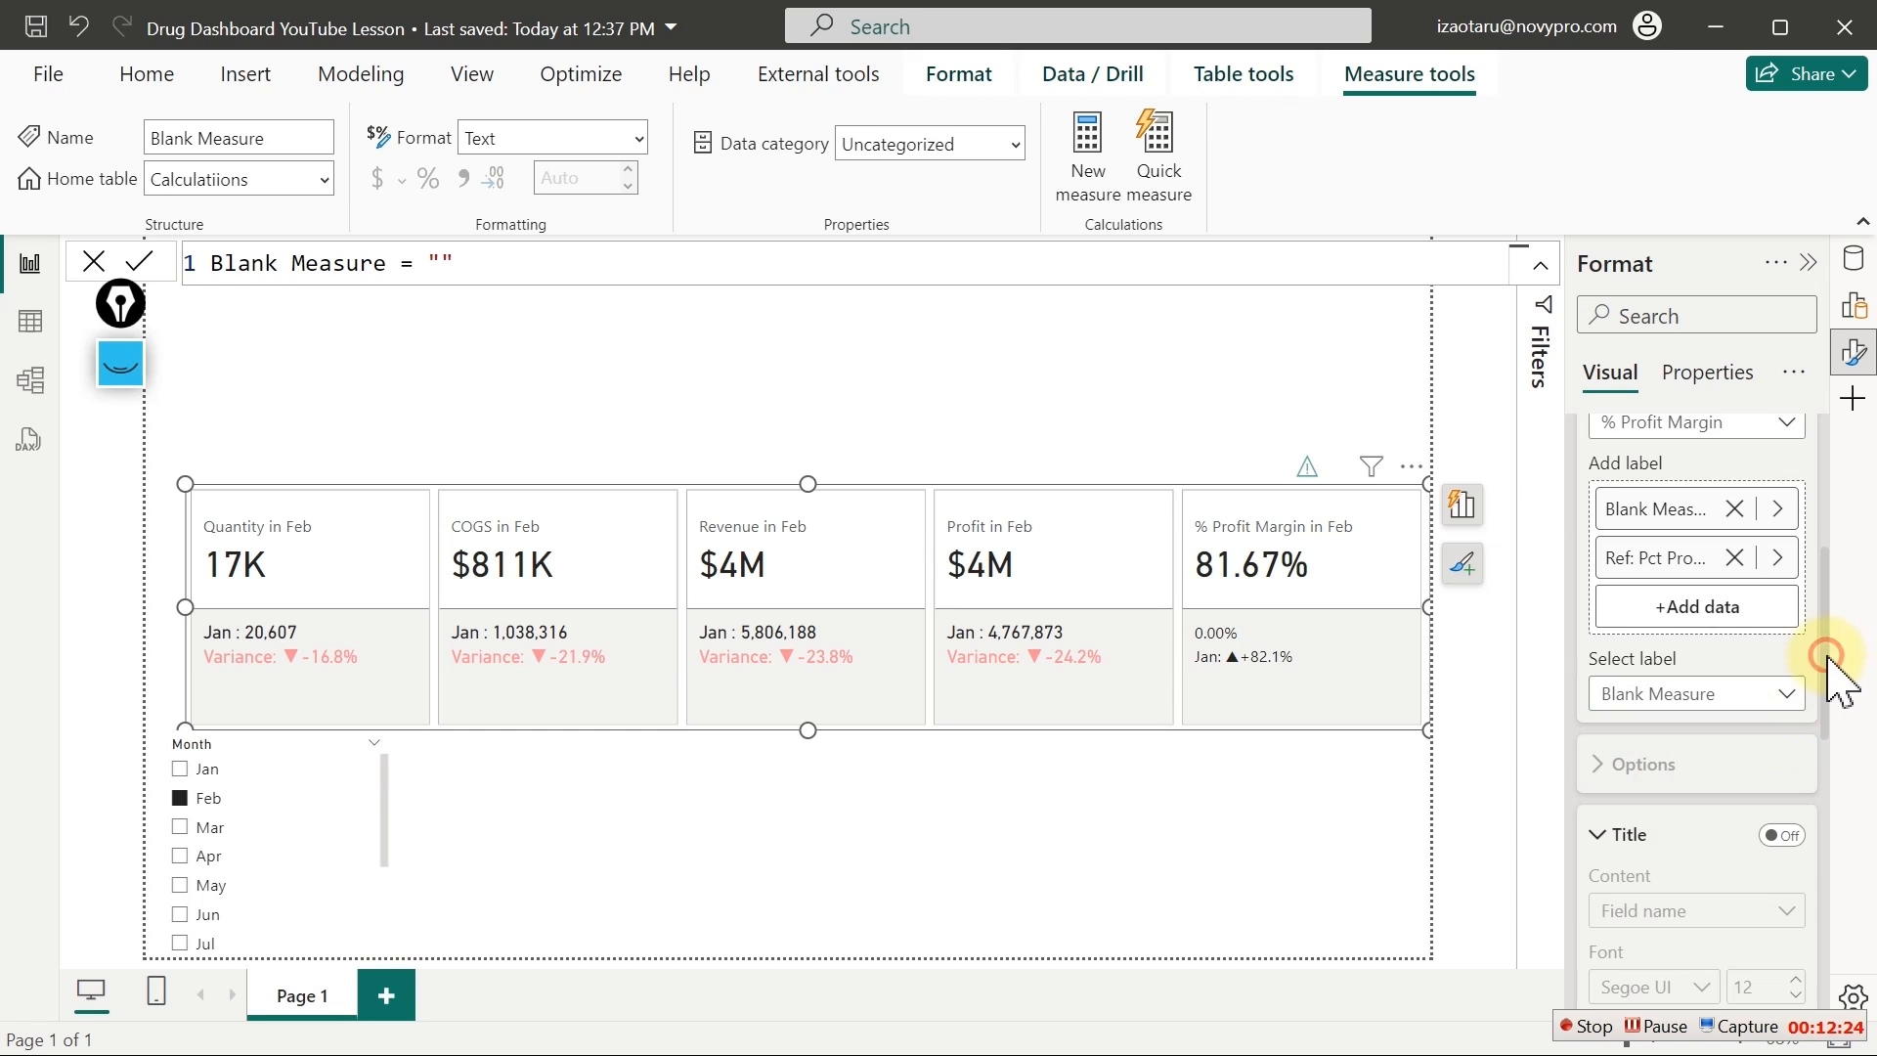
left_click_drag(1824, 664, 1831, 830)
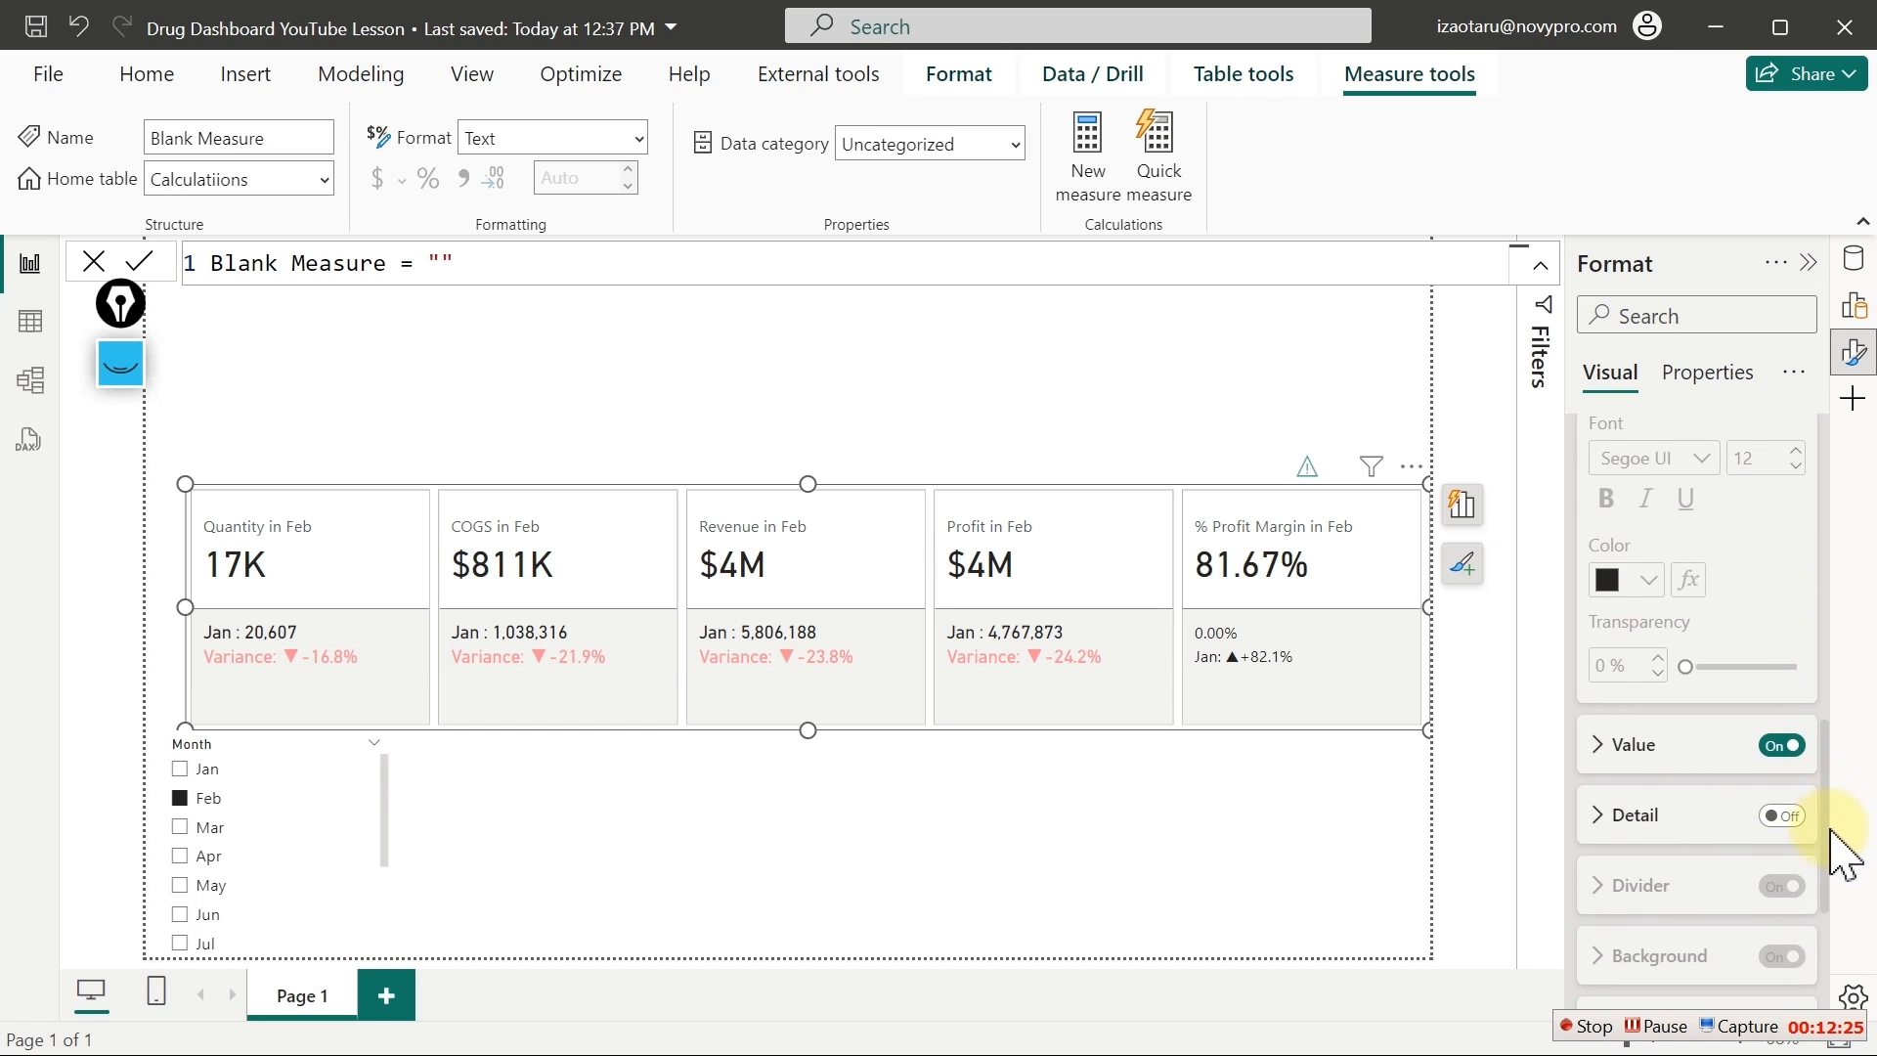
left_click(1794, 748)
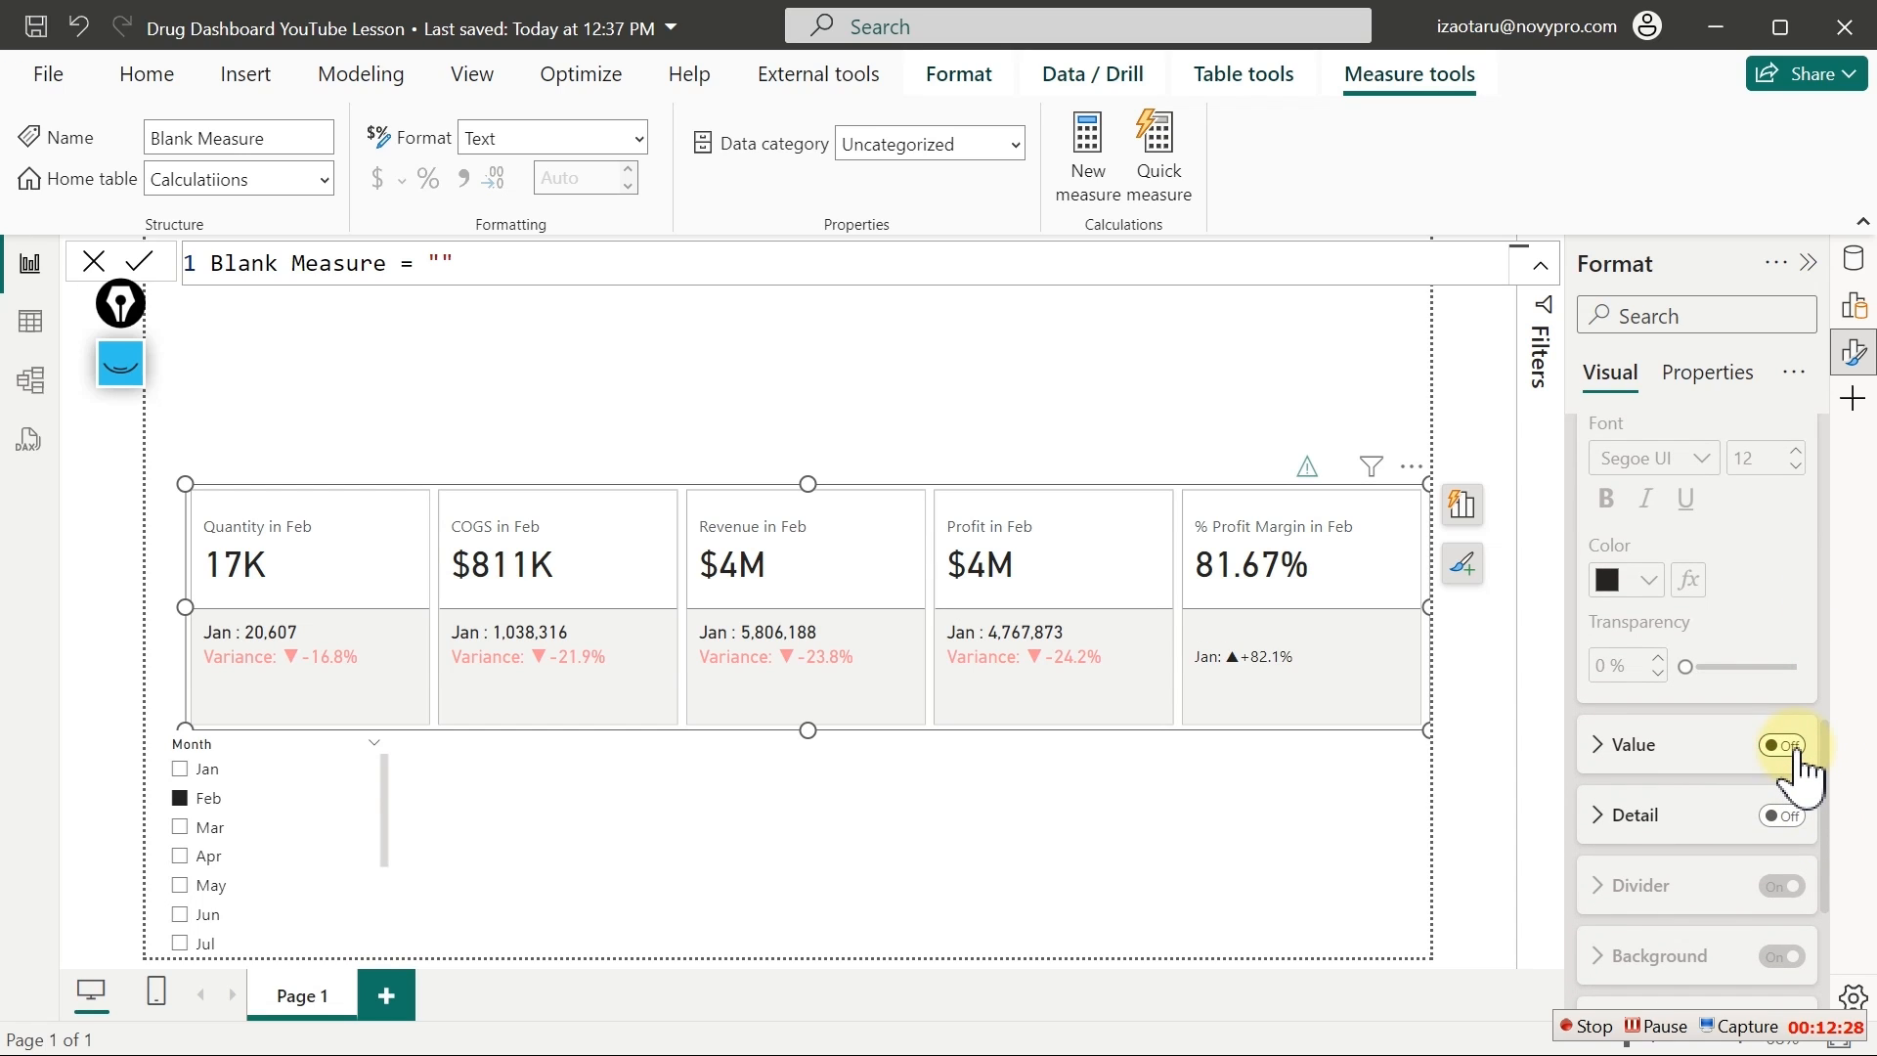
Set the value font of the Ref: Pct Profit Margin reference label to DIN at size 15
left_click_drag(1826, 782, 1845, 684)
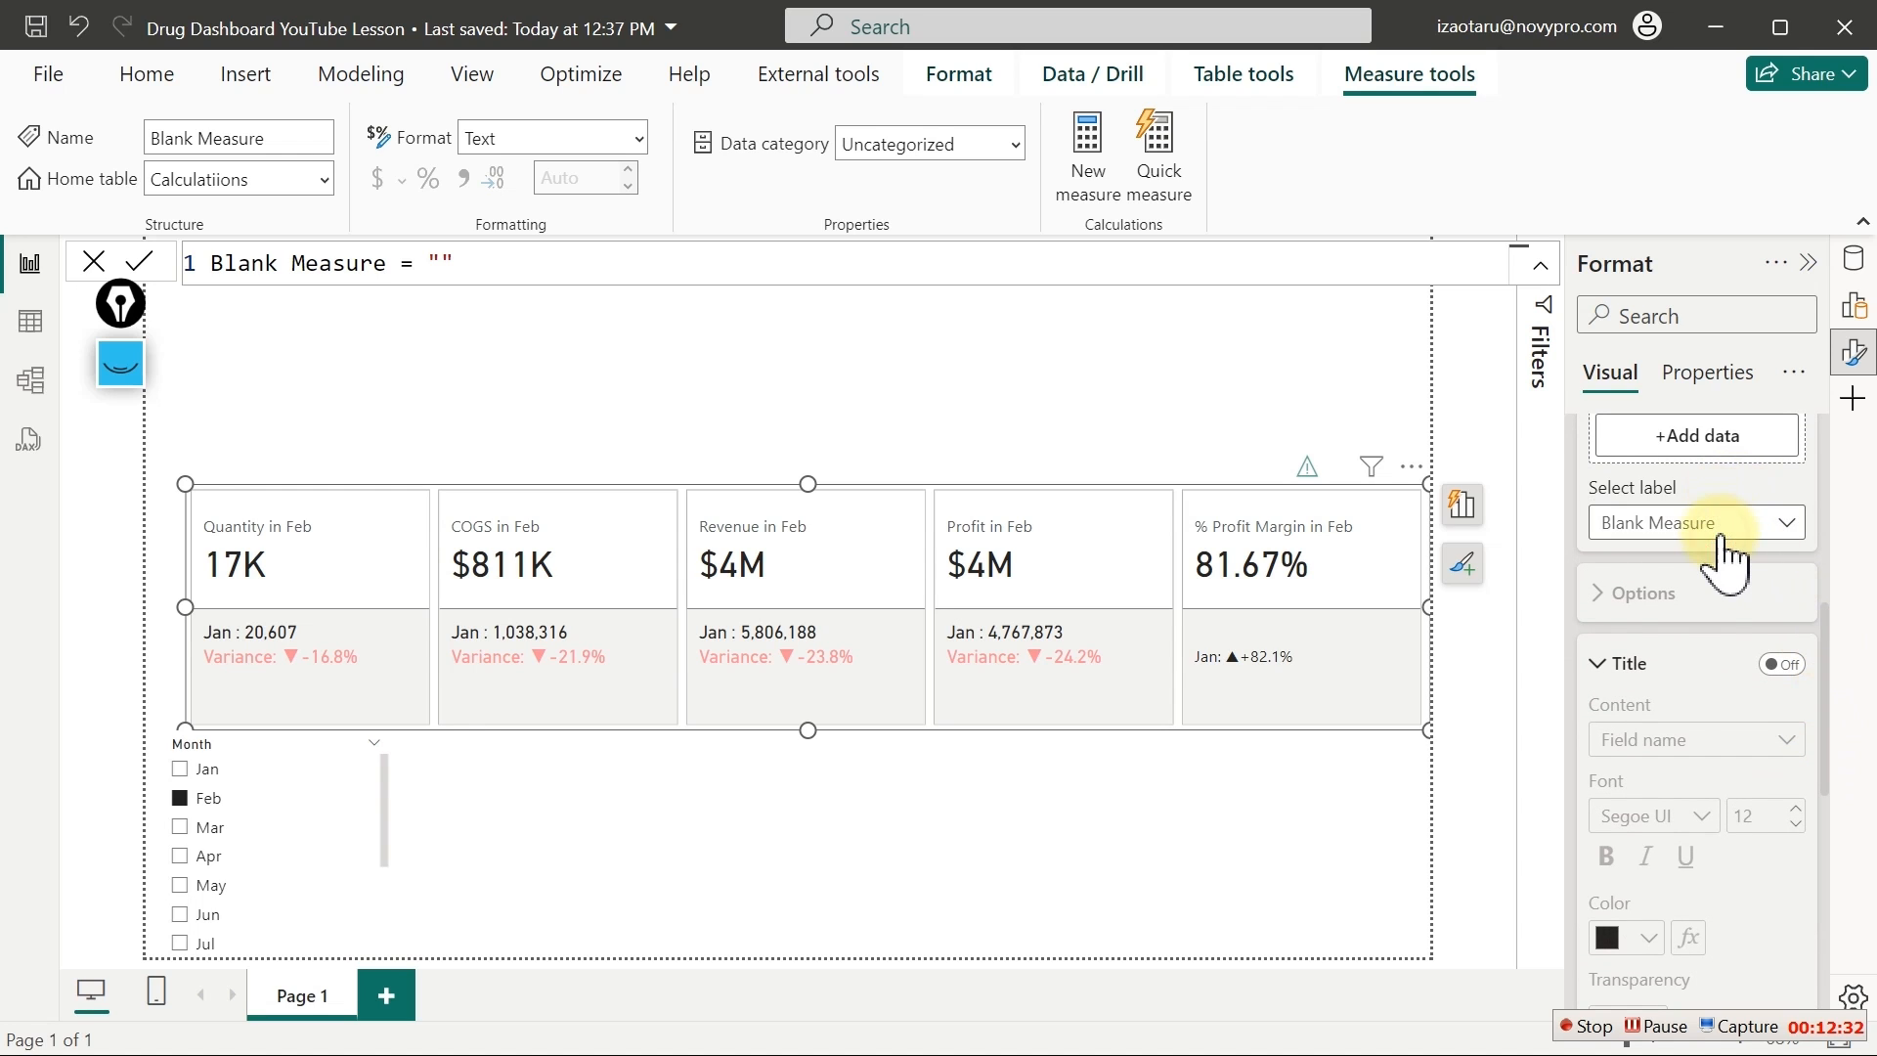
left_click(1786, 523)
left_click(1673, 631)
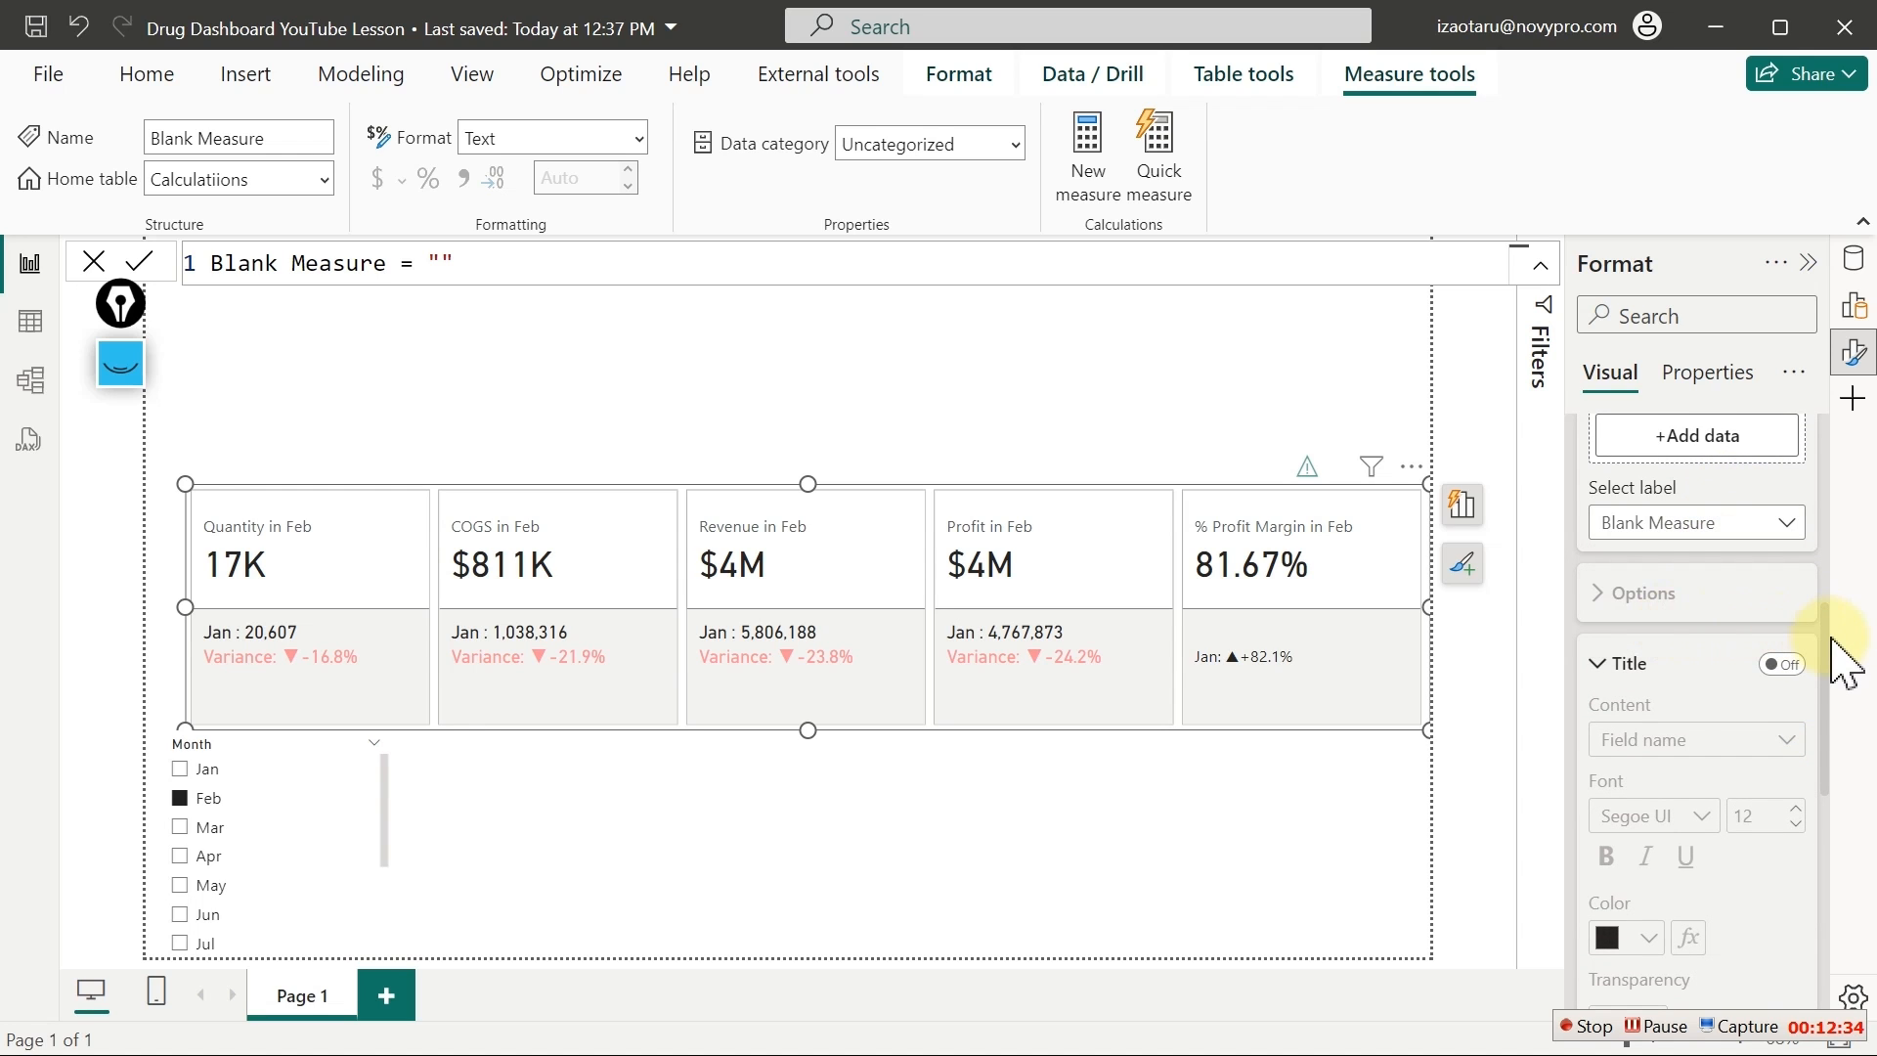
left_click_drag(1831, 649, 1833, 817)
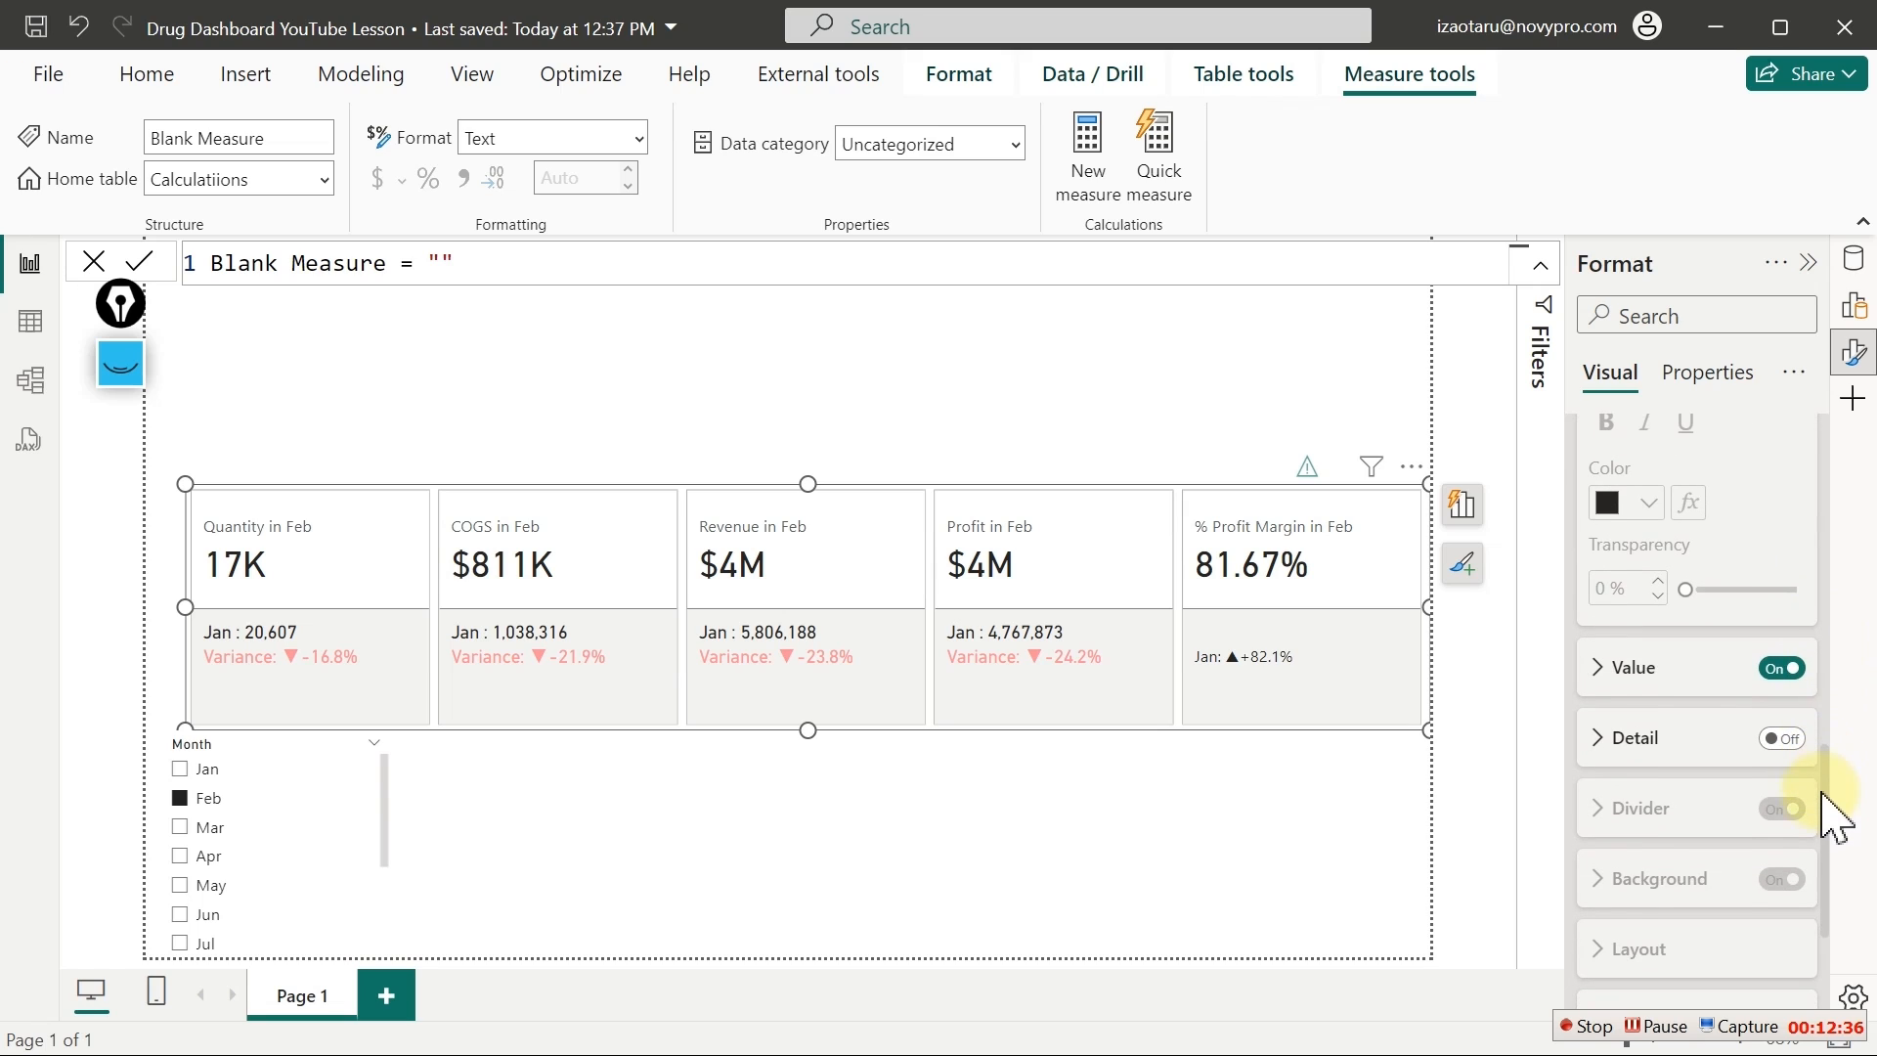
left_click(1631, 667)
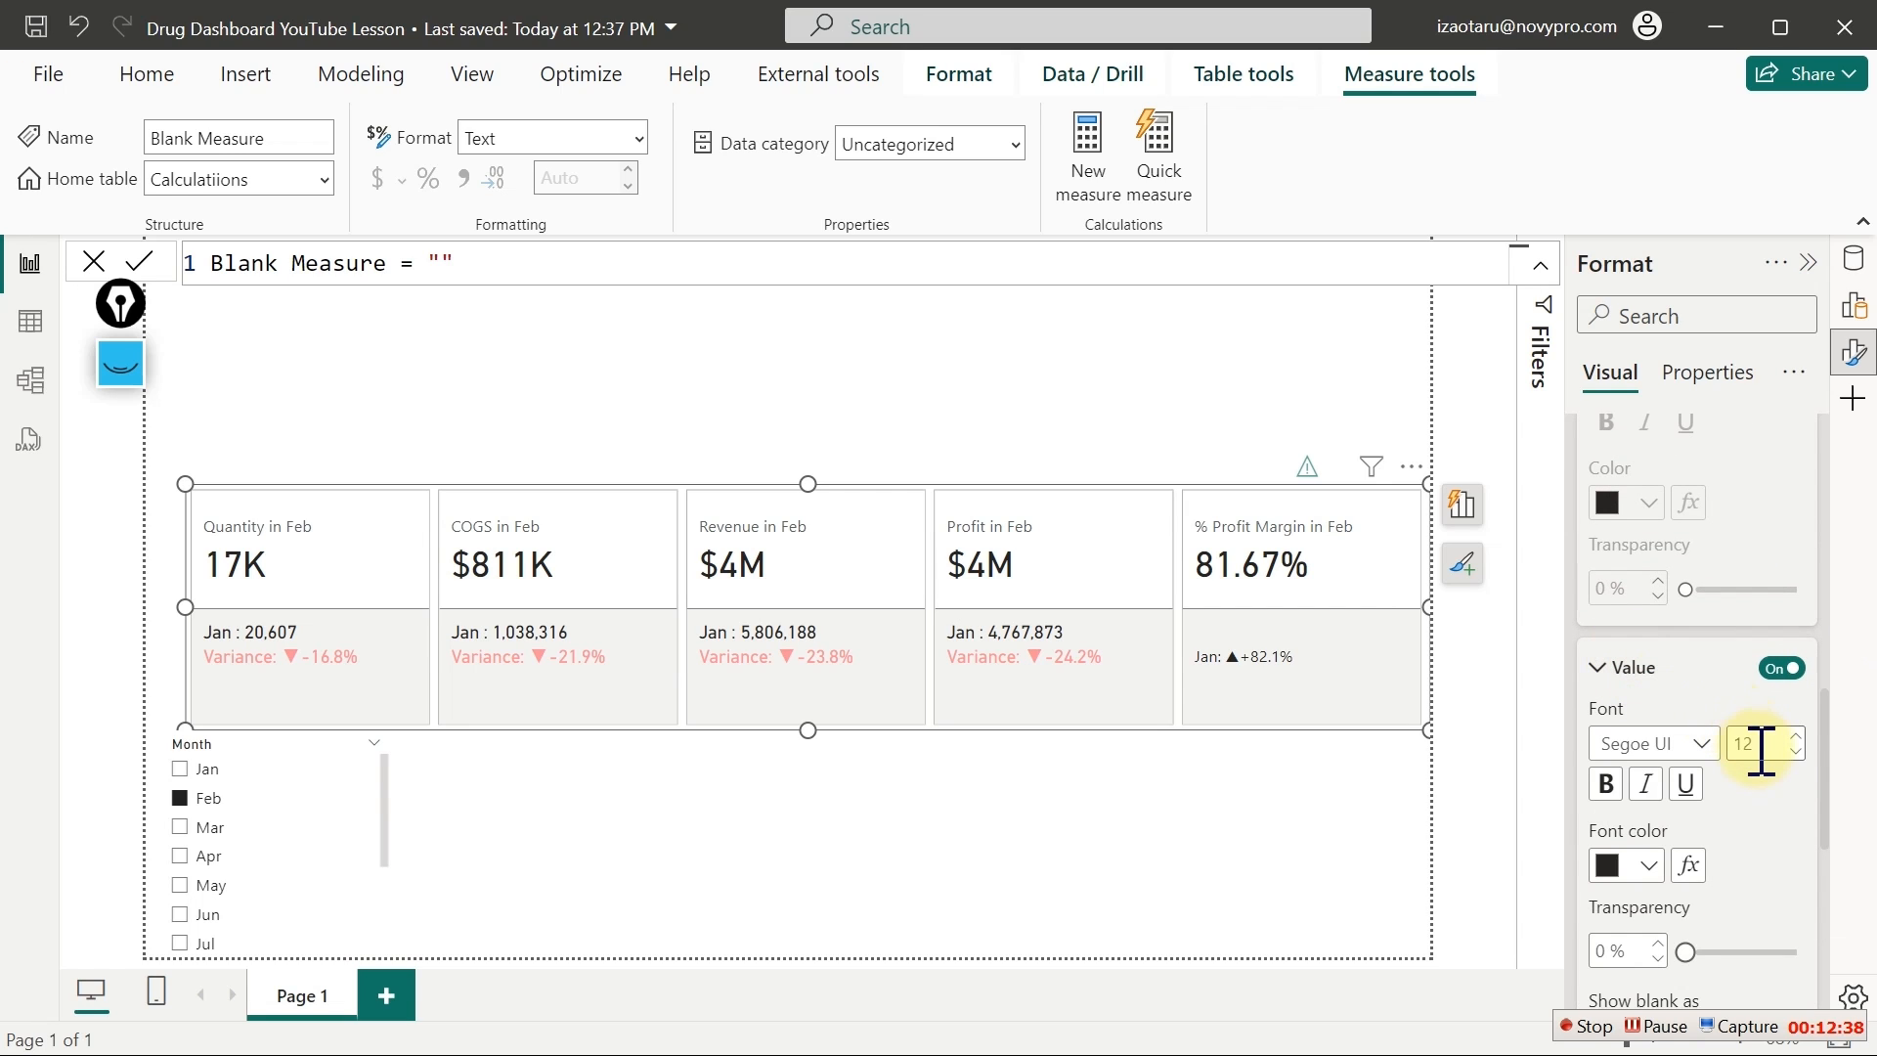
left_click(1760, 753)
type("15")
left_click(1699, 746)
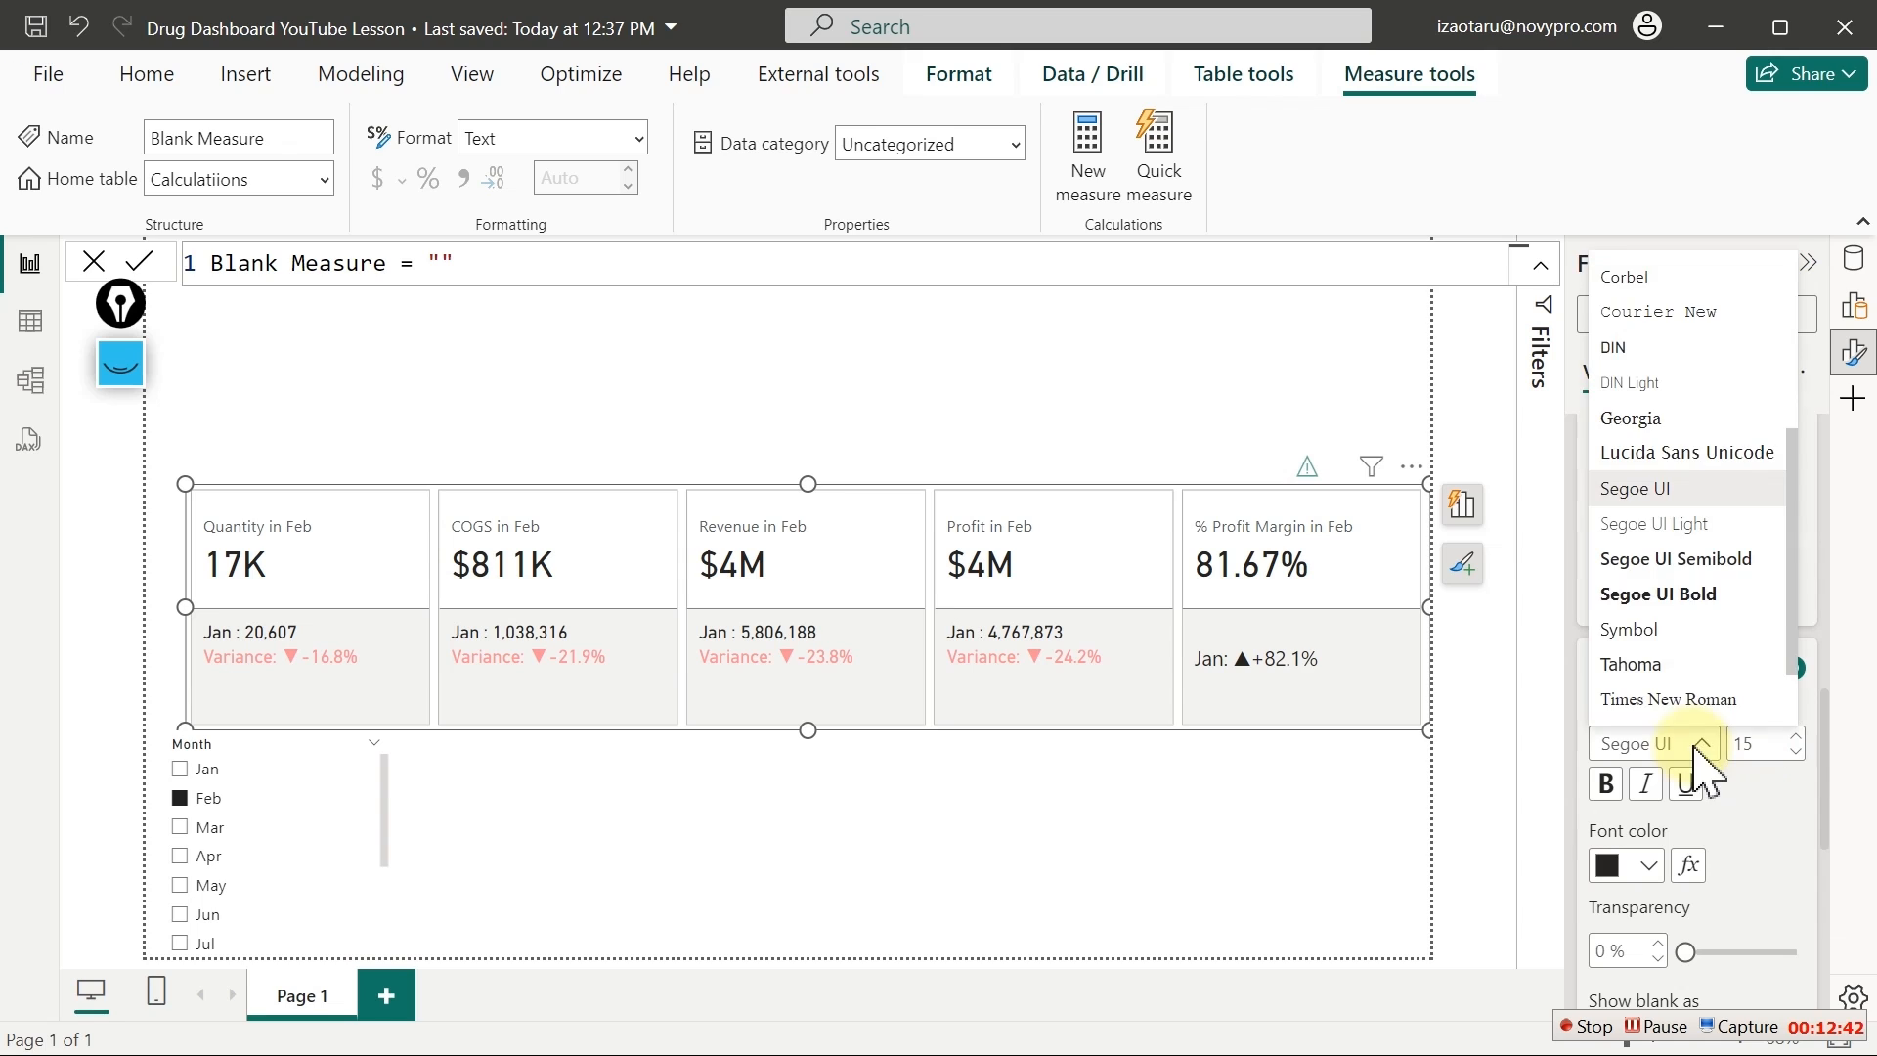
left_click(1638, 360)
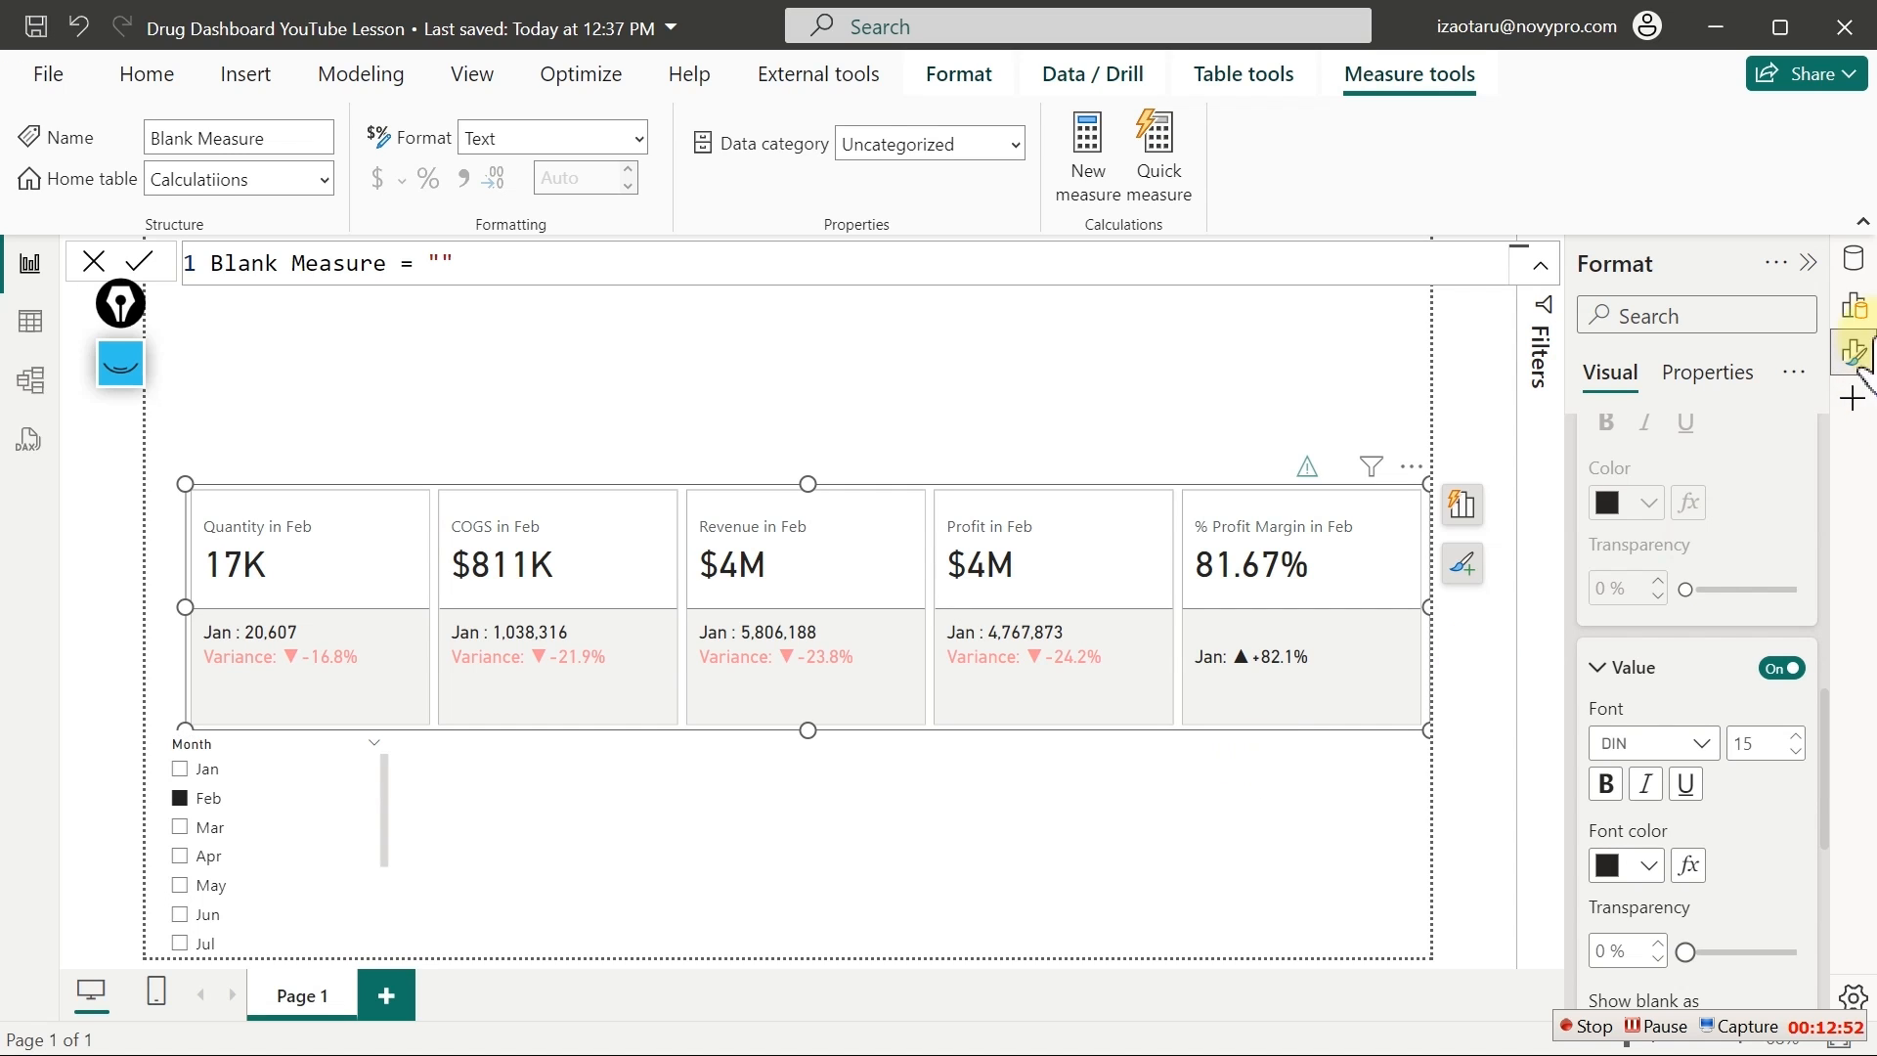
Create a new measure in the Calculations table containing a copy of the full CF COGS formula
left_click(1857, 269)
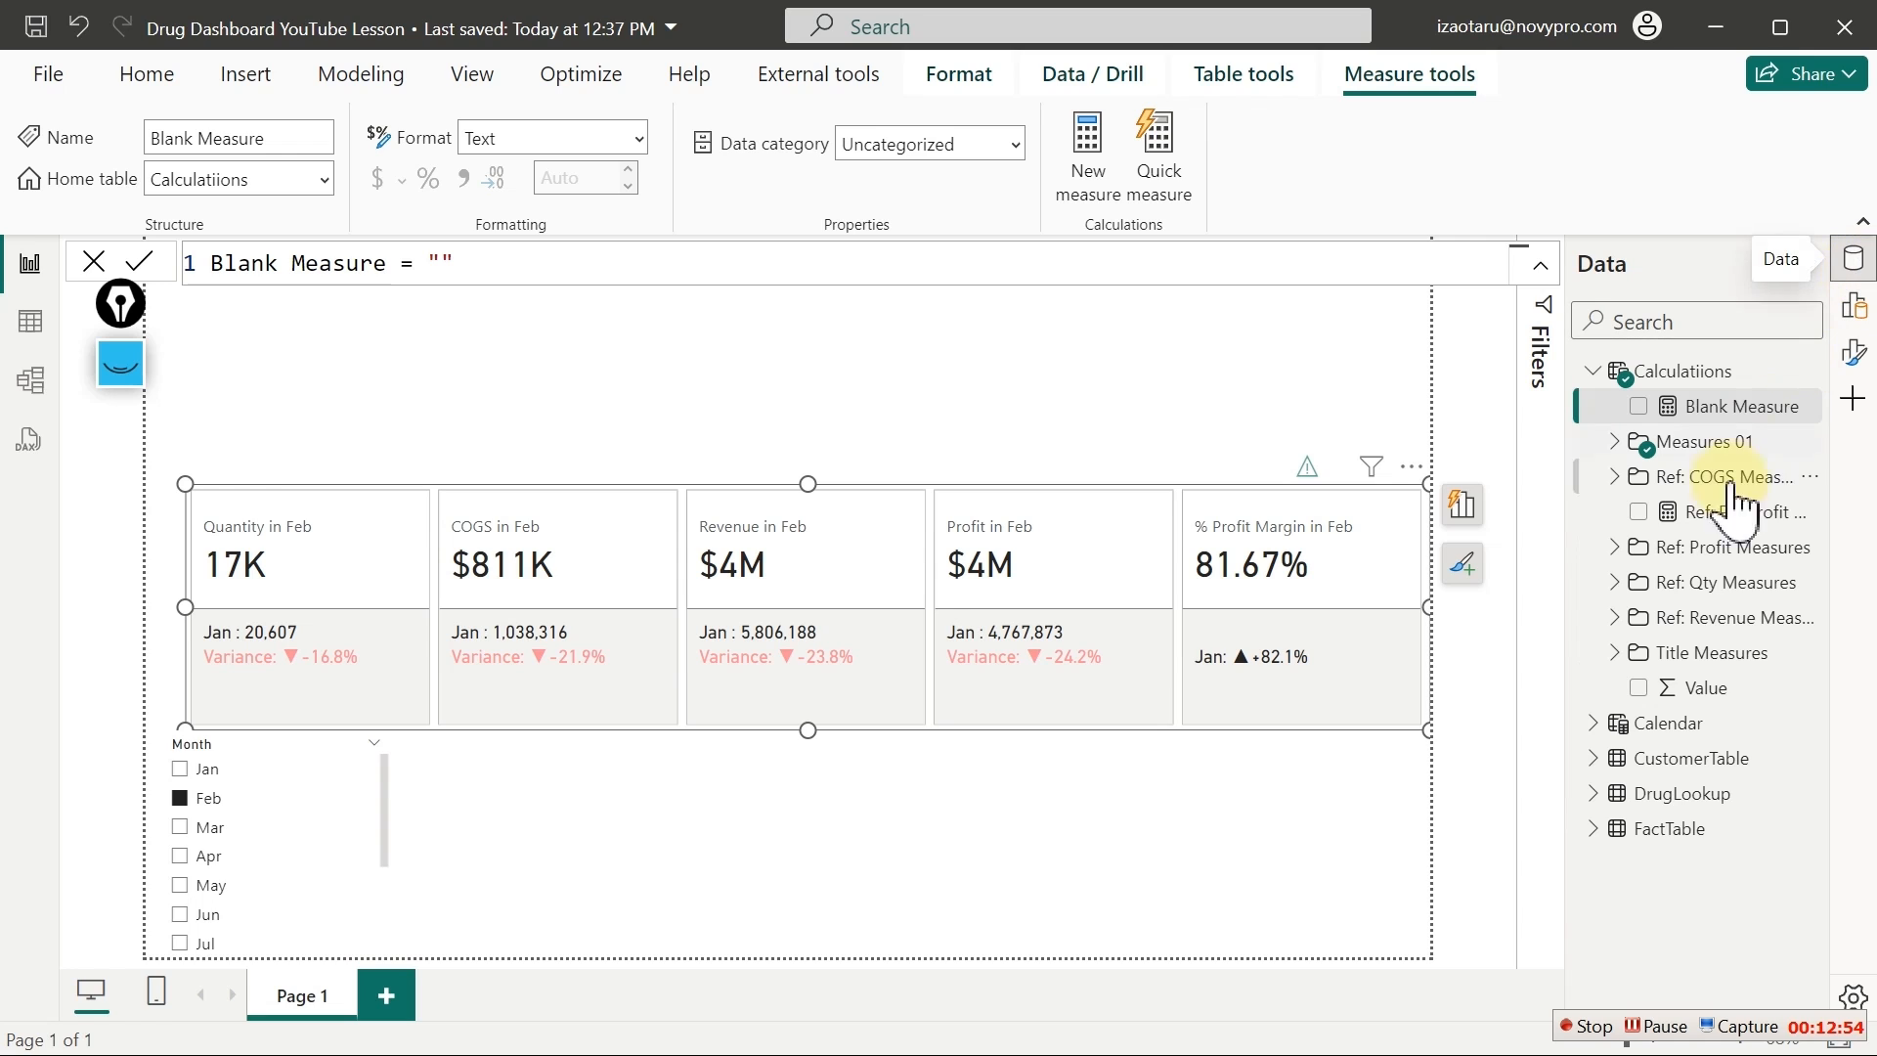
left_click(1618, 477)
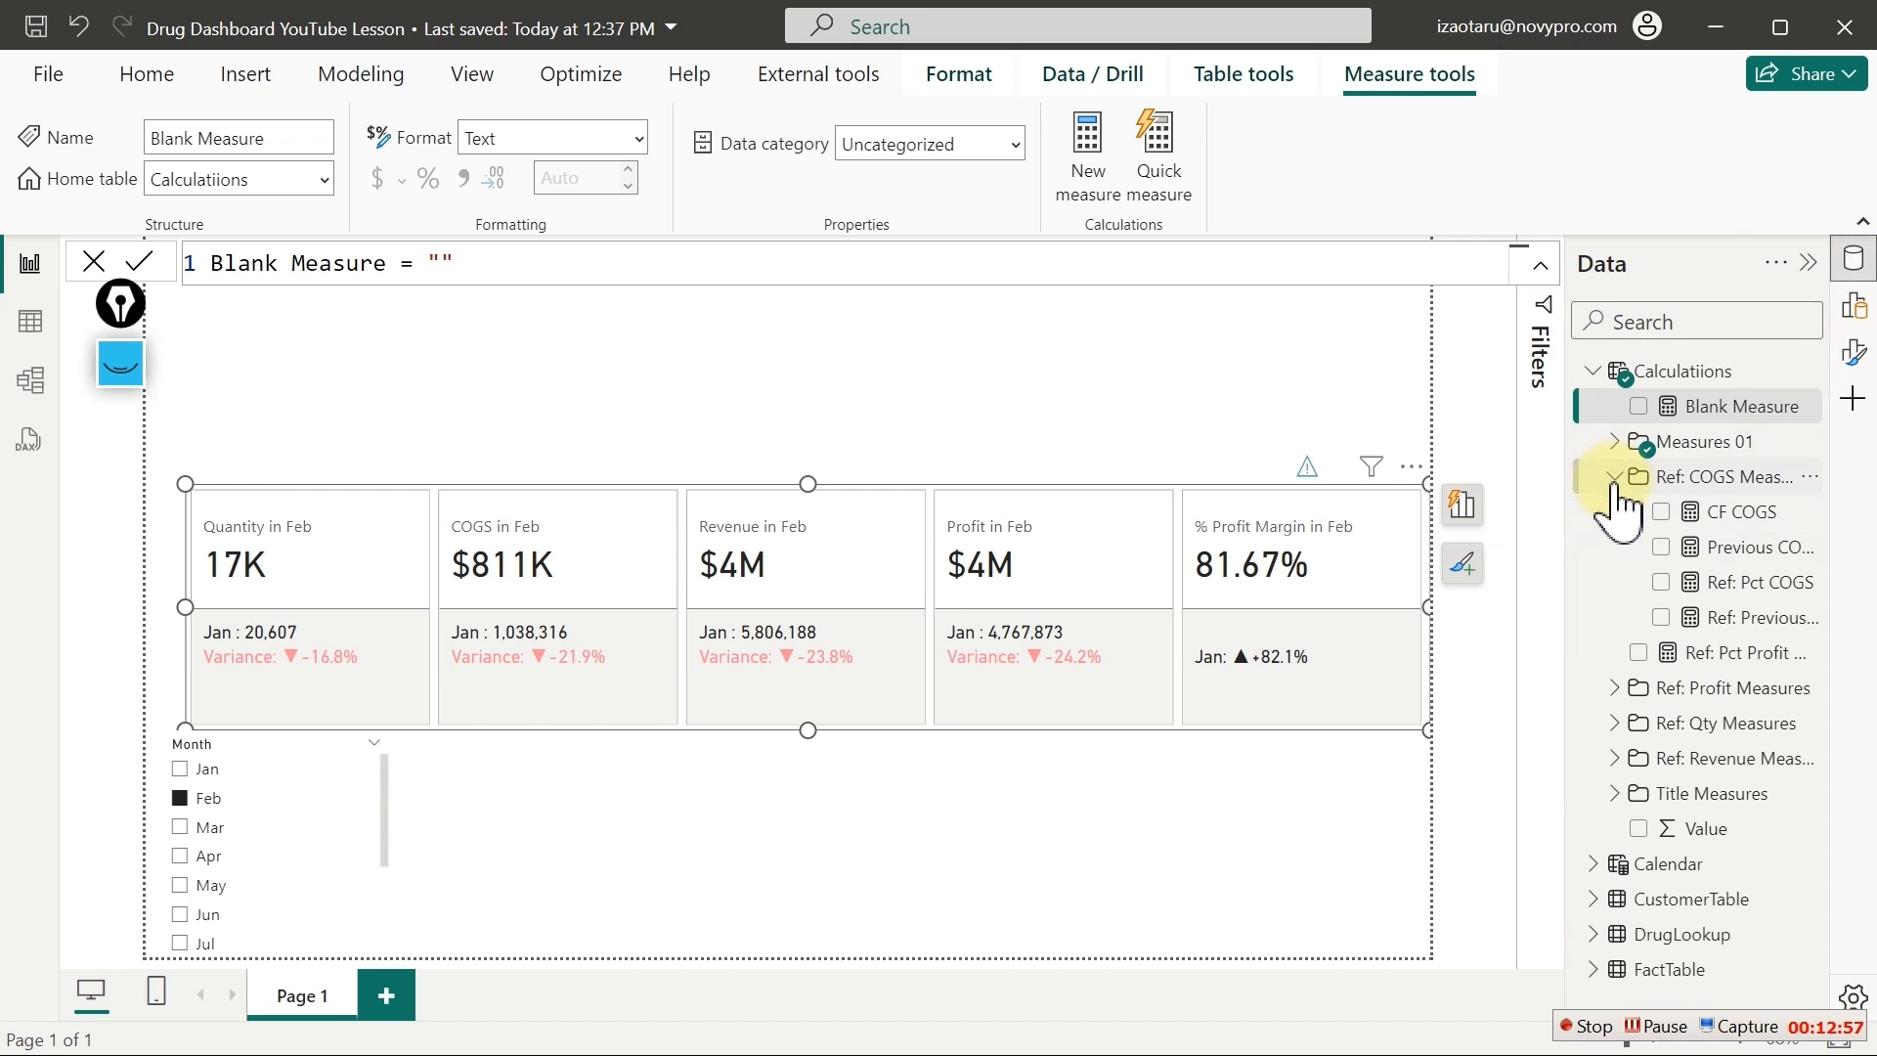
left_click(1733, 516)
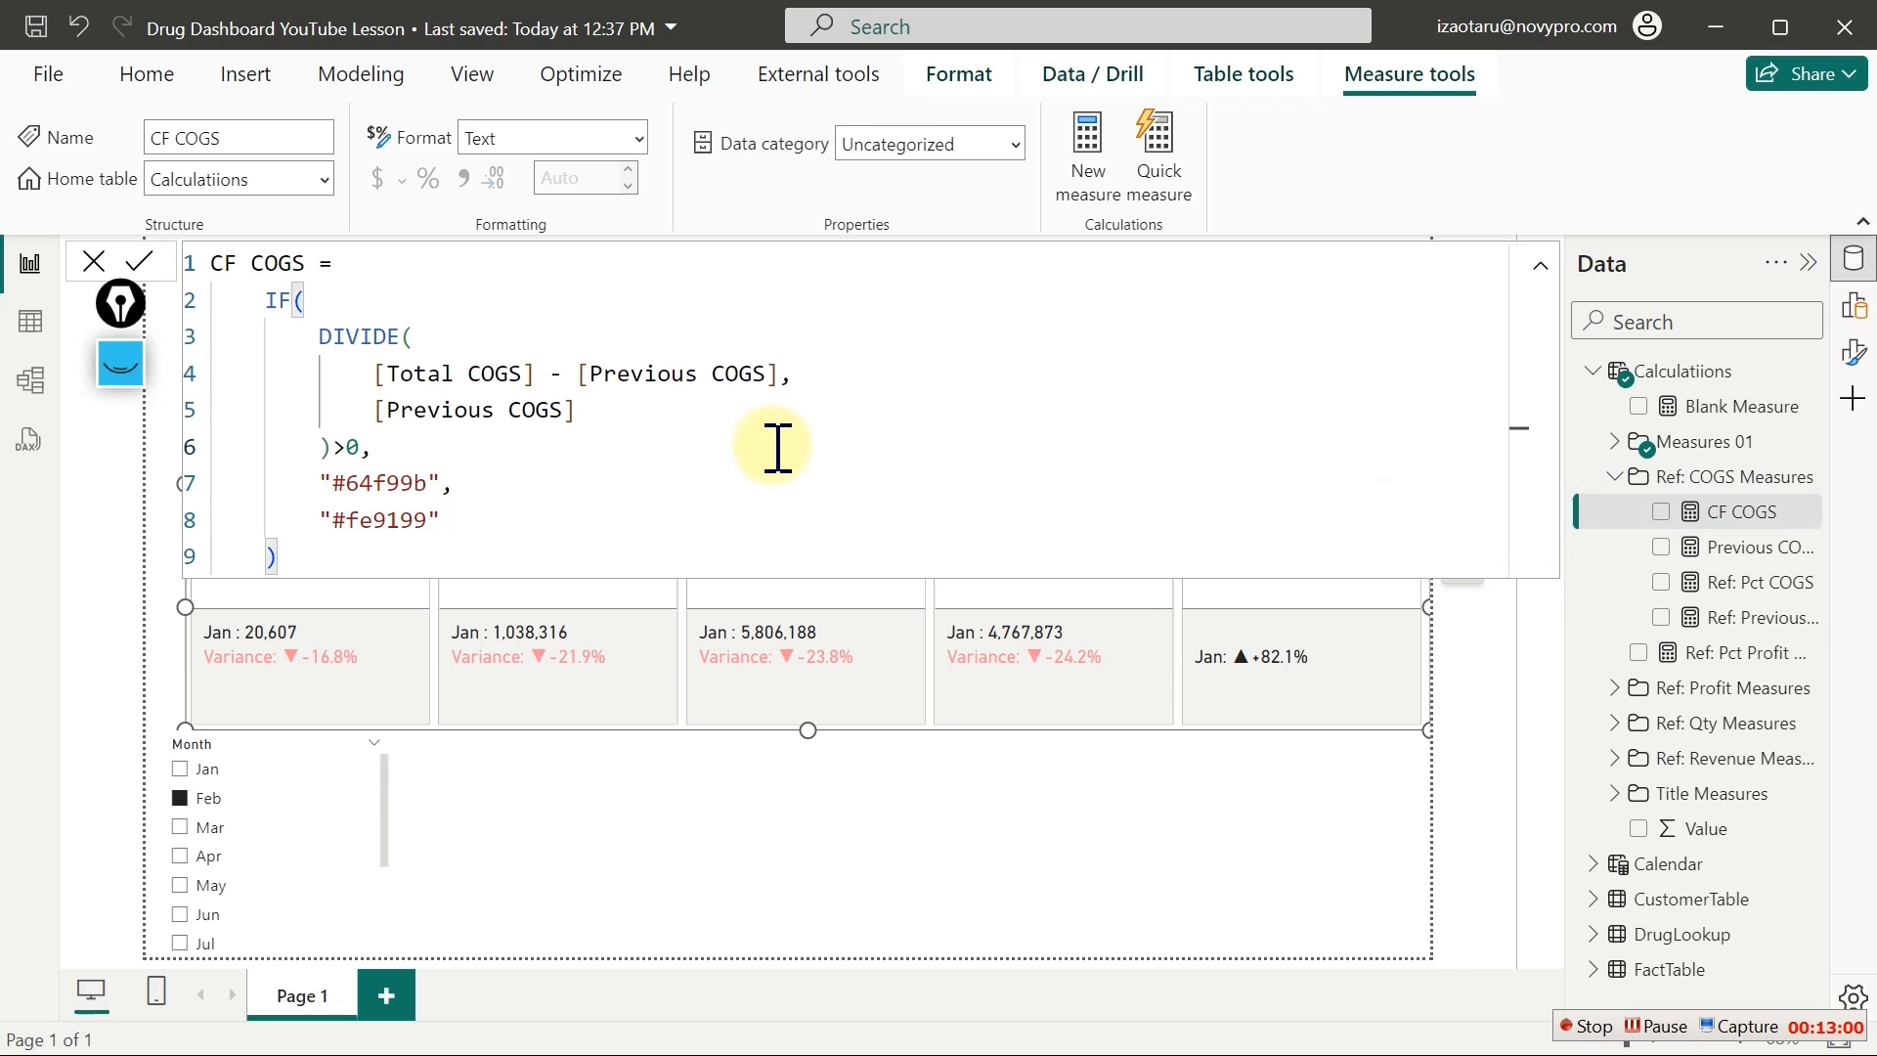
key("ctrl+a")
key("ctrl+c")
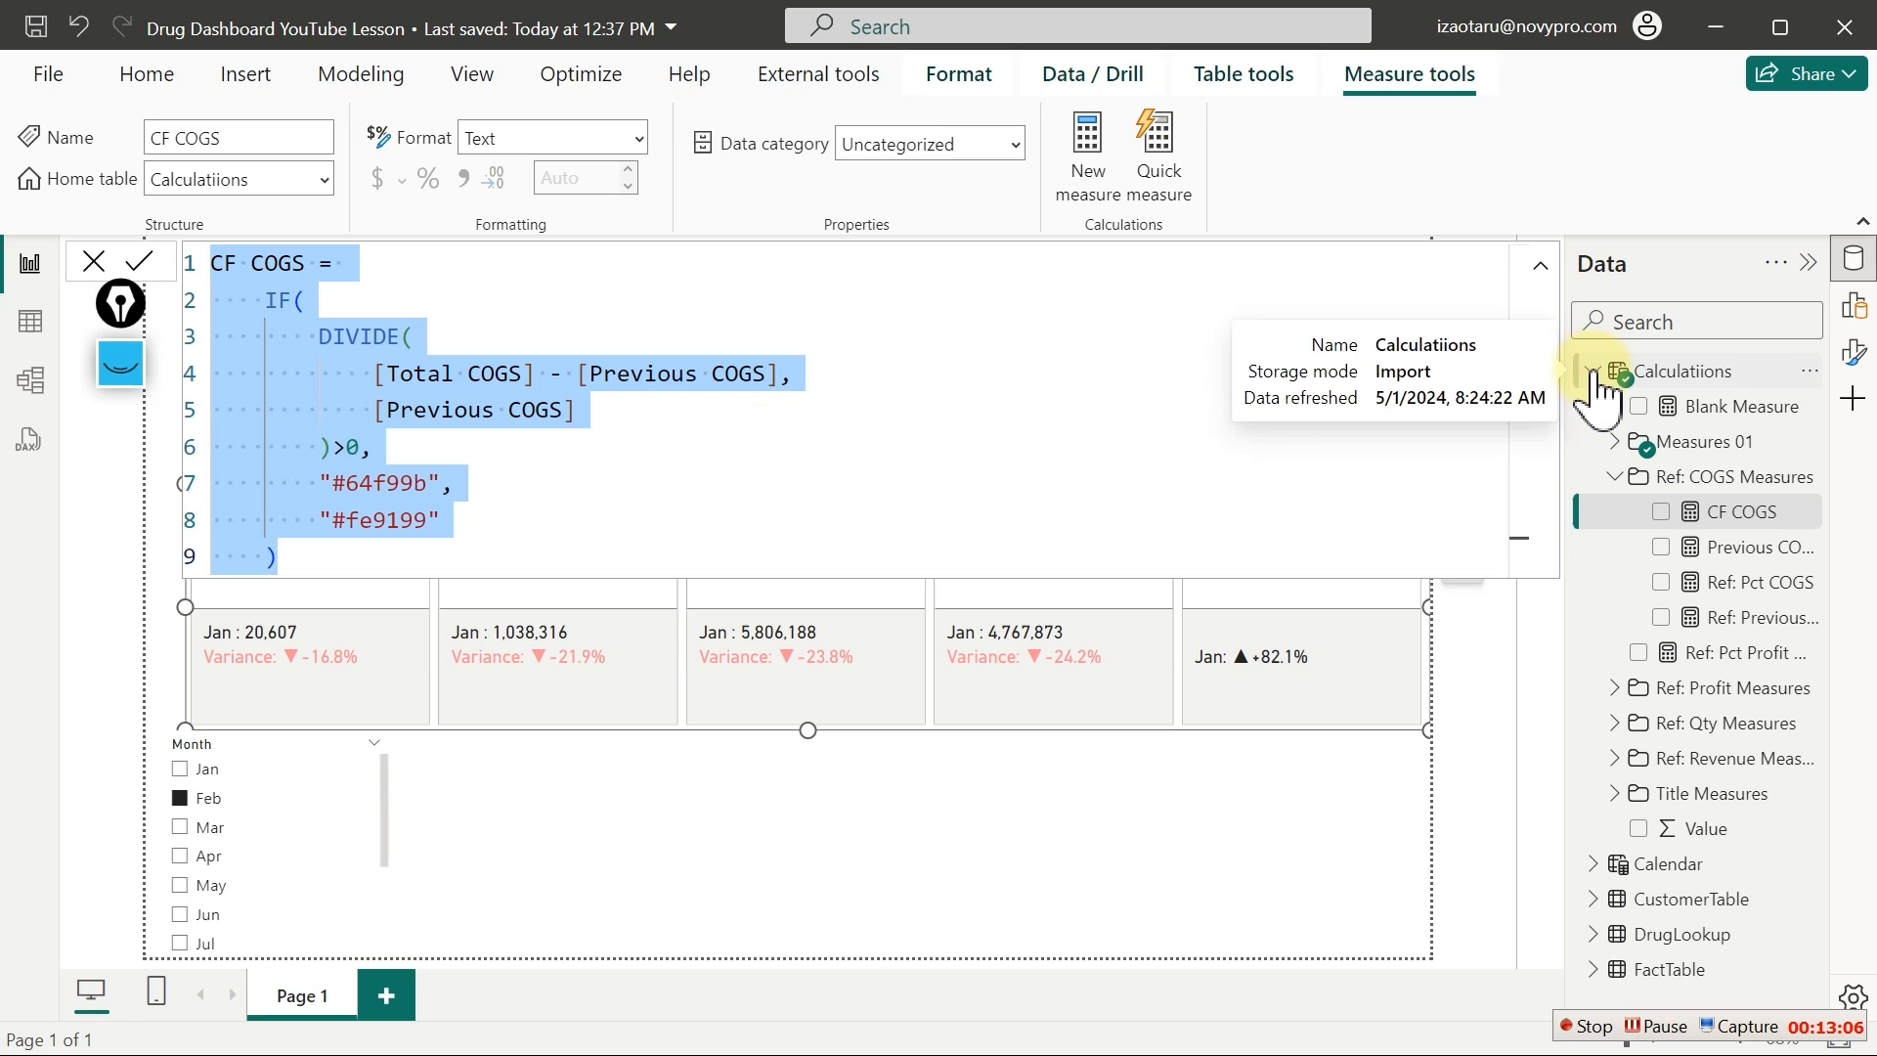
left_click(1082, 136)
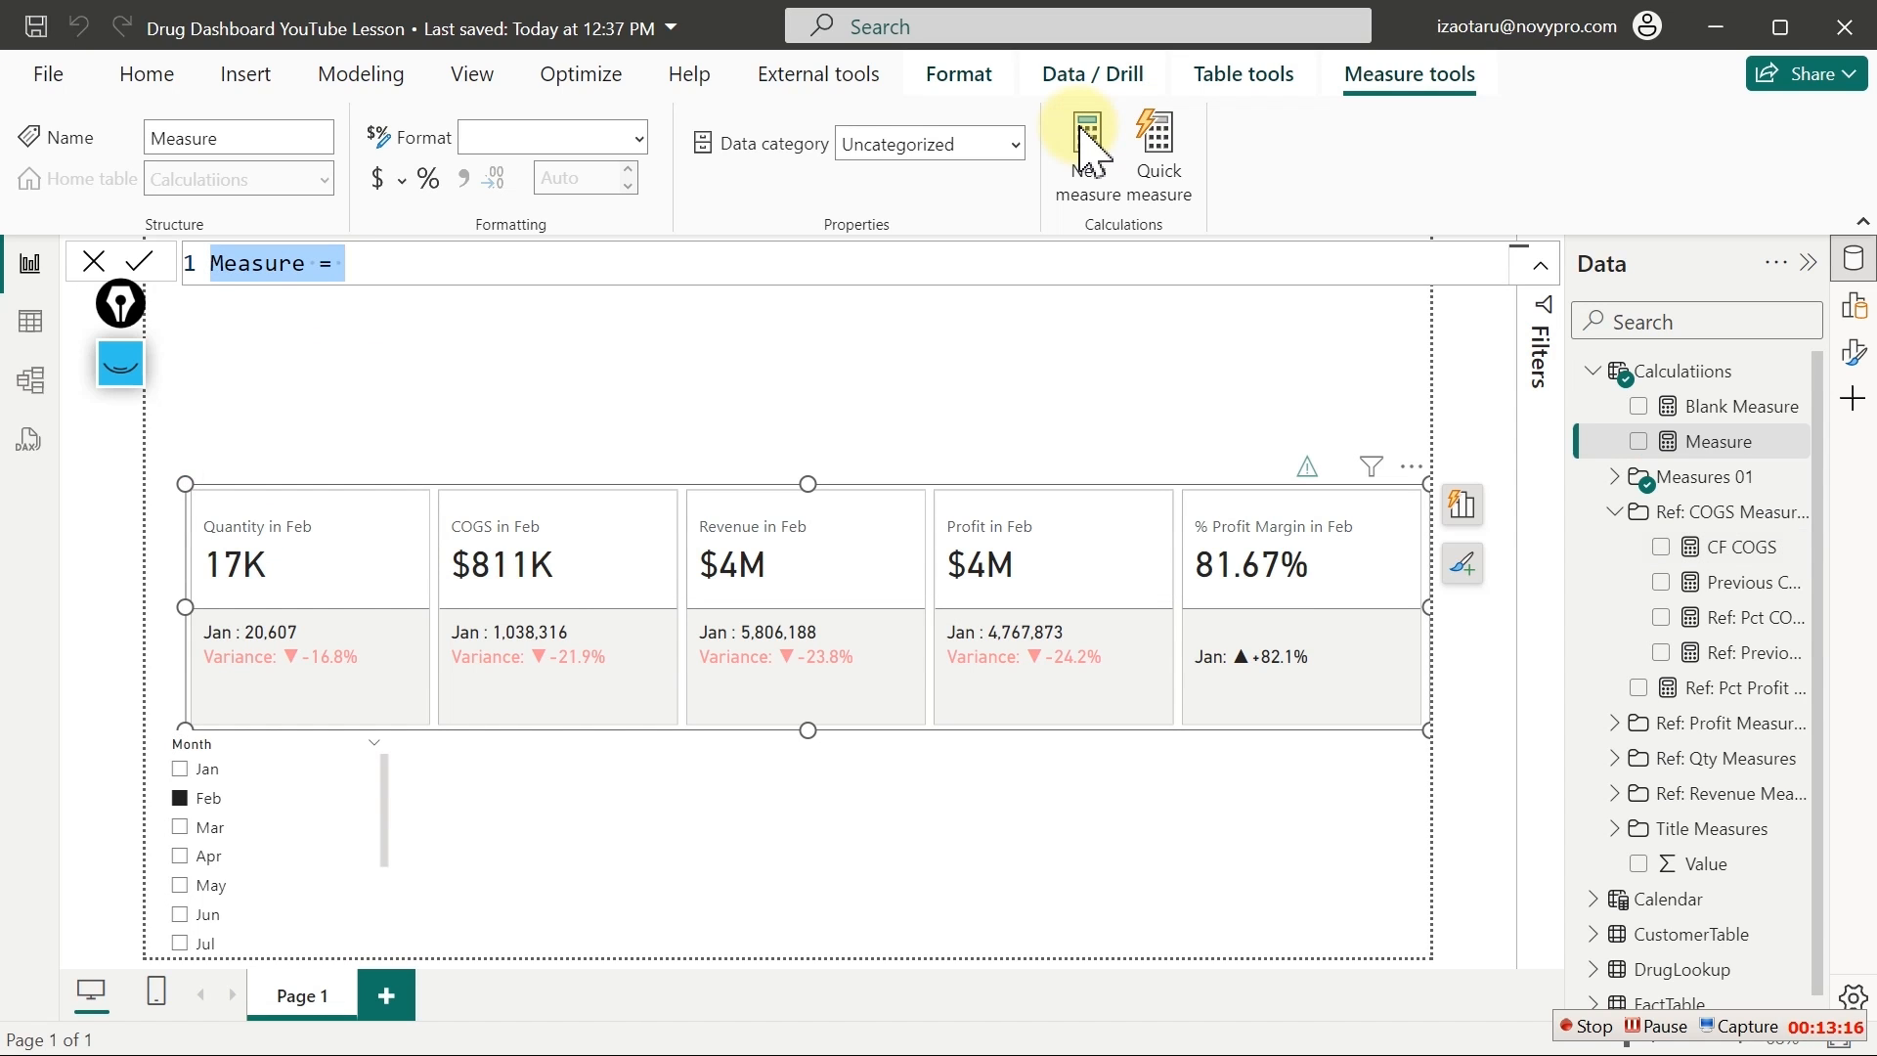
key("ctrl+v")
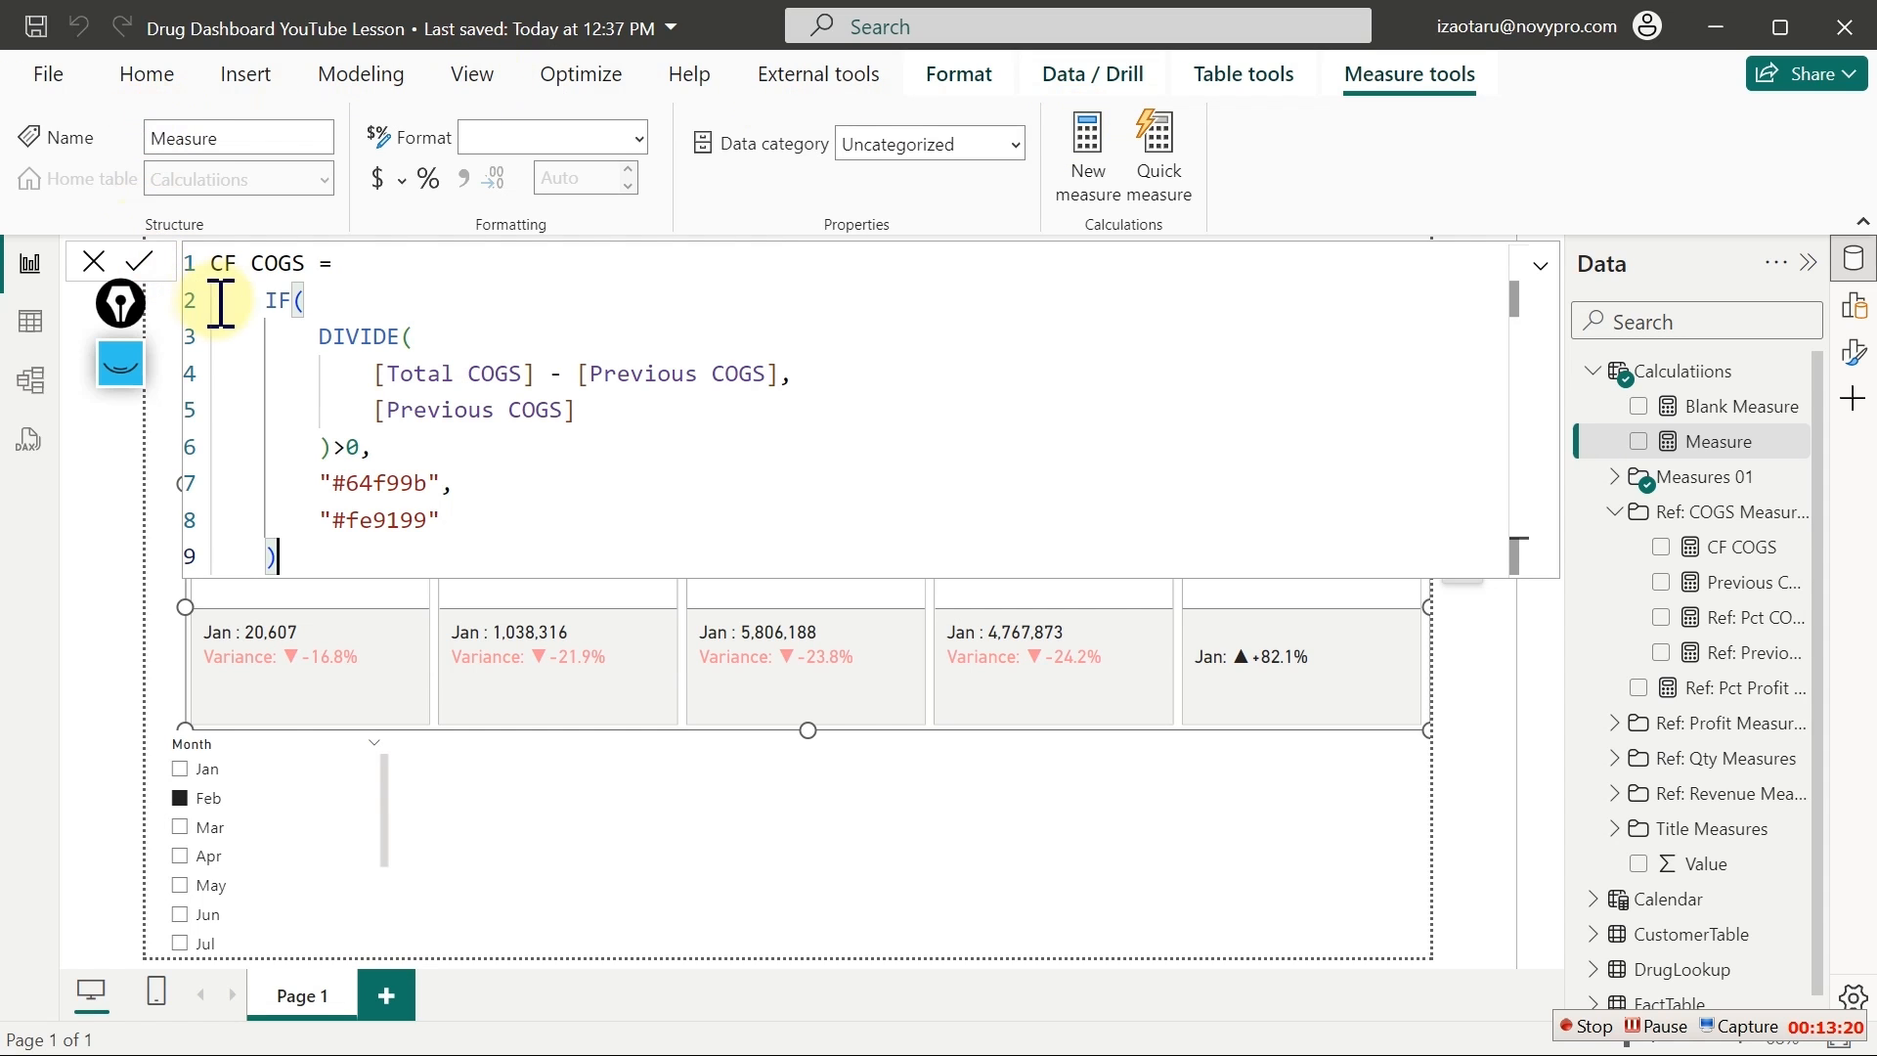
left_click_drag(244, 301, 599, 407)
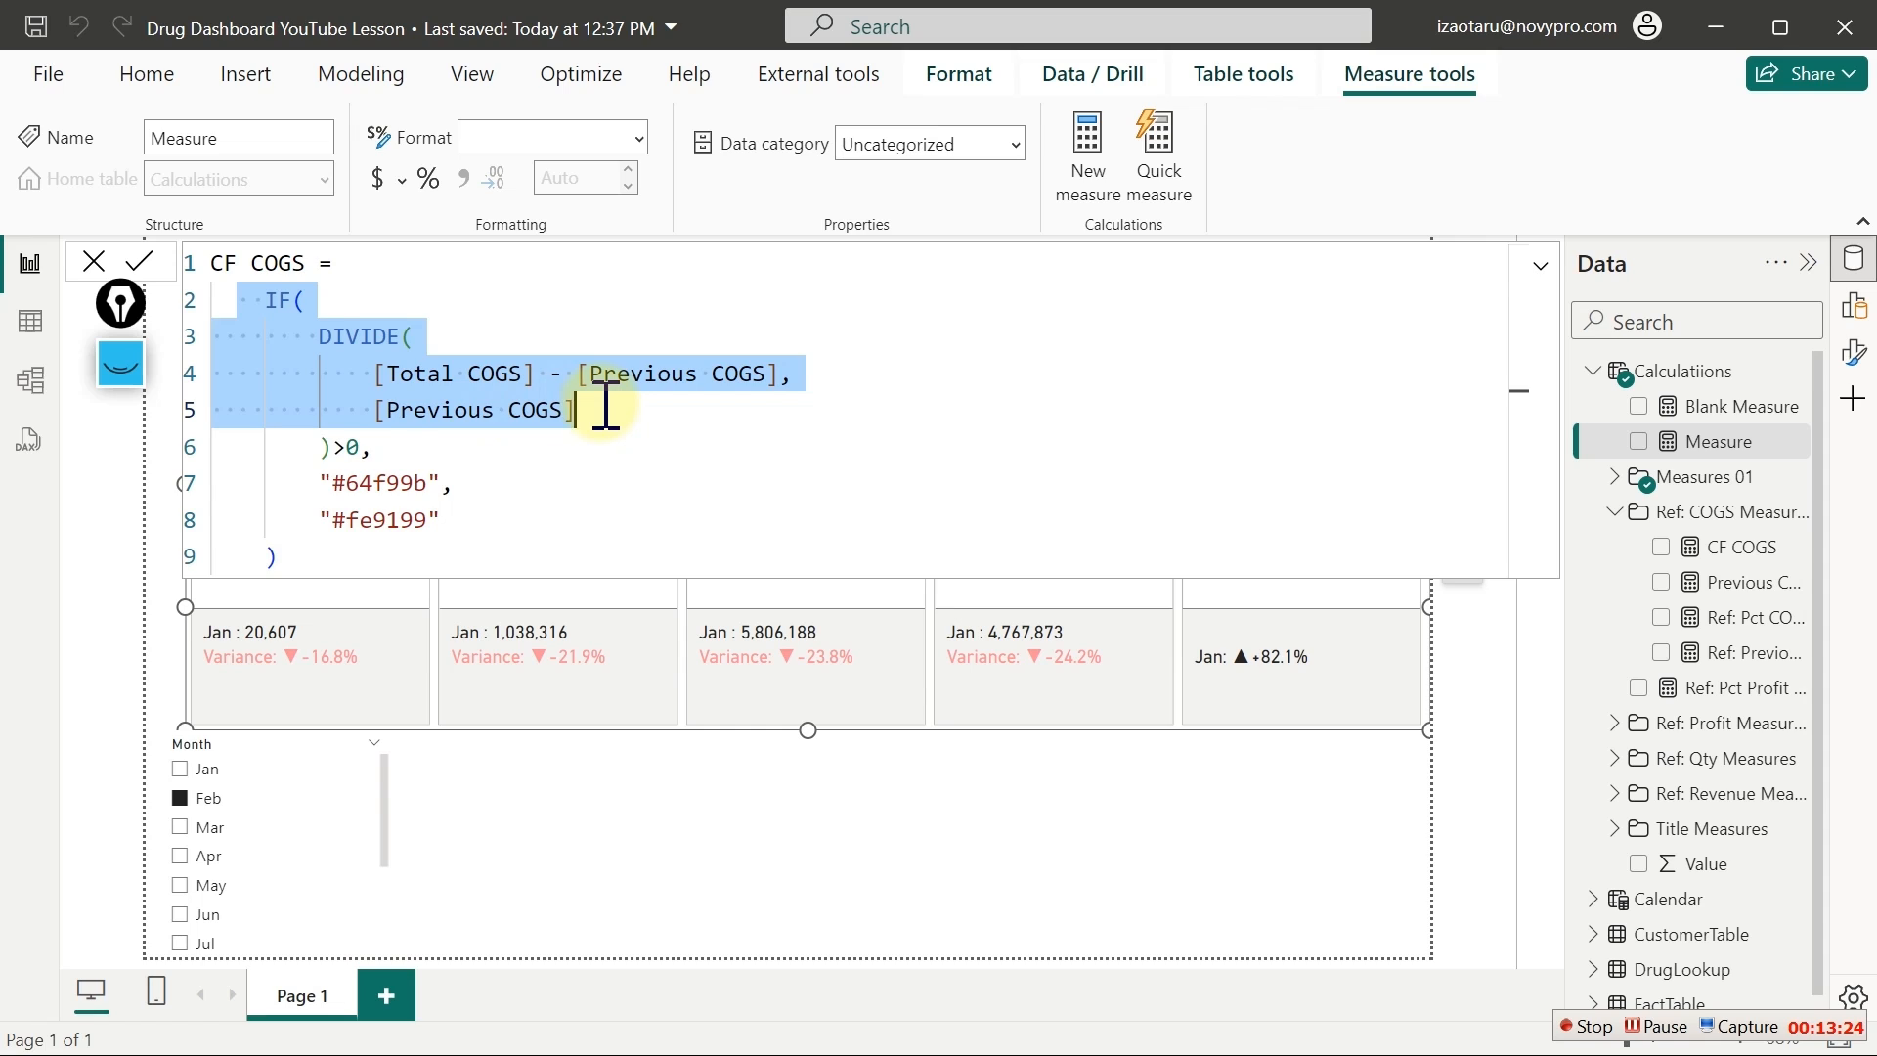
key("BackSpace")
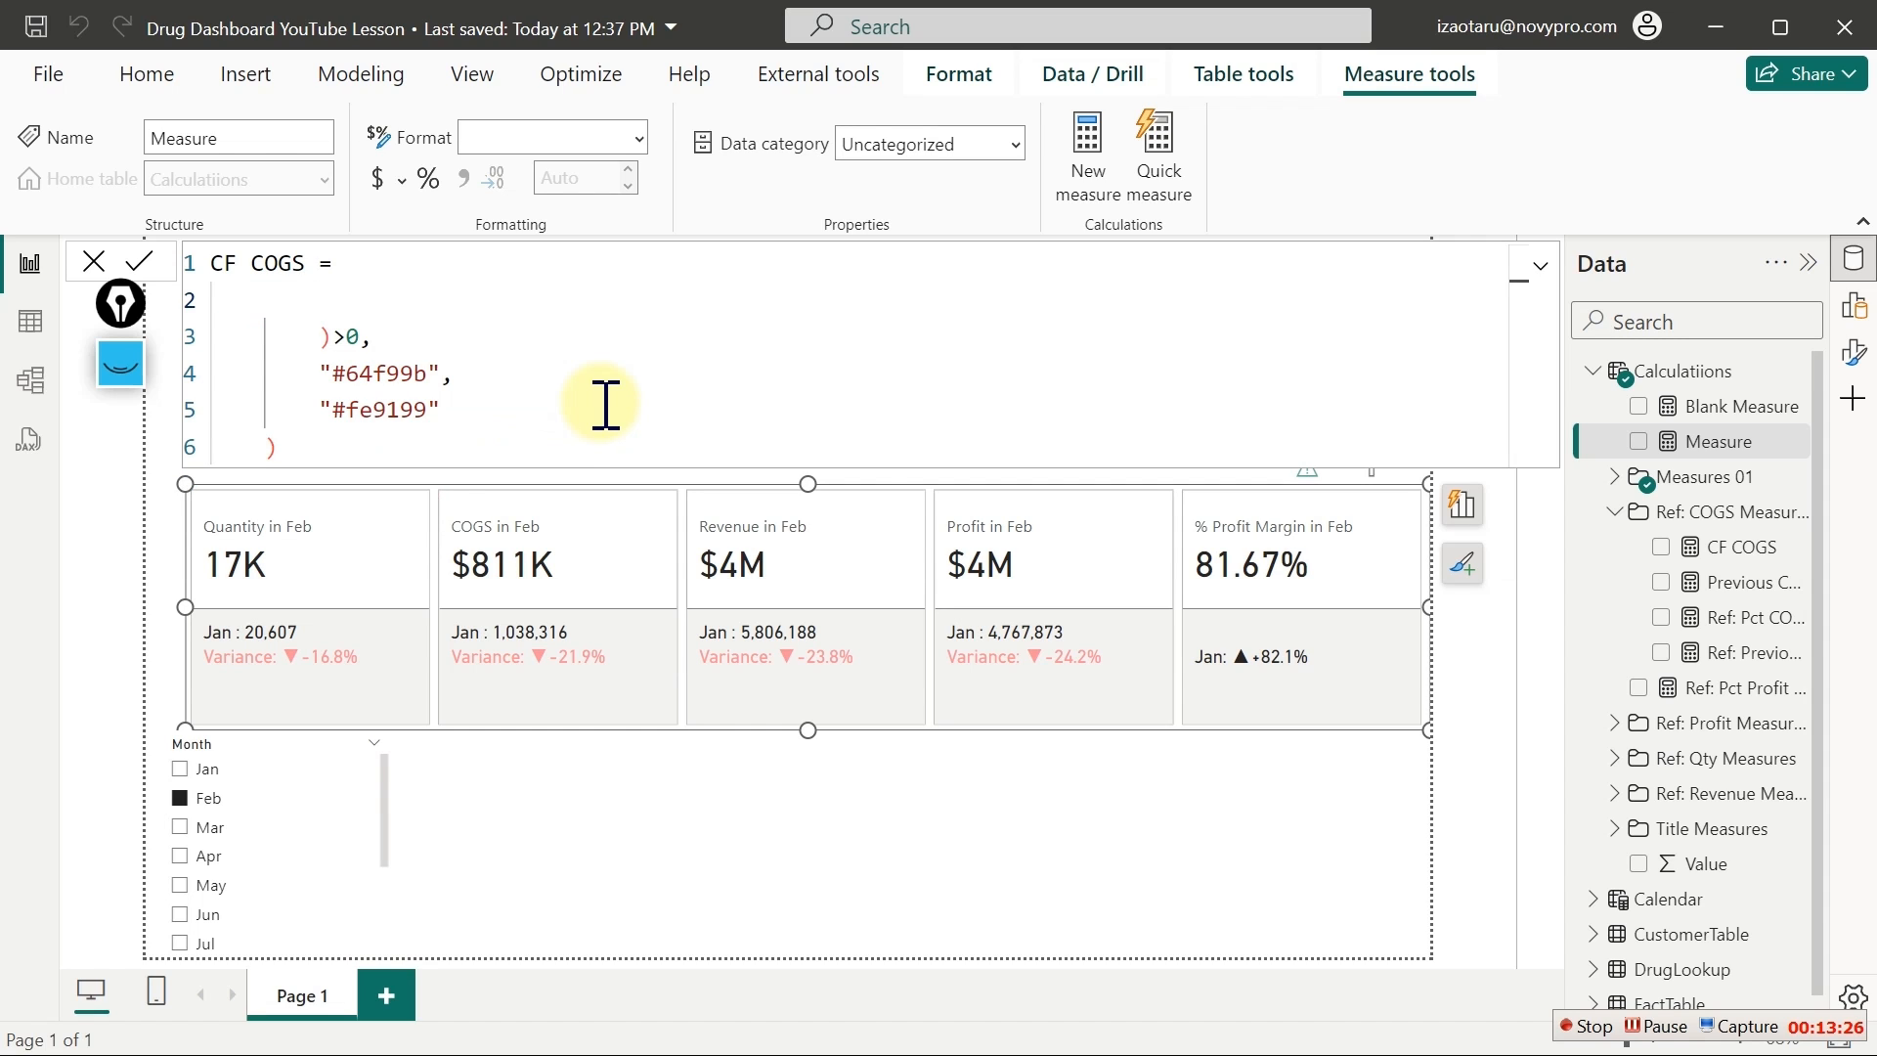
type("IF(")
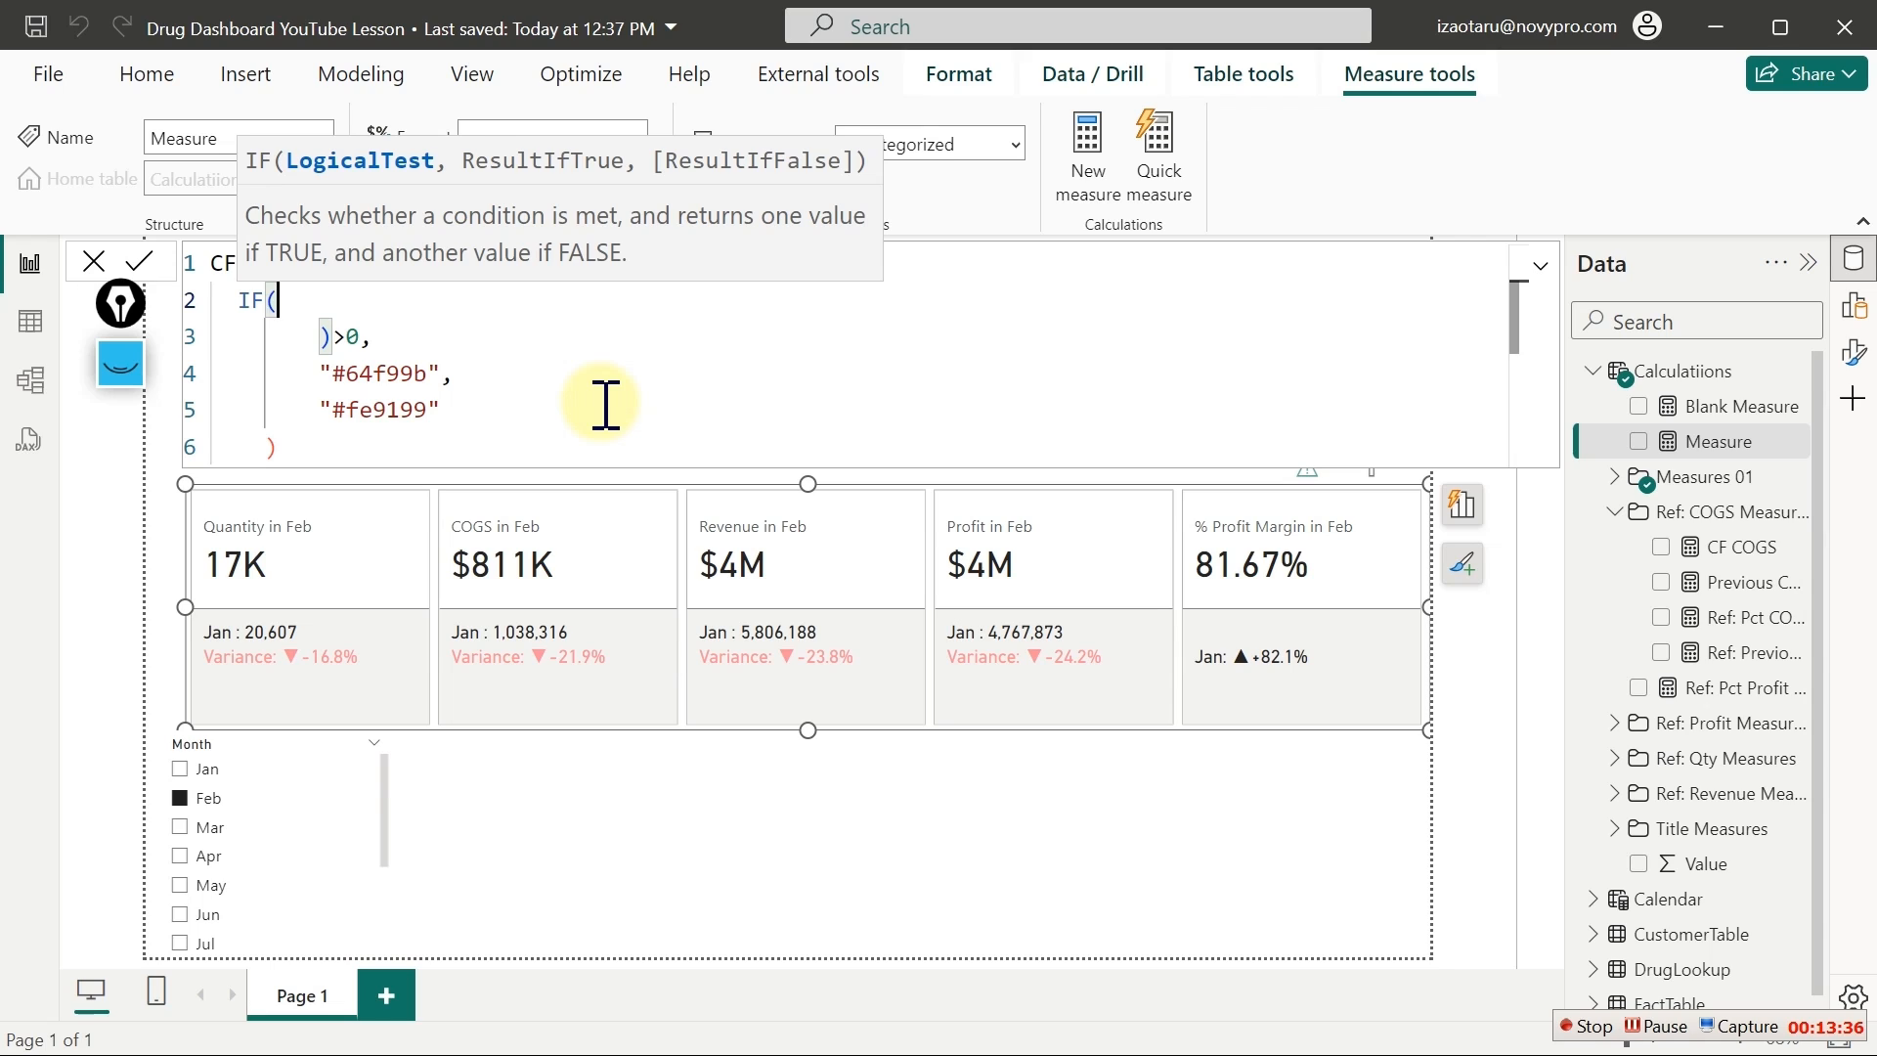
key("BackSpace")
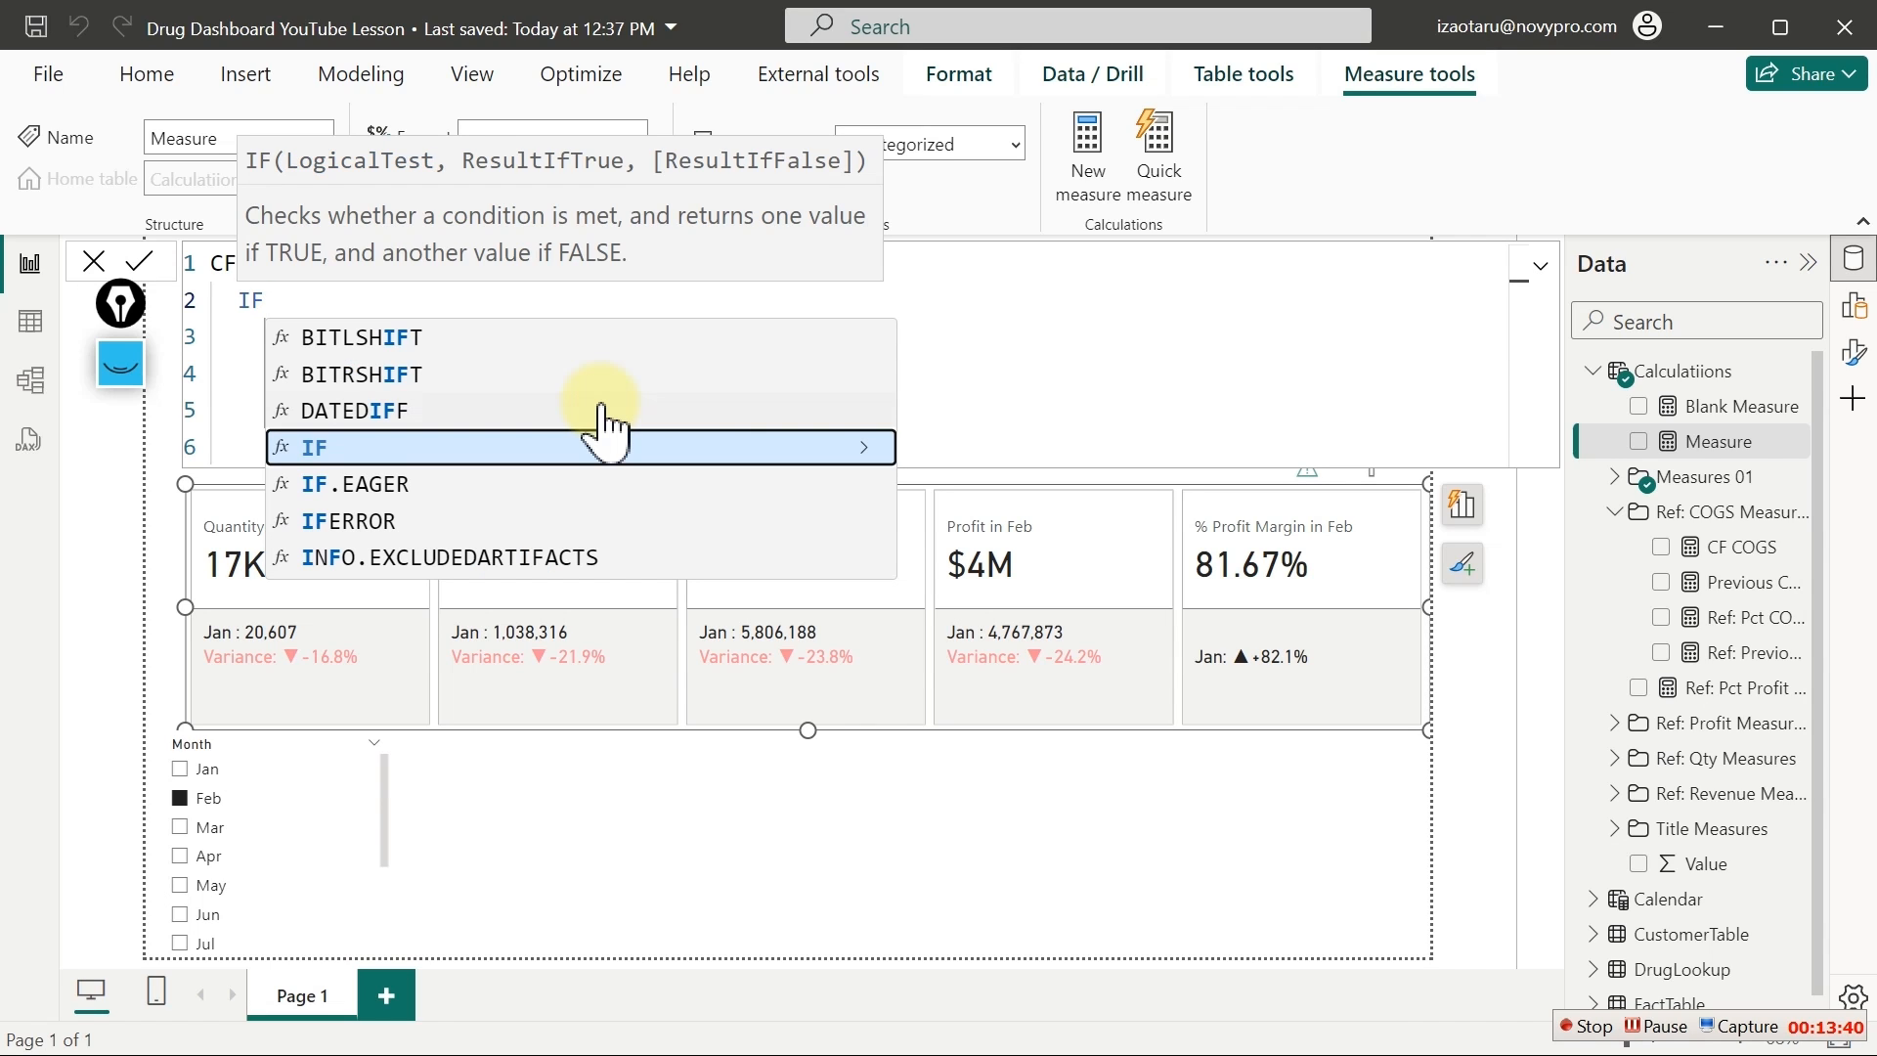
key("Escape")
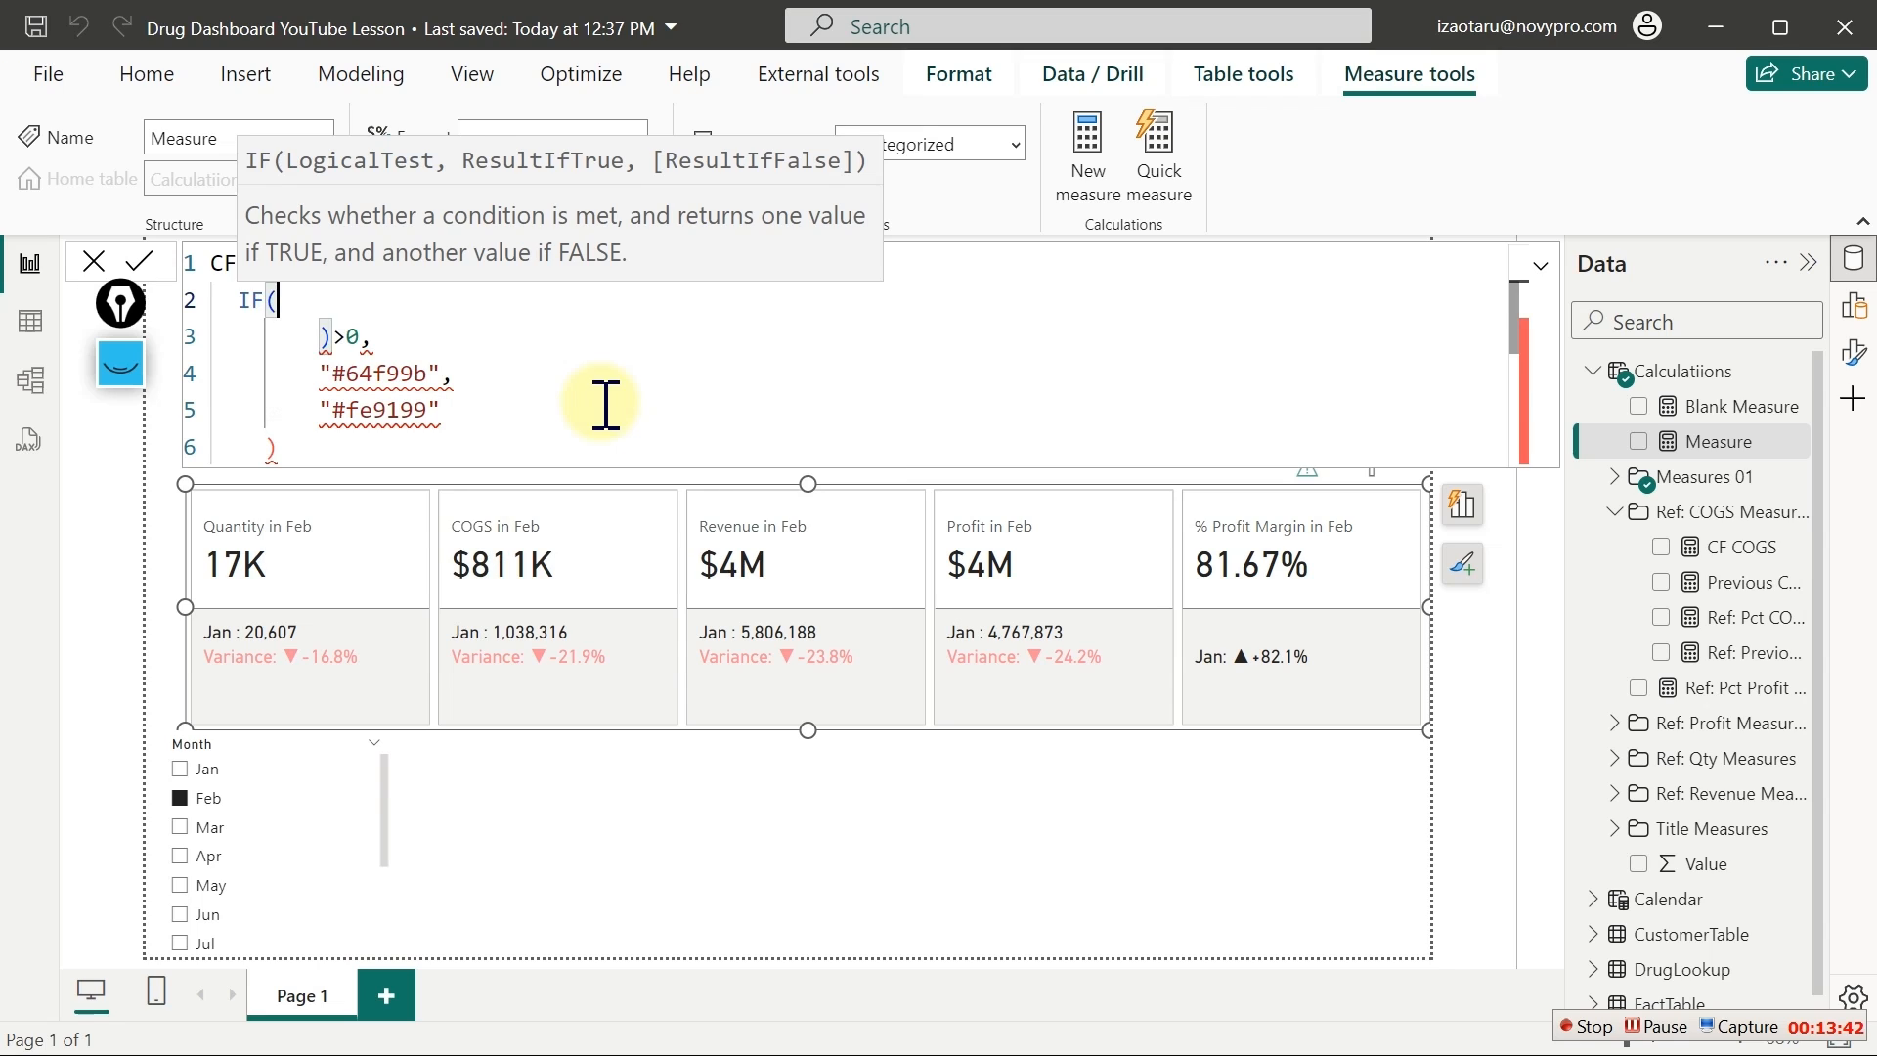
key("BackSpace")
key("BackSpace")
key("ctrl+z")
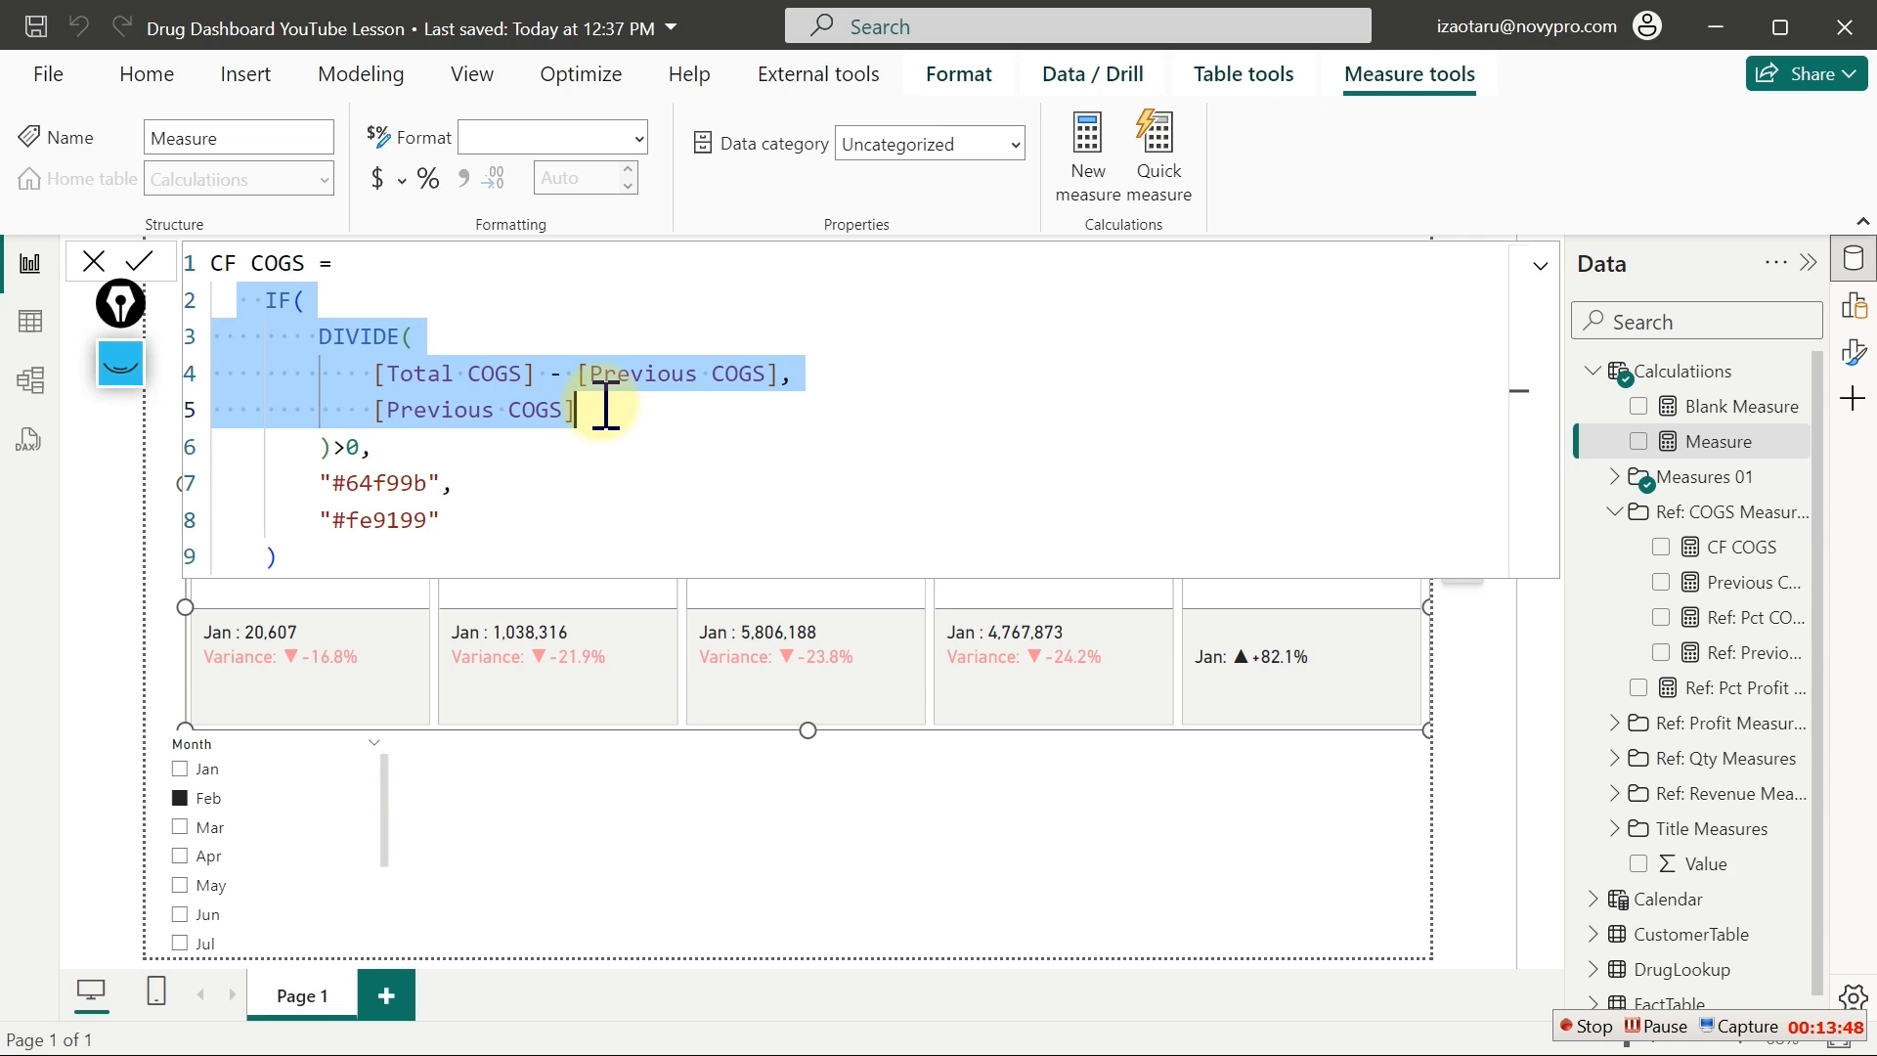
Replace the opening DIVIDE( and its COGS arguments in the pasted formula with [Ref: Pct Profit Margin] and try to commit the measure
left_click(604, 409)
left_click_drag(603, 409, 316, 334)
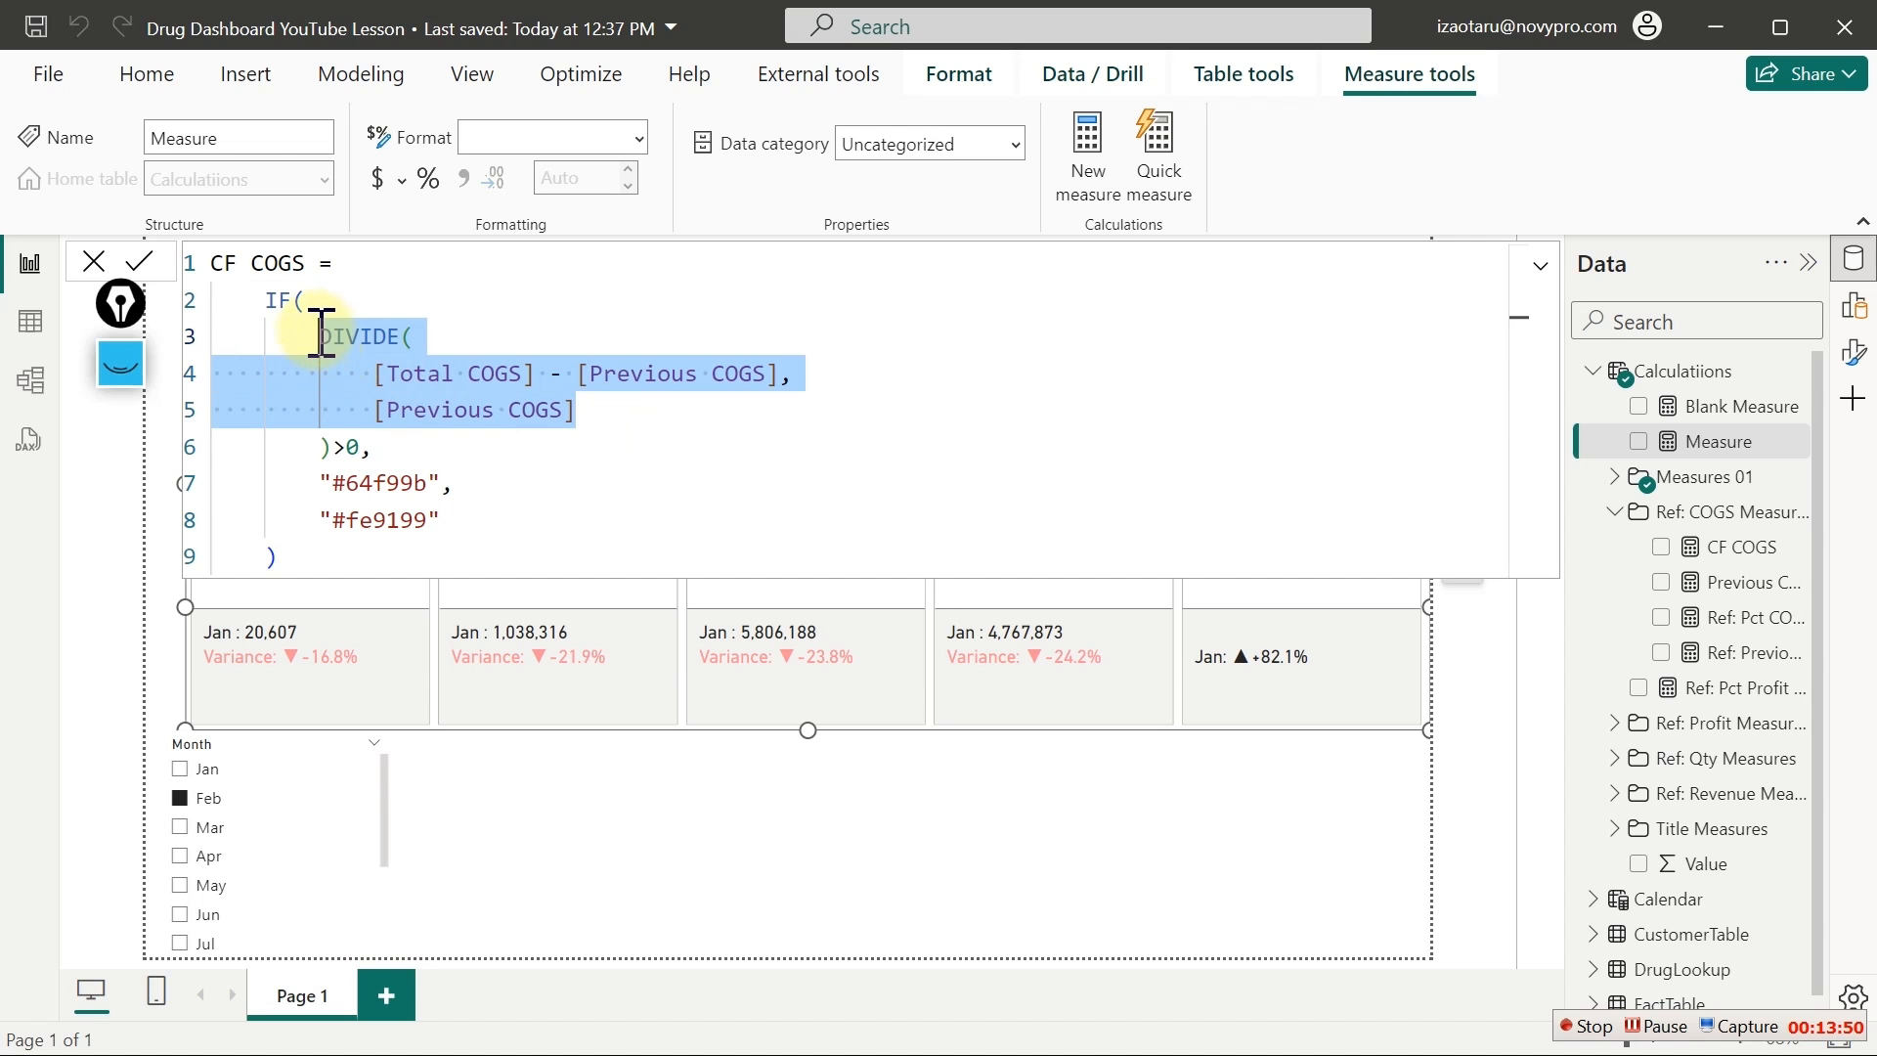
key("Delete")
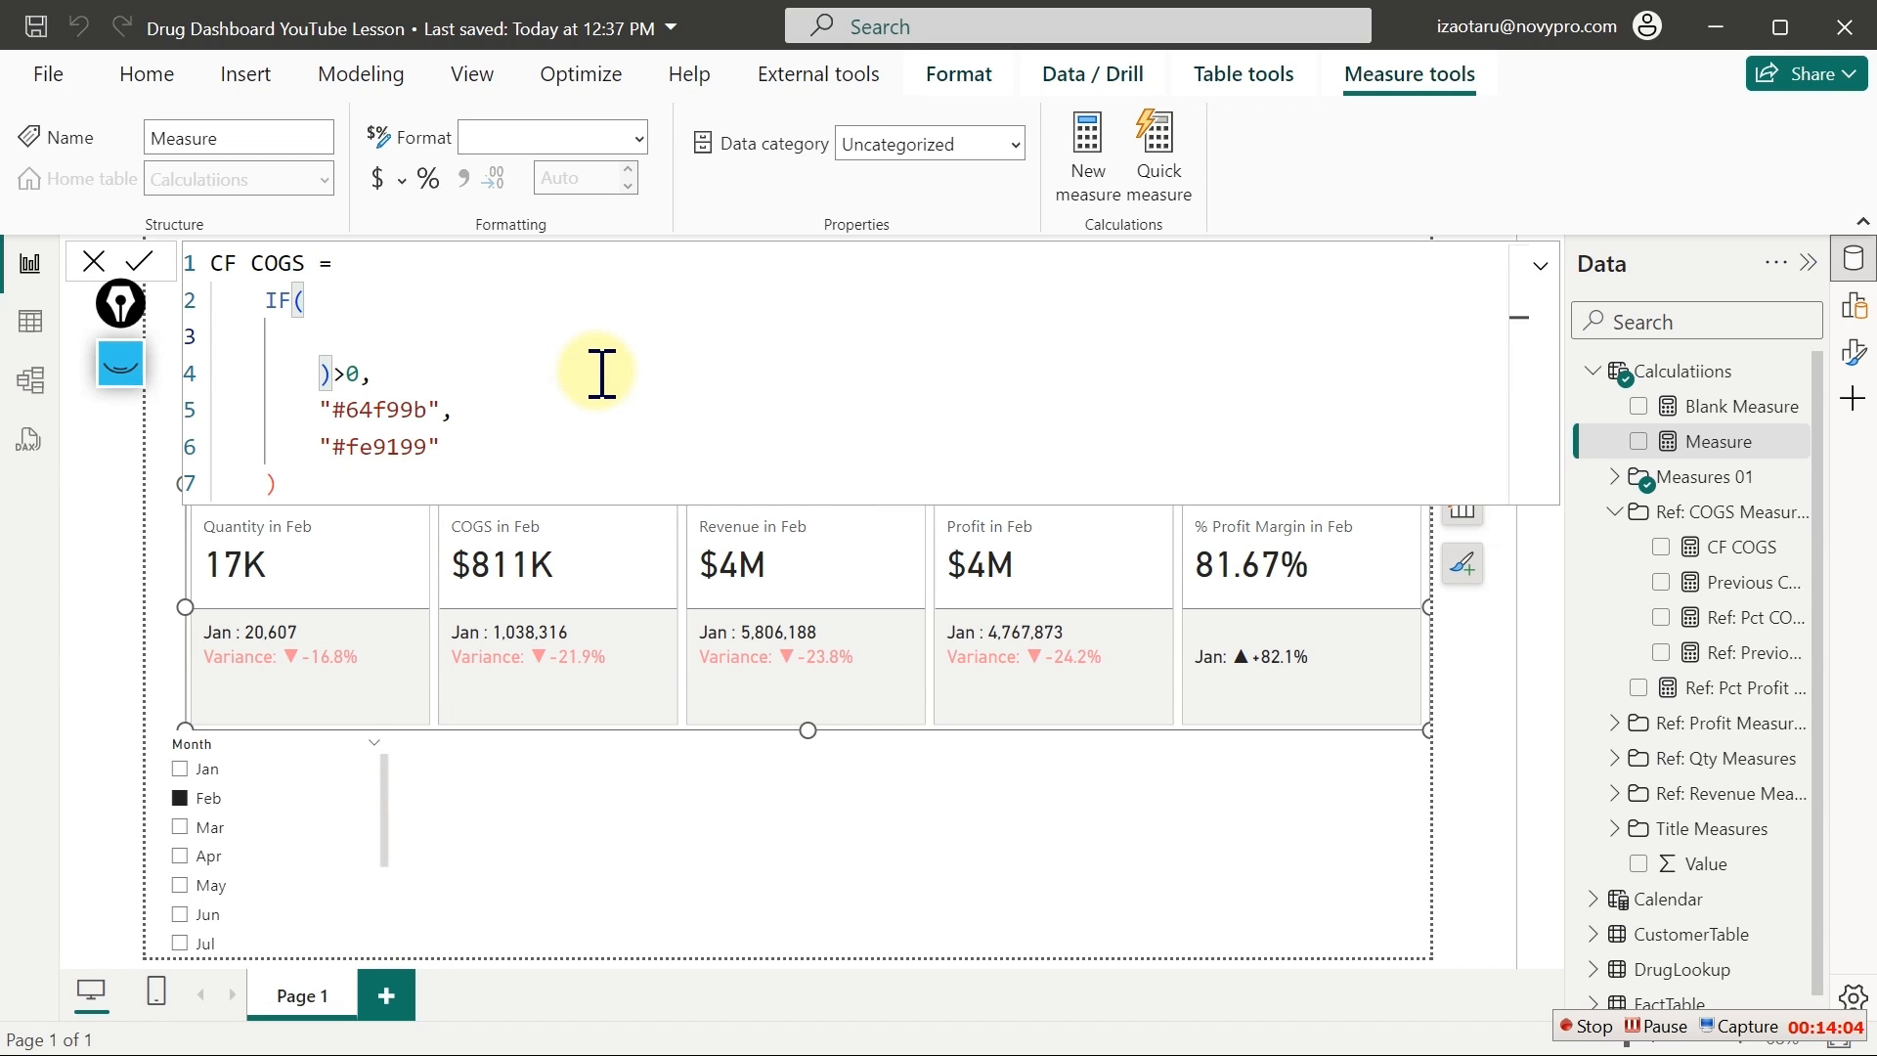
type("[")
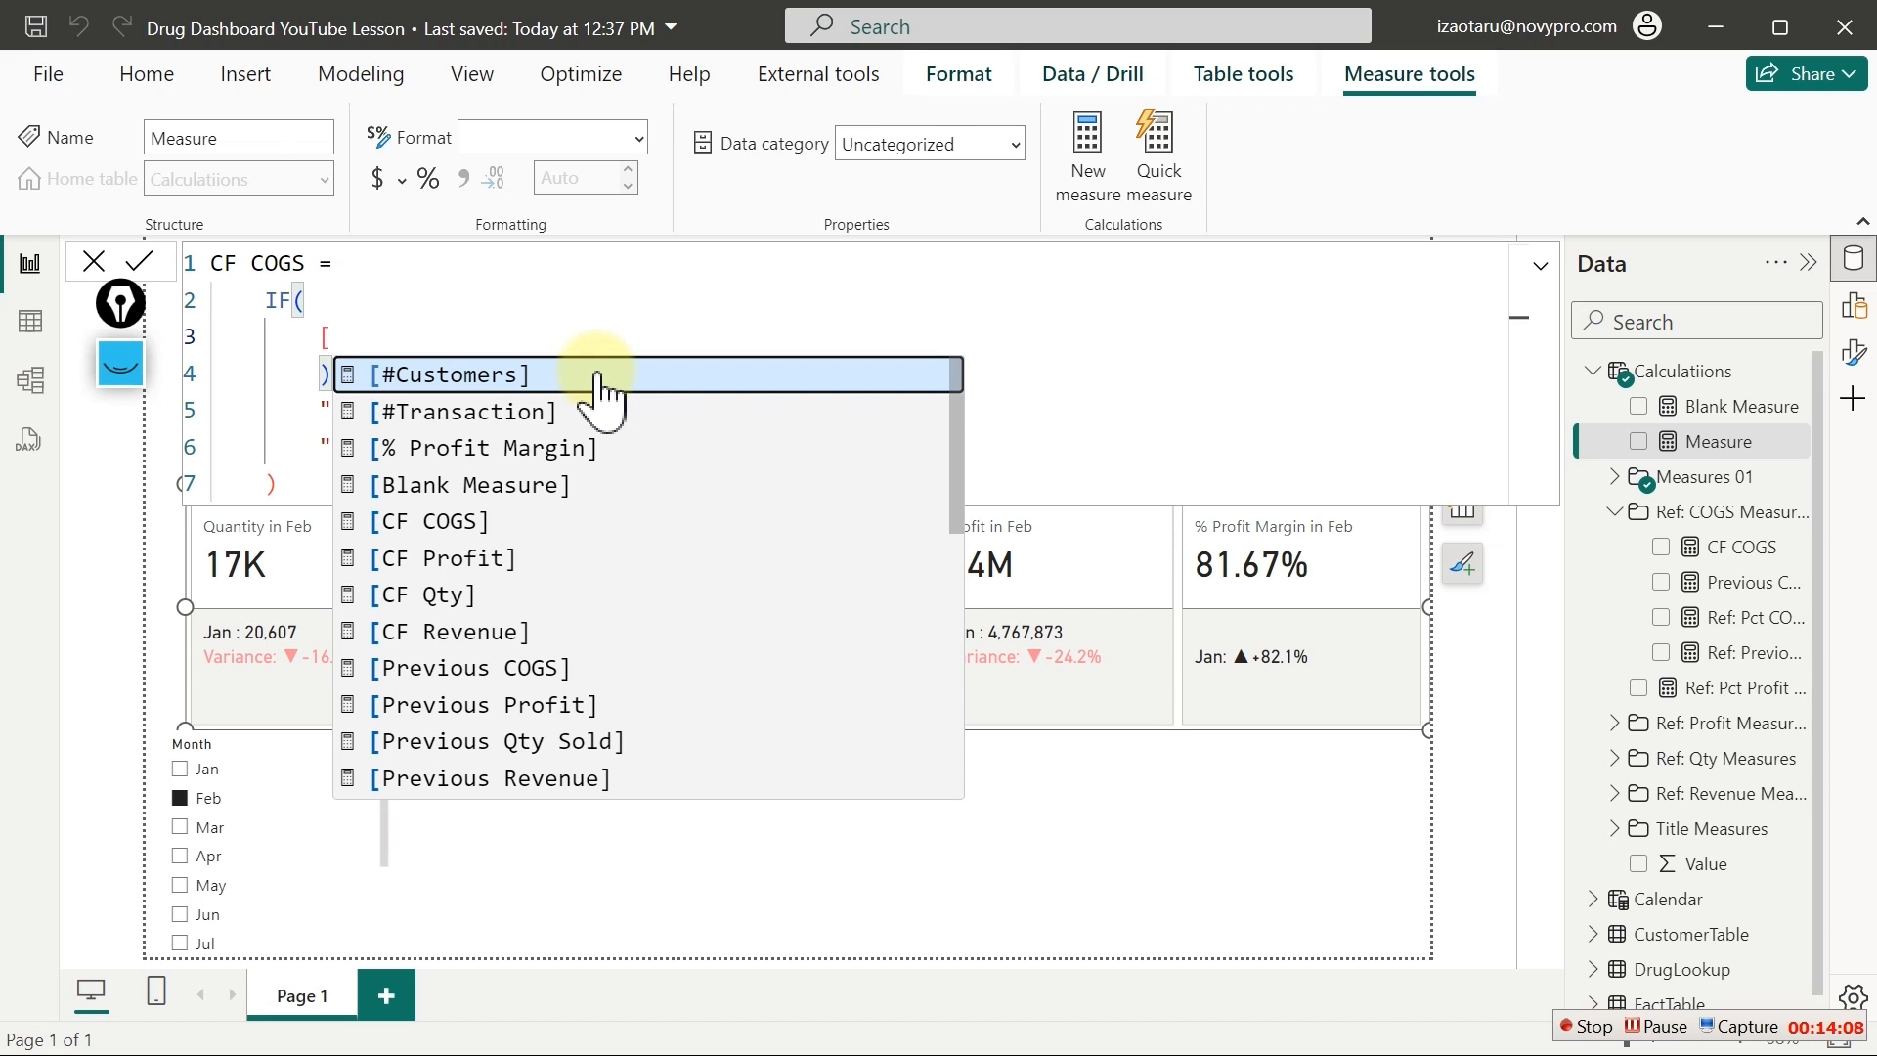
key("Down")
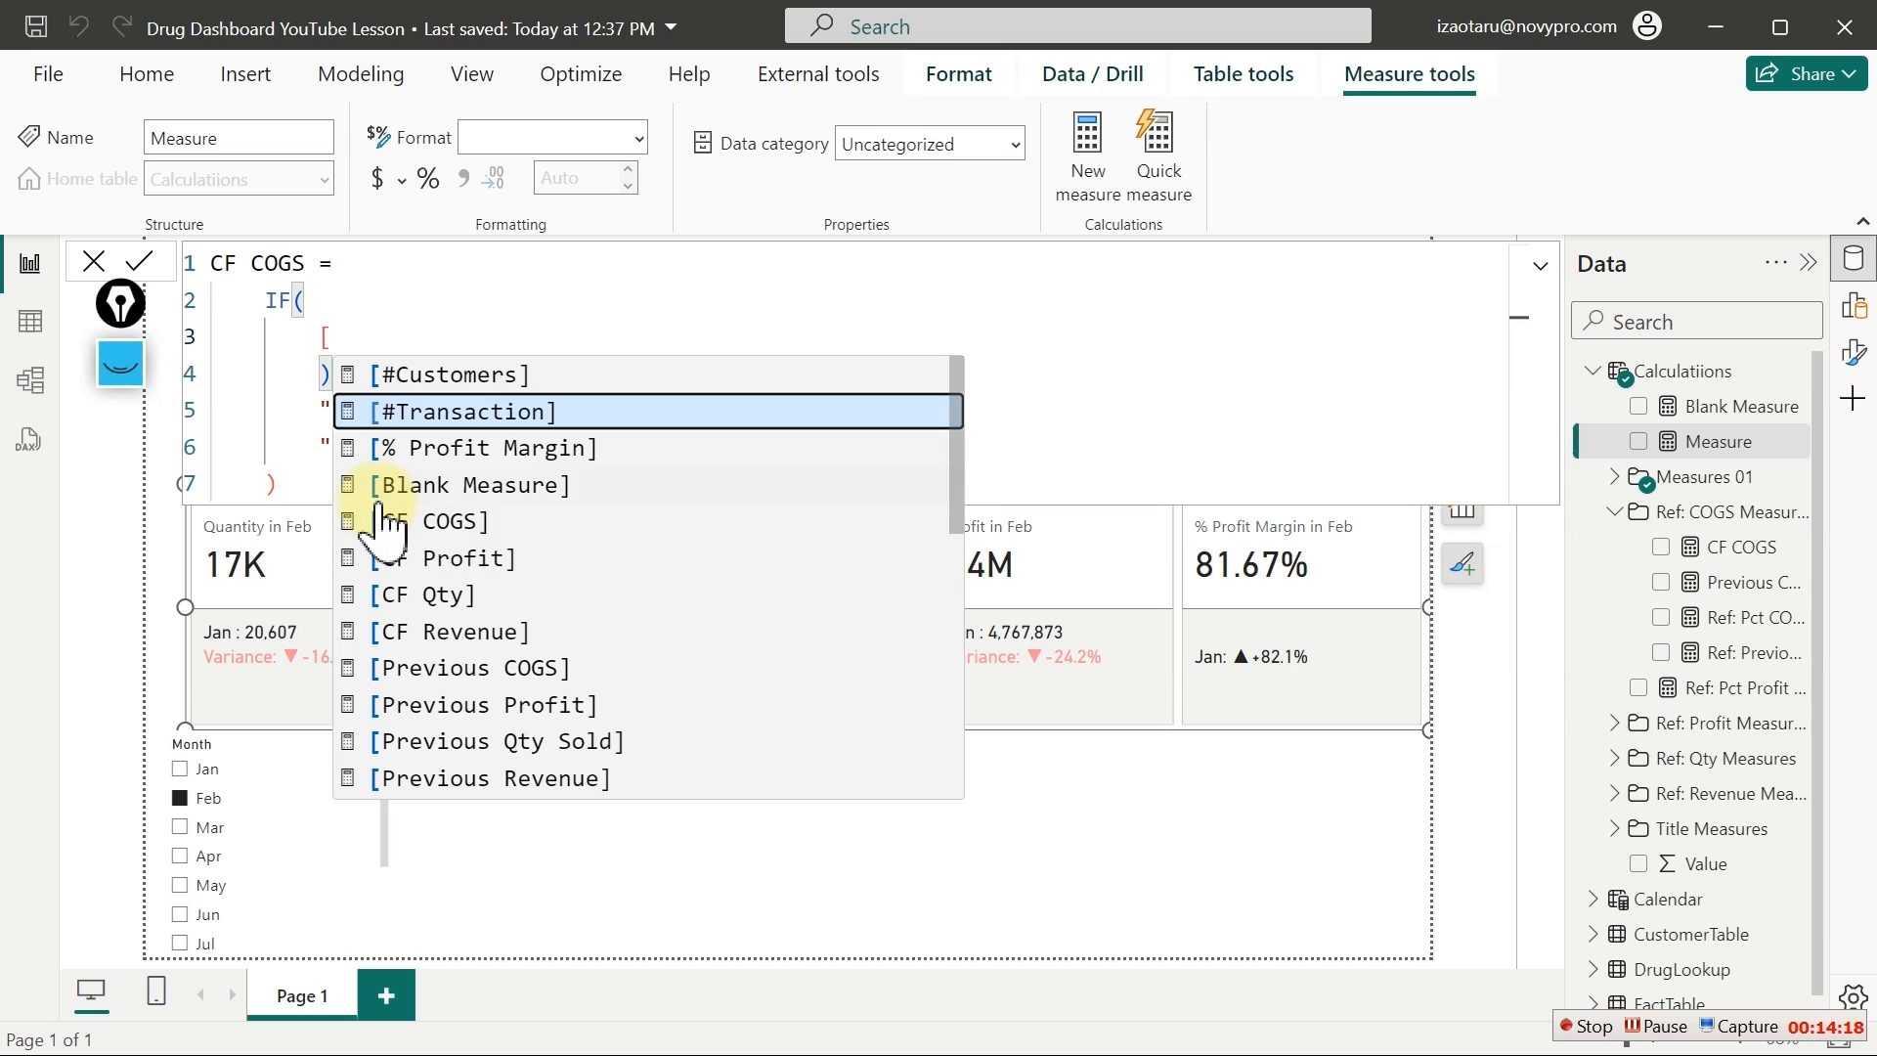
type("ref")
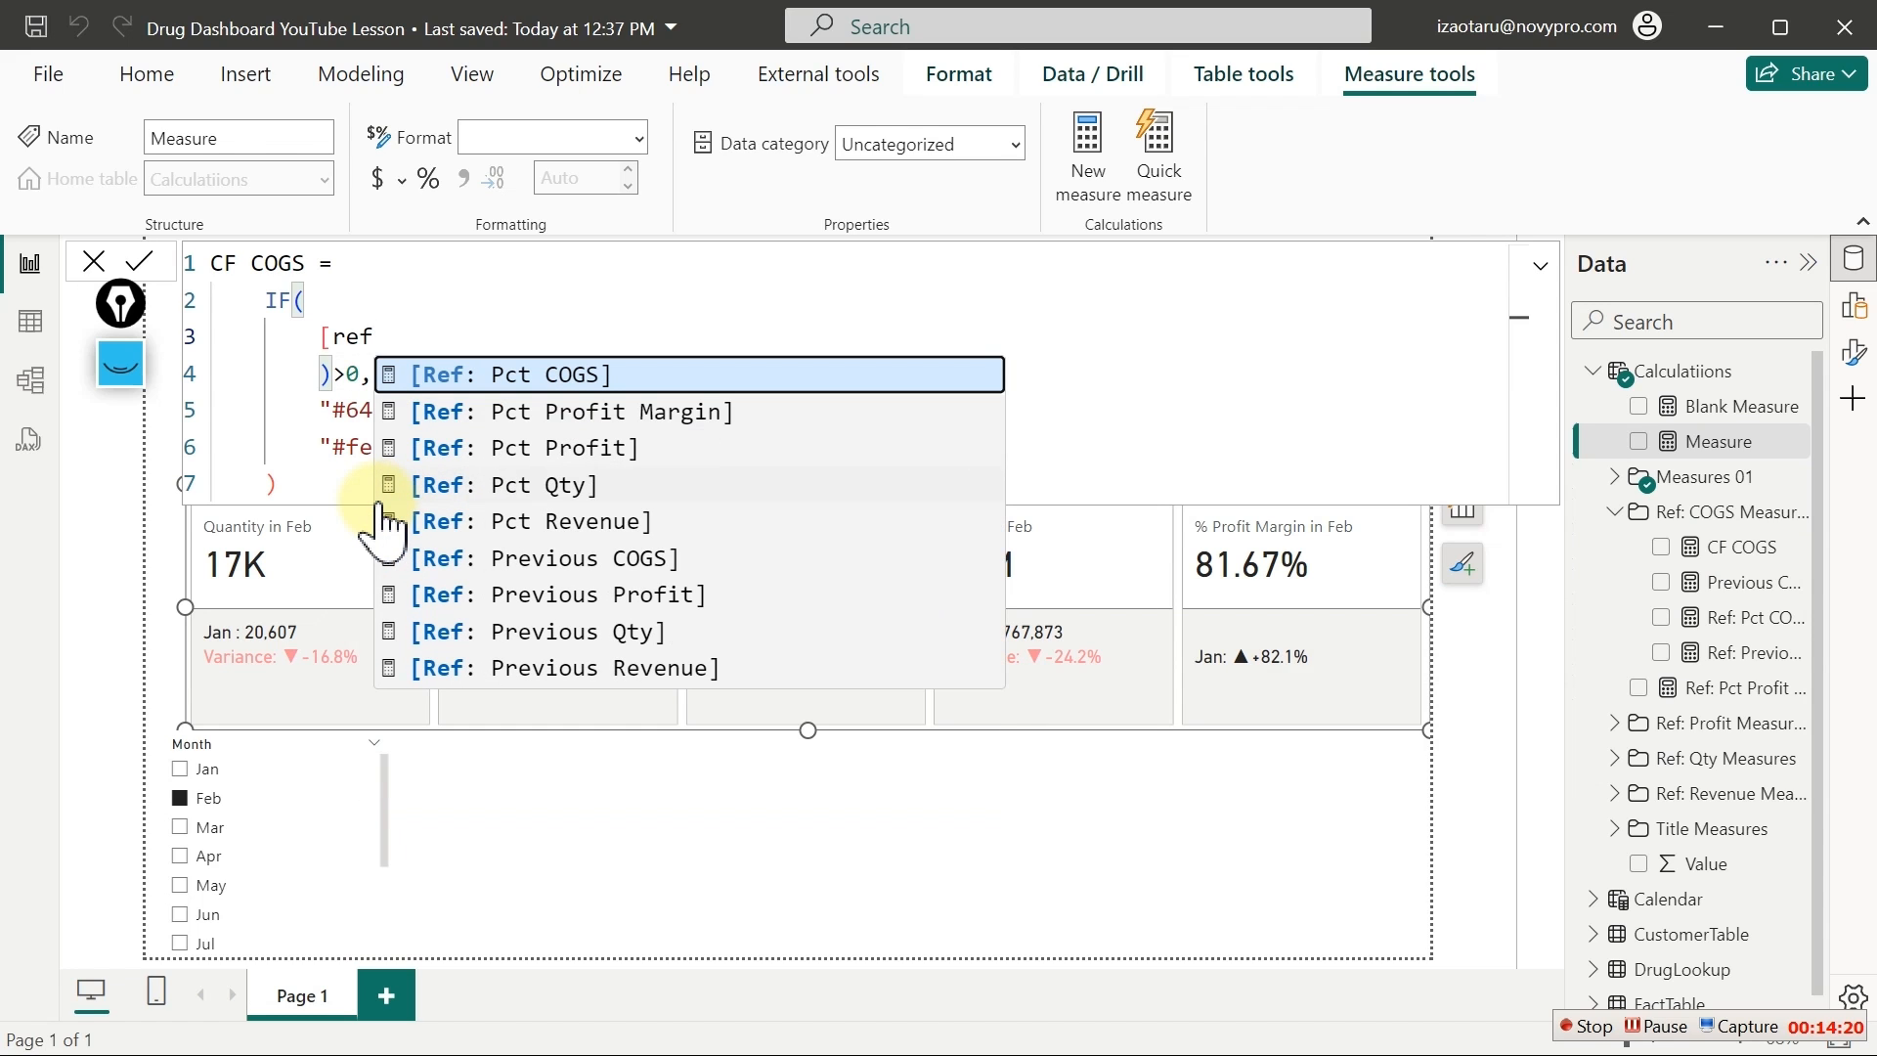
key("Down")
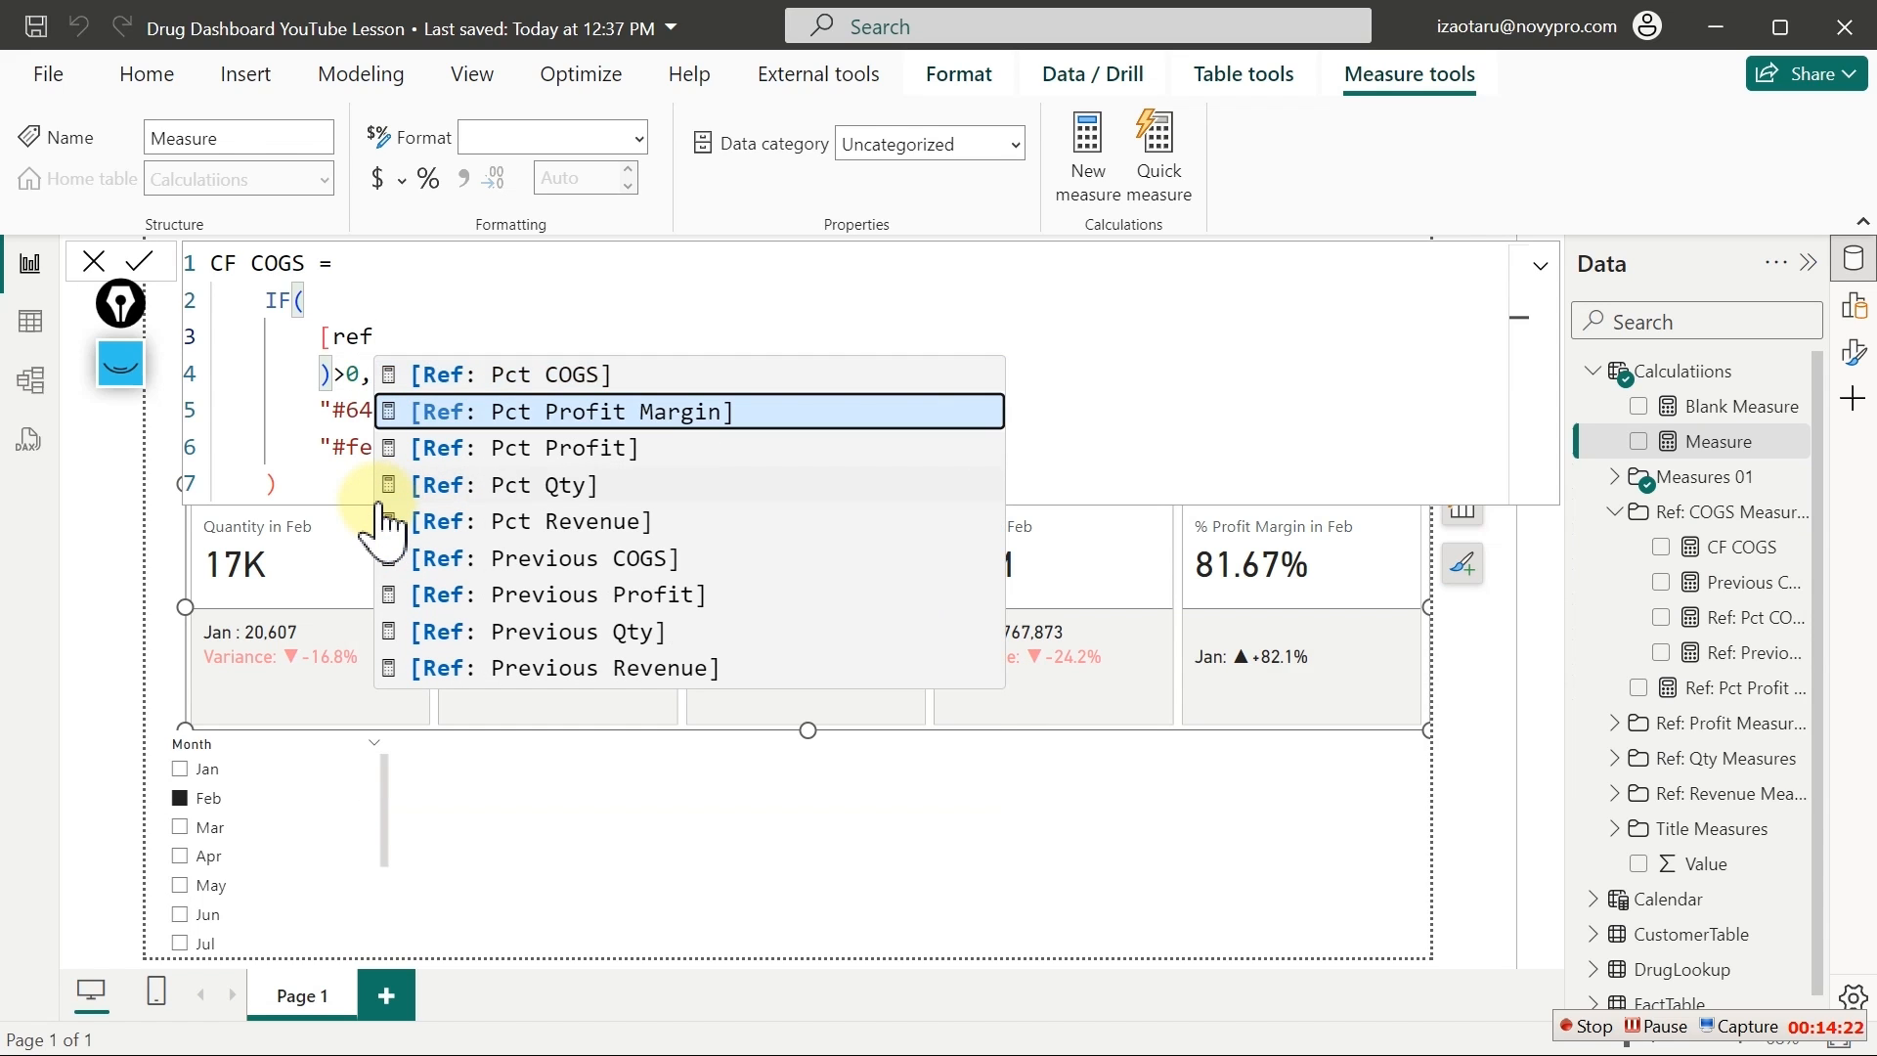
key("Tab")
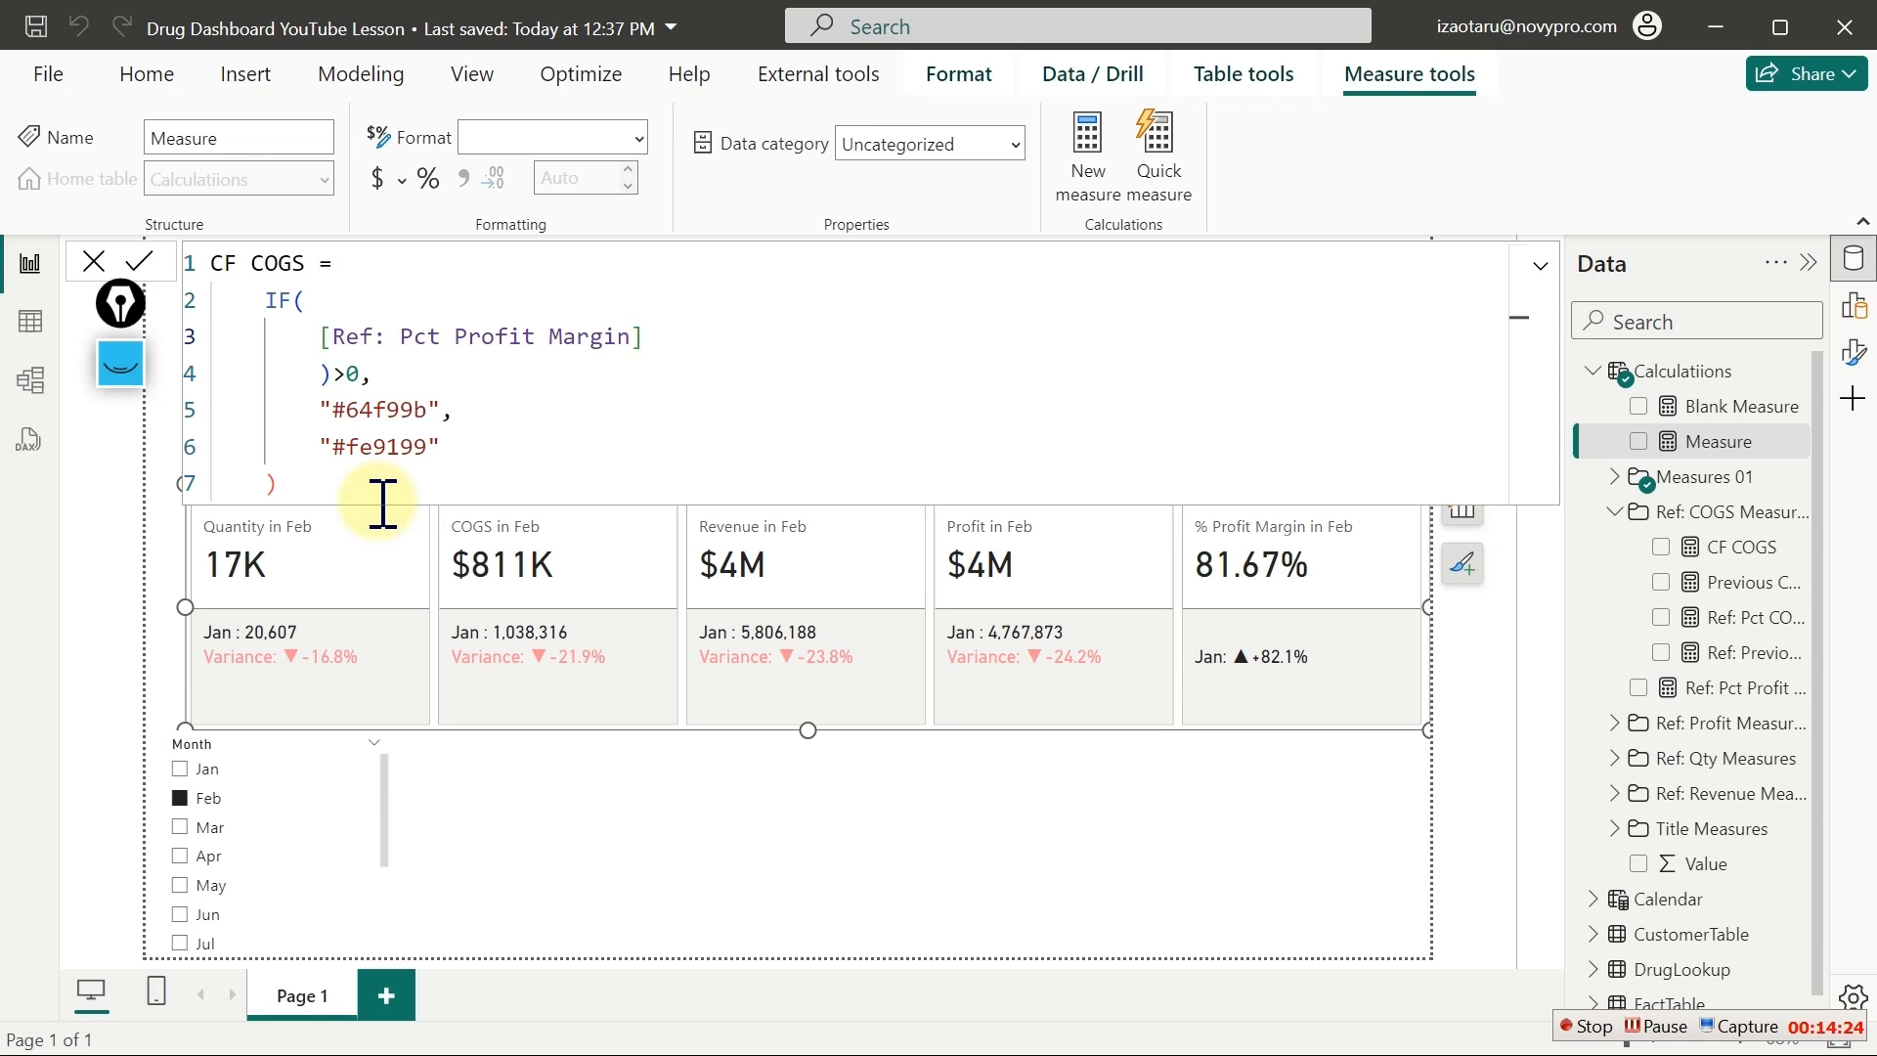
key("Return")
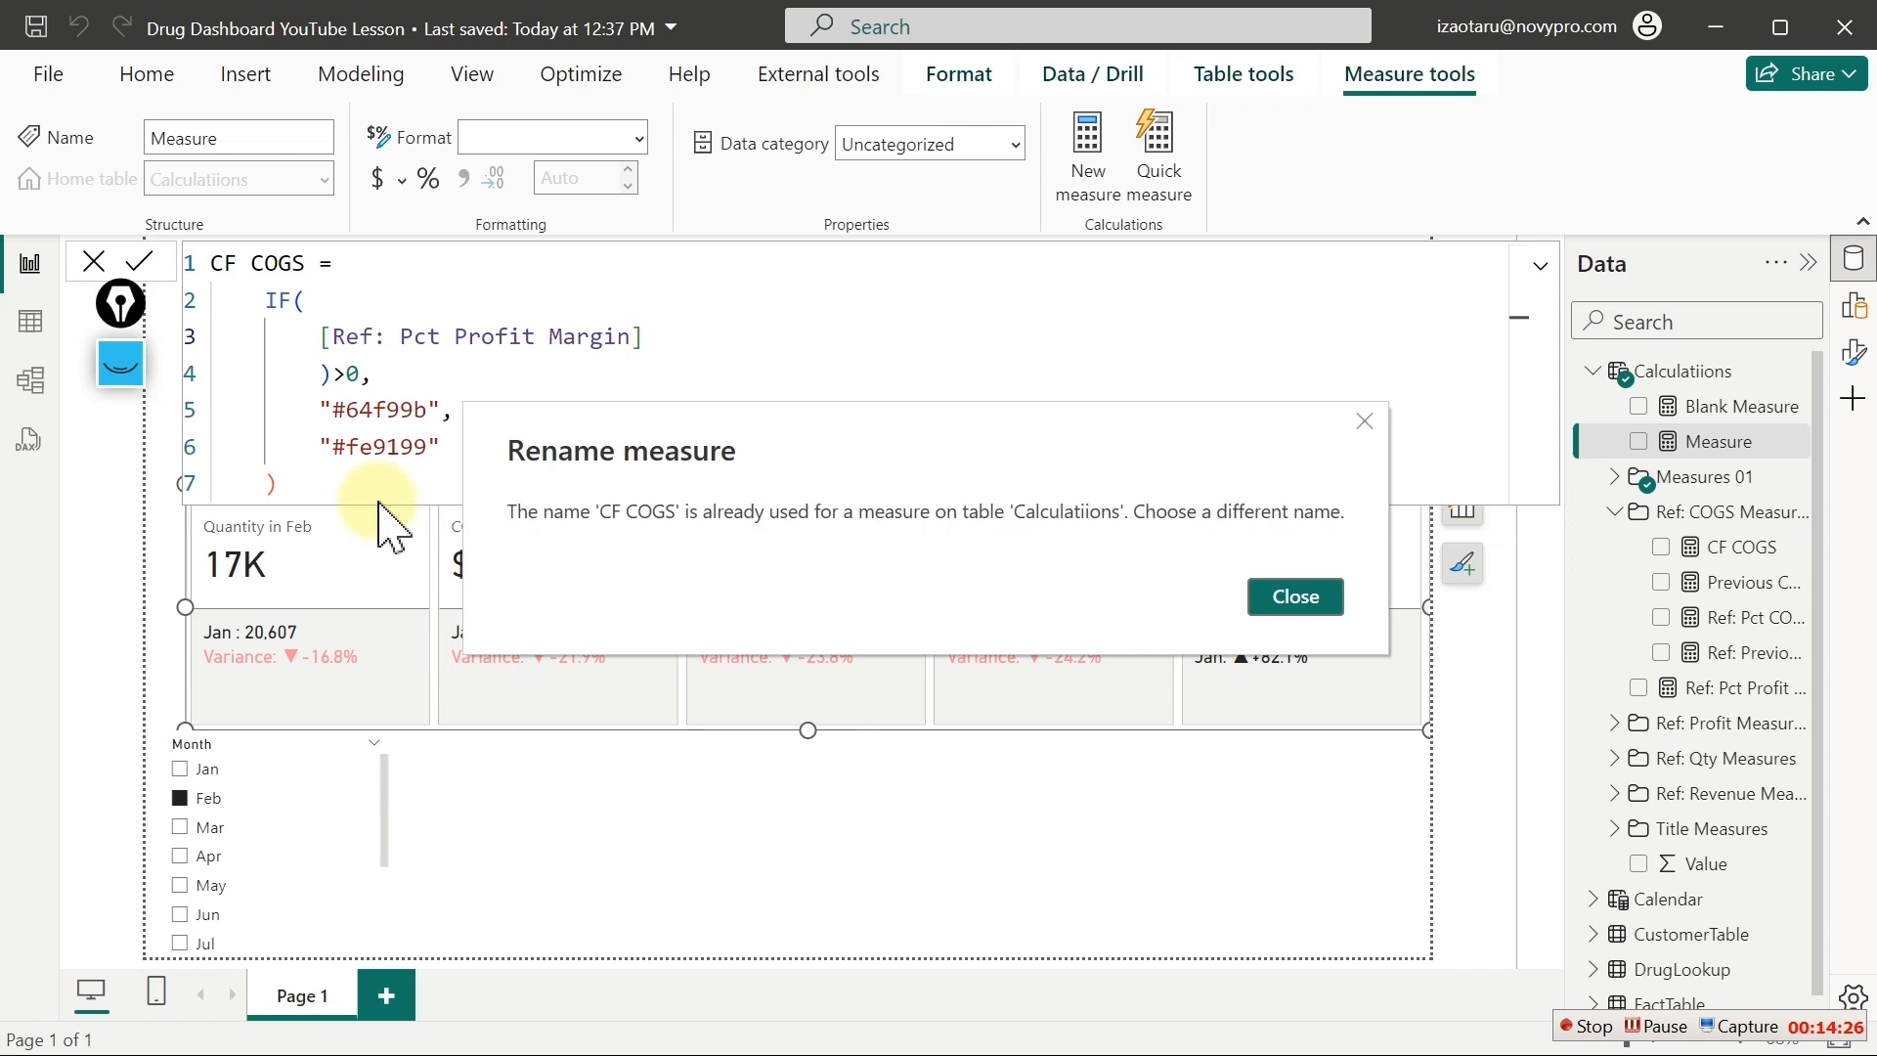
left_click(1308, 594)
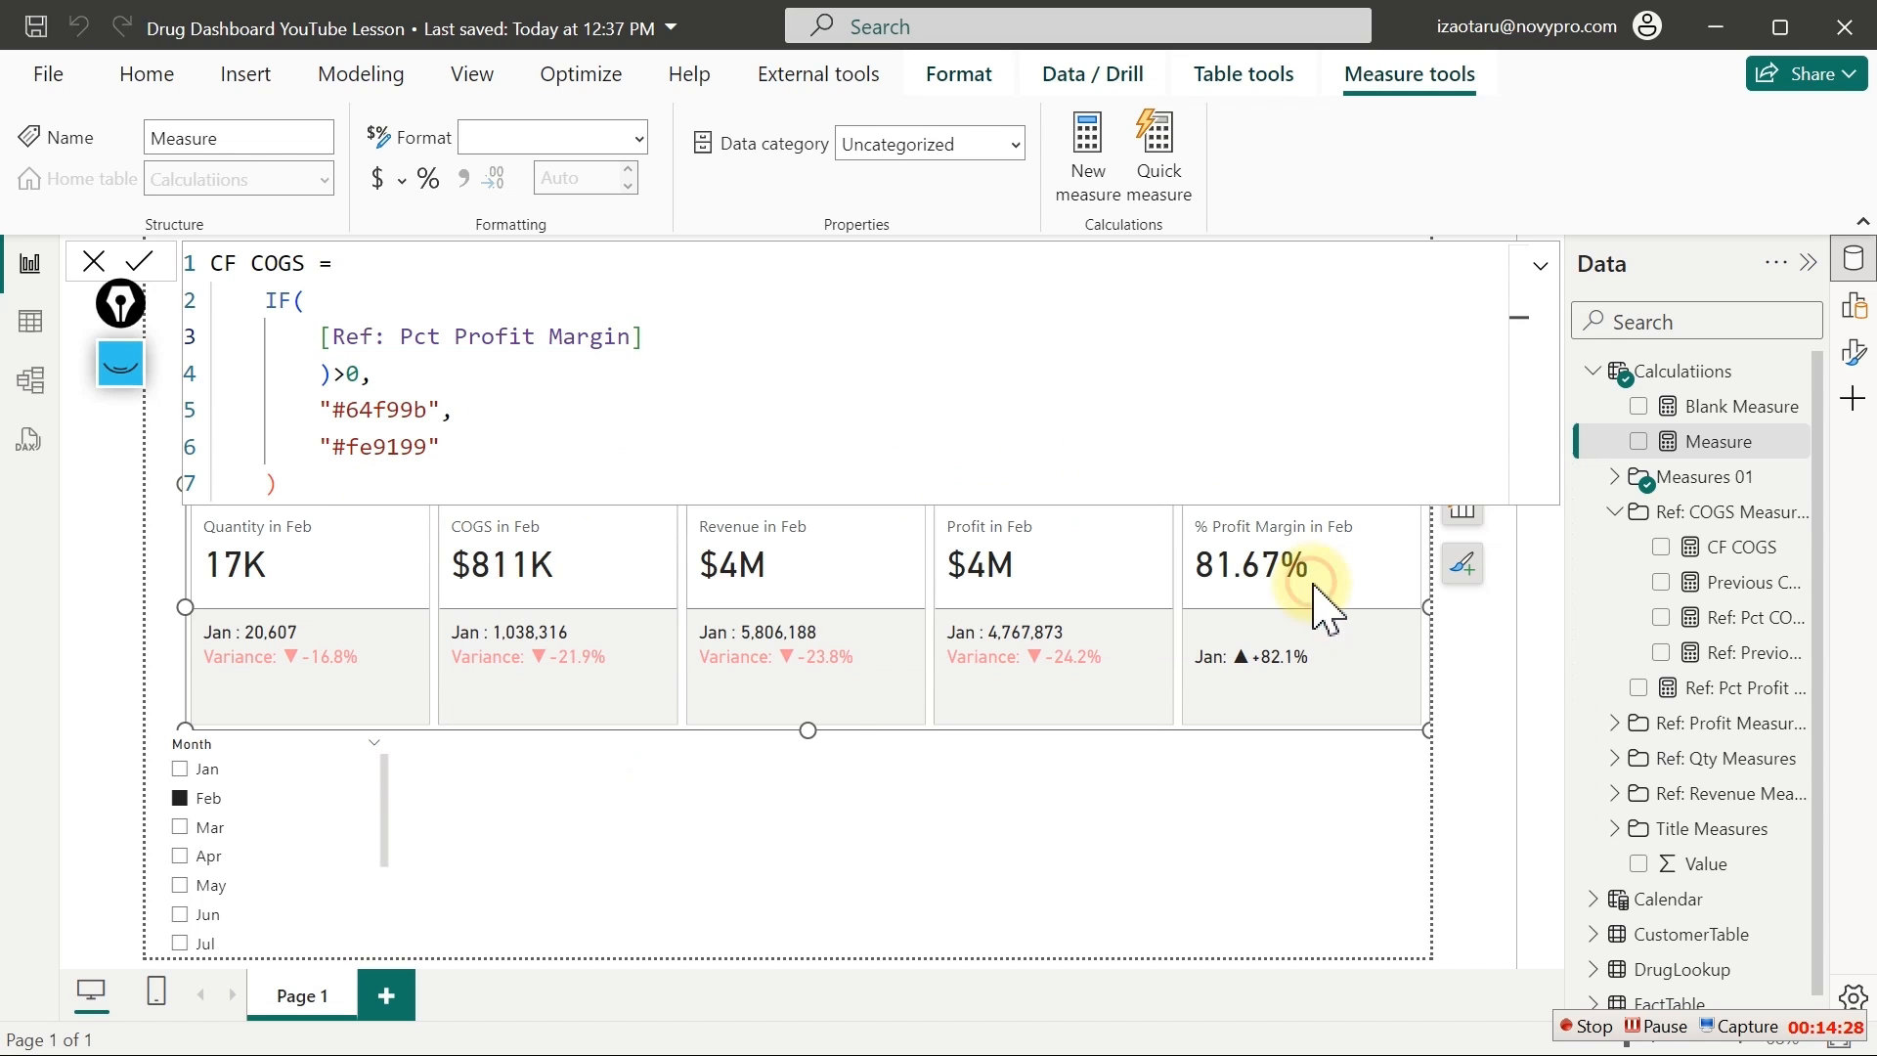
Rename the new measure from the copied CF COGS name to CF Pct Margin and try to commit it
double_click(279, 262)
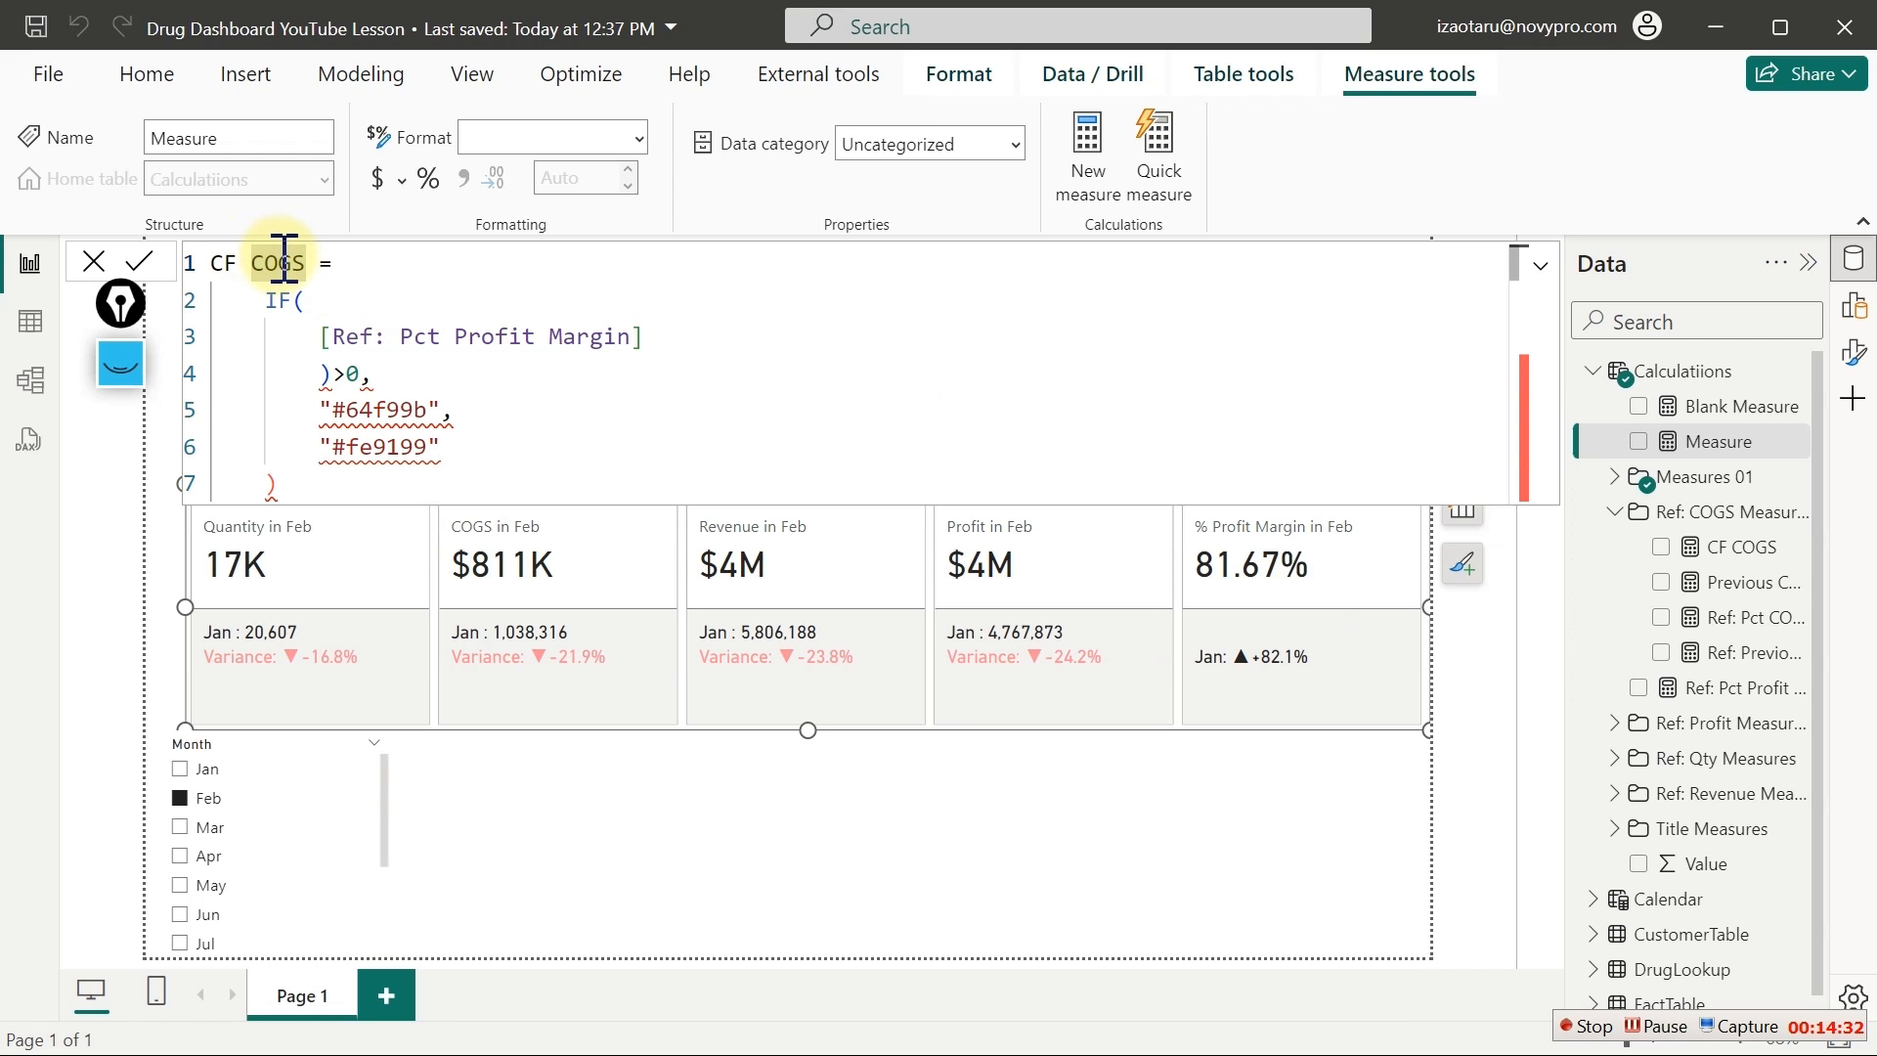
type("P")
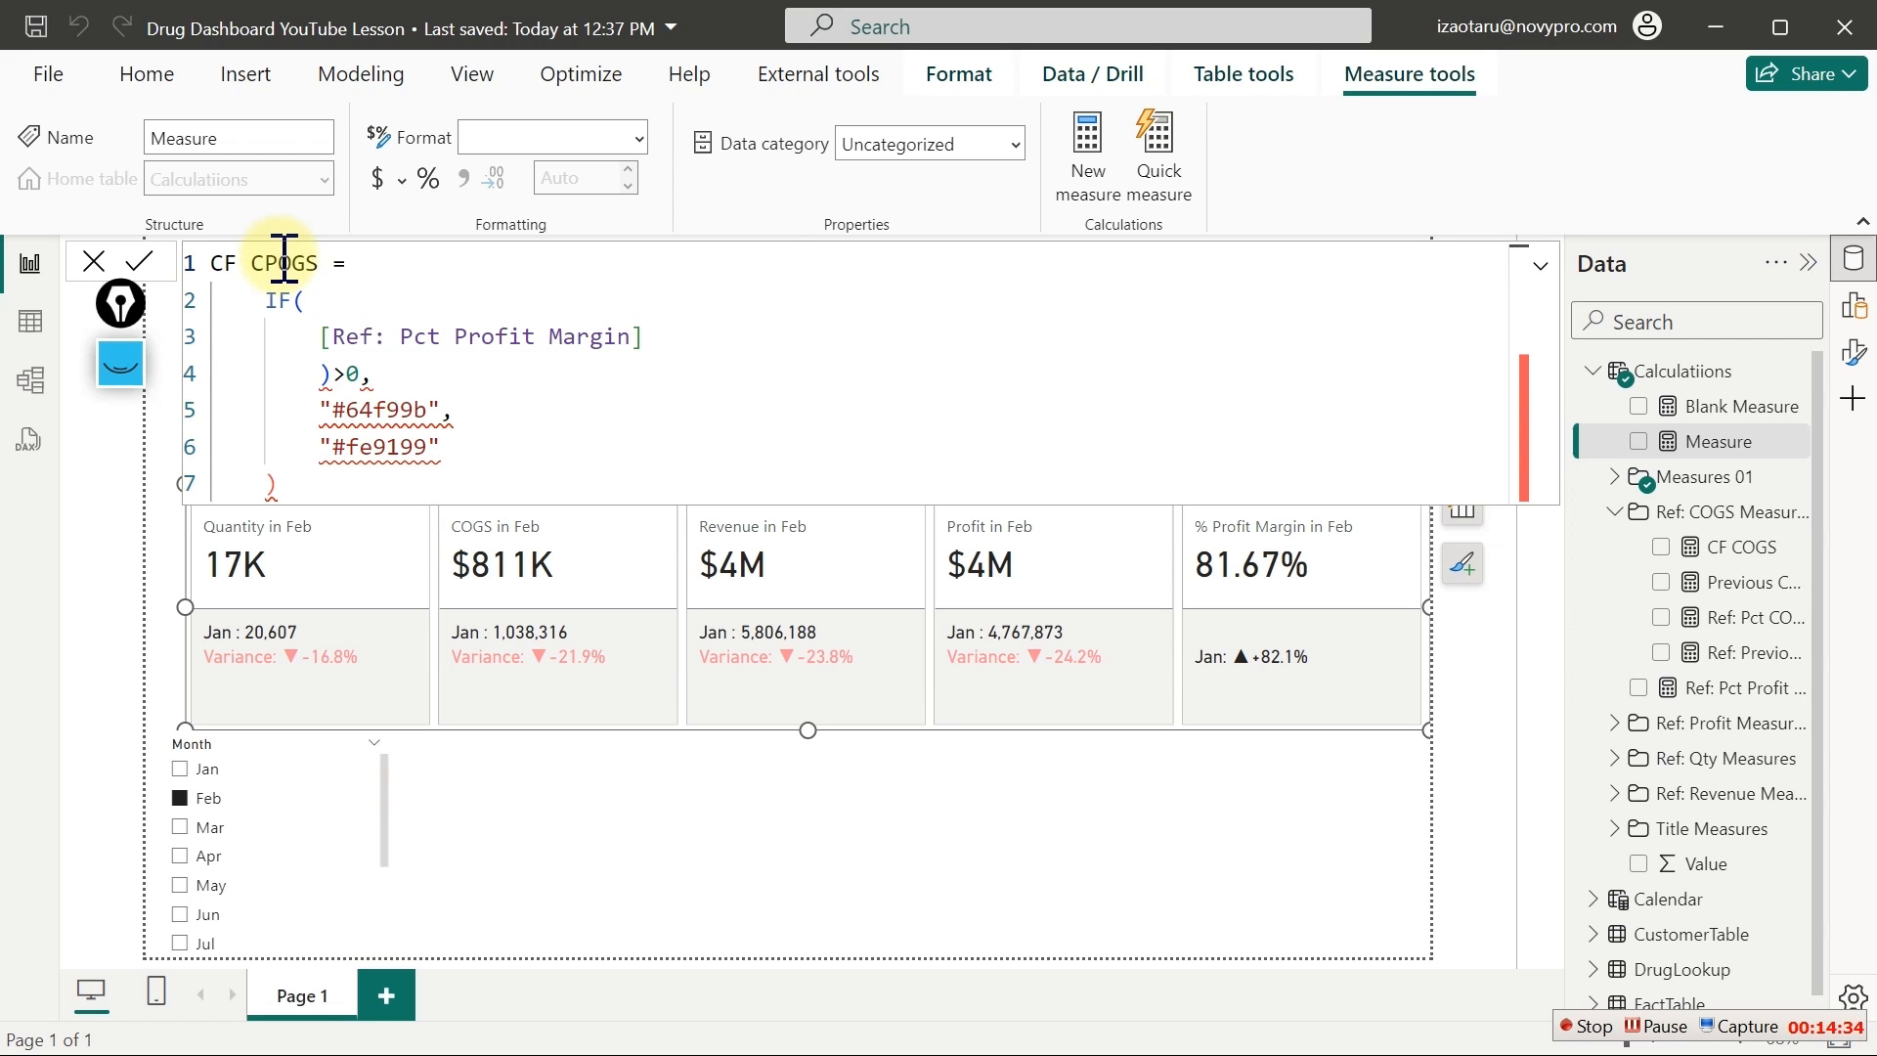
key("BackSpace")
key("BackSpace")
key("Delete")
key("Delete")
key("Delete")
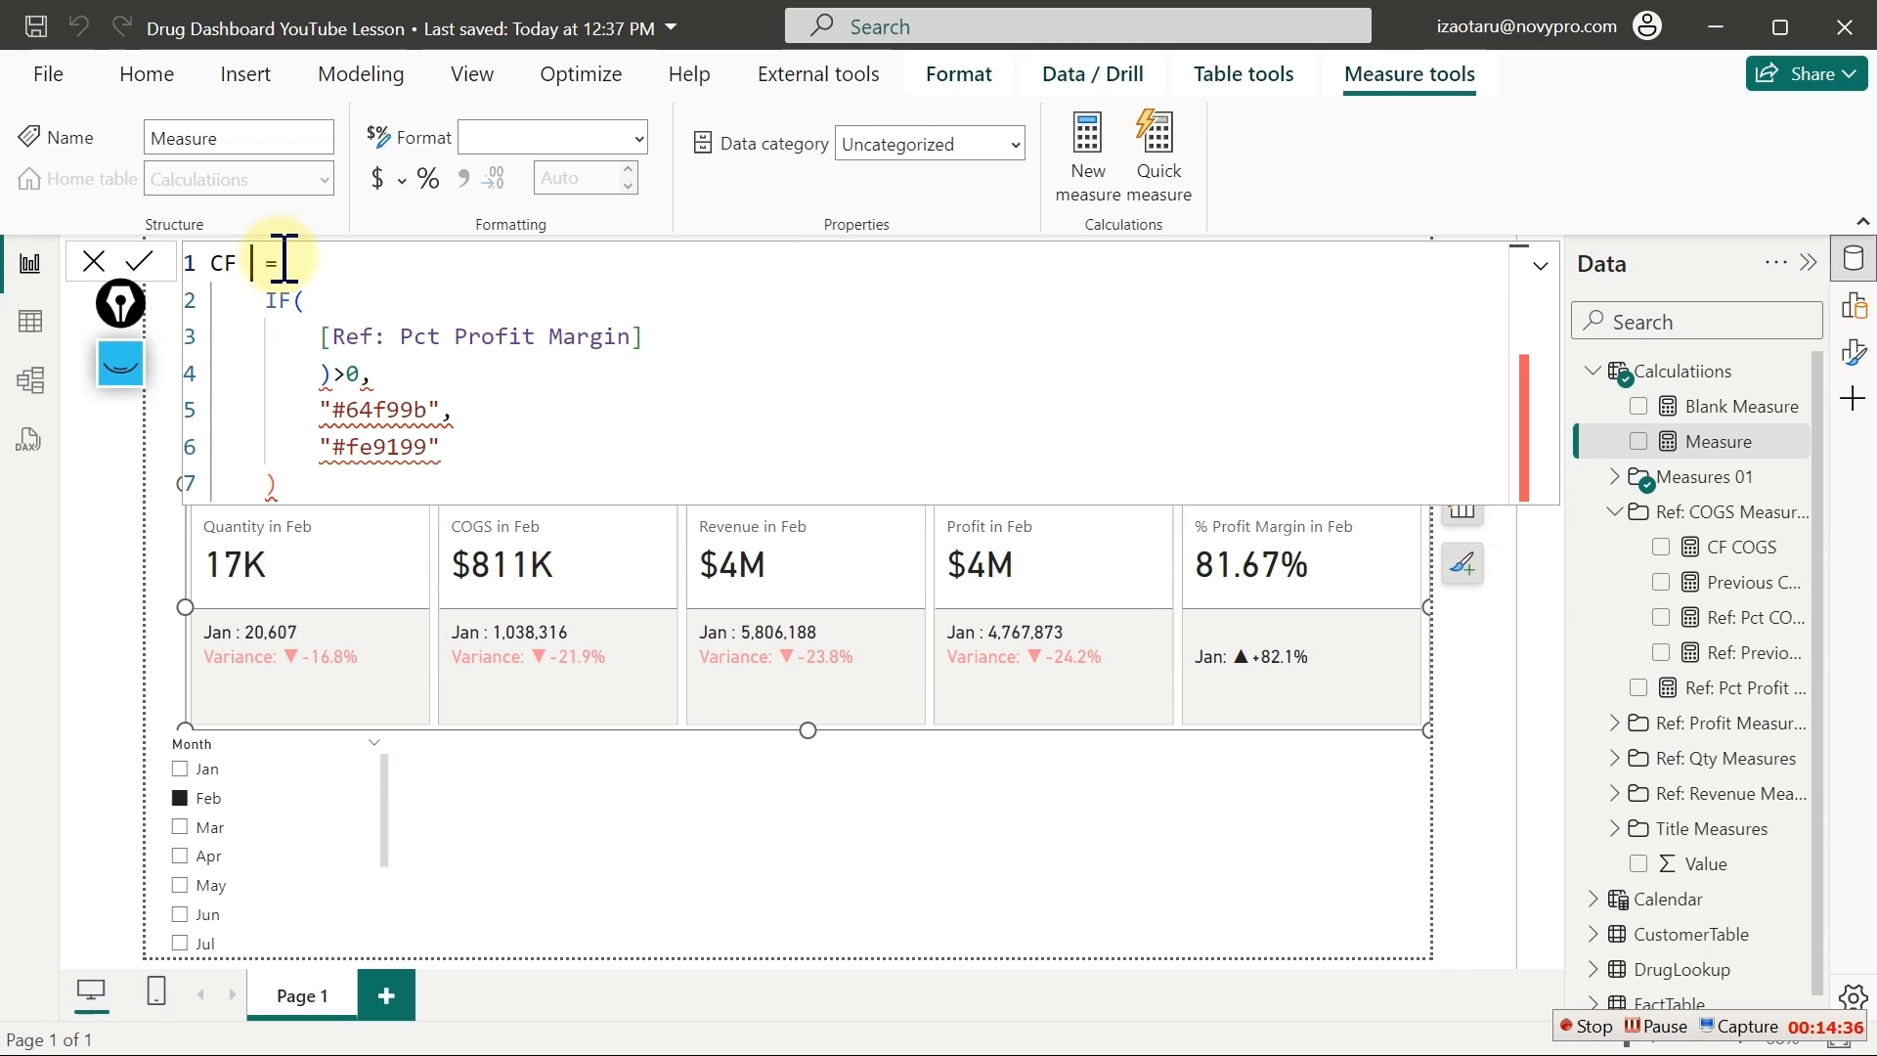
type("Pct")
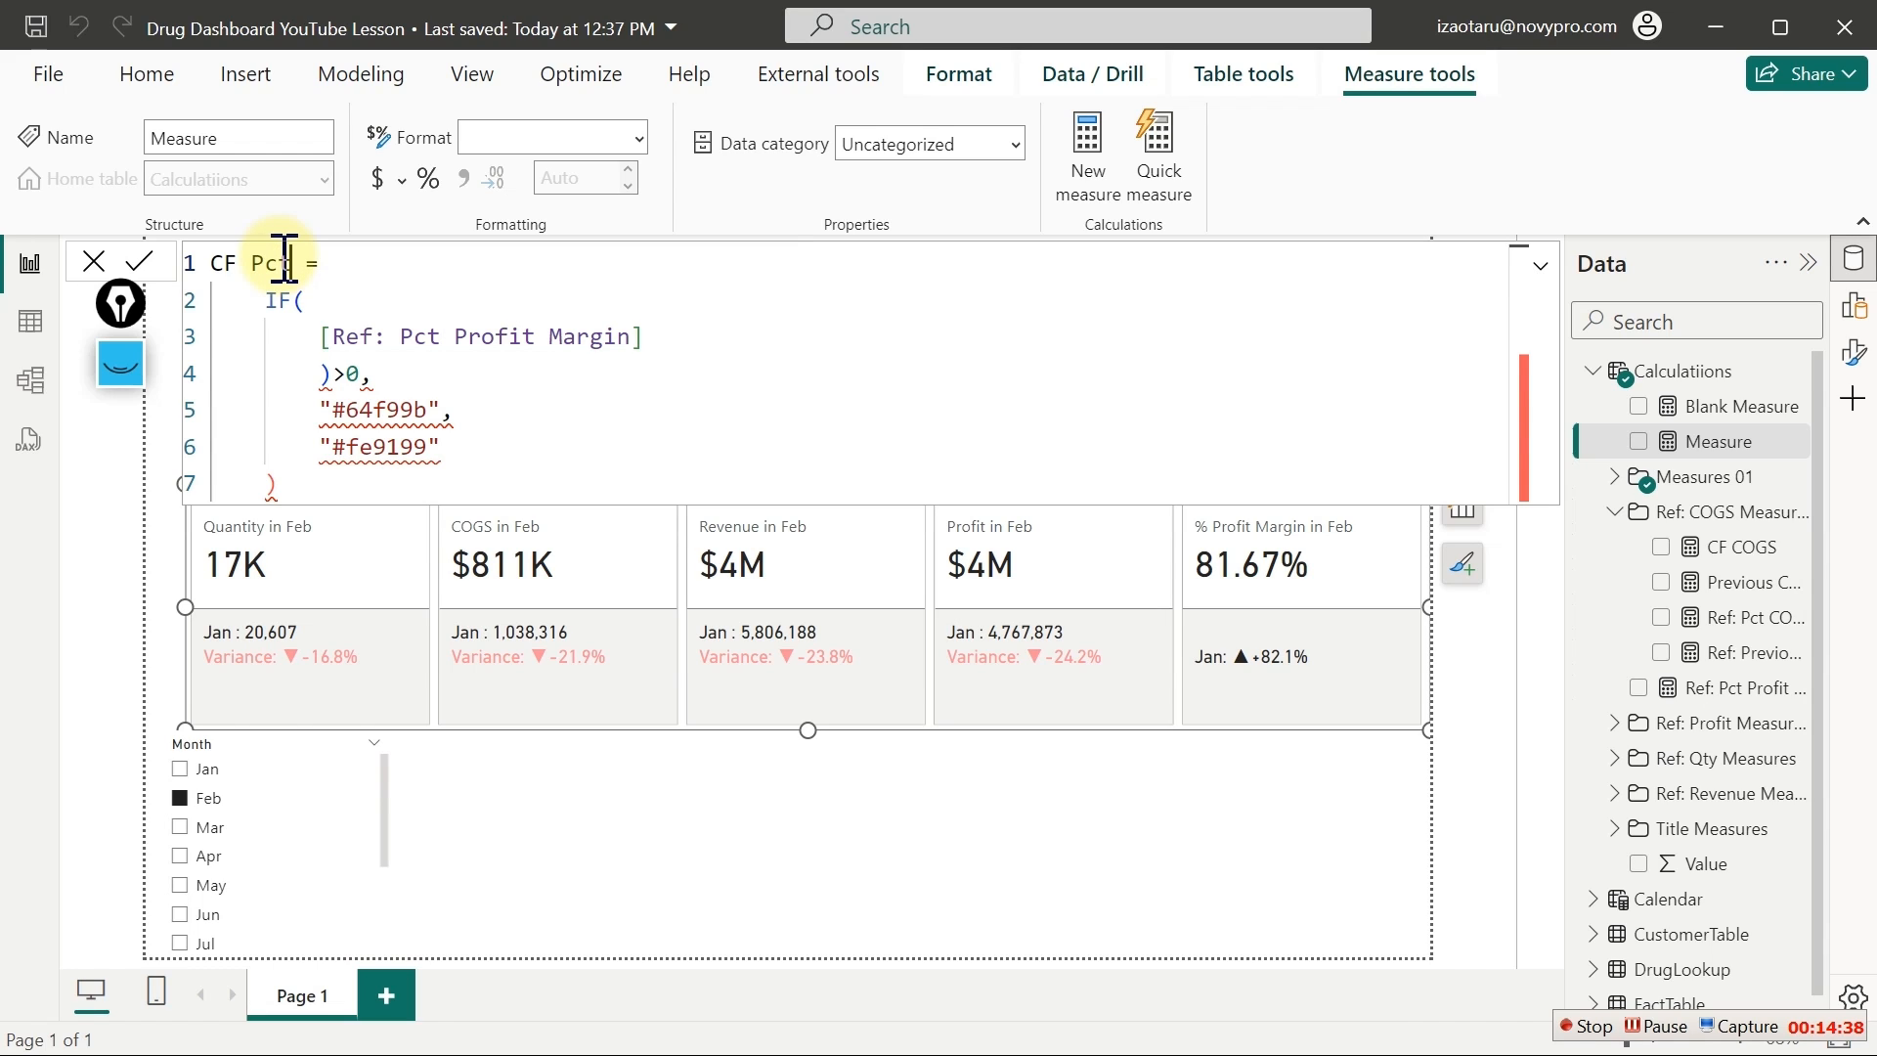
type(" Margi")
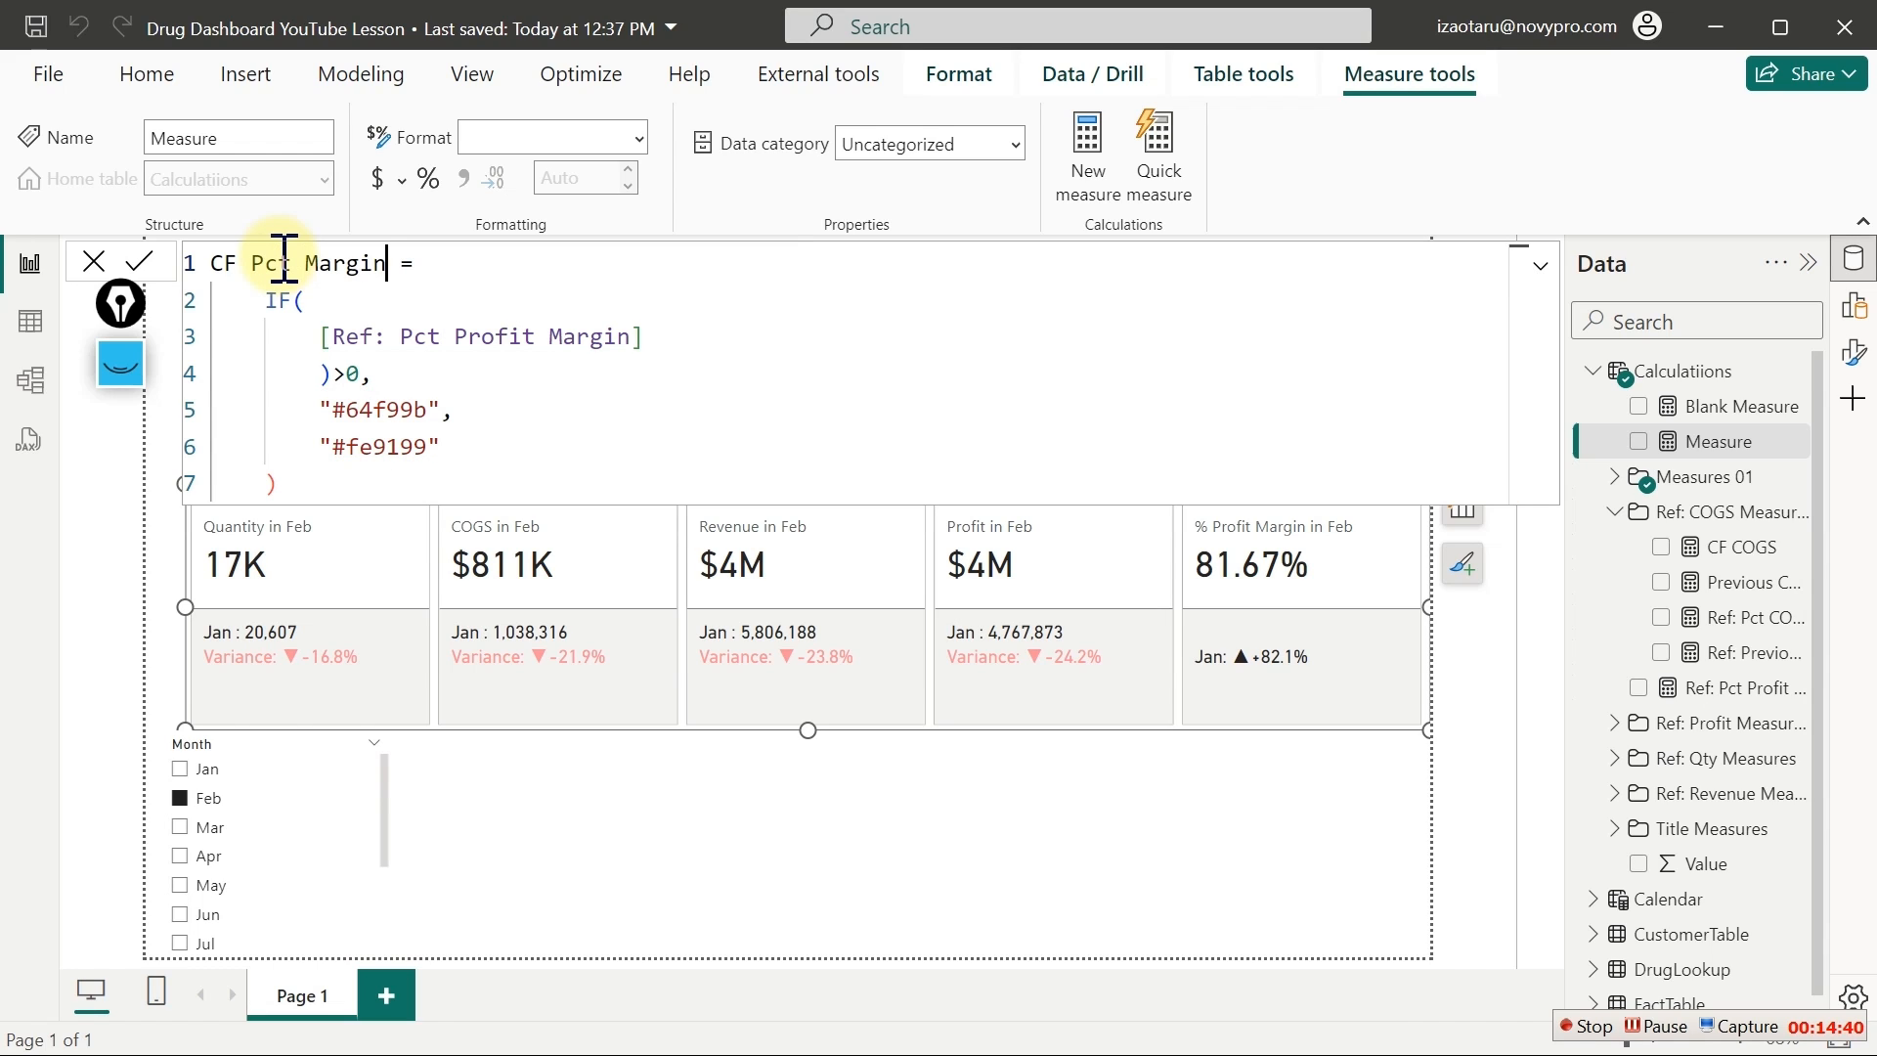
type("n")
key("Return")
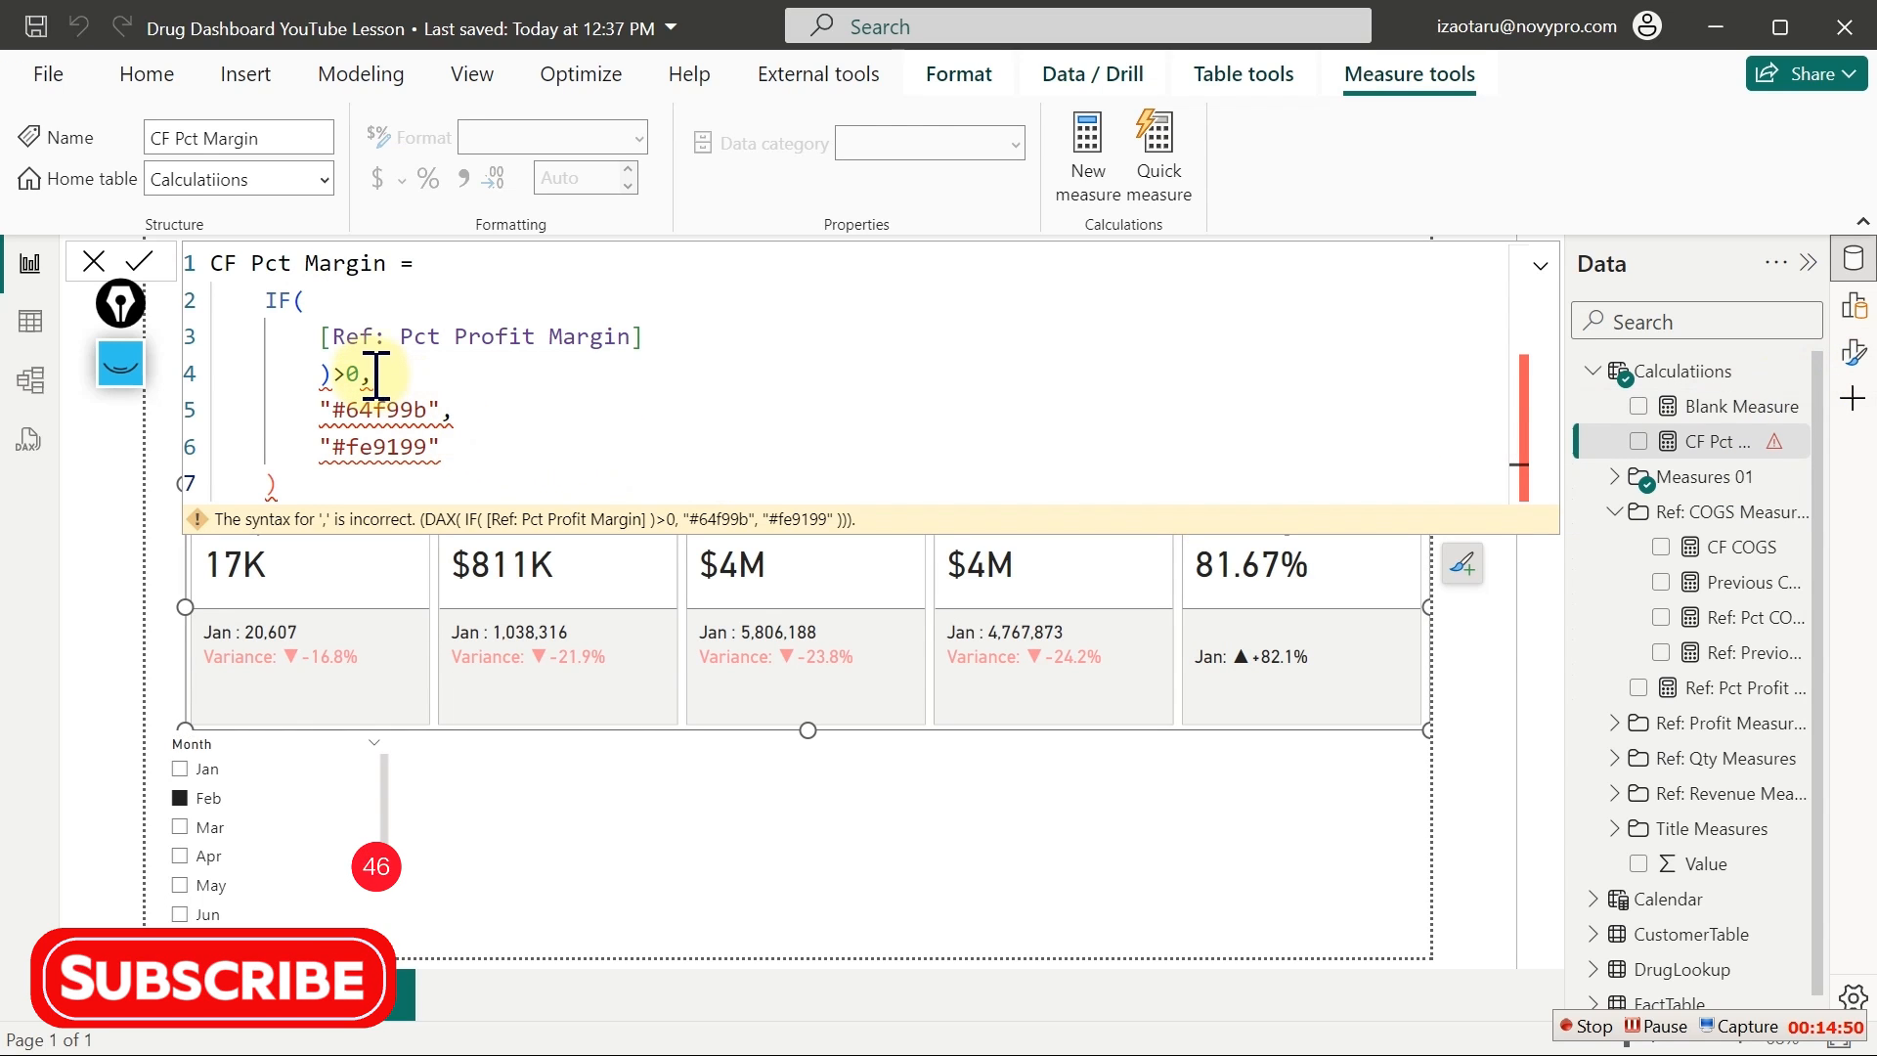
Delete the extra closing parenthesis before >0 in the CF Pct Margin formula and commit the measure
left_click(330, 298)
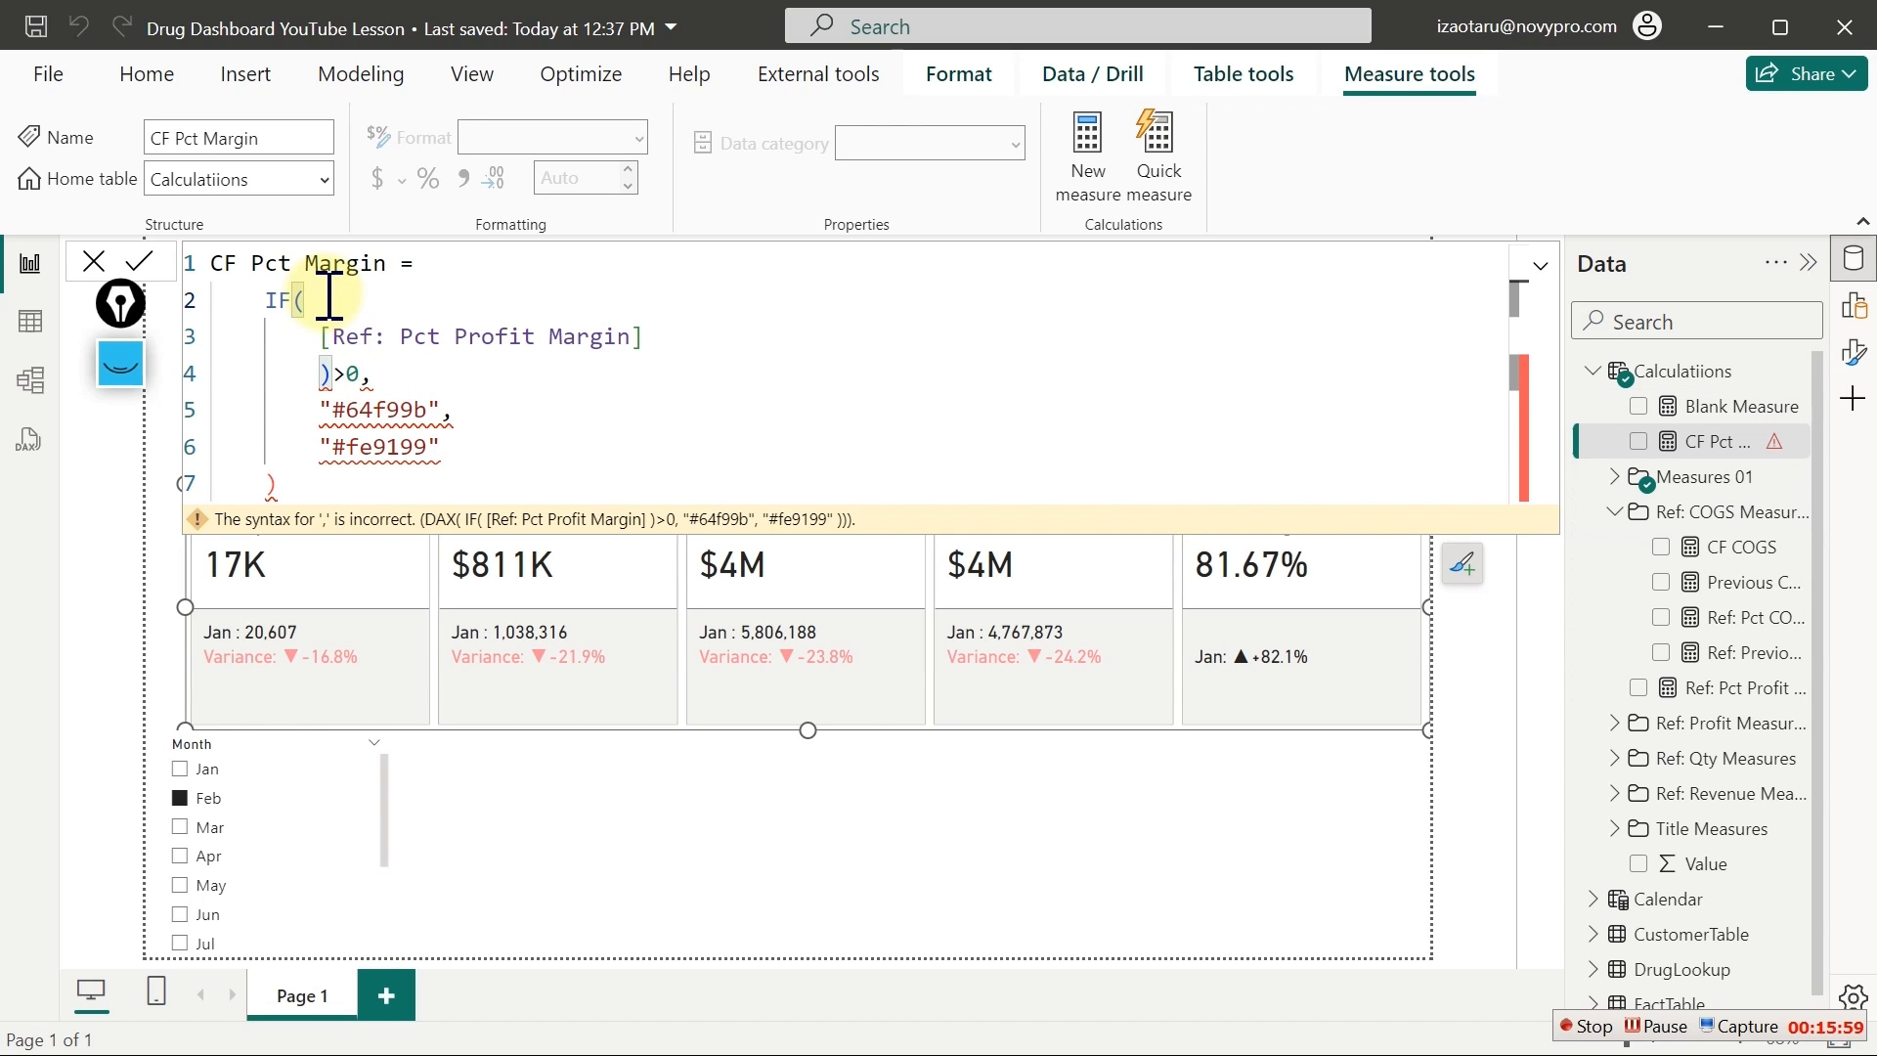
left_click(315, 379)
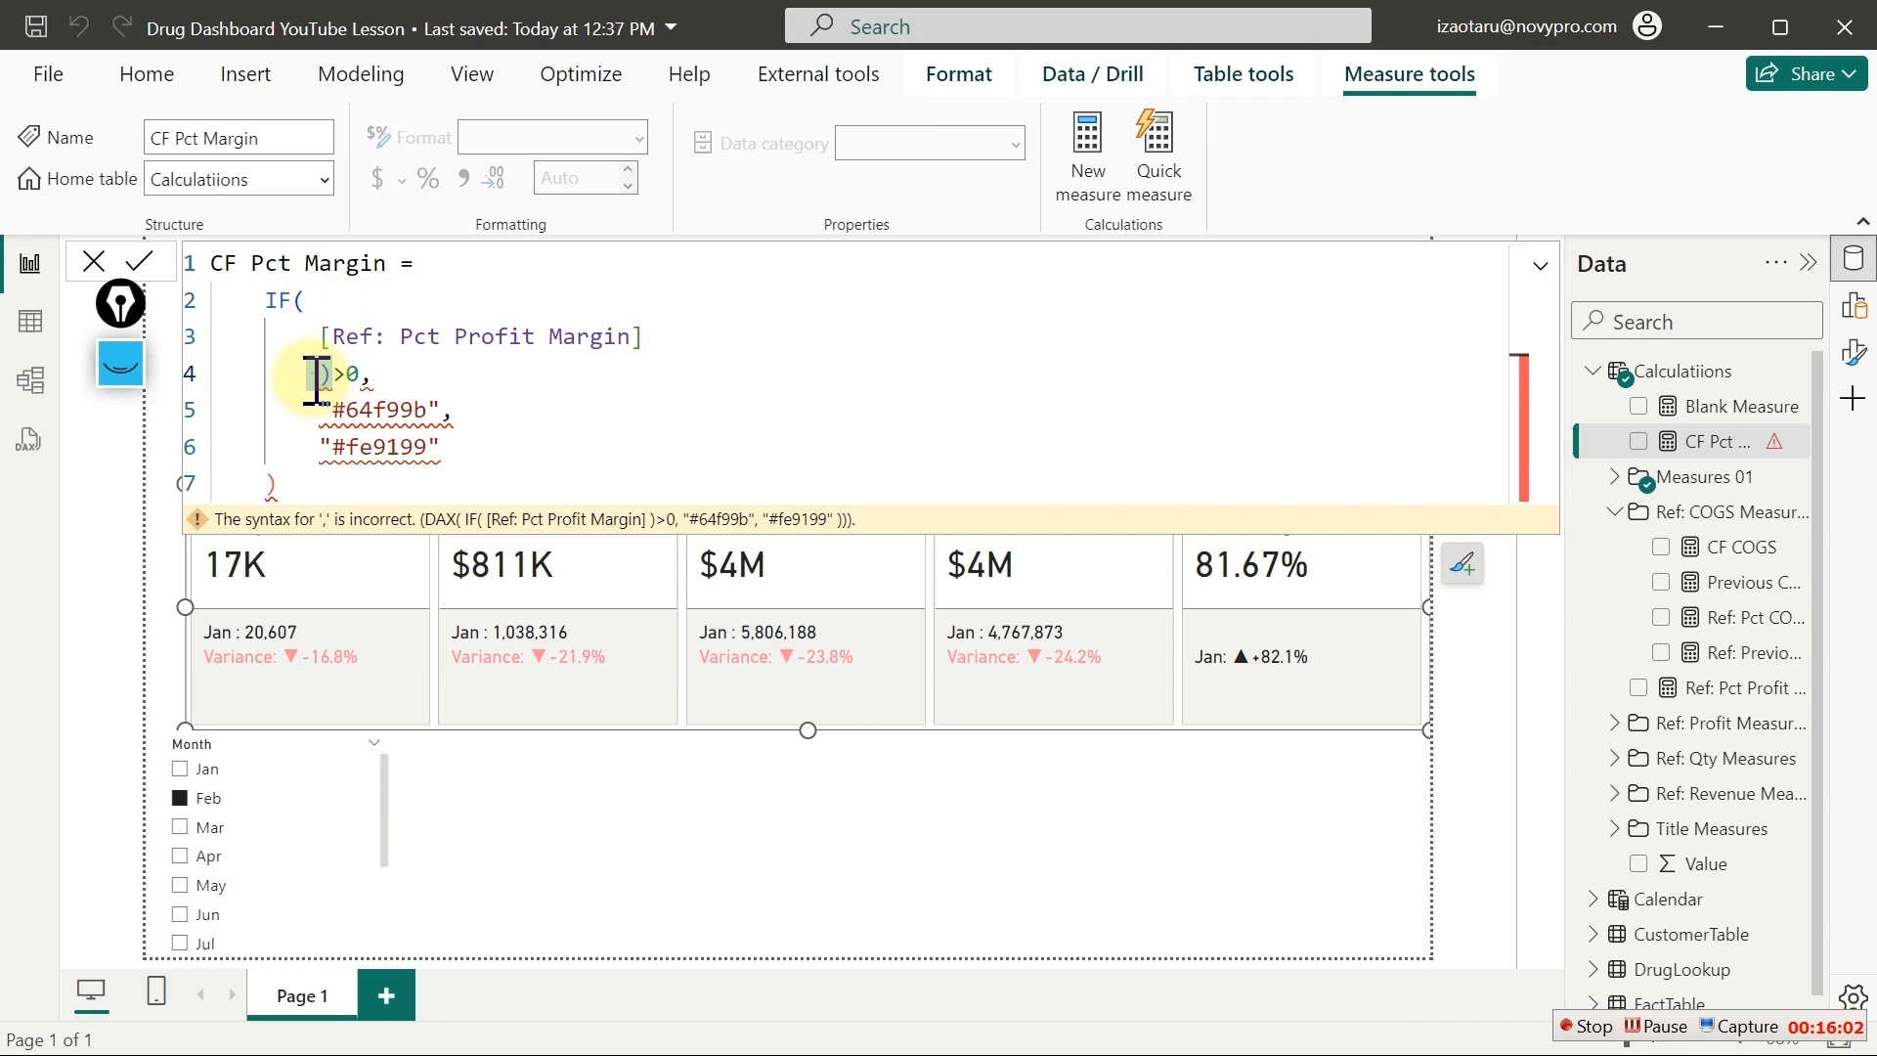
key("Delete")
left_click(291, 479)
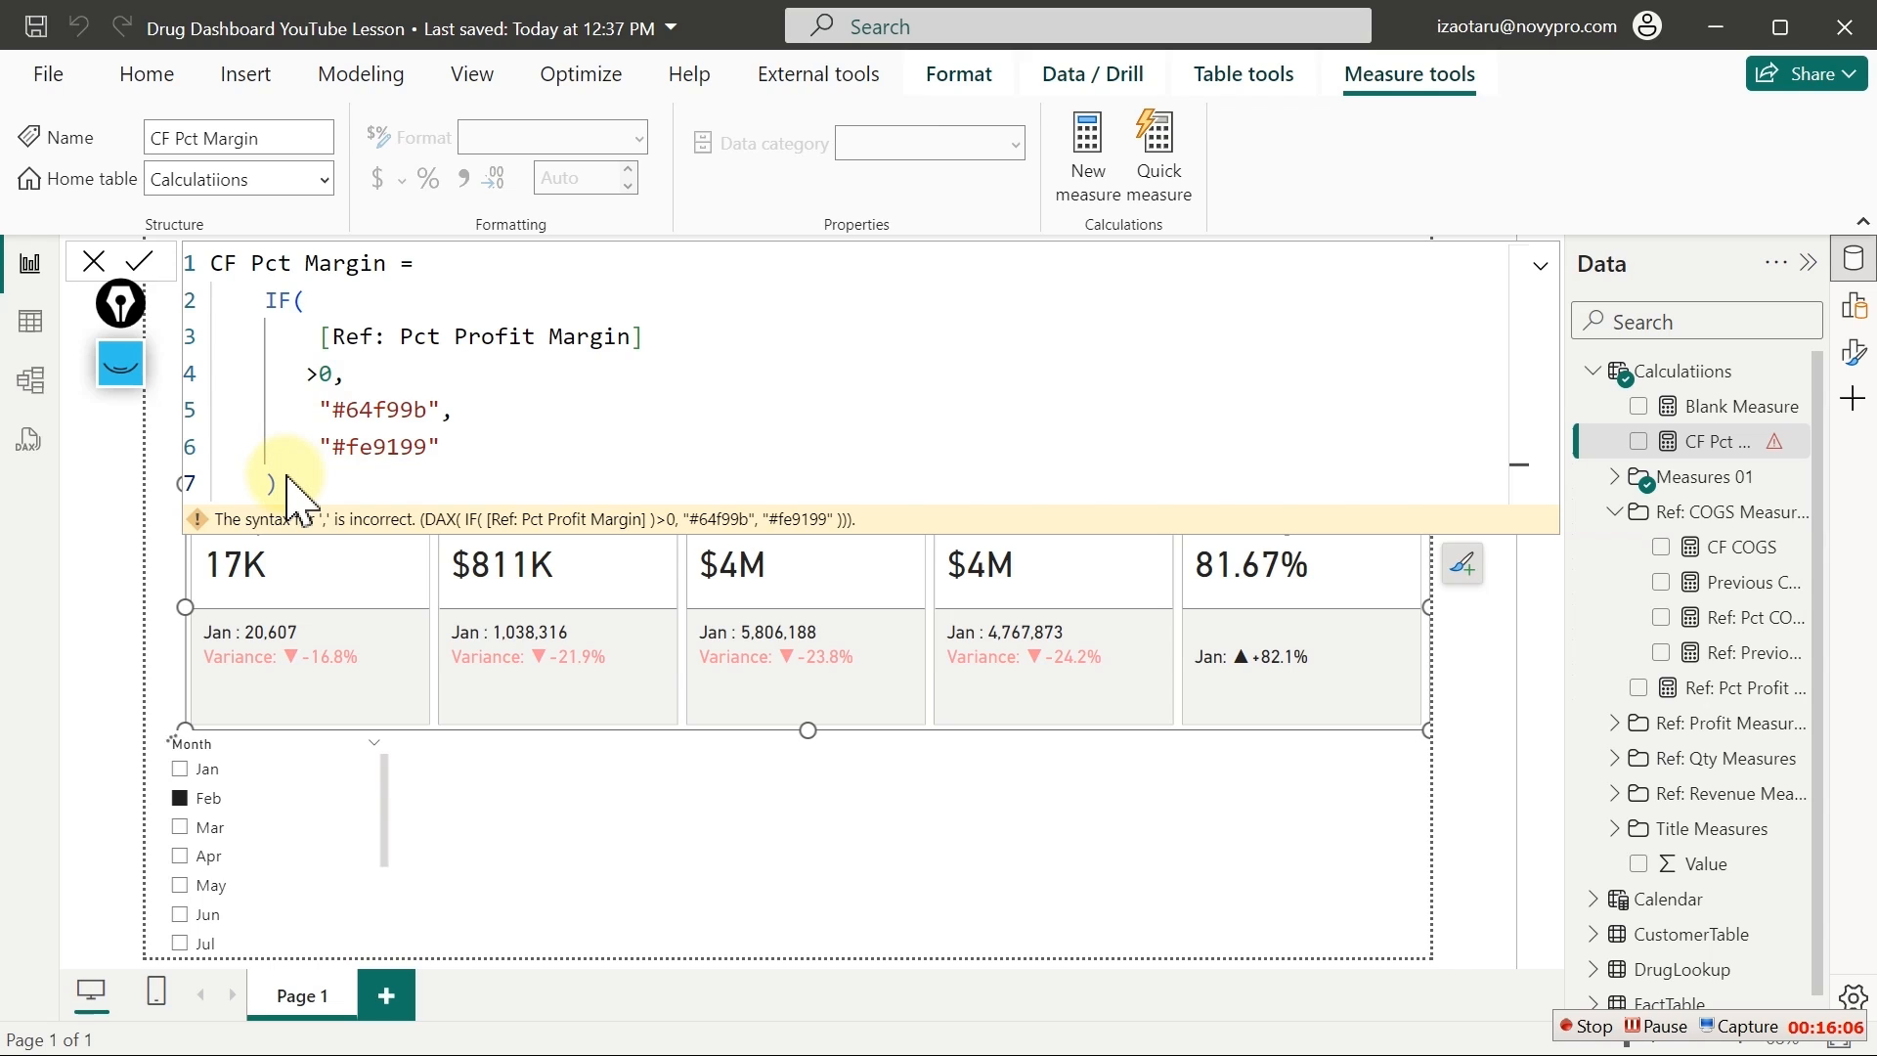
key("Return")
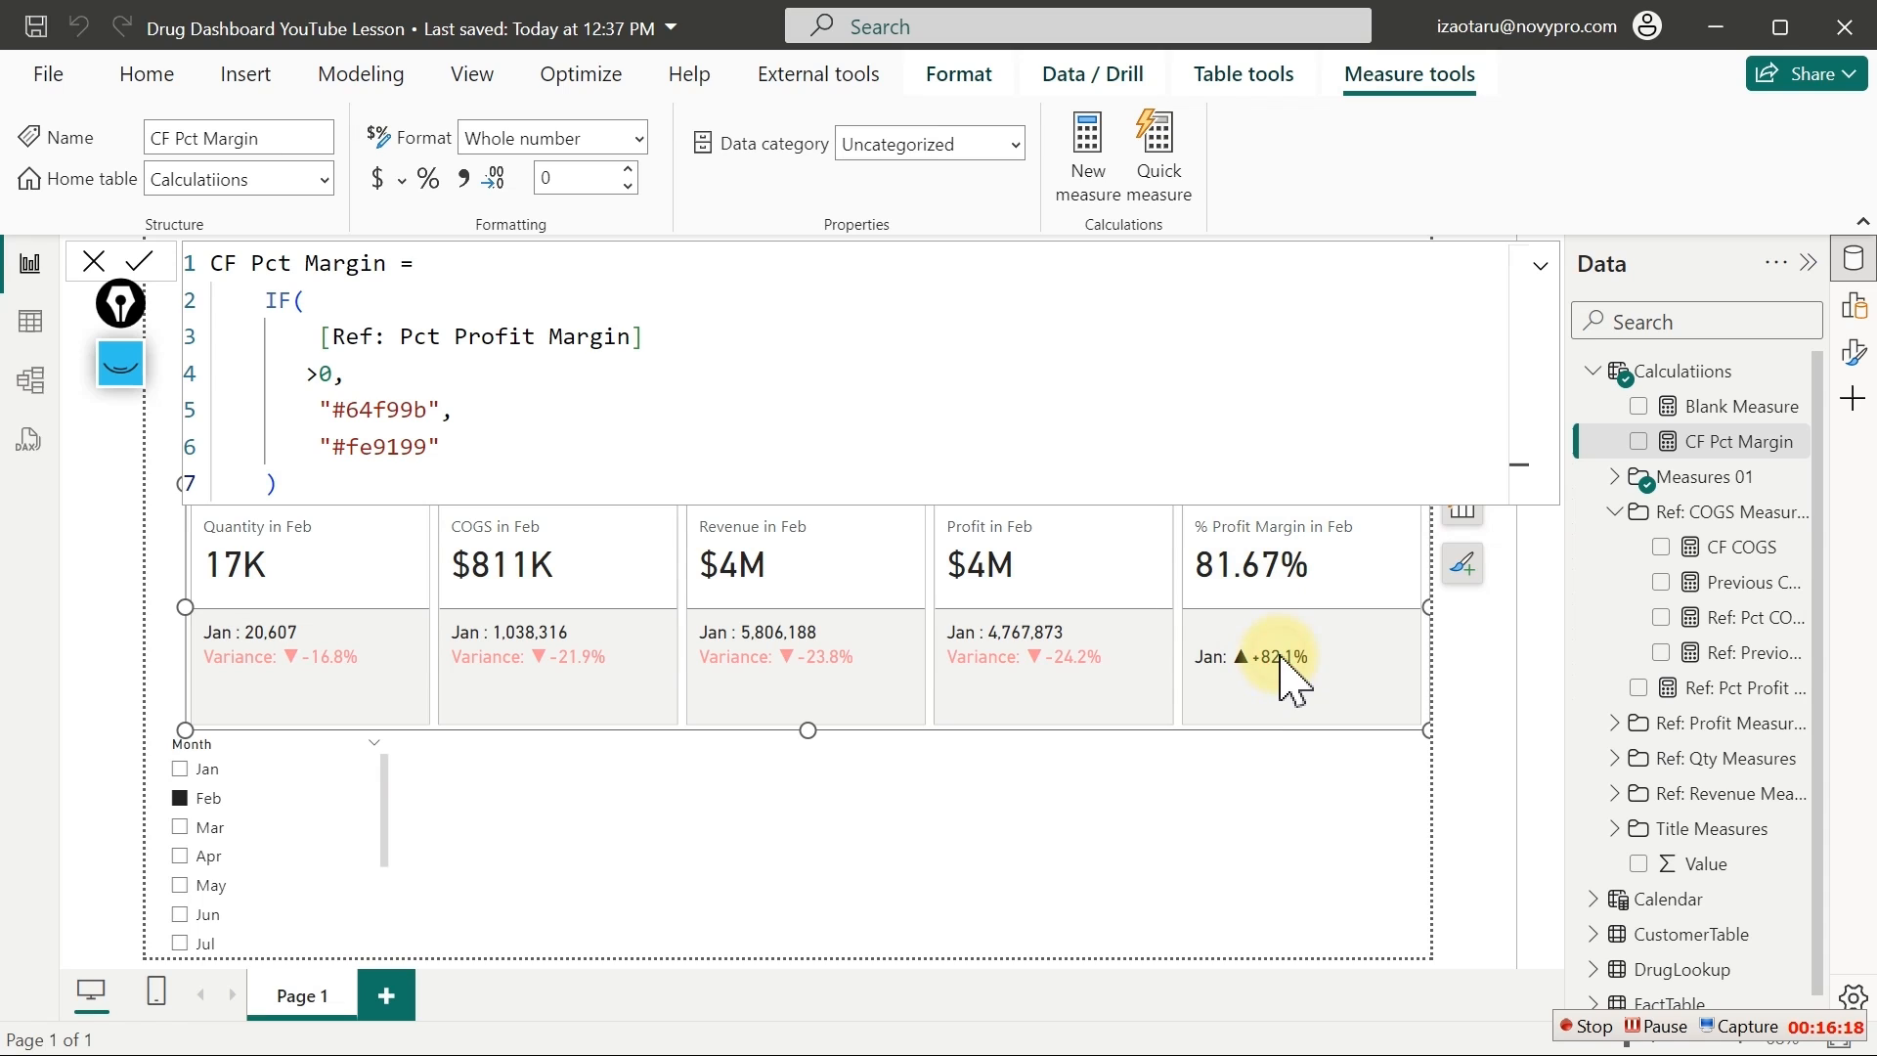
Try to base the value font color of the Ref: Pct Profit Margin reference label on the field value of CF Pct Margin
left_click(1852, 357)
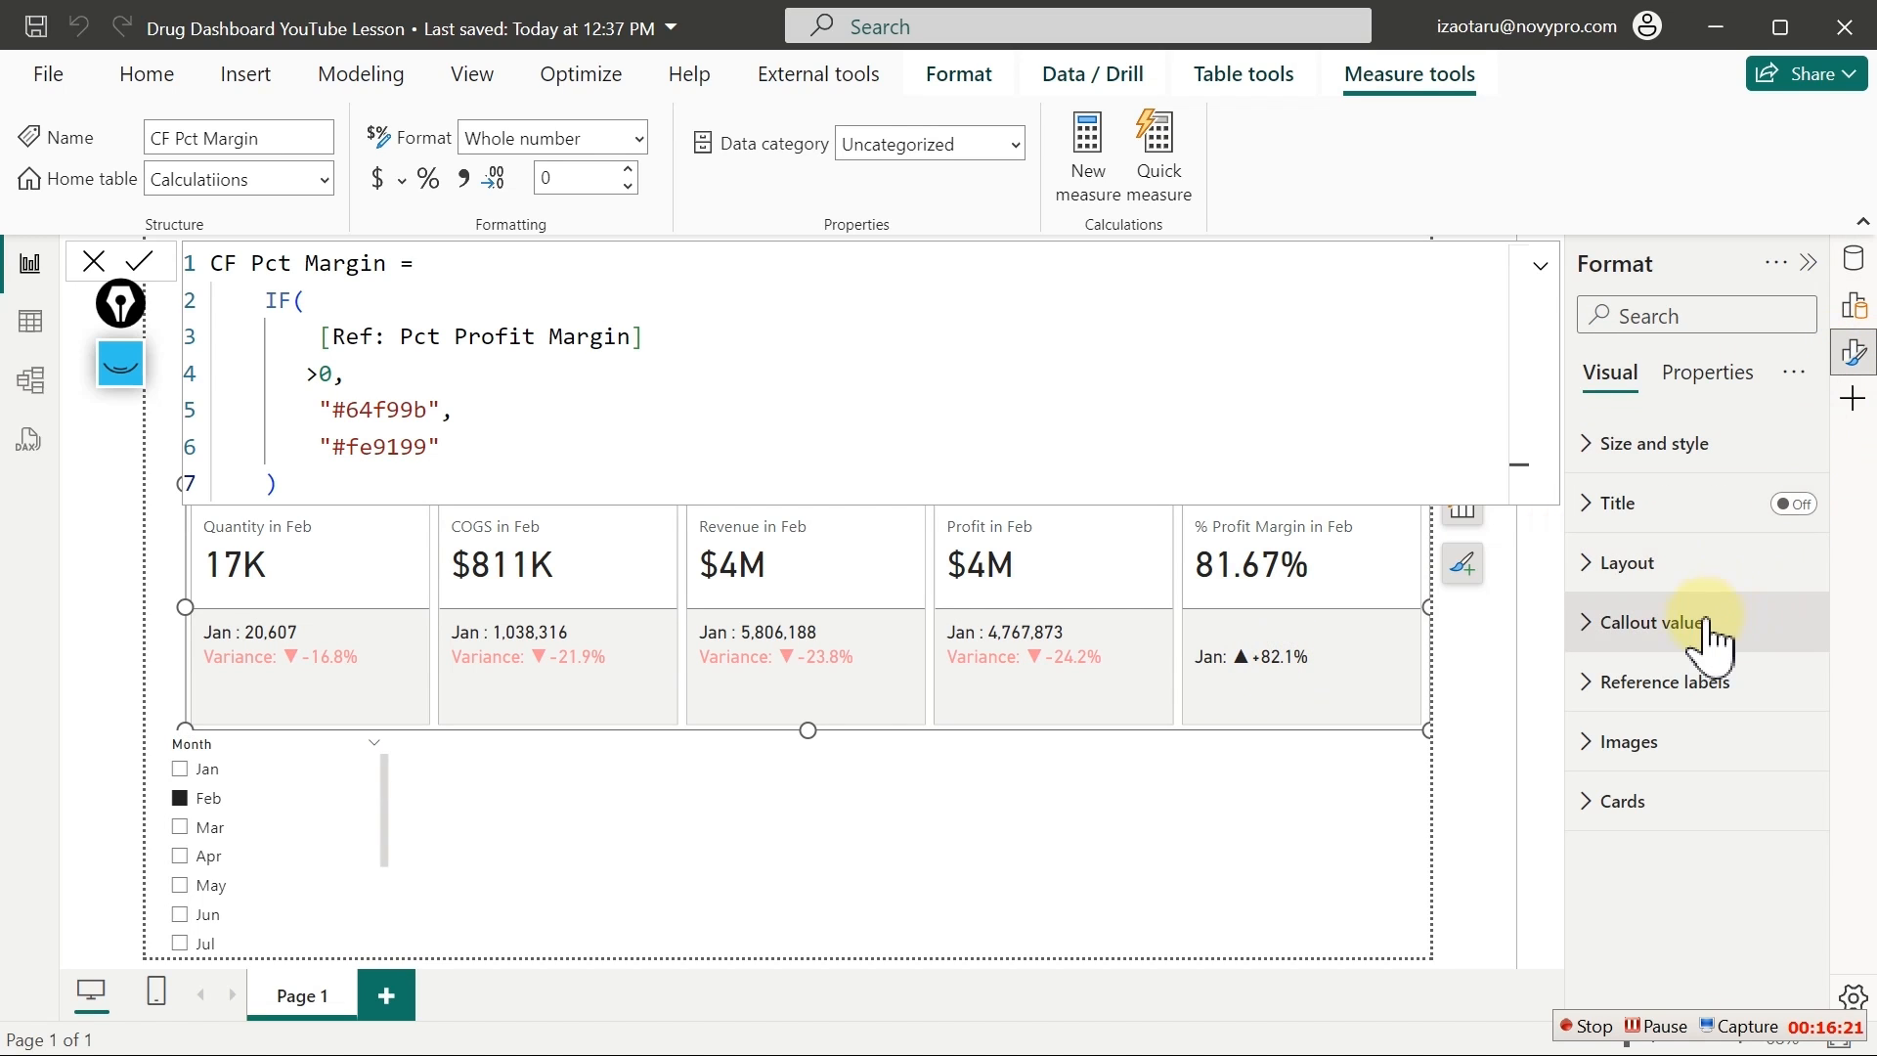
left_click(1666, 687)
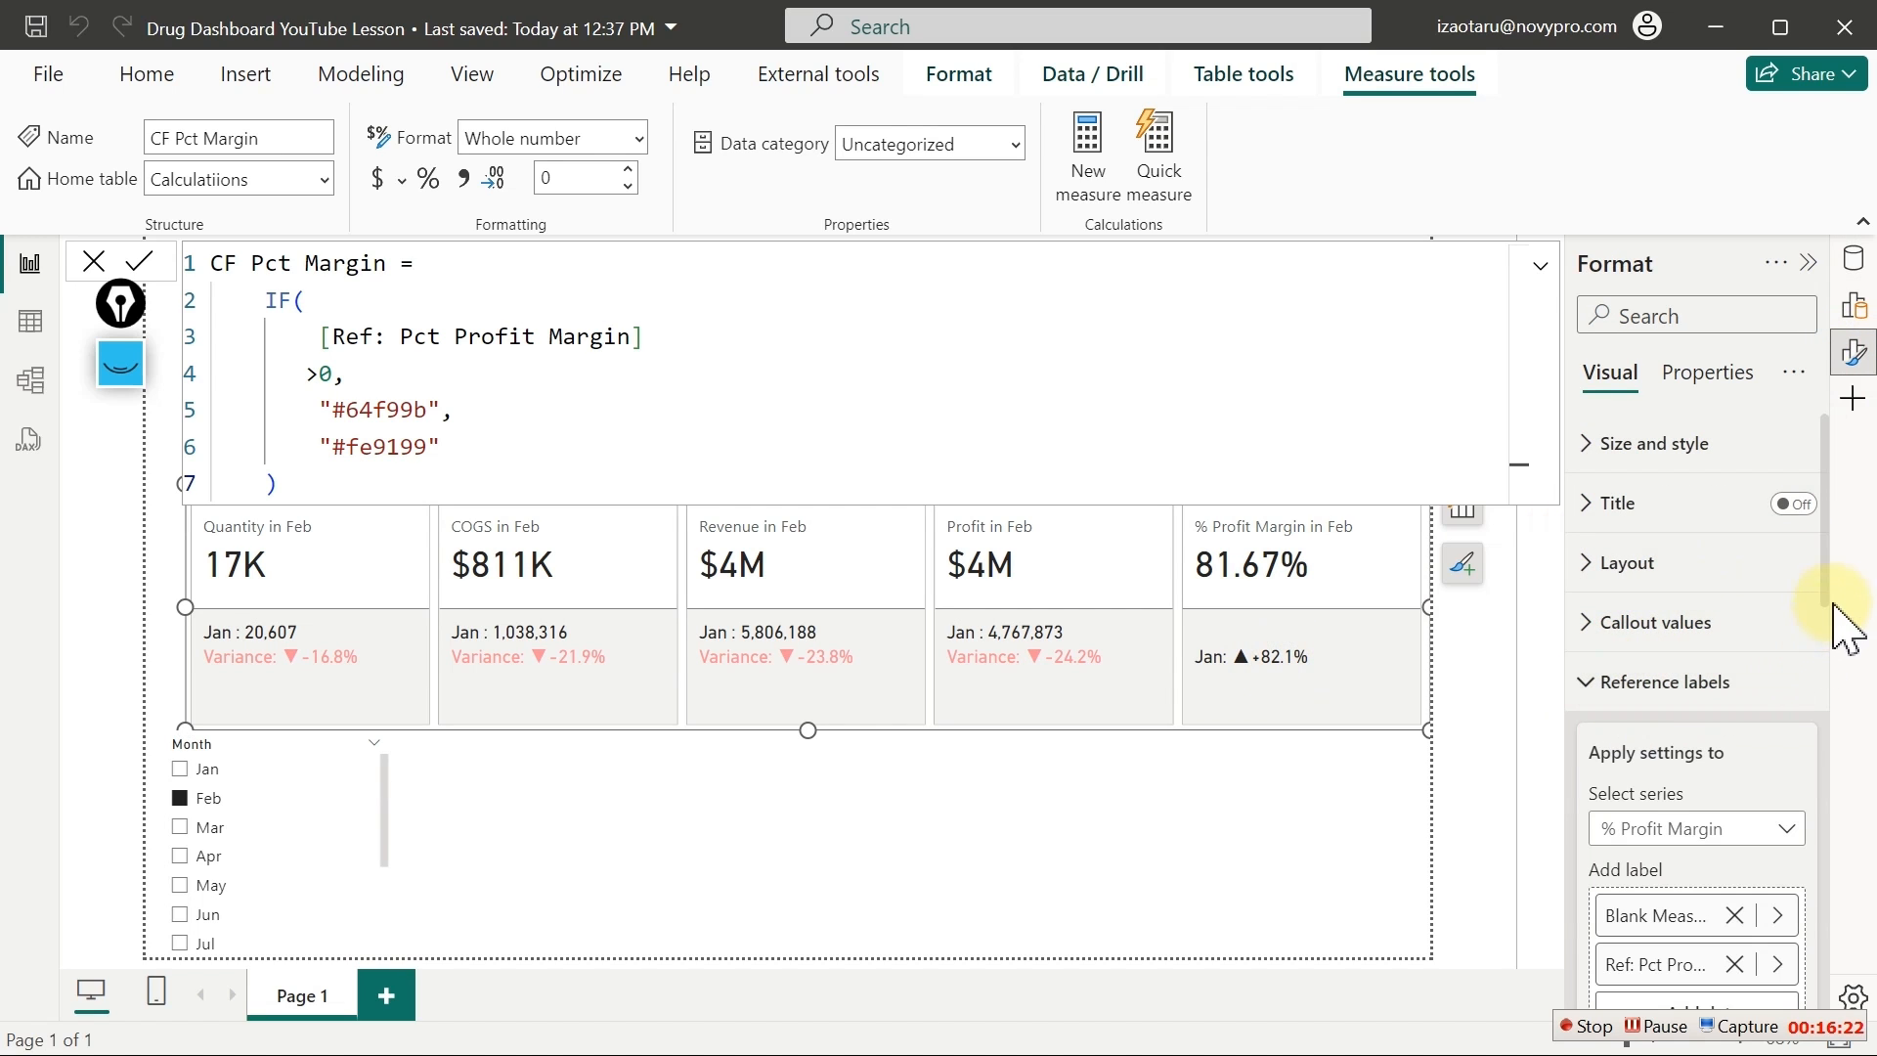
left_click_drag(1828, 586, 1843, 729)
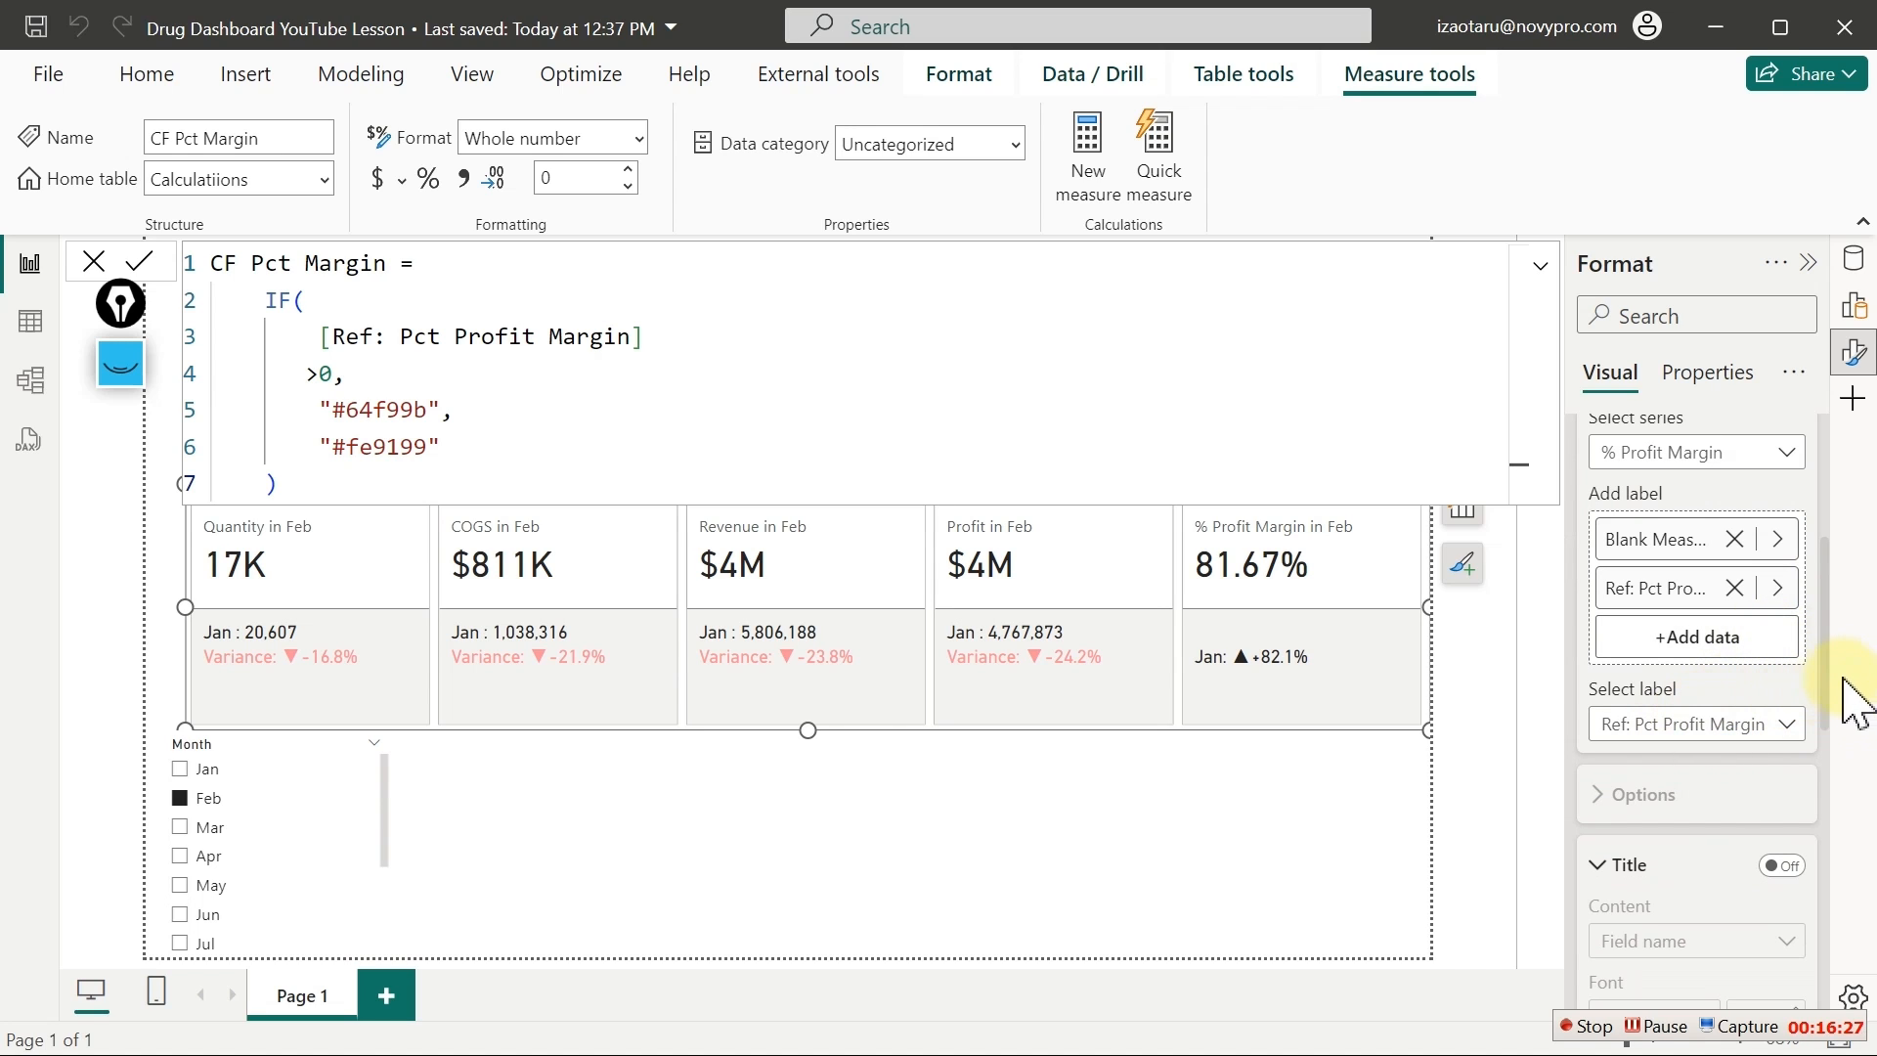
left_click_drag(1824, 670, 1838, 836)
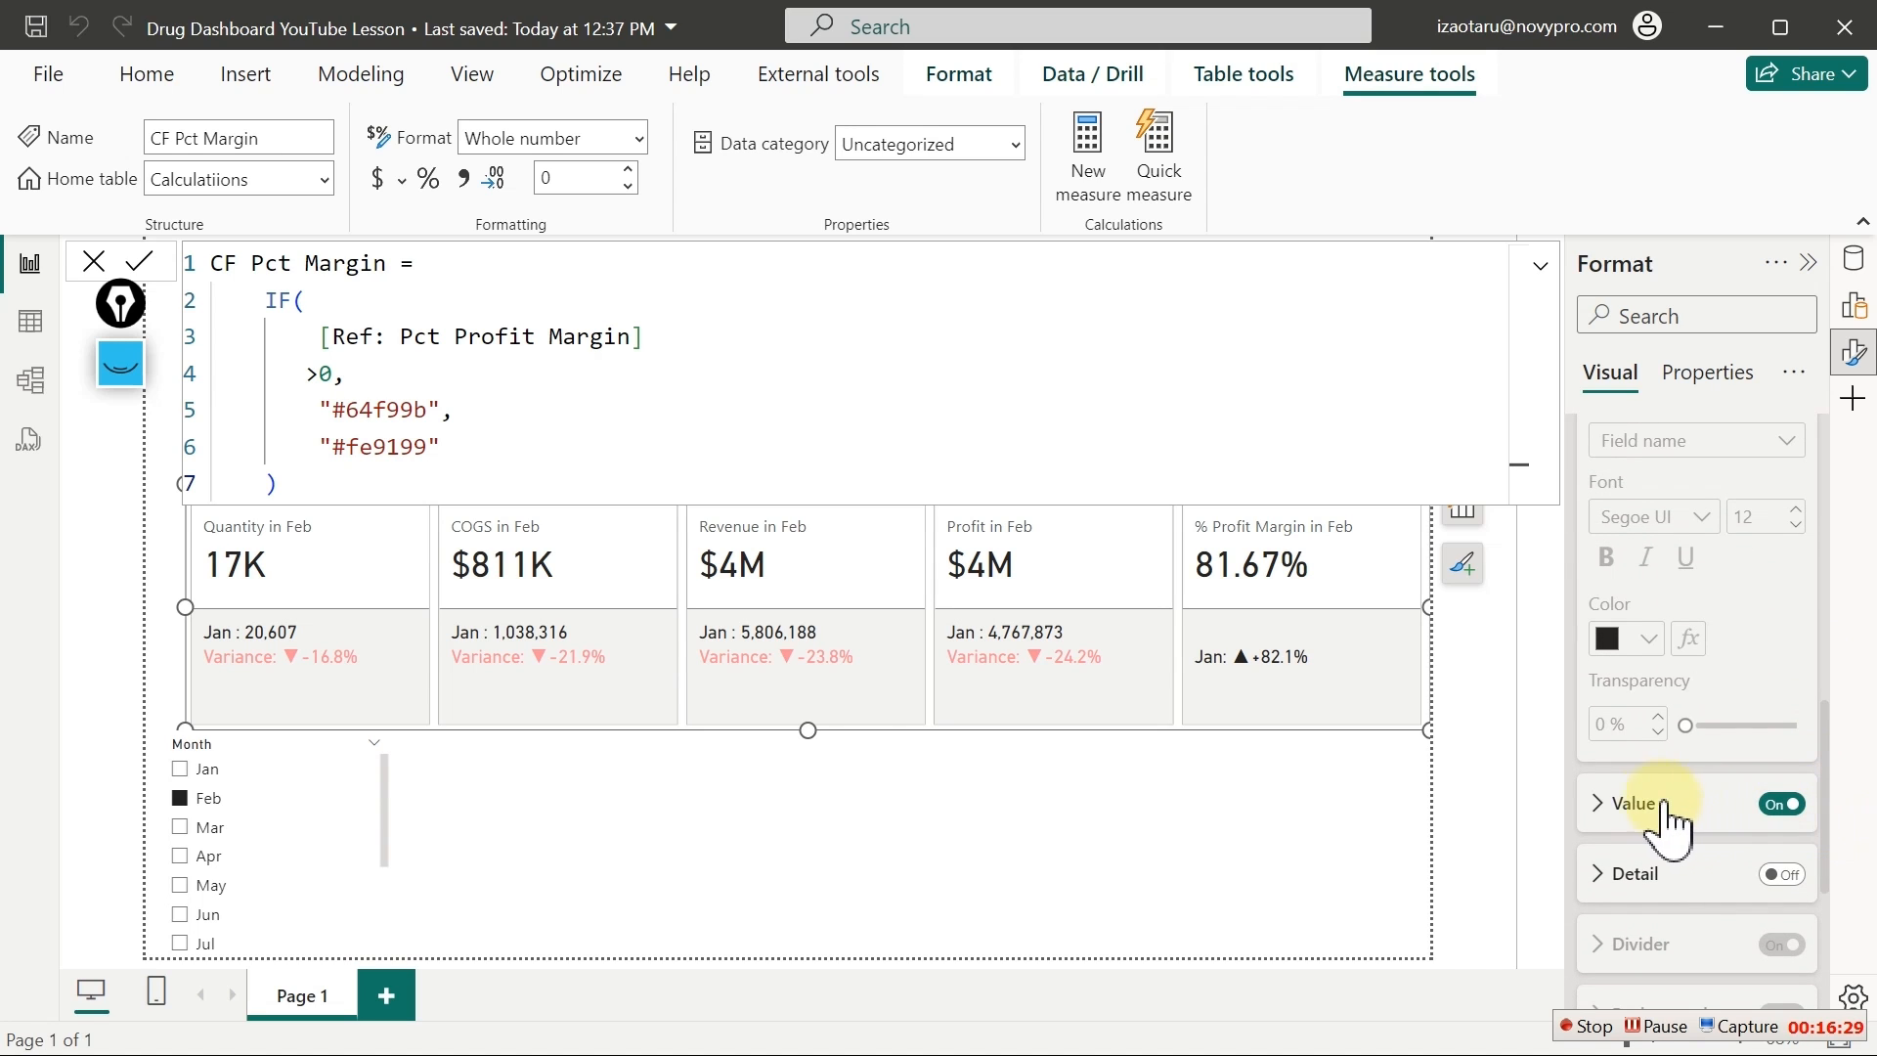
left_click(1635, 805)
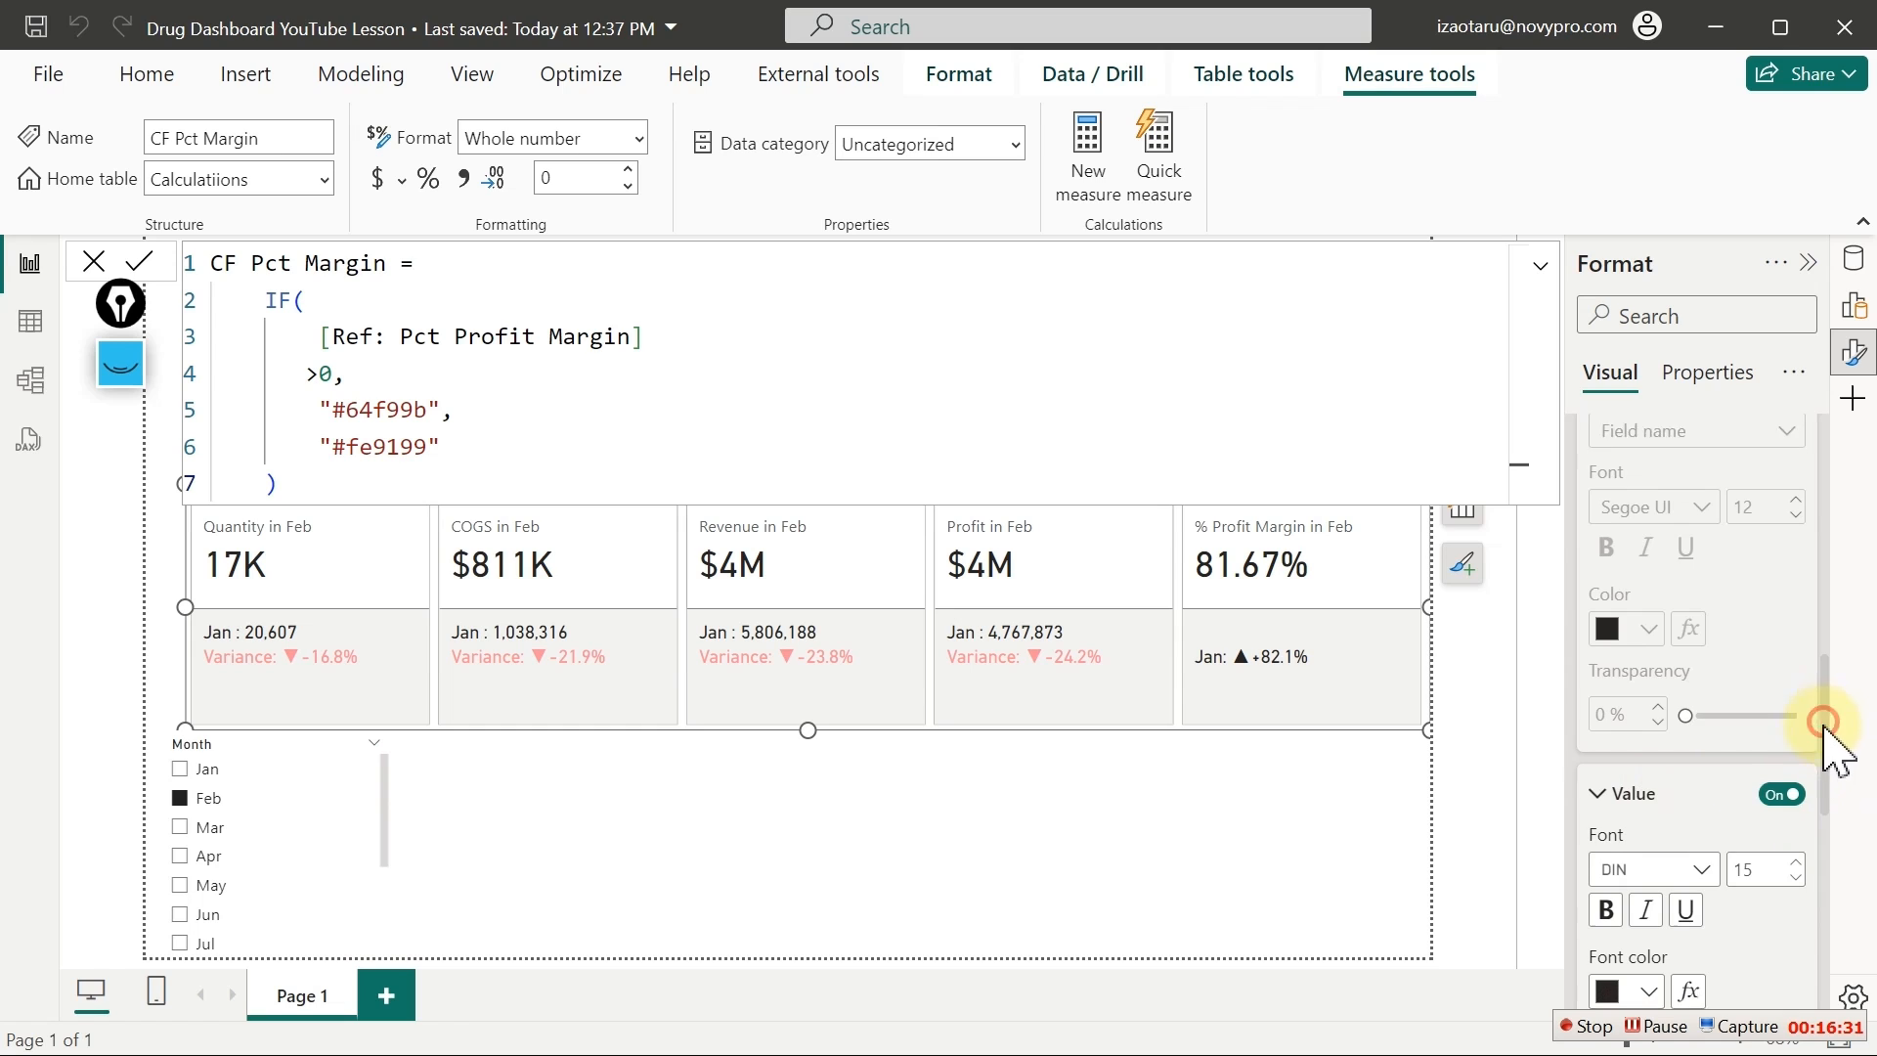
left_click_drag(1828, 721, 1827, 817)
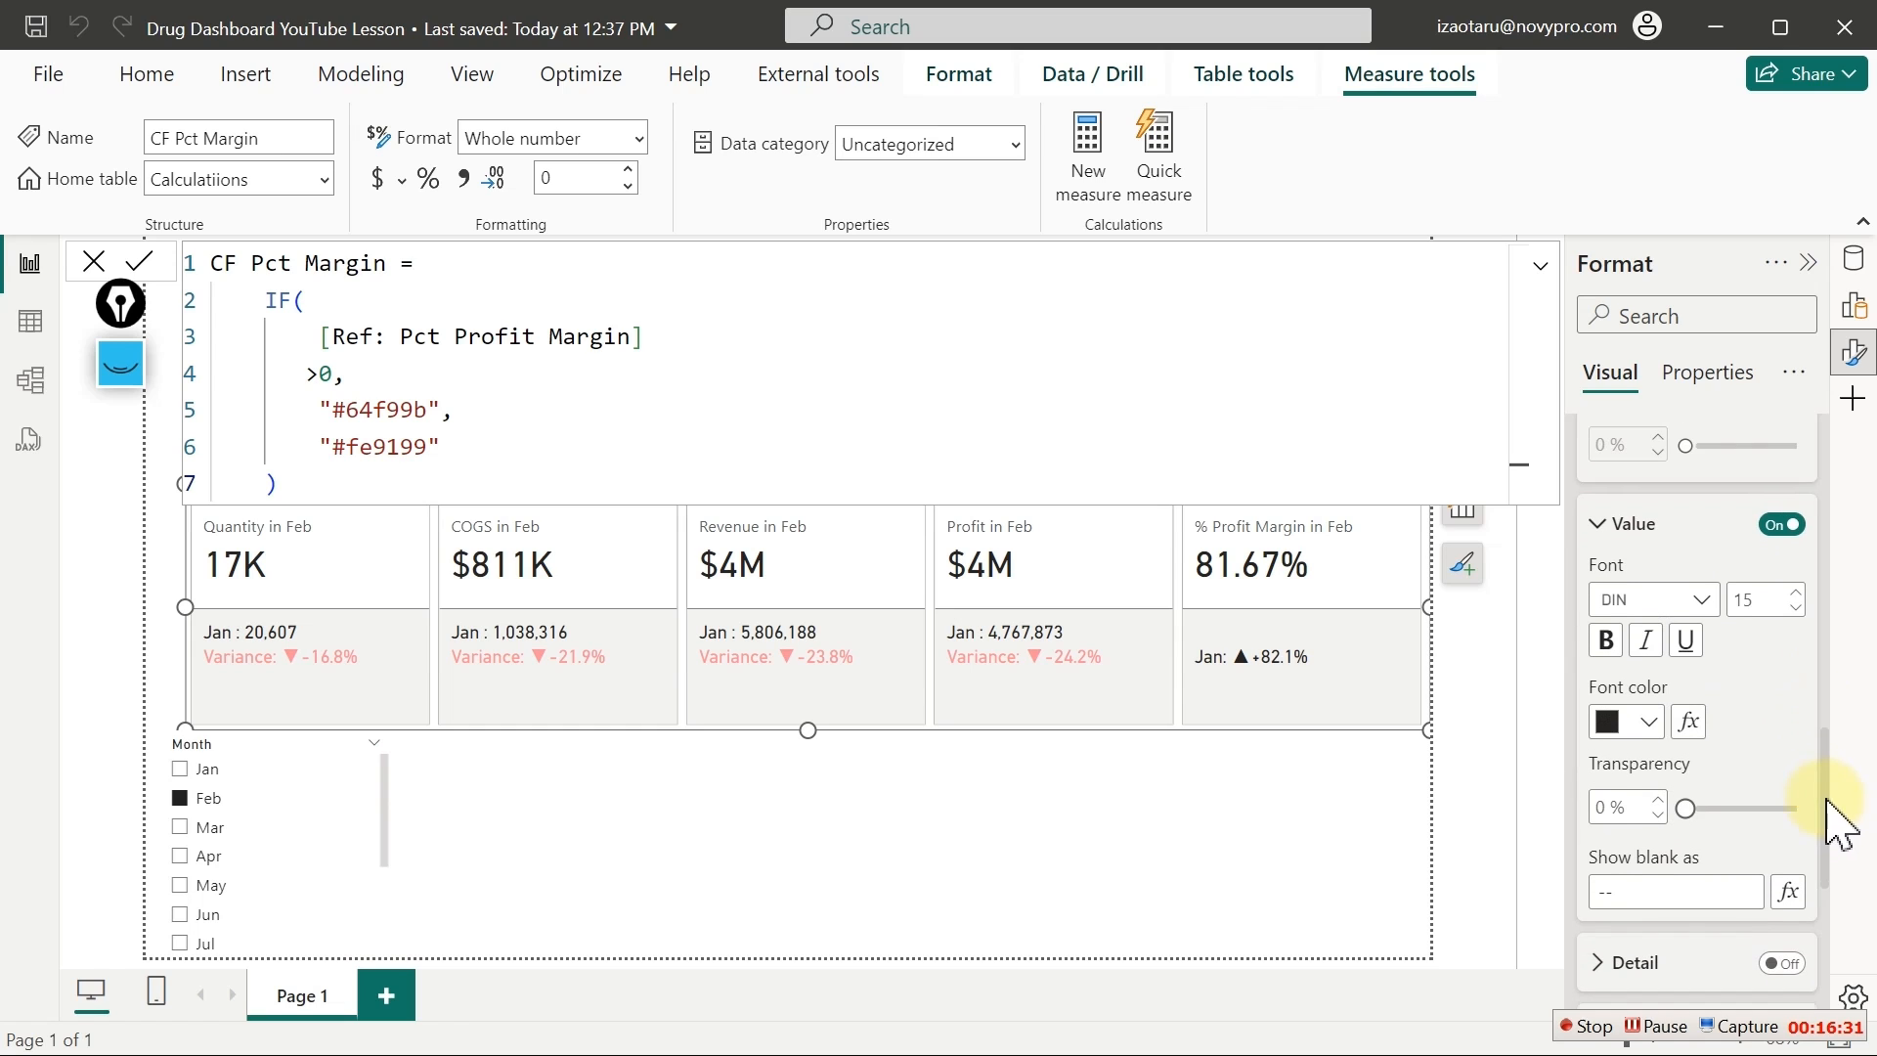
left_click(1688, 721)
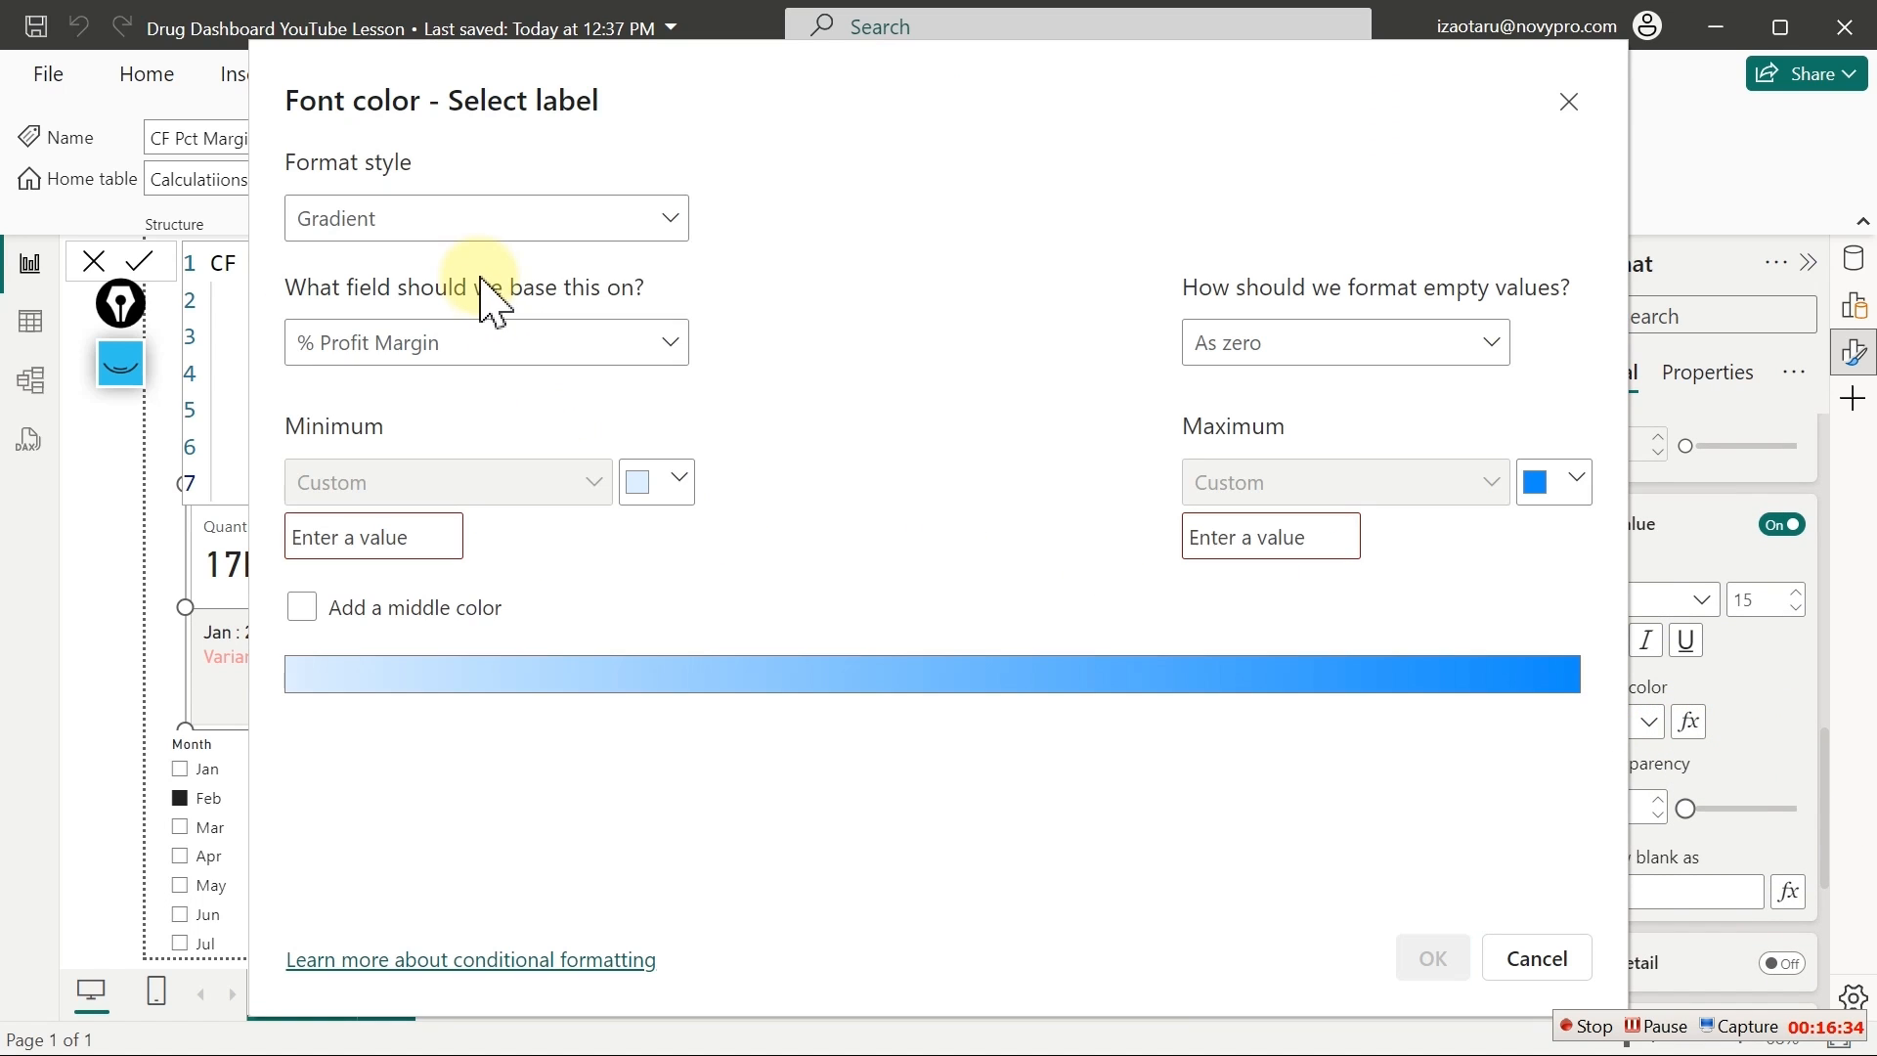
left_click(444, 220)
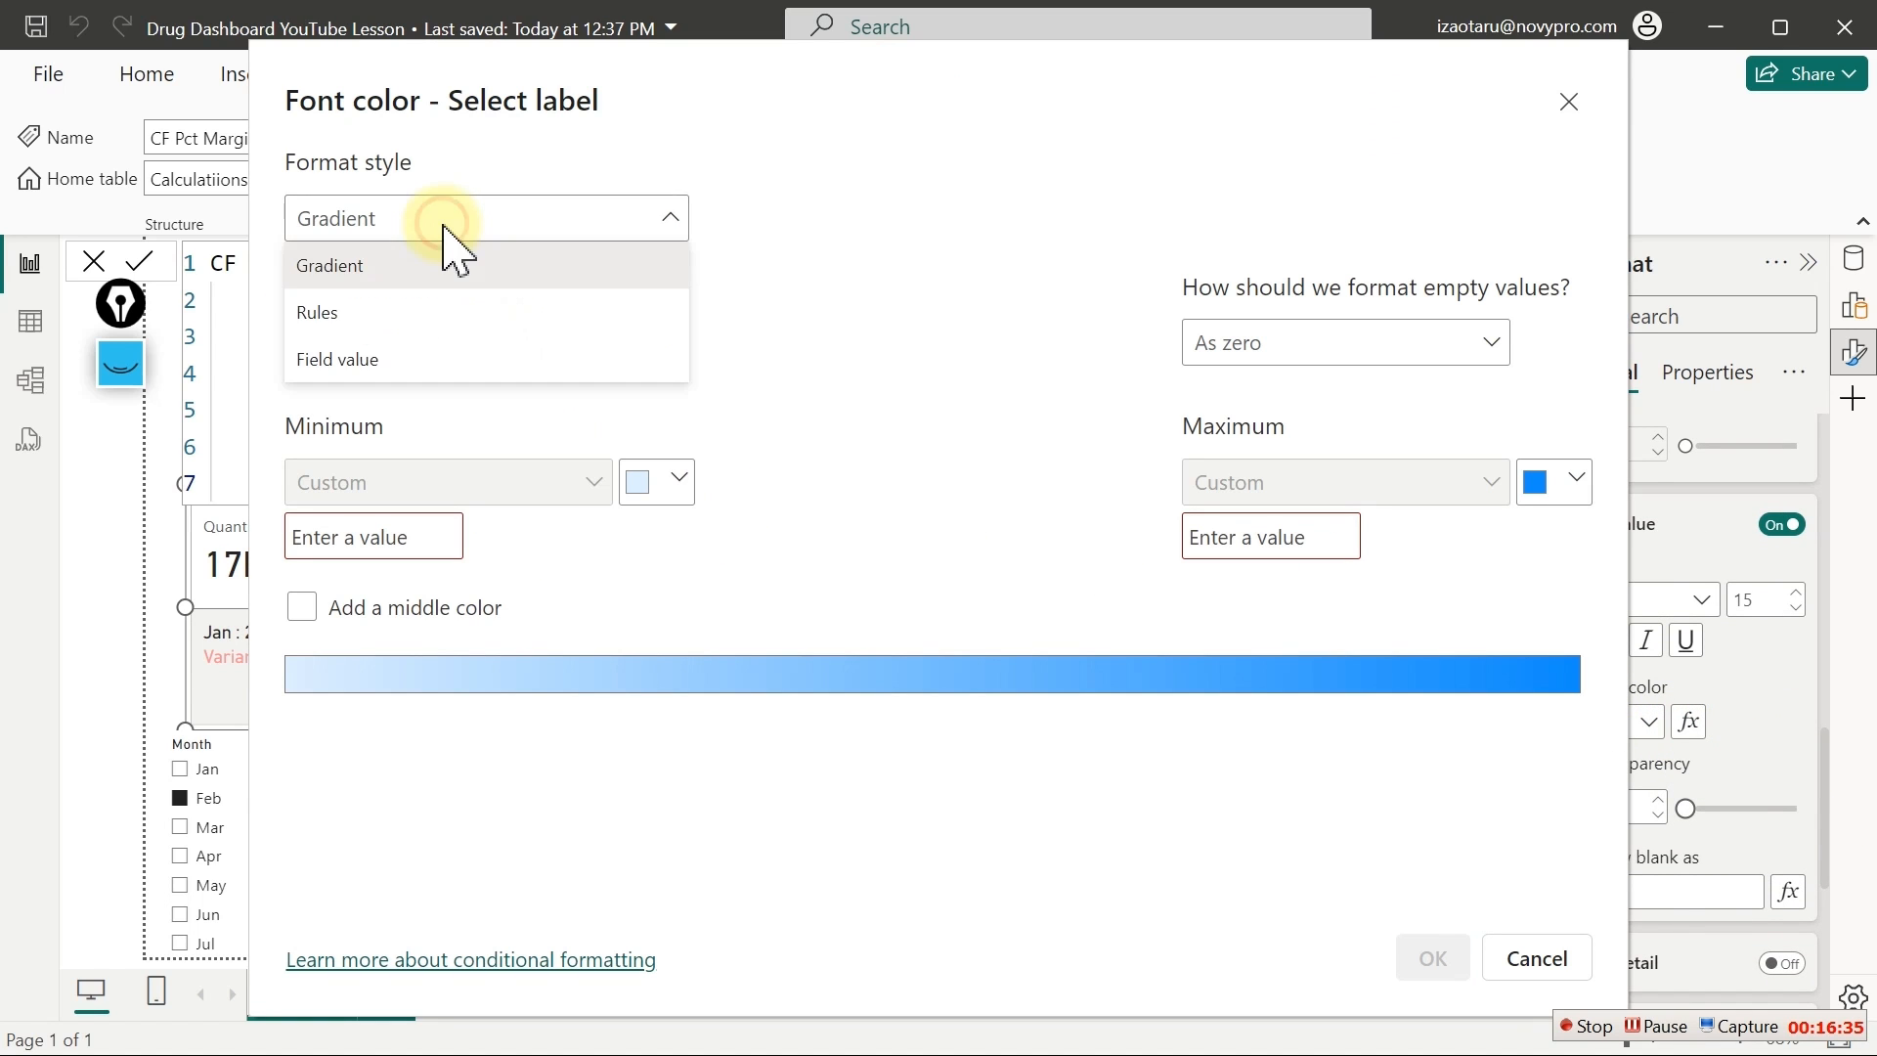
left_click(366, 360)
left_click(408, 344)
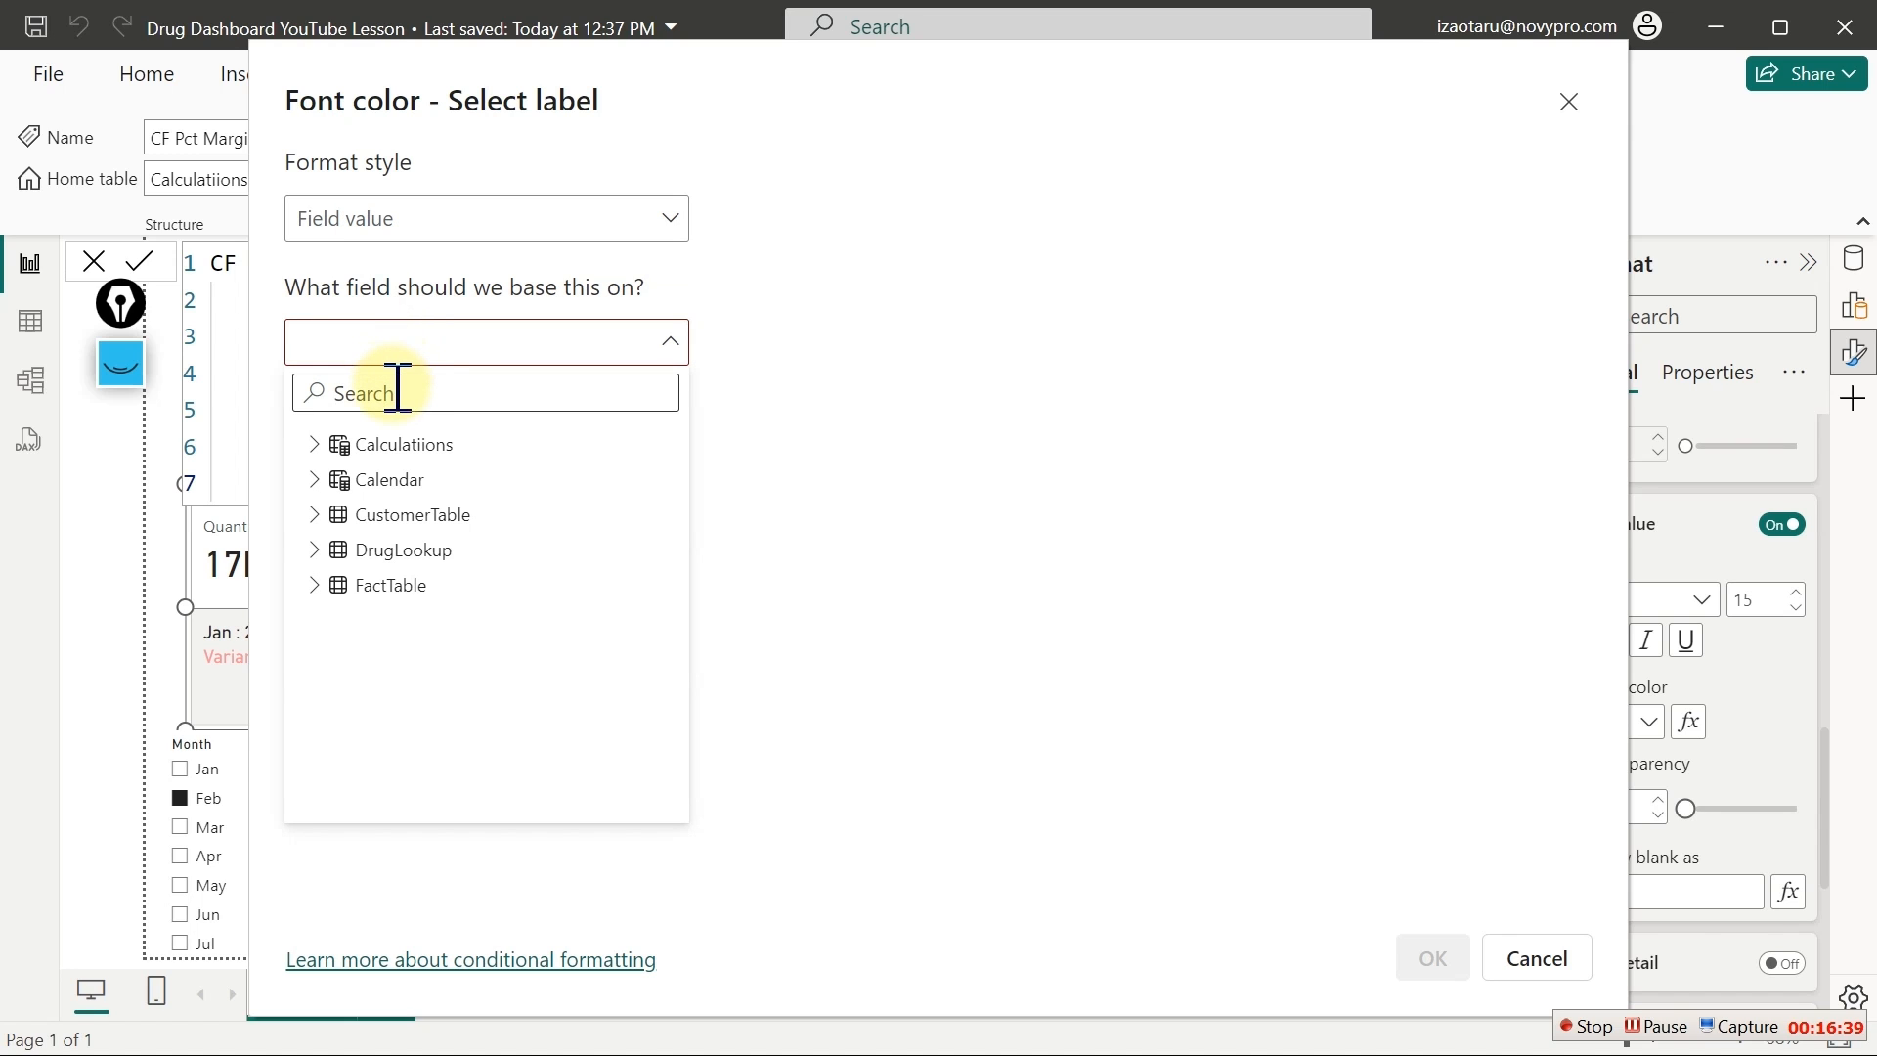
type("cf")
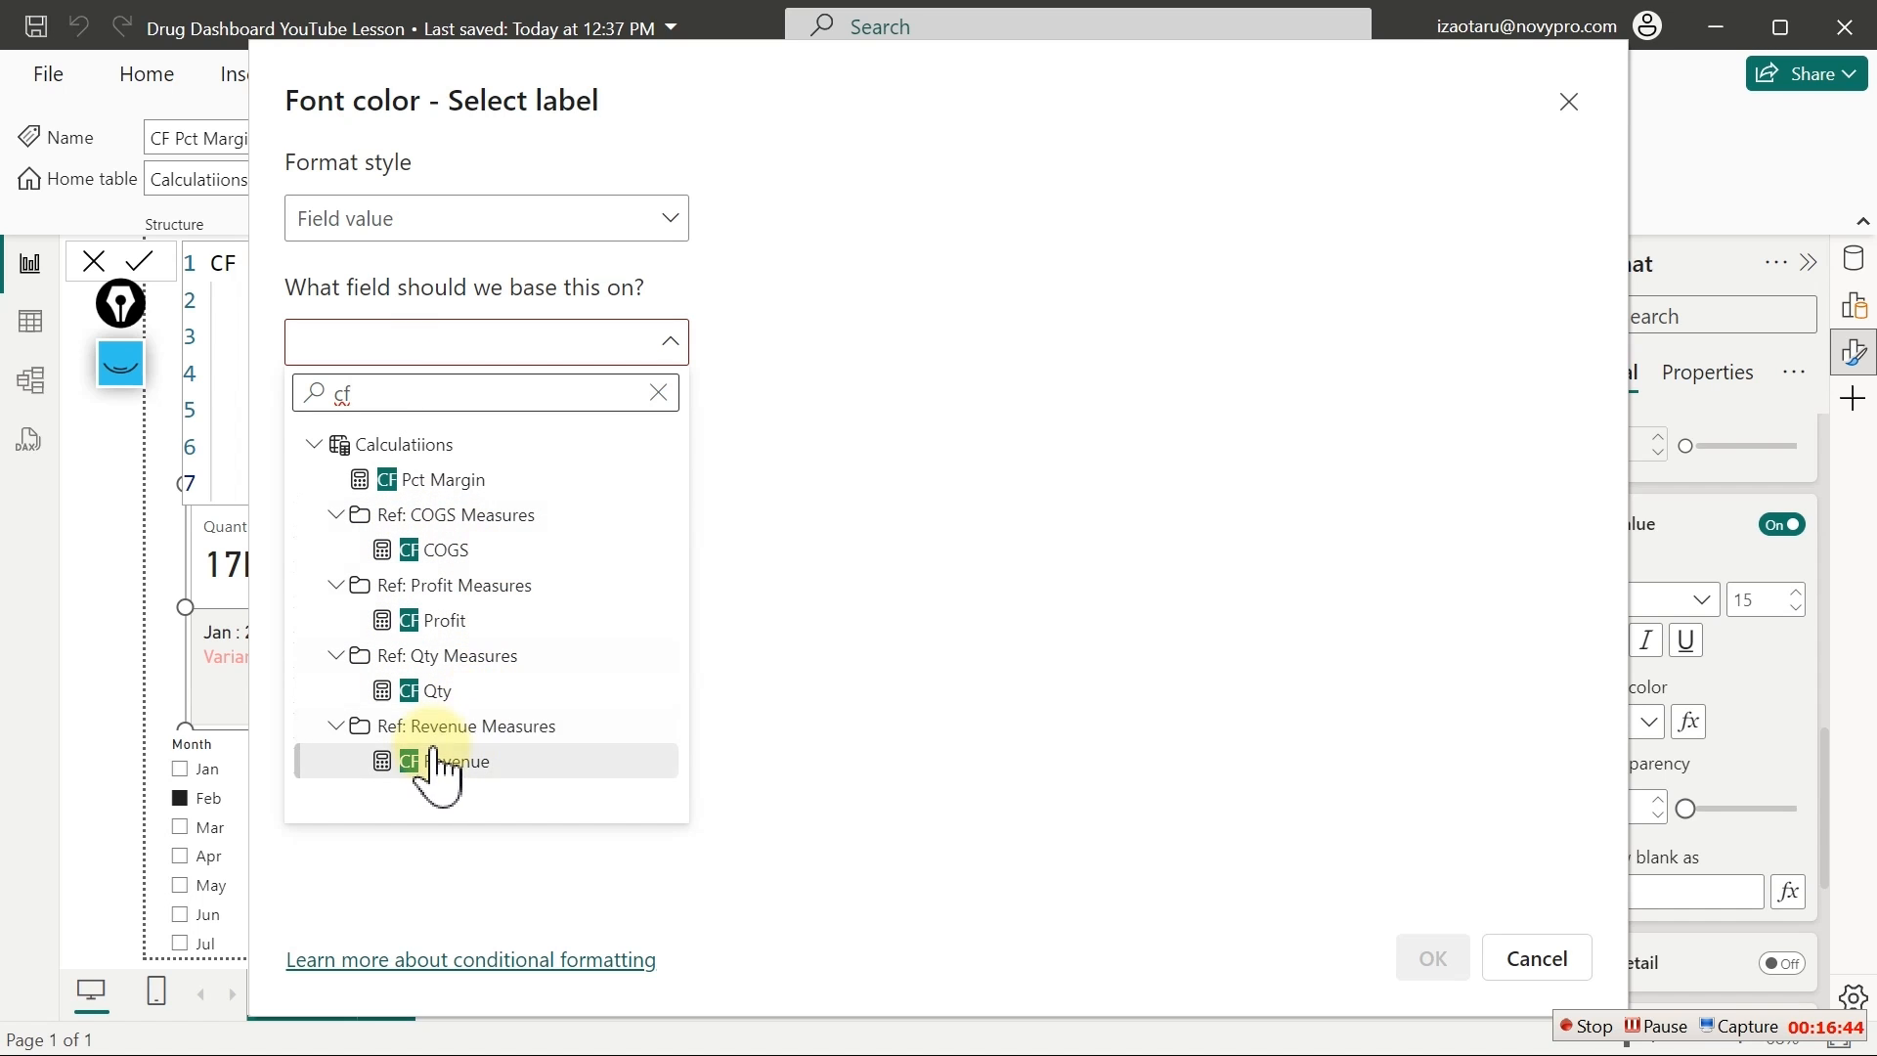
left_click(421, 493)
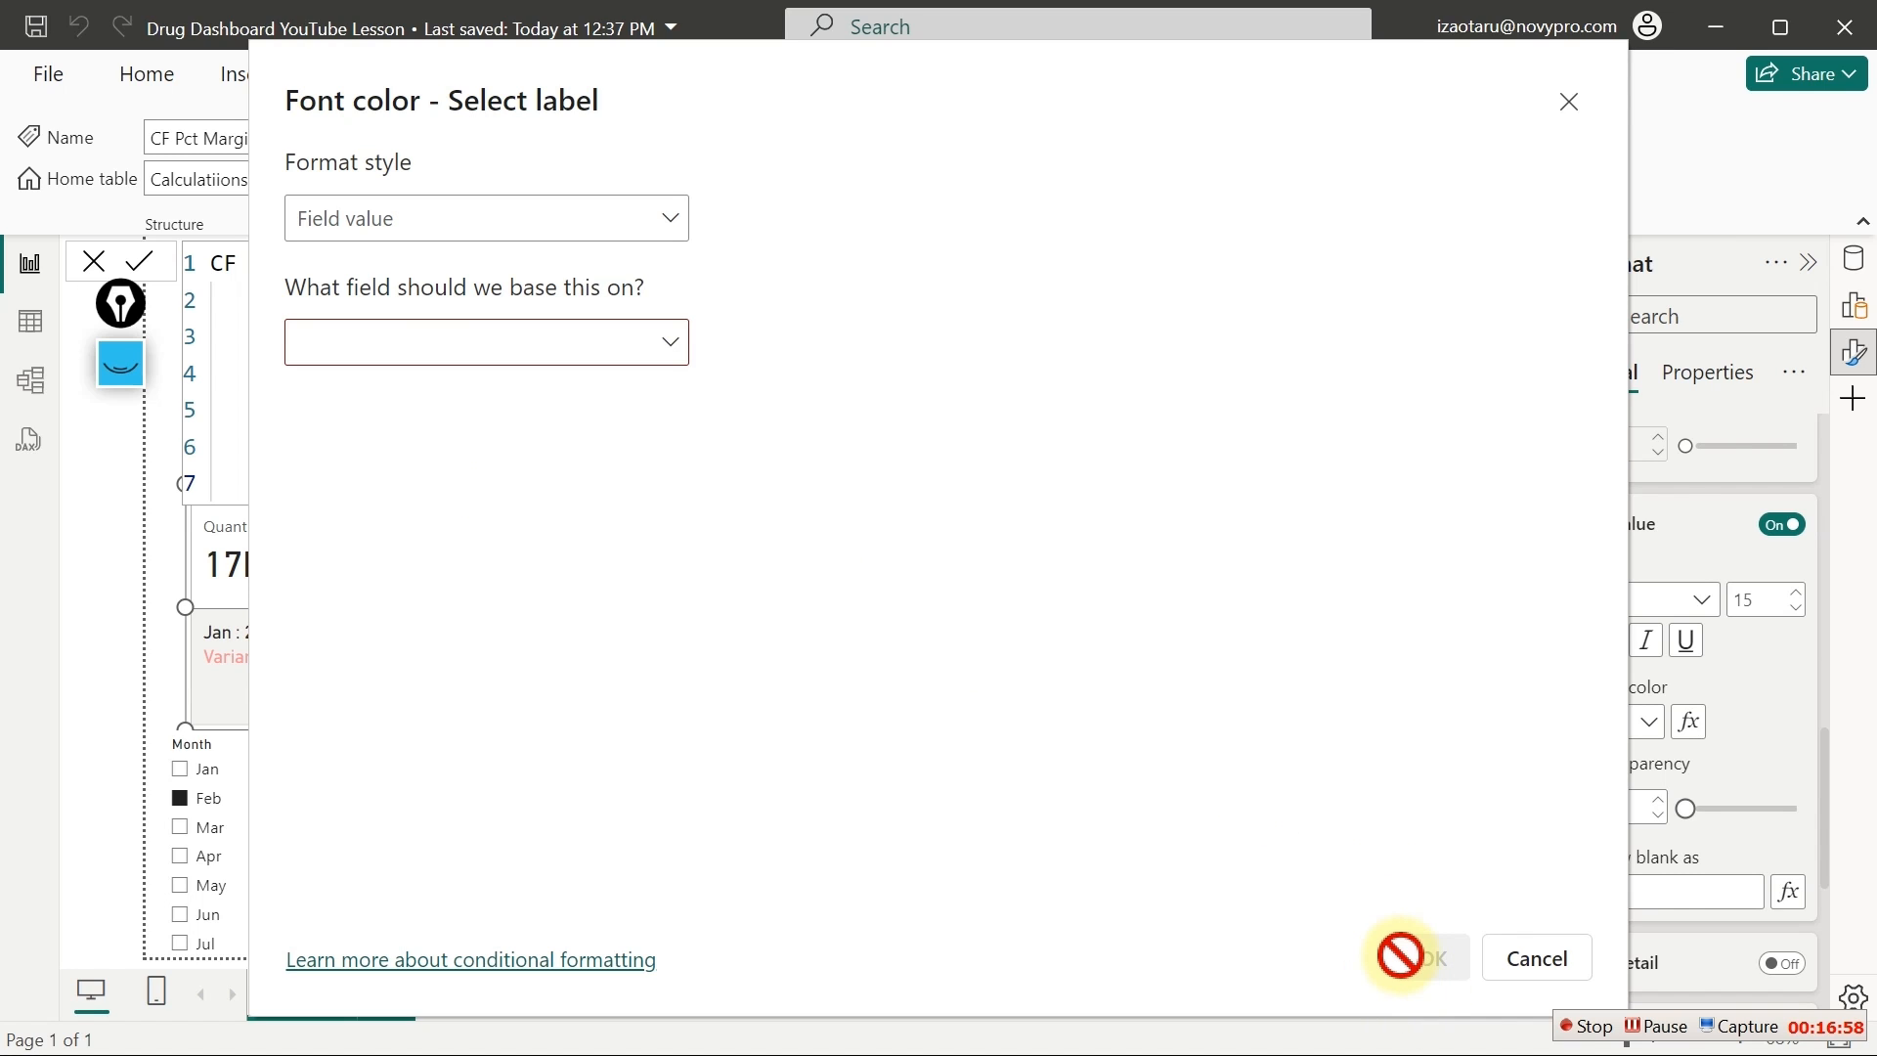
left_click(1533, 962)
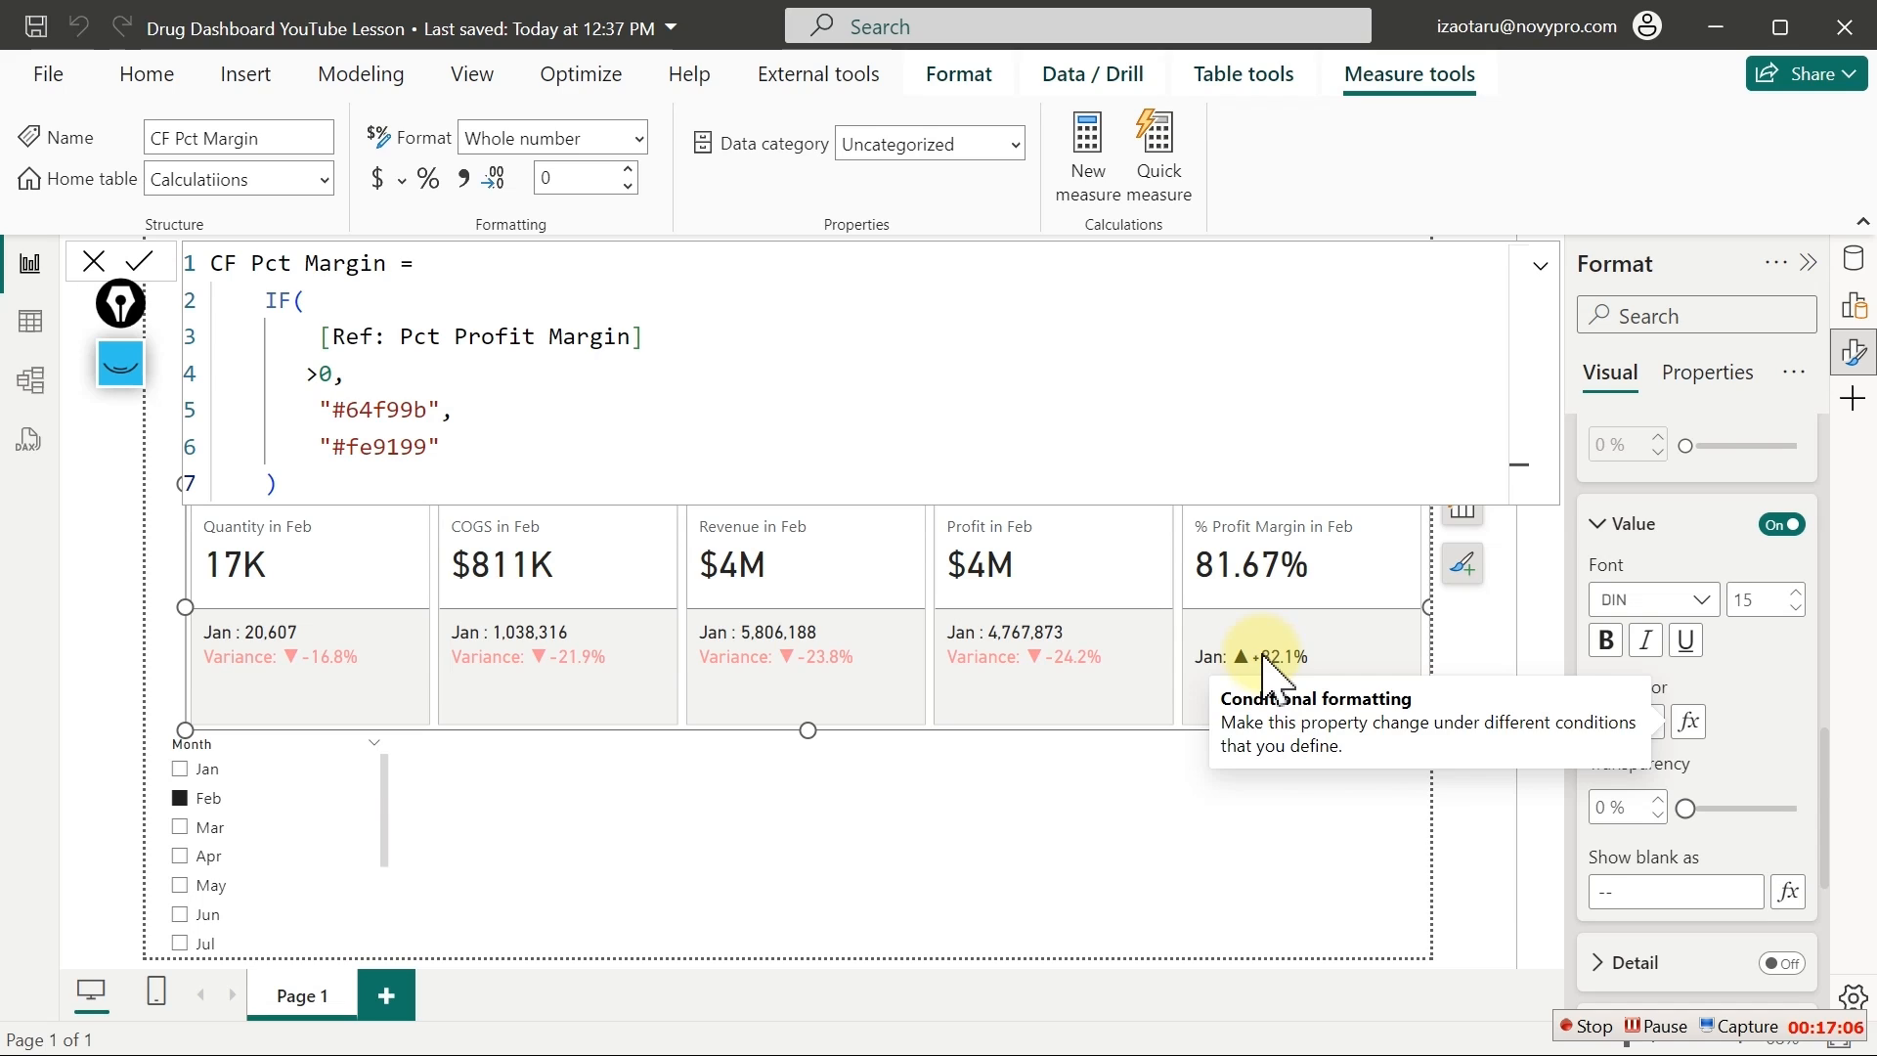
Add CF Pct Margin to the report page as a new visual, shrink it and place it below the KPI cards
left_click(1032, 821)
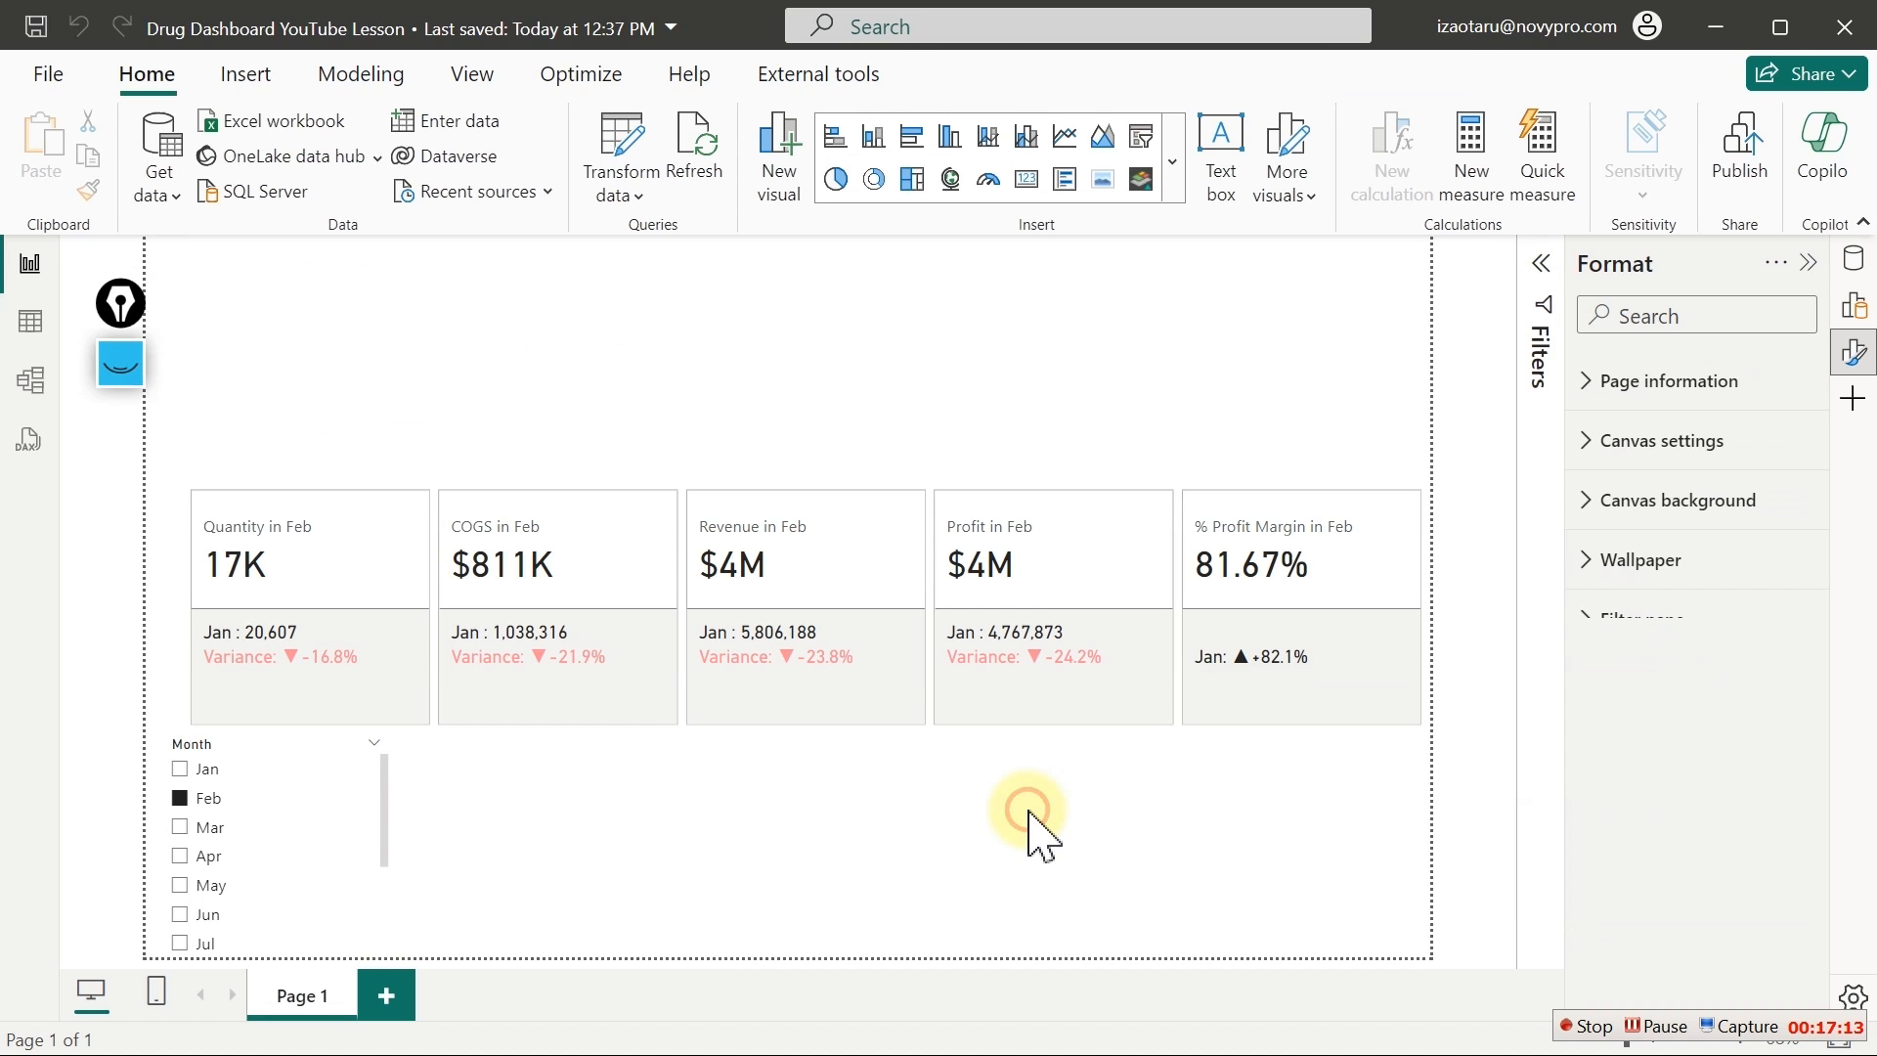
left_click(1855, 260)
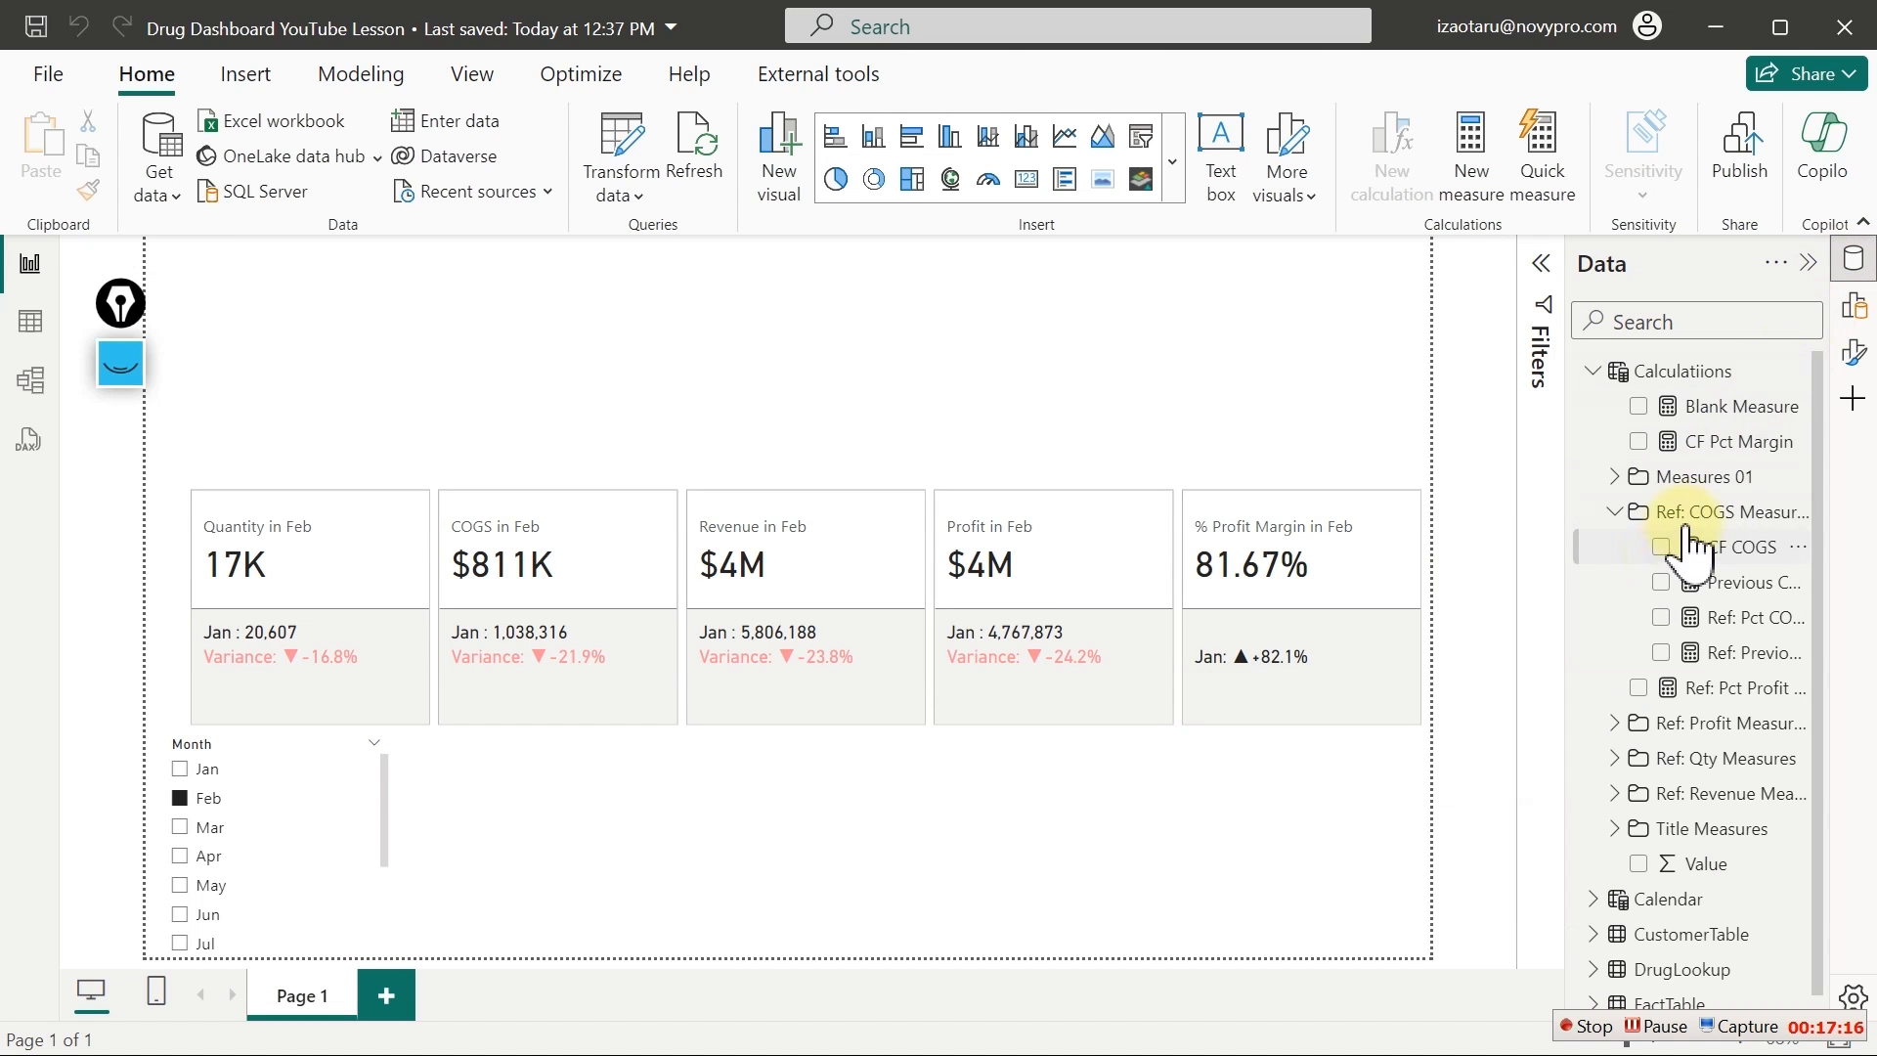
left_click(1614, 511)
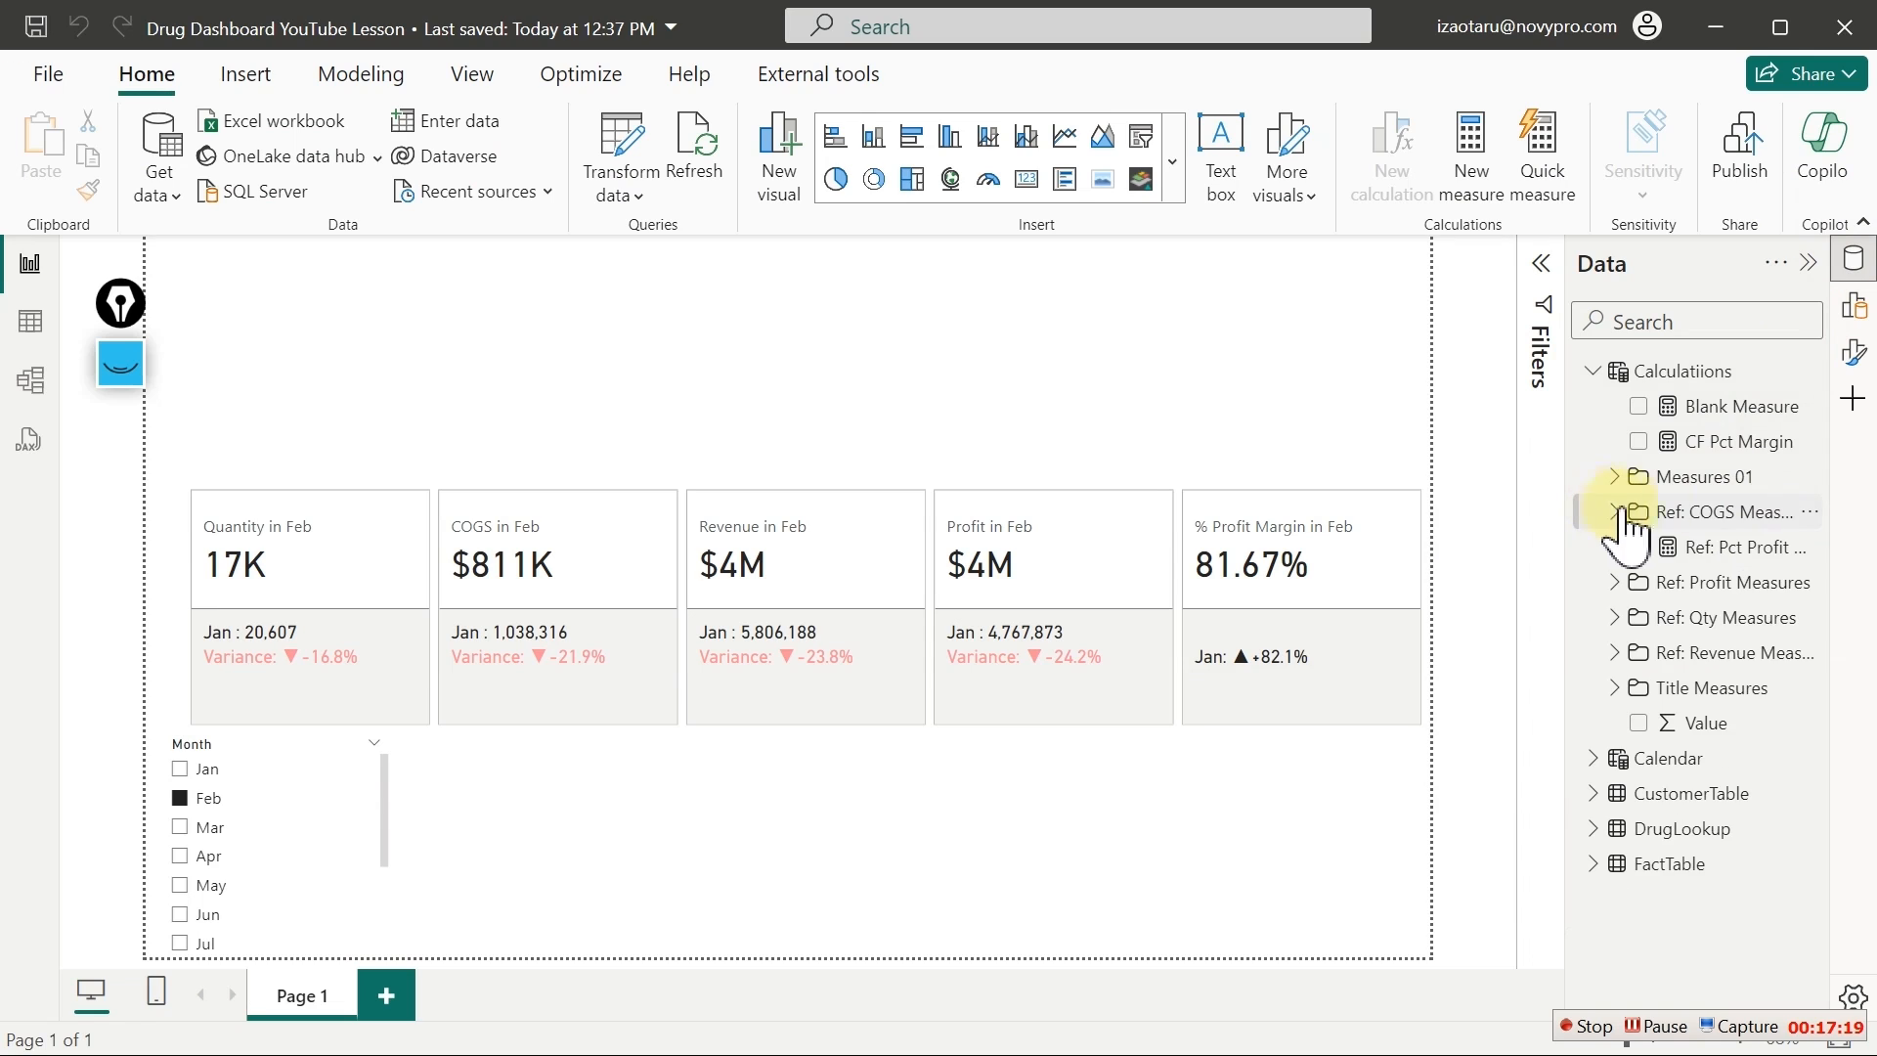
left_click(1640, 441)
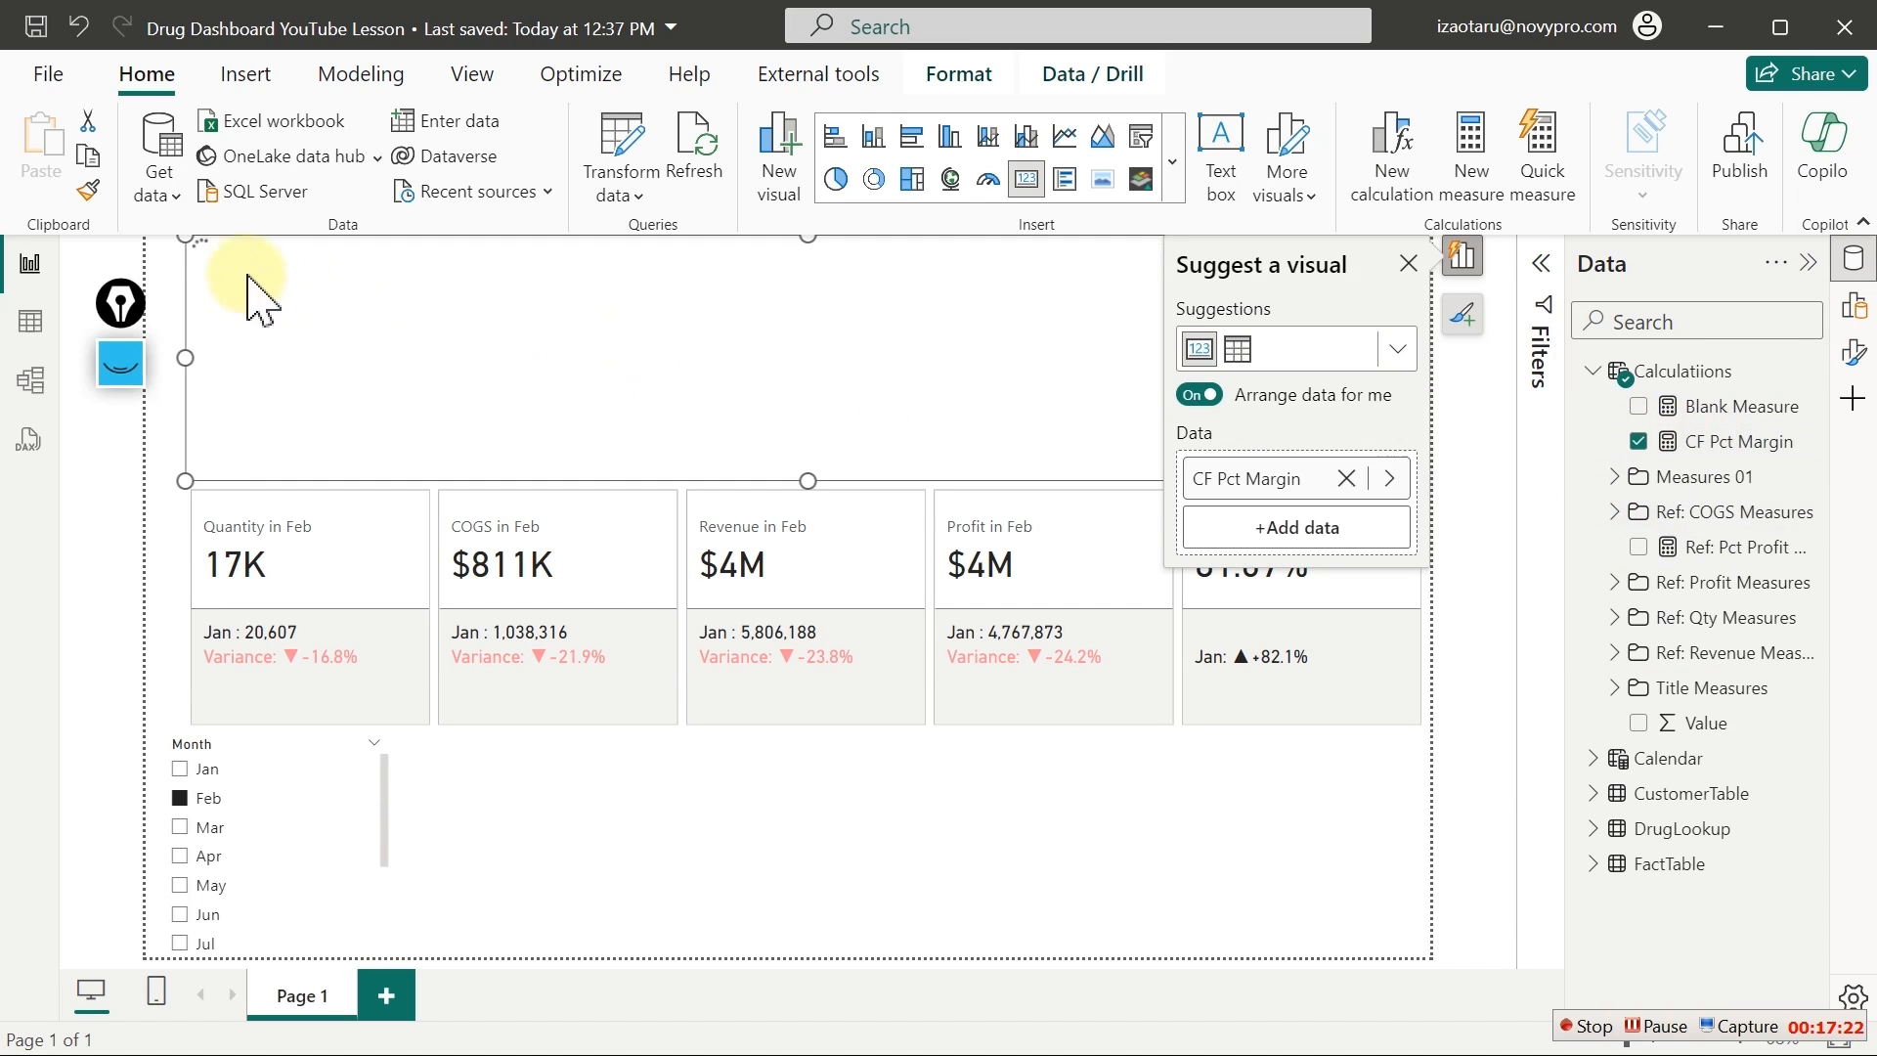
left_click_drag(180, 231, 1068, 260)
left_click_drag(1173, 285, 758, 788)
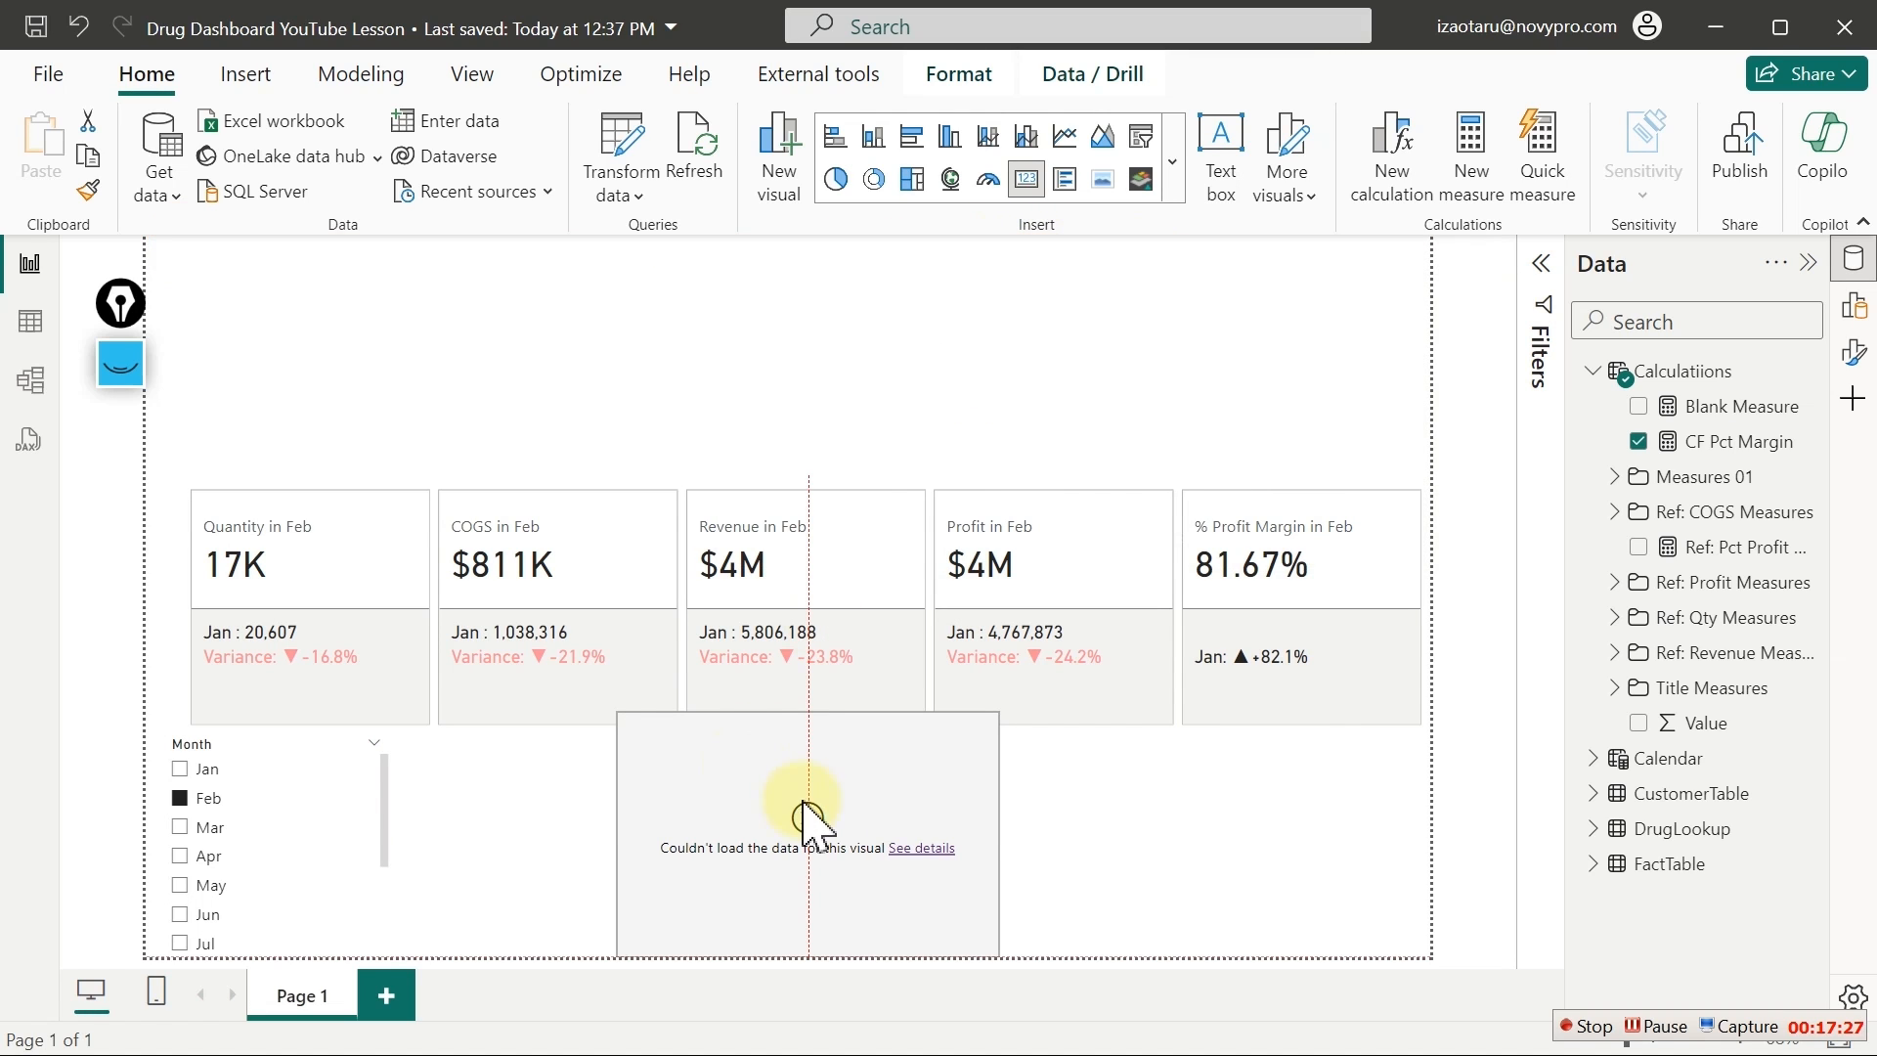
View the error details of the CF Pct Margin visual and close them
left_click(921, 847)
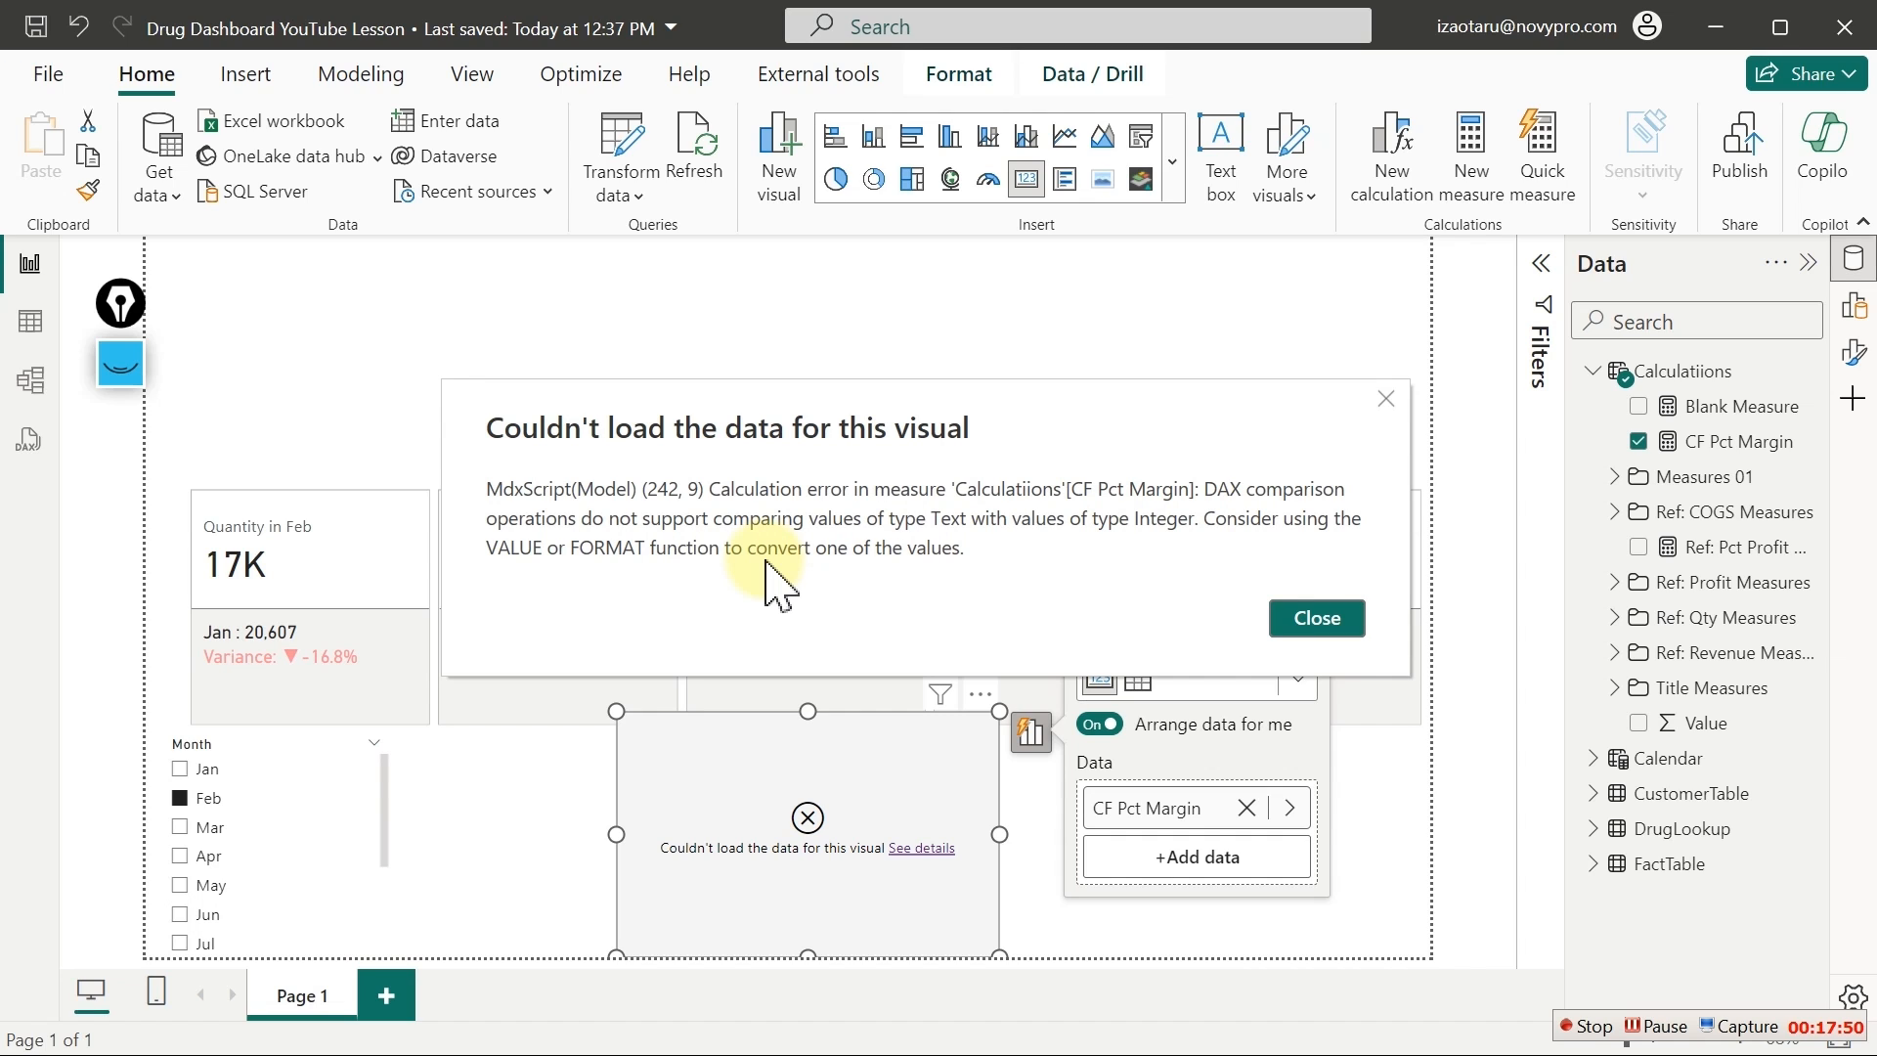
left_click(1316, 619)
left_click(1309, 606)
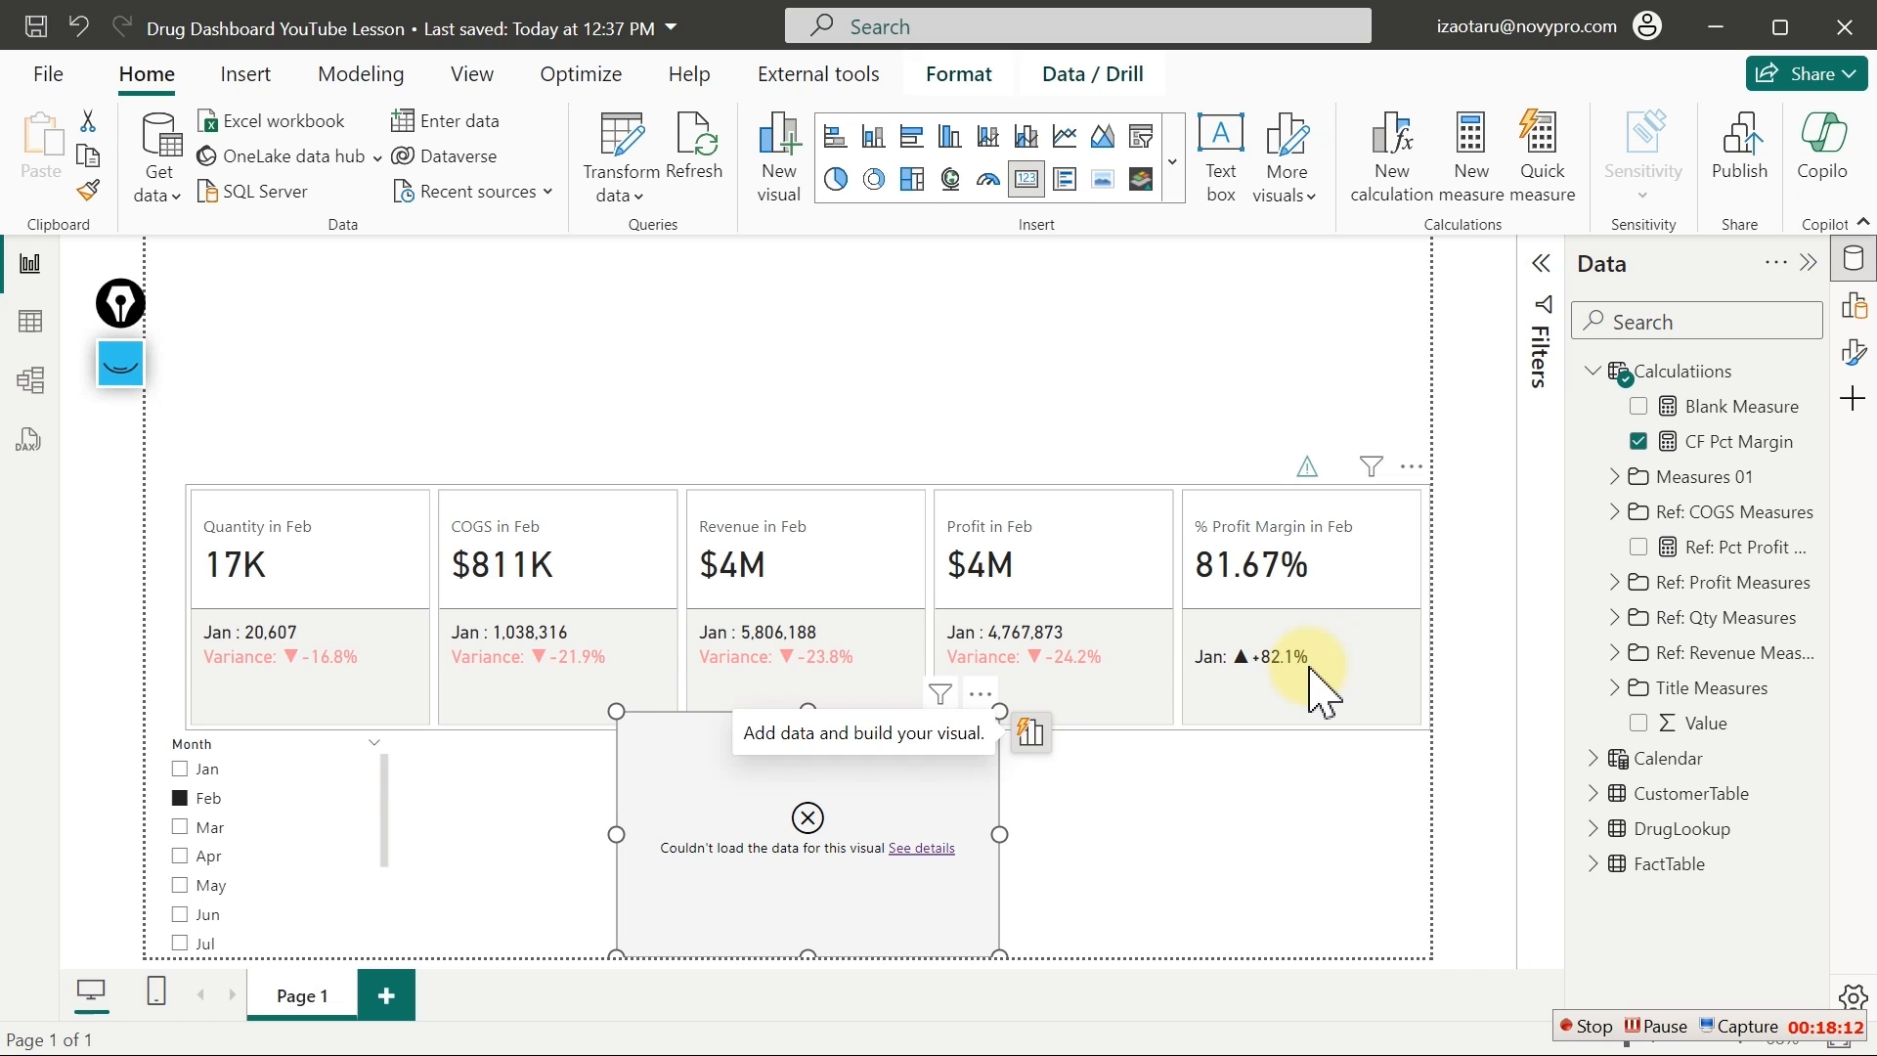
Replace the [Ref: Pct Profit Margin] reference in the CF Pct Margin formula with a CALCULATE function whose expression is [% Profit Margin]
left_click(1723, 450)
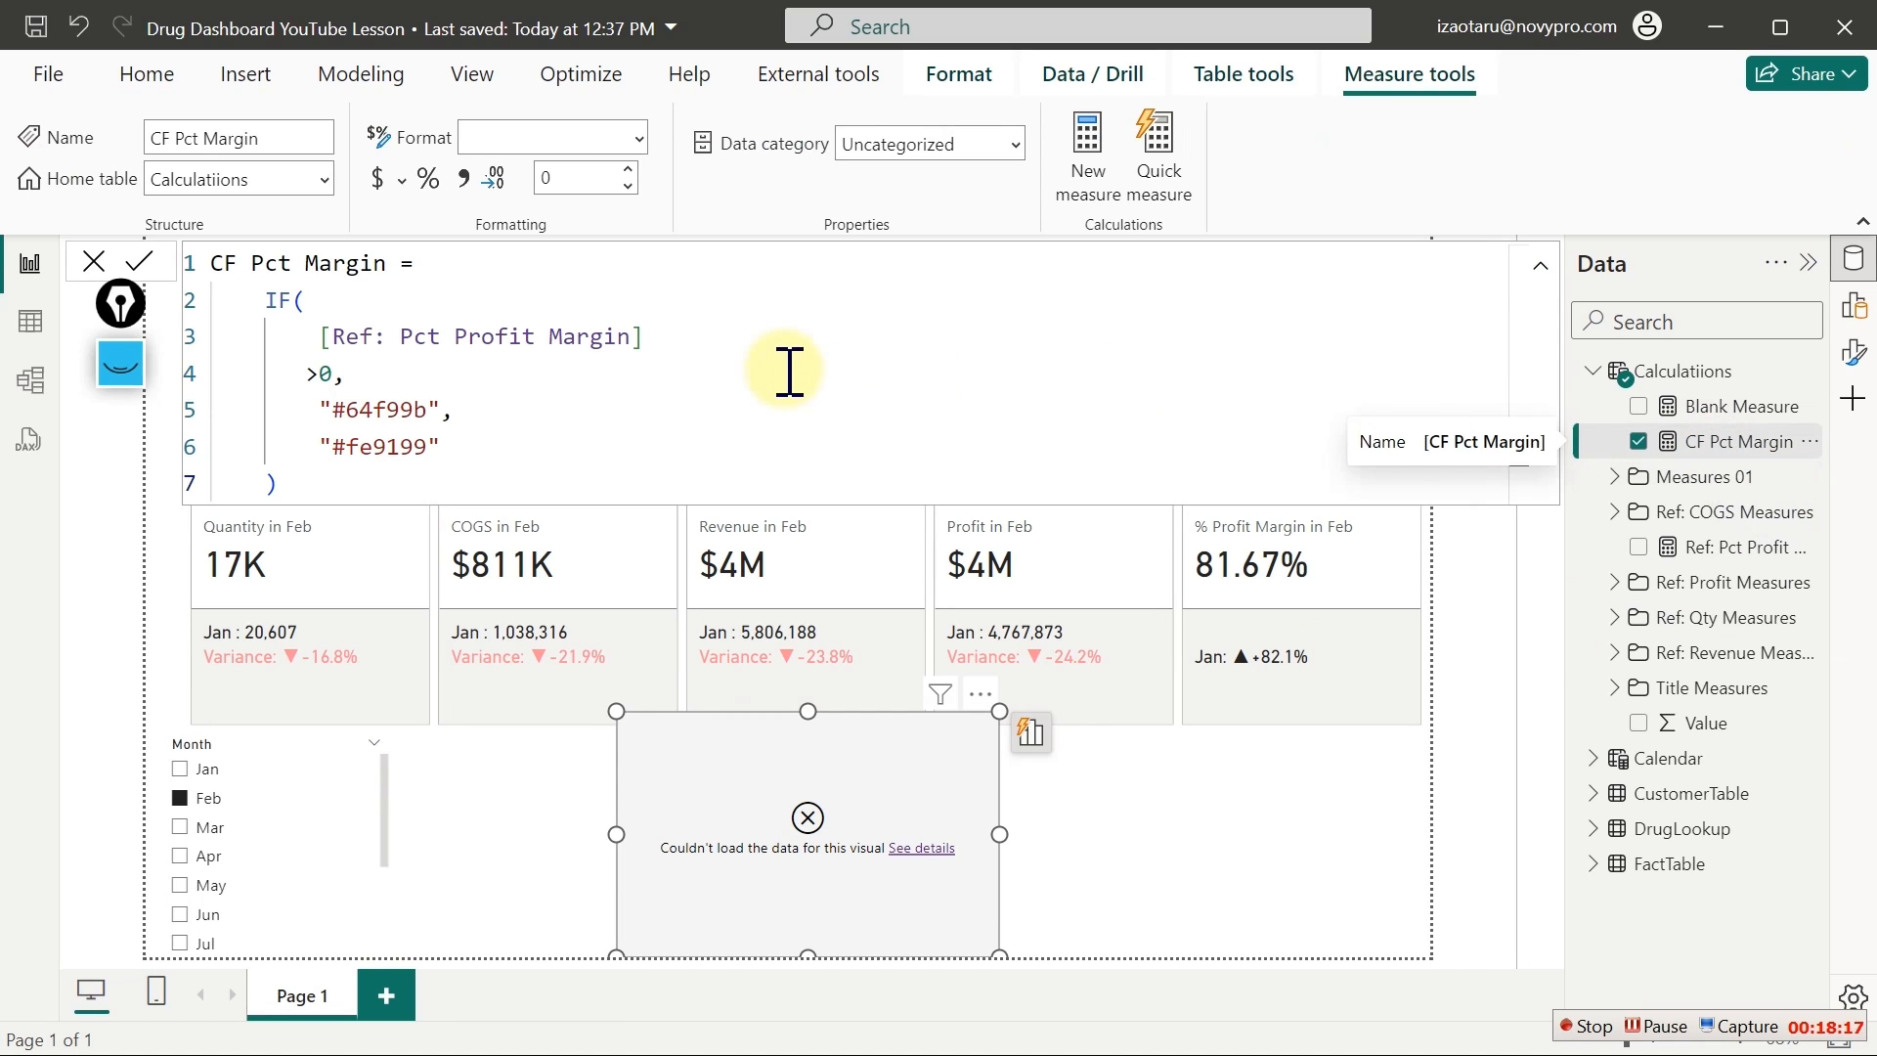
left_click_drag(683, 335, 322, 342)
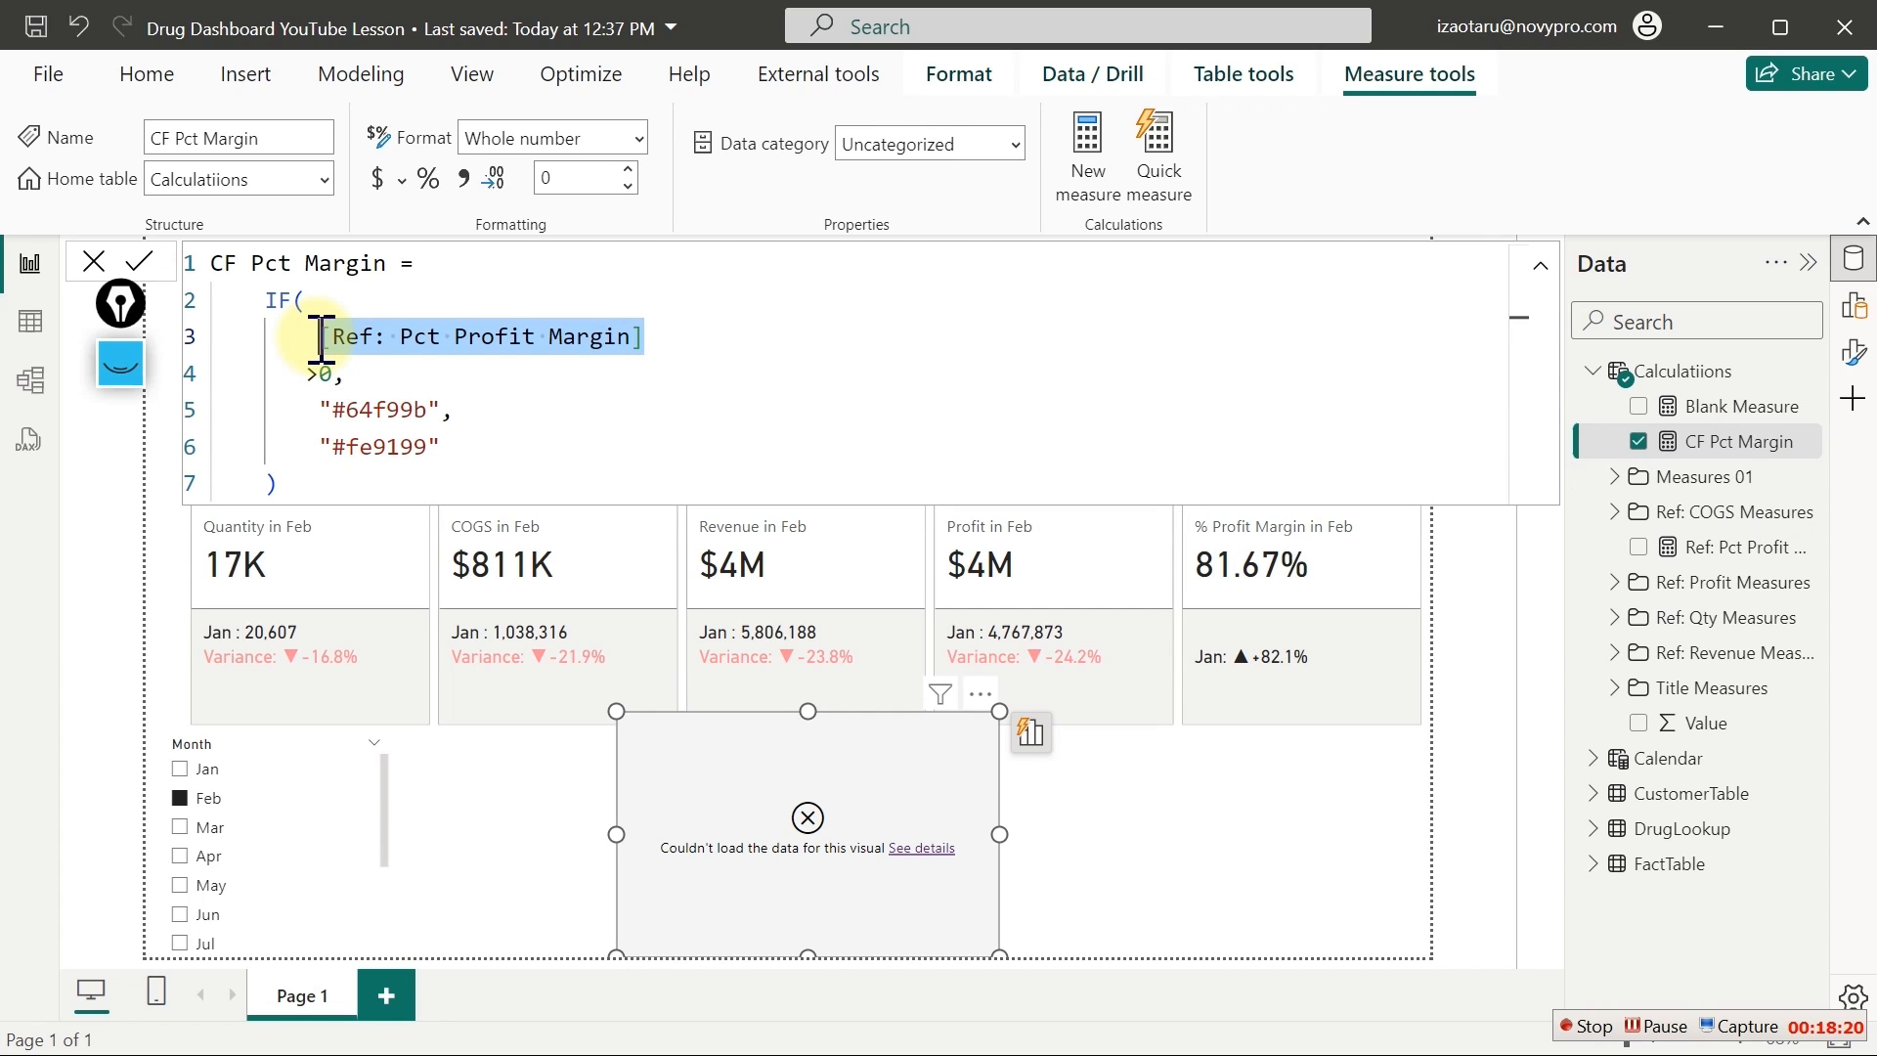
key("Delete")
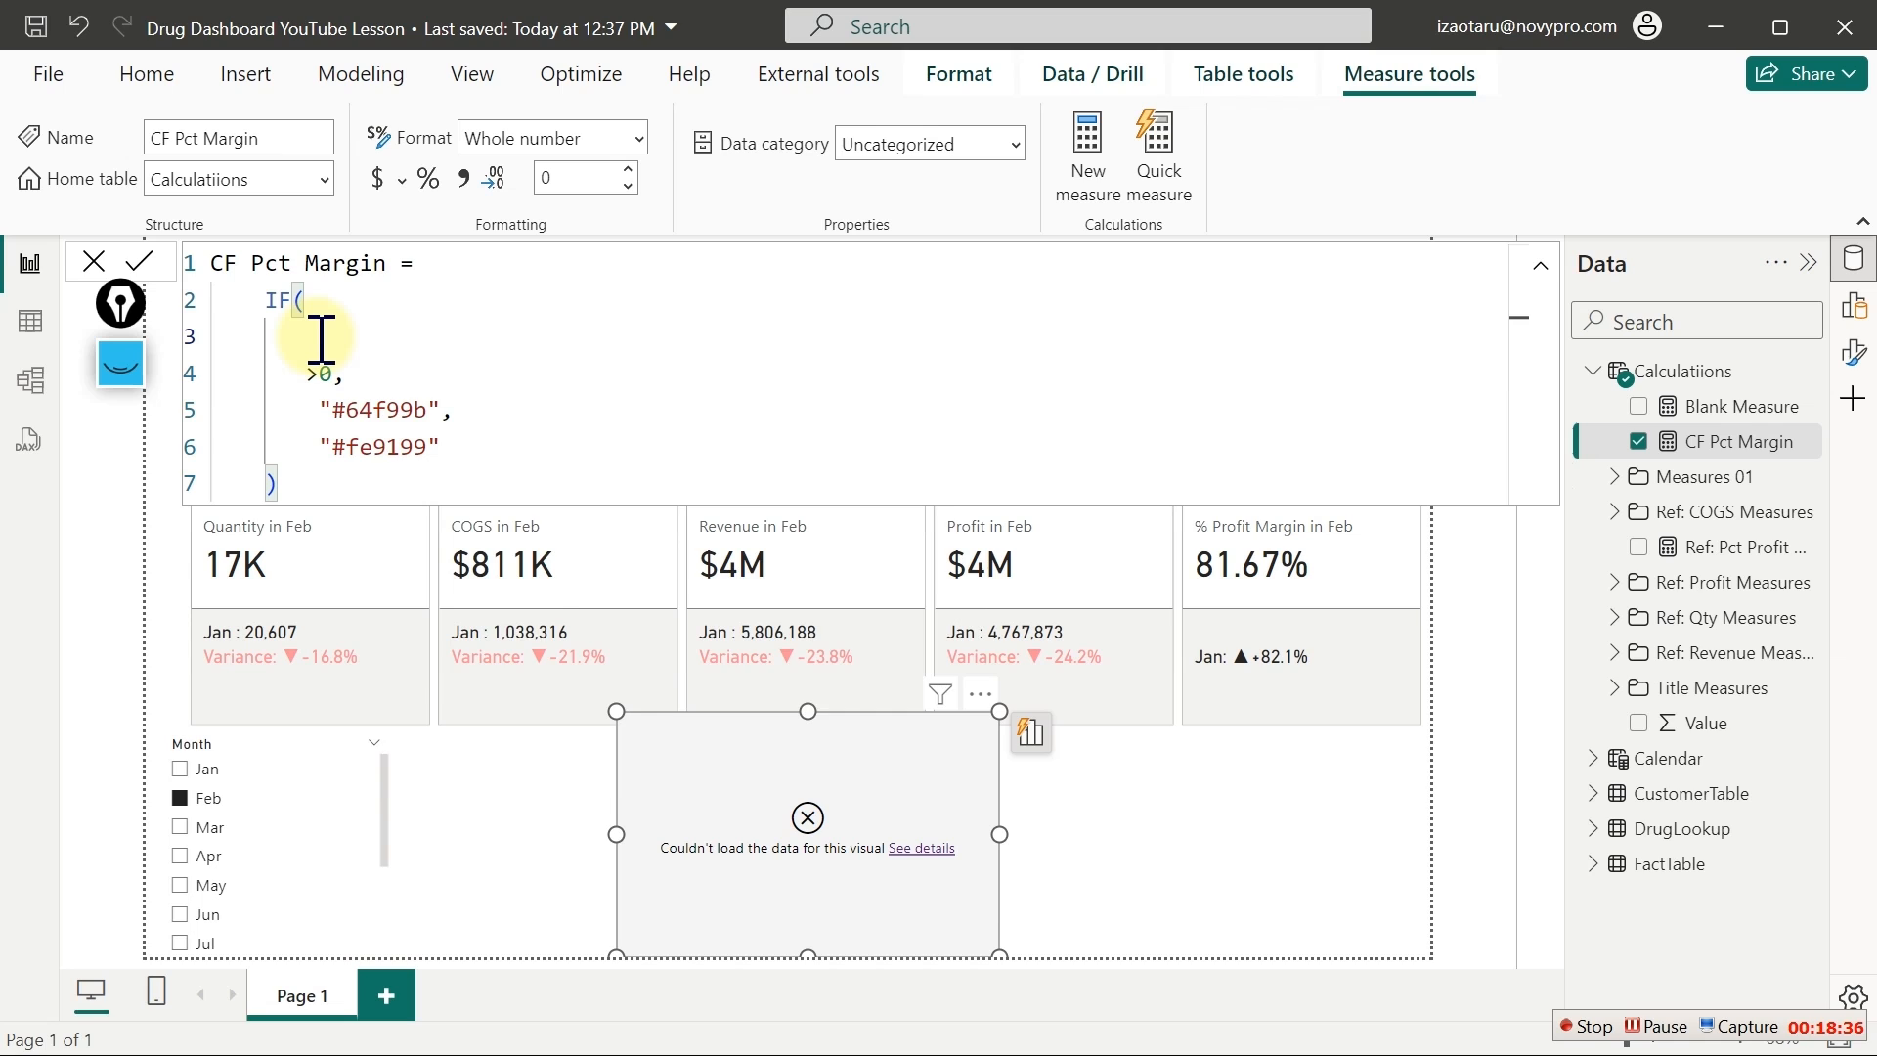
type("cal")
key("Tab")
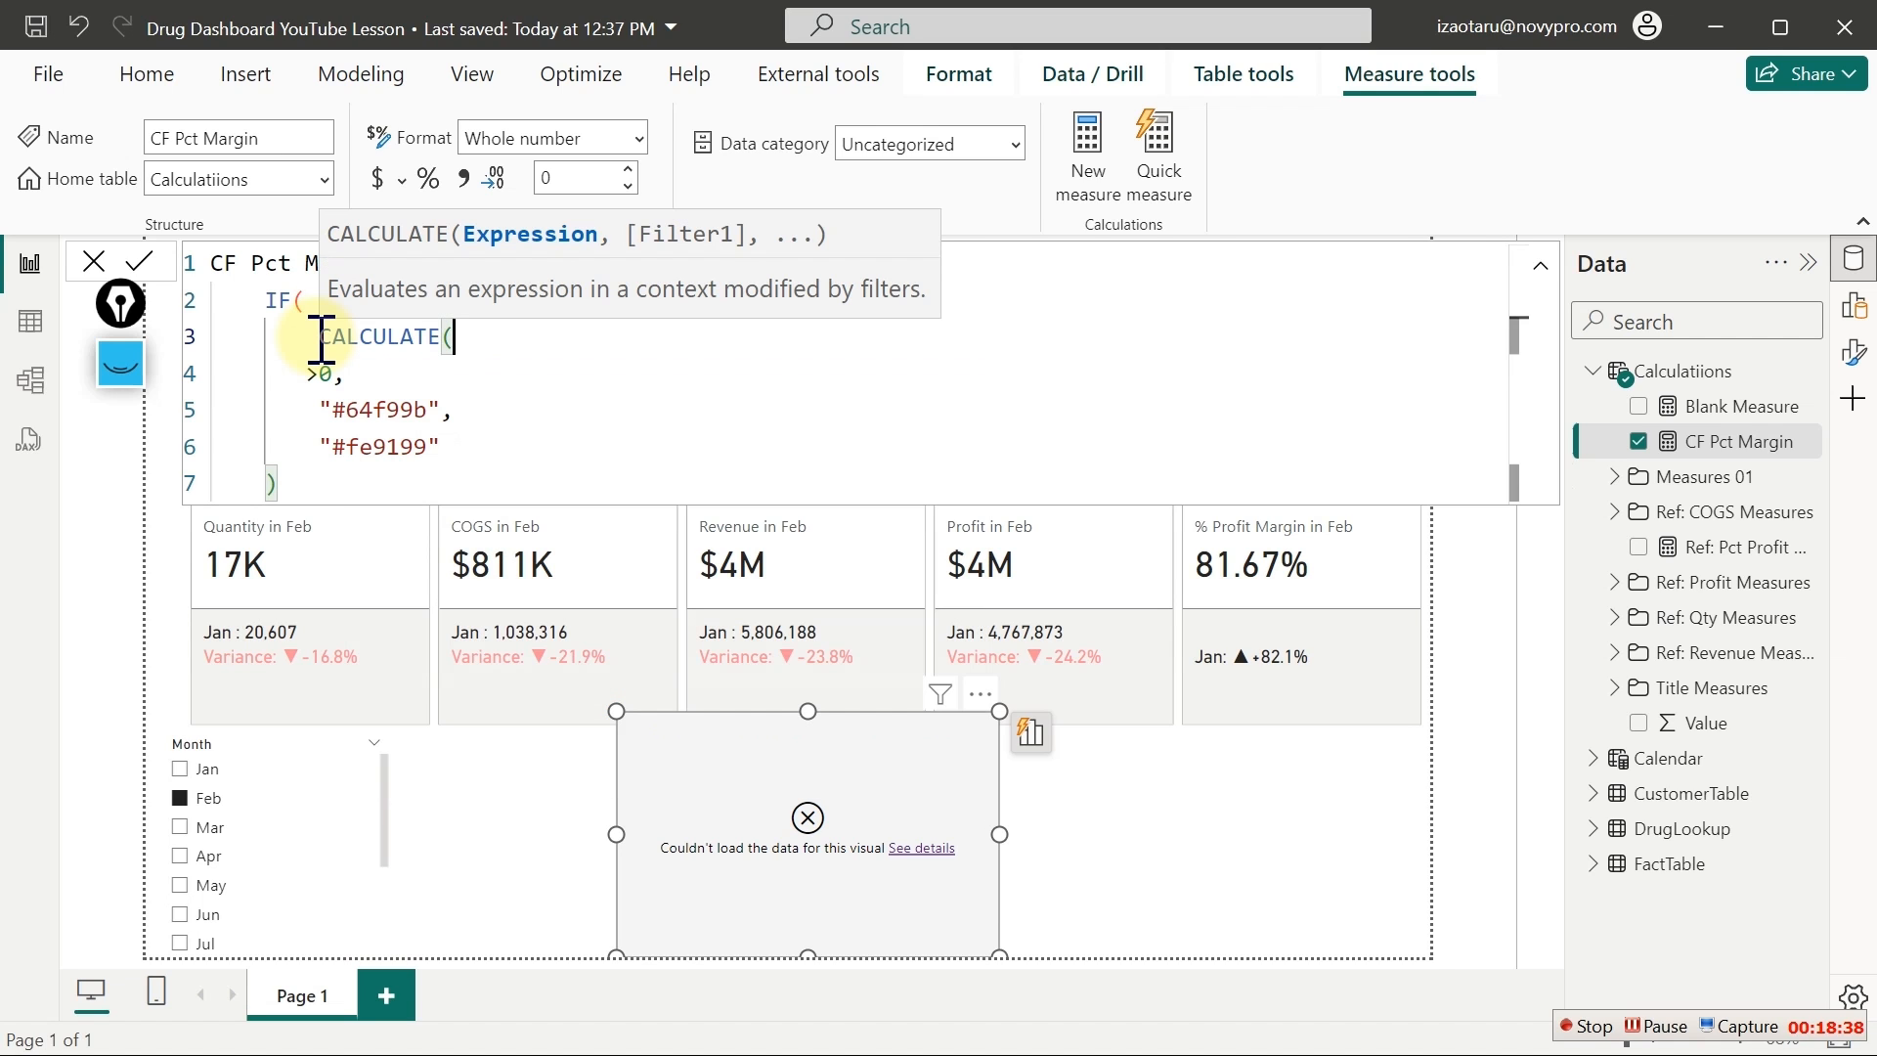
key("Return")
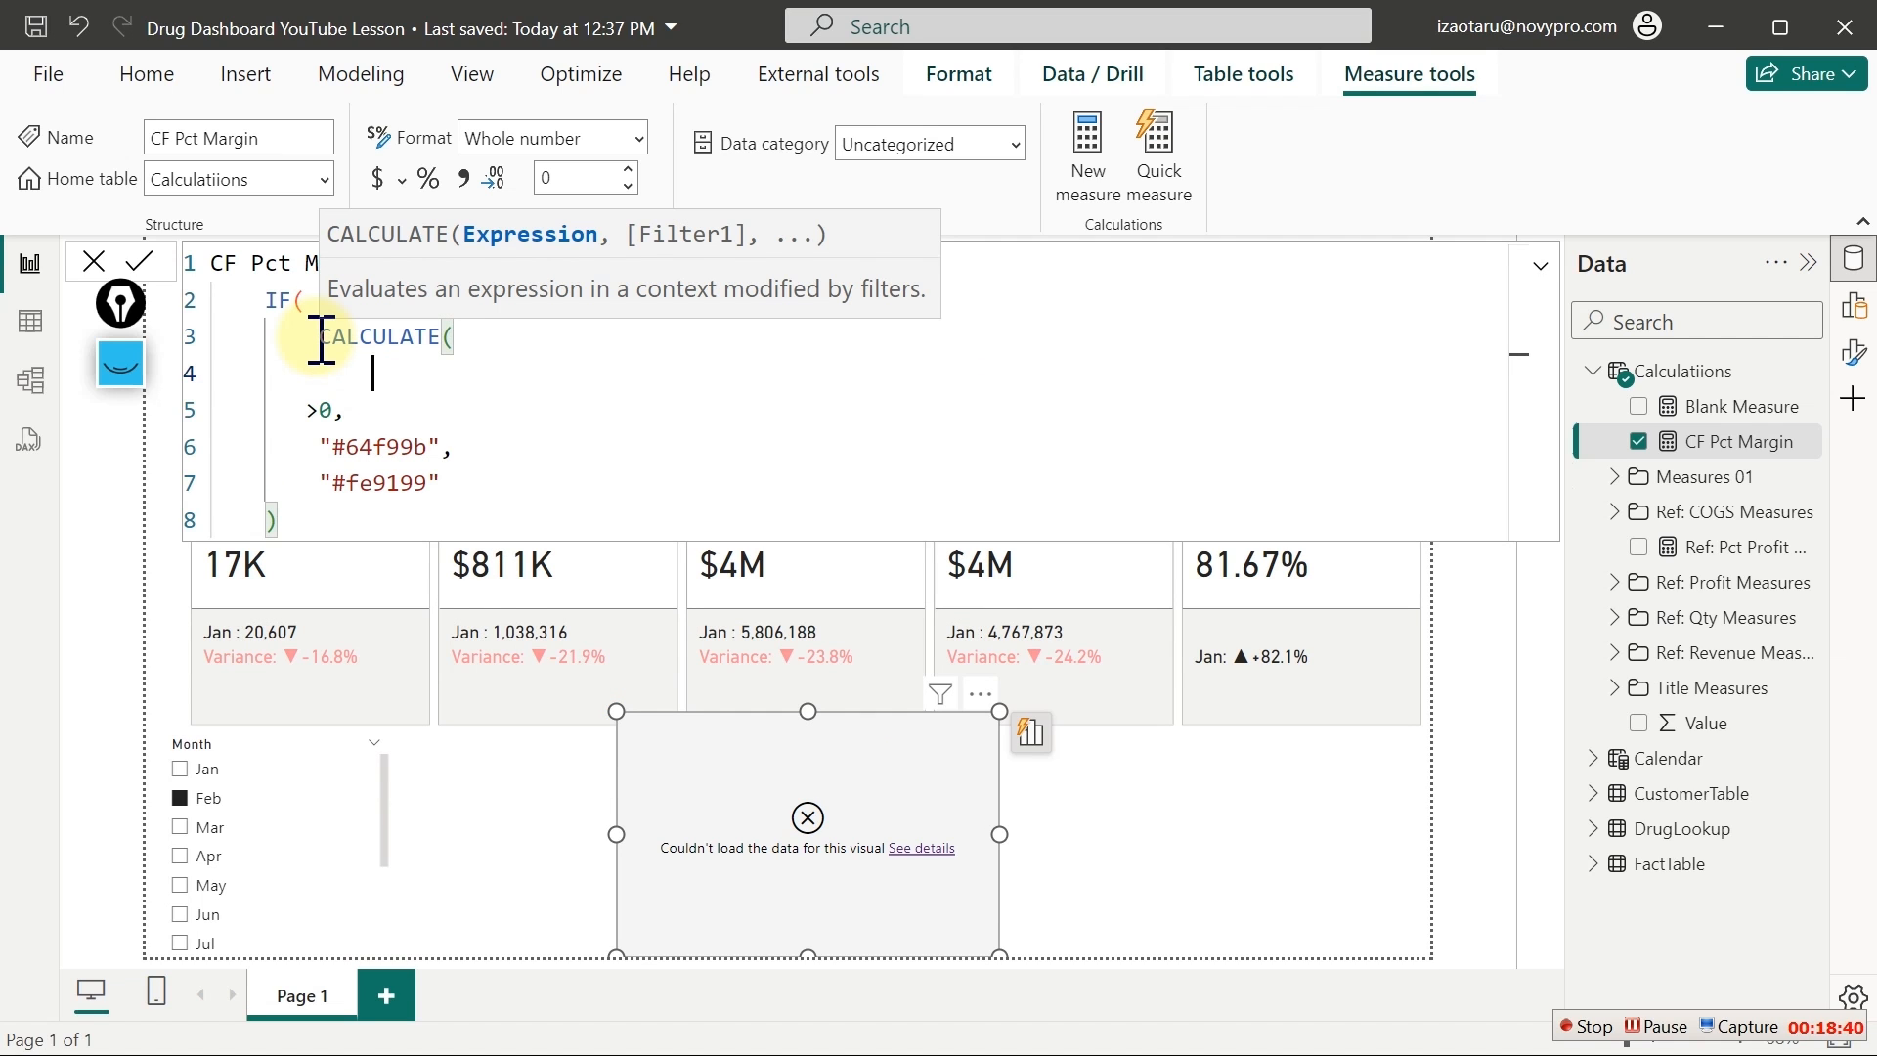
type("[")
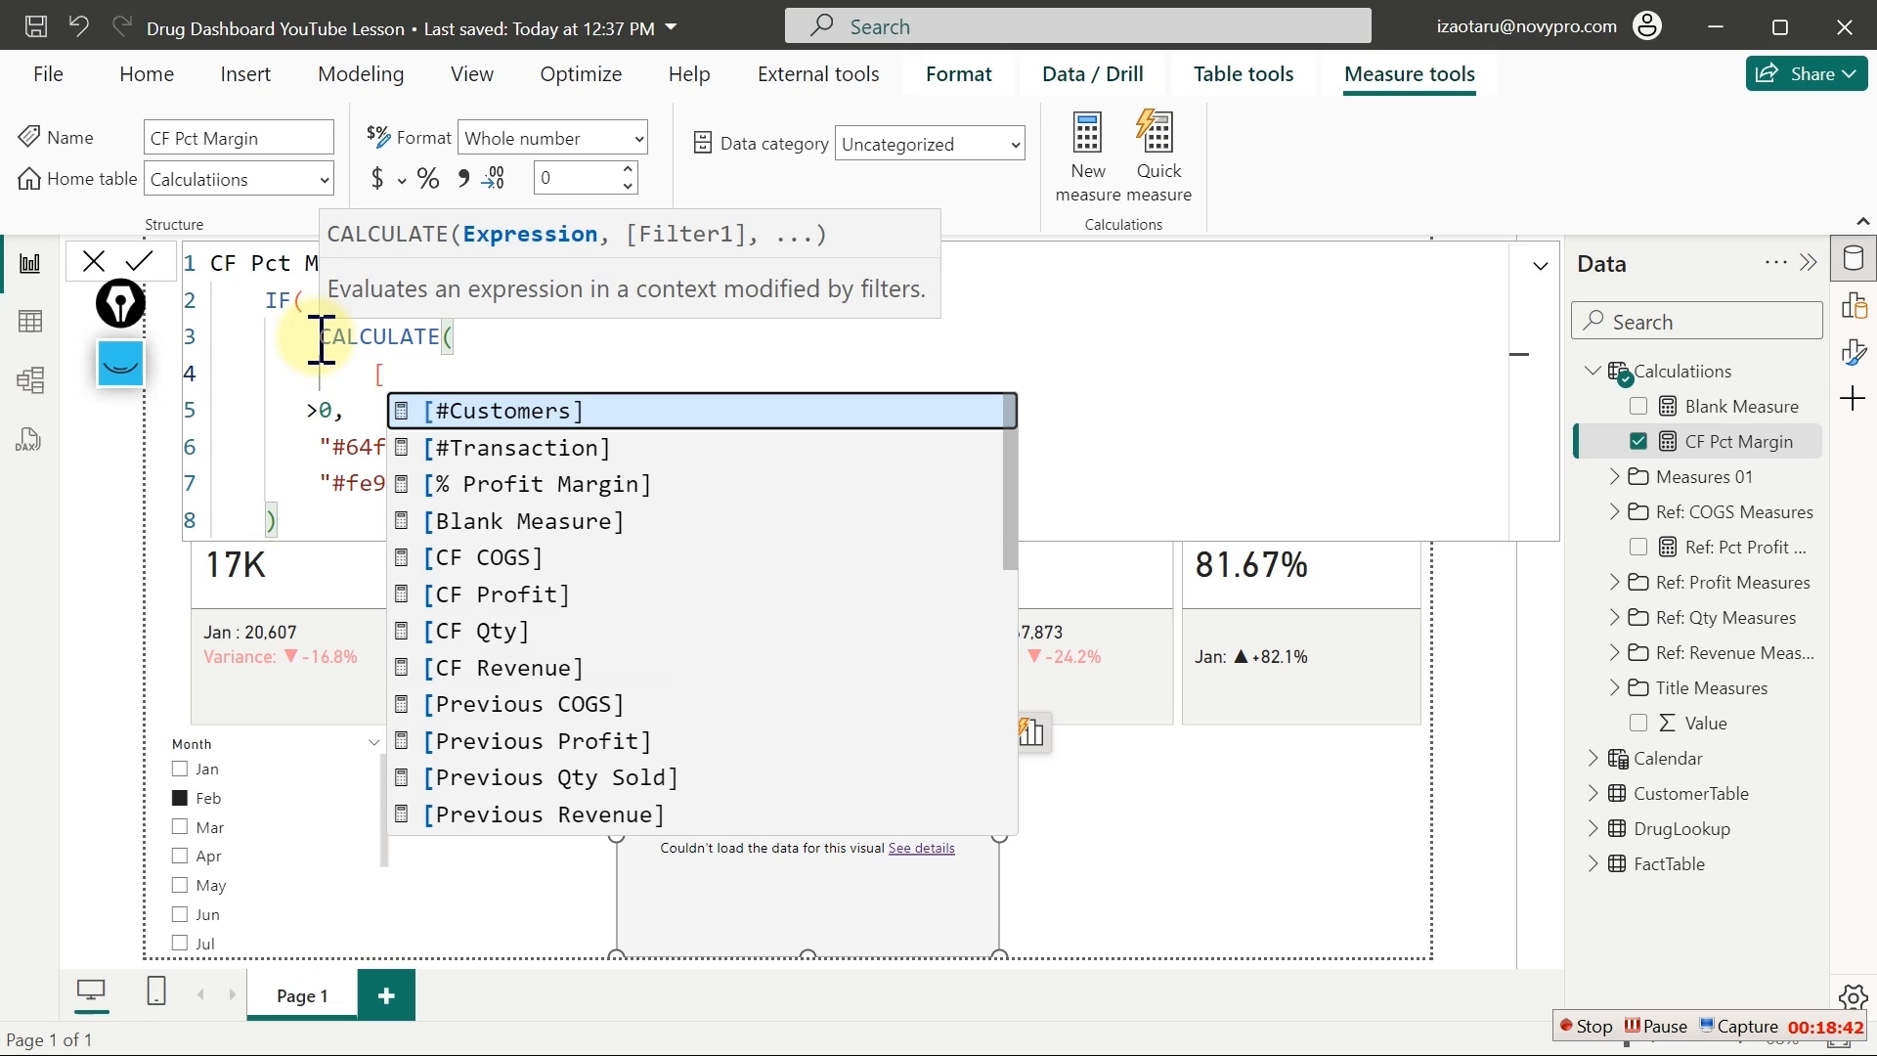
key("Down")
key("Down")
key("Tab")
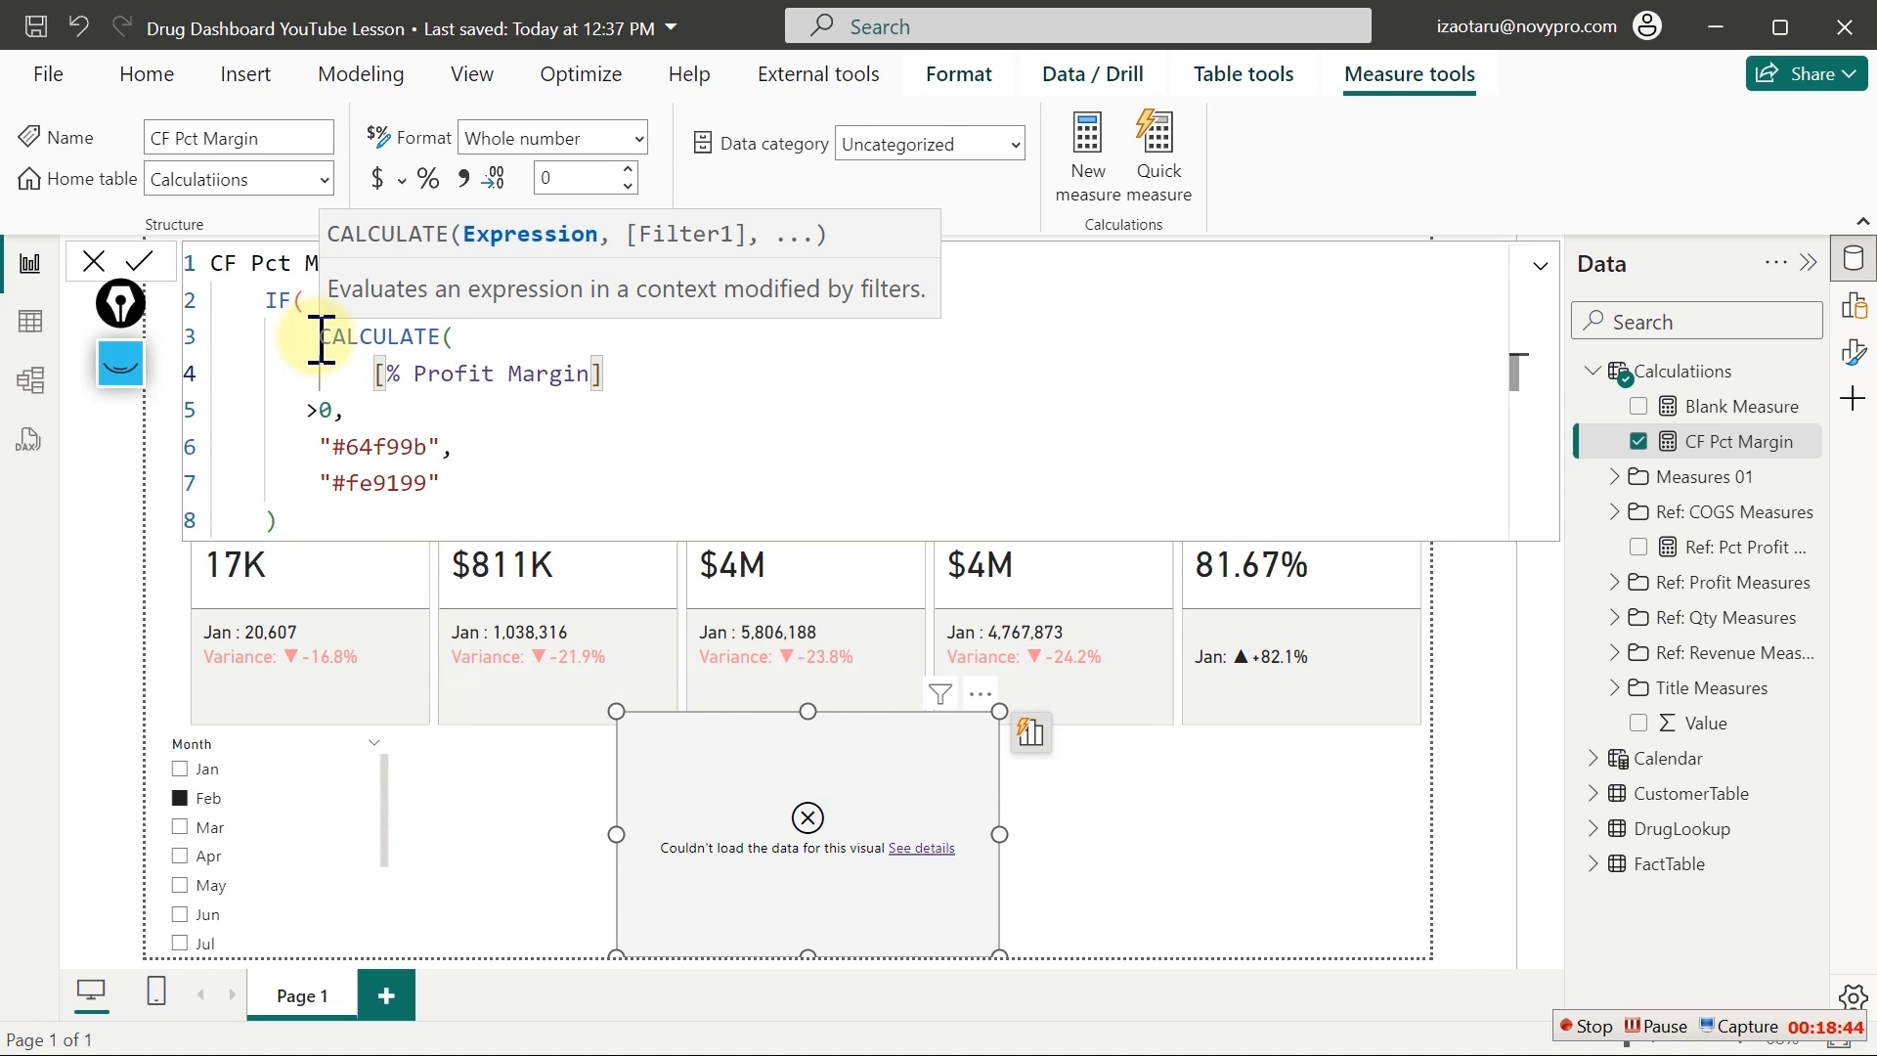
type(",")
key("shift+Return")
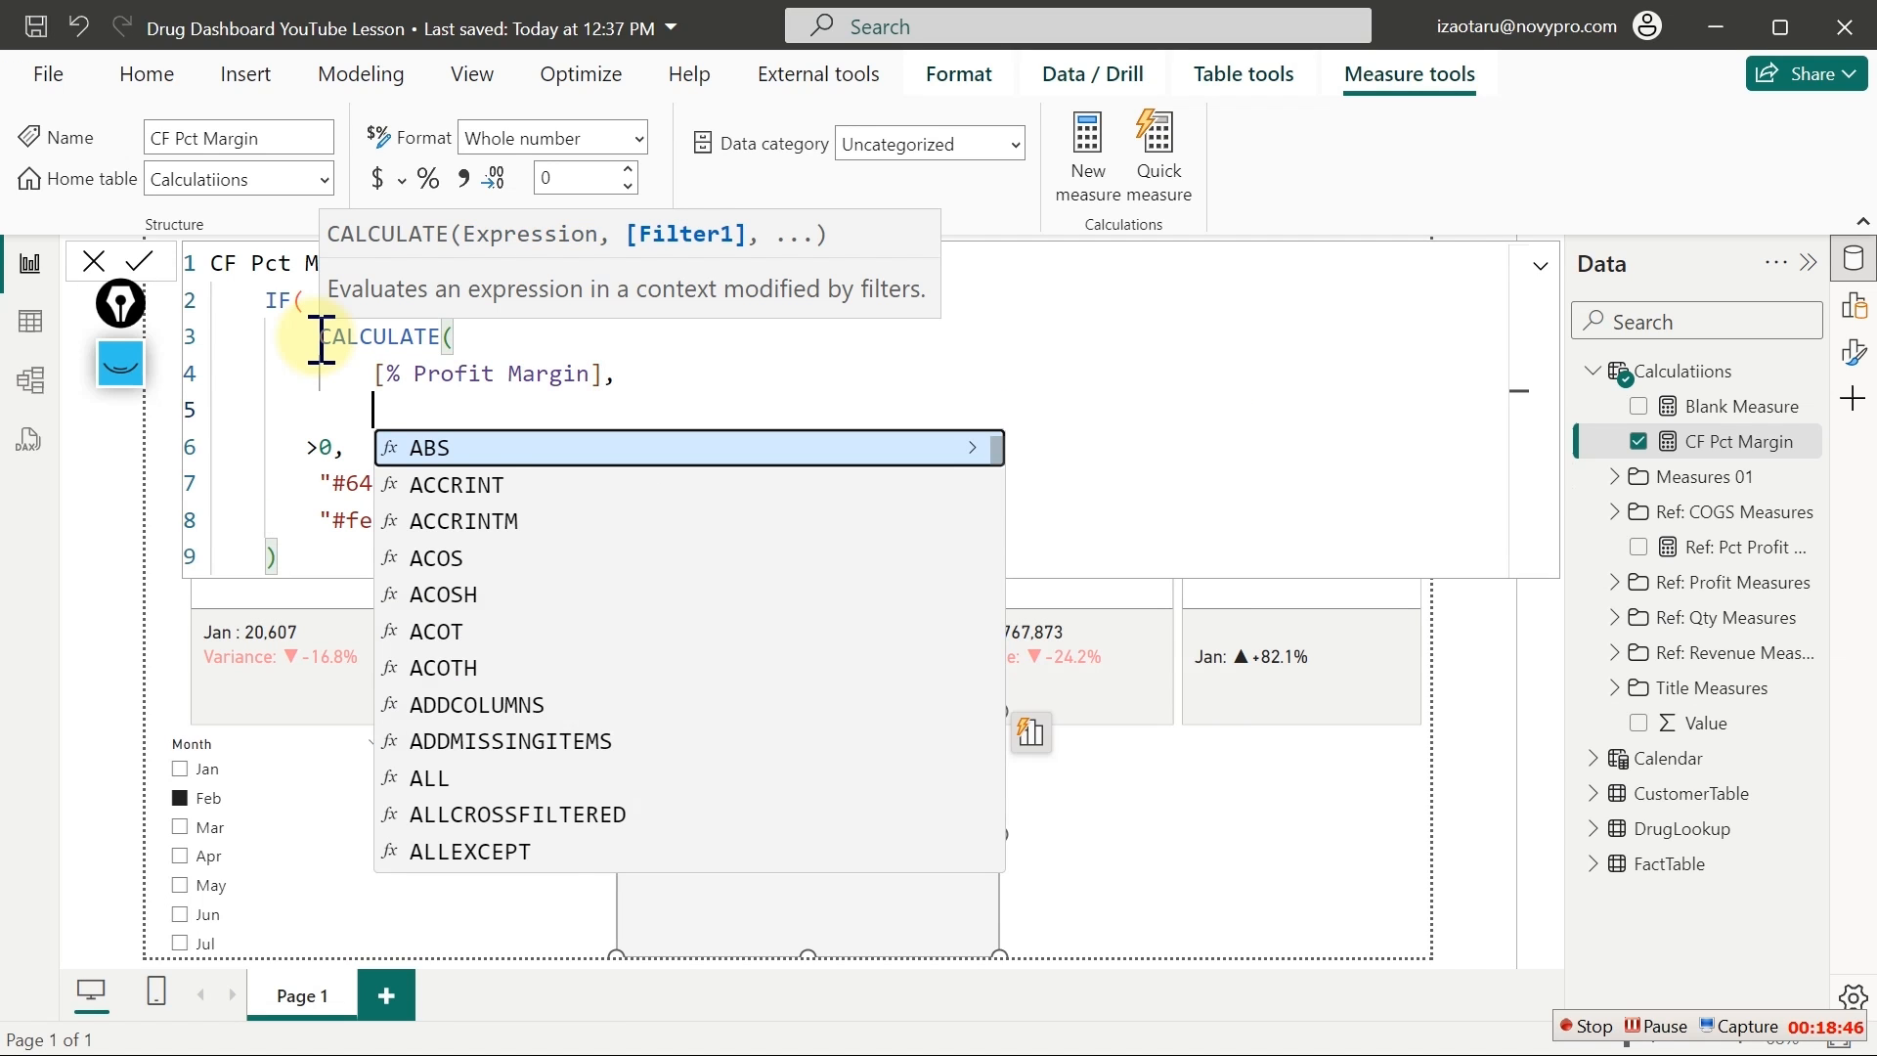
Add the filter DATEADD('Calendar'[Date],-1,MONTH) to the CALCULATE function in the CF Pct Margin formula
type("datea")
key("Tab")
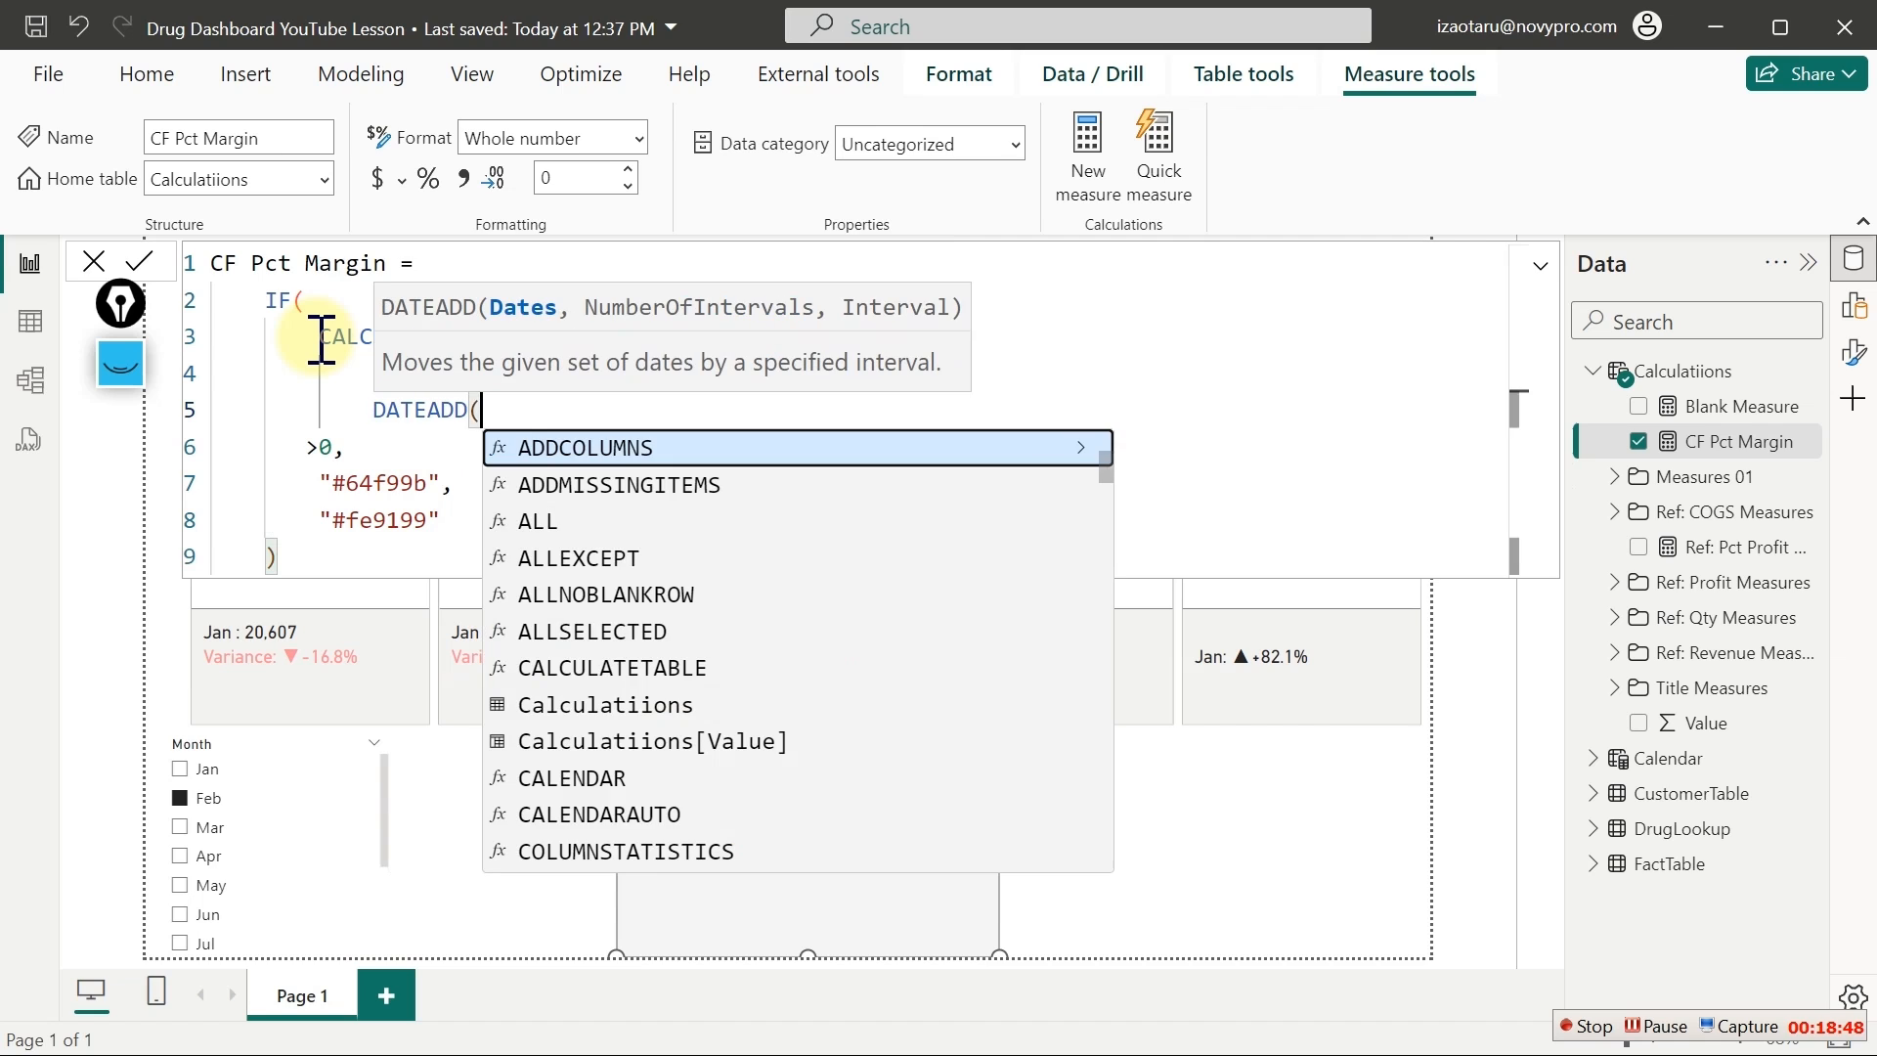
type("cal")
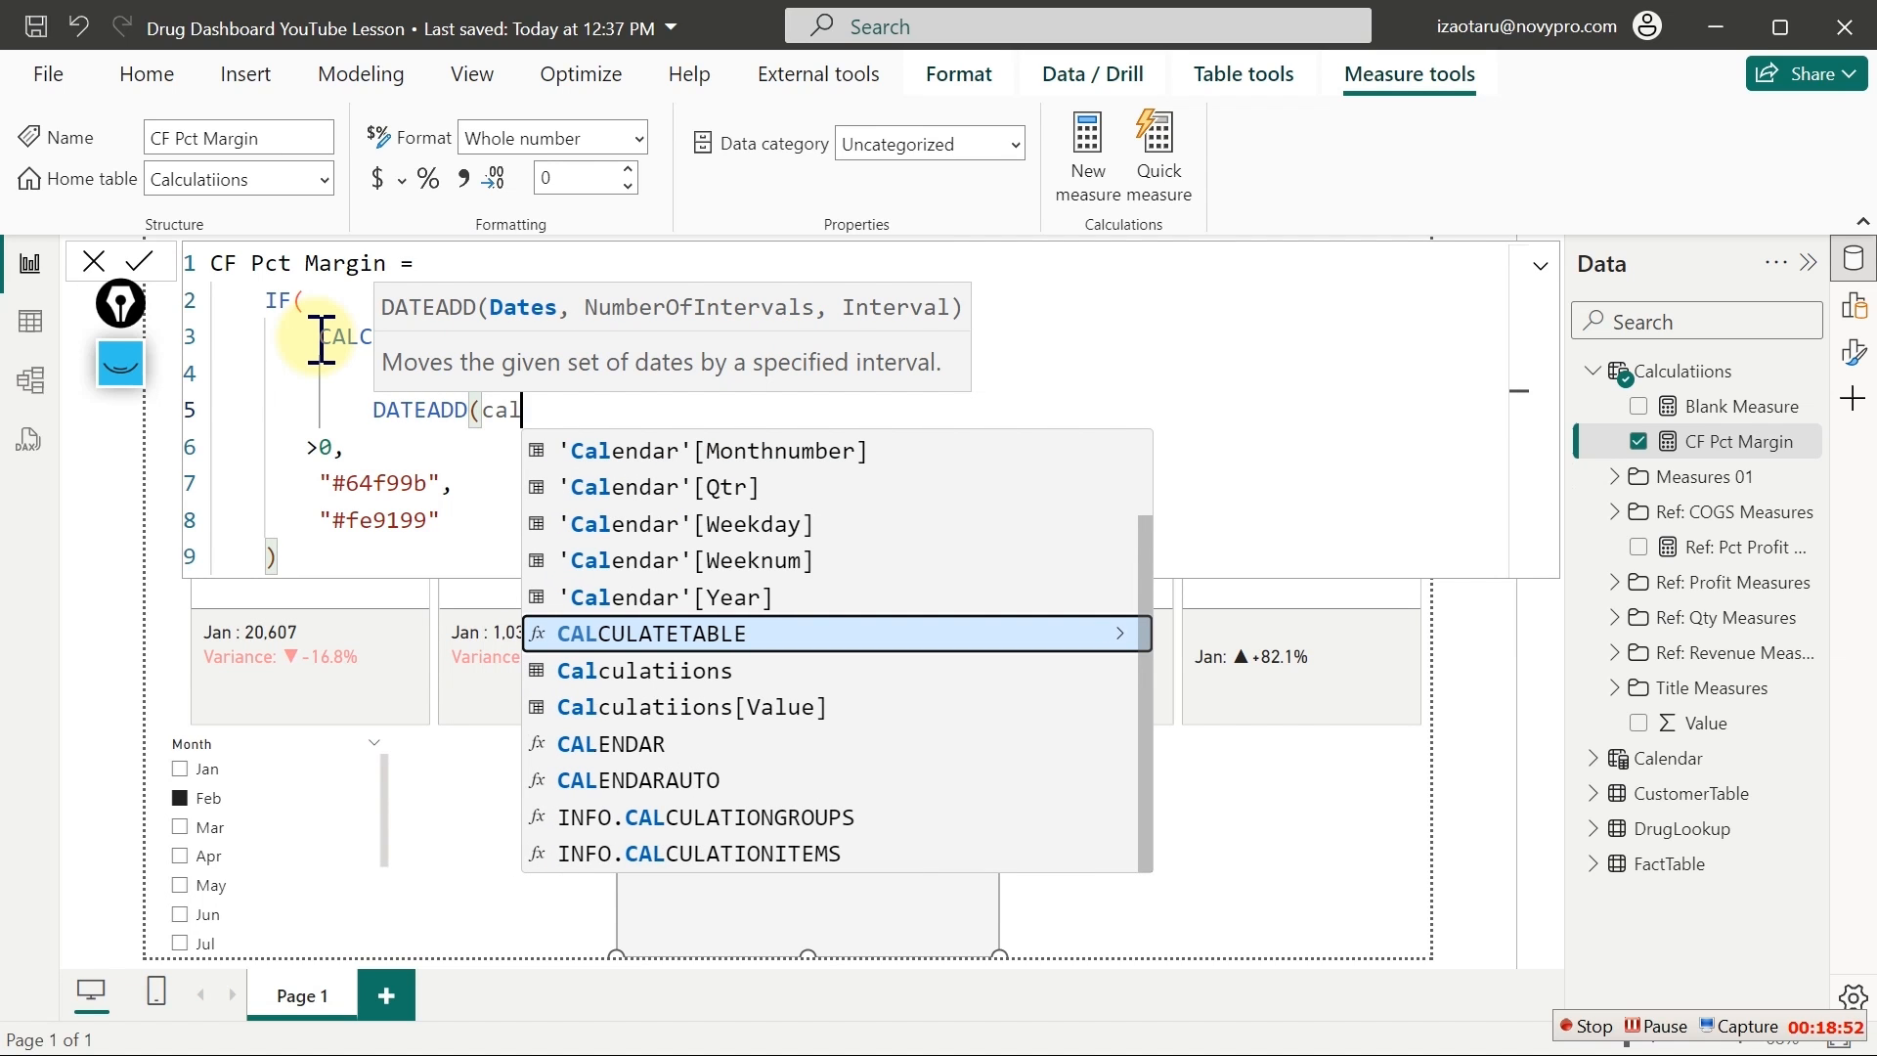
type("en")
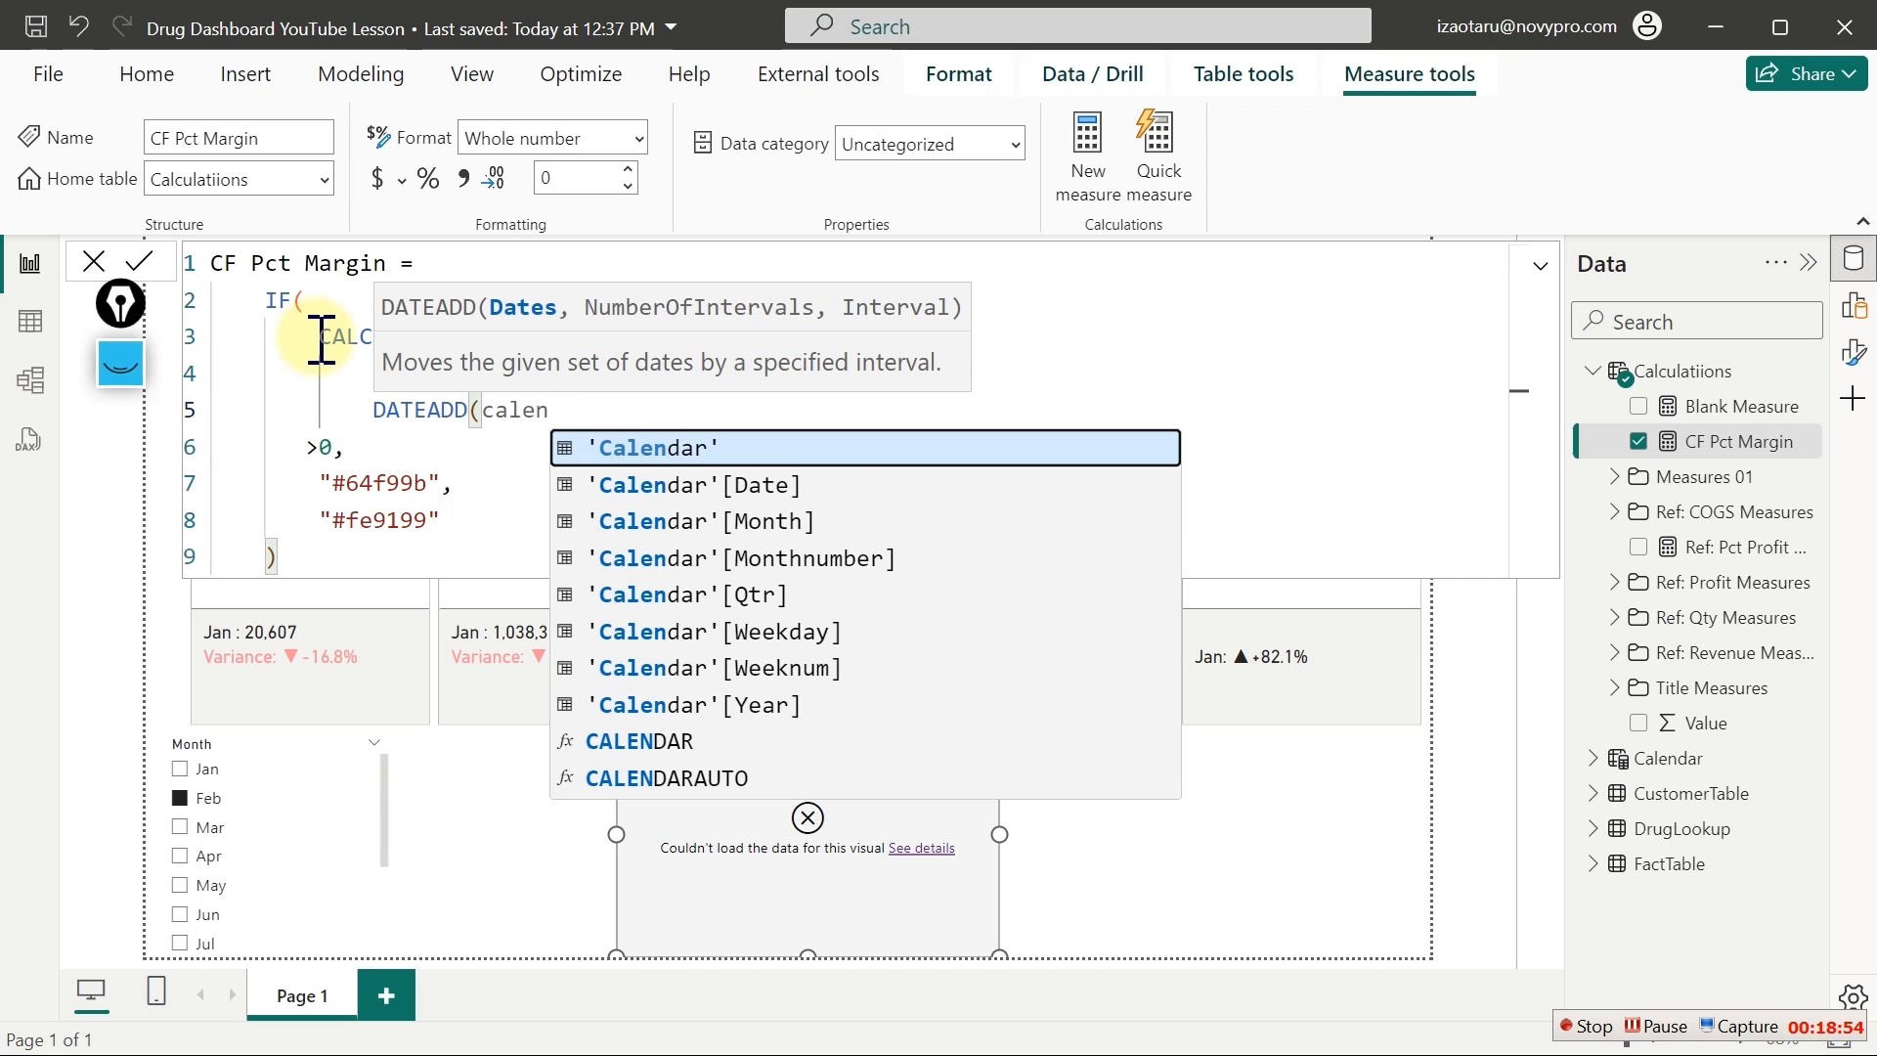
key("Down")
key("Down")
key("Up")
key("Tab")
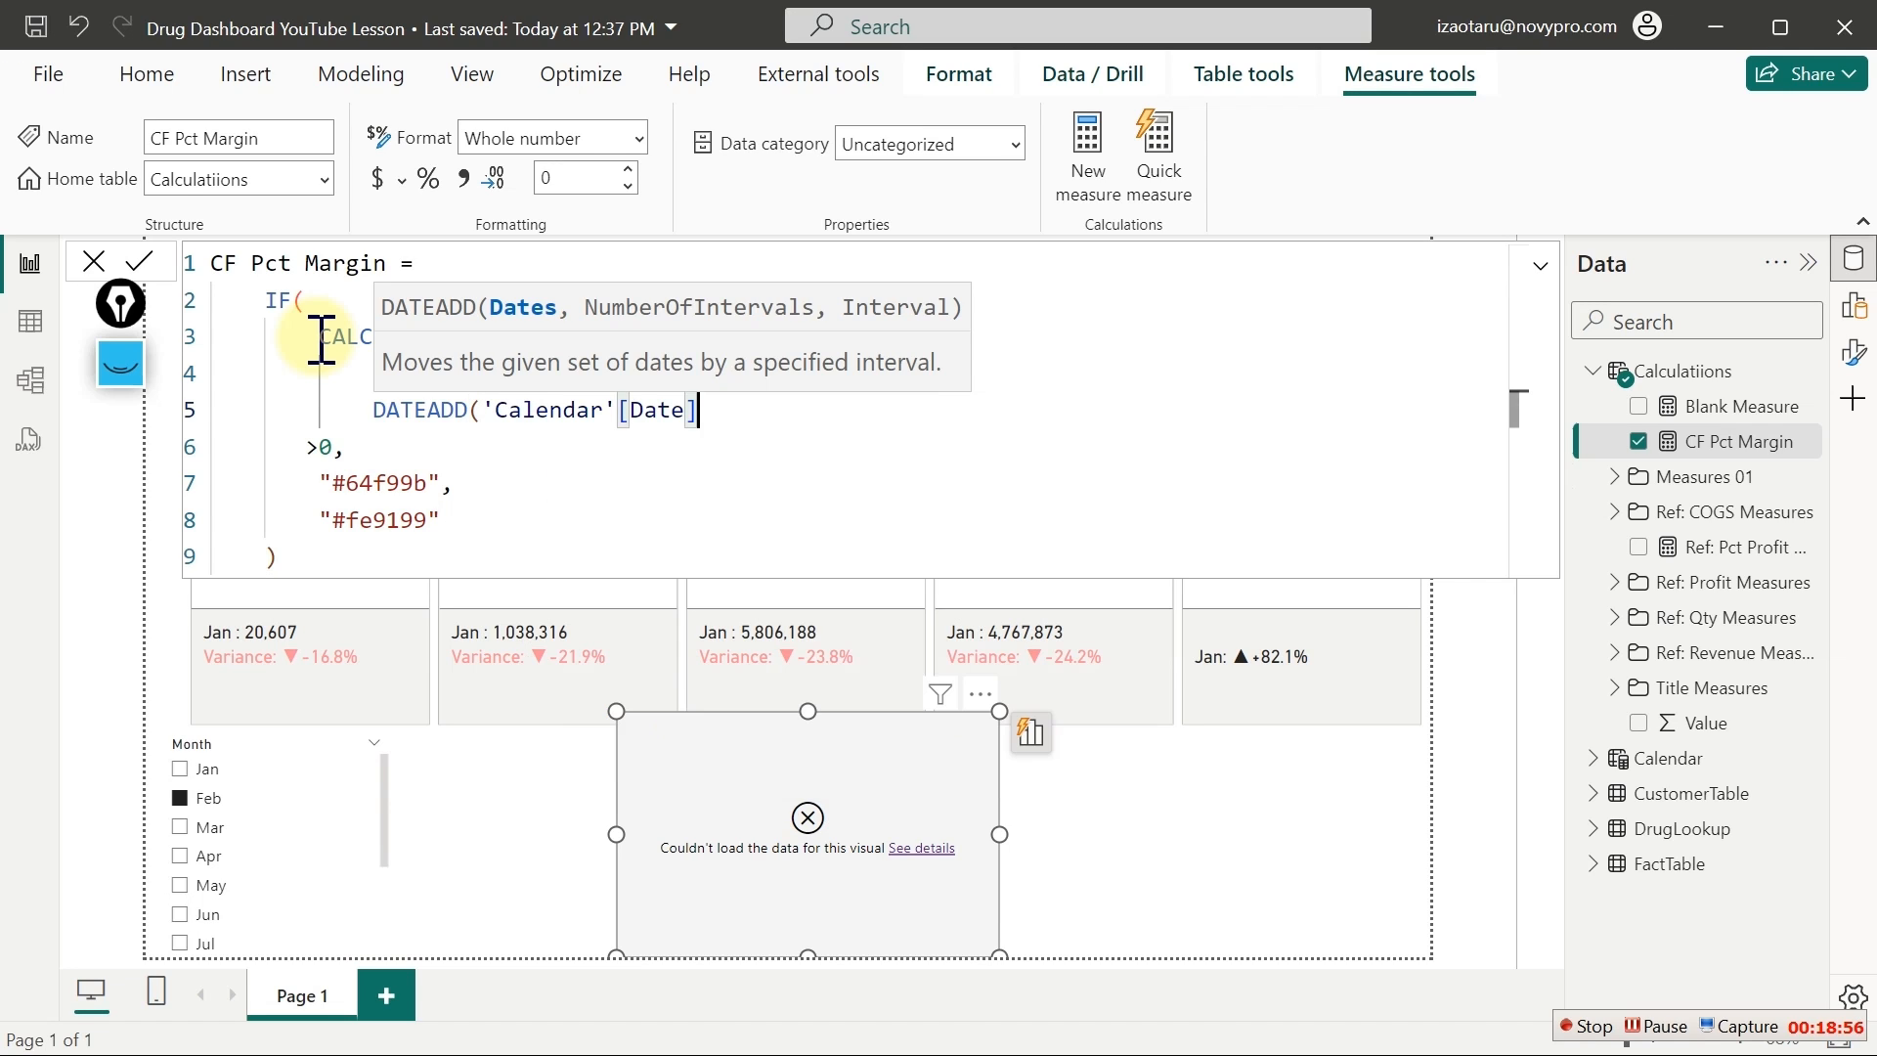
type(",-1")
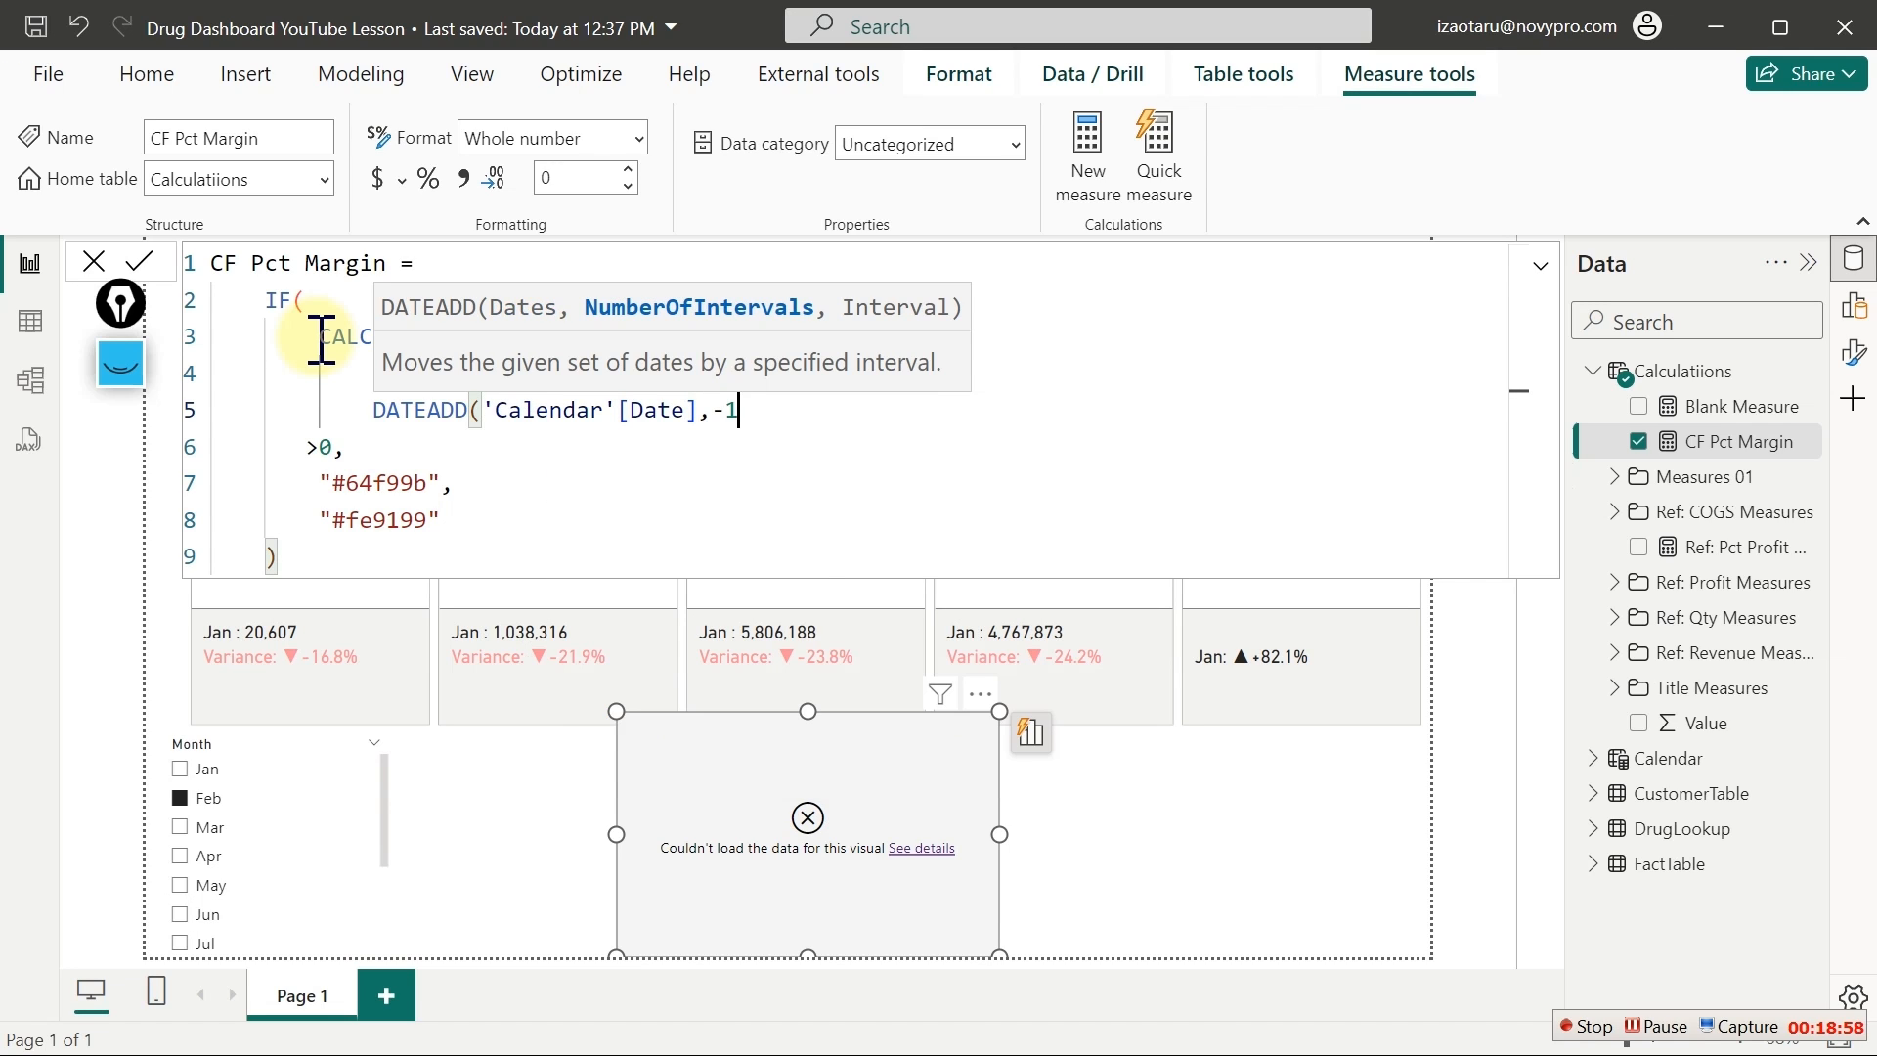
type(",")
key("Down")
key("Down")
key("Up")
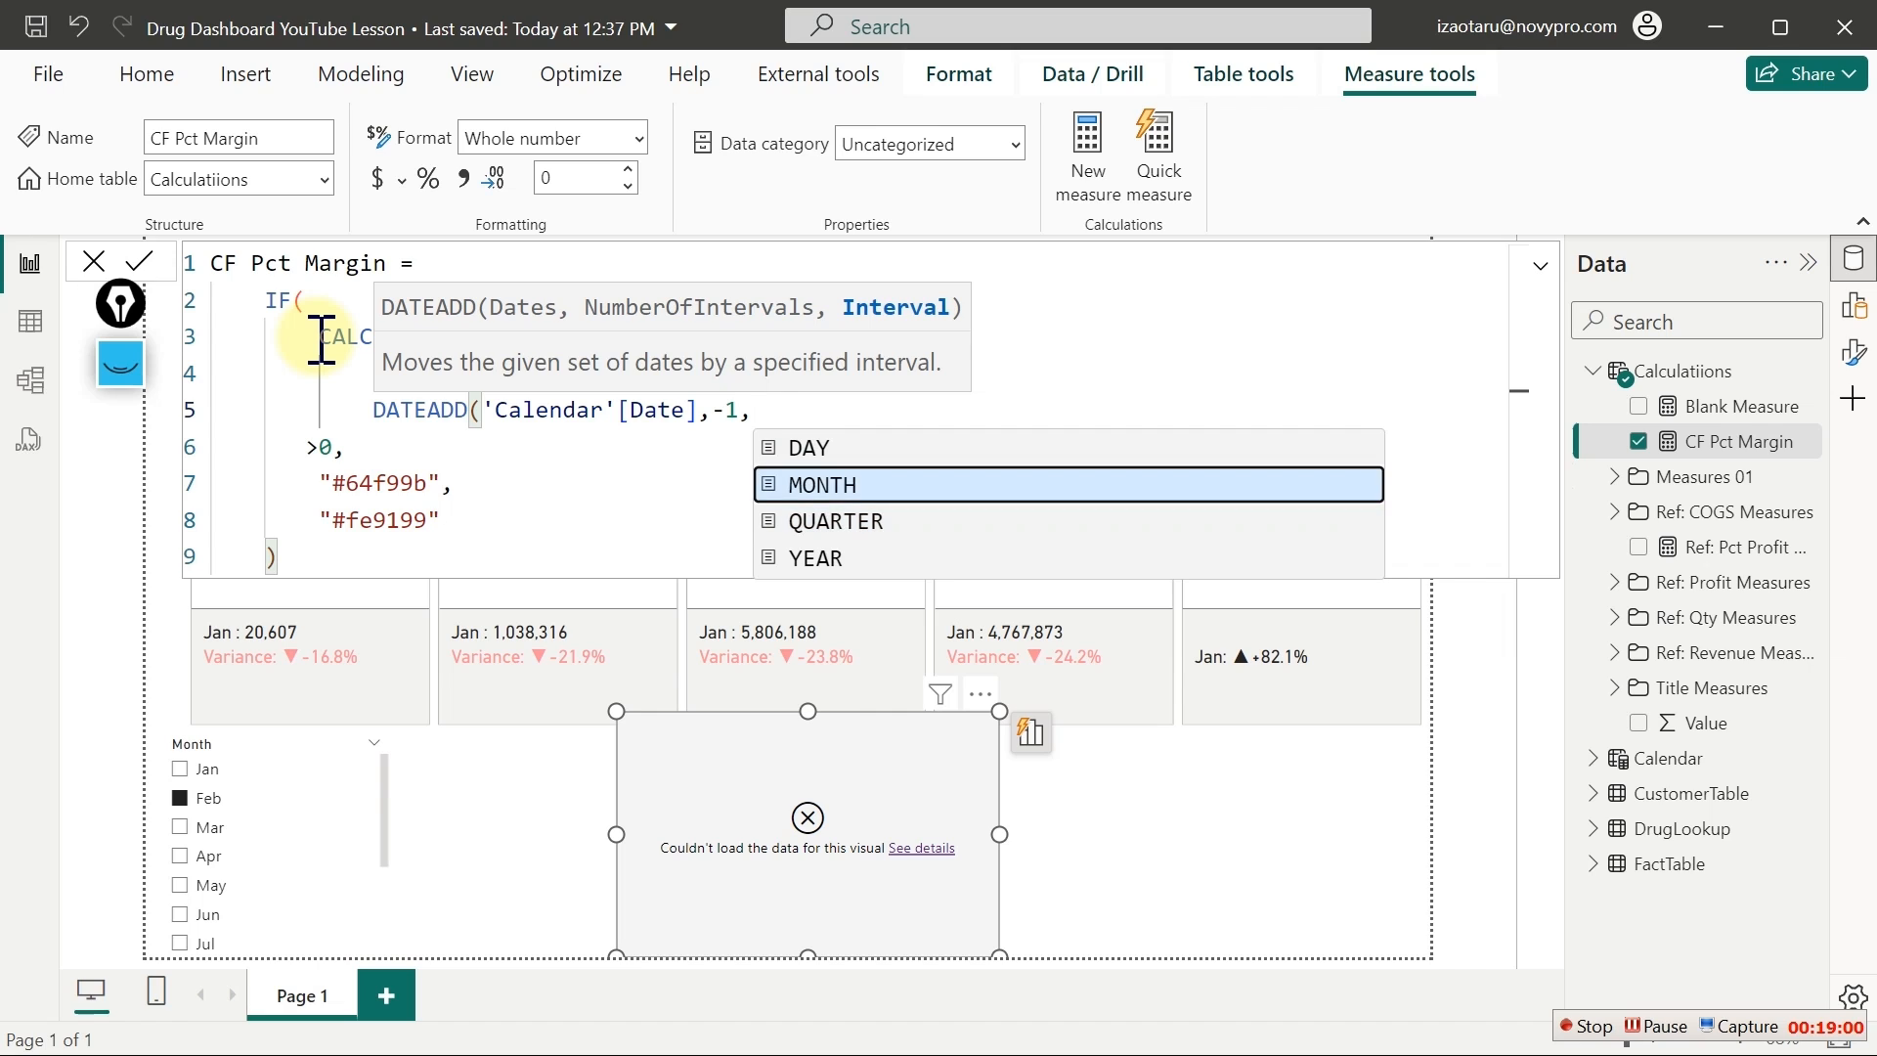
key("Tab")
type(")")
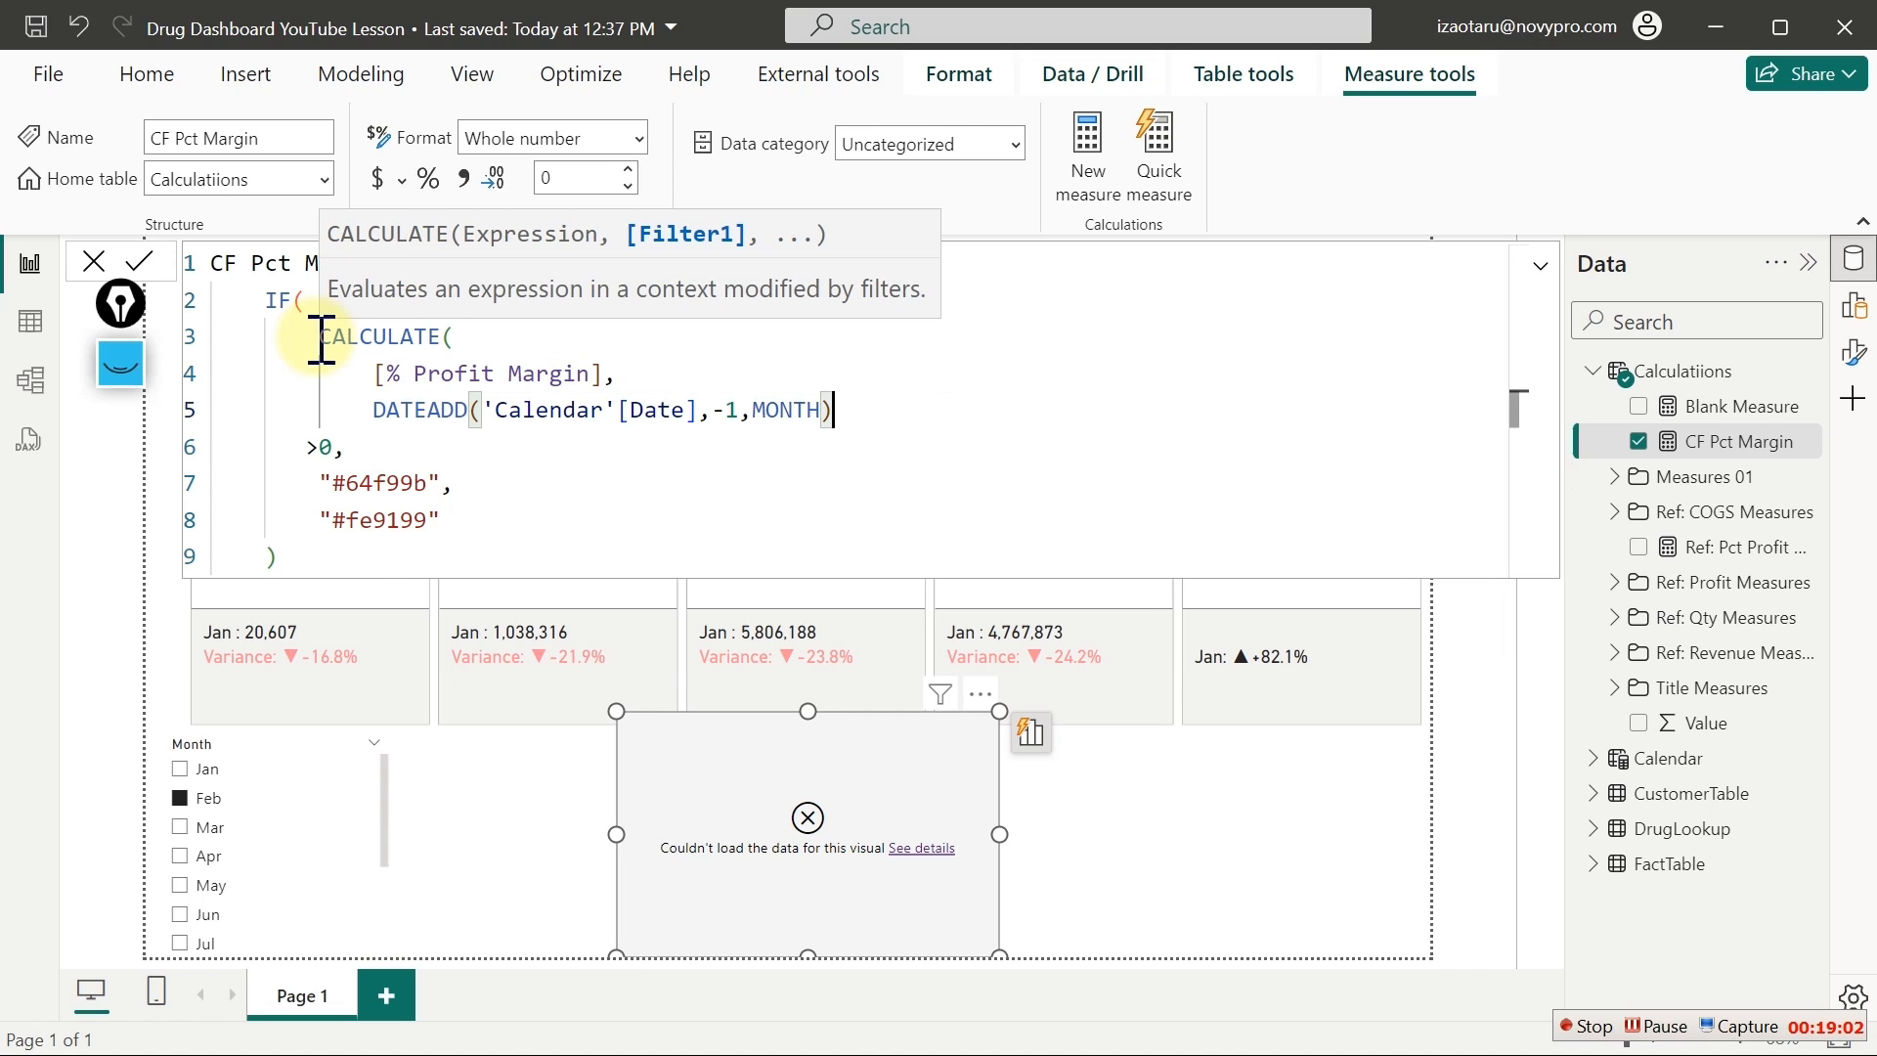
Close the CALCULATE function on a new line before >0 and commit the CF Pct Margin measure
key("shift+Return")
type(")")
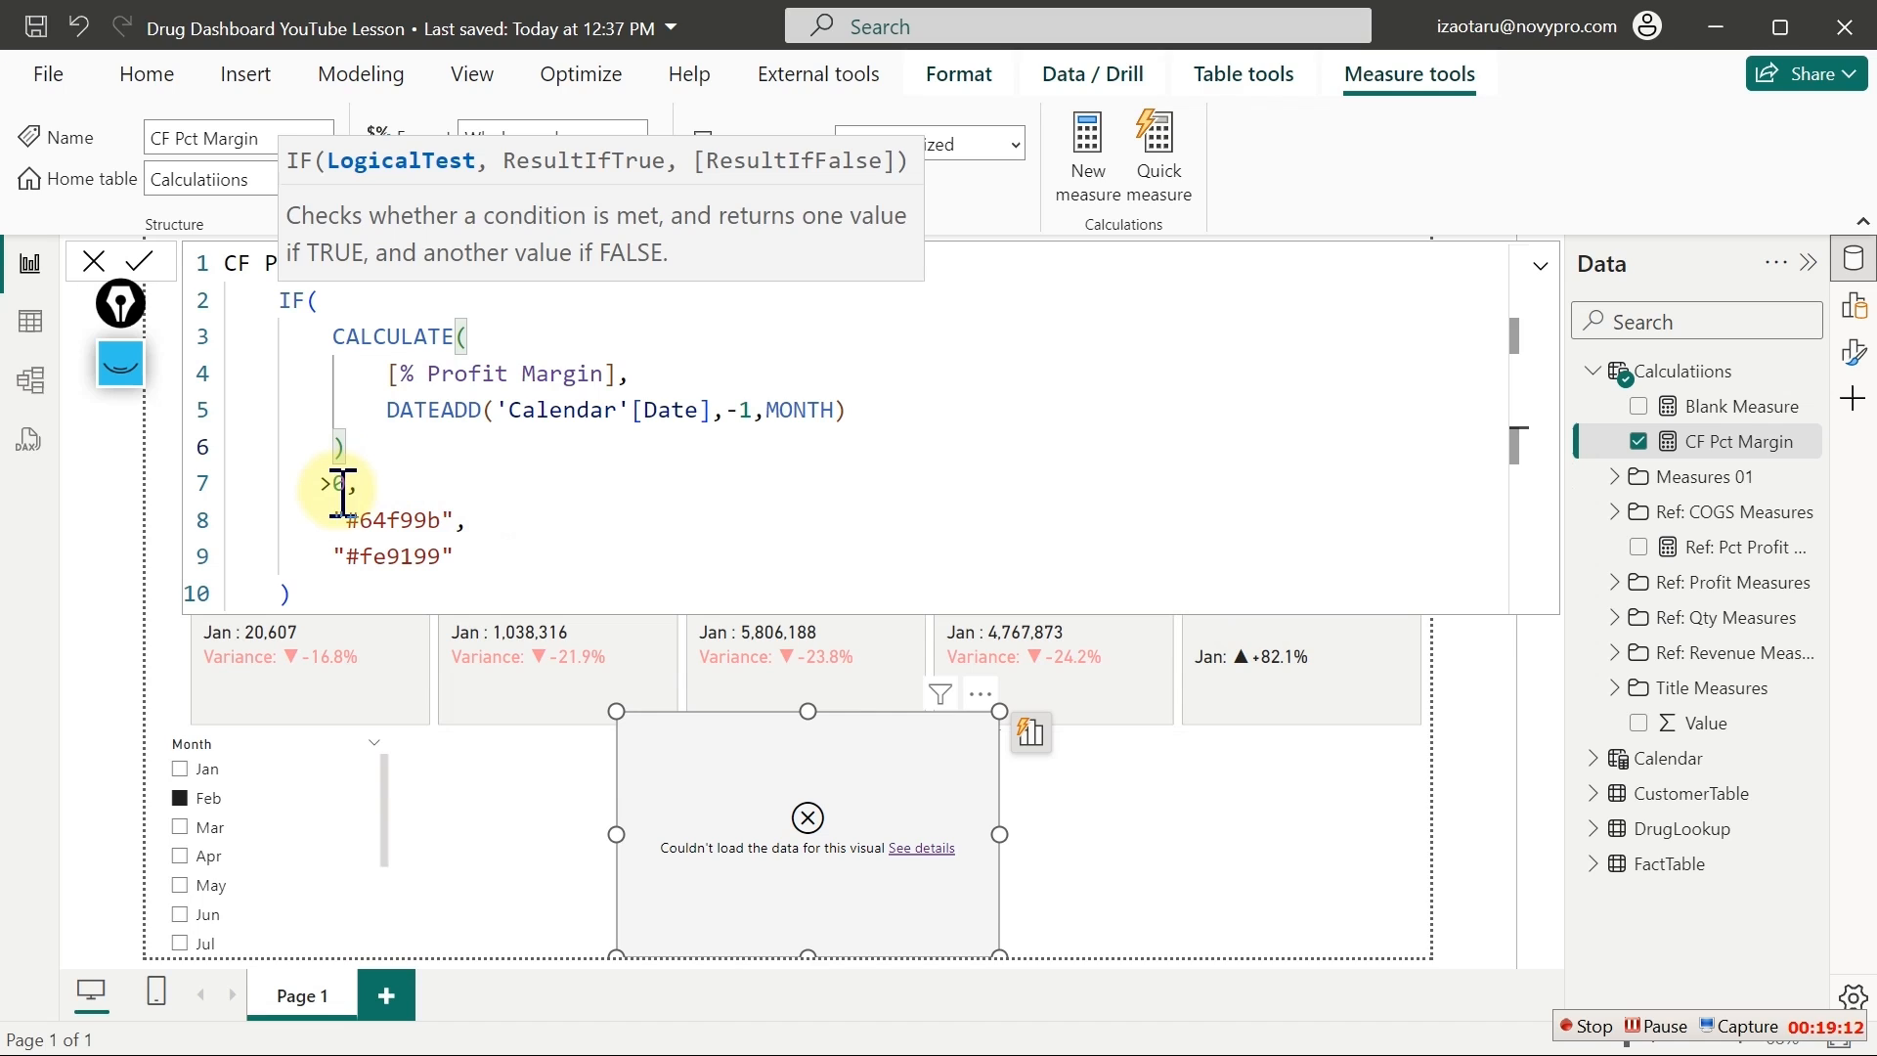
key("Return")
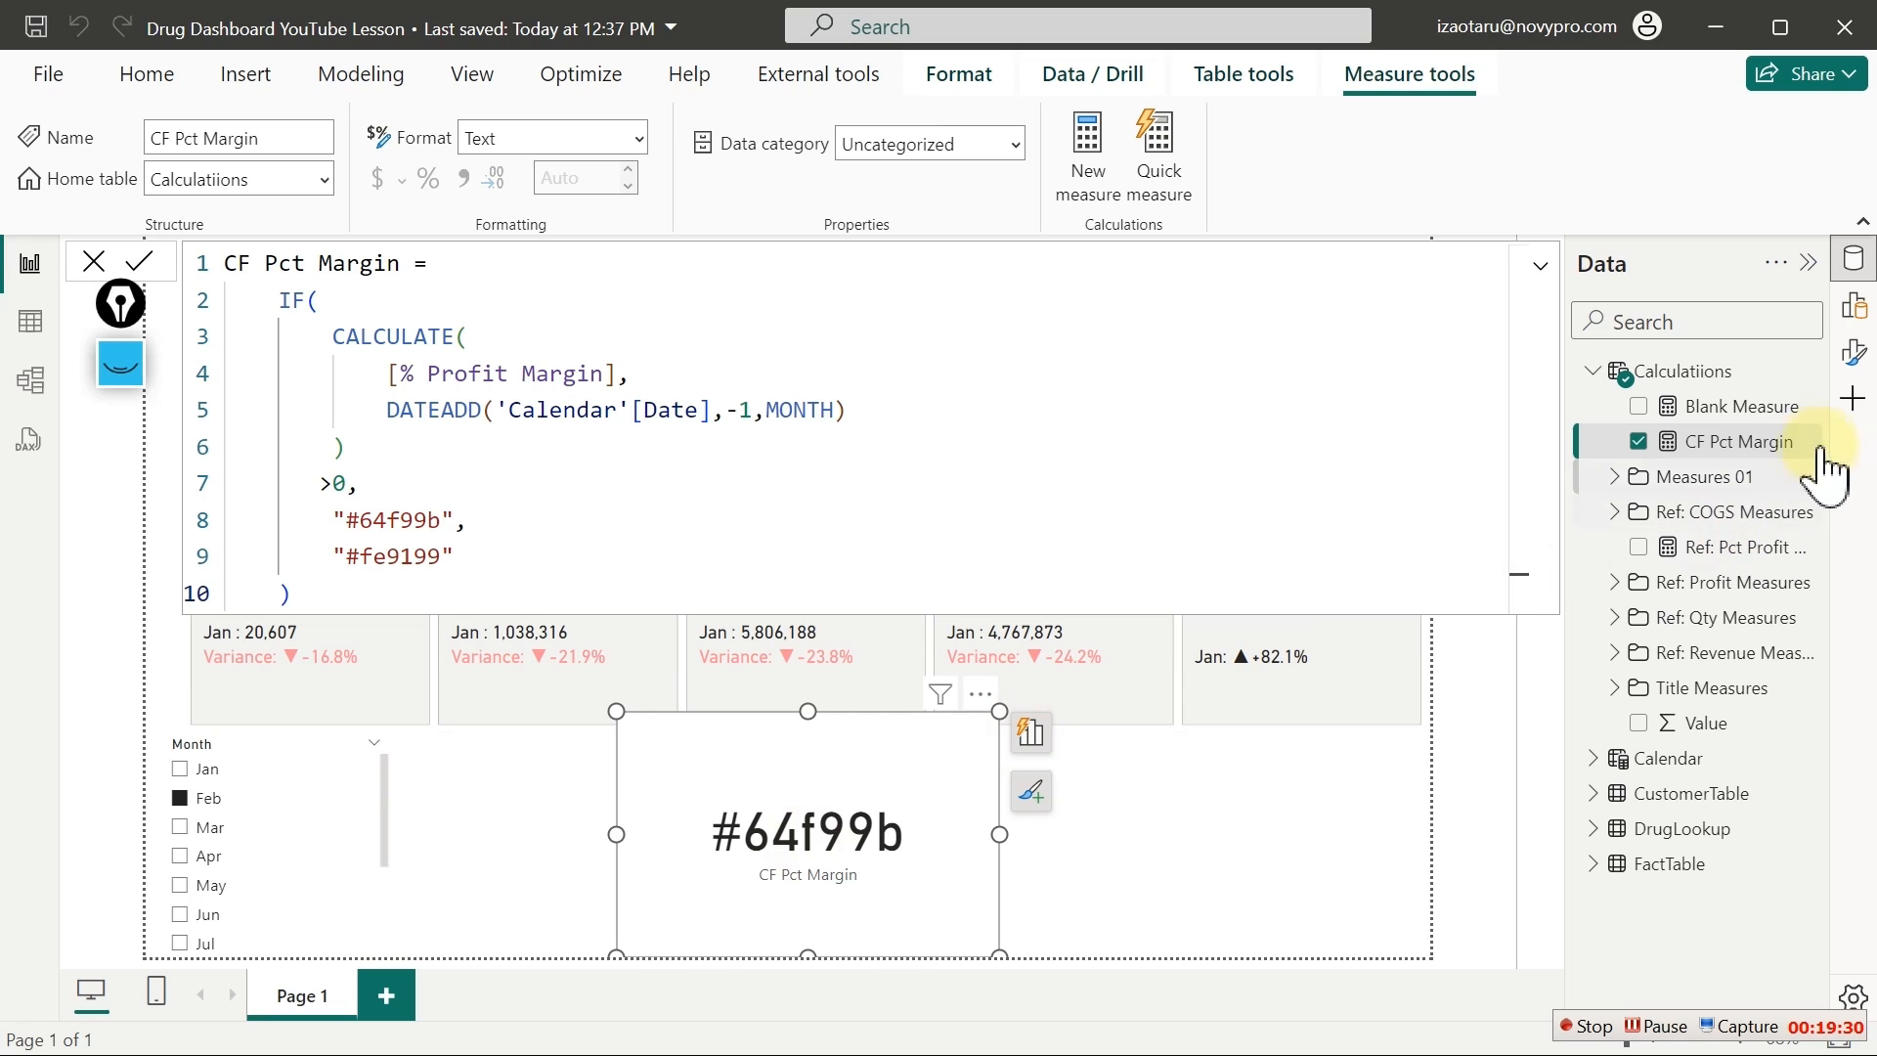
Base the value font color of the Ref: Pct Profit Margin reference label on the field value of CF Pct Margin
left_click(1329, 701)
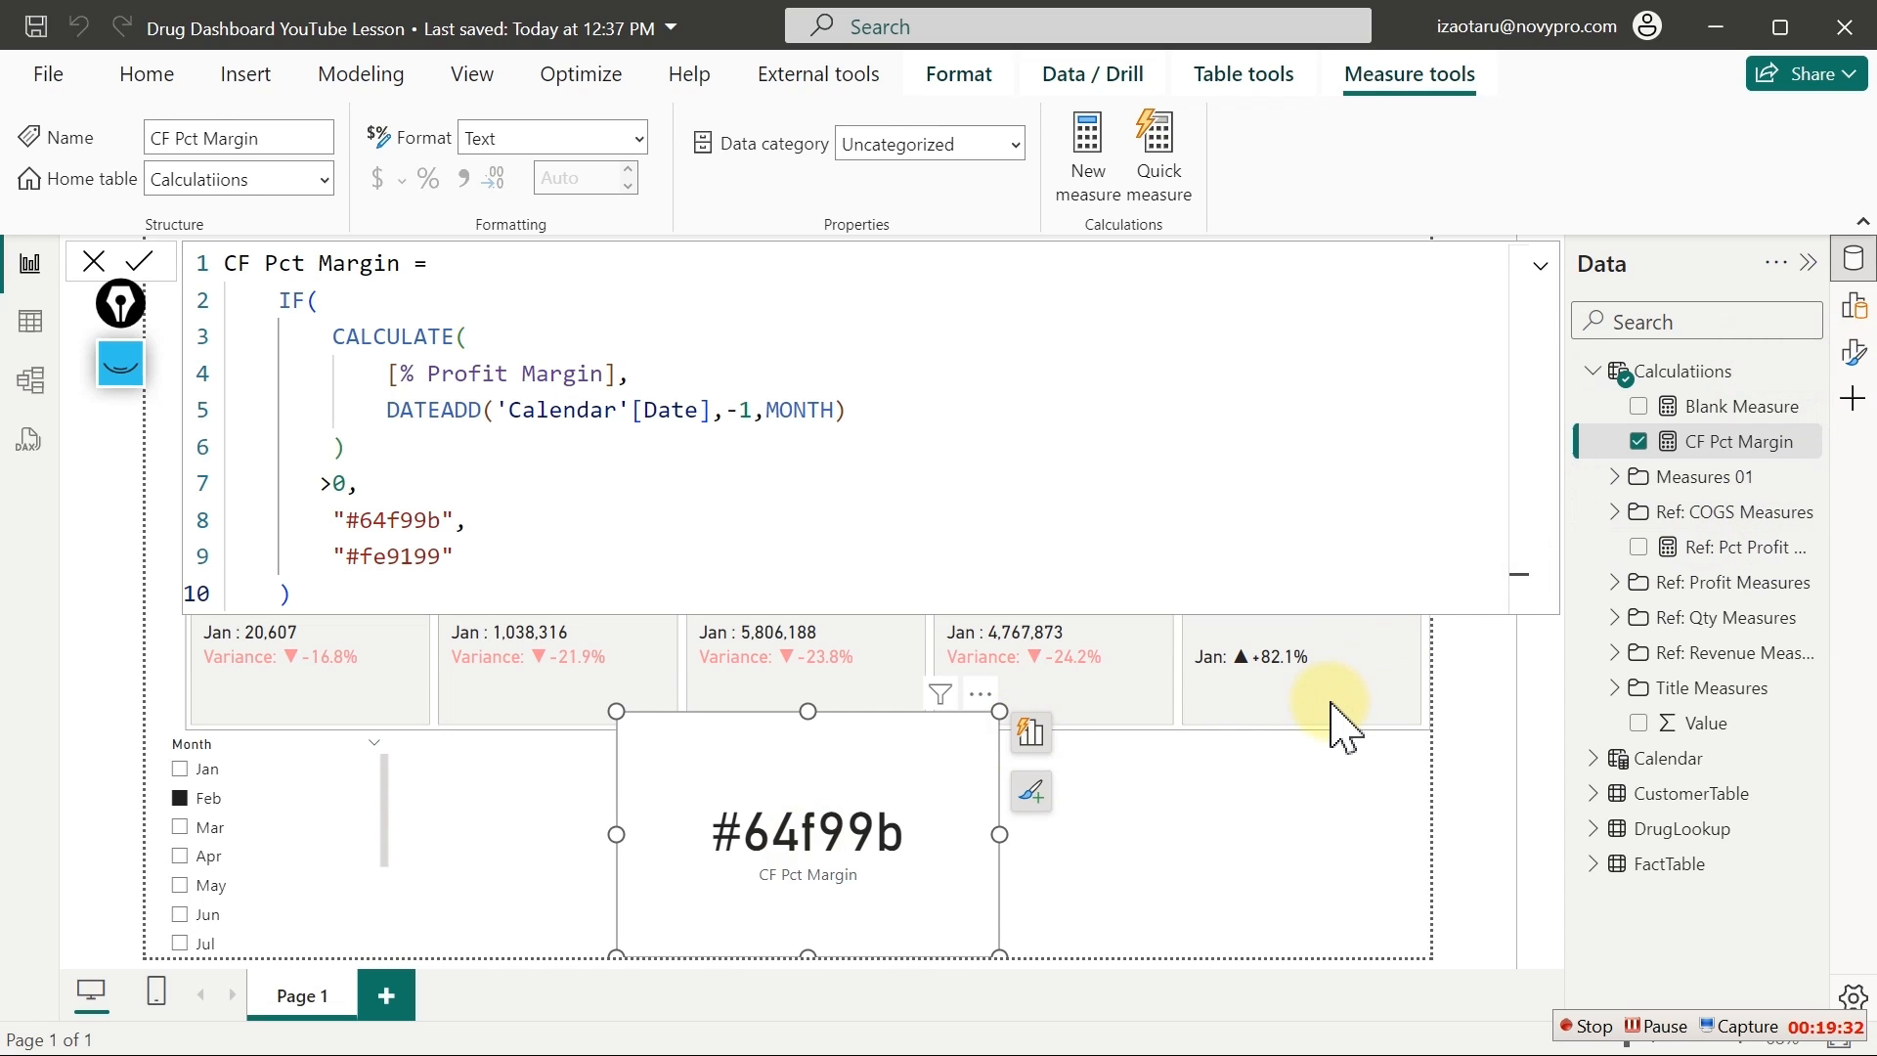
left_click(1855, 352)
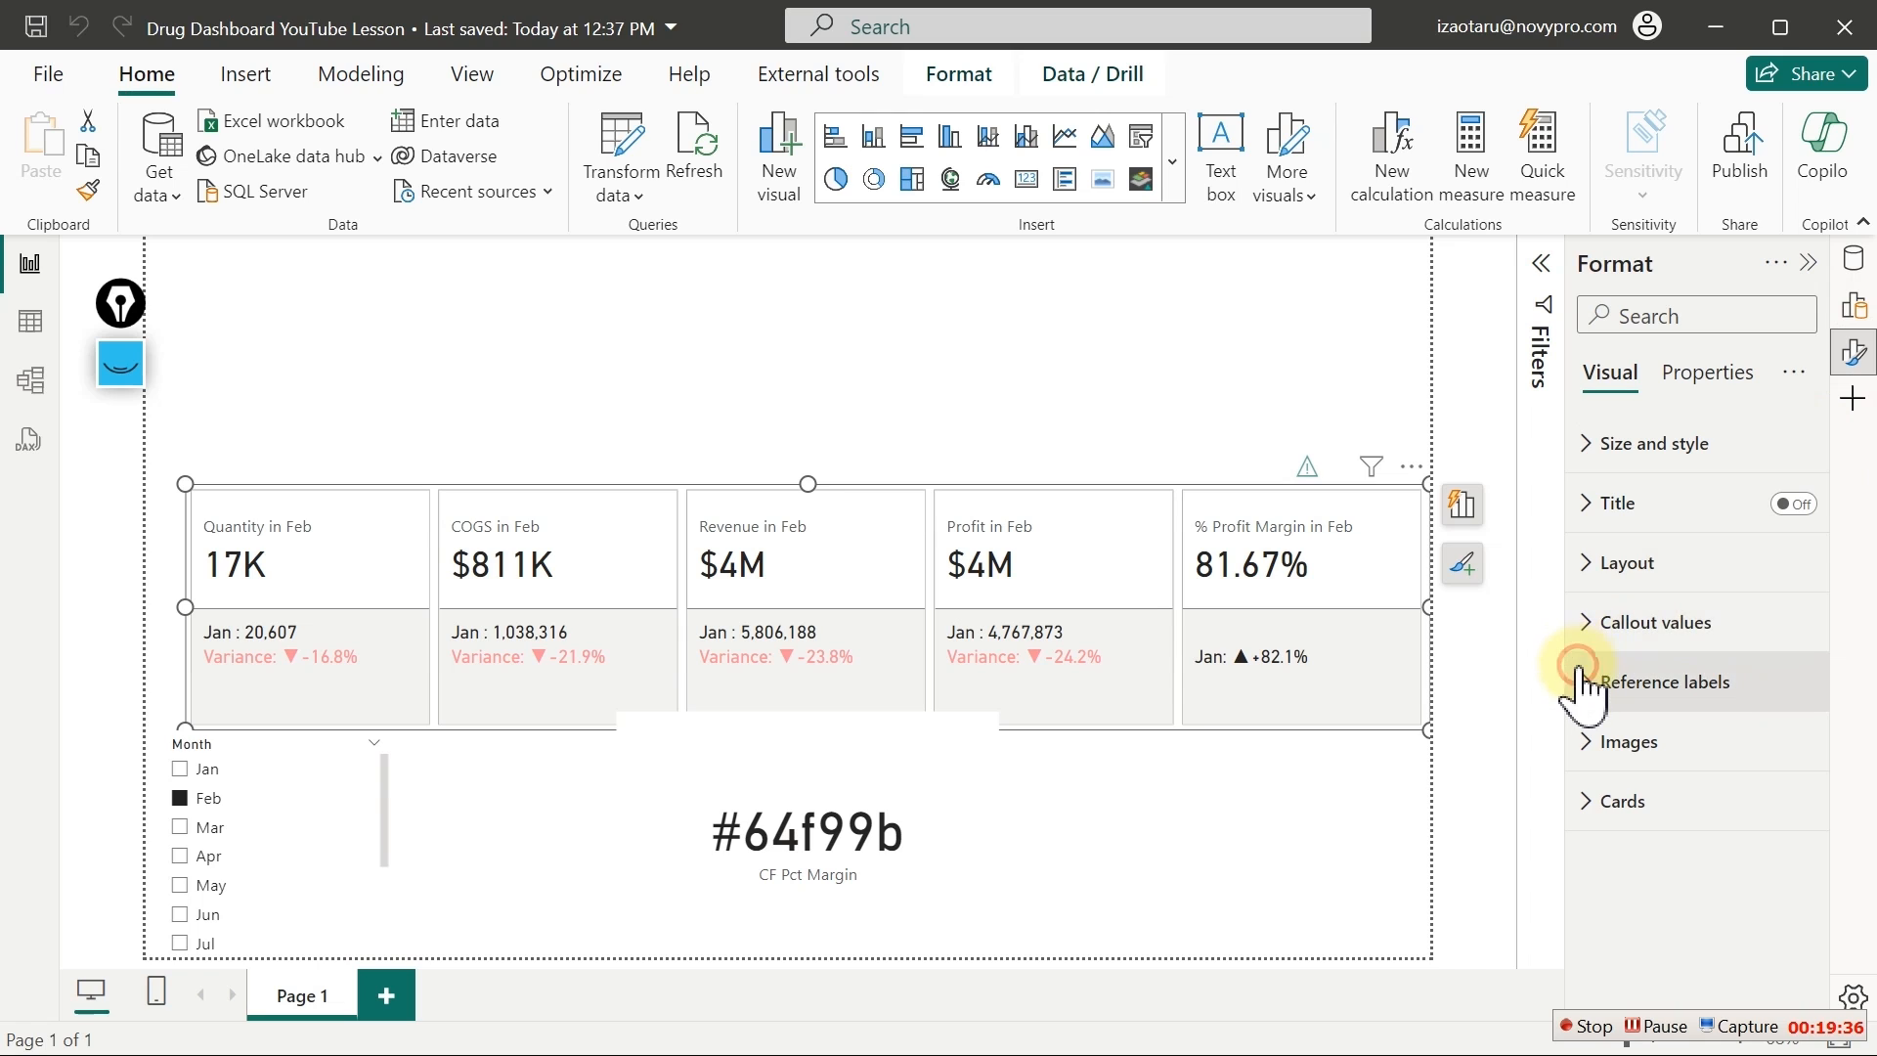
left_click(1679, 683)
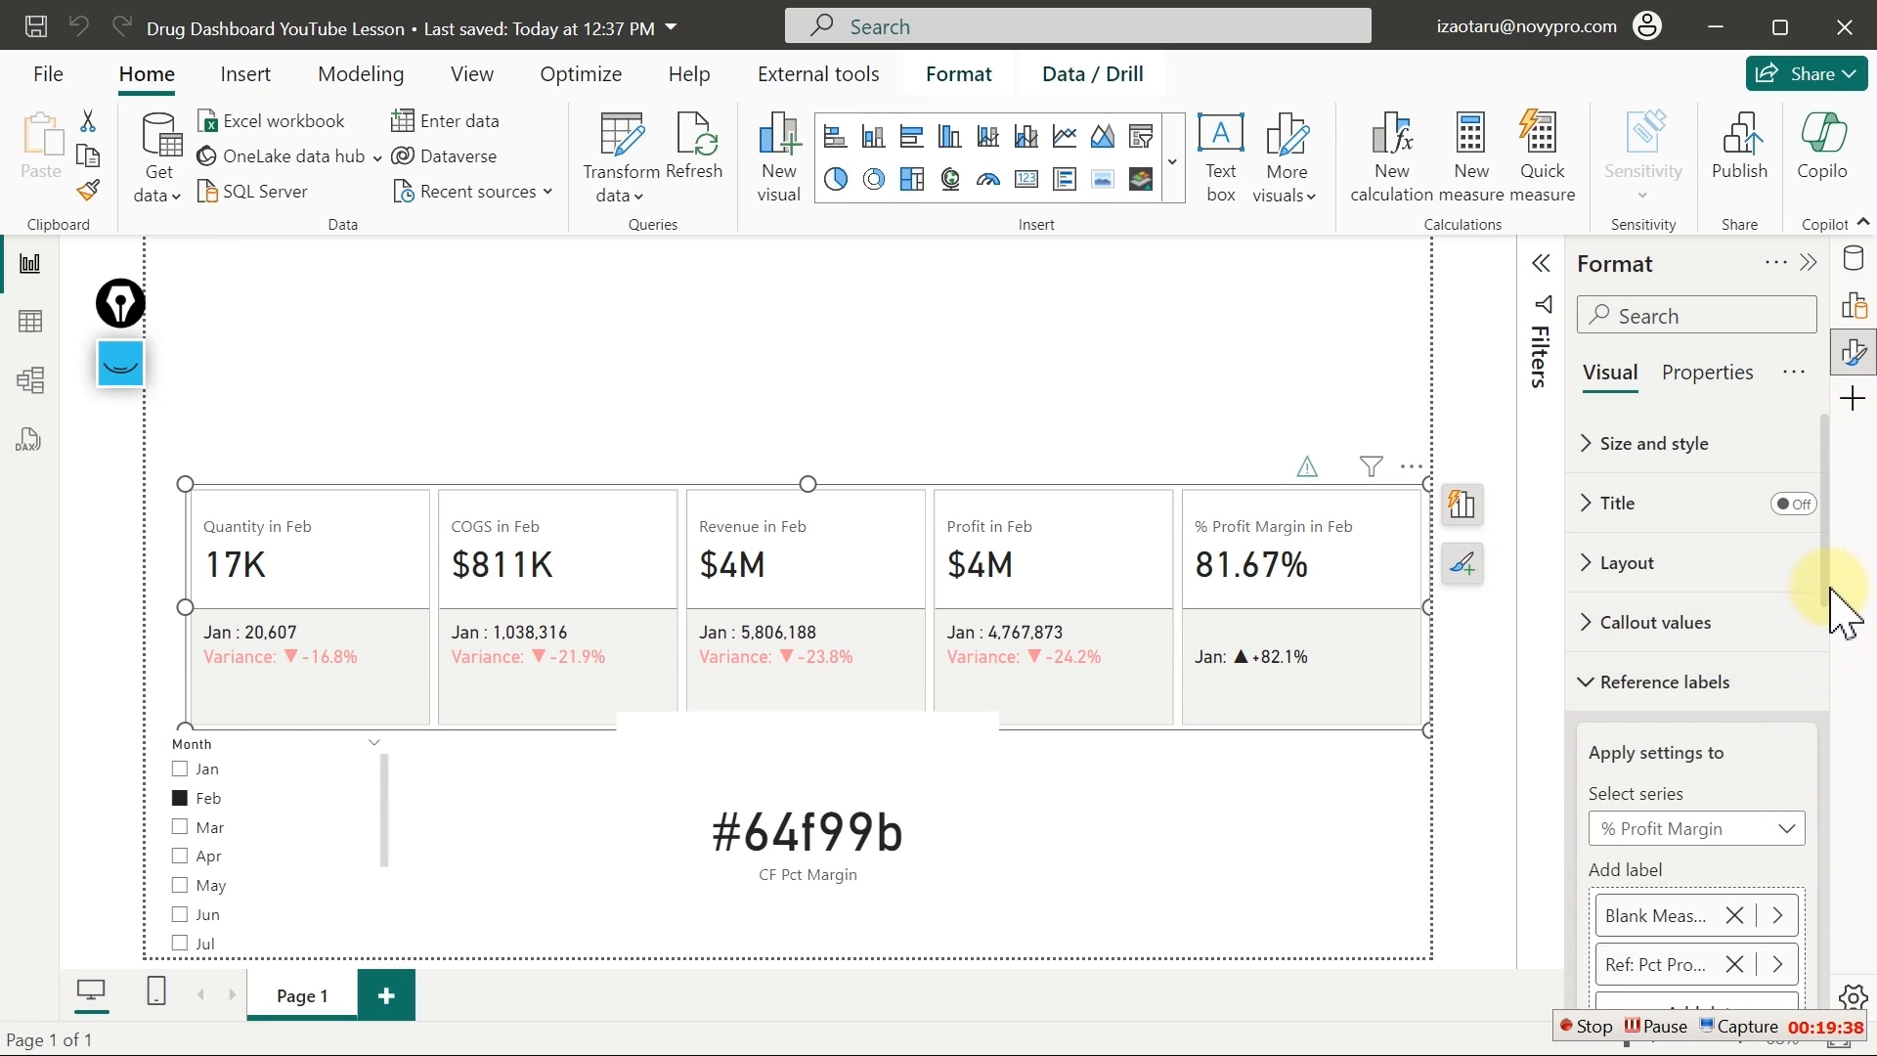
scroll(1842, 689, "down", 2)
scroll(1842, 689, "down", 3)
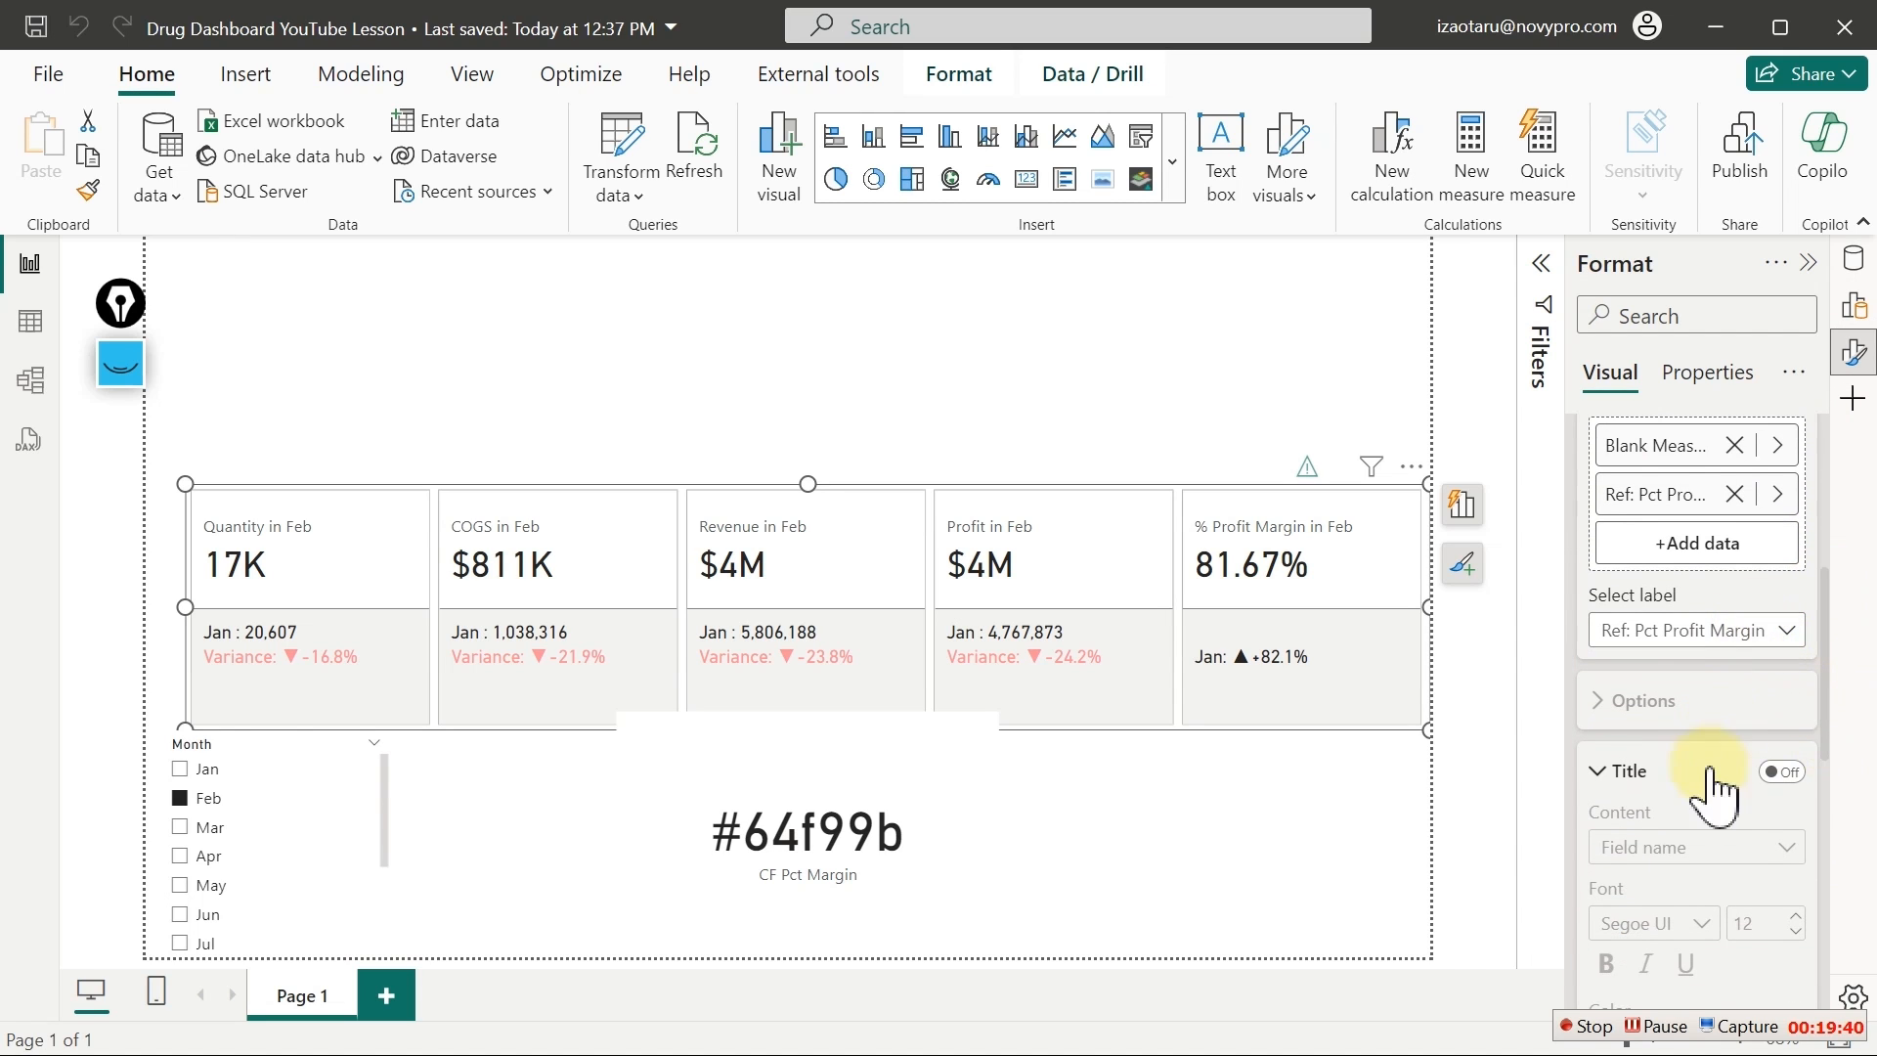
scroll(1831, 696, "down", 4)
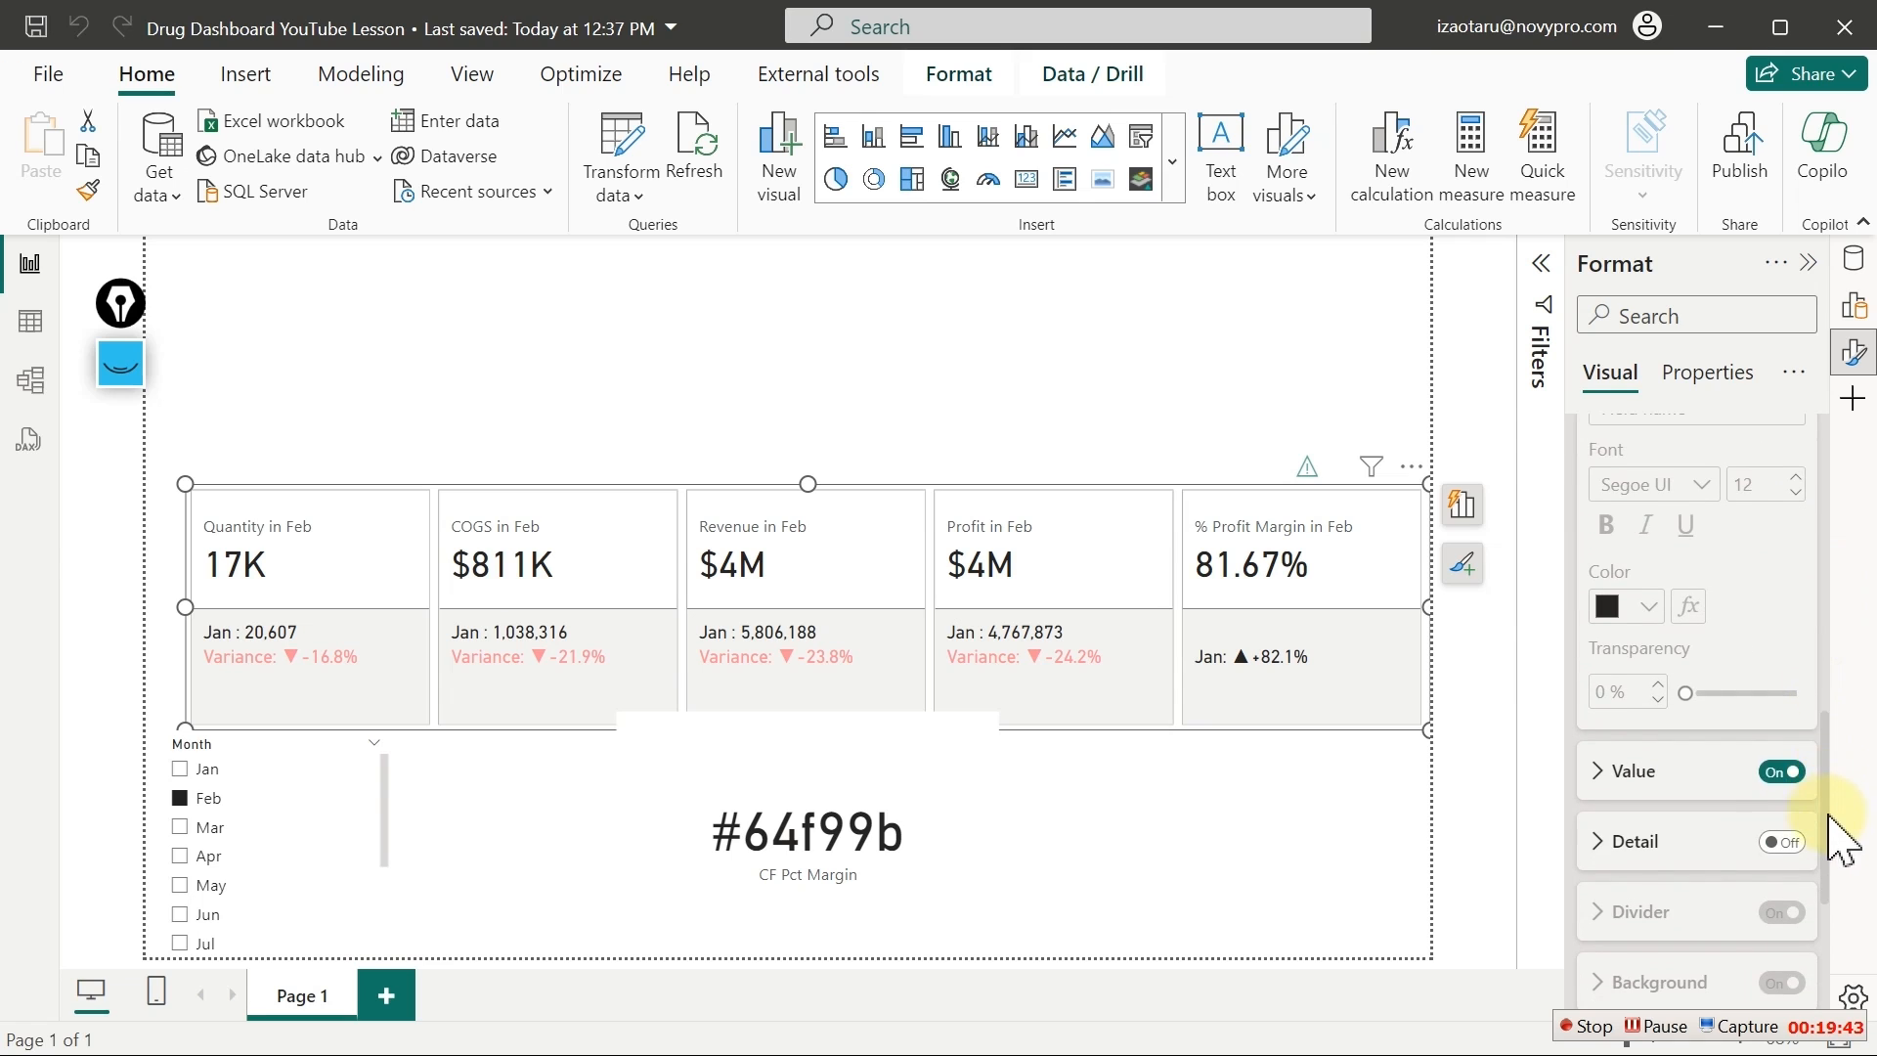
left_click(1673, 782)
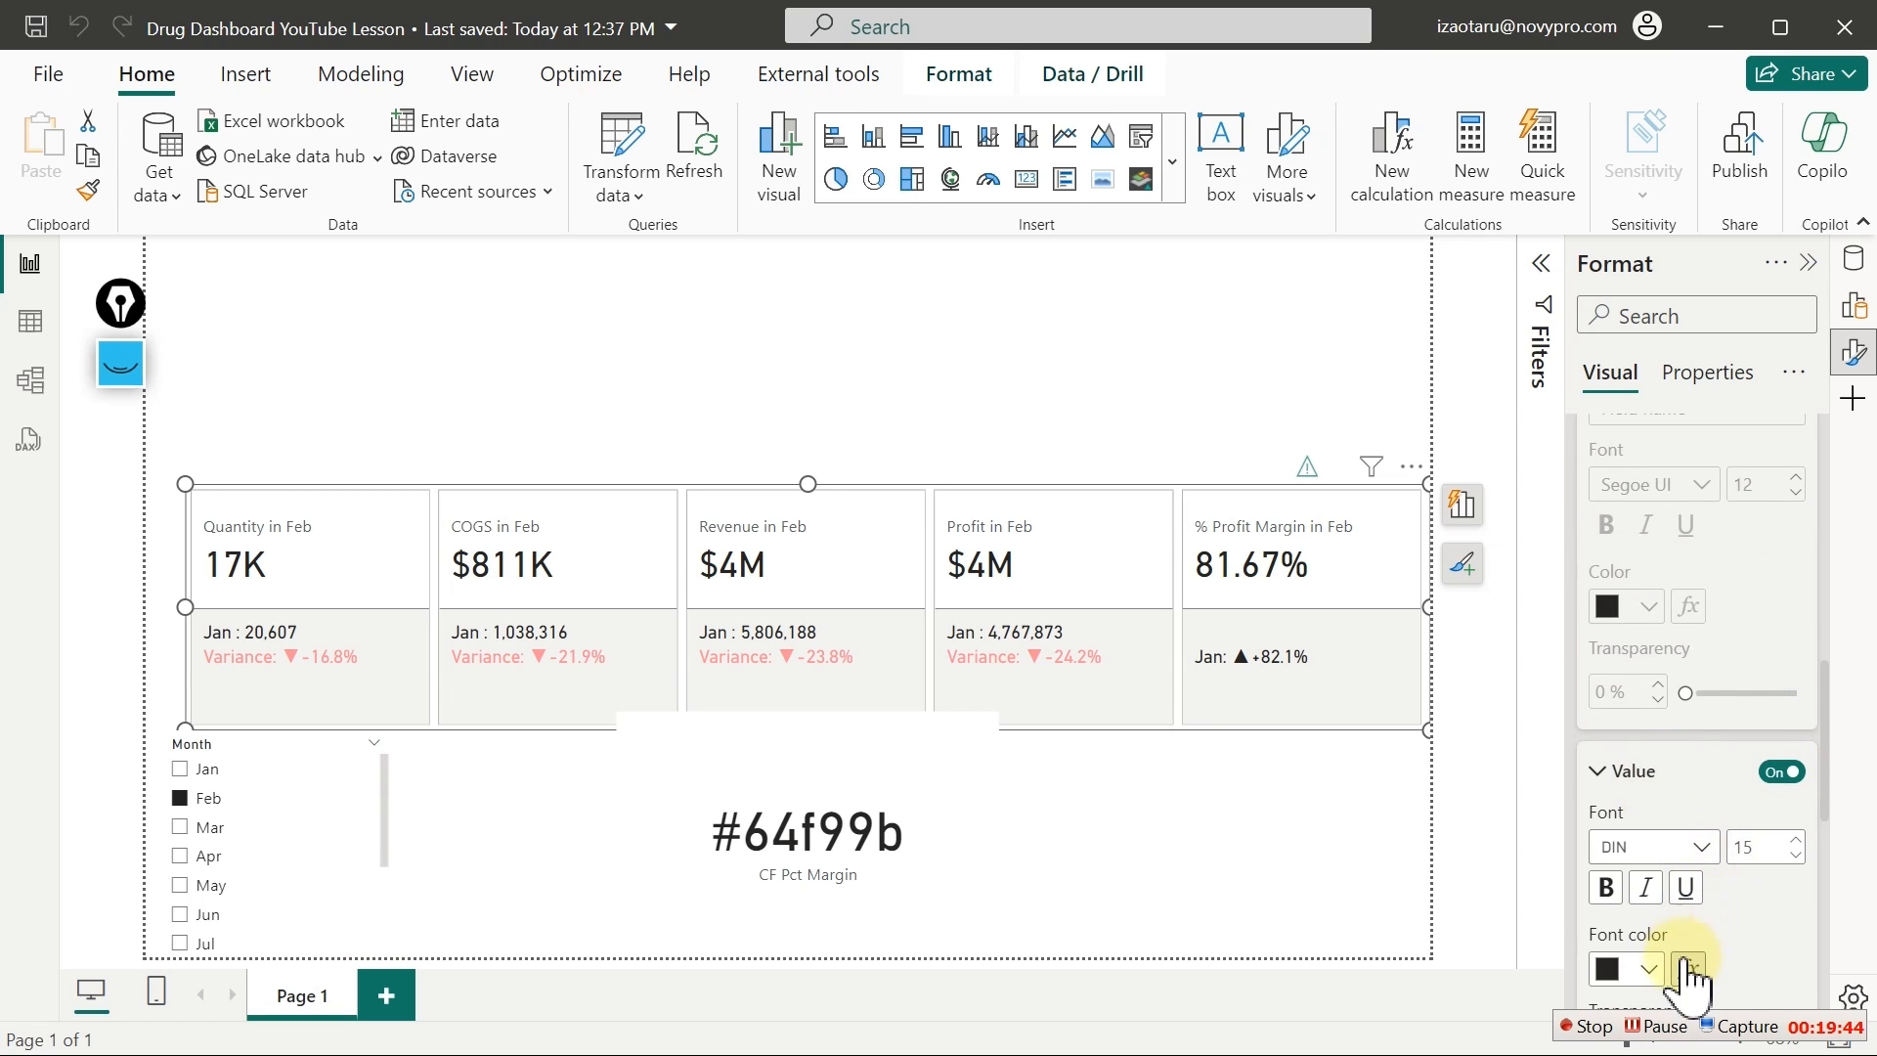
left_click(1688, 969)
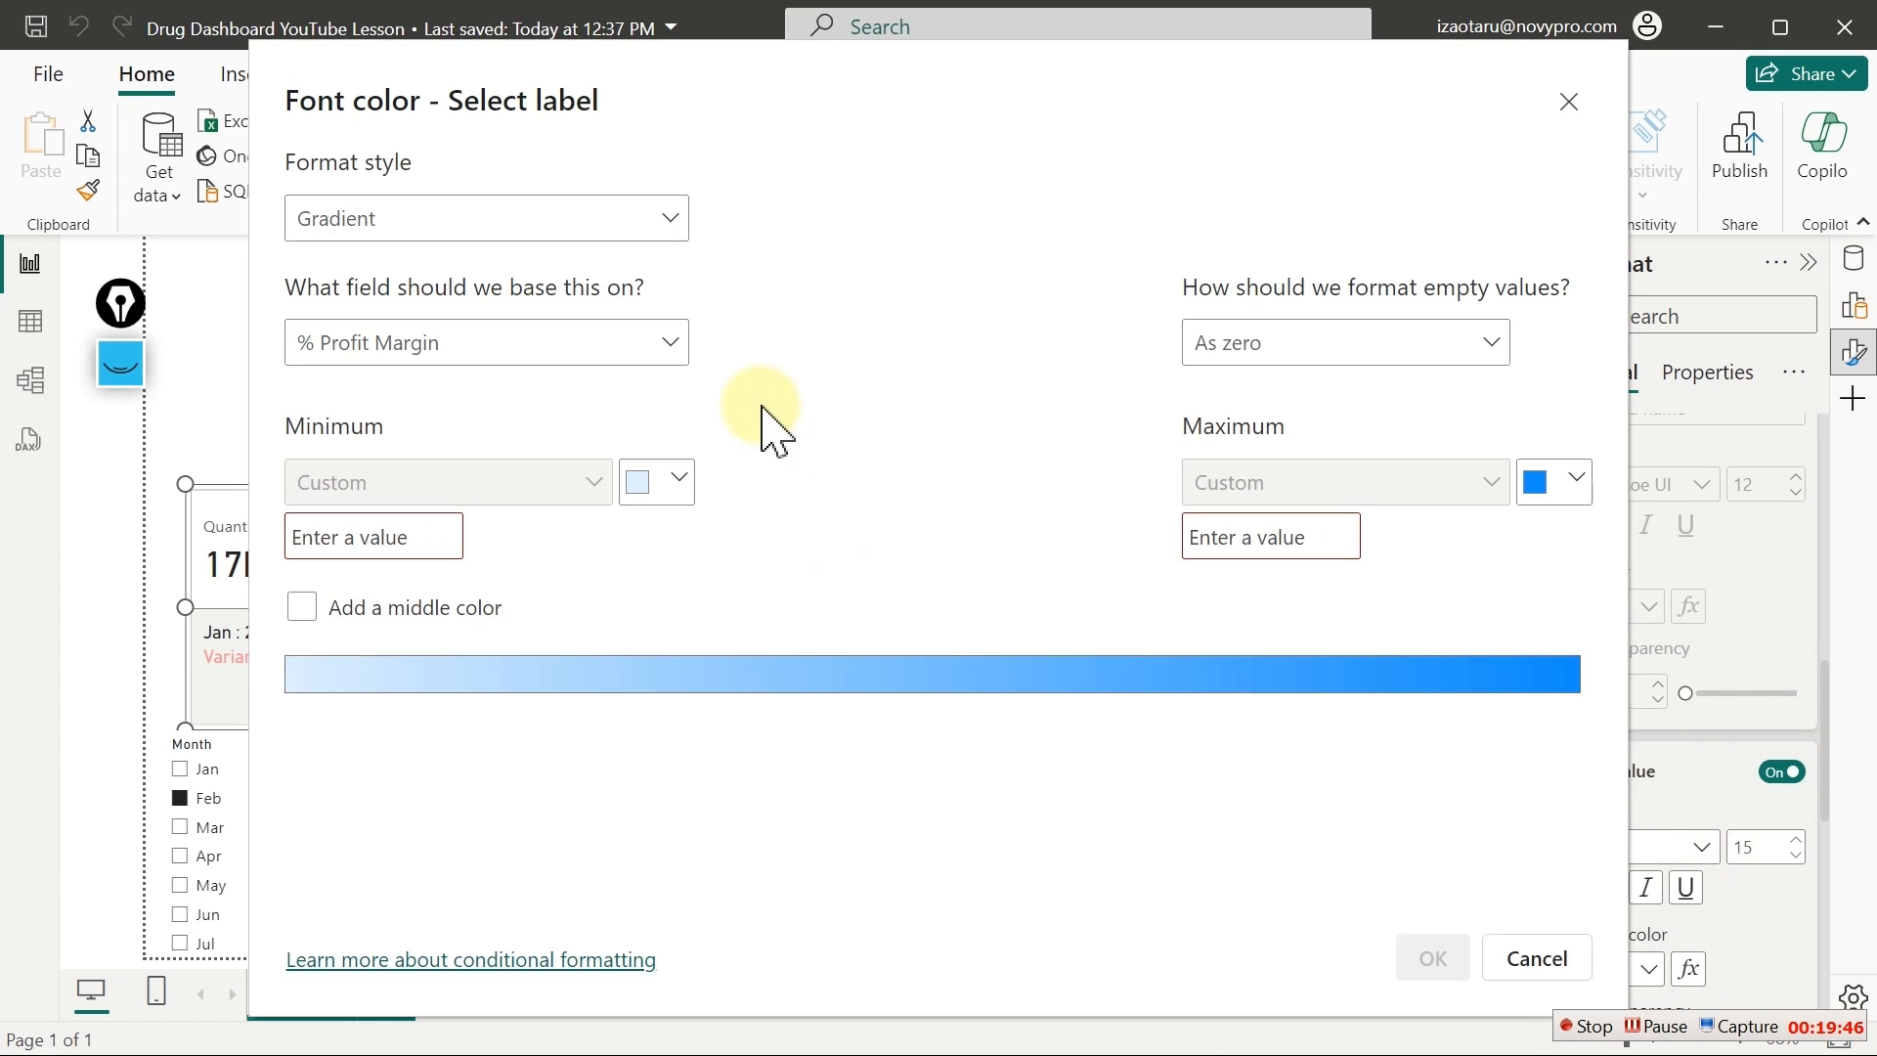
left_click(543, 239)
left_click(432, 361)
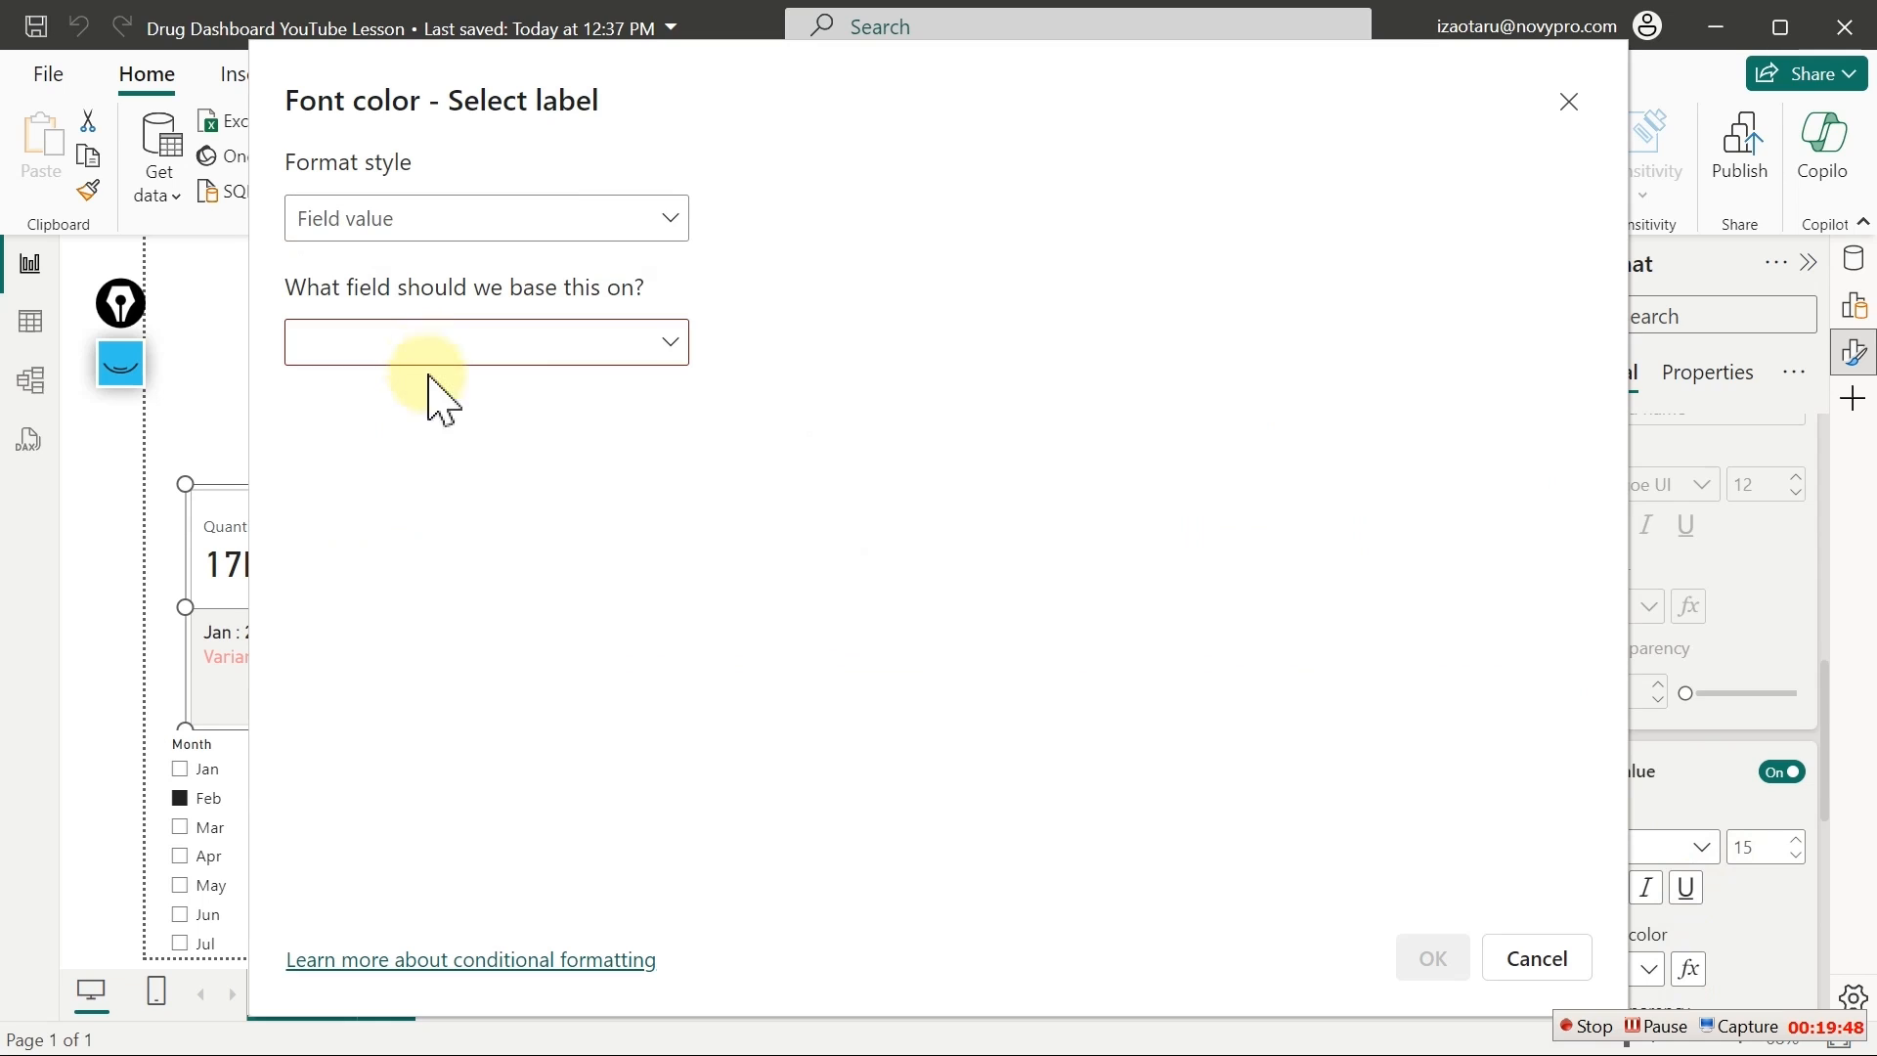
left_click(436, 350)
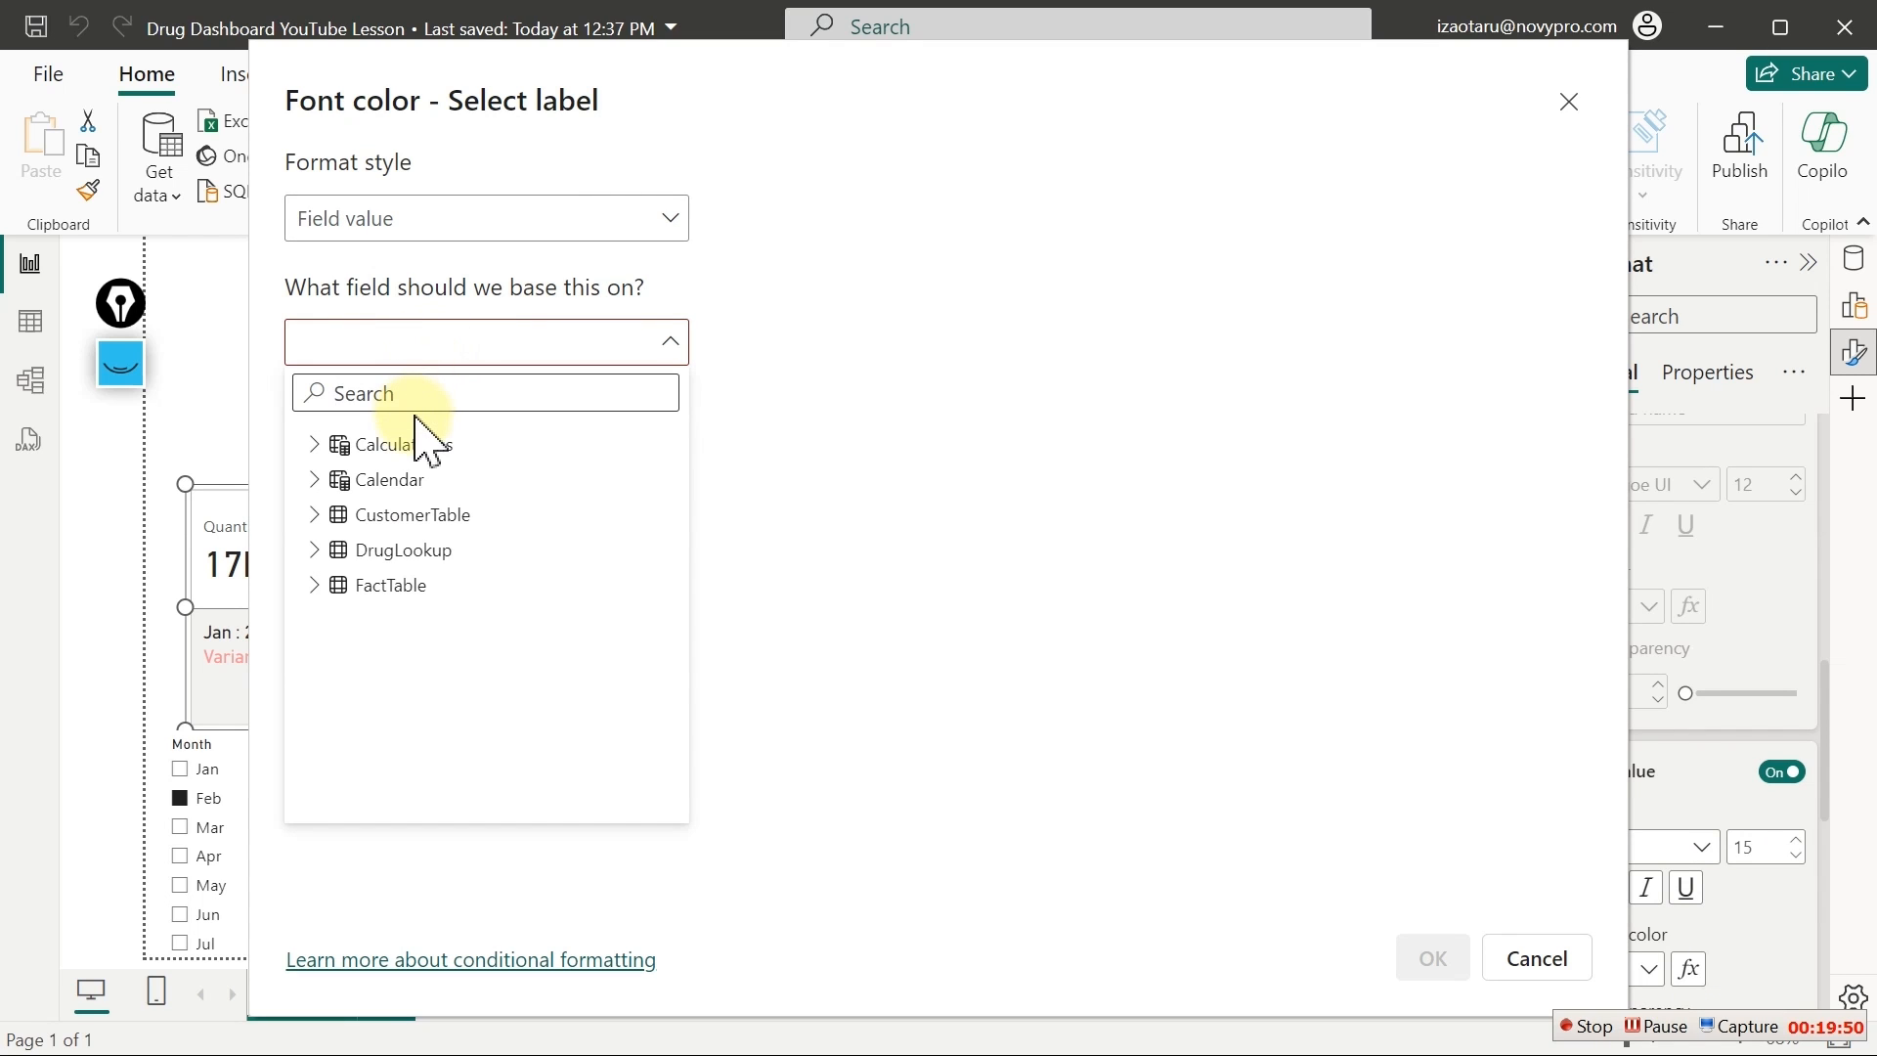
type("cf")
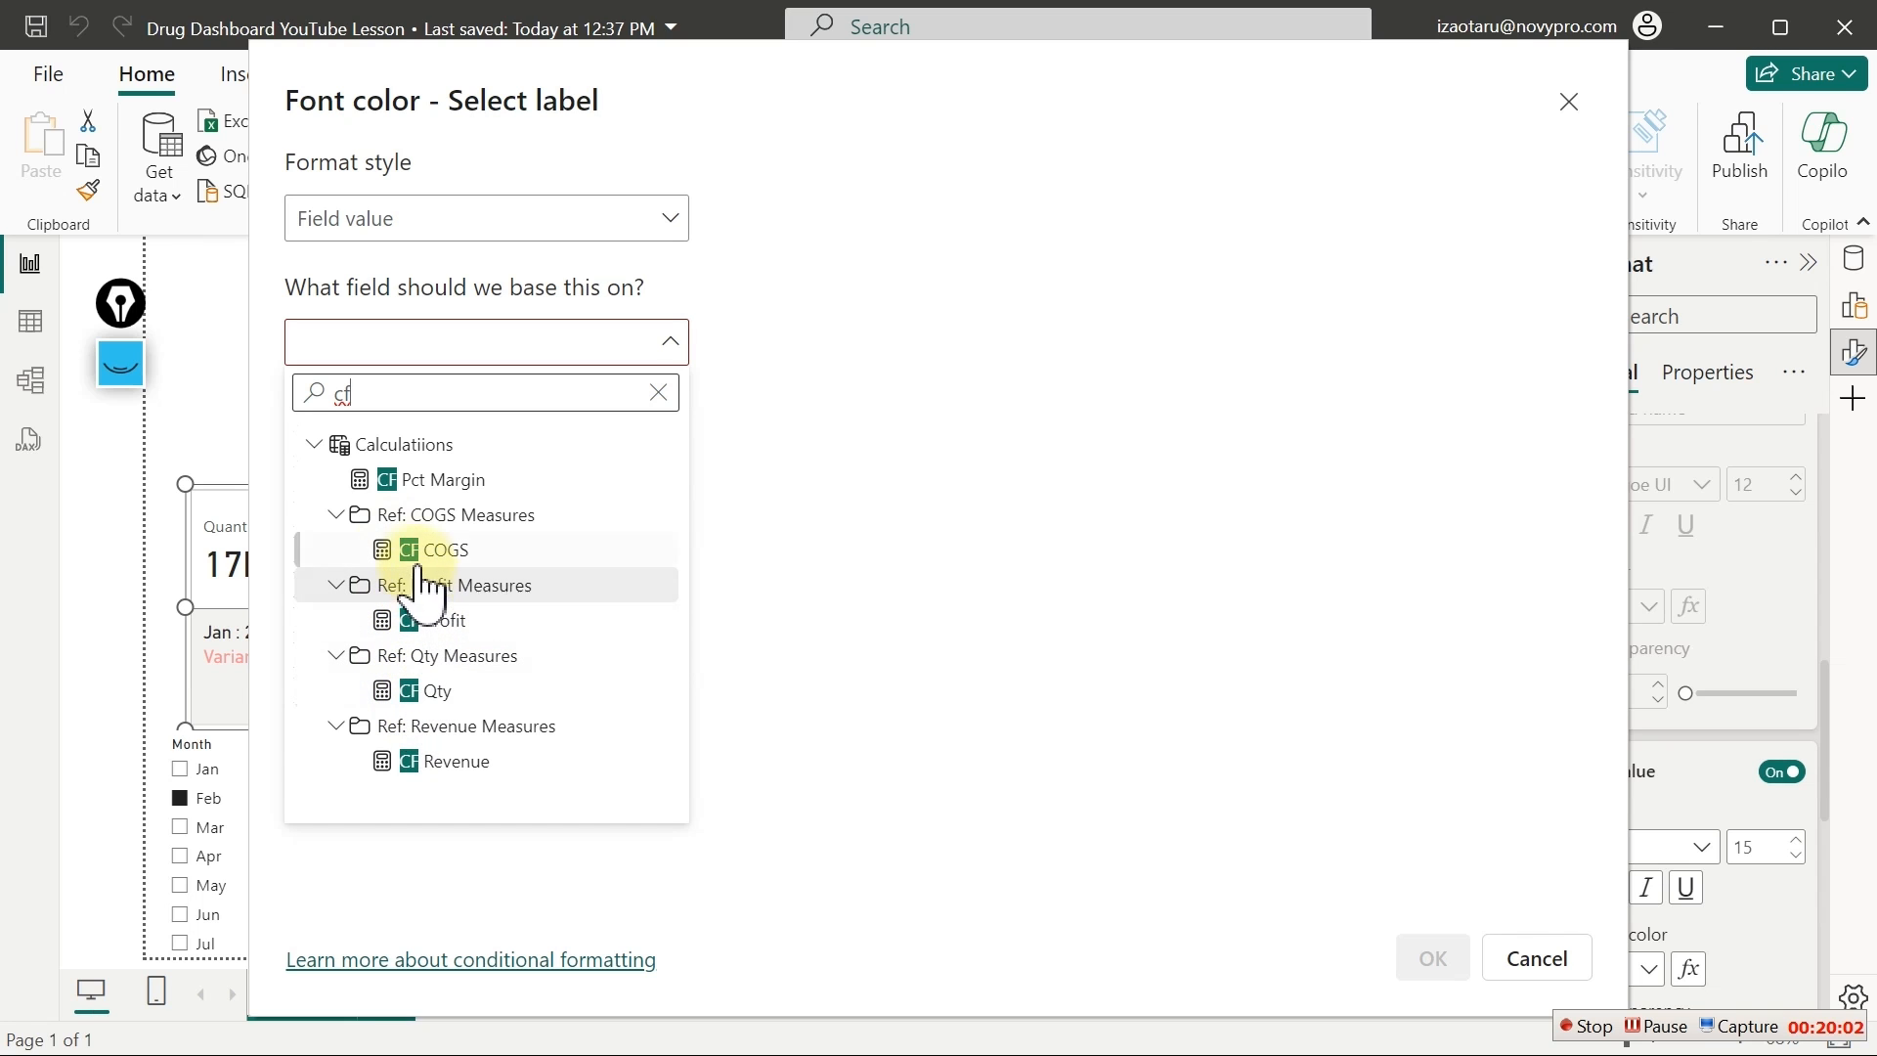
left_click(401, 479)
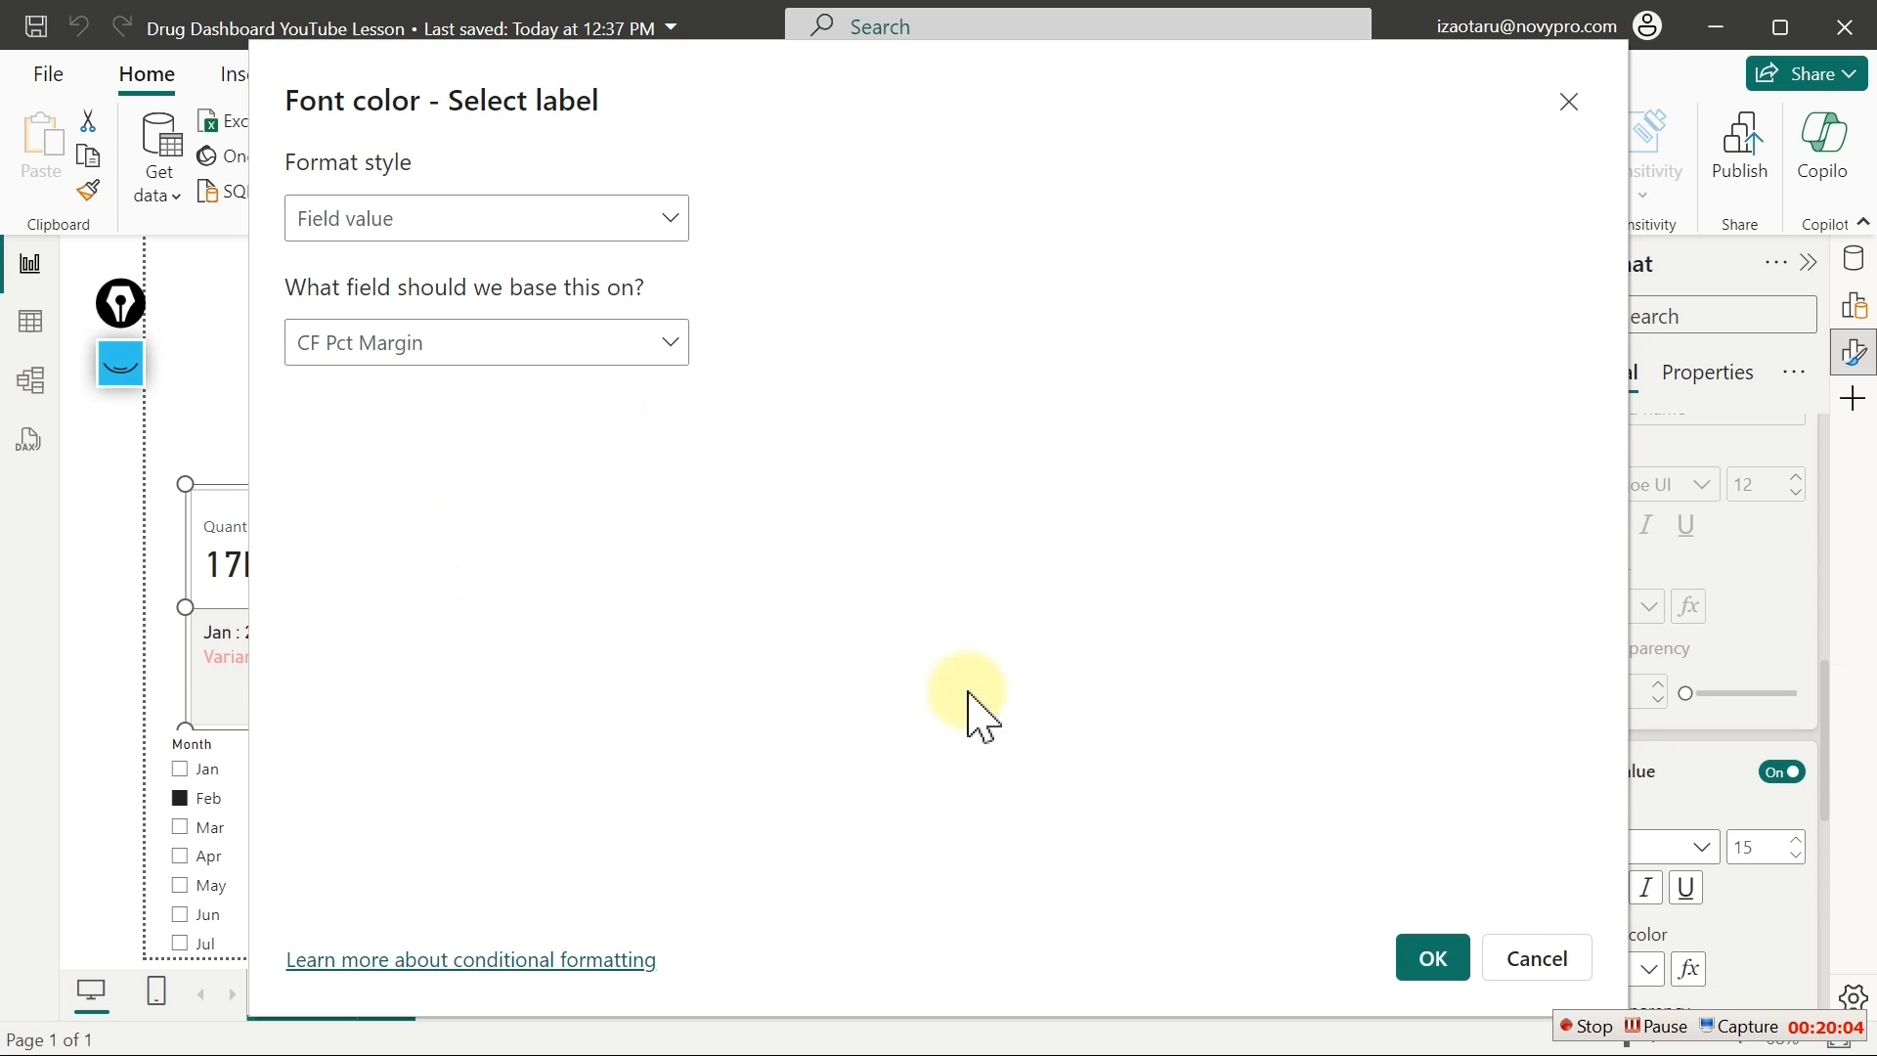
left_click(1433, 958)
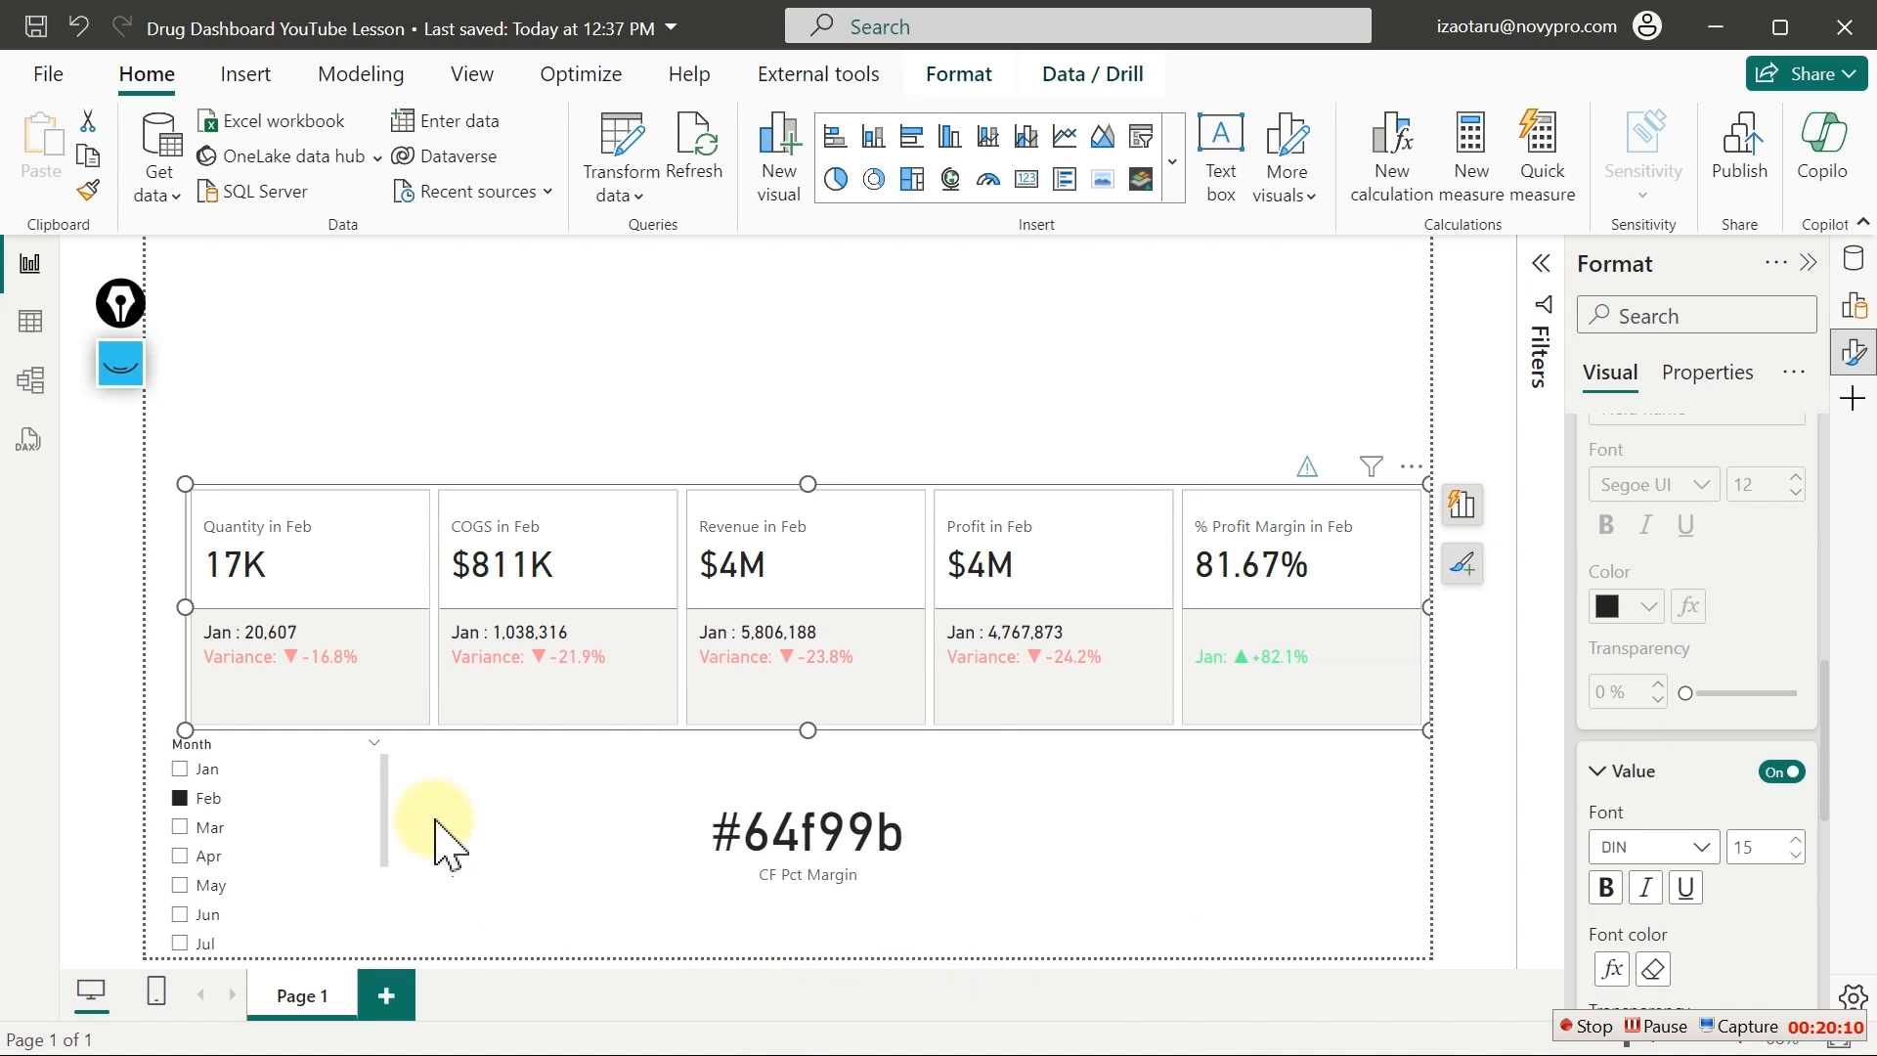
Delete the test card showing CF Pct Margin below the KPI cards
left_click(824, 848)
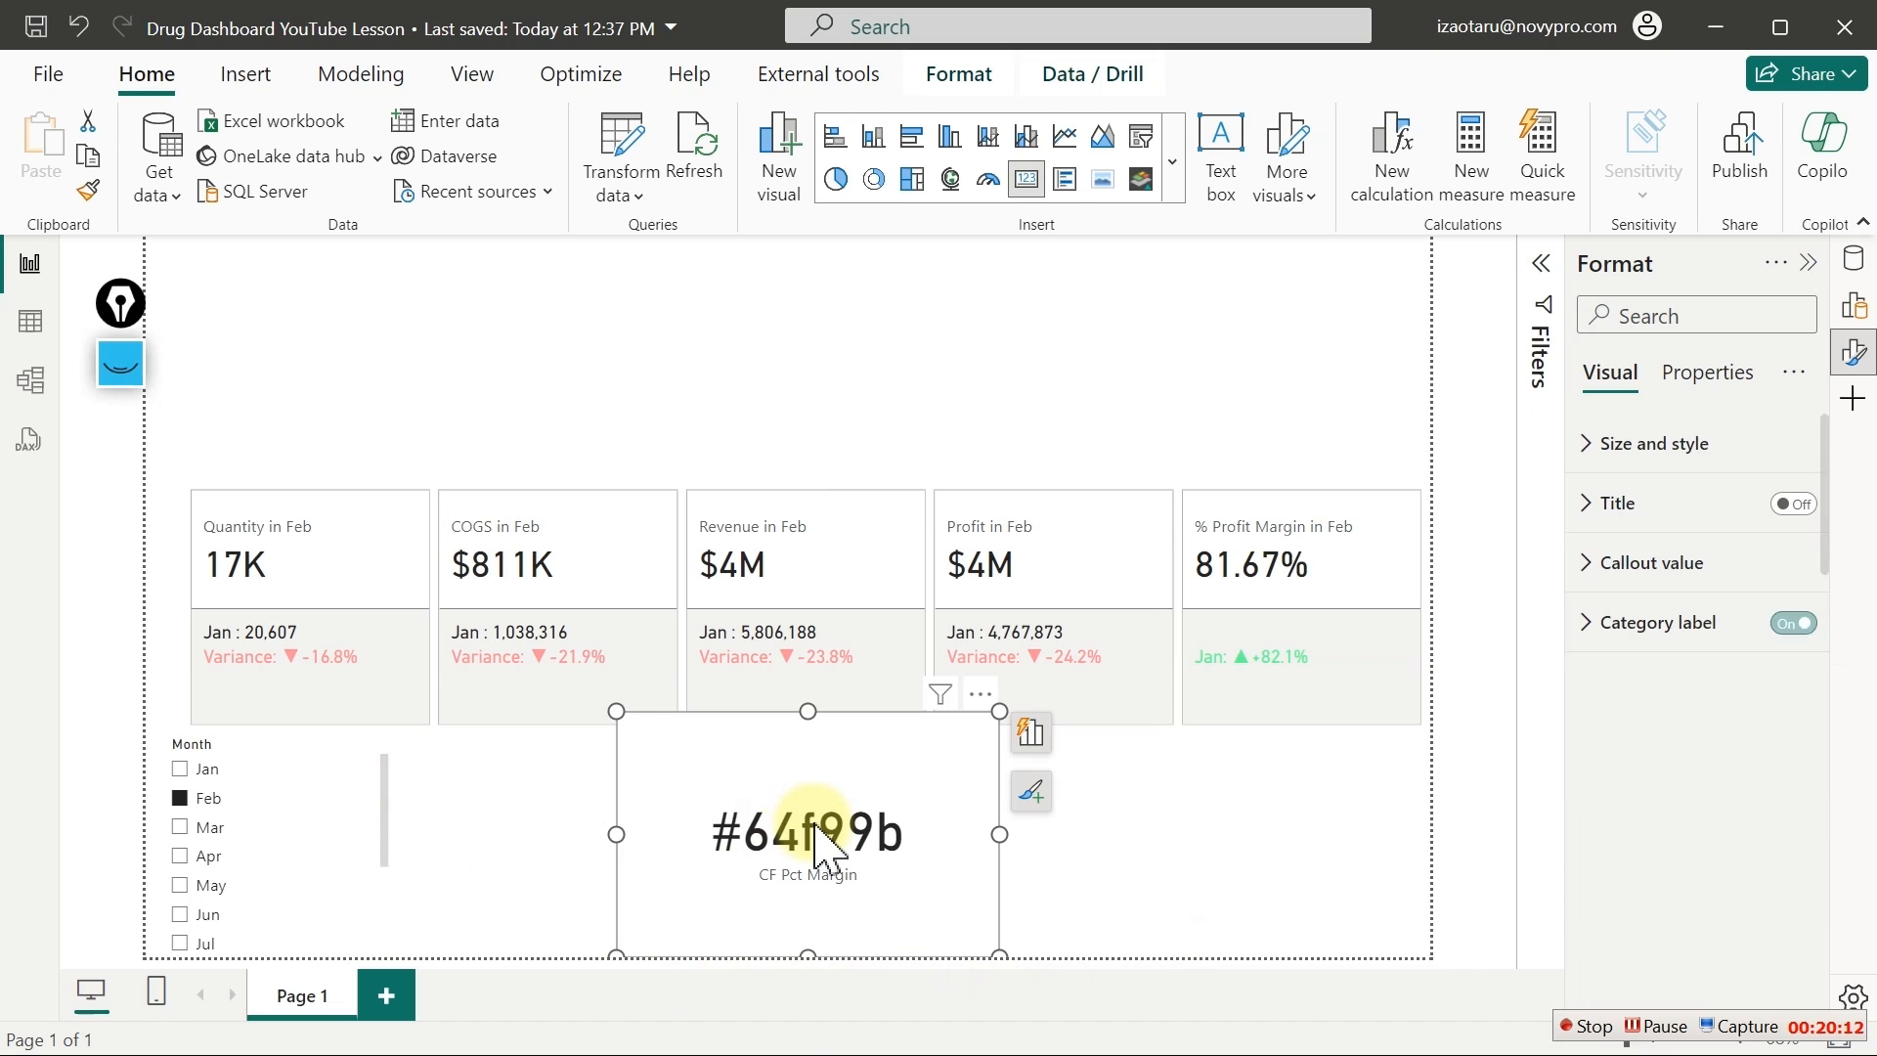
key("Delete")
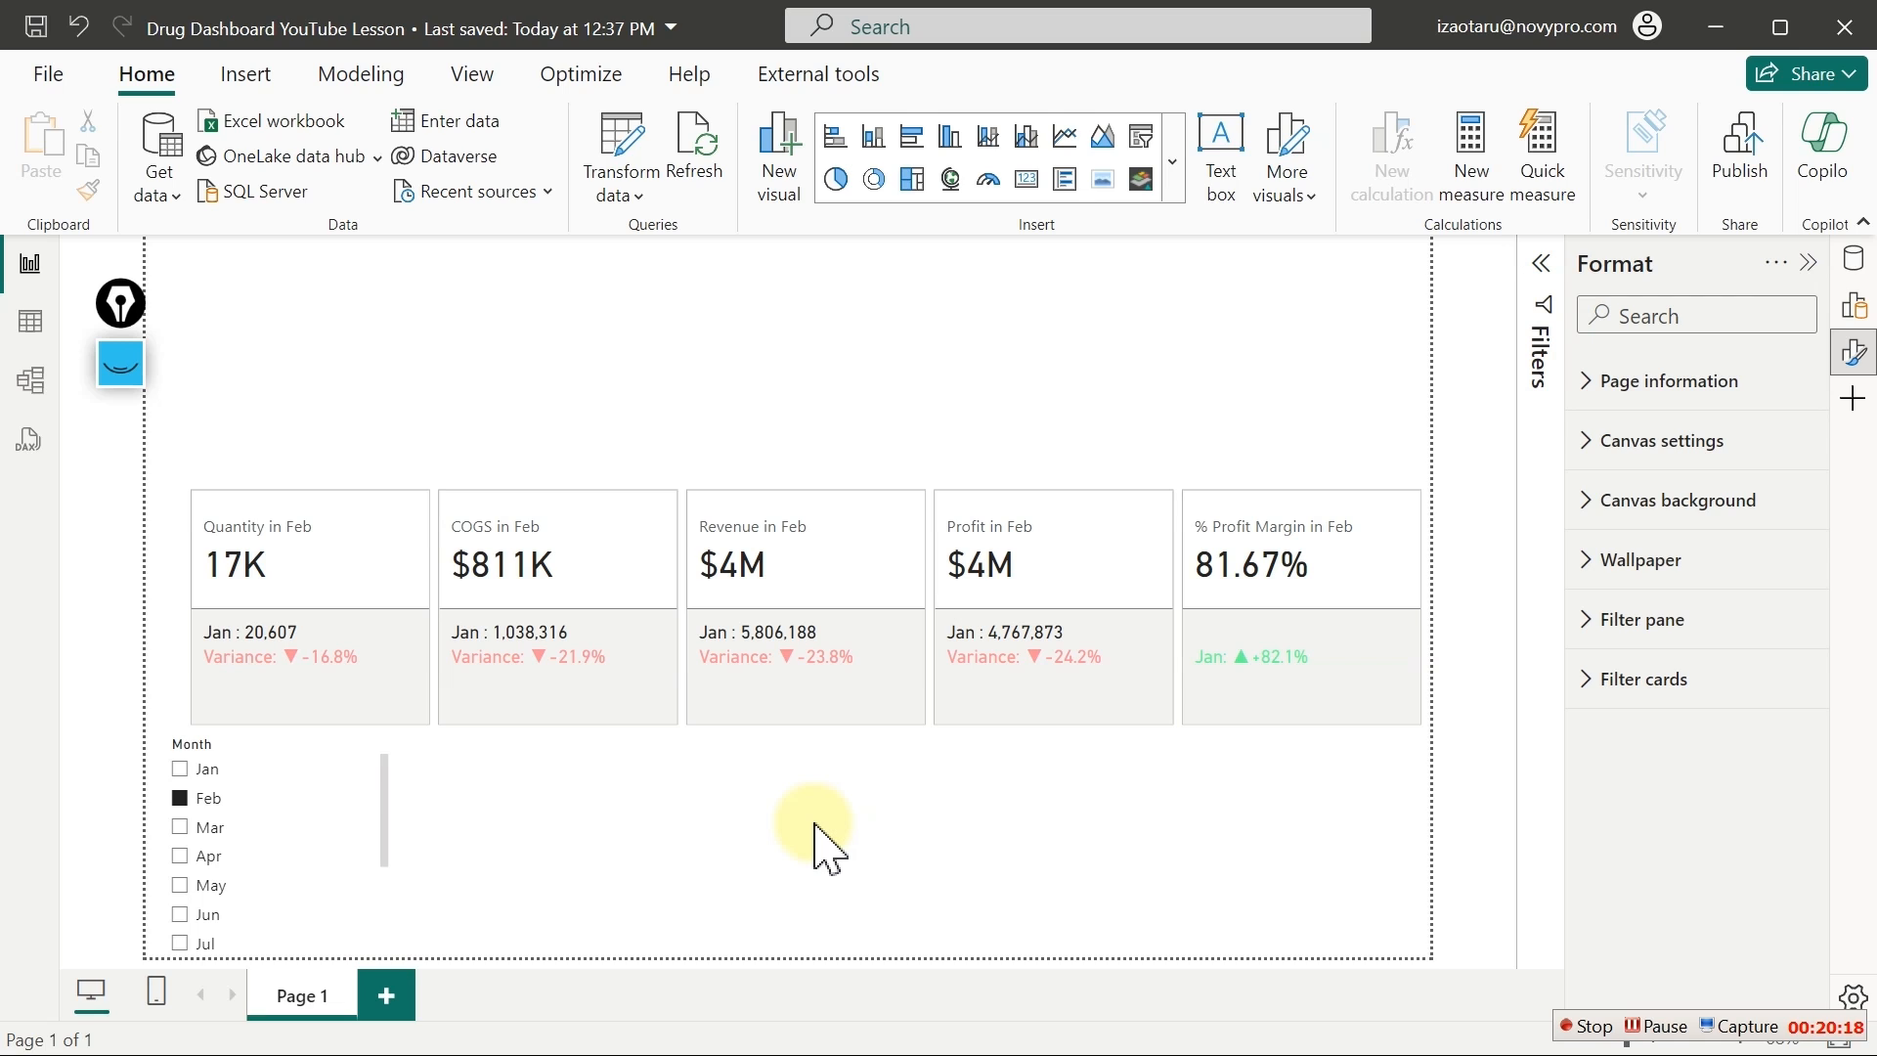
Check the KPI cards' reference labels and colors for May, Mar and Jun with the Month slicer, and clear the selection
left_click(192, 881)
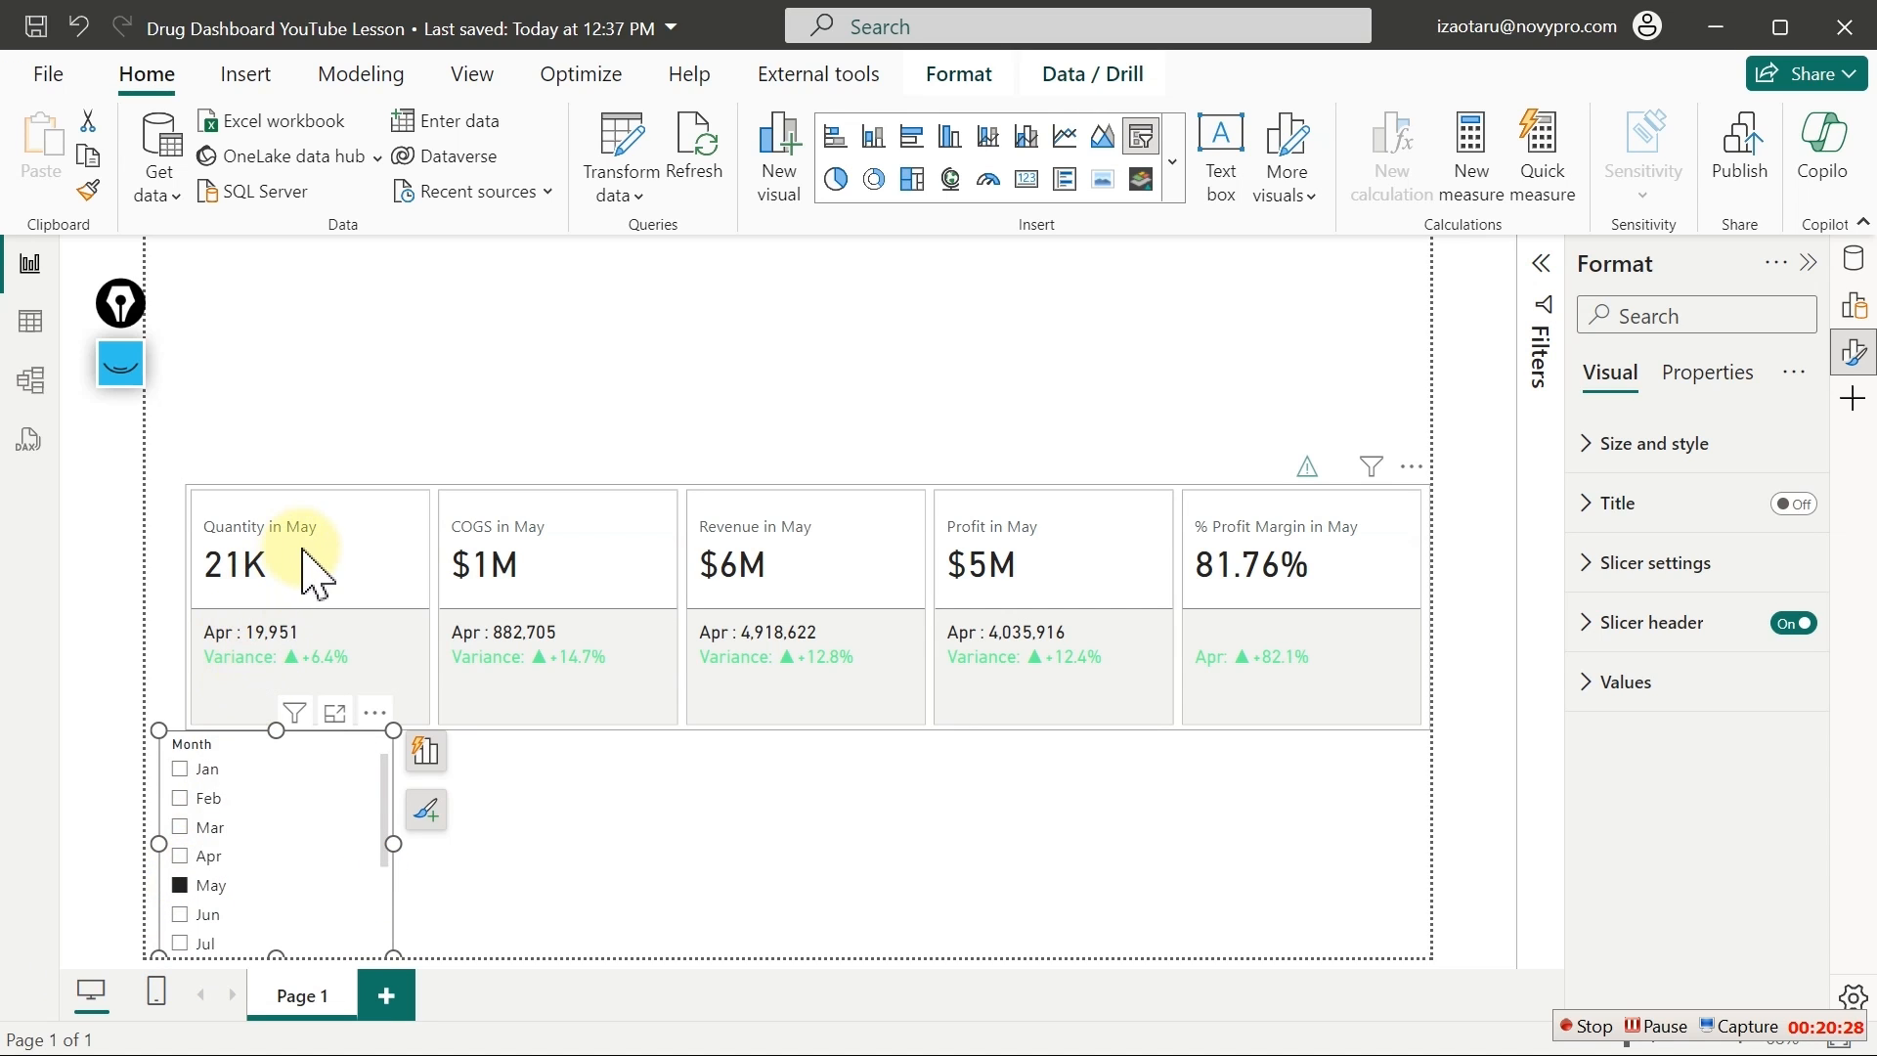
left_click(186, 828)
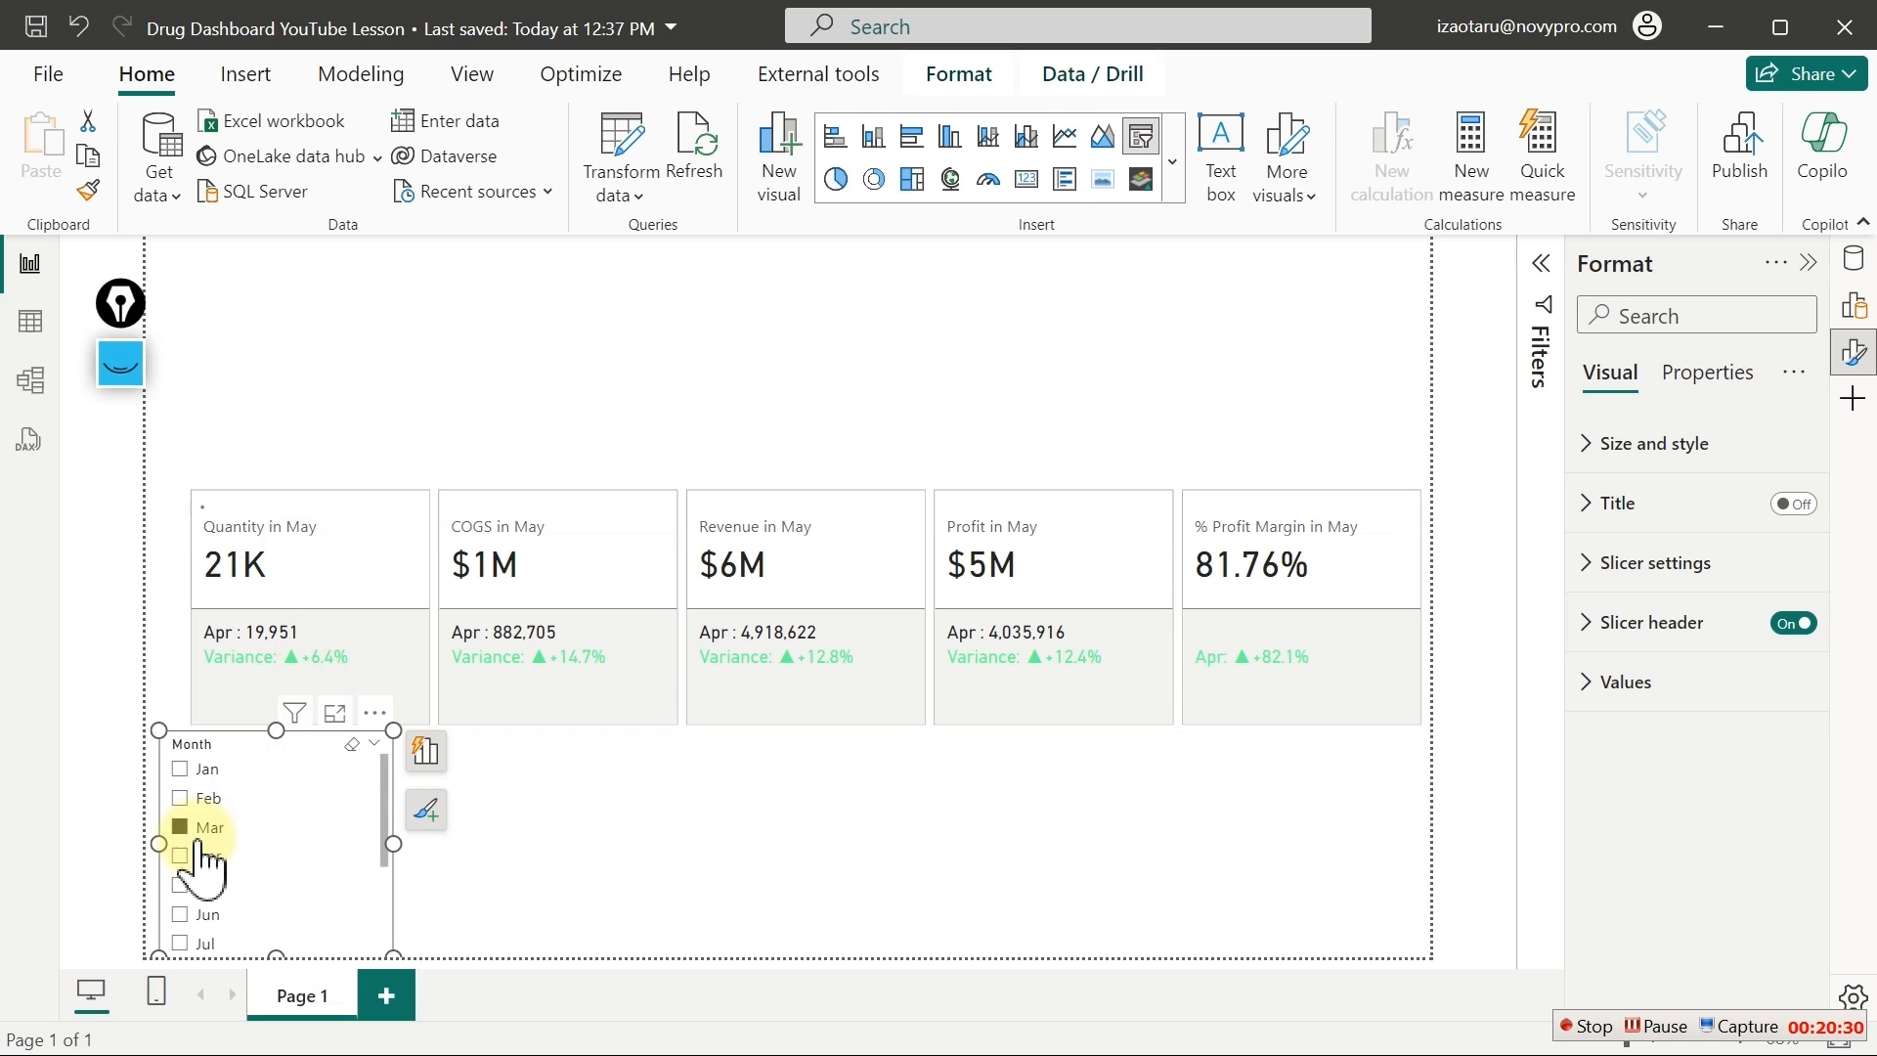
left_click(202, 919)
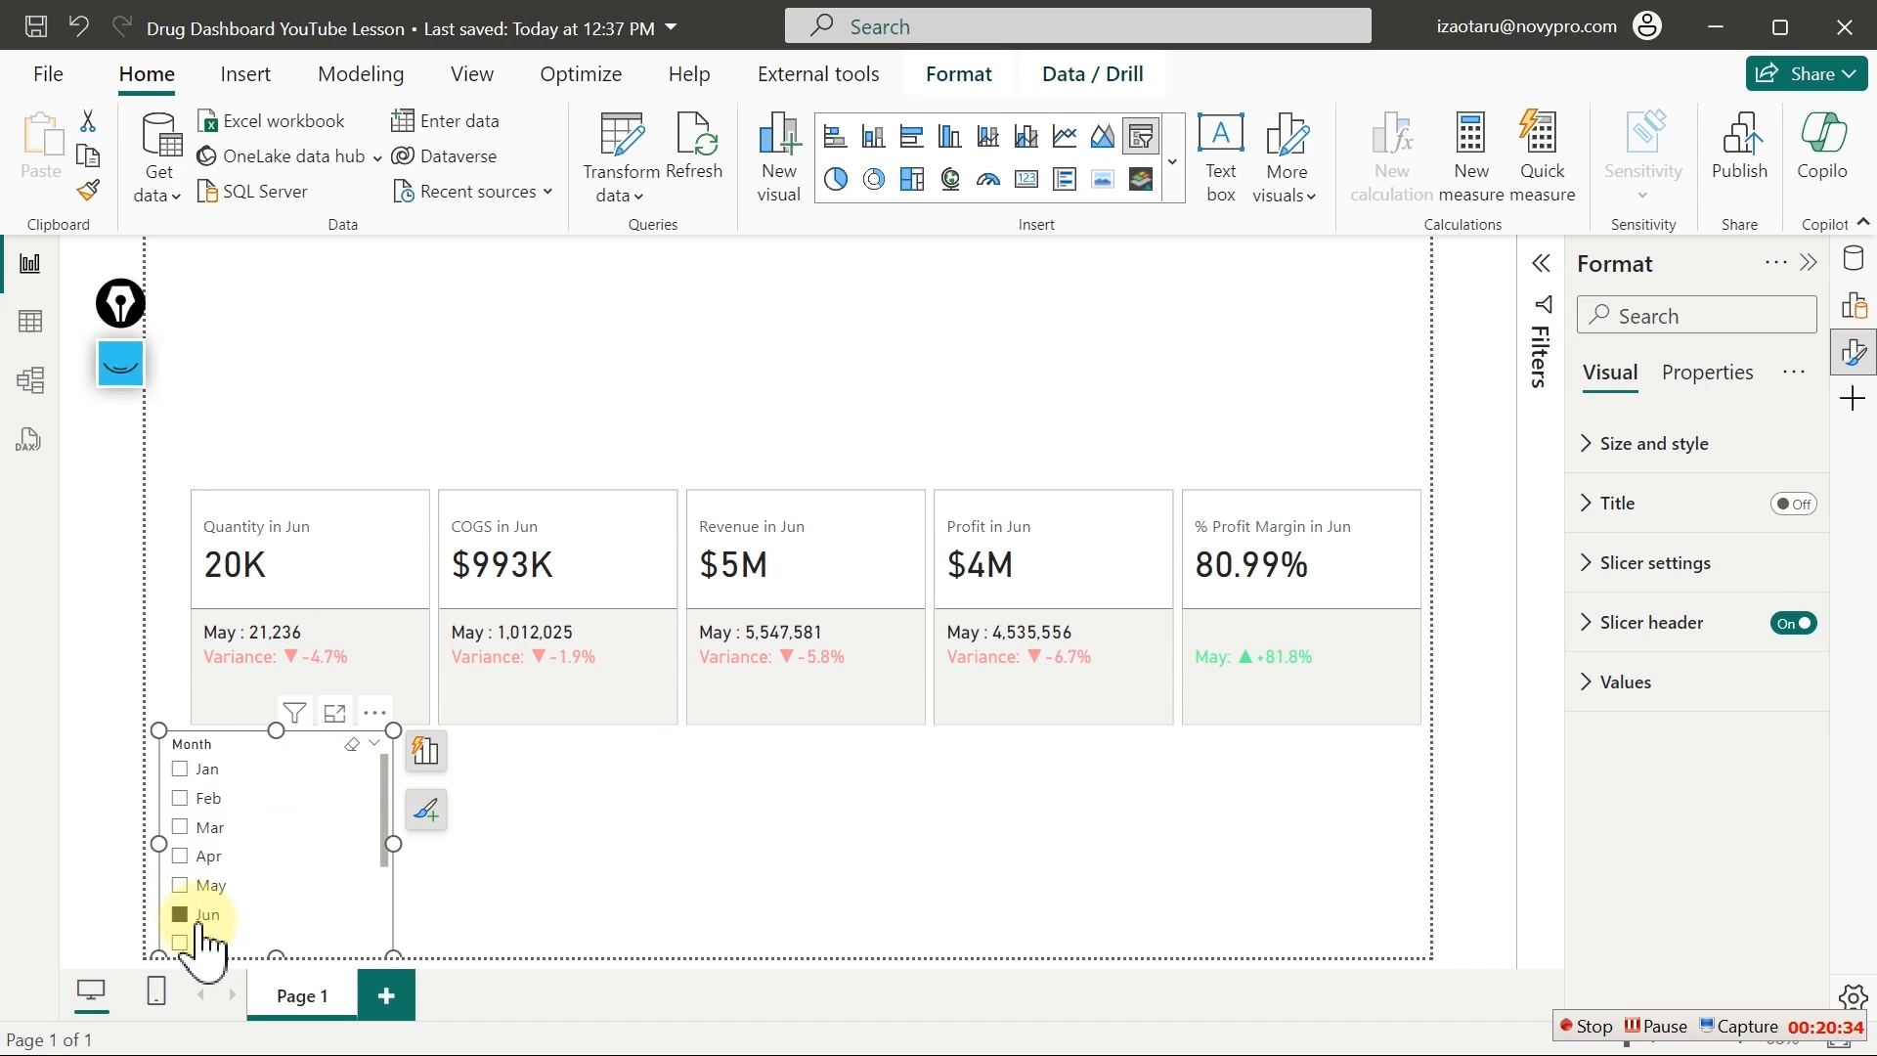
left_click(200, 924)
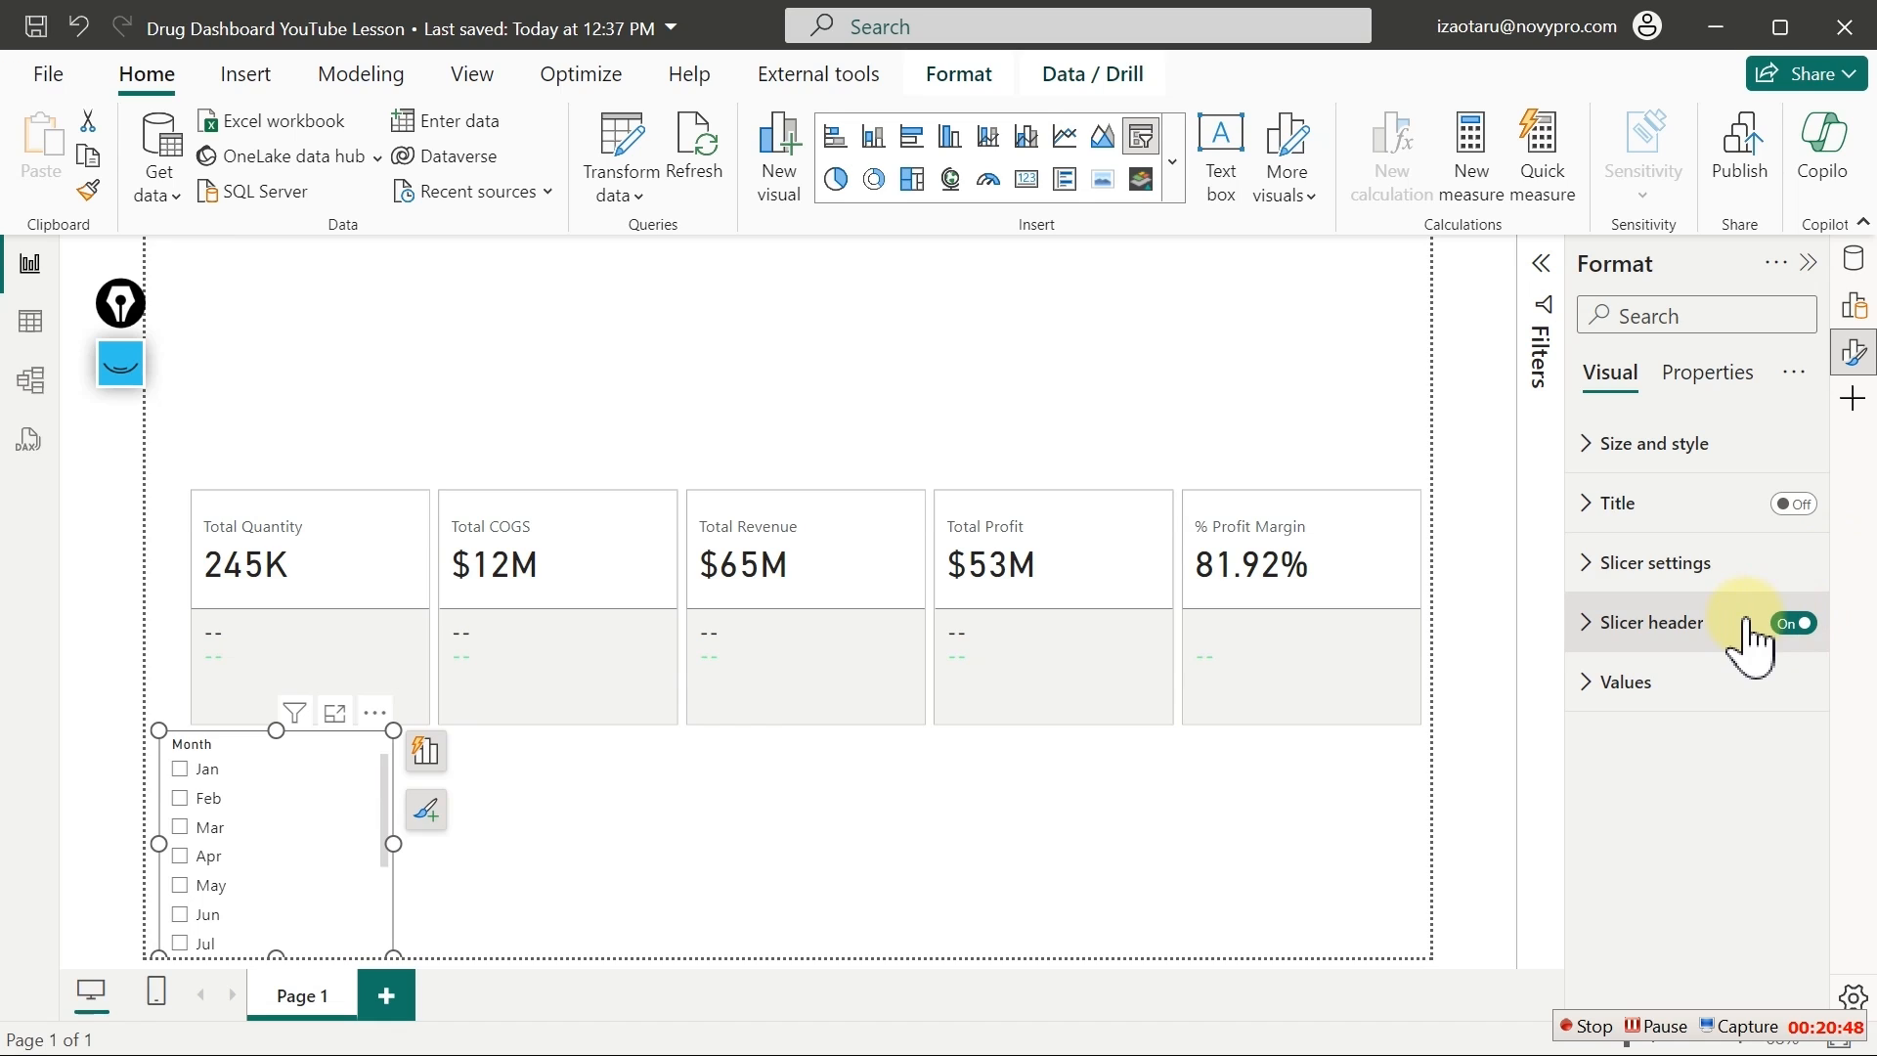
Open the slicer settings of the Month slicer
left_click(1608, 569)
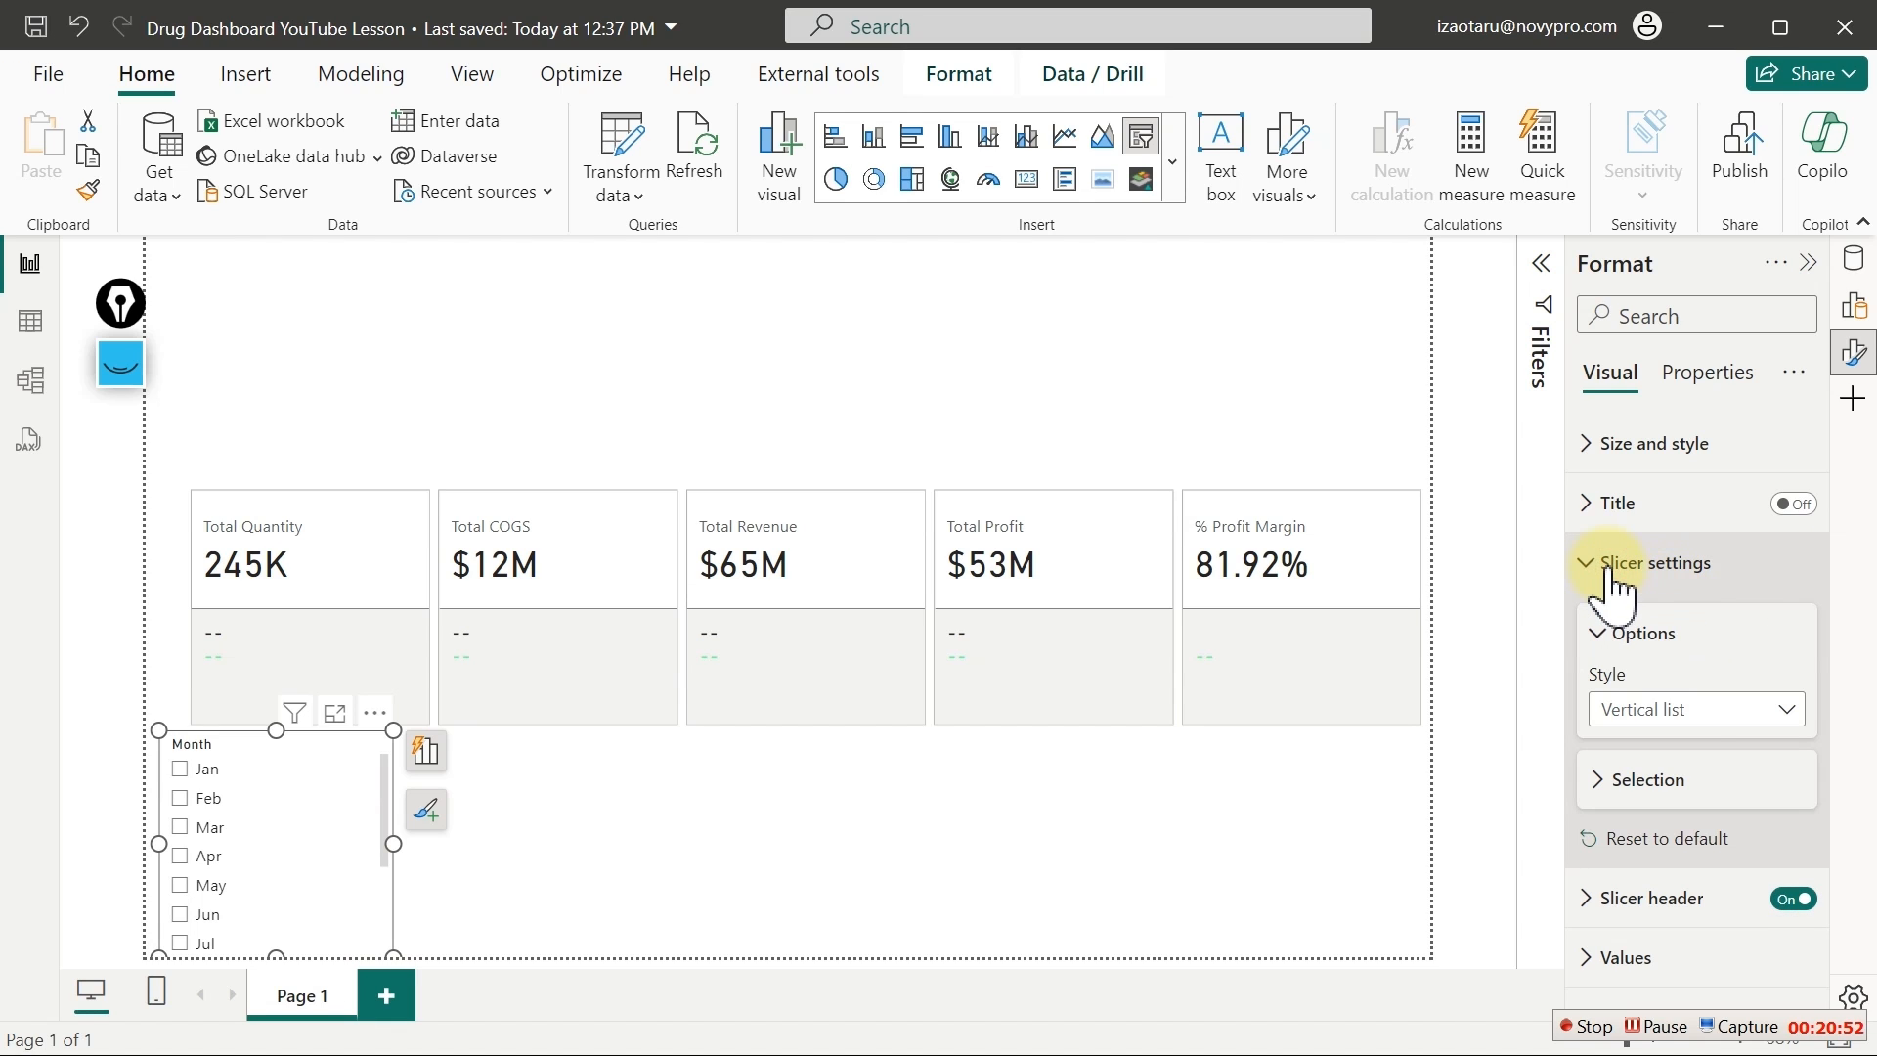
Set the Month slicer's style to Dropdown
left_click(1705, 723)
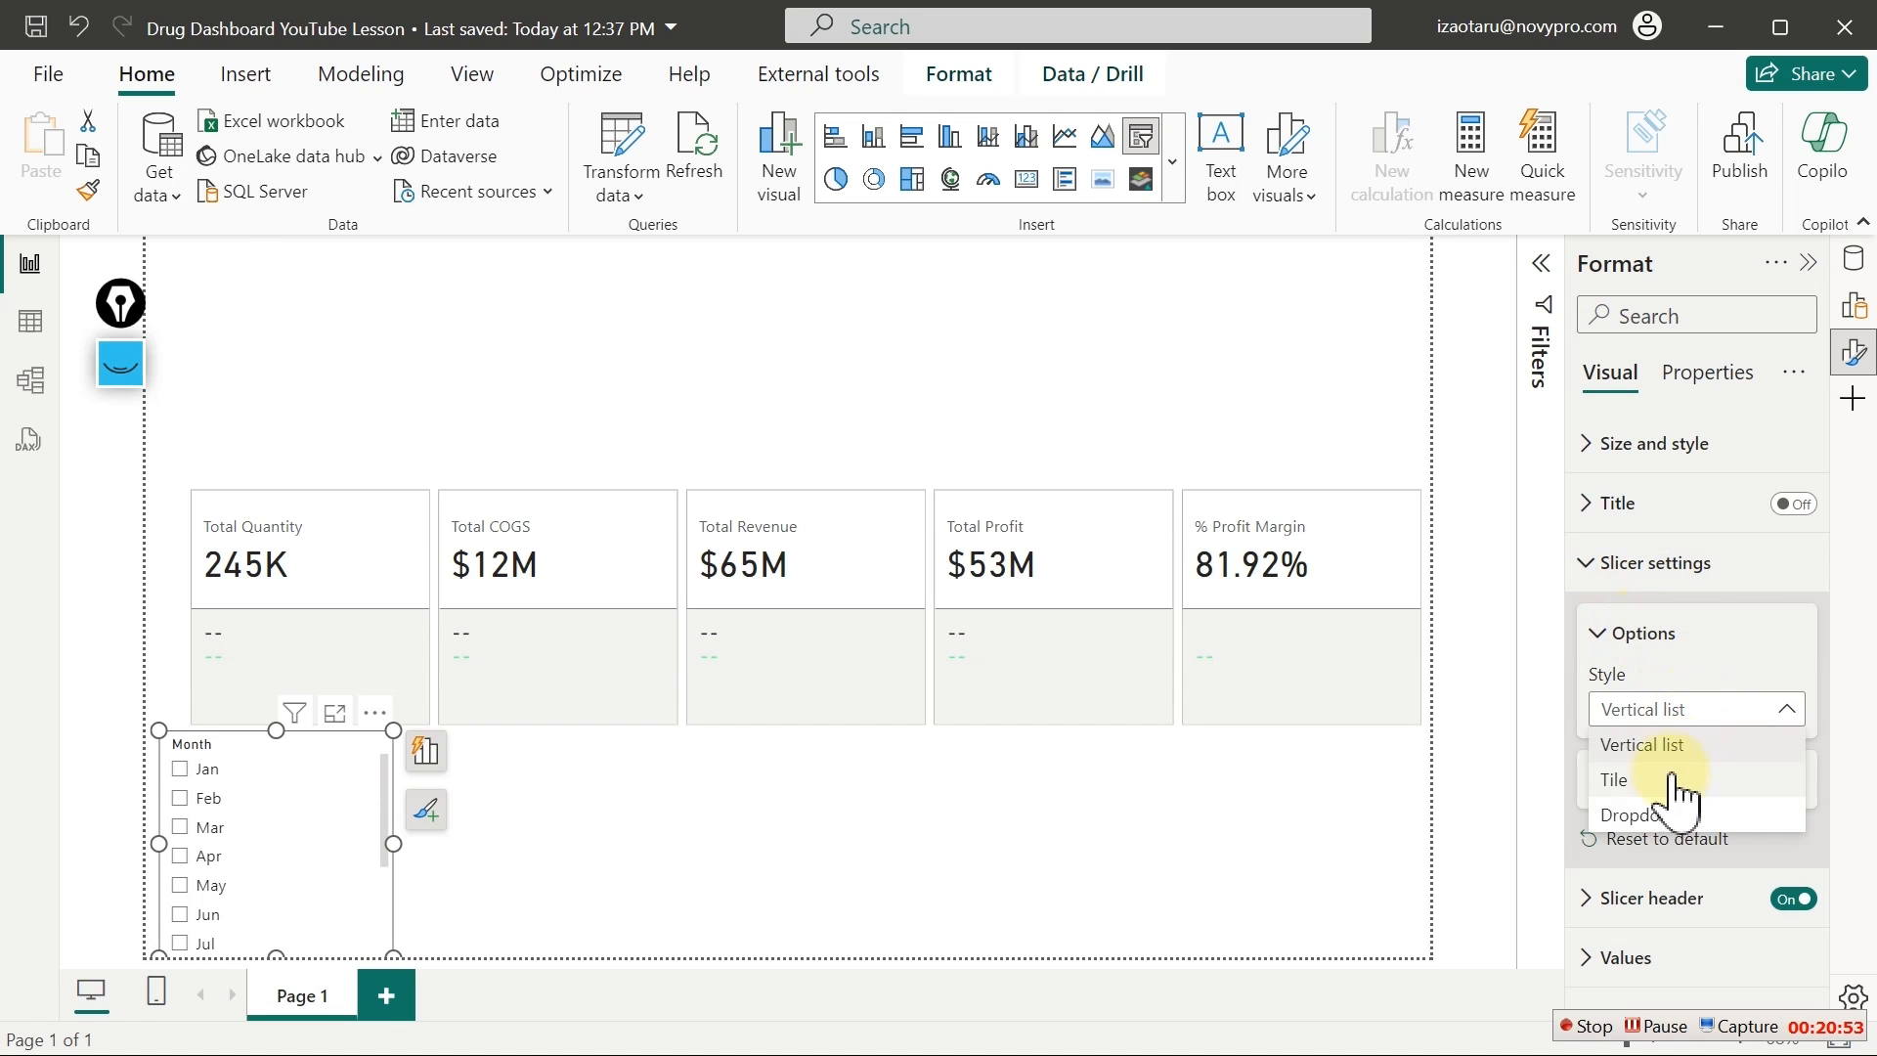
left_click(1660, 831)
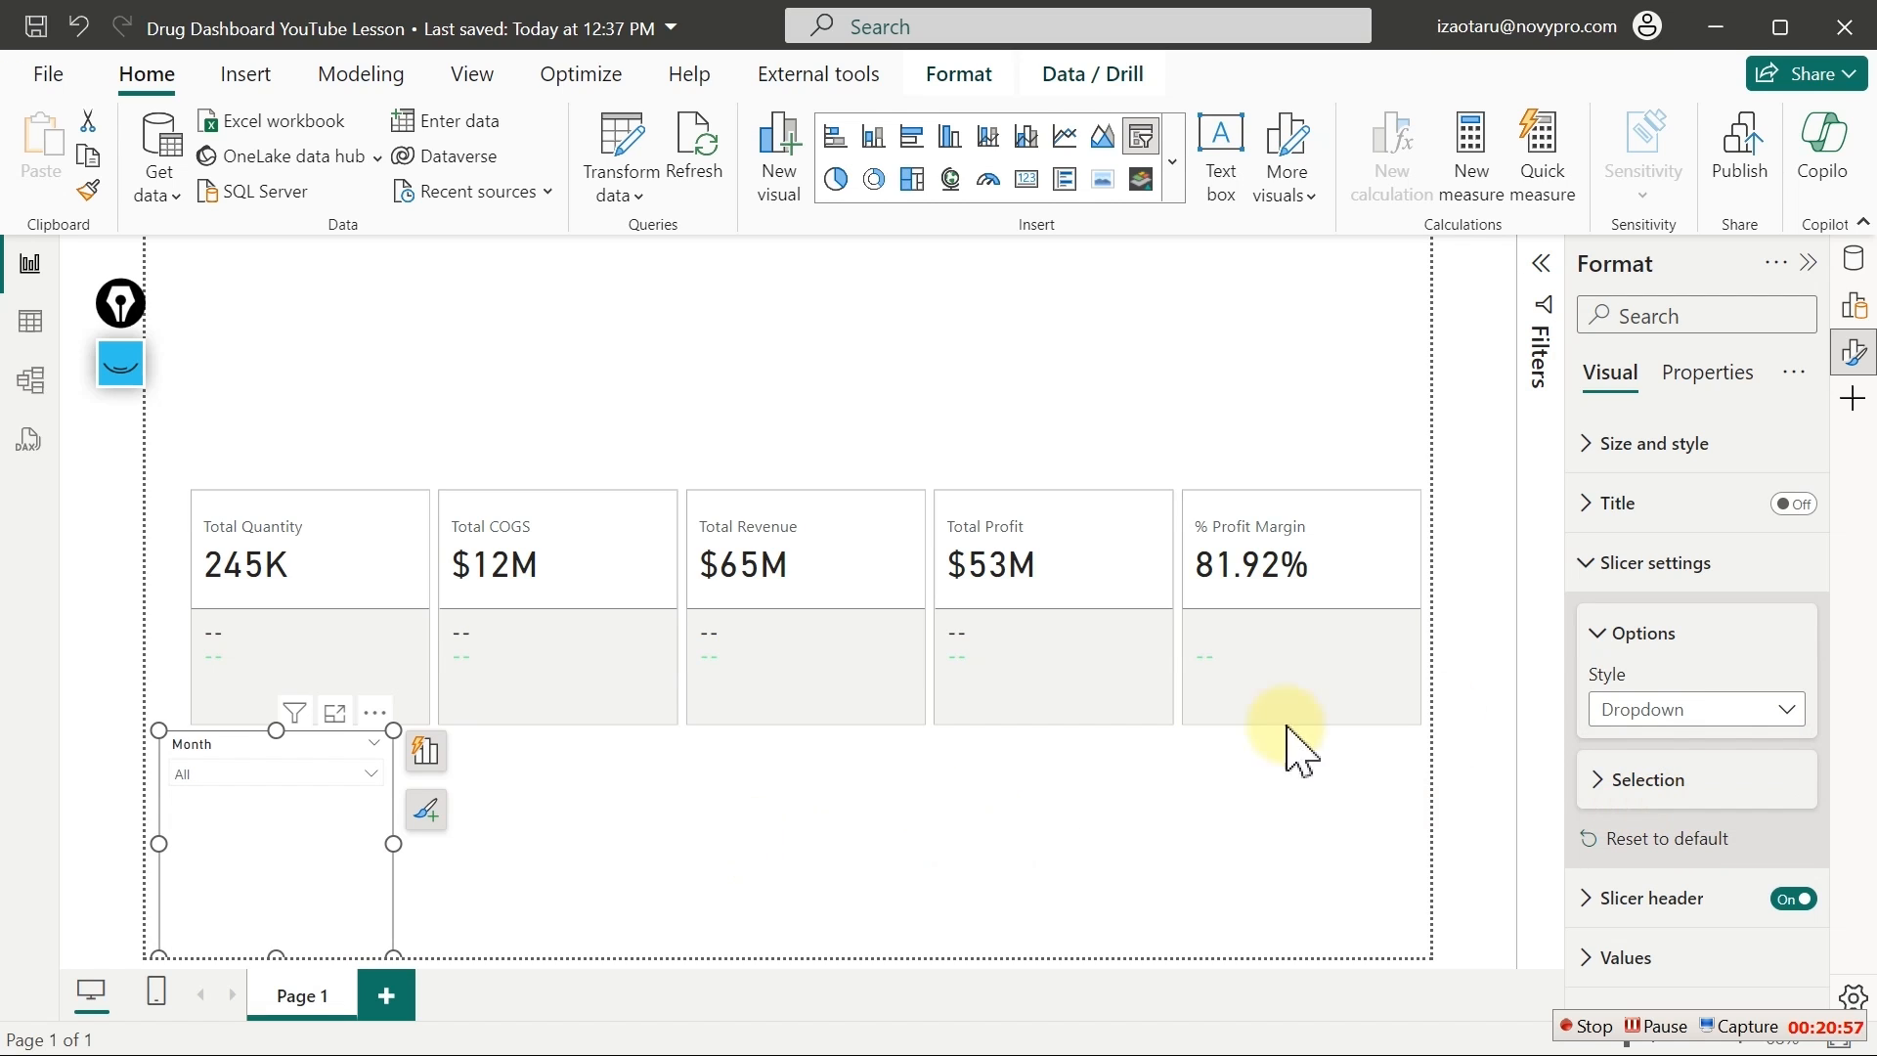
Try the Single select option on the Month slicer, switch it back off and clear the month selection
left_click(1699, 777)
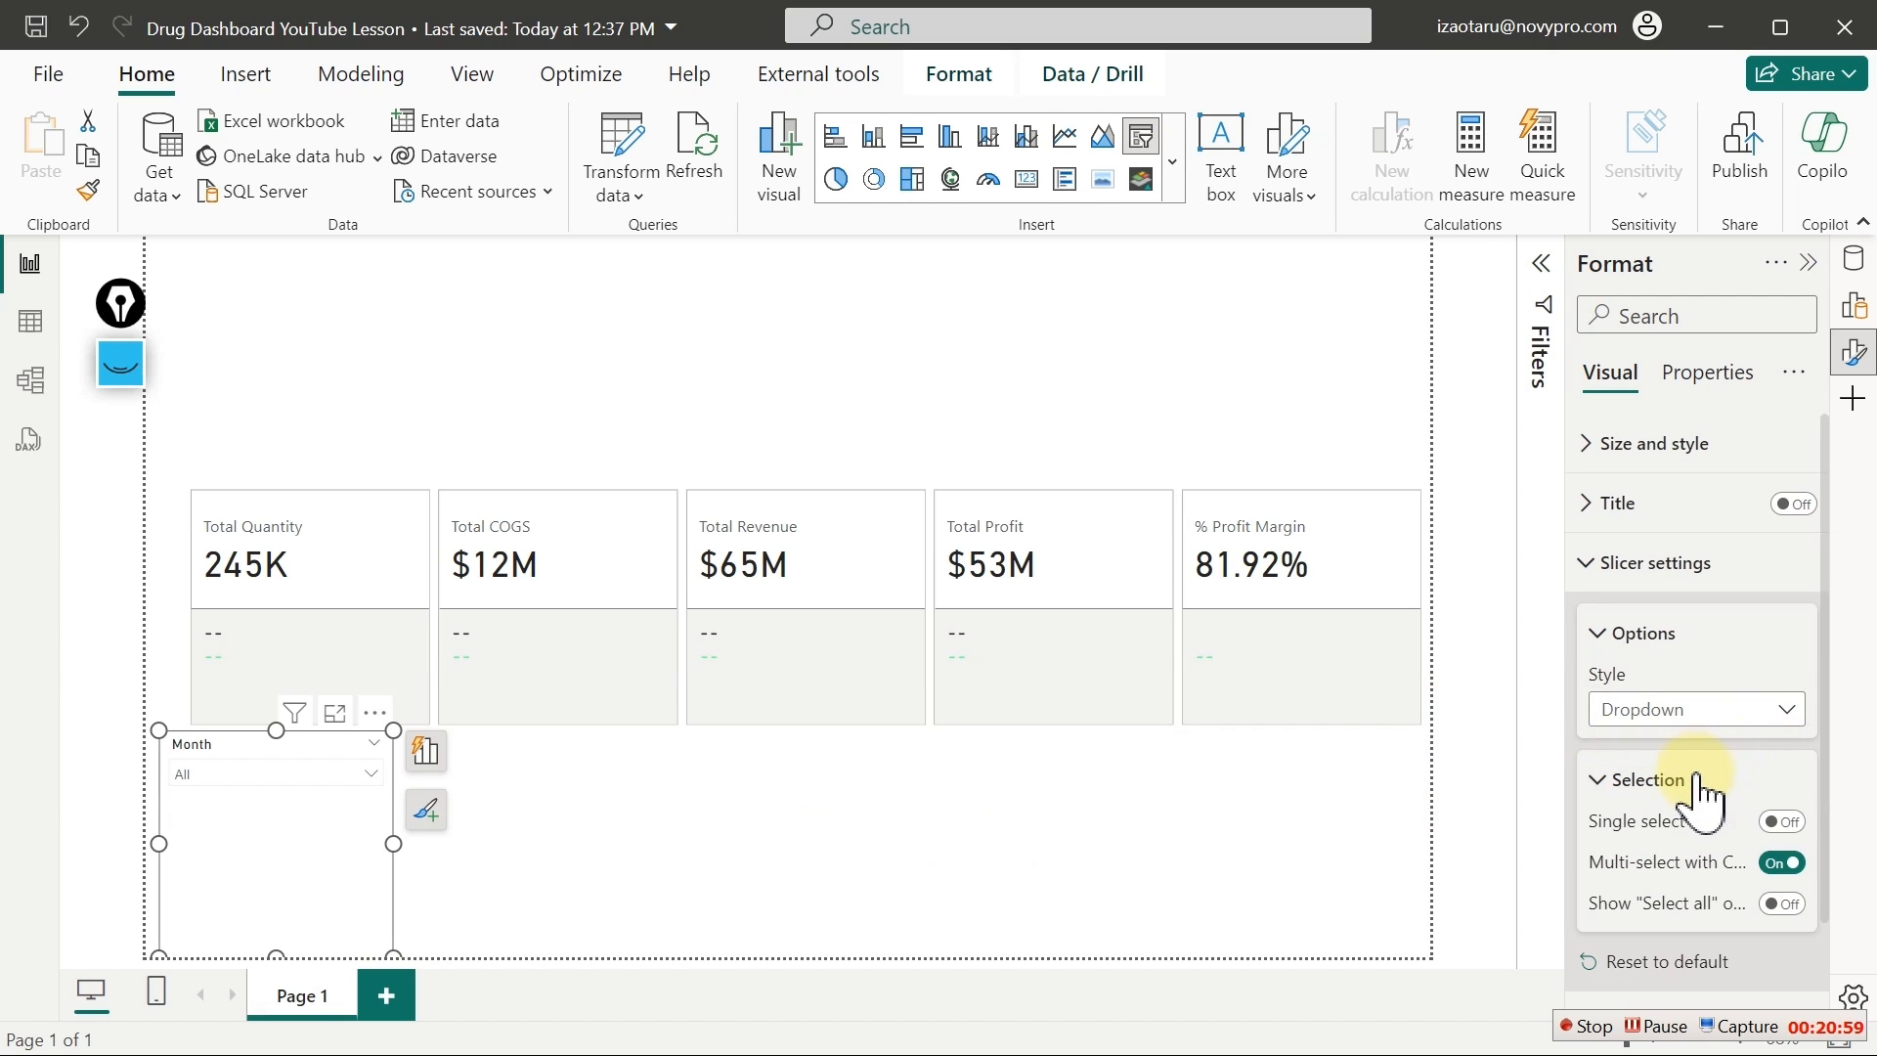
left_click(1795, 823)
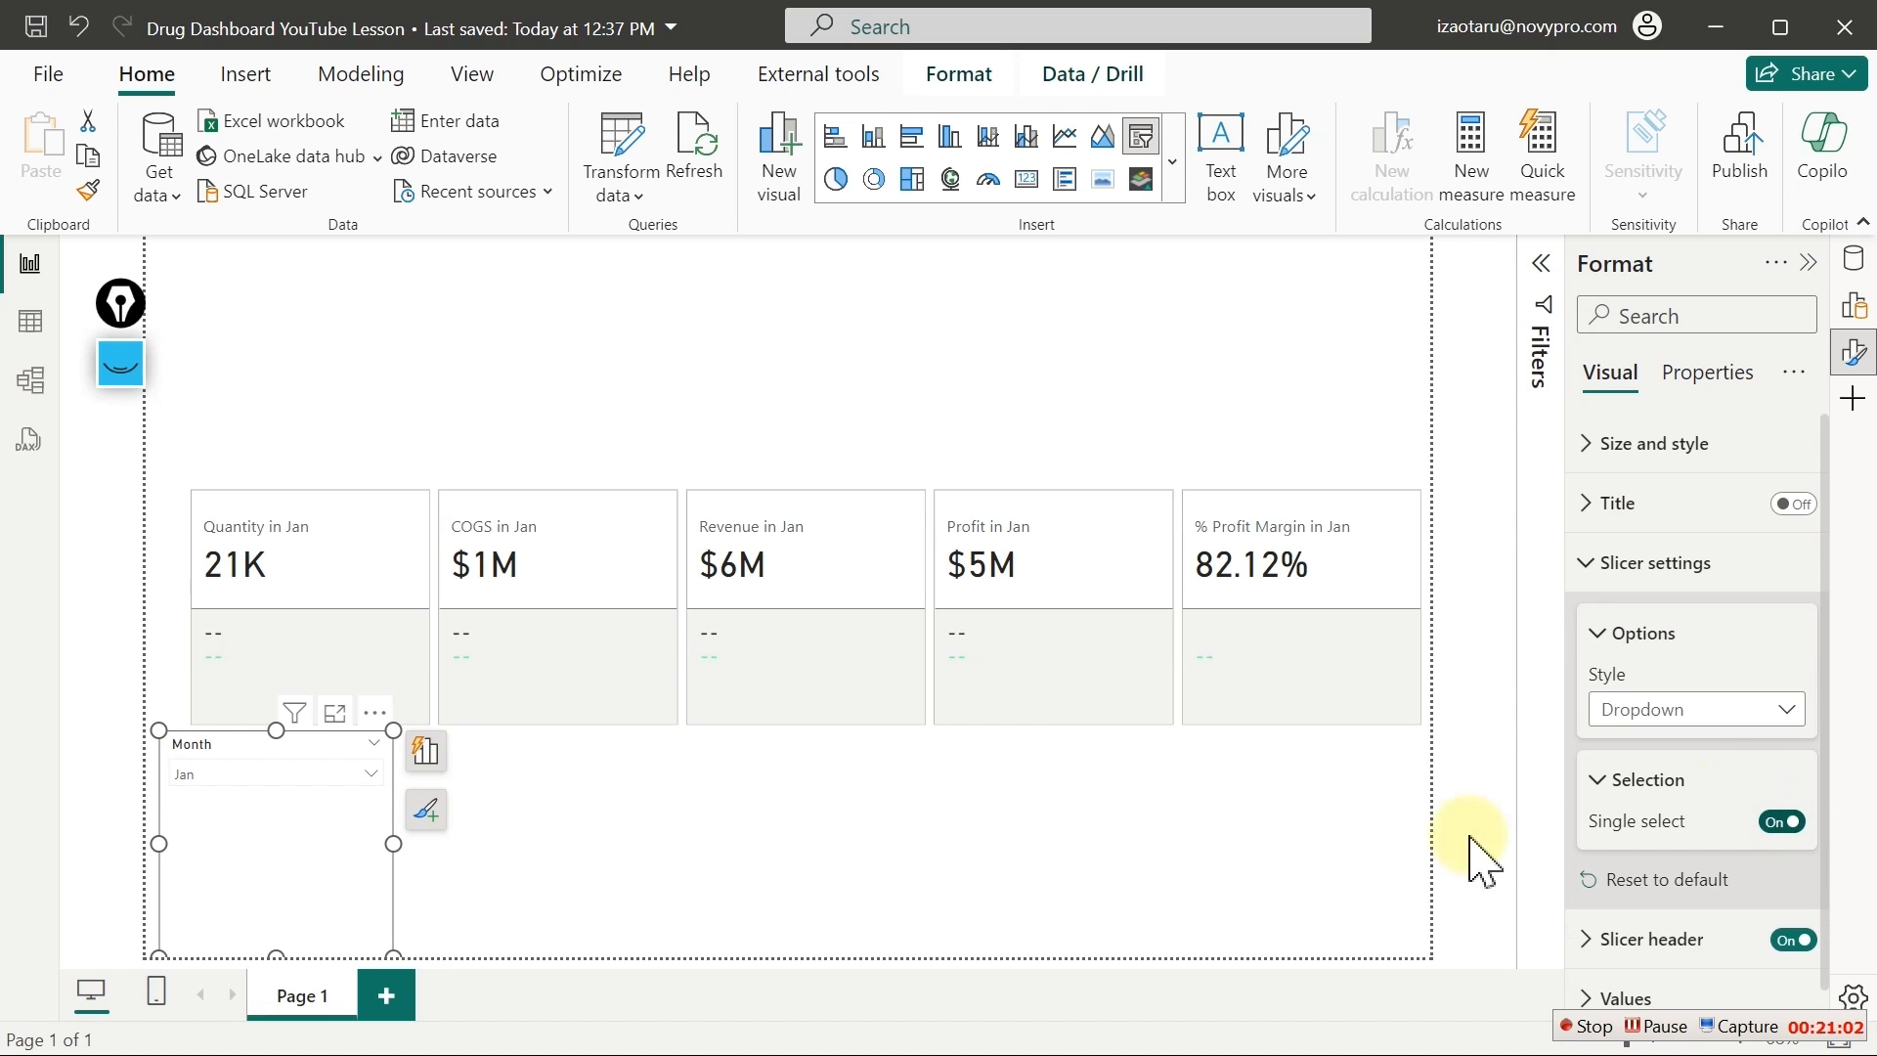
left_click(219, 778)
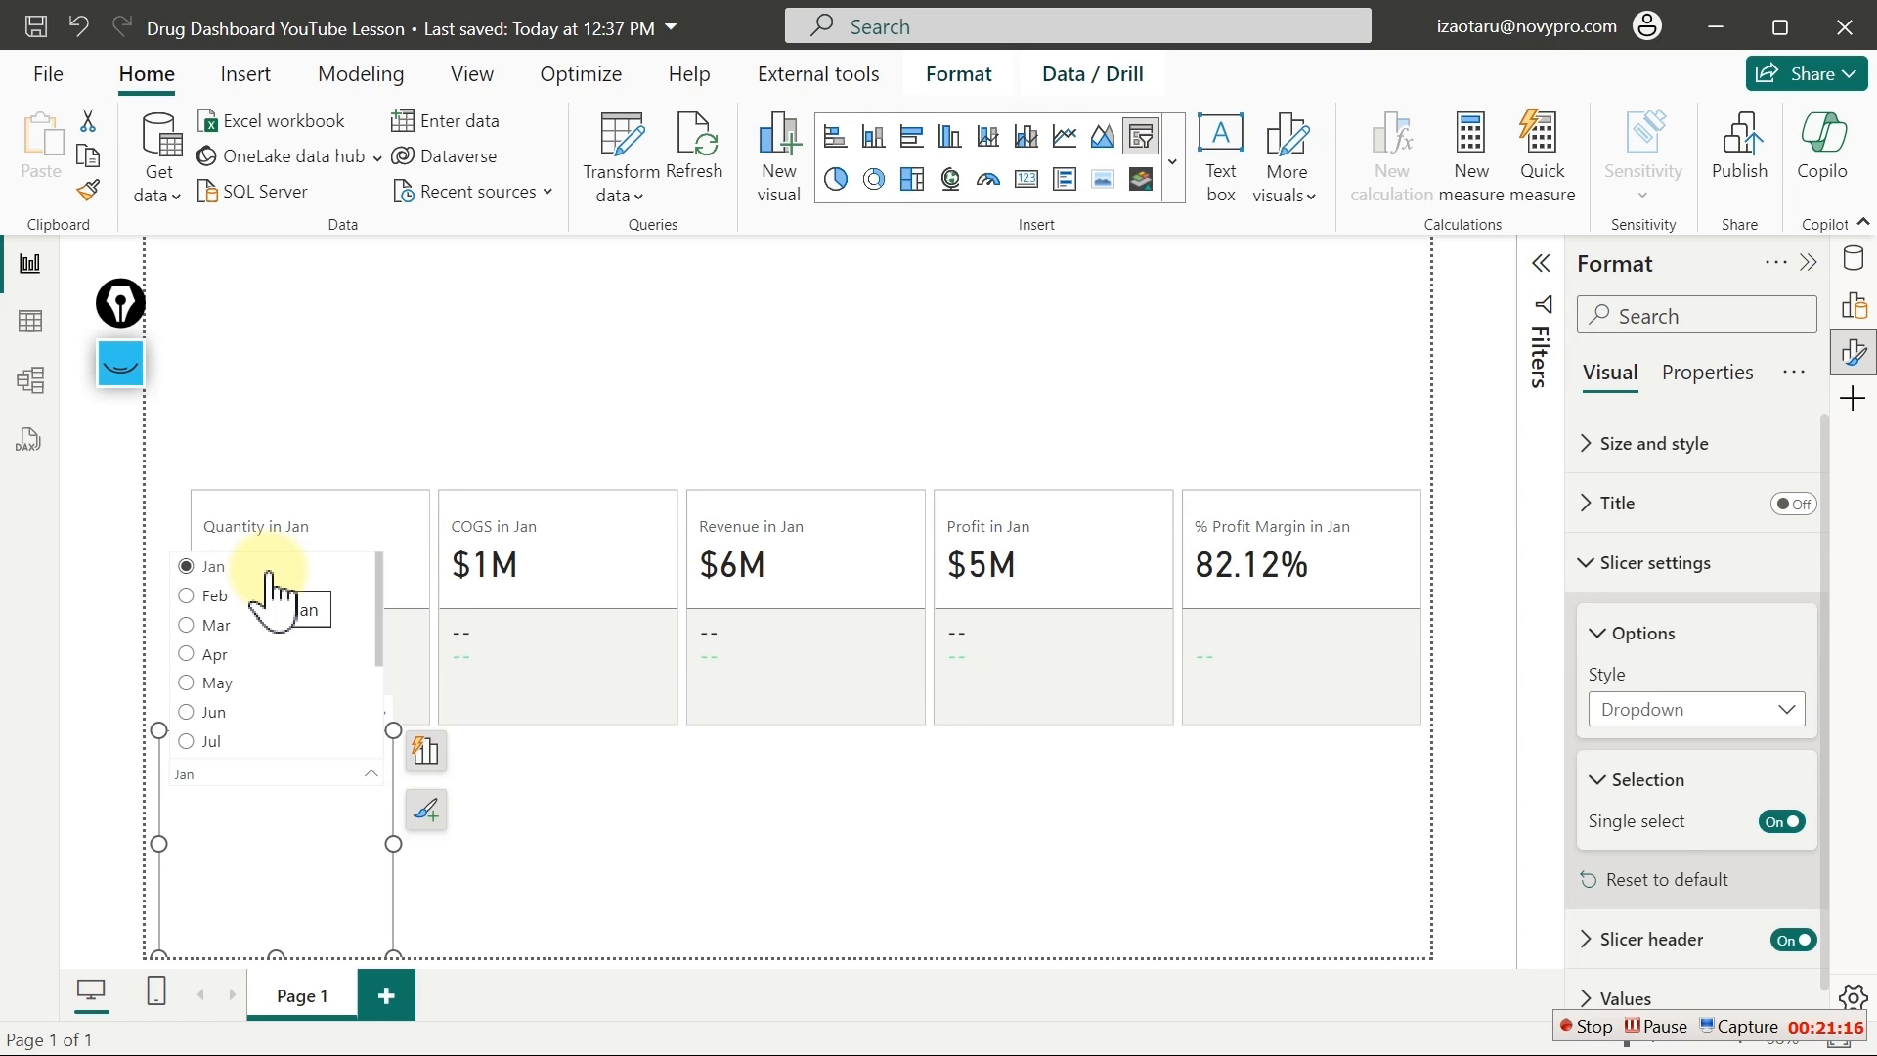
left_click(1790, 822)
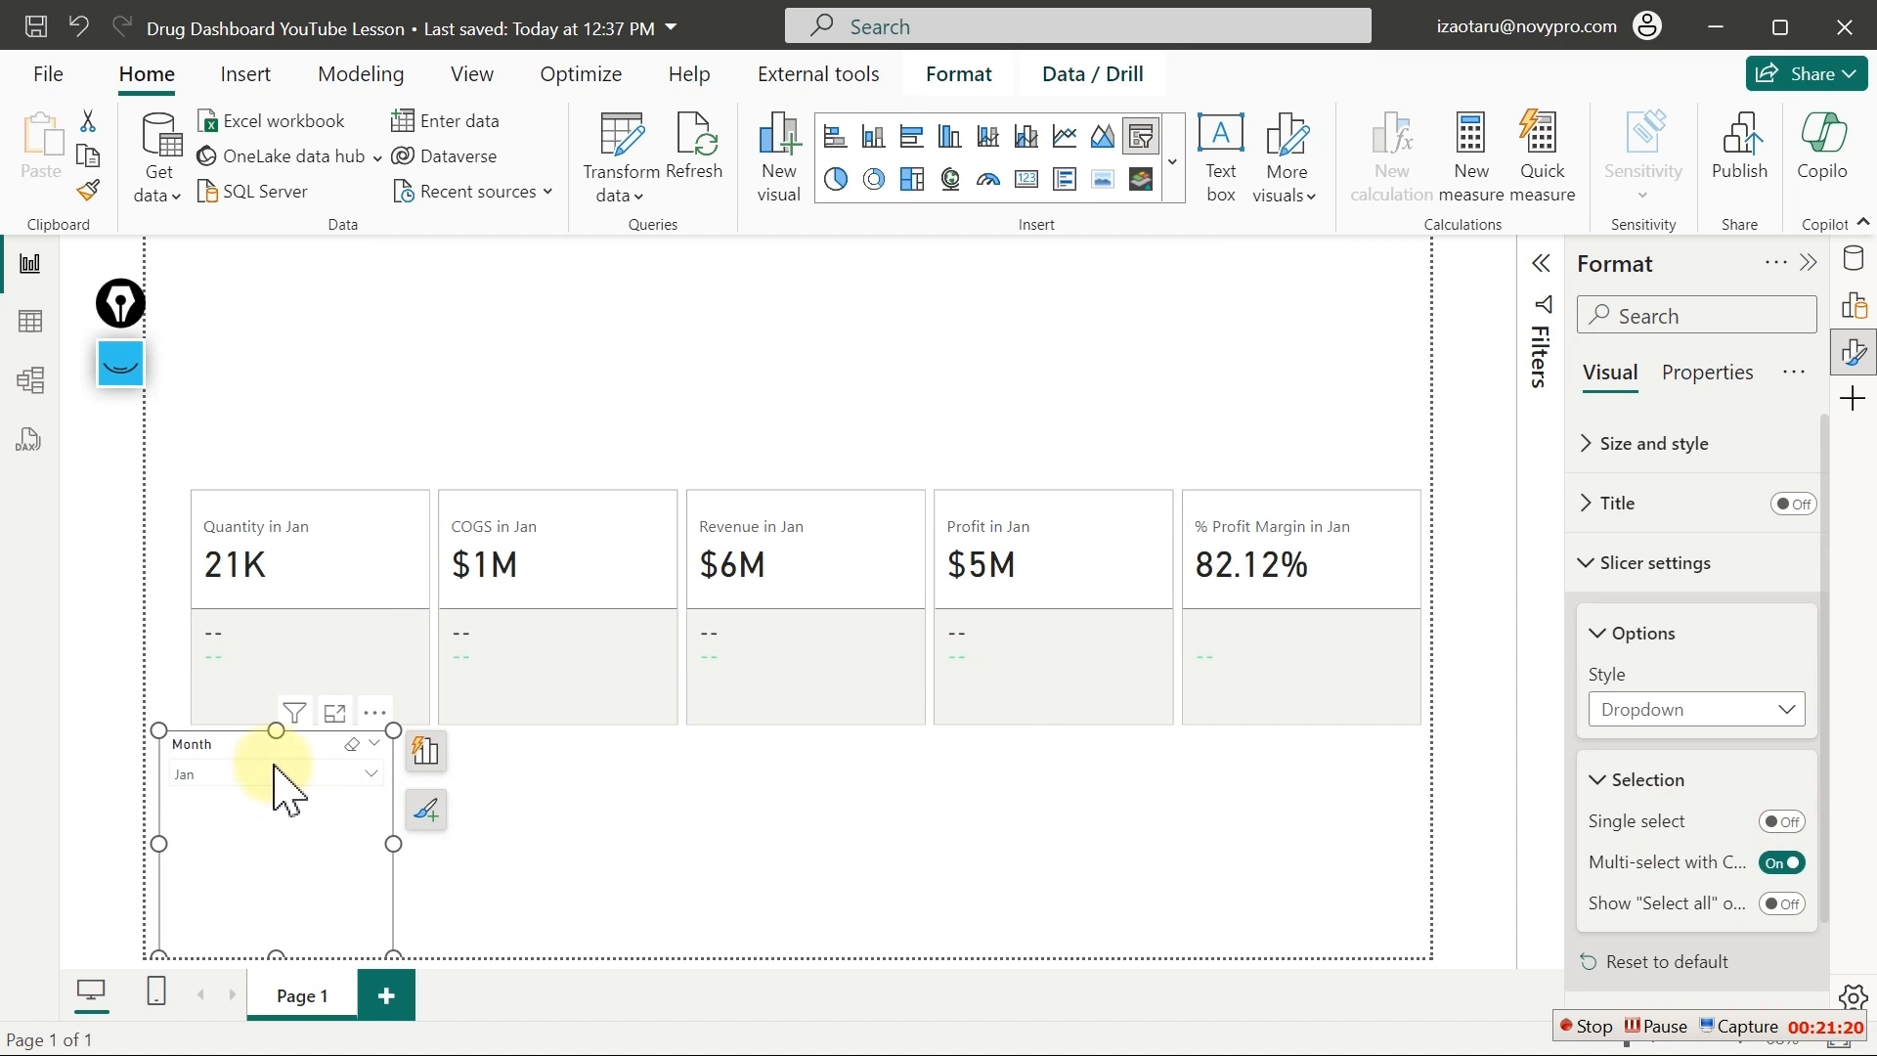
left_click(352, 744)
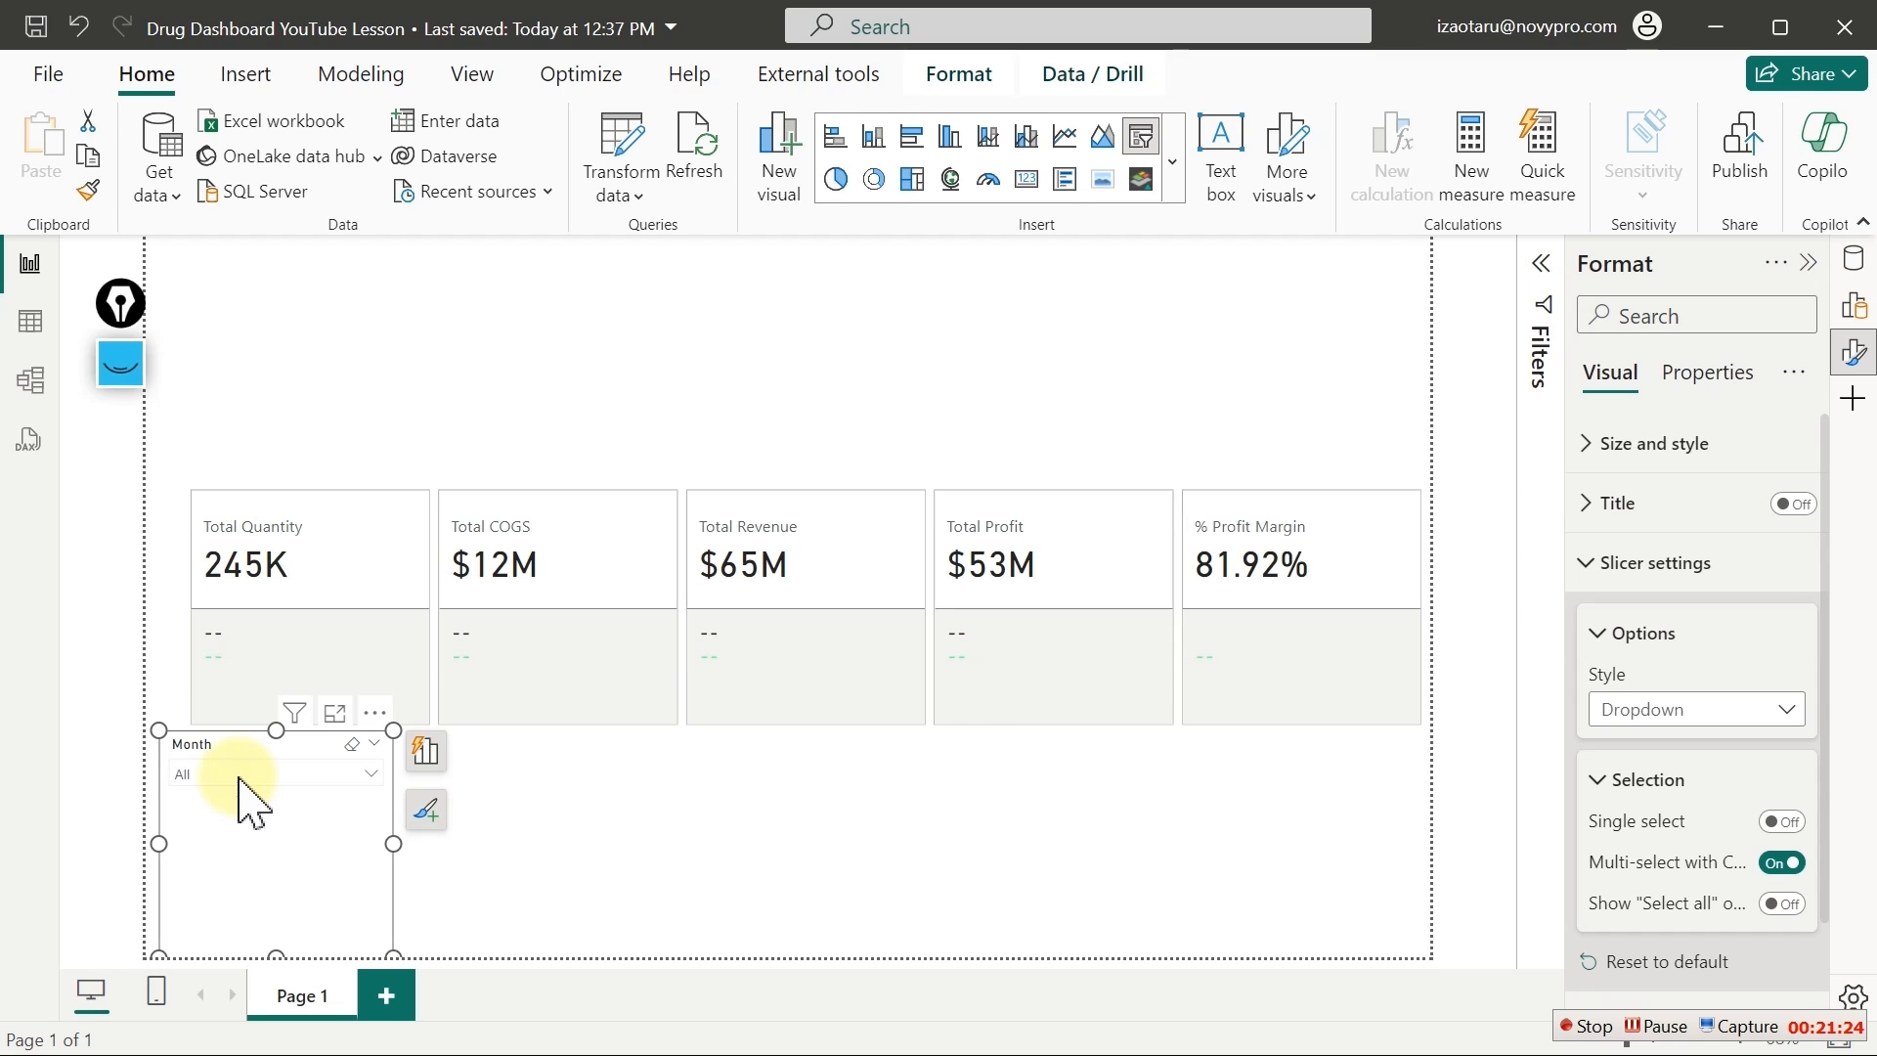
Test the Month slicer on the KPI cards with Apr, Mar and both months together, ending with only Apr selected
left_click(241, 774)
left_click(210, 654)
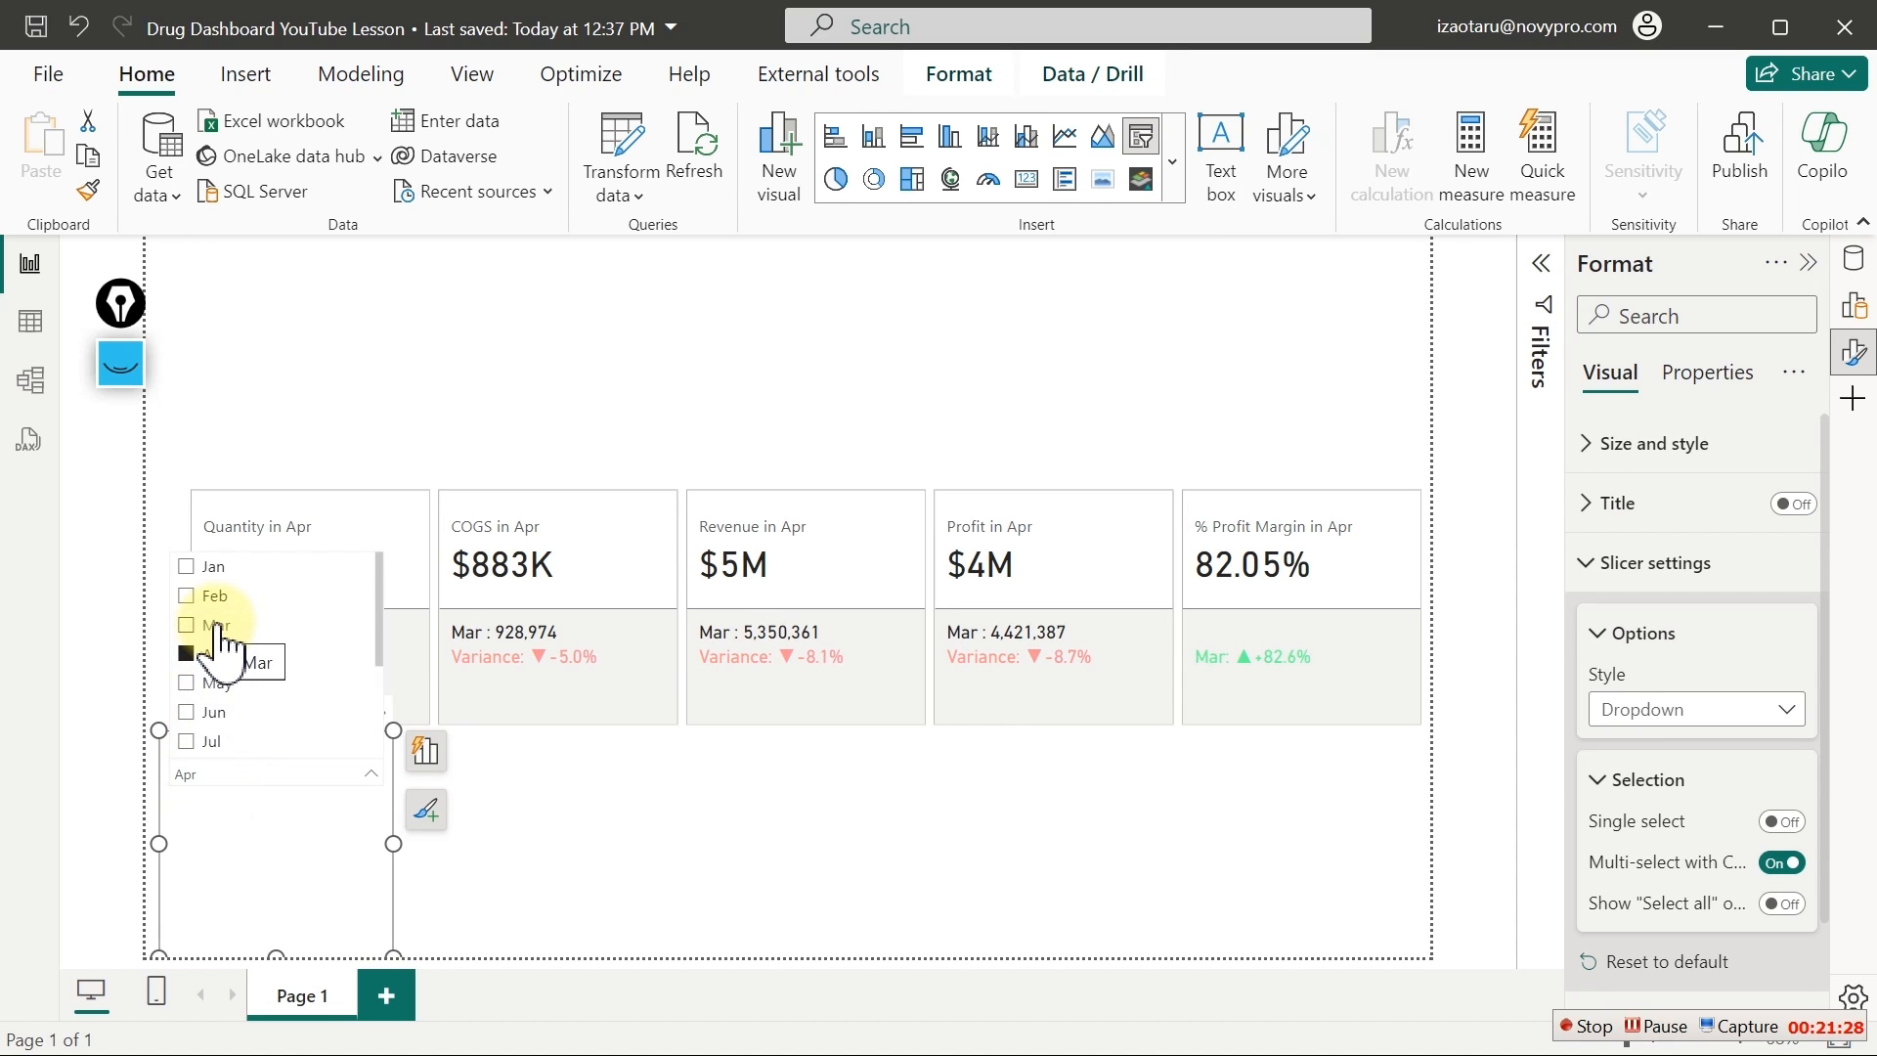
left_click(217, 630)
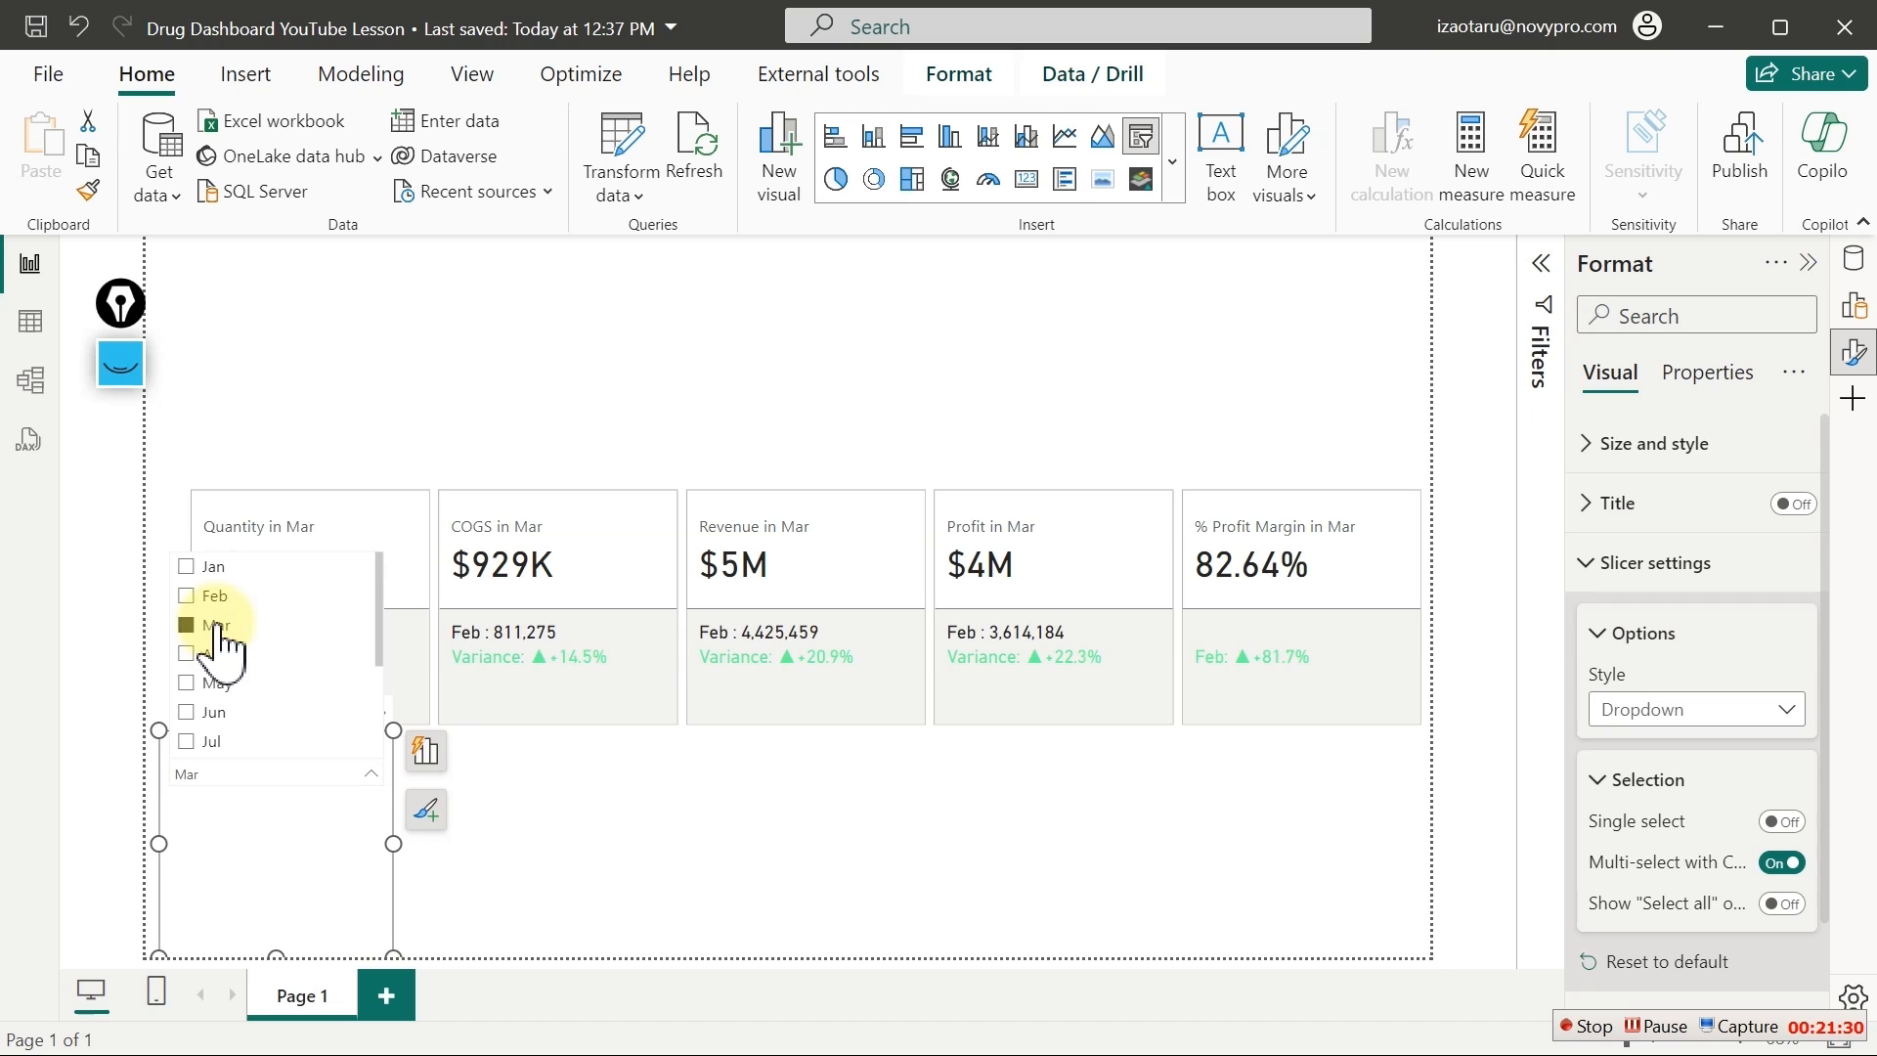
left_click(198, 665, "ctrl")
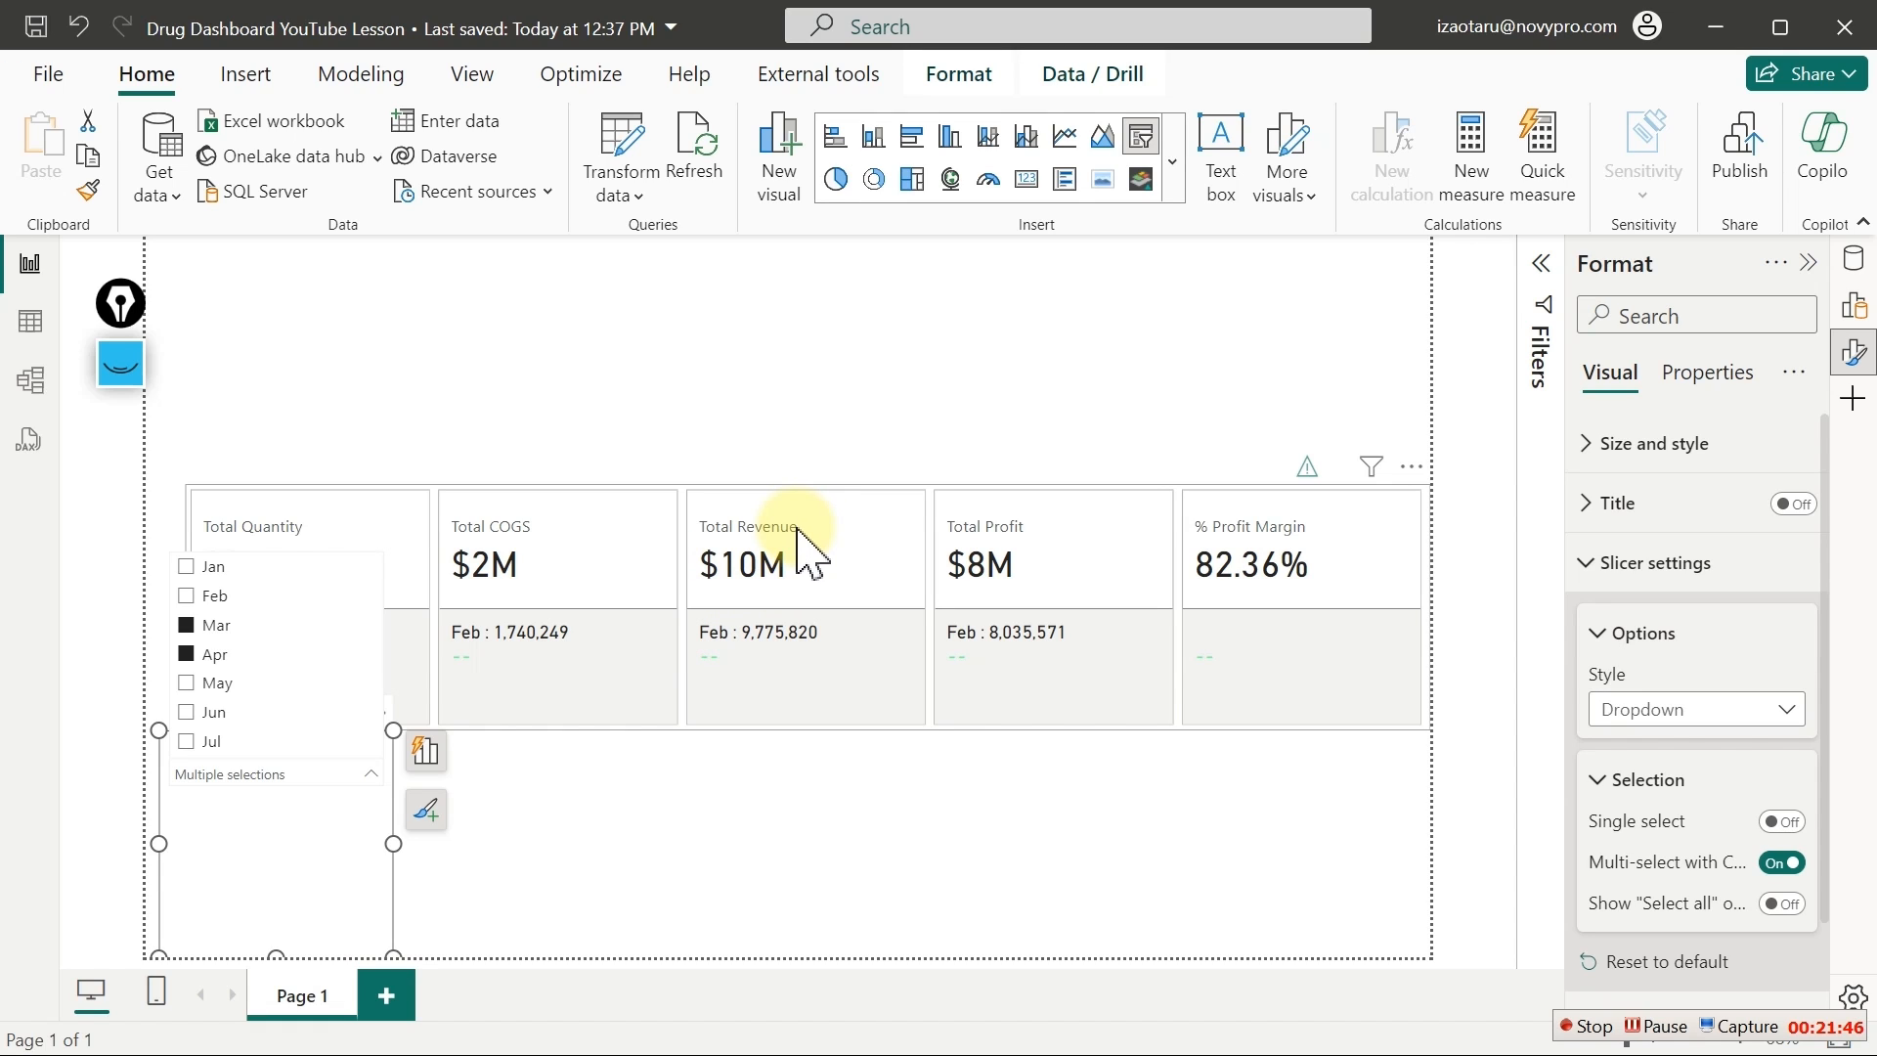
left_click(190, 658)
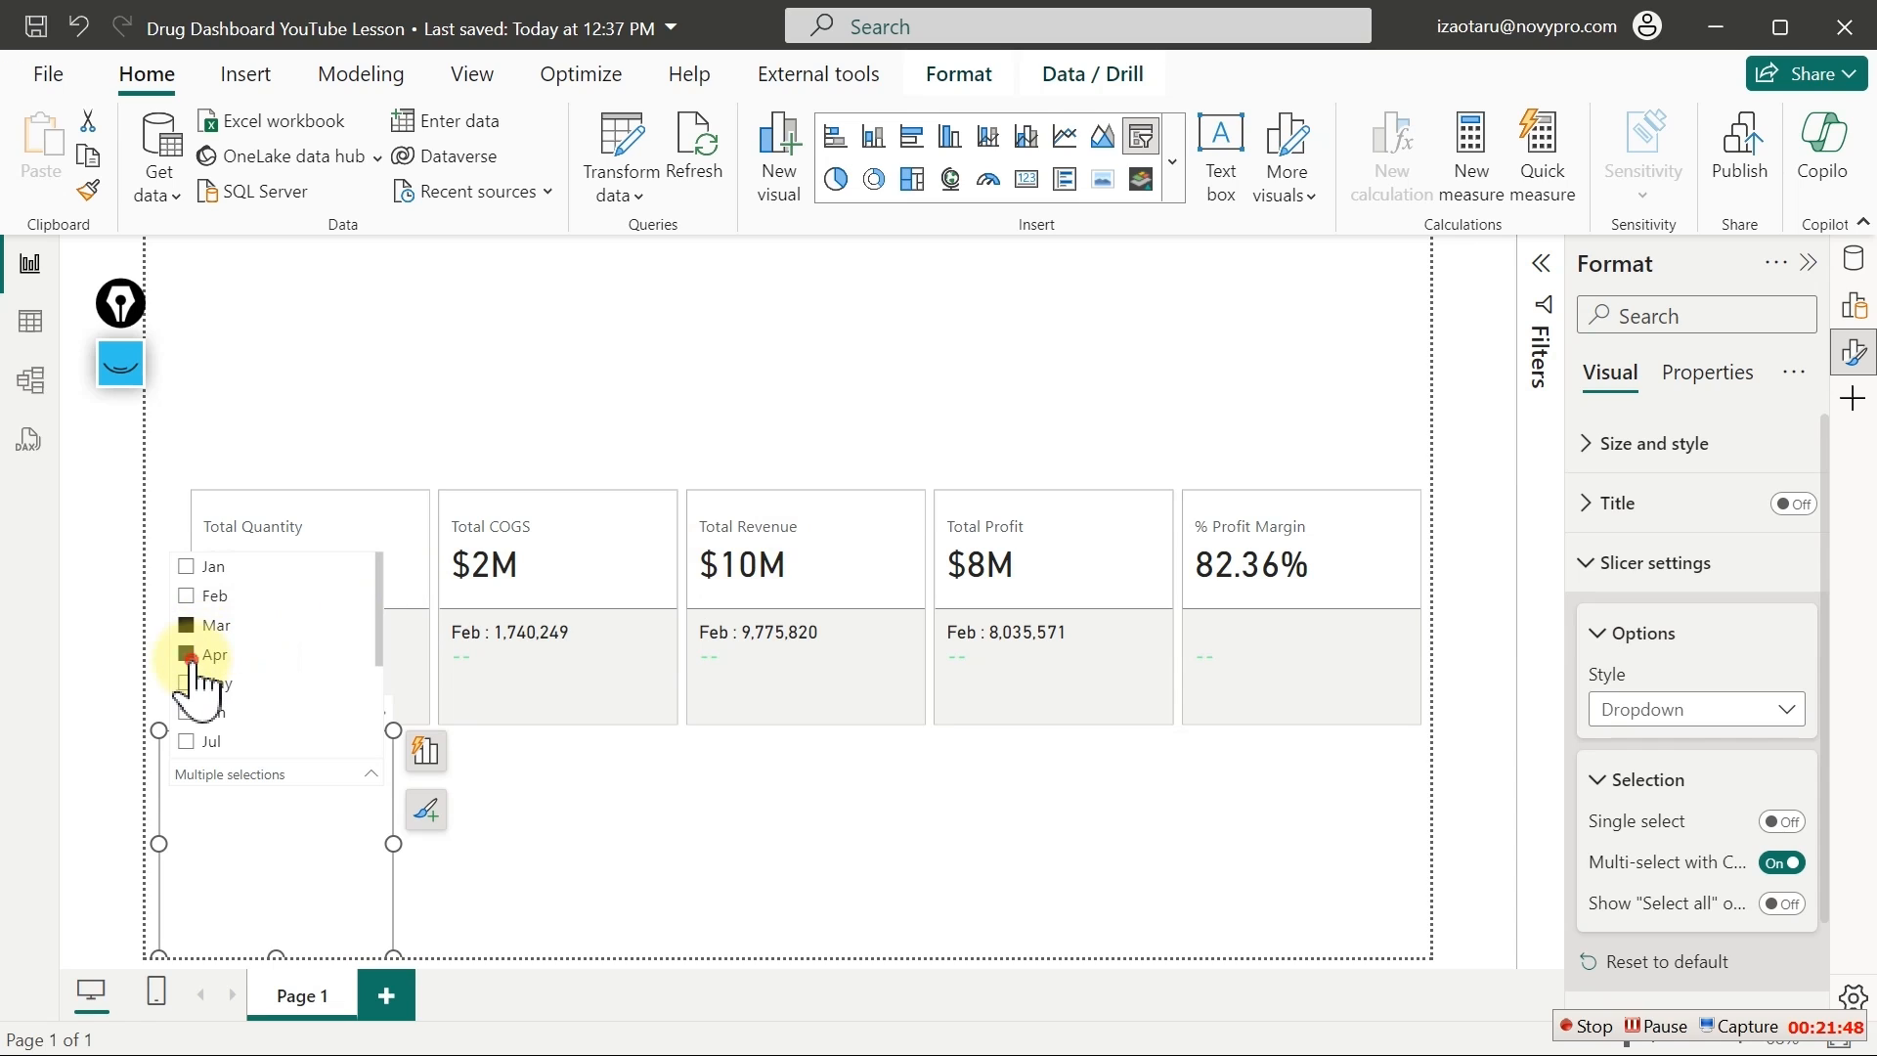
left_click(192, 661)
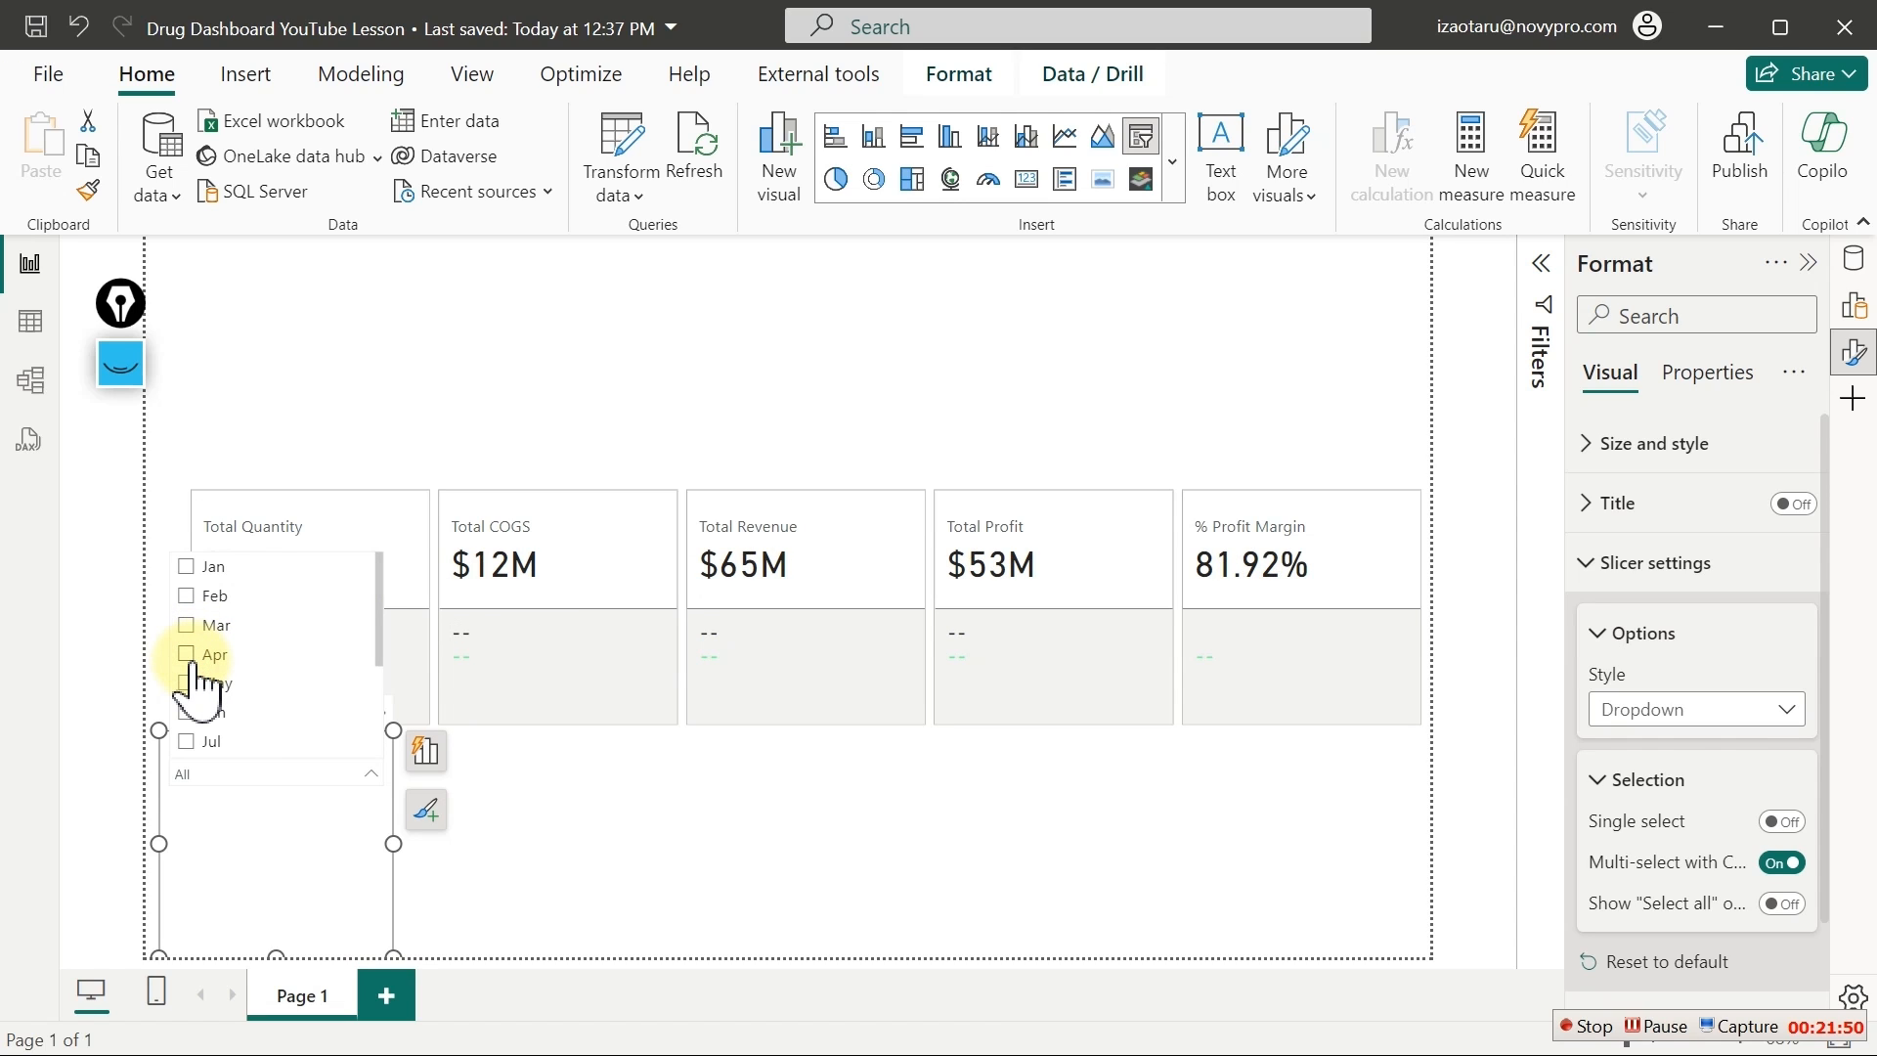
left_click(189, 657)
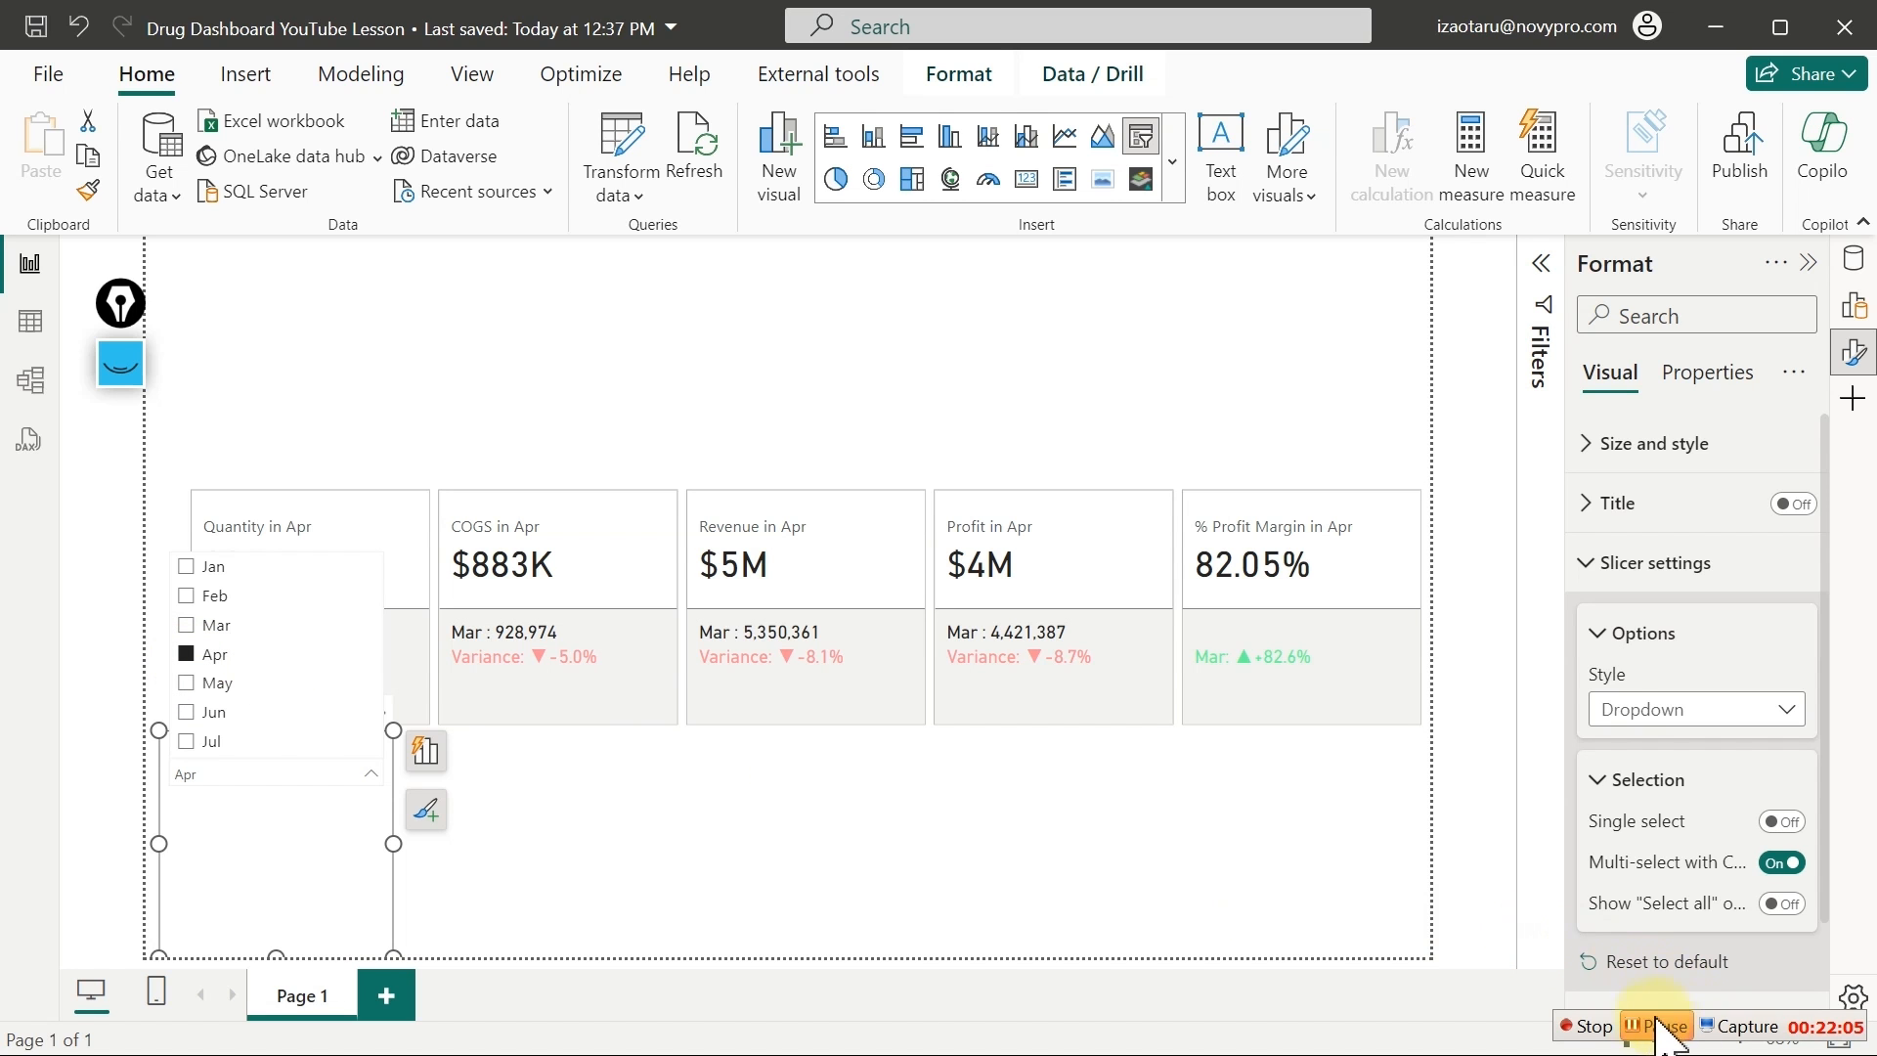
left_click(1585, 1025)
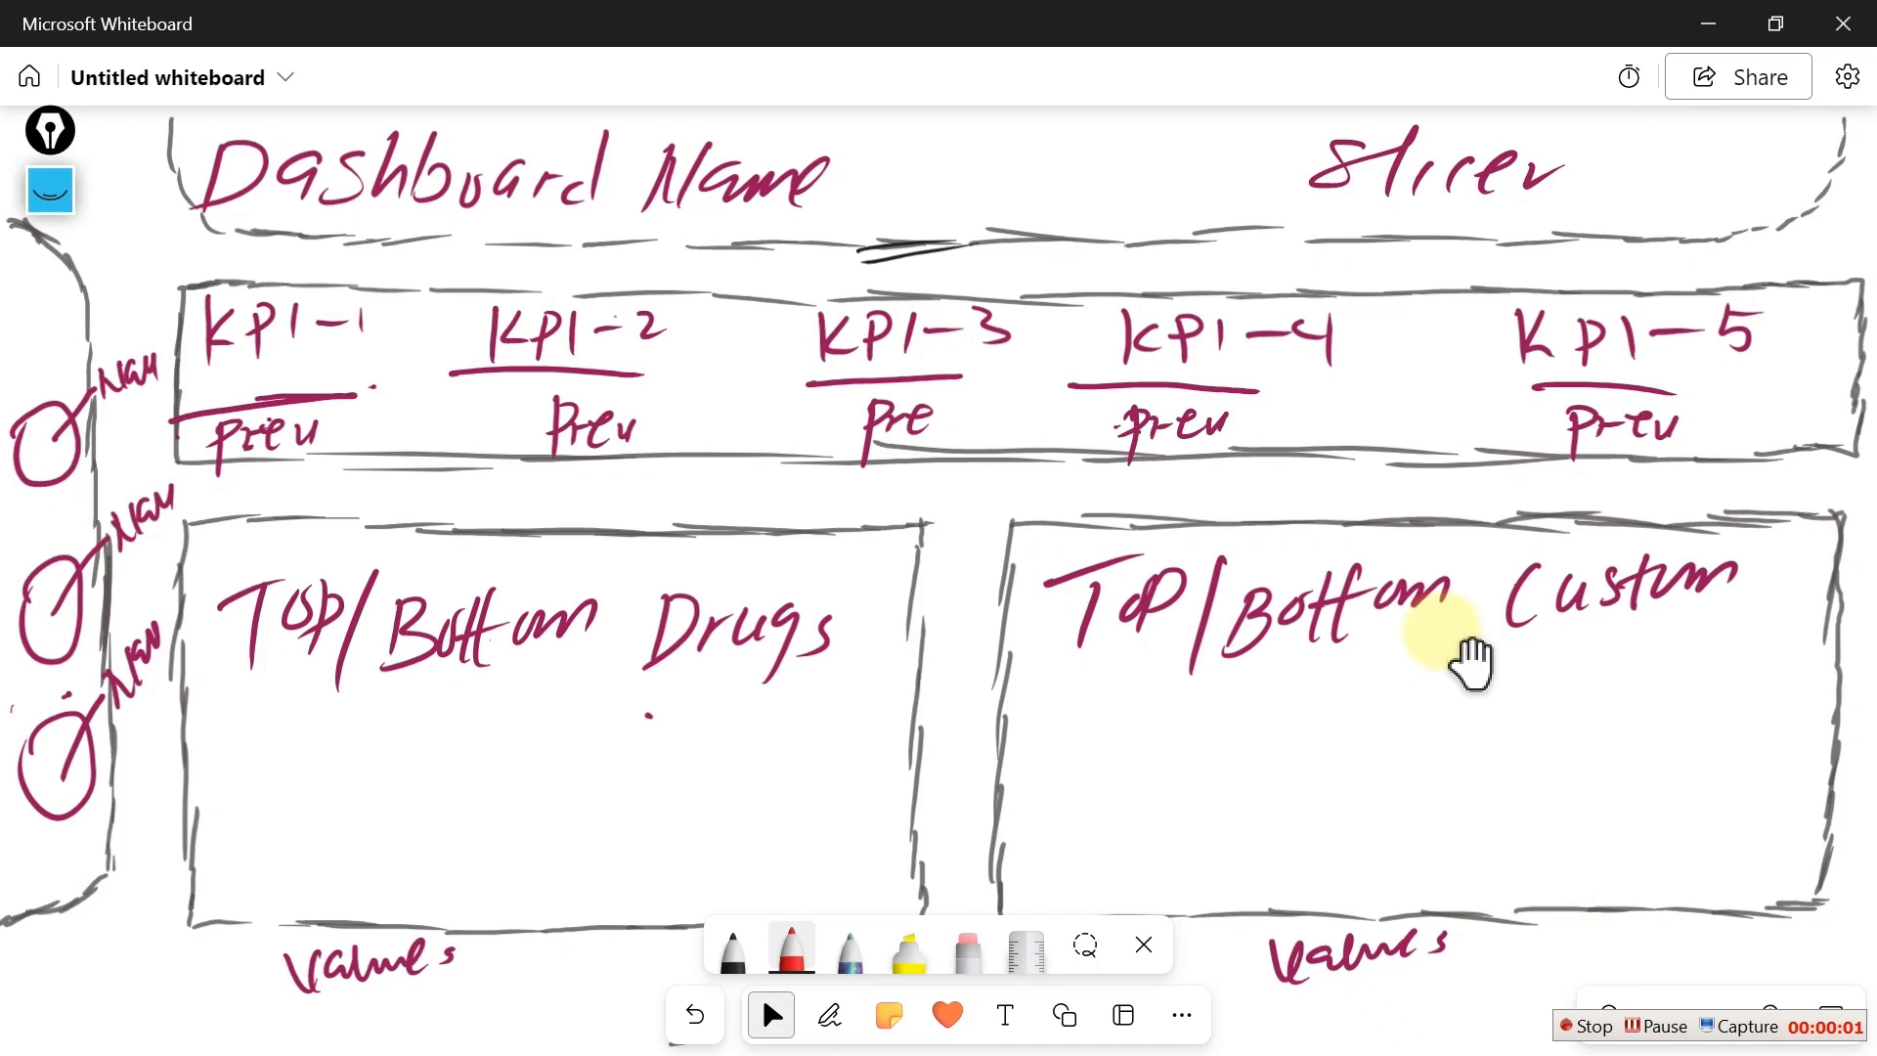
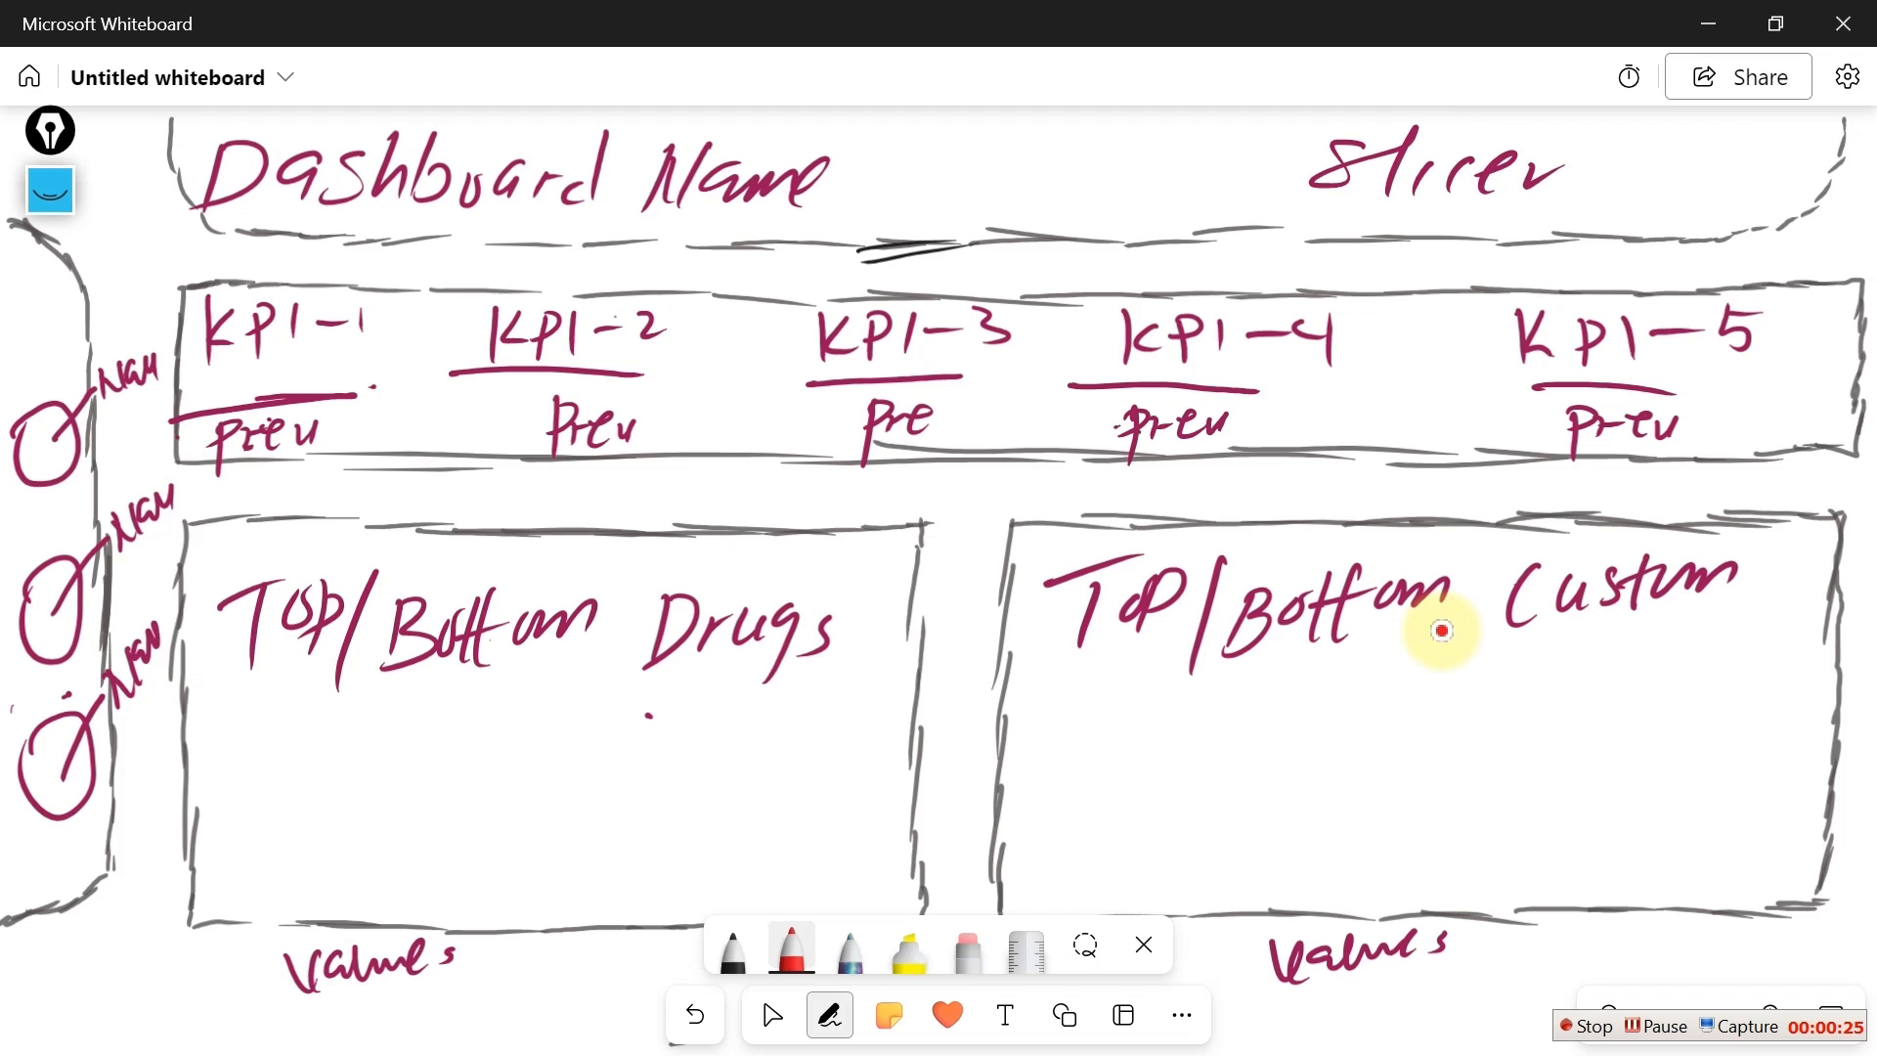
Underline the Dashboard Name and Slicer labels of the whiteboard layout sketch with the red pen
left_click_drag(211, 248, 309, 223)
left_click_drag(291, 235, 495, 240)
left_click_drag(397, 258, 495, 241)
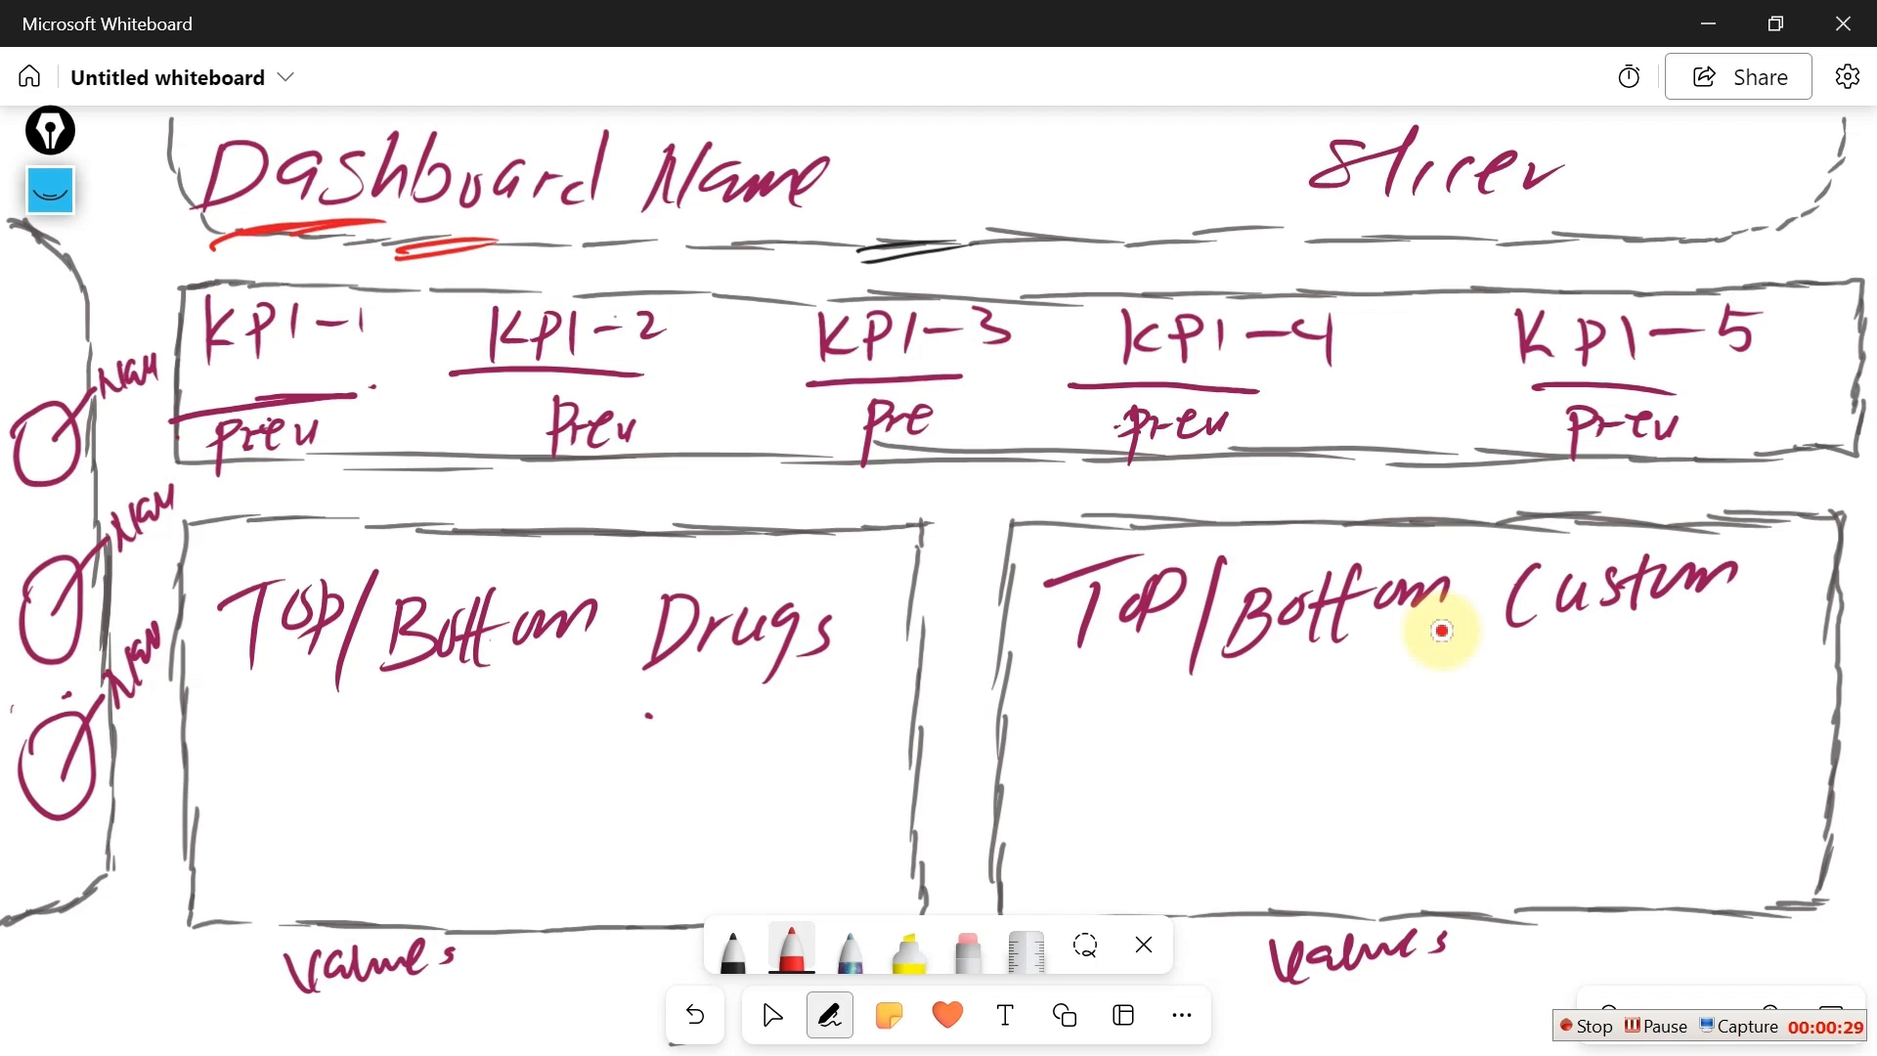
mouse_move(1320, 249)
left_mouse_down()
mouse_move(1495, 228)
mouse_move(1576, 240)
left_mouse_up()
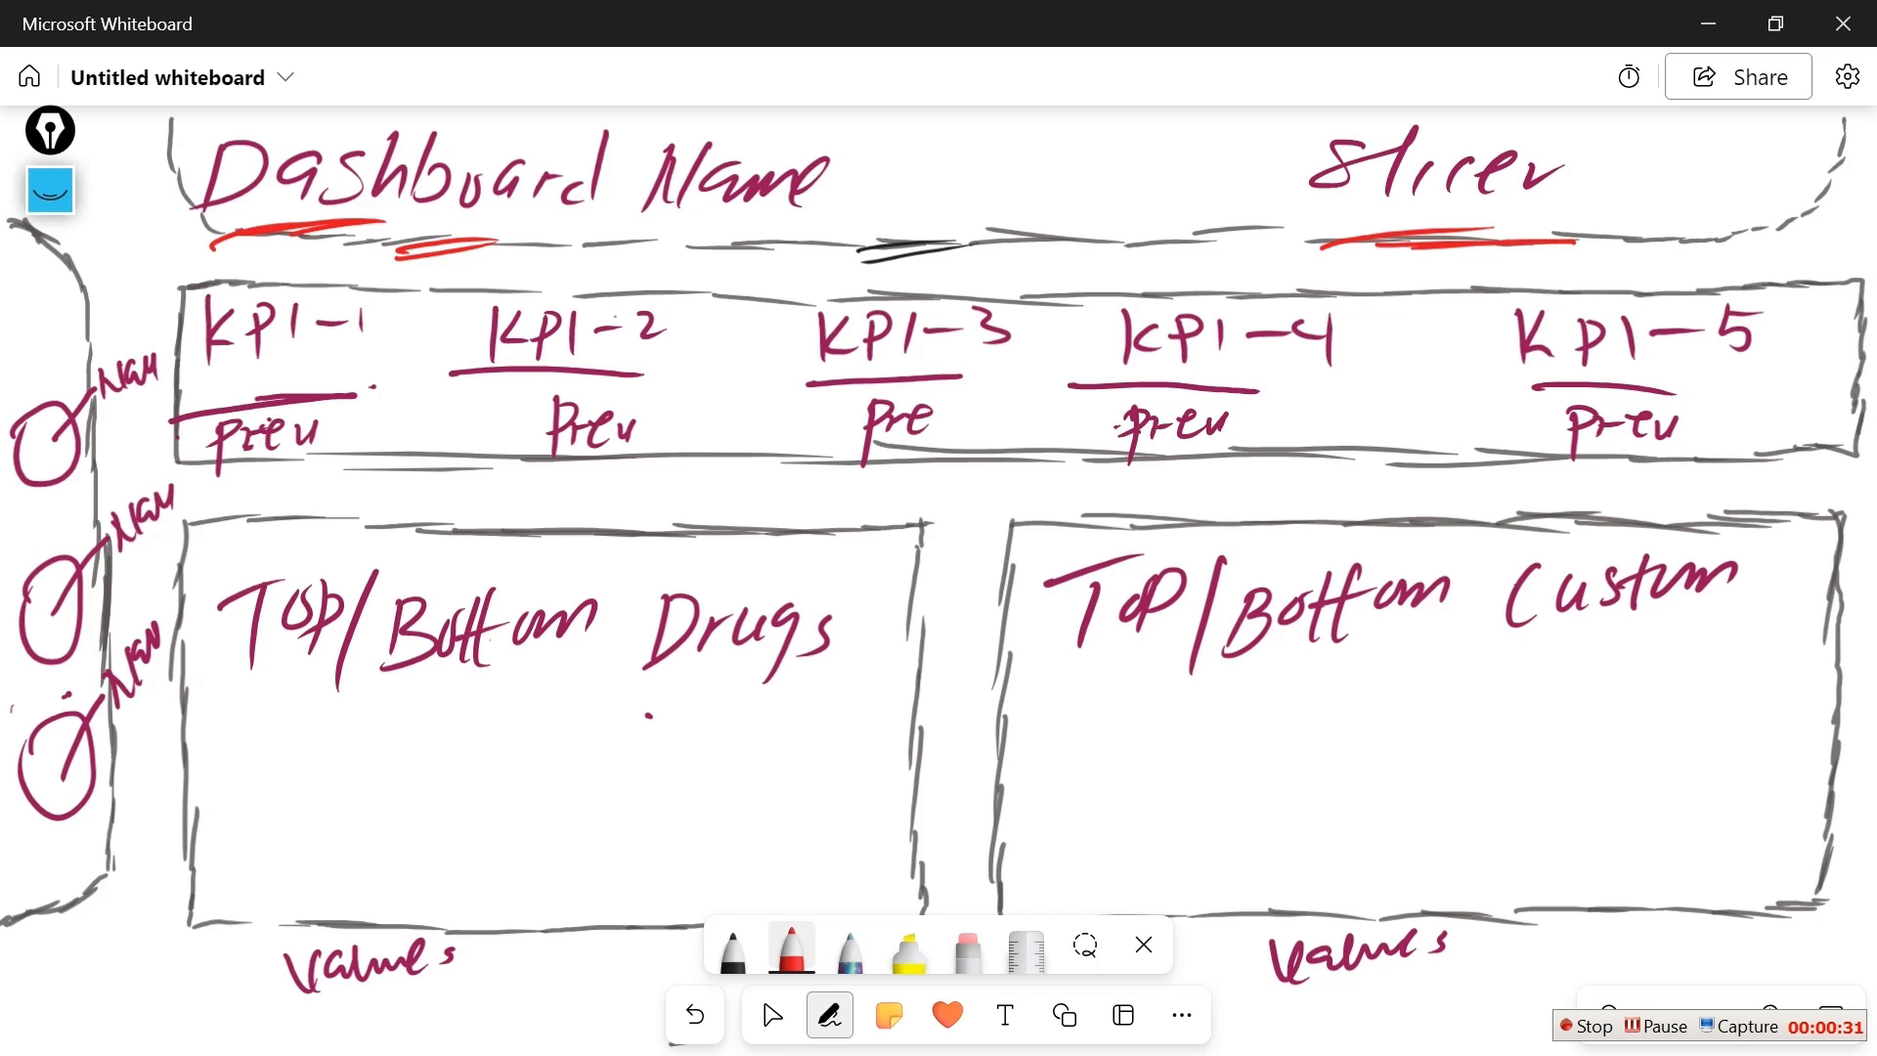
left_click_drag(1410, 248, 1582, 240)
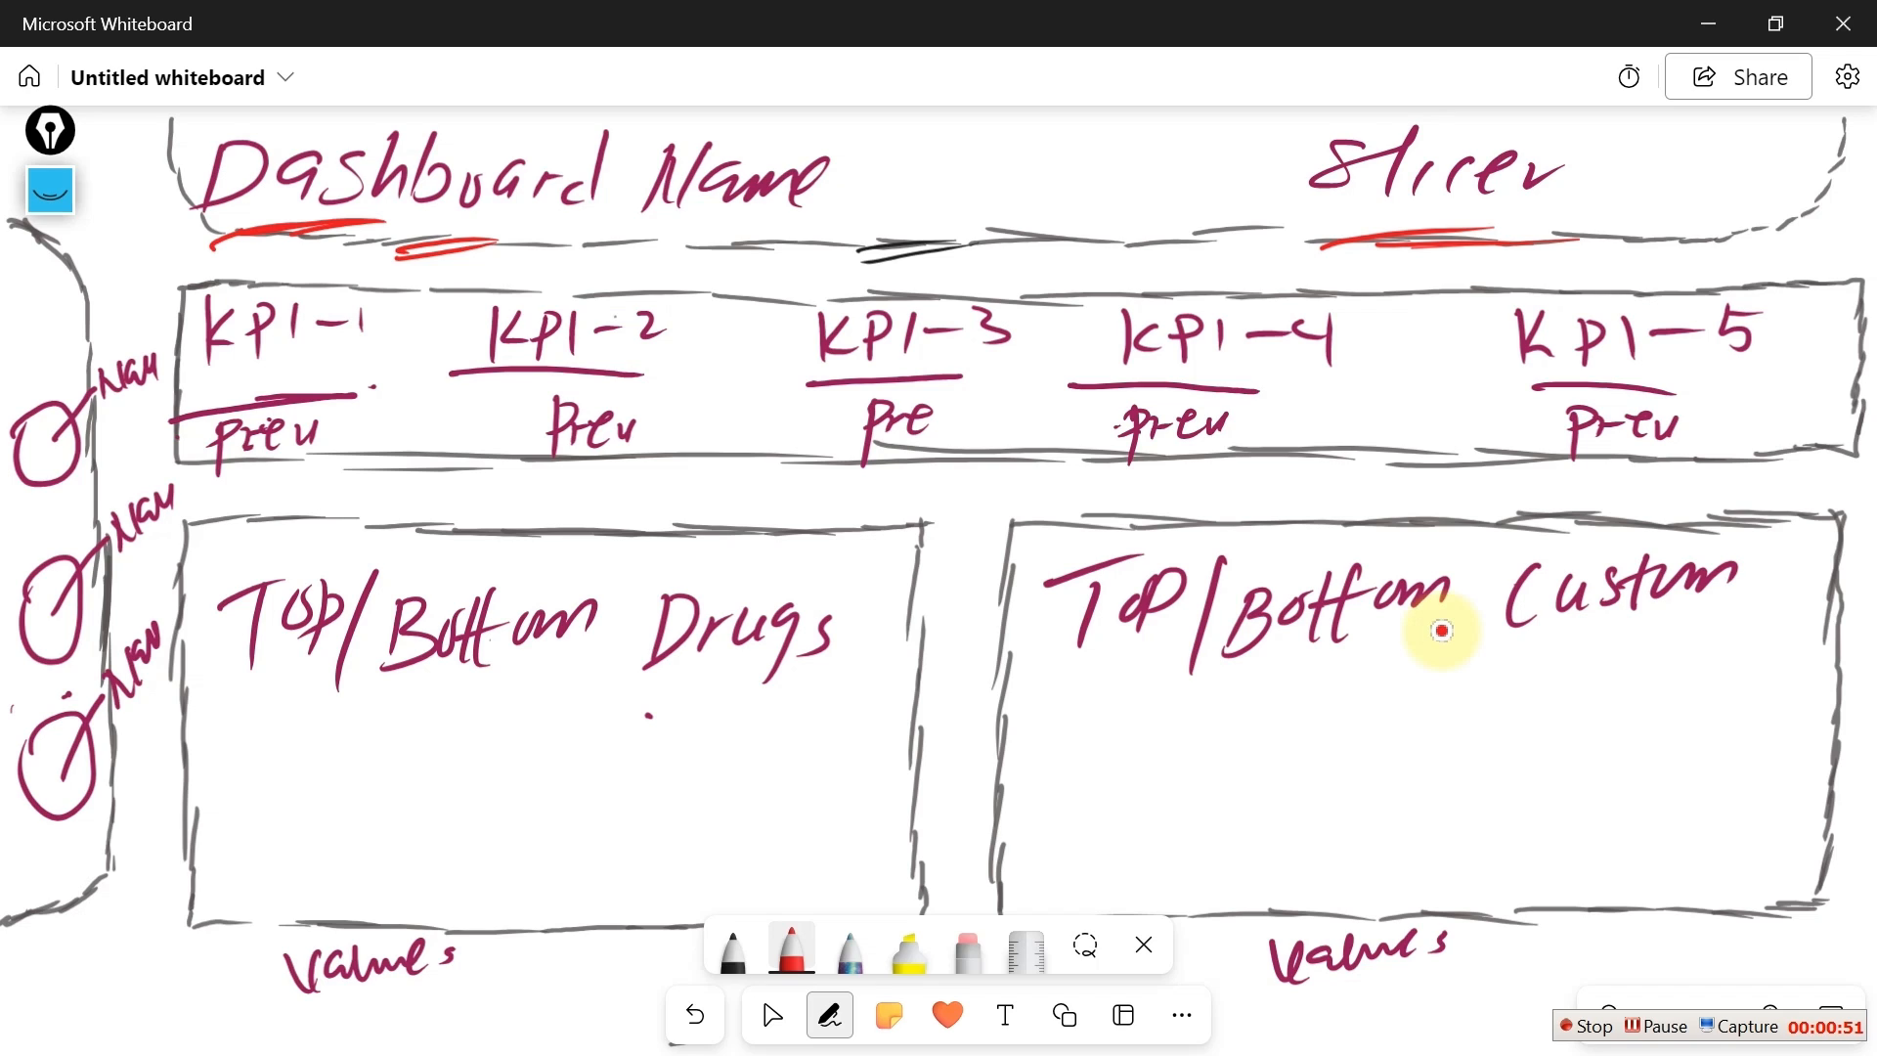
Mark the KPI row in red with strokes along its left edge and short underlines beneath the previous-value labels
left_click_drag(178, 278, 190, 421)
left_click_drag(174, 332, 178, 384)
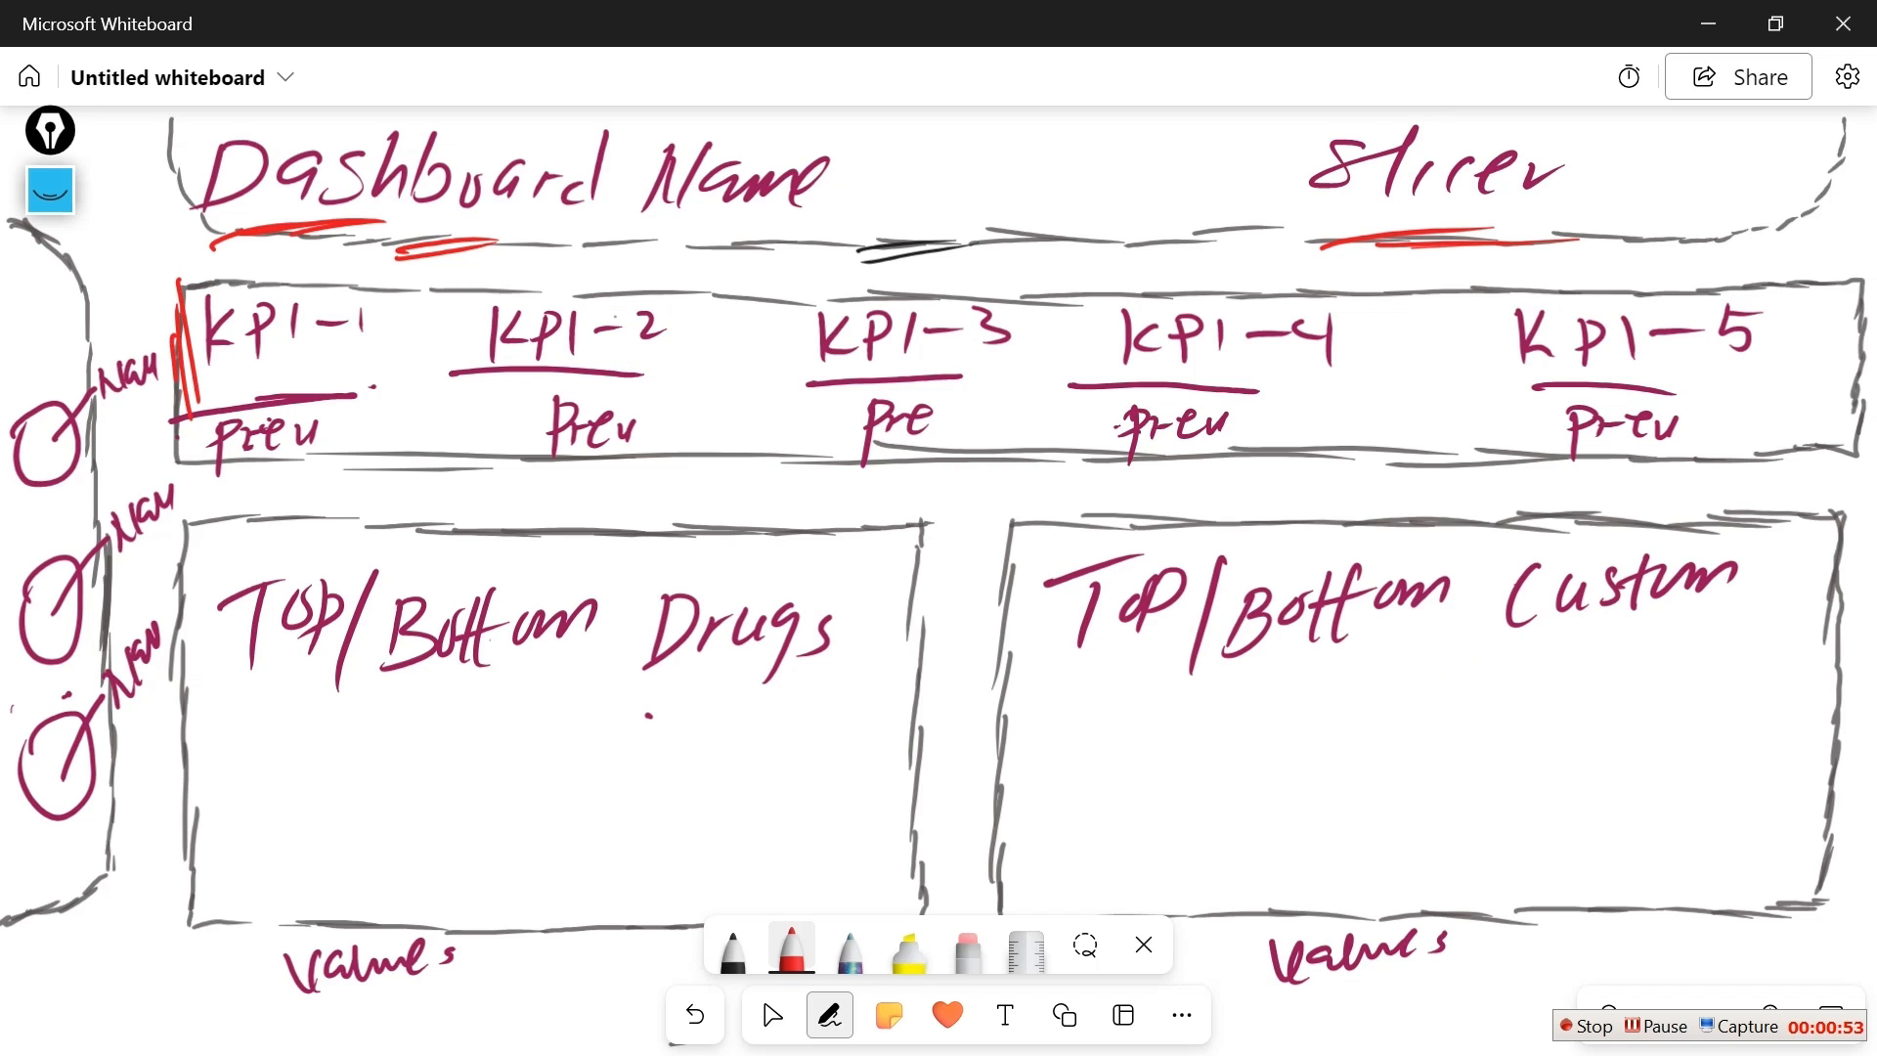
left_click_drag(215, 470, 274, 461)
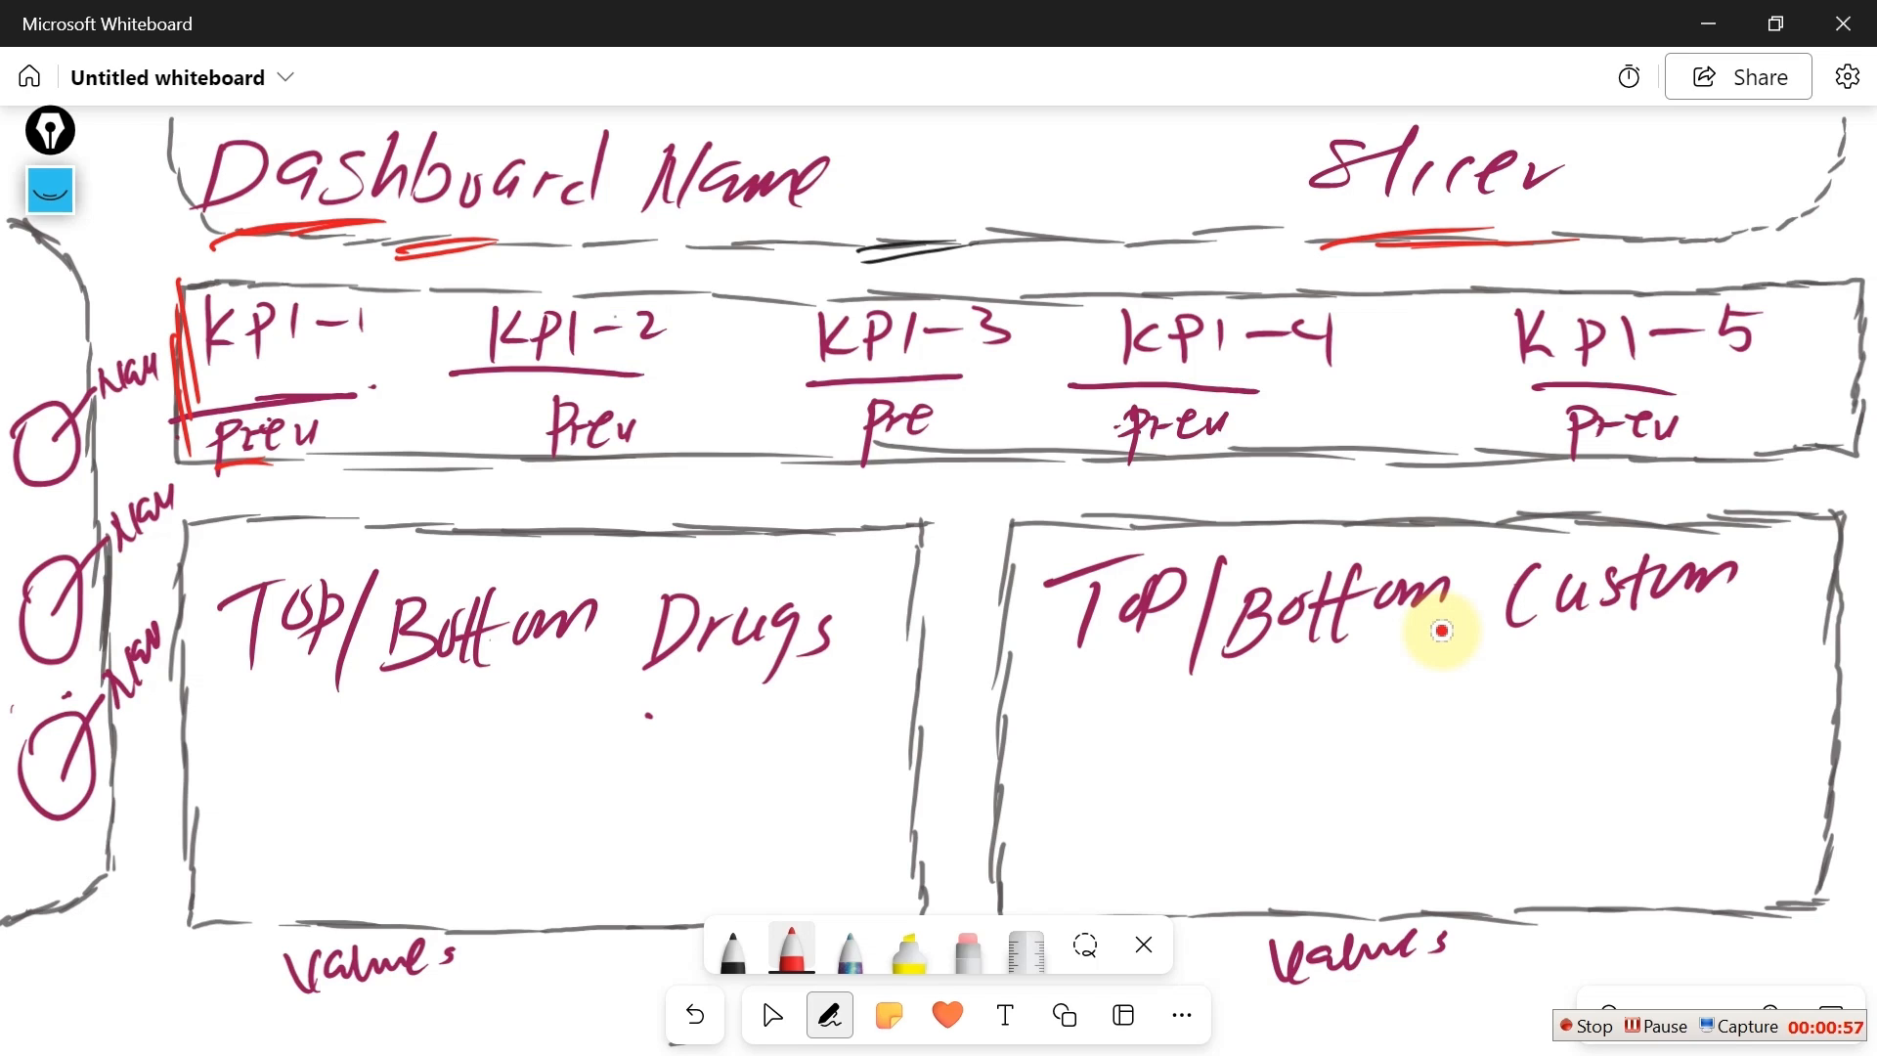
left_click_drag(803, 466, 914, 448)
left_click_drag(1317, 445, 1386, 444)
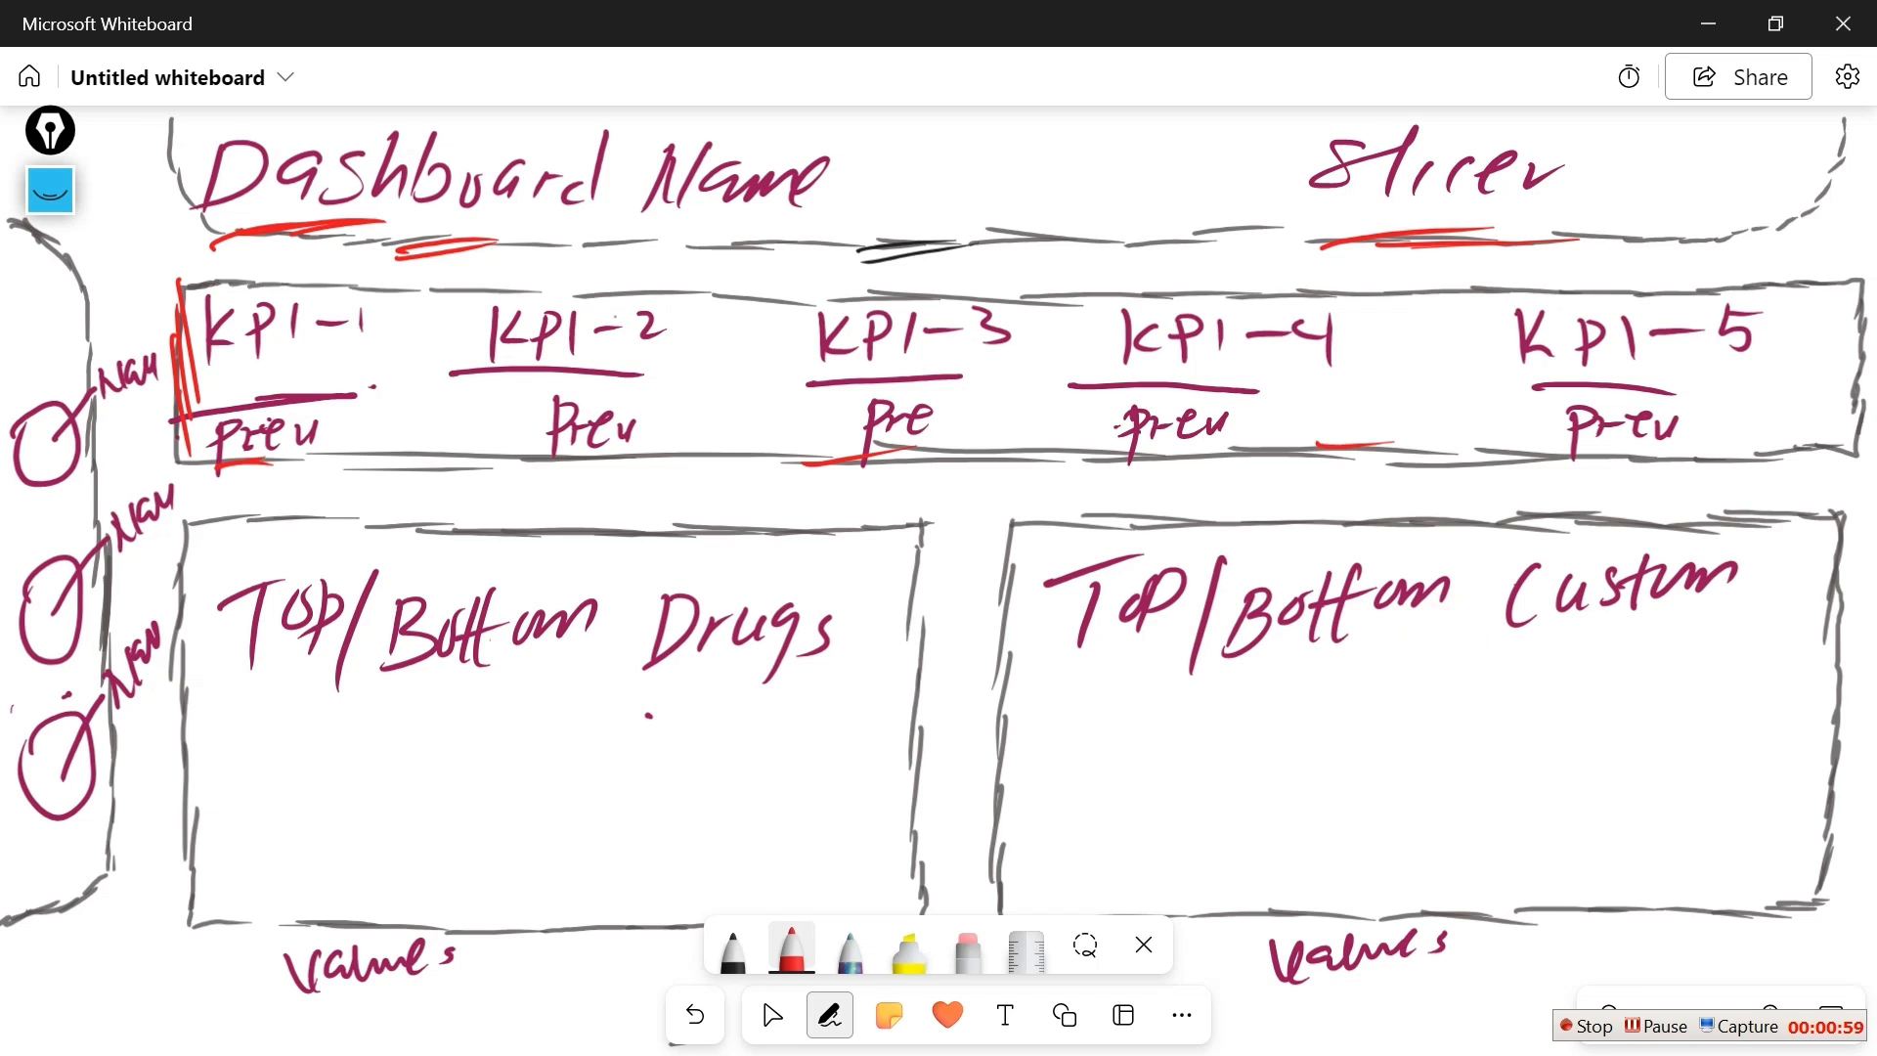
left_click_drag(1691, 450, 1873, 453)
Circle the uppermost navigation button in red, mark the two below it, and sketch a small square above them
mouse_move(68, 408)
left_mouse_down()
mouse_move(90, 420)
mouse_move(98, 404)
left_mouse_up()
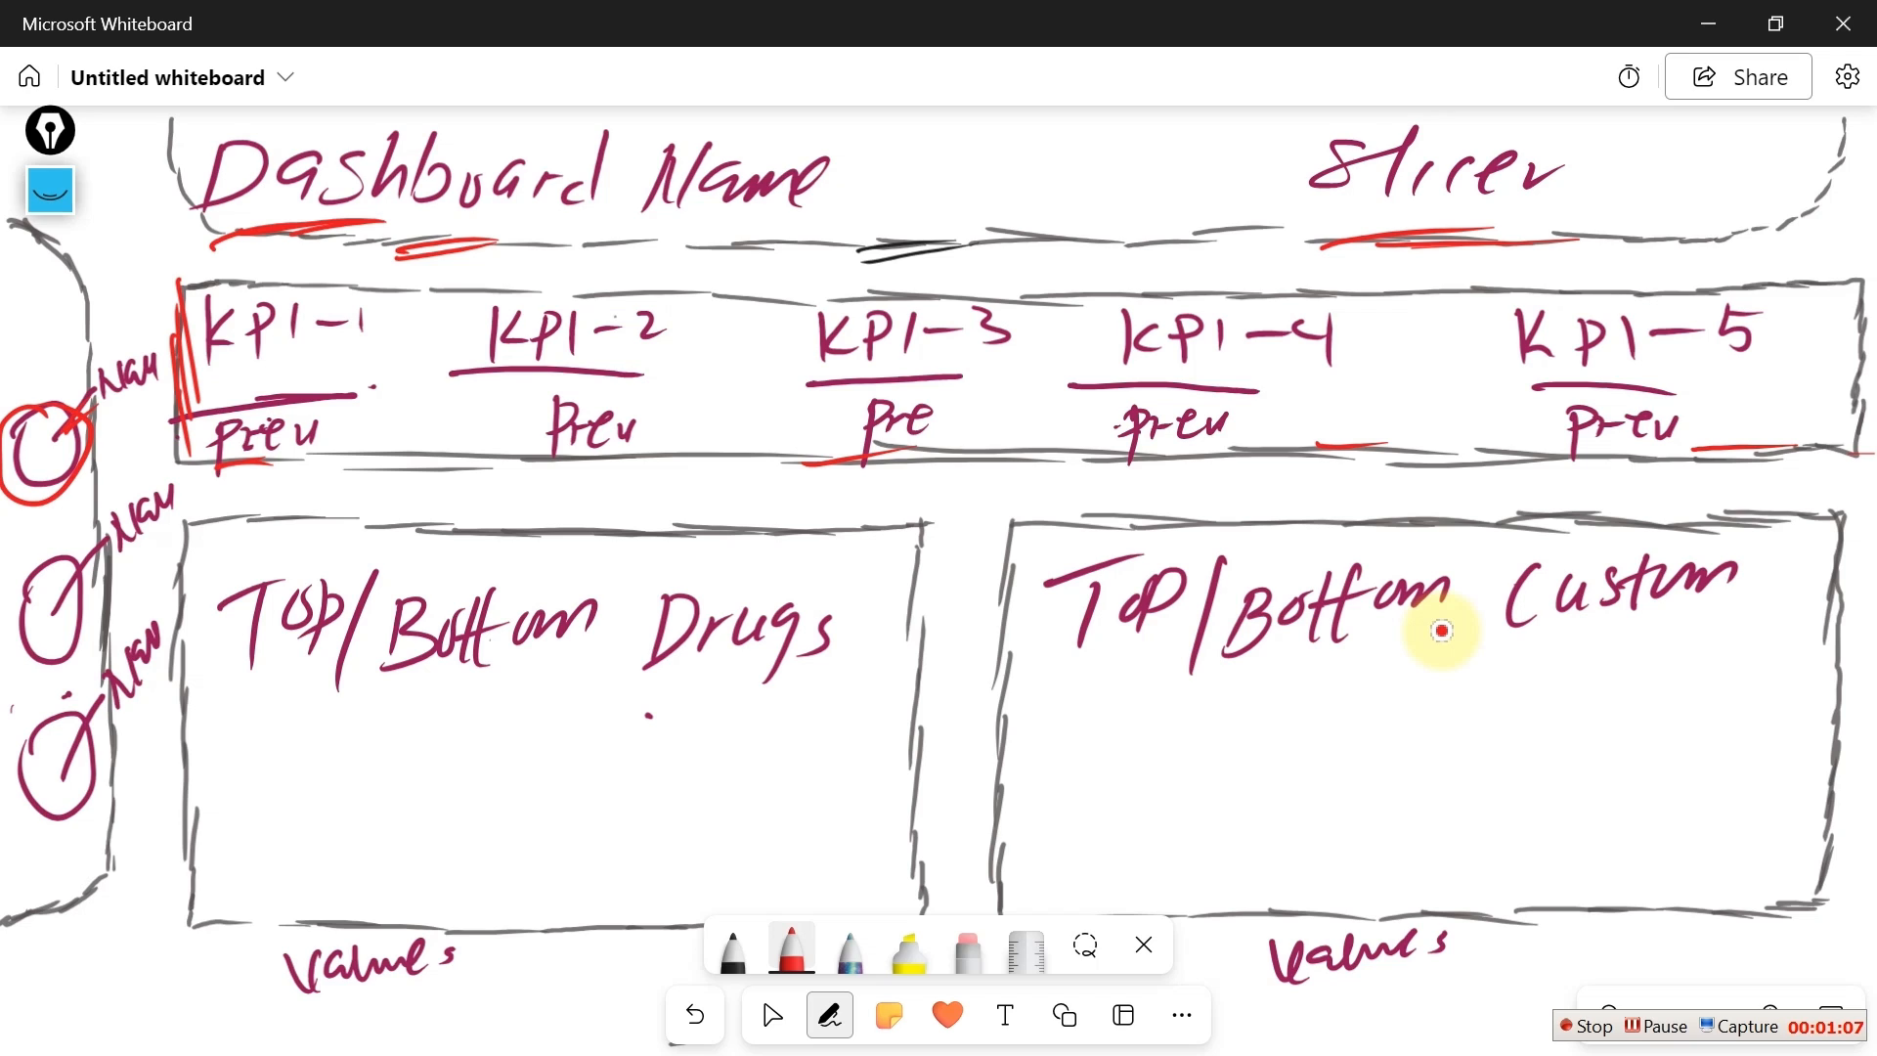
left_click_drag(101, 535, 54, 611)
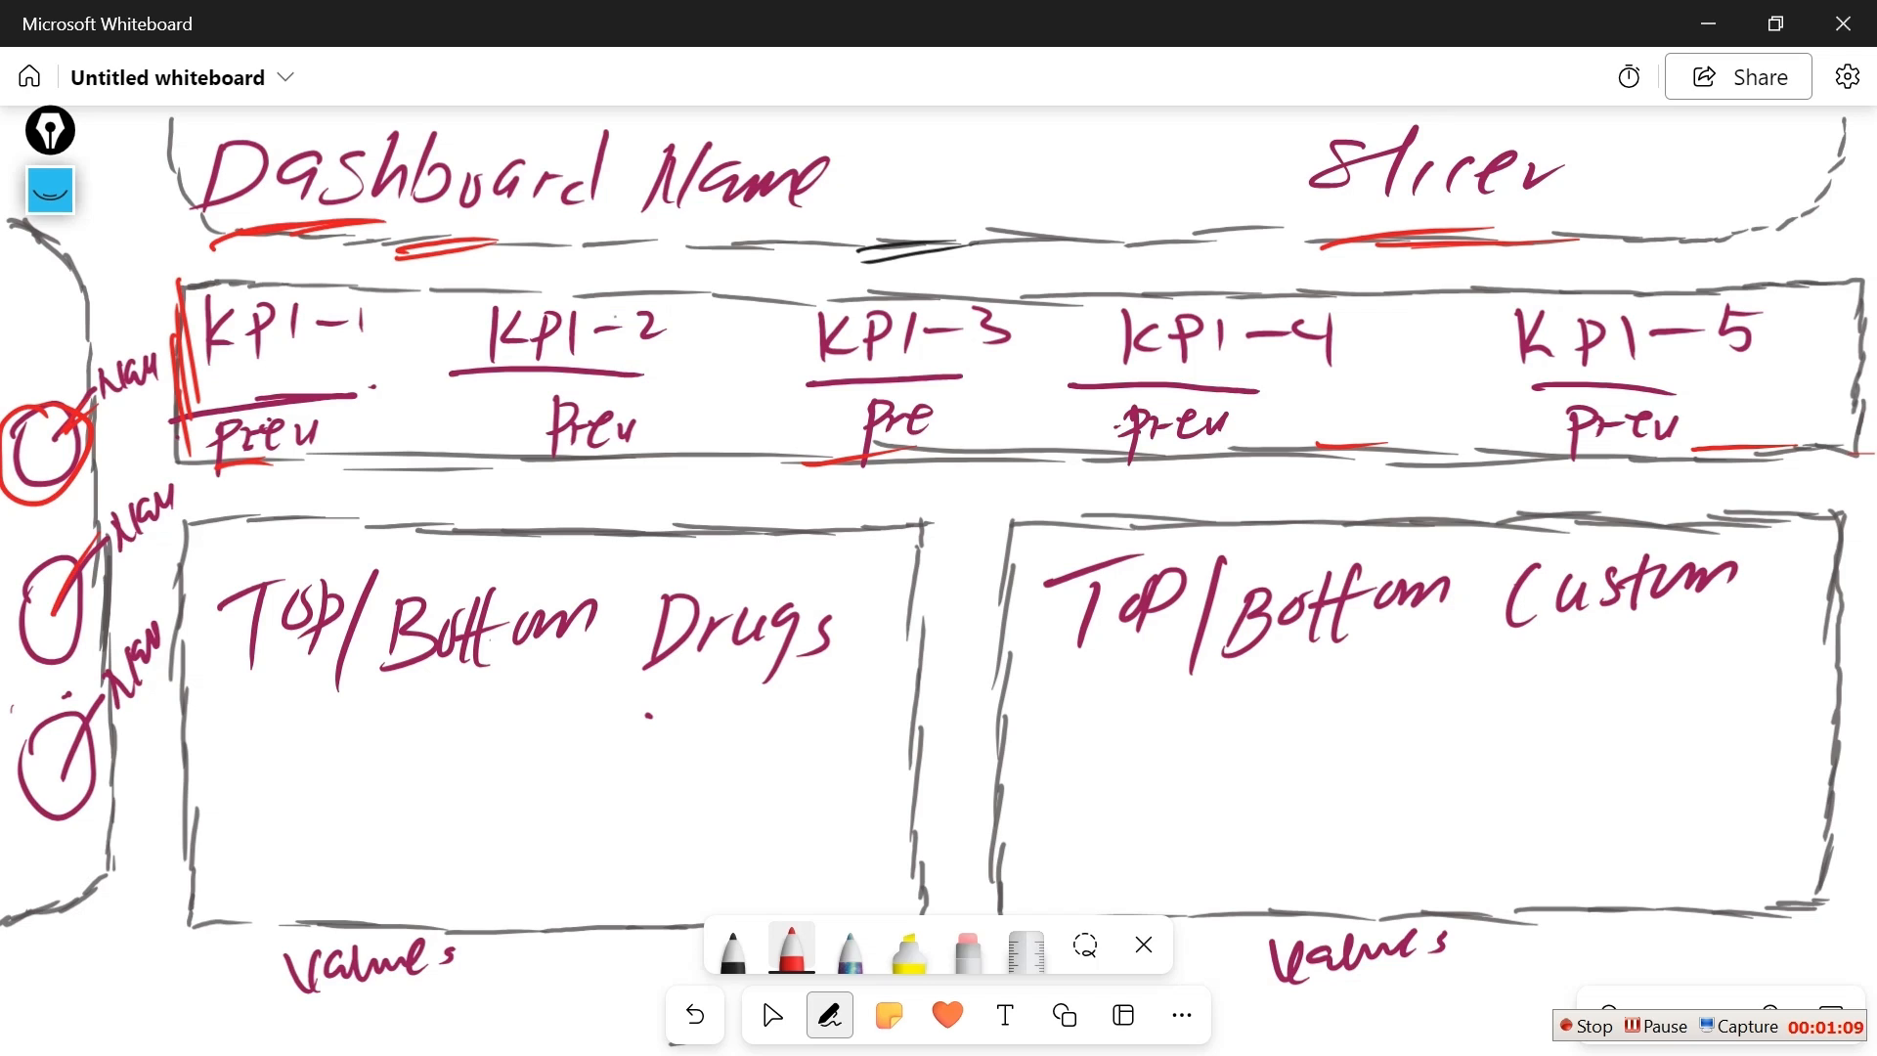
left_click_drag(64, 787, 96, 684)
mouse_move(3, 262)
left_mouse_down()
mouse_move(79, 328)
mouse_move(60, 249)
mouse_move(82, 248)
left_mouse_up()
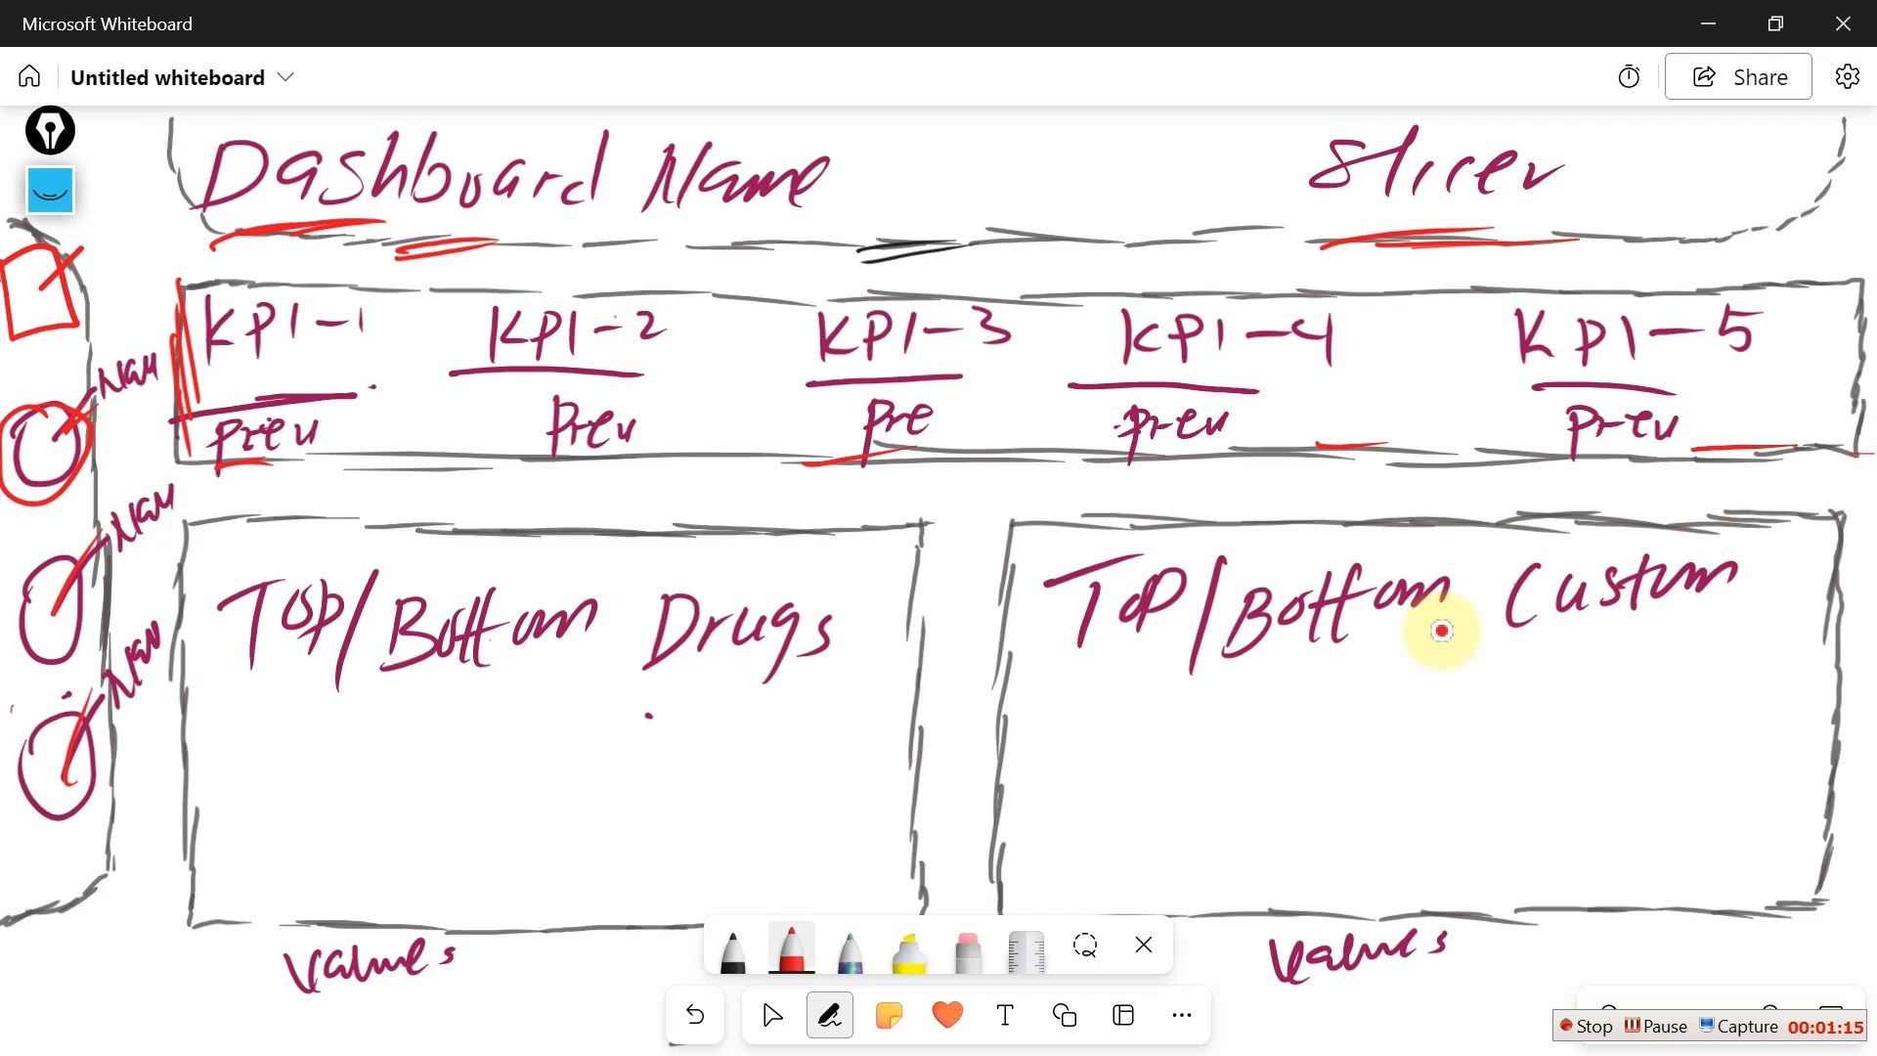
Draw a red box around the Dashboard Name label in the layout sketch
left_click_drag(153, 148, 445, 106)
left_click_drag(786, 106, 816, 115)
mouse_move(548, 143)
left_mouse_down()
mouse_move(837, 116)
mouse_move(570, 247)
mouse_move(303, 262)
left_mouse_up()
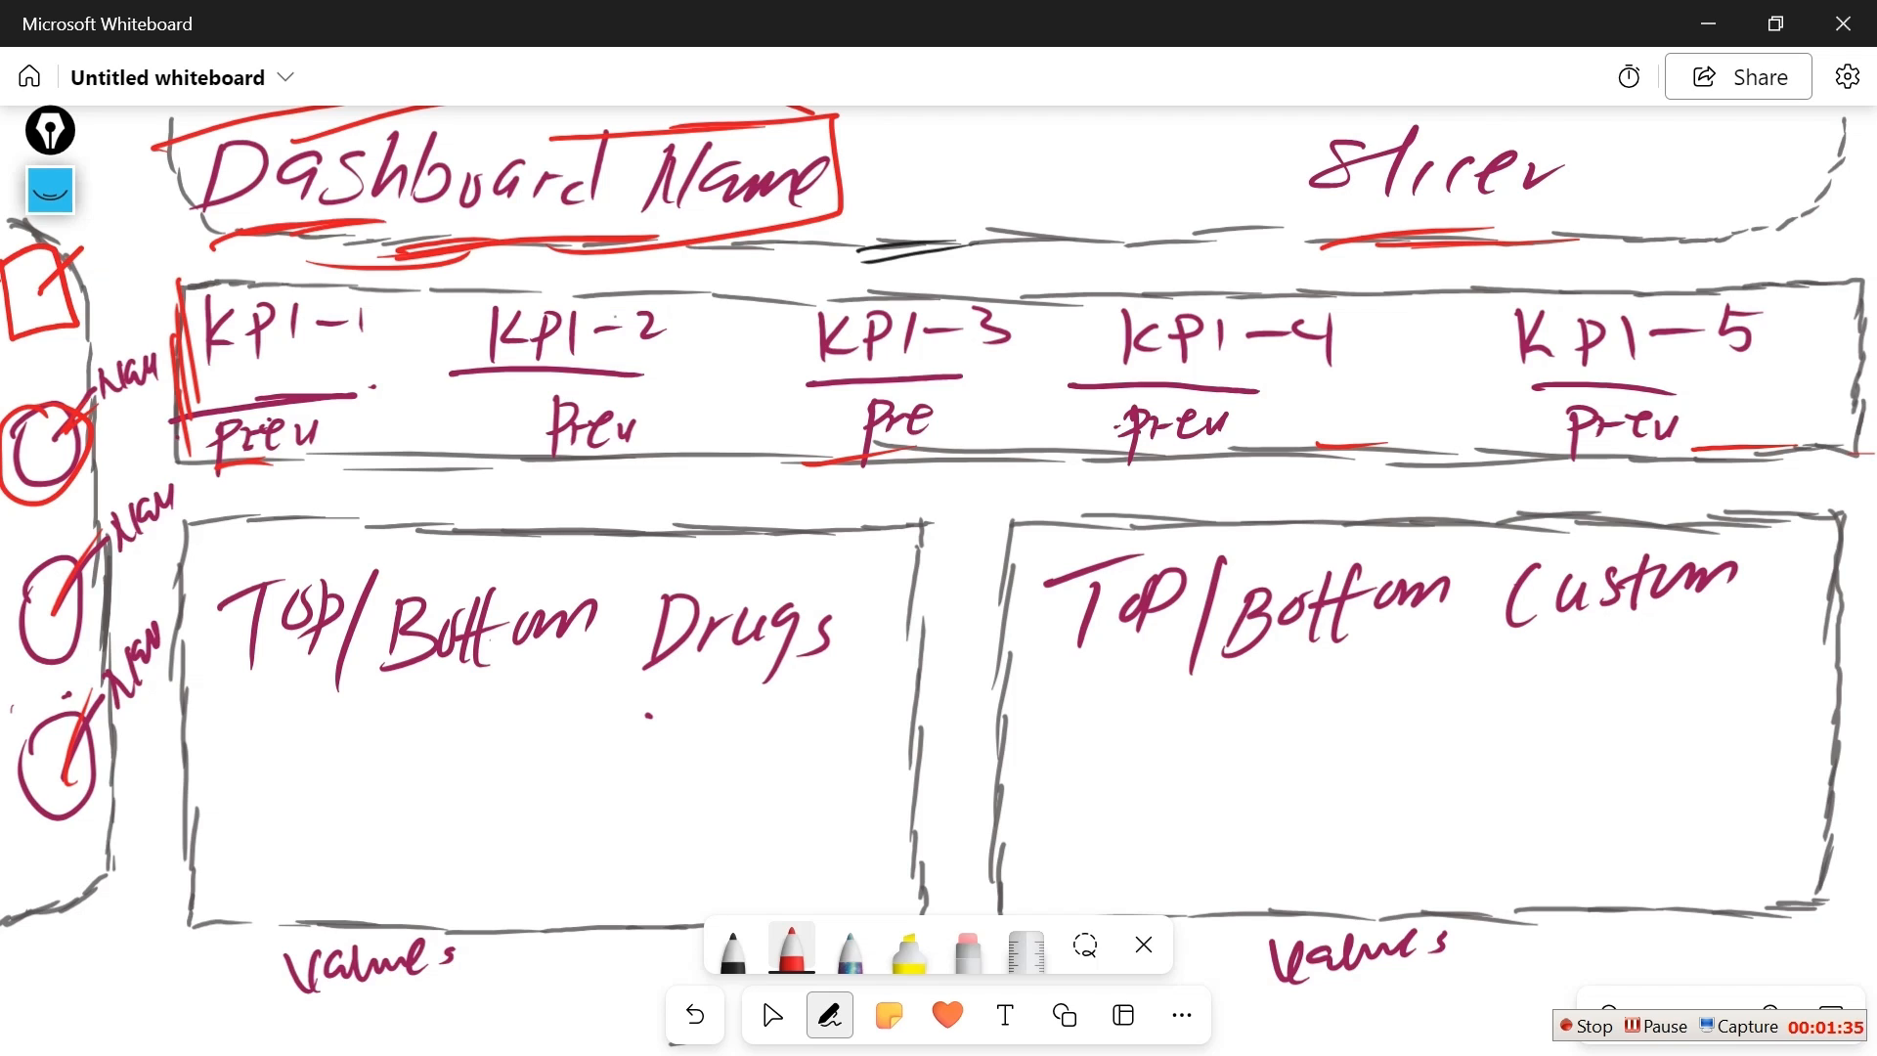
Underline the Top/Bottom headings of the two chart boxes and both Values labels beneath them in red
left_click_drag(259, 711, 433, 674)
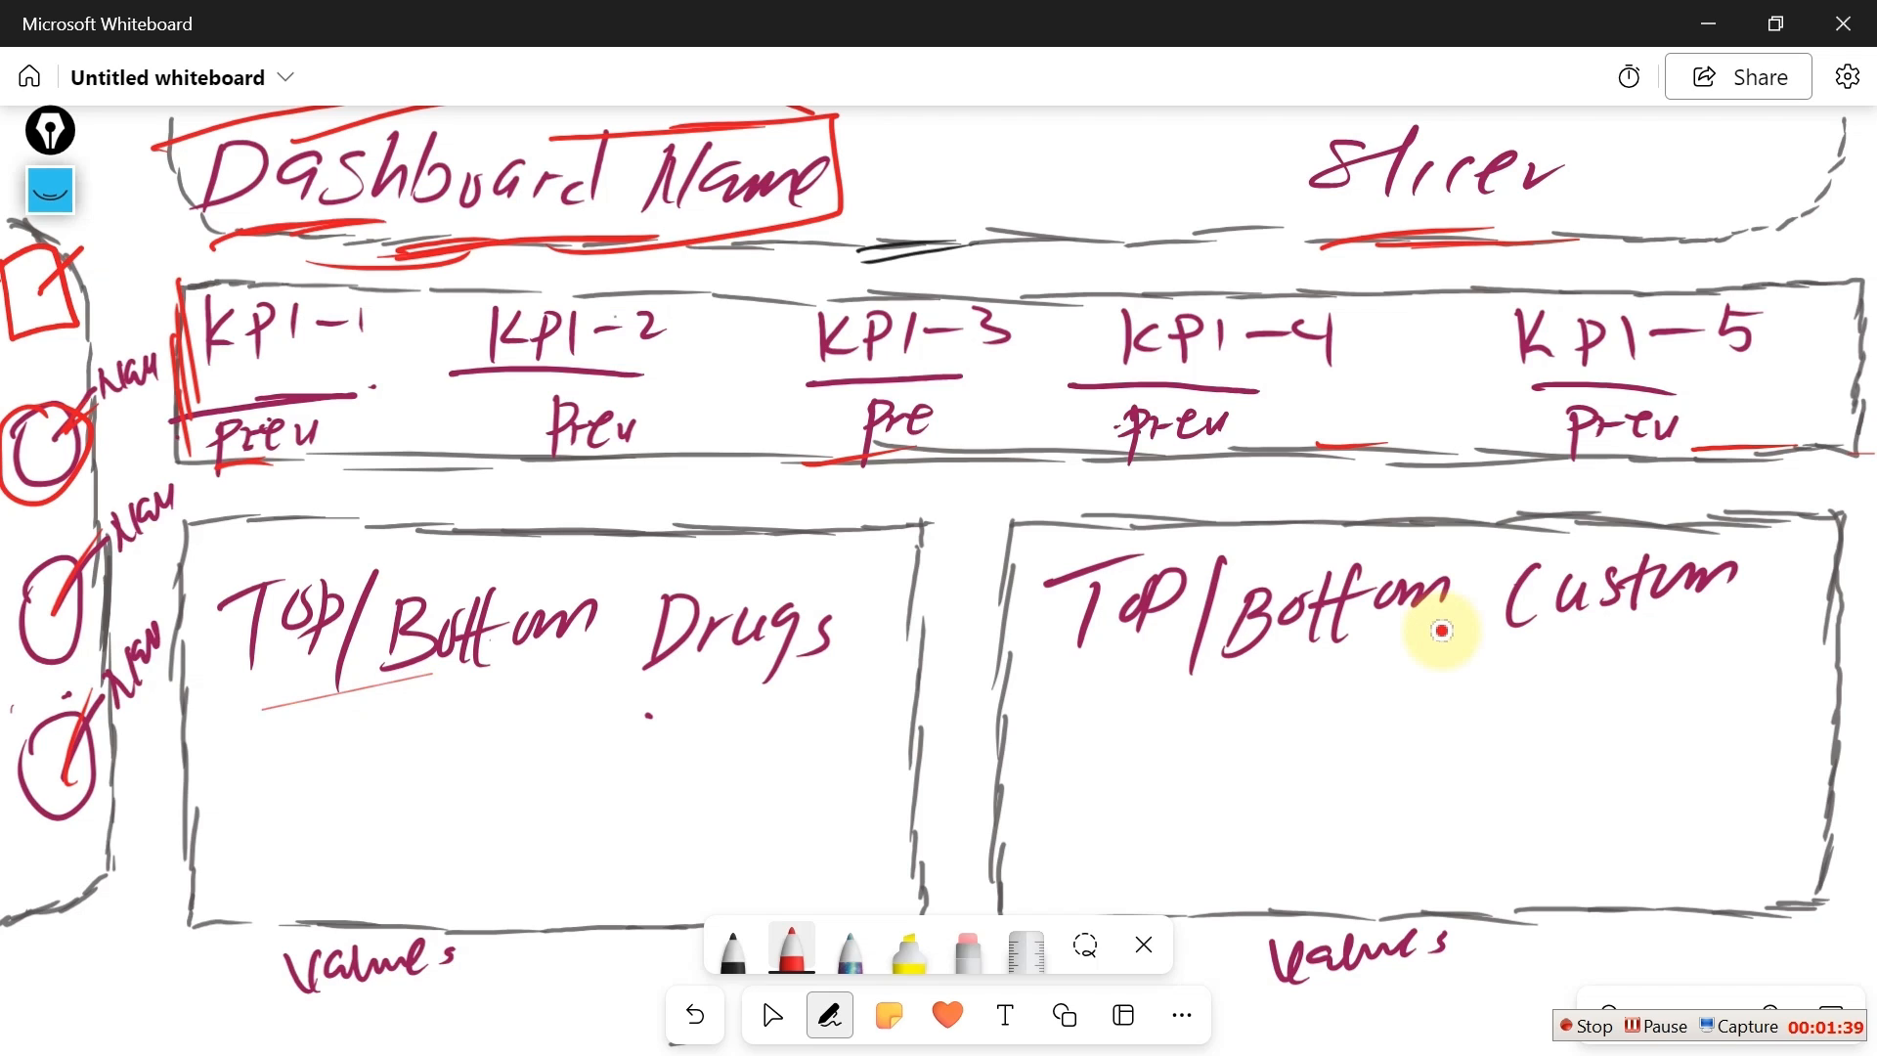
left_click_drag(1170, 657, 1388, 623)
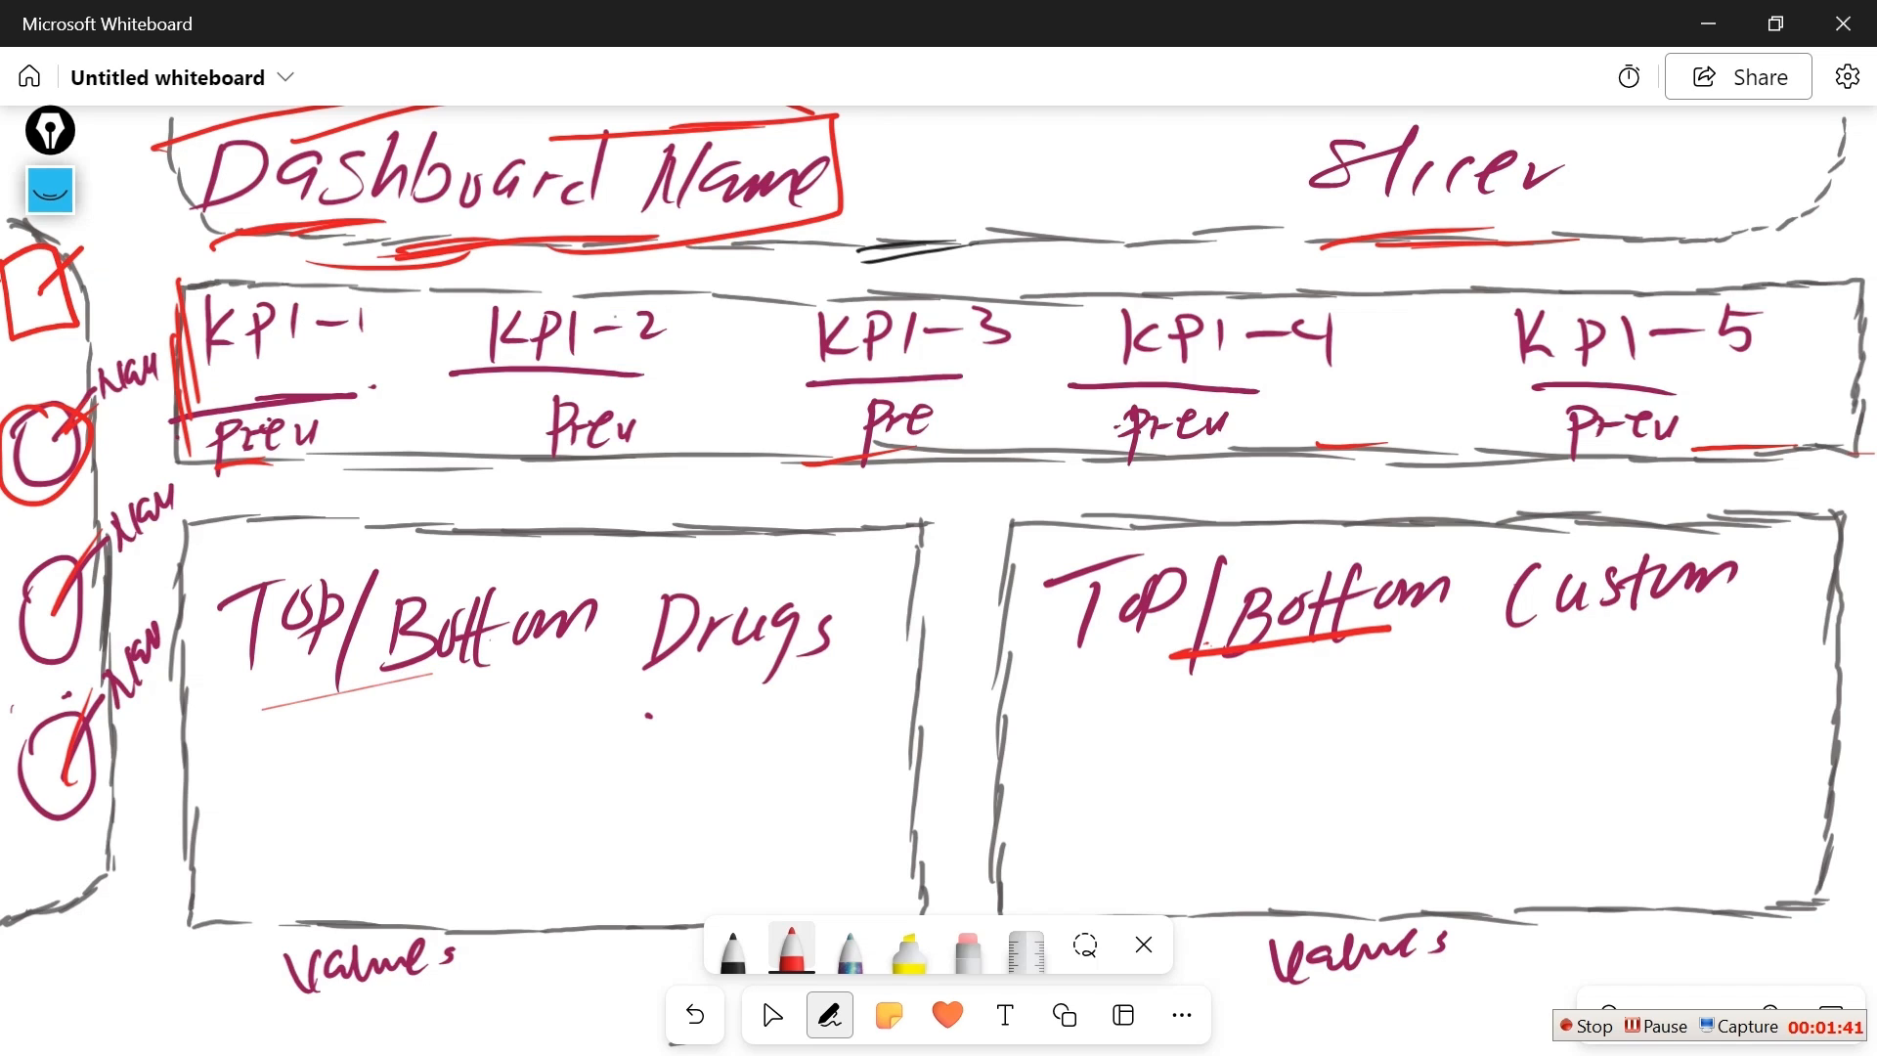
left_click_drag(336, 1011, 456, 987)
left_click_drag(1298, 1003, 1398, 996)
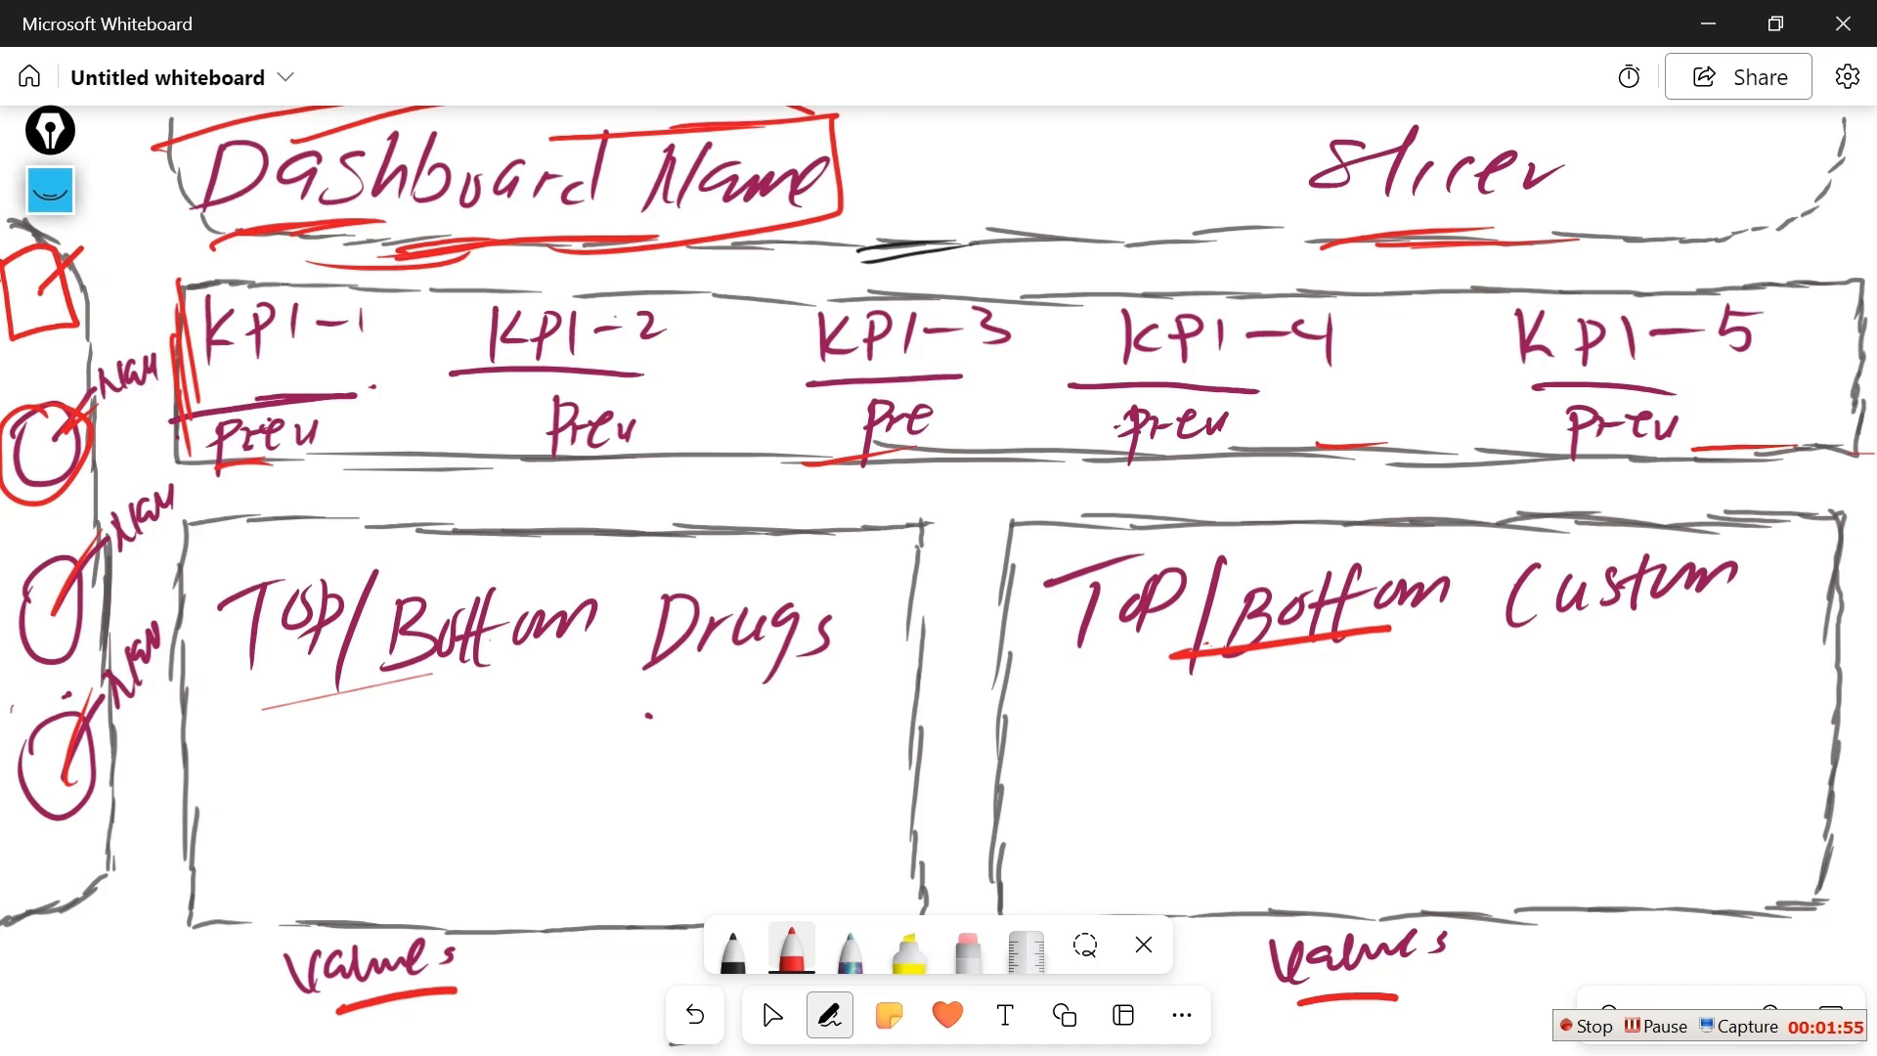
Switch to Chrome with the Adobe Color site and open its Explore page
key("super")
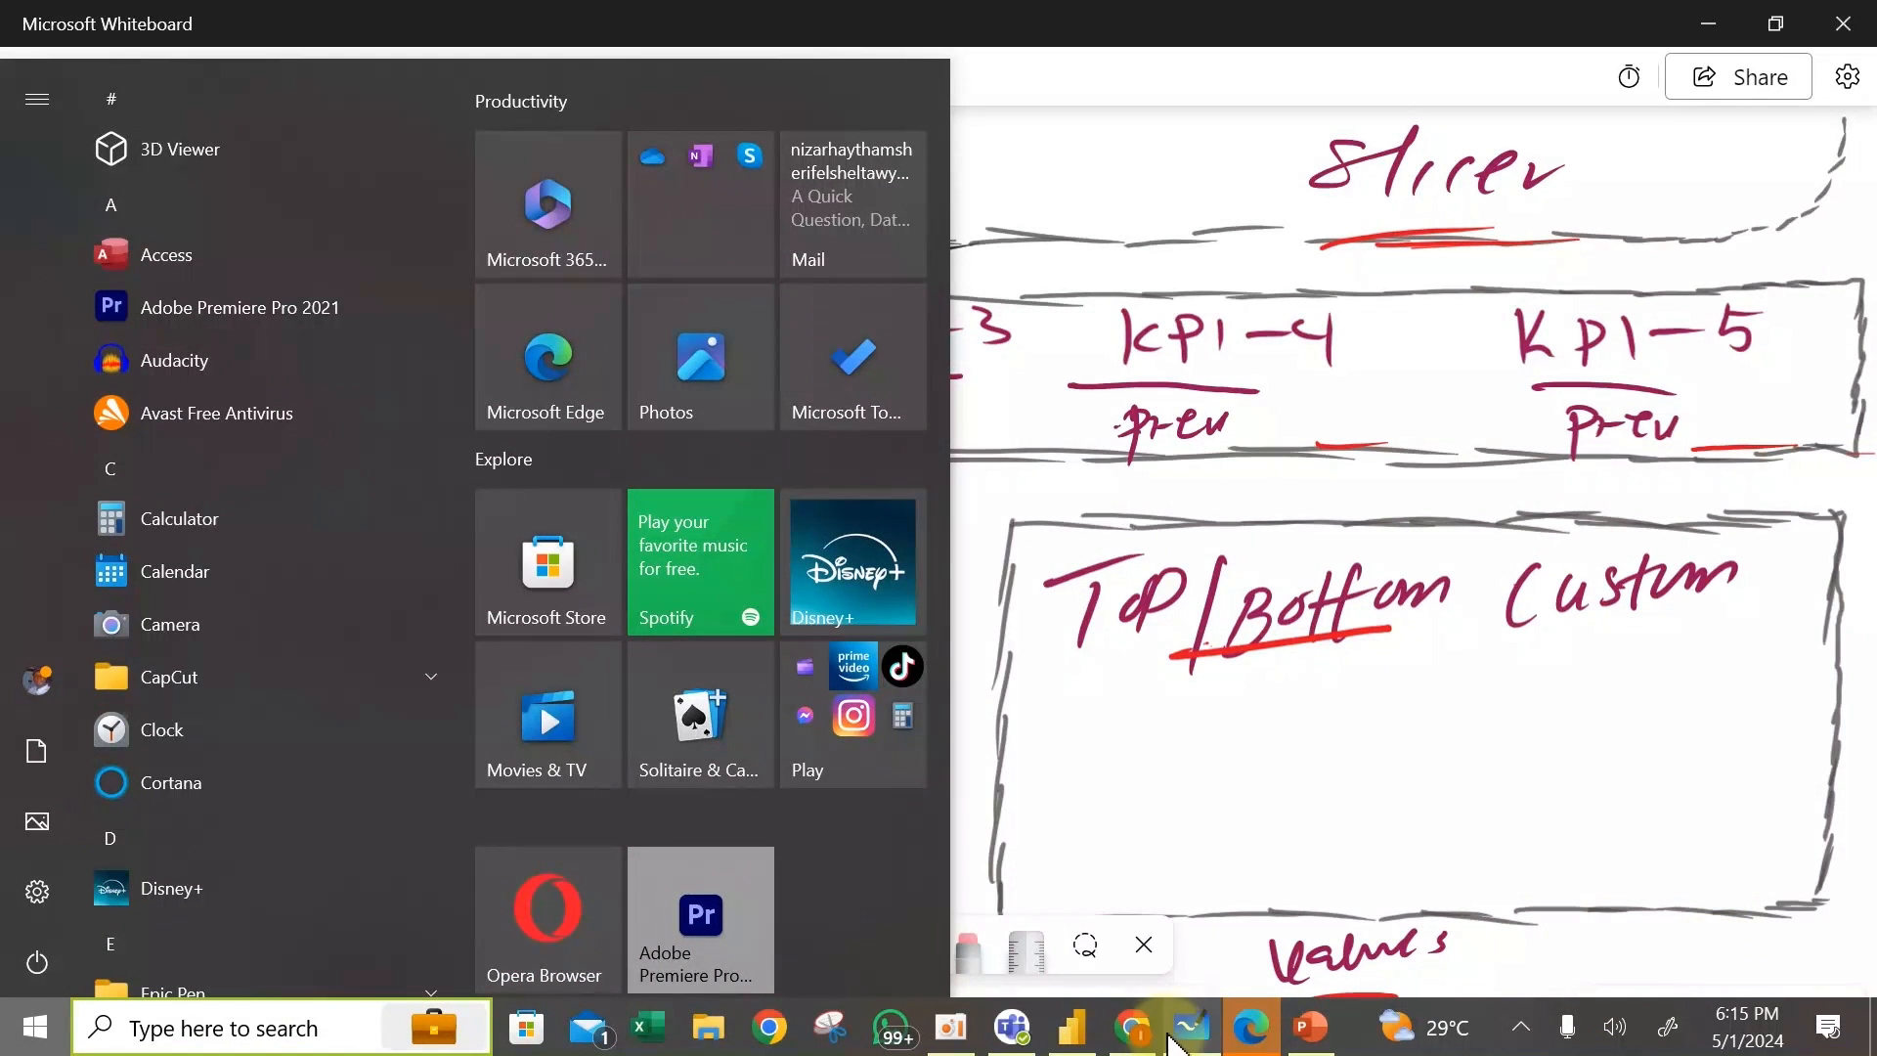
left_click(1173, 1036)
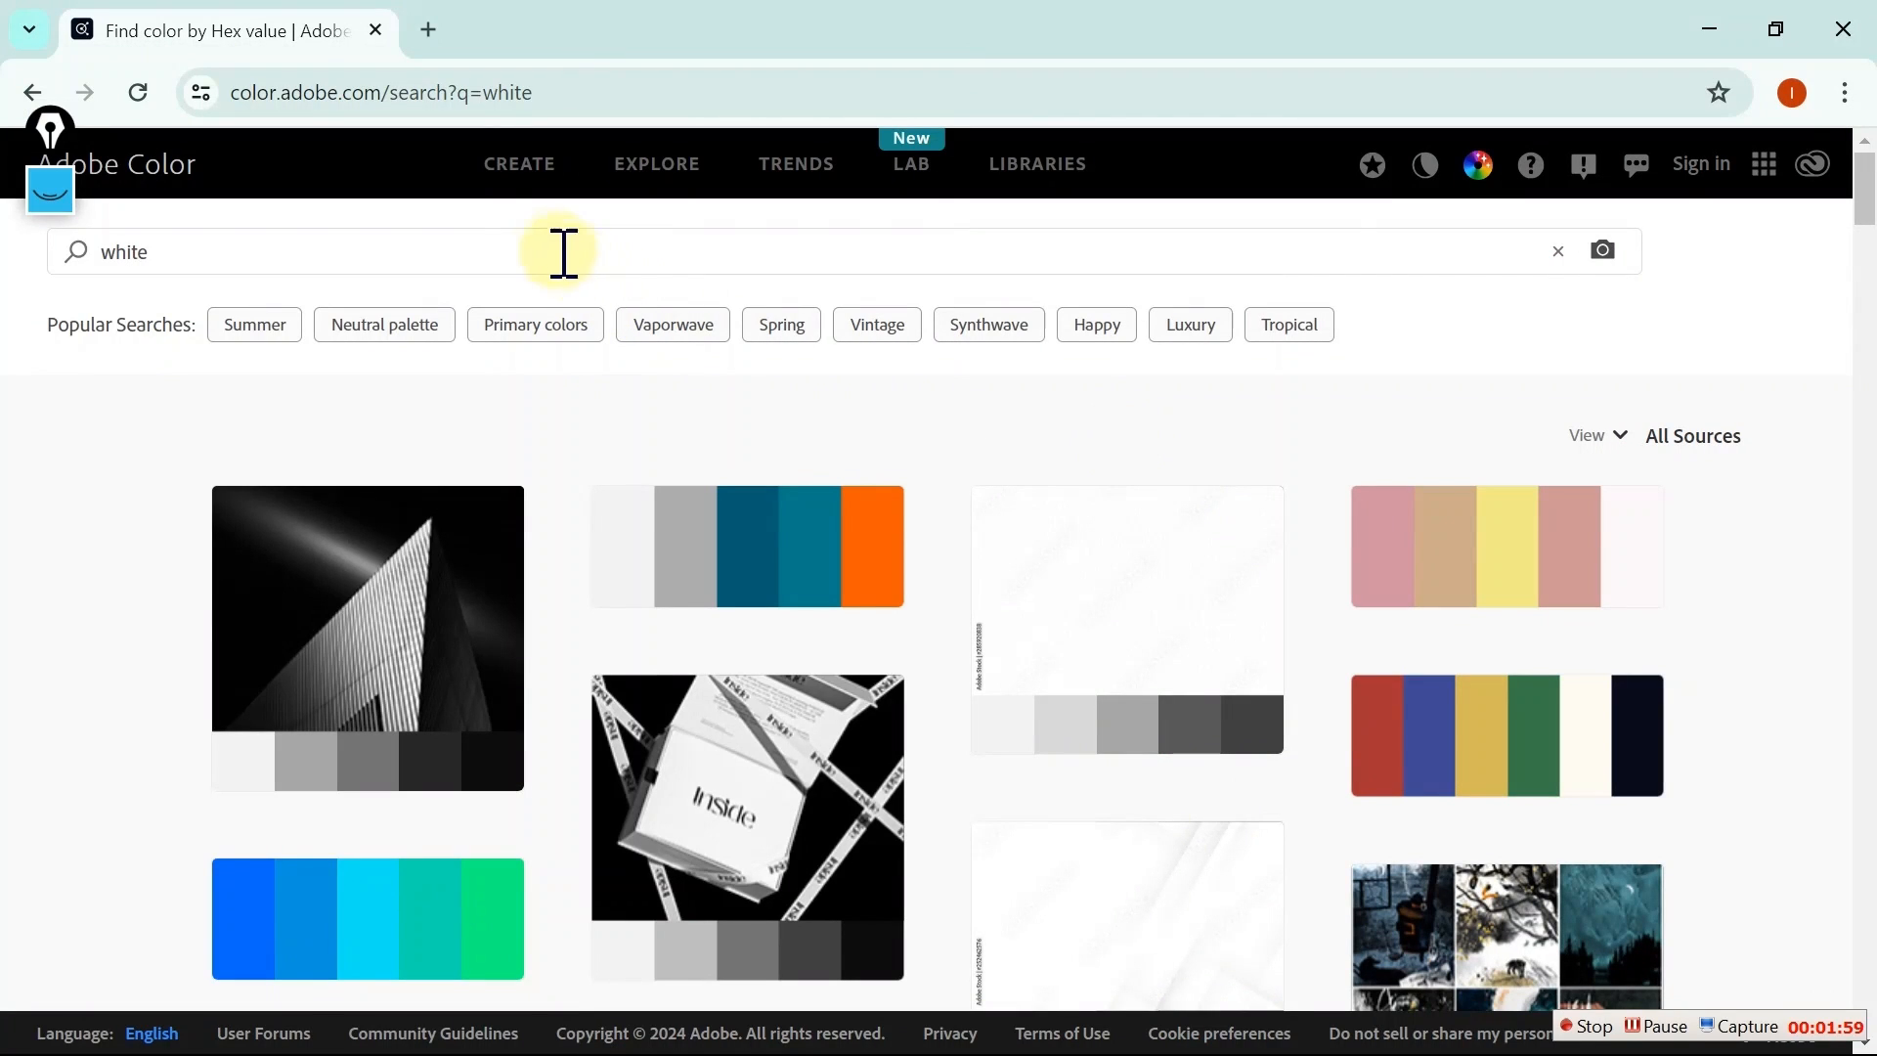
left_click(564, 252)
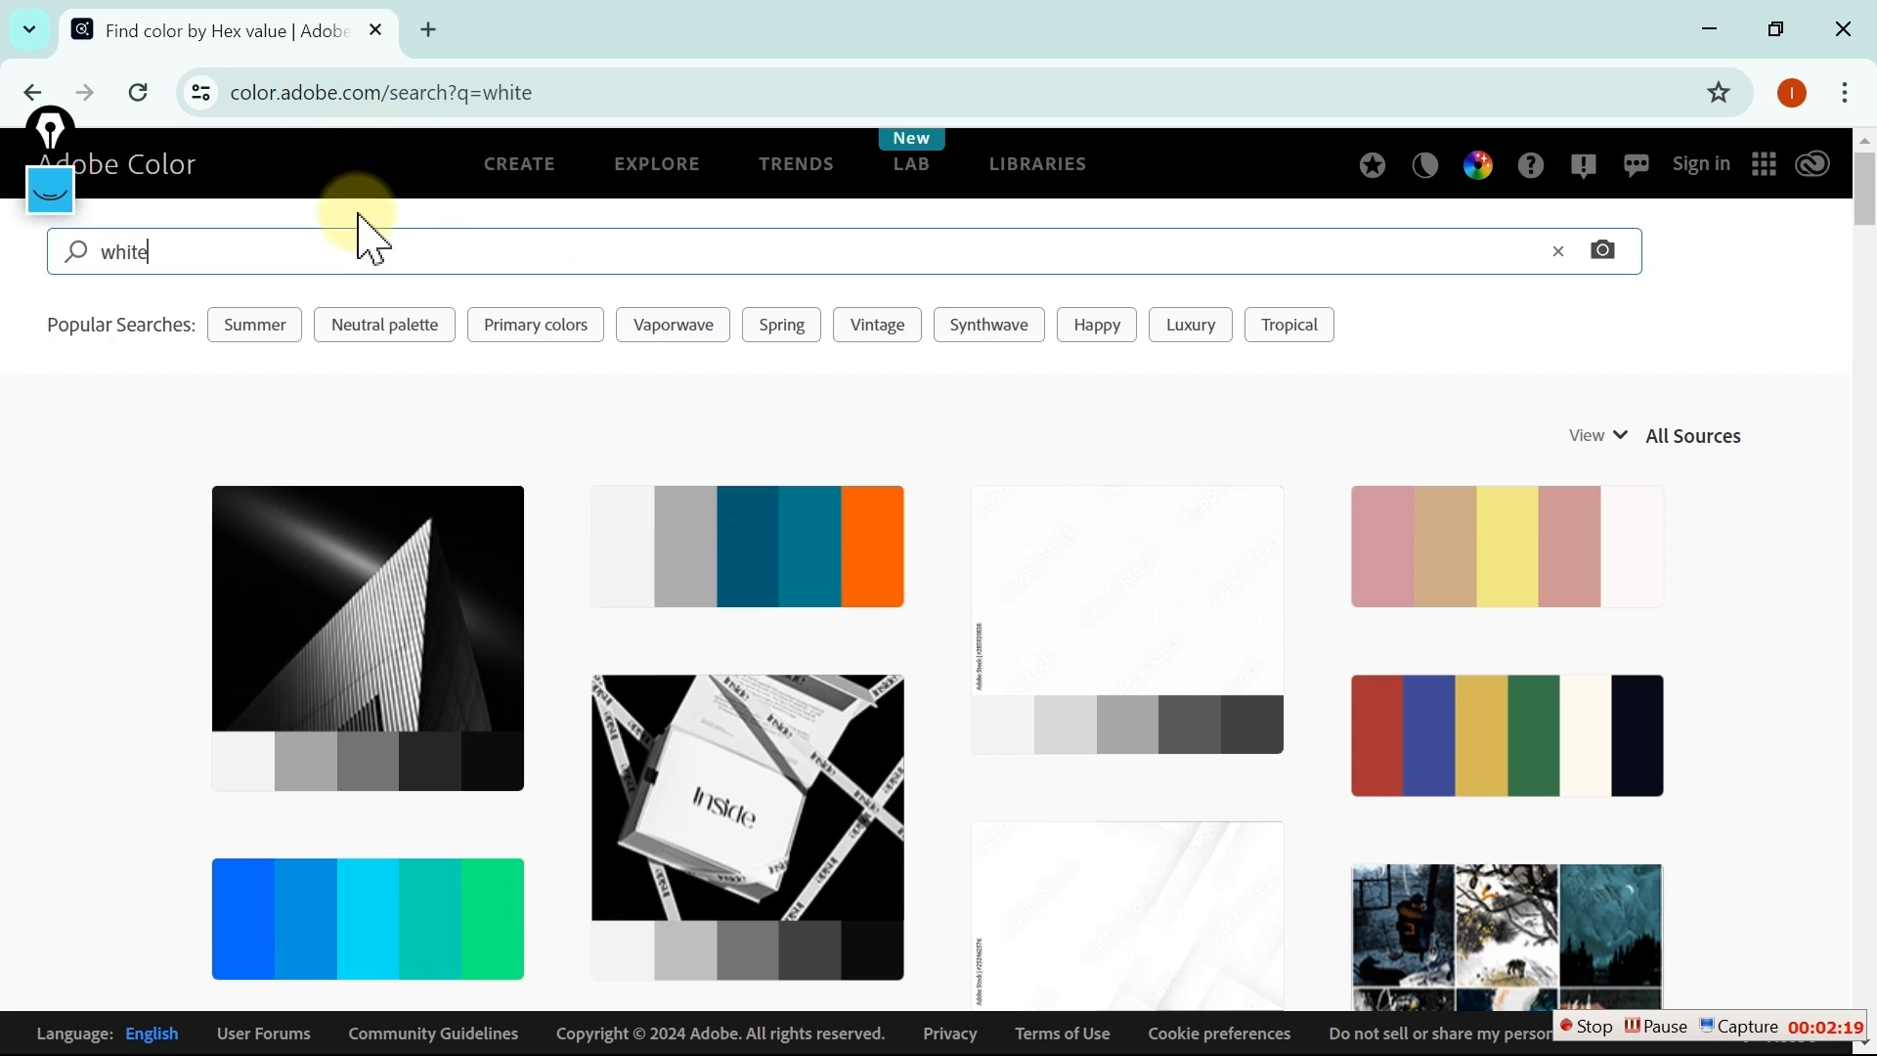
left_click(629, 184)
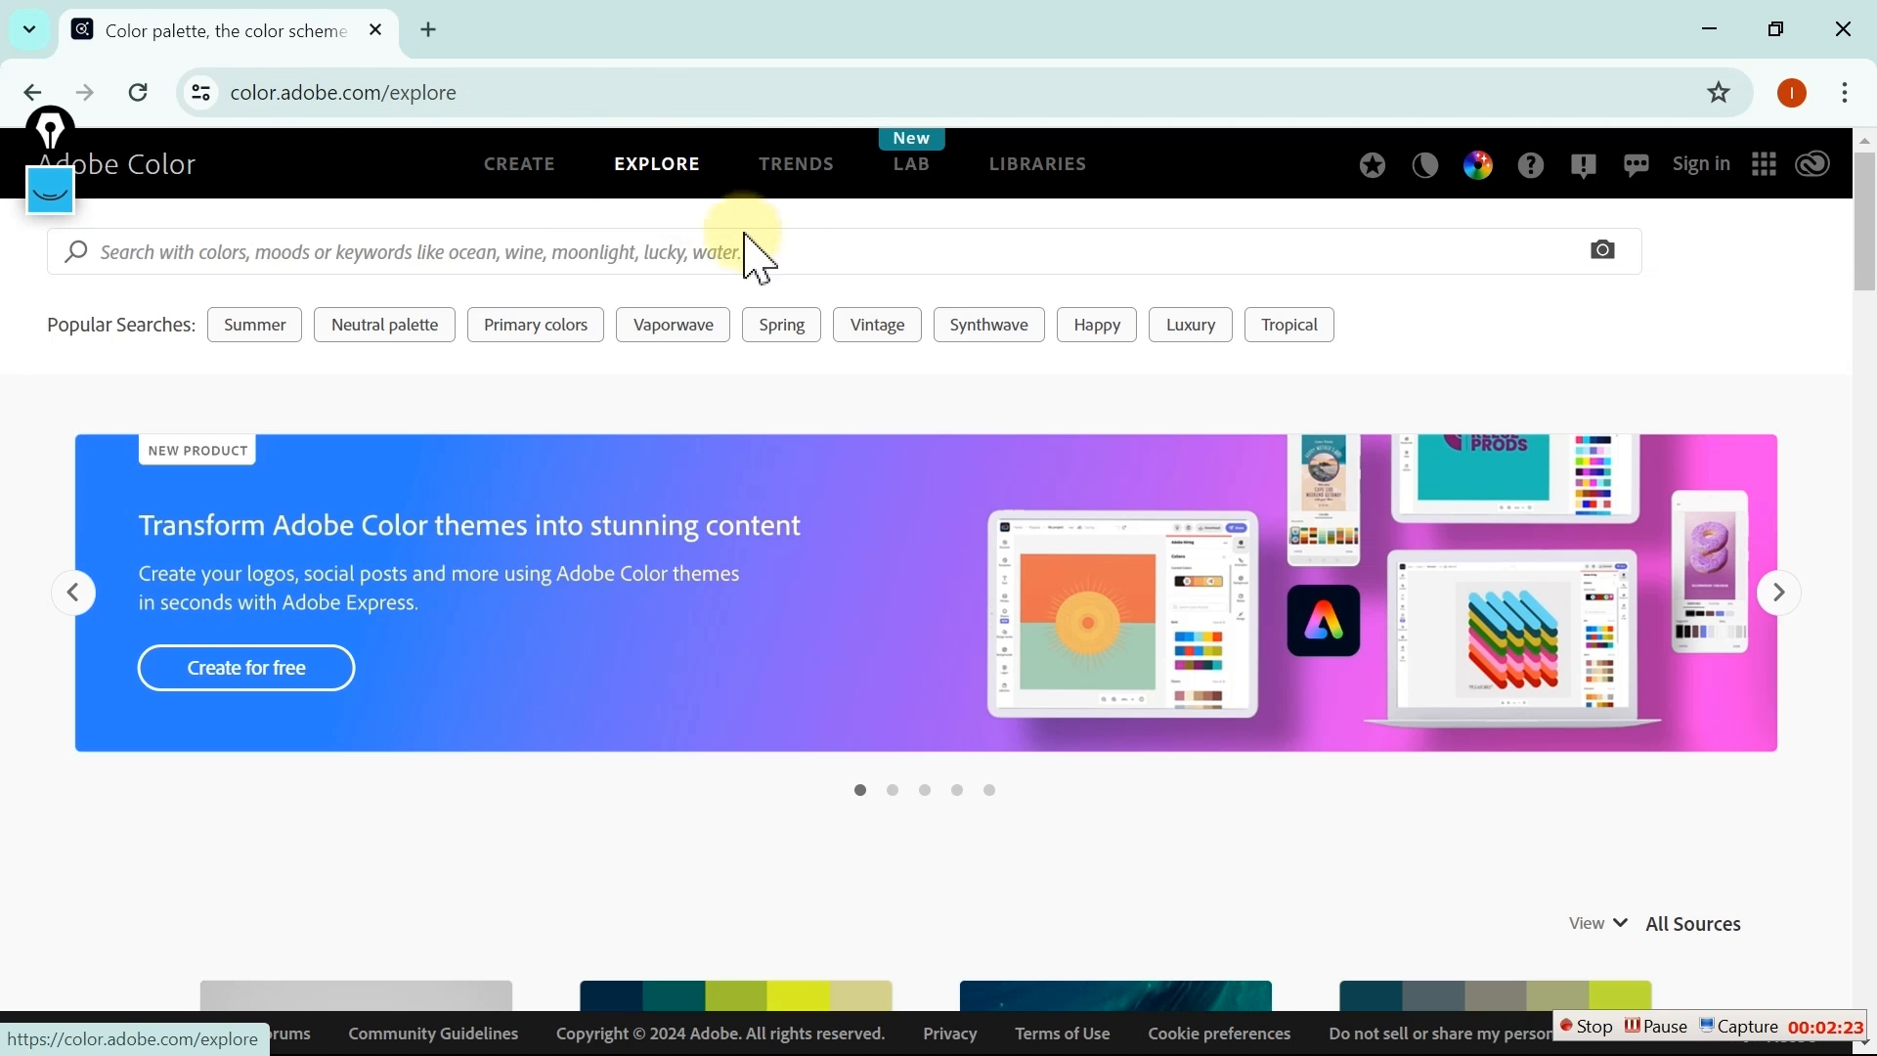
Search the color themes for "Dark Purple, white" and look through the resulting palettes
mouse_move(1867, 234)
left_mouse_down()
mouse_move(1867, 831)
mouse_move(1869, 226)
left_mouse_up()
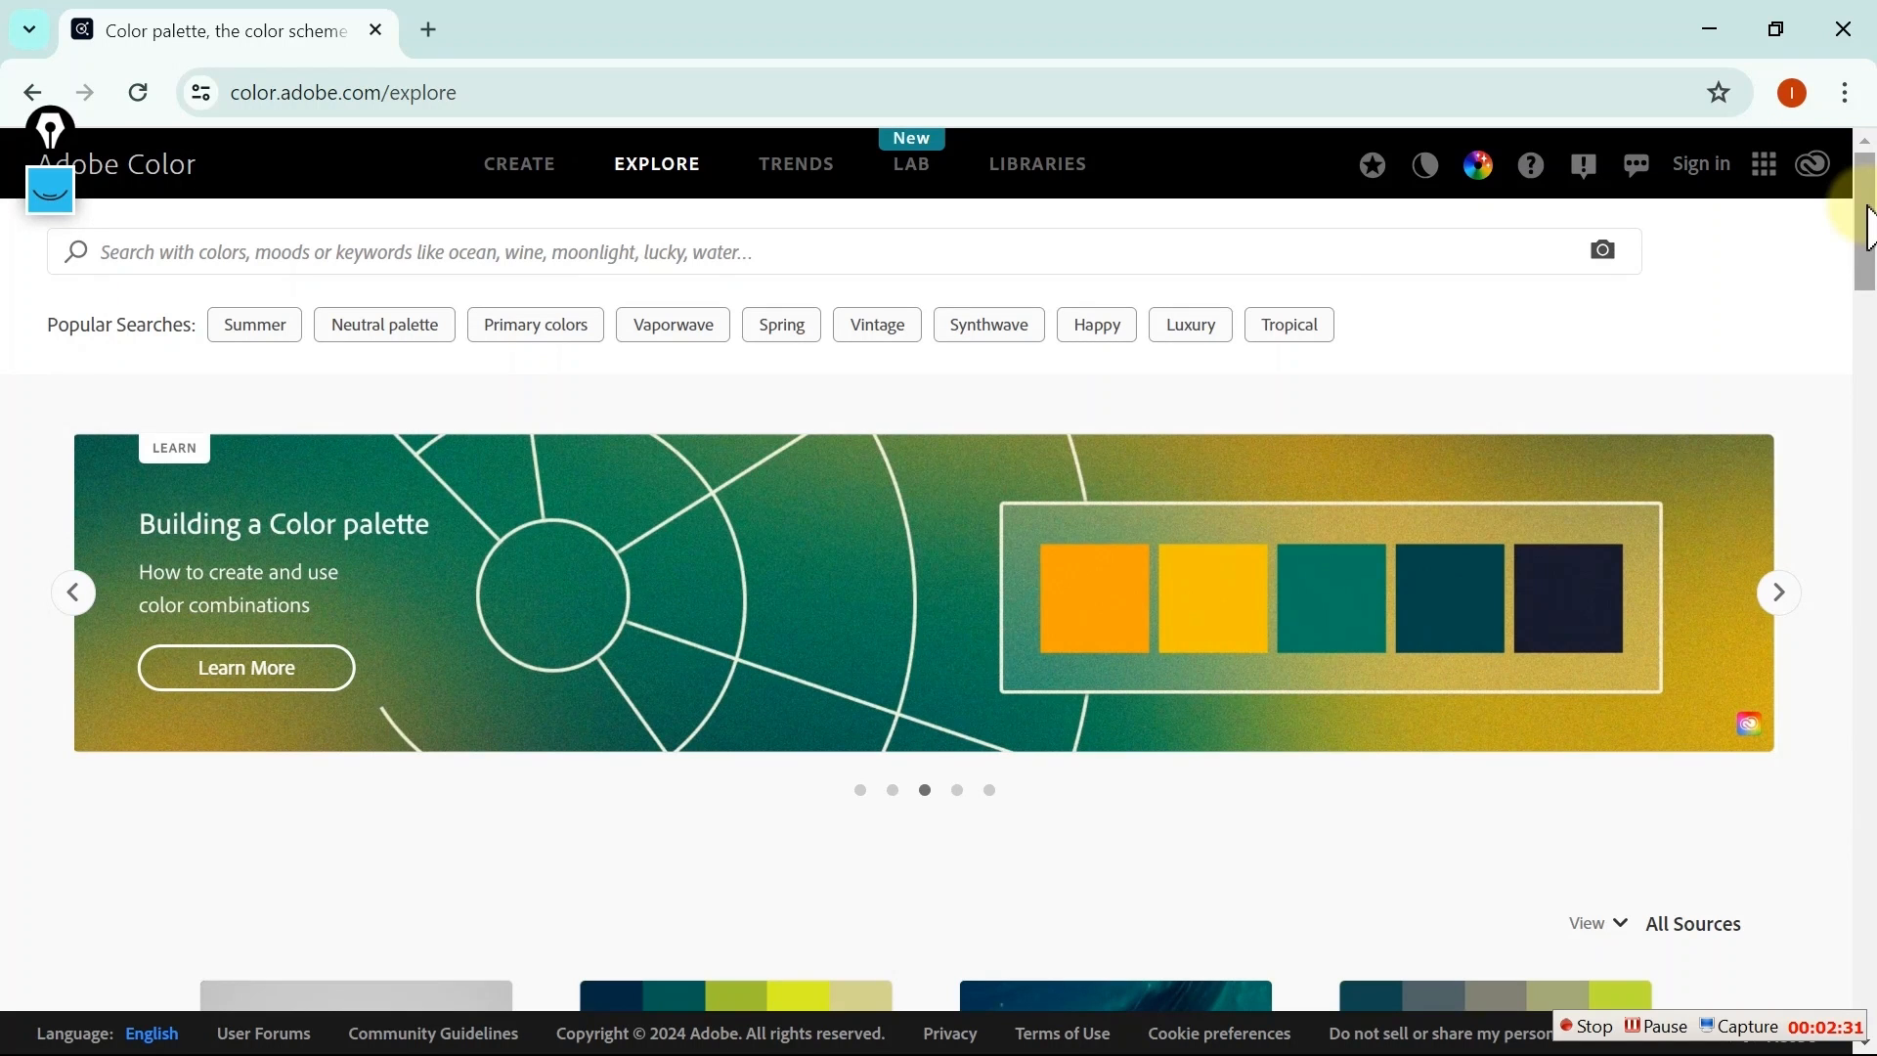
left_click(458, 258)
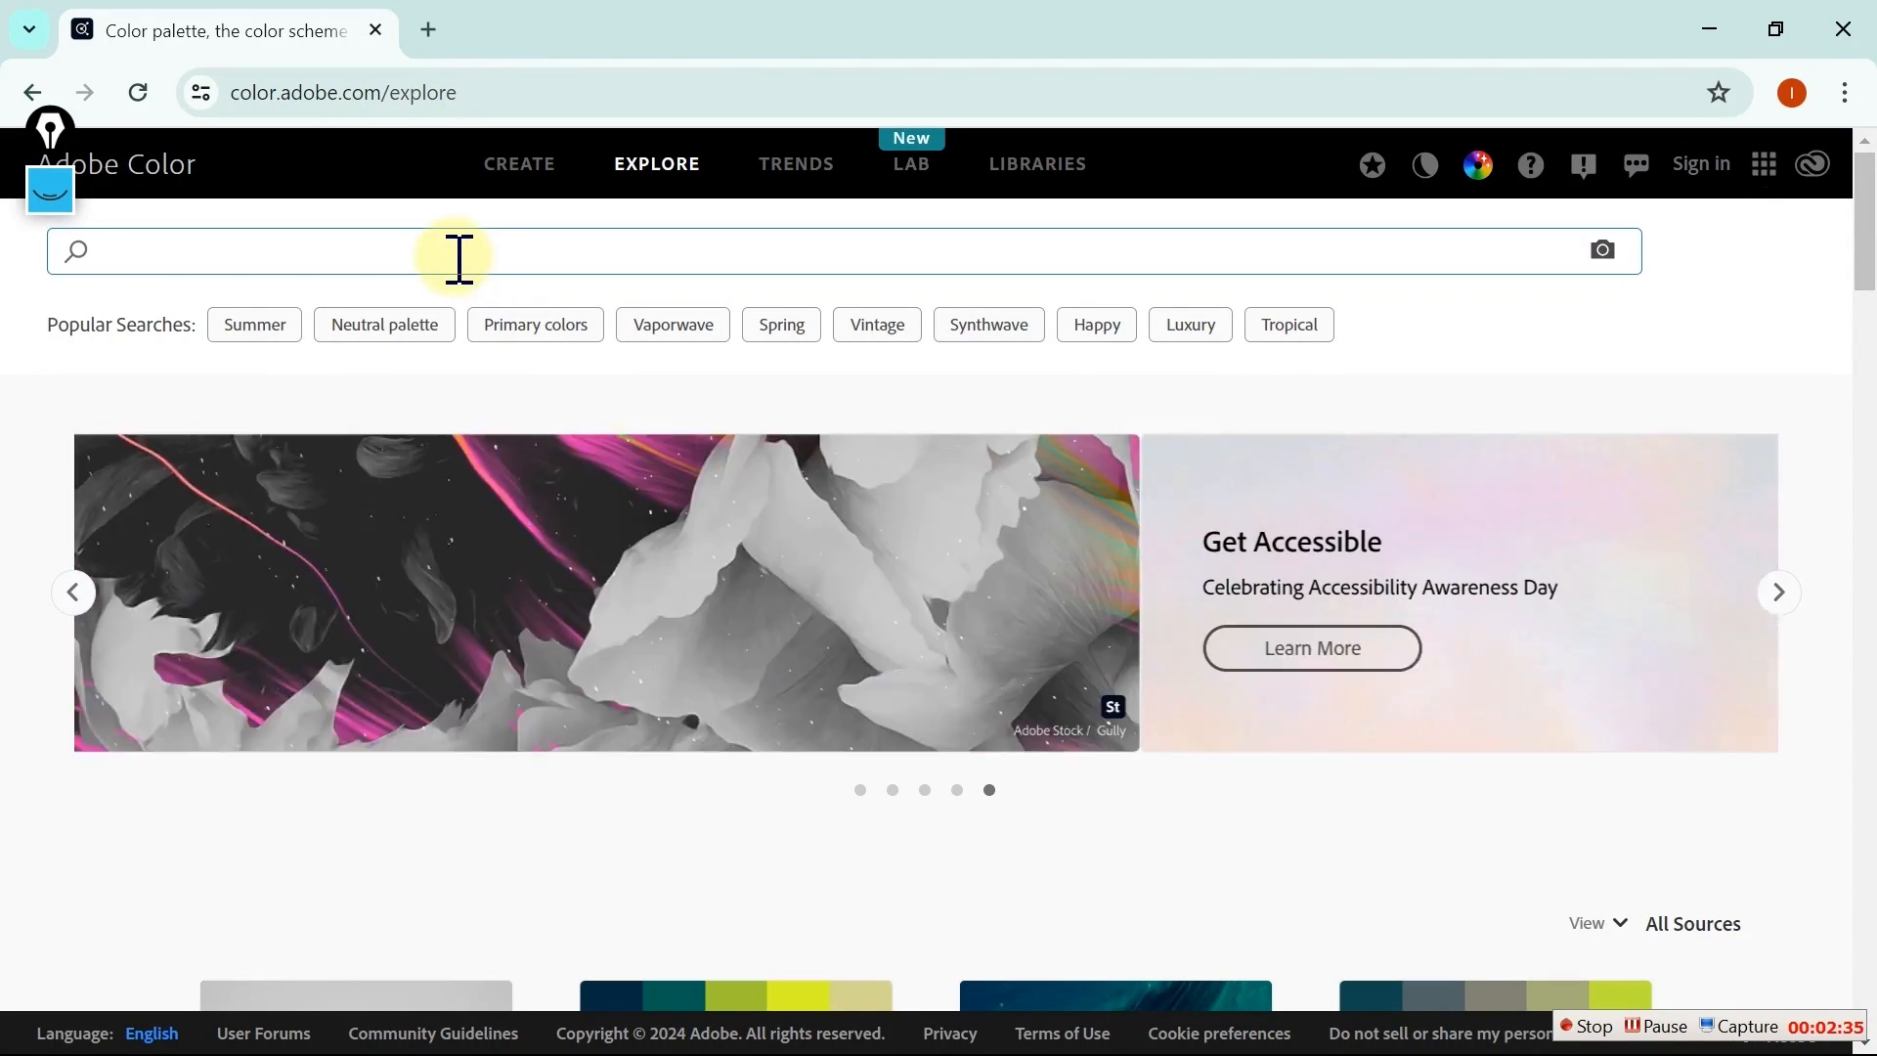
type("Dark Pu")
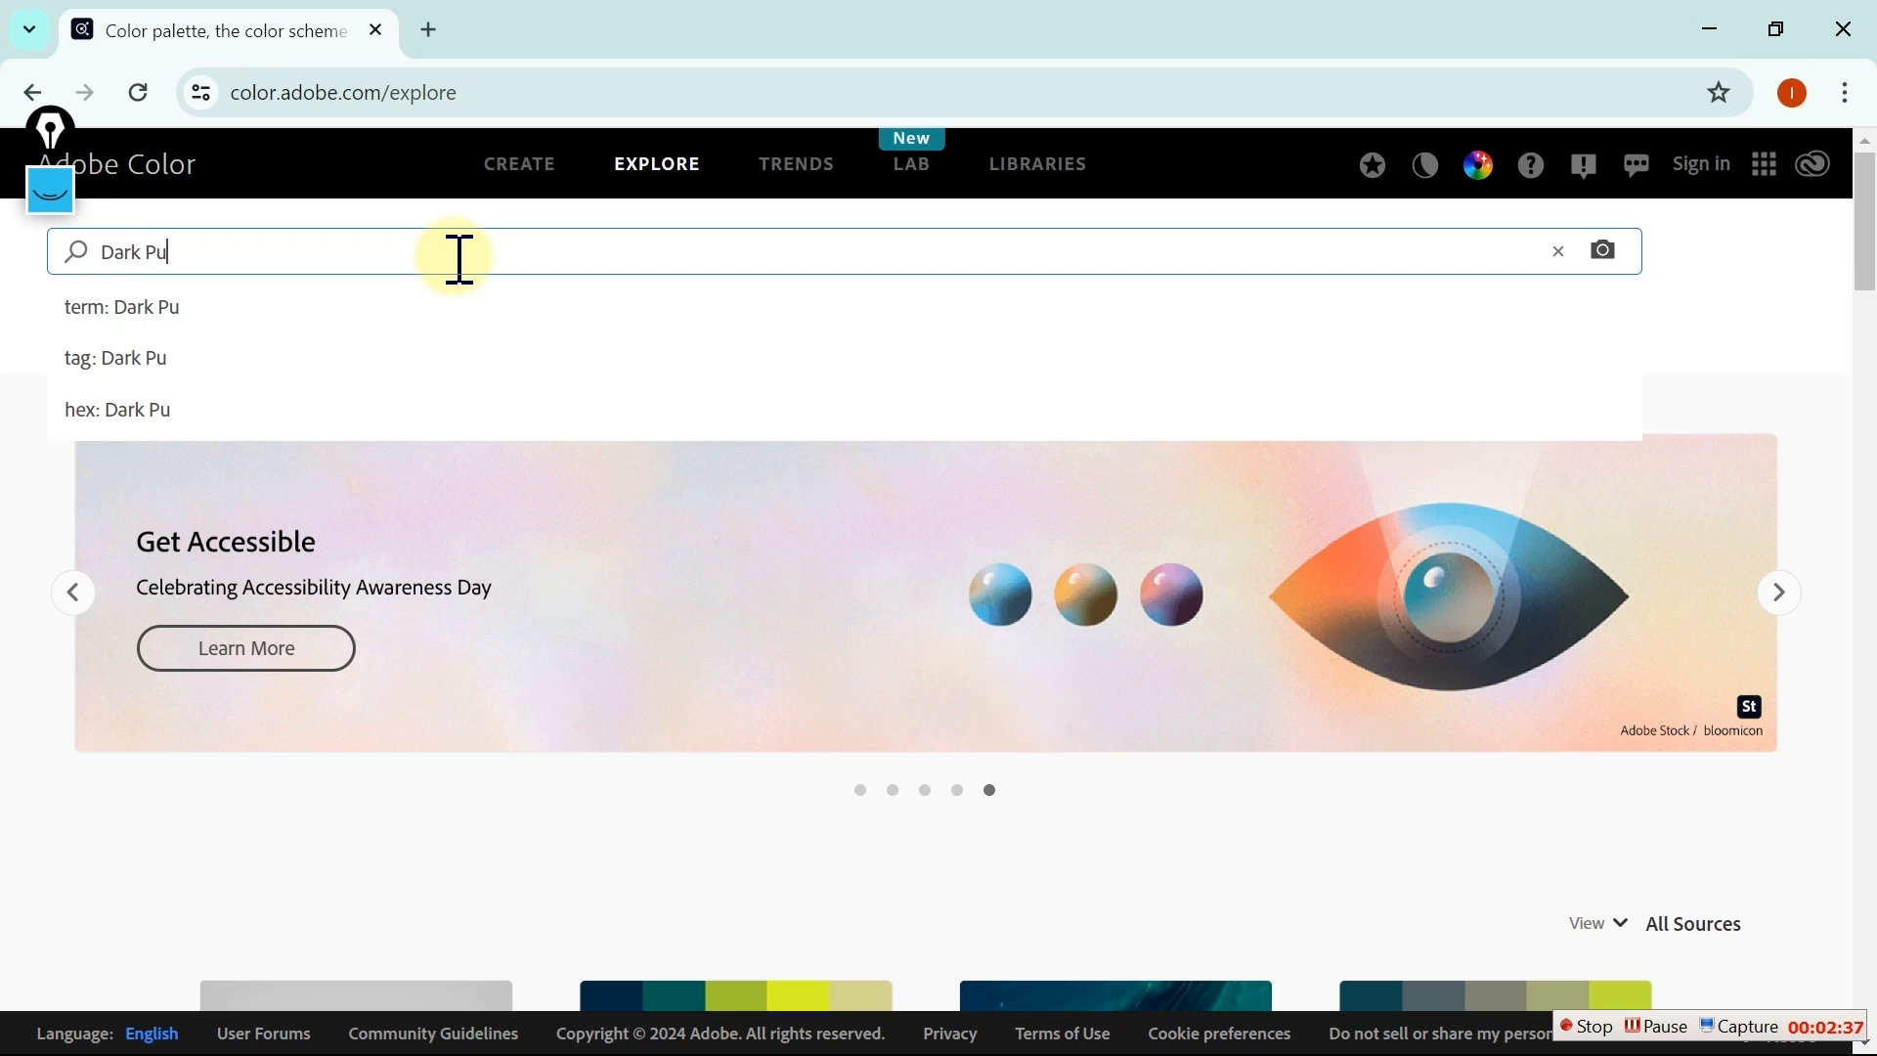
type("rple, wih")
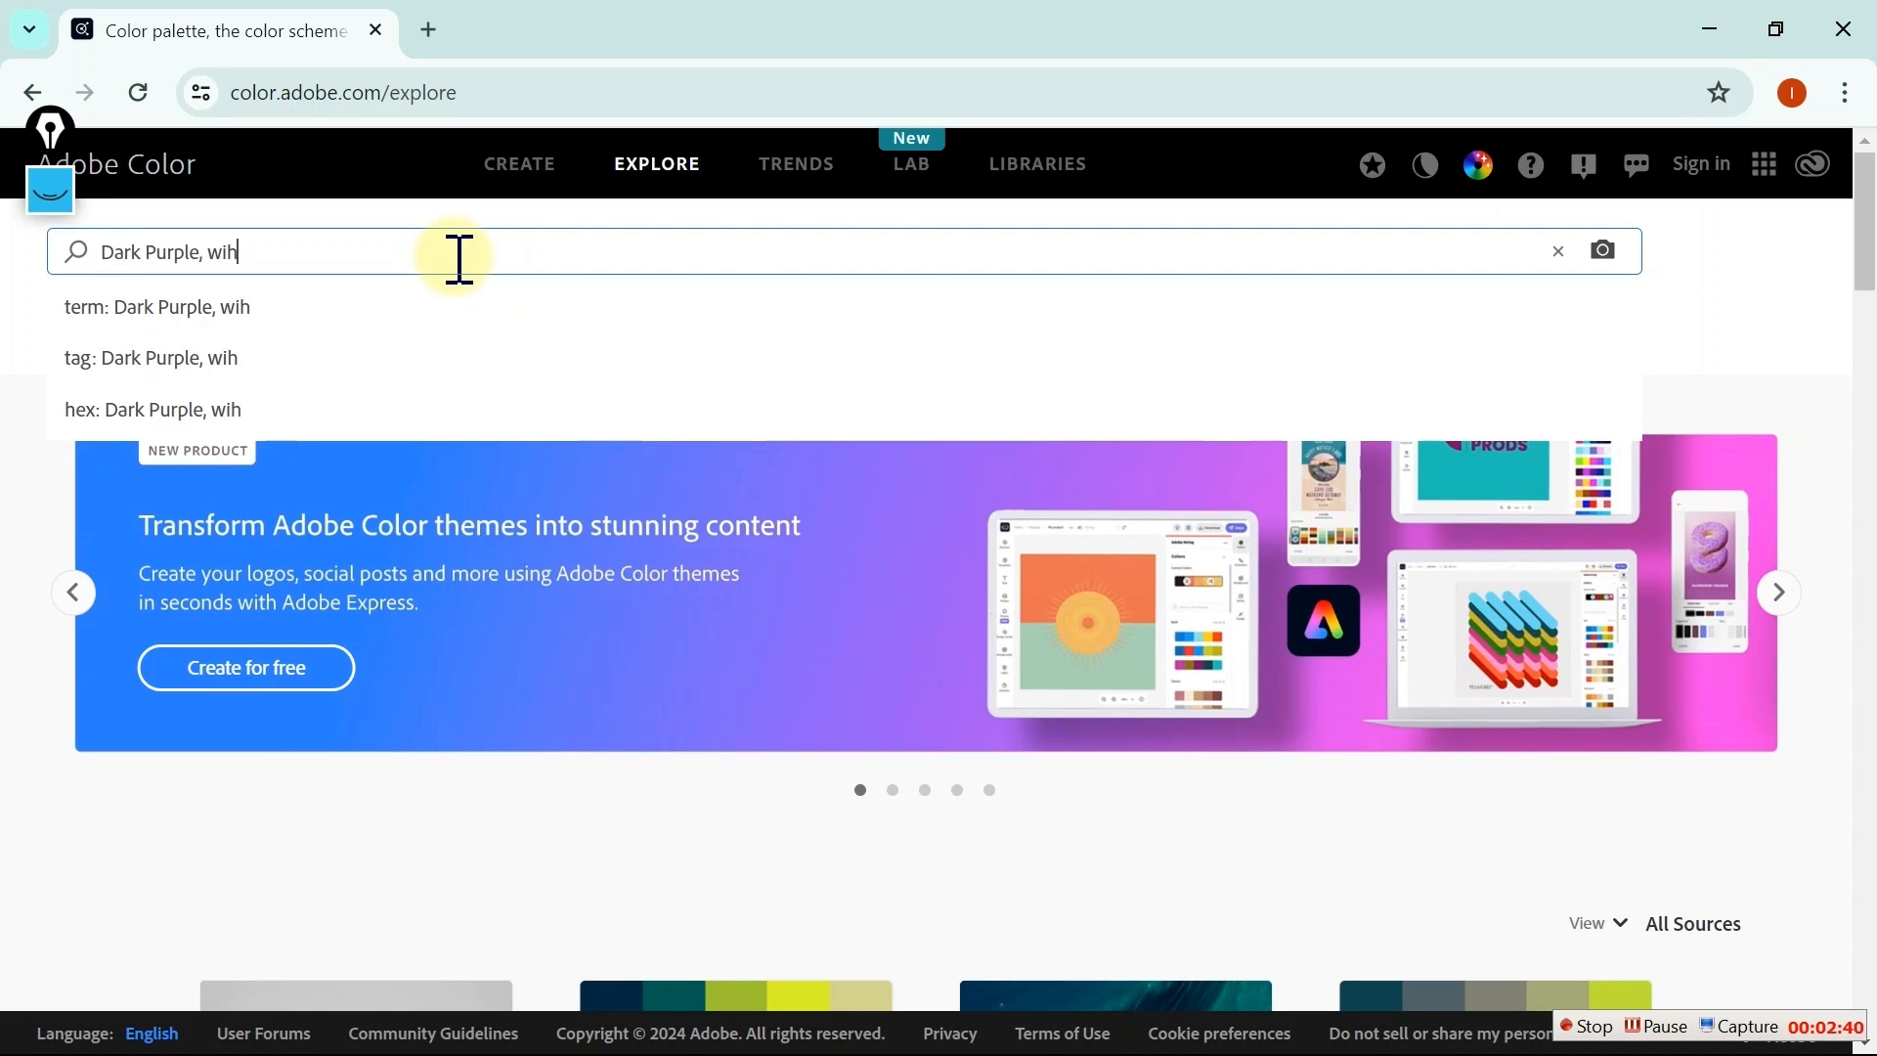
key("BackSpace")
key("BackSpace")
type("hite")
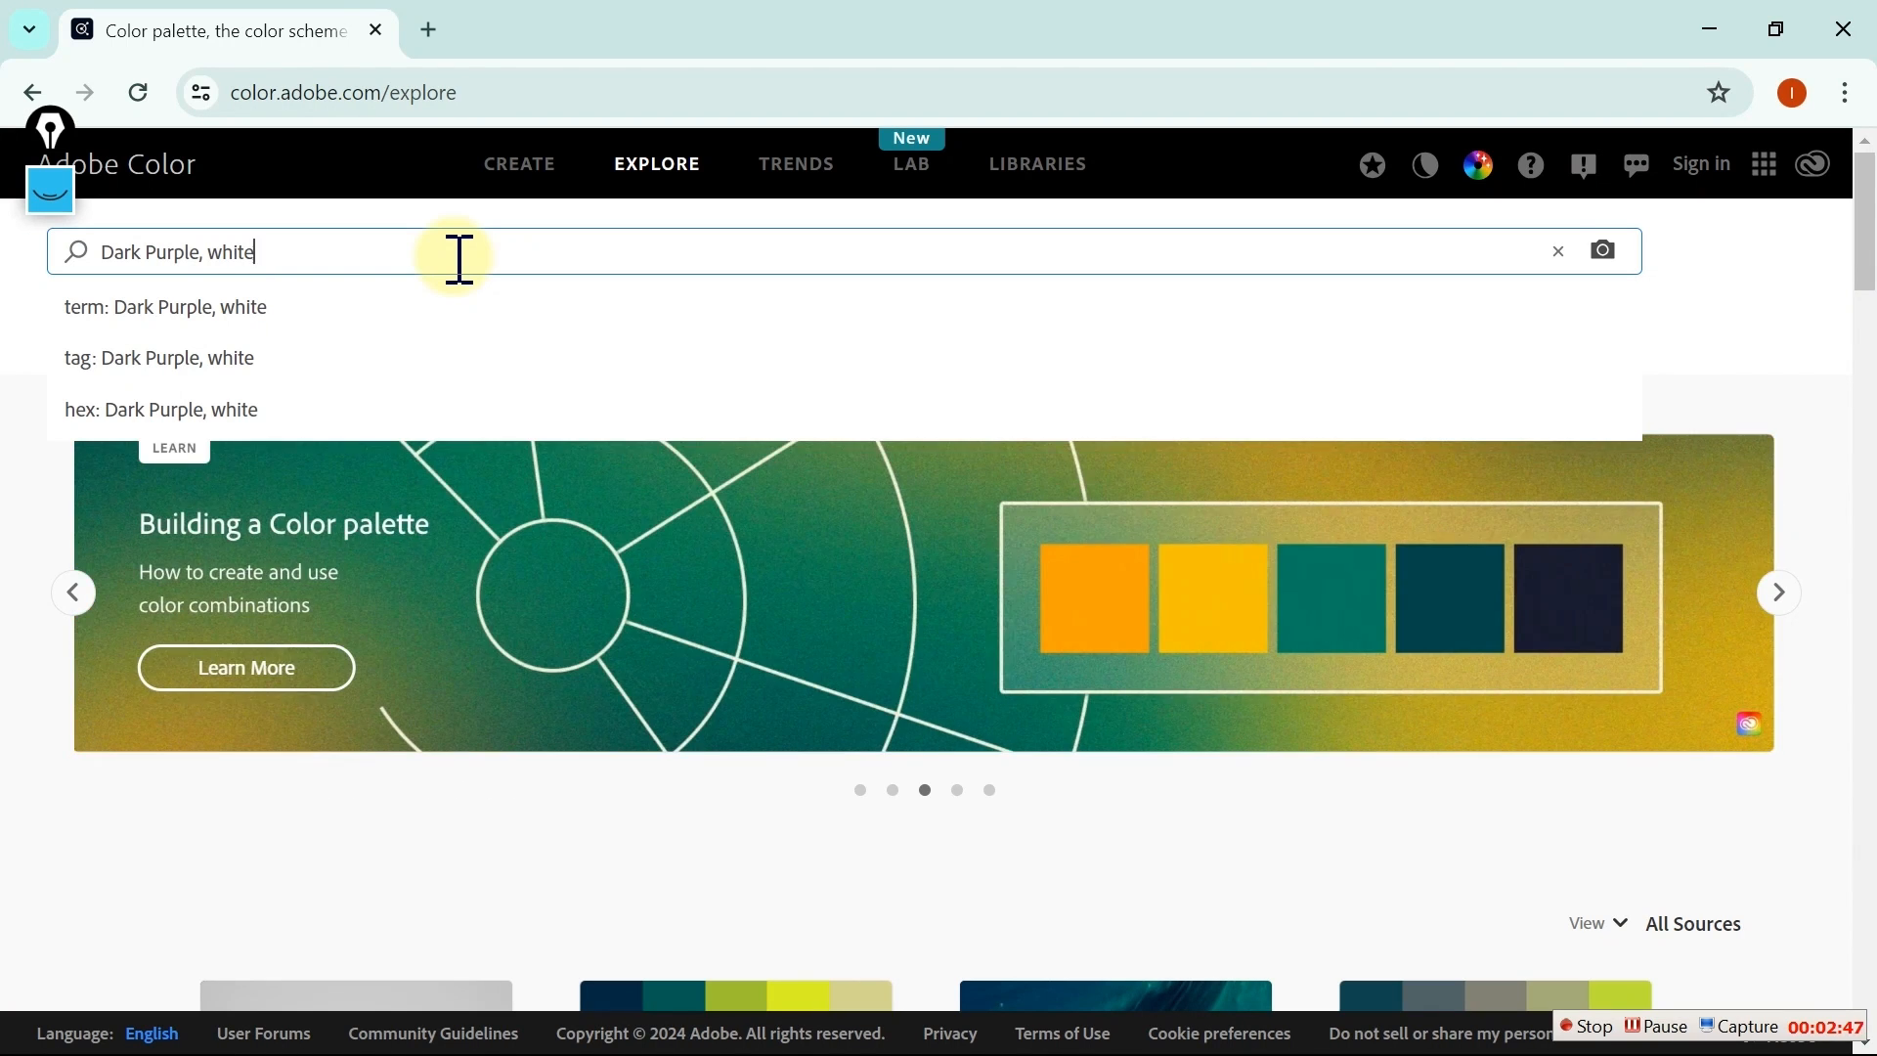
key("Return")
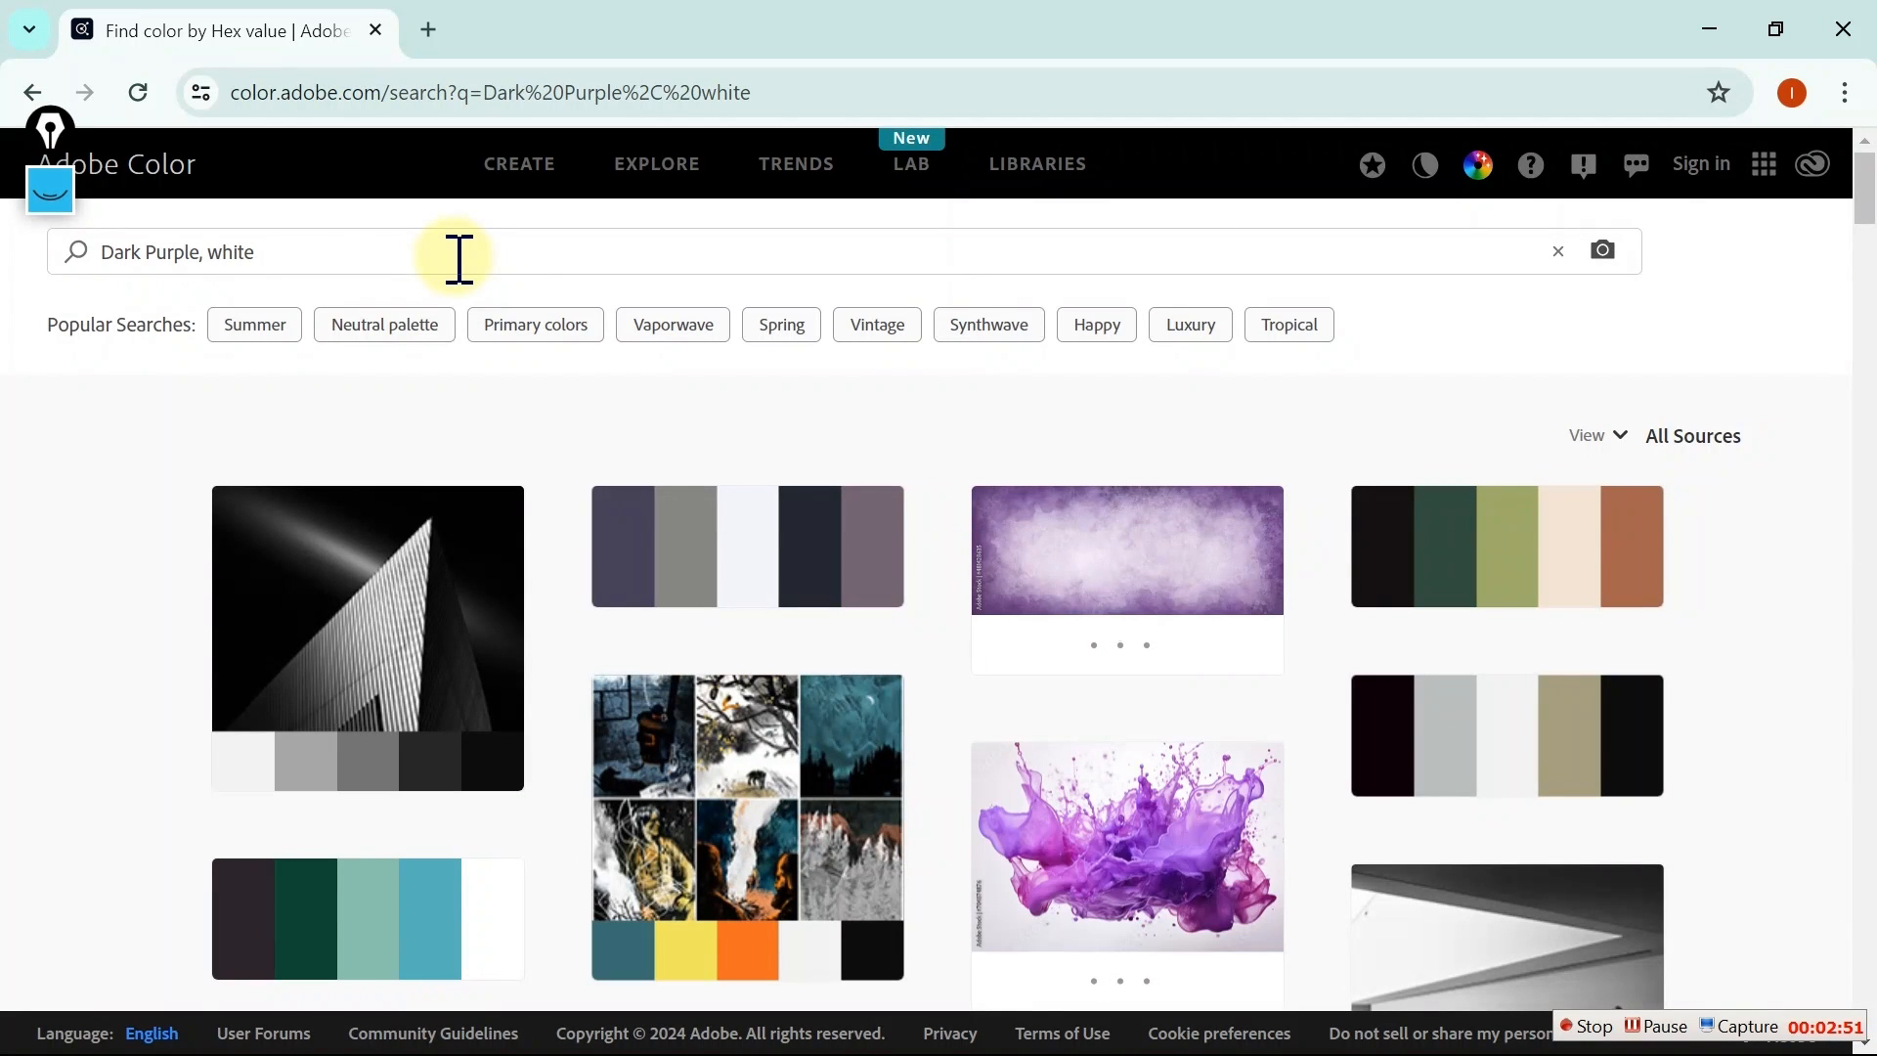
scroll(1862, 245, "down", 1)
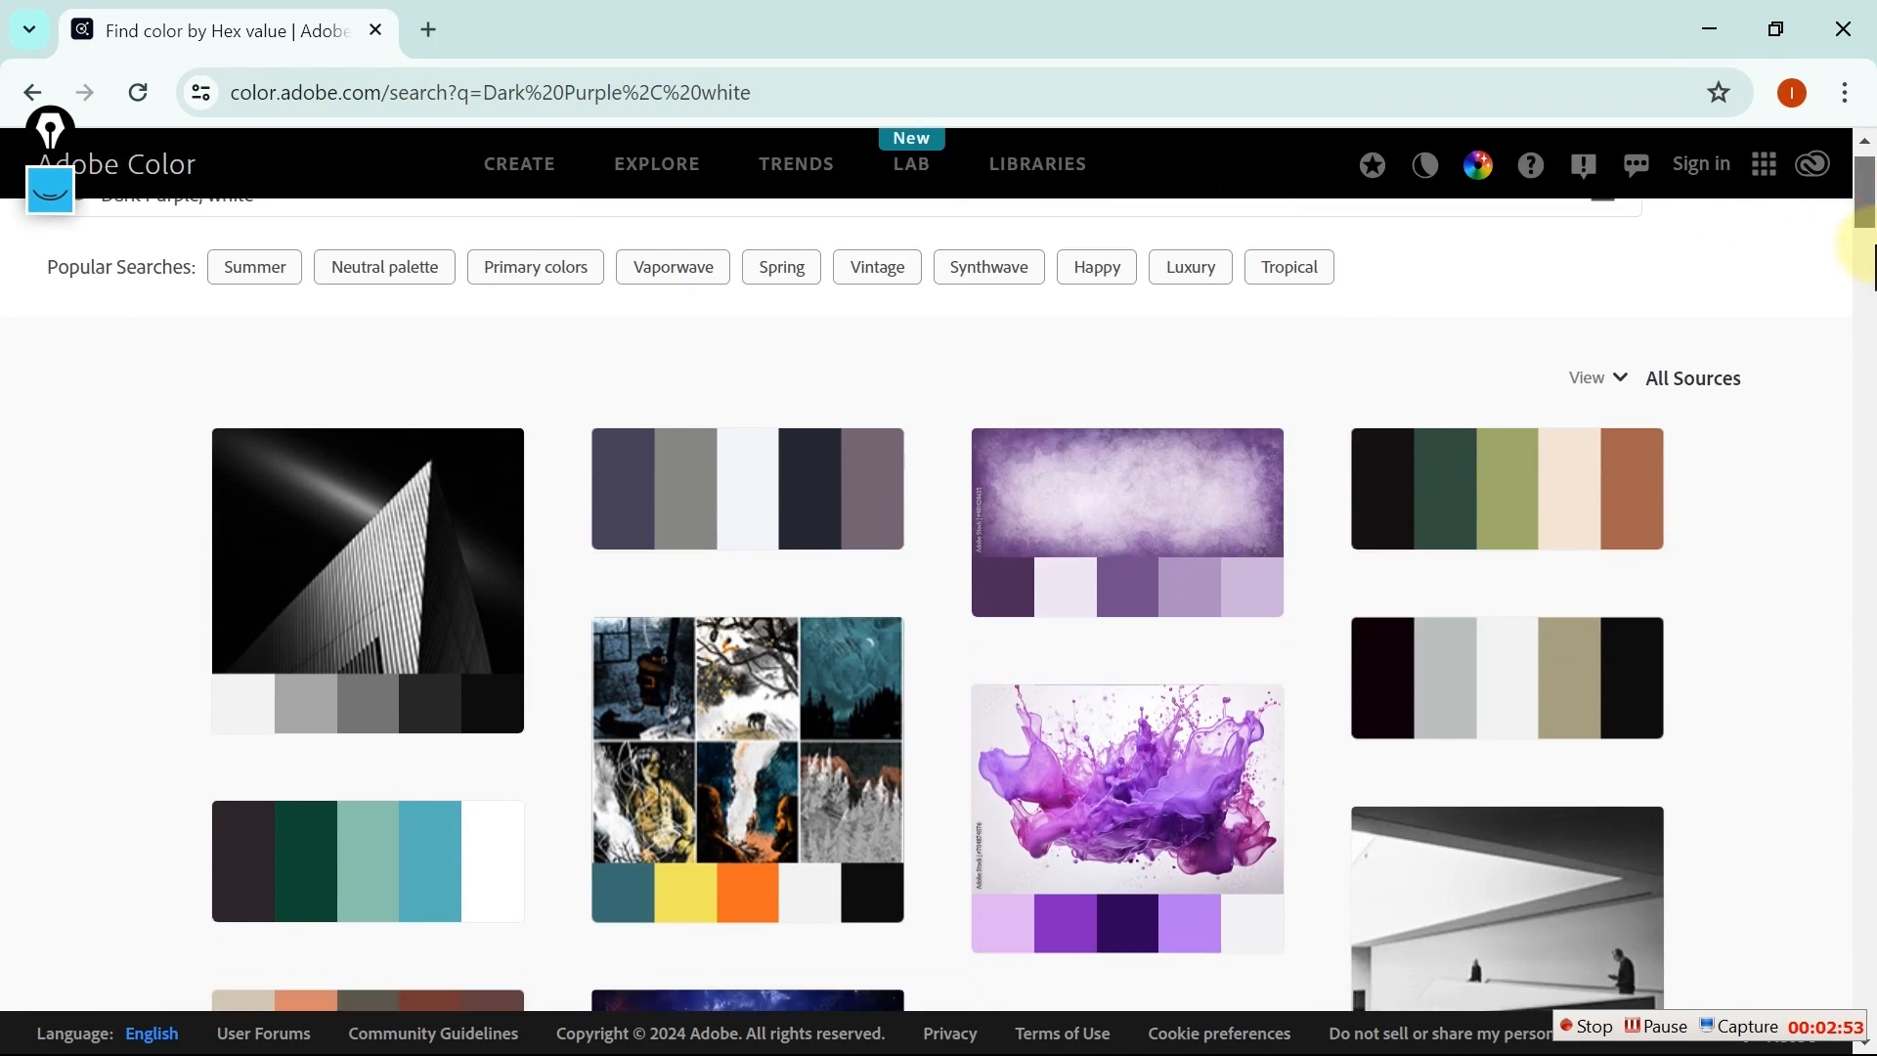
left_click_drag(1865, 249, 1861, 195)
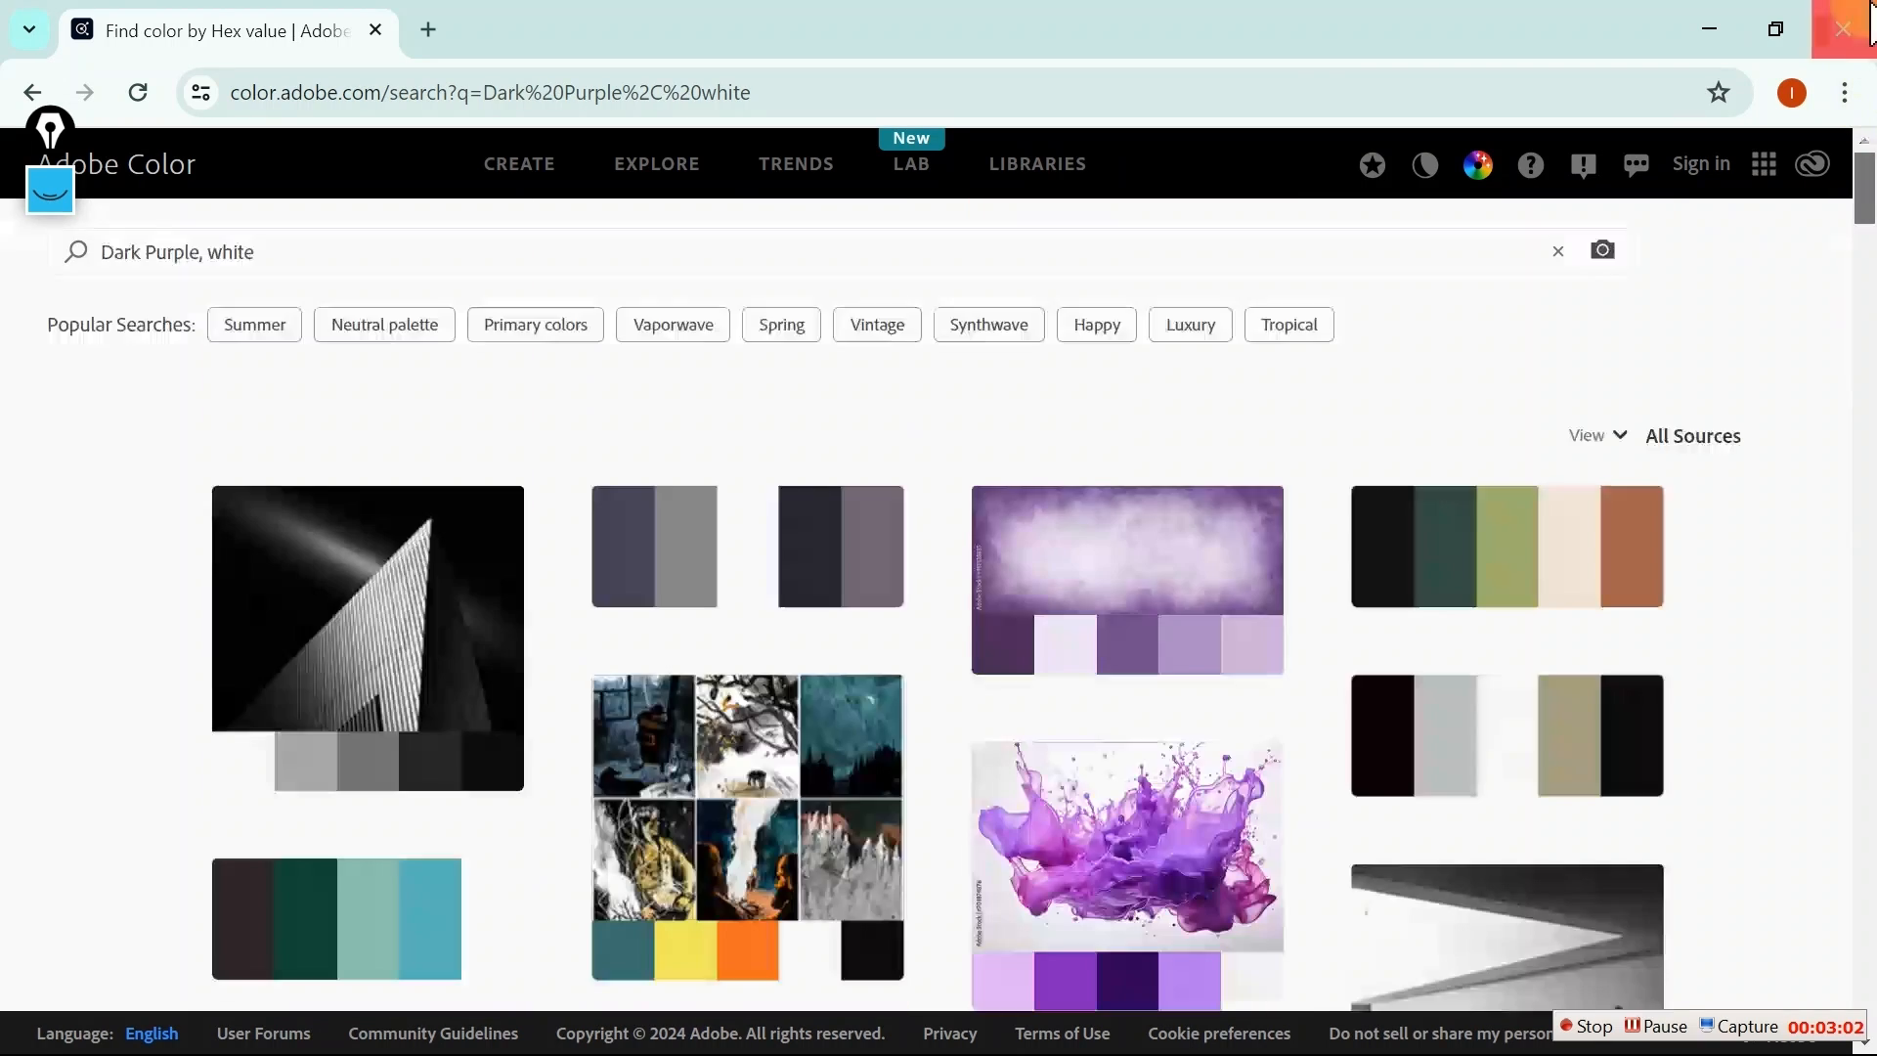
Shorten the theme search to "Dark Purple" and open the palette taken from the dark purple grungy spotlight background
left_click(324, 262)
key("BackSpace")
key("BackSpace")
key("BackSpace")
key("BackSpace")
key("BackSpace")
key("BackSpace")
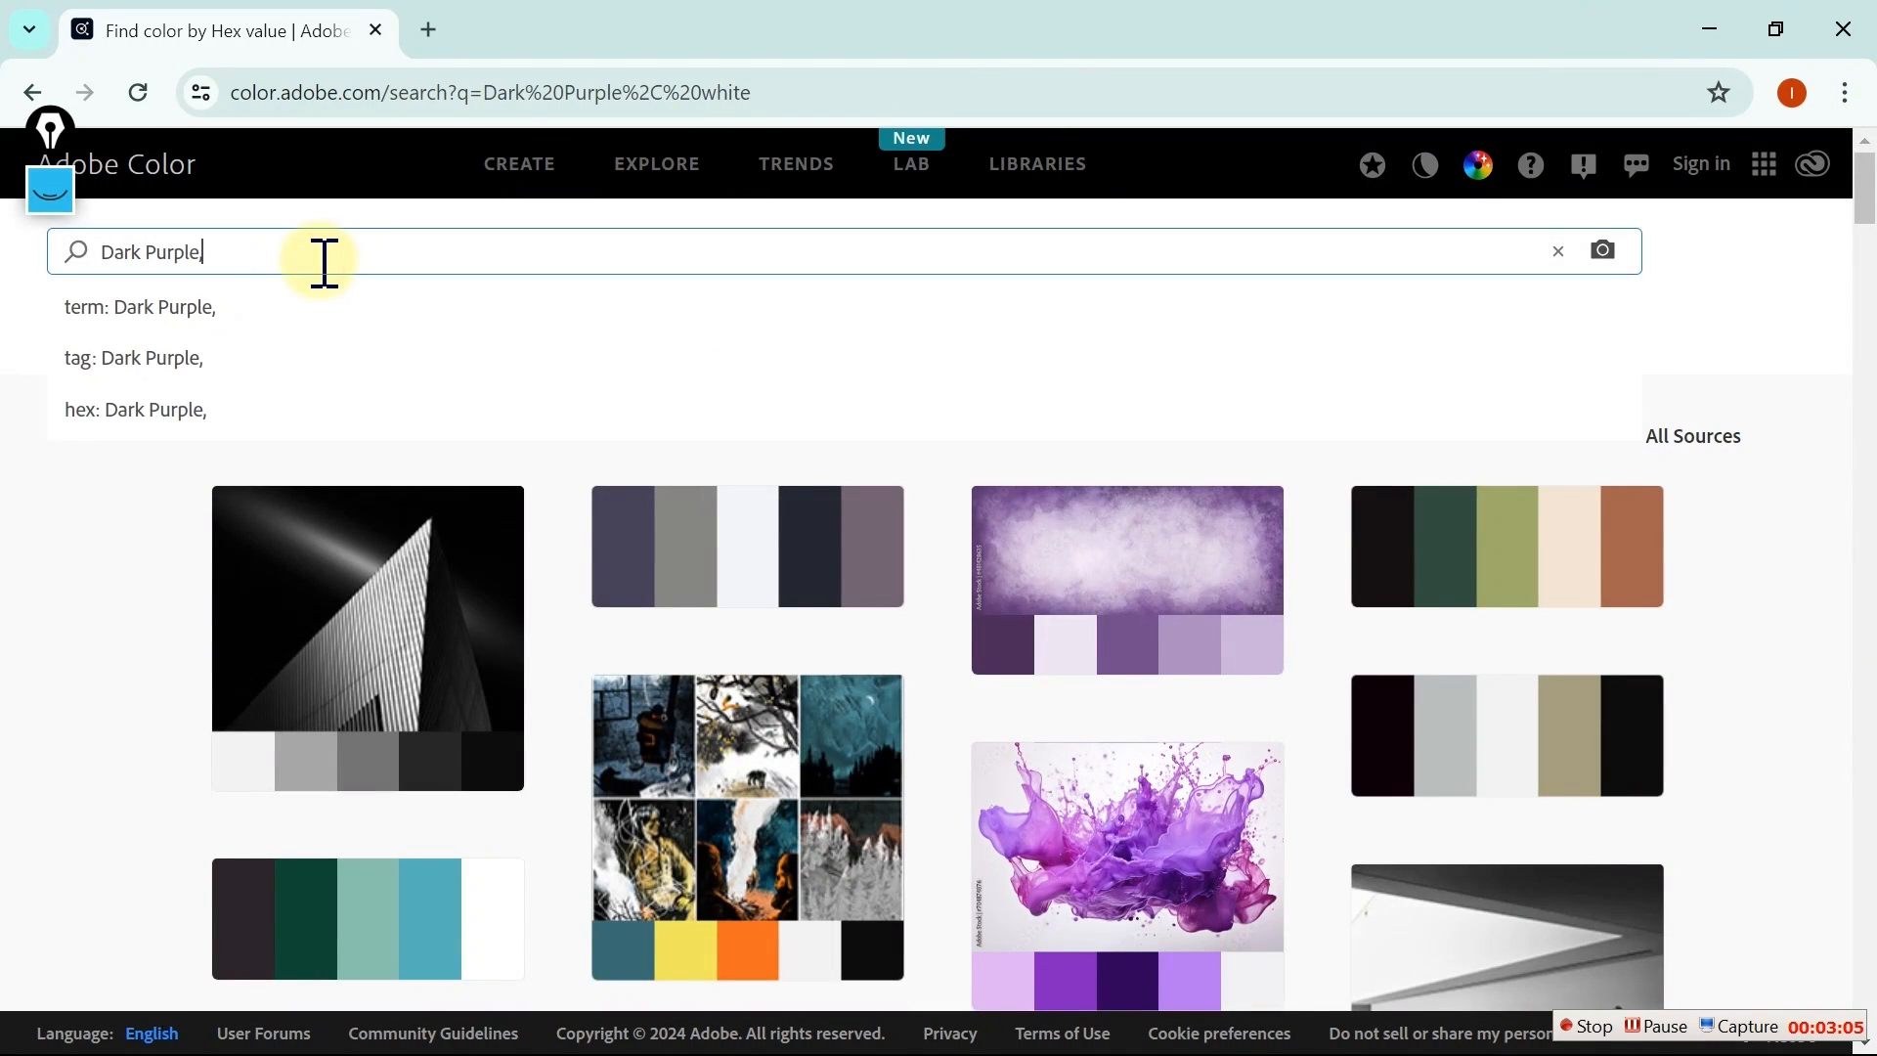
key("BackSpace")
key("Return")
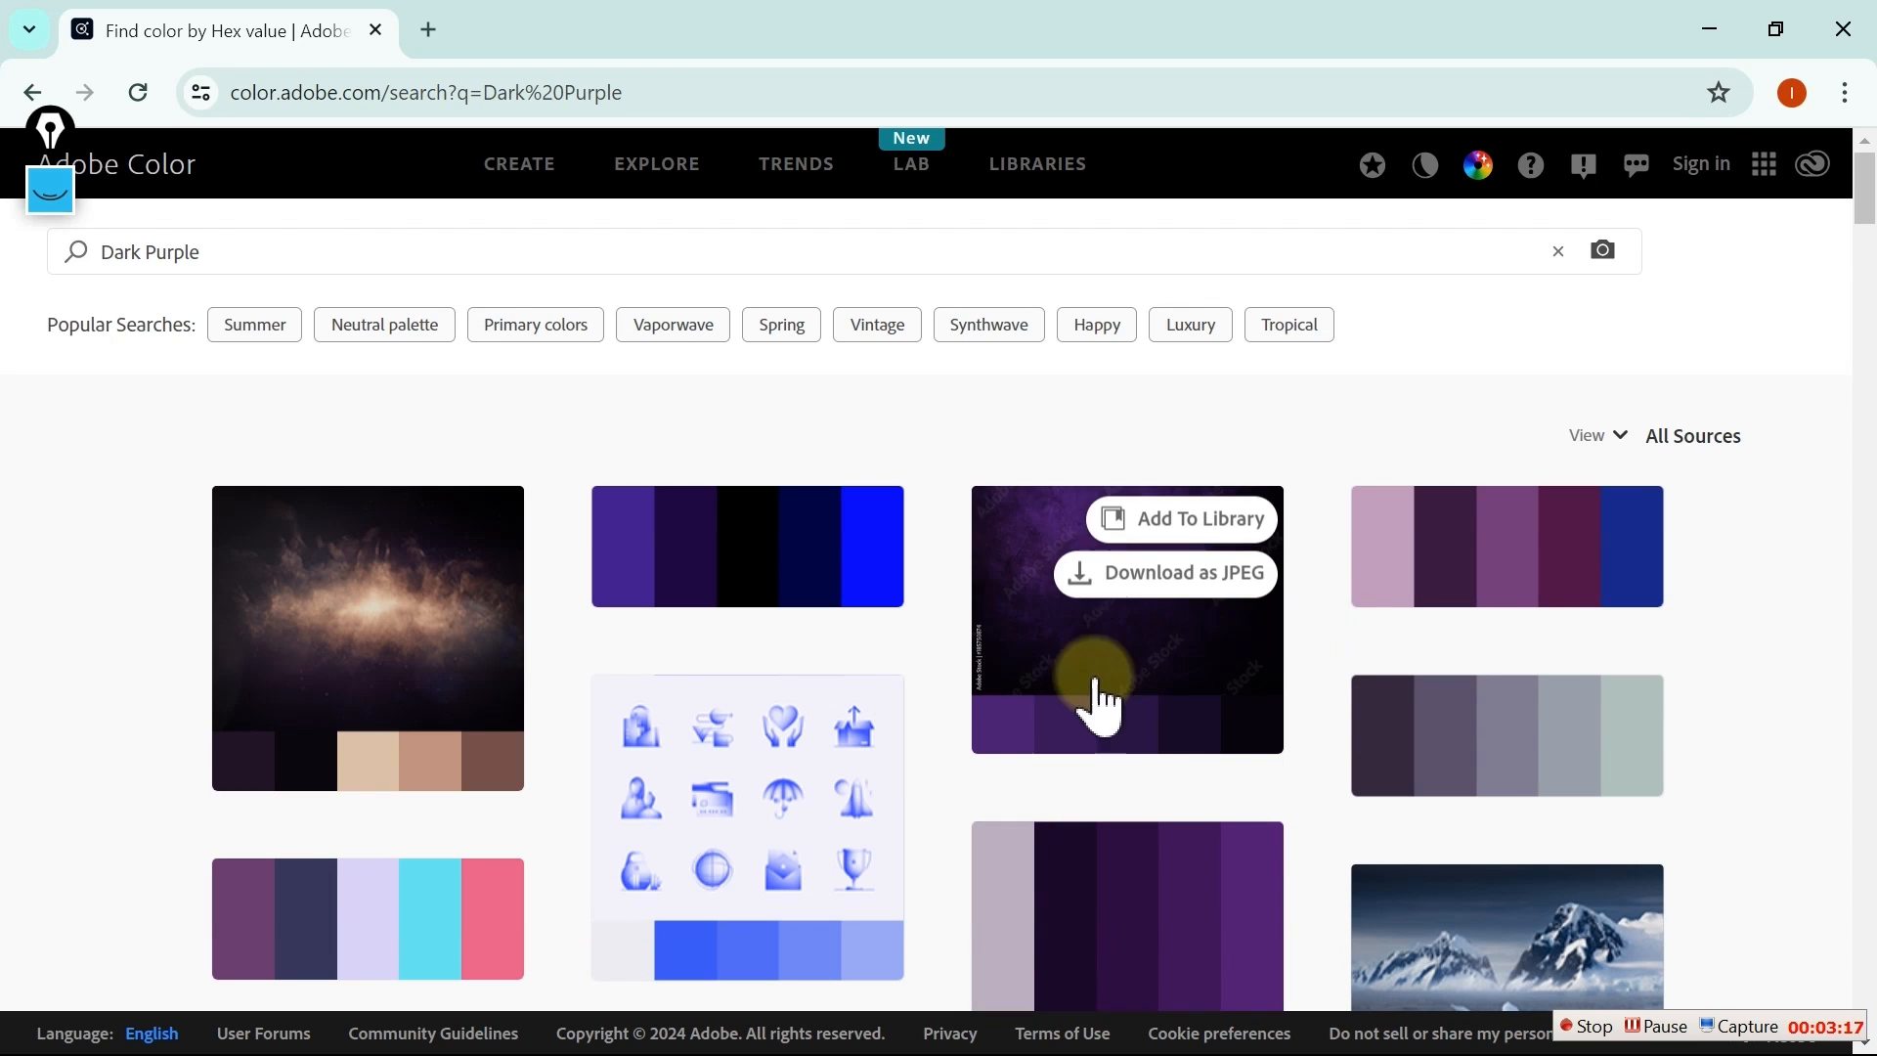
left_click(1080, 691)
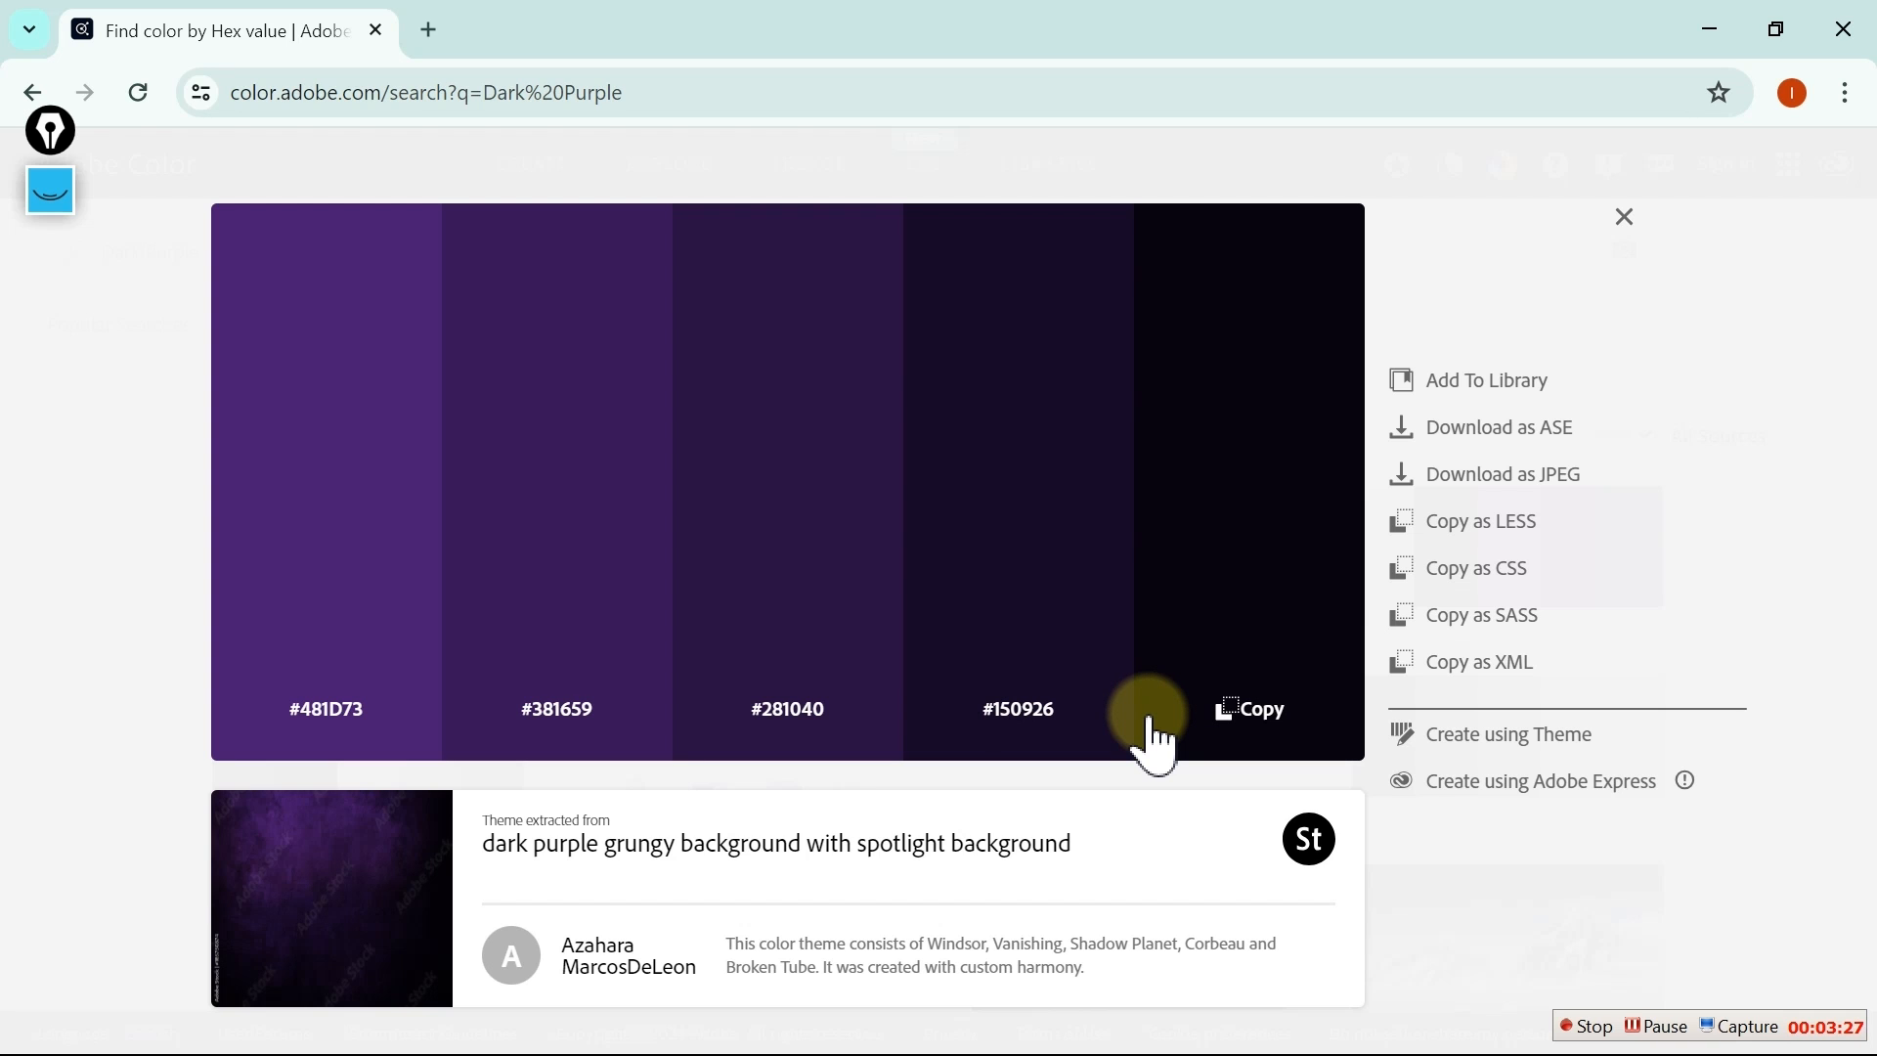
Switch to PowerPoint
key("super")
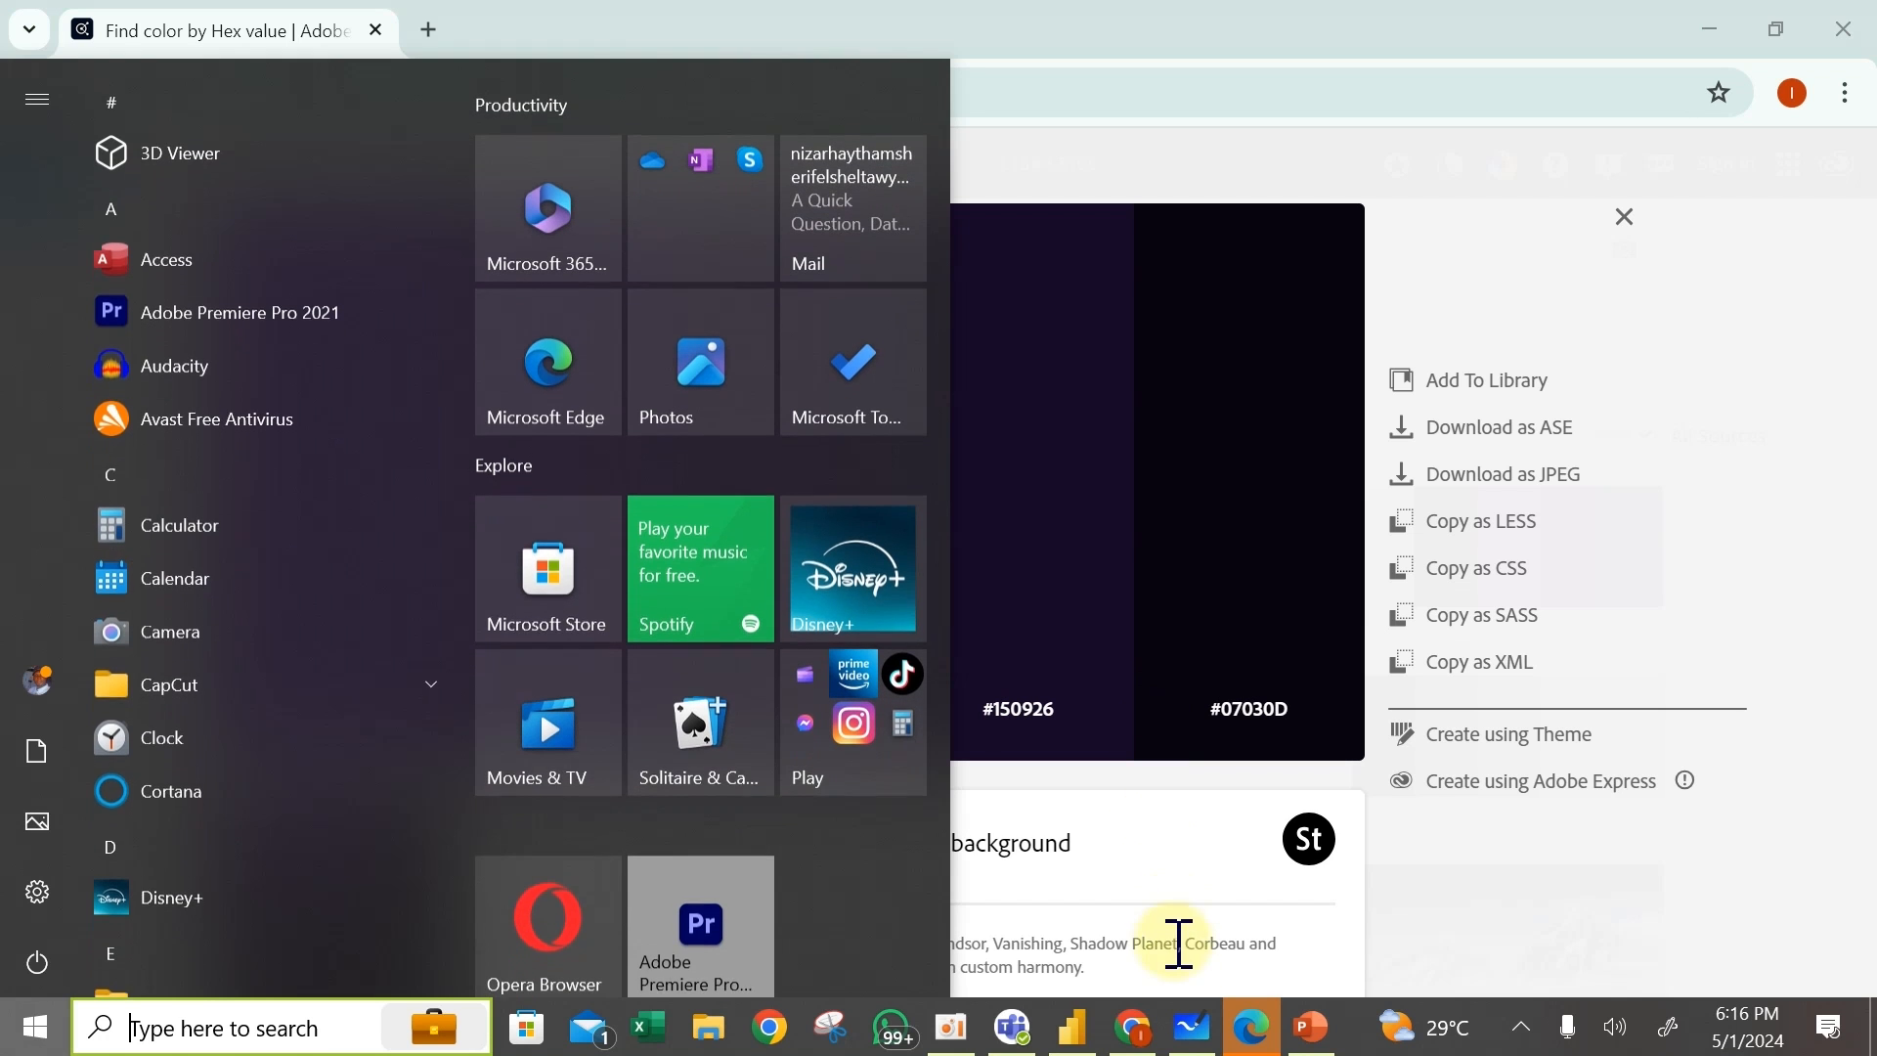
left_click(1325, 1040)
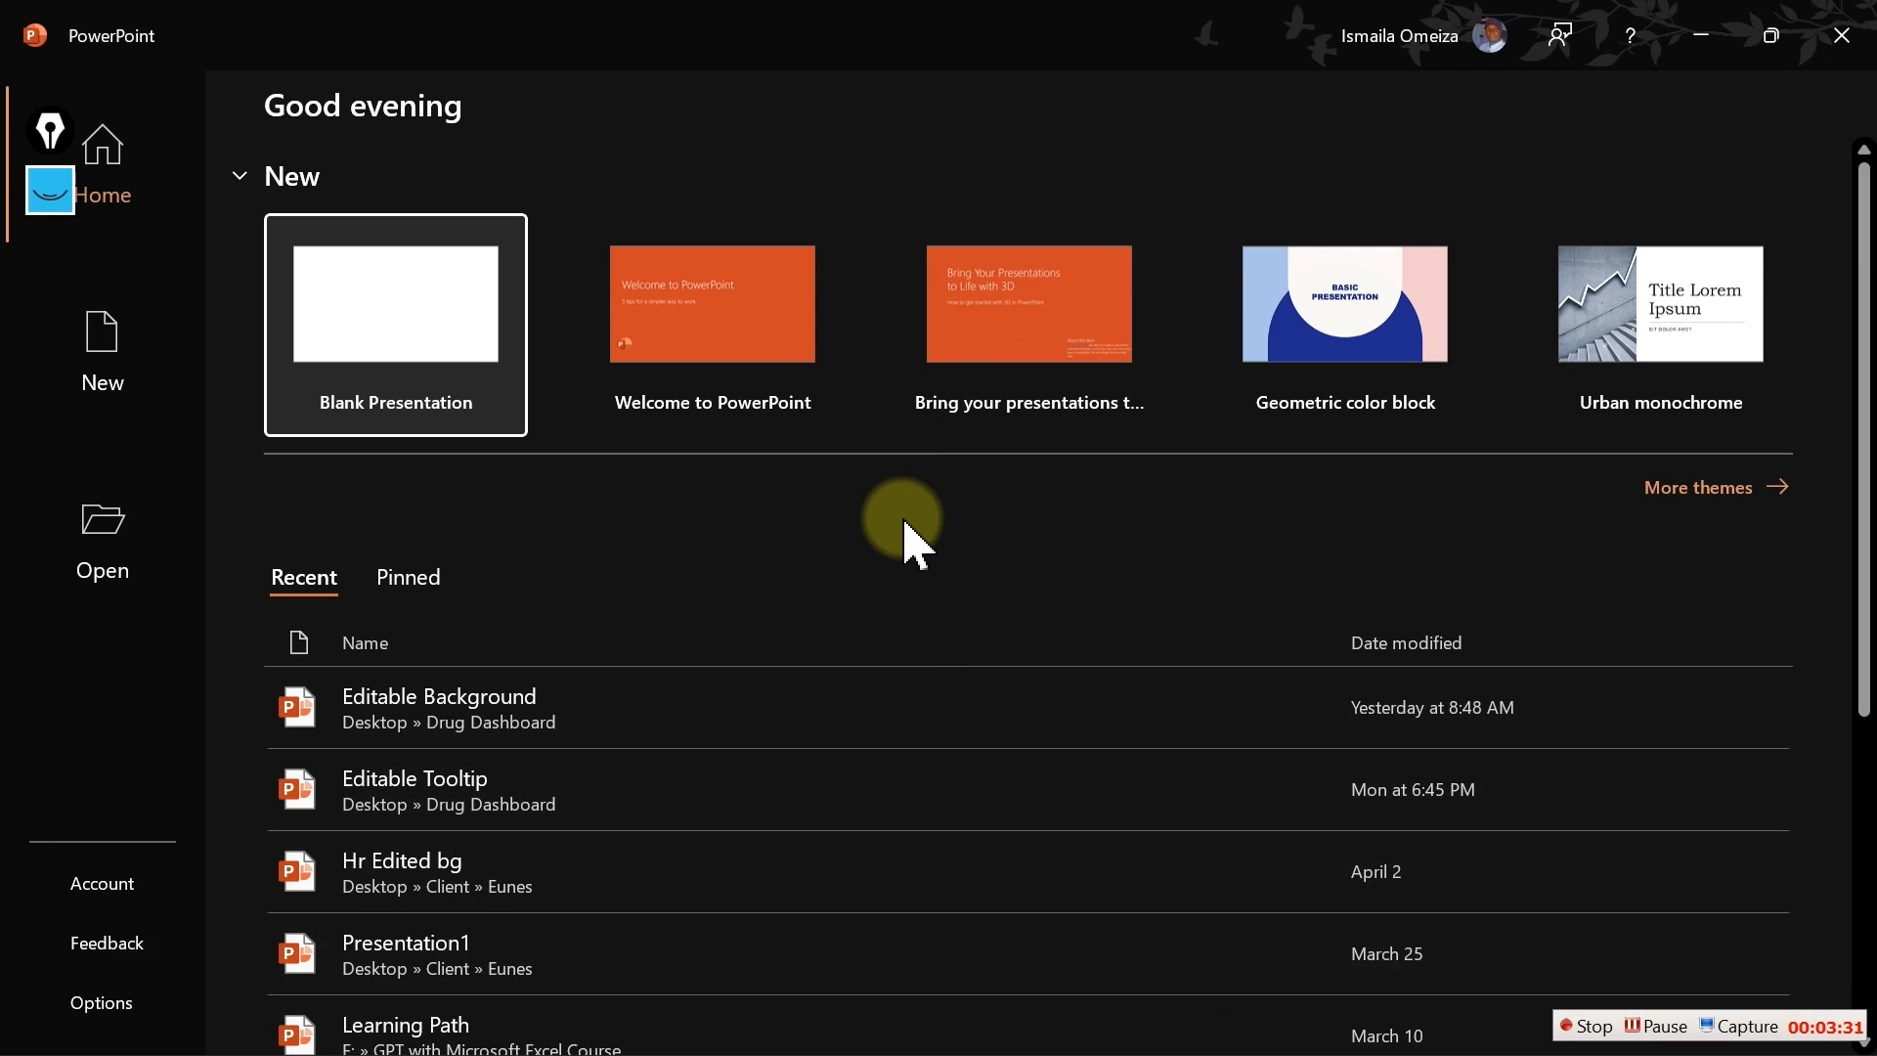
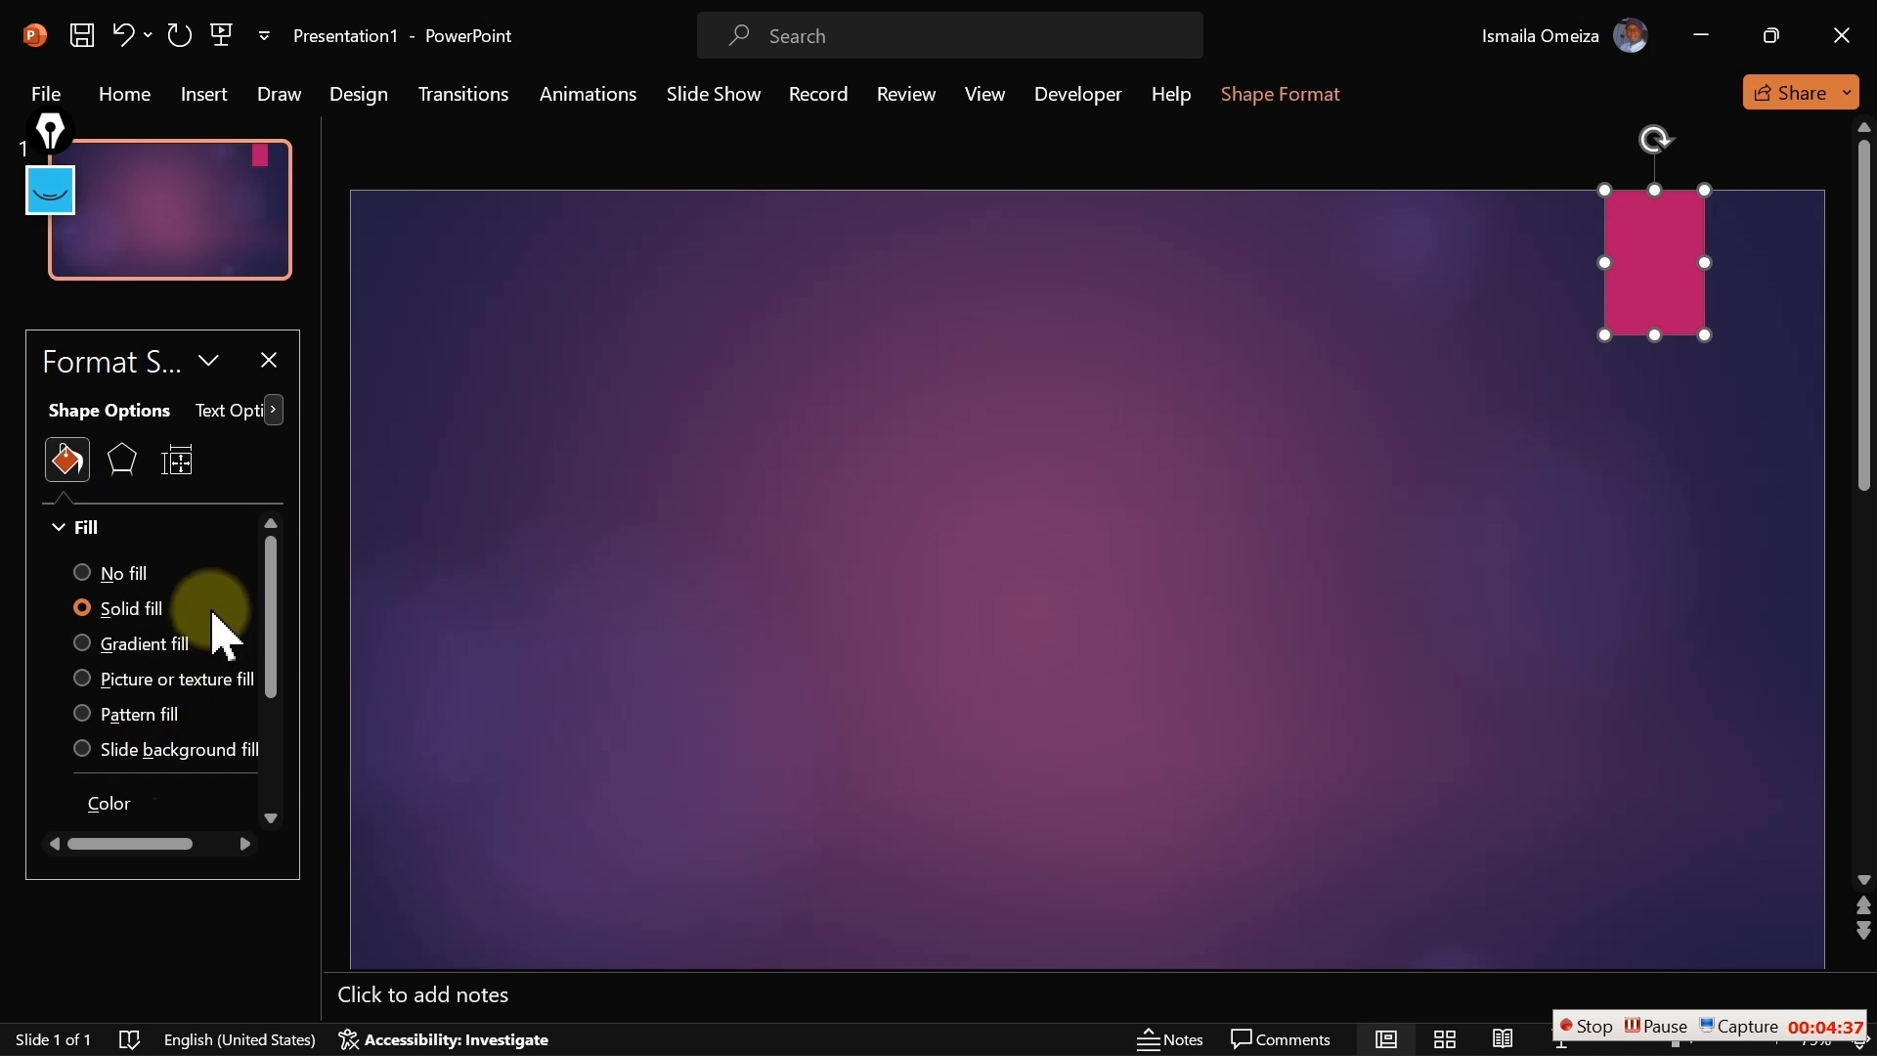
Widen the Format Shape pane and recolor the pink rectangle at the slide's upper right with an Eyedropper sample of the adjacent background
left_click_drag(273, 606, 275, 691)
left_click(298, 665)
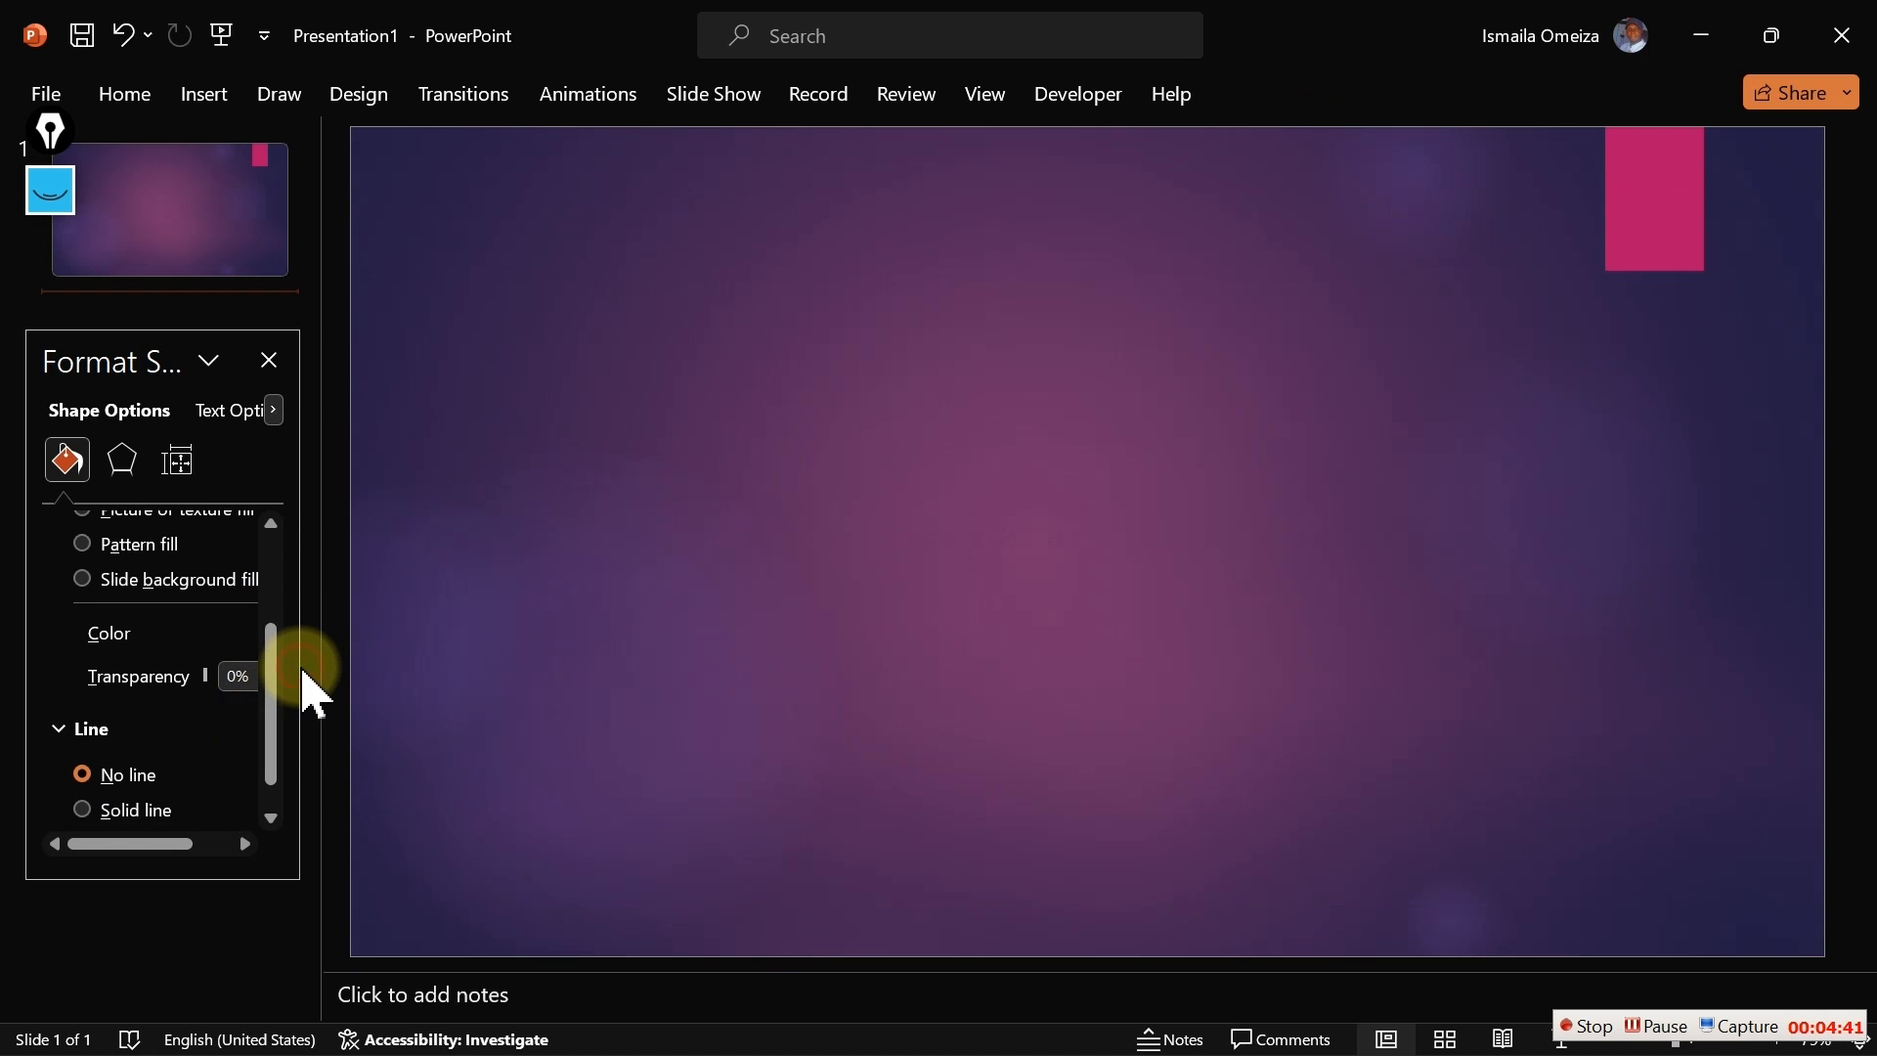
left_click_drag(293, 667, 349, 673)
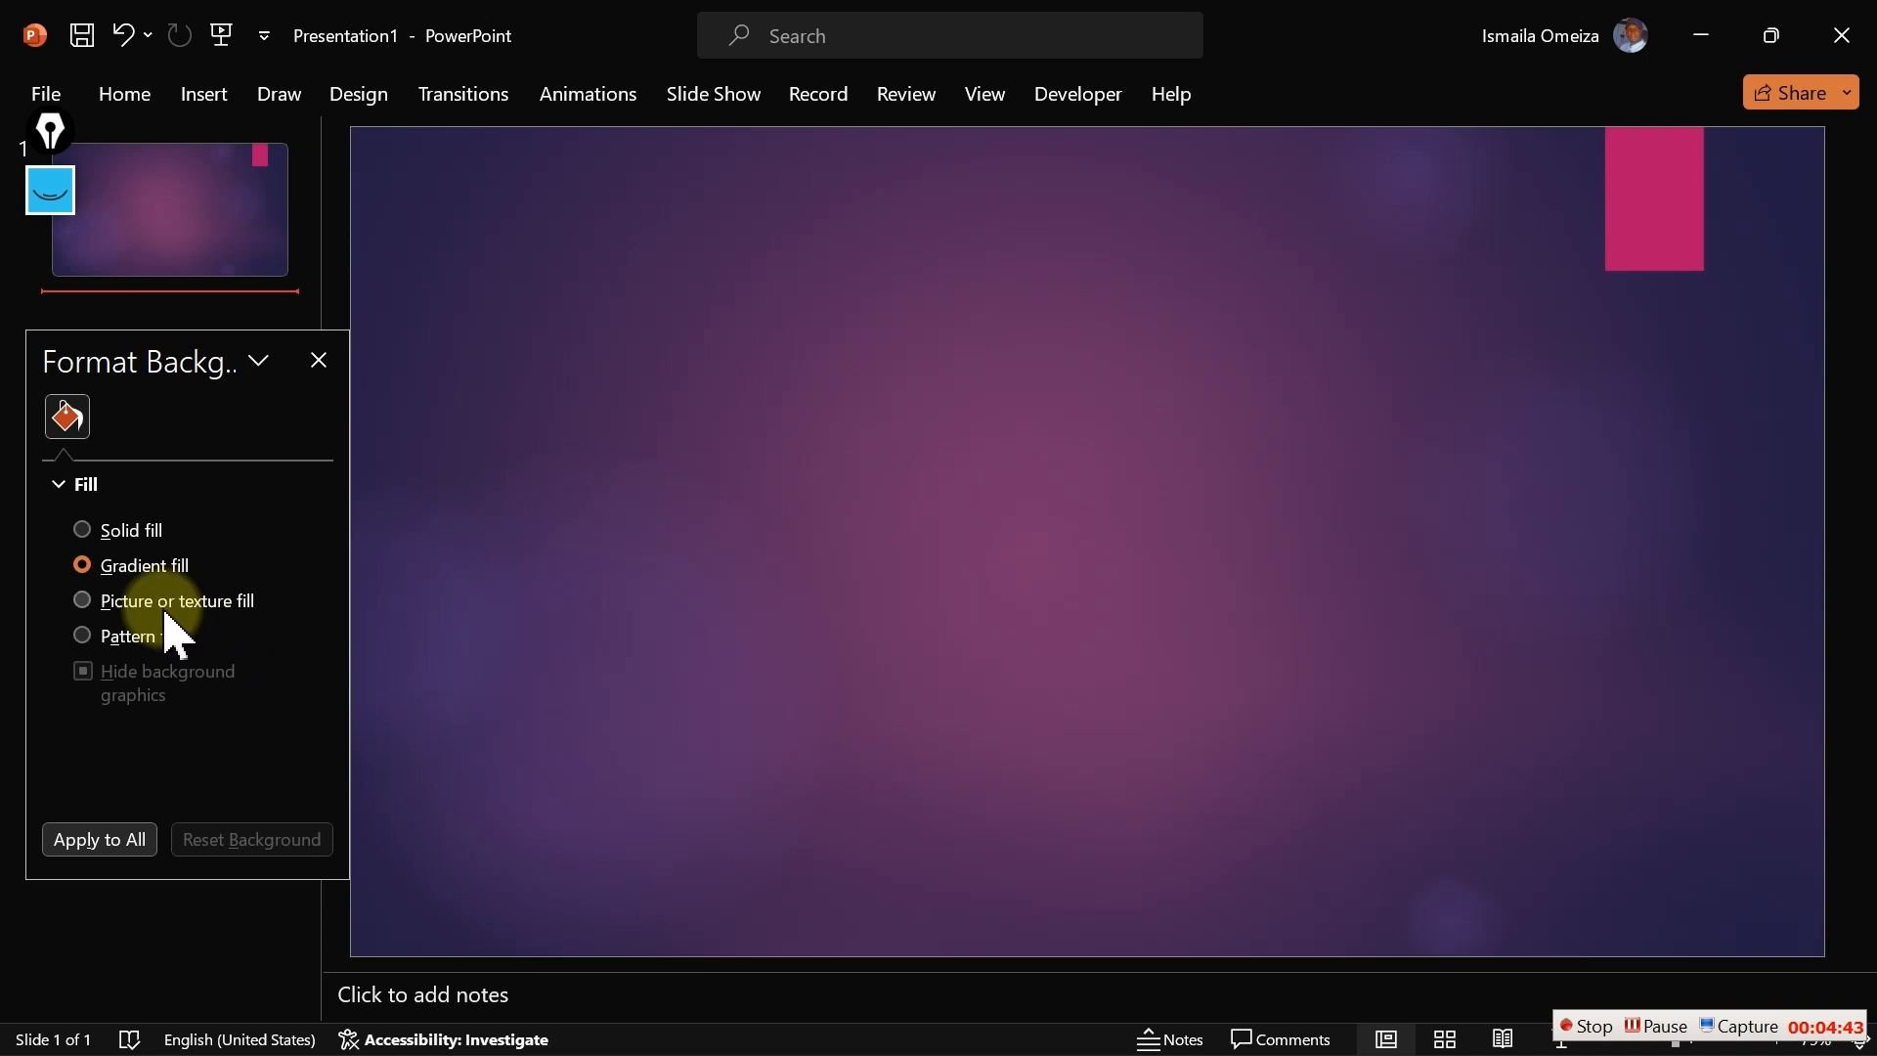
left_click(1611, 221)
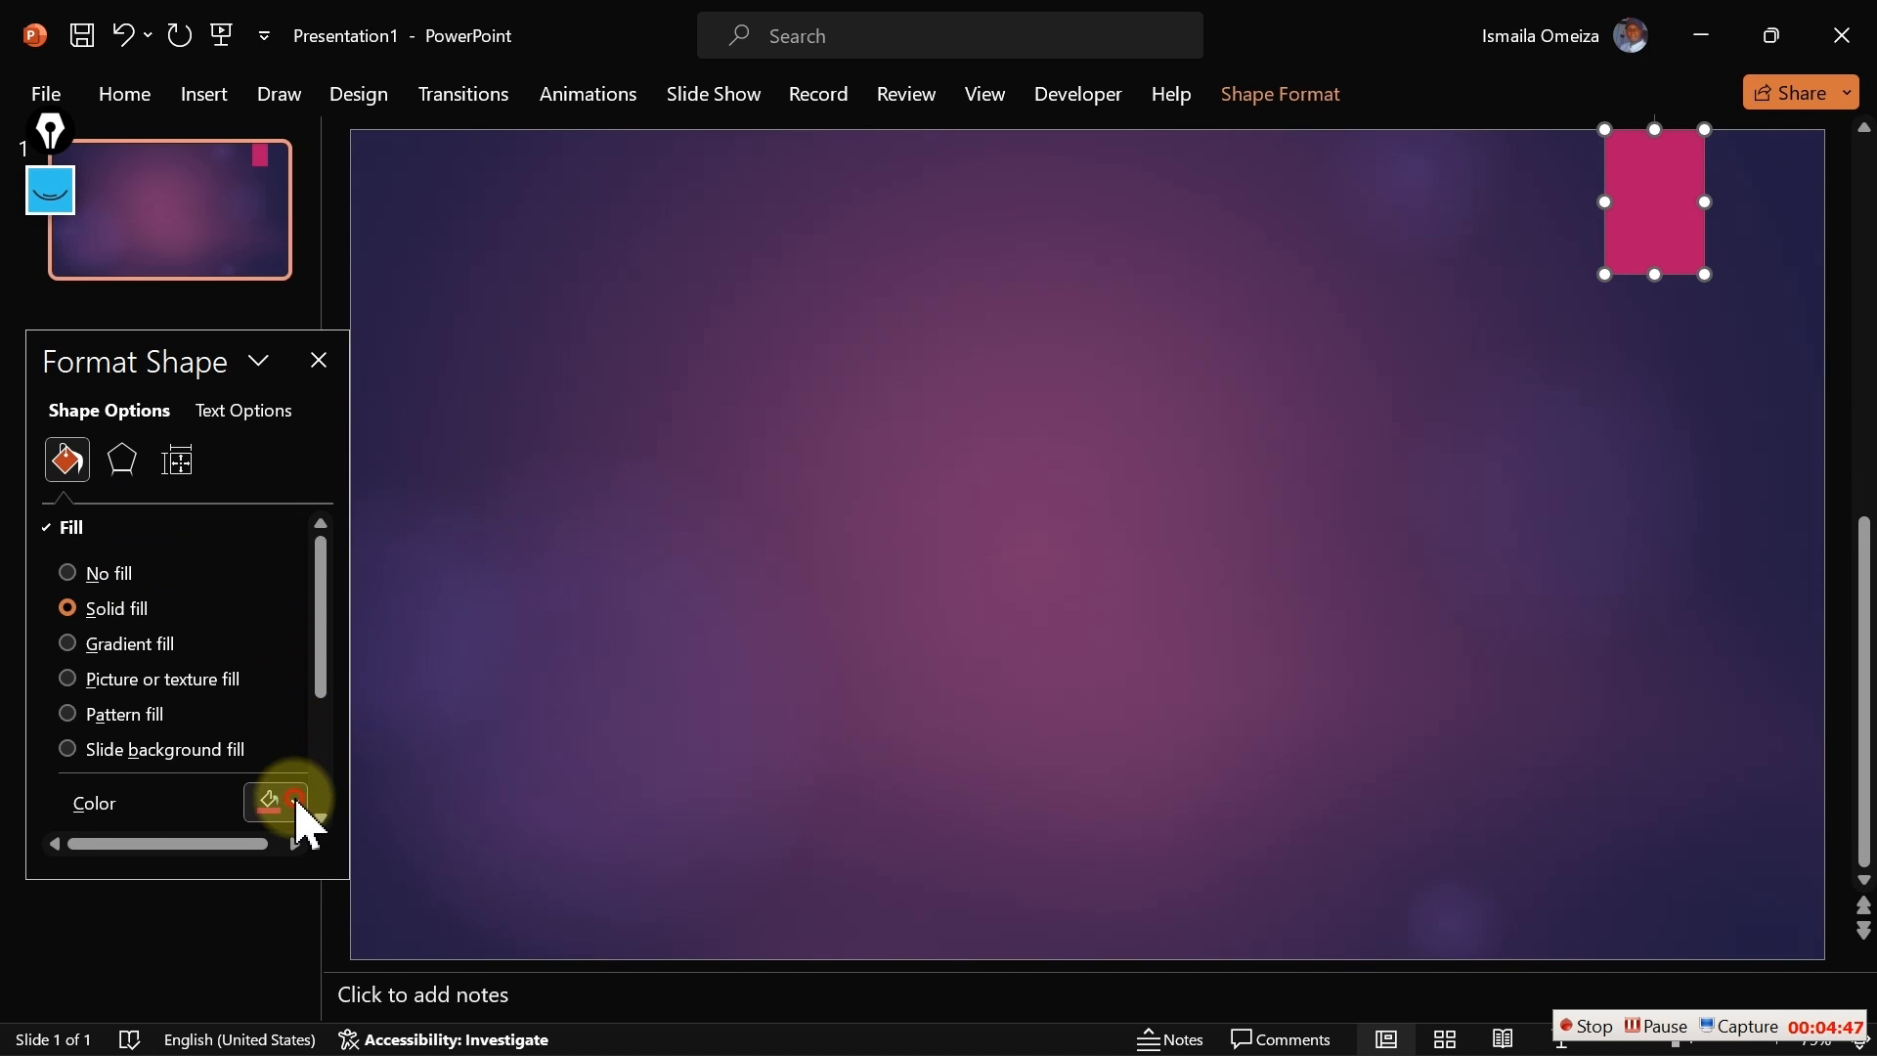
left_click(291, 804)
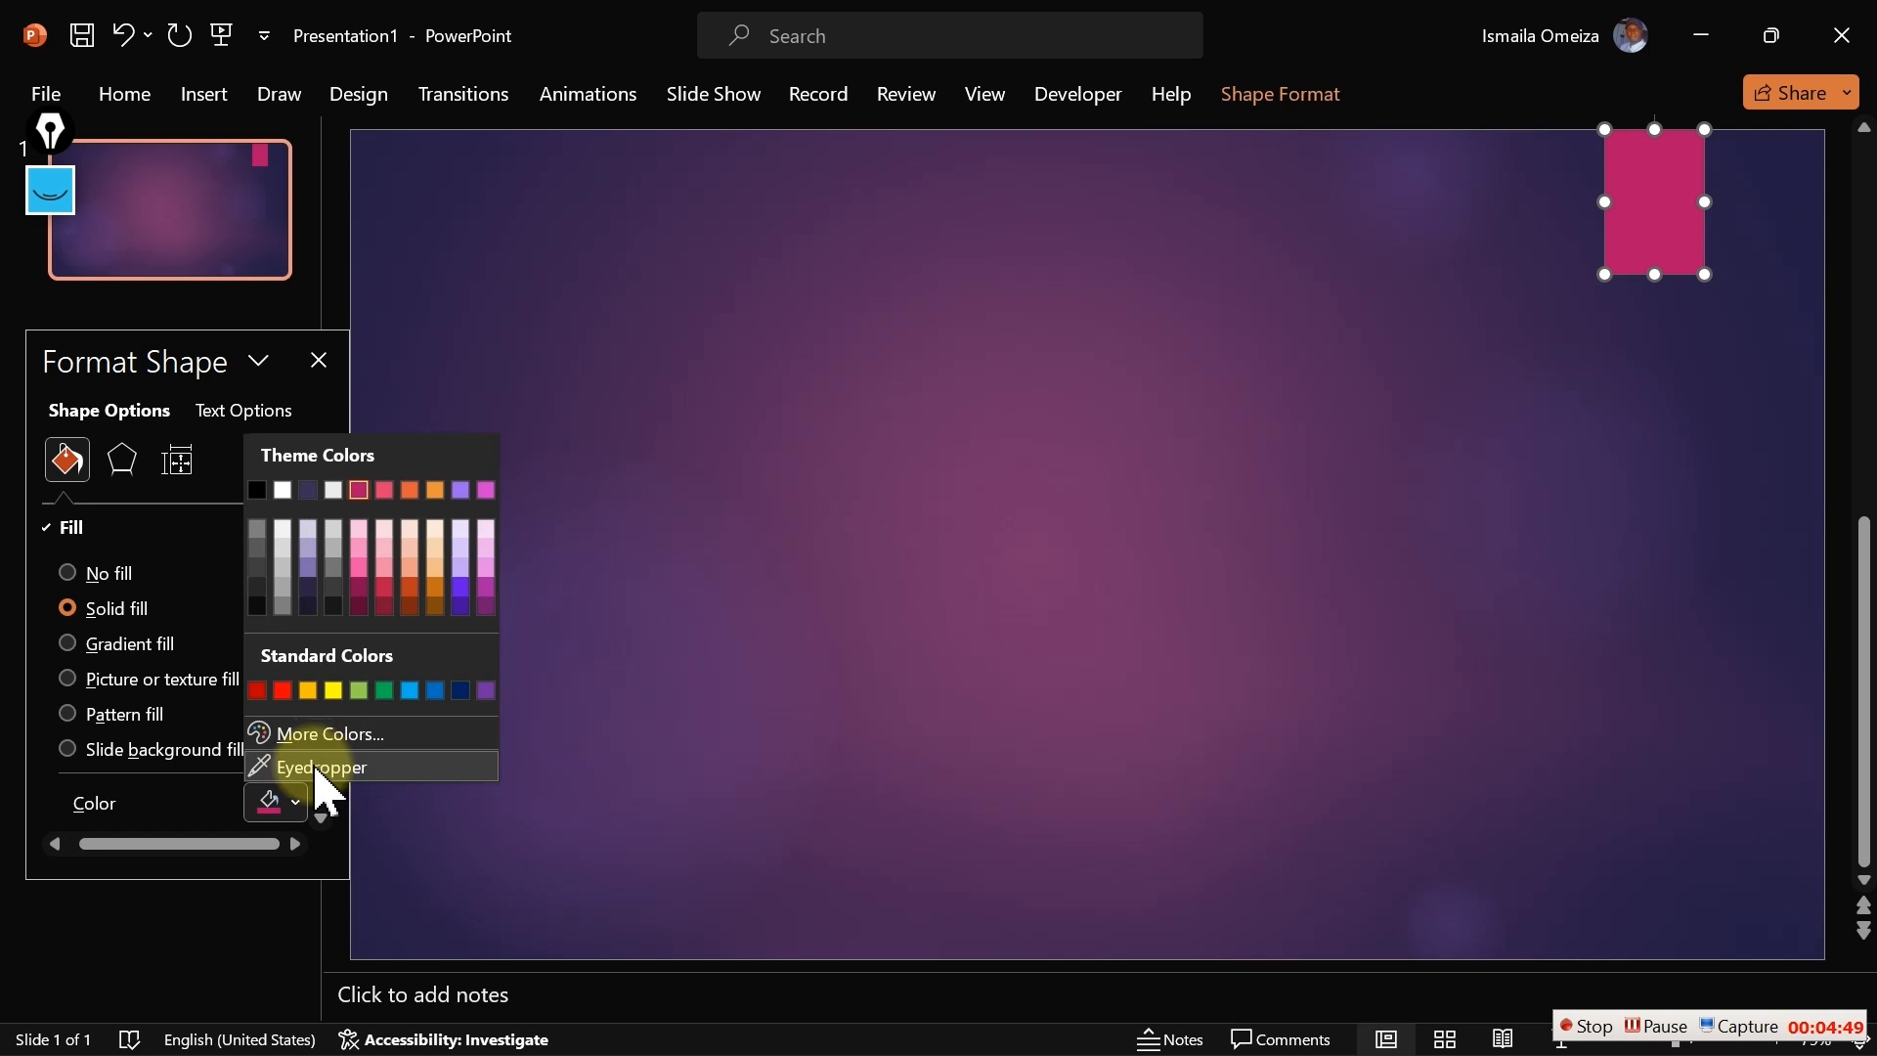
left_click(320, 765)
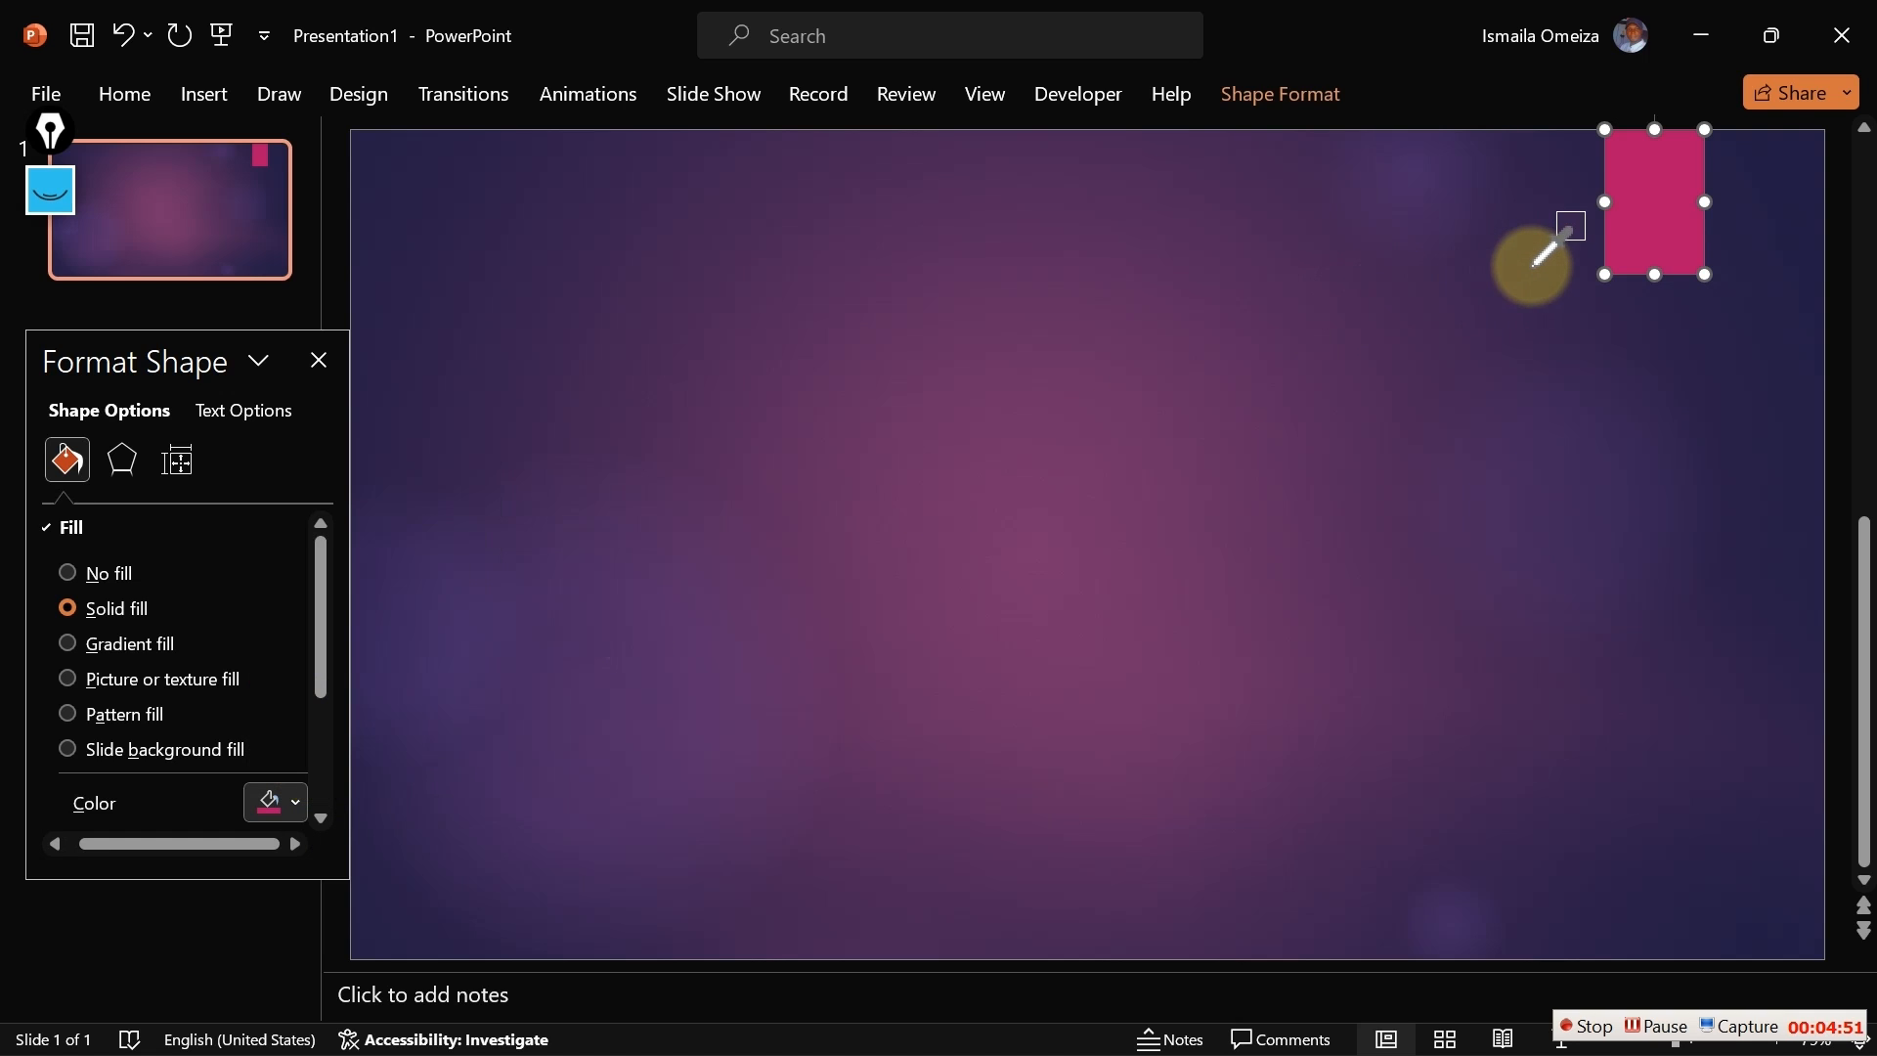
left_click(1583, 236)
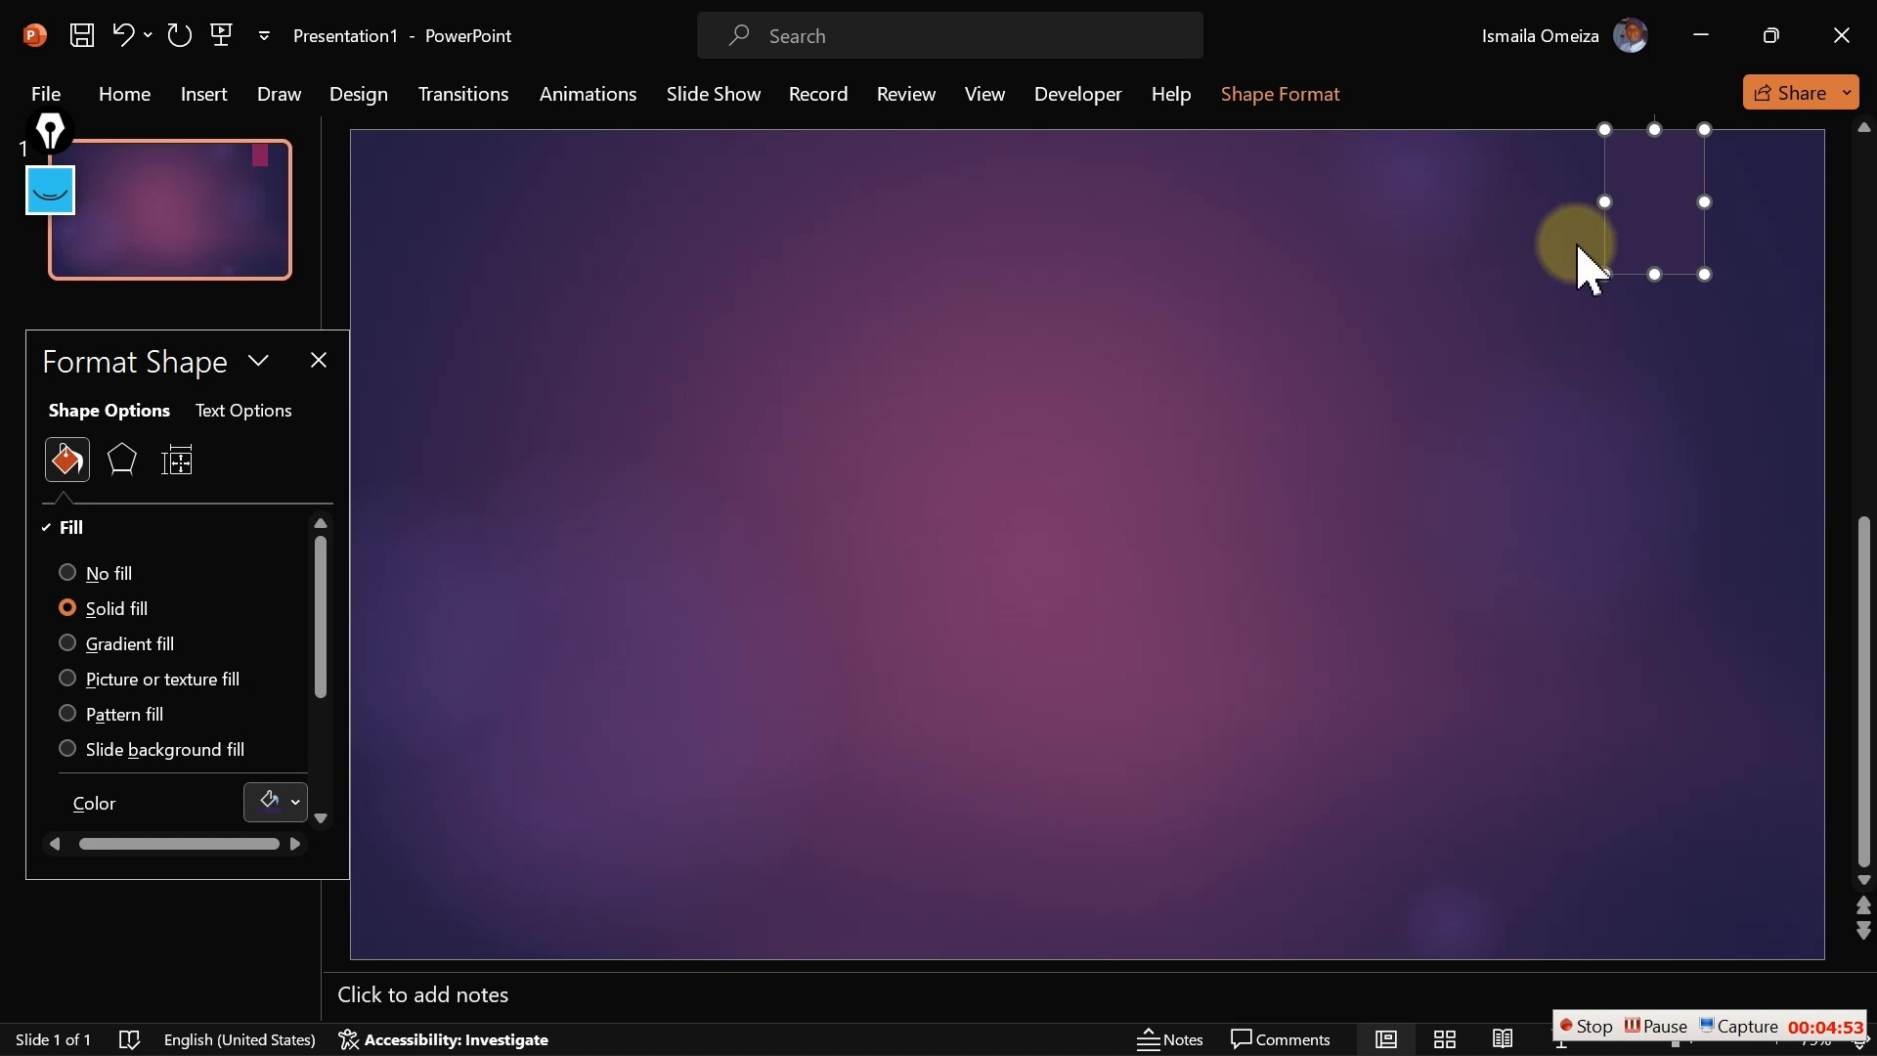
left_click(1469, 380)
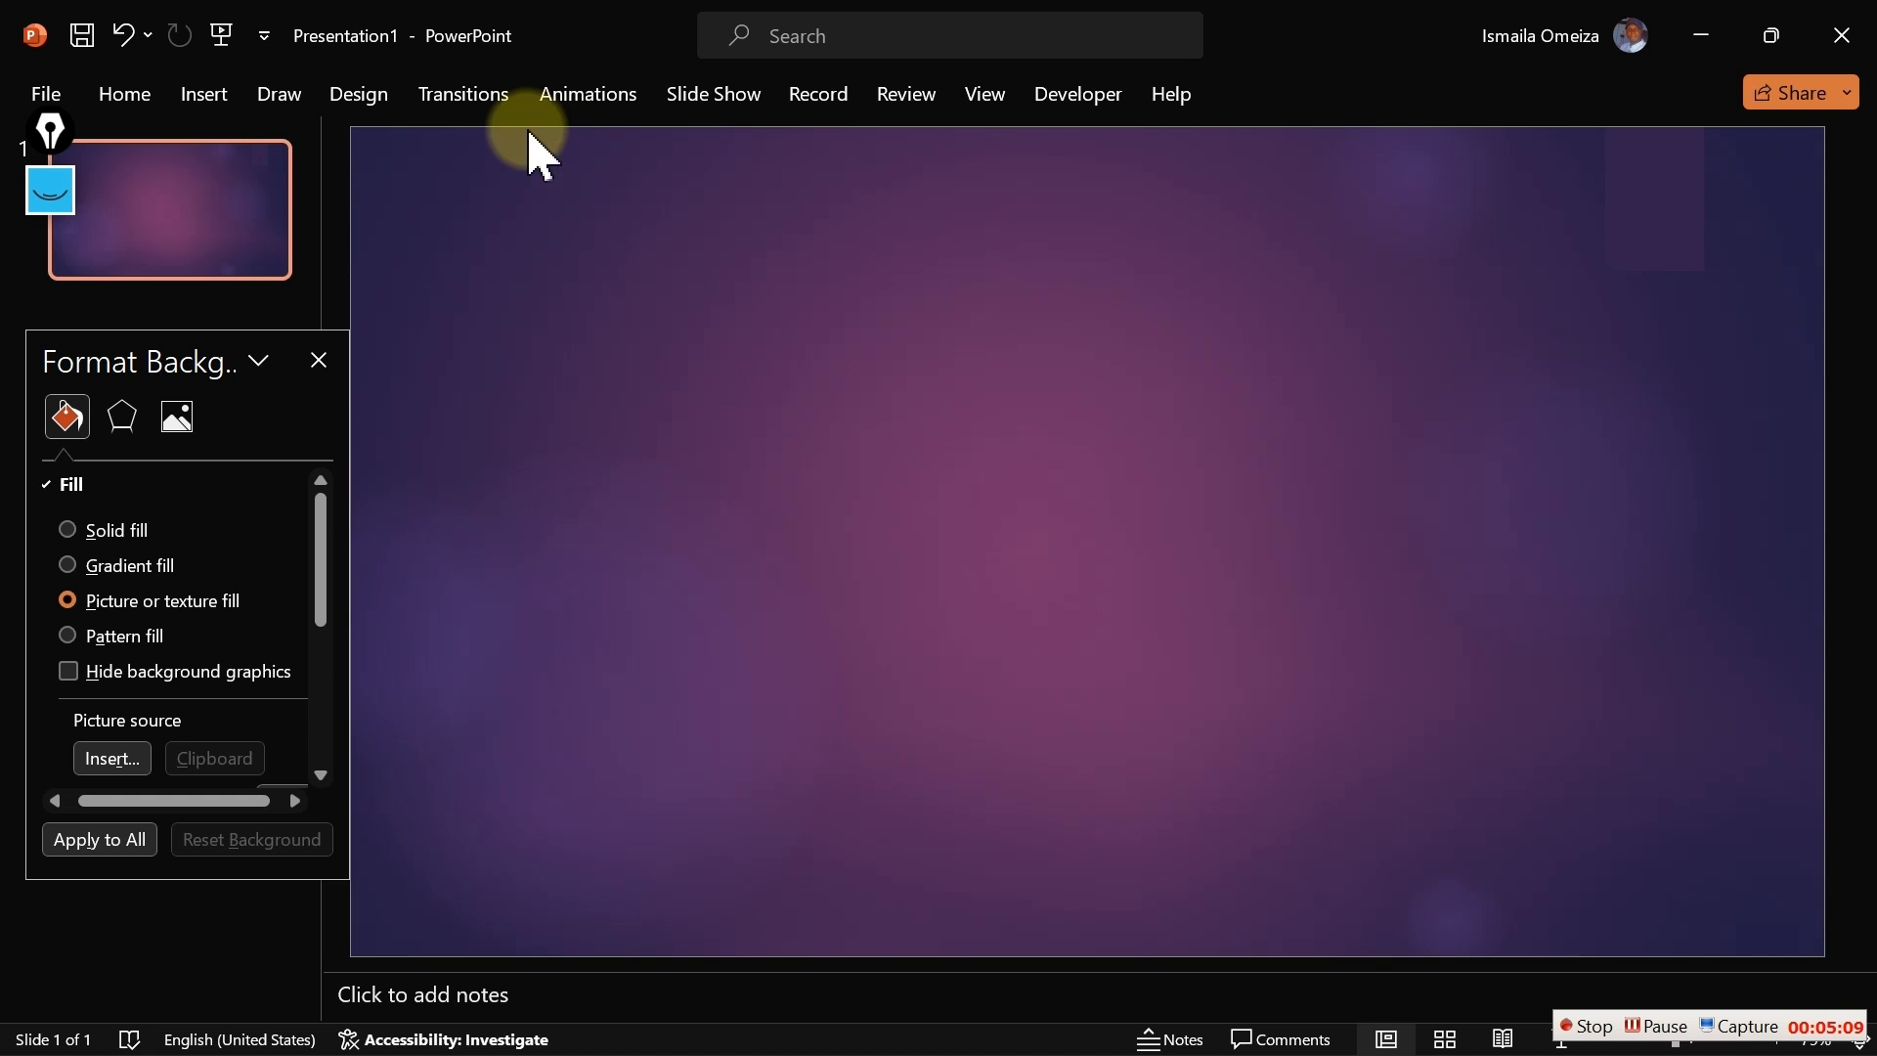
Insert a 1" by 1" rectangle with rounded top corners and move it into the slide's upper left area
left_click(195, 100)
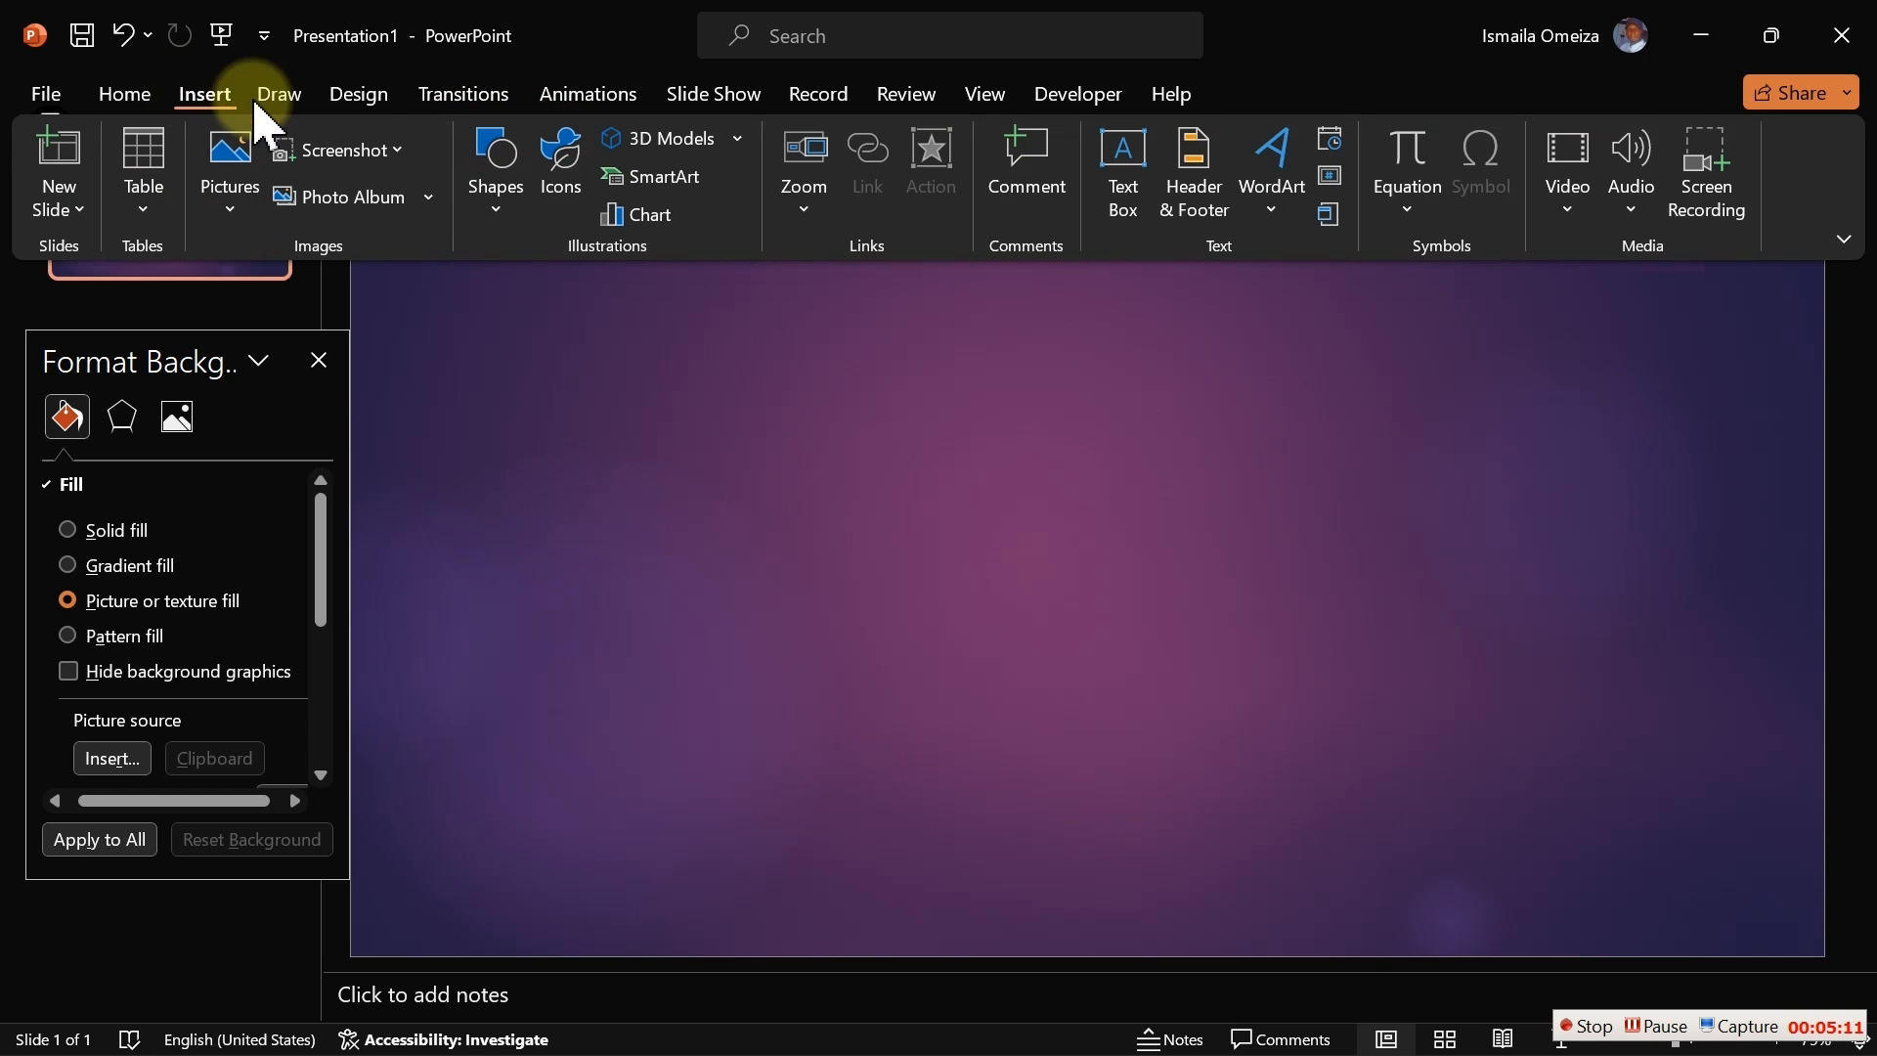
left_click(489, 227)
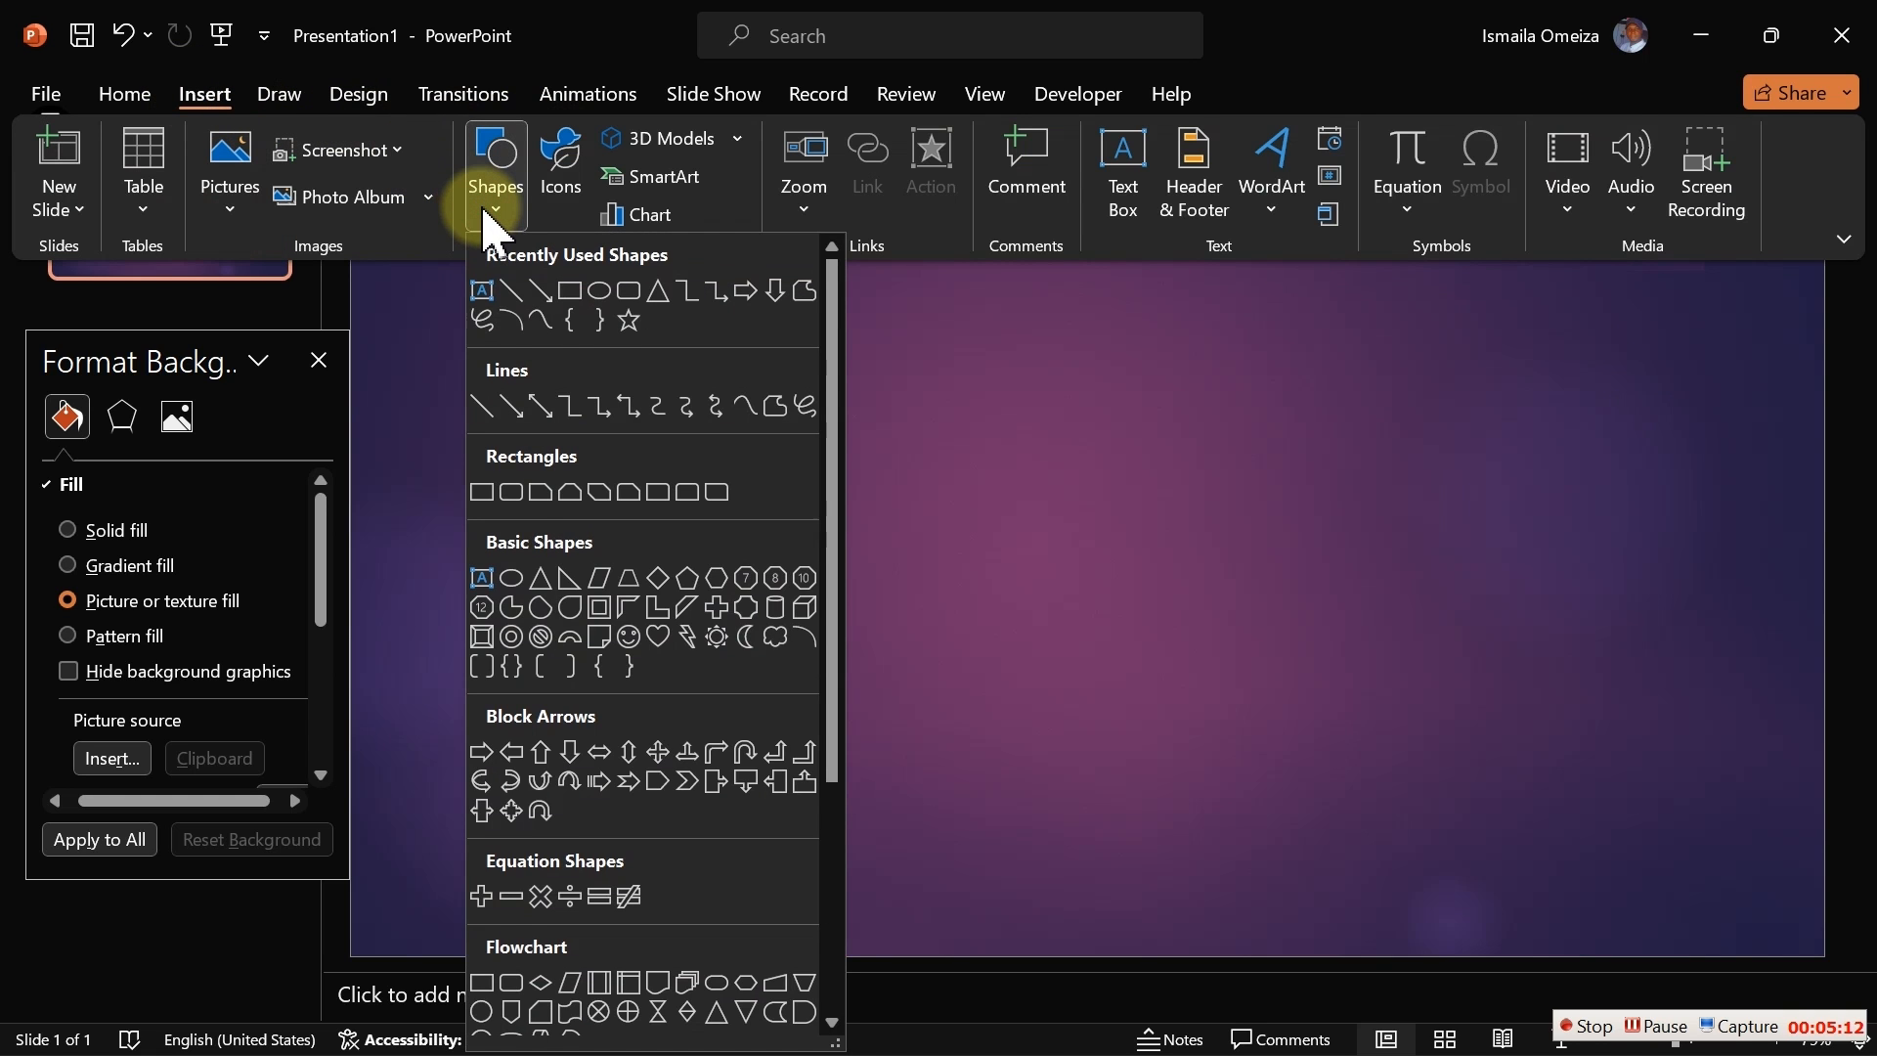
left_click(687, 491)
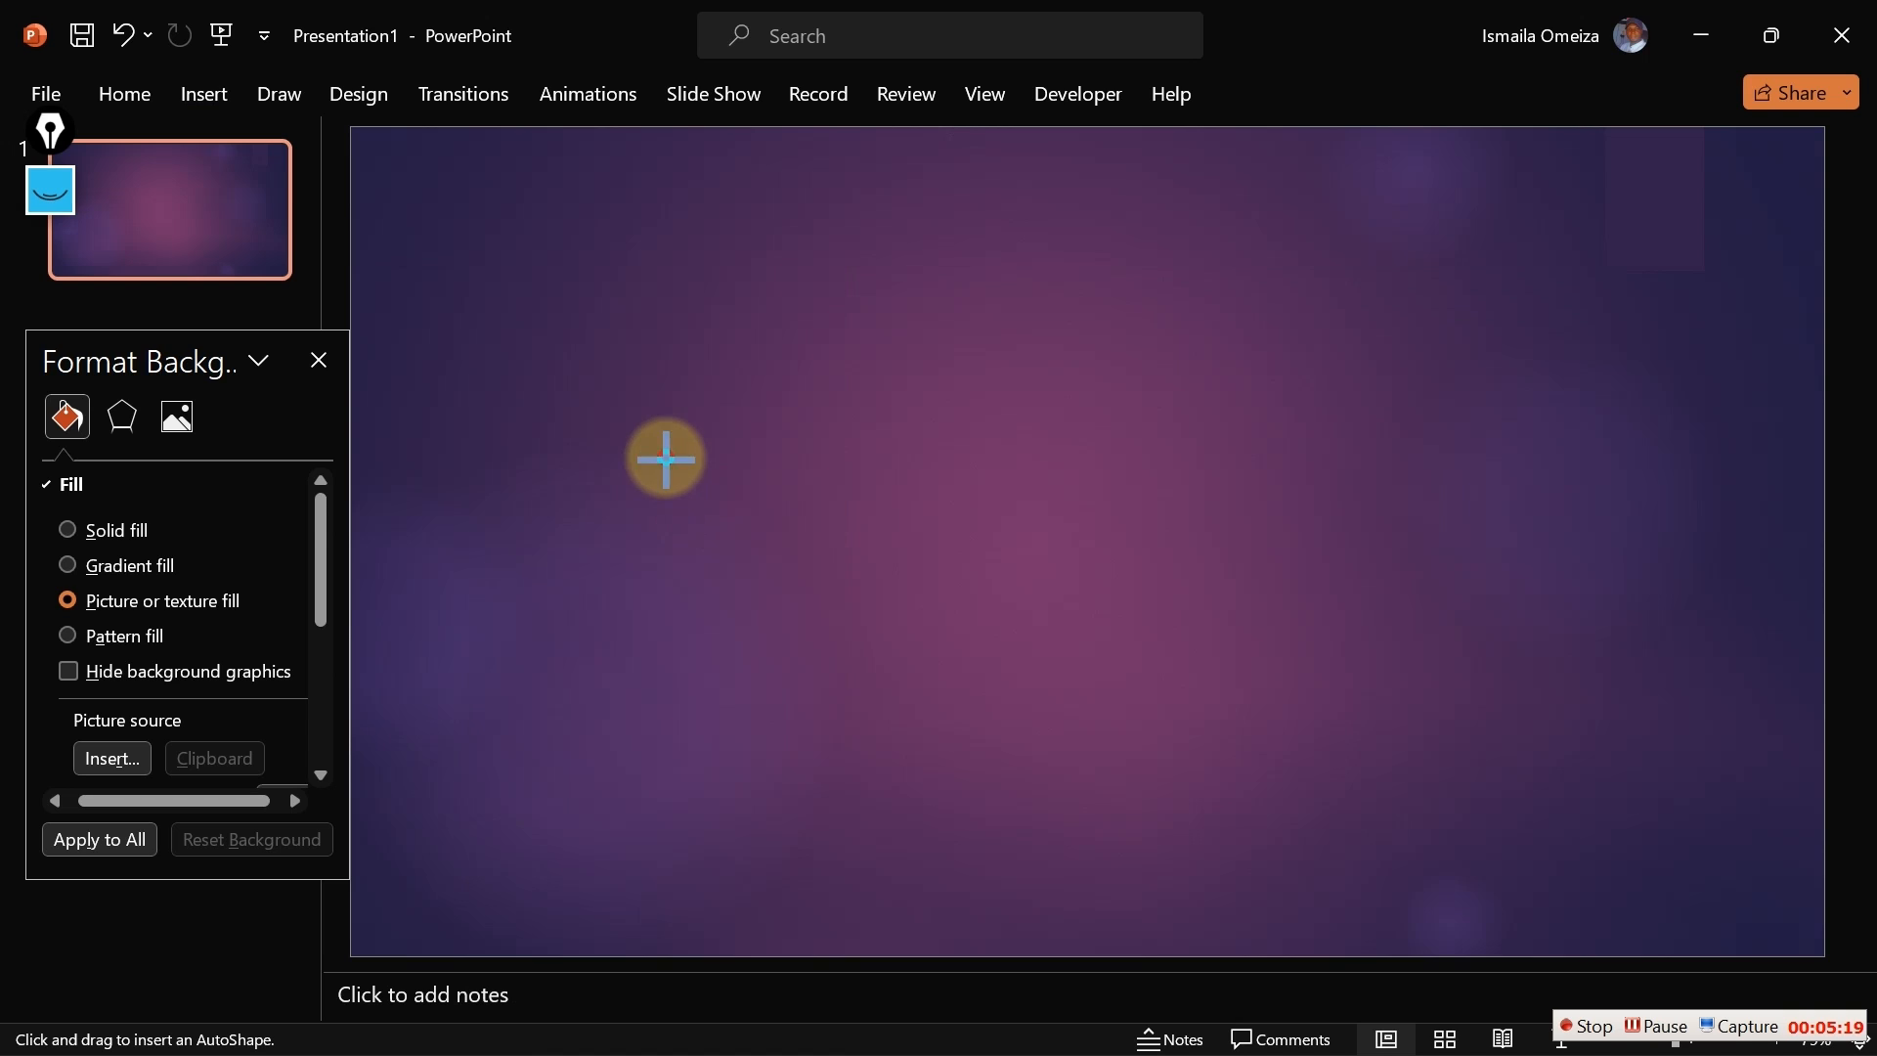
left_click(663, 455)
left_click_drag(698, 479, 678, 391)
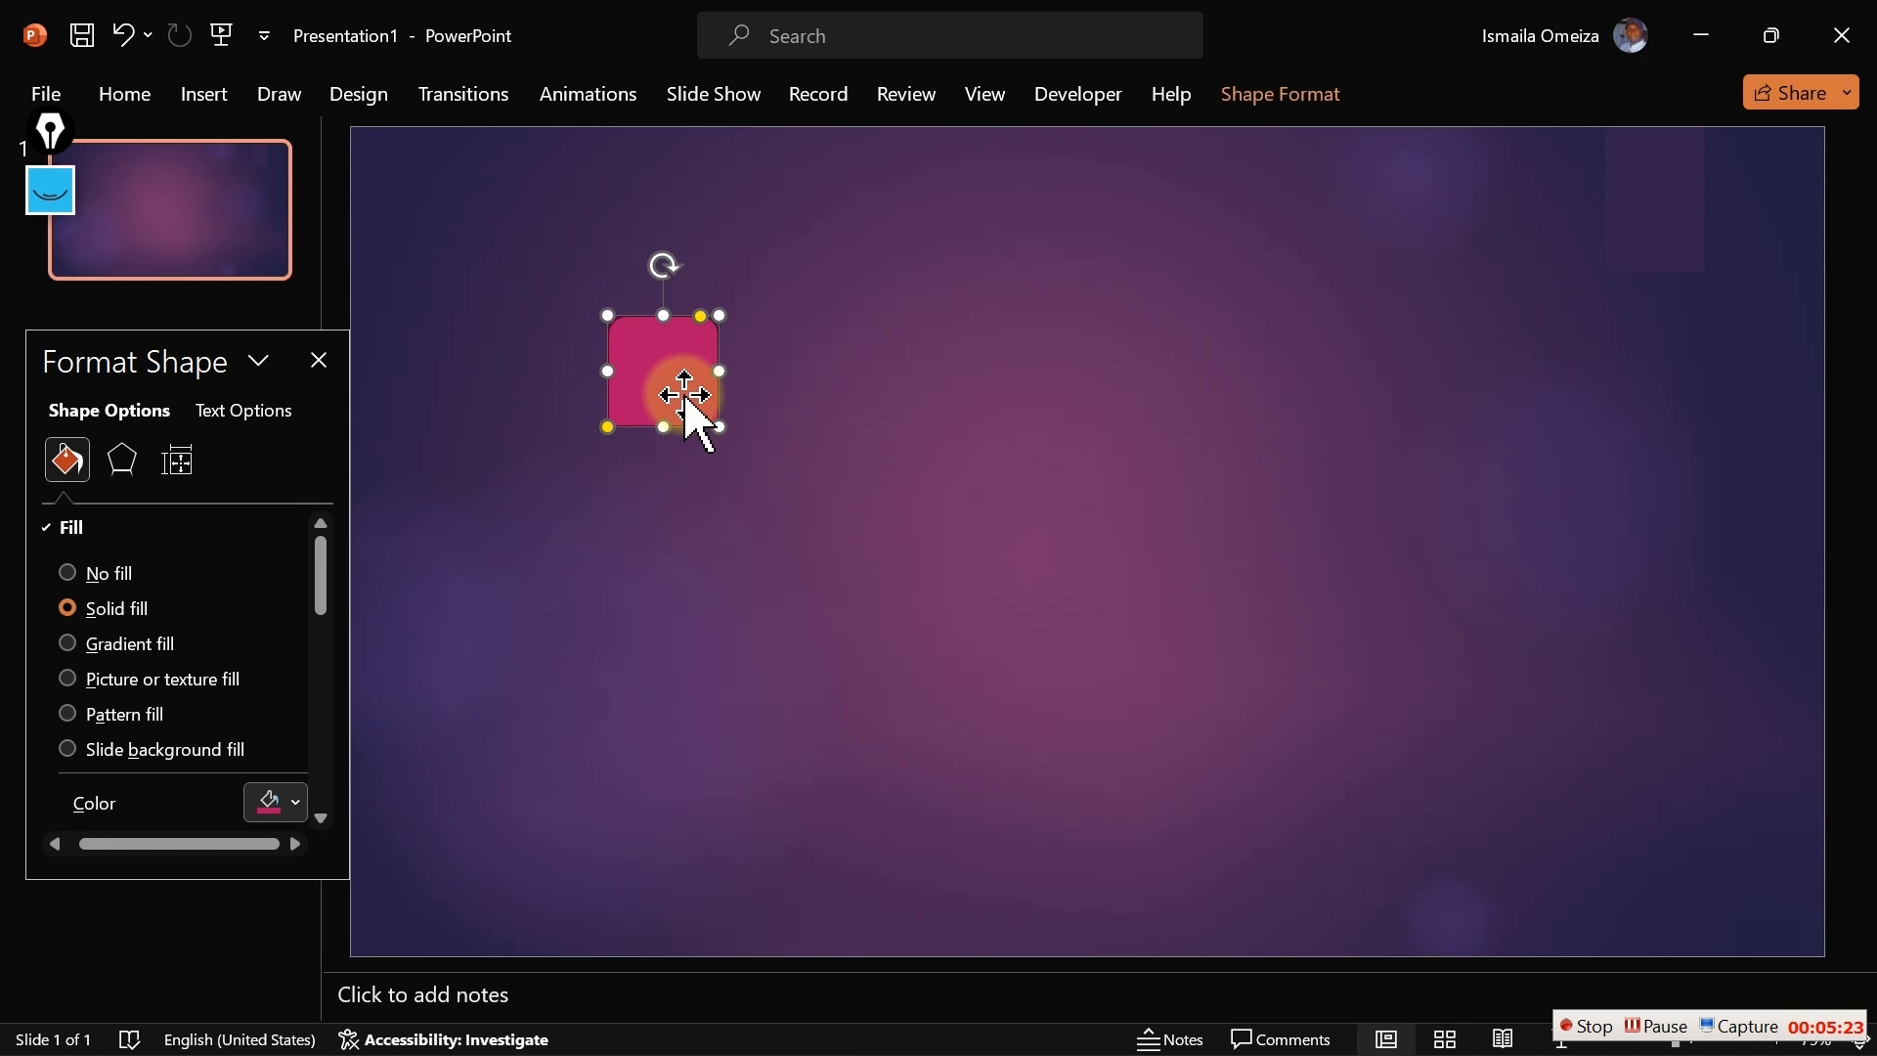
left_click(683, 532)
left_click(670, 361)
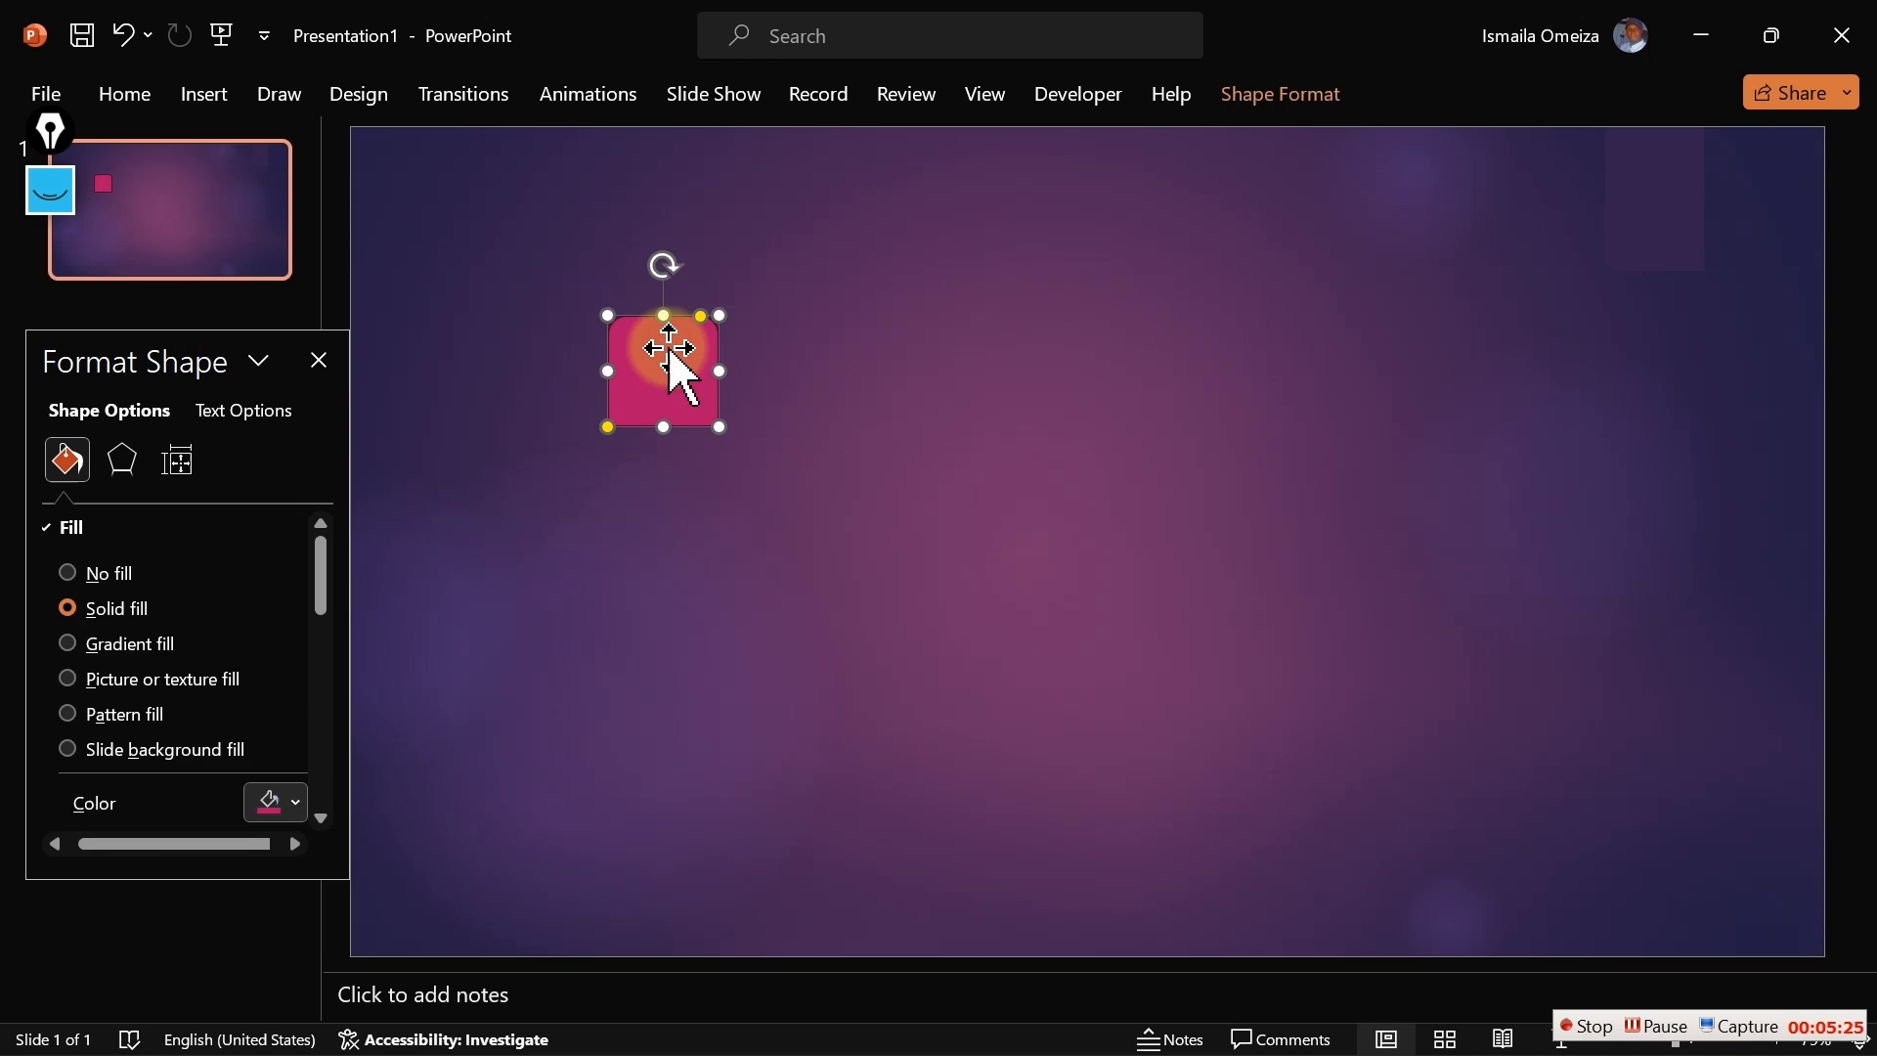
Rotate the pink rounded rectangle right by 90° so its rounded corners face the slide's interior
left_click(1283, 95)
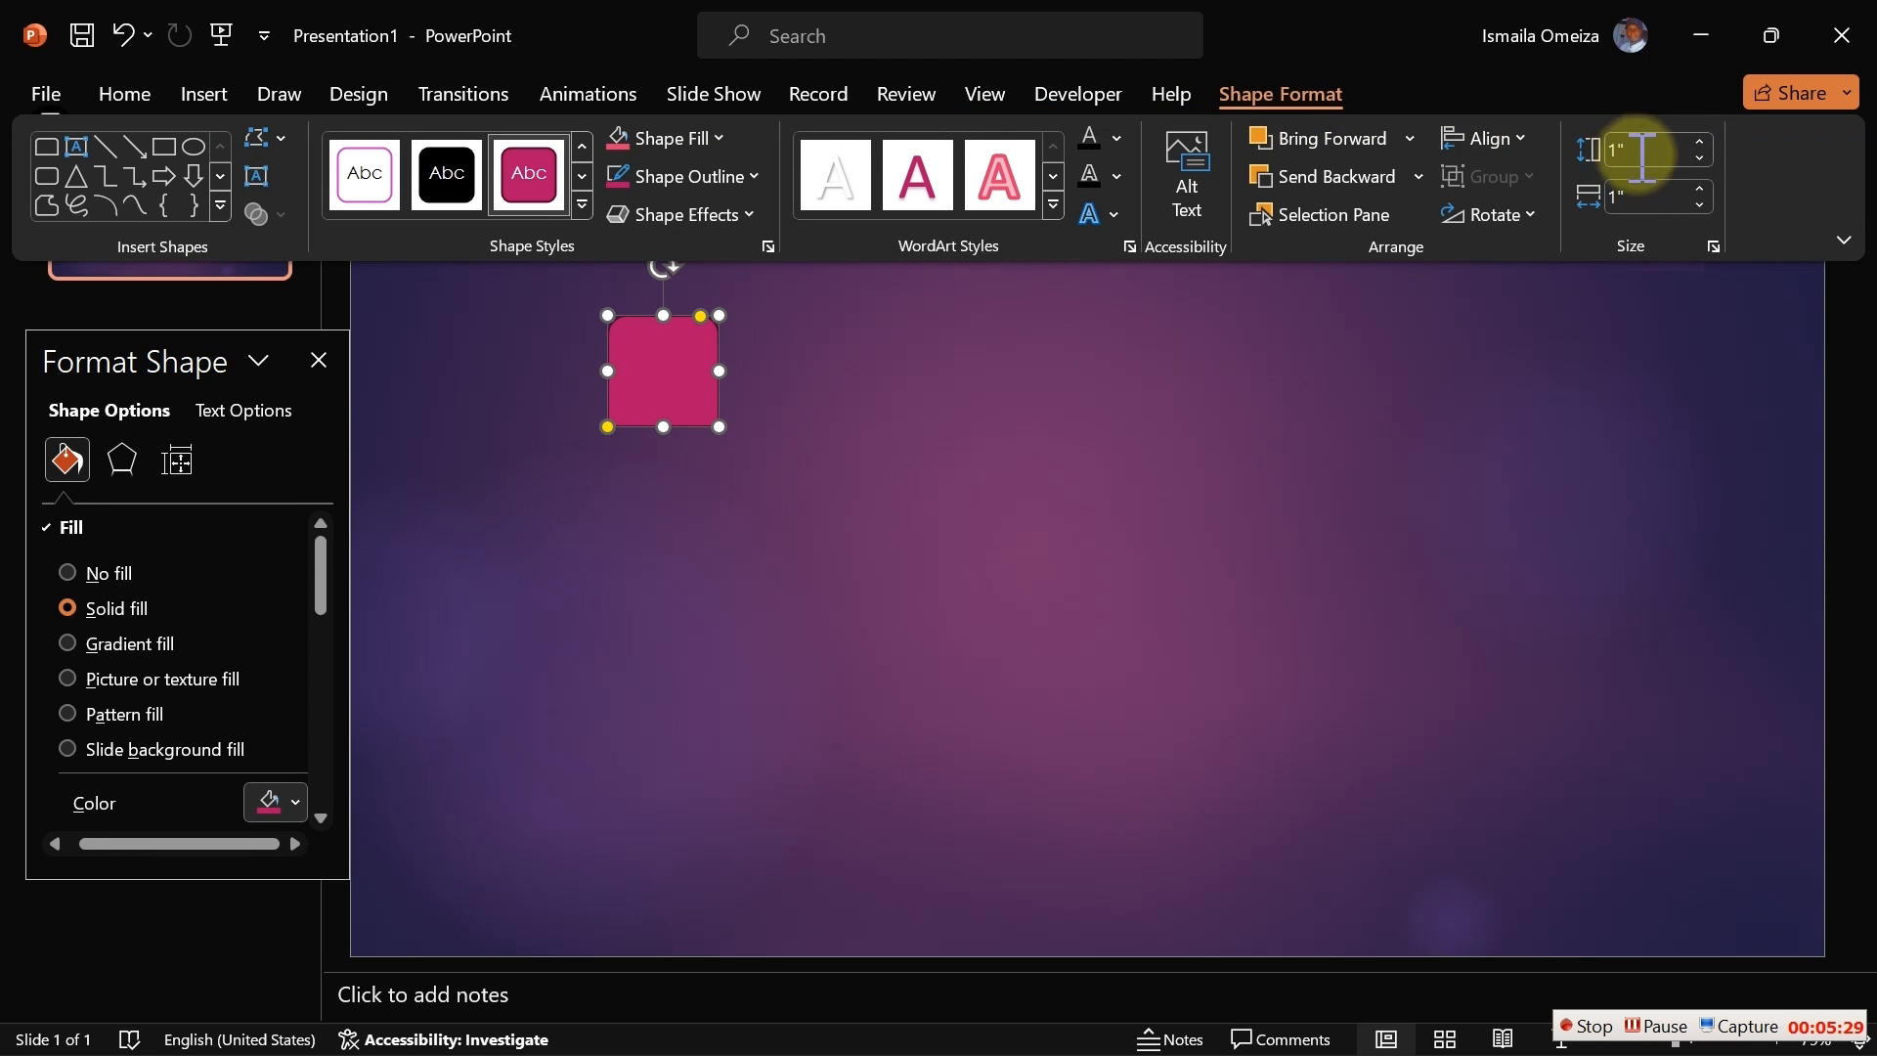
left_click(1542, 211)
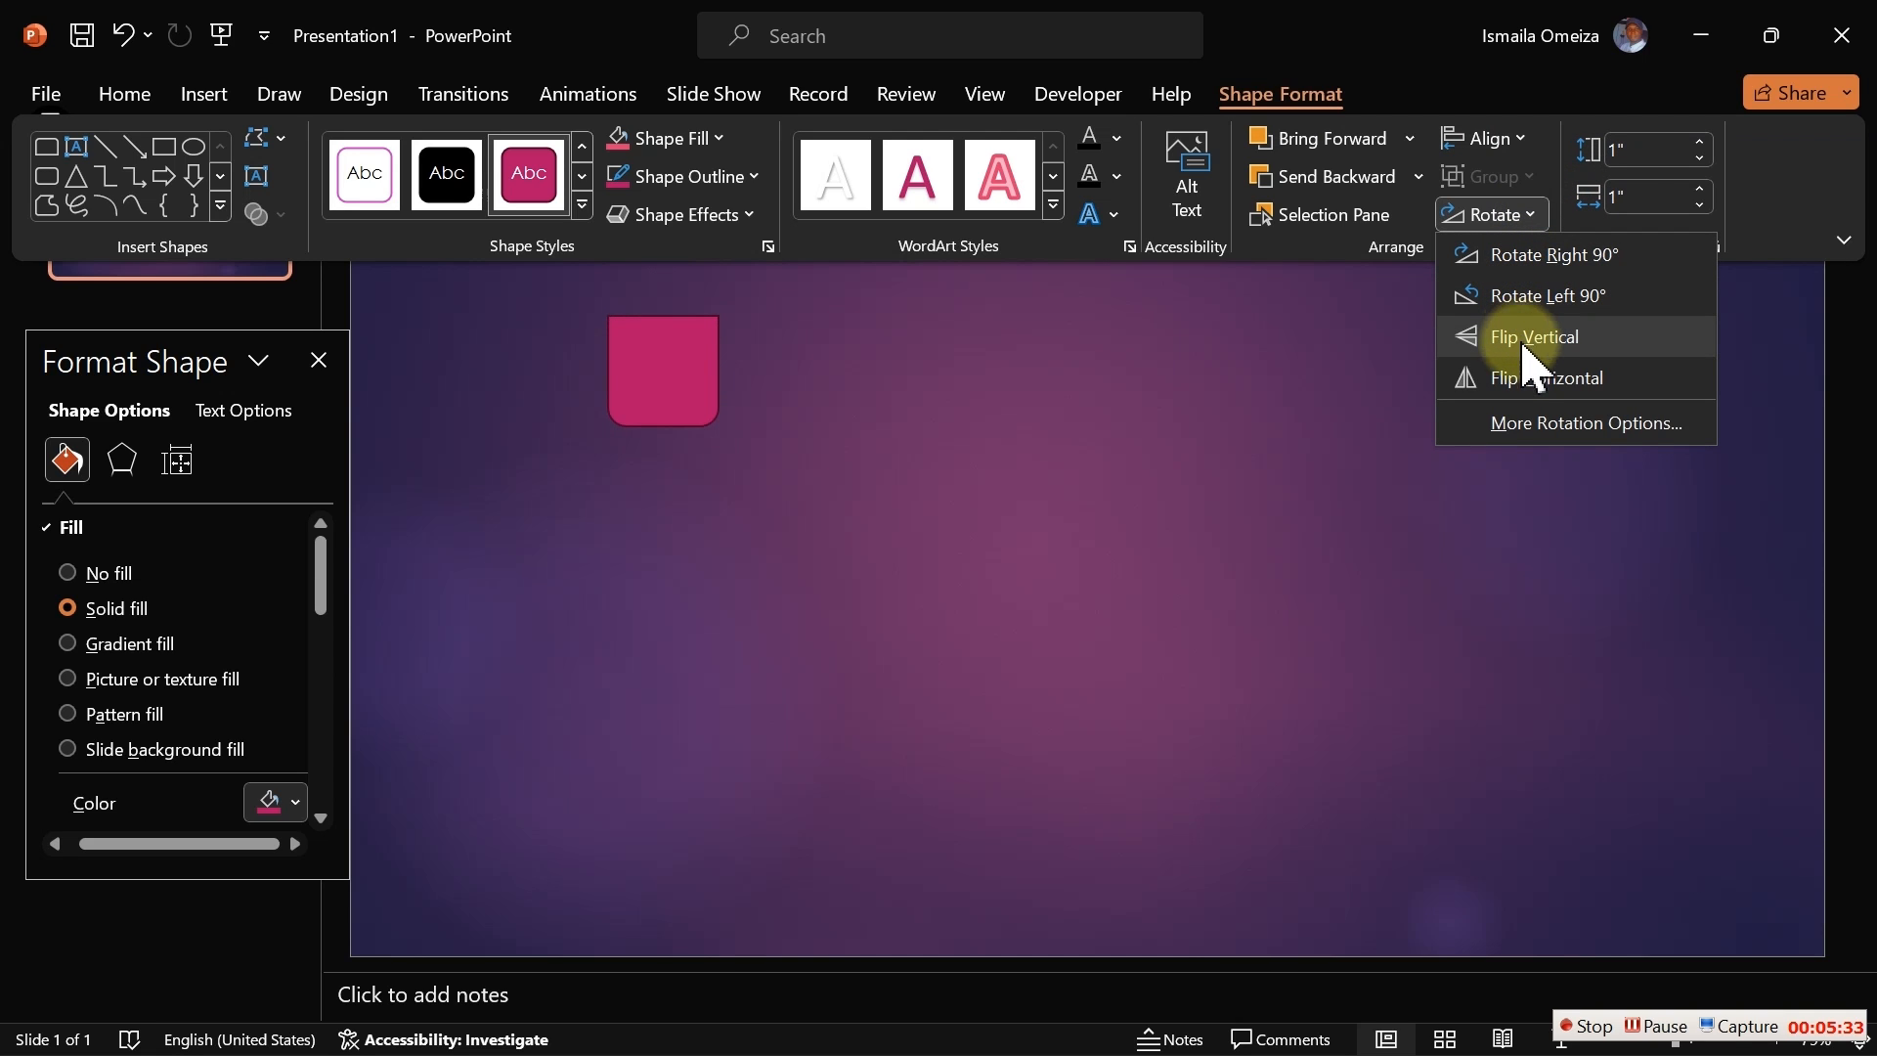
left_click(1549, 257)
Stretch the rotated shape into a tall vertical bar and place it flush against the slide's left edge, shifting the format pane aside
left_click(667, 420)
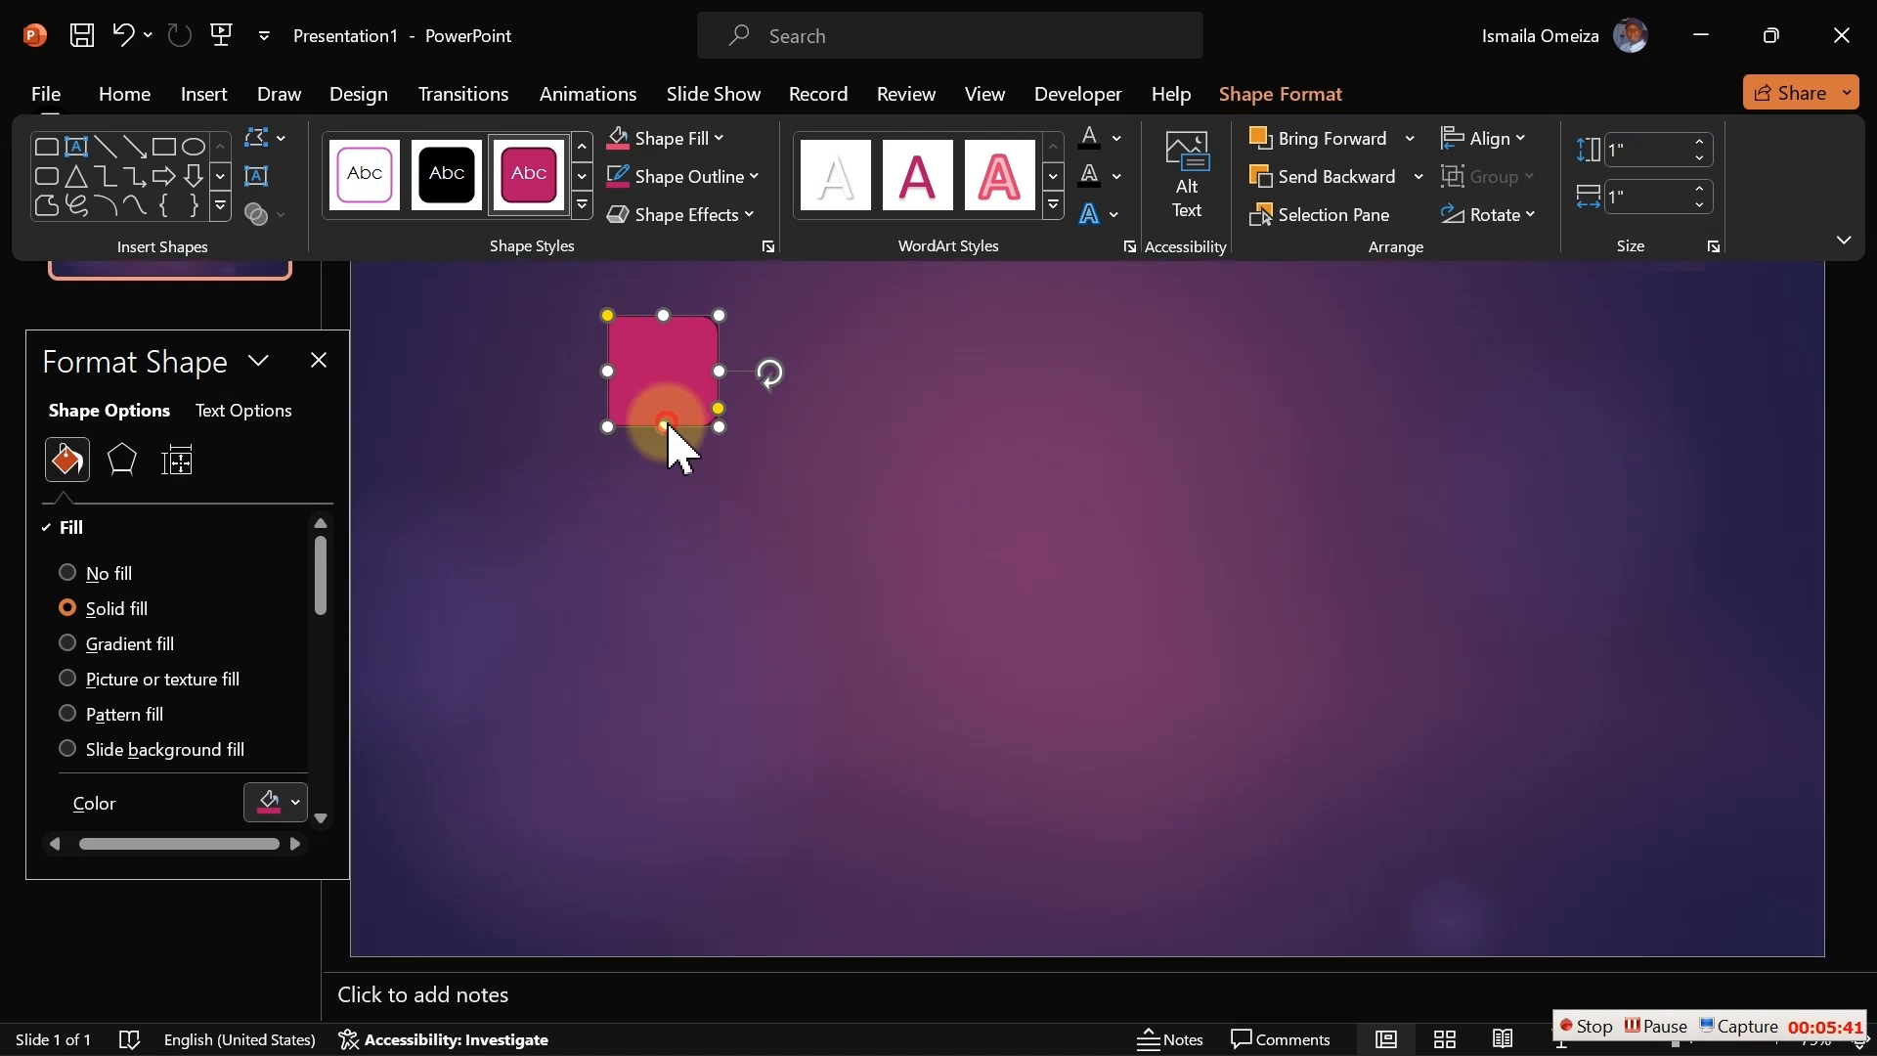
left_click_drag(664, 426, 592, 853)
left_click_drag(657, 696, 414, 720)
left_click_drag(180, 360, 137, 360)
left_click(441, 463)
left_click_drag(441, 463, 416, 356)
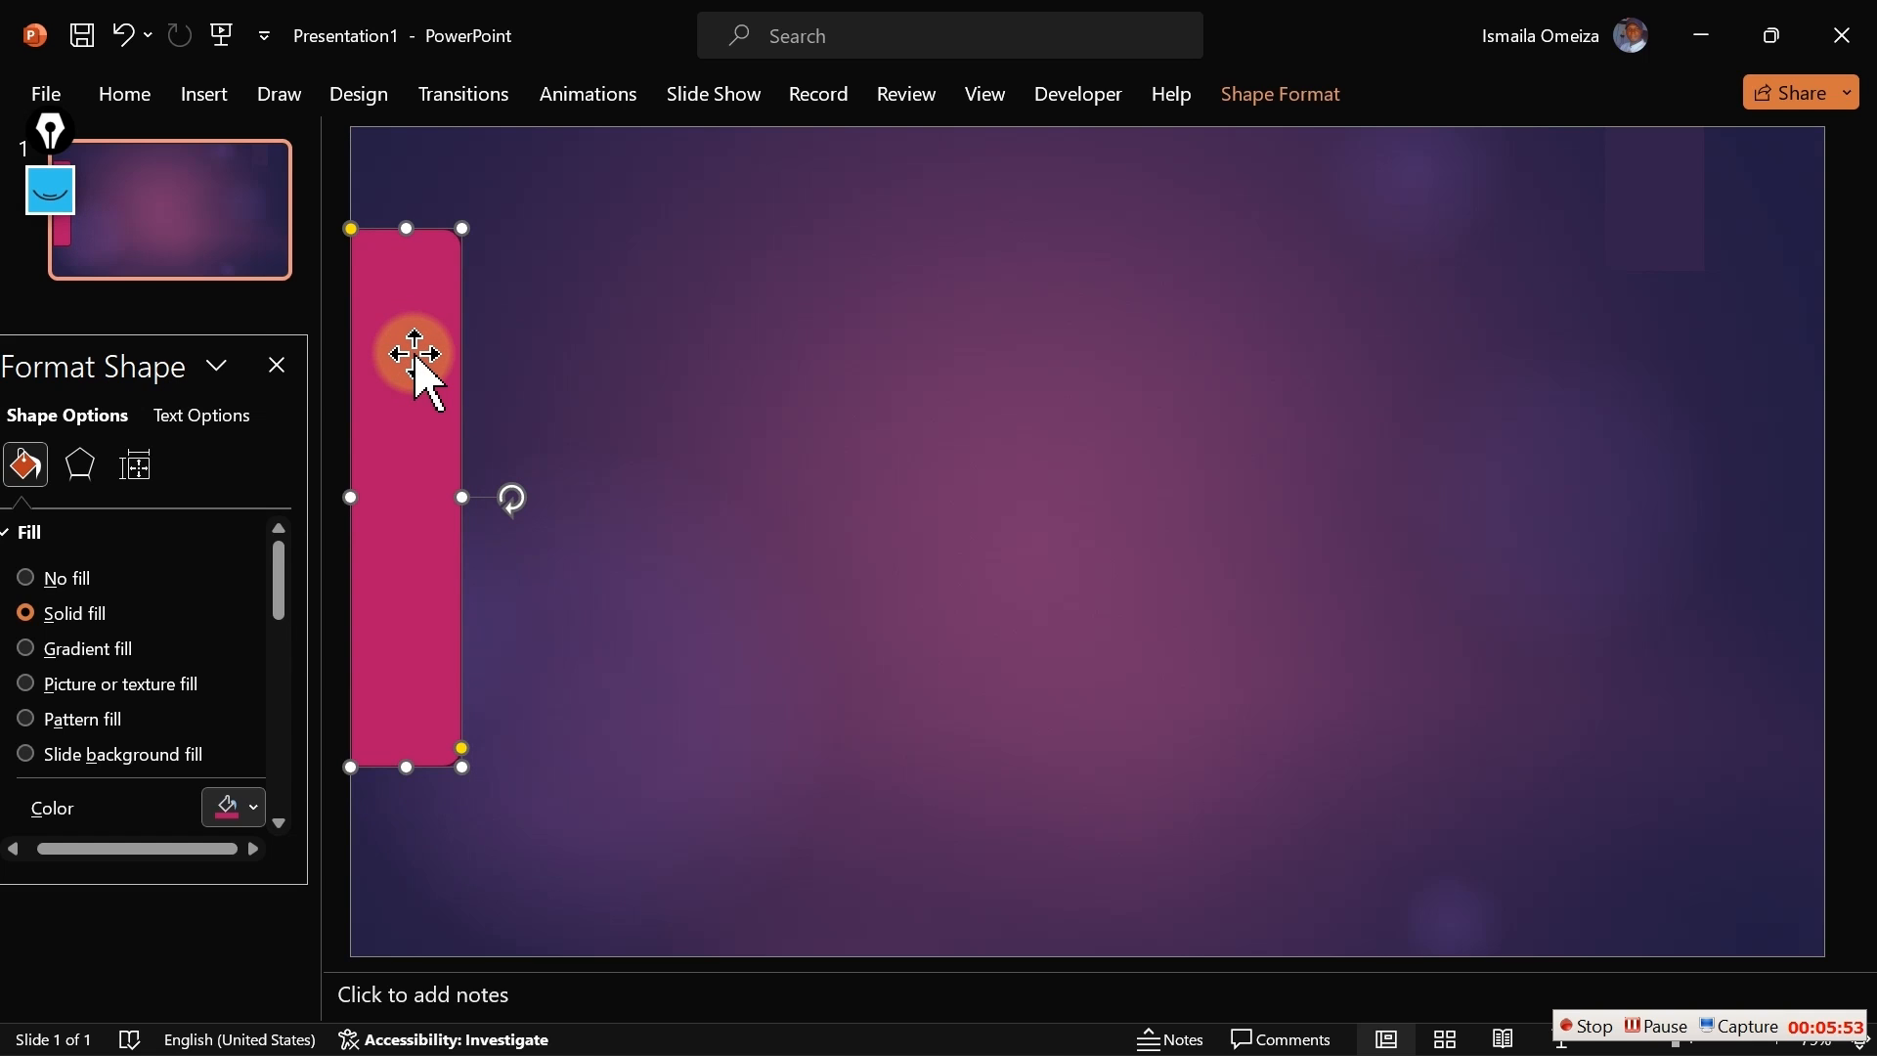
Extend the vertical bar's lower end to leave a gap above the slide's bottom edge, and narrow the bar slightly
left_click_drag(406, 766, 401, 901)
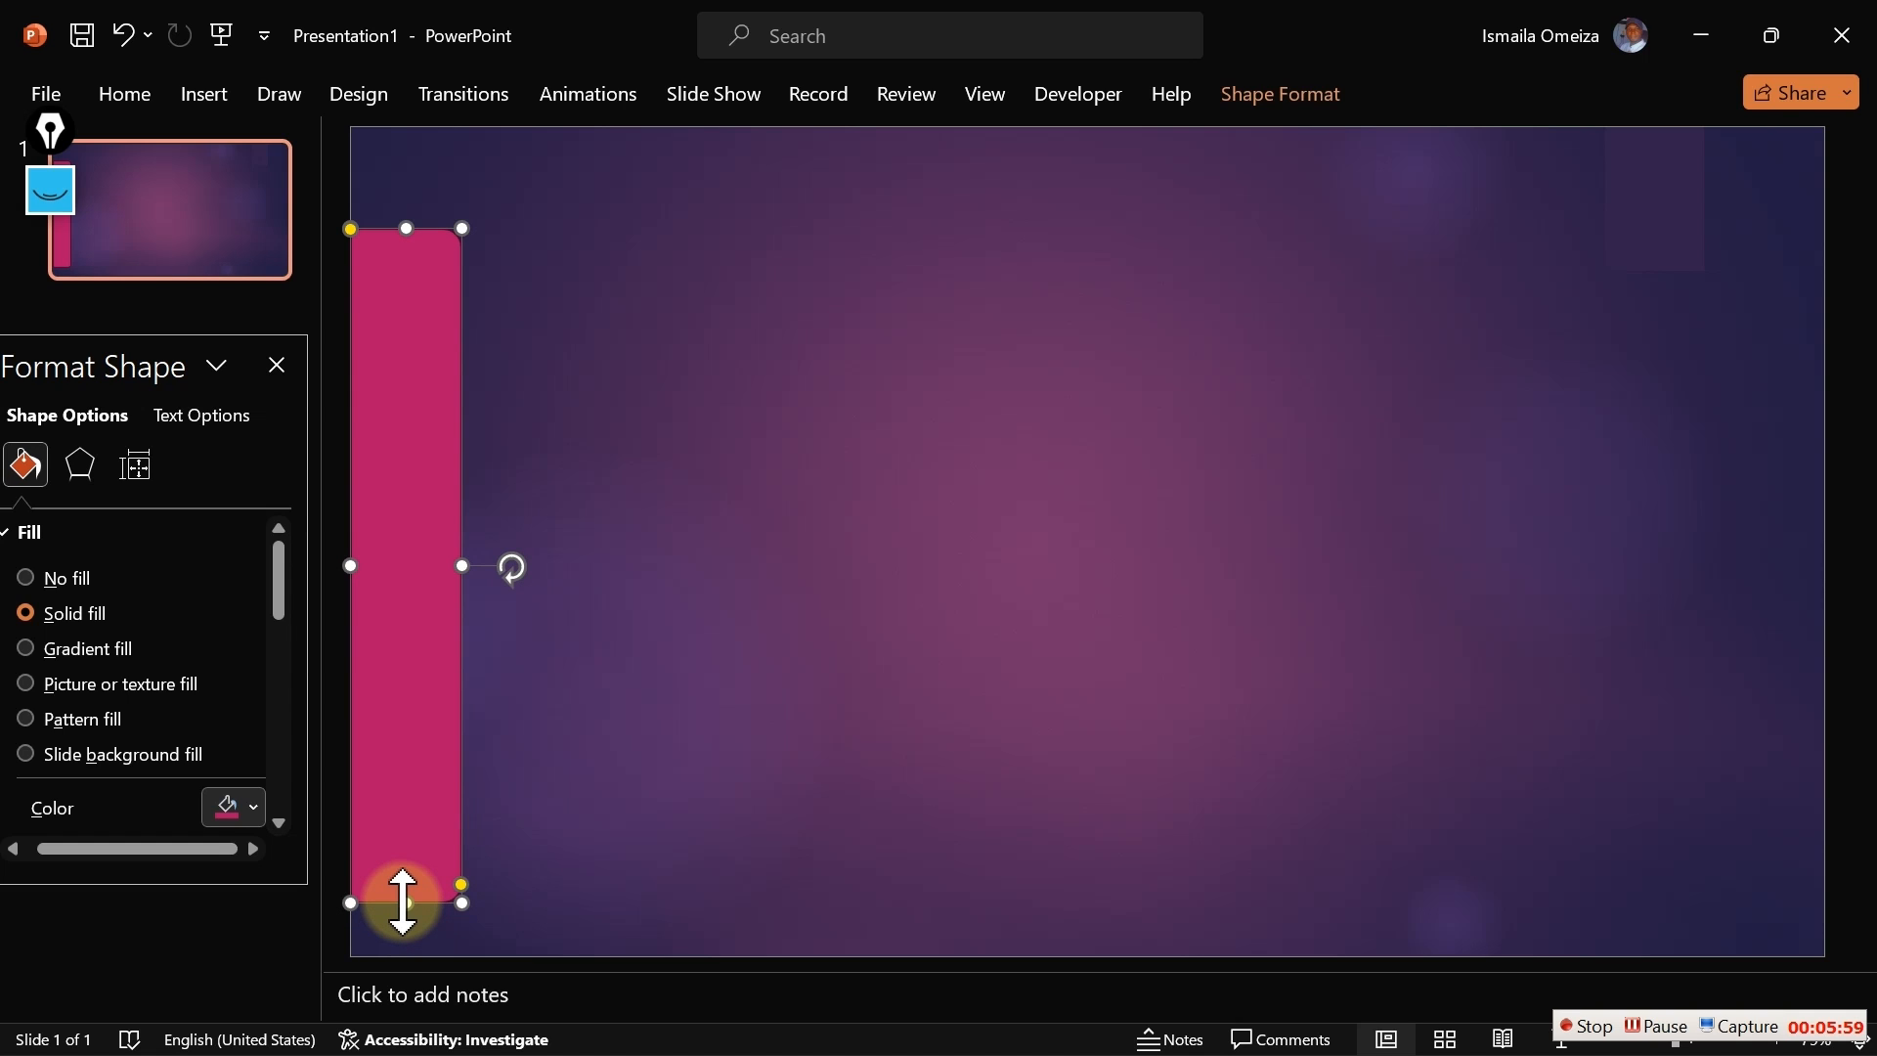
left_click_drag(402, 903, 381, 829)
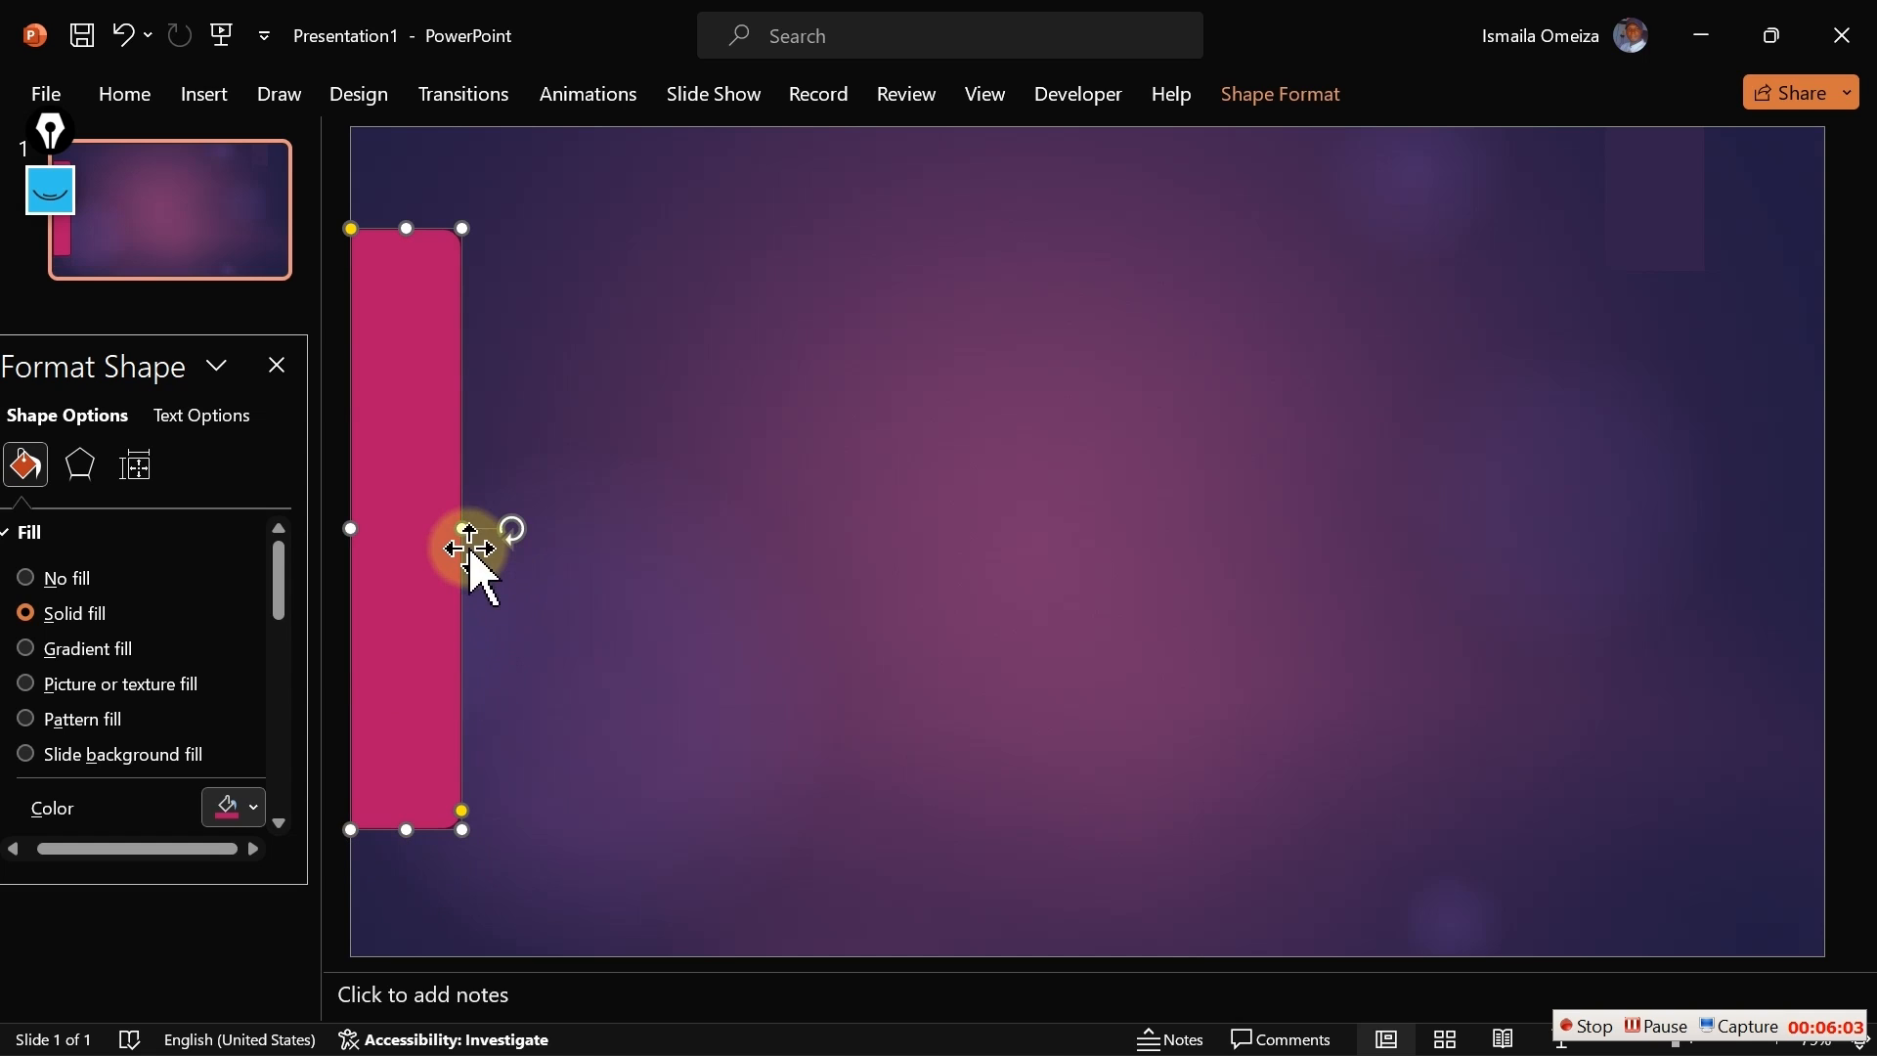
left_click_drag(462, 528, 438, 528)
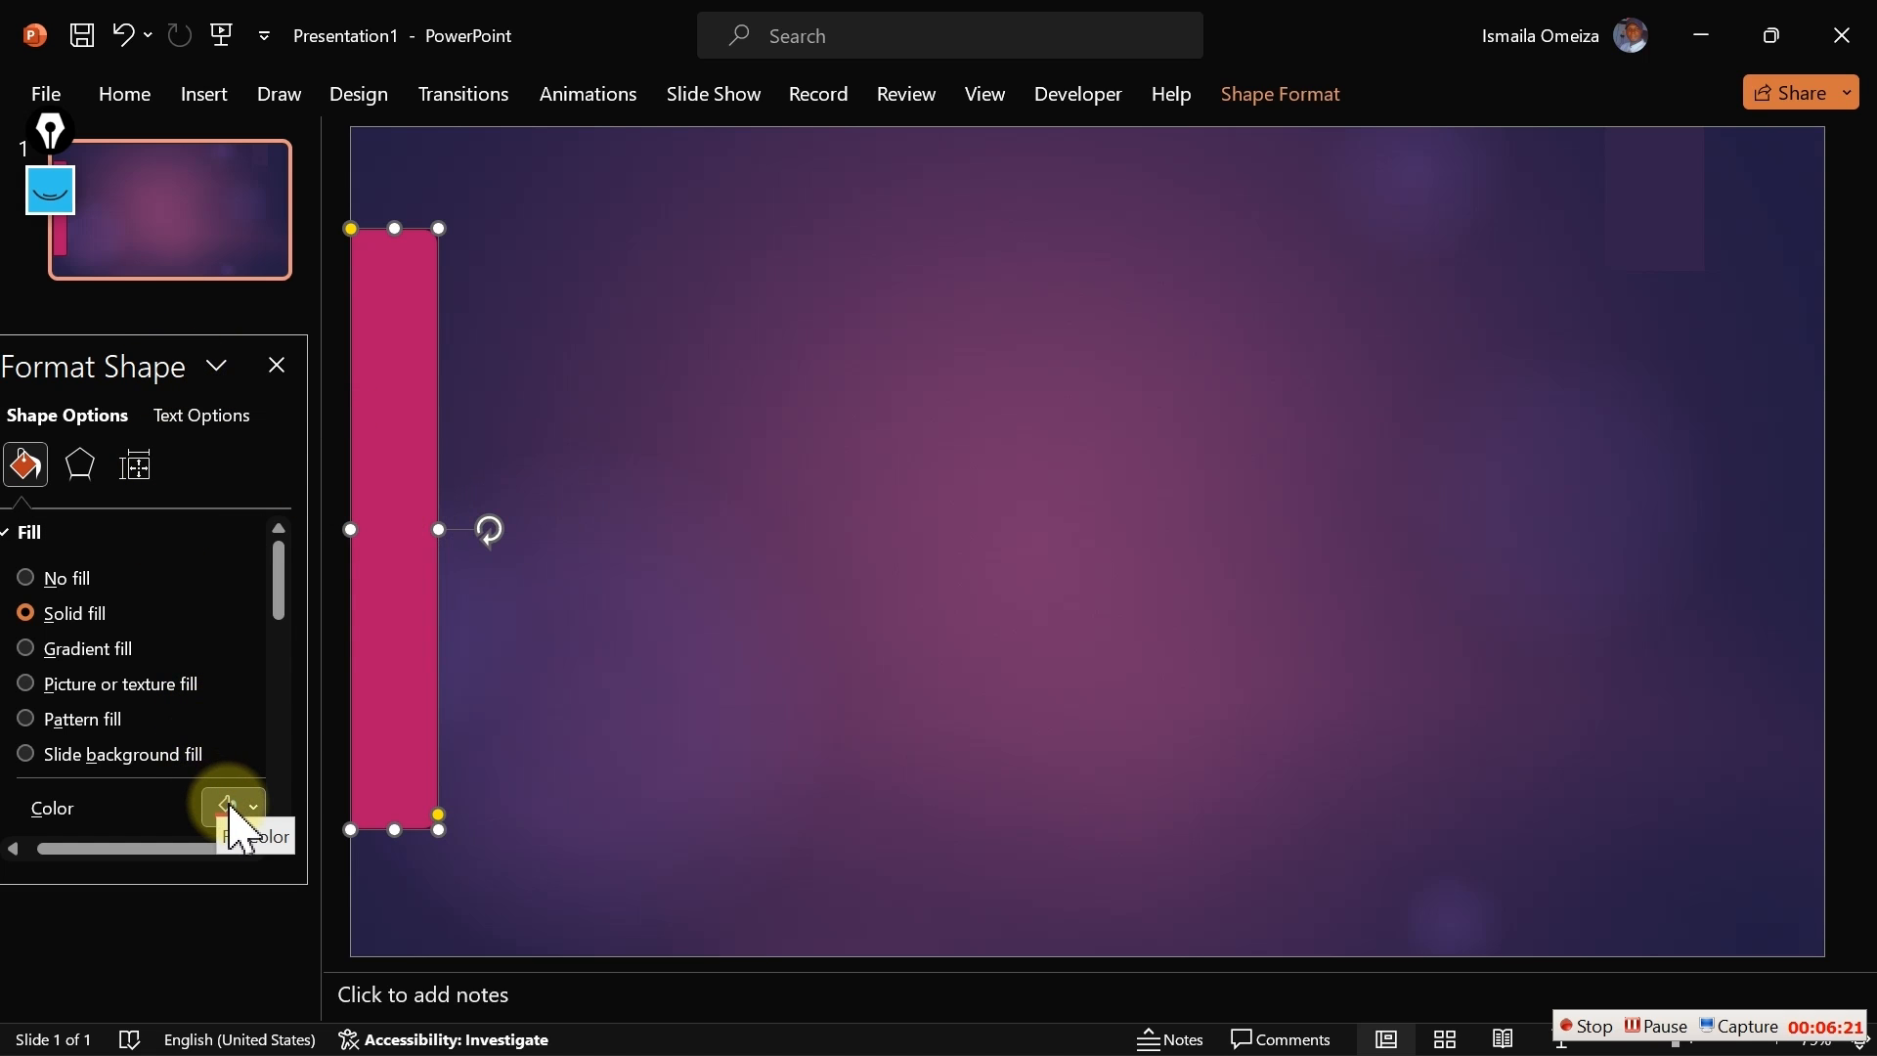
Fill the vertical bar with the solid custom colour RGB 110, 50, 102, moving and widening the format pane to reach the colour settings
left_click_drag(126, 369, 1007, 320)
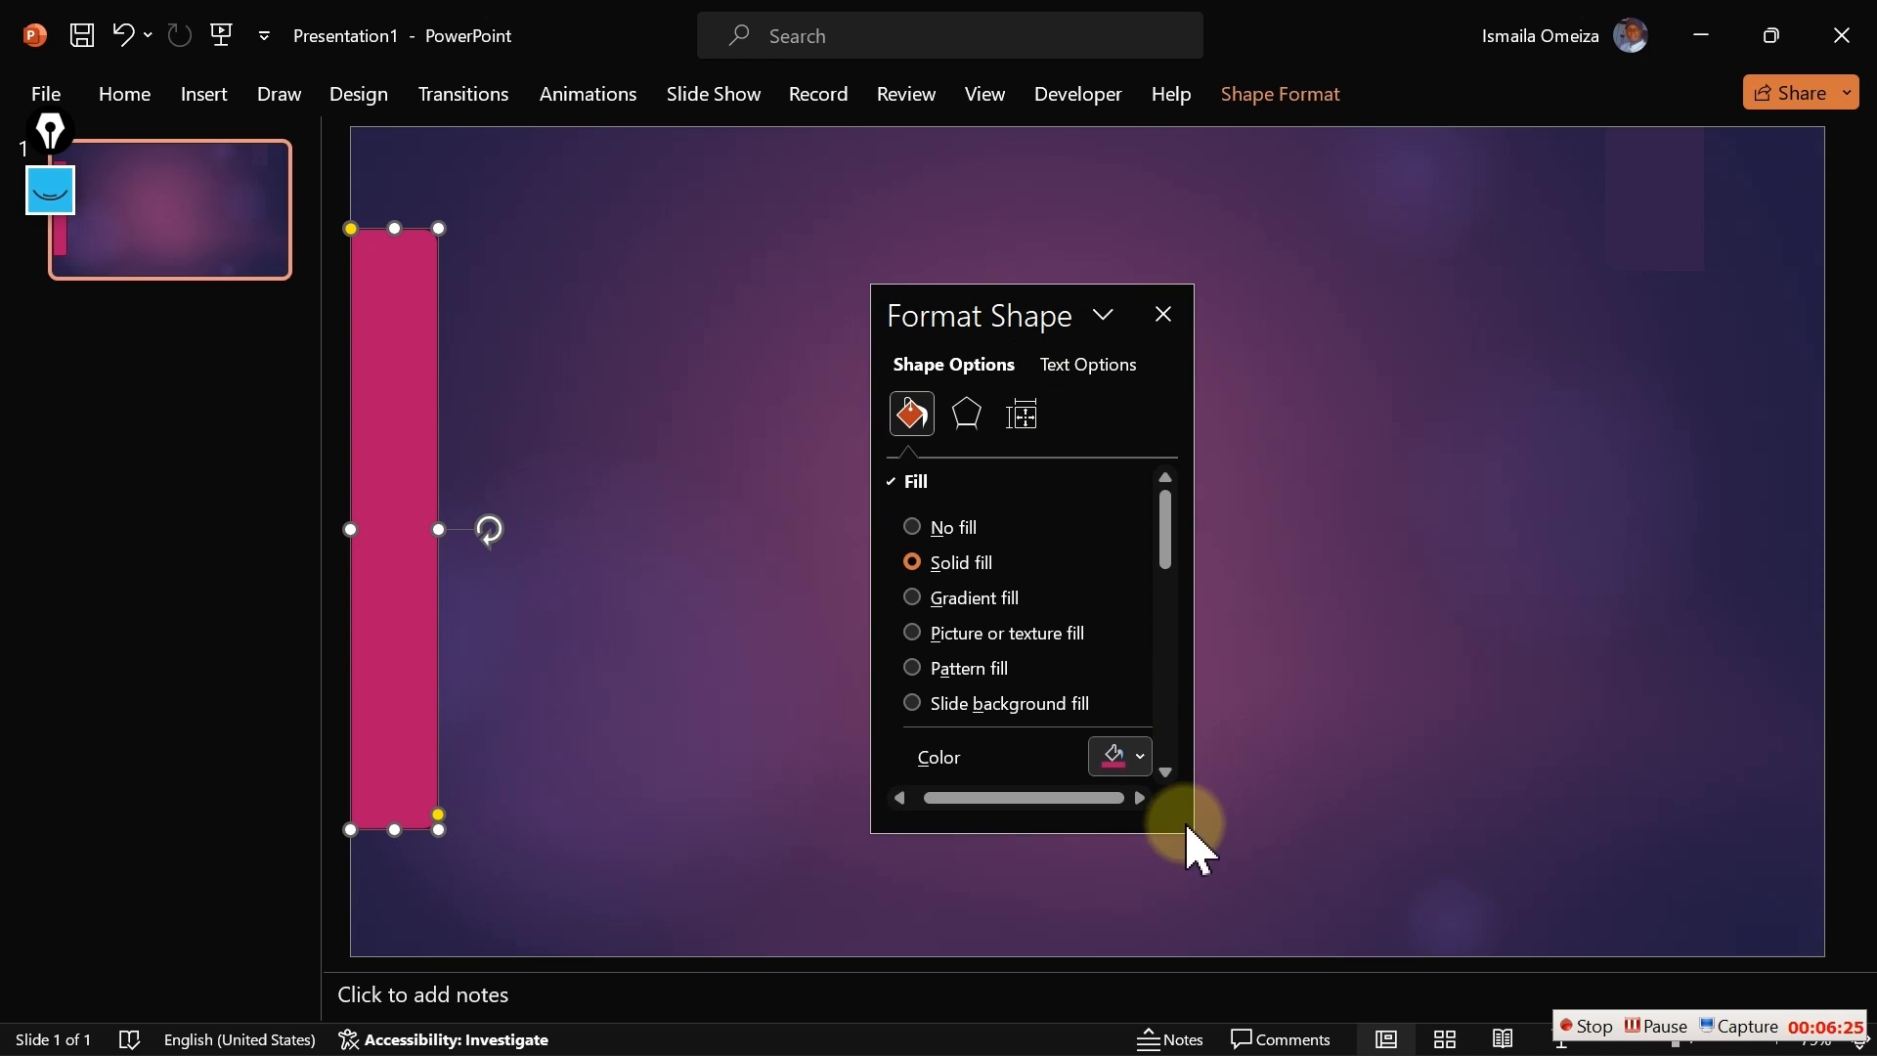
left_click_drag(1189, 829, 1332, 841)
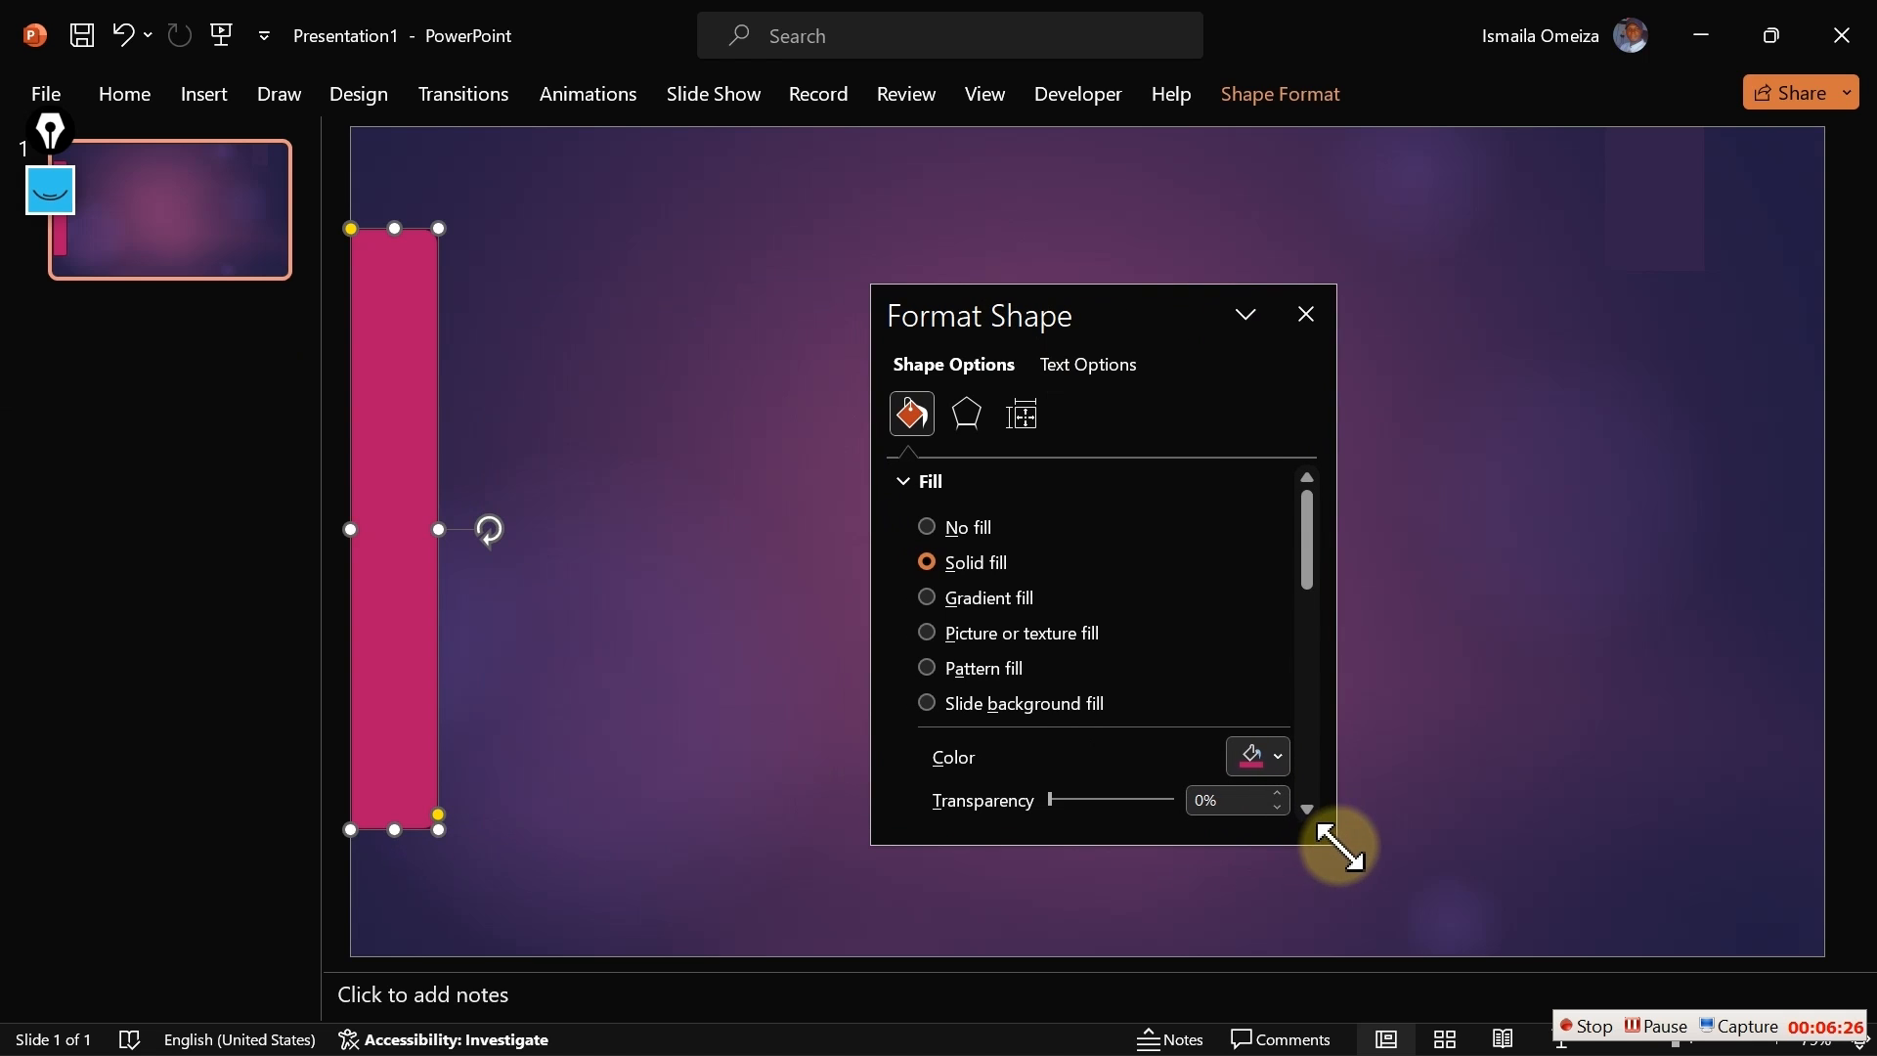
left_click(1286, 758)
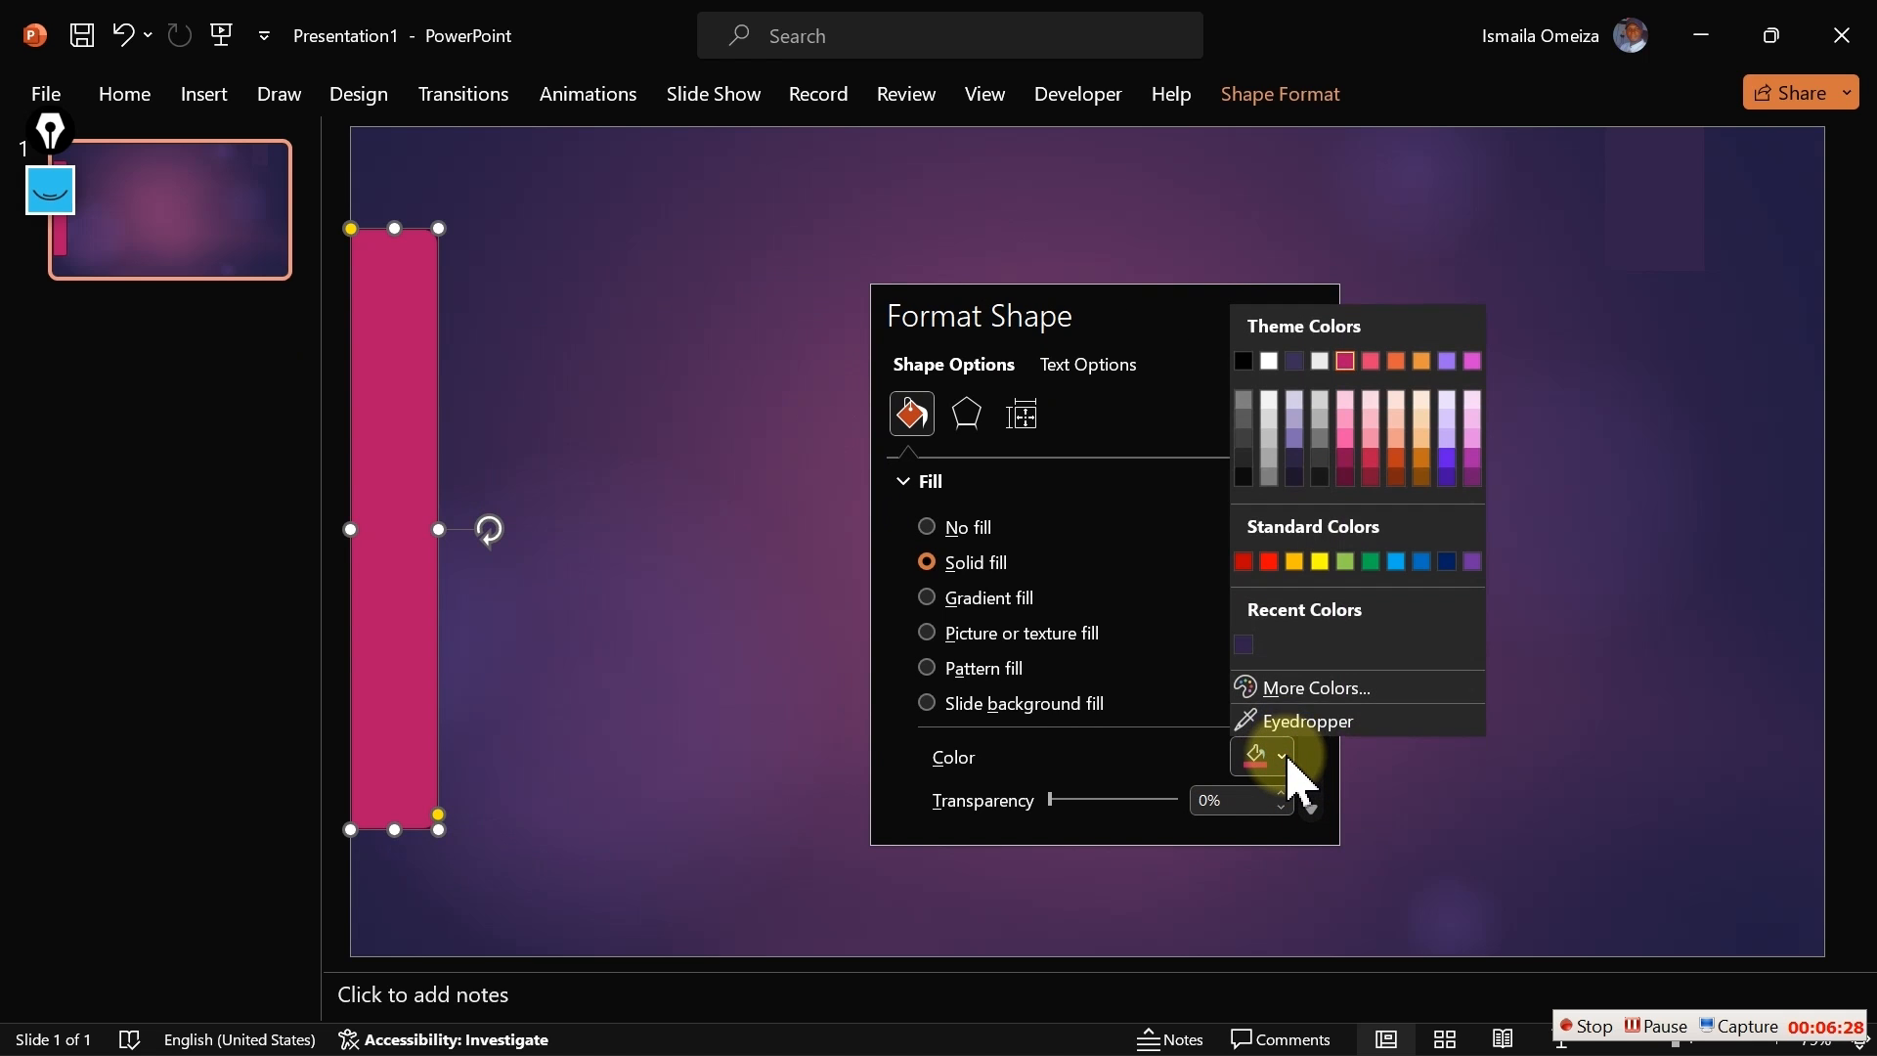
left_click(1295, 688)
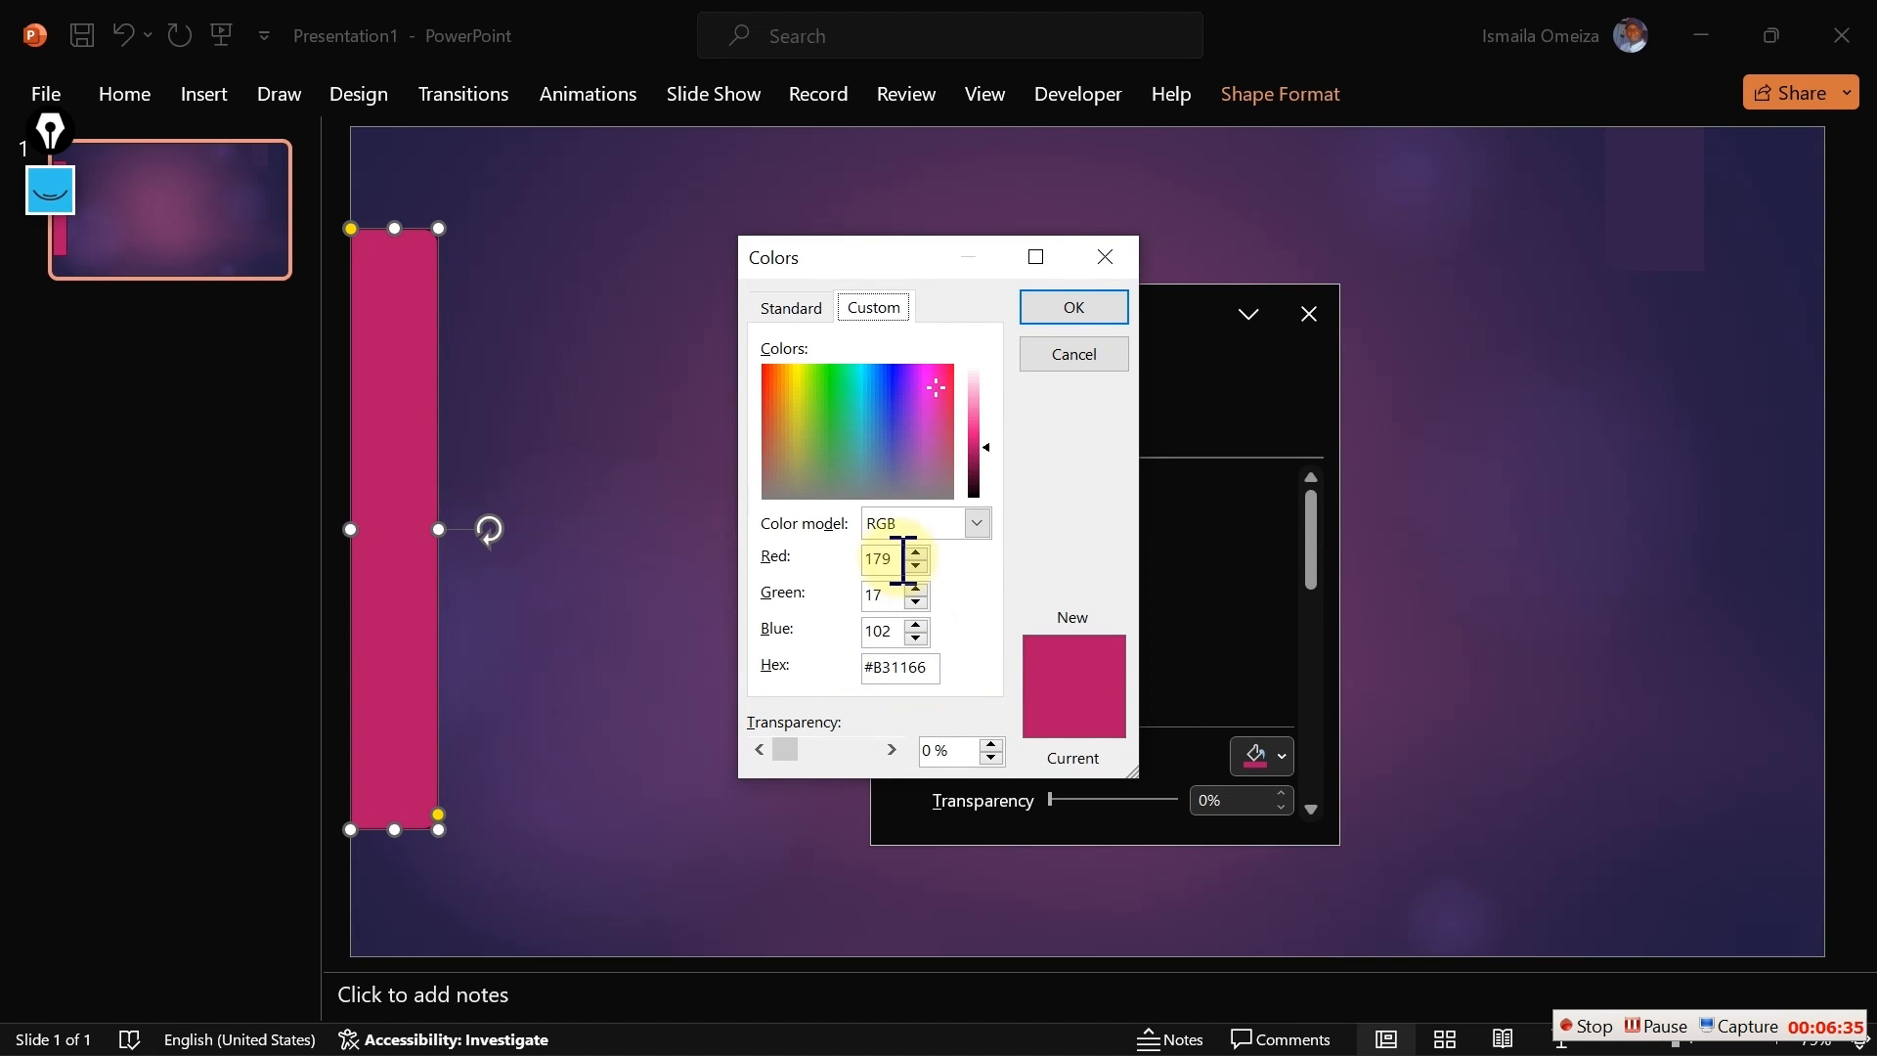
double_click(873, 559)
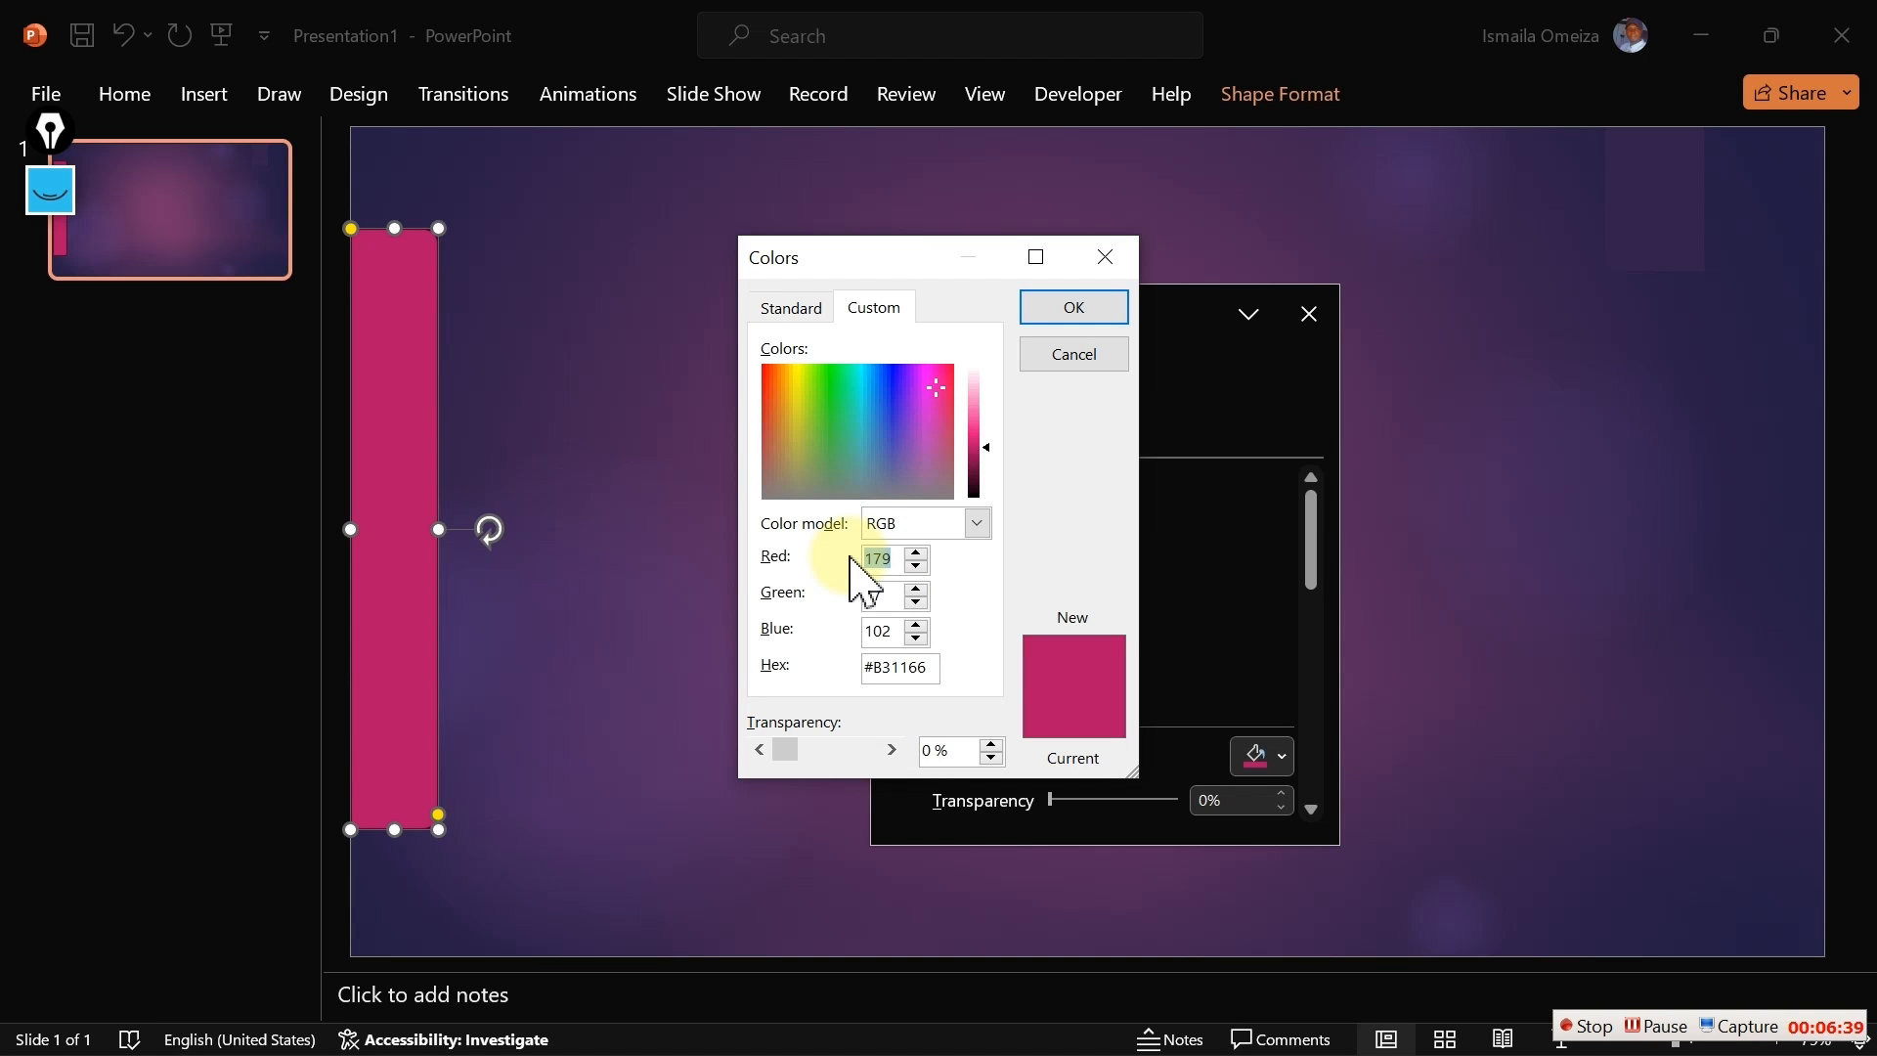
type("110")
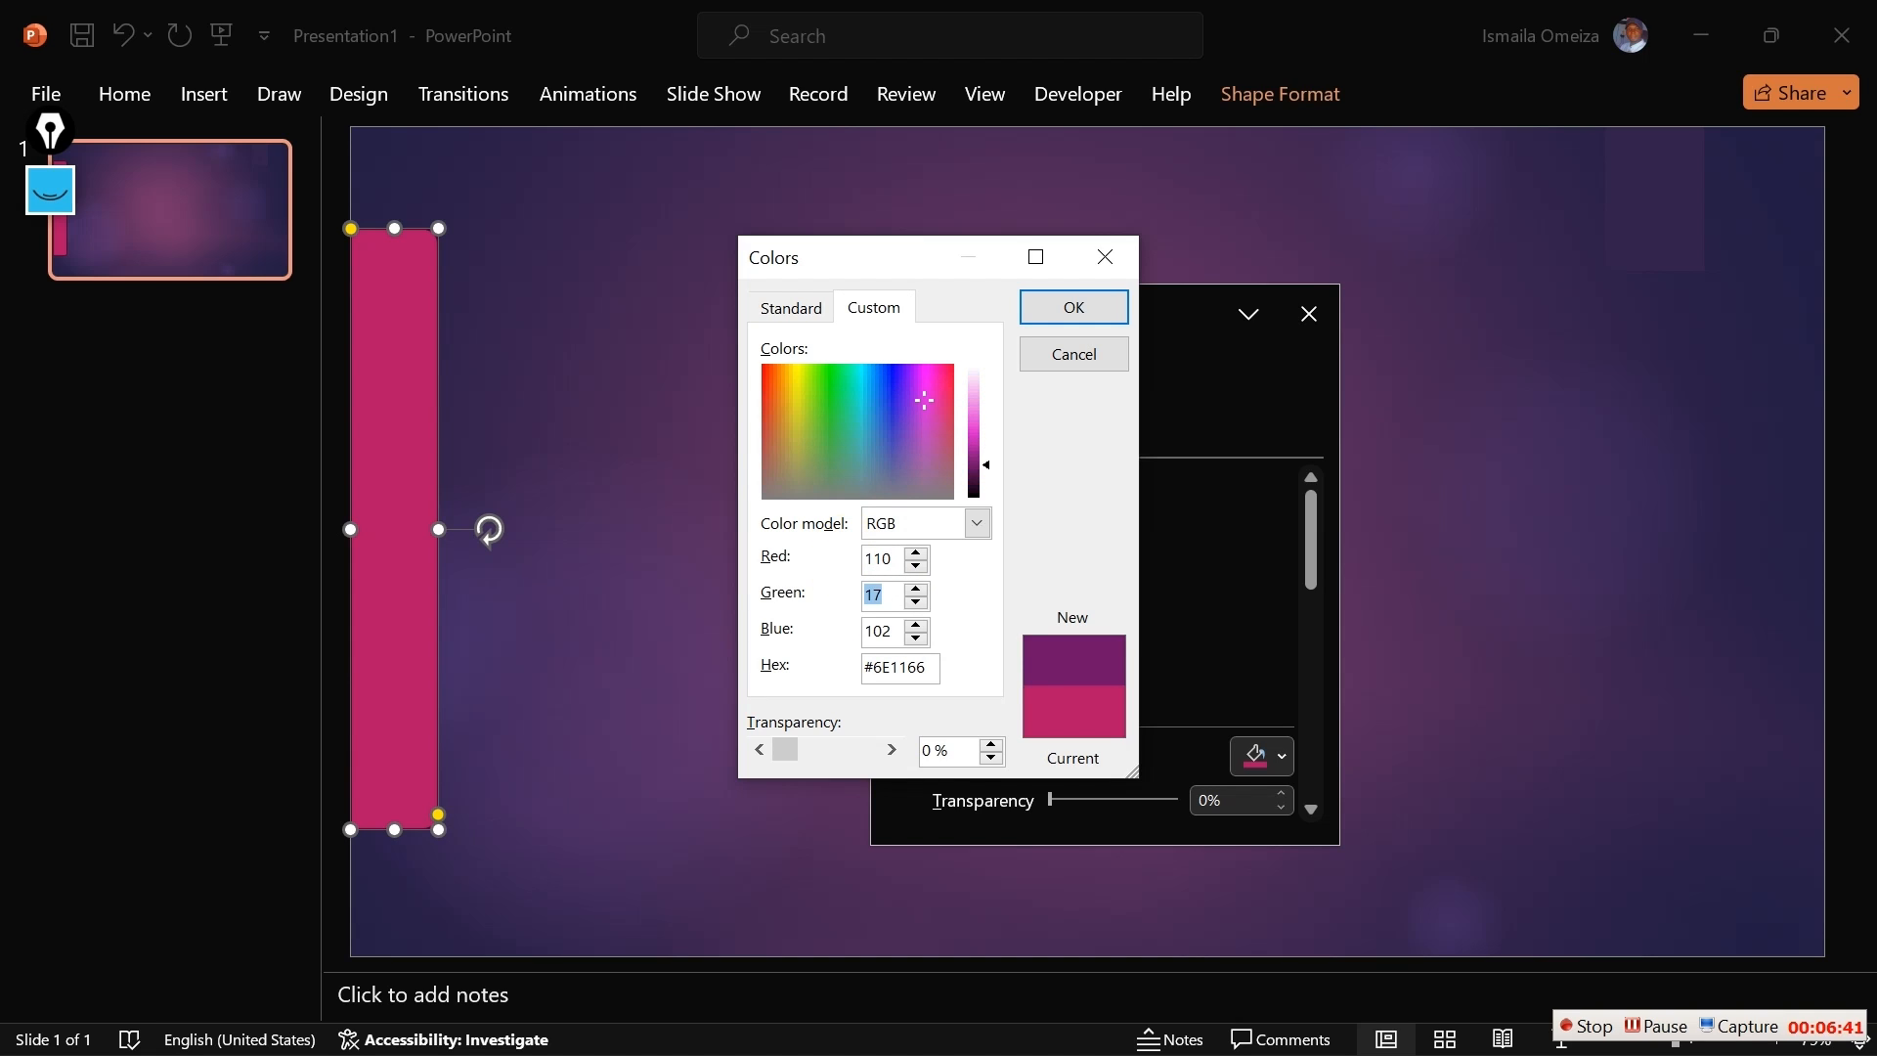
type("50")
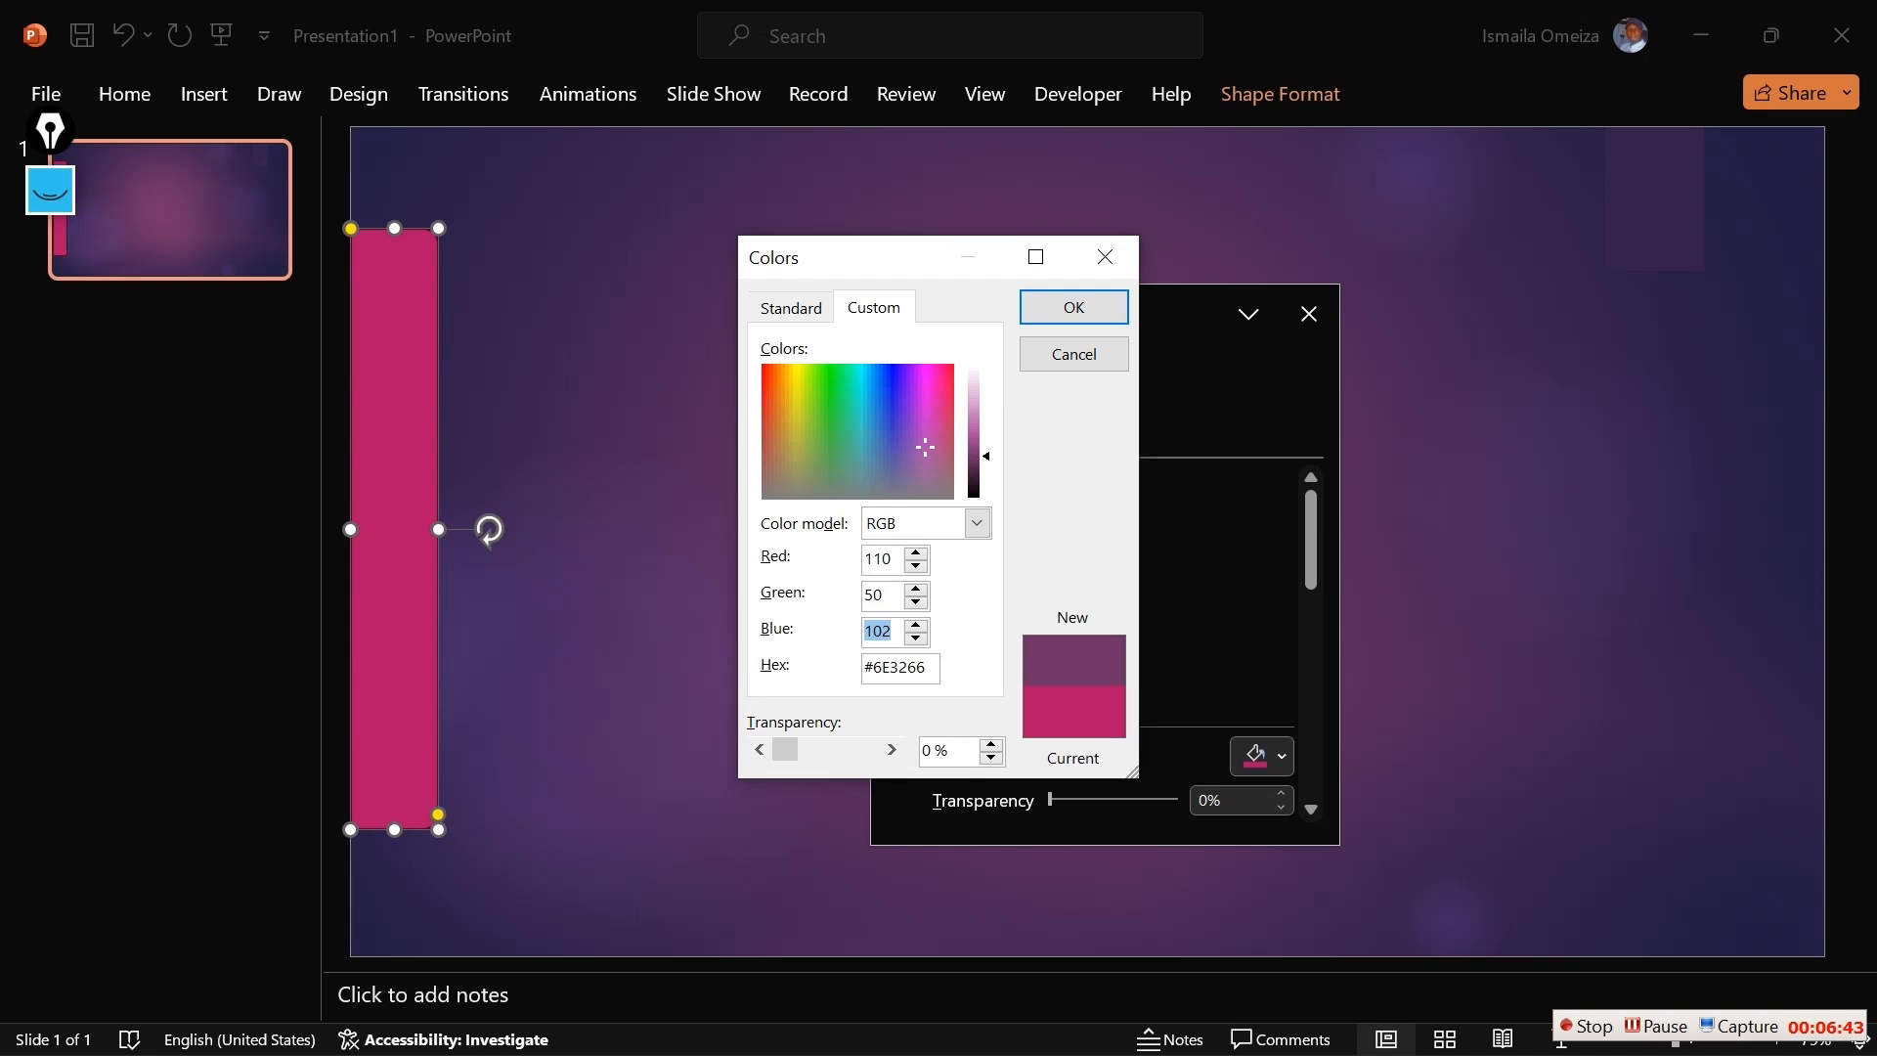
type("1")
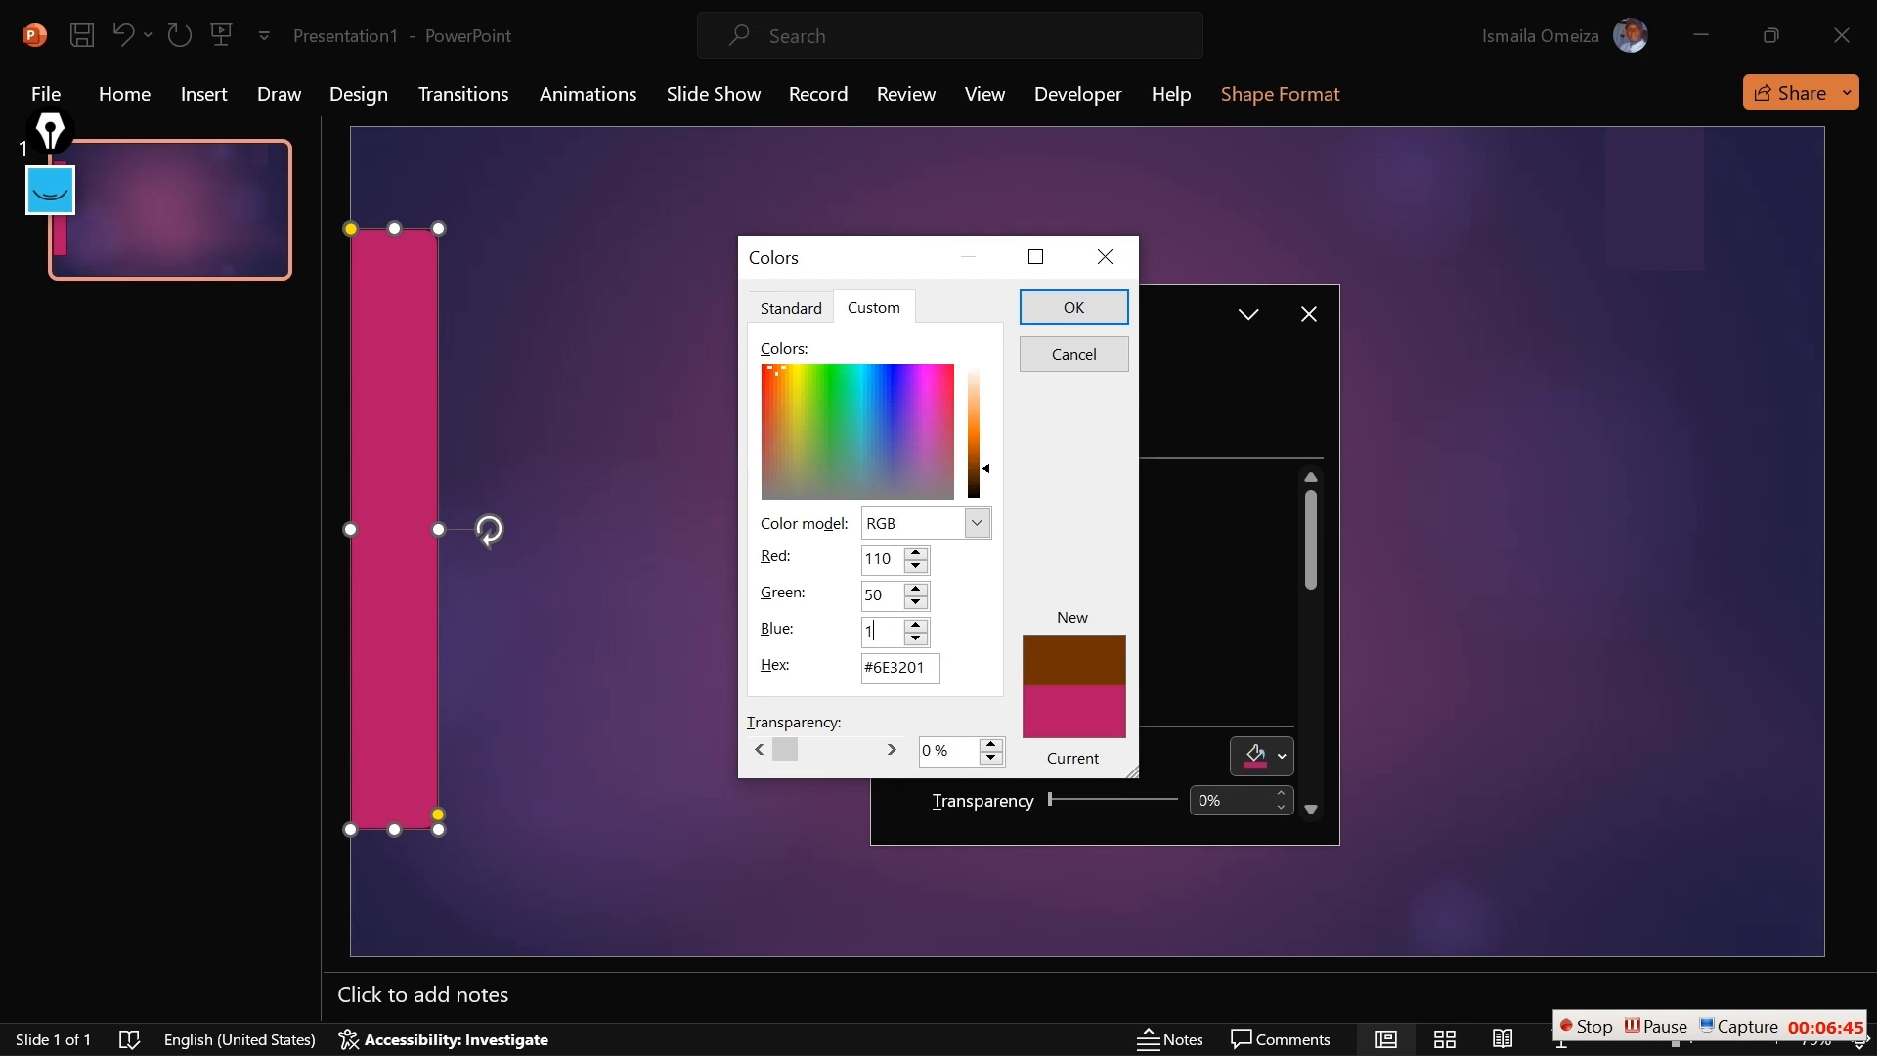
type("02")
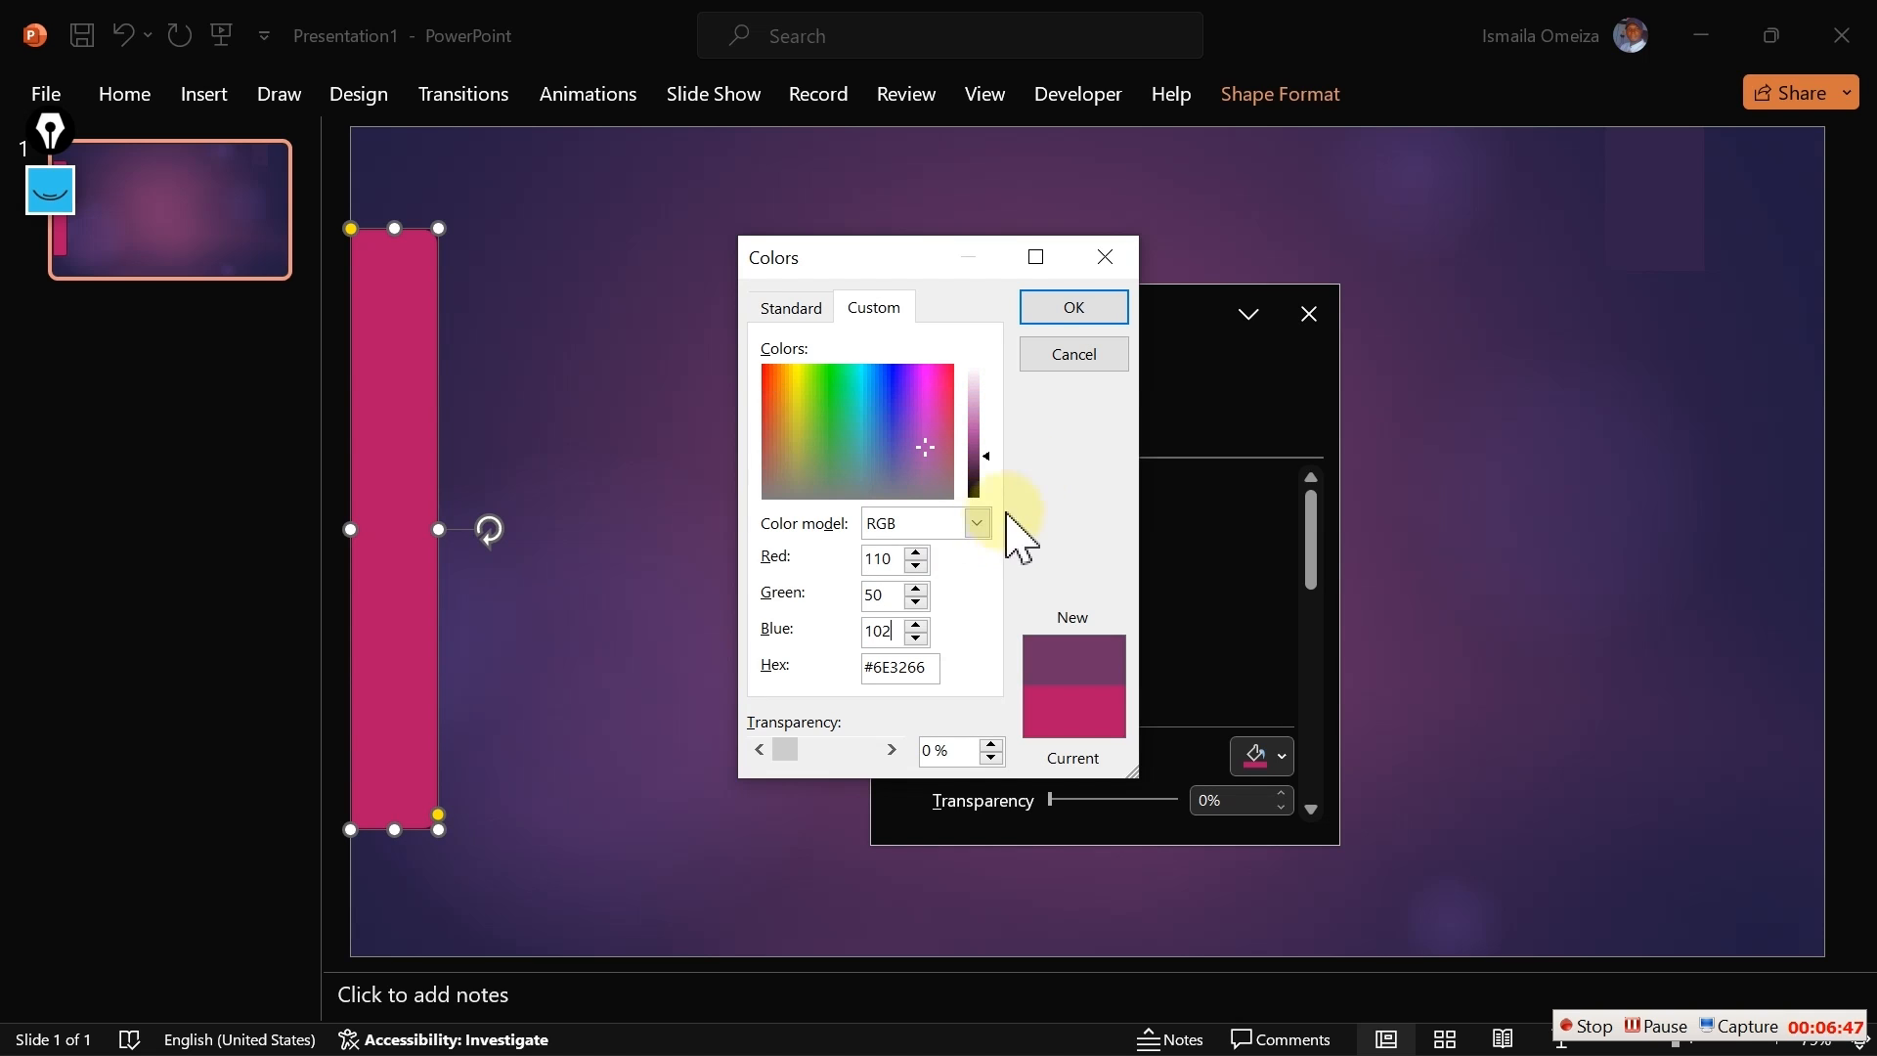
left_click(1070, 311)
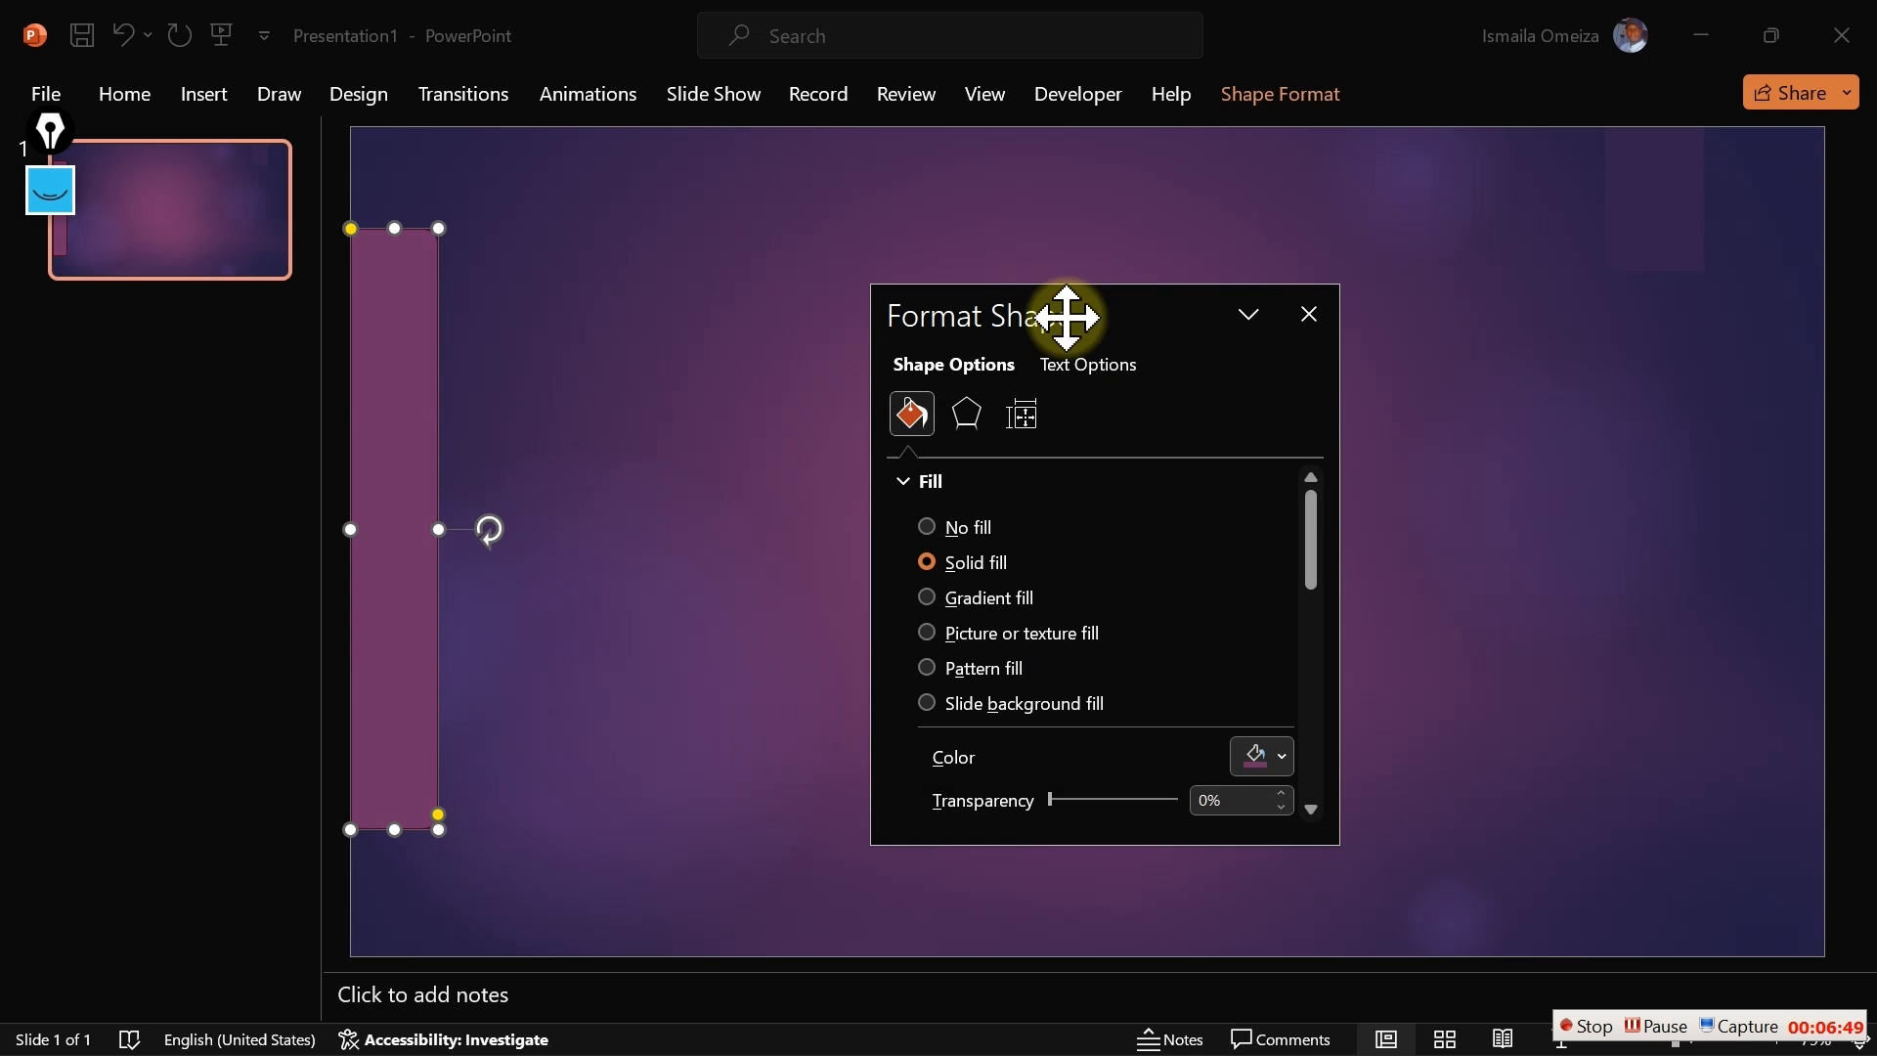
left_click(717, 478)
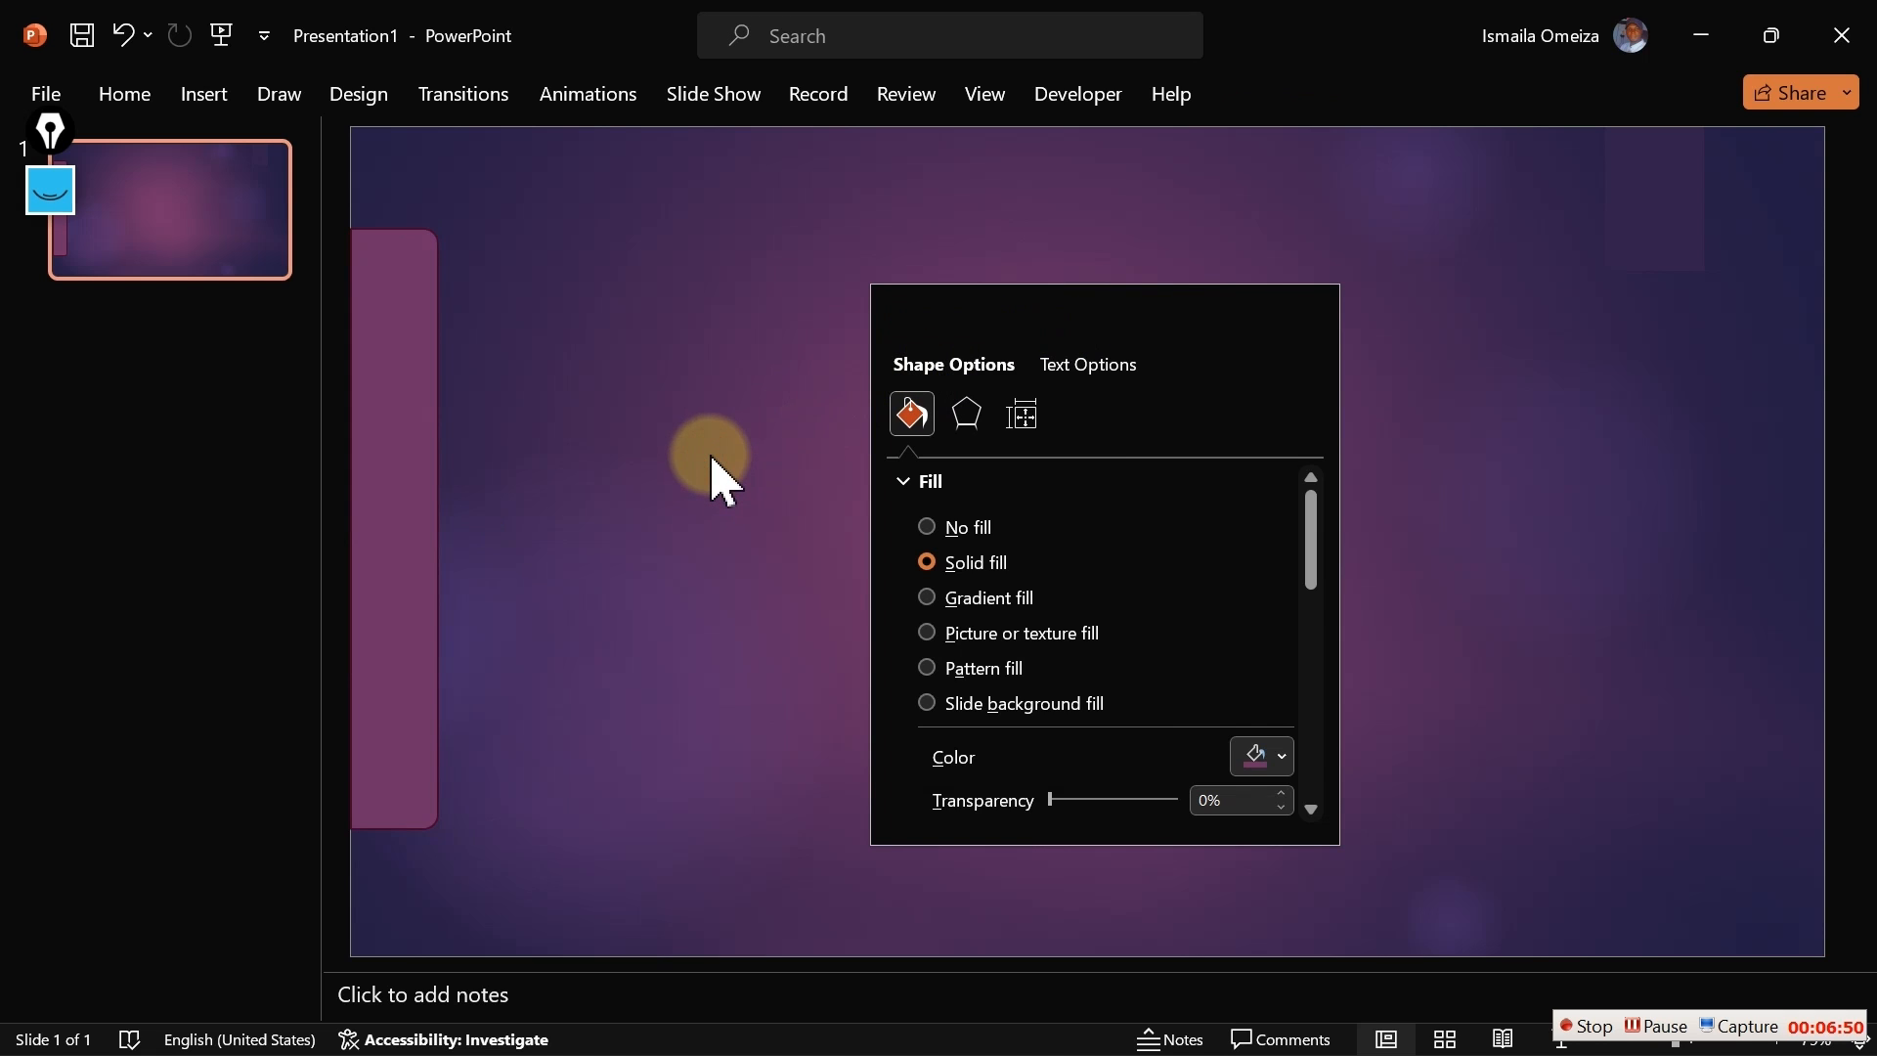
Remove the outline from the vertical bar
left_click(428, 462)
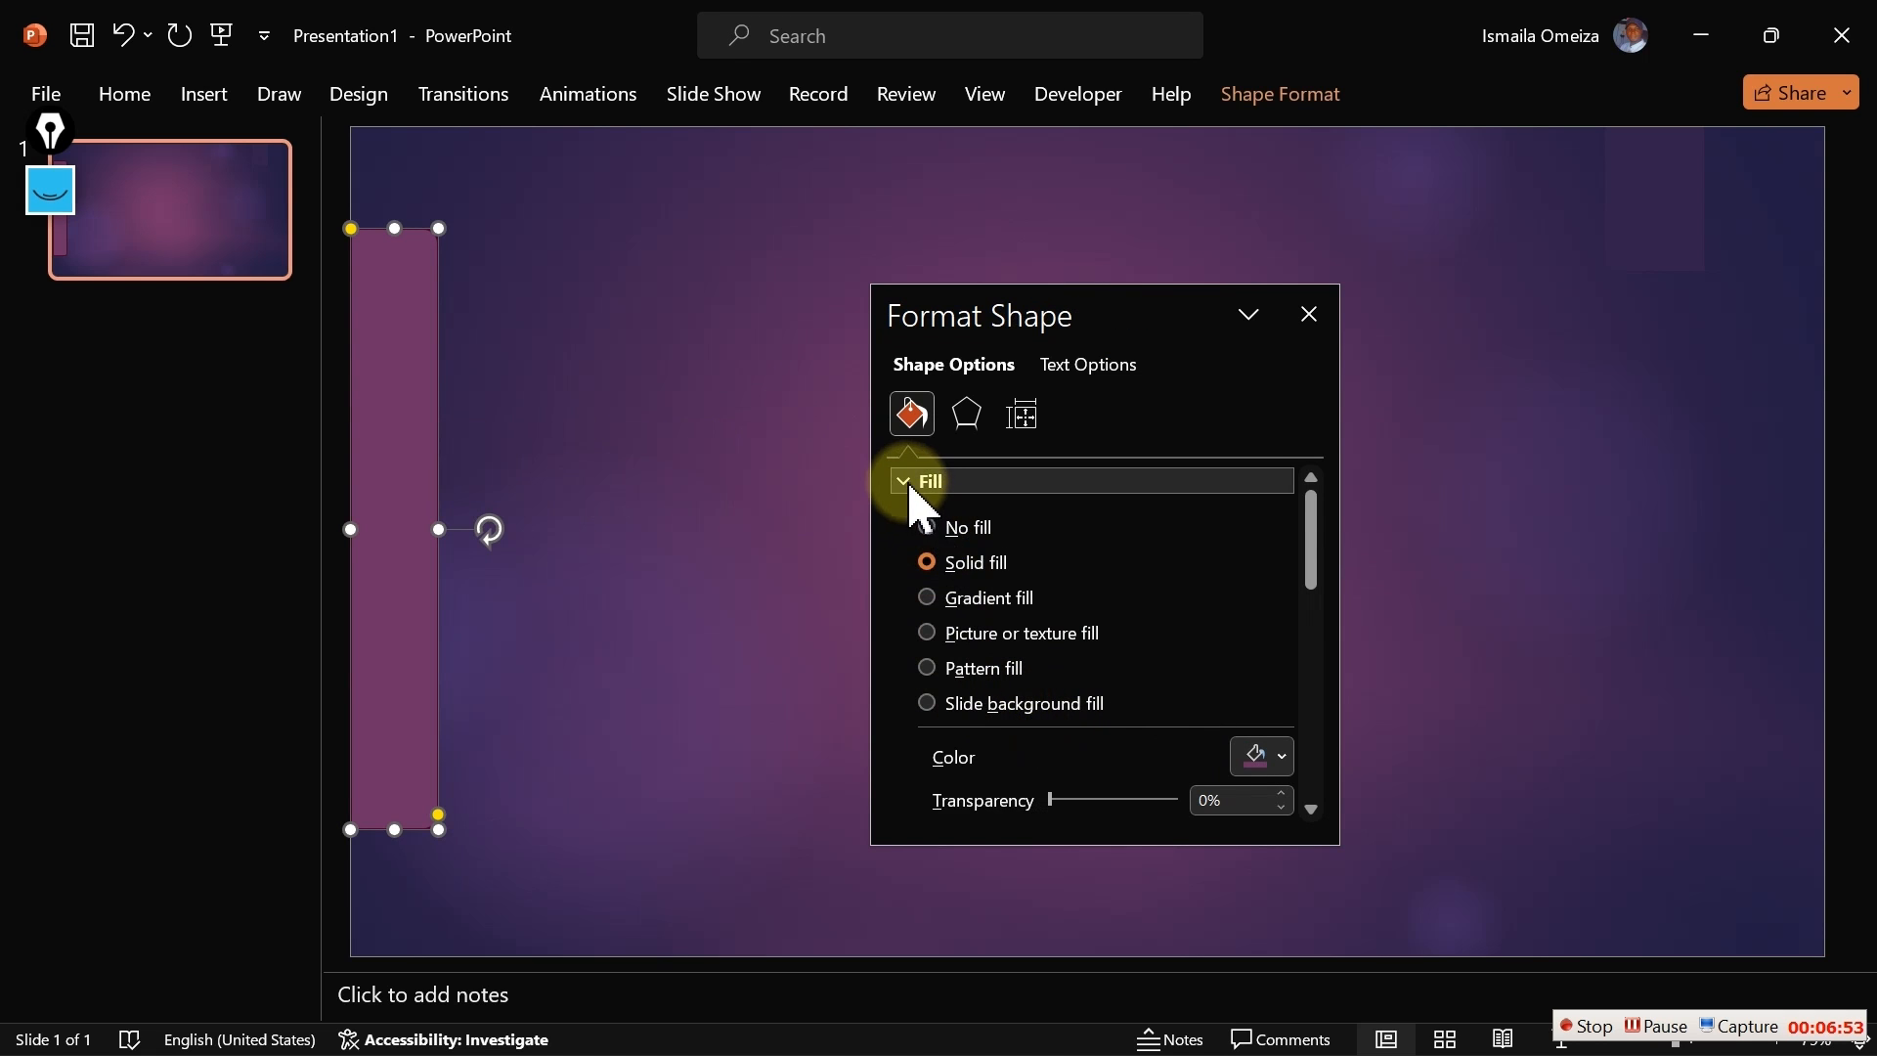
left_click(910, 483)
left_click(926, 568)
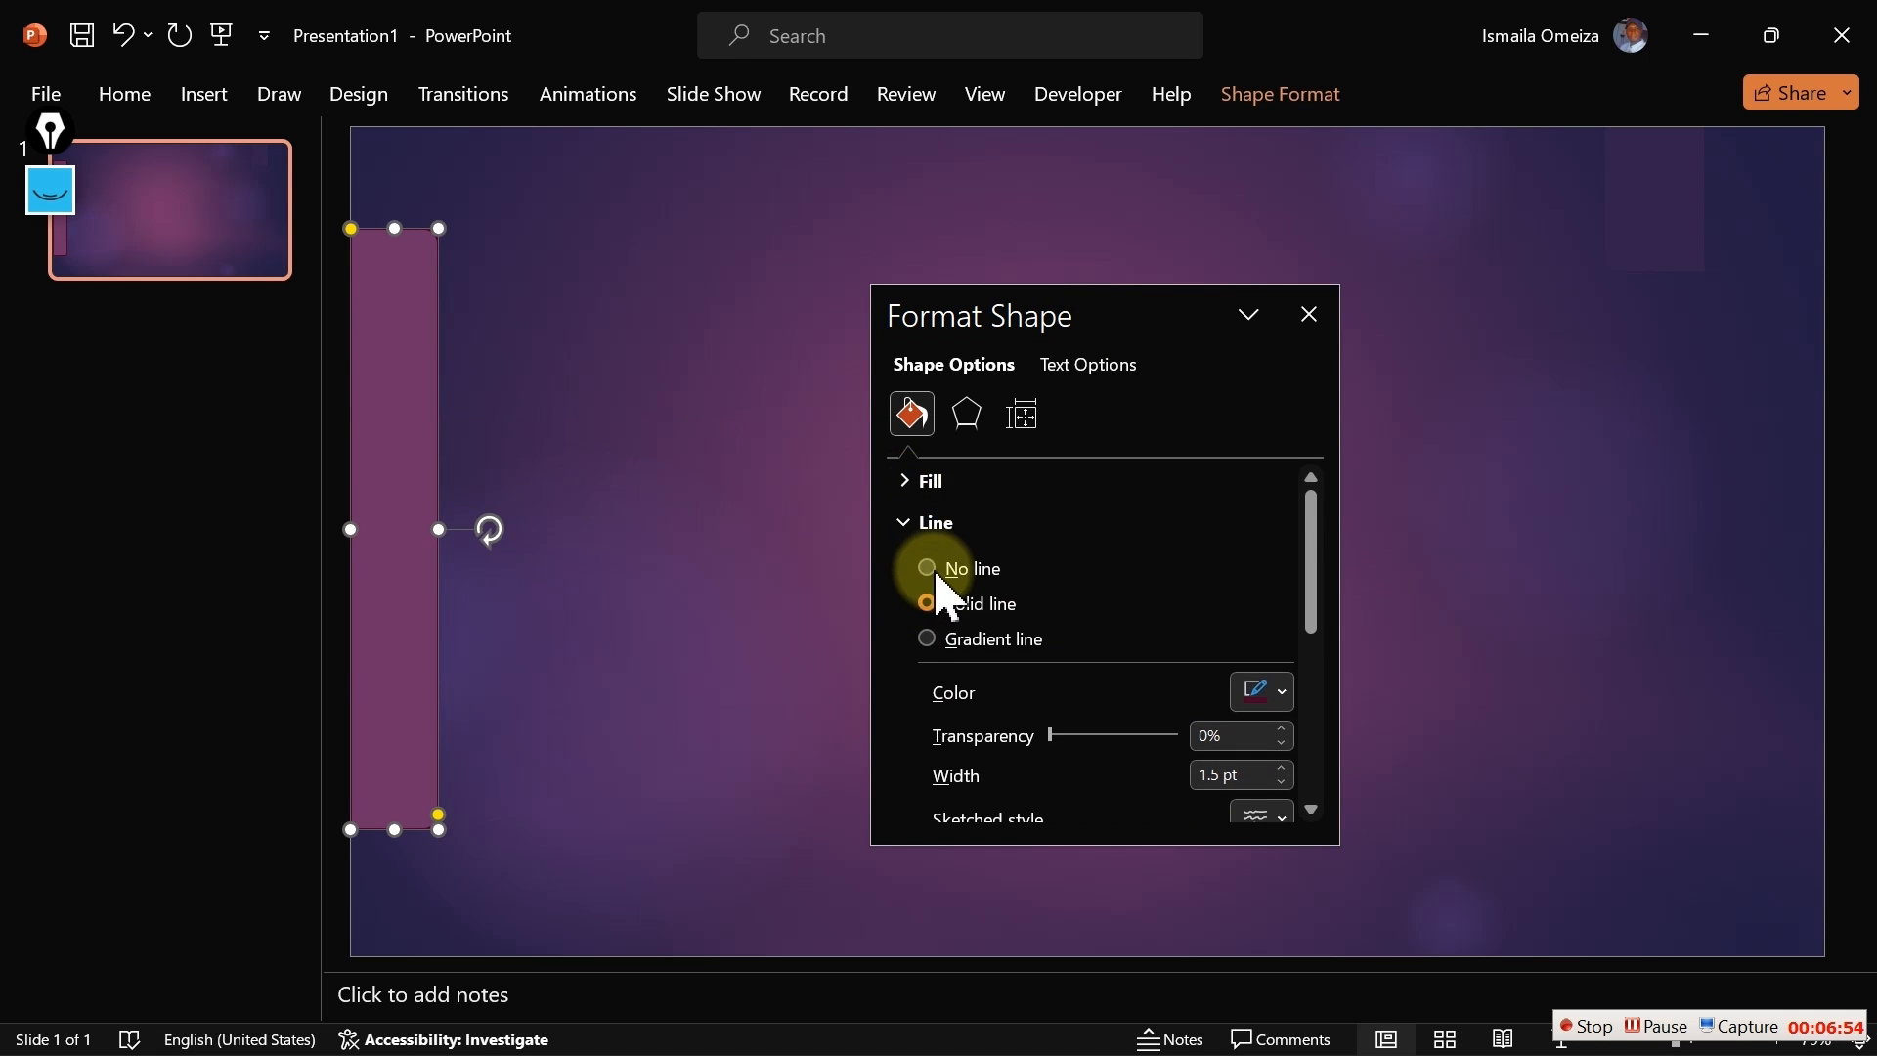
left_click(684, 596)
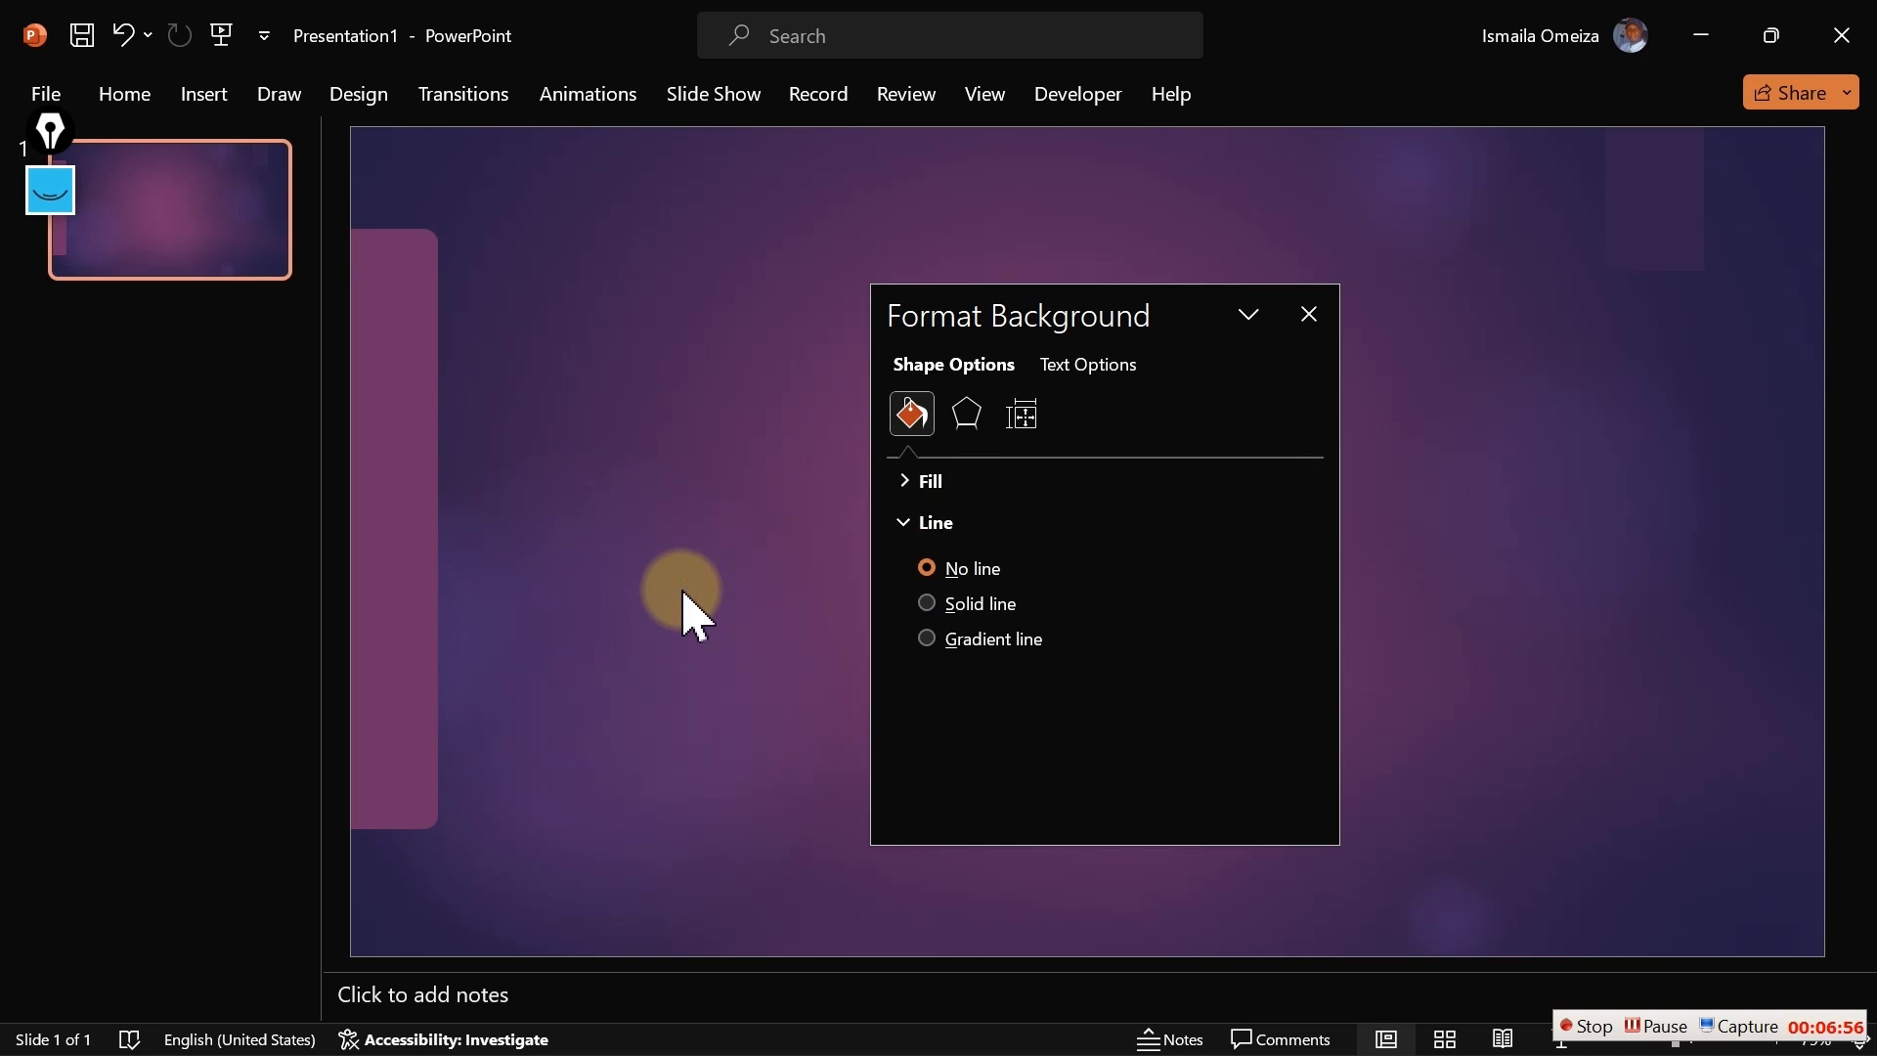
Look up the hex code of the vertical bar's fill colour without changing it
left_click(423, 606)
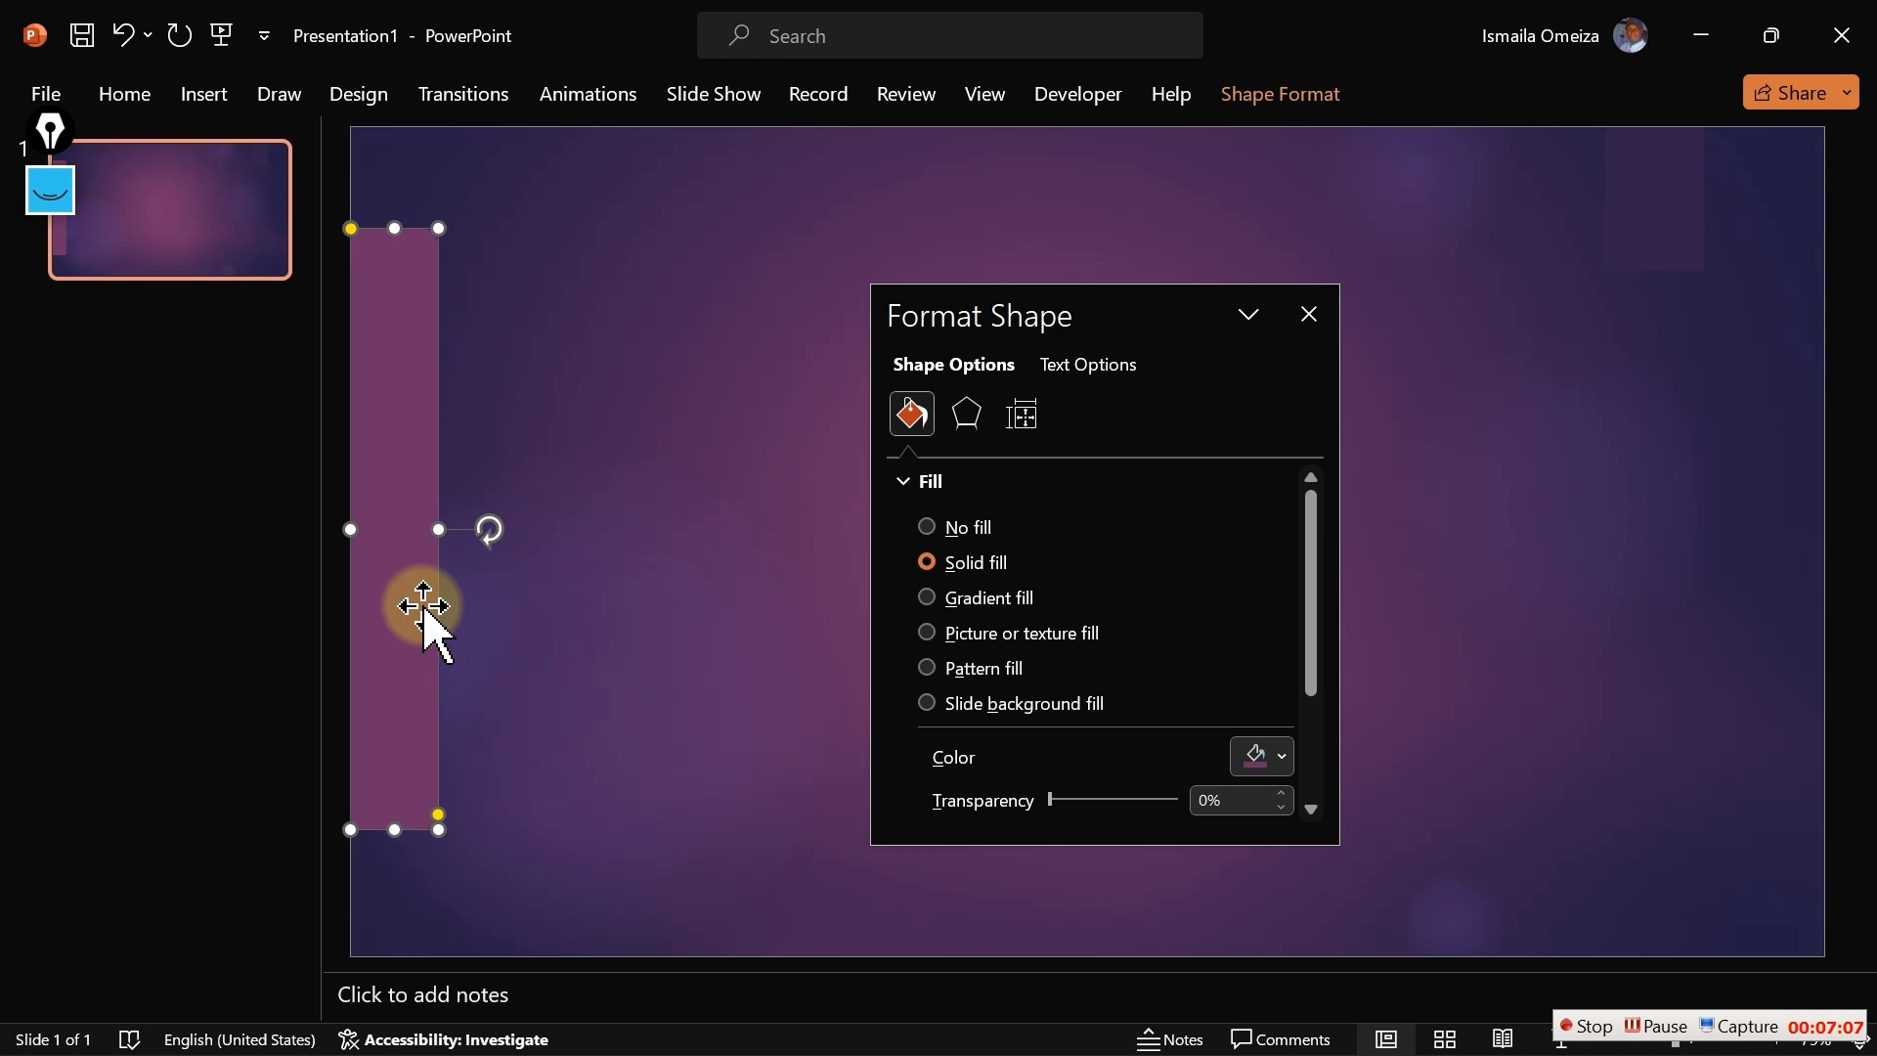
left_click(1259, 761)
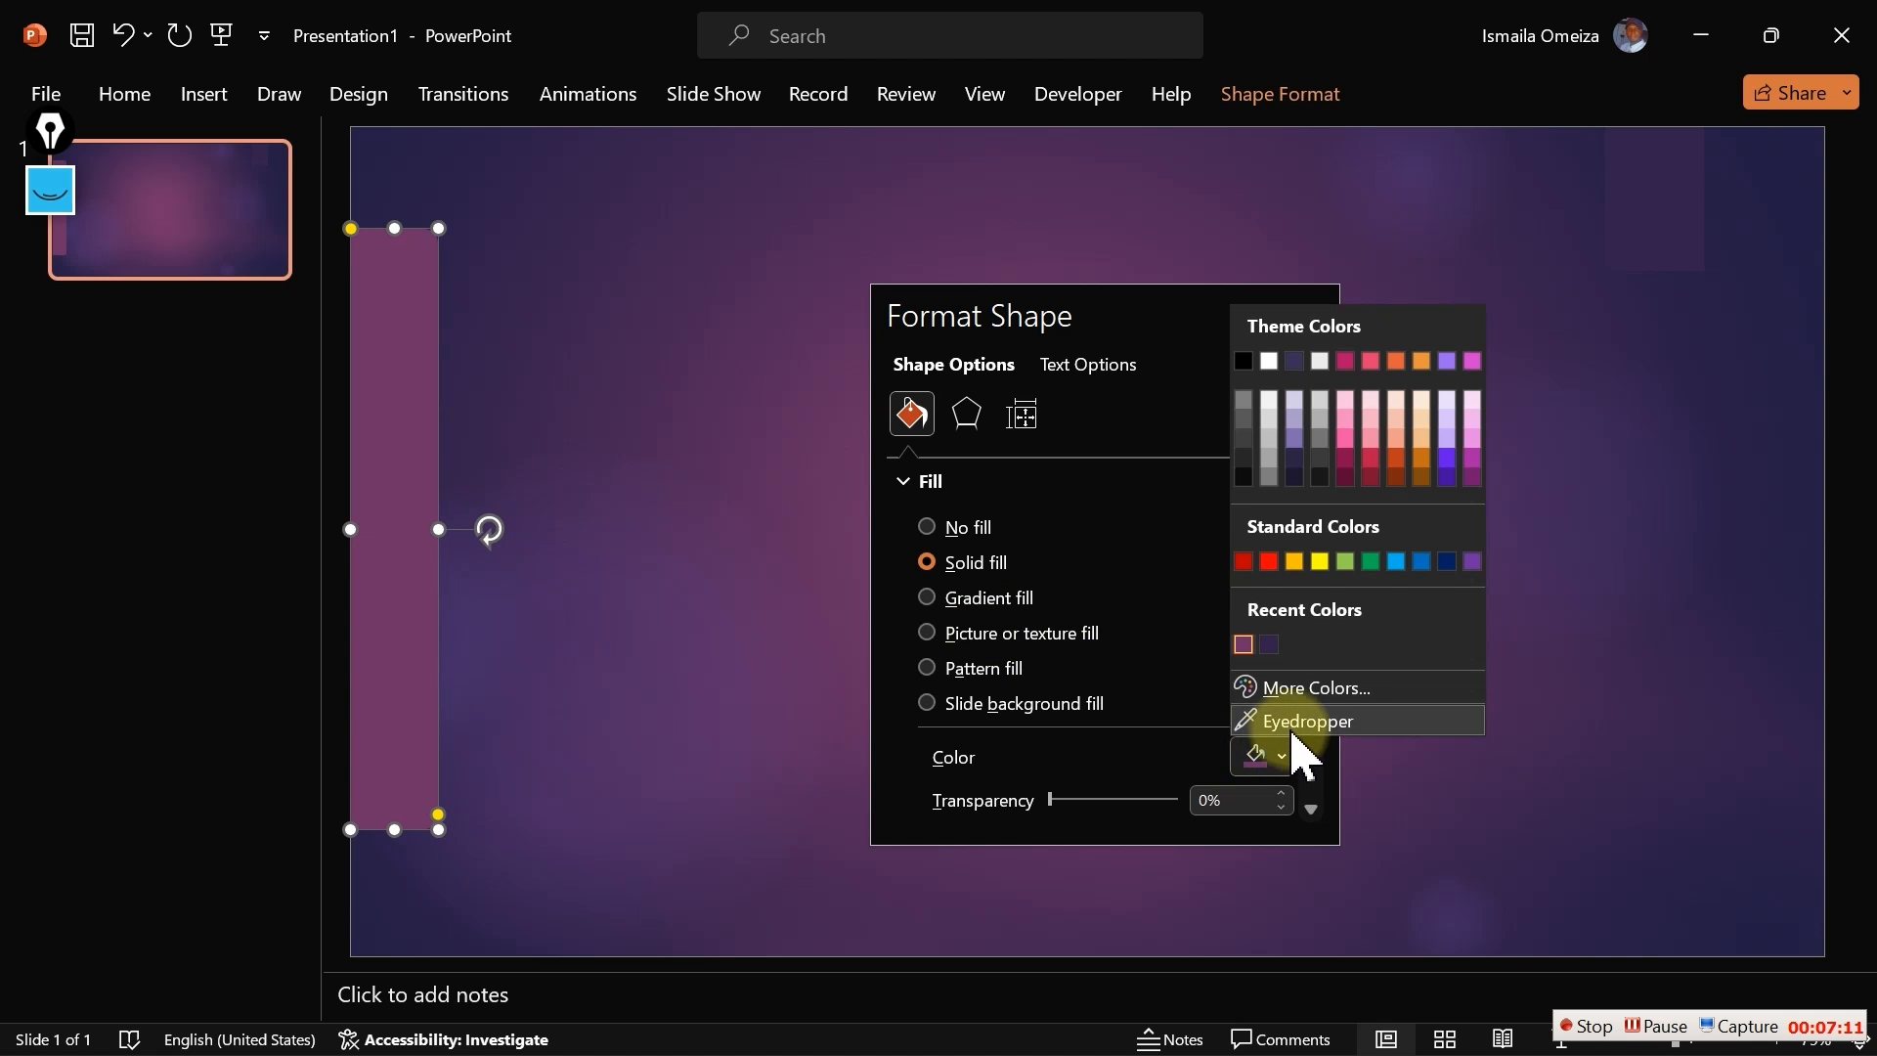
left_click(1300, 690)
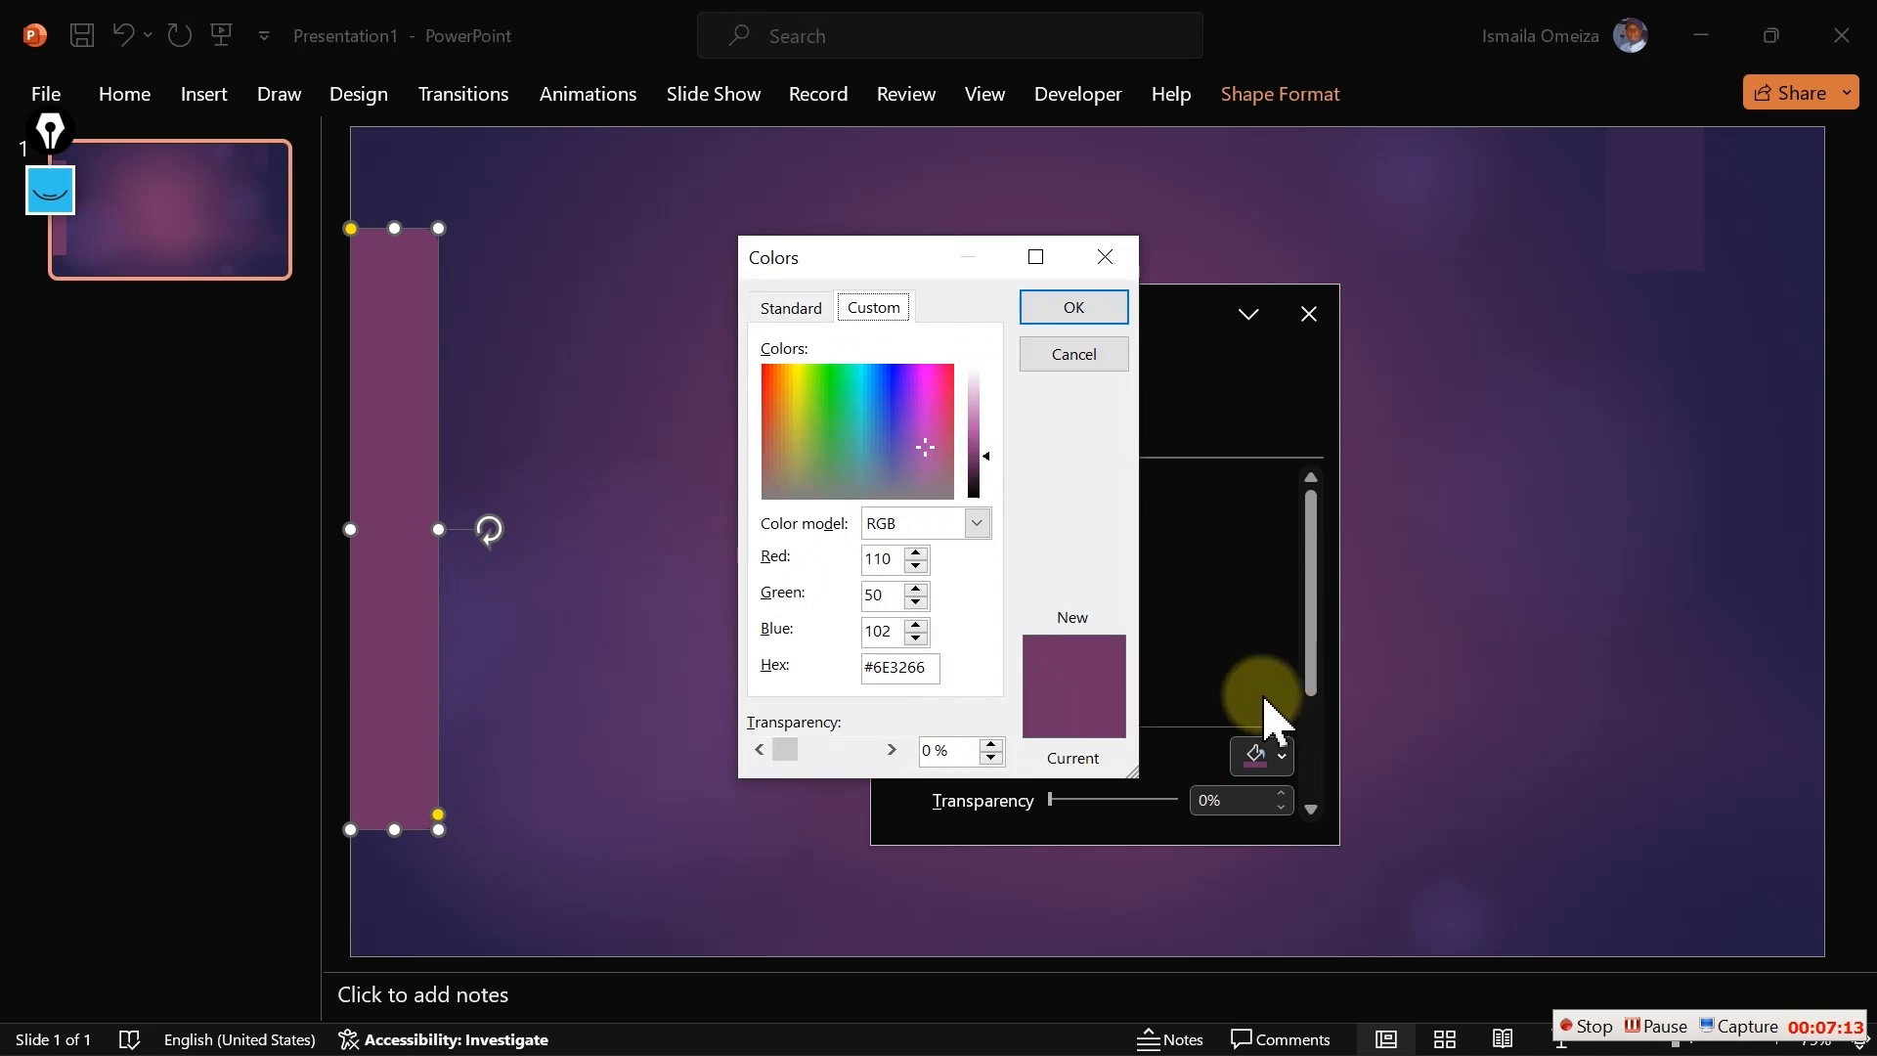
left_click_drag(941, 667, 866, 667)
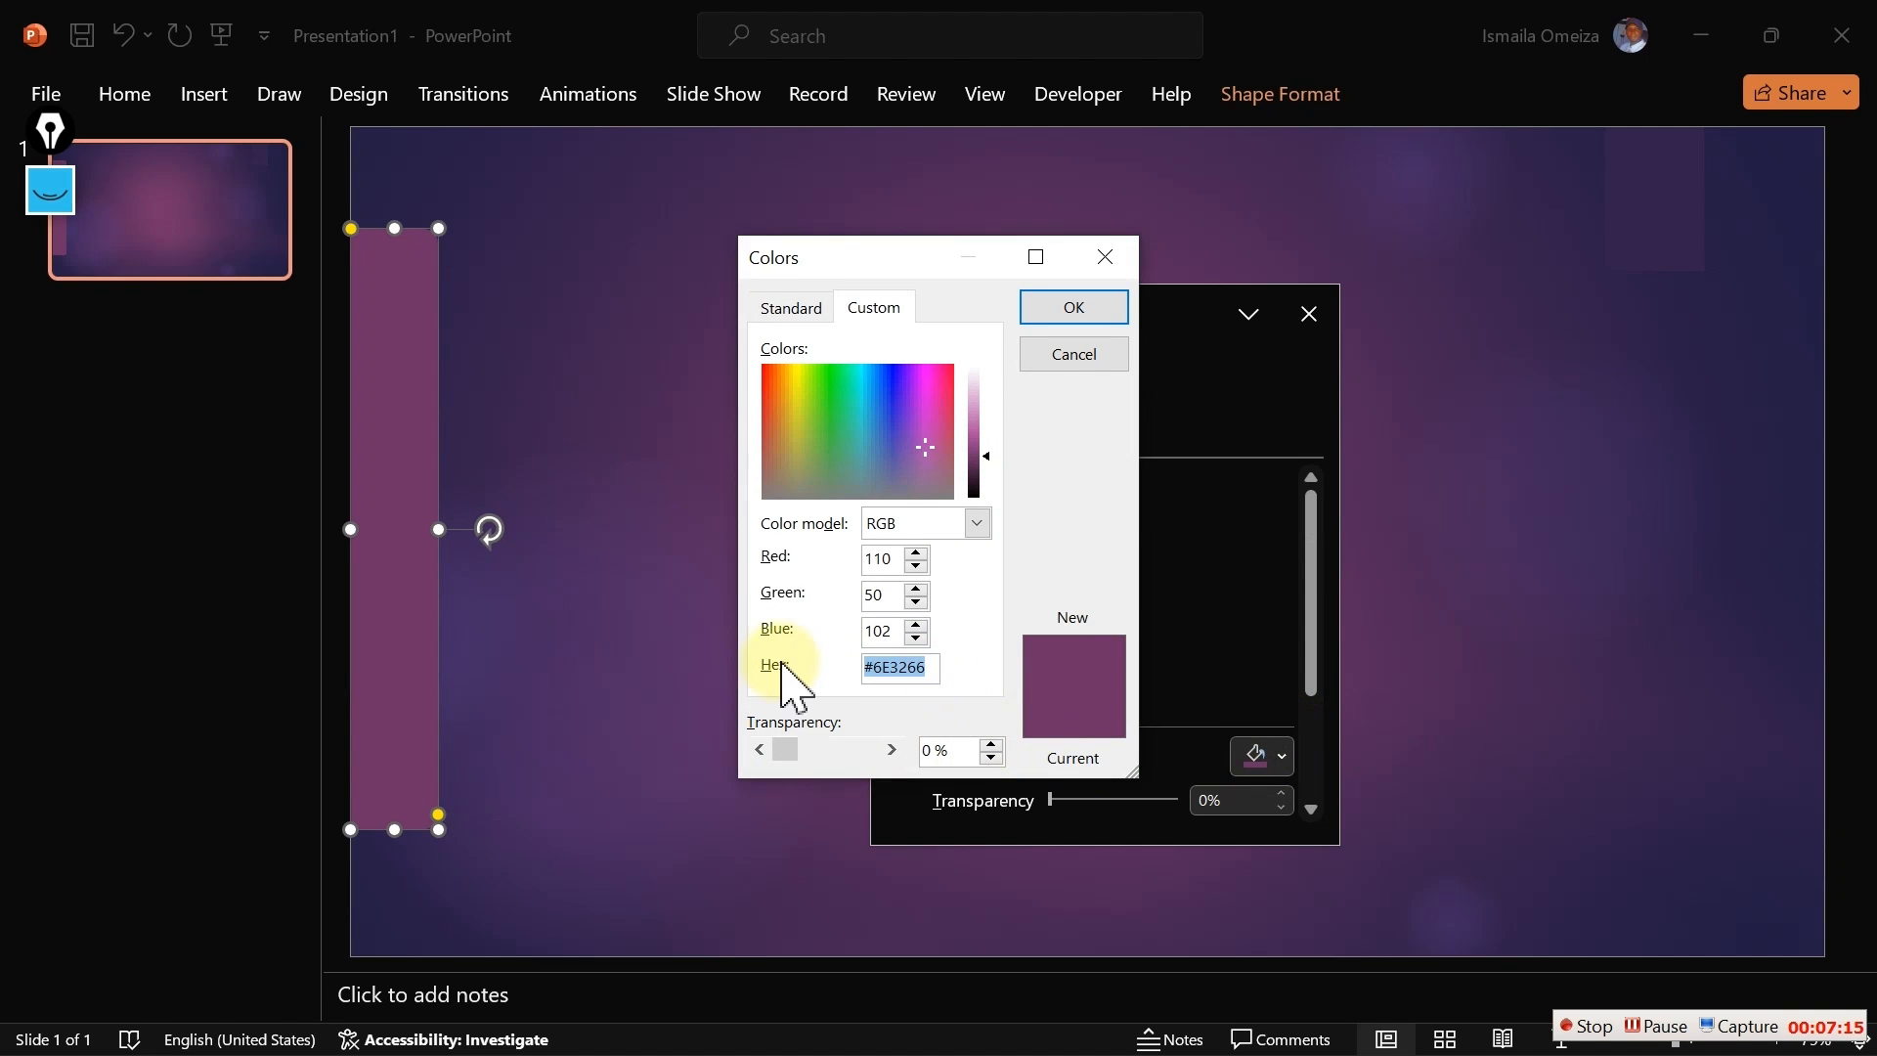
left_click(1079, 359)
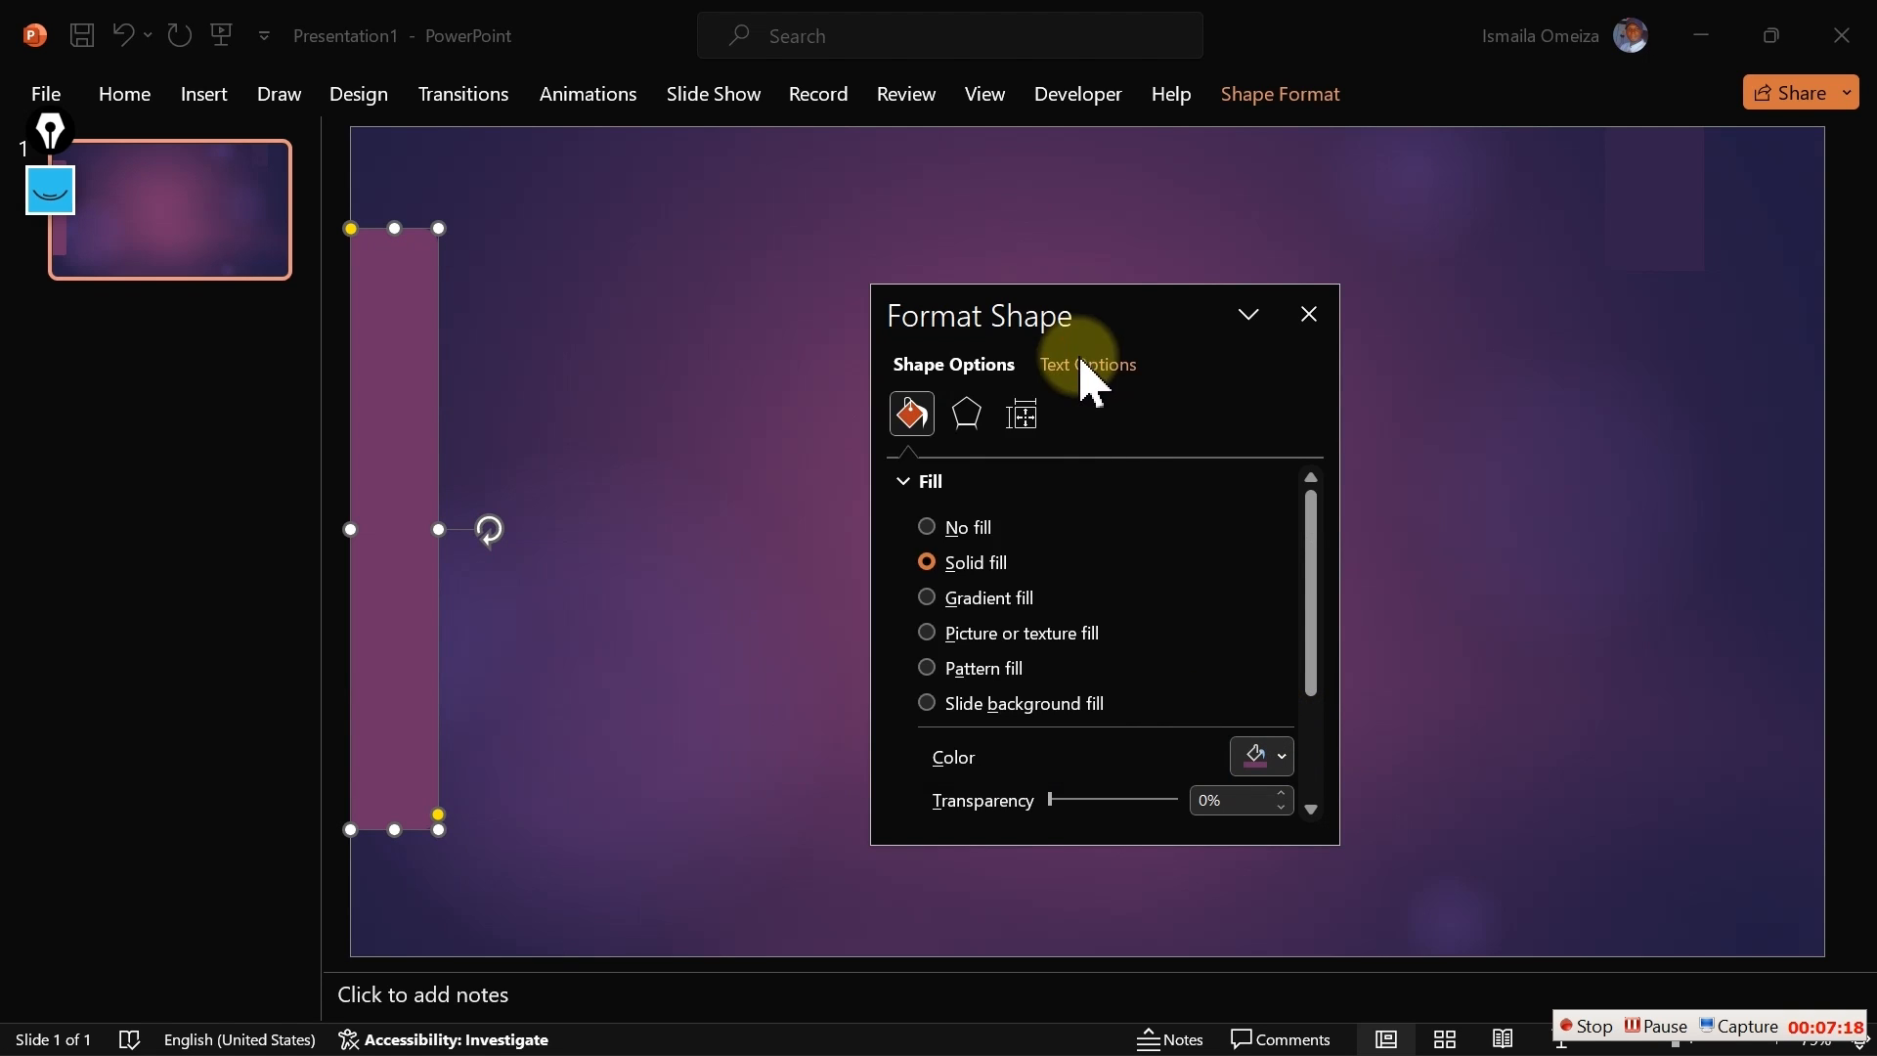
Switch the bar to a gradient fill using the radial purple preset with a light centre
left_click(975, 603)
left_click_drag(1316, 587, 1311, 658)
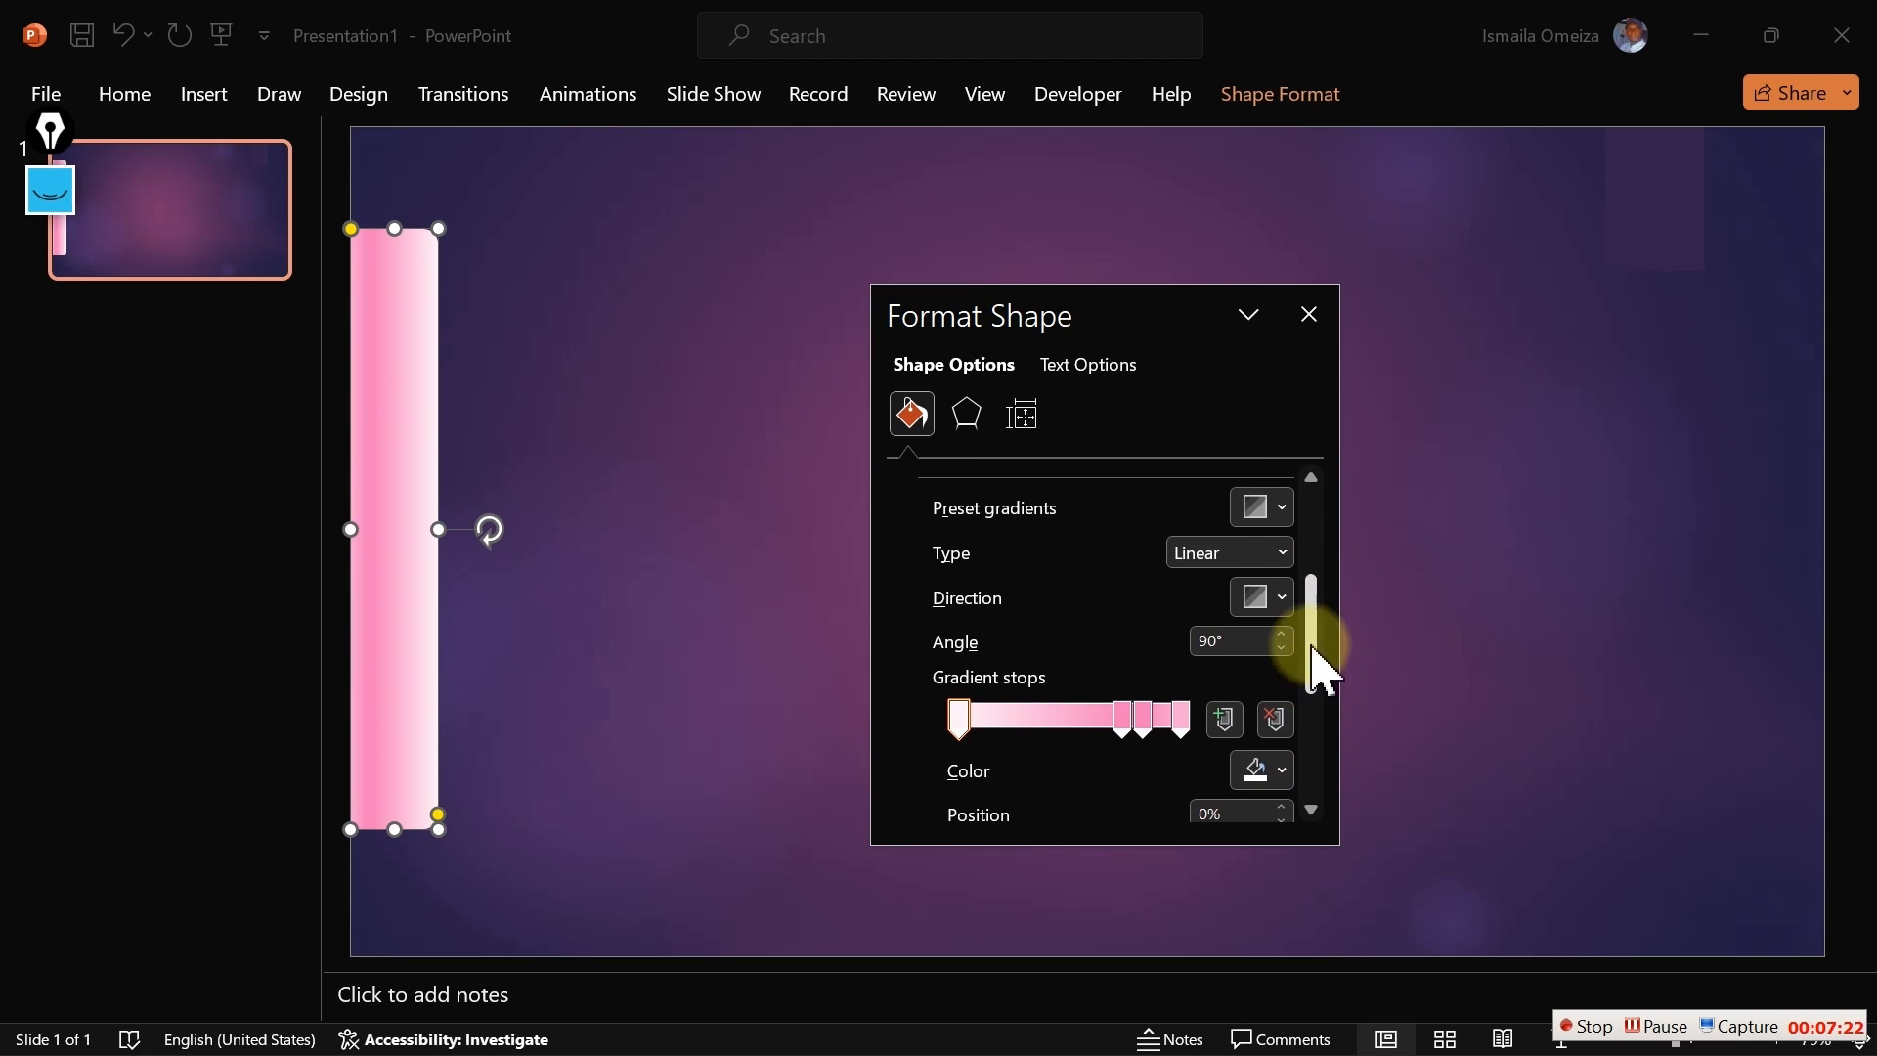
left_click(1276, 515)
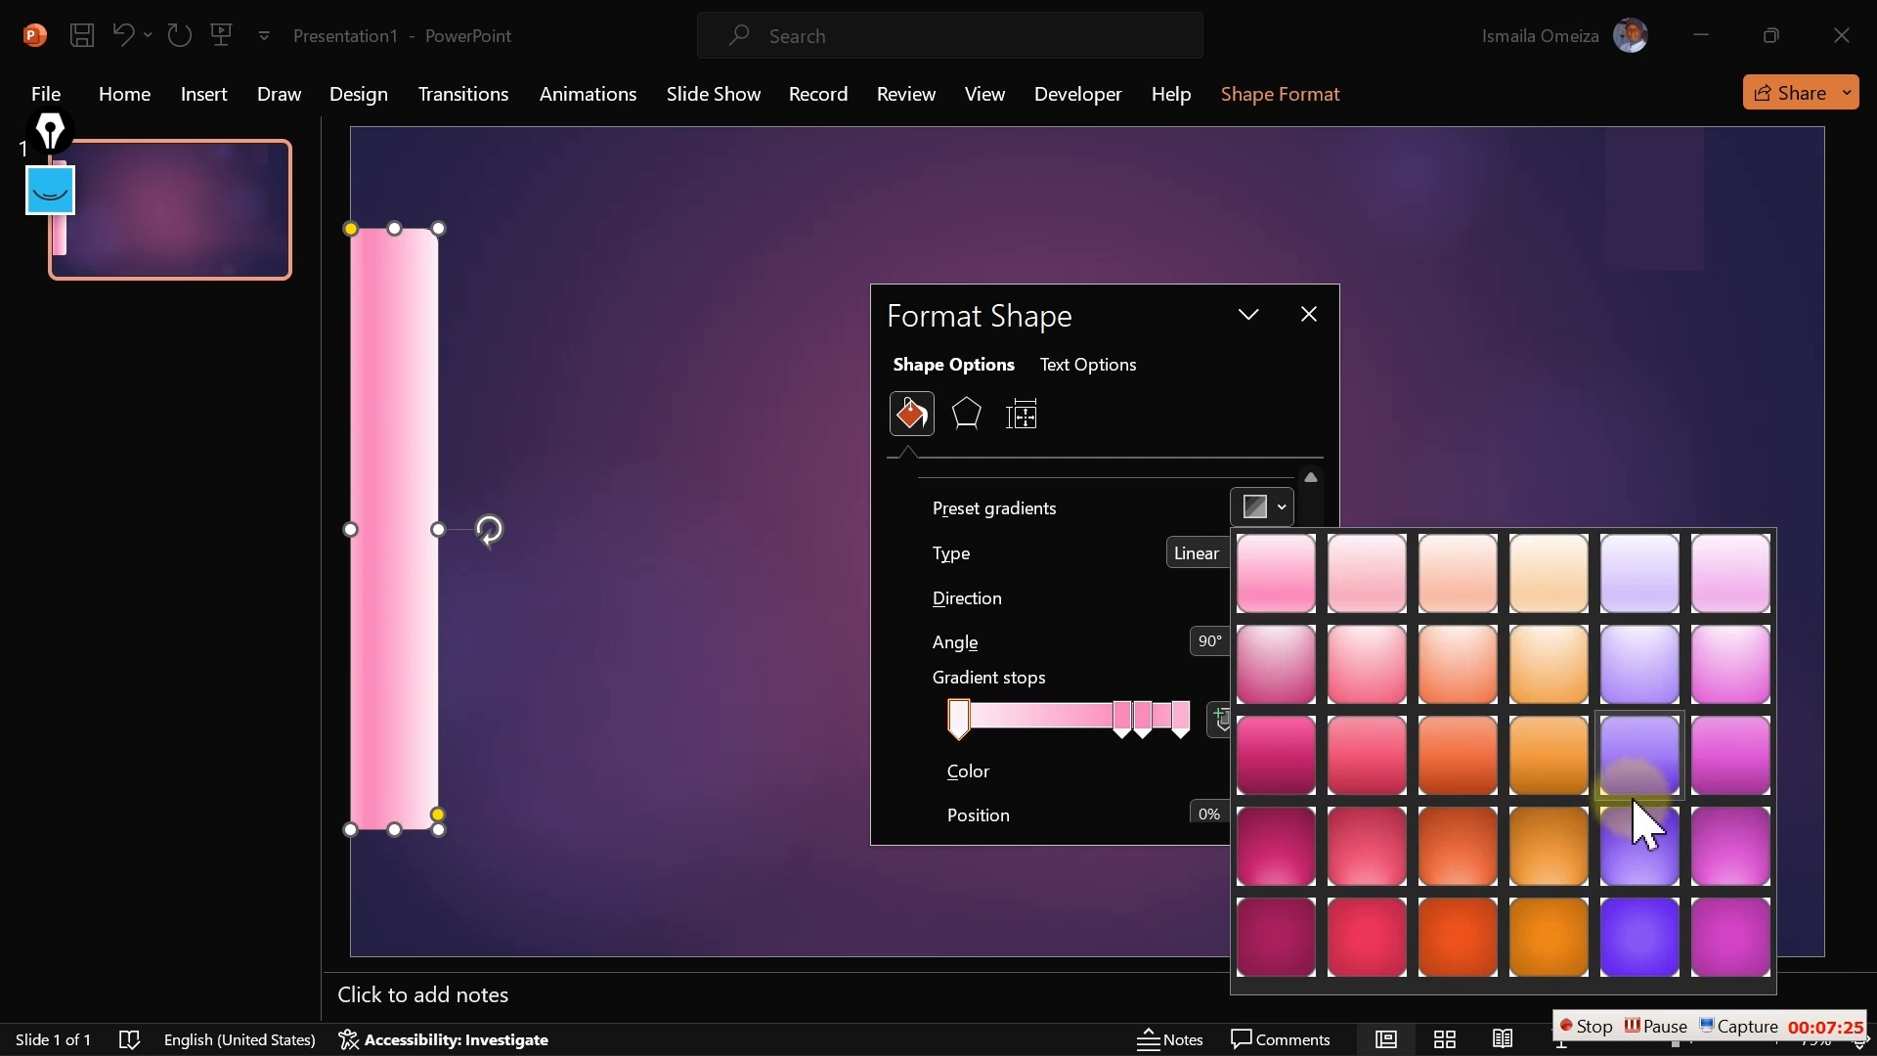
left_click(1656, 860)
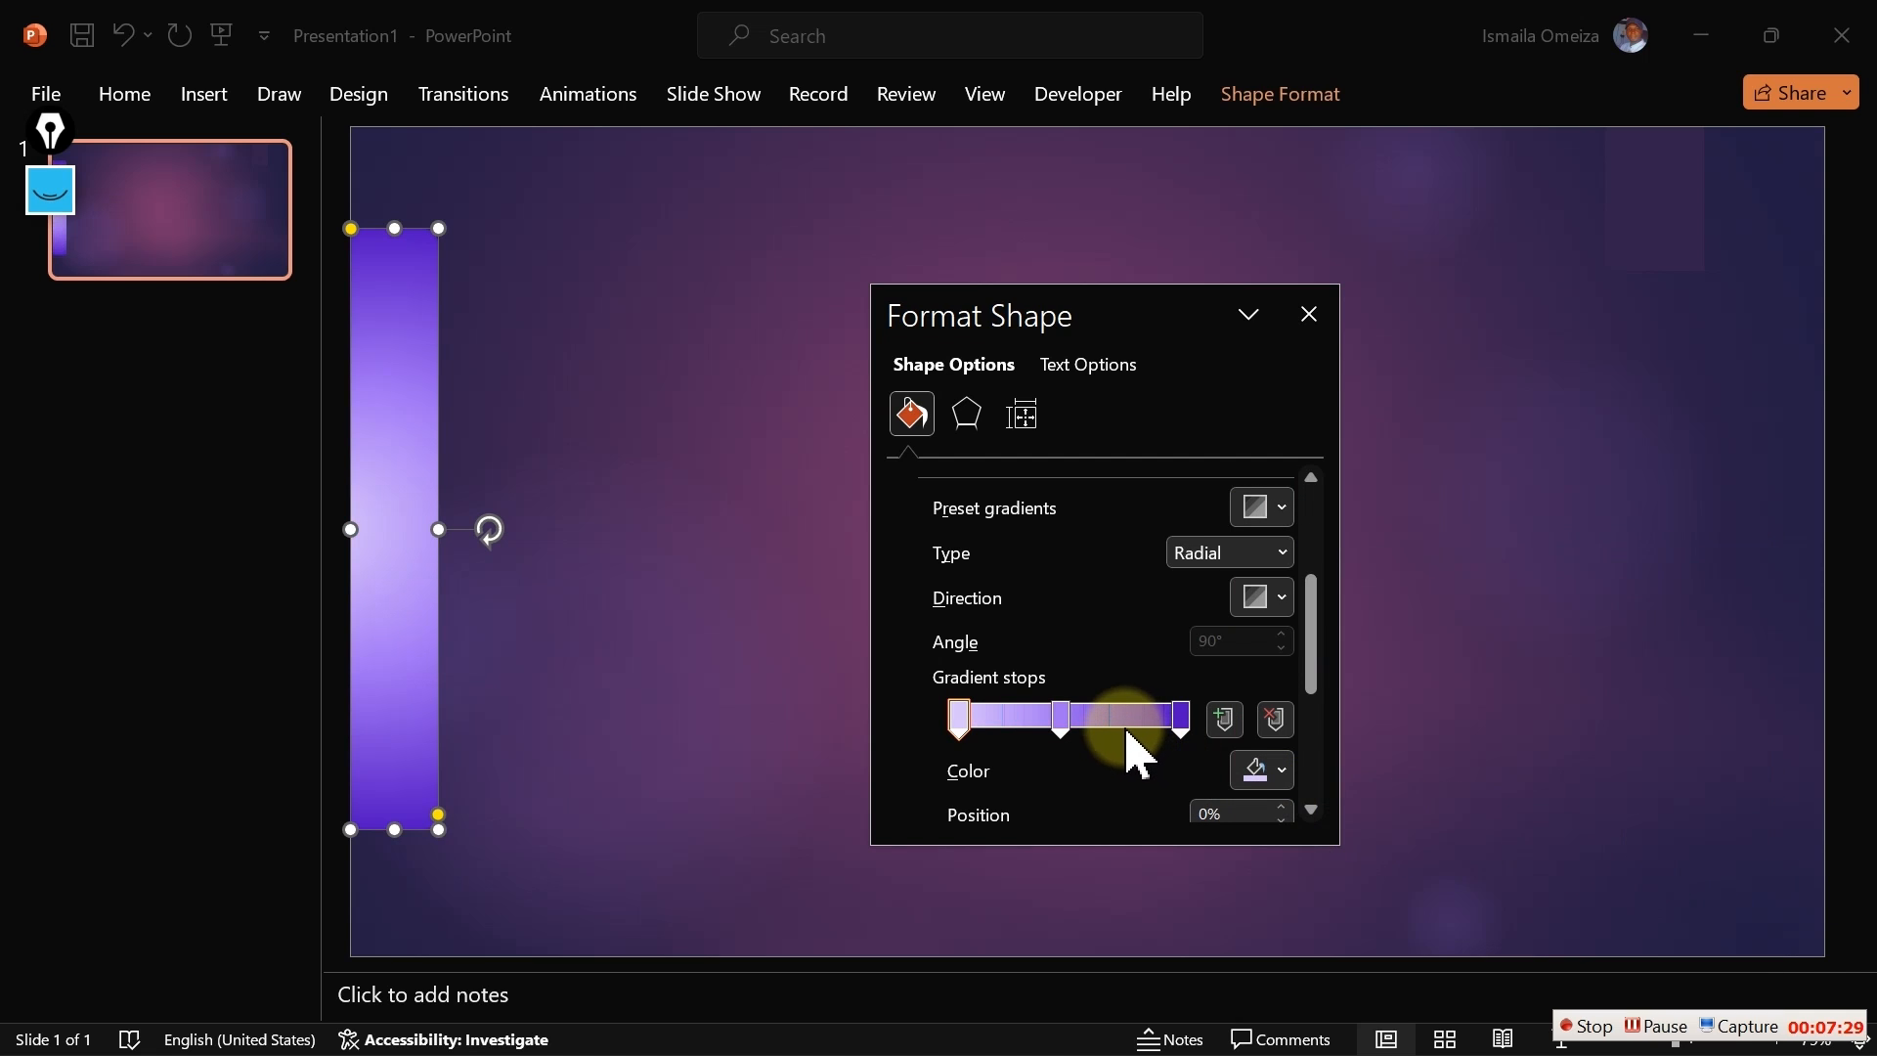
Recolour the gradient stop at 100% with a dark purple sampled from the slide background near the bar
left_click(1181, 718)
left_click(1282, 771)
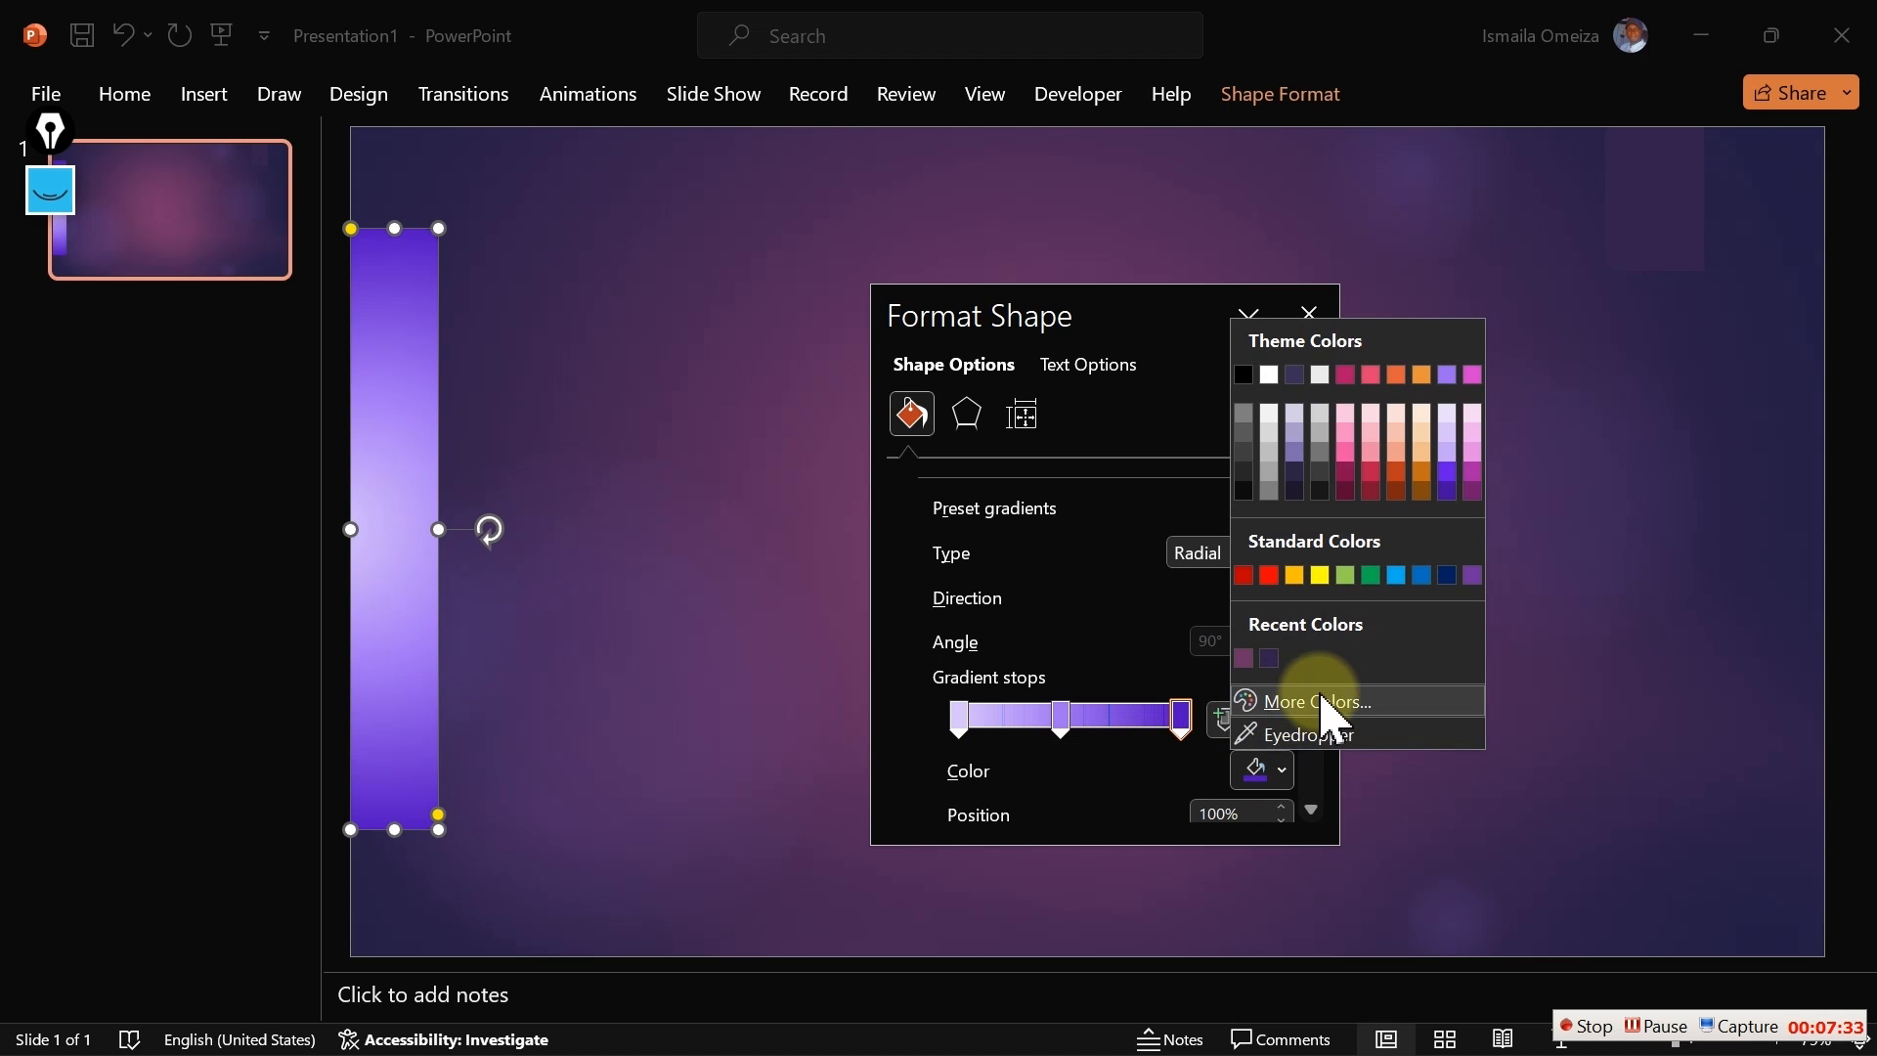
left_click(1311, 746)
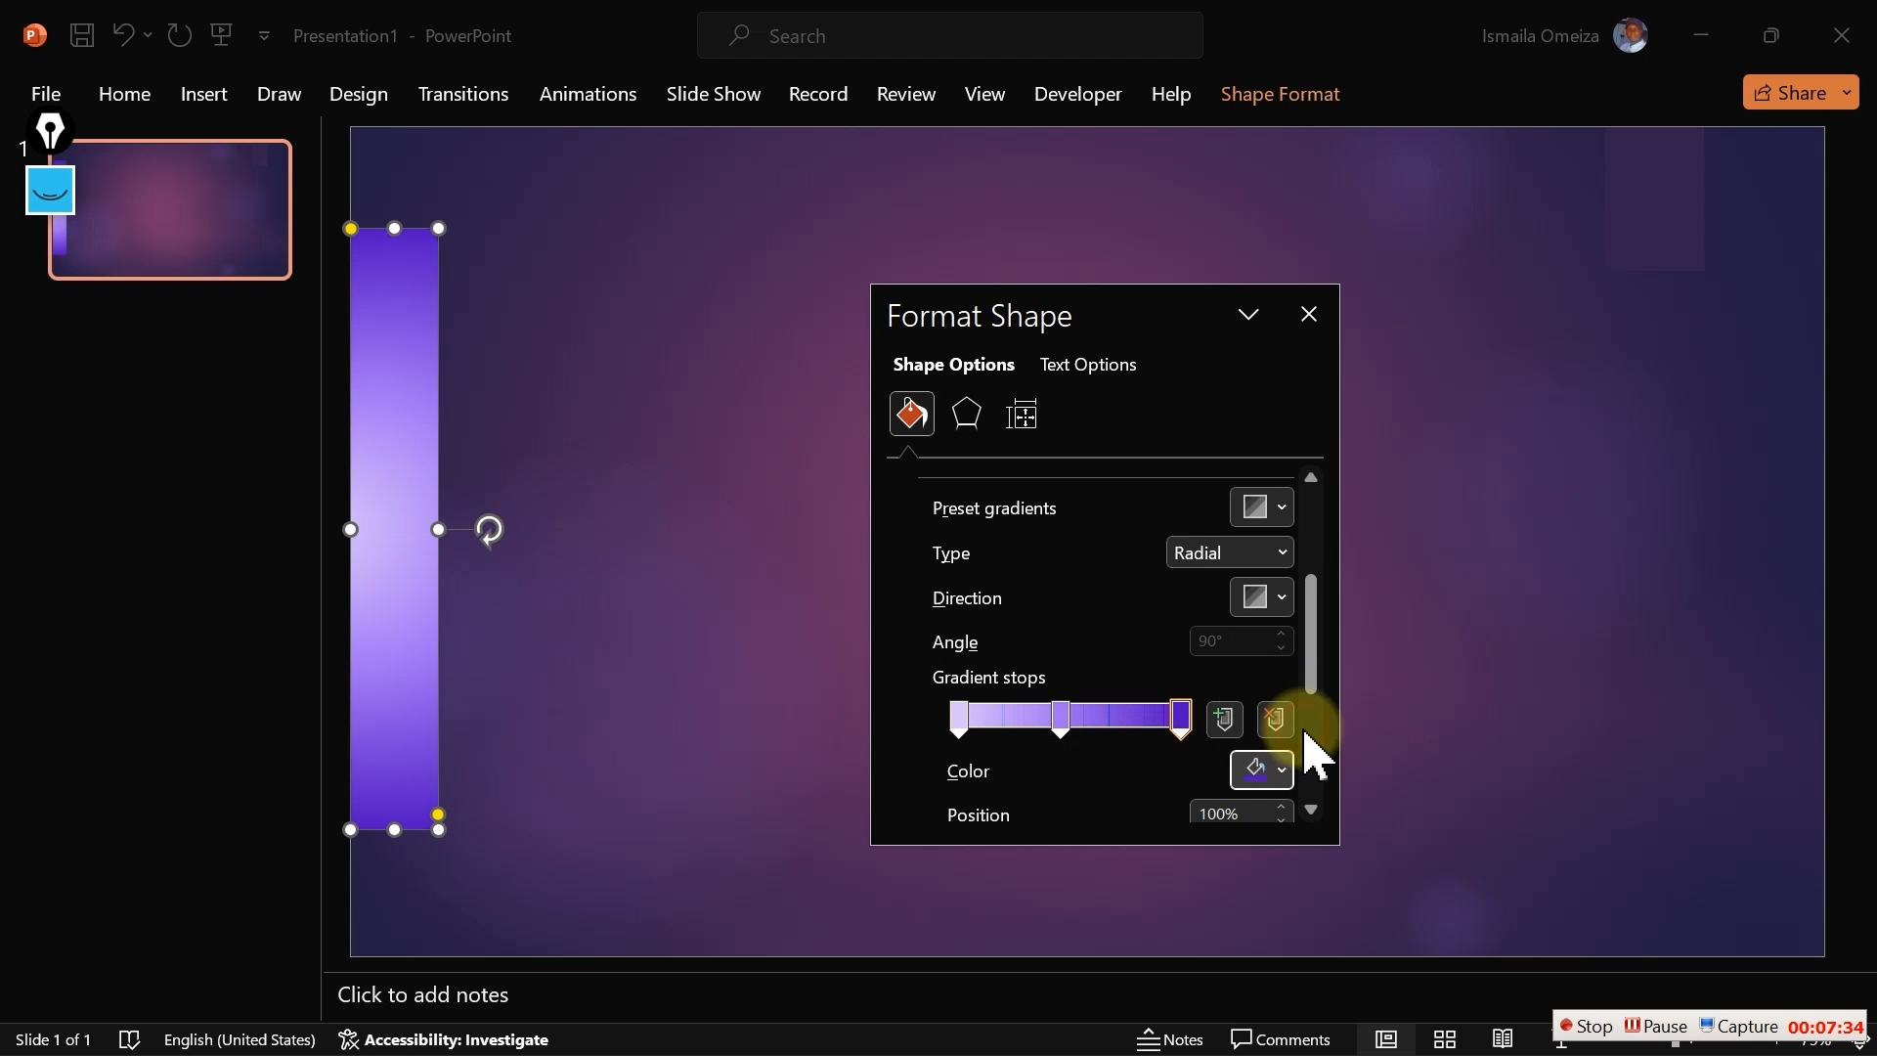
left_click(563, 773)
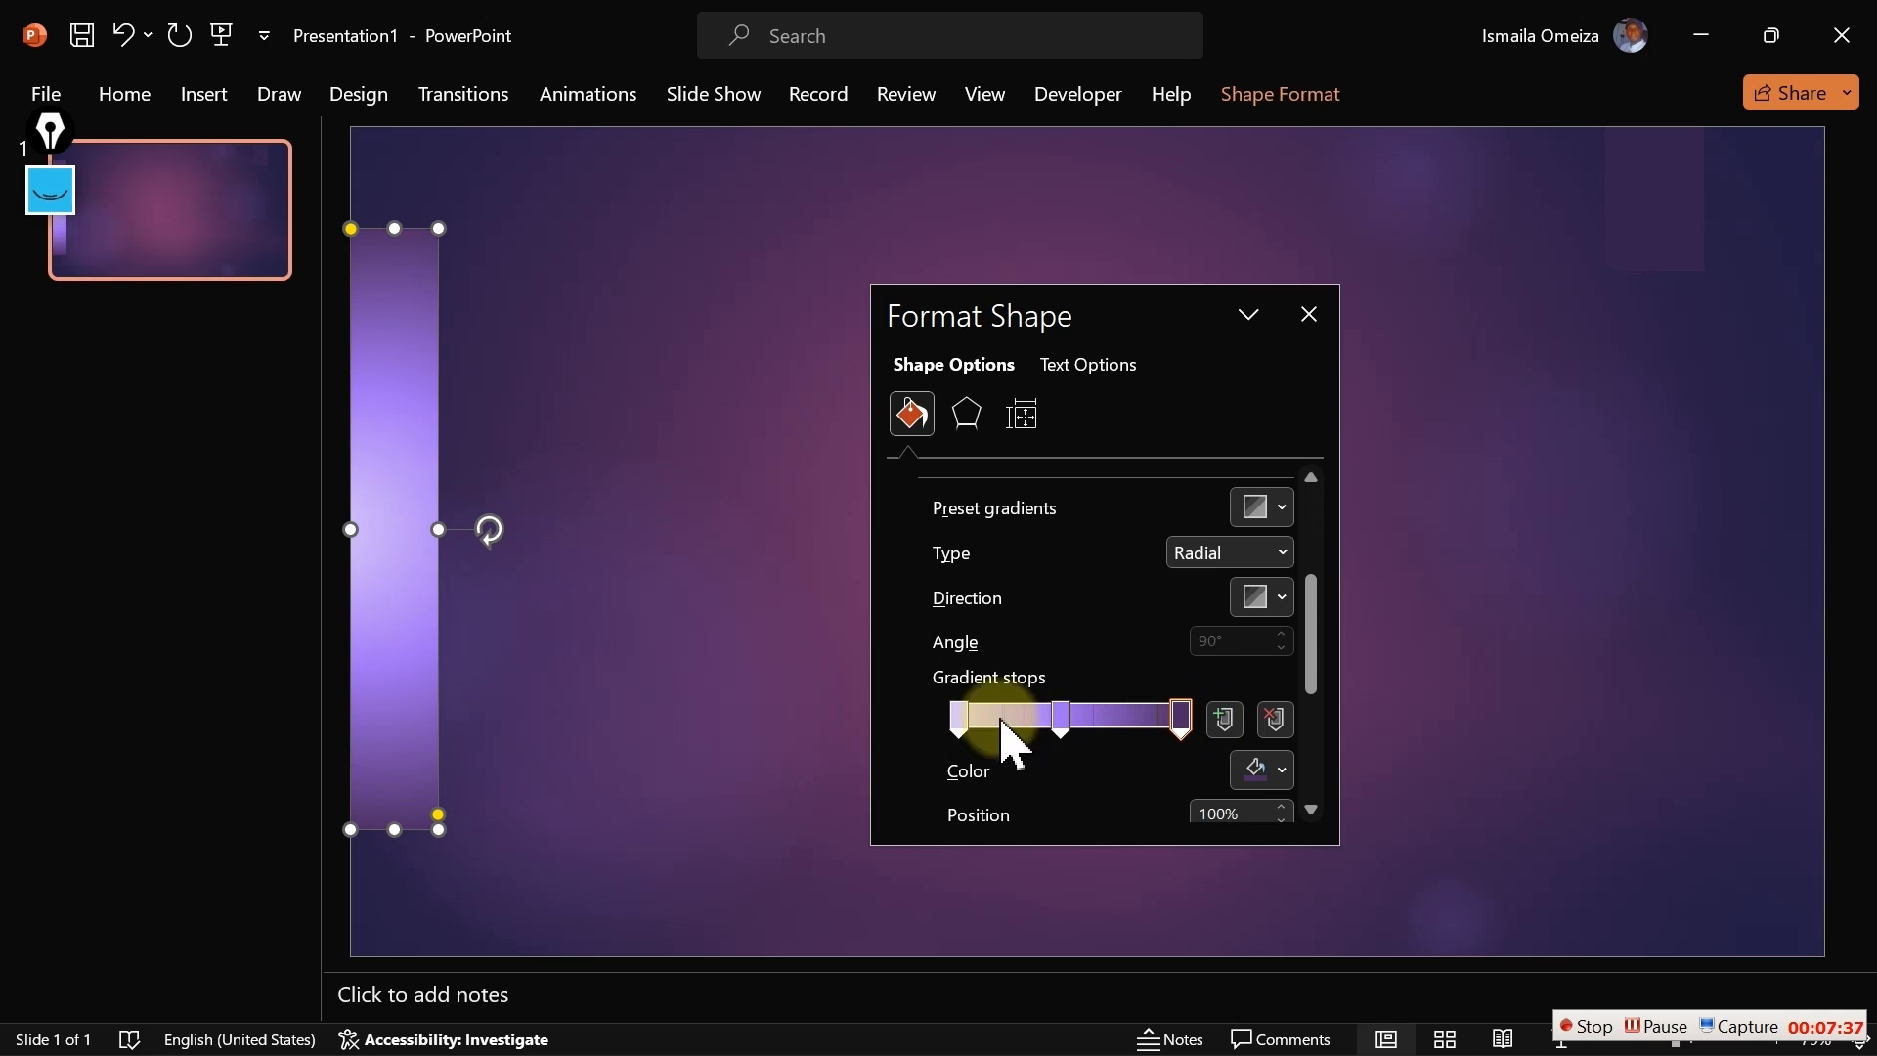
Recolour the gradient stop at 0% with the recently used custom plum colour
left_click(962, 724)
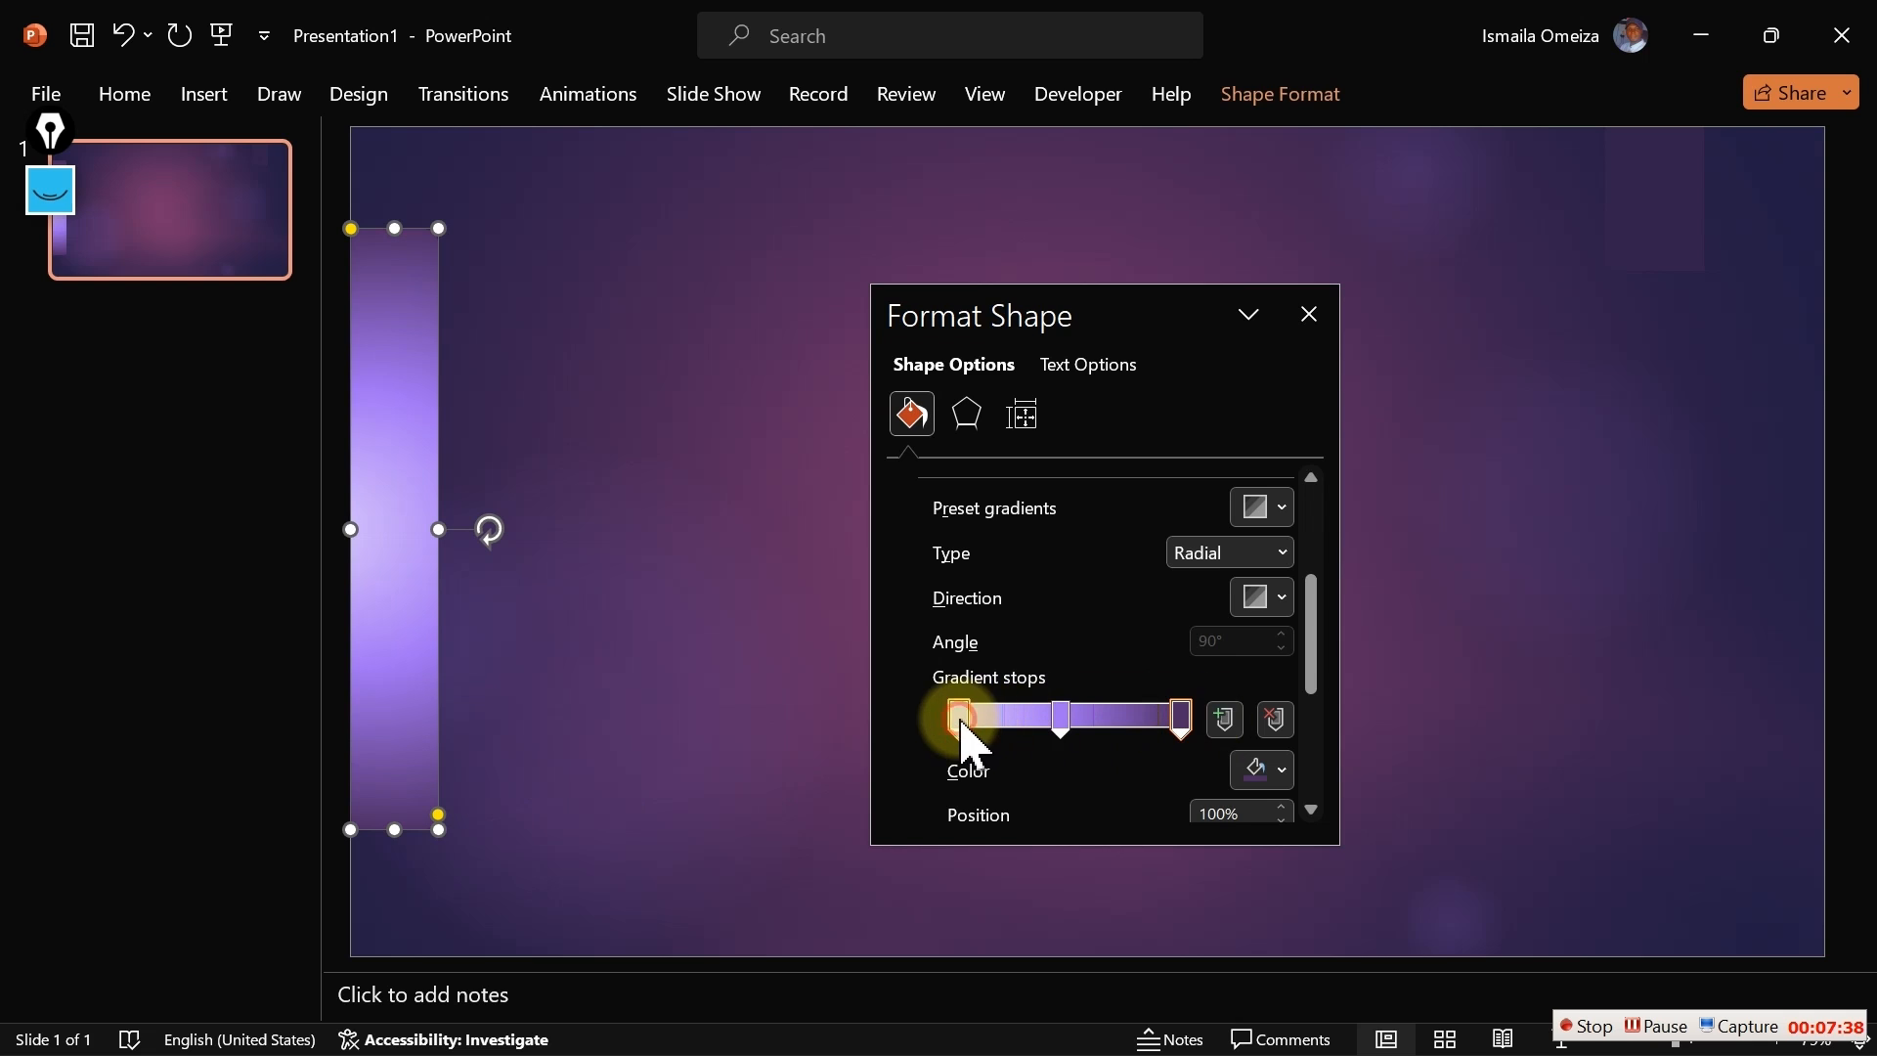
left_click(1266, 773)
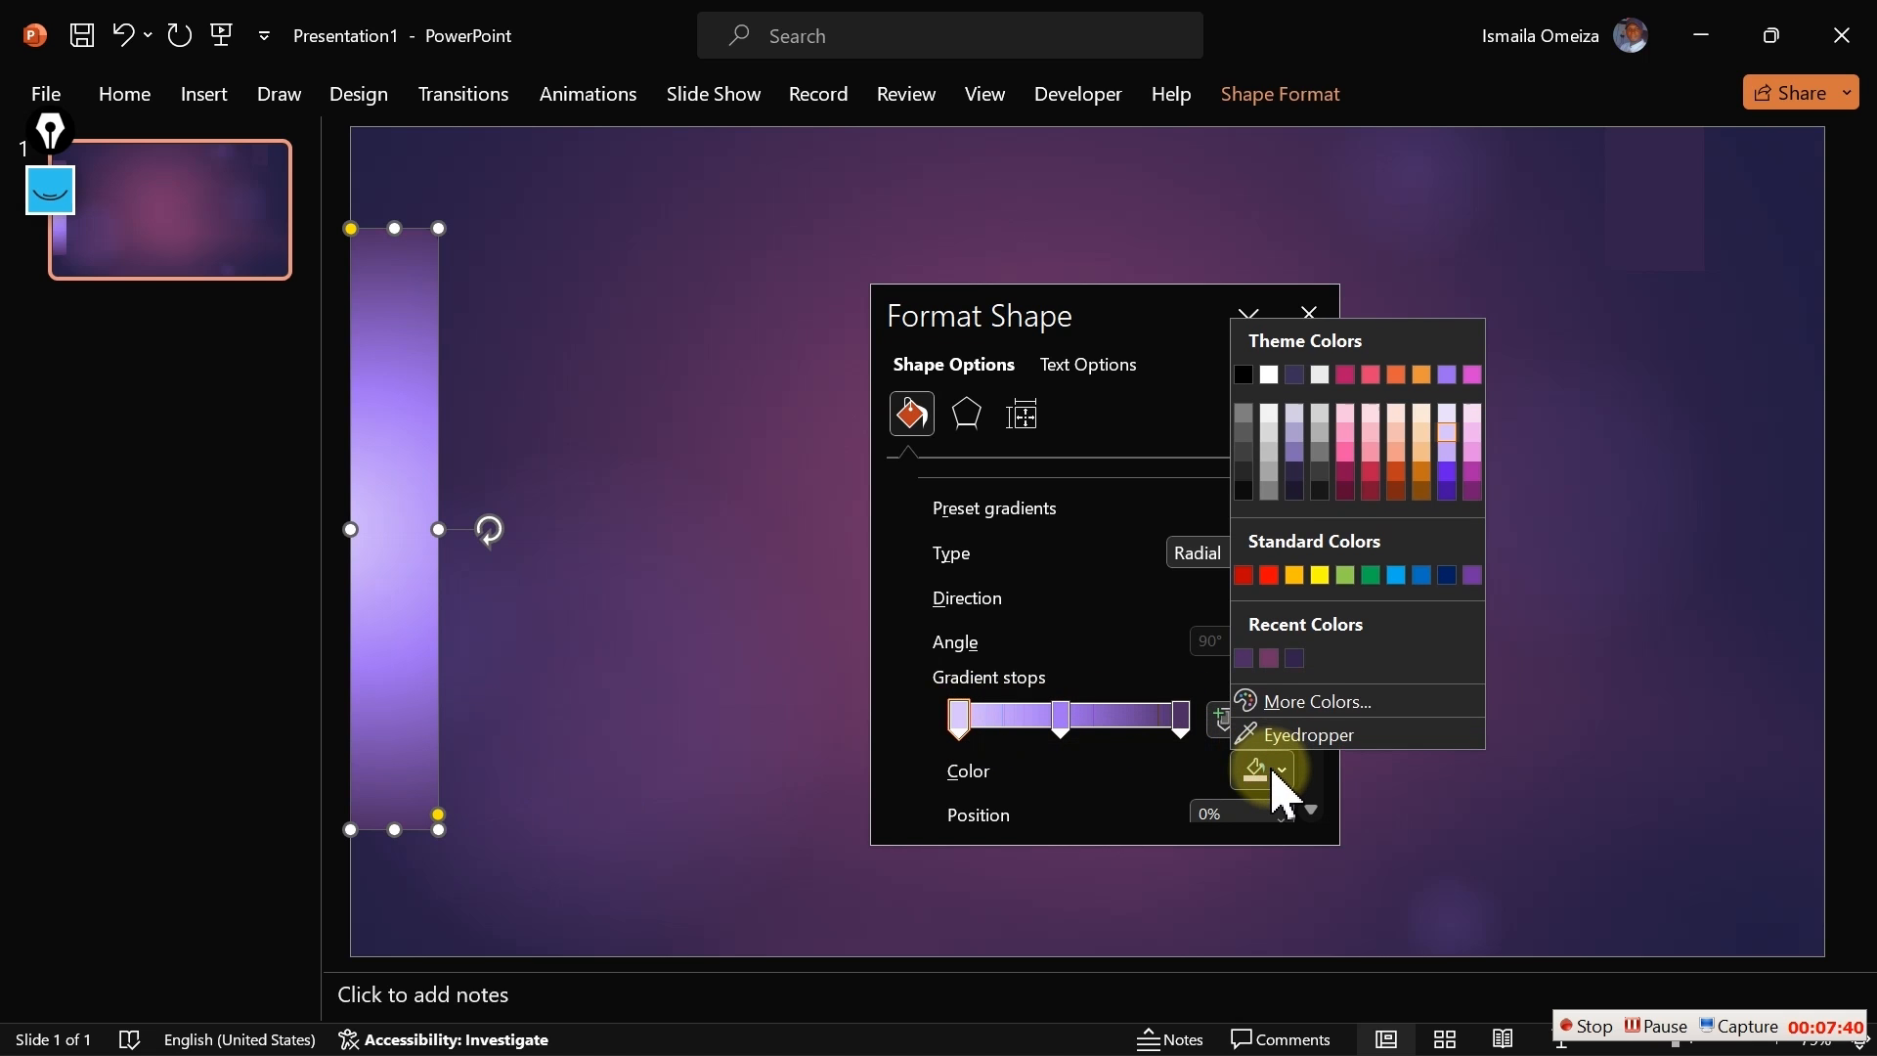
left_click(1268, 657)
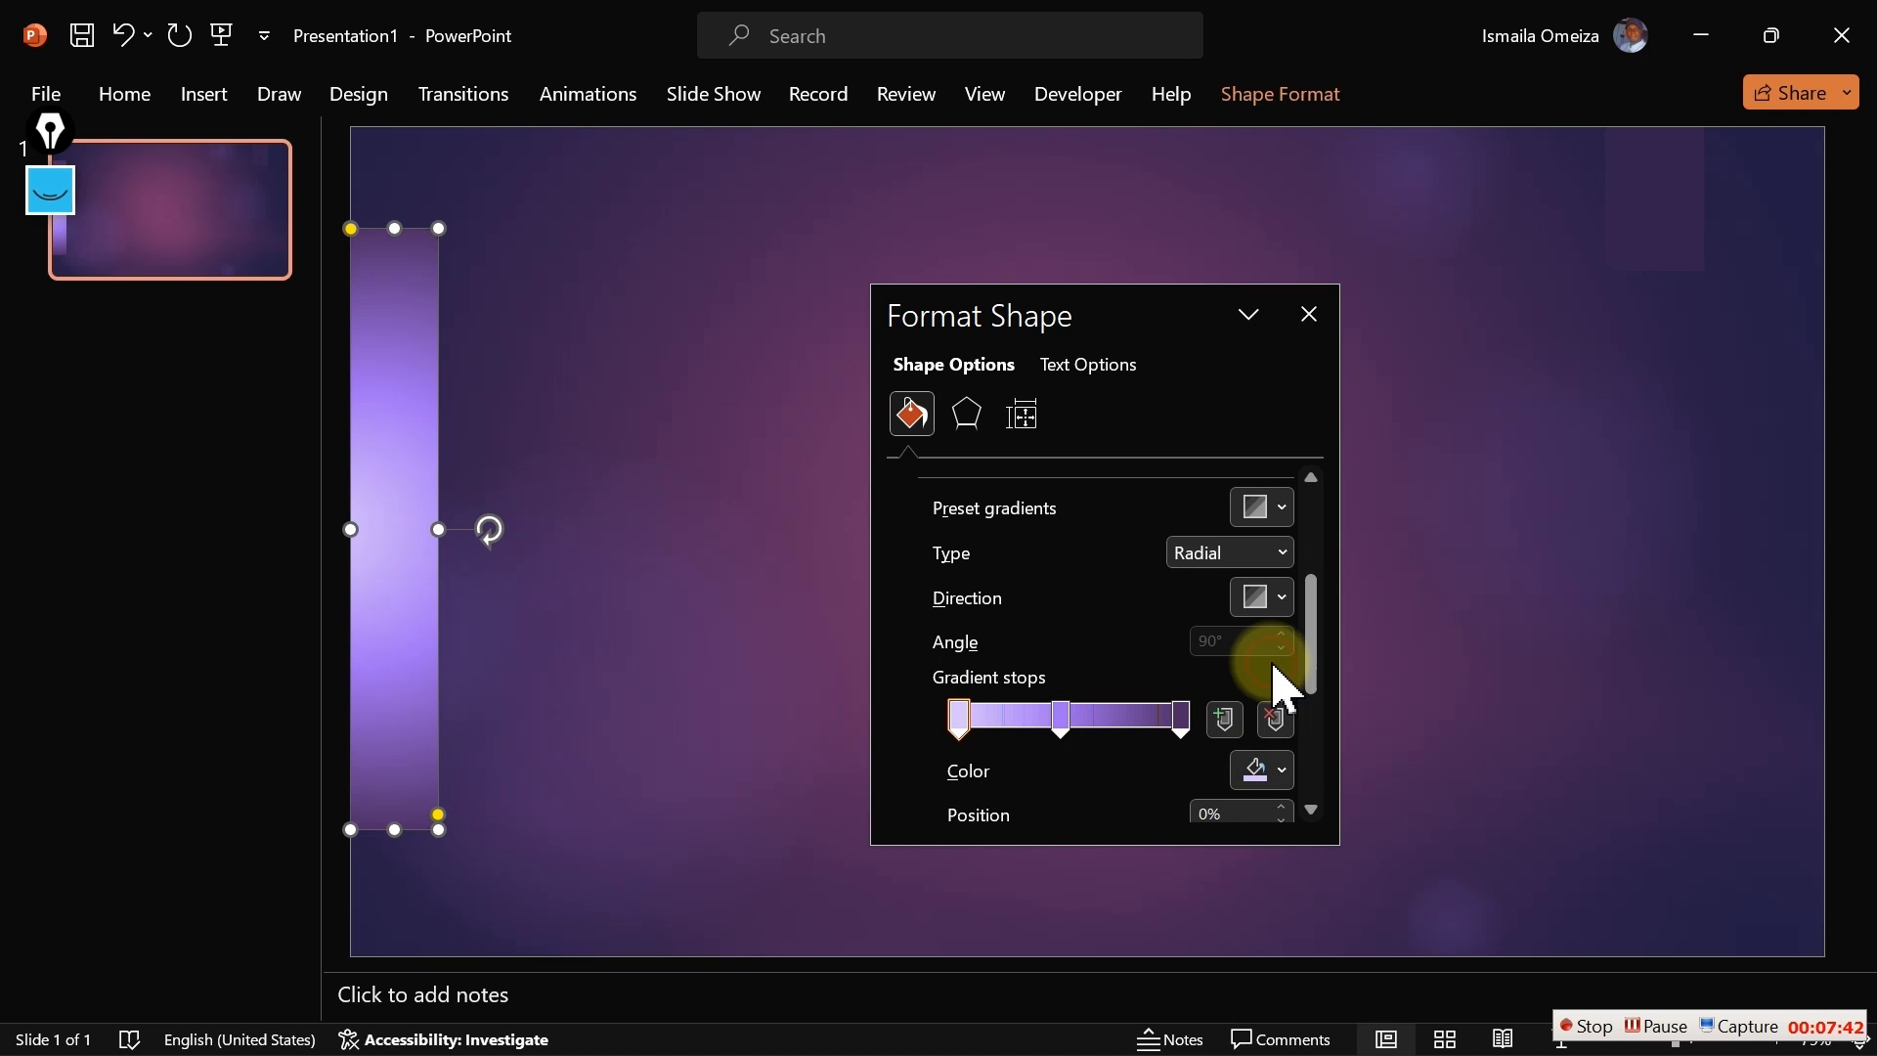
Recolour the middle gradient stop at 46% with a purple sampled from the slide background
left_click(1065, 719)
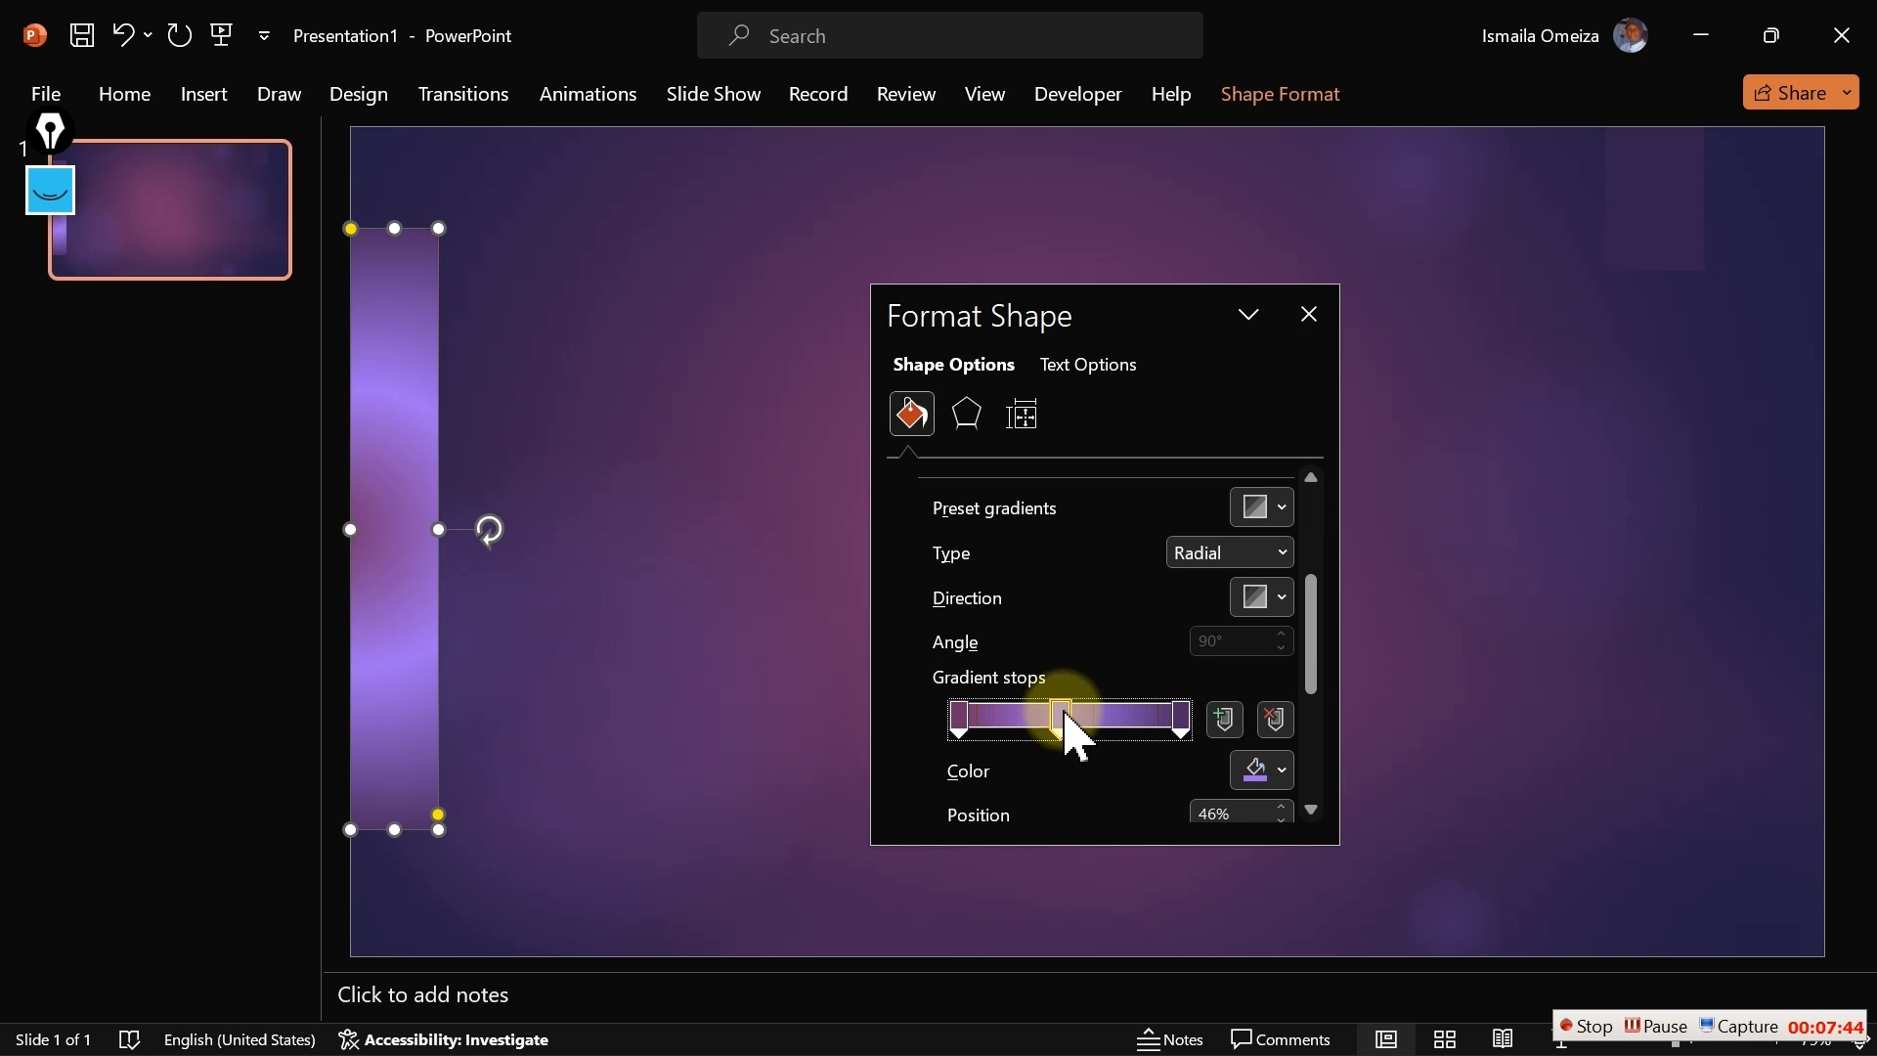
left_click(1270, 772)
left_click(1300, 734)
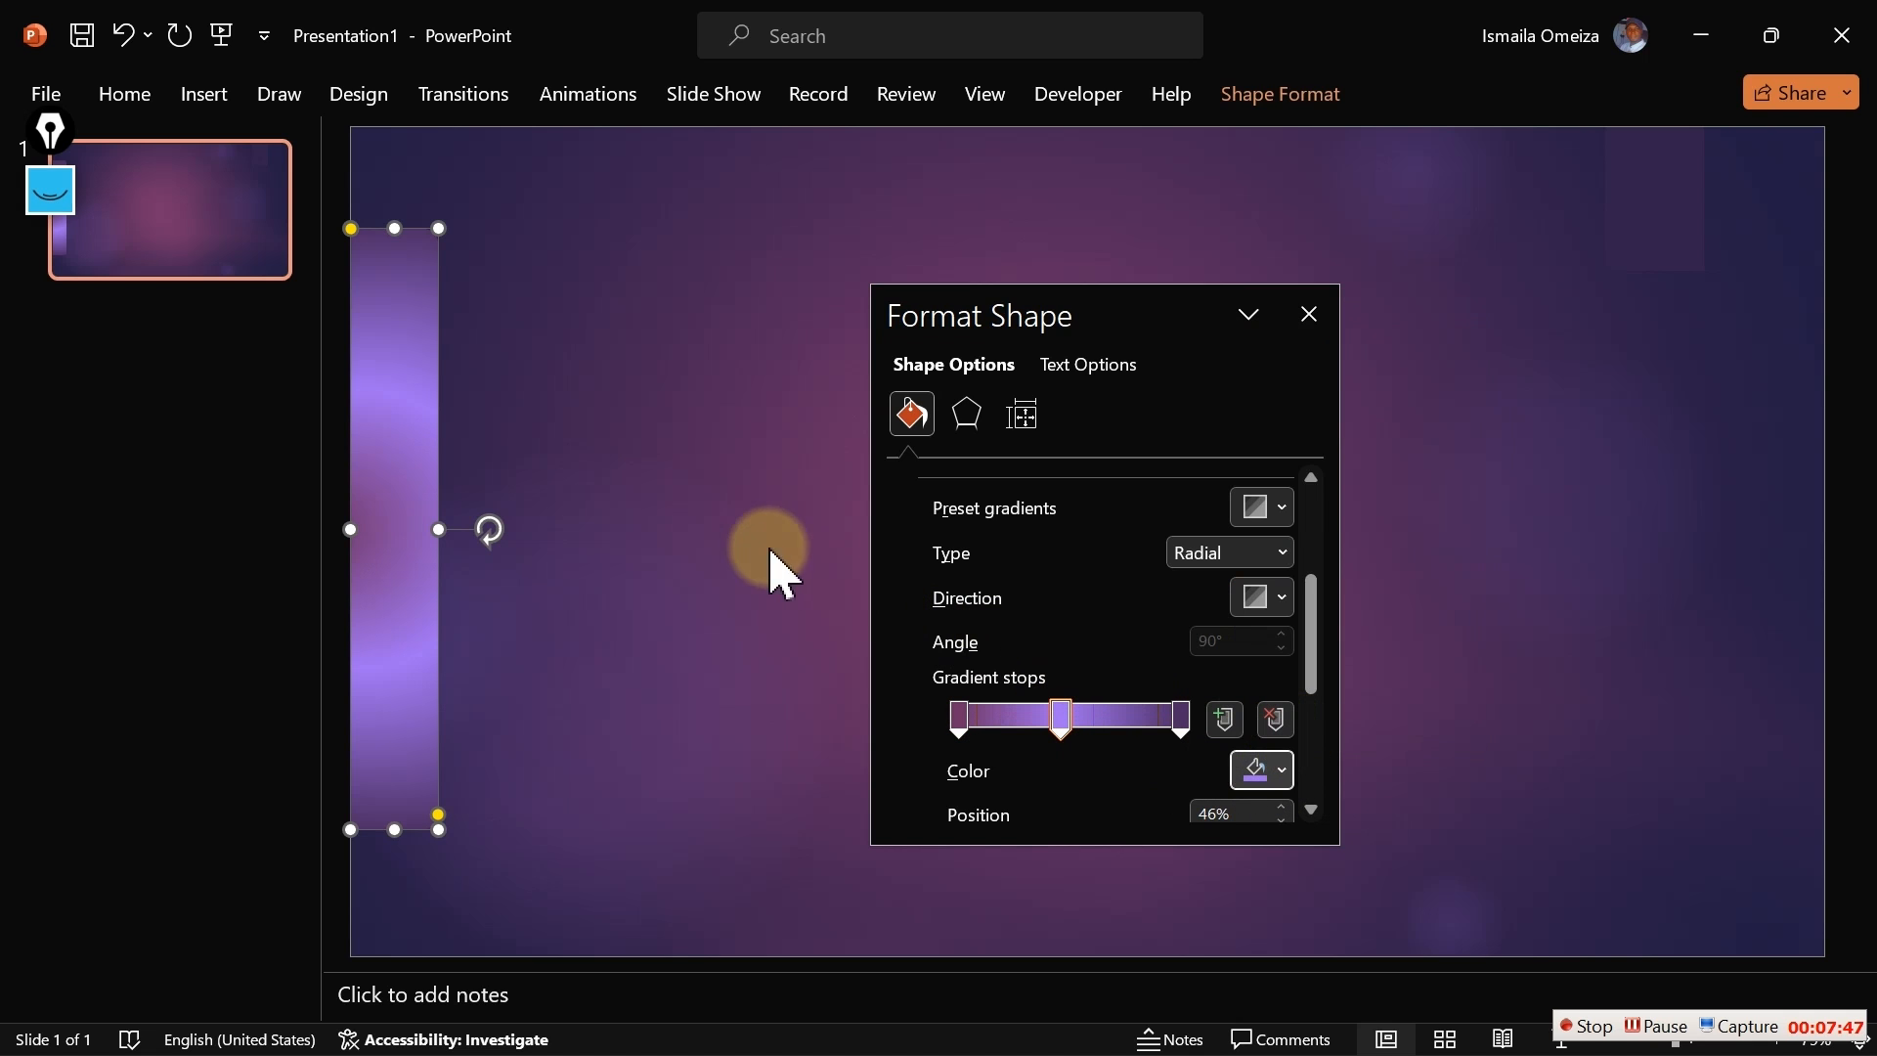
left_click(717, 499)
left_click(635, 588)
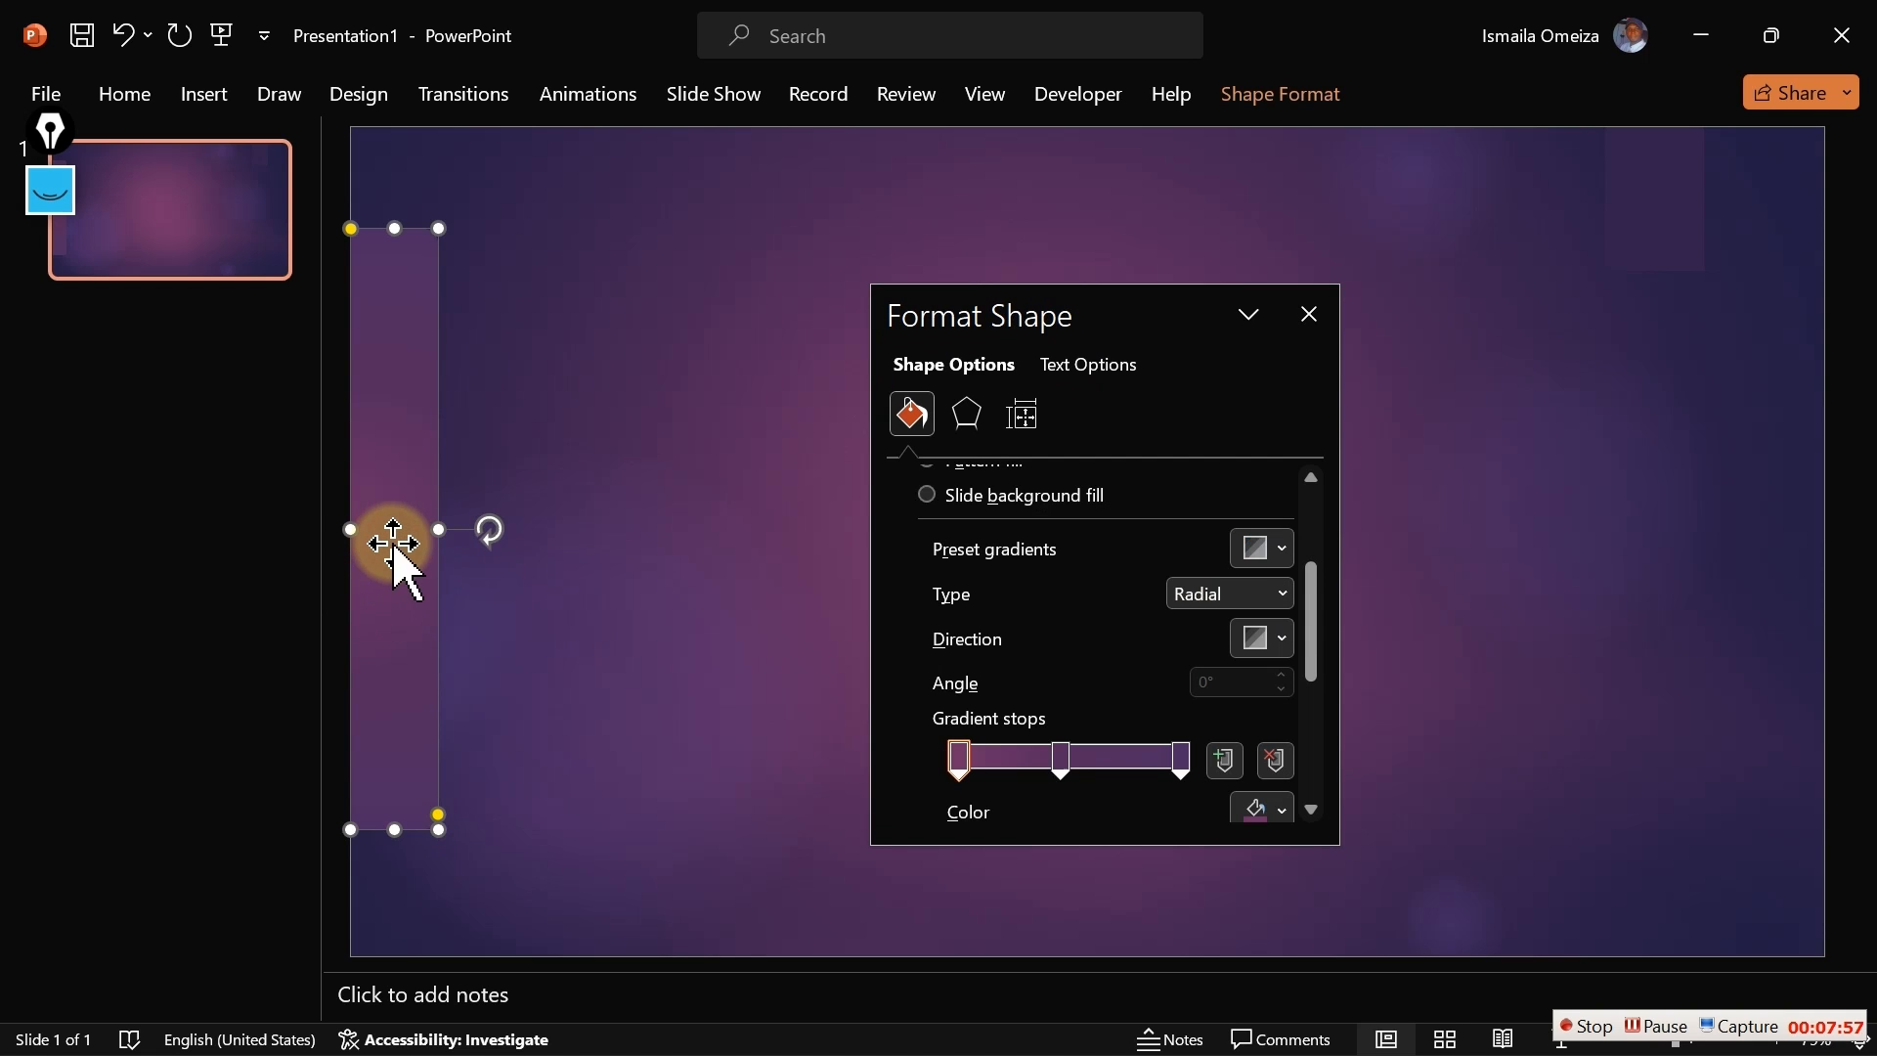
Move the bar slightly down so it is vertically centred along the slide's edge
left_click_drag(393, 544, 390, 557)
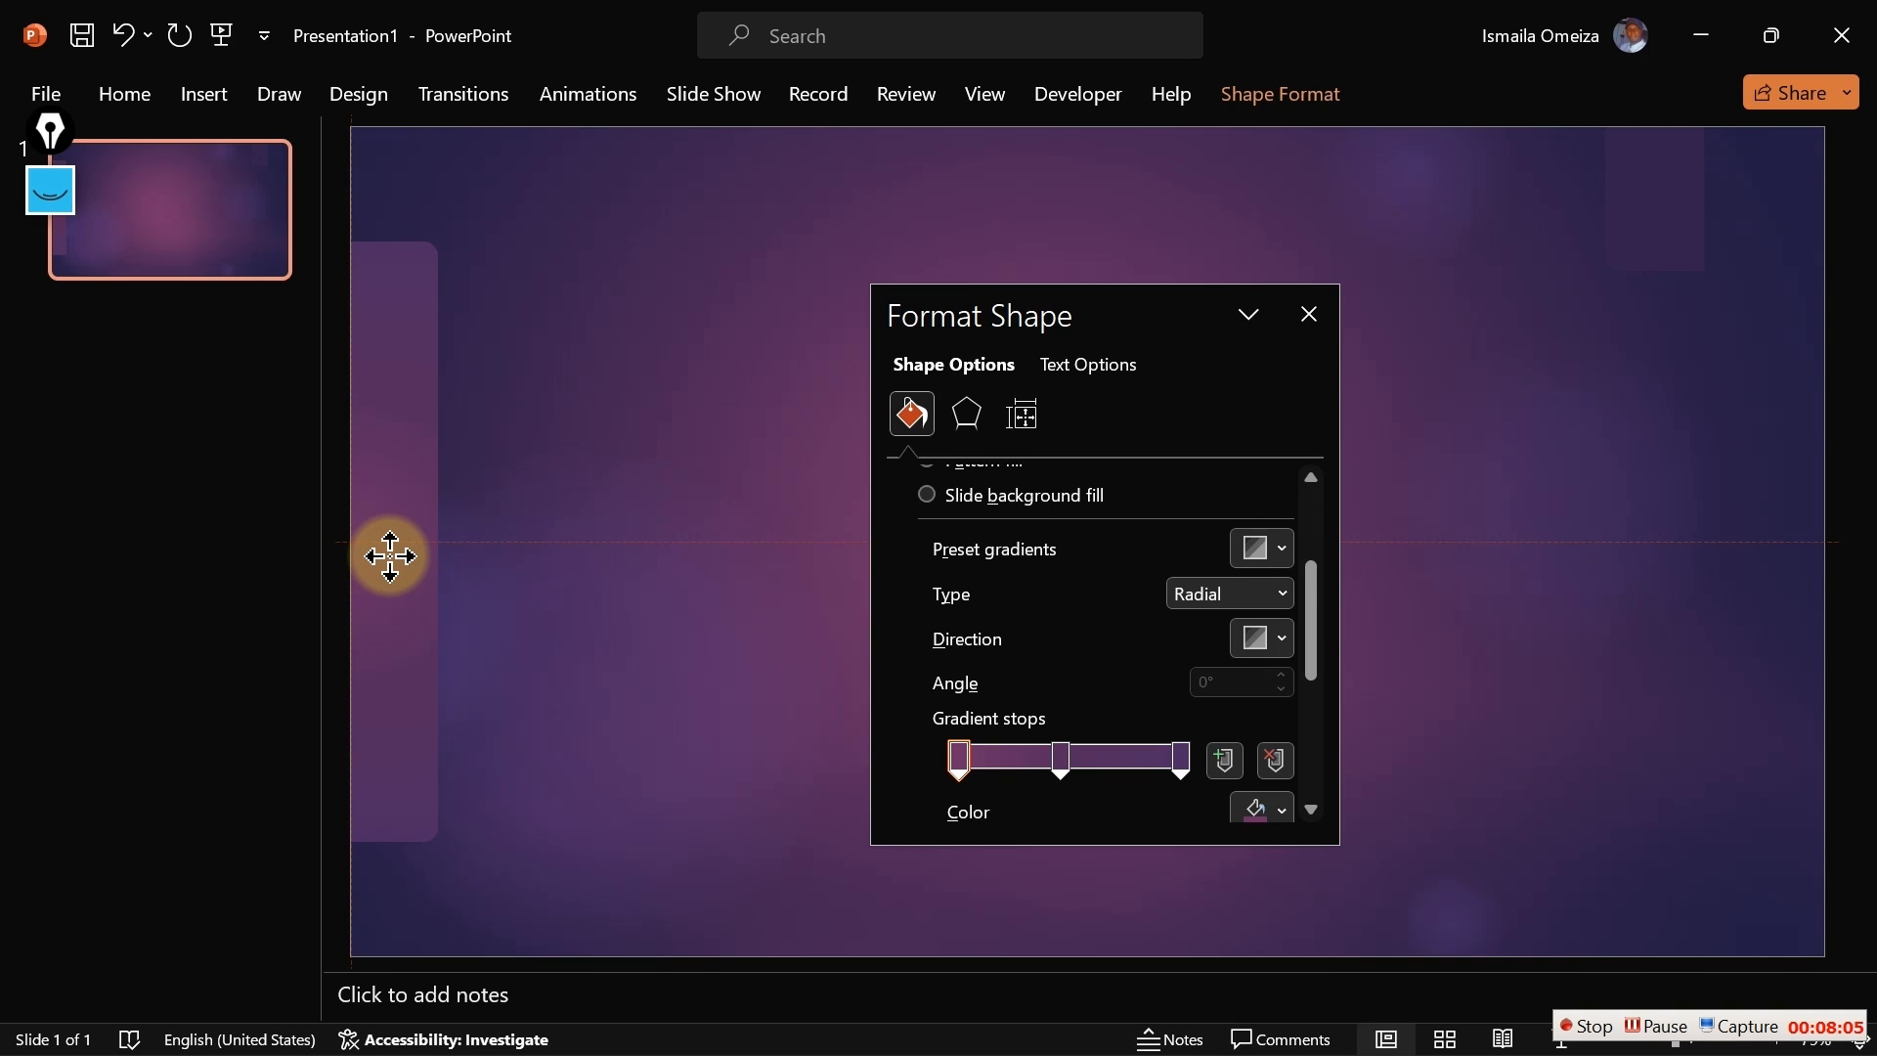
left_click_drag(390, 556, 390, 556)
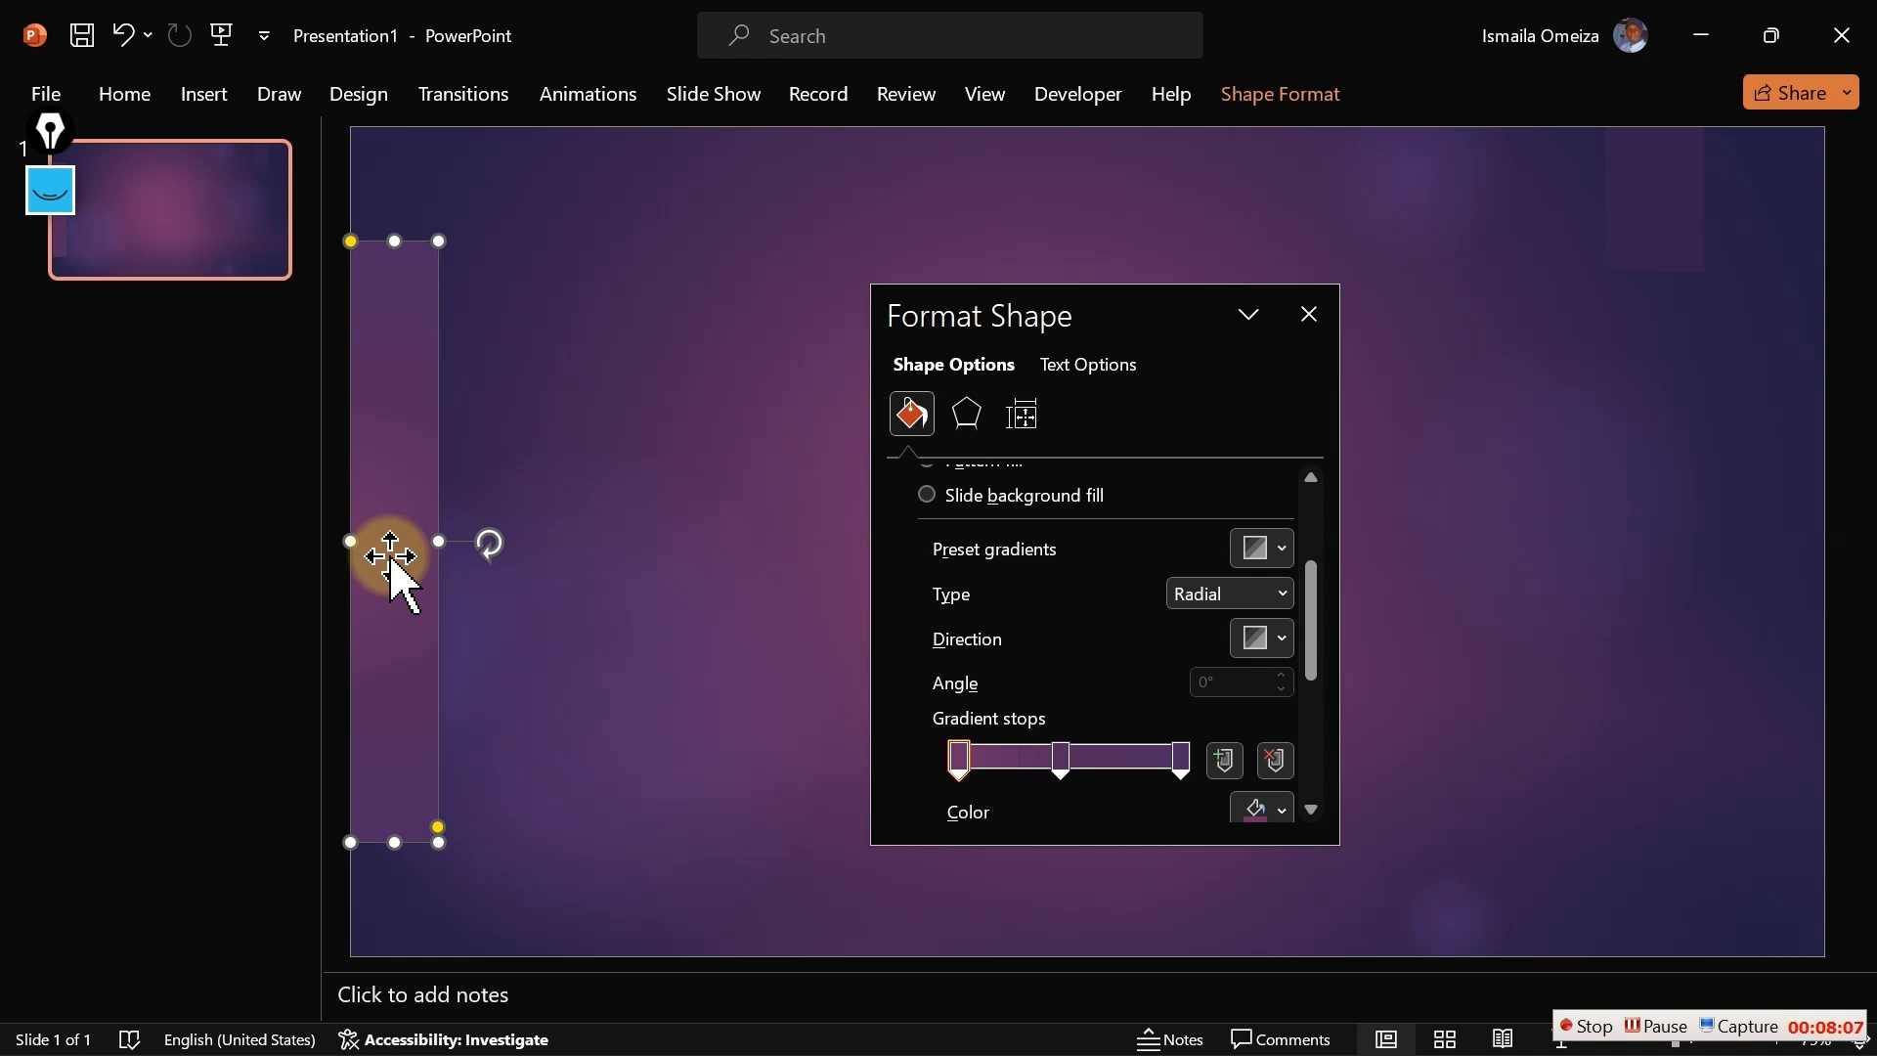
Duplicate the gradient side bar, rotate the copy 90° clockwise, and dock the shape formatting pane
key("ctrl+d")
left_click_drag(426, 591, 602, 548)
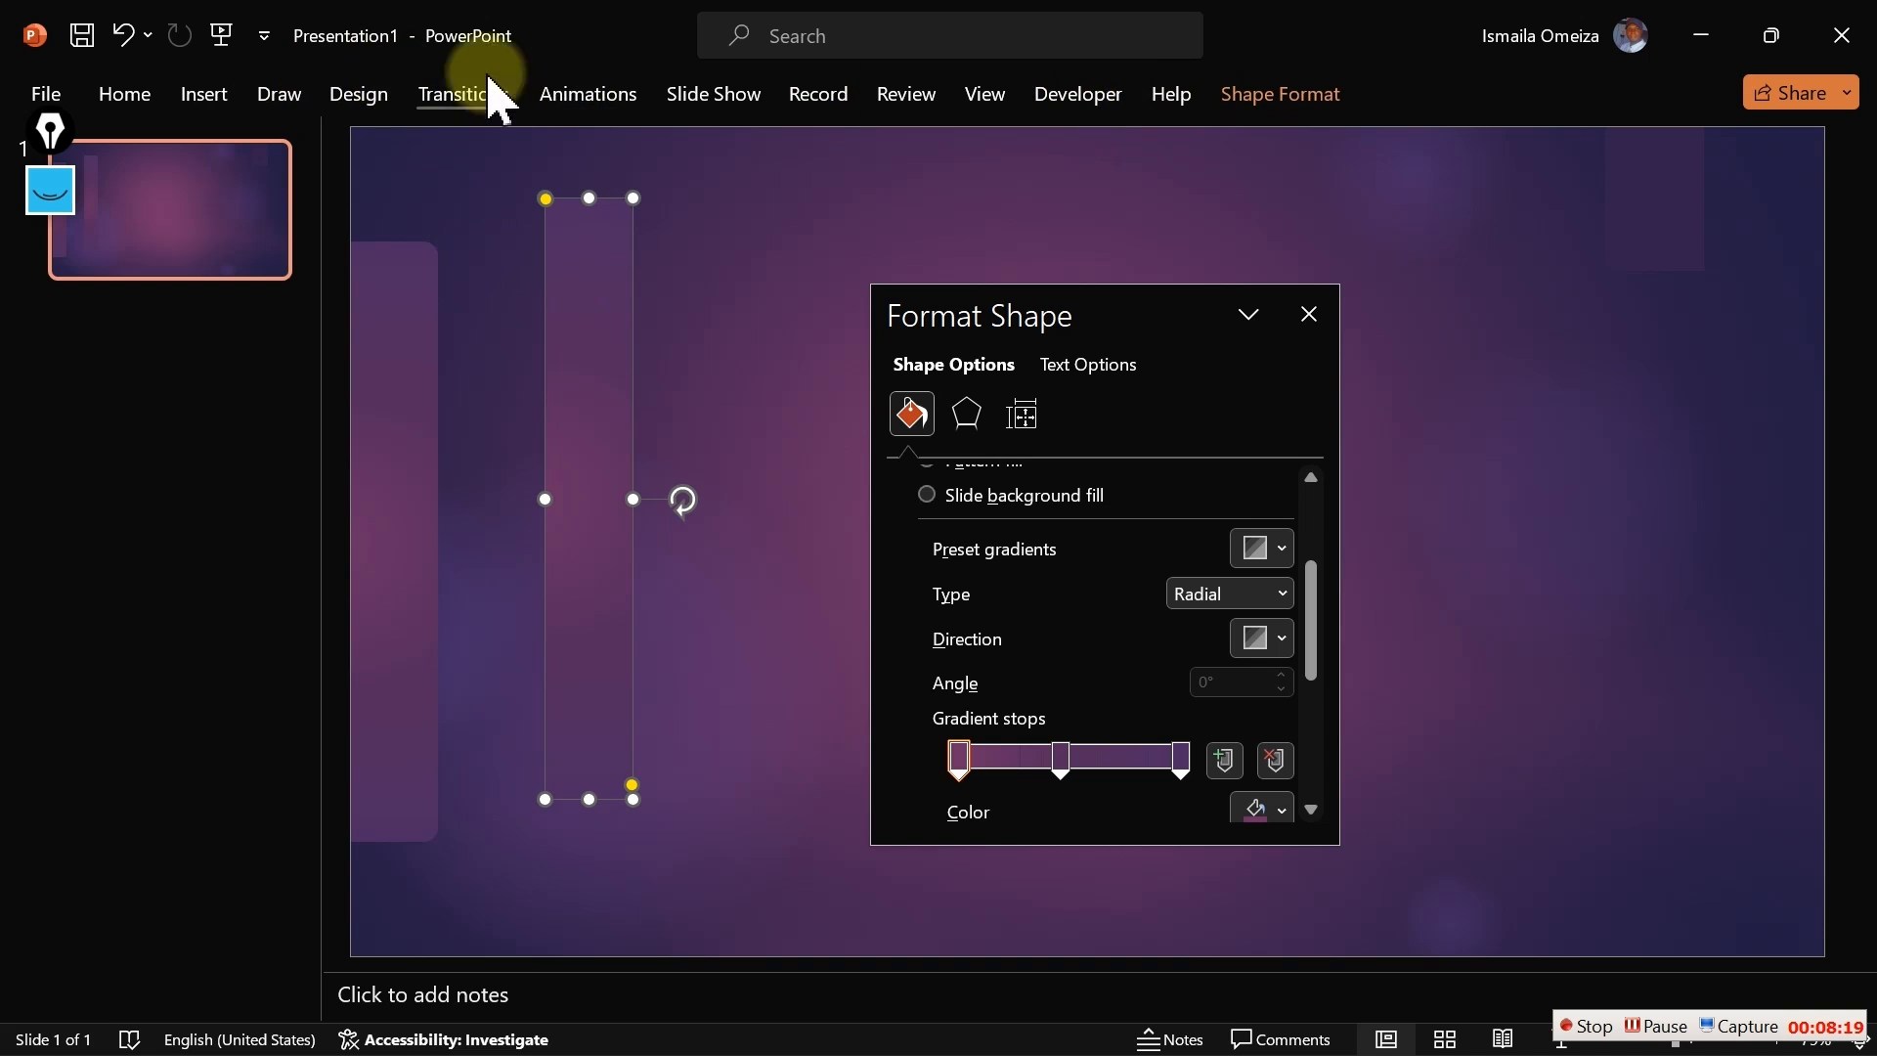
left_click(1243, 98)
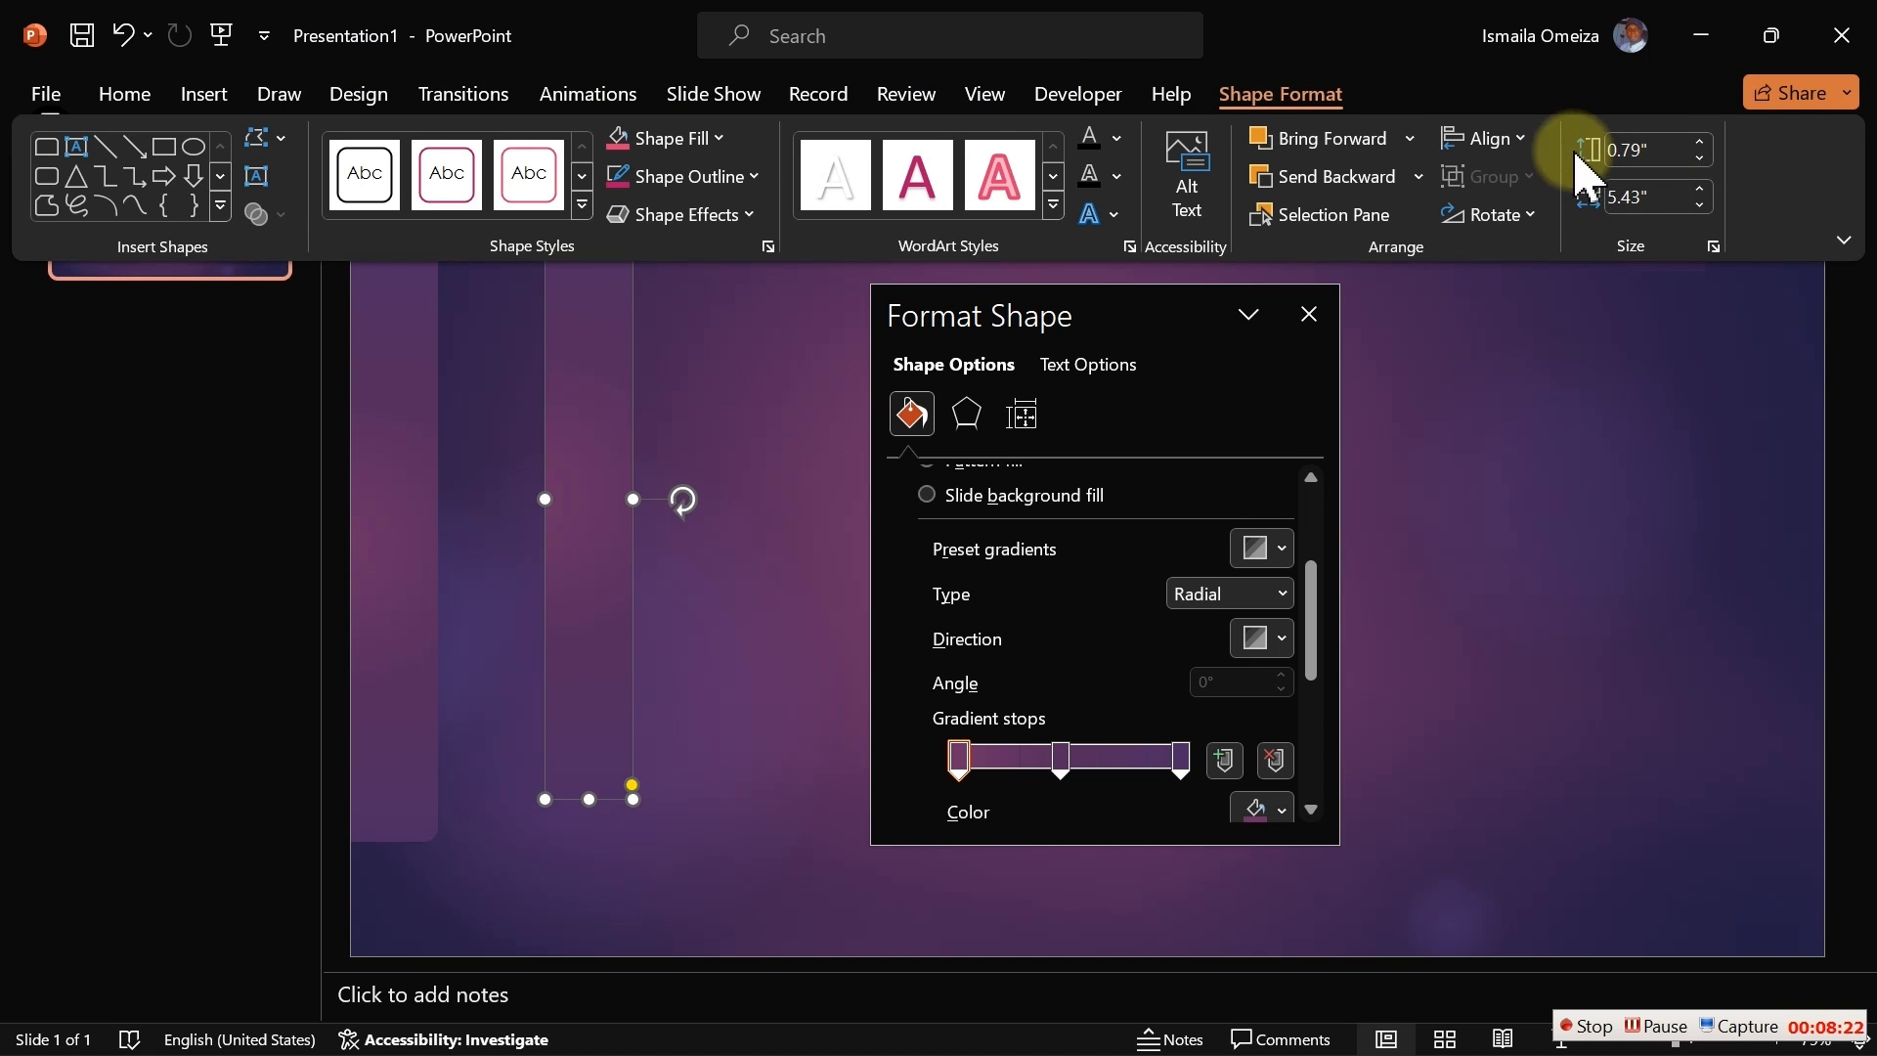
left_click(1534, 214)
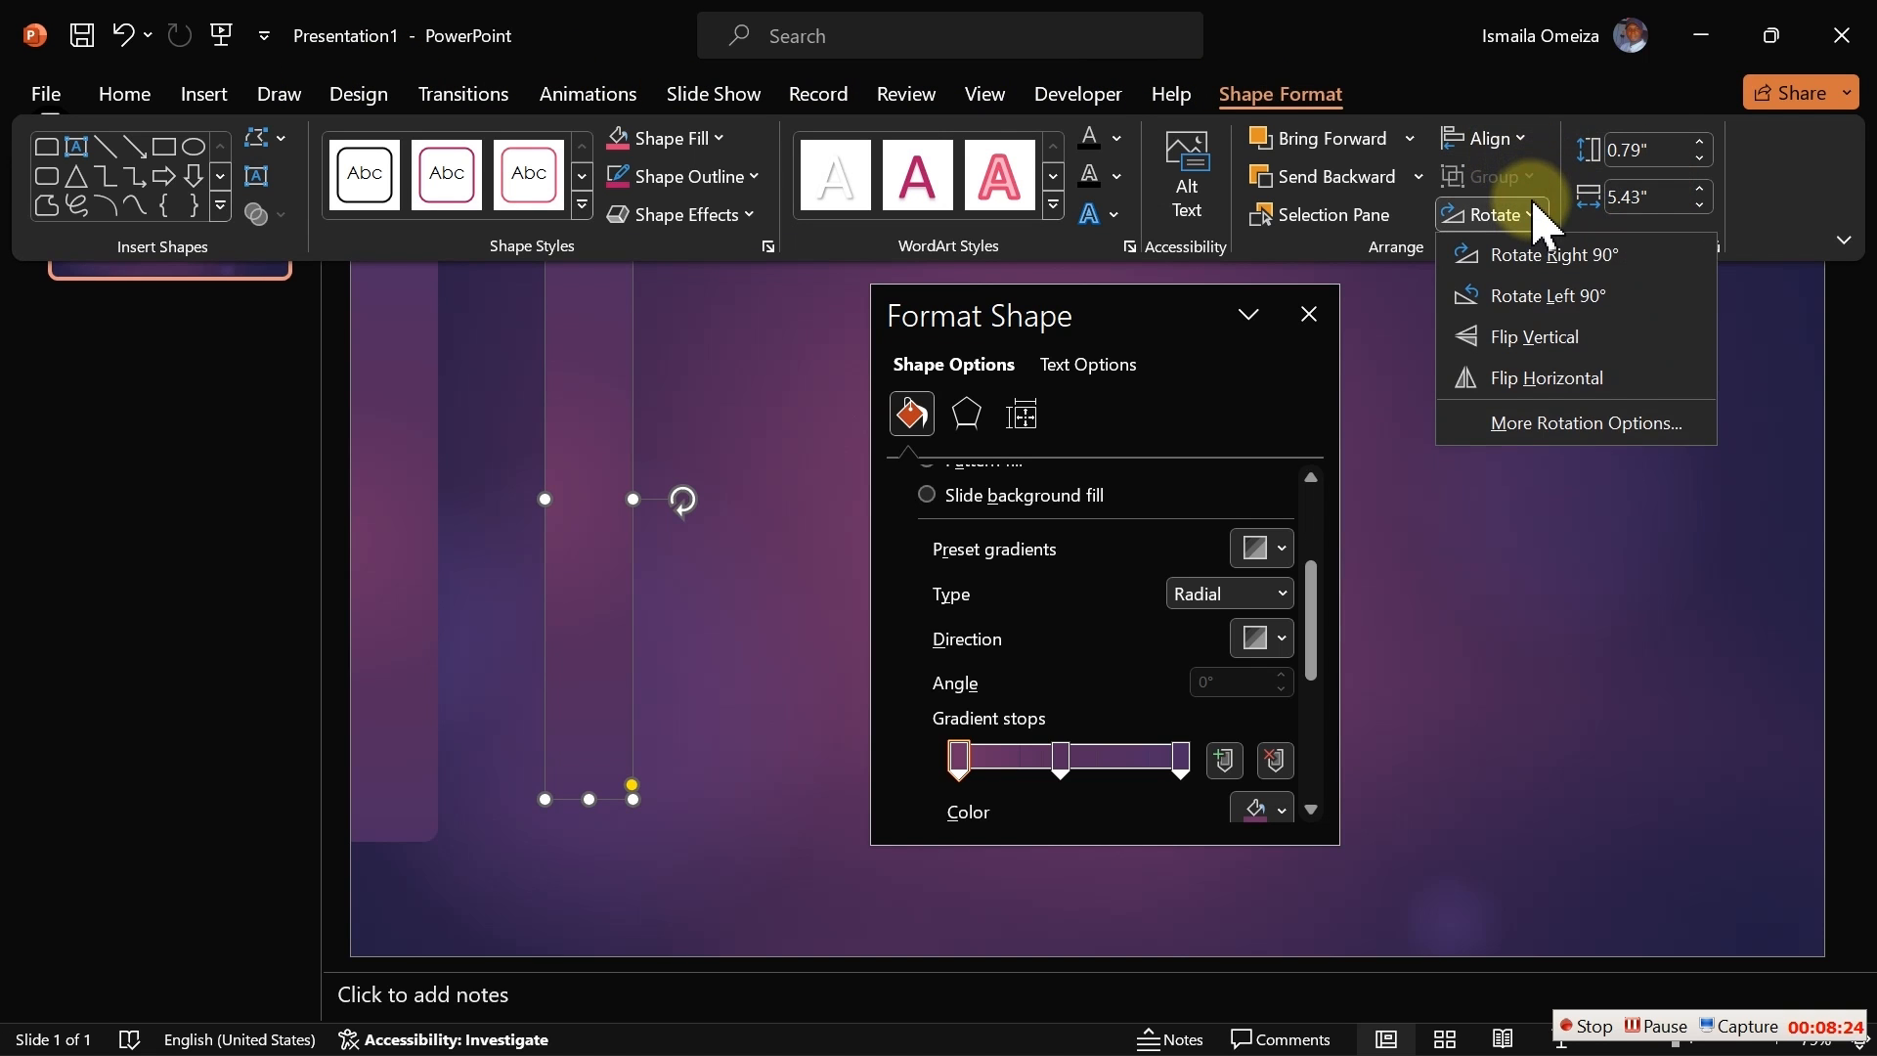
left_click(1547, 260)
double_click(1097, 293)
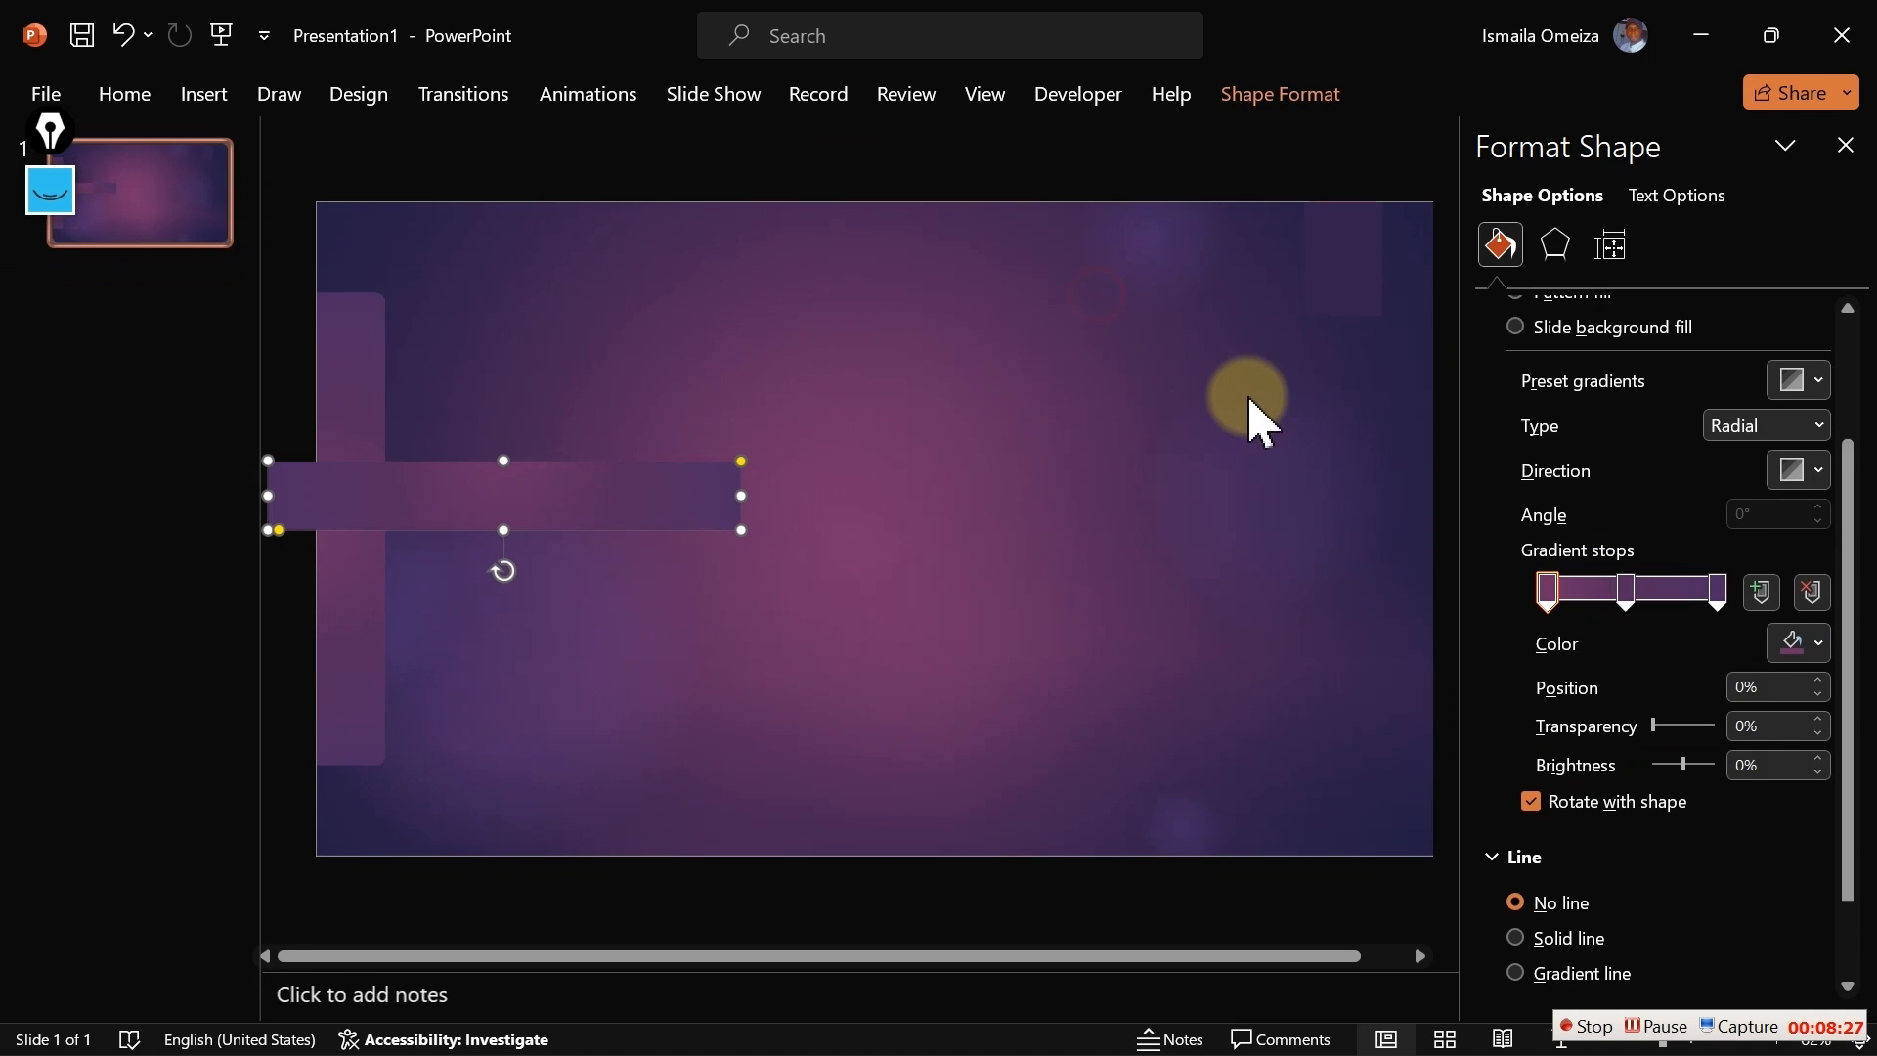
Move the rotated copy to the slide's top edge and extend its right end almost to the slide's right edge
left_click_drag(648, 478, 684, 250)
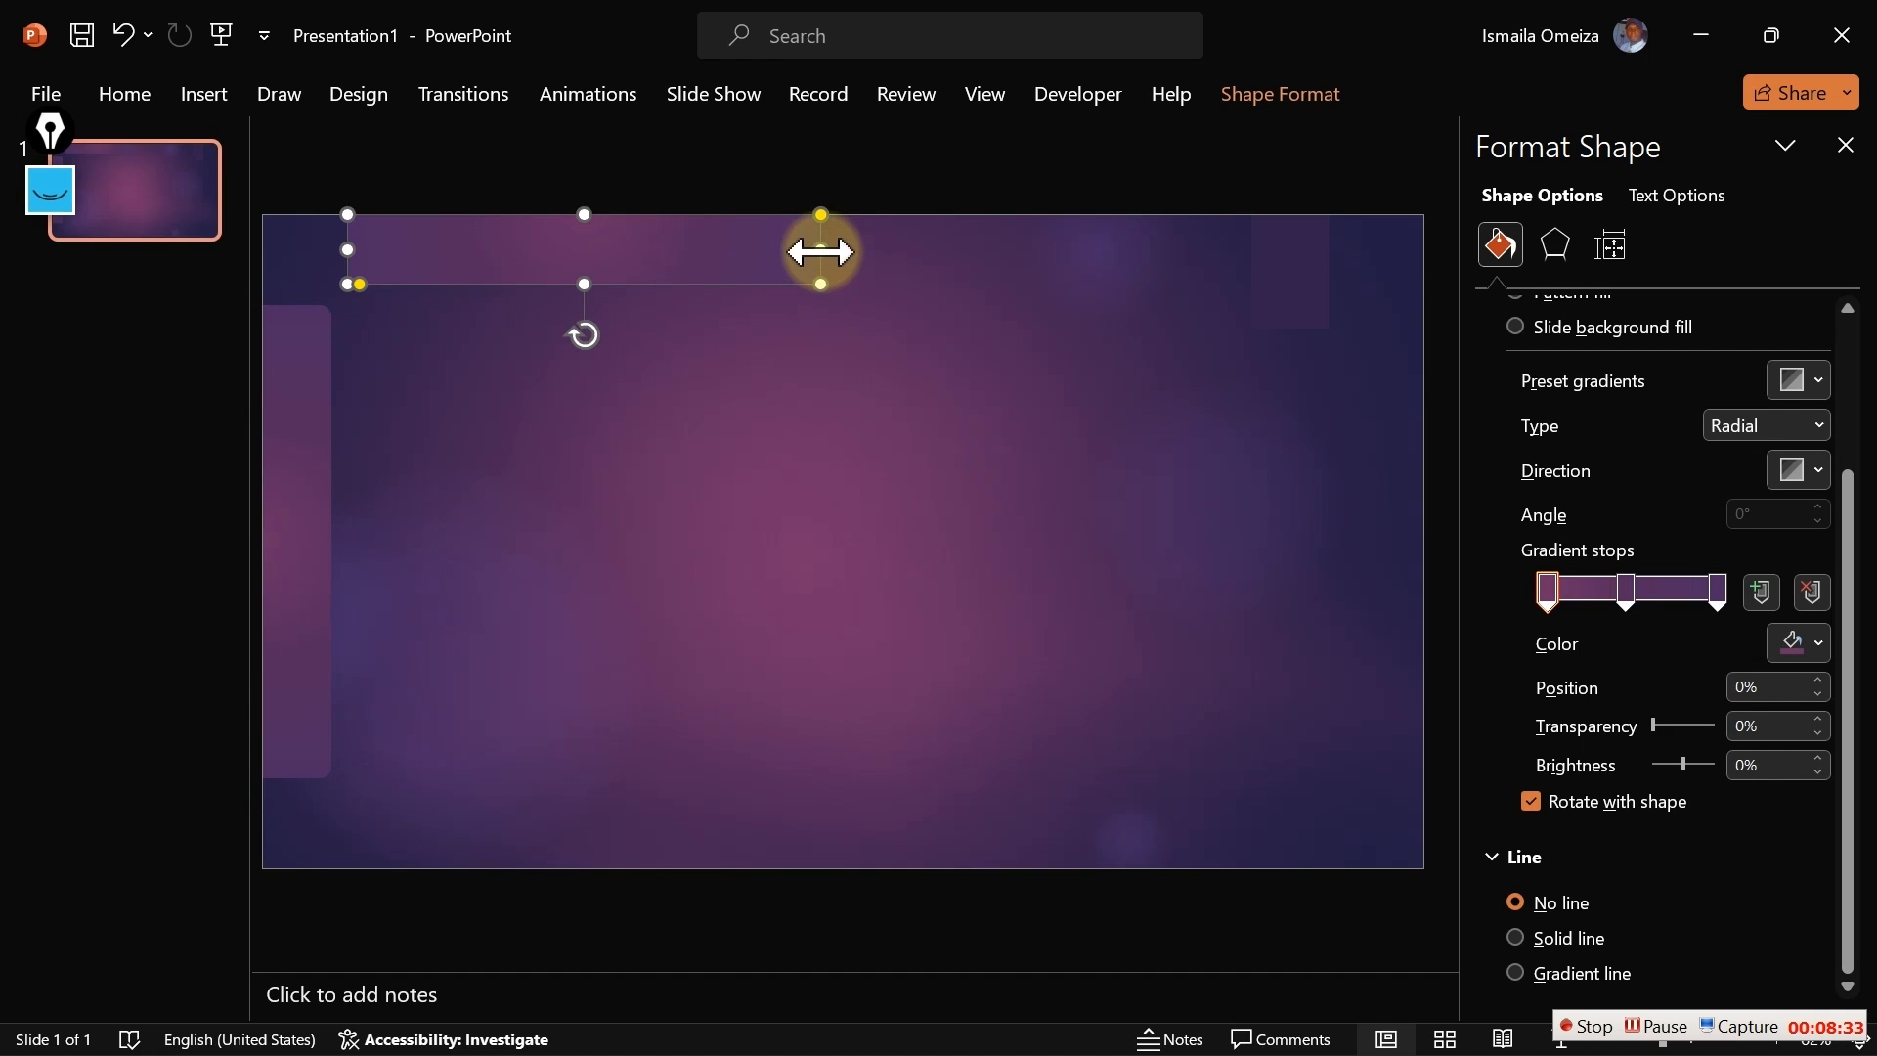
left_click_drag(821, 250, 1389, 258)
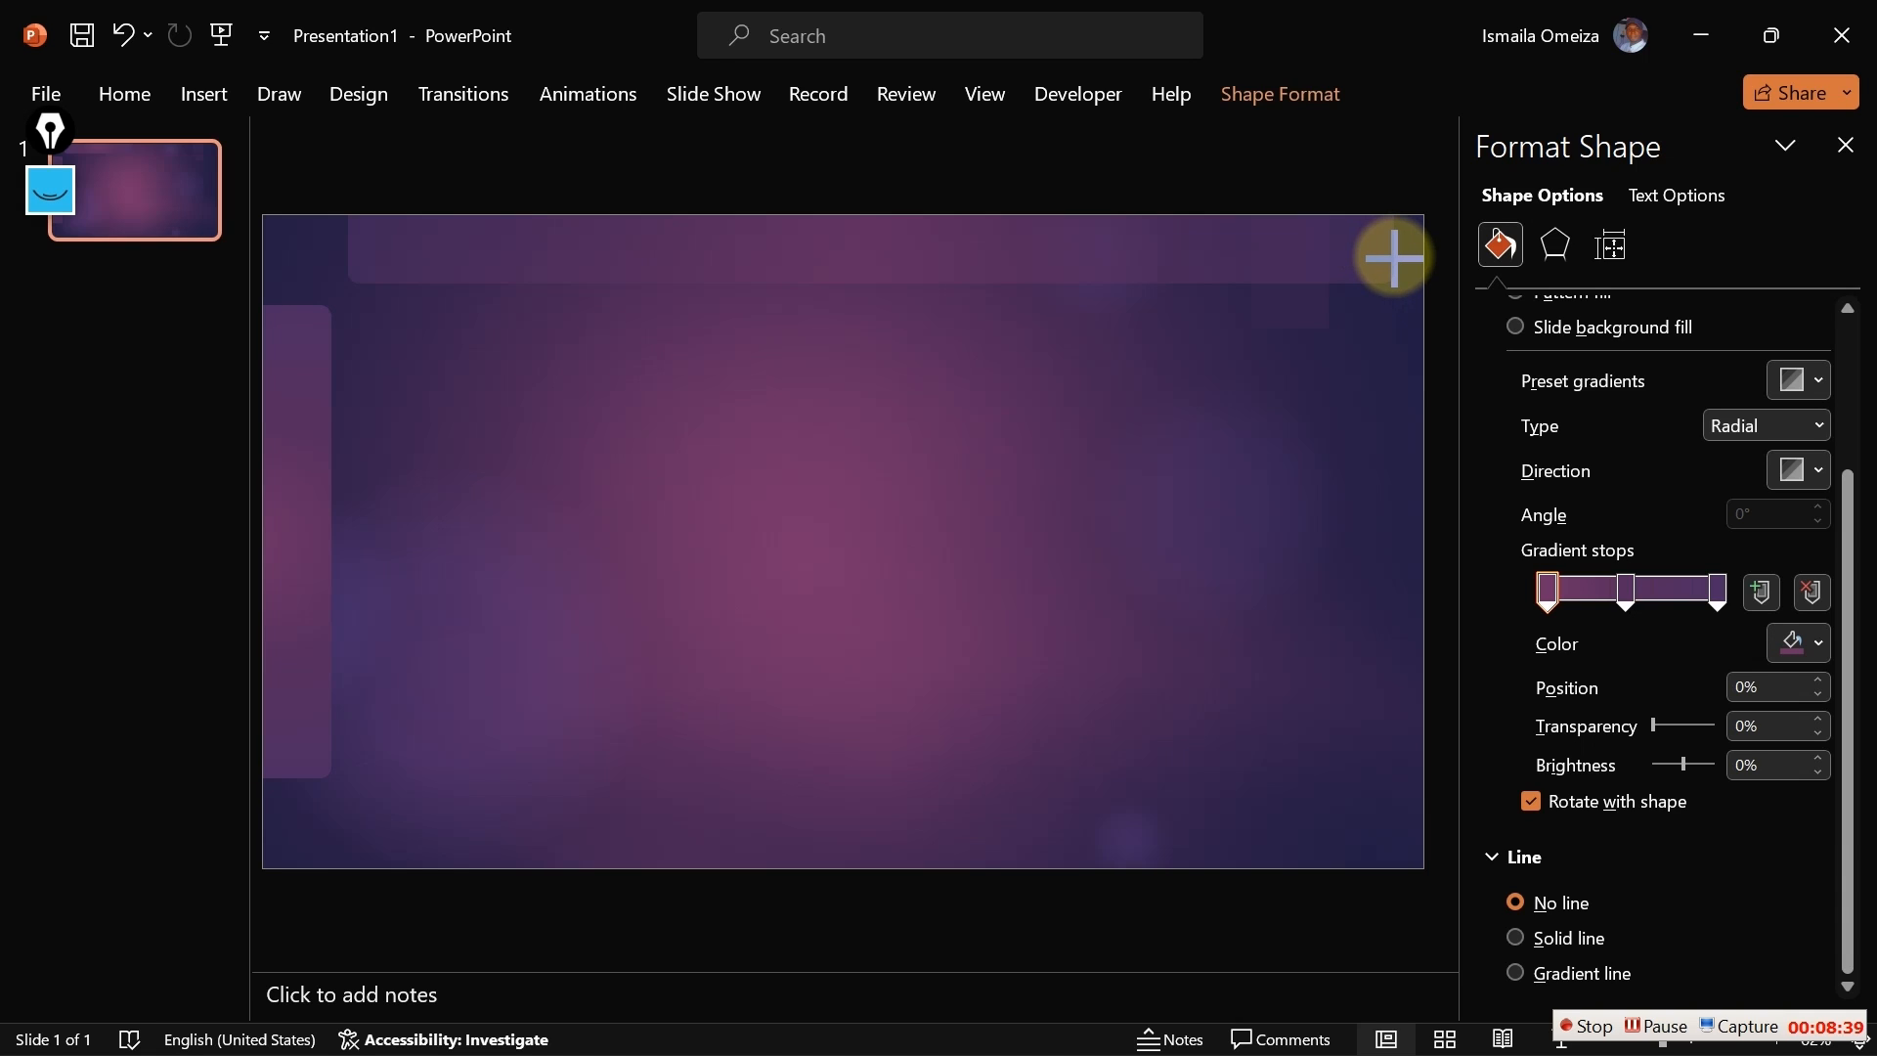
left_click_drag(1394, 257, 1392, 251)
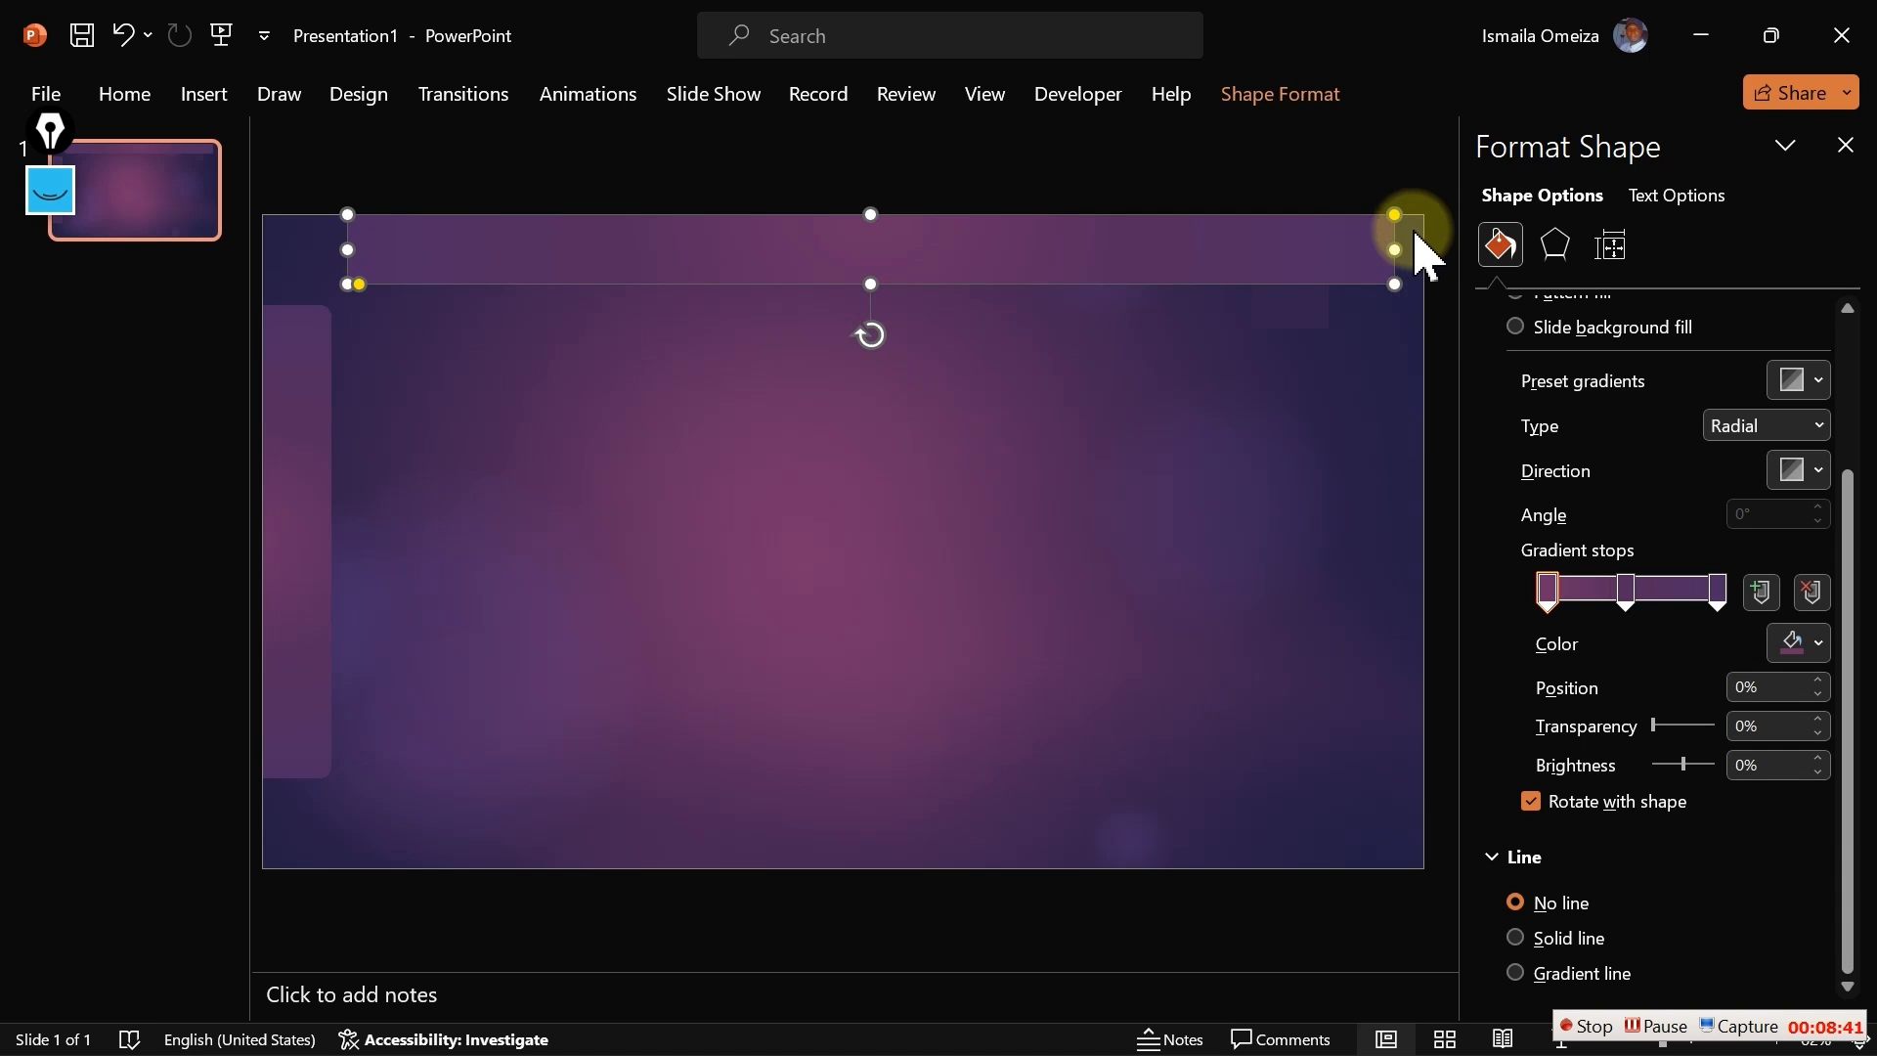
left_click(1327, 435)
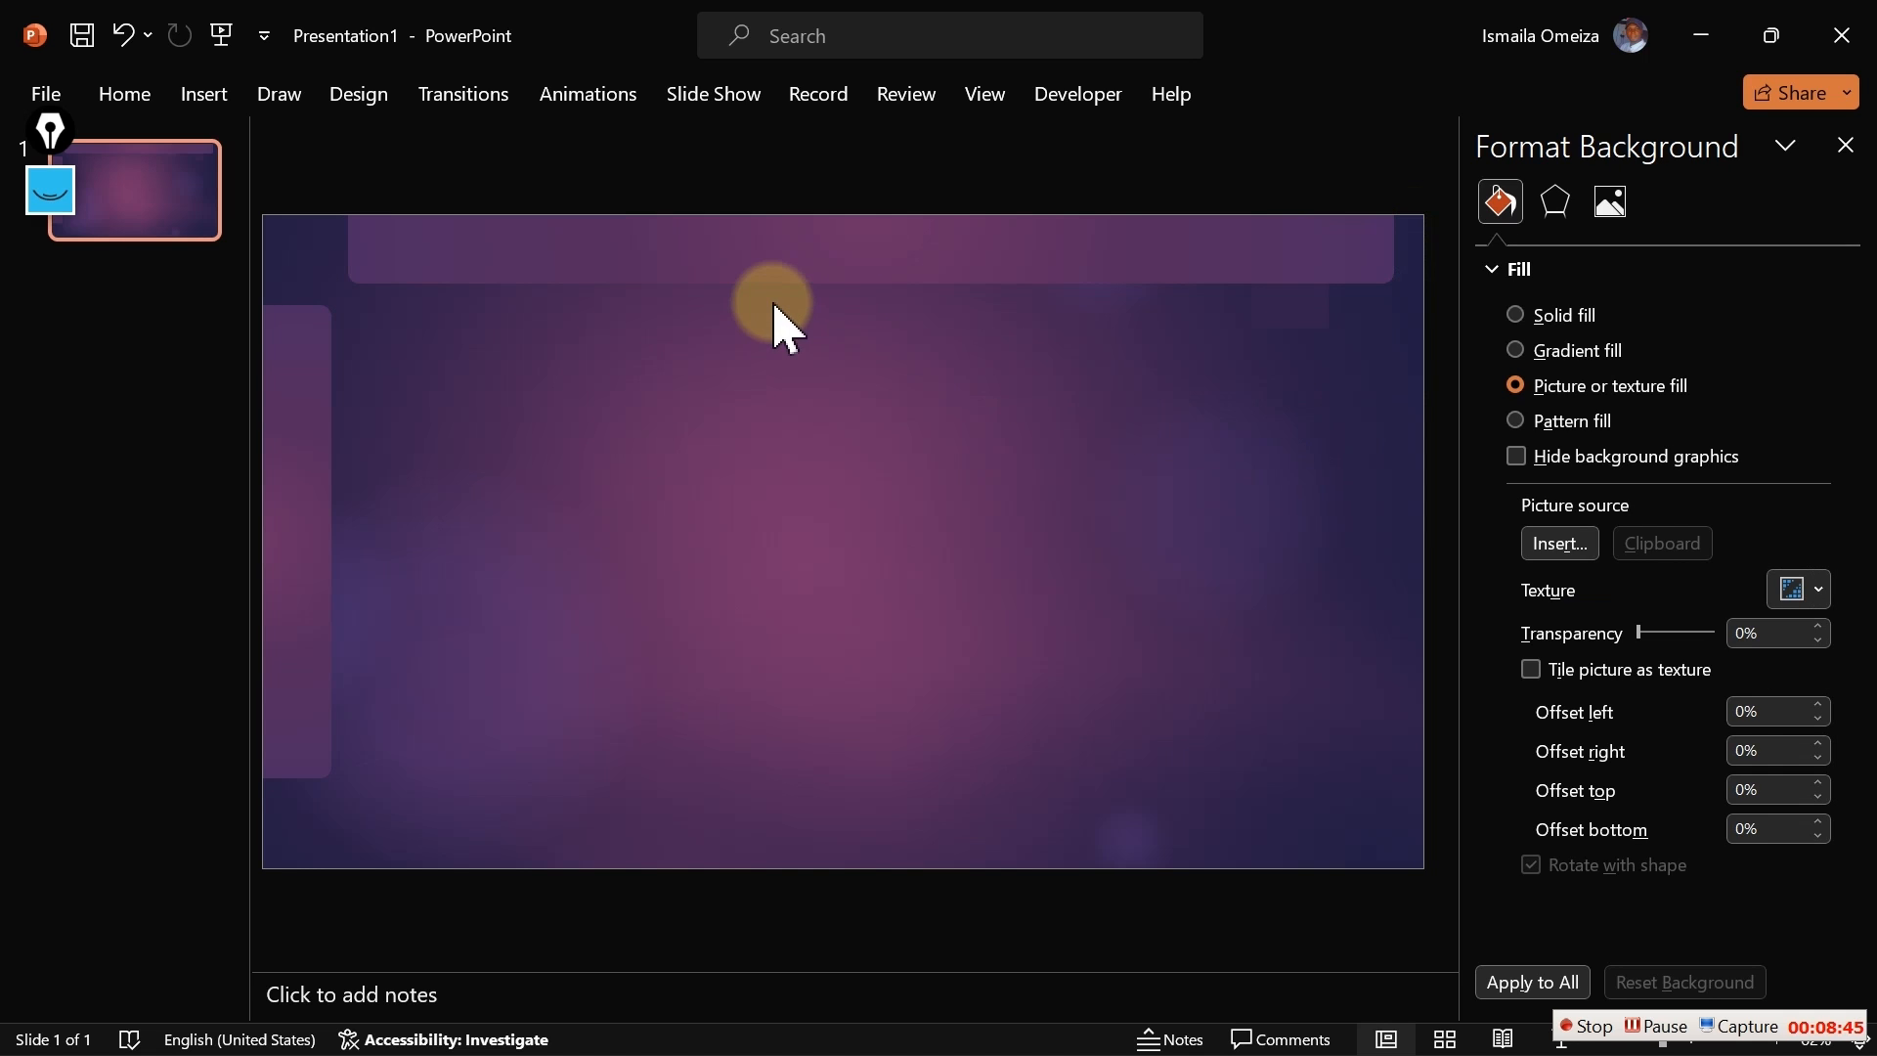
Shorten the top bar slightly at its left end and increase its height downwards
left_click(373, 234)
left_click_drag(344, 256, 369, 252)
left_click(622, 513)
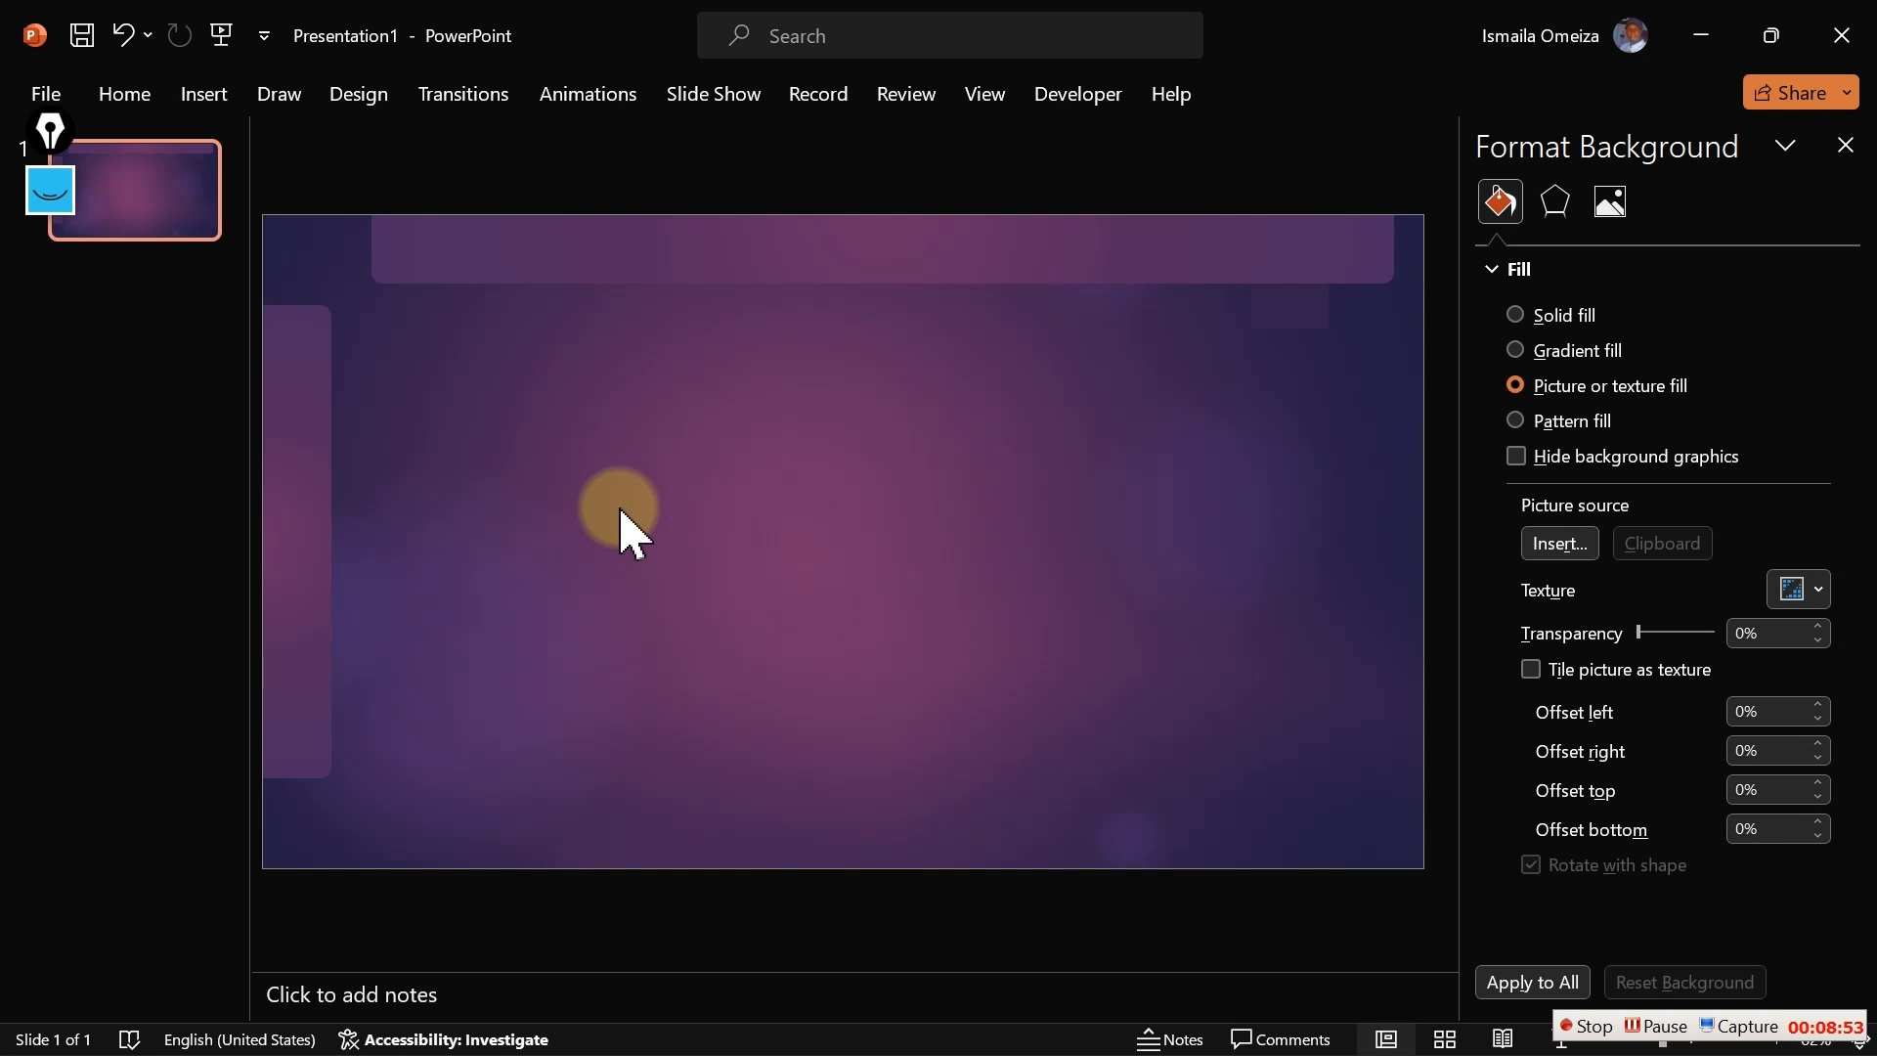
left_click(819, 278)
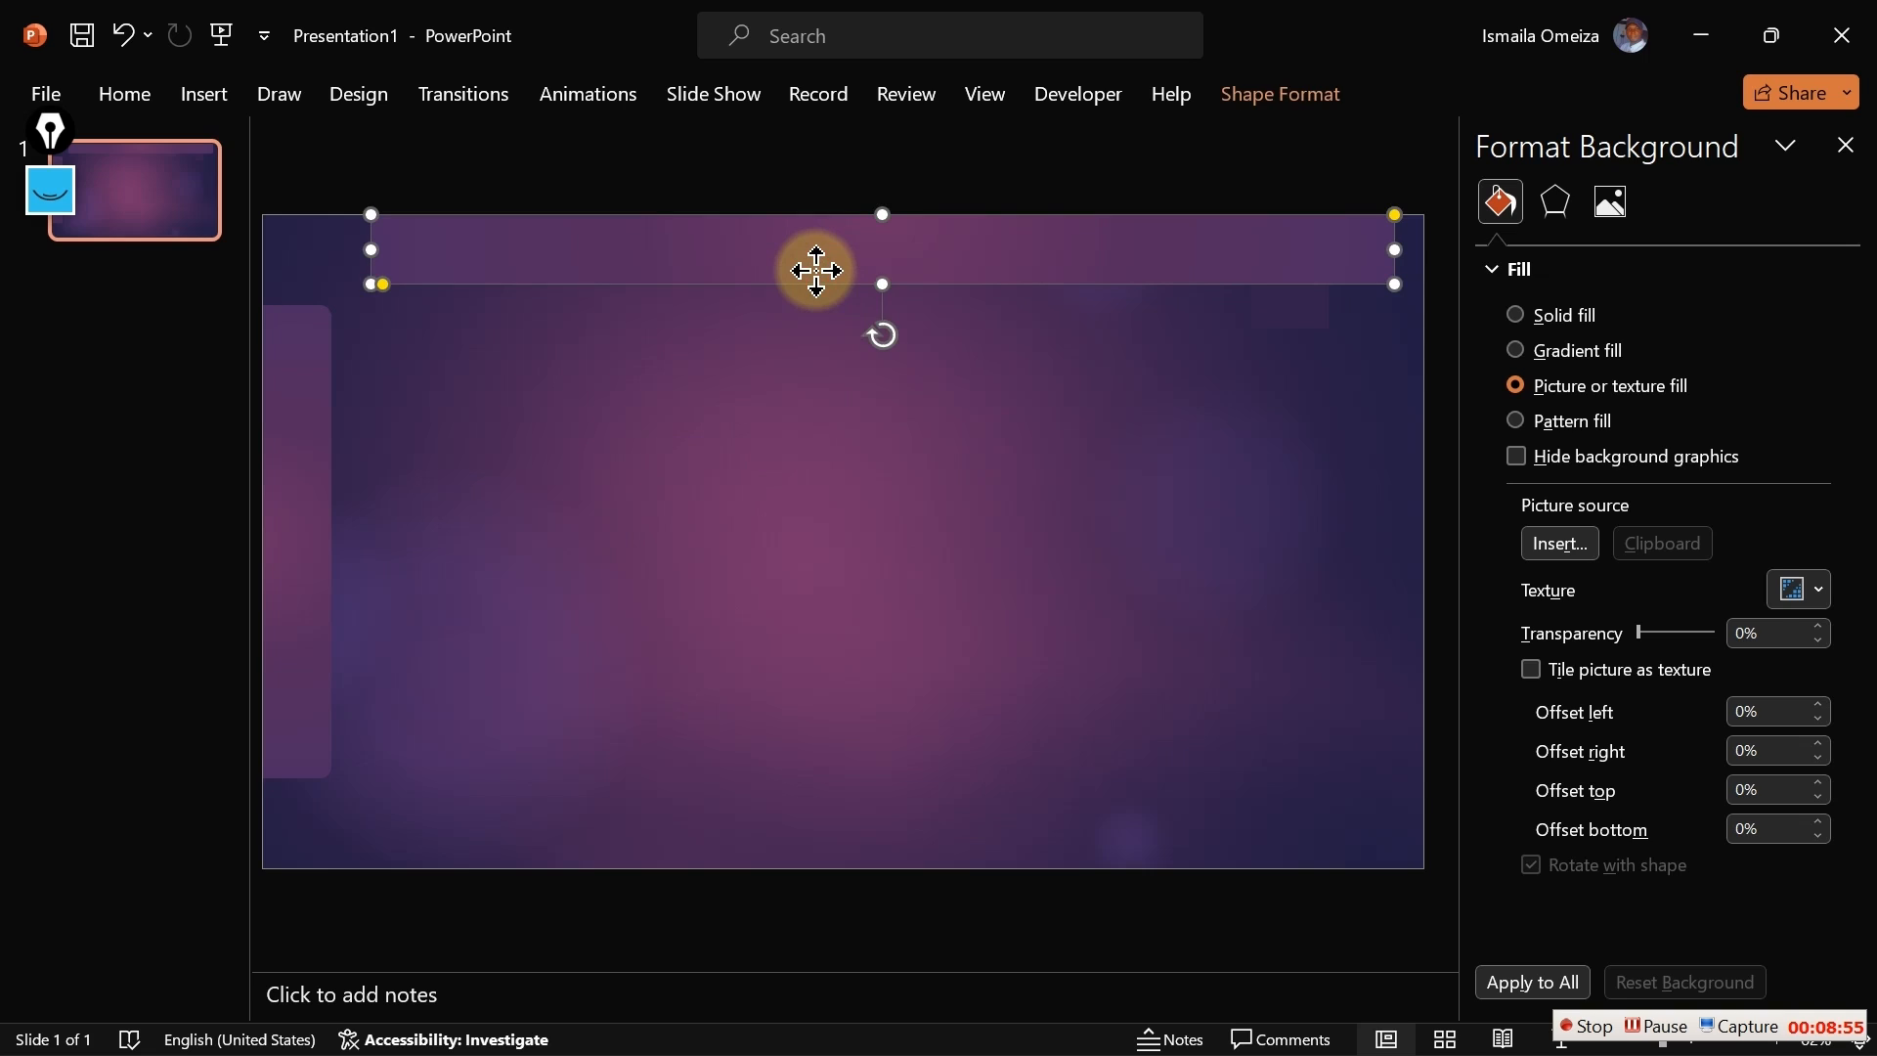
mouse_move(880, 284)
left_mouse_down()
mouse_move(886, 332)
mouse_move(888, 314)
left_mouse_up()
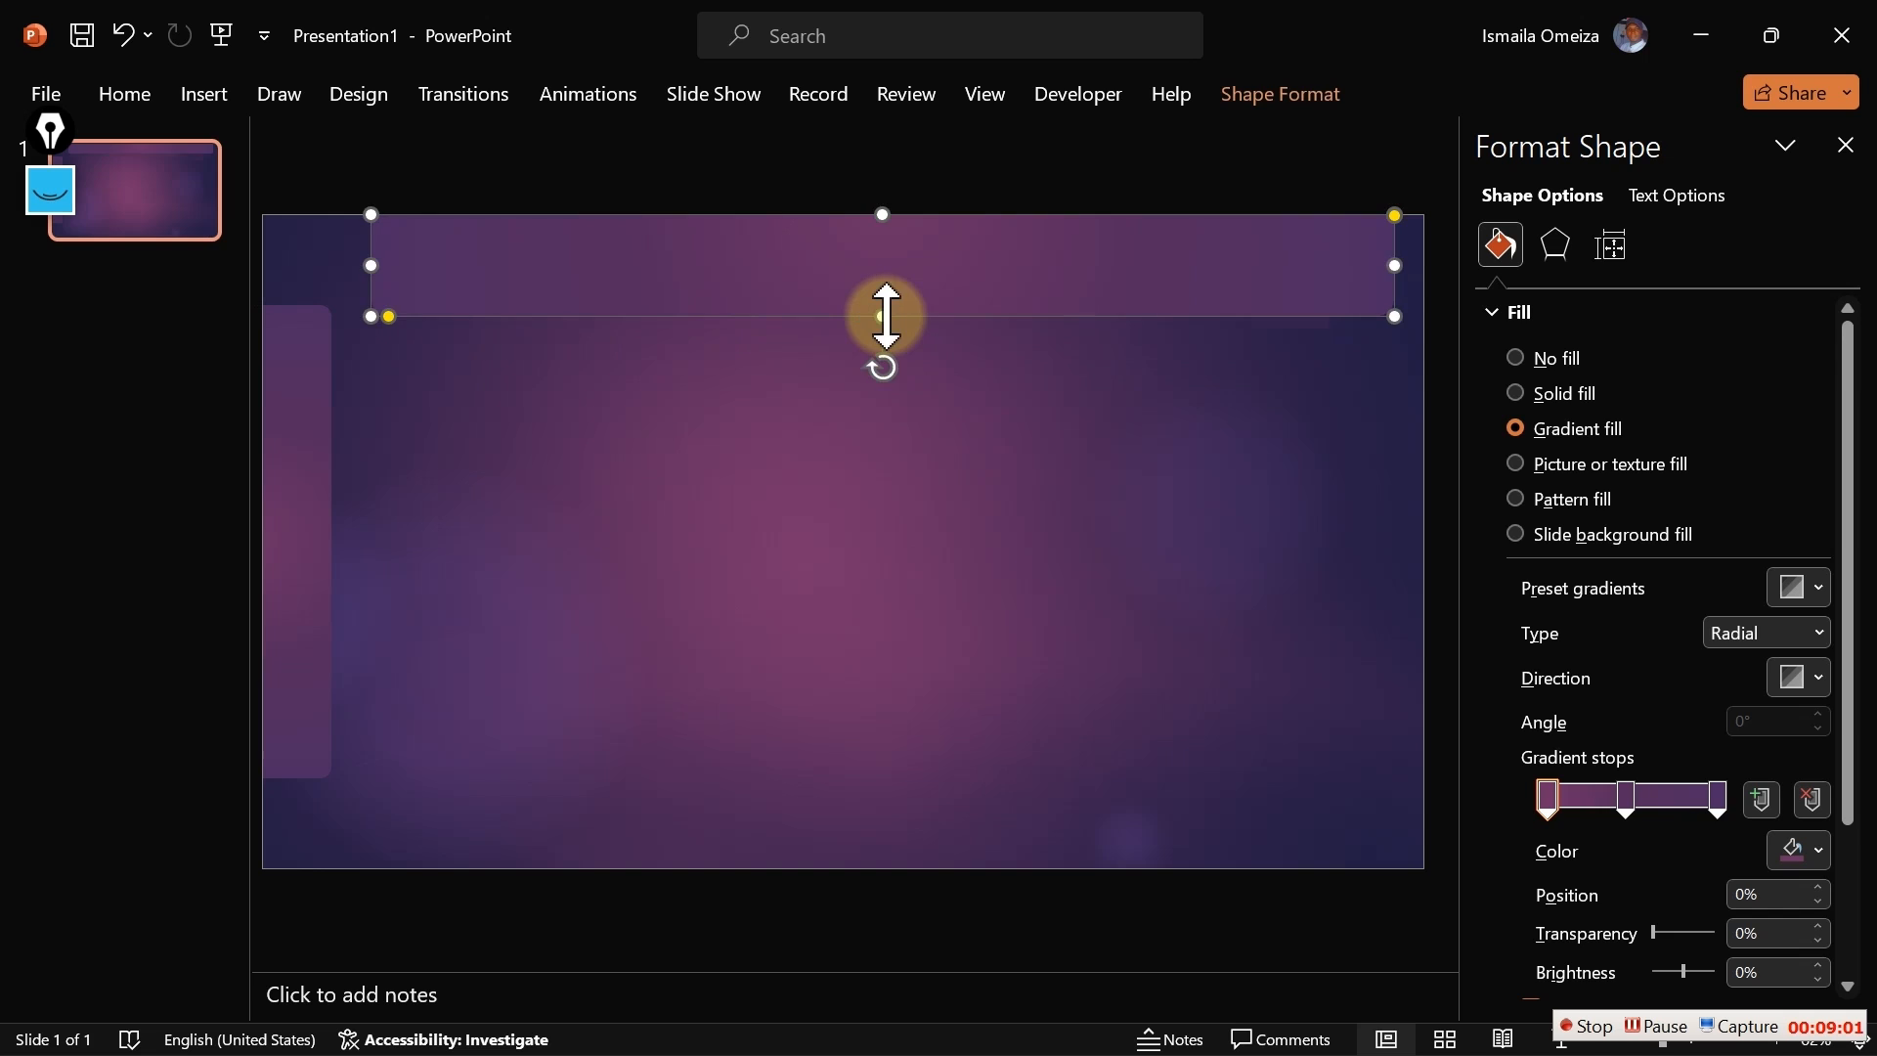
left_click(815, 492)
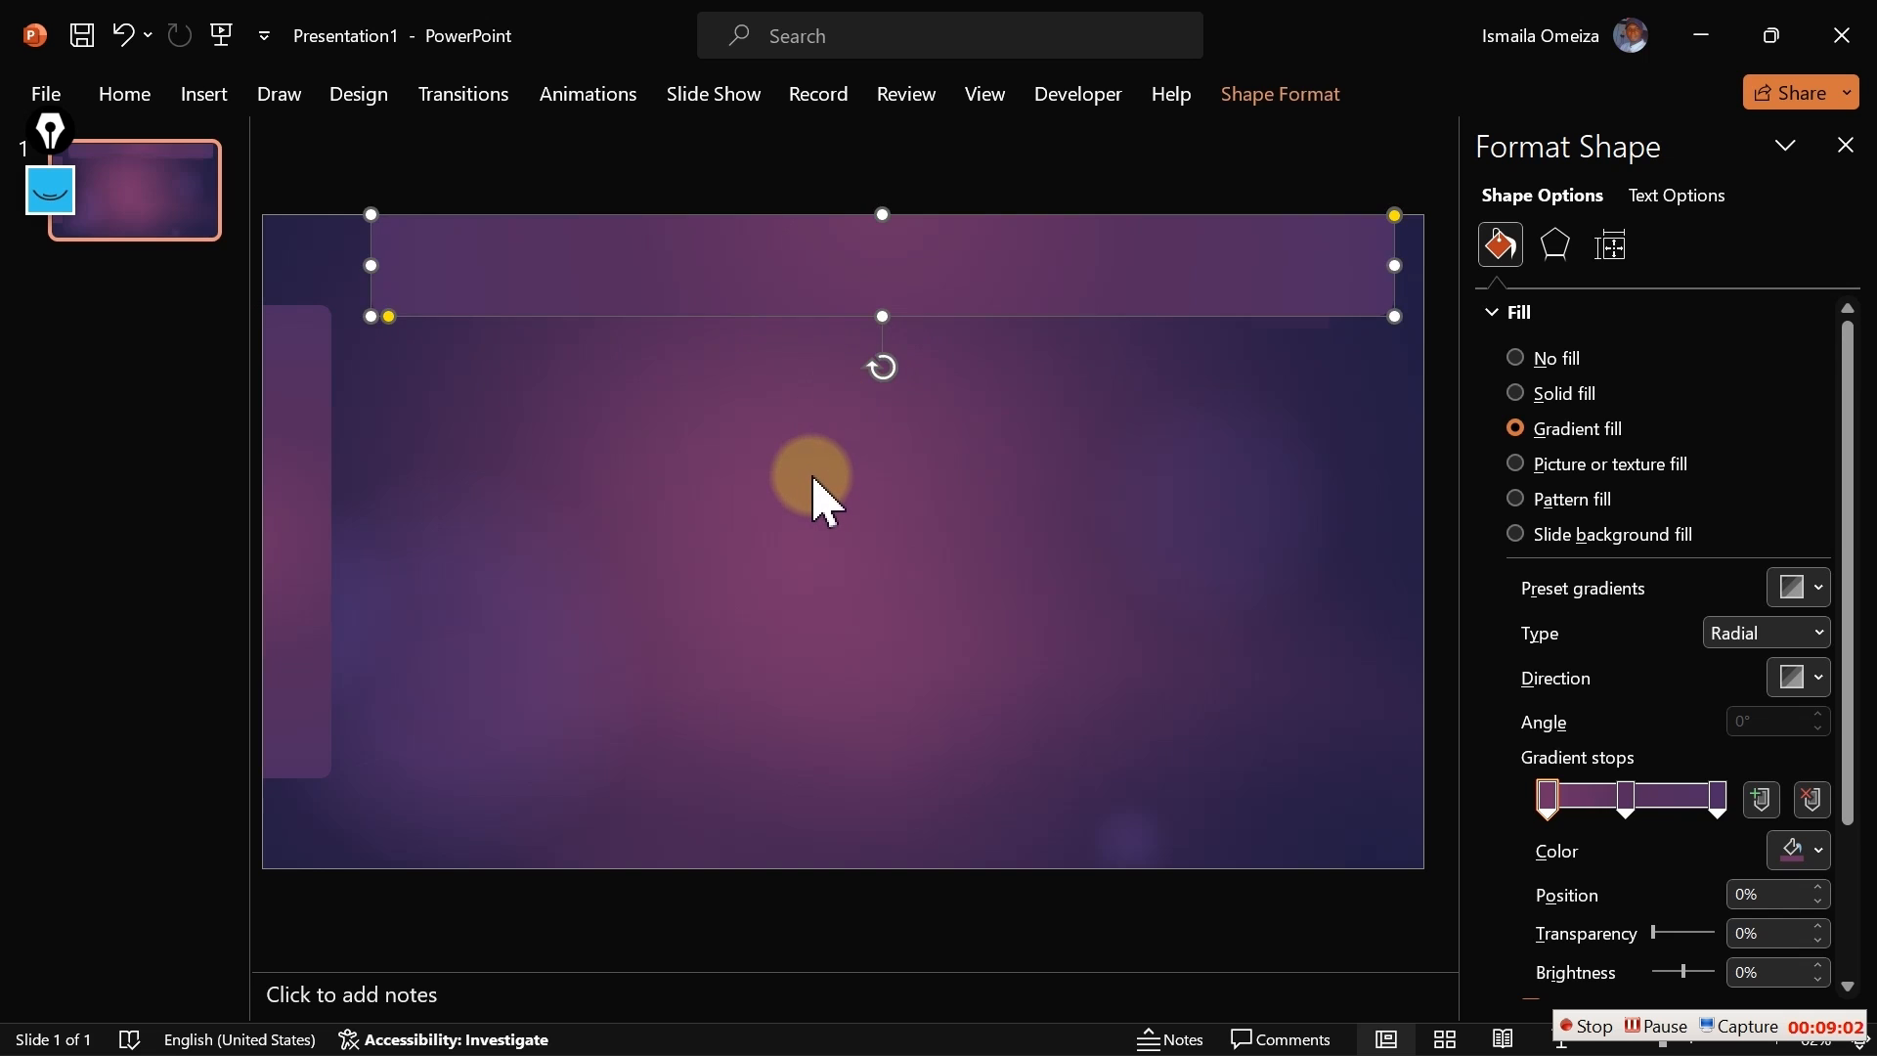
Change the top bar from a gradient to a solid plum fill and reduce its height slightly
left_click(891, 309)
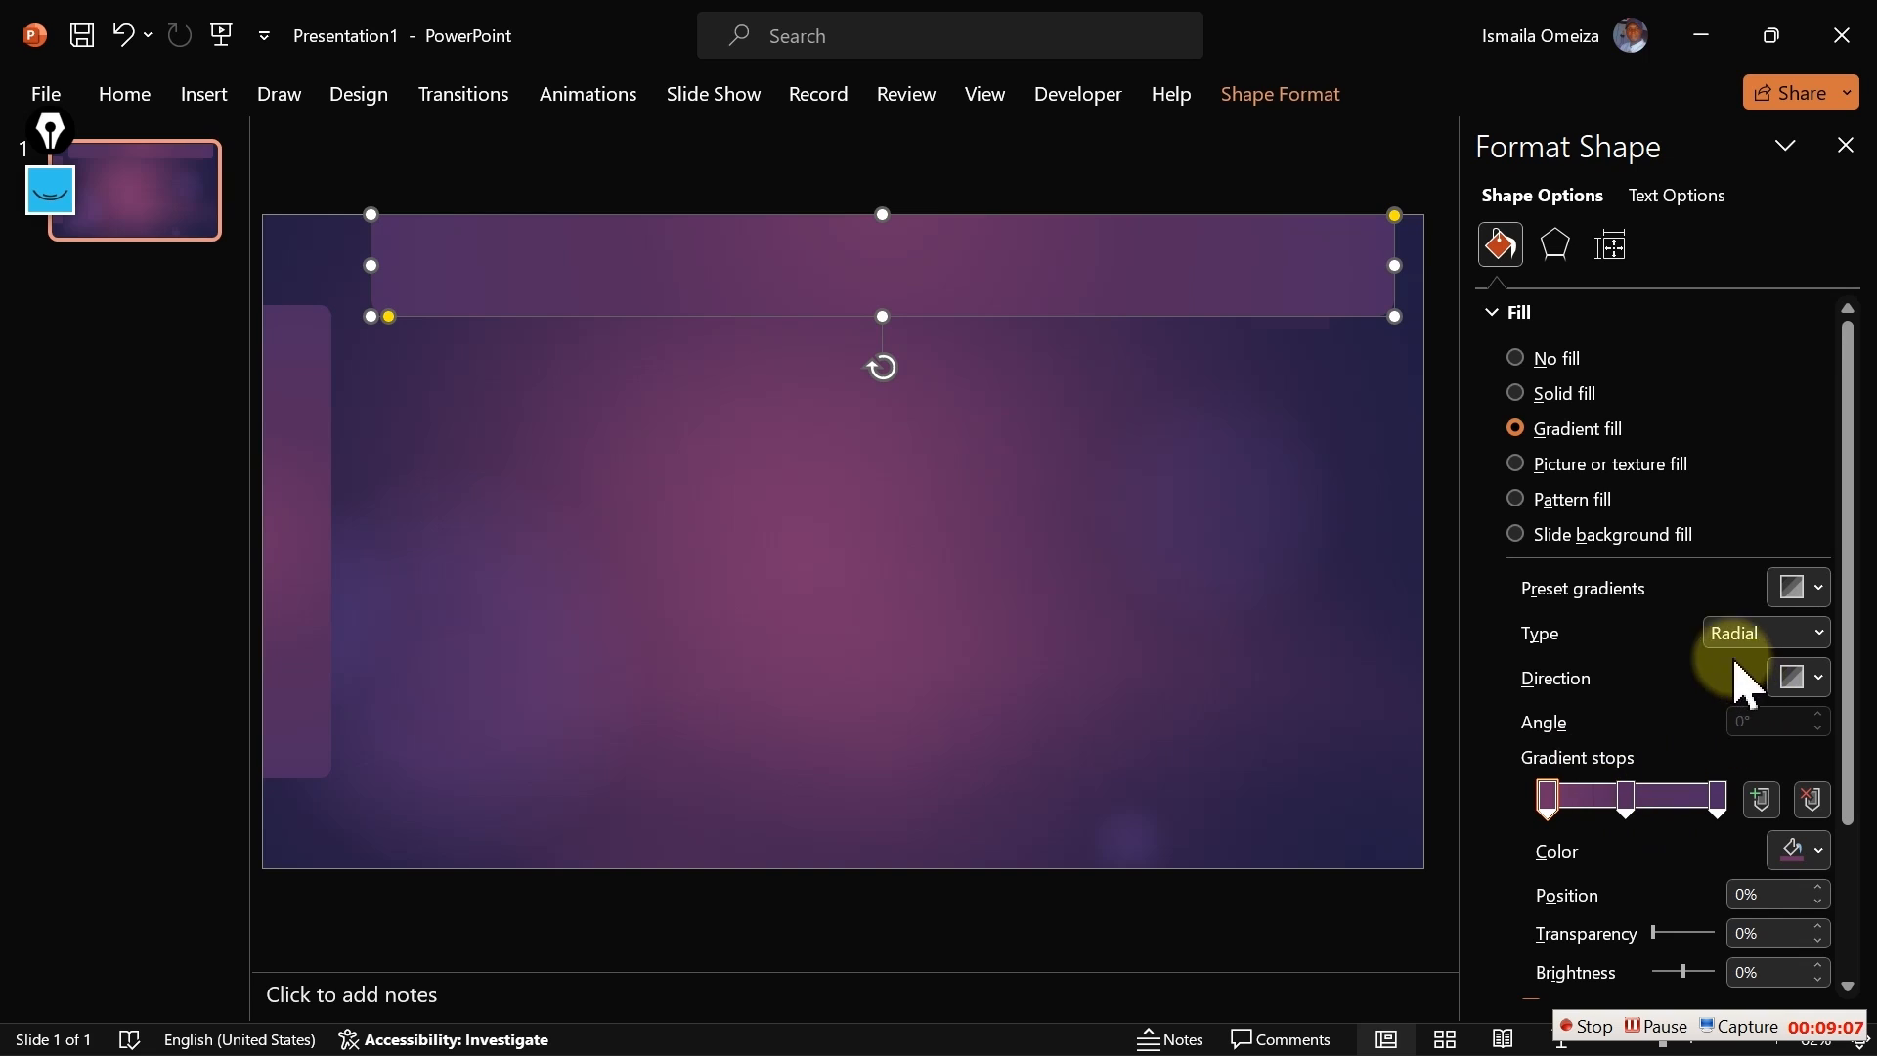
left_click(1556, 395)
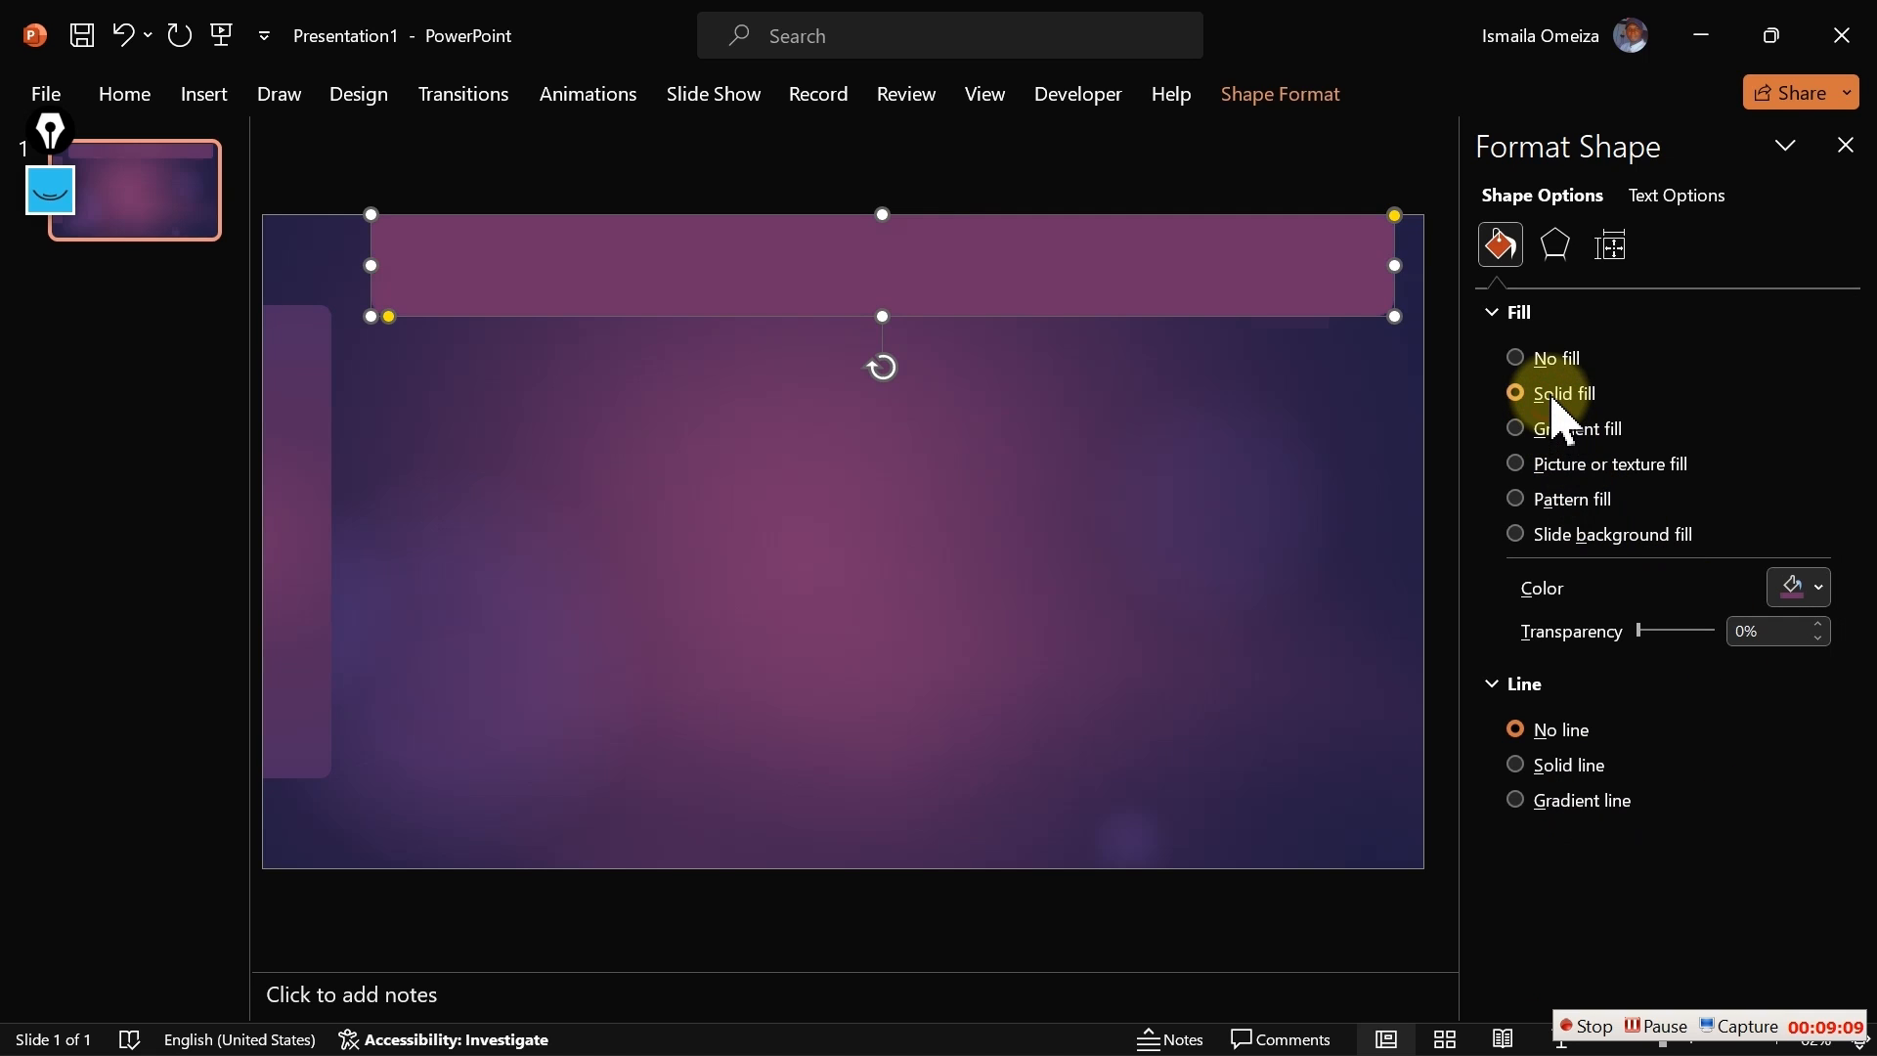
left_click(1061, 493)
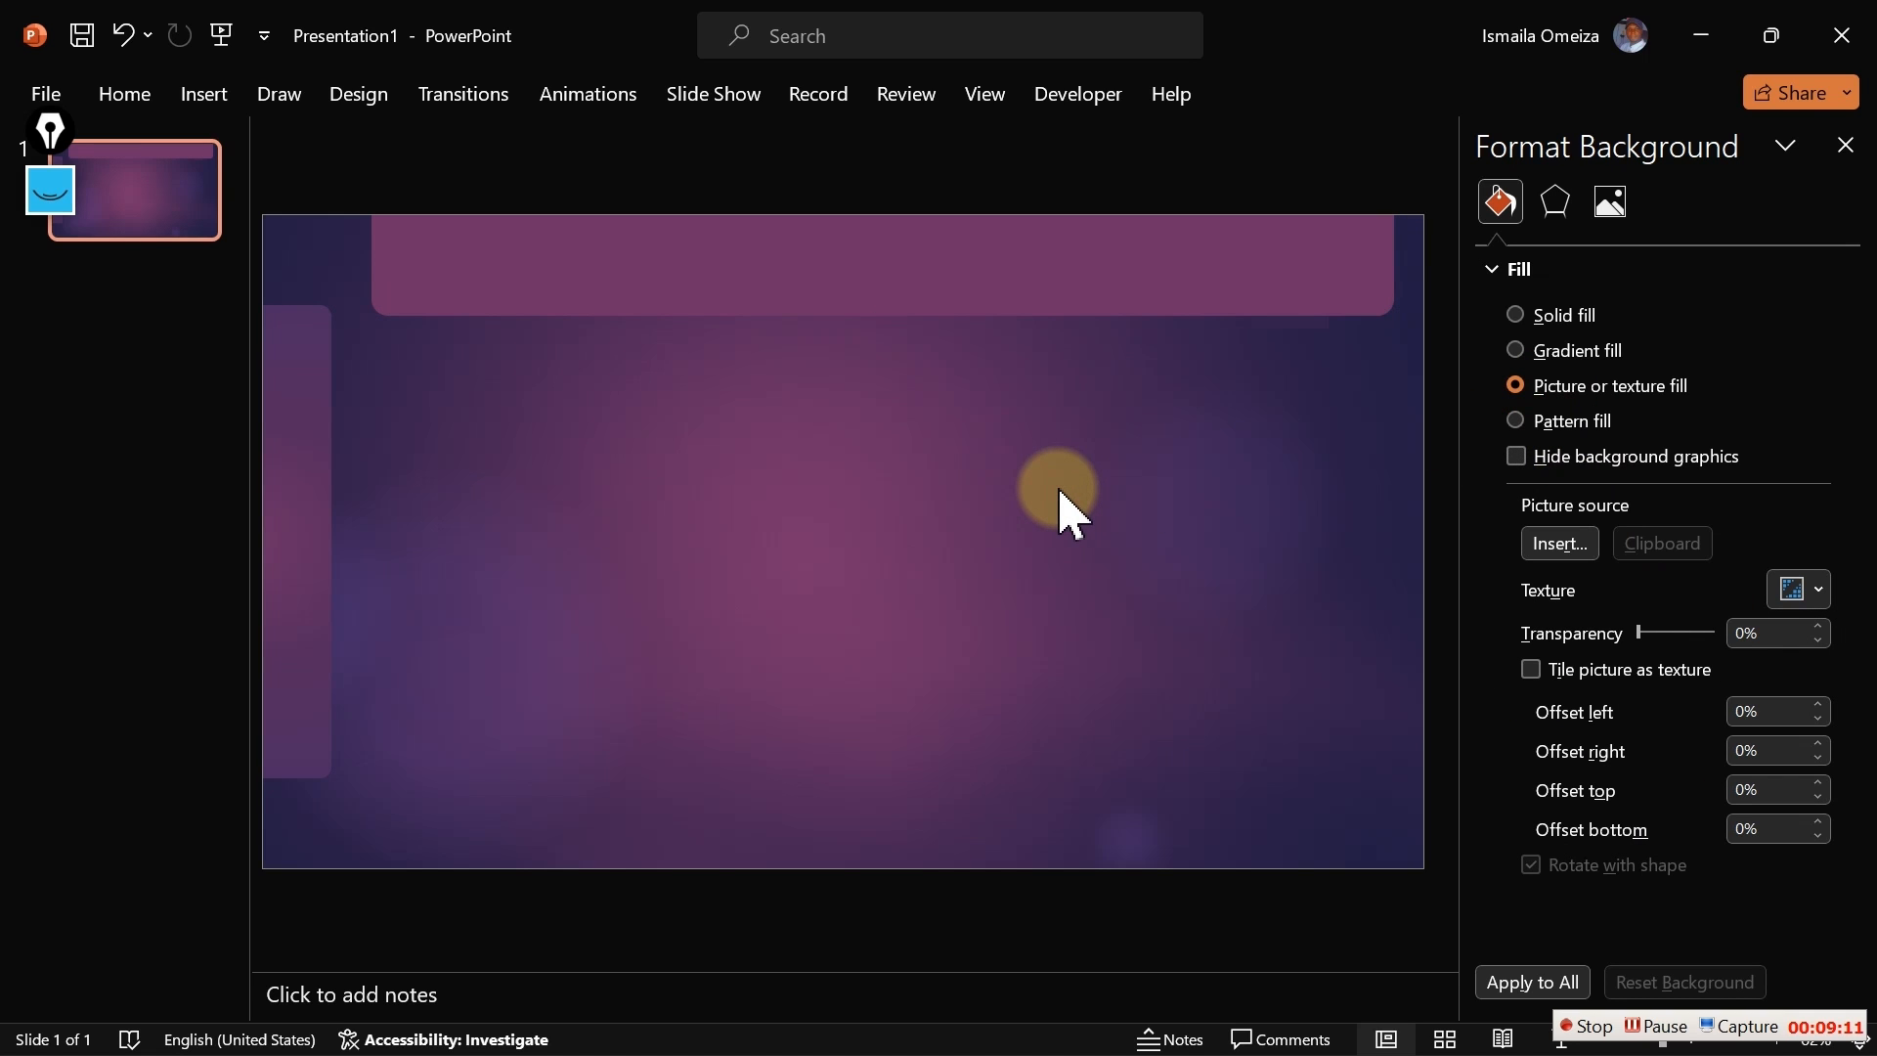
left_click(987, 296)
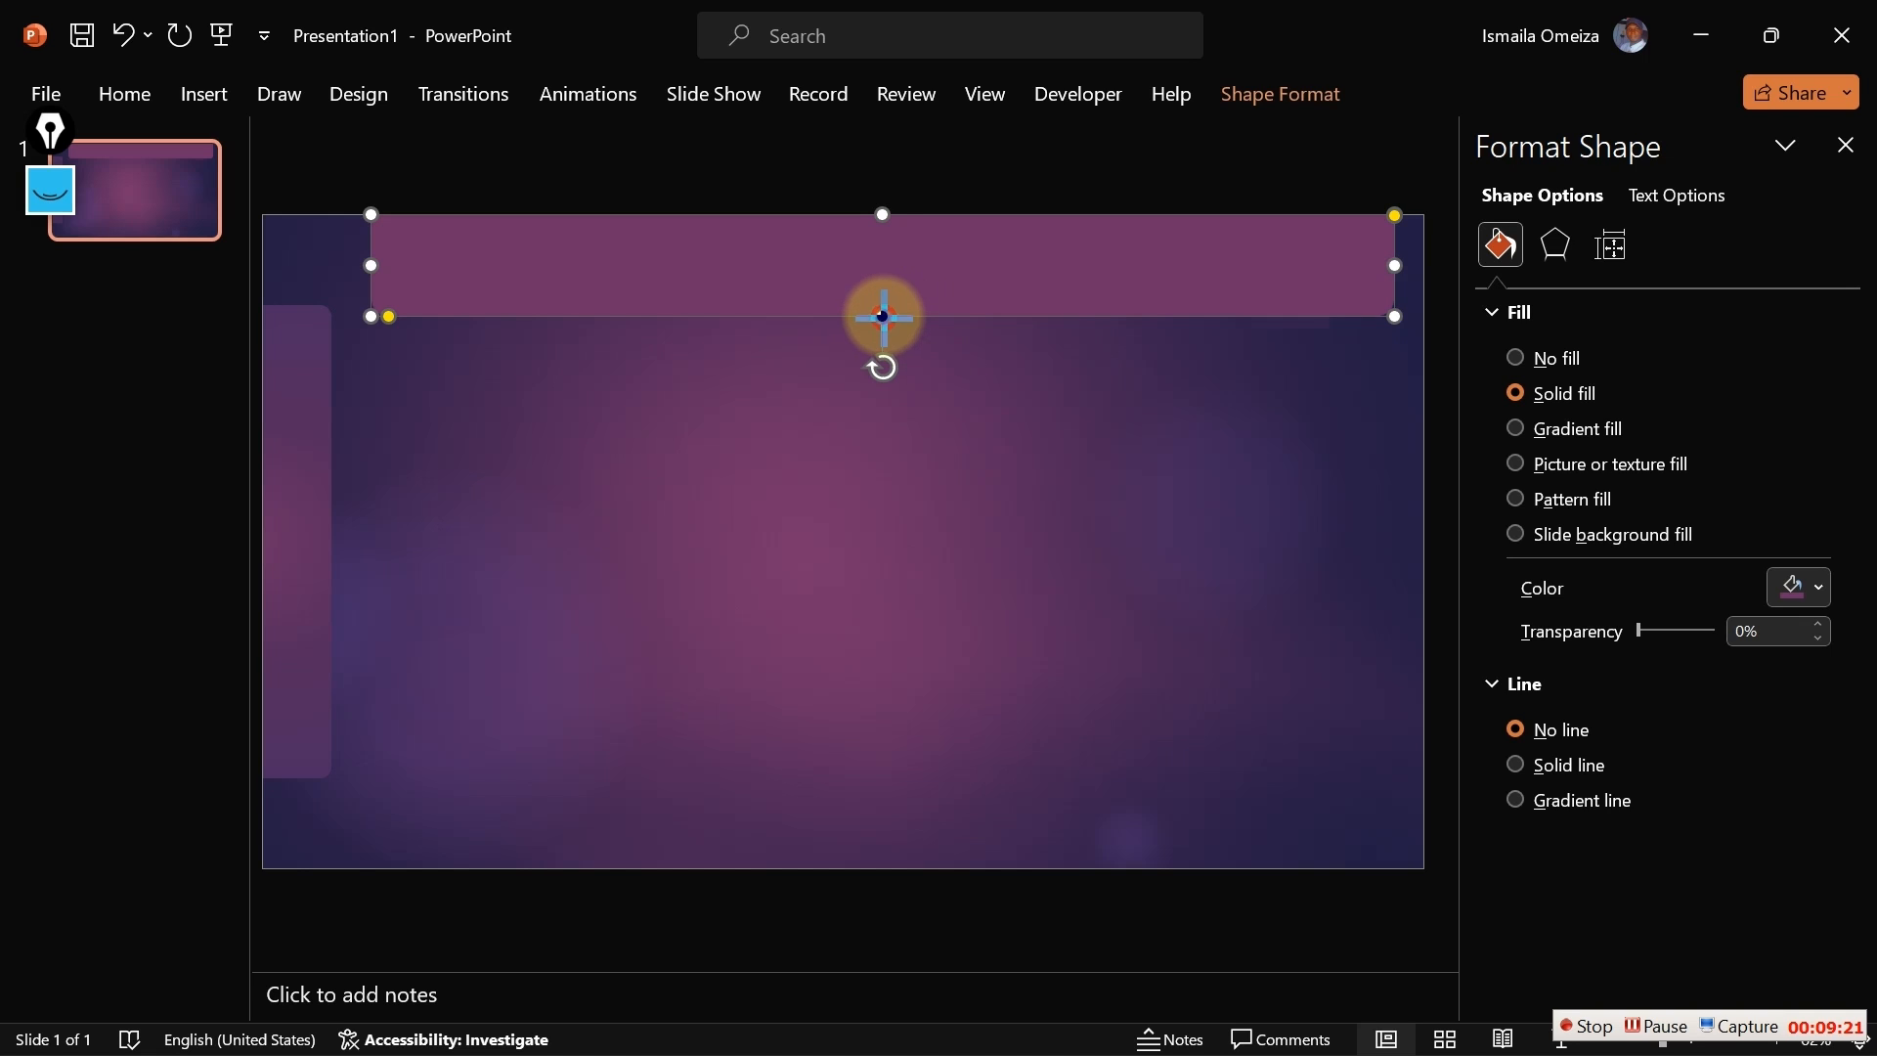
left_click_drag(883, 316, 885, 306)
left_click(880, 533)
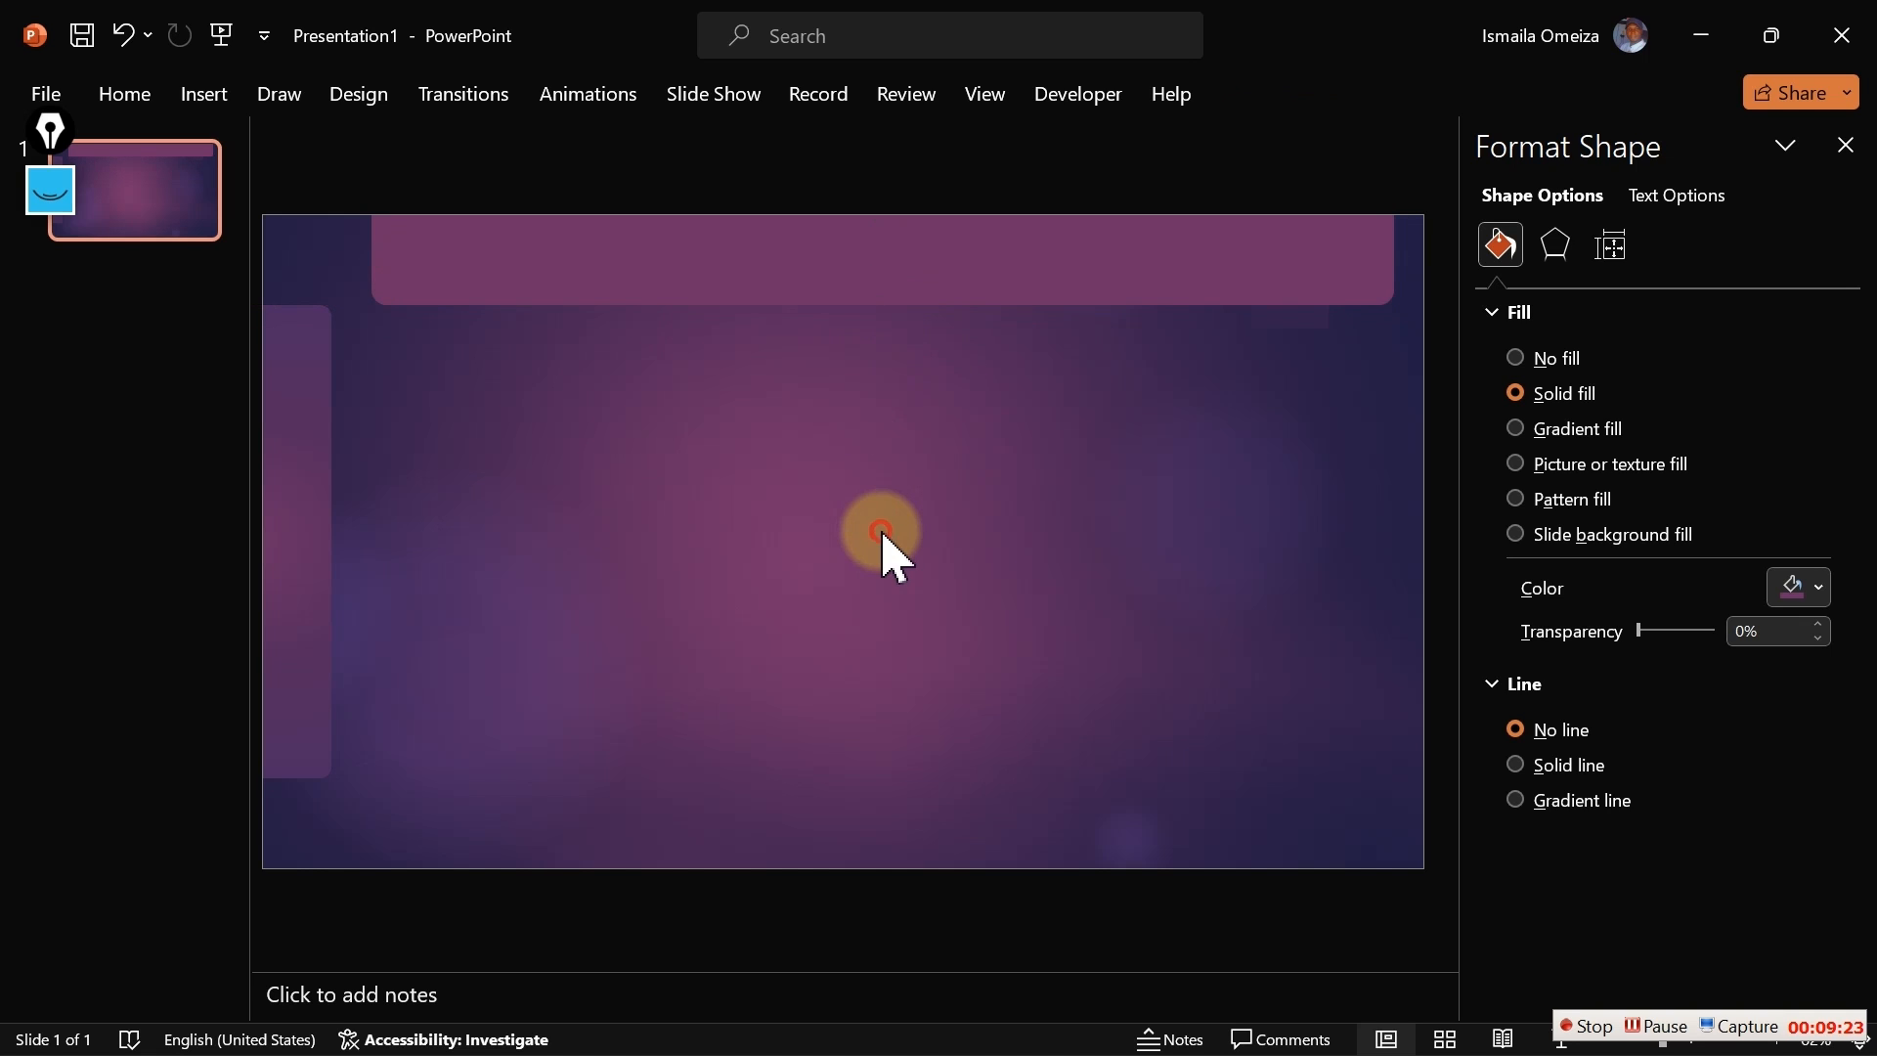
Apply the outer shadow preset that falls straight below the top bar (90°, 4 pt blur, 3 pt distance)
left_click(880, 284)
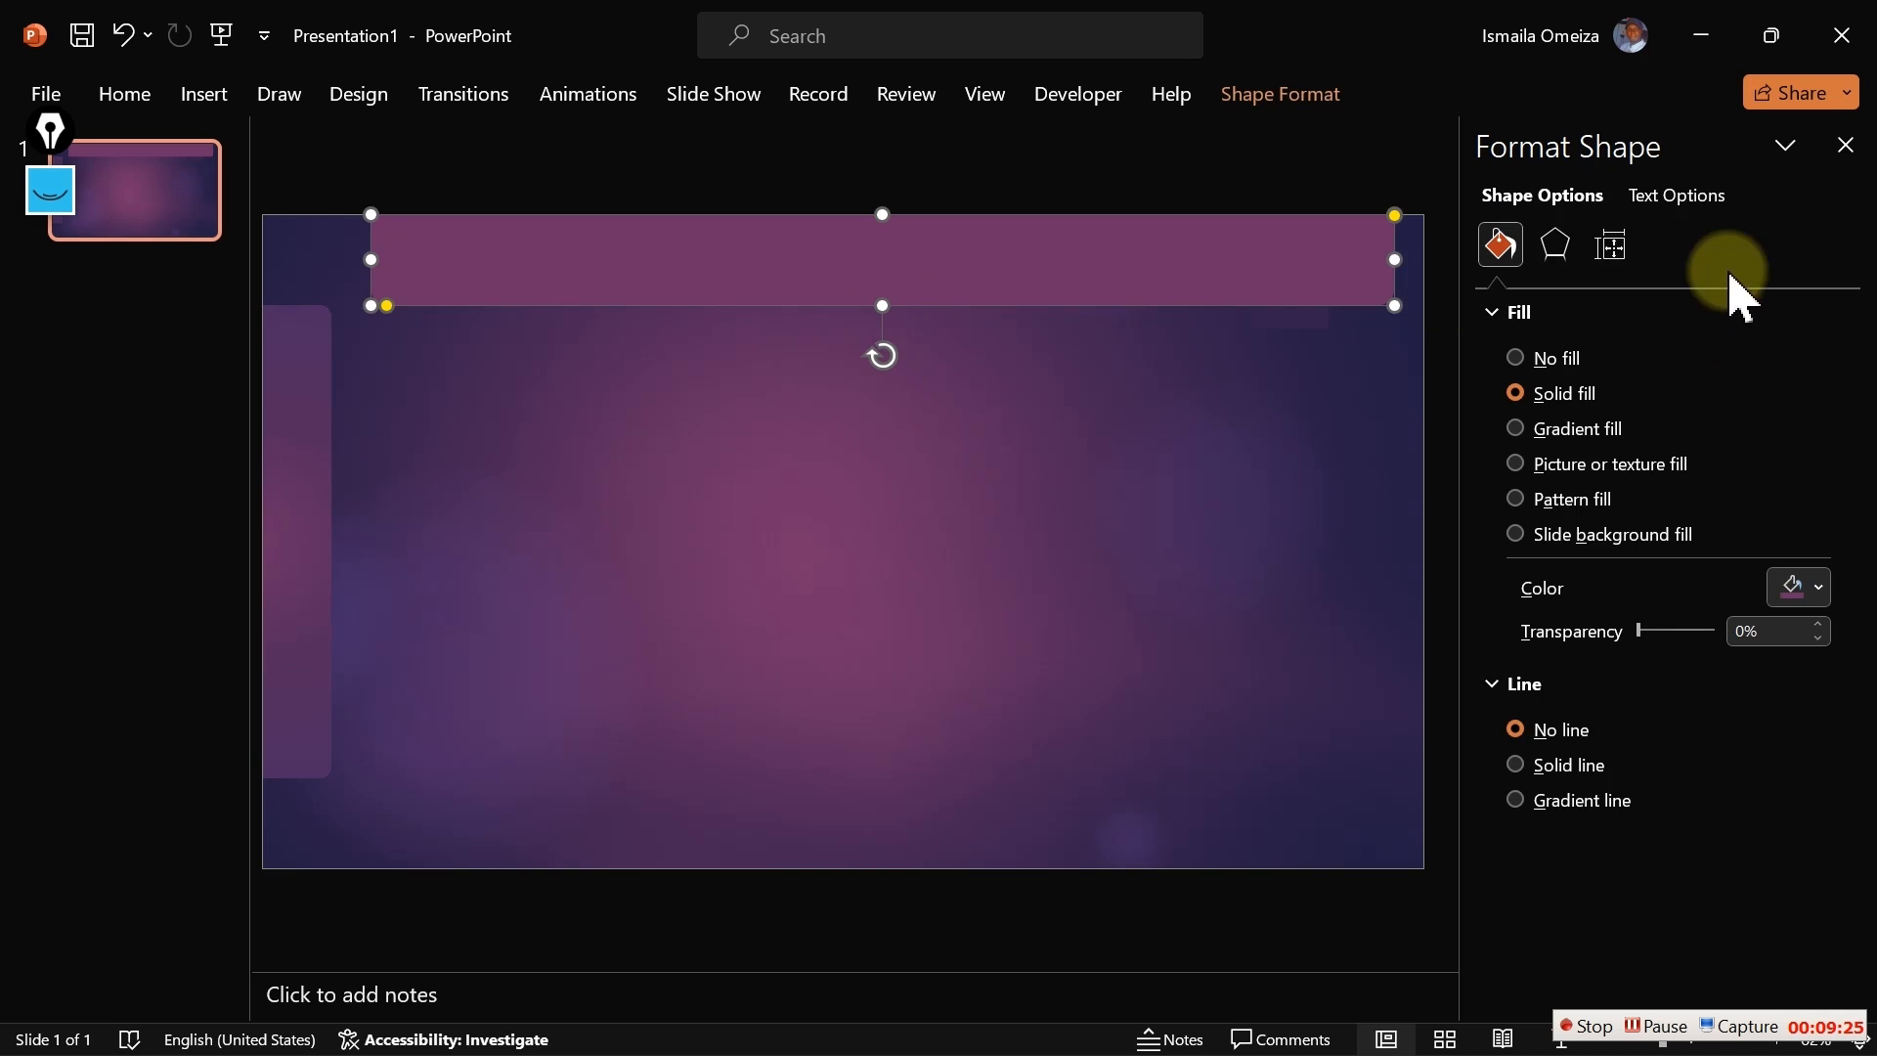
left_click(1575, 256)
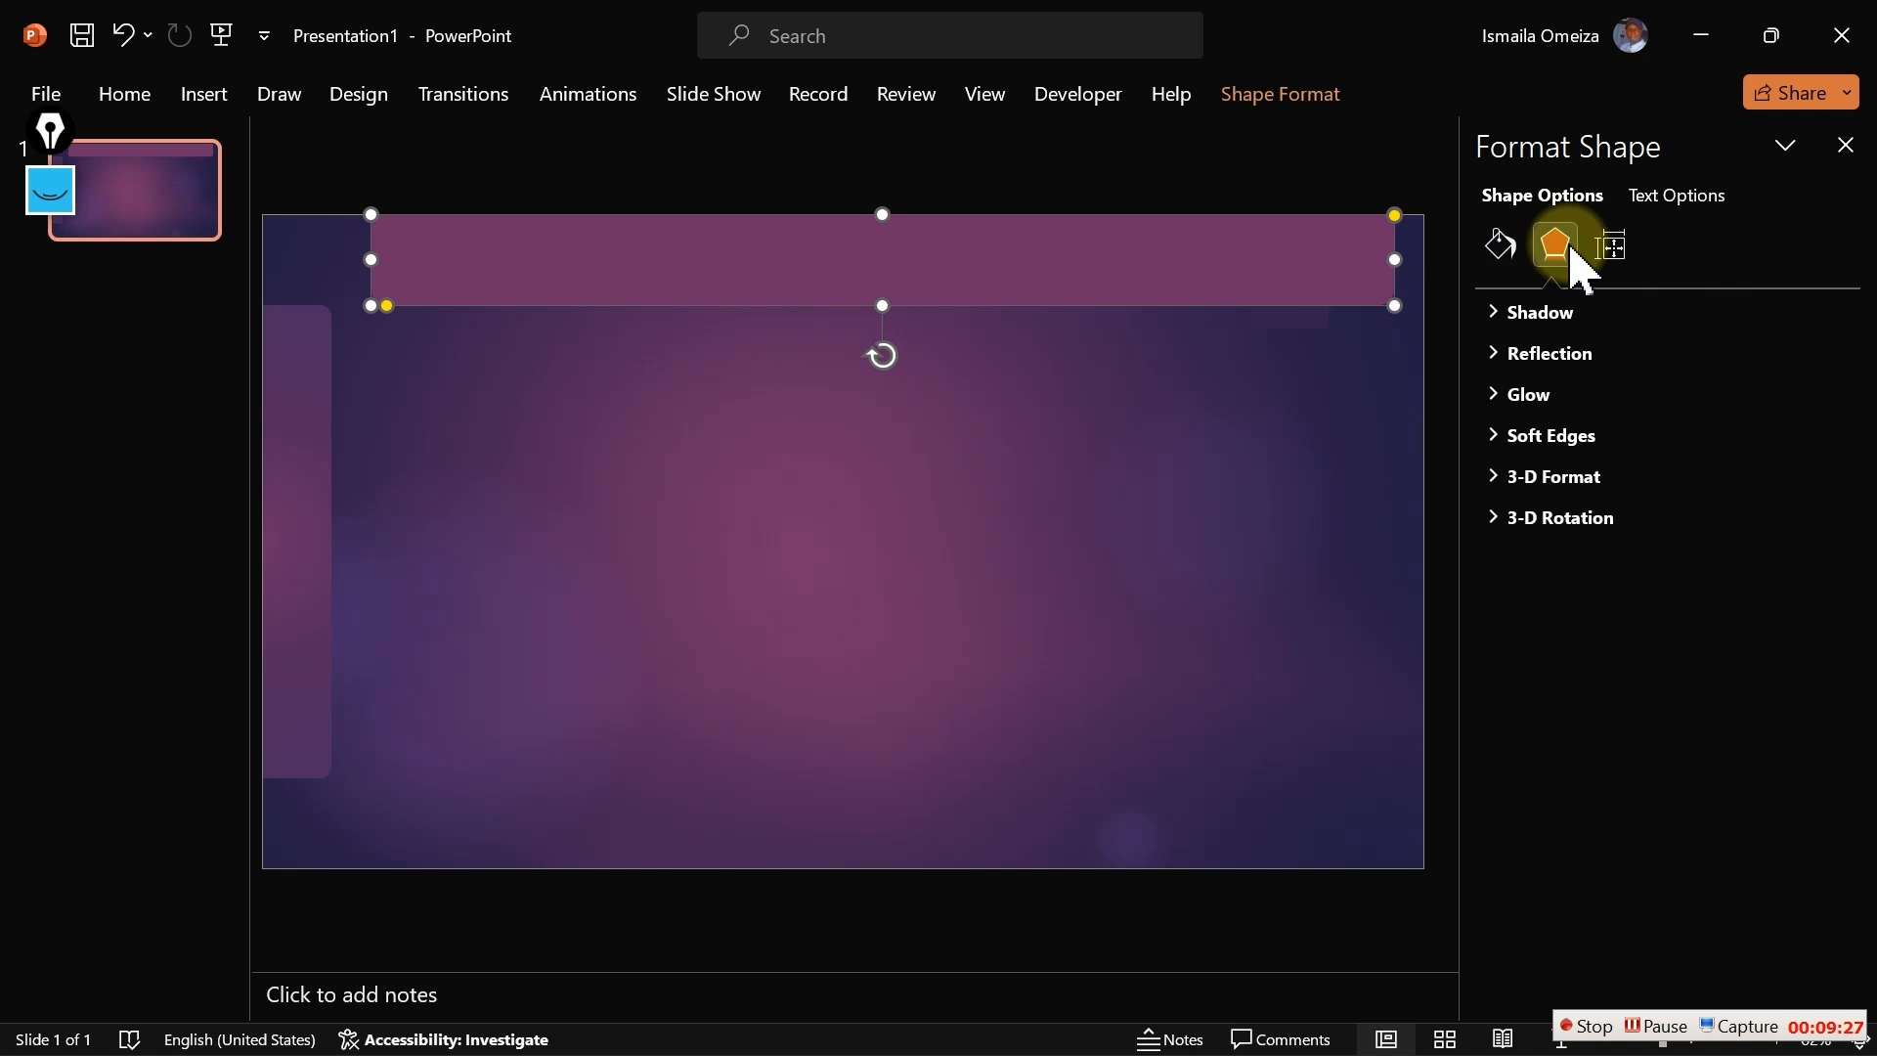
left_click(1498, 315)
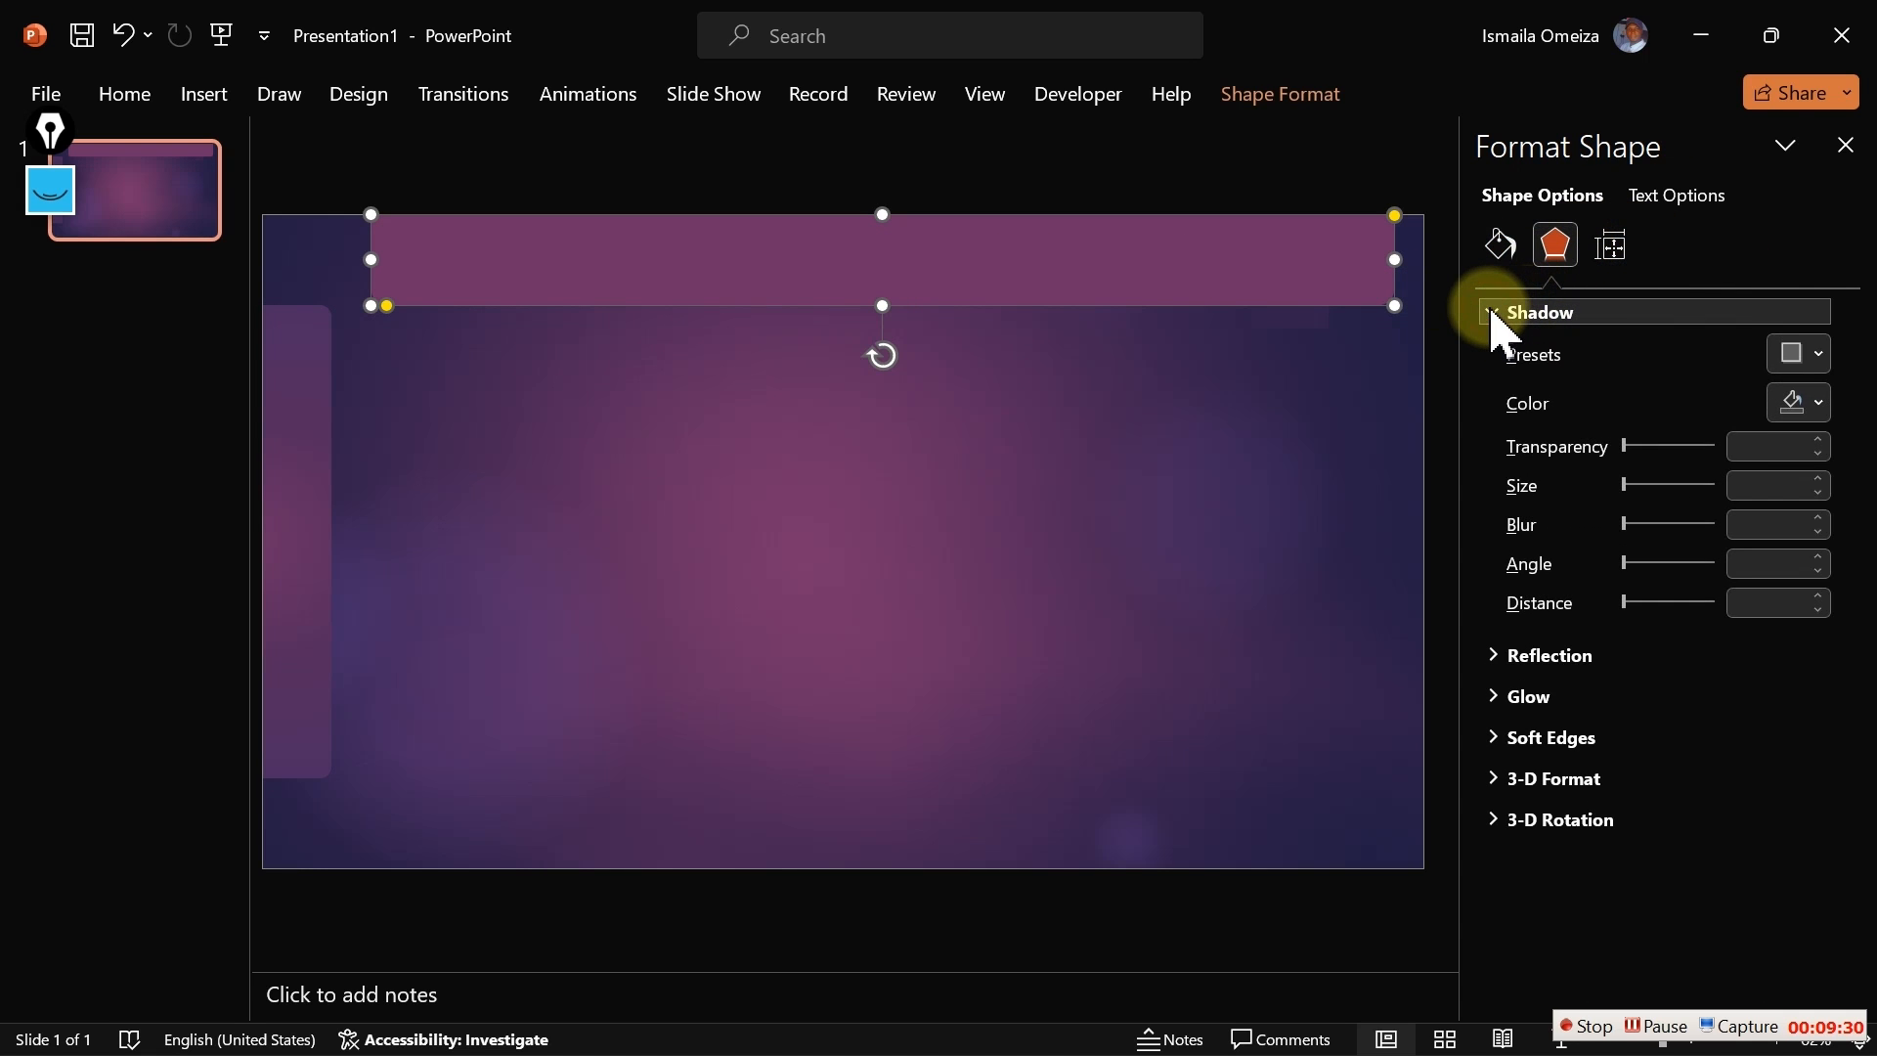
left_click(1802, 354)
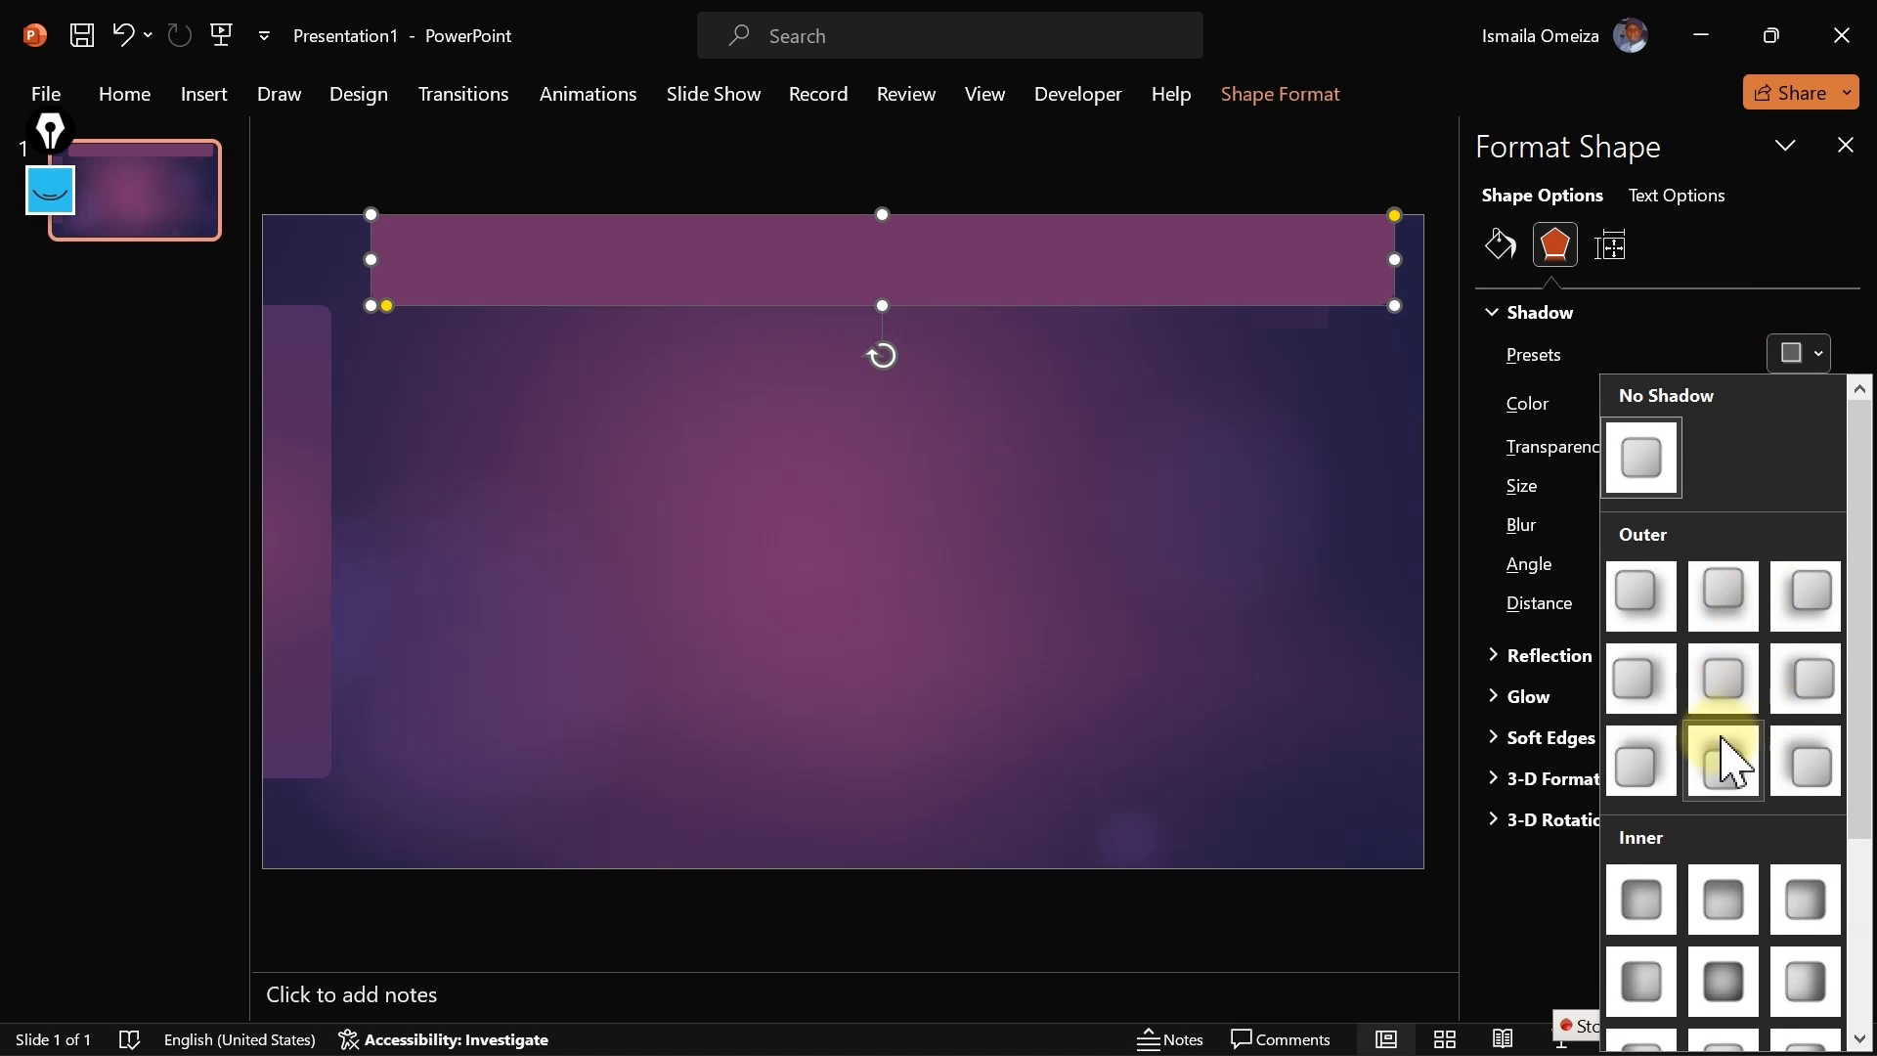
left_click(1722, 598)
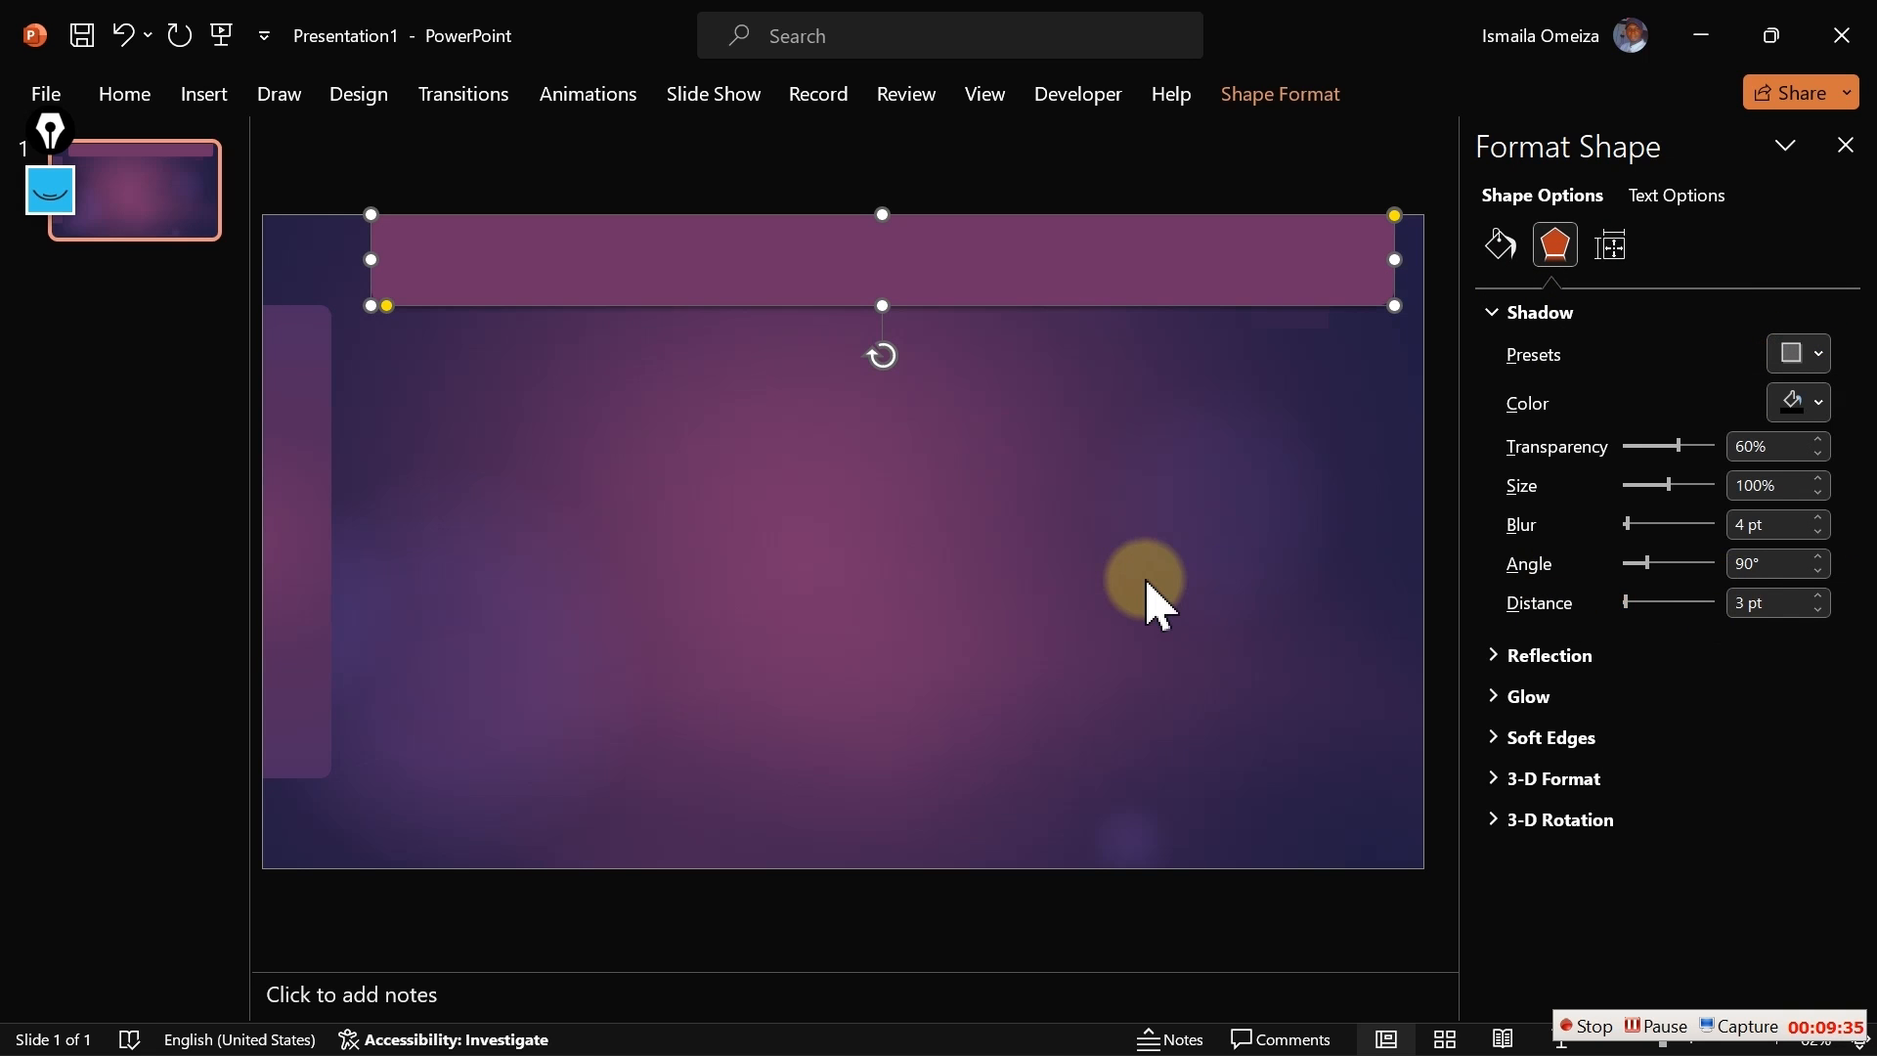
left_click(1148, 584)
Raise the transparency of the top bar's shadow to about 82%
left_click(951, 282)
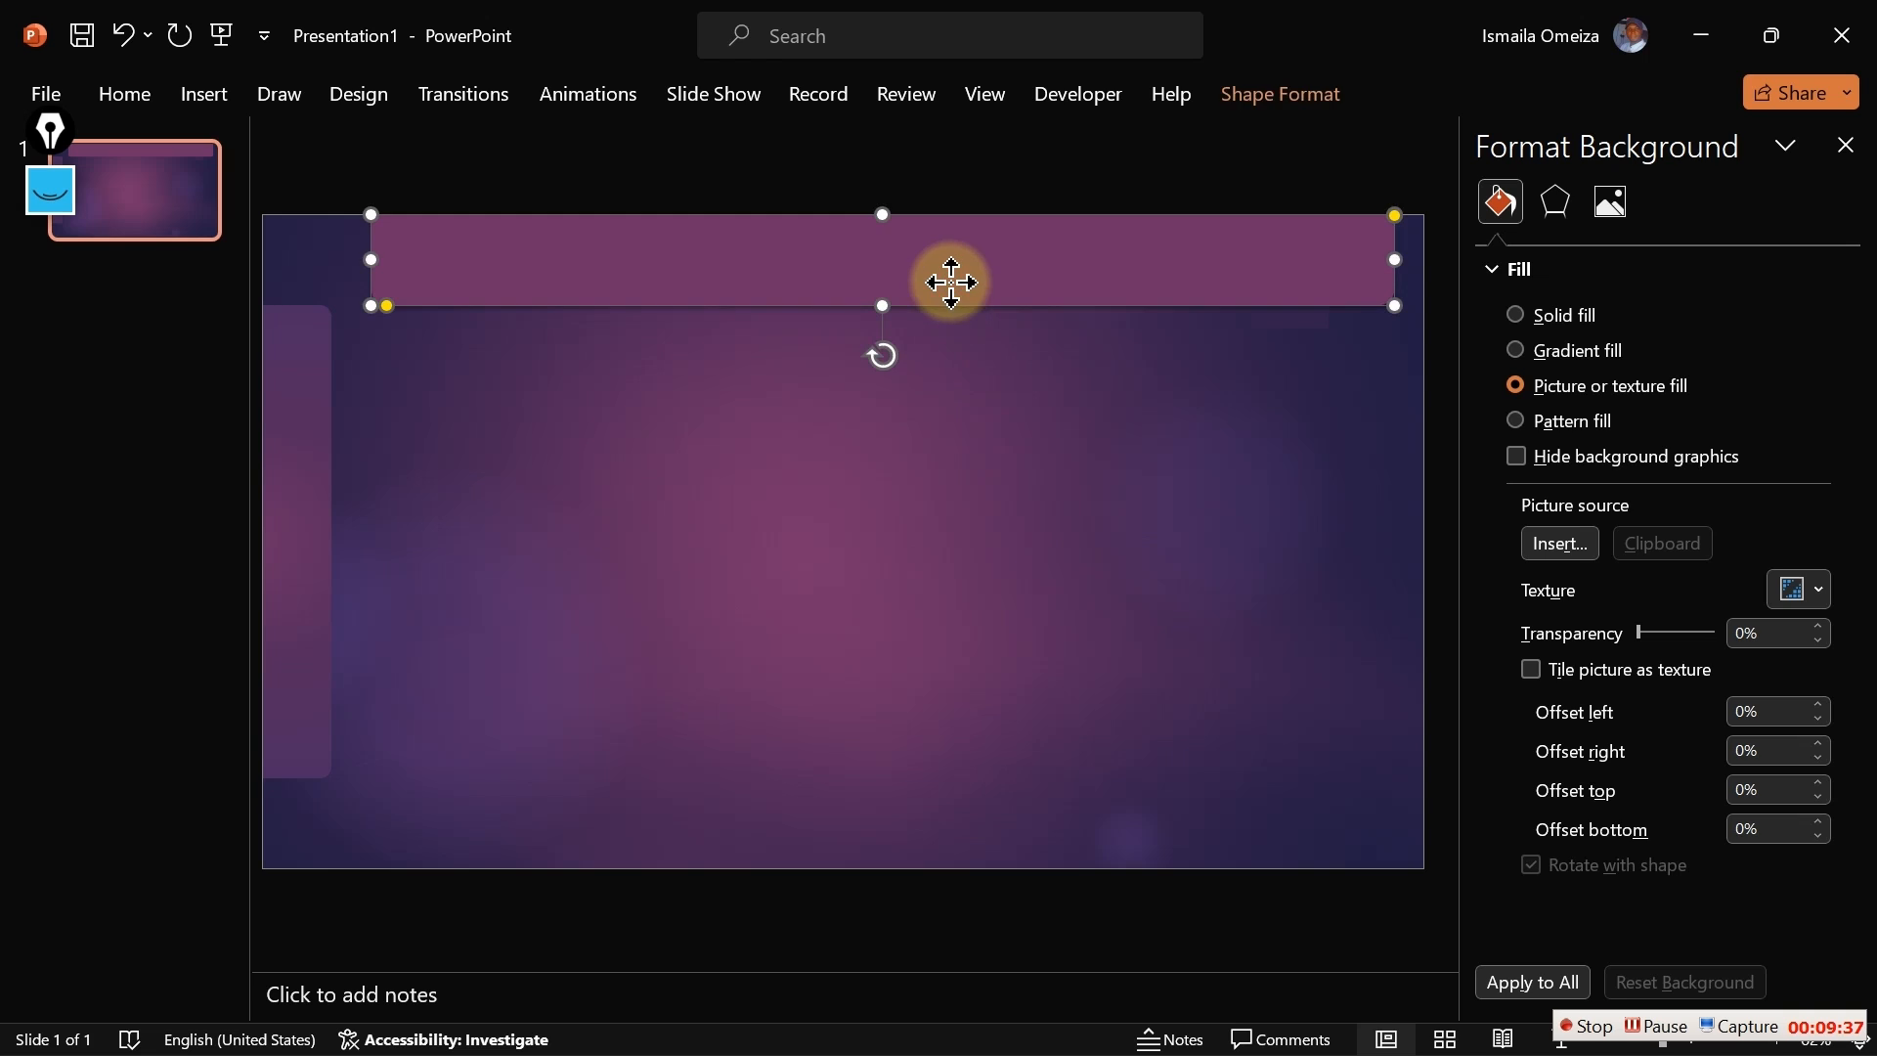
left_click(1558, 244)
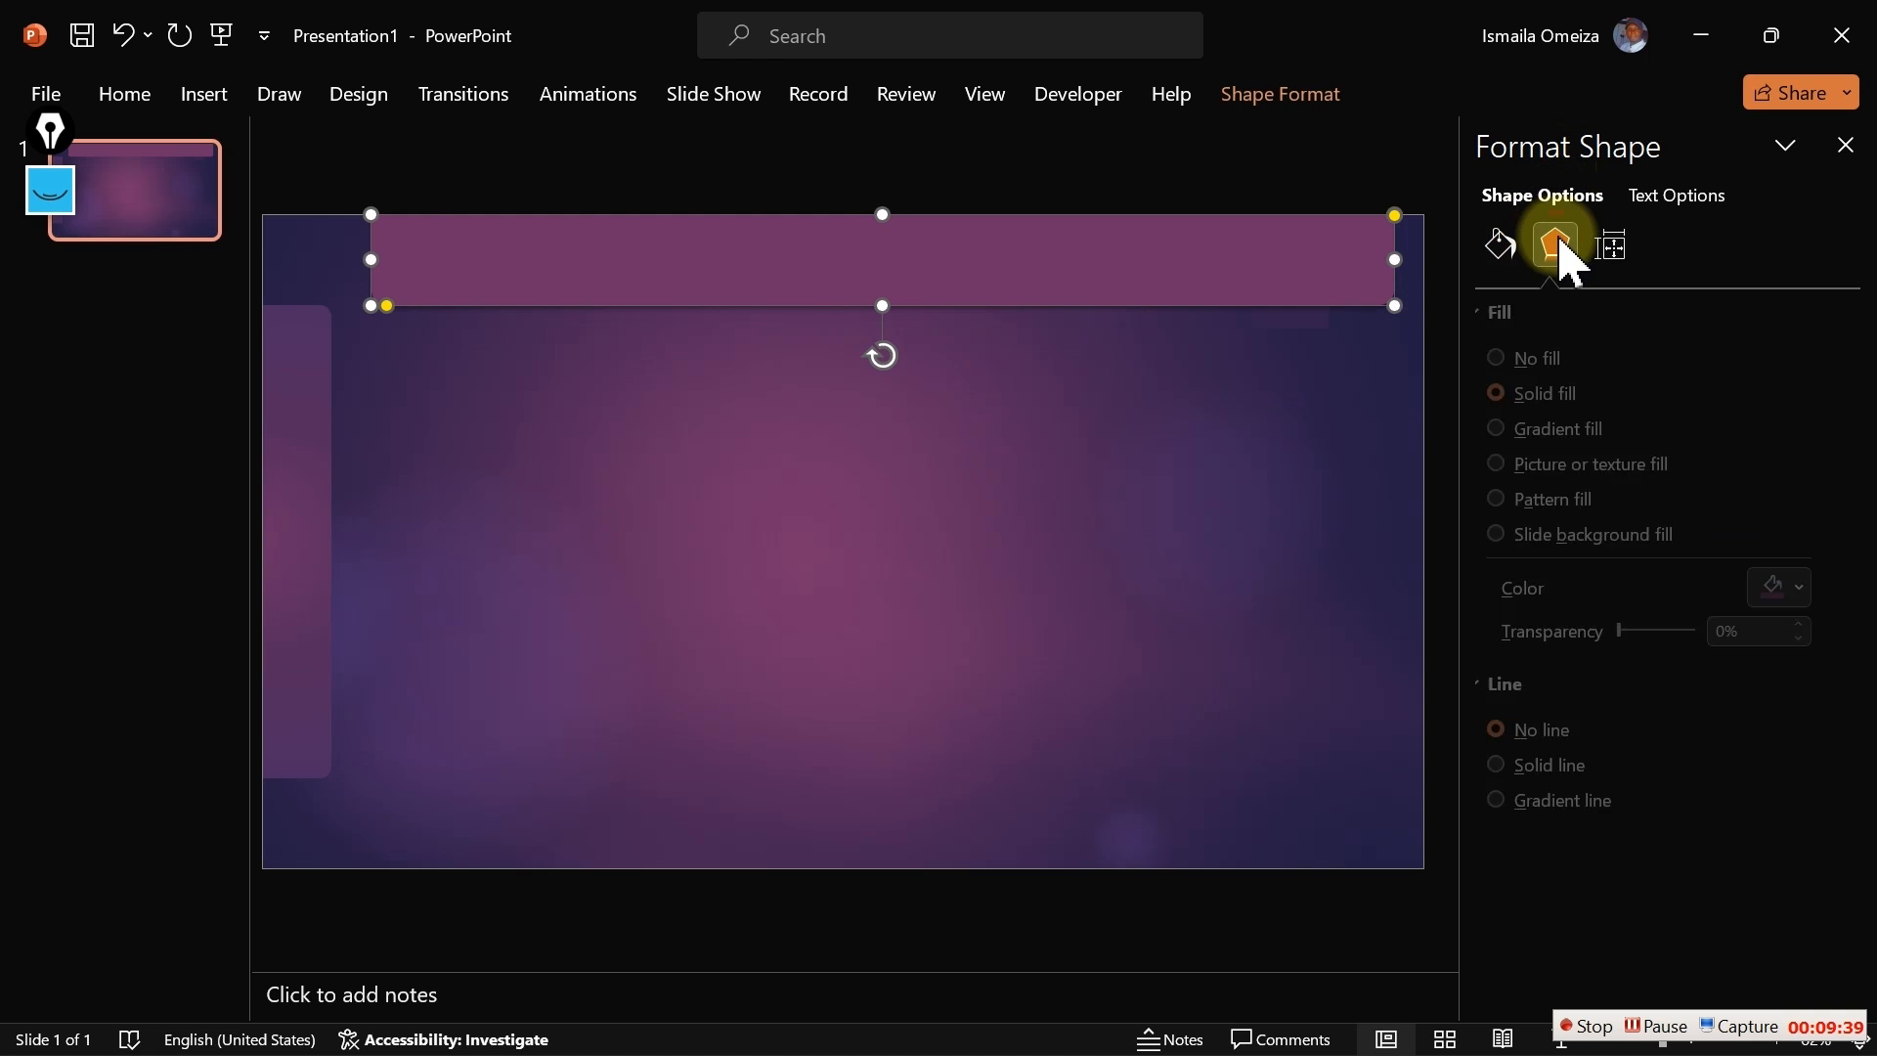
left_click_drag(1680, 448, 1701, 446)
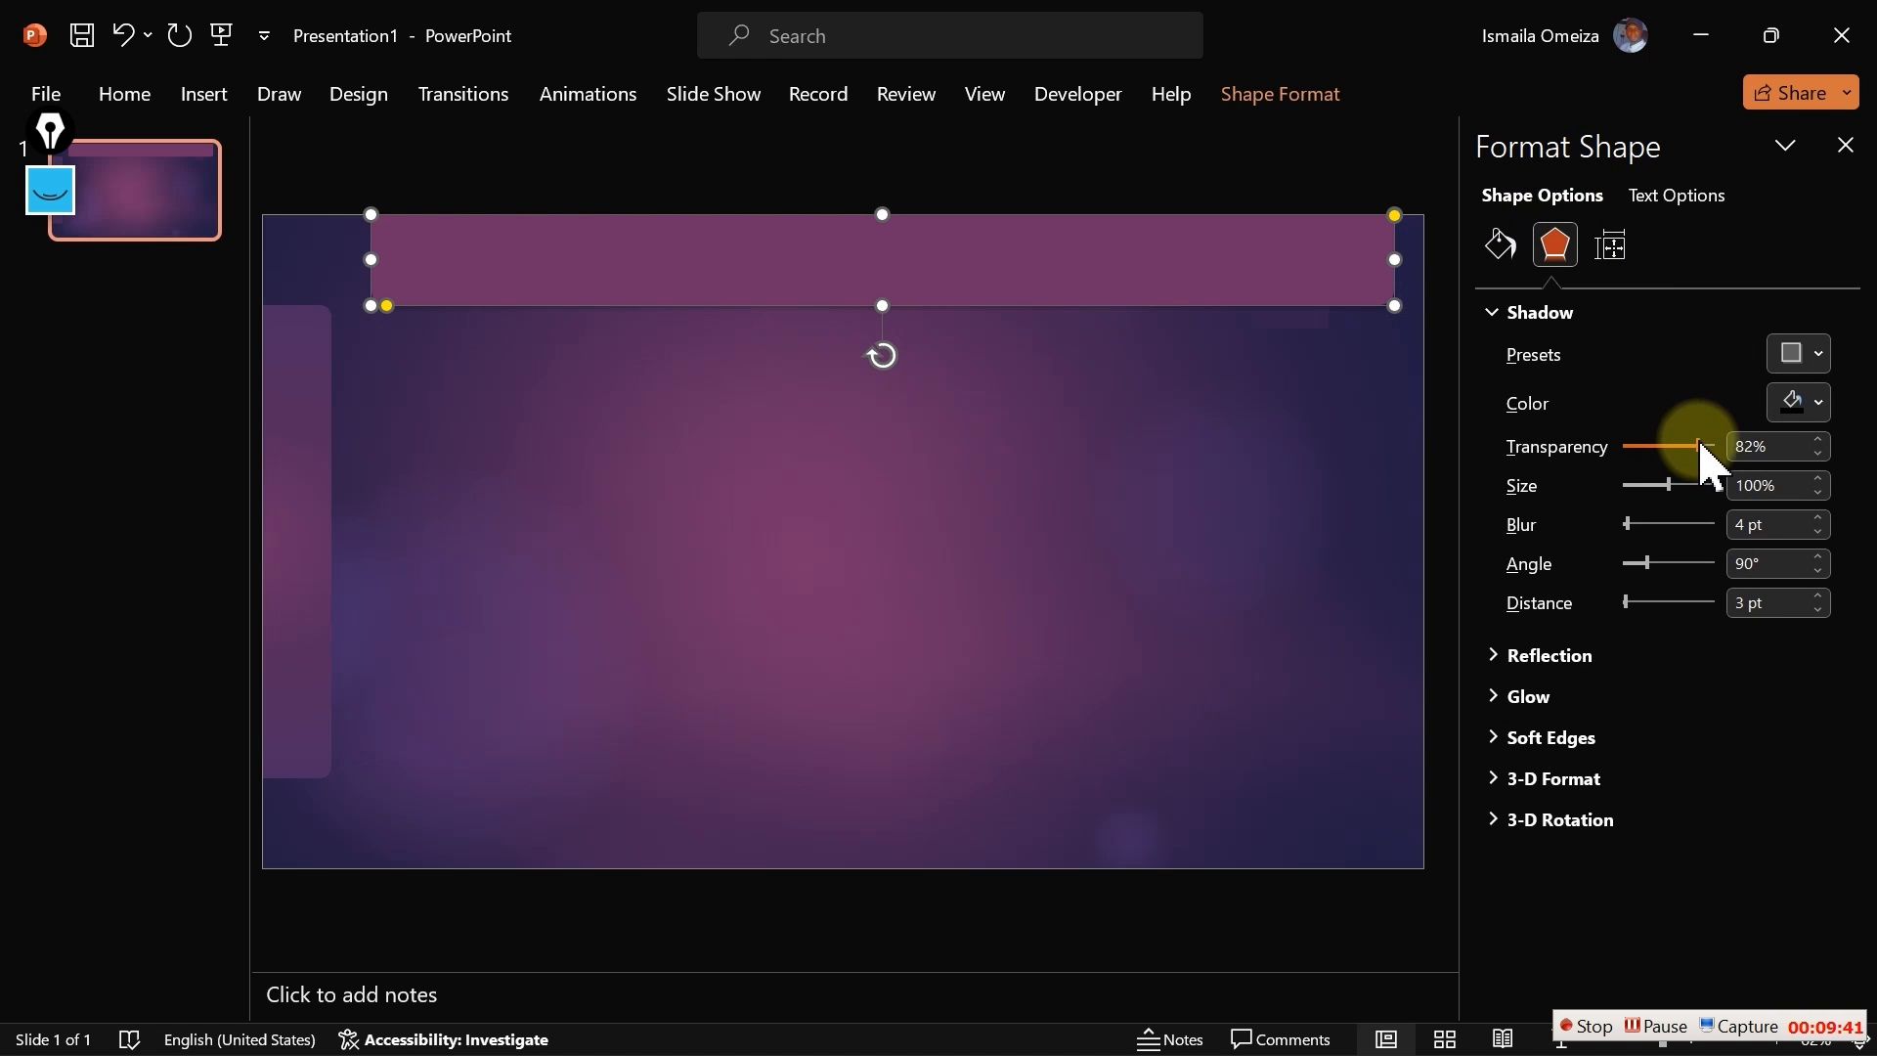
left_click(1089, 488)
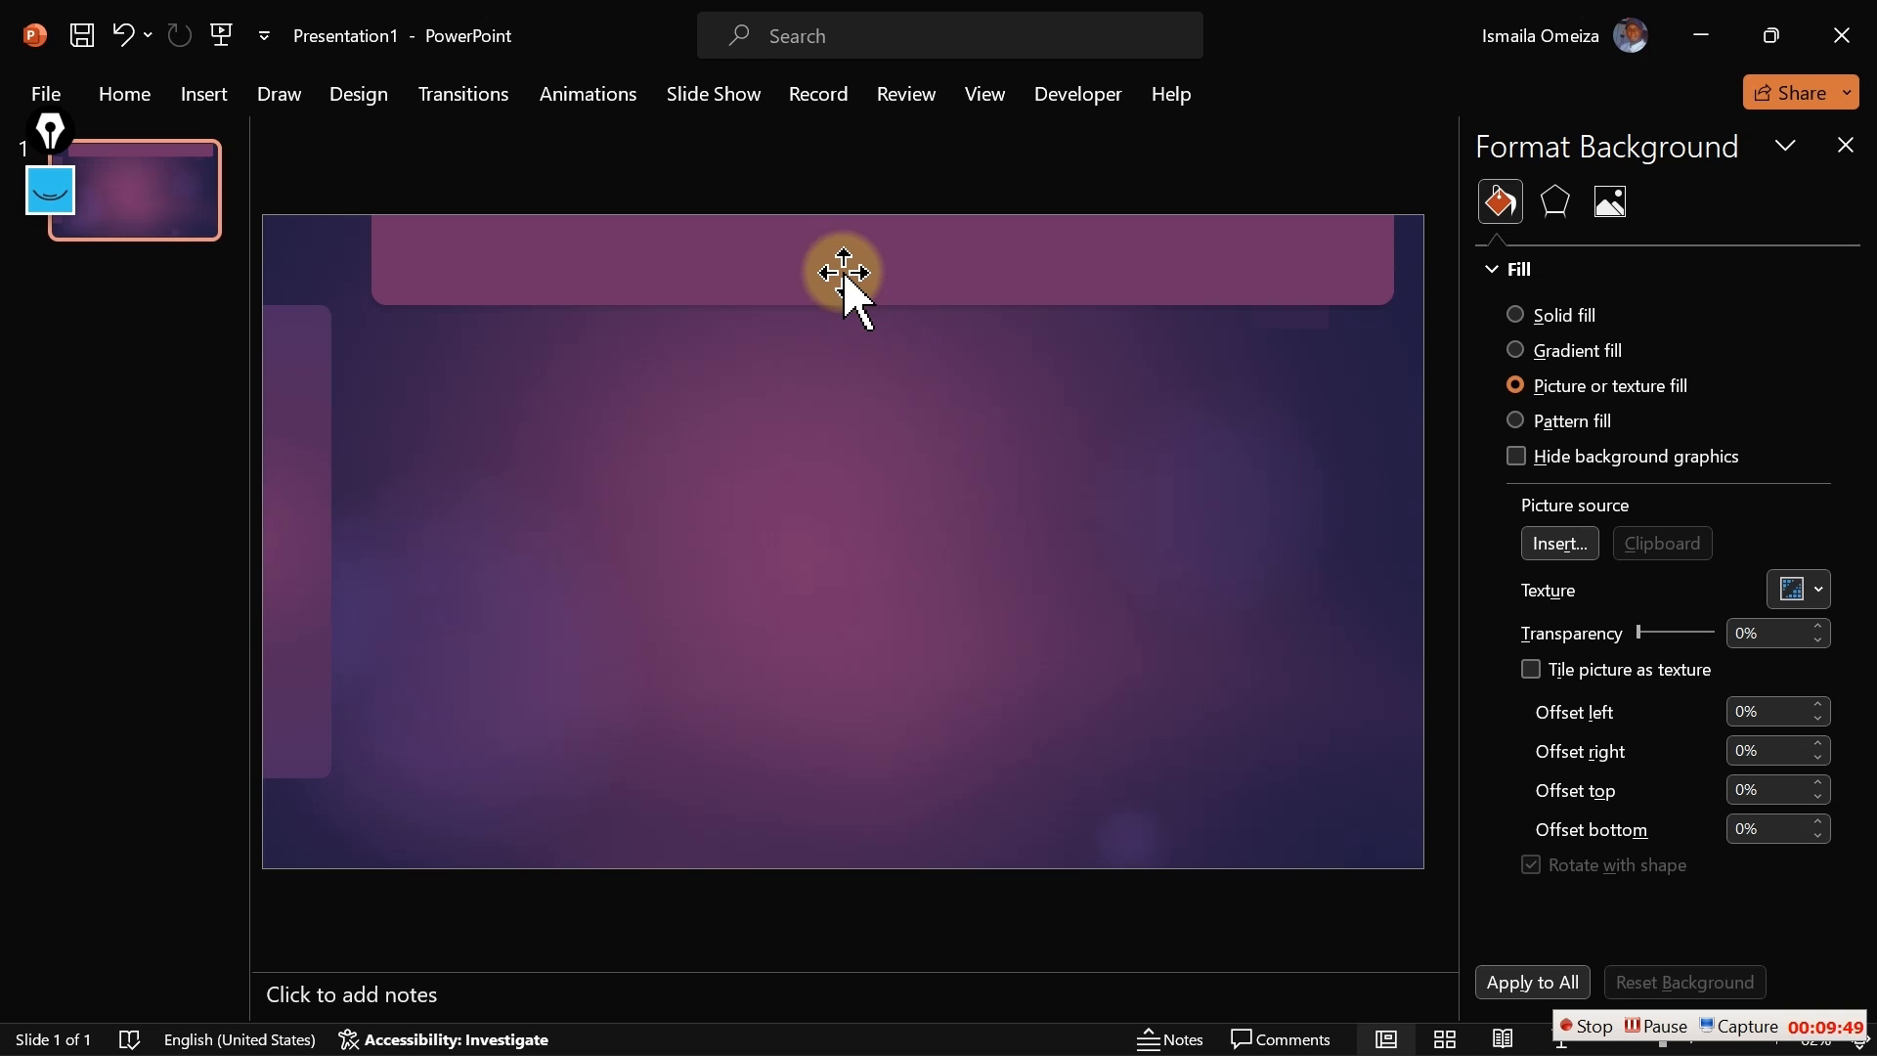
Insert a rounded rectangle just below the top bar and stretch it to match the bar's width and side edges
left_click(200, 98)
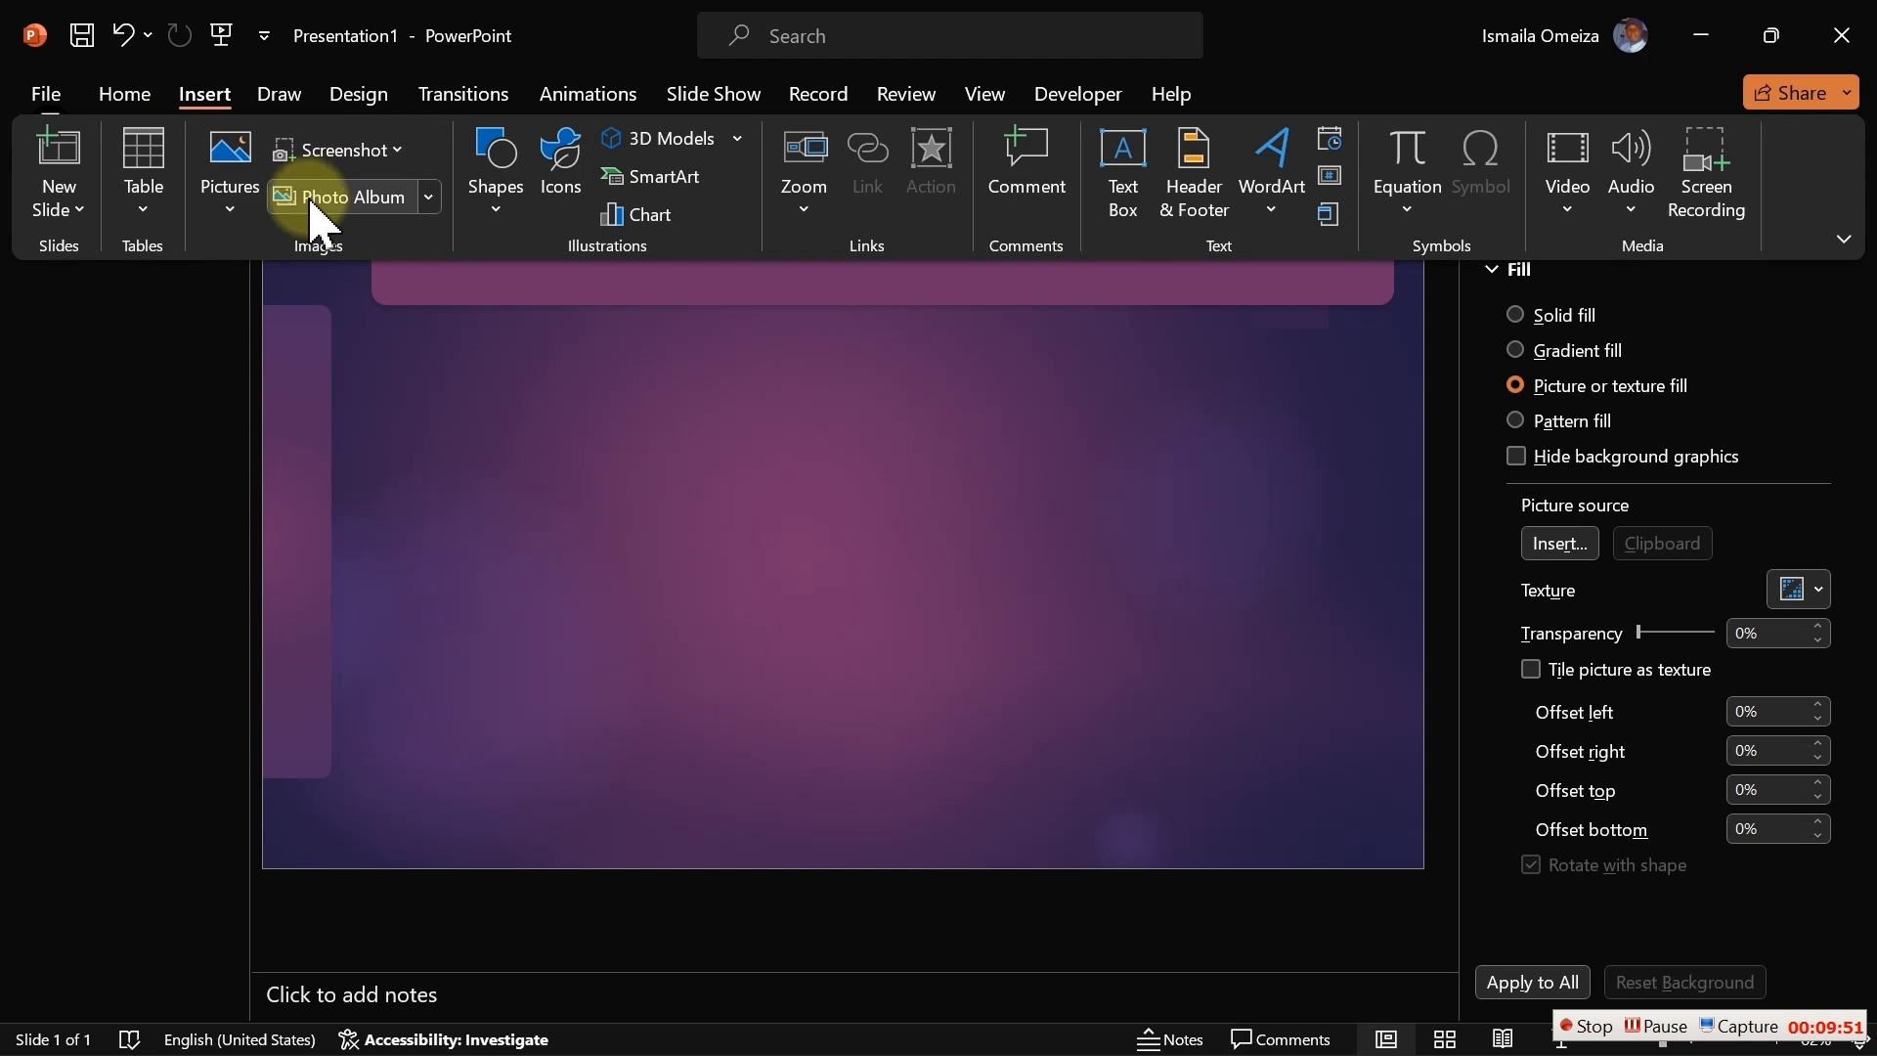
left_click(499, 229)
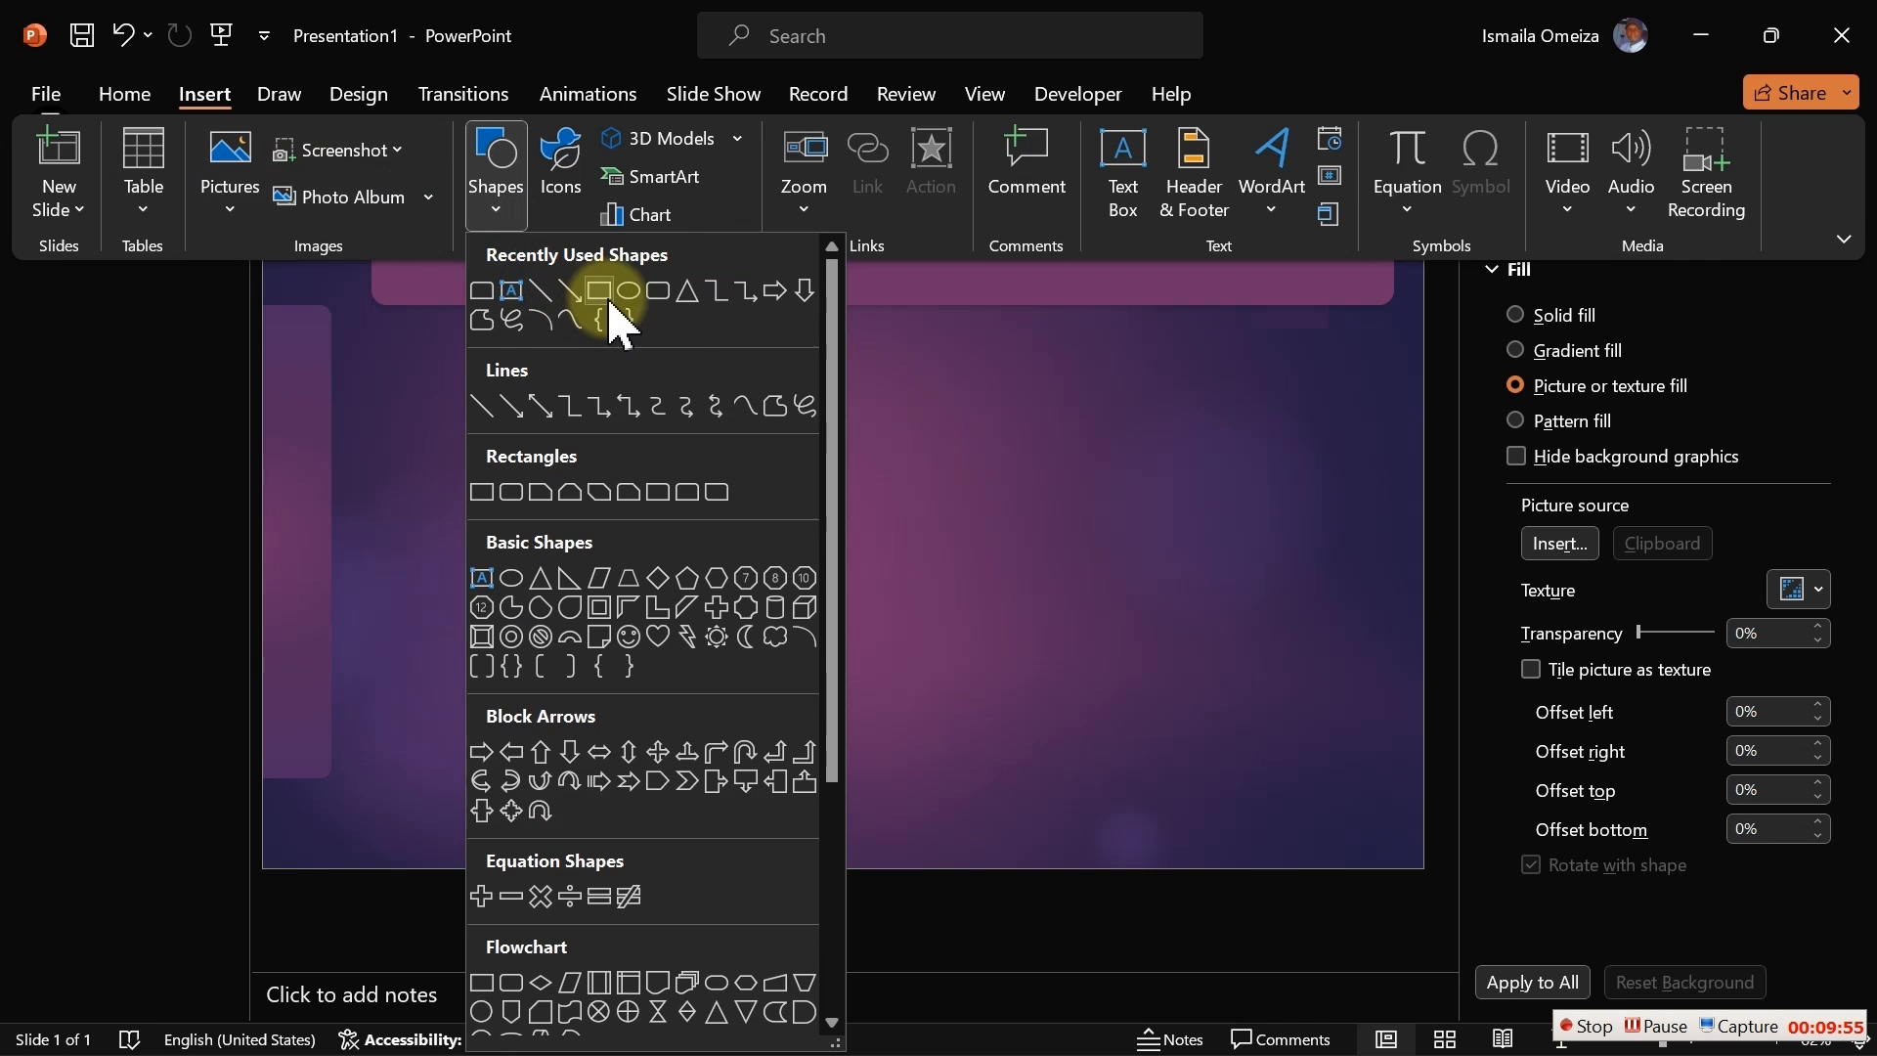
left_click(661, 311)
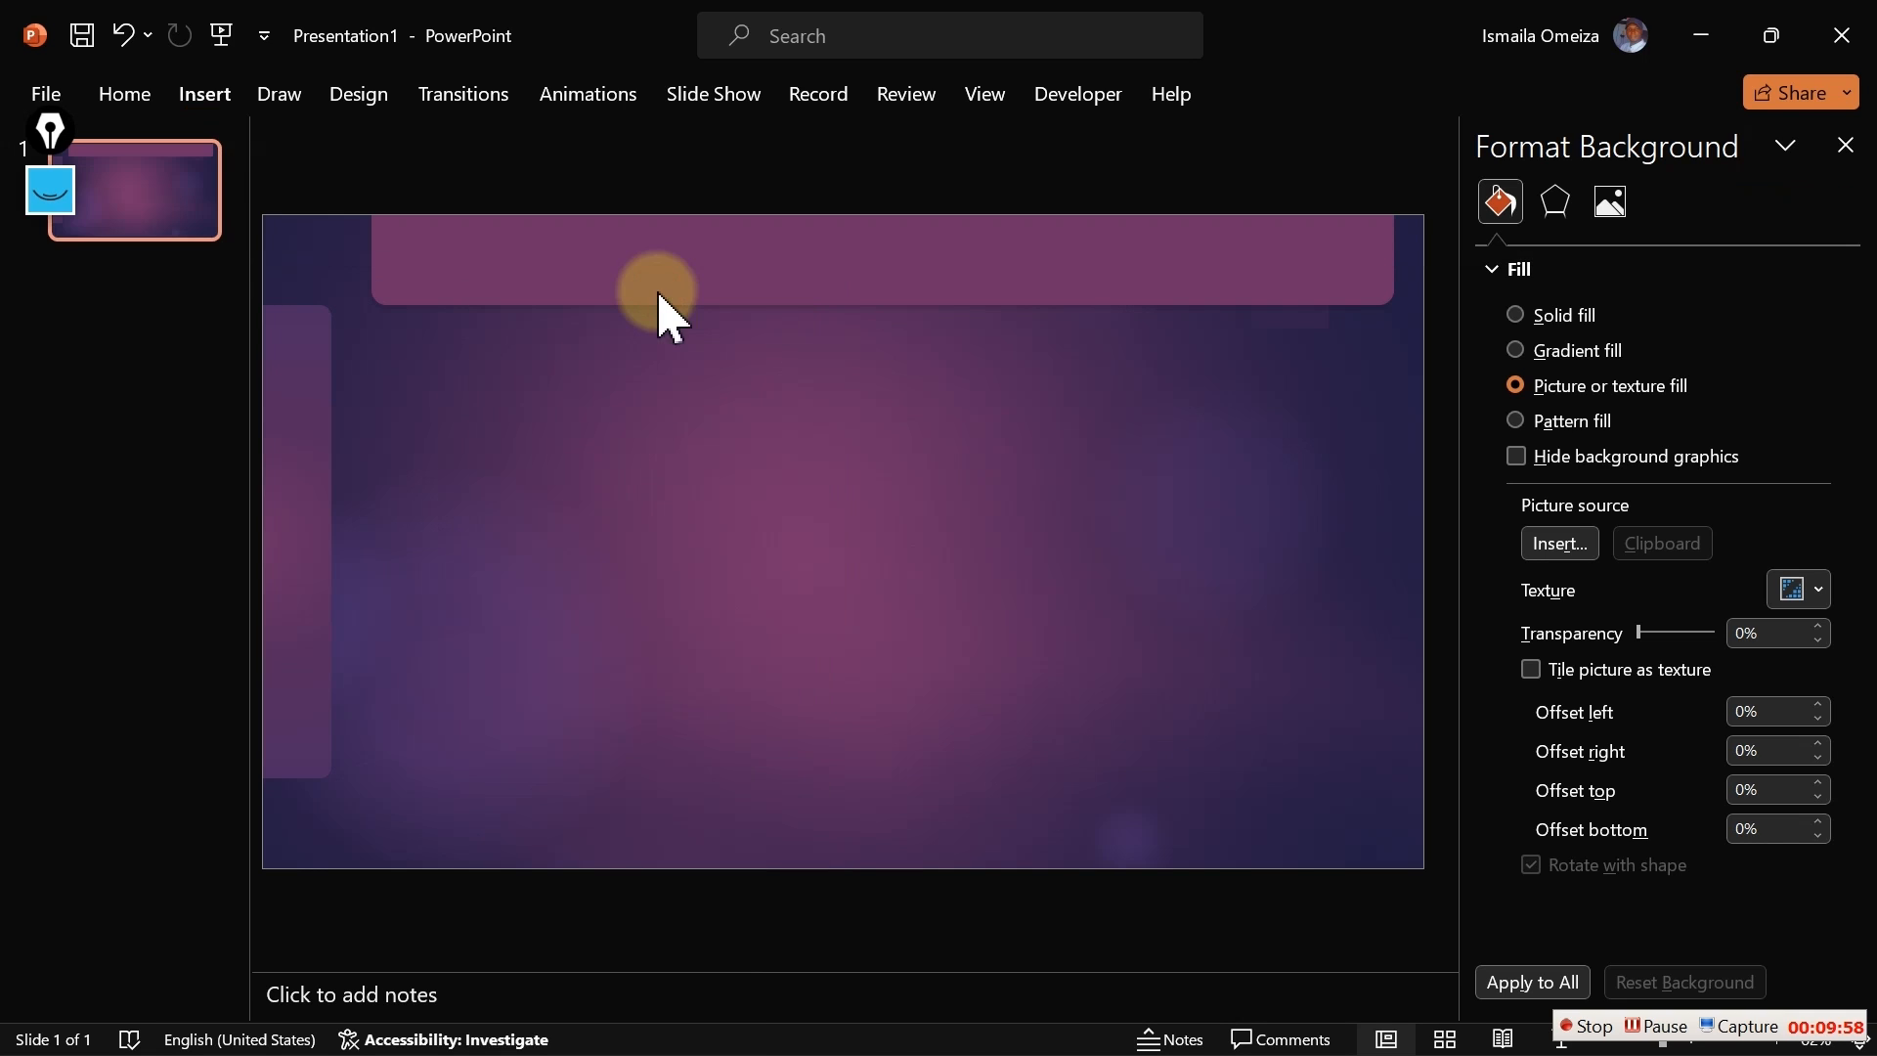
left_click(508, 433)
left_click_drag(596, 478, 1296, 494)
left_click_drag(1162, 496, 896, 395)
left_click_drag(1162, 372, 1396, 374)
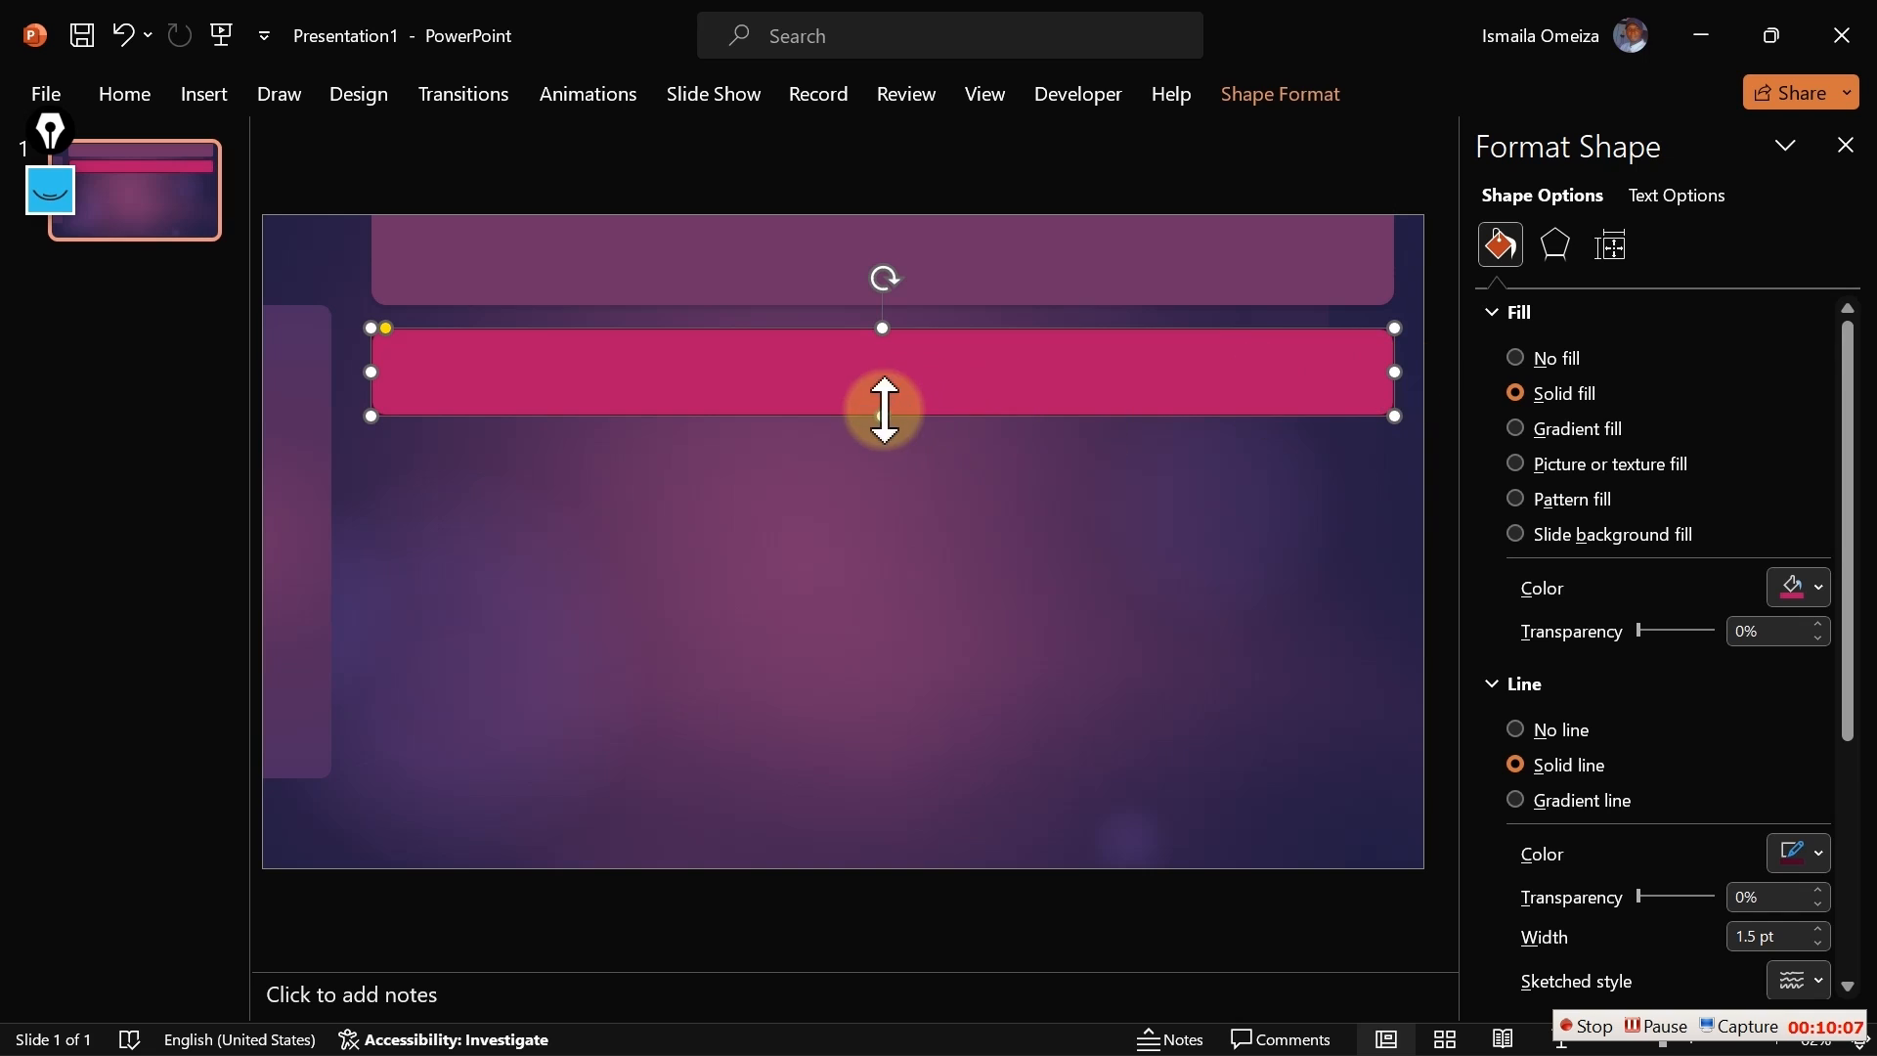
Roughly double the new rectangle's height downwards and reduce the rounding of its corners
left_click_drag(878, 416, 873, 495)
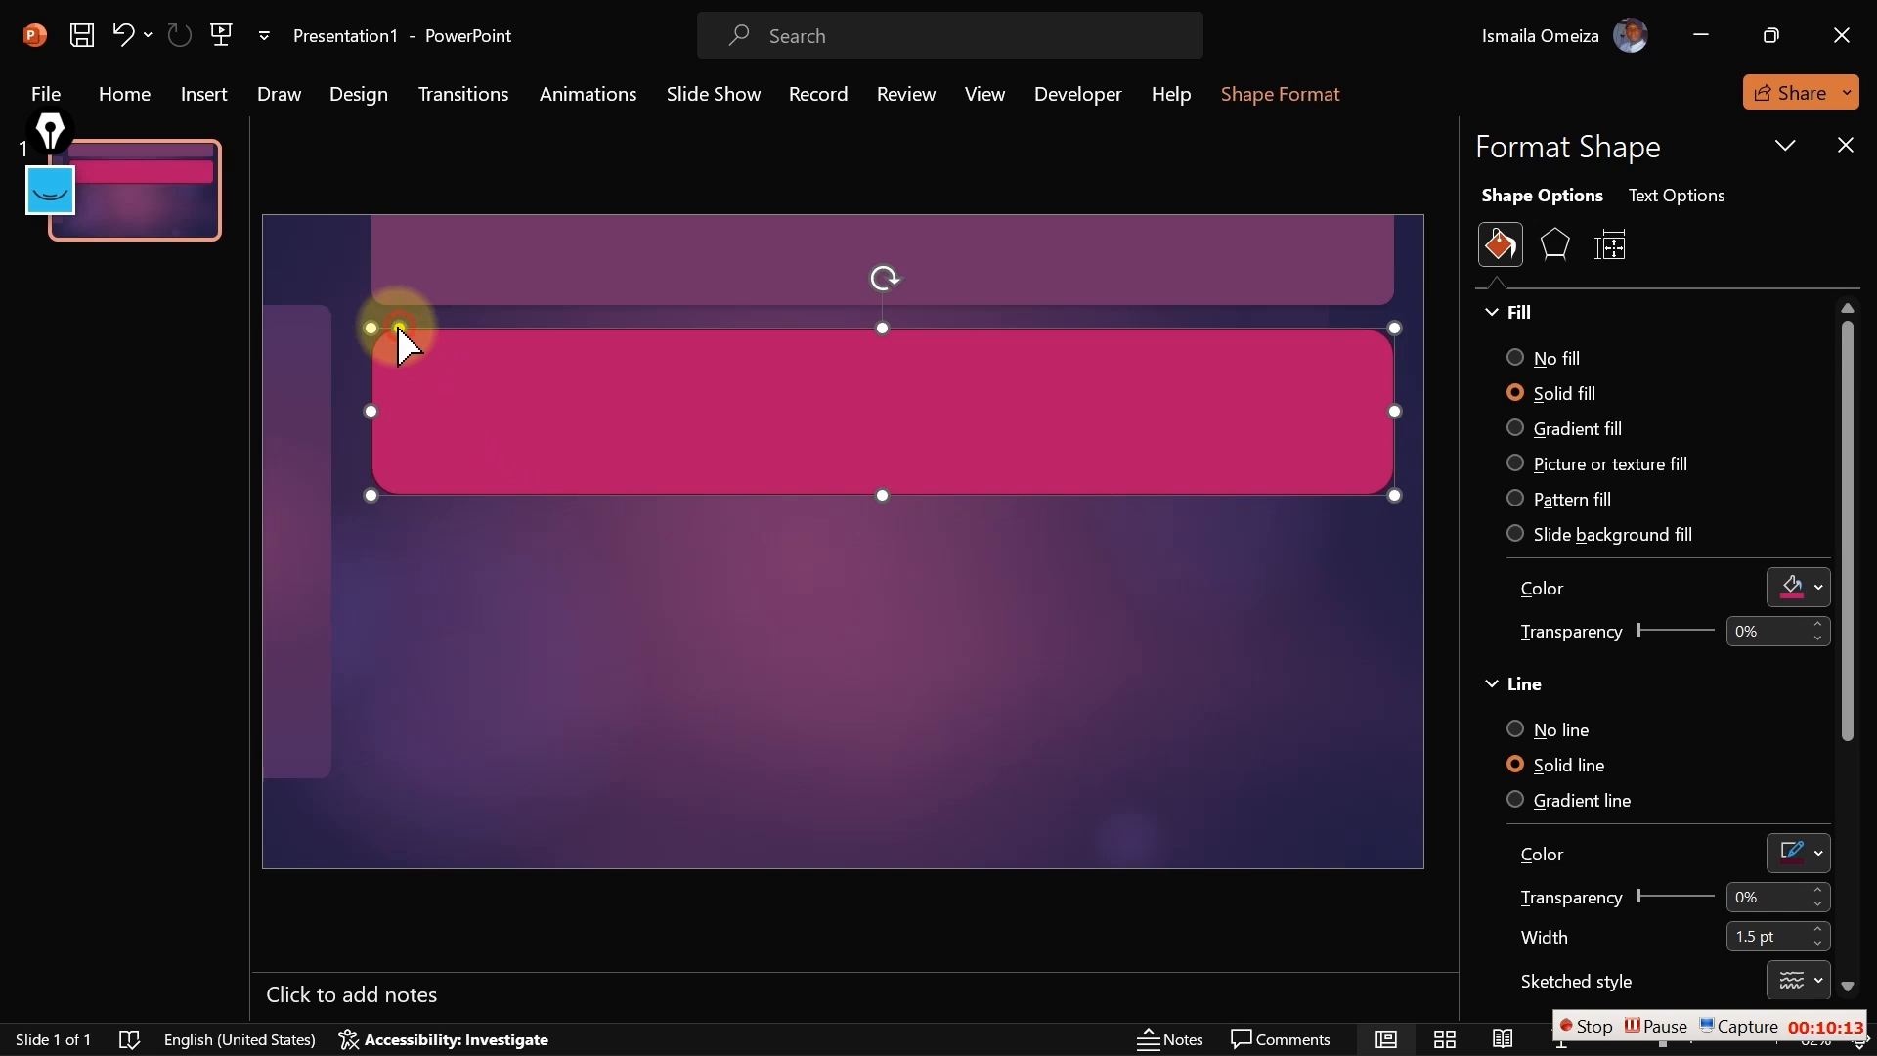
left_click_drag(398, 332, 388, 333)
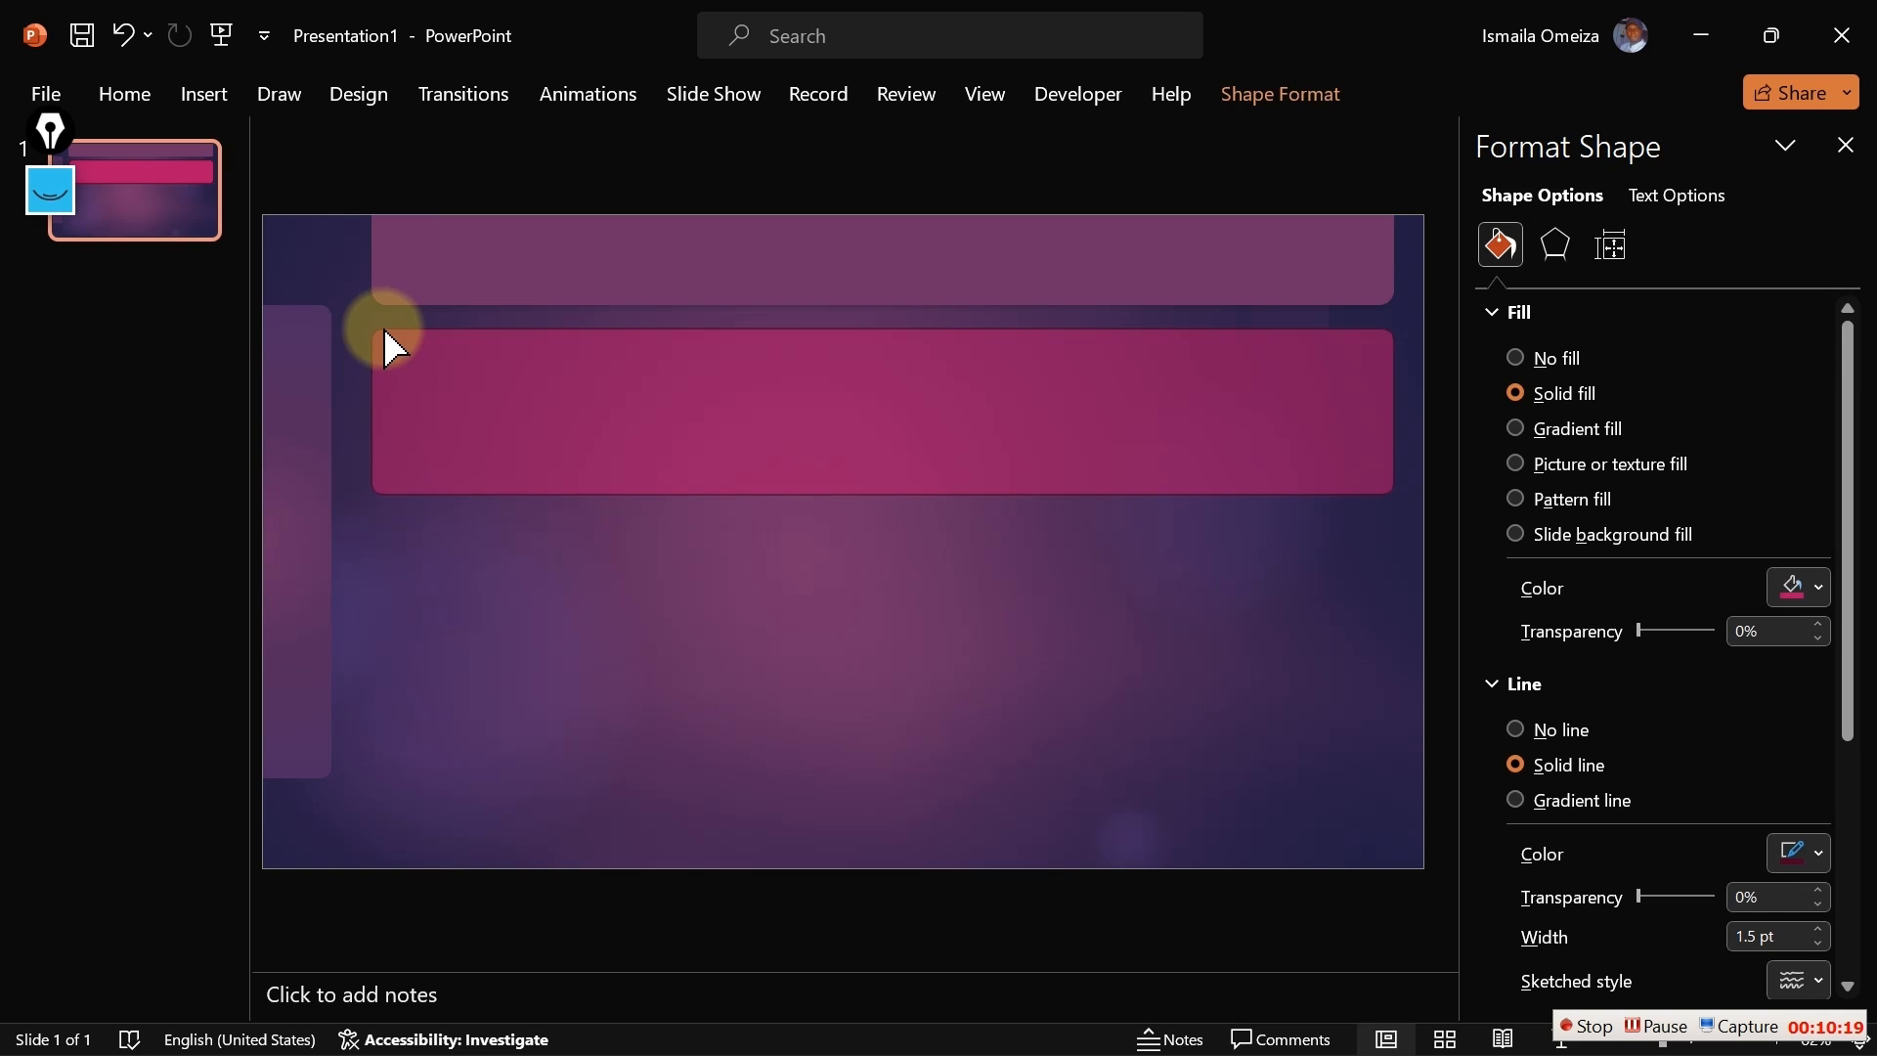
left_click_drag(385, 334, 385, 334)
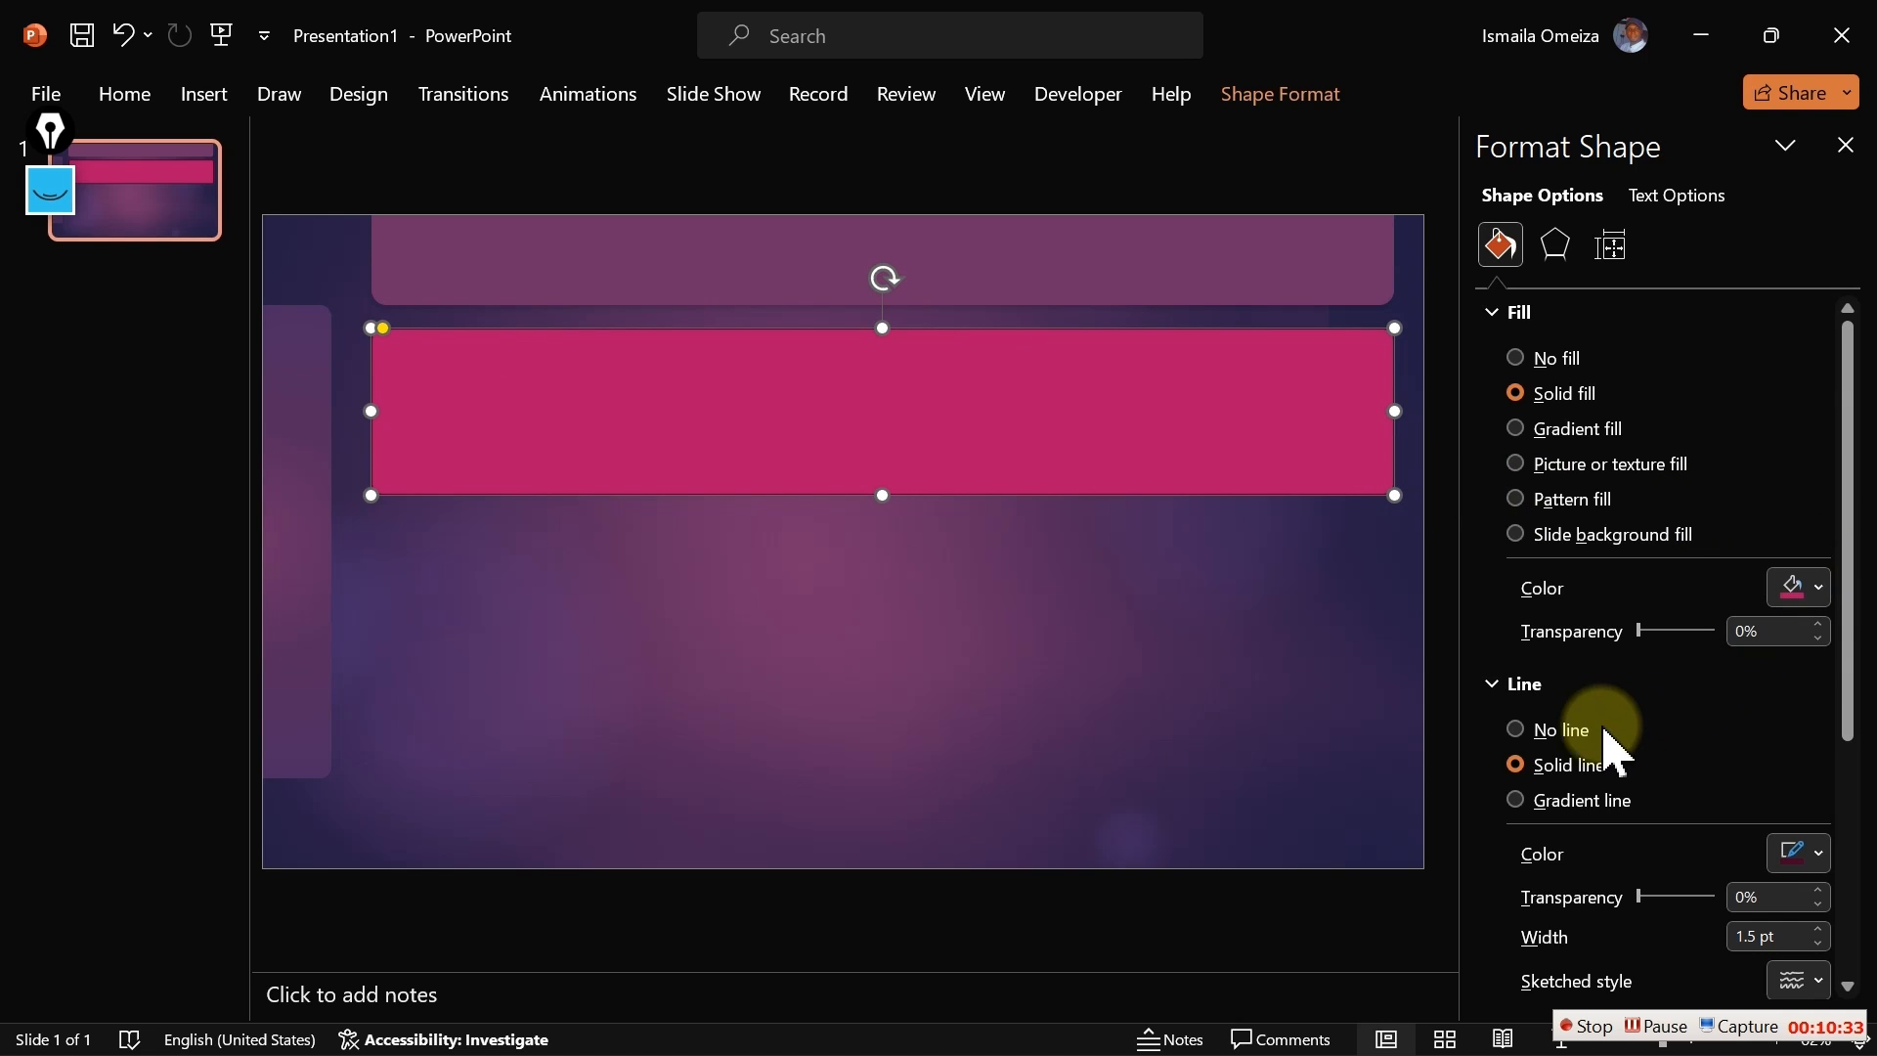
Remove the outline of the wide rectangle below the top bar and fill it with custom RGB colour 69, 39, 84
left_click(1562, 733)
left_click(1801, 596)
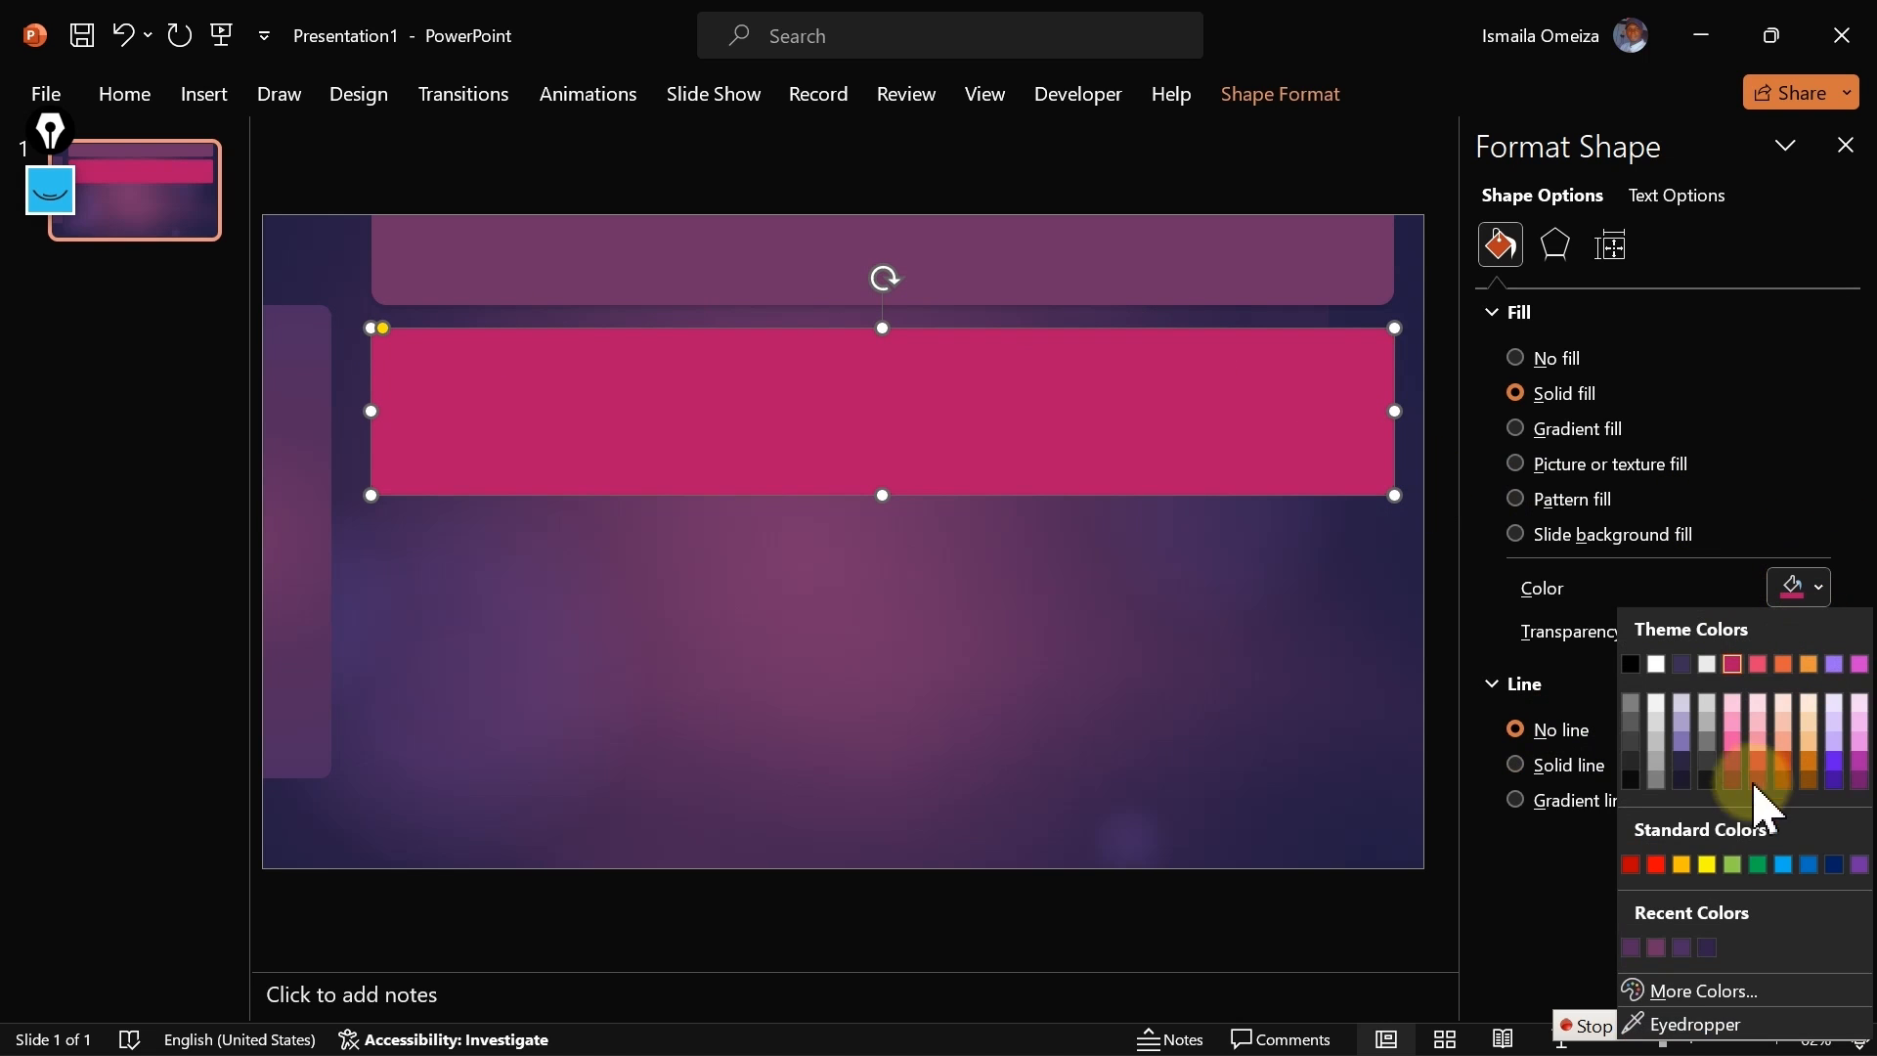
left_click(1672, 1003)
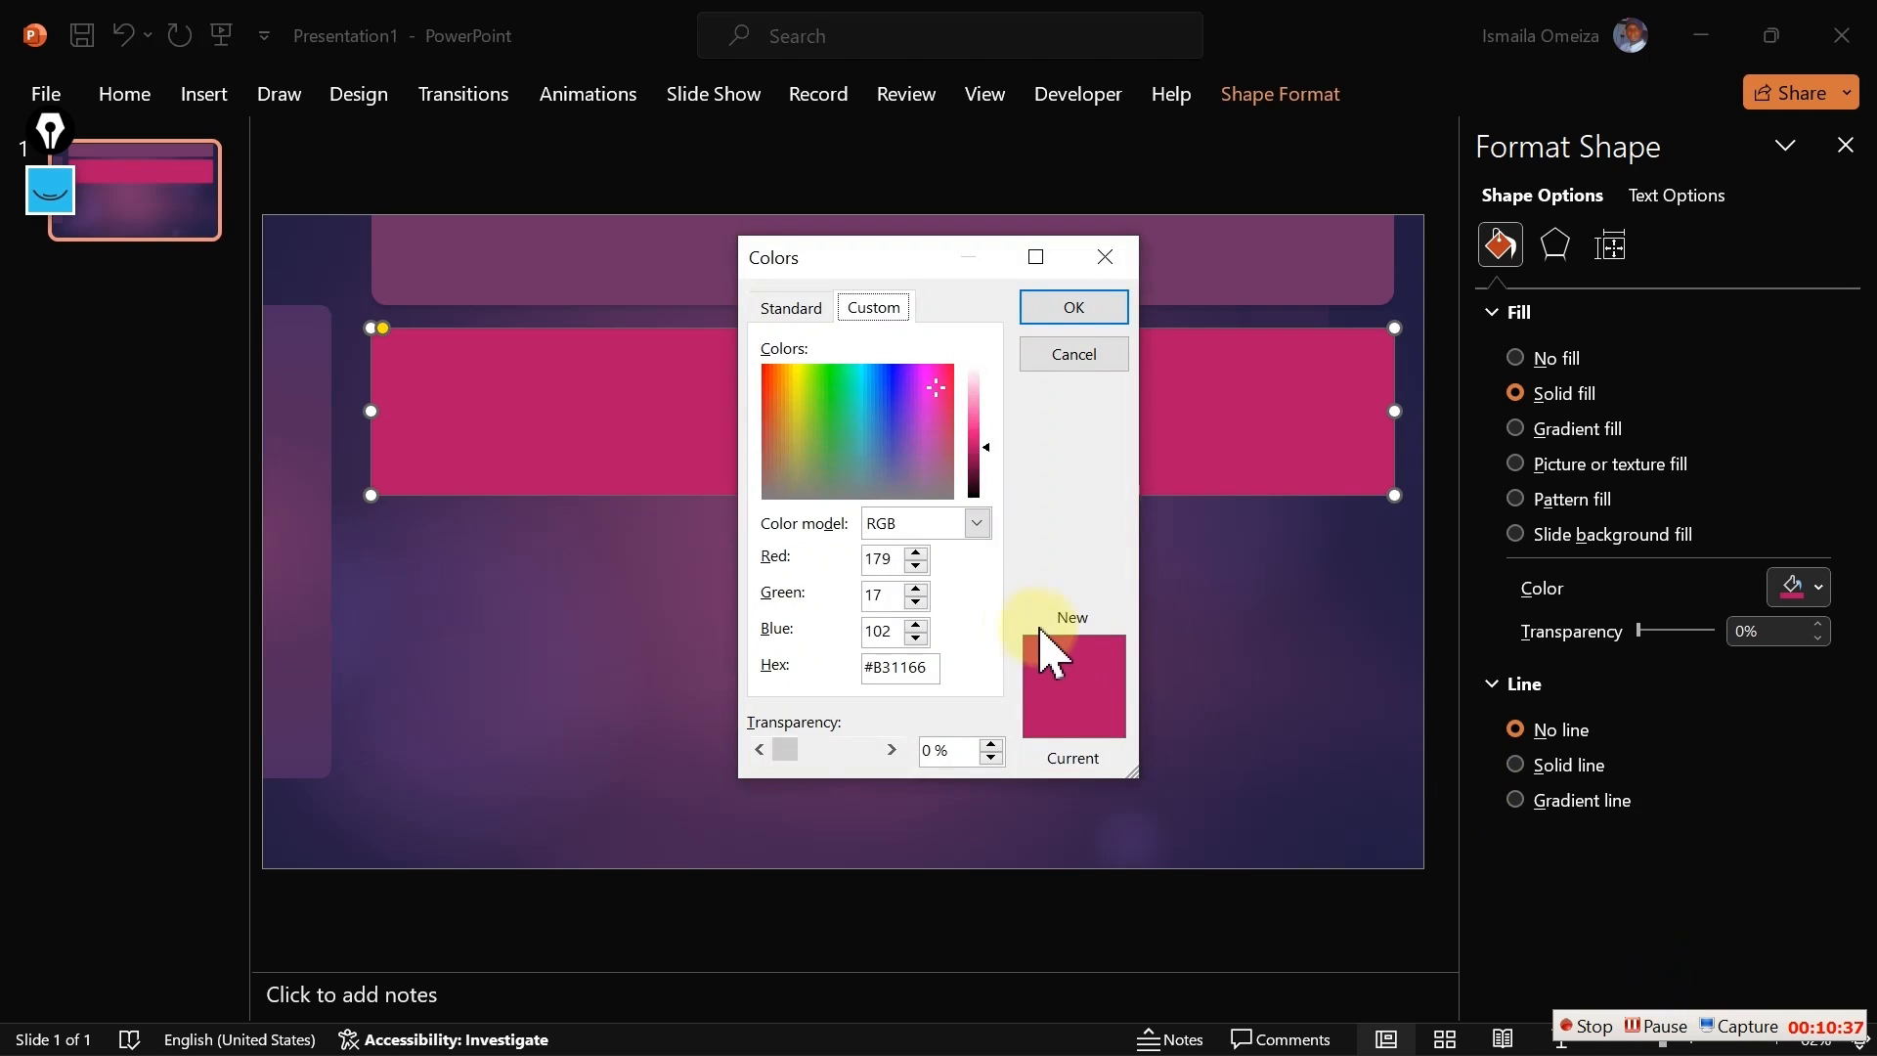
left_click_drag(898, 559, 865, 560)
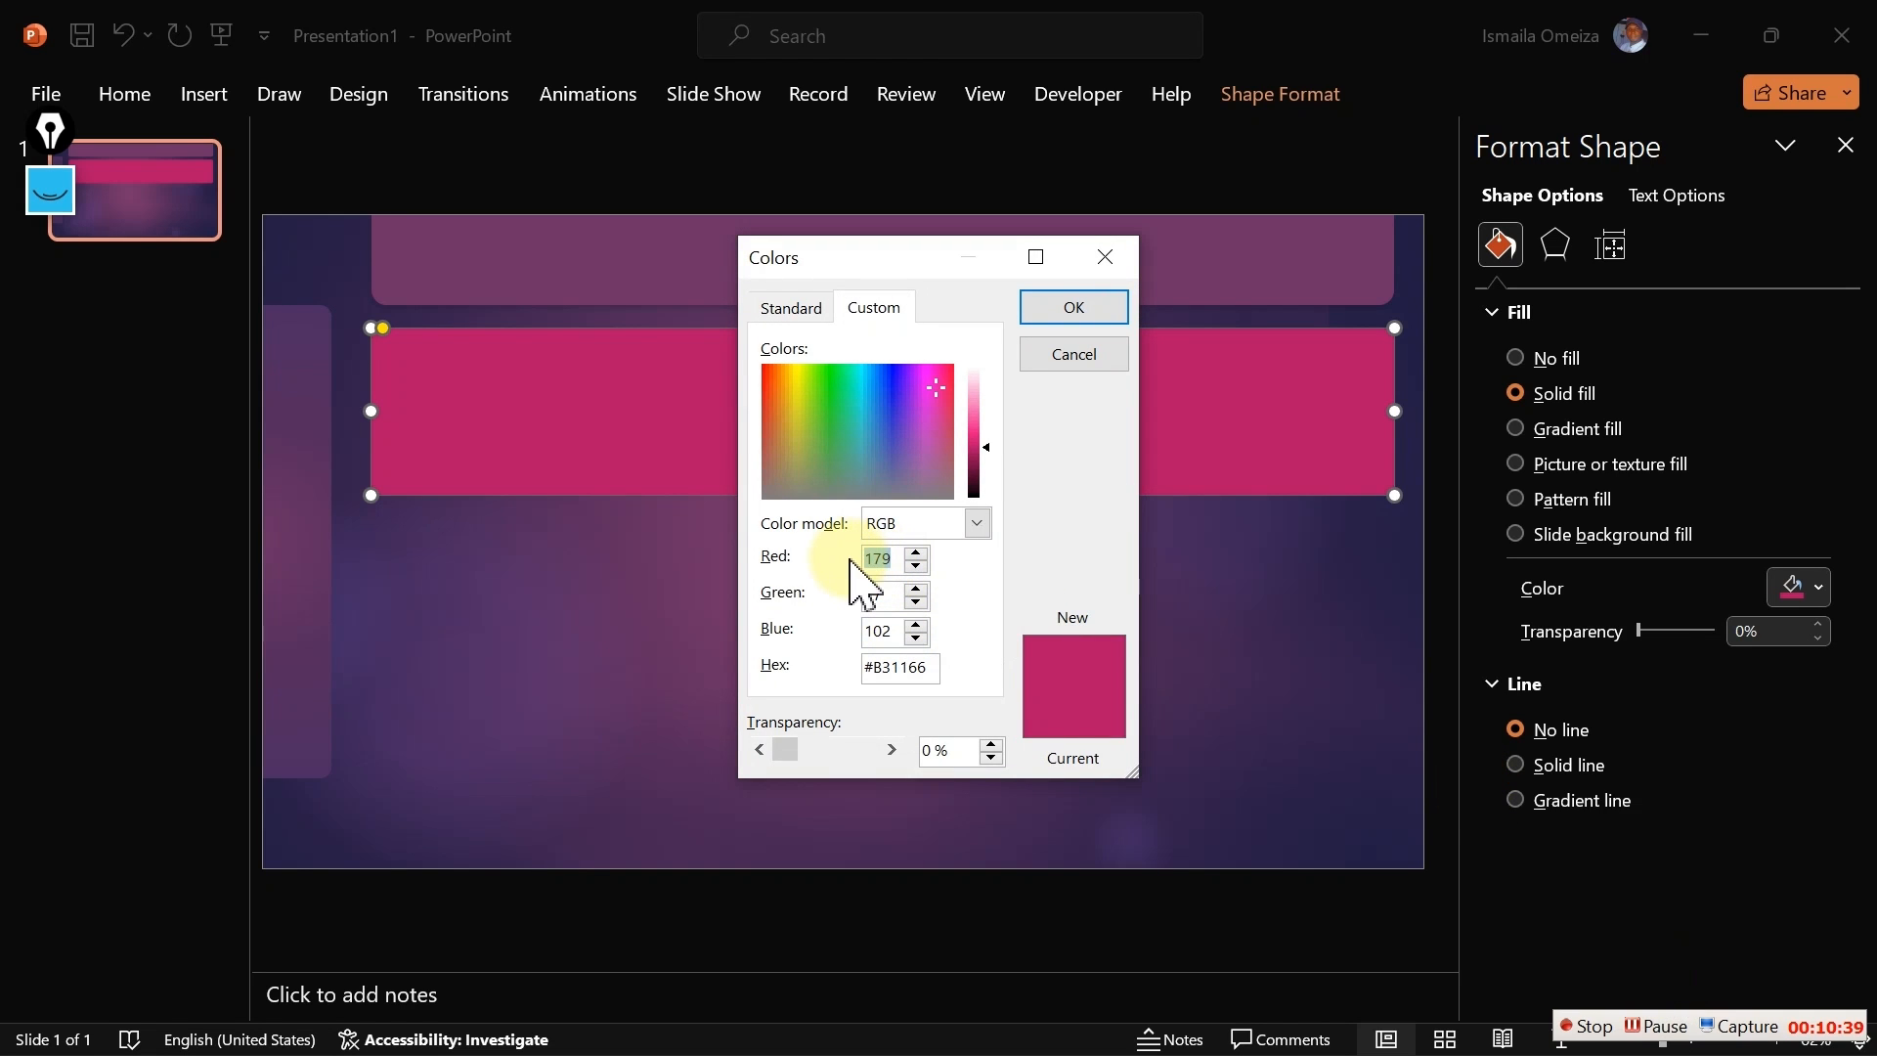
type("69")
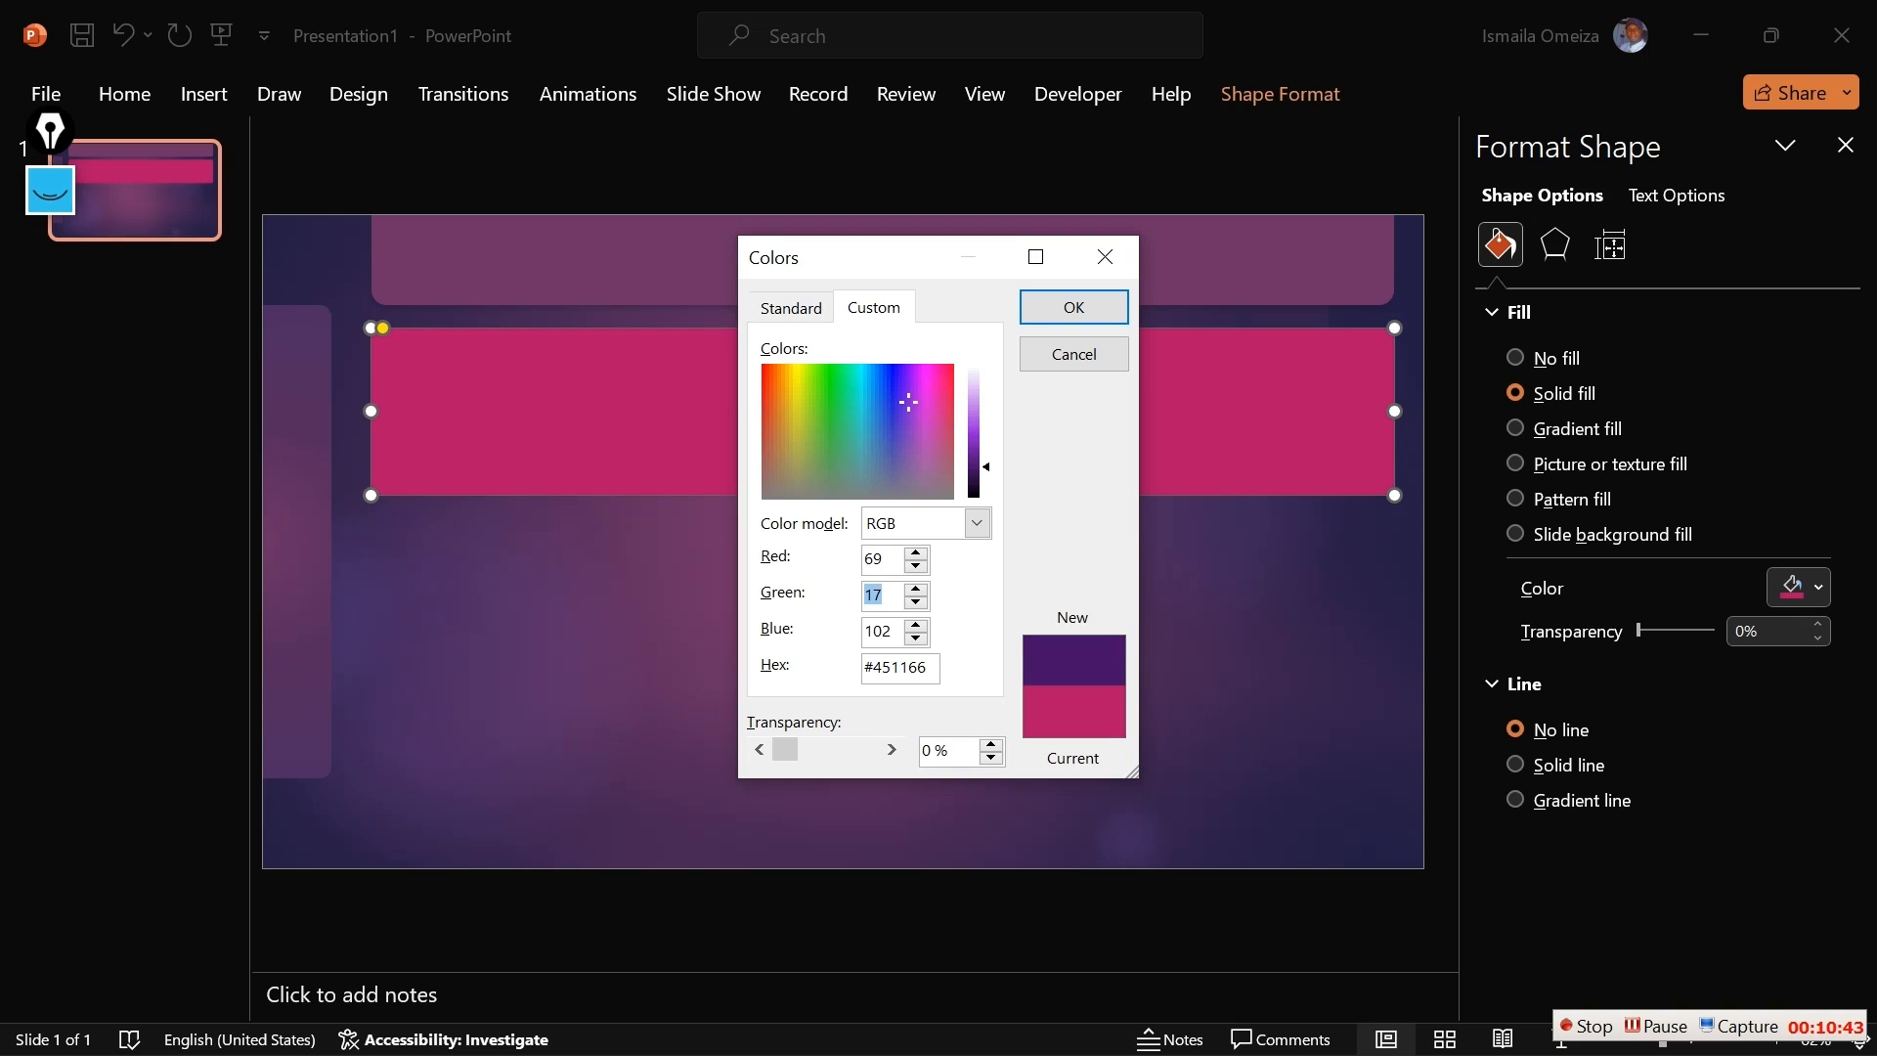
type("39")
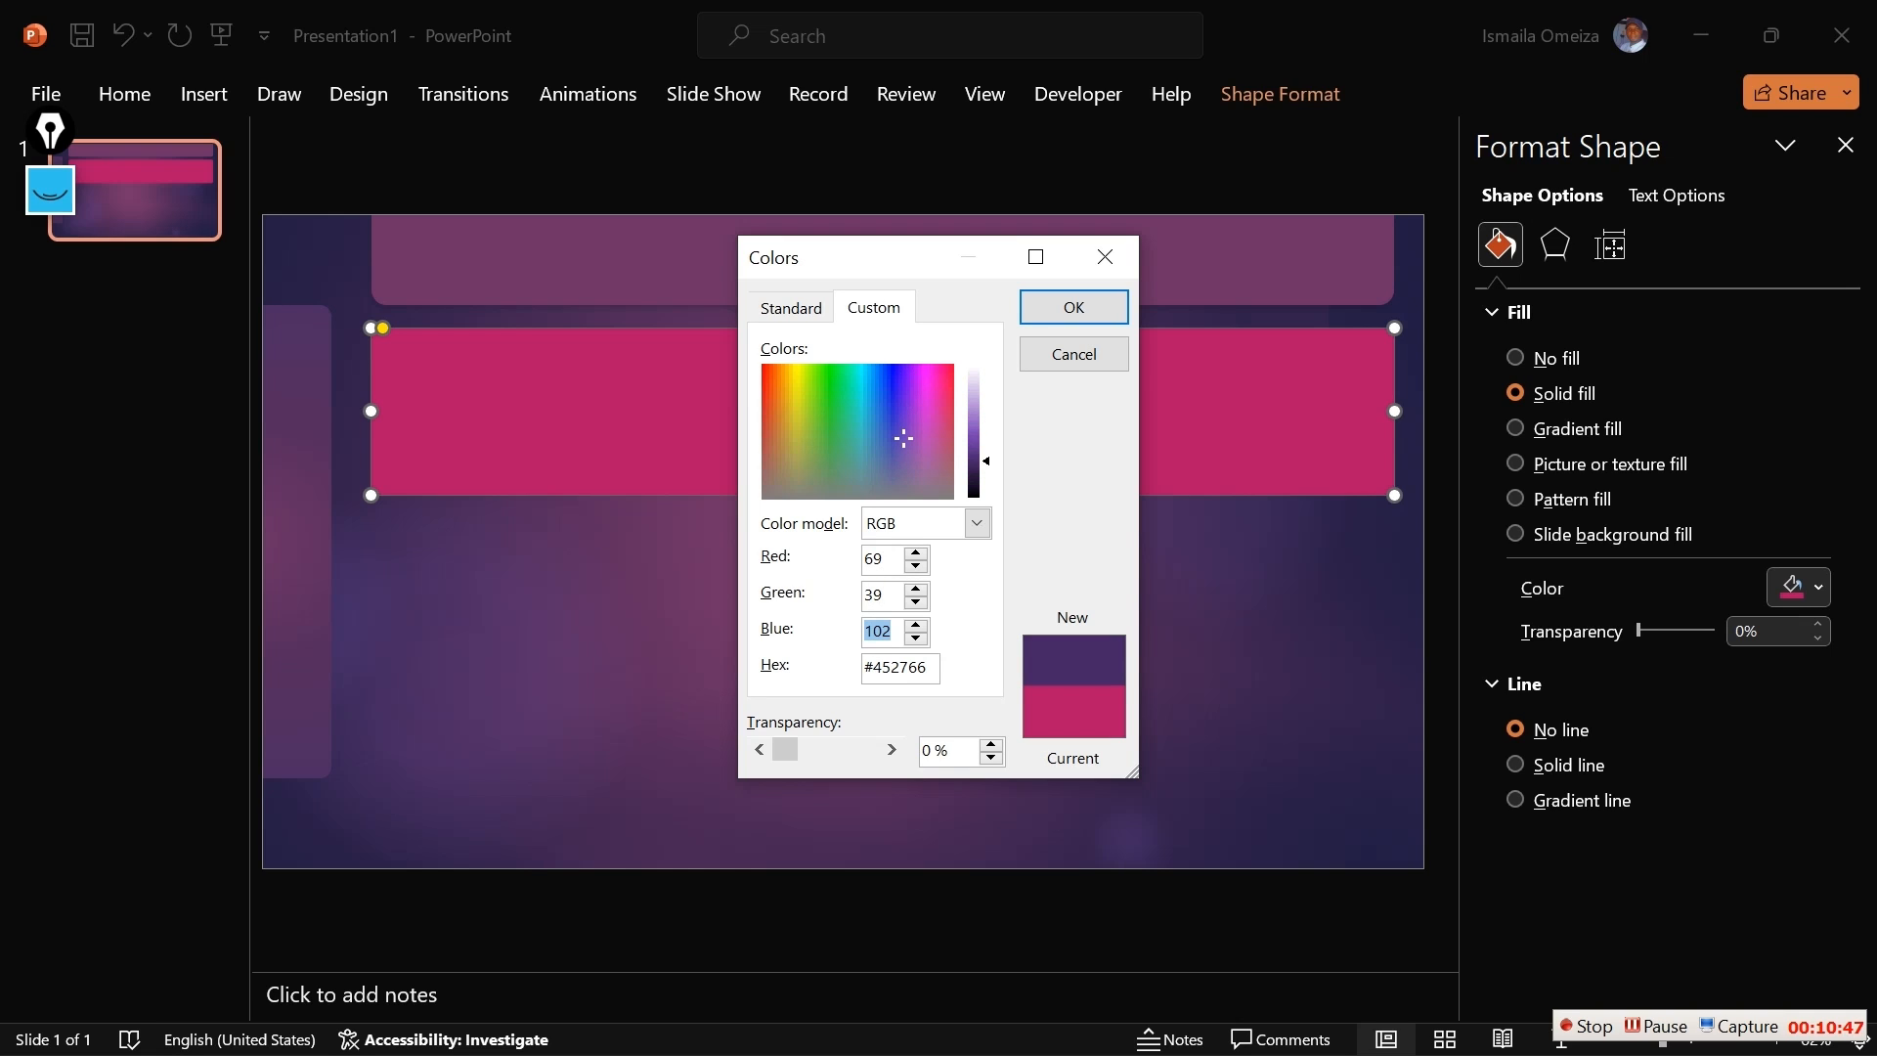
type("84")
left_click(1075, 308)
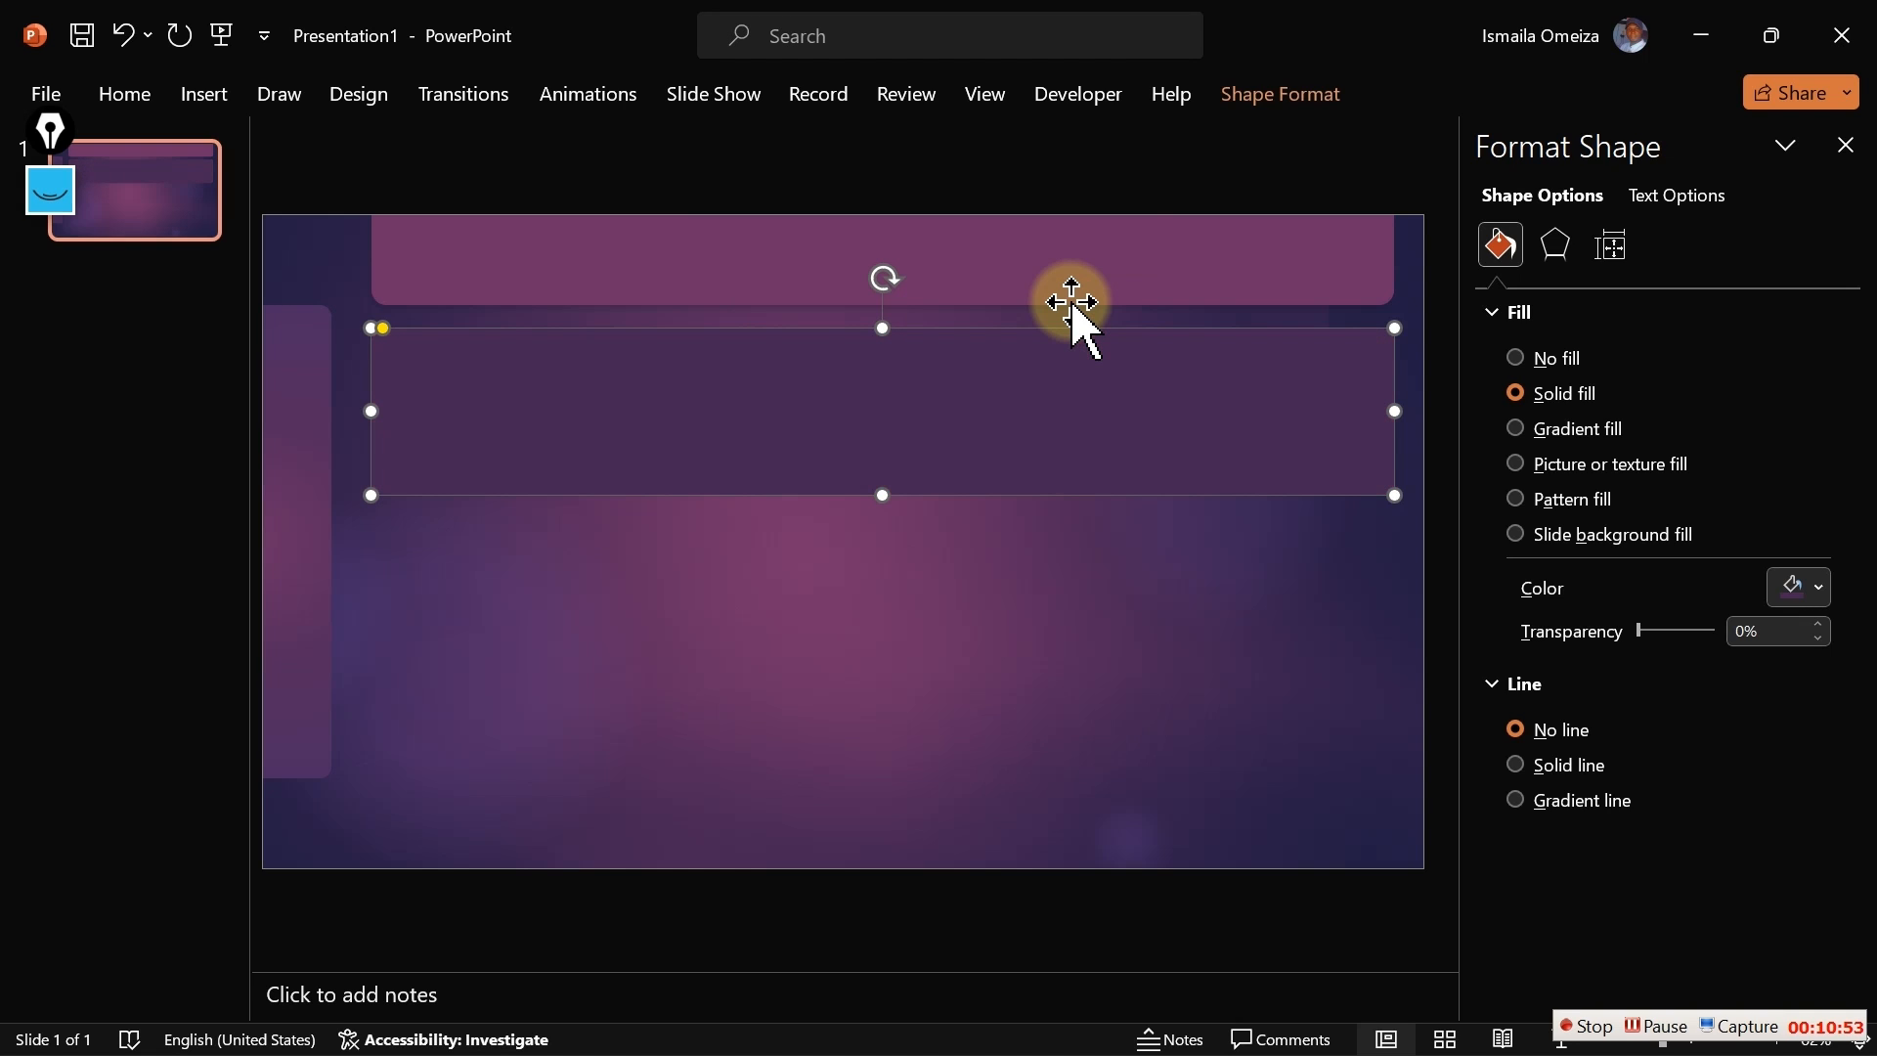
left_click(894, 755)
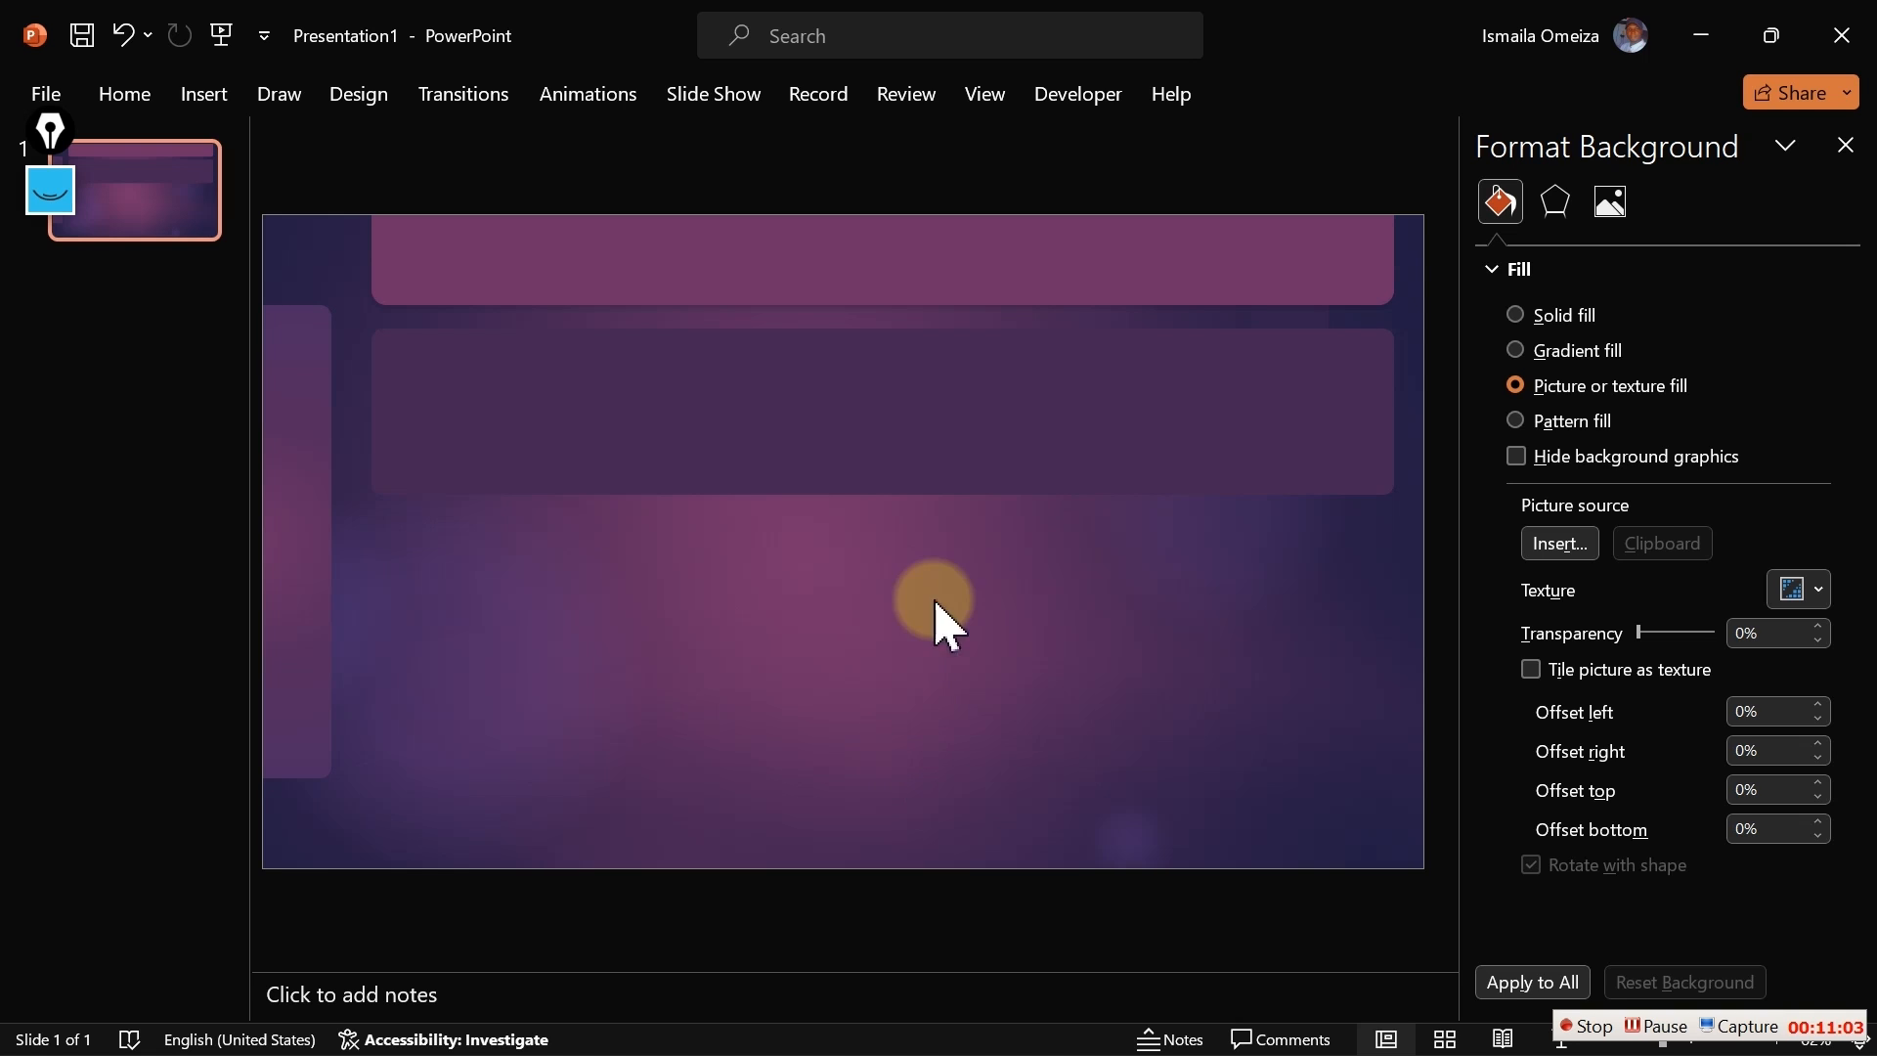
Copy the wide panel to the lower part of the slide and set the original panel's fill transparency to 60%
left_click(909, 432)
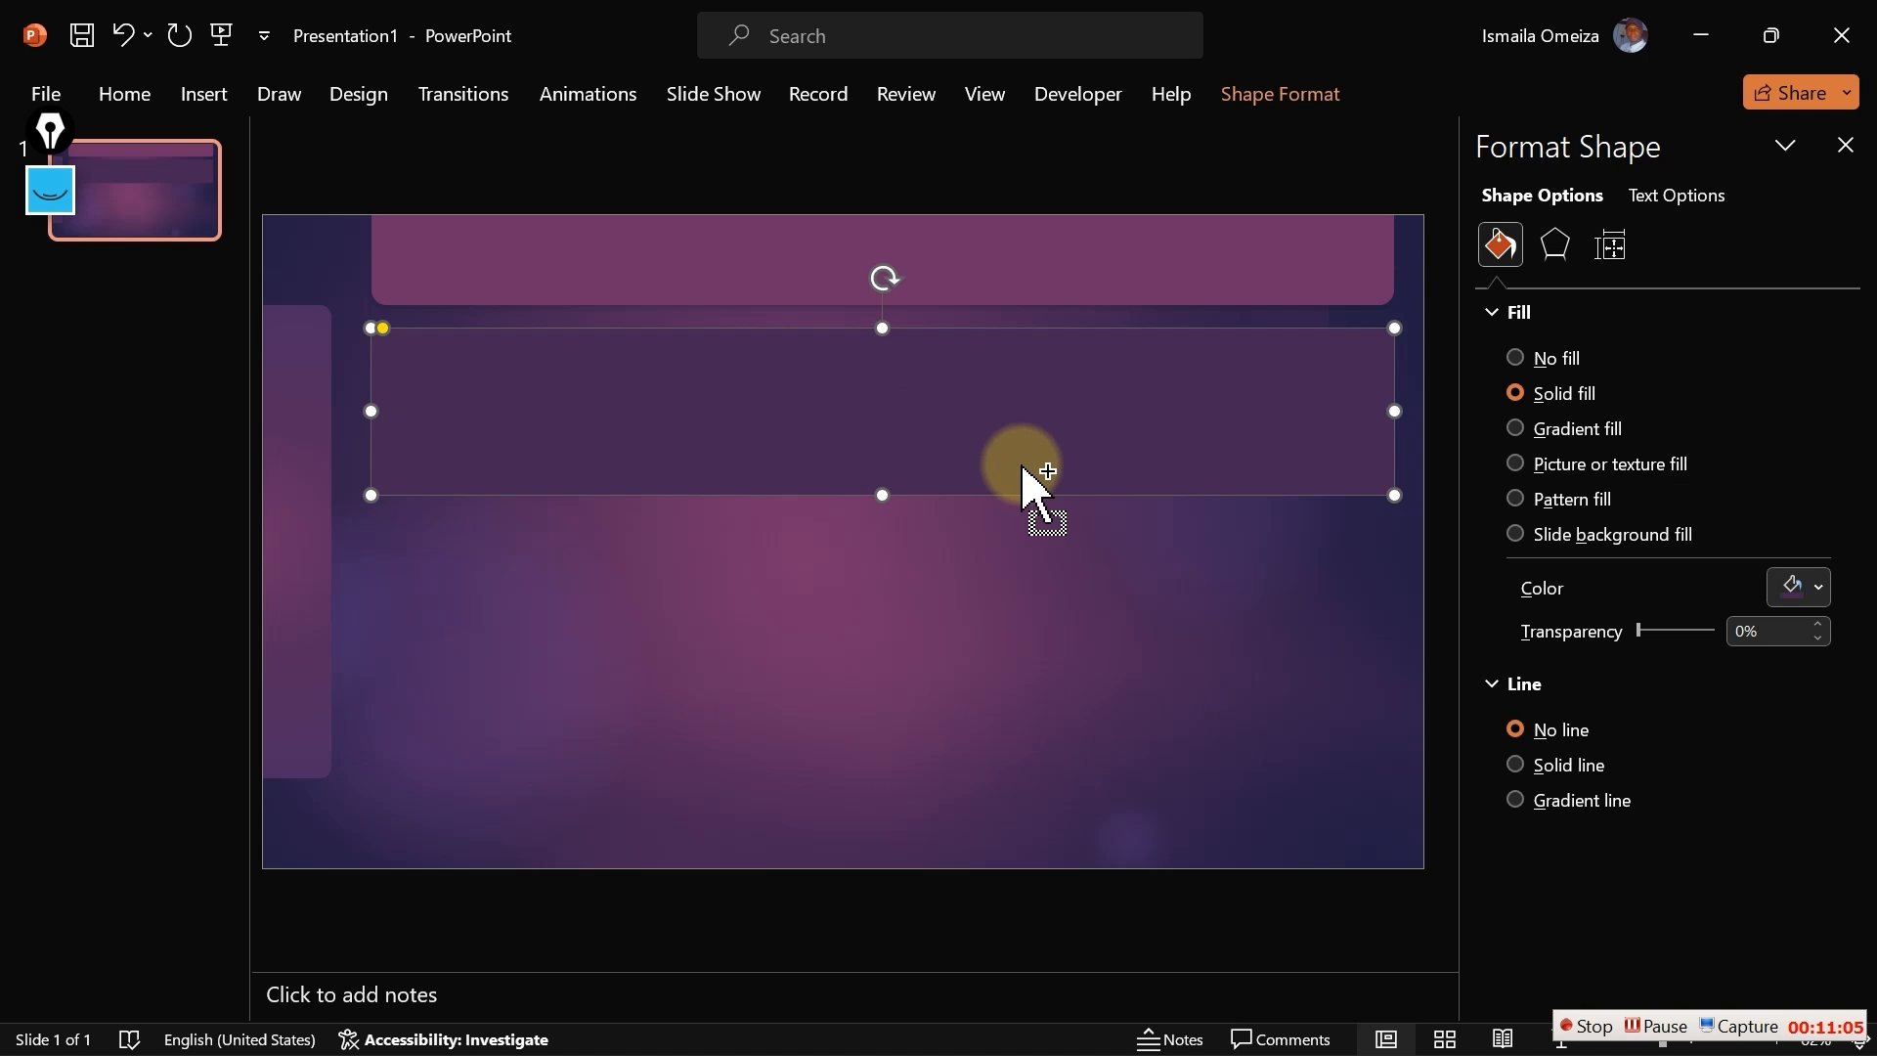
left_click_drag(1017, 461, 1041, 753, "ctrl")
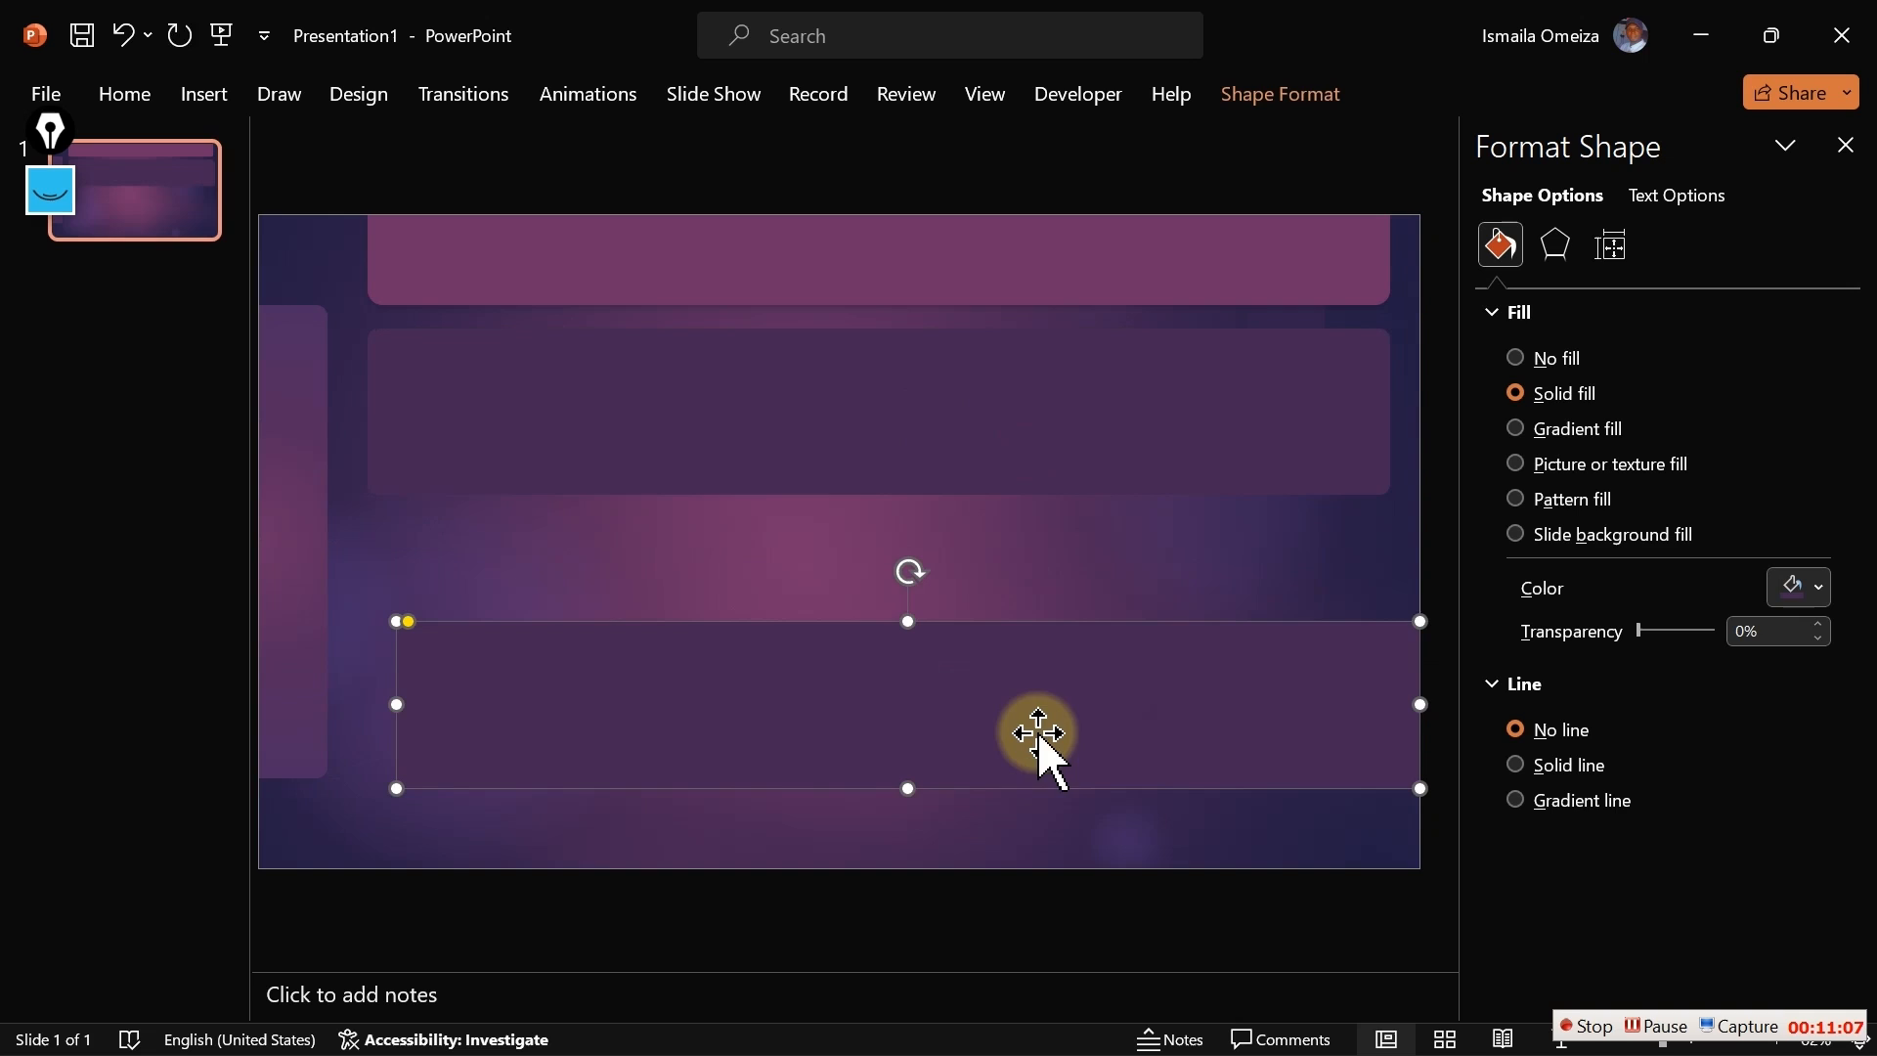
left_click(982, 431)
left_click(1816, 588)
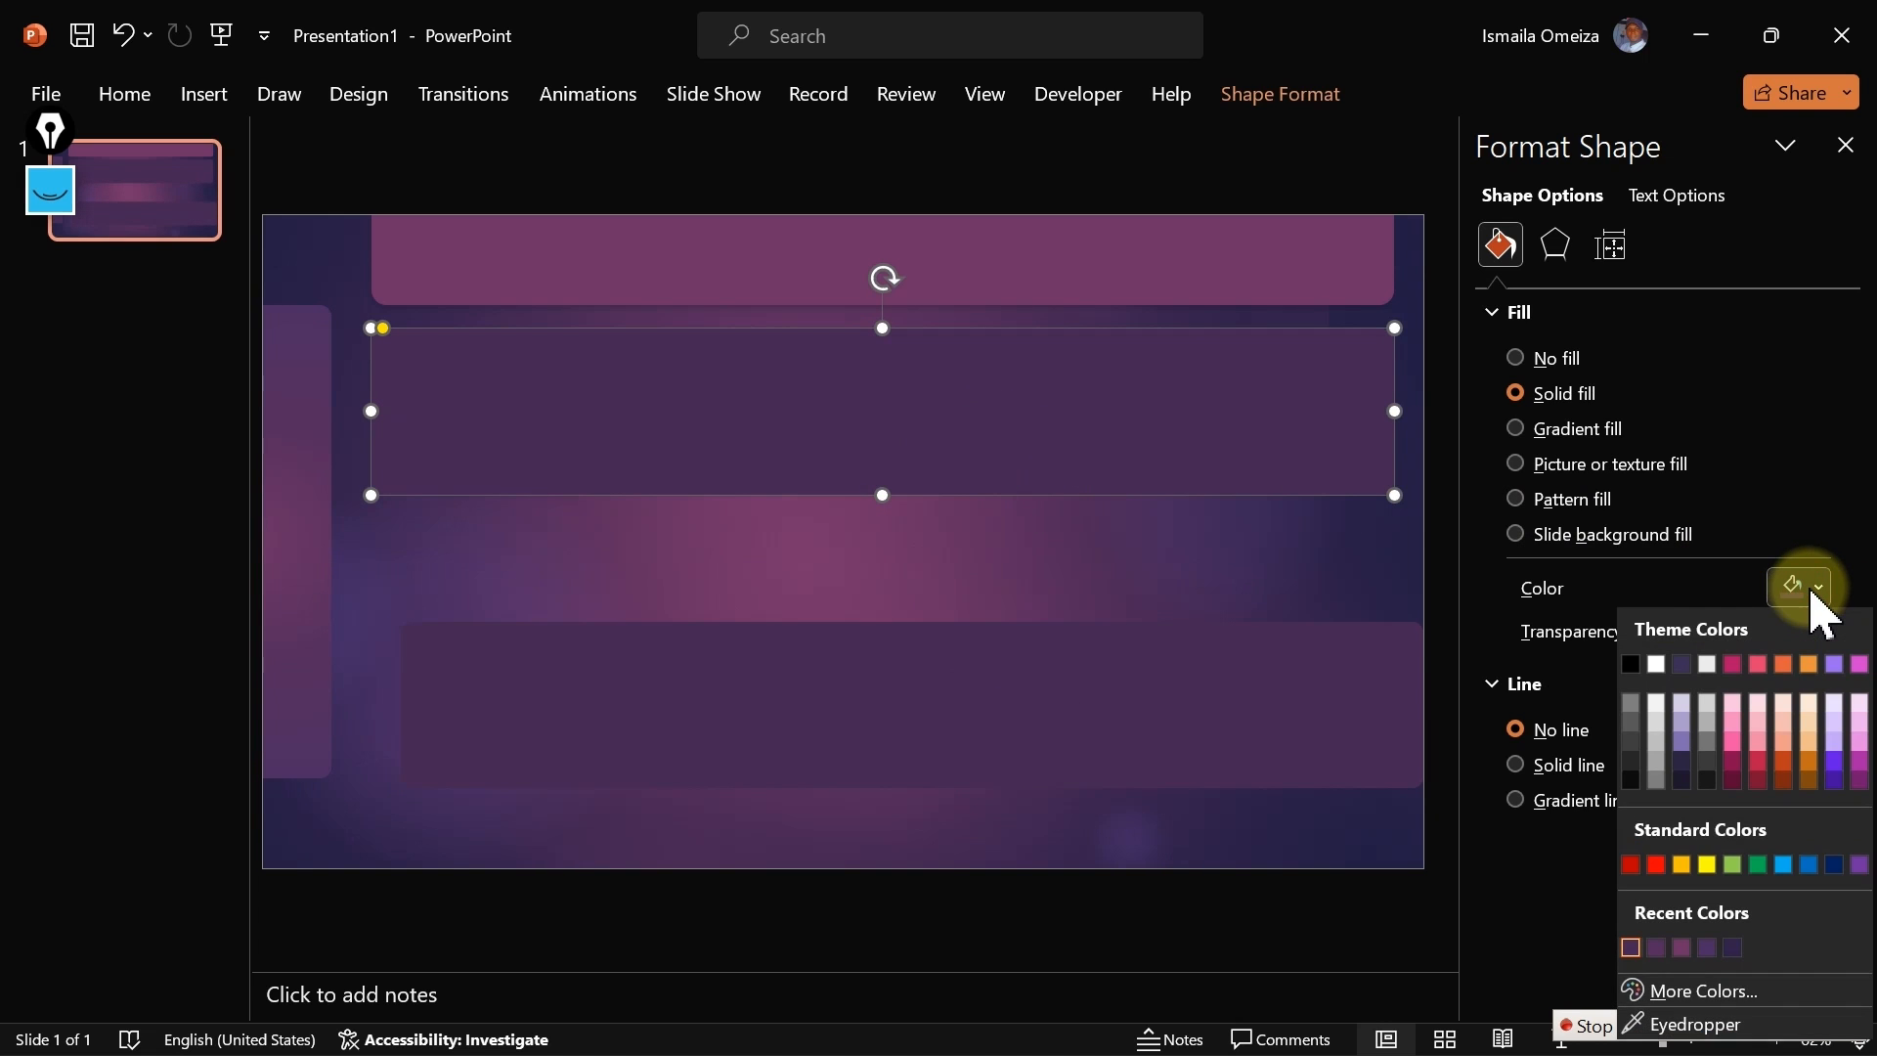
left_click(1677, 590)
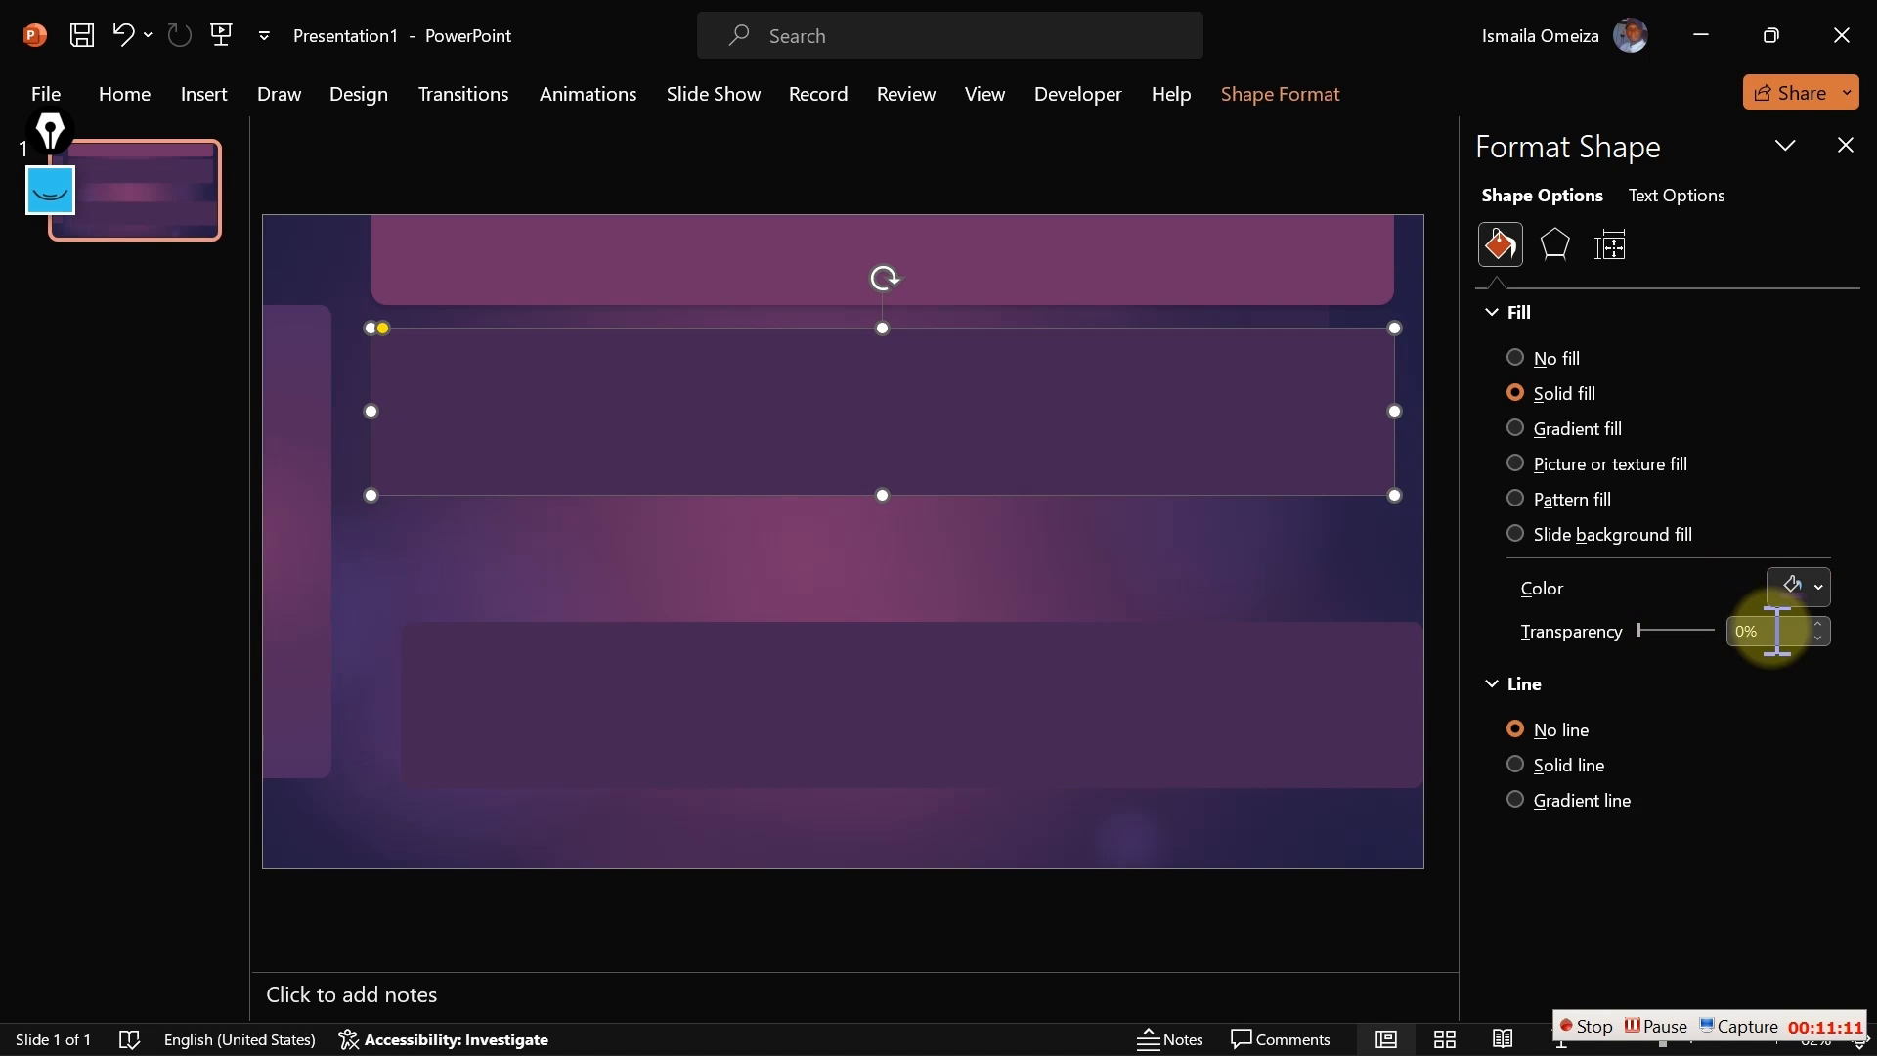
left_click(1747, 633)
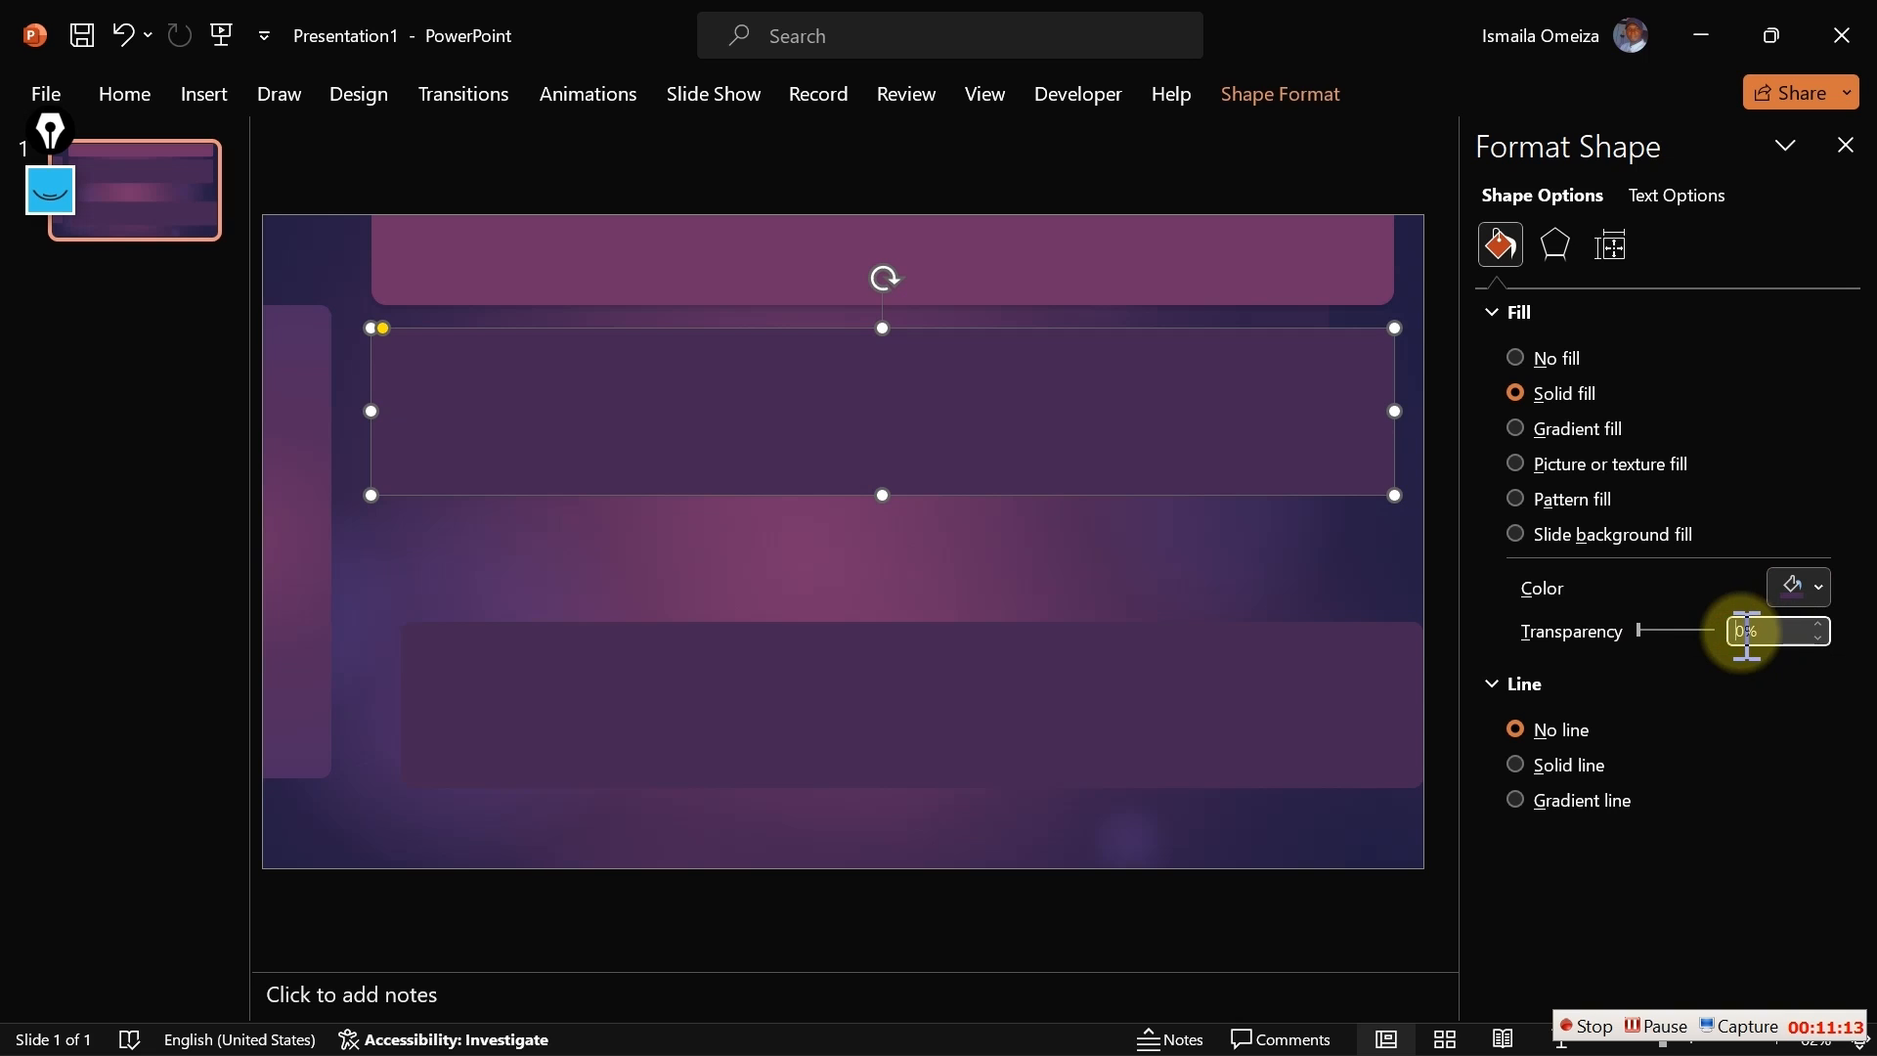
type("6")
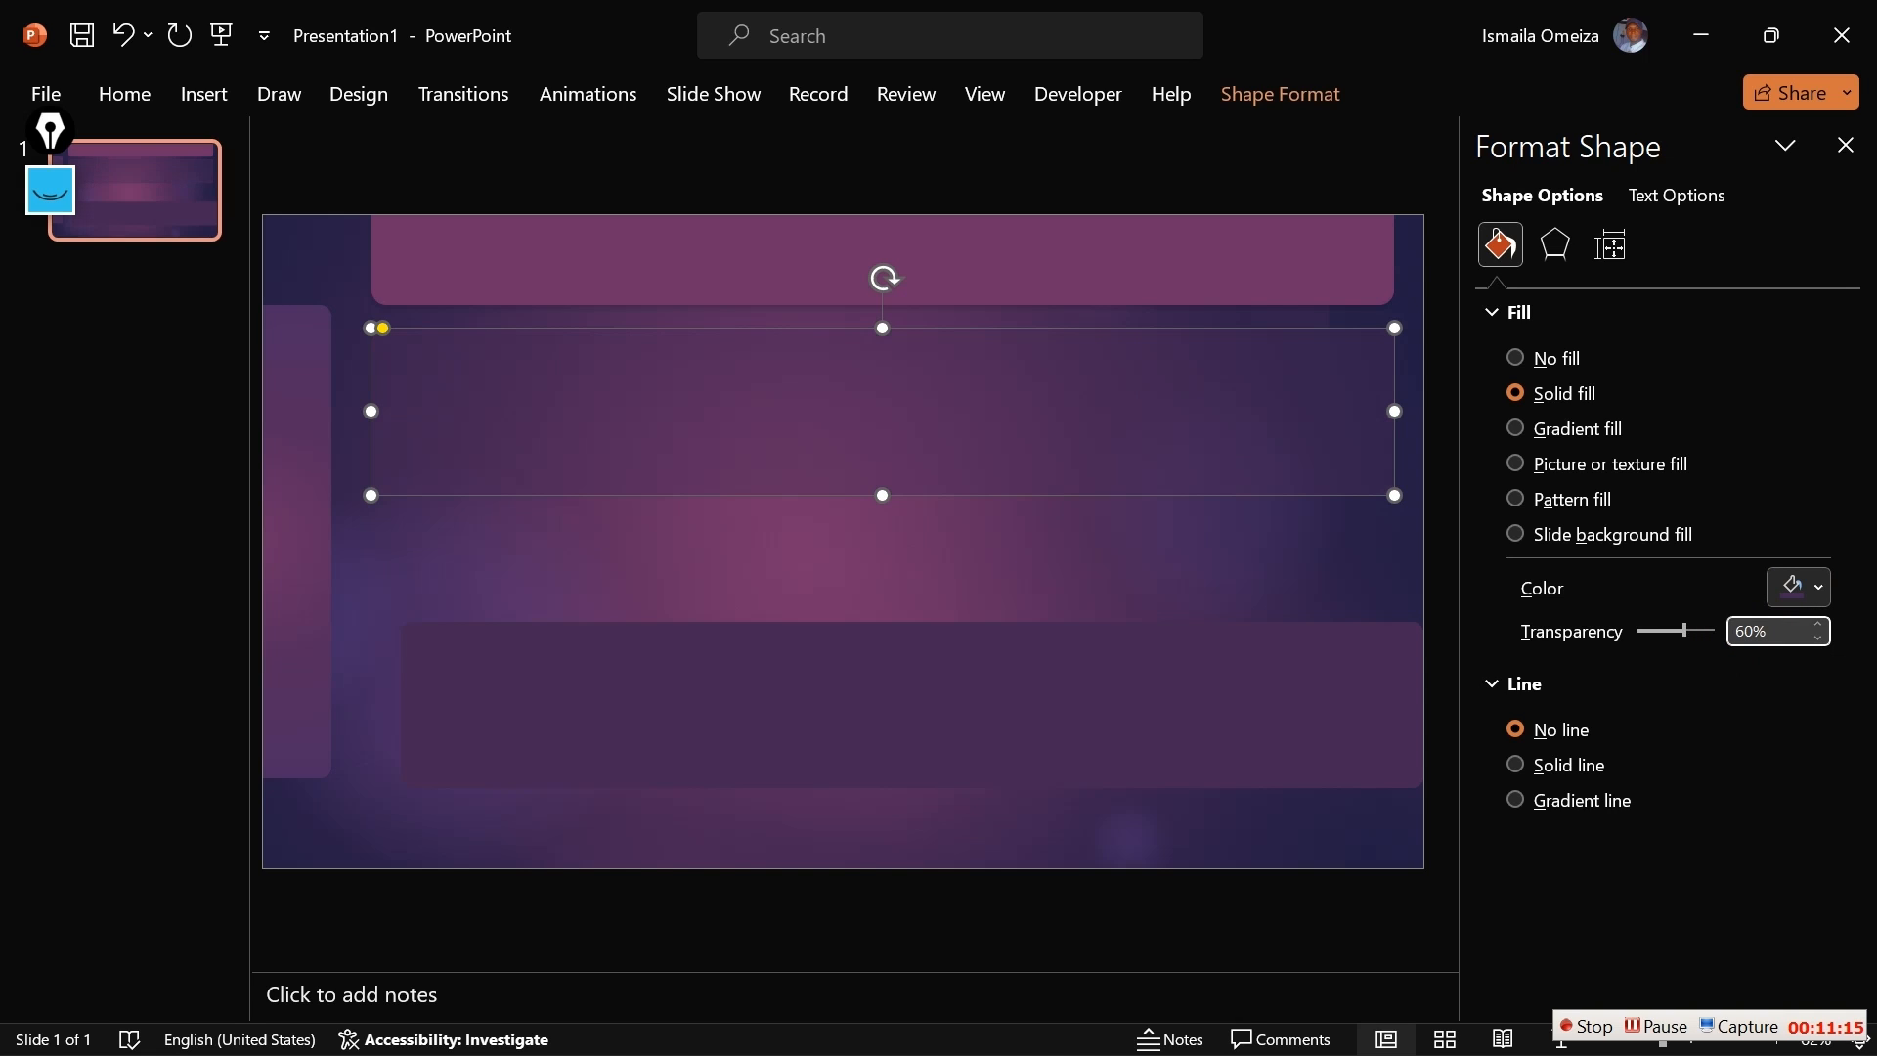
left_click(1222, 614)
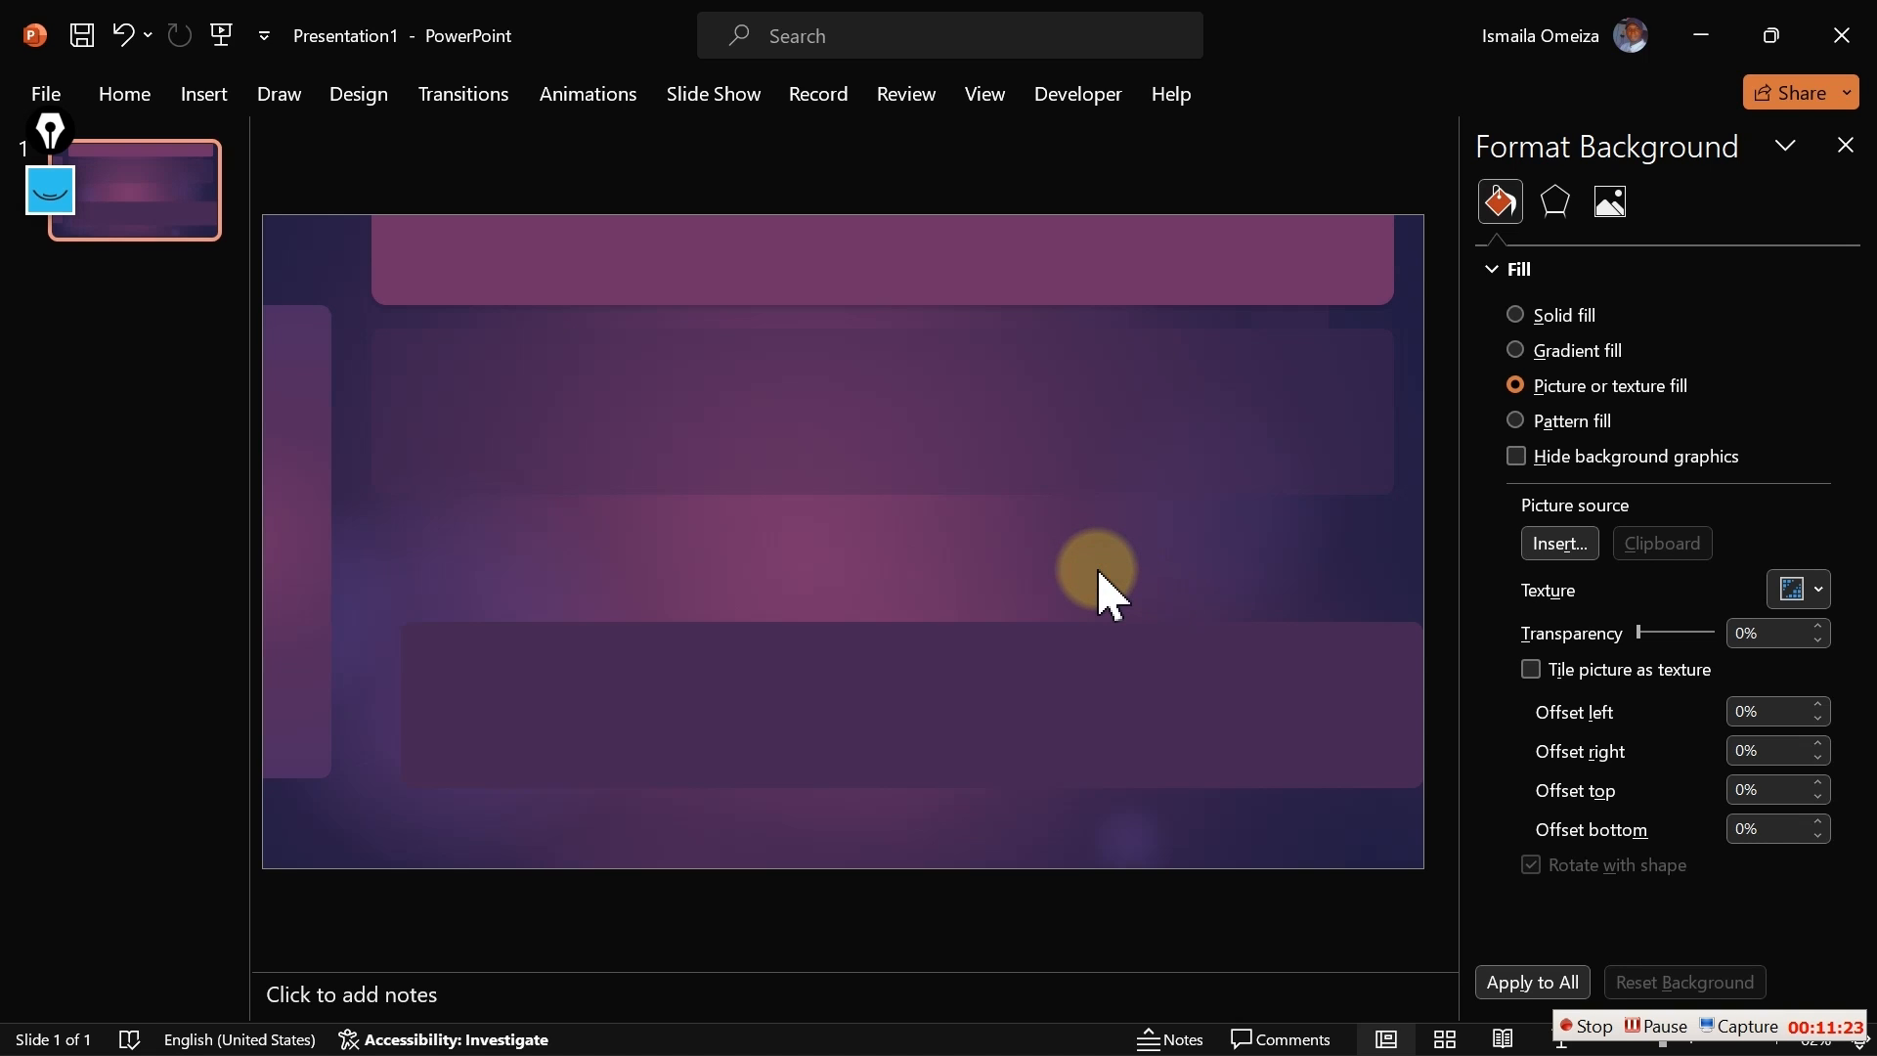
Narrow the copied panel to about half width, align it under the wide panel's left edge and extend it nearly to the slide bottom
left_click(1052, 651)
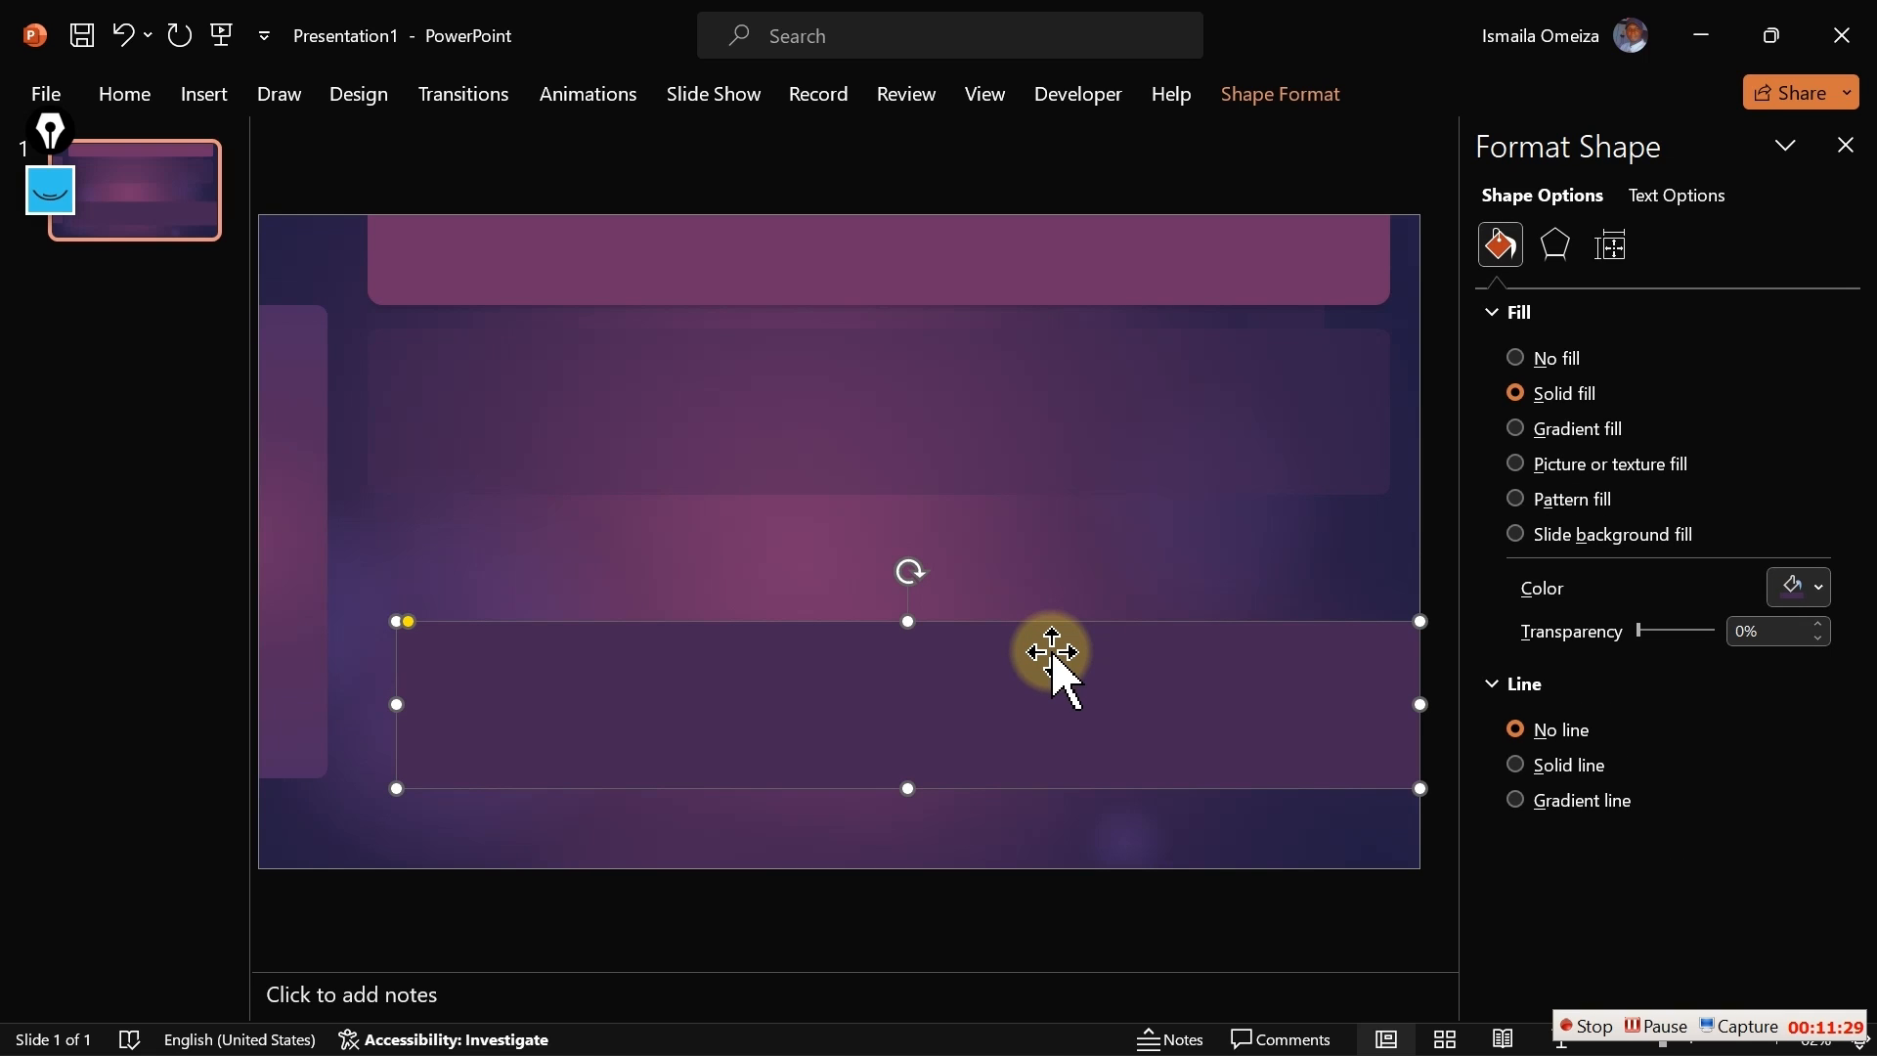
left_click_drag(1422, 704, 912, 689)
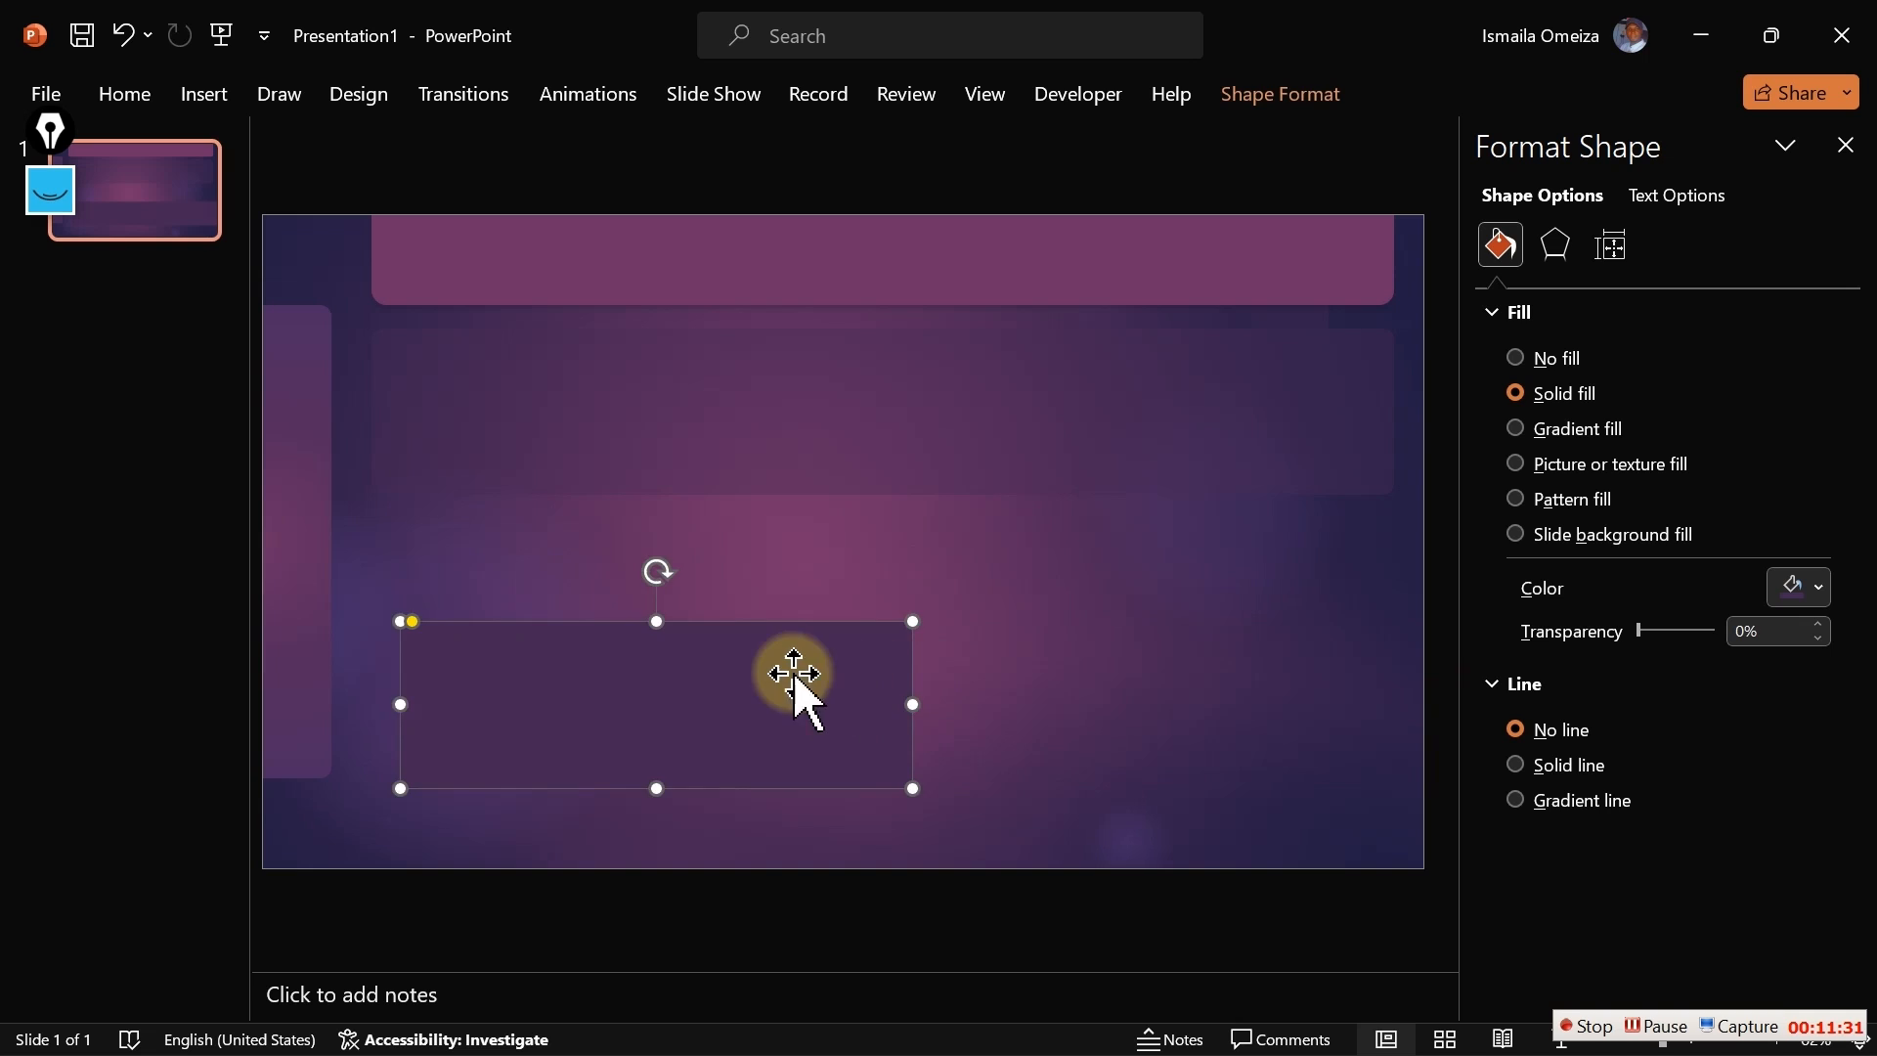
left_click_drag(794, 674, 689, 561)
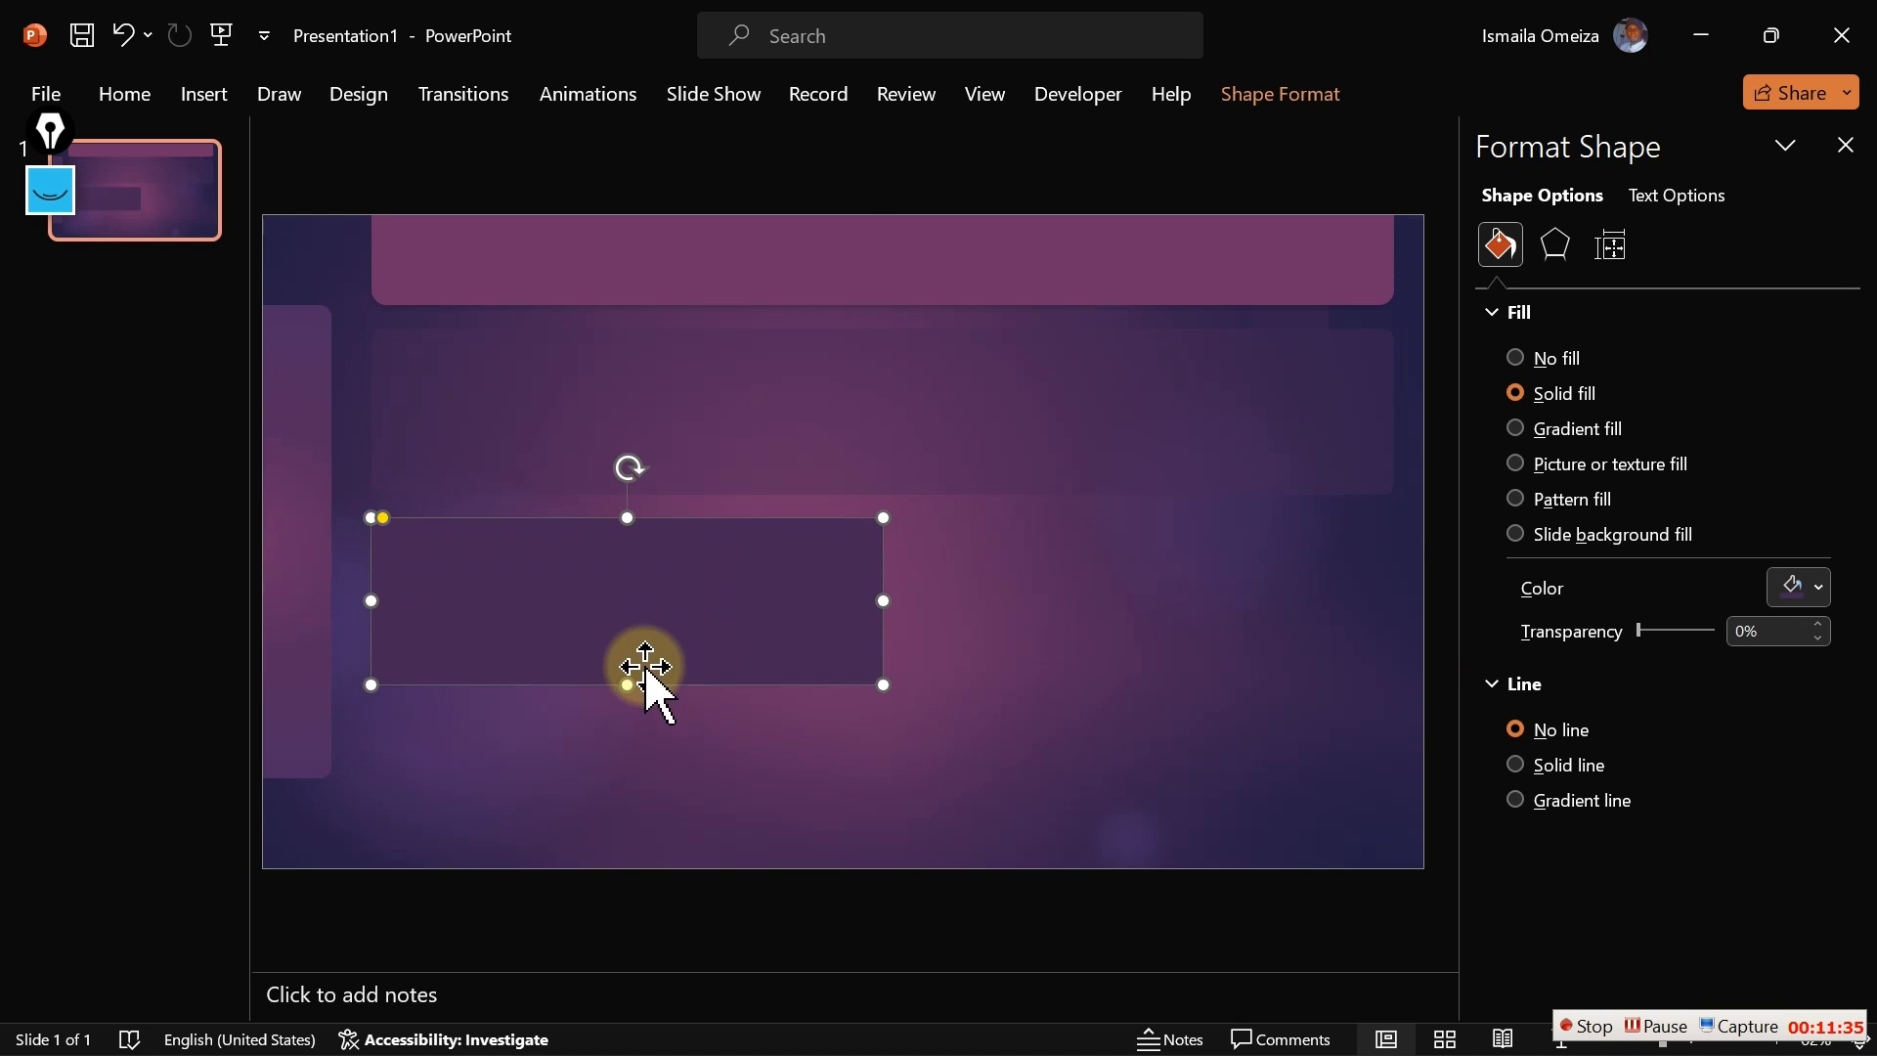
left_click_drag(629, 682, 630, 840)
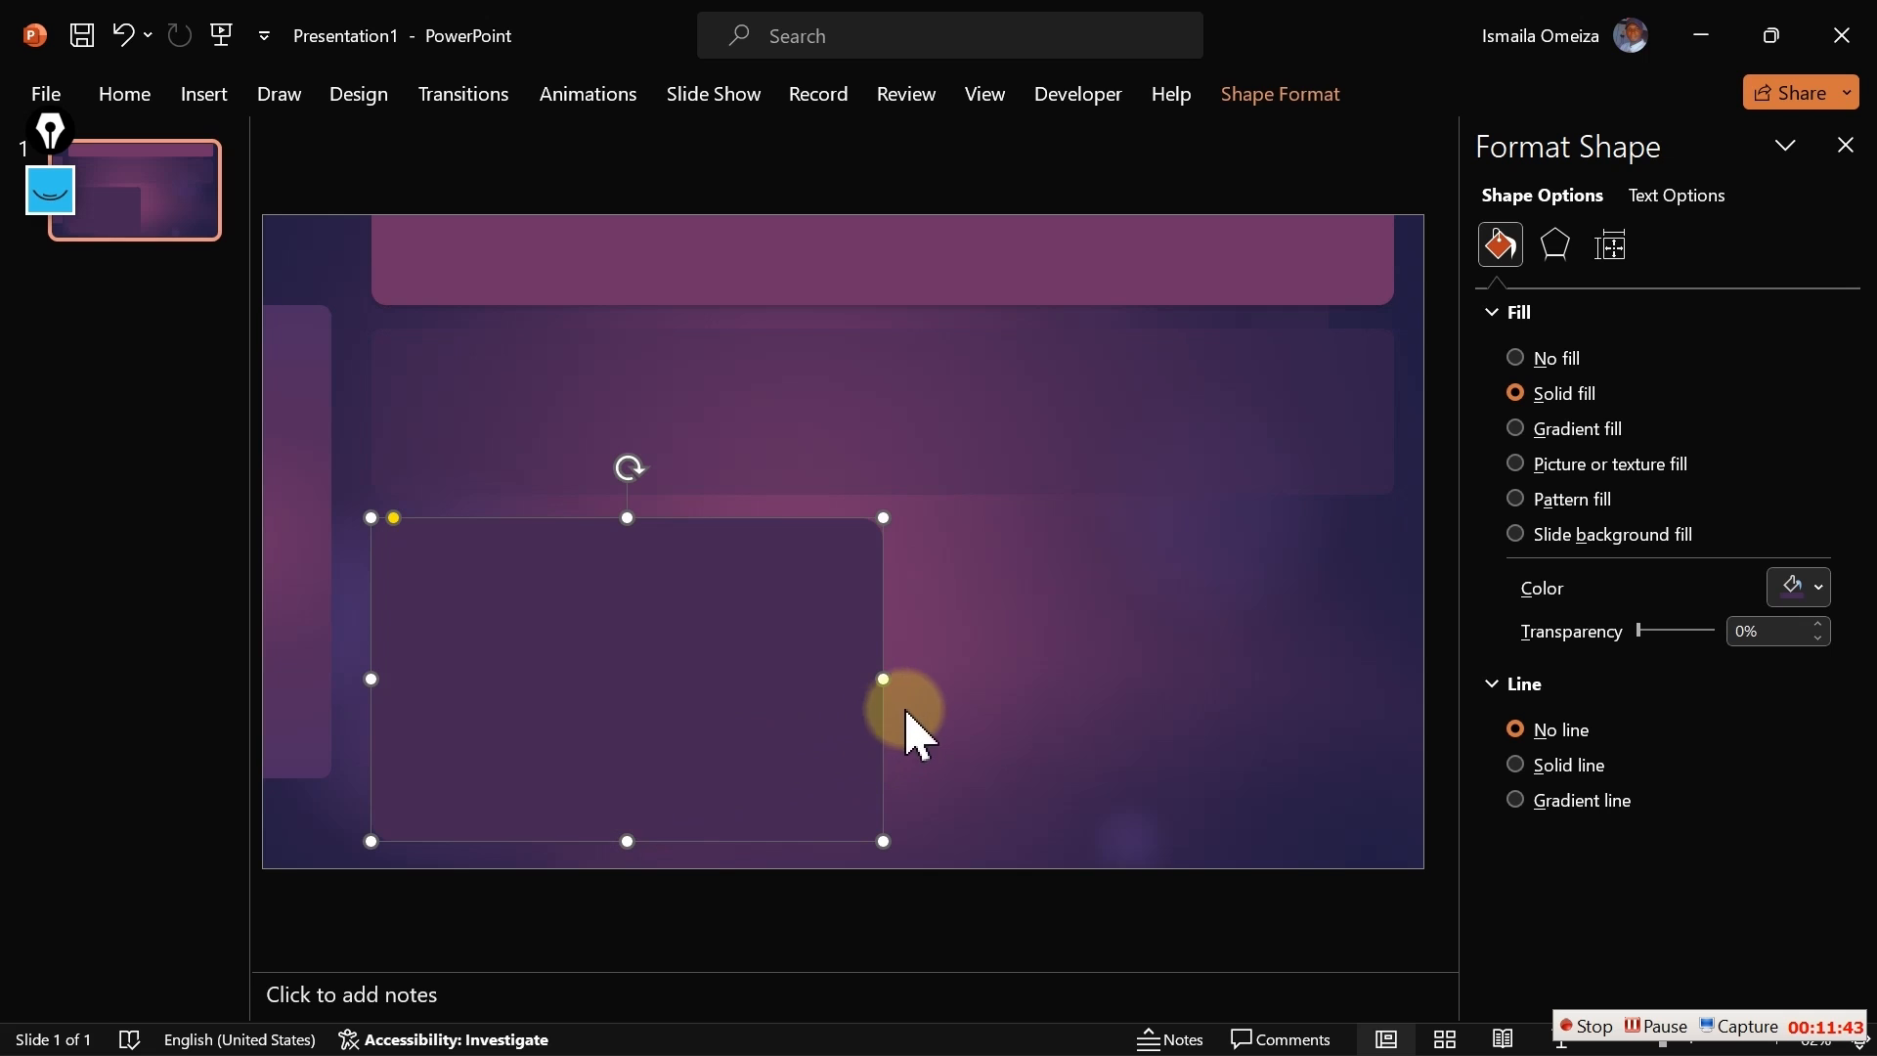
left_click_drag(877, 675, 891, 675)
Duplicate the lower panel, align the copy with the wide panel's right edge and narrow it to leave a small gap between the two
key("ctrl+d")
left_click_drag(794, 716, 1277, 691)
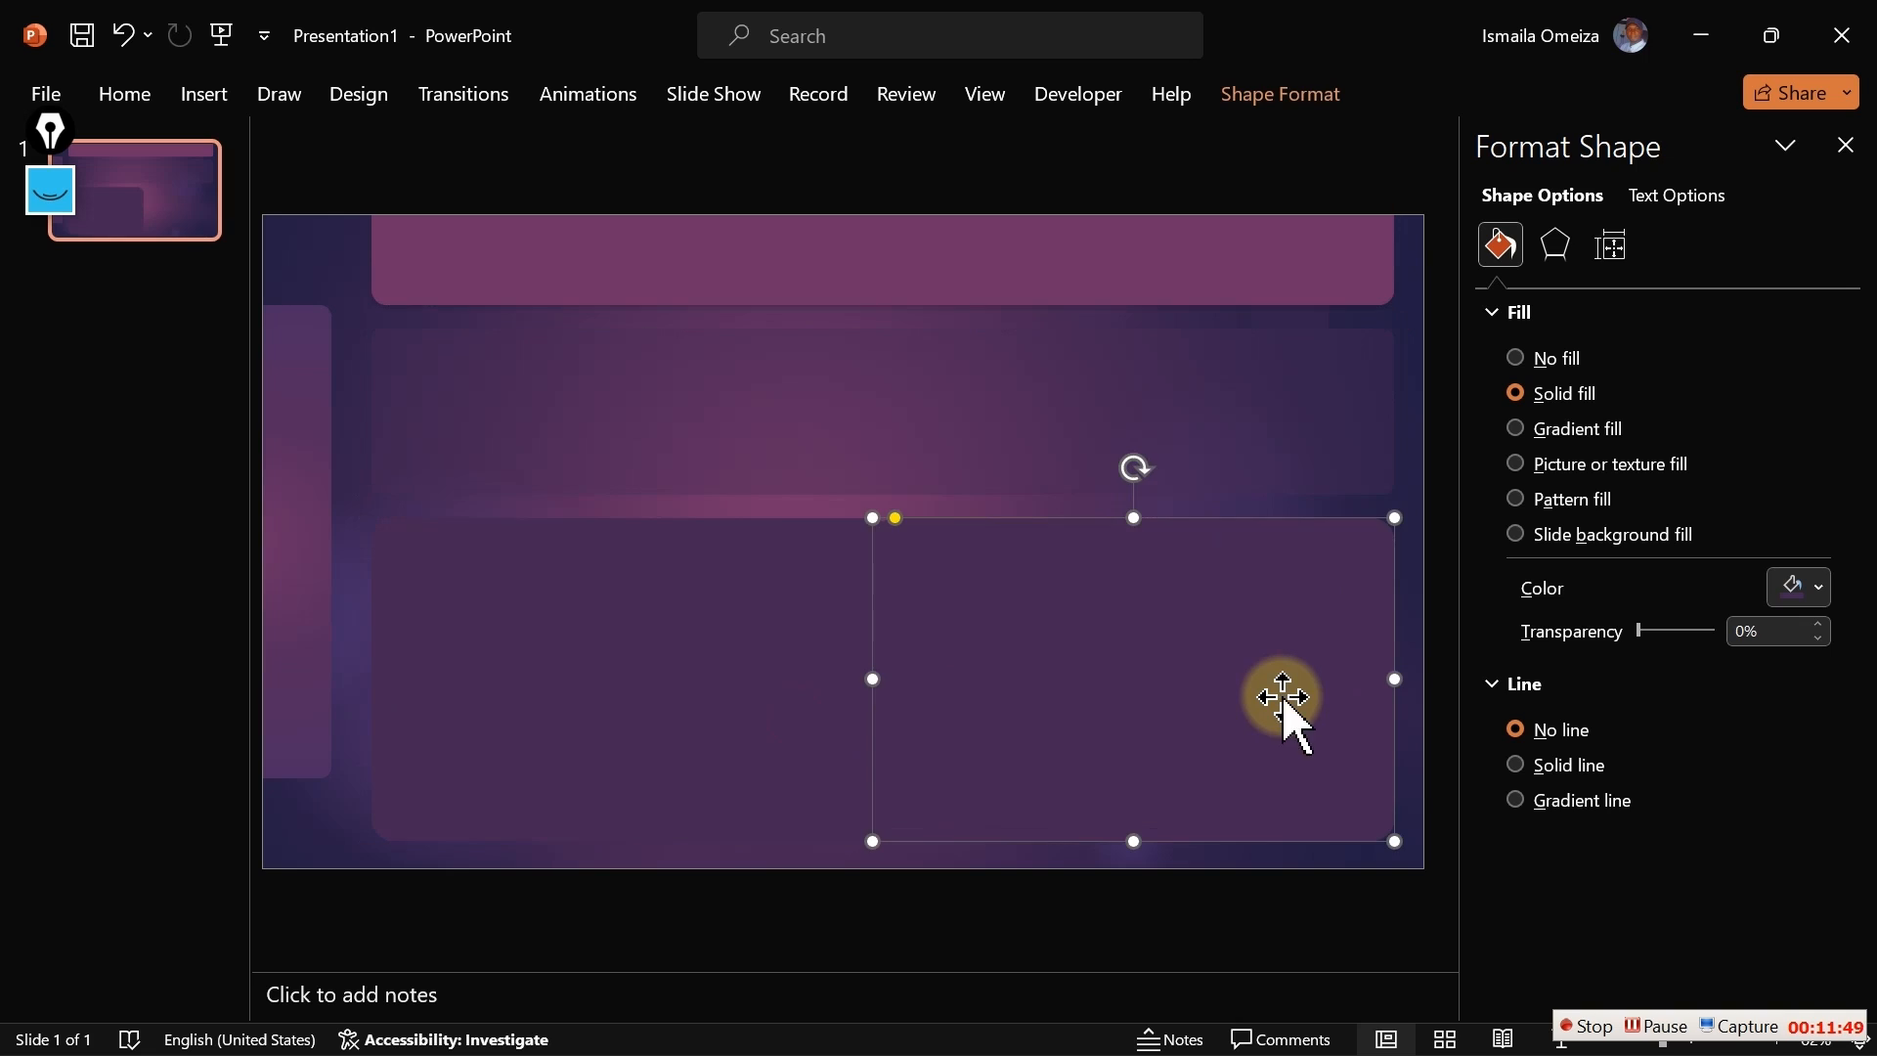
left_click_drag(876, 678, 913, 679)
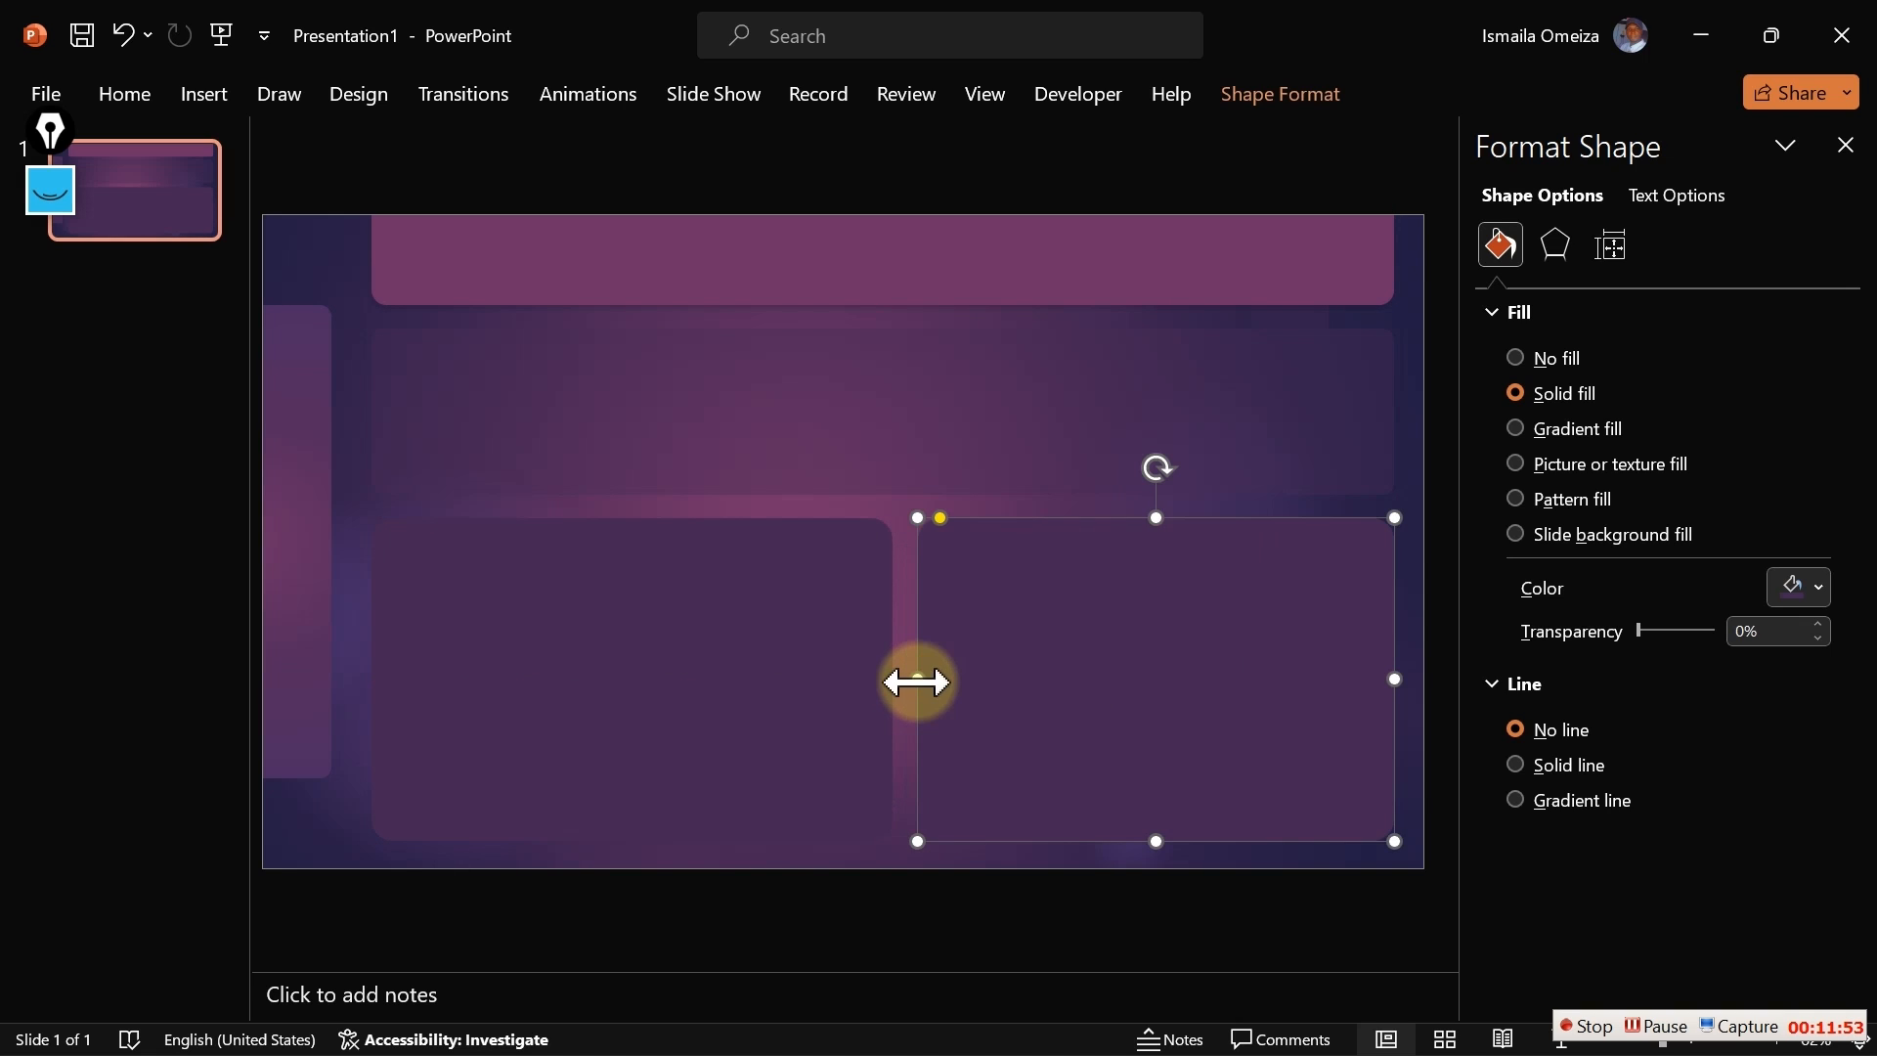
left_click(320, 271)
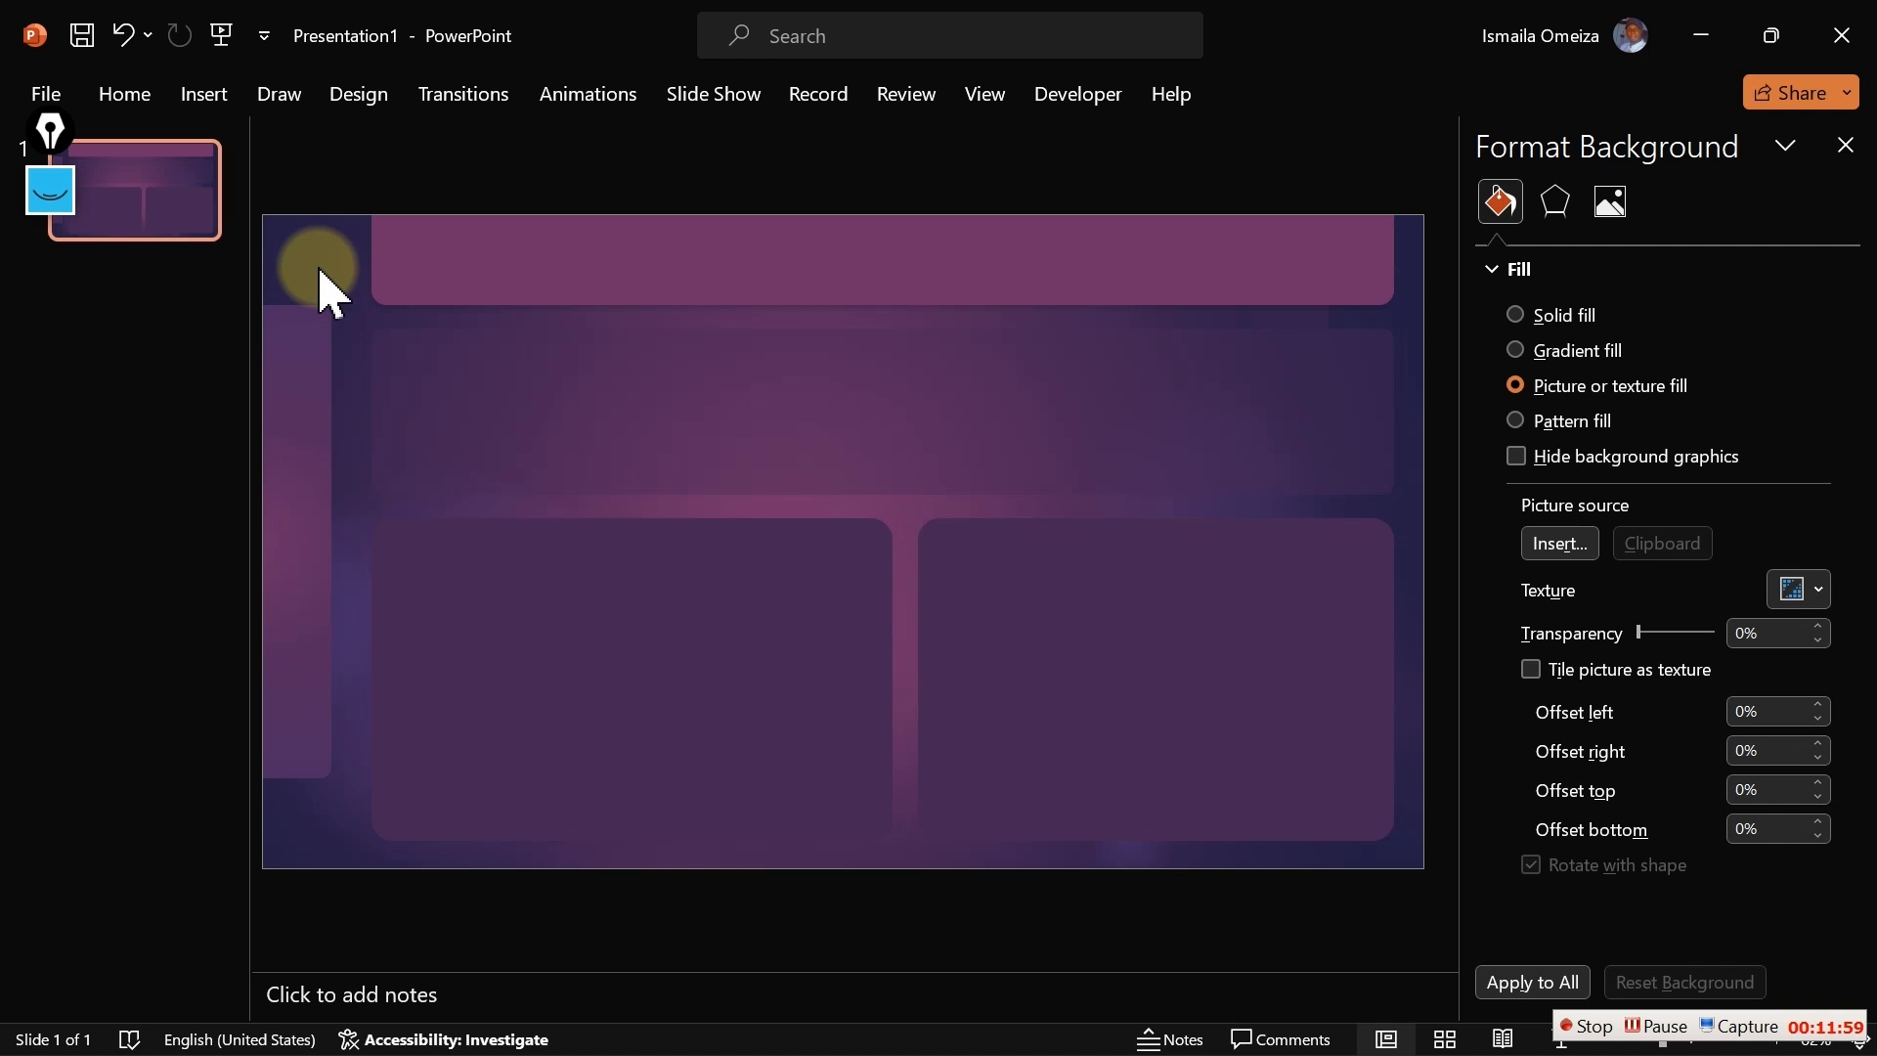
Insert a small circle centred across the upper half of the side bar and extend the side bar slightly downwards
left_click(203, 97)
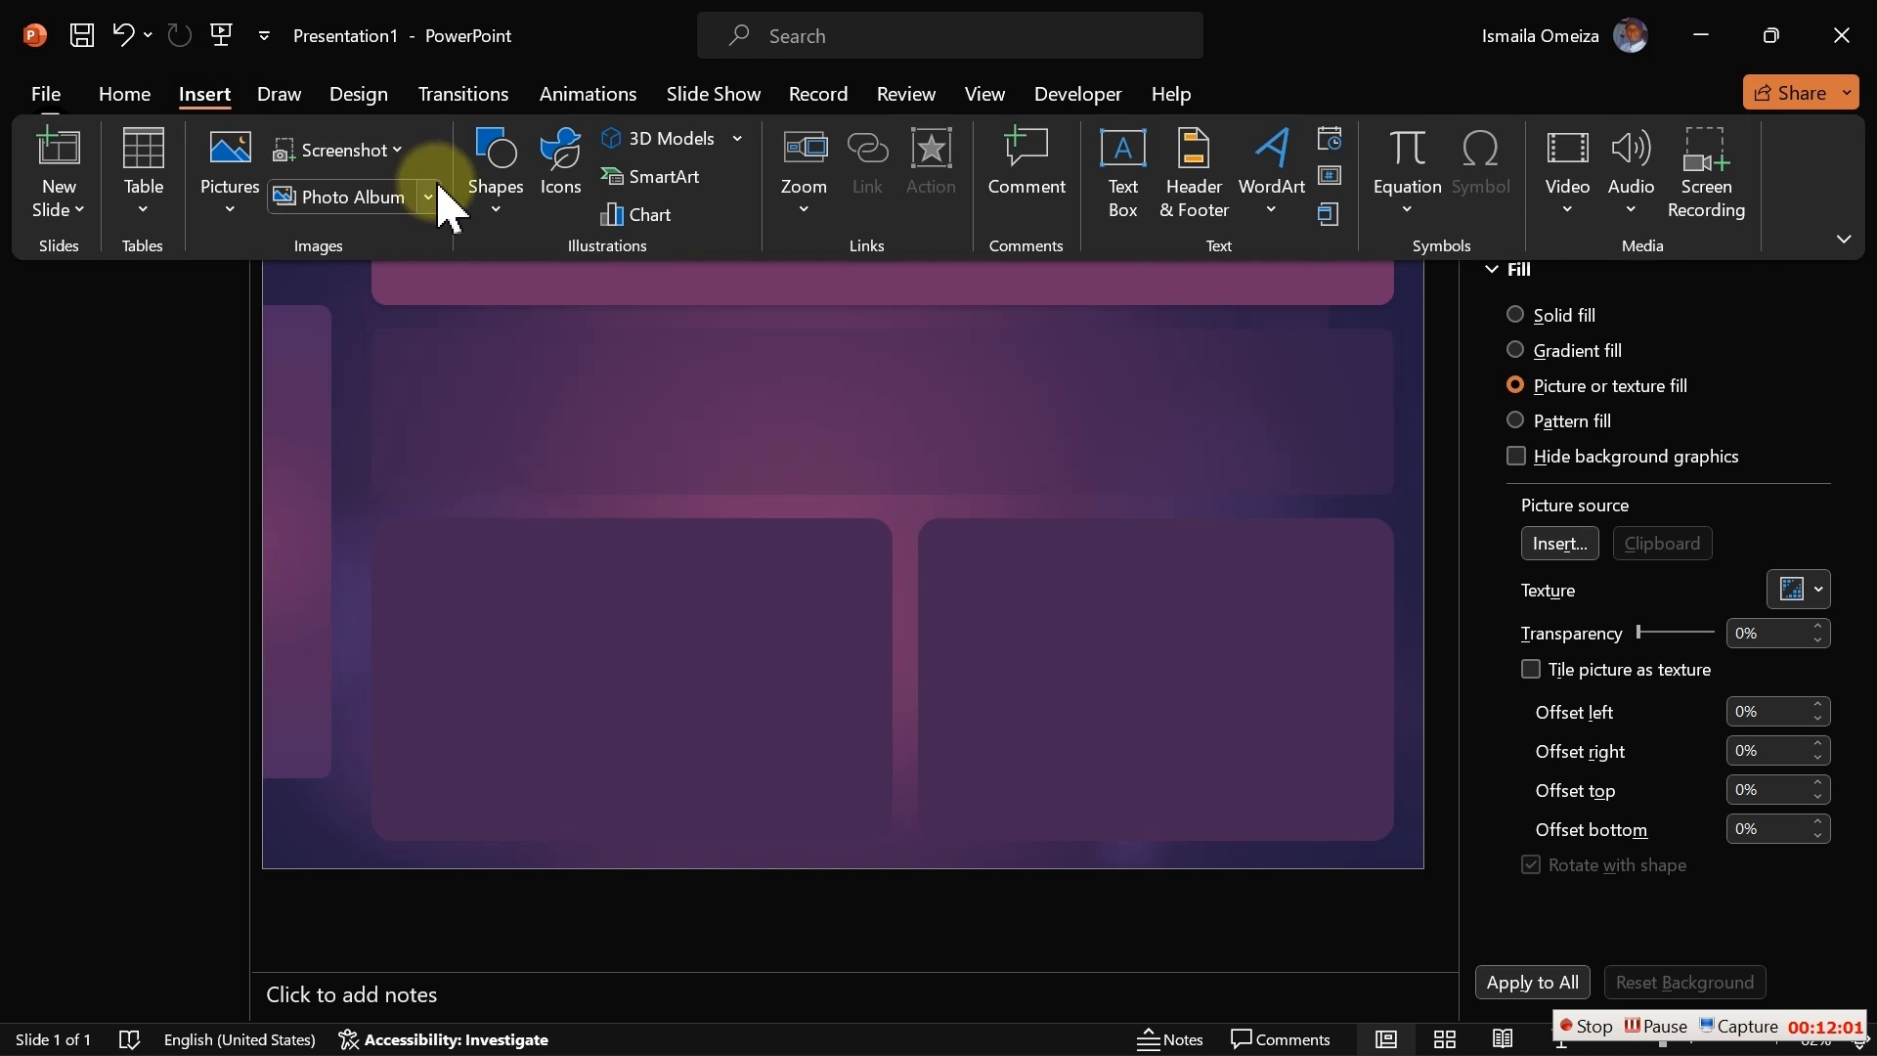
left_click(494, 207)
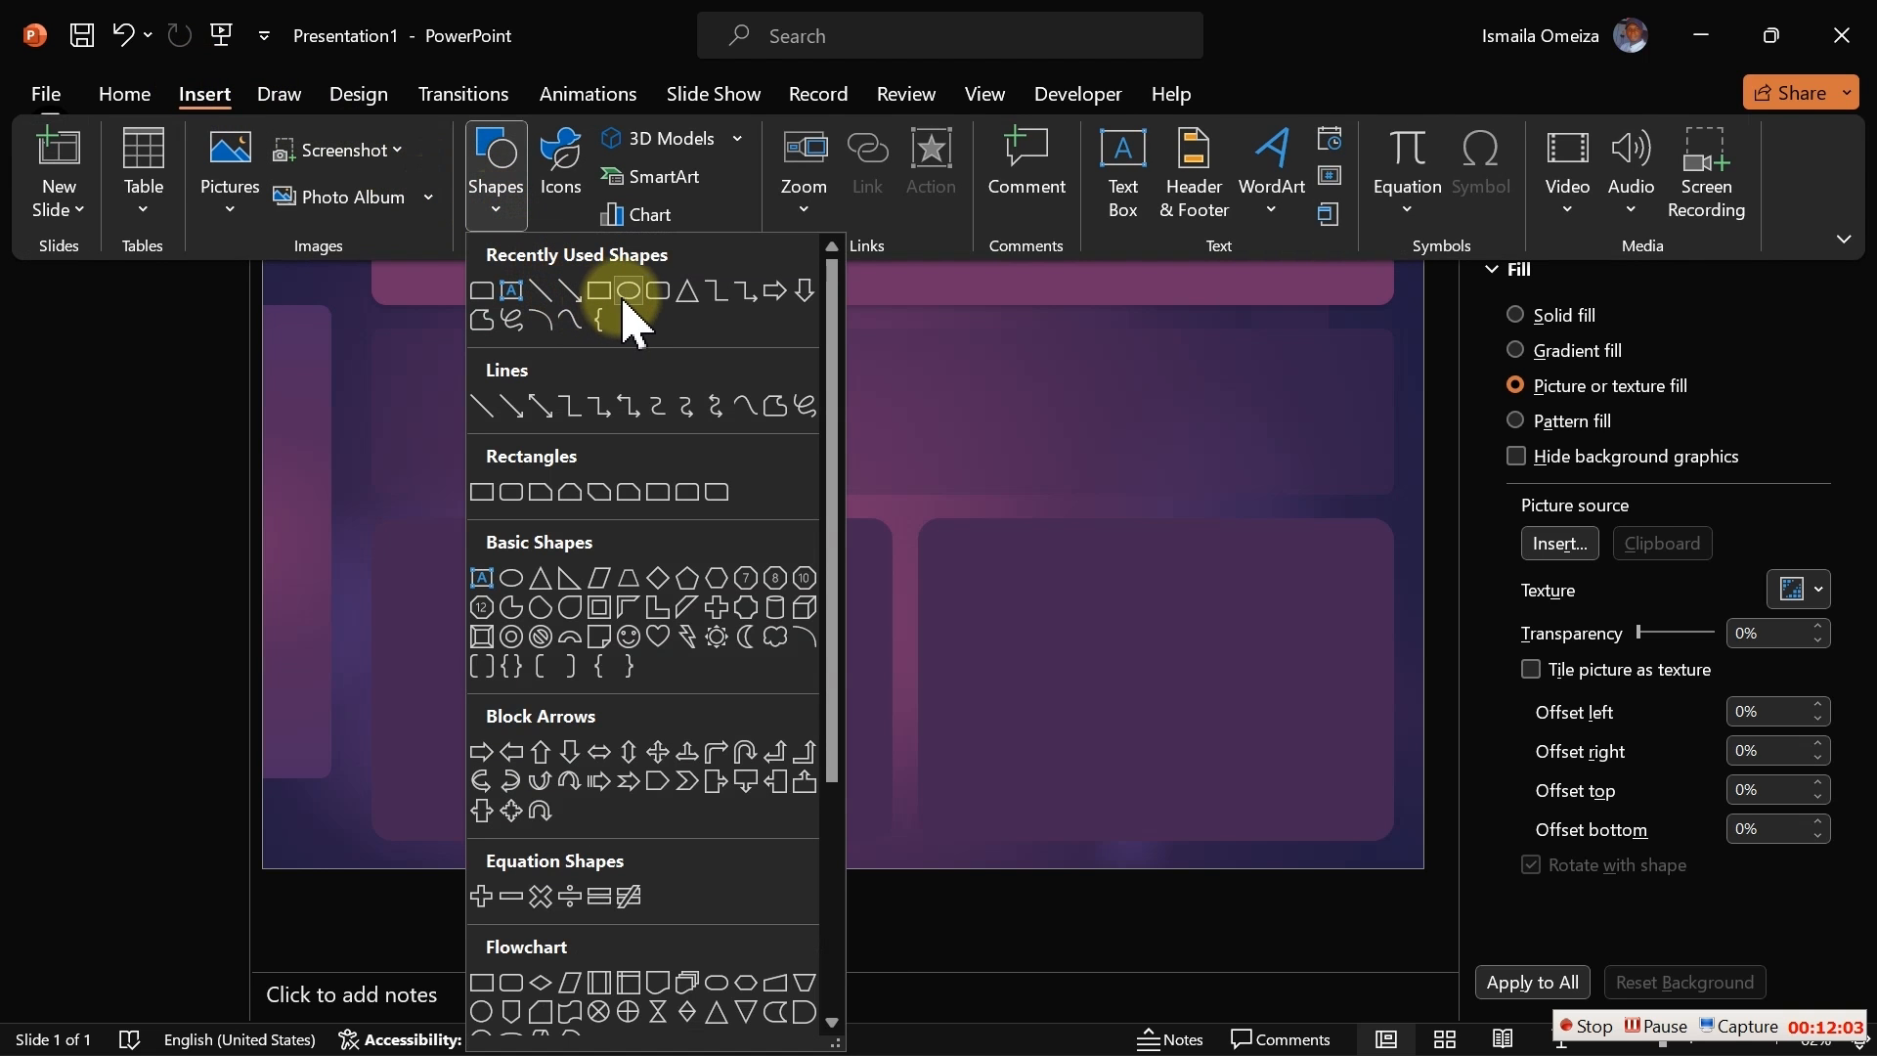
left_click(627, 293)
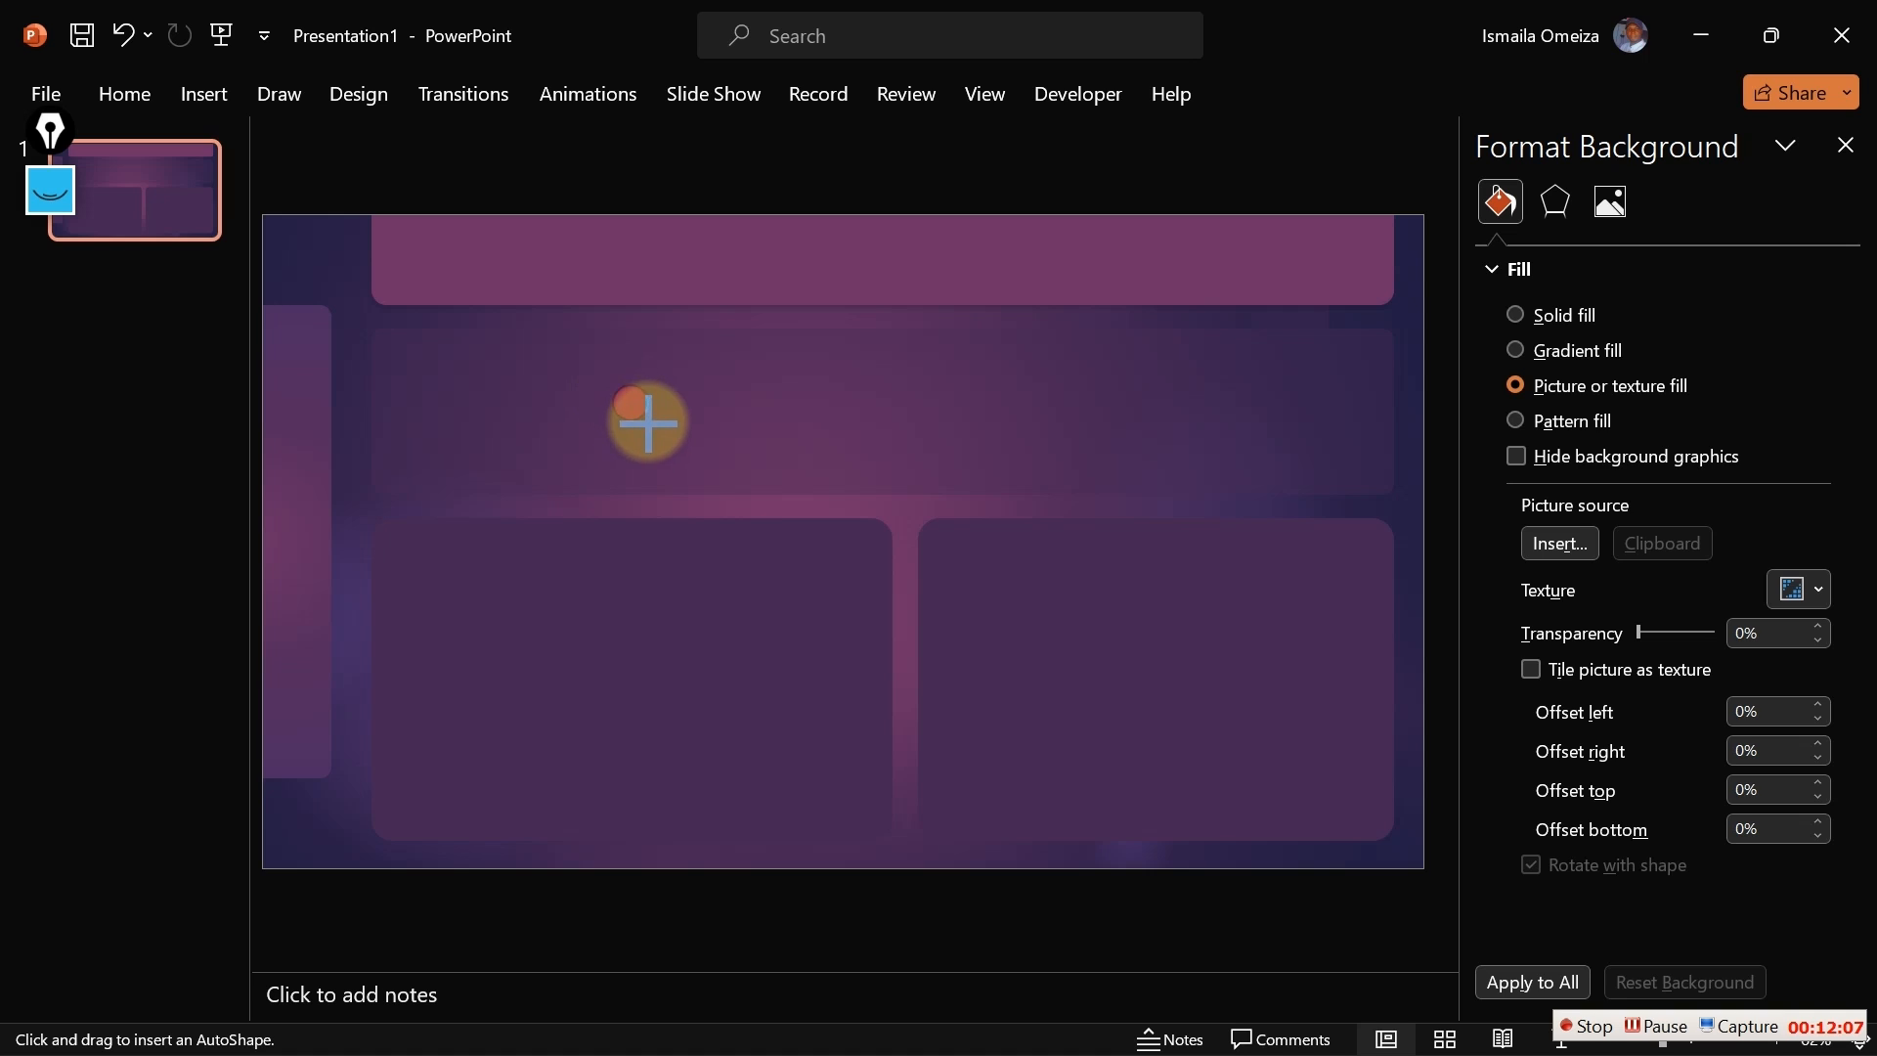
mouse_move(640, 412)
left_mouse_down()
mouse_move(674, 457)
mouse_move(649, 423)
mouse_move(293, 407)
mouse_move(317, 386)
left_mouse_up()
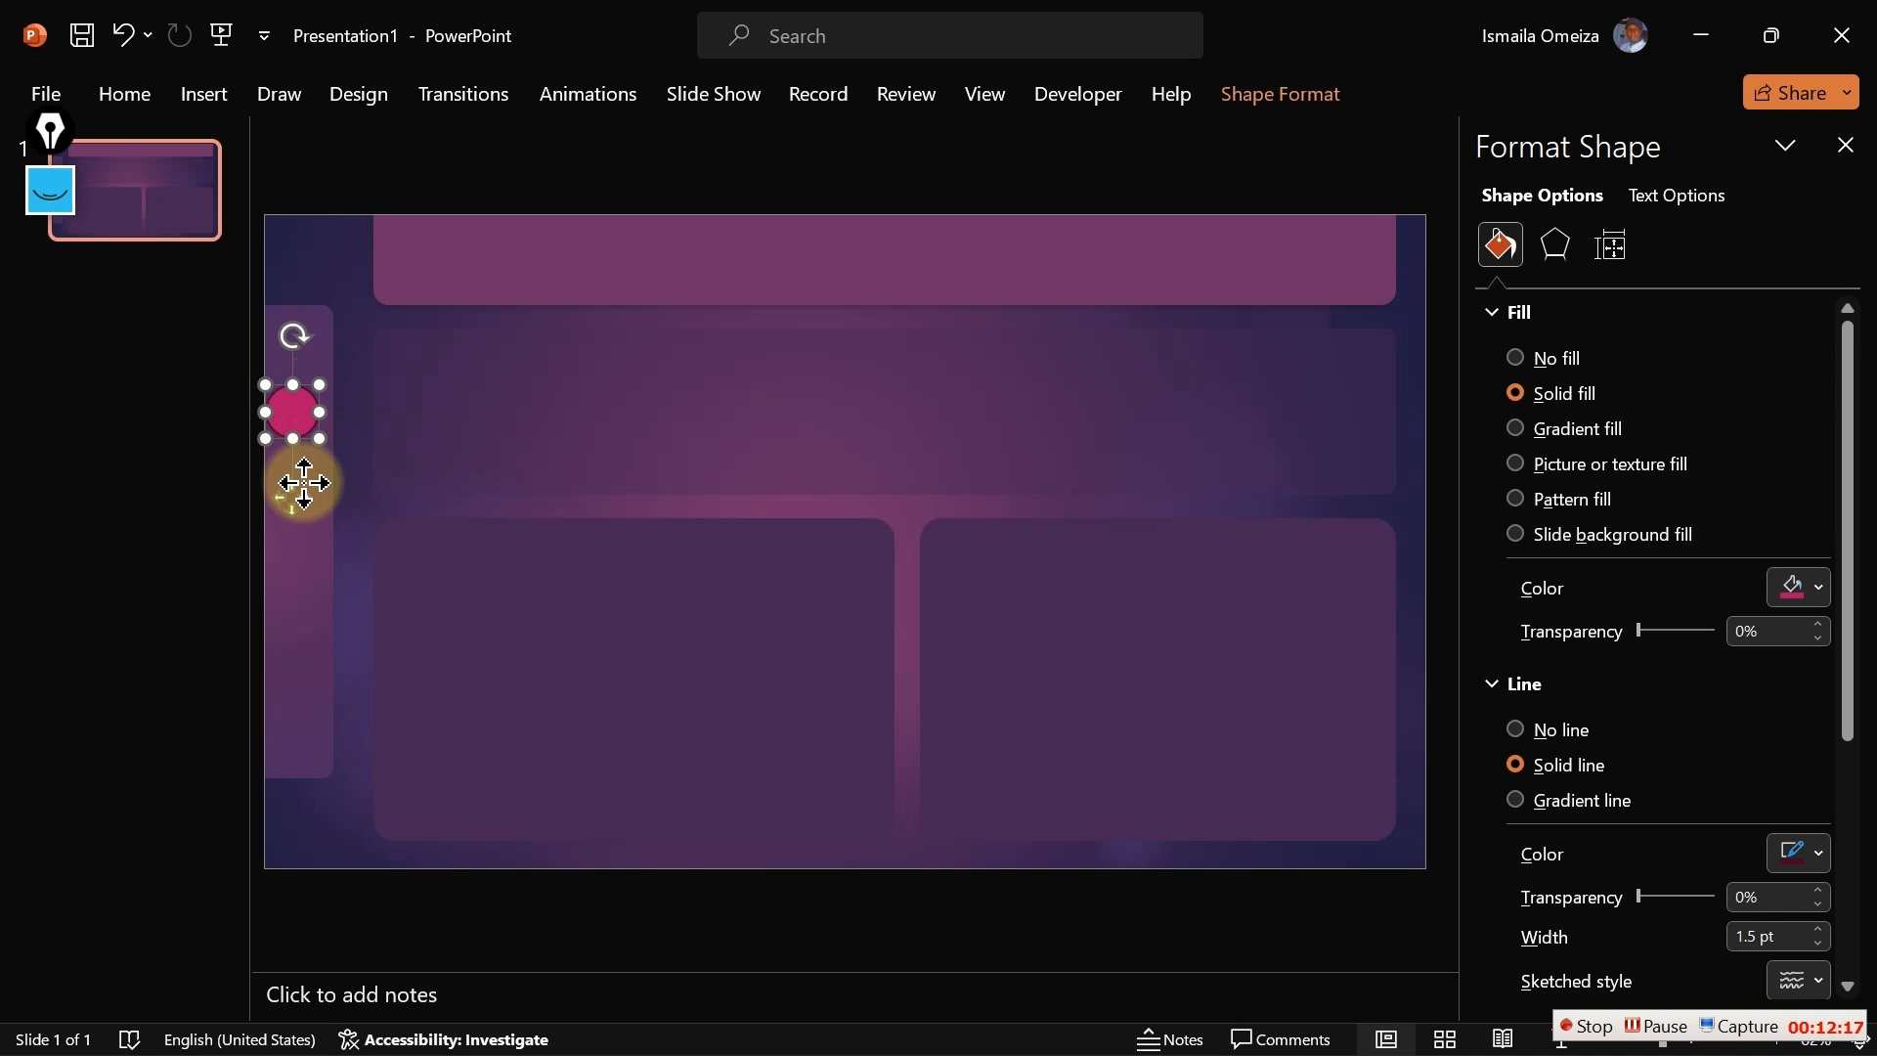
left_click_drag(294, 503, 293, 551)
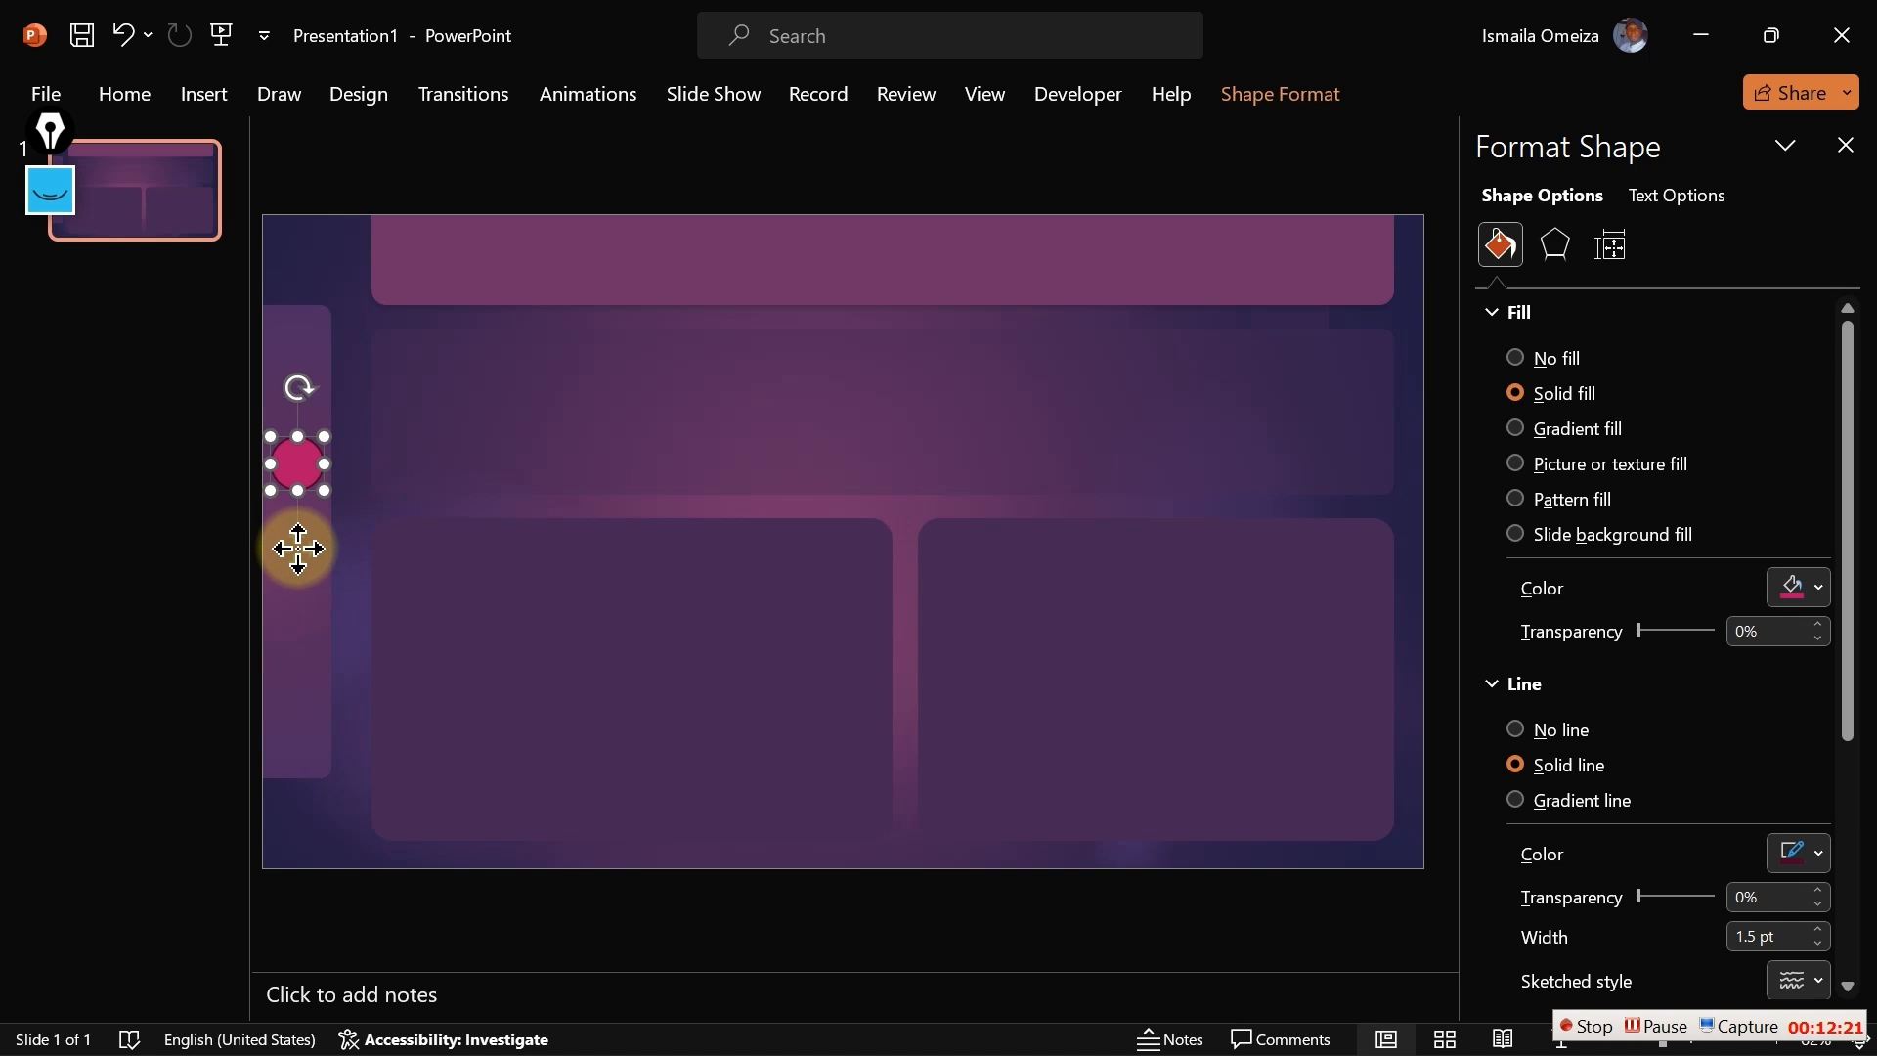
left_click(310, 635)
left_click_drag(301, 779, 299, 792)
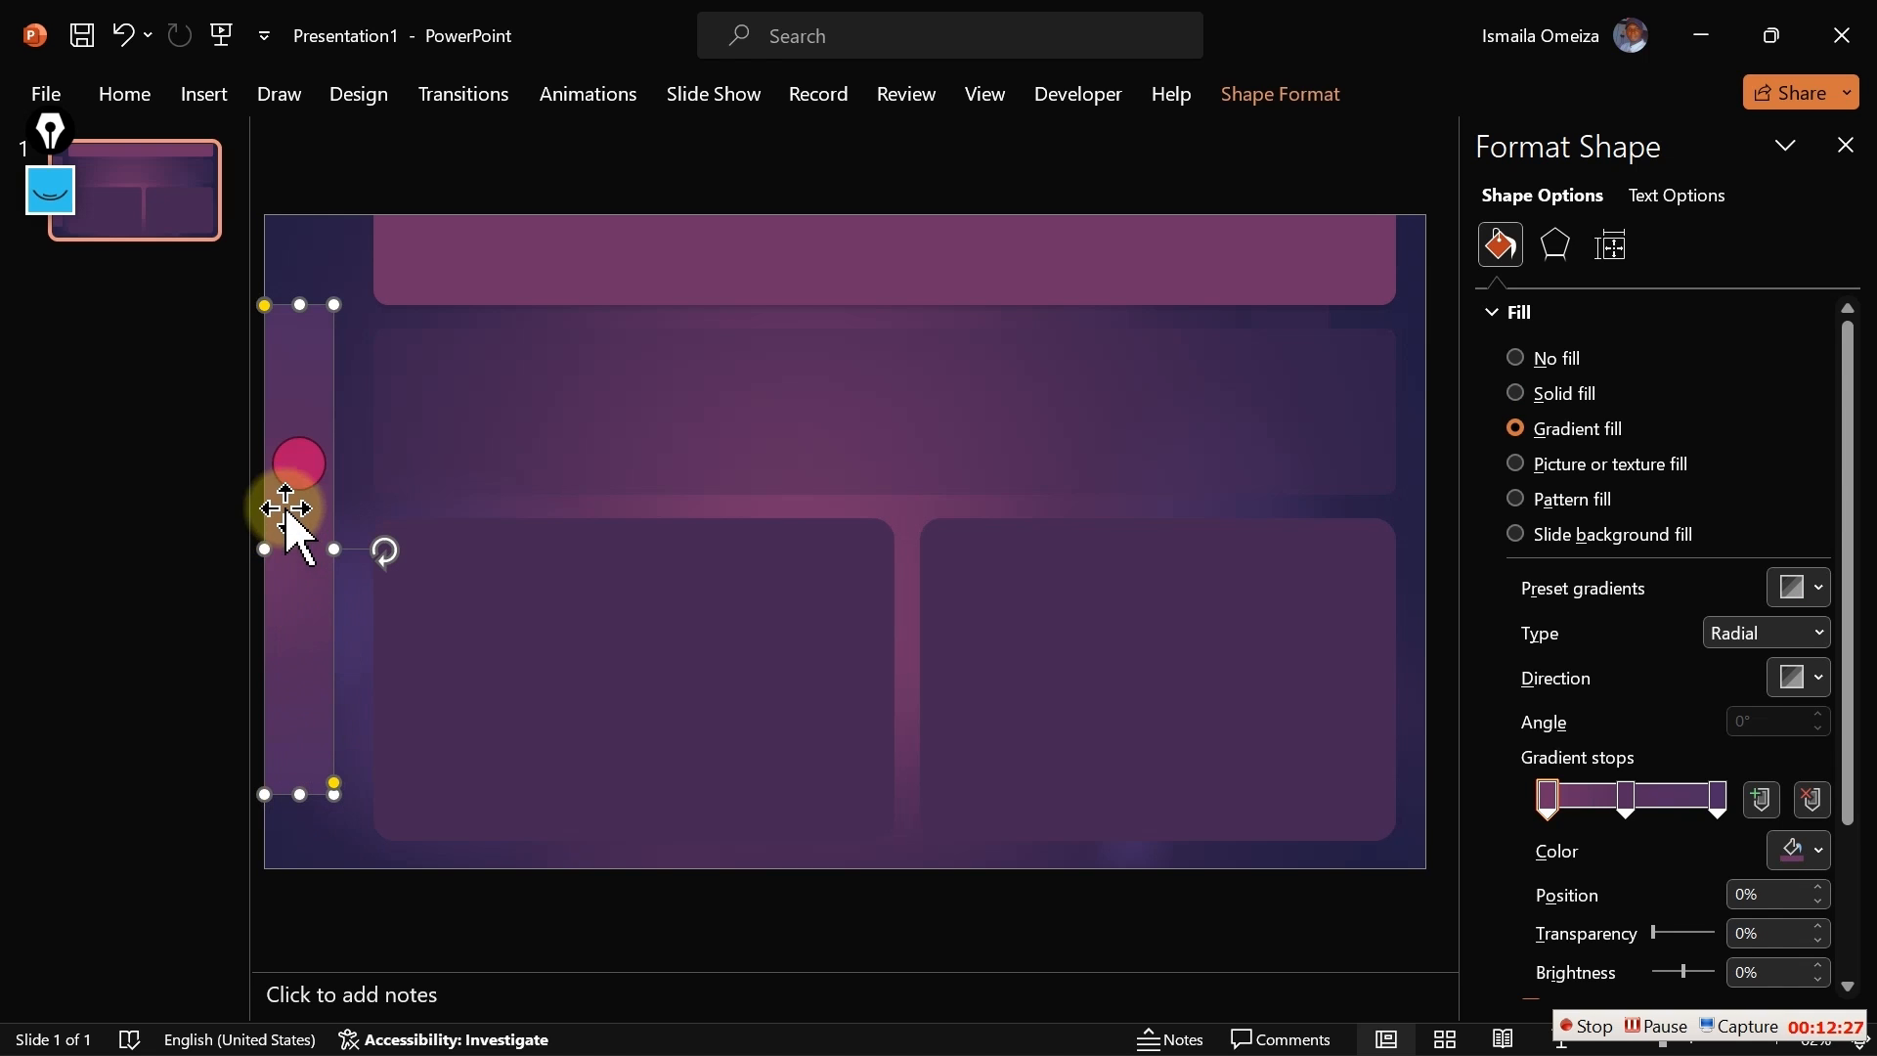
Remove the circle's outline and fill it with the second light grey shade under white in the theme colours
left_click(295, 467)
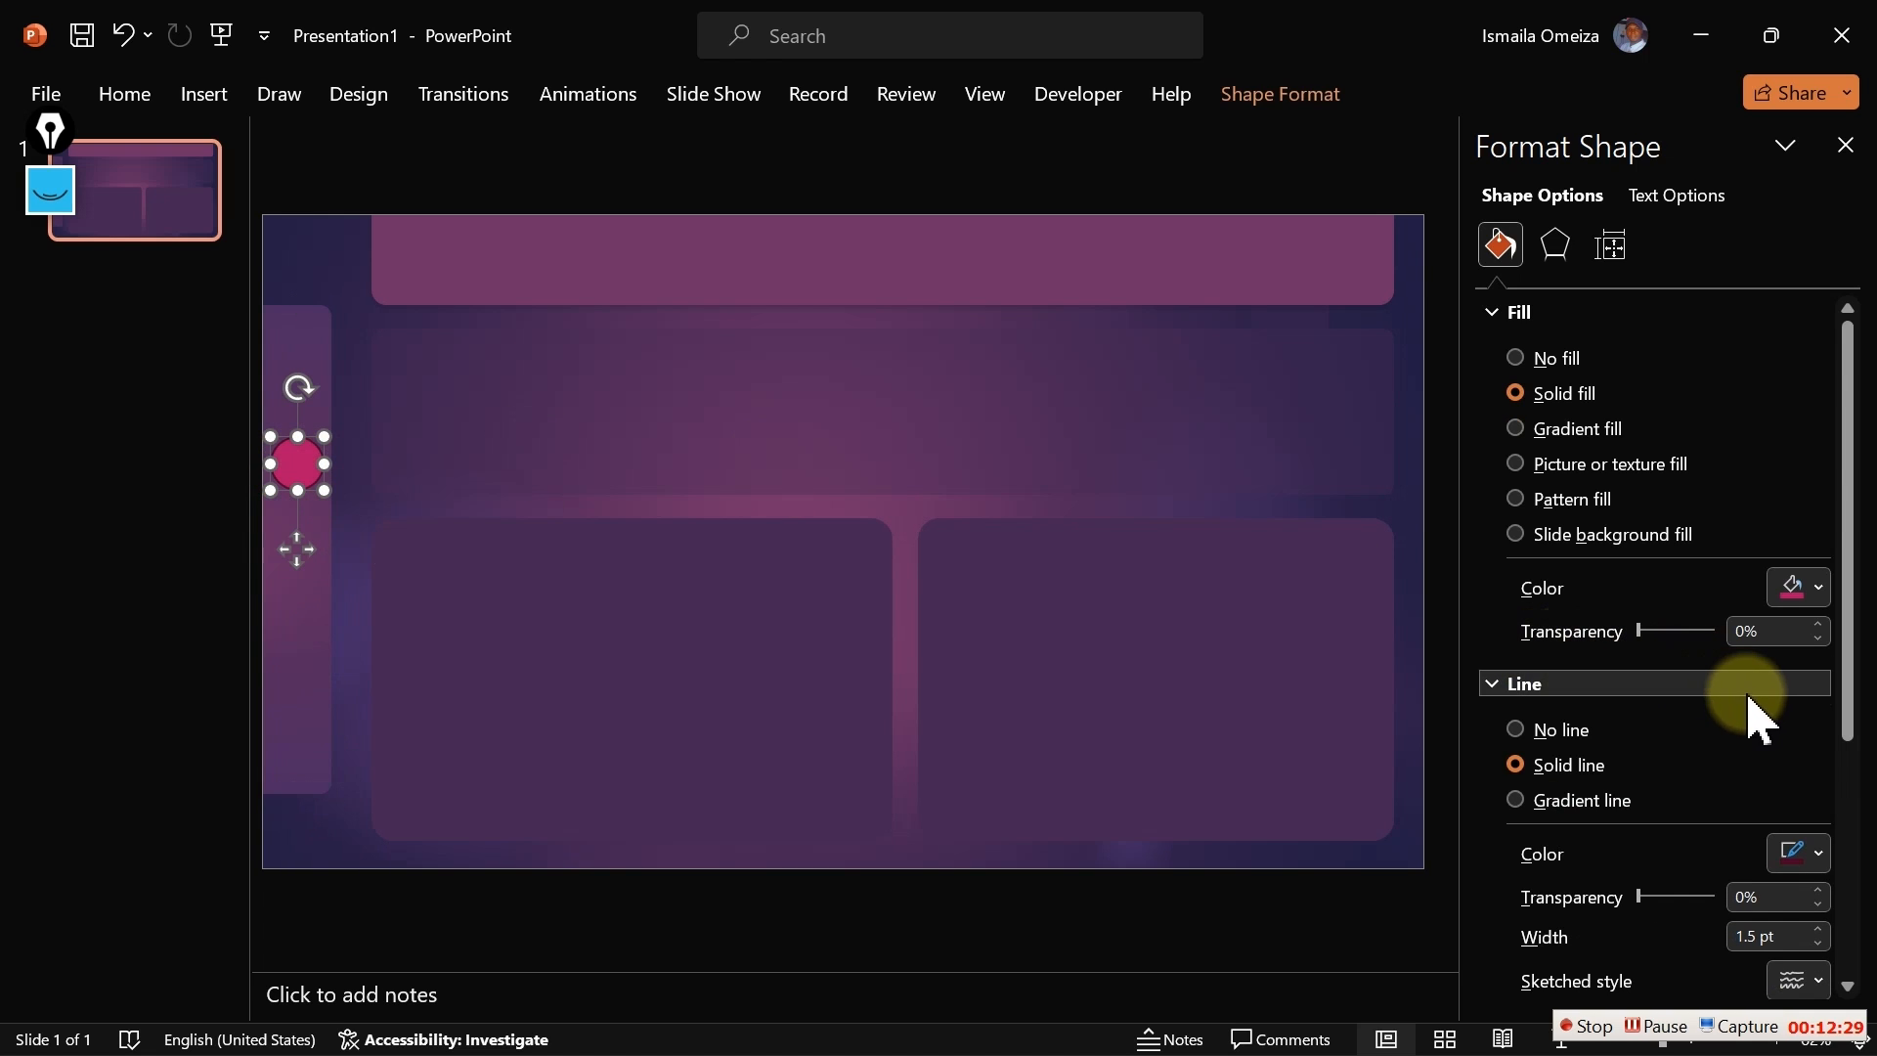
left_click(1521, 729)
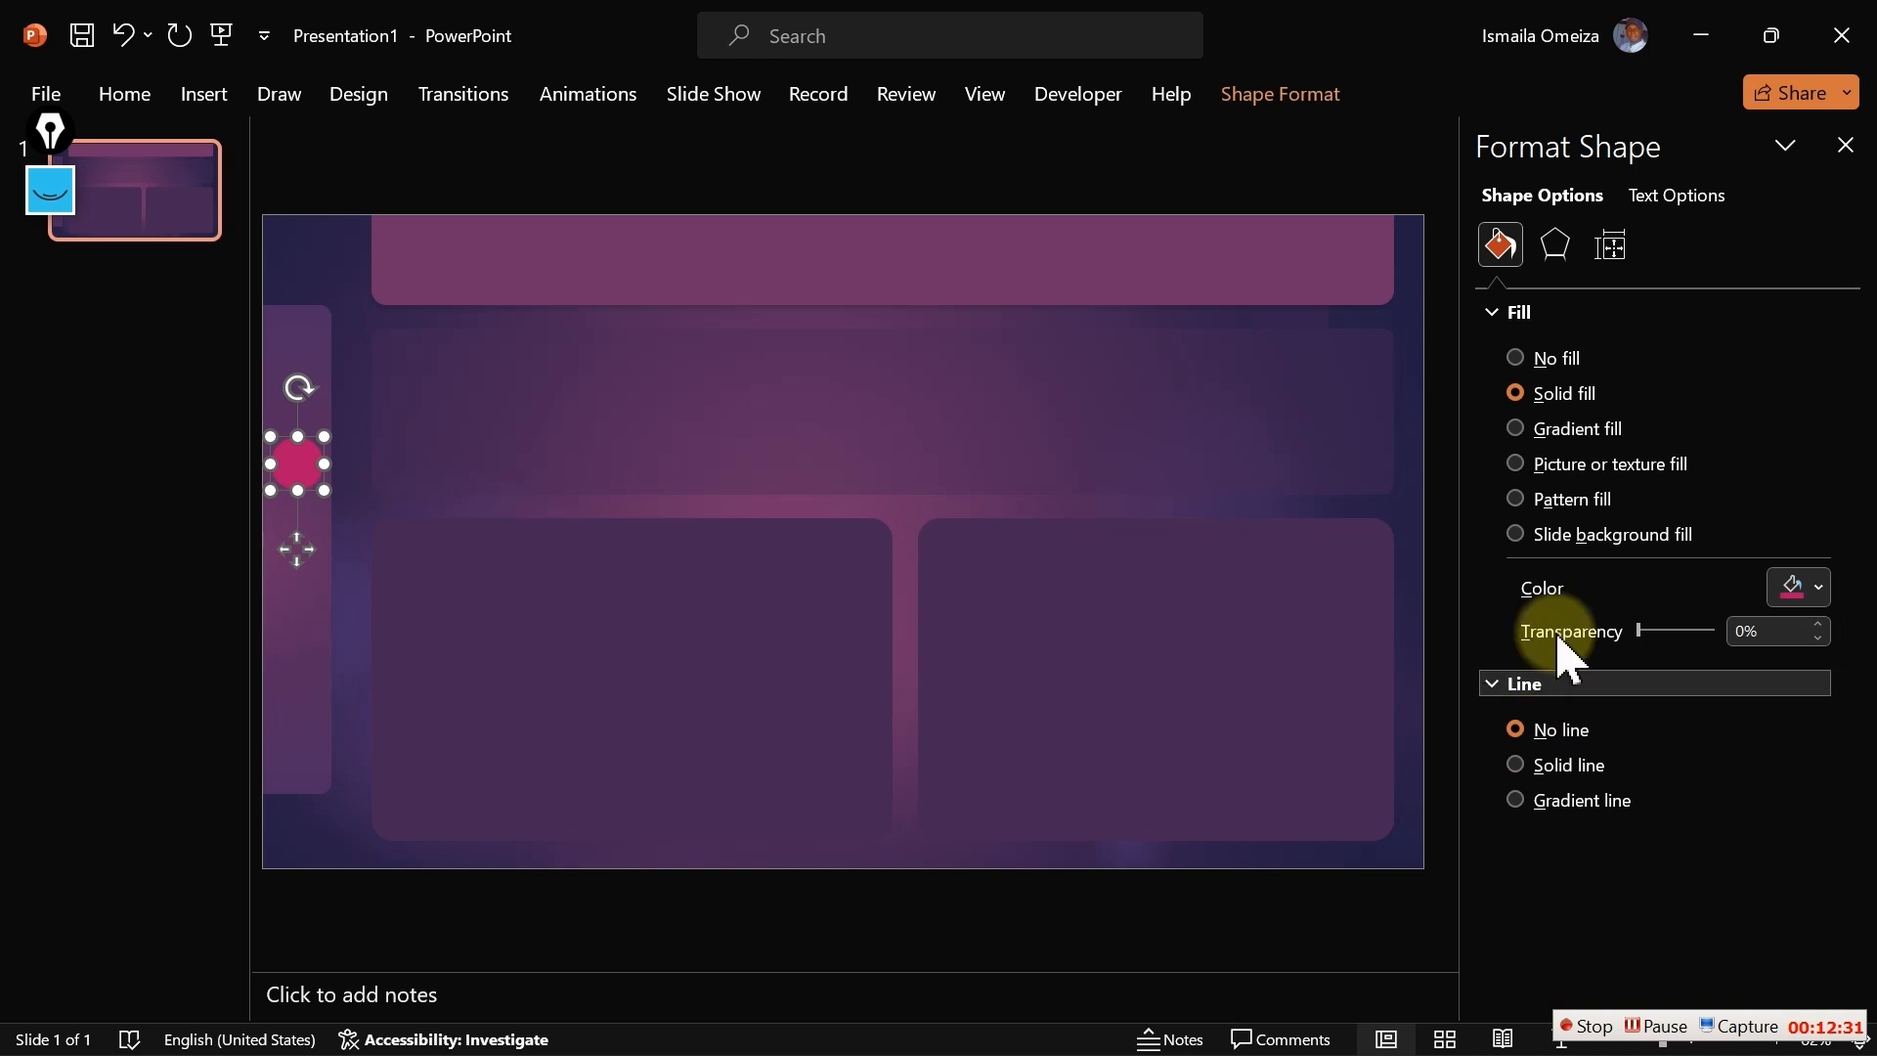
left_click(1820, 591)
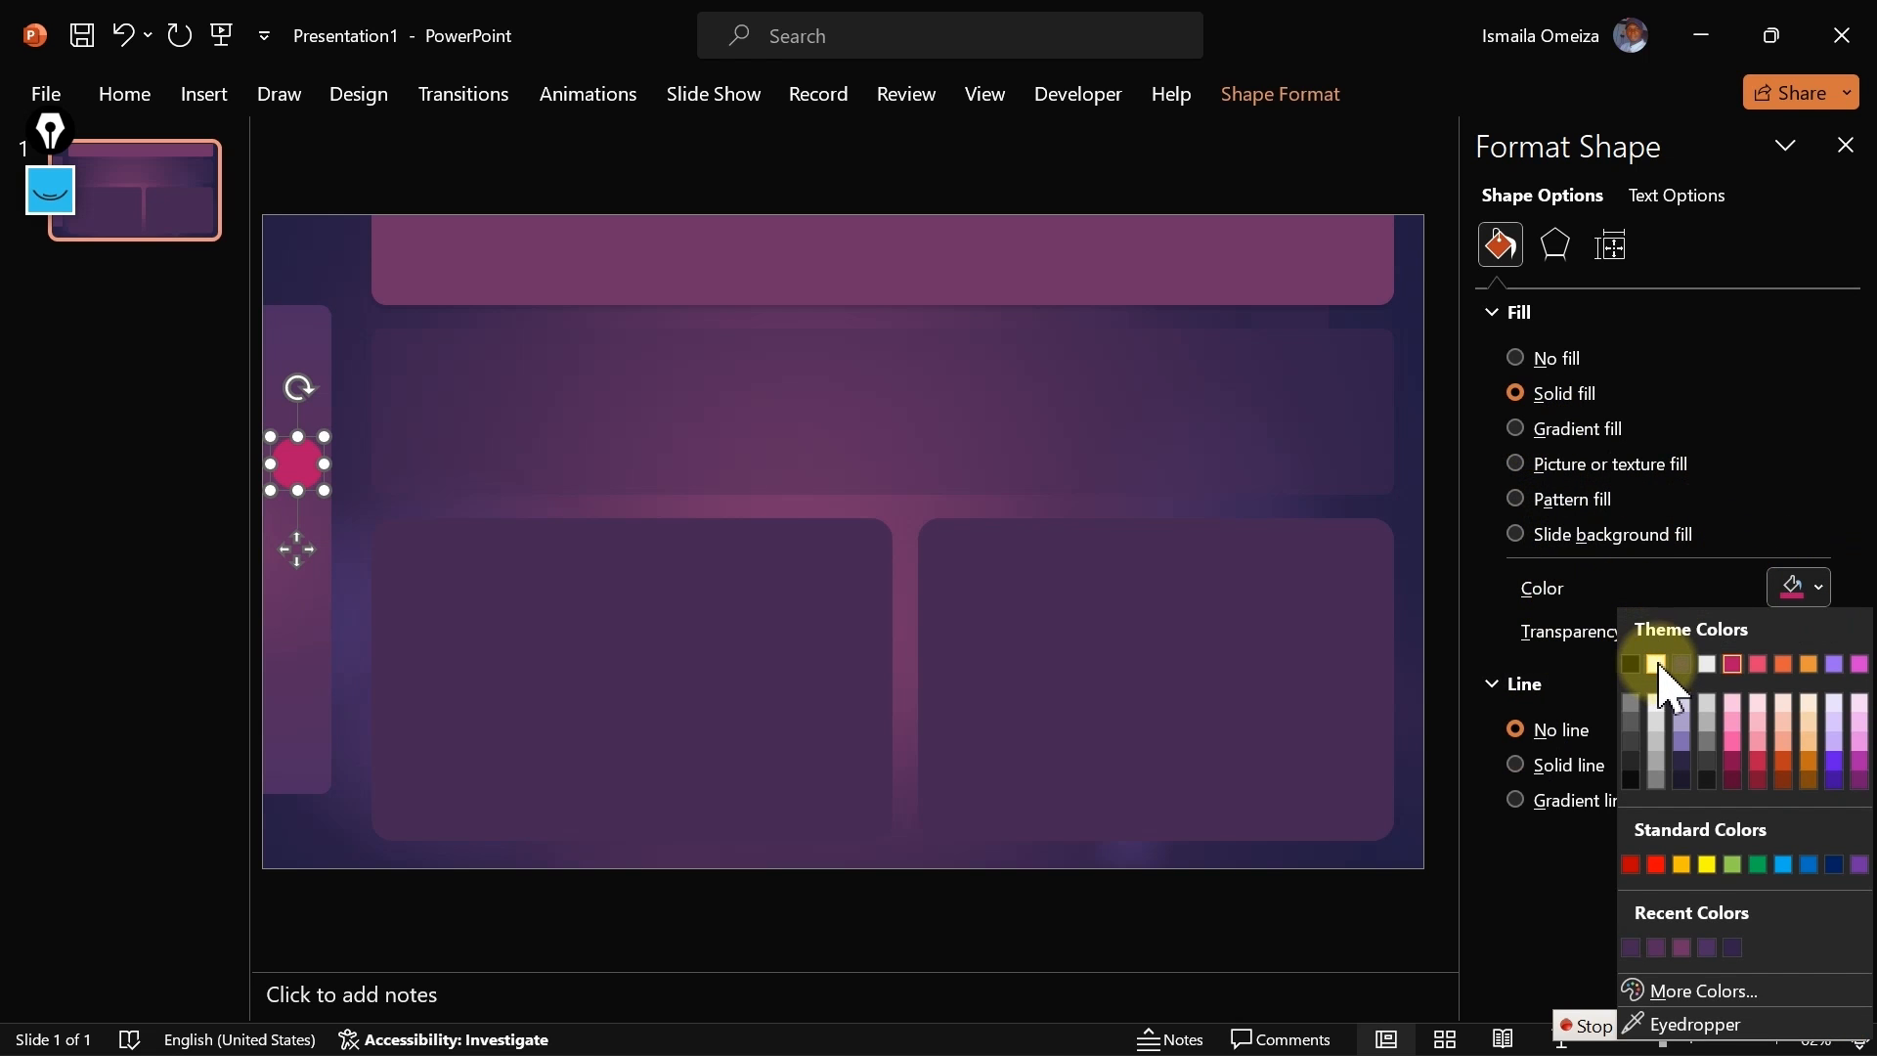
left_click(1659, 668)
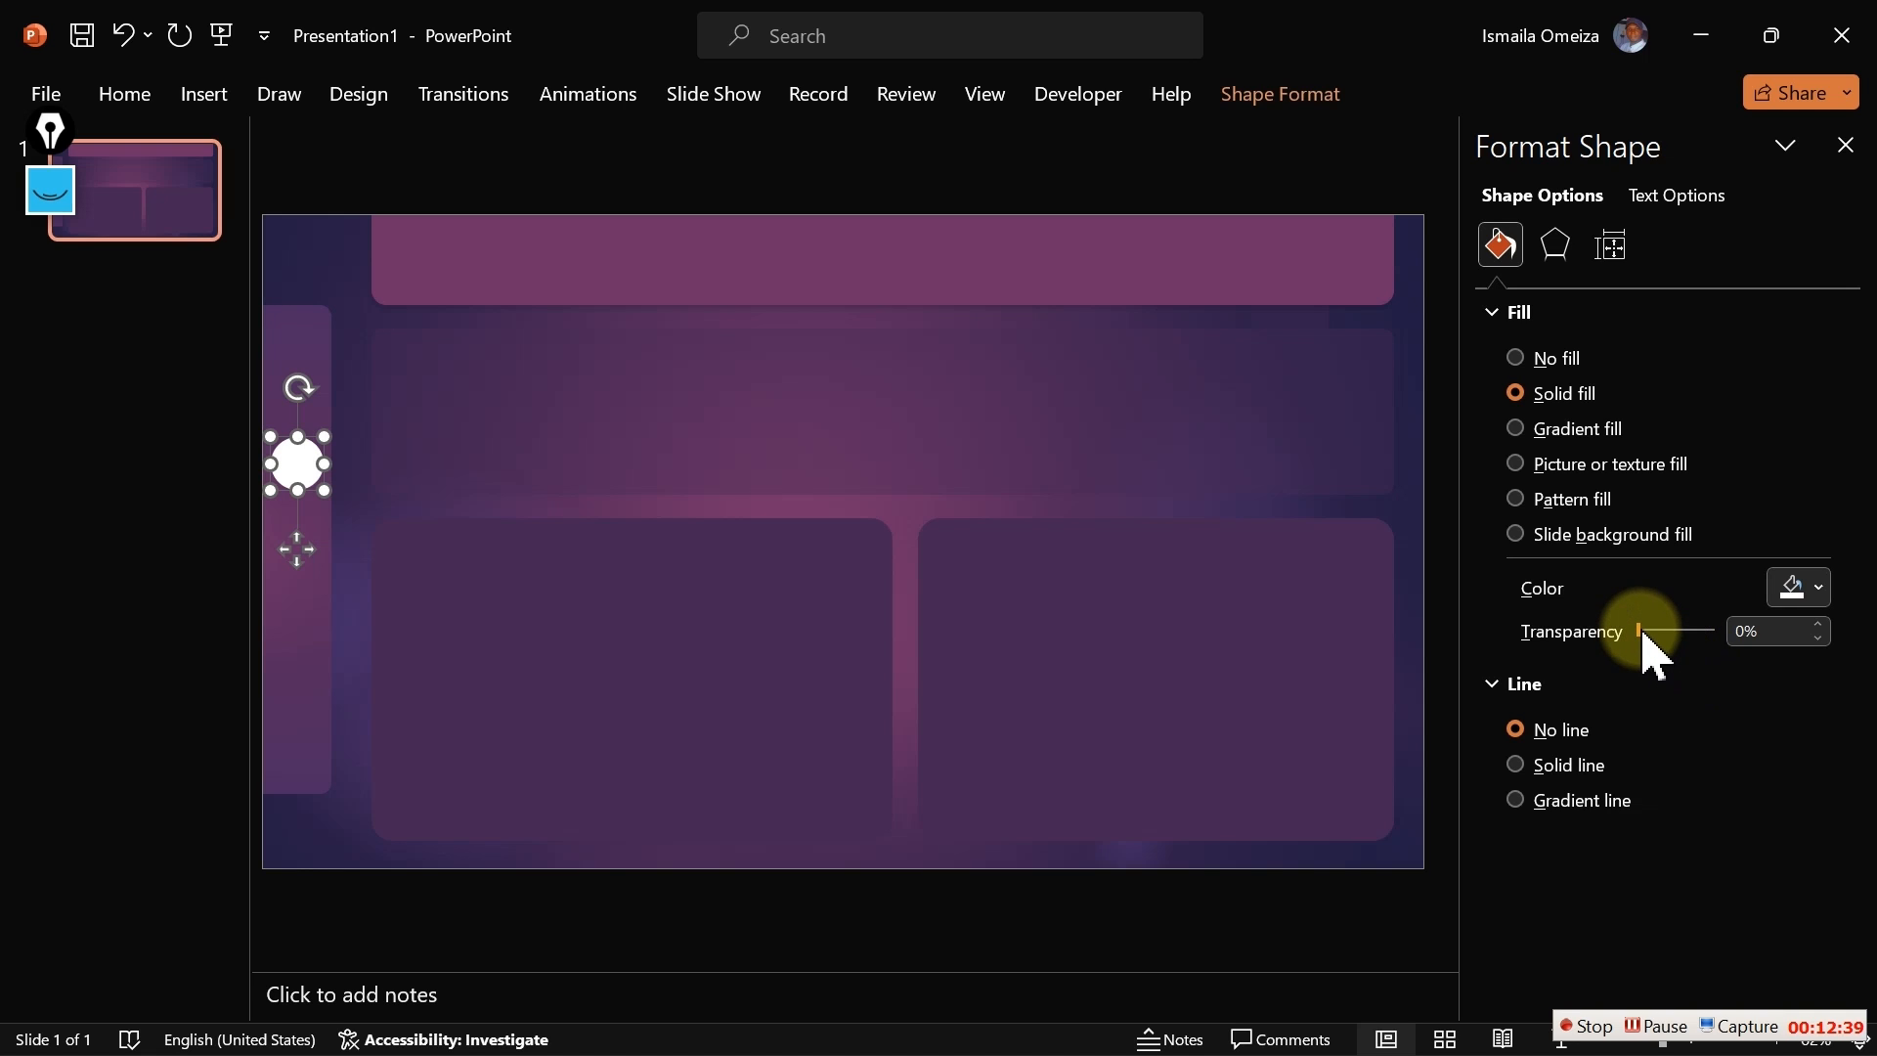
left_click(1818, 592)
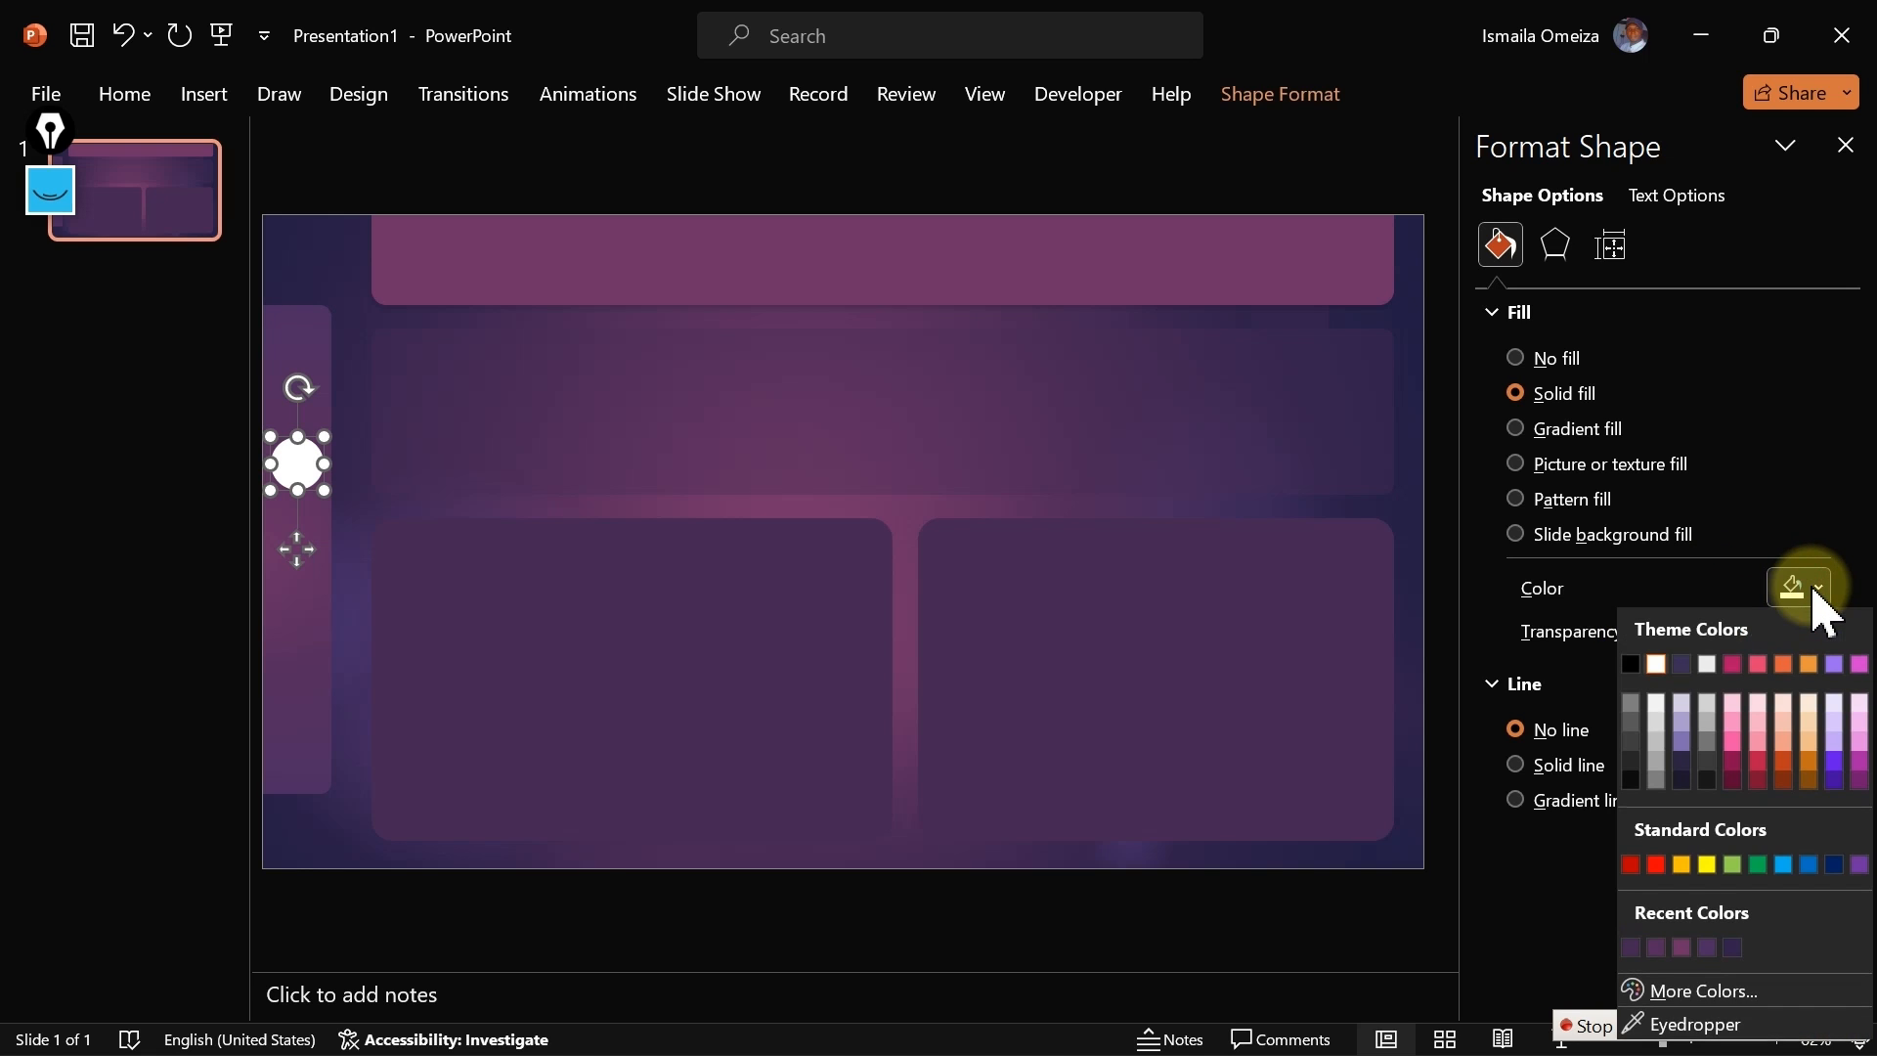
left_click(1657, 704)
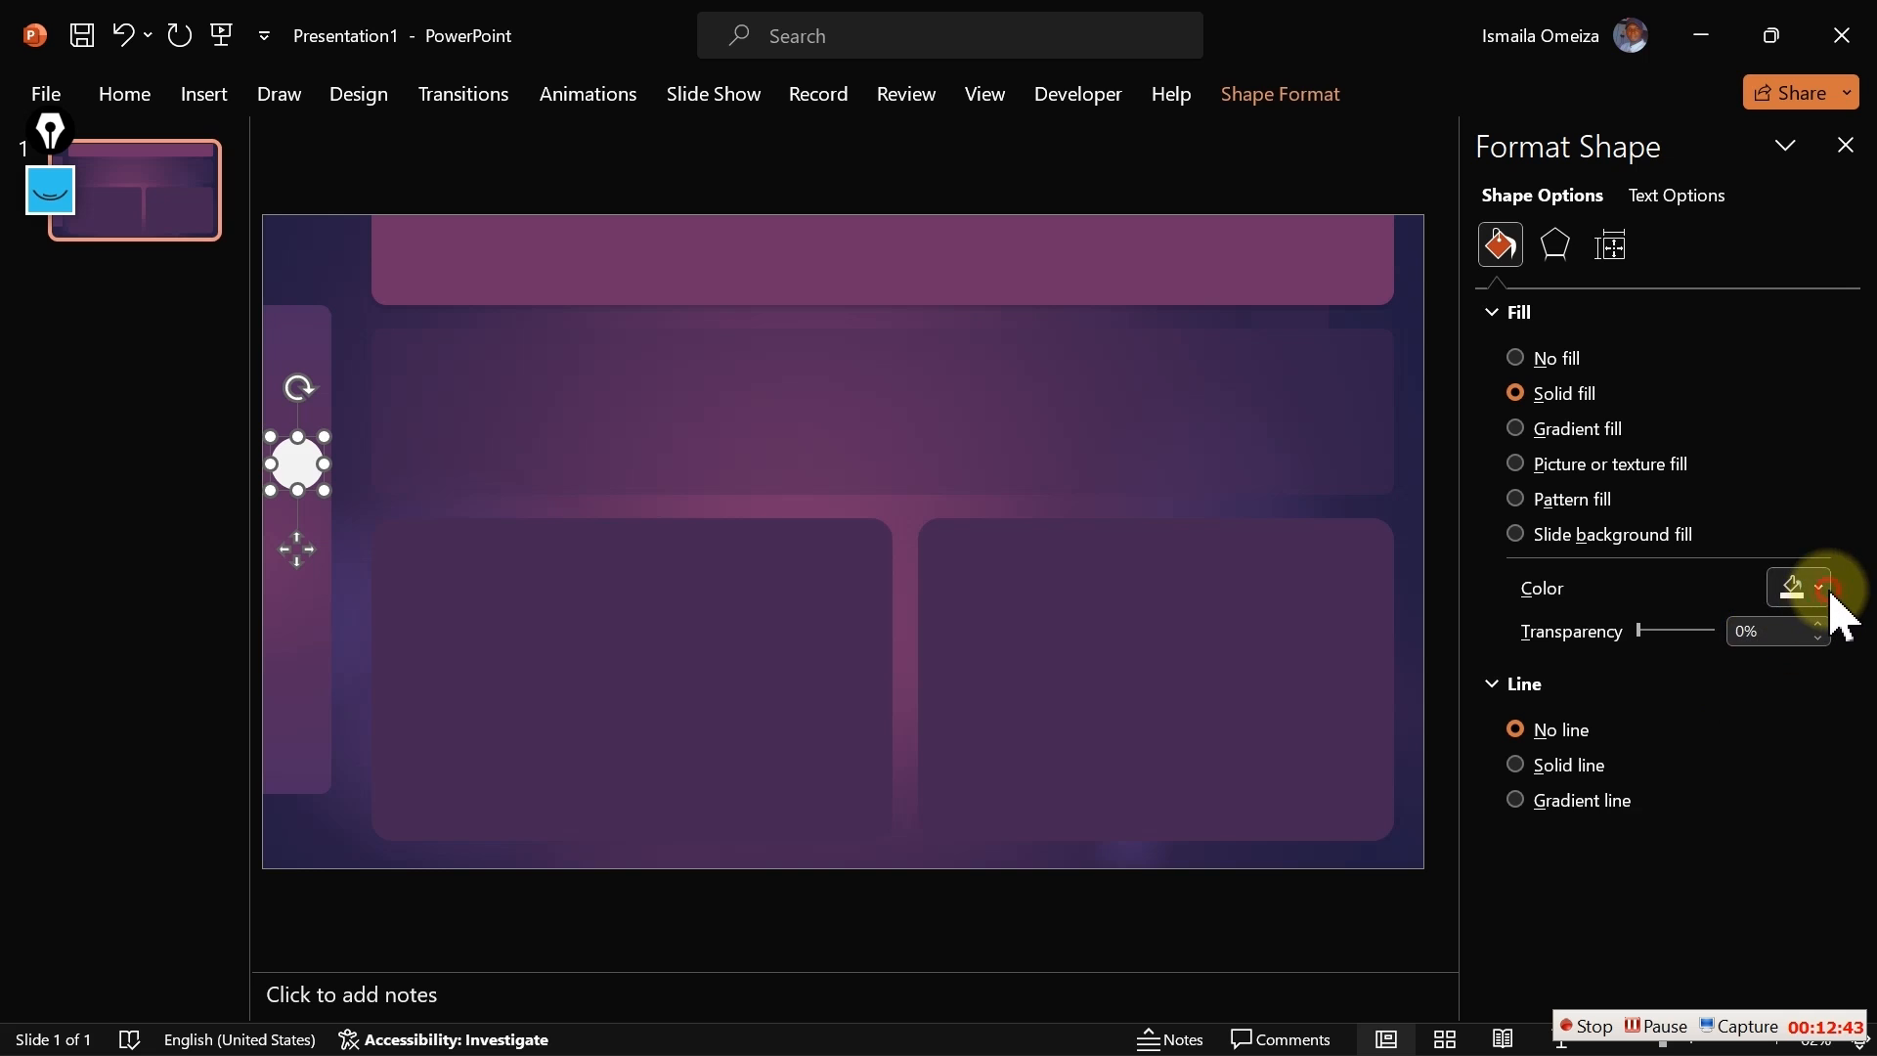
left_click(1811, 594)
left_click(1657, 726)
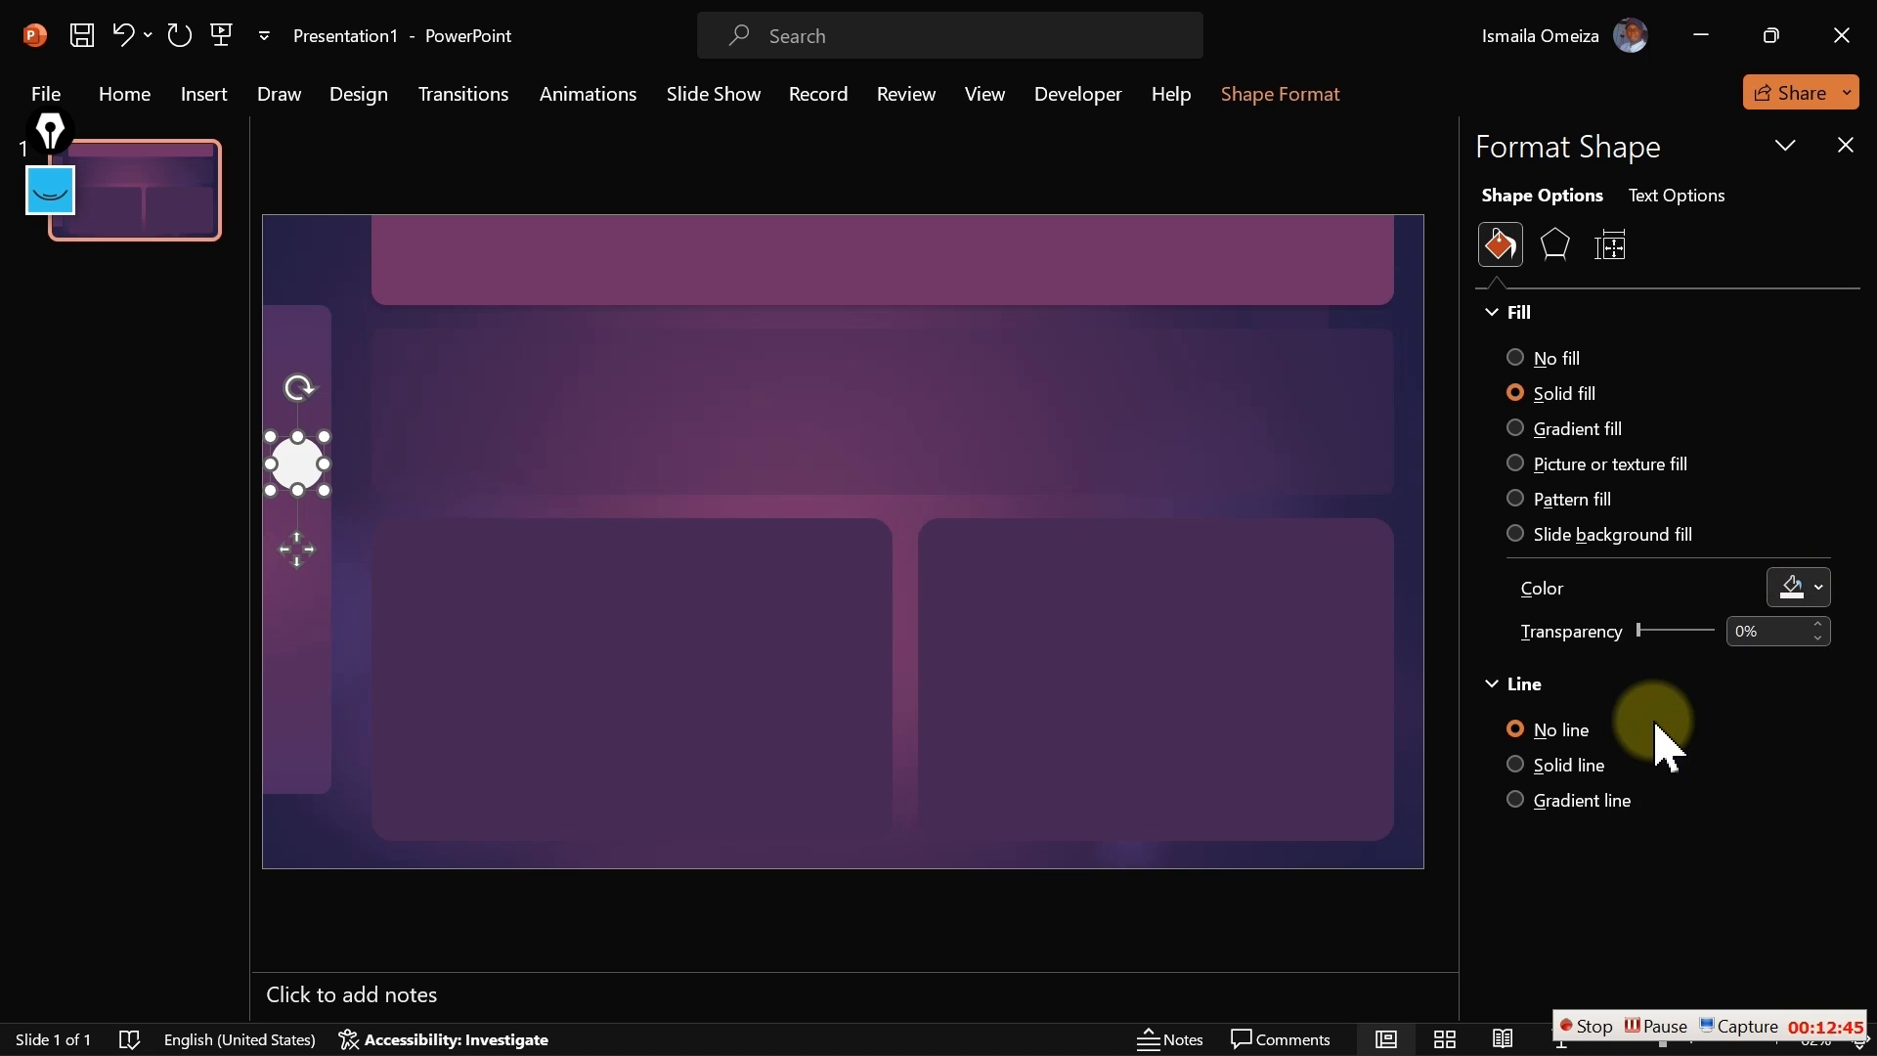
Duplicate the light circle twice and space the copies evenly below it along the side bar
key("ctrl+d")
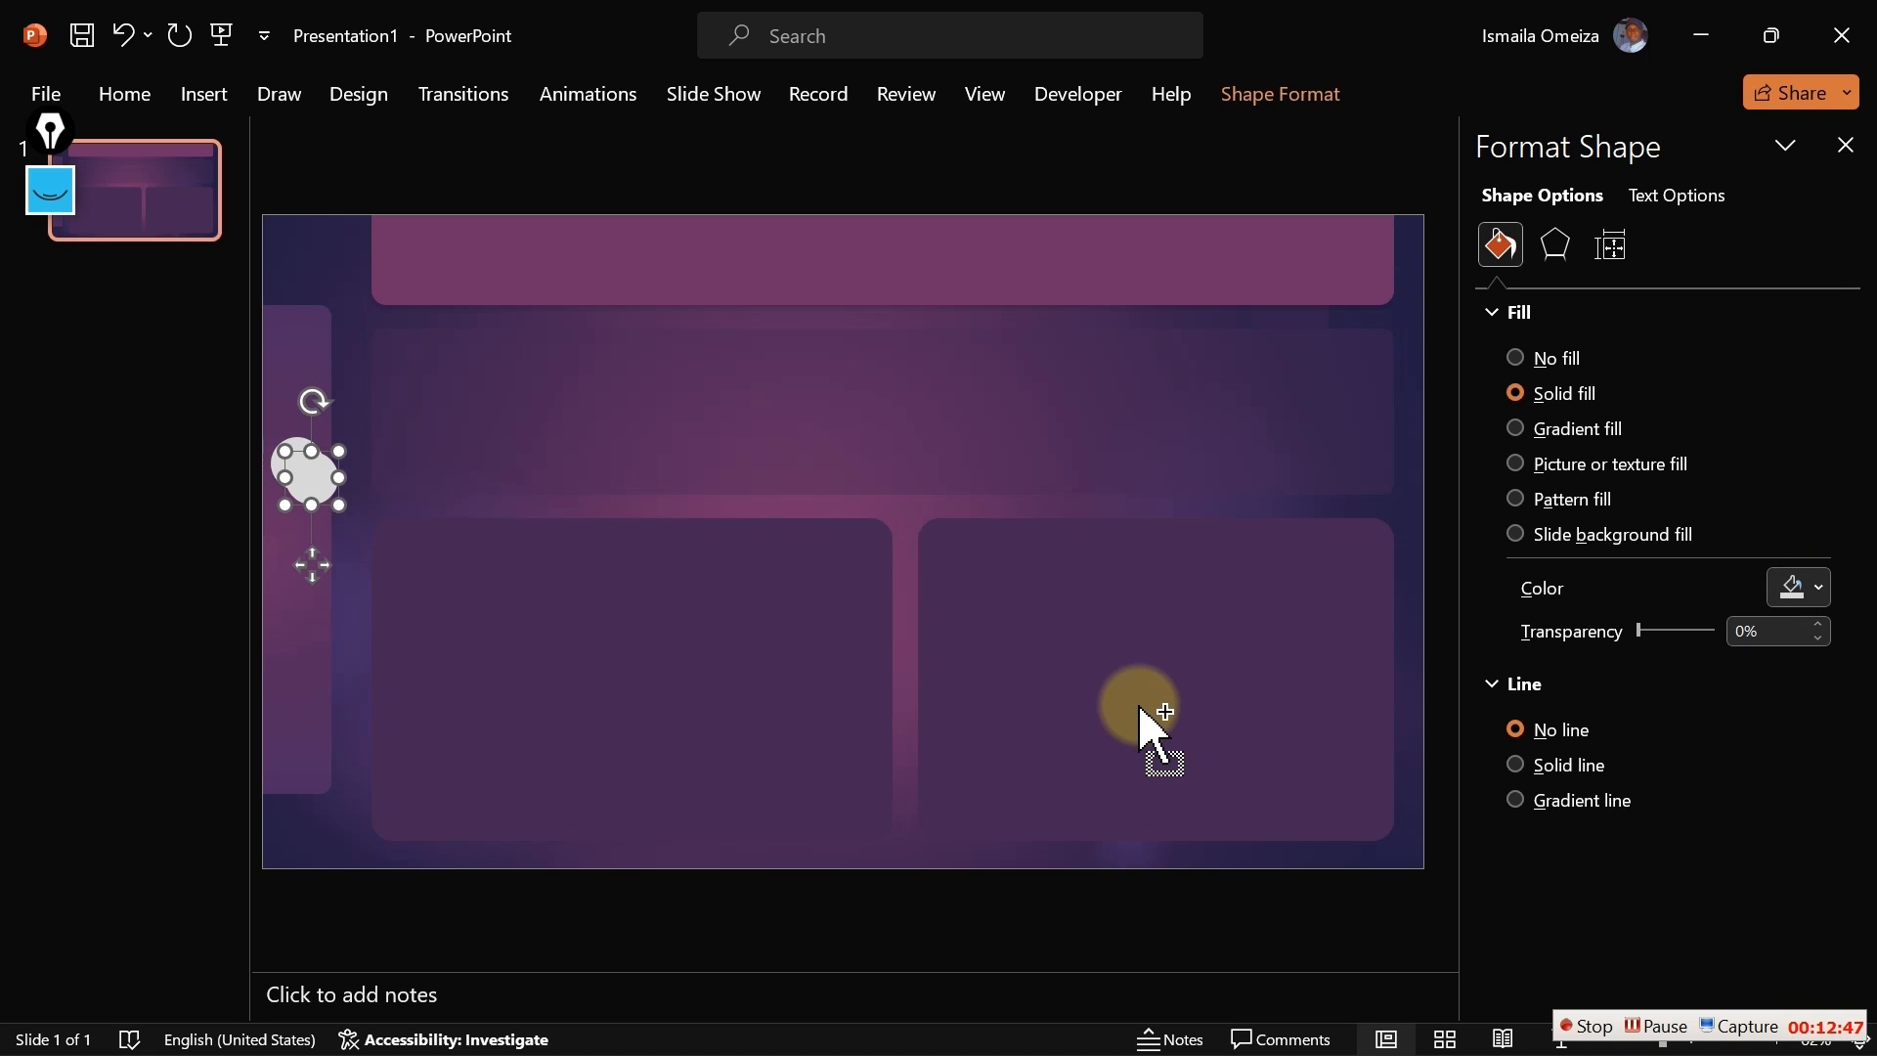
left_click_drag(313, 572, 297, 681)
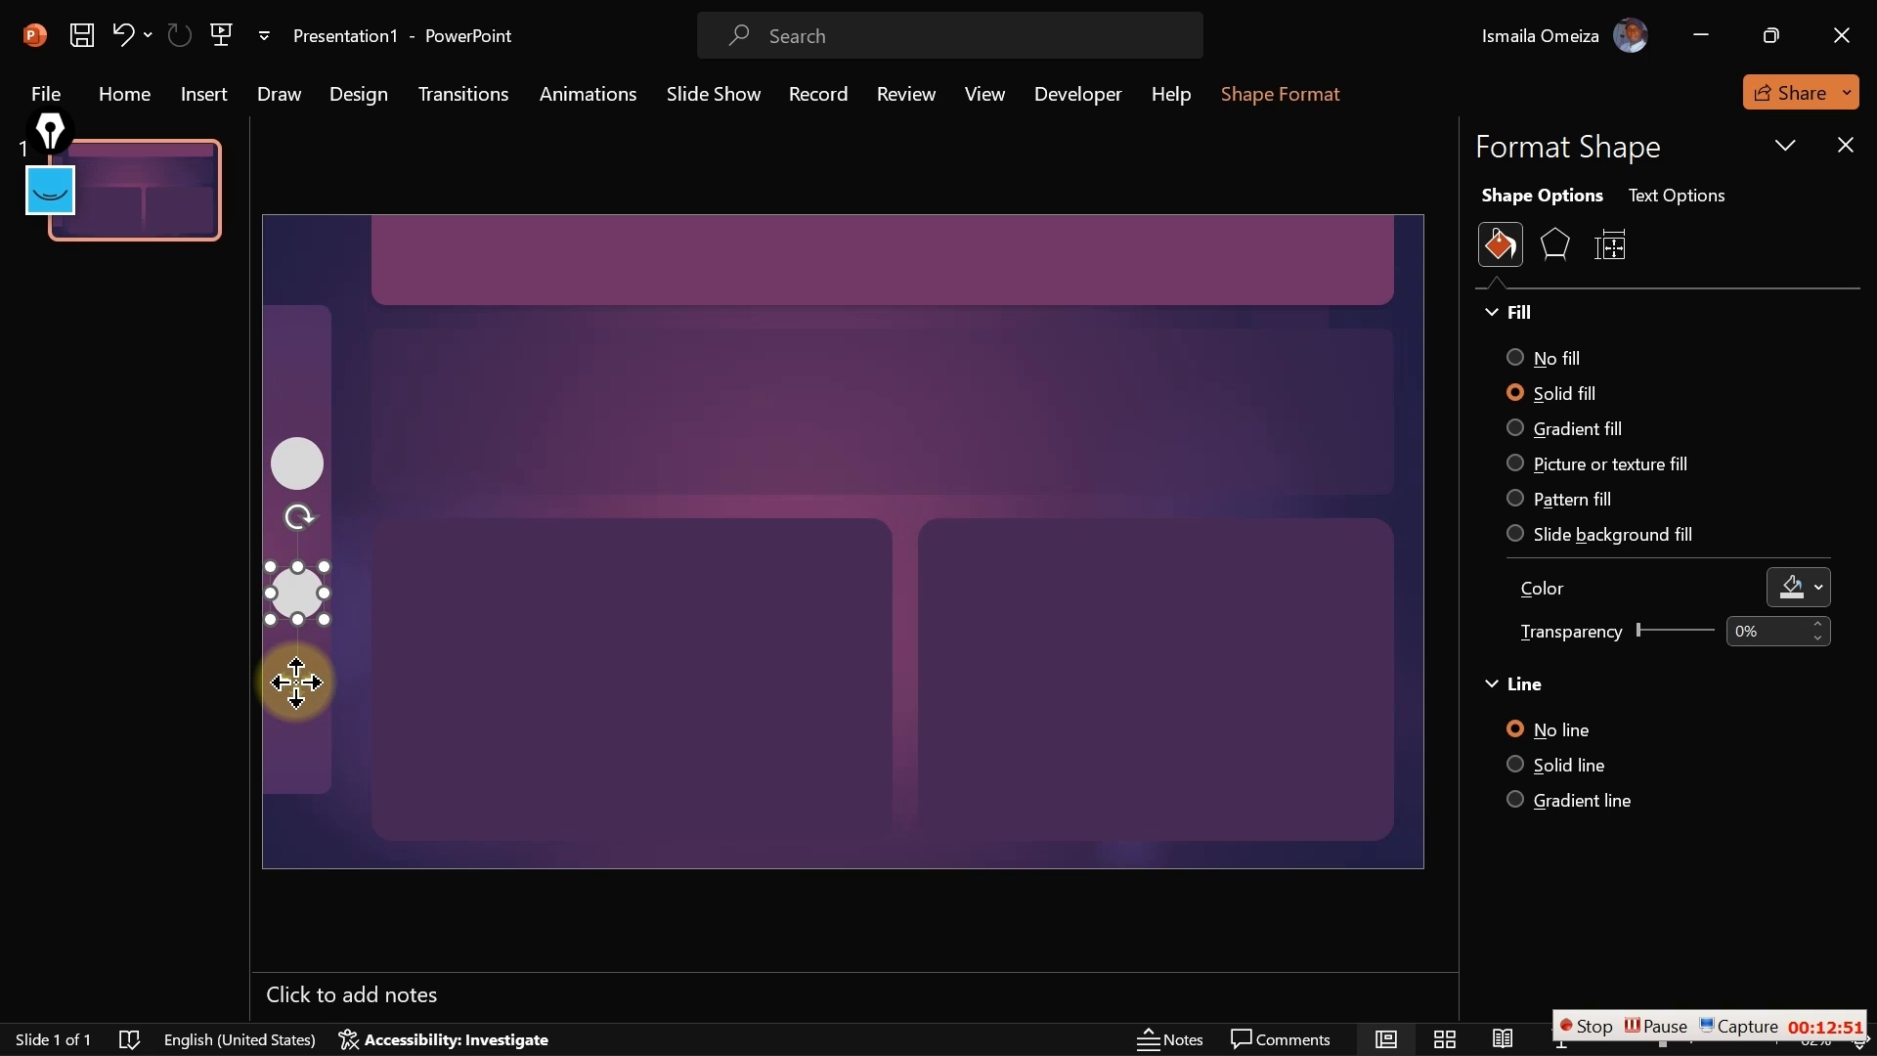
key("ctrl+d")
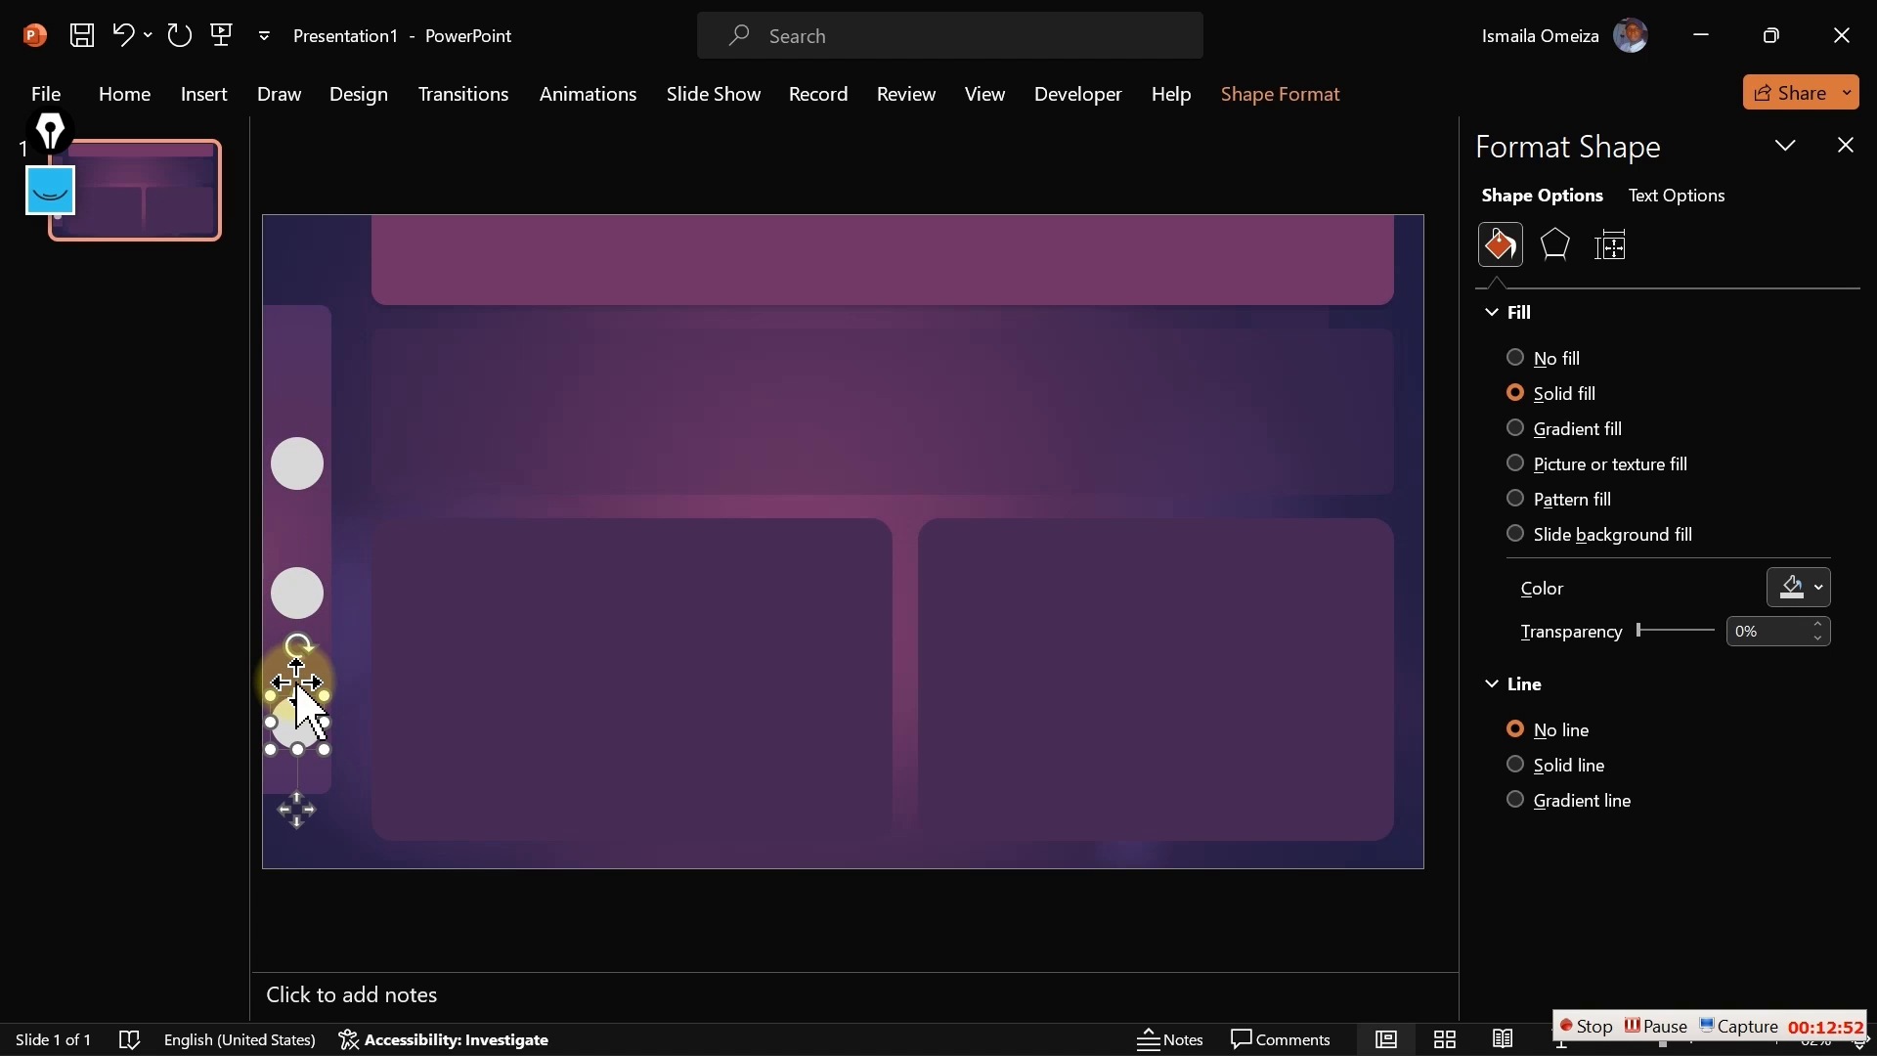
left_click(414, 921)
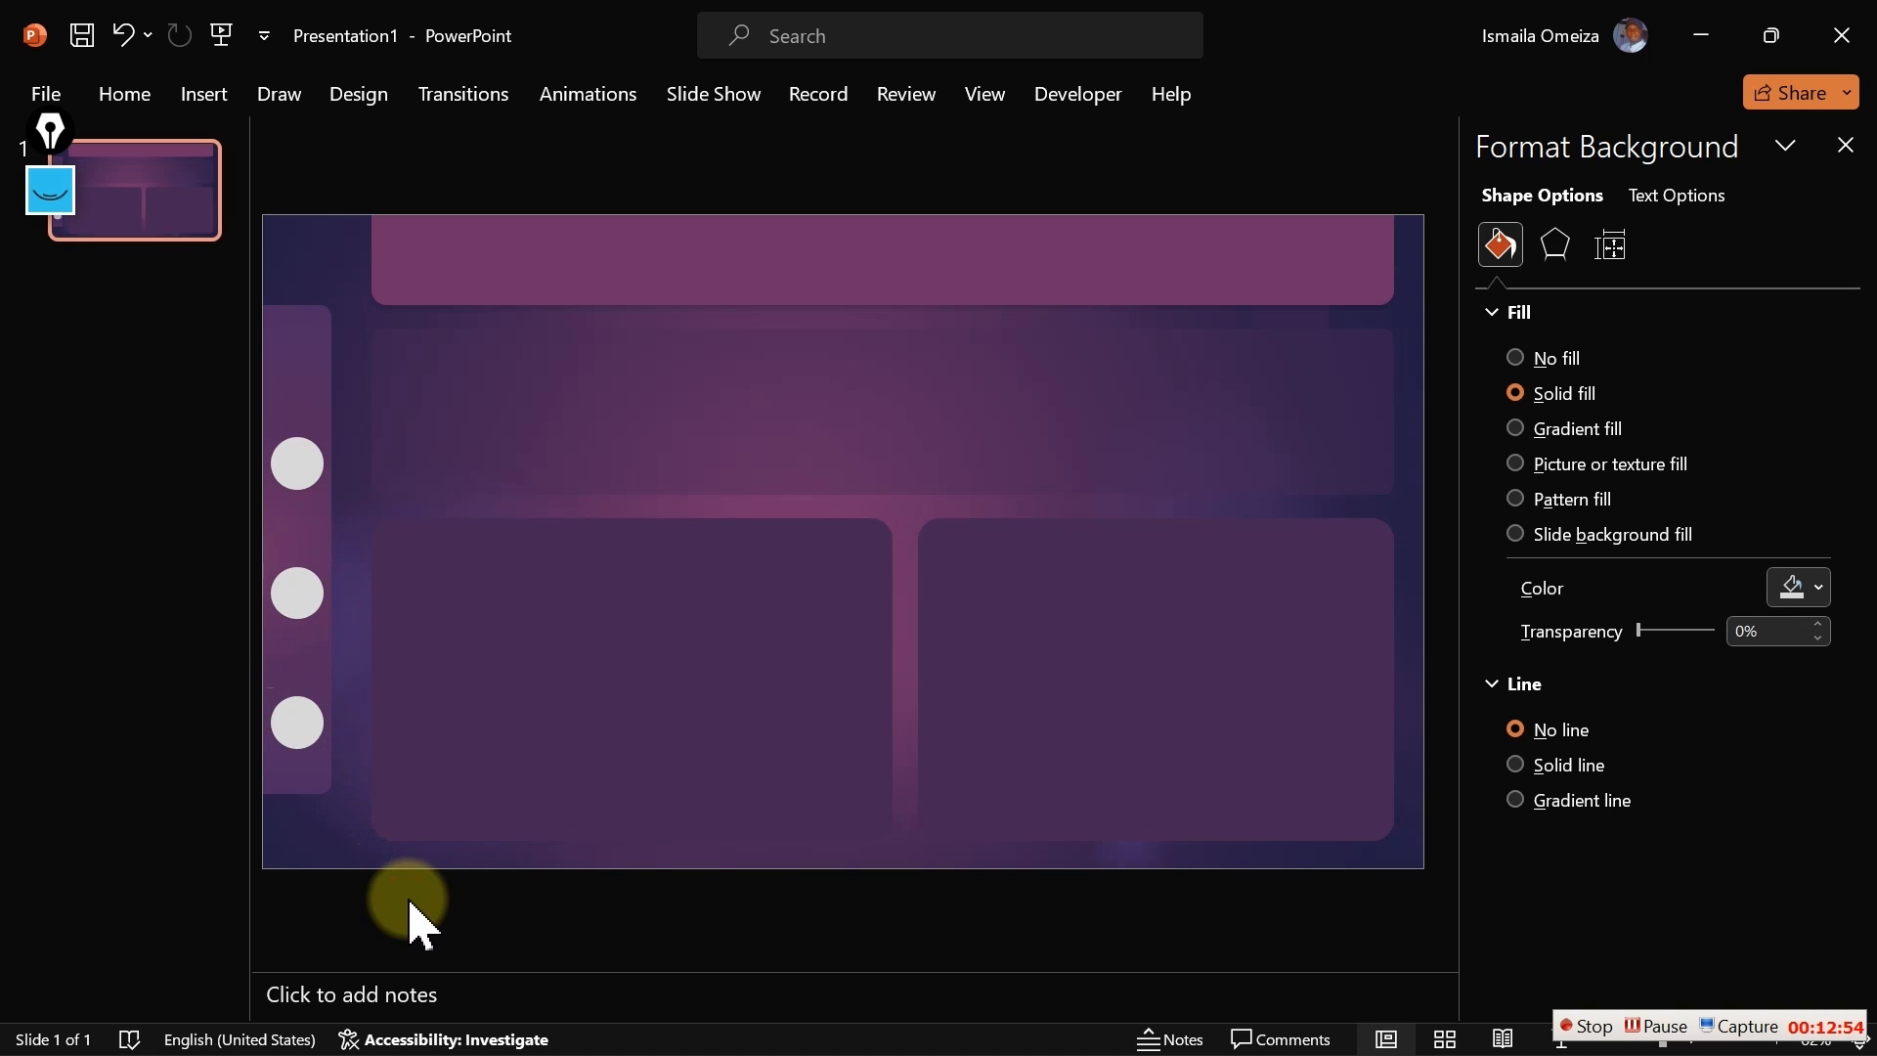
Align the three side bar circles to their left edges and distribute them vertically
left_click(293, 720)
left_click(293, 594, "shift")
left_click(298, 467, "shift")
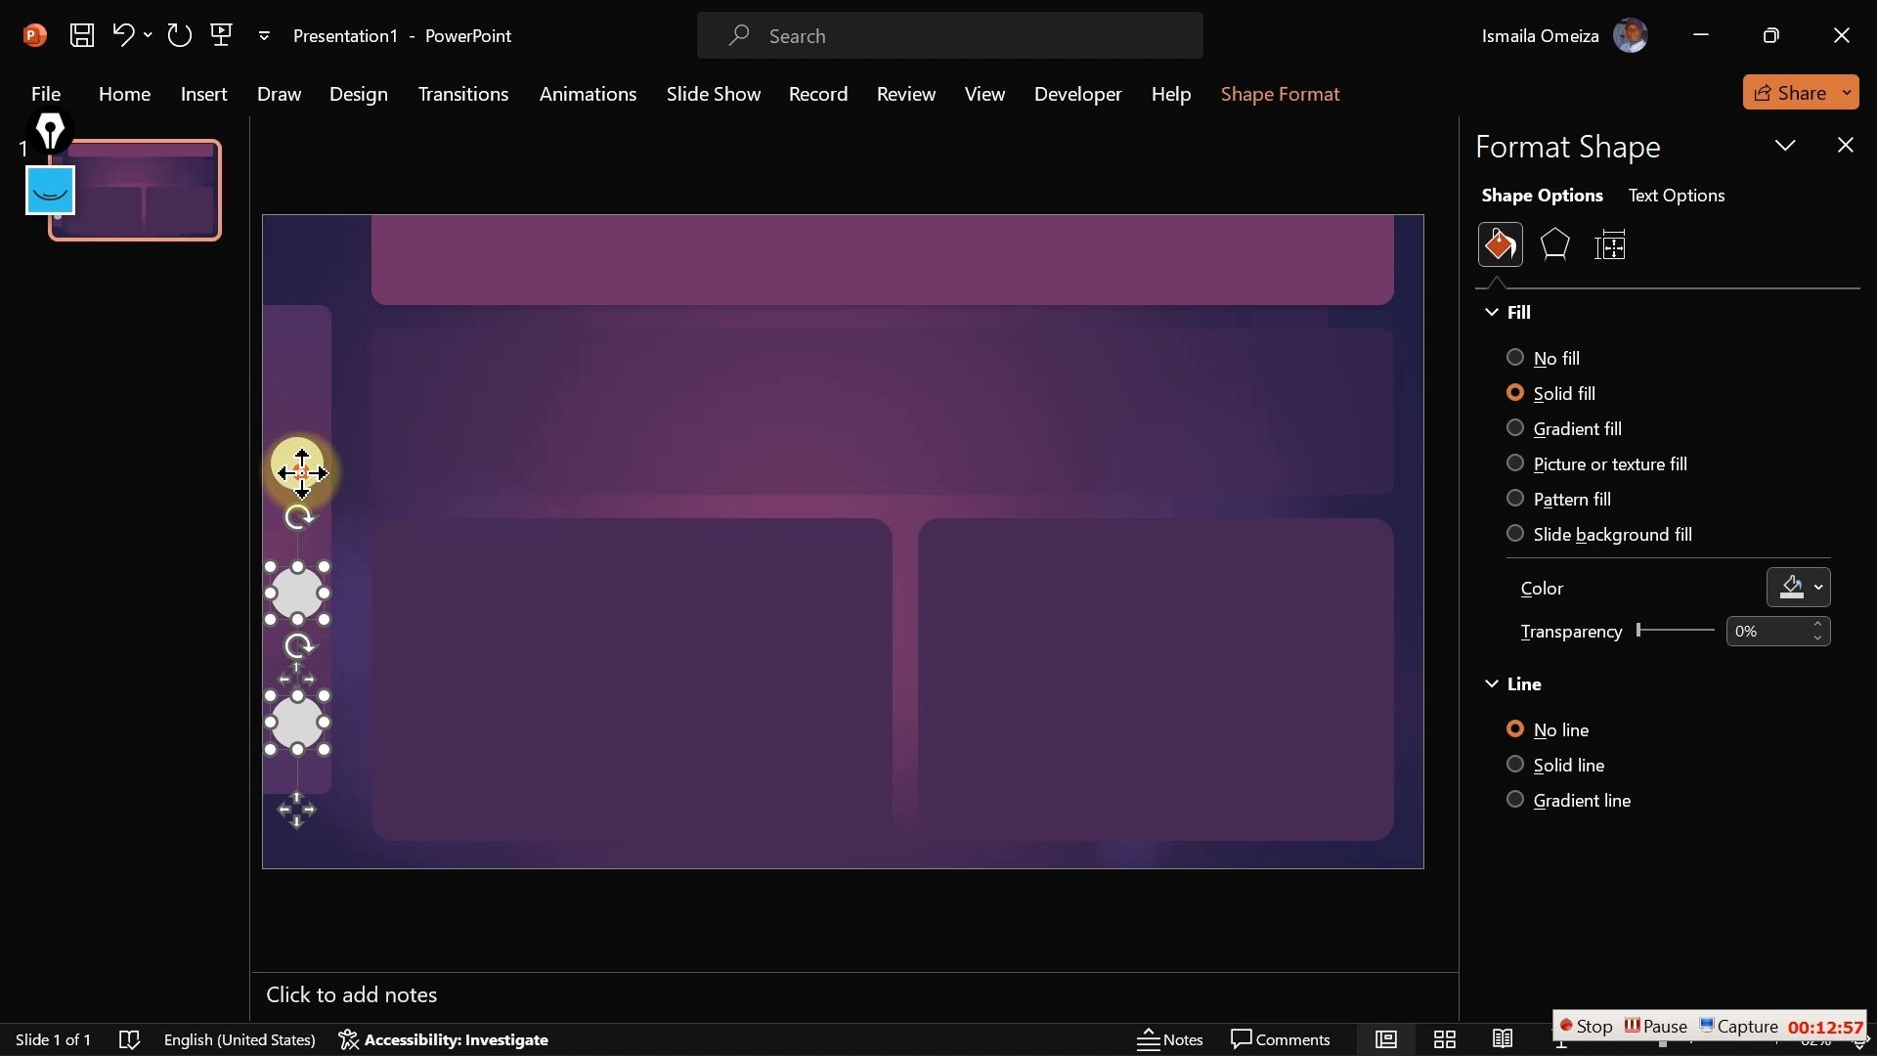
left_click(1268, 88)
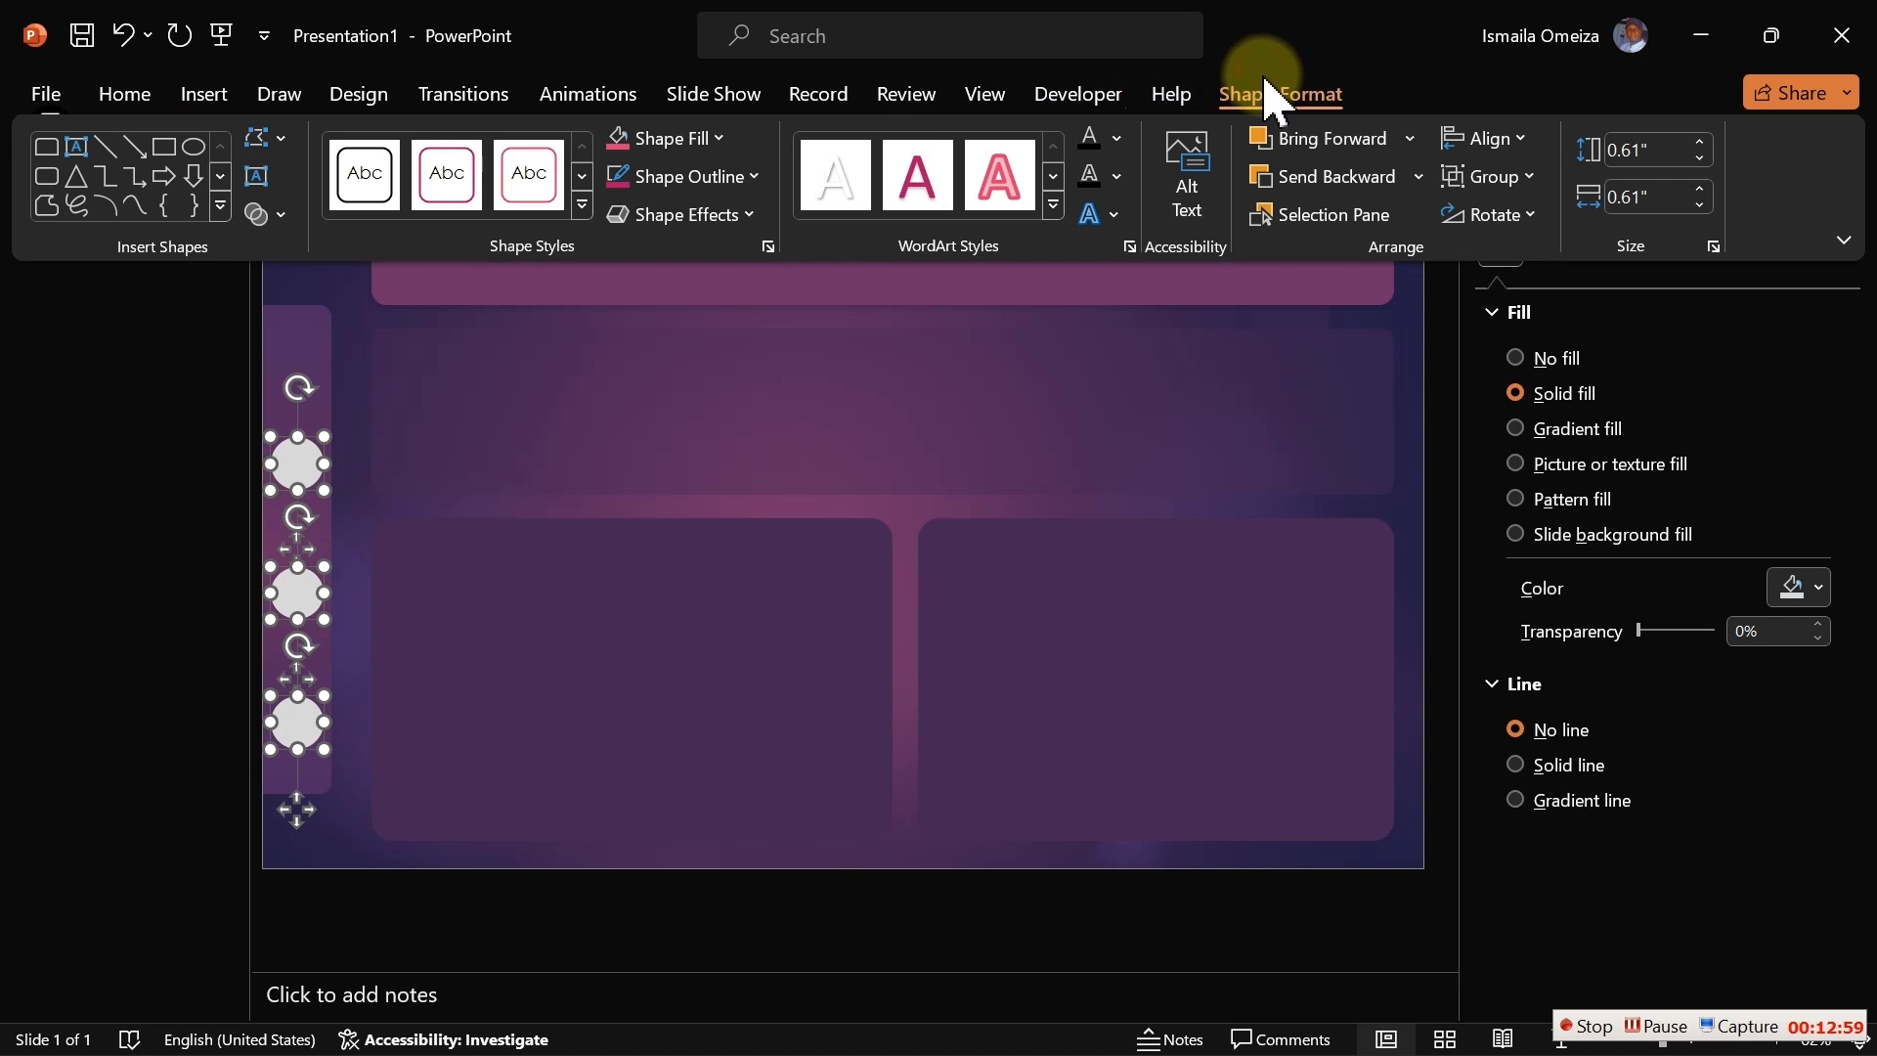
left_click(1527, 158)
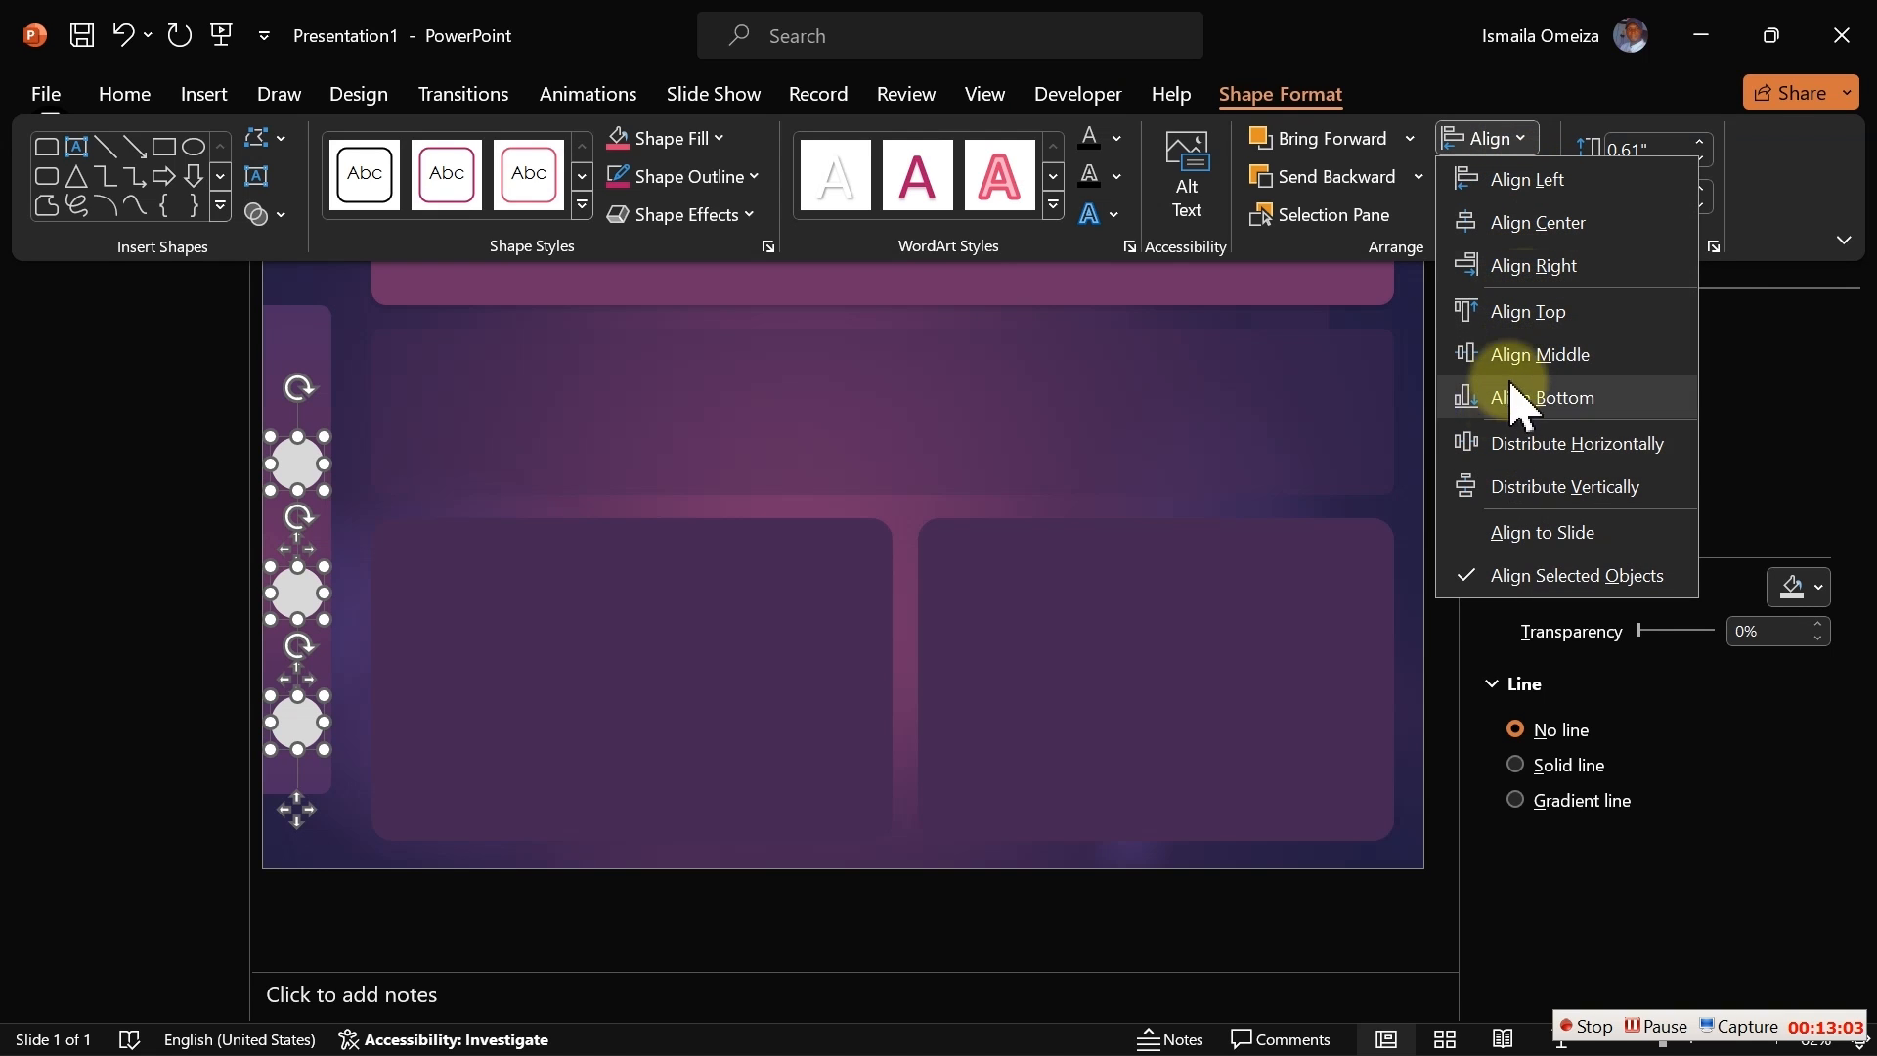
left_click(1525, 186)
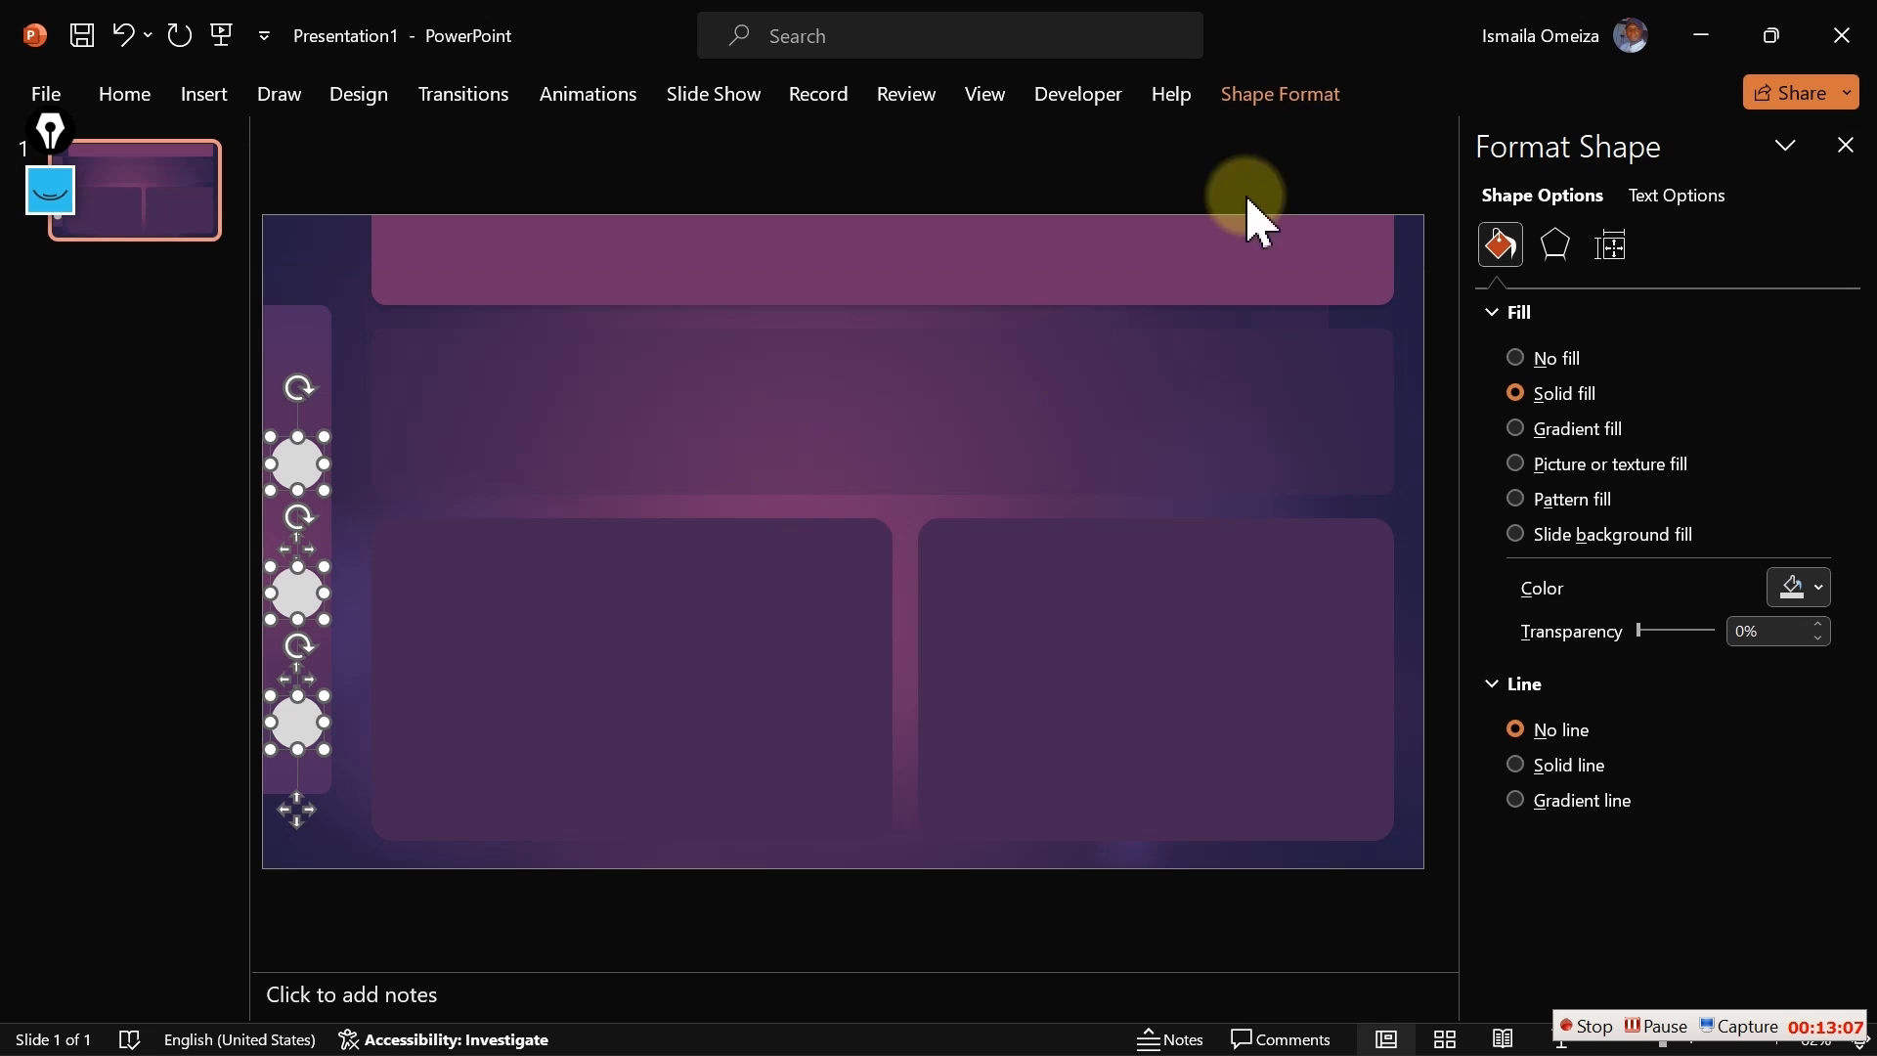
left_click(1296, 100)
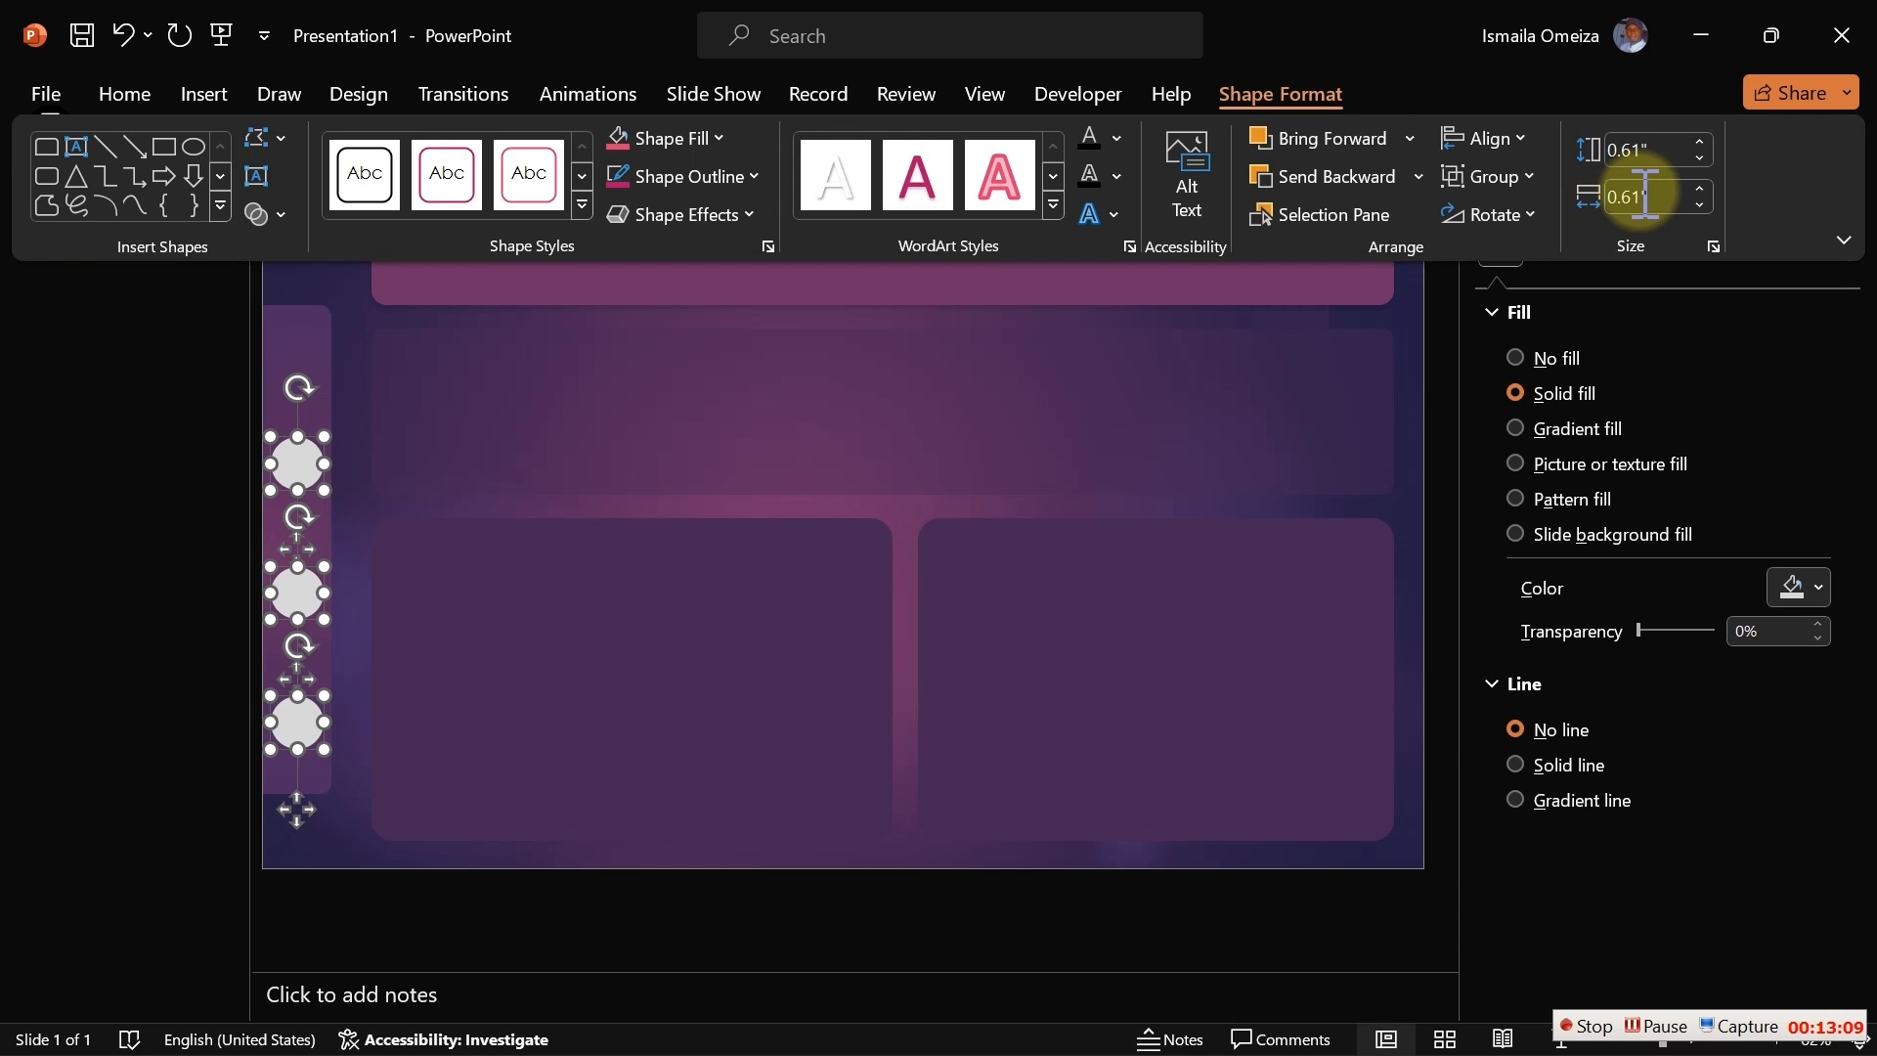
left_click(1513, 146)
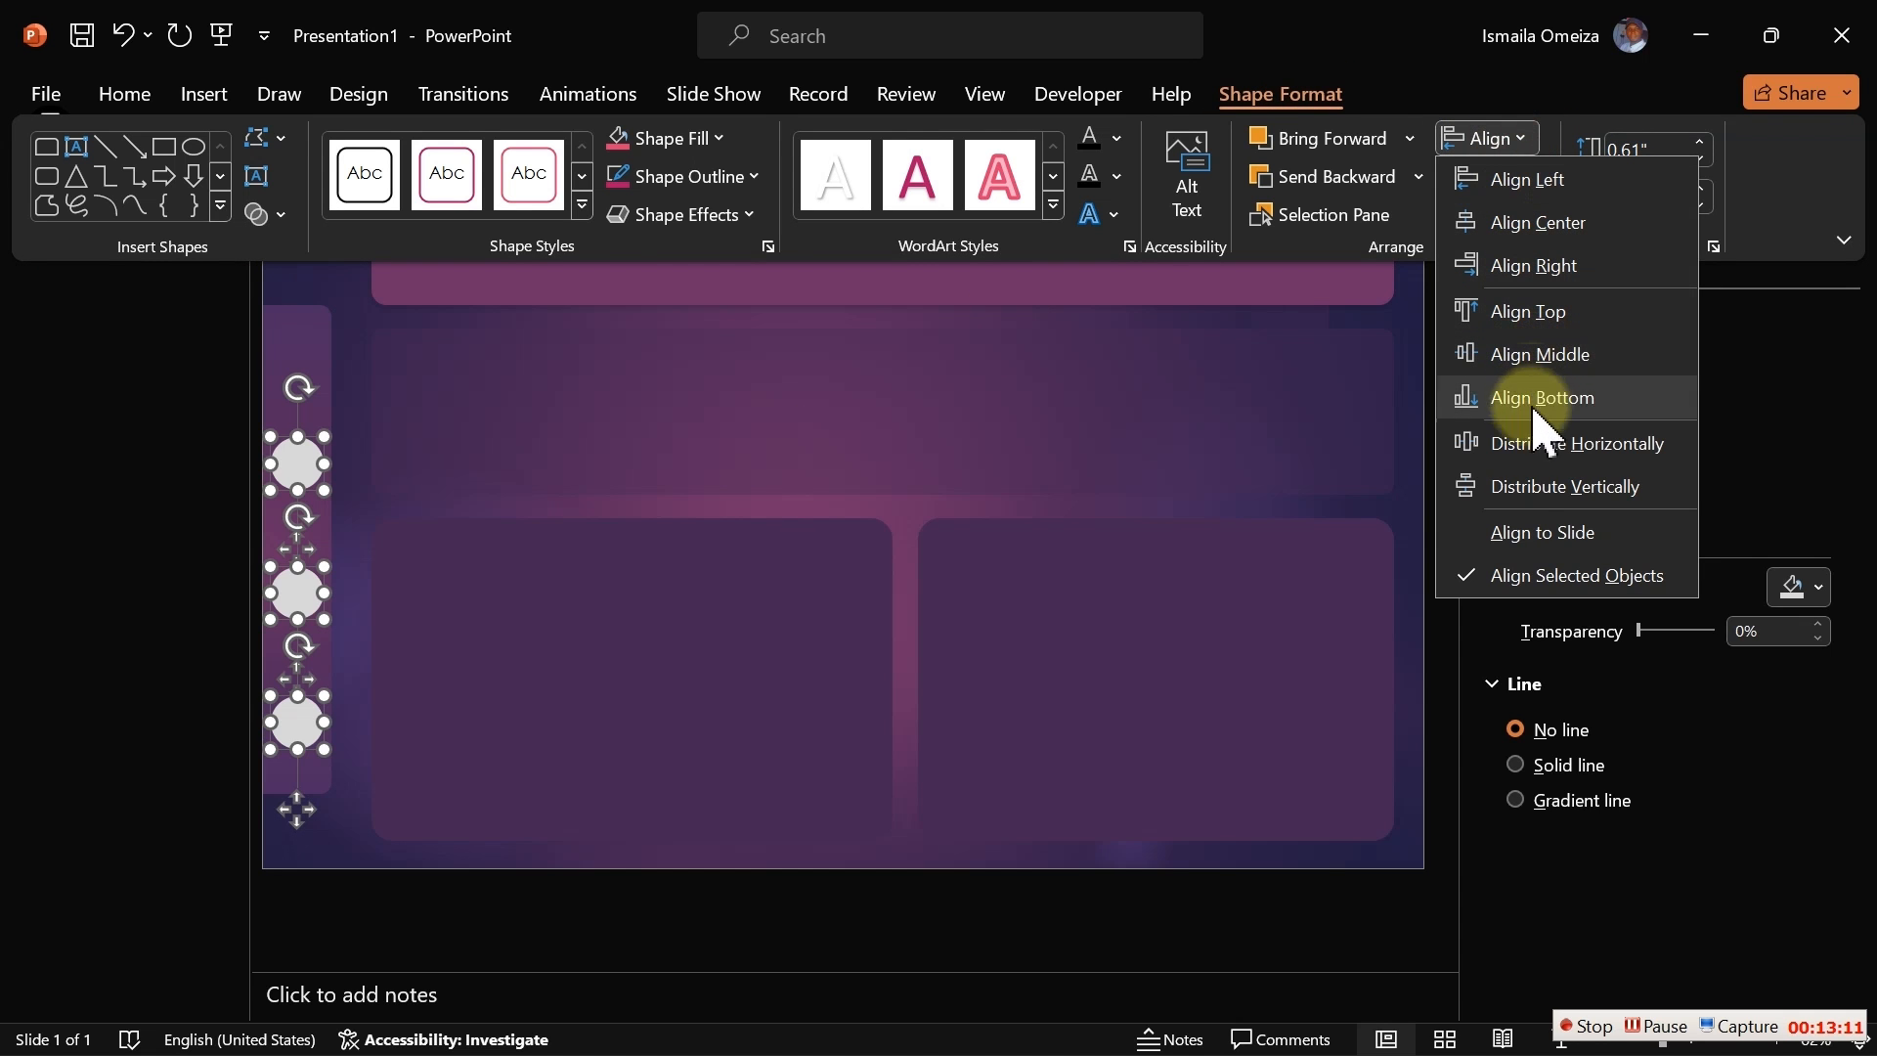
left_click(1535, 489)
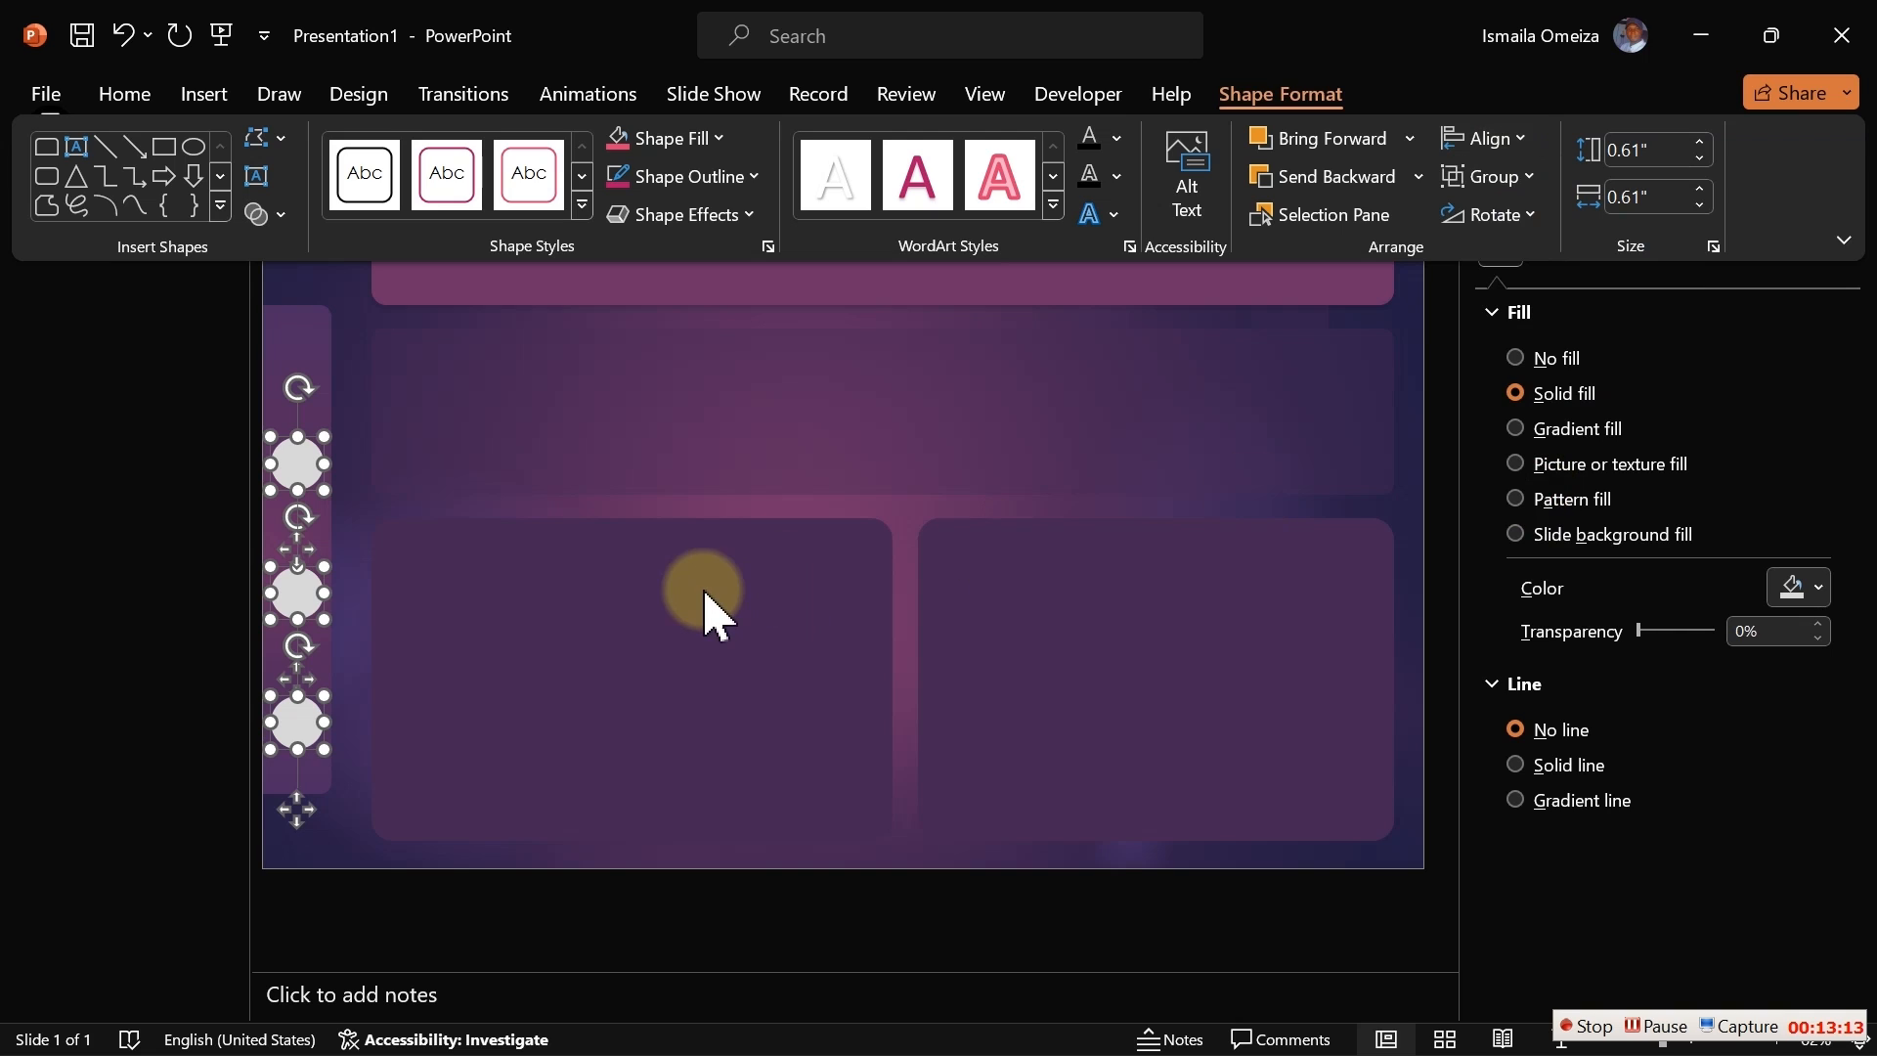
left_click(703, 616)
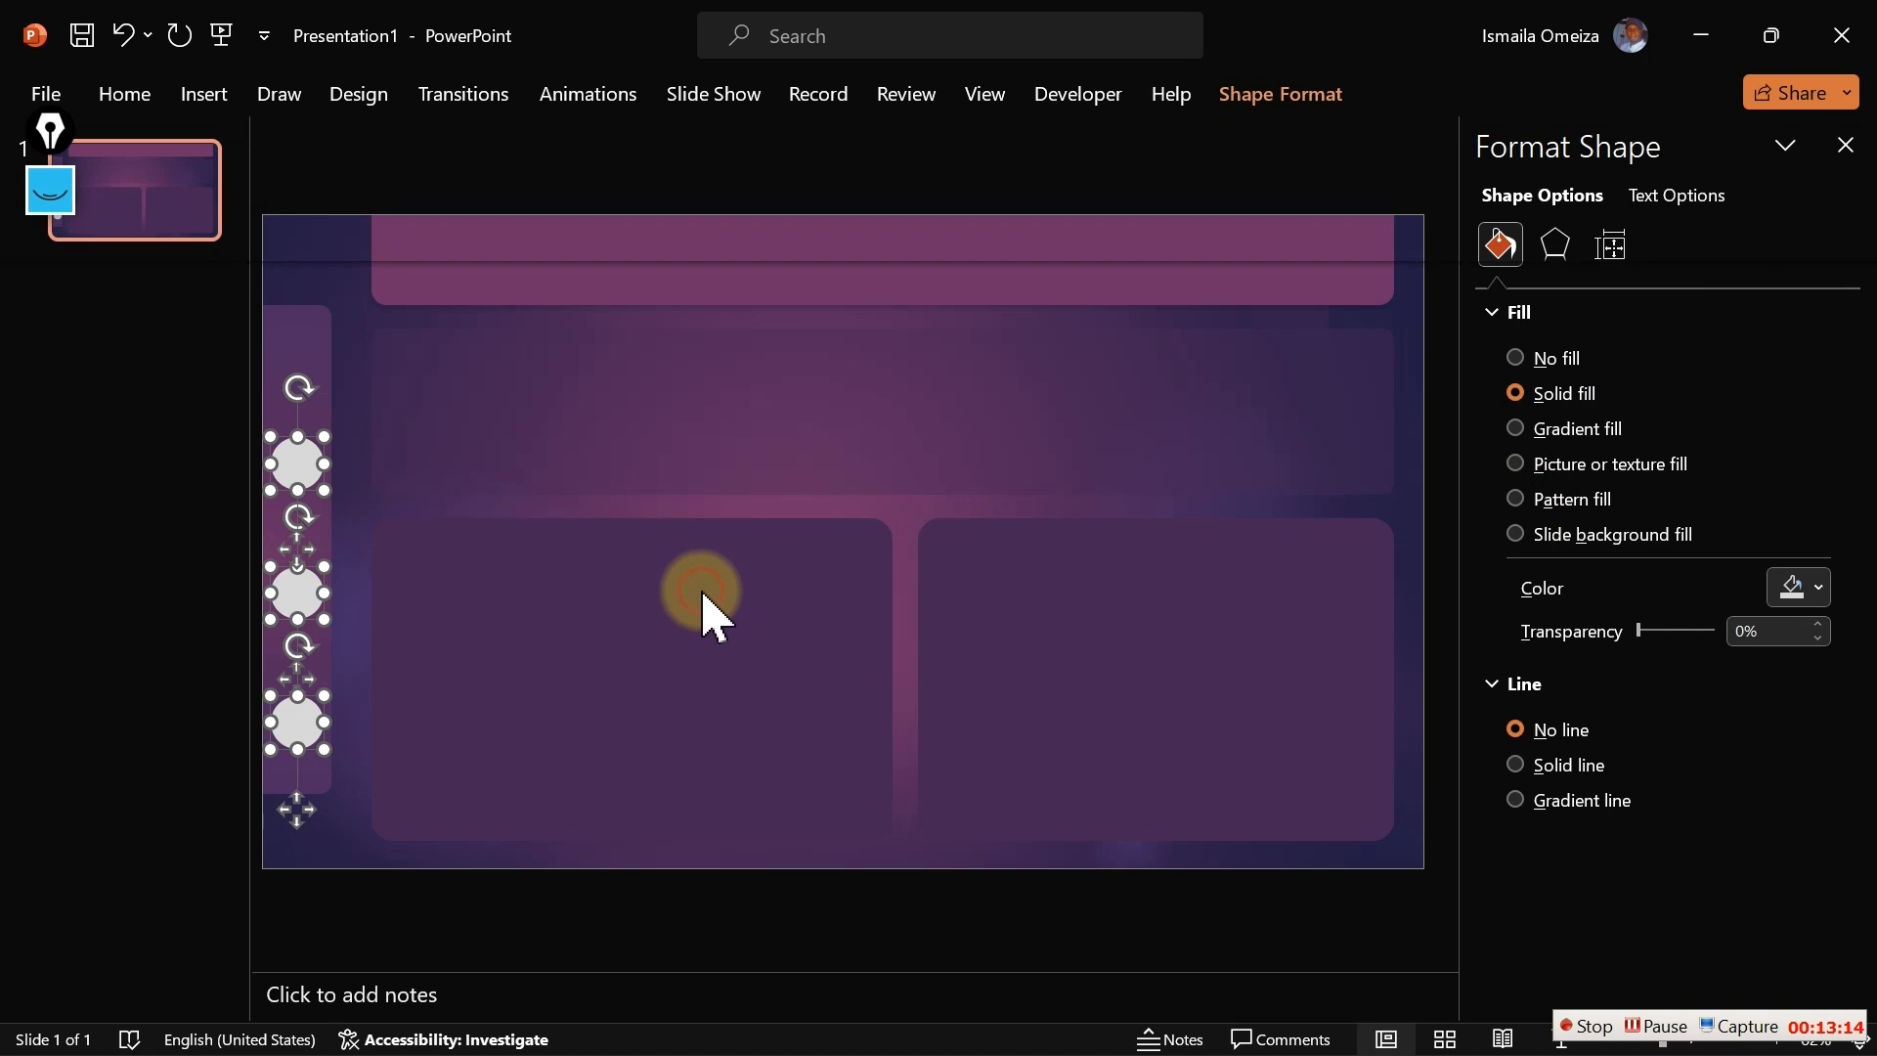
Set the fill transparency of the middle and lowest side bar circles to 55%
left_click(303, 600)
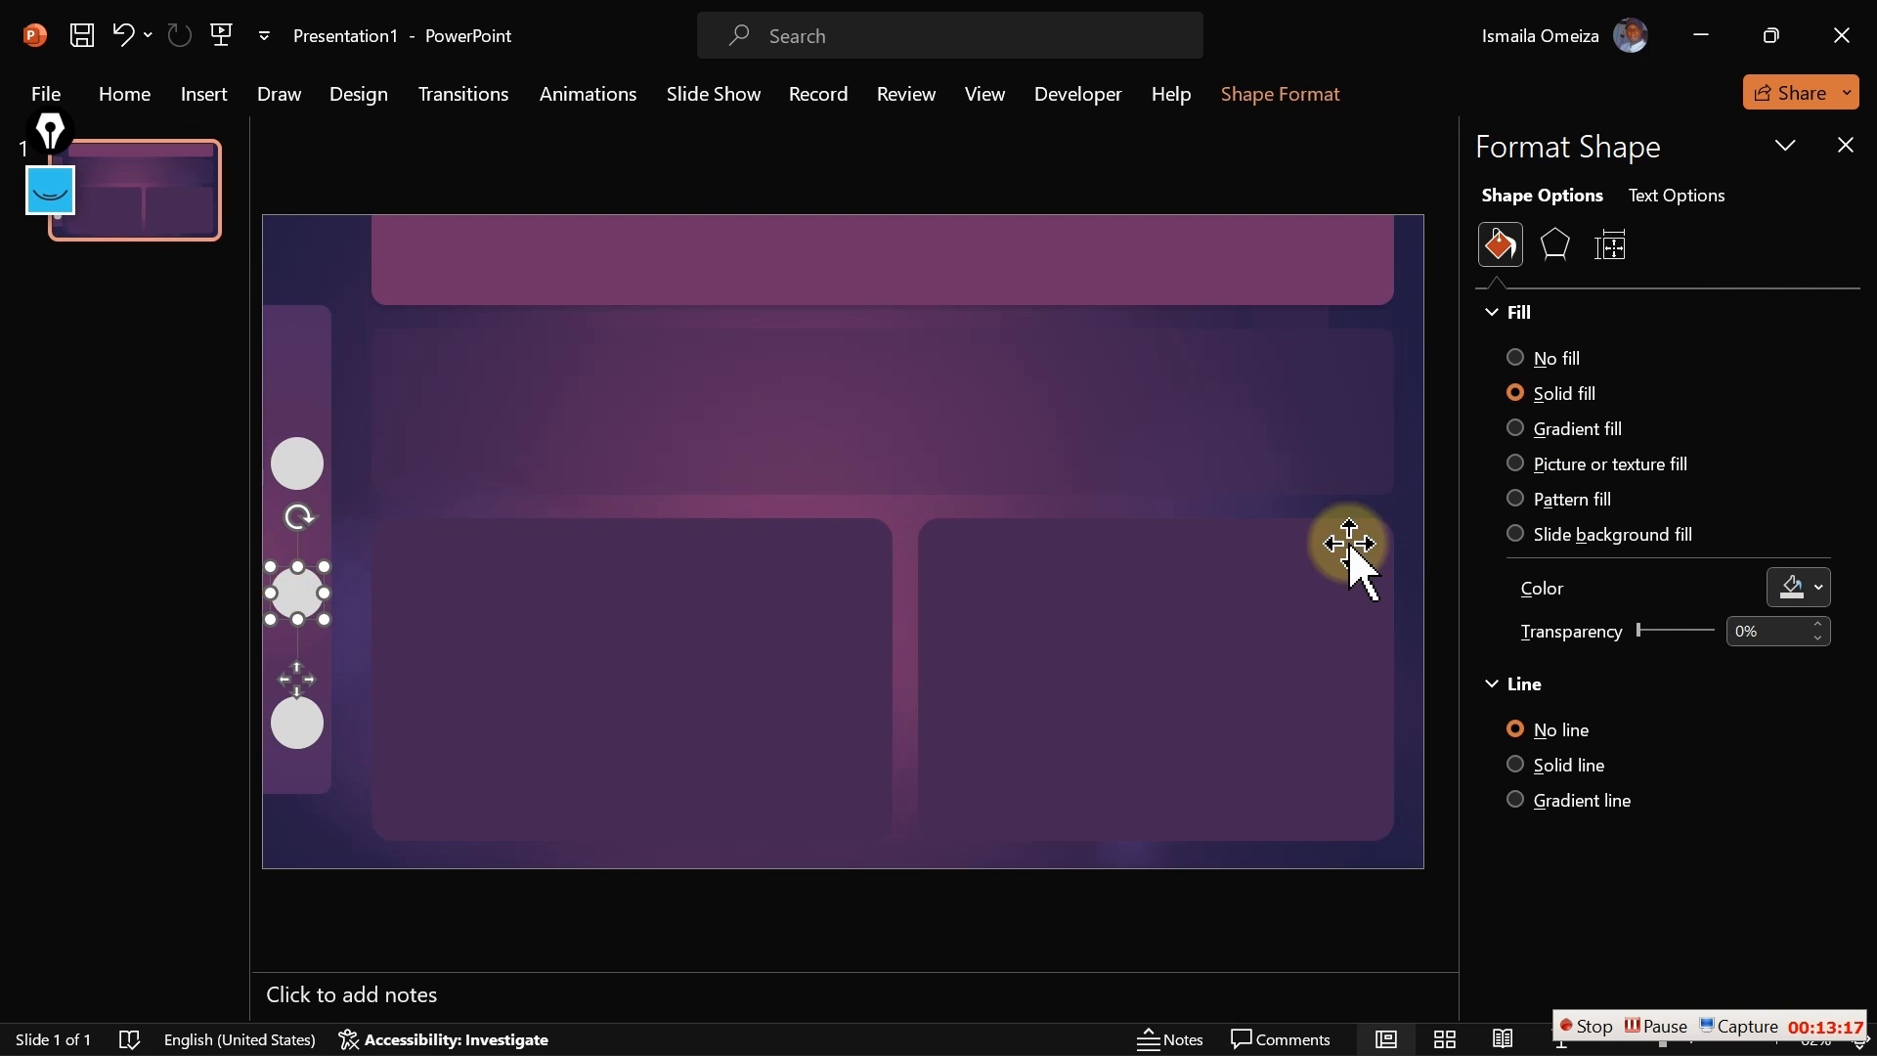
left_click_drag(1643, 630, 1601, 637)
left_click(303, 729, "shift")
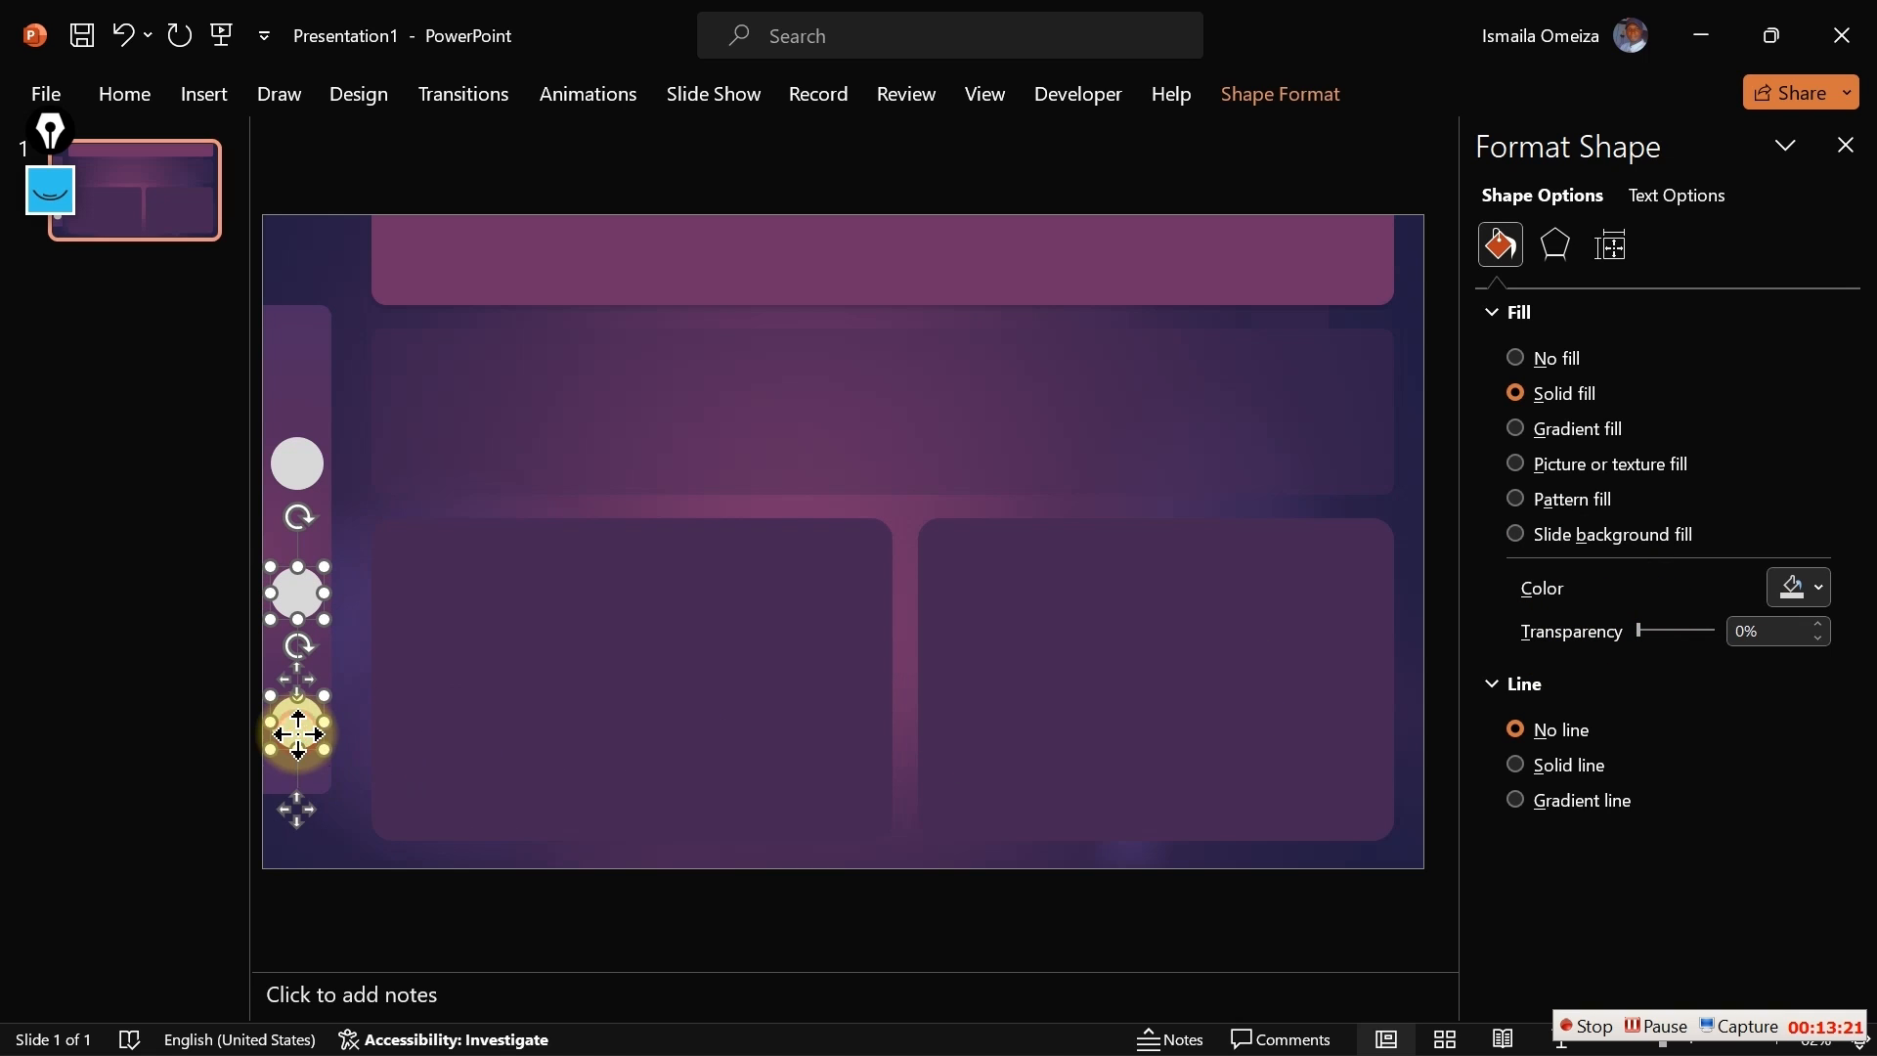
left_click_drag(1642, 630, 1678, 631)
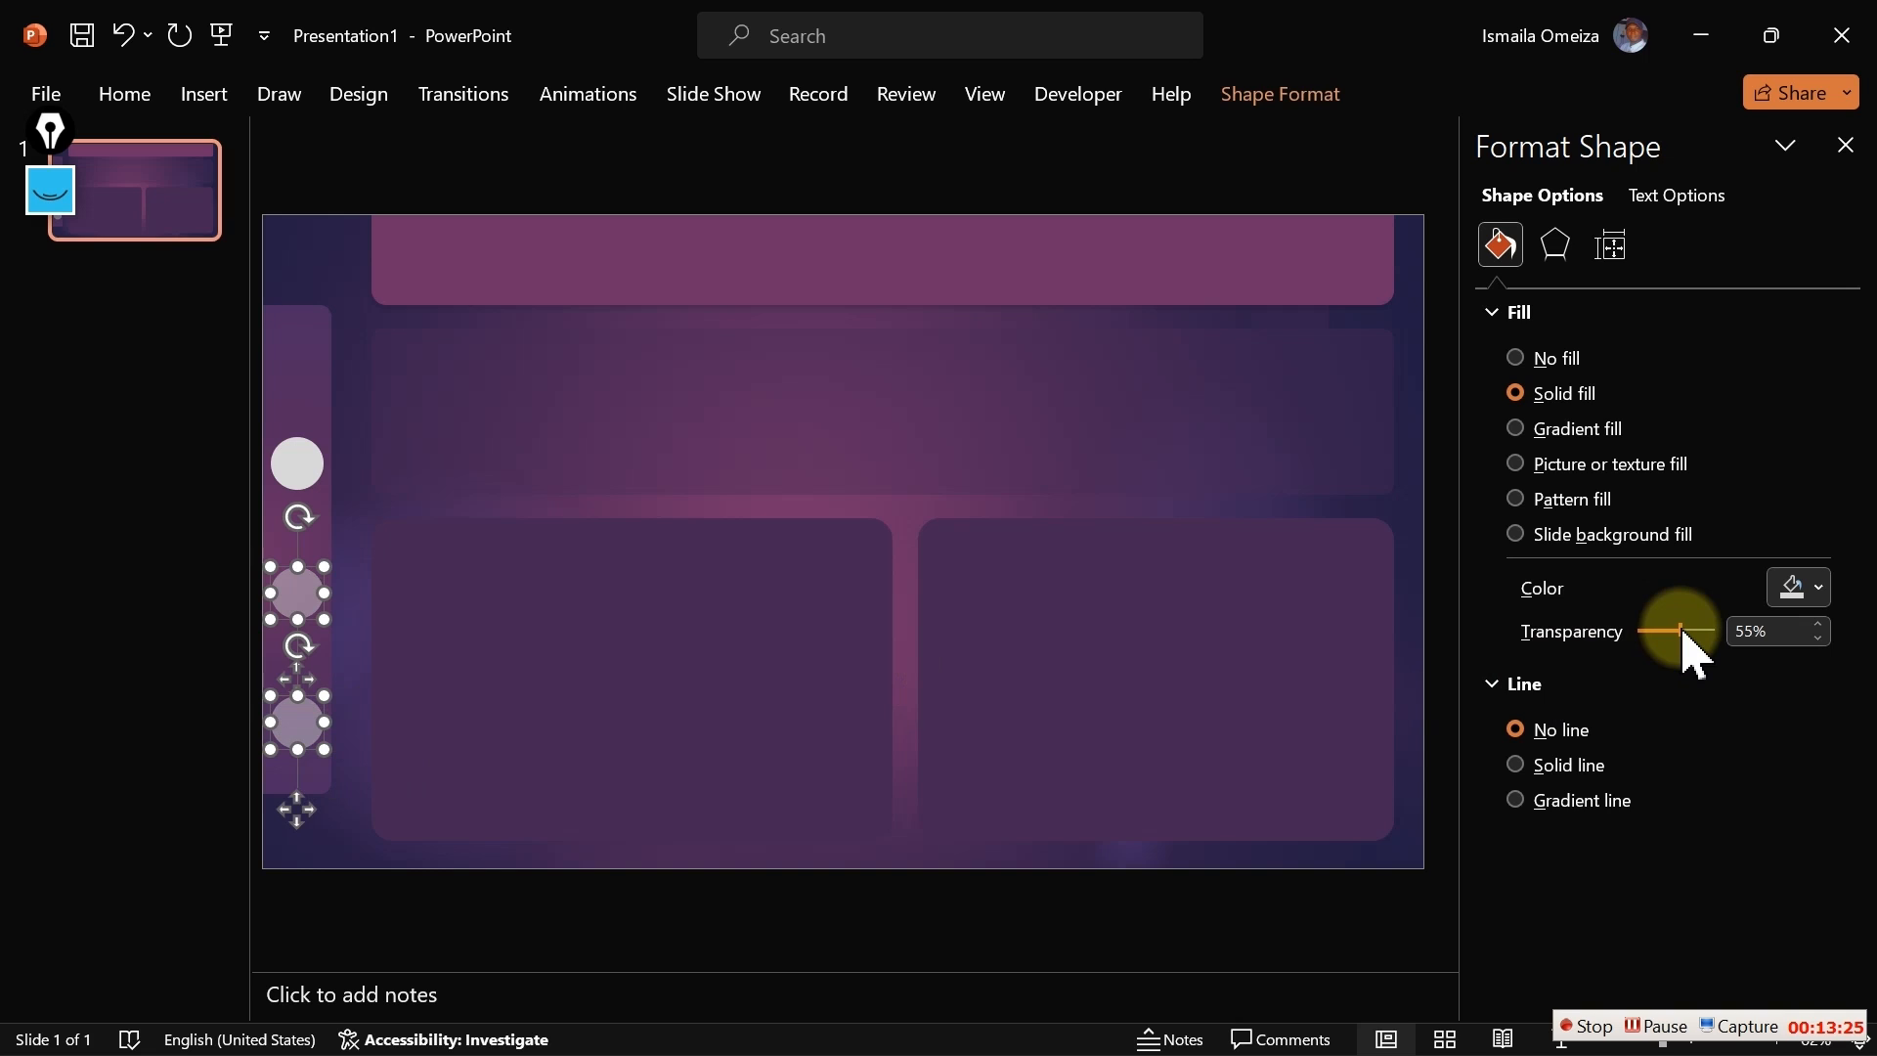
left_click(314, 272)
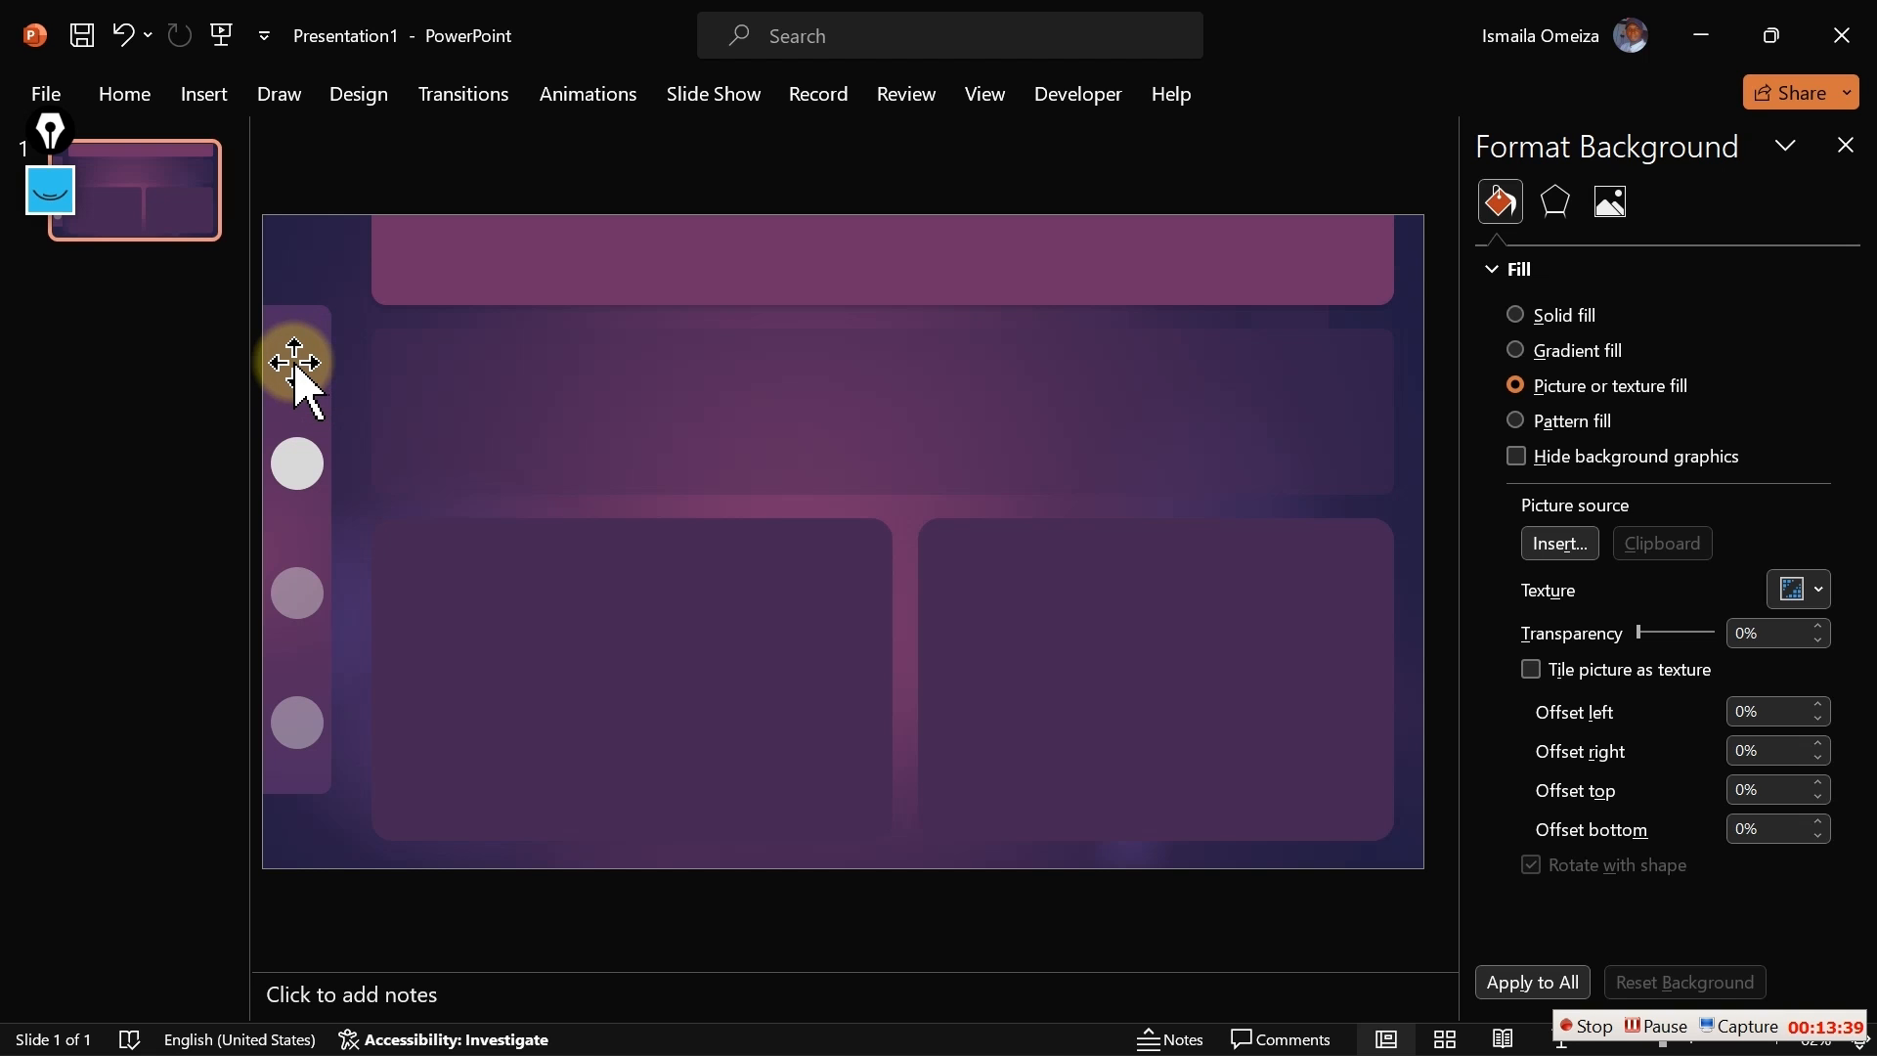
Insert a small rounded rectangle, about as wide as the circles, at the upper end of the side bar
left_click(204, 94)
left_click(505, 213)
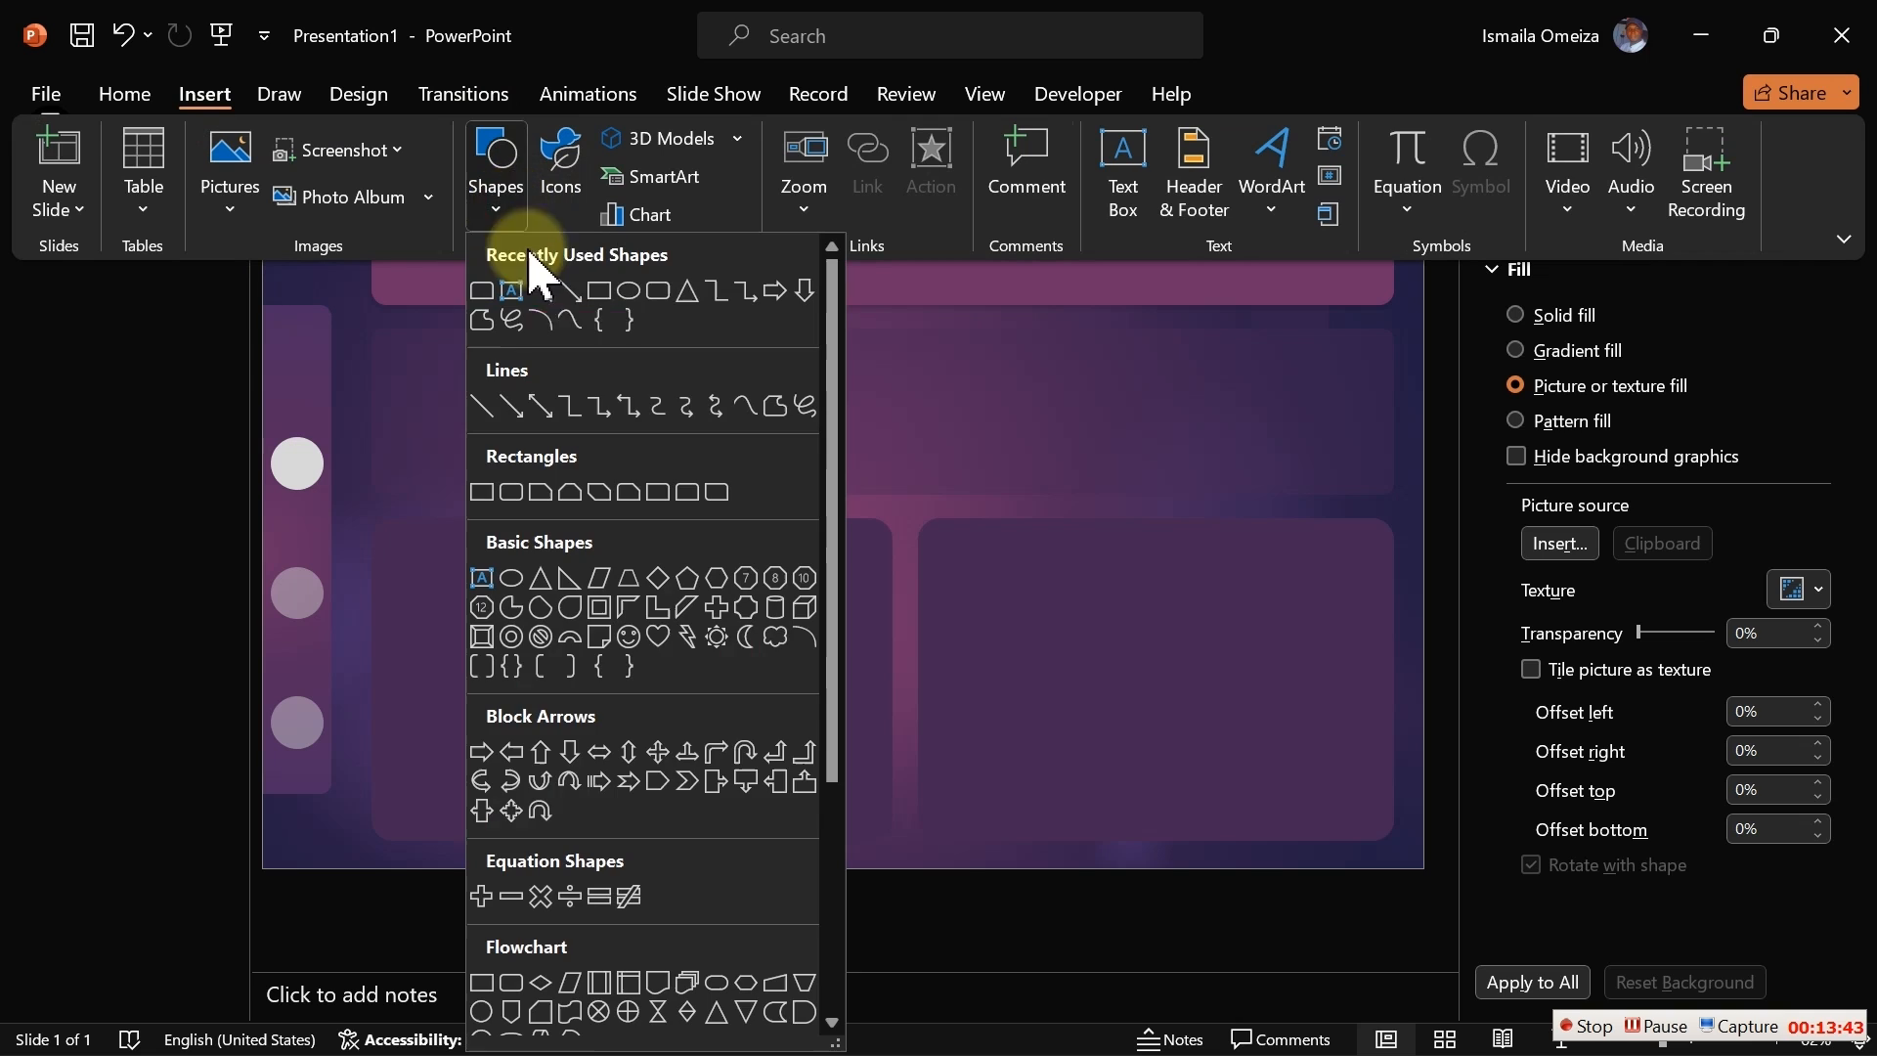
left_click(665, 296)
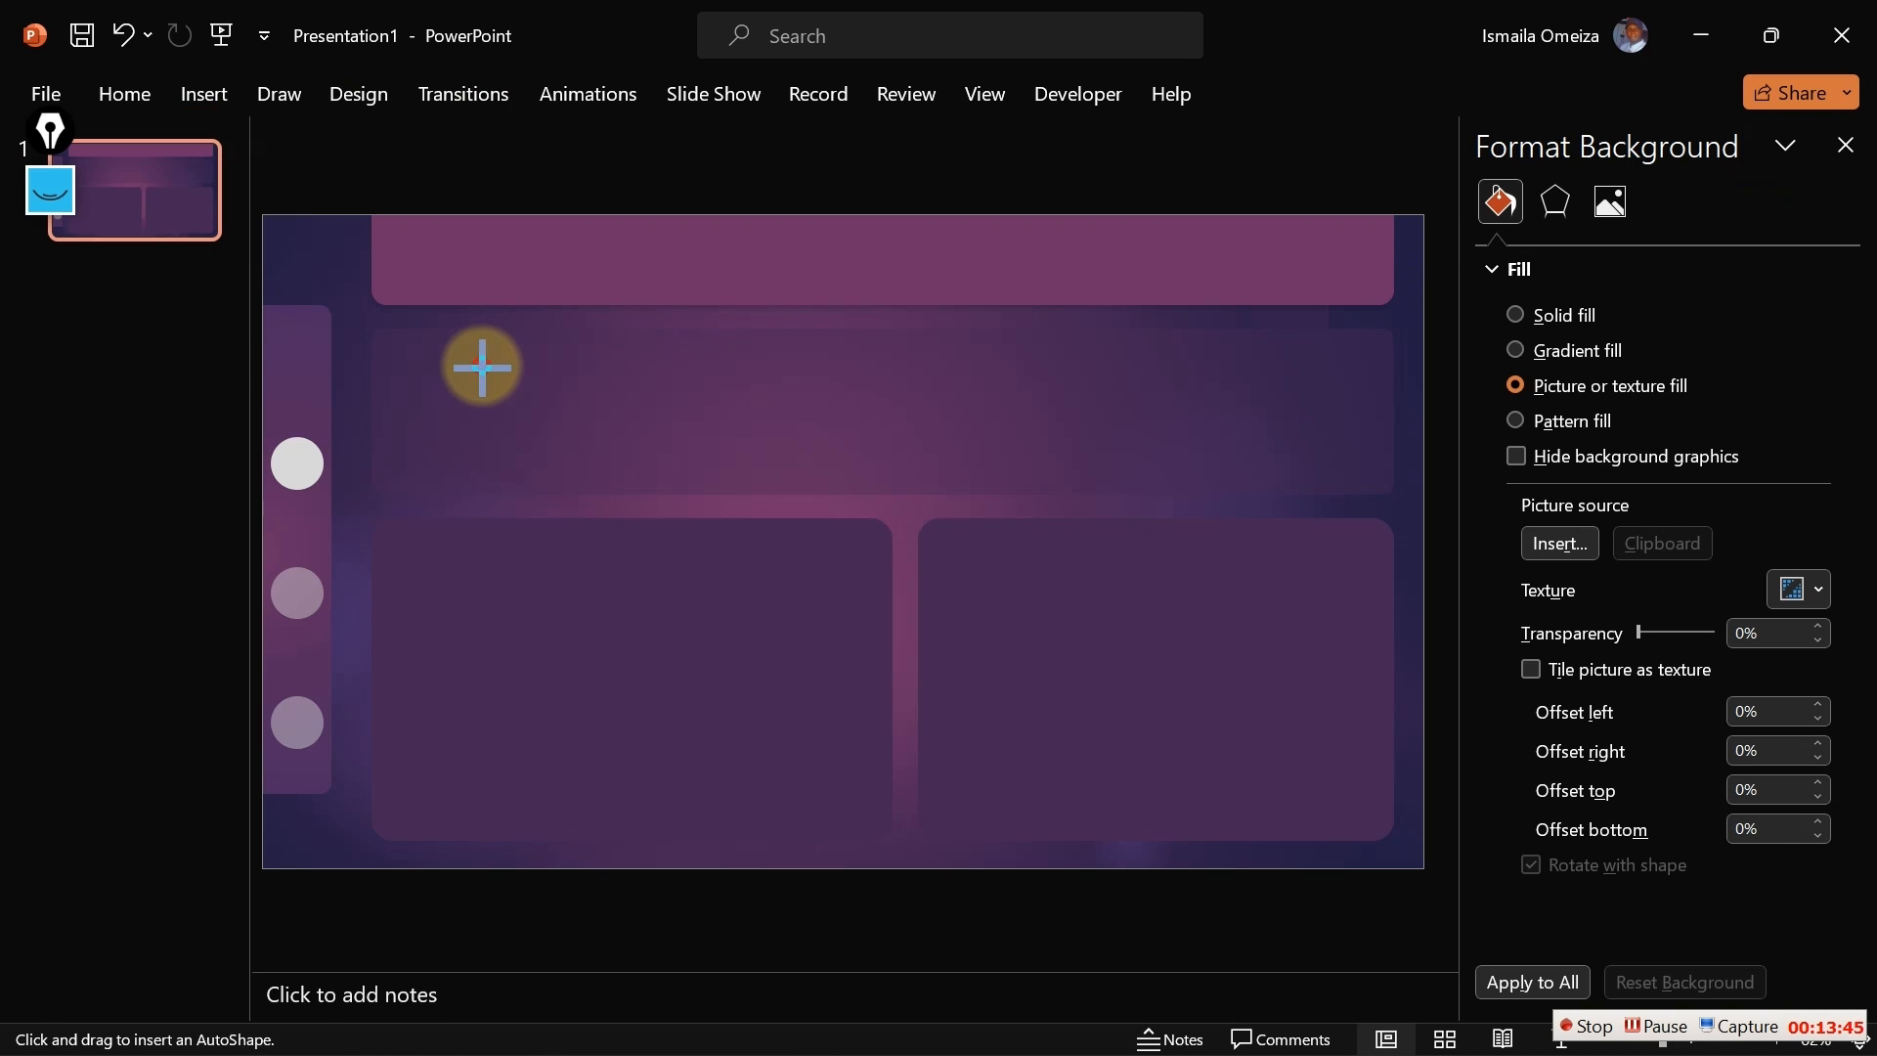
left_click(482, 365)
left_click_drag(522, 431, 299, 342)
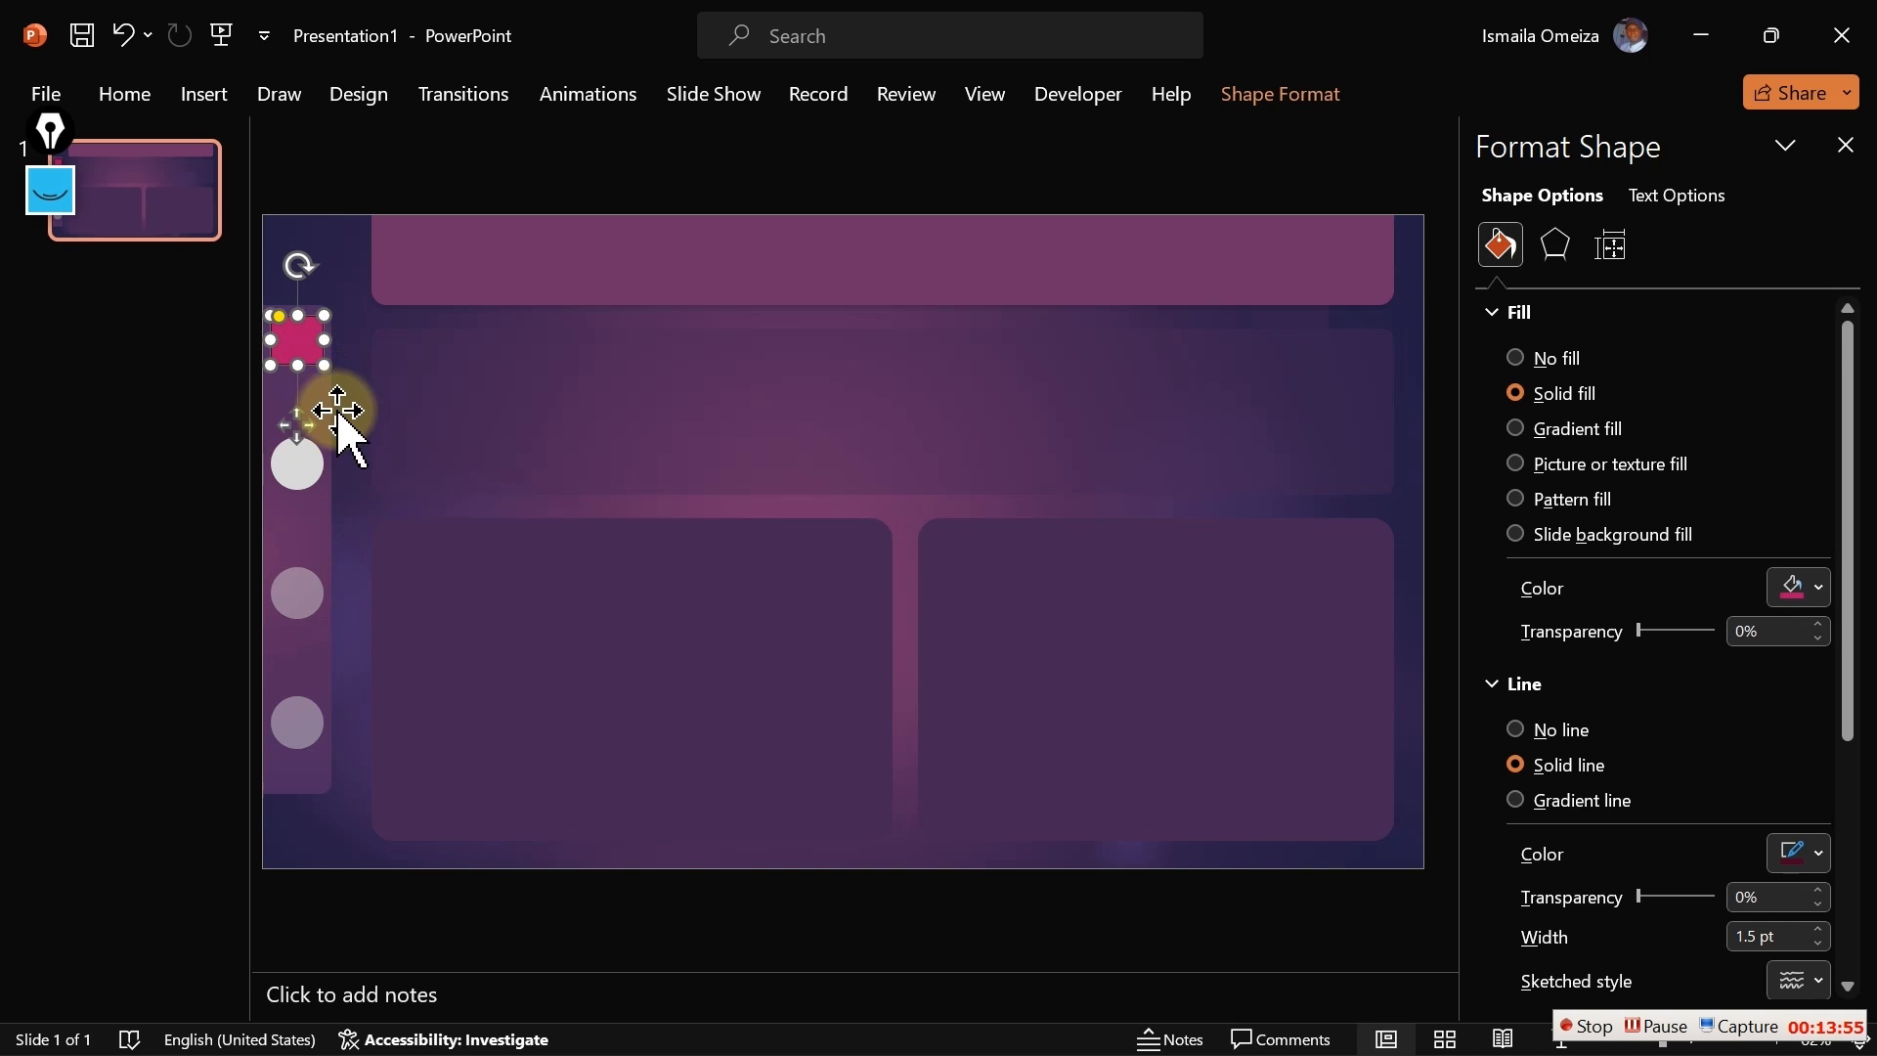
Pull the left edges of the wide panel, the lower left panel and the header bar slightly inward, keeping them aligned
left_click(435, 450)
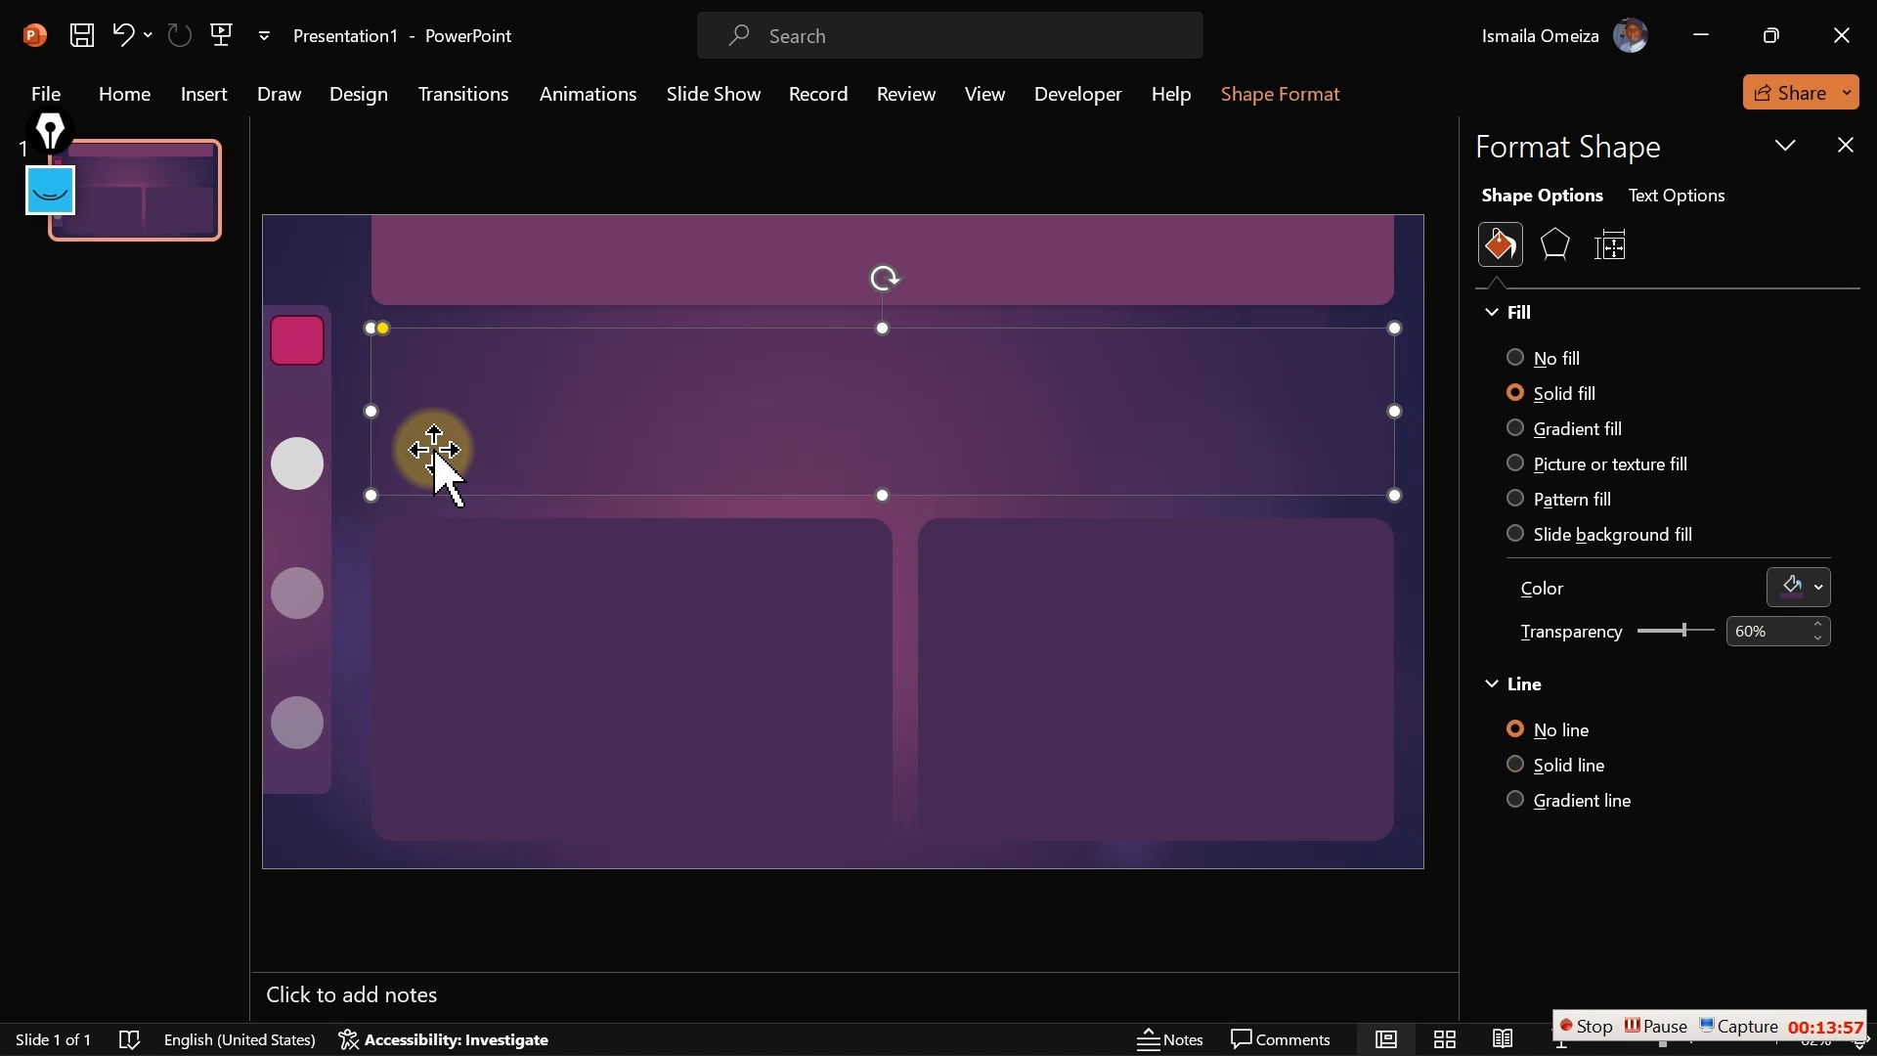
left_click_drag(373, 411, 396, 416)
left_click(421, 569)
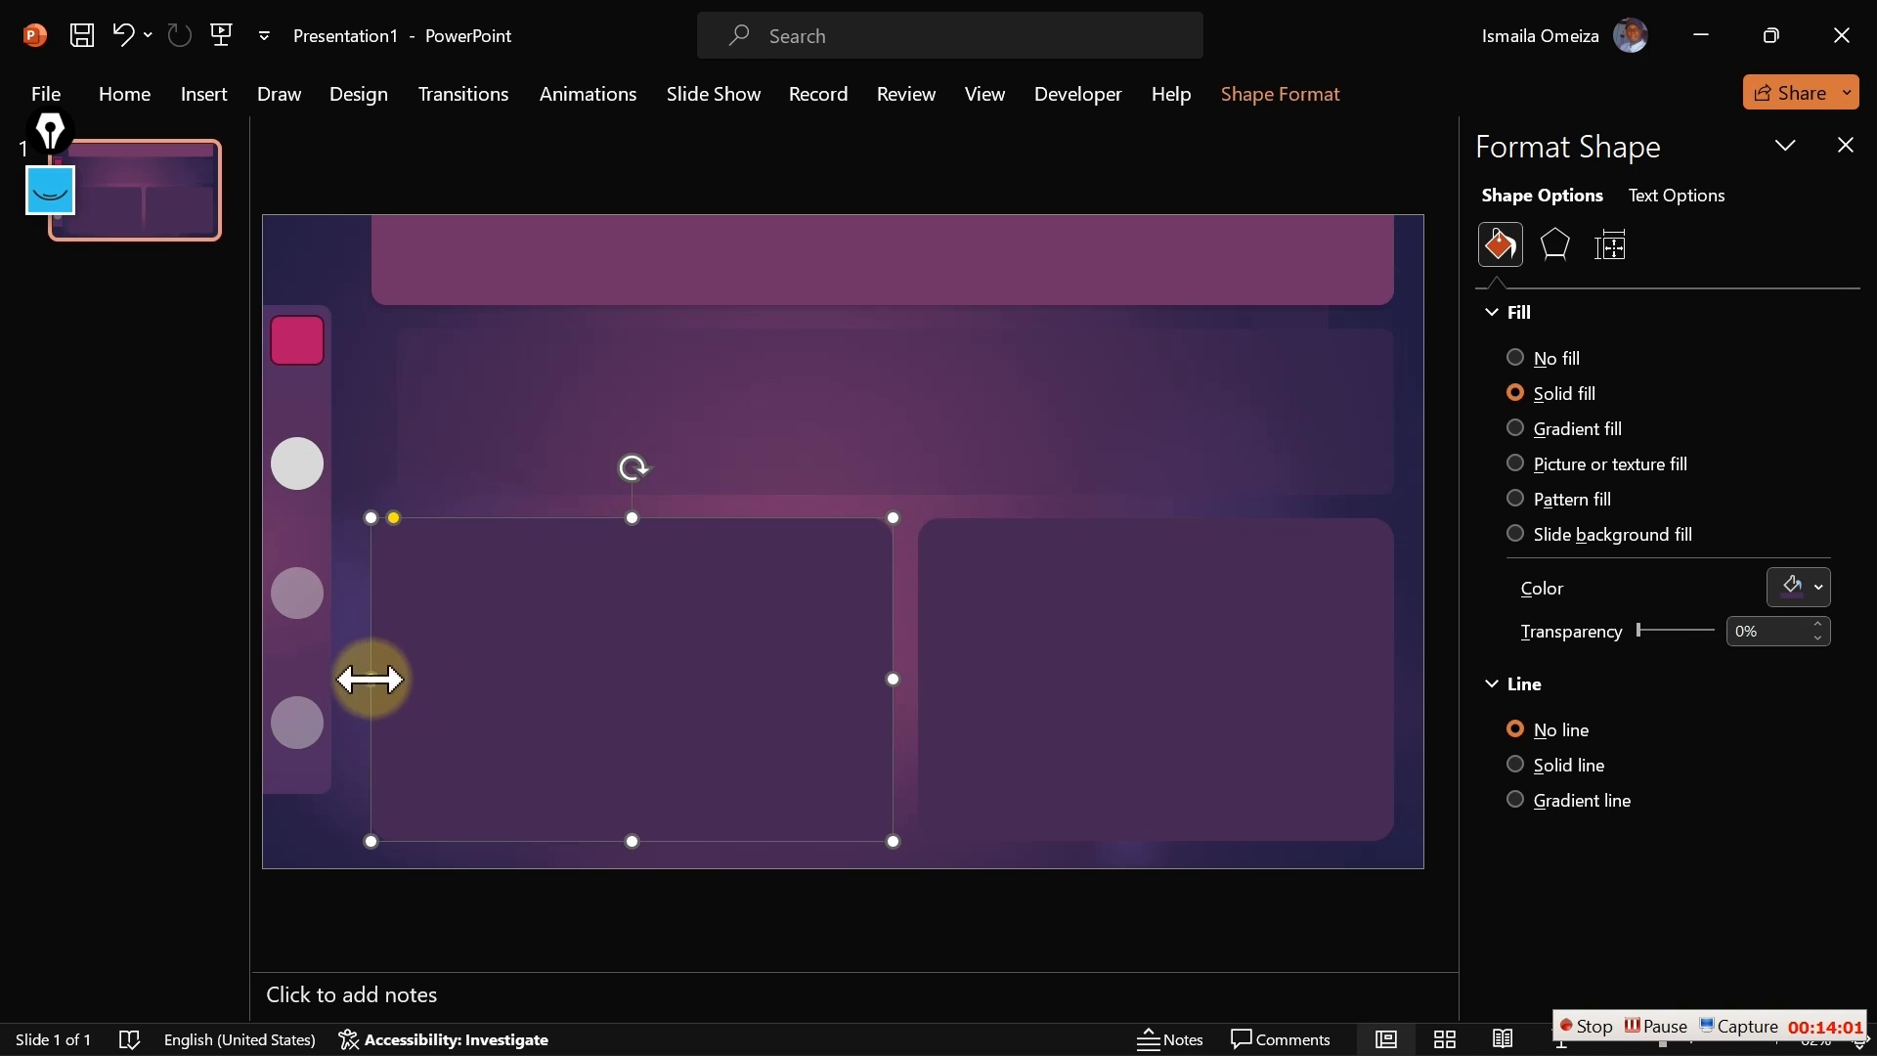
left_click_drag(370, 678, 396, 678)
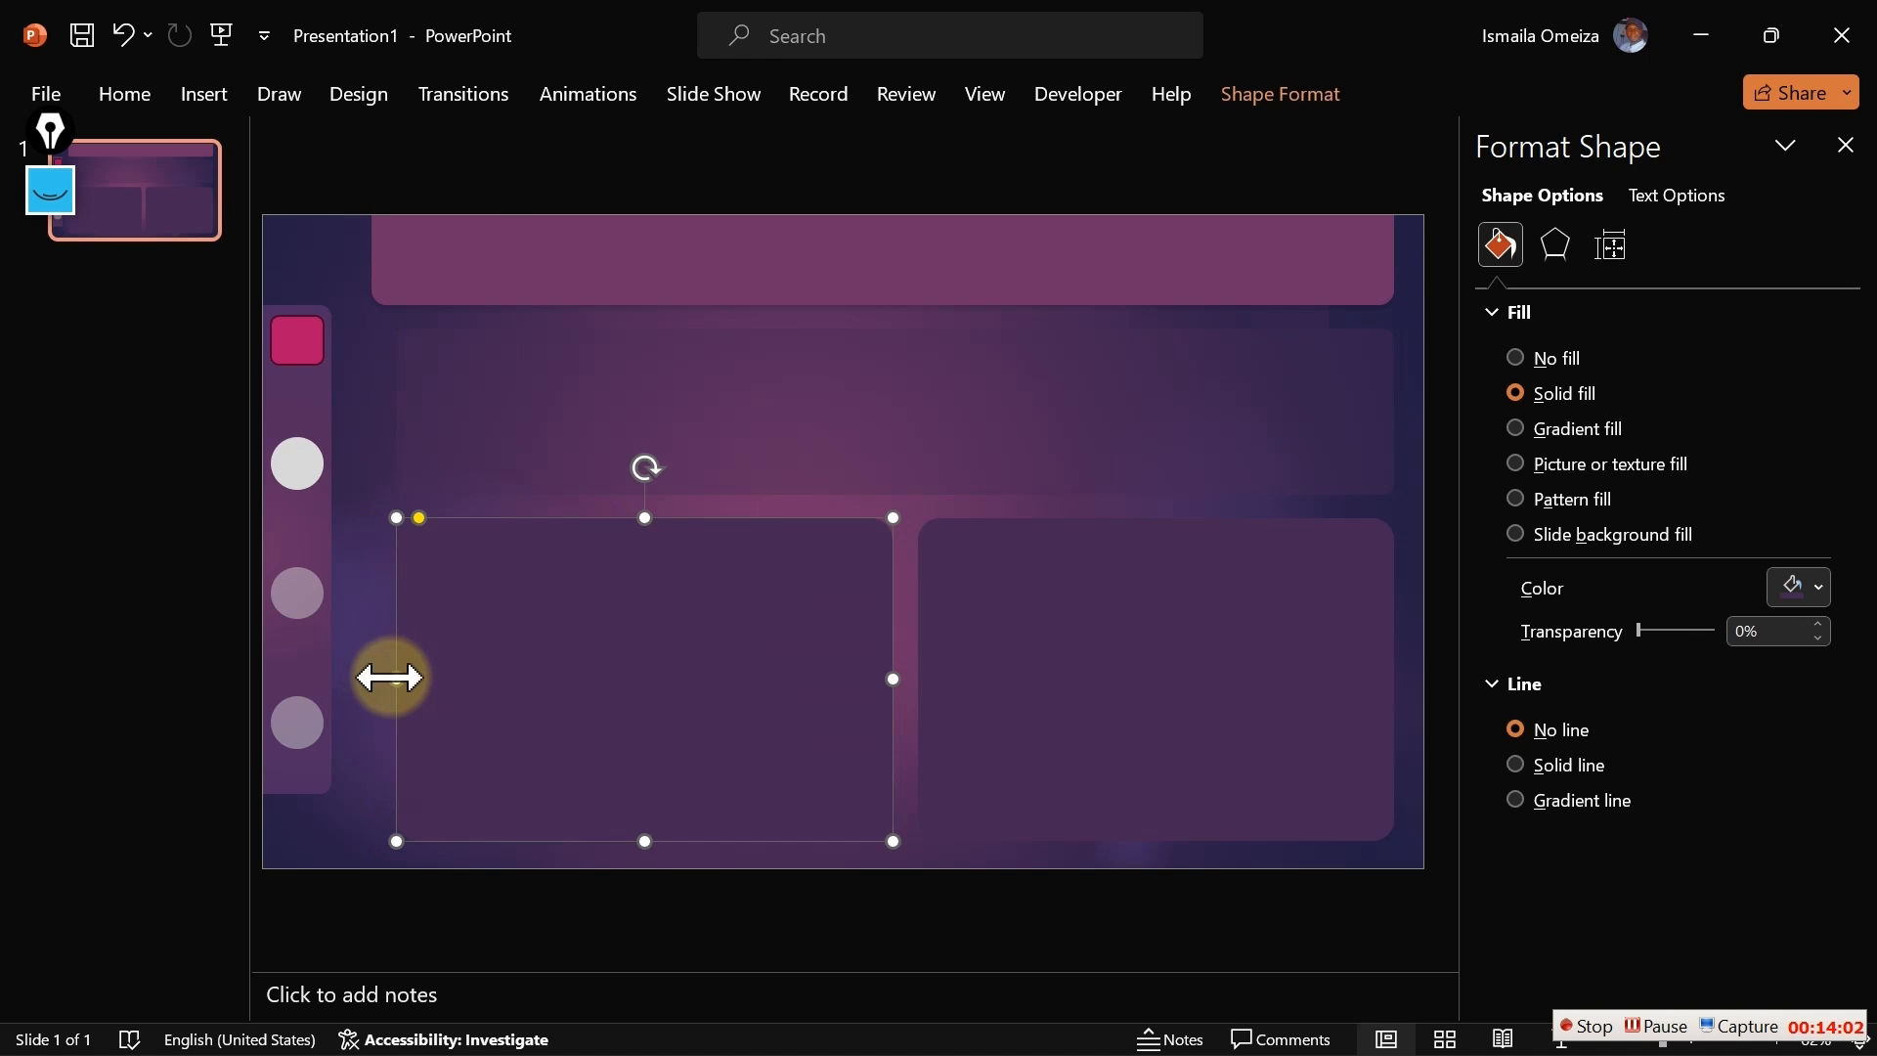
left_click(477, 261)
left_click_drag(373, 261, 397, 262)
Widen the side bar slightly and enlarge the pink rounded rectangle to fit its new width
left_click(322, 397)
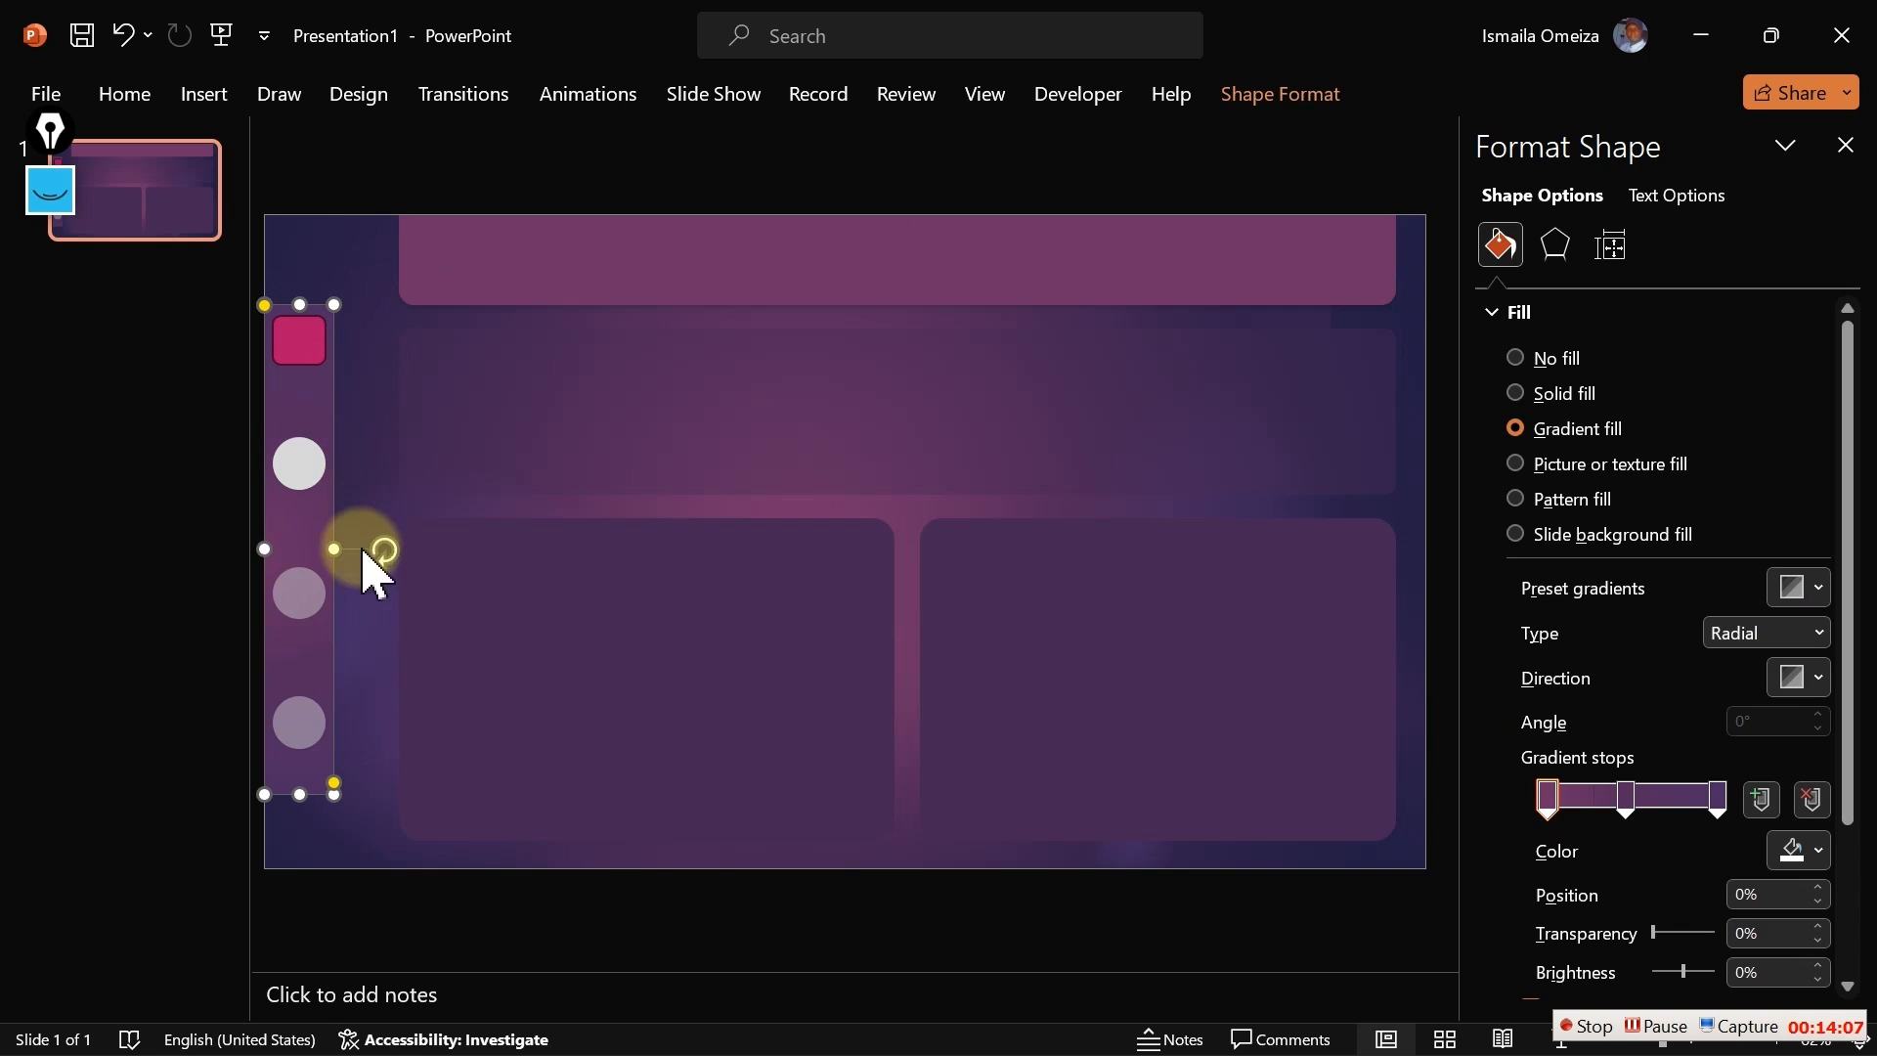
mouse_move(335, 546)
left_mouse_down()
mouse_move(358, 544)
mouse_move(342, 544)
left_mouse_up()
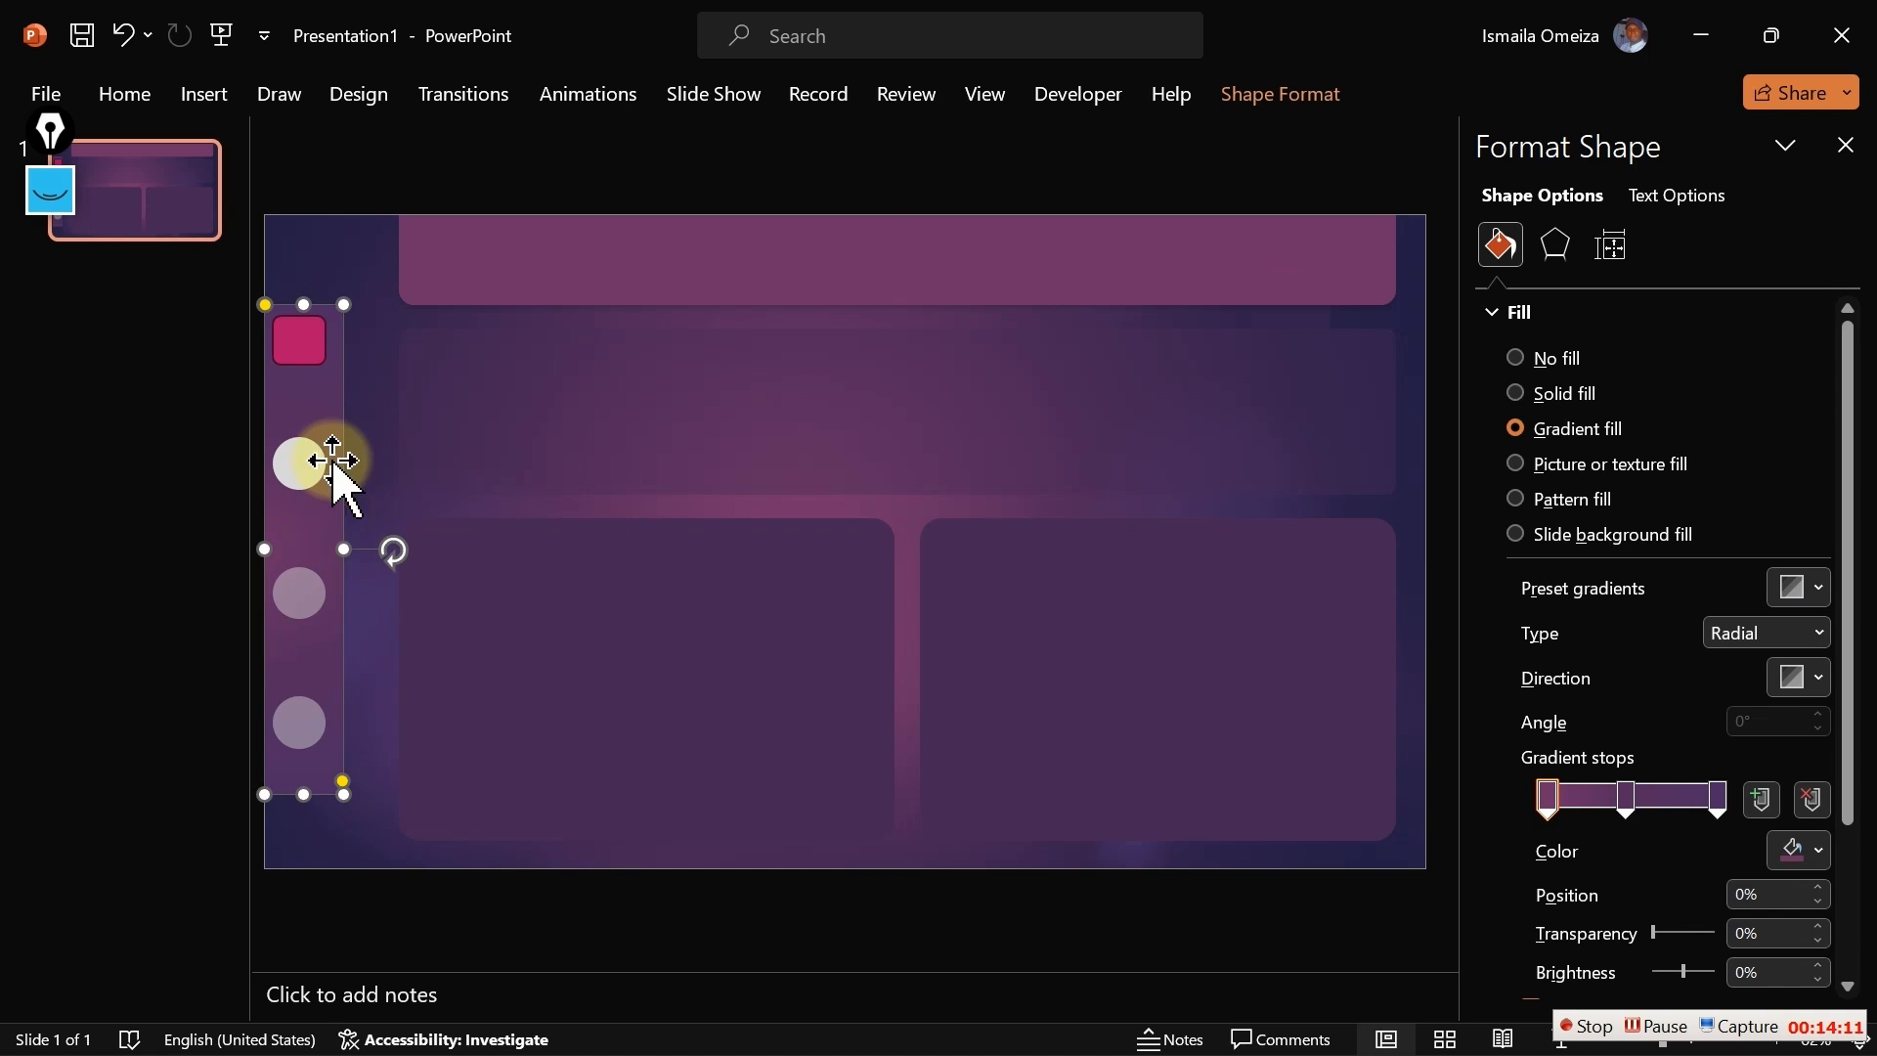
left_click(298, 337)
left_click_drag(323, 339, 302, 369)
Extend the left edges of the wide panel, lower left panel and header bar outward to one line, leaving a small gap beside the side bar
left_click(420, 408)
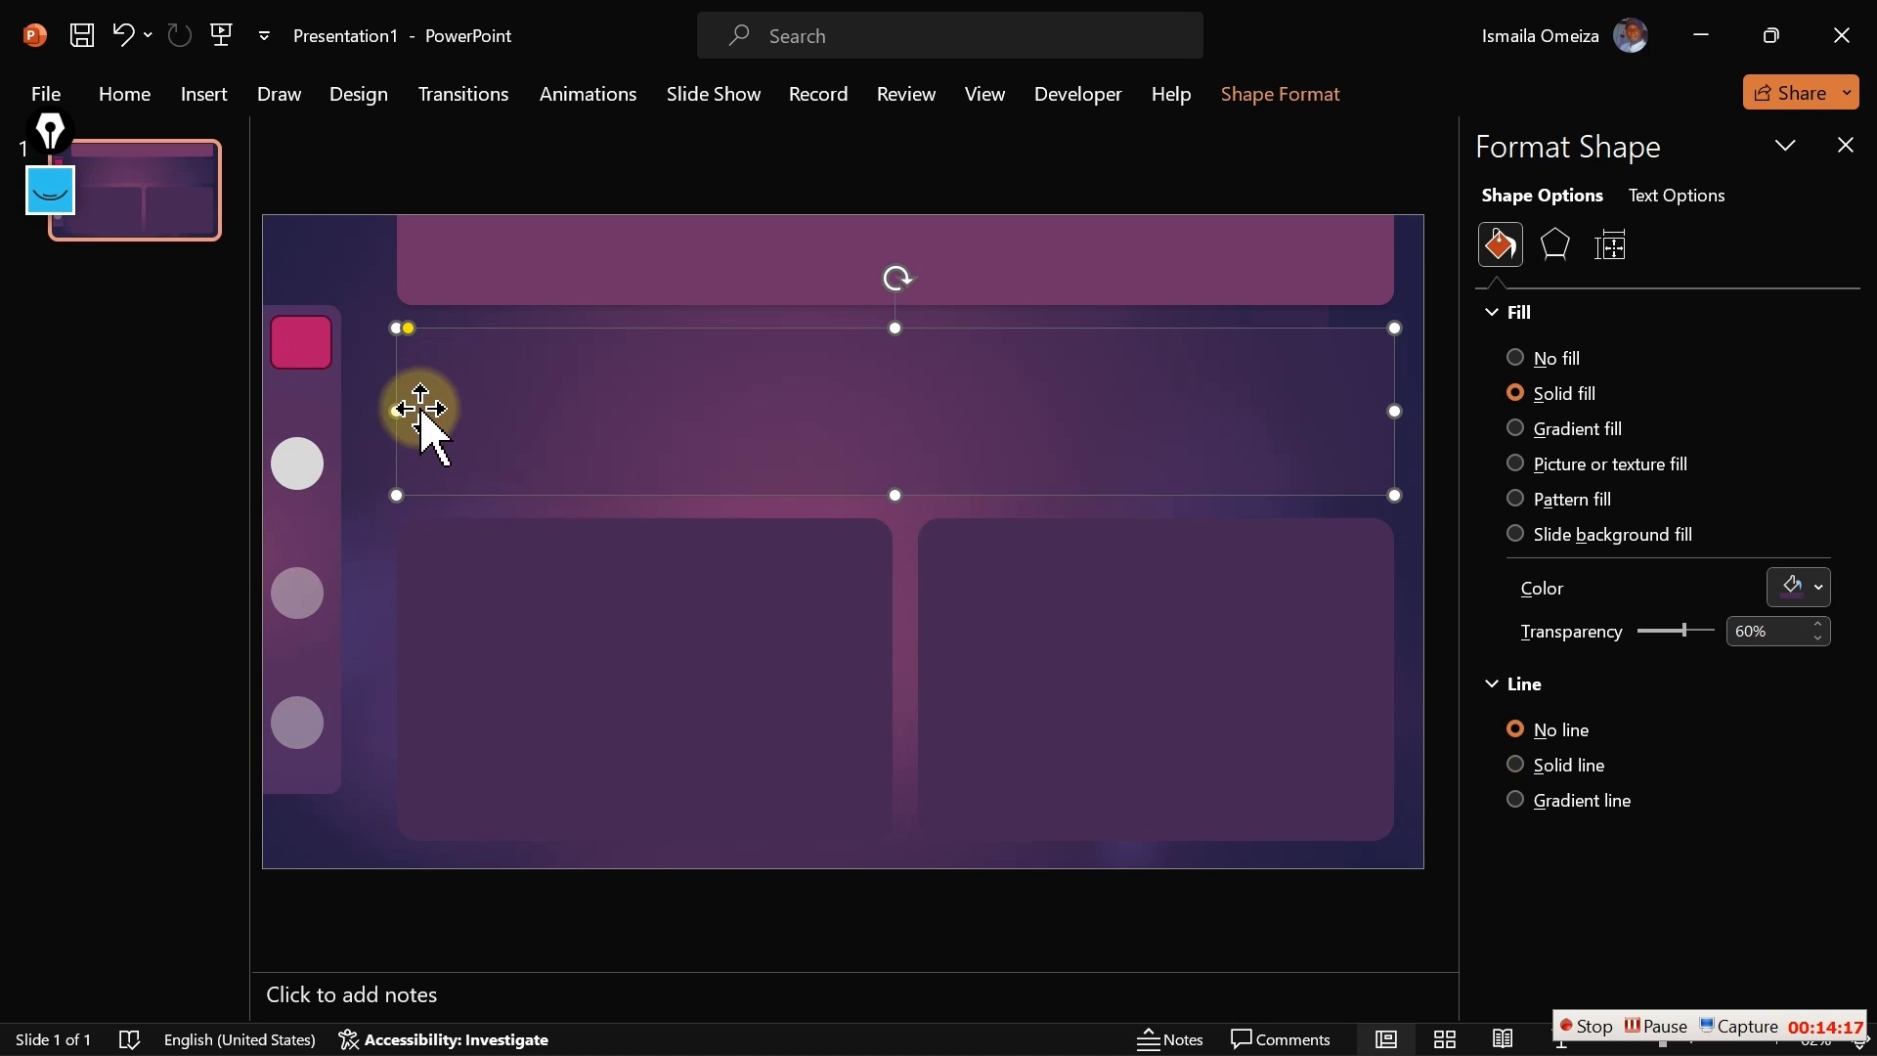
left_click(382, 406)
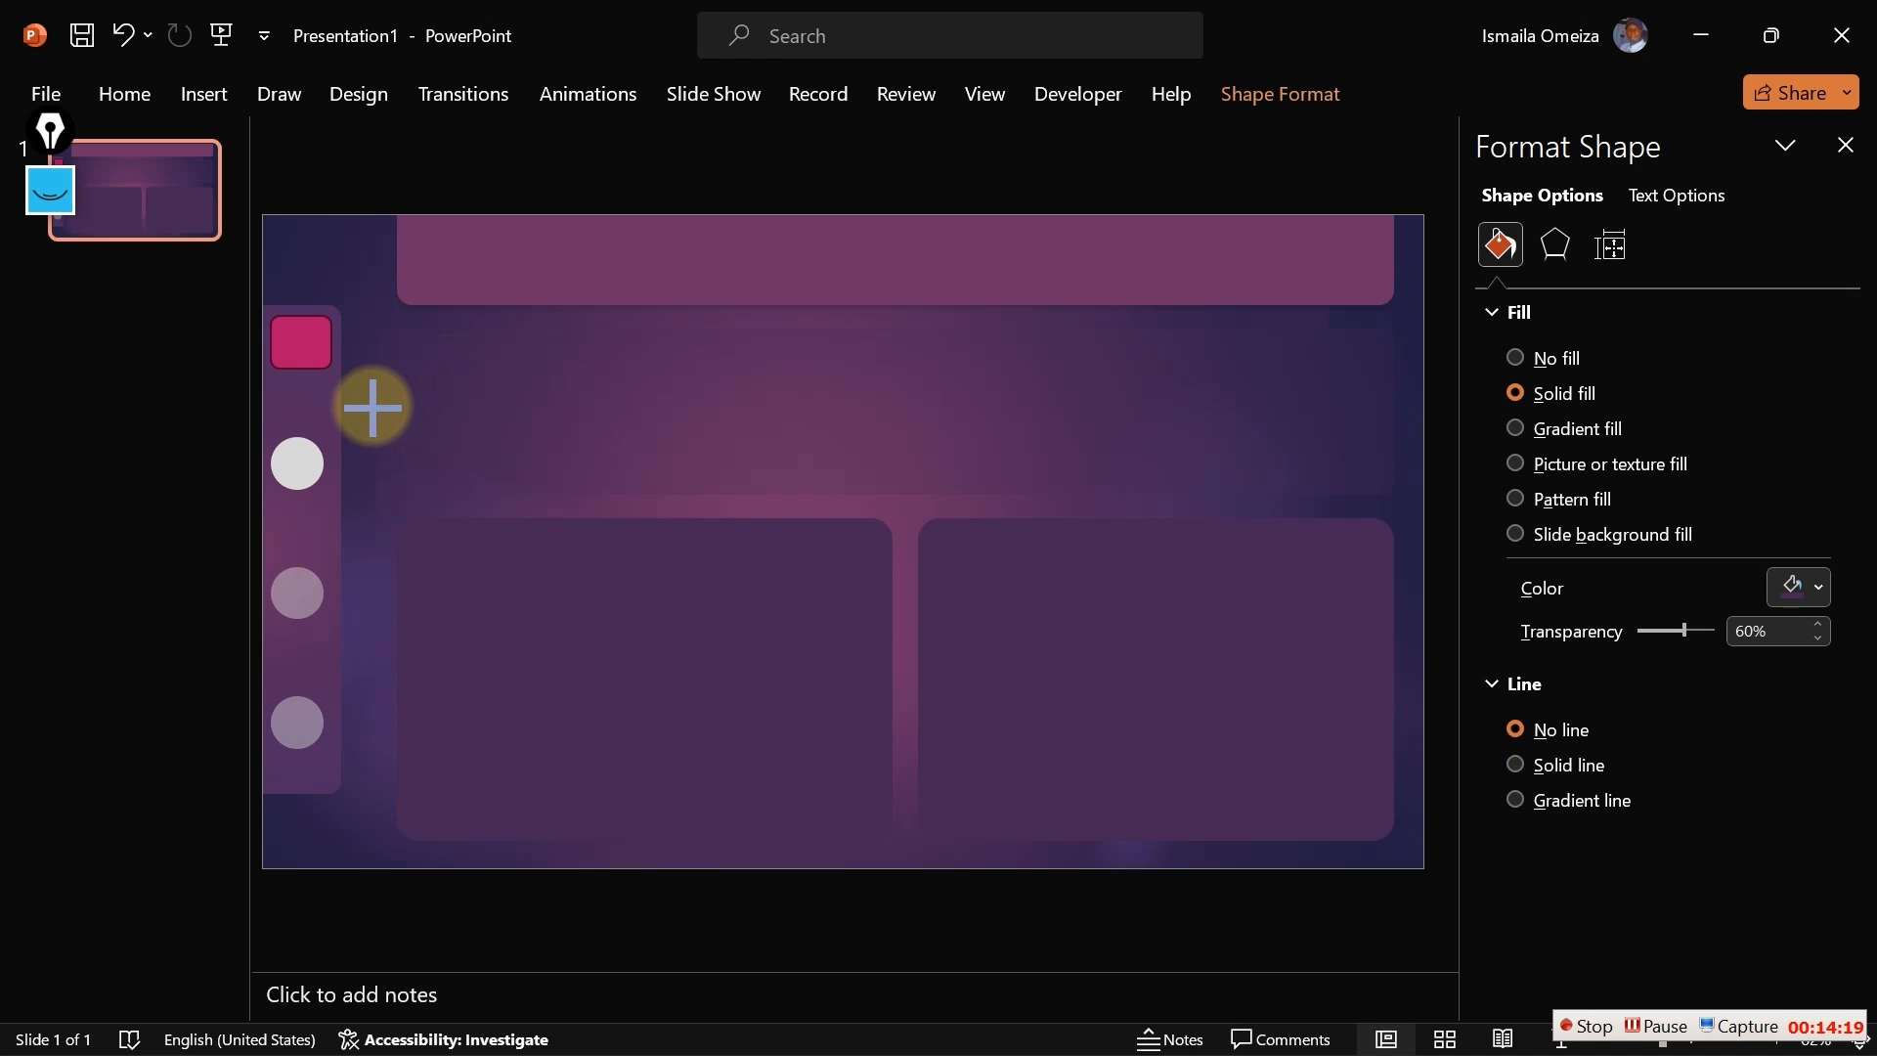
left_click_drag(372, 408, 372, 408)
left_click(438, 577)
left_click_drag(398, 676, 369, 674)
left_click(474, 293)
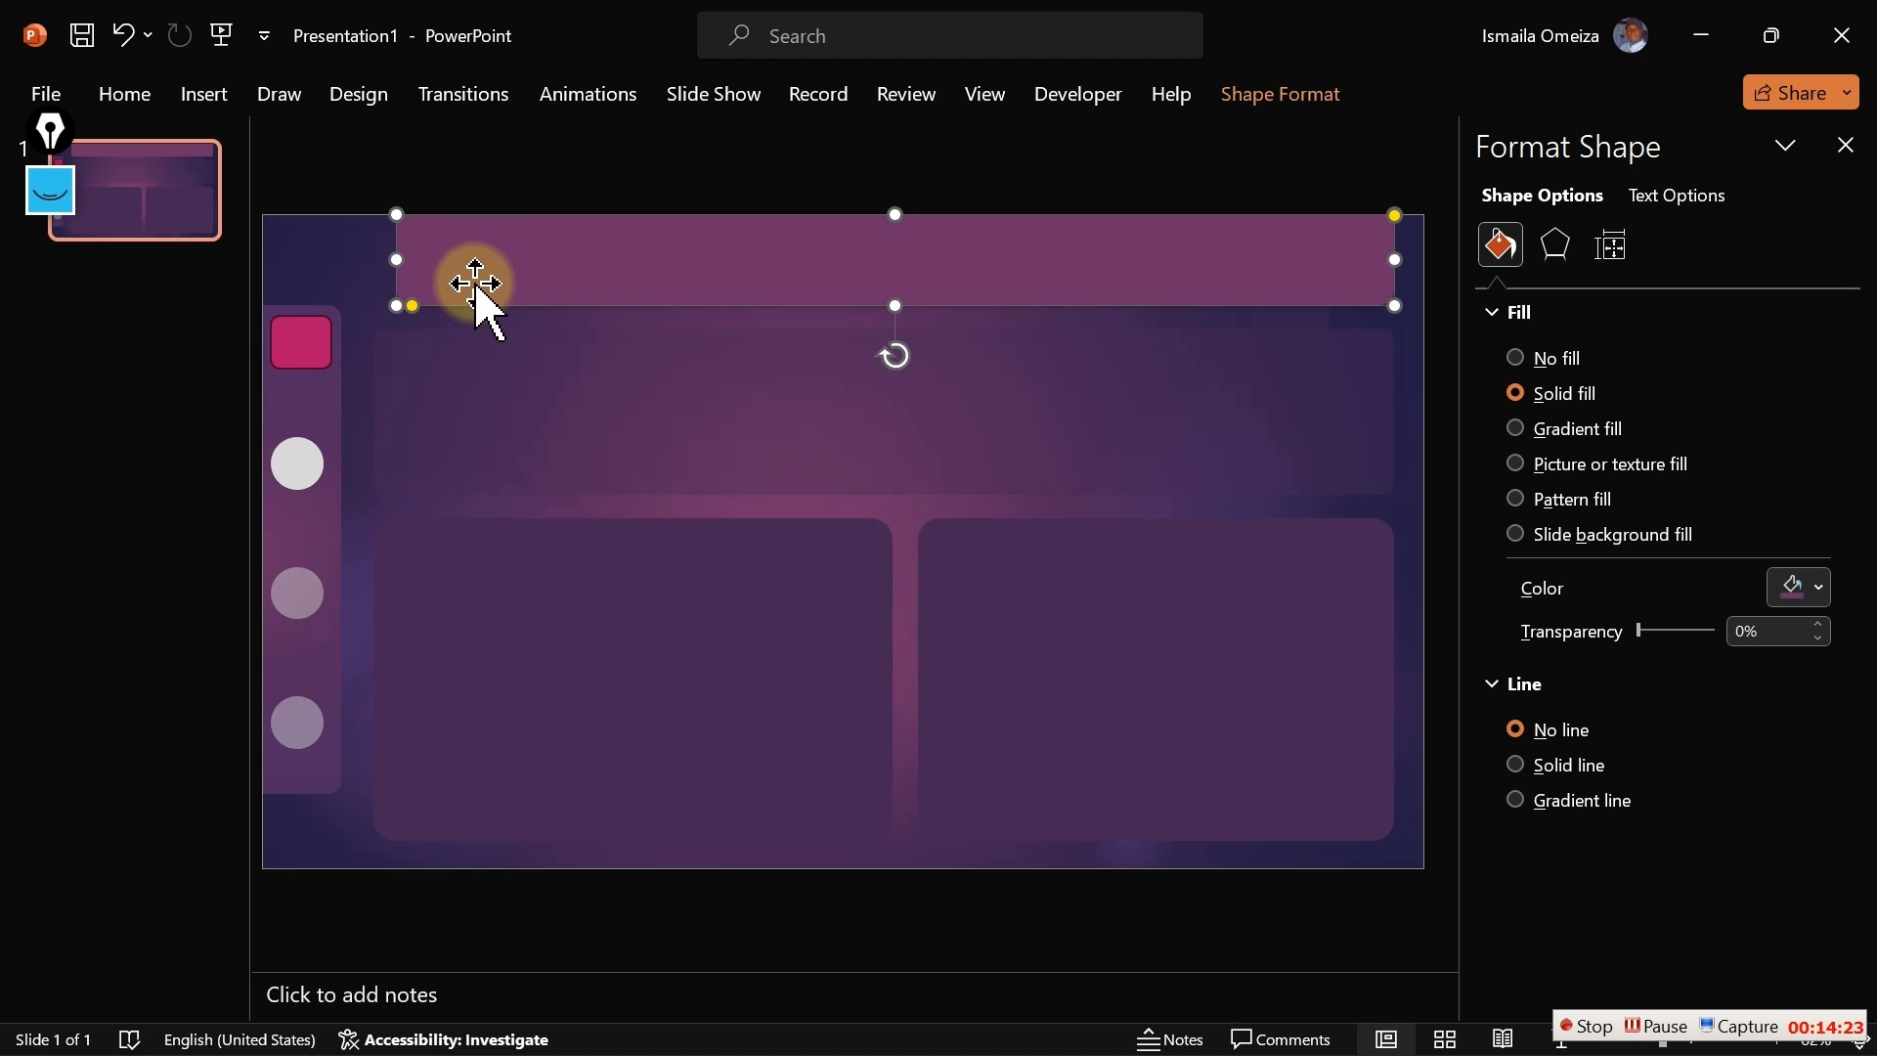
left_click(407, 266)
left_click_drag(397, 262, 374, 260)
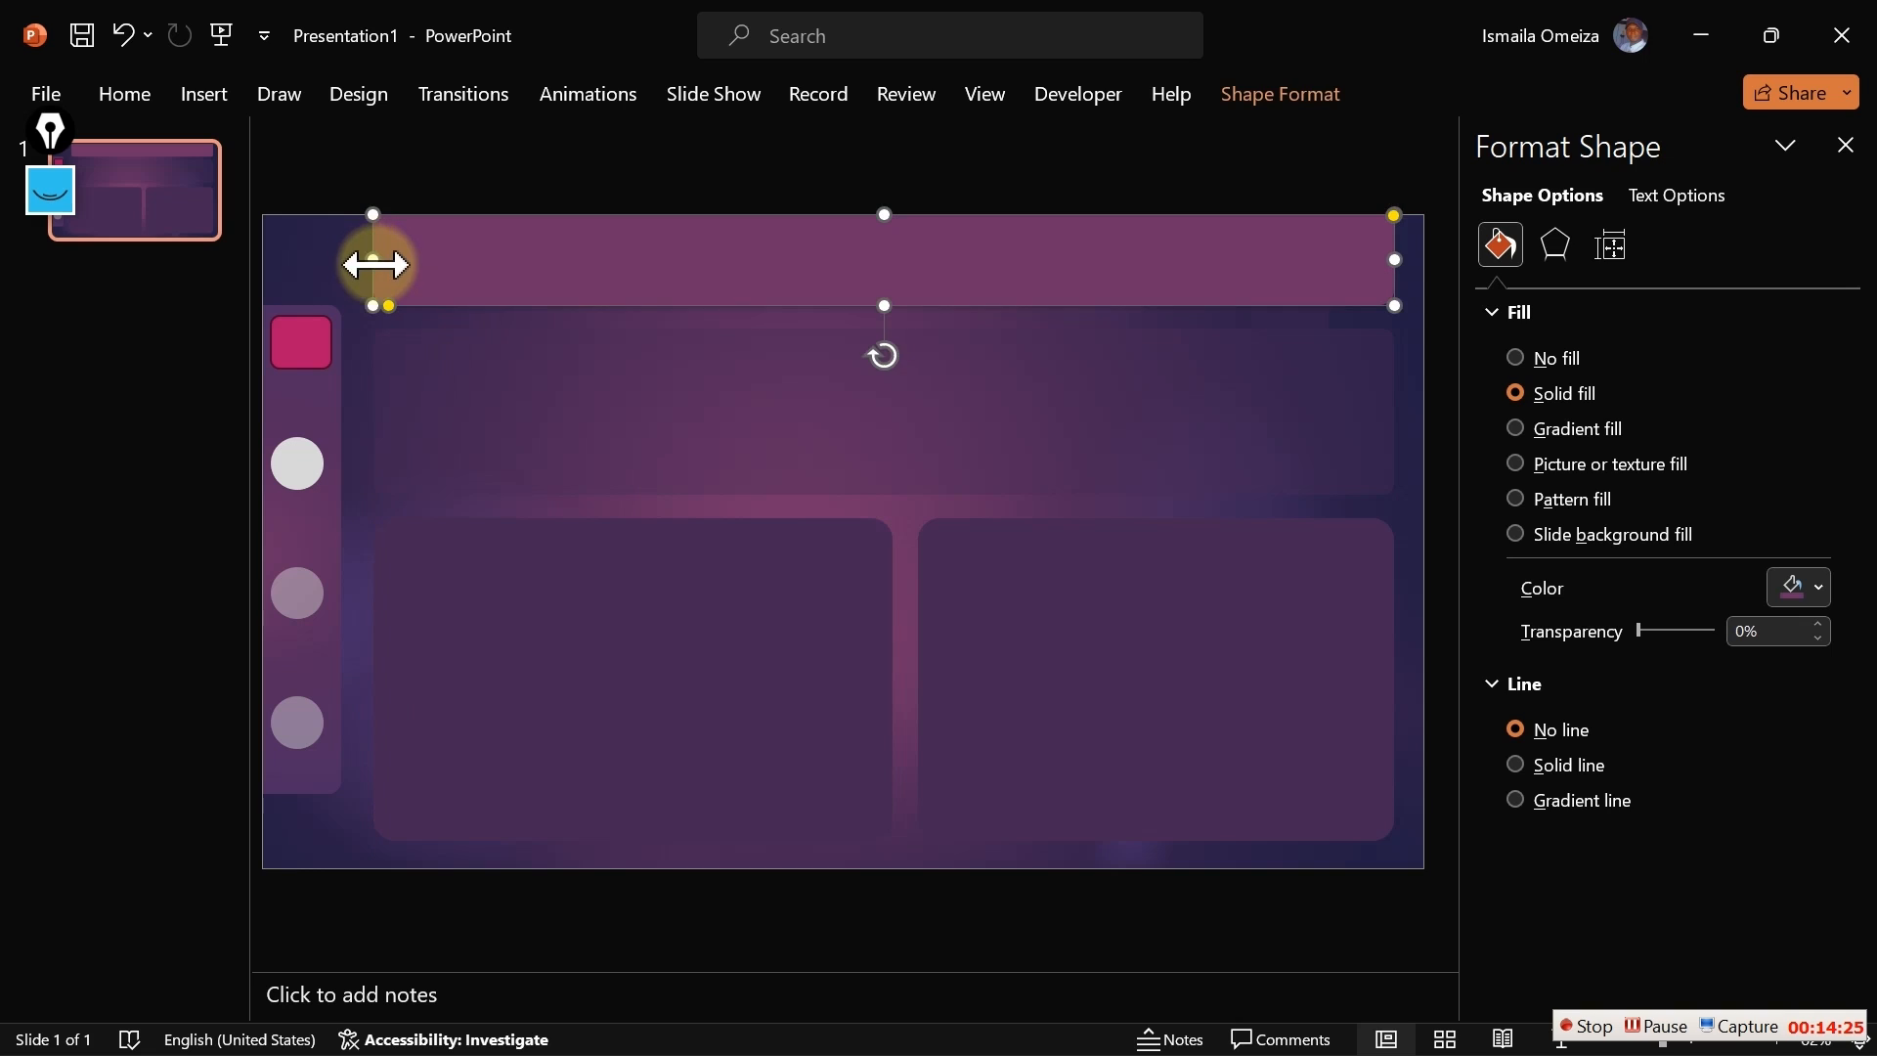
left_click(329, 264)
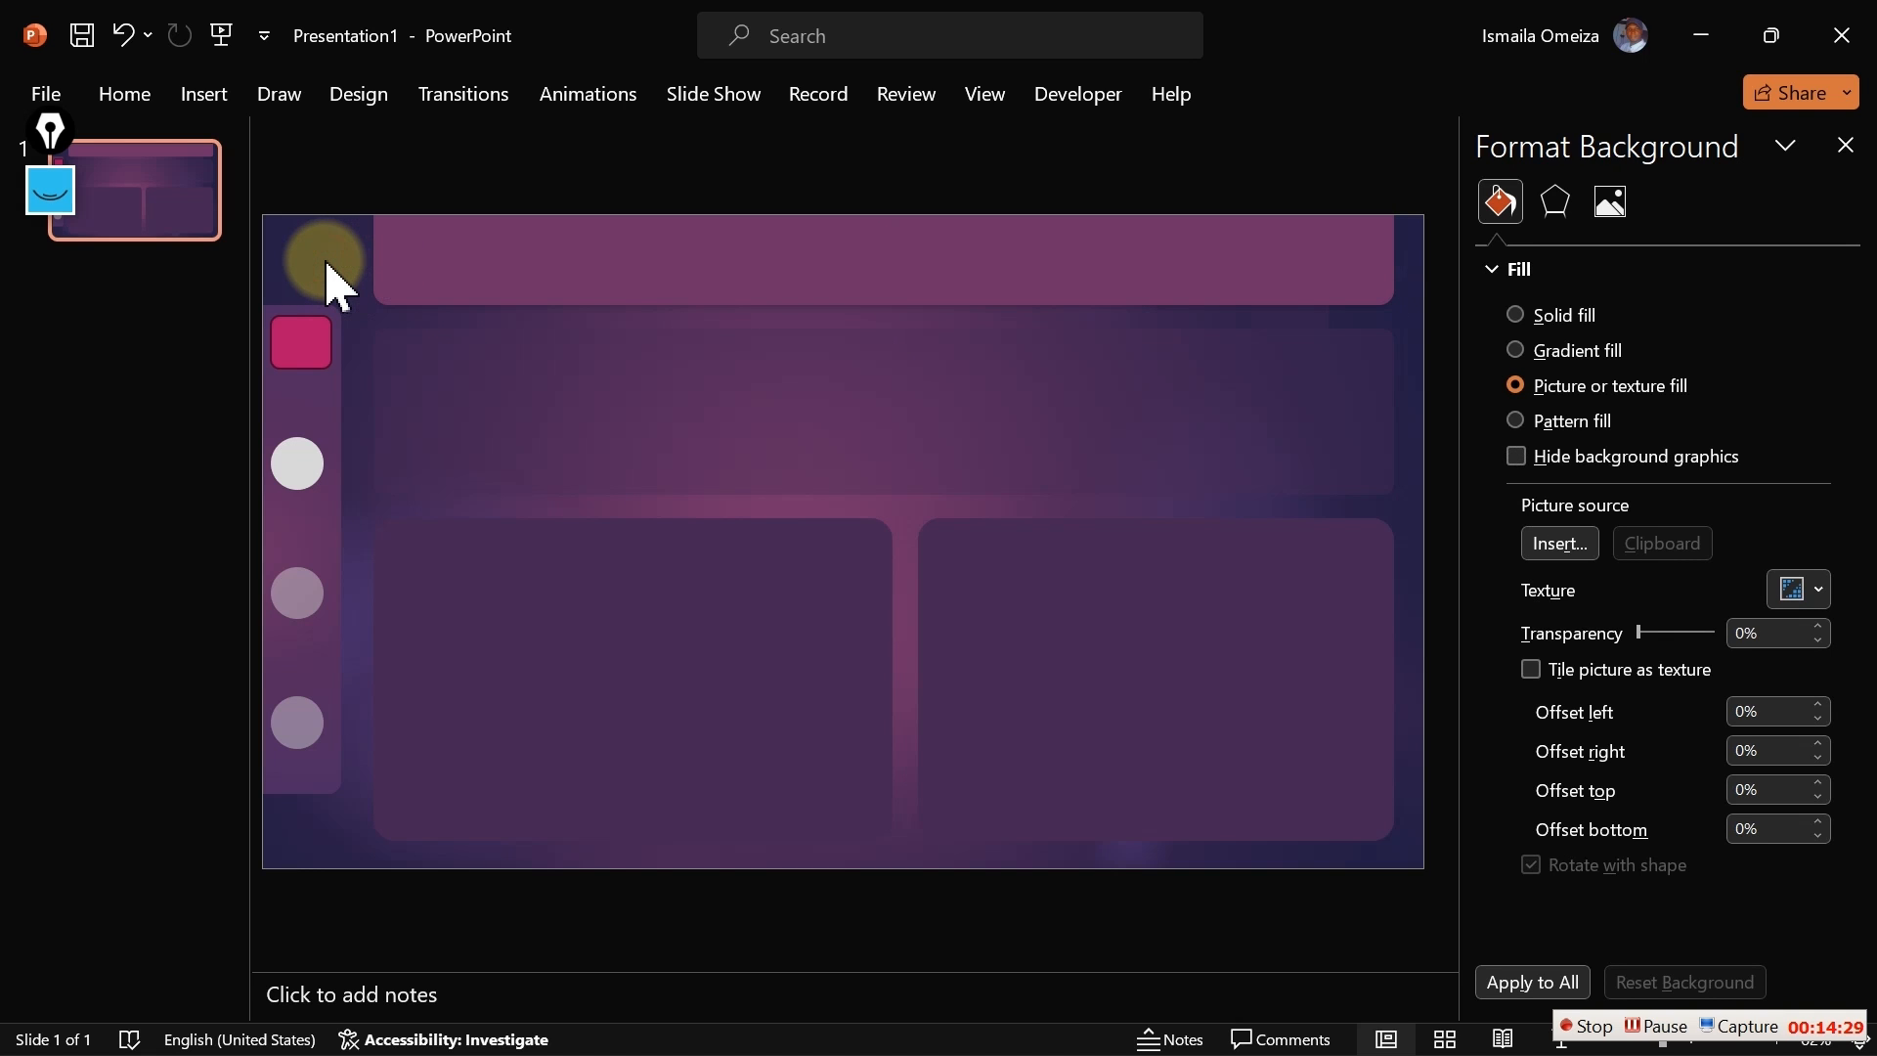
Duplicate the finished background slide twice to make three slides
right_click(115, 219)
left_click(246, 498)
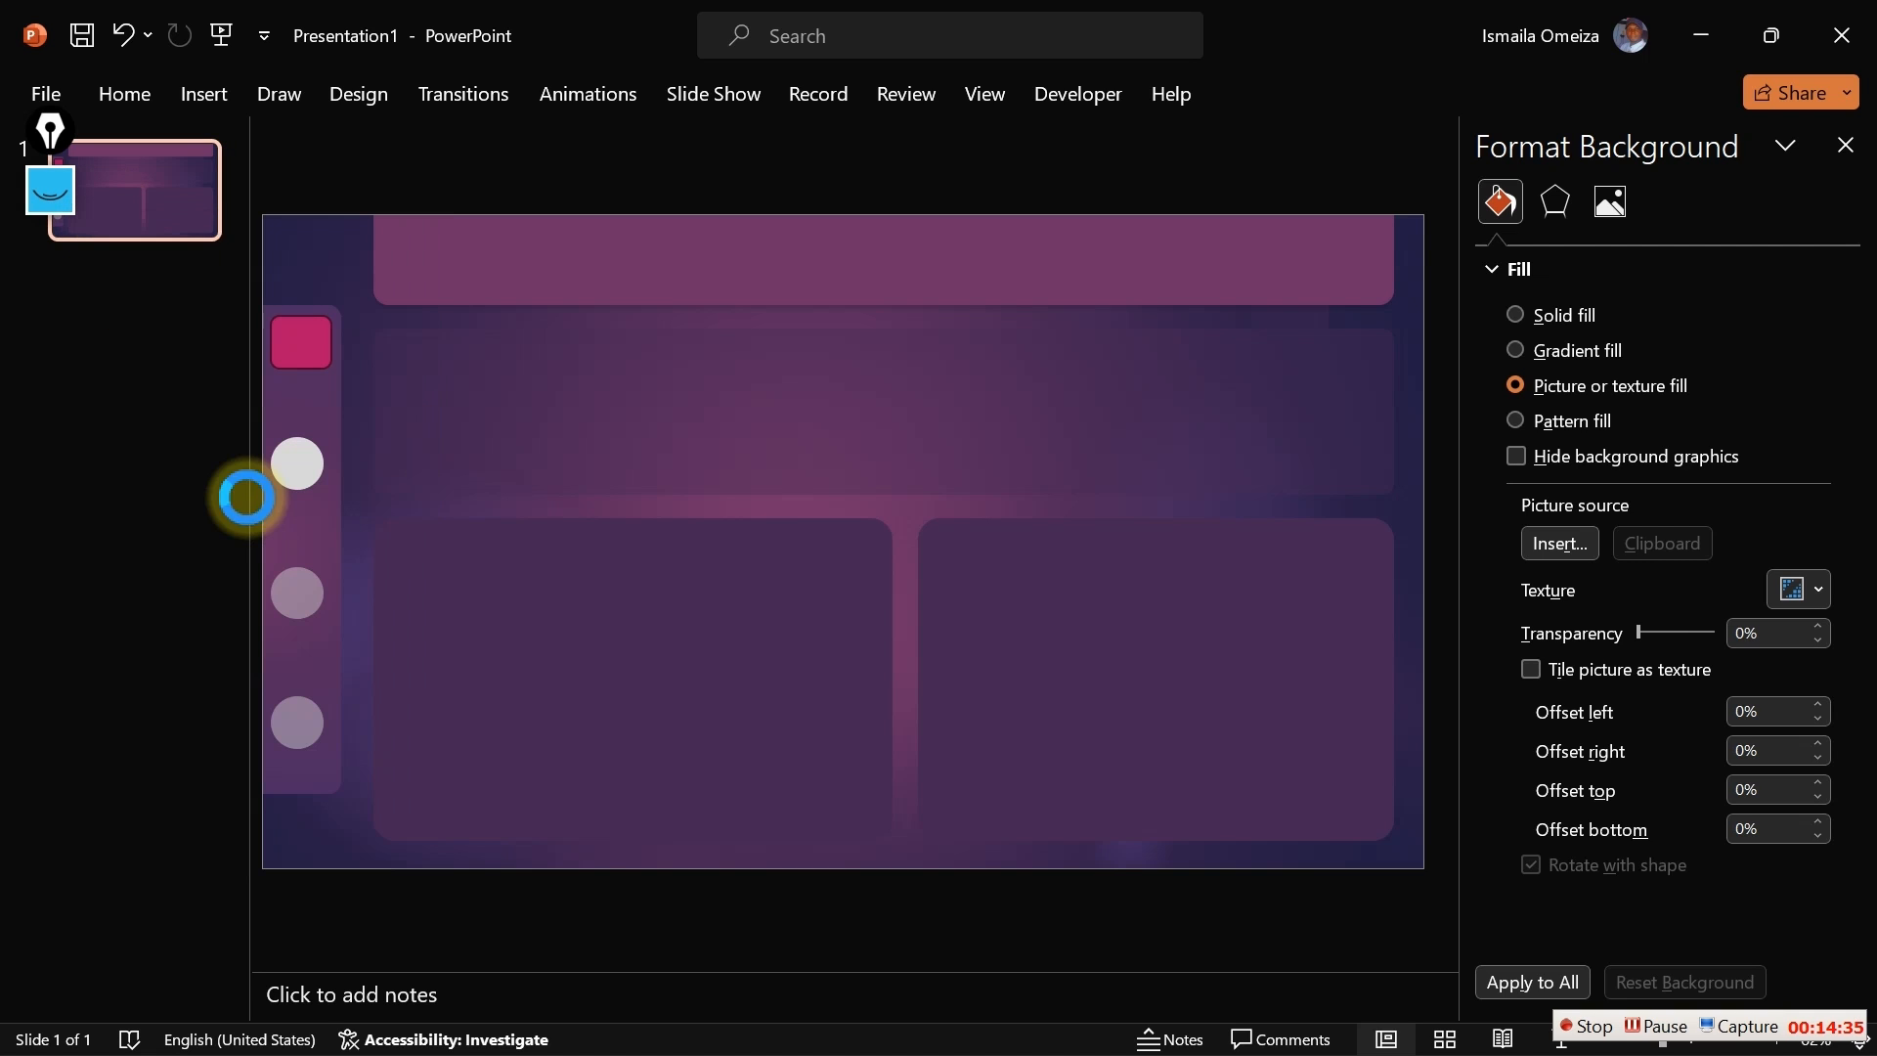
right_click(152, 328)
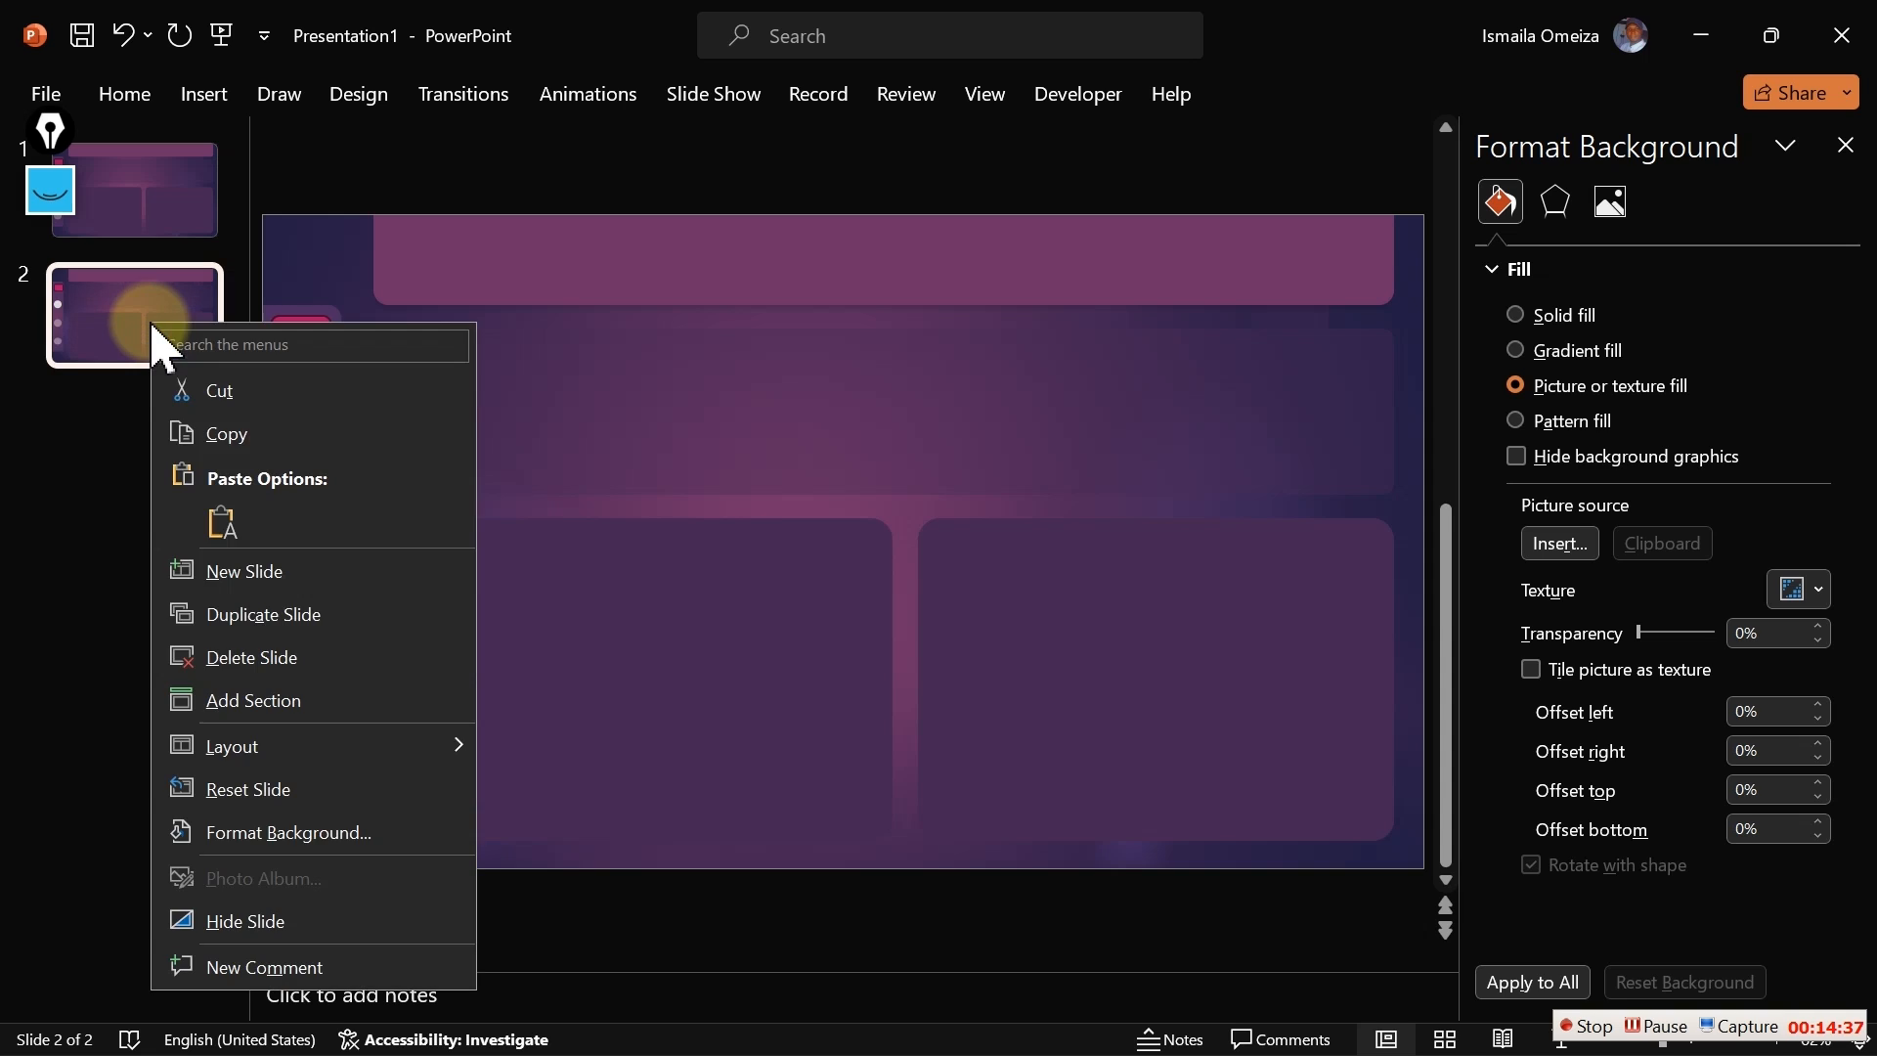
left_click(262, 622)
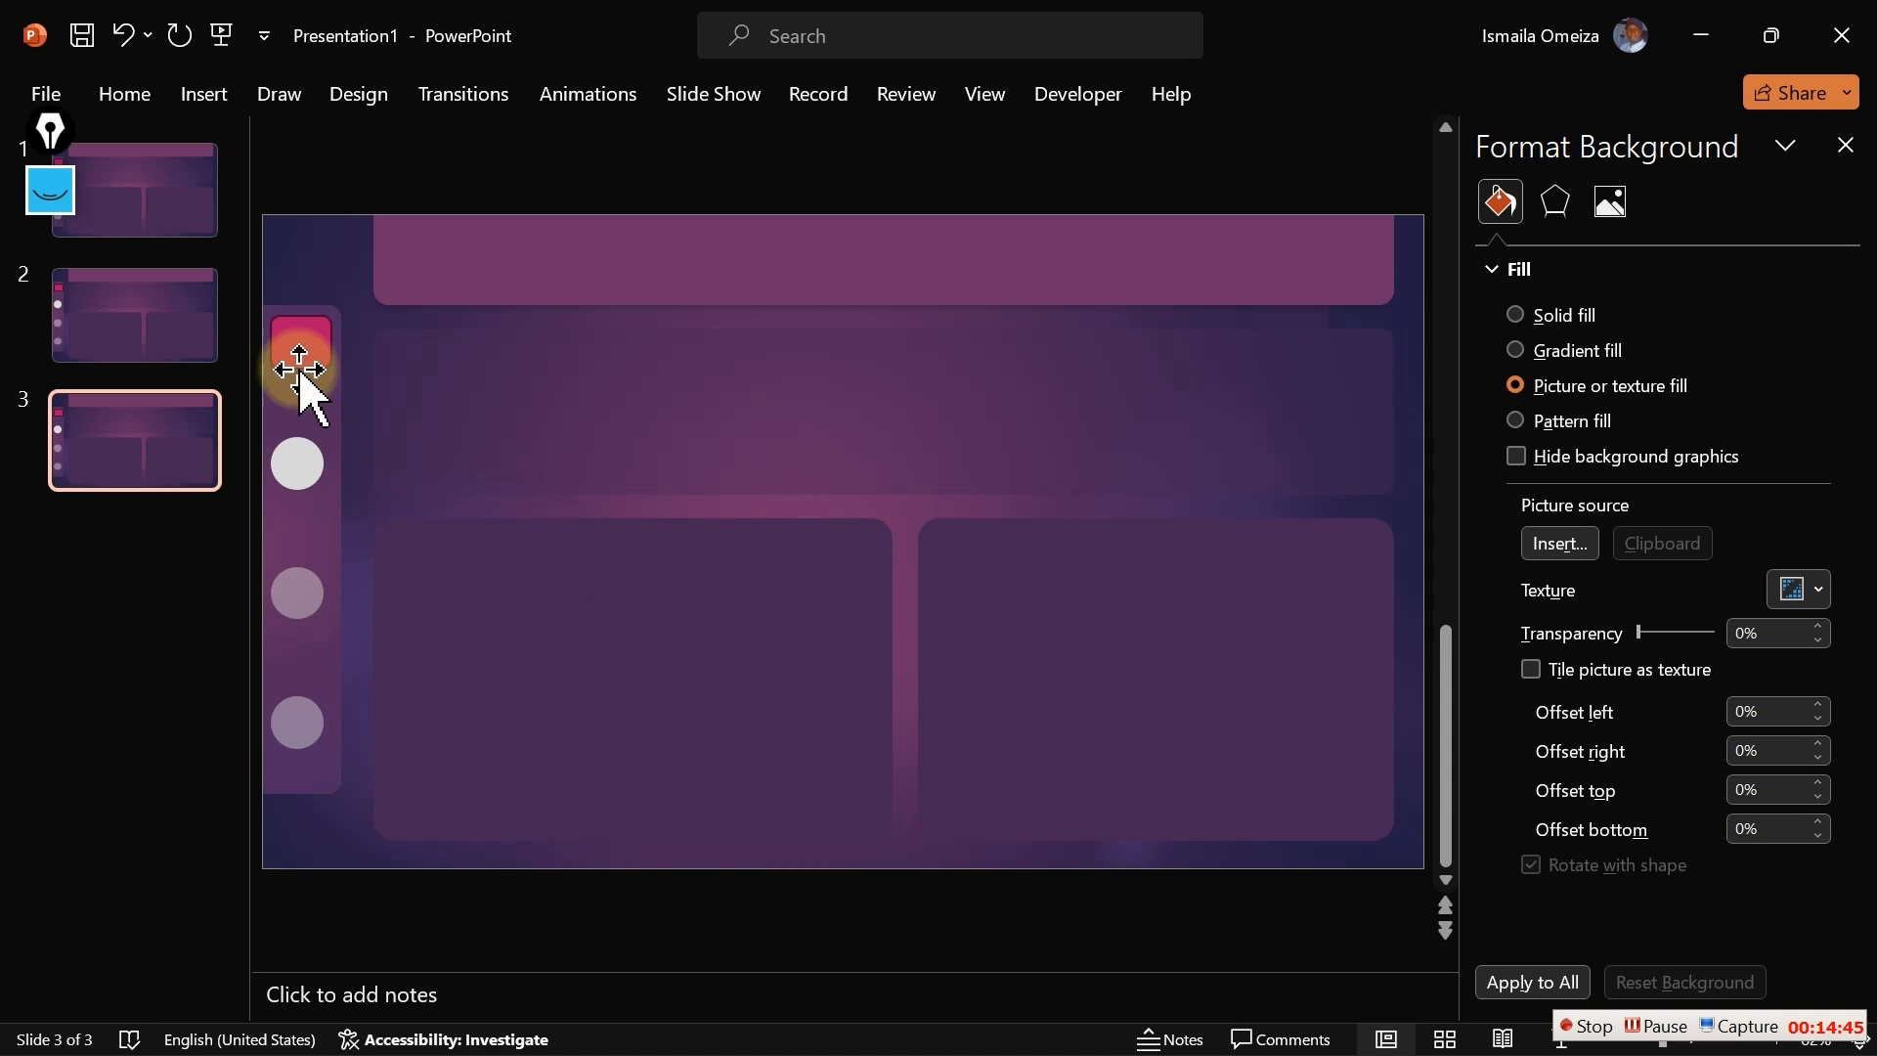
On slide 2, copy the solid white formatting of the side bar's top circle onto its middle circle
left_click(181, 237)
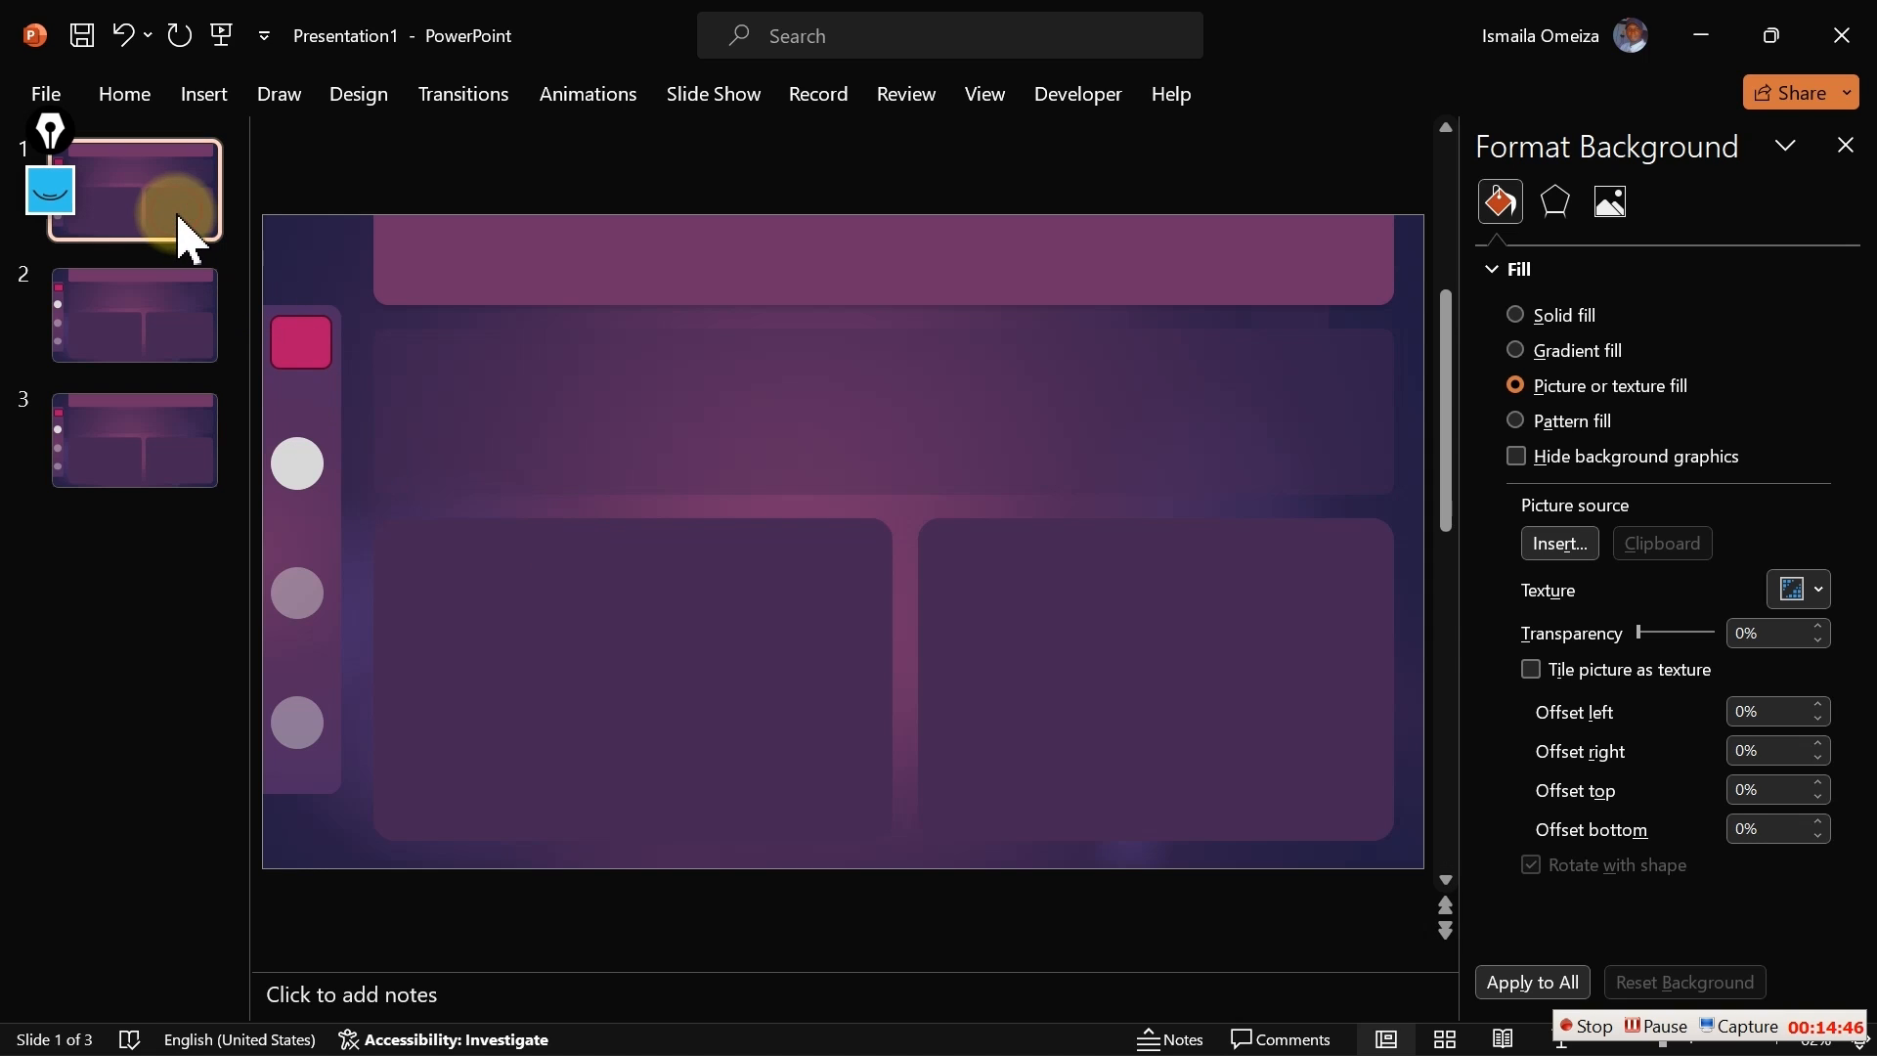
left_click(156, 311)
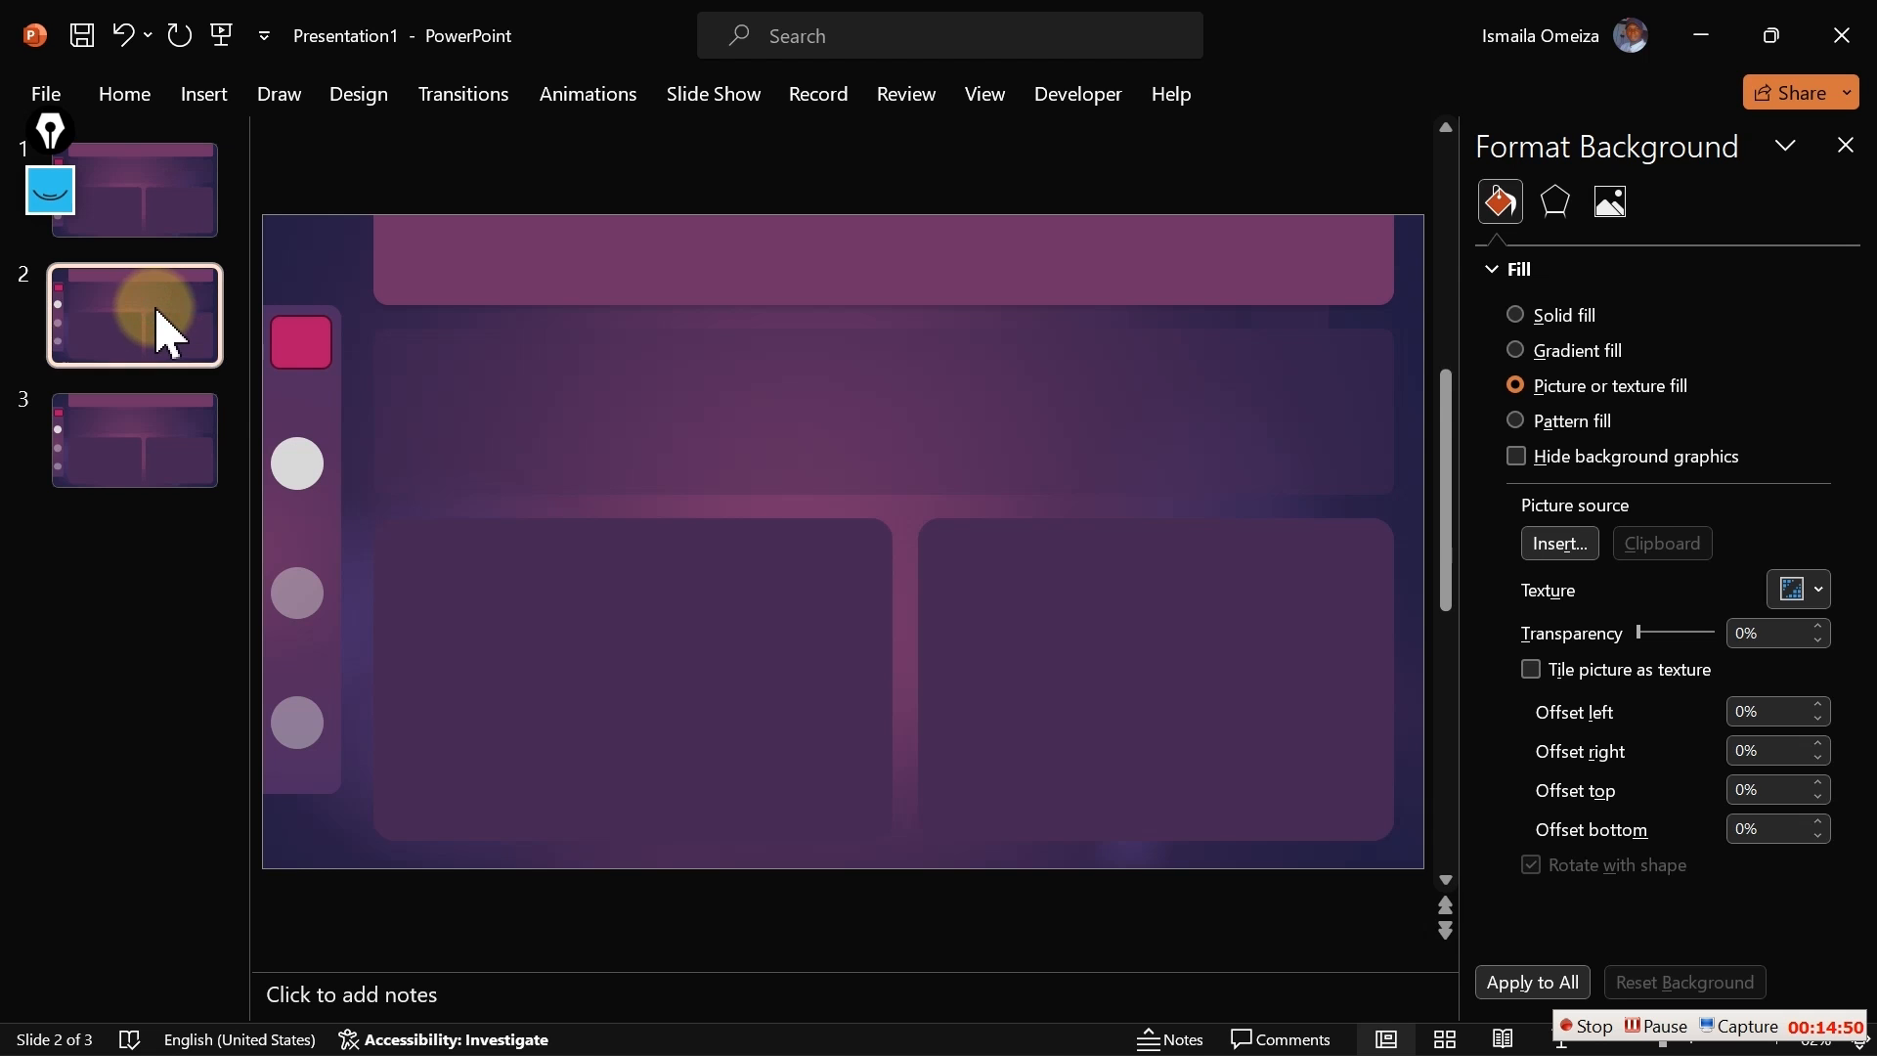
left_click(298, 463)
left_click(147, 124)
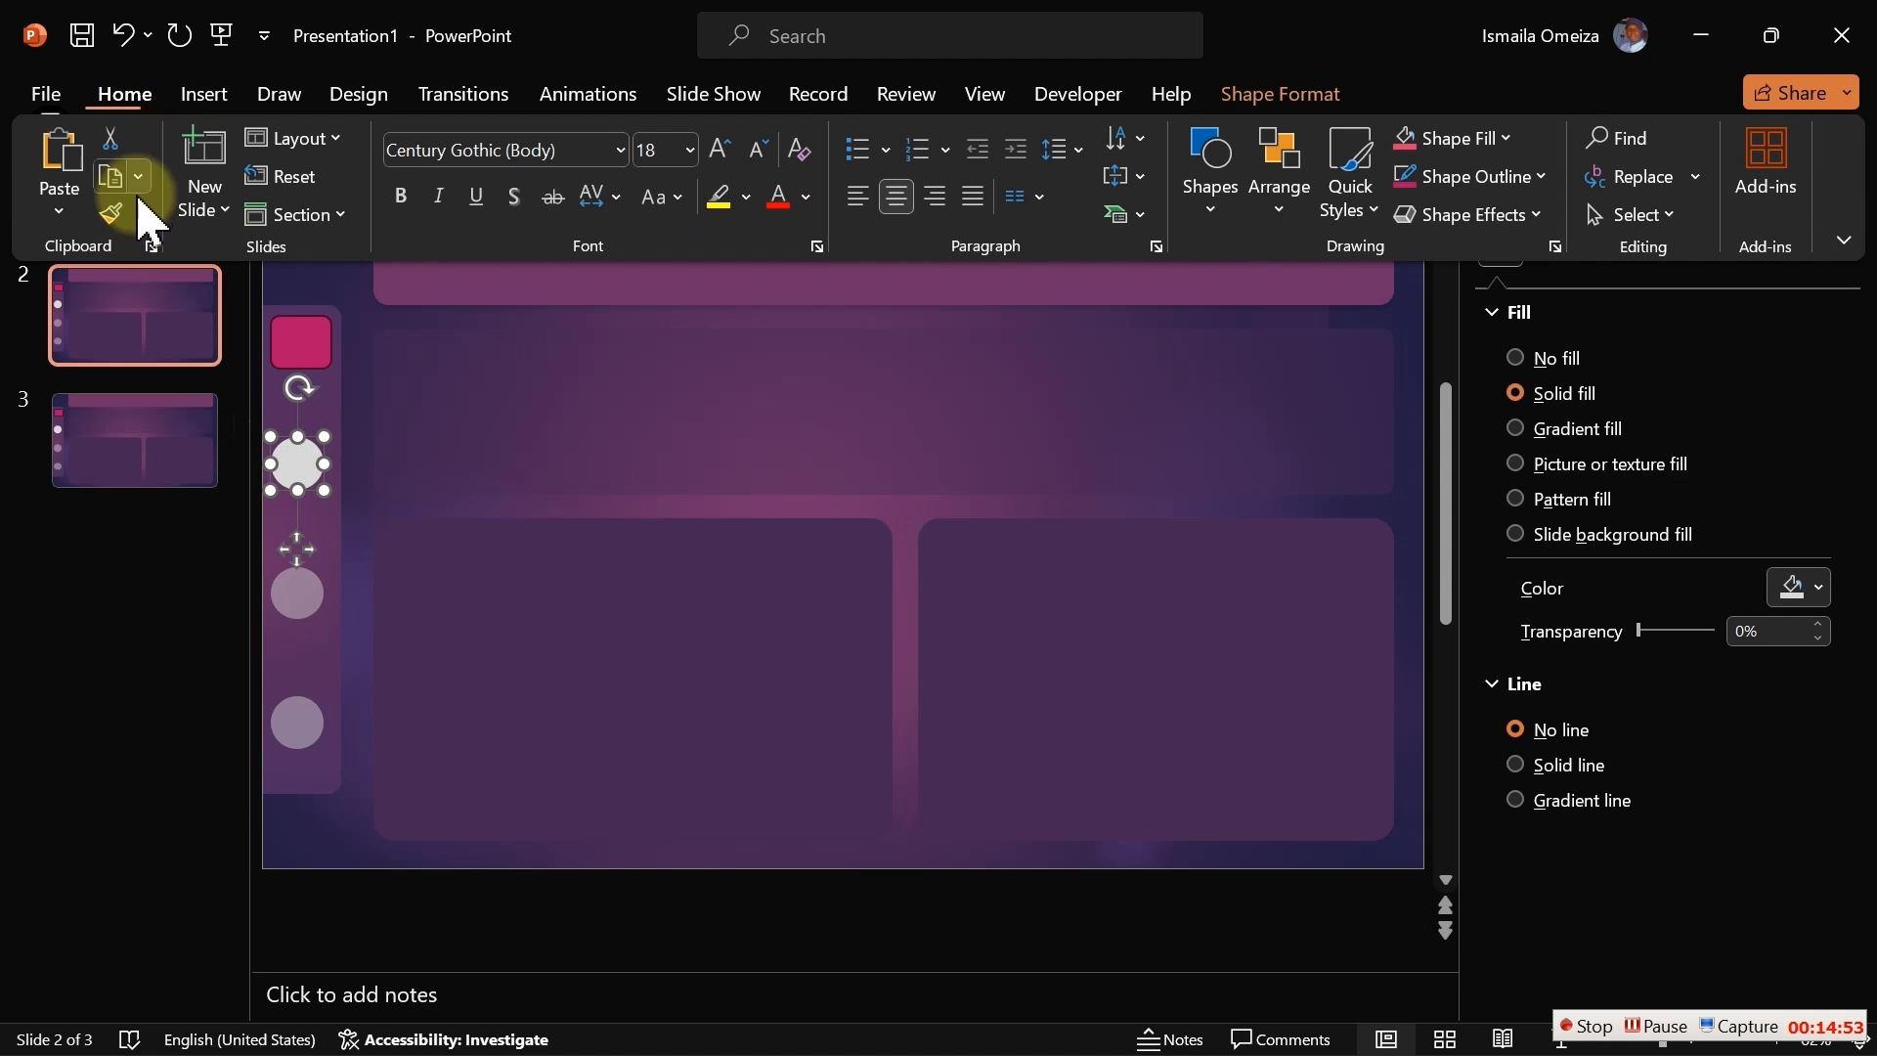
left_click(110, 213)
left_click(315, 610)
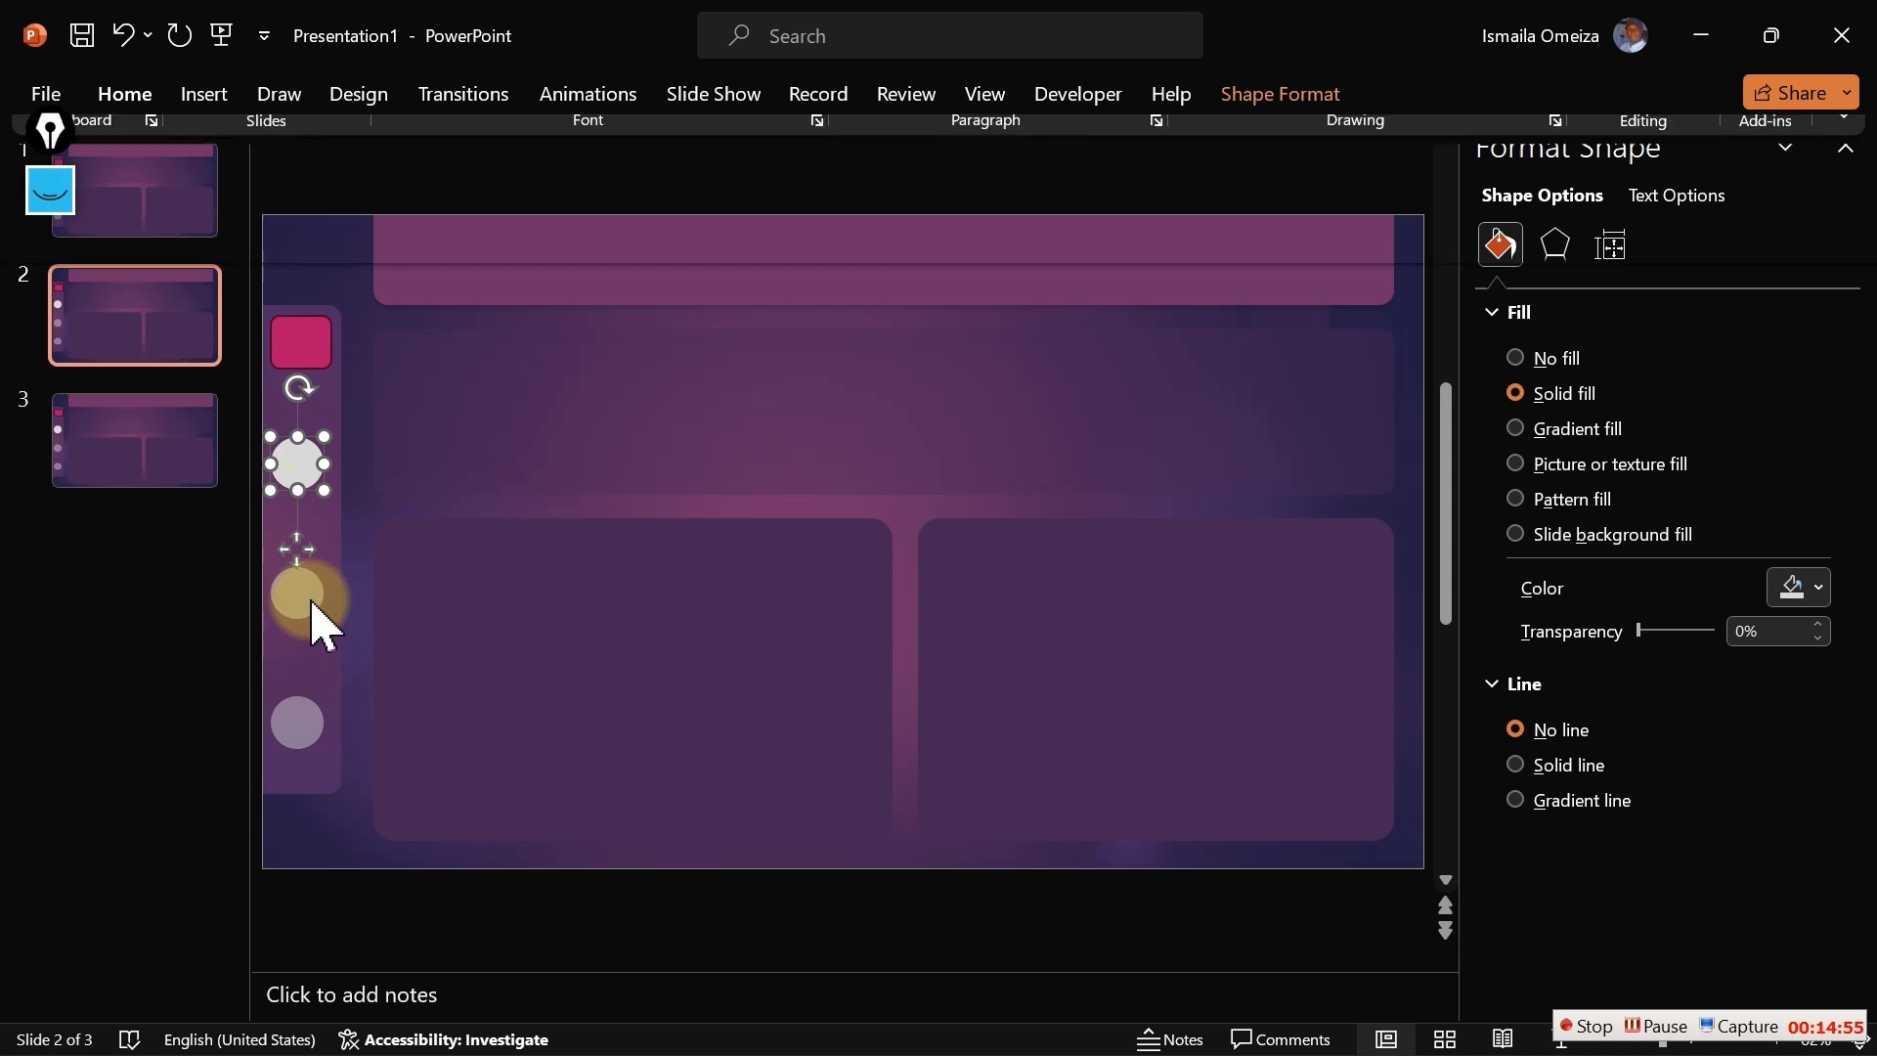
On slide 2, copy the semi-transparent formatting of the bottom circle onto the side bar's top circle
left_click(293, 719)
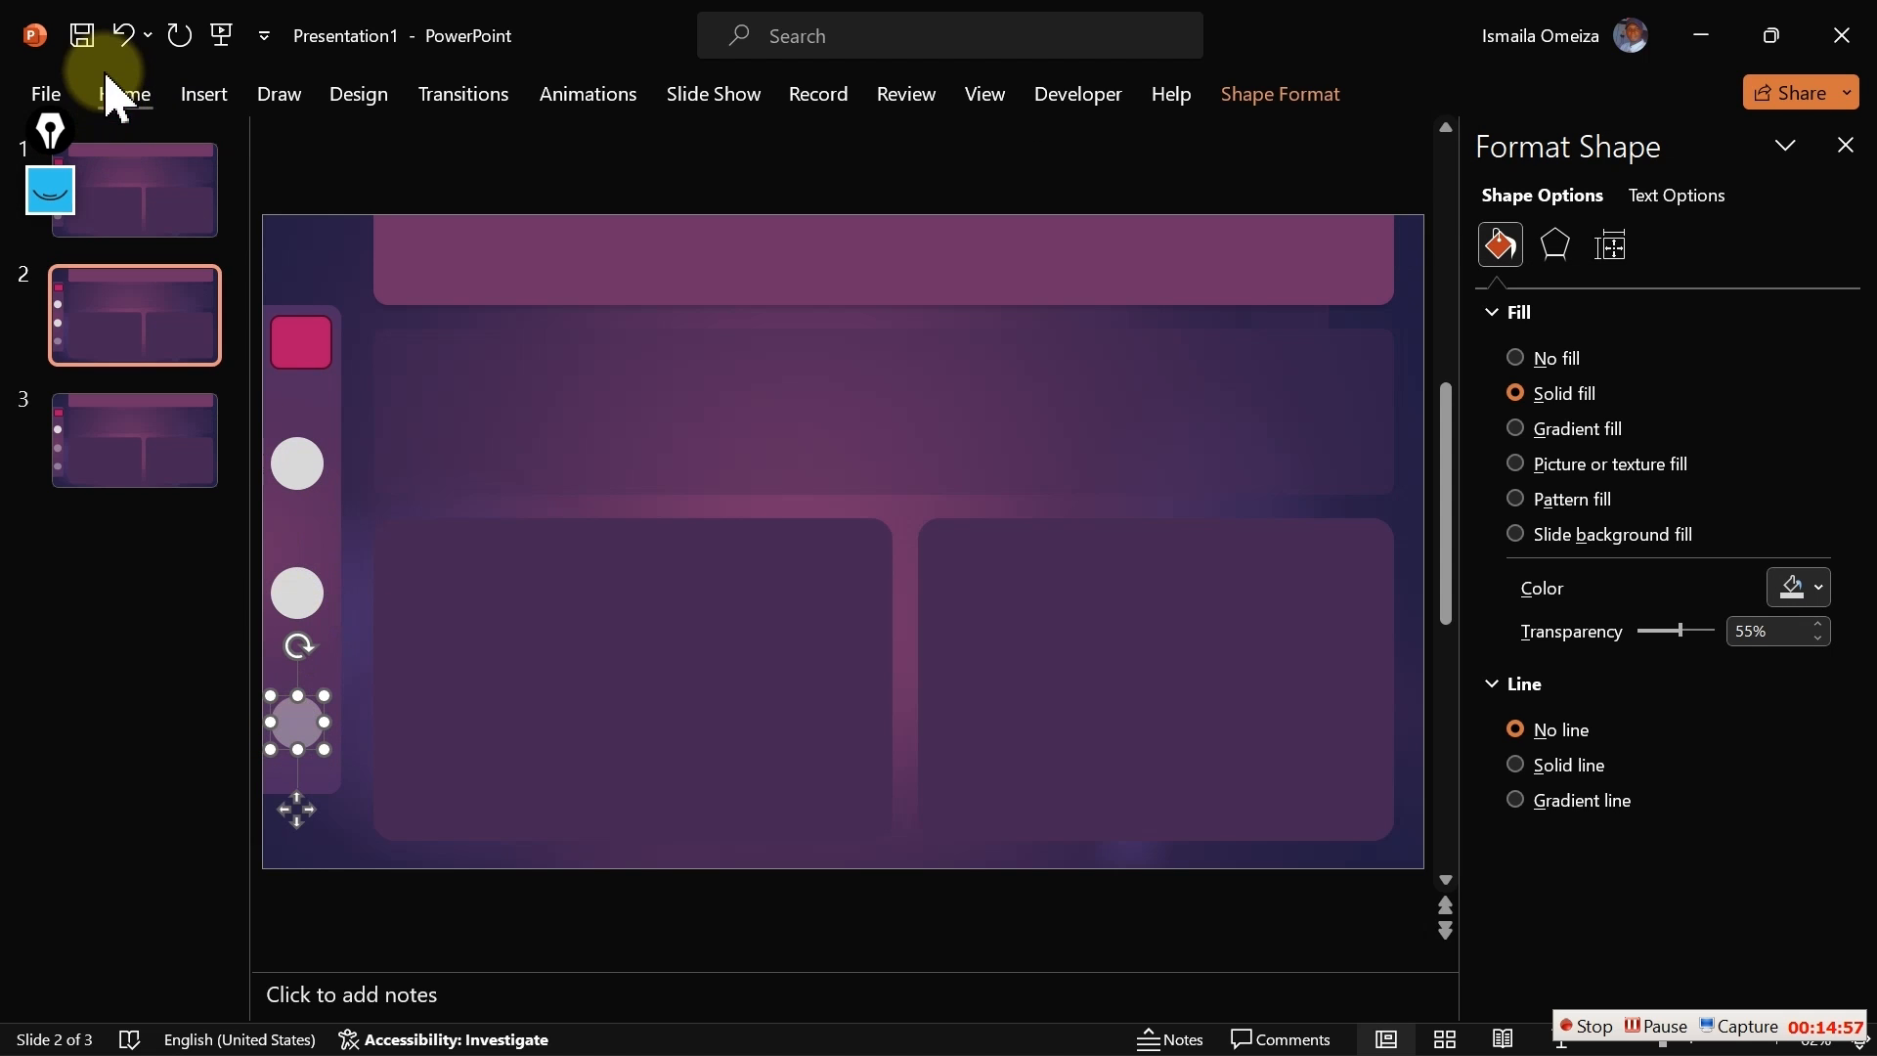
left_click(113, 109)
left_click(115, 217)
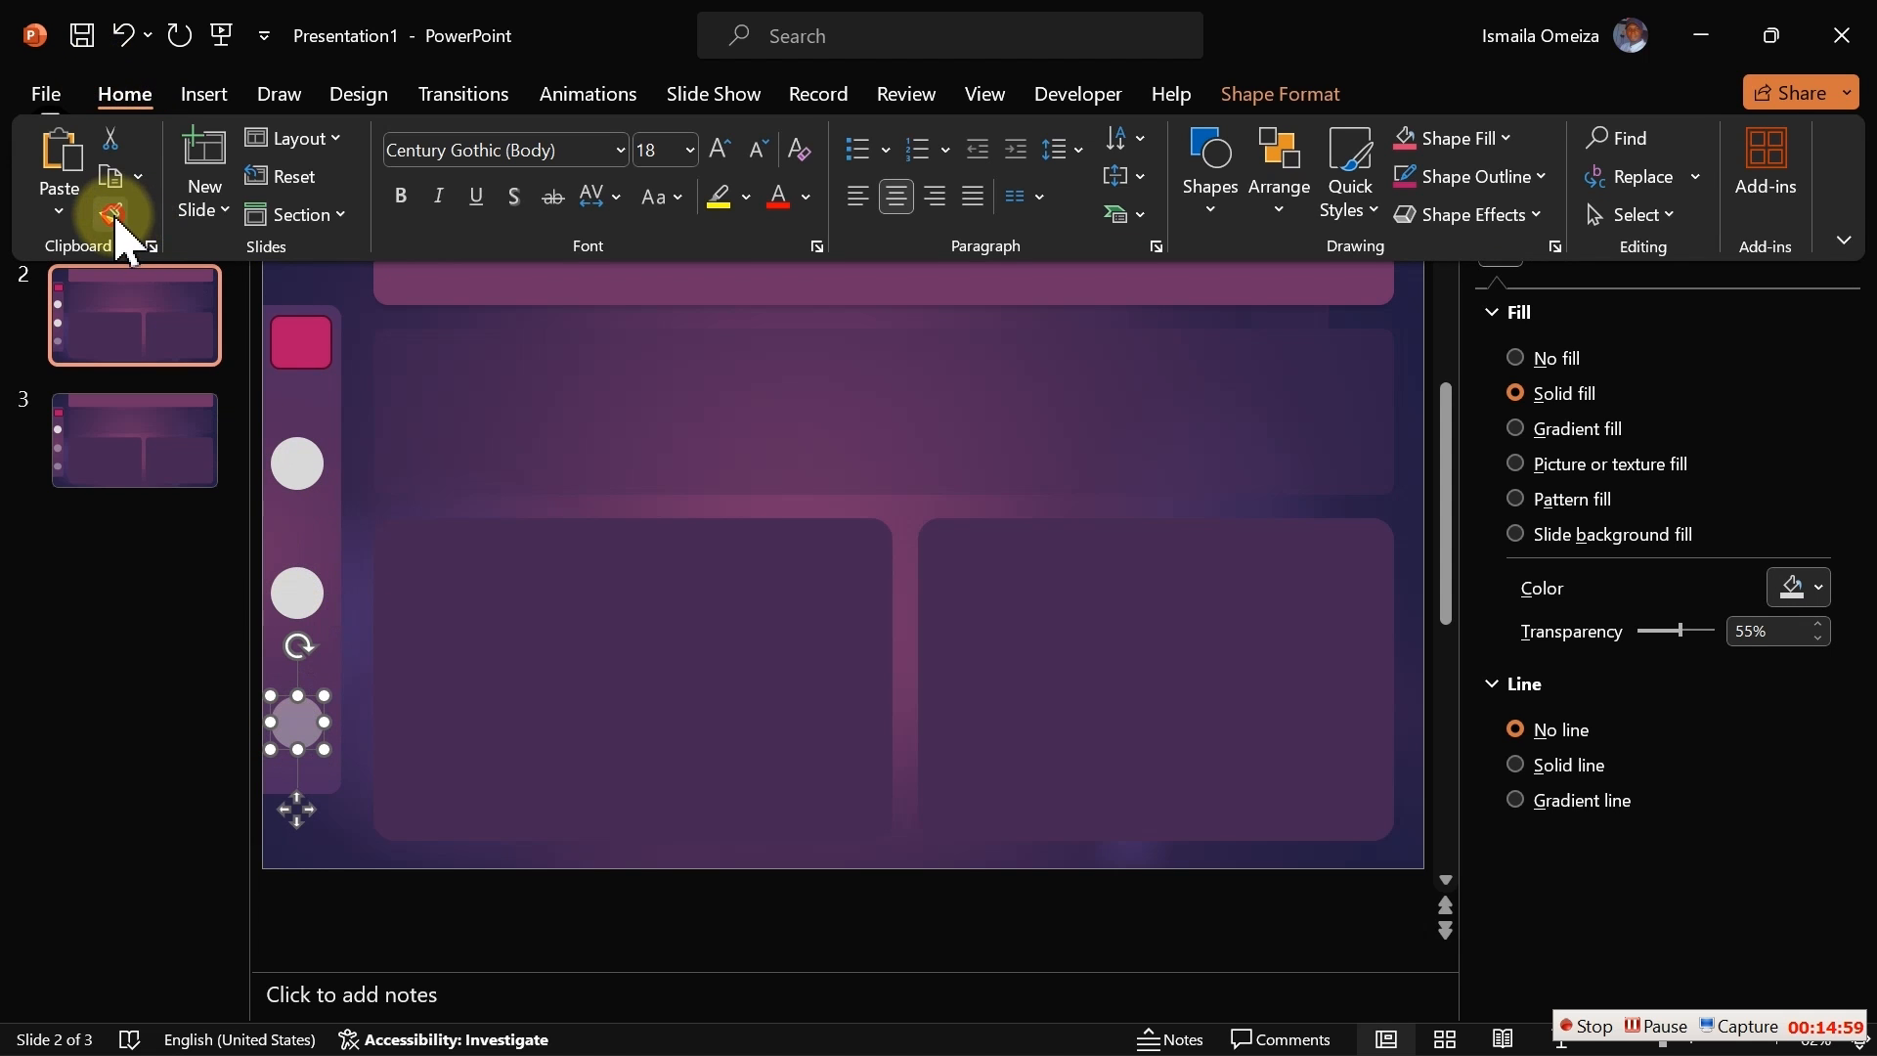
left_click(307, 463)
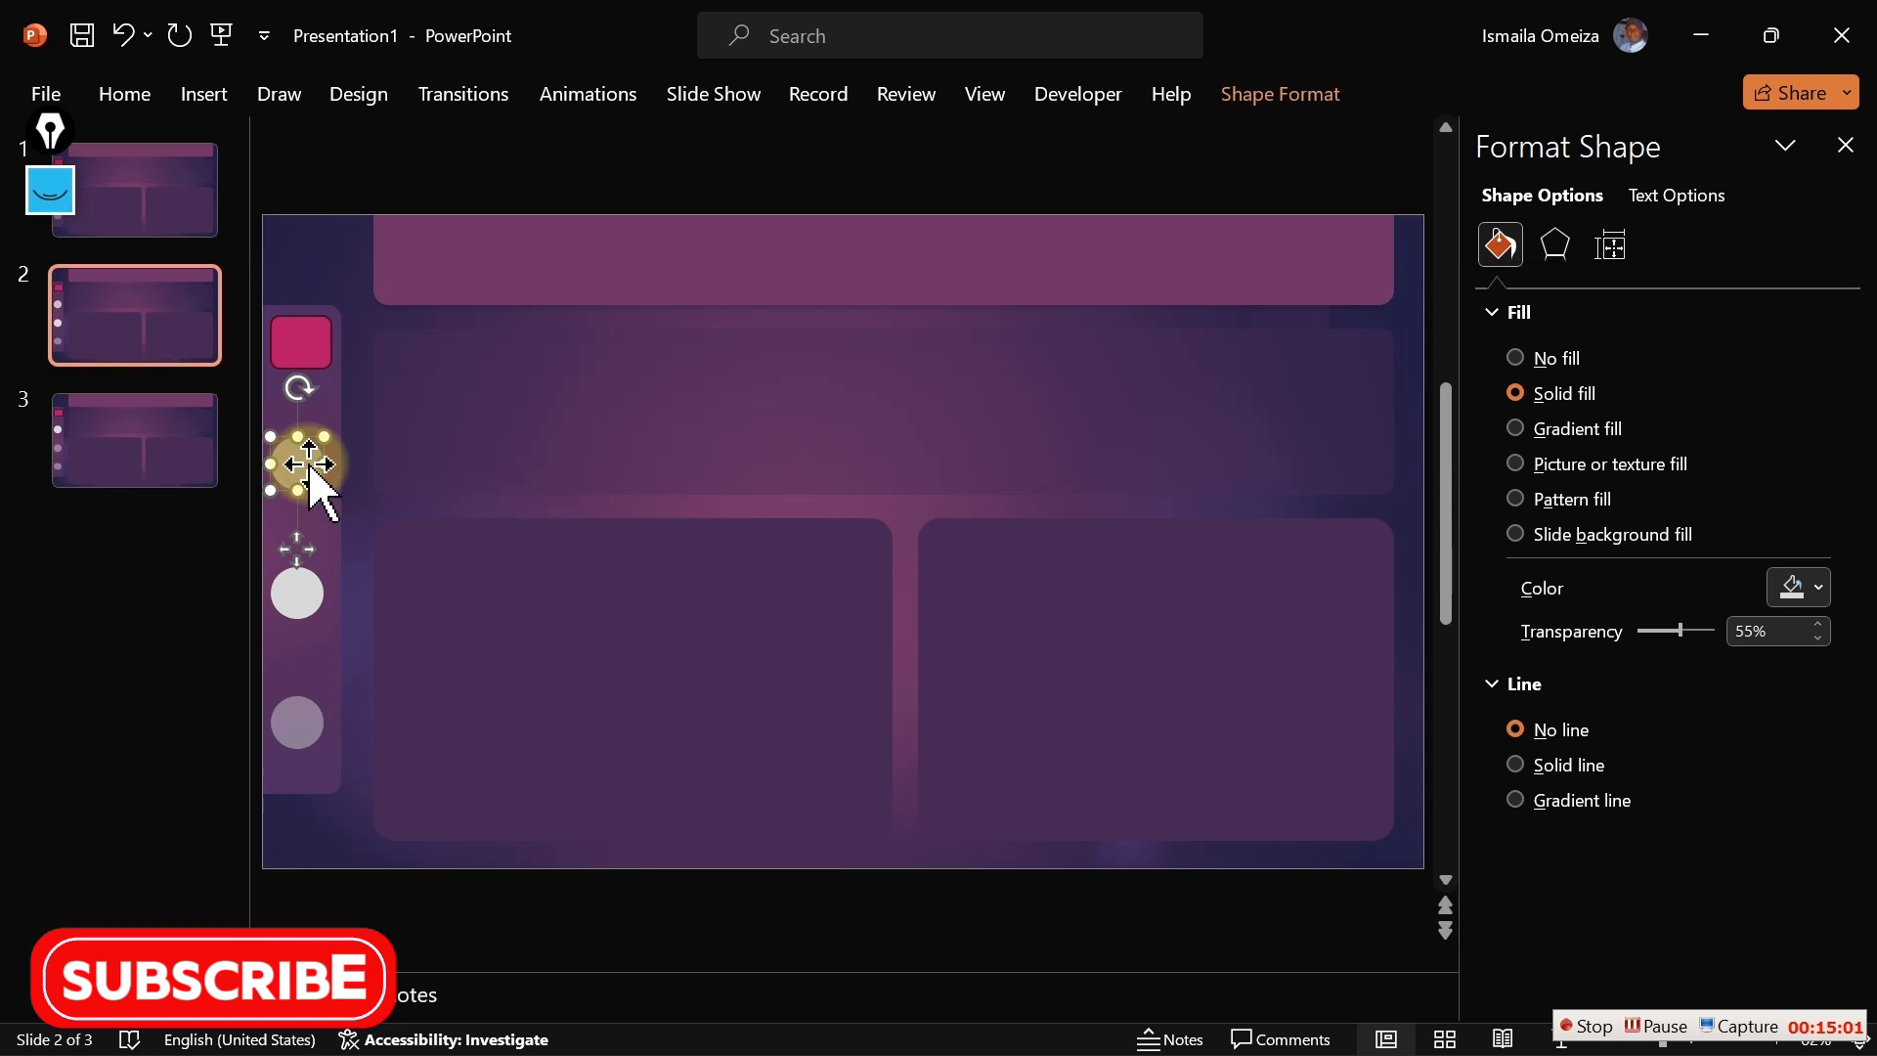
On slide 3, copy the solid white formatting of the side bar's top circle onto its bottom circle
left_click(123, 440)
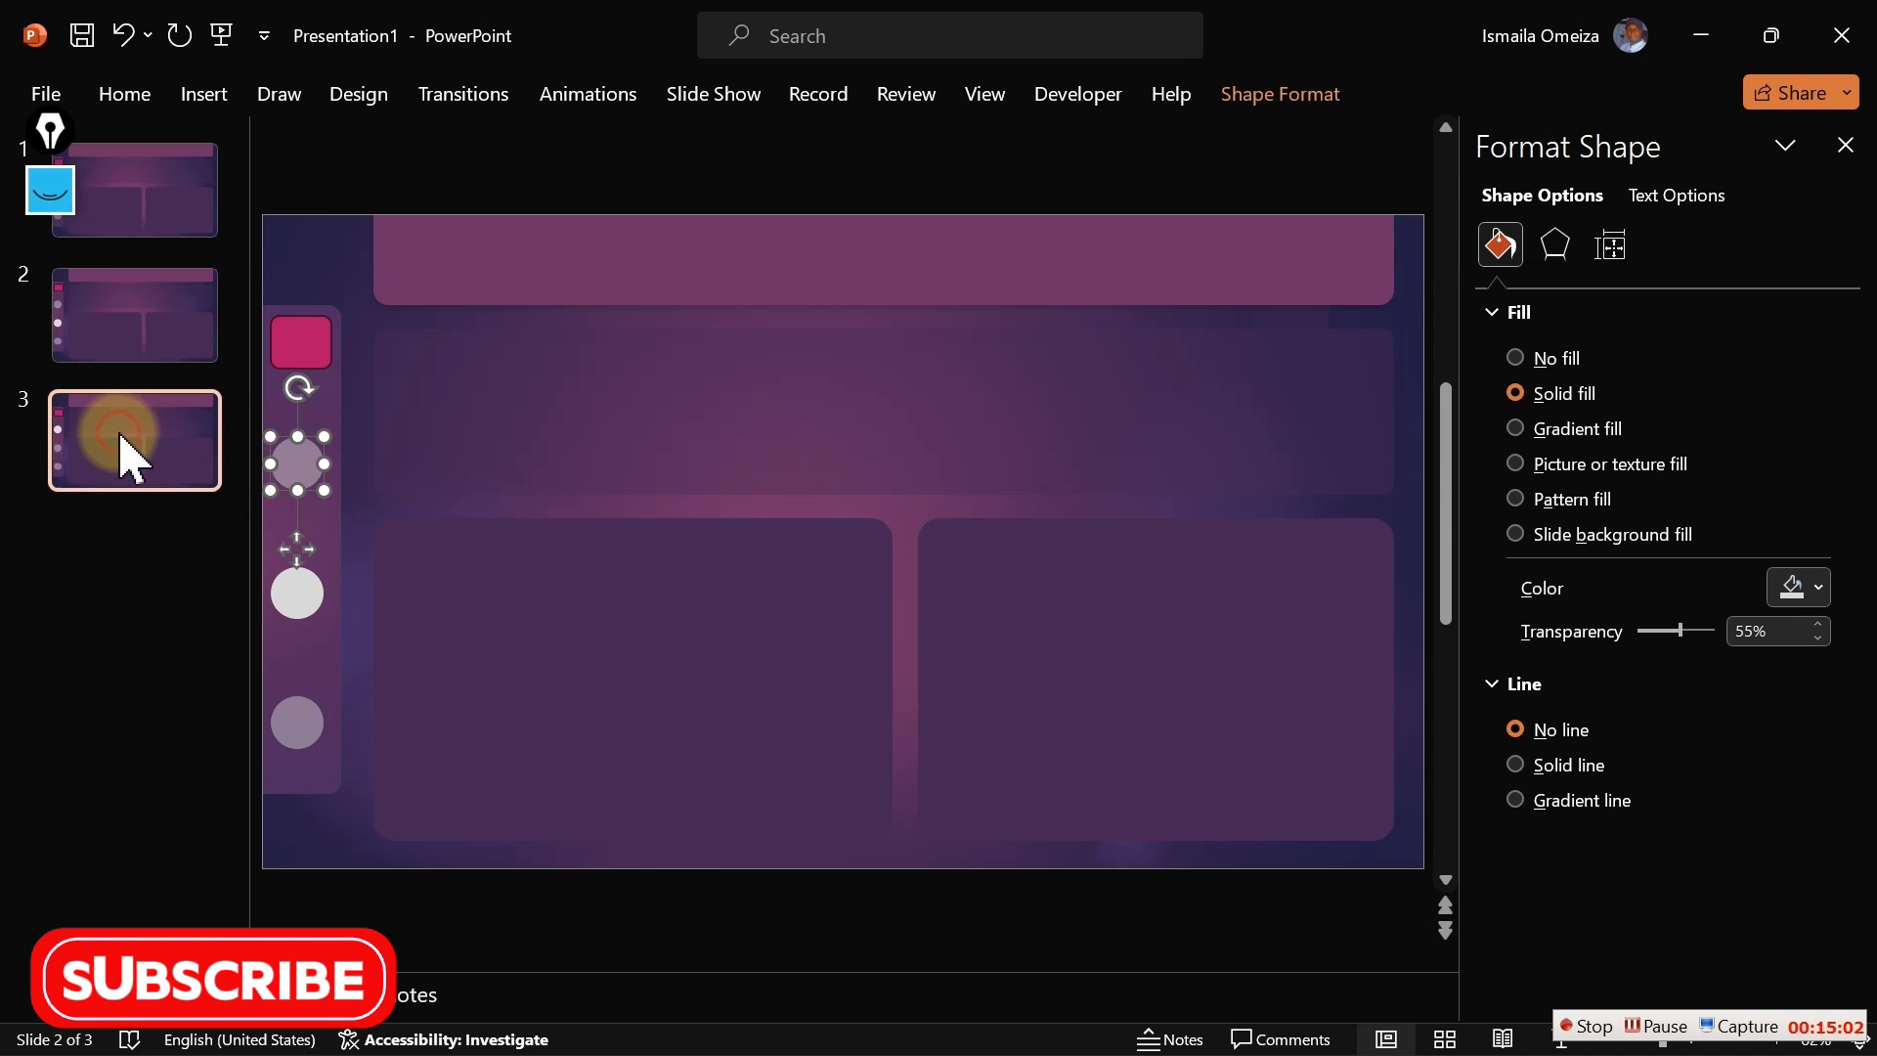
left_click(127, 95)
left_click(289, 463)
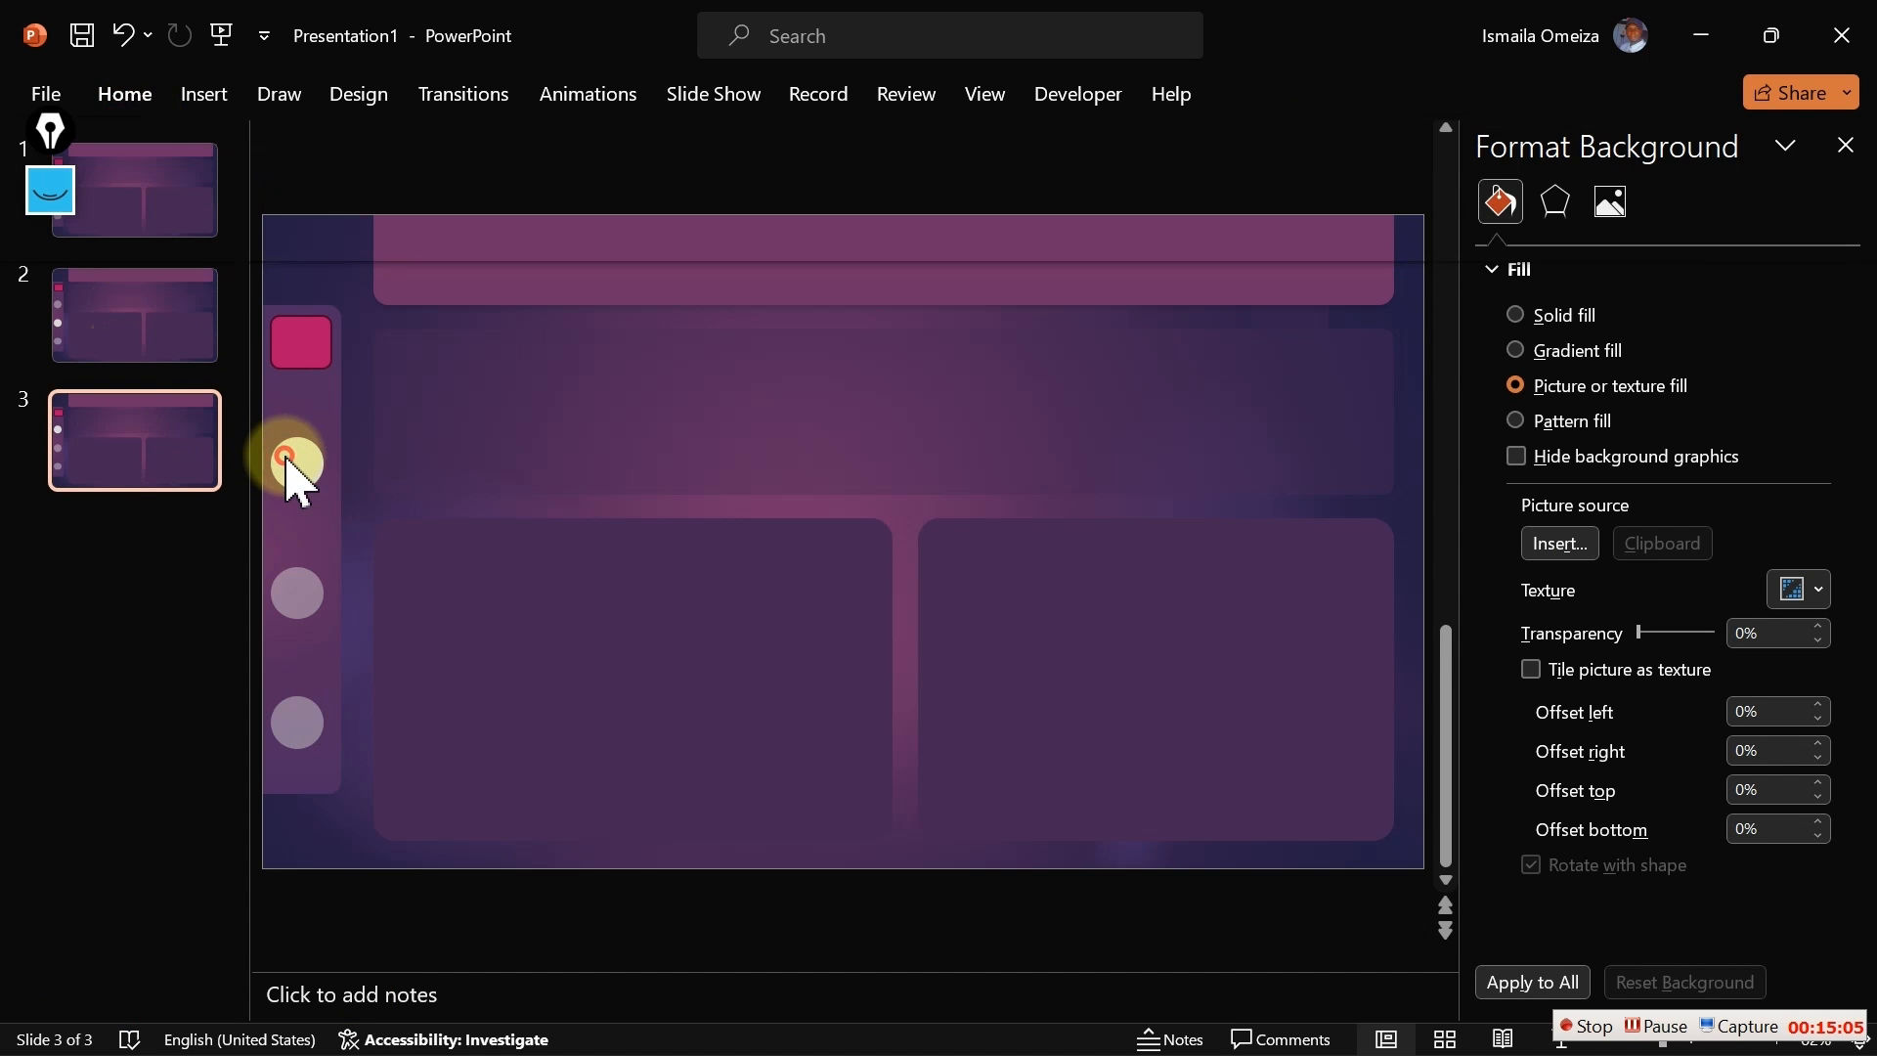
left_click(122, 90)
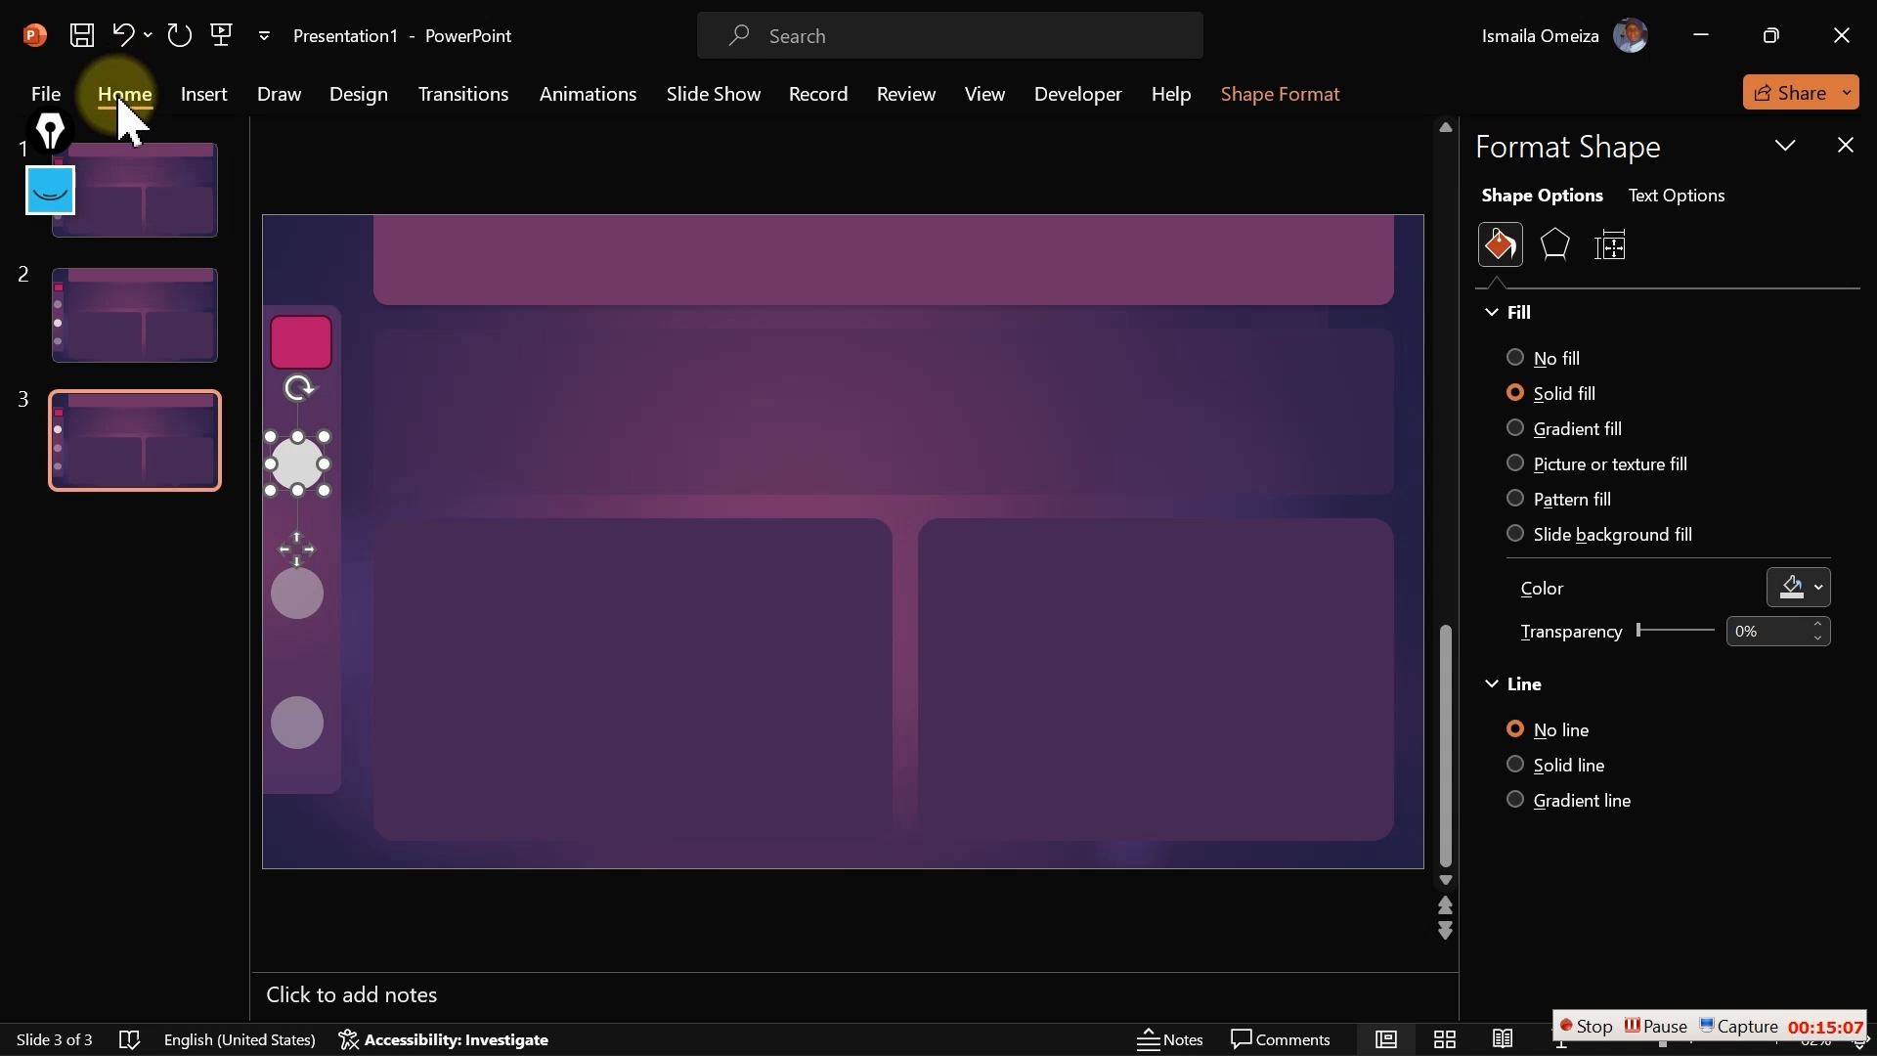
left_click(110, 212)
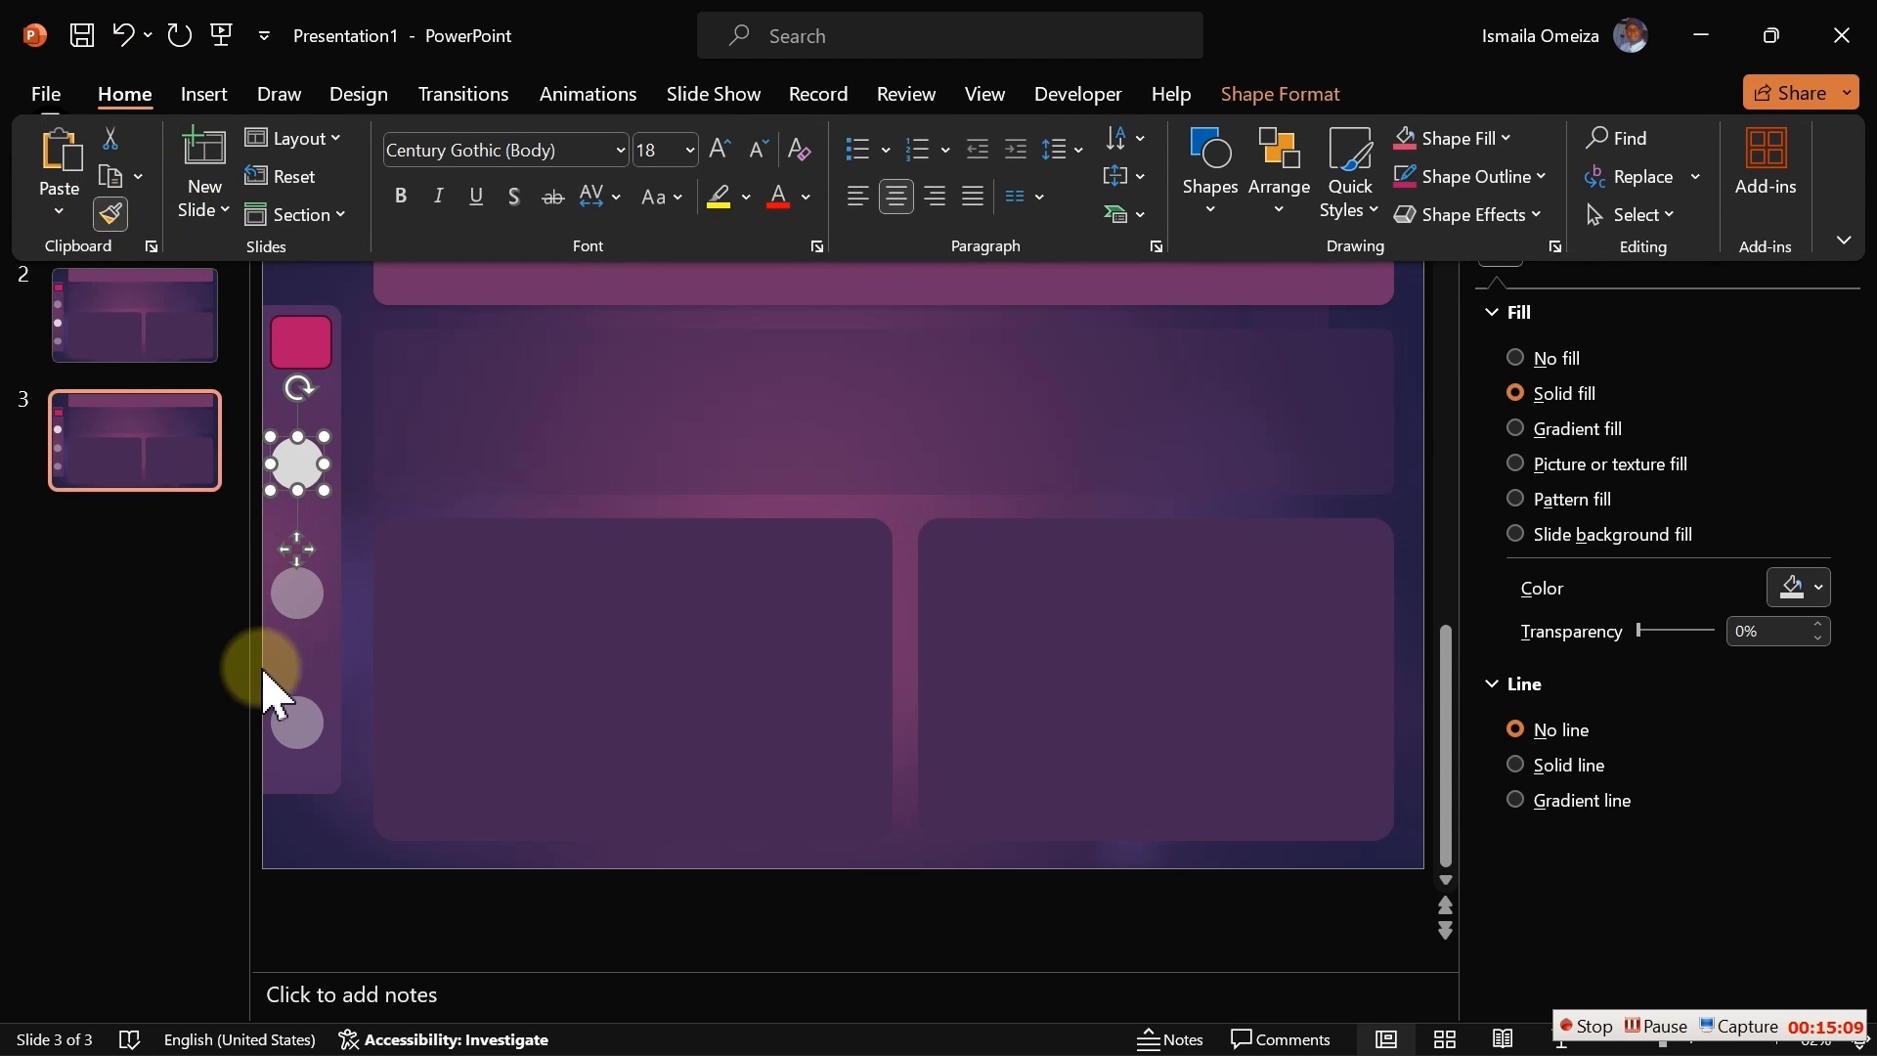
left_click(315, 720)
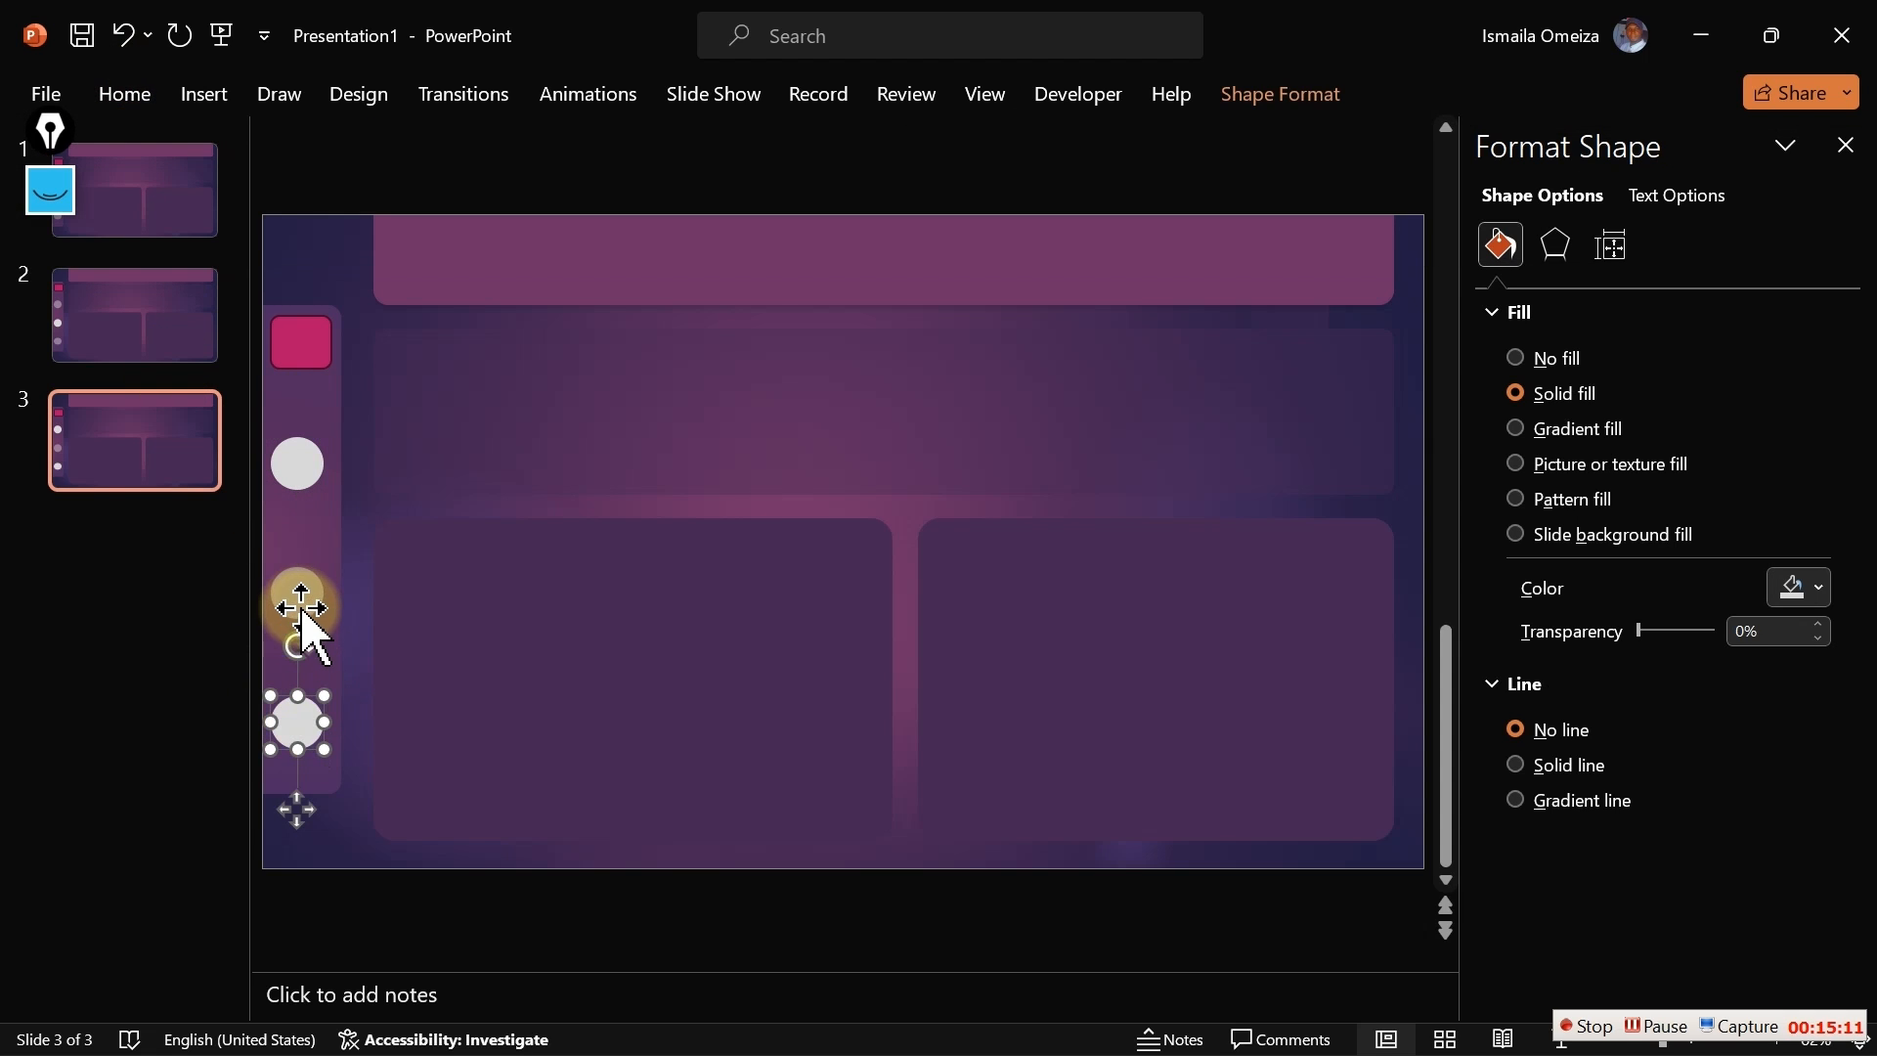
On slide 3, copy the semi-transparent formatting of the middle circle onto the side bar's top circle
left_click(303, 612)
left_click(127, 94)
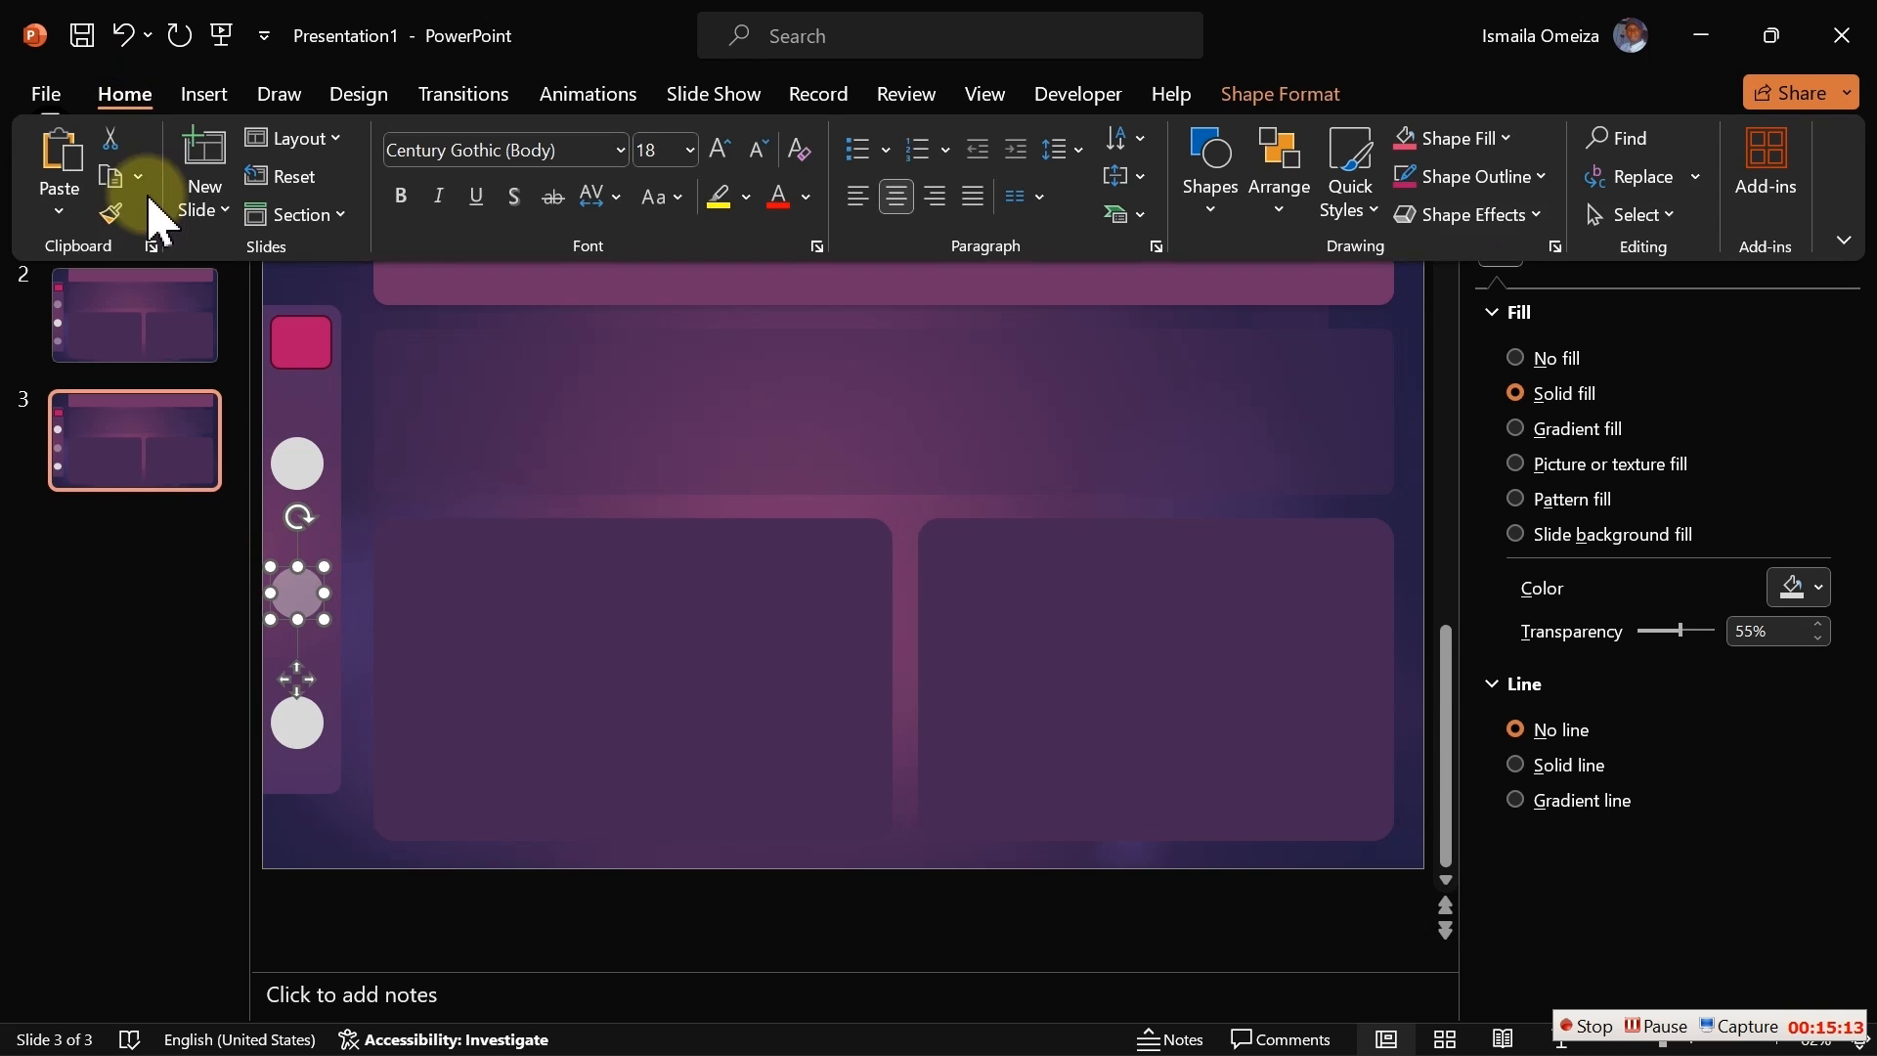
left_click(115, 210)
left_click(297, 467)
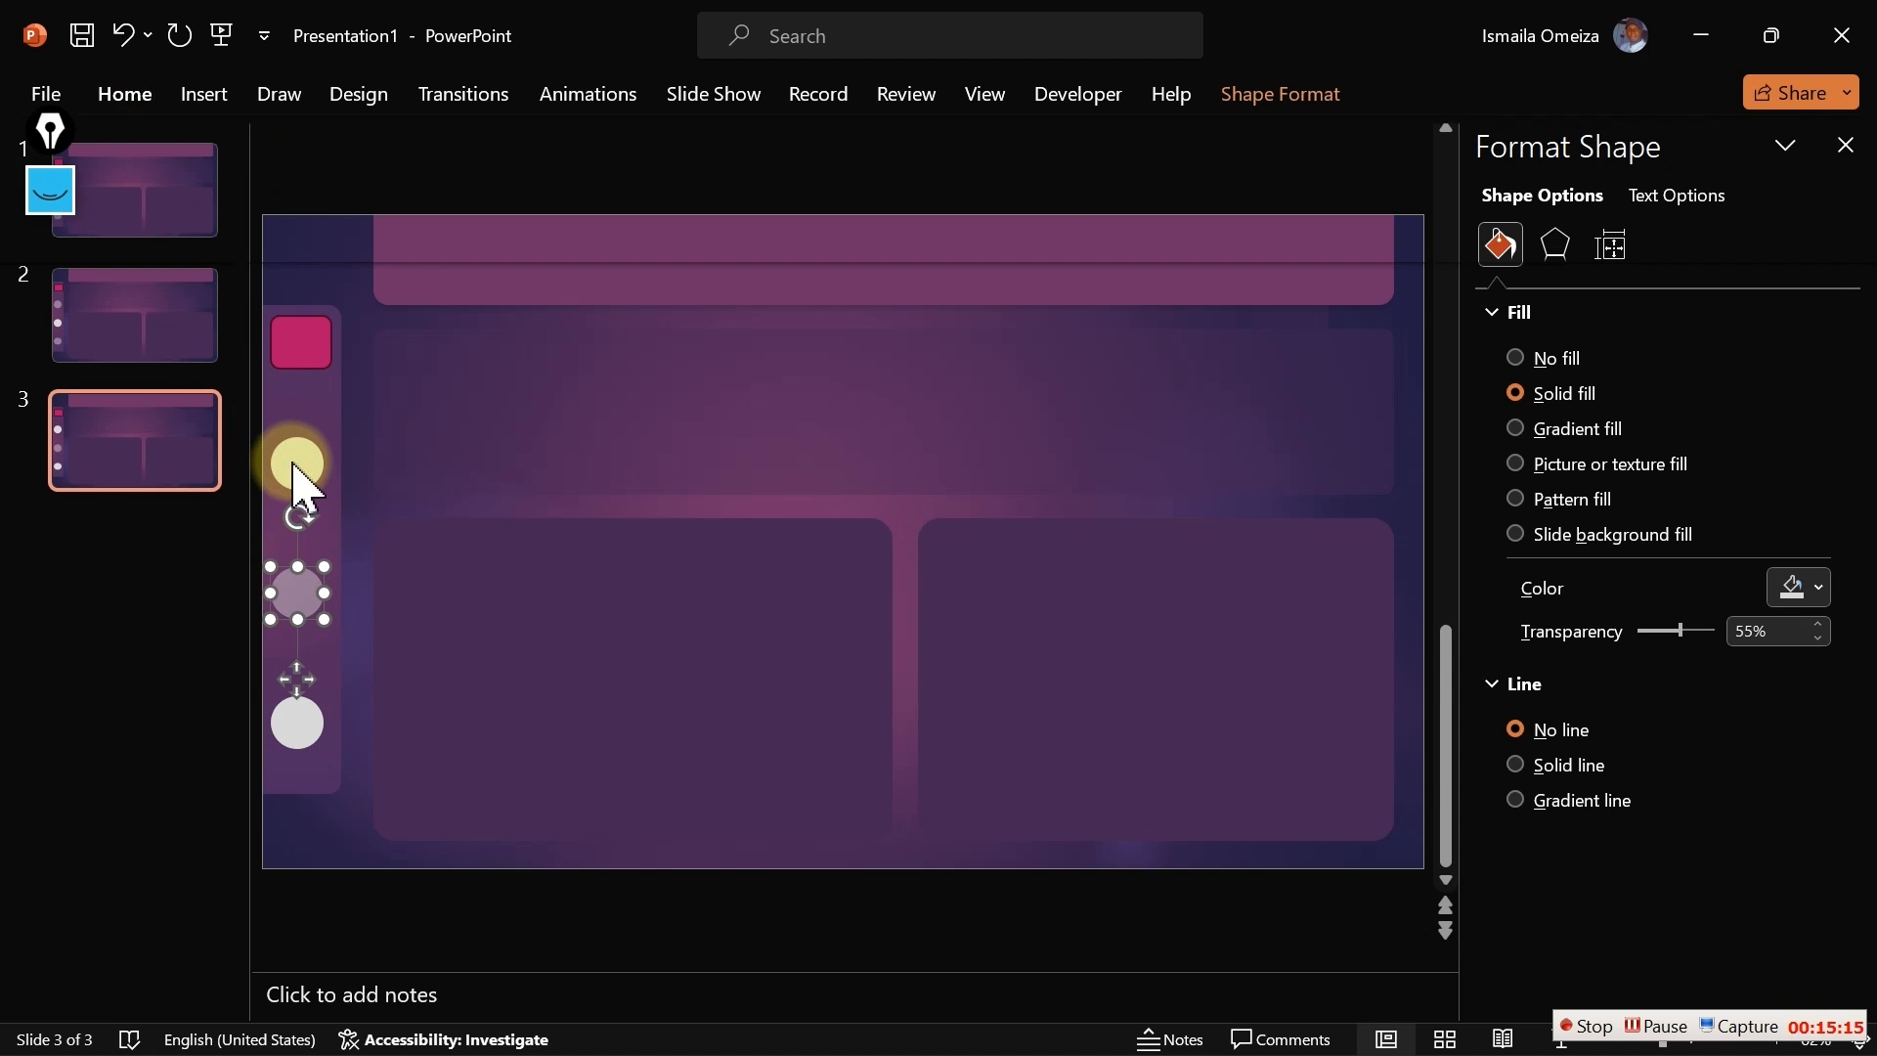
Compare the three slides to check which side bar circle is highlighted on each
left_click(147, 244)
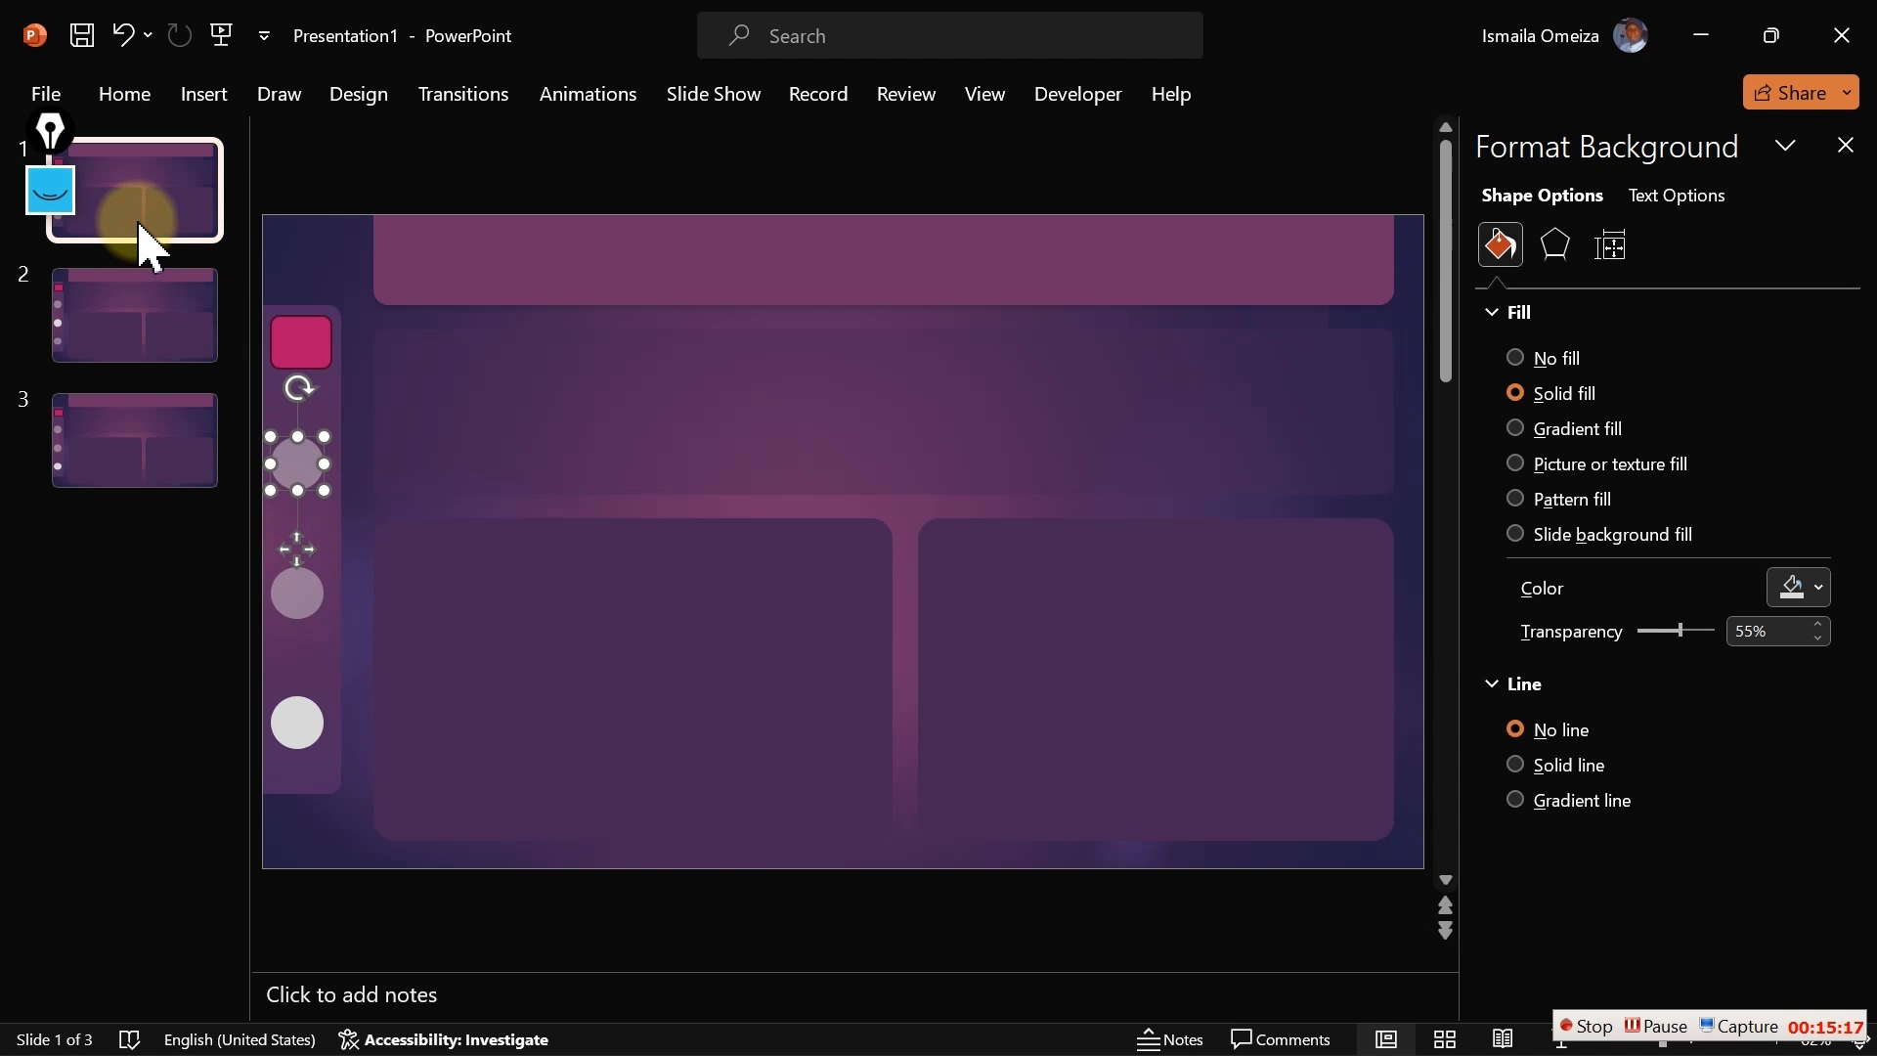
left_click(138, 308)
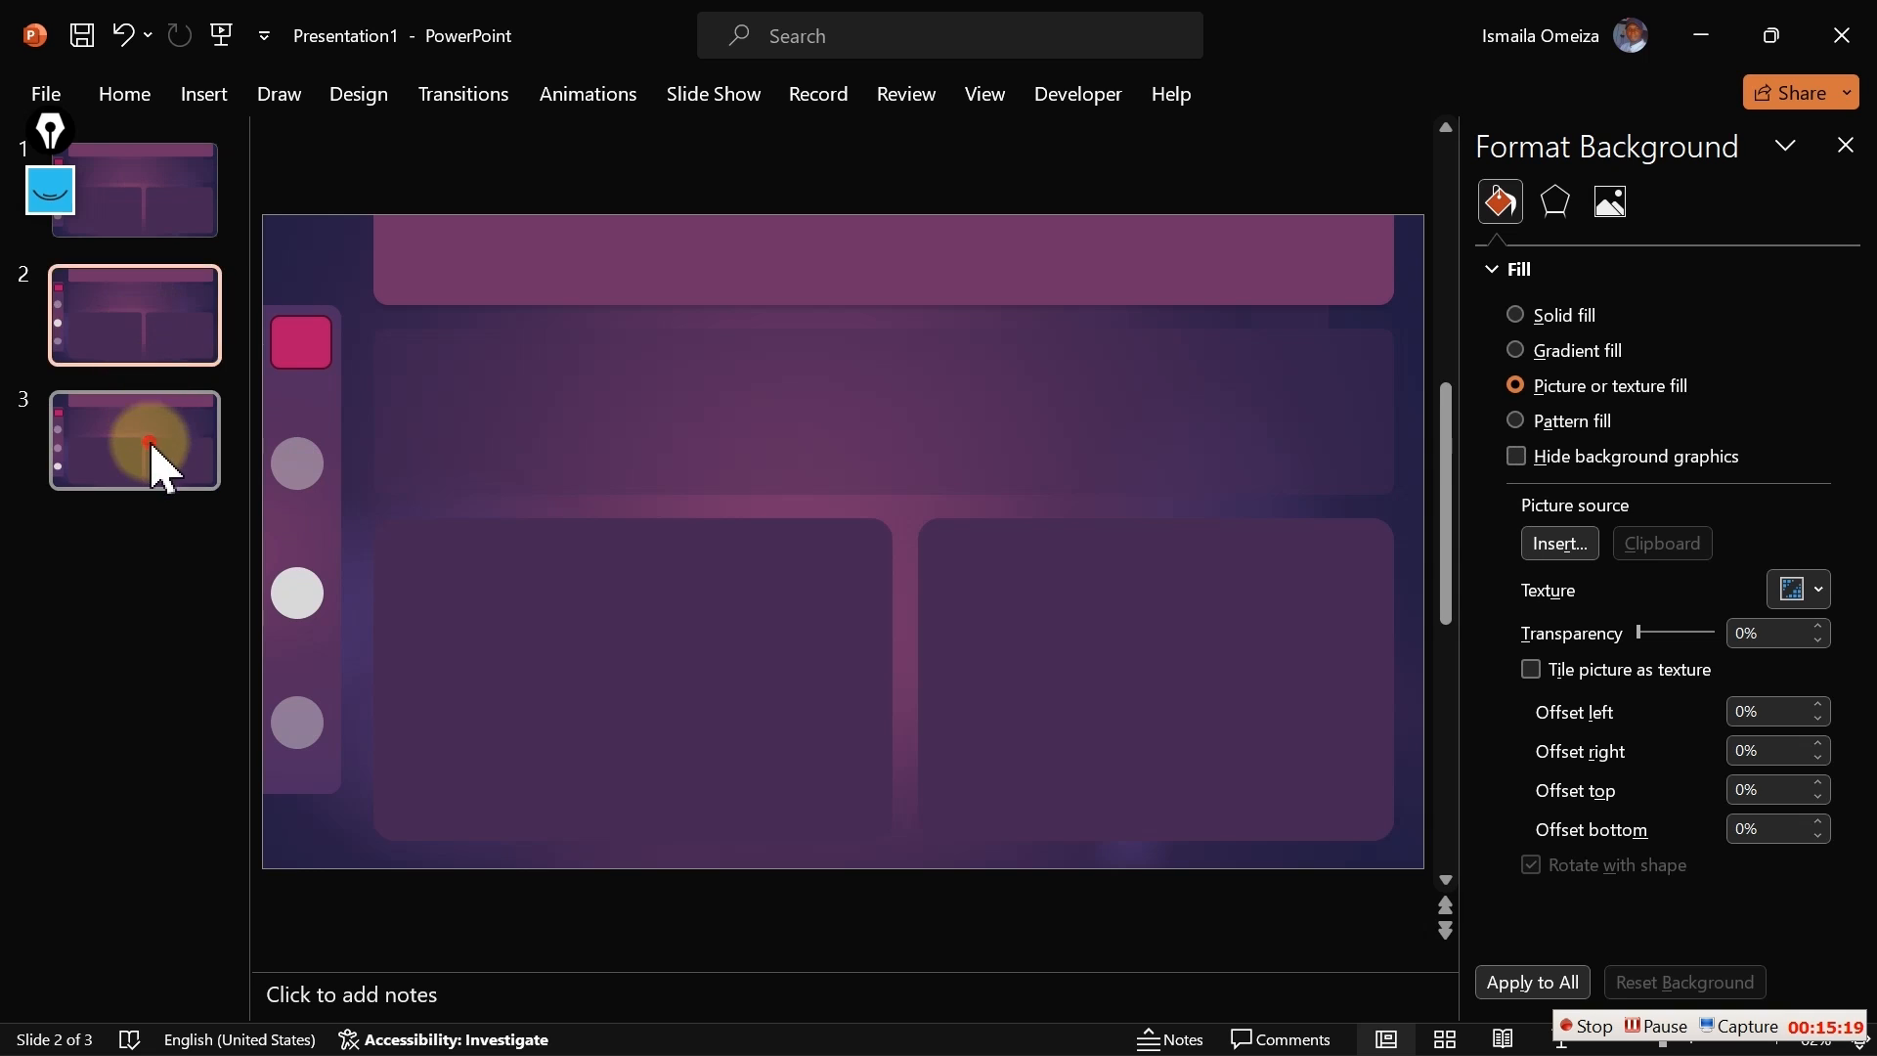
left_click(152, 449)
left_click(167, 209)
left_click(166, 293)
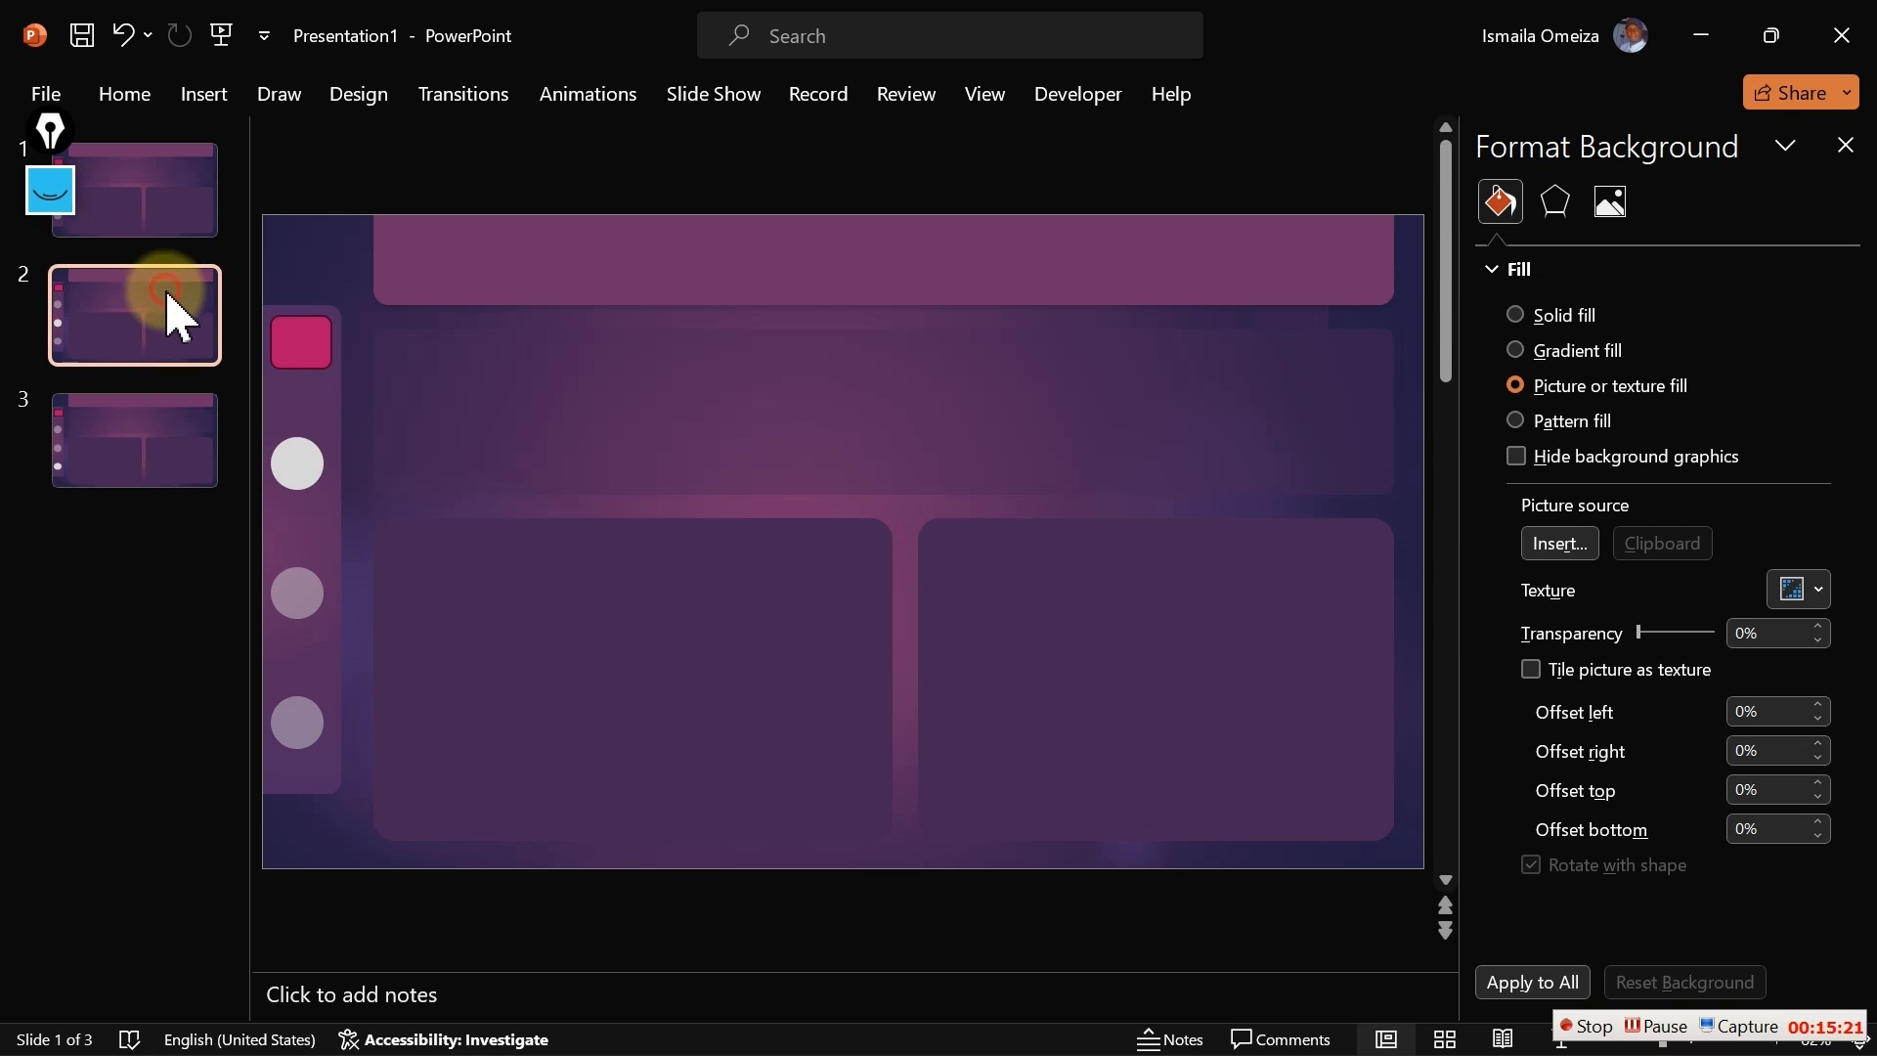
left_click(152, 440)
left_click(176, 322)
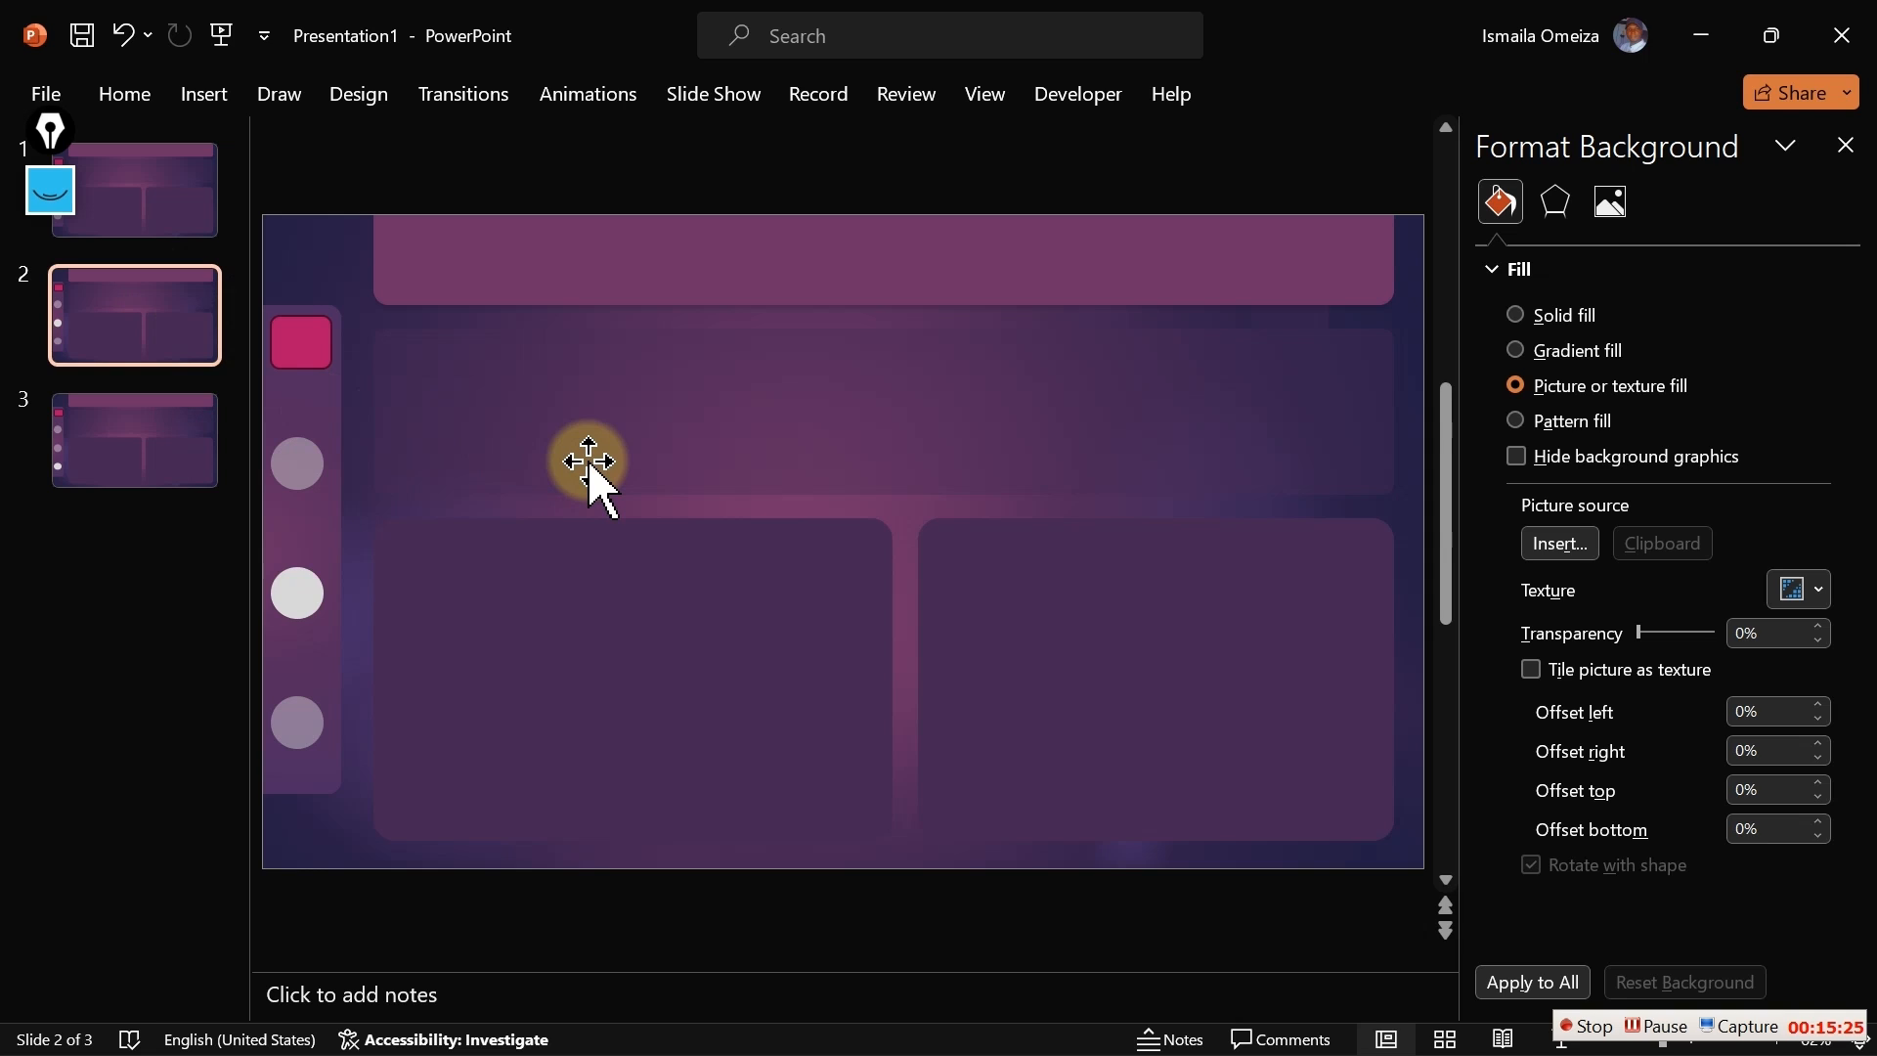
left_click(134, 415)
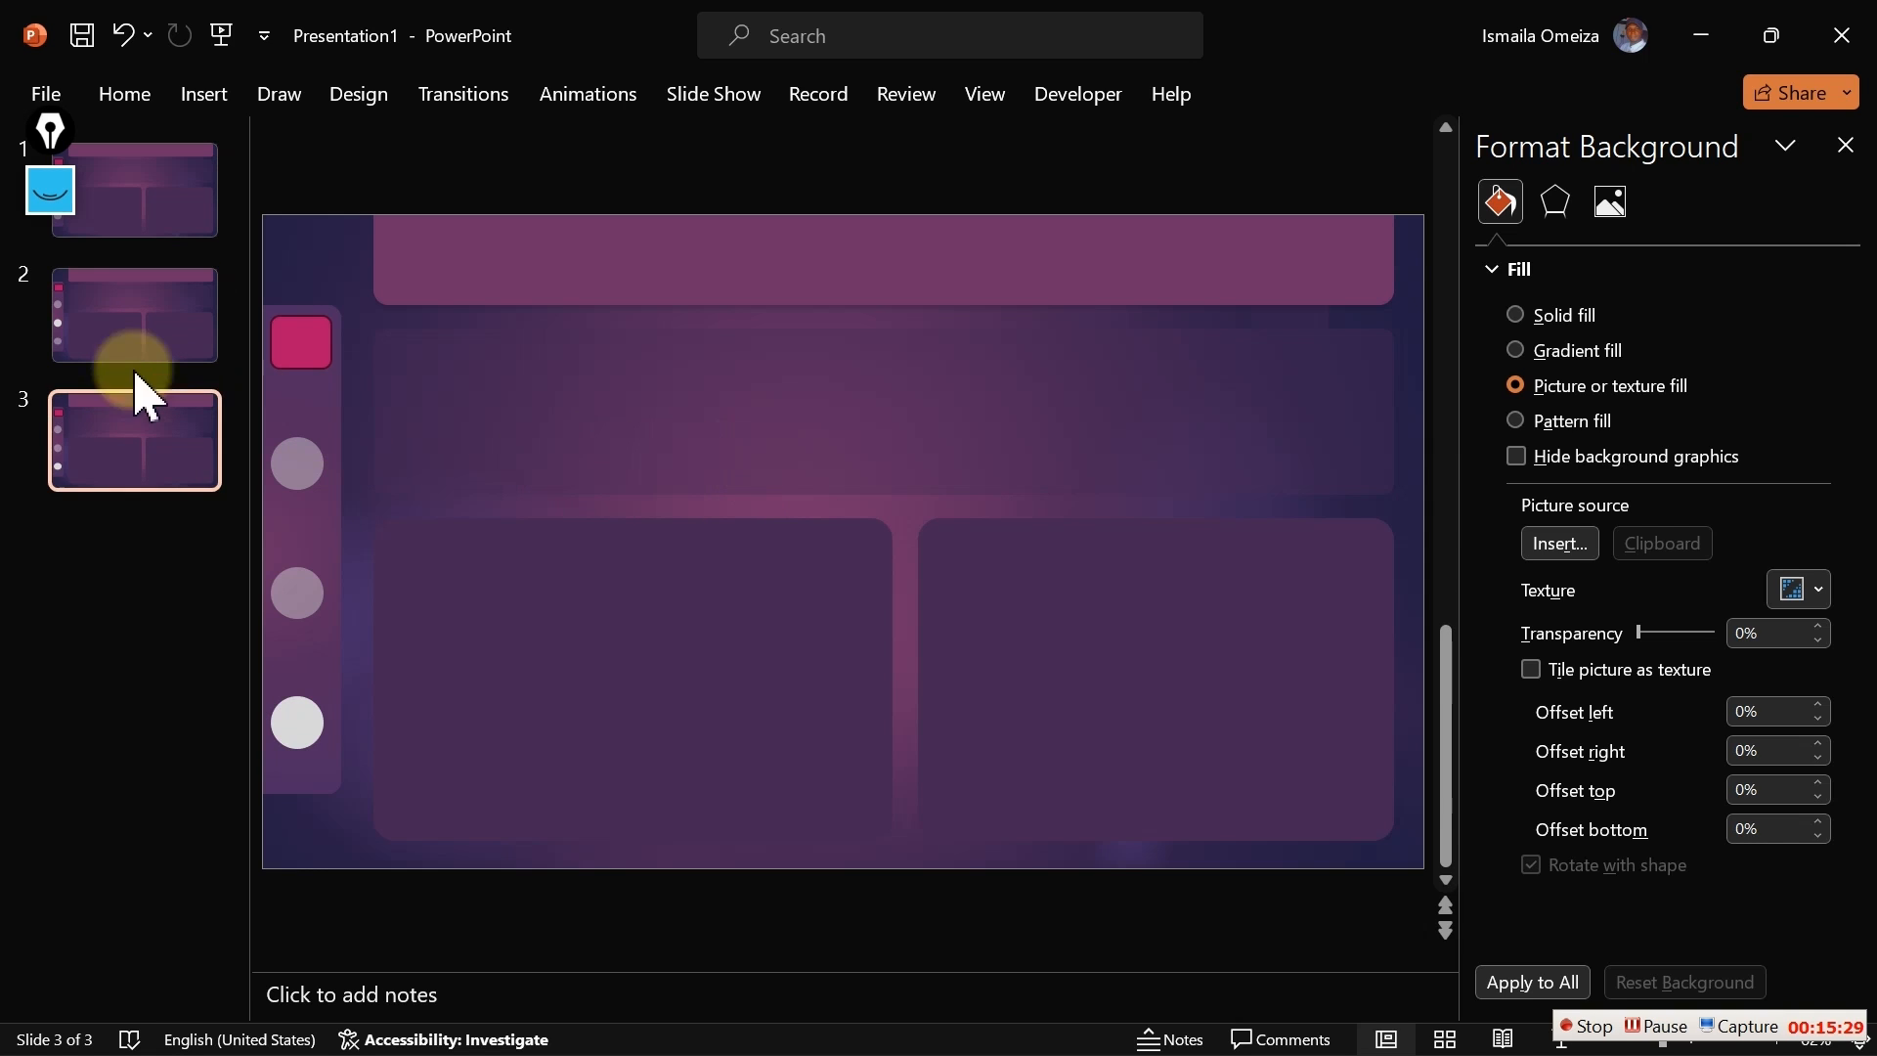
Start exporting slide 1 as an image in JPEG File Interchange Format
left_click(145, 203)
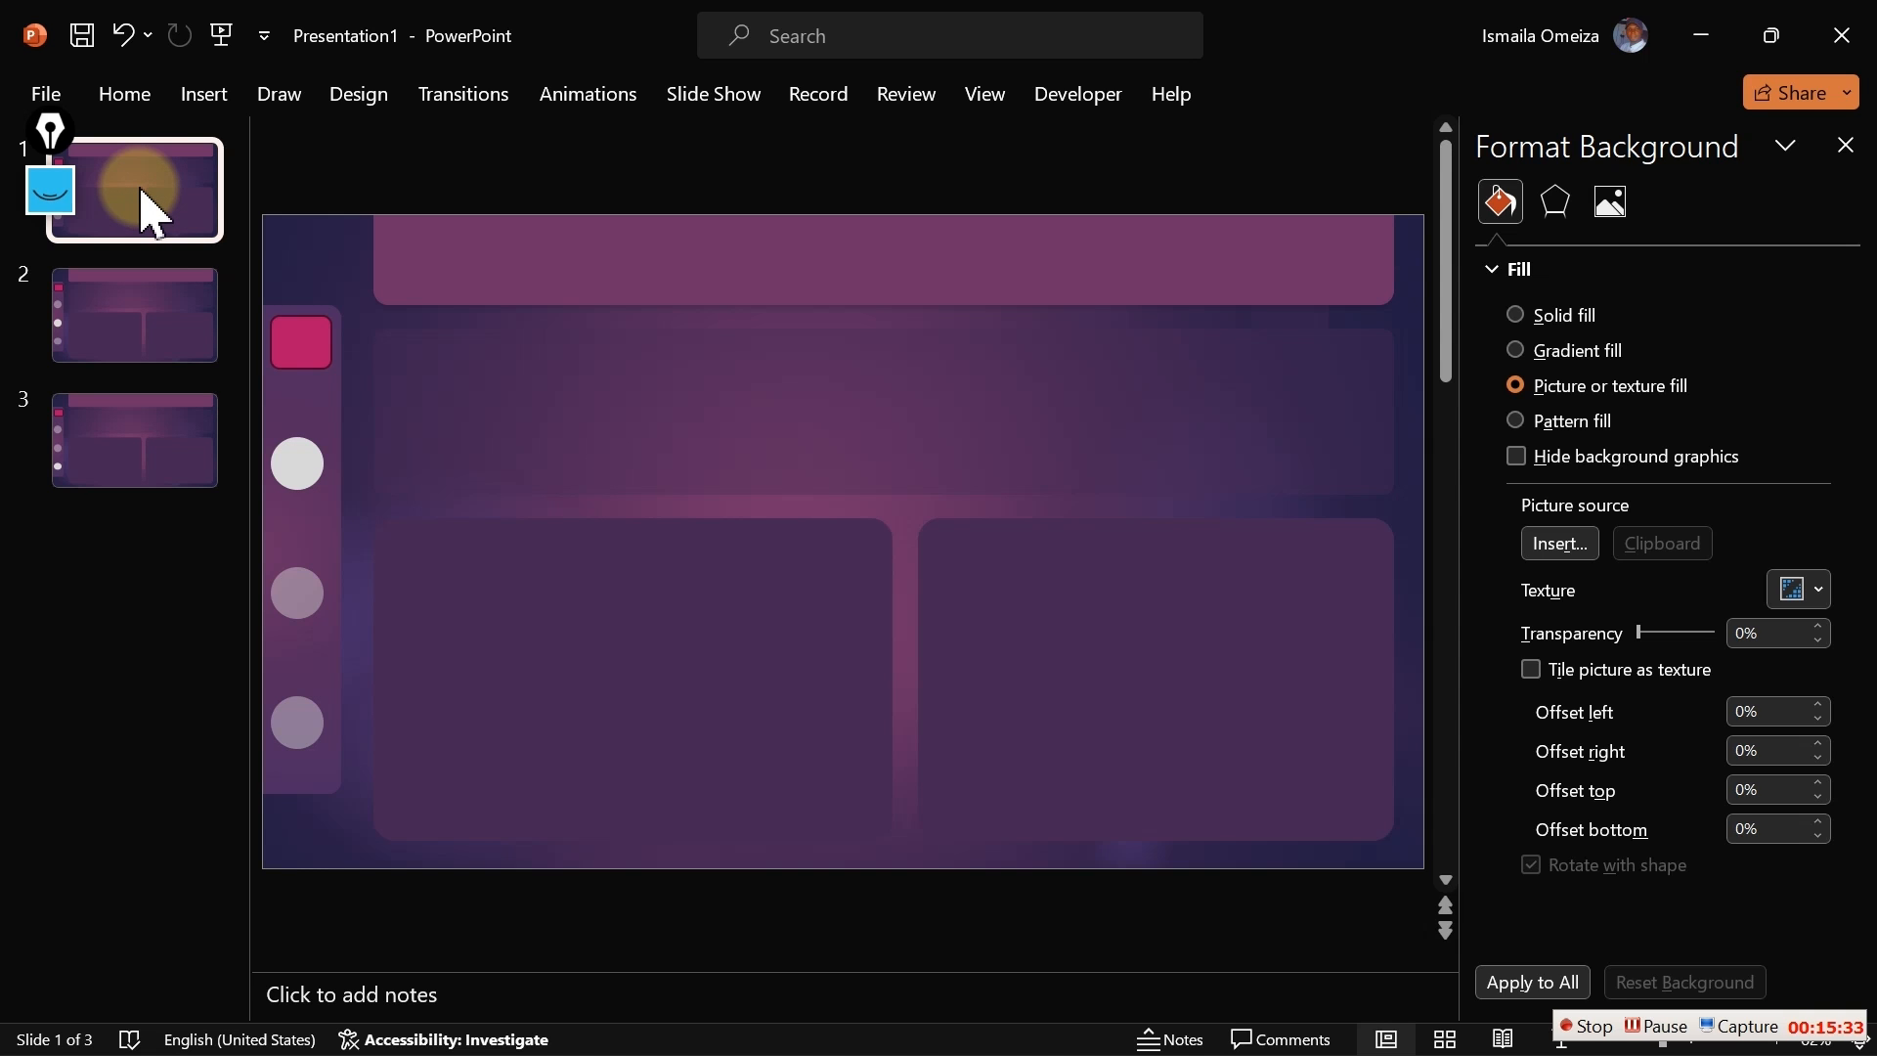
left_click(45, 95)
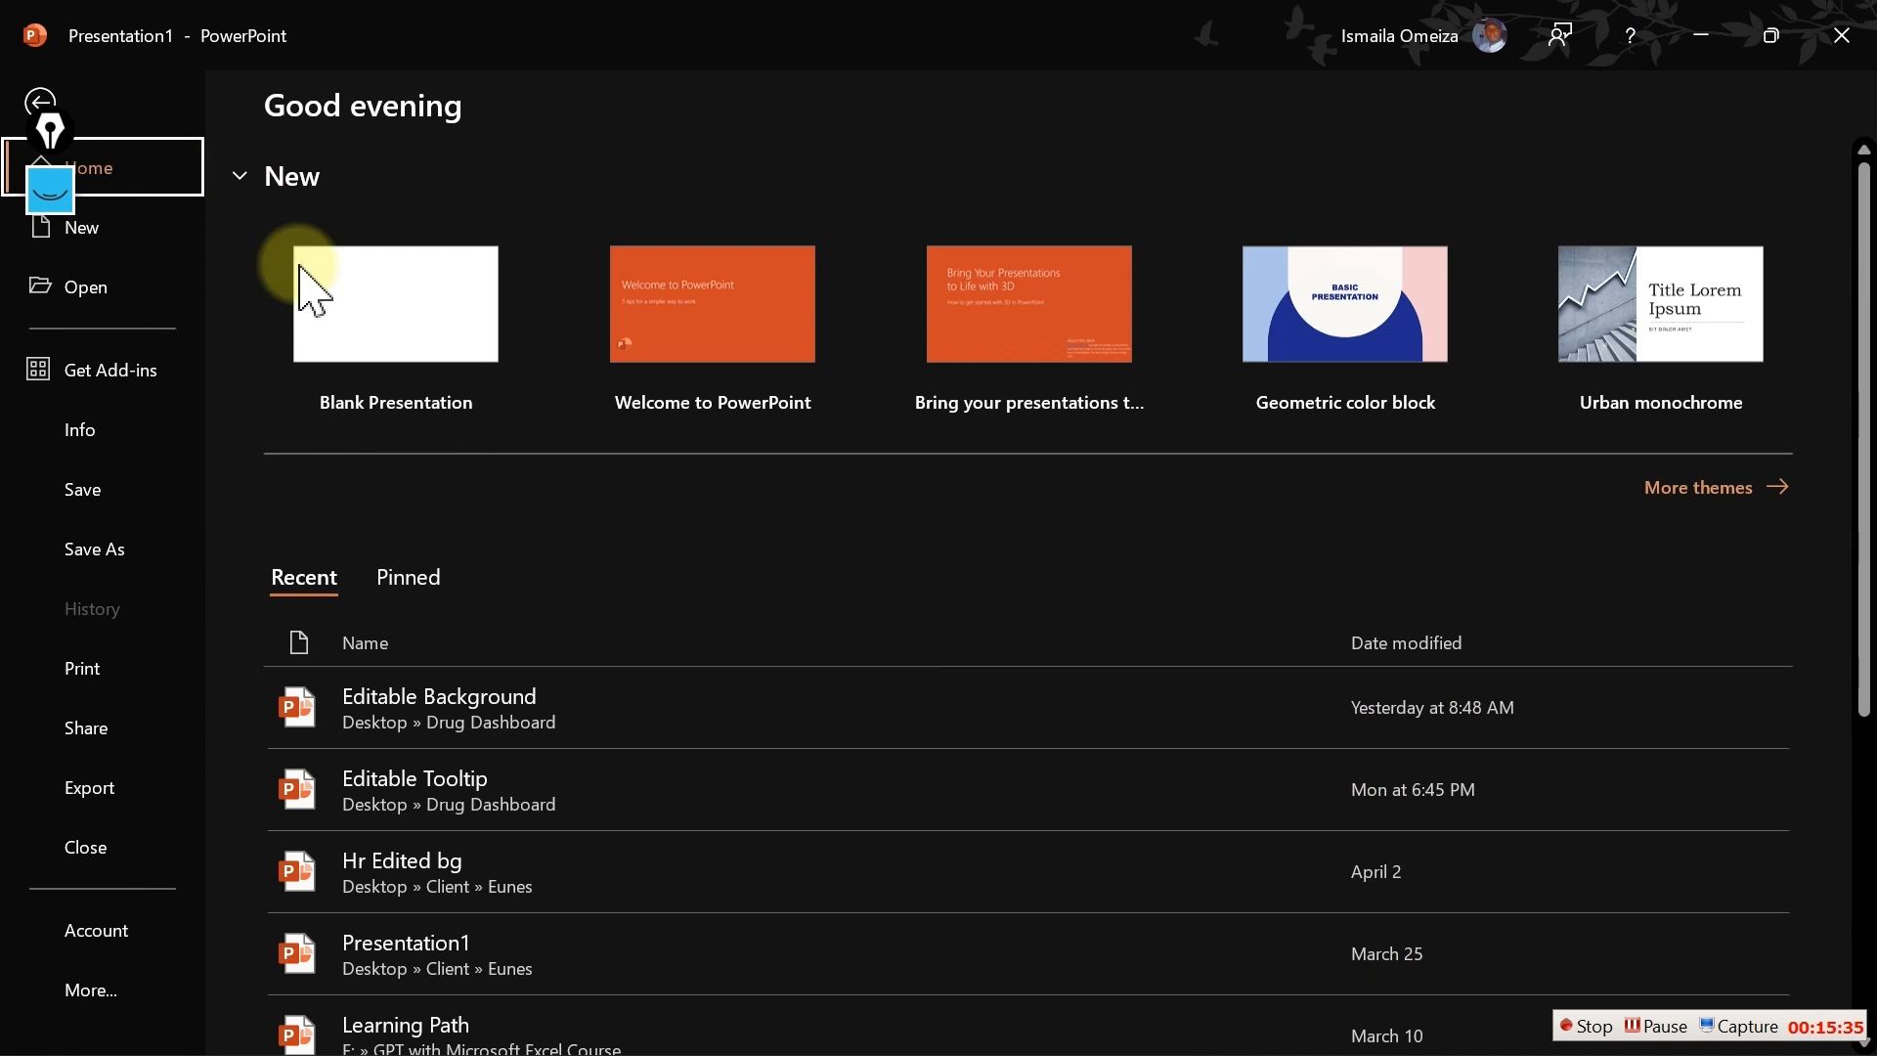
left_click(92, 790)
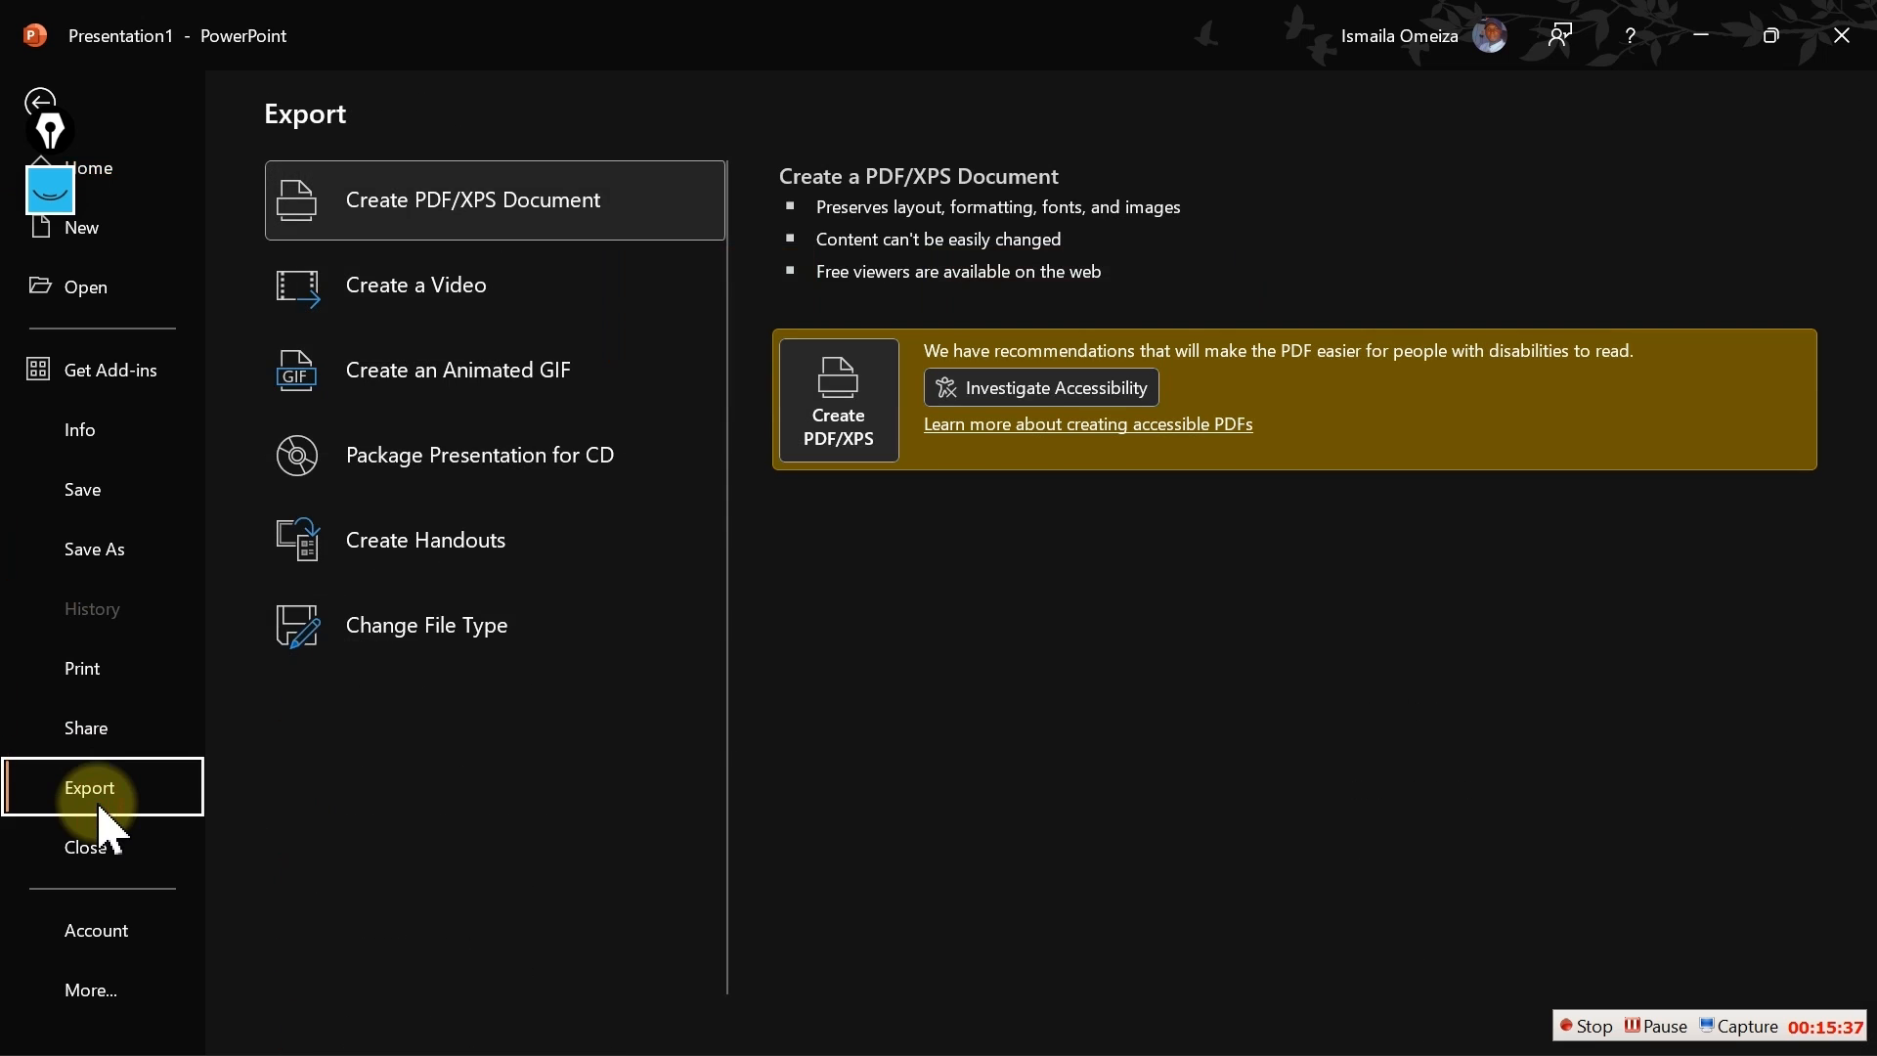
left_click(506, 630)
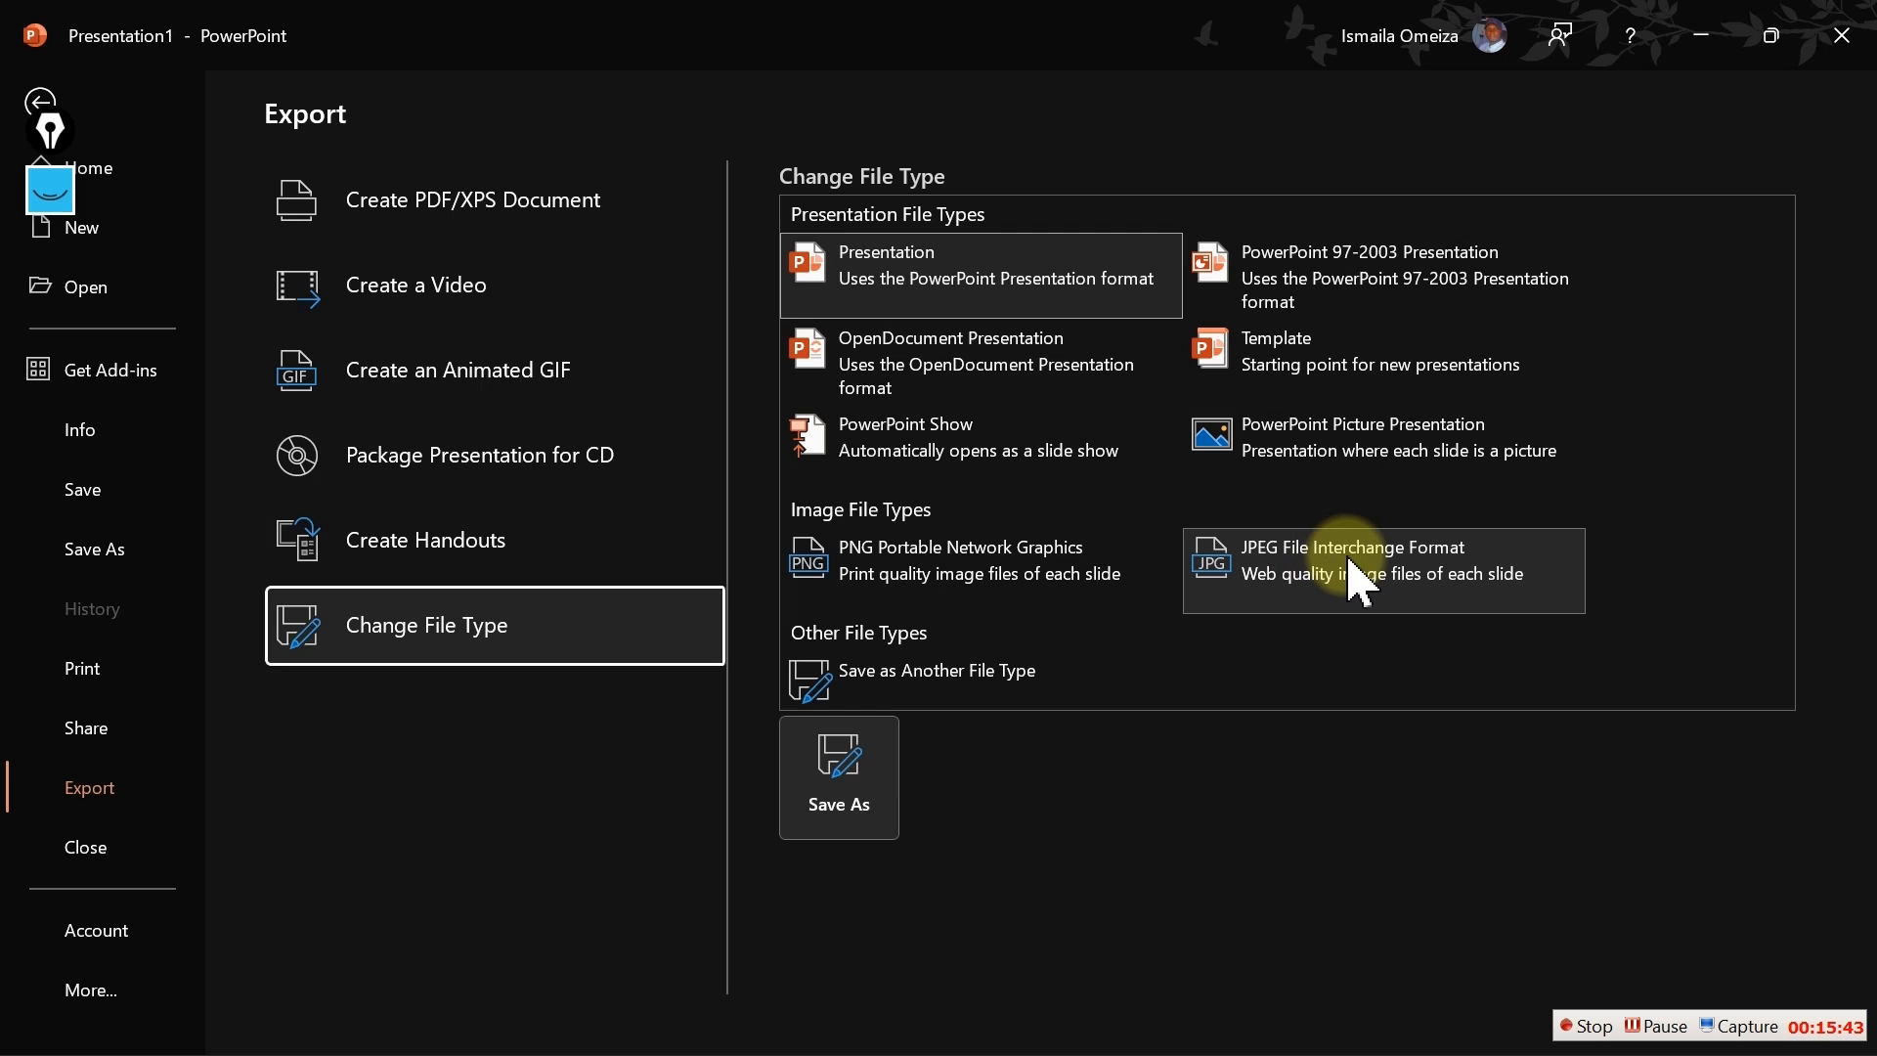
key("Escape")
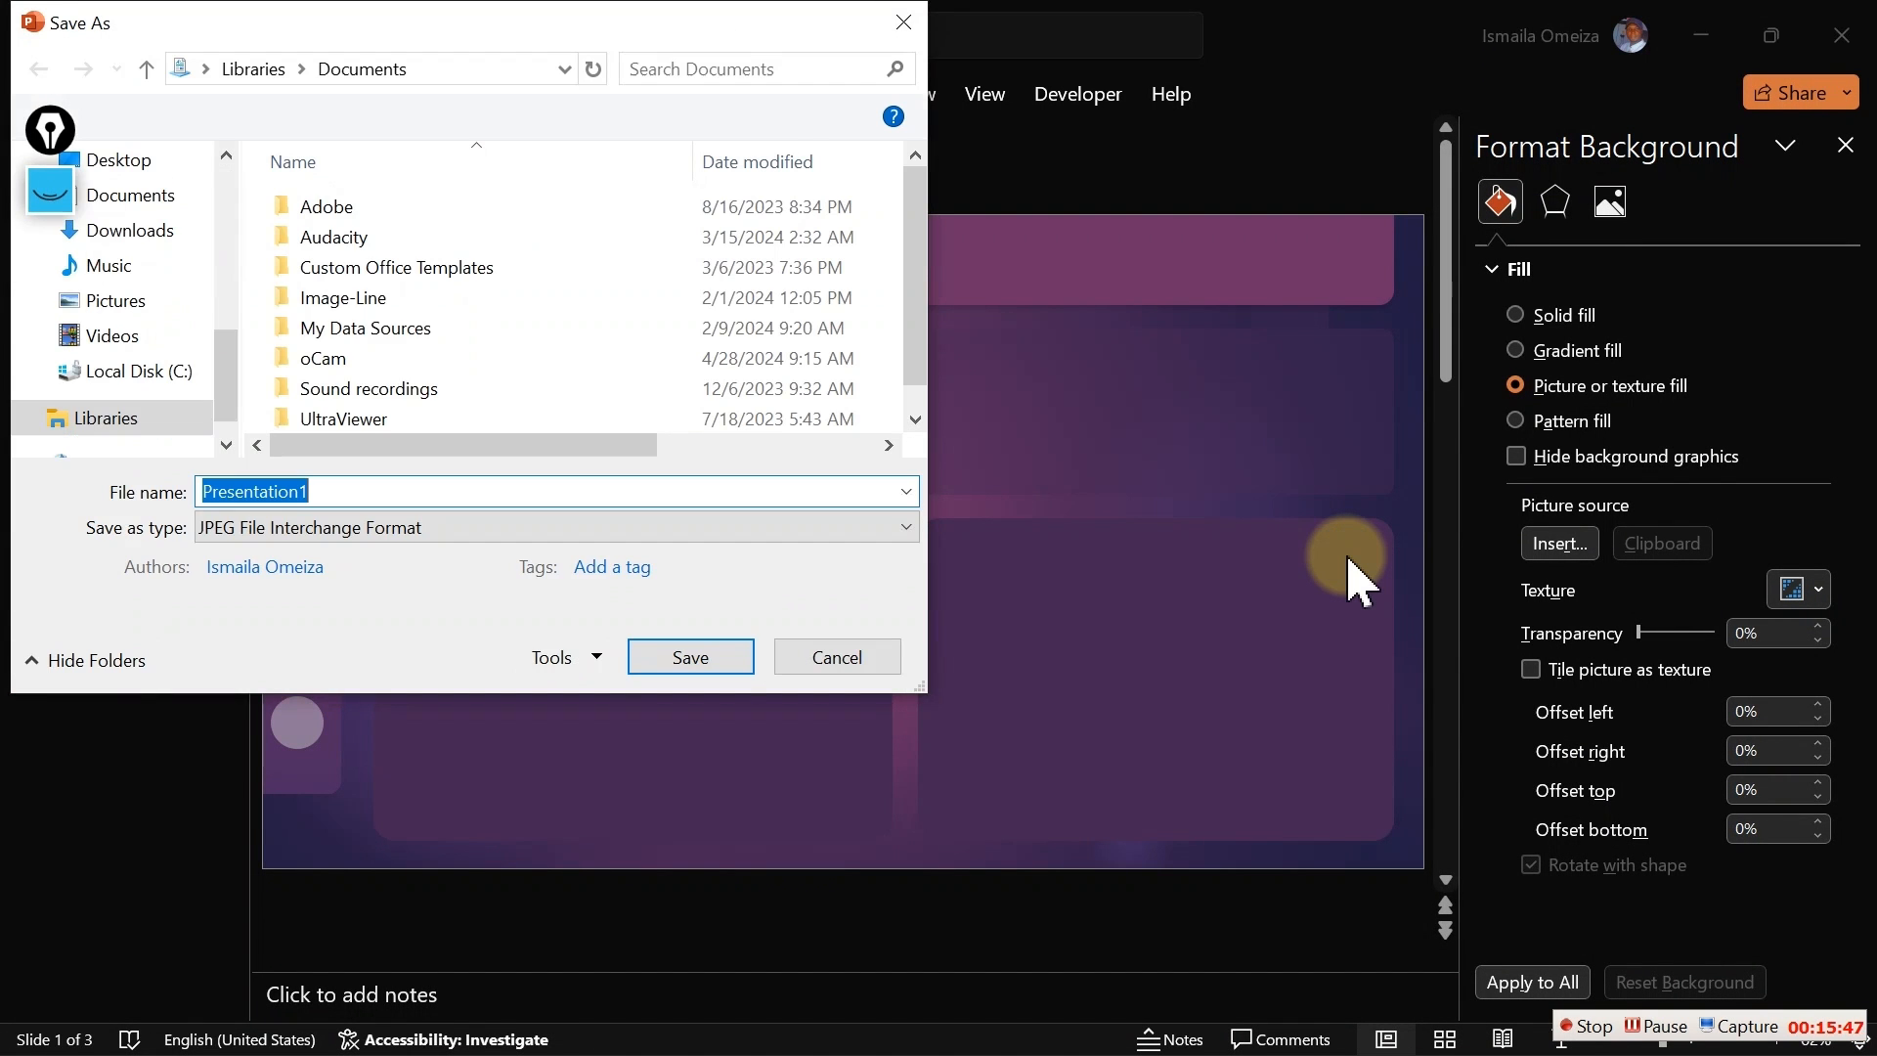
Save the JPEG in the desktop's Drug Dashboard > Drug Dataset folder under a new file name, exporting only the current slide
left_click(123, 162)
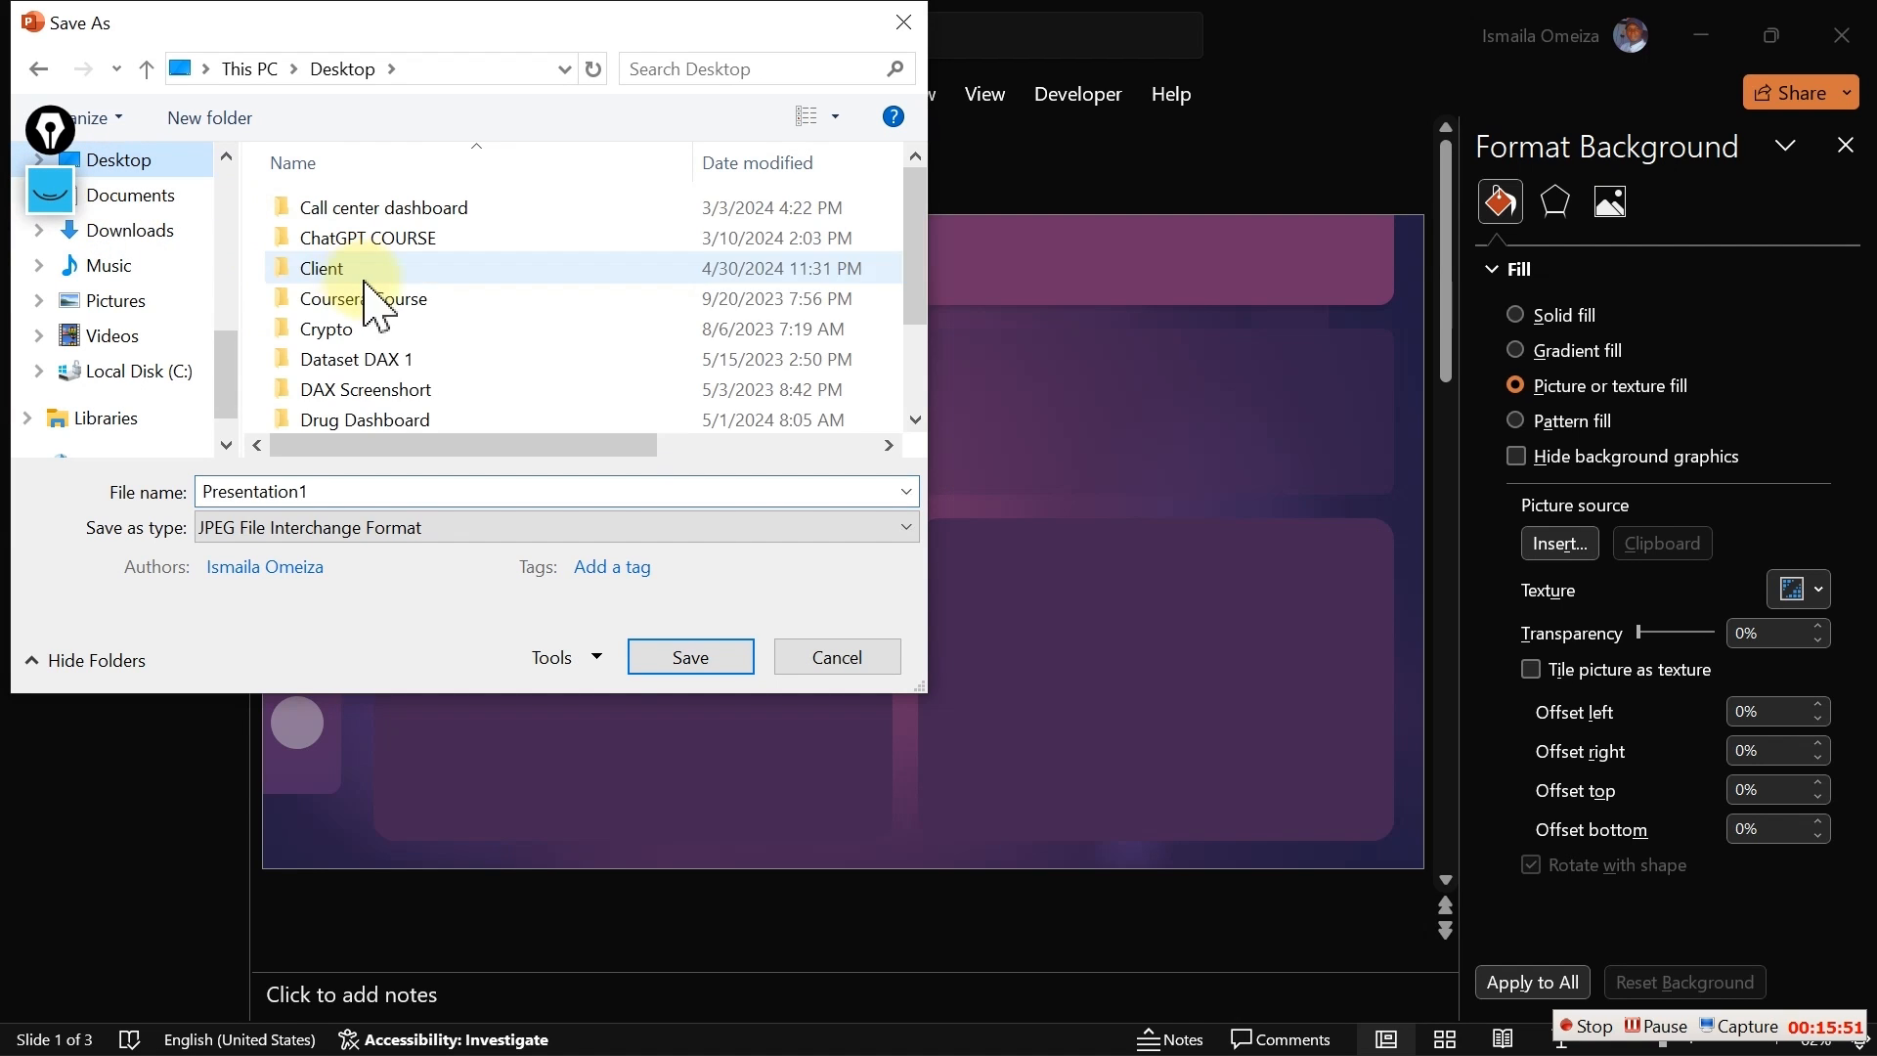
double_click(368, 420)
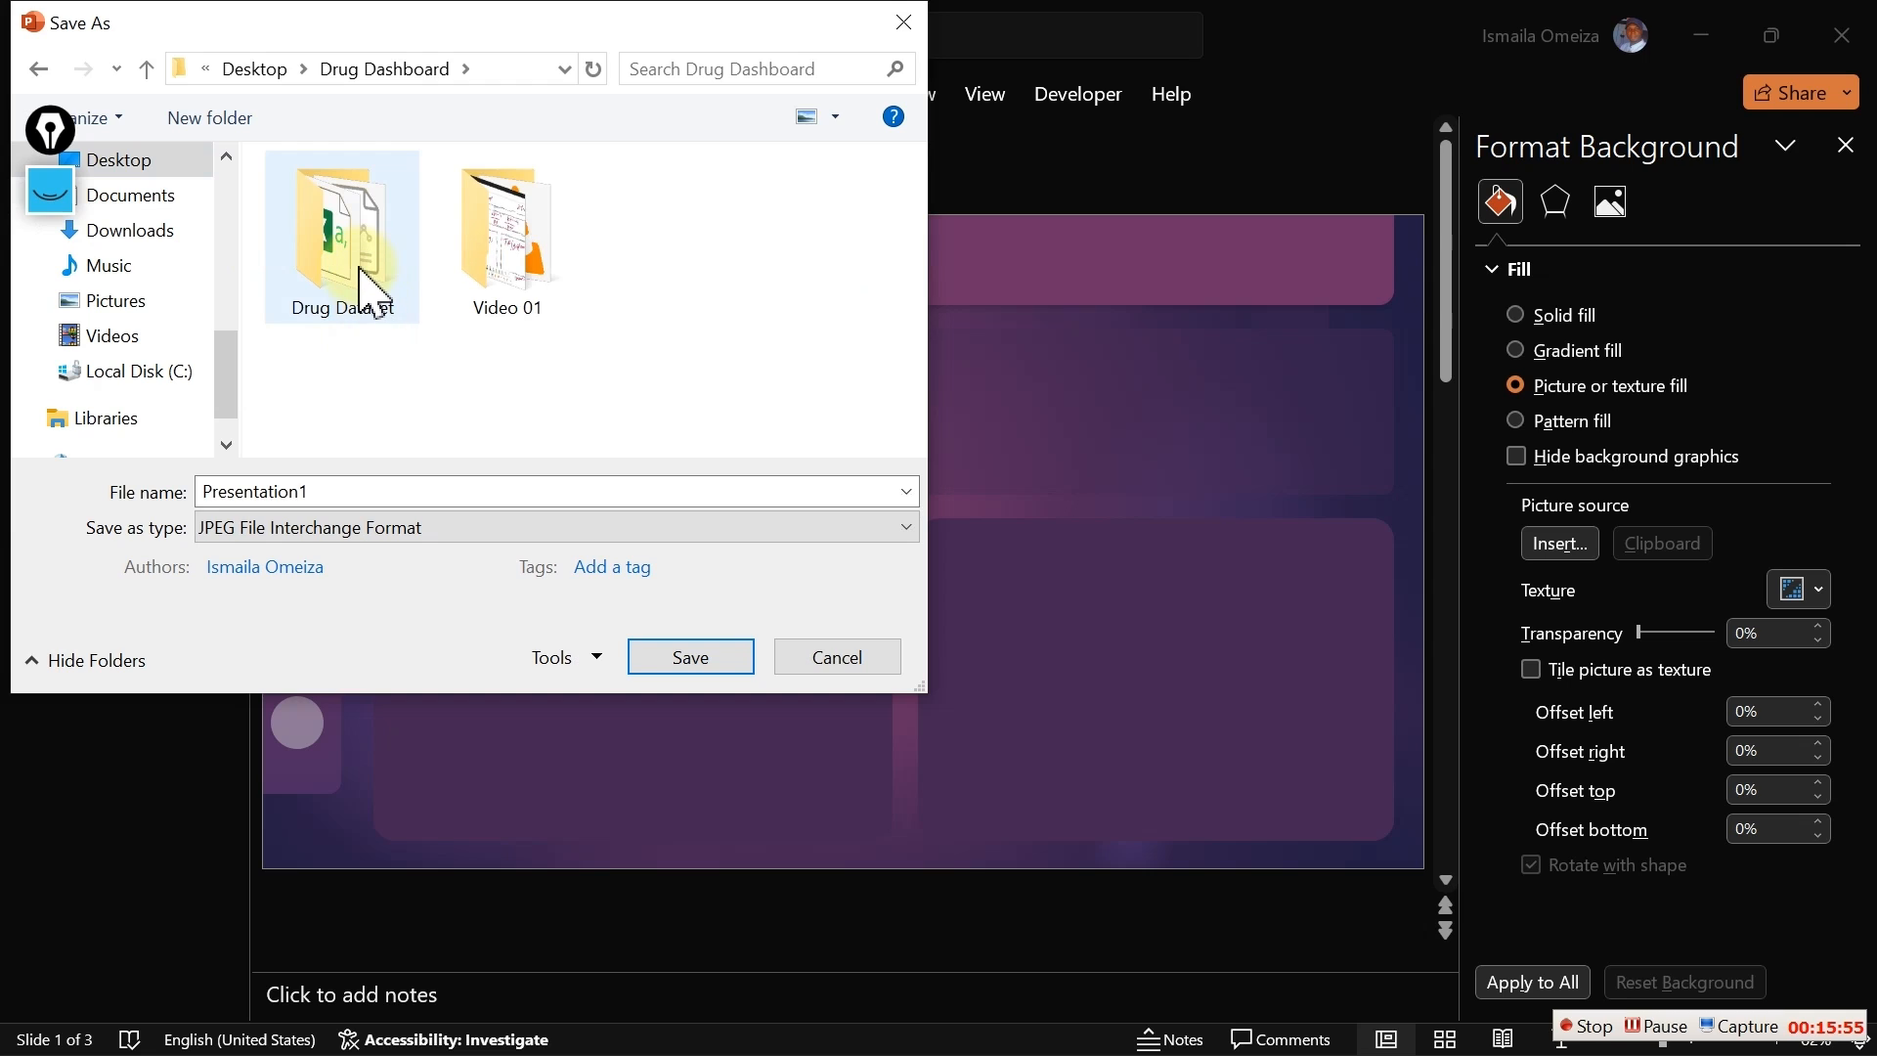
left_click(357, 264)
double_click(357, 264)
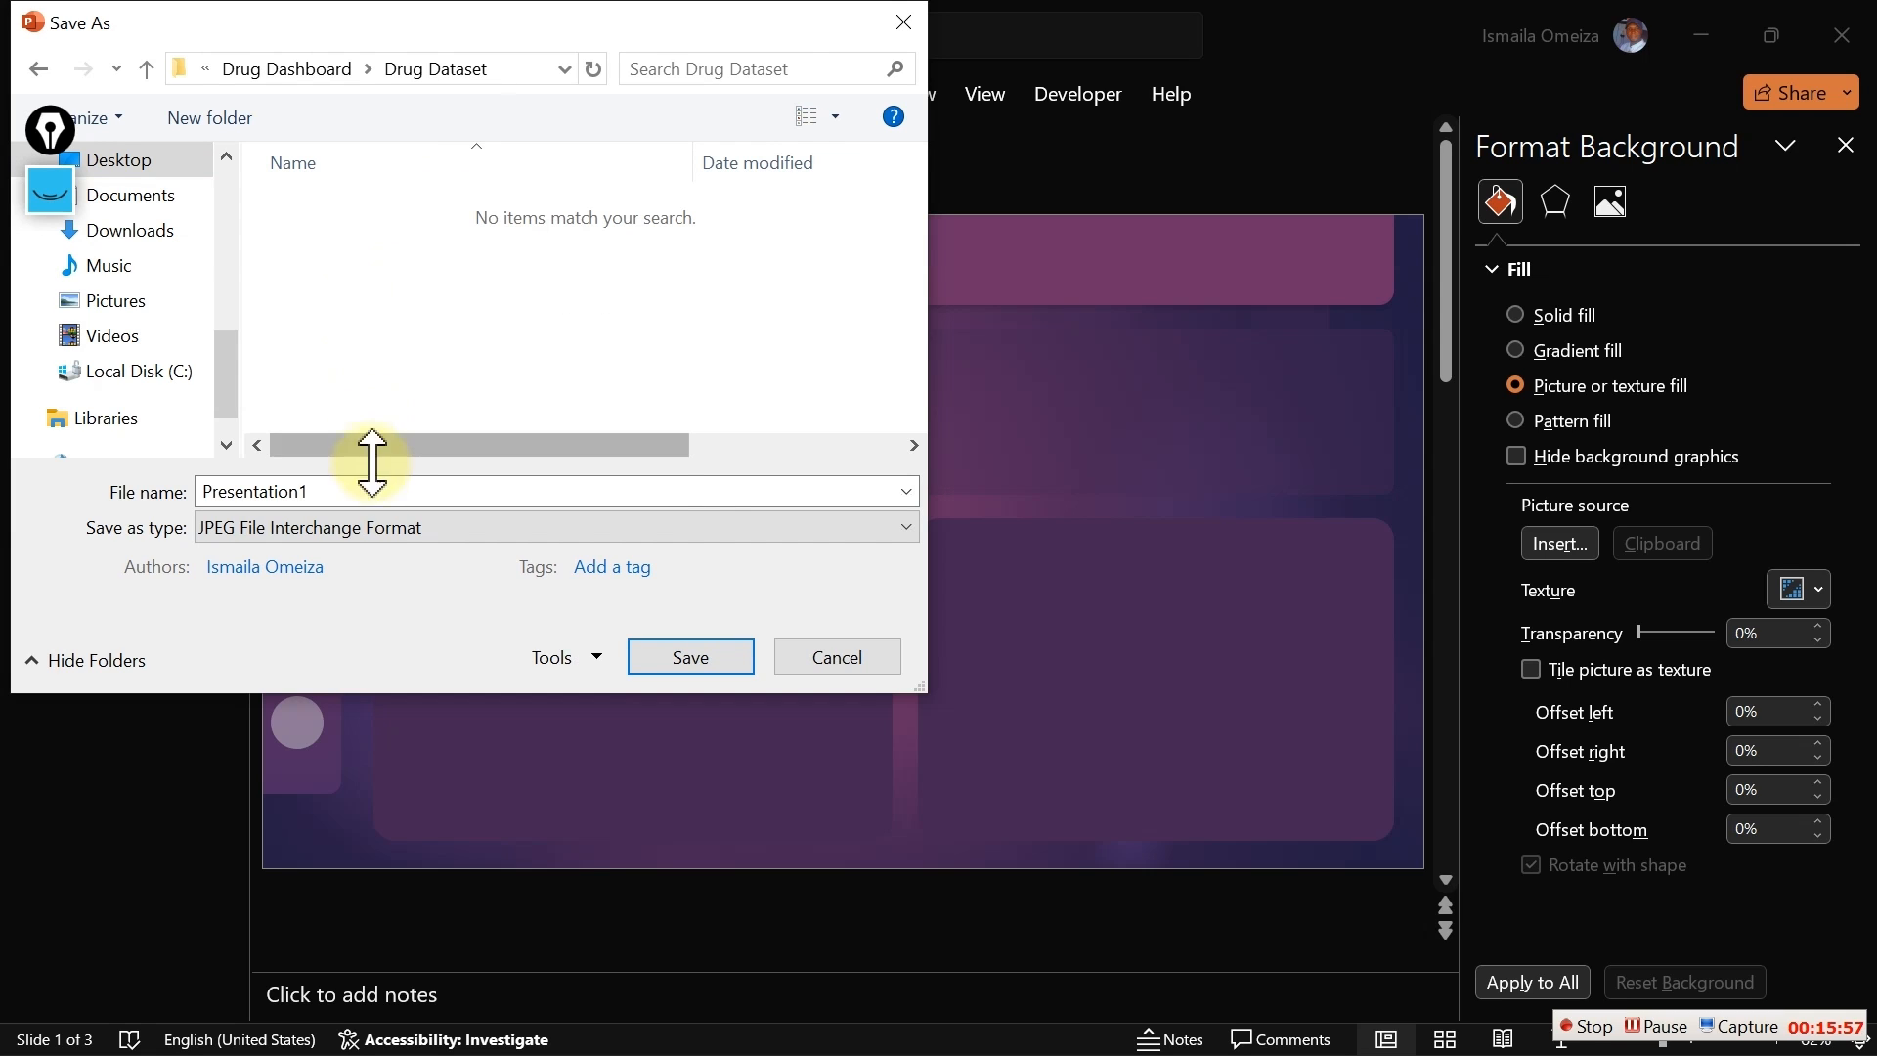
left_click(374, 491)
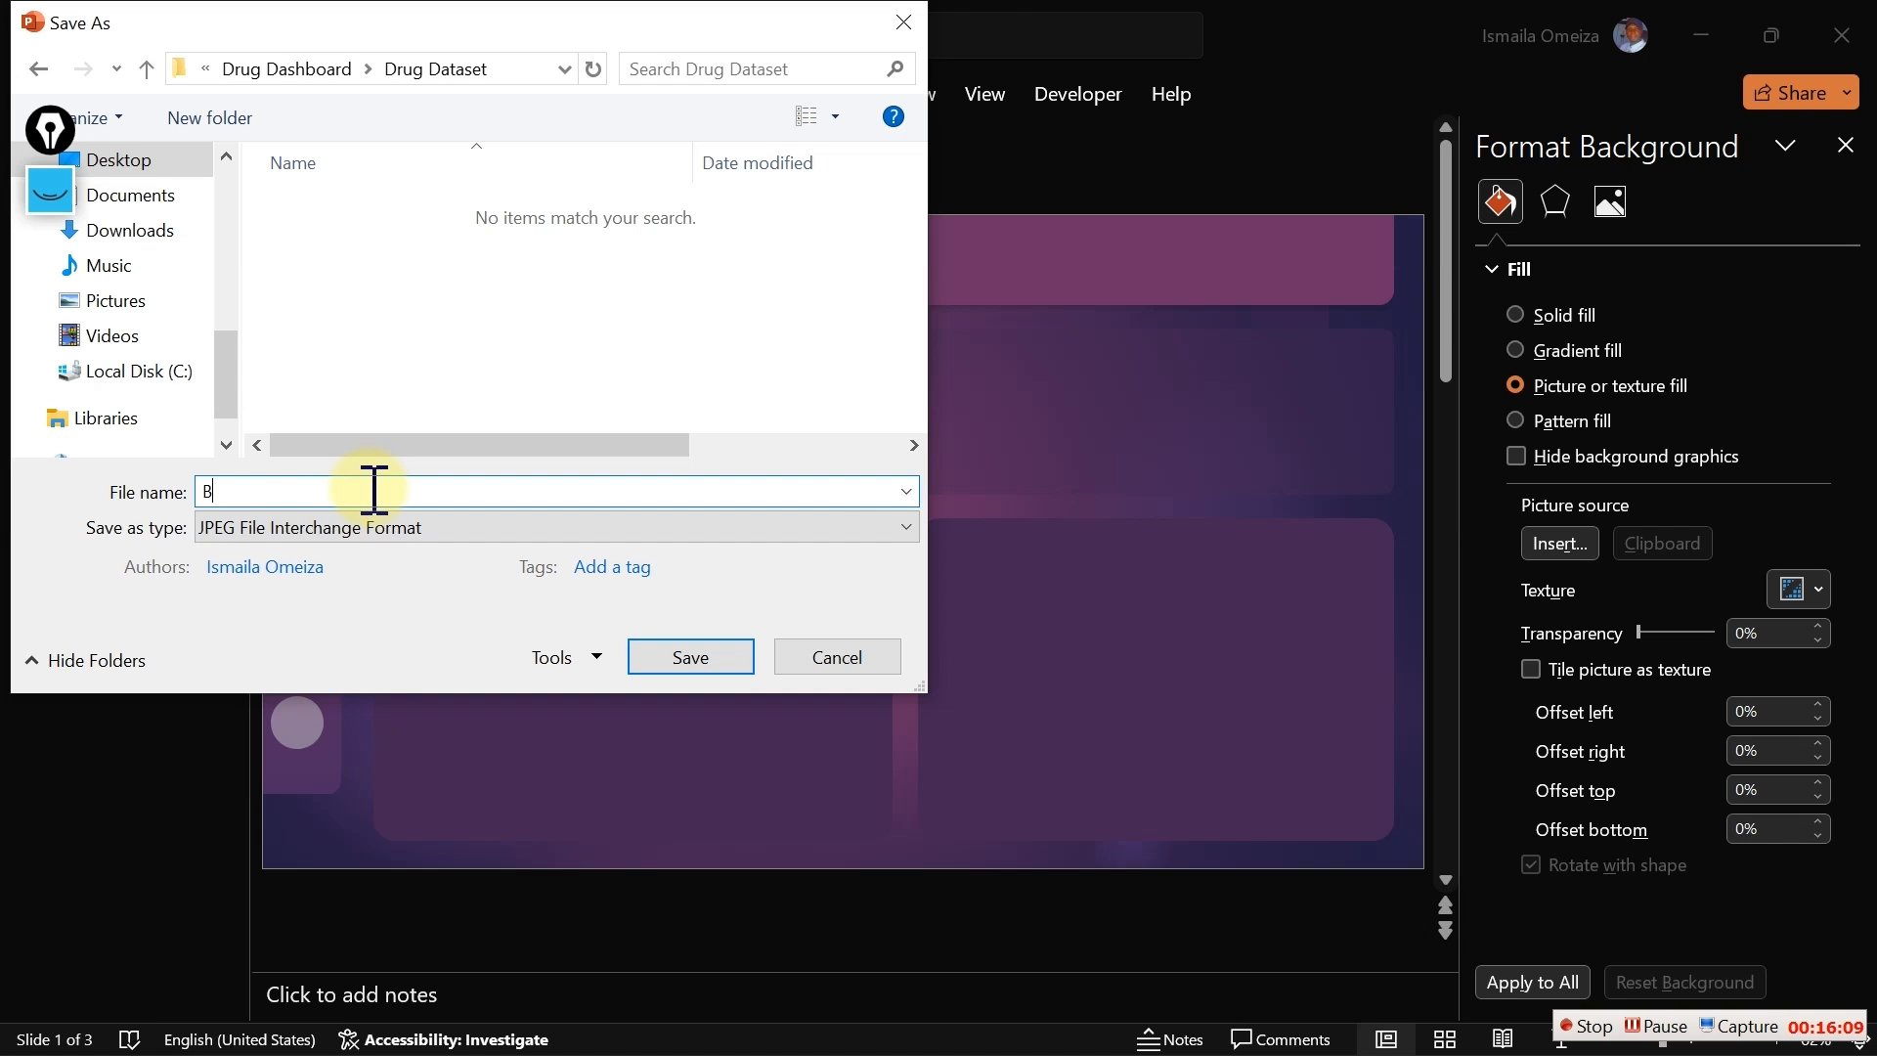
left_click(682, 661)
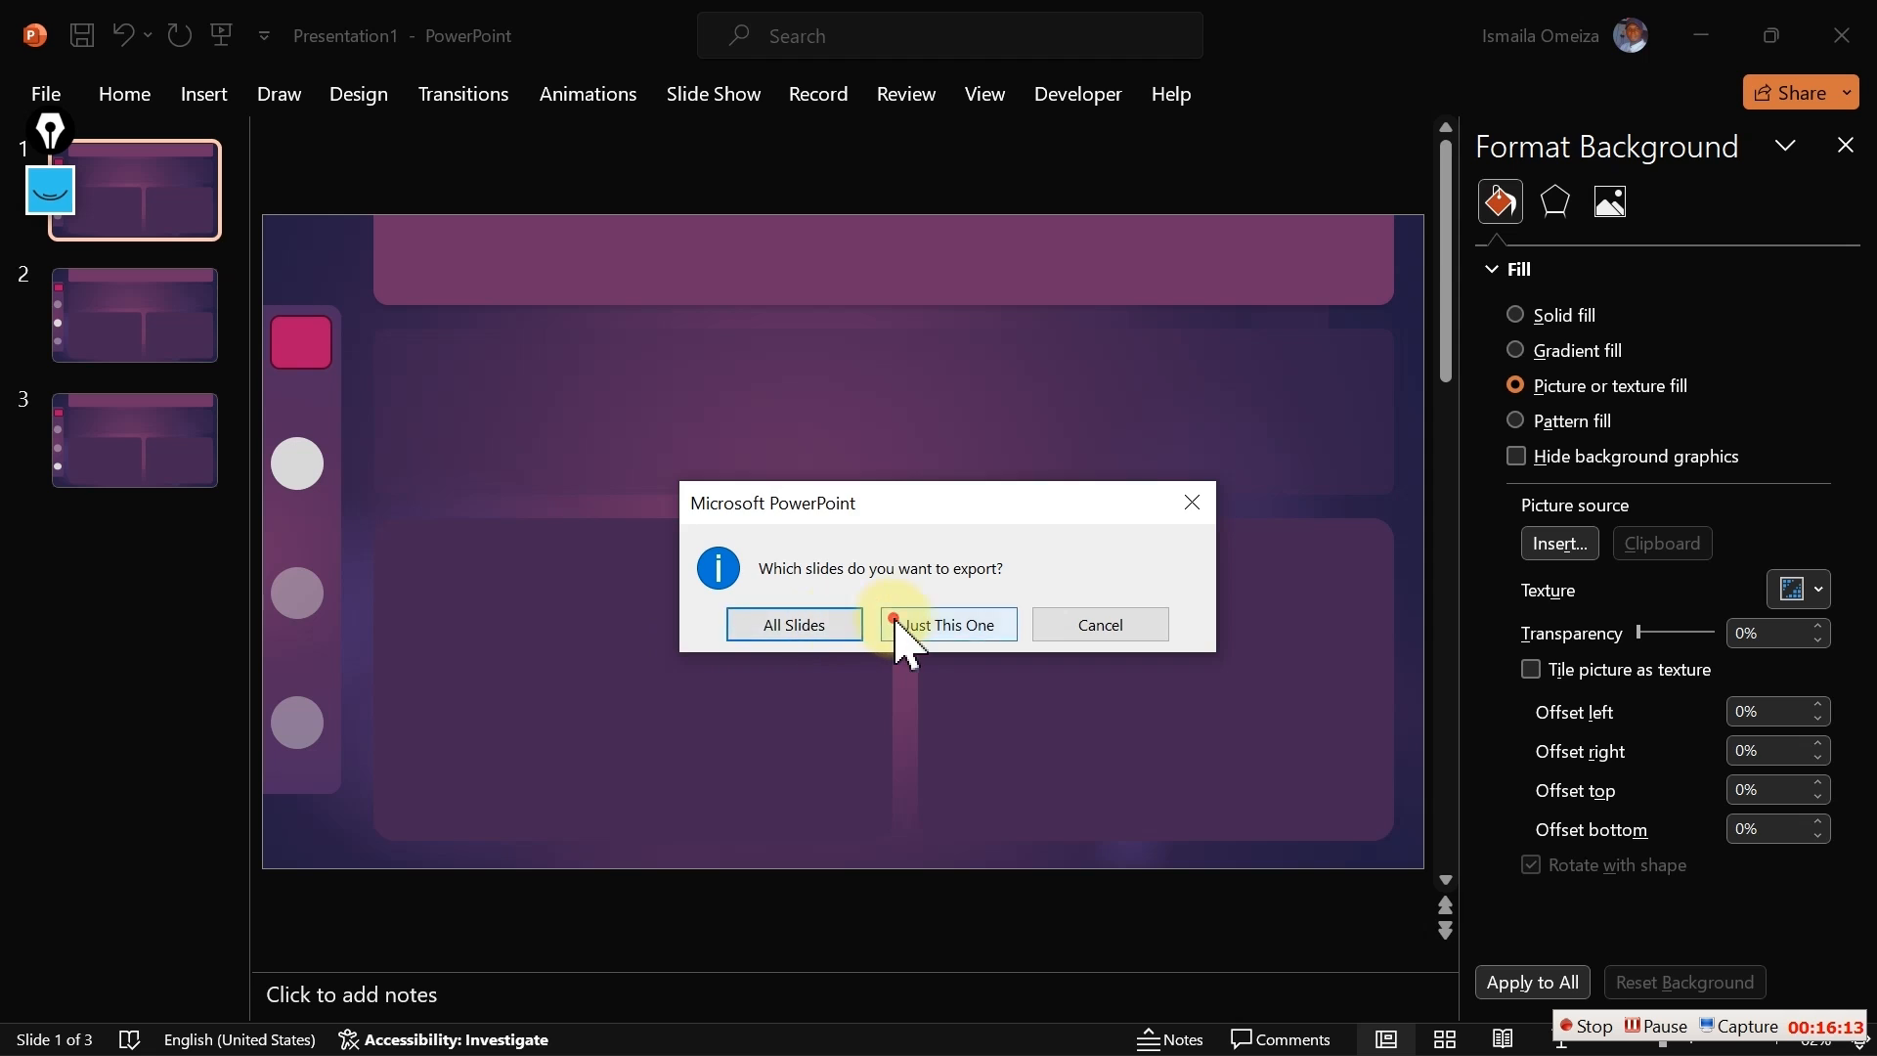
left_click(899, 631)
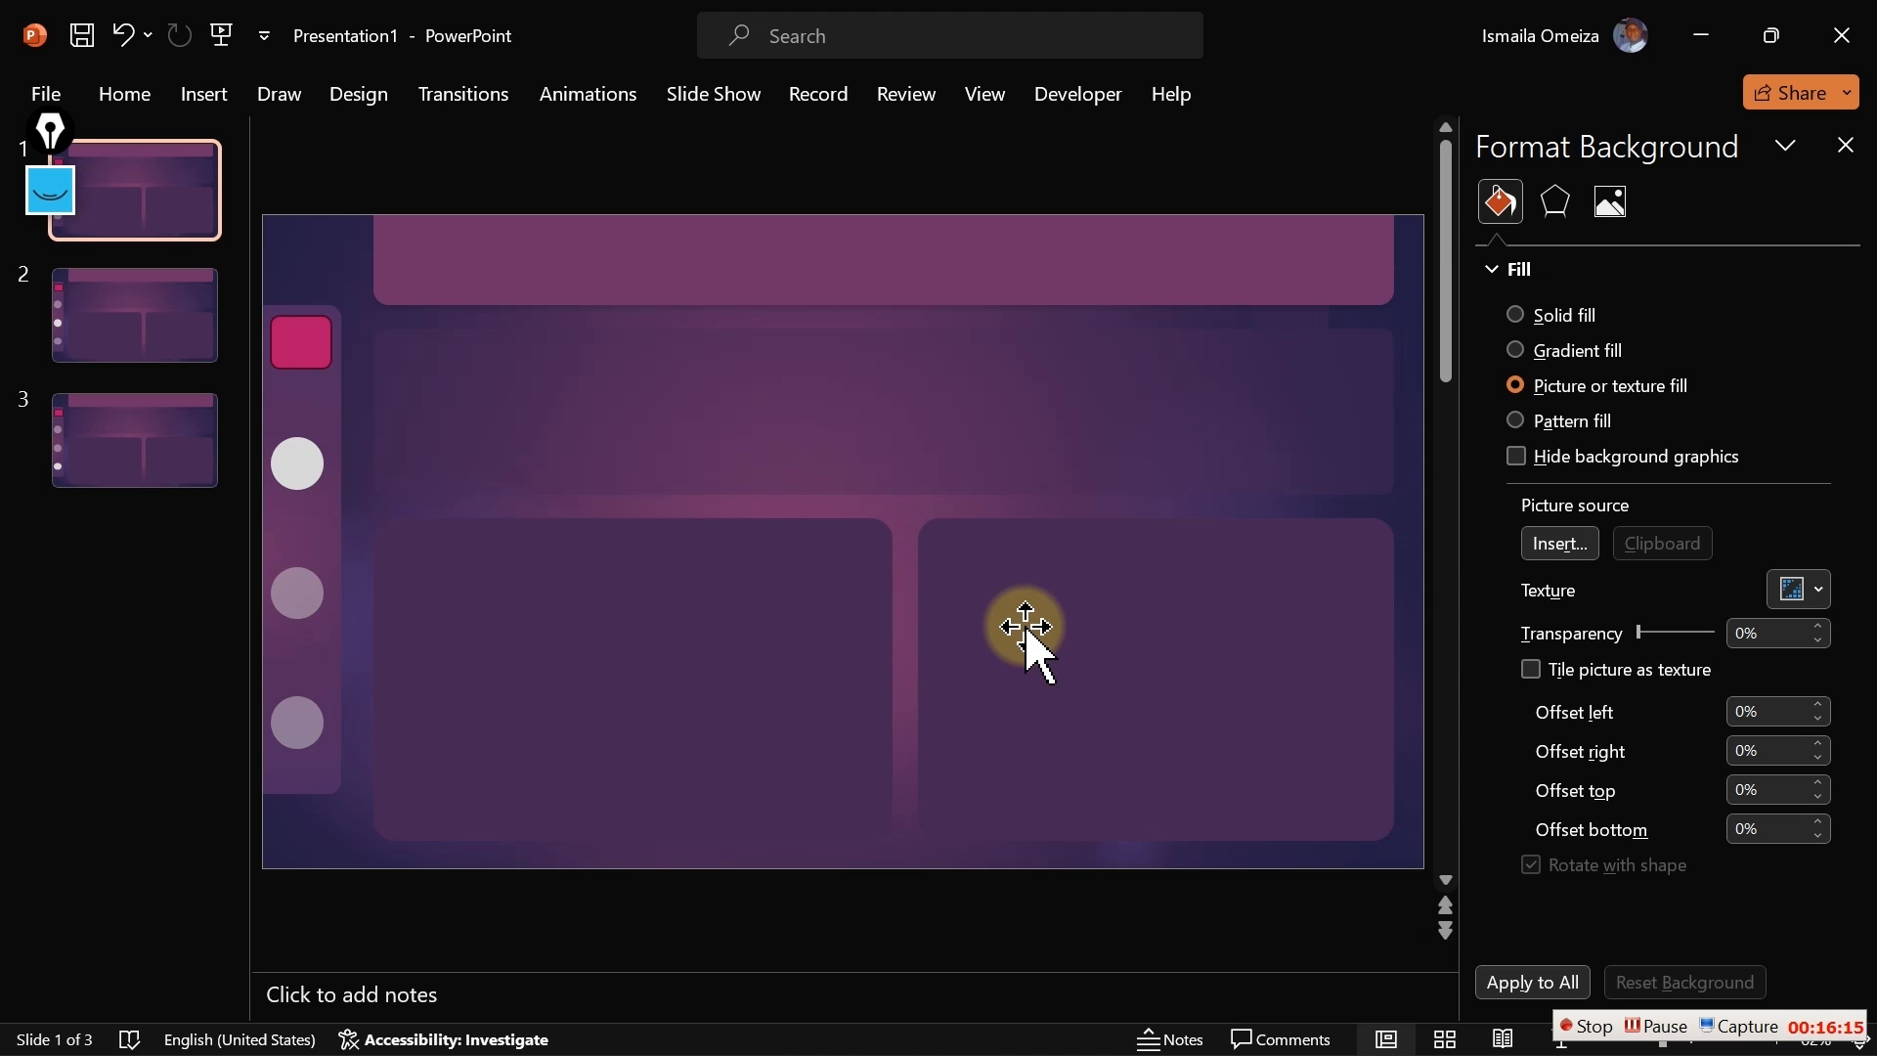
Switch to the Power BI report and set Page 1's canvas background transparency to 0%
key("super")
left_click(1070, 1024)
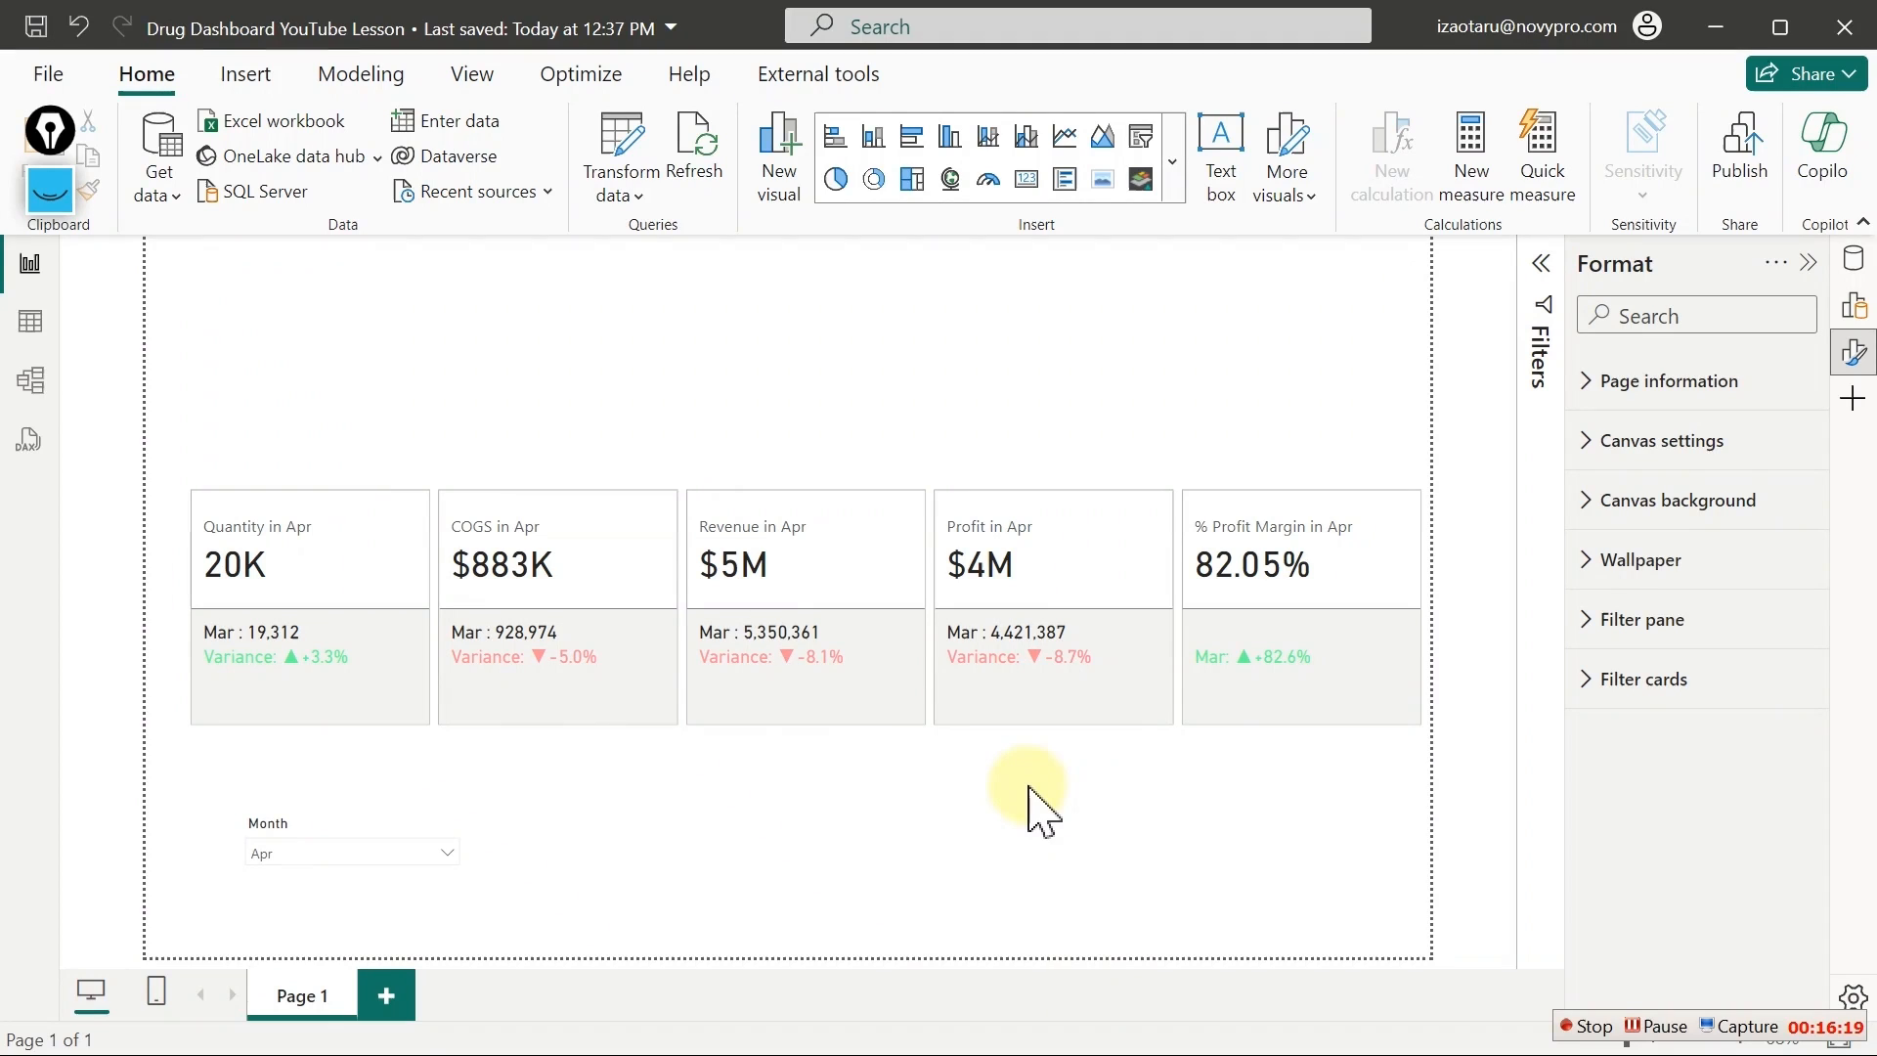
left_click(1154, 341)
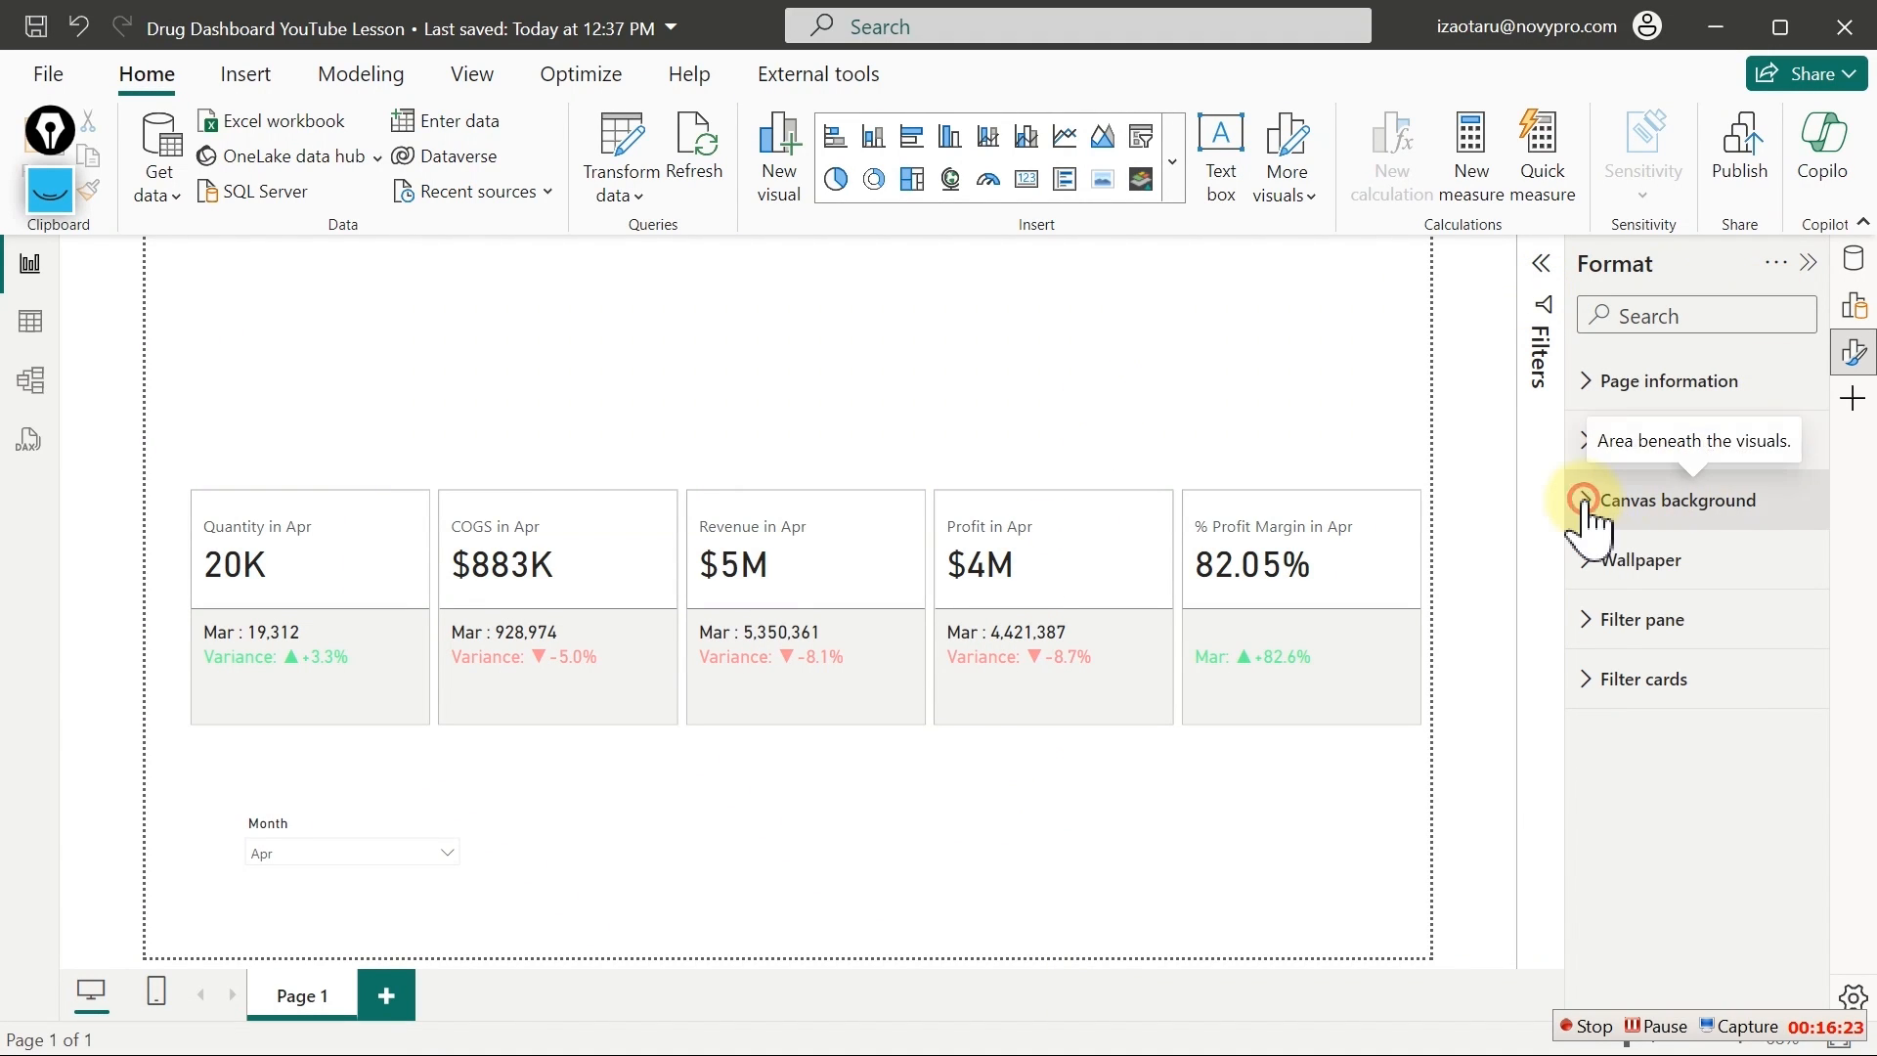
left_click(1702, 520)
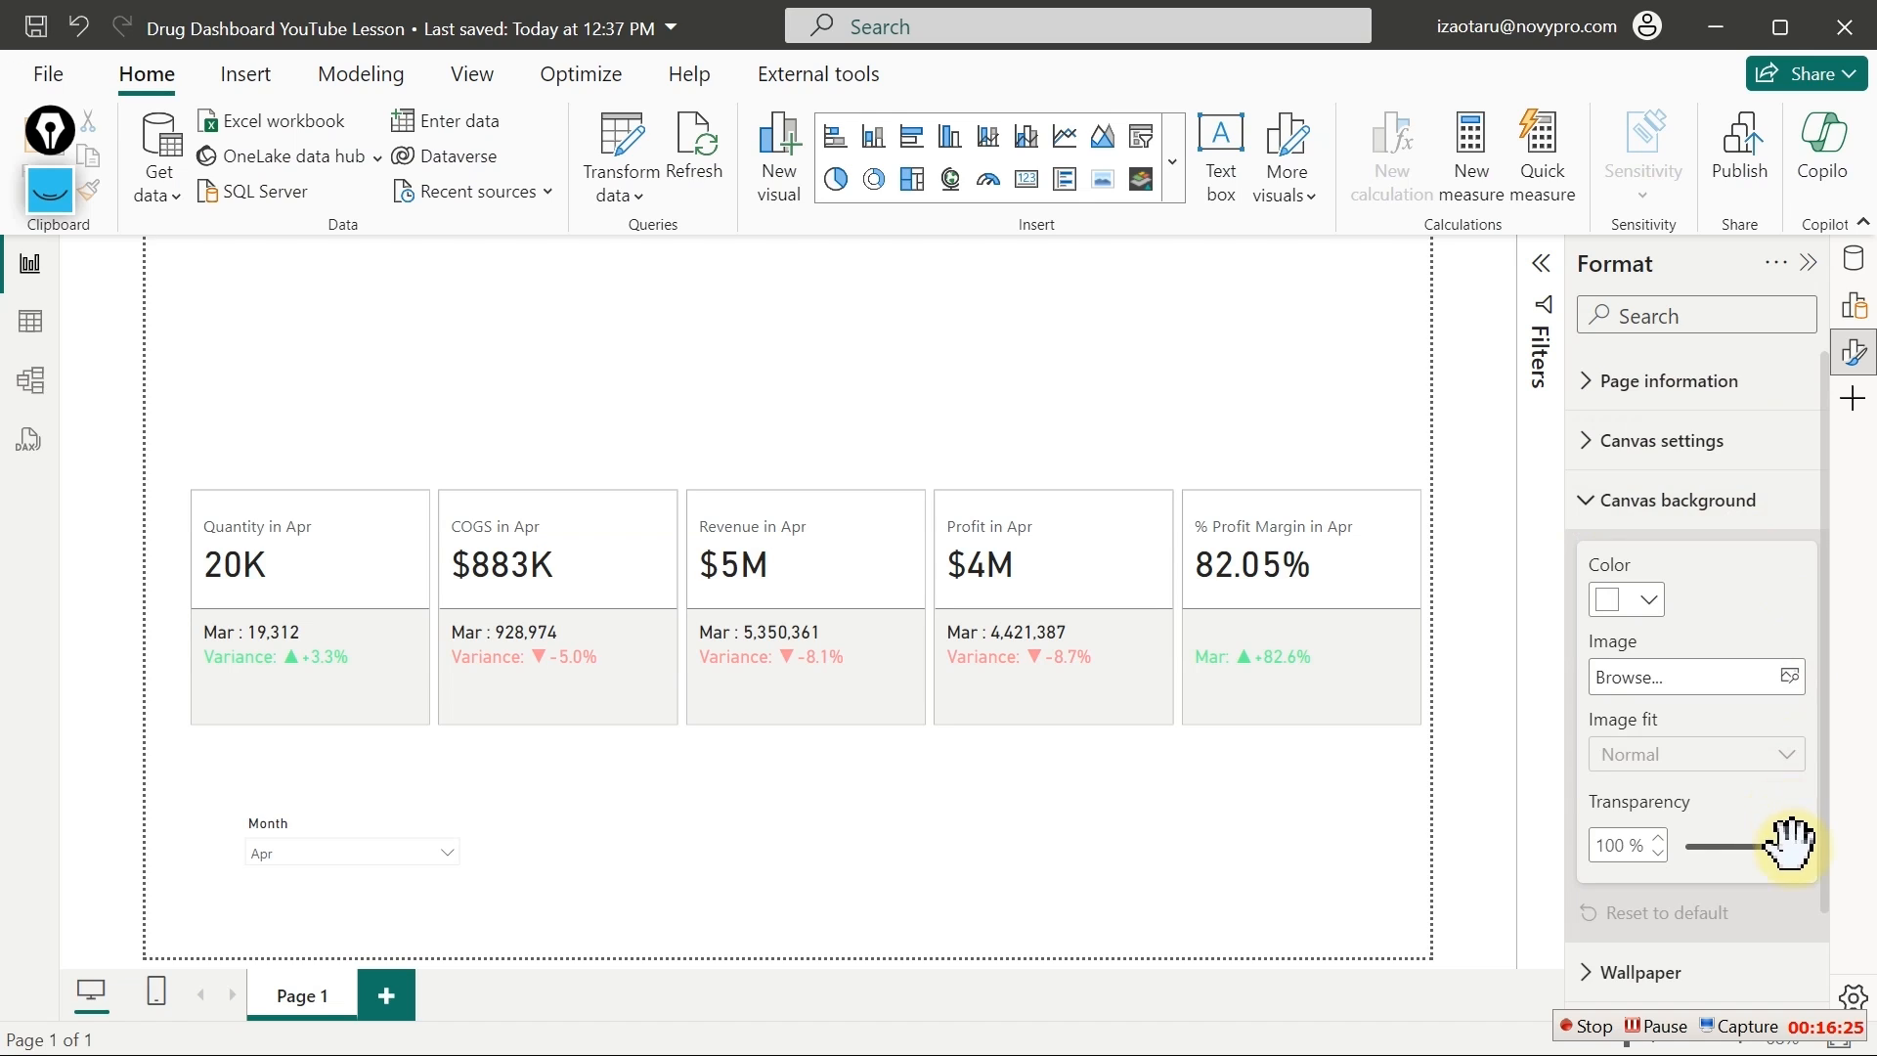
left_click_drag(1771, 847, 1601, 891)
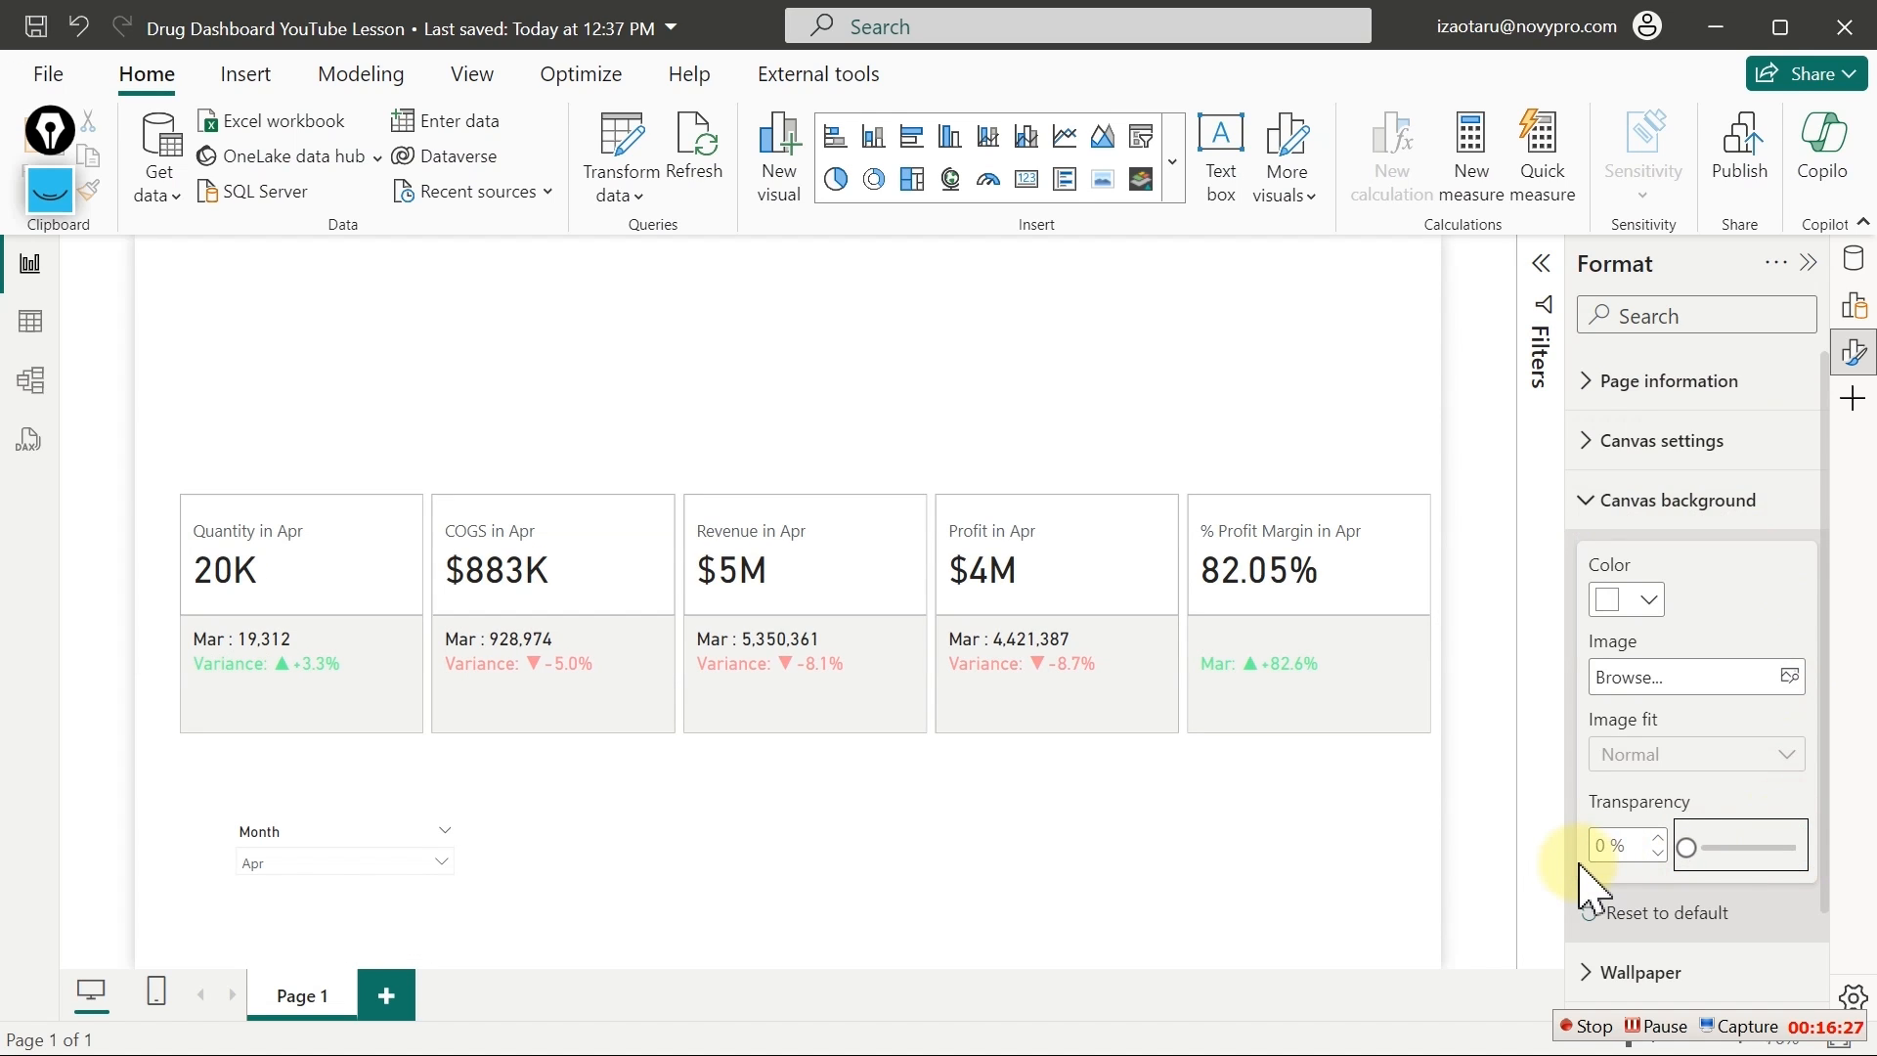
Apply the B1 image from the Drug Dataset folder as Page 1's canvas background, with image fit set to Fit
left_click(1790, 676)
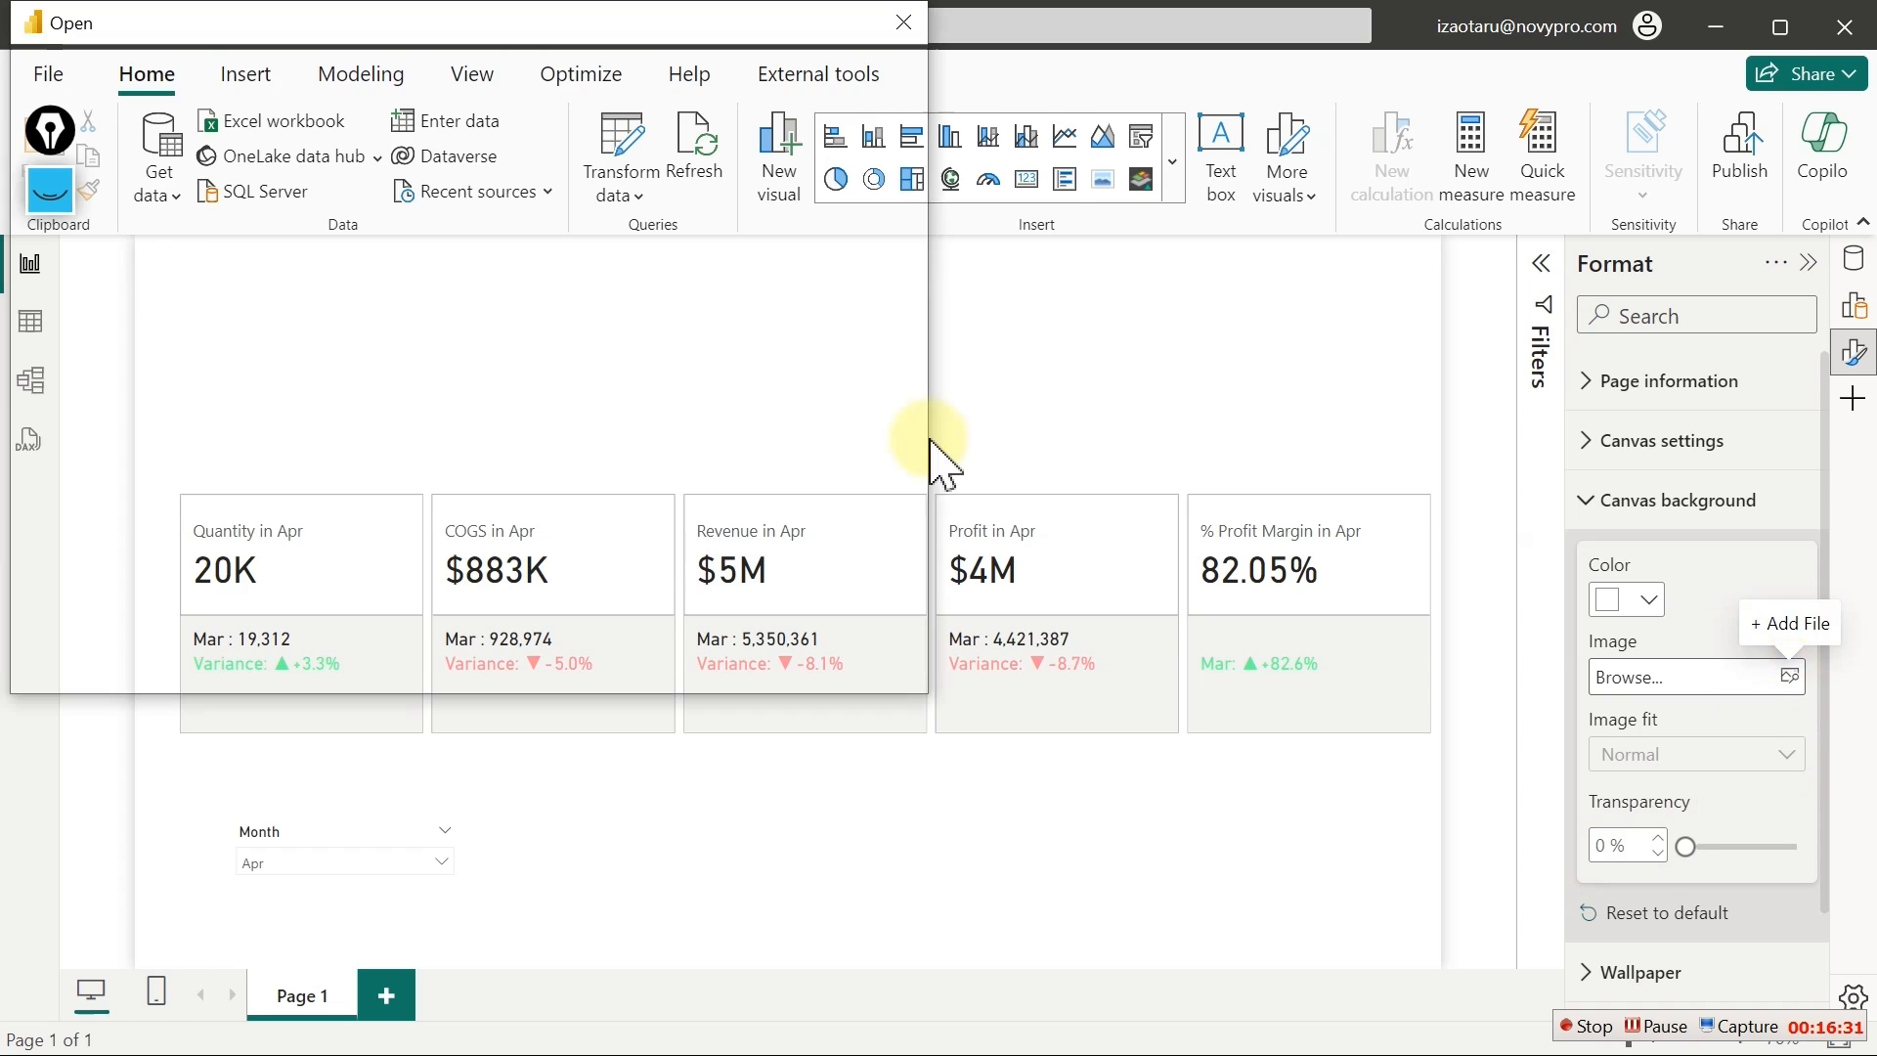
left_click(312, 265)
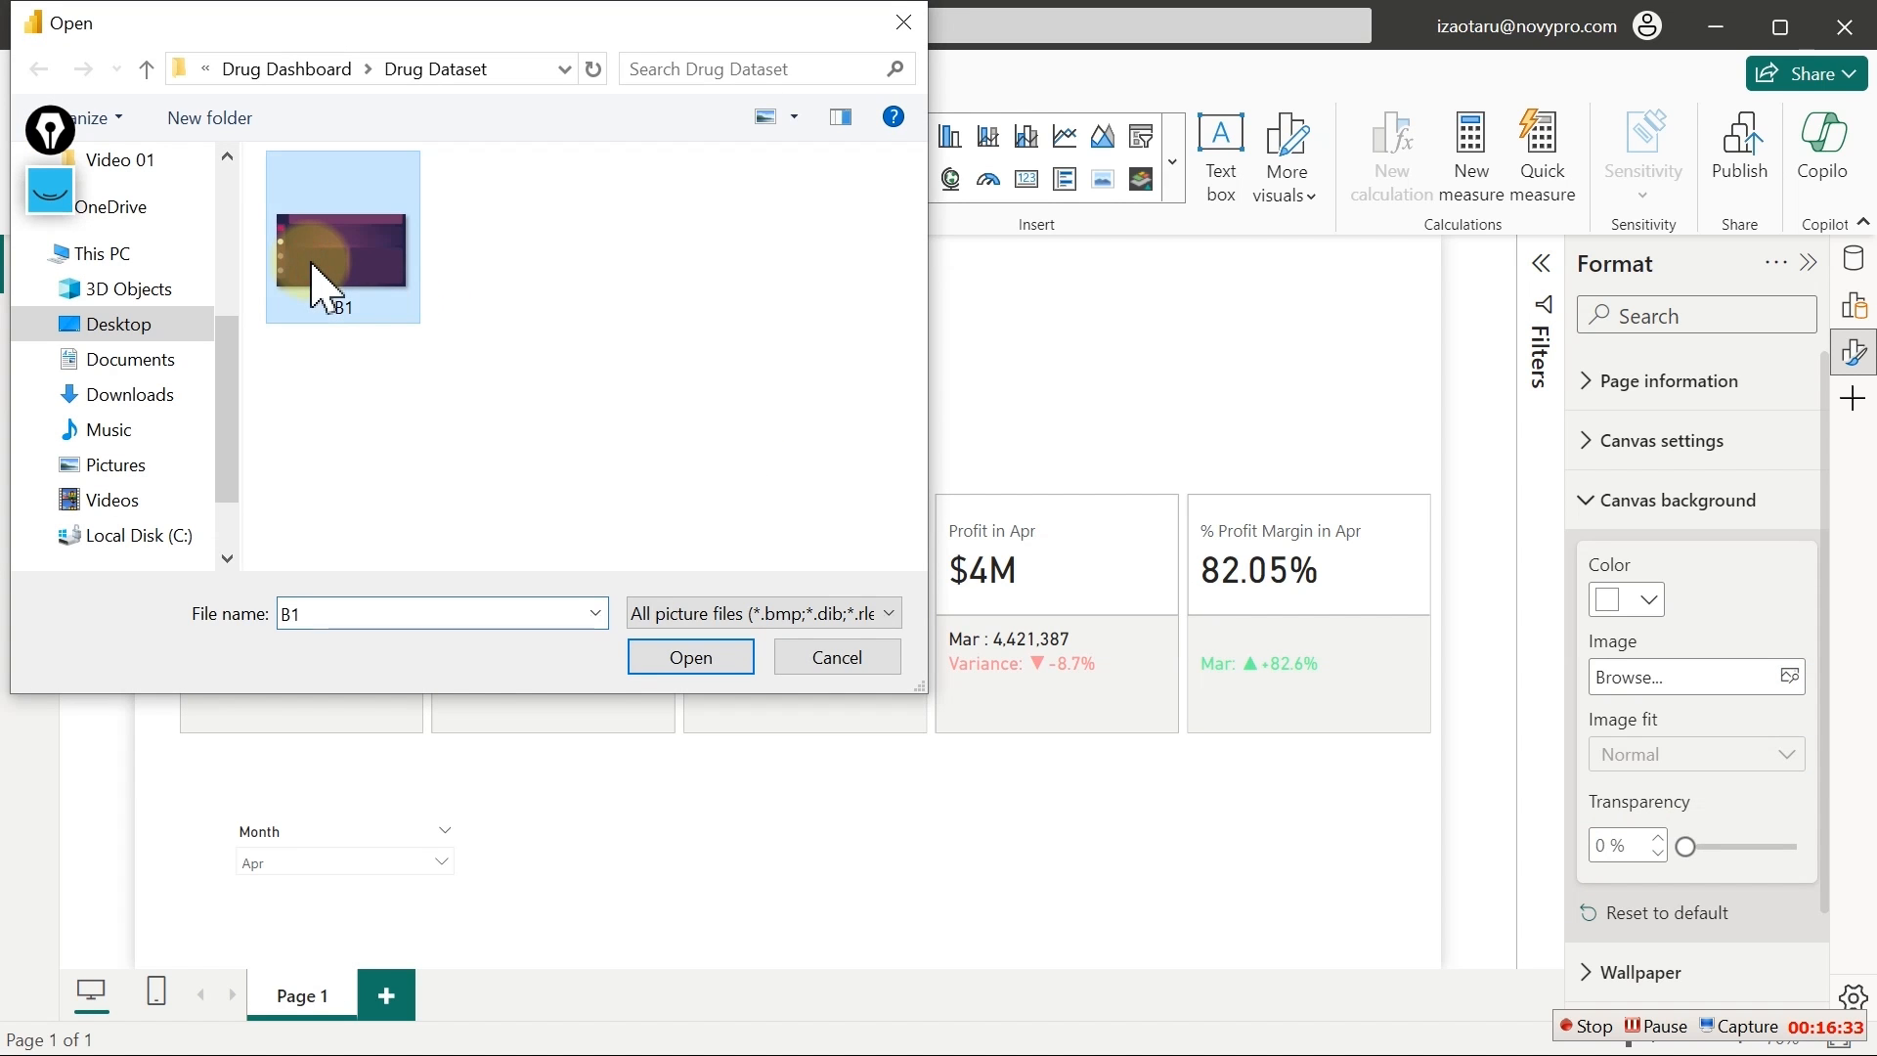
left_click(666, 669)
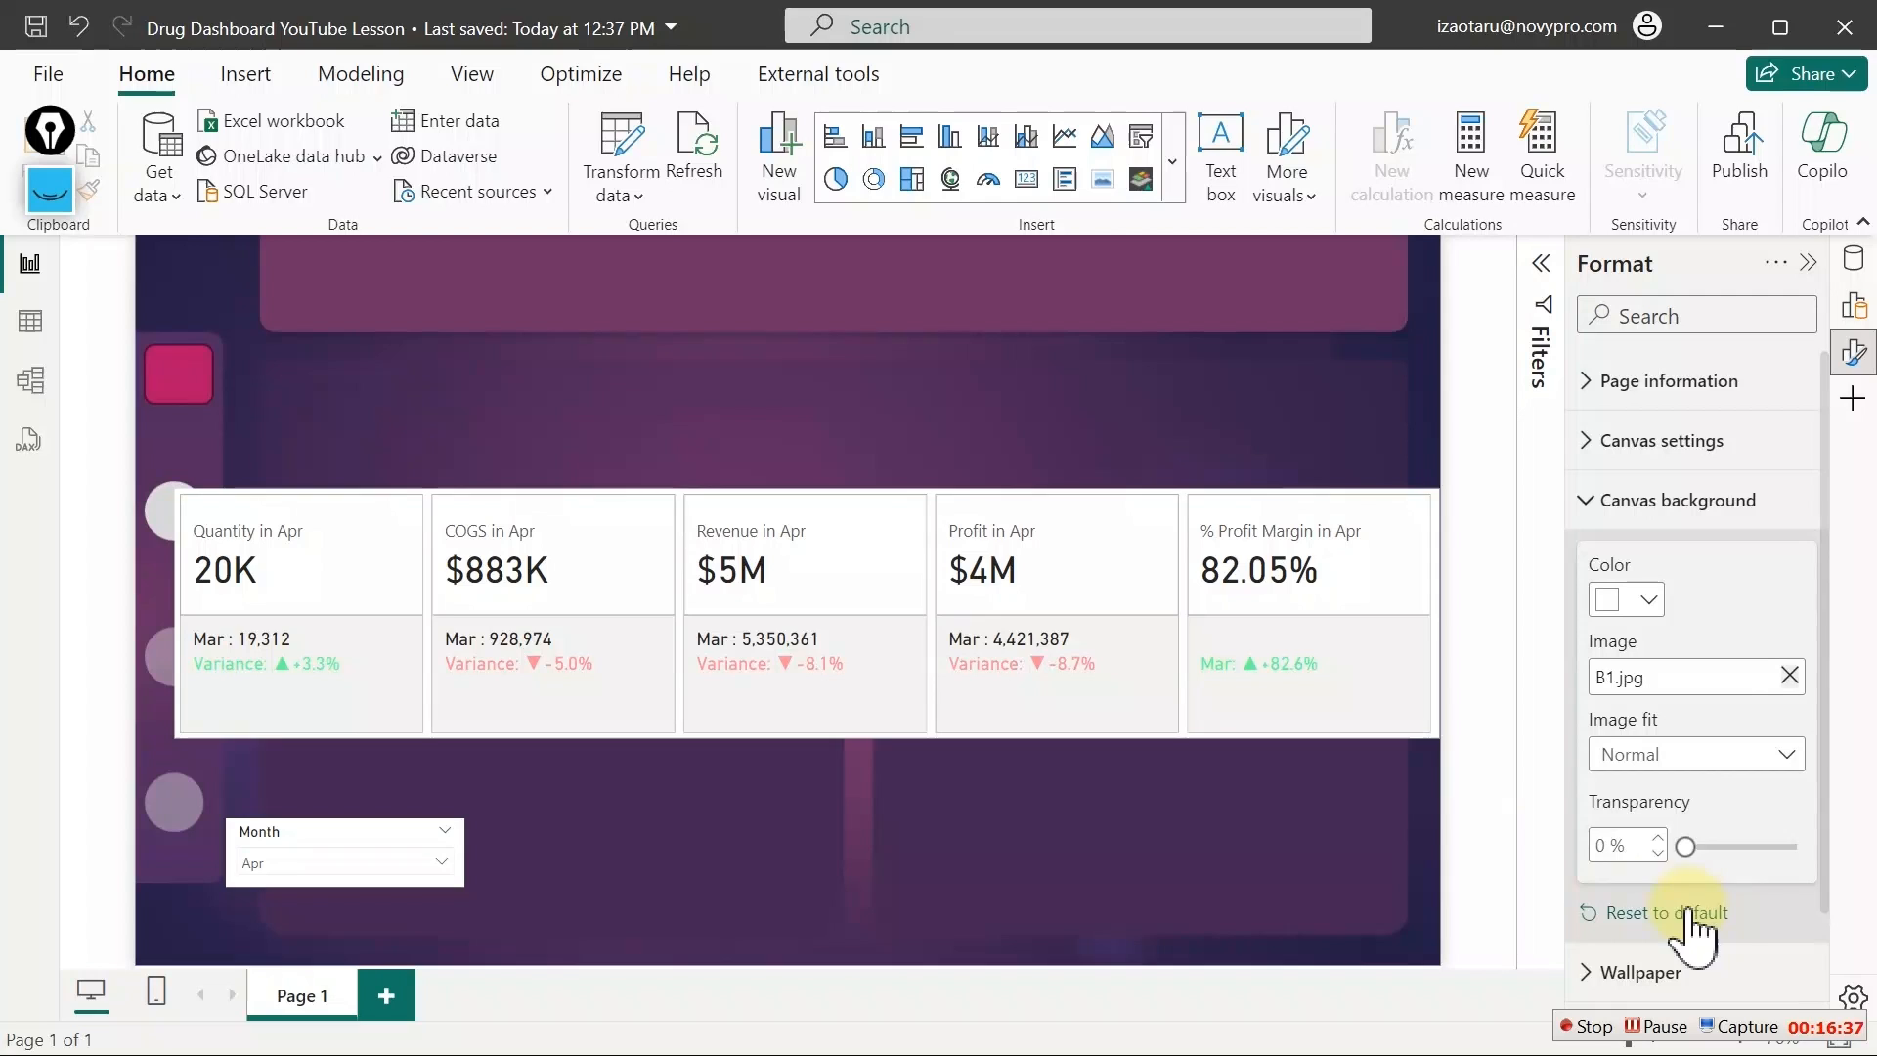
left_click(1705, 761)
left_click(1636, 826)
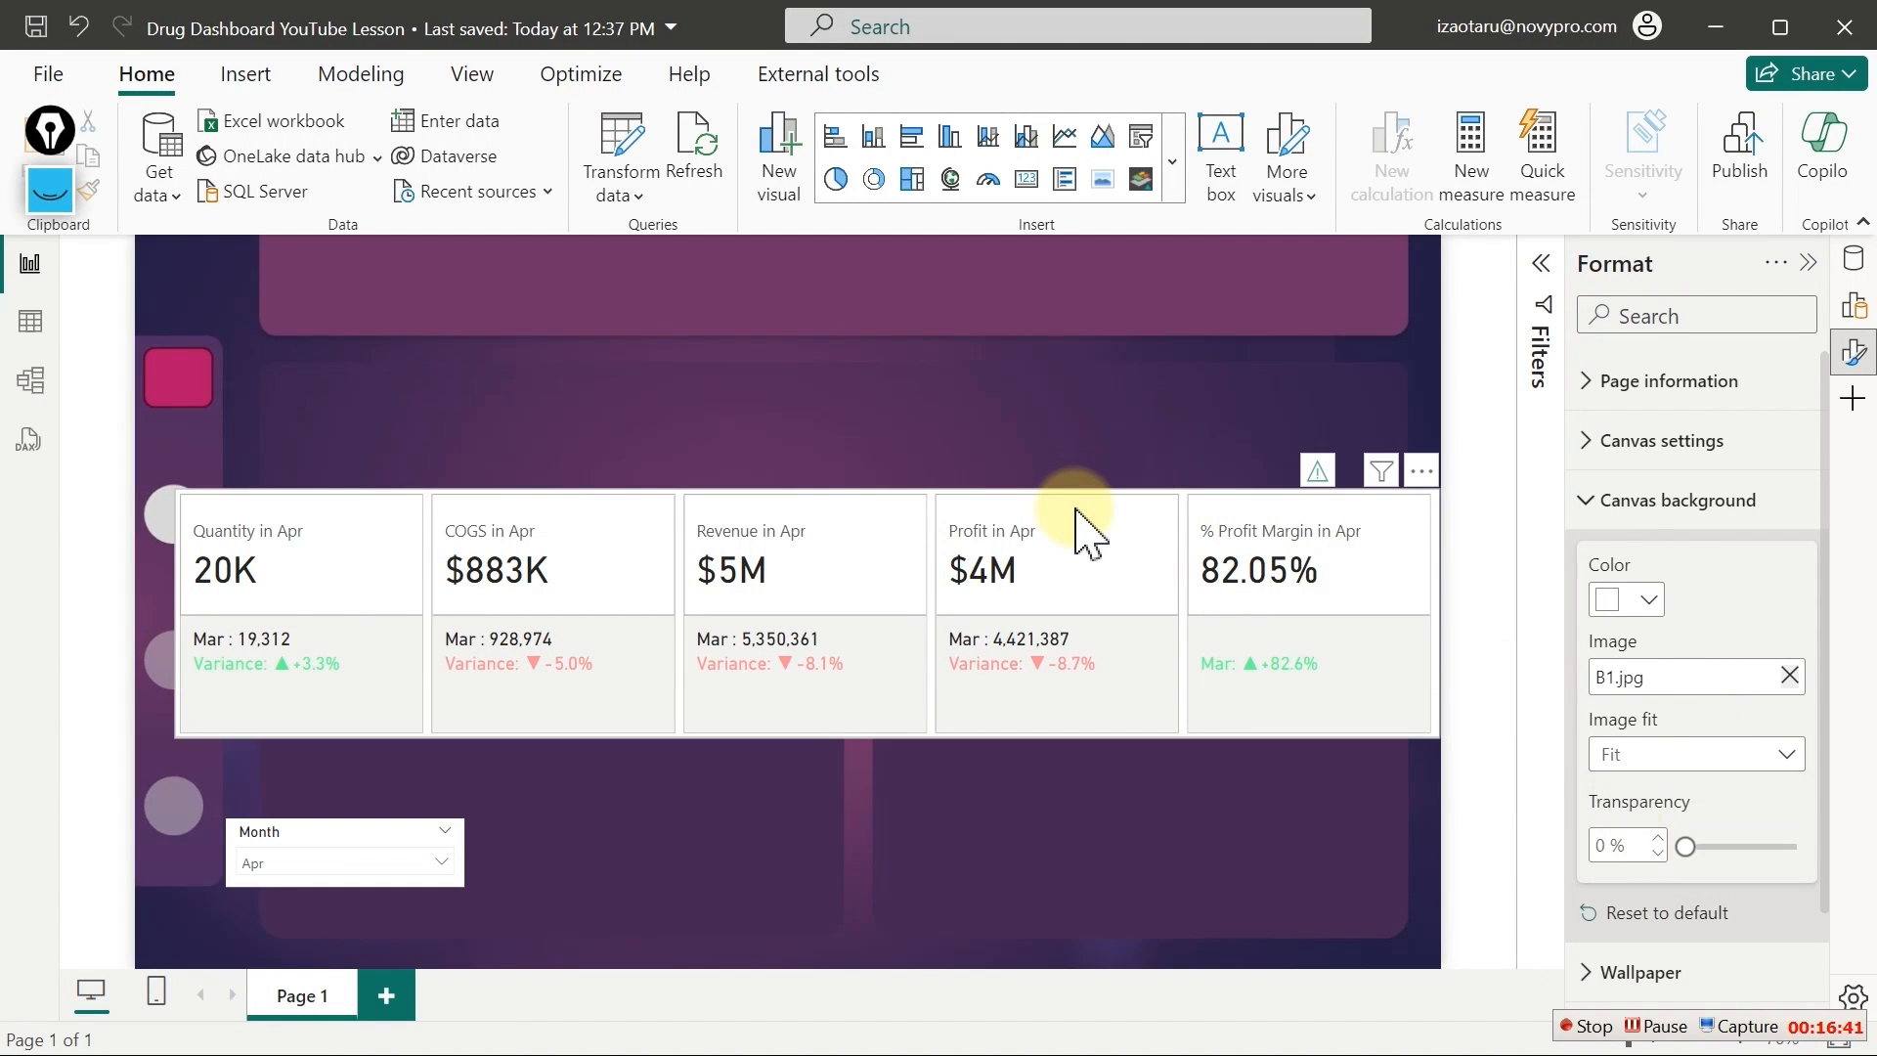
Move the KPI card visual into the panel below the header and resize it to about 1128 wide by 194 high
left_click_drag(1076, 509, 1095, 388)
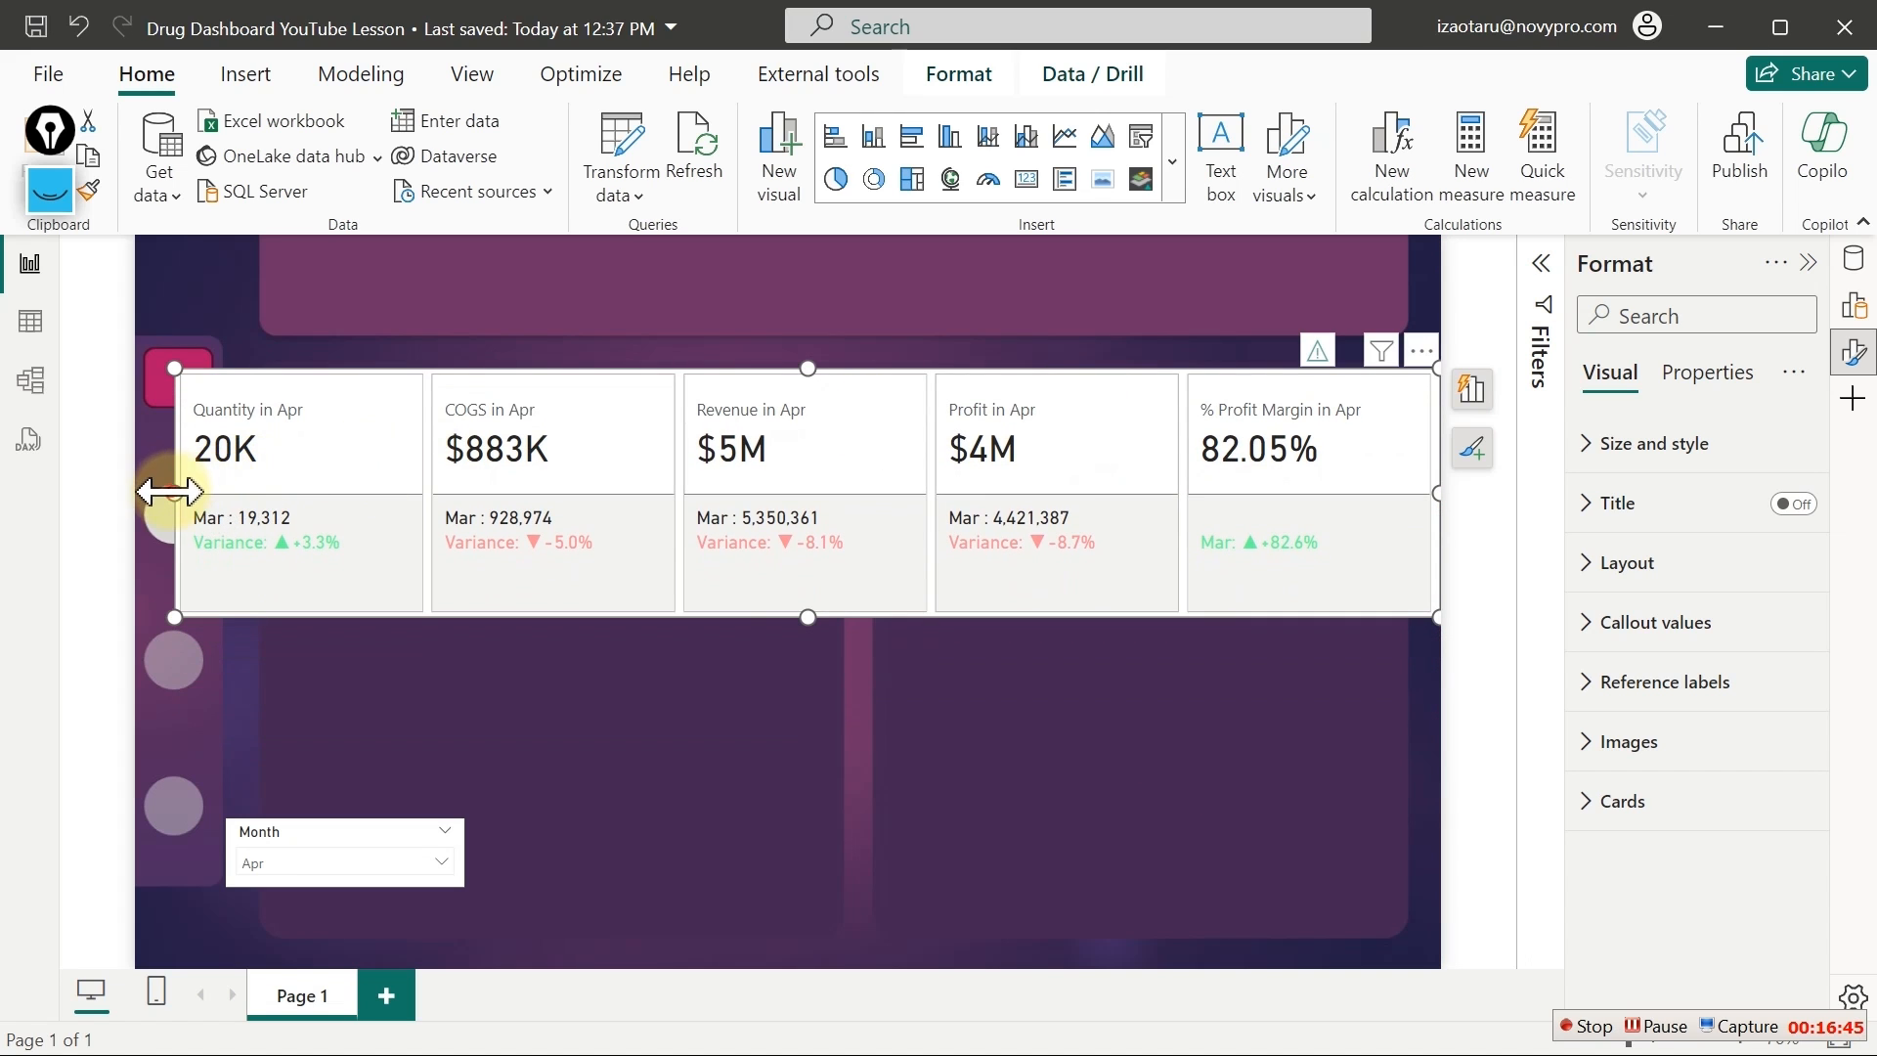
left_click_drag(170, 491, 264, 499)
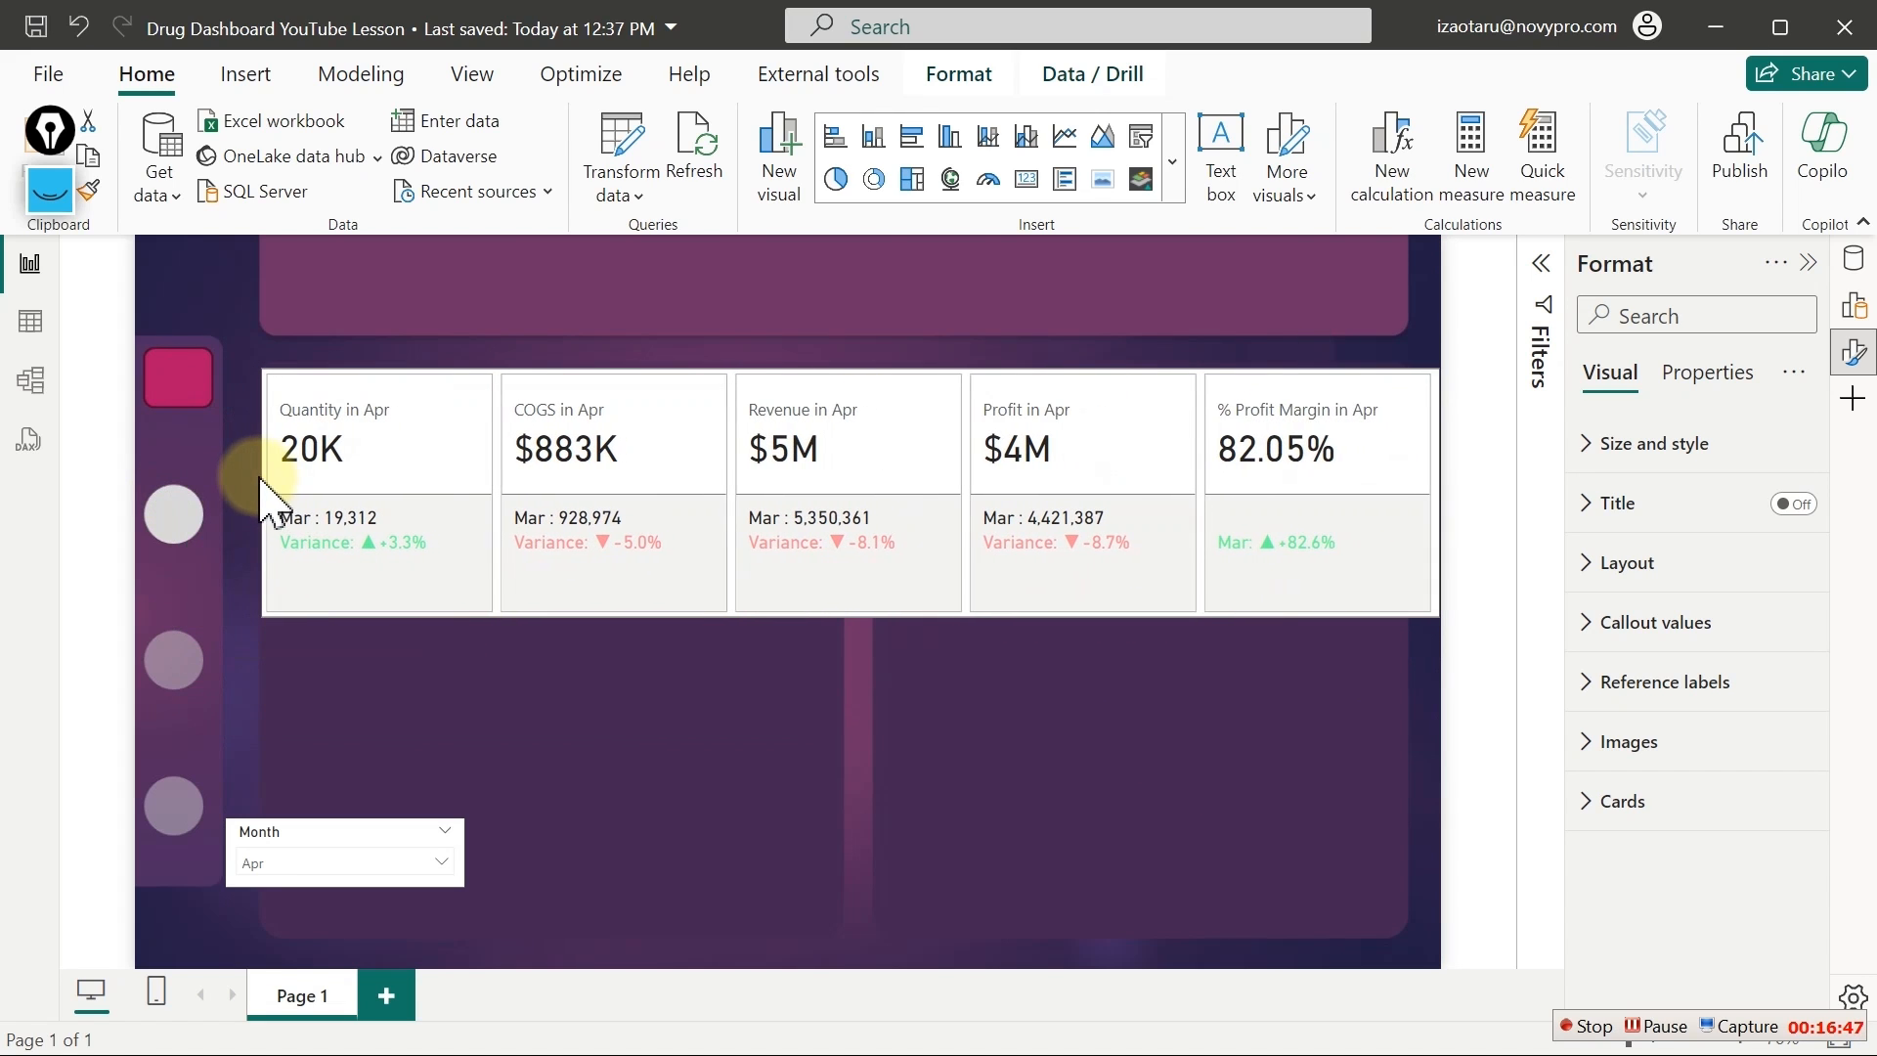
mouse_move(1433, 490)
left_mouse_down()
mouse_move(1417, 509)
mouse_move(1411, 492)
left_mouse_up()
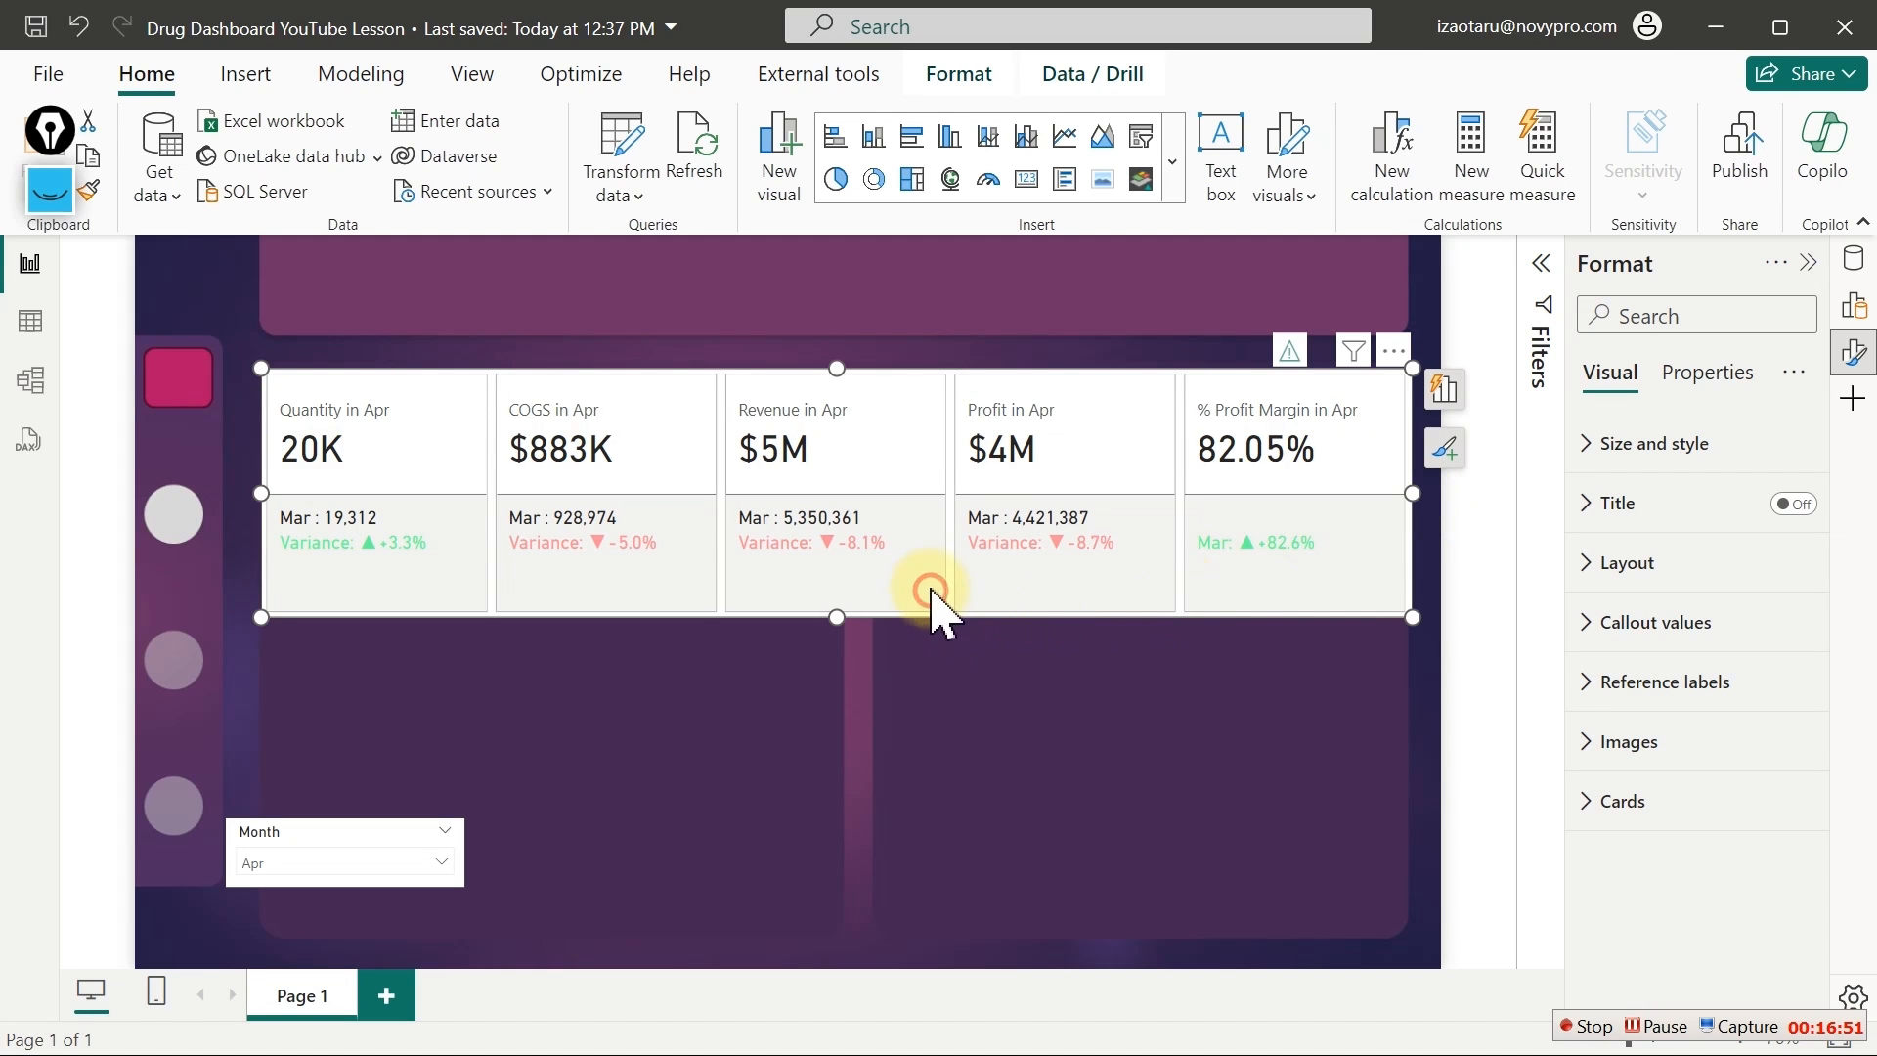
left_click_drag(929, 591, 821, 547)
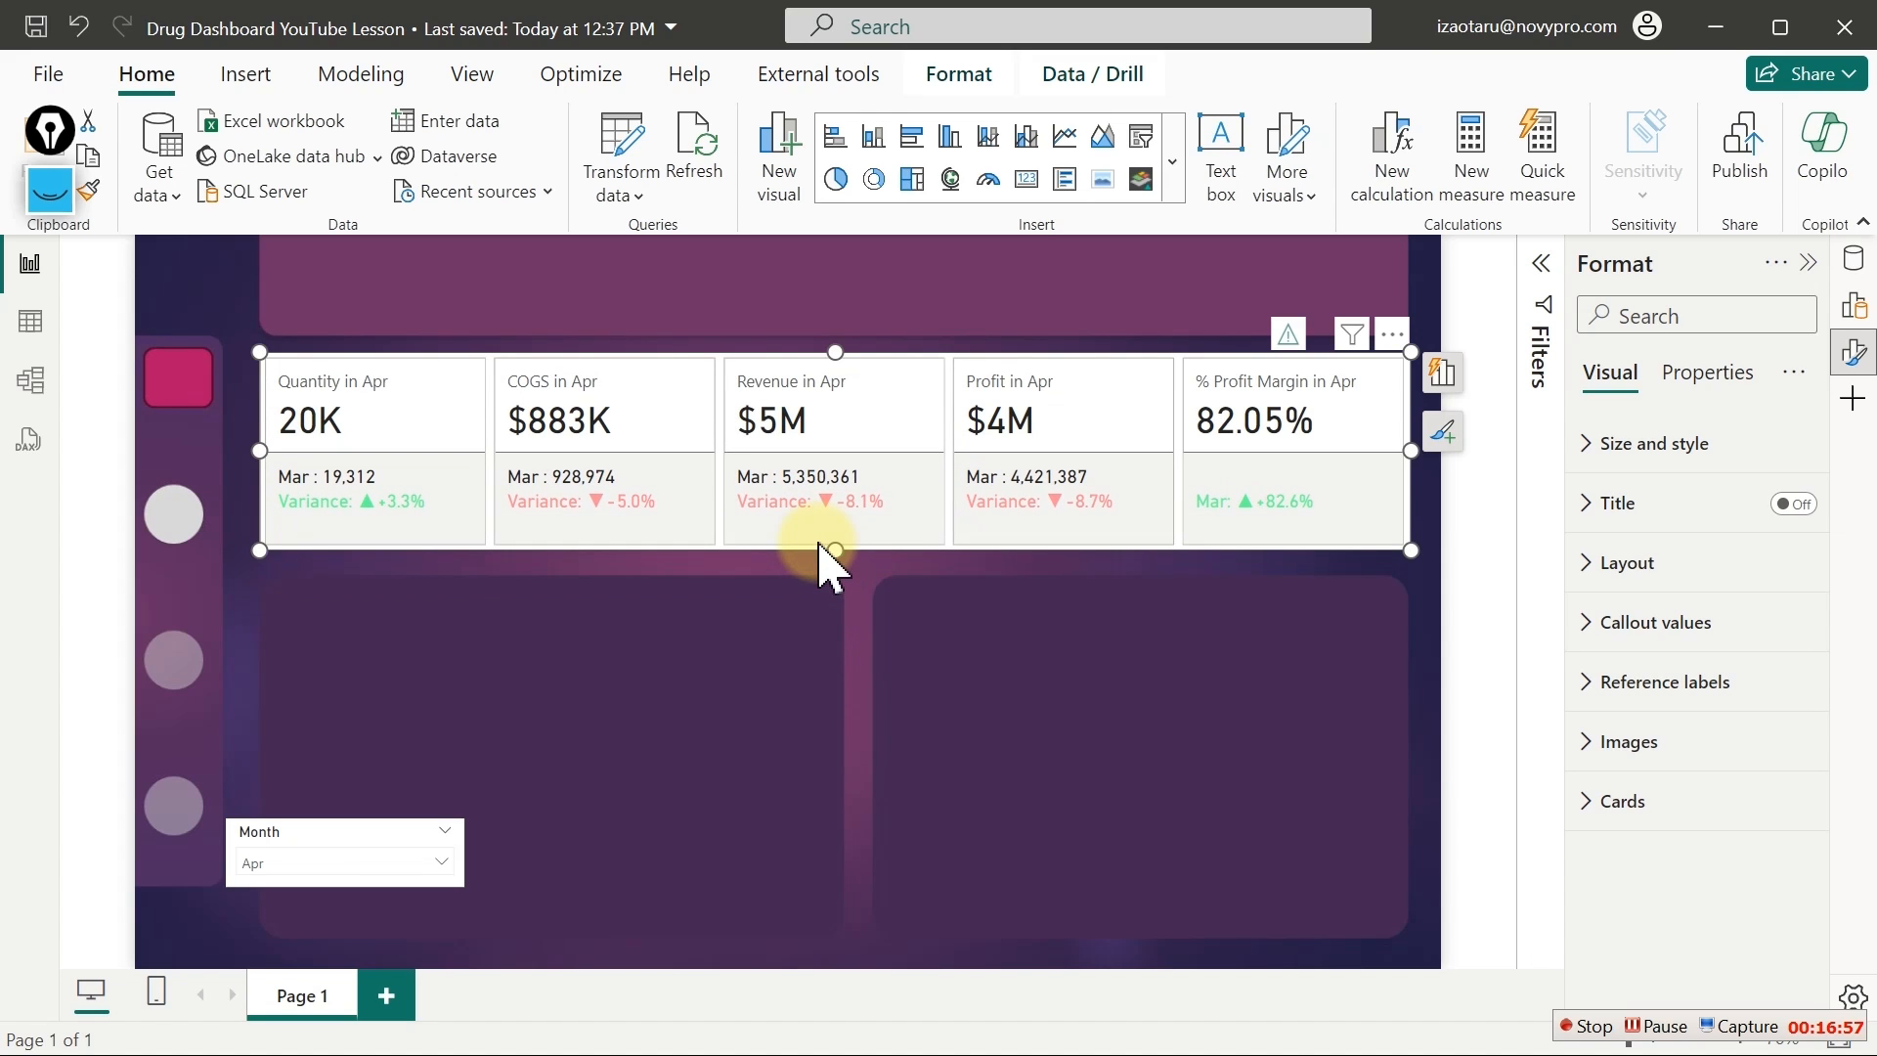
Turn off the background and border of all cards in the KPI card visual
left_click(1645, 447)
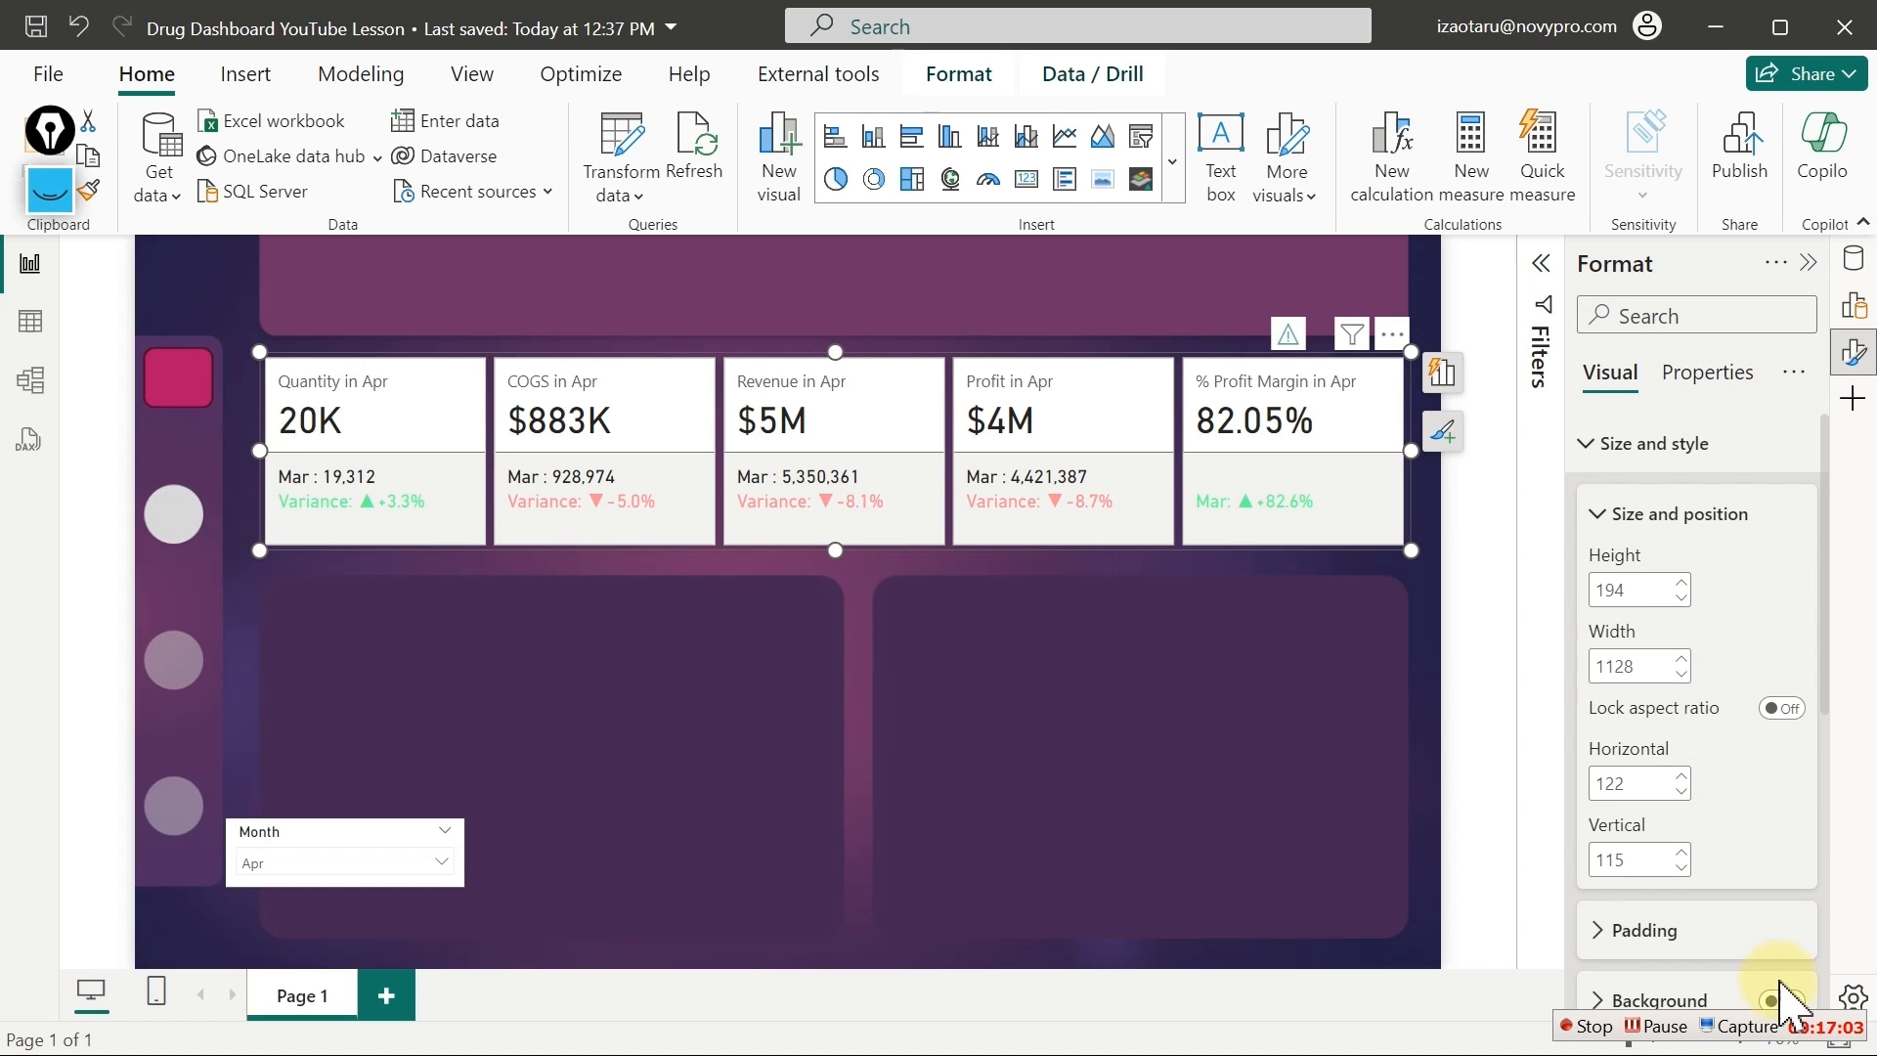
left_click(1641, 457)
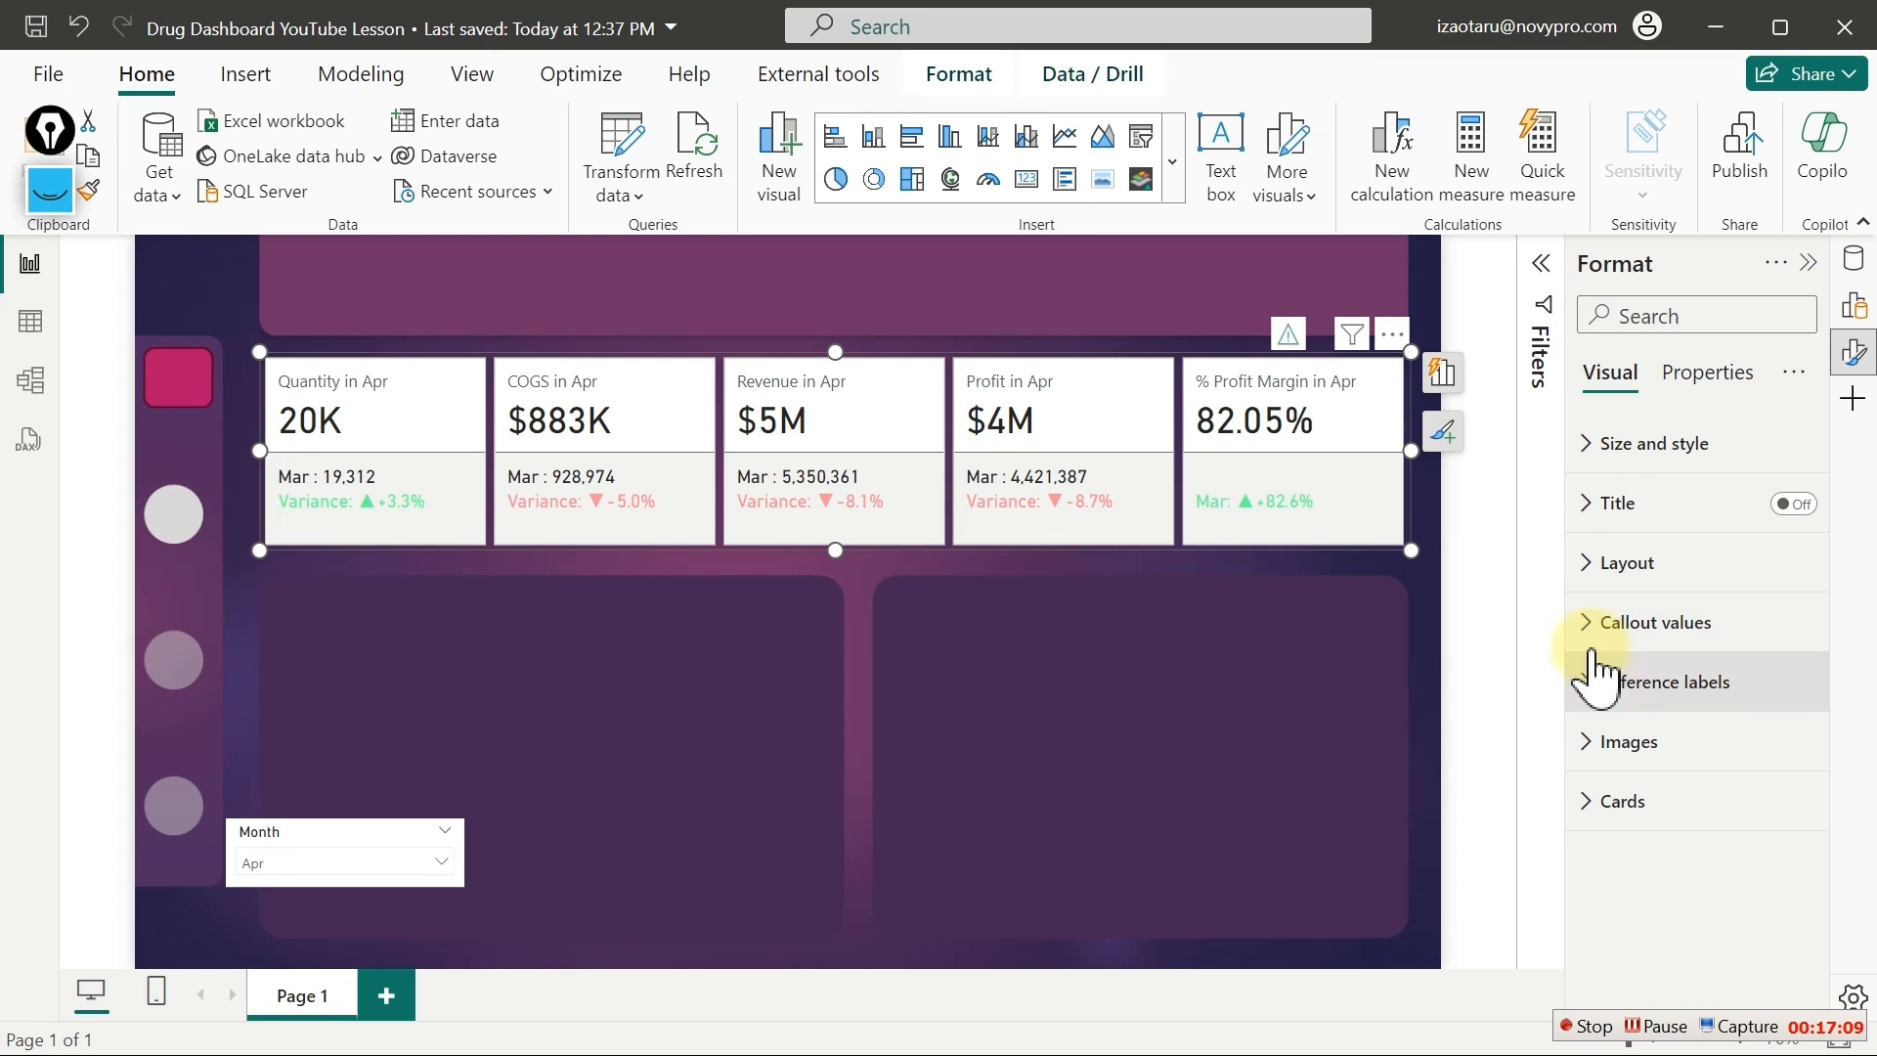
left_click(1611, 803)
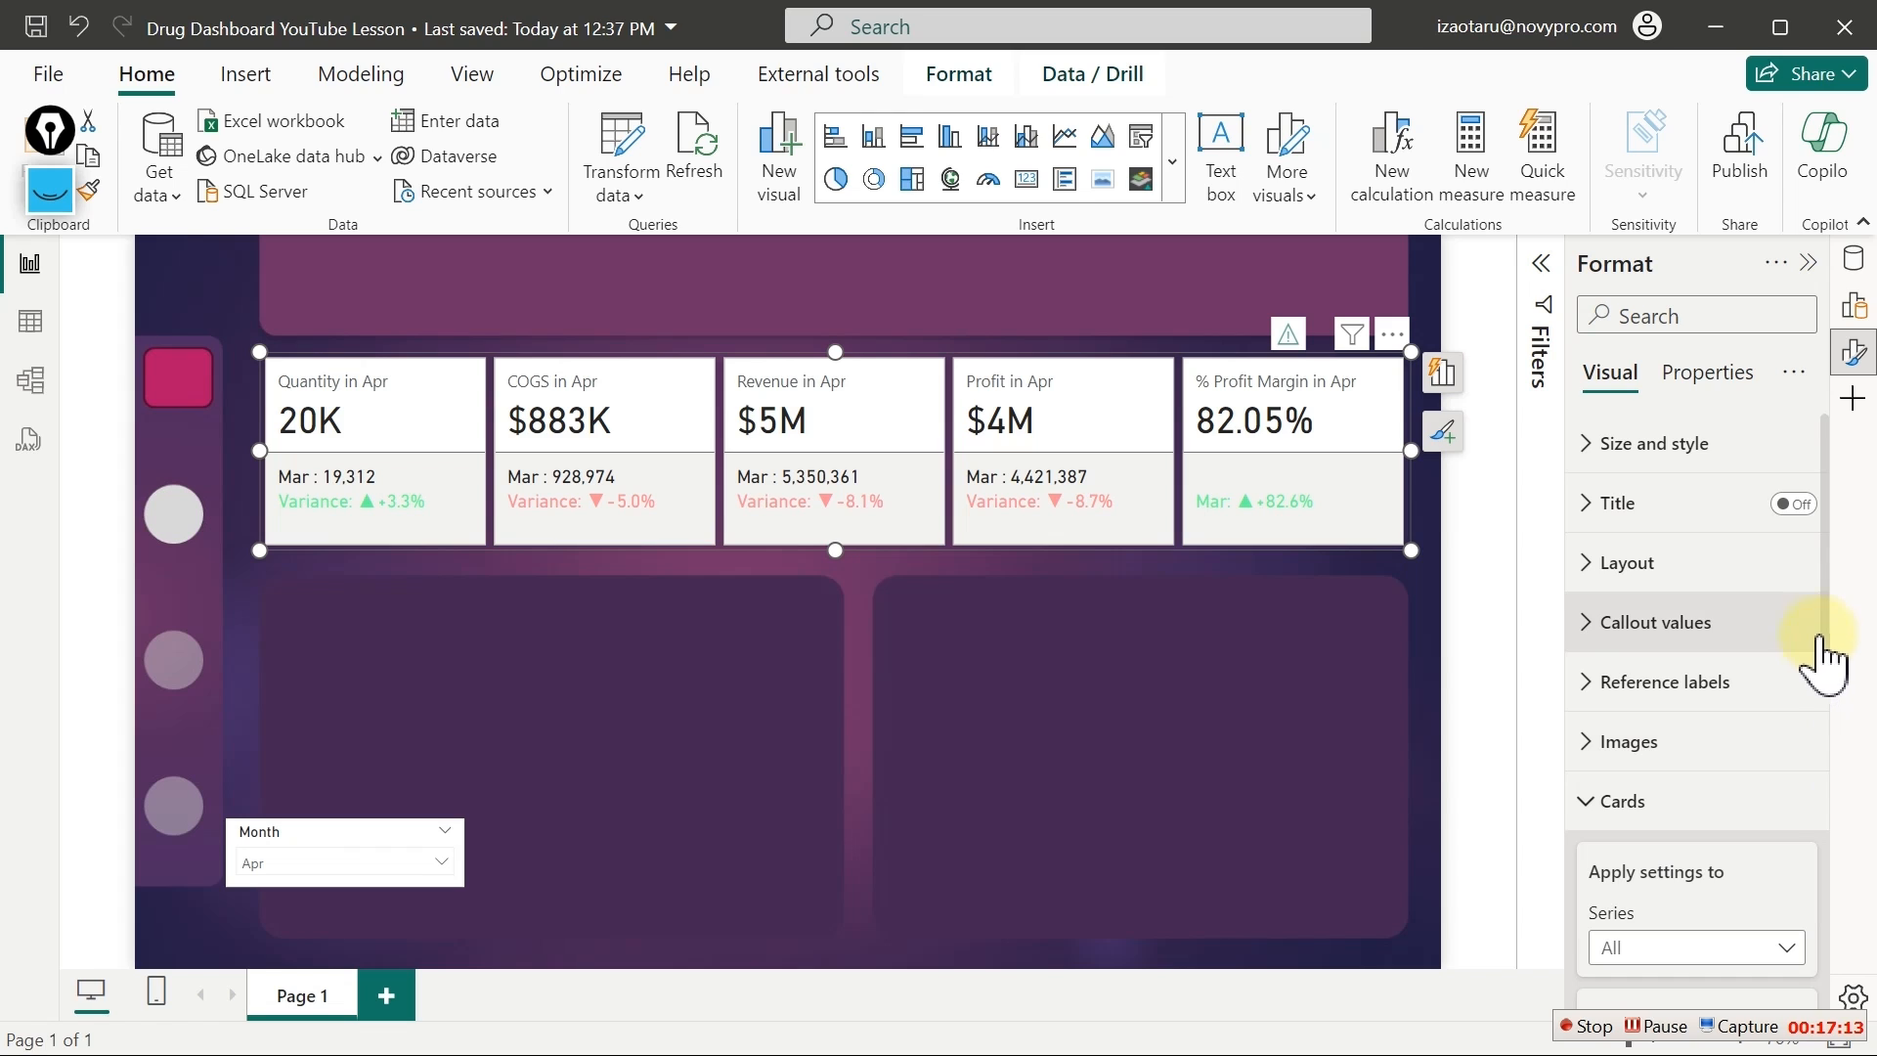
scroll(1828, 684, "down", 5)
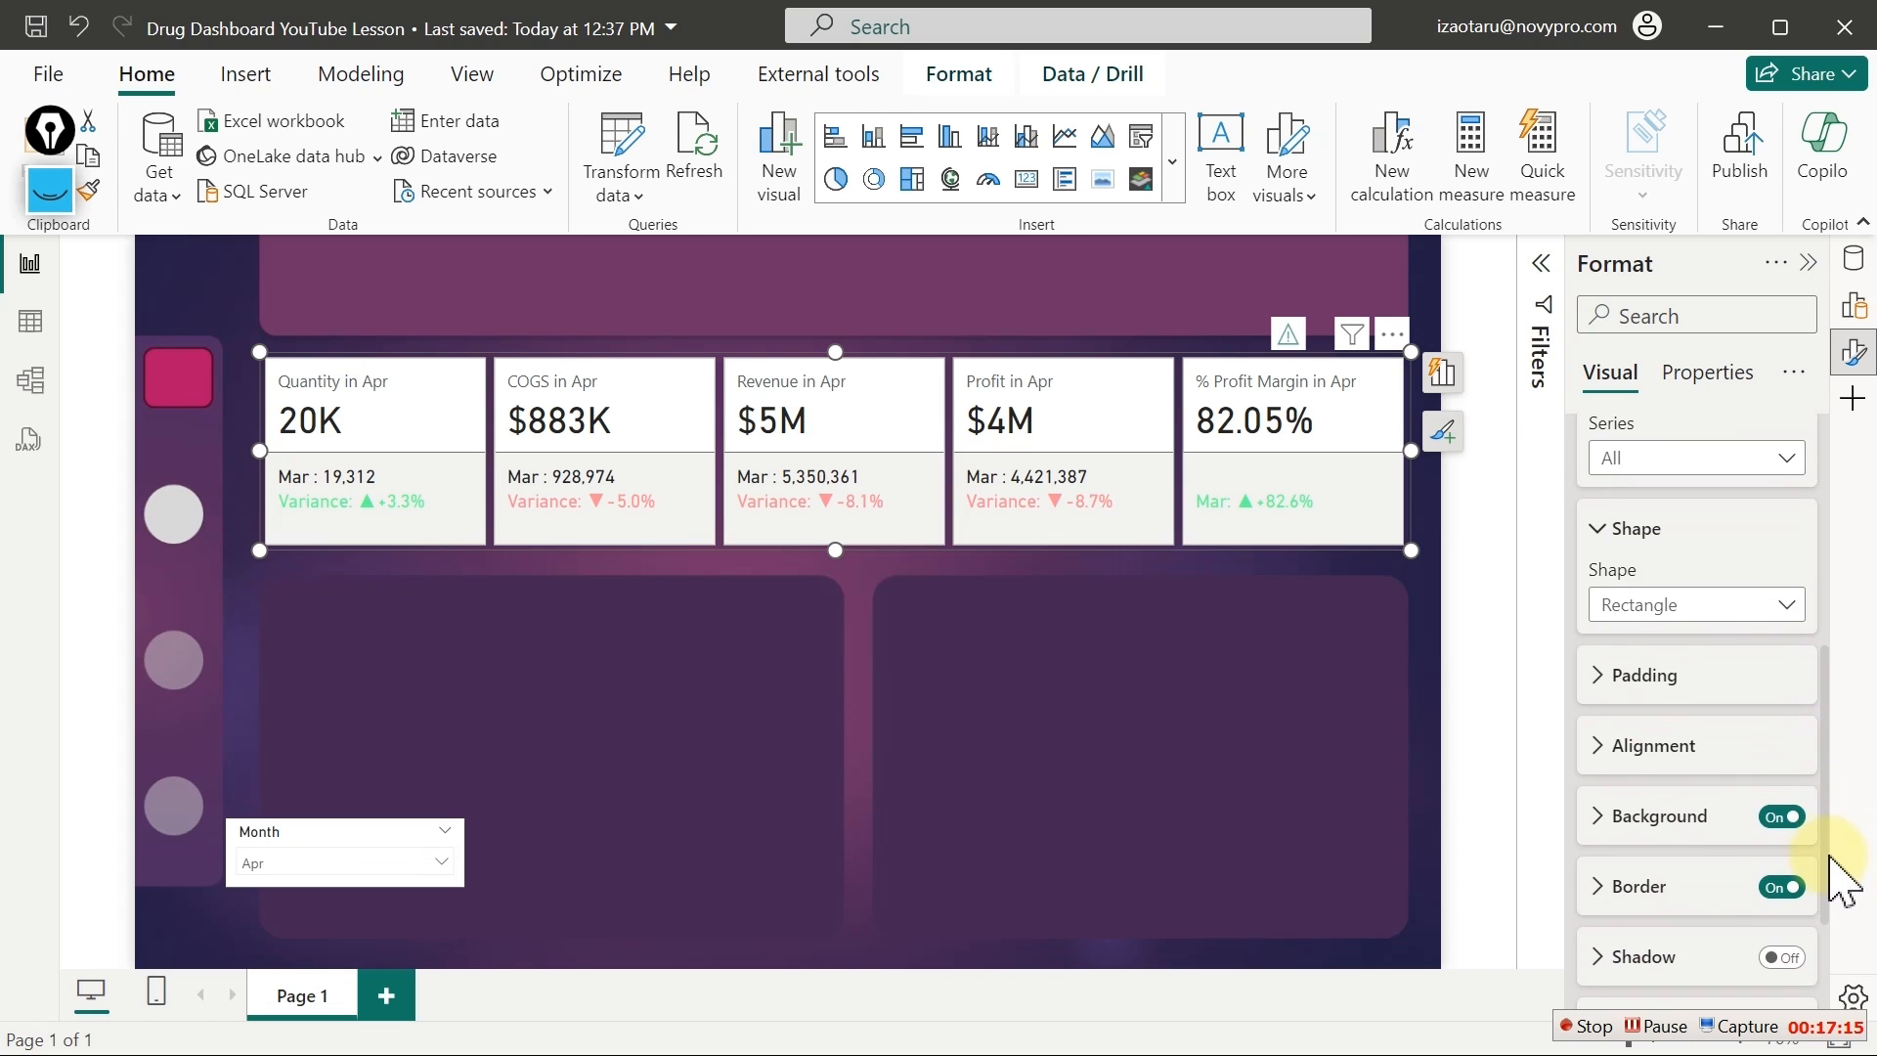
left_click(1787, 817)
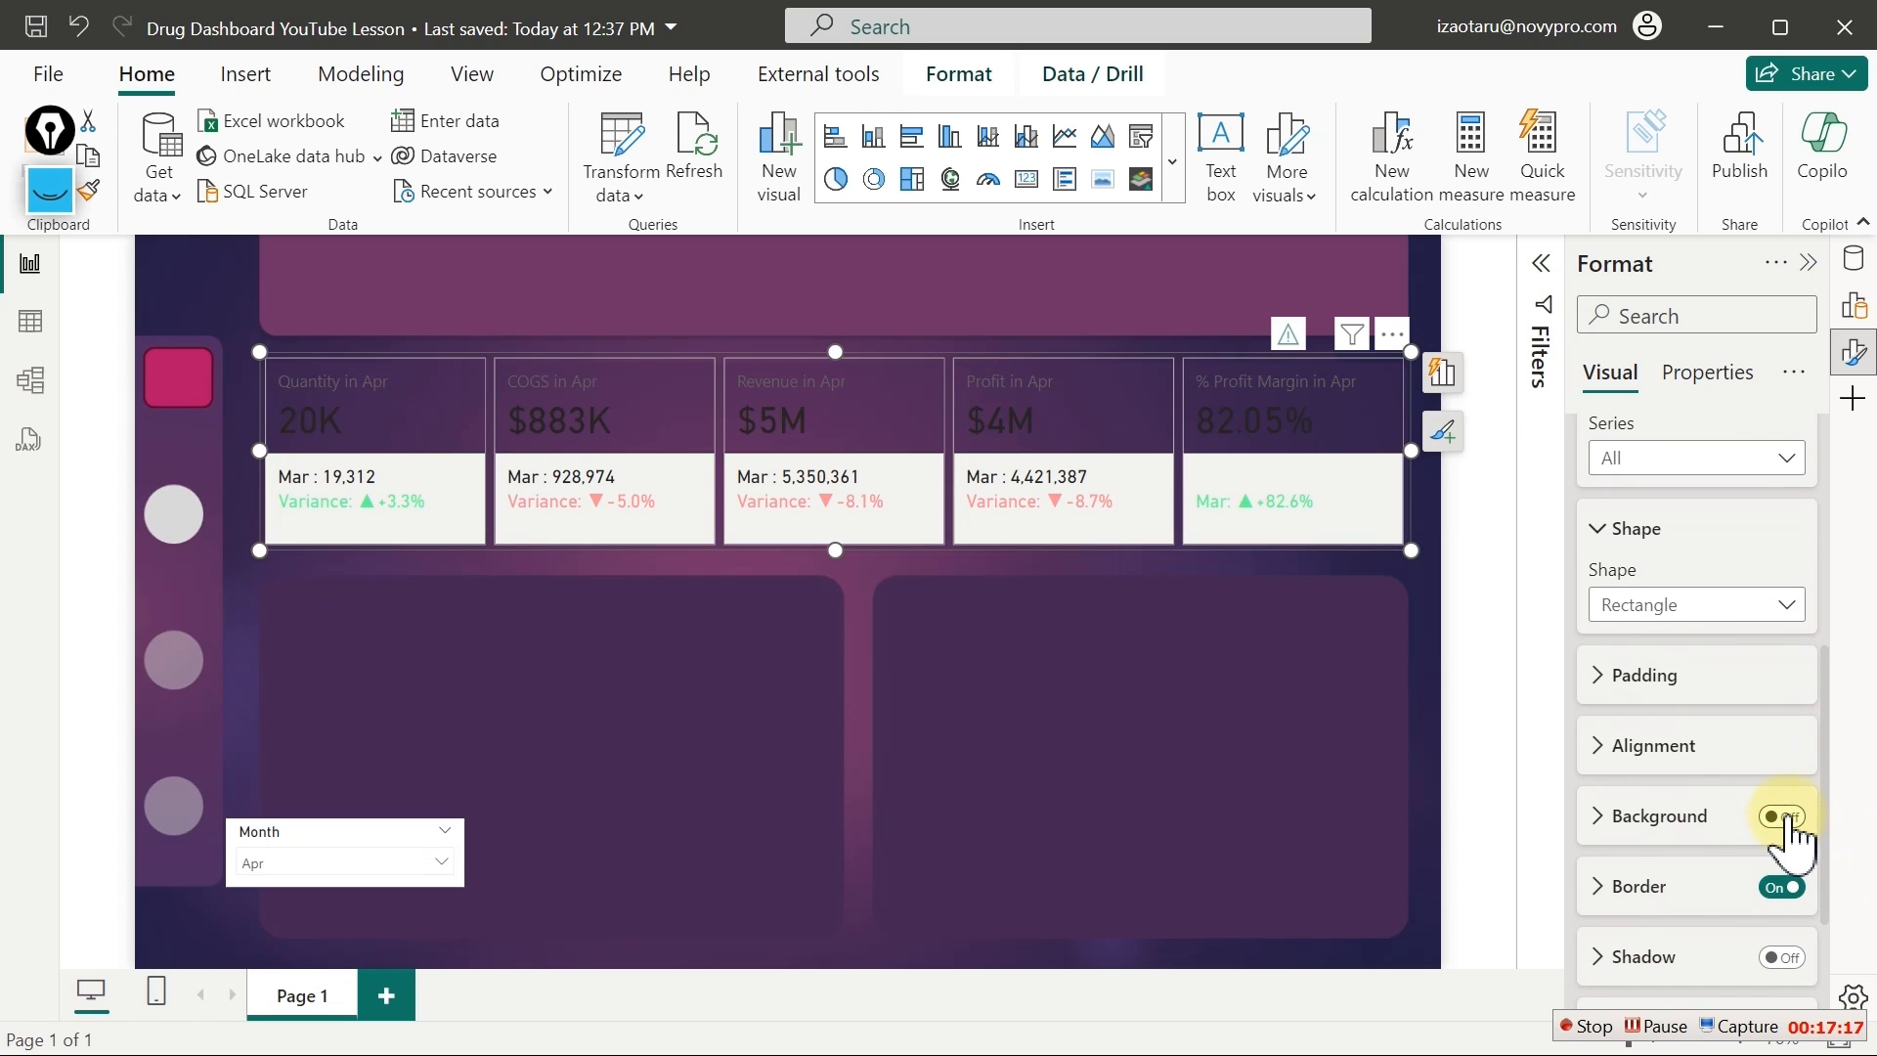
left_click(1774, 886)
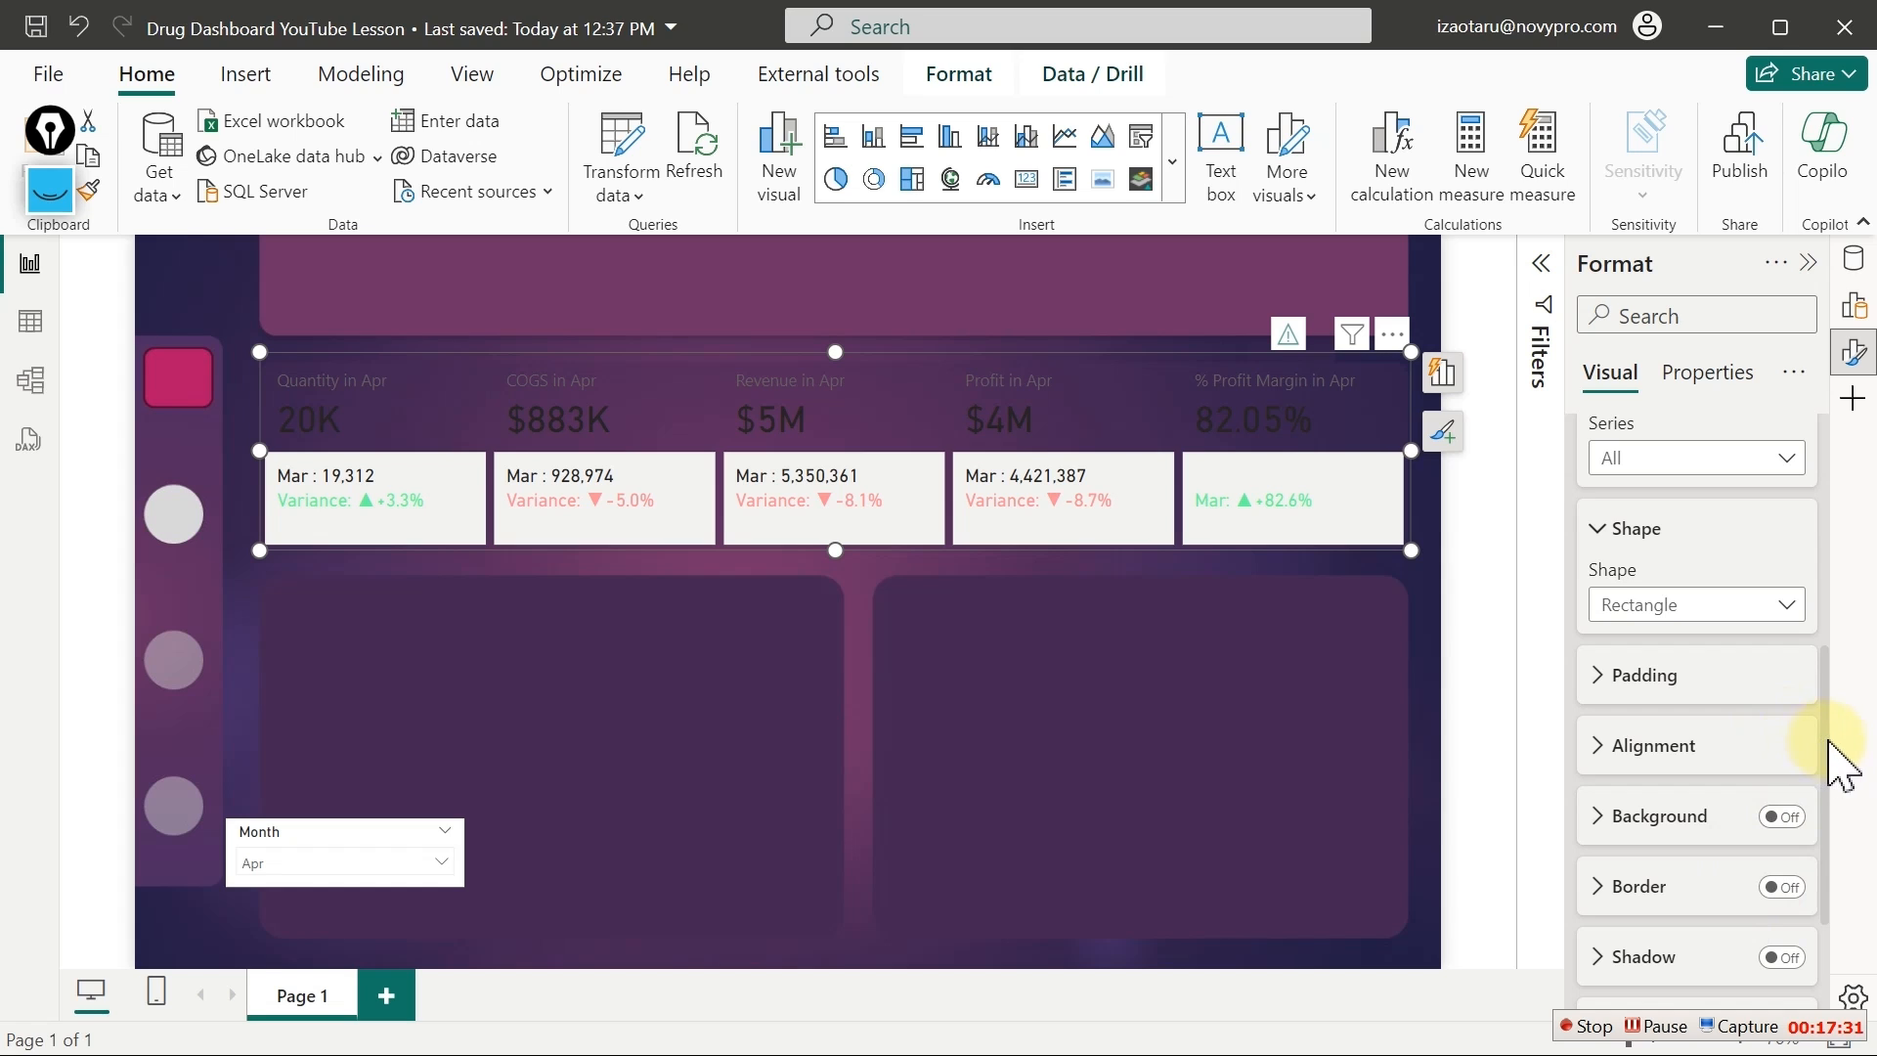
left_click_drag(1827, 740, 1776, 599)
left_click(1696, 674)
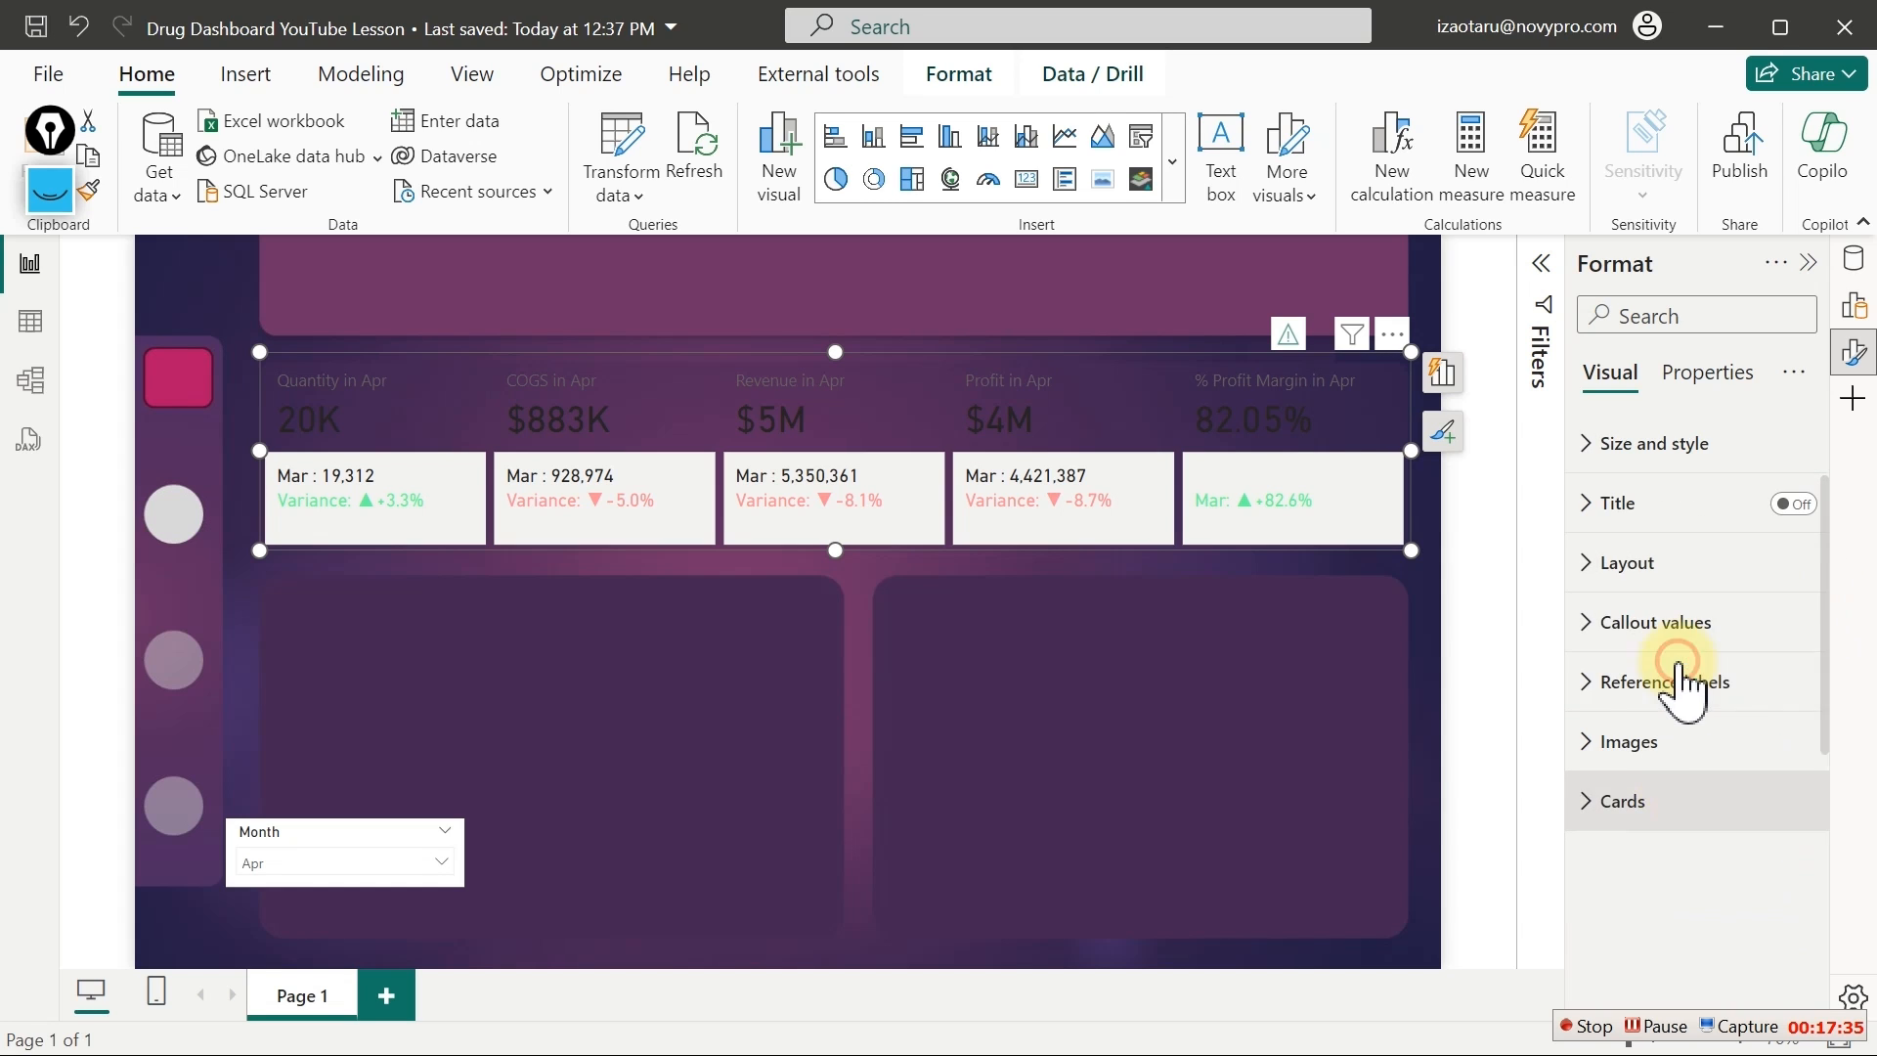
Set the callout values' color for all series to the light gray one shade darker than "White, 10% darker"
left_click(1618, 628)
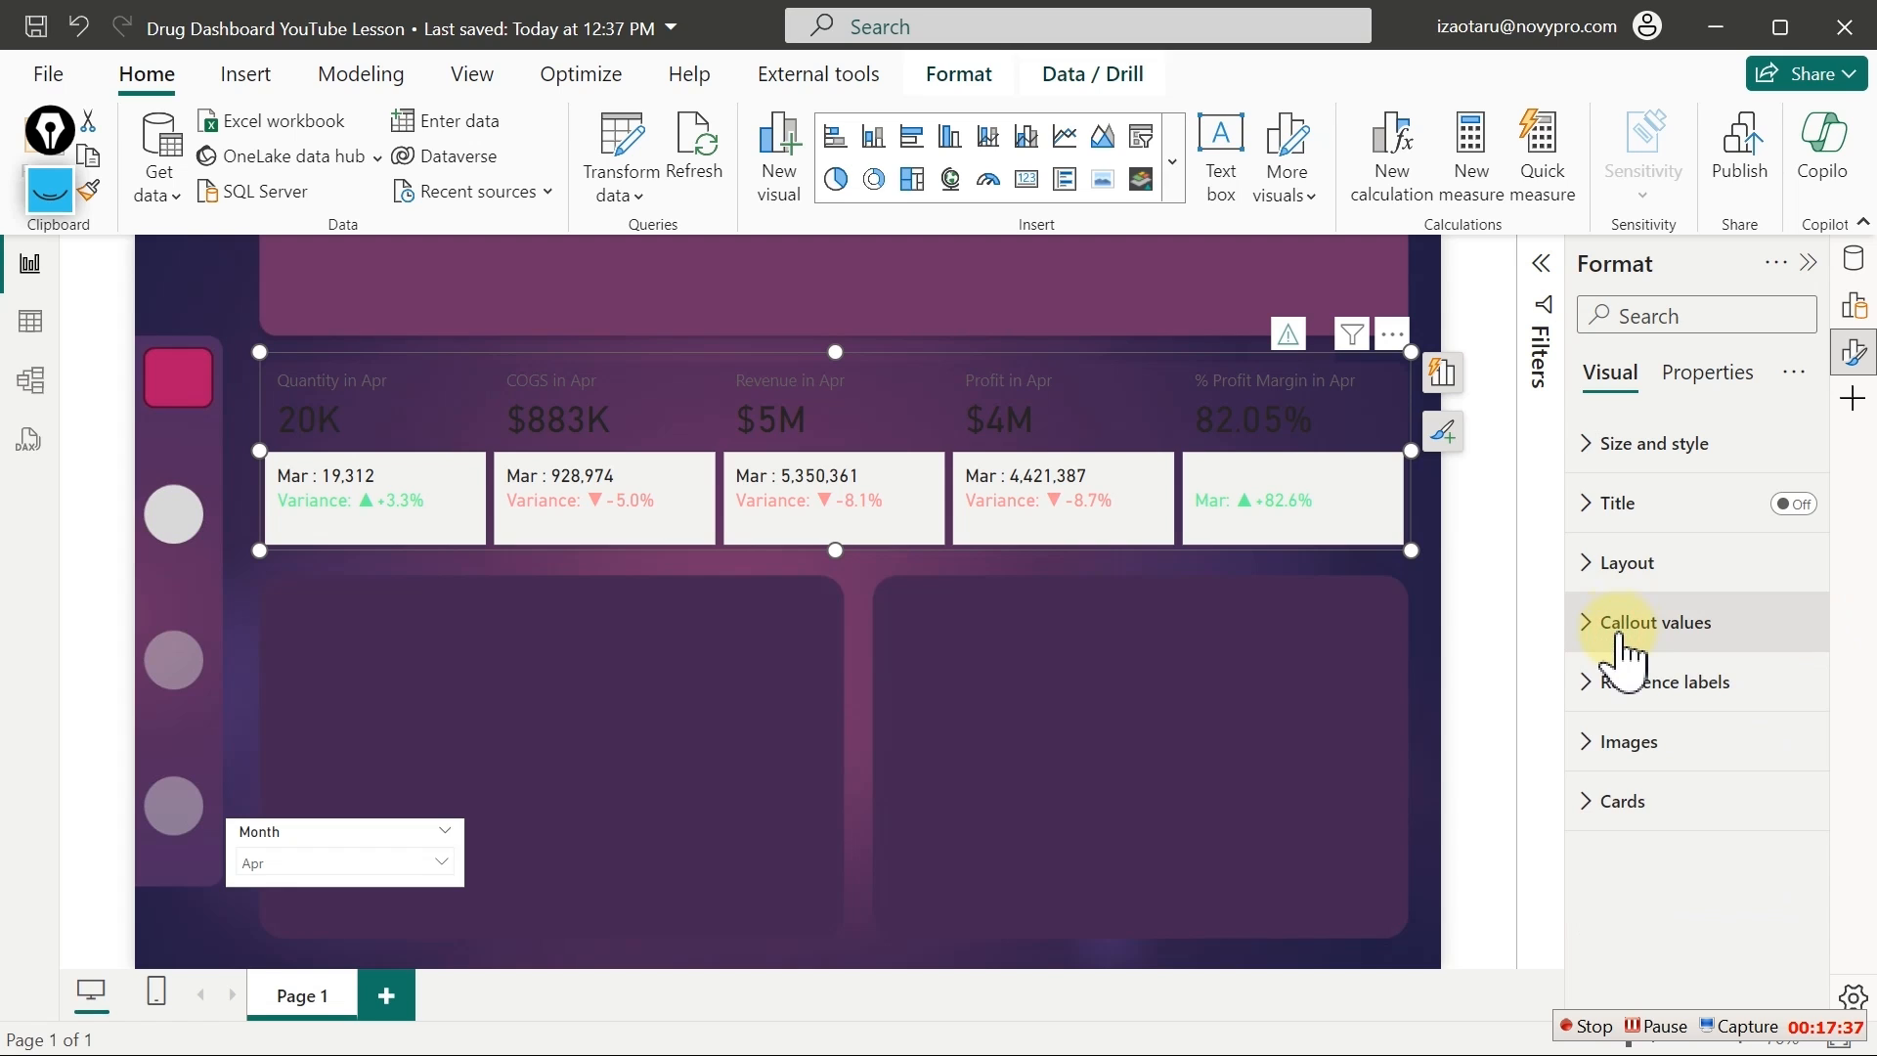
left_click_drag(1826, 548, 1847, 684)
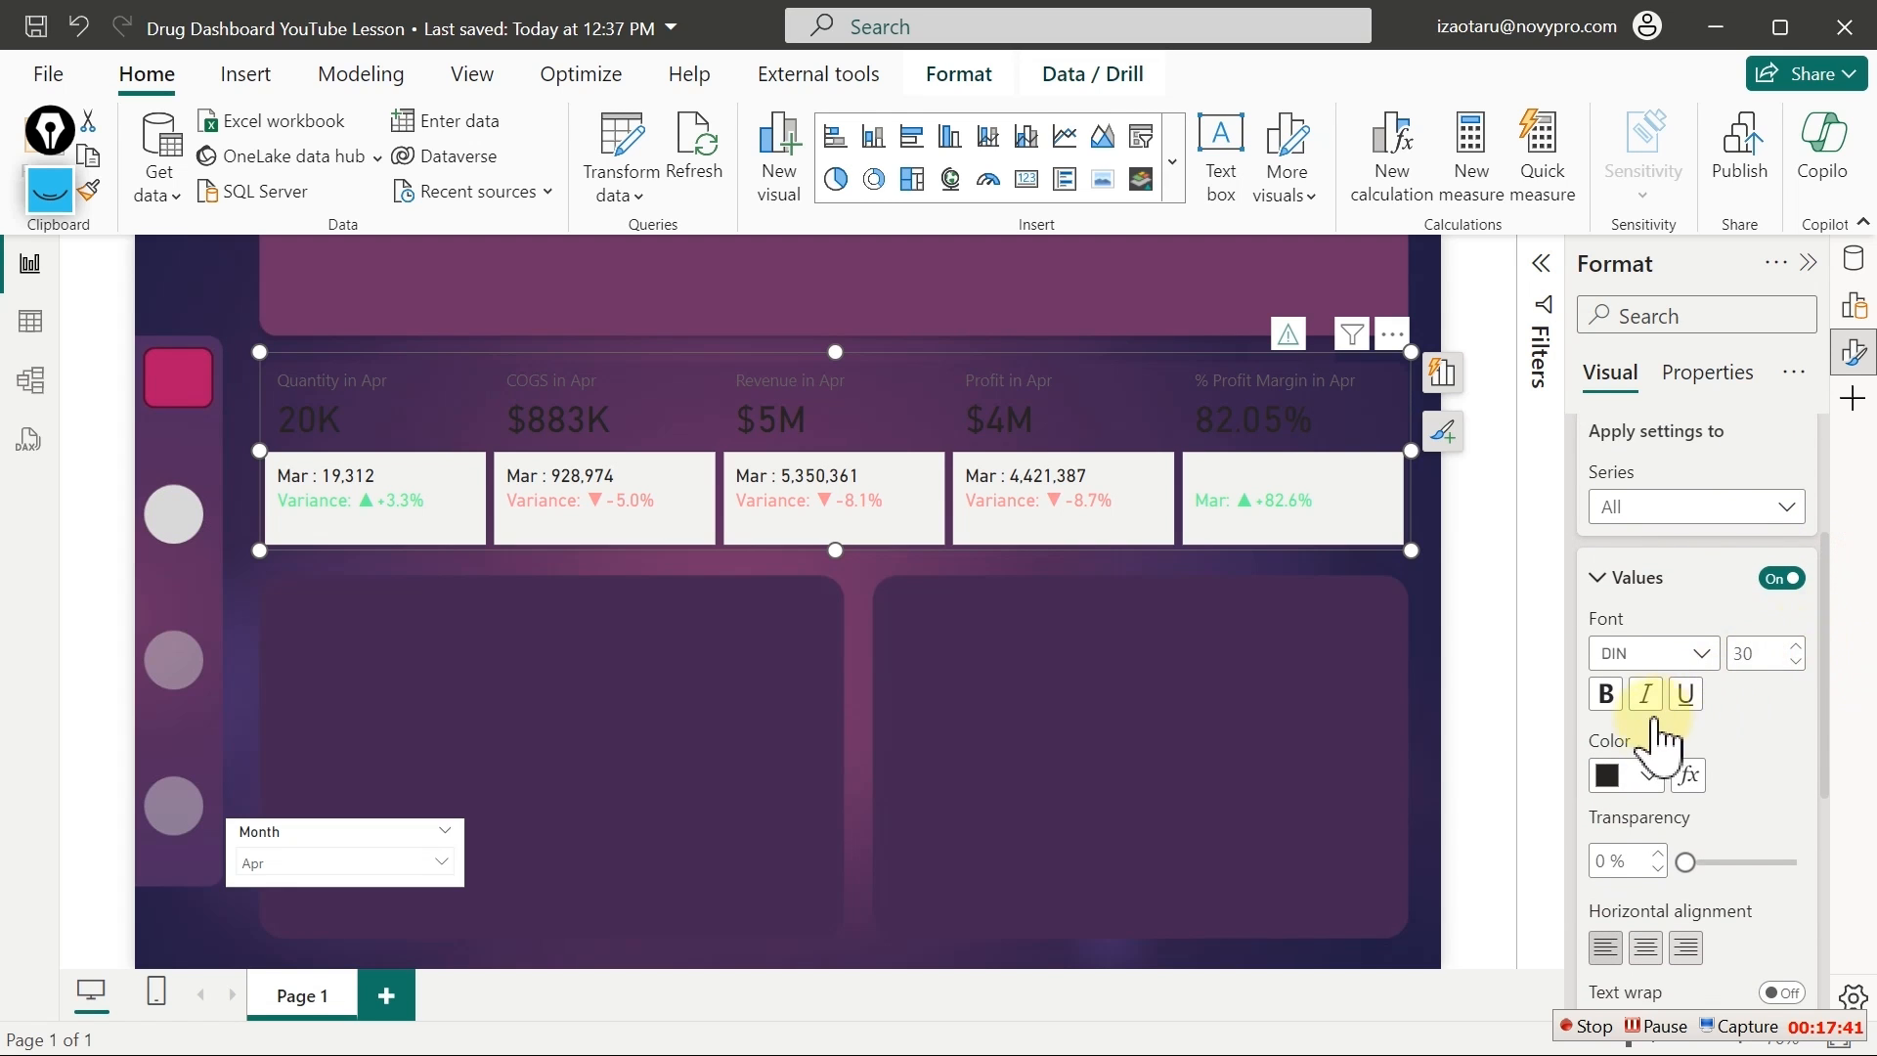
left_click(1646, 777)
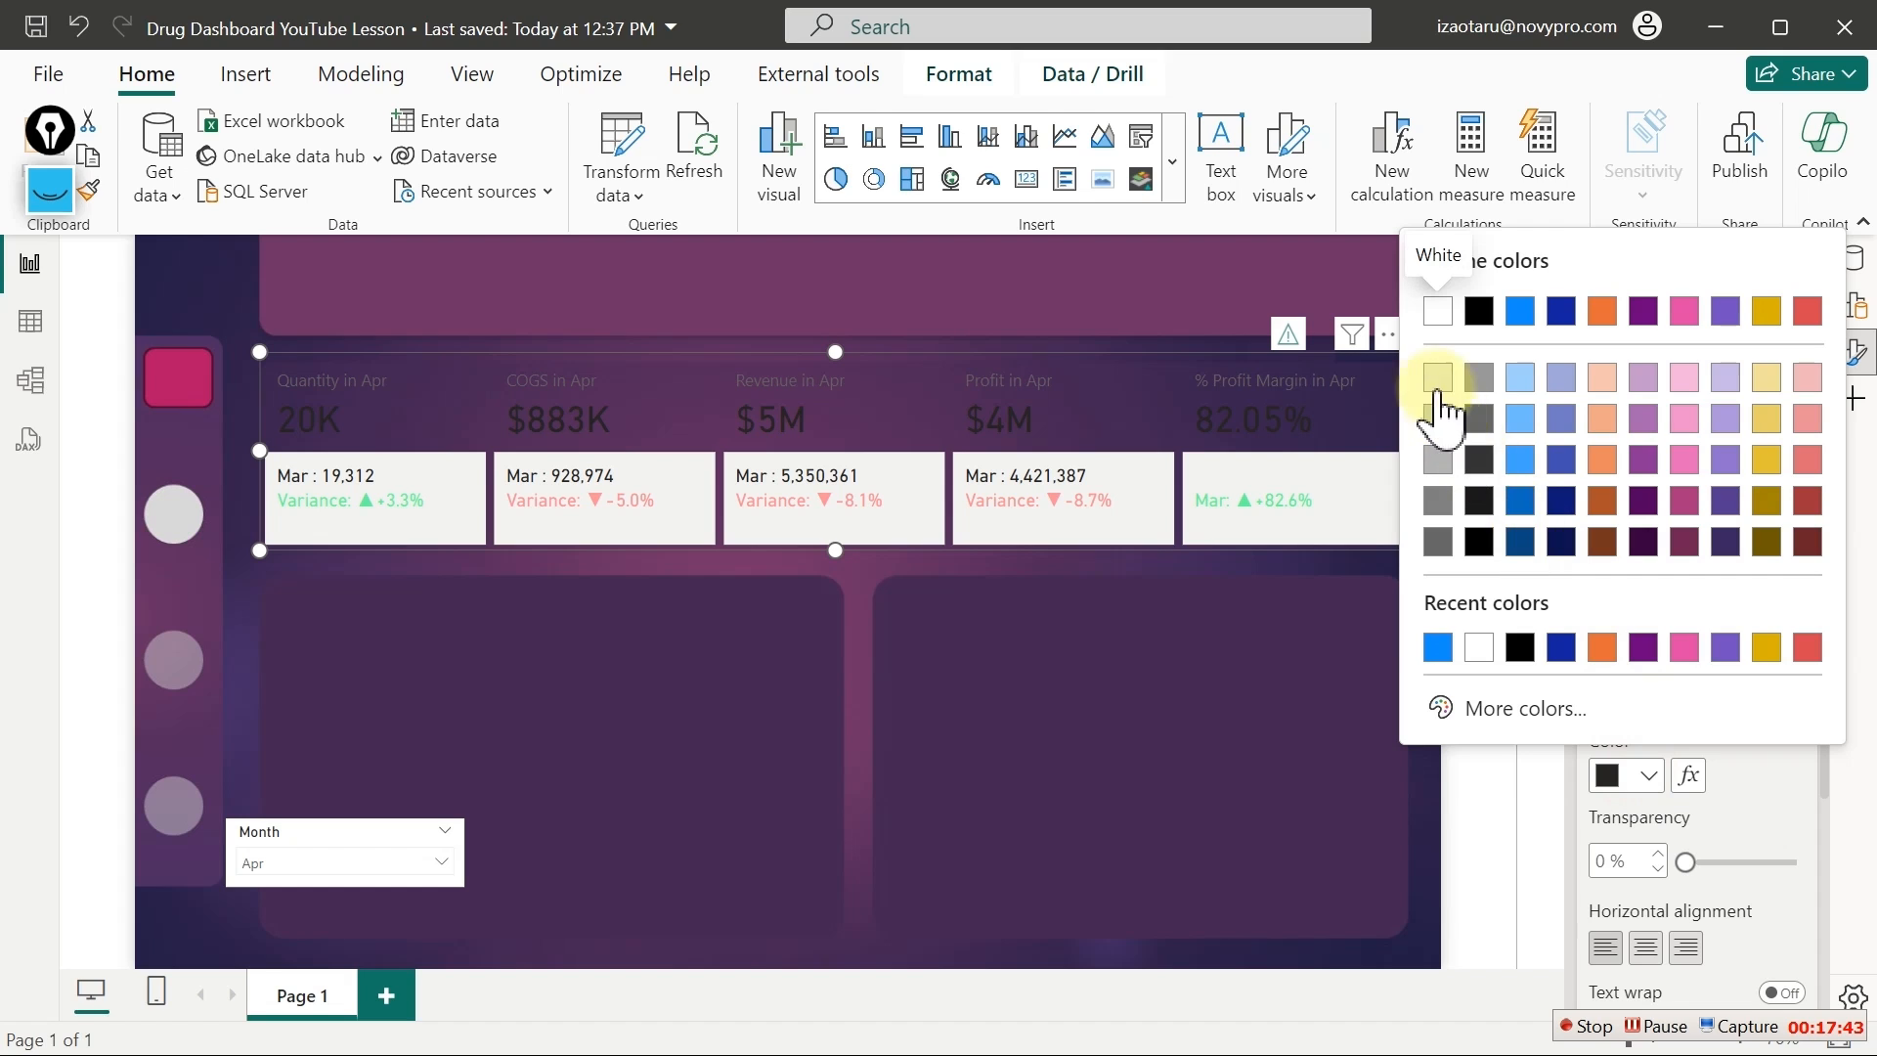
left_click(1435, 376)
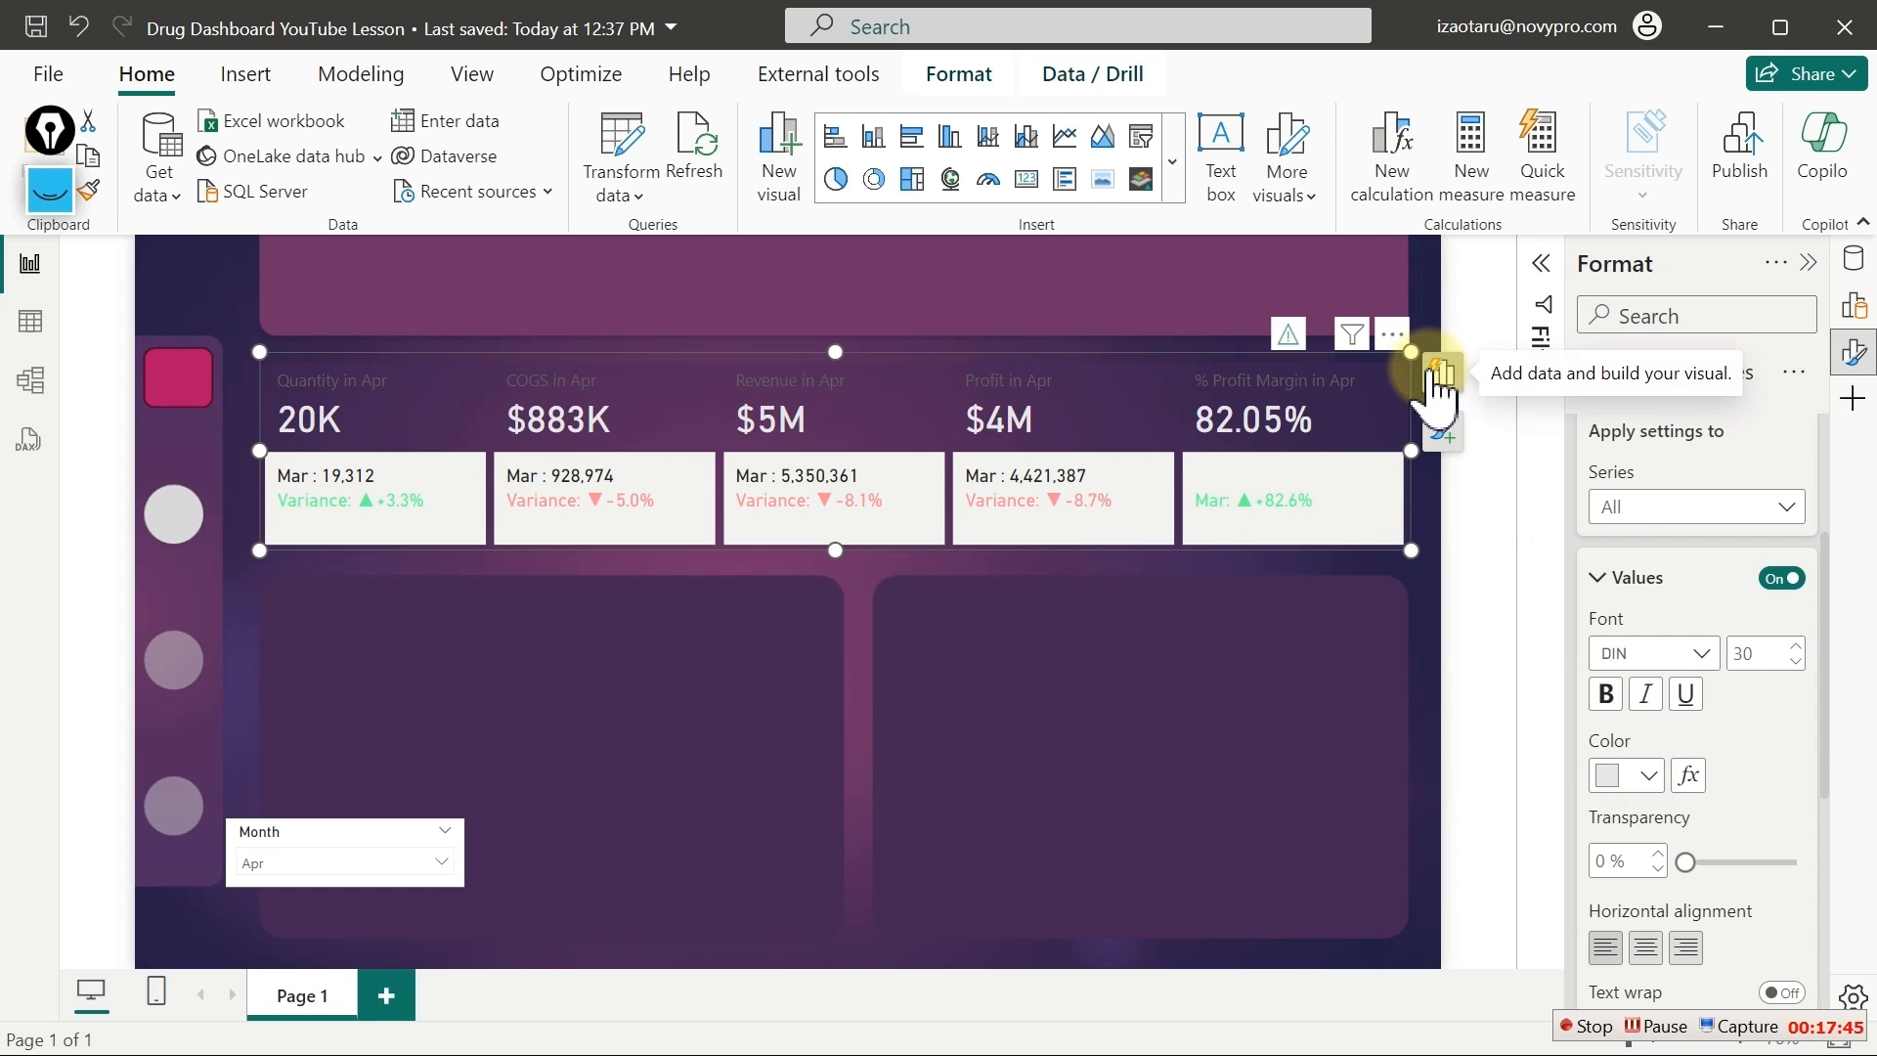
left_click(1652, 776)
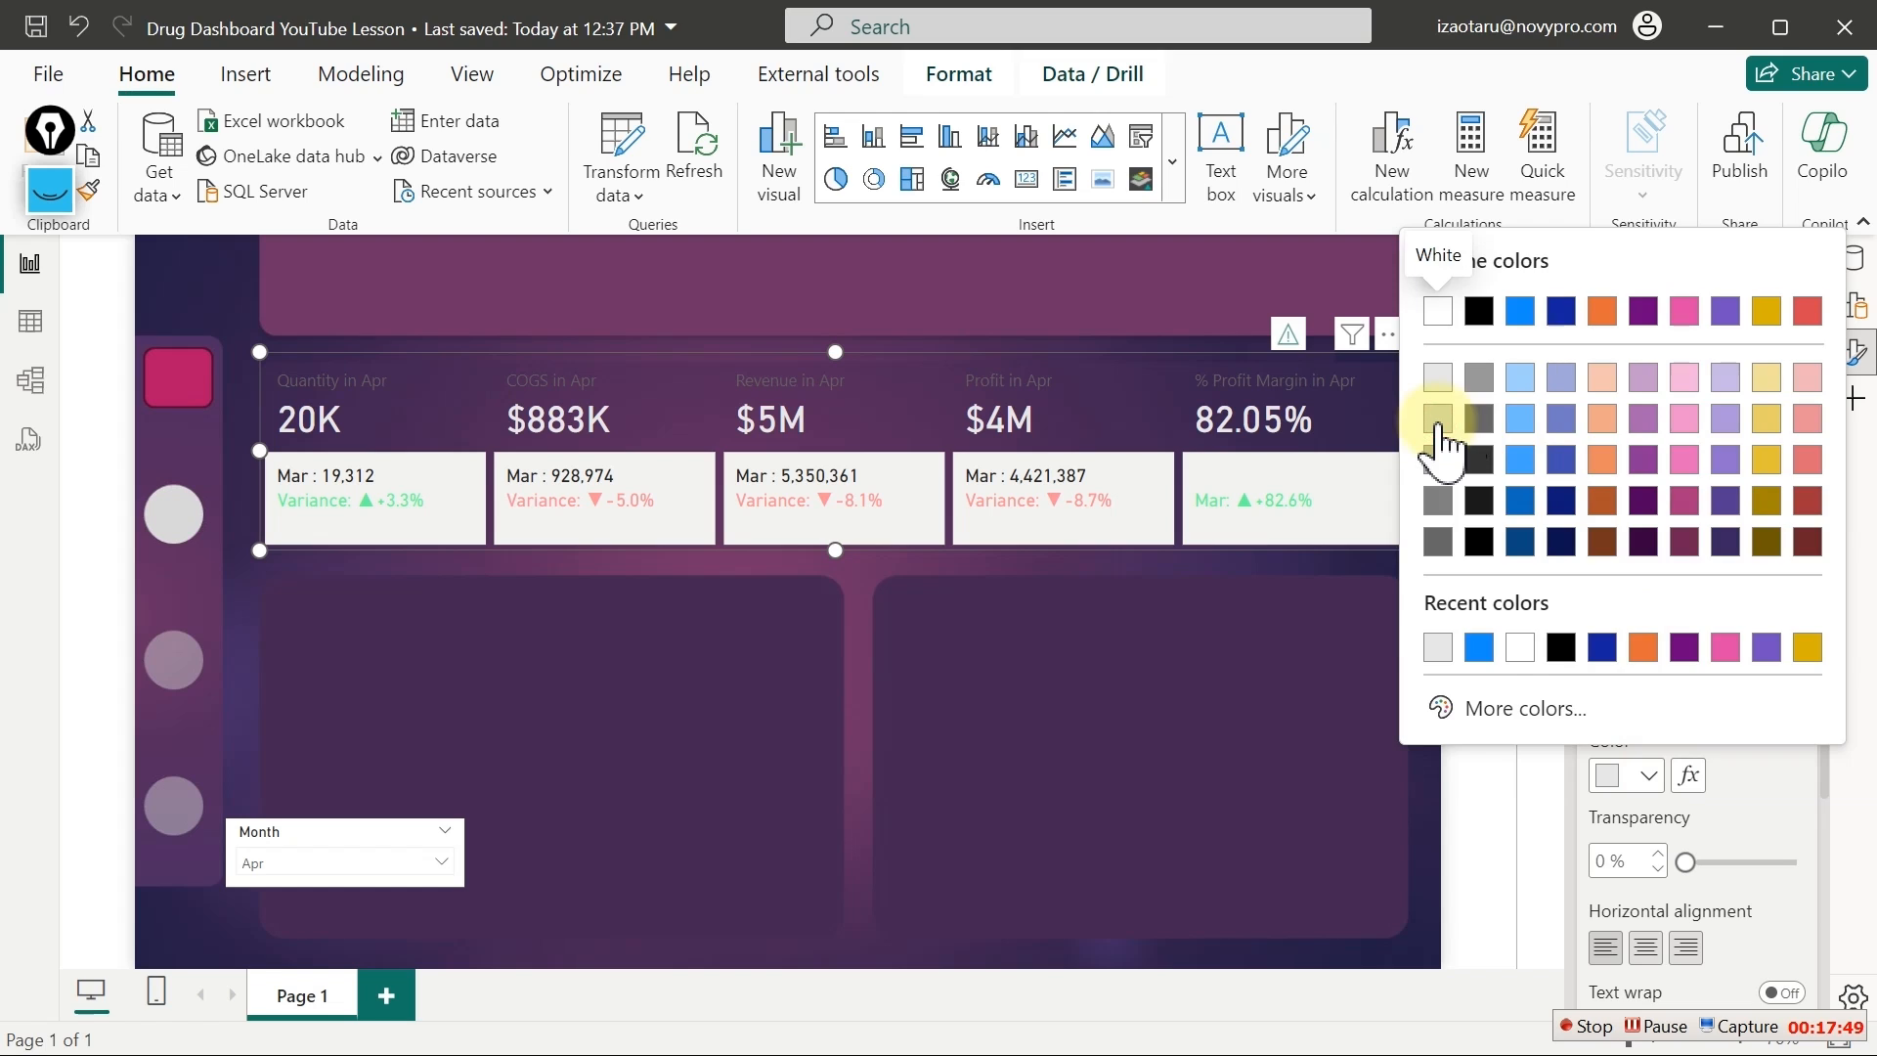
left_click(1438, 420)
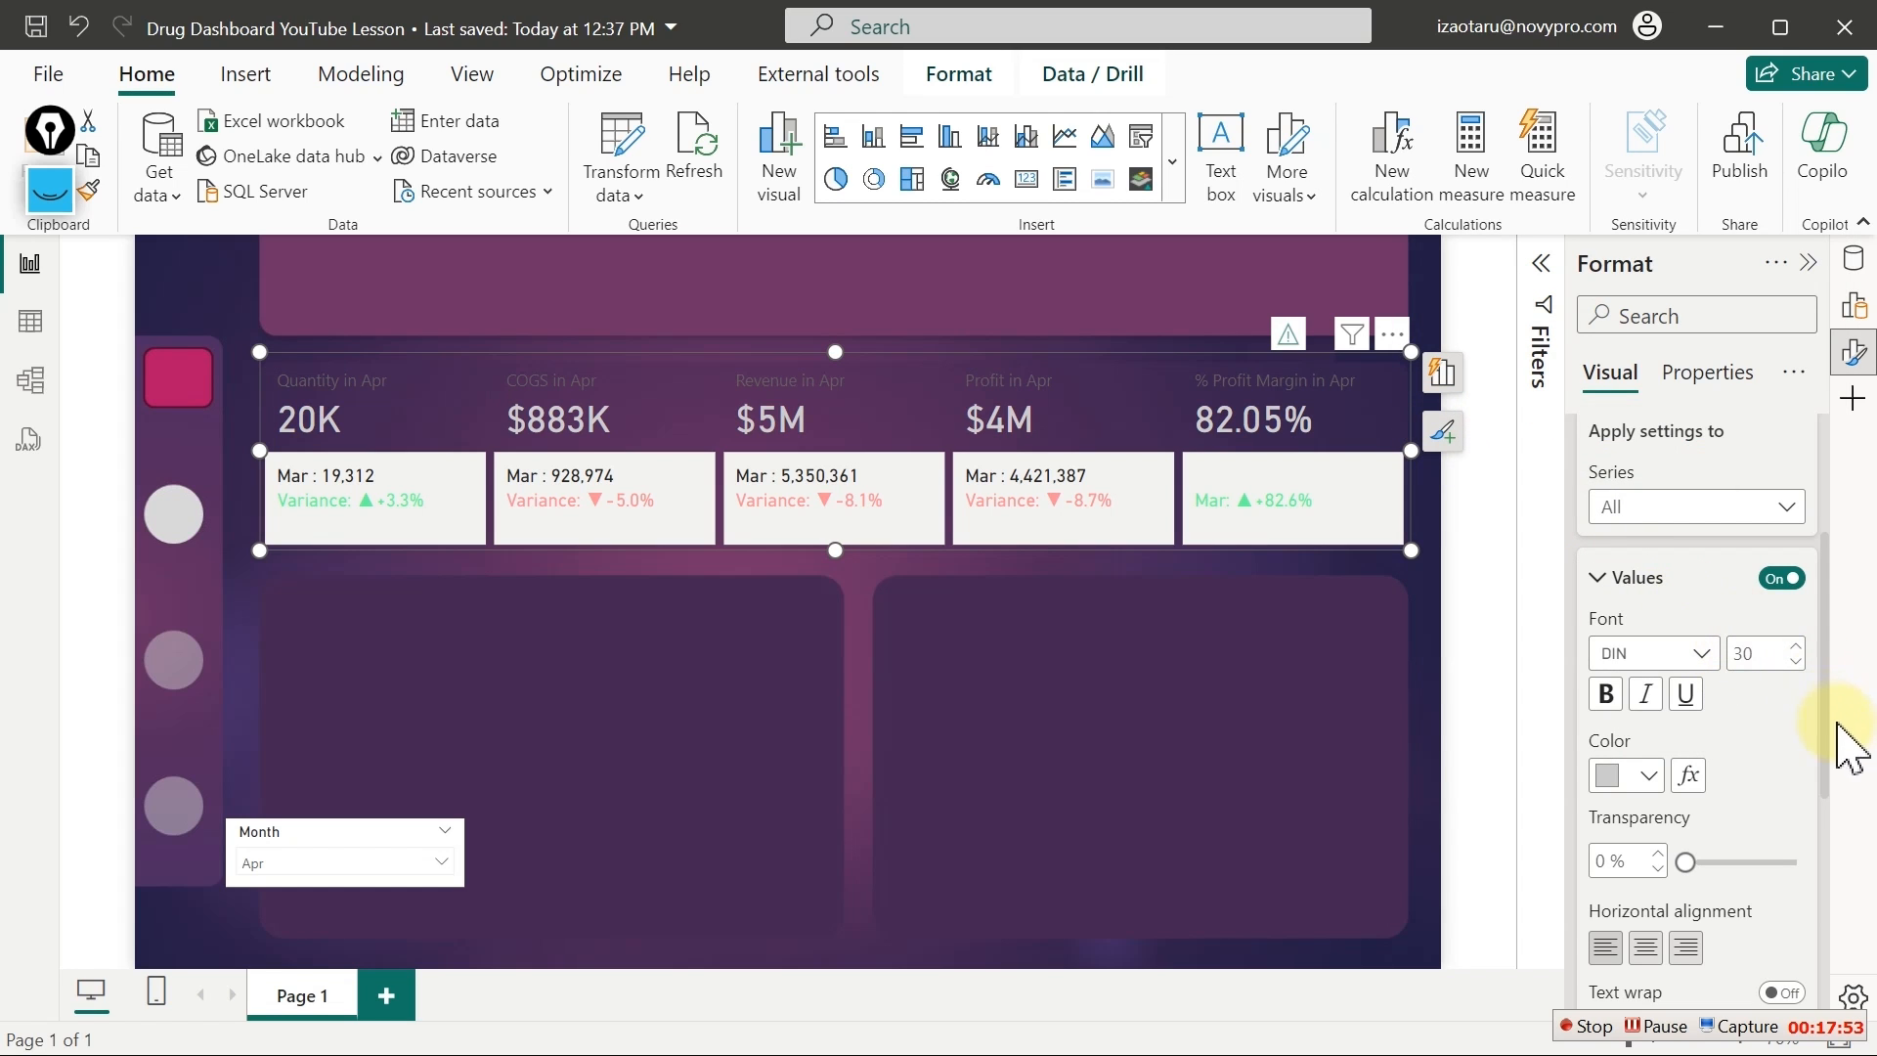
left_click_drag(1824, 734, 1705, 628)
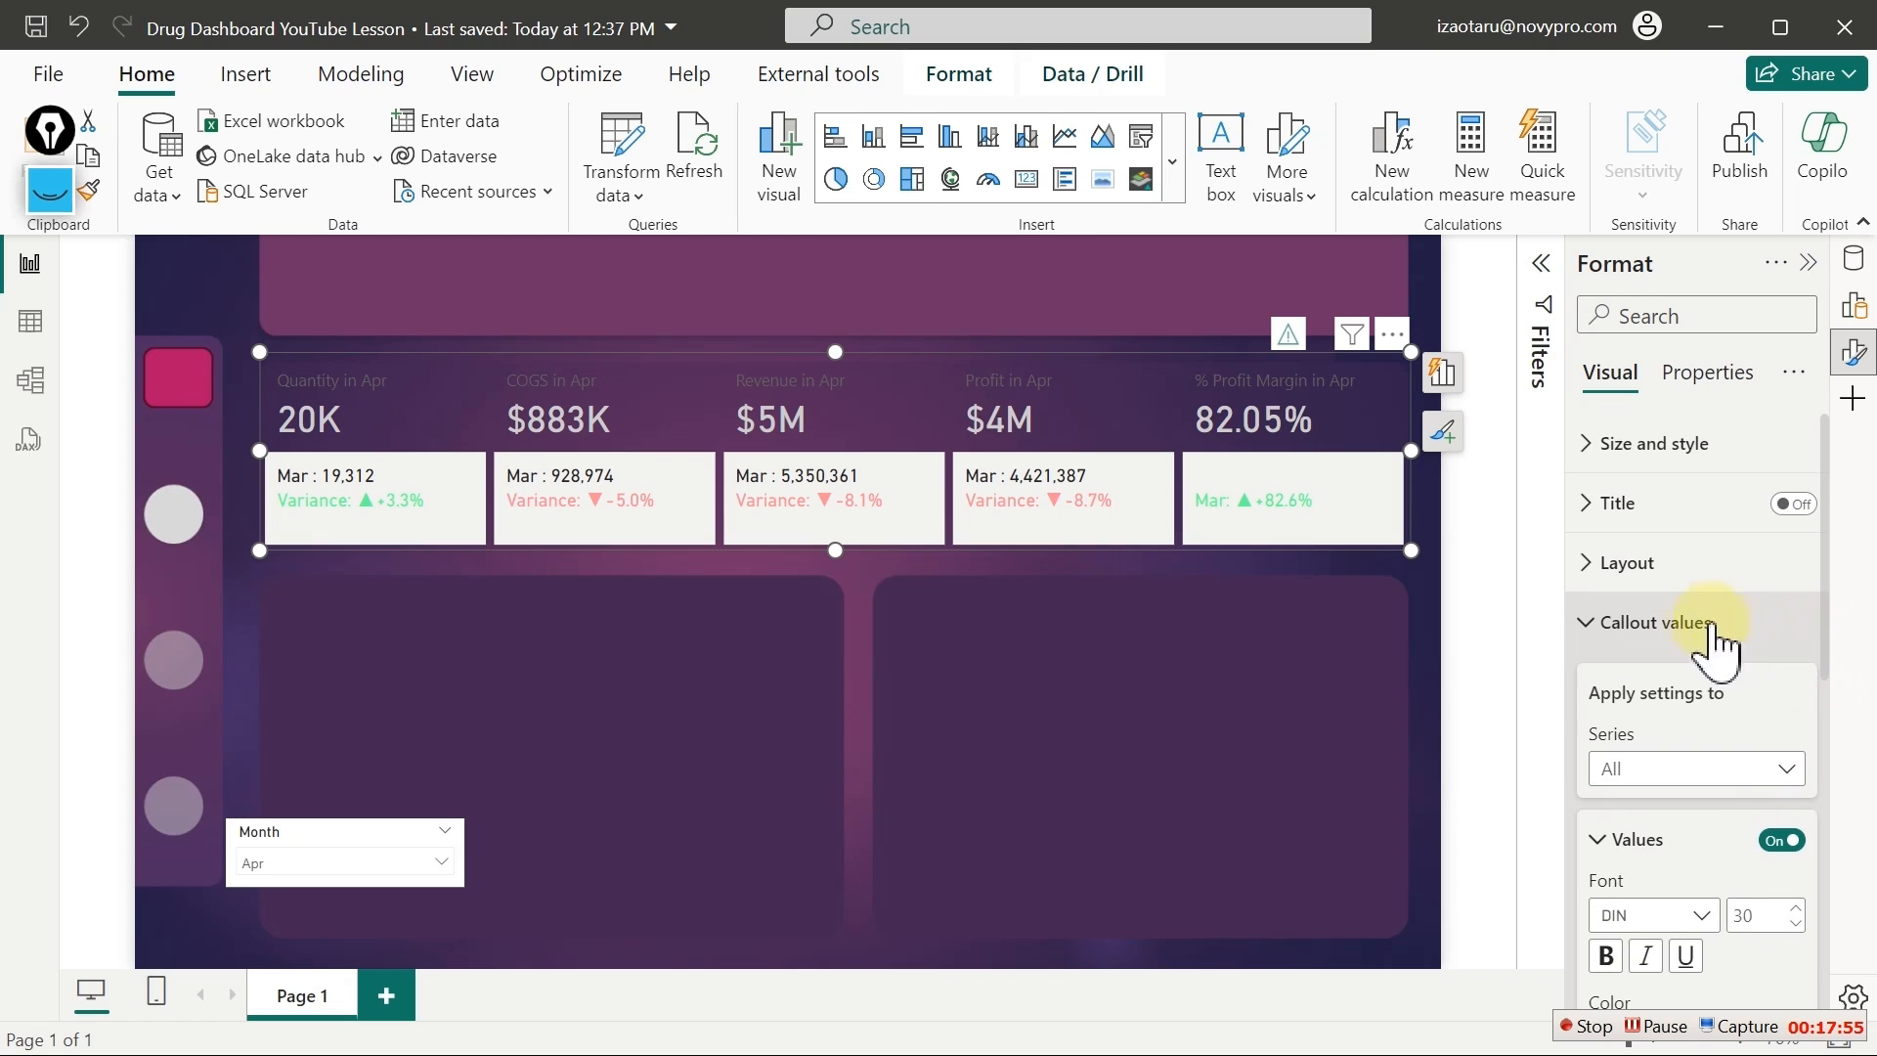
left_click(1703, 624)
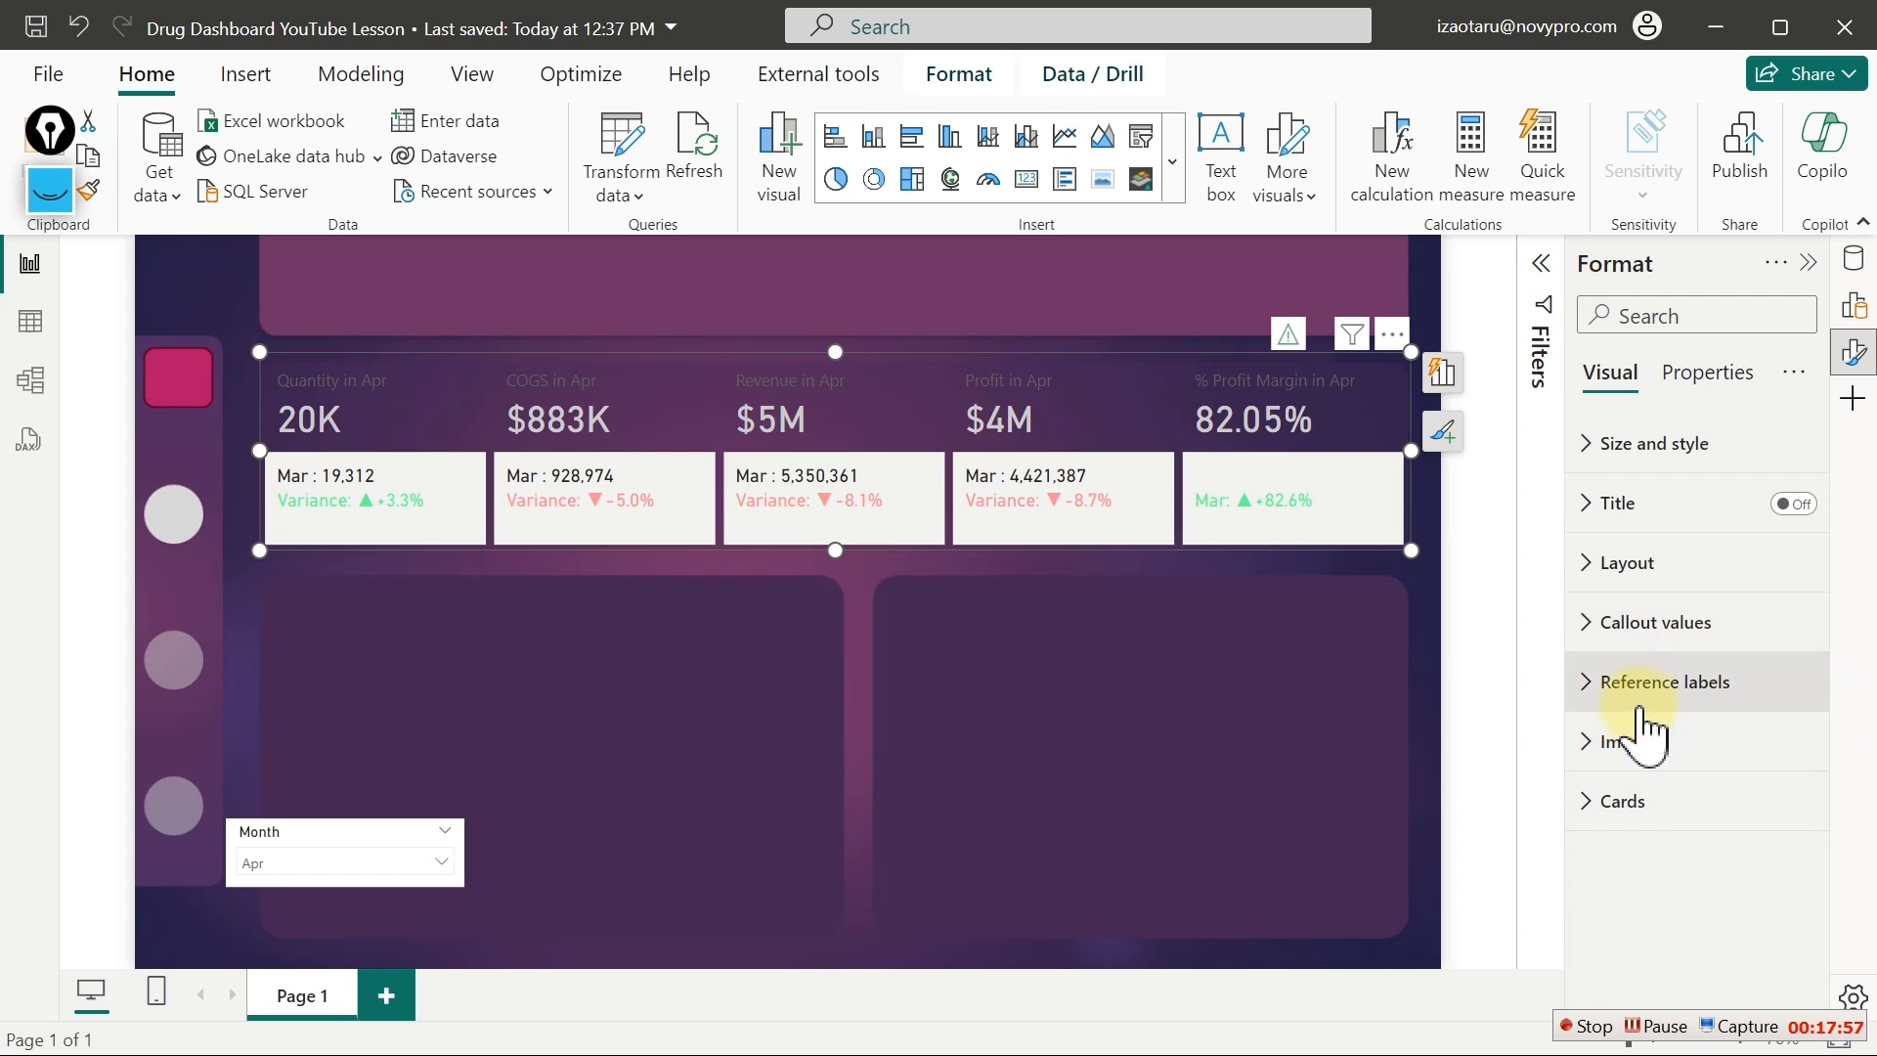
Set the callout labels' color to the same light gray as the callout values, one shade darker than "White, 10% darker"
left_click(1621, 567)
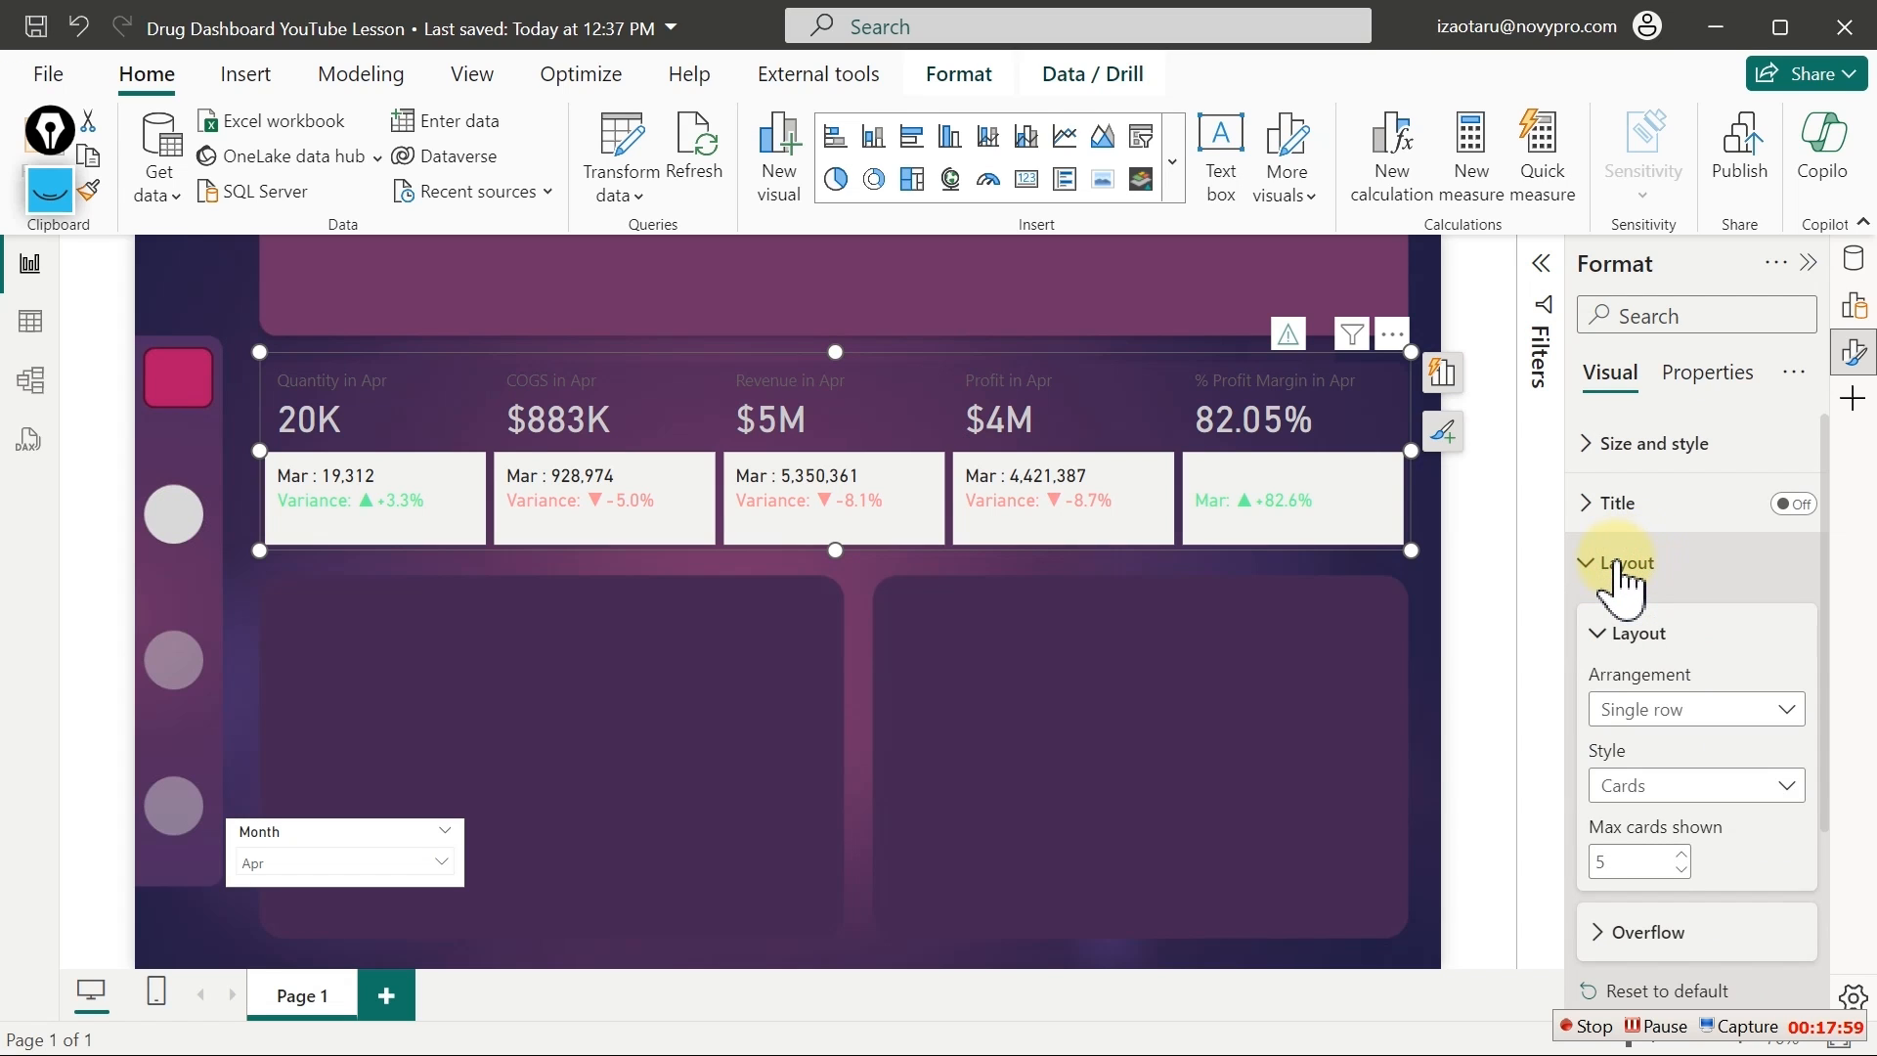
left_click(1620, 567)
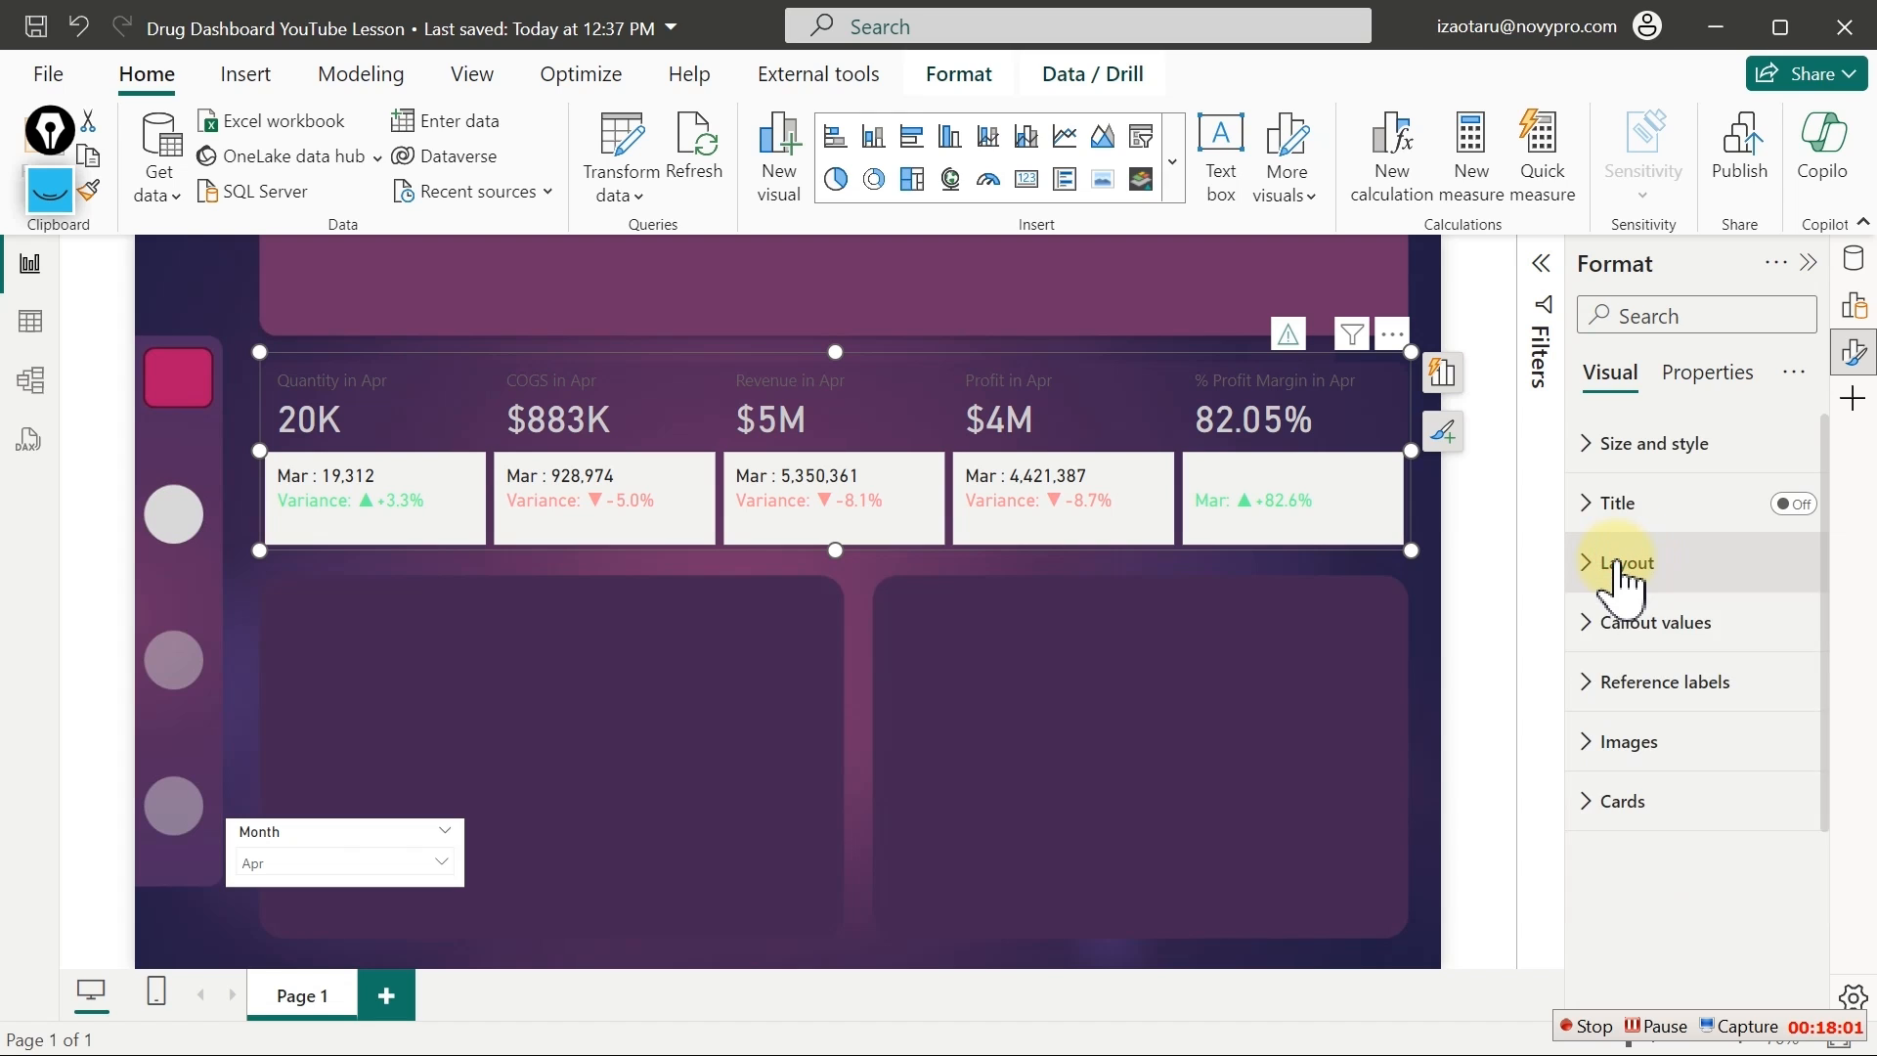
left_click(1627, 630)
left_click_drag(1829, 556, 1850, 865)
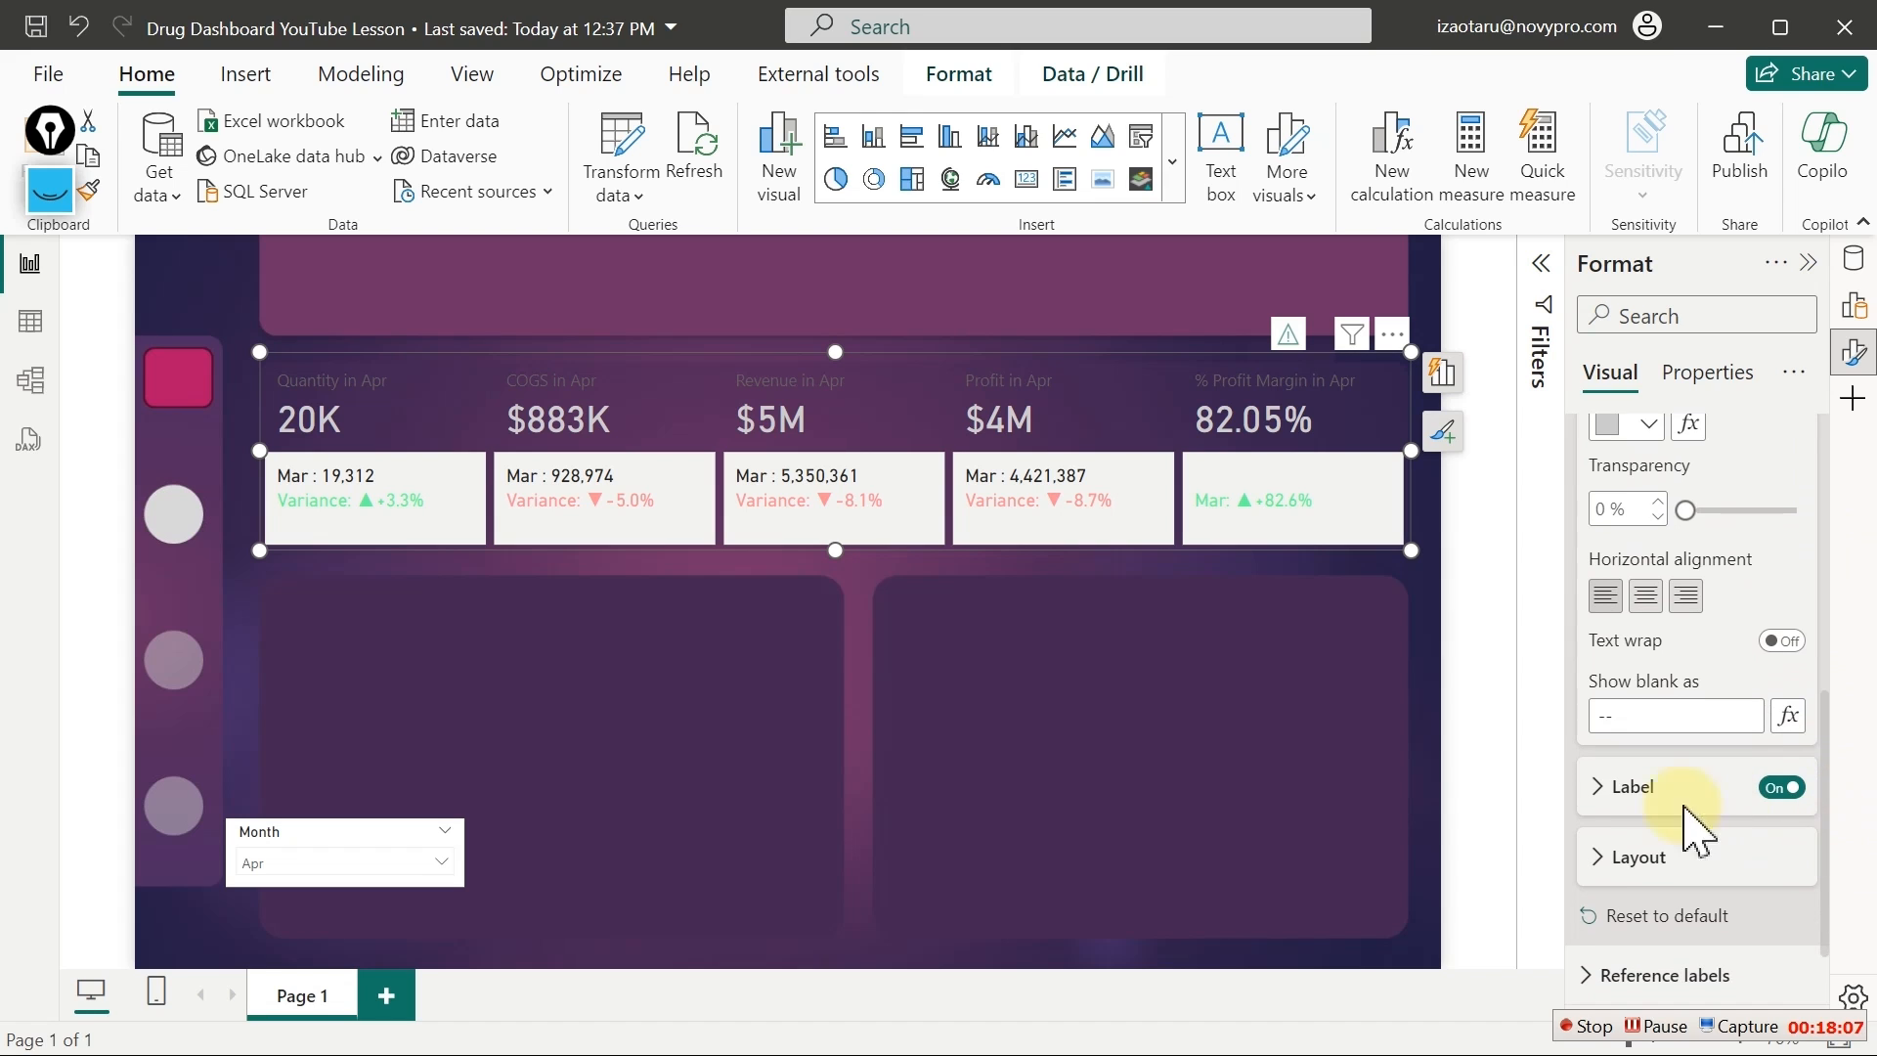
left_click(1613, 787)
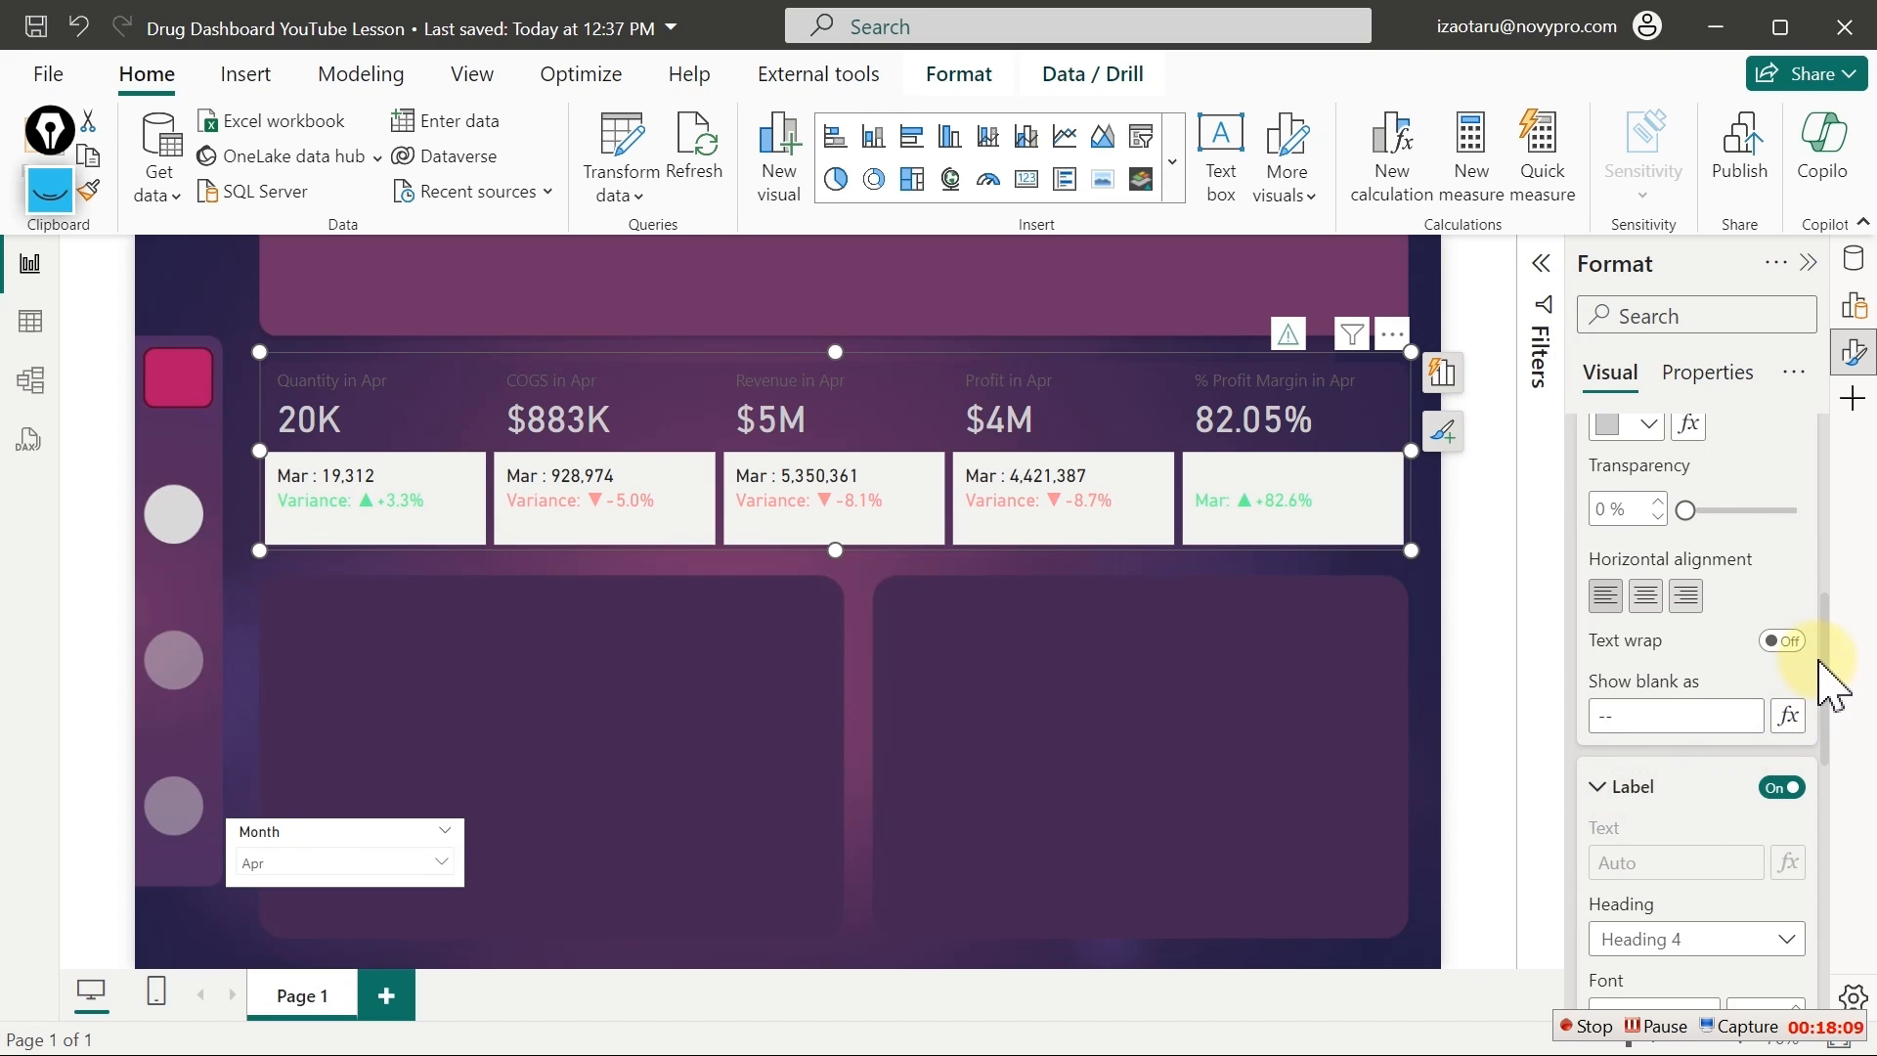
left_click_drag(1834, 674, 1785, 783)
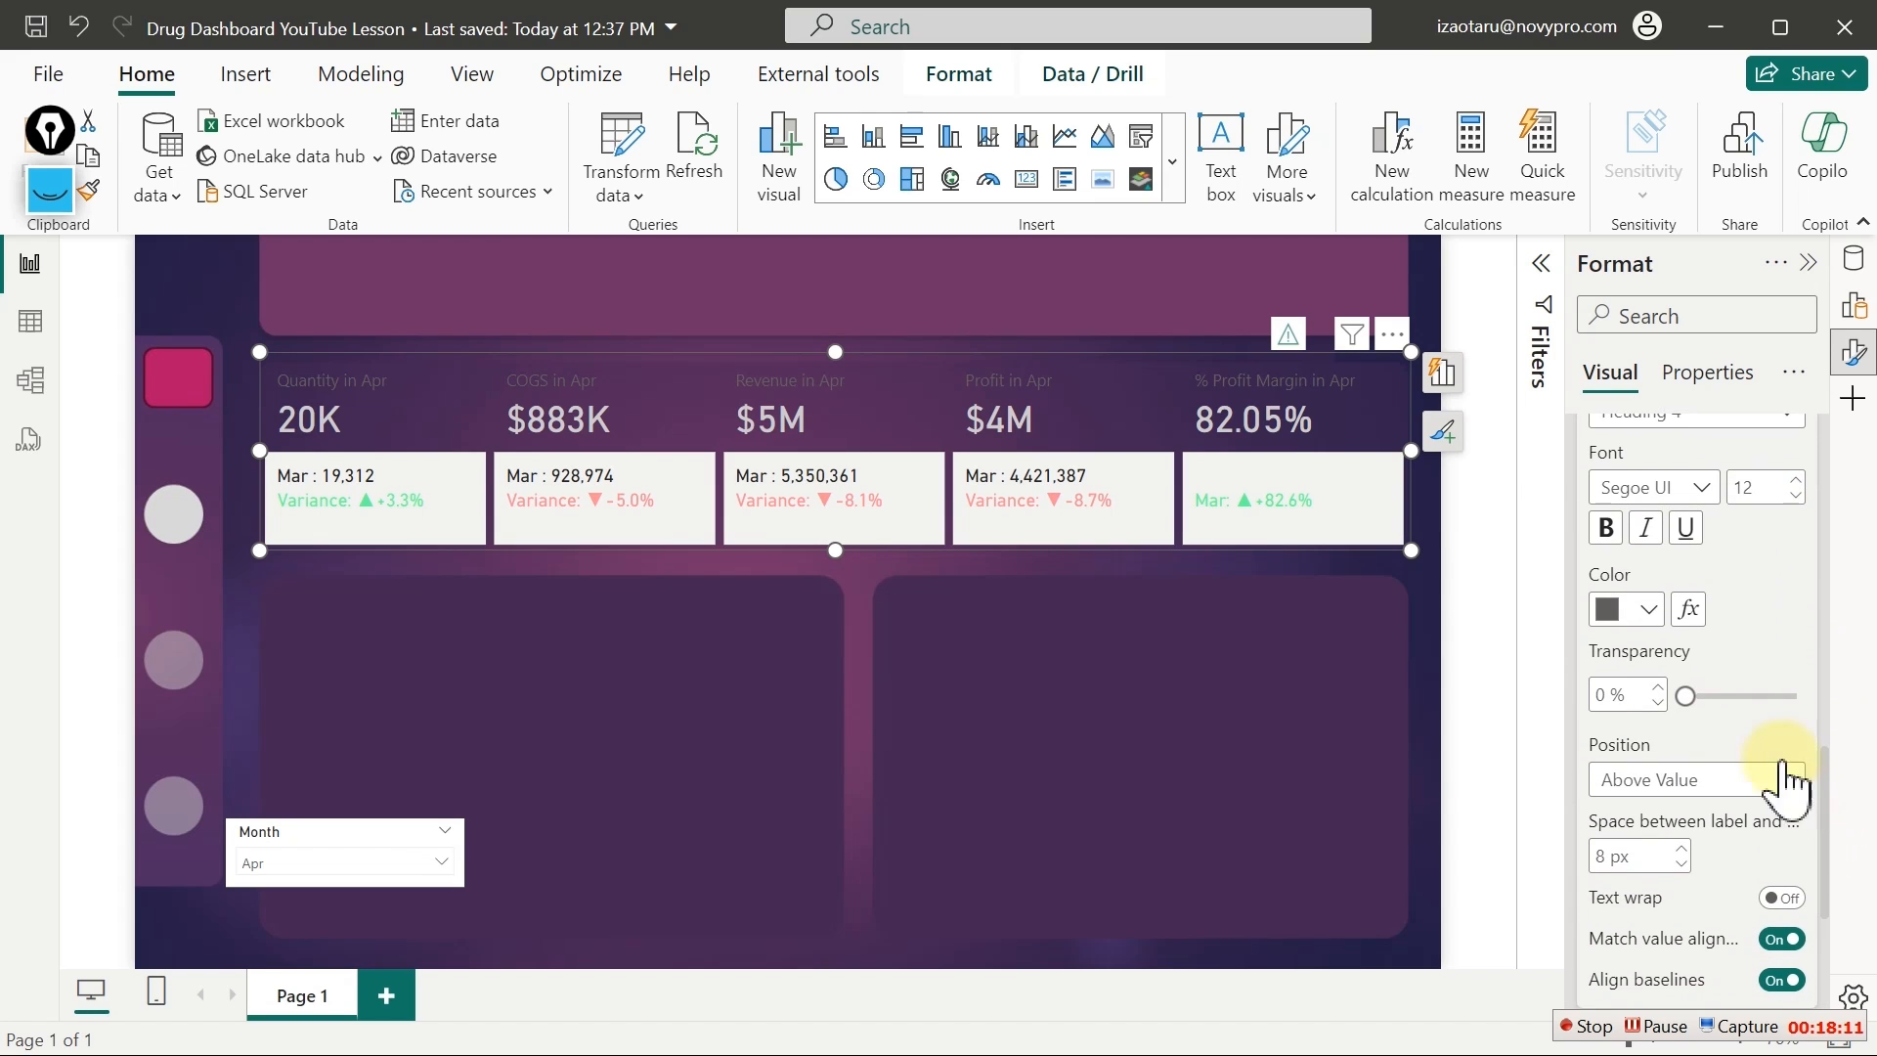
left_click(1650, 609)
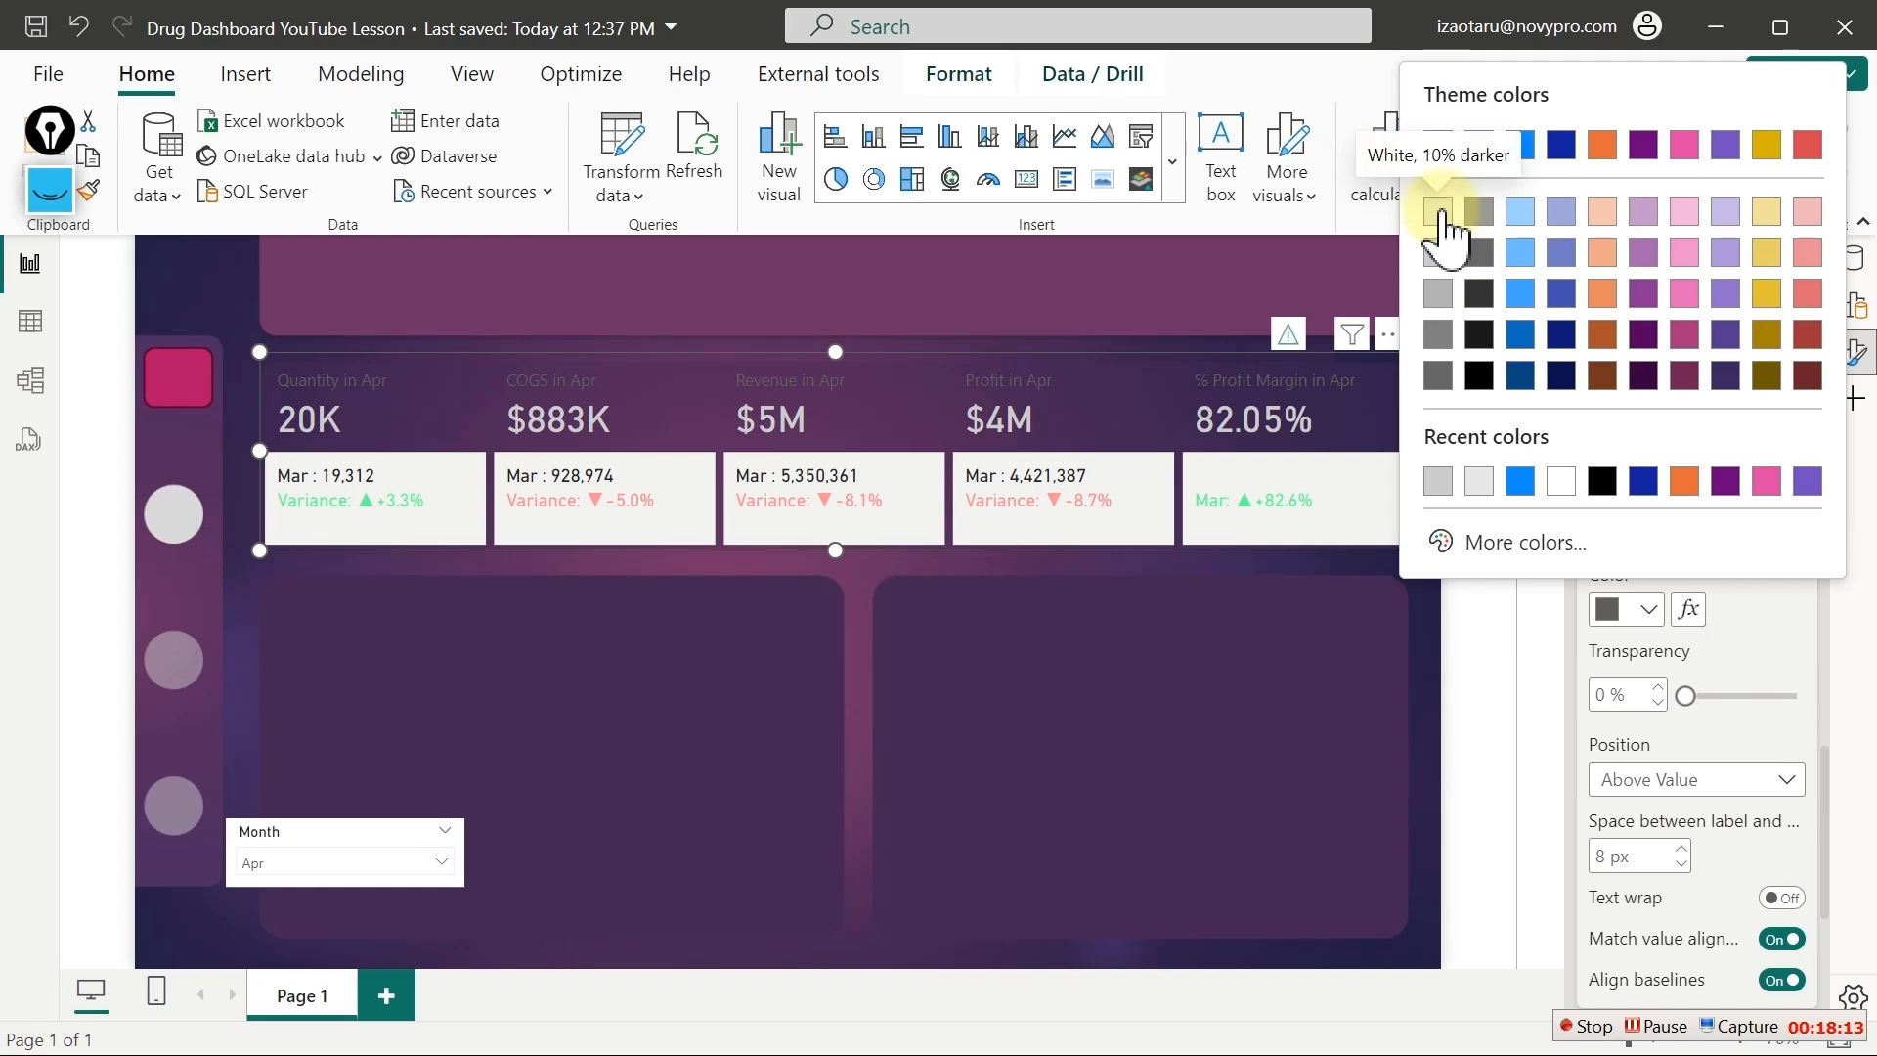
left_click(1437, 252)
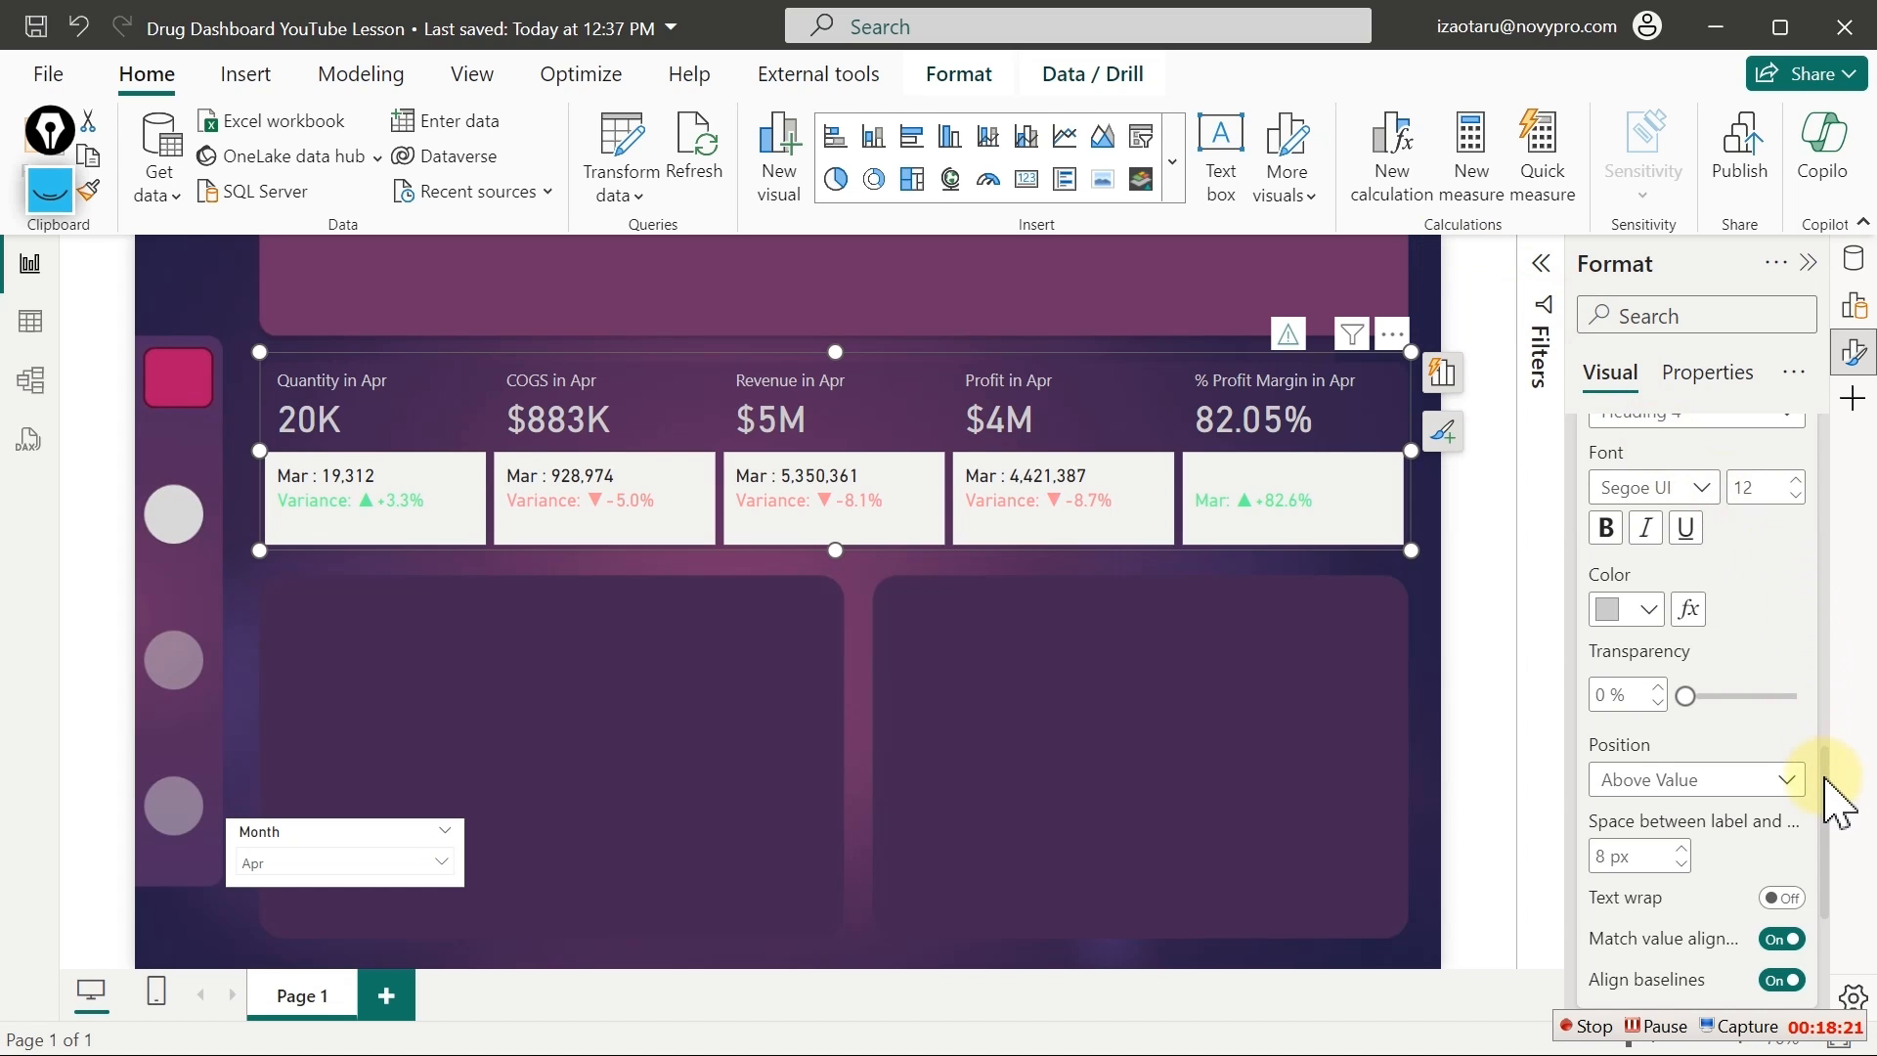
left_click_drag(1824, 781, 1822, 482)
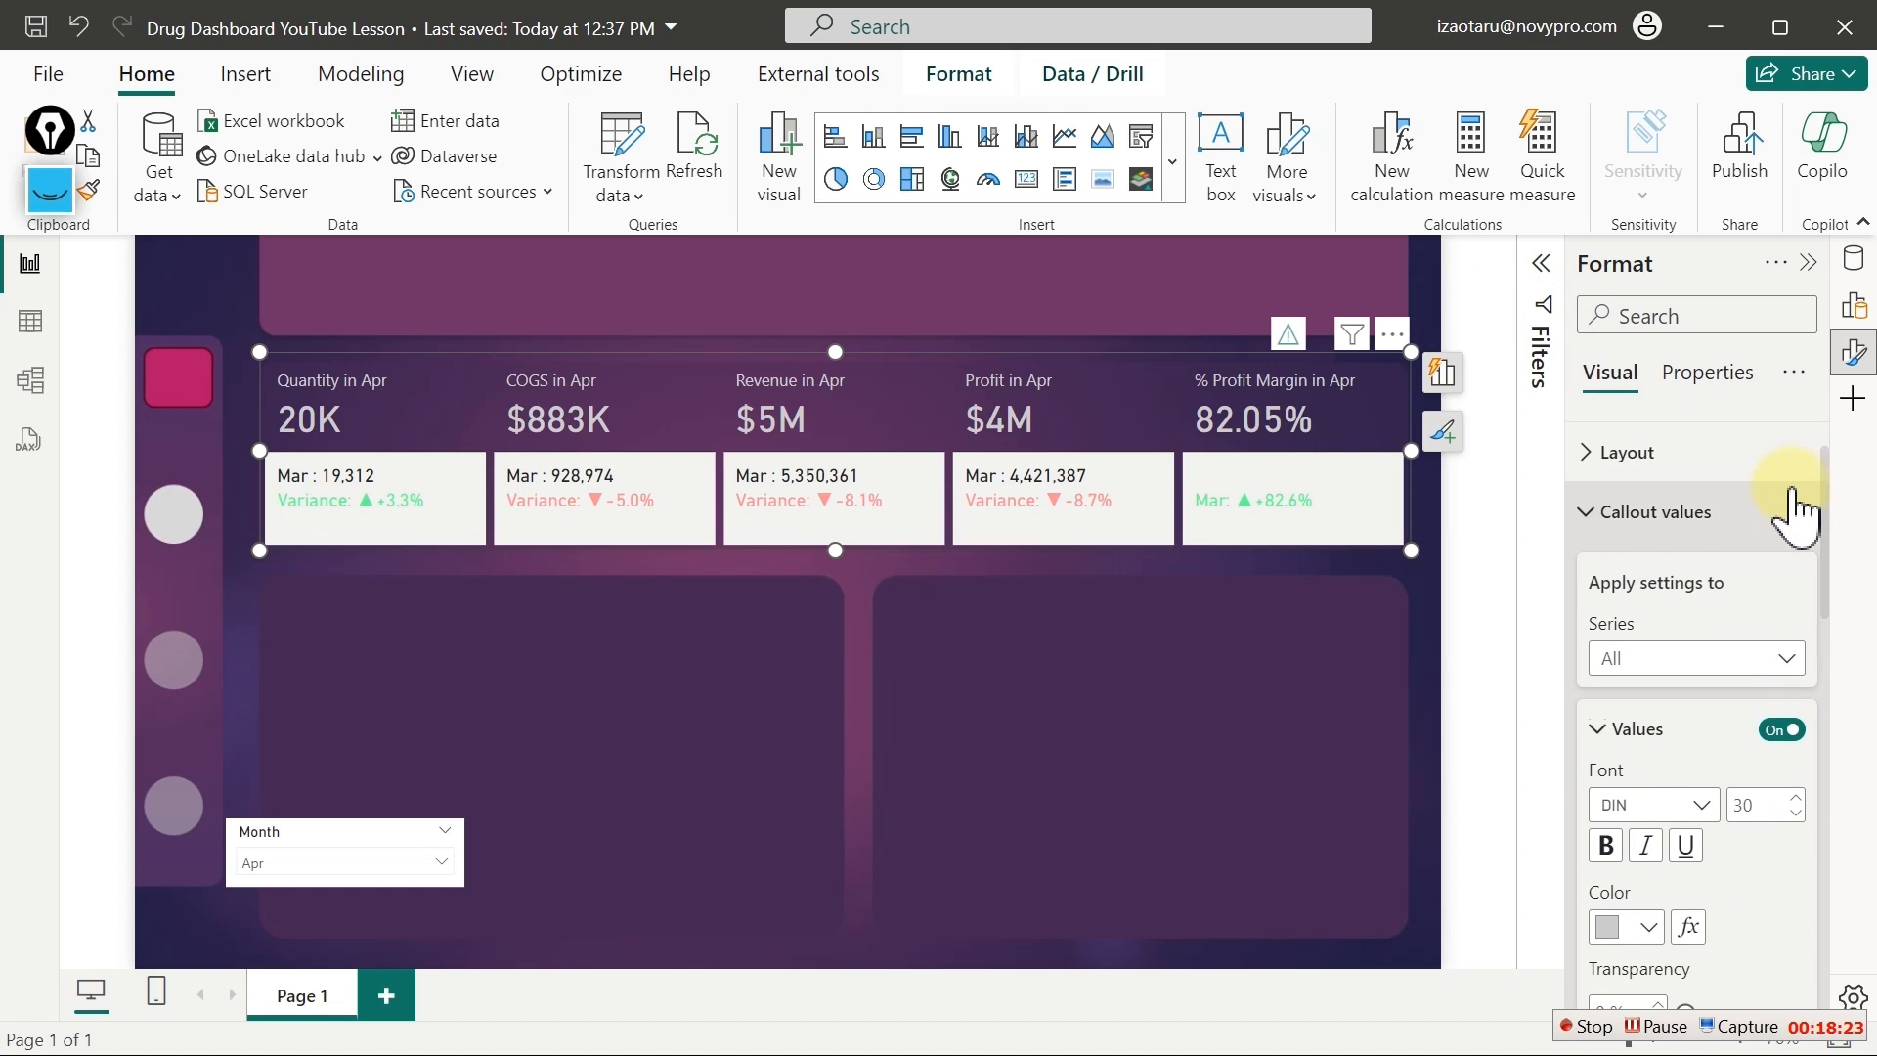
Open the reference label settings of the KPI card visual
left_click(1696, 511)
left_click(1747, 675)
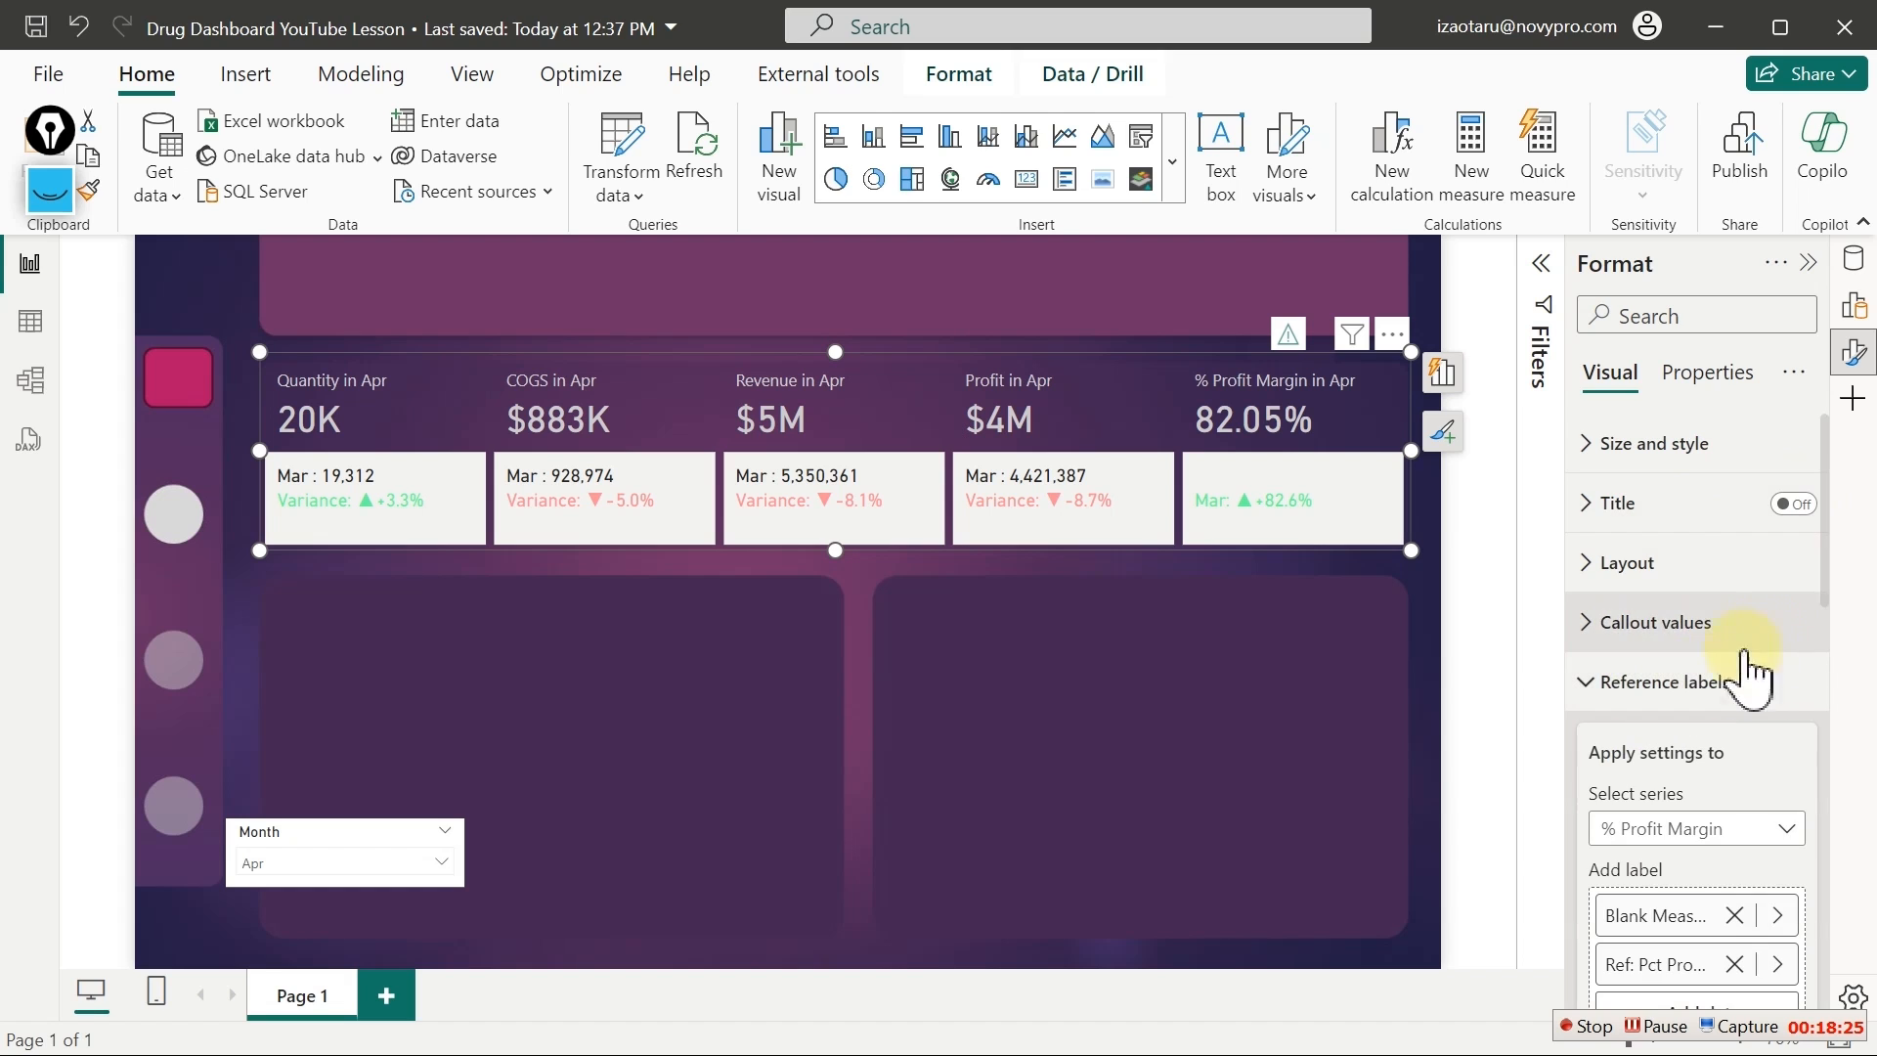
left_click_drag(1824, 577, 1822, 637)
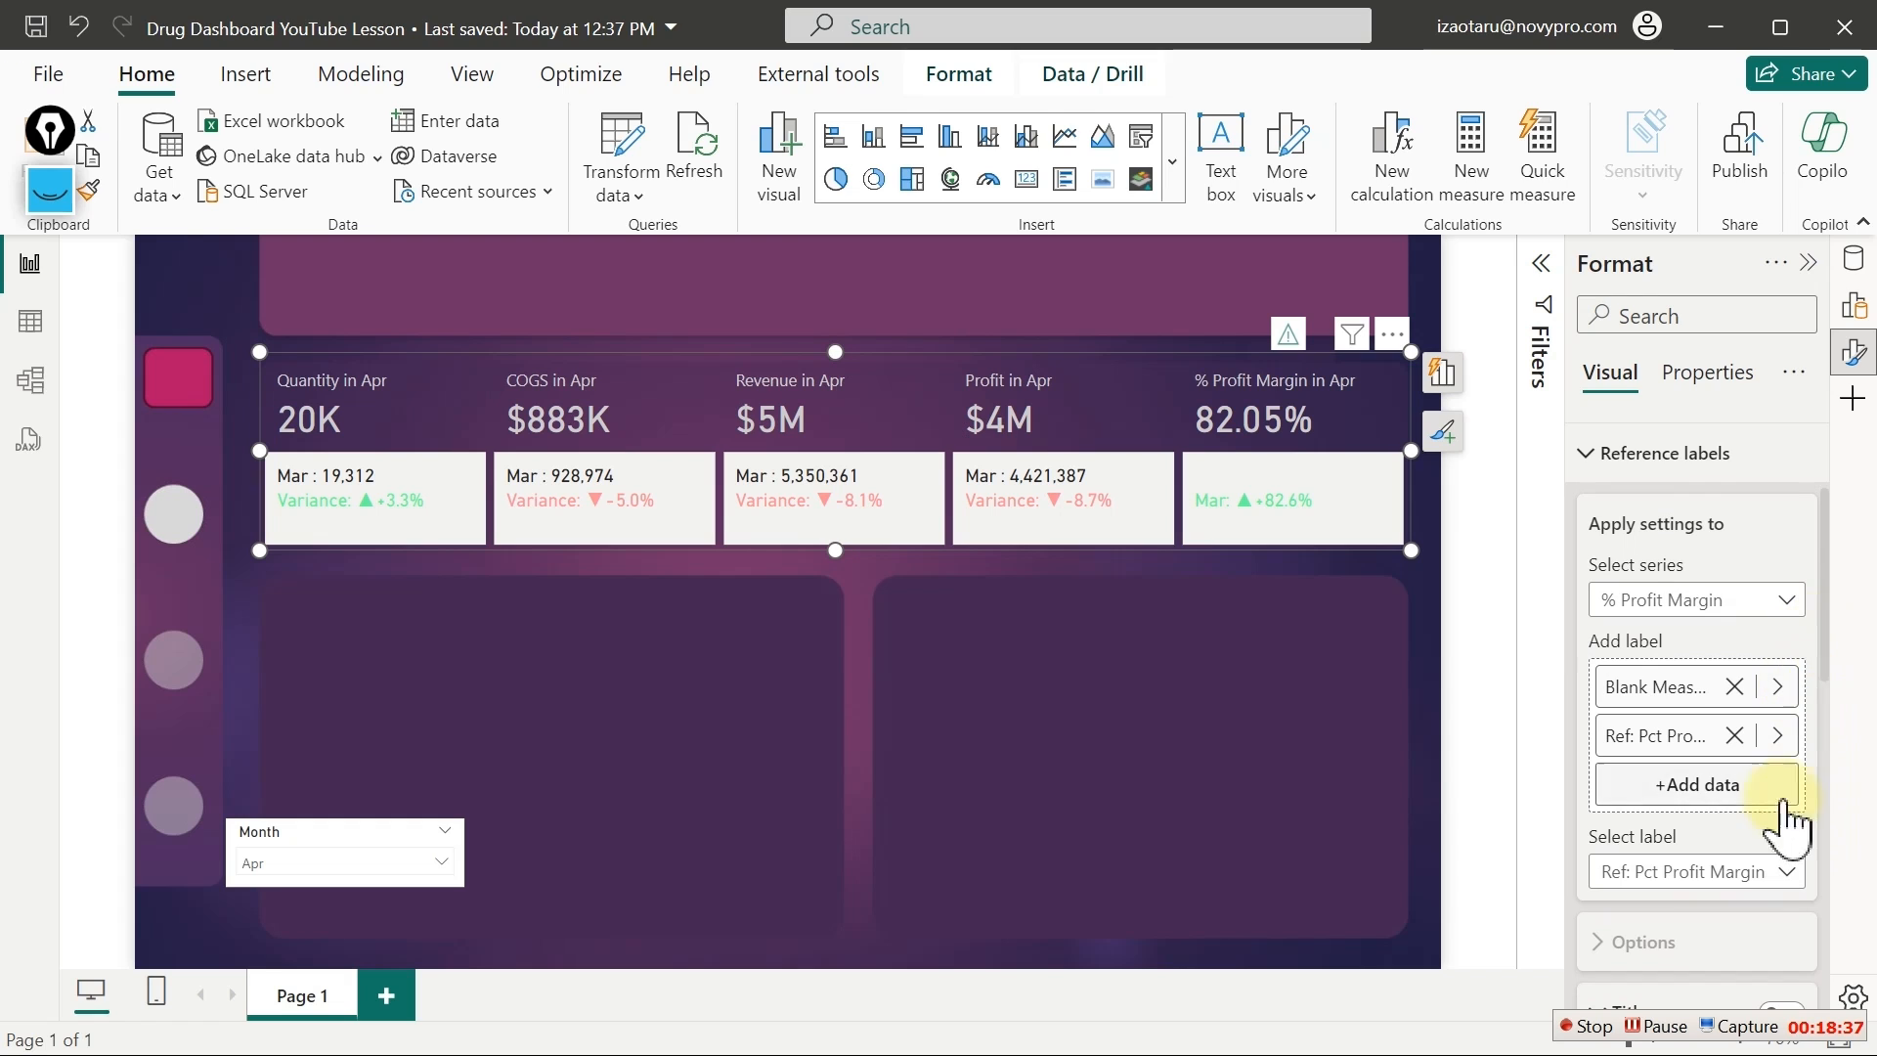
Try turning off the reference label background for all labels of the % Profit Margin series
left_click(1774, 871)
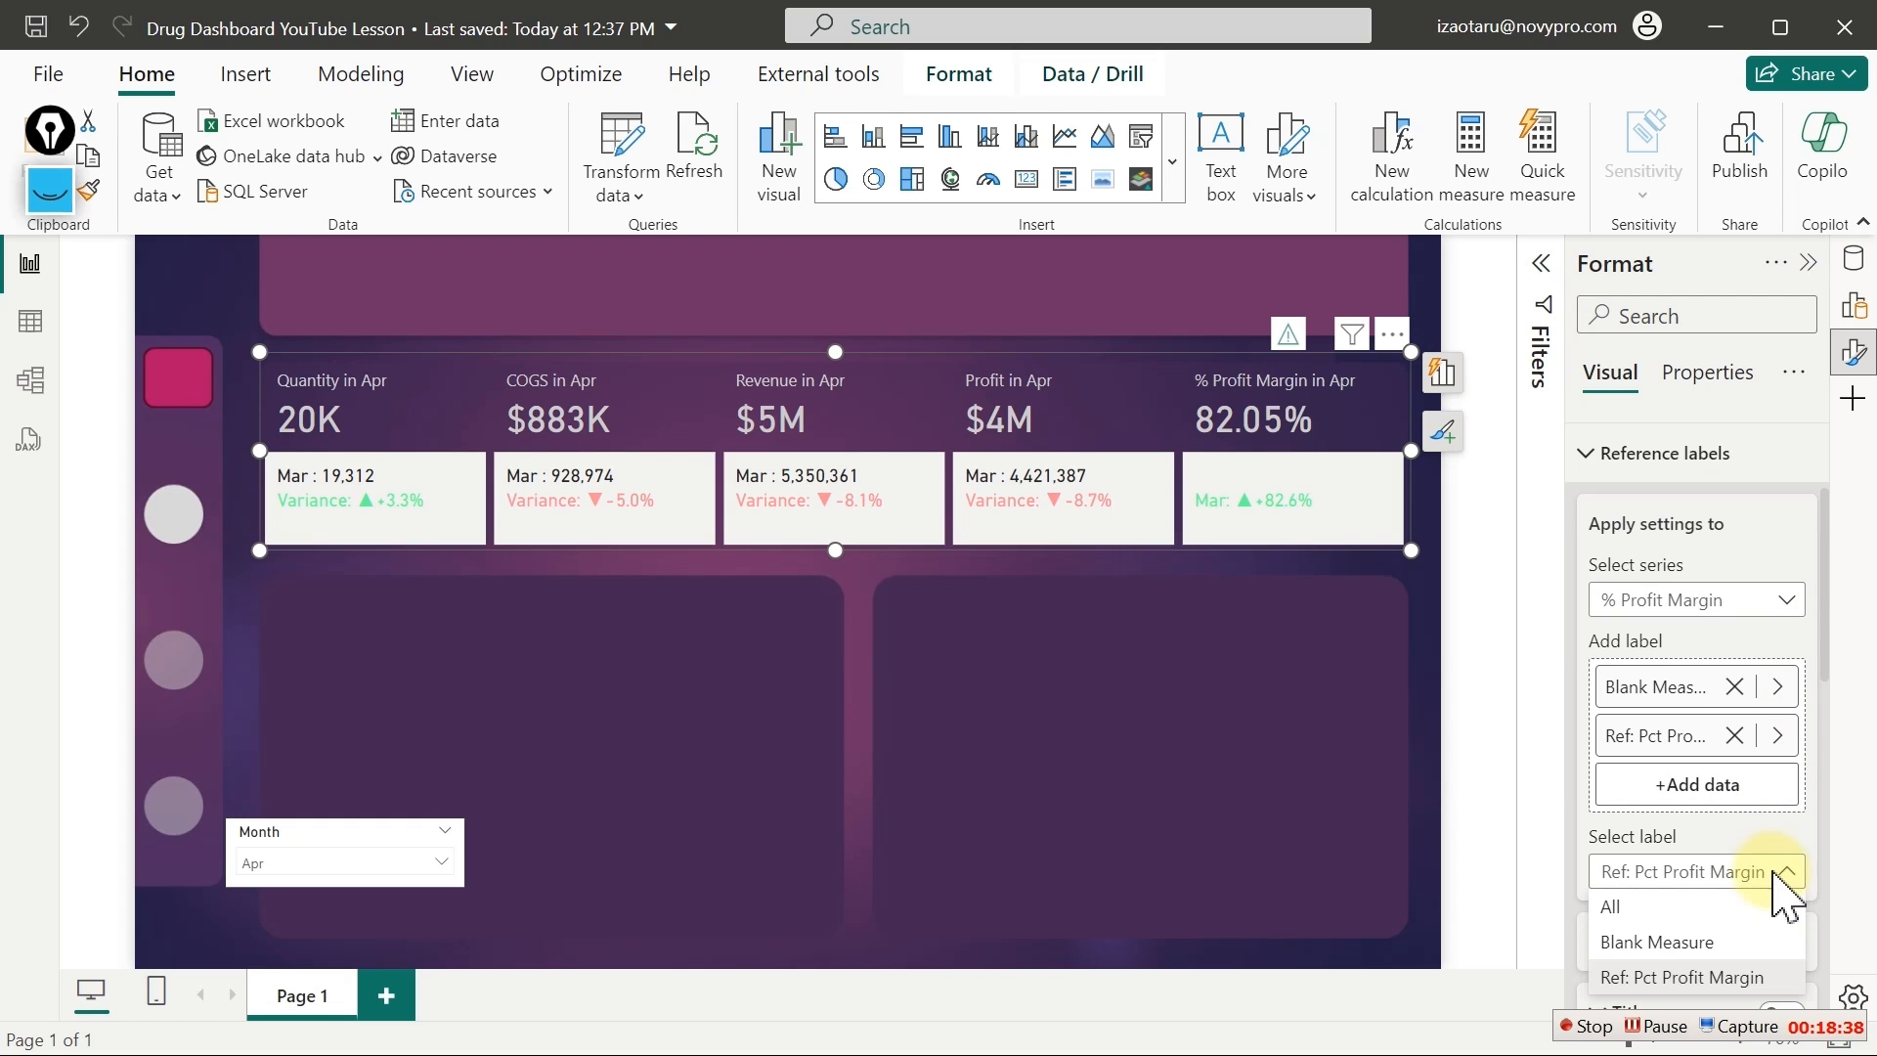
left_click(1691, 906)
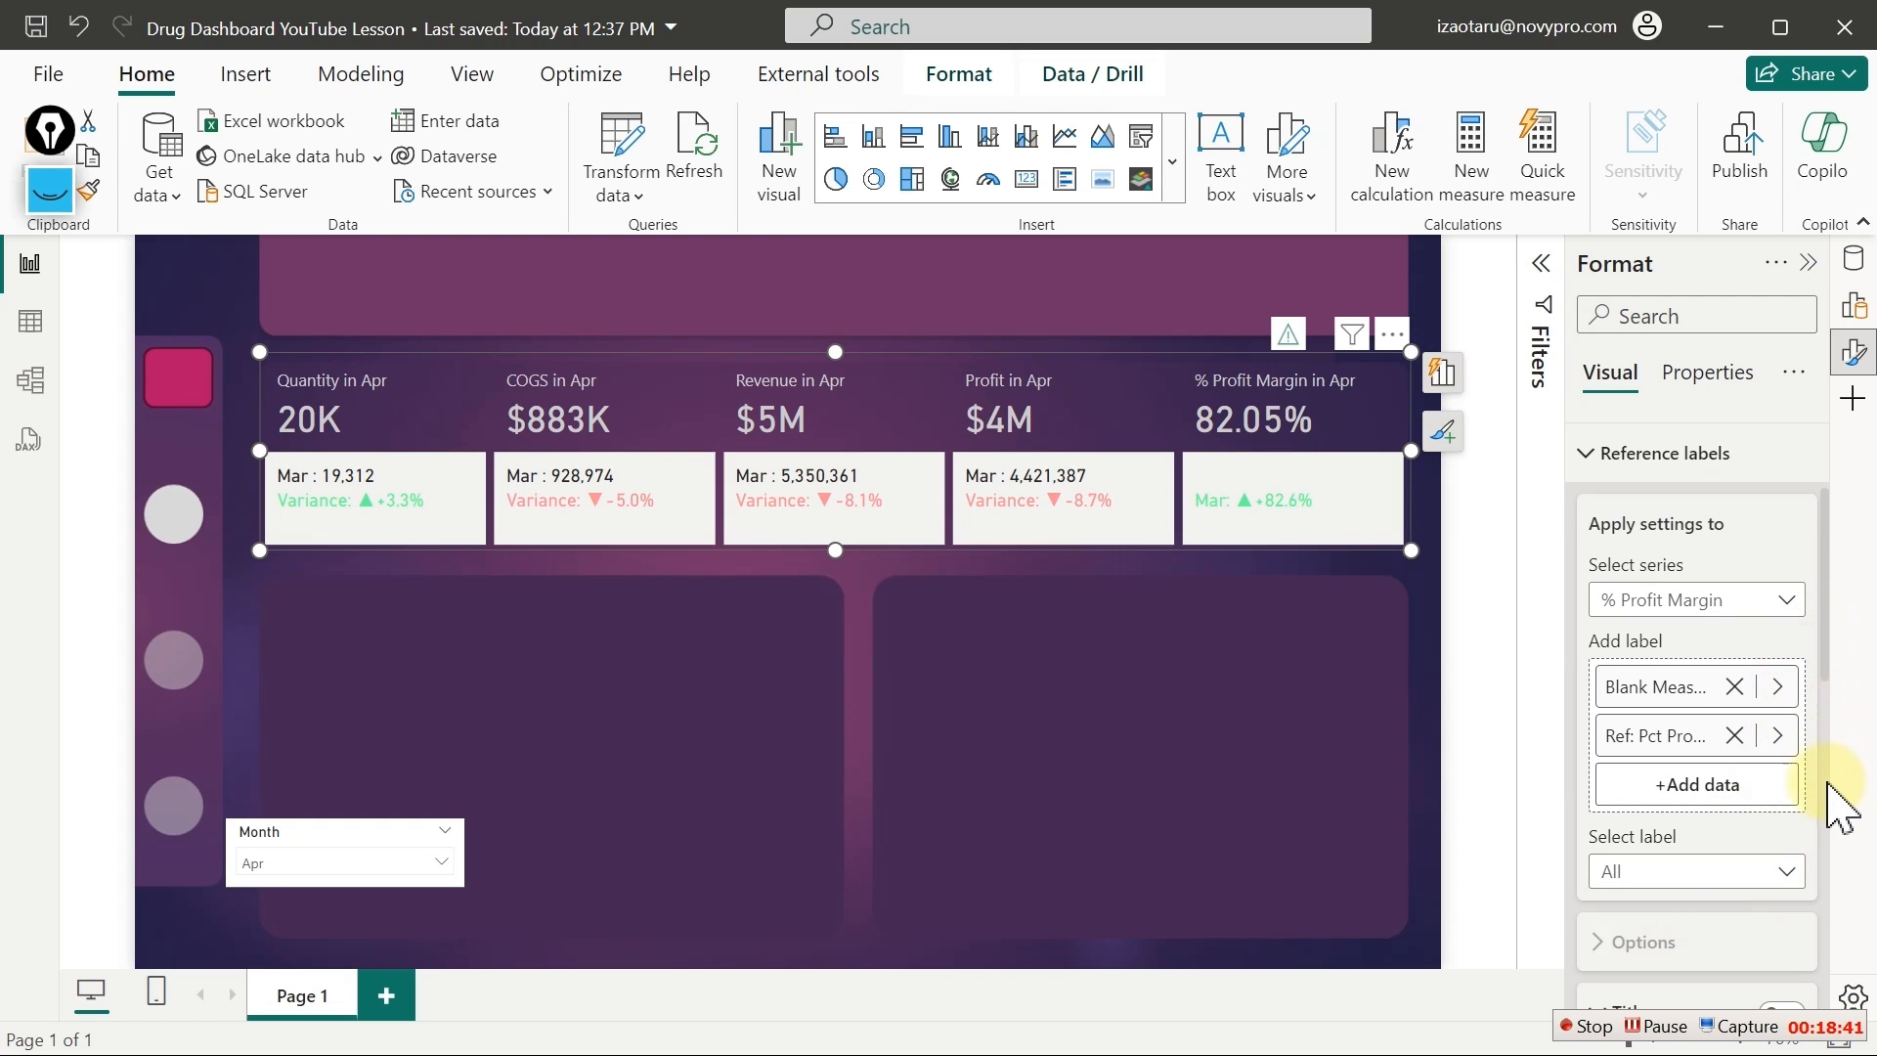
scroll(1828, 647, "down", 10)
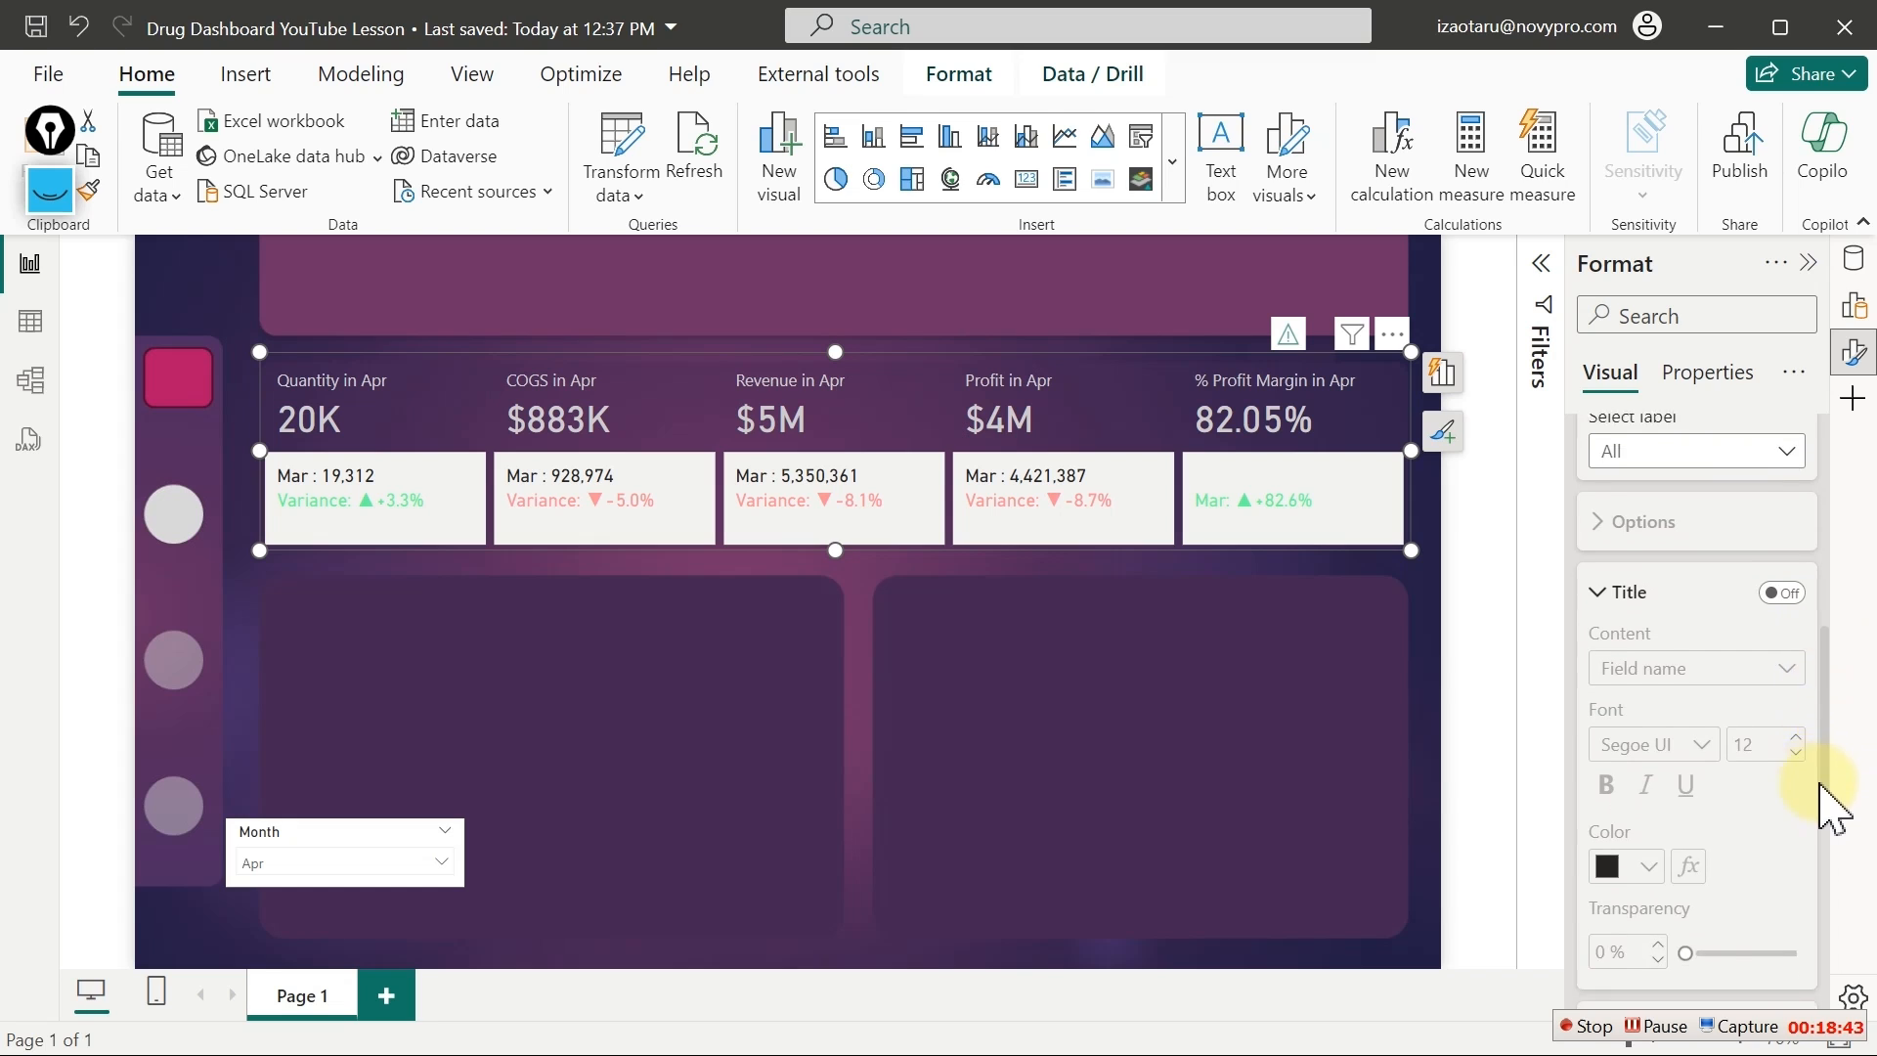
scroll(1821, 933, "down", 1)
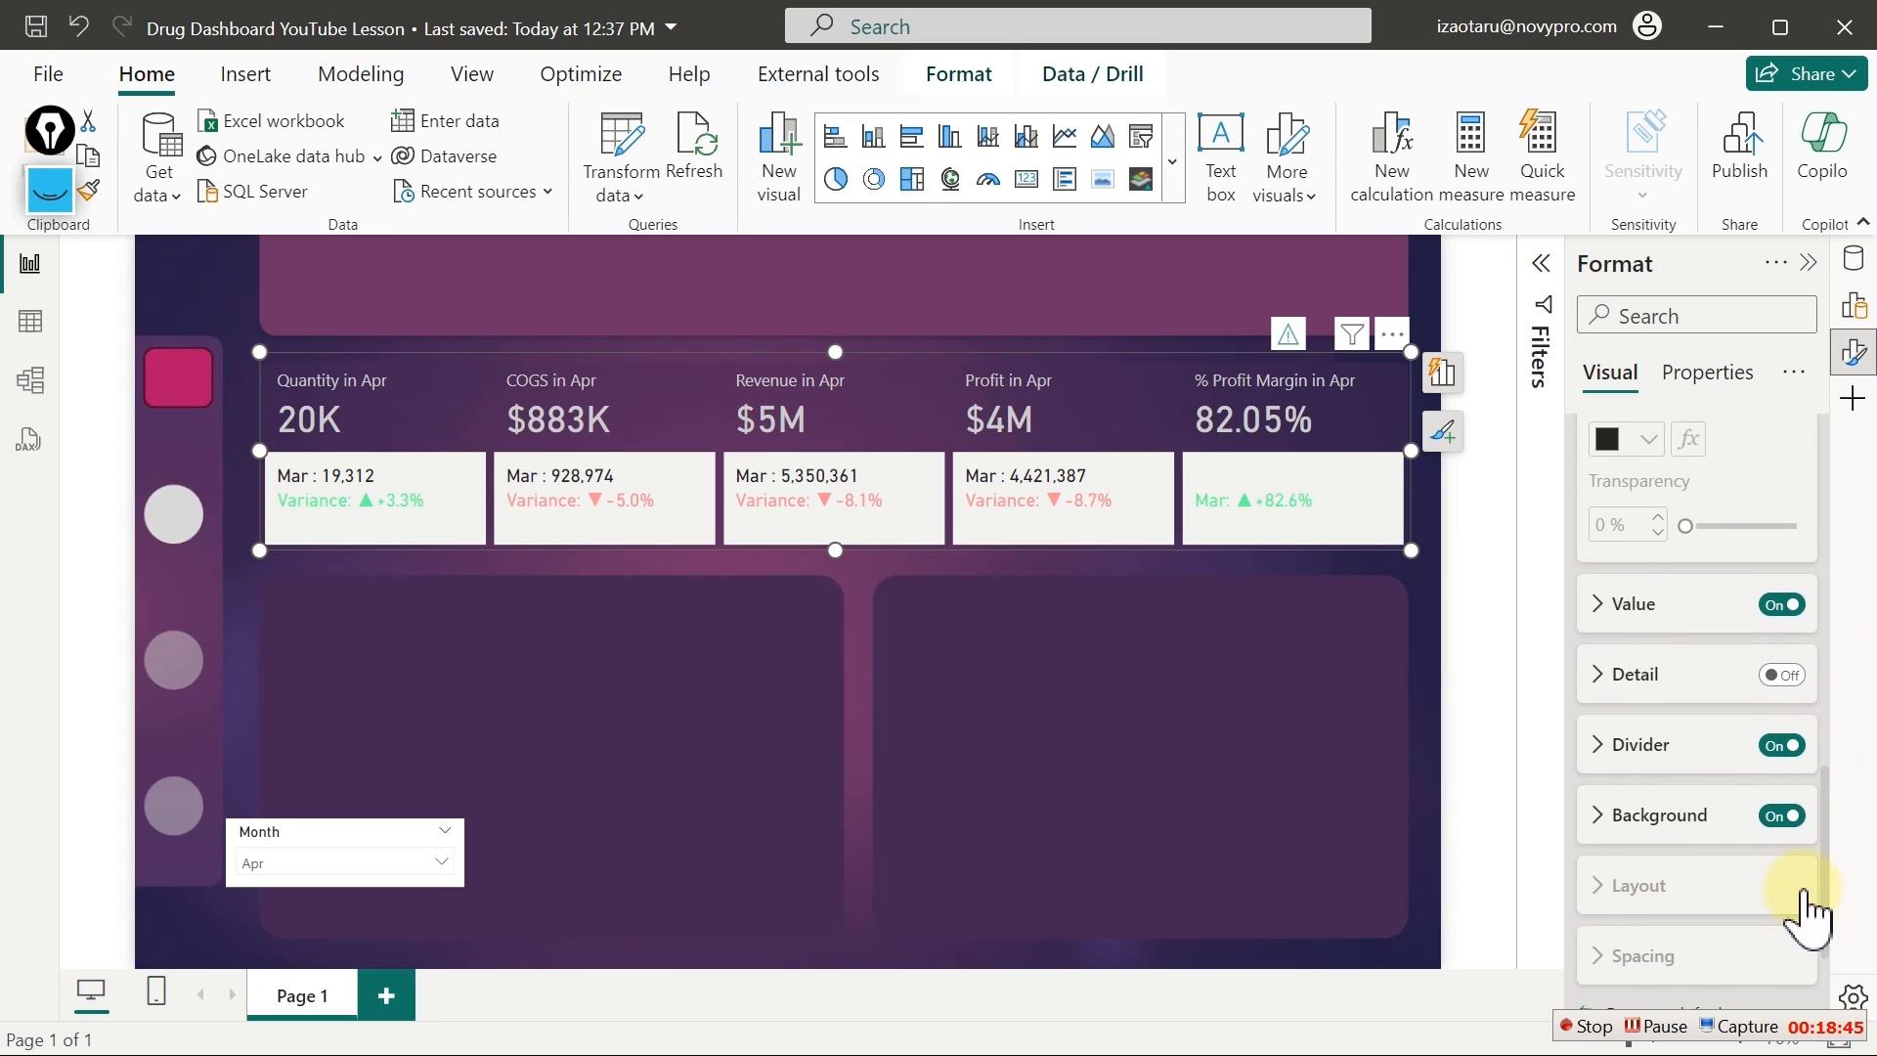
left_click(1781, 818)
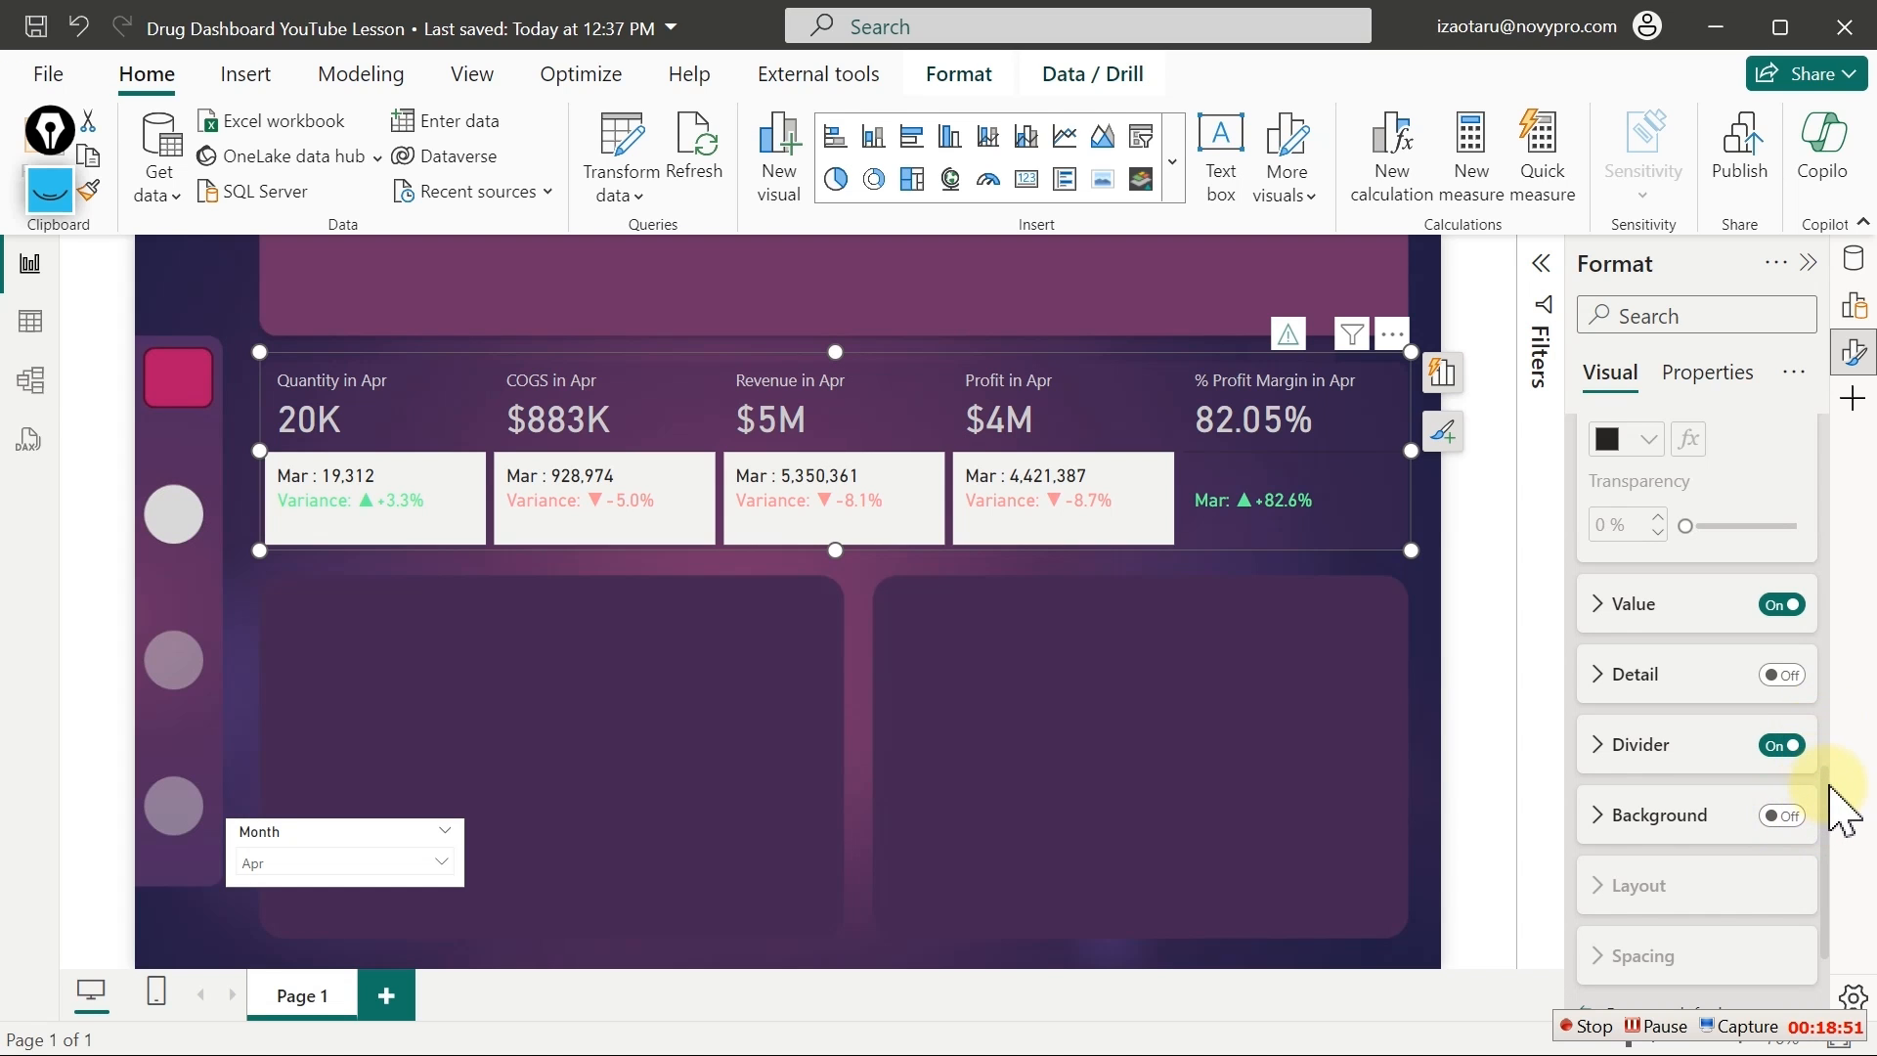
left_click_drag(1828, 783, 1818, 922)
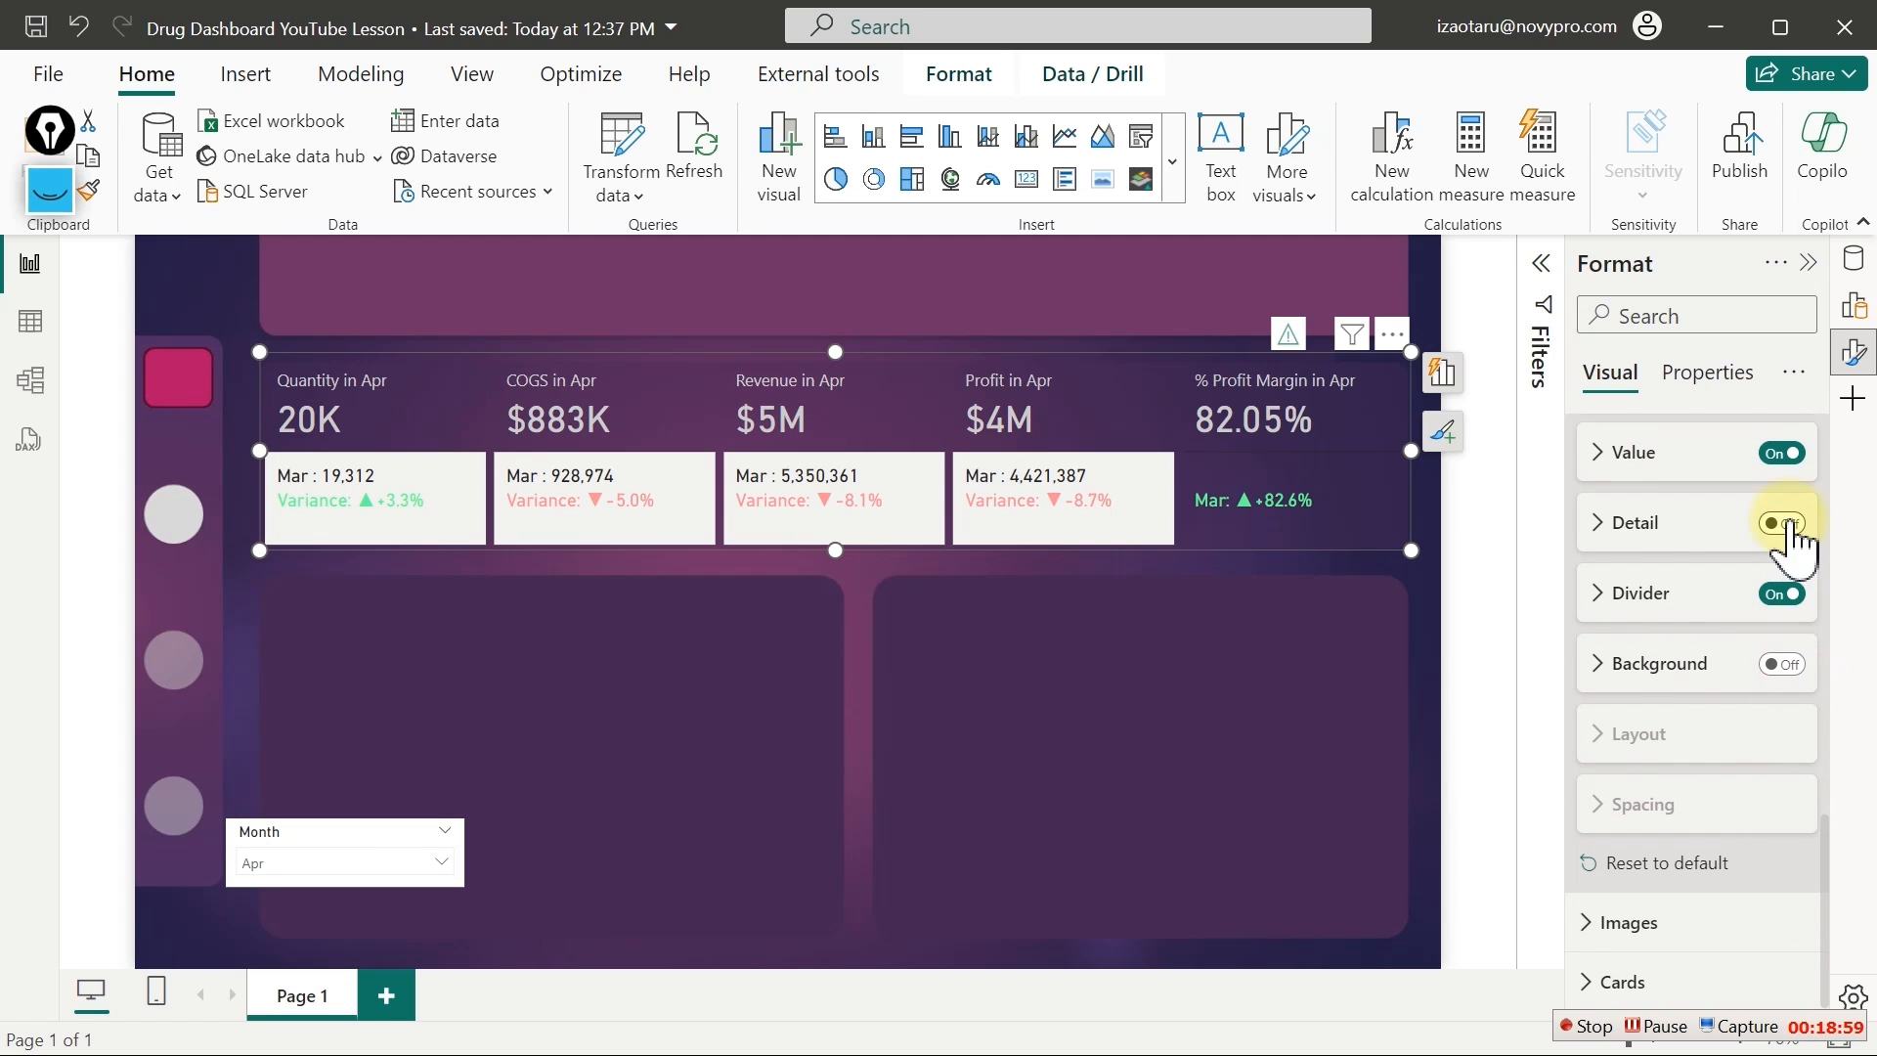
left_click(1787, 665)
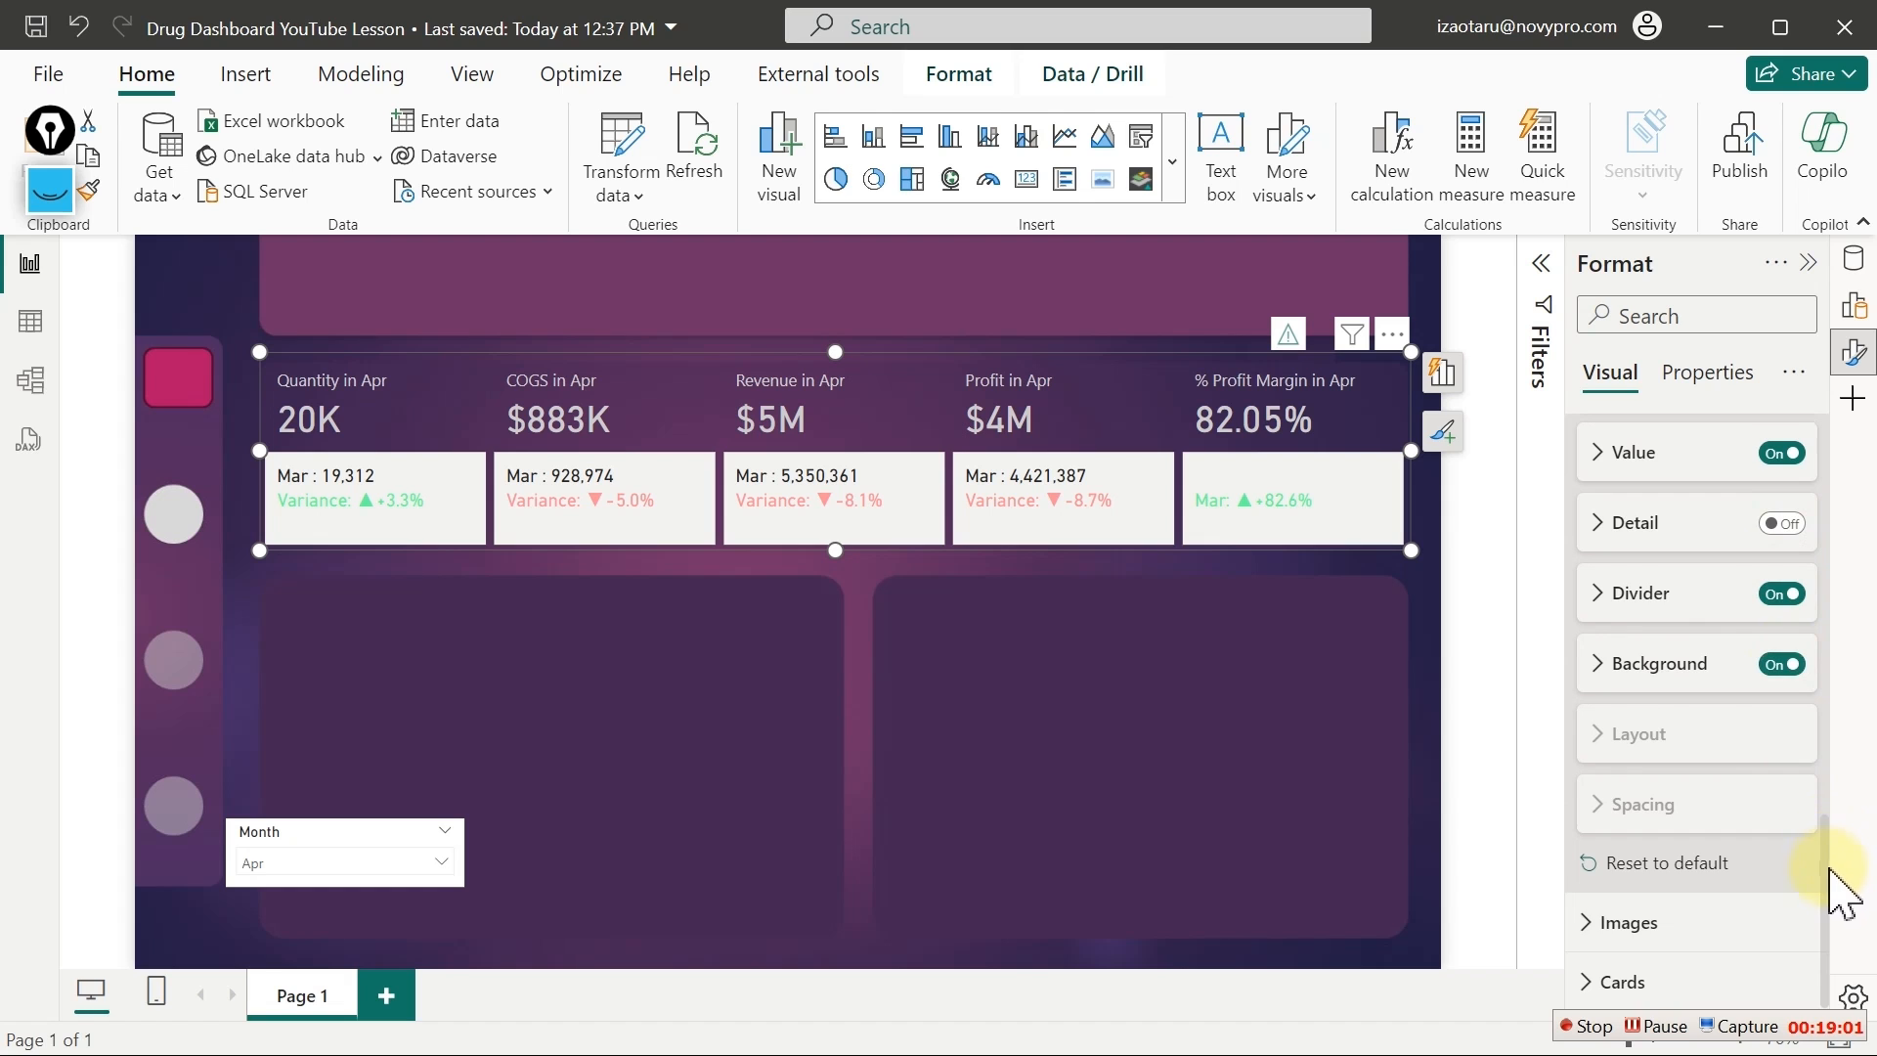
Apply the reference label settings to all series and turn off the labels' background
left_click_drag(1828, 885, 1830, 503)
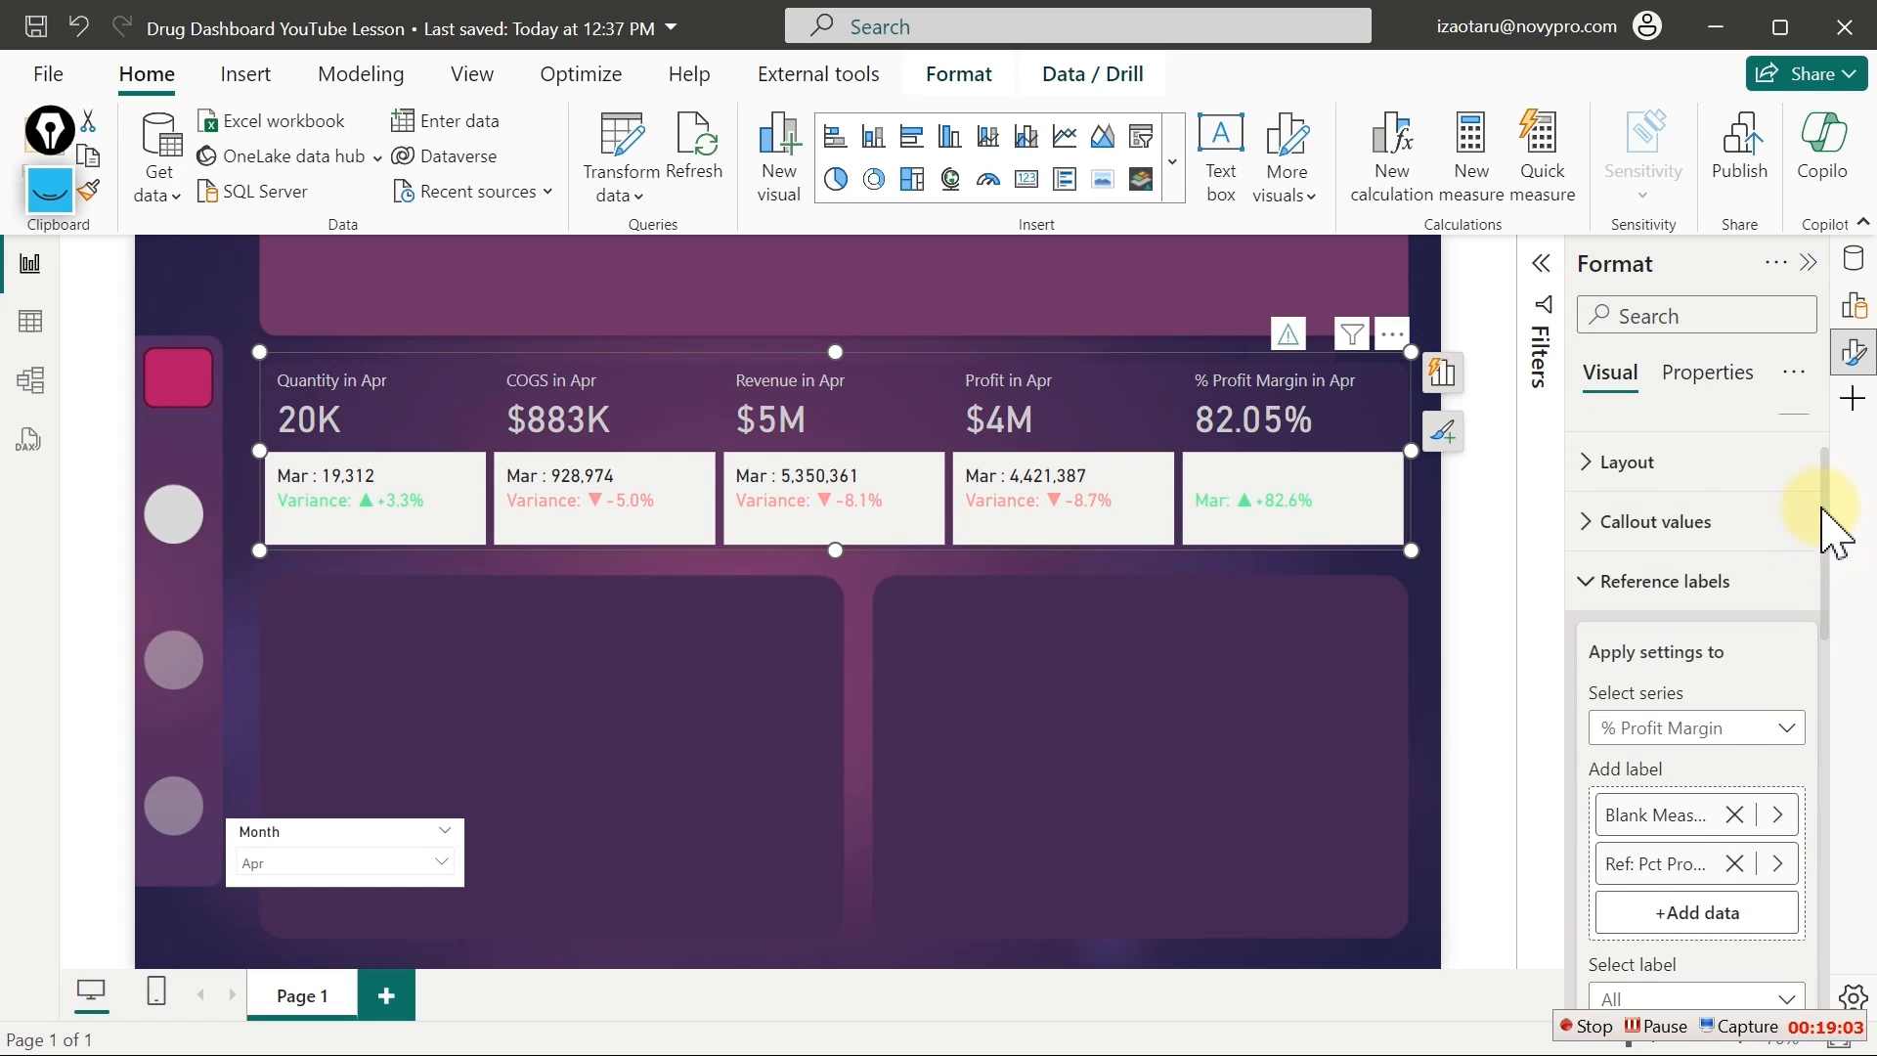
left_click(1765, 733)
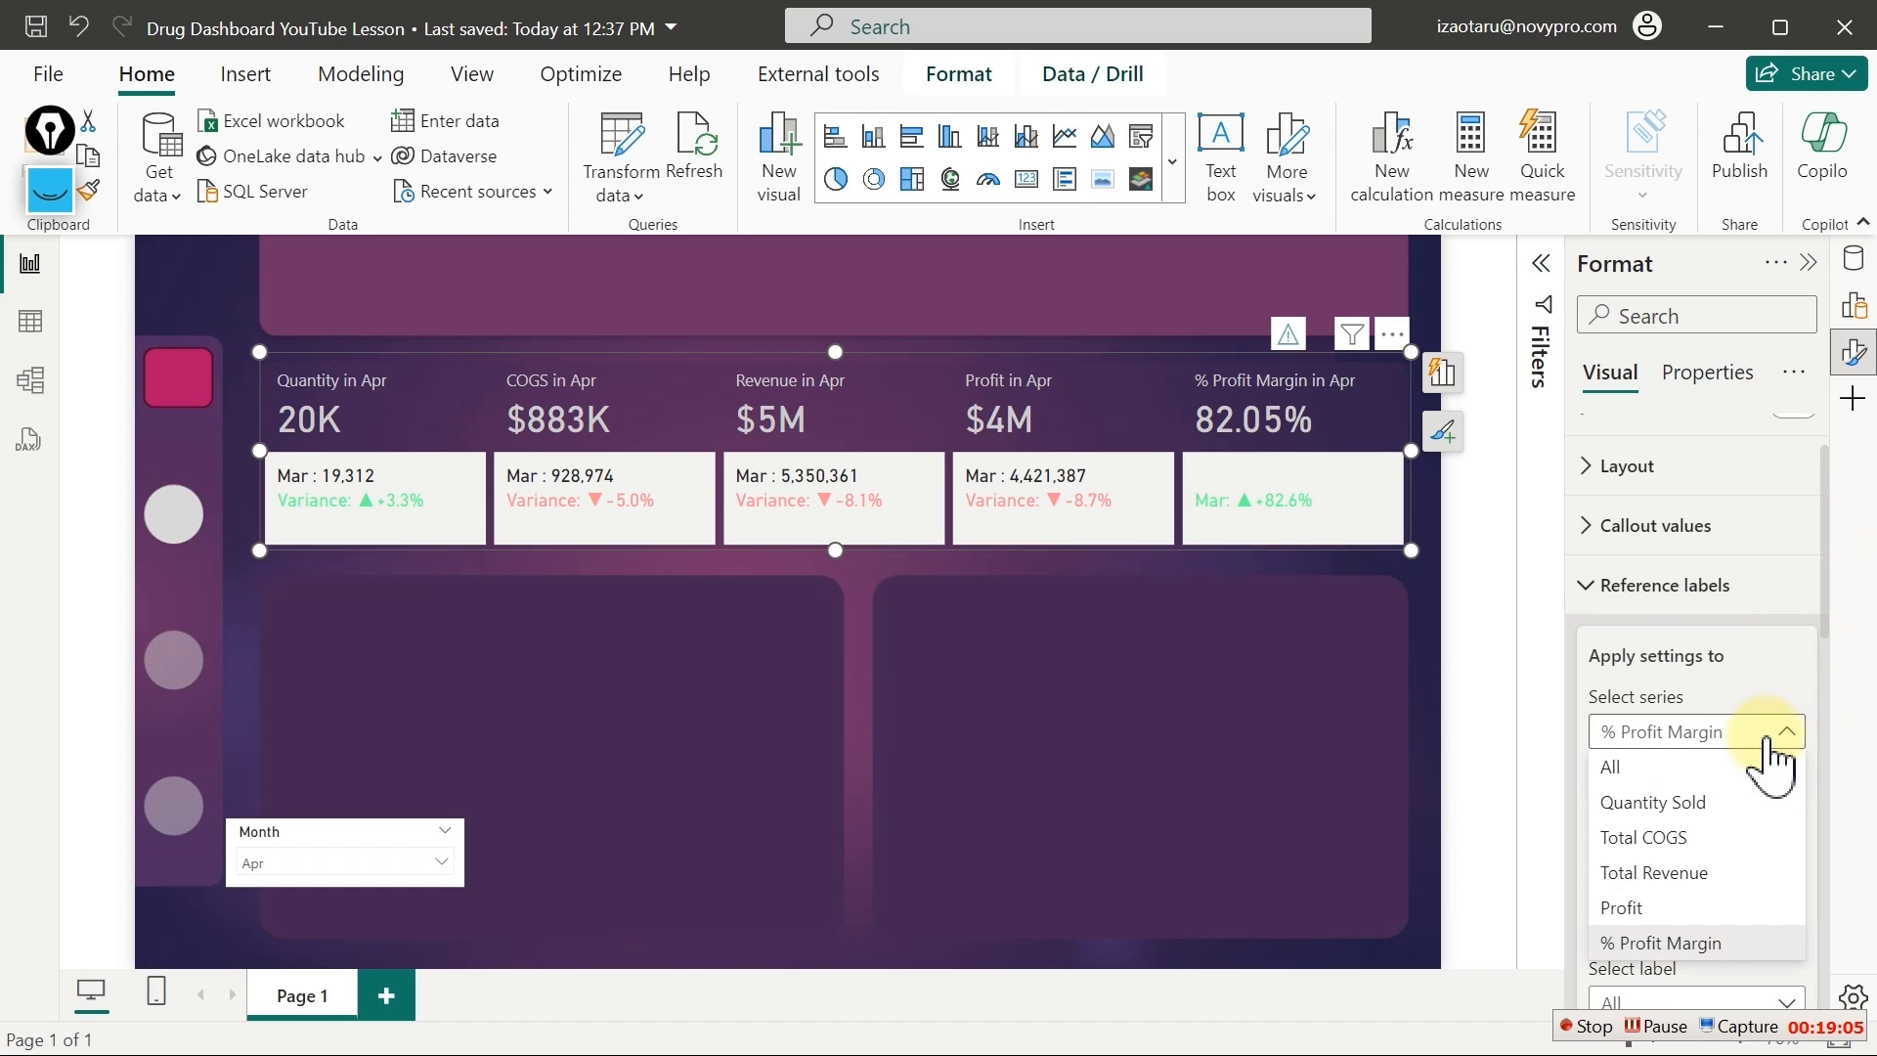
left_click(1696, 769)
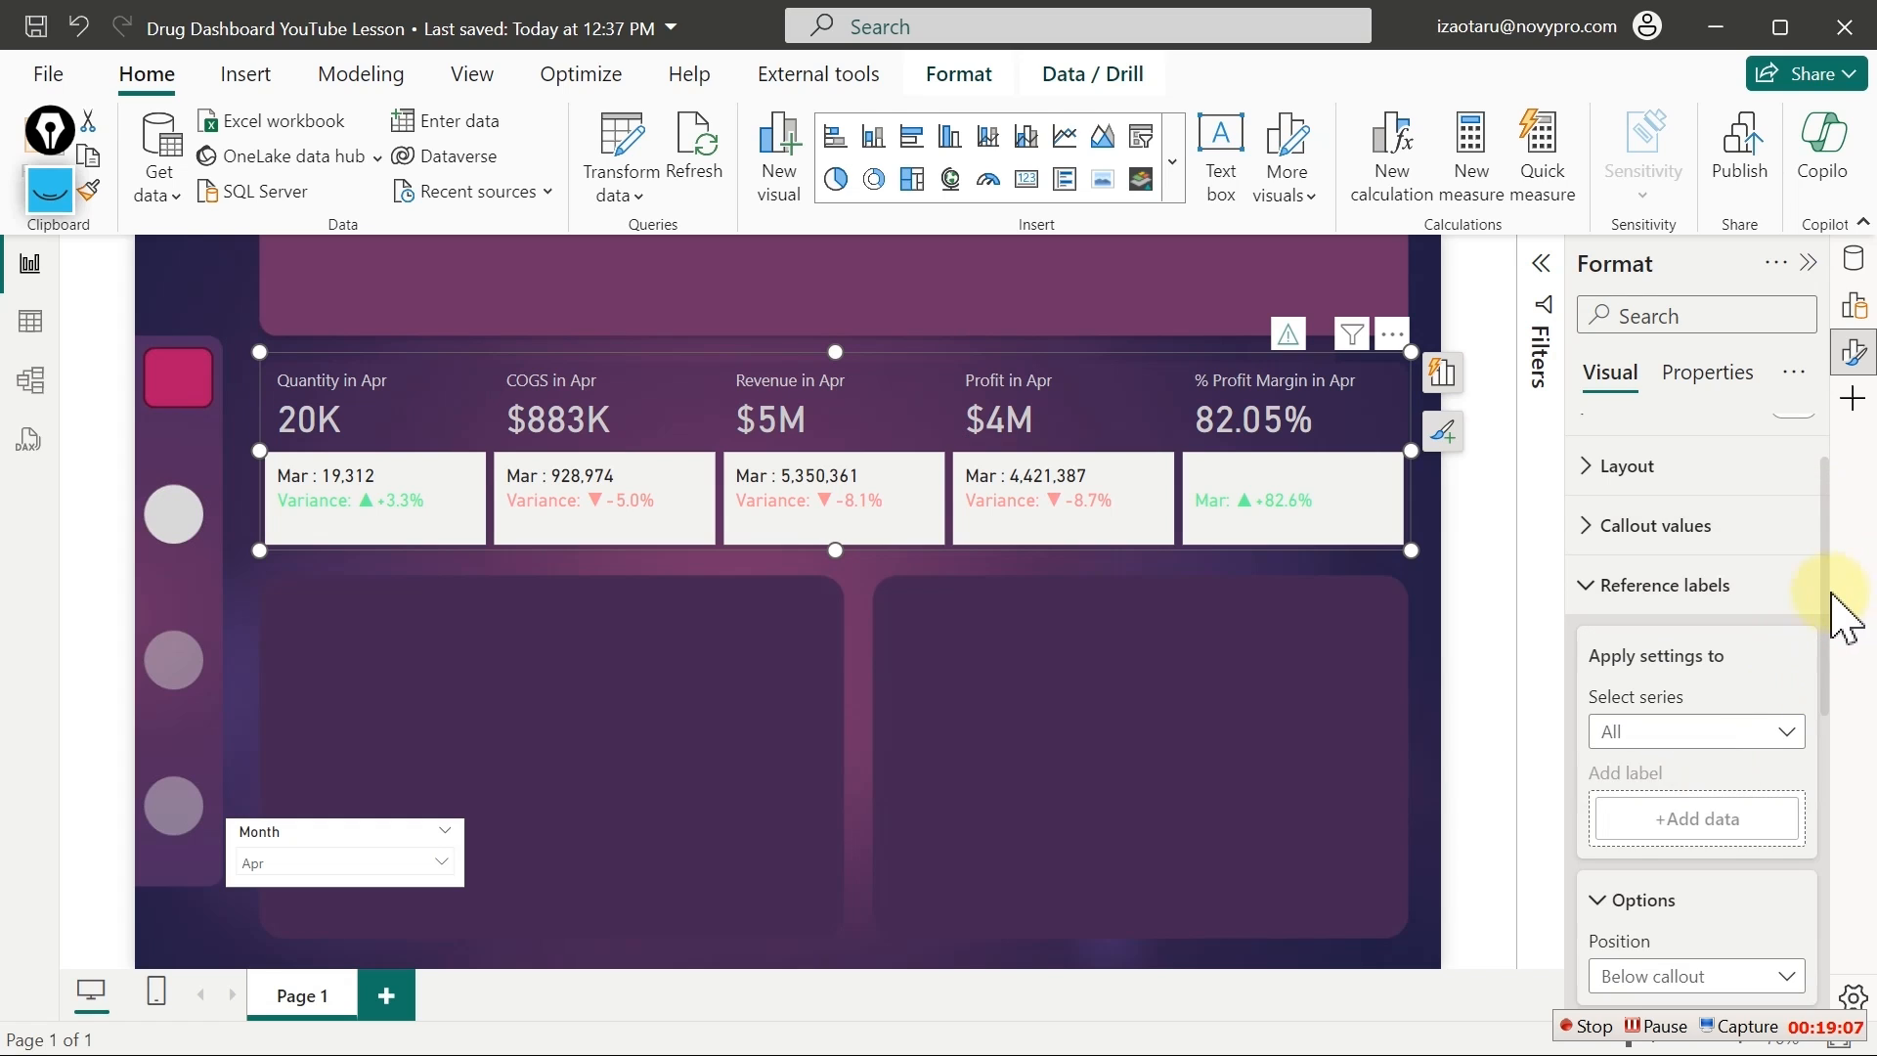
left_click_drag(1827, 587, 1851, 871)
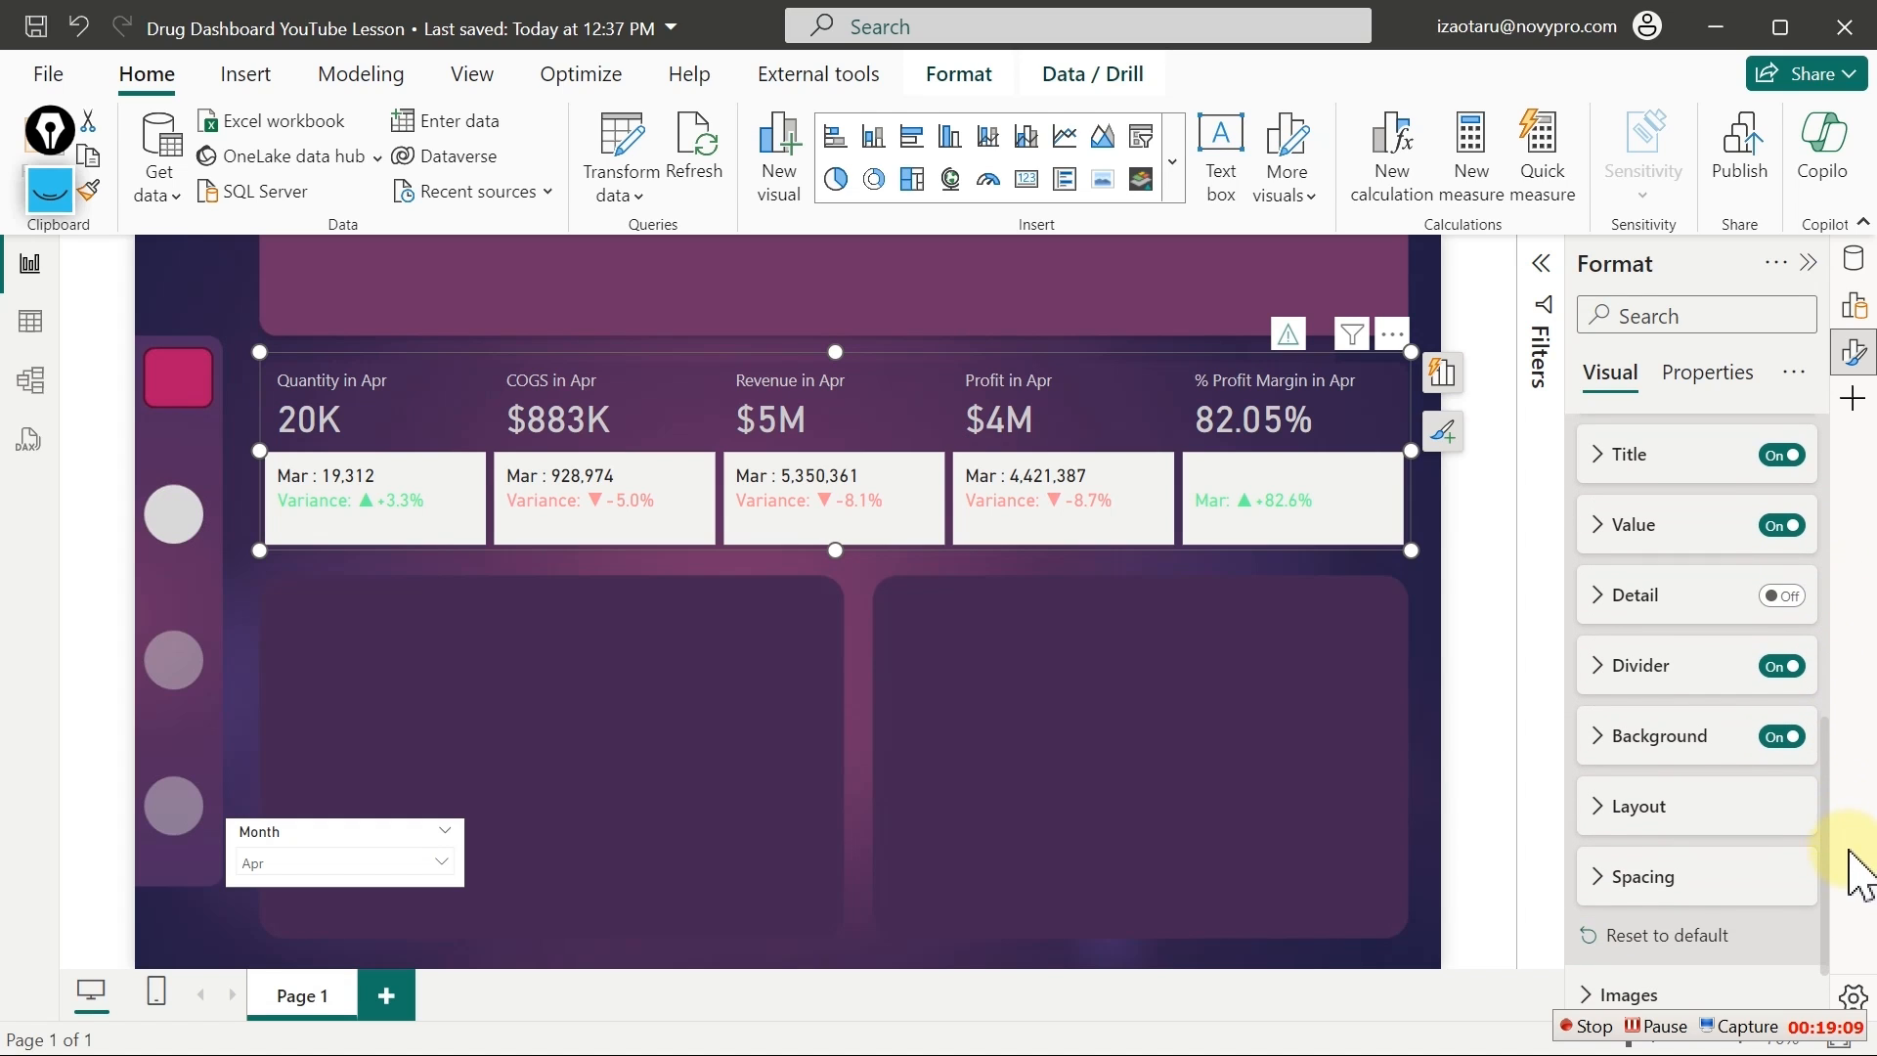
left_click(1782, 737)
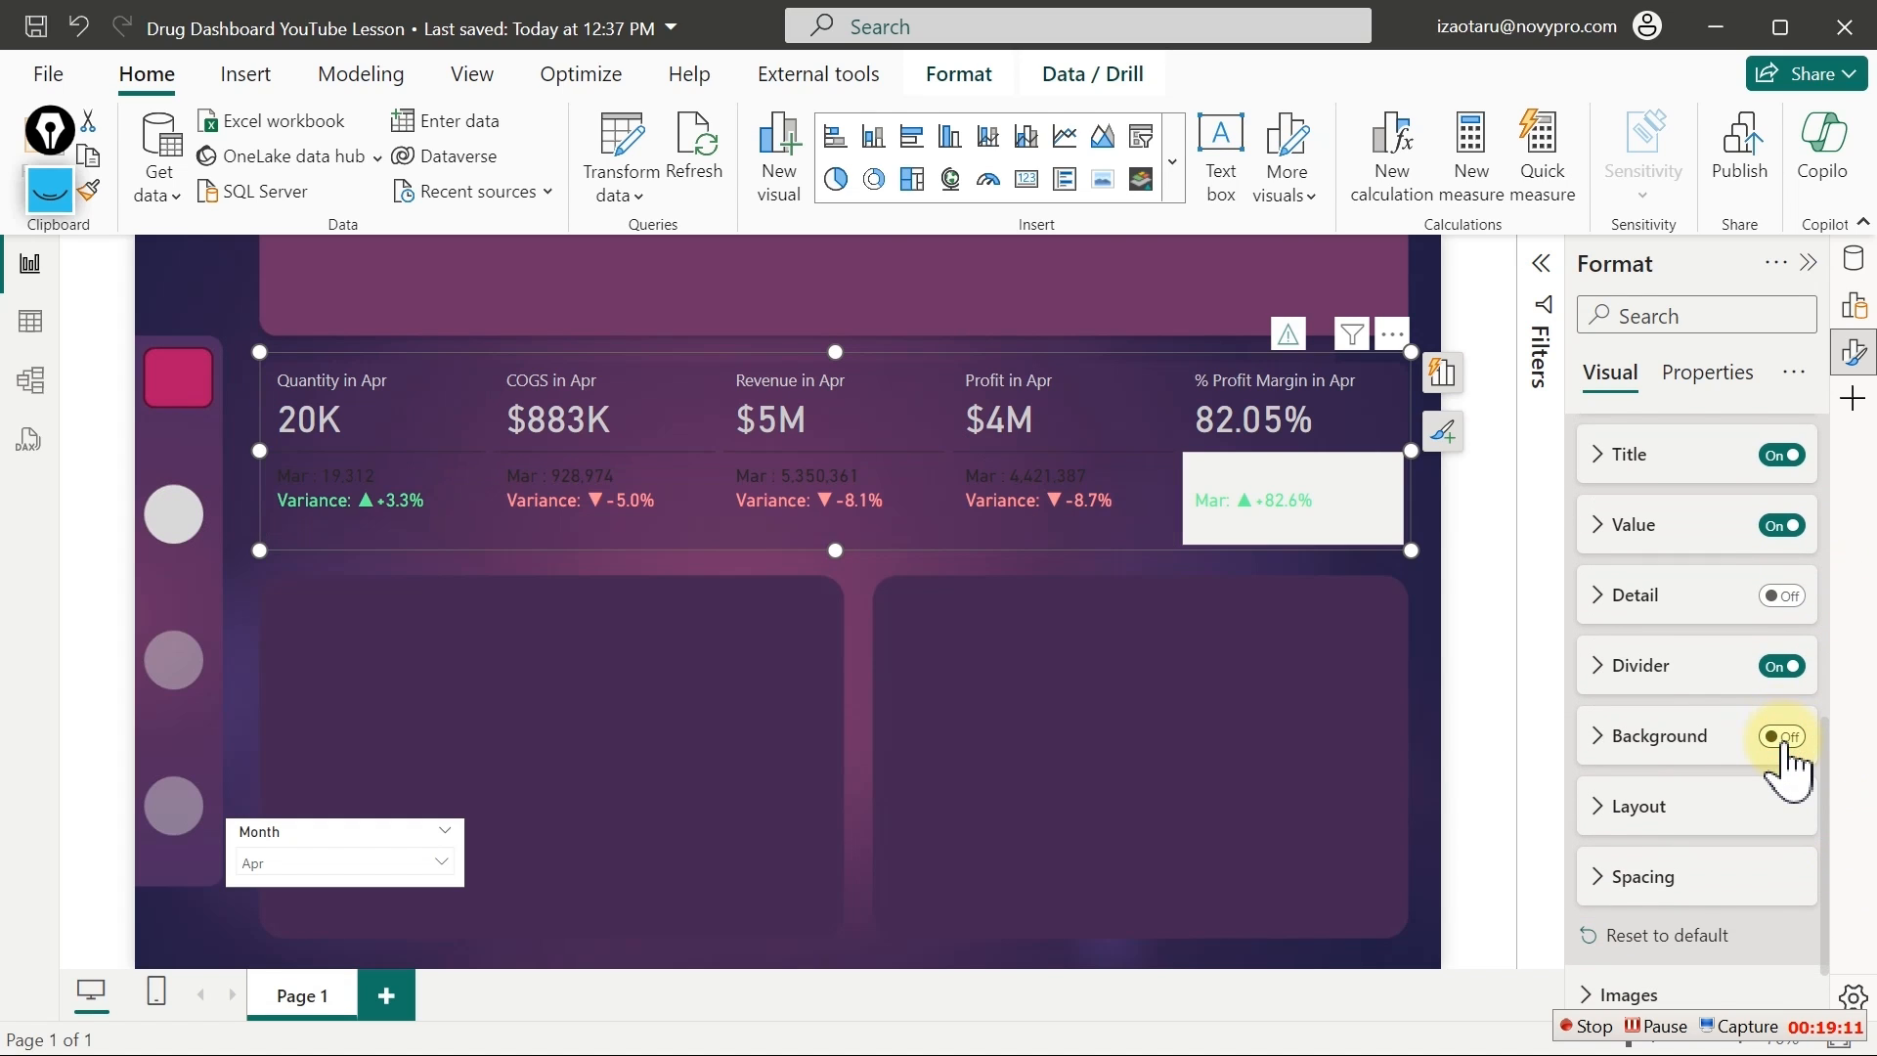
Set the reference label divider color for all series to a darker gray from the white theme shades
left_click(1608, 672)
left_click(1646, 748)
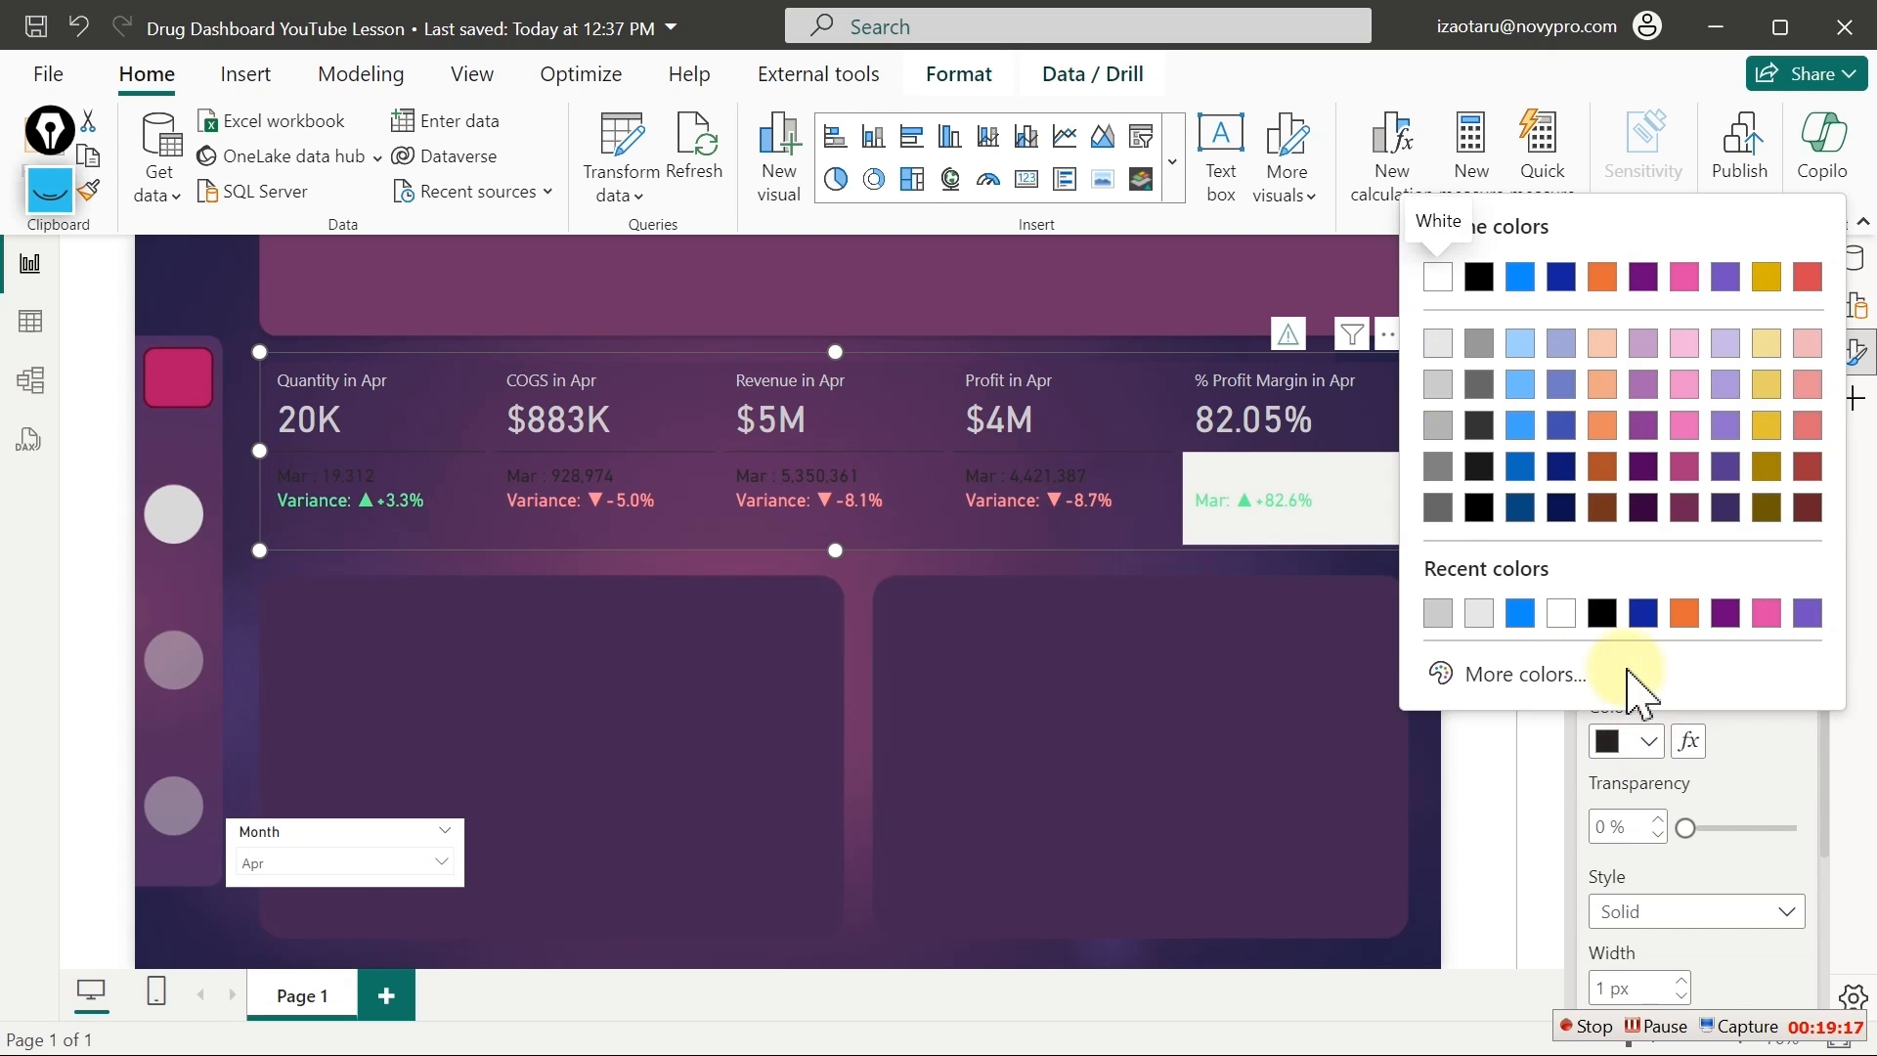
left_click(1439, 506)
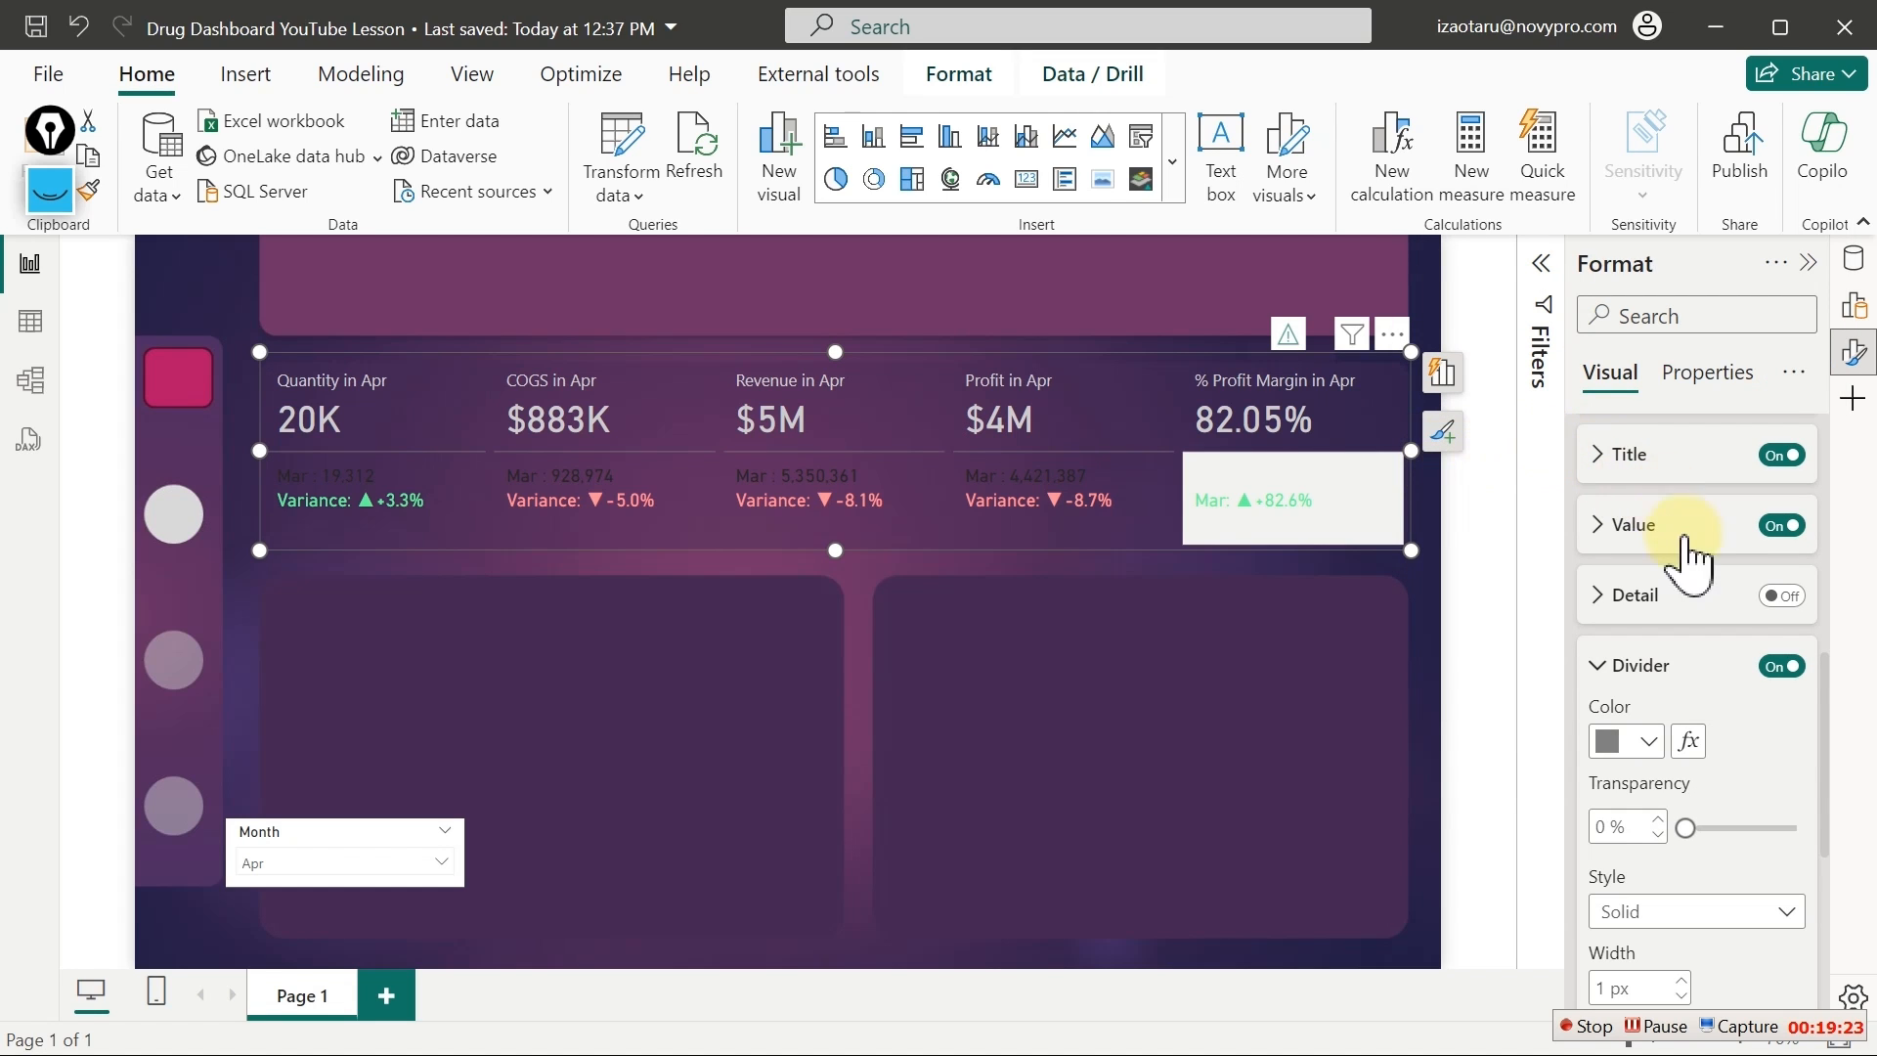
Set the reference label values' font color for all series to the light gray one shade darker than "White, 10% darker"
left_click(1618, 533)
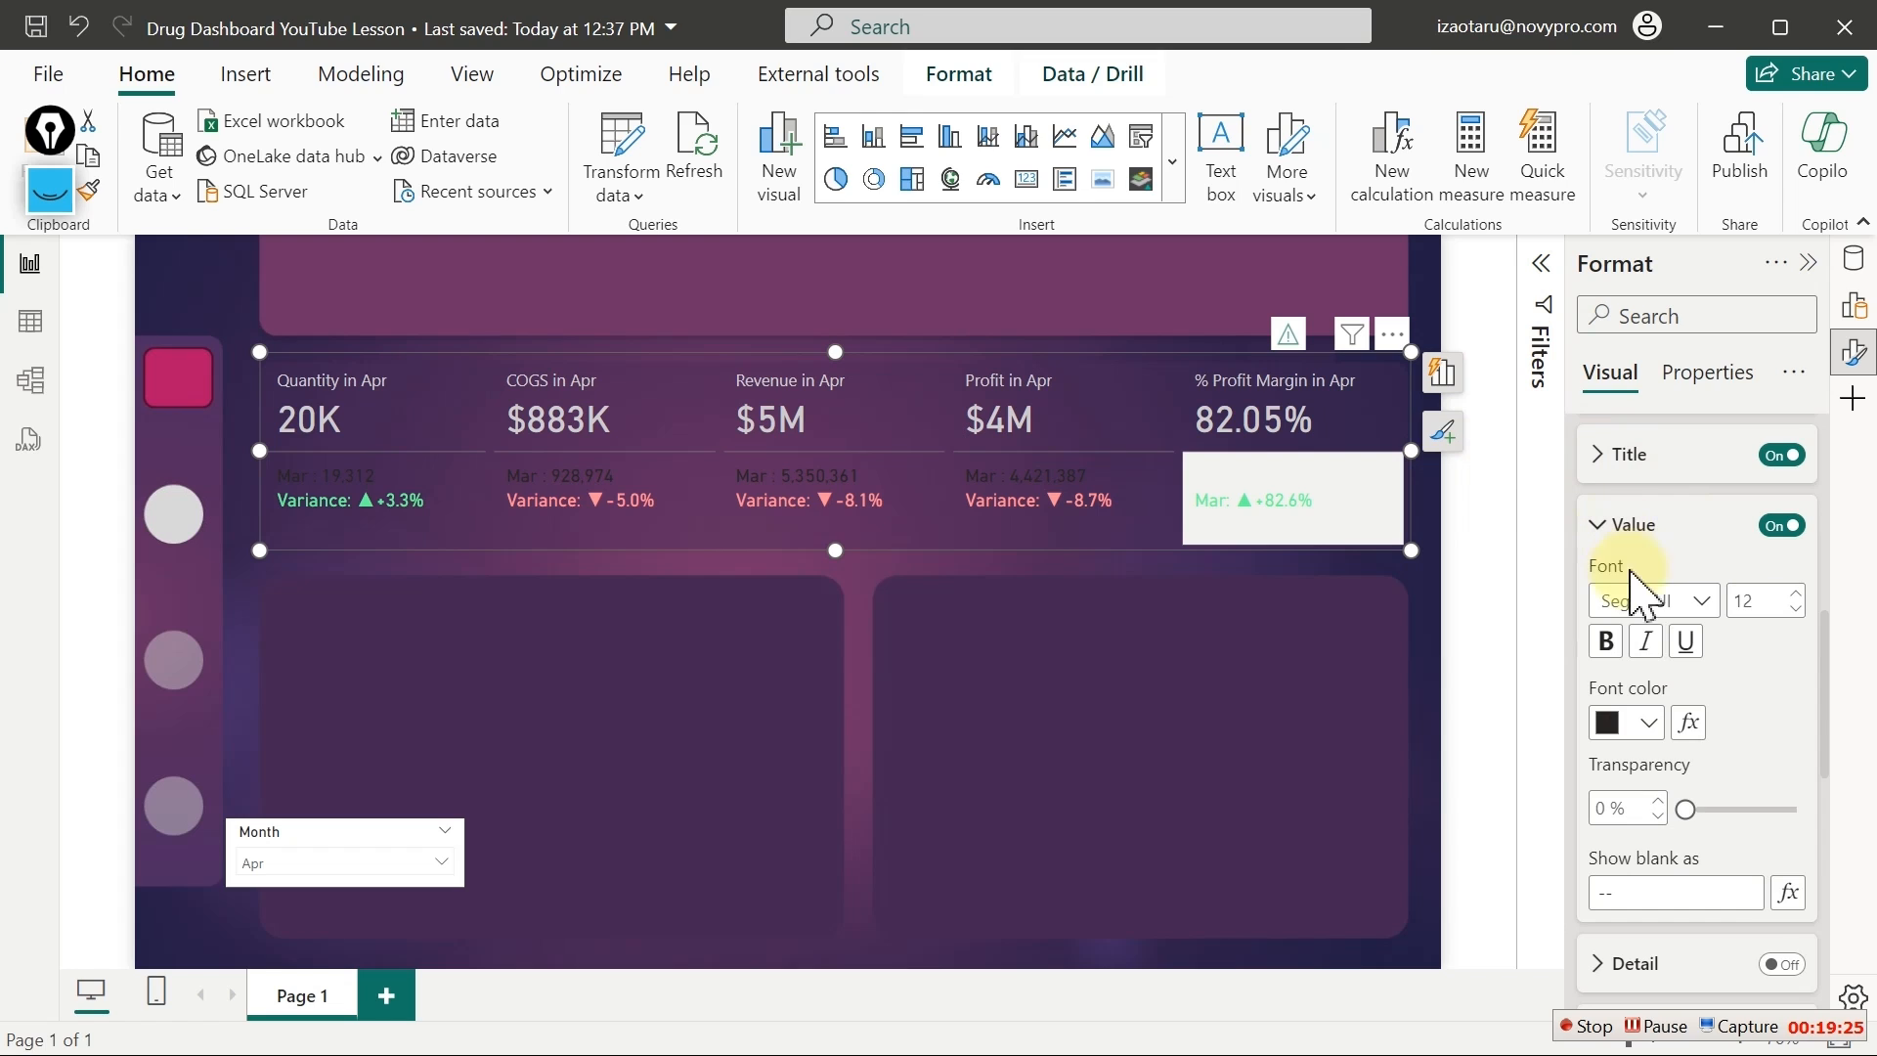
left_click(1648, 725)
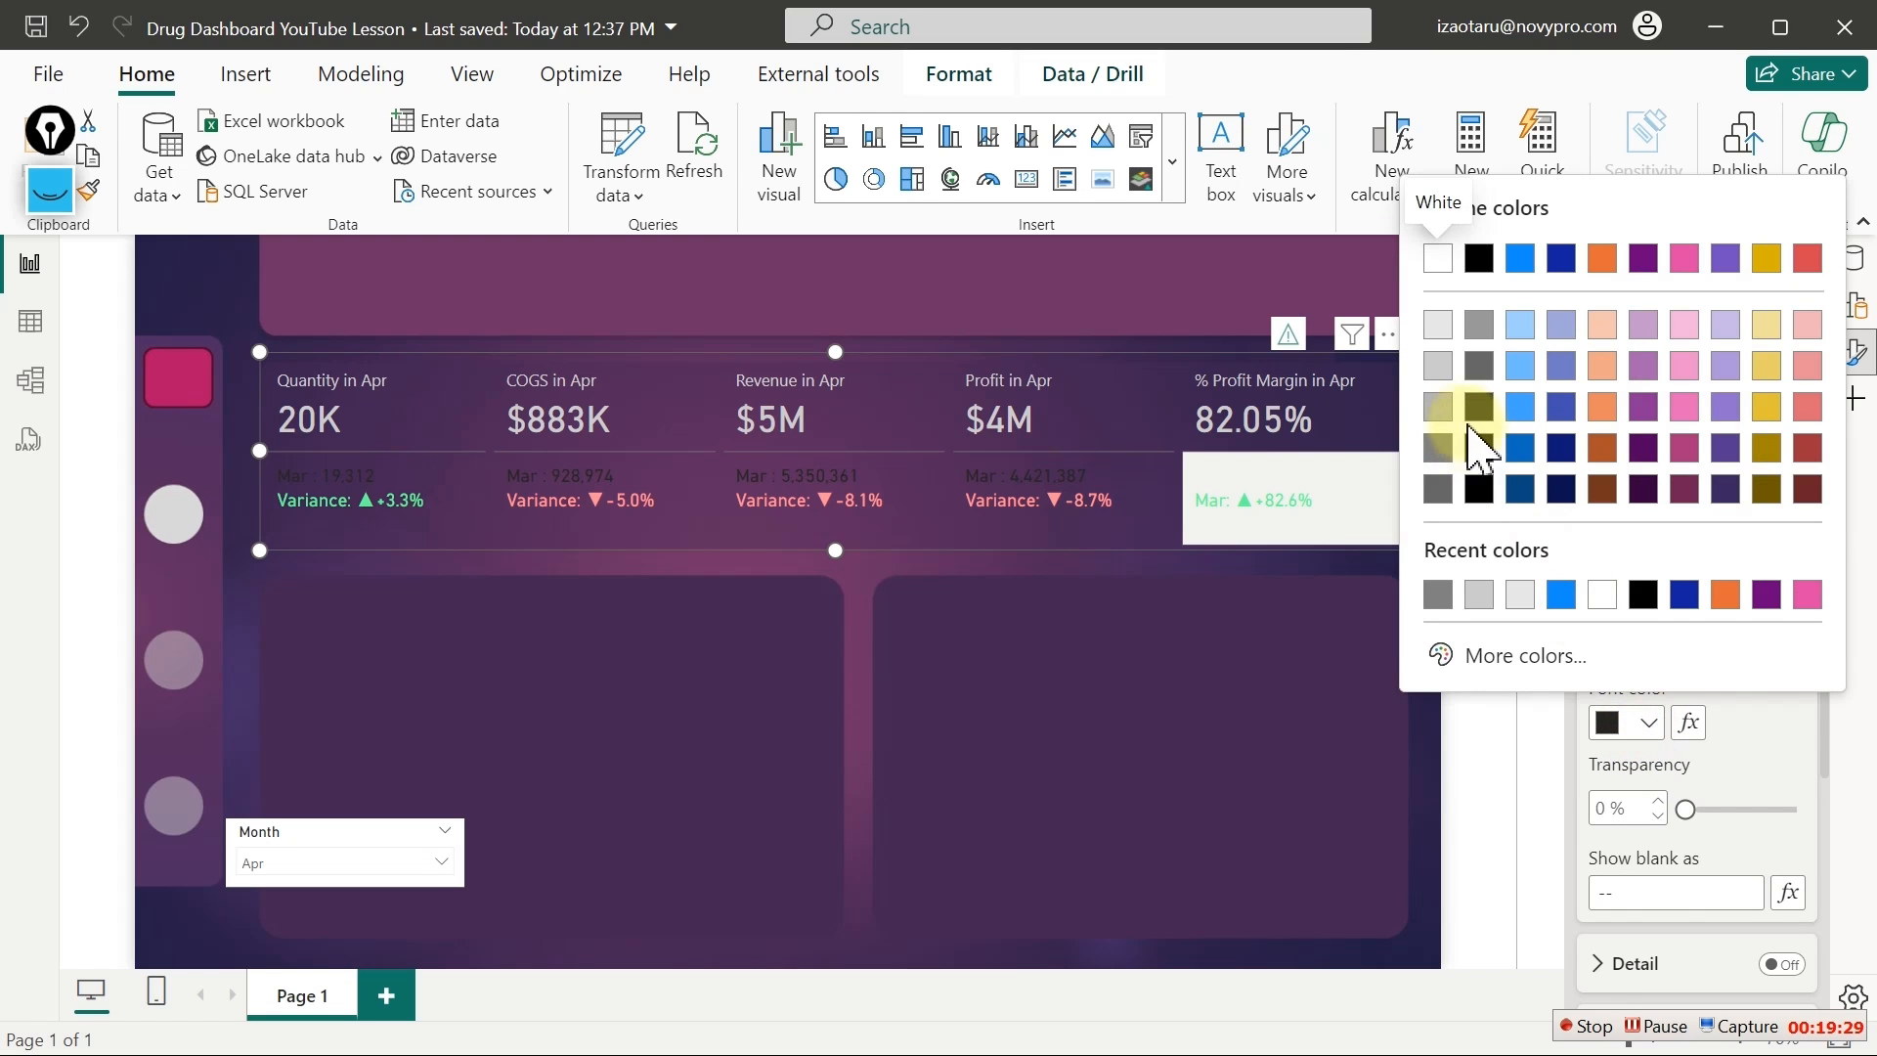
left_click(1440, 368)
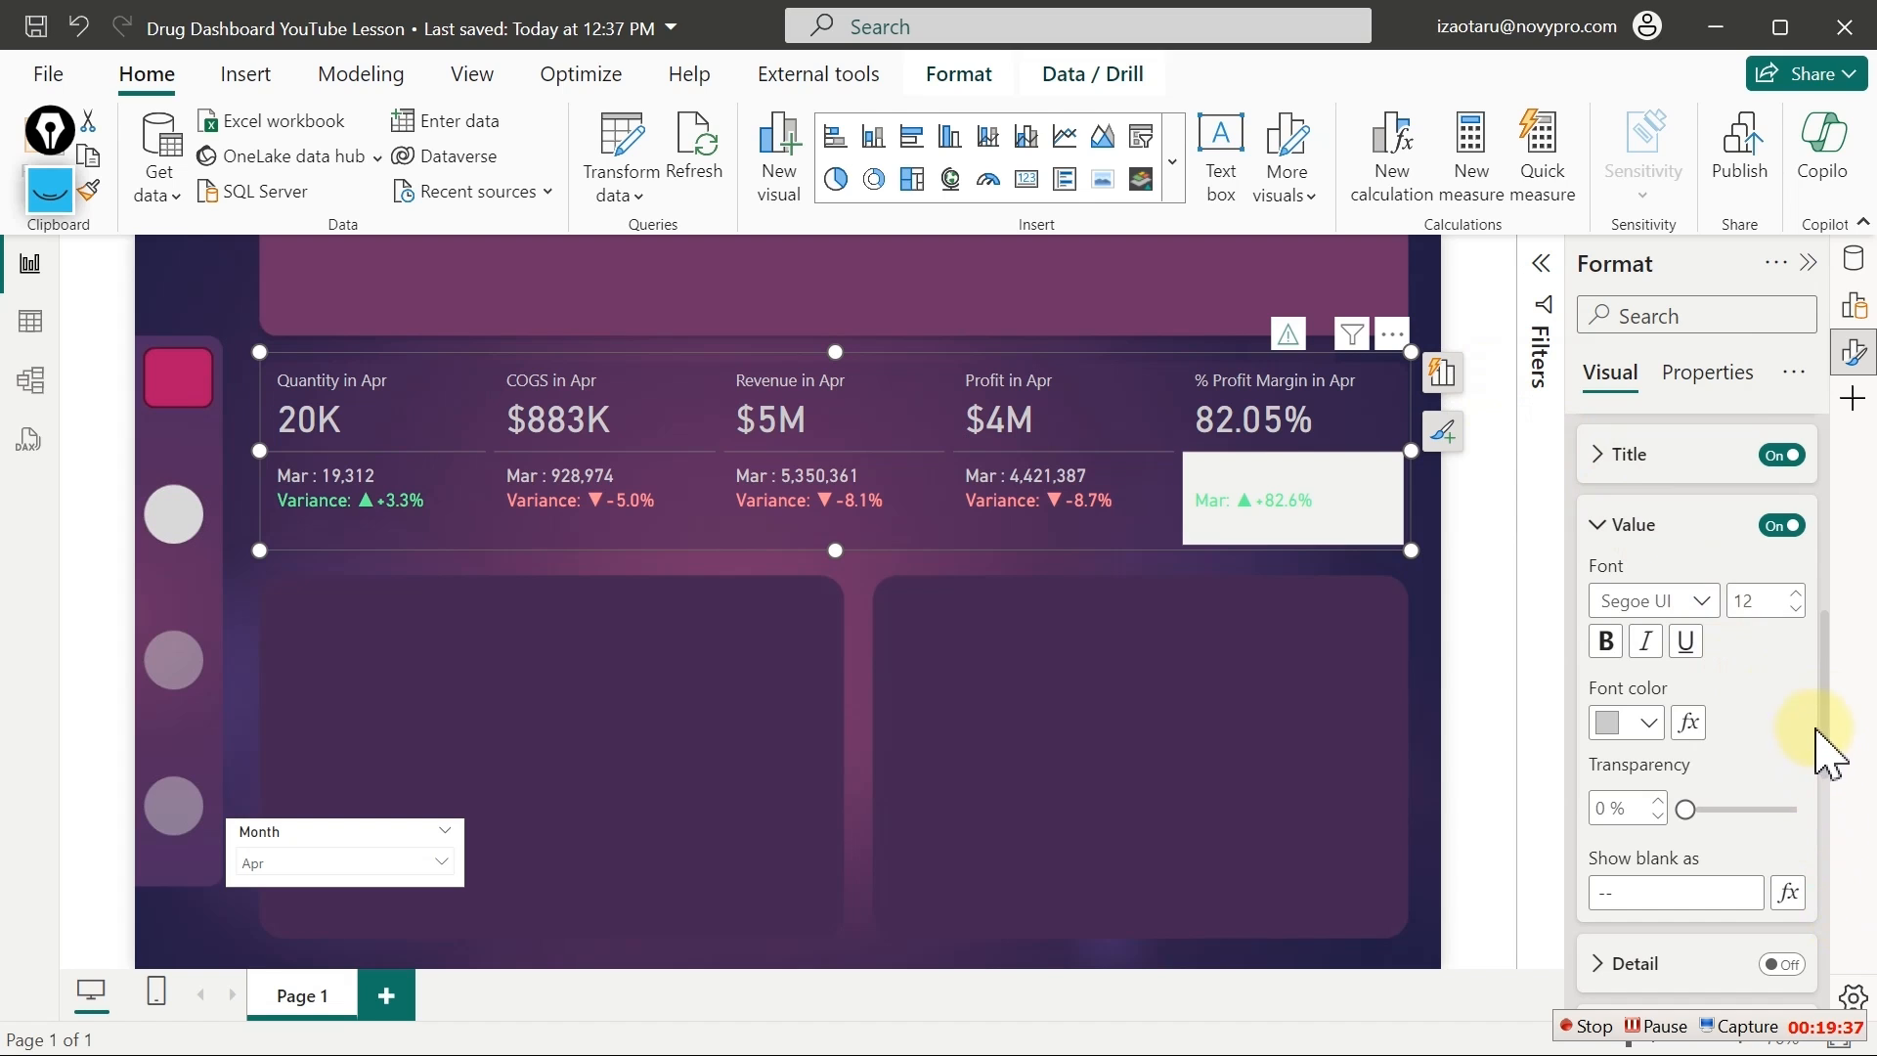
Turn on the accent bar for all cards in the KPI card visual
left_click_drag(1834, 748, 1843, 988)
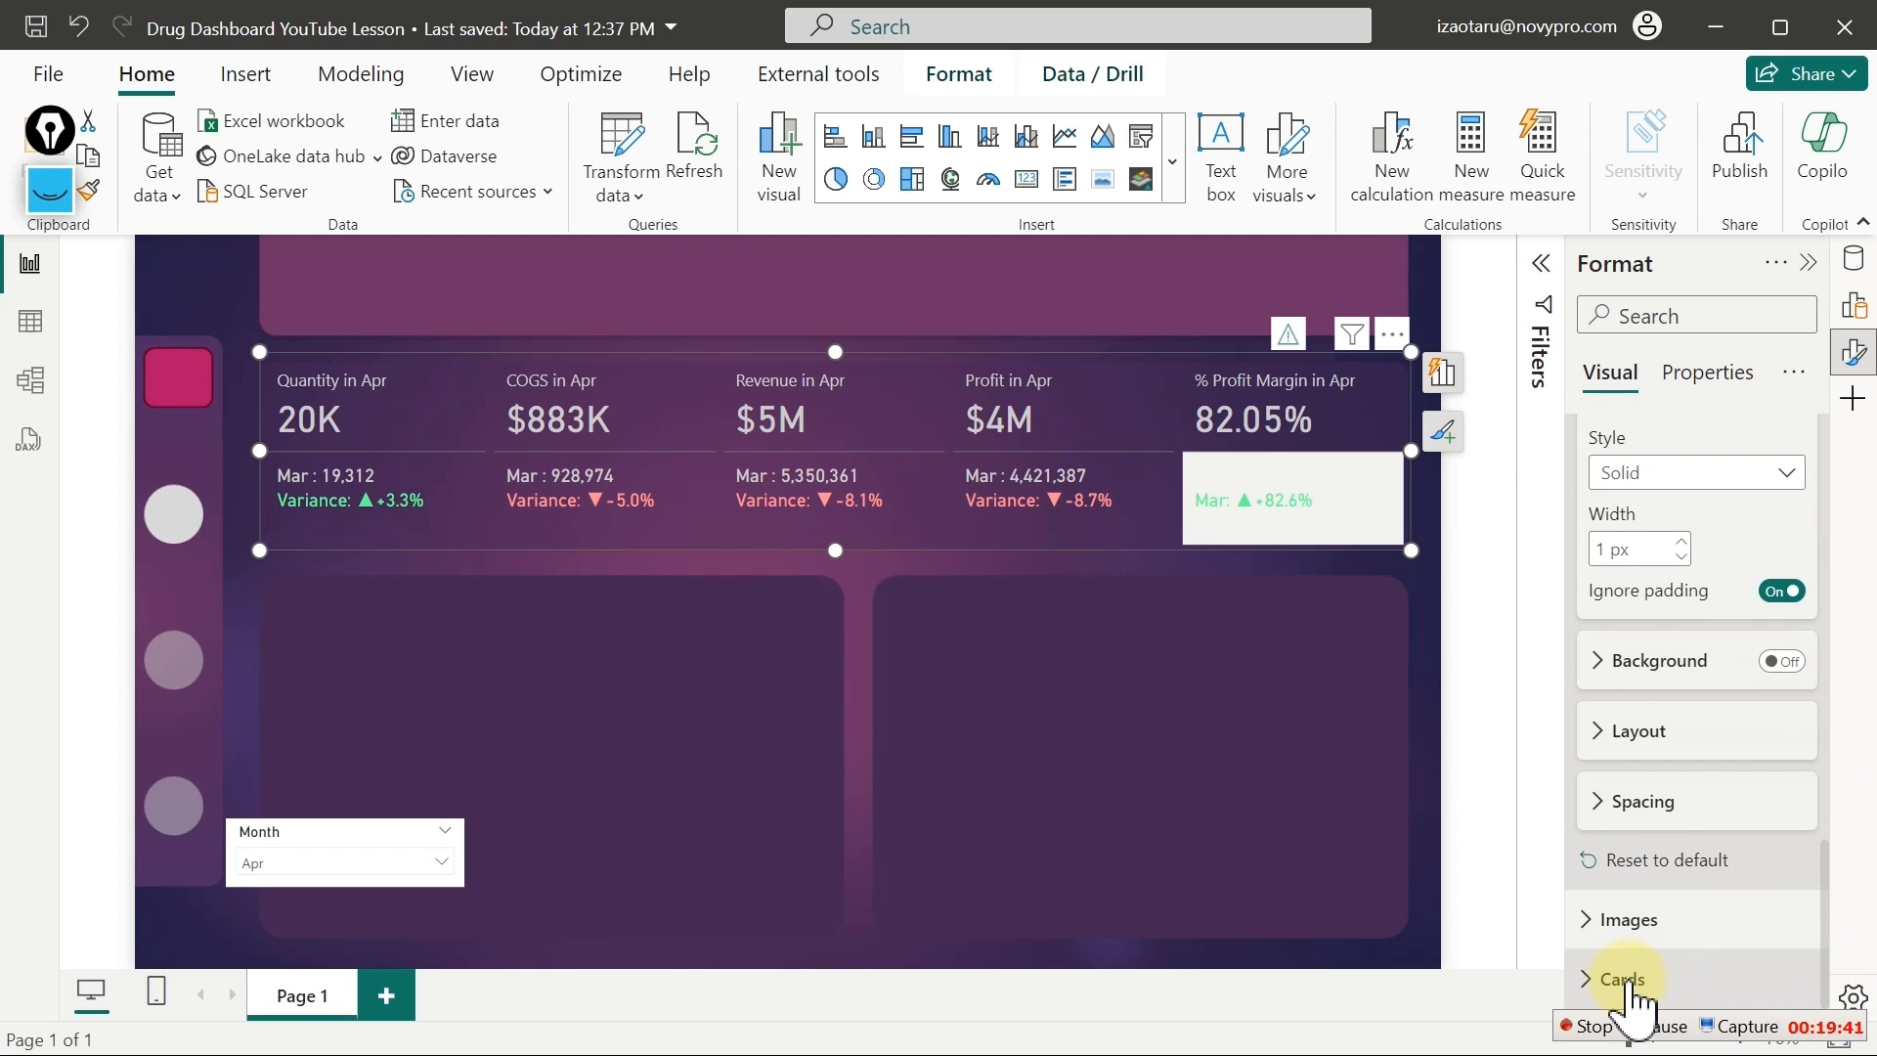
left_click_drag(1826, 947, 1819, 504)
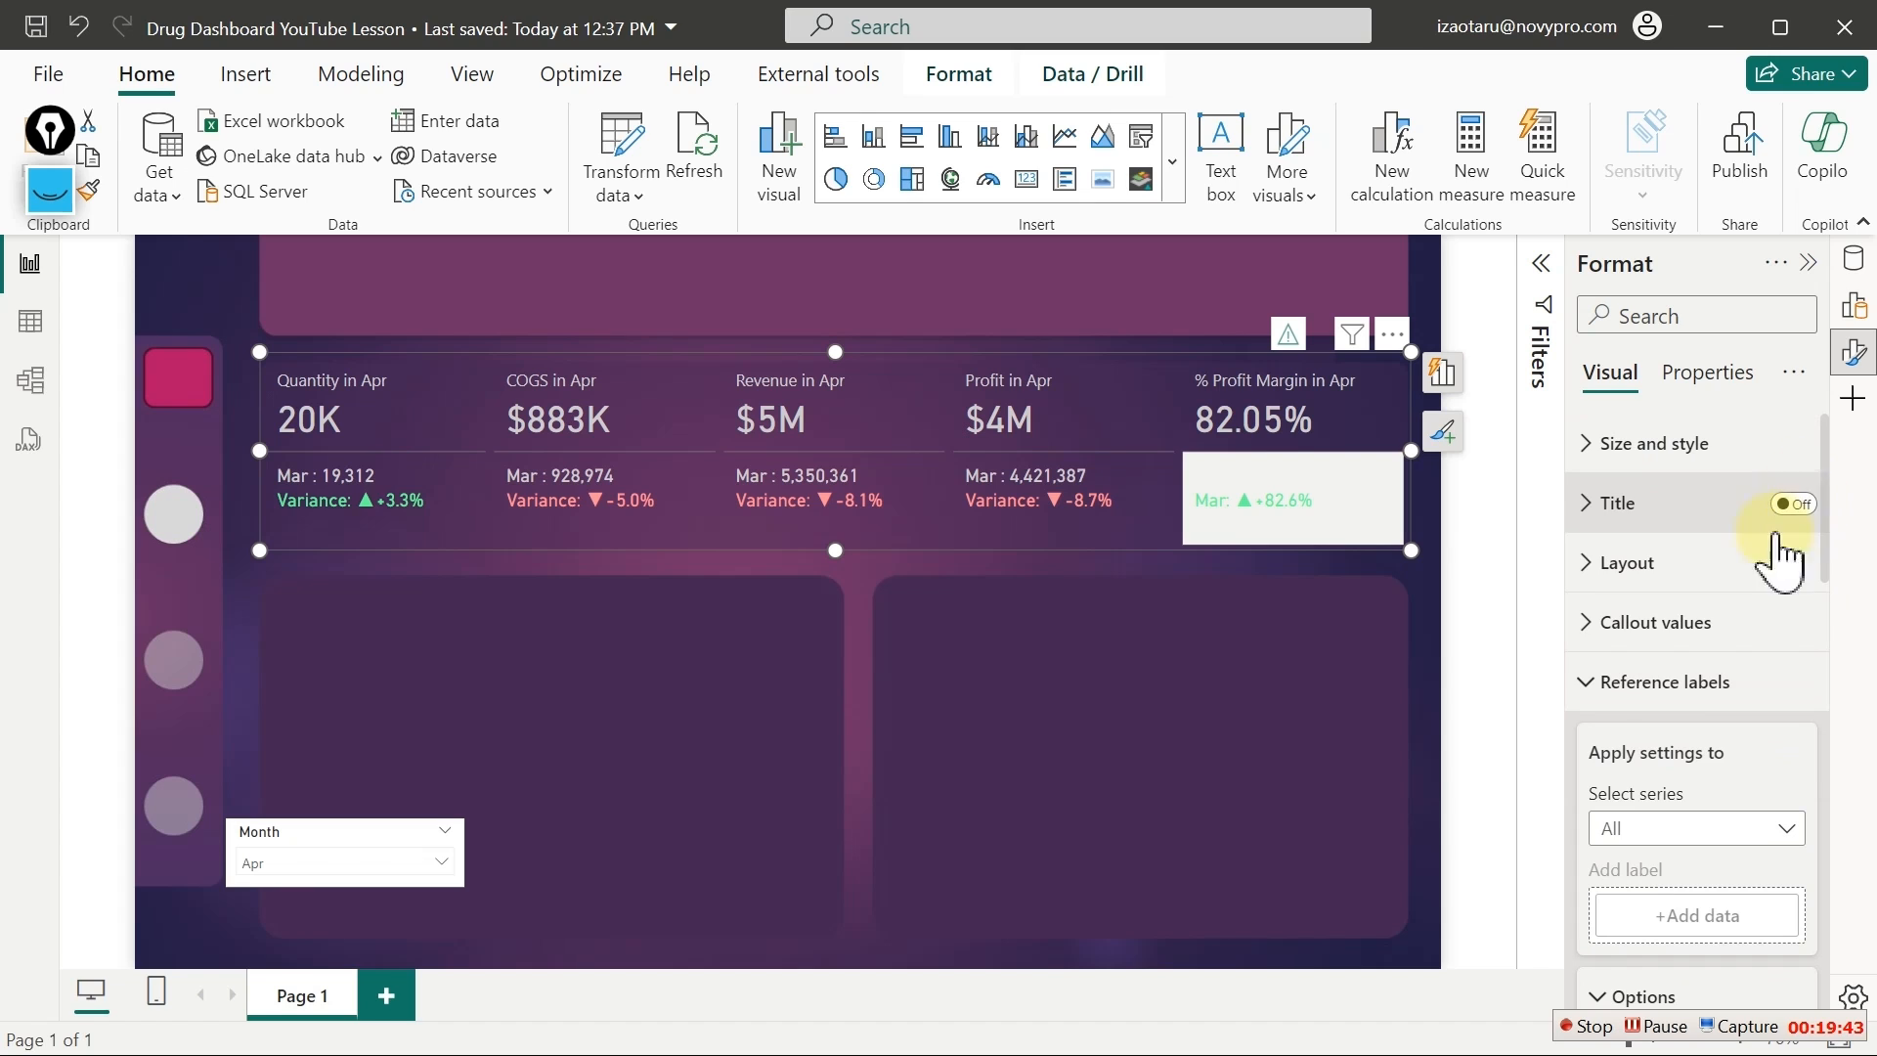
left_click(1652, 684)
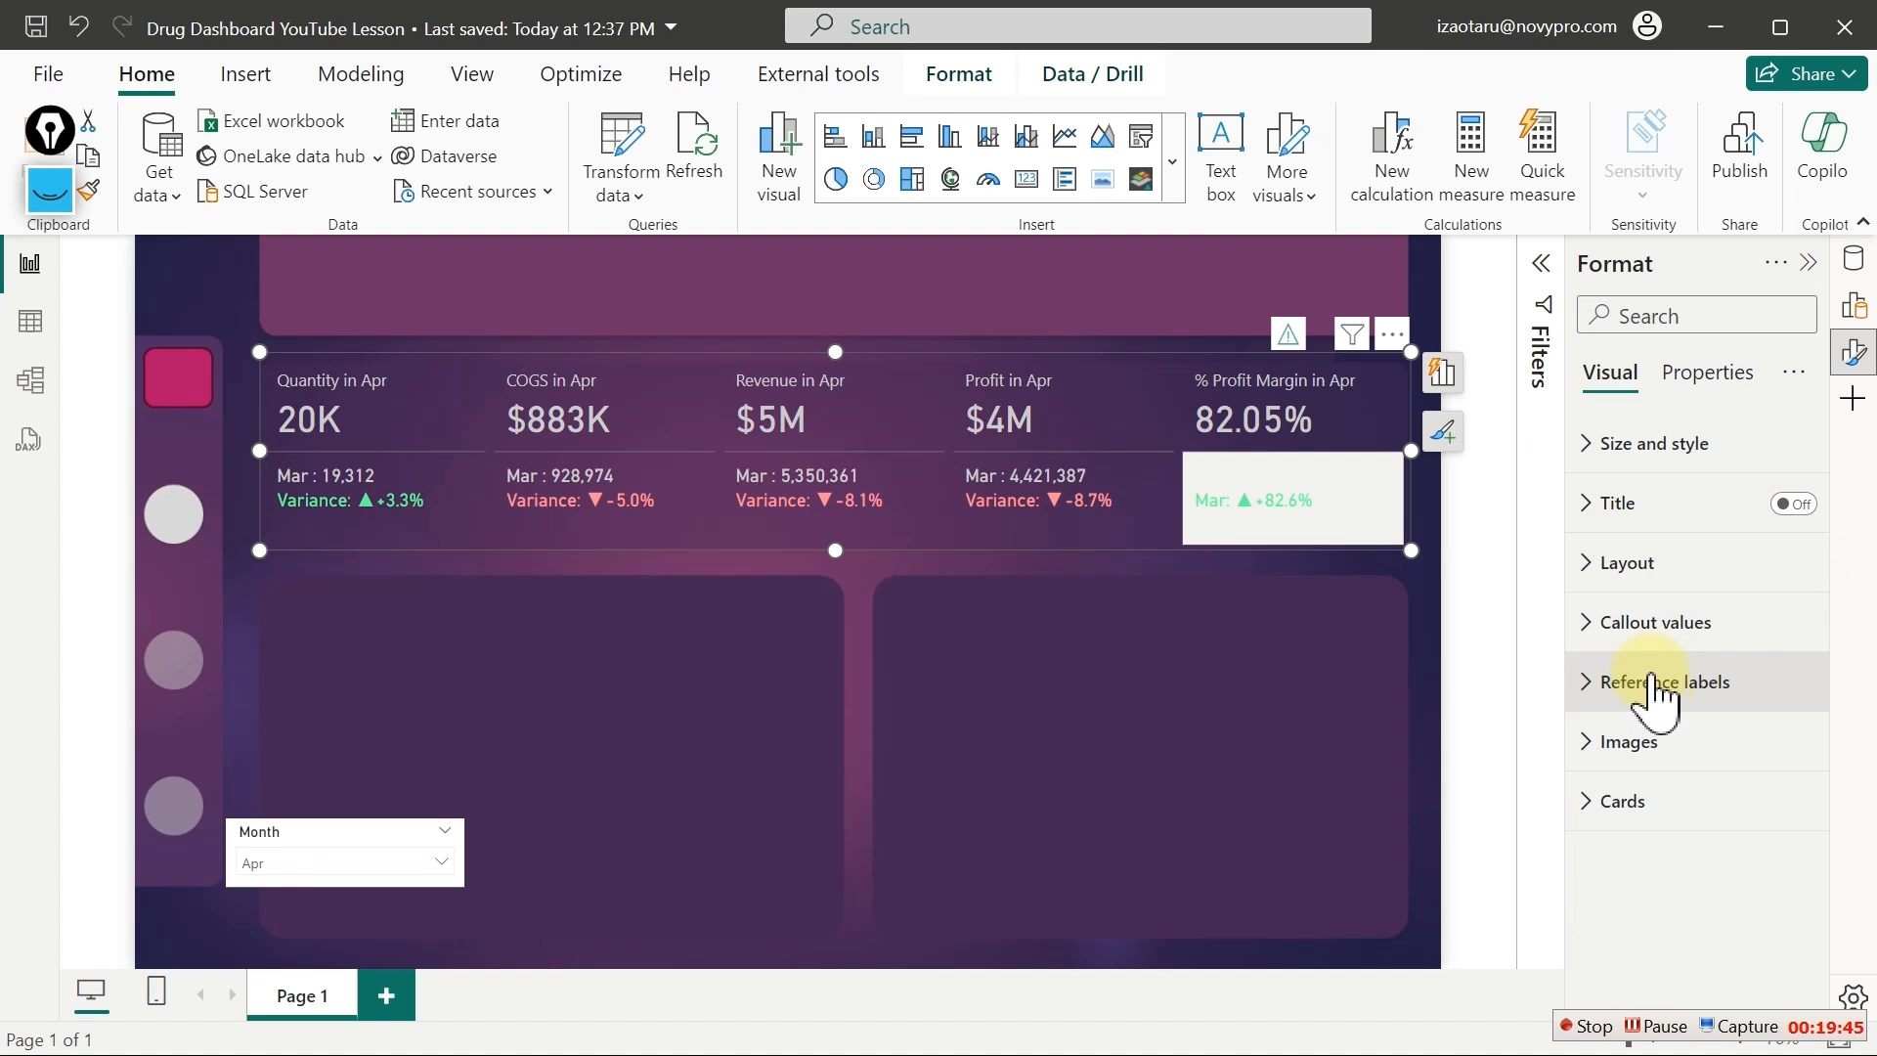
left_click(1608, 807)
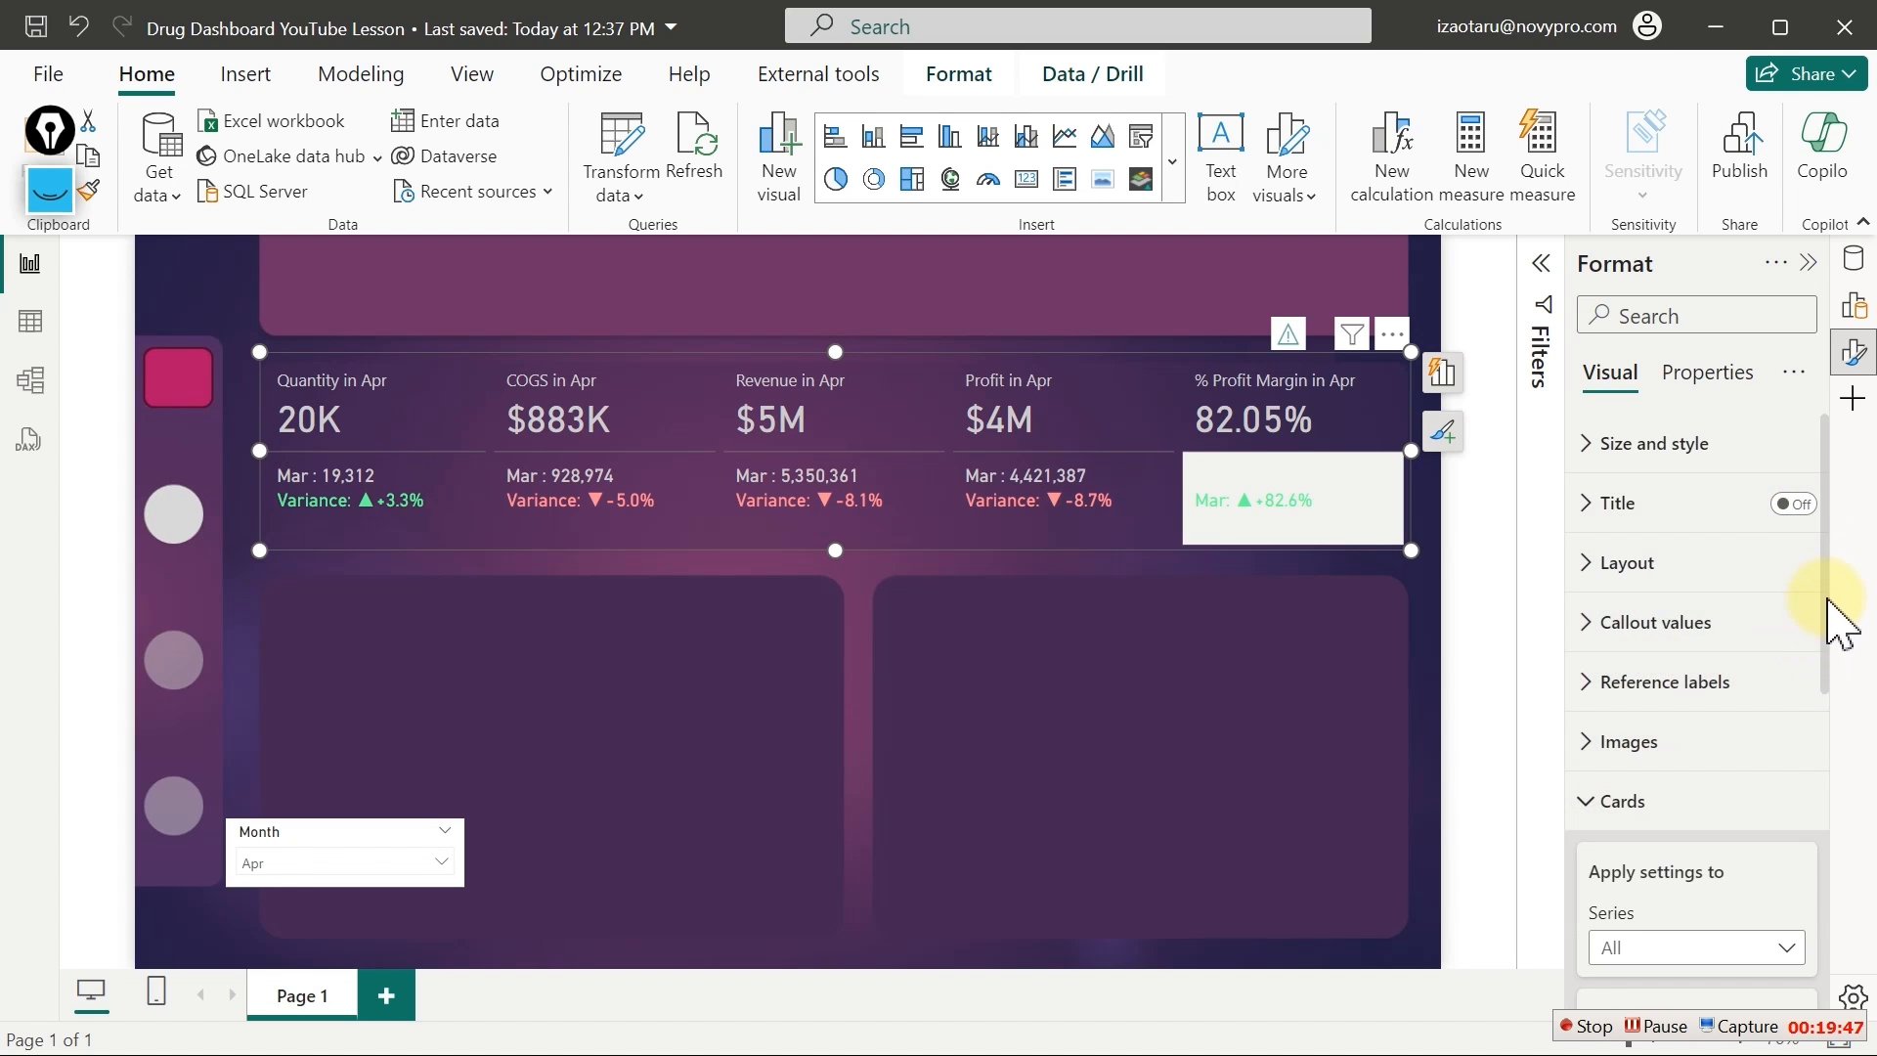
left_click_drag(1822, 620, 1840, 940)
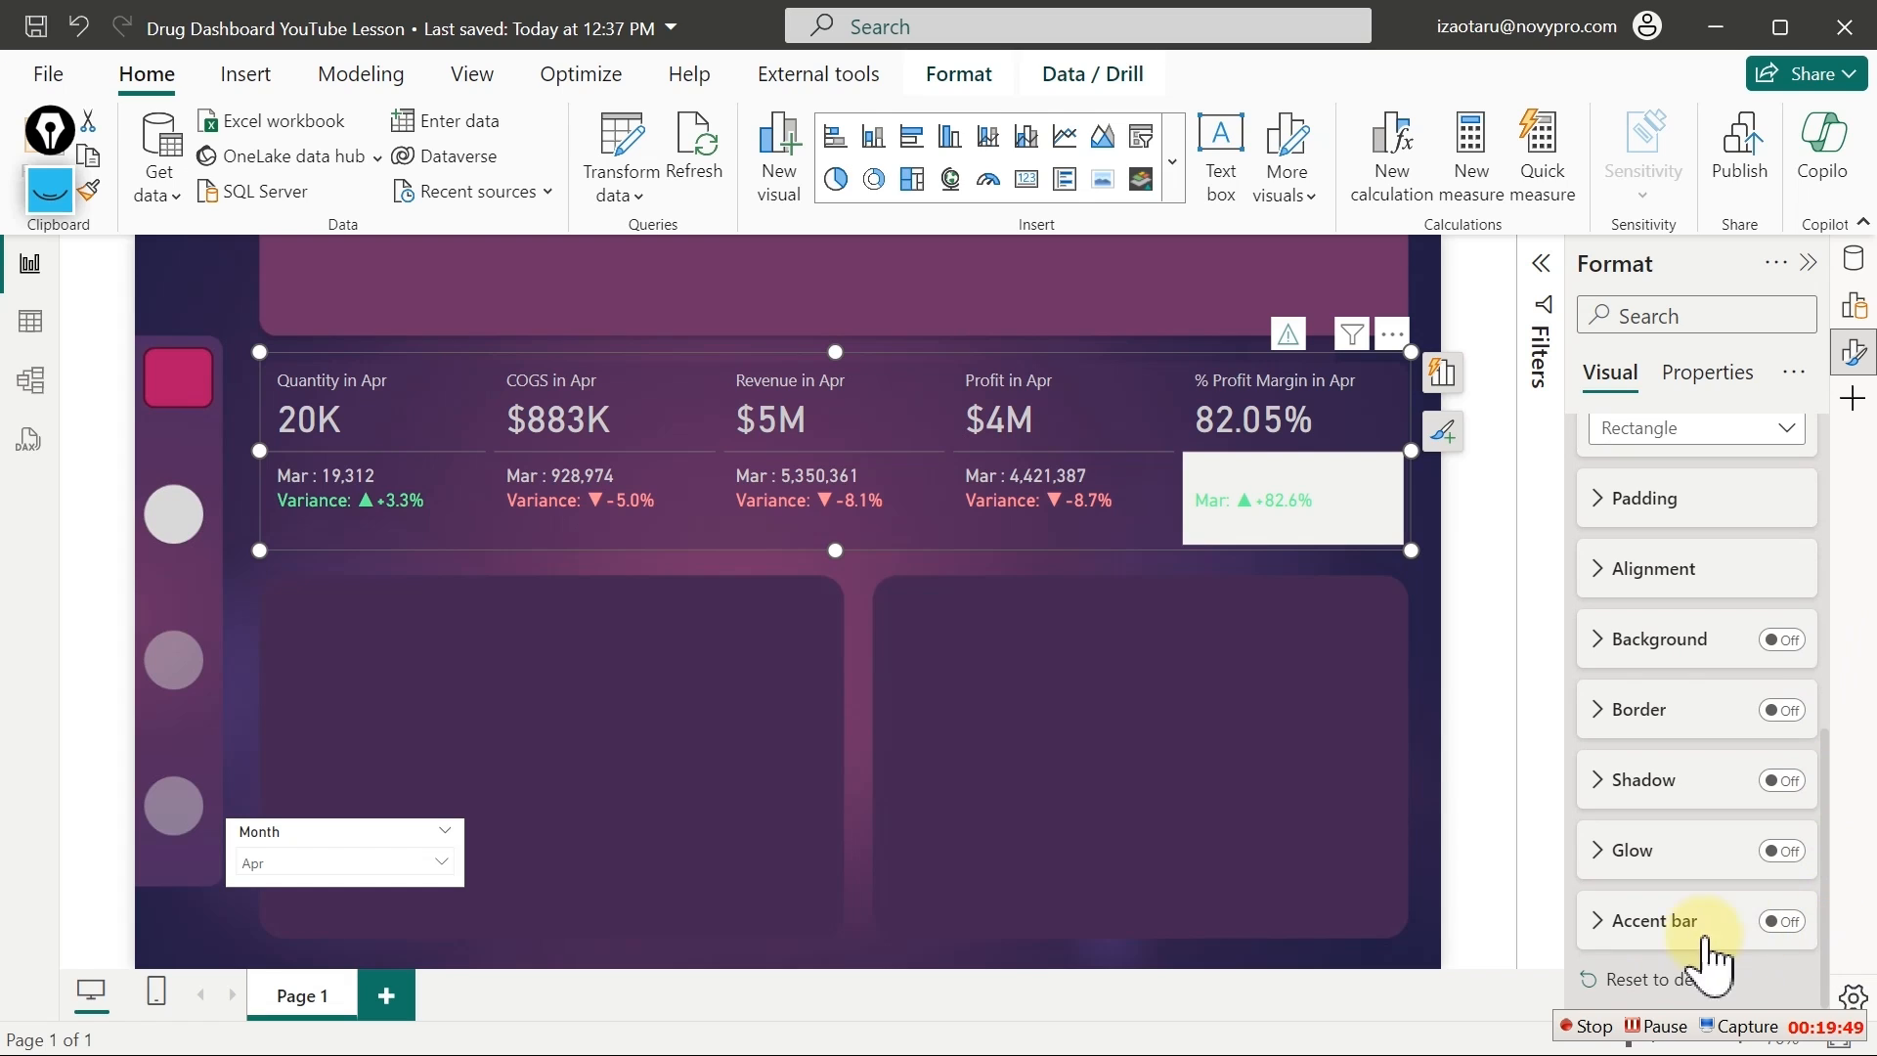
left_click(1781, 921)
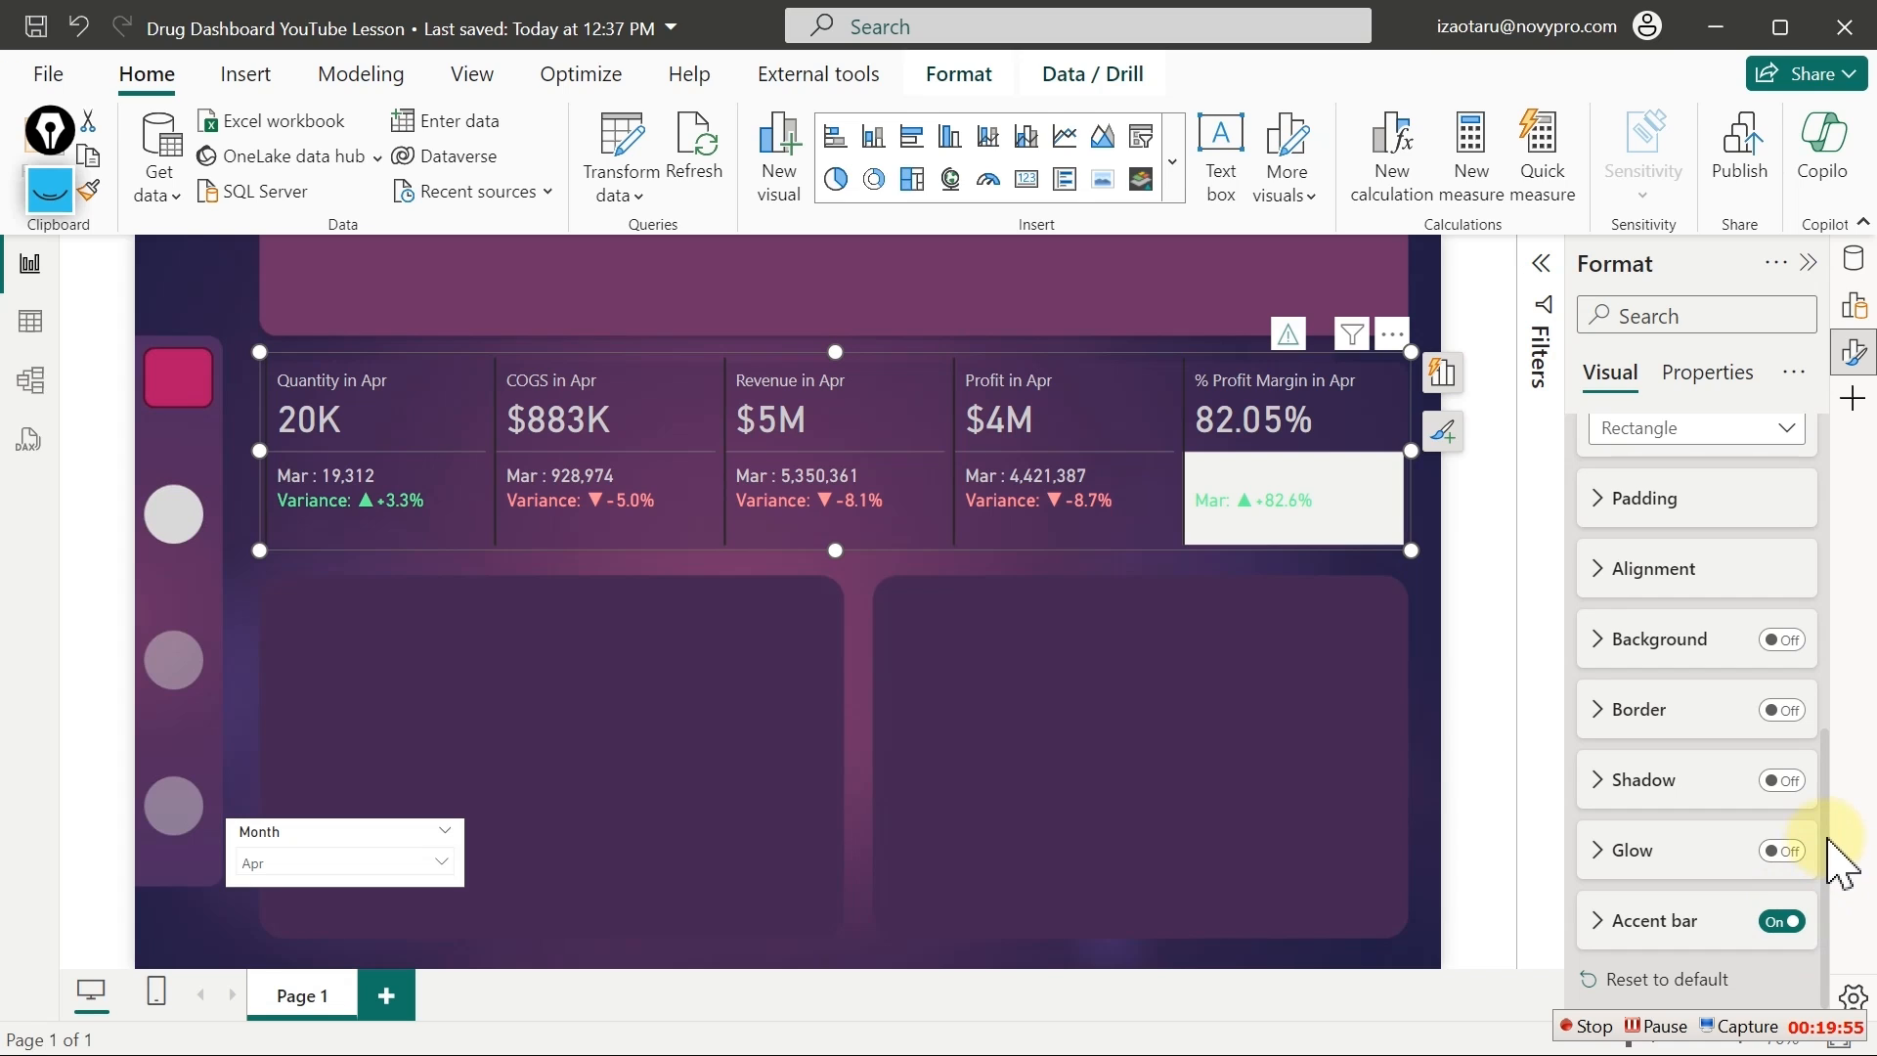
left_click(992, 831)
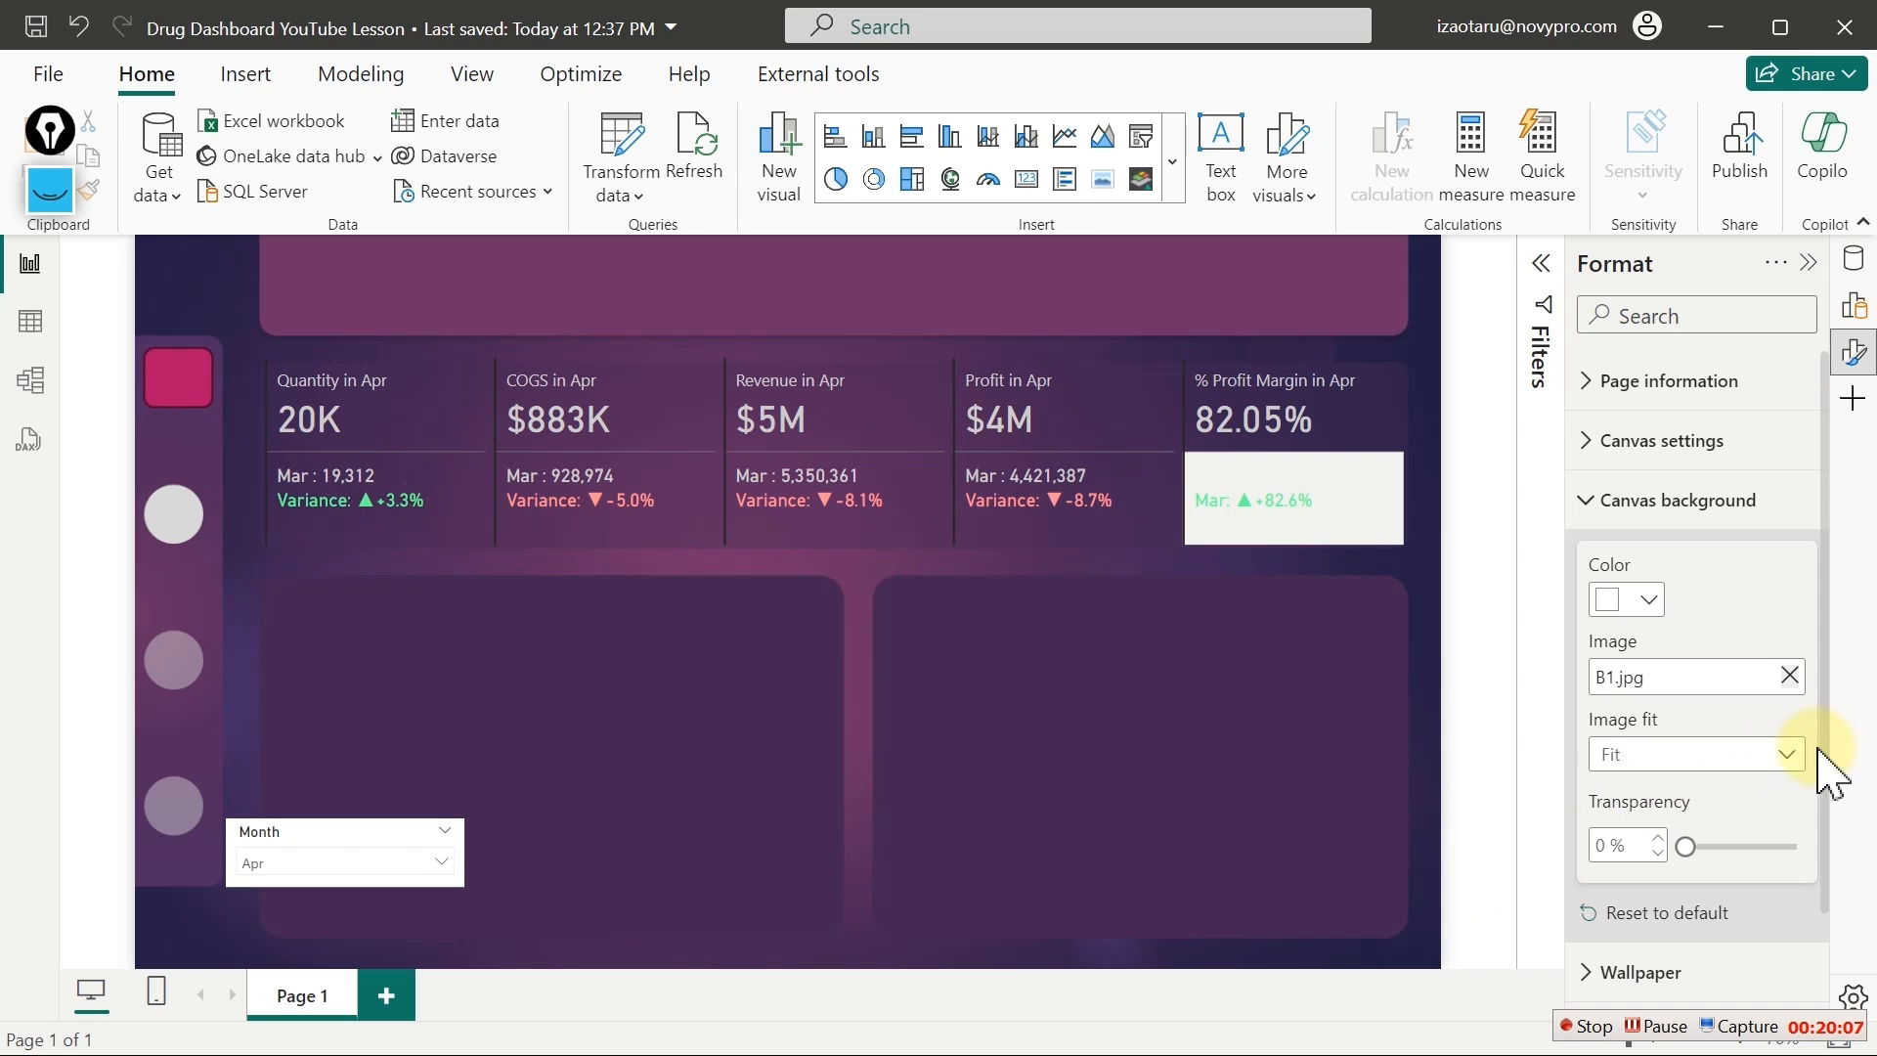
scroll(1828, 782, "down", 2)
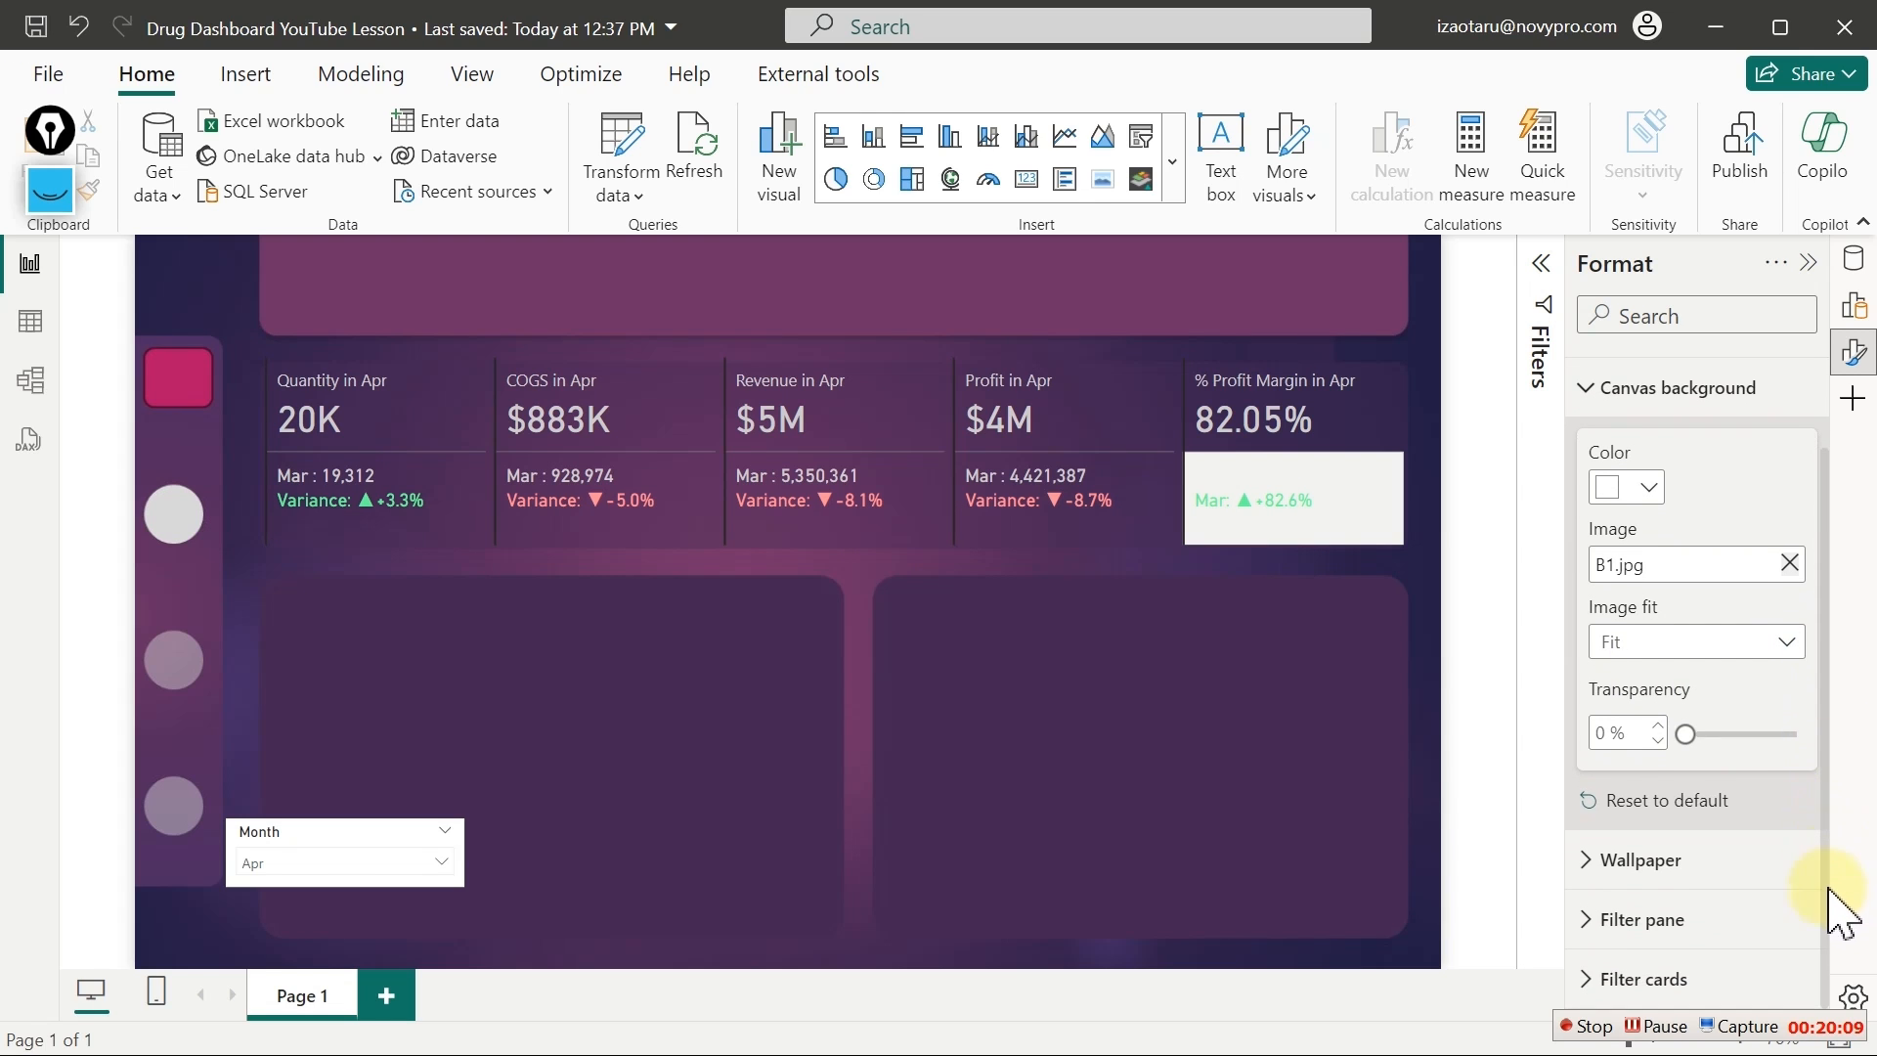
scroll(1828, 879, "up", 2)
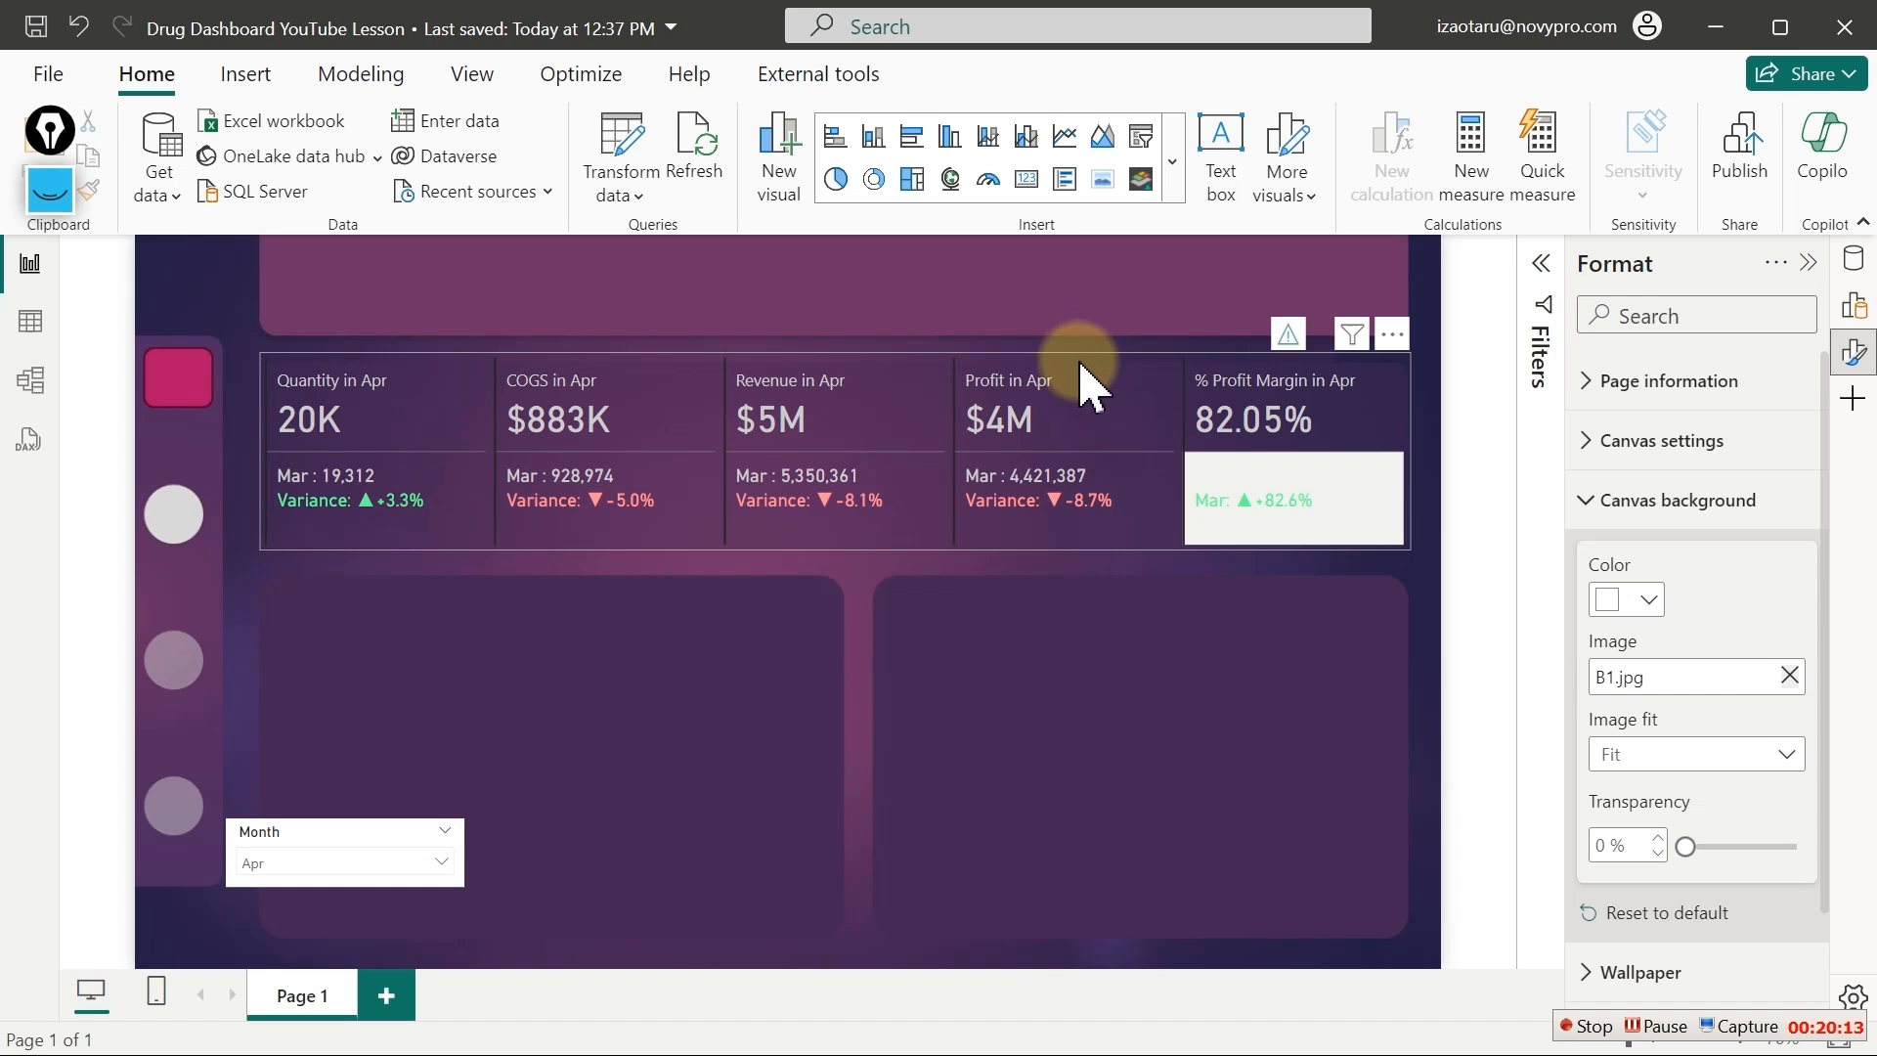
Reselect the KPI card visual and turn off the accent bar of all its cards
left_click(1088, 388)
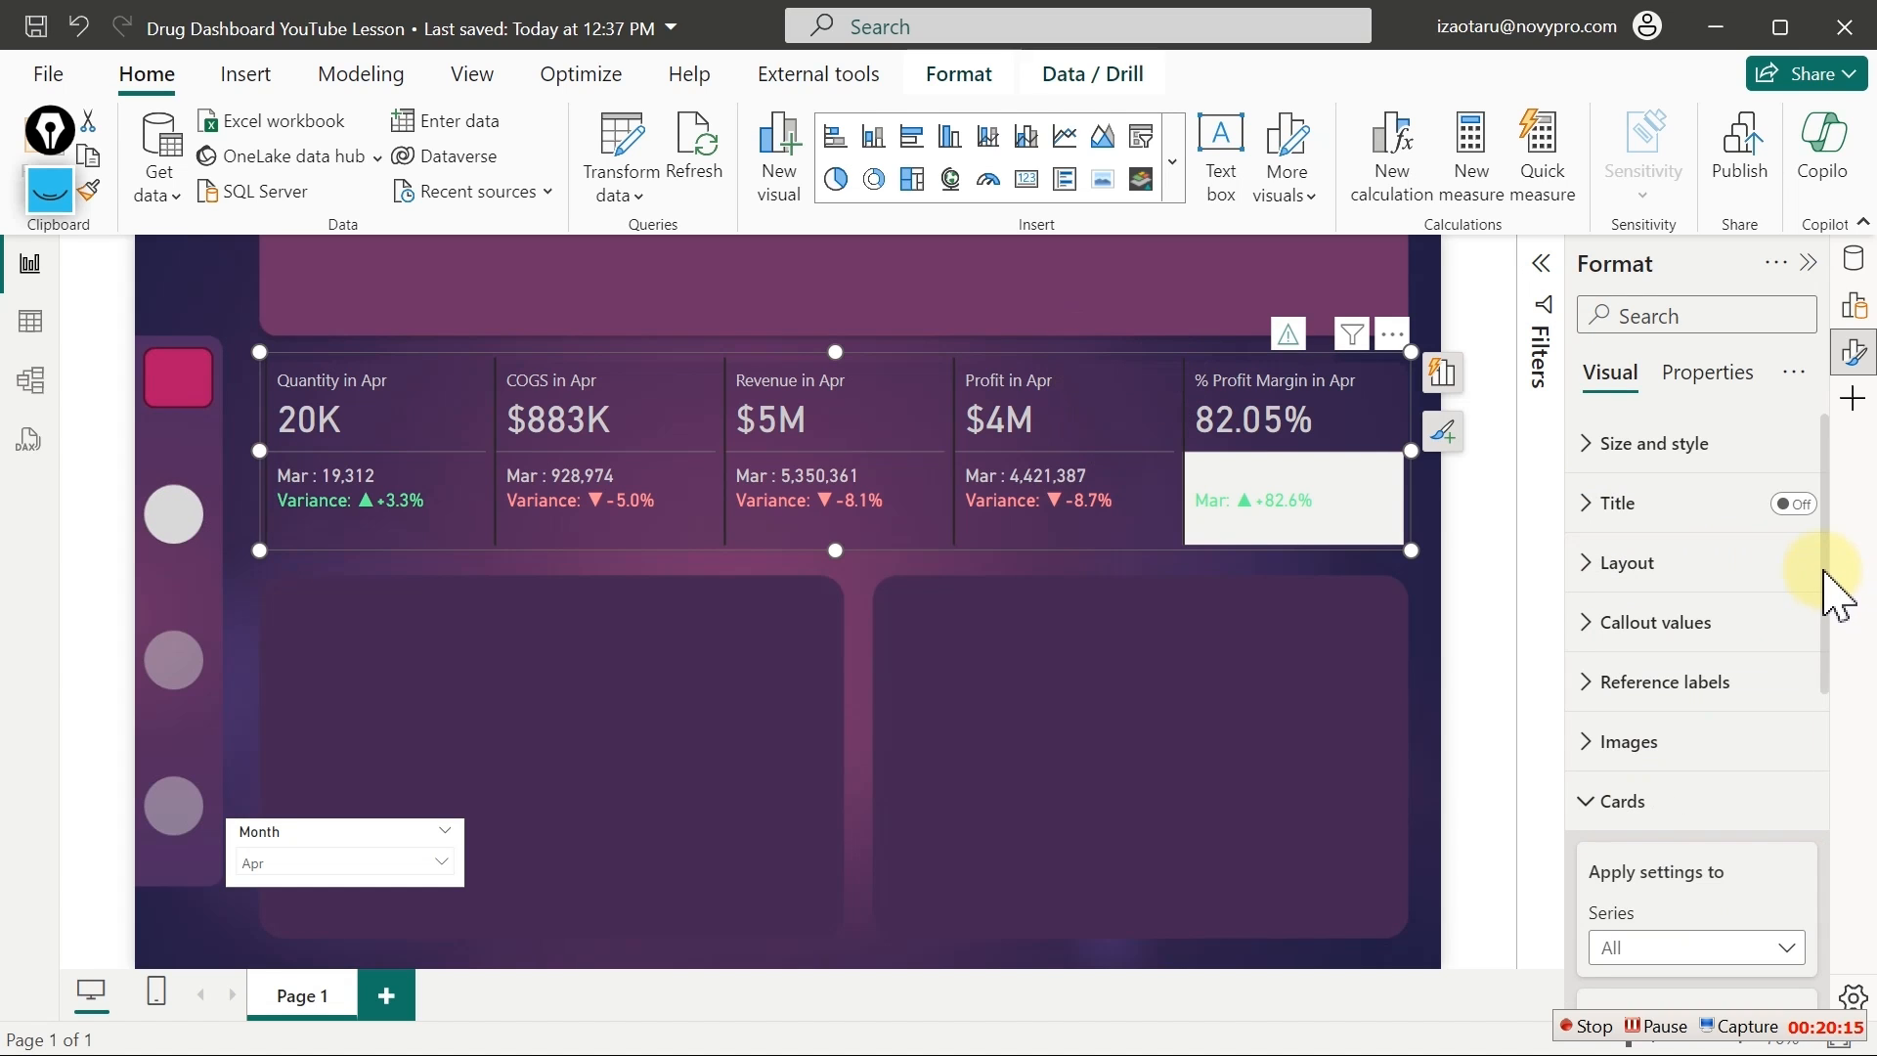
scroll(1826, 626, "down", 6)
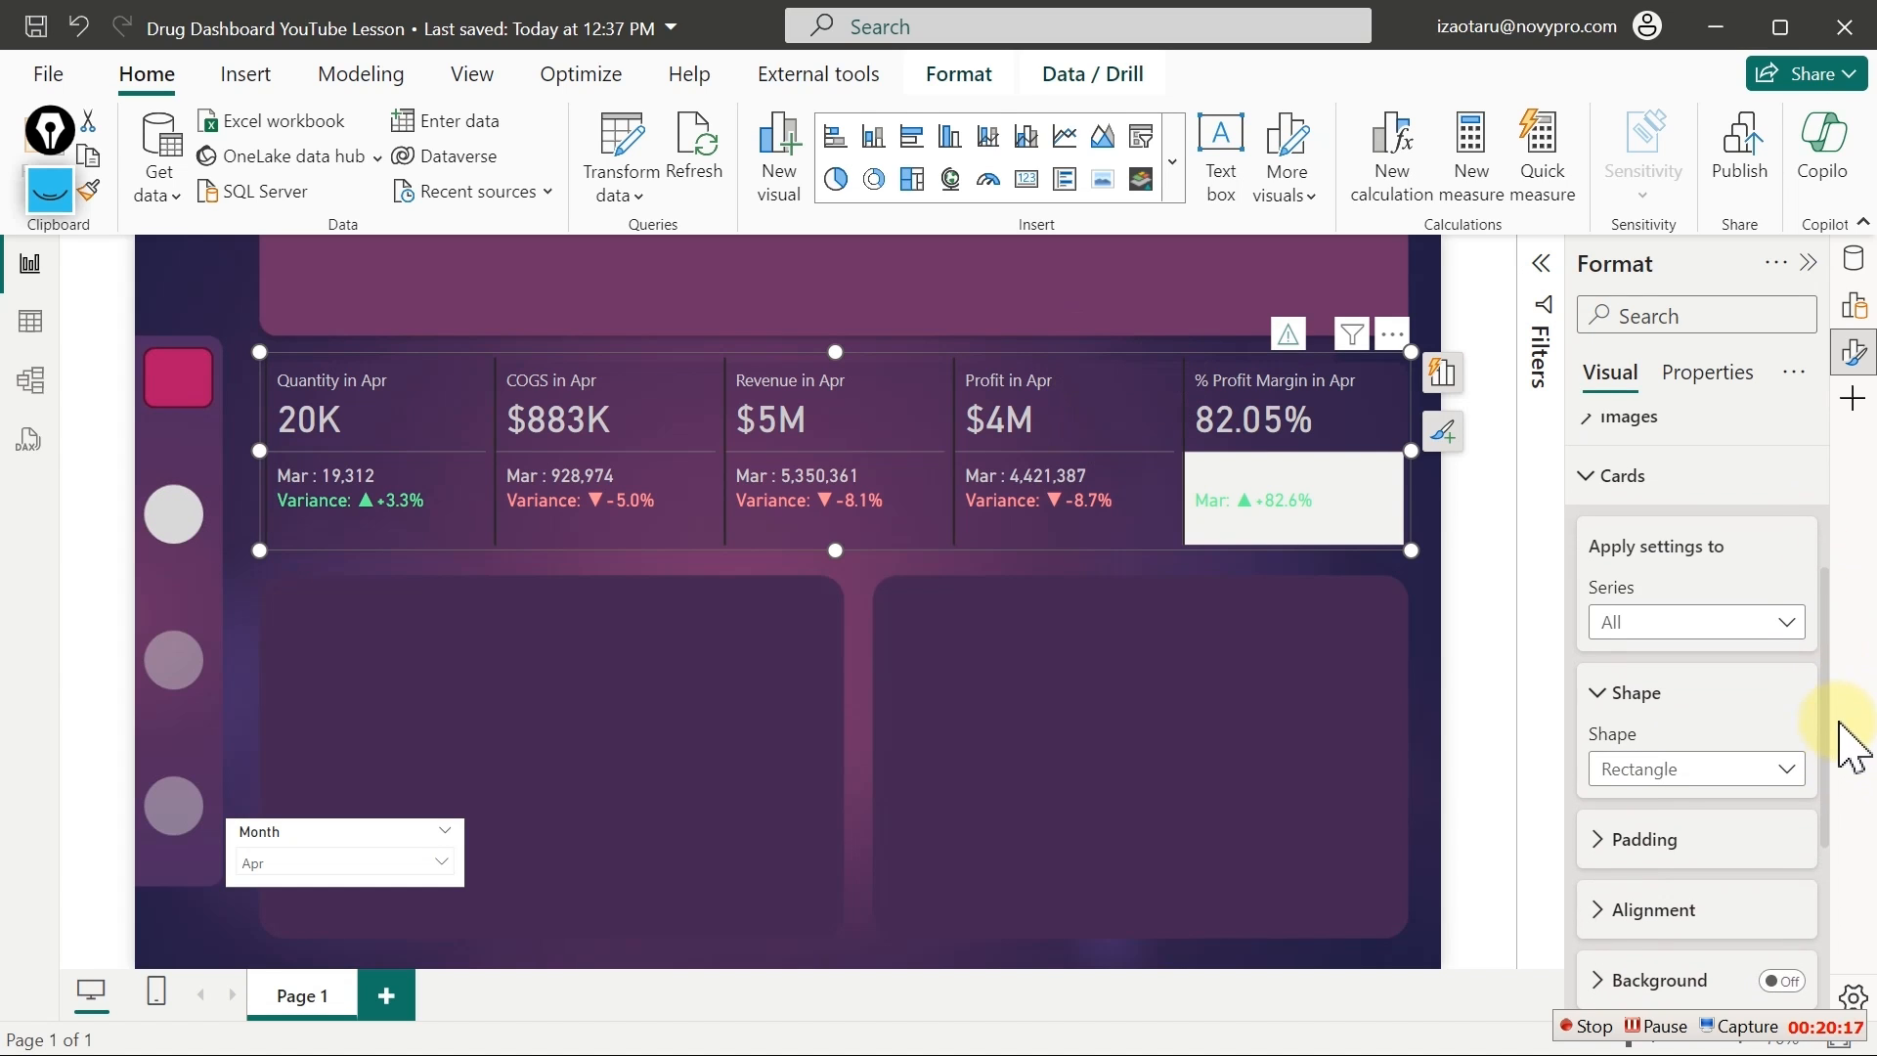
left_click(1778, 624)
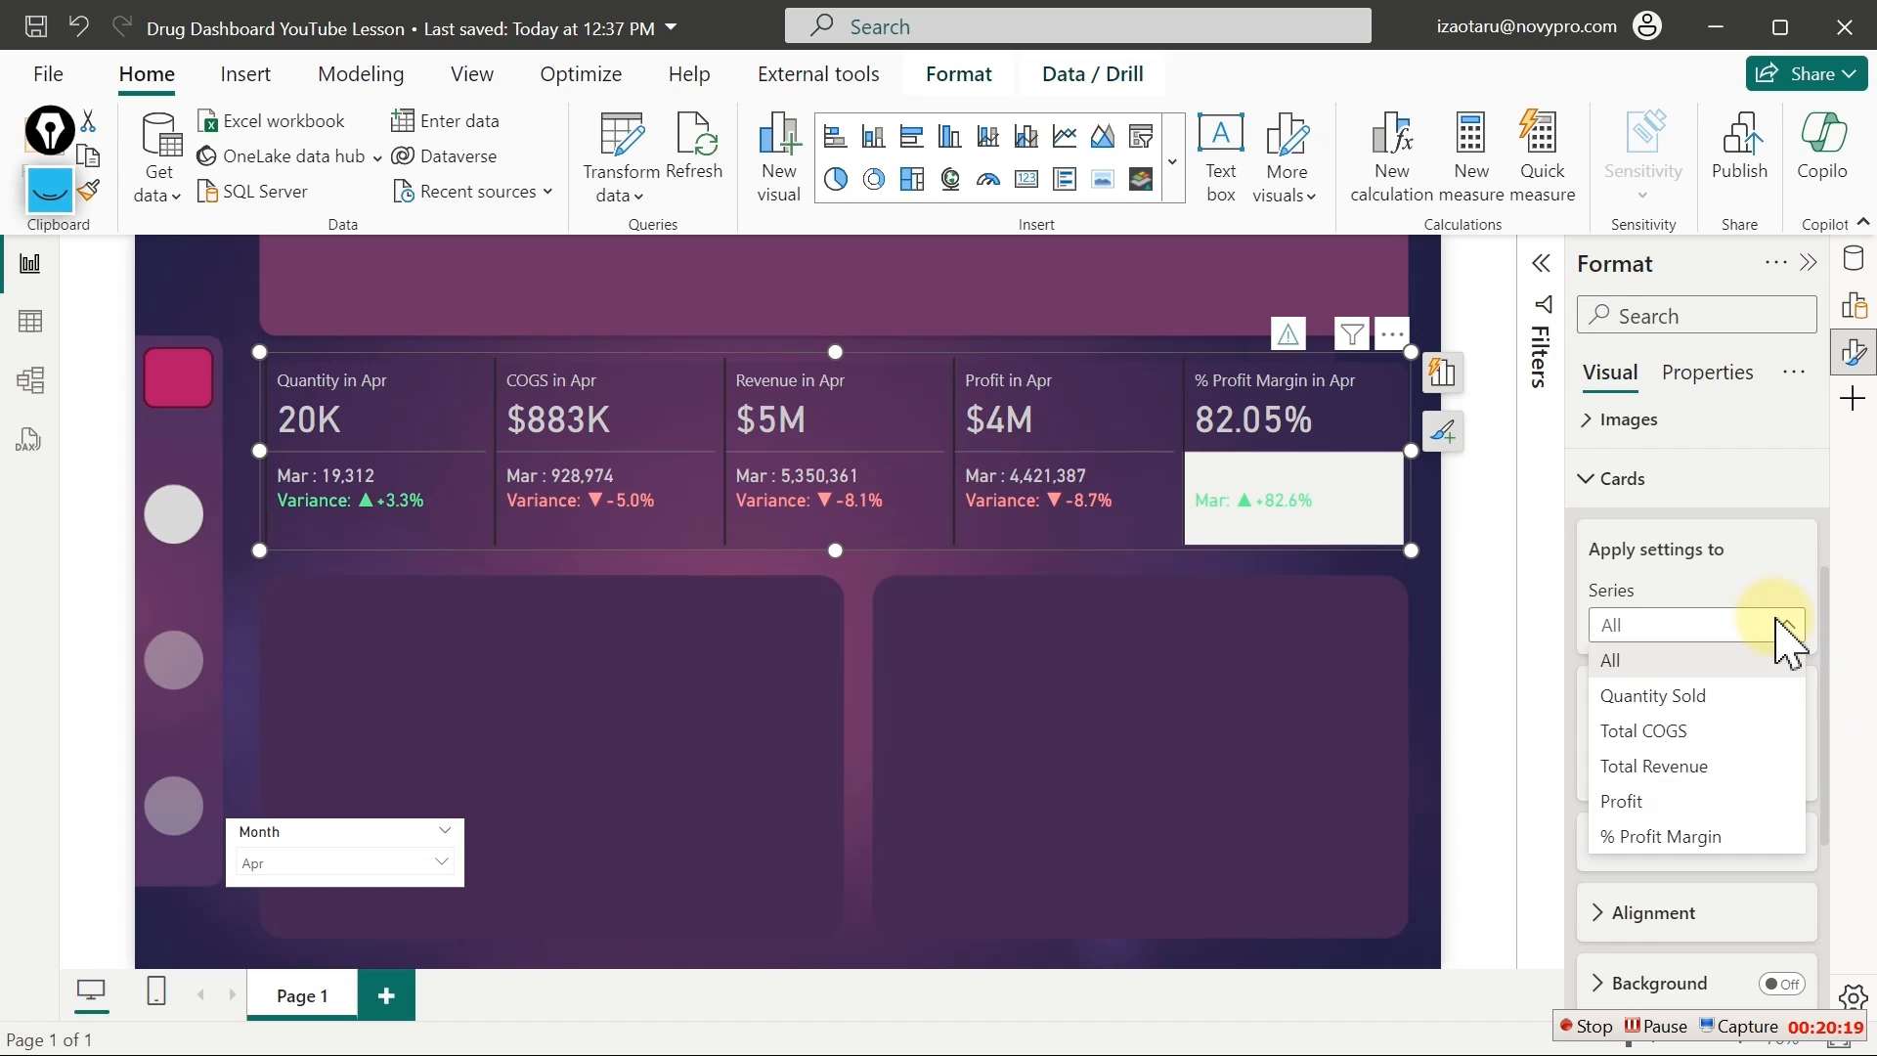
left_click(1783, 630)
scroll(1835, 653, "down", 6)
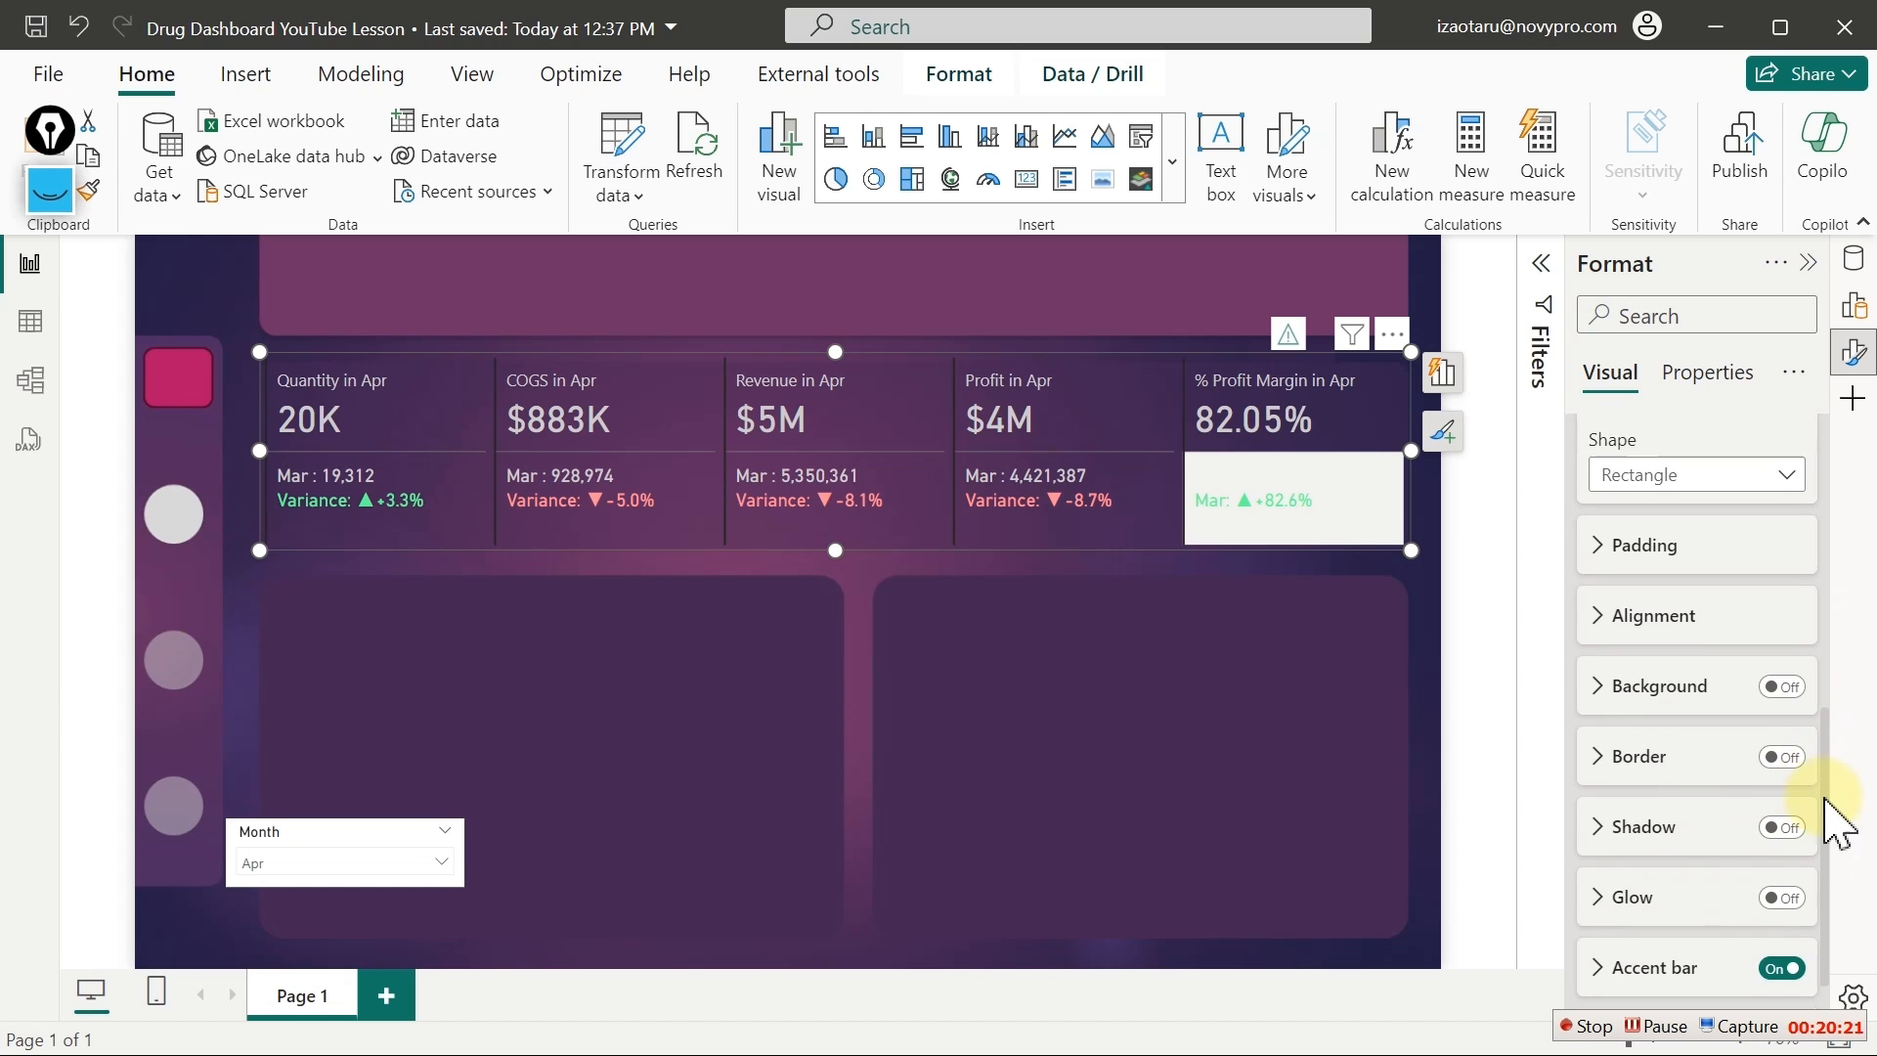
left_click(1783, 920)
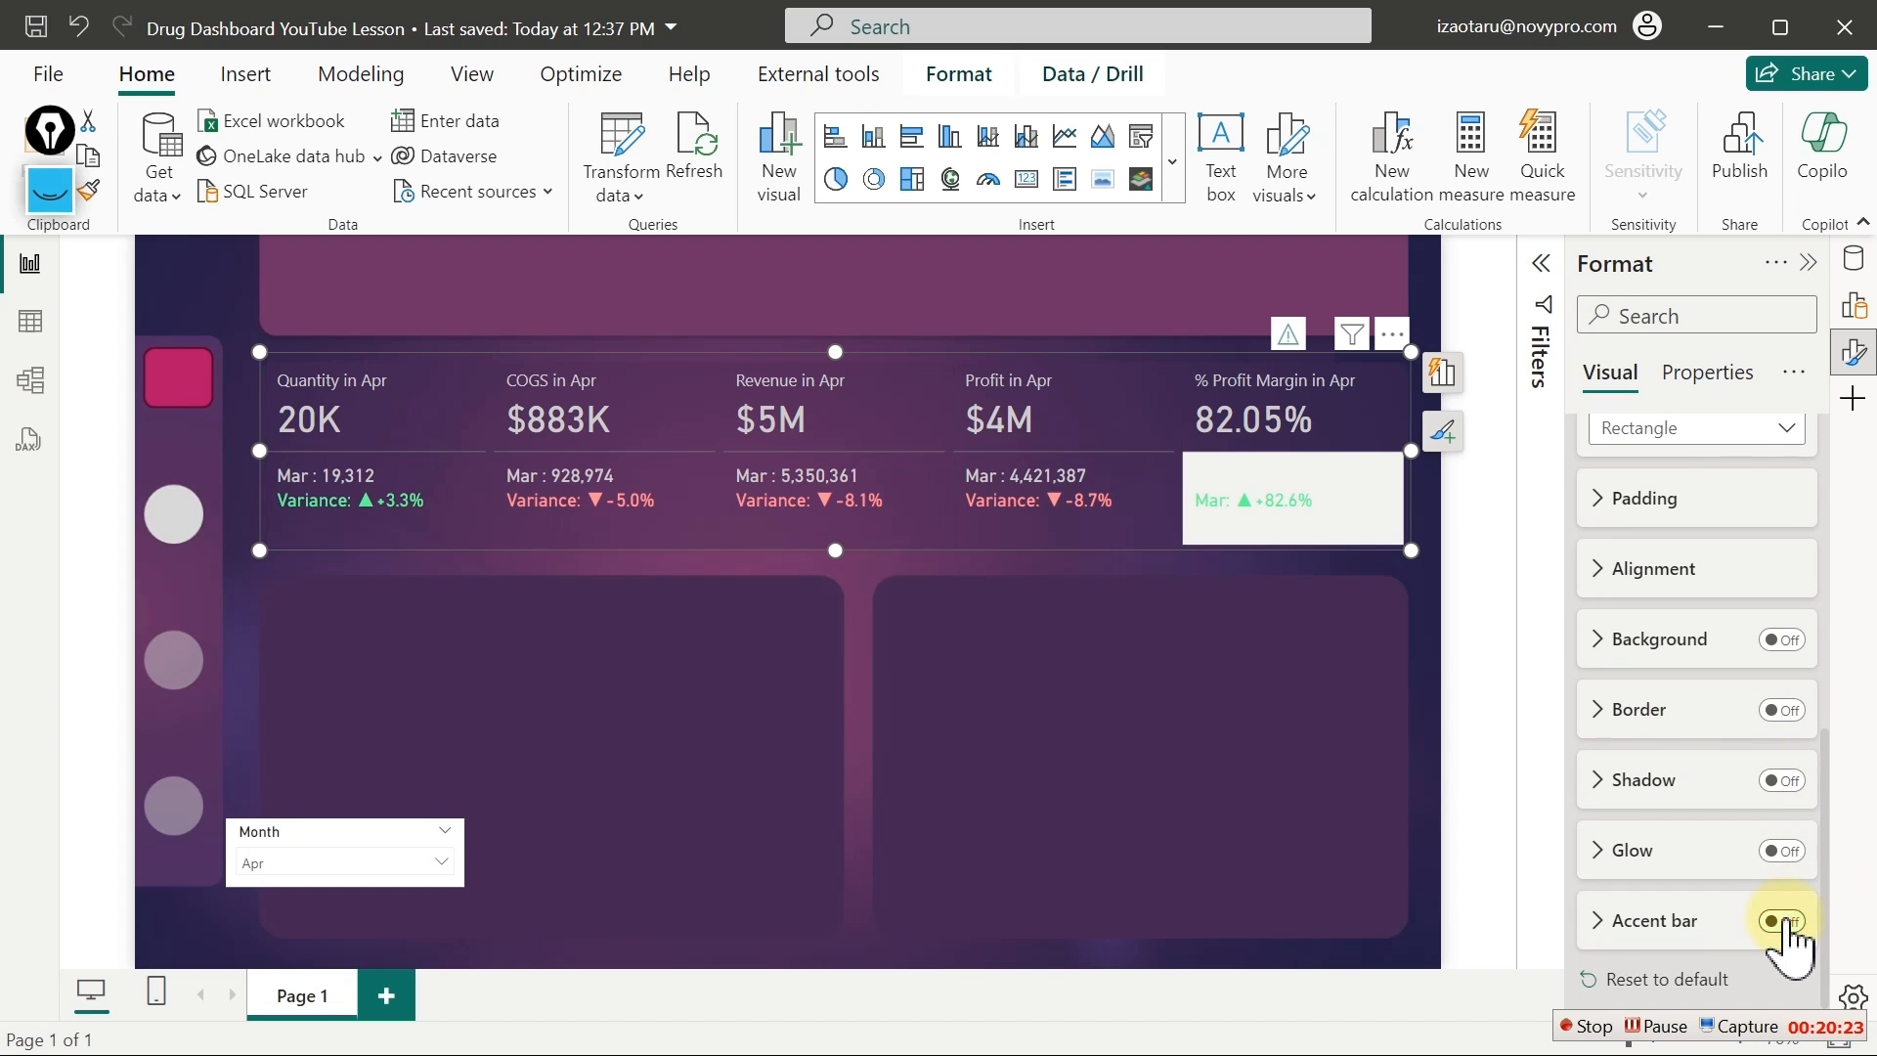
Turn on the accent bar for the Quantity Sold card only and set its position to Right
scroll(1830, 867, "up", 4)
scroll(1830, 753, "up", 2)
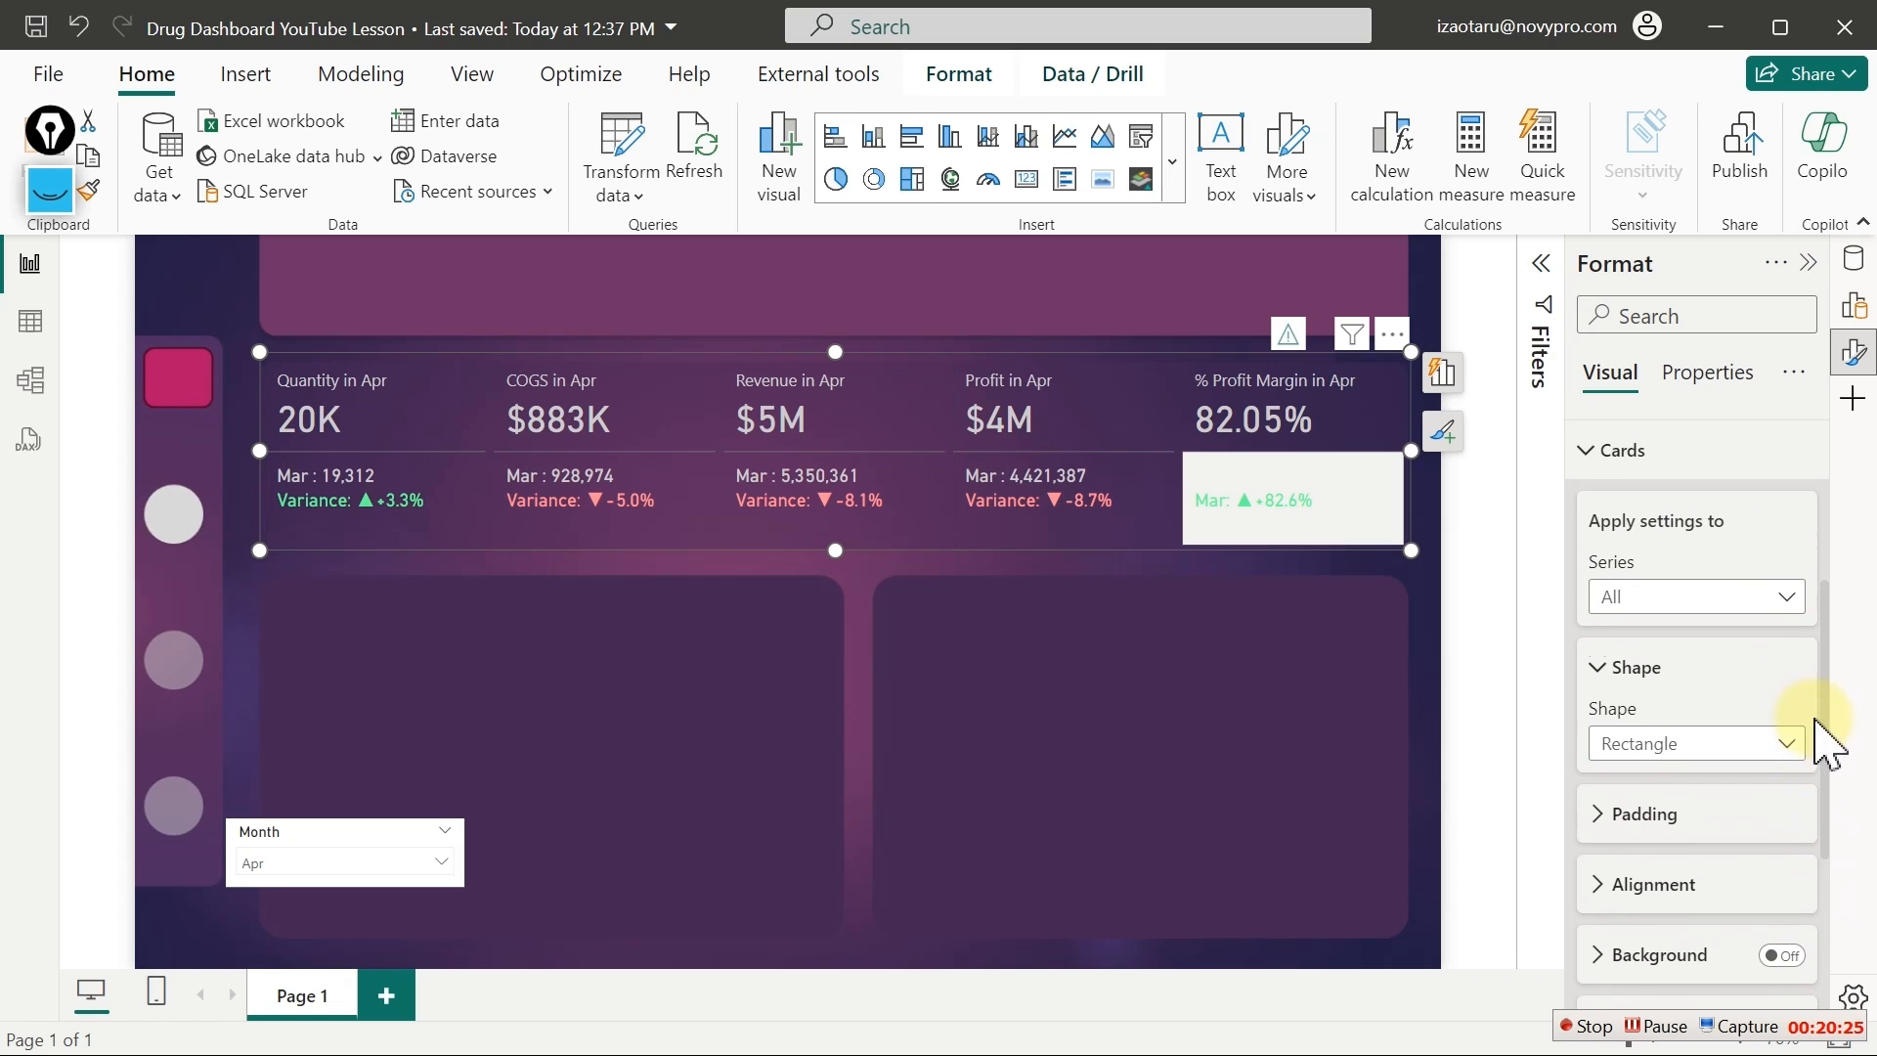
left_click(1732, 611)
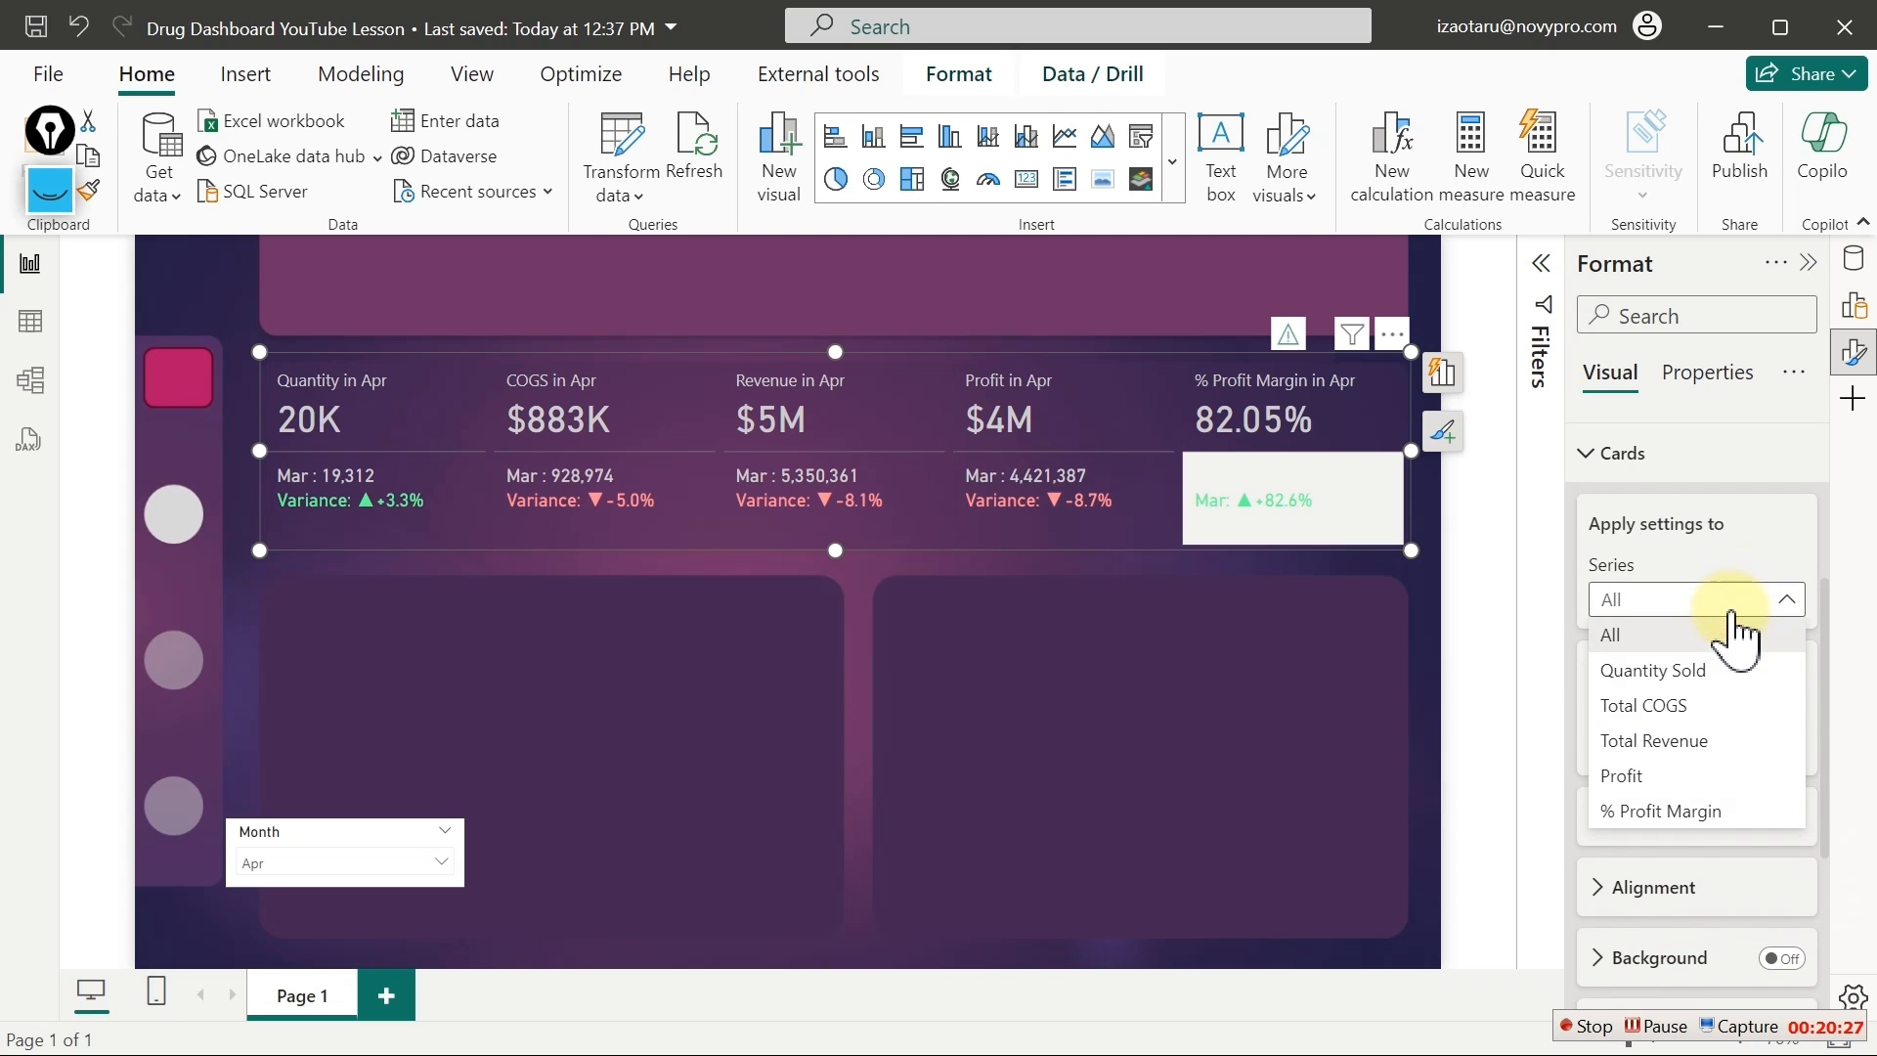
left_click(1688, 673)
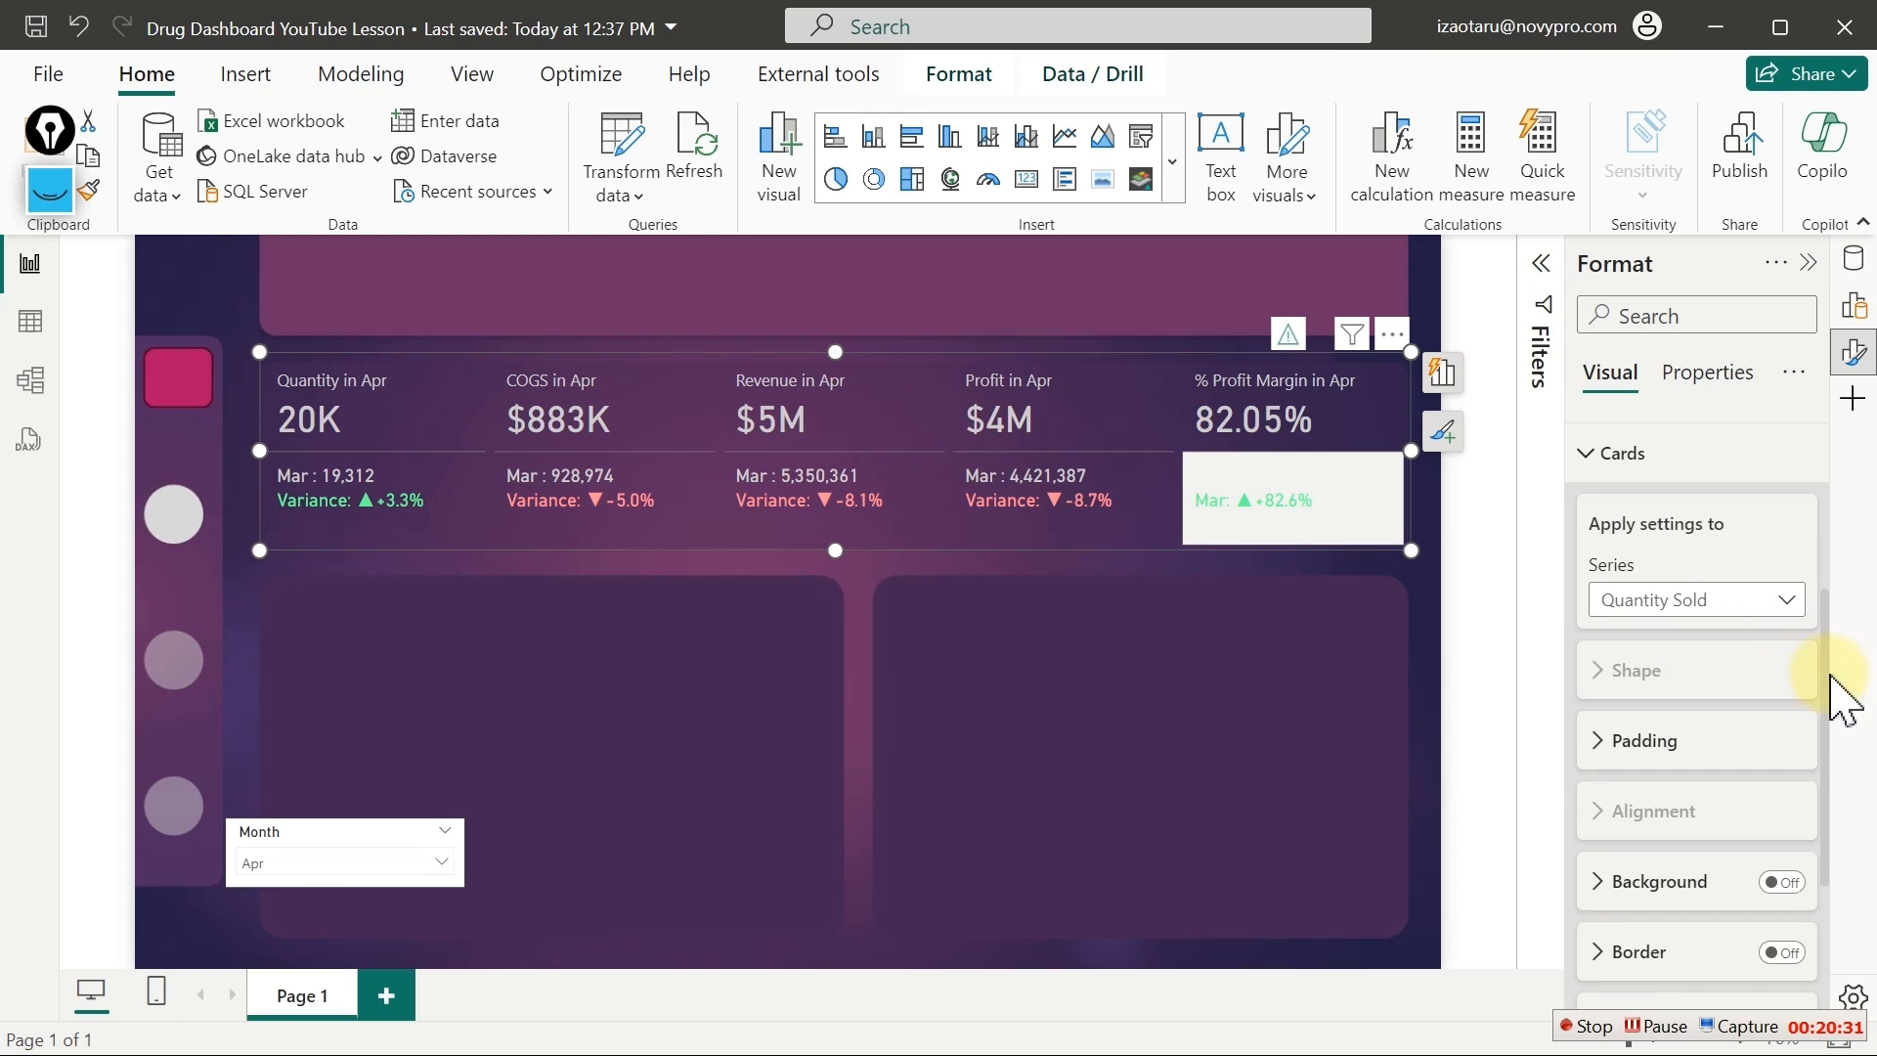
left_click_drag(1827, 785, 1826, 940)
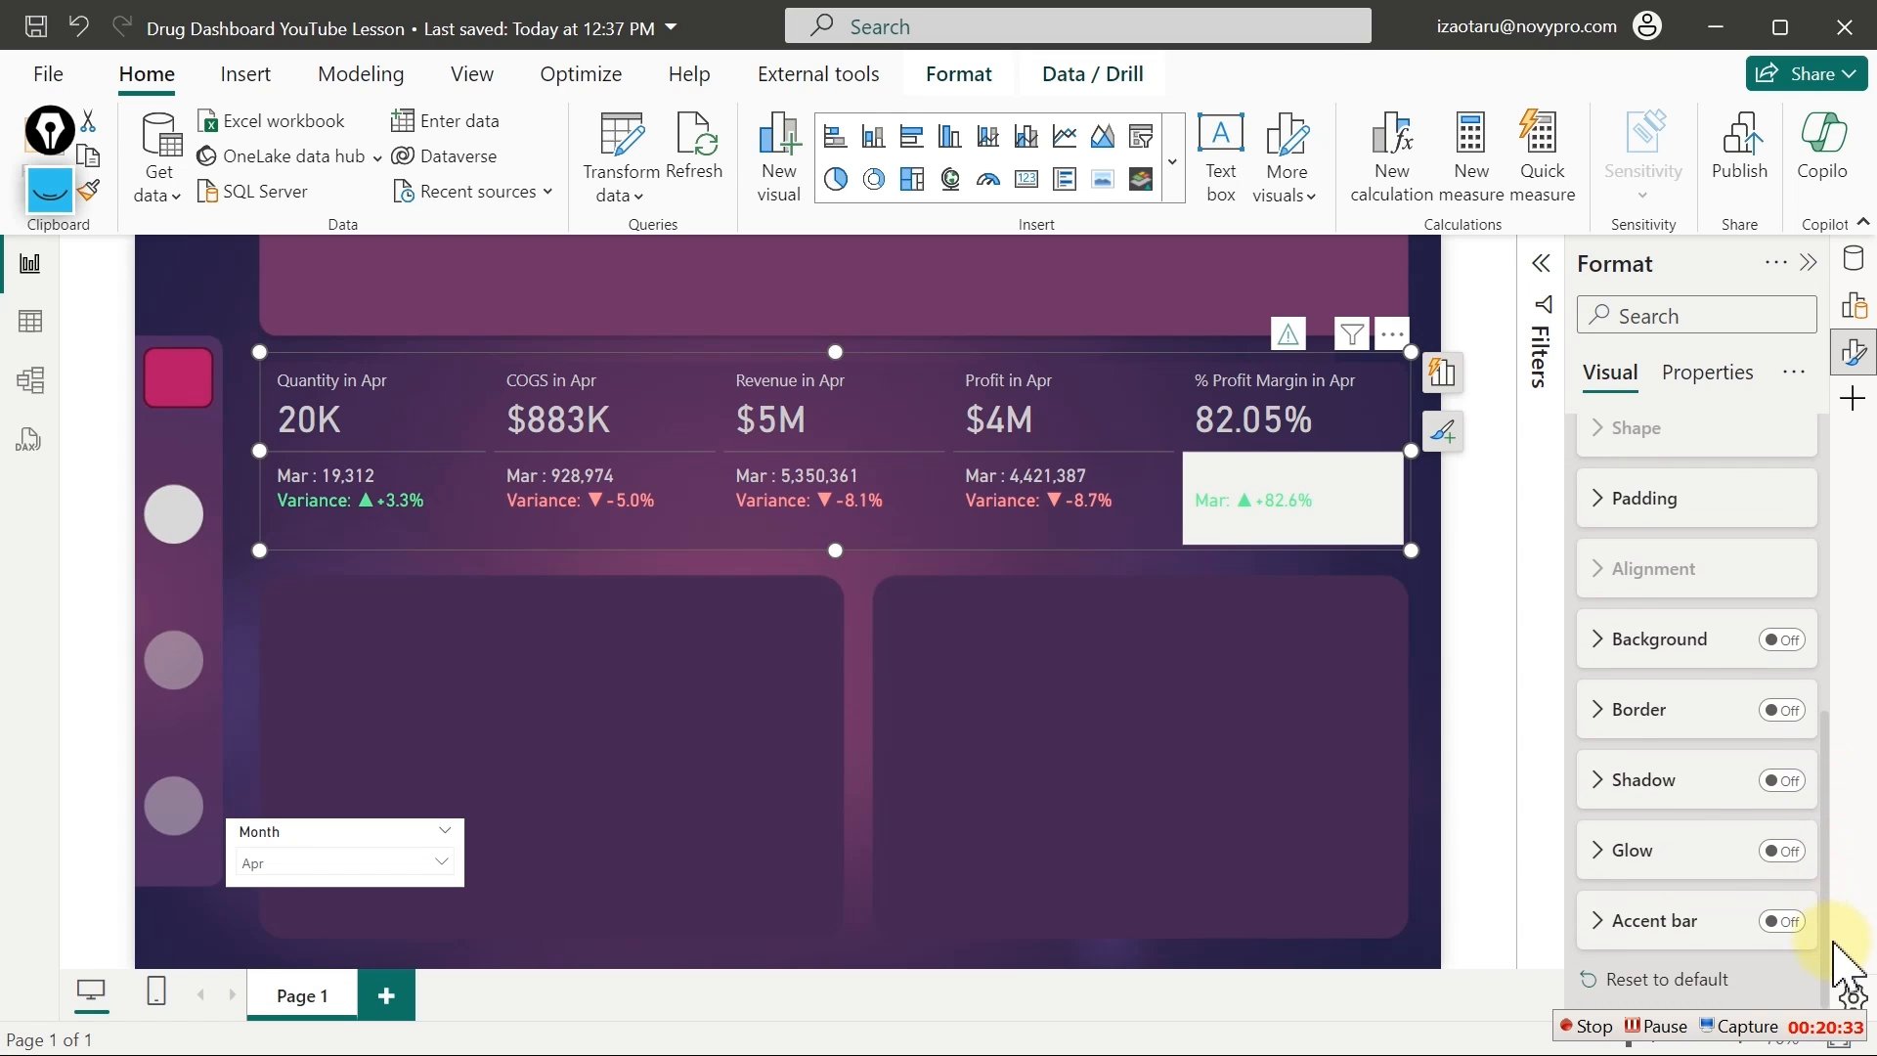
left_click(1775, 923)
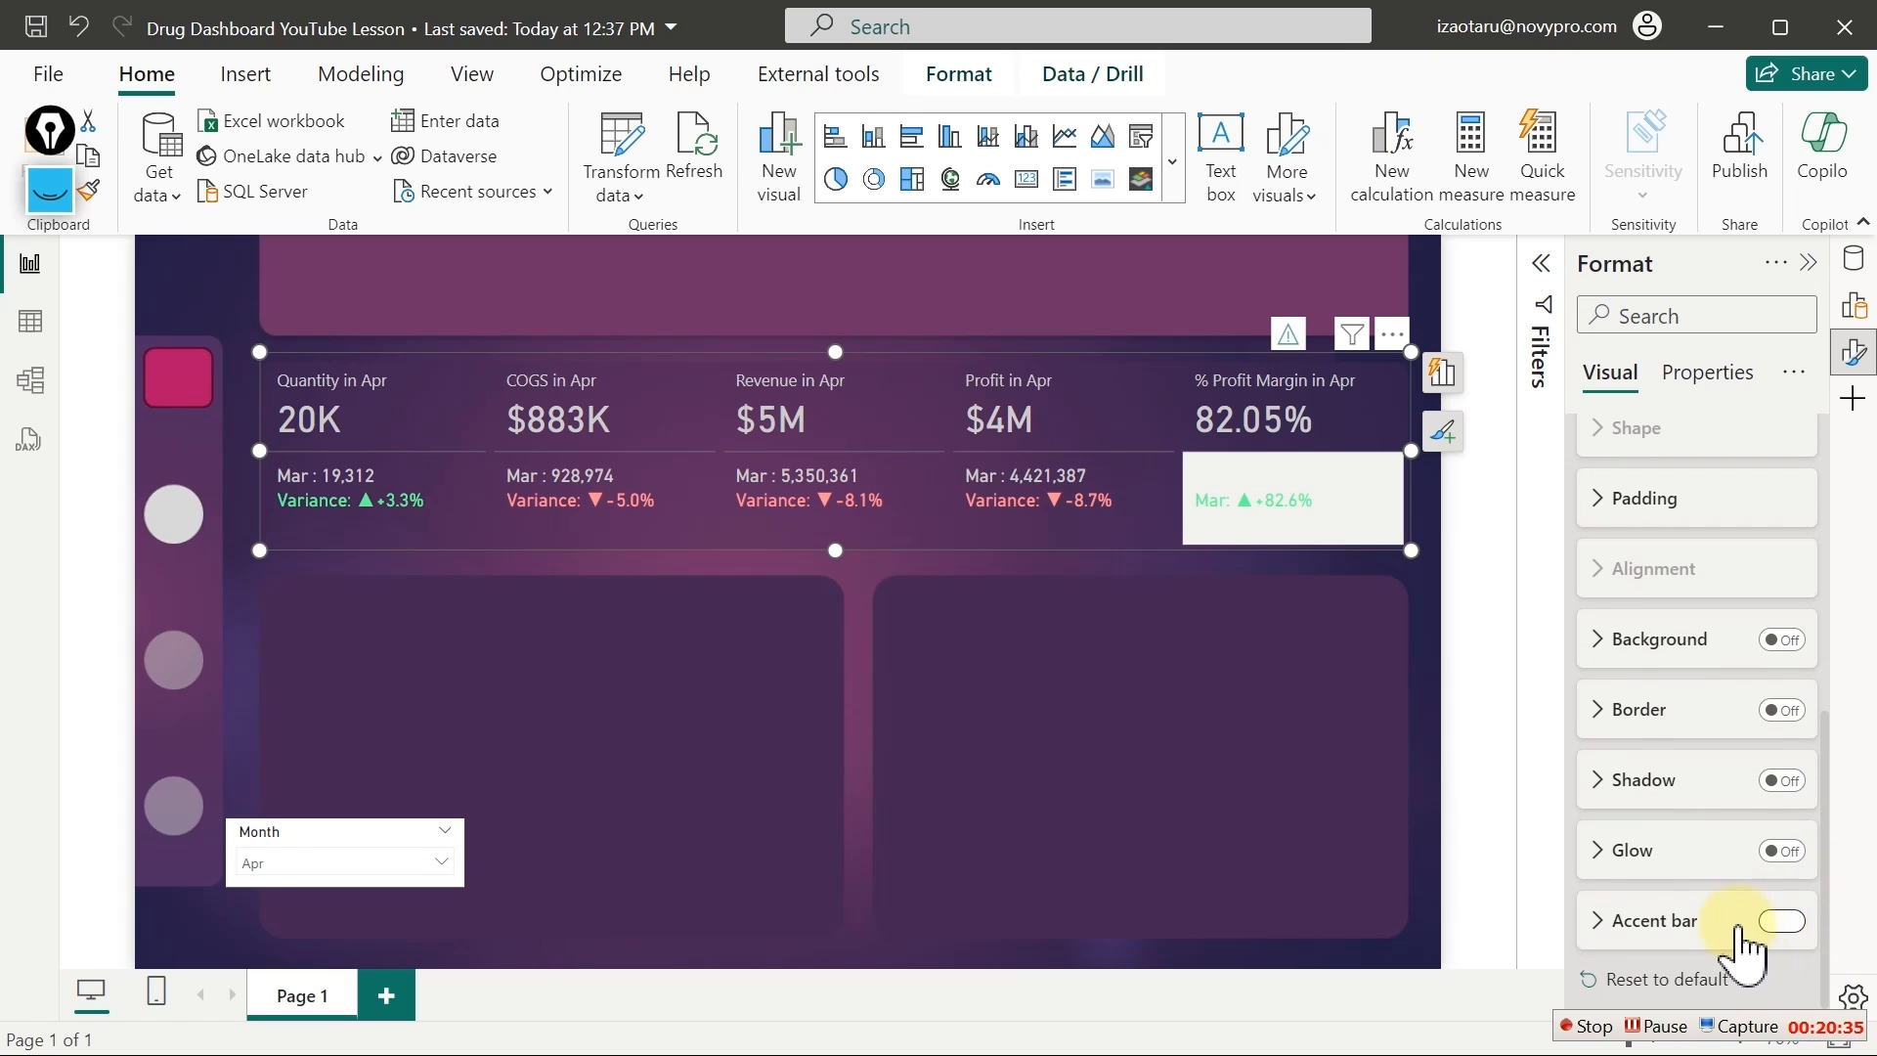
left_click(1710, 927)
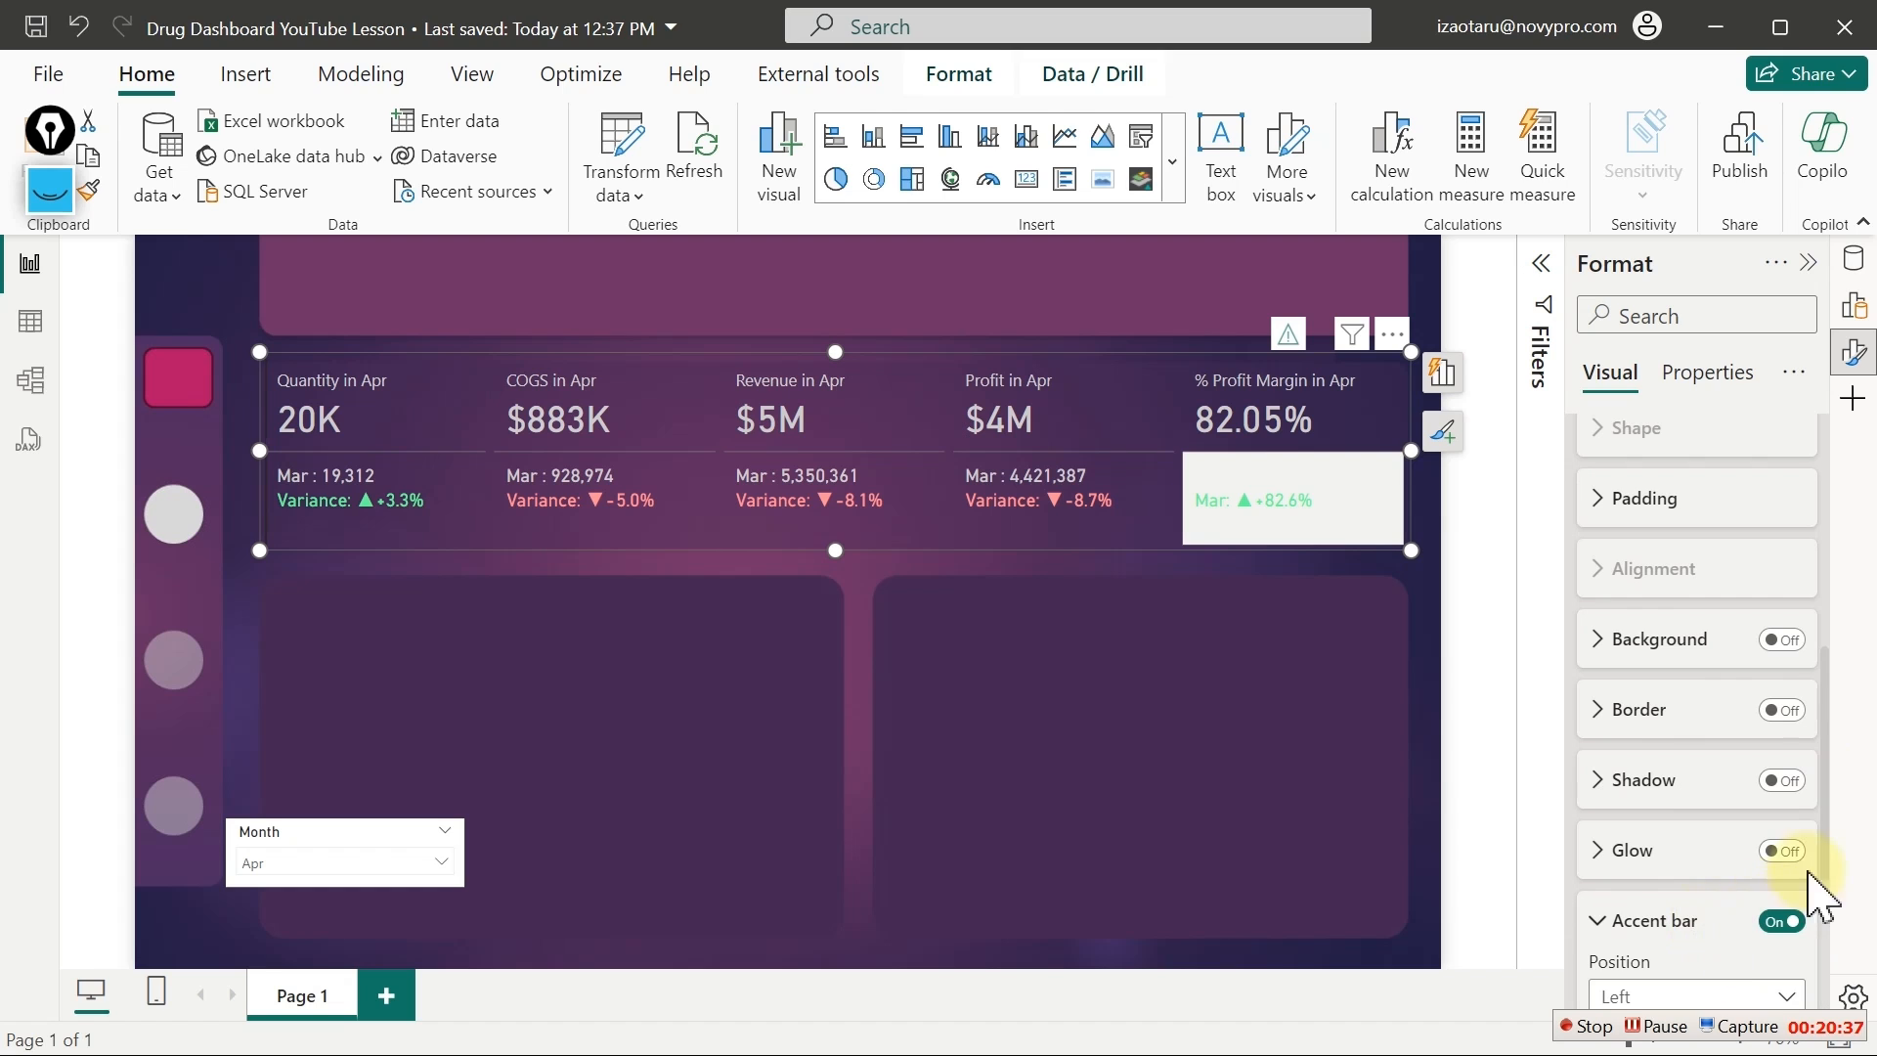
scroll(1828, 831, "down", 3)
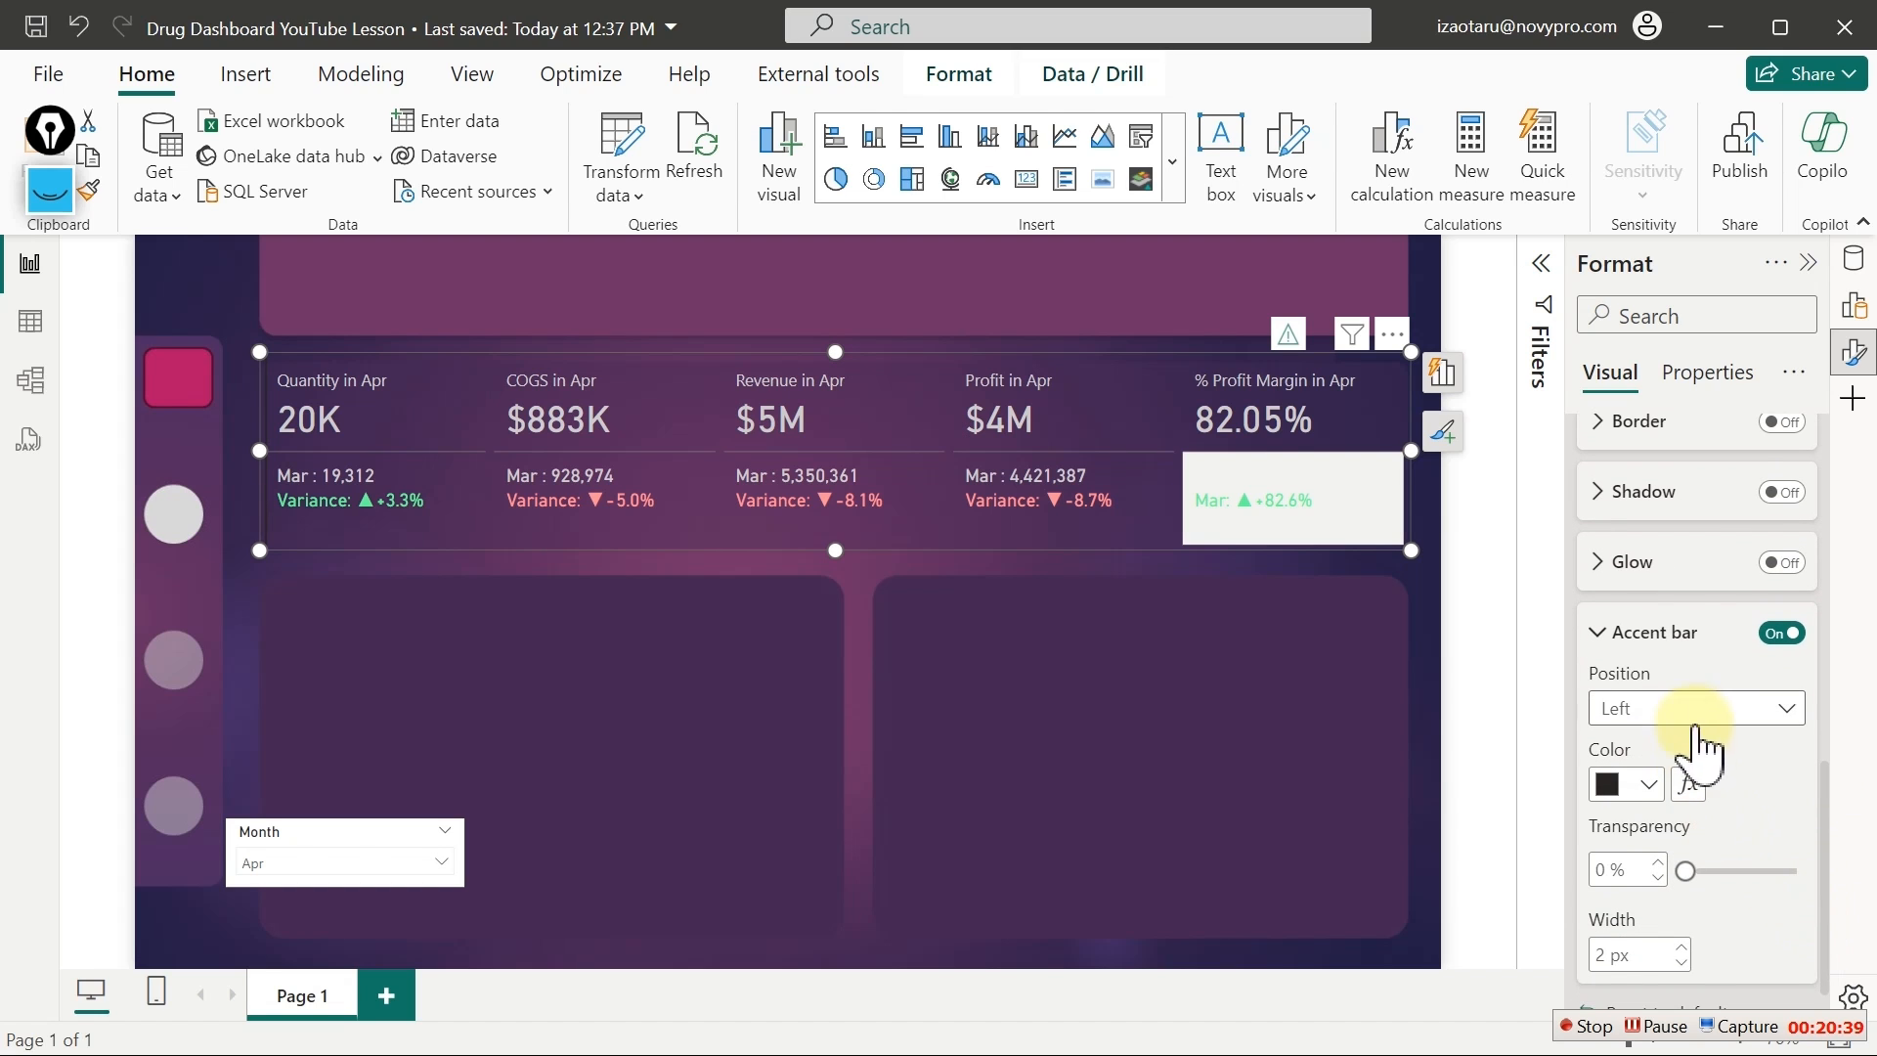
left_click(1697, 709)
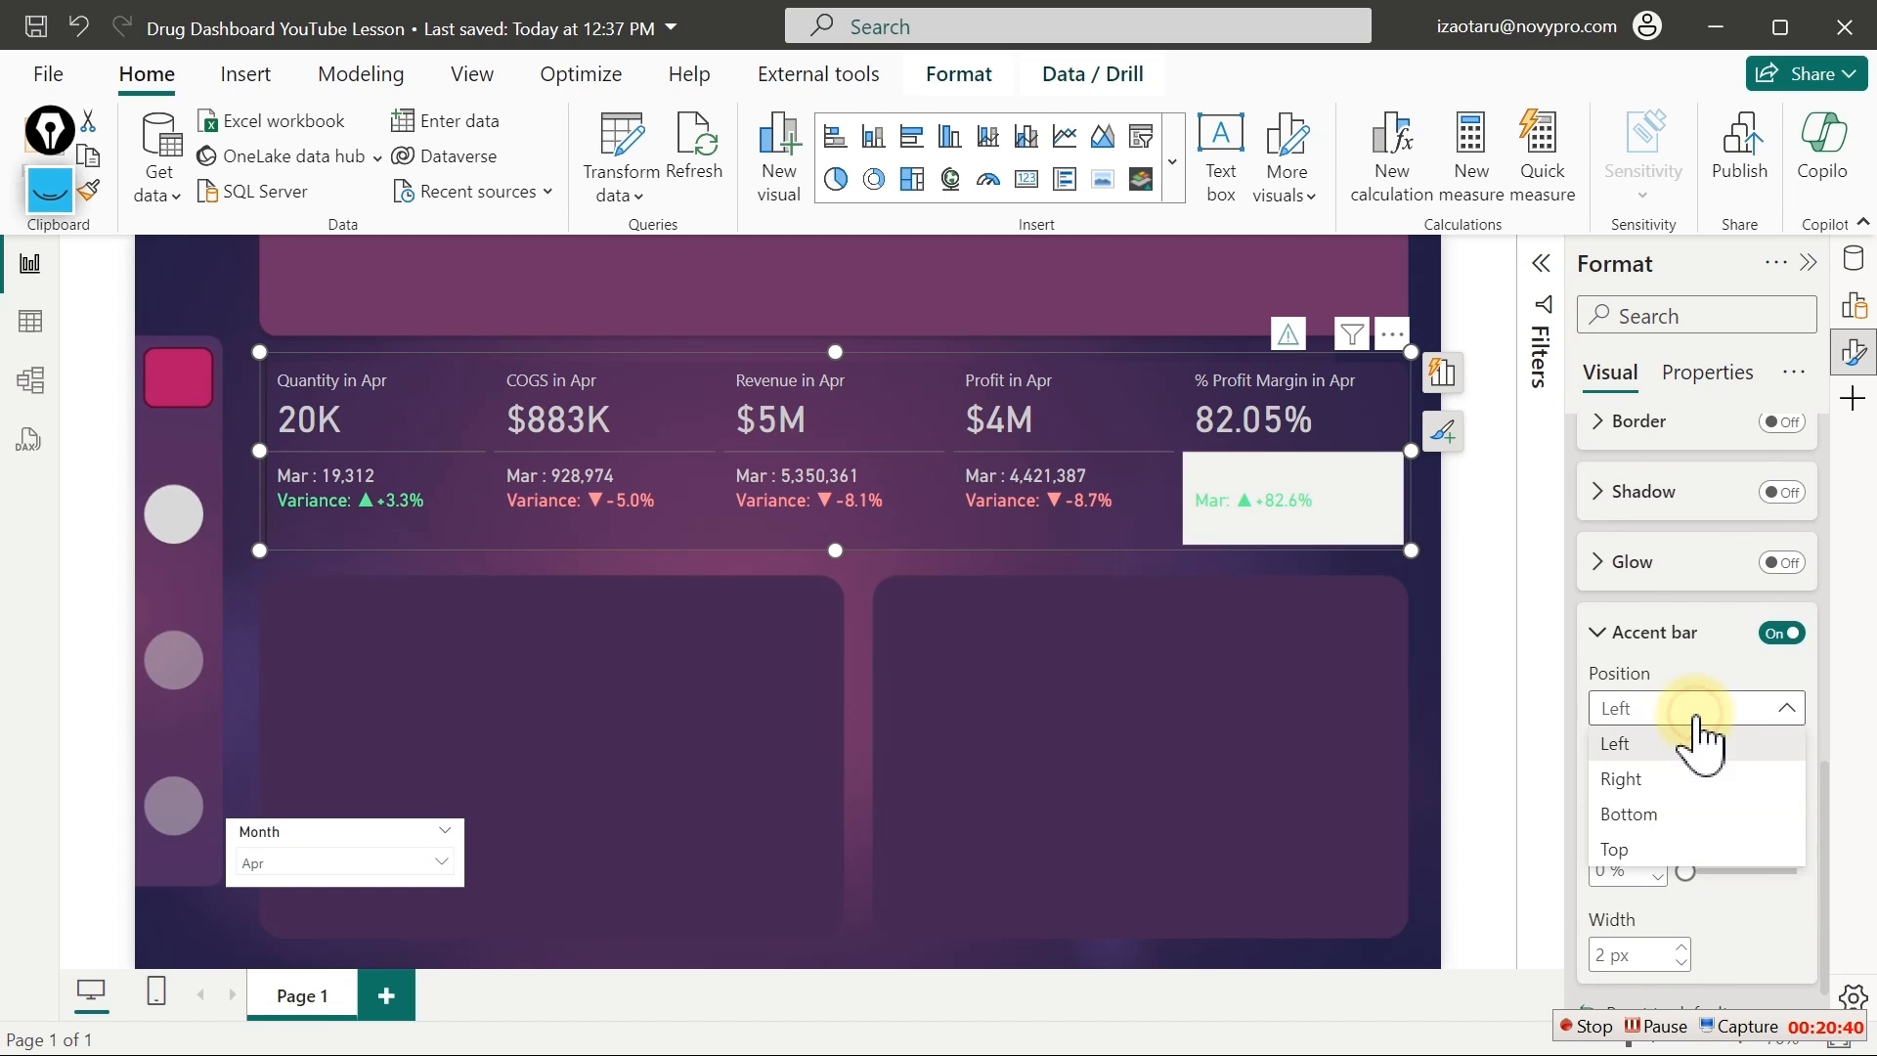
left_click(1666, 785)
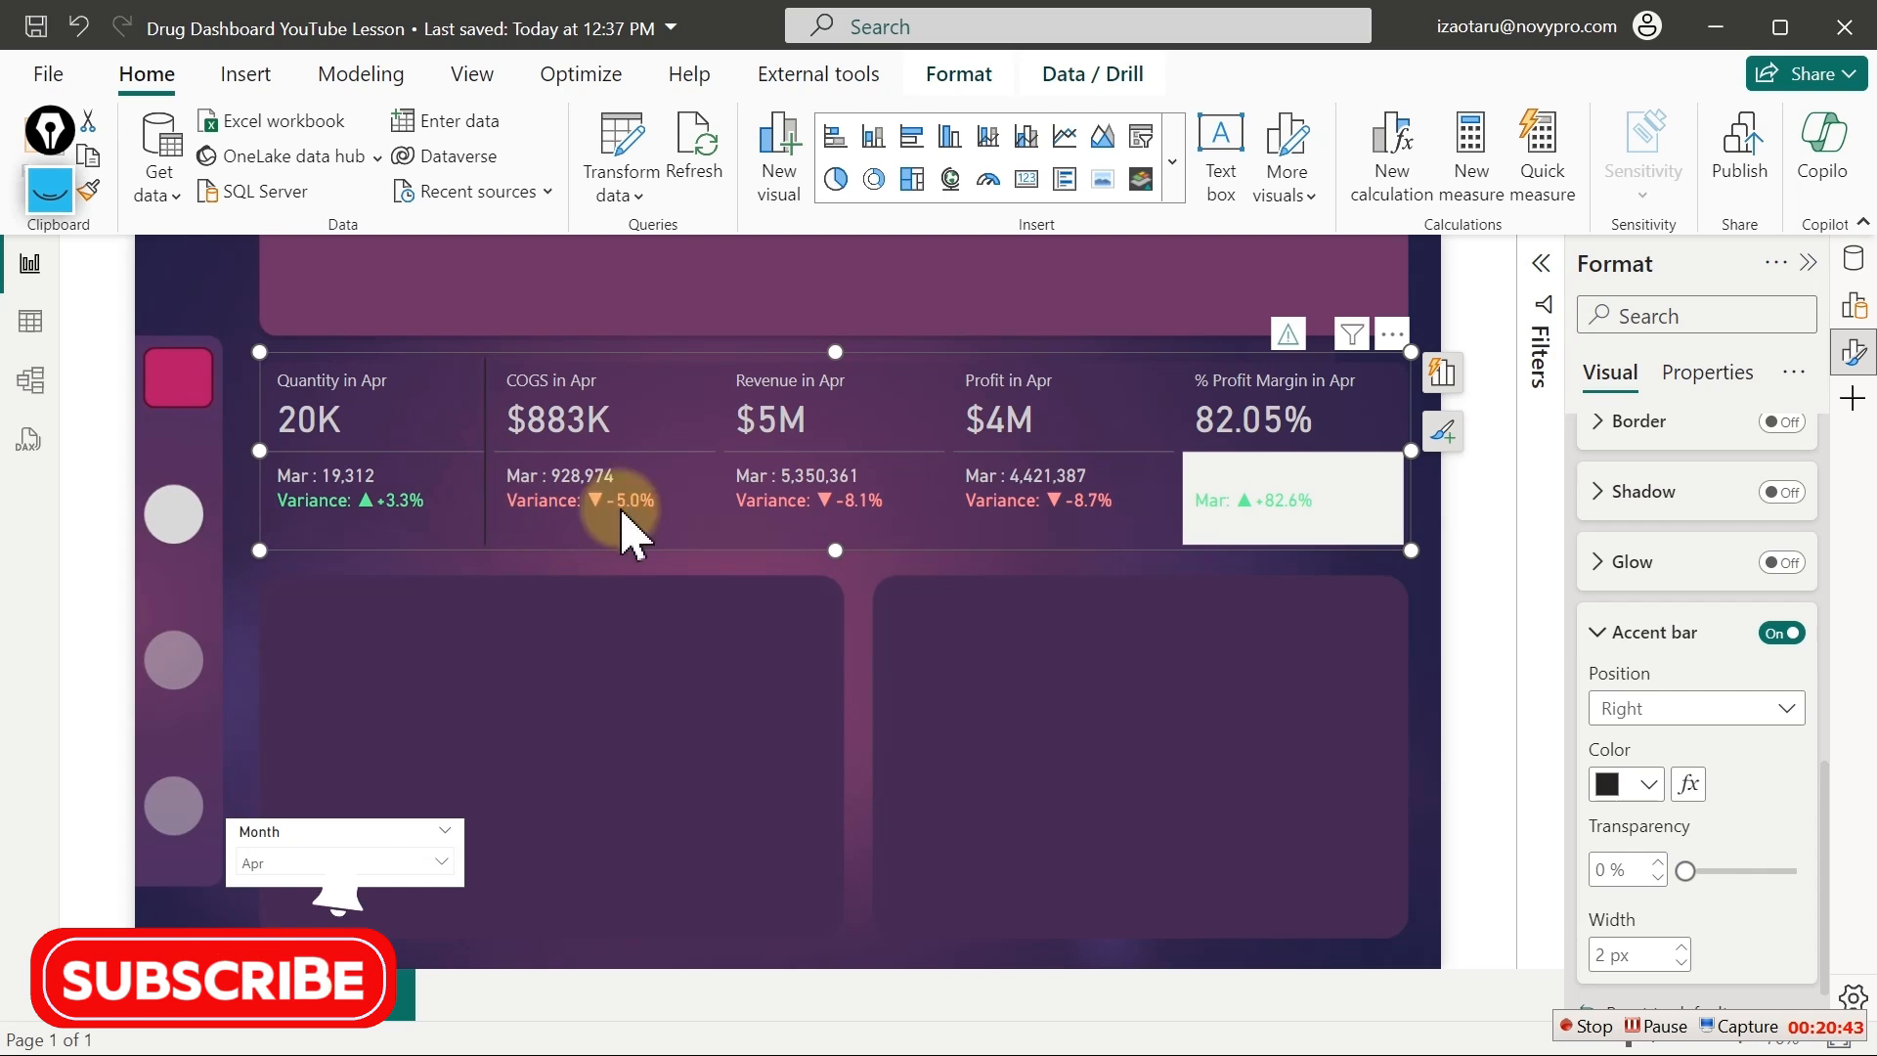
Switch the card settings to the Total Revenue series and turn on its accent bar
scroll(1818, 792, "up", 3)
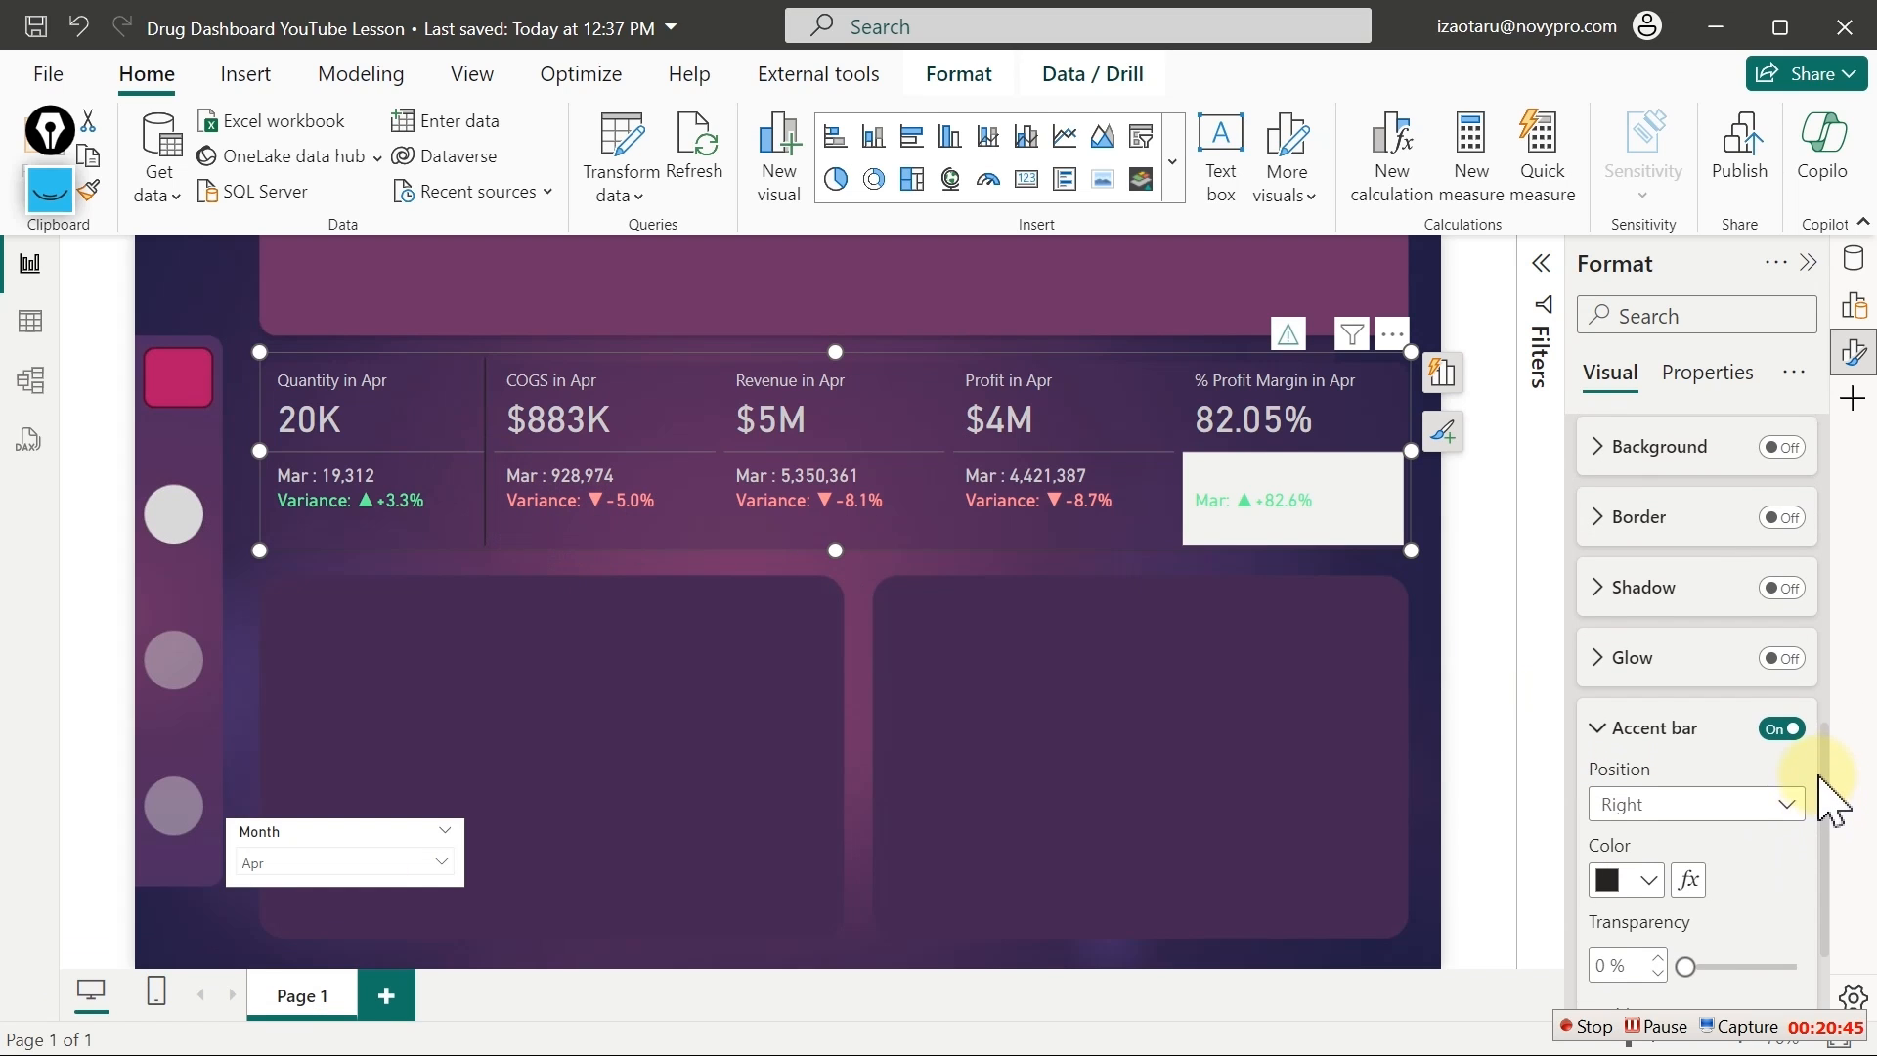
scroll(1805, 704, "up", 3)
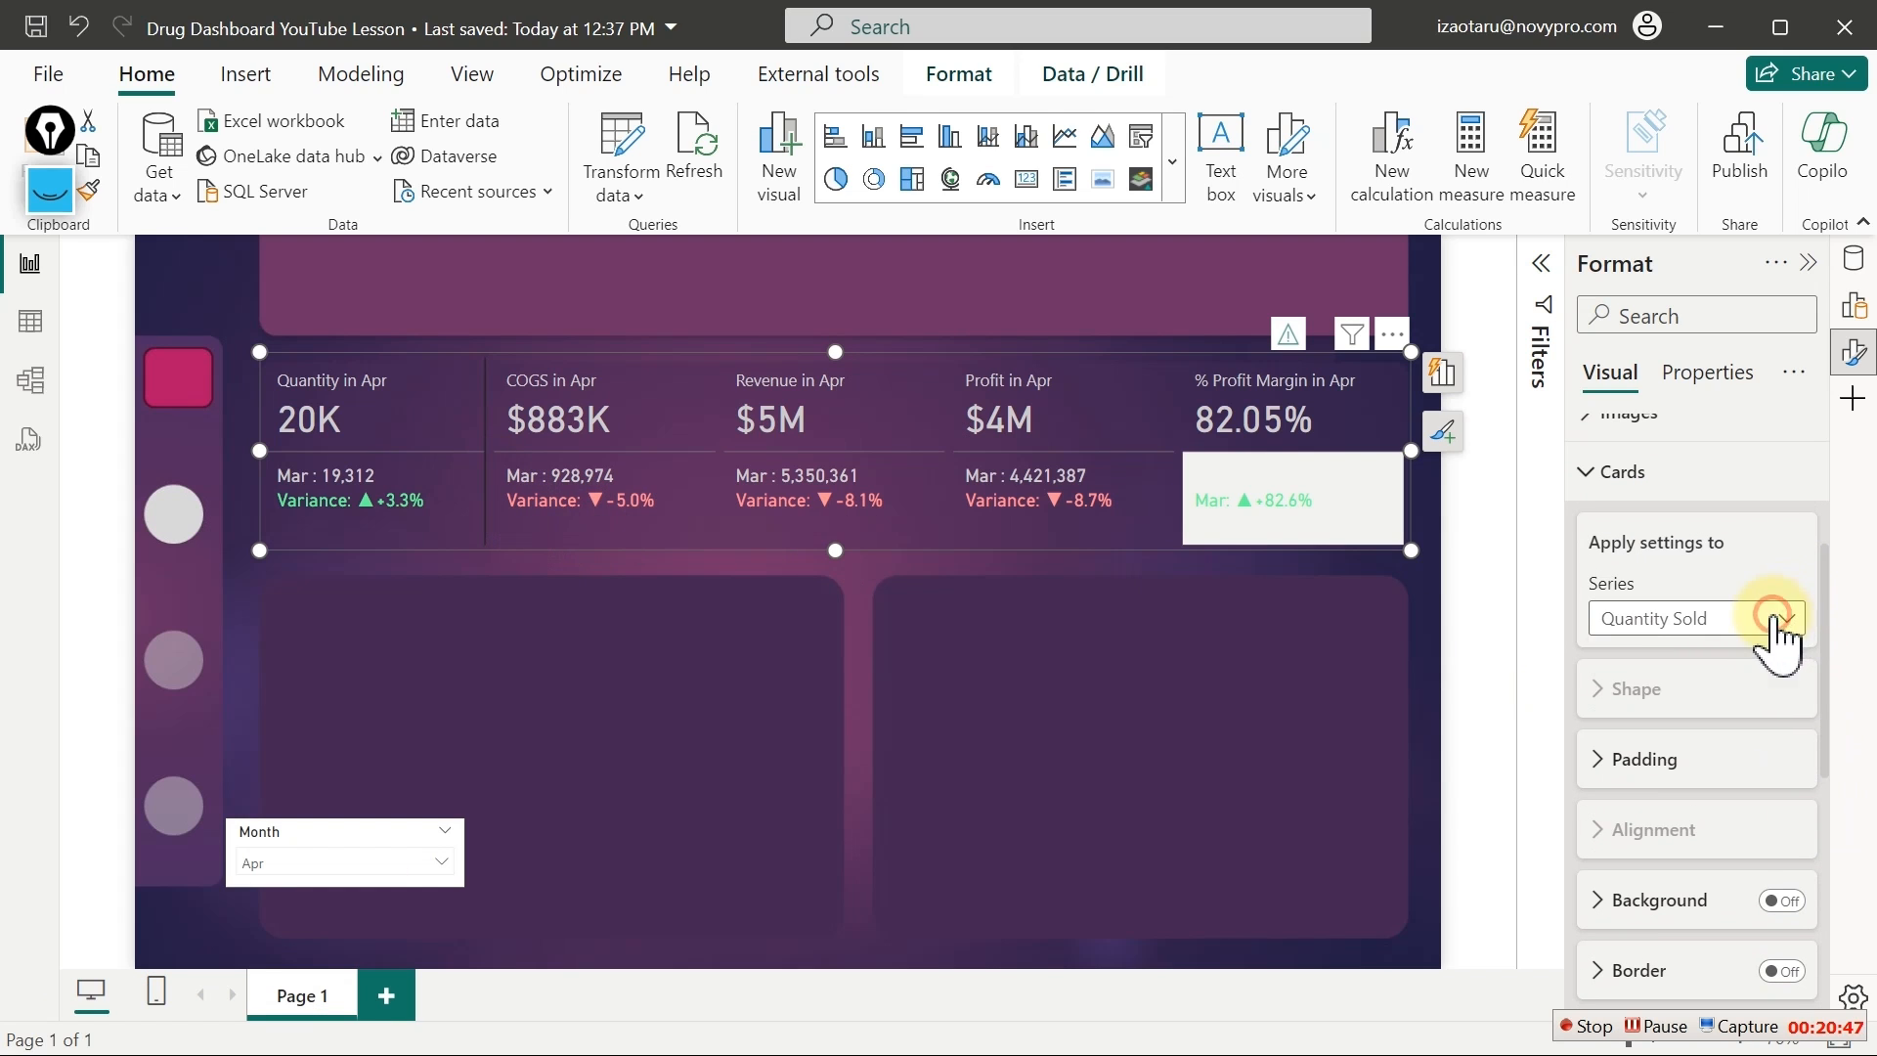
left_click(1774, 622)
left_click(1674, 759)
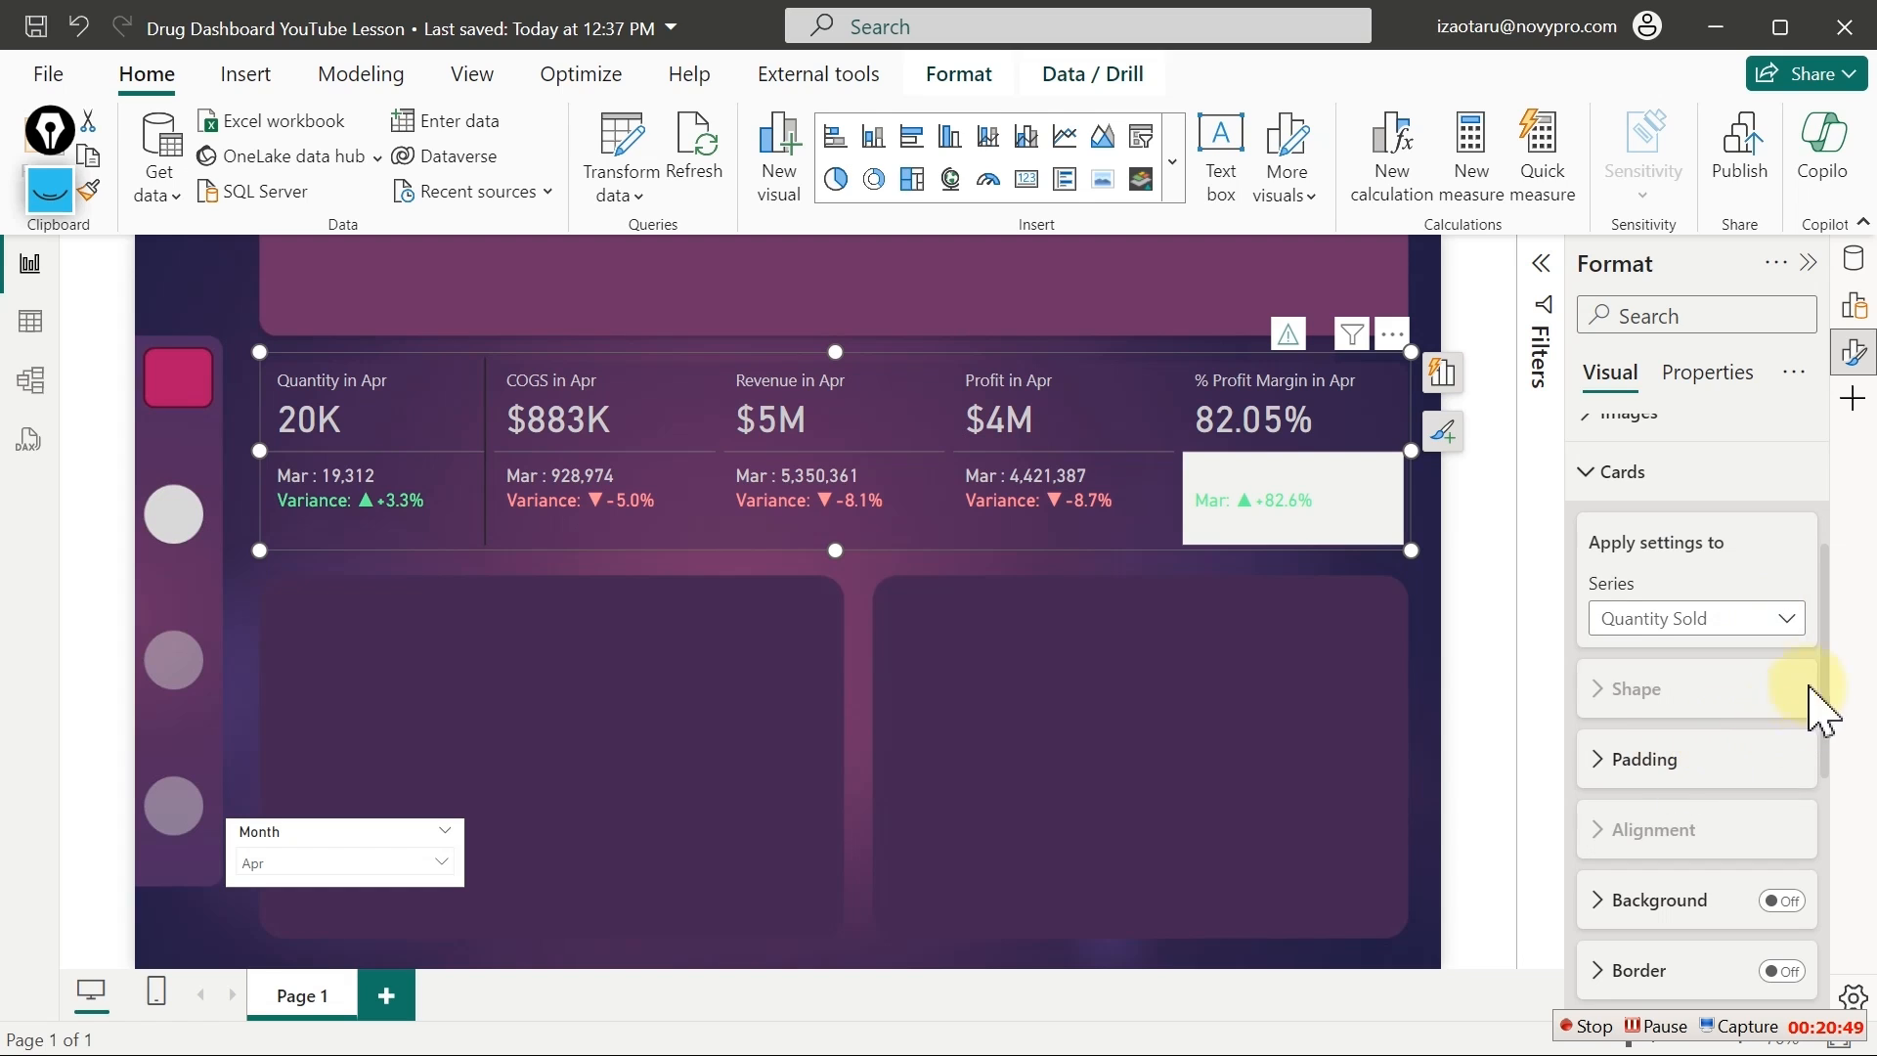
left_click_drag(1824, 664, 1827, 884)
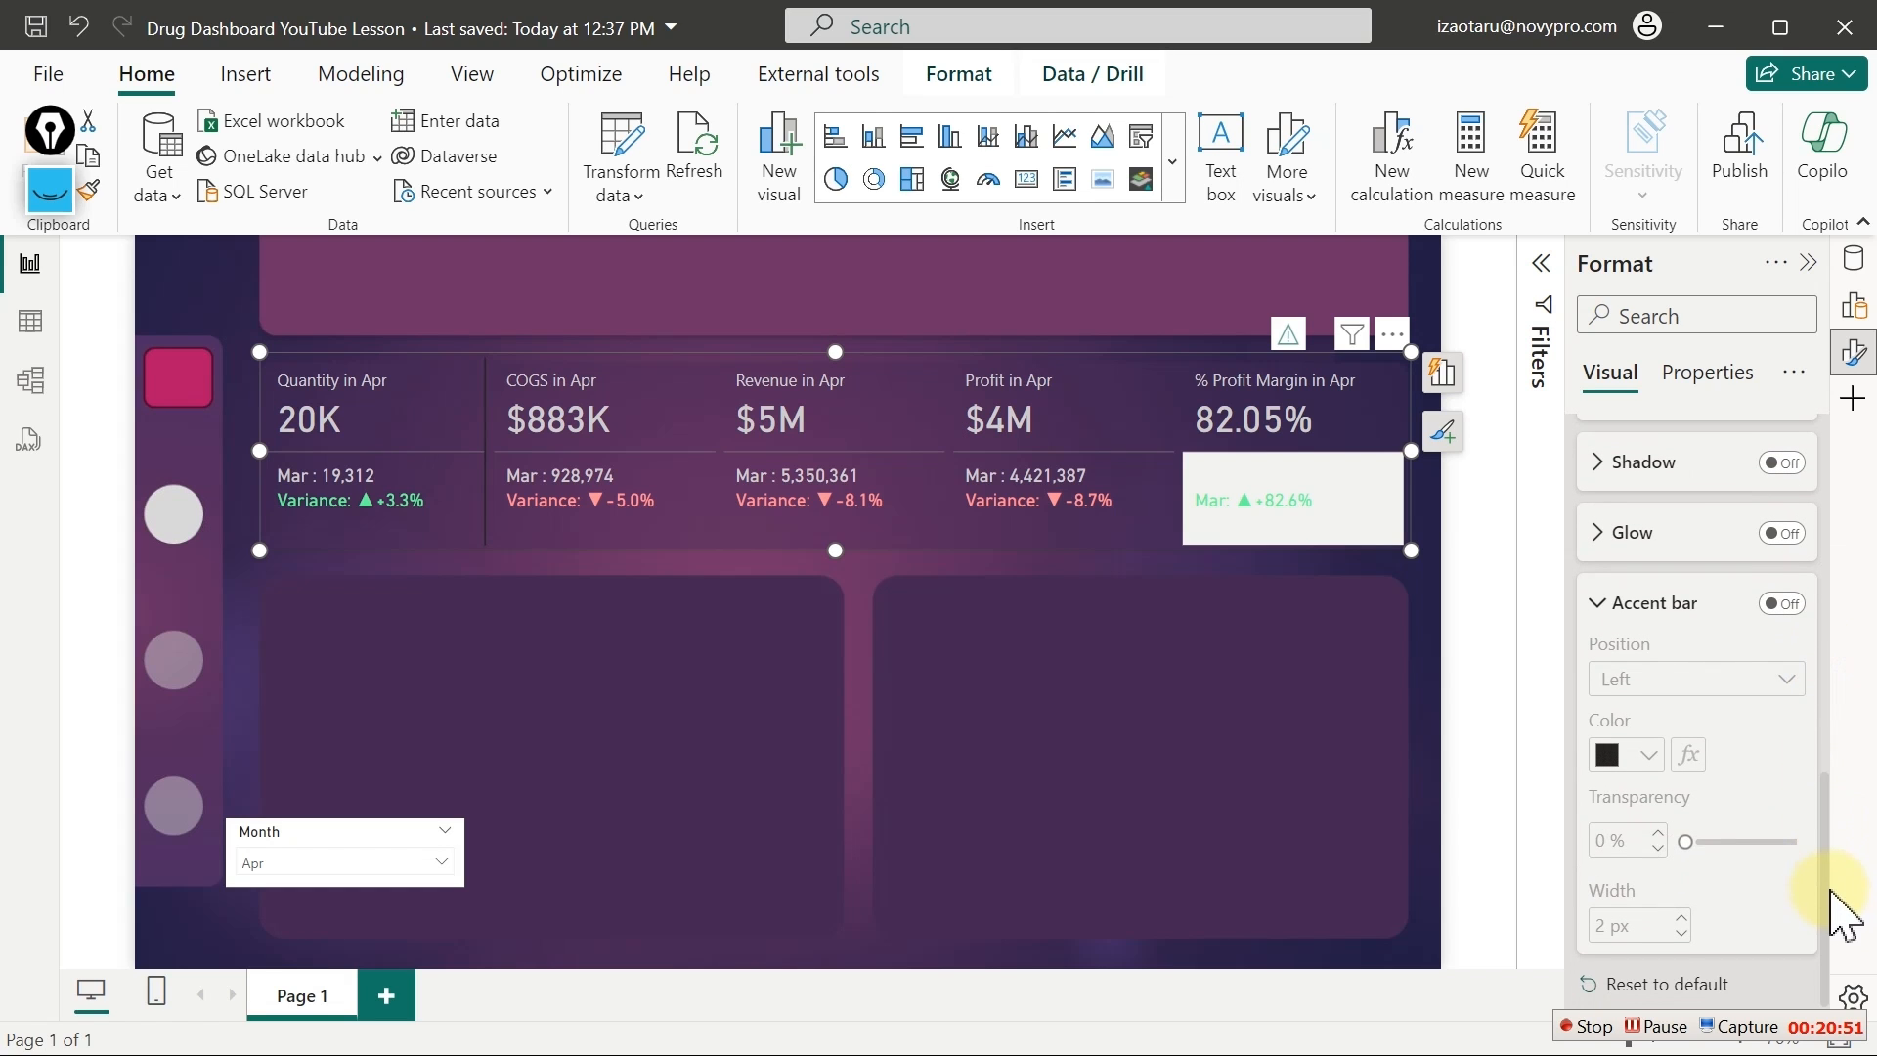
left_click(1783, 602)
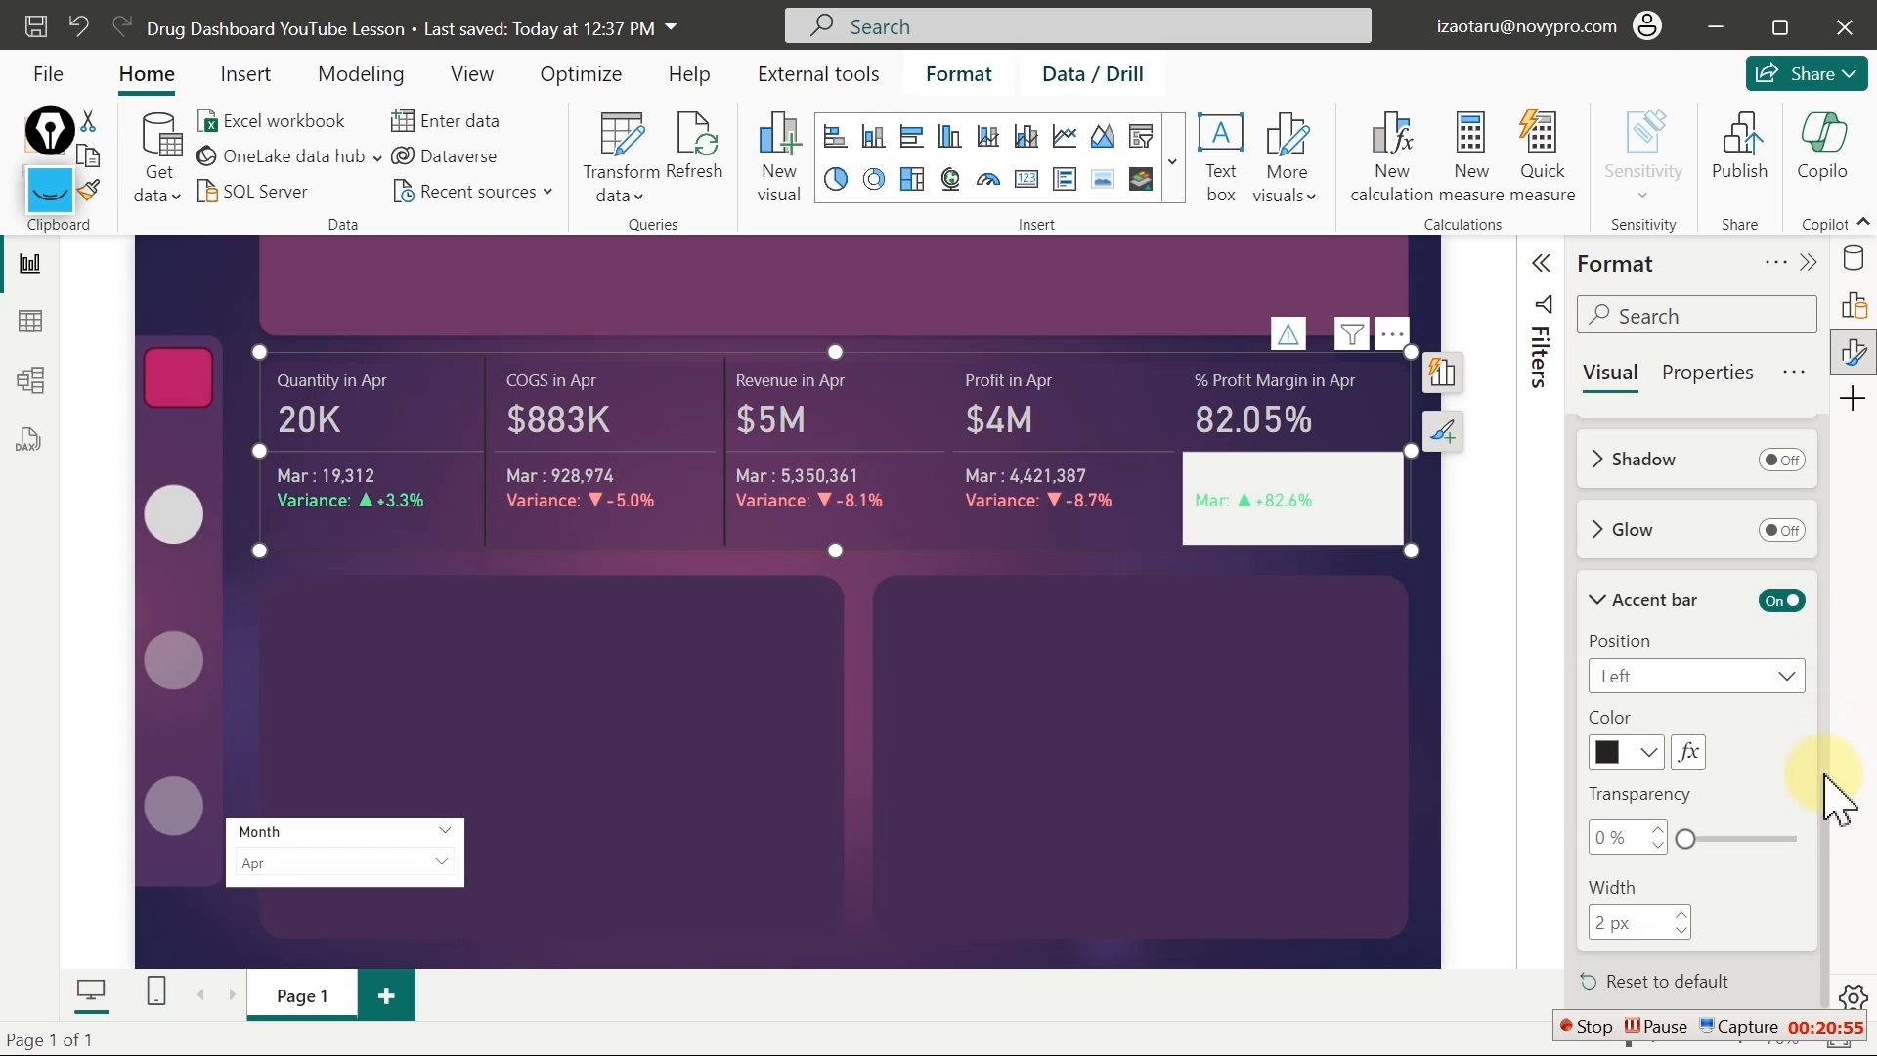
Color the Total Revenue card's accent bar with the recently used light gray and set its transparency to 75%
left_click(1649, 750)
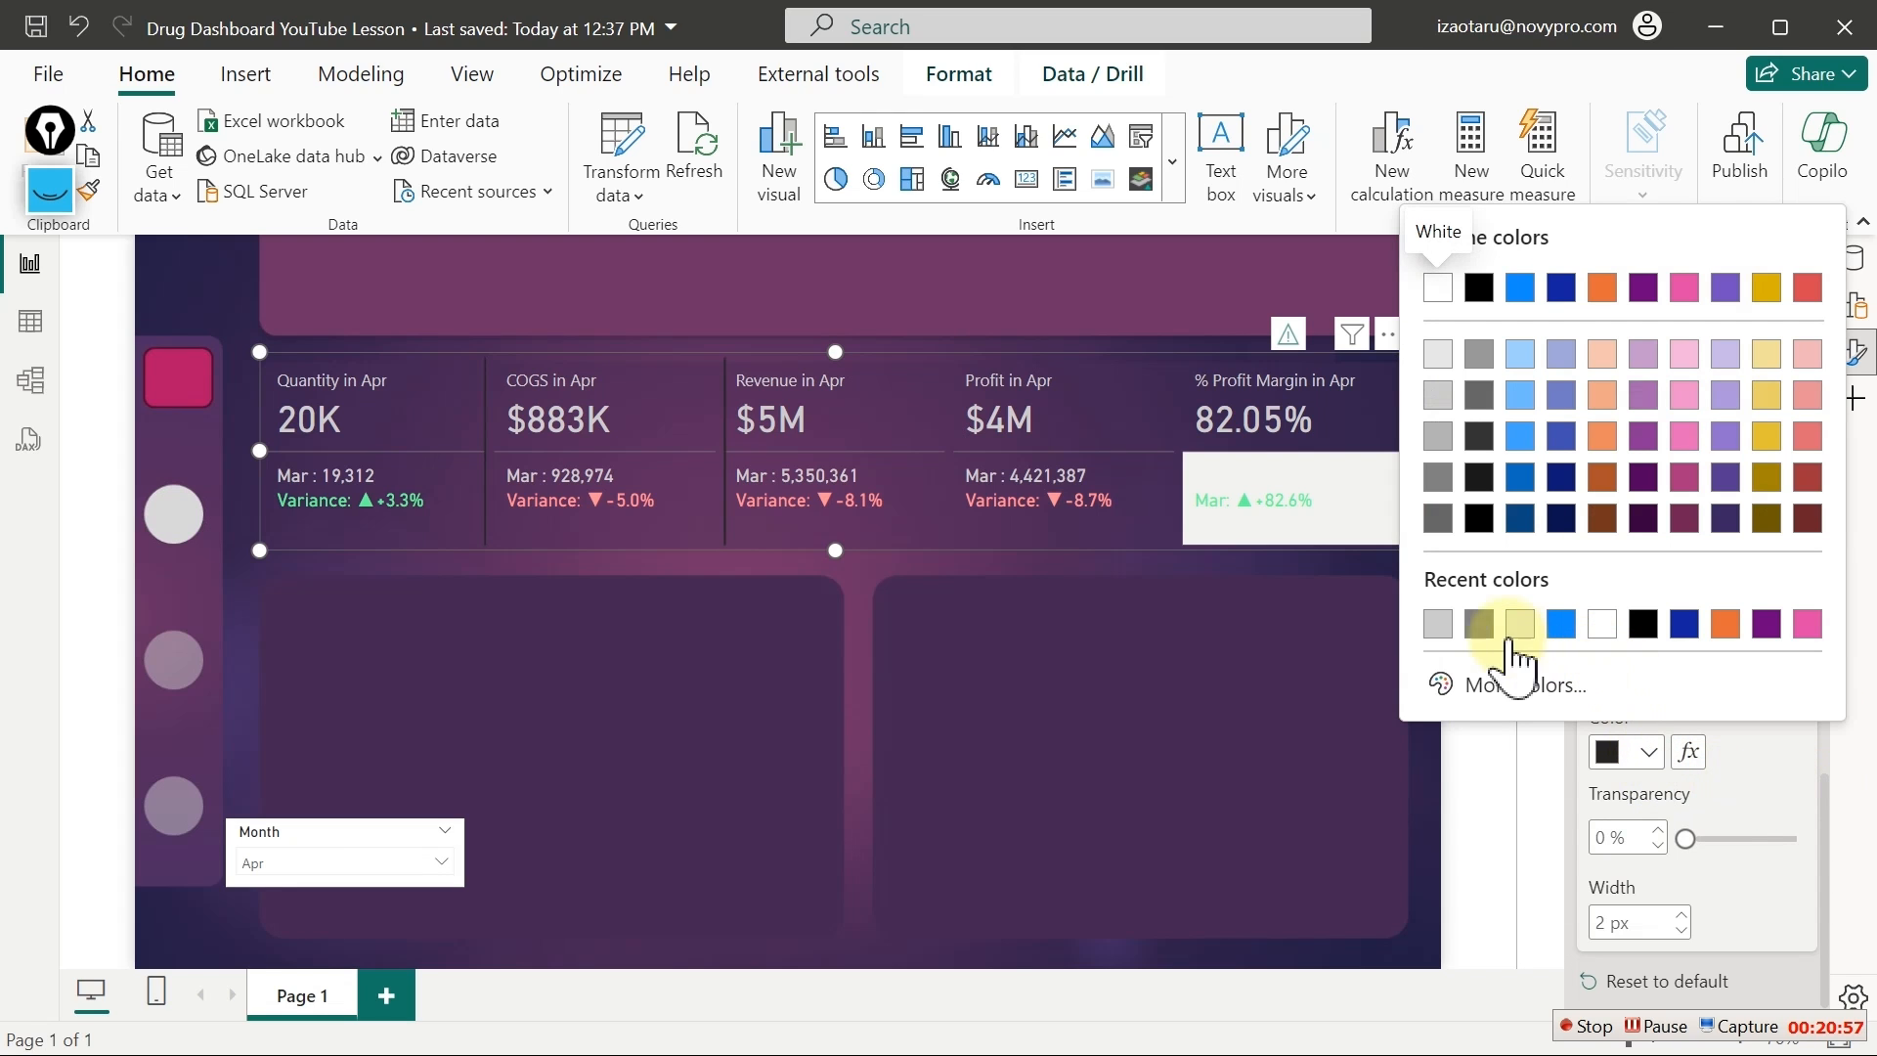
left_click(1438, 625)
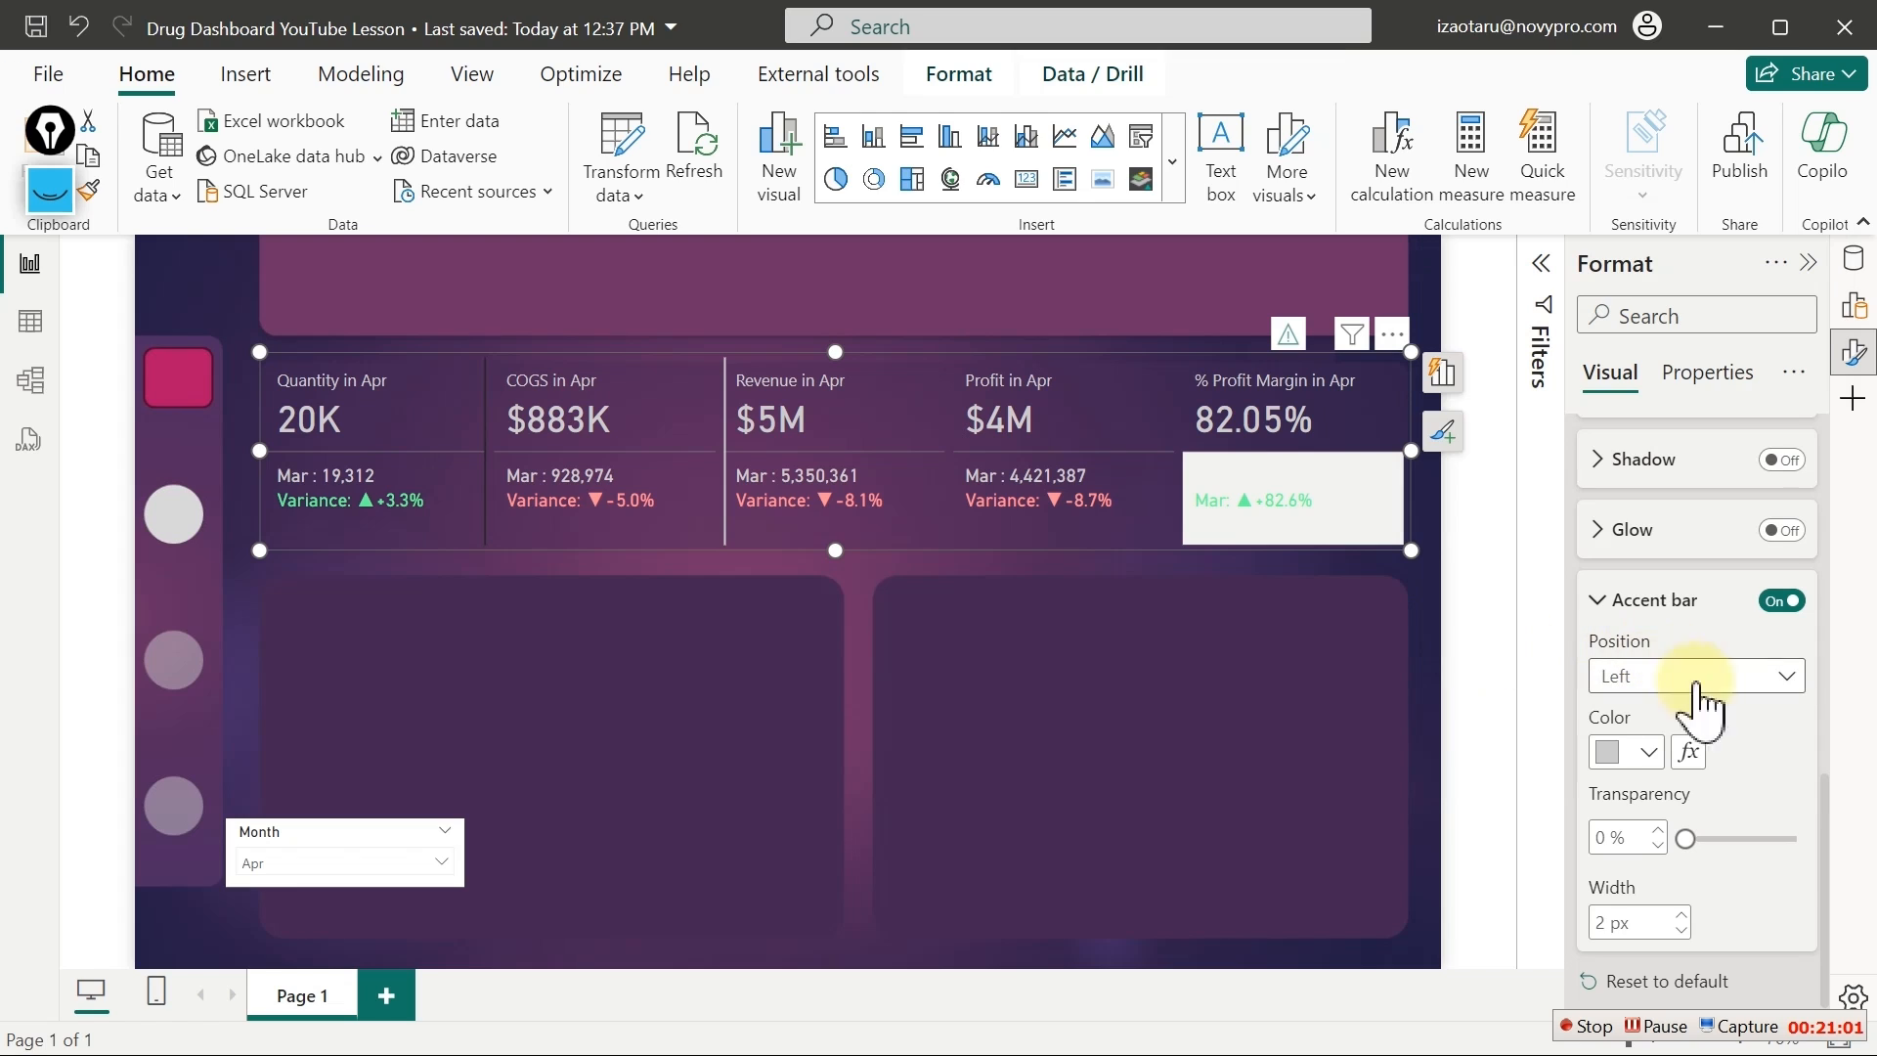
left_click(1661, 750)
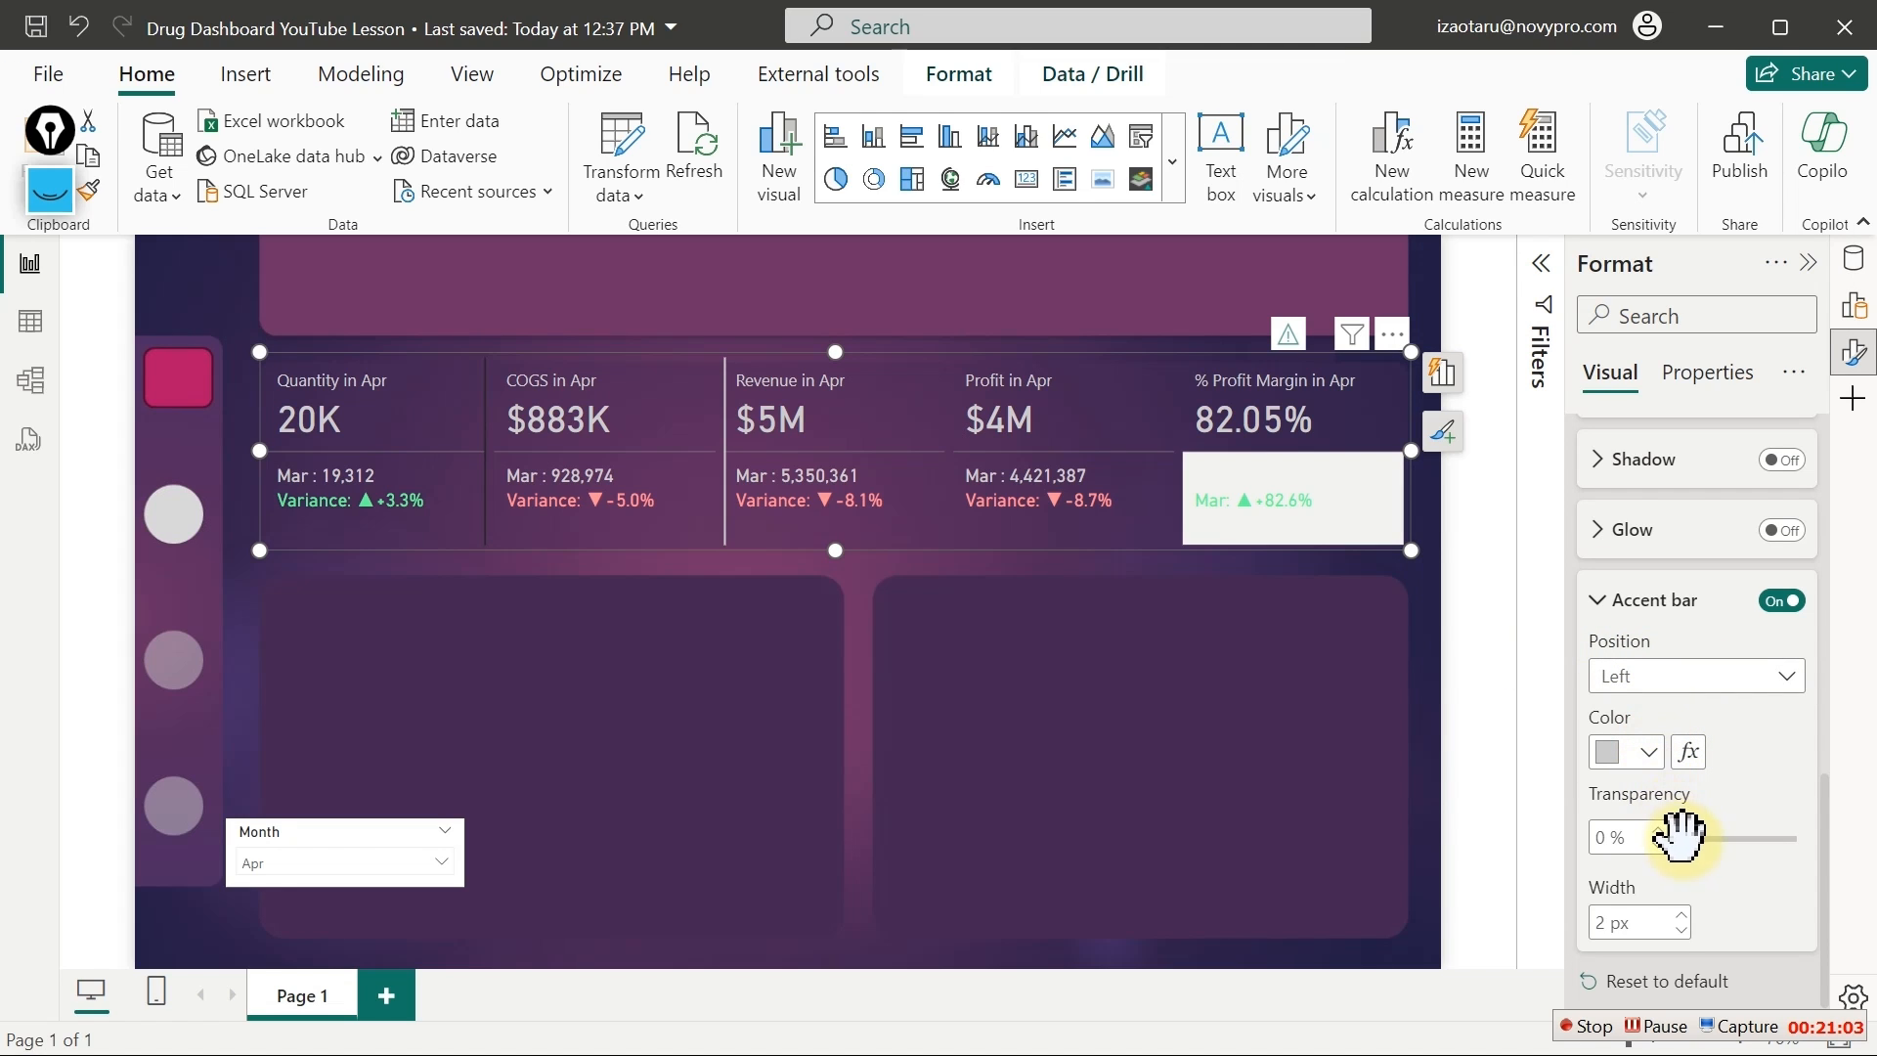
left_click_drag(1714, 837, 1761, 841)
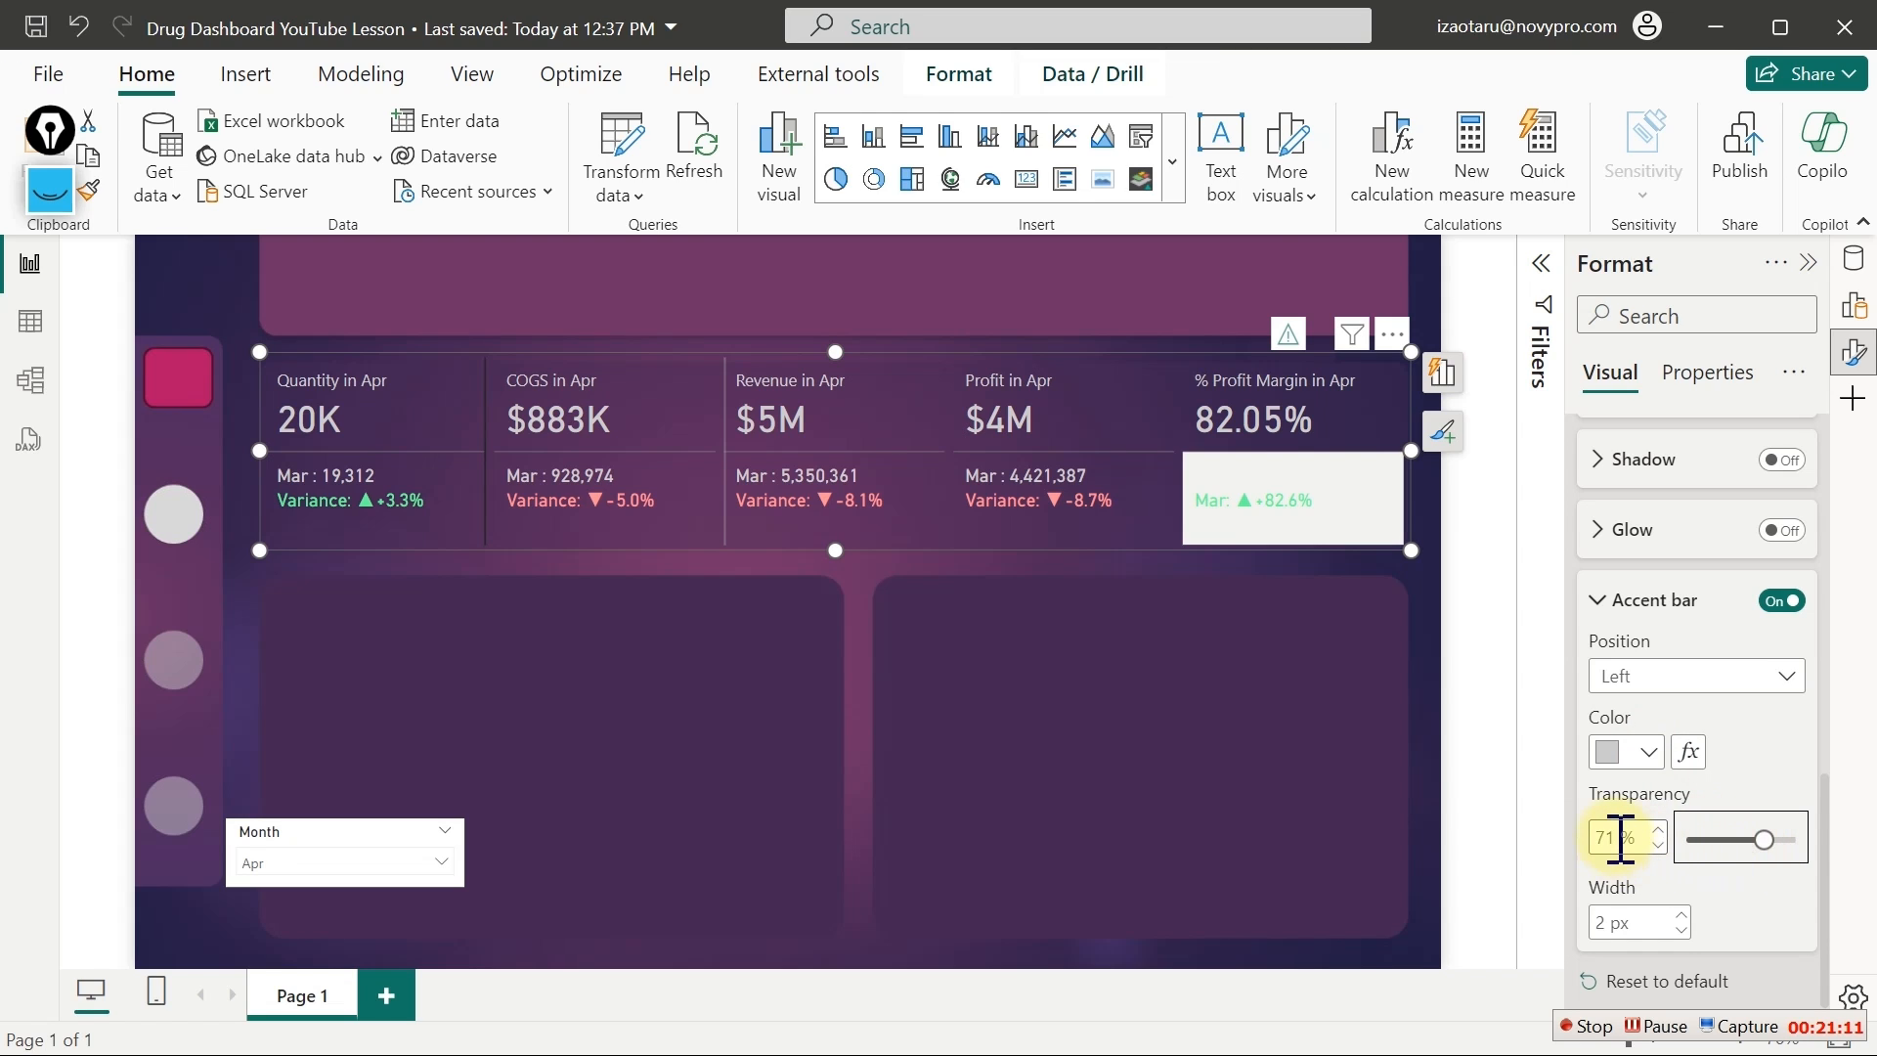
left_click_drag(1621, 838, 1581, 832)
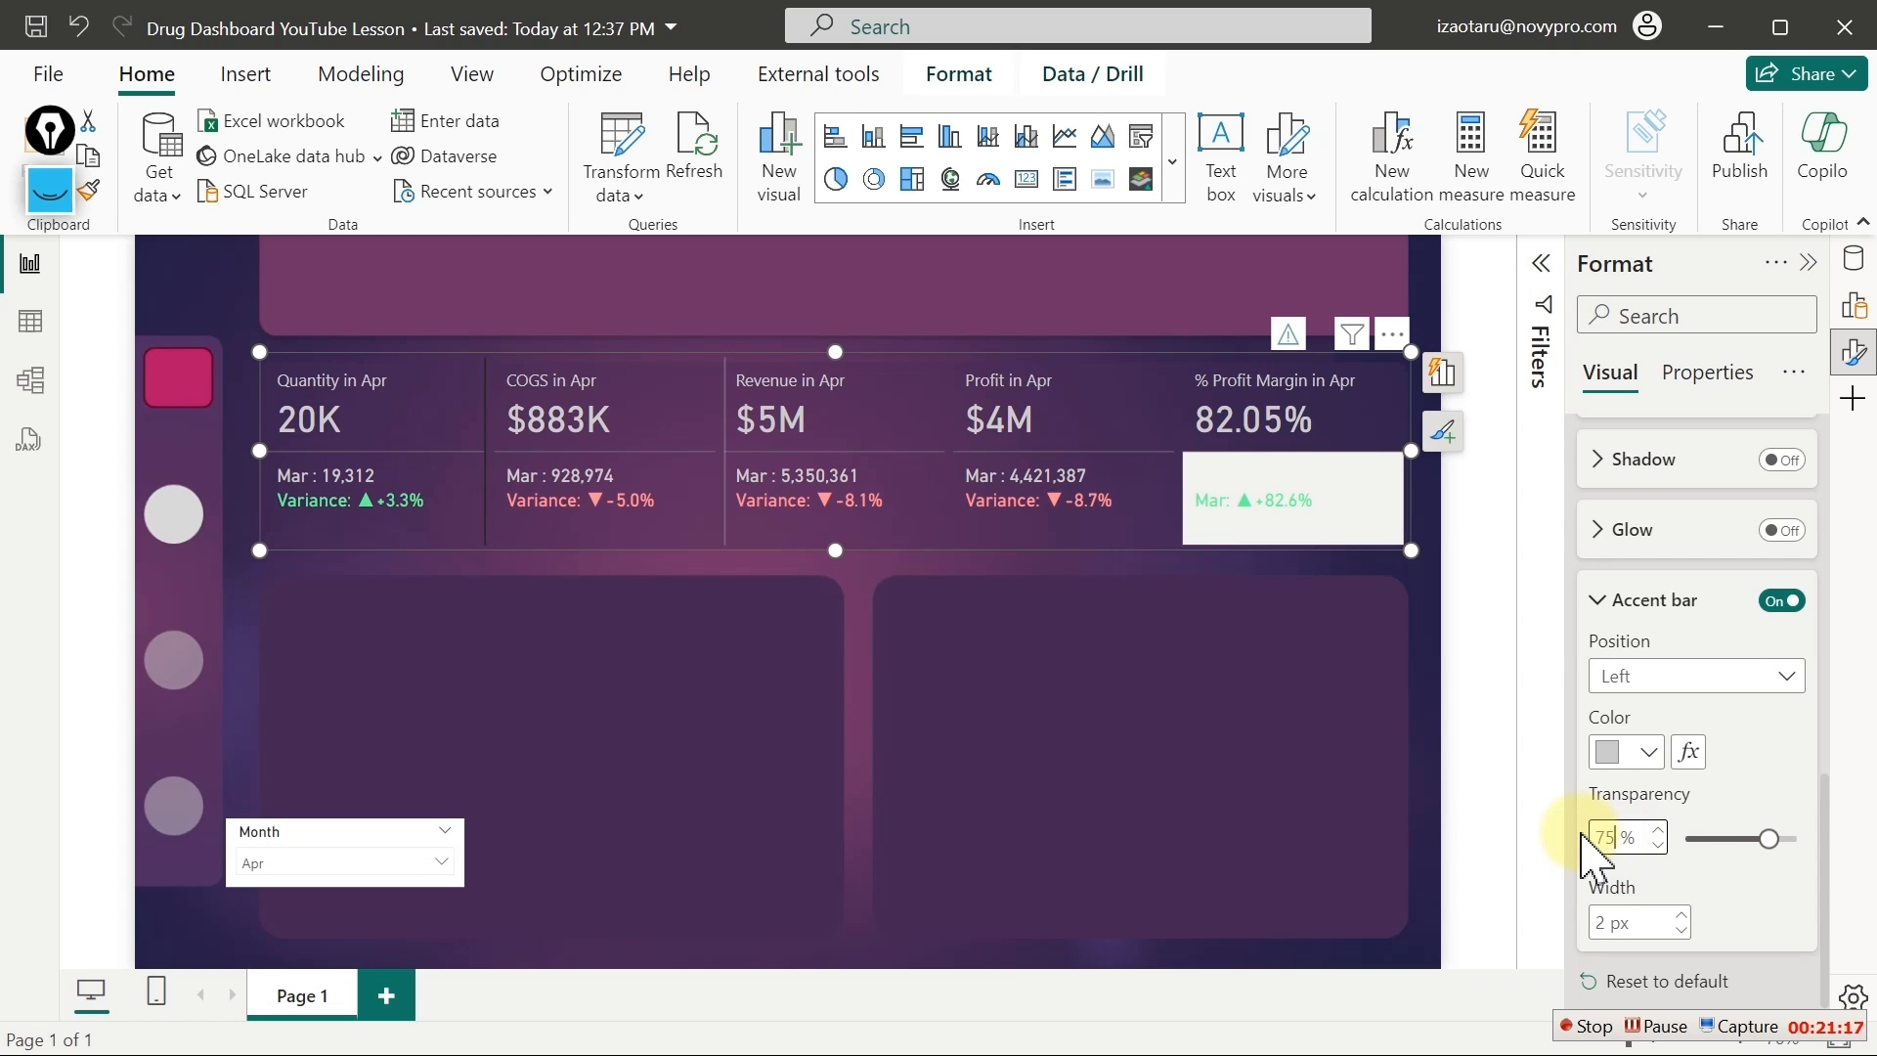
Give the Quantity Sold card's accent bar the recently used light gray color and 75% transparency
left_click(1828, 841)
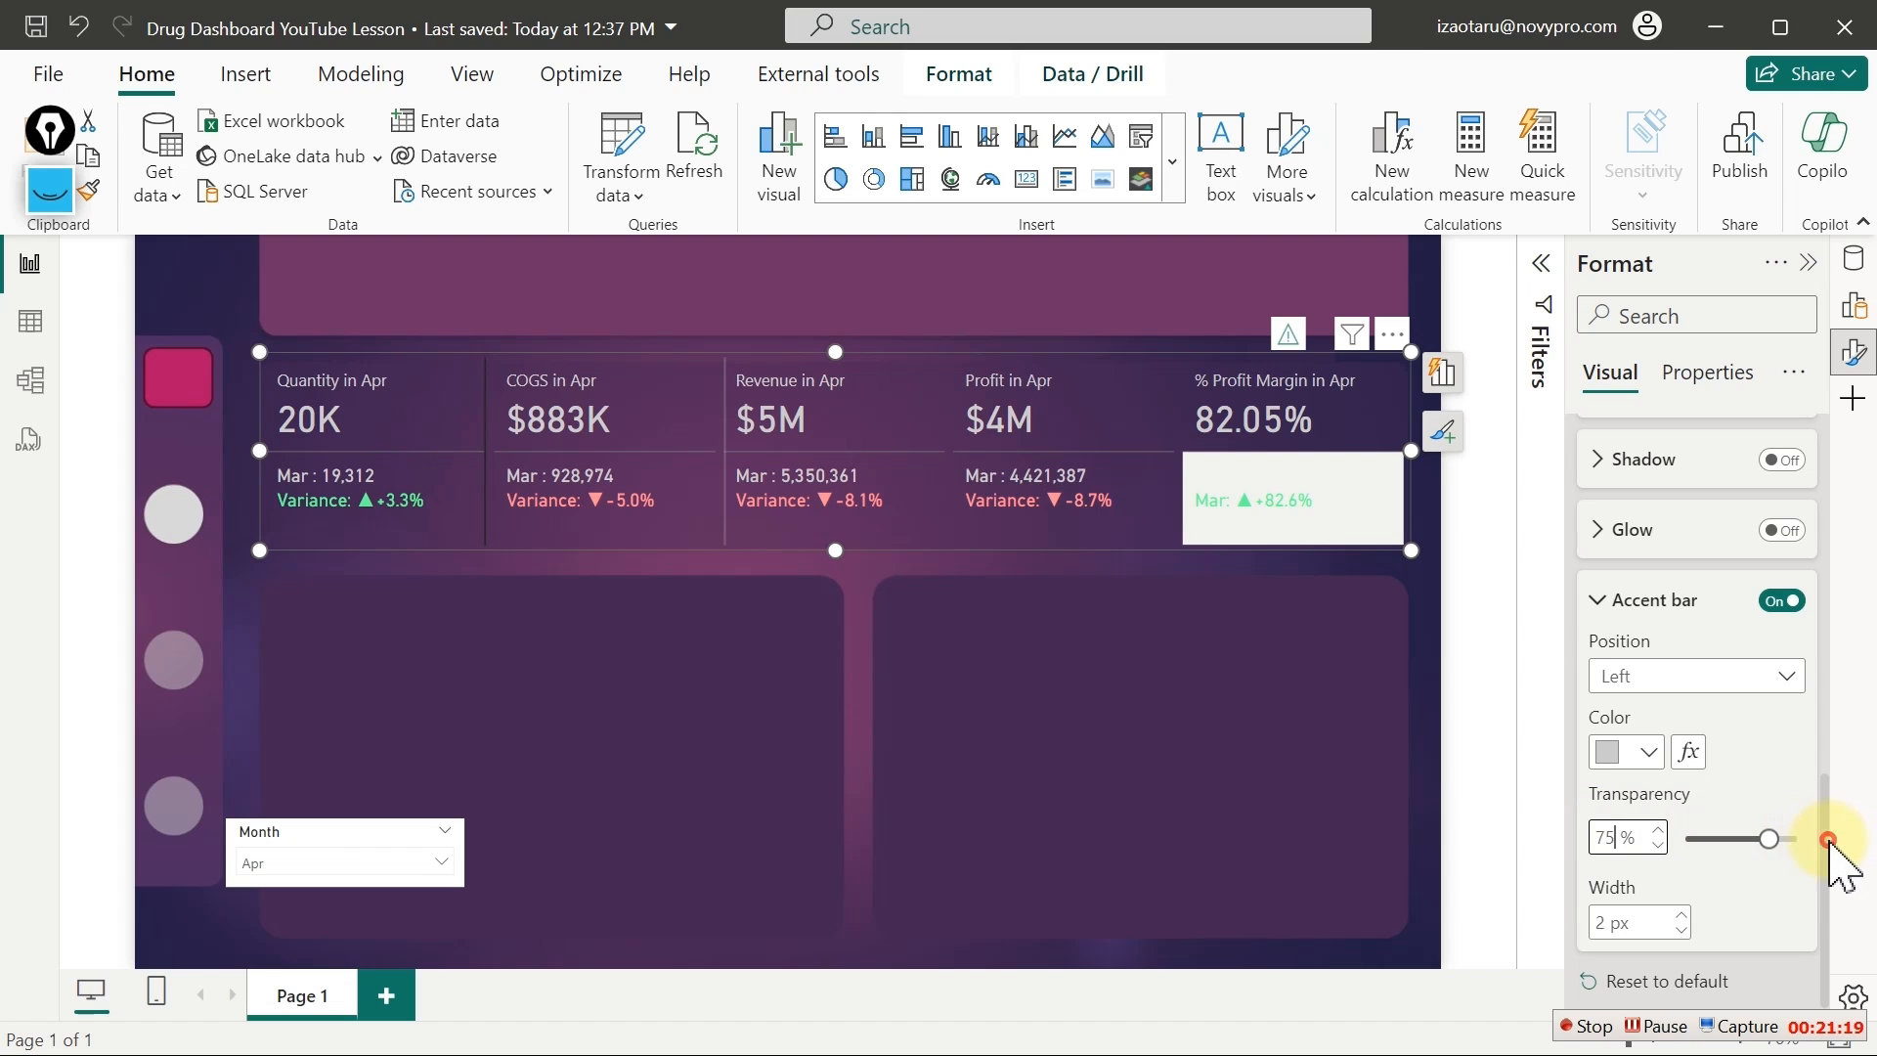
left_click_drag(1828, 840, 1793, 633)
left_click(1767, 619)
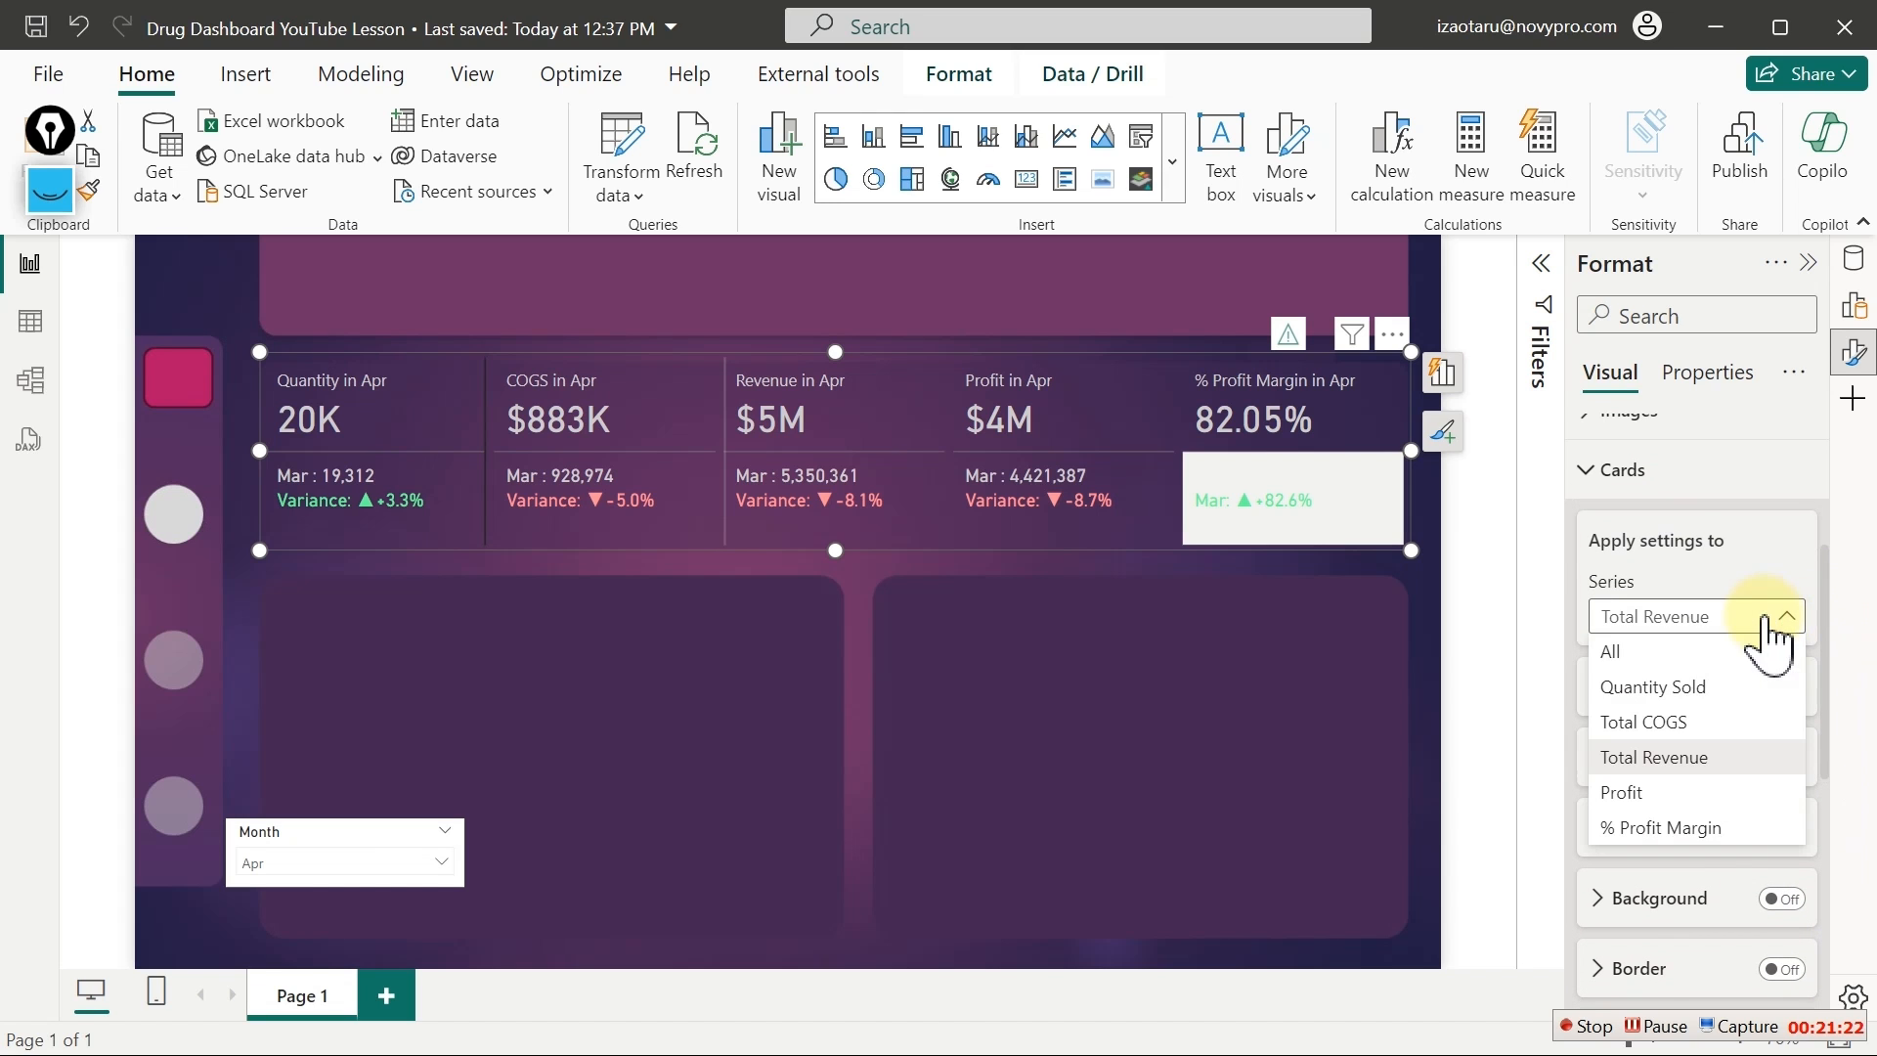
left_click(1685, 687)
left_click_drag(1820, 714, 1818, 963)
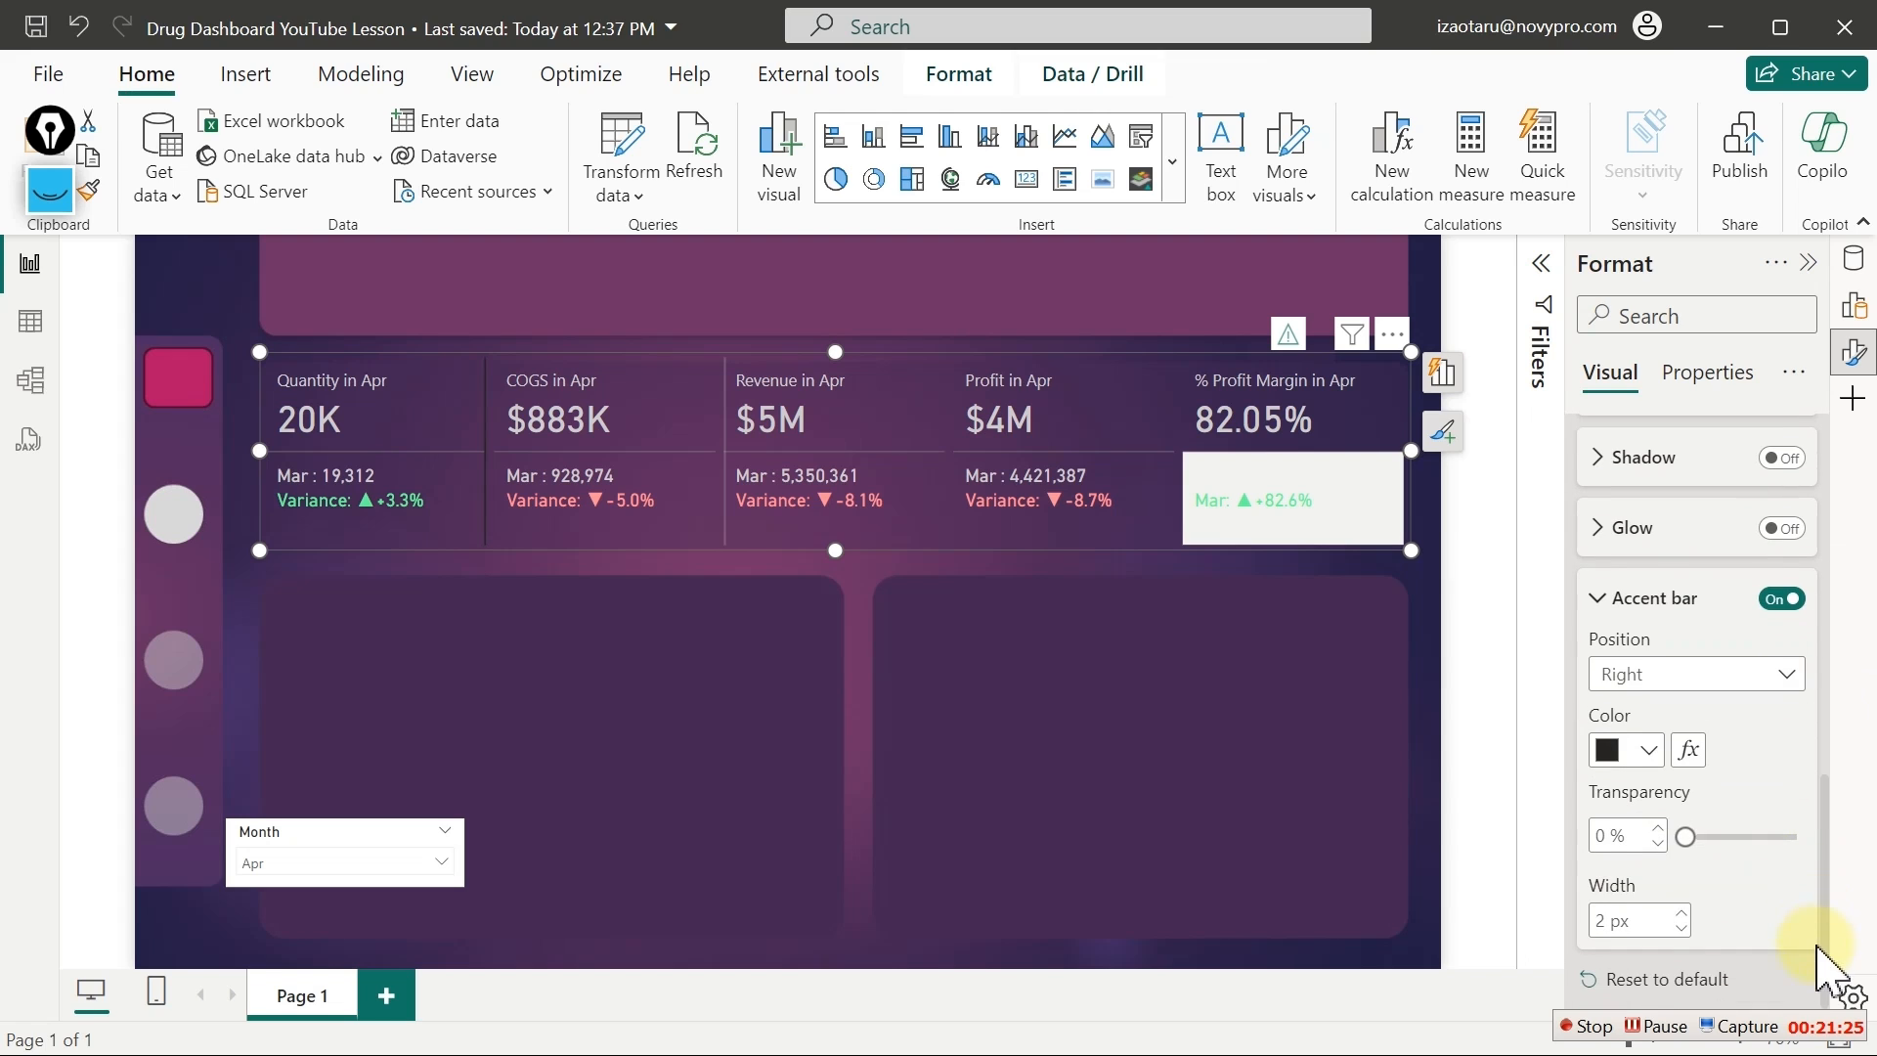
left_click(1650, 753)
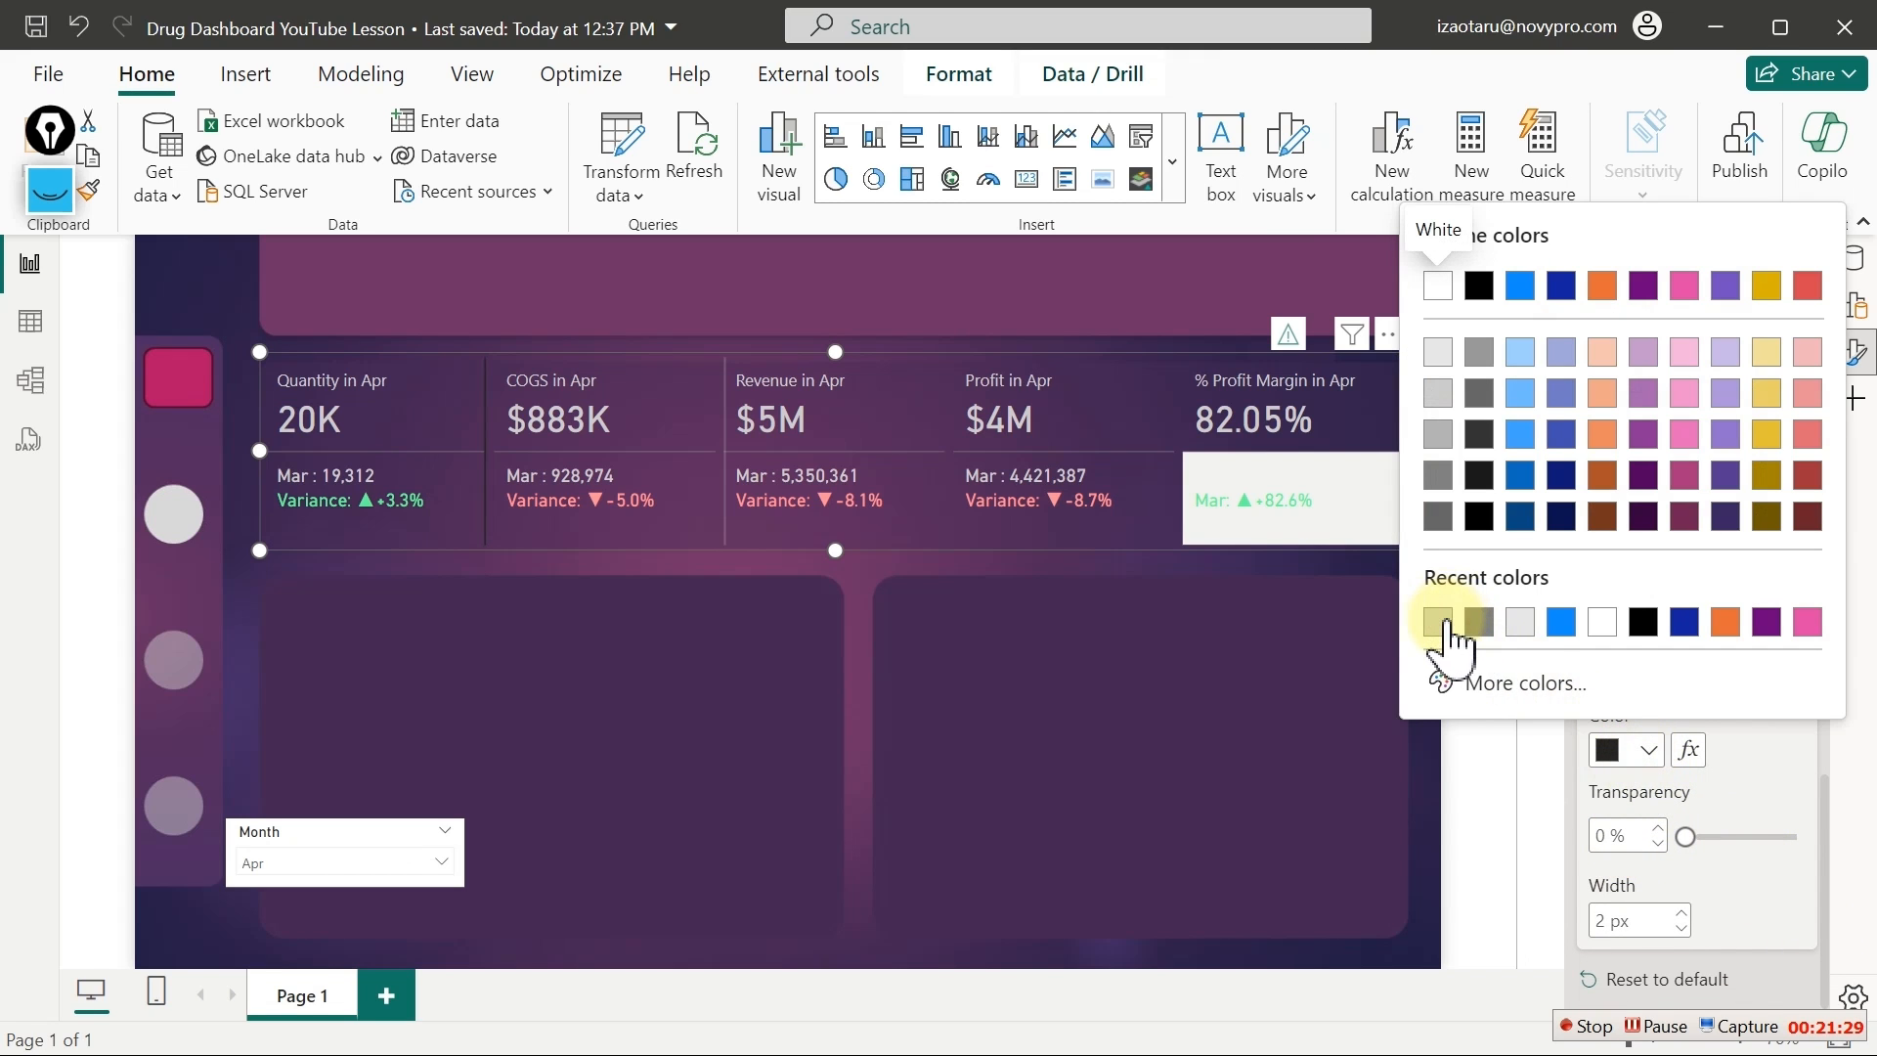
left_click(1435, 619)
double_click(1603, 836)
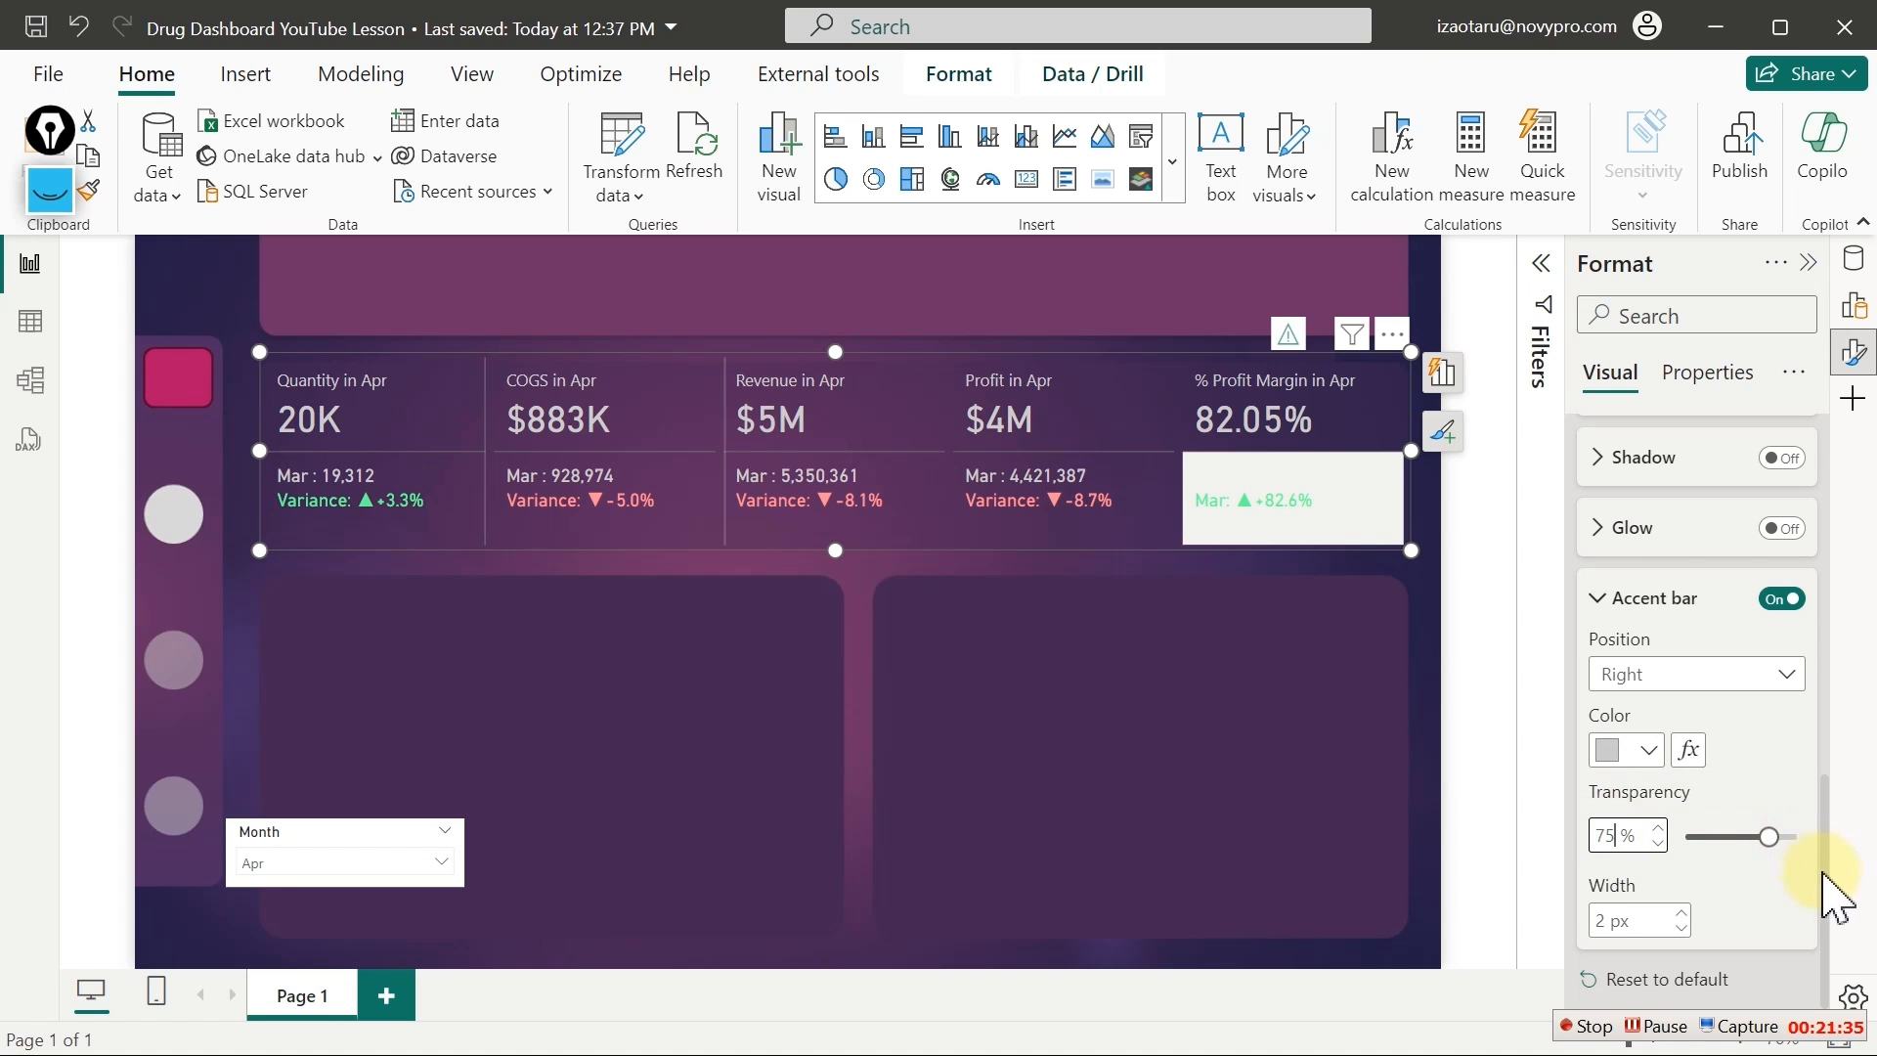
Switch the card settings to the Profit series and turn on its accent bar
scroll(1828, 719, "up", 6)
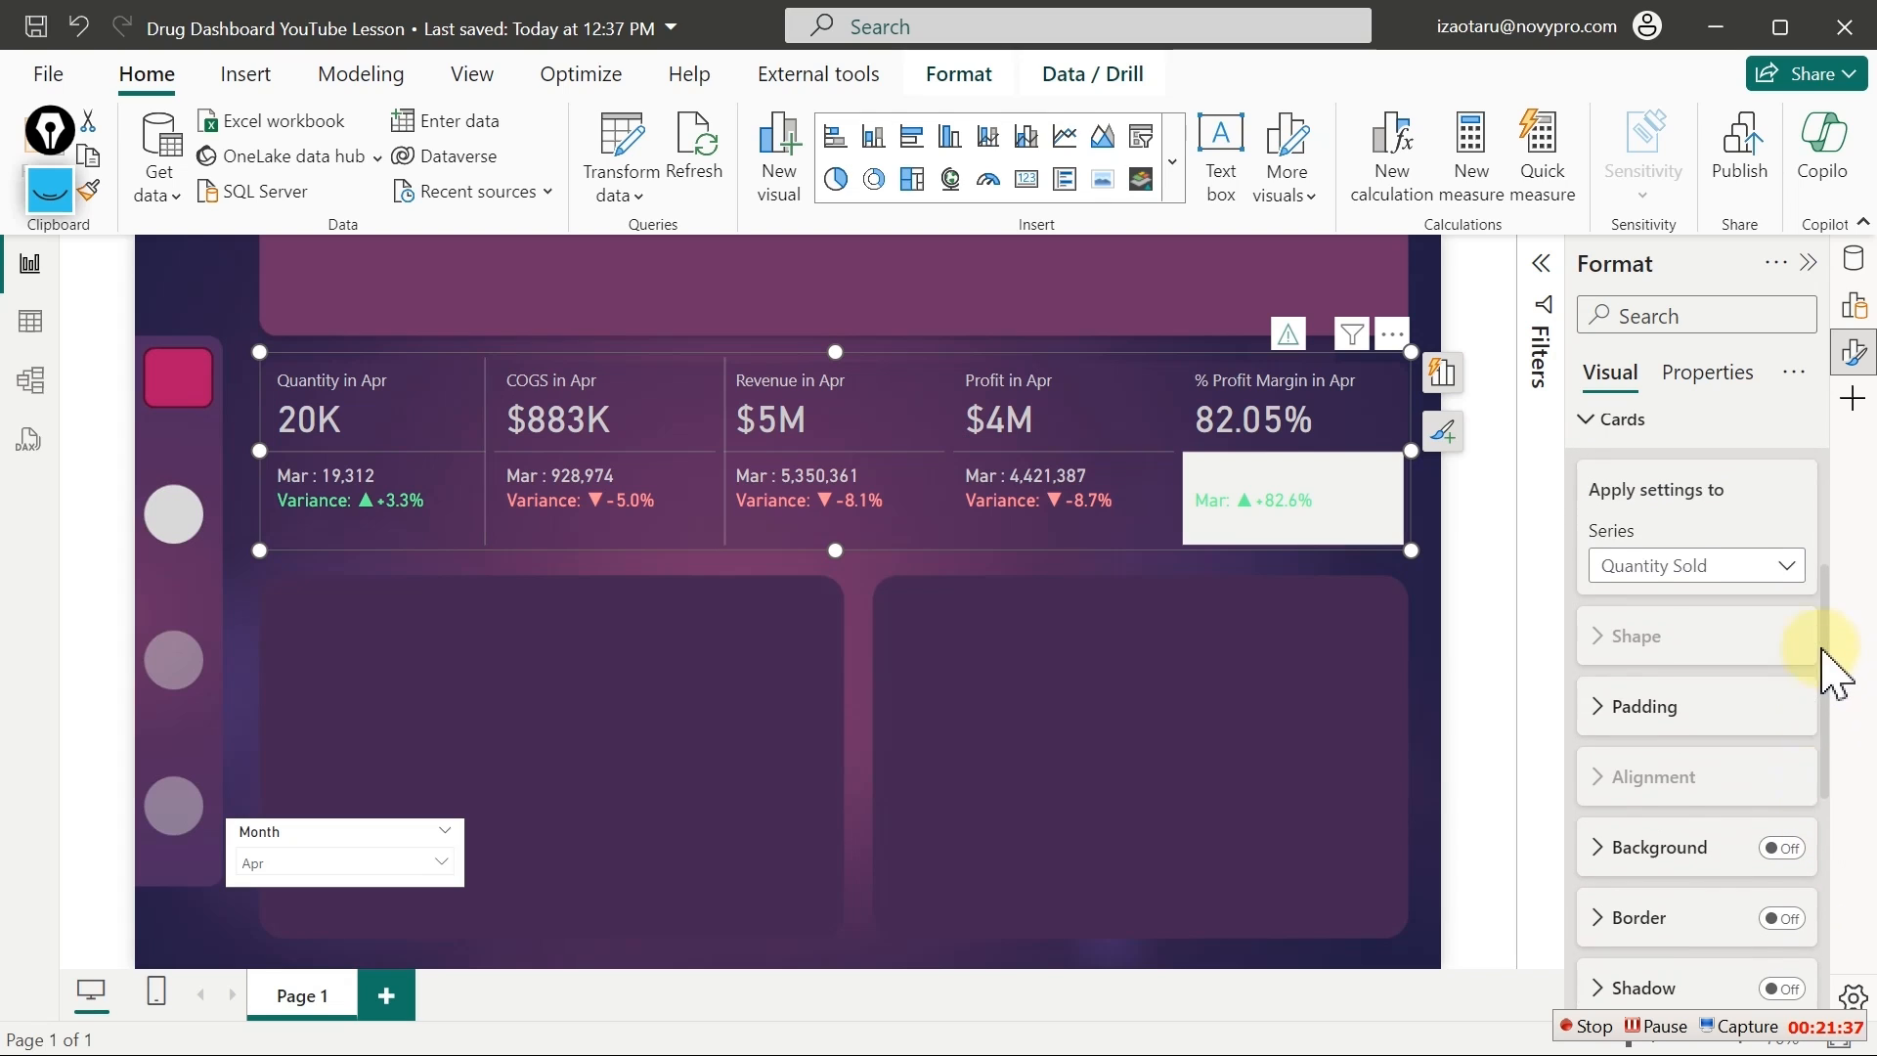
left_click(1777, 618)
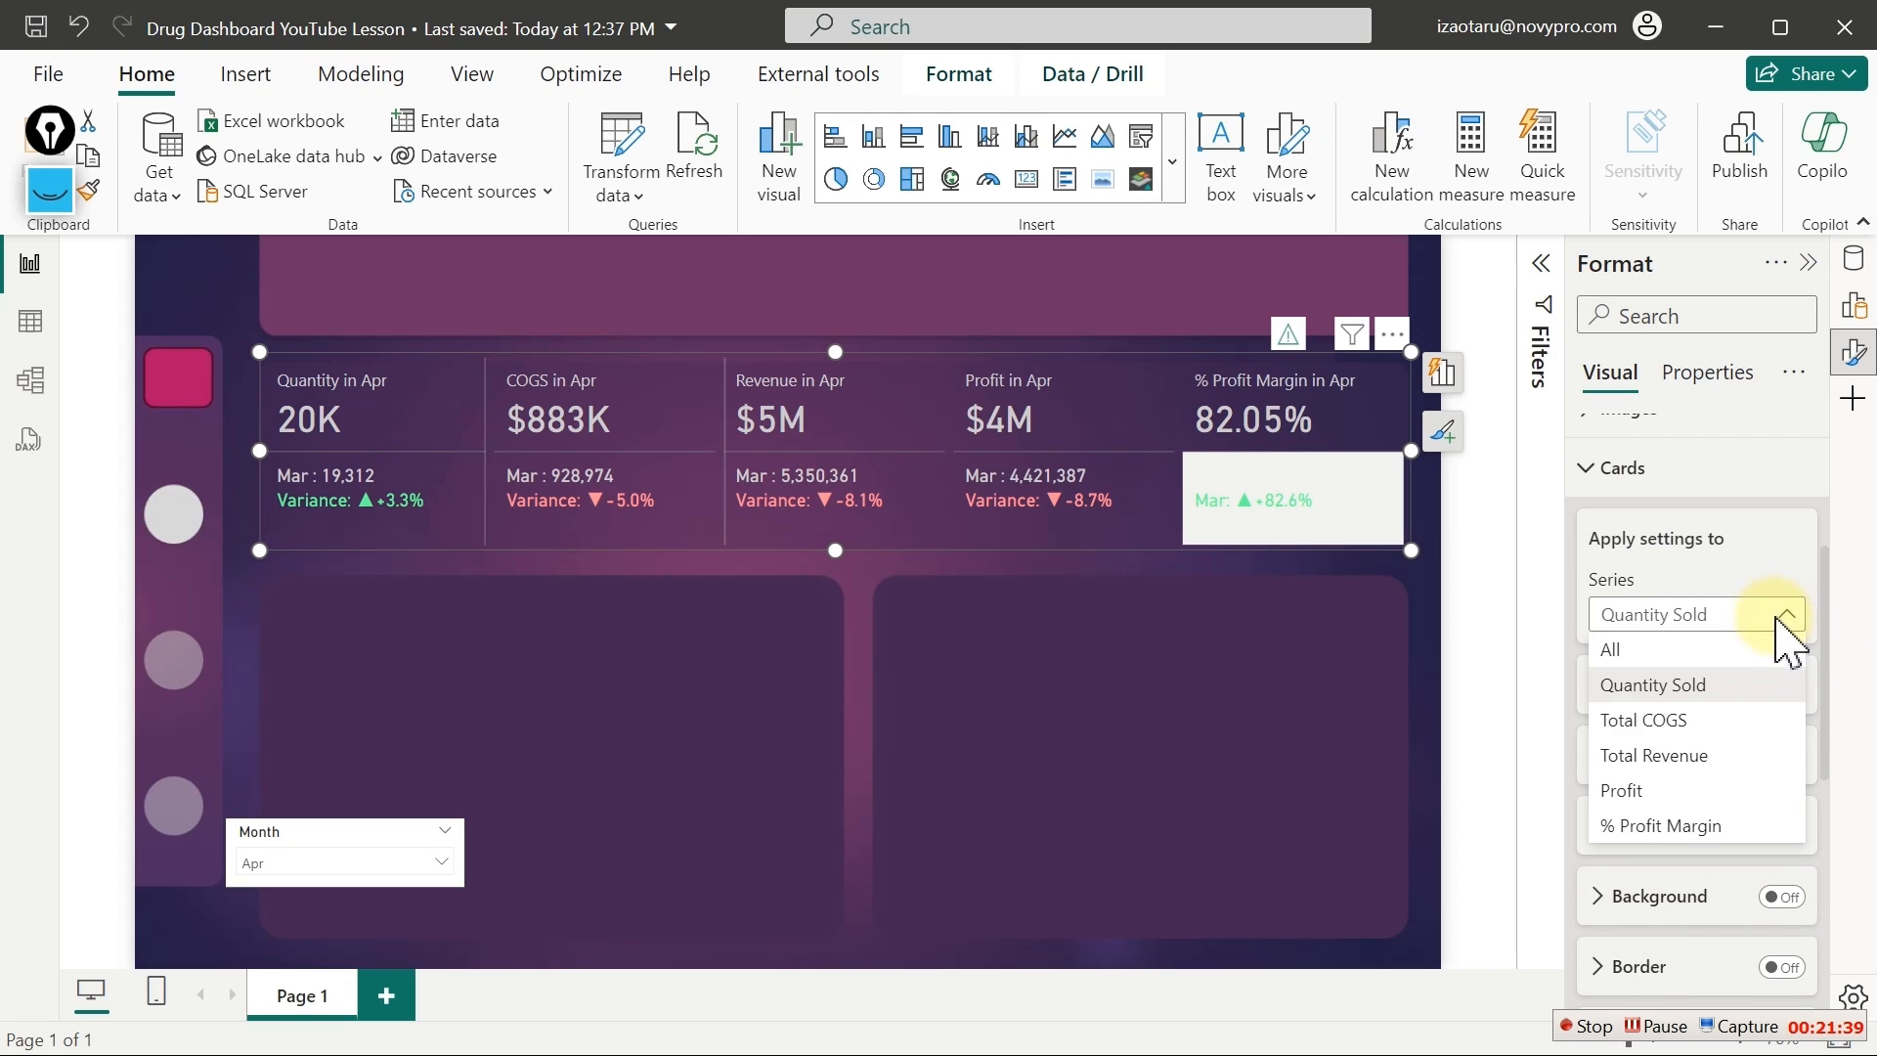
left_click(1657, 794)
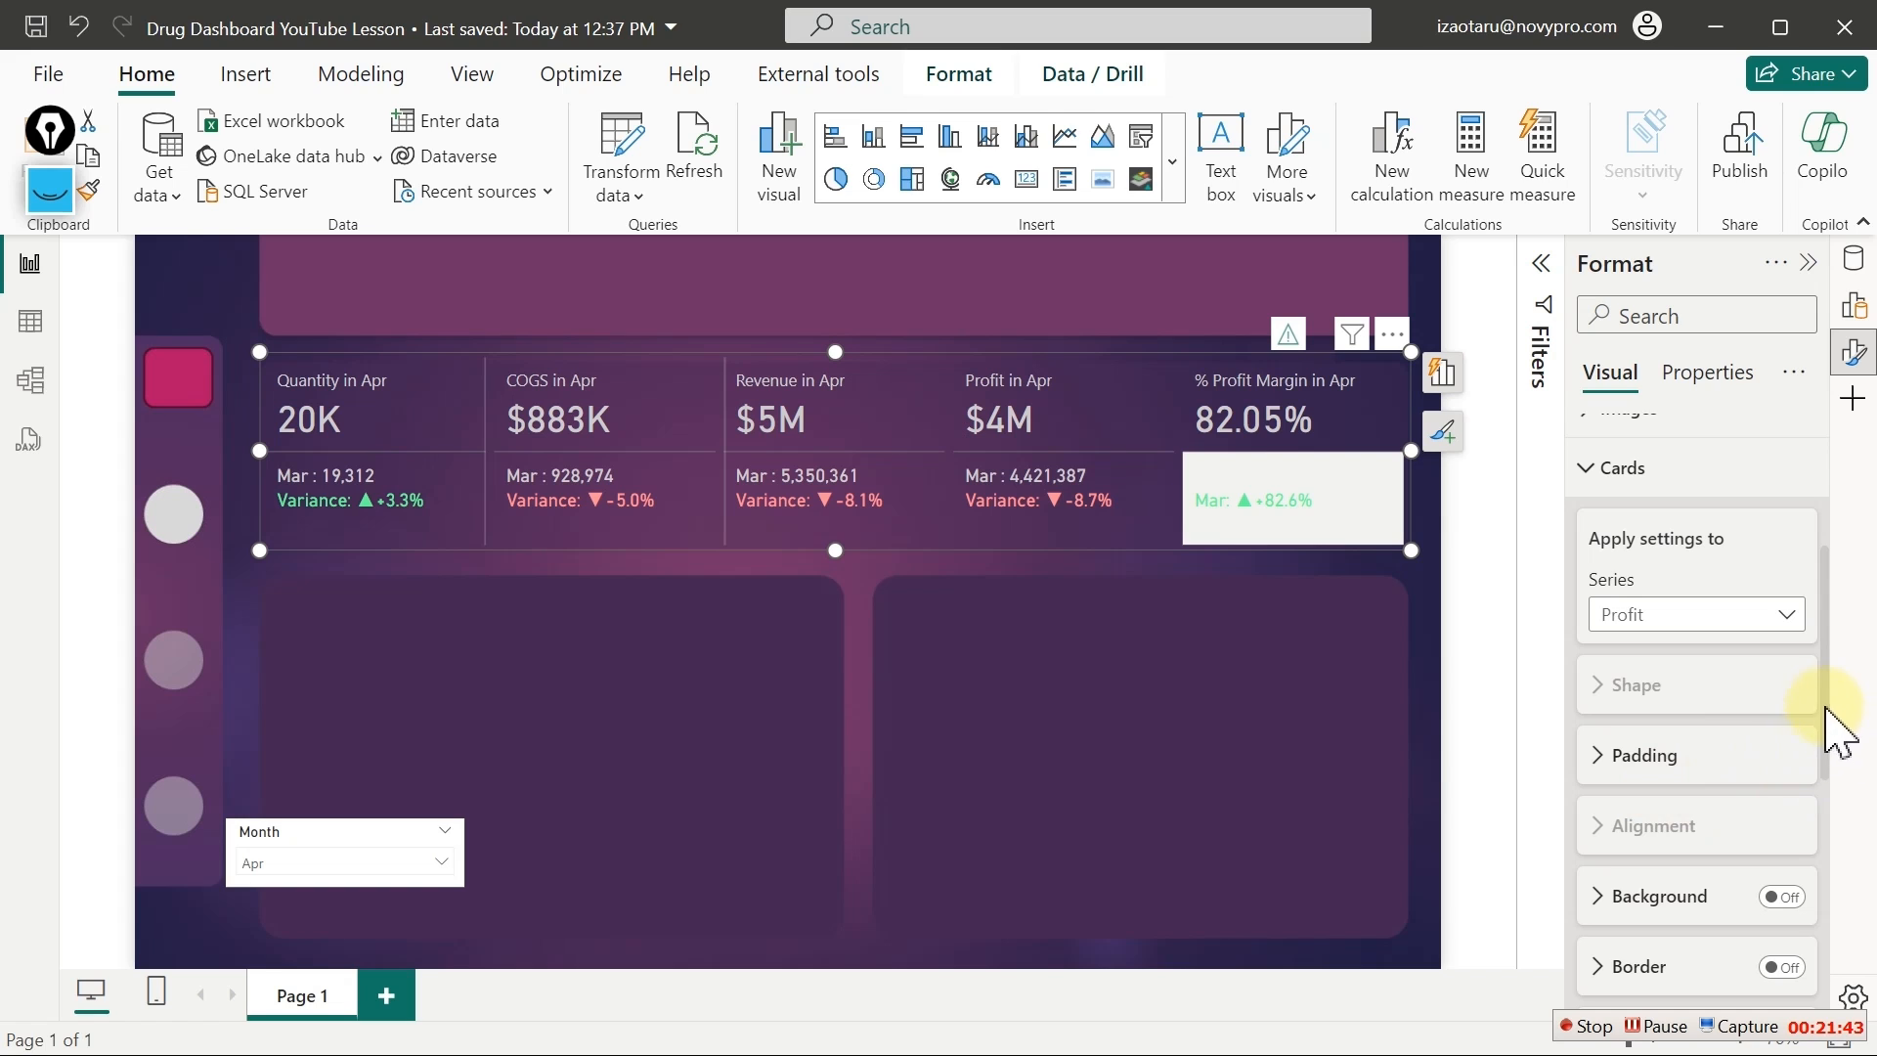
scroll(1829, 765, "down", 1)
left_click_drag(1829, 765, 1834, 948)
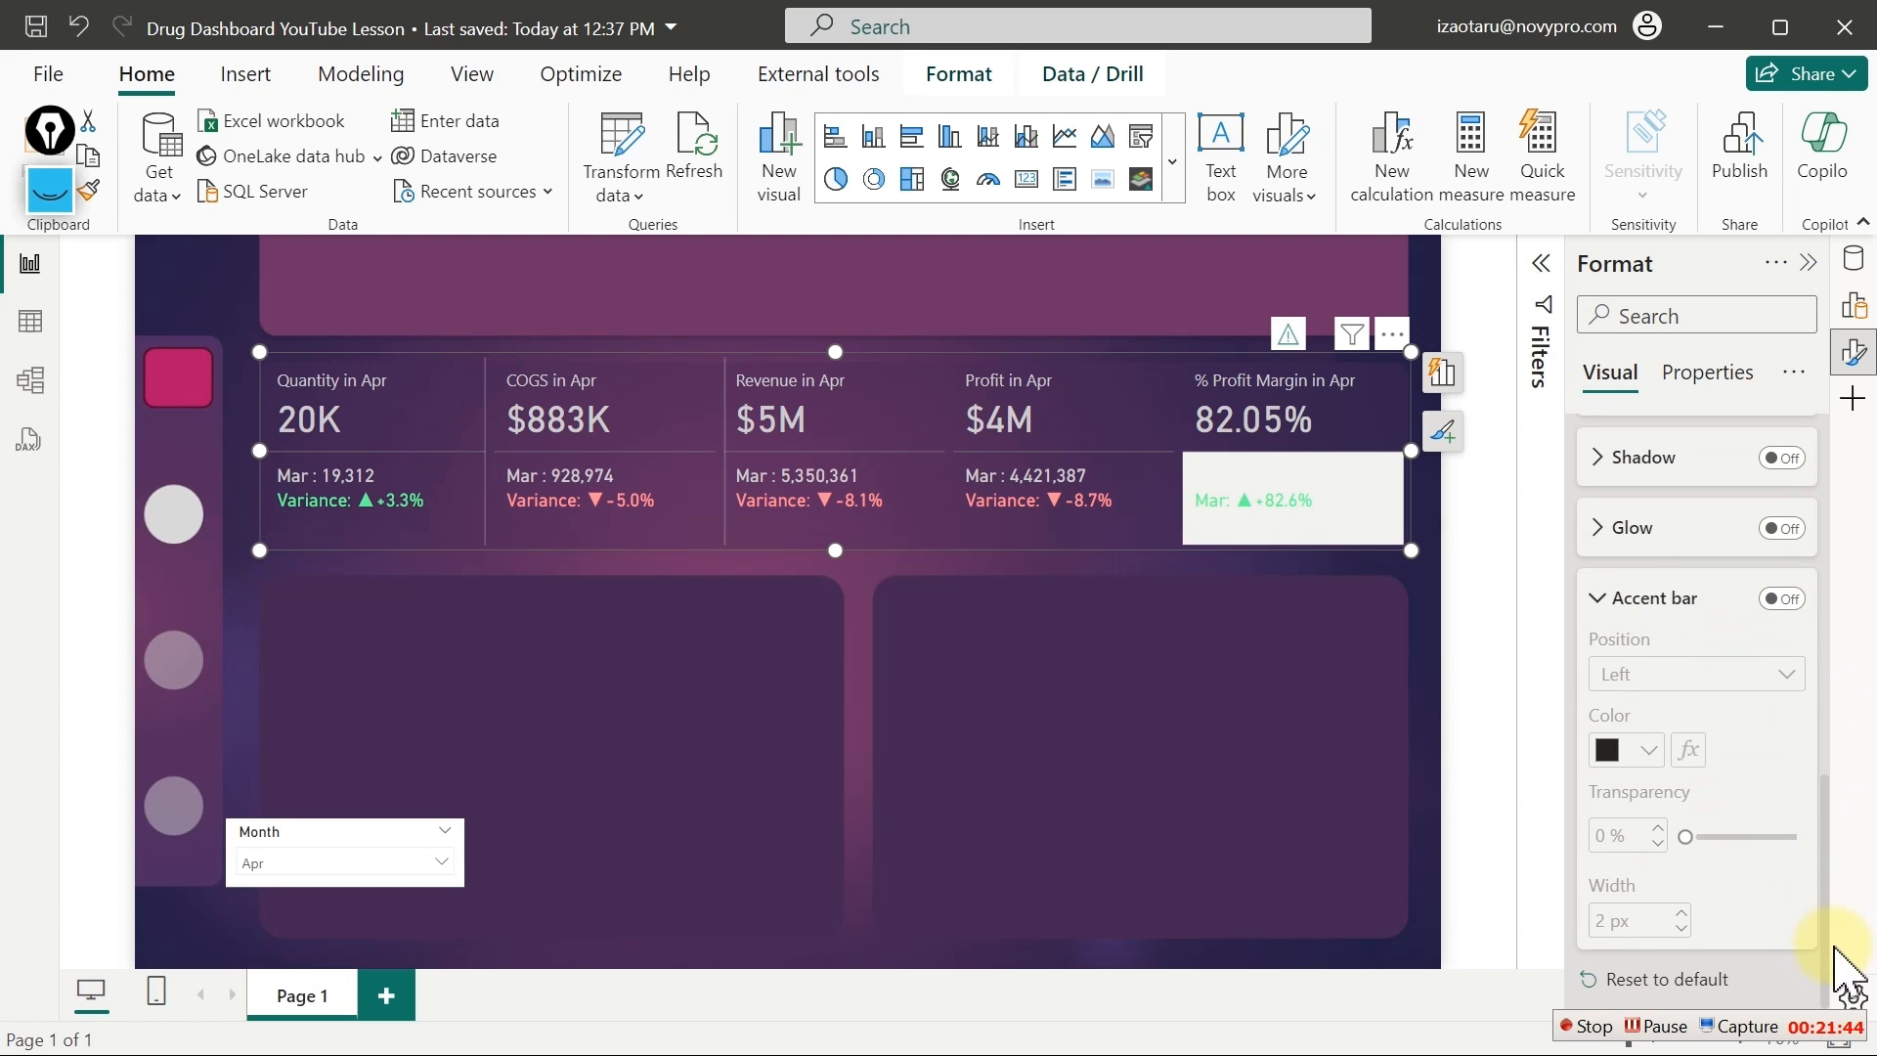
left_click(1785, 598)
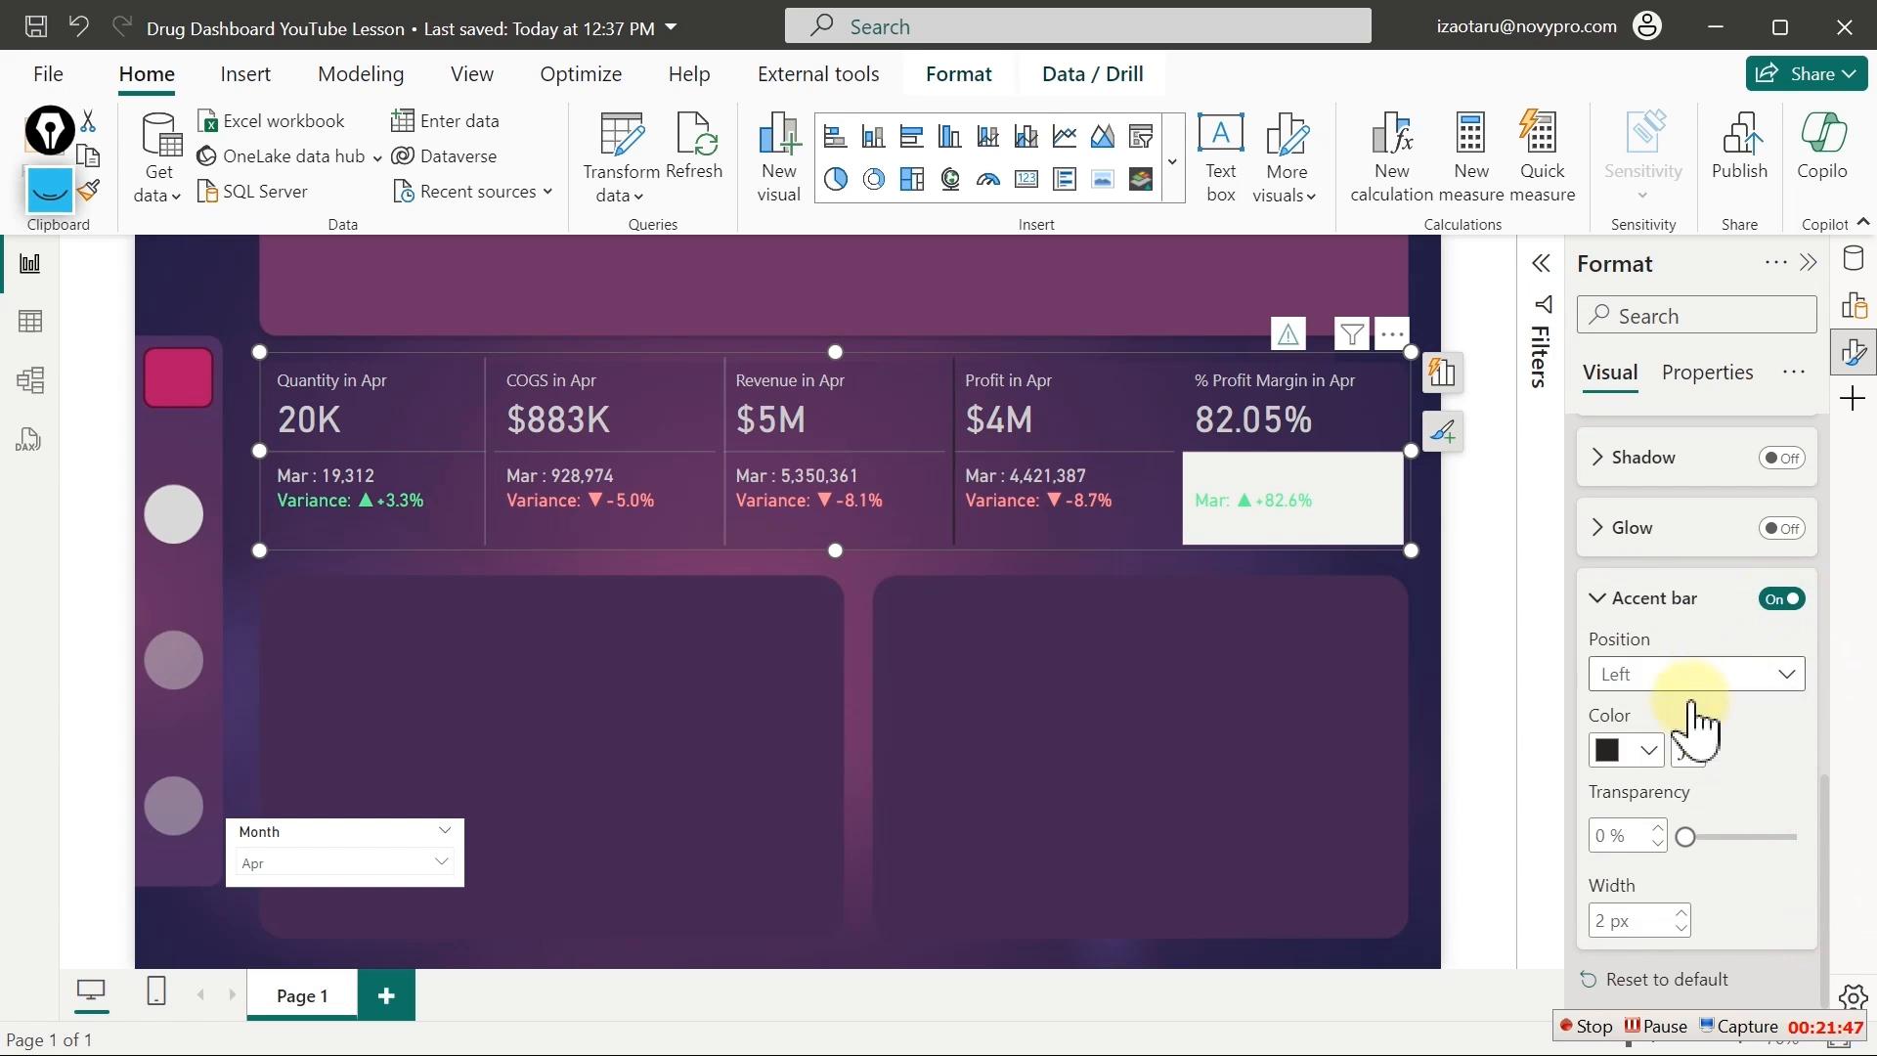
Color the Profit card's accent bar with the recently used light gray and set its transparency to 75%
left_click(1608, 750)
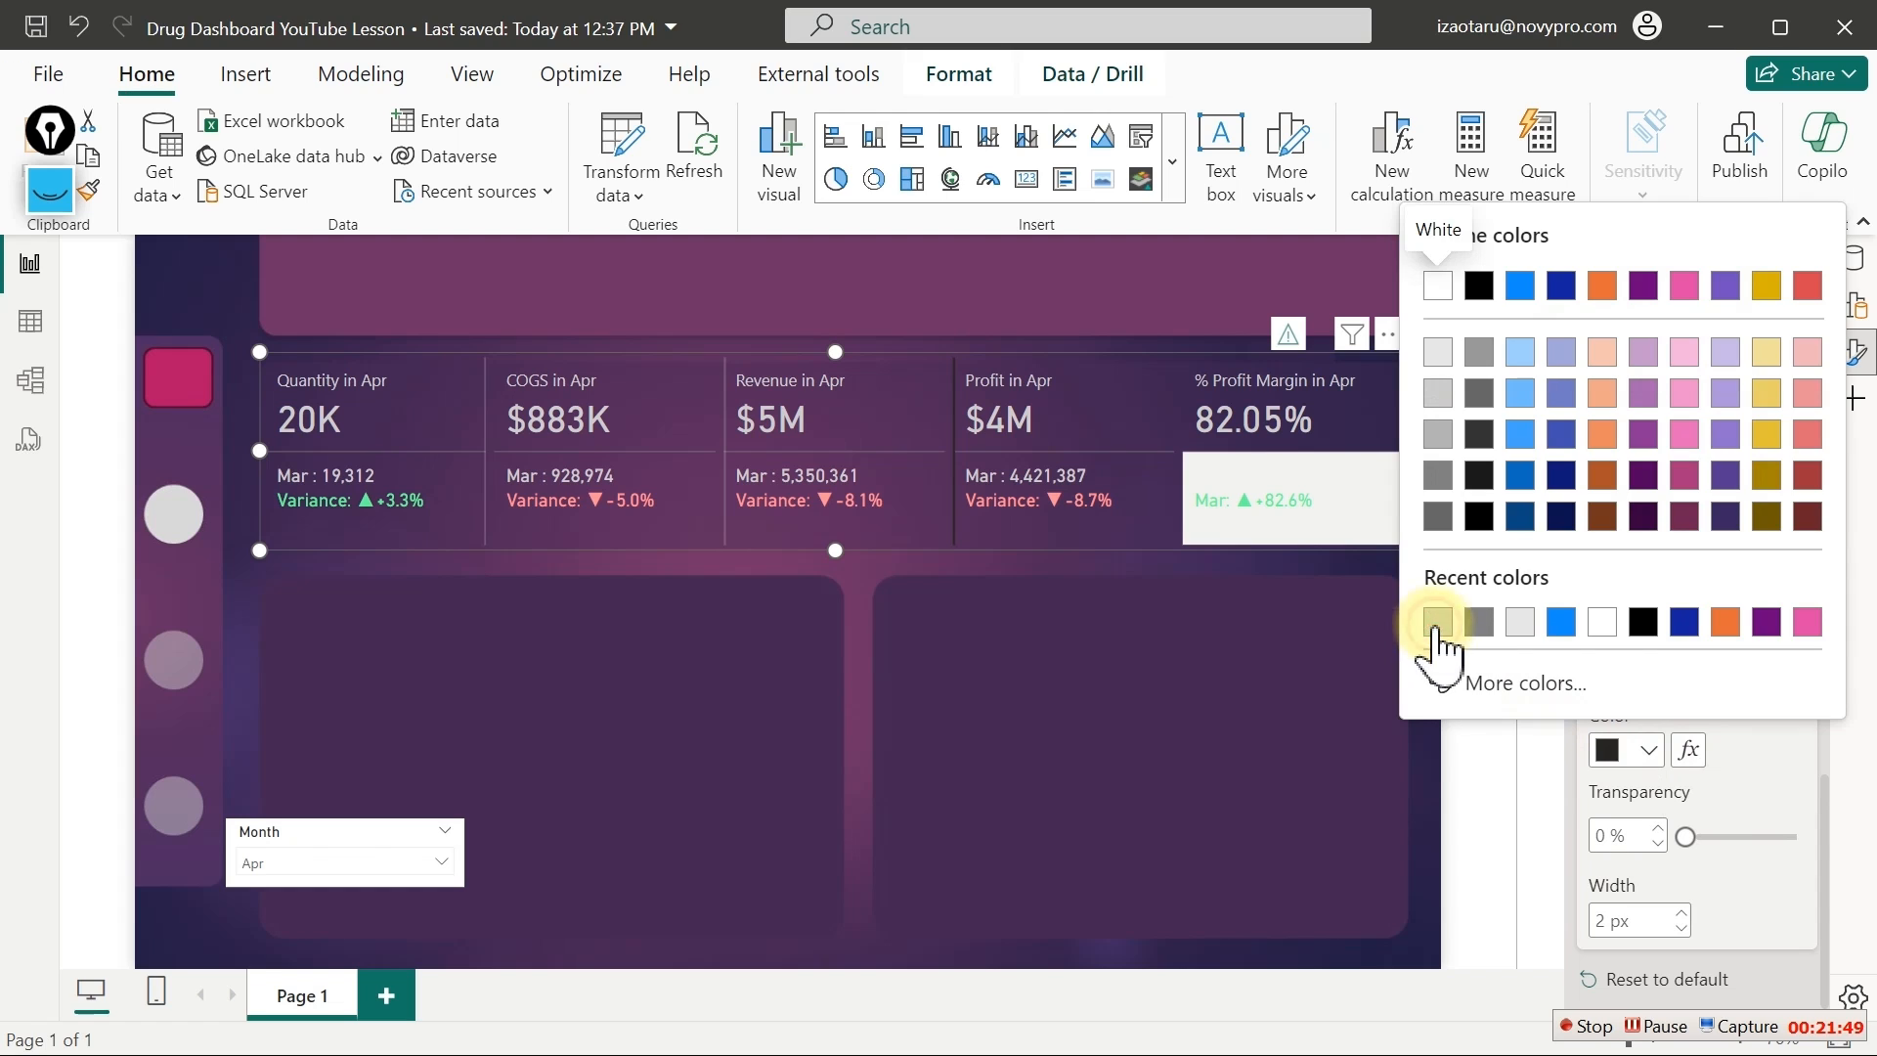
left_click(1438, 622)
double_click(1606, 835)
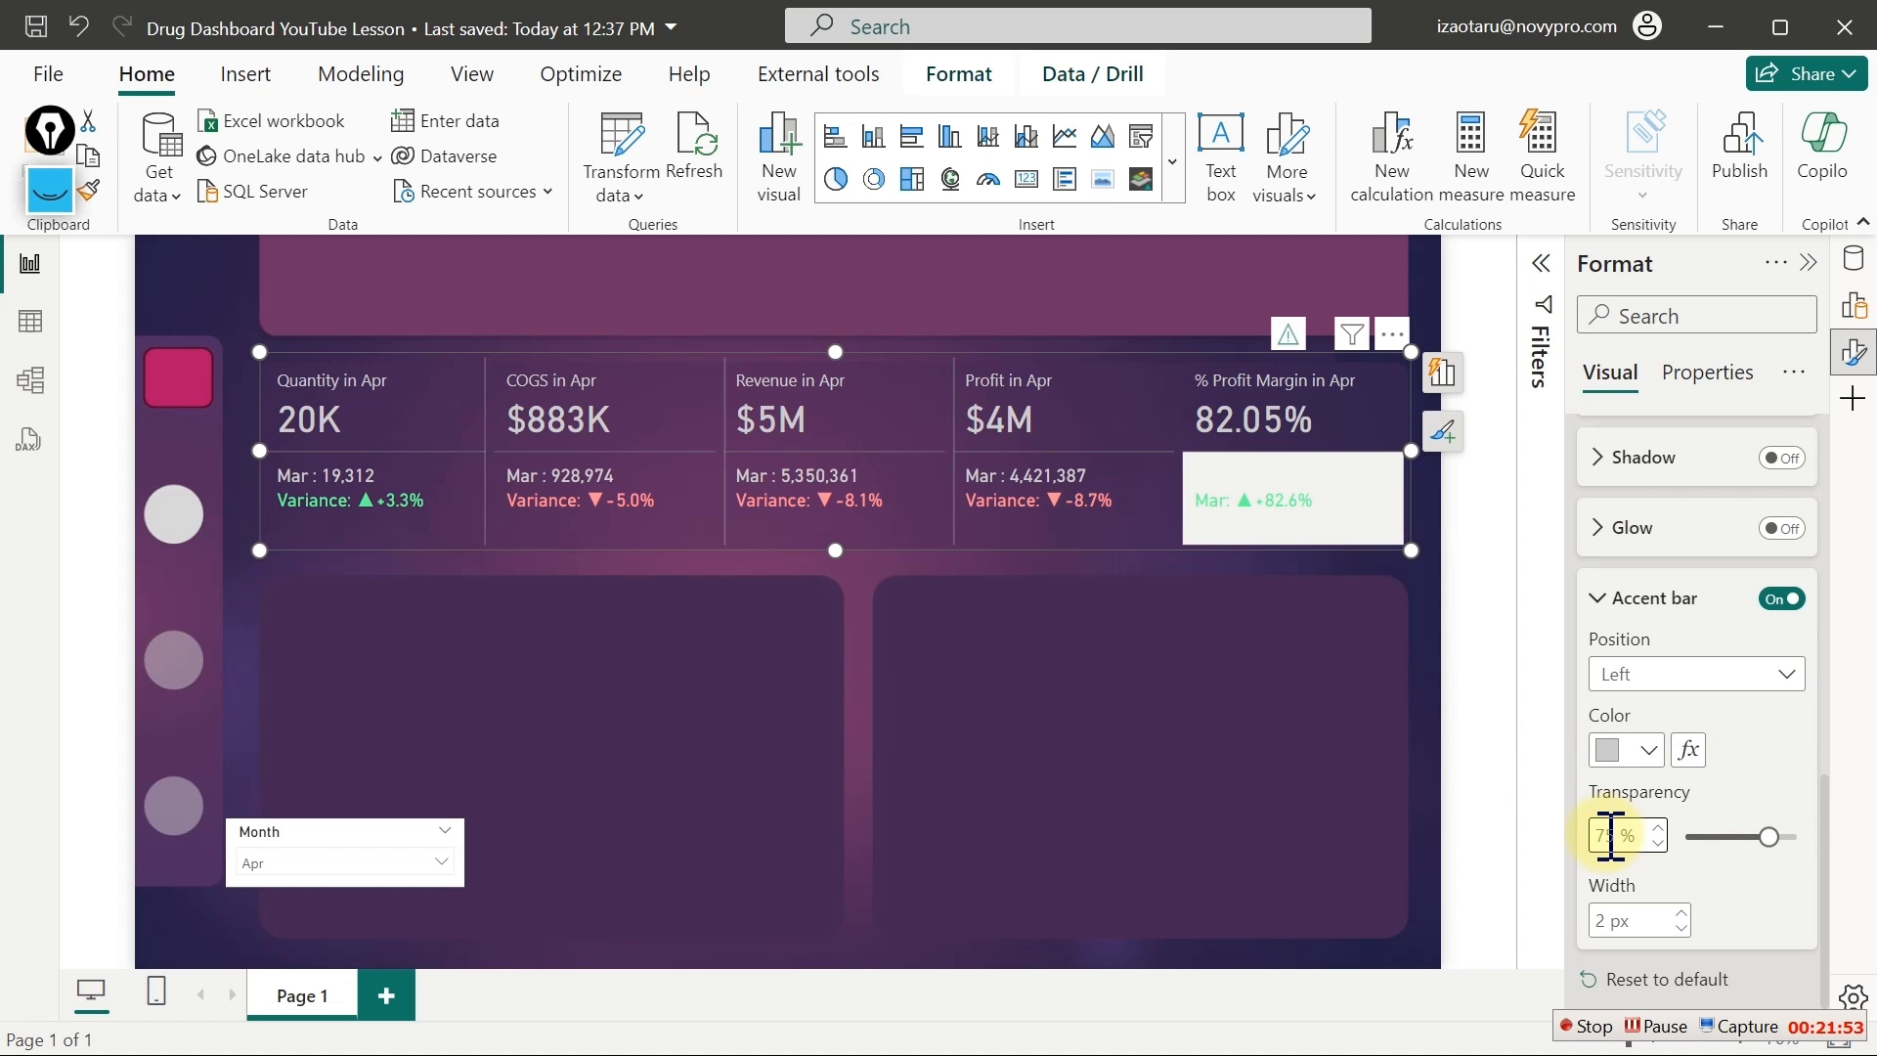
Turn on the accent bar for the % Profit Margin card and color it with the recently used light gray
left_click_drag(1822, 794, 1830, 595)
left_click(1787, 550)
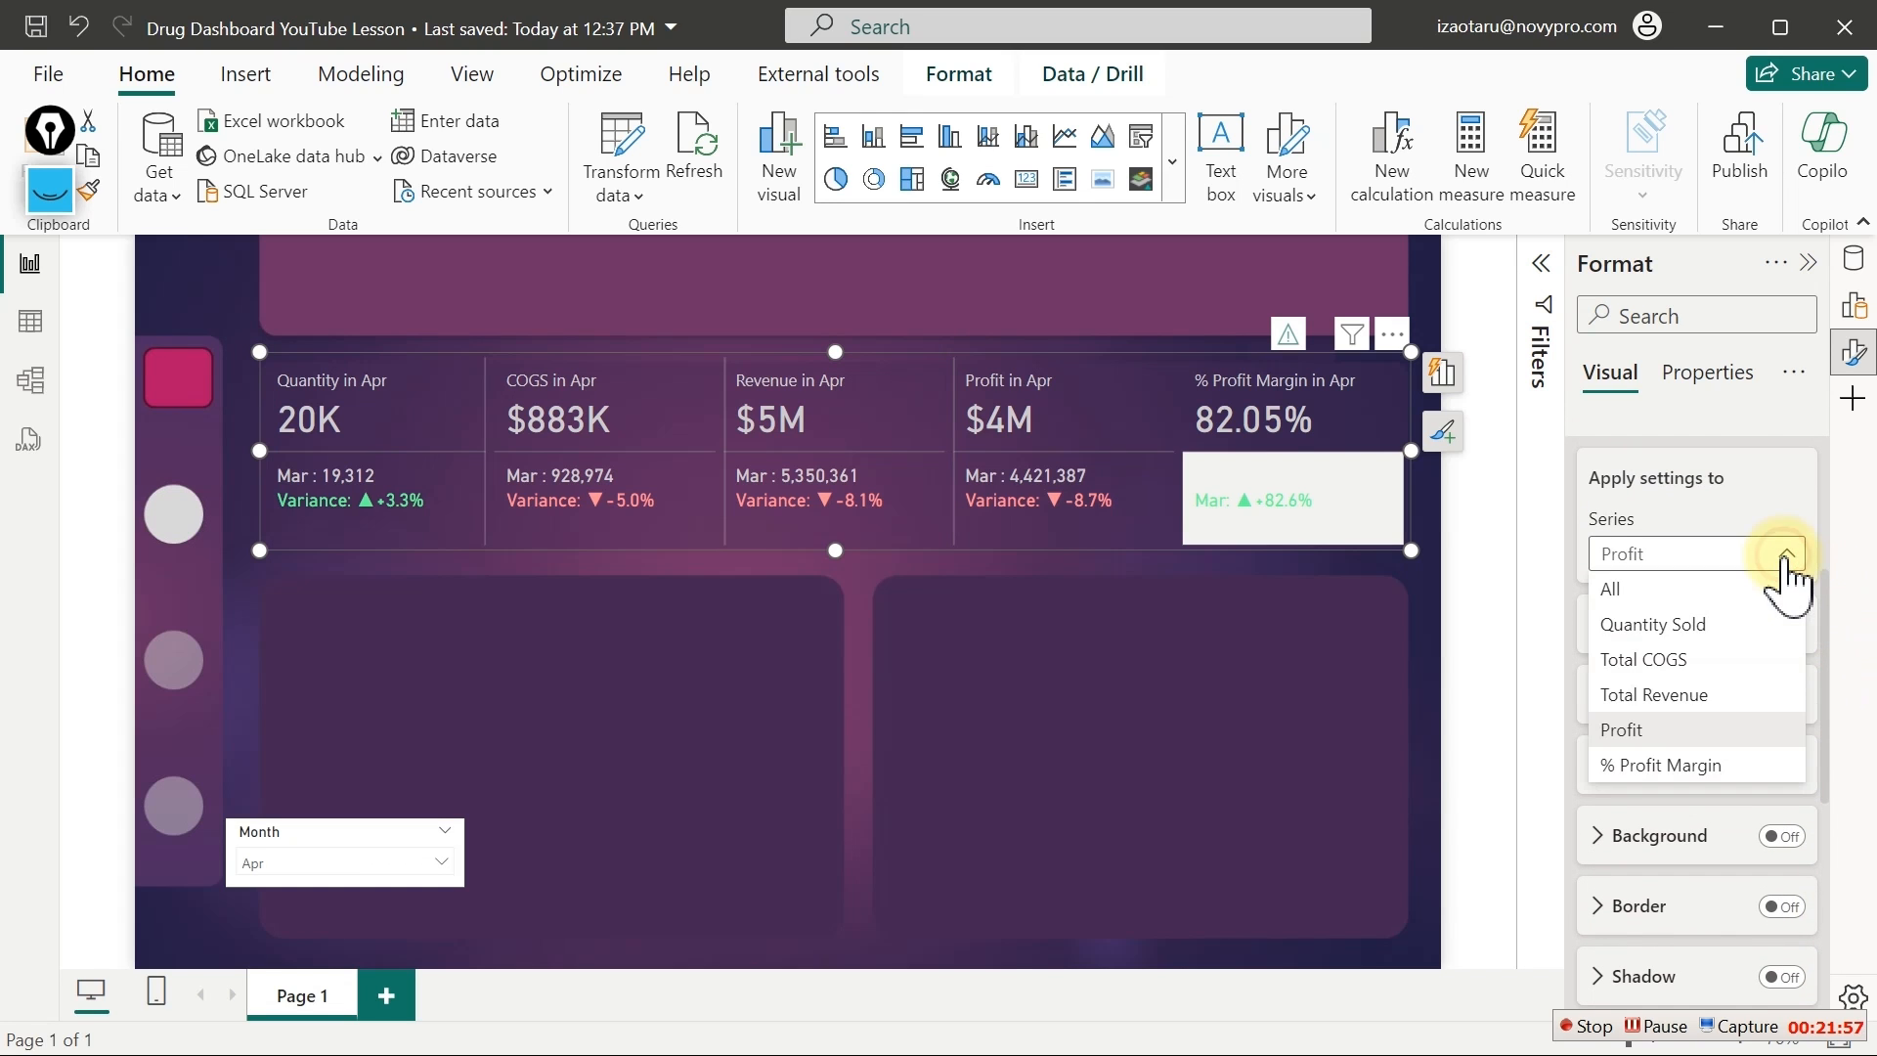
left_click(1670, 765)
left_click_drag(1824, 680, 1824, 938)
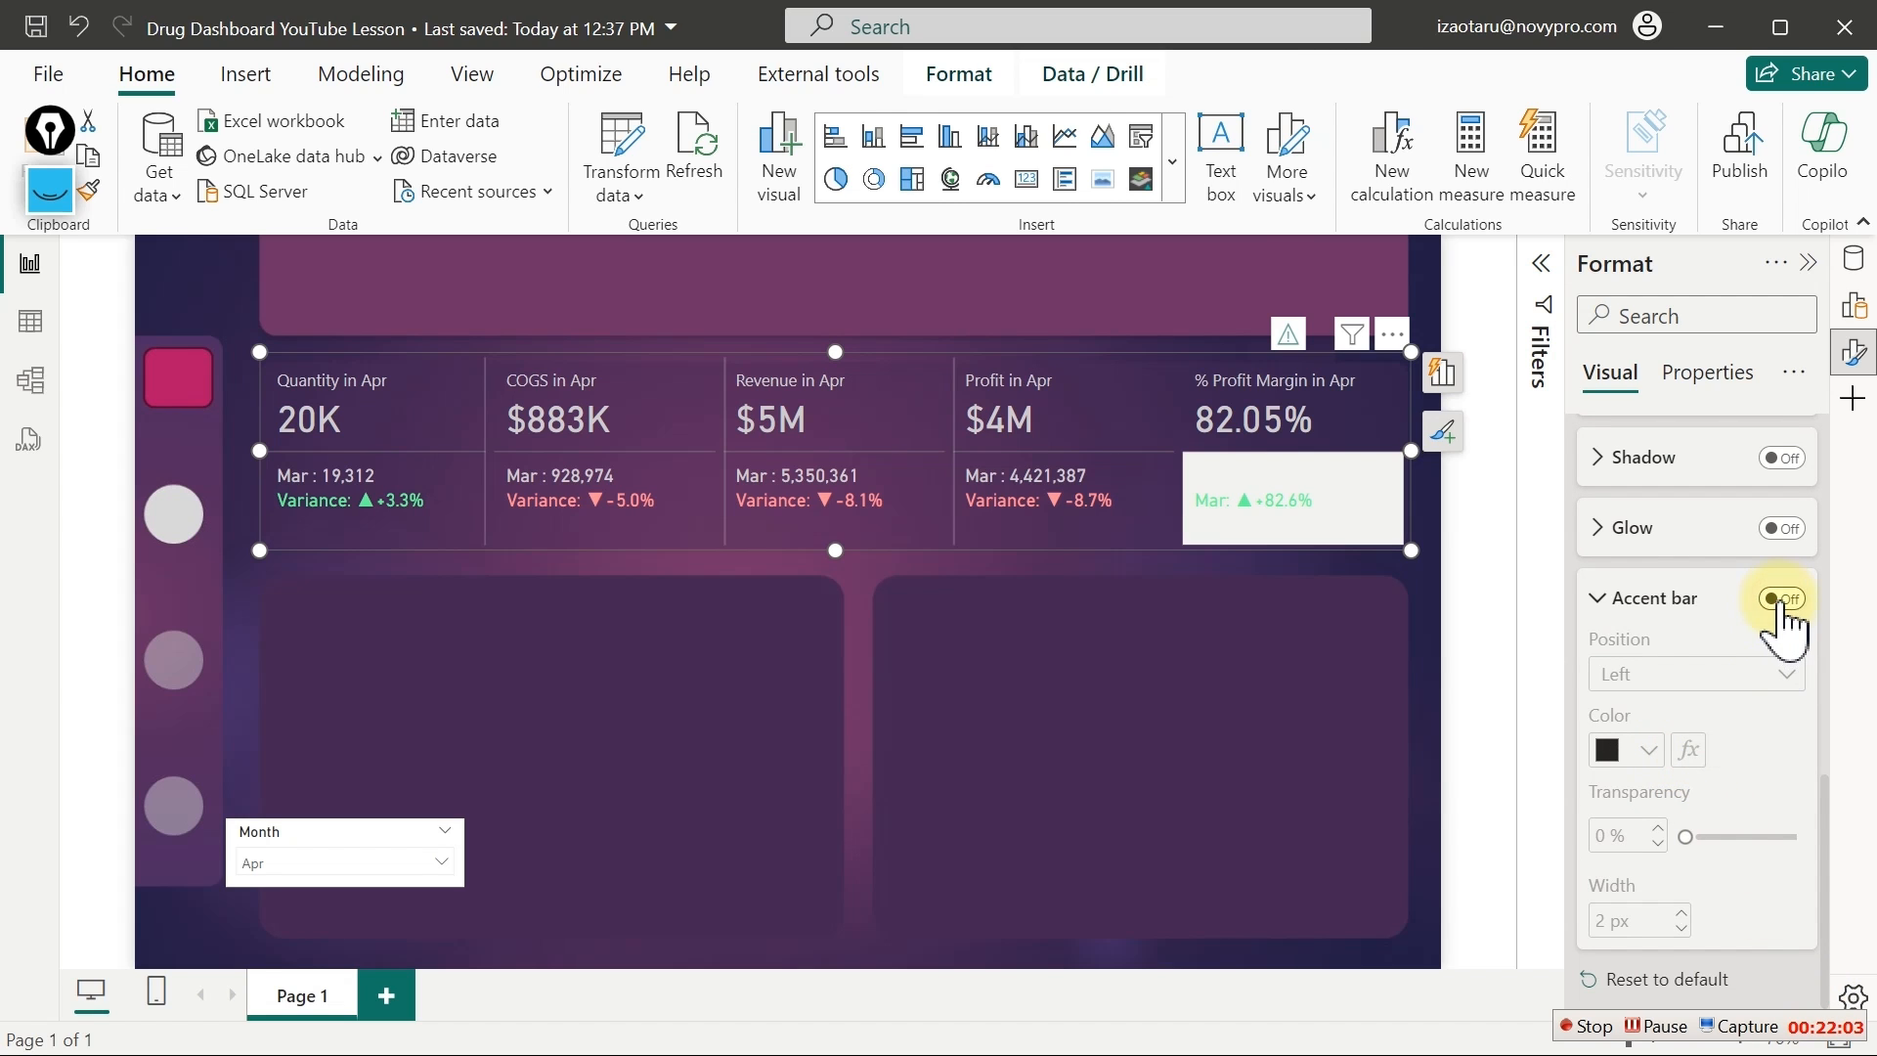
left_click(1648, 749)
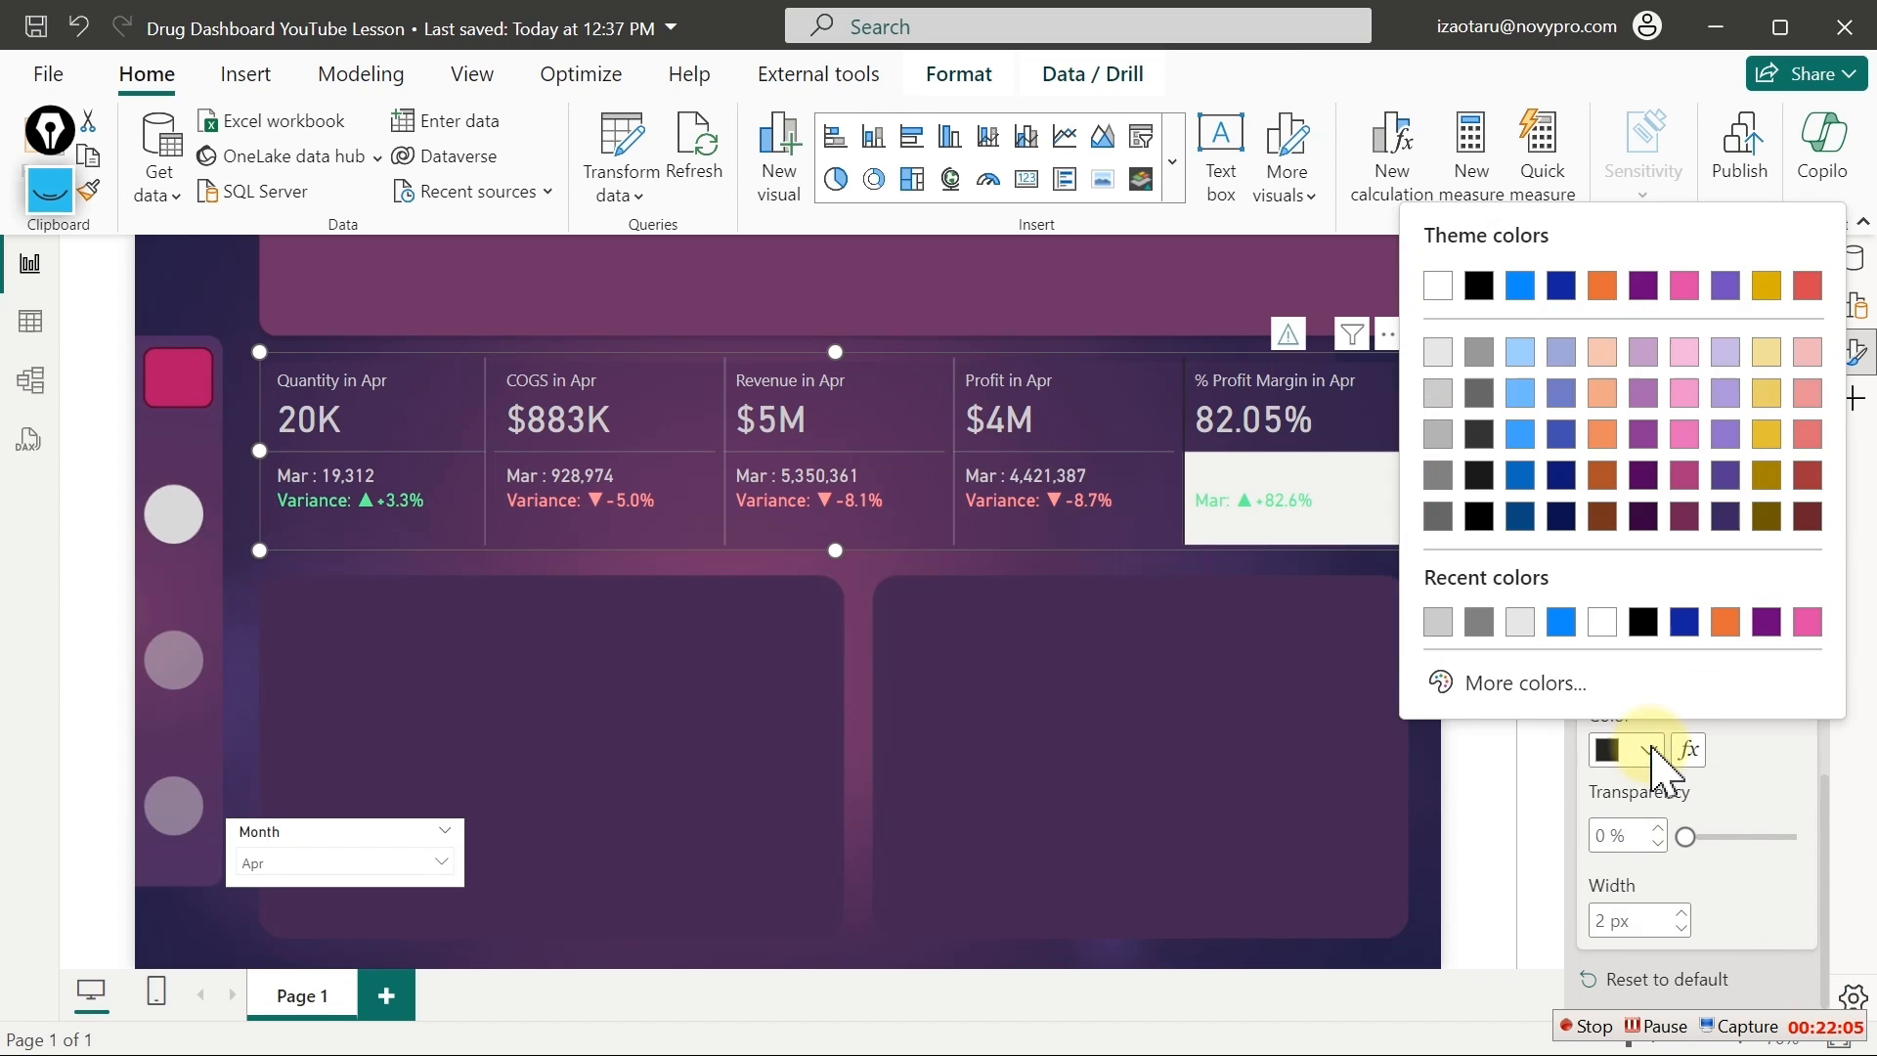
left_click(1437, 622)
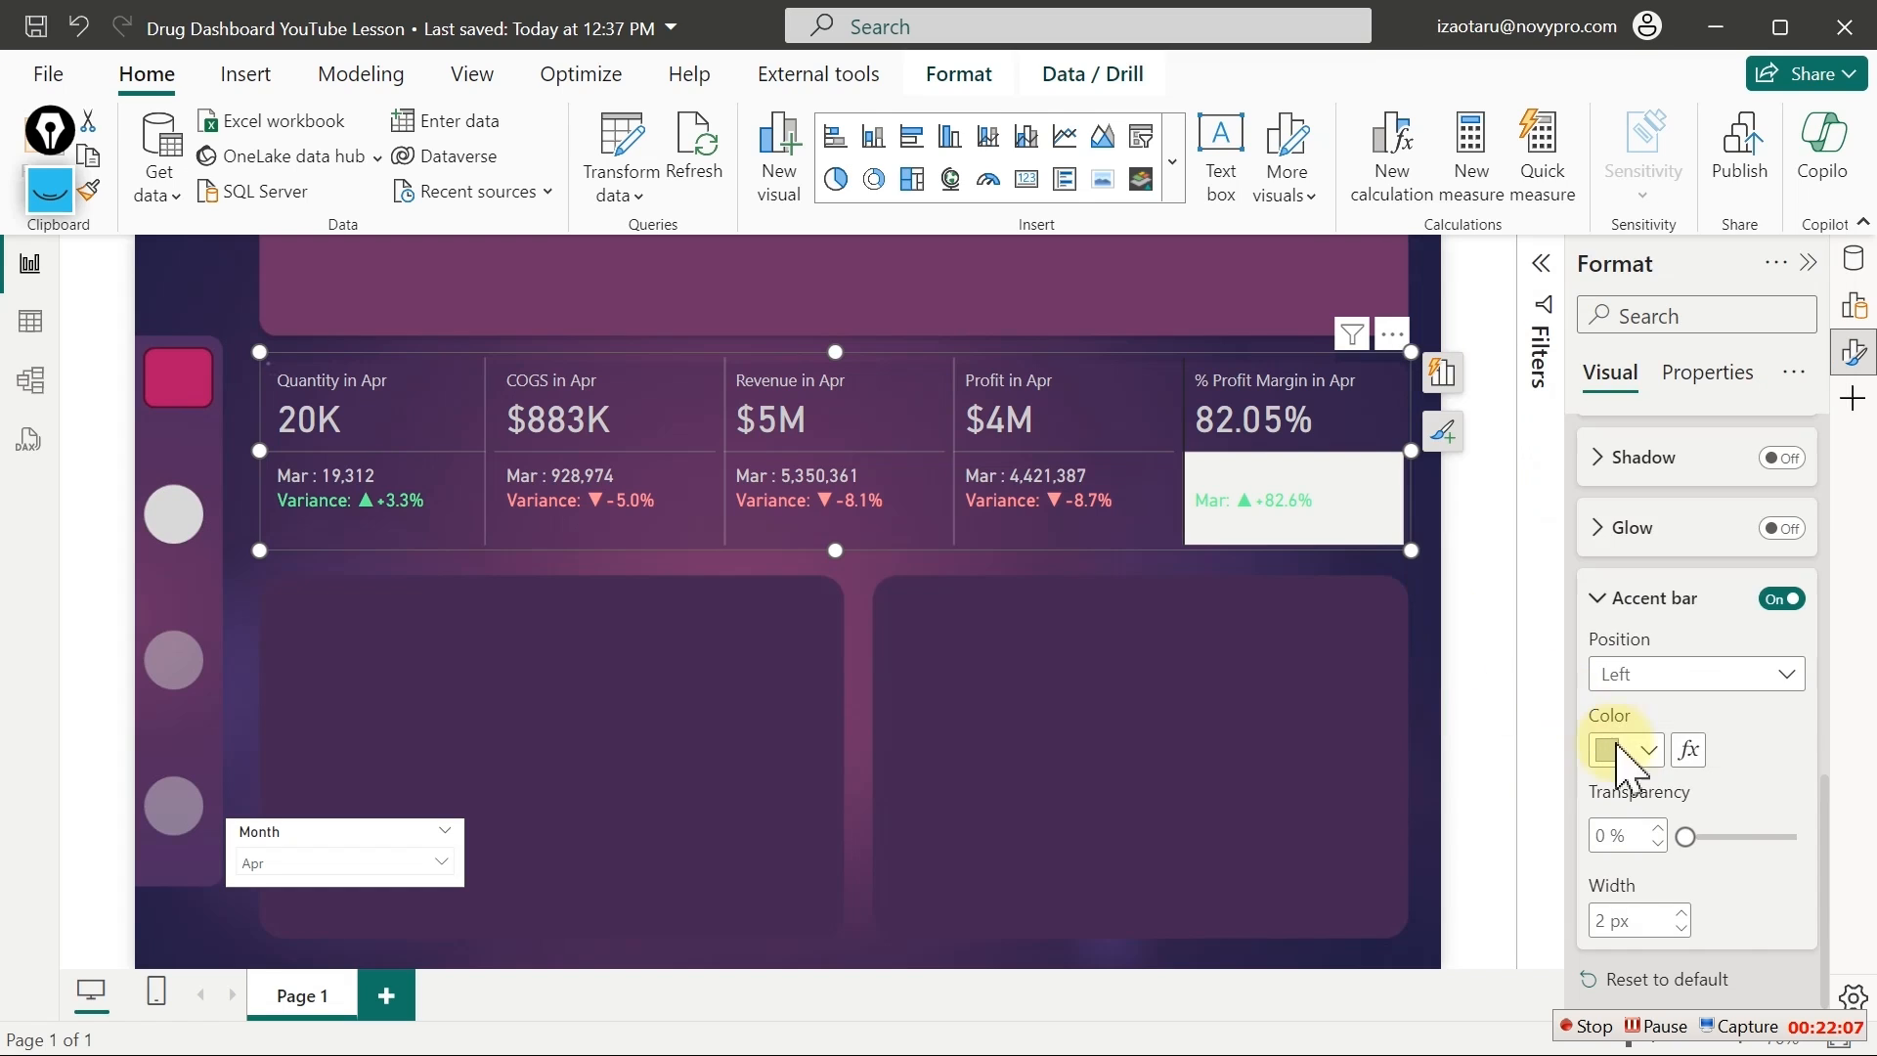
Set the transparency of the % Profit Margin card's accent bar to 75%
left_click(1637, 836)
left_click_drag(1824, 823, 1810, 567)
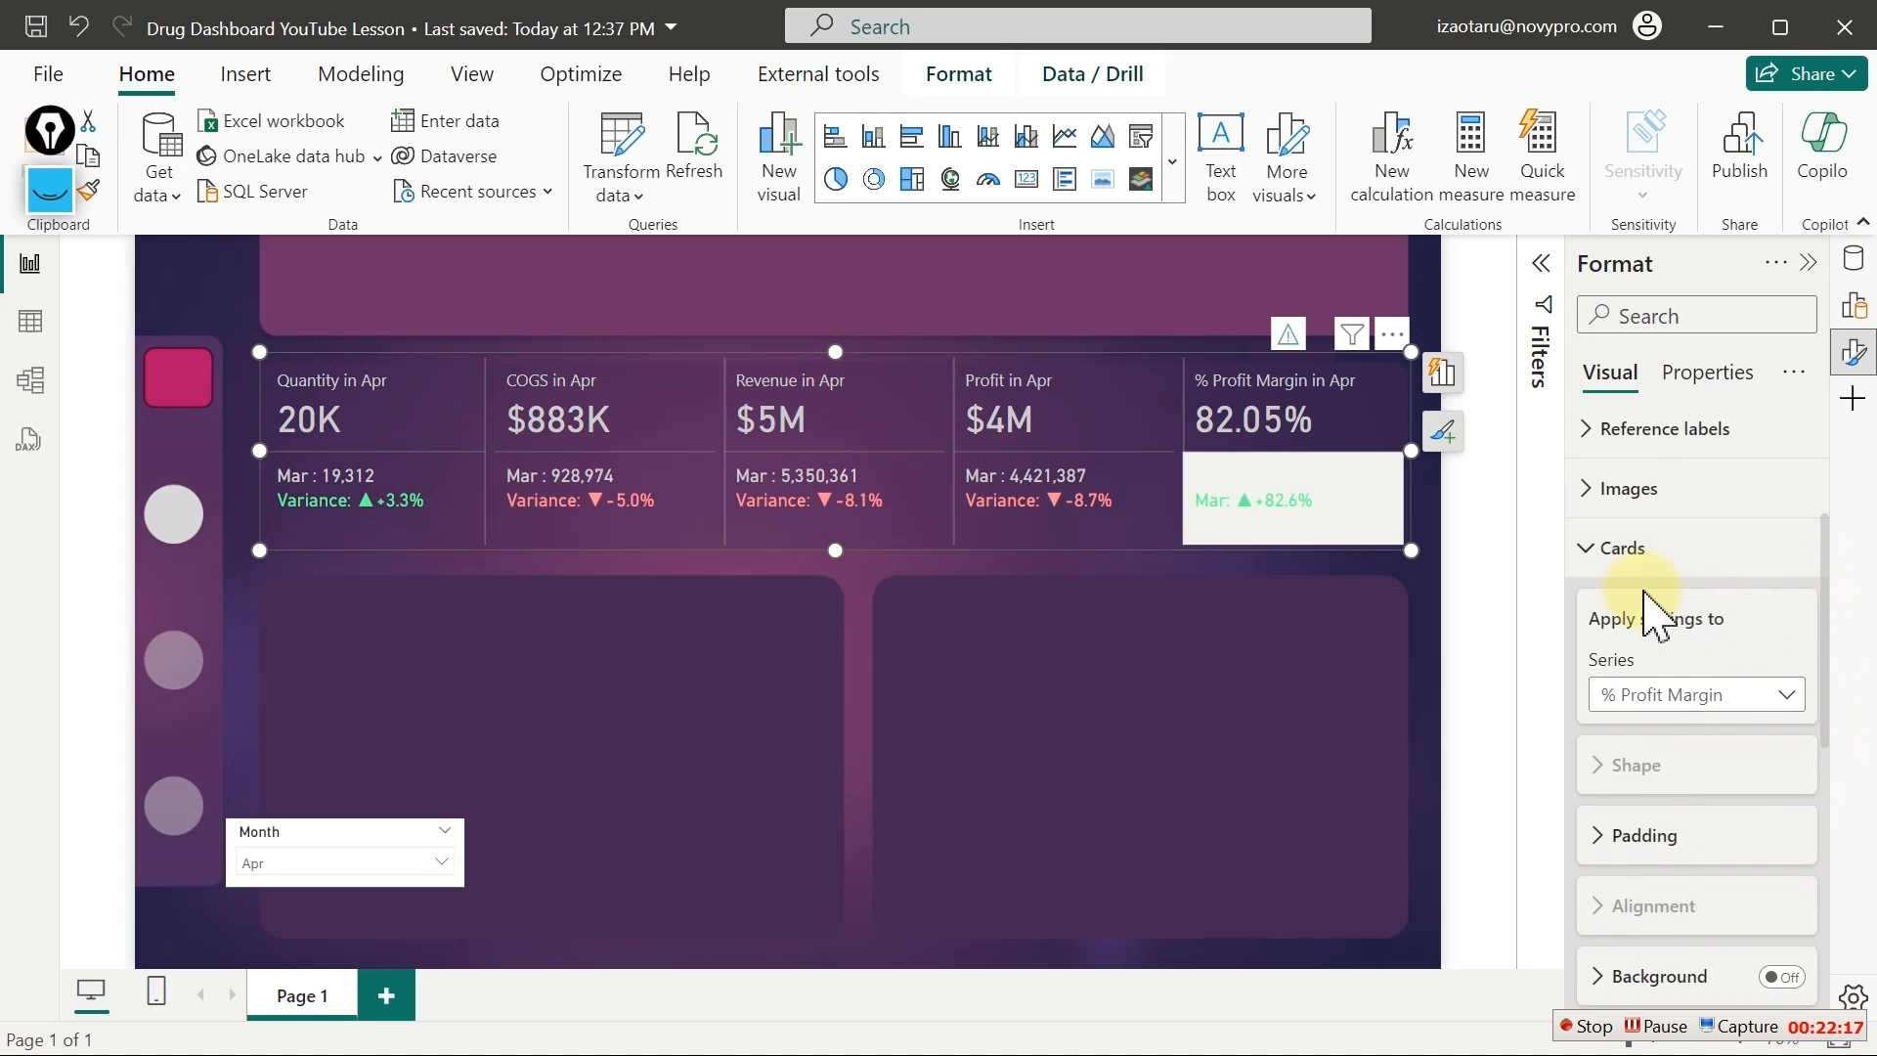
left_click(1623, 555)
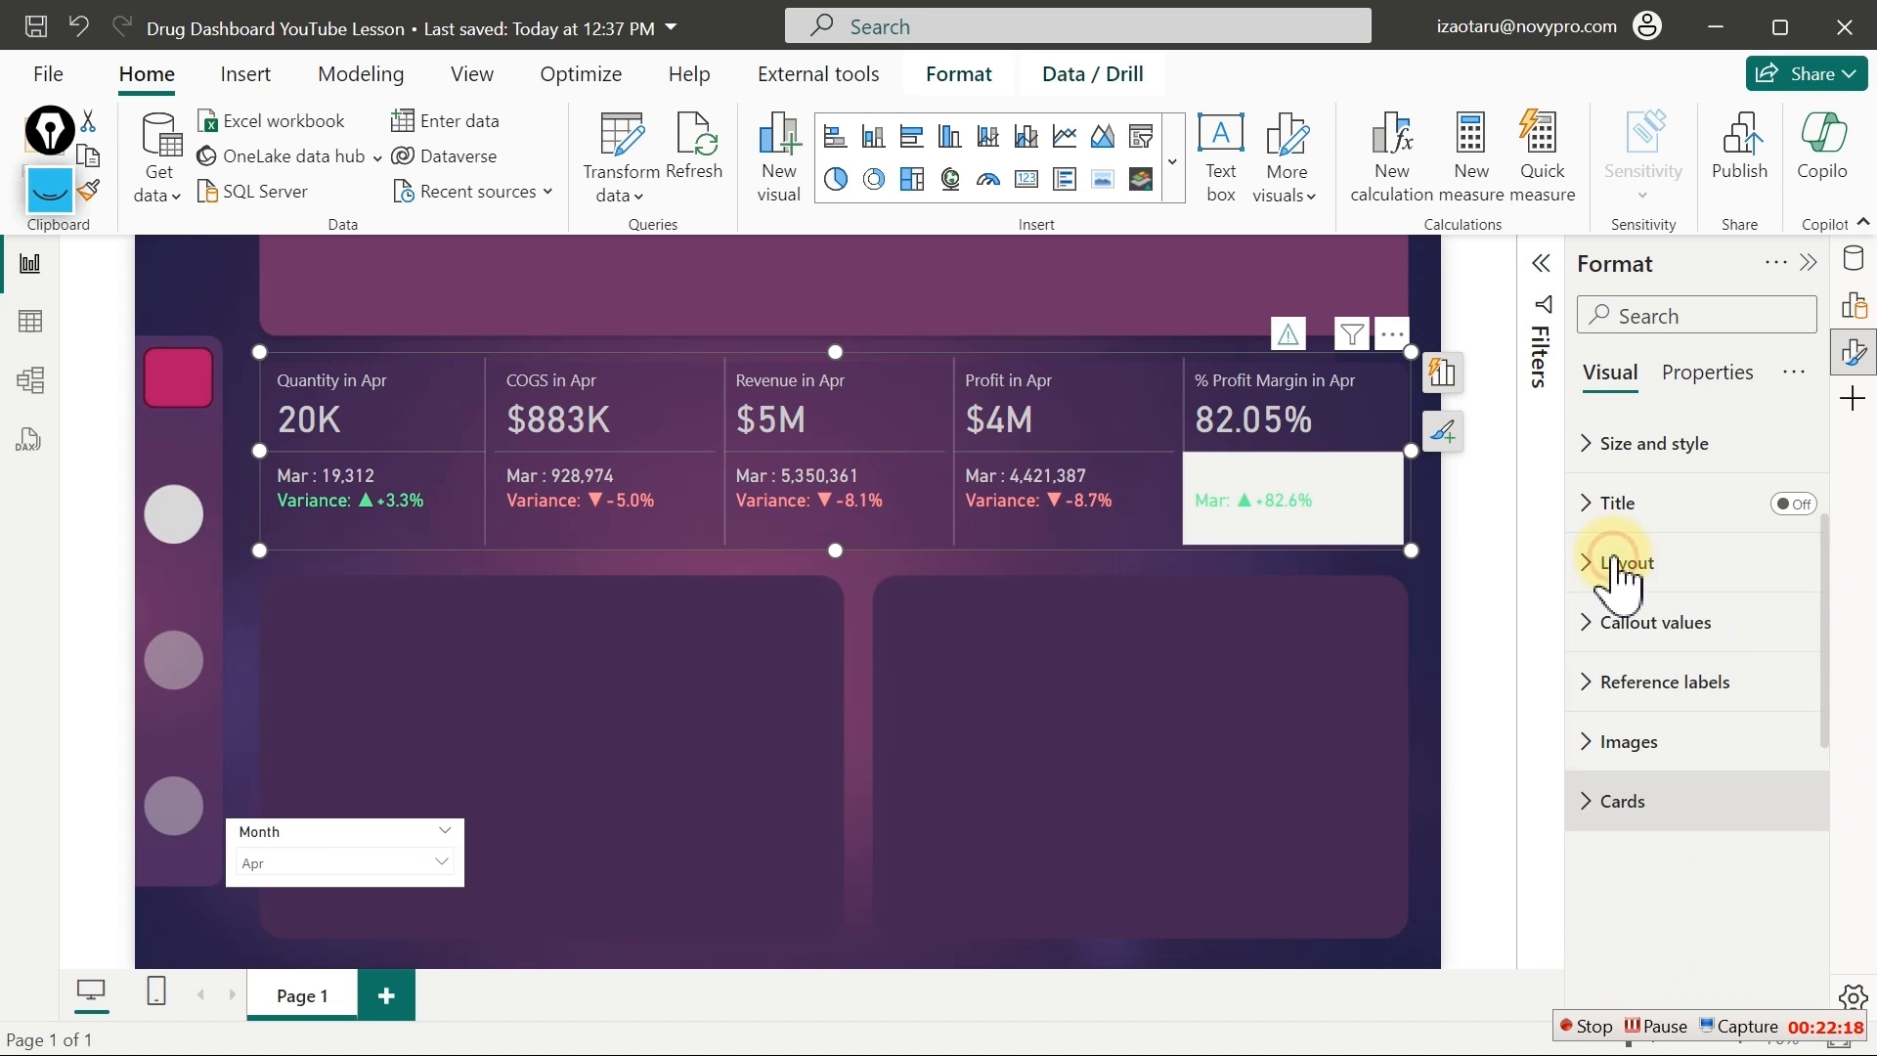
Turn off the reference label background for the % Profit Margin series
left_click(1661, 696)
left_click_drag(1828, 545, 1829, 614)
left_click(1781, 610)
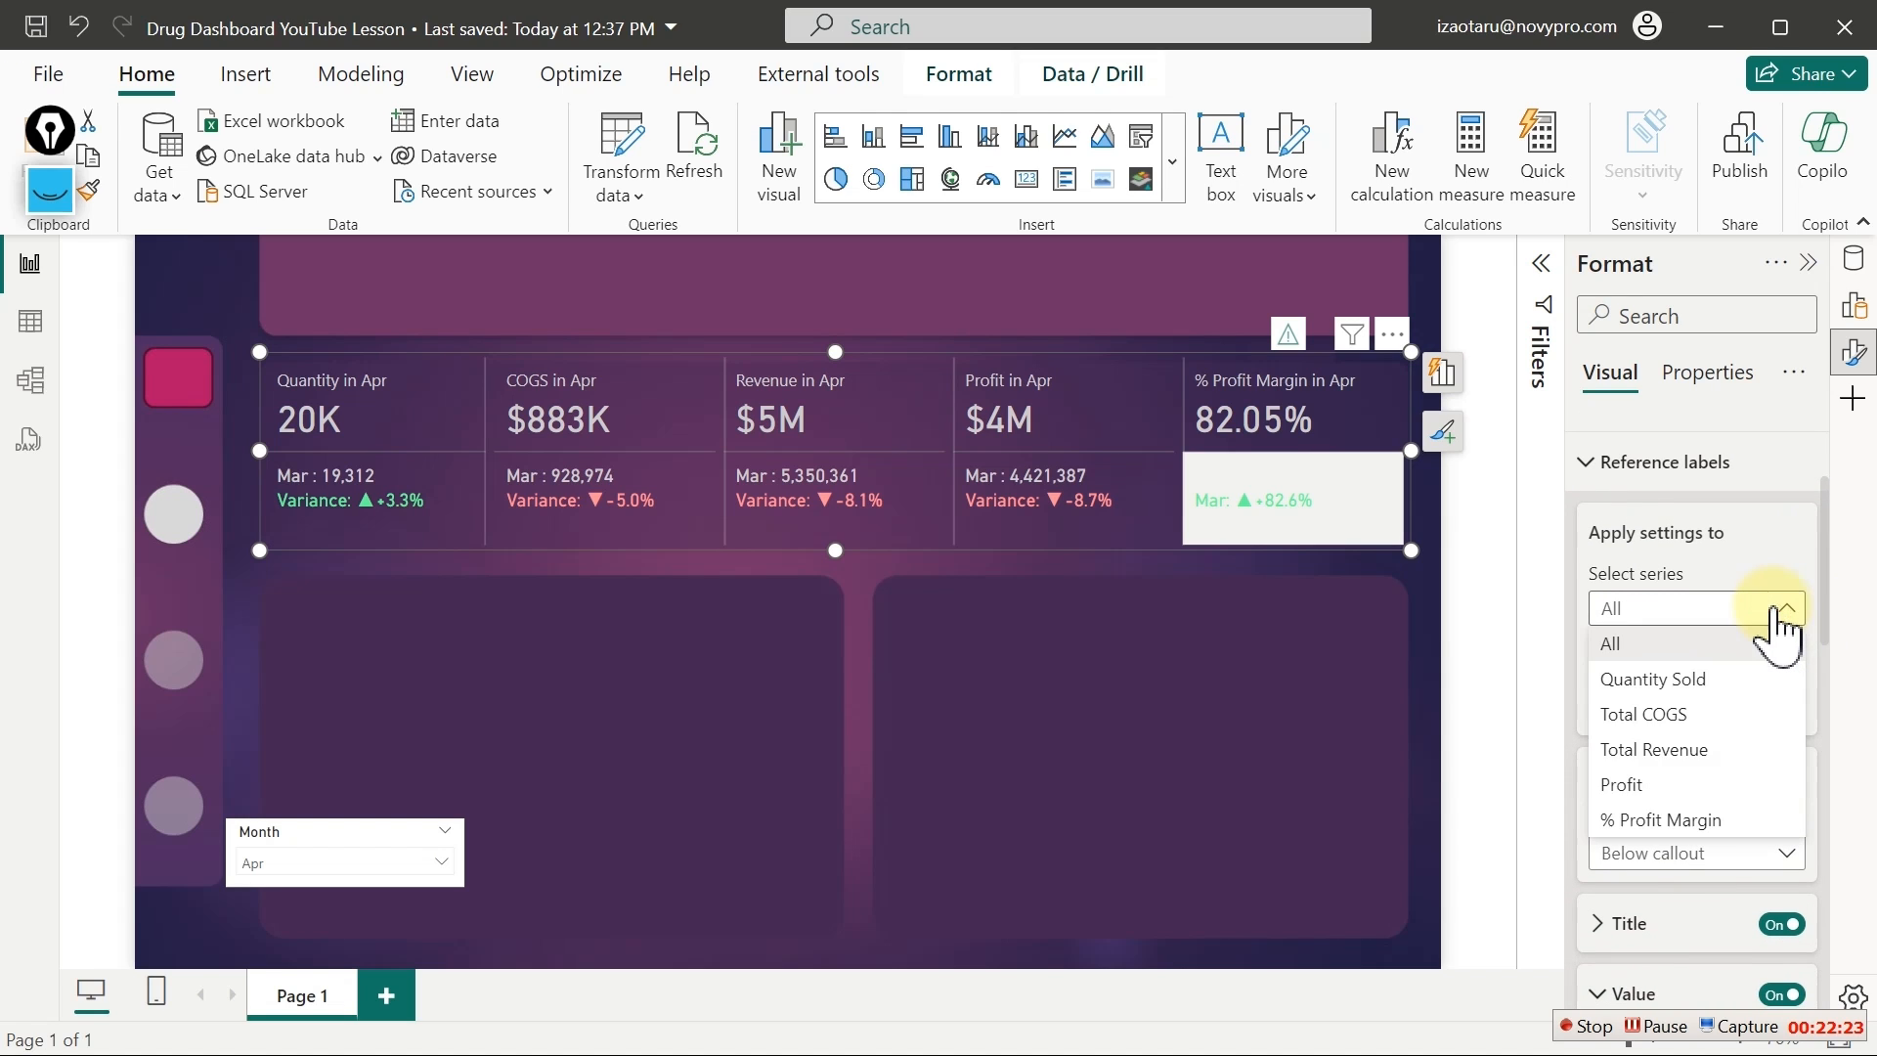
left_click(1688, 826)
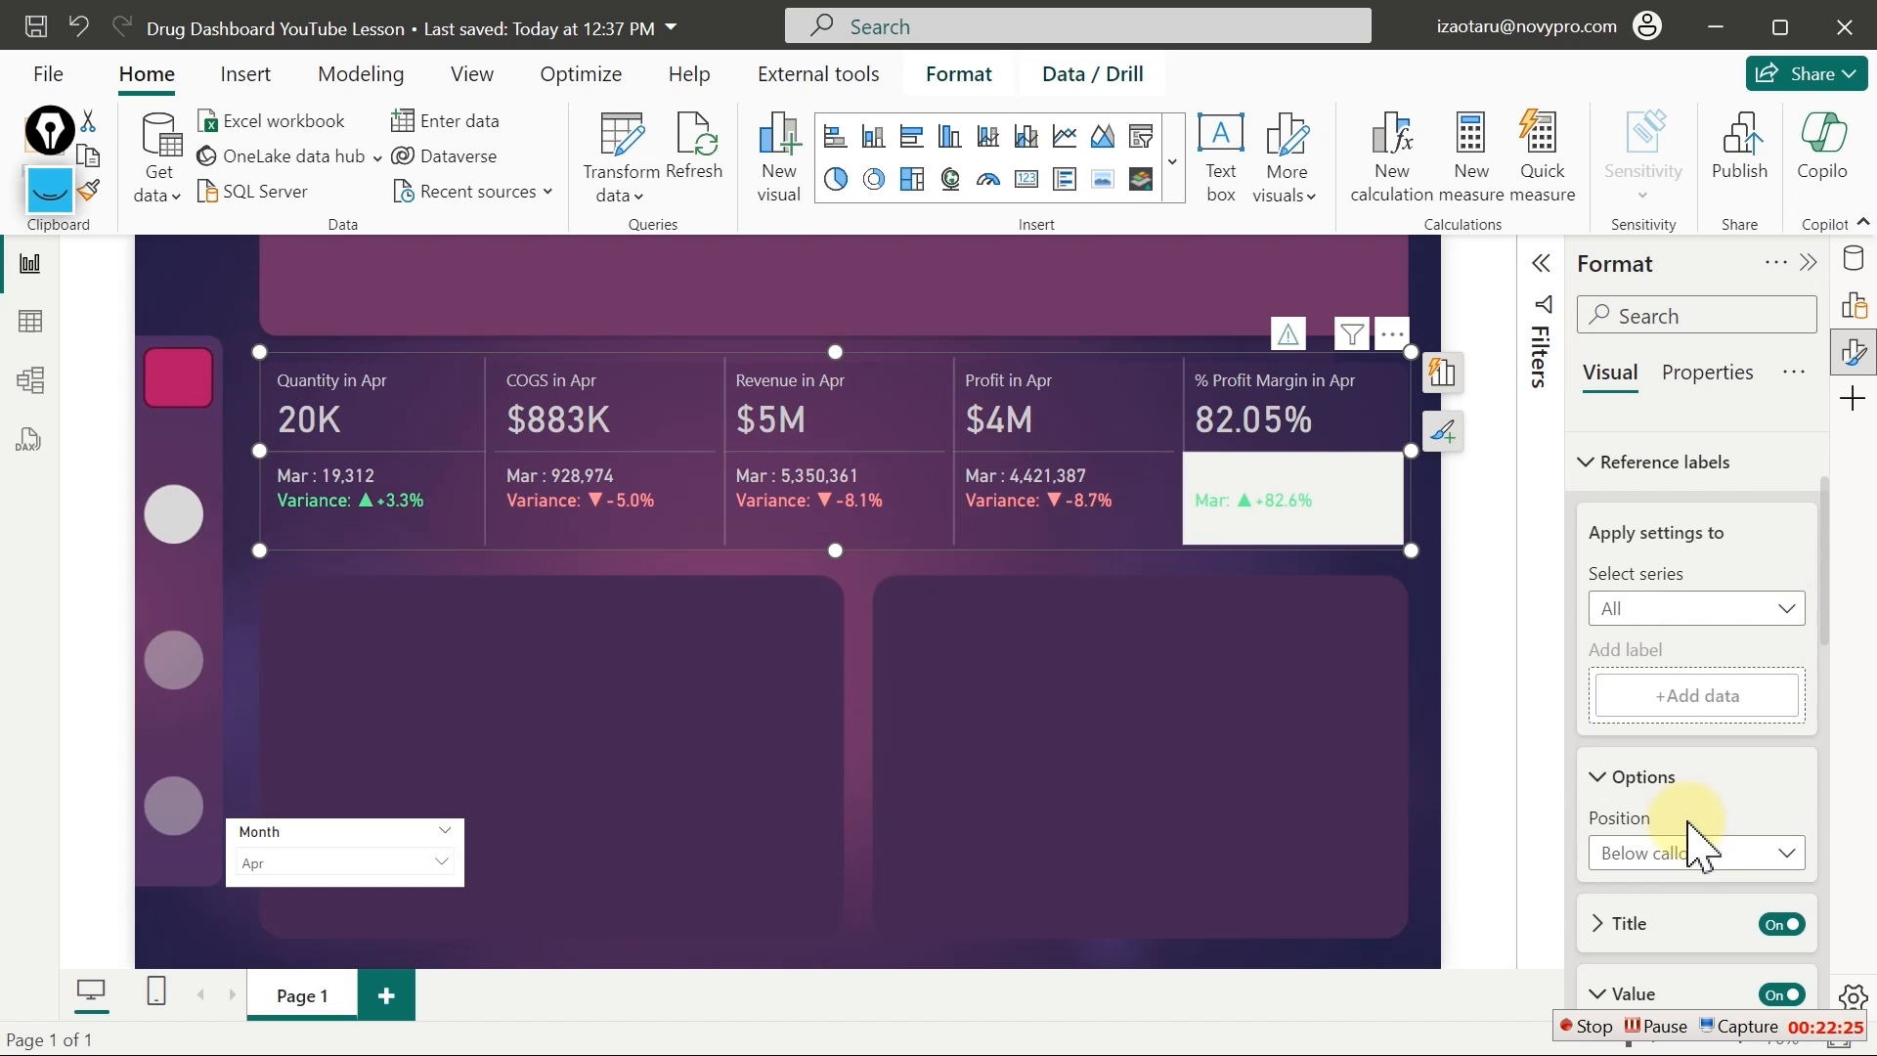
left_click_drag(1827, 620, 1855, 914)
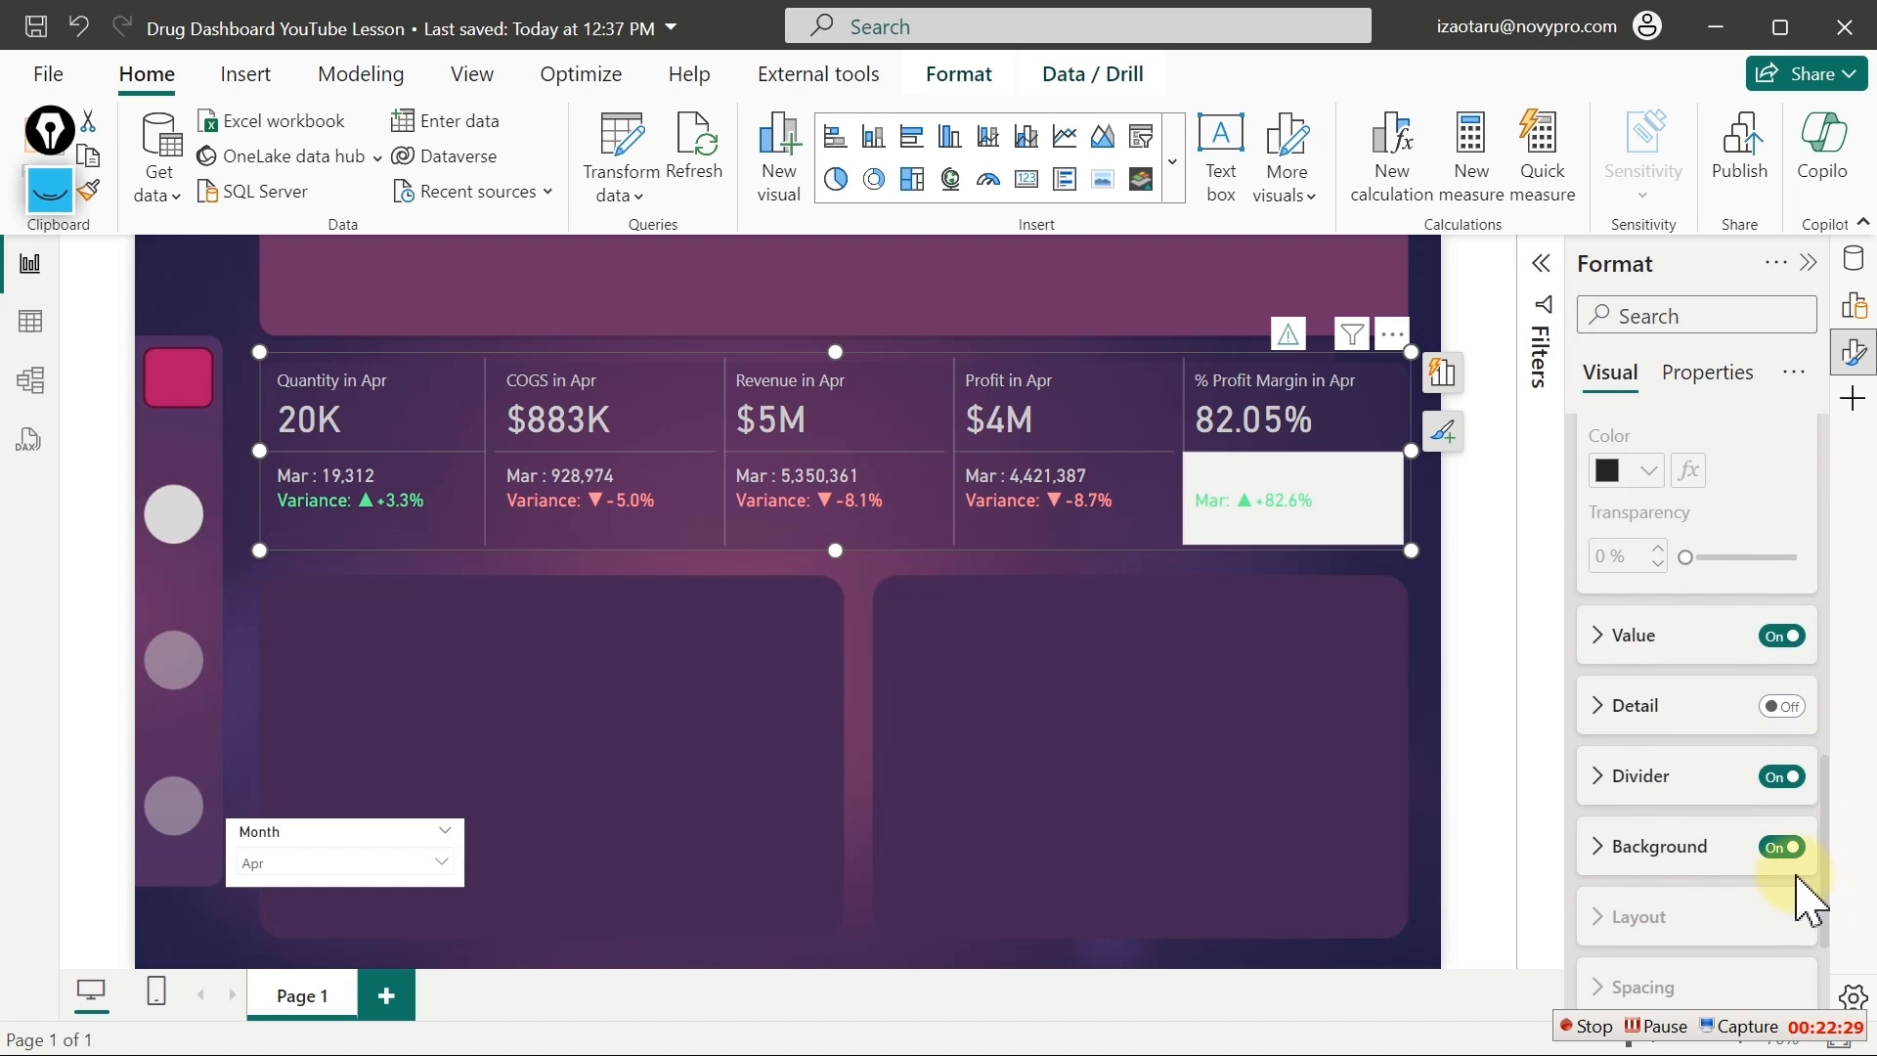
left_click(1781, 847)
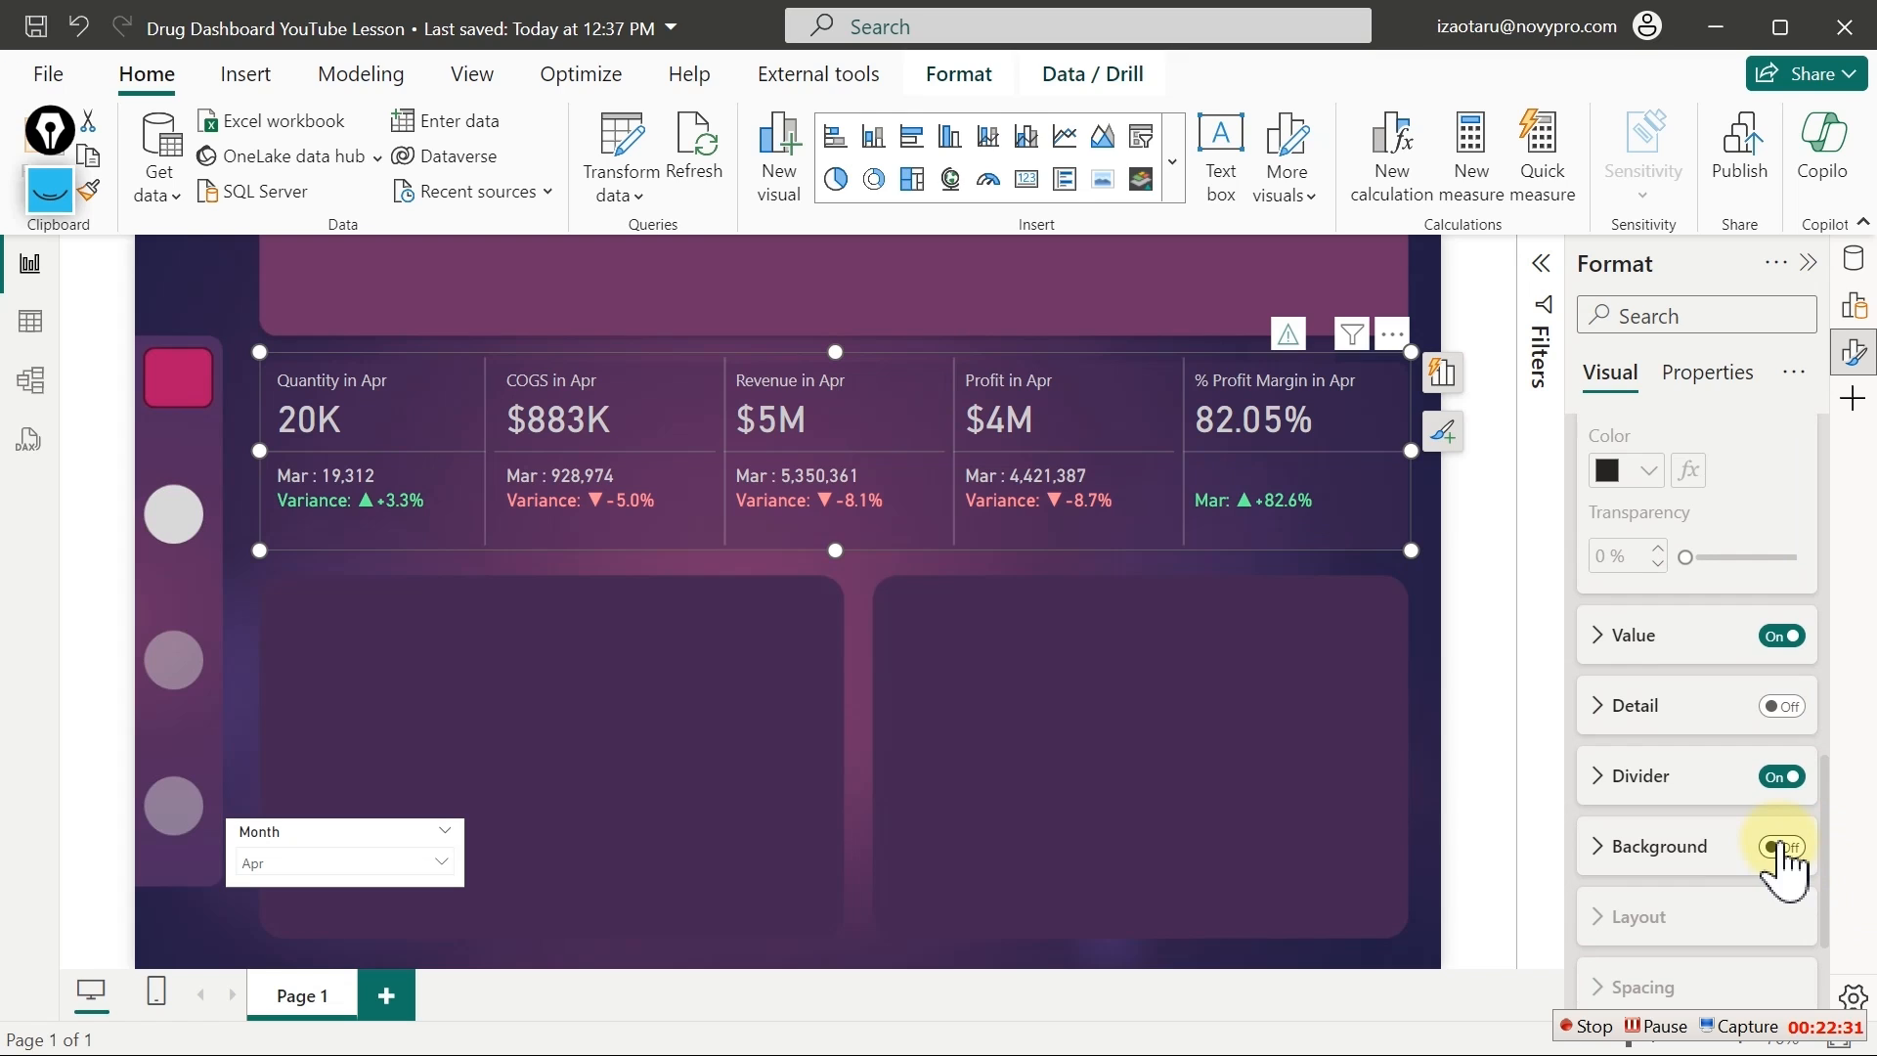
left_click(1212, 797)
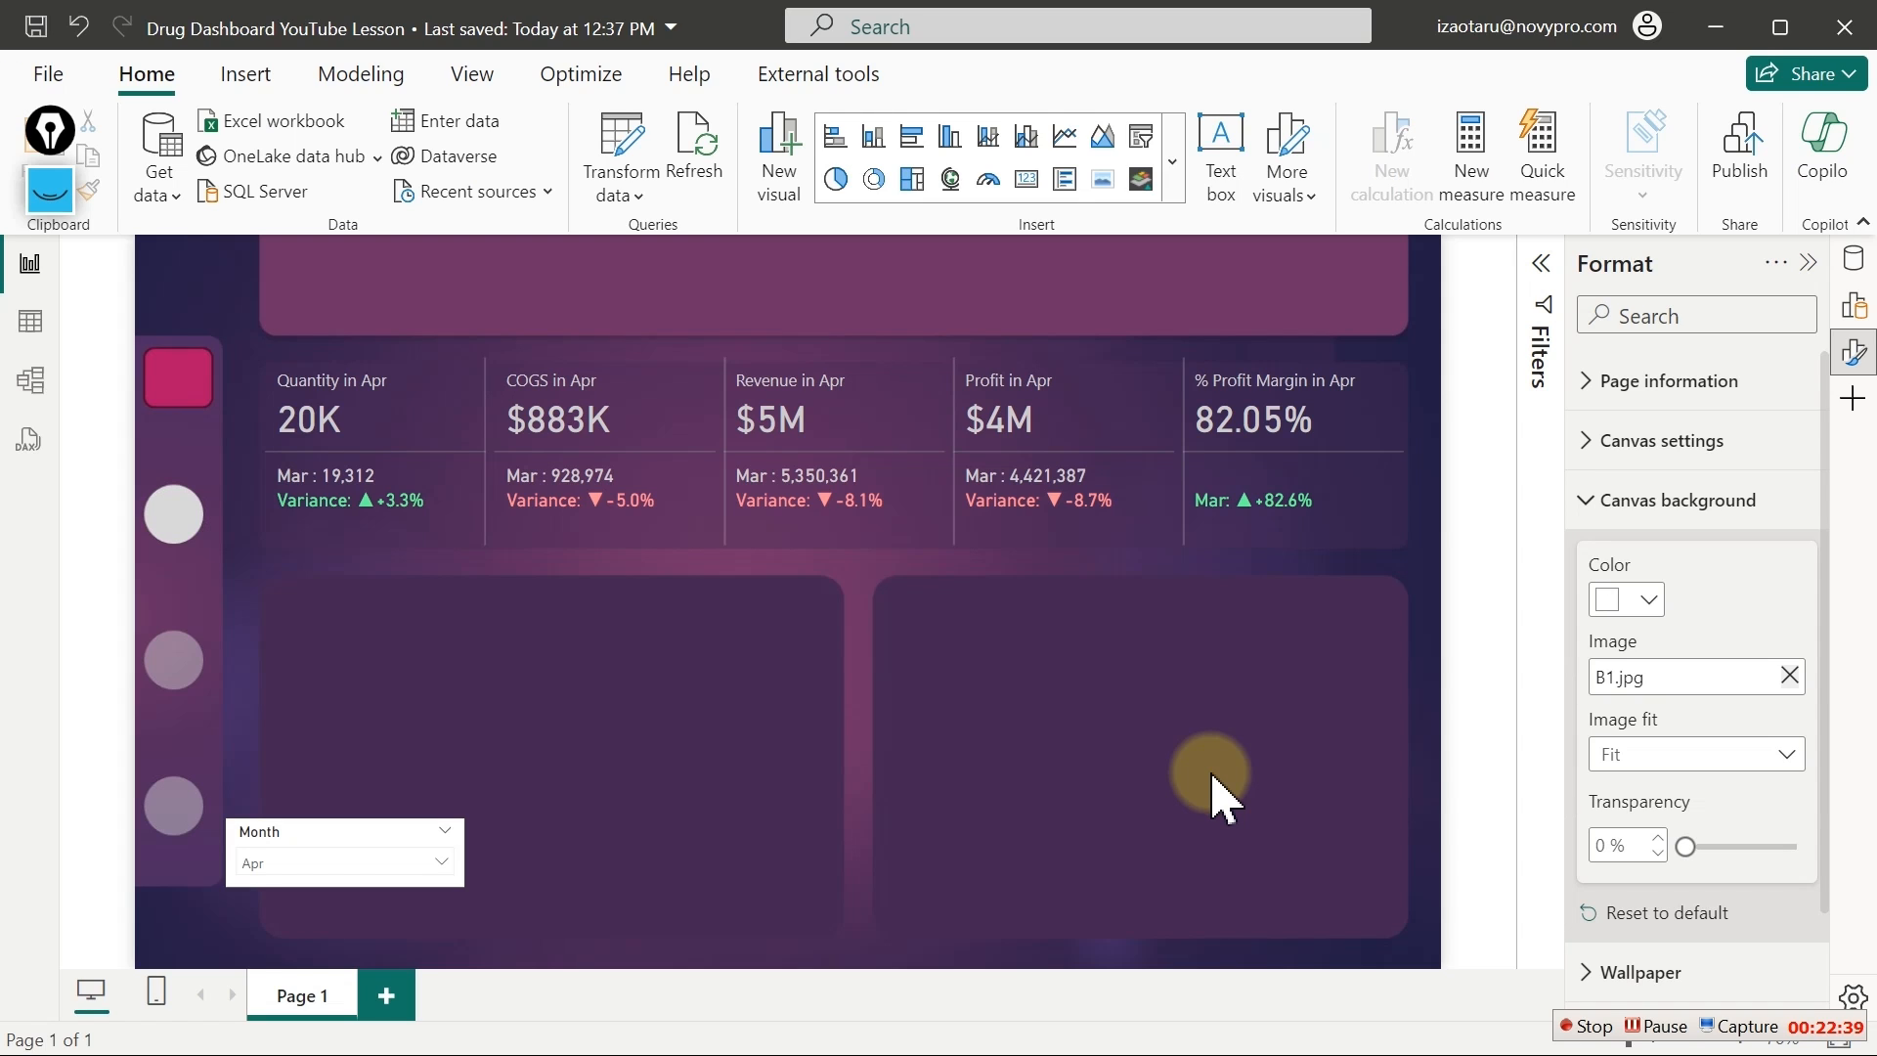
Recolor the % Profit Margin card's accent bar to White, 30% darker and raise its transparency to 88%
left_click(698, 535)
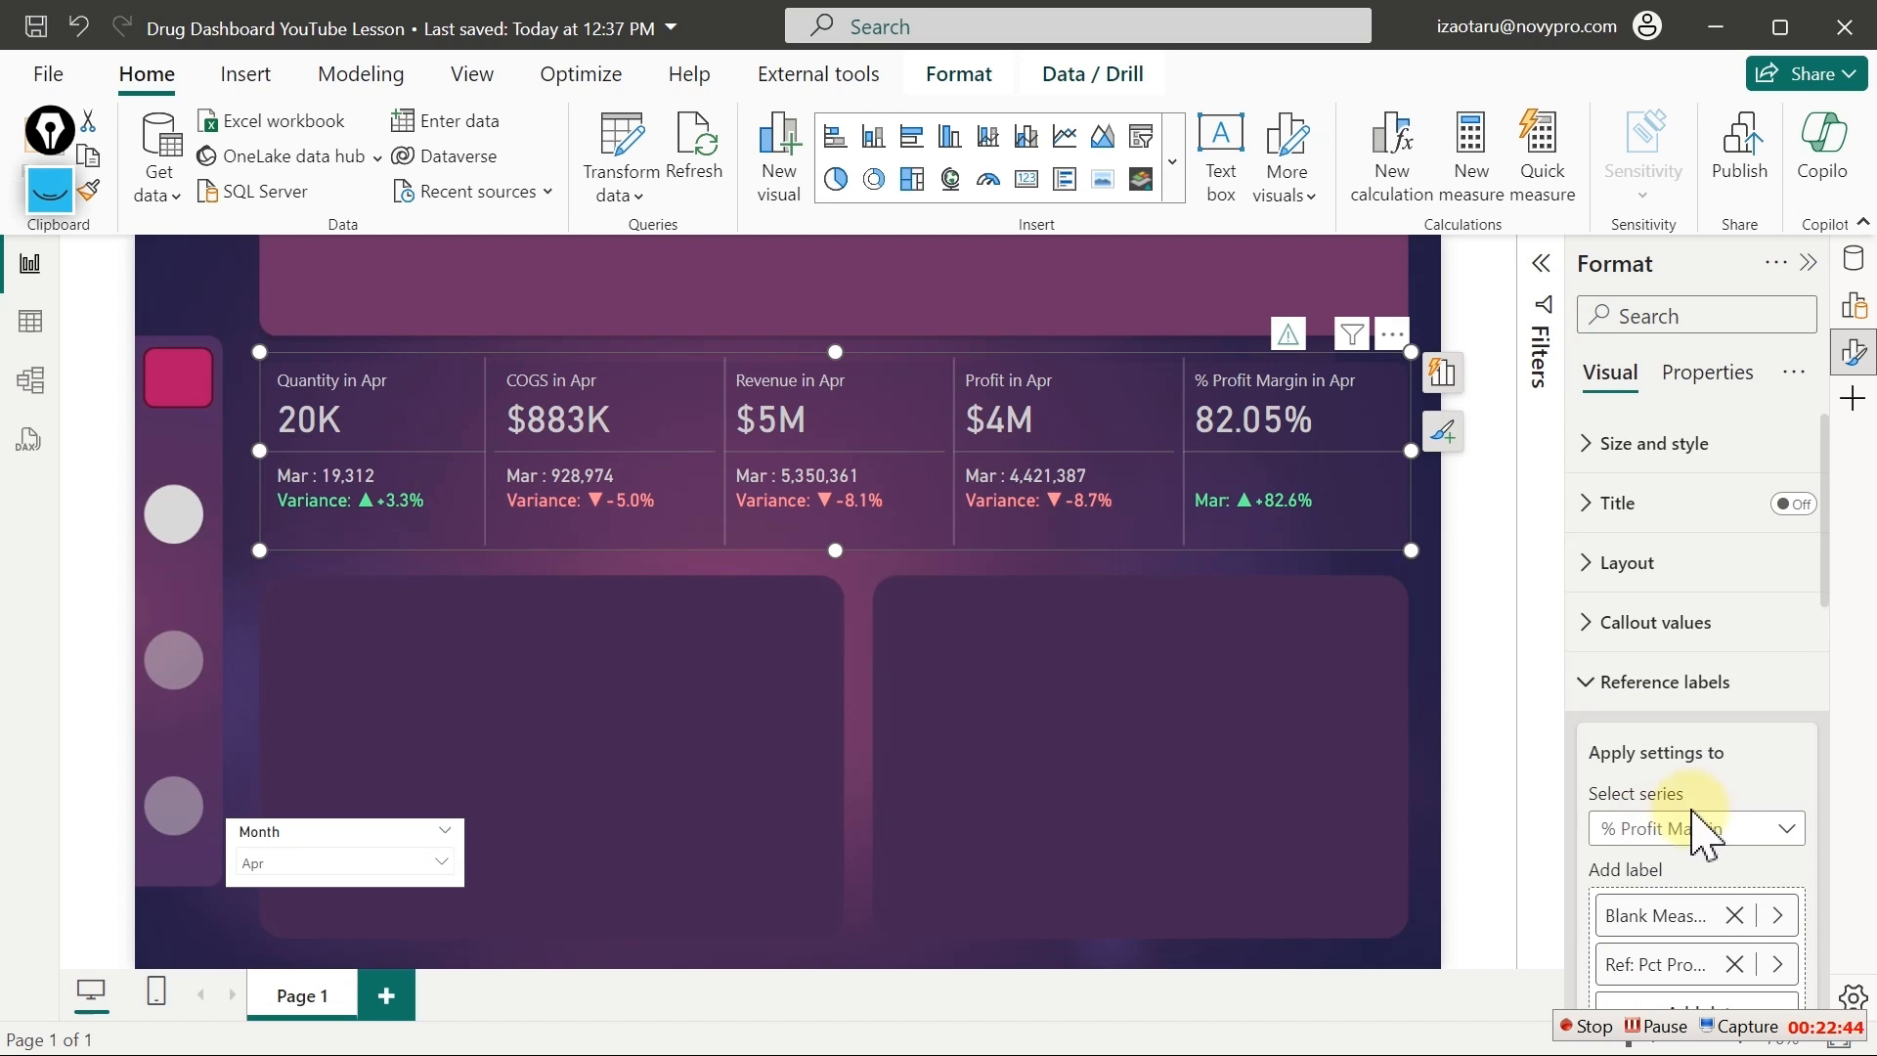
left_click(1669, 682)
left_click(1634, 803)
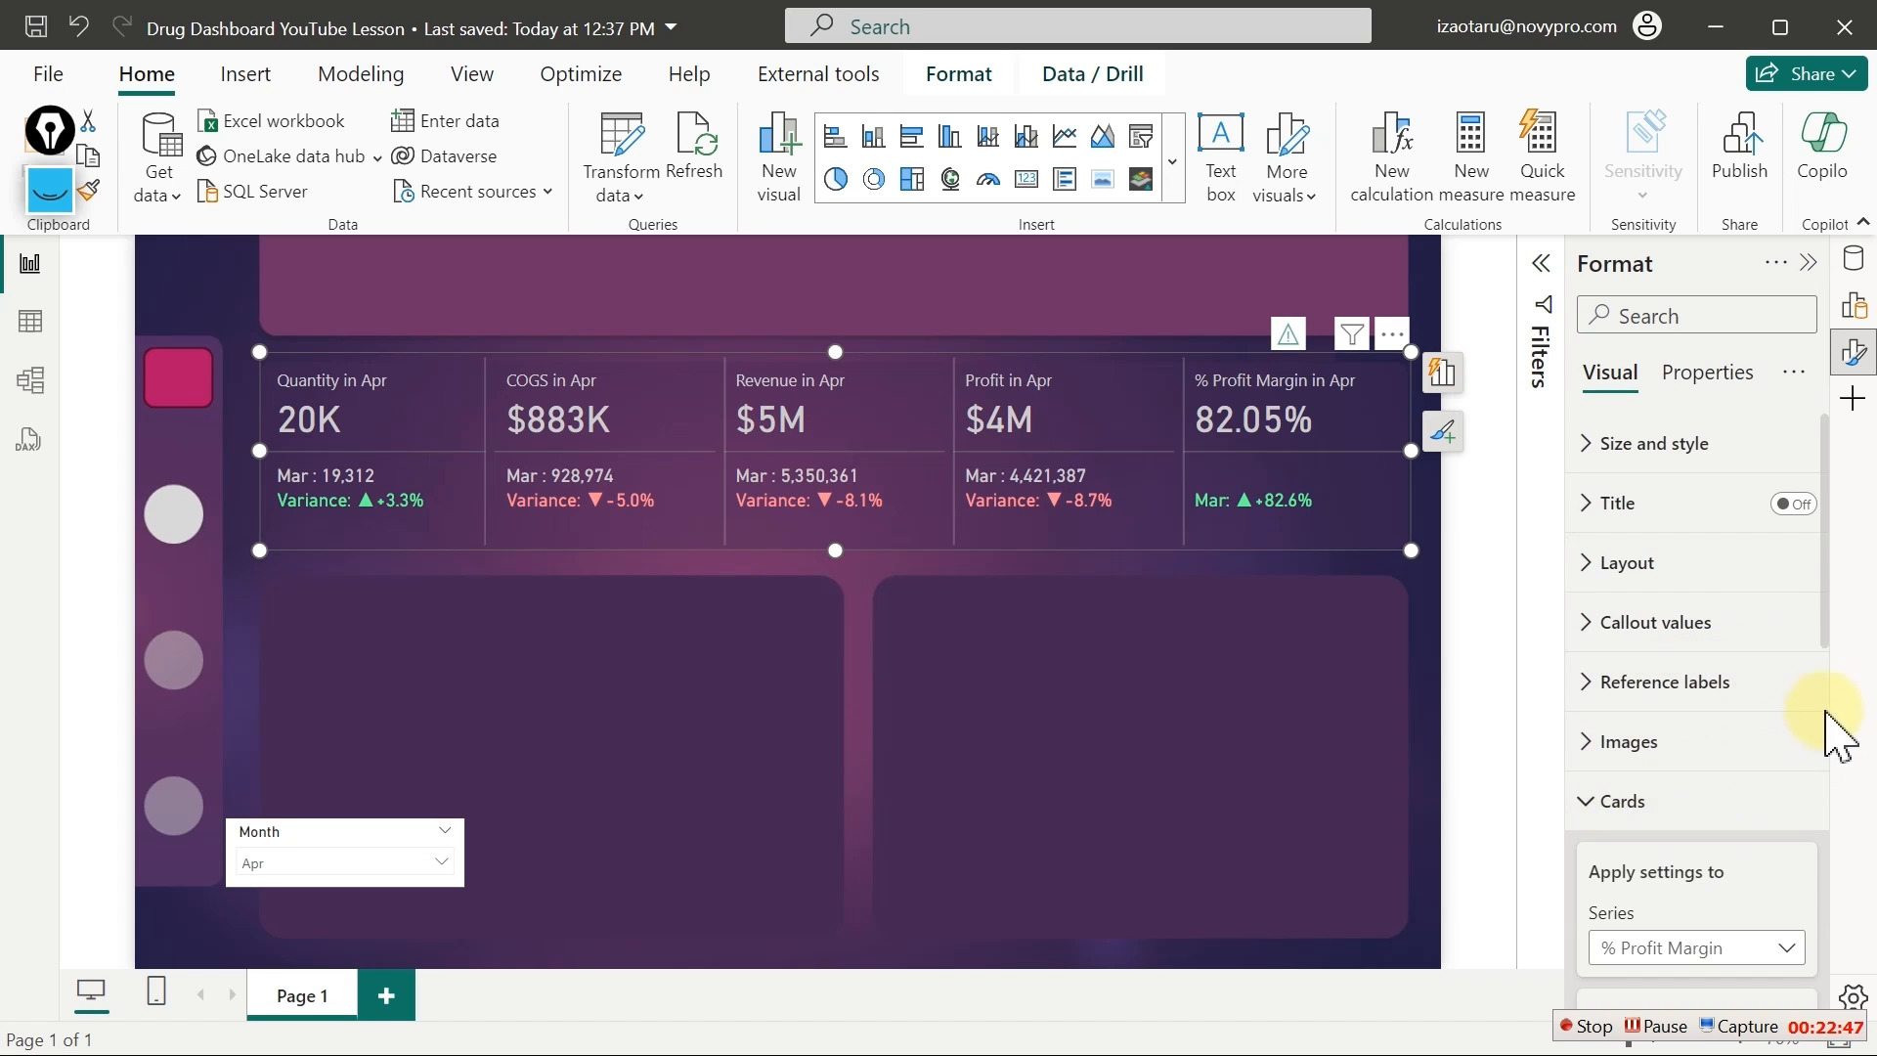
scroll(1833, 684, "down", 6)
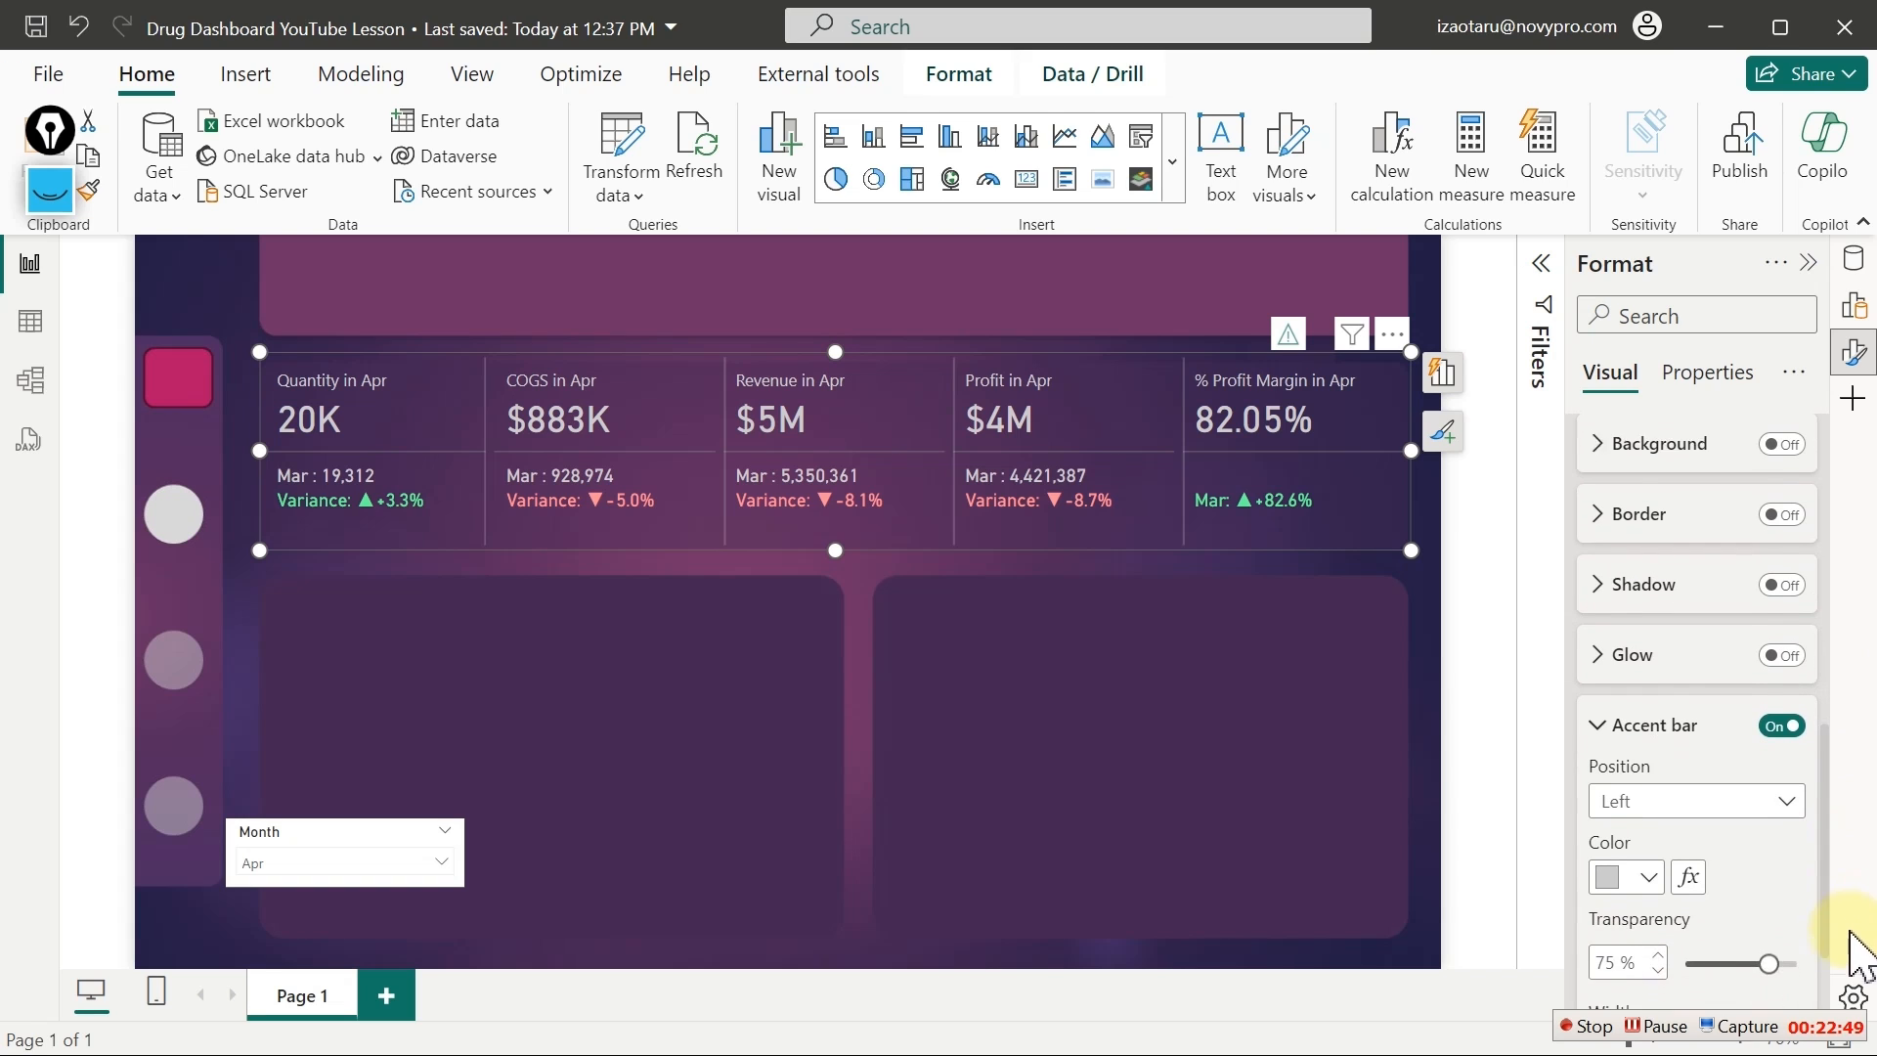
left_click(1648, 810)
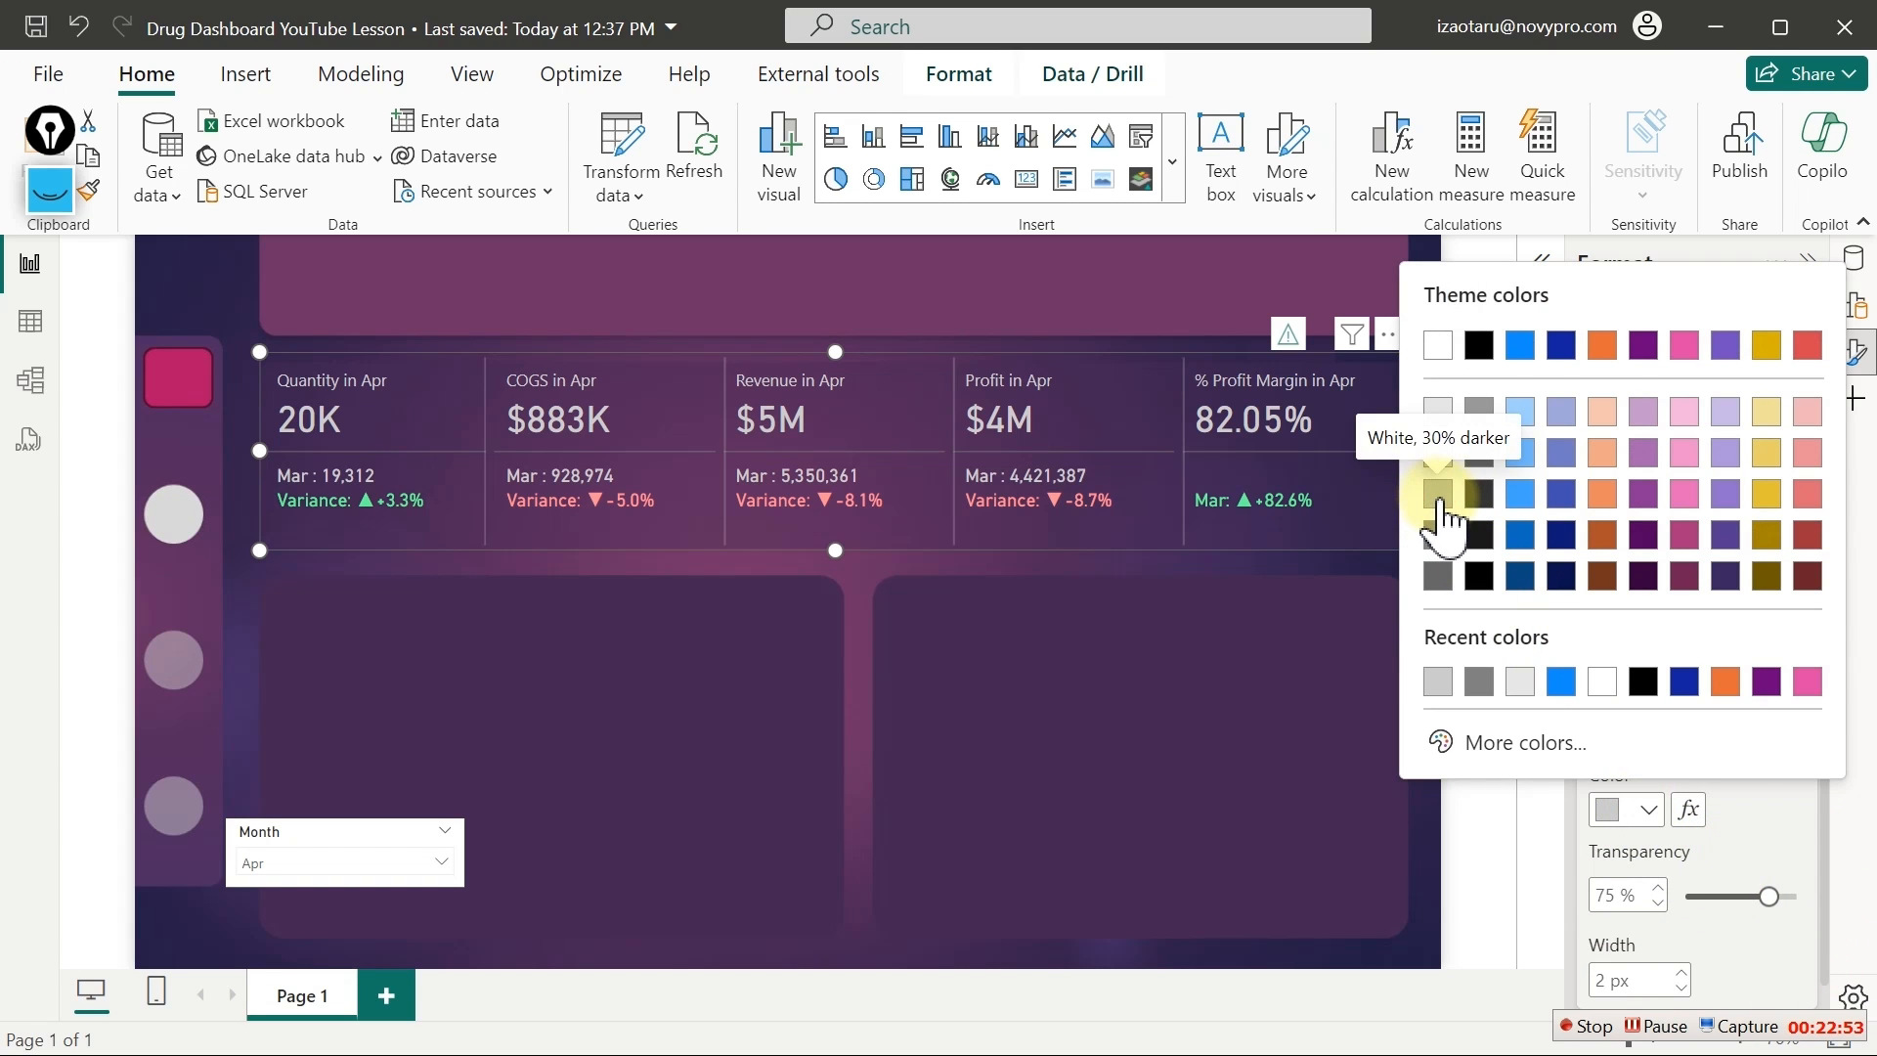
left_click(1439, 495)
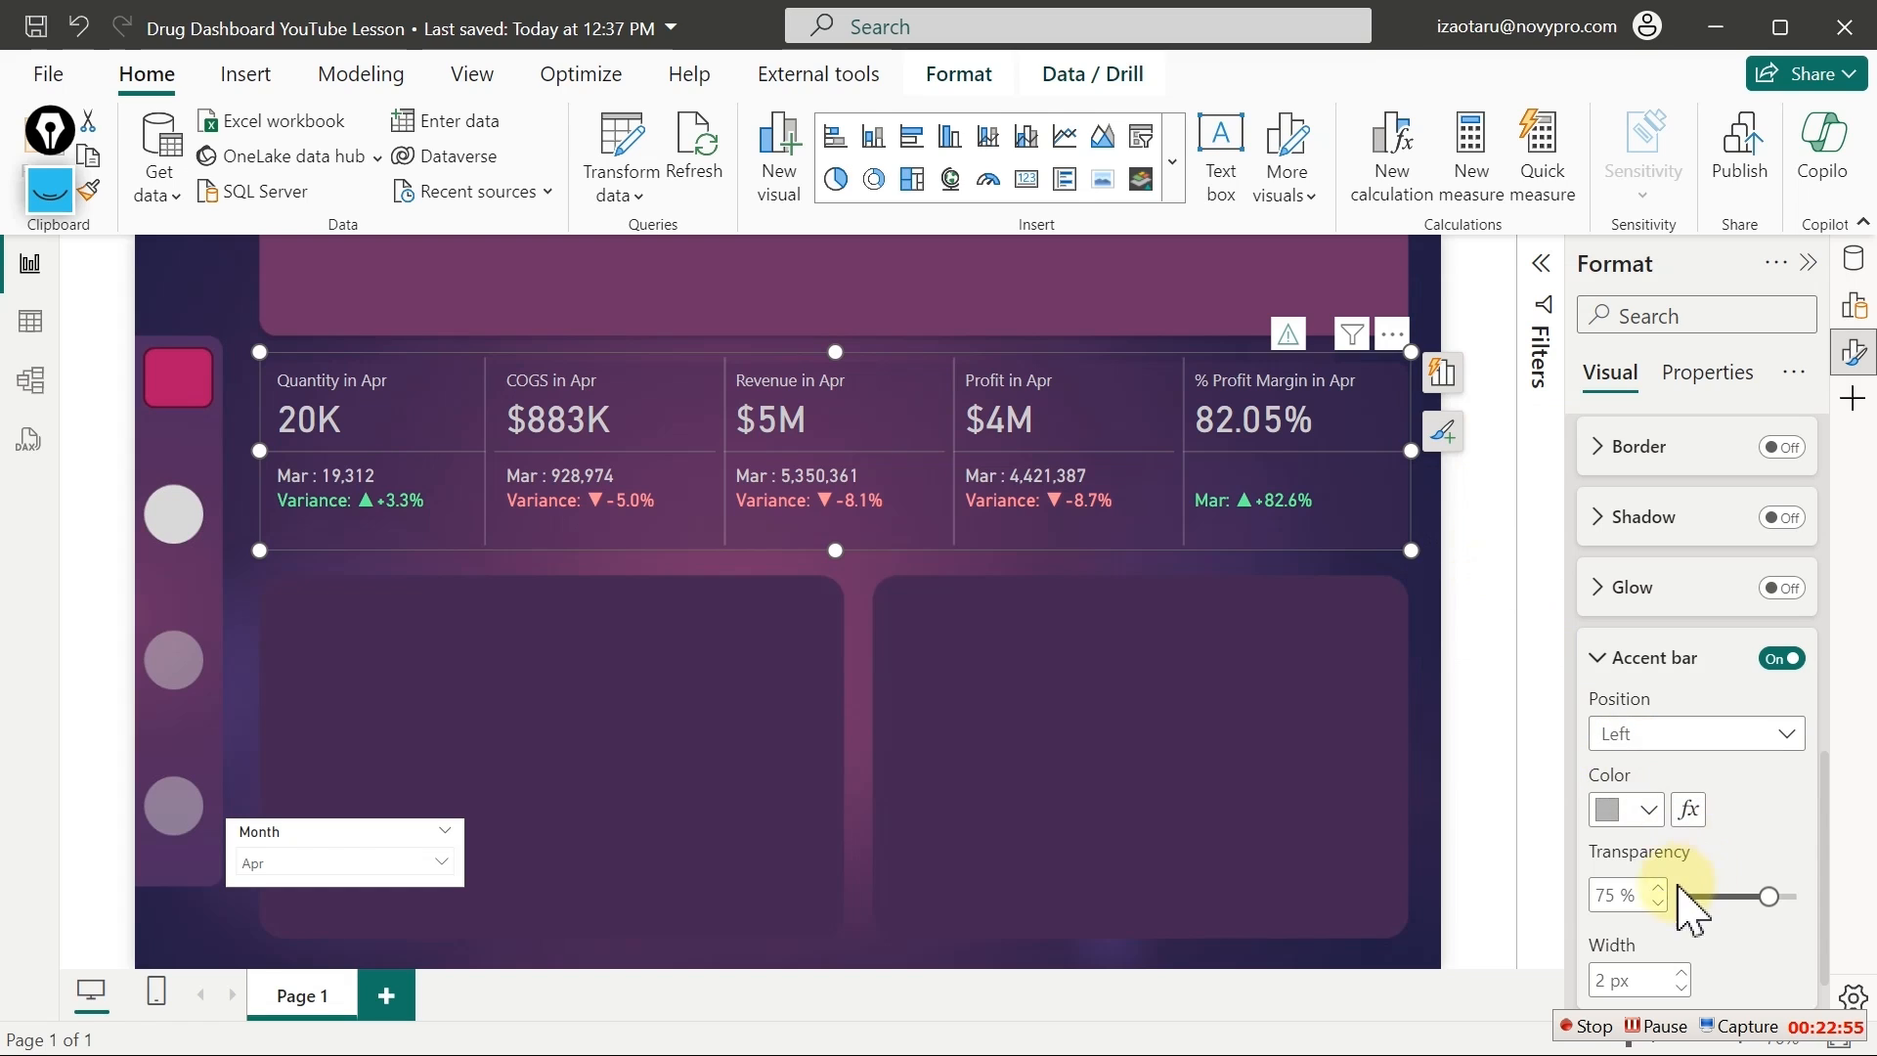
left_click_drag(1779, 900, 1777, 891)
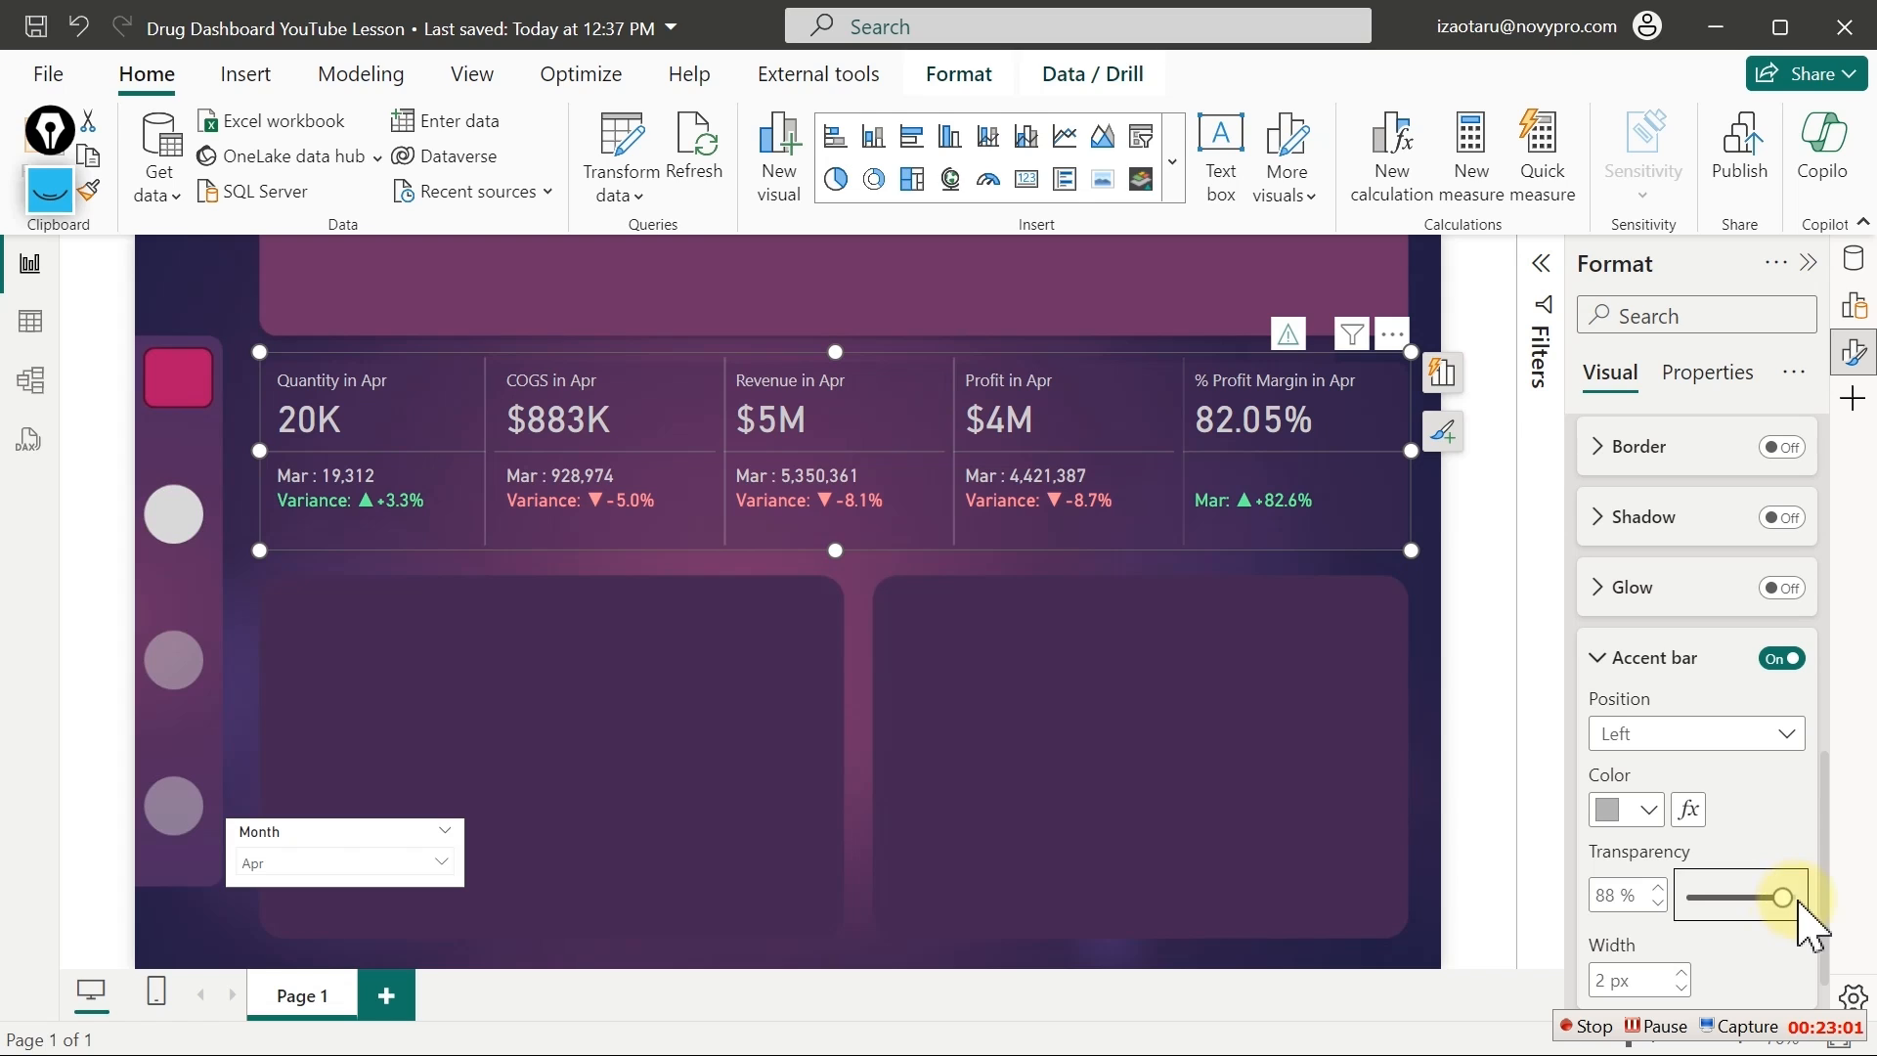
left_click(1623, 896)
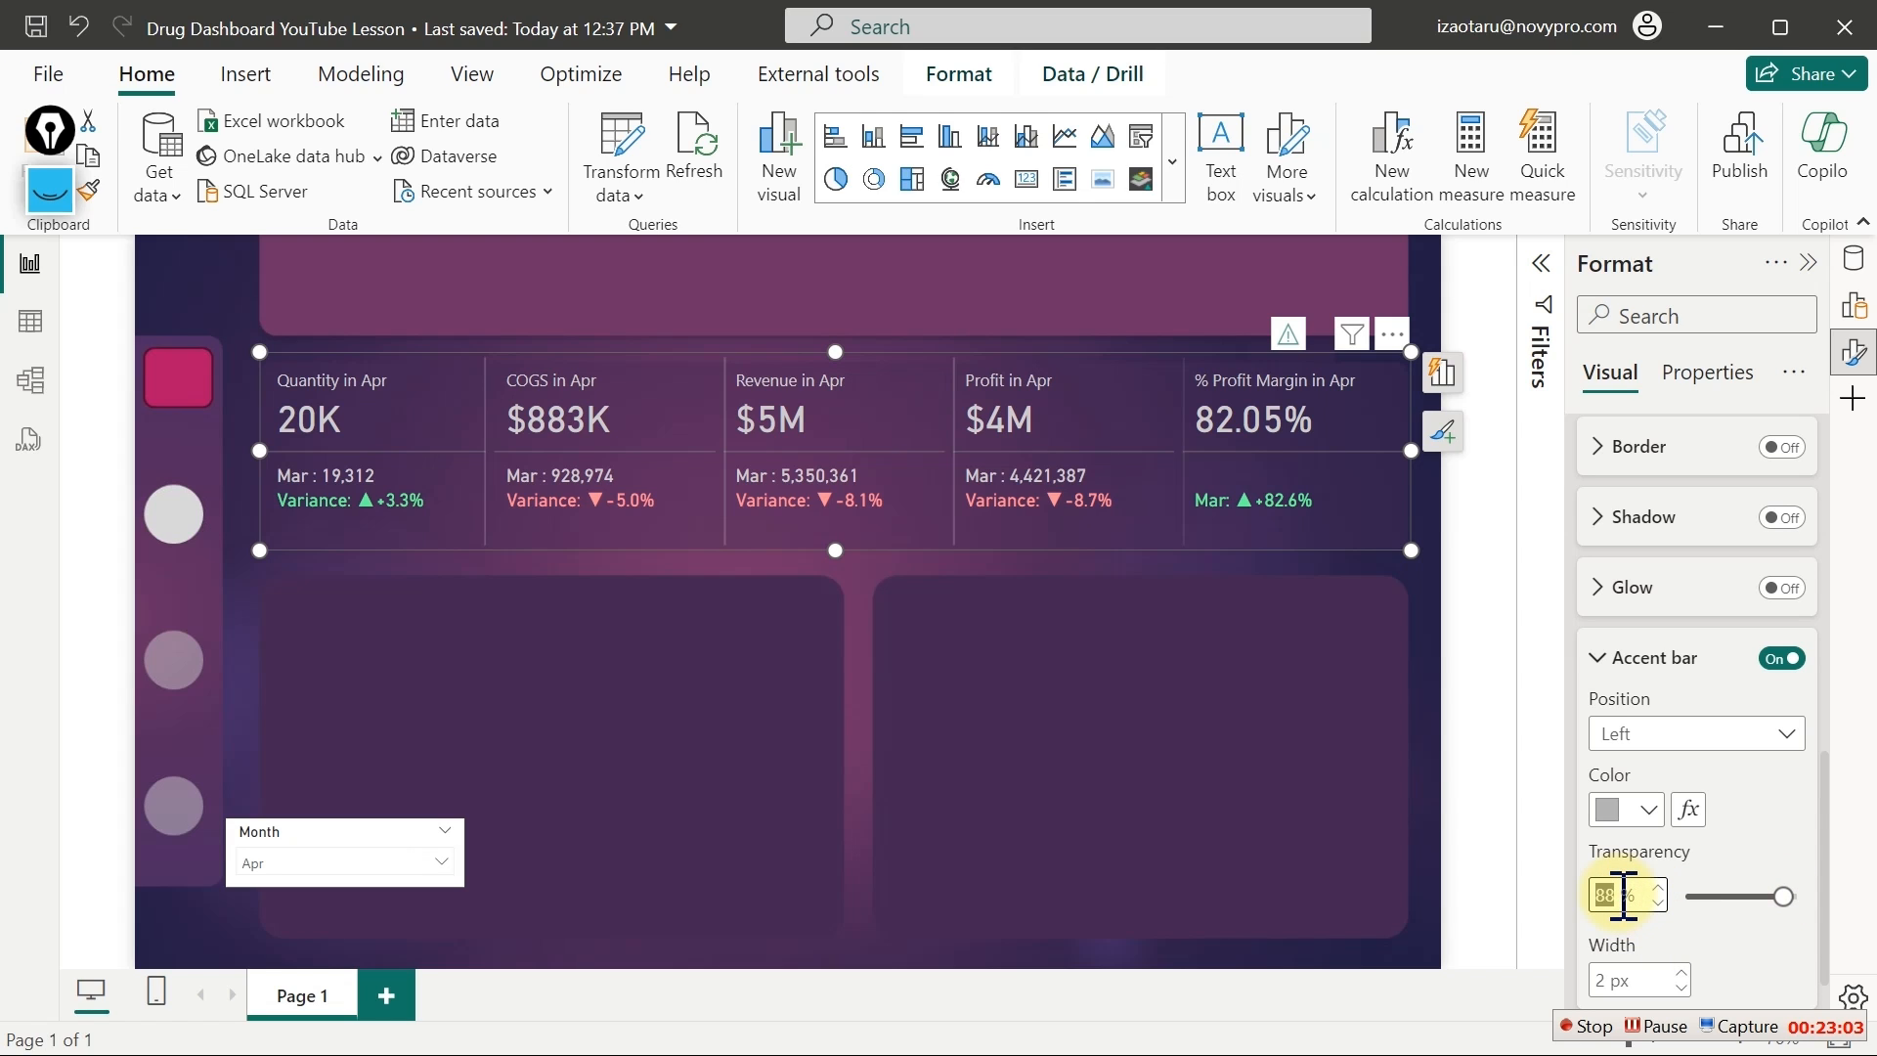
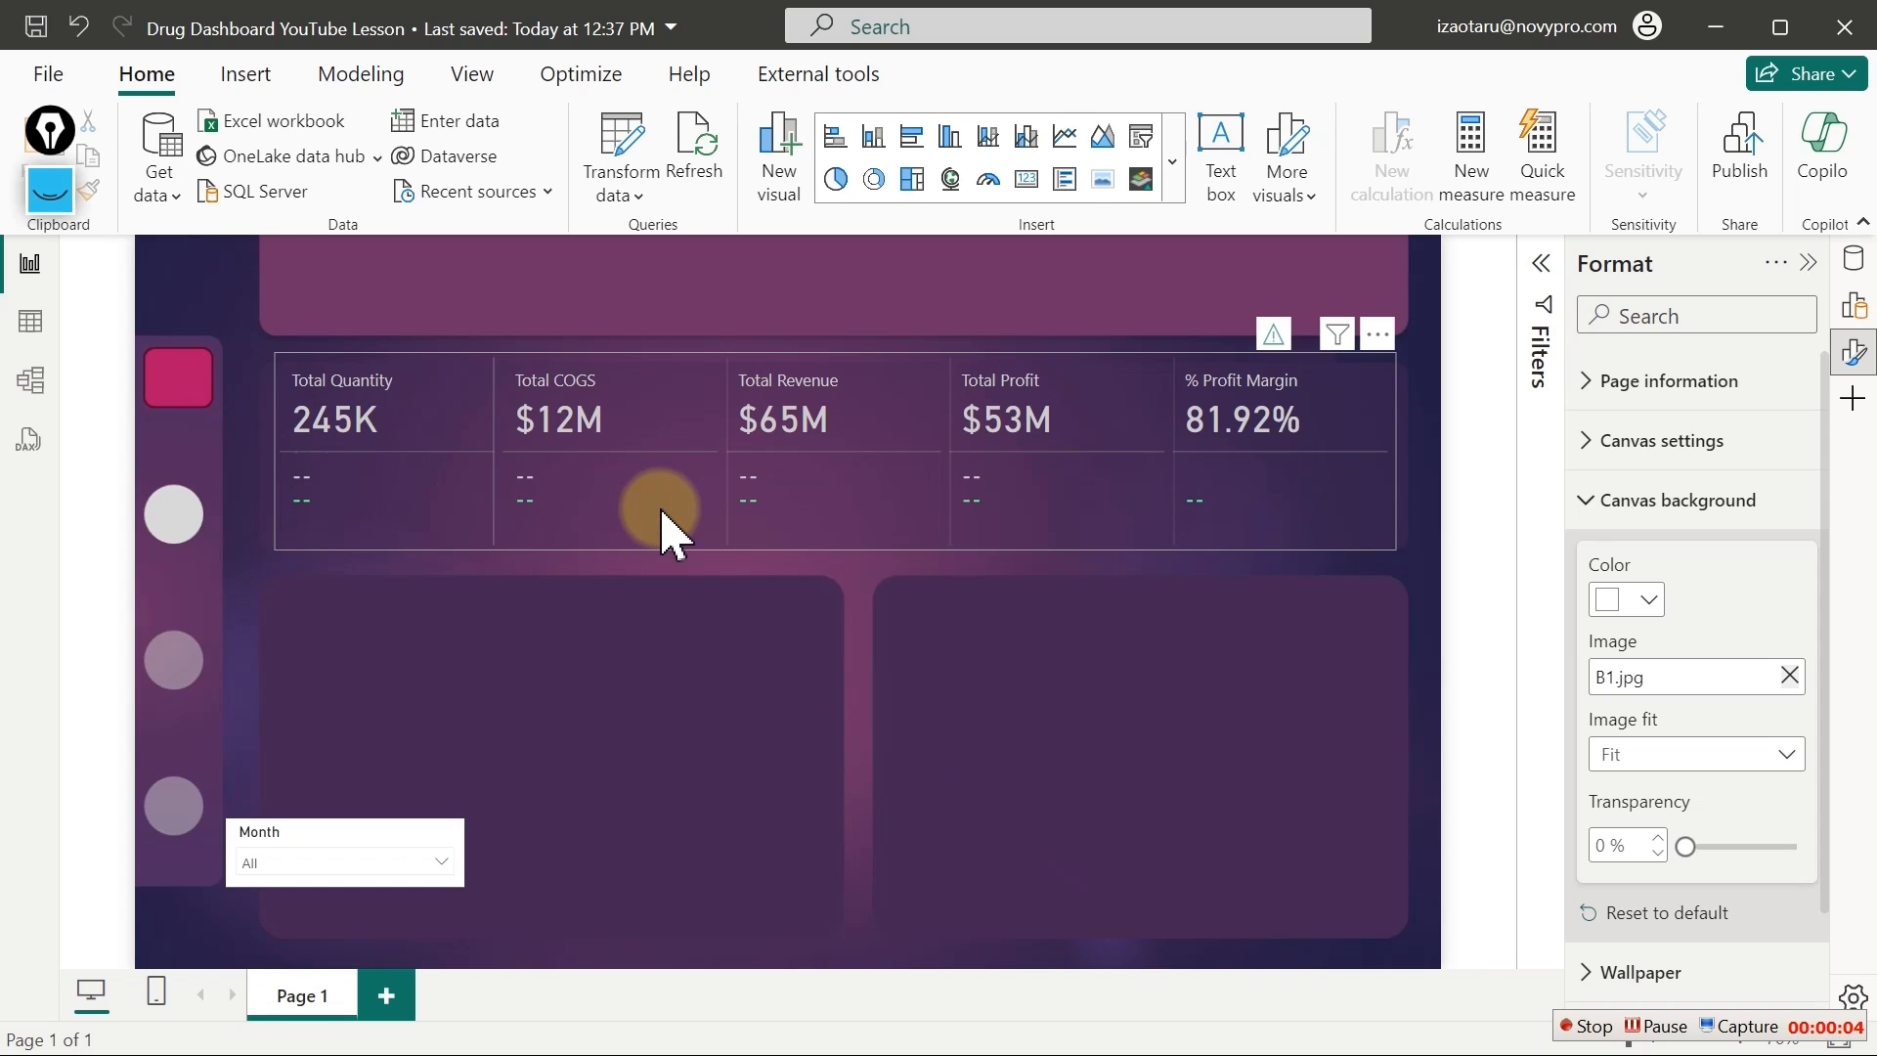
Set the % Profit Margin reference labels to show blank values as a period (.)
left_click(601, 506)
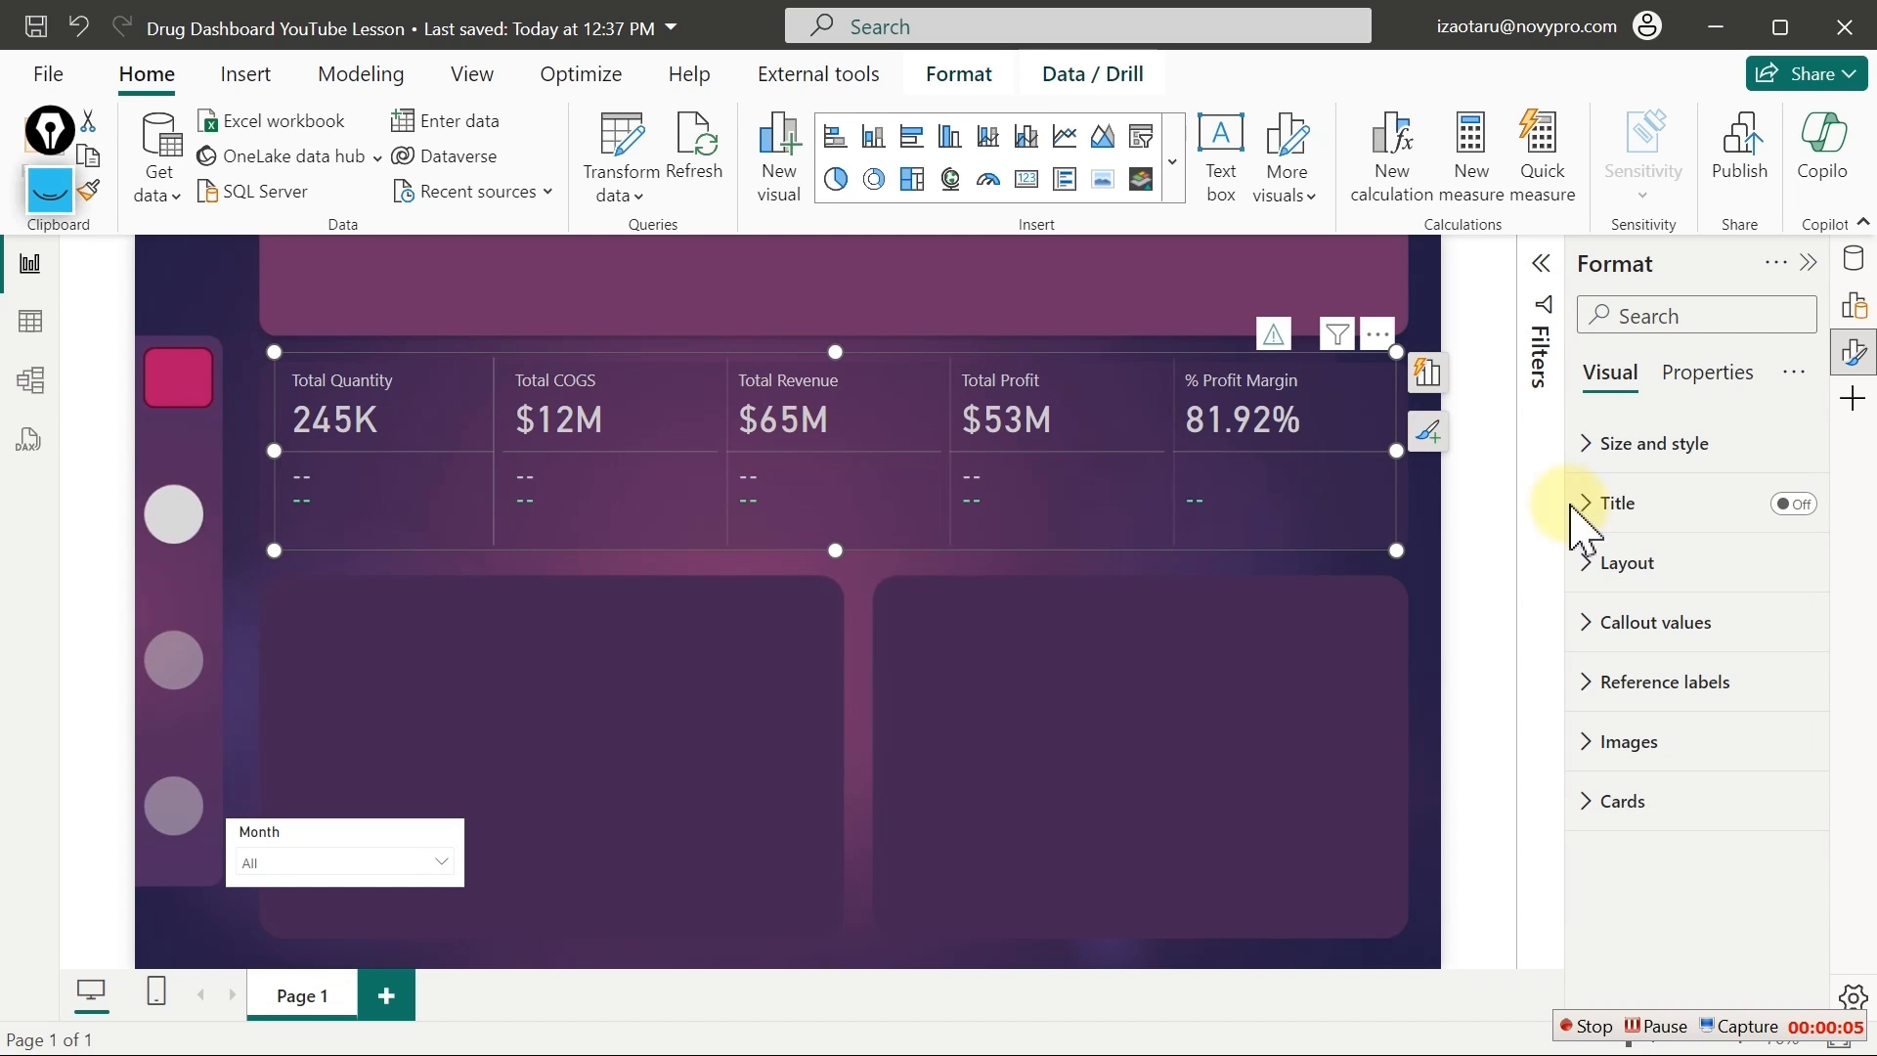
left_click(1667, 684)
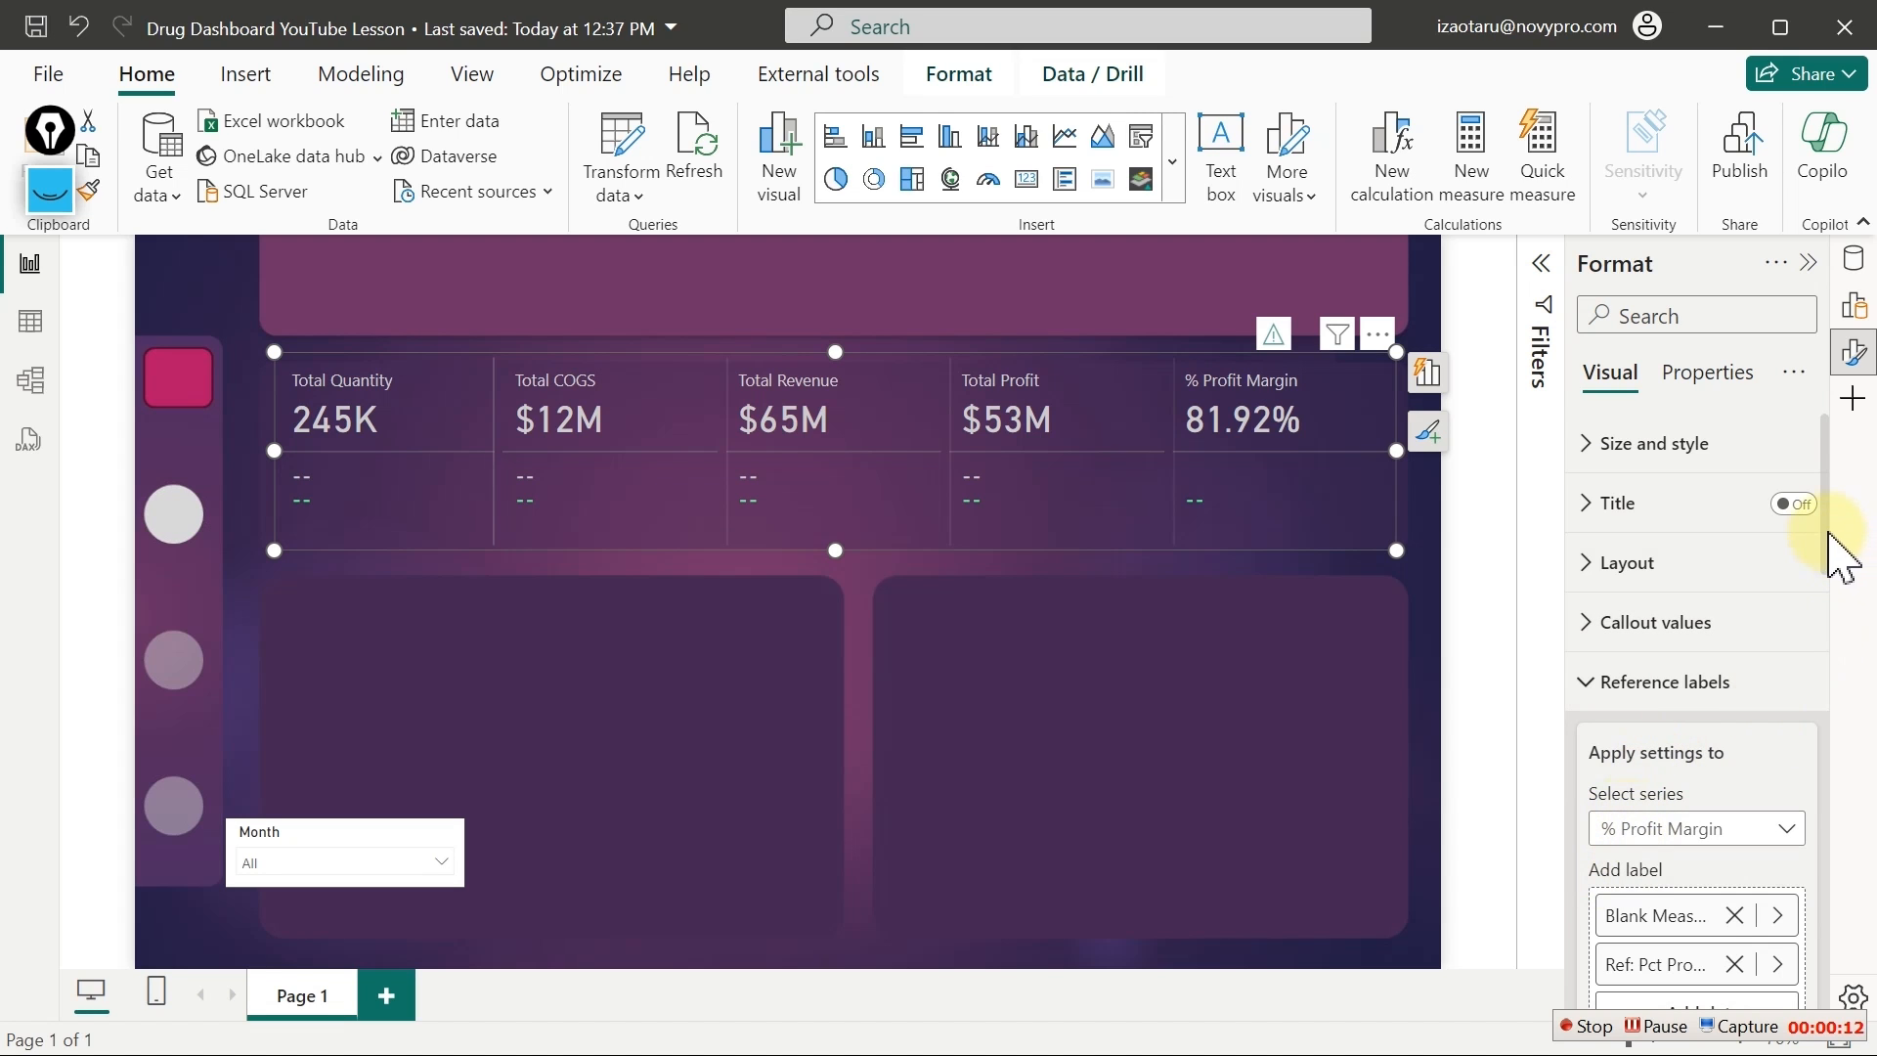
scroll(1830, 552, "down", 10)
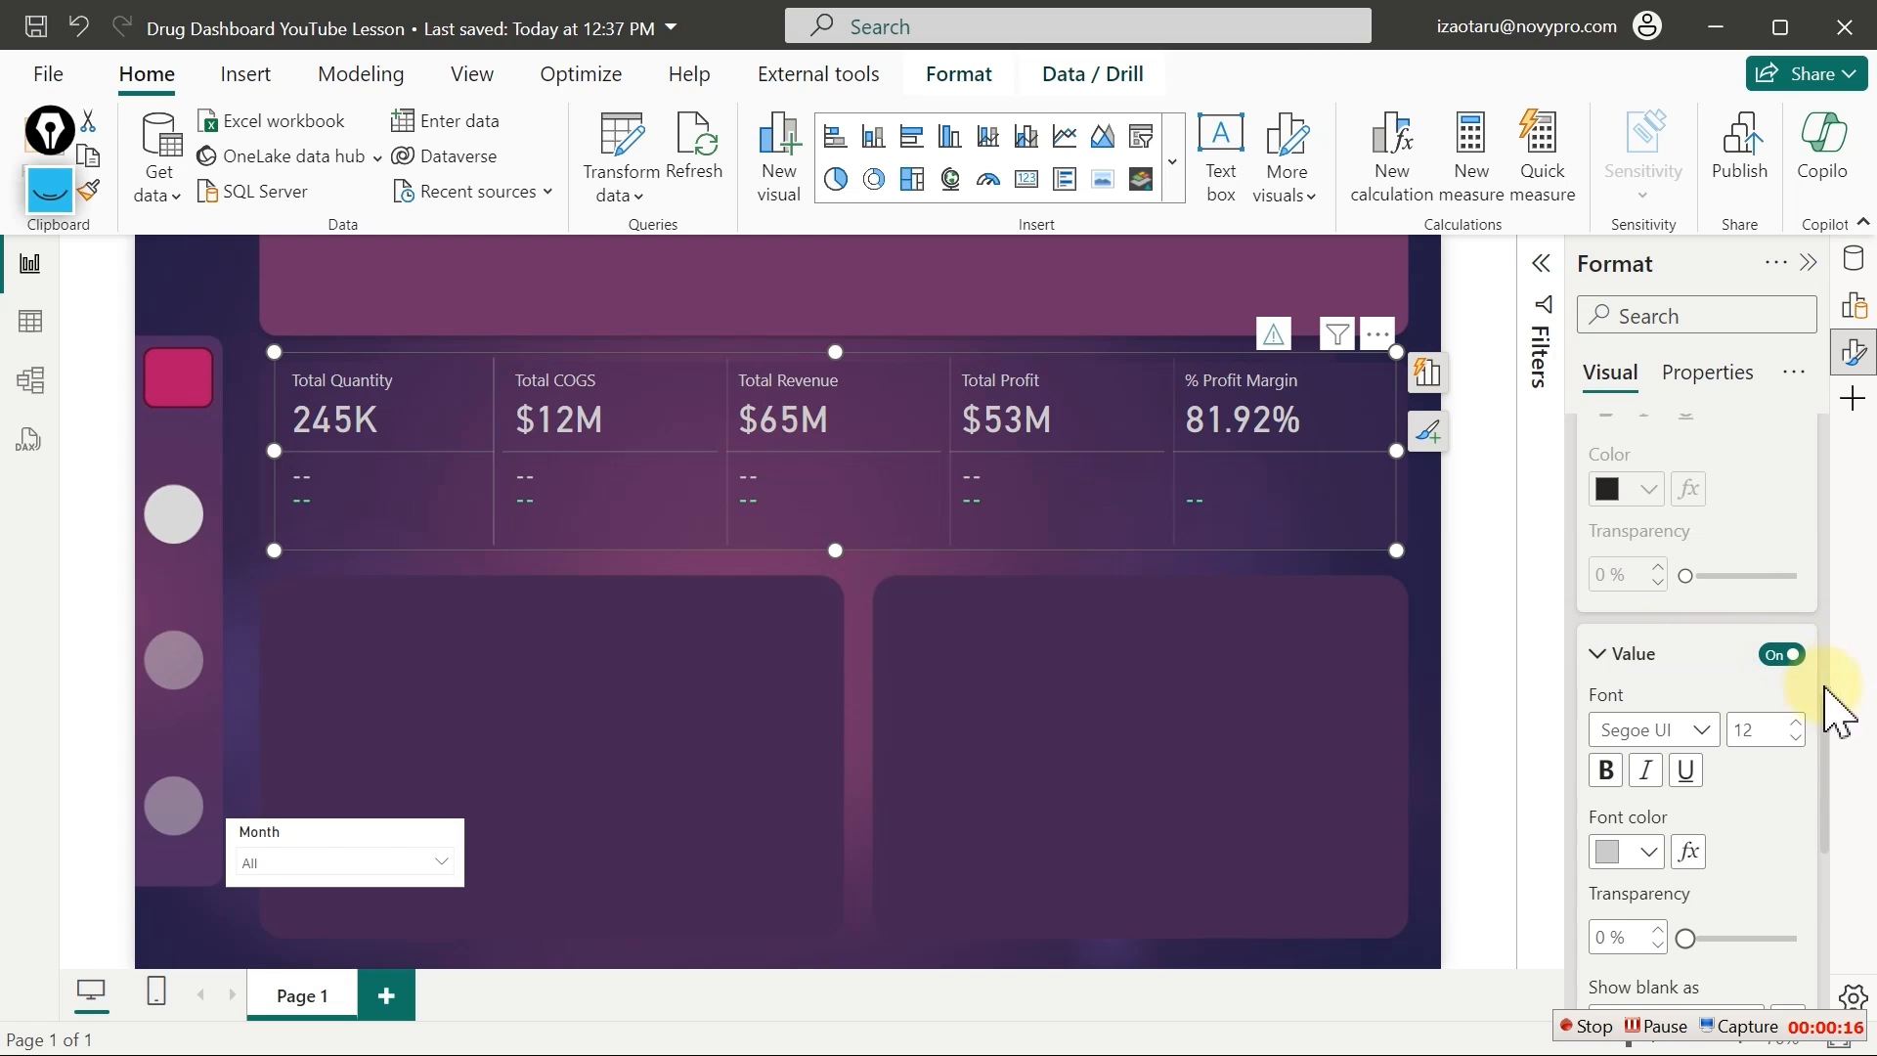
left_click_drag(1821, 747, 1824, 829)
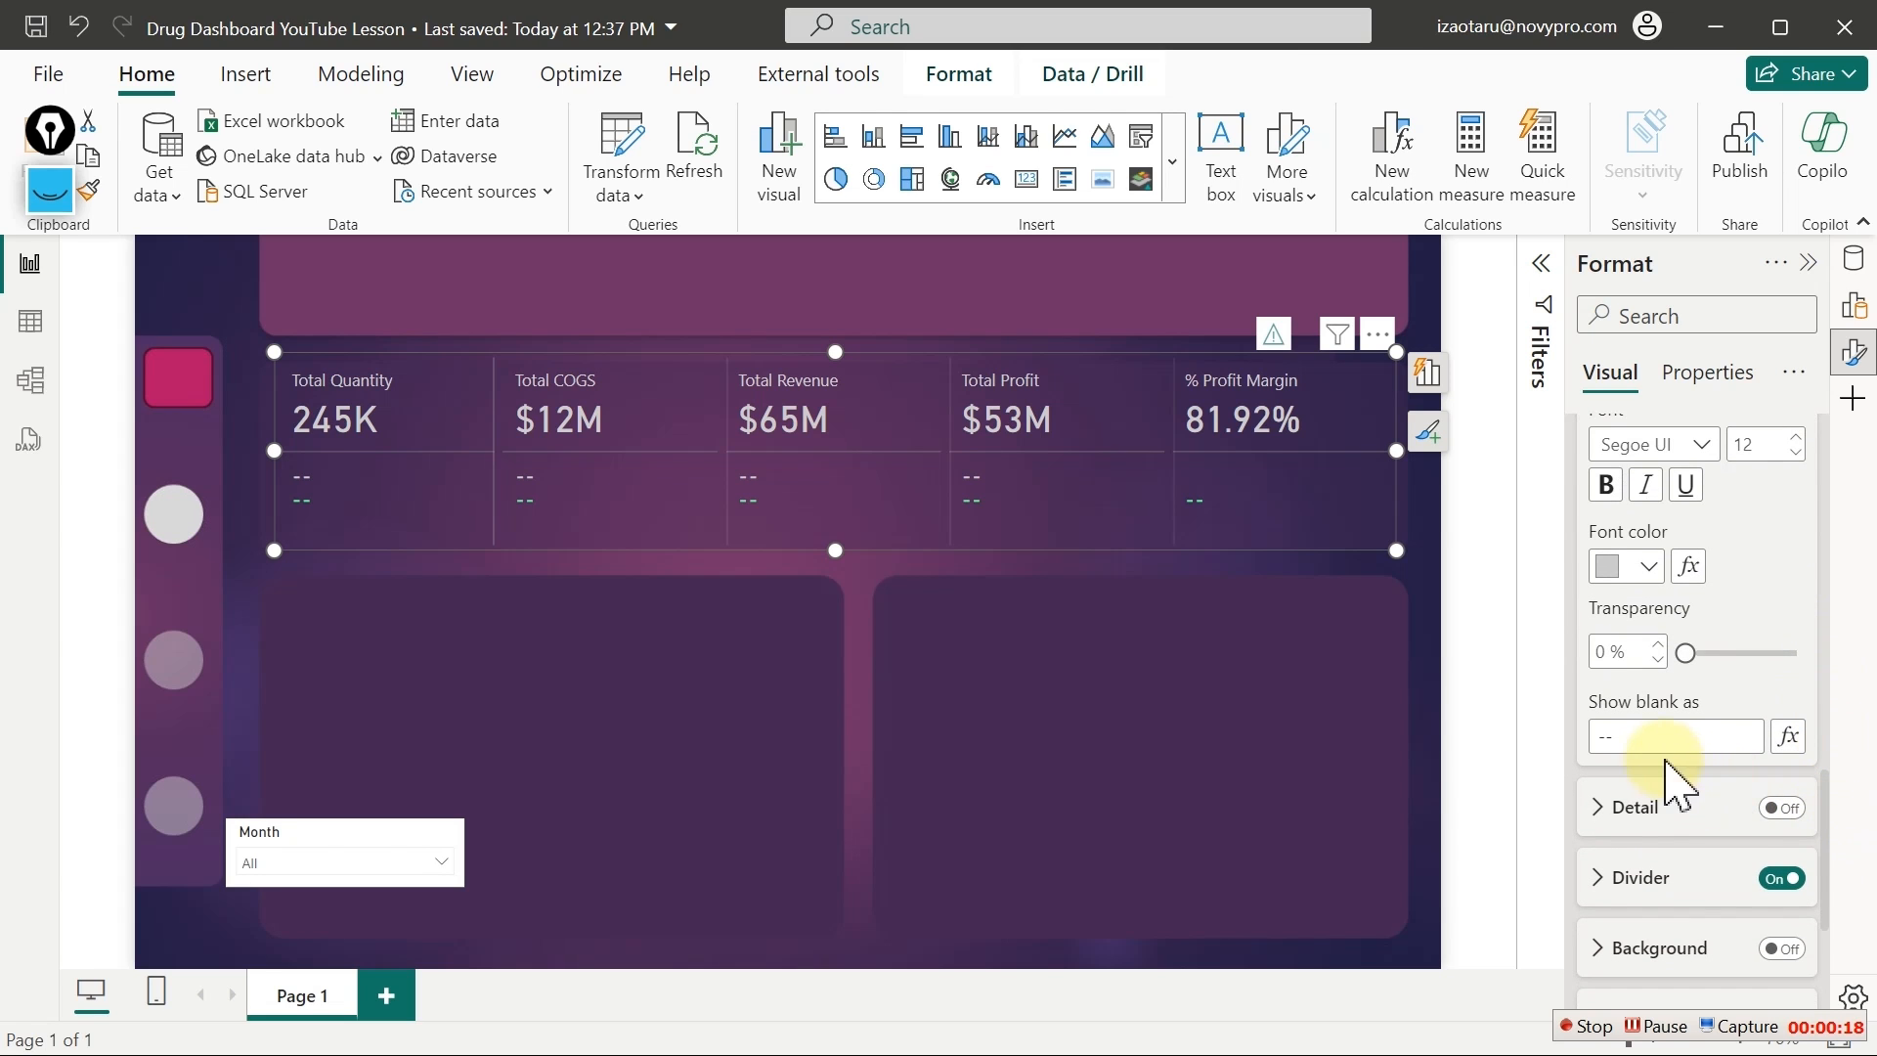
double_click(1646, 737)
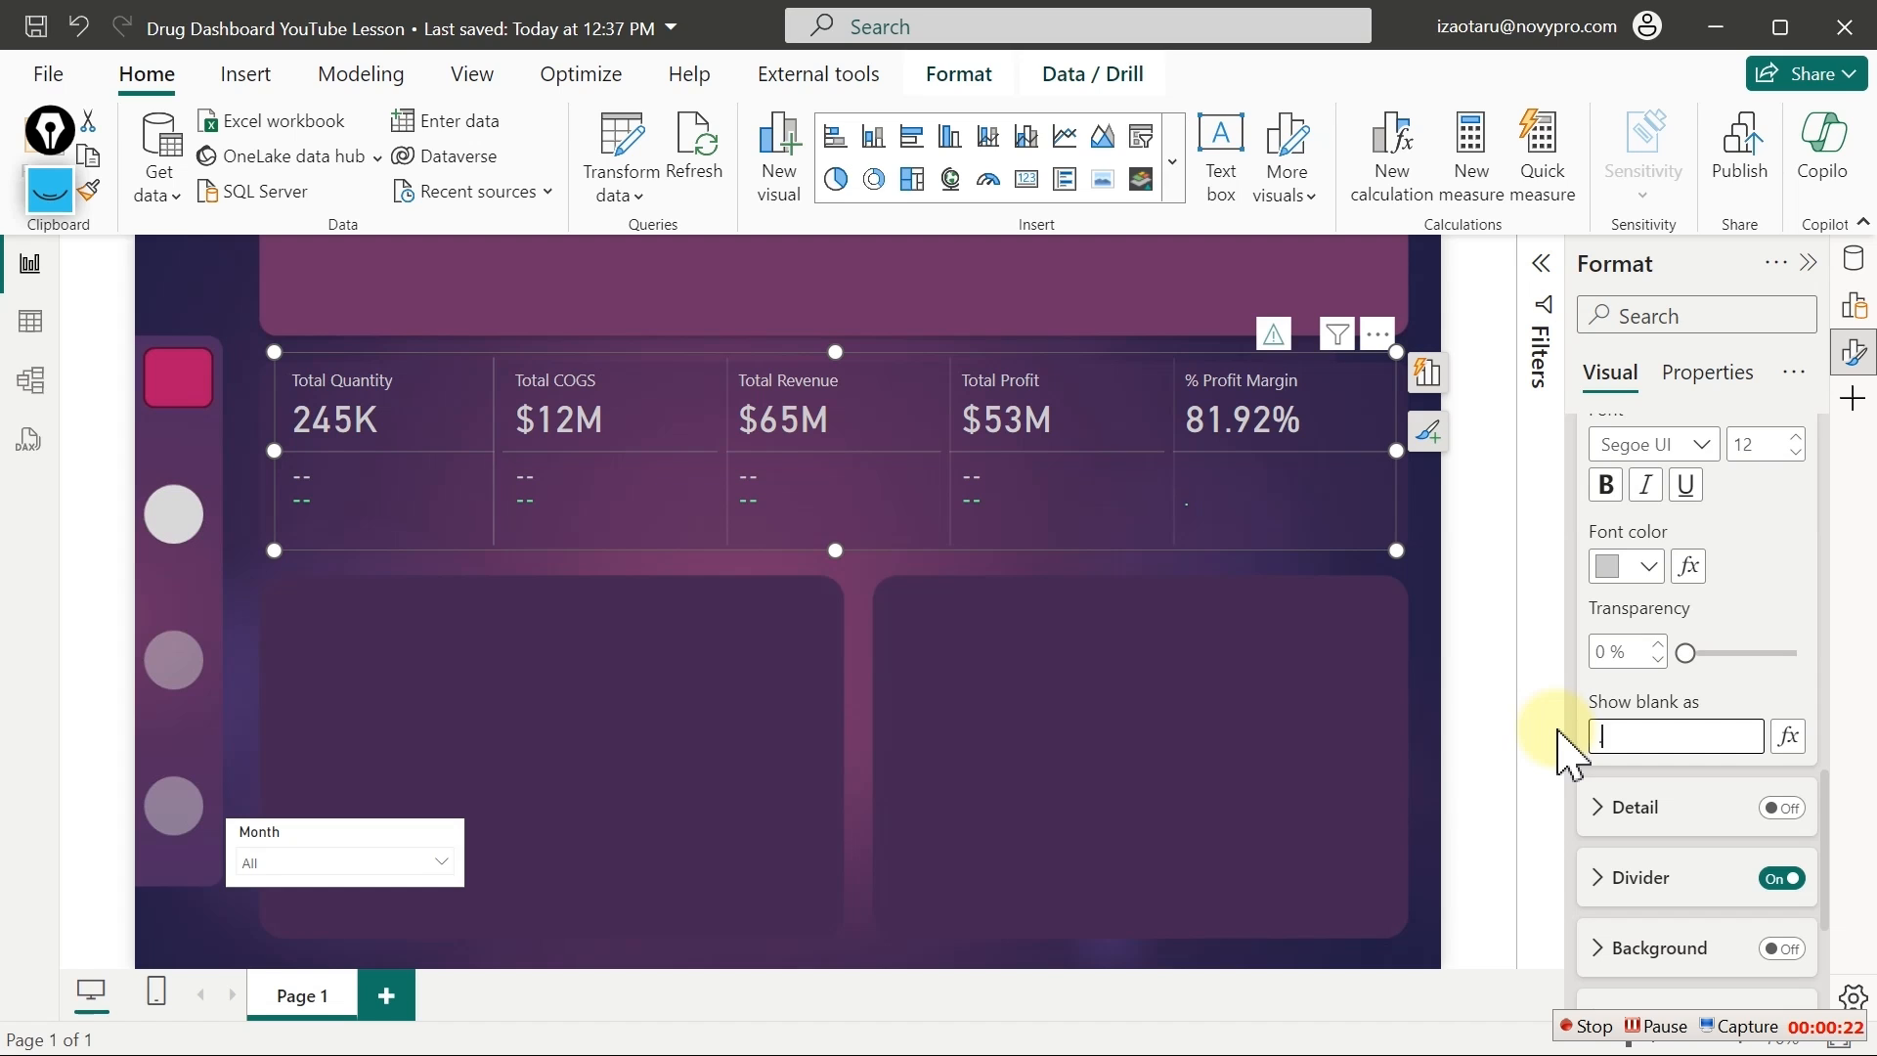
Apply the reference label settings to all series and show their blank values as a period (.)
left_click_drag(1824, 825, 1807, 565)
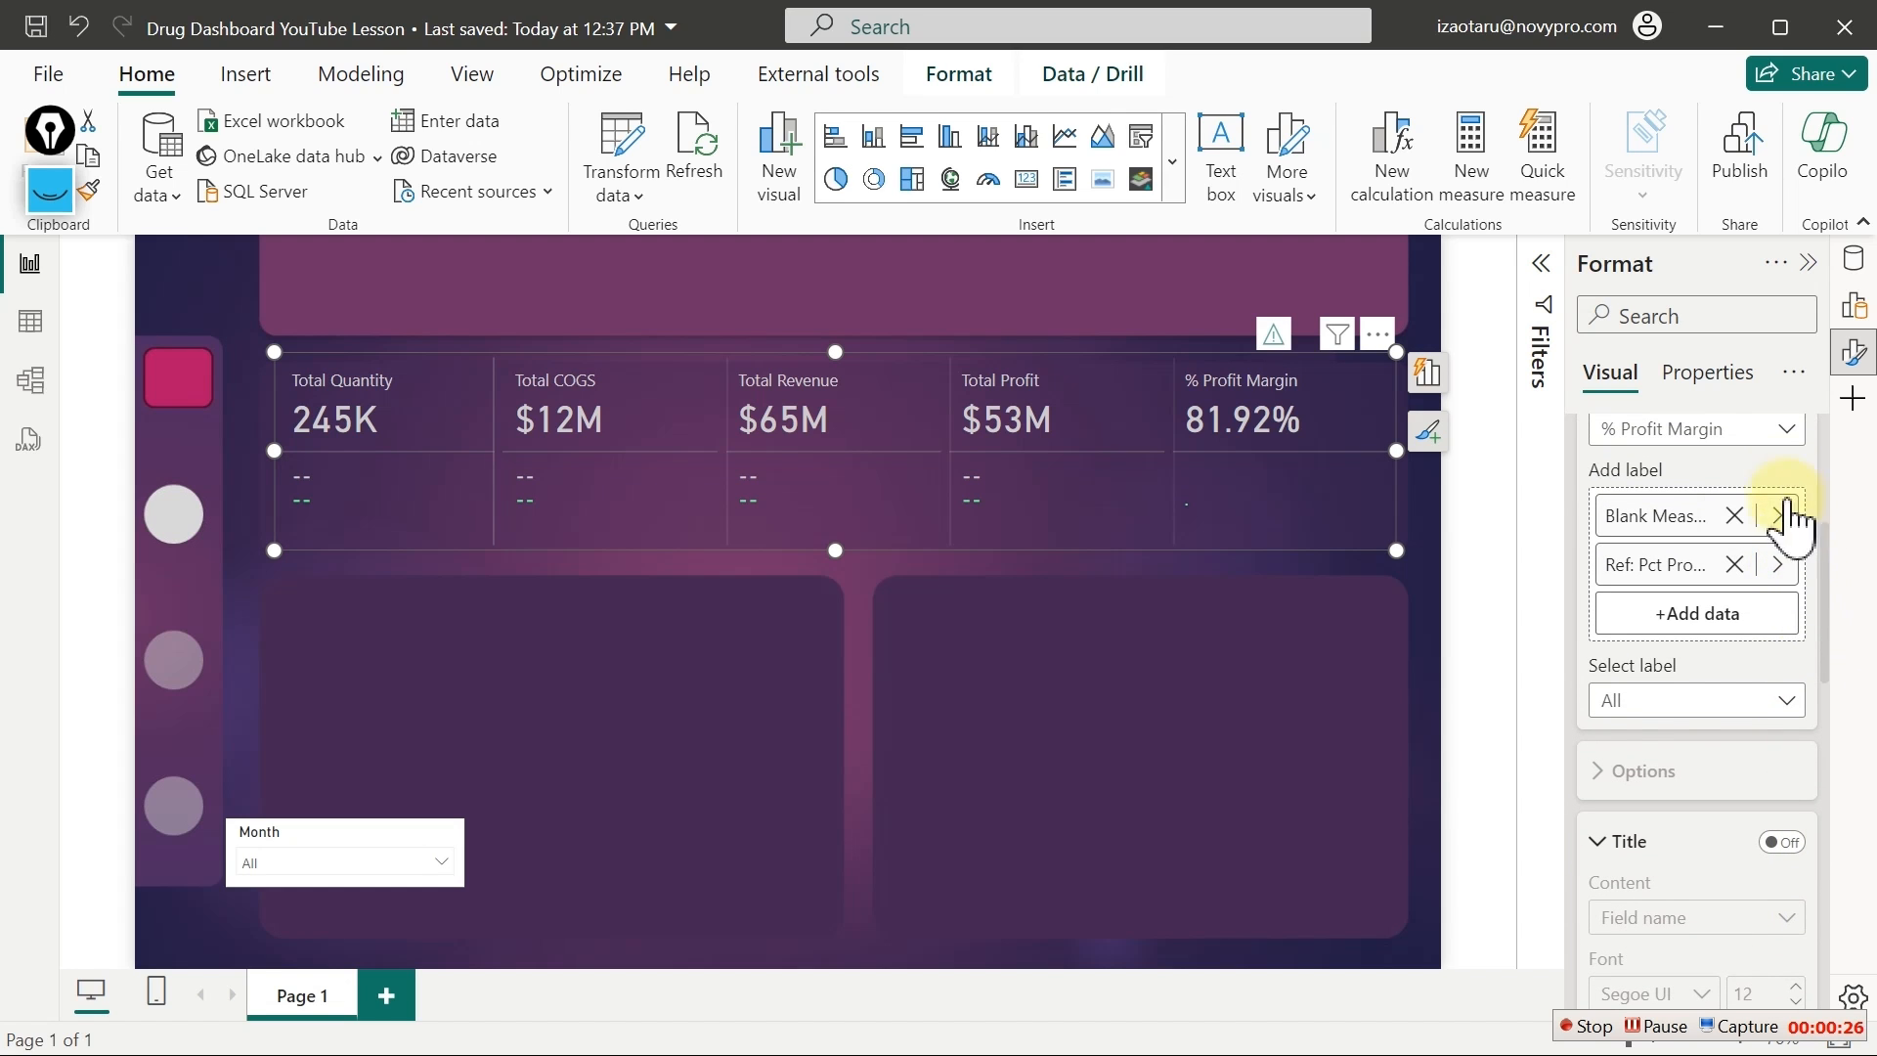
left_click(1781, 430)
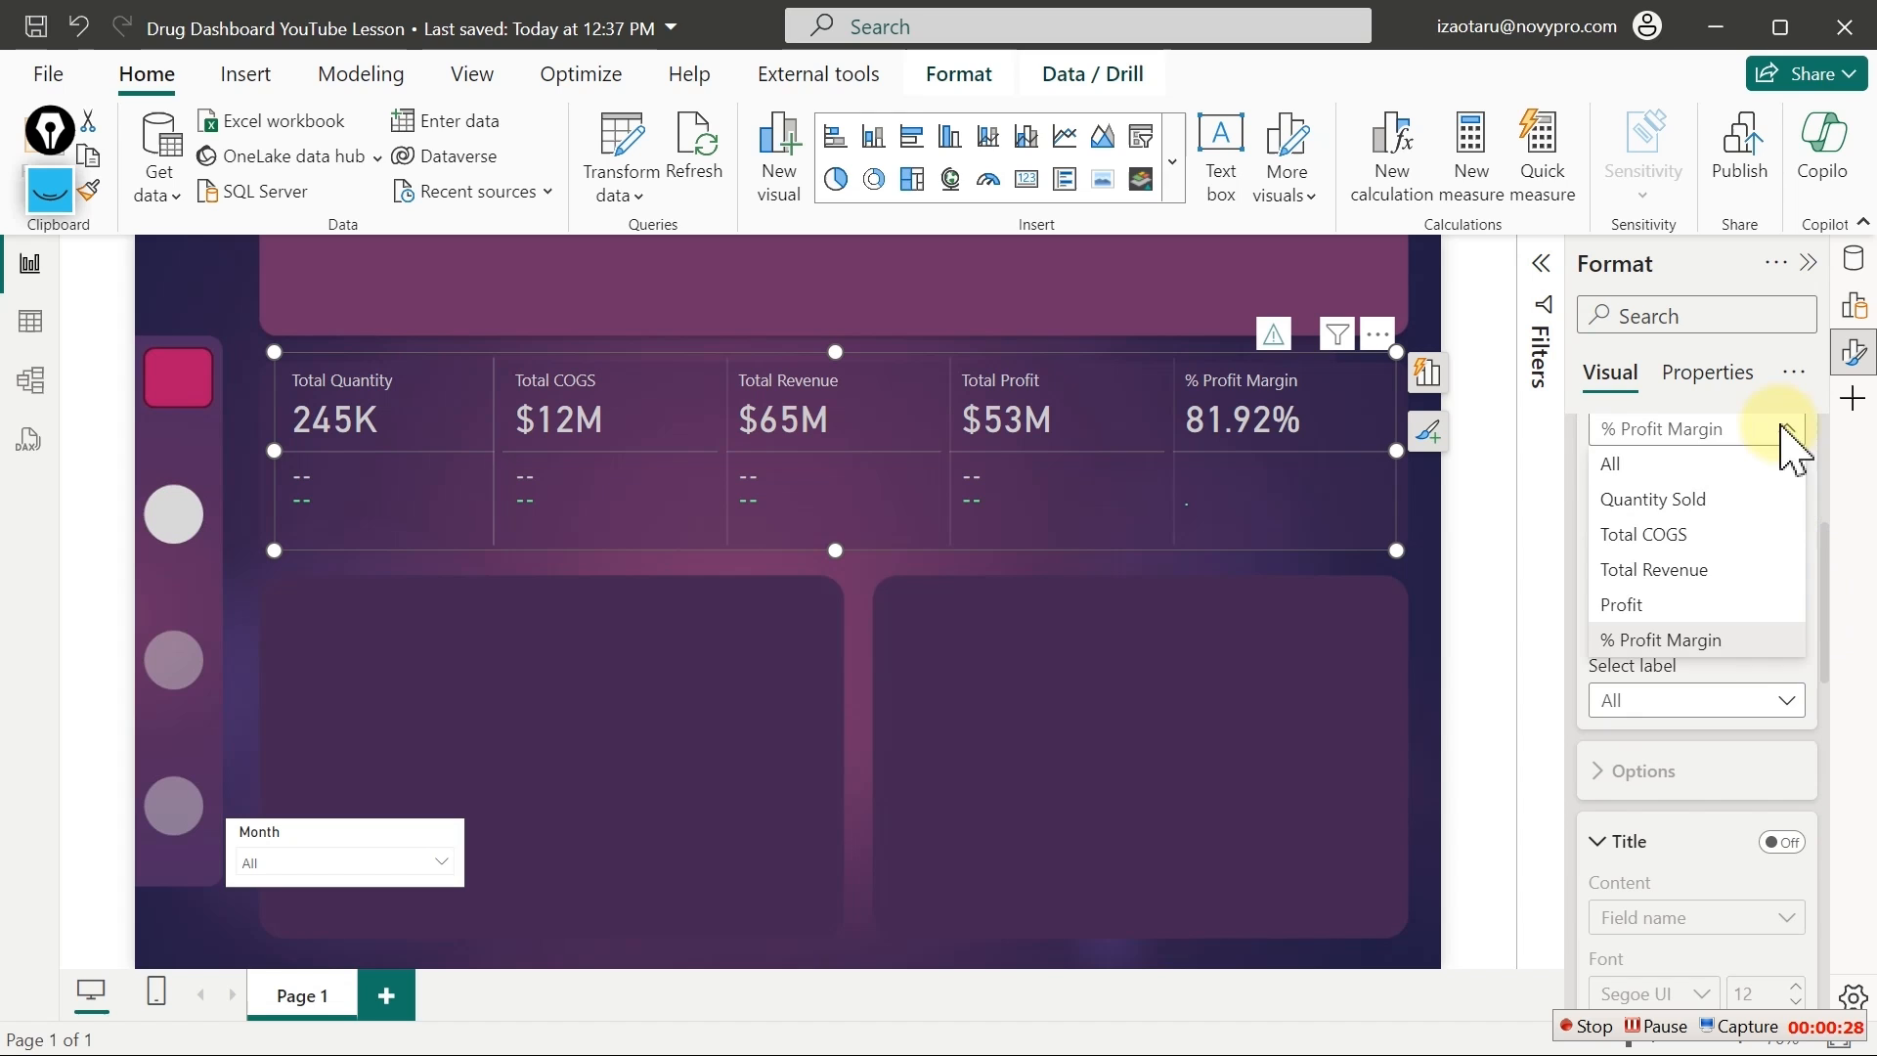
left_click(1651, 461)
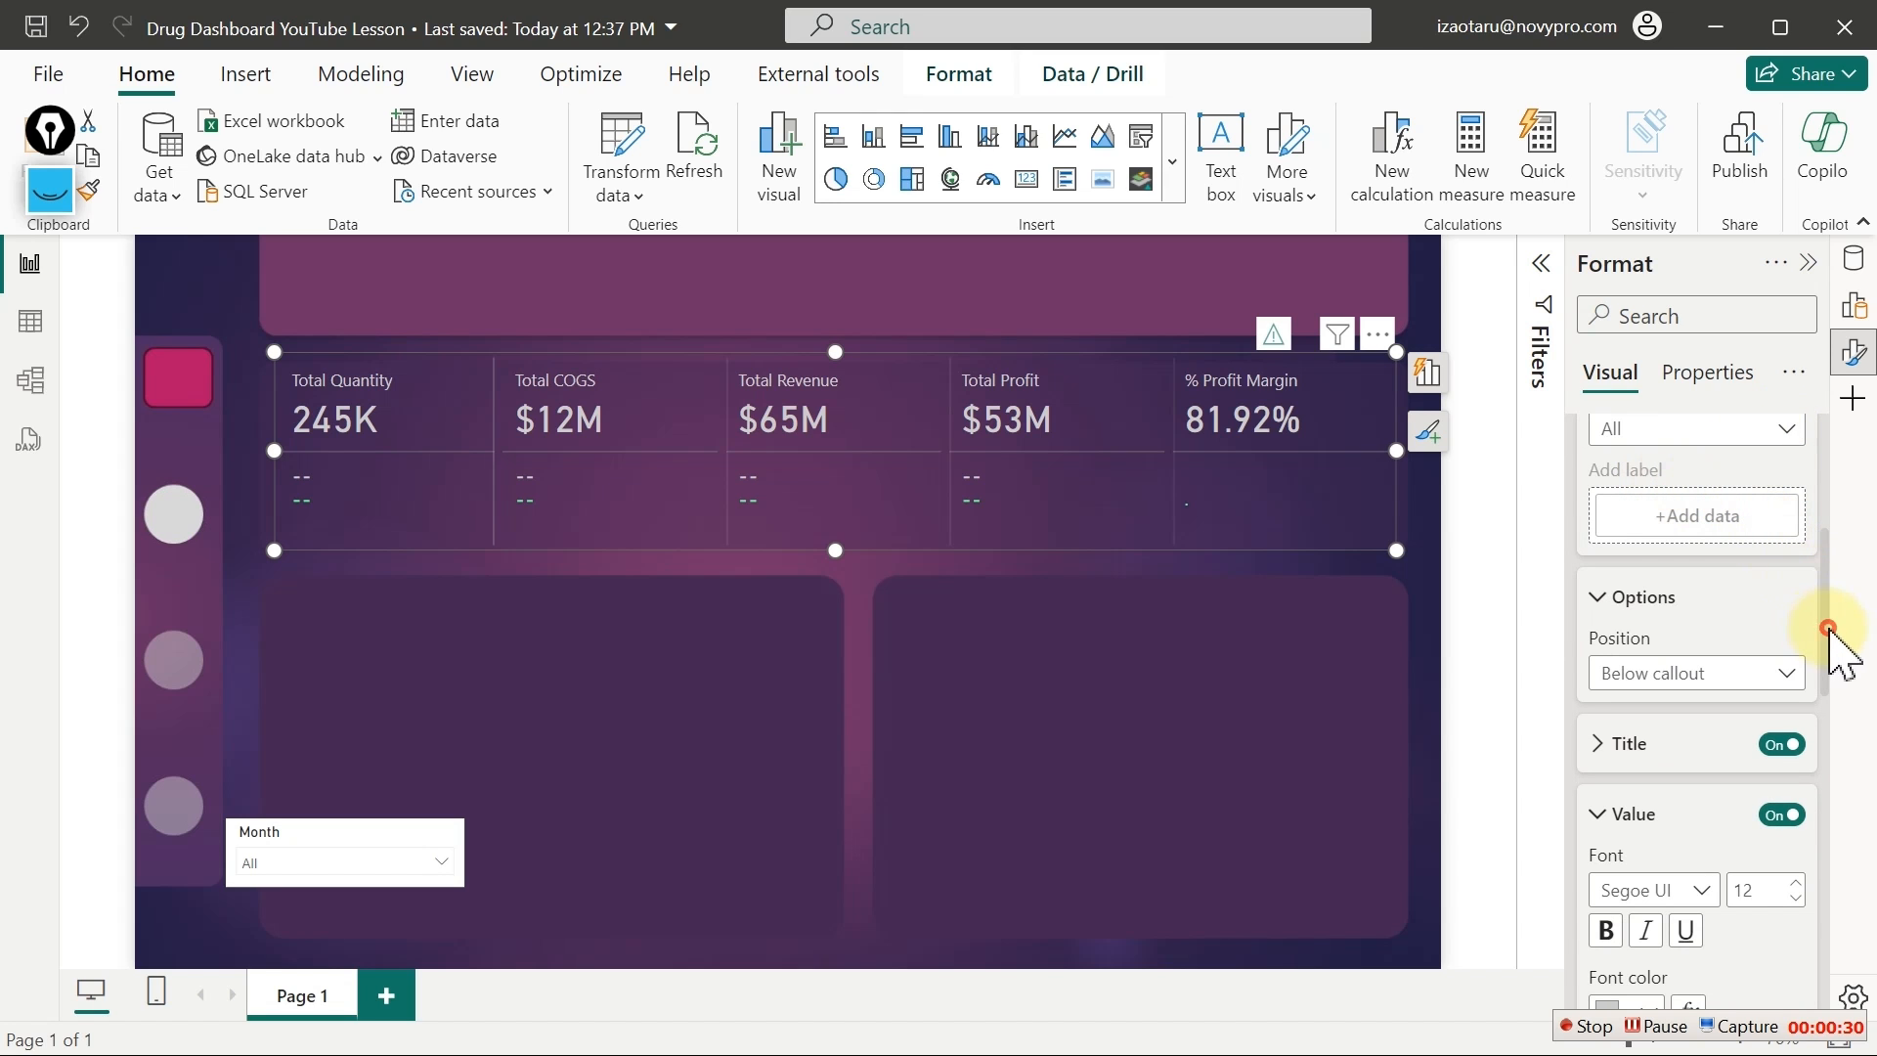
left_click_drag(1828, 628, 1827, 802)
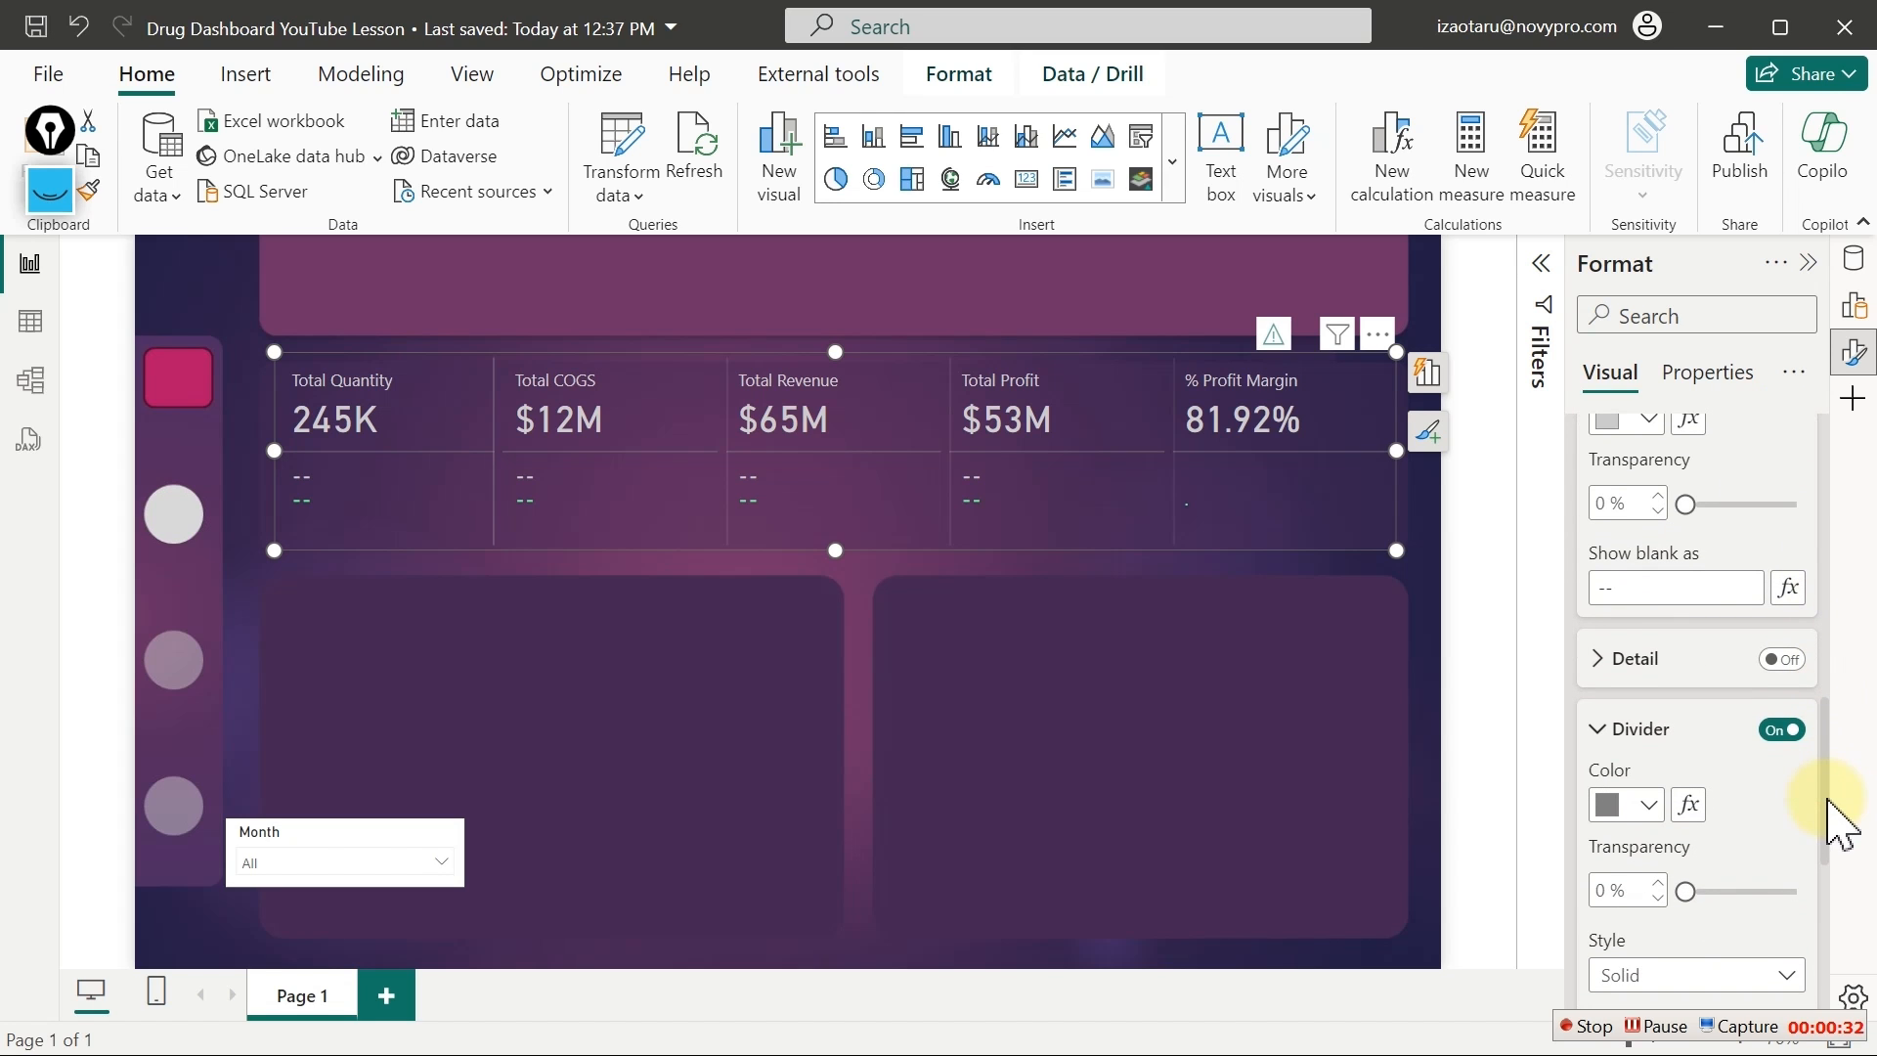
left_click(1628, 588)
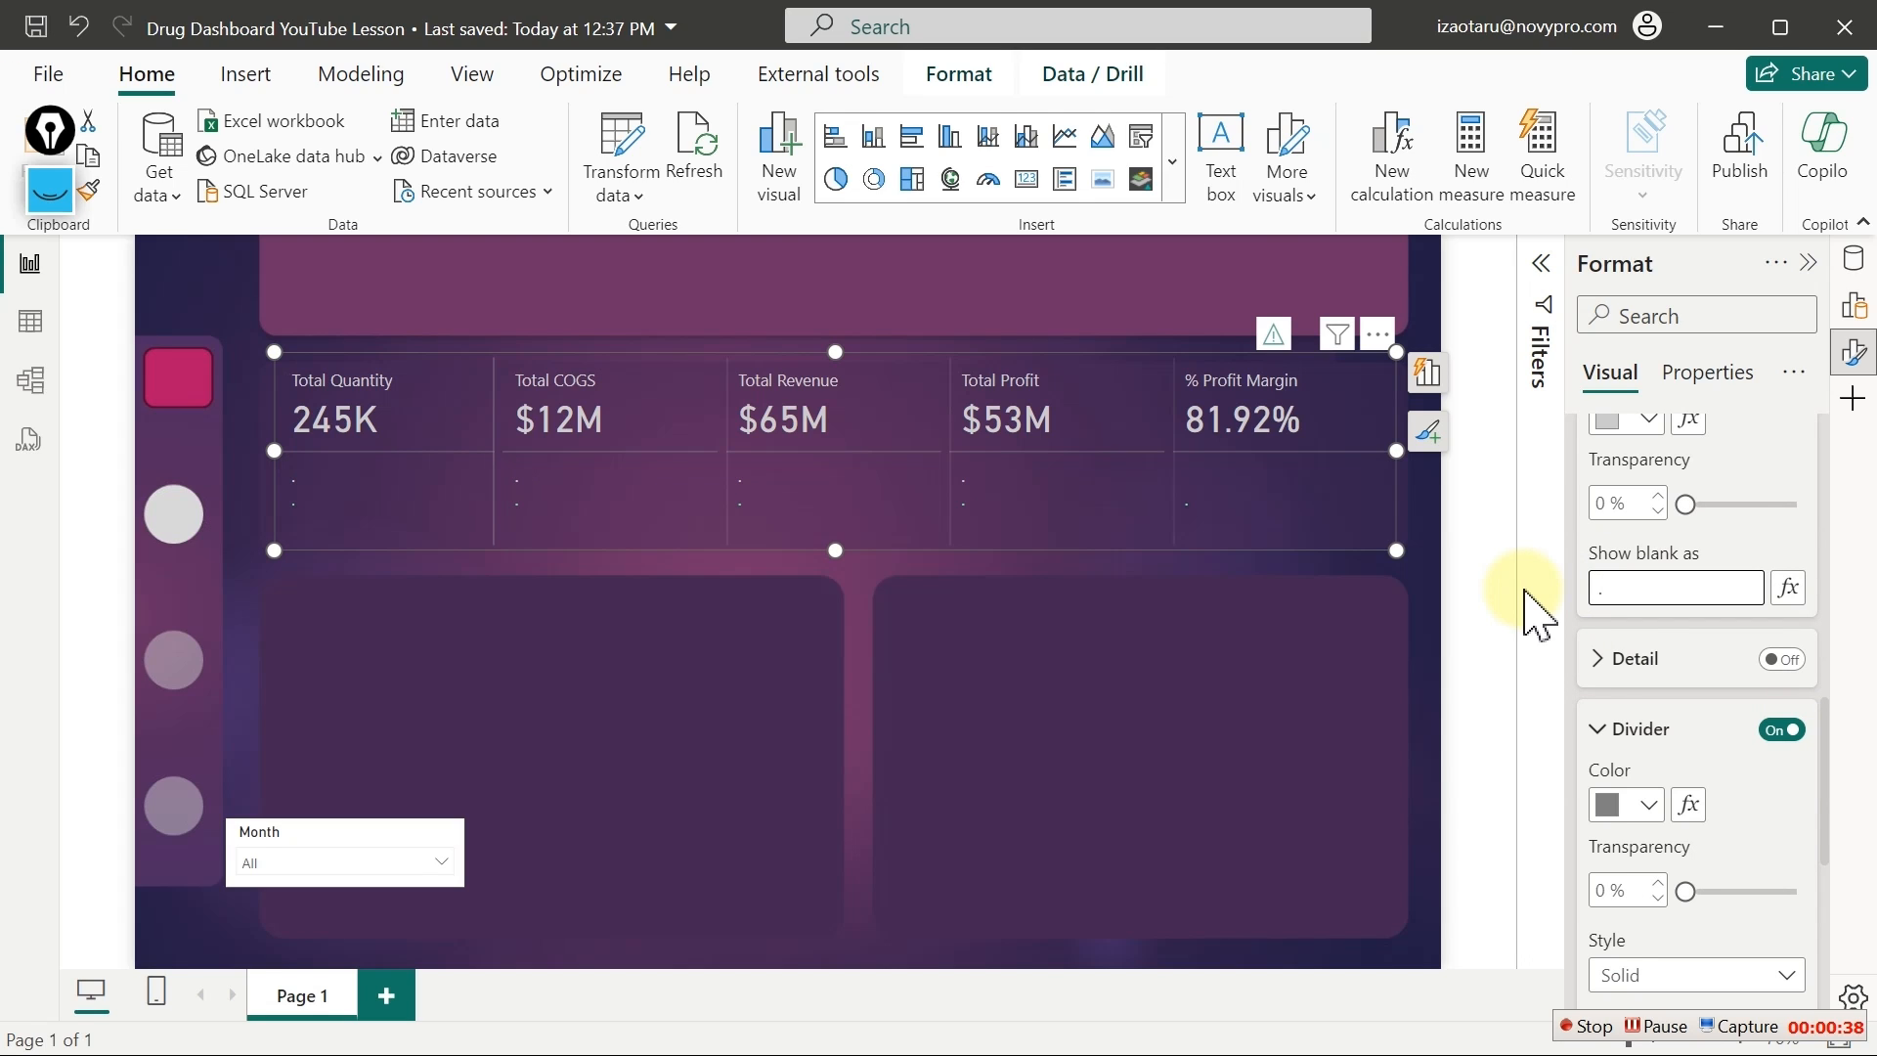
left_click(1325, 735)
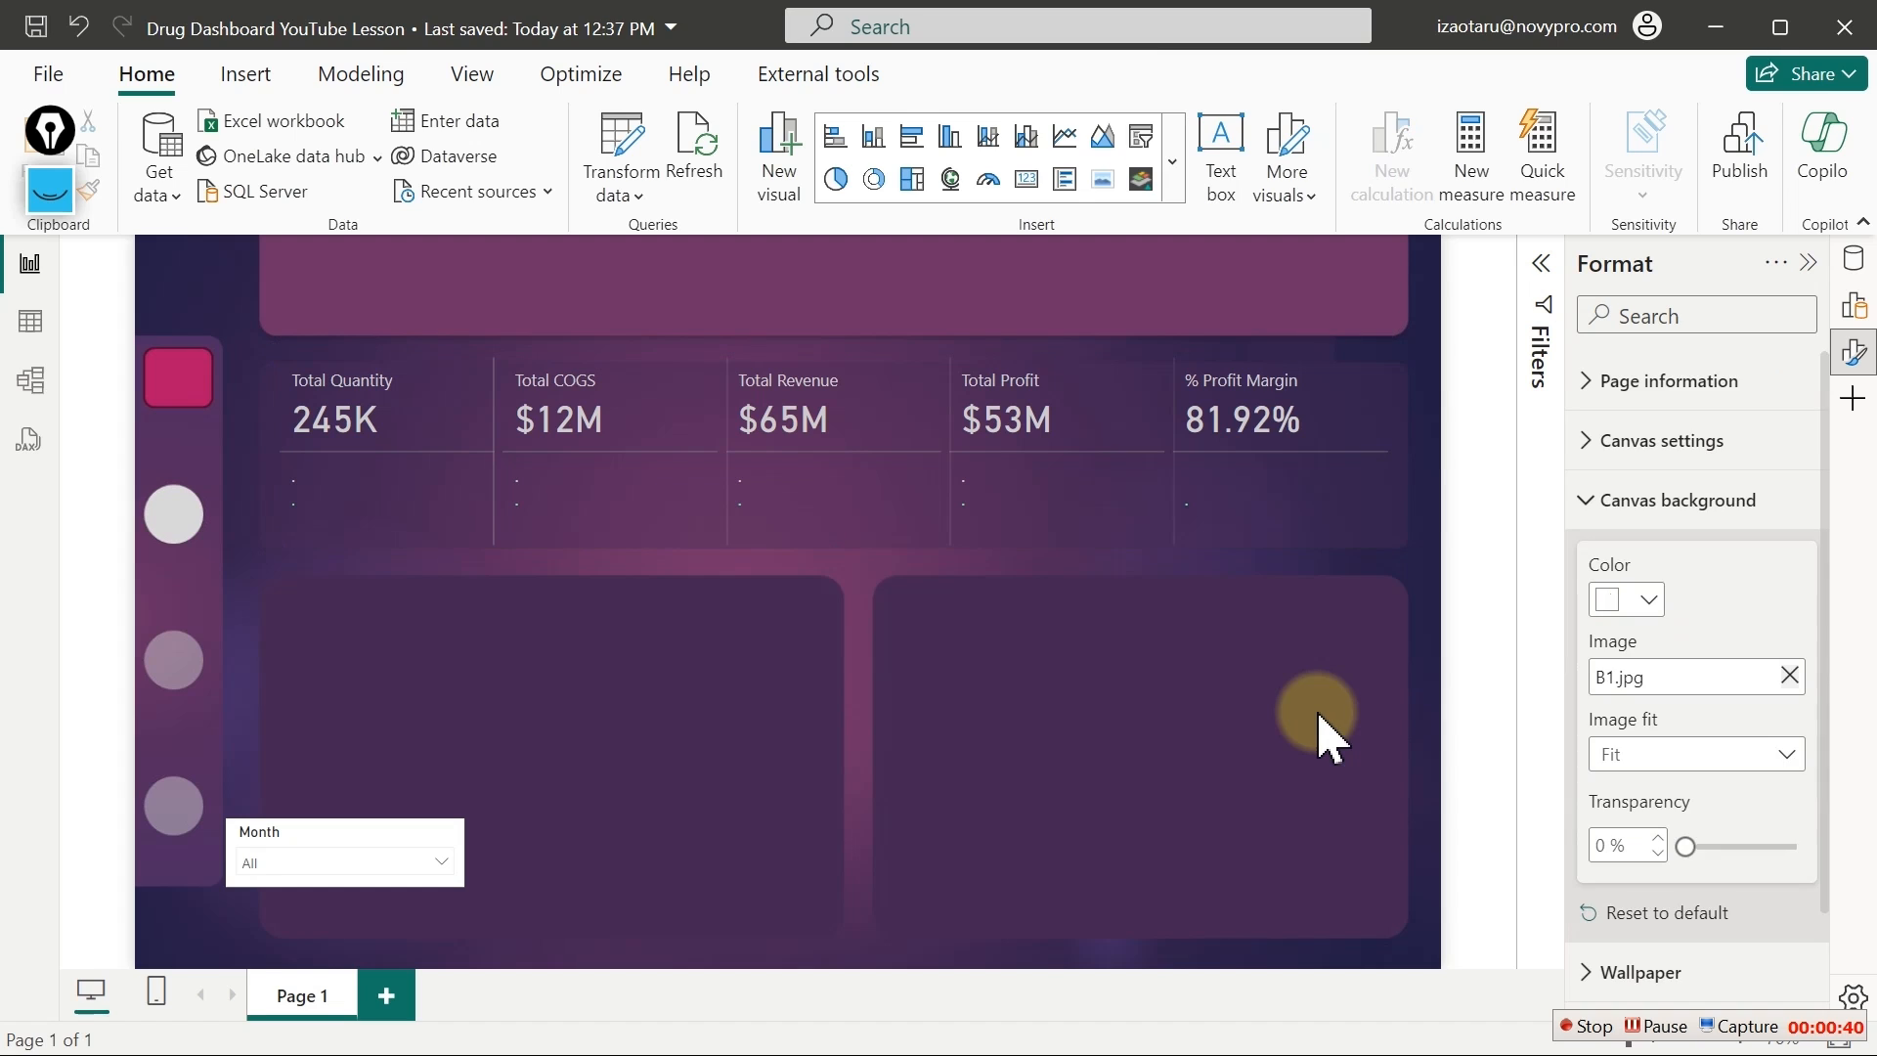
Check the KPI cards by filtering the Month slicer to Mar, Apr, May and Jun in turn and clearing the selection
left_click(381, 864)
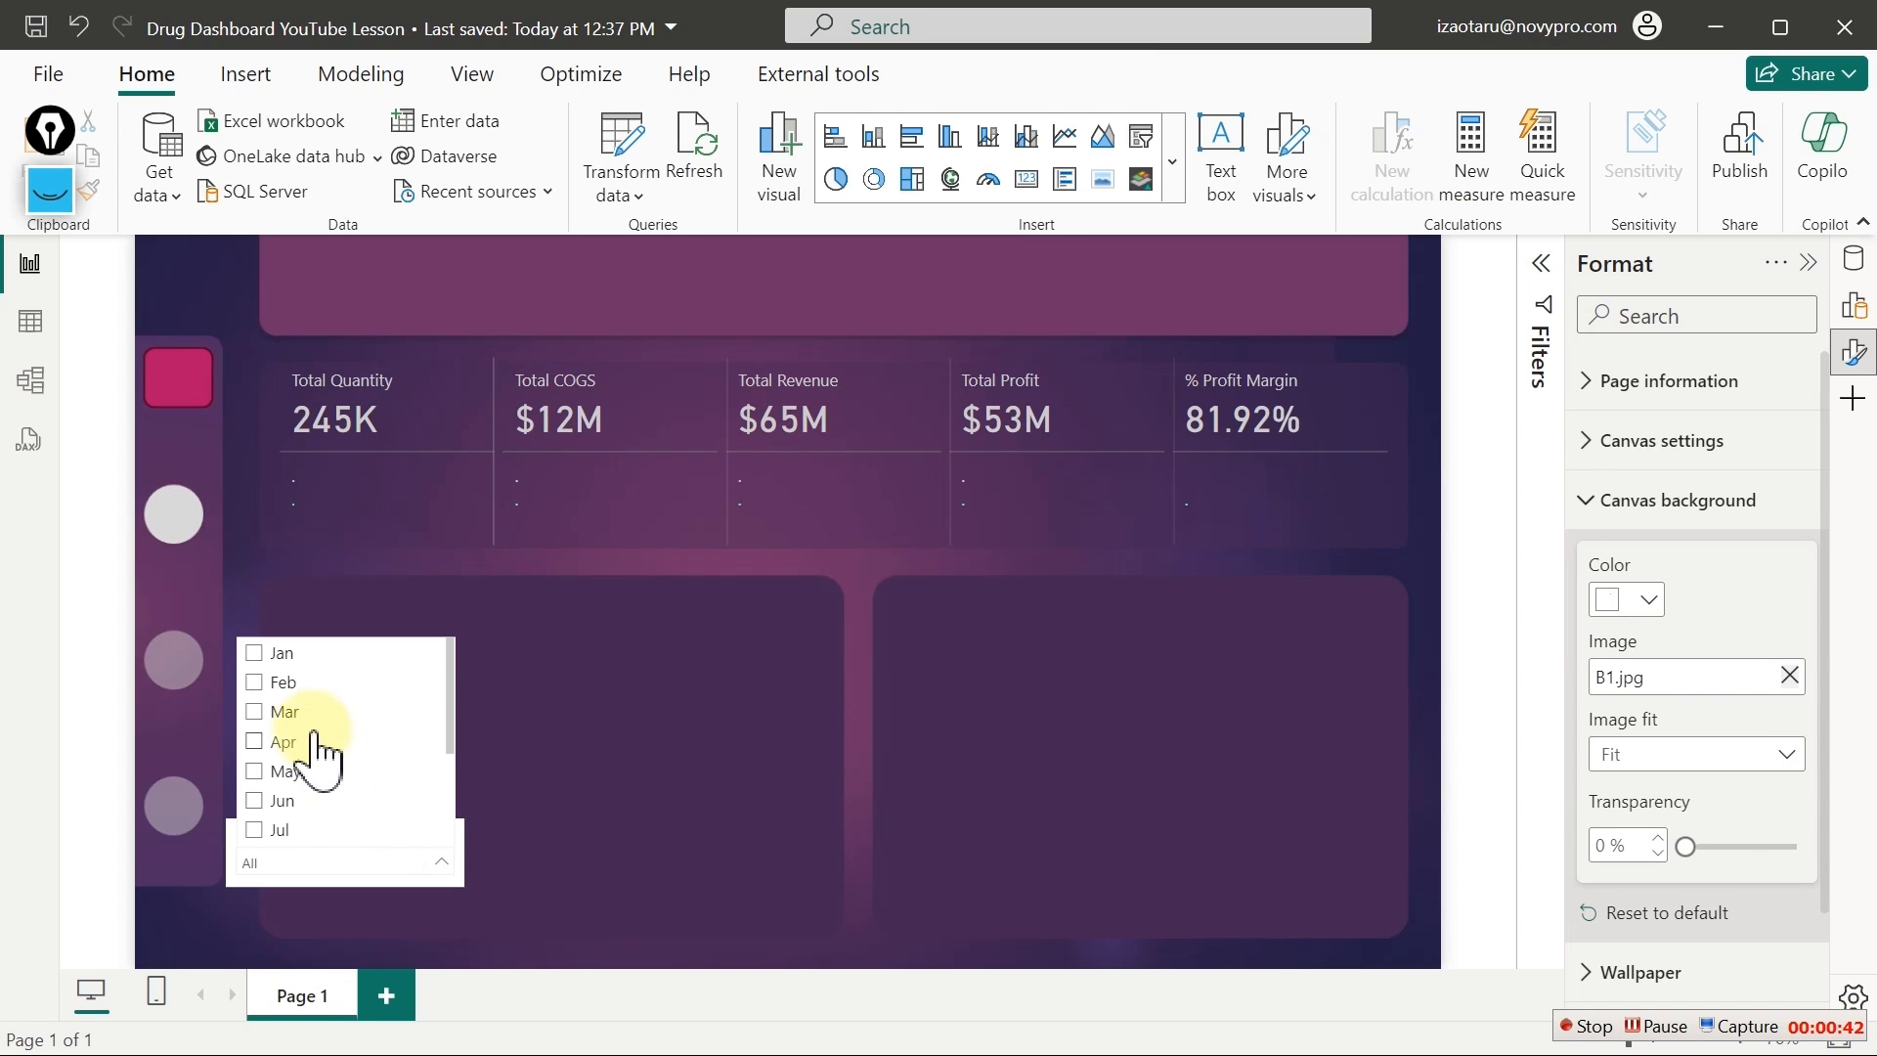
left_click(283, 712)
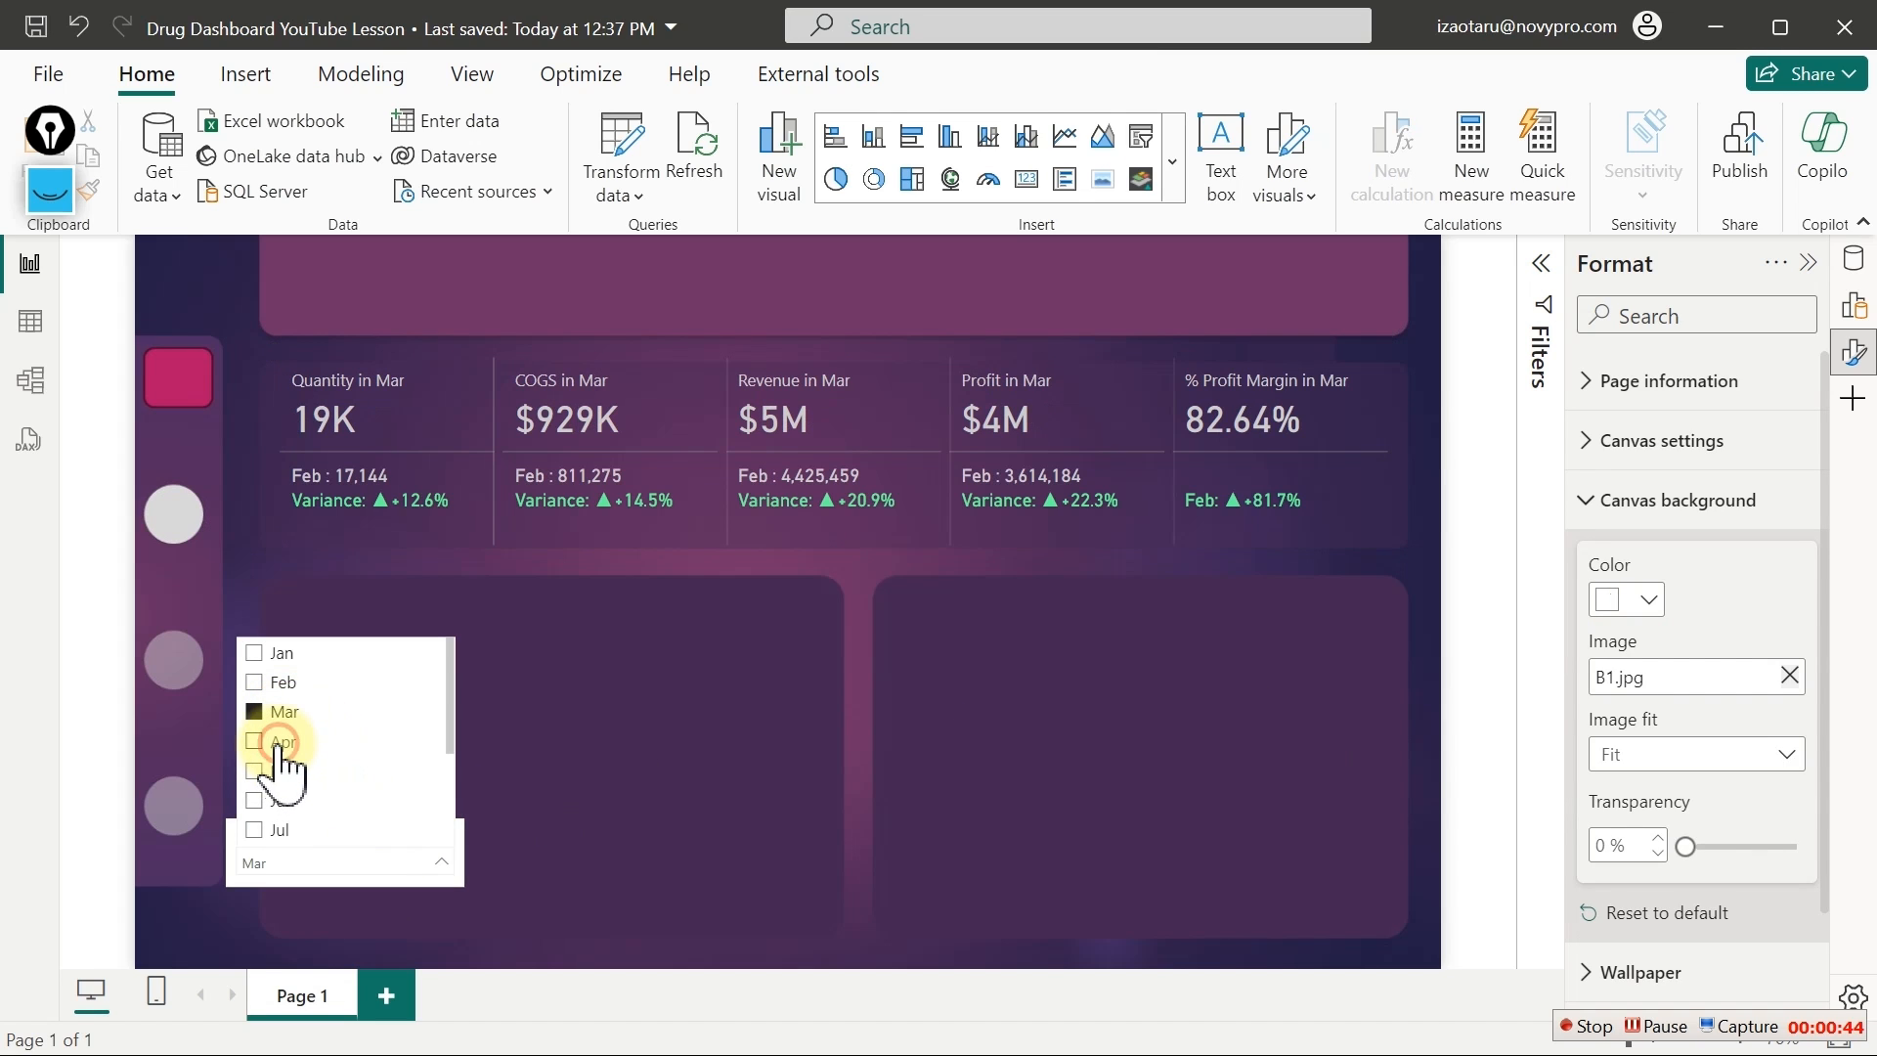
left_click(282, 744)
left_click(285, 772)
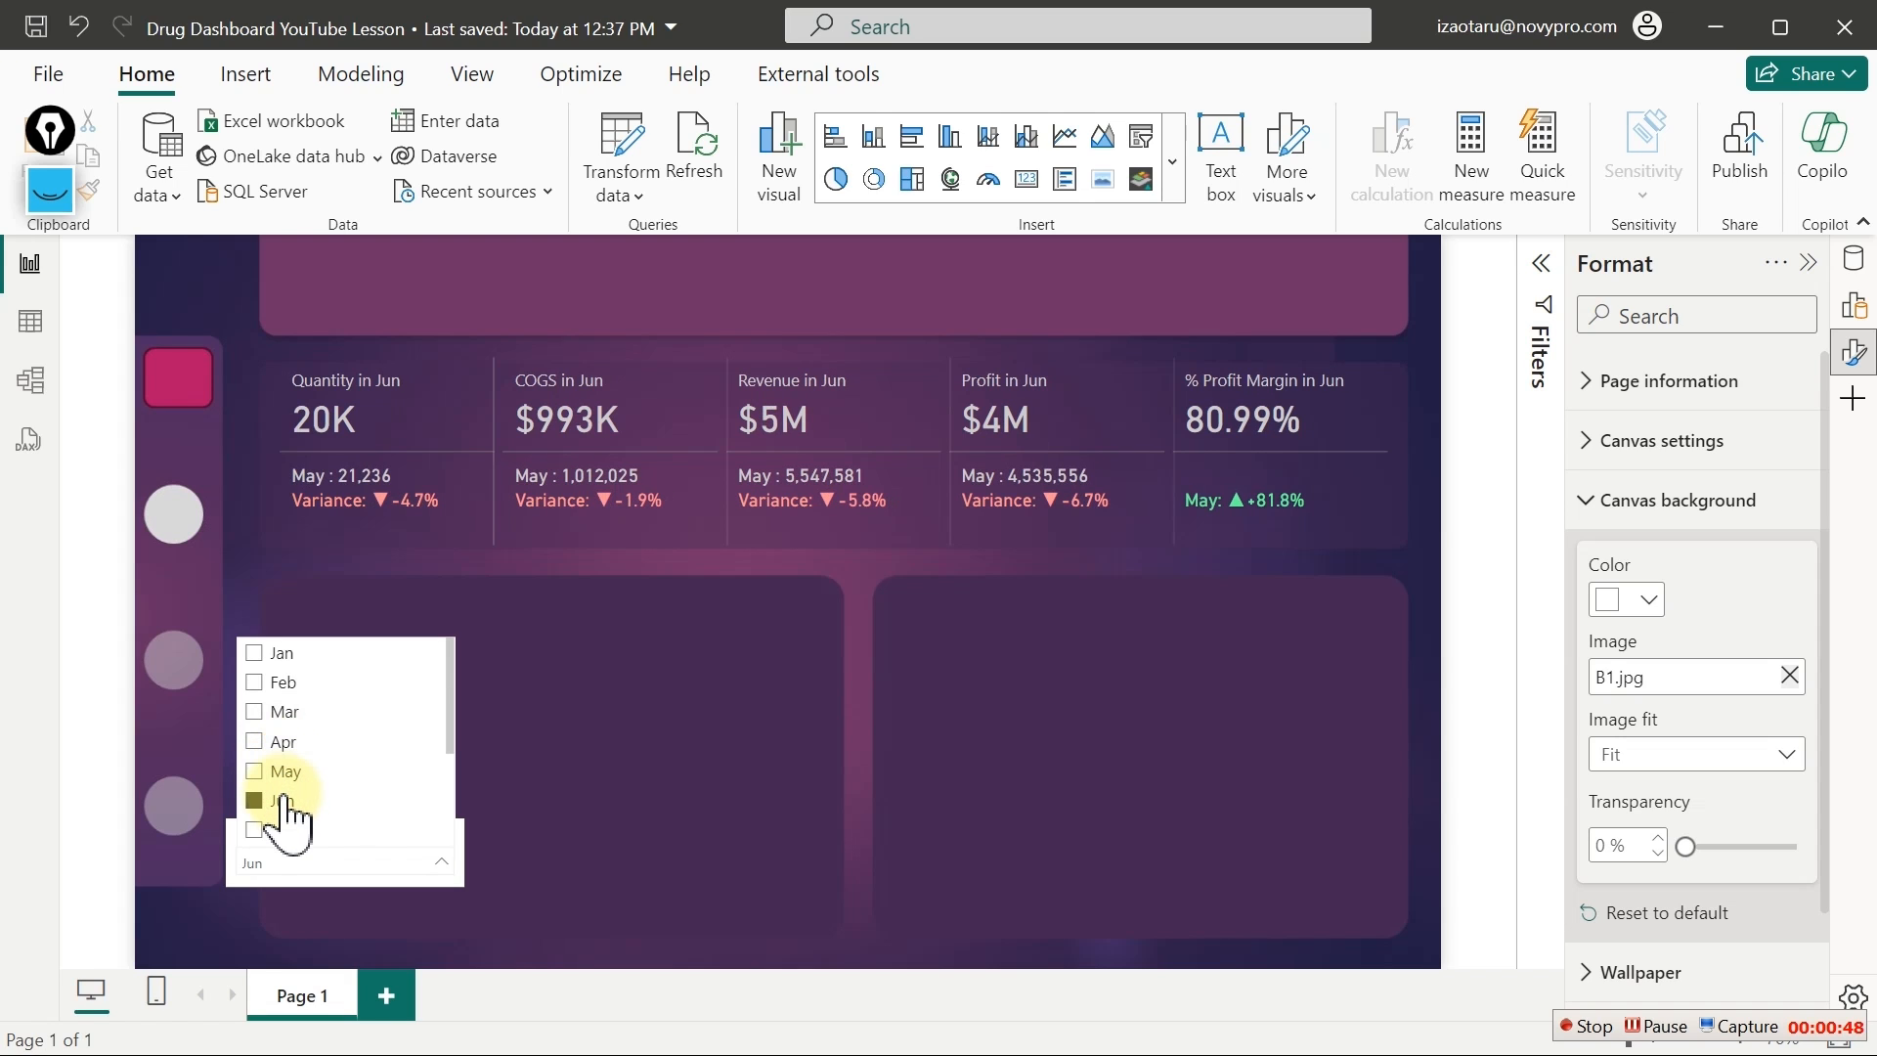
left_click(282, 802)
left_click(722, 708)
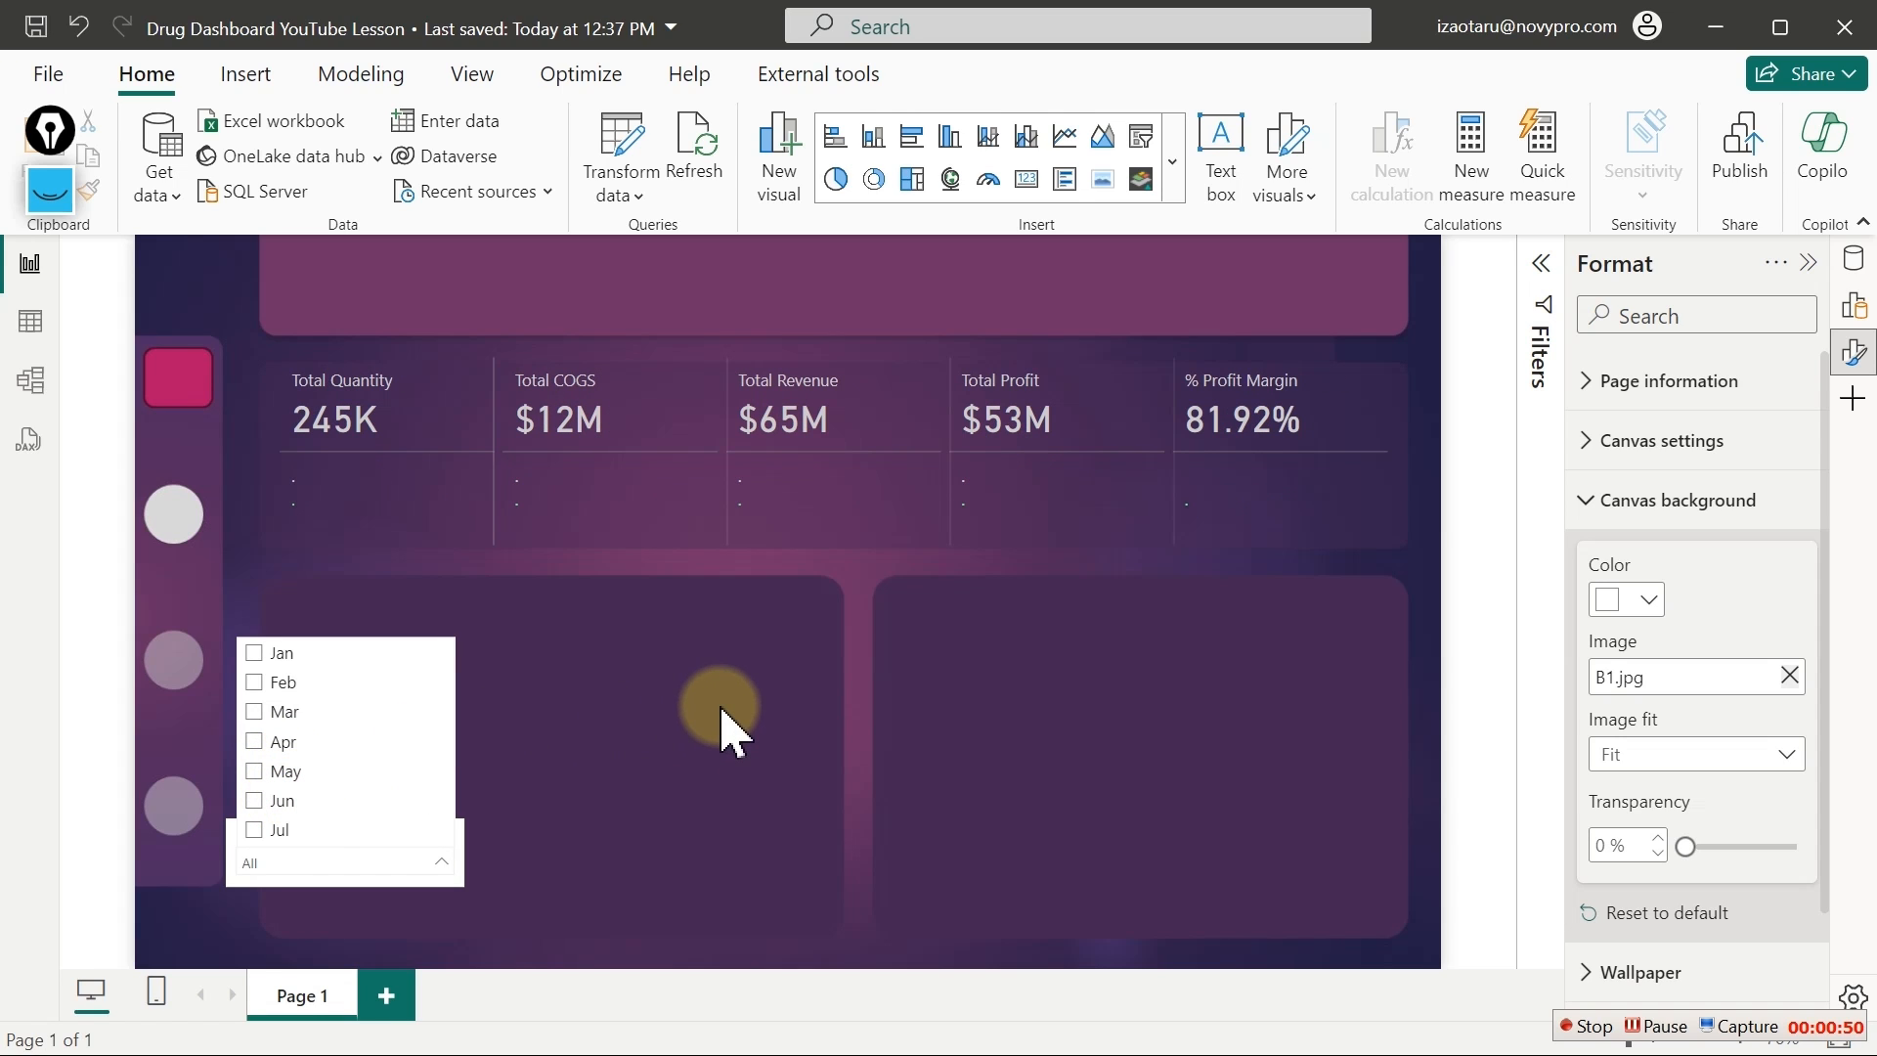
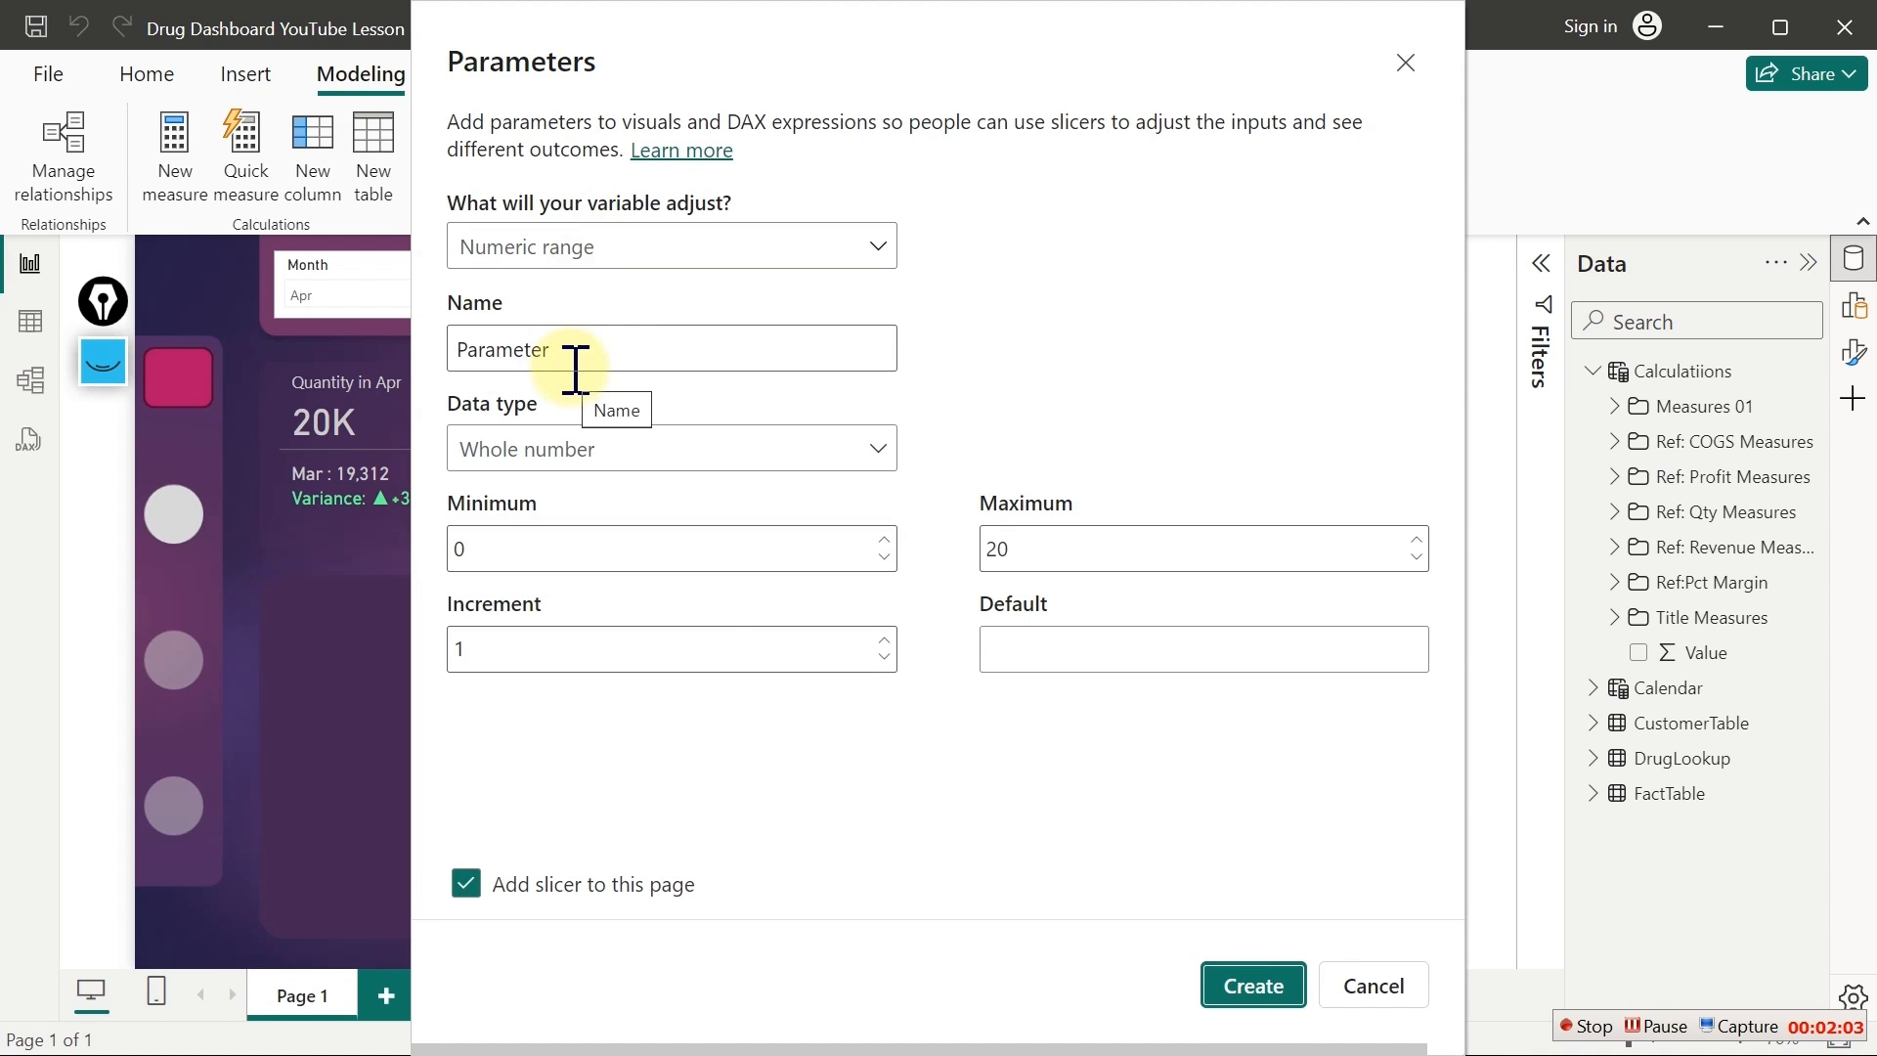
Name the numeric range parameter Top/Bottom and set its minimum to 1 and maximum to 10
double_click(575, 370)
type("Top/Bottom")
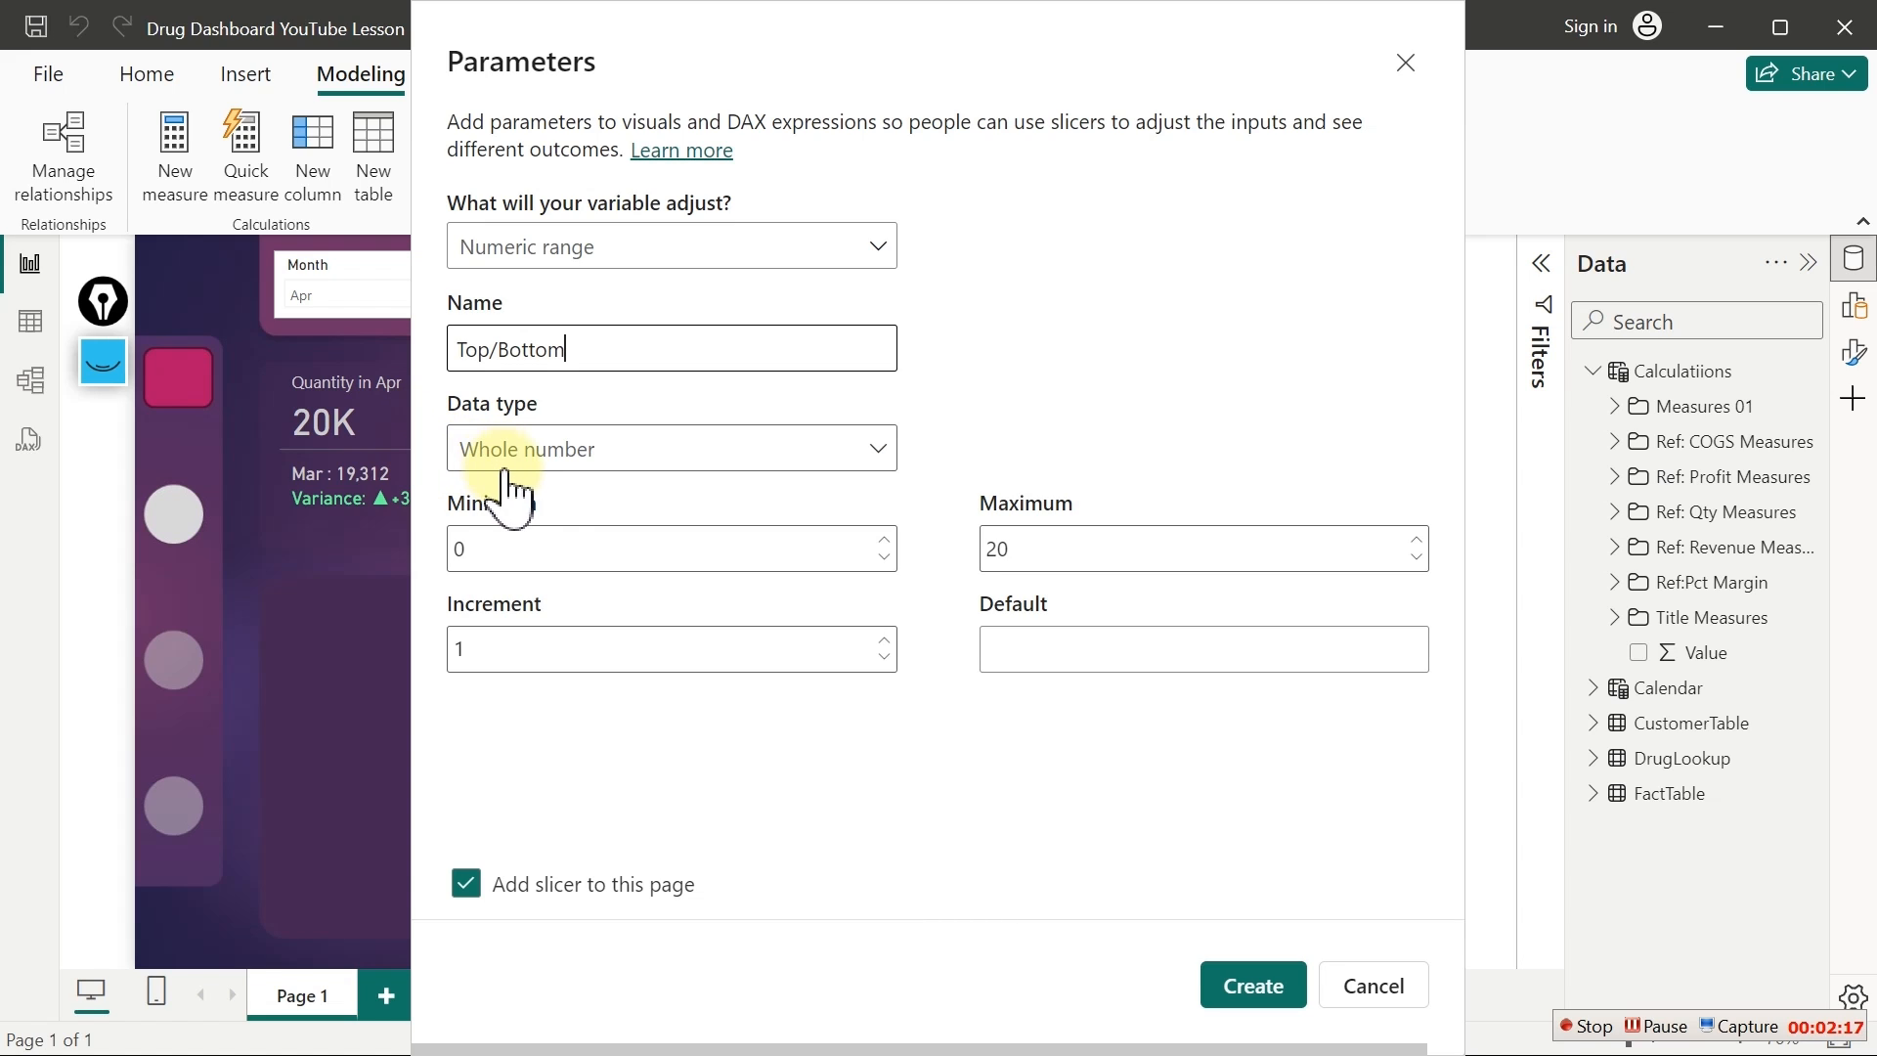
left_click(519, 557)
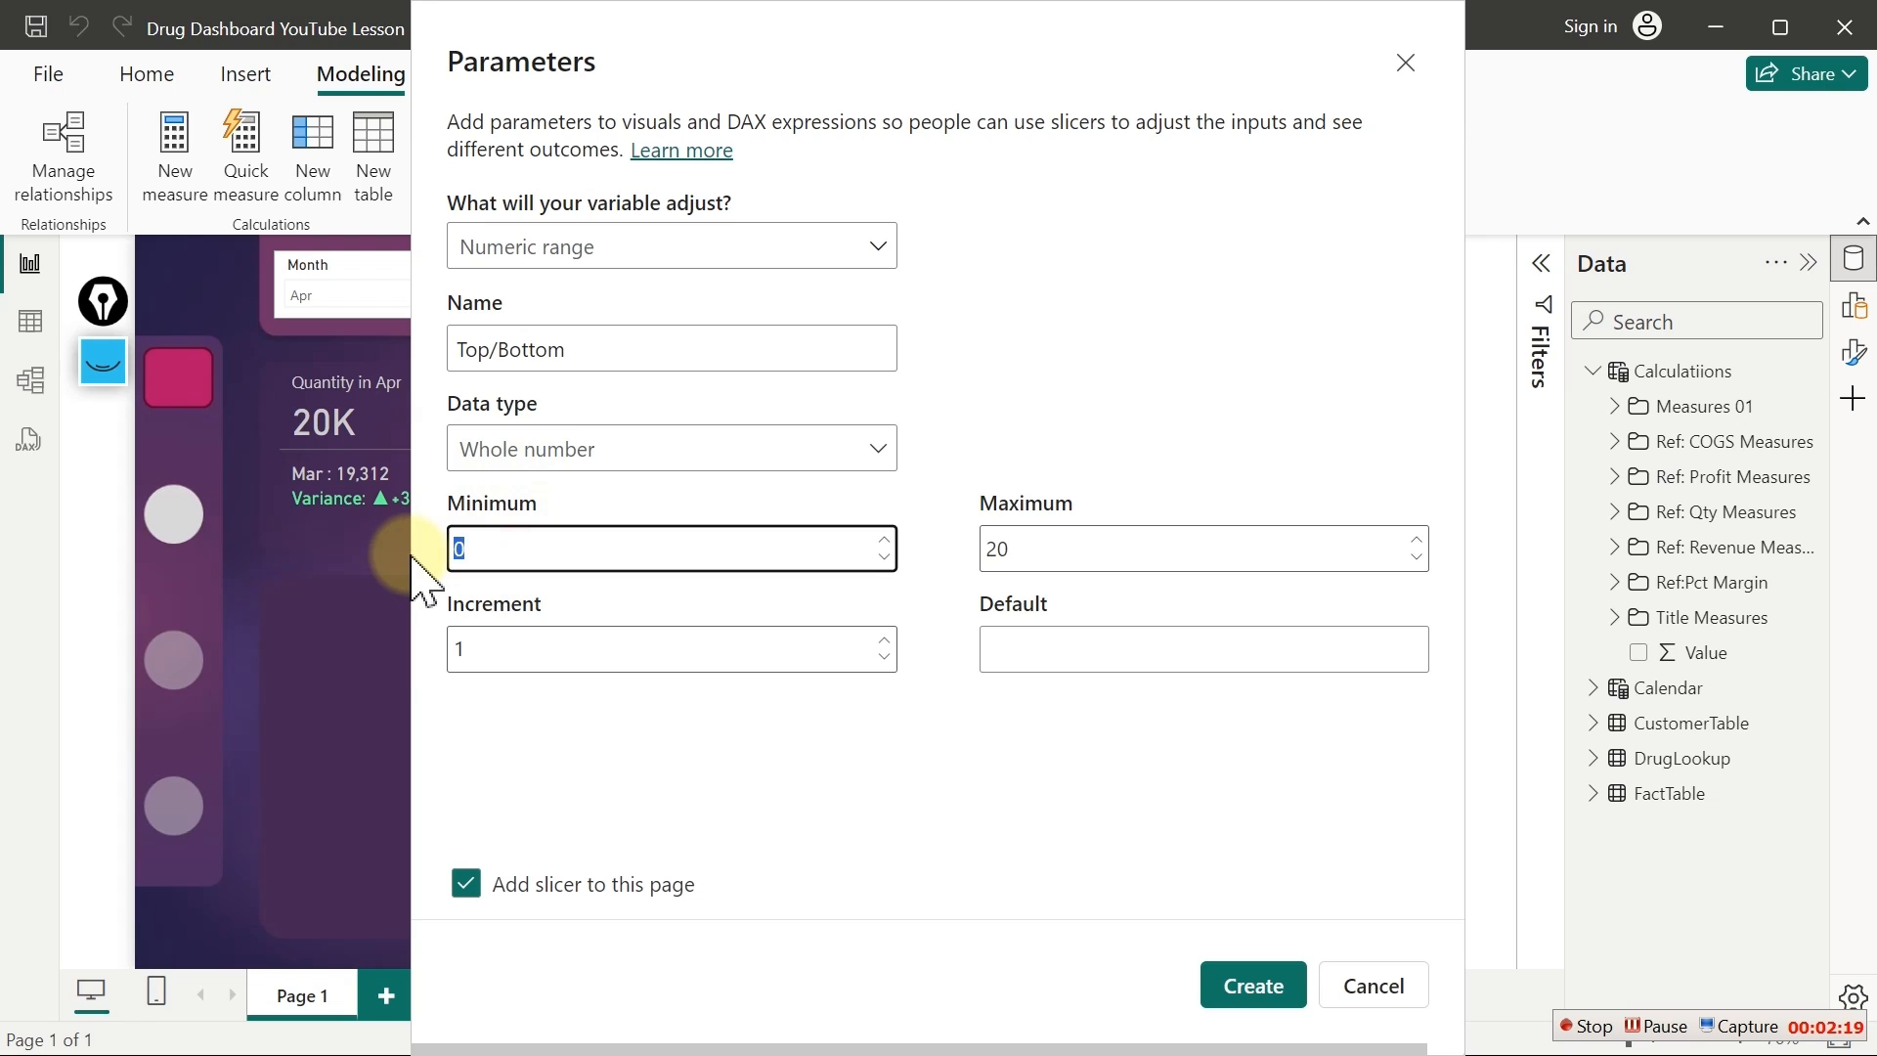
type("1")
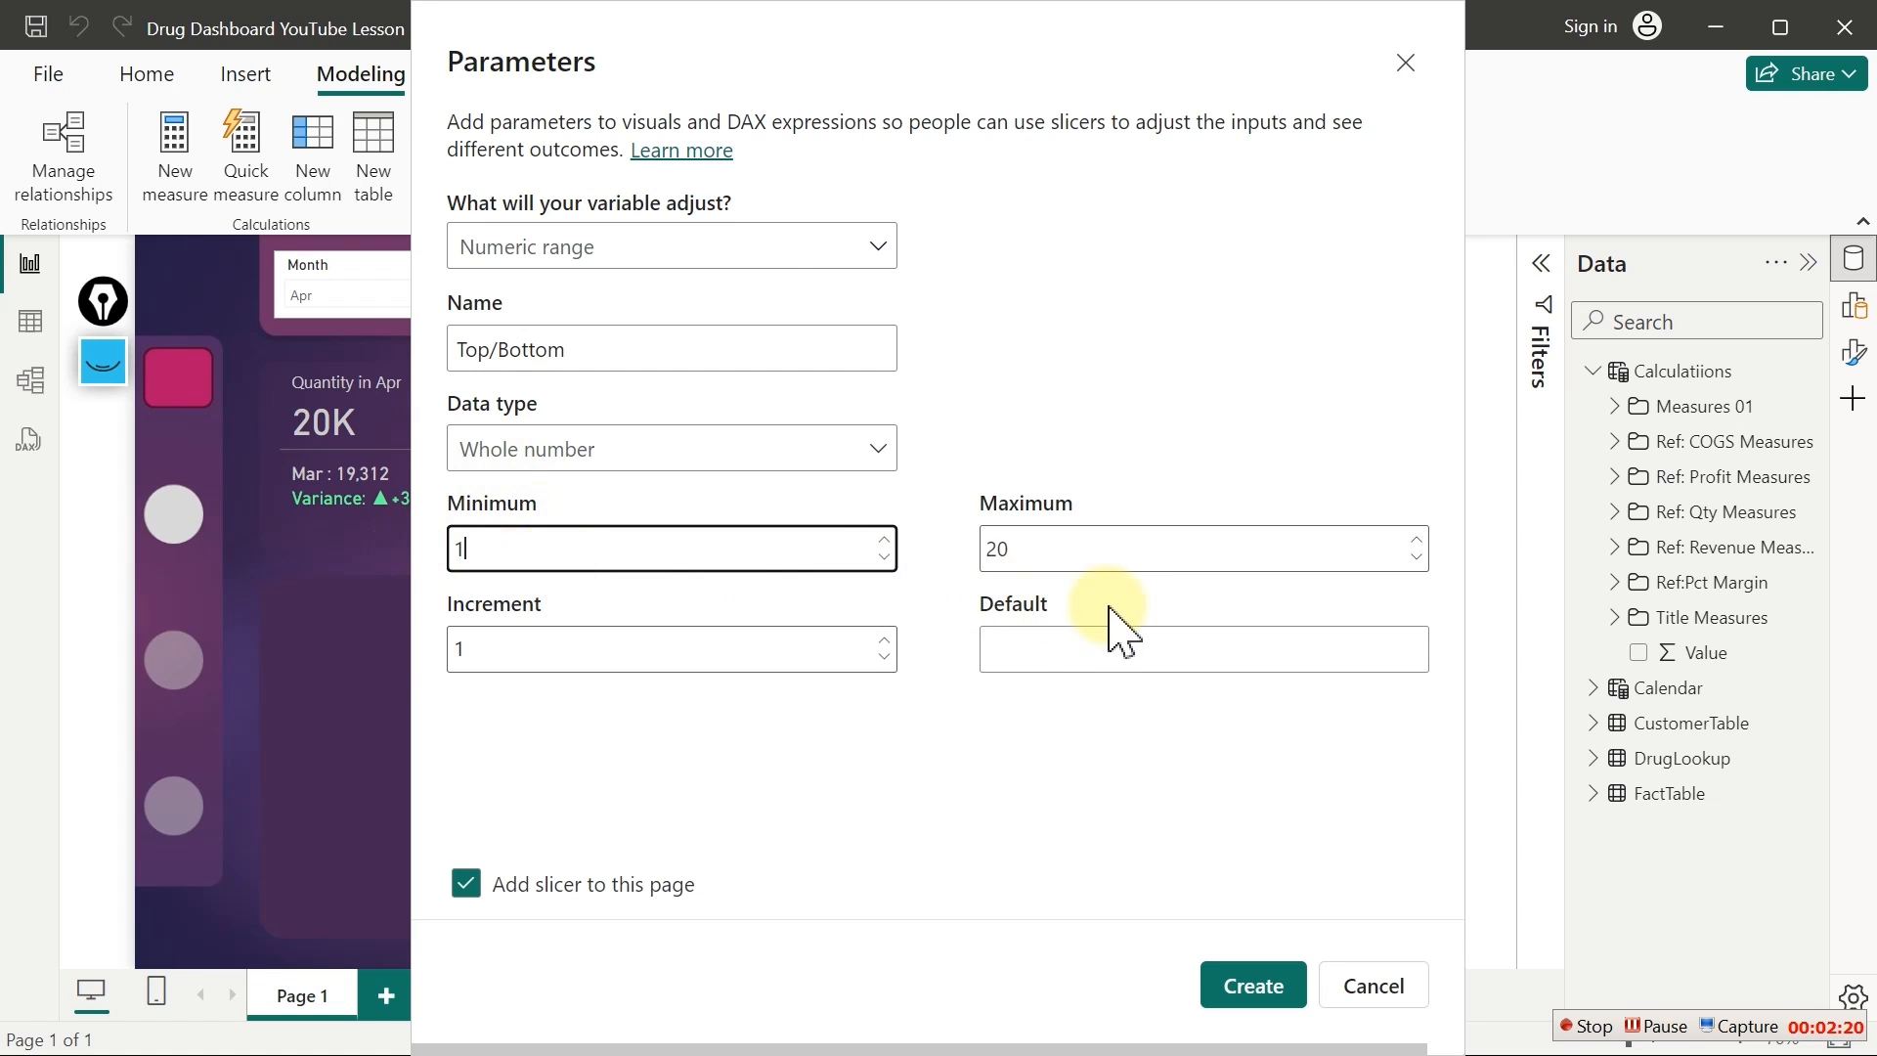
left_click(1021, 550)
type("10")
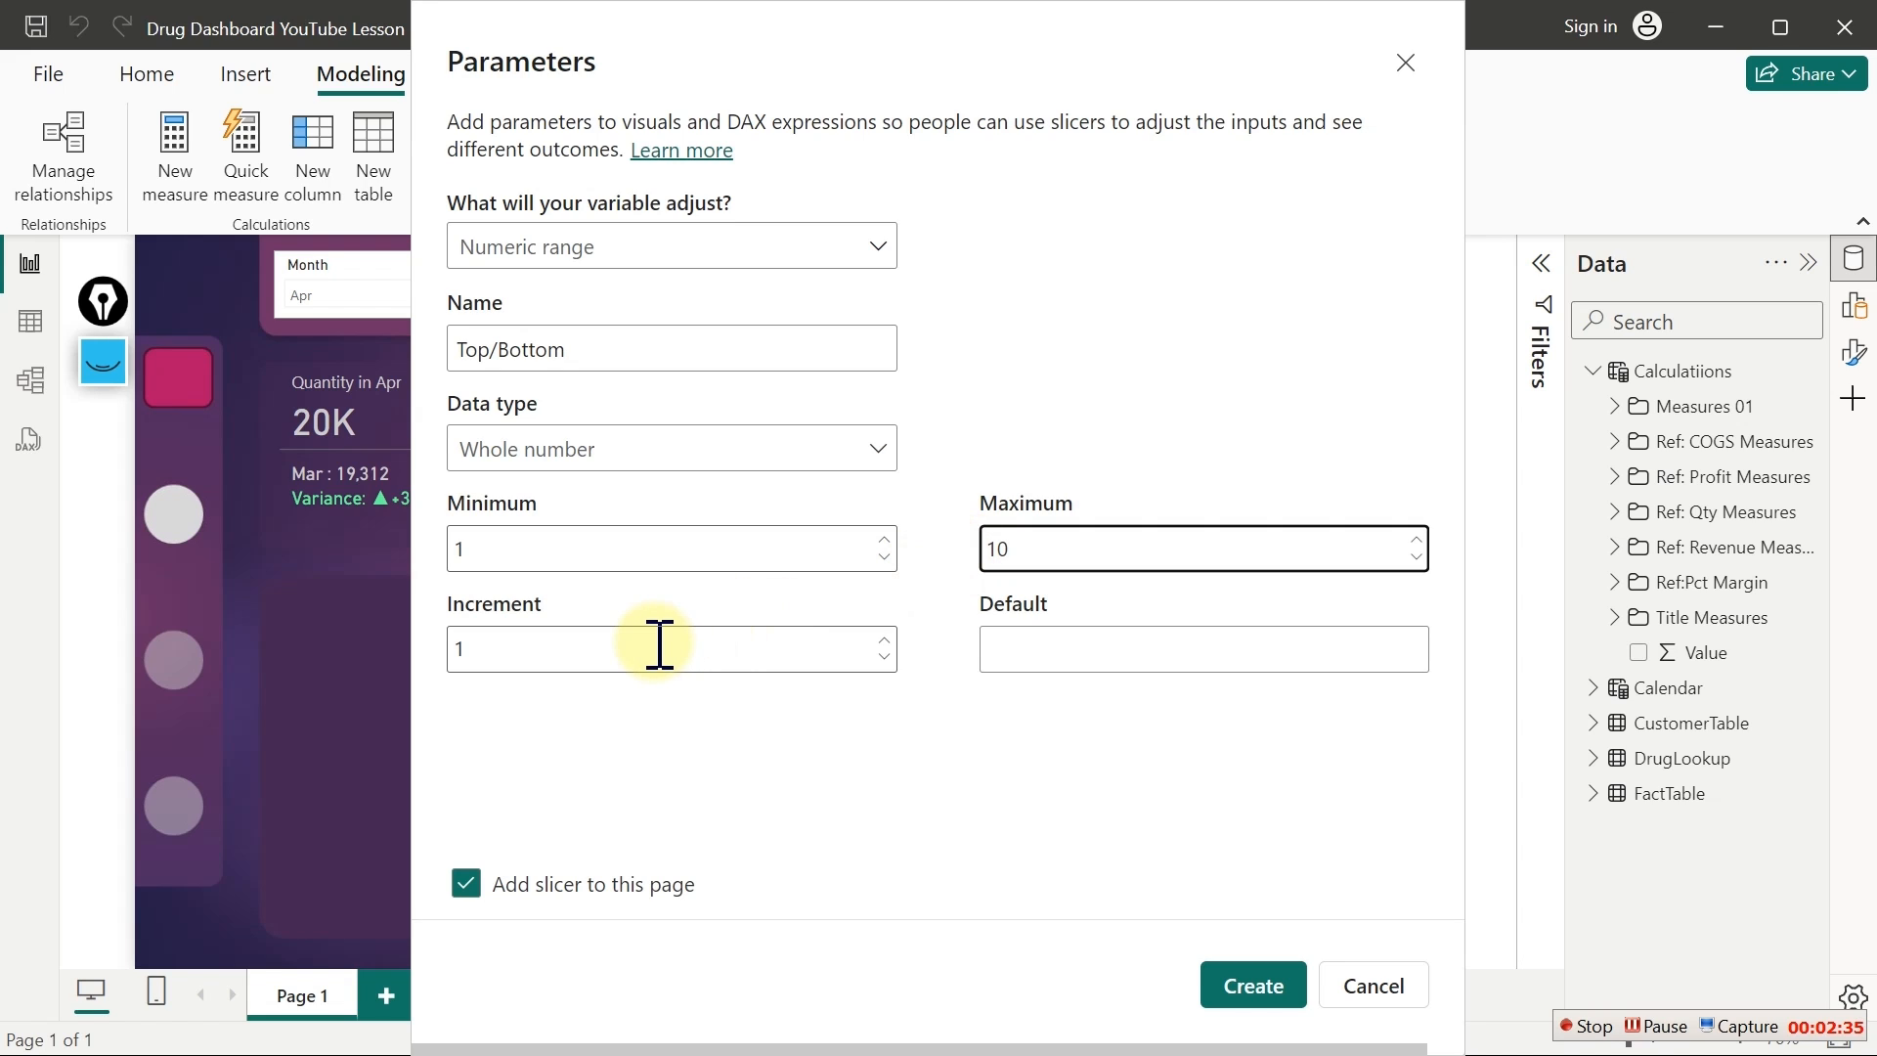
Keep the Top/Bottom parameter's increment at 1, set its default to 0, and create it with a slicer on the page
left_click(617, 664)
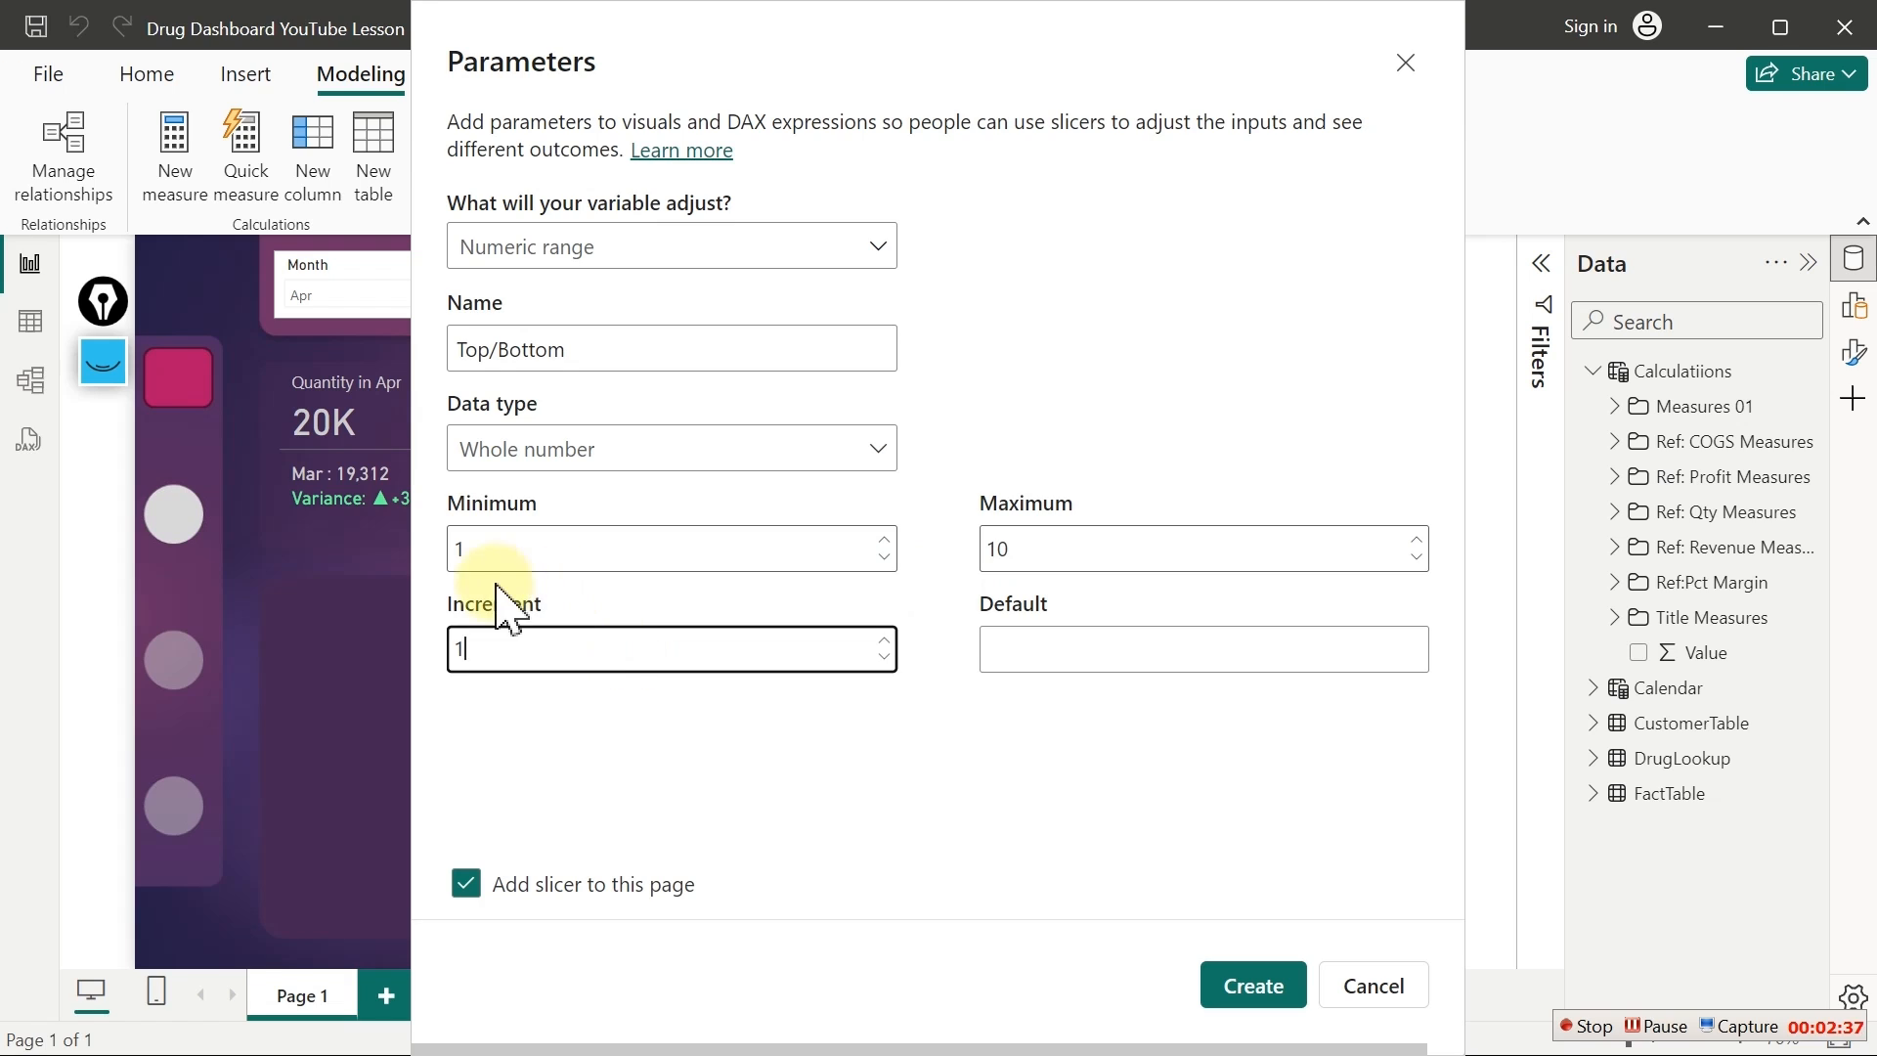
left_click(1067, 652)
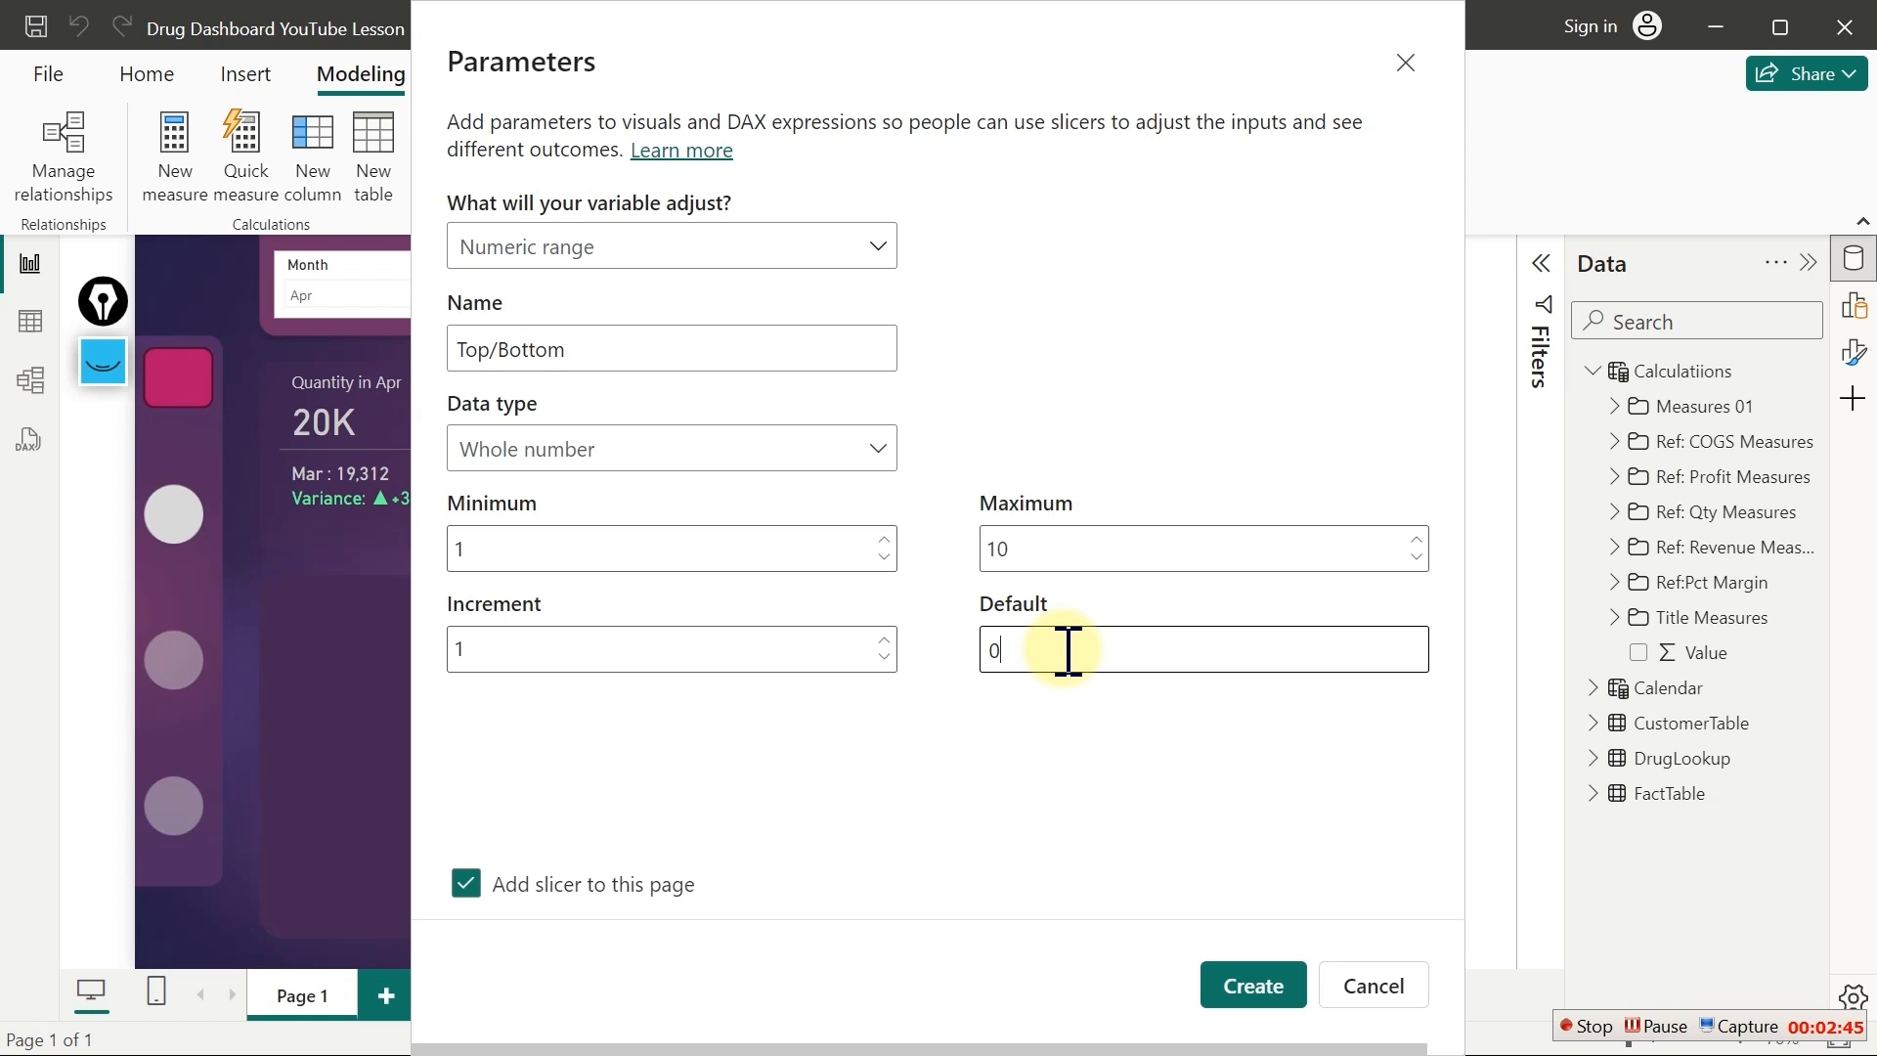
left_click(1260, 993)
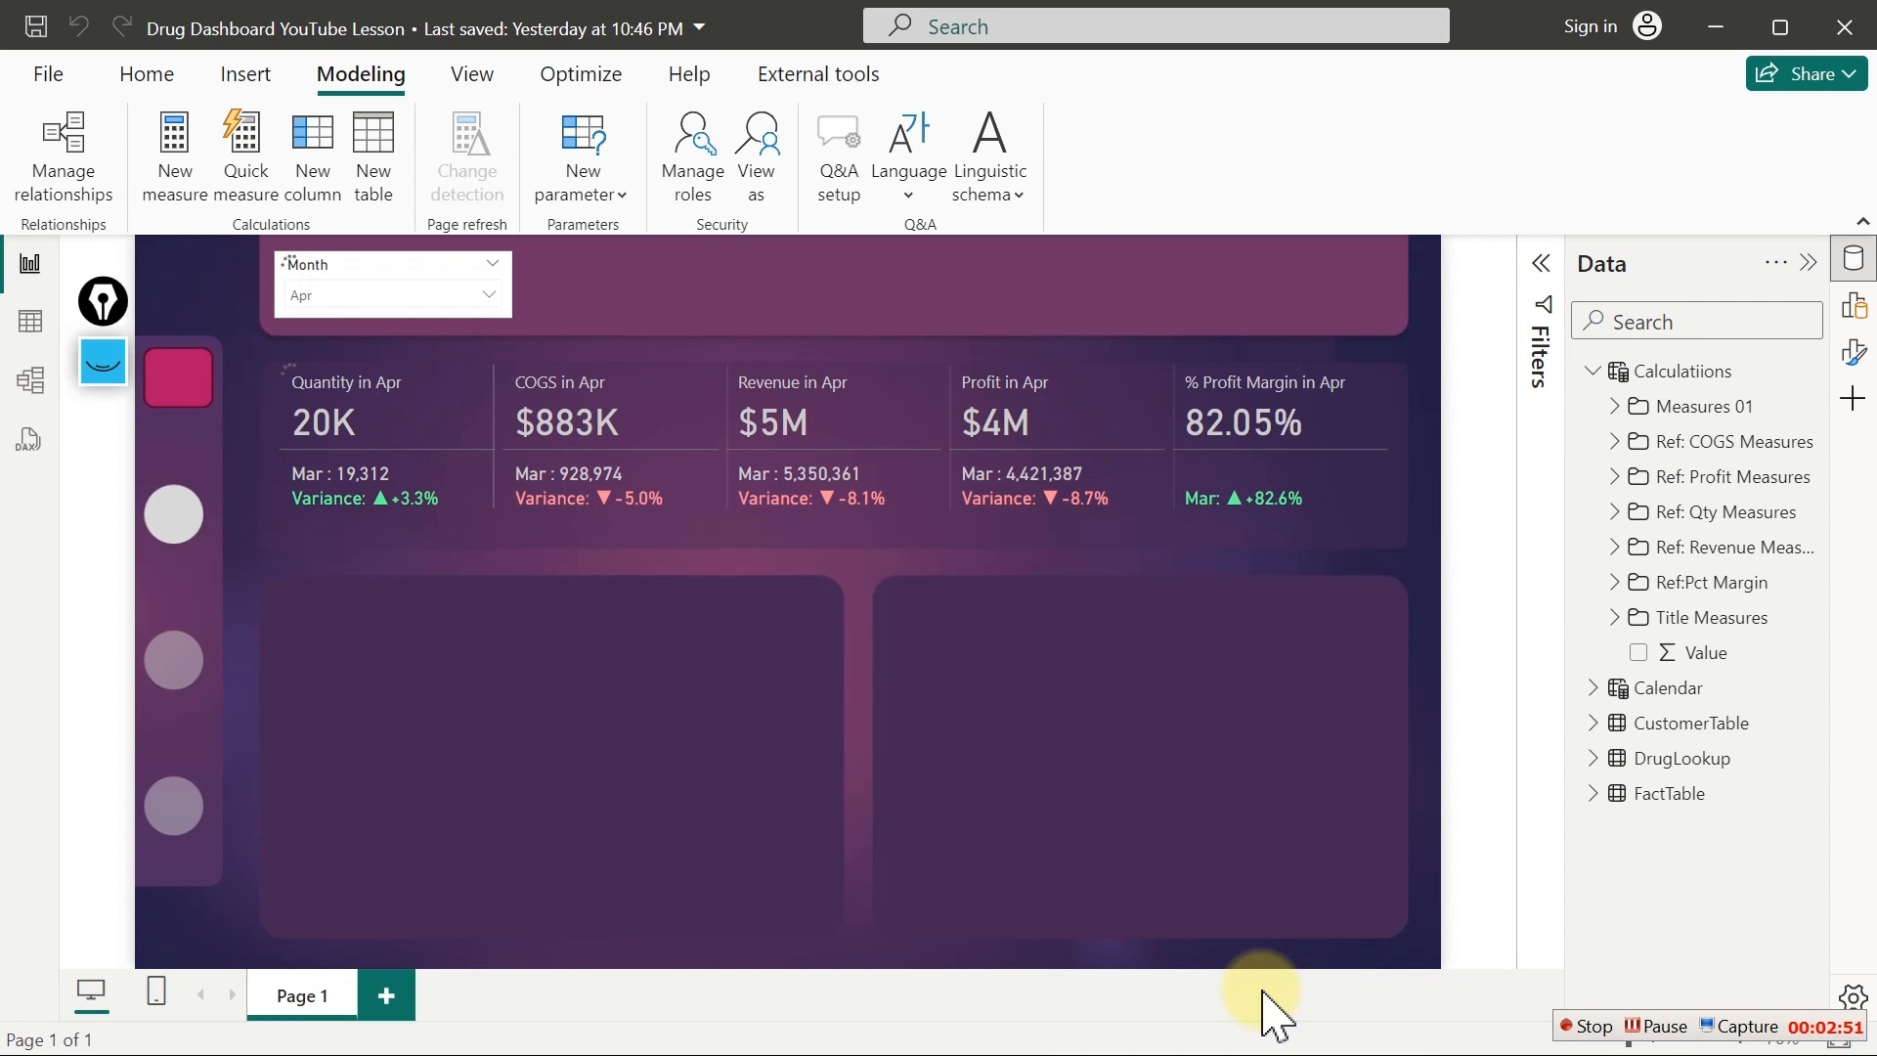
Turn off the Top/Bottom slicer's header, shrink the slicer slightly and place it beside the Month slicer
left_click_drag(274, 579, 1179, 625)
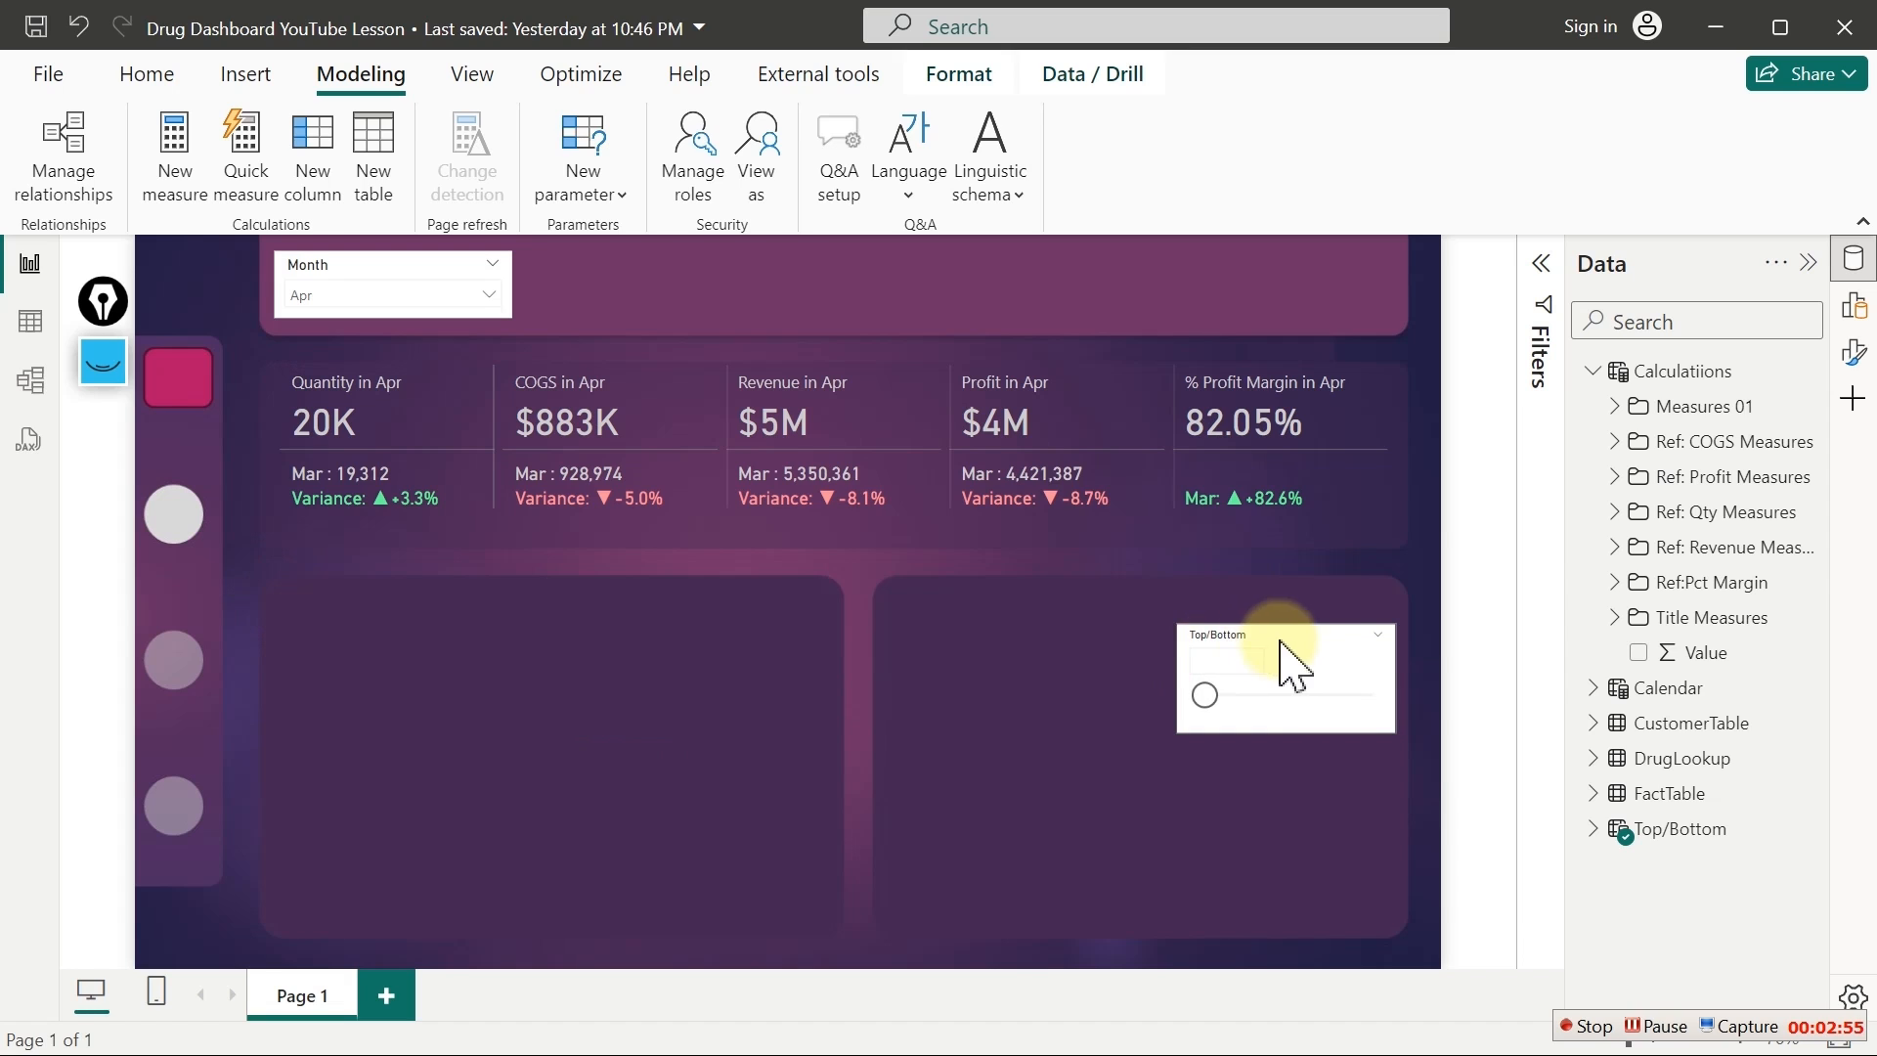
left_click_drag(1286, 658, 407, 643)
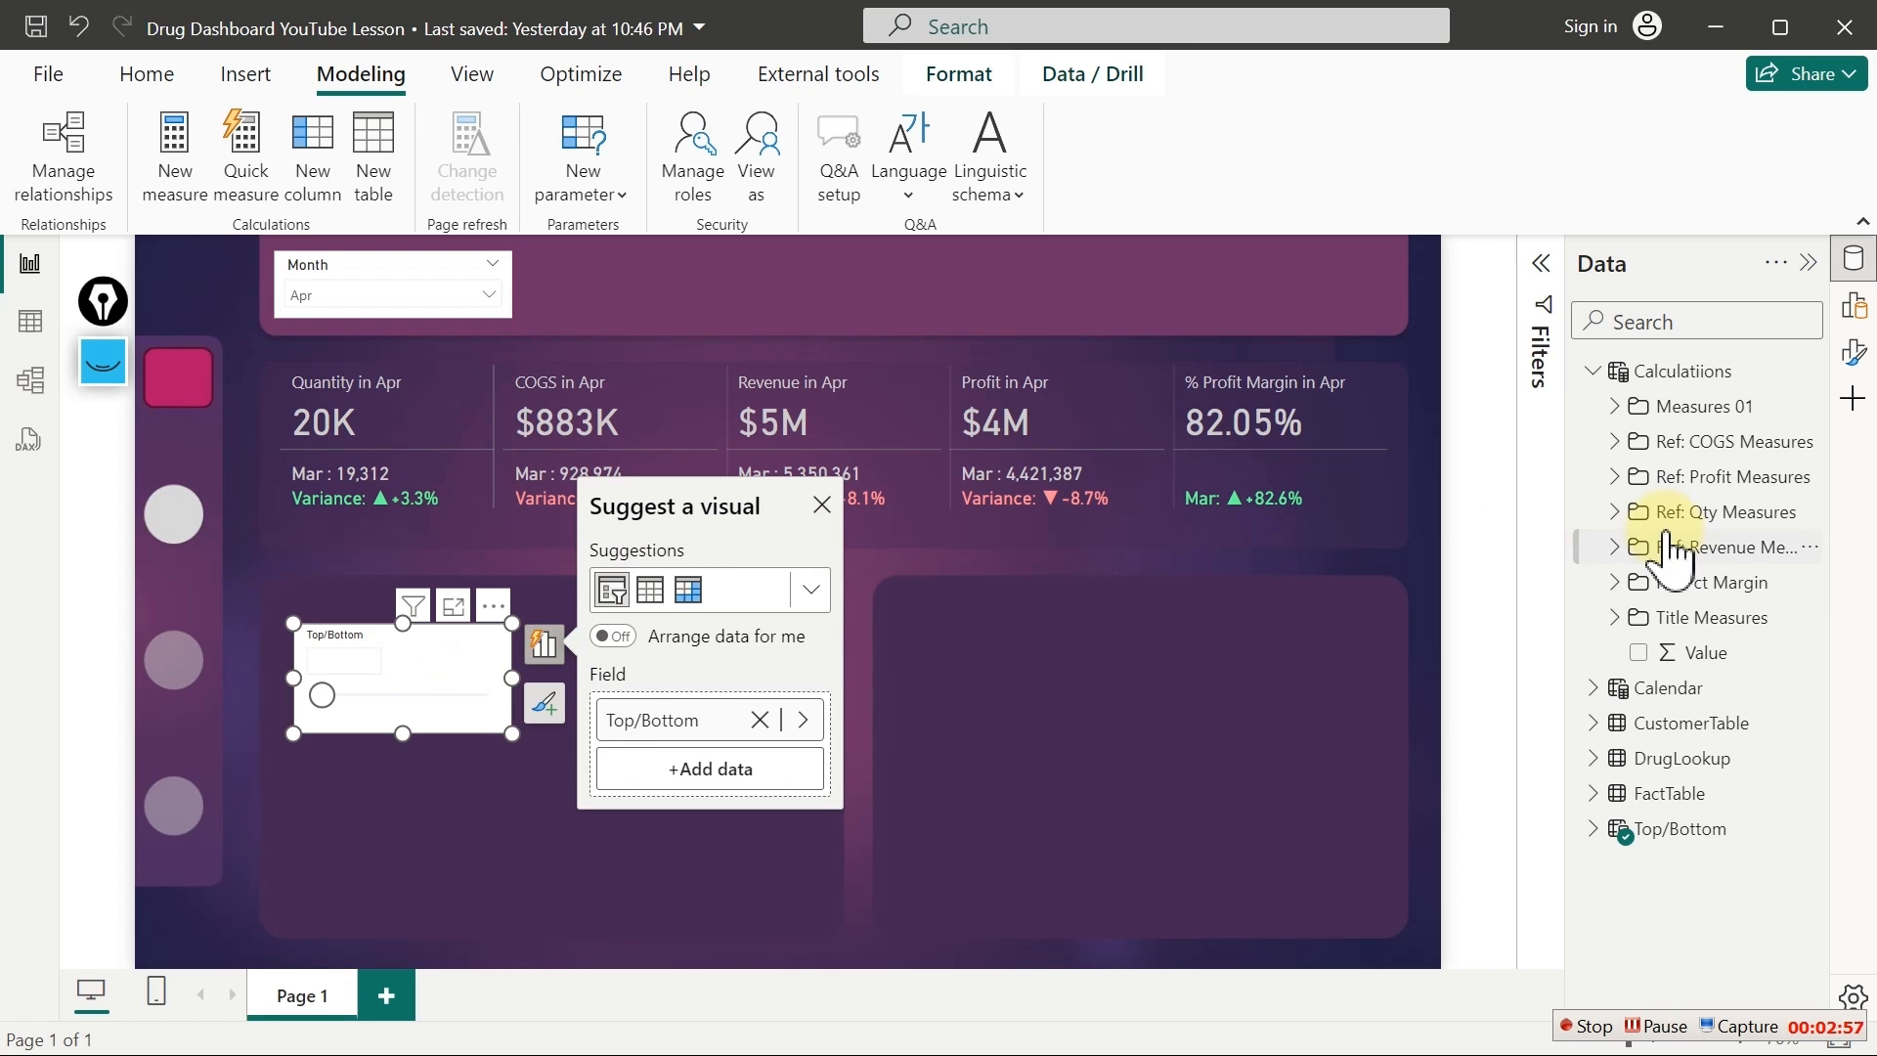
left_click(1857, 353)
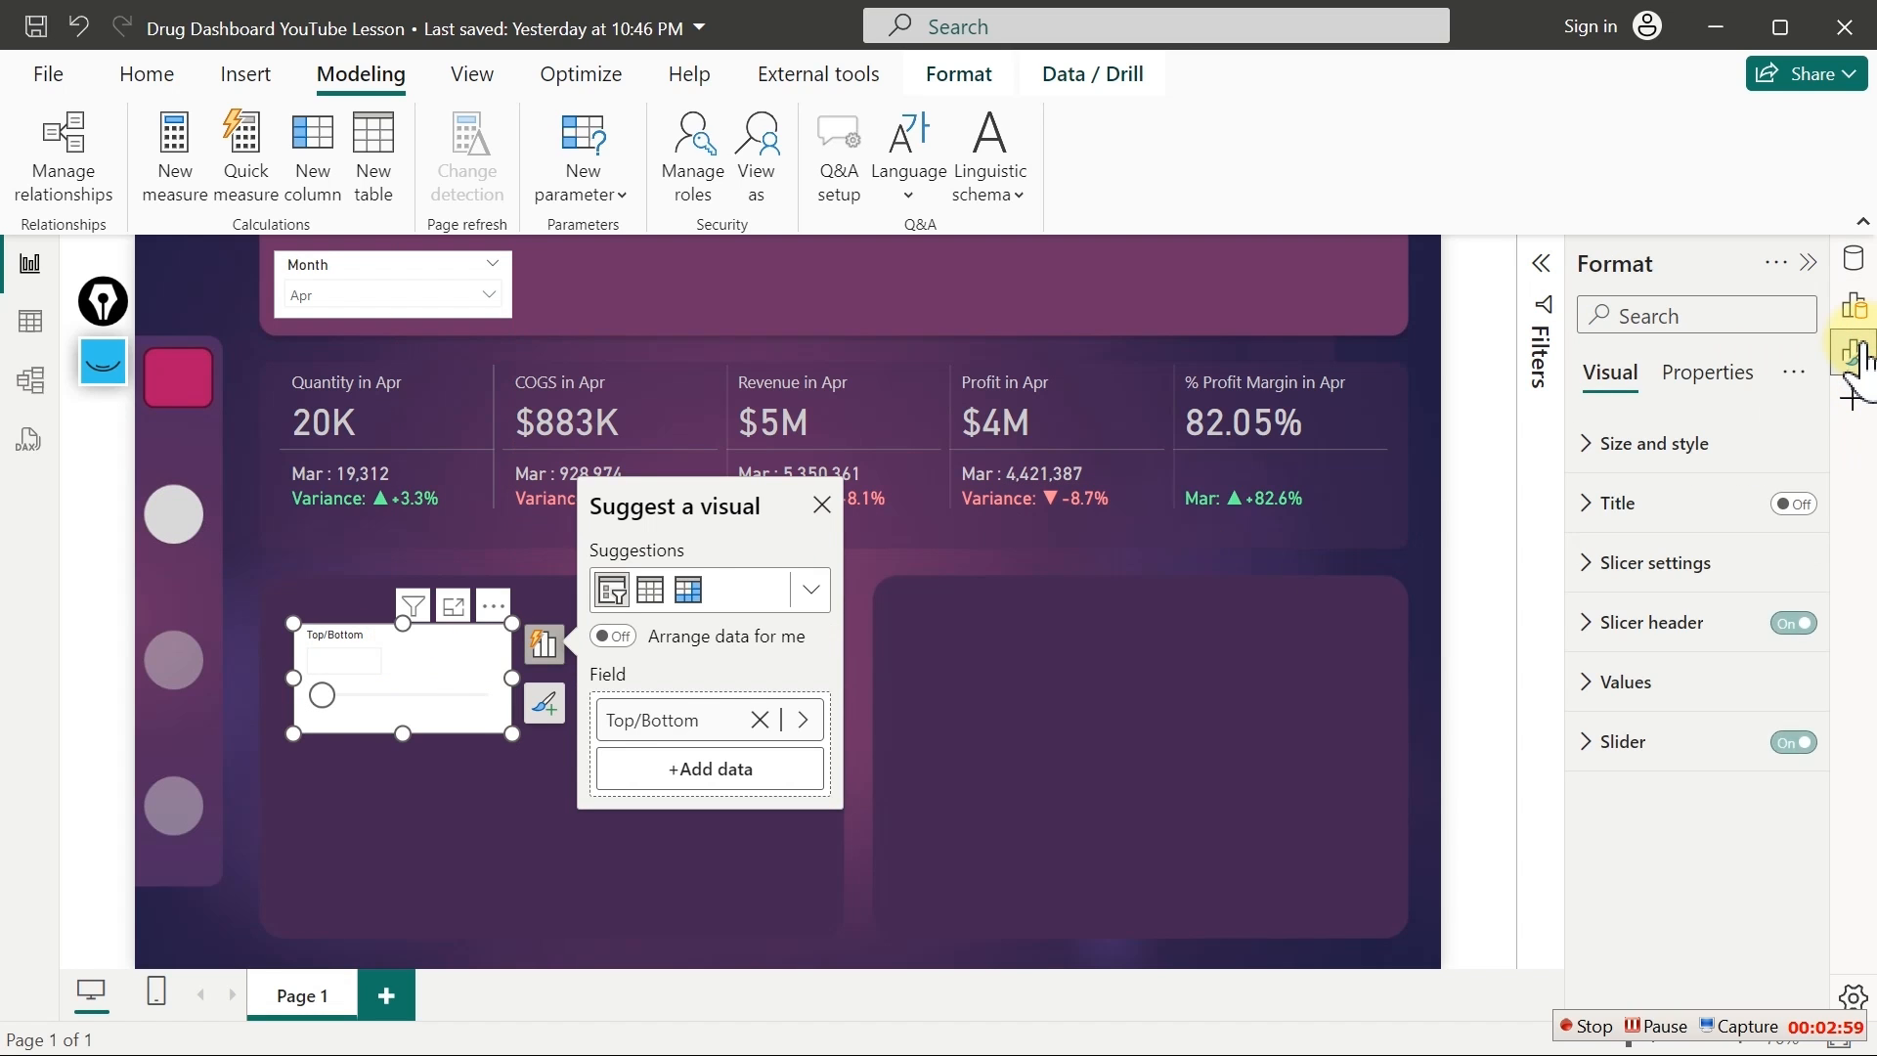
left_click(1808, 624)
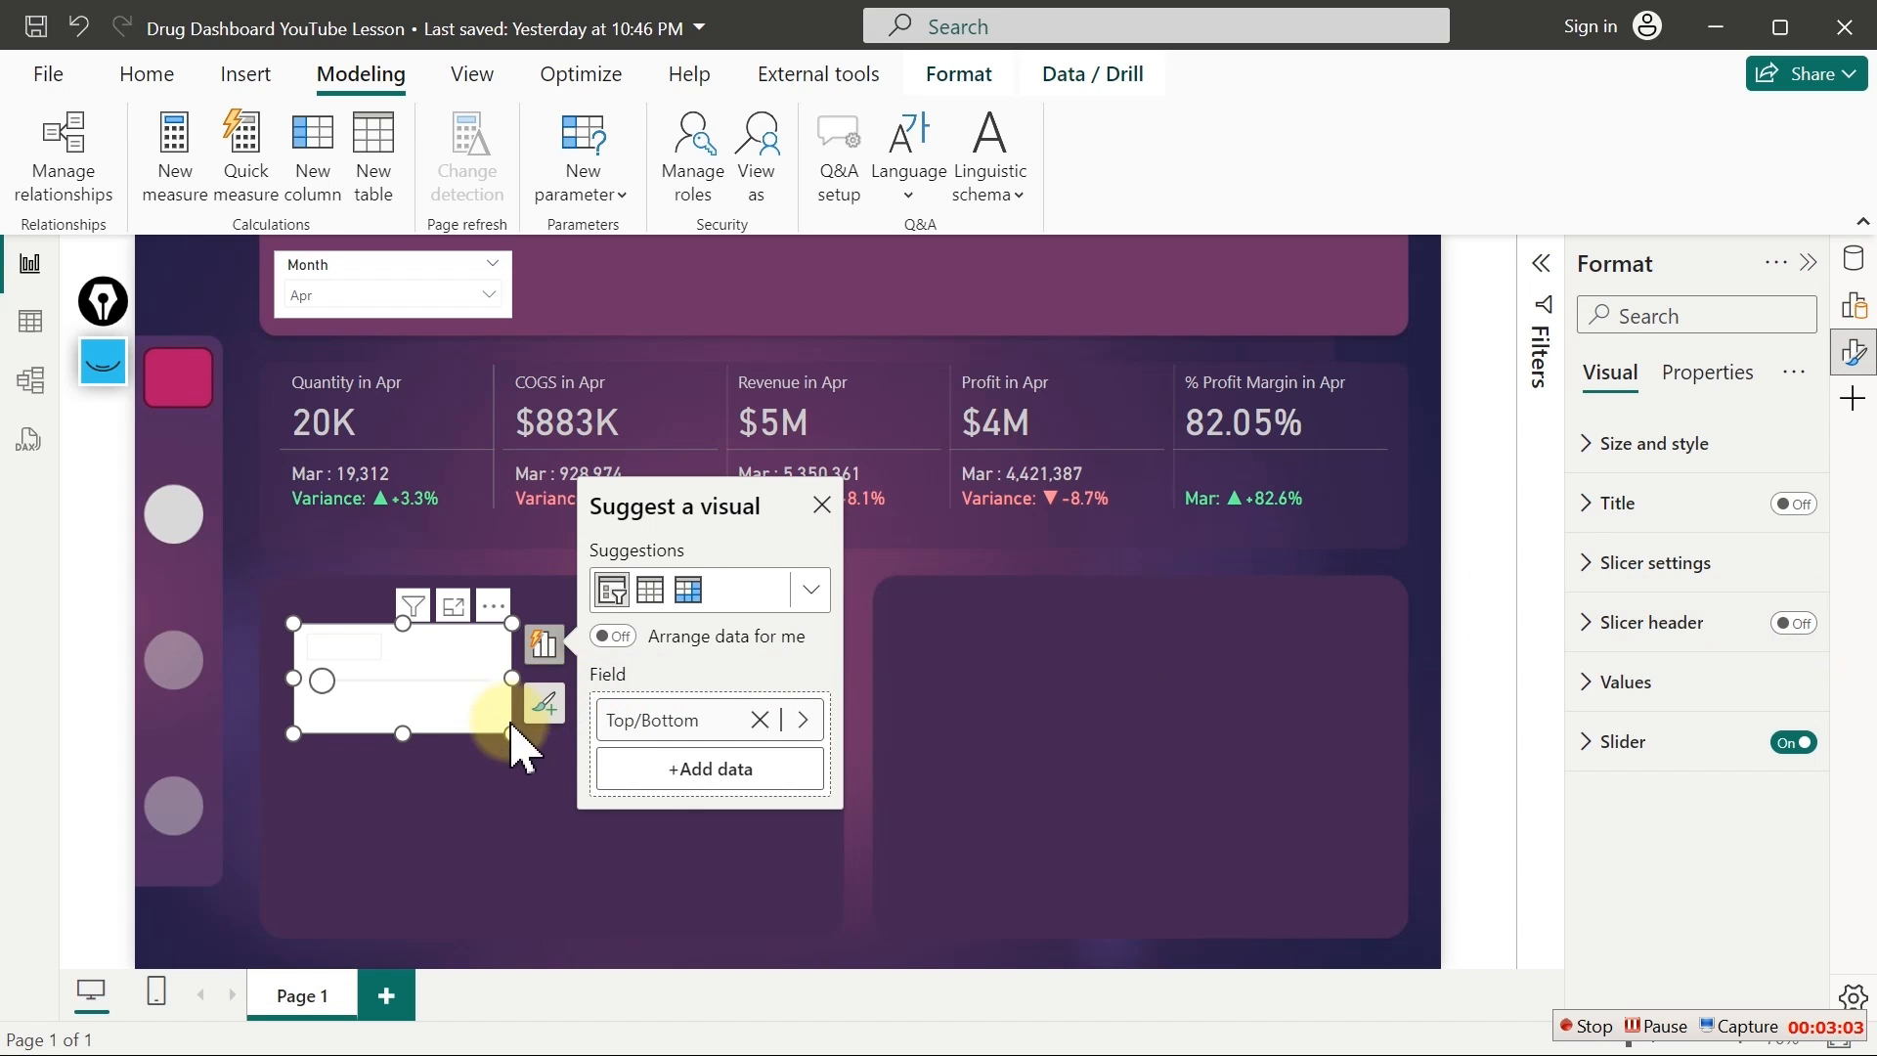
left_click_drag(512, 733, 495, 710)
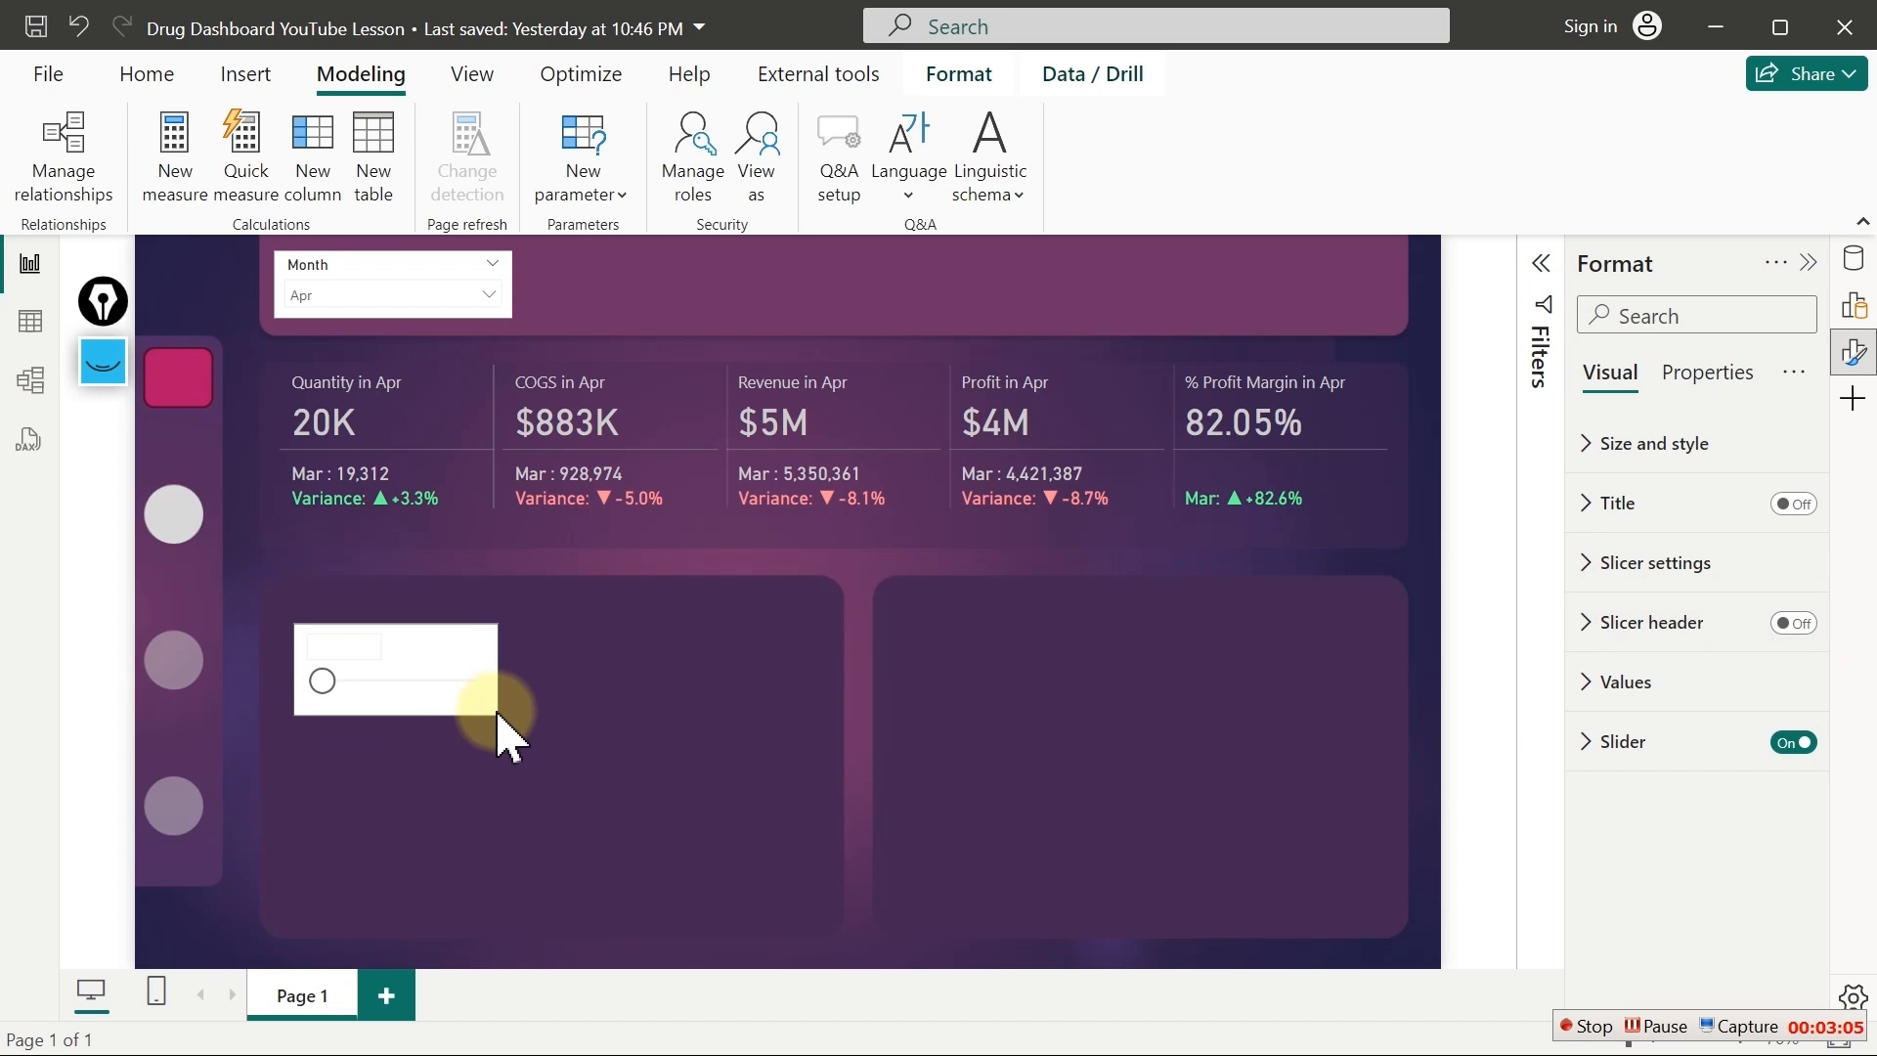
left_click(398, 689)
left_click_drag(386, 673, 695, 279)
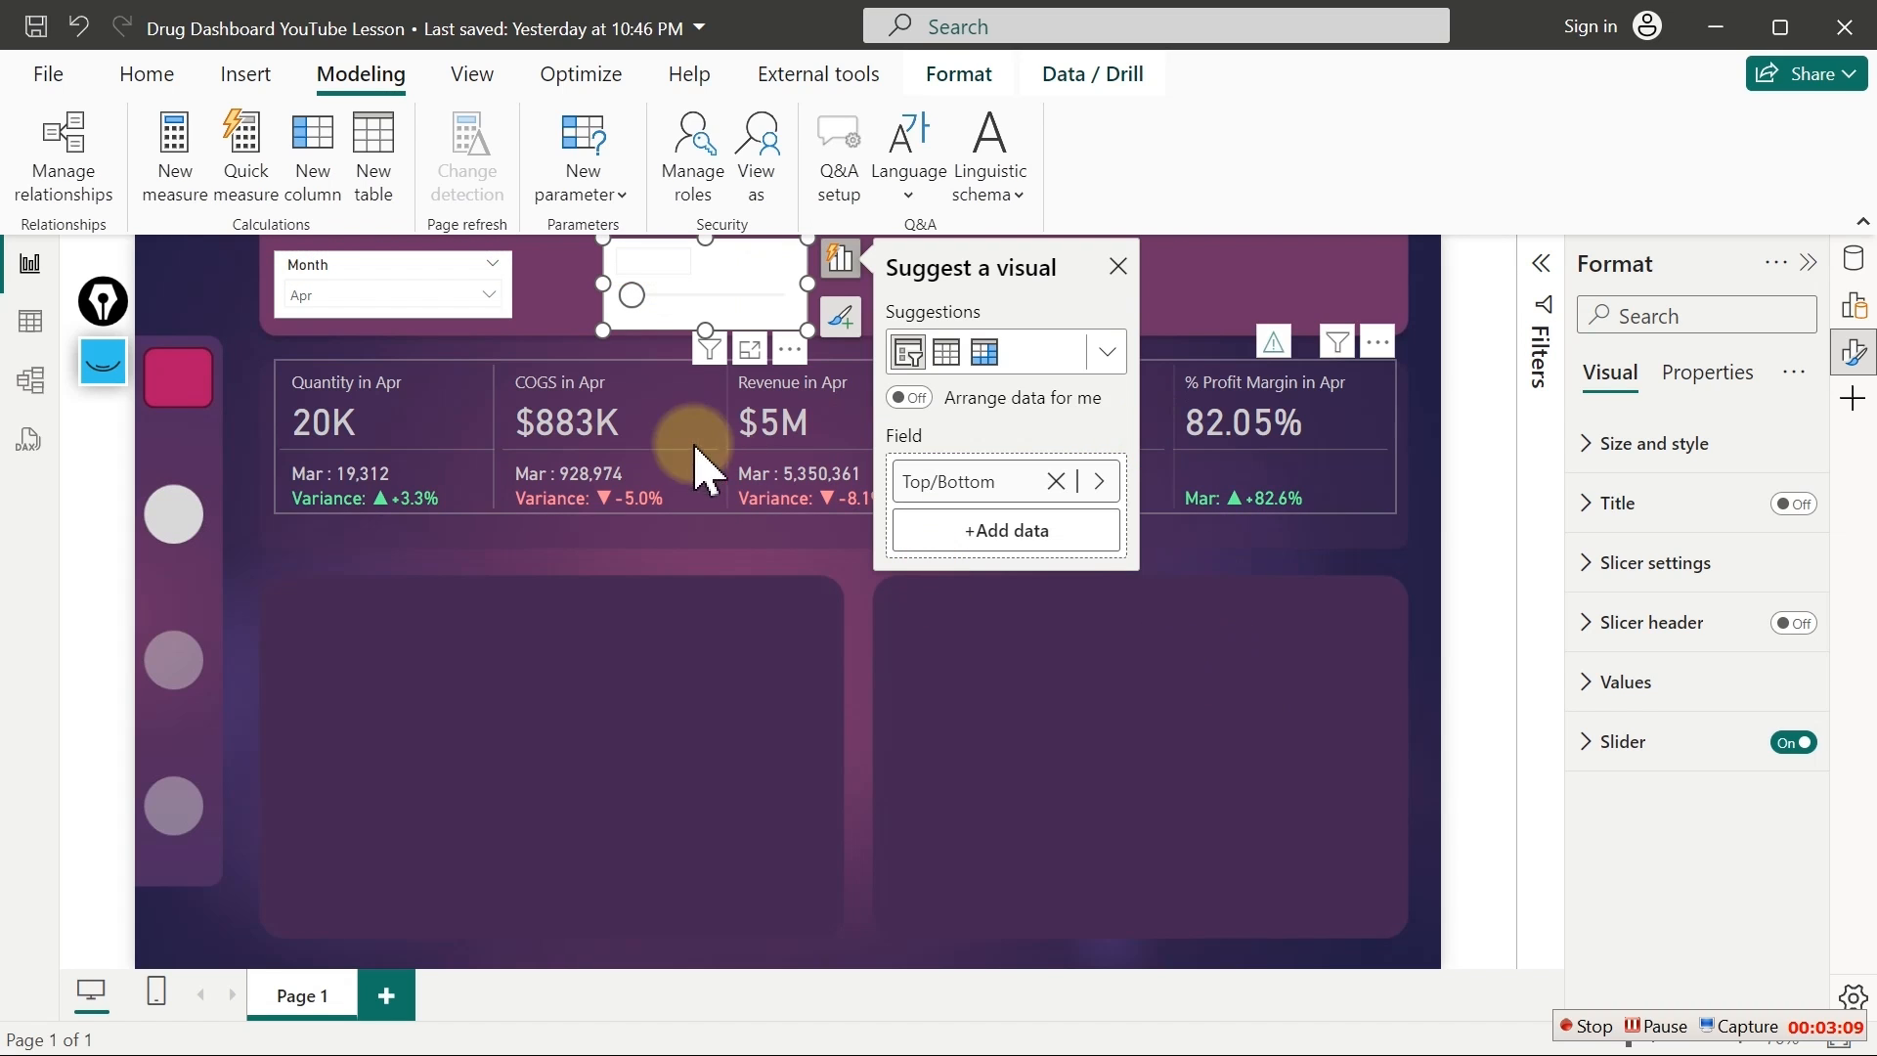
Add a small card showing the Top/Bottom Value measure and test it by setting the Top/Bottom slicer to 10
left_click(1853, 258)
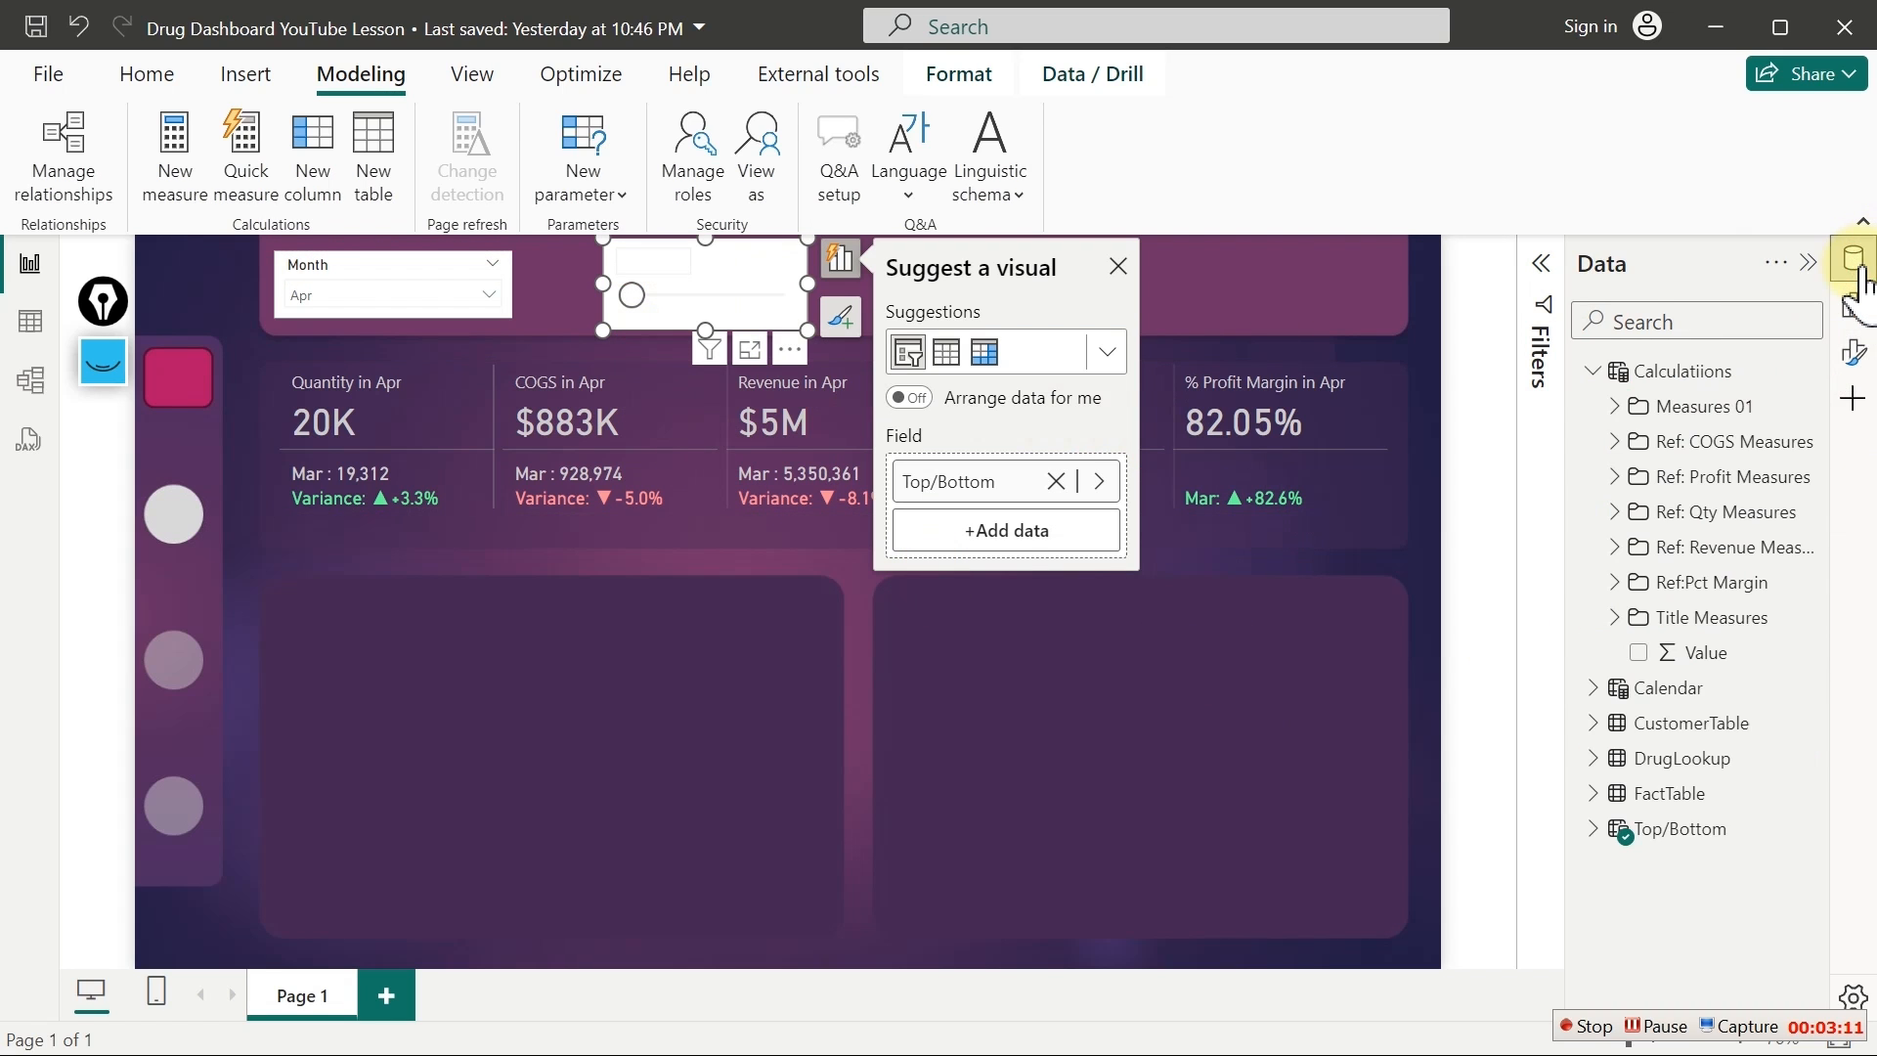
left_click(1691, 832)
left_click(1590, 829)
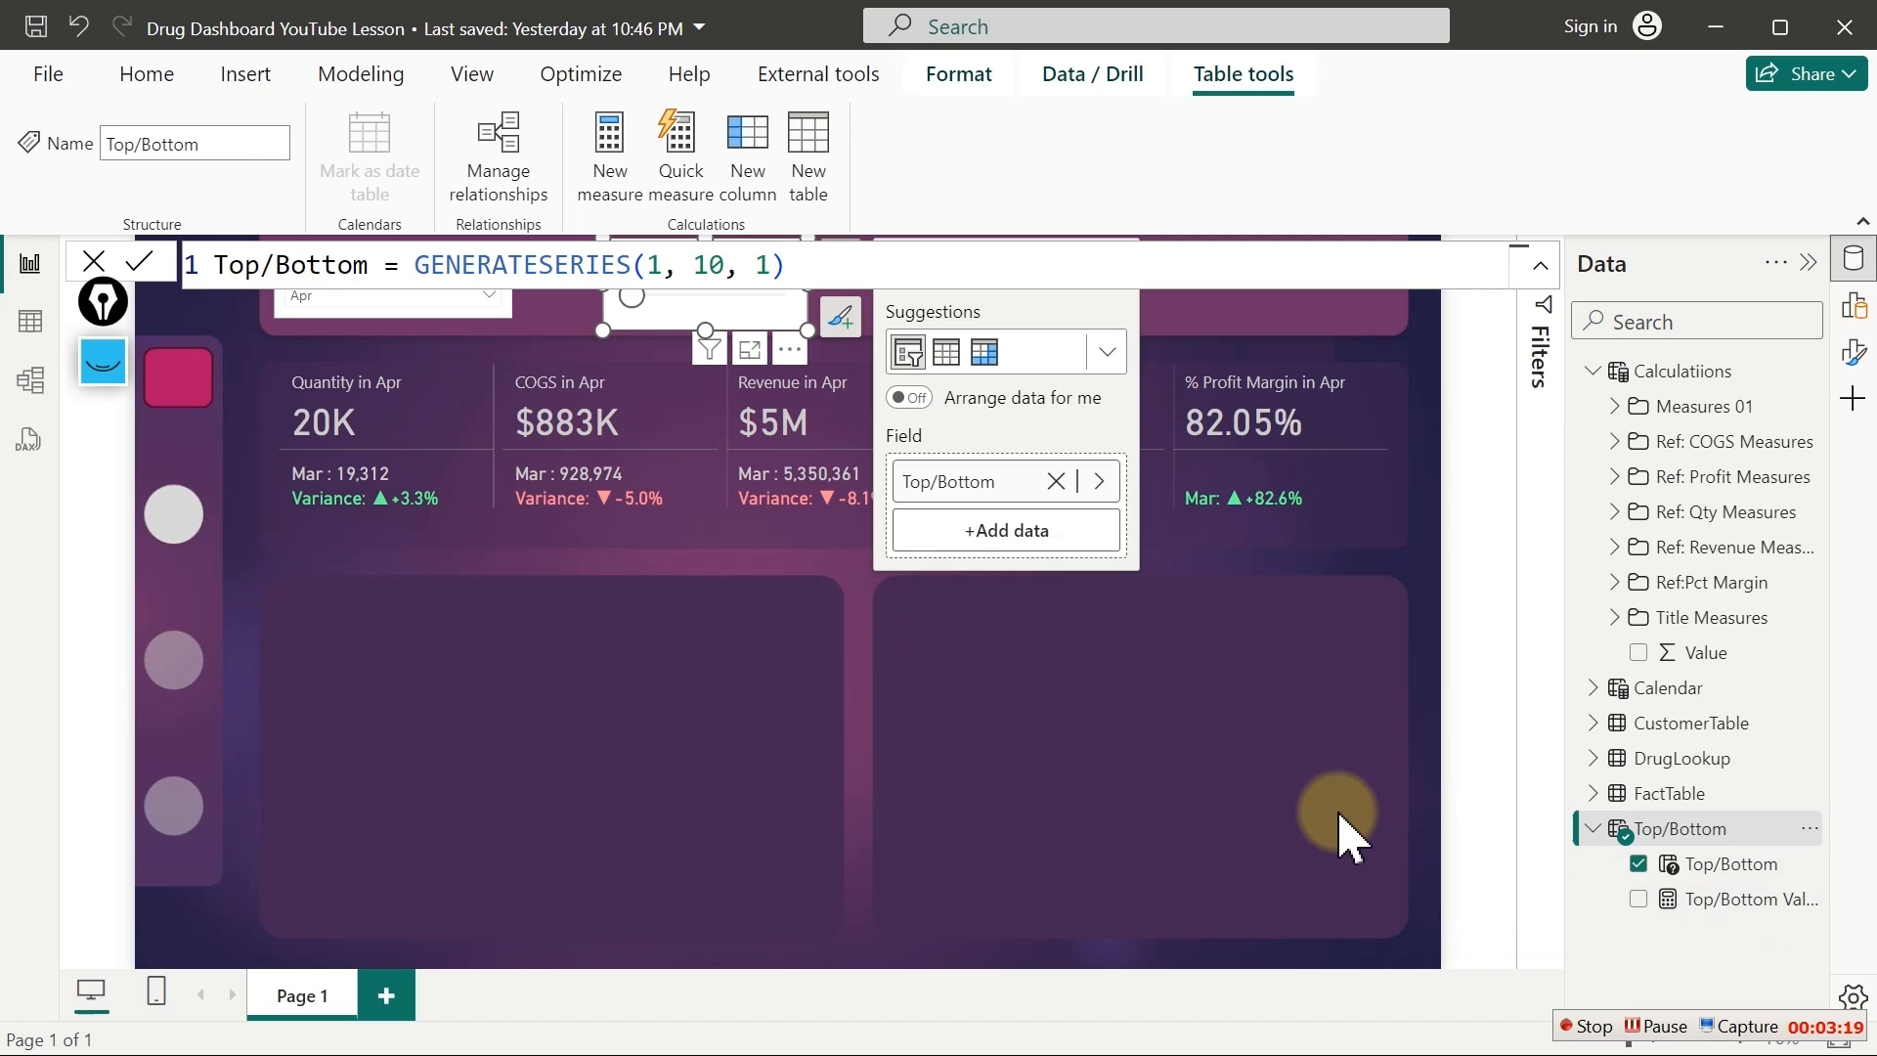
left_click(1374, 832)
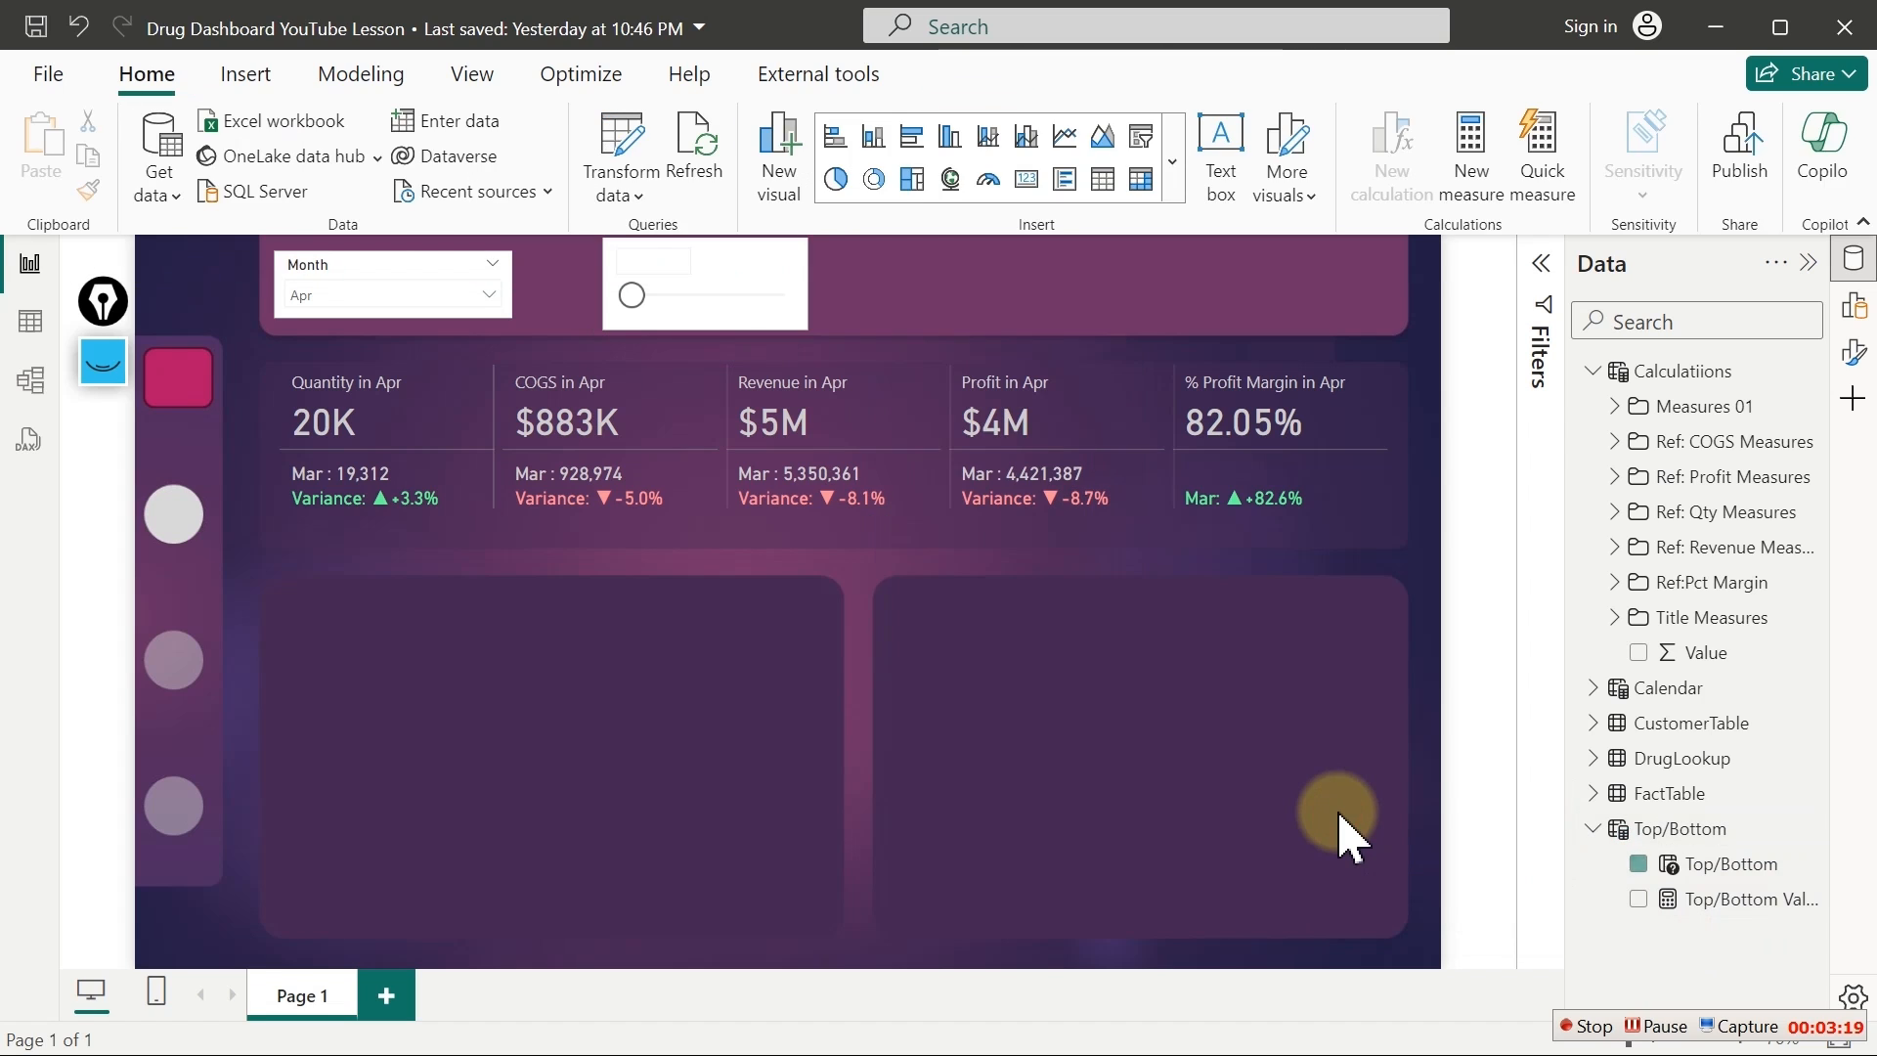
left_click(1638, 900)
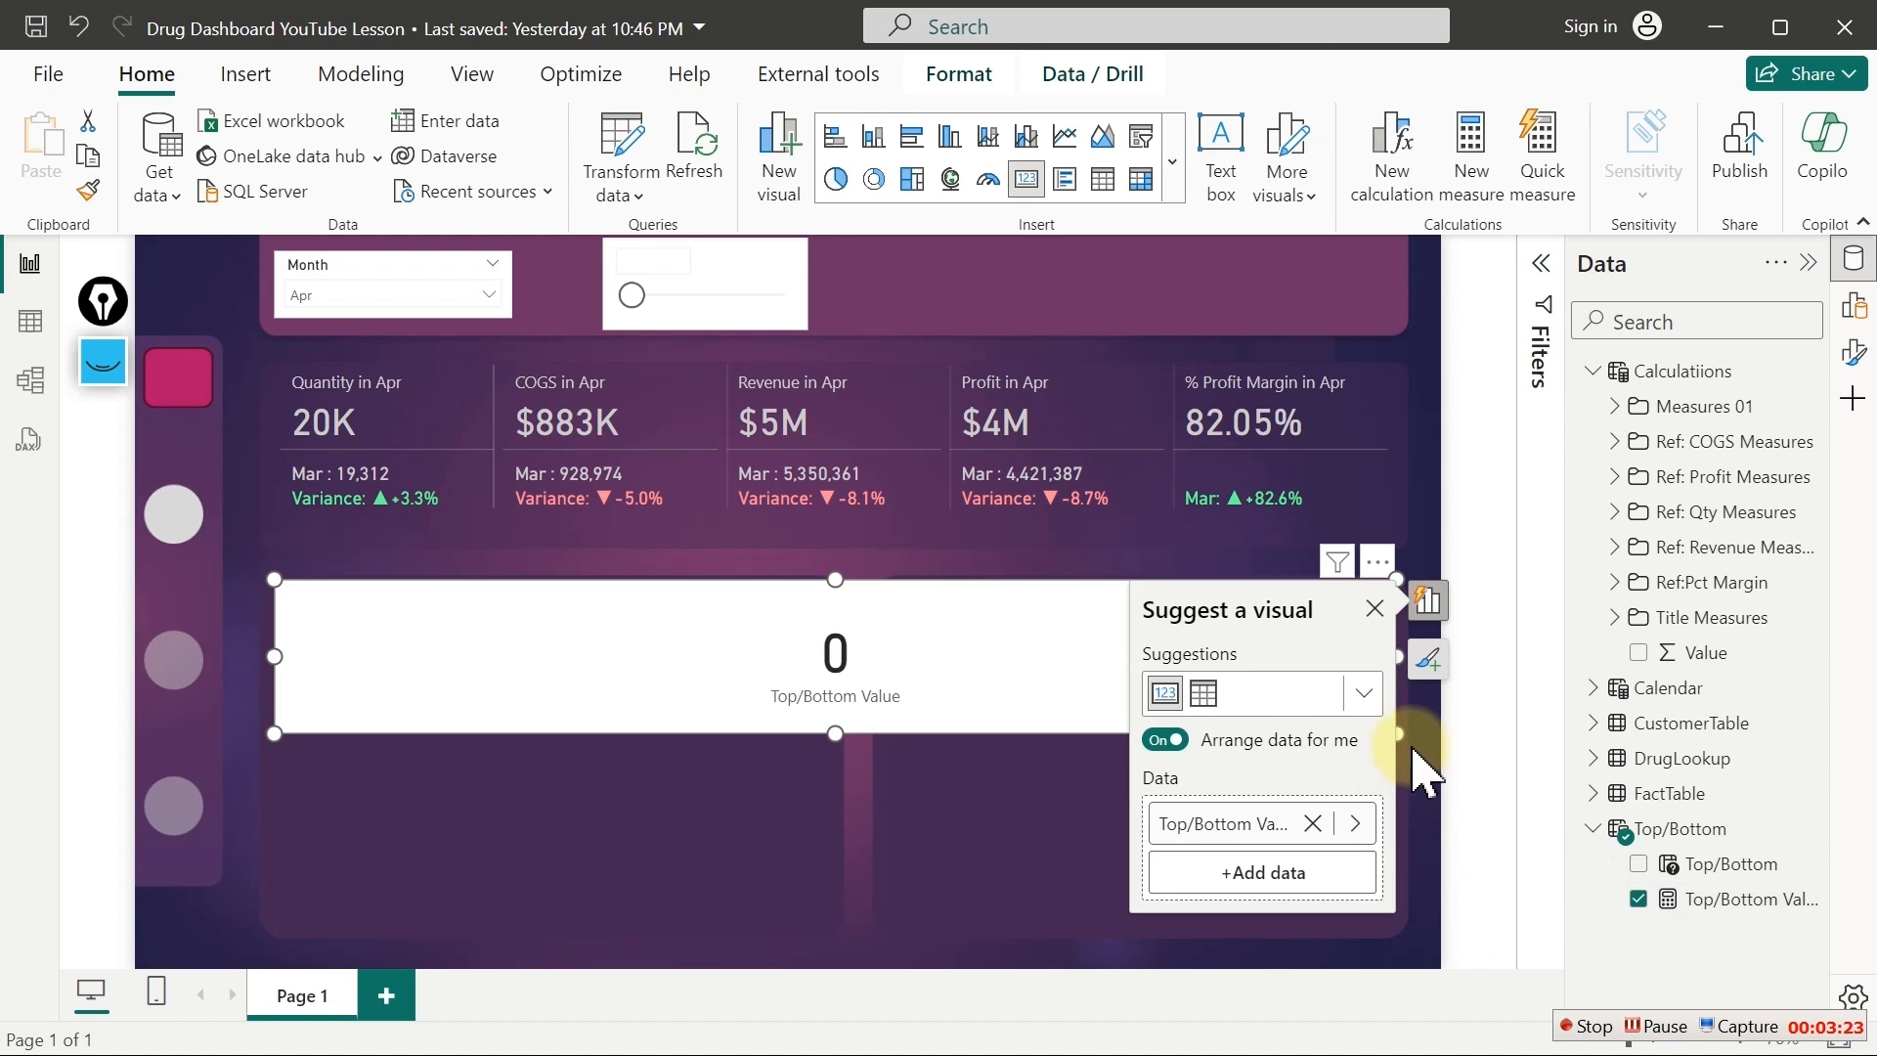
left_click_drag(1400, 580, 648, 567)
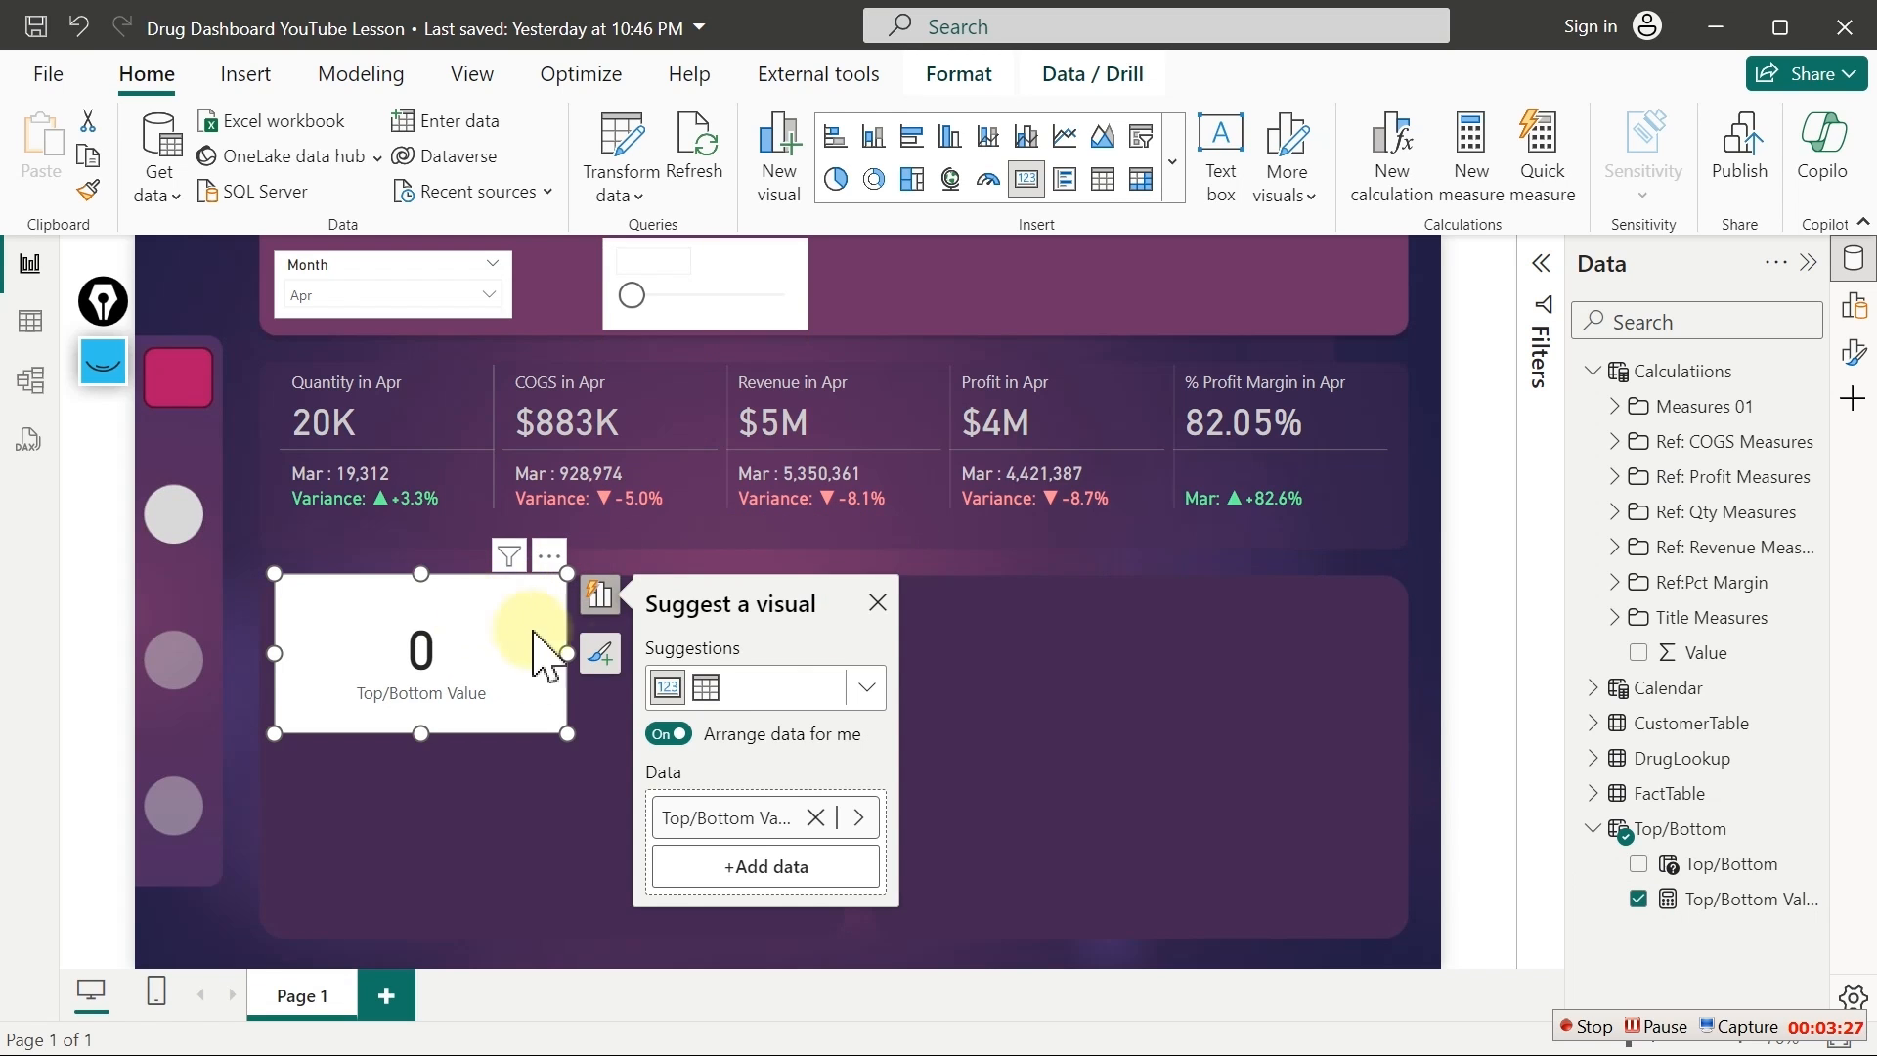
left_click_drag(538, 631, 674, 713)
left_click_drag(634, 294, 794, 297)
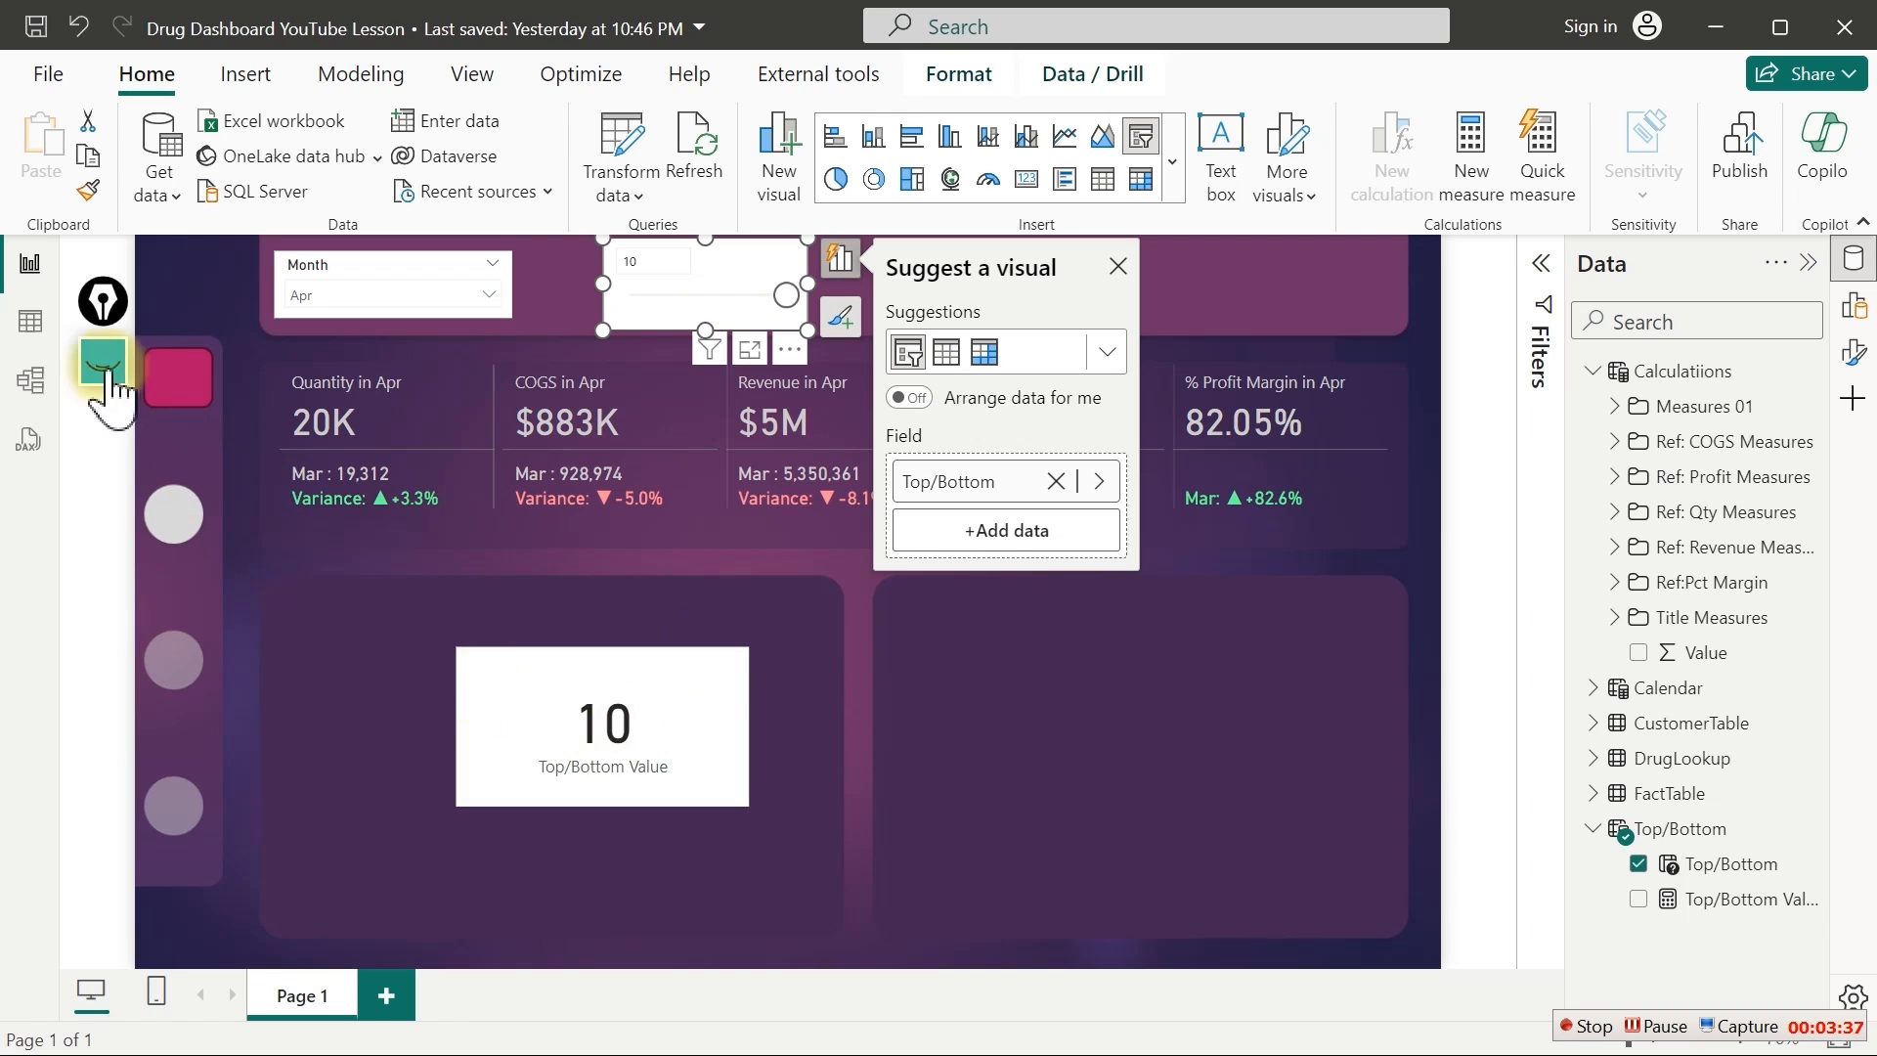
Rename the Top/Bottom parameter table as Top/Bottom Drugs in its table formula
left_click(44, 342)
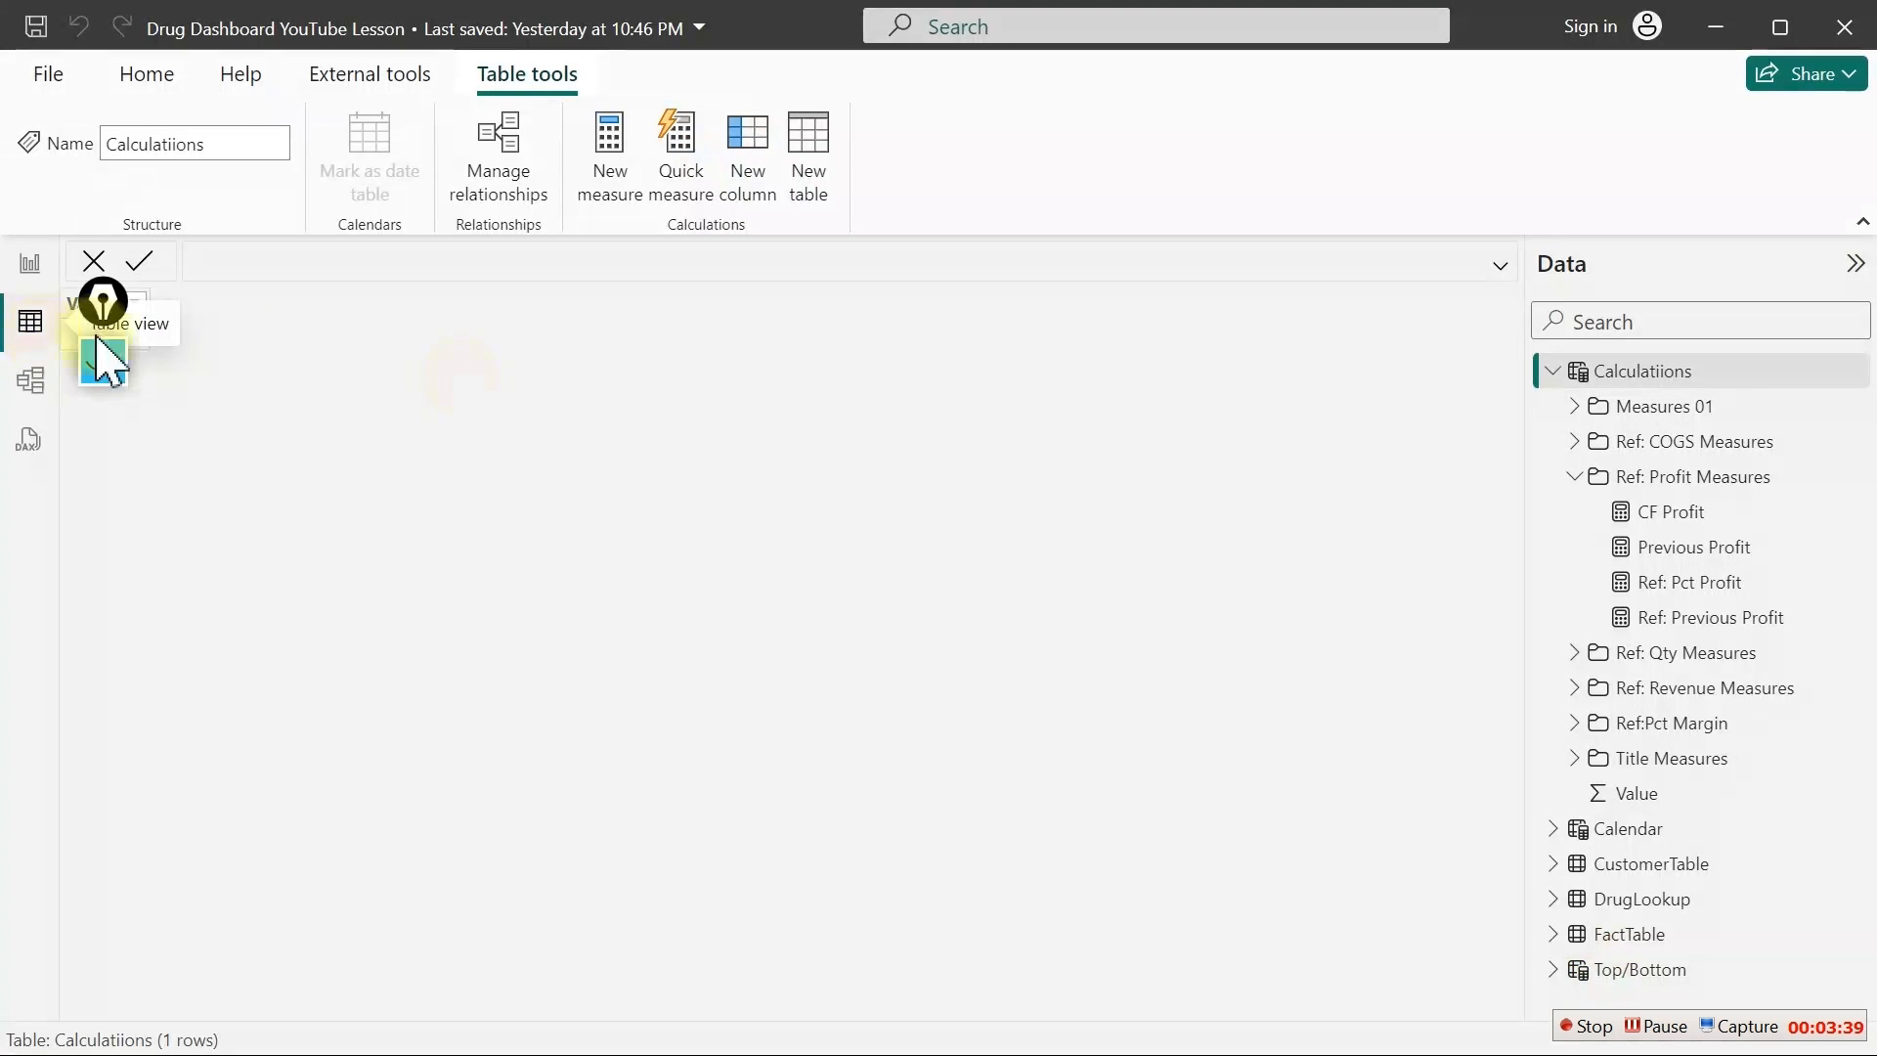
left_click(1550, 371)
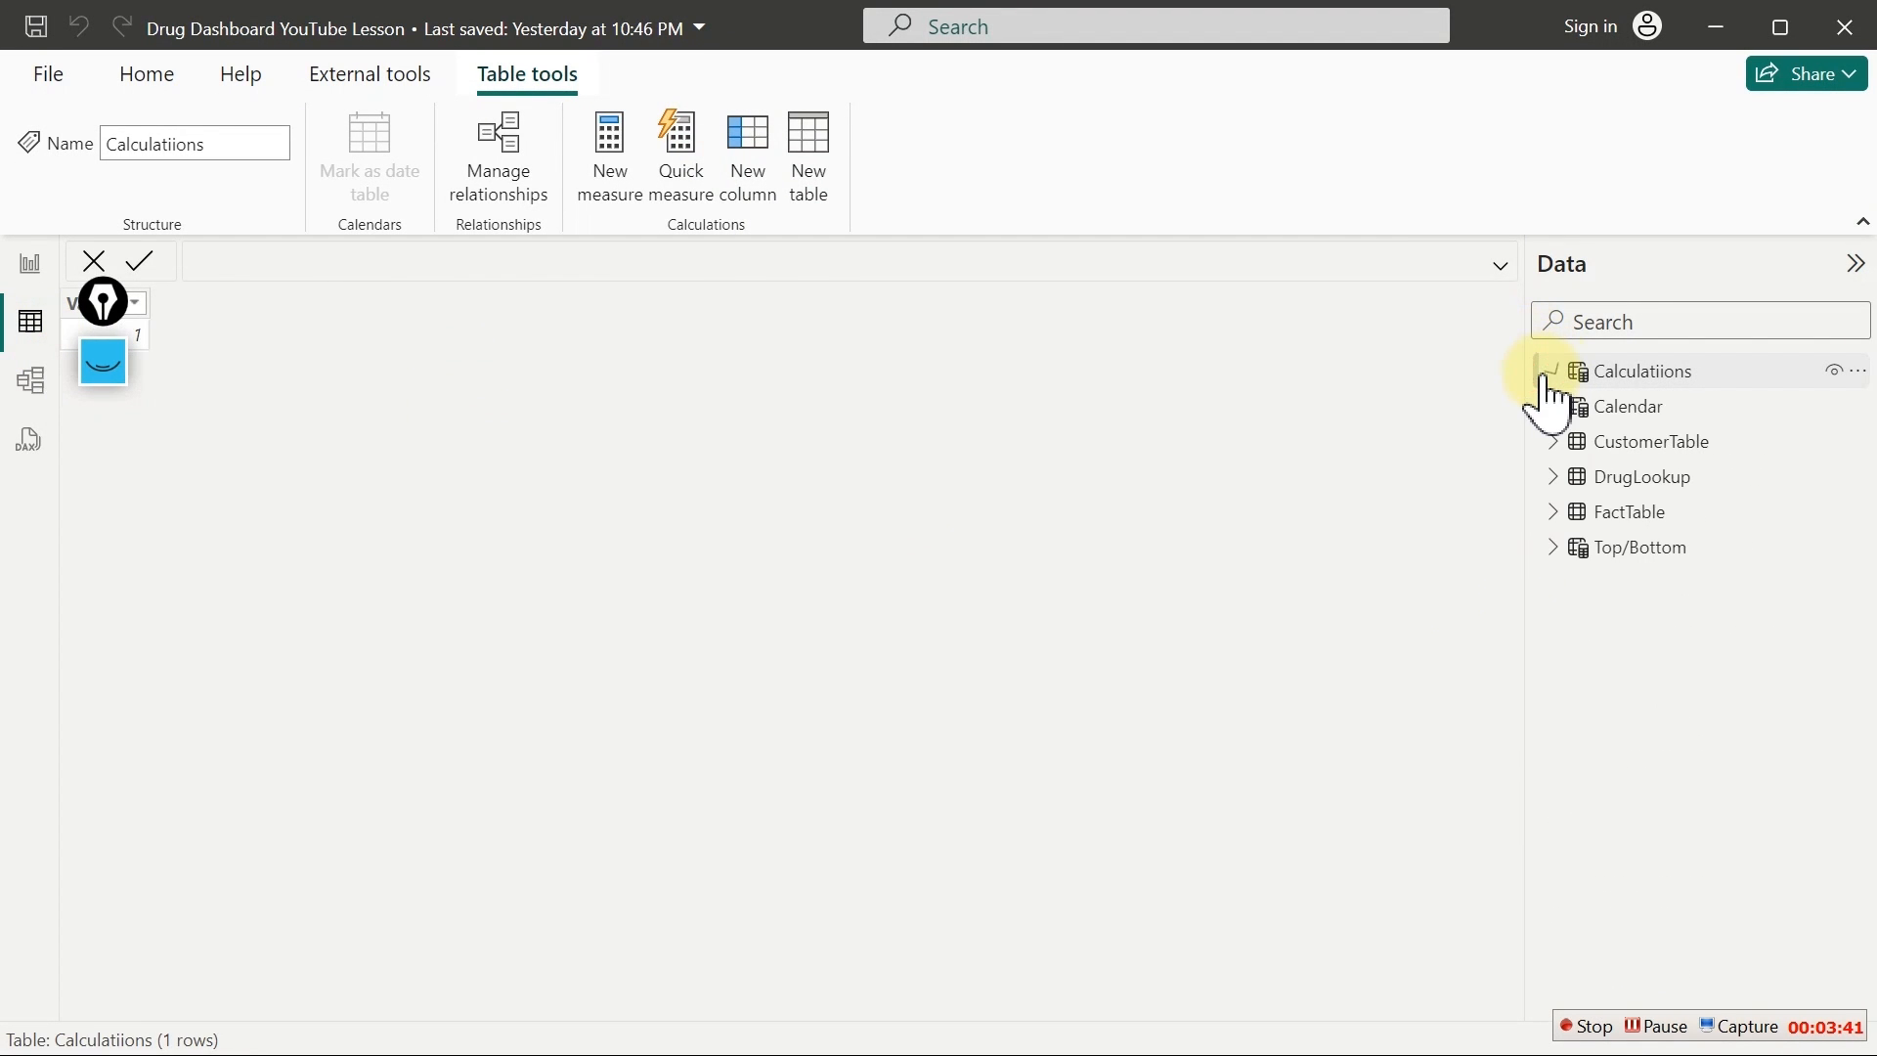
left_click(1650, 561)
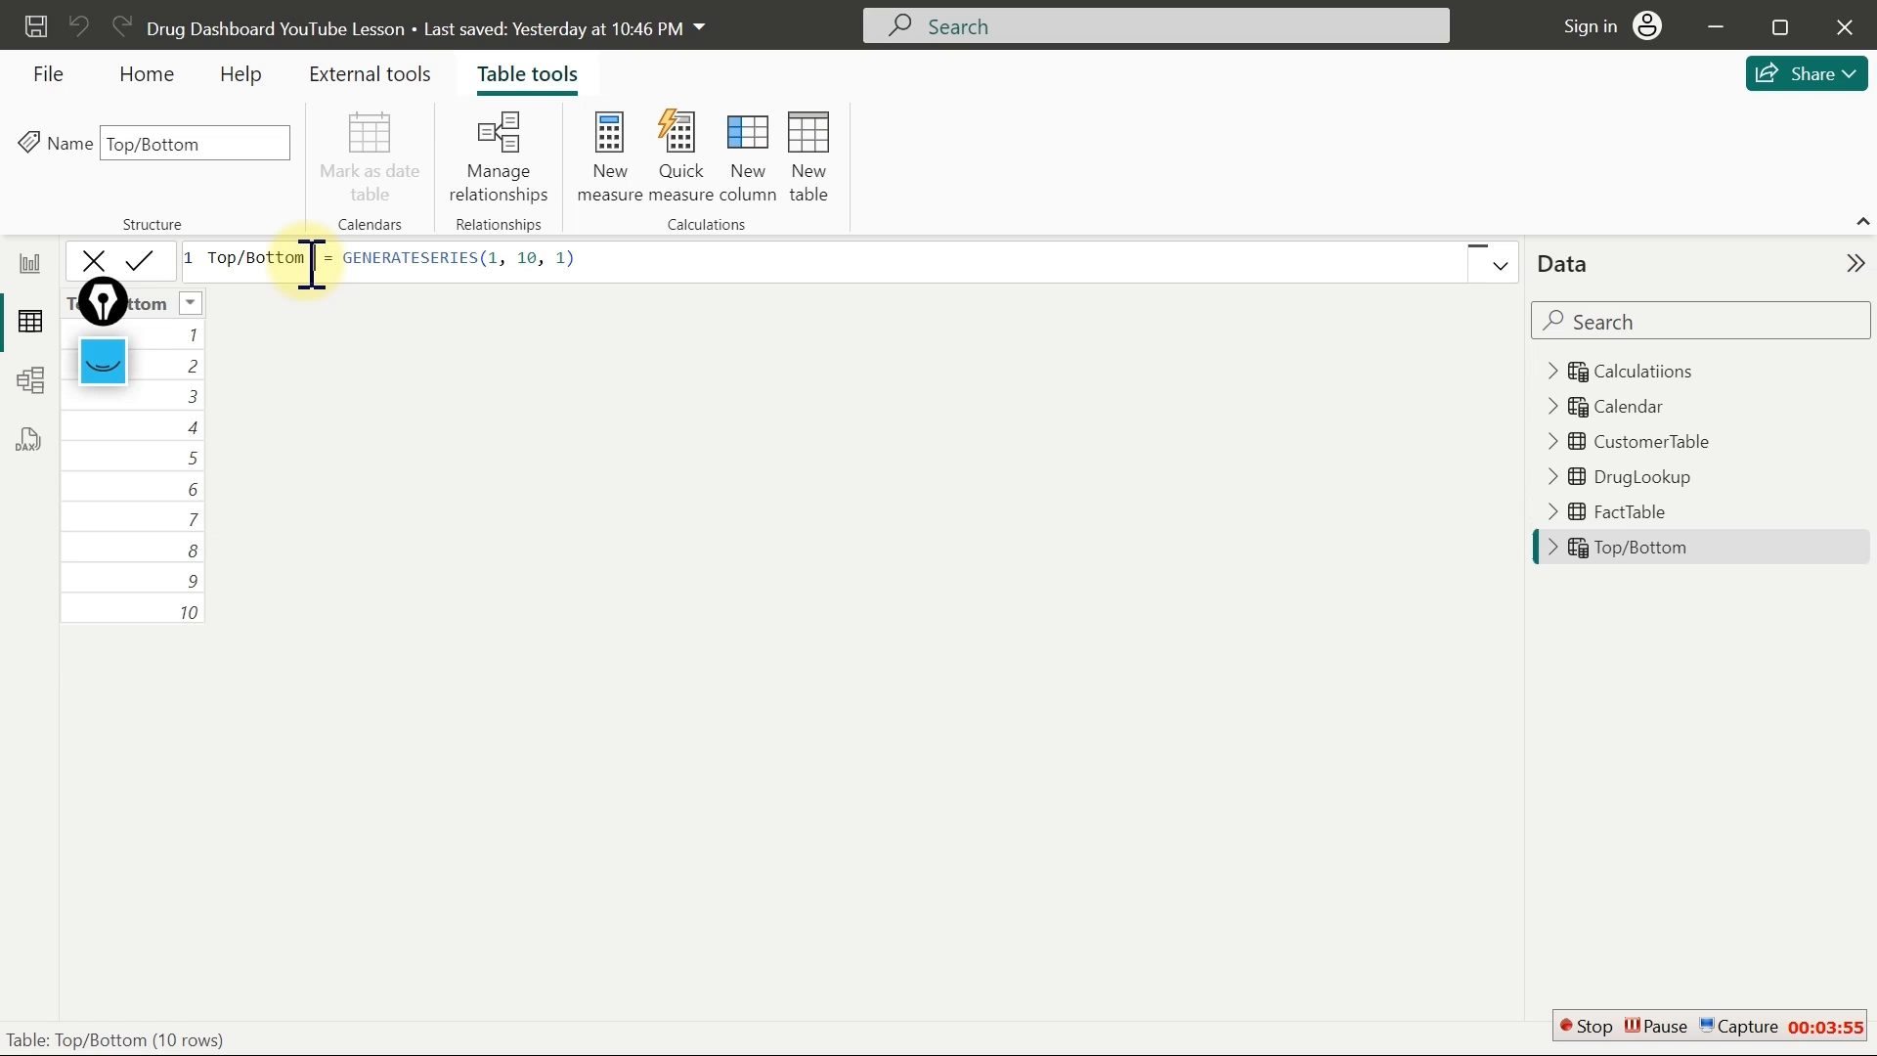
type("Drugs")
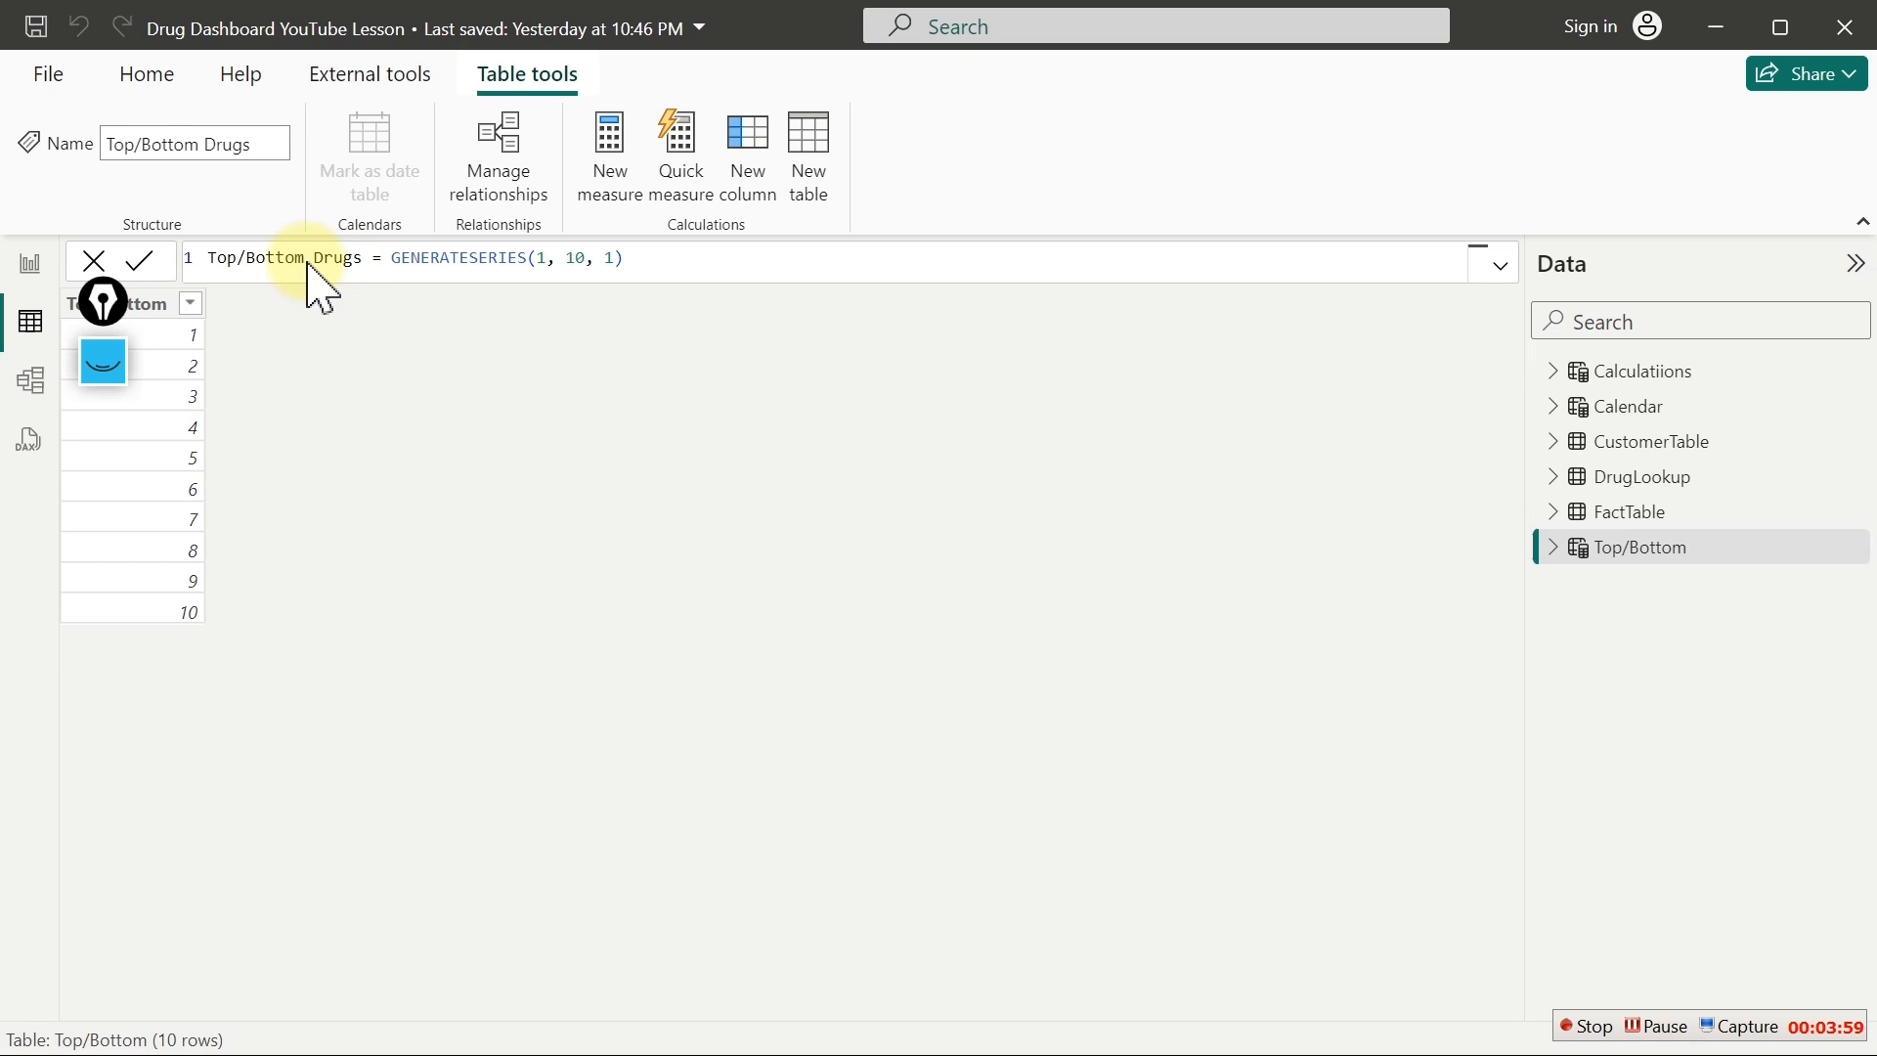
key("Return")
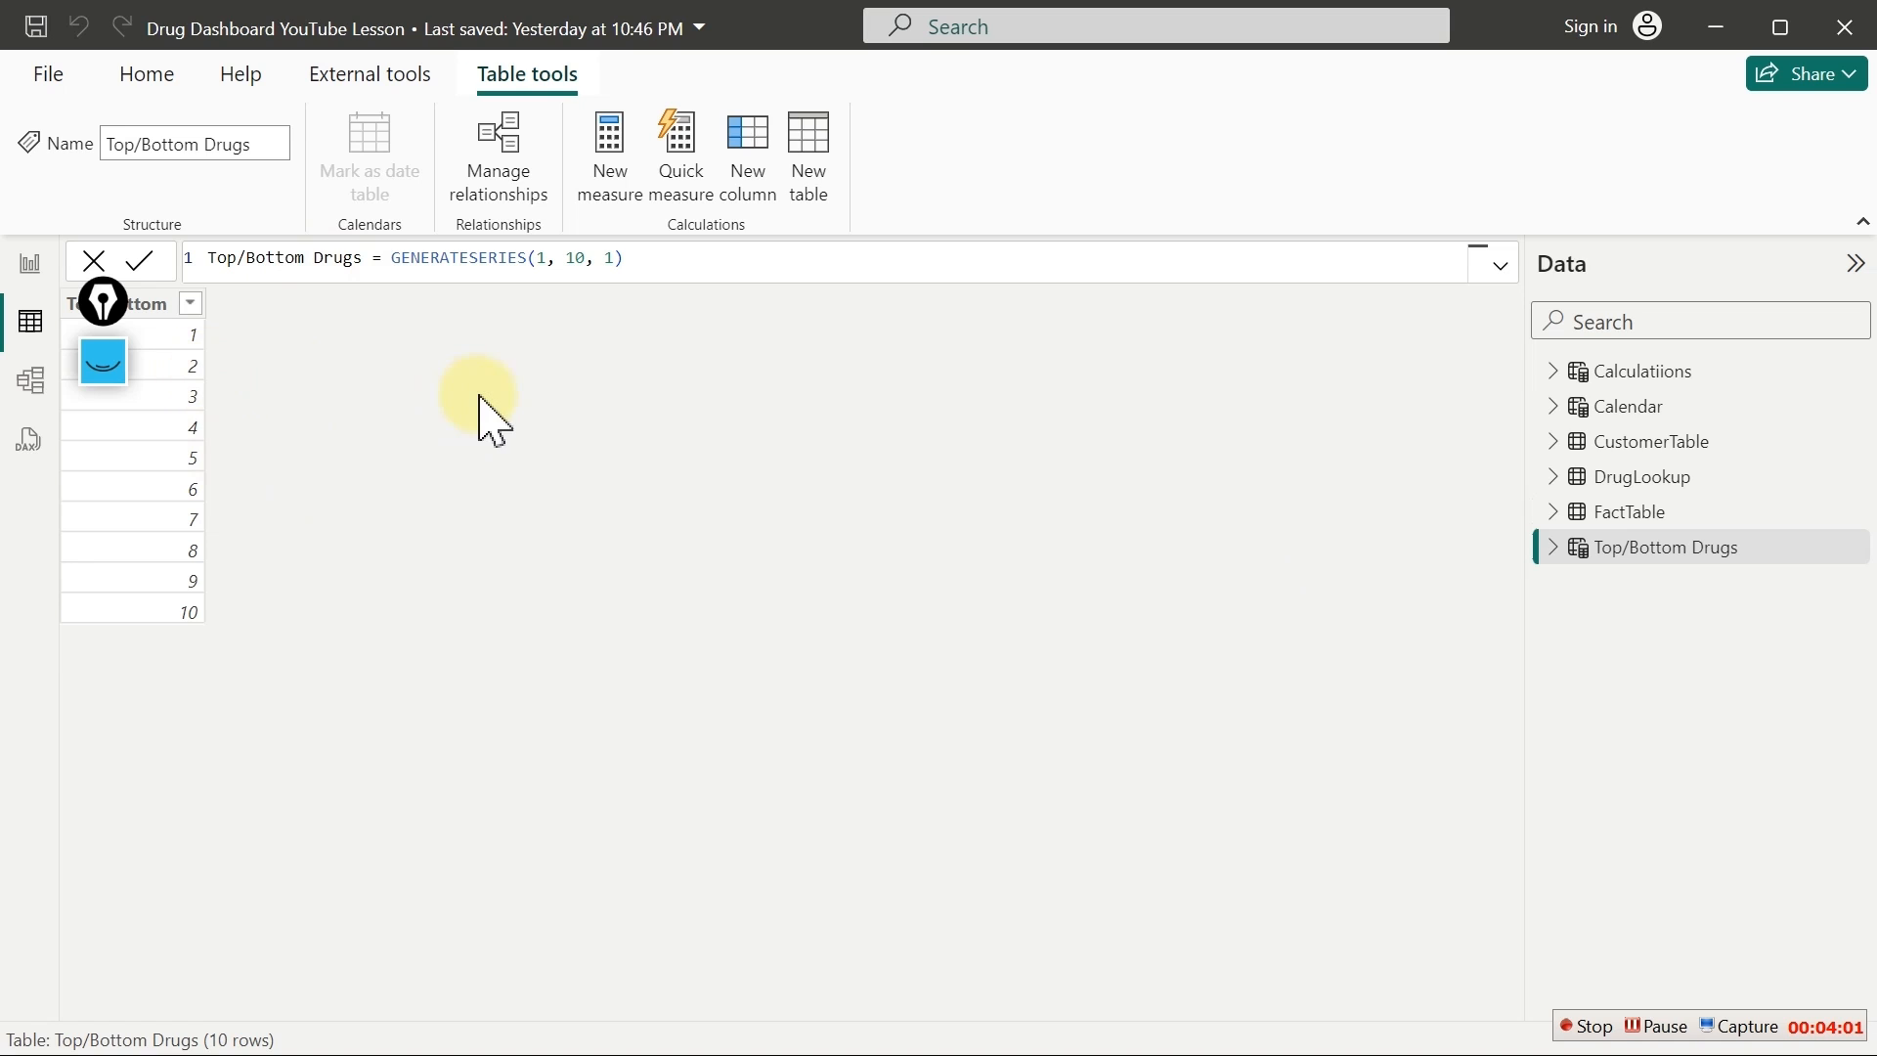
Raise the GENERATESERIES maximum of Top/Bottom Drugs to 20 and set the report's Top/Bottom slicer to 20
left_click(1548, 549)
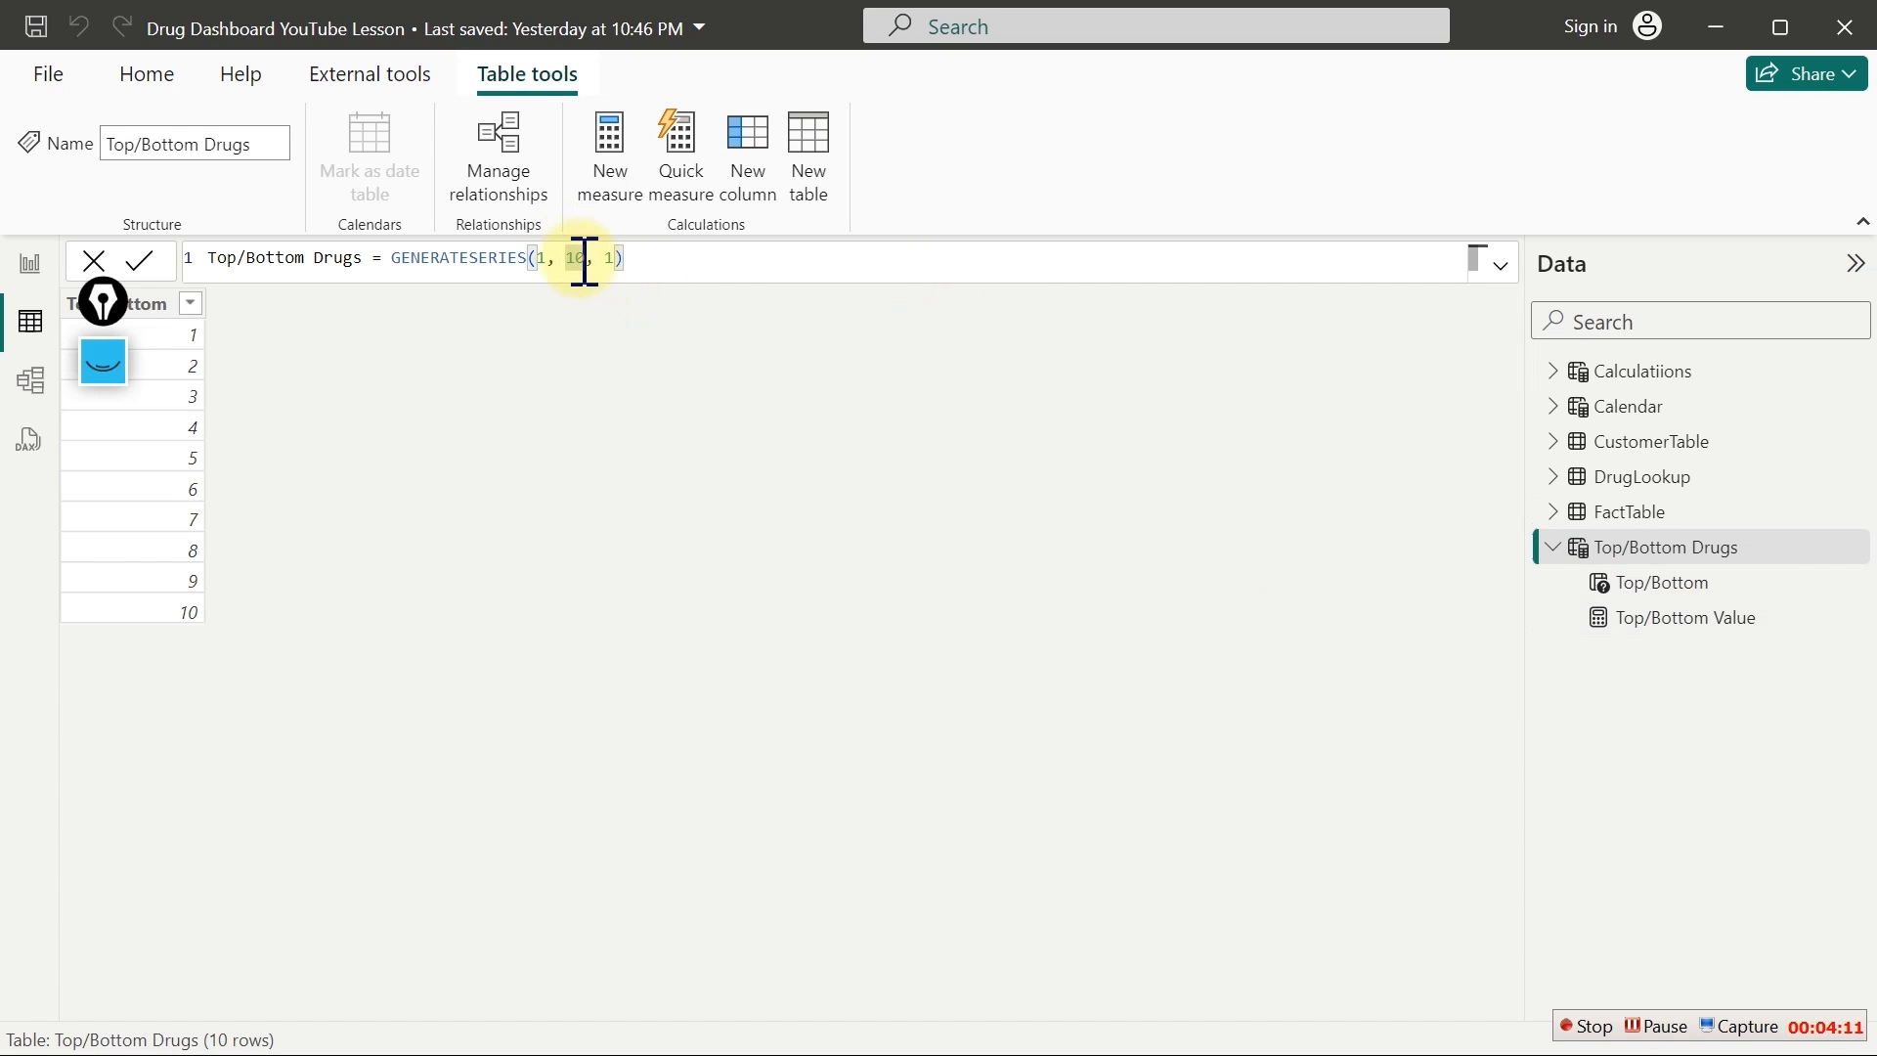
type("2")
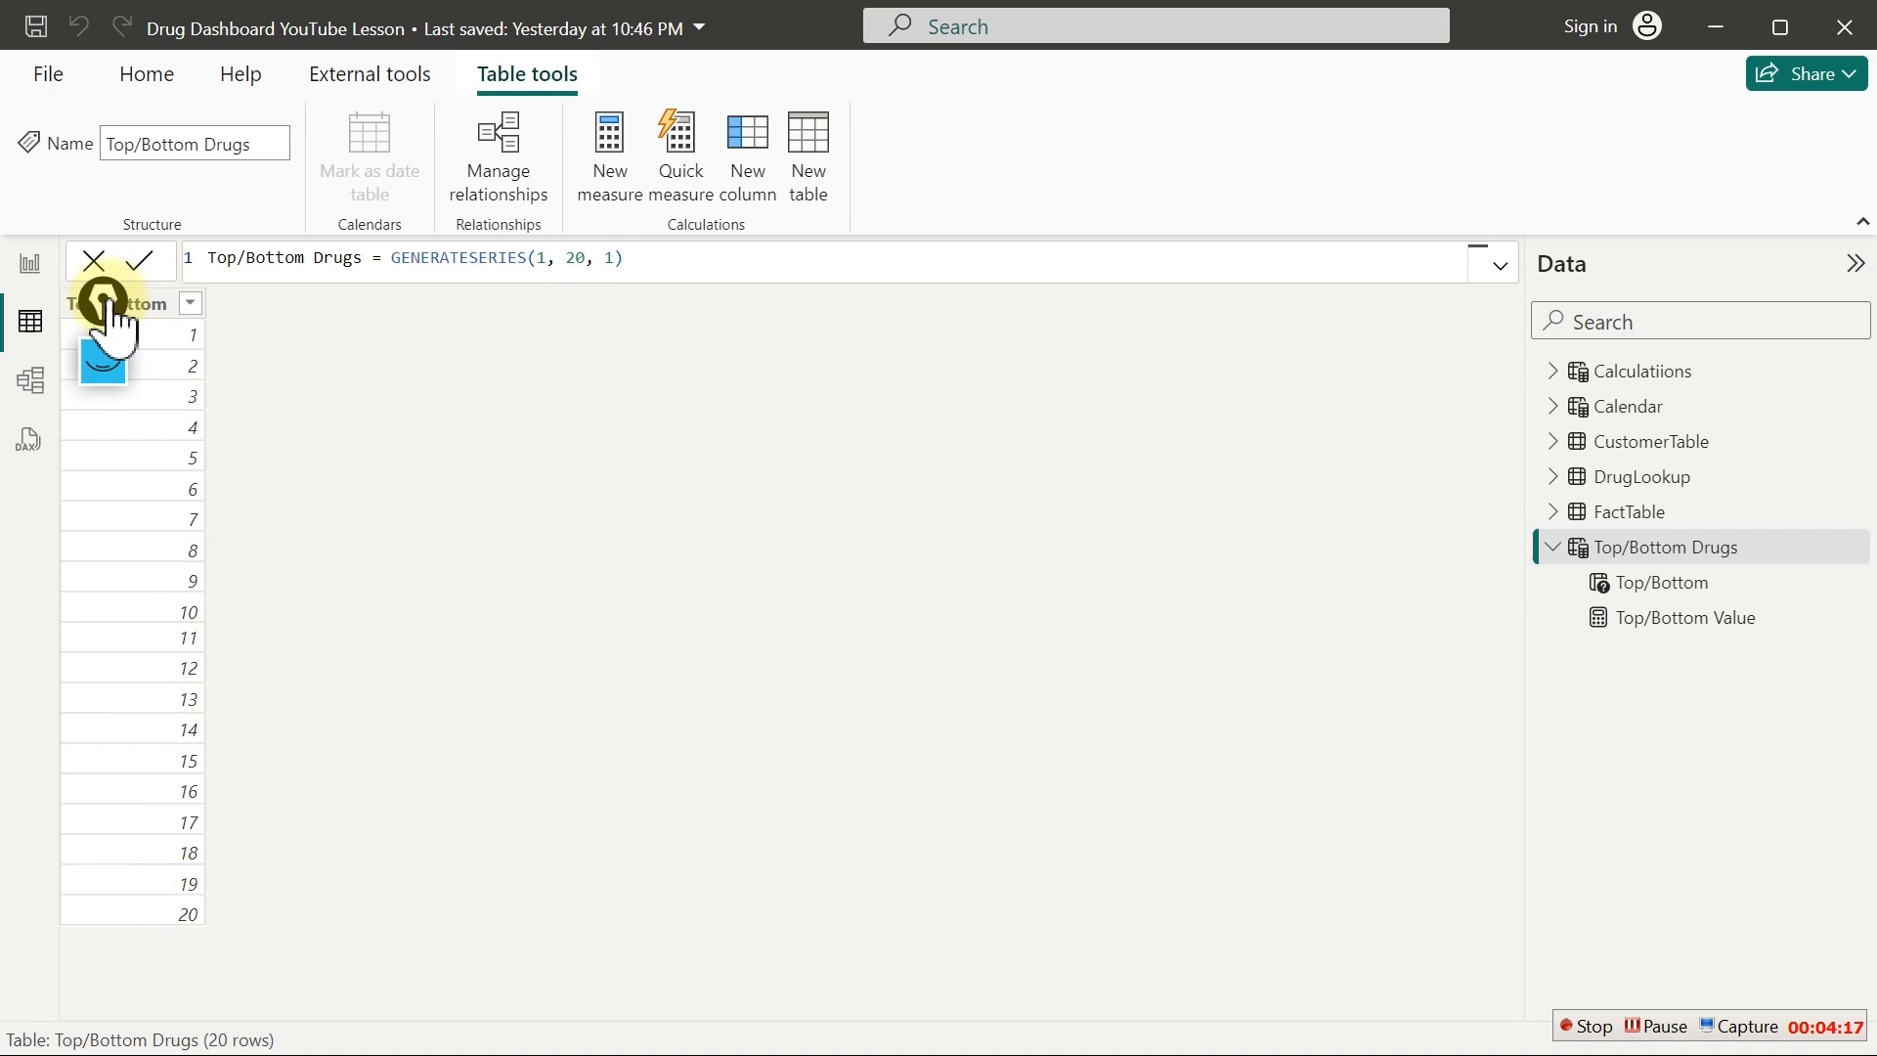
left_click(29, 266)
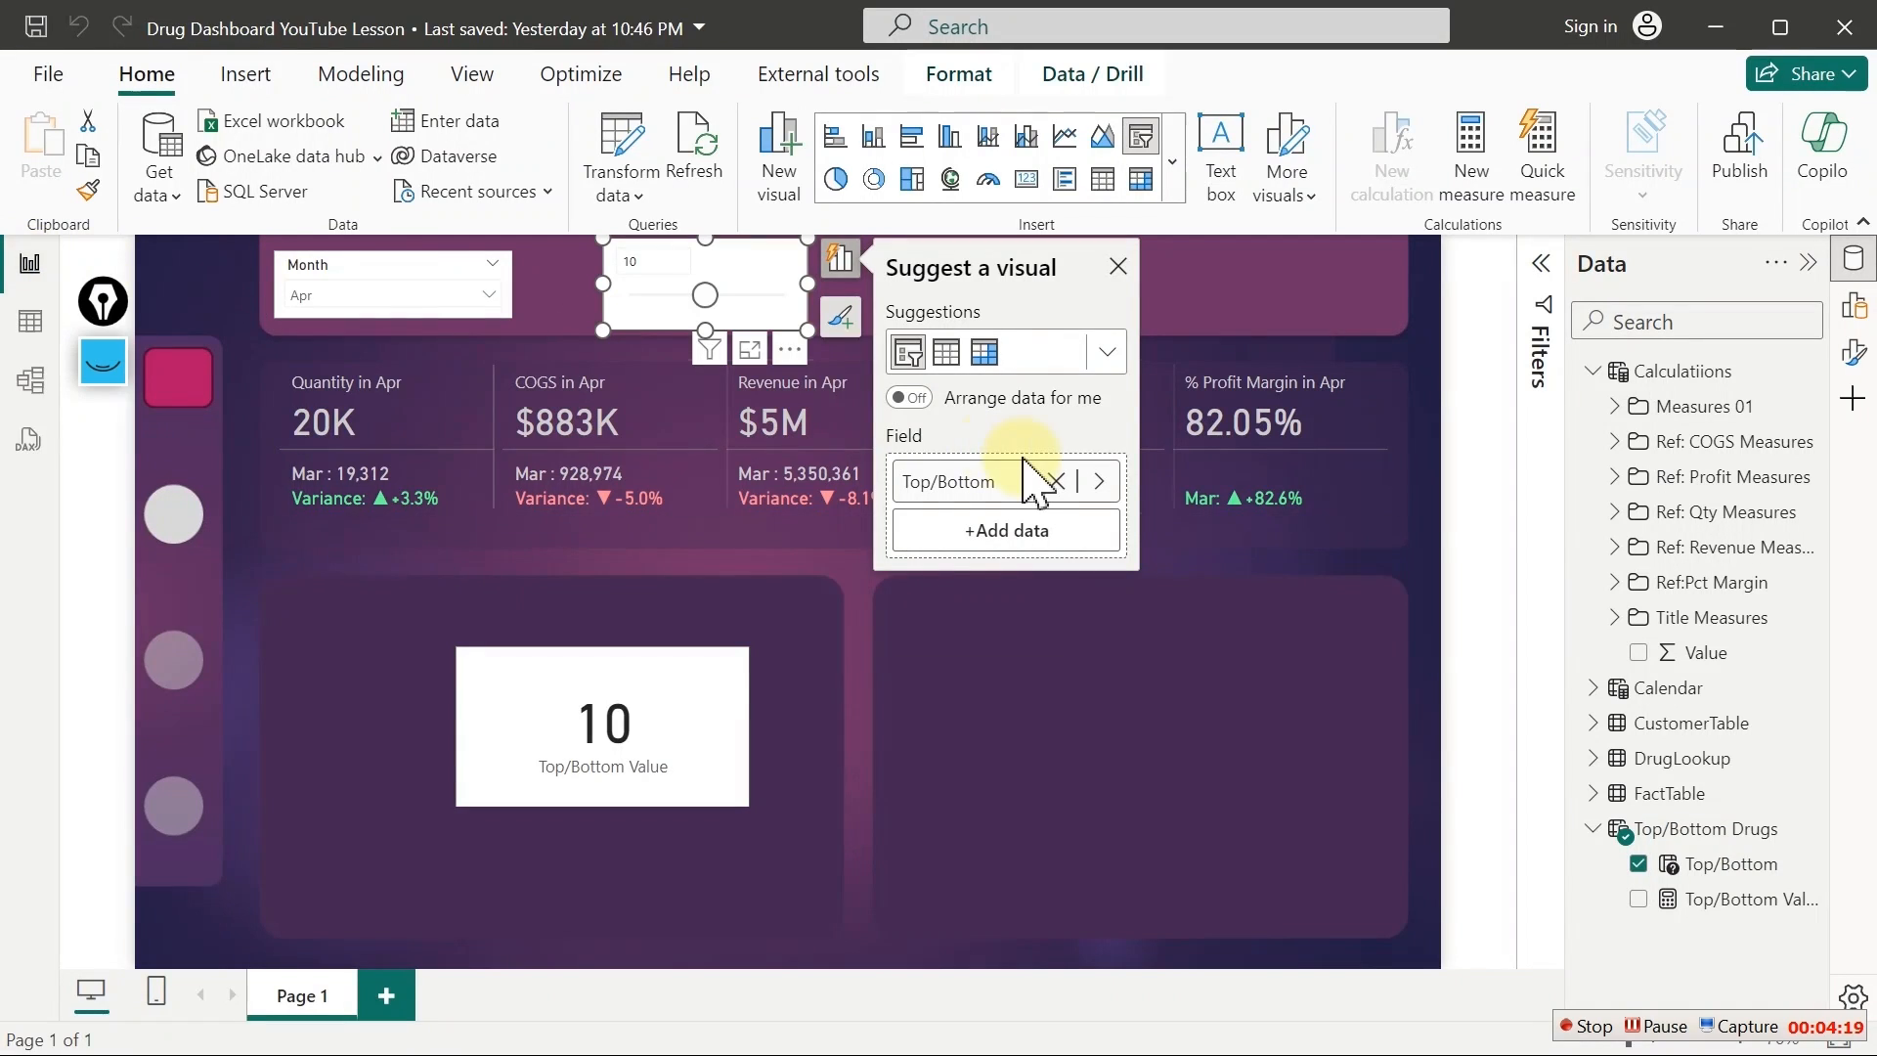
left_click_drag(706, 294, 787, 294)
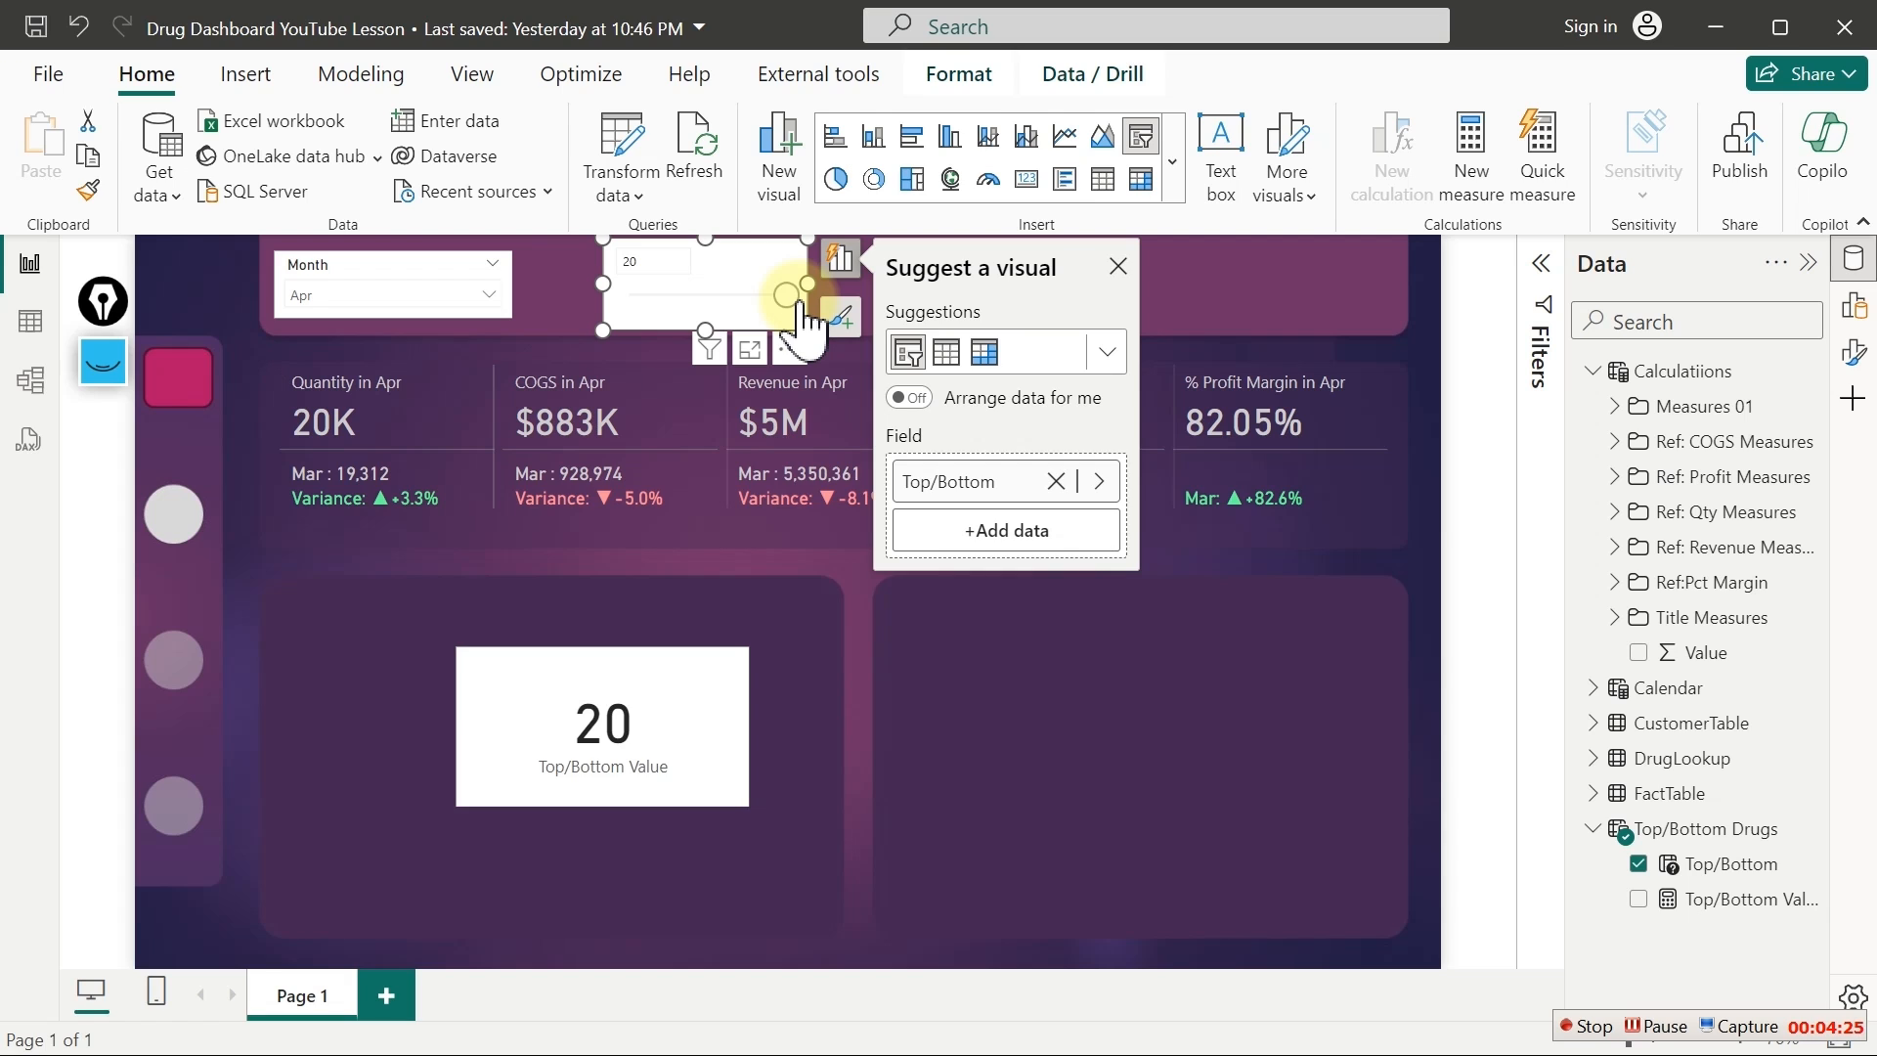
Shrink the Top/Bottom Value card and place it in the header band beside the Top/Bottom slicer
left_click(664, 716)
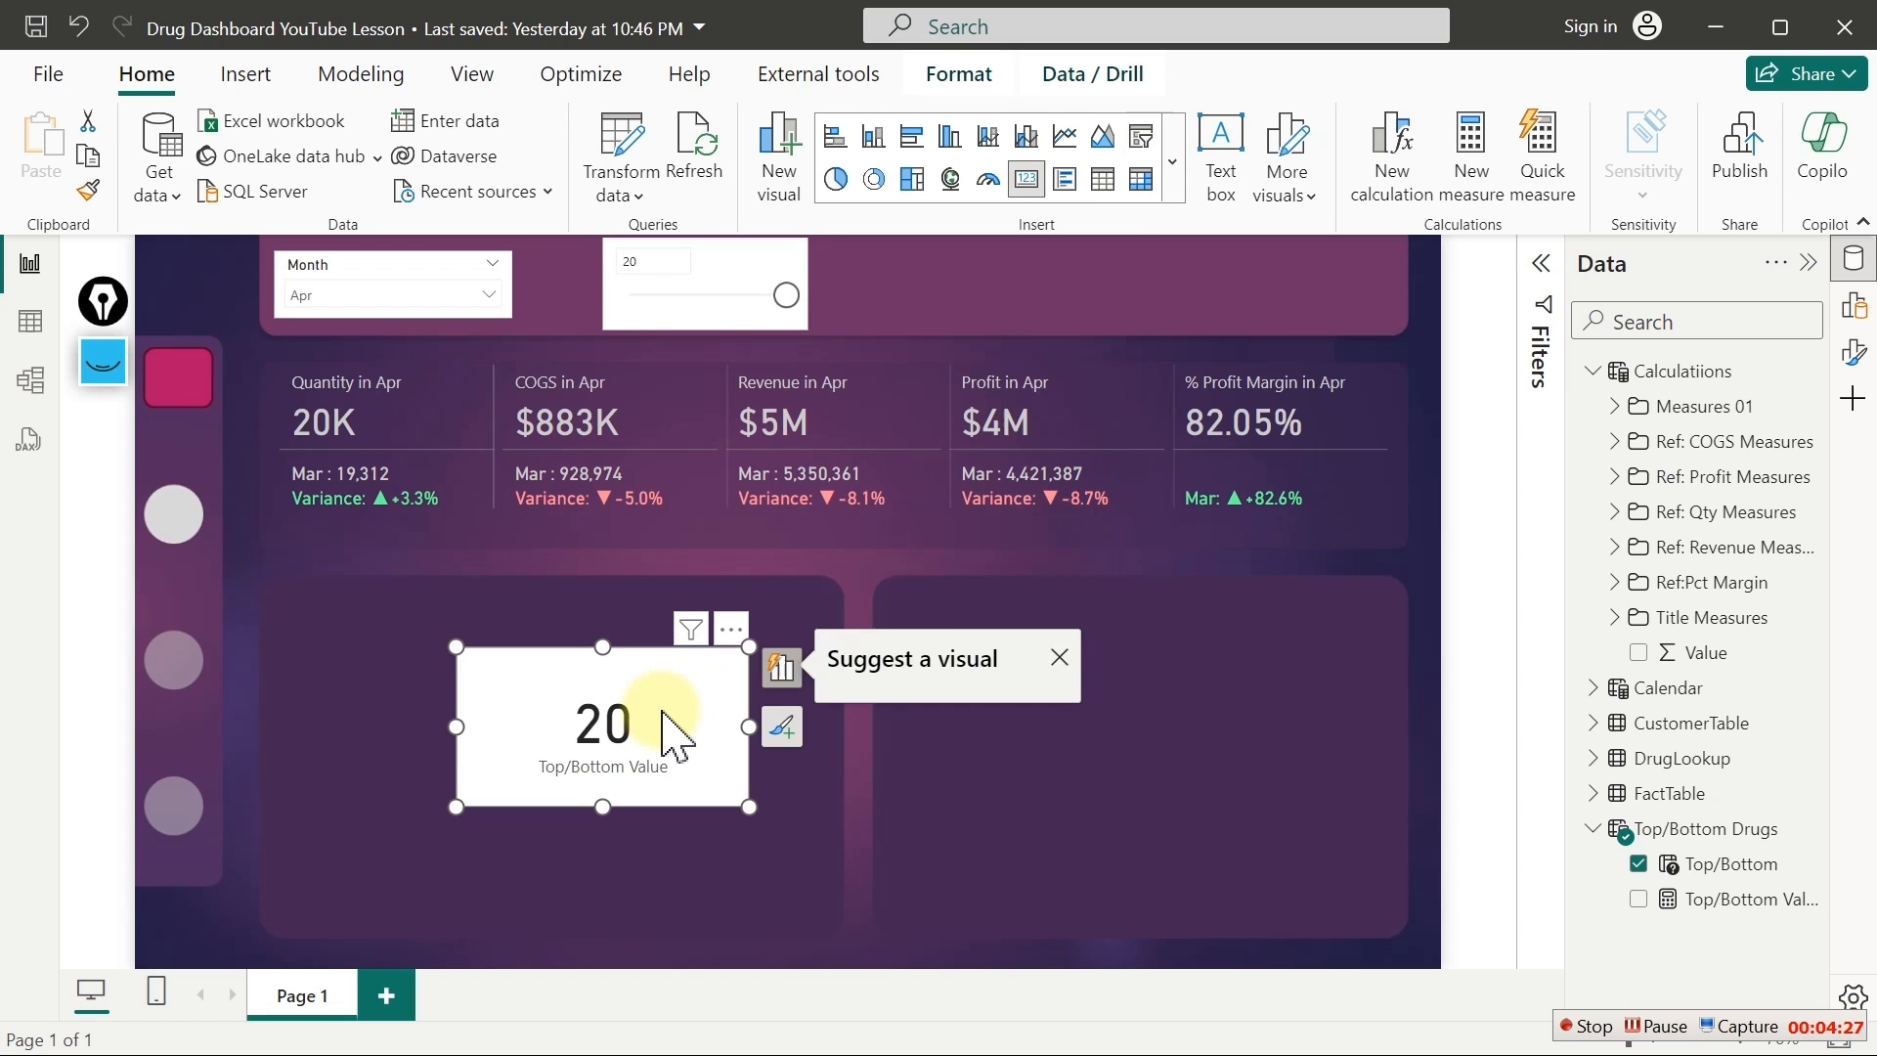
left_click_drag(665, 716, 456, 633)
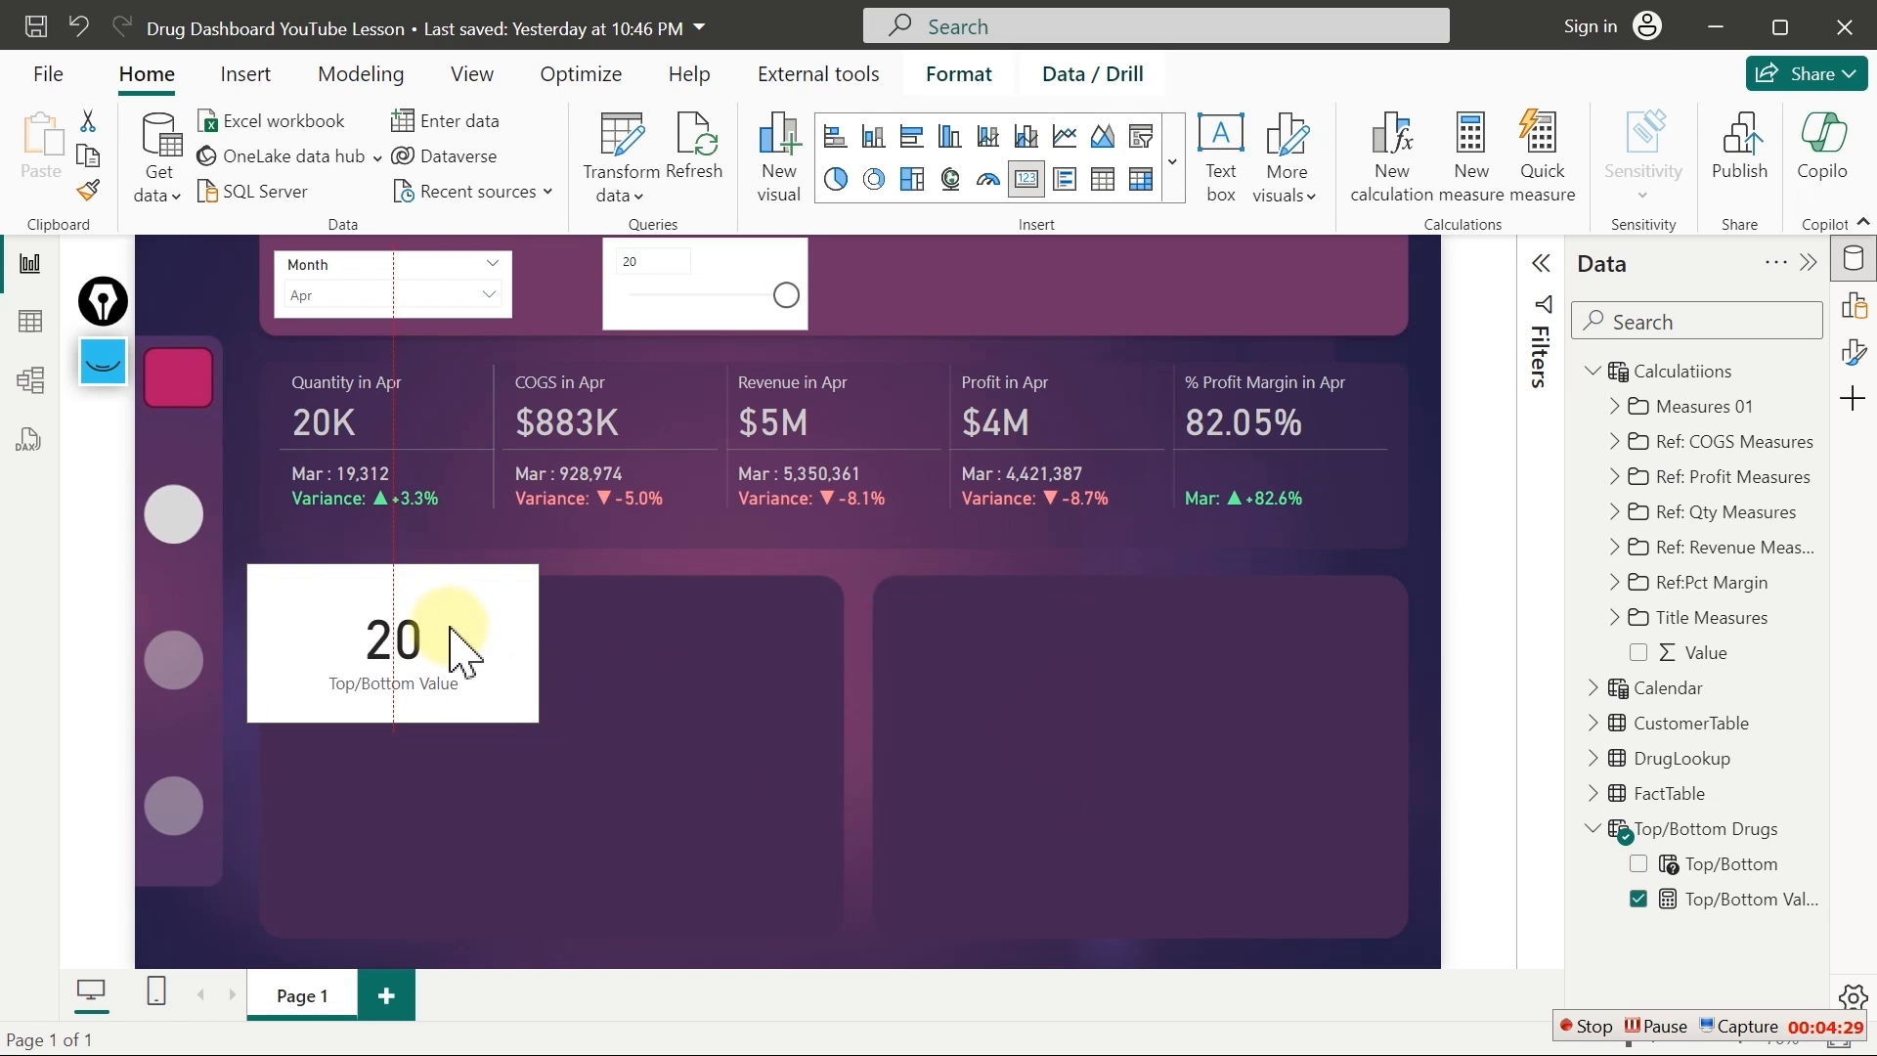
left_click_drag(533, 718, 1017, 302)
left_click(663, 826)
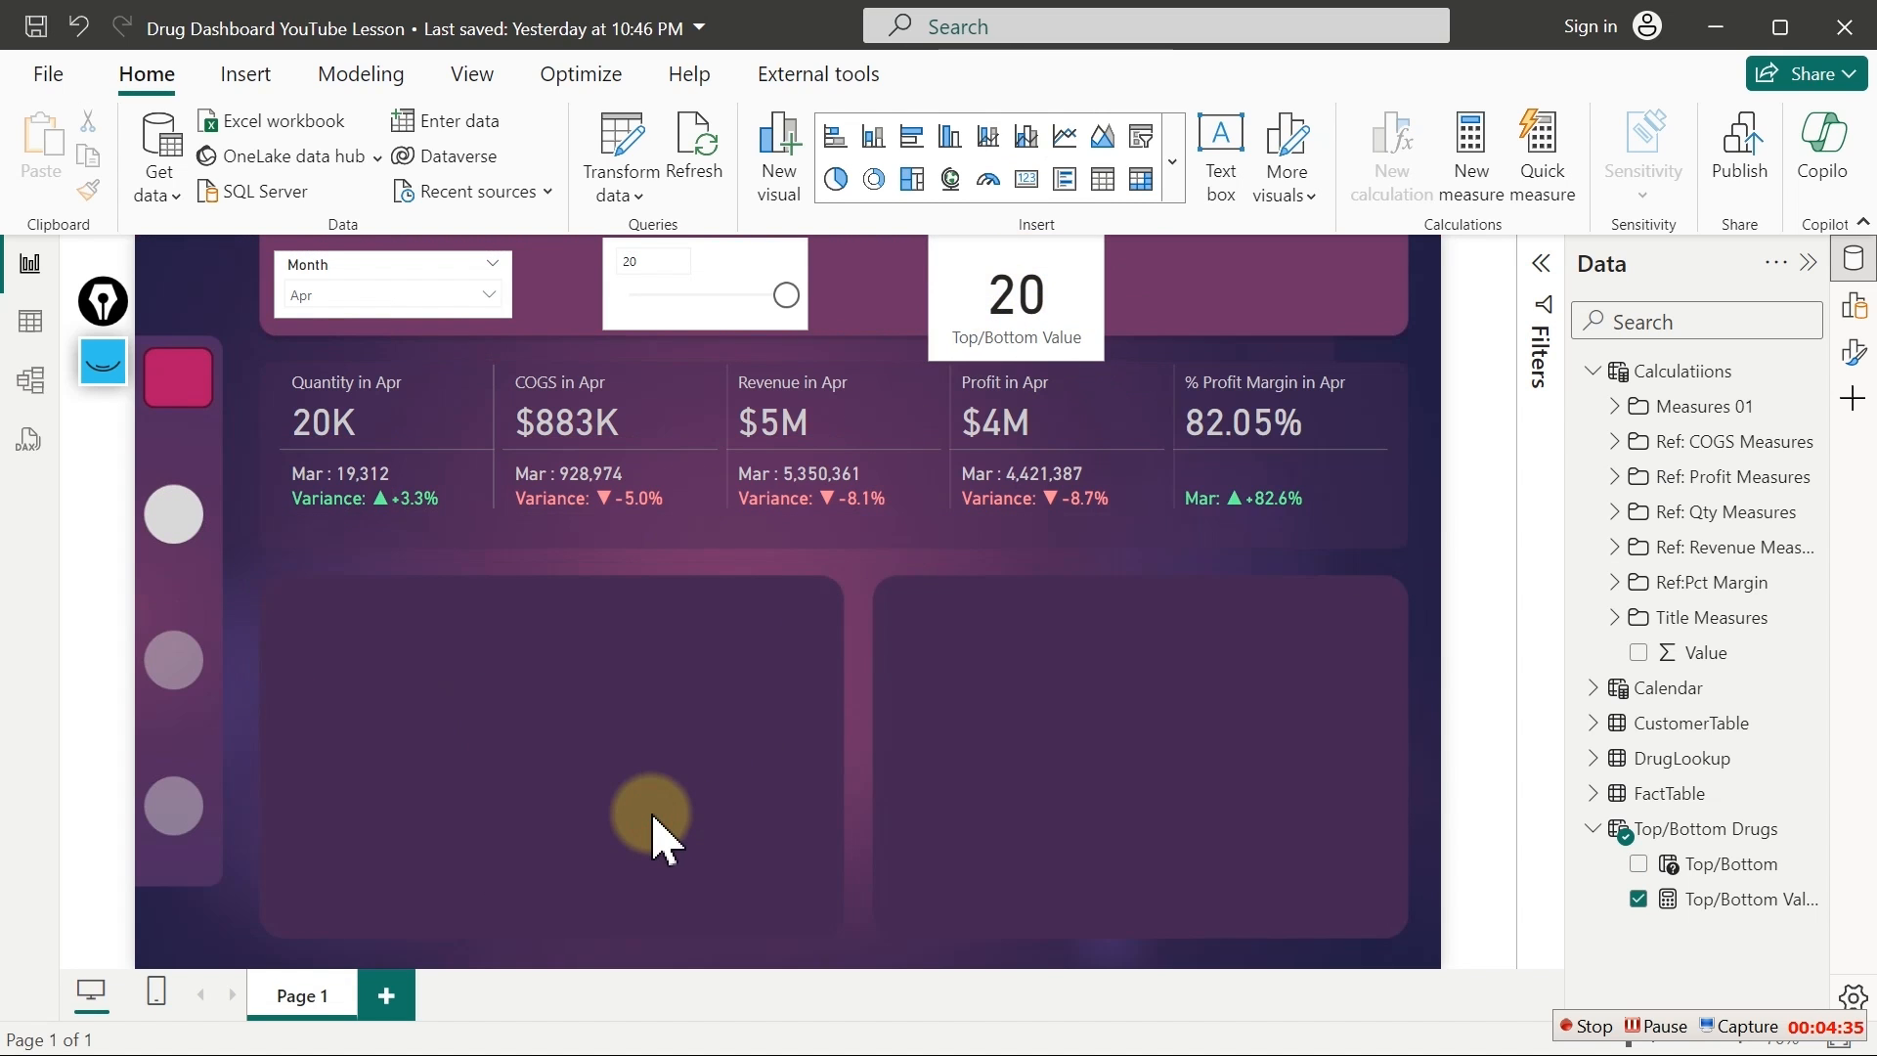
Add a new visual showing the Total Revenue measure below the KPI cards
left_click(1613, 407)
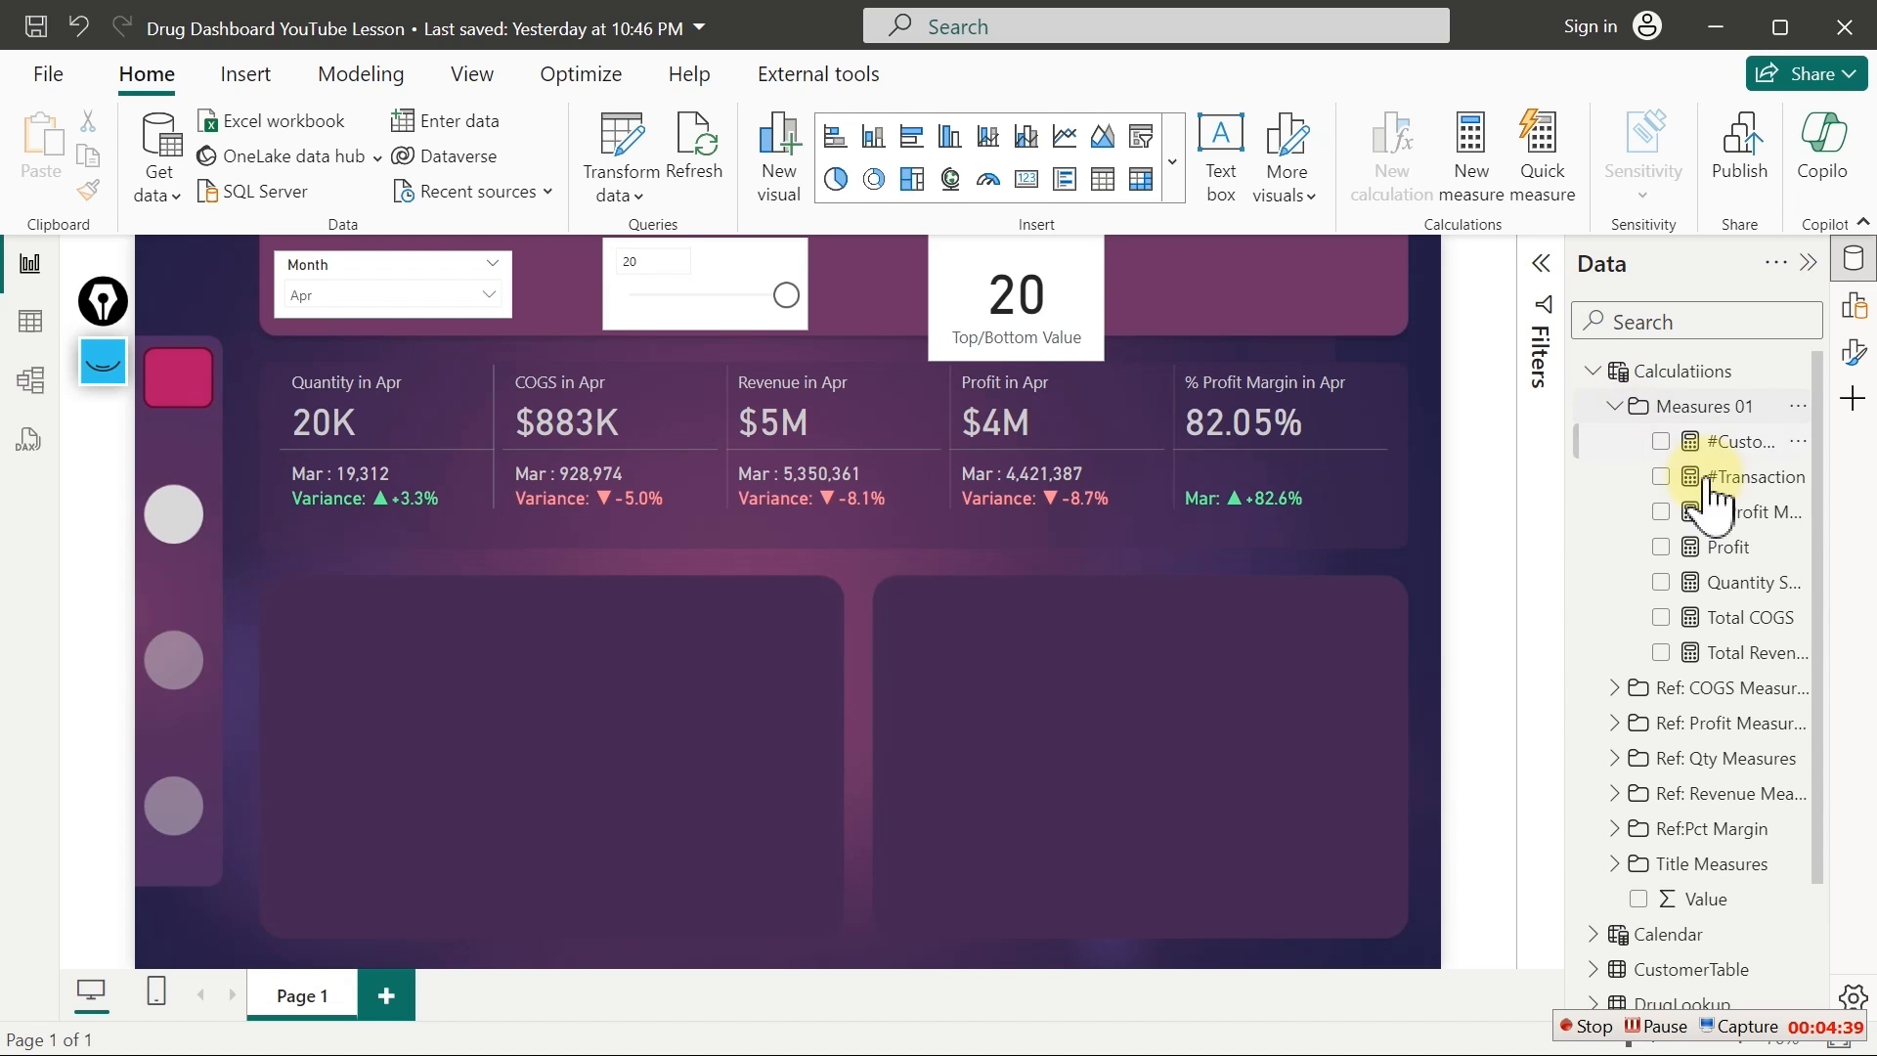
left_click(1661, 653)
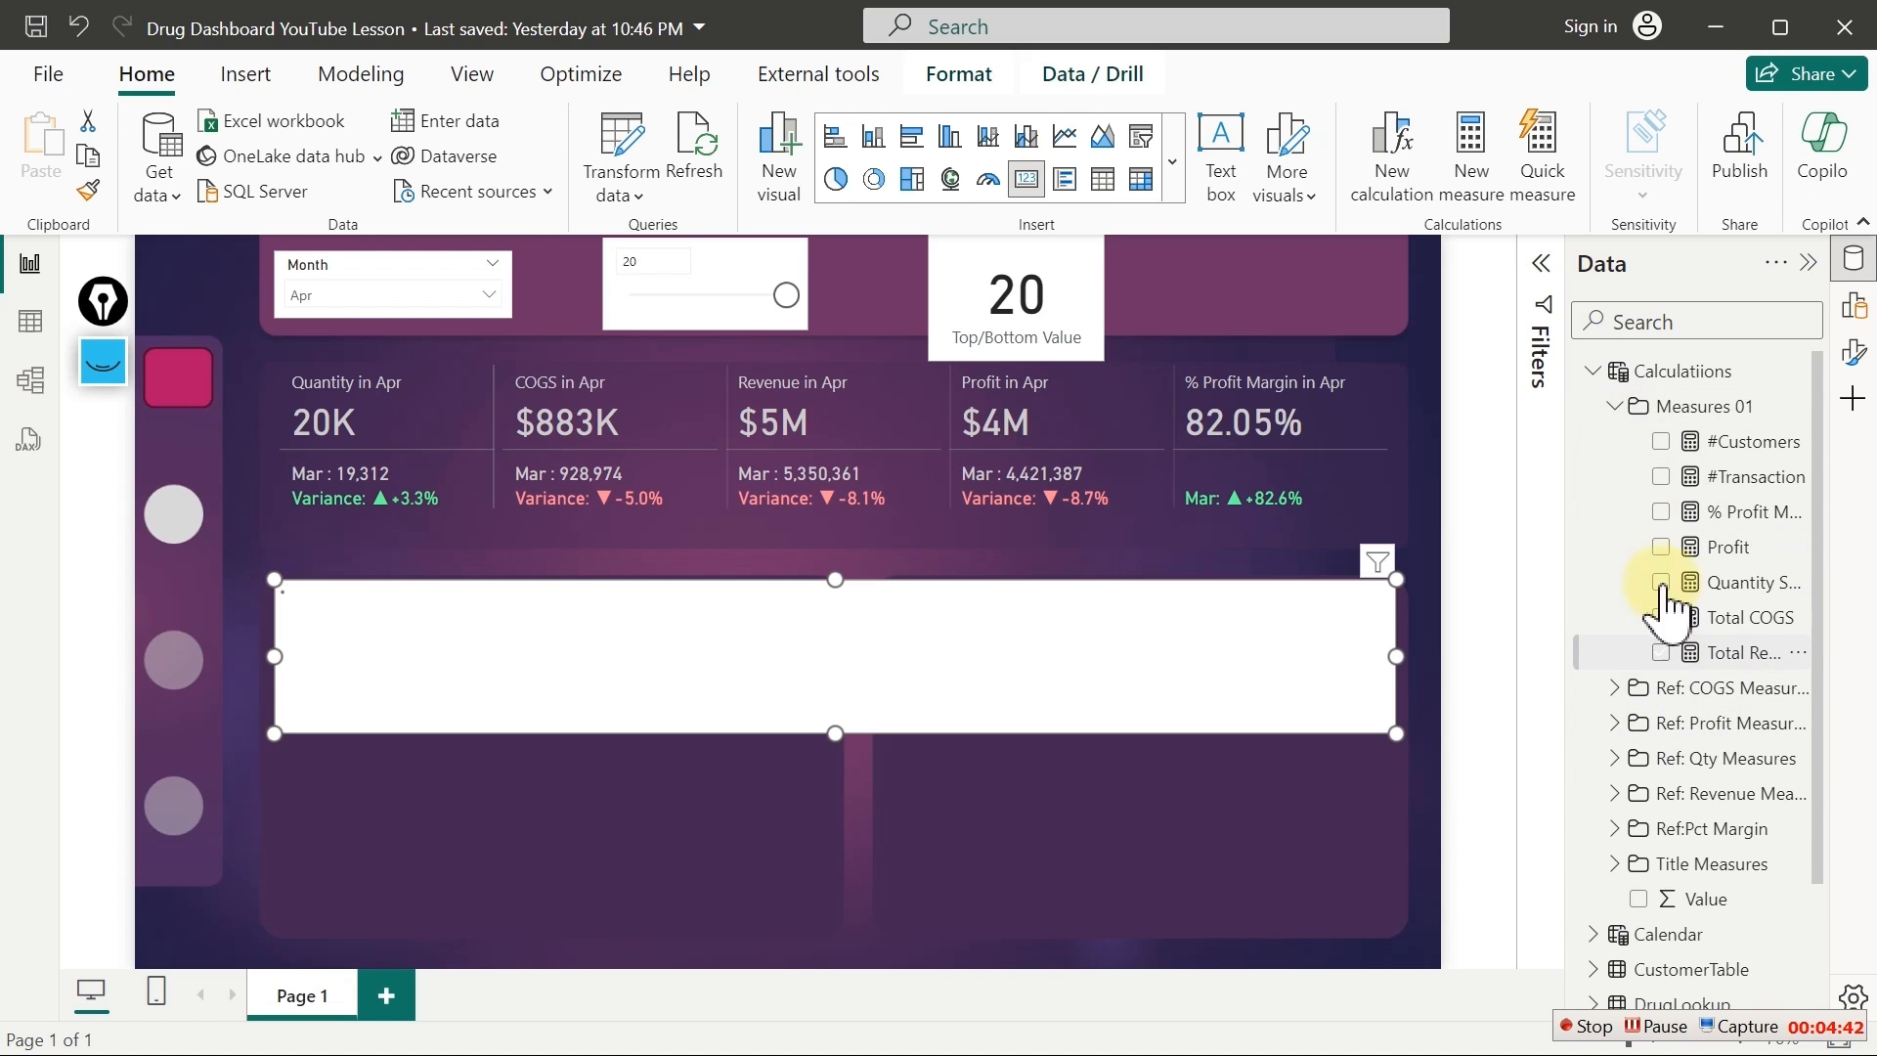
left_click(1593, 372)
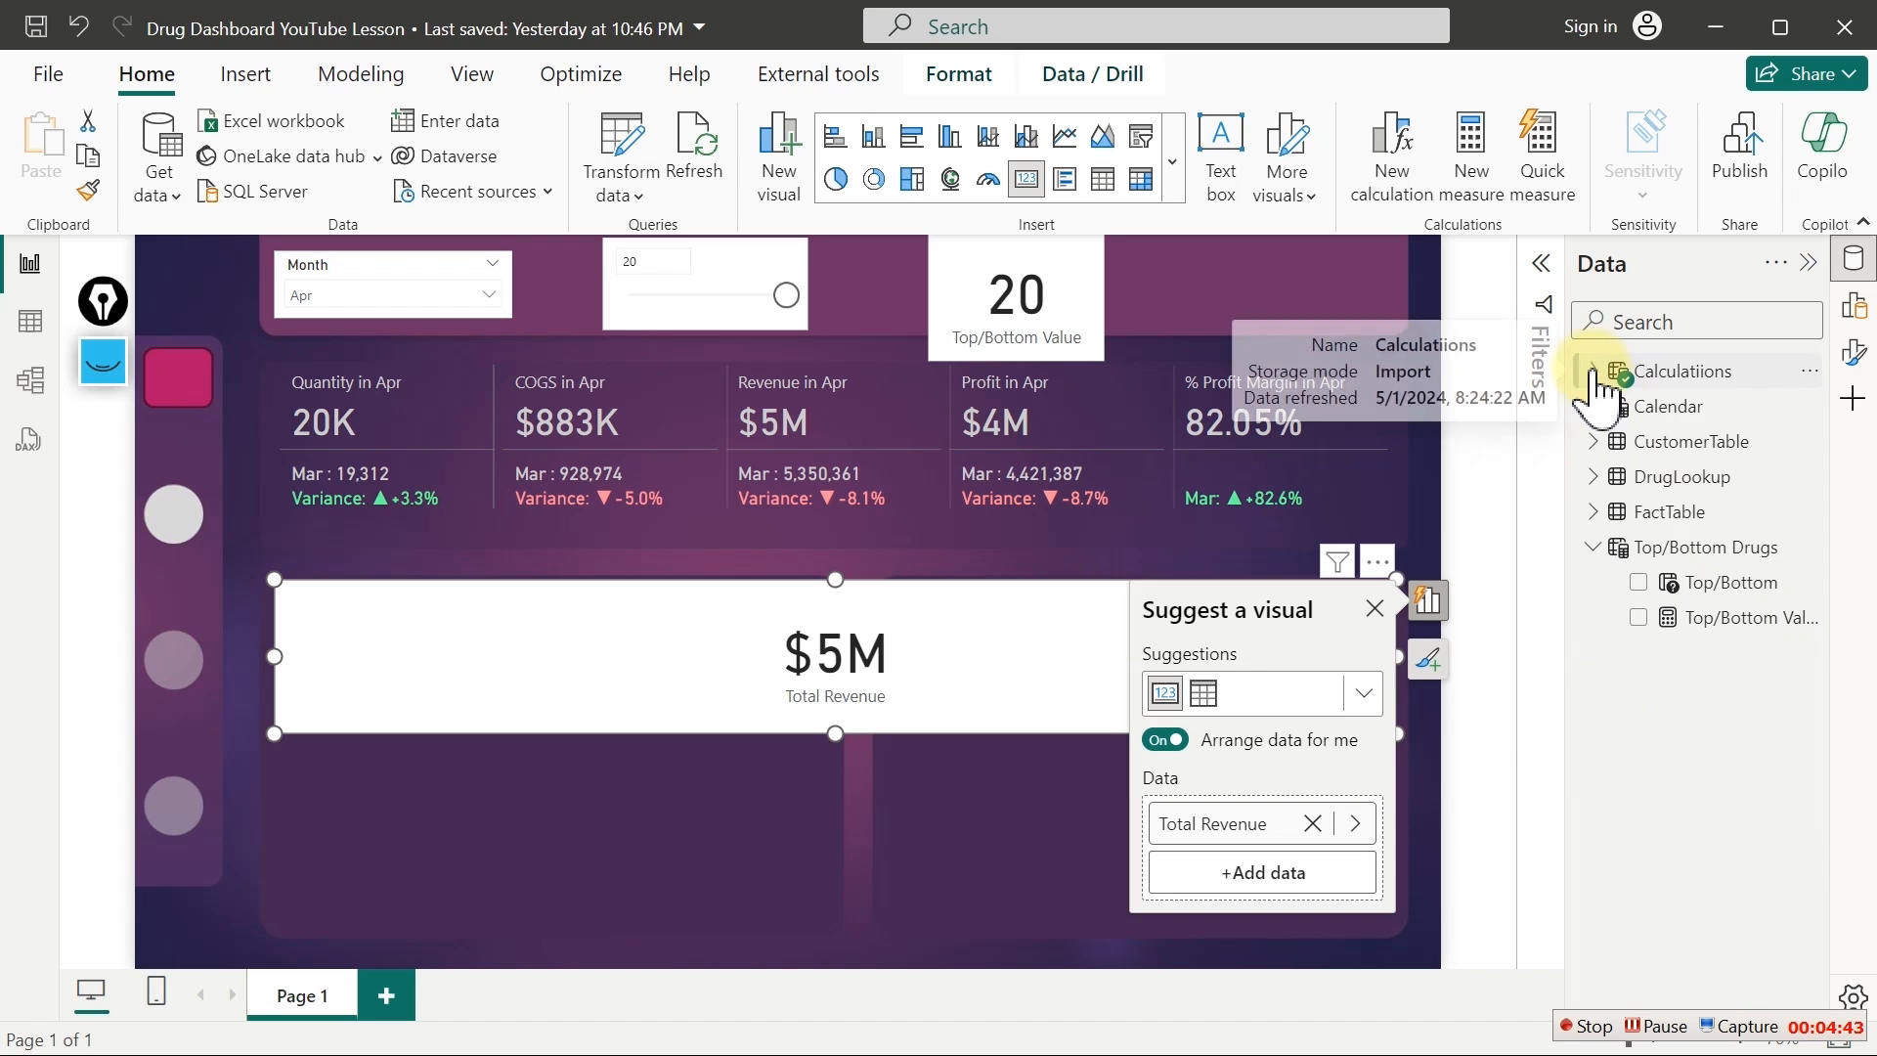
Add DrugName from DrugLookup to the Total Revenue visual and convert the visual to a table
left_click(1592, 549)
left_click(1592, 476)
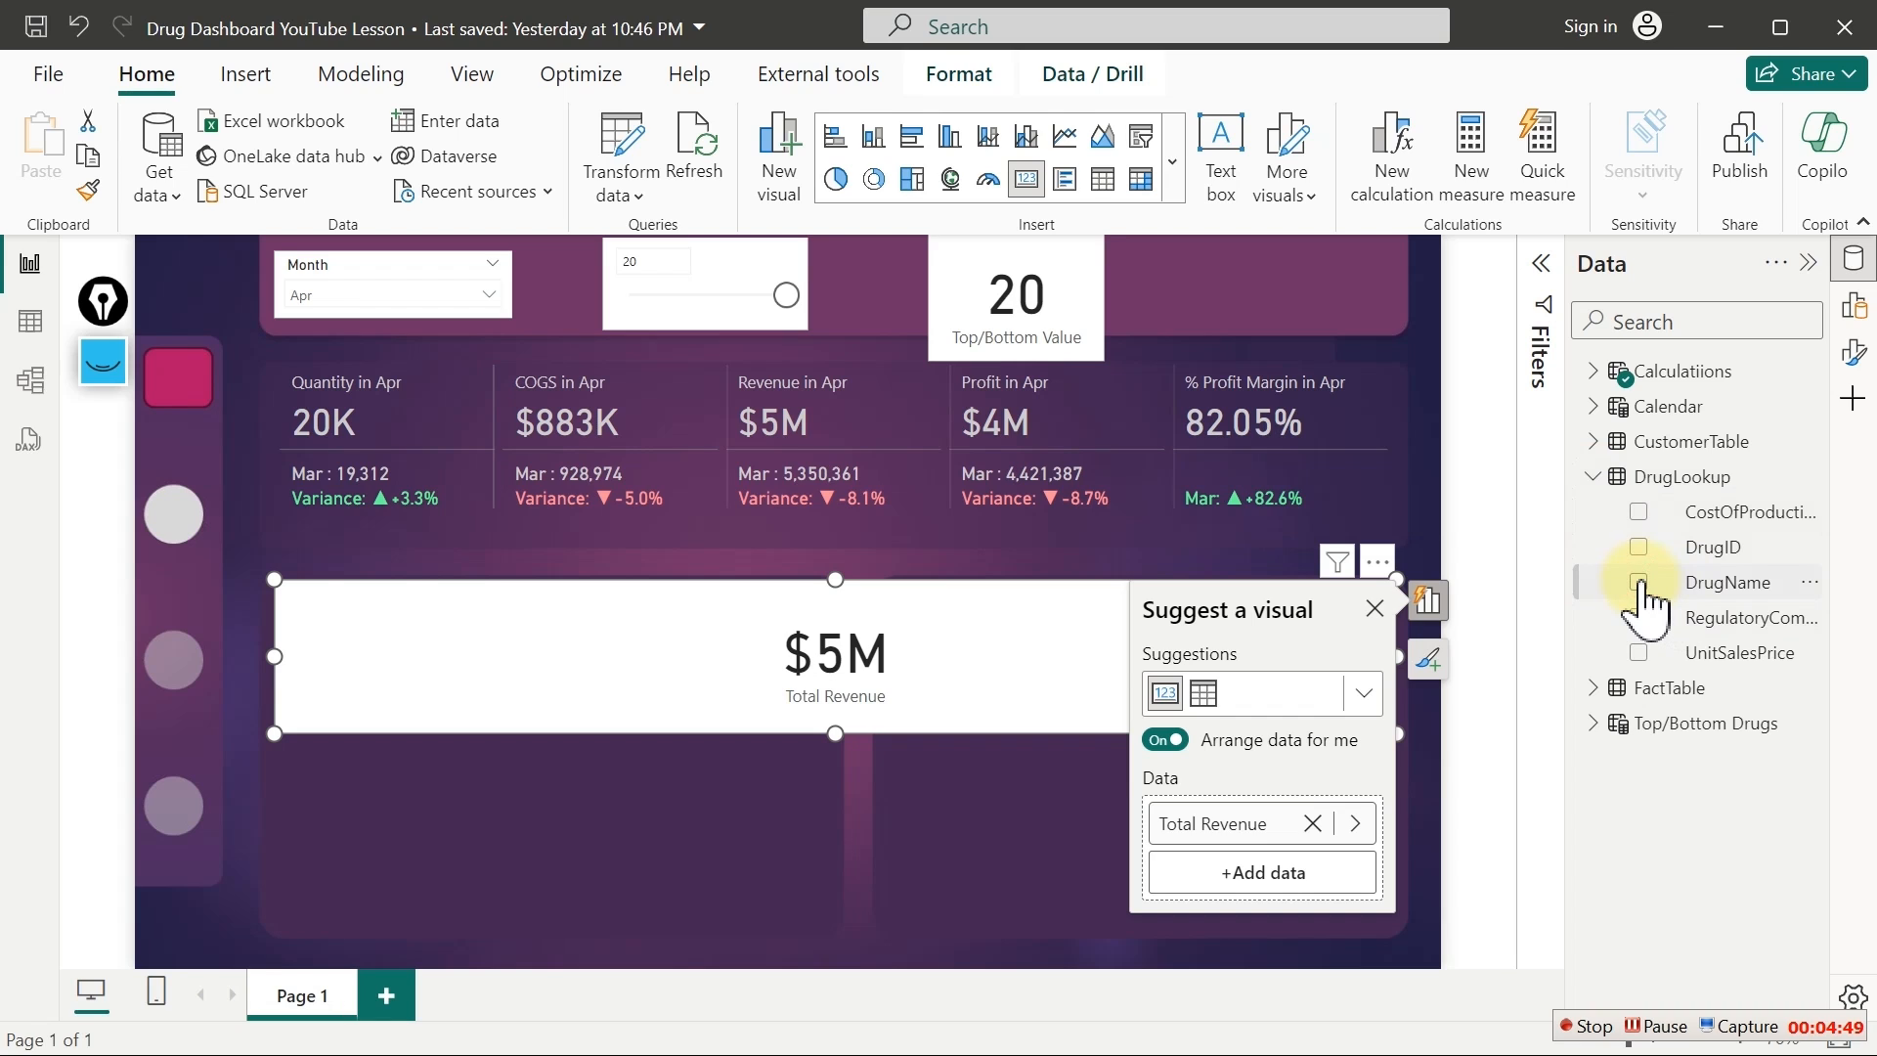
left_click(1638, 581)
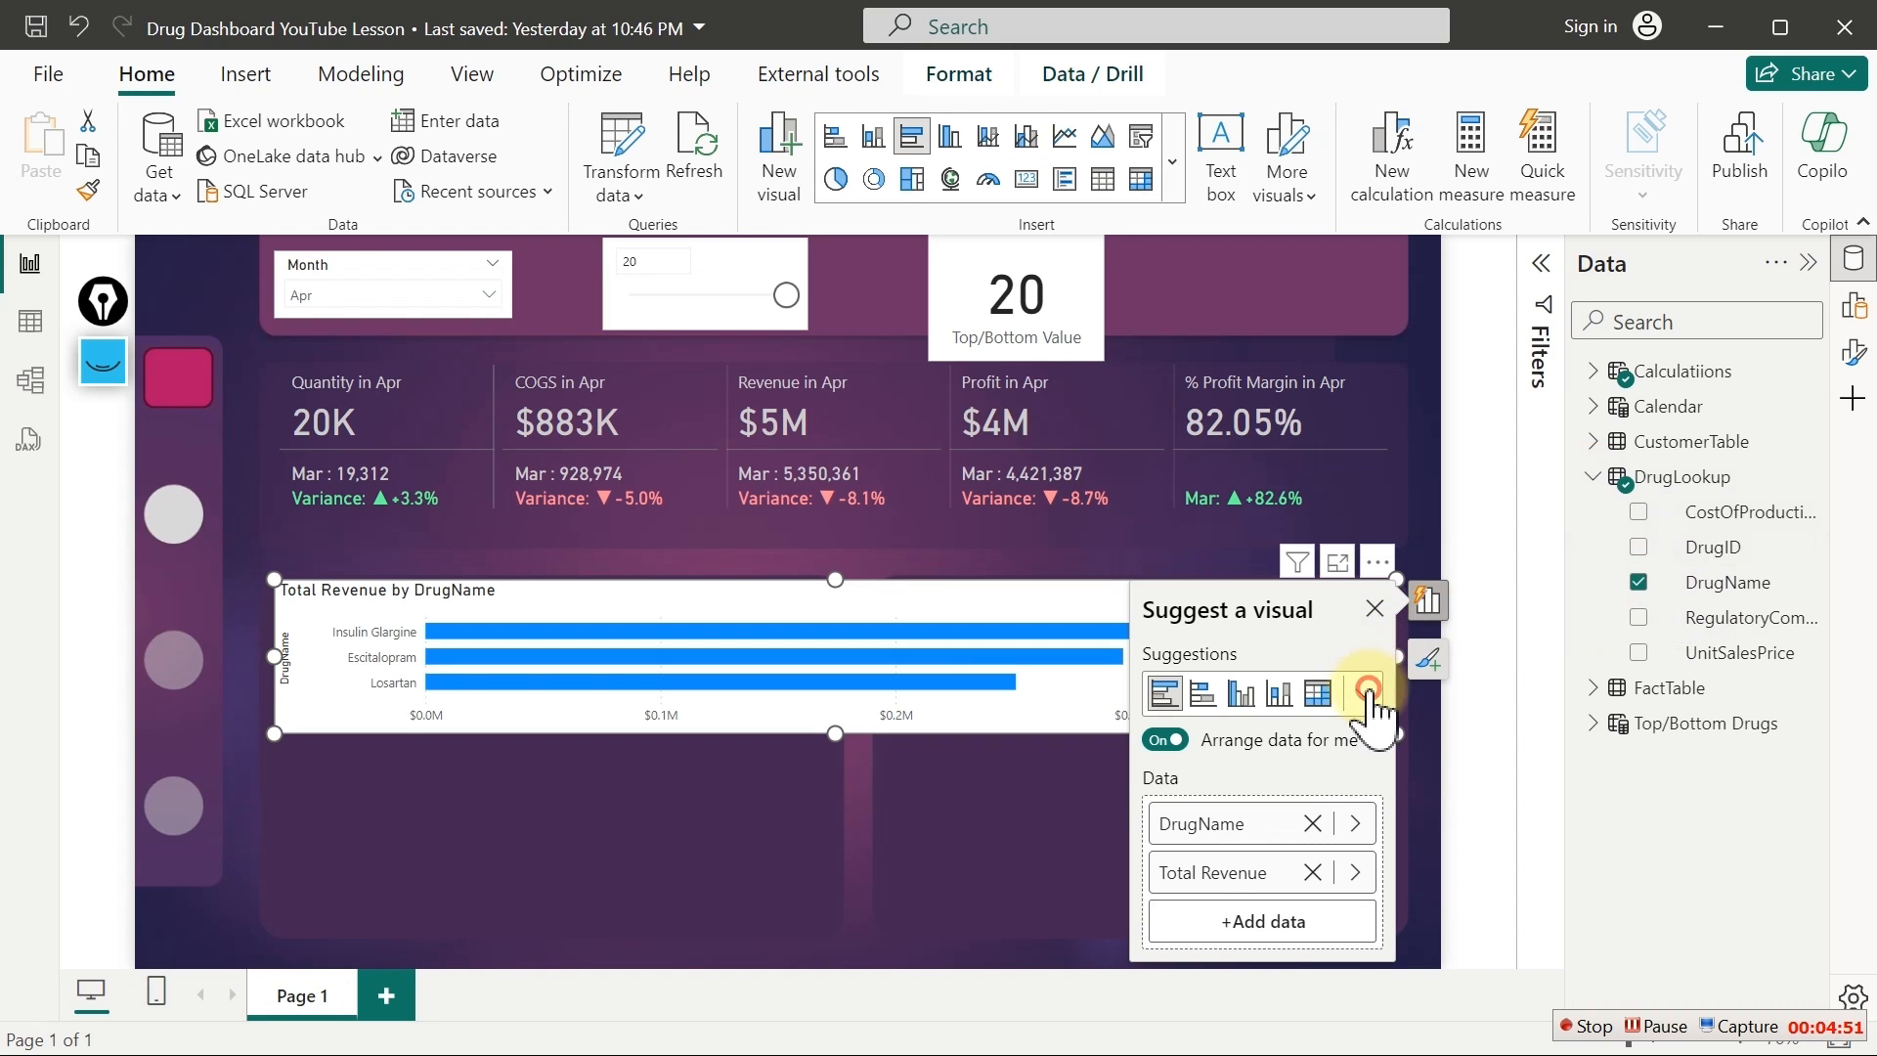
left_click(1365, 695)
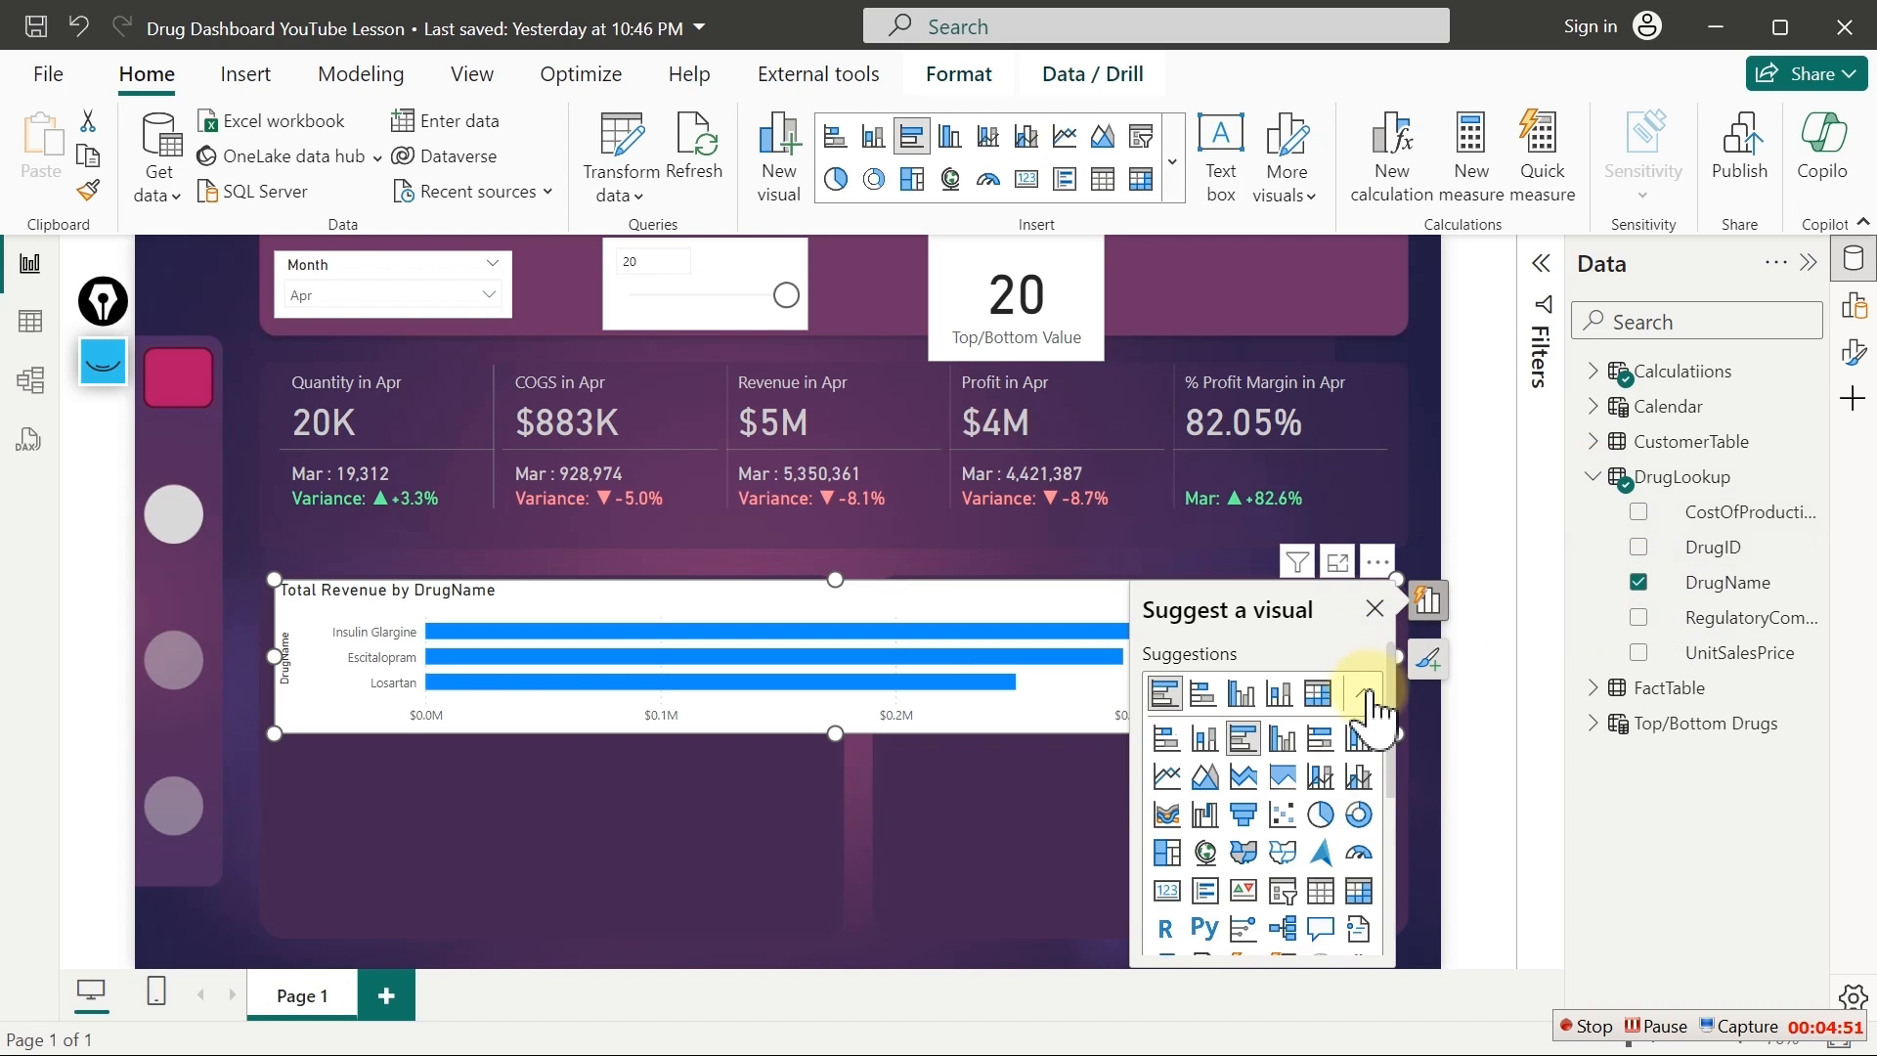
left_click(1323, 891)
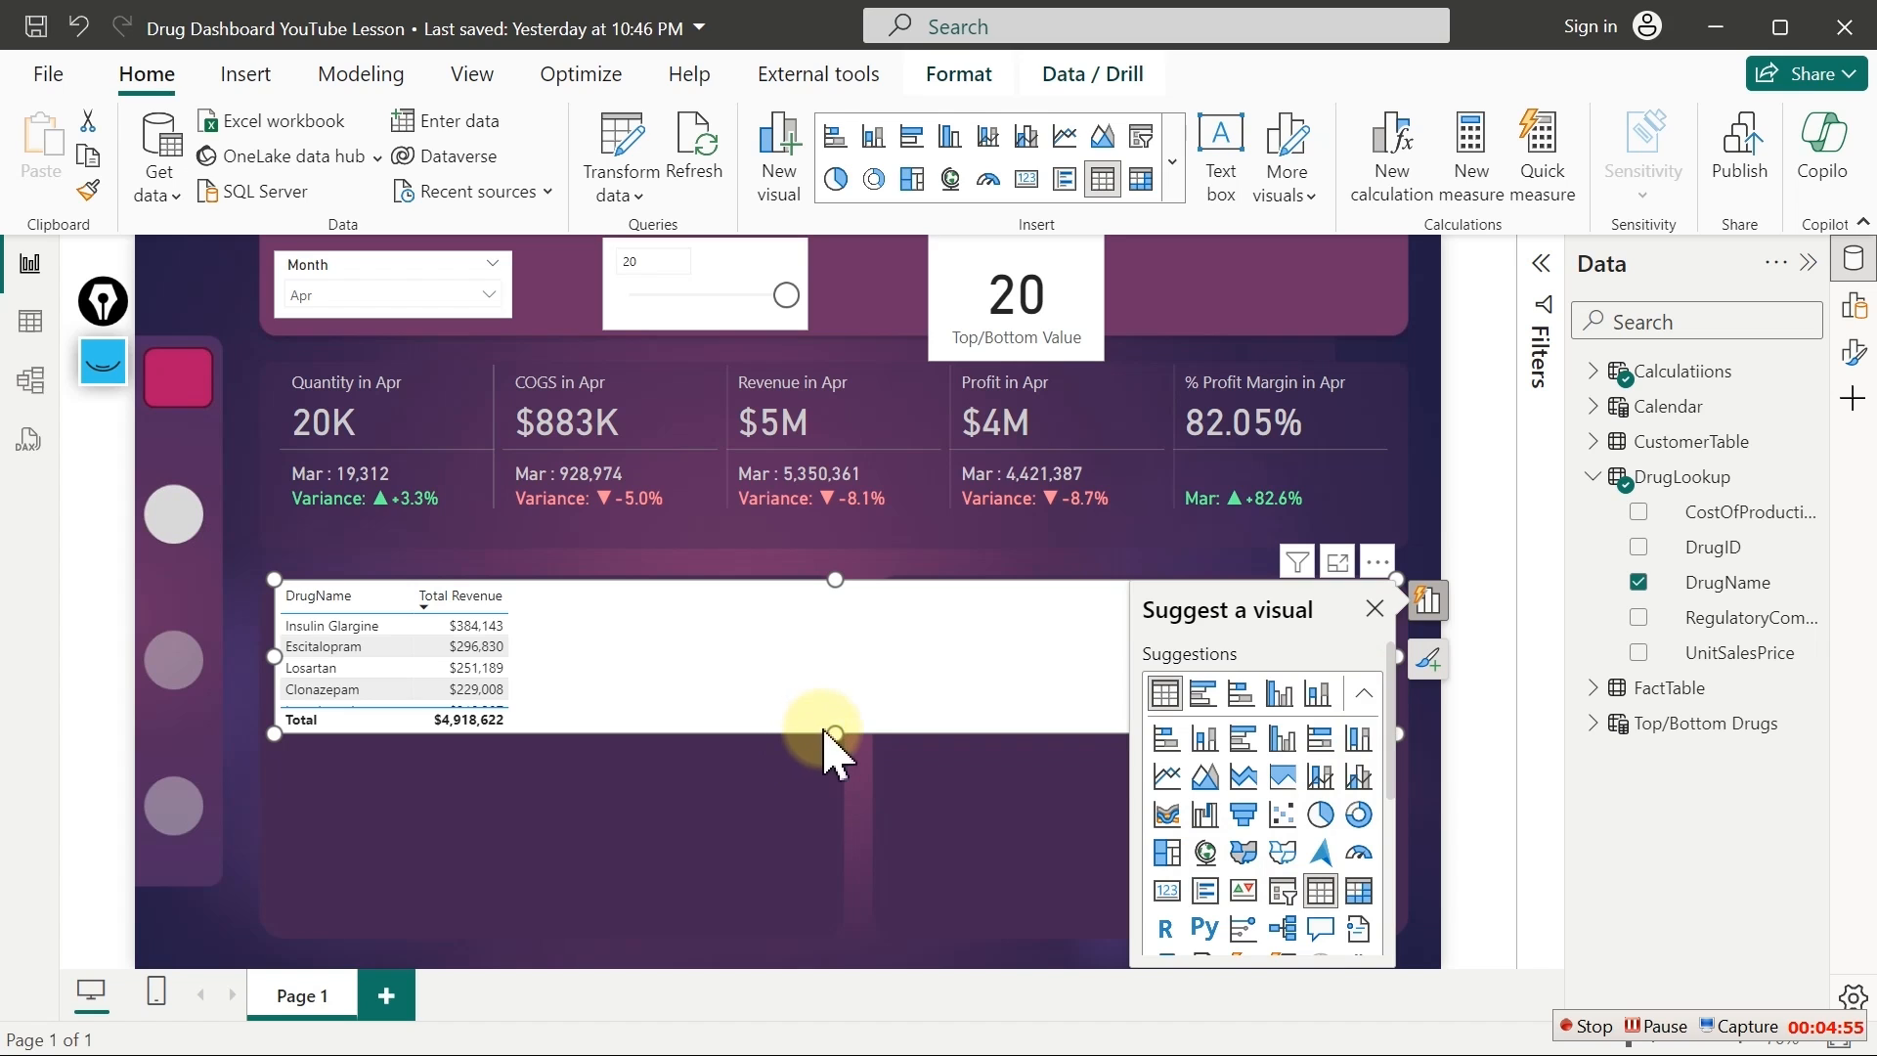
Resize the drug table to fill the lower panel's height, about half its width, and extend it up to the KPI cards
left_click_drag(835, 733, 834, 919)
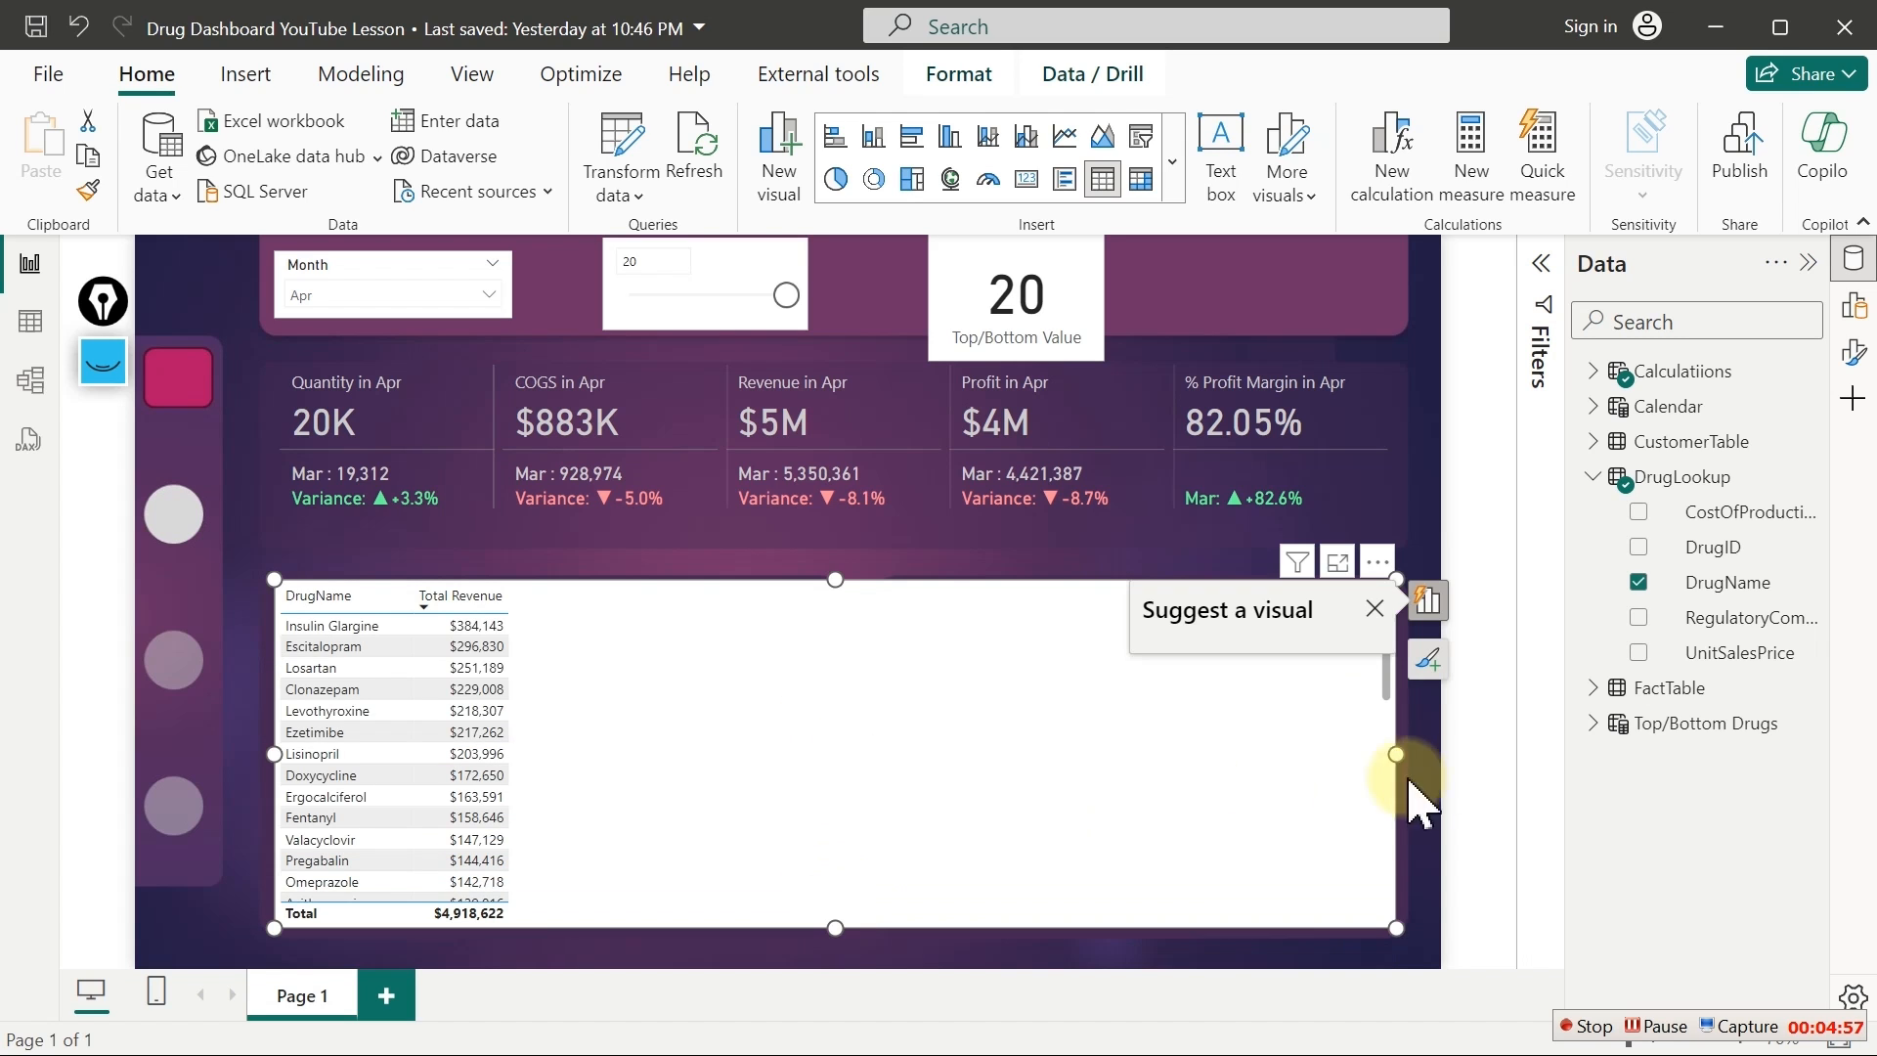
left_click_drag(1396, 753, 706, 810)
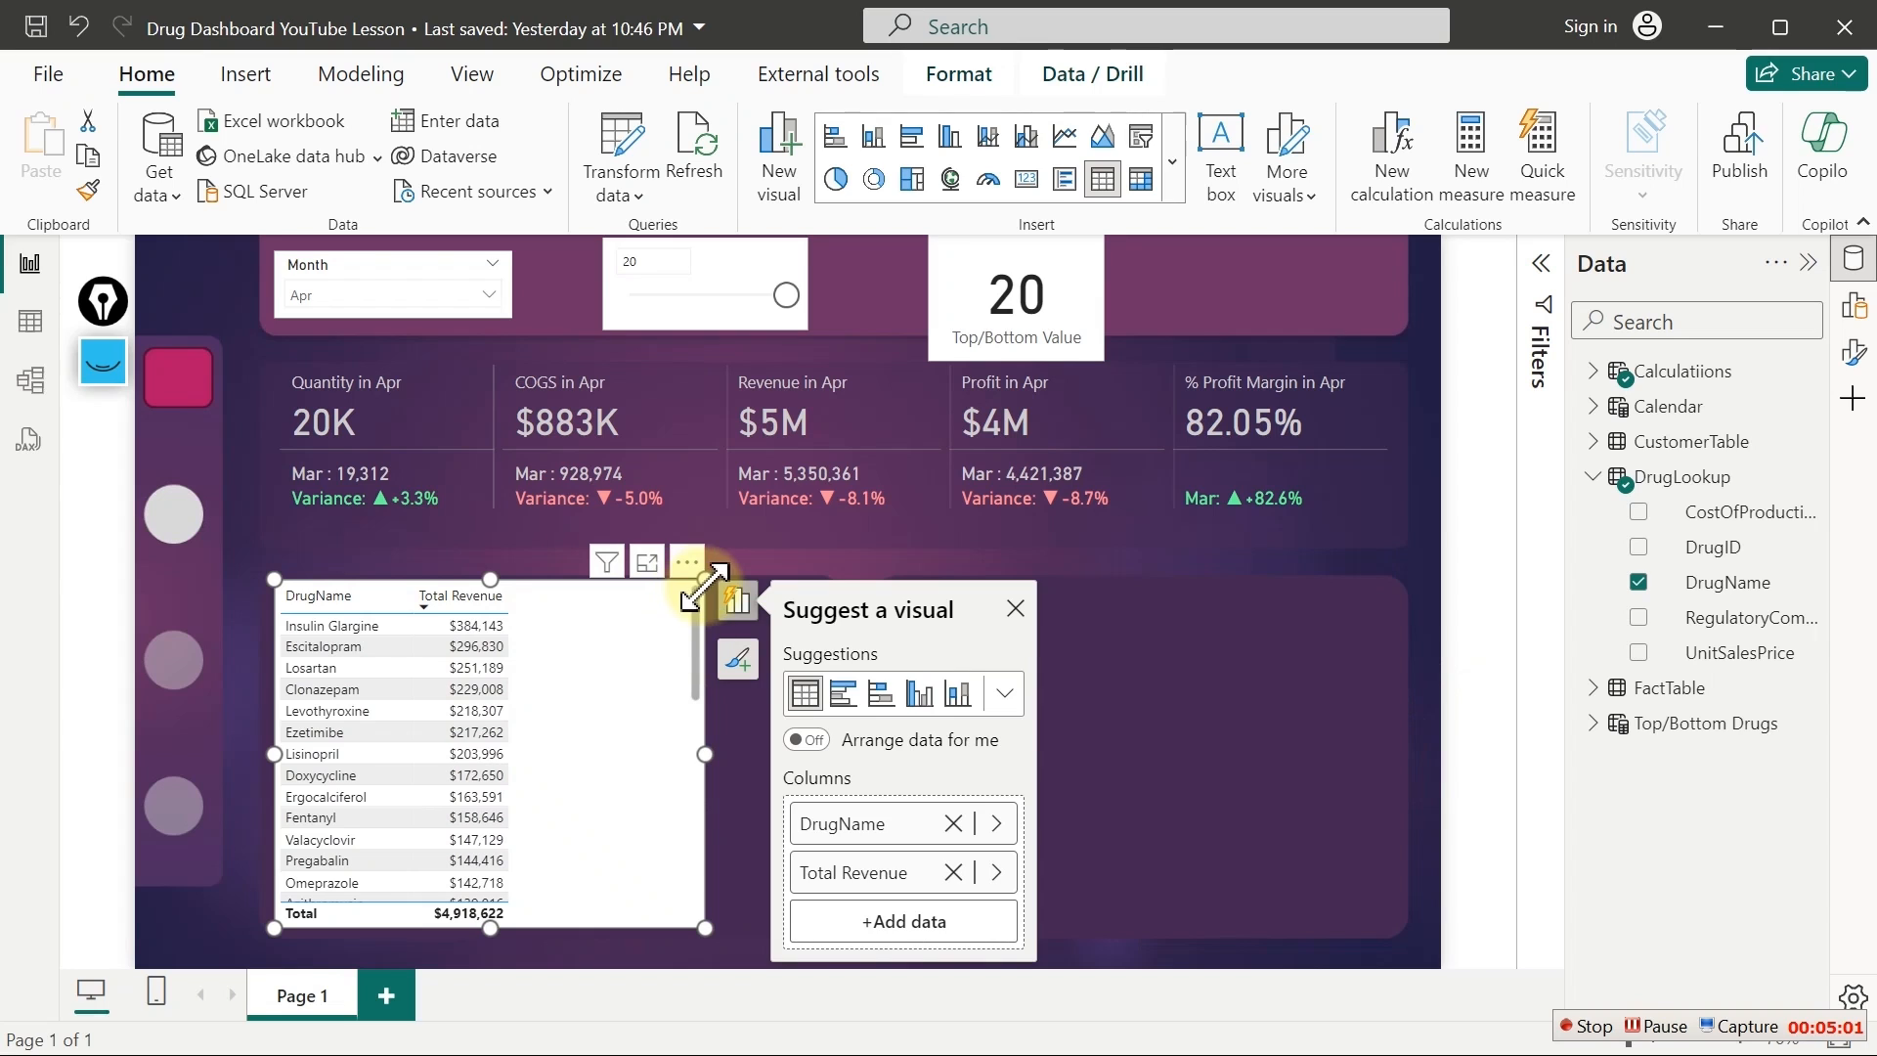
left_click_drag(704, 578, 774, 513)
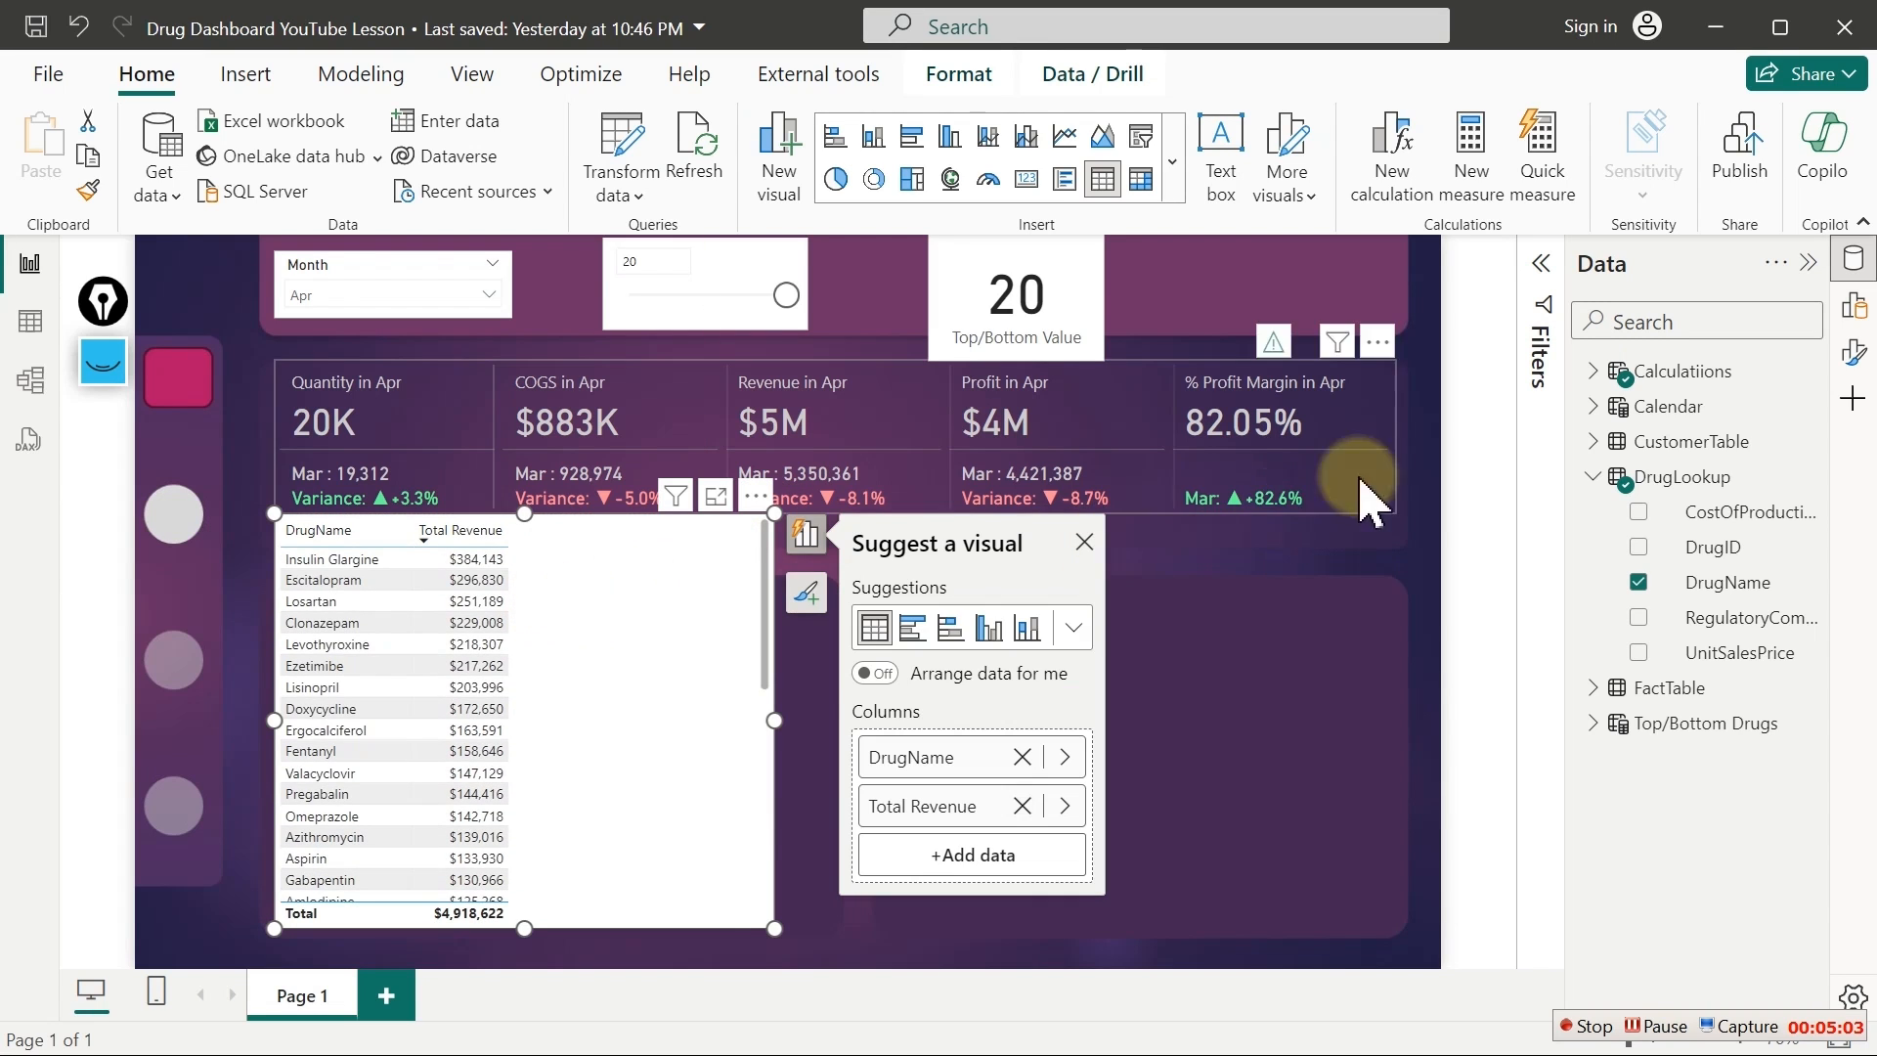
Set the drug table's values font size to 16 and its column headers font size to 14
left_click(1852, 354)
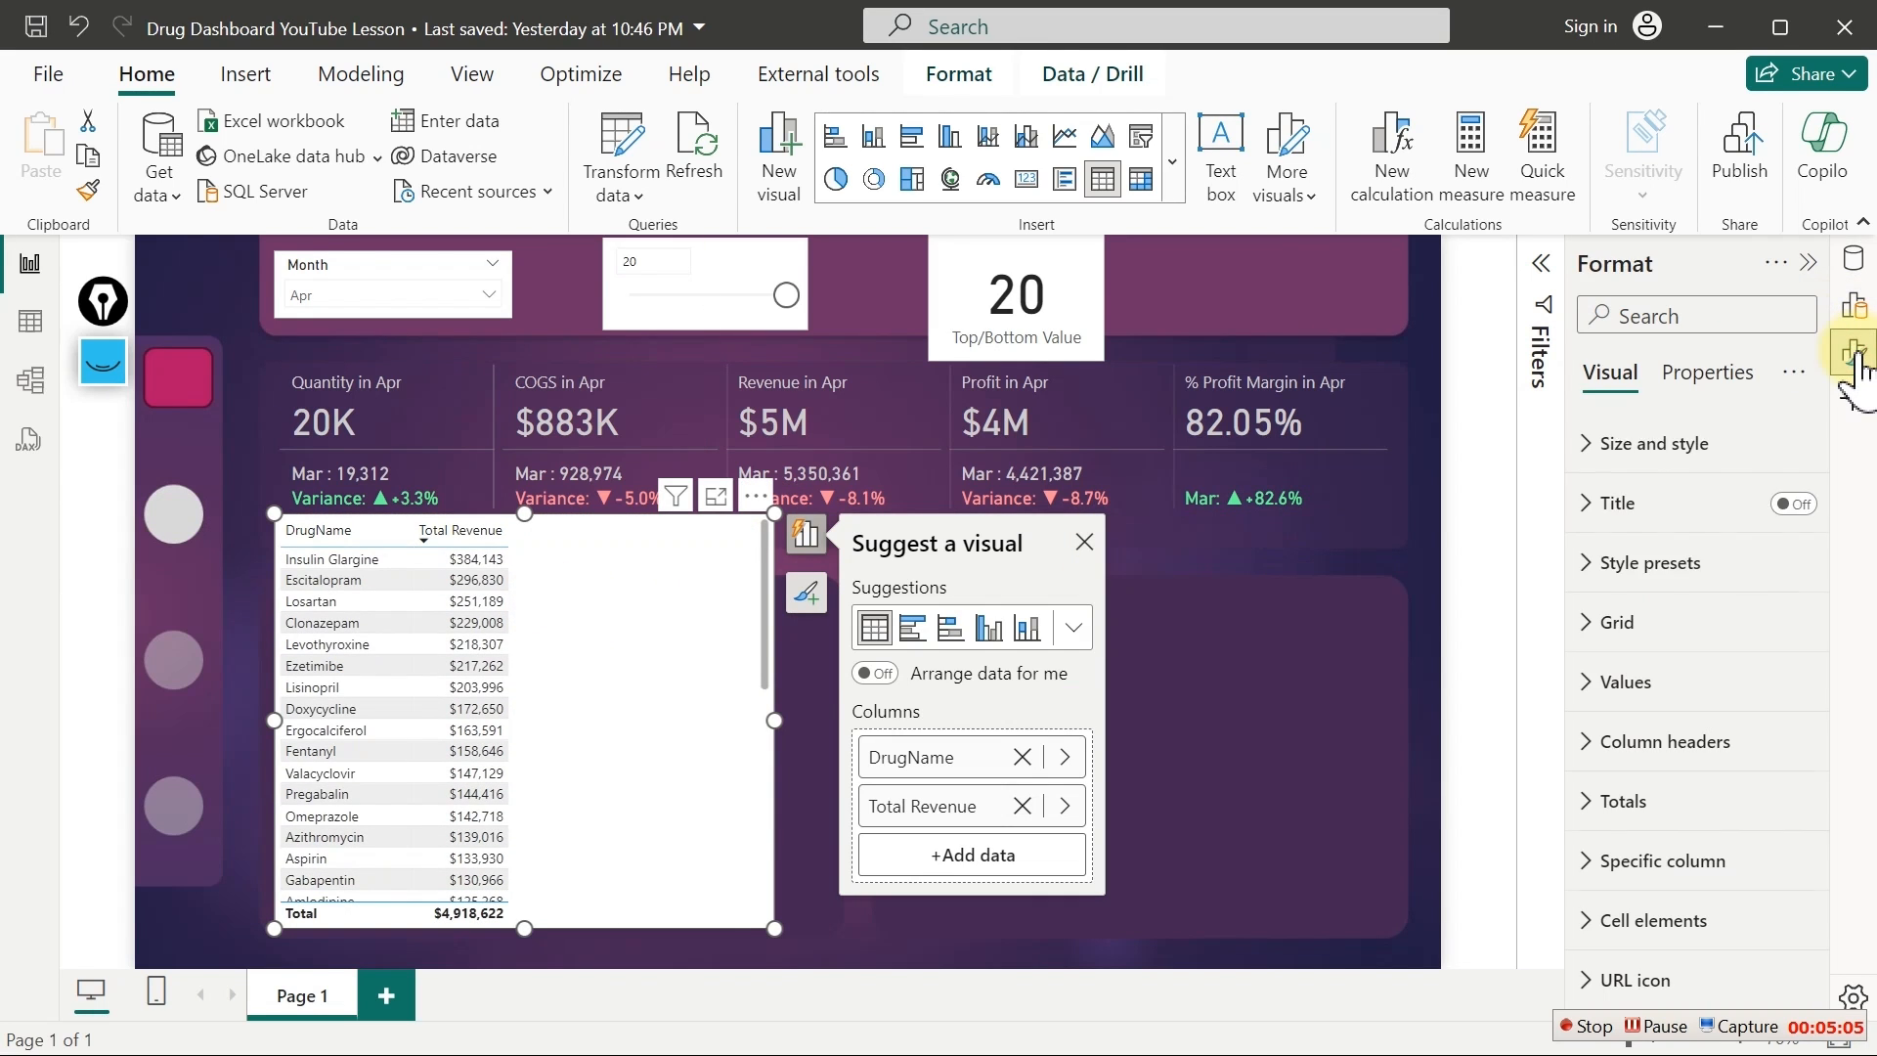
left_click(1618, 682)
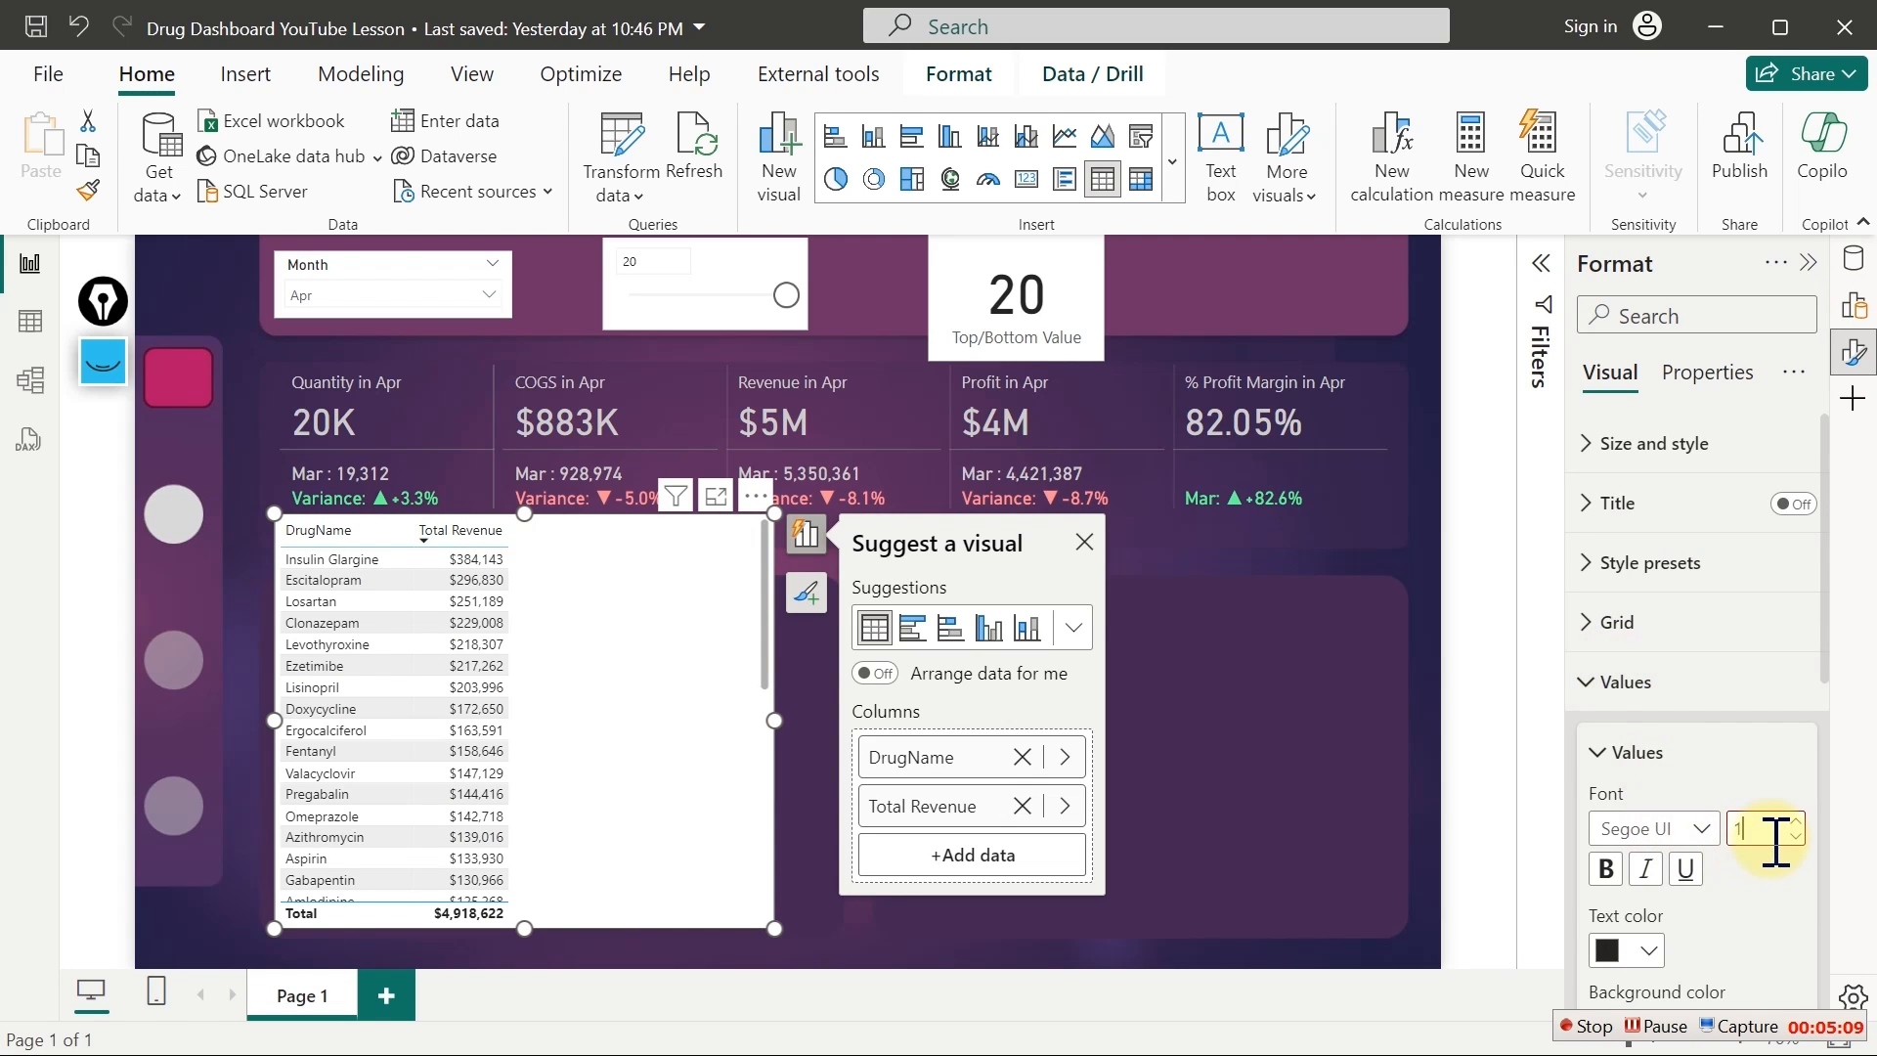
left_click(1644, 684)
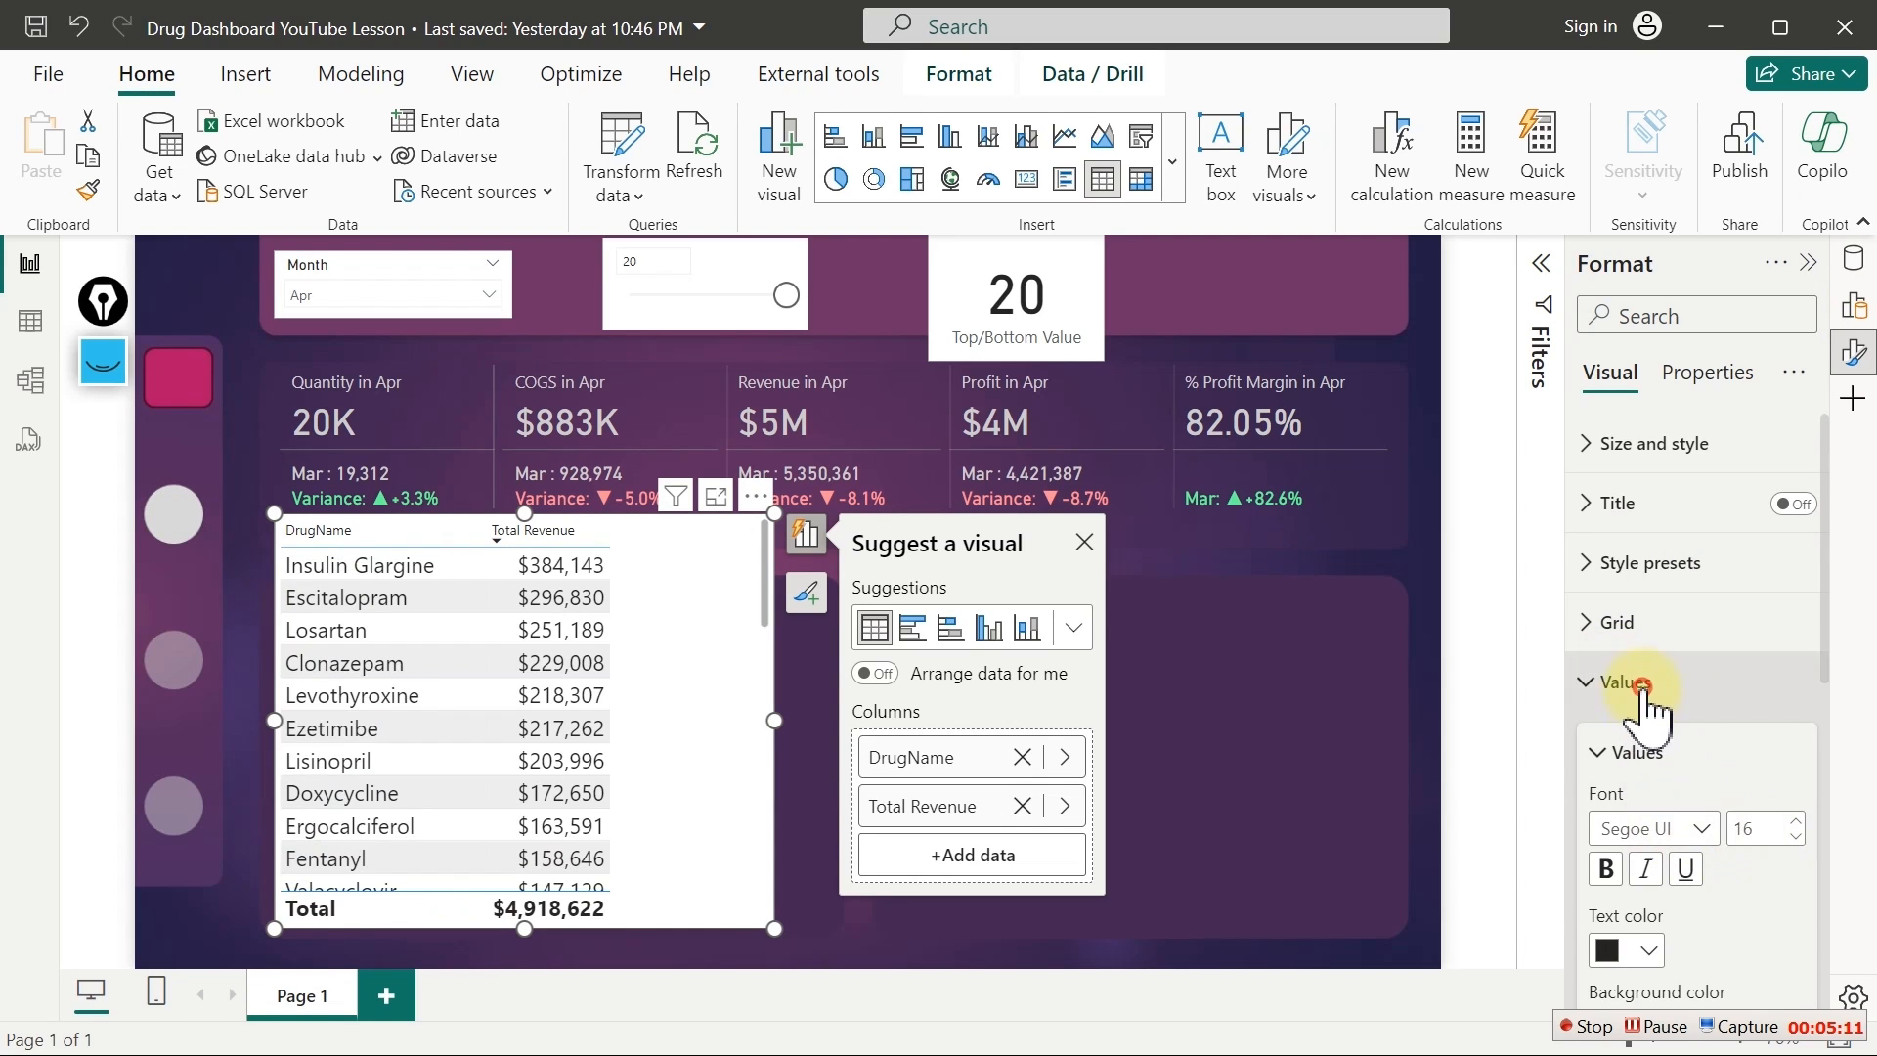
left_click(1650, 747)
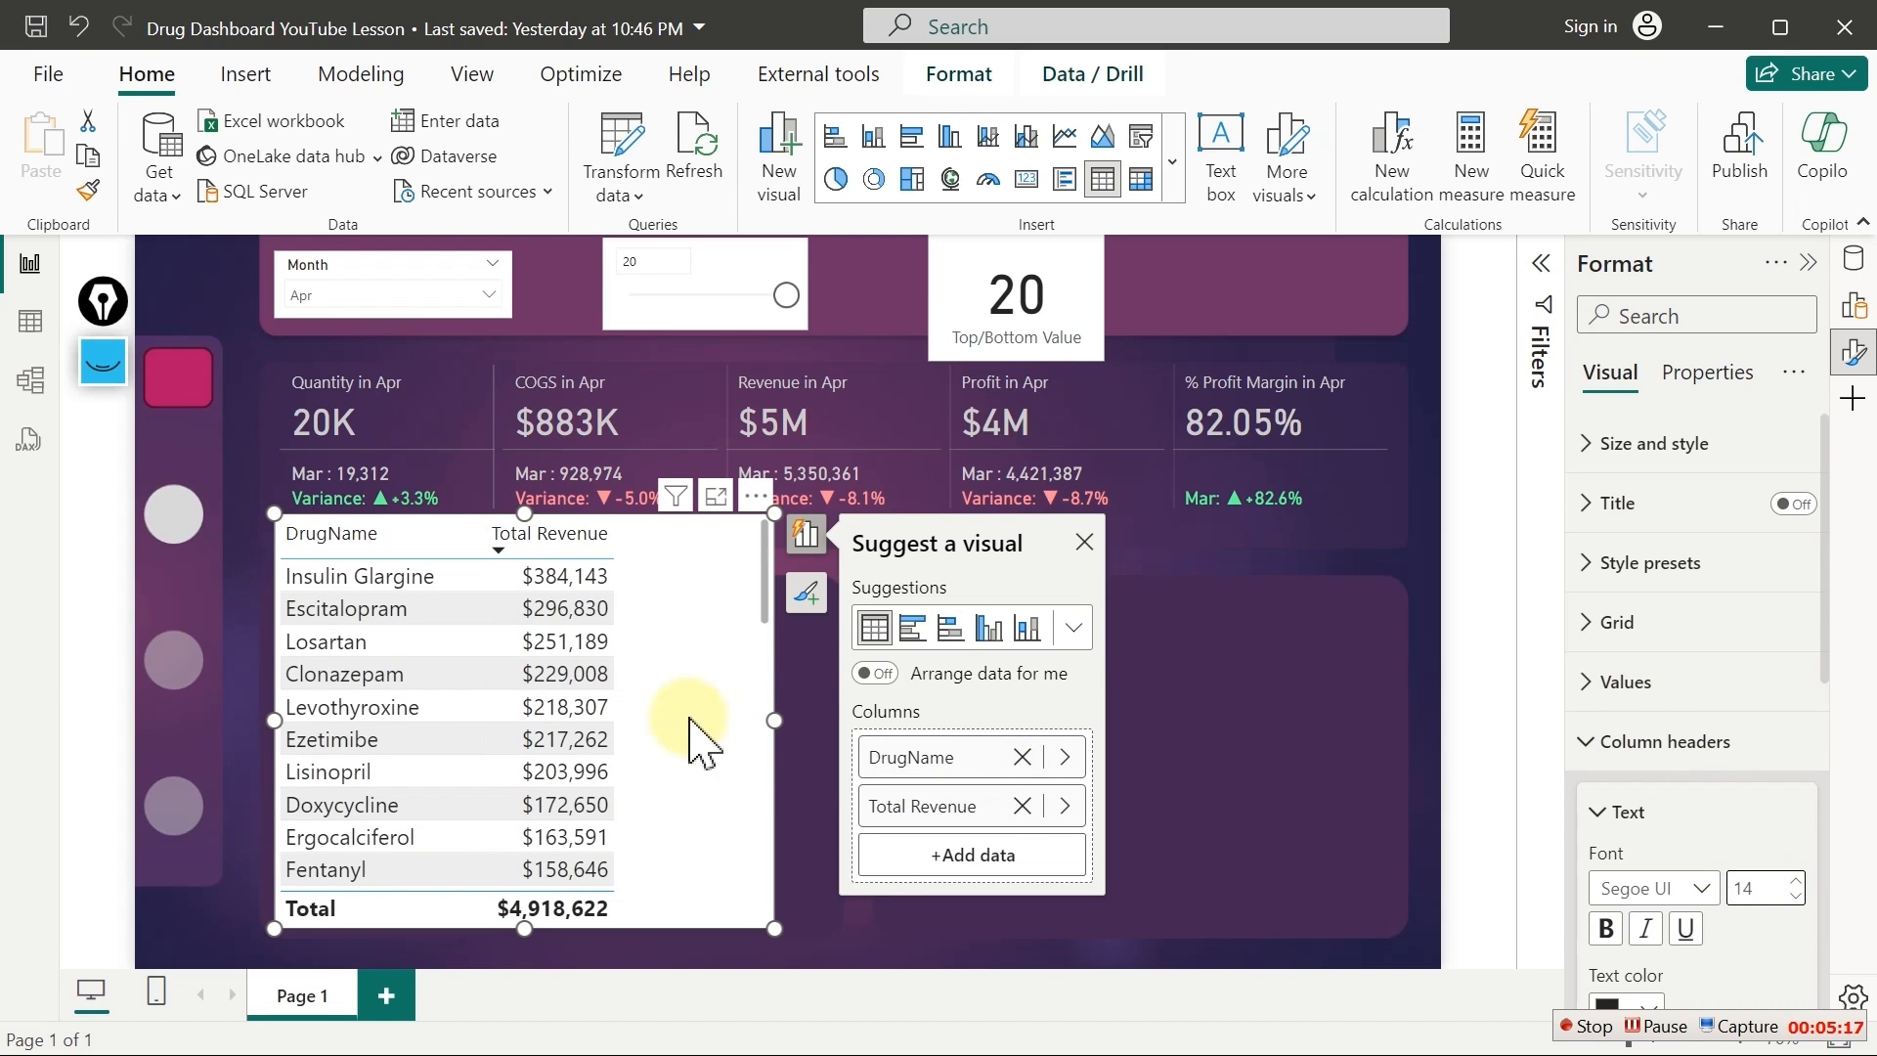
Widen the drug table slightly past the middle of the lower panel
left_click_drag(764, 555, 754, 829)
left_click_drag(763, 885, 766, 533)
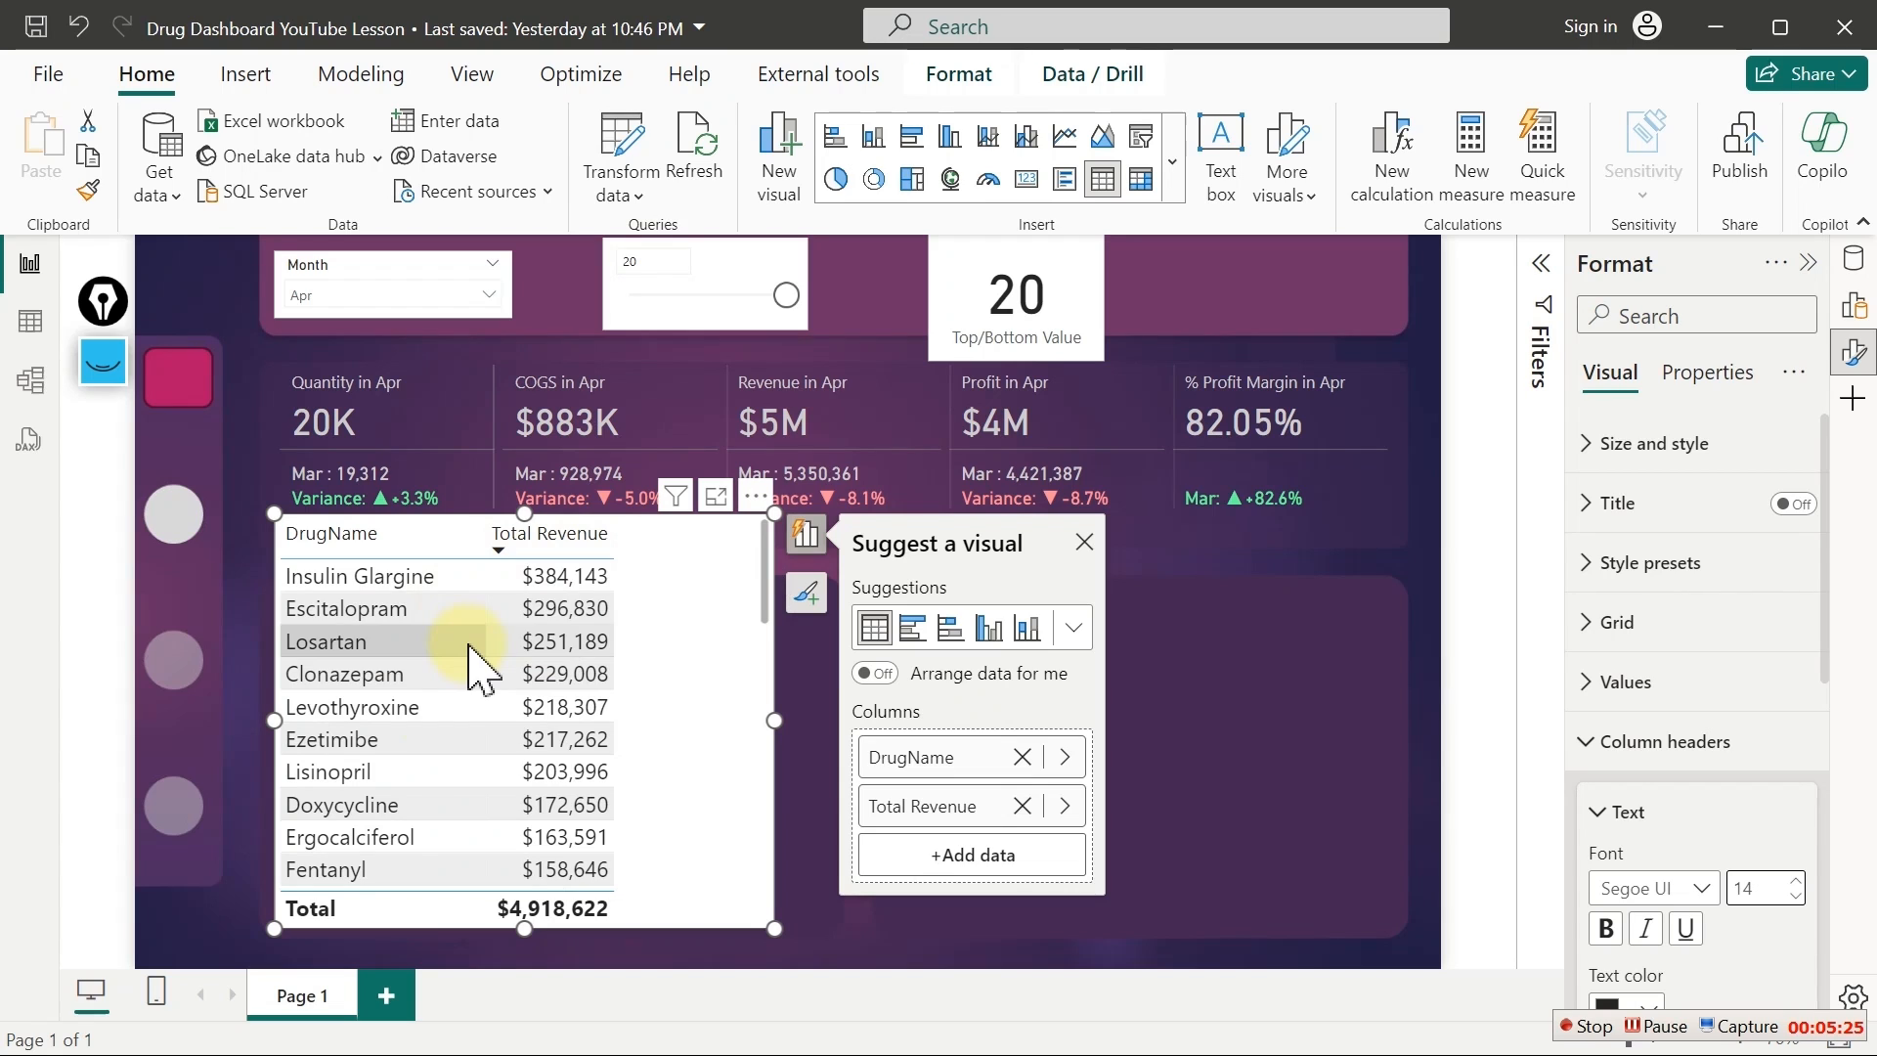
left_click_drag(772, 726, 872, 729)
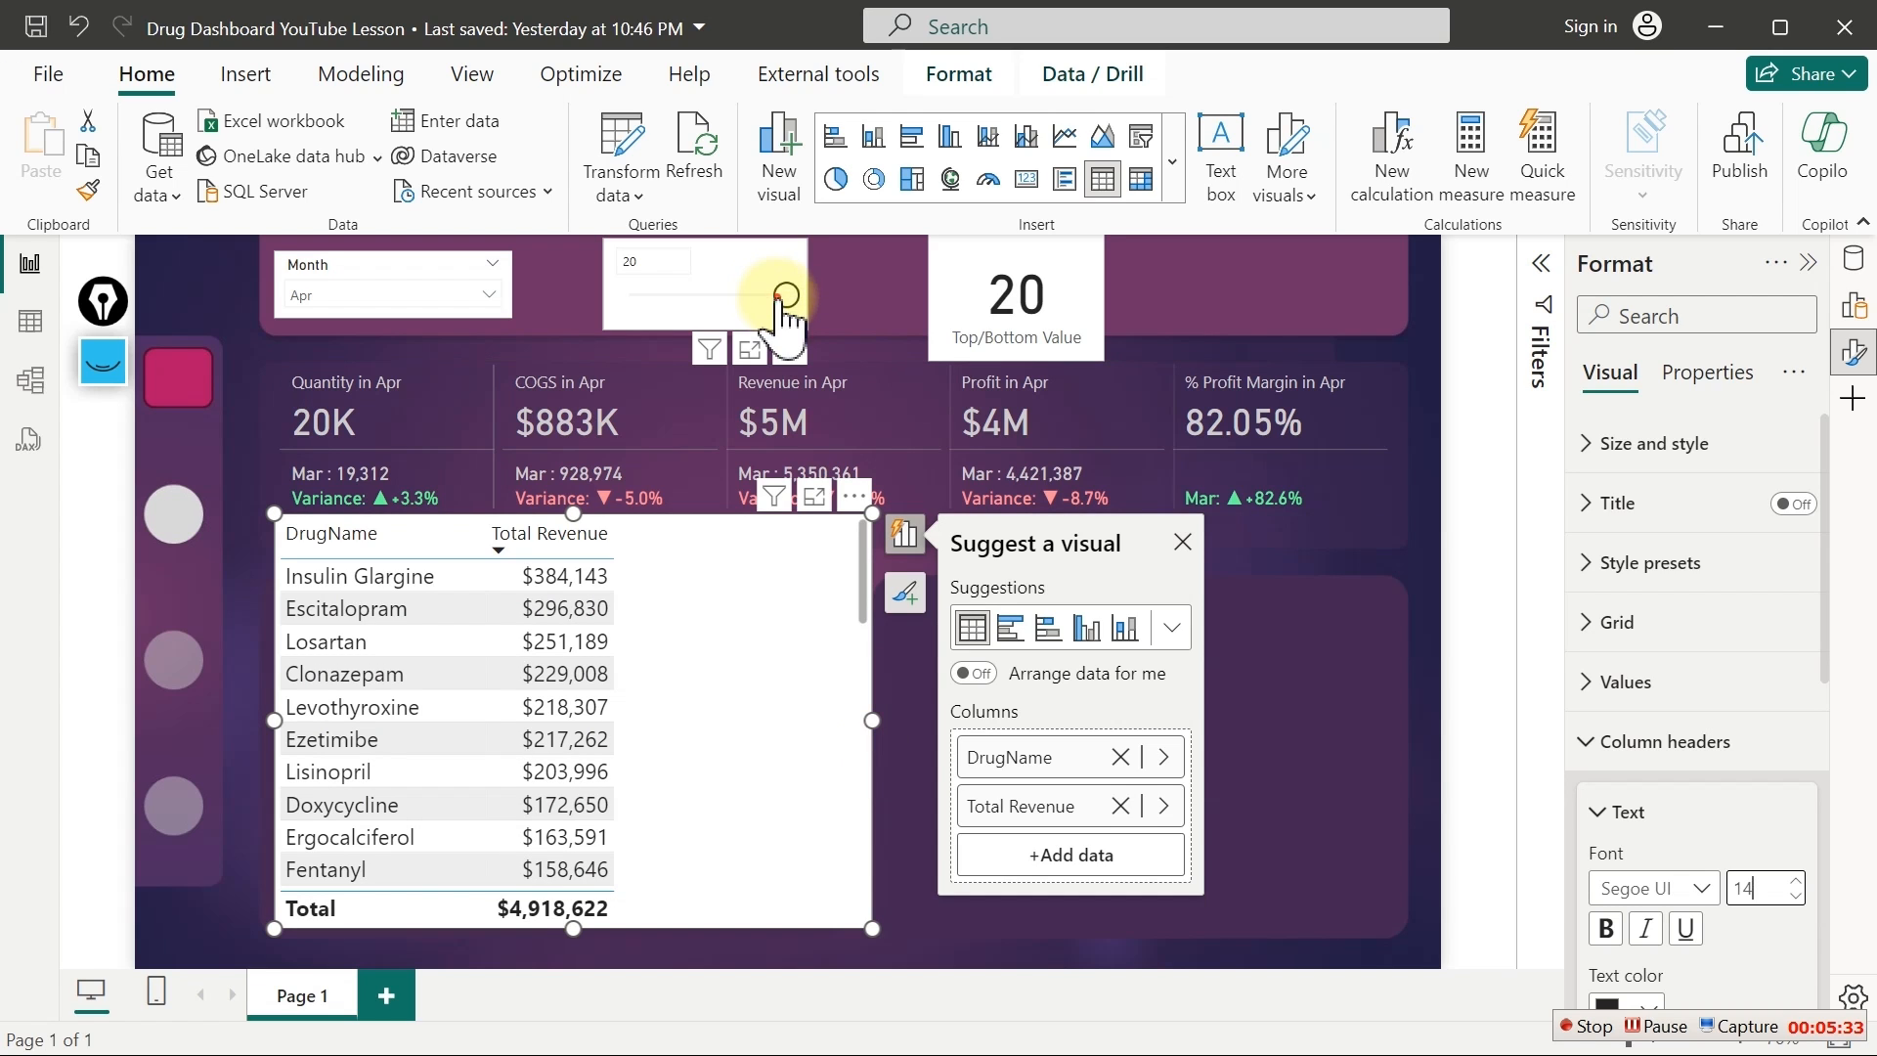
Set the Top/Bottom slicer to 14
left_click_drag(782, 296, 735, 299)
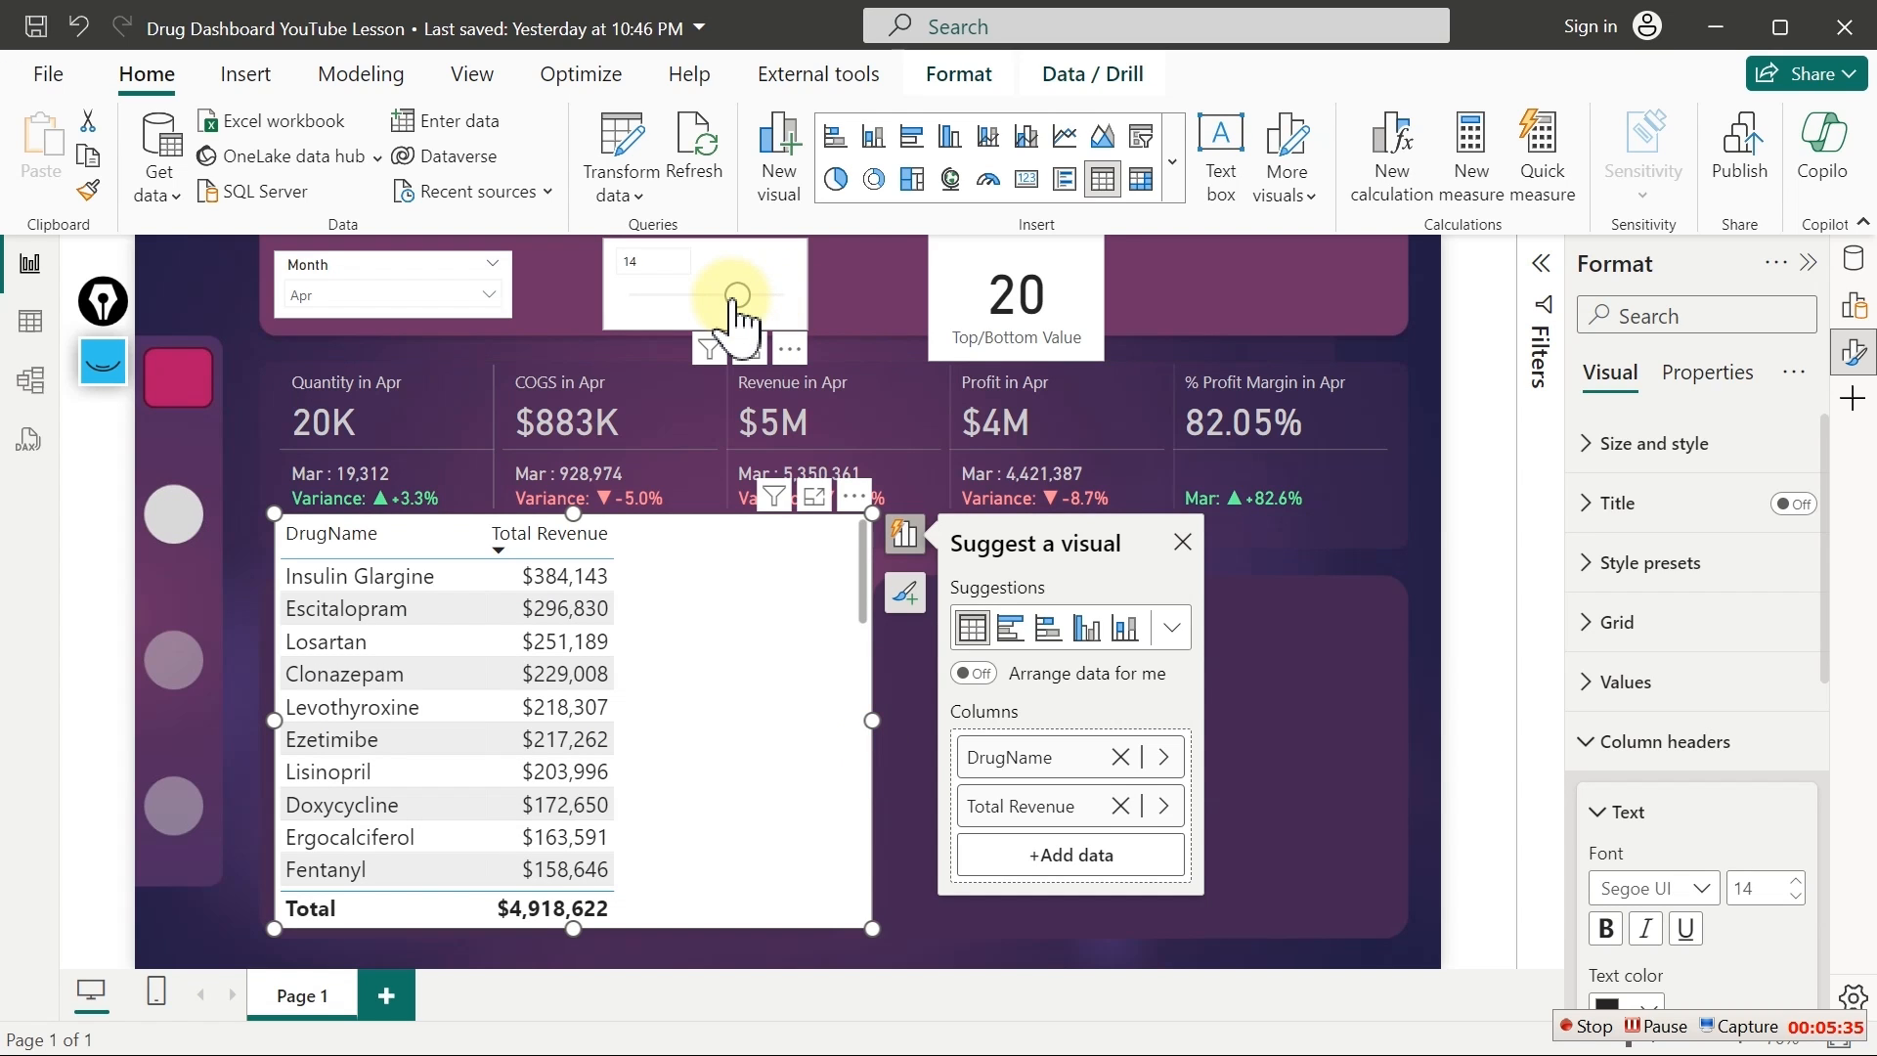
left_click(735, 298)
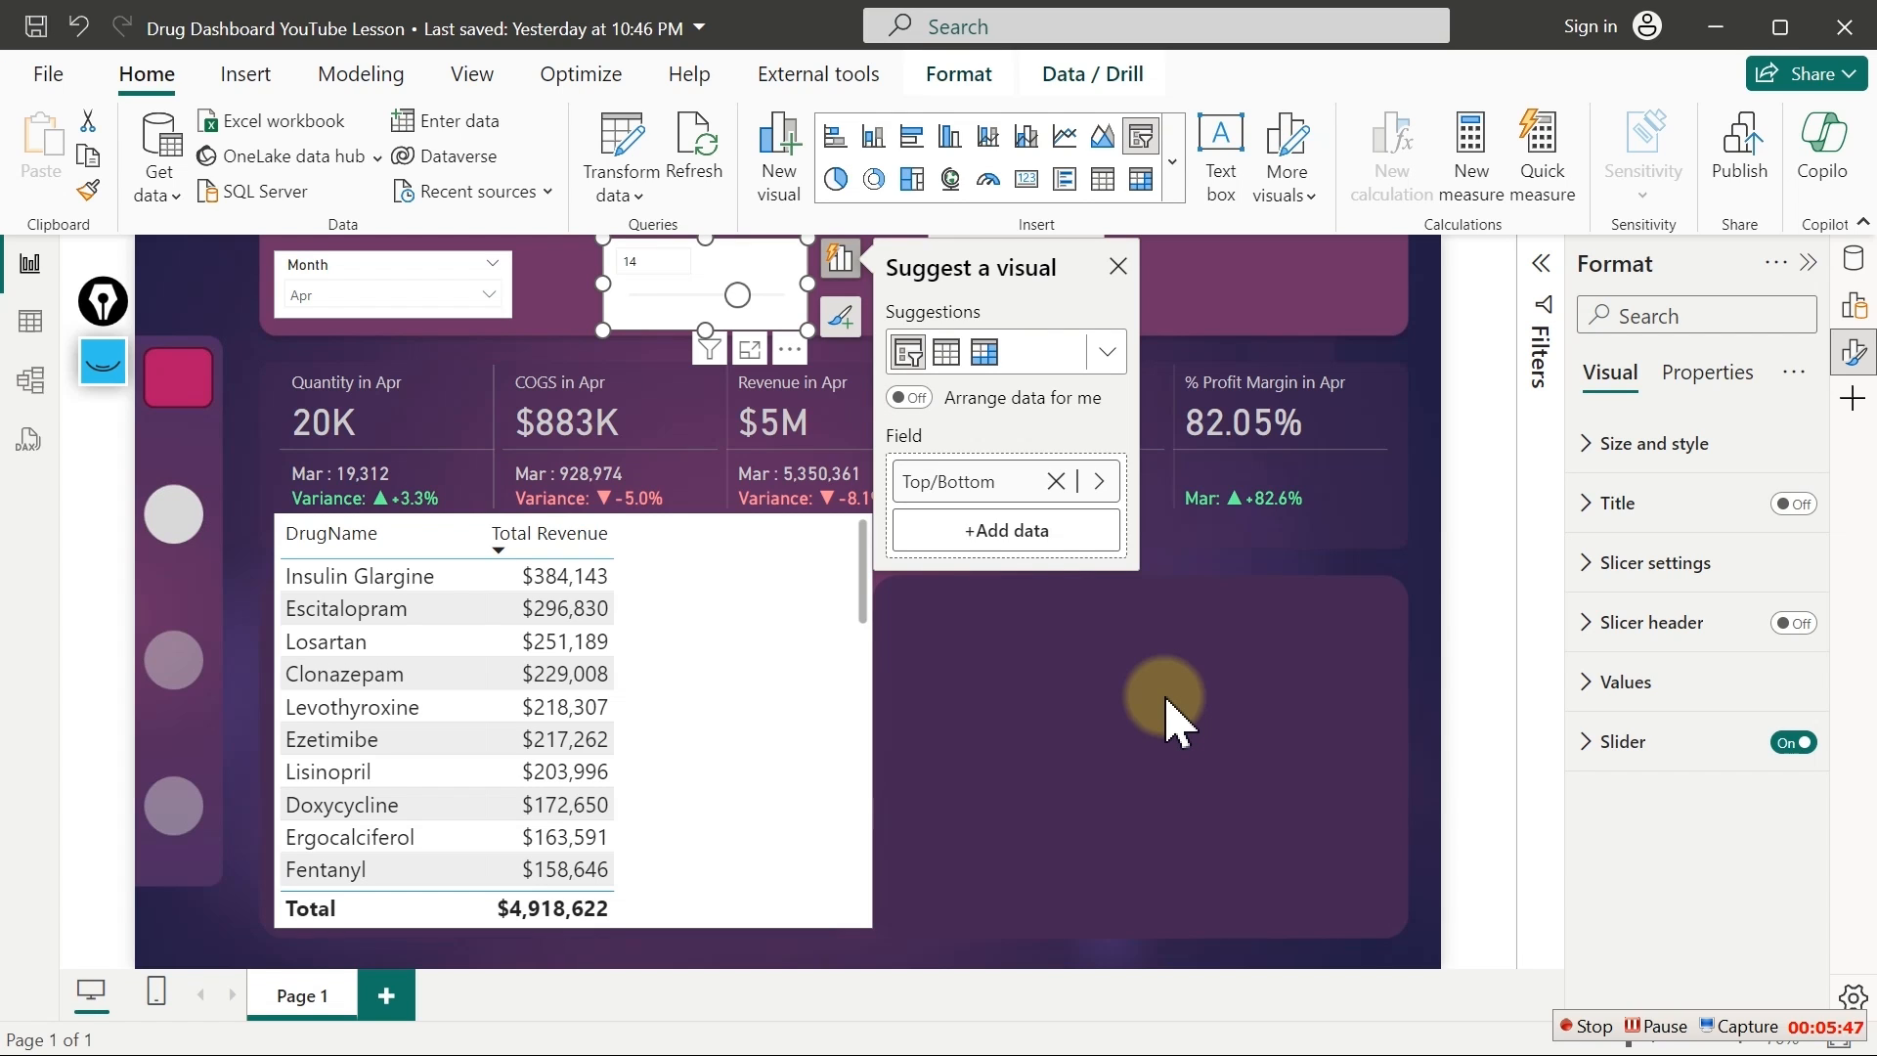
Create a new measure in the Calculatiions table
left_click(1856, 260)
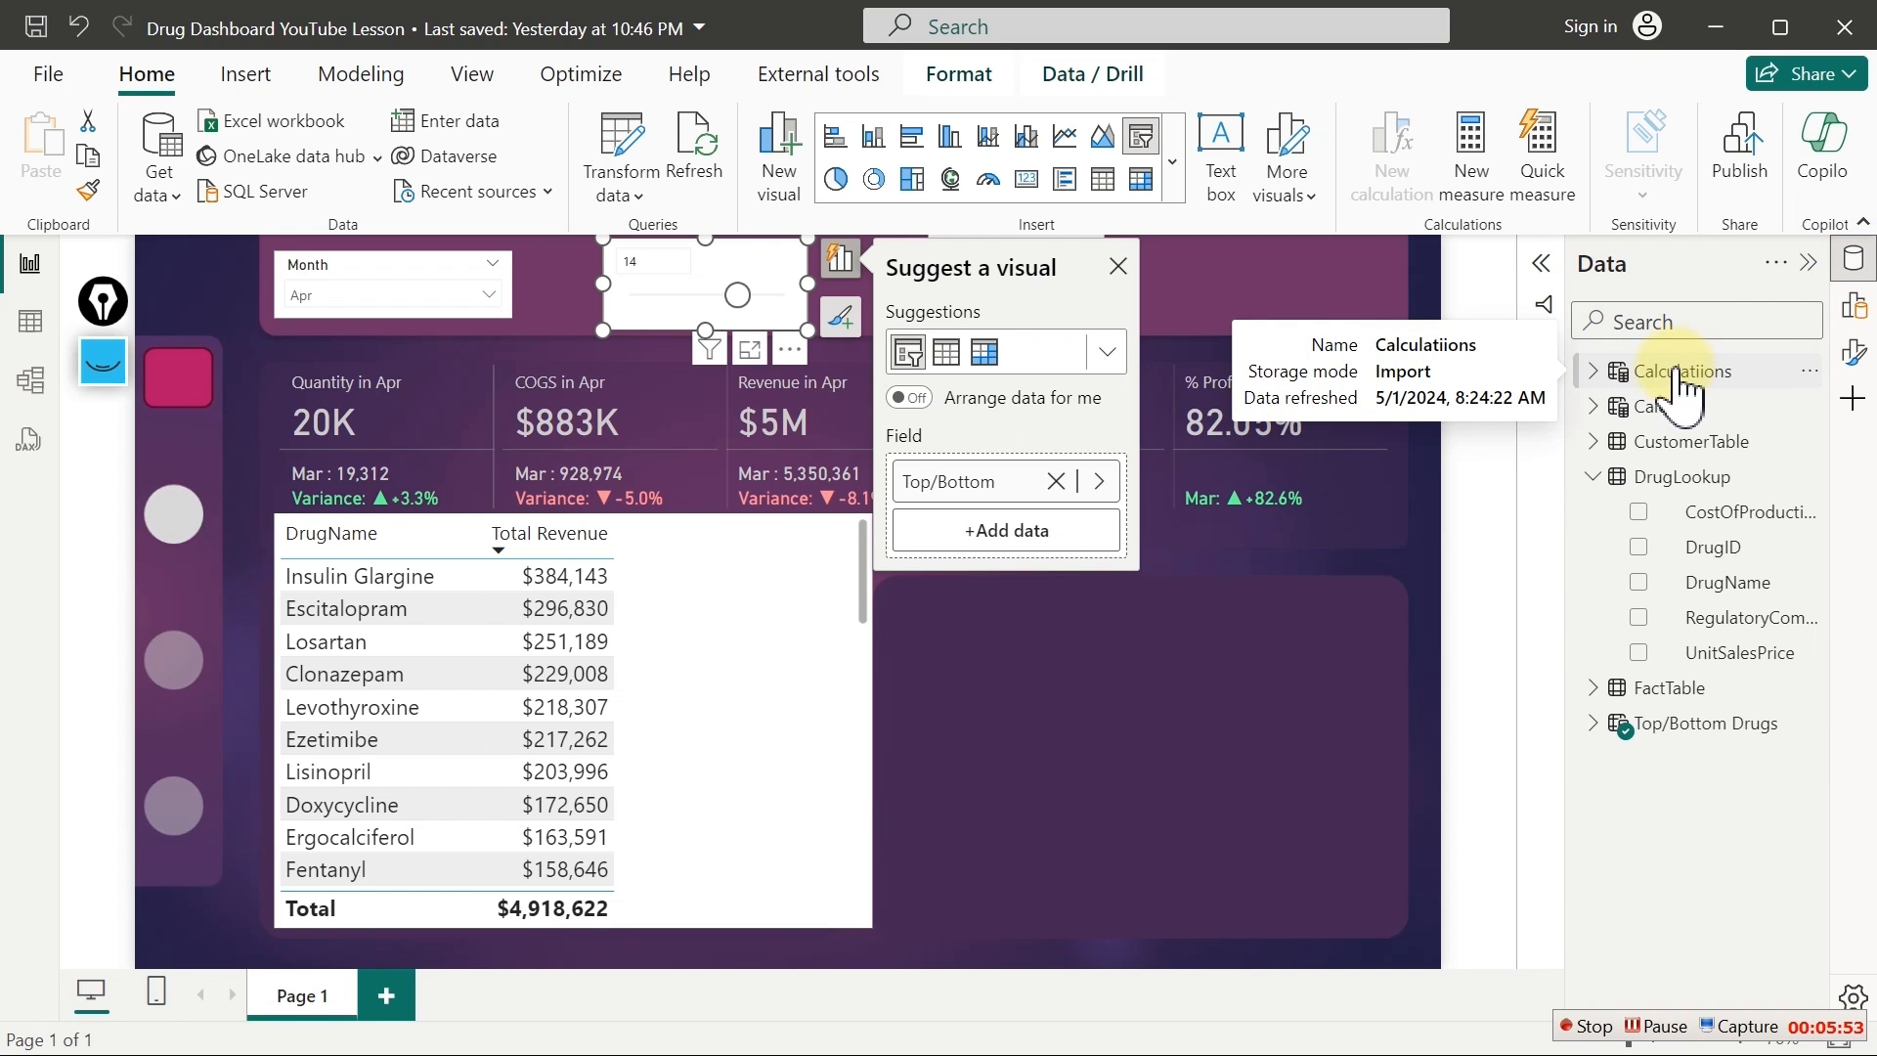
left_click(1592, 374)
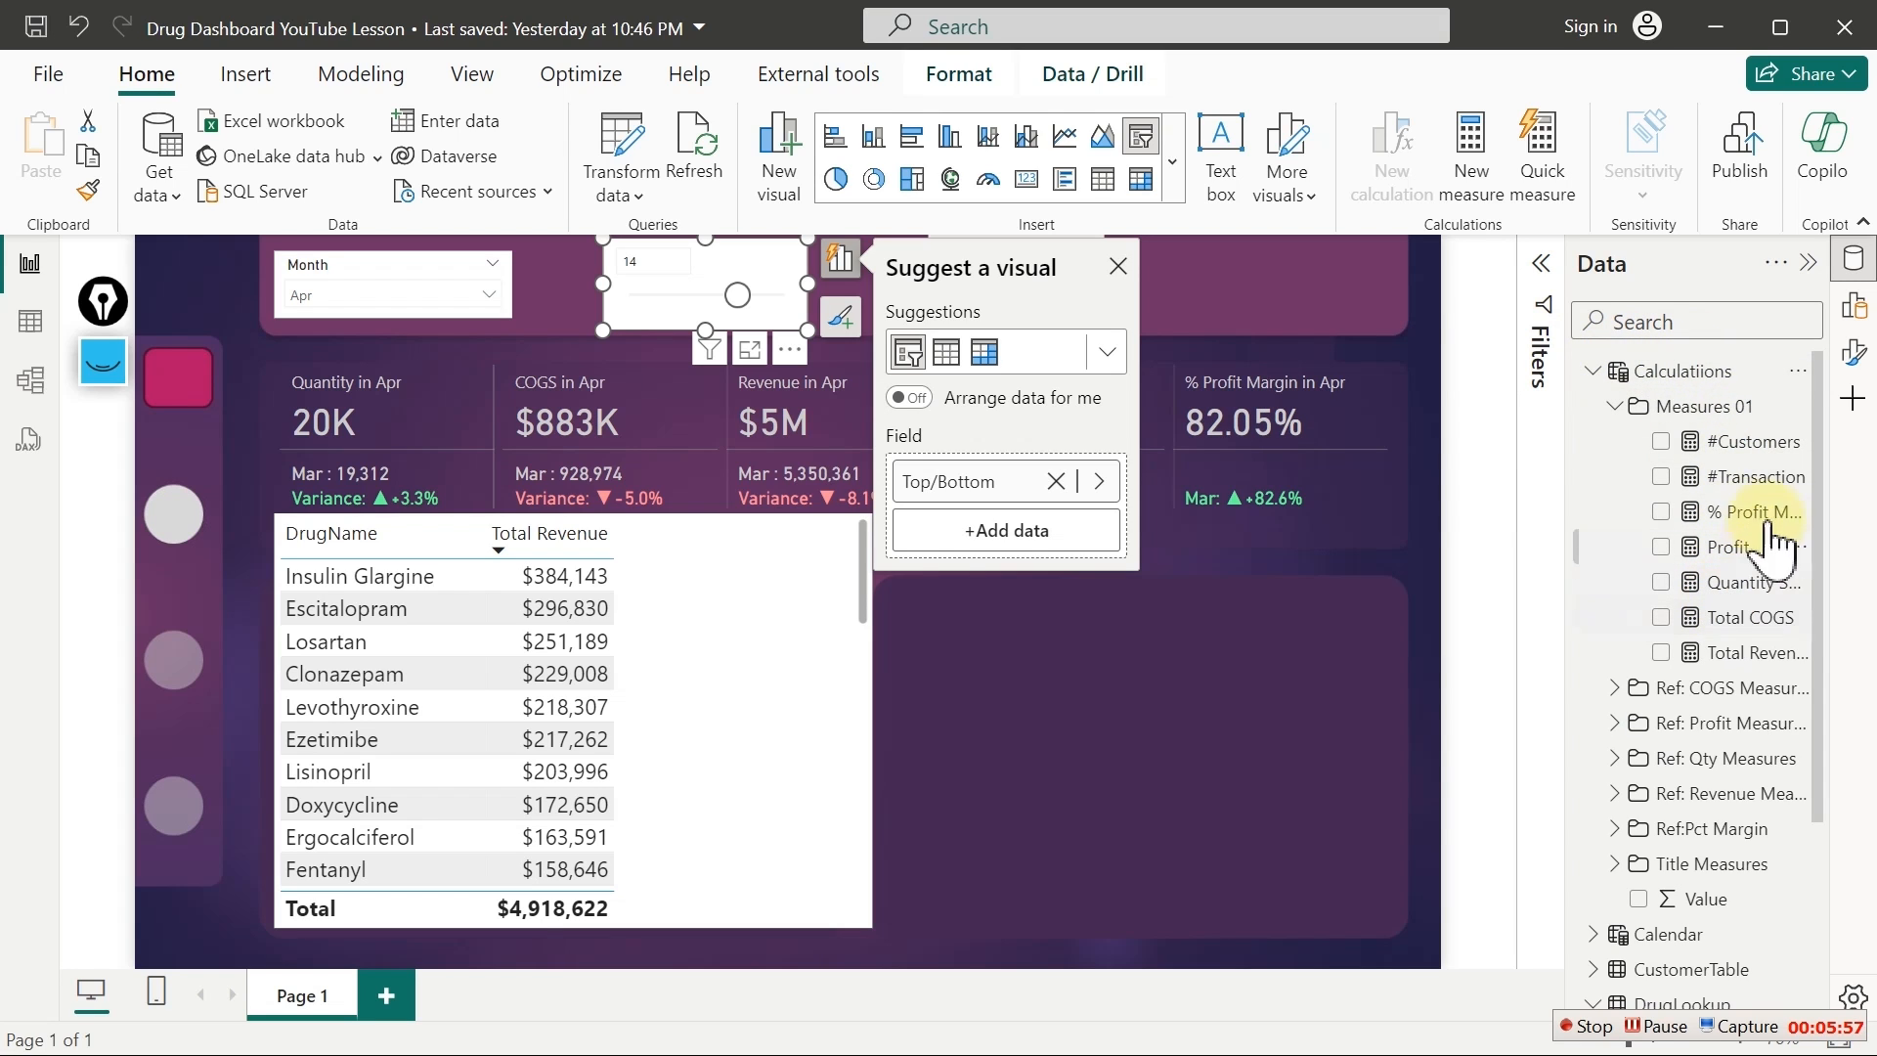
left_click(1616, 407)
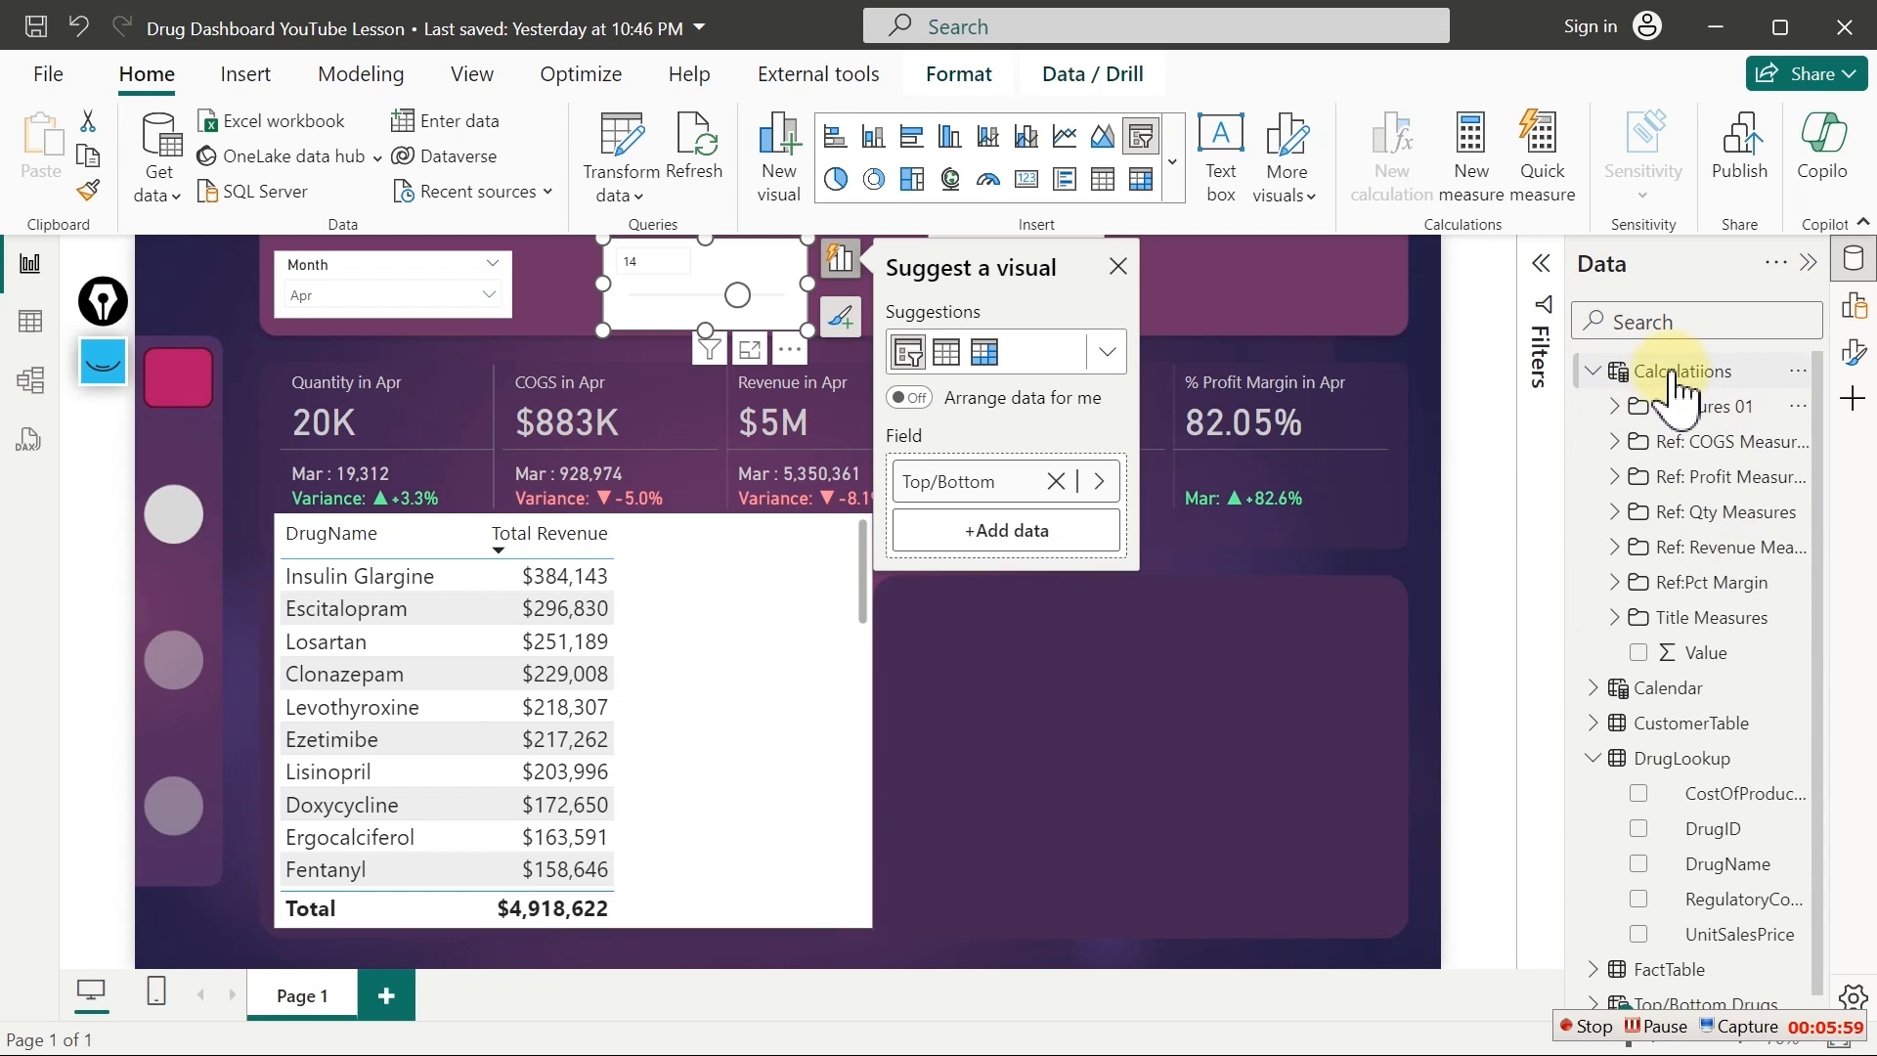
right_click(1728, 655)
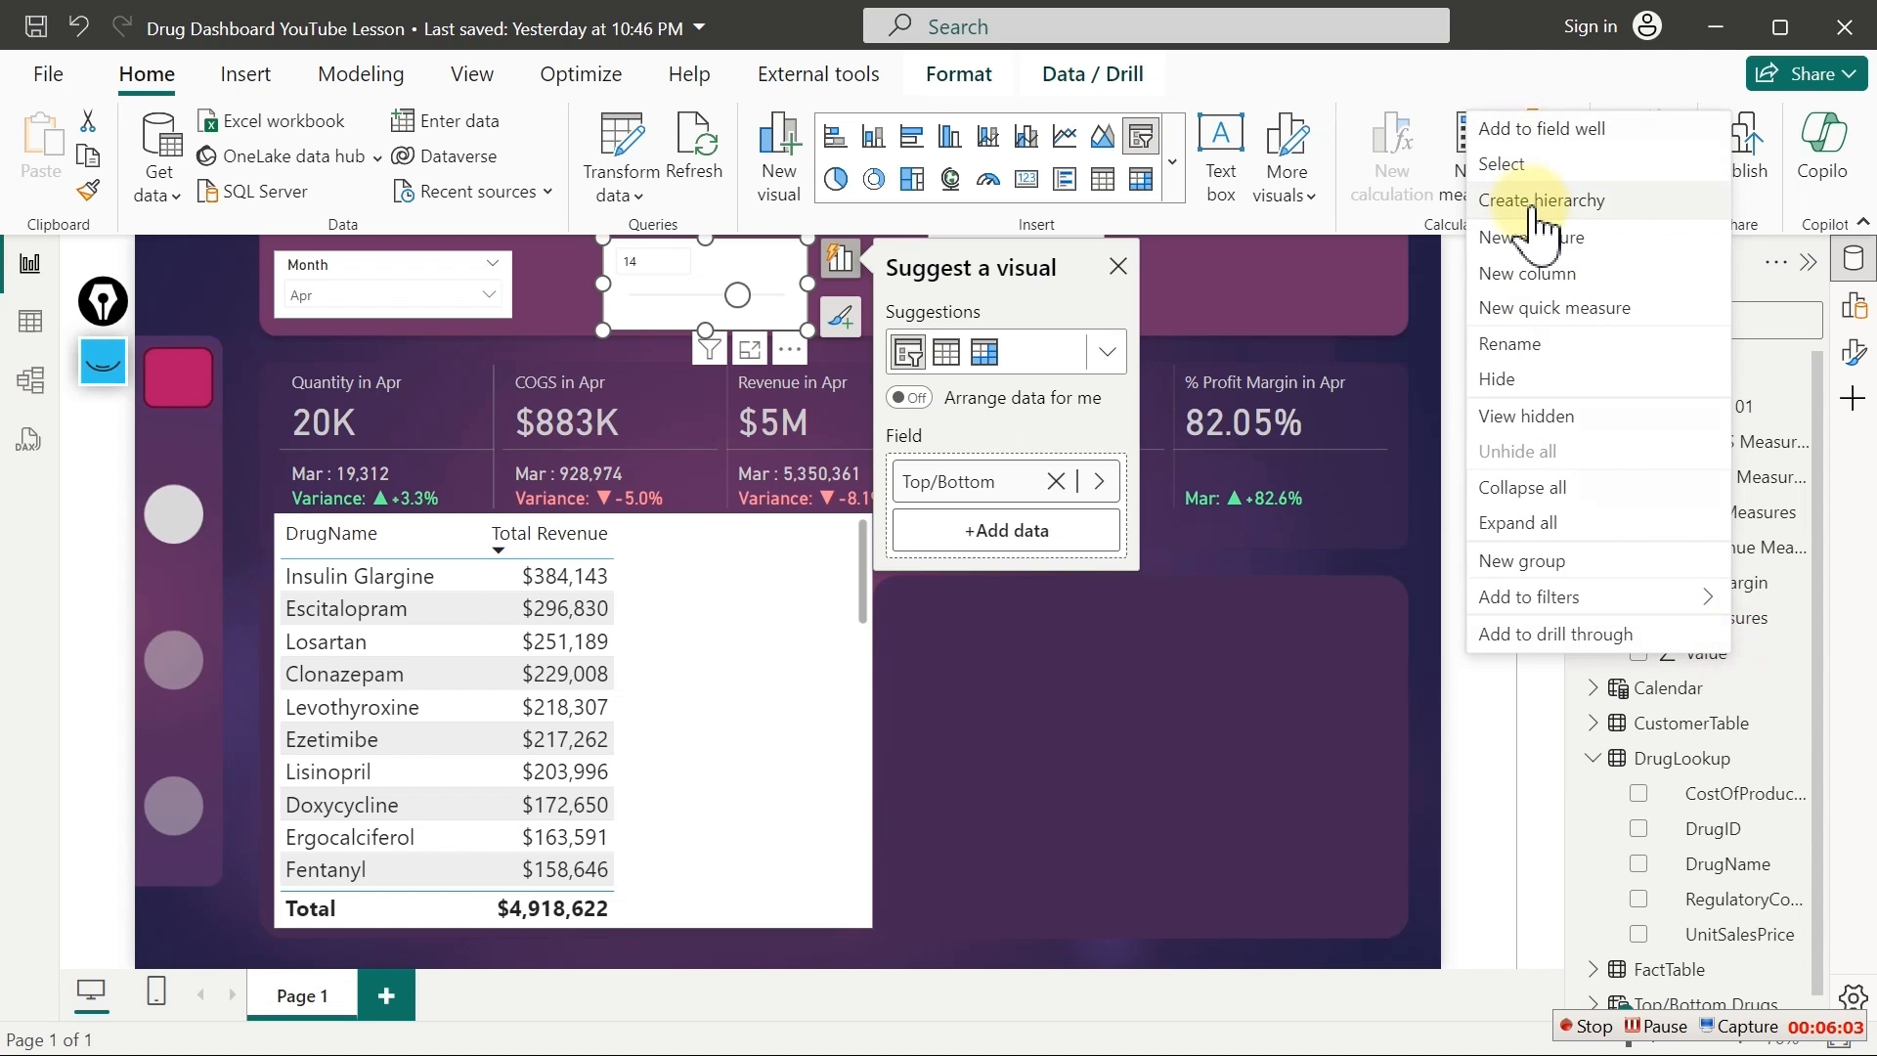
left_click(1530, 237)
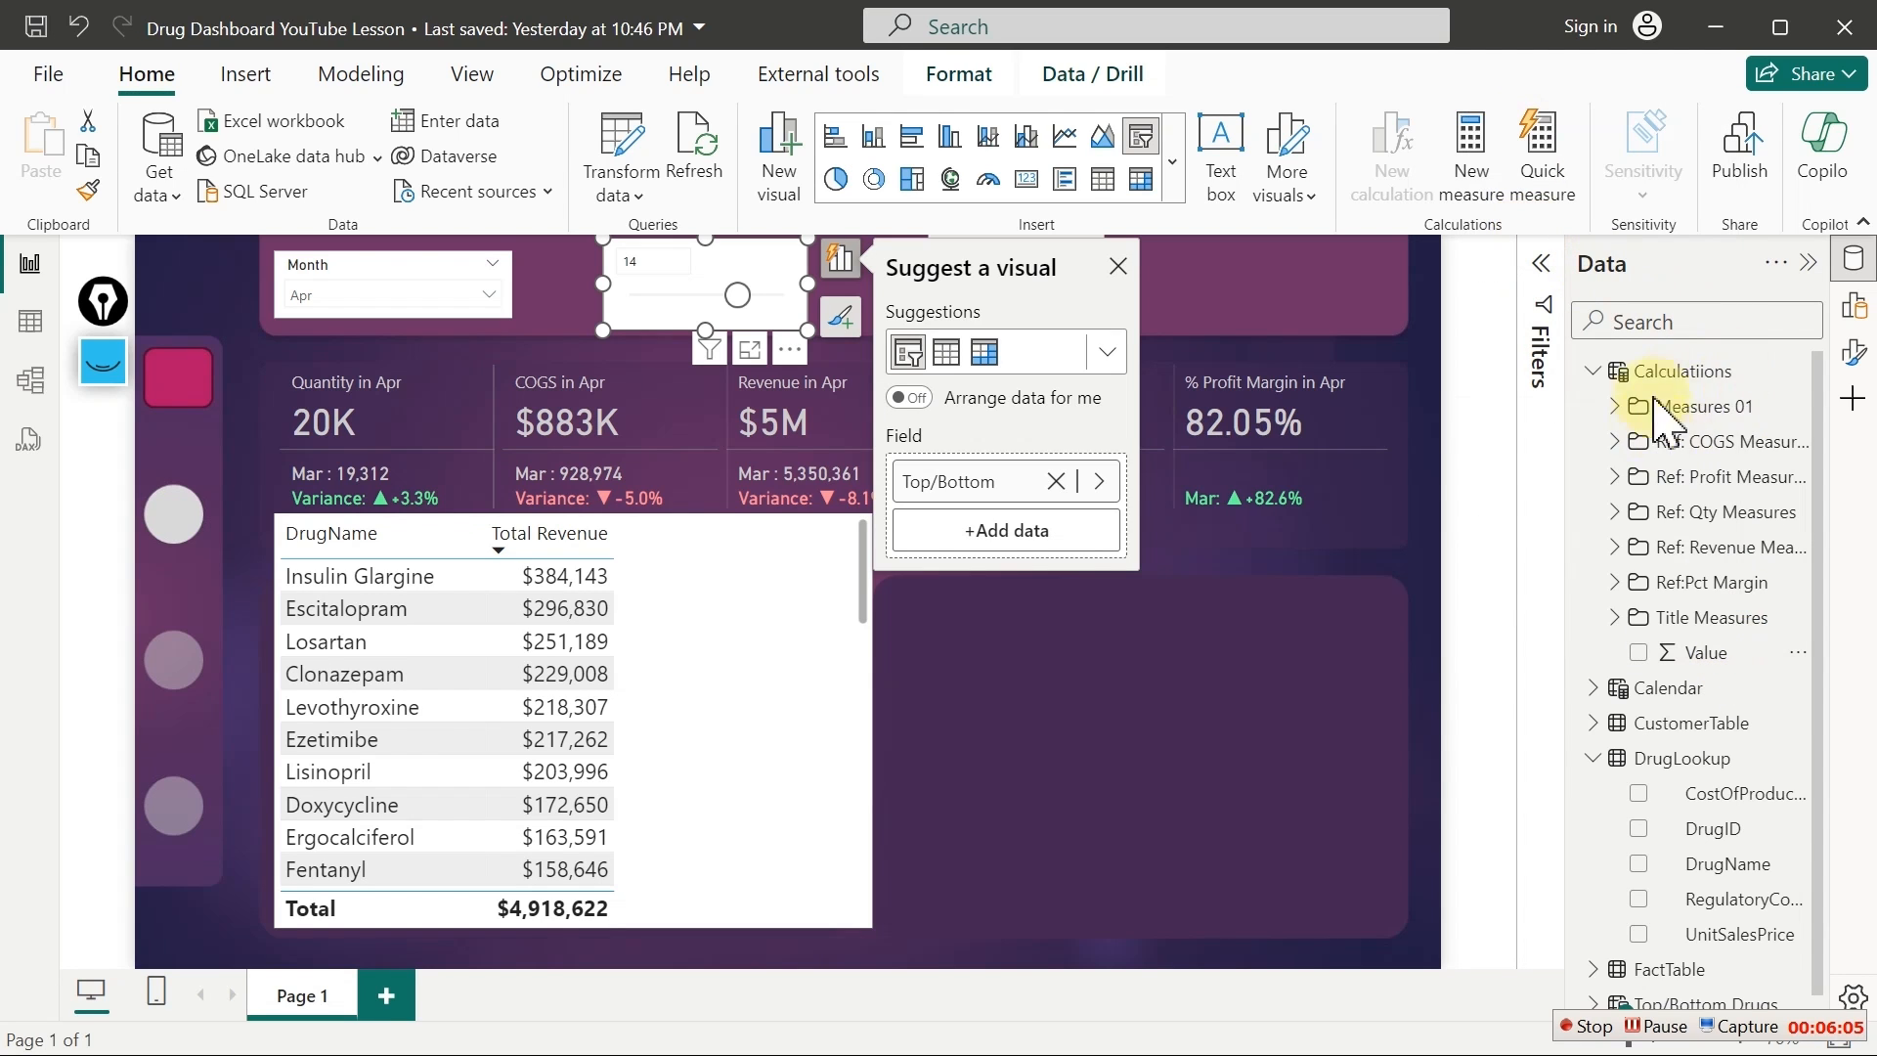
left_click(1659, 453)
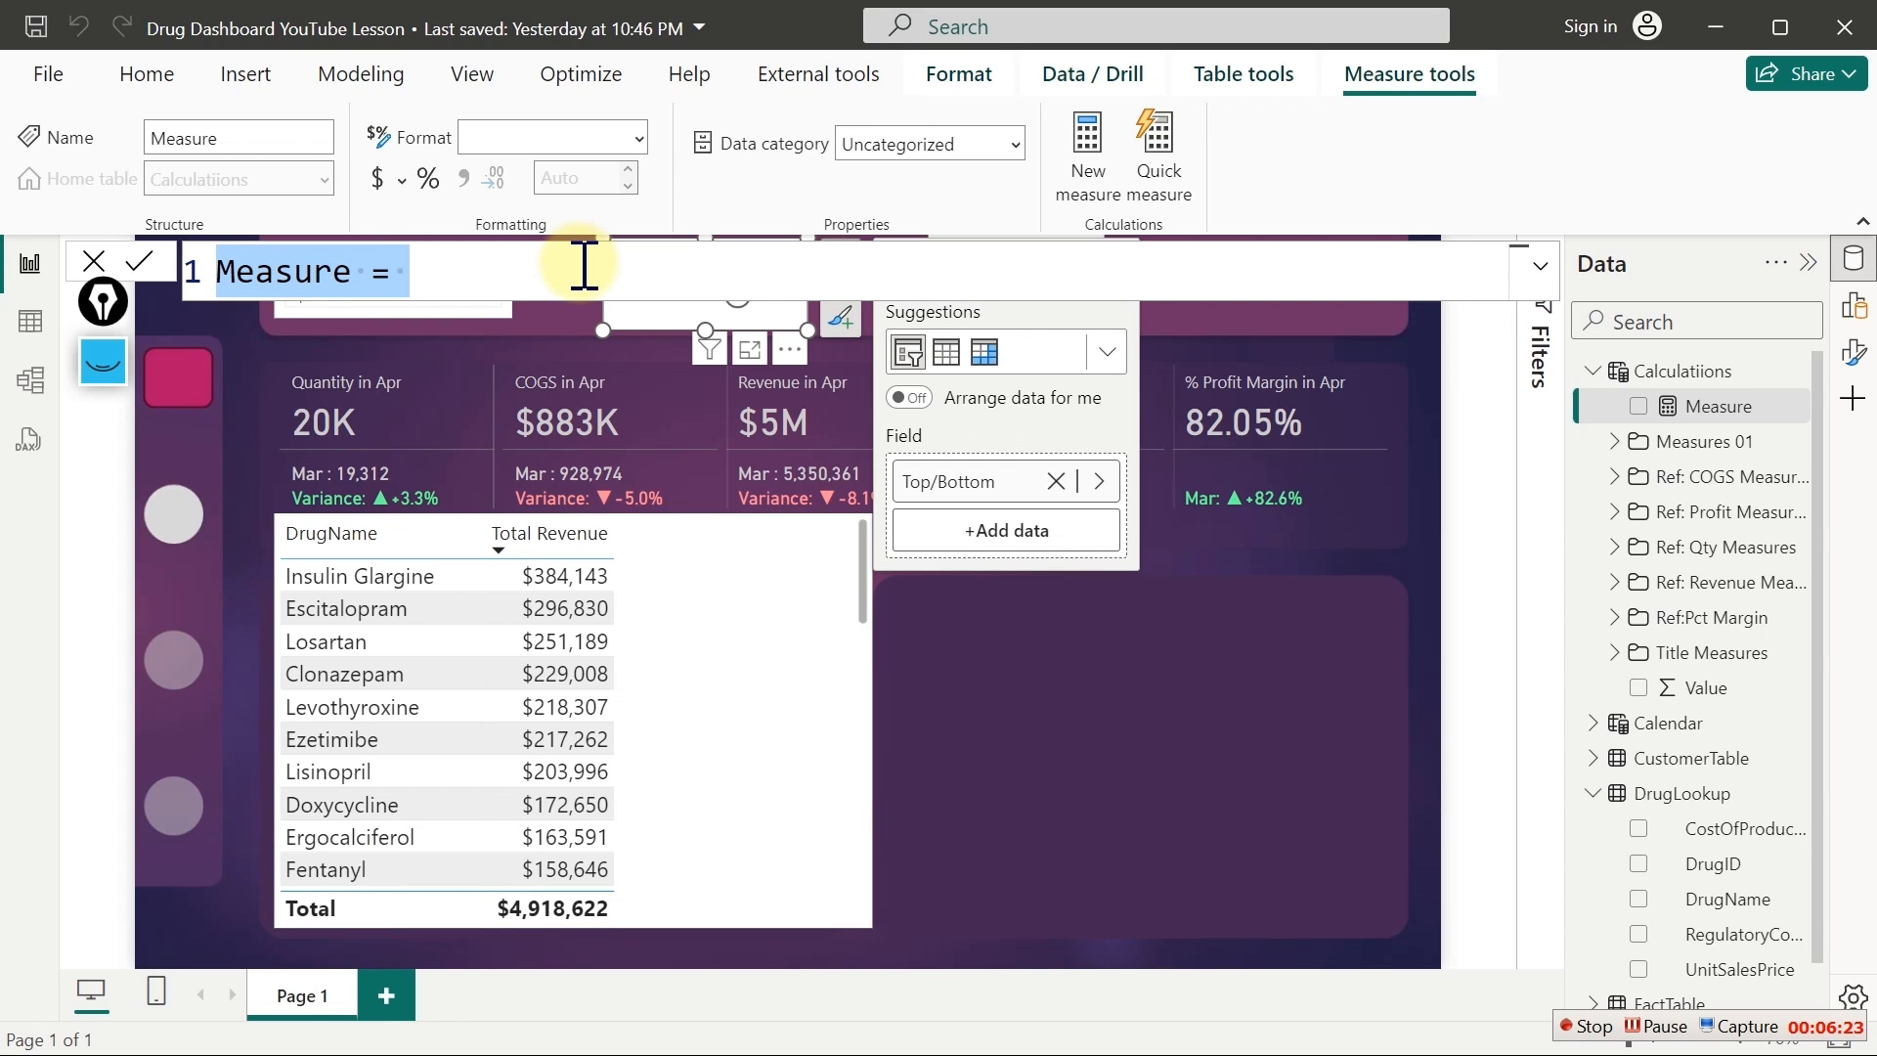
Name the new measure "Drug Dynmaic TB" in its formula, followed by an equals sign
type("Drug ")
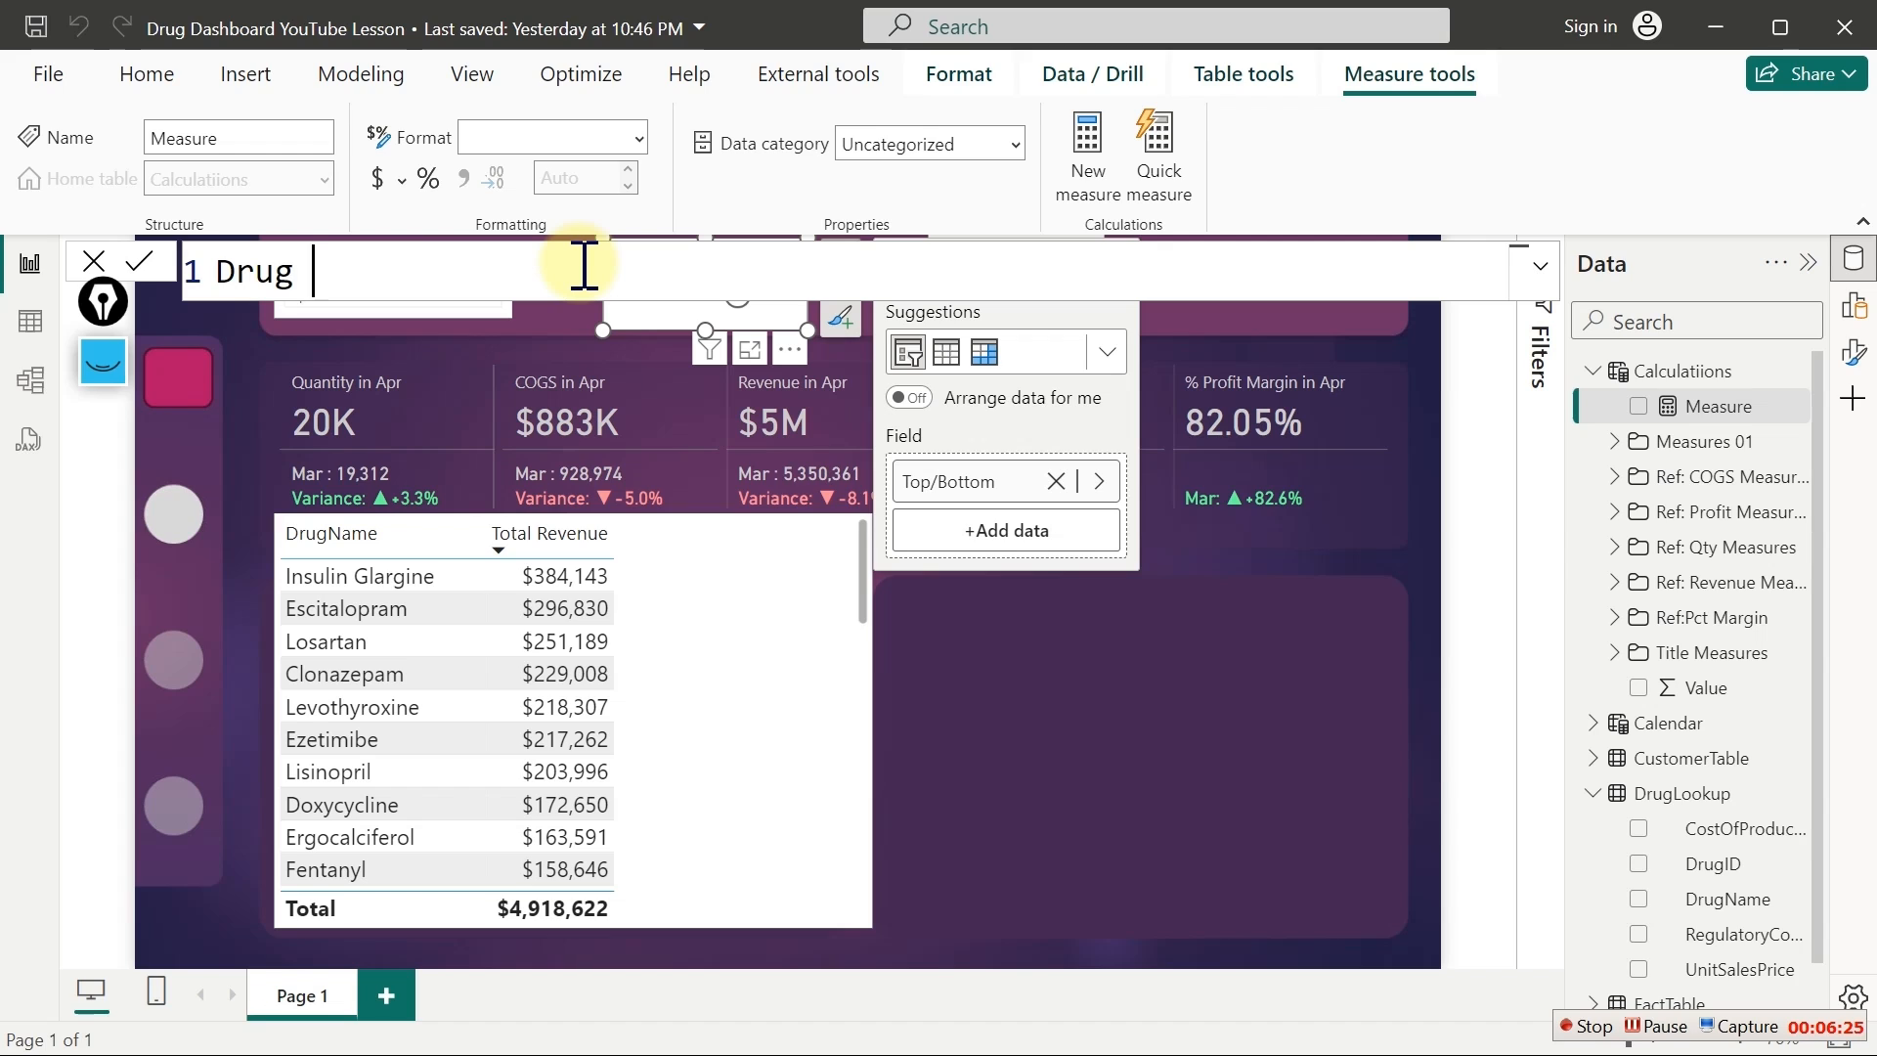
type("Dynmaic")
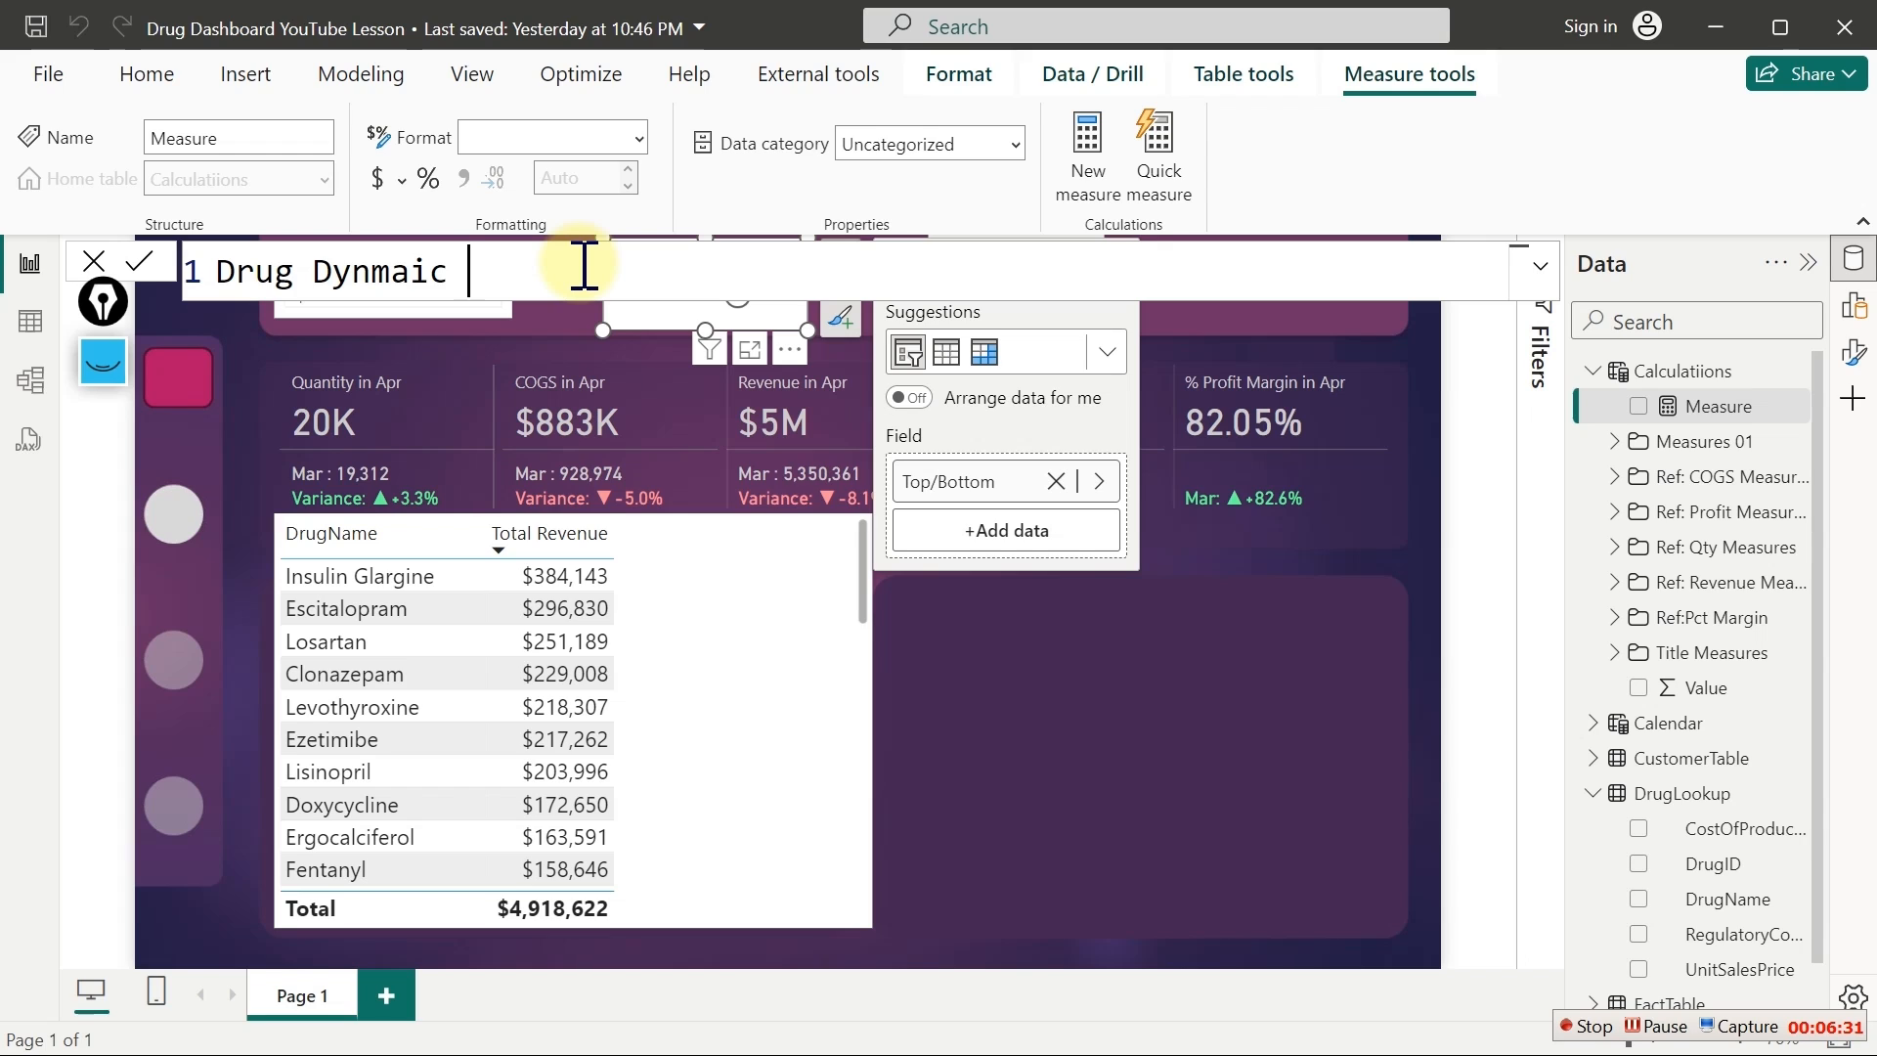
type(" TB")
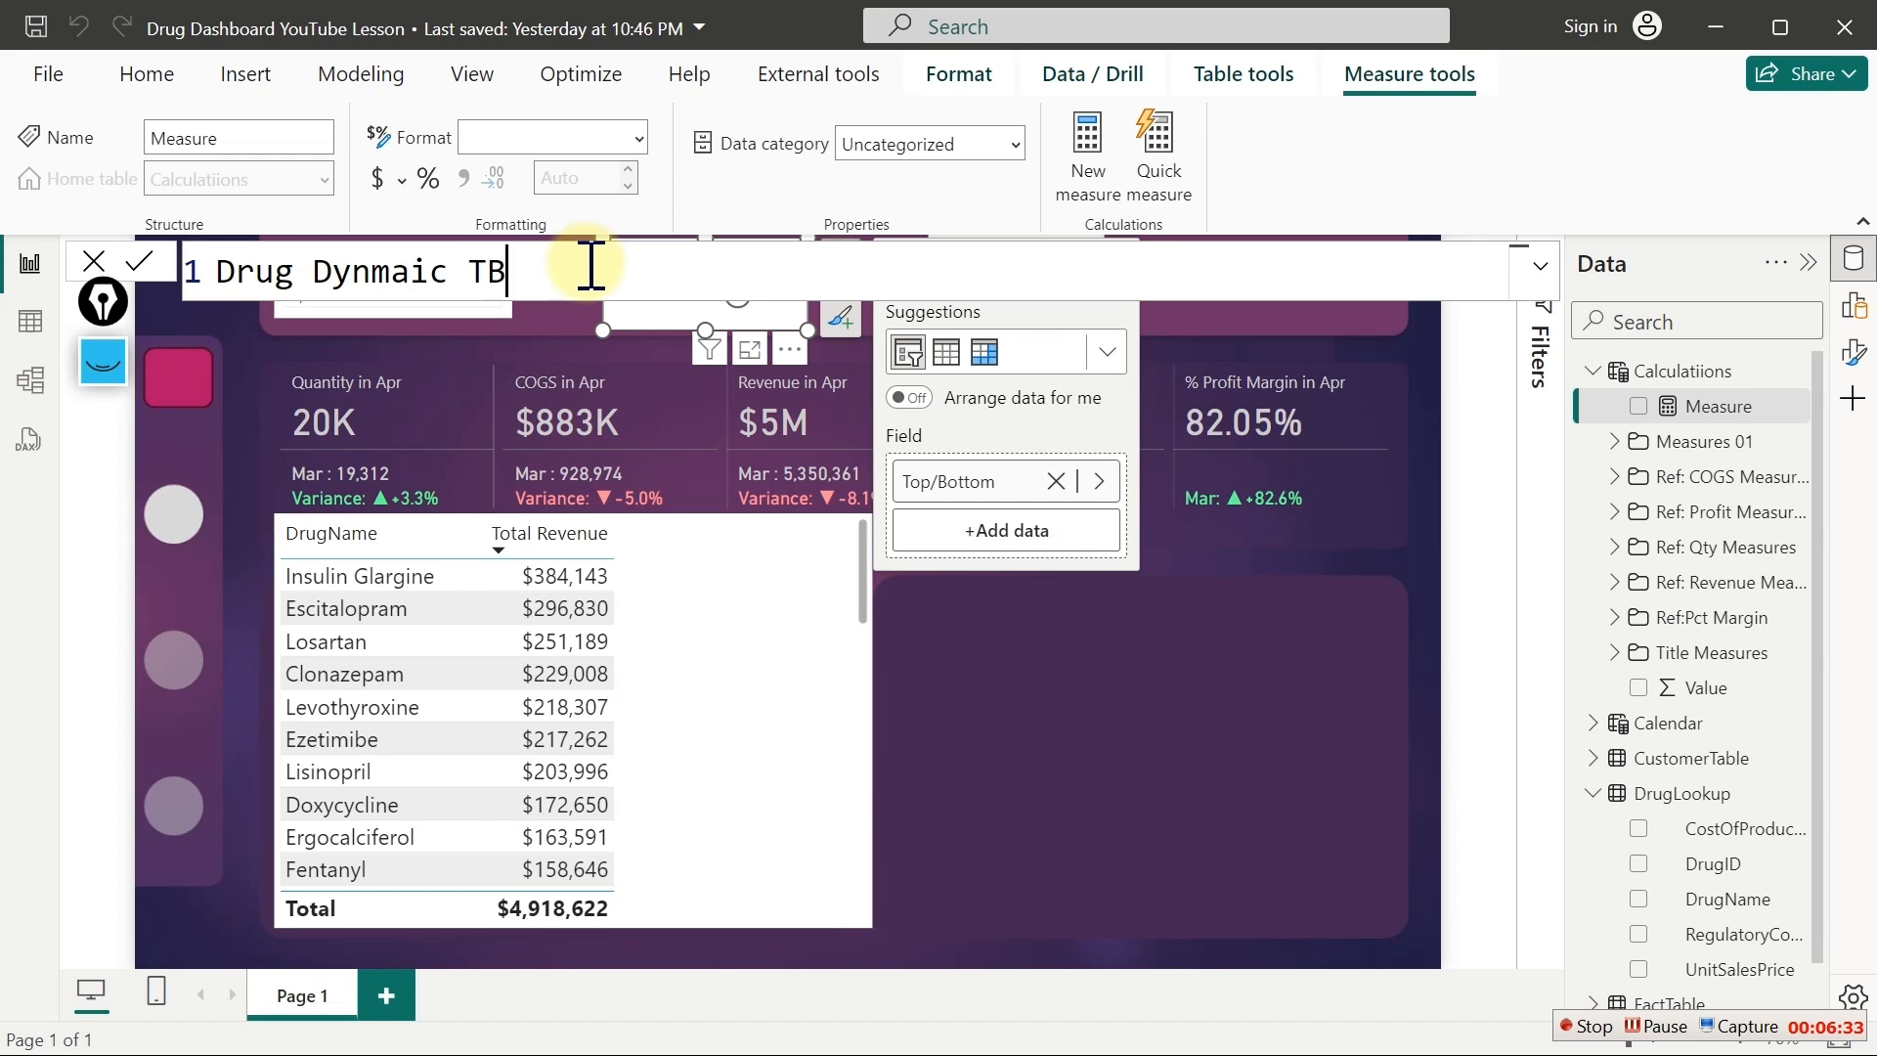
type(" =")
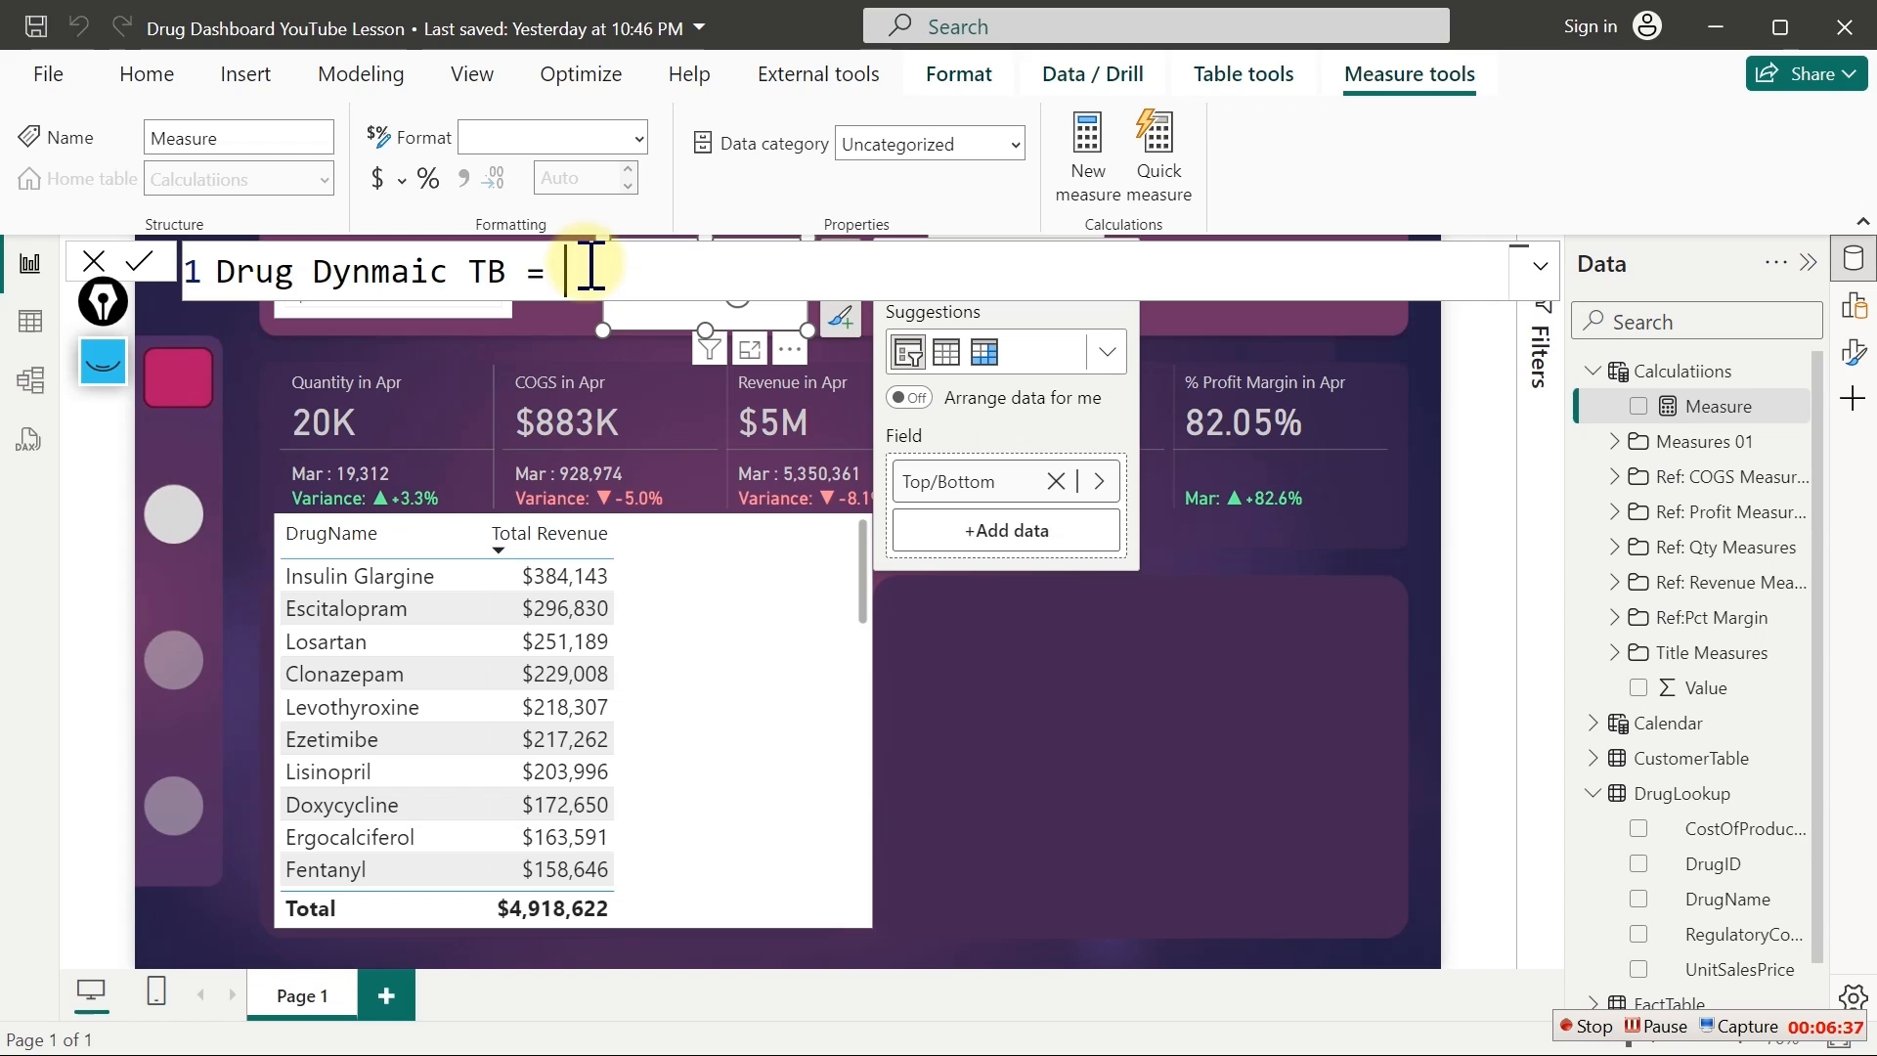
Add the comment "--- This calculates dynamic topn" after the equals sign in the measure formula
type(" ---")
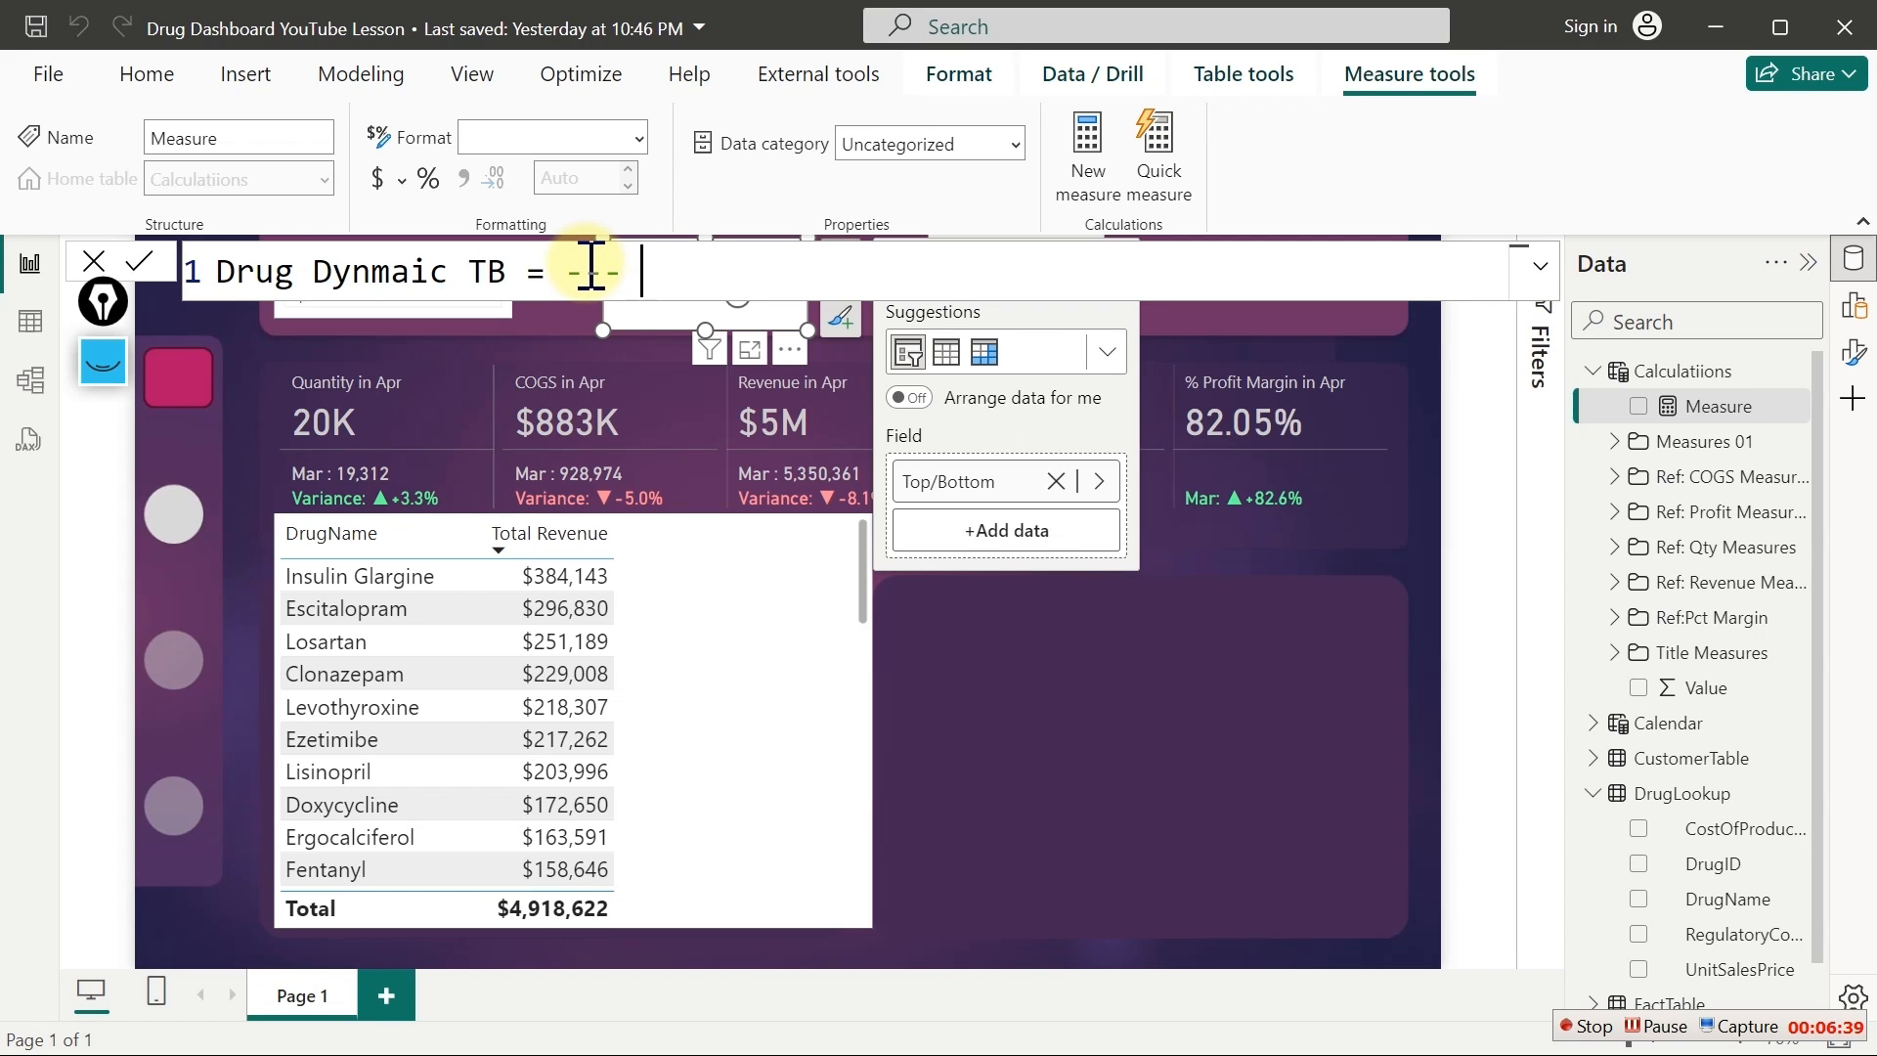
type(" This calc")
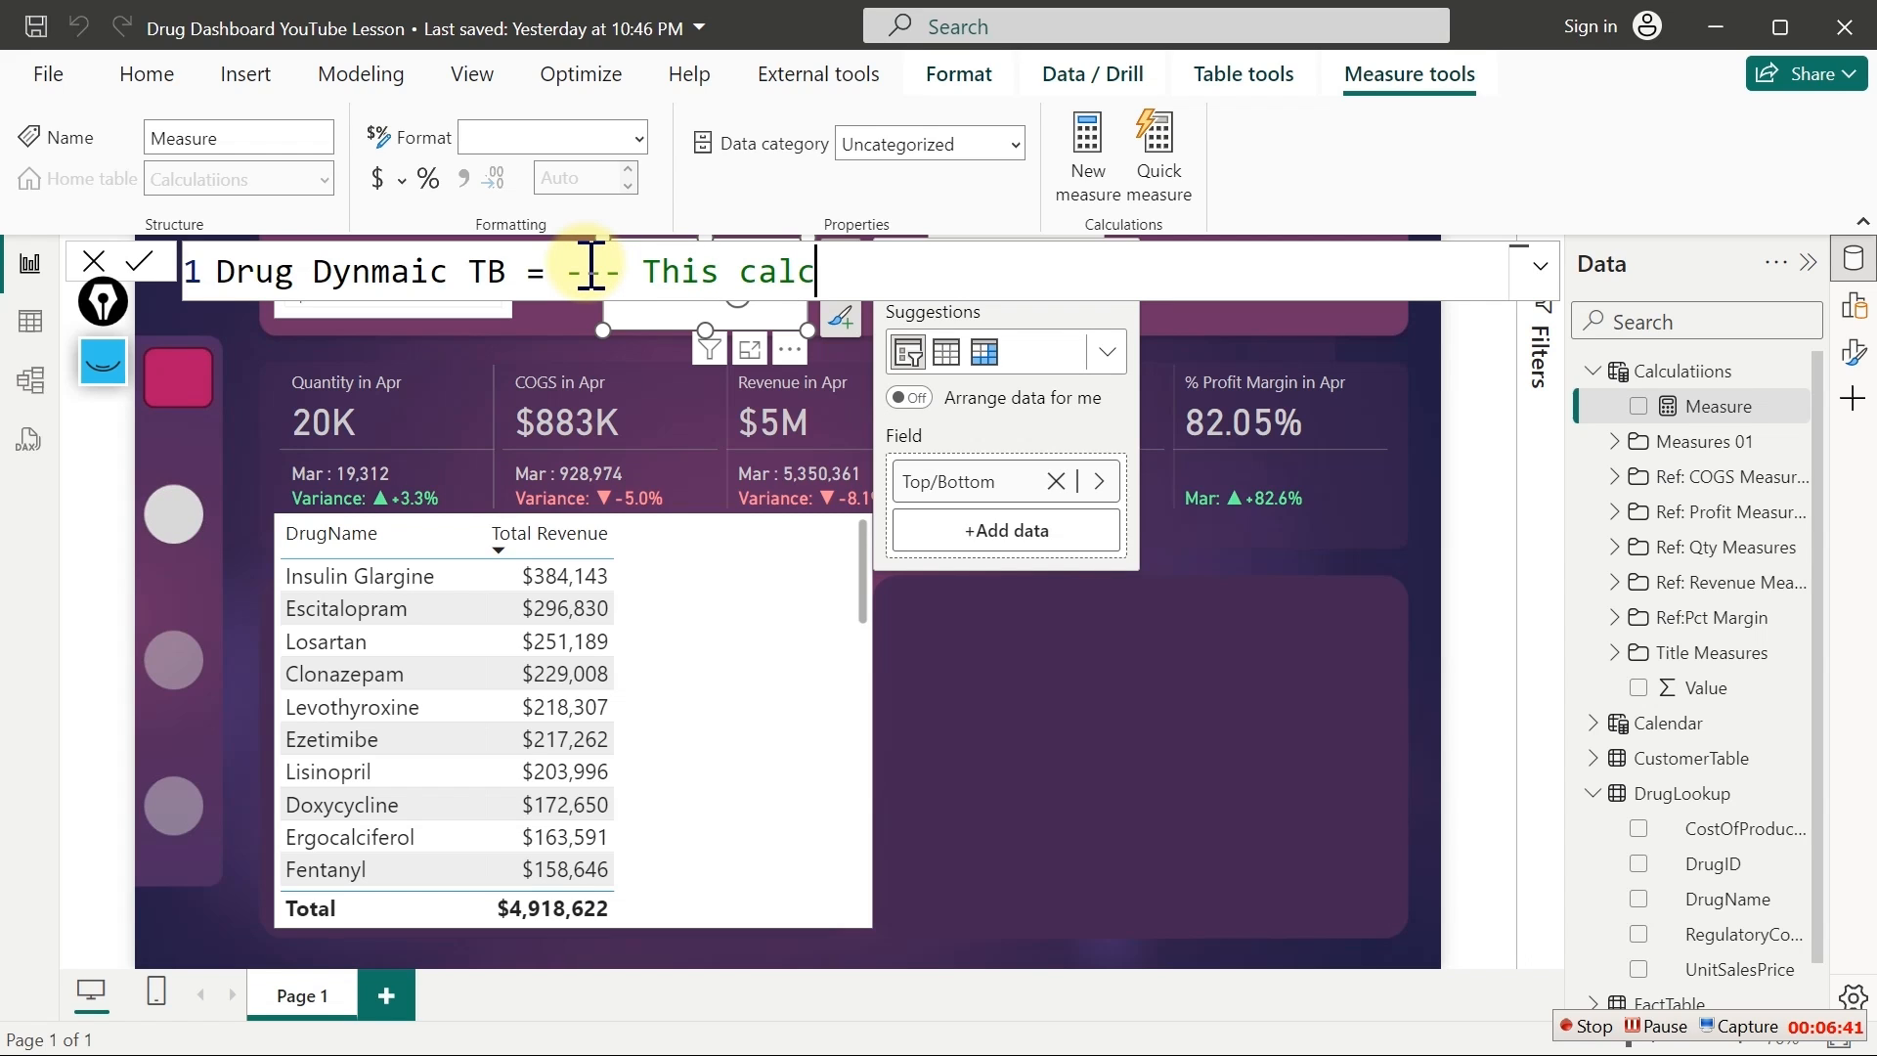
type("ulates dy")
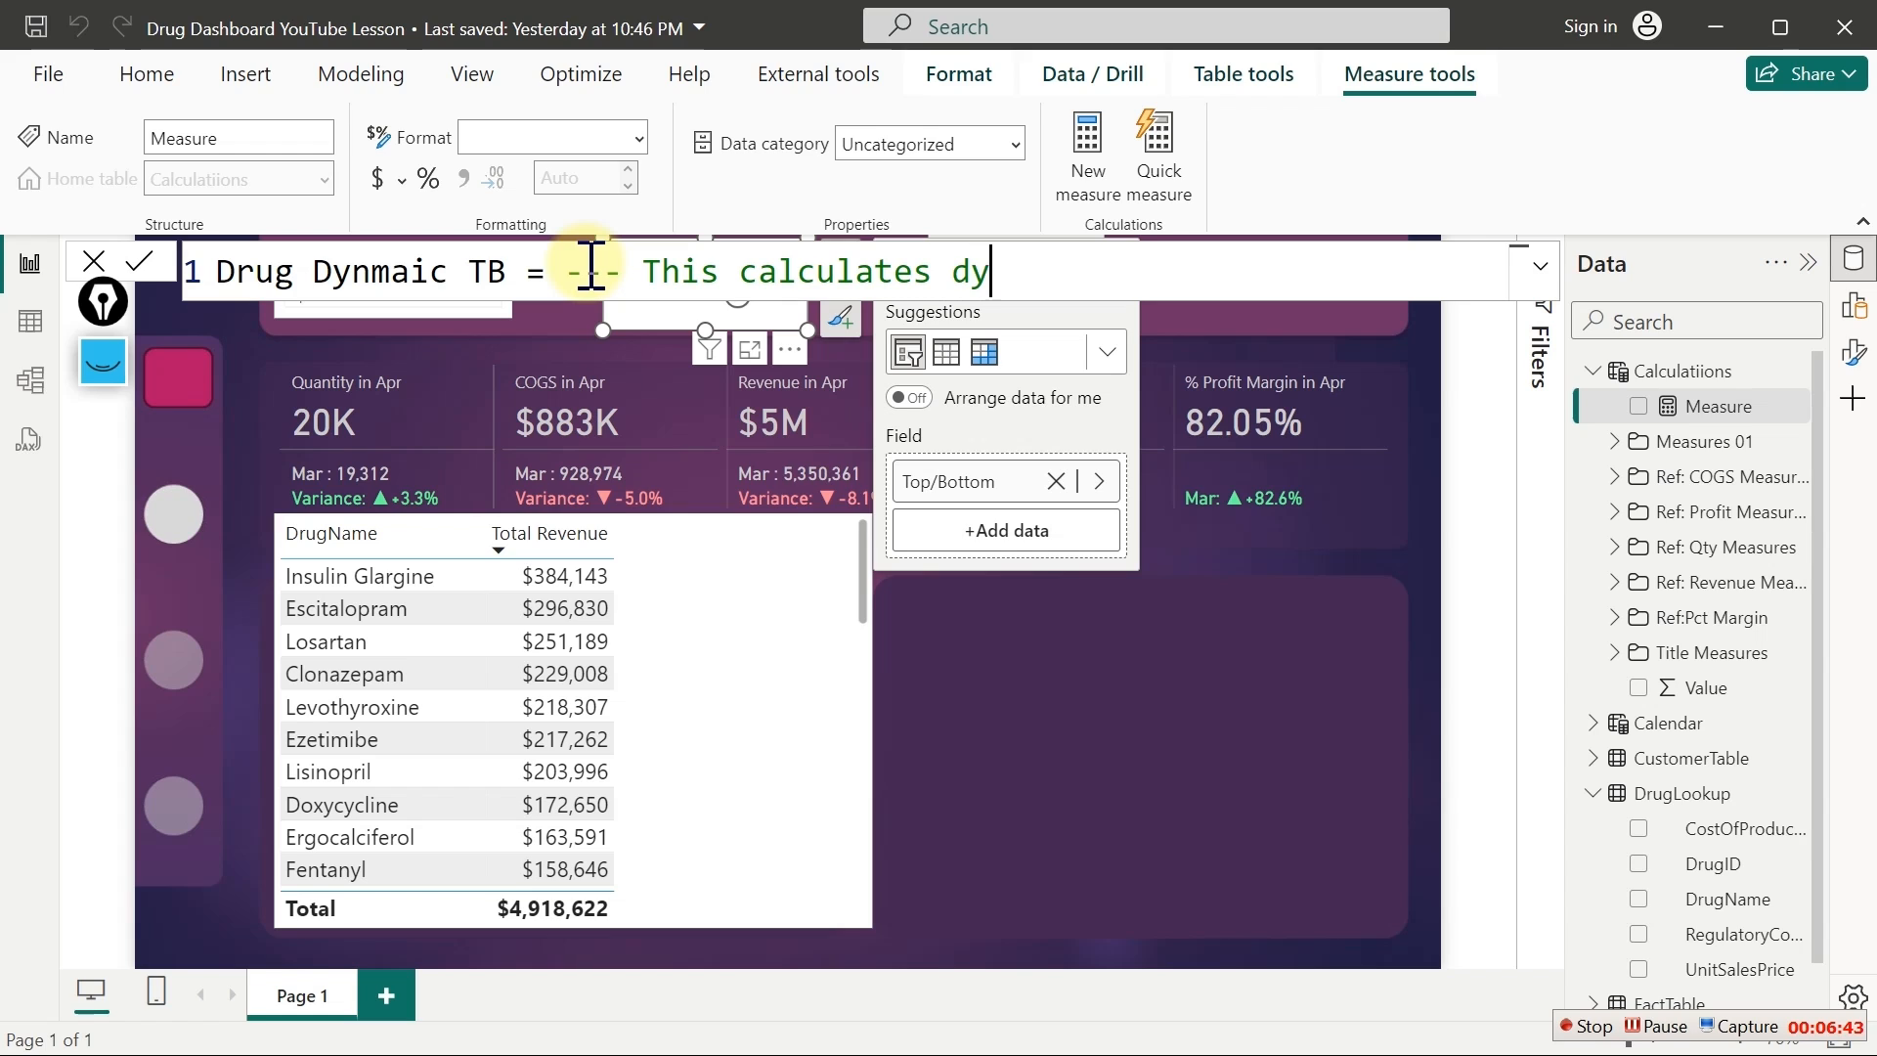
type("name")
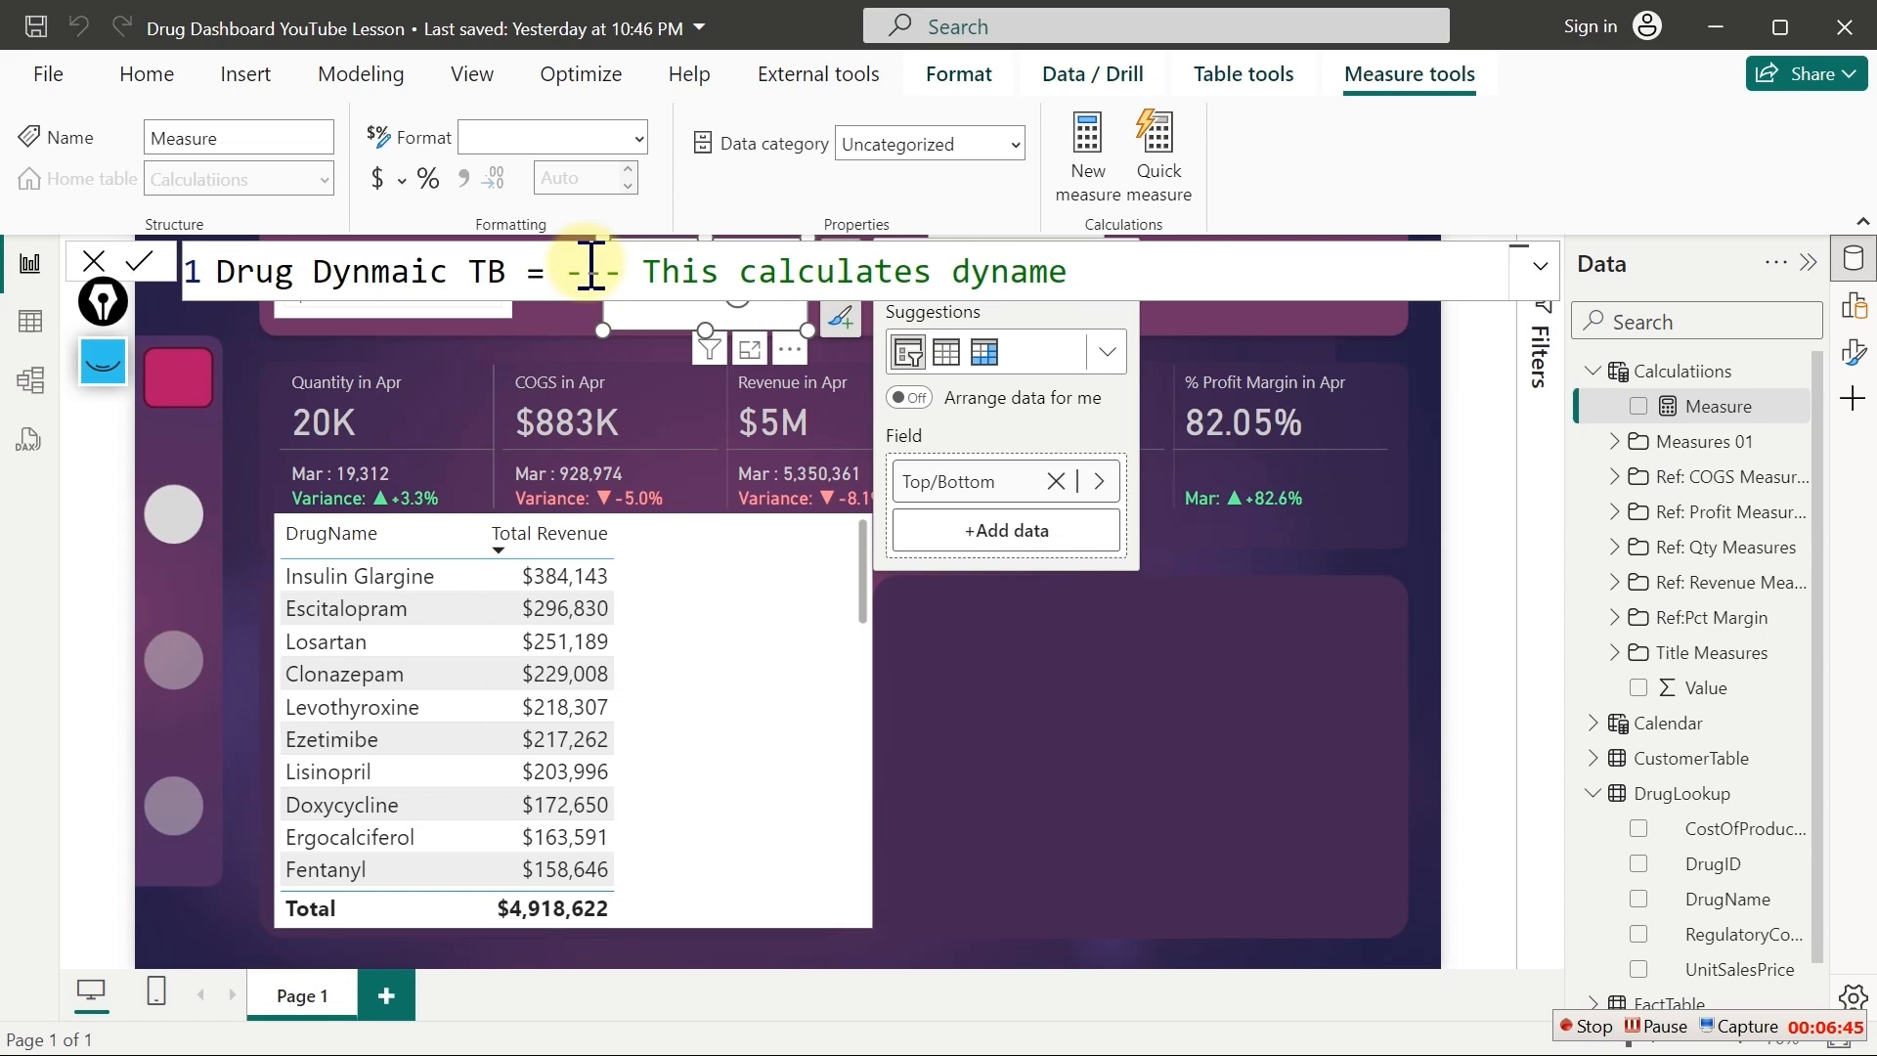
key("BackSpace")
type("ic topn")
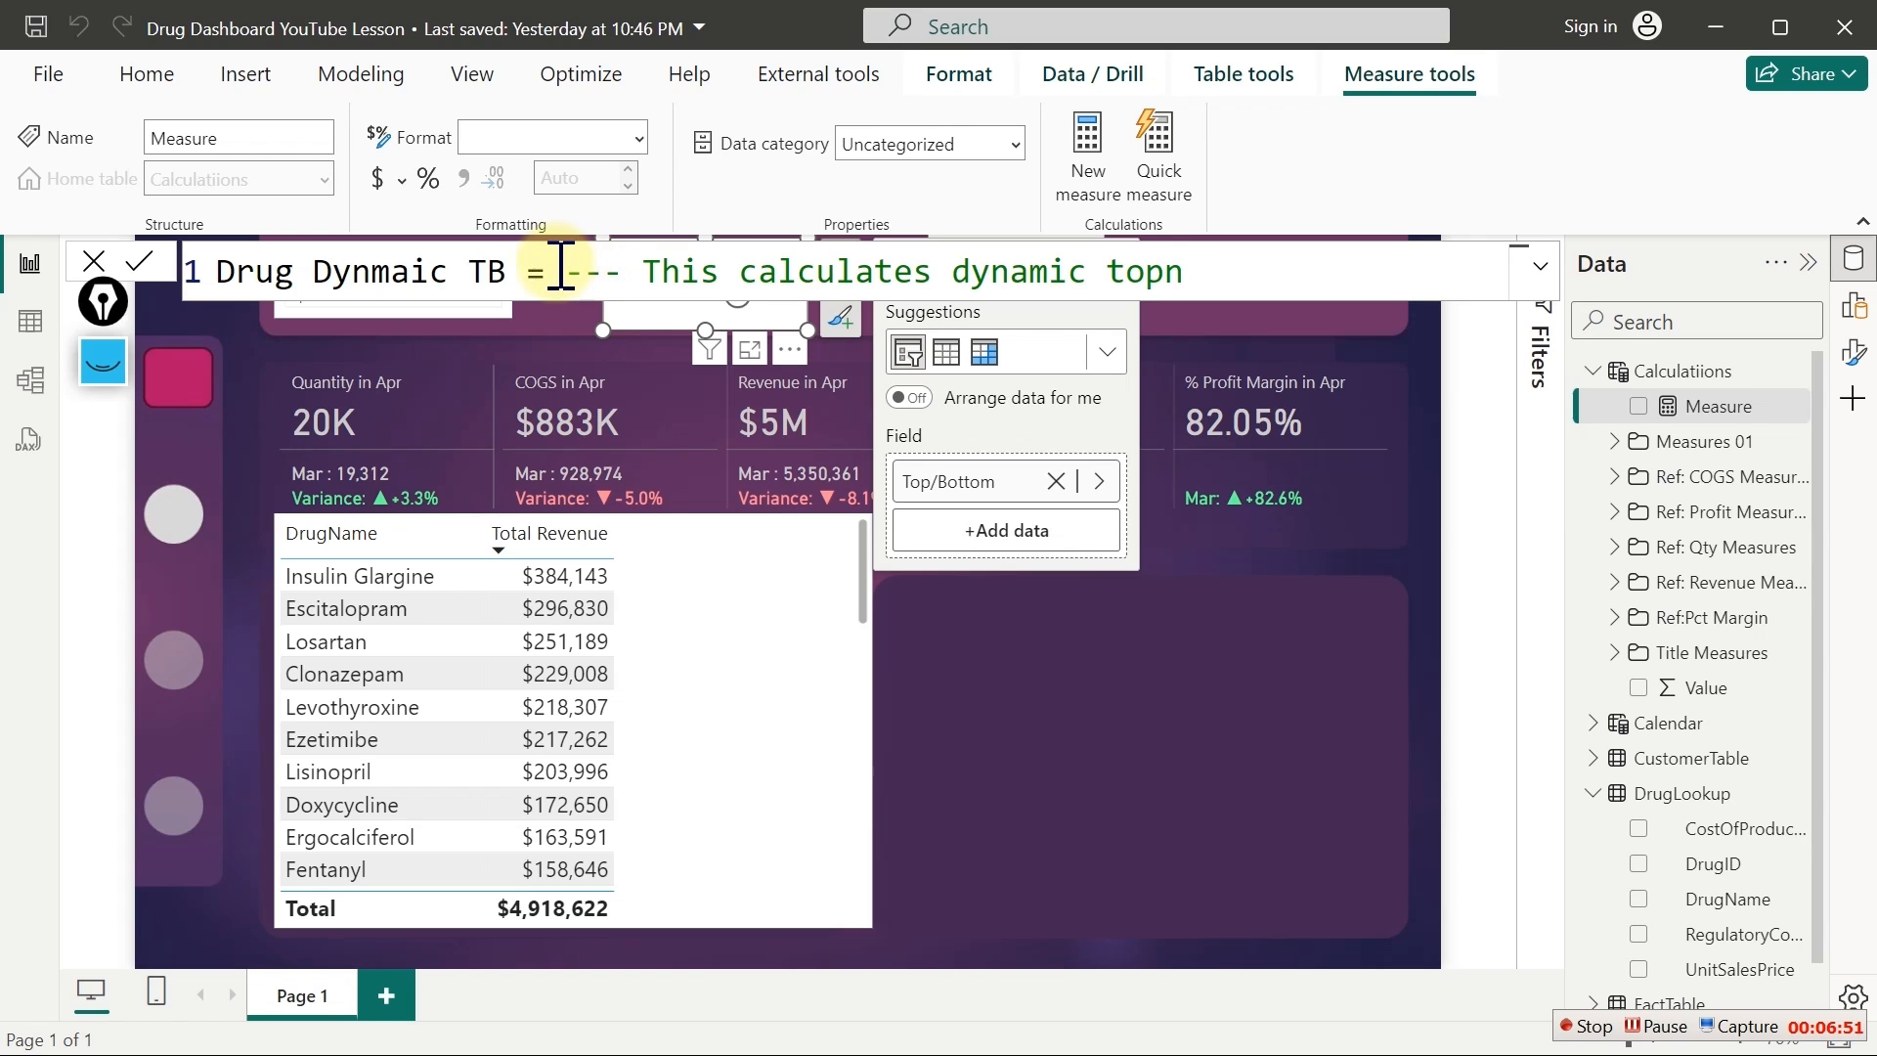
Change the measure's name in the formula to "Drug Dynmaic Top" and start a second line after the comment
left_click(506, 270)
key("BackSpace")
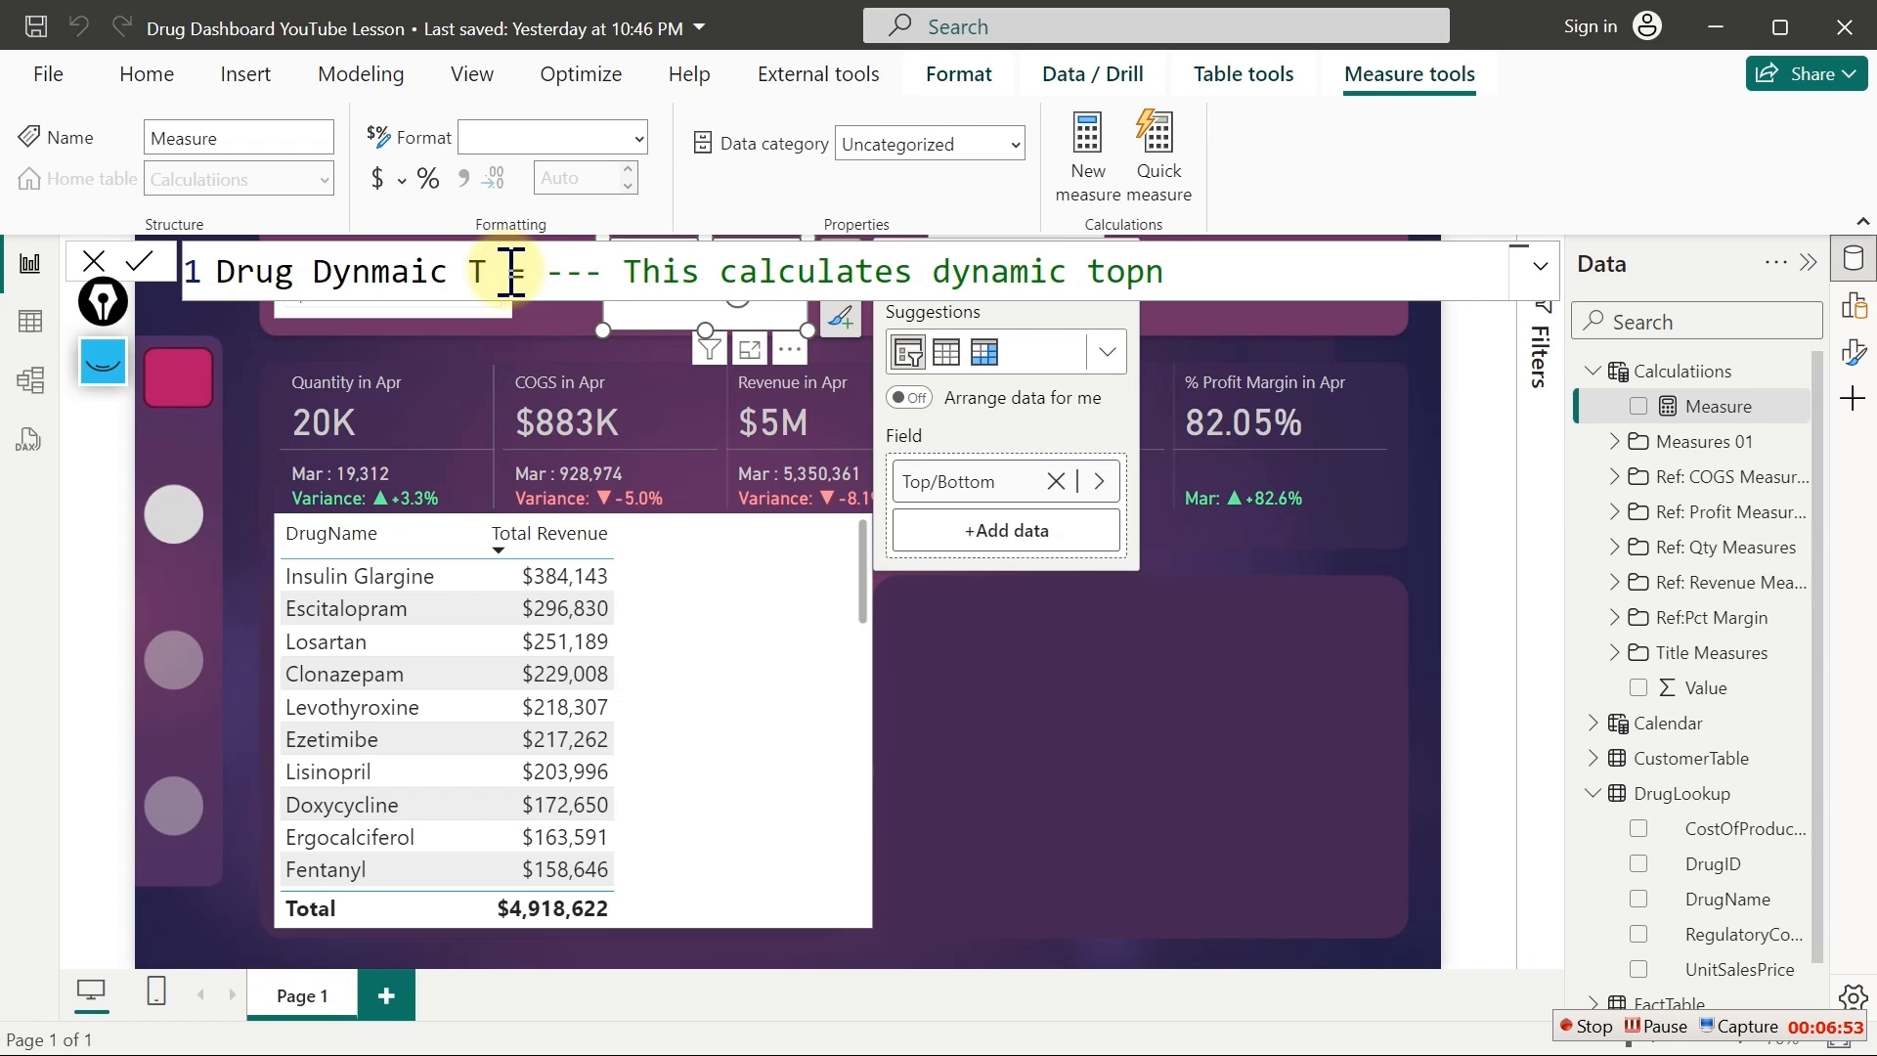
type("o")
key("BackSpace")
type("o")
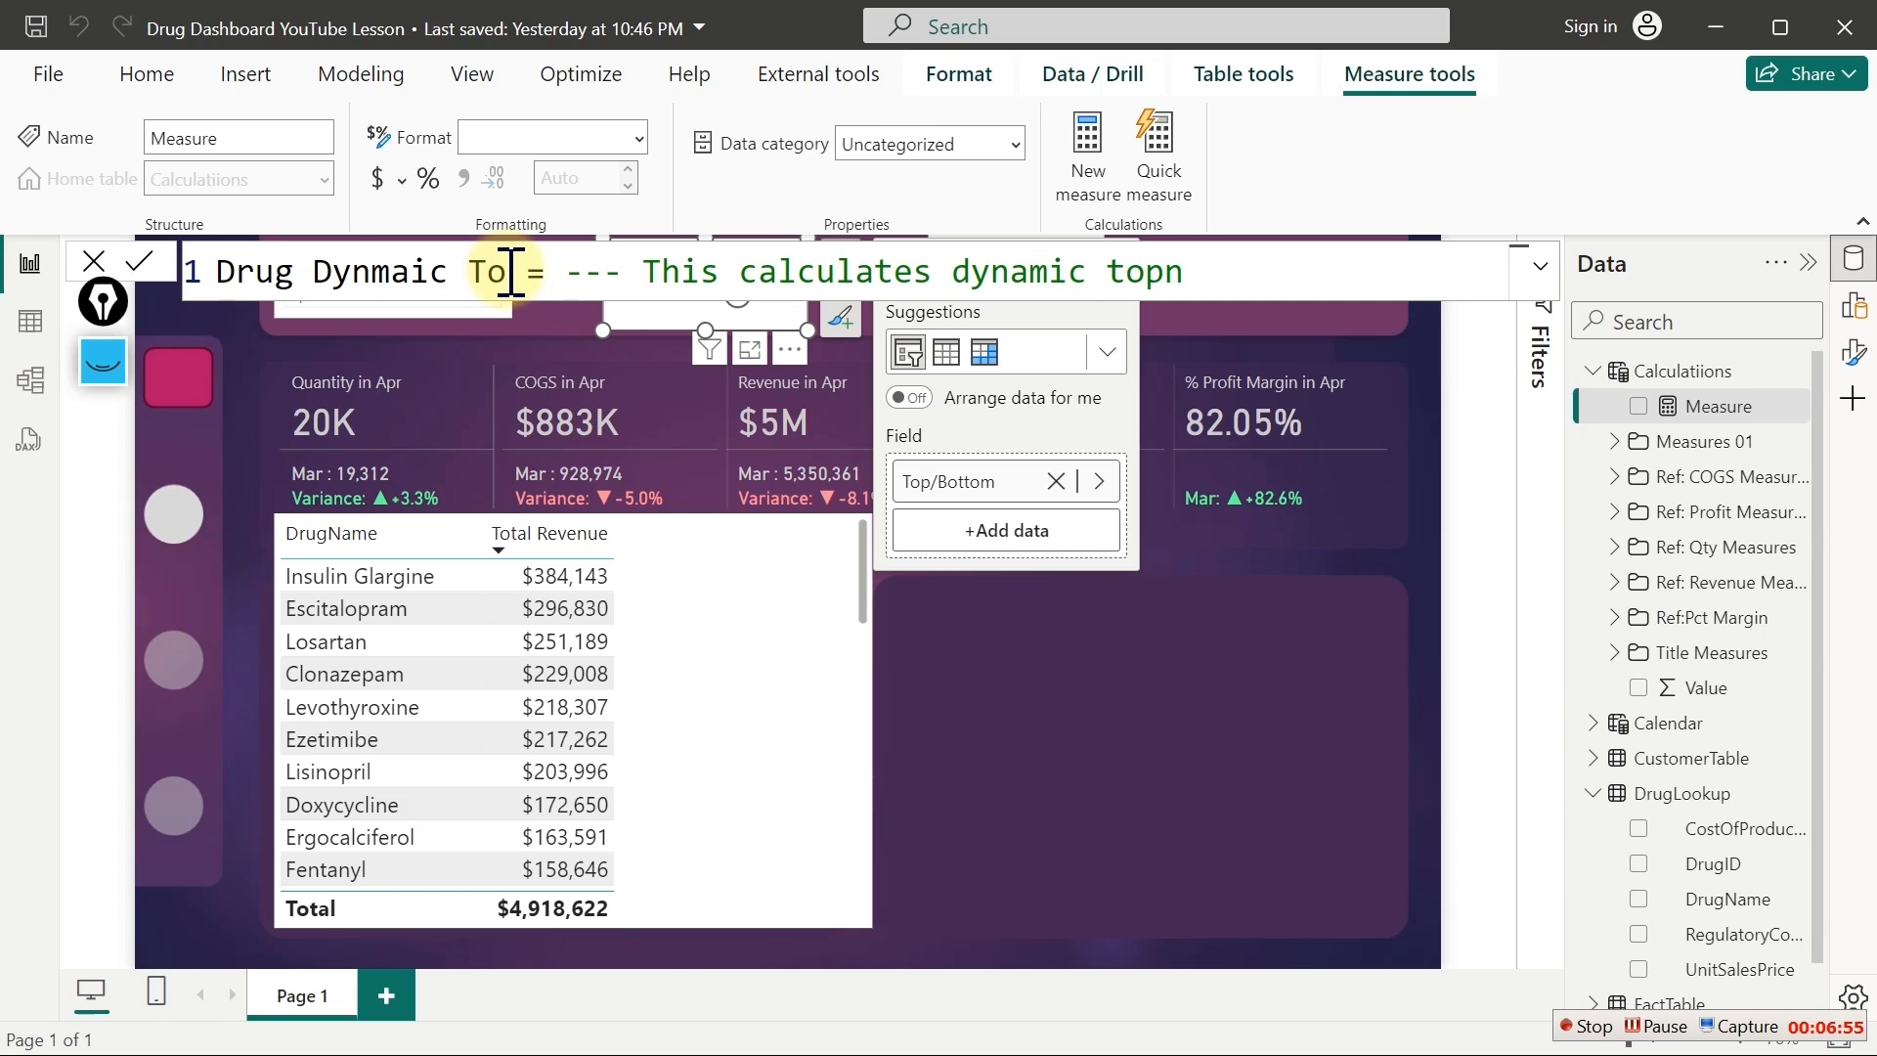
type("p")
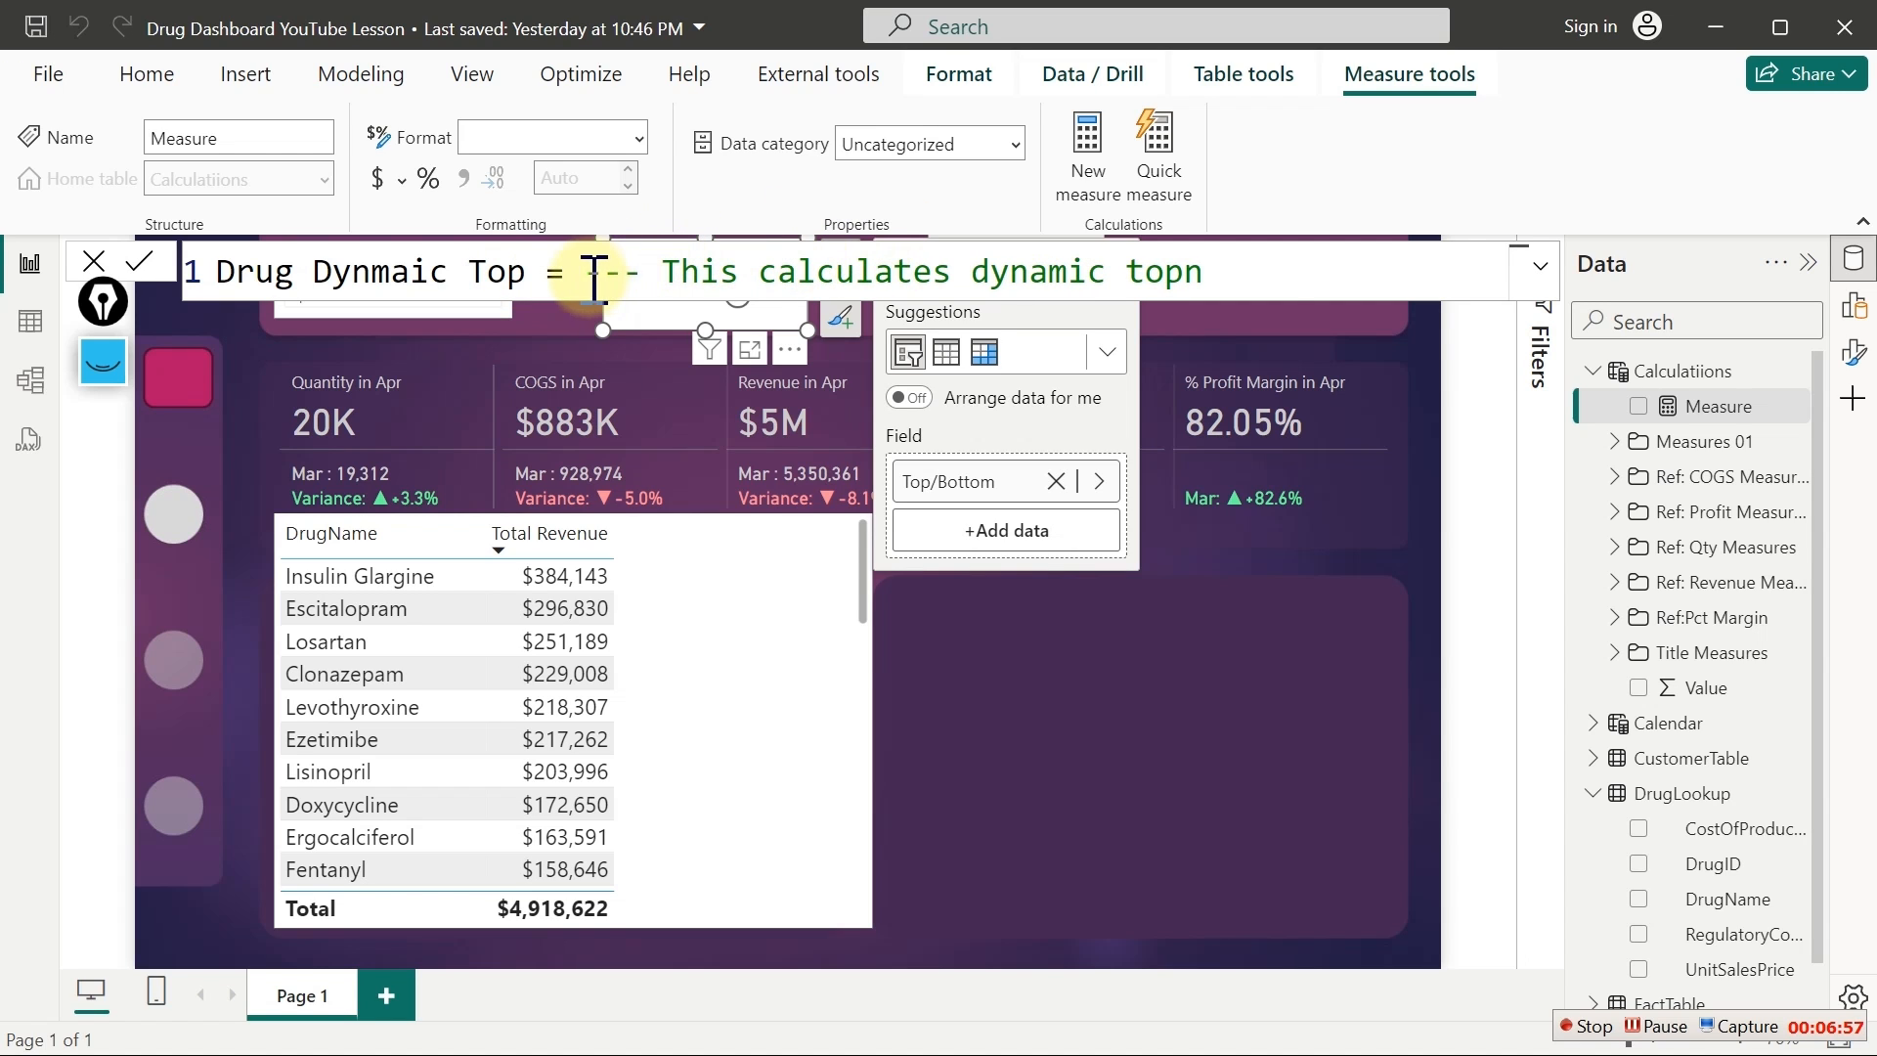
left_click_drag(595, 281, 1248, 281)
left_click(1219, 278)
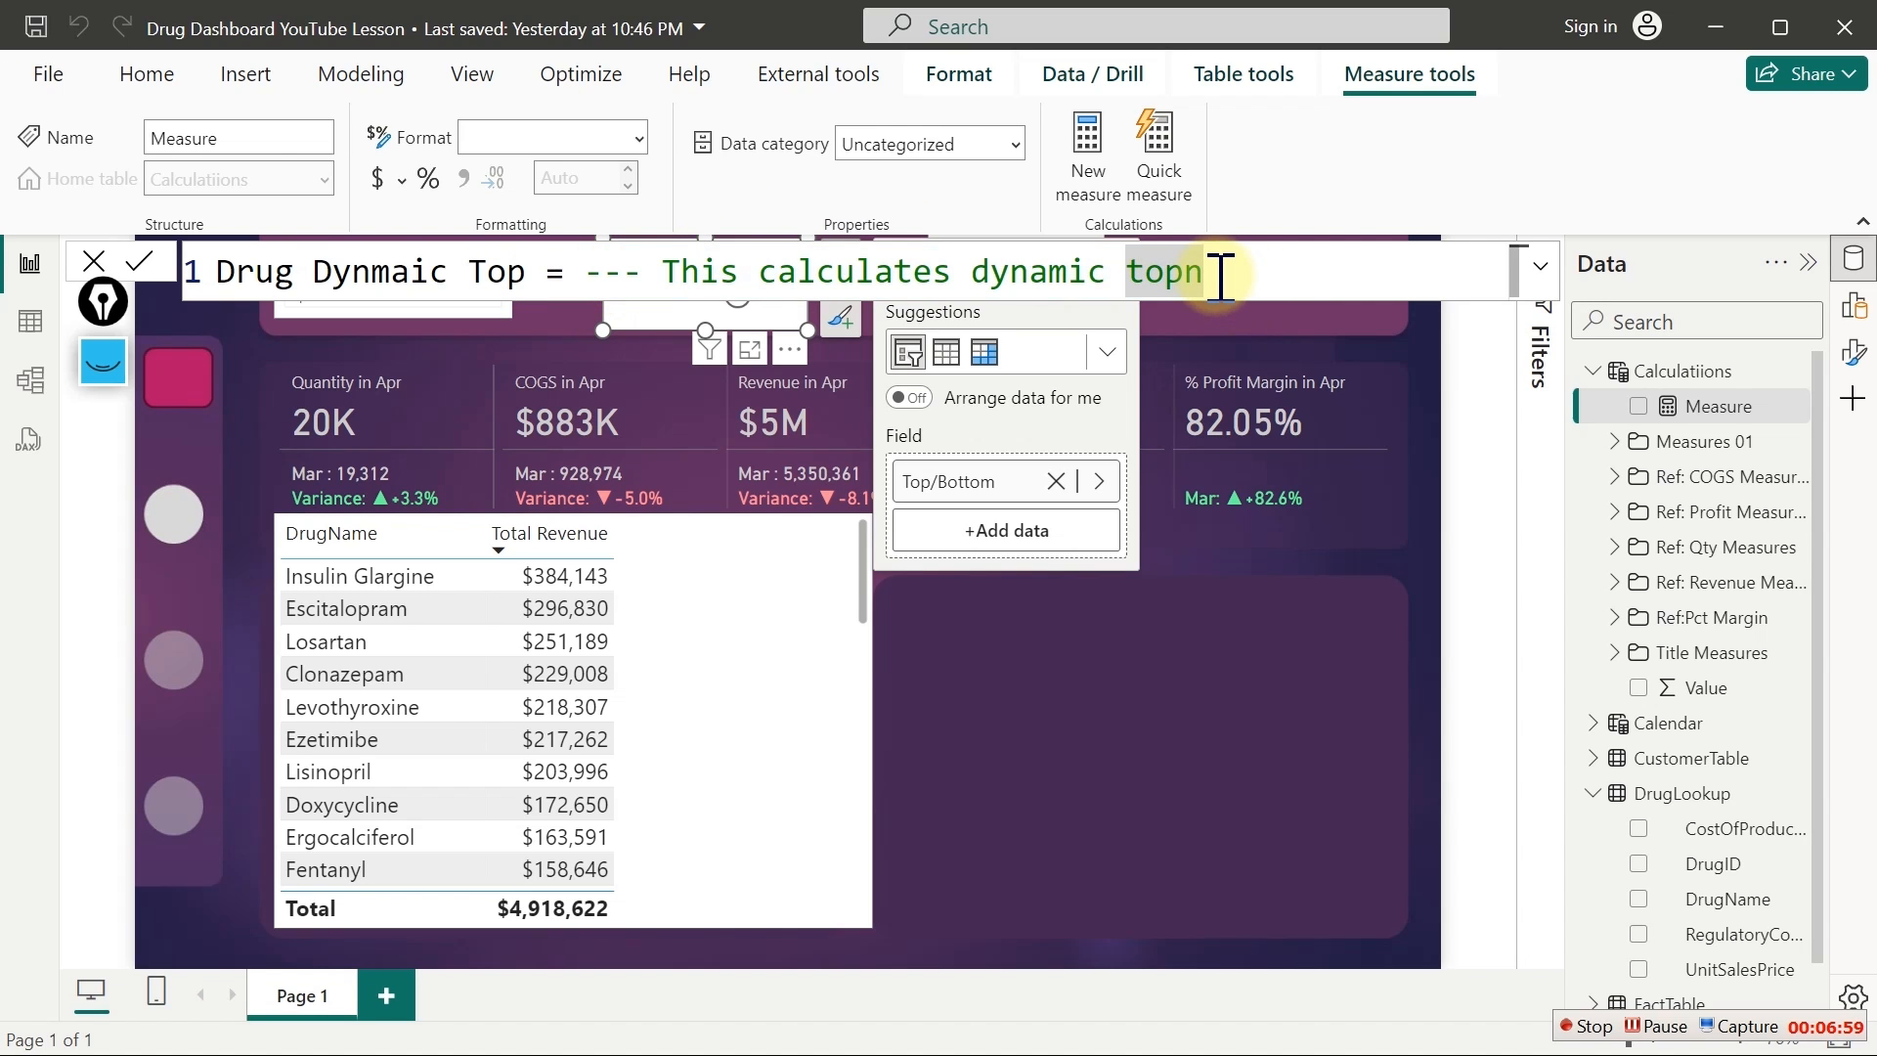
key("shift+Return")
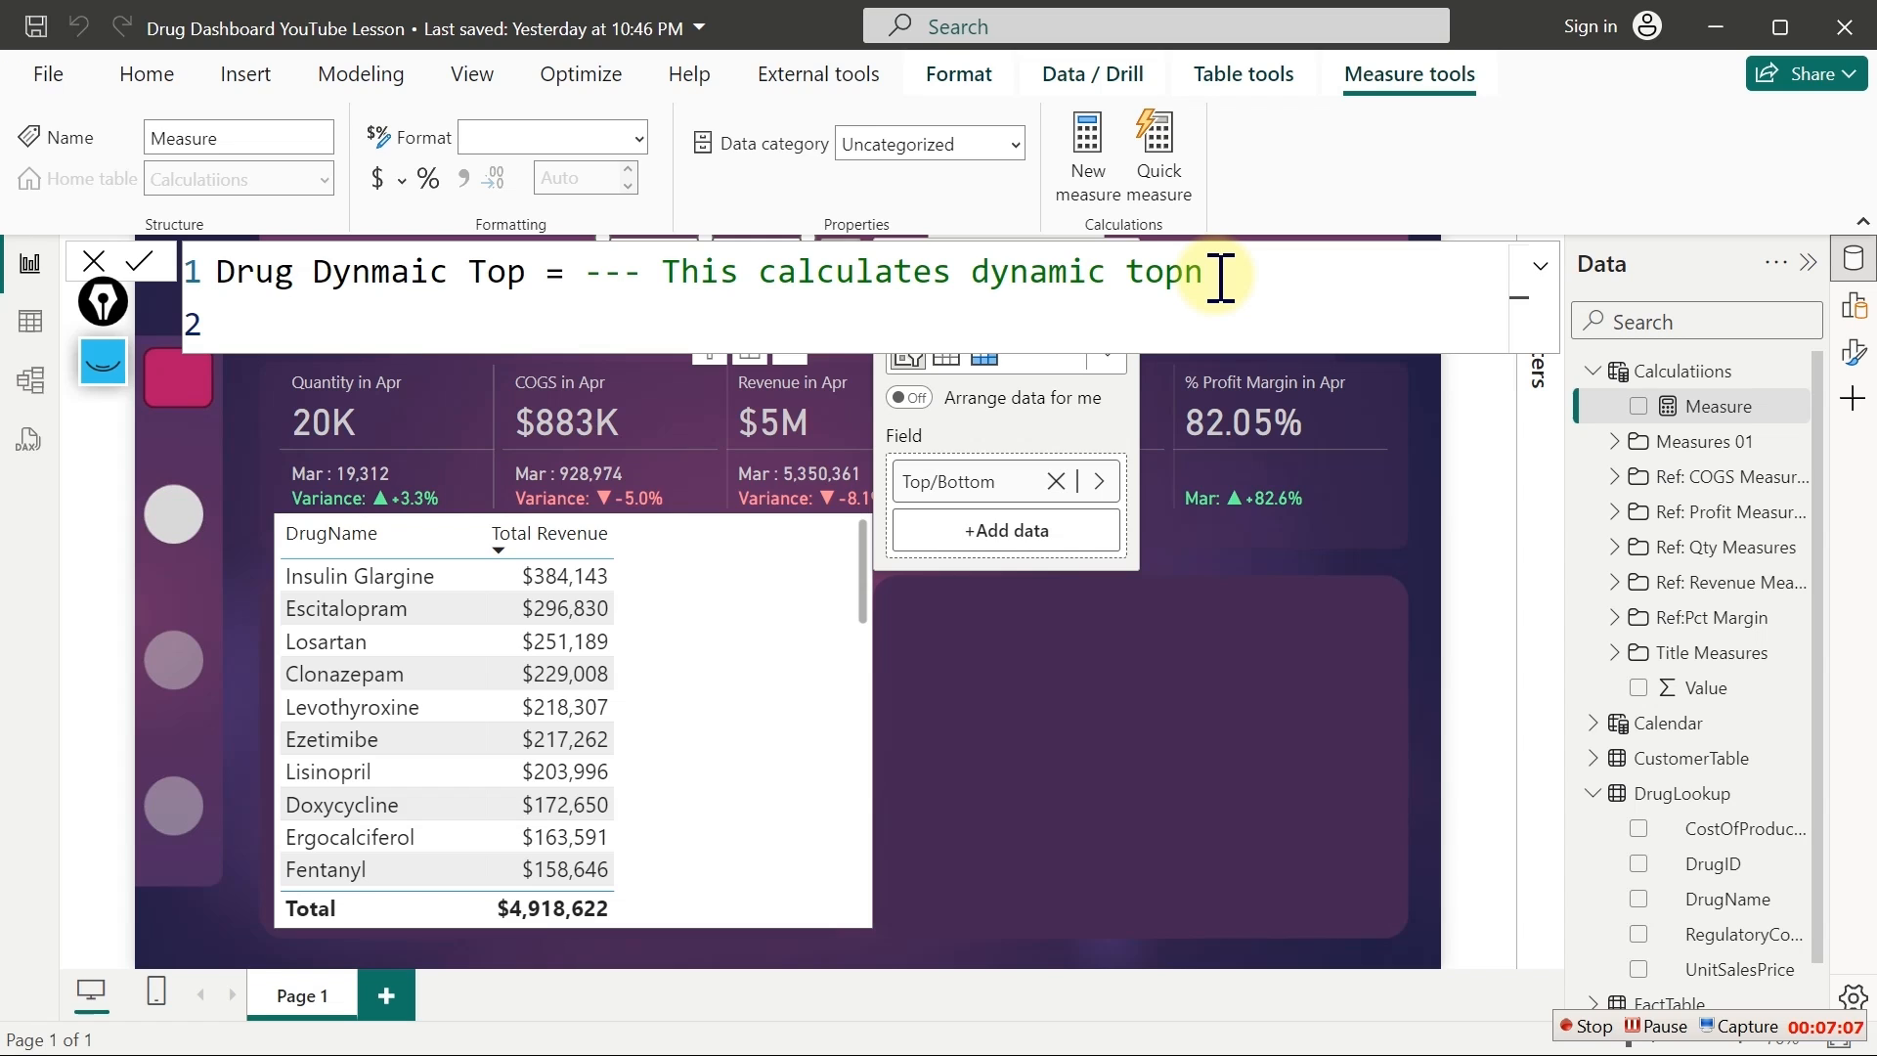
Declare a variable named _TopDrugs in the measure formula, followed by an equals sign and a new line
type("var")
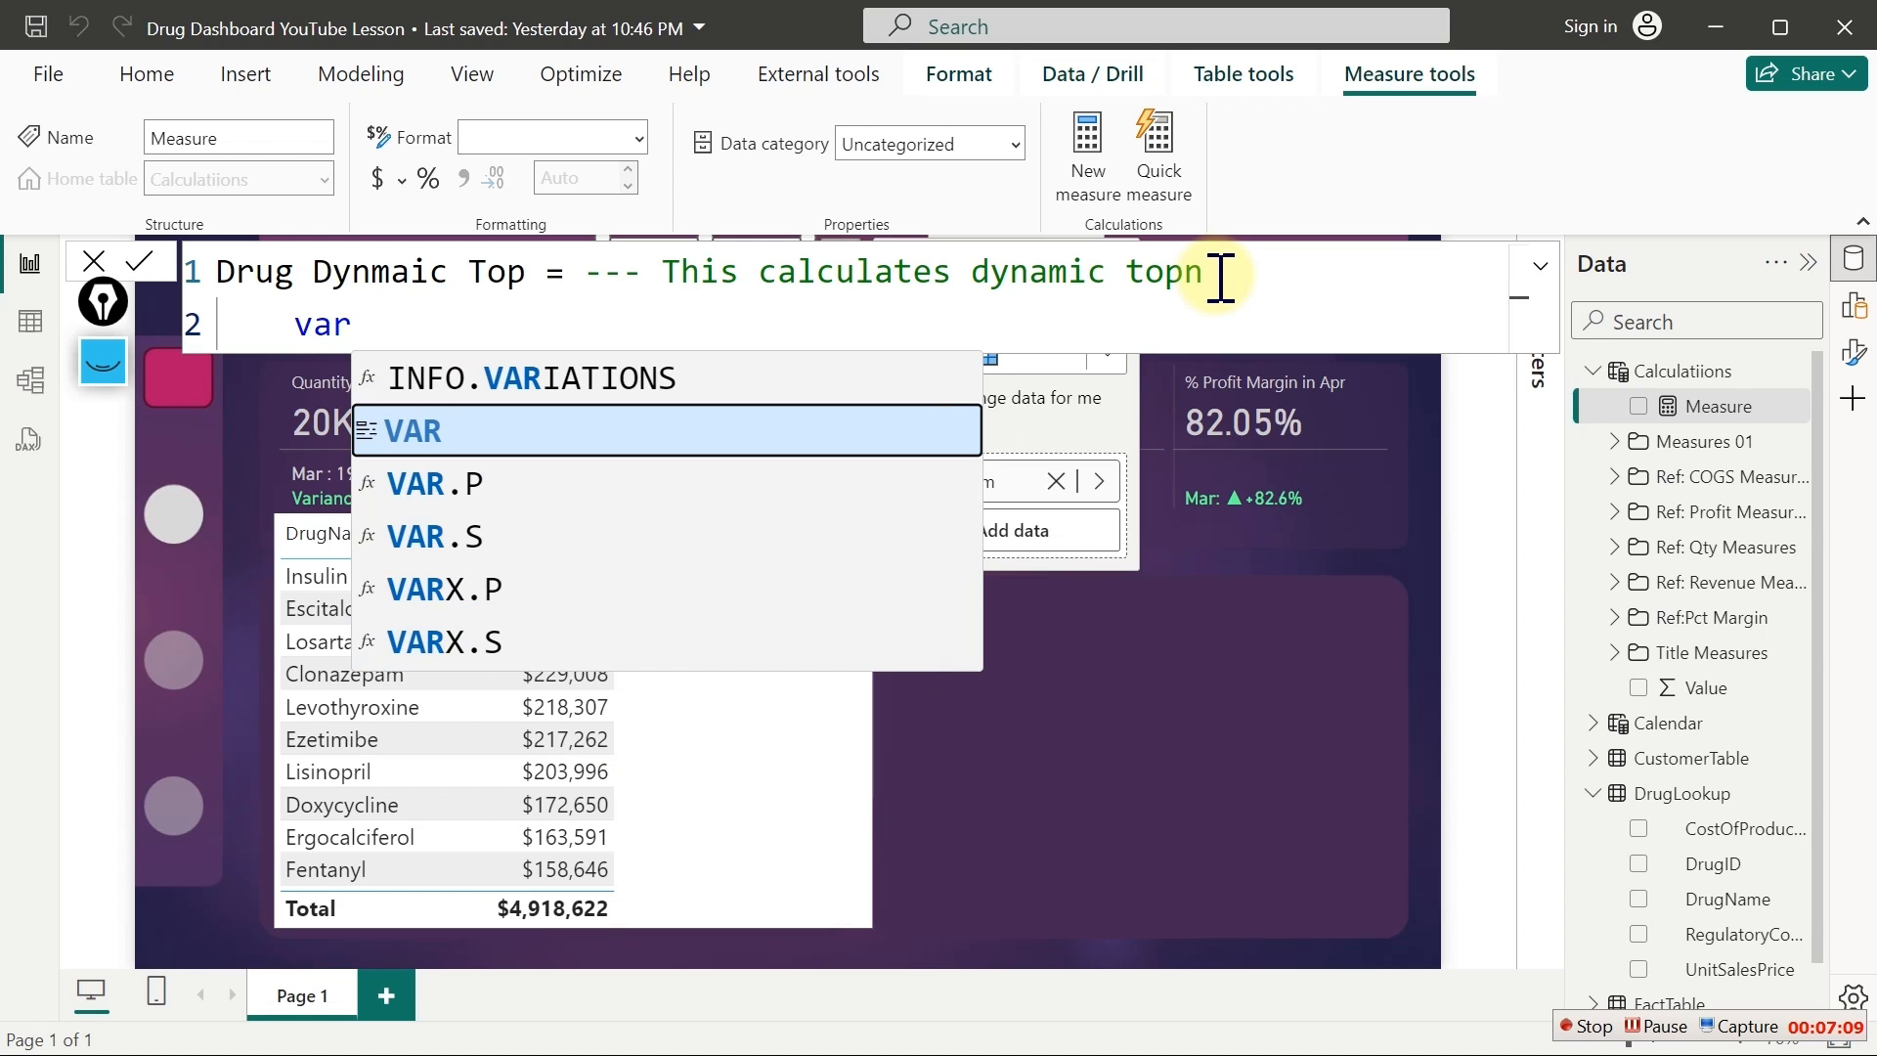
key("Tab")
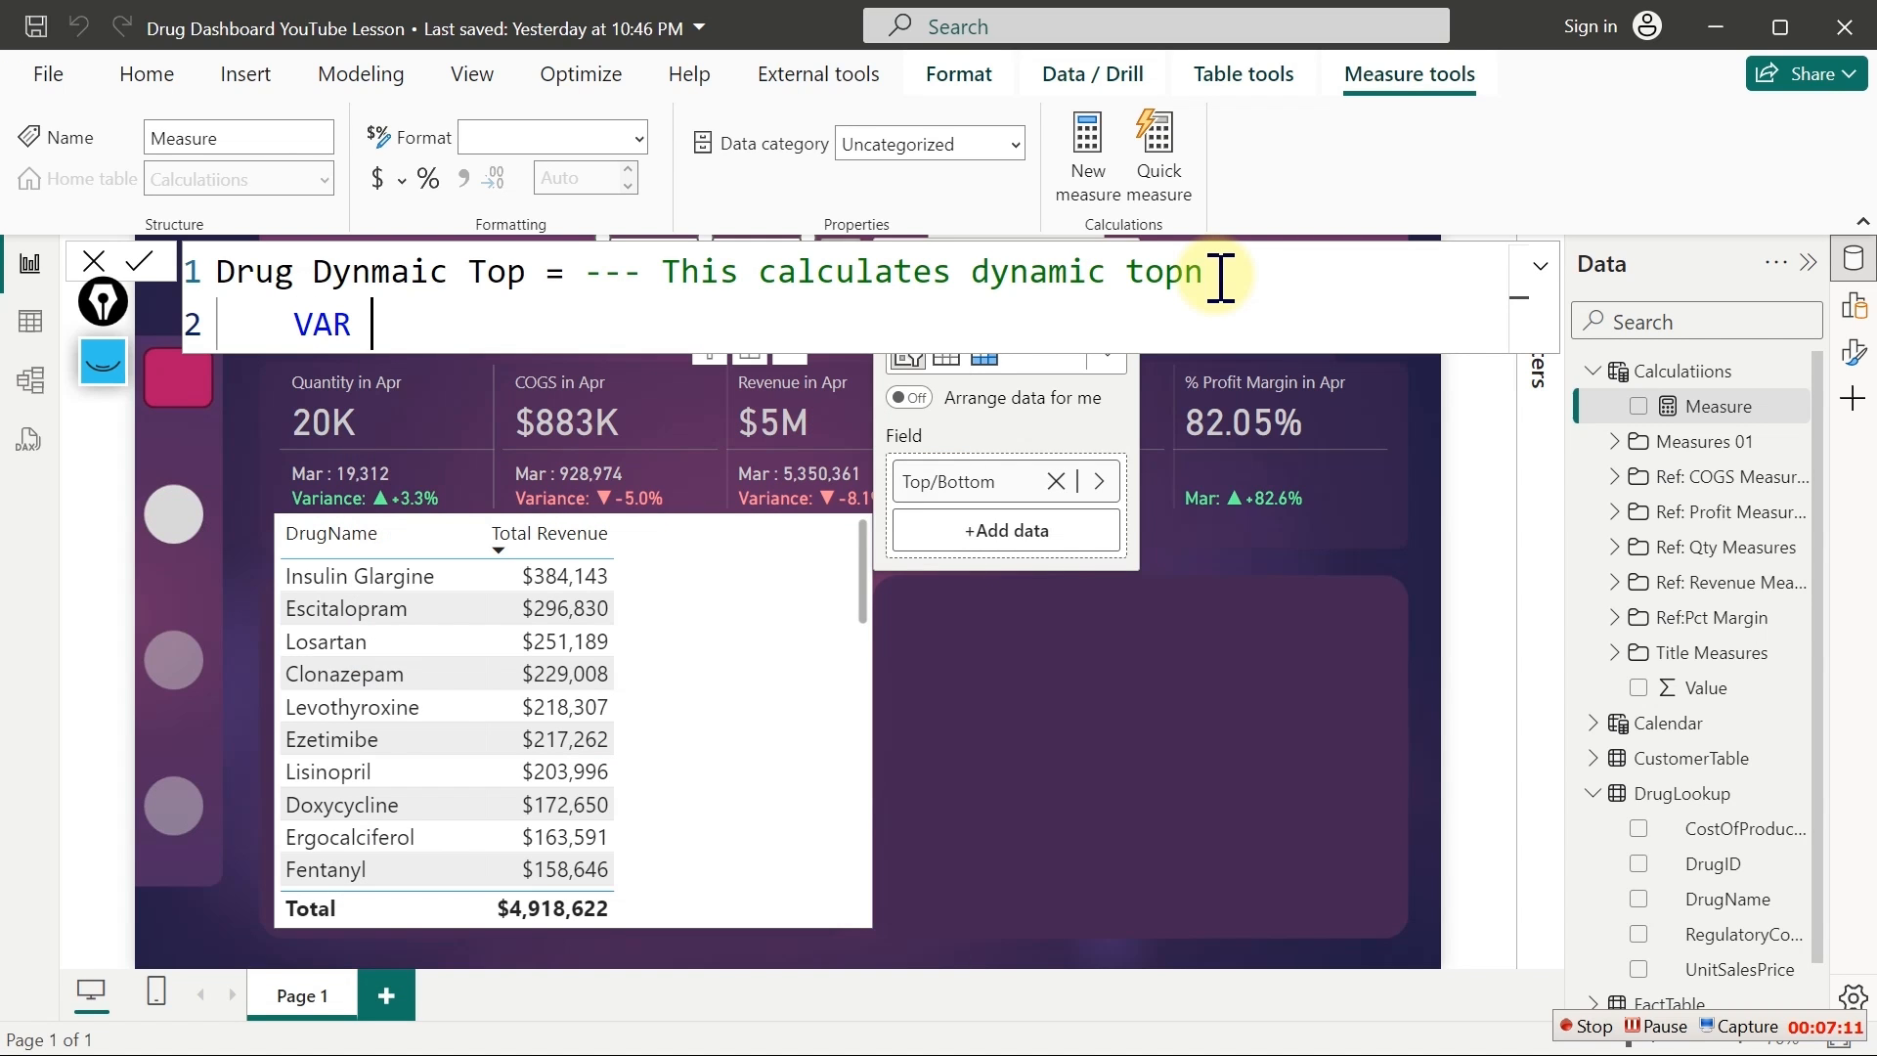
type("_Drugs")
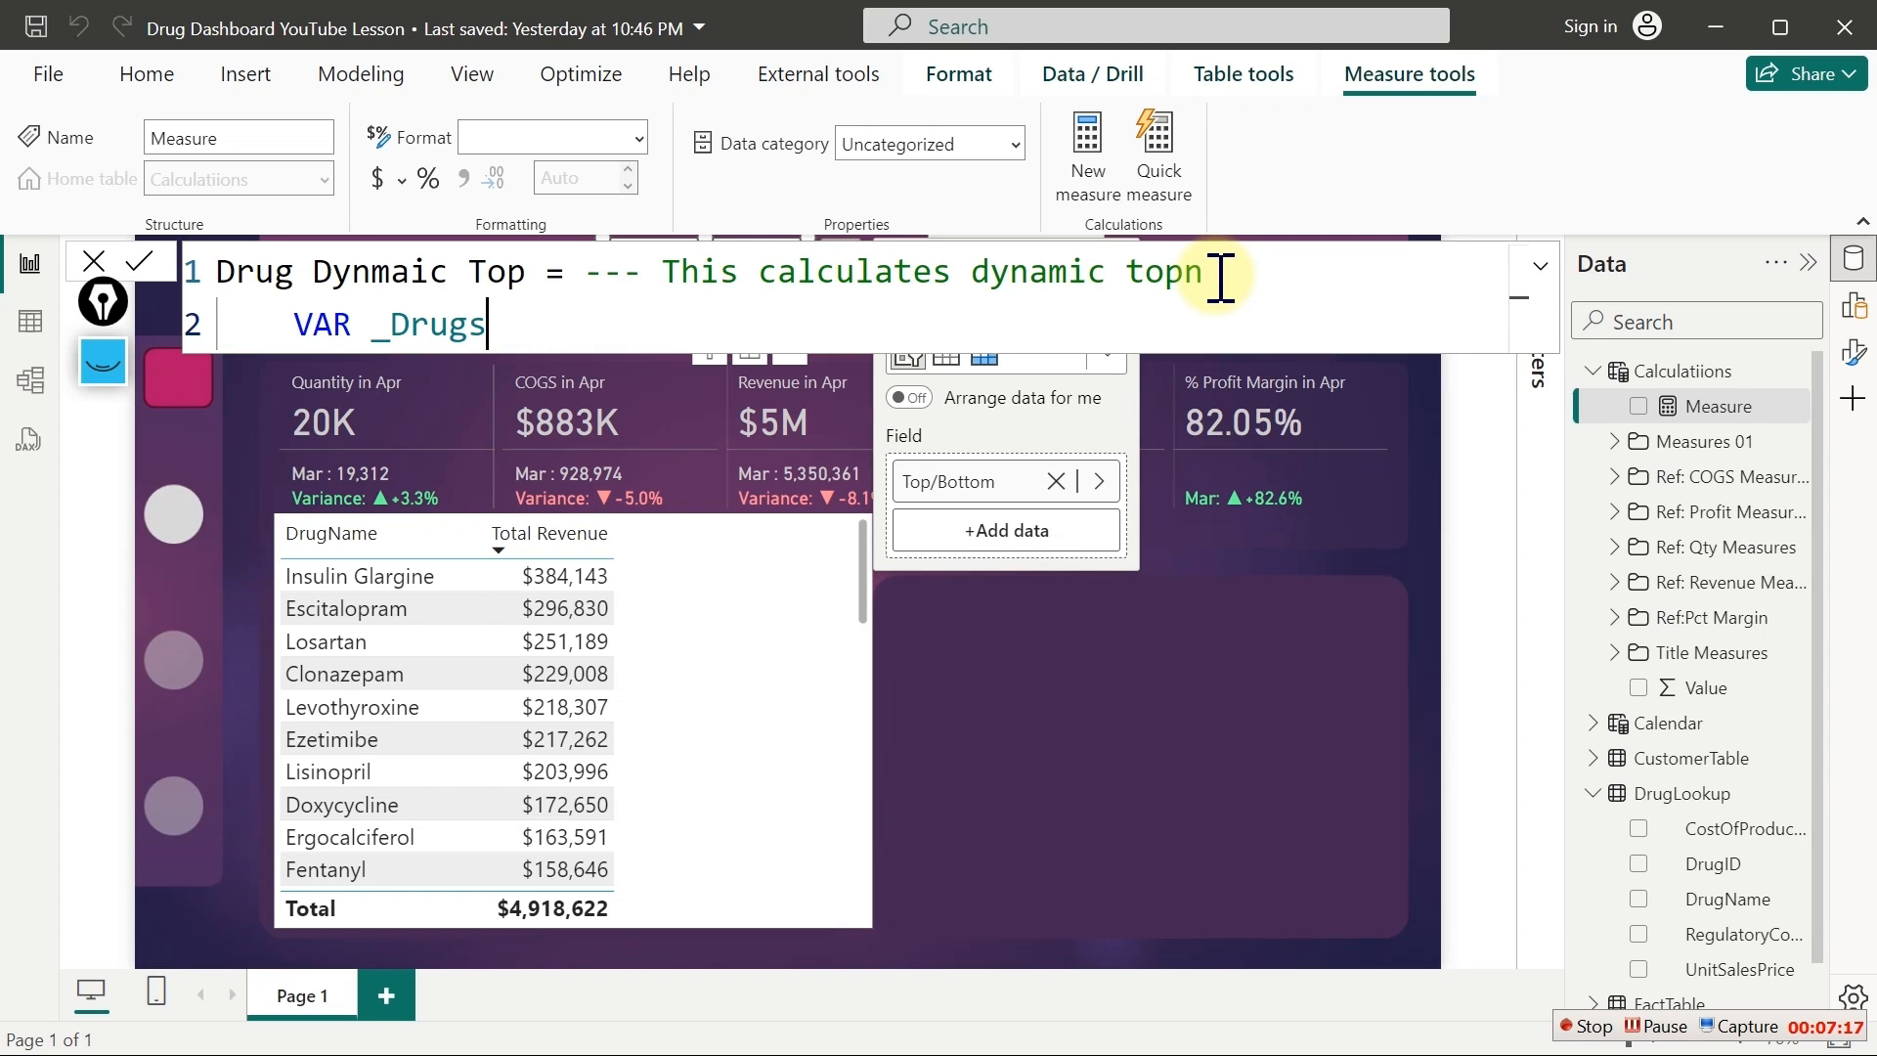
key("BackSpace")
key("BackSpace")
key("BackSpace")
key("BackSpace")
key("BackSpace")
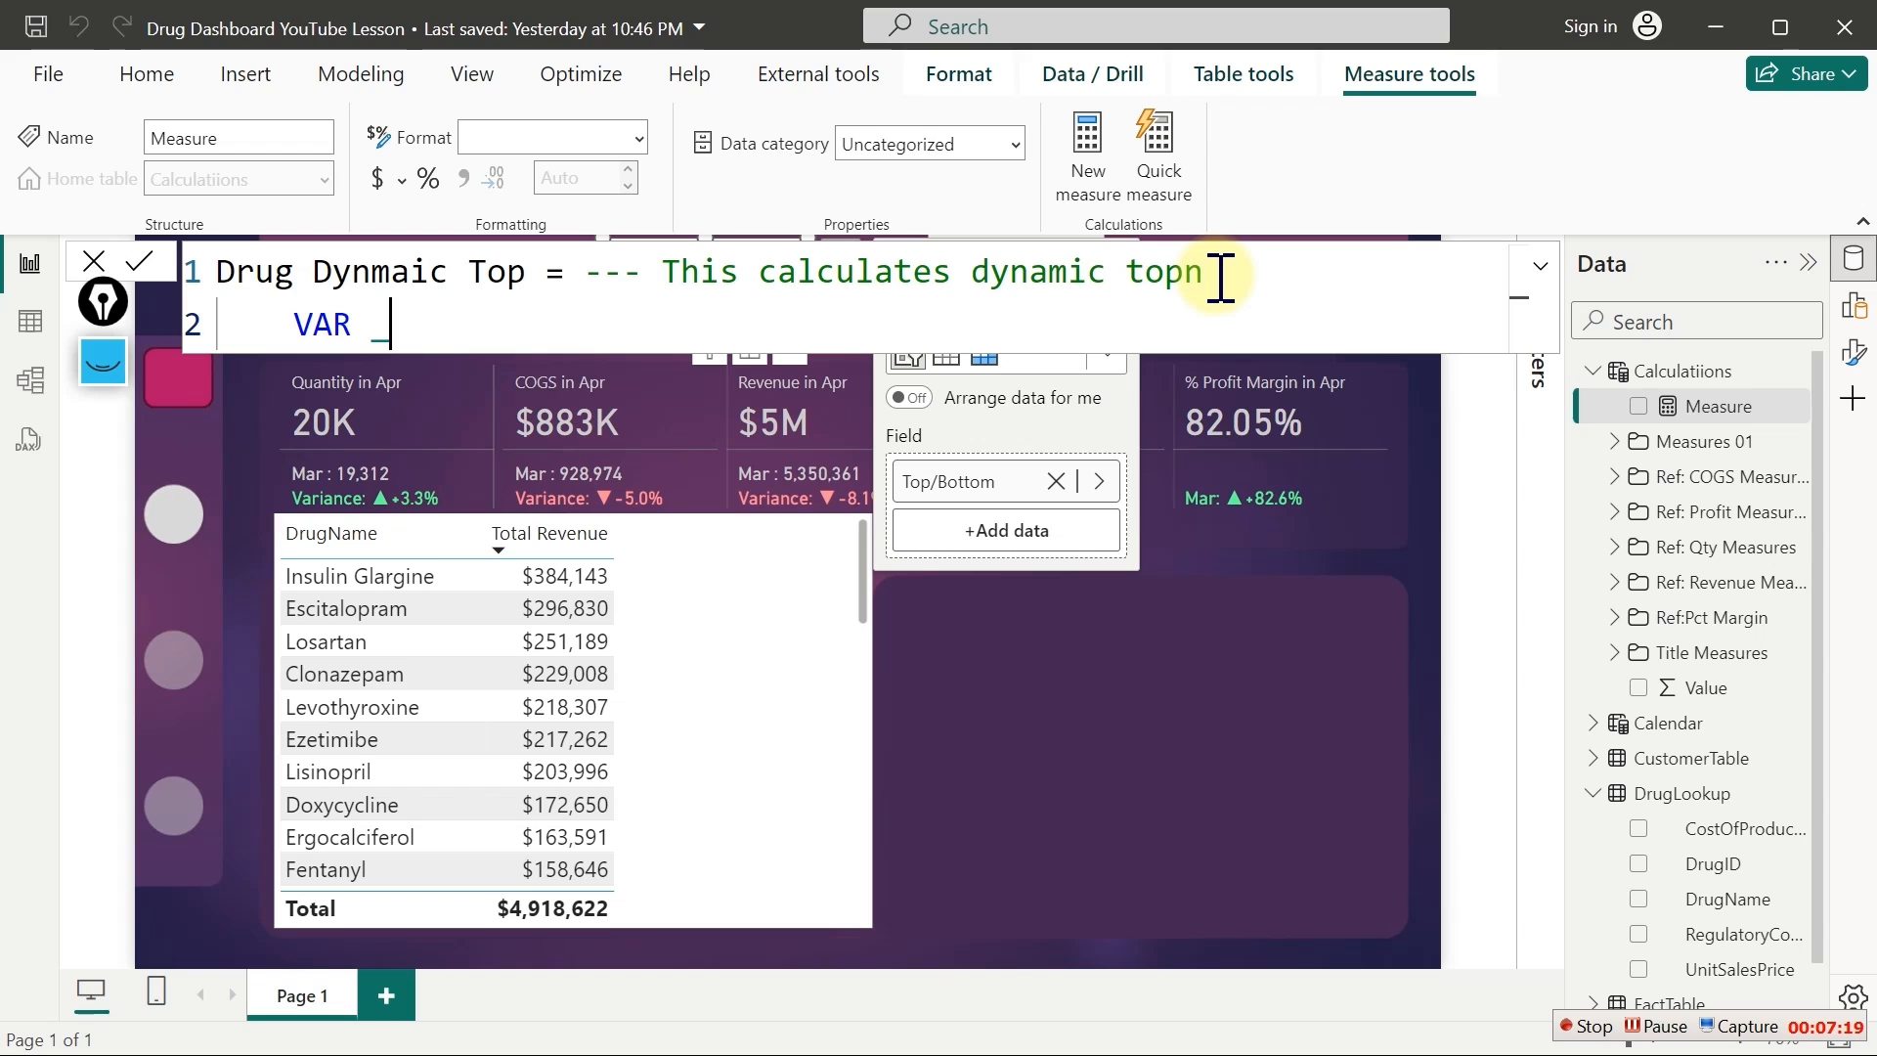
type("Top")
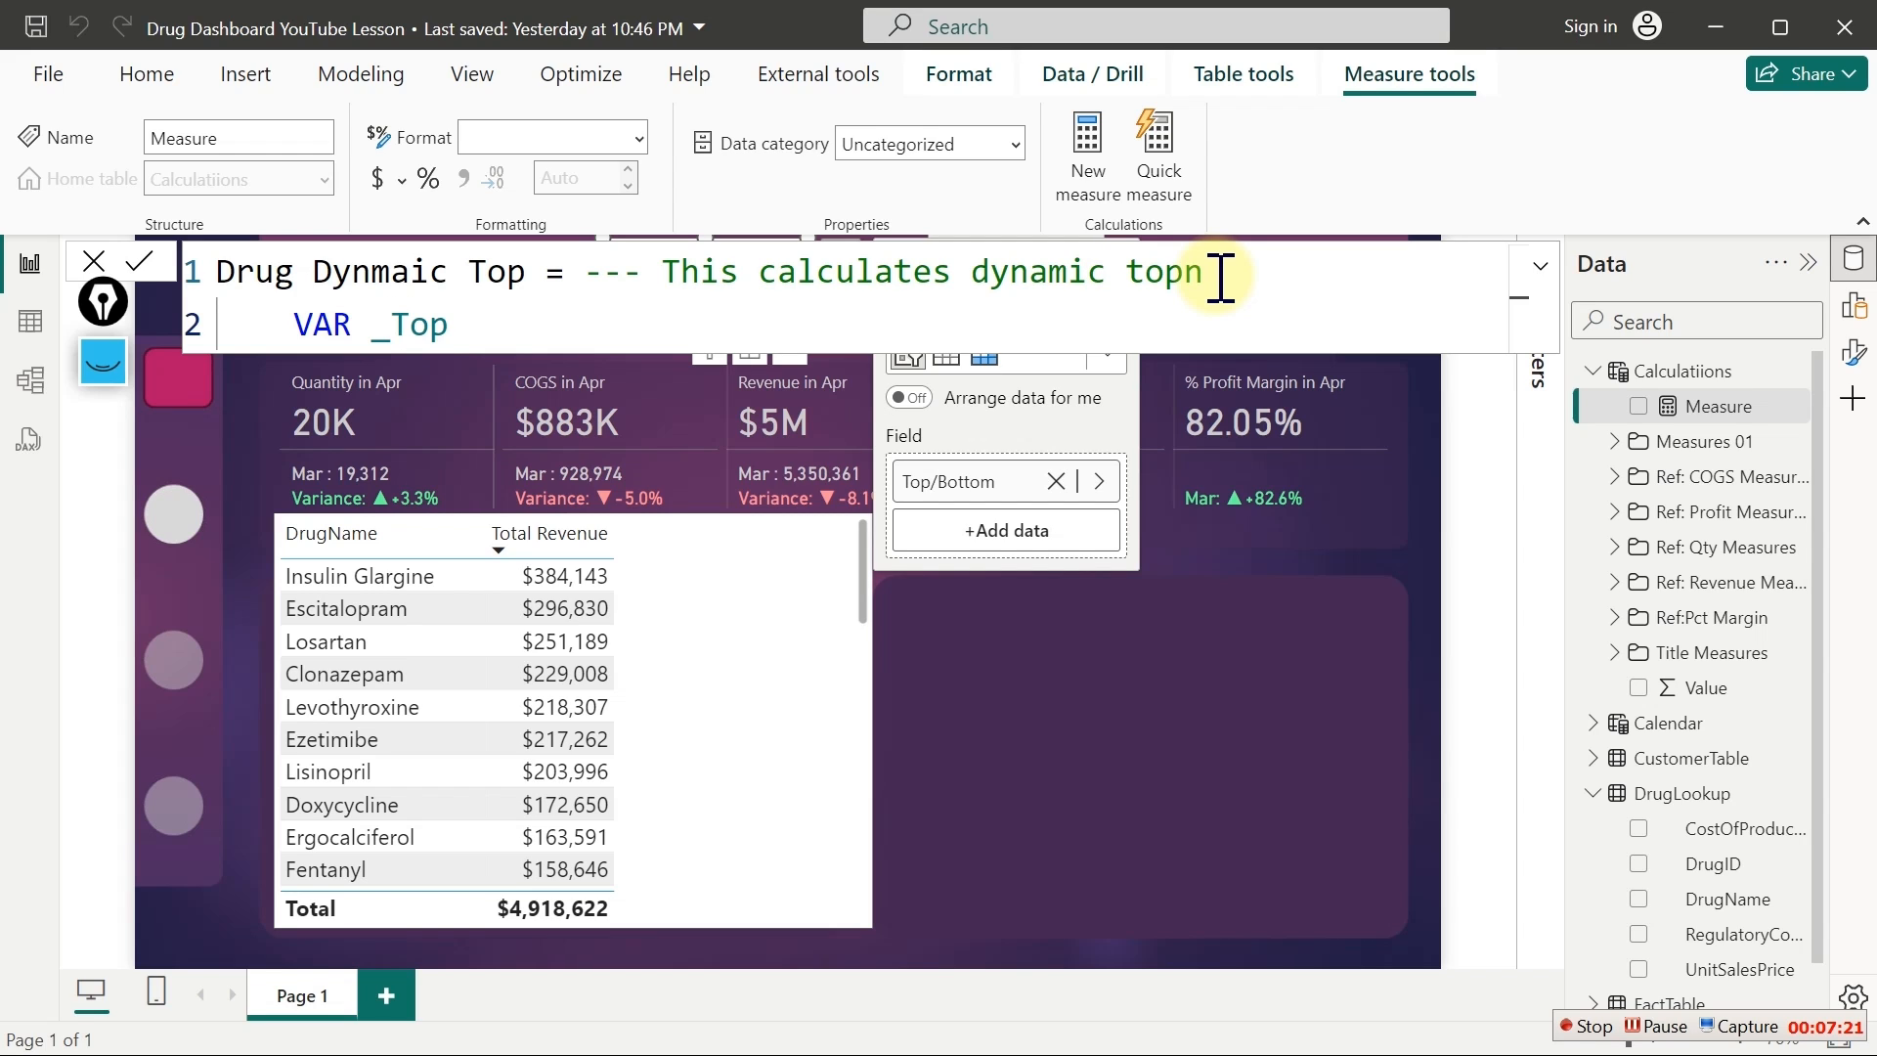
type("Drugs =")
key("shift+Return")
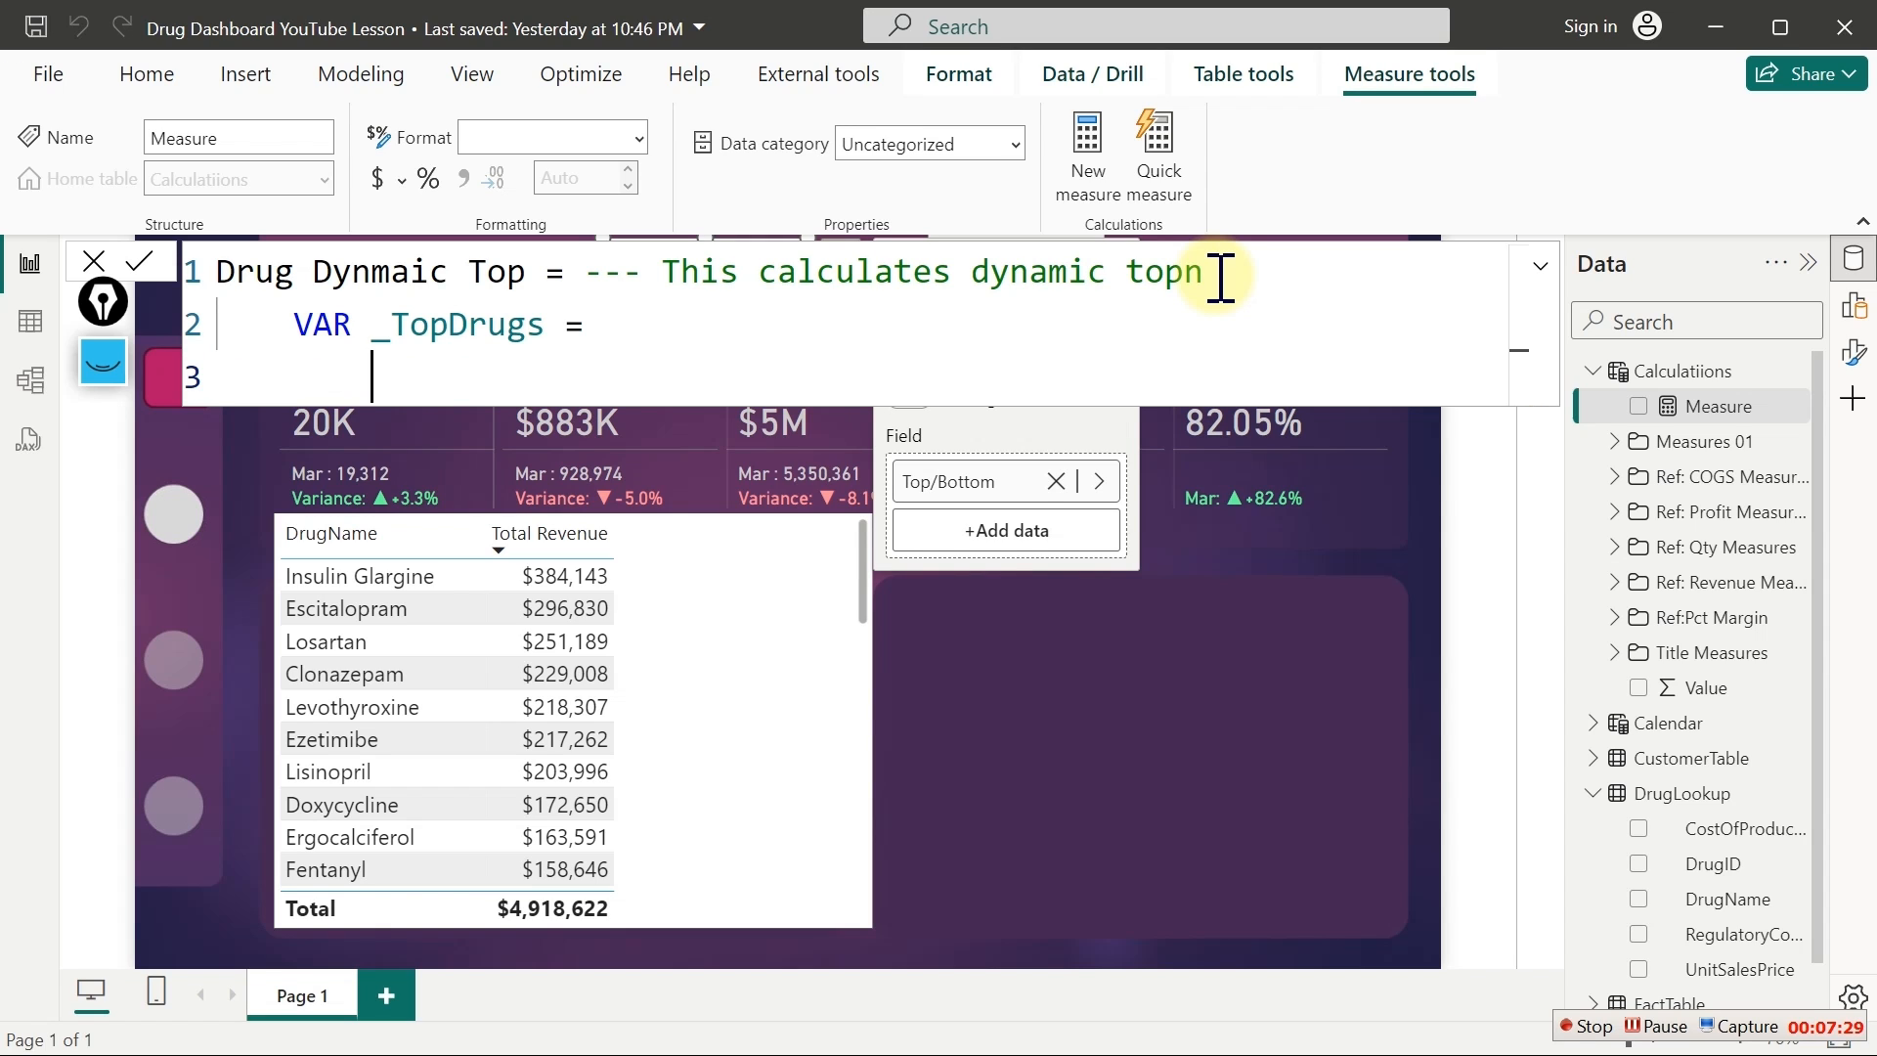
Begin a TOPN function for _TopDrugs with 'Top/Bottom Drugs'[Top/Bottom Value] as its N value
type("top")
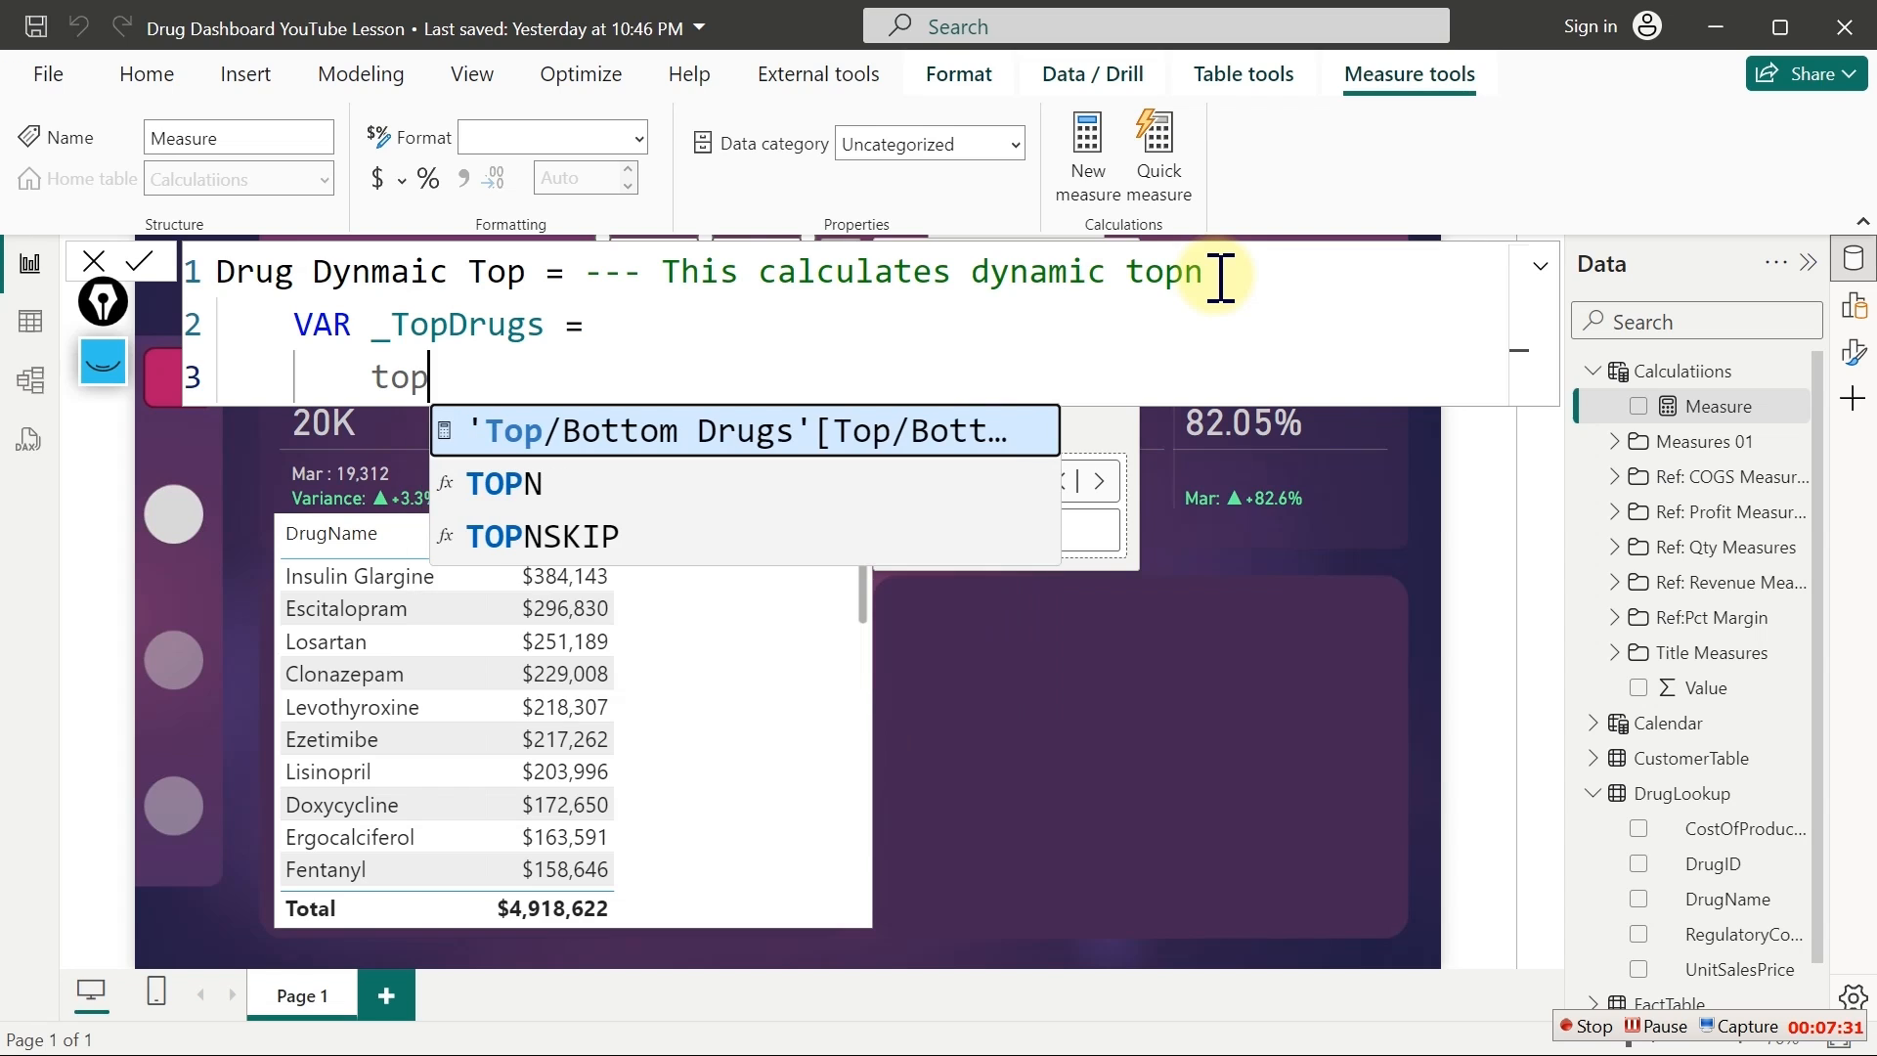
key("Down")
key("Tab")
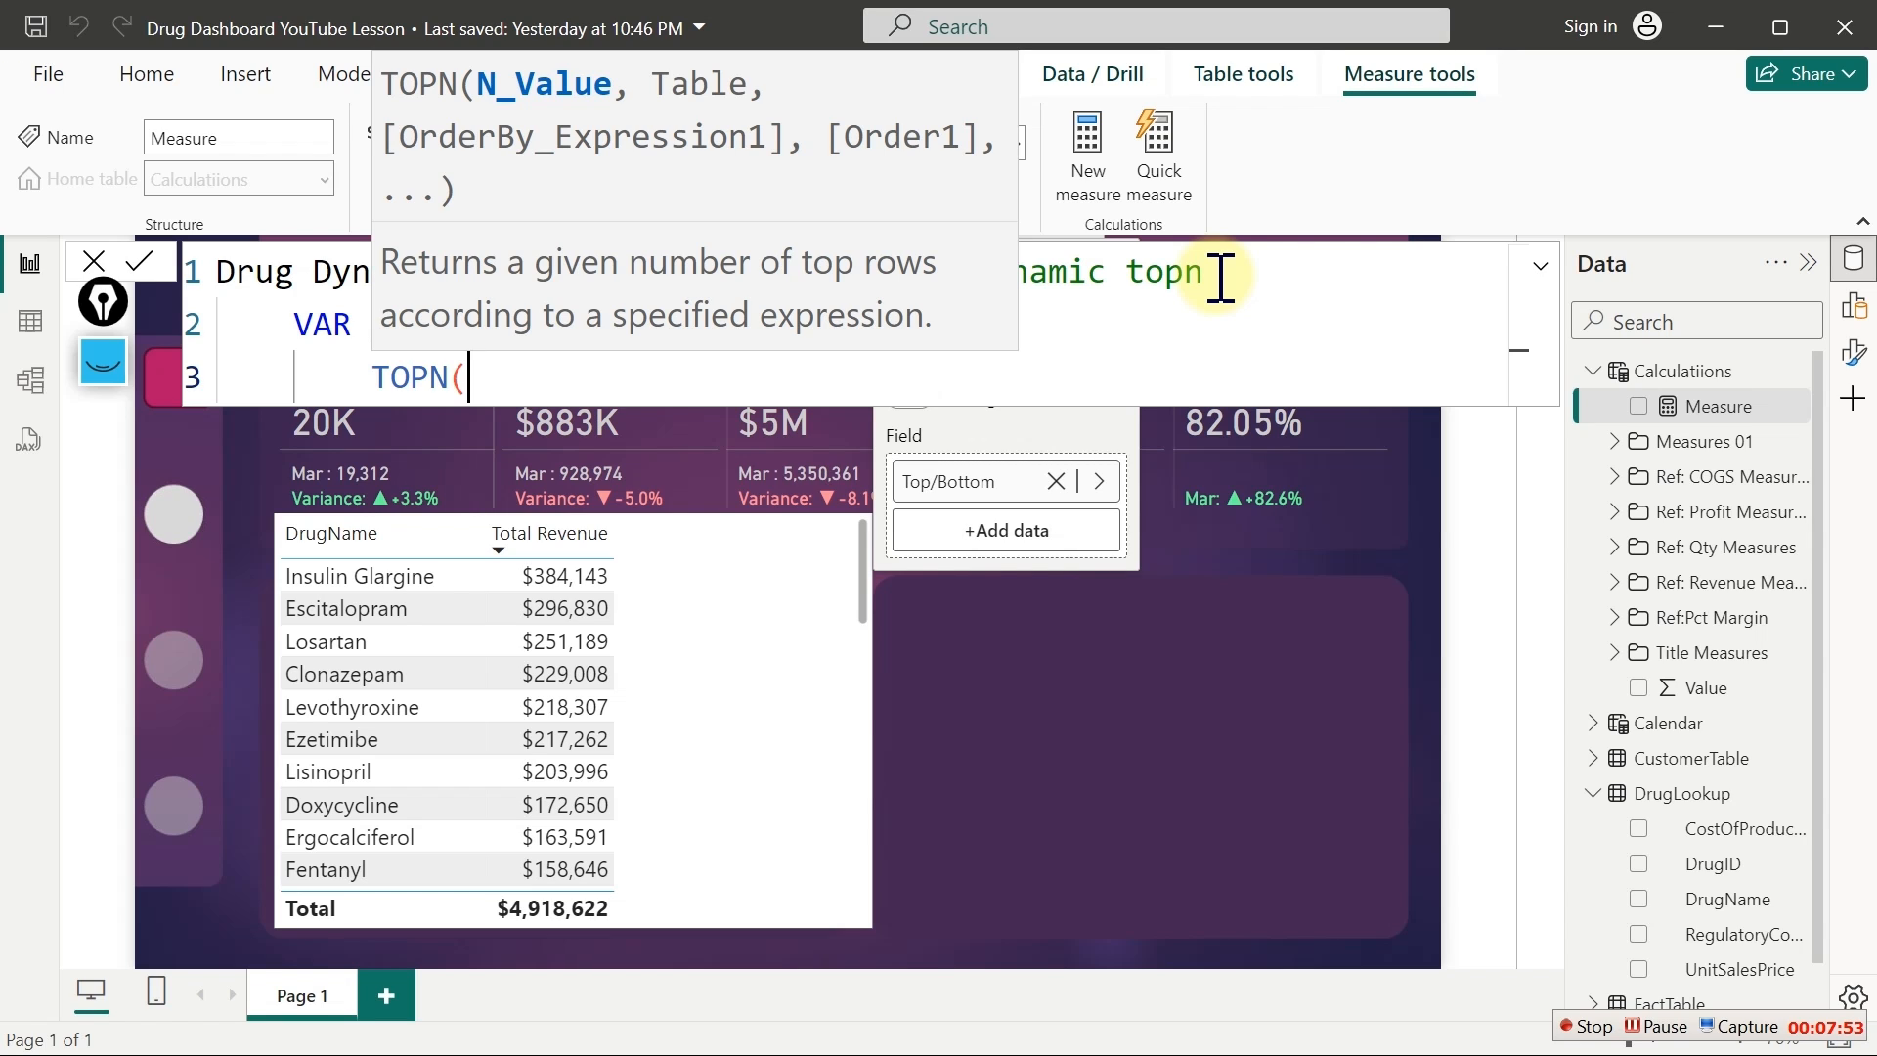
type("dy")
key("BackSpace")
key("BackSpace")
type("top")
key("Tab")
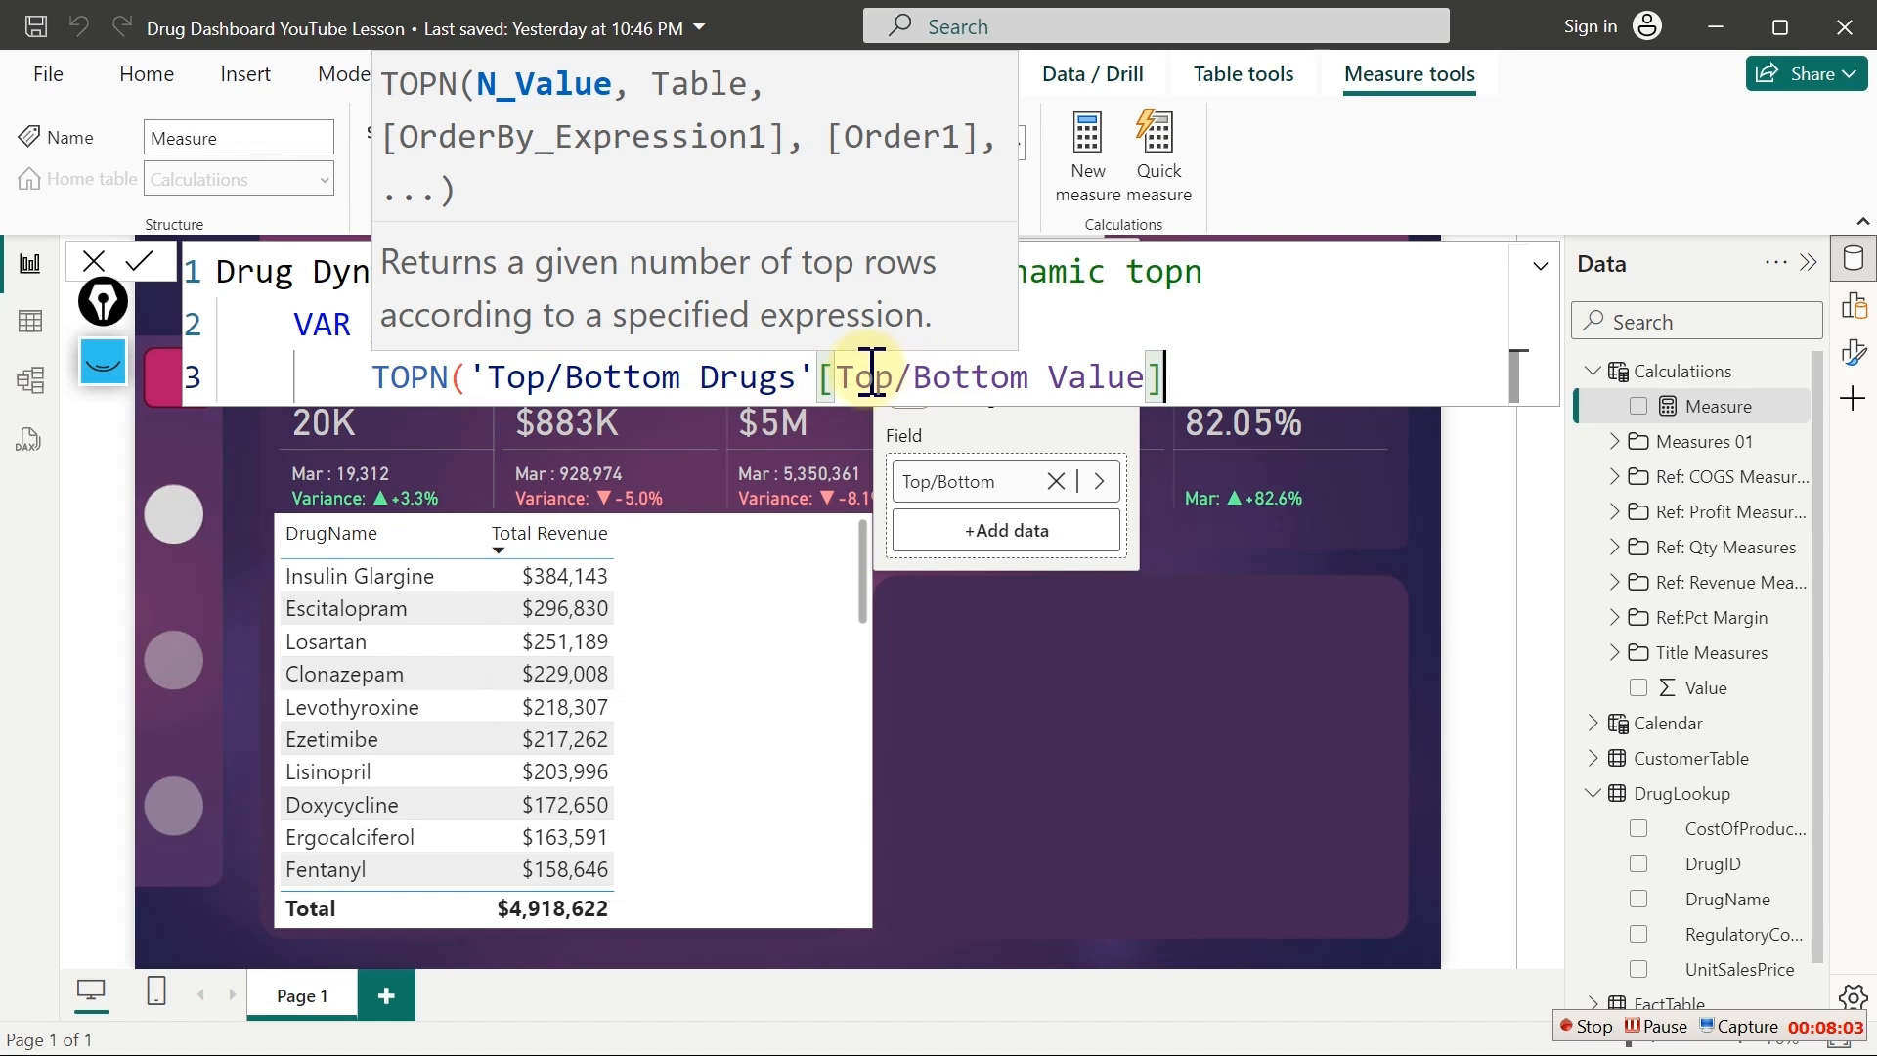
left_click_drag(817, 378, 1184, 382)
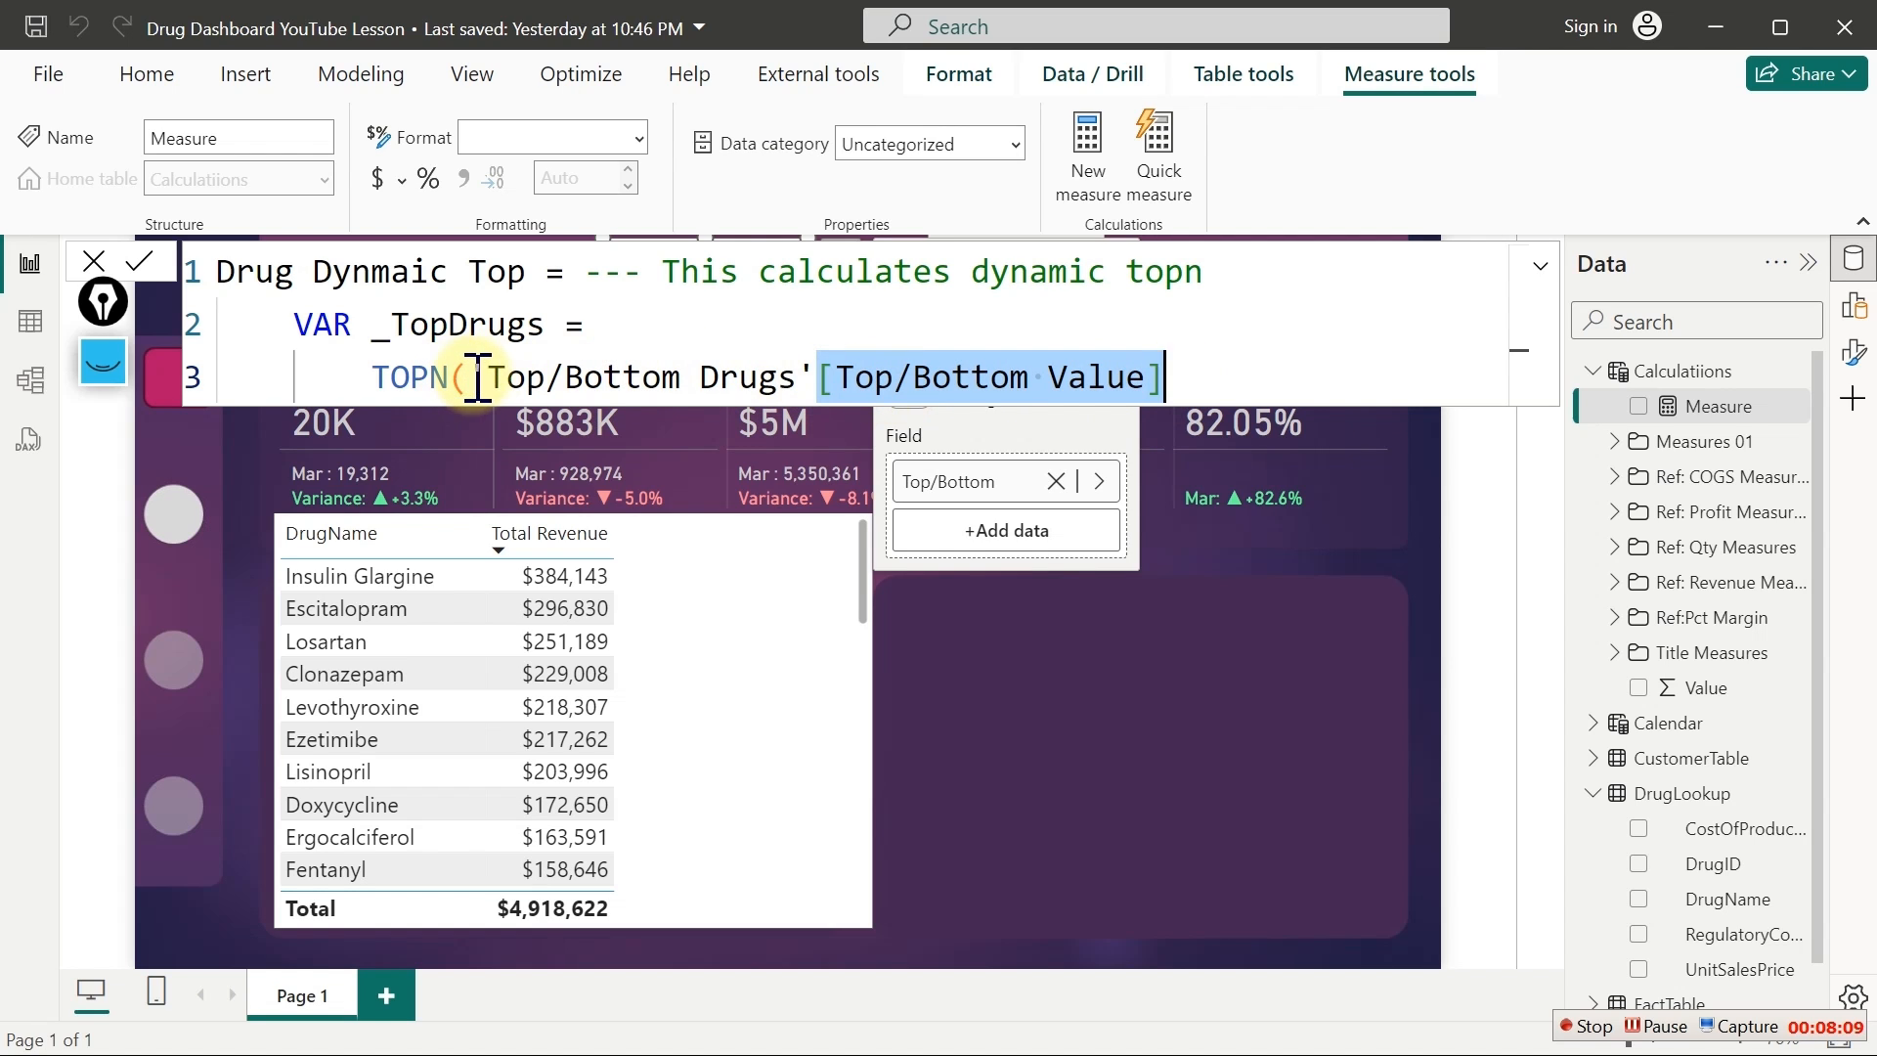
left_click_drag(470, 377, 824, 377)
left_click(824, 377)
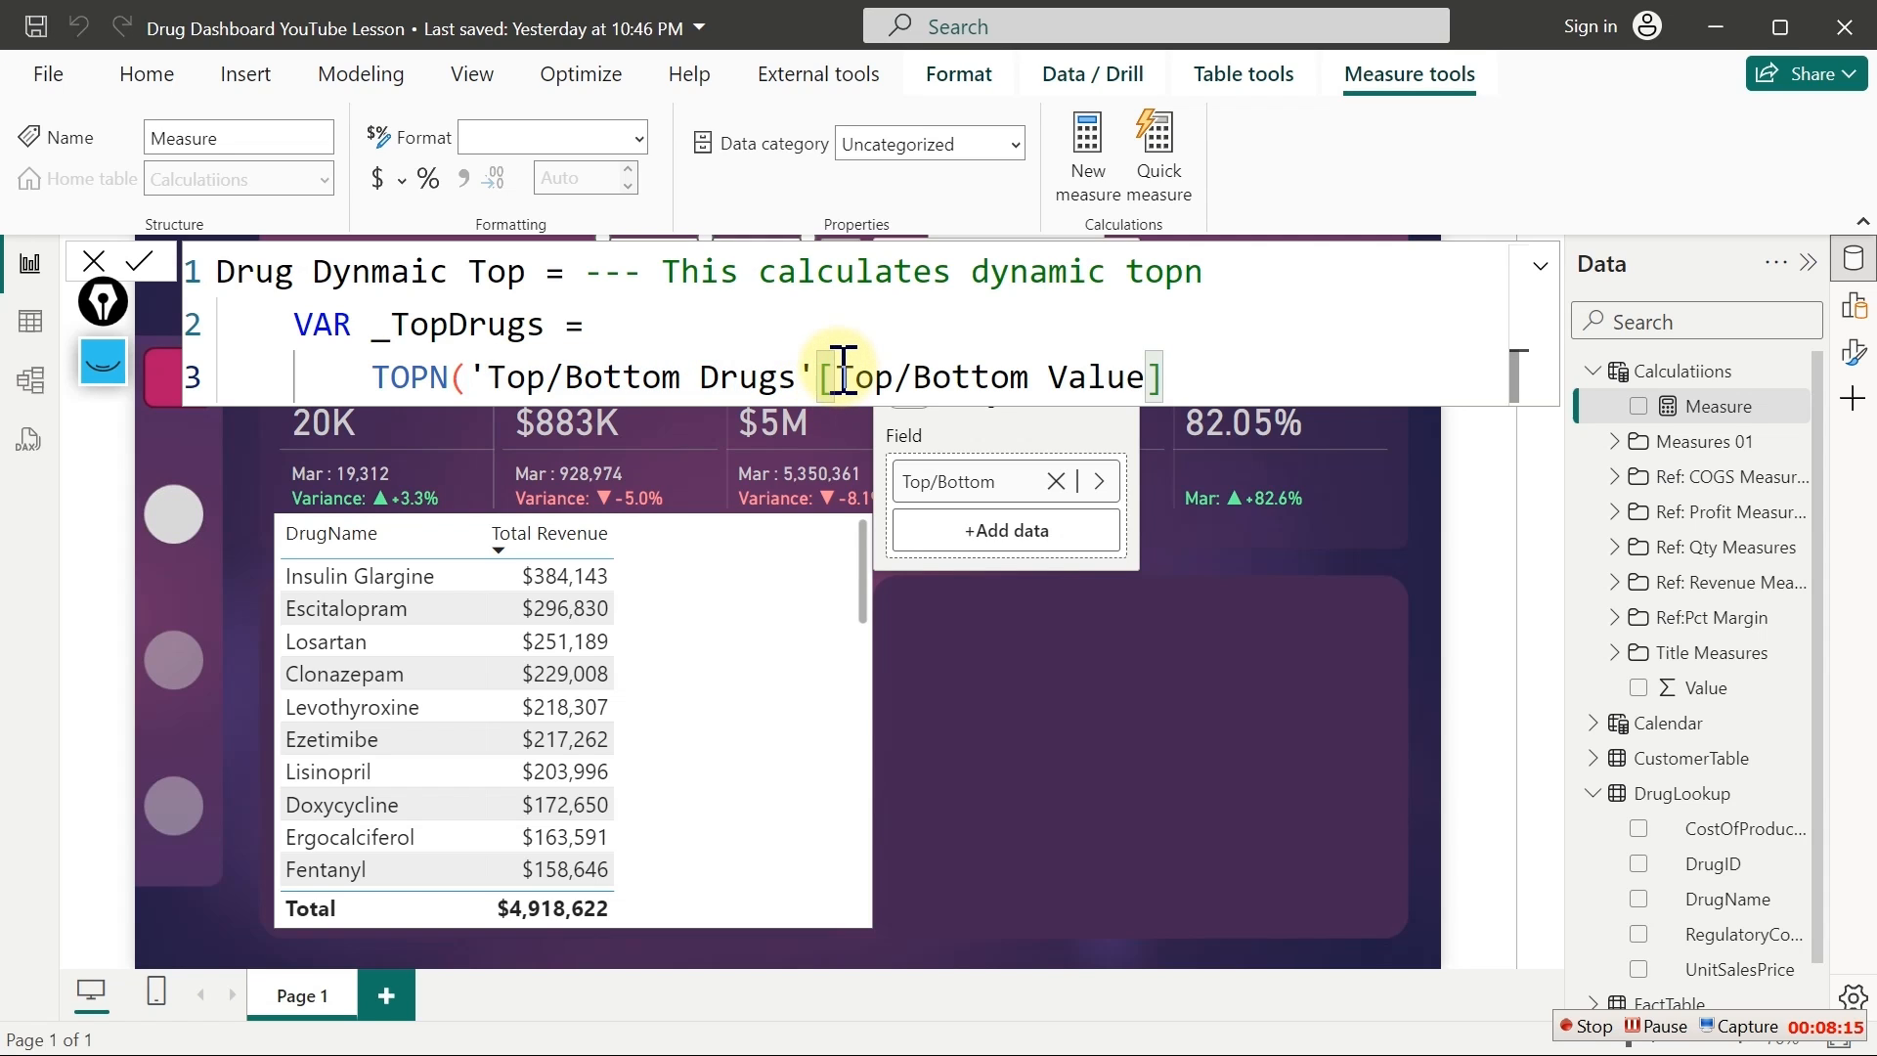
Add ALL(DrugLookup[DrugName]) on a new line as the table argument of TOPN, followed by a comma
left_click(1183, 378)
type(",")
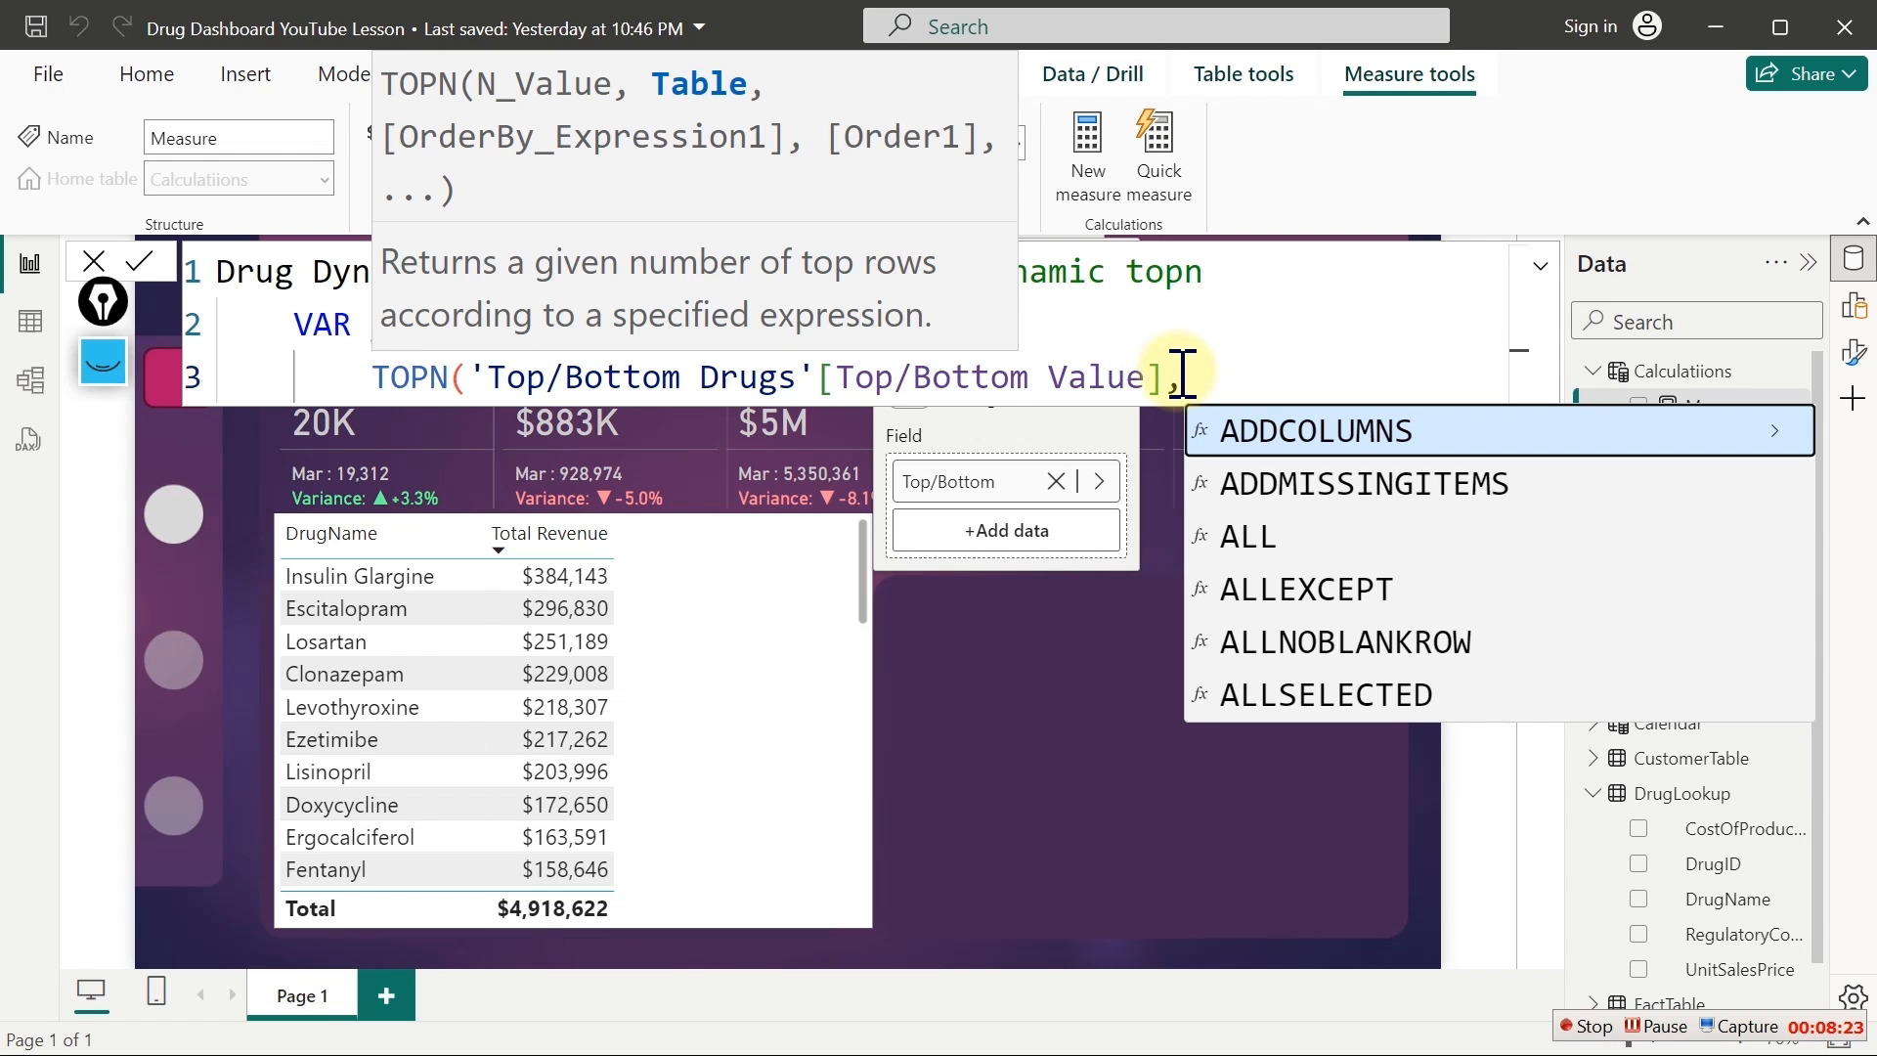
key("shift+Return")
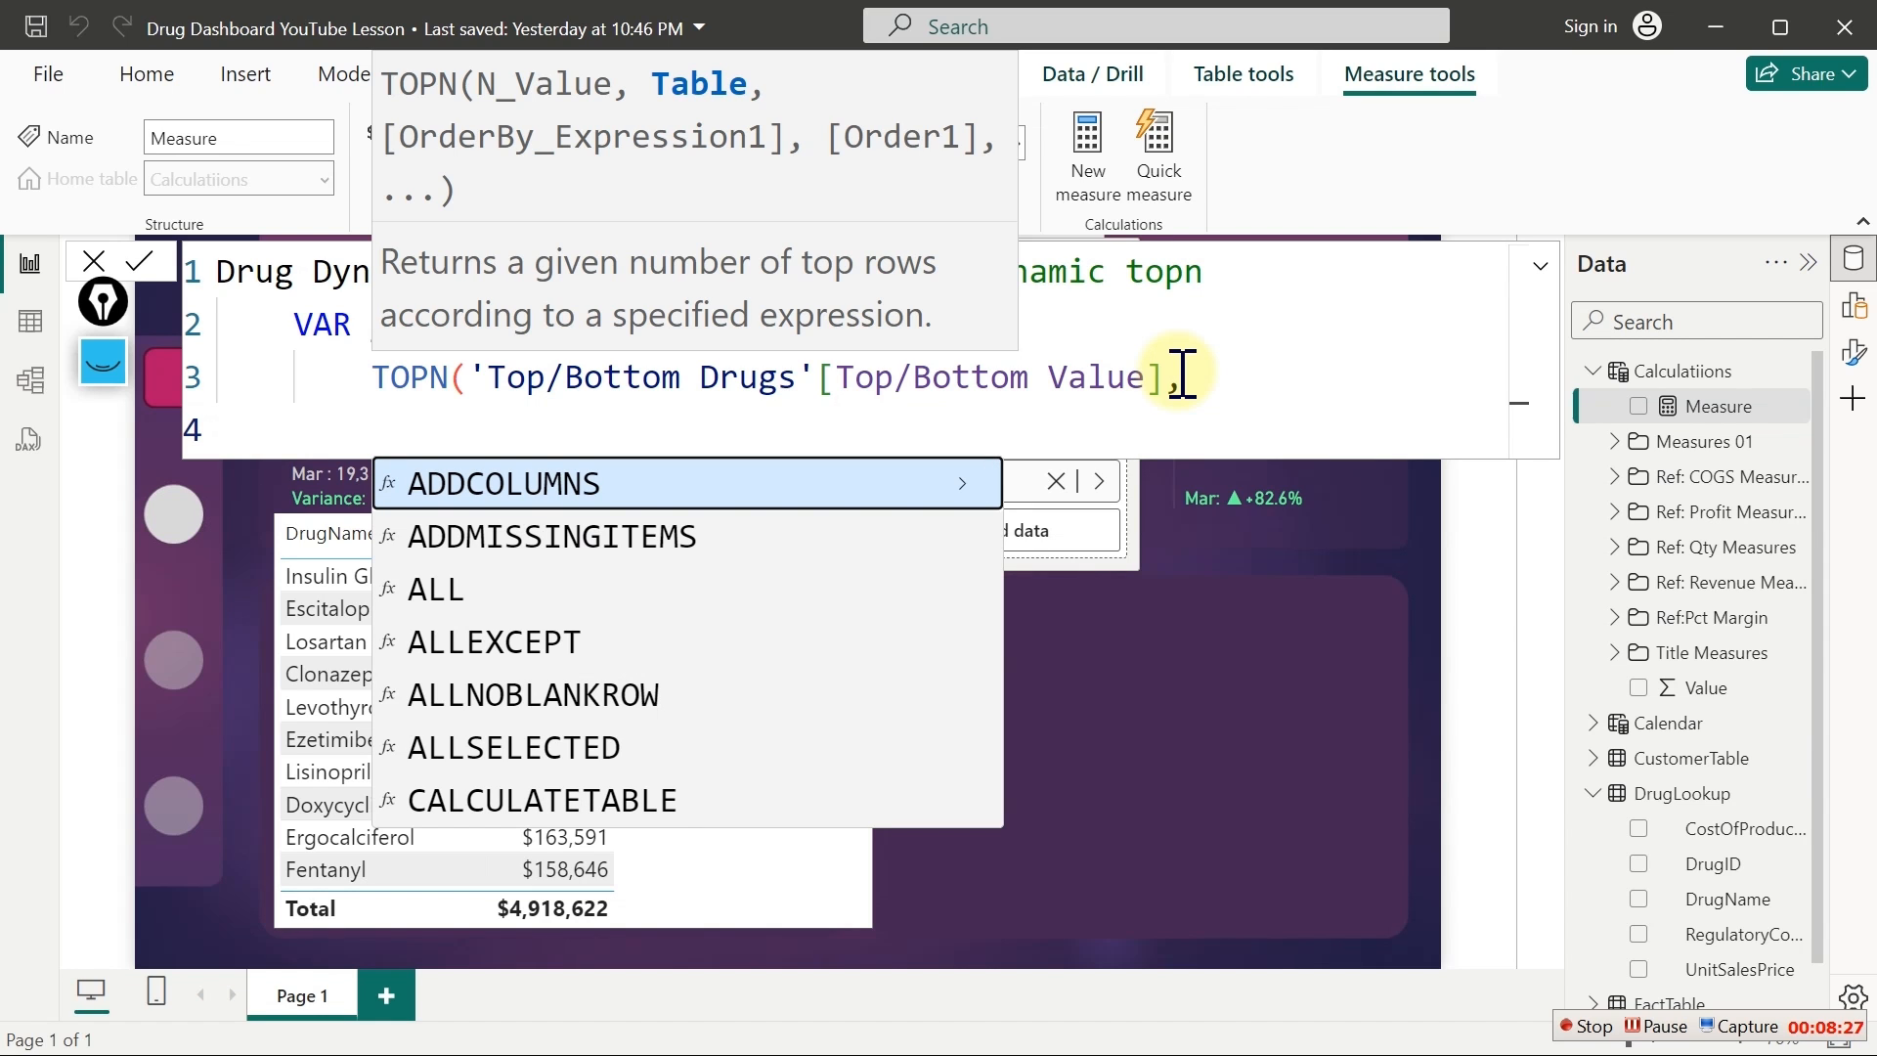
type("all")
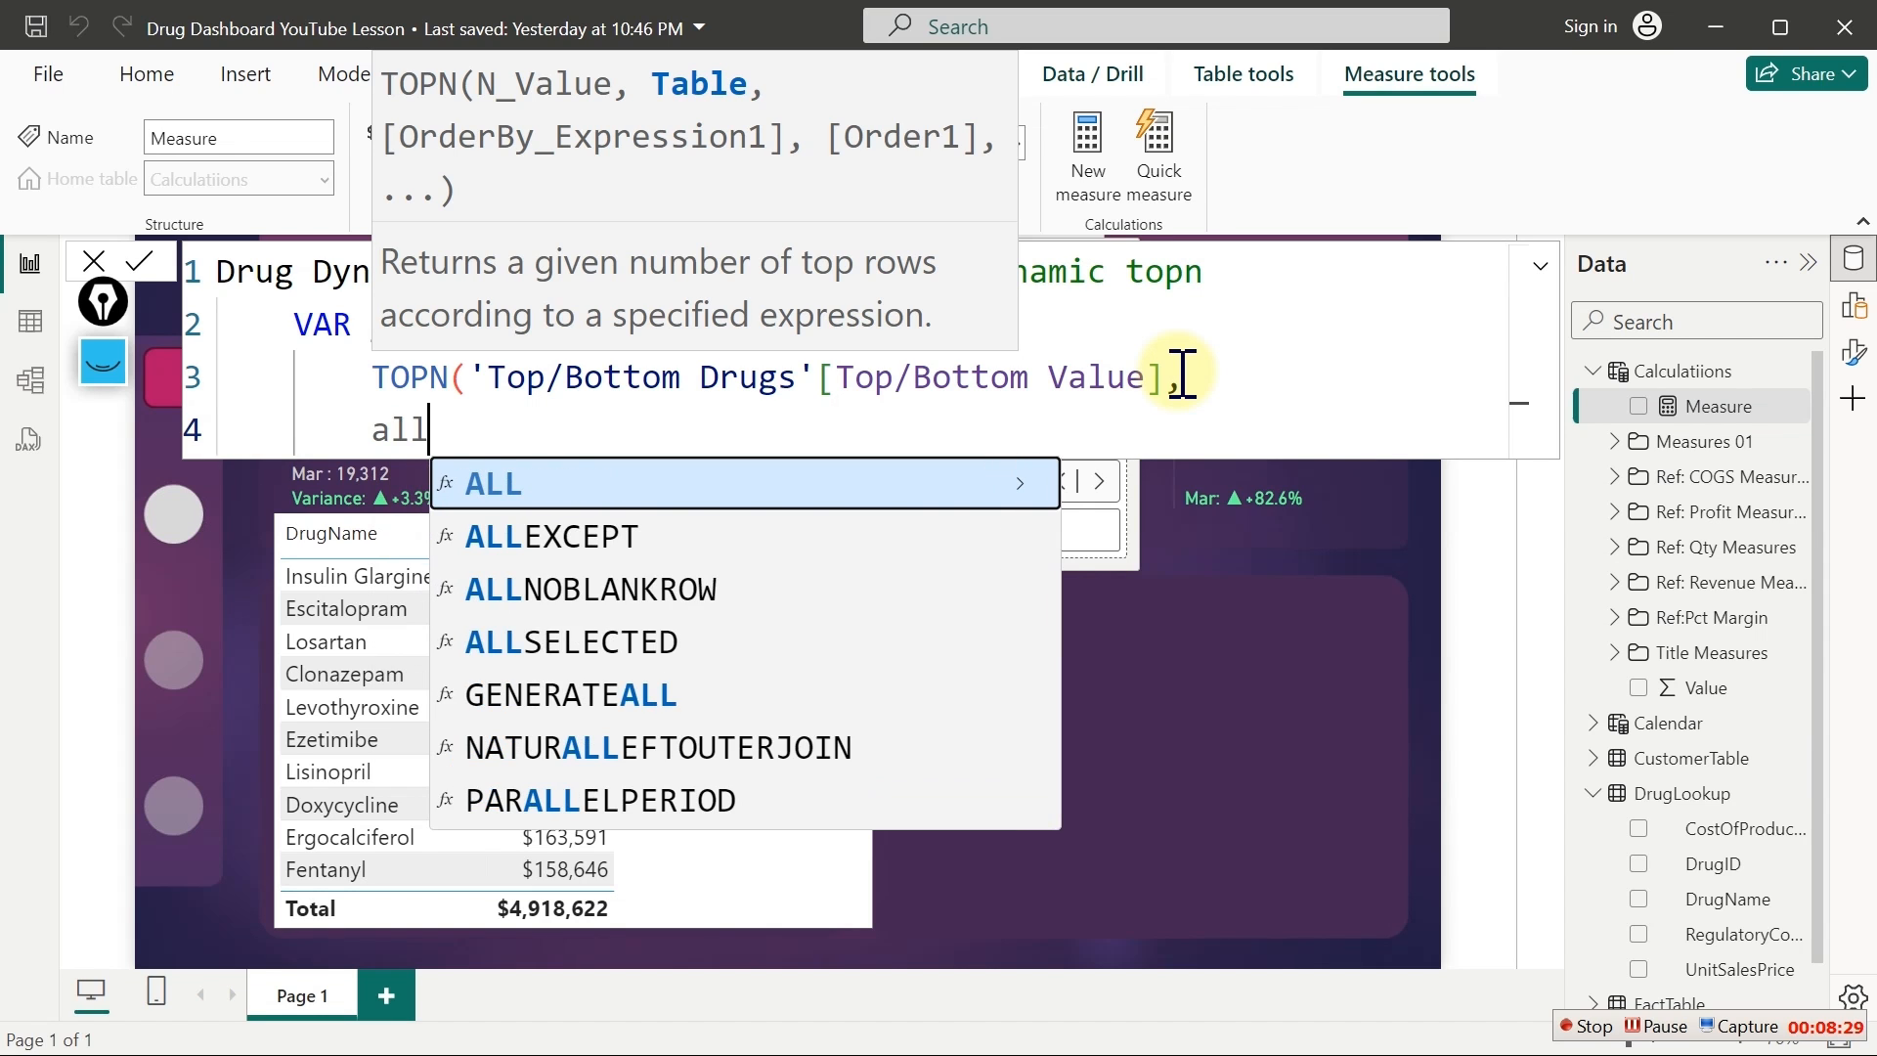
key("Tab")
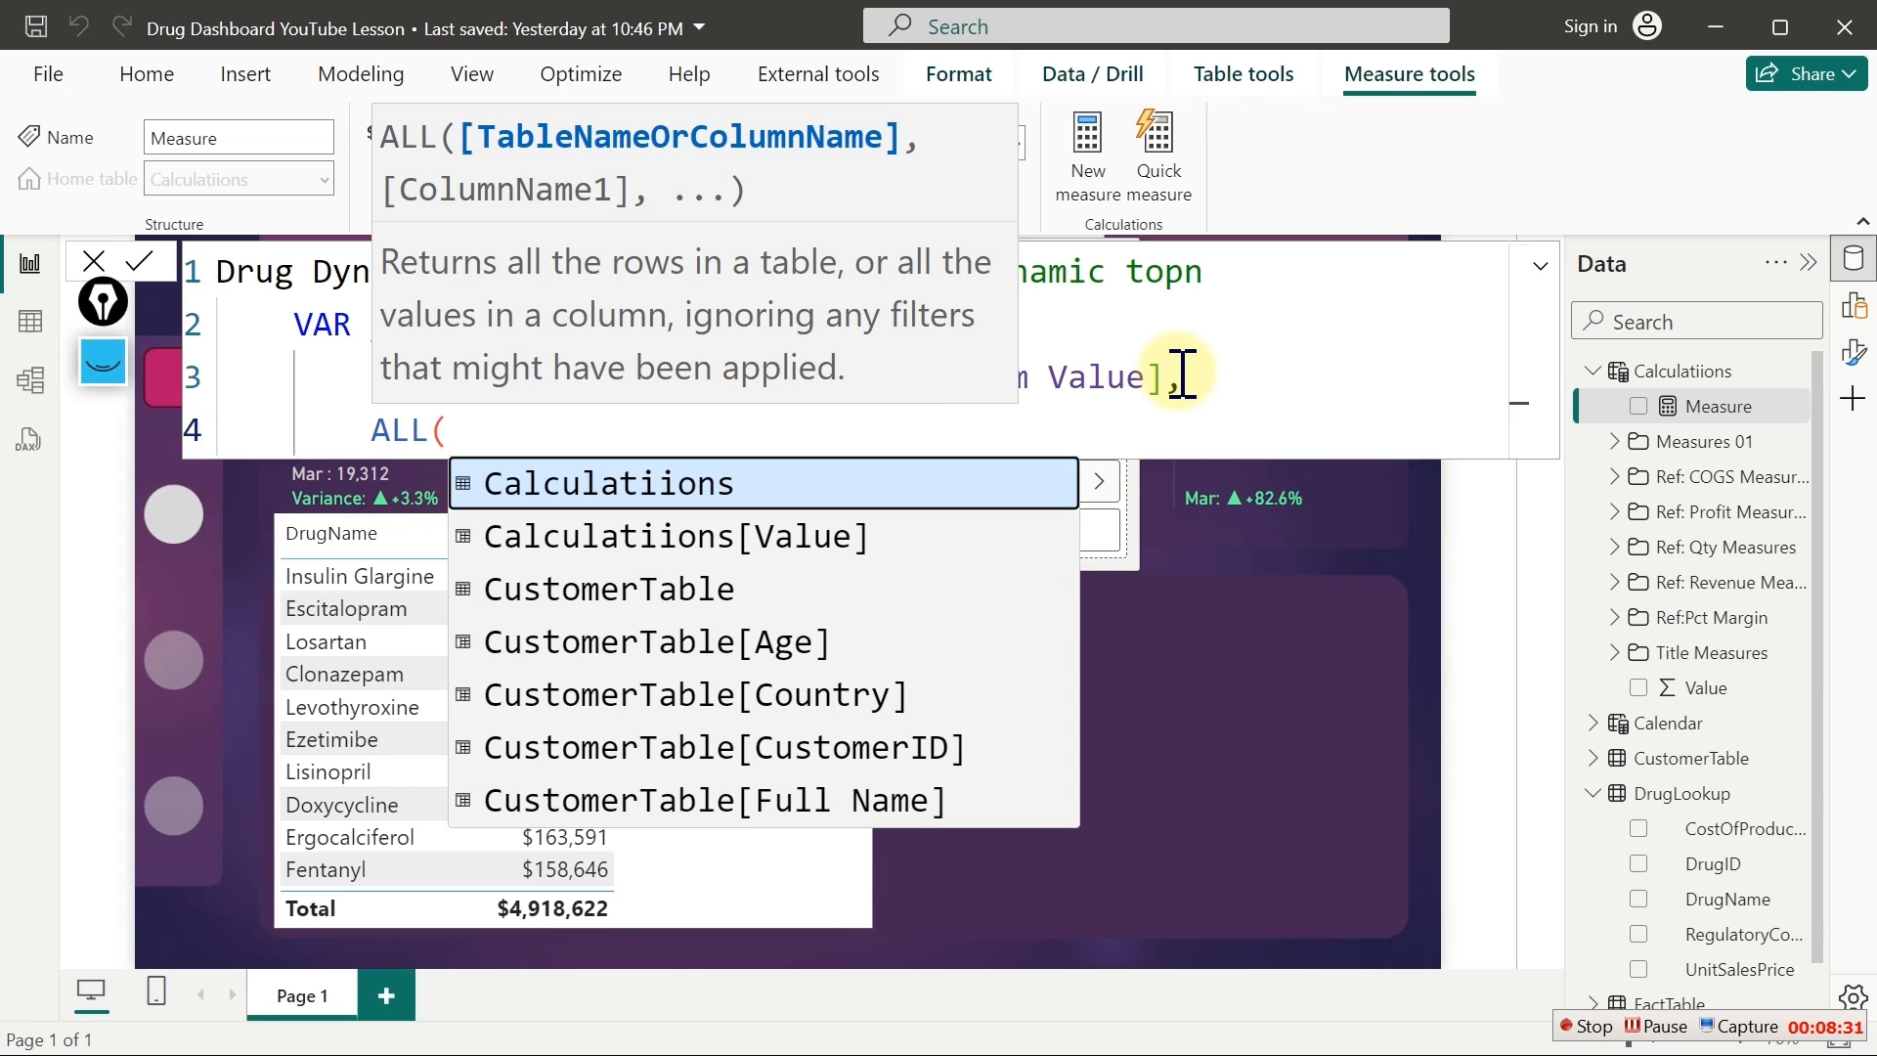
type("name")
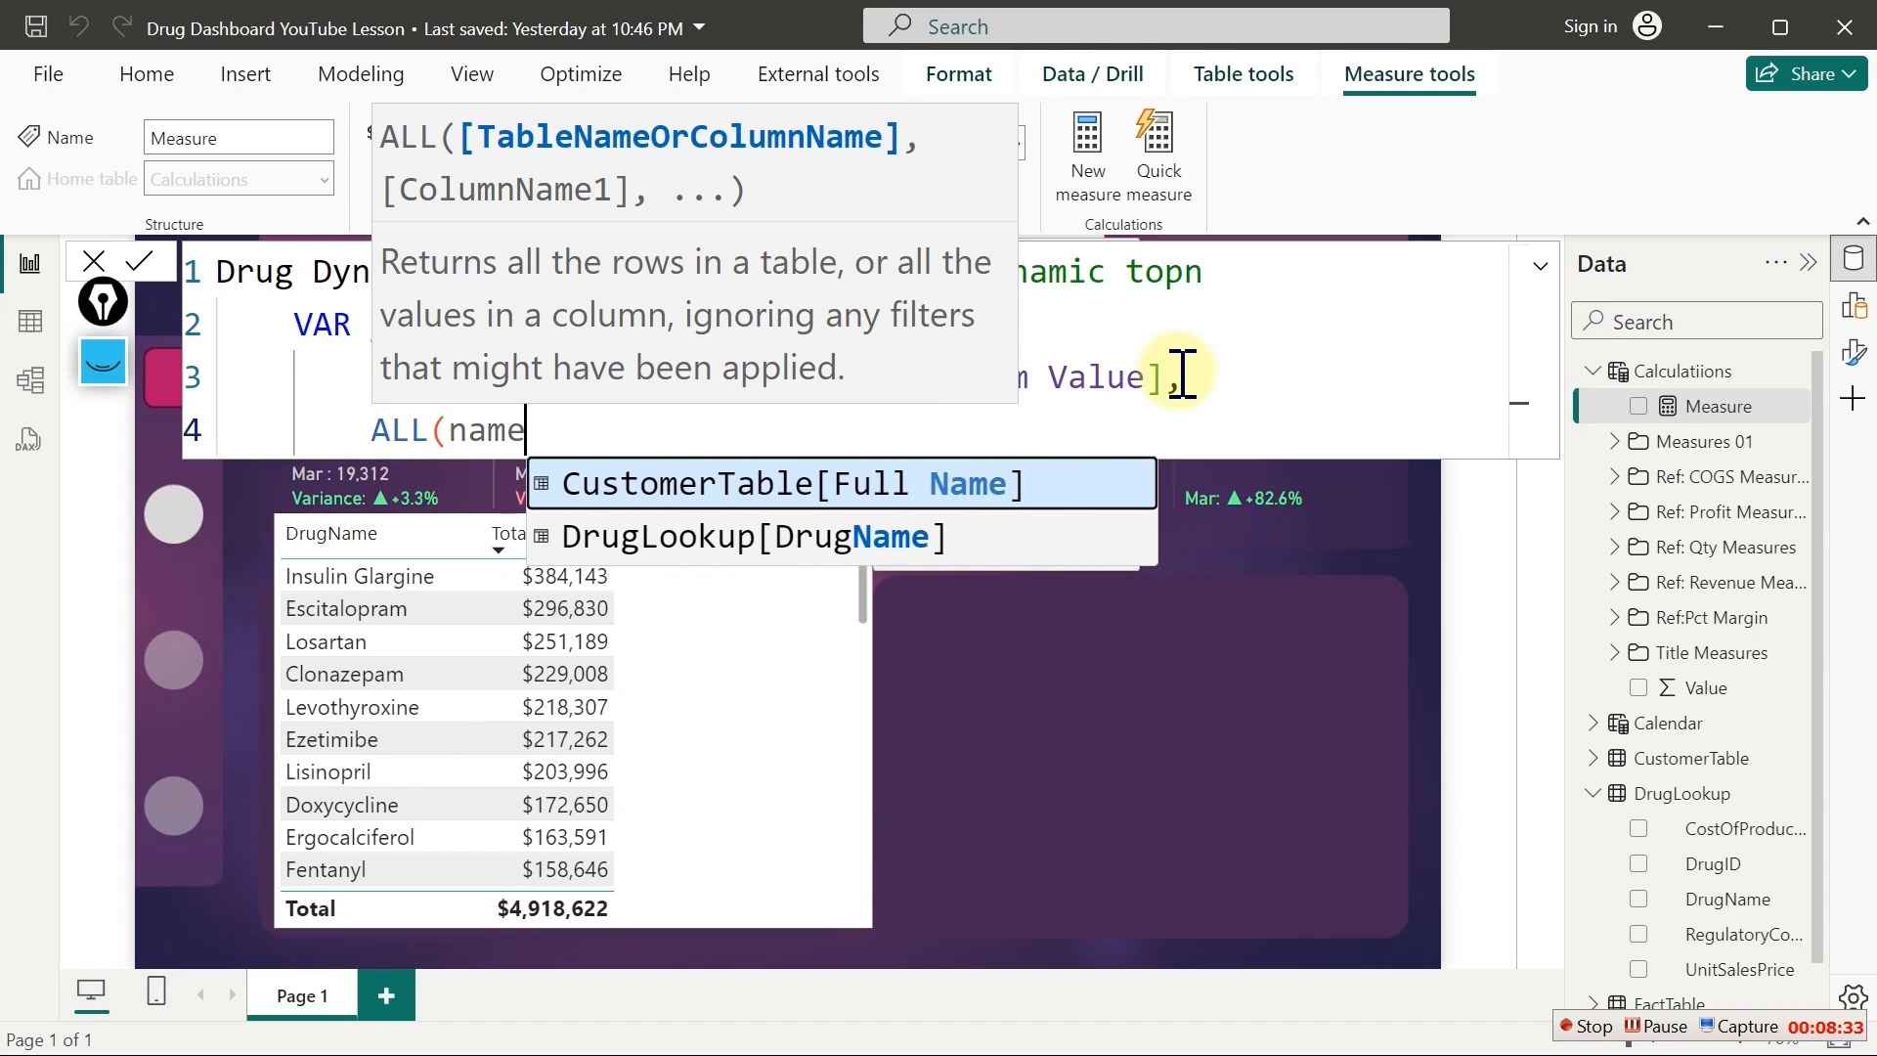
key("Down")
key("Tab")
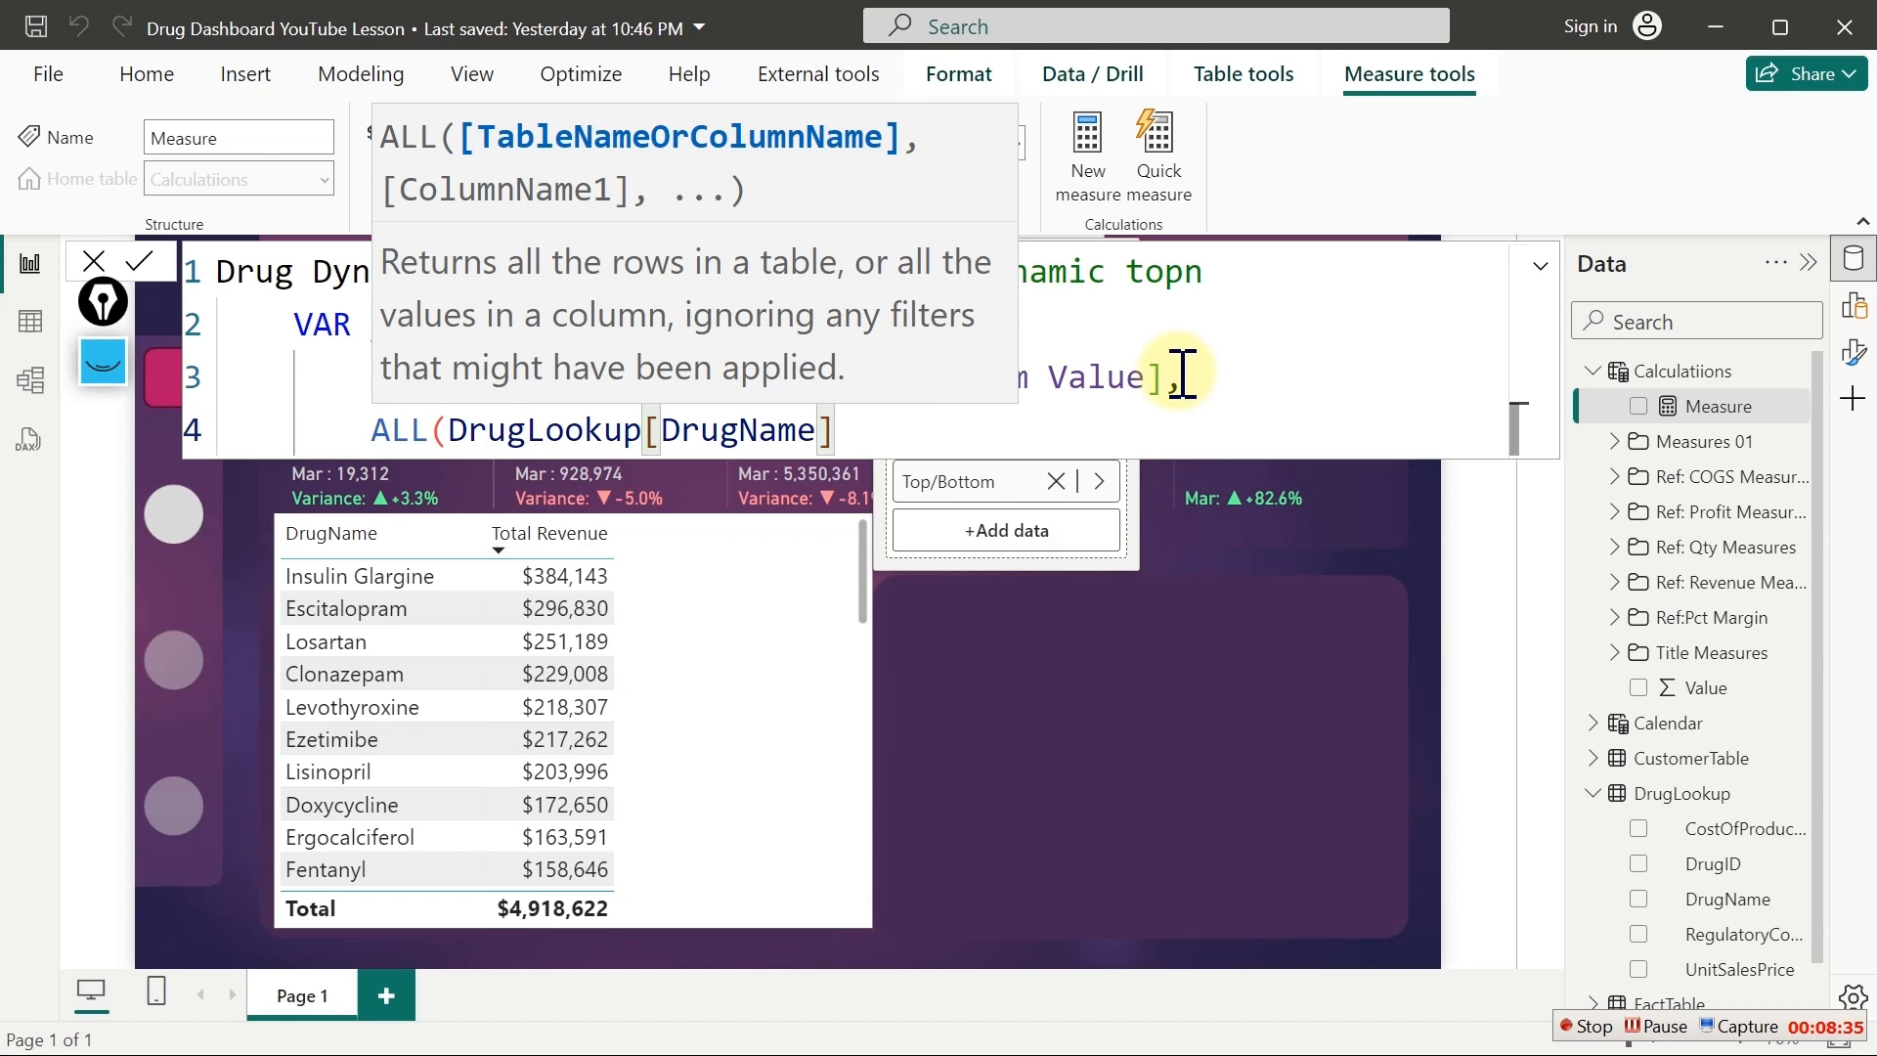
type("),")
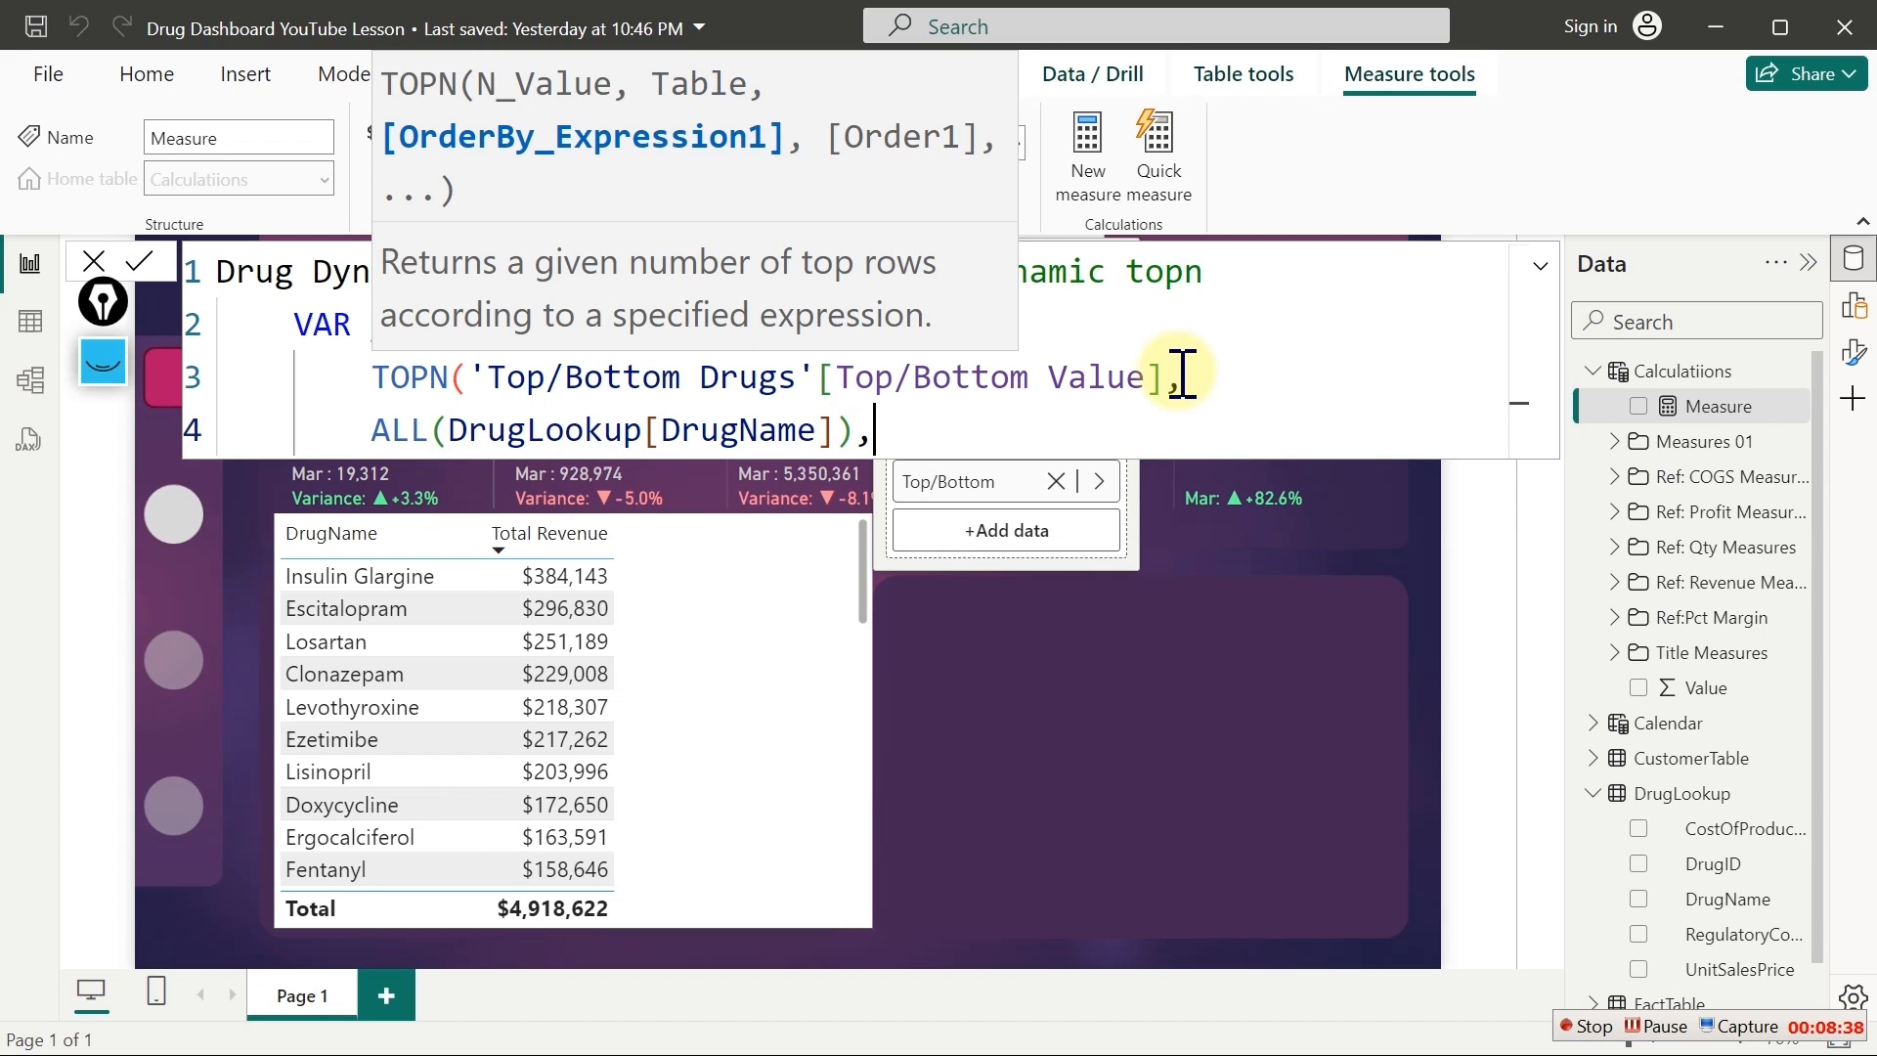
Add the [Total Revenue] measure as the order-by expression of TOPN
scroll(1183, 374, "down", 1)
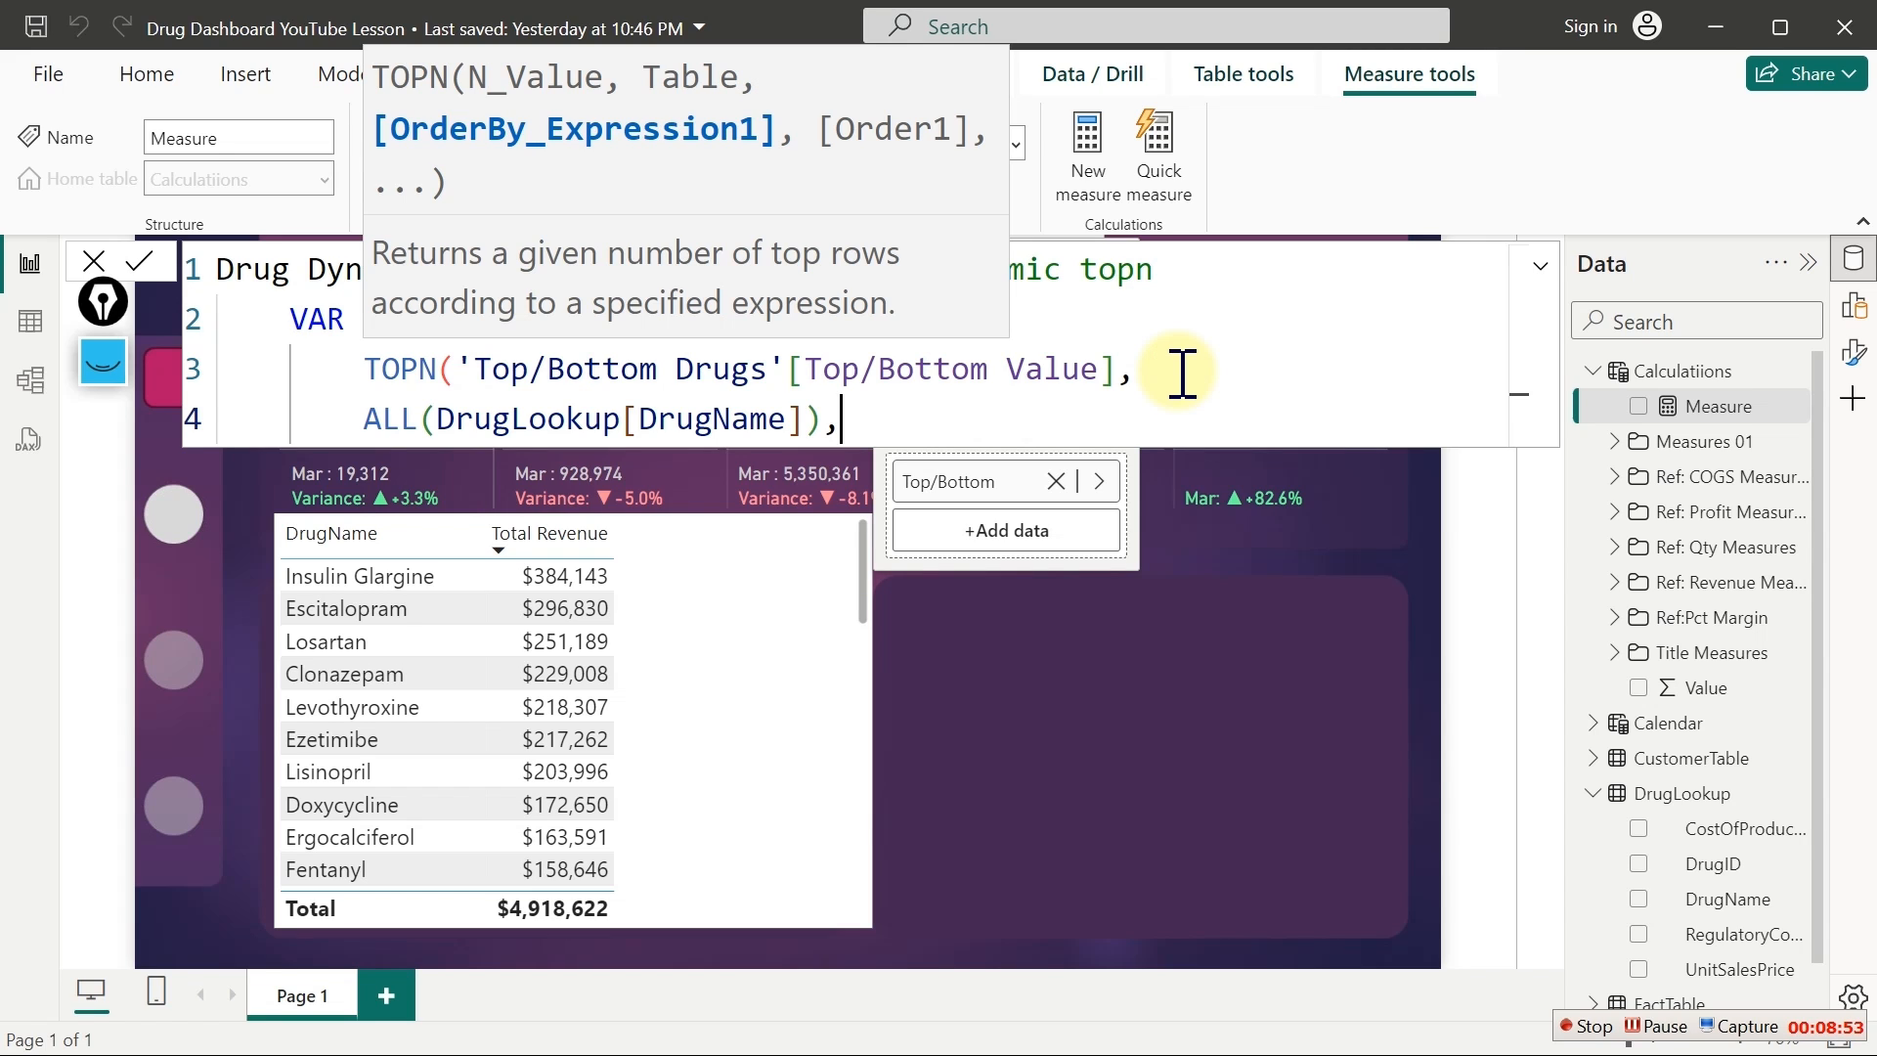
type("[")
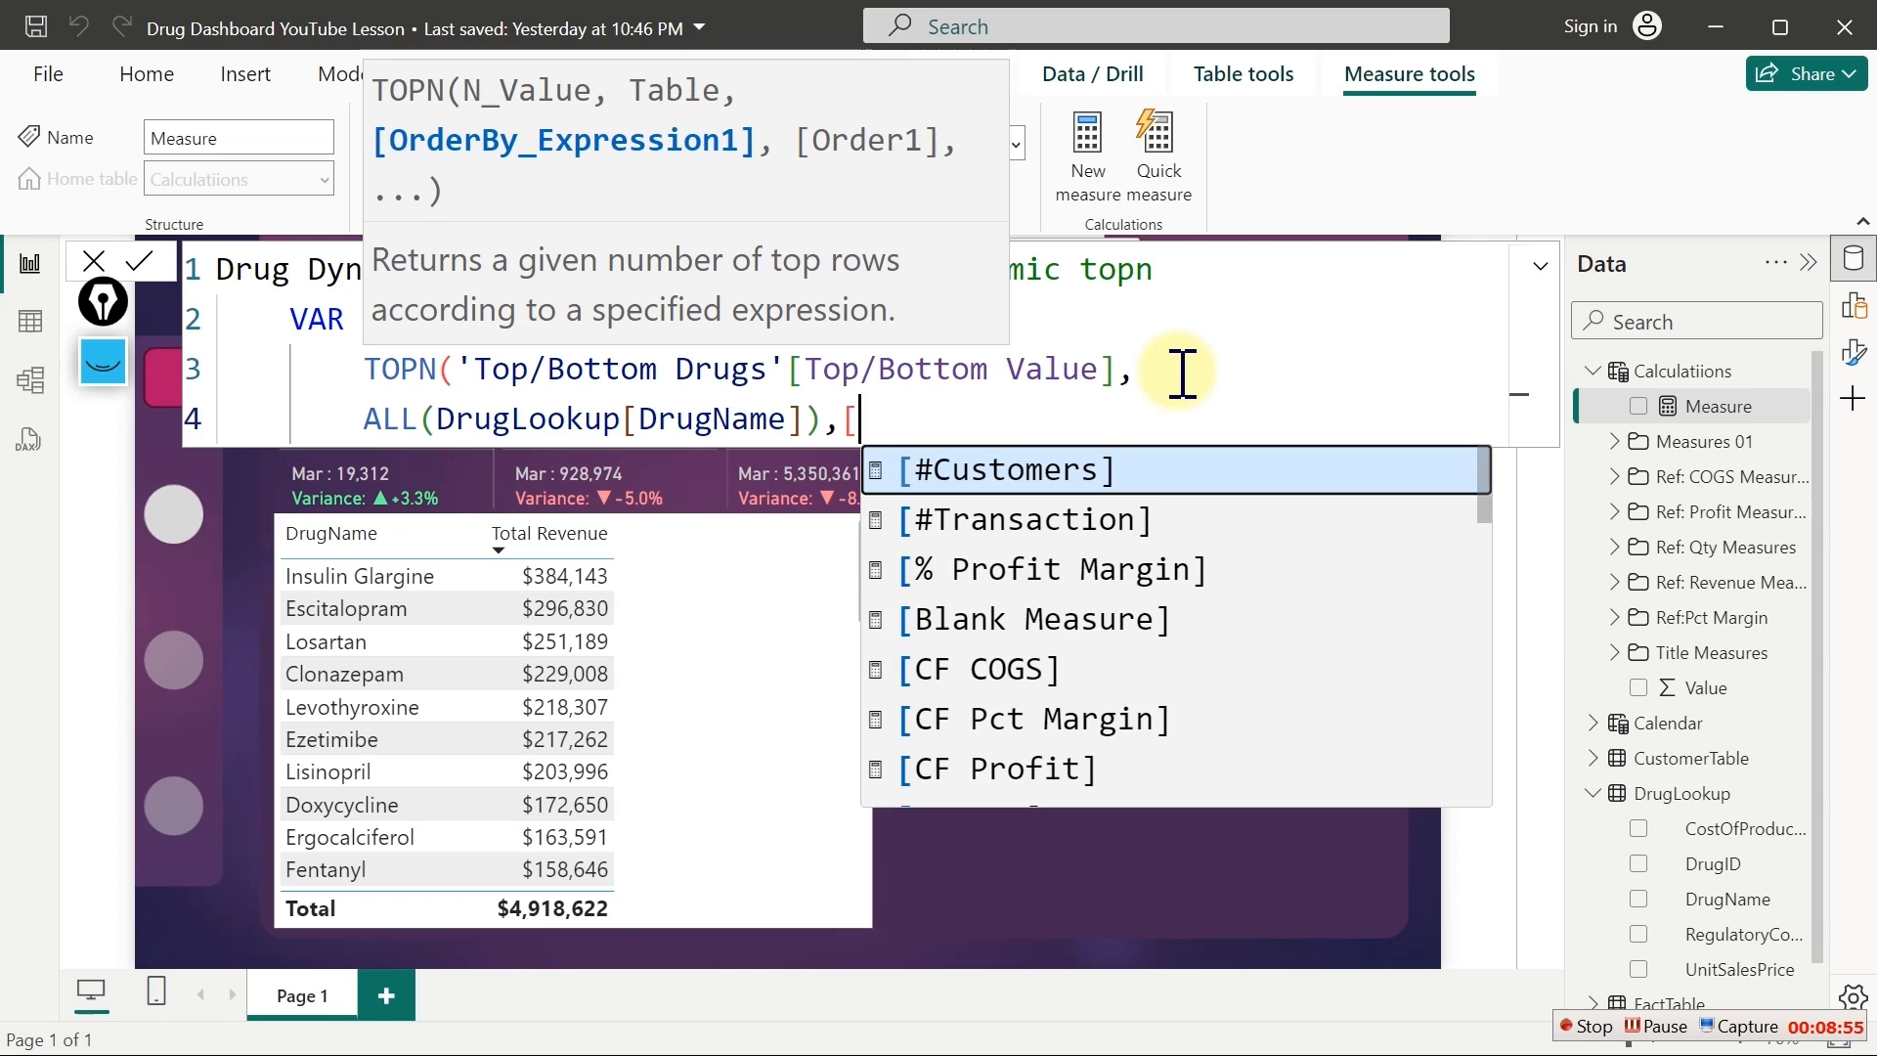
type("tot")
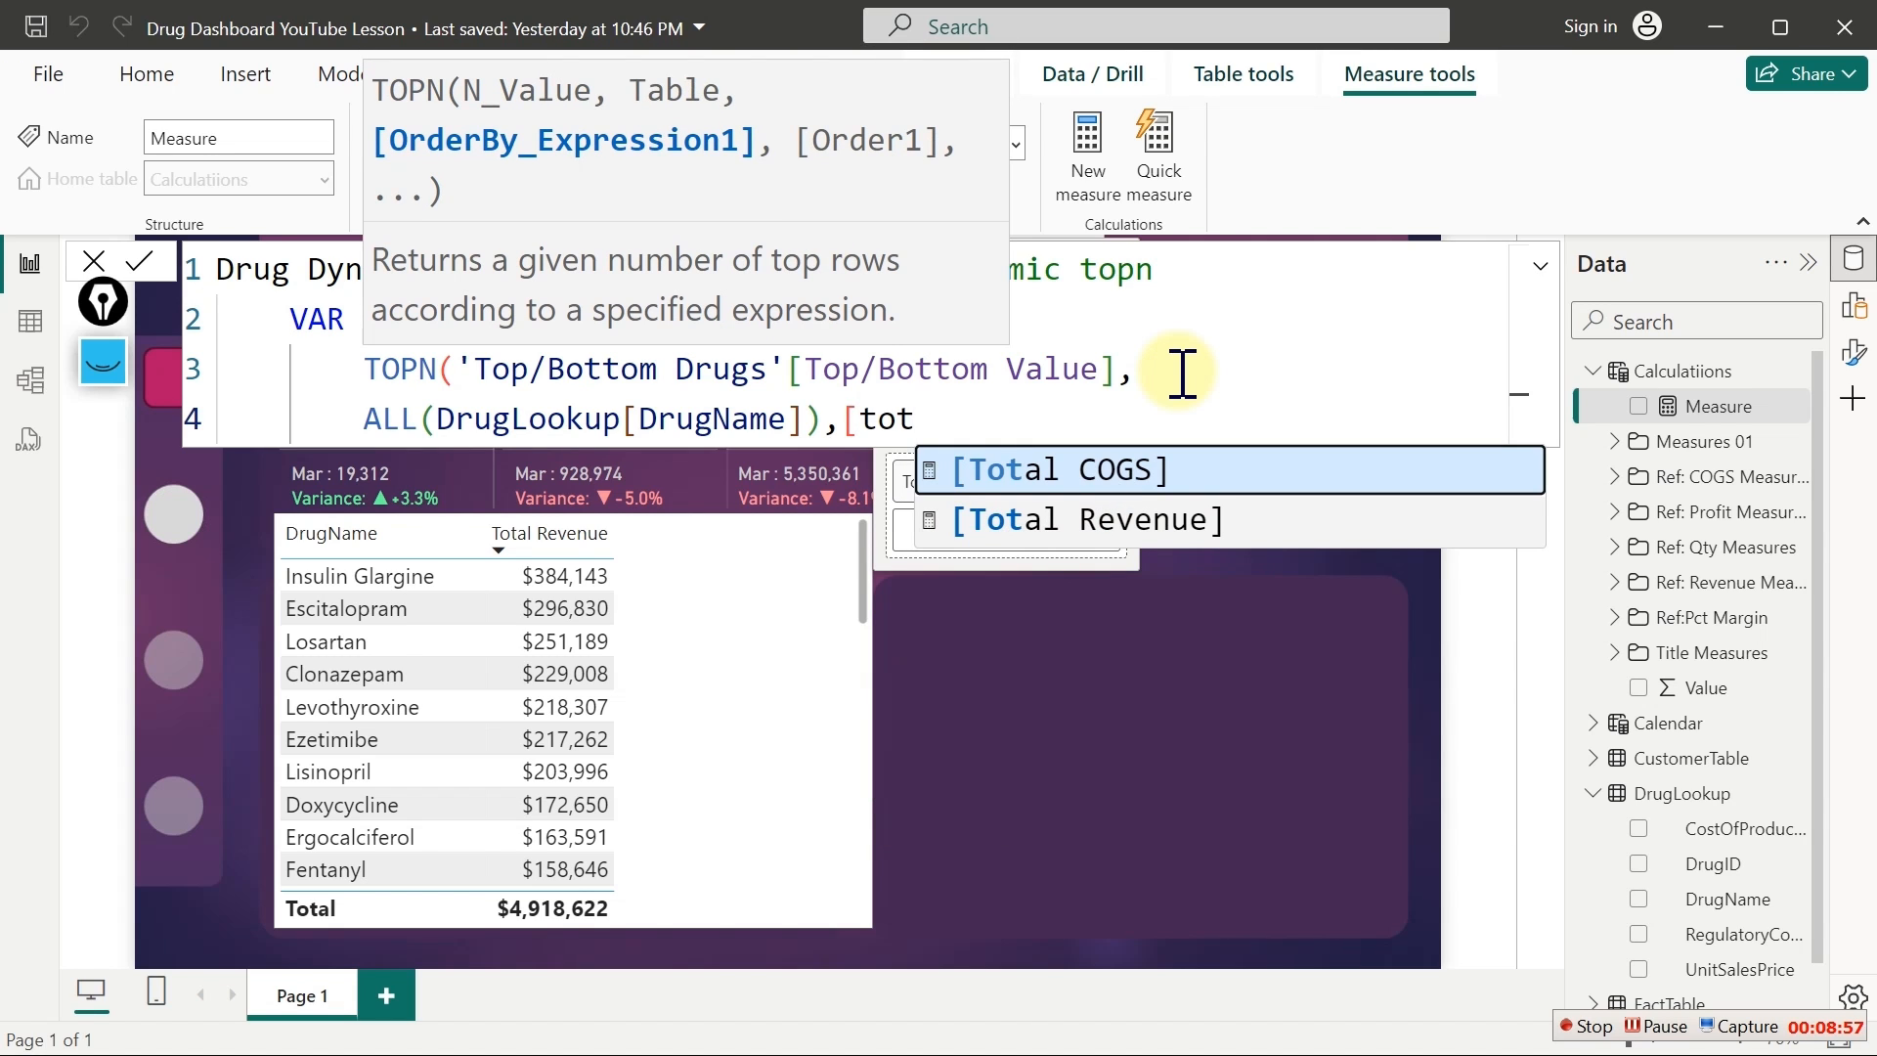
key("Down")
key("Tab")
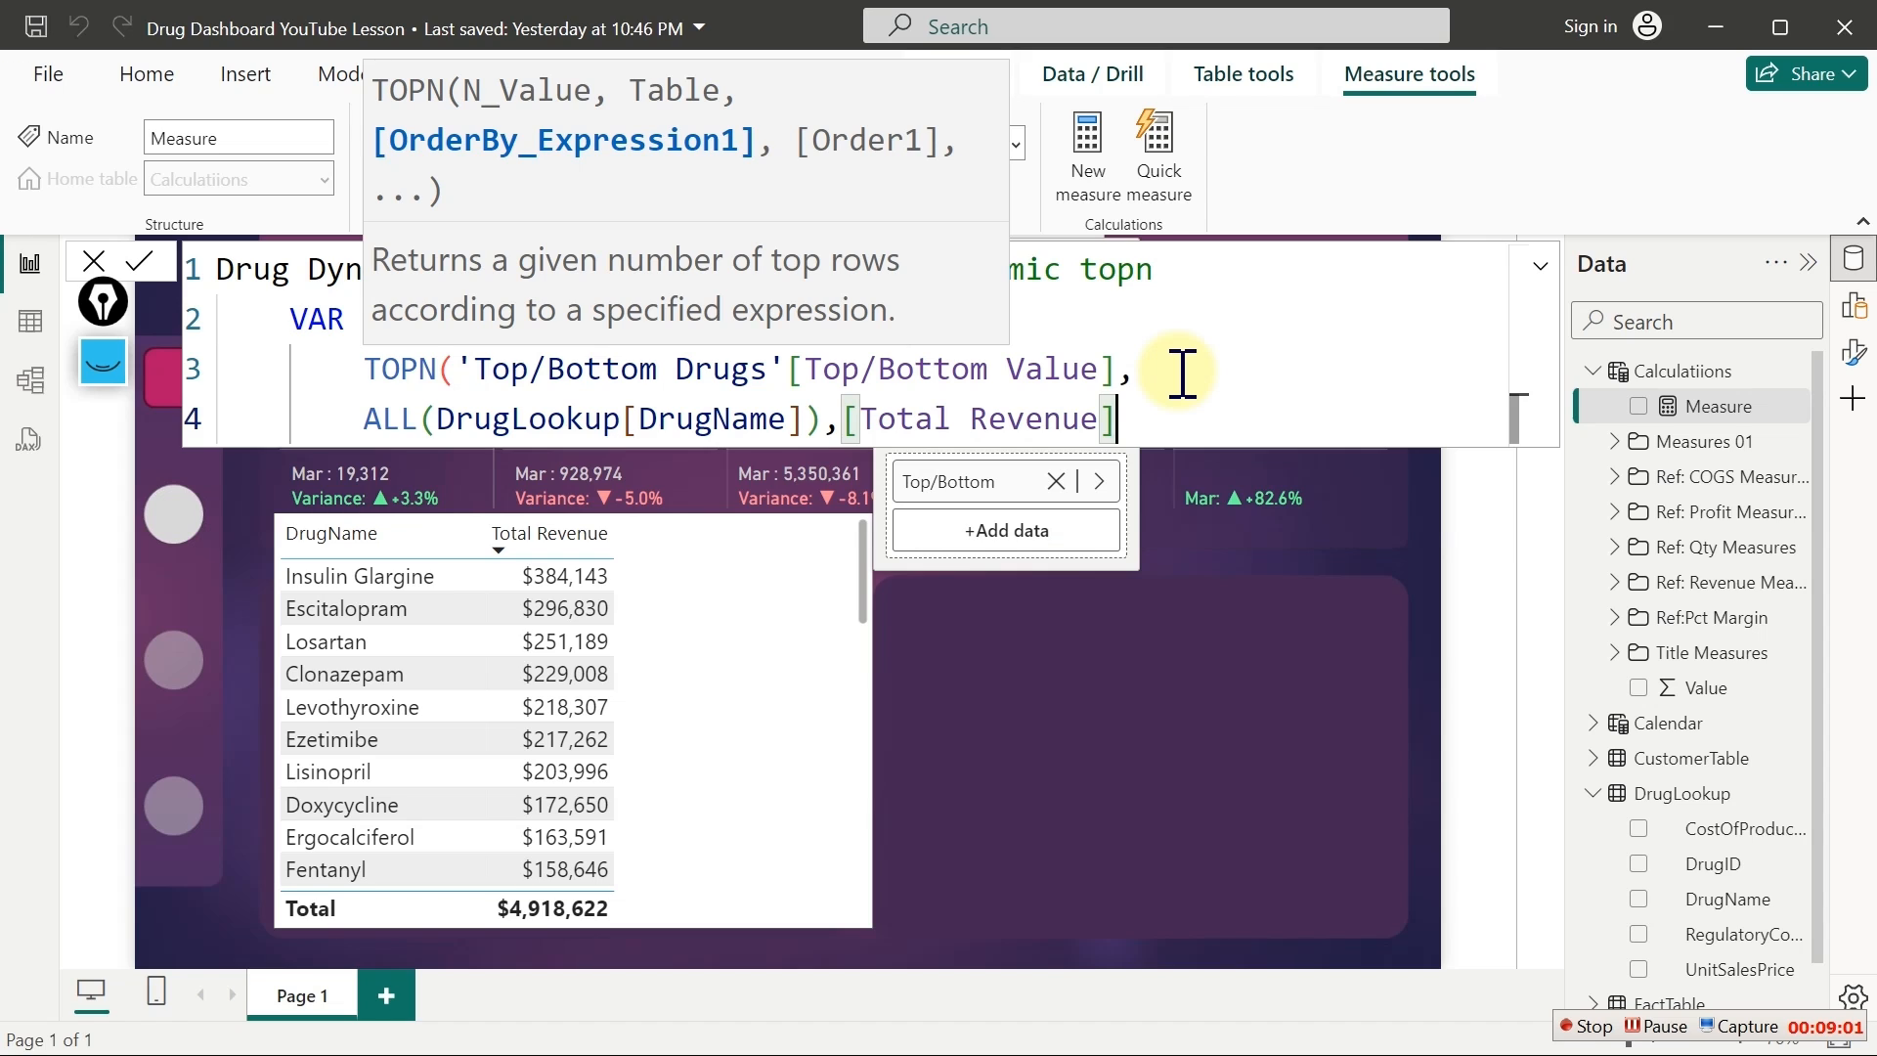
left_click_drag(1117, 418, 846, 419)
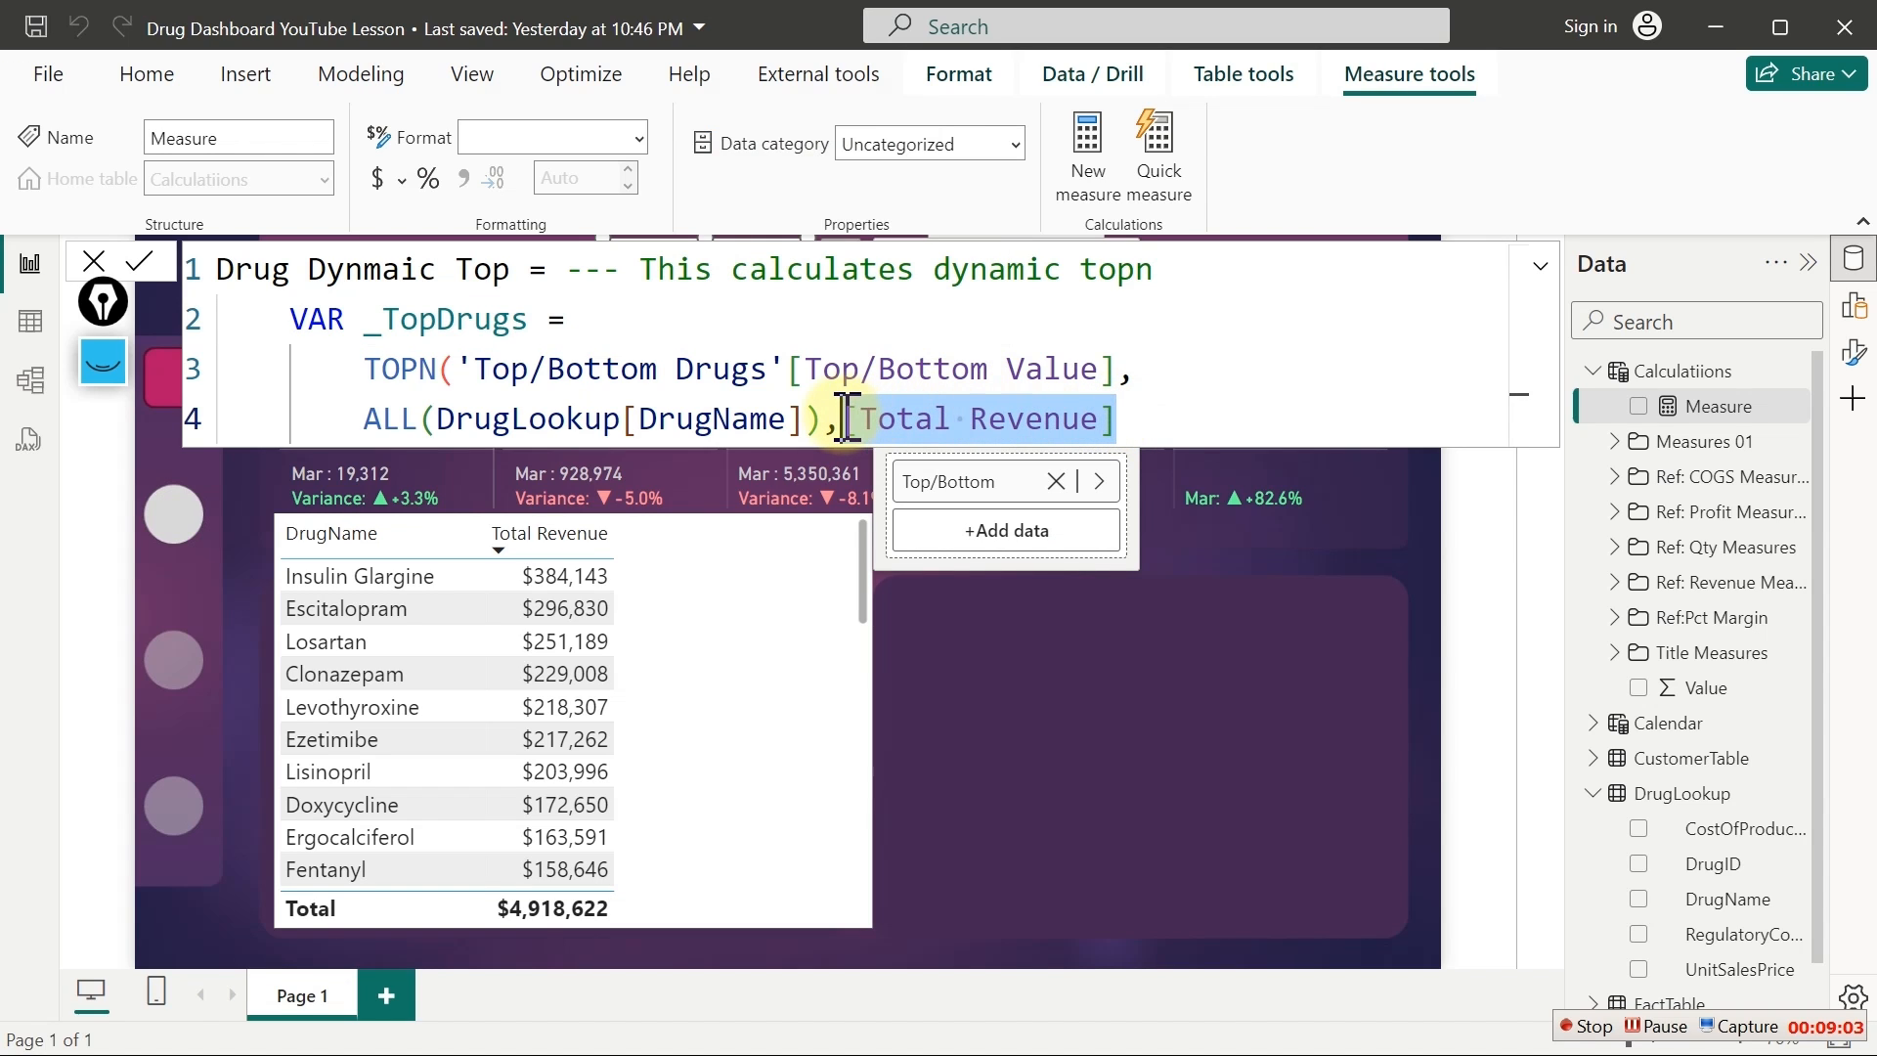
left_click(1126, 420)
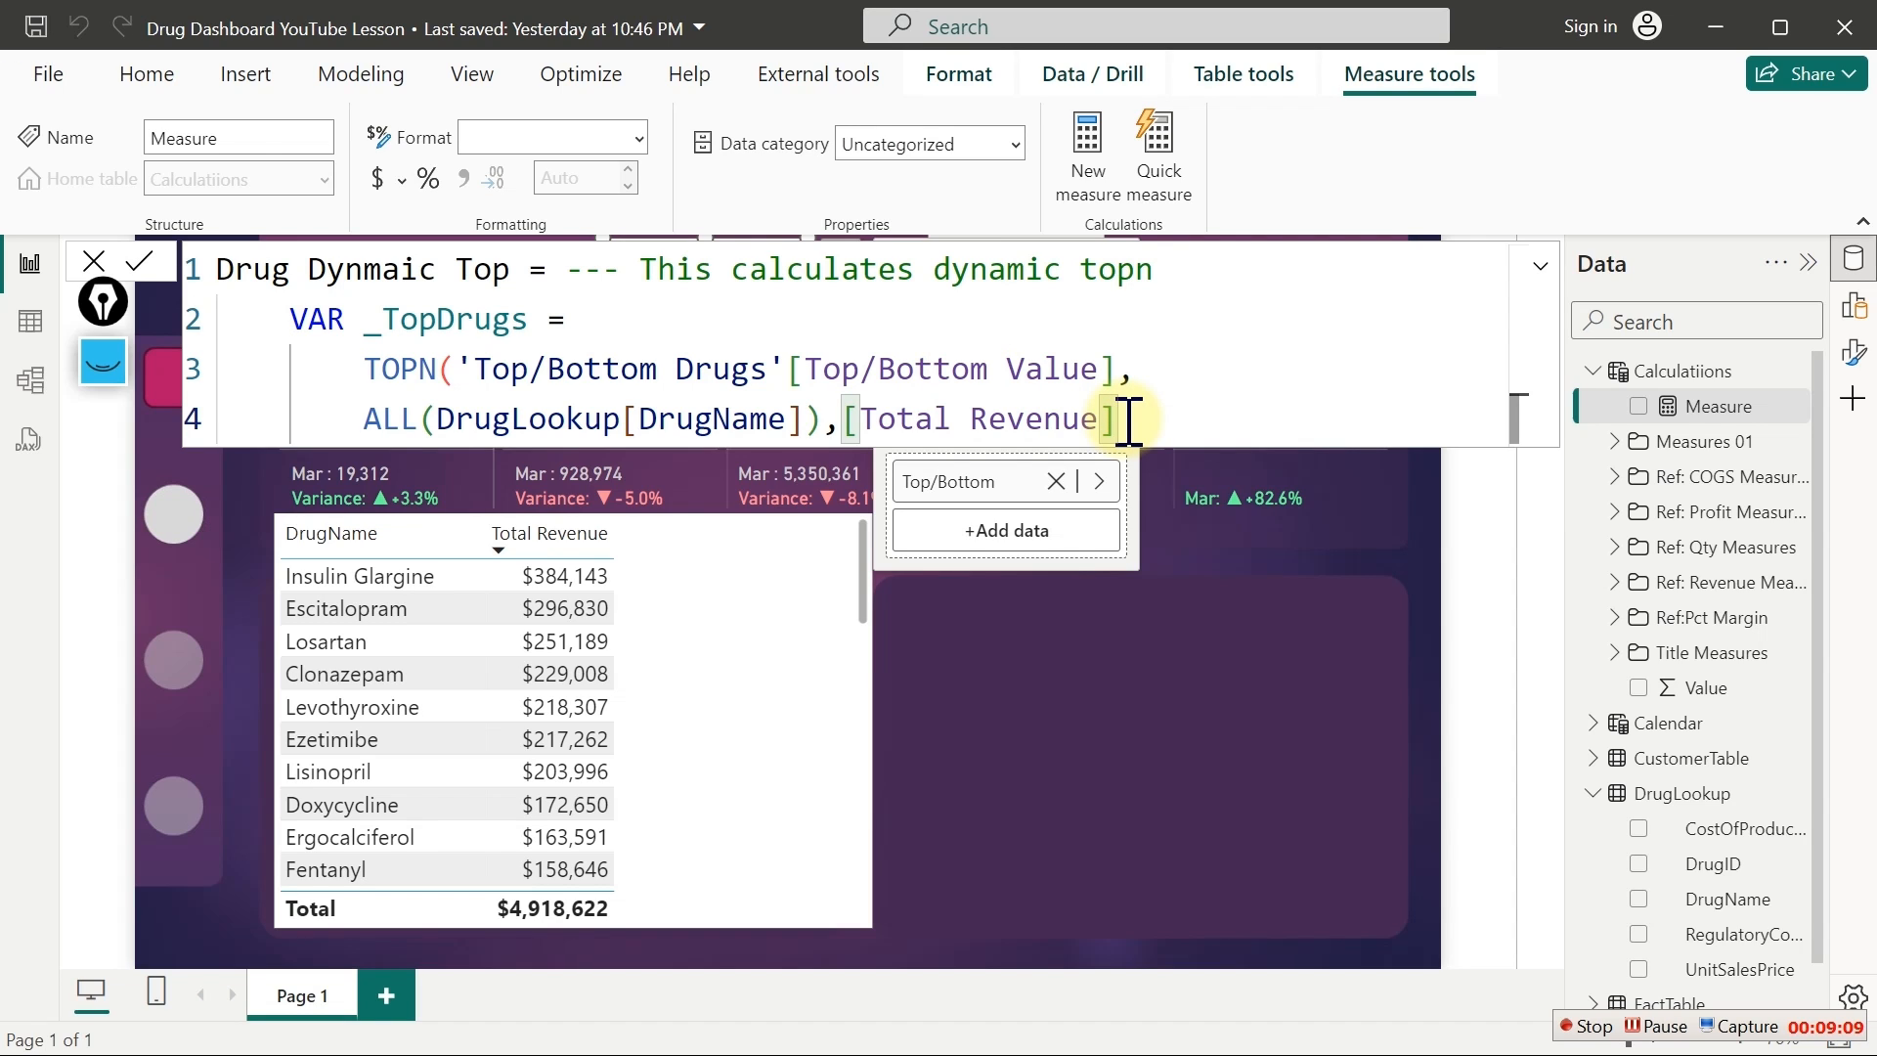
Set the TOPN sort order to DESC and close the function's parenthesis
type(",")
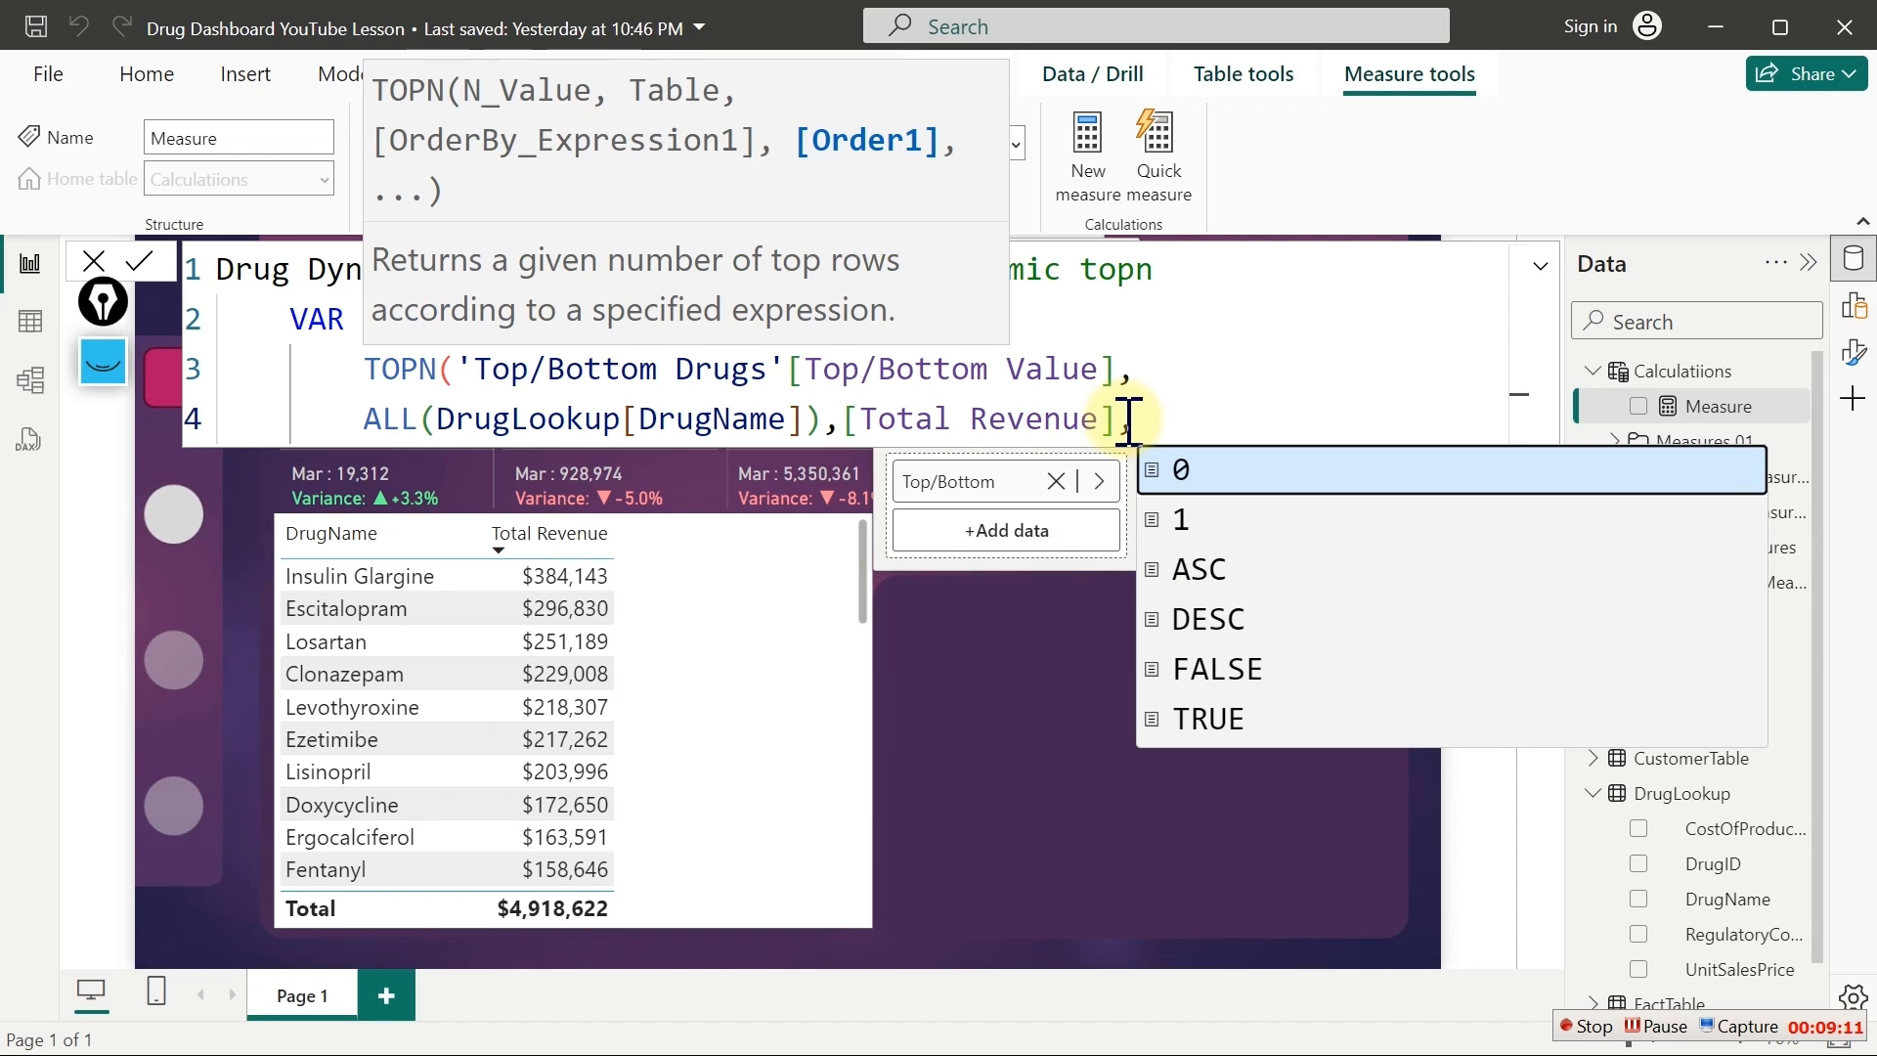
key("Down")
key("Down")
key("Down")
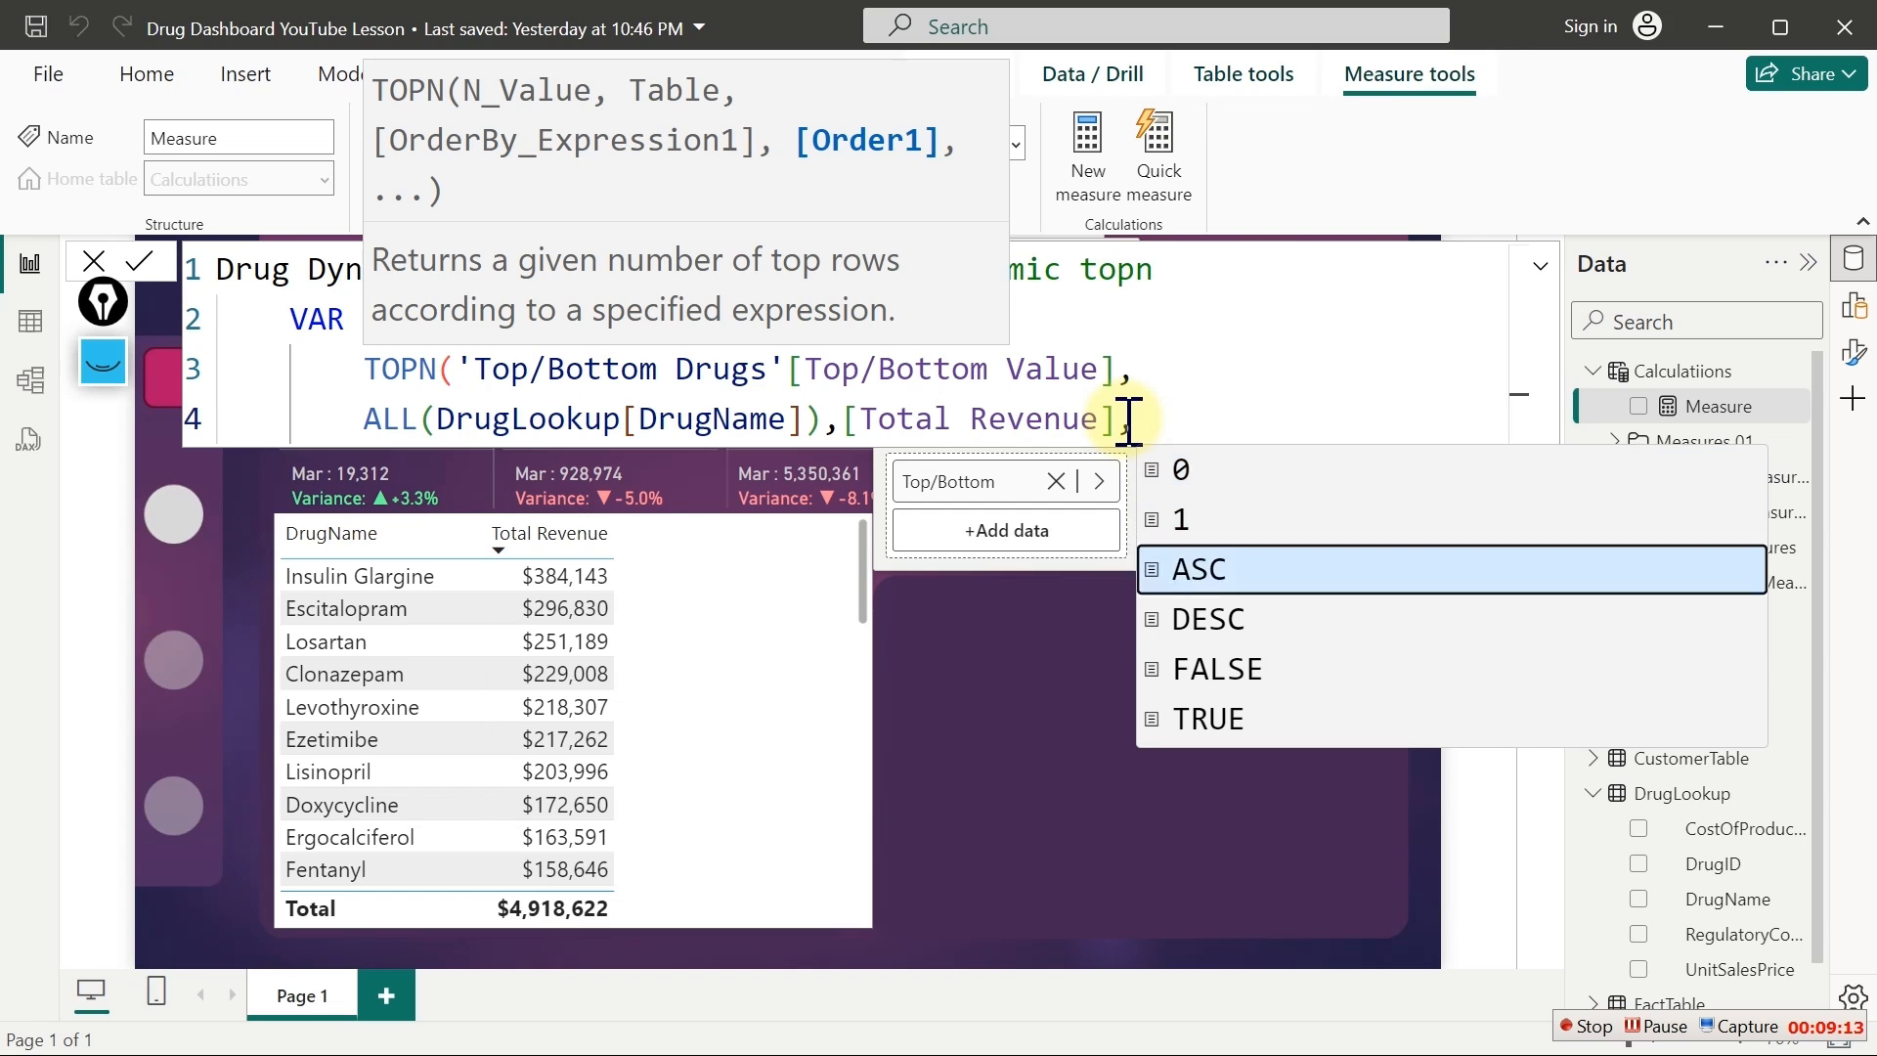
key("Tab")
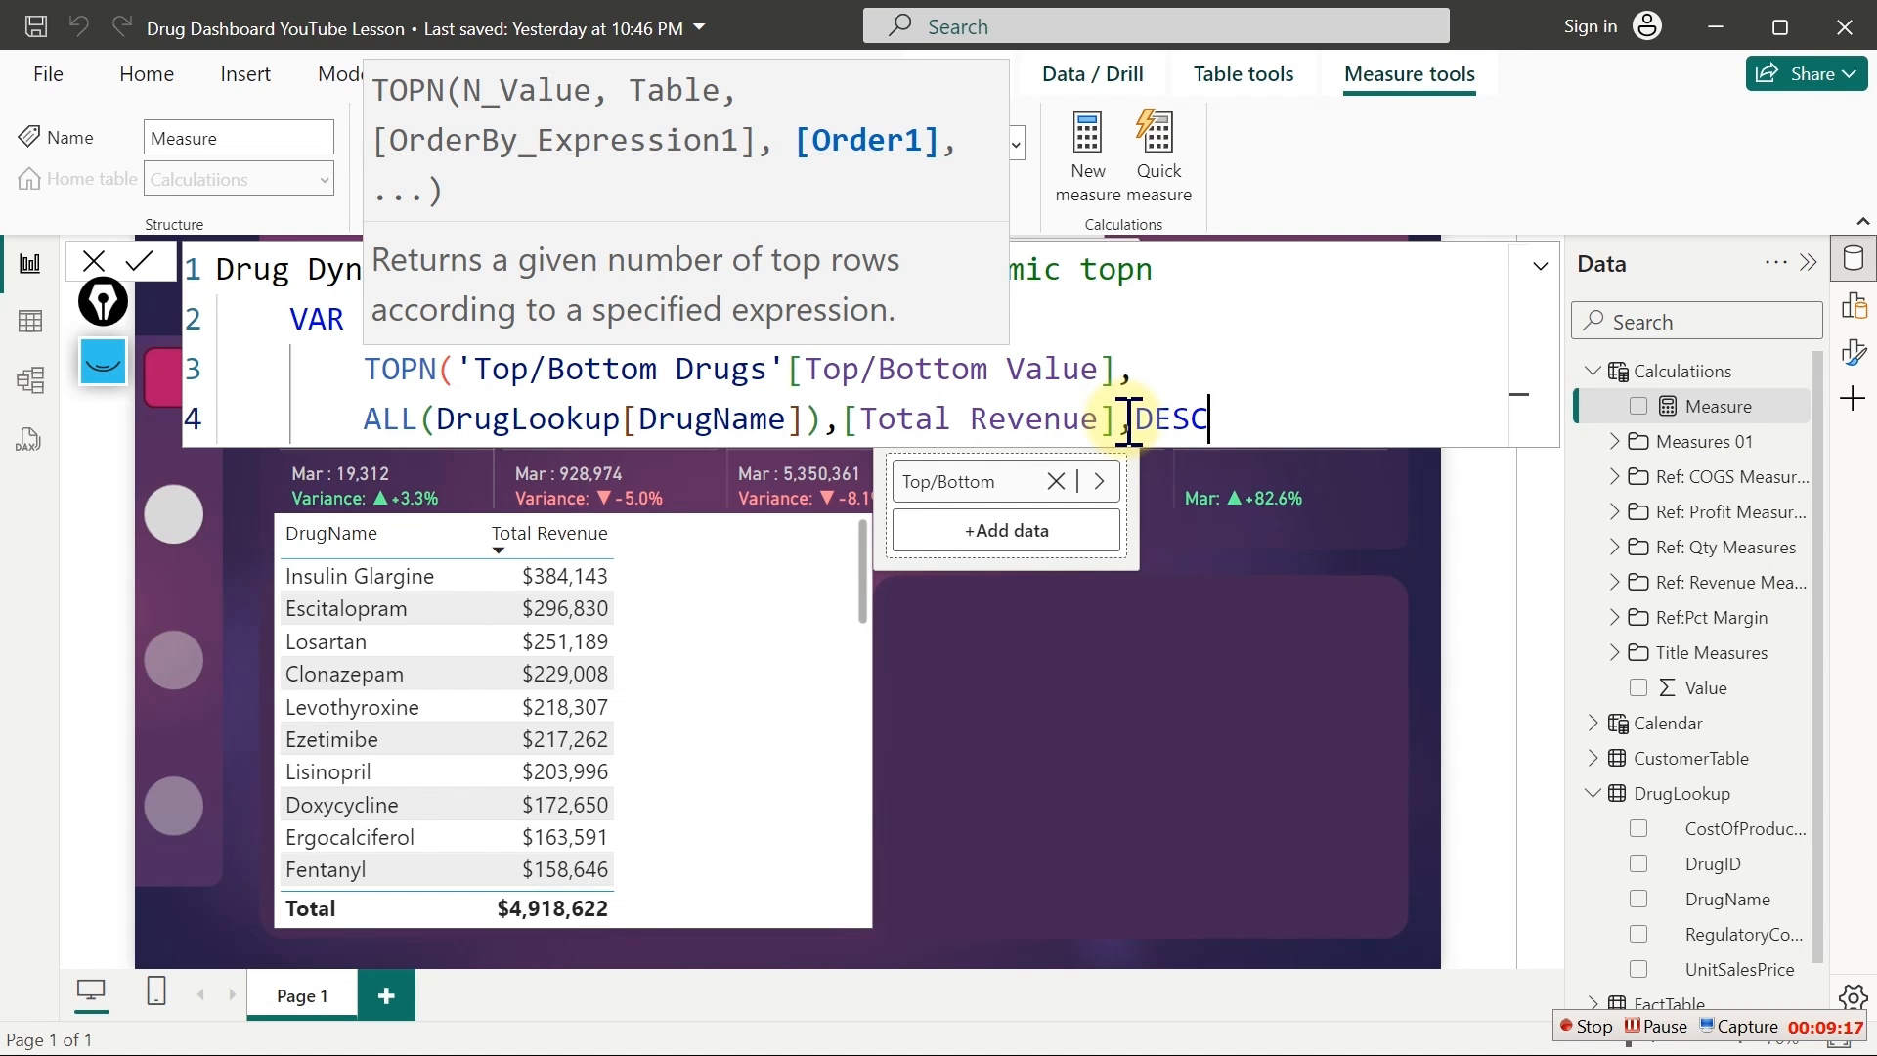
type(")")
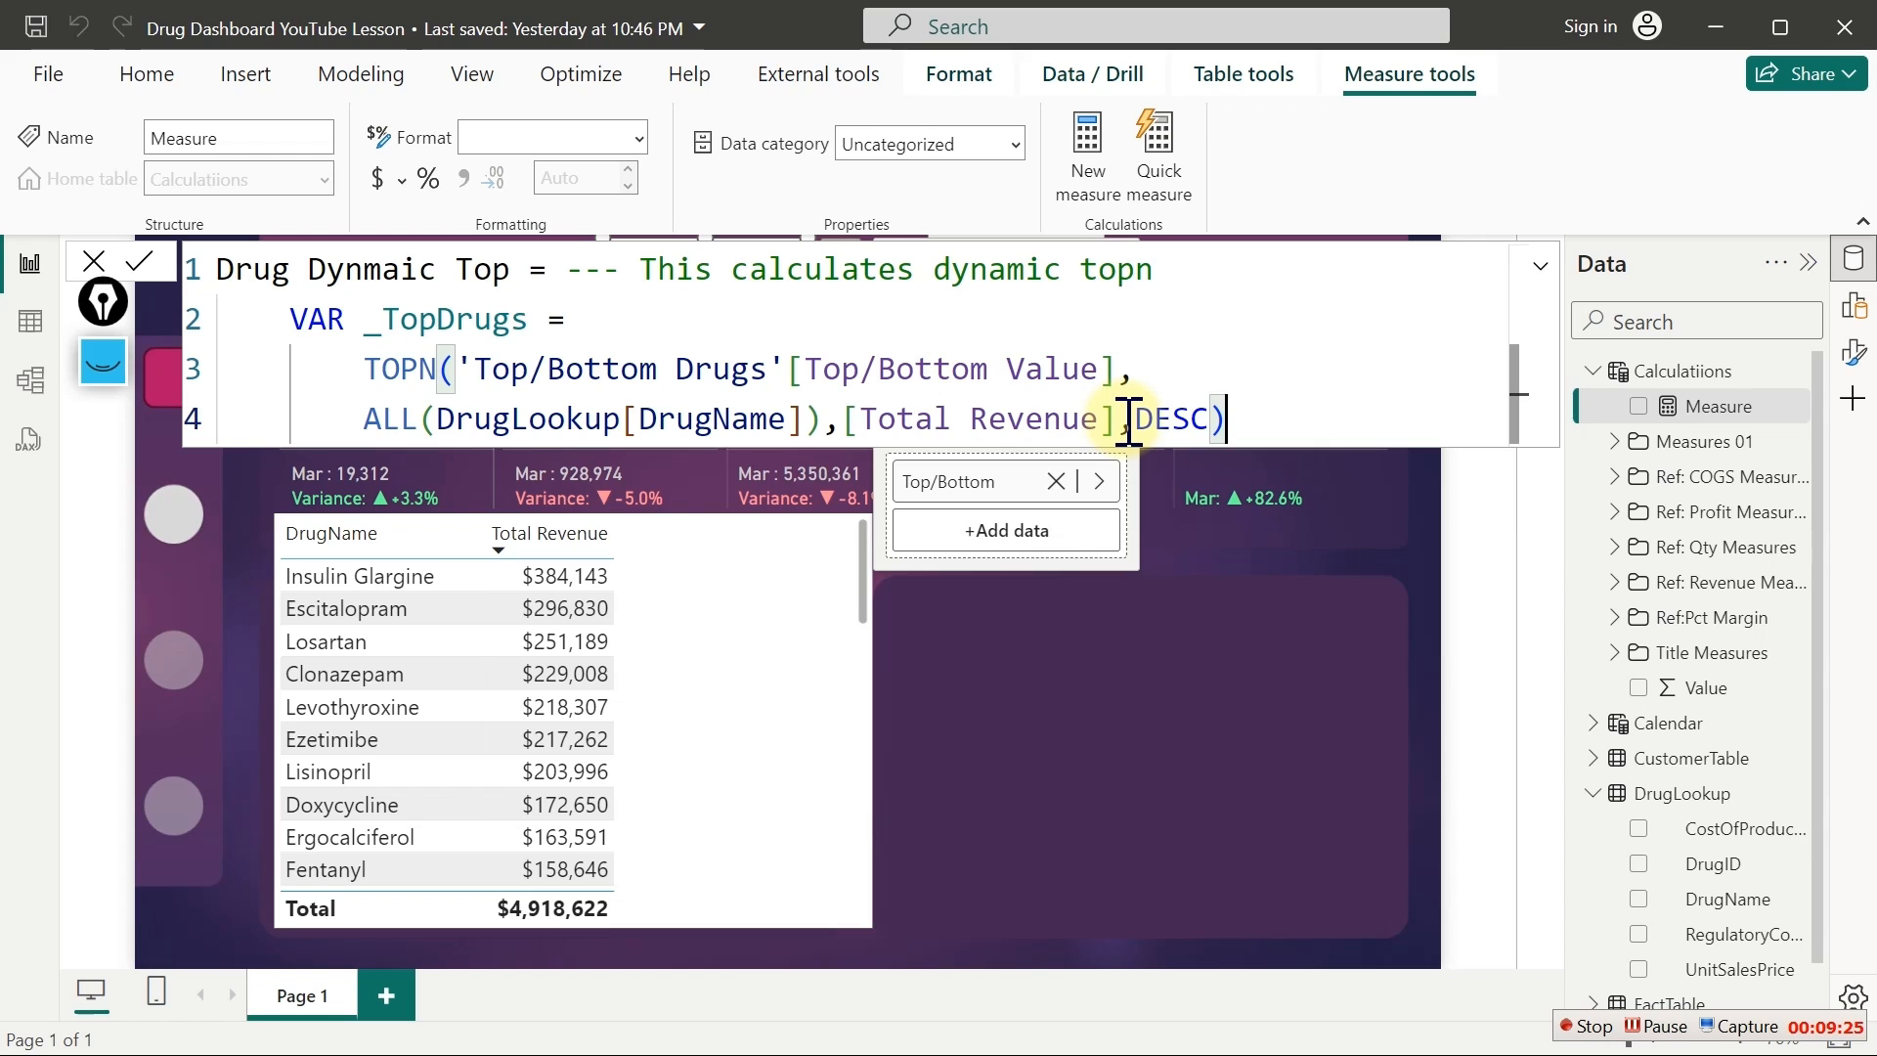
Leave a blank line below TOPN and declare a second variable named _ActiveDrug, followed by an equals sign
key("shift+Return")
key("shift+Return")
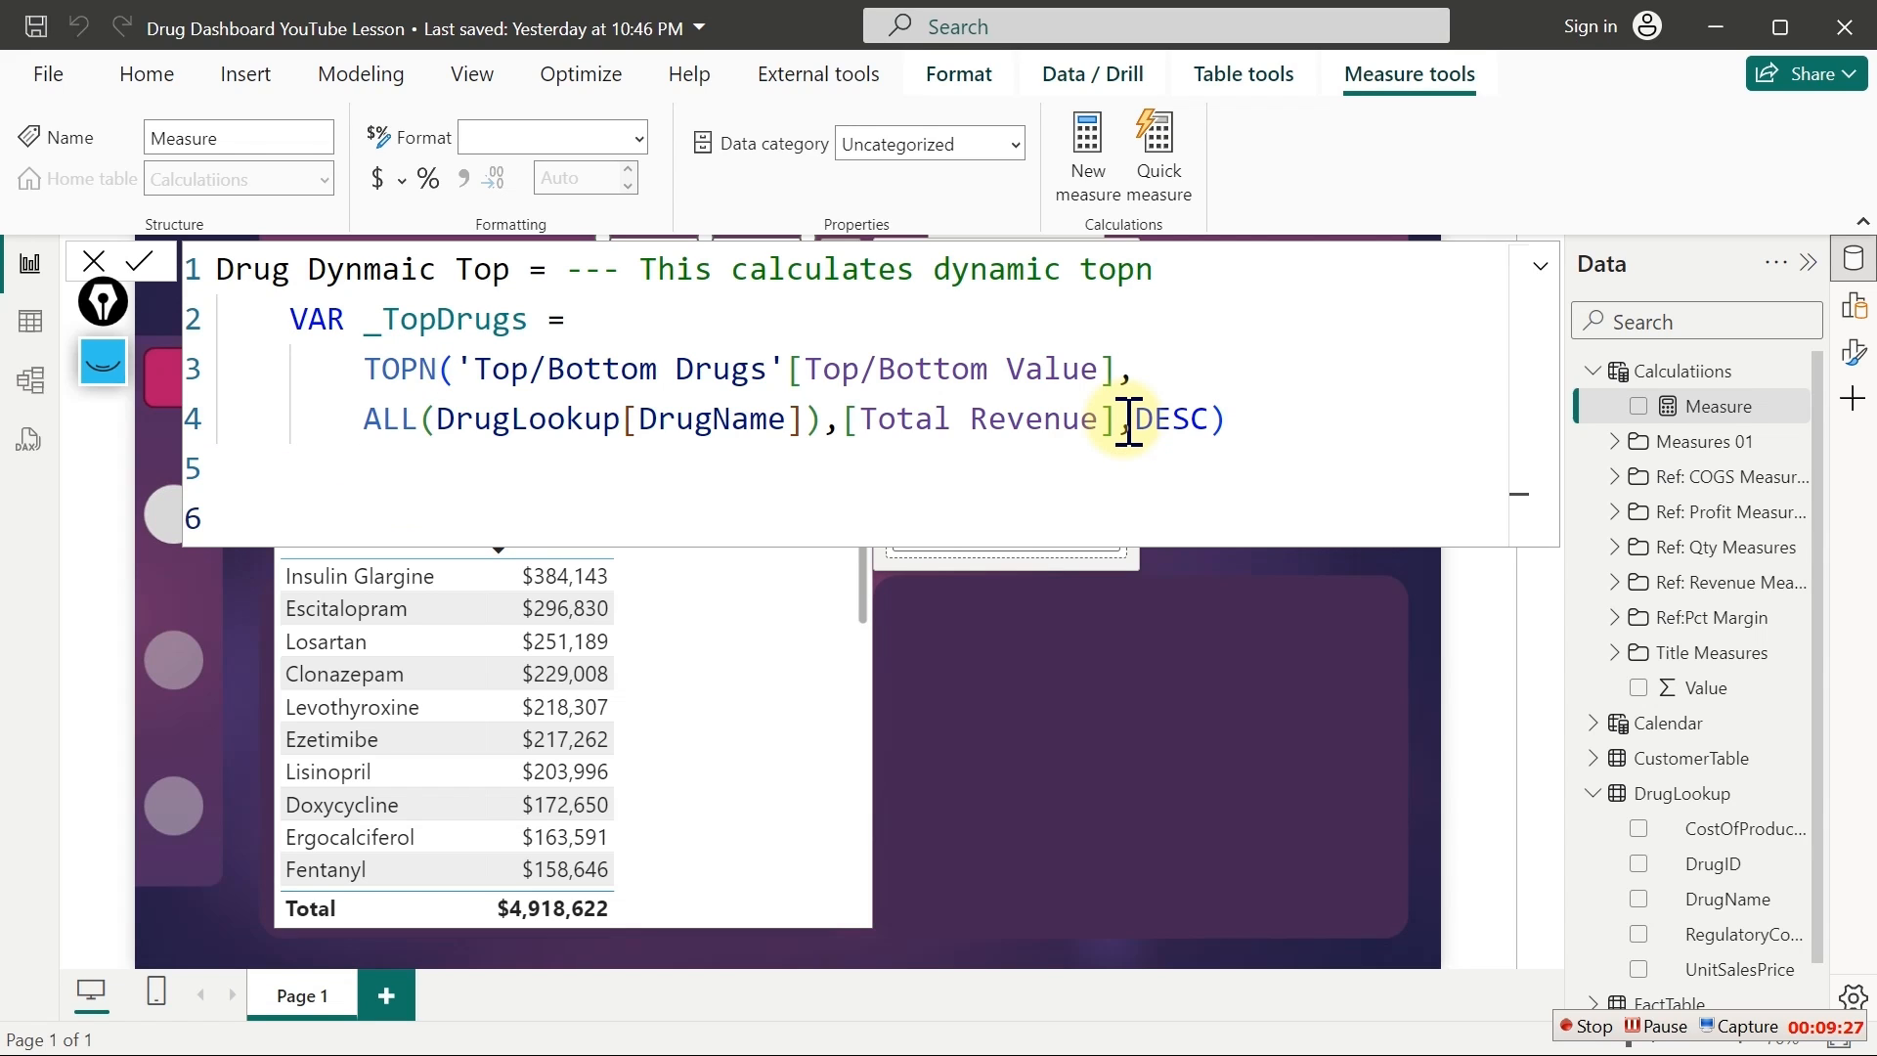
type("var")
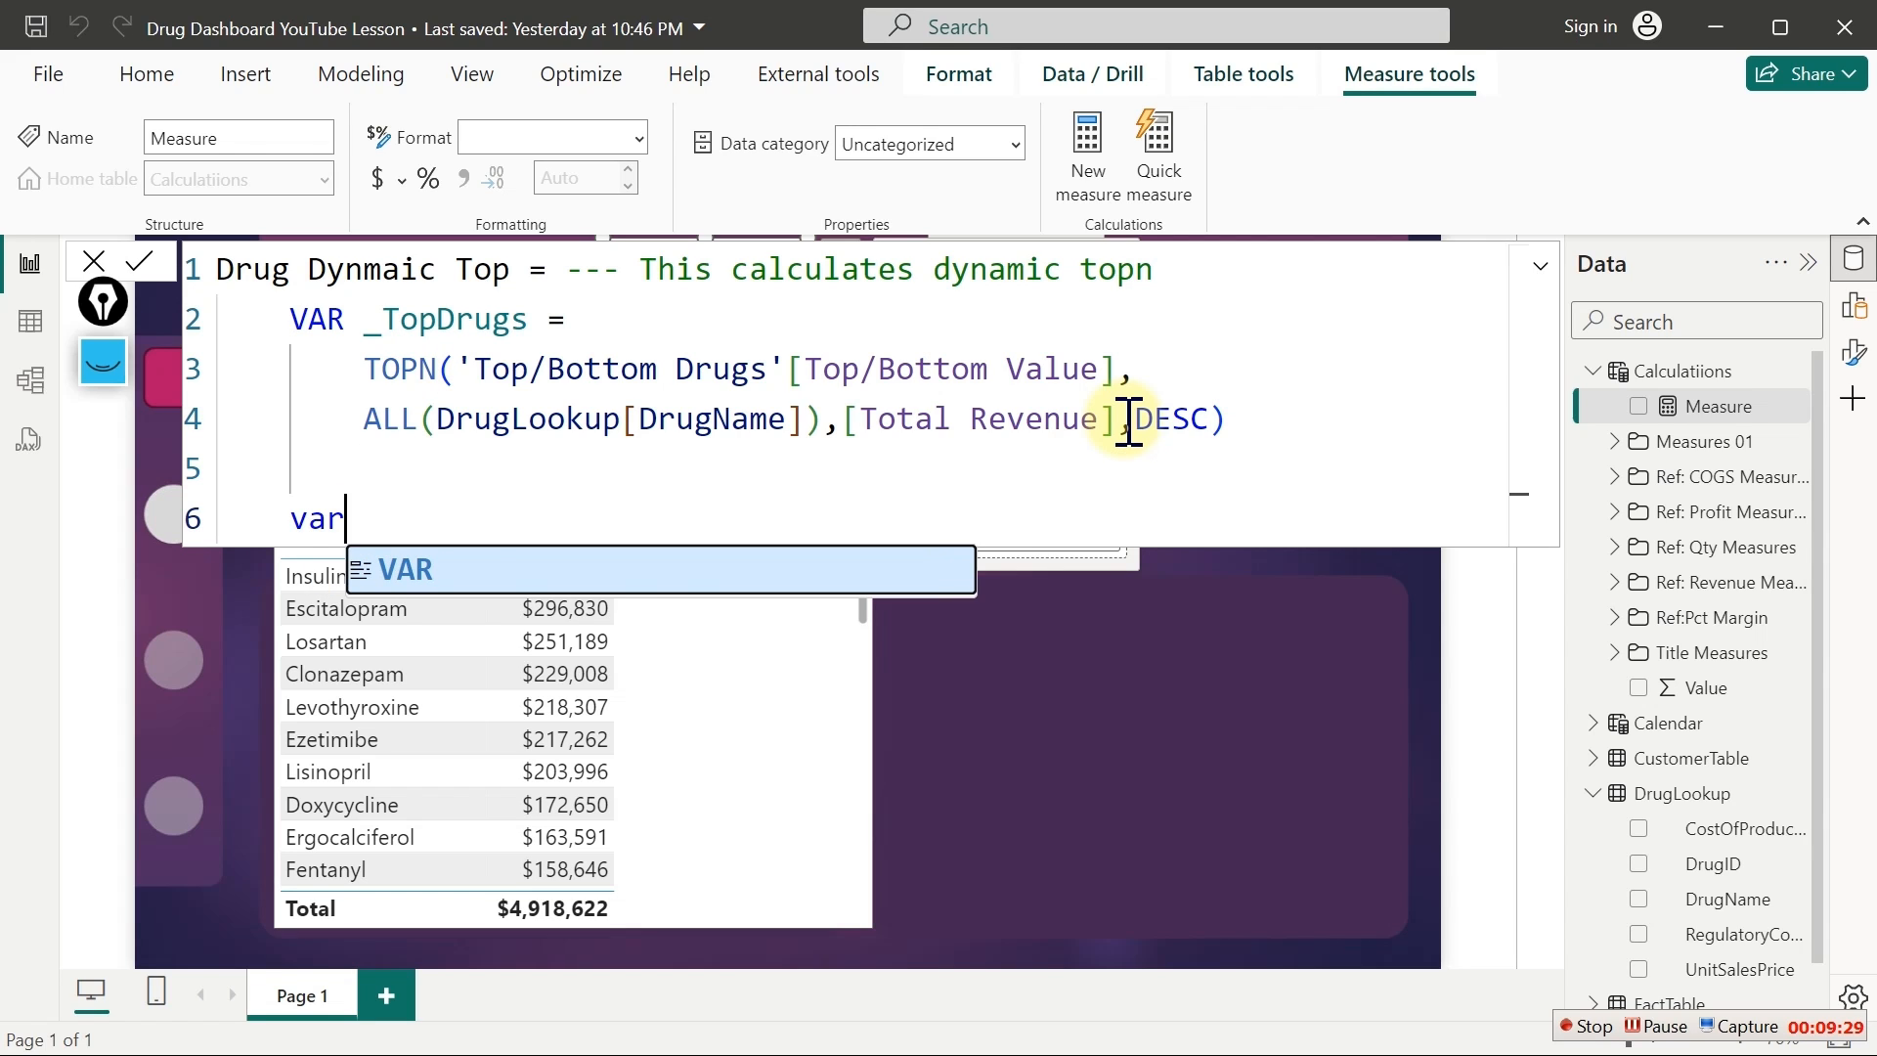
key("Tab")
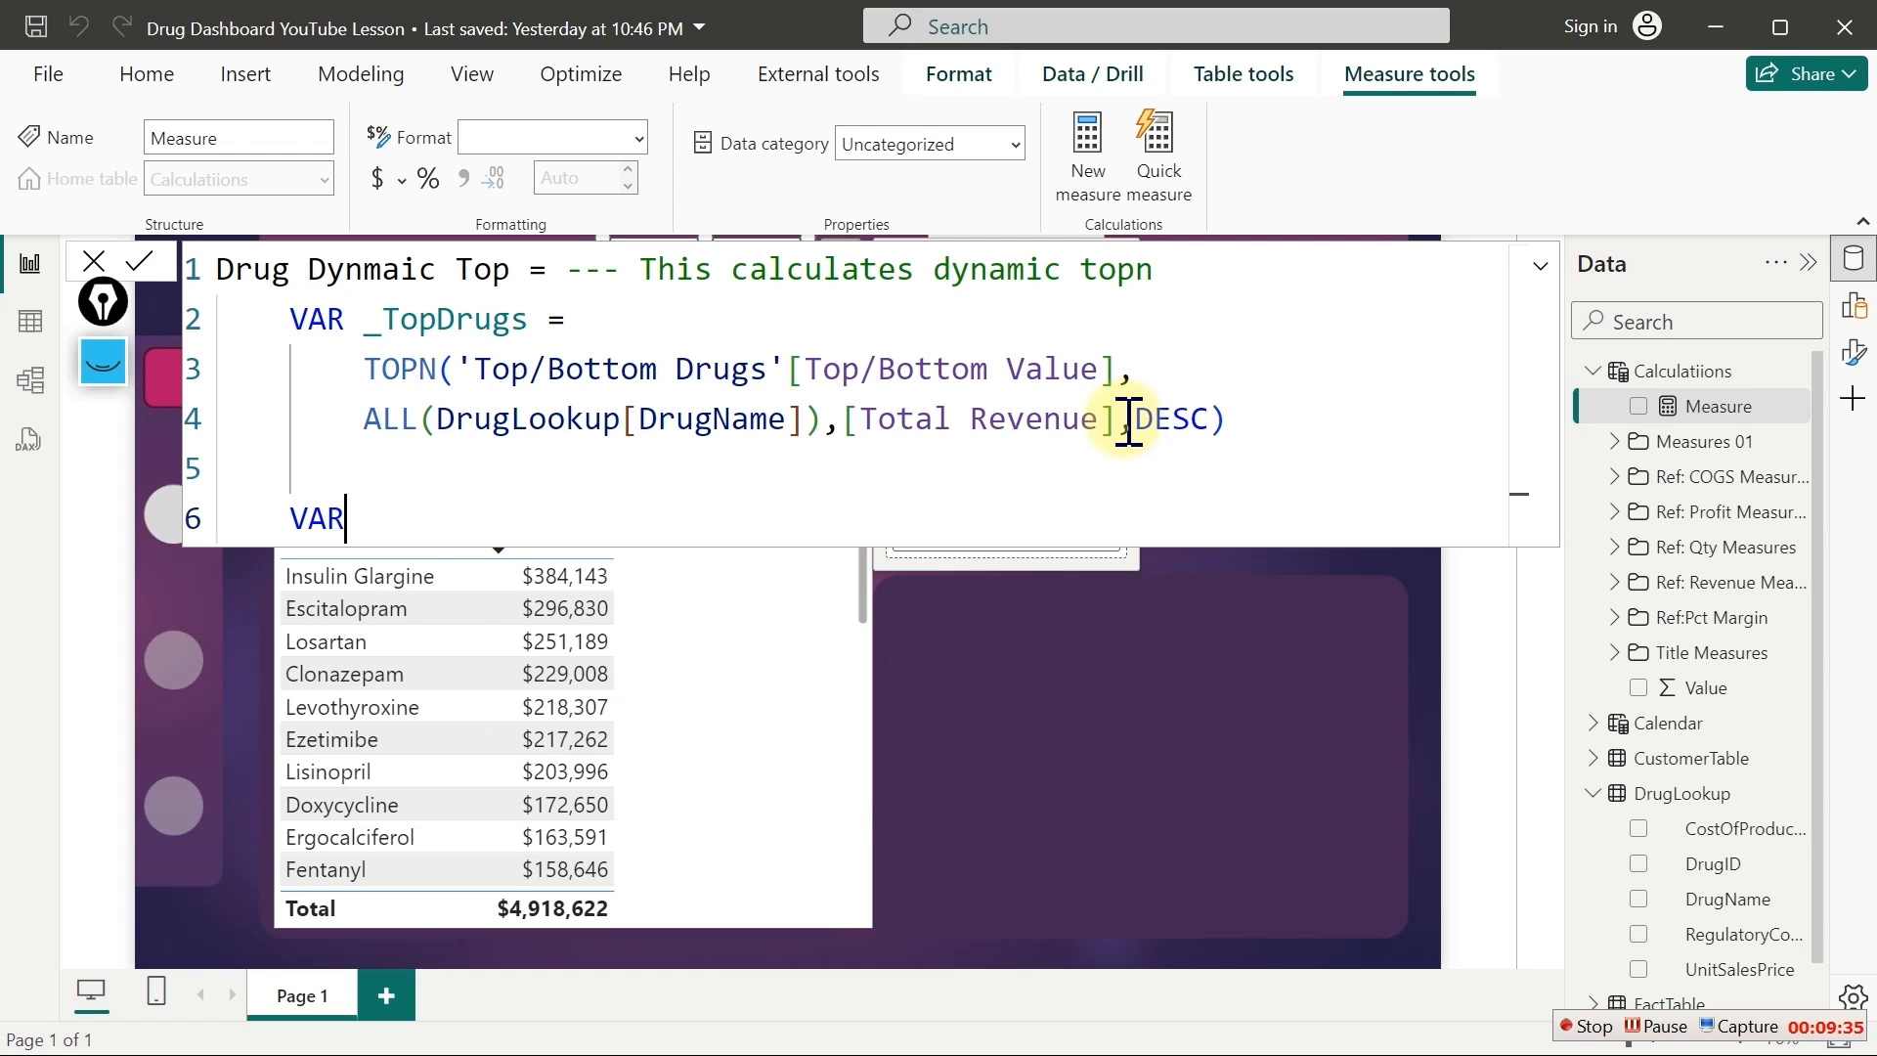
type("_")
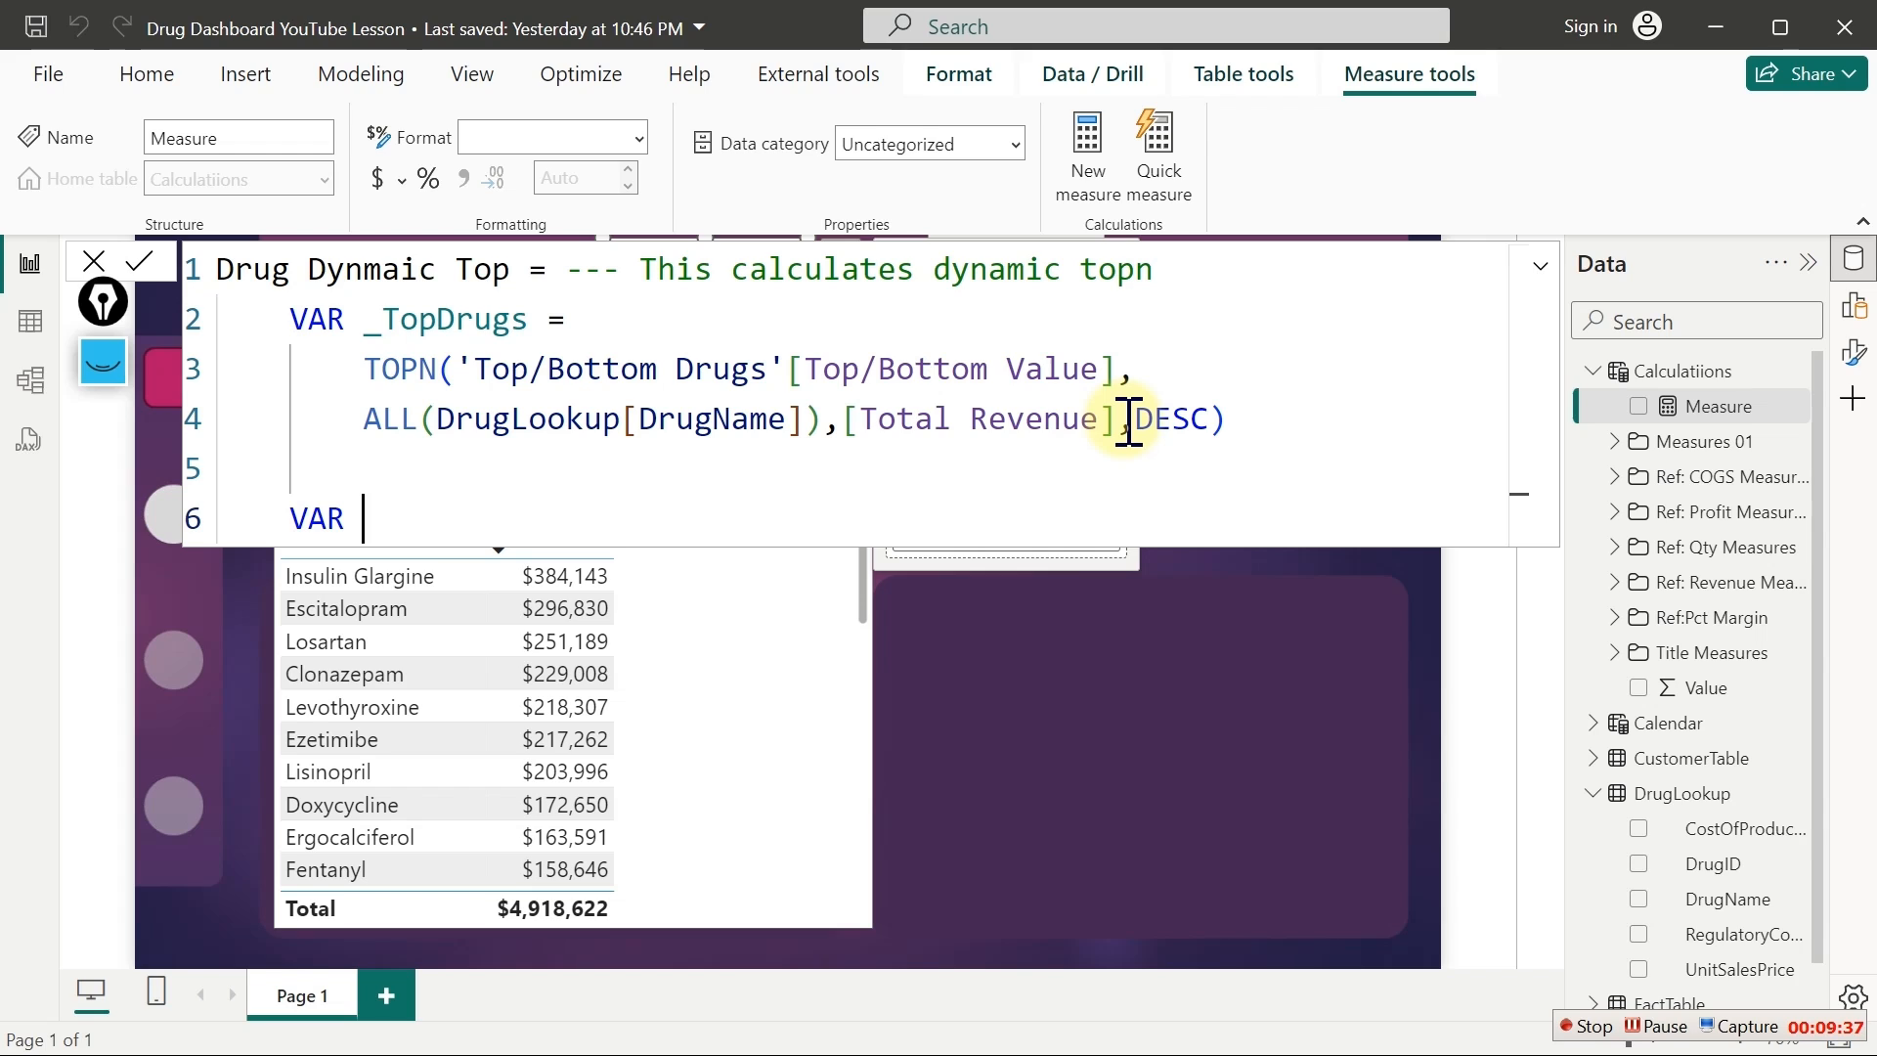
type("Act")
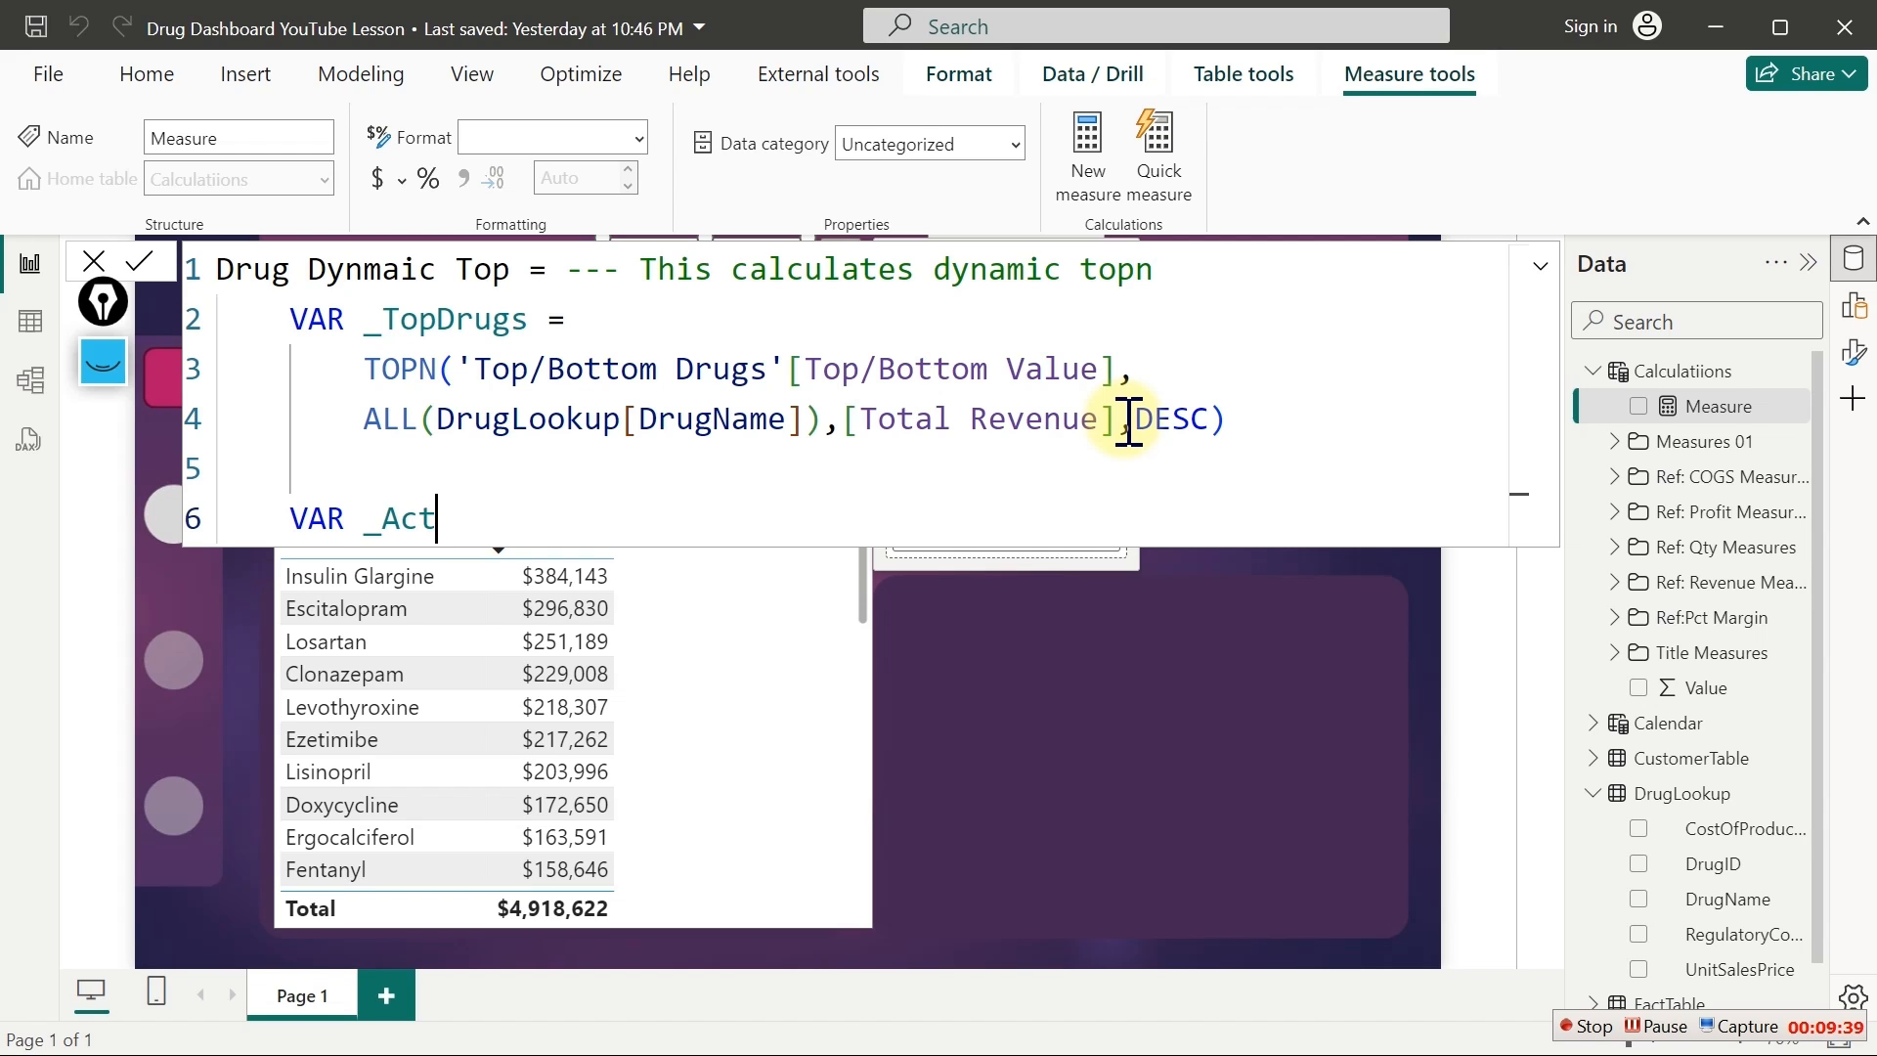
type("ive Drug ")
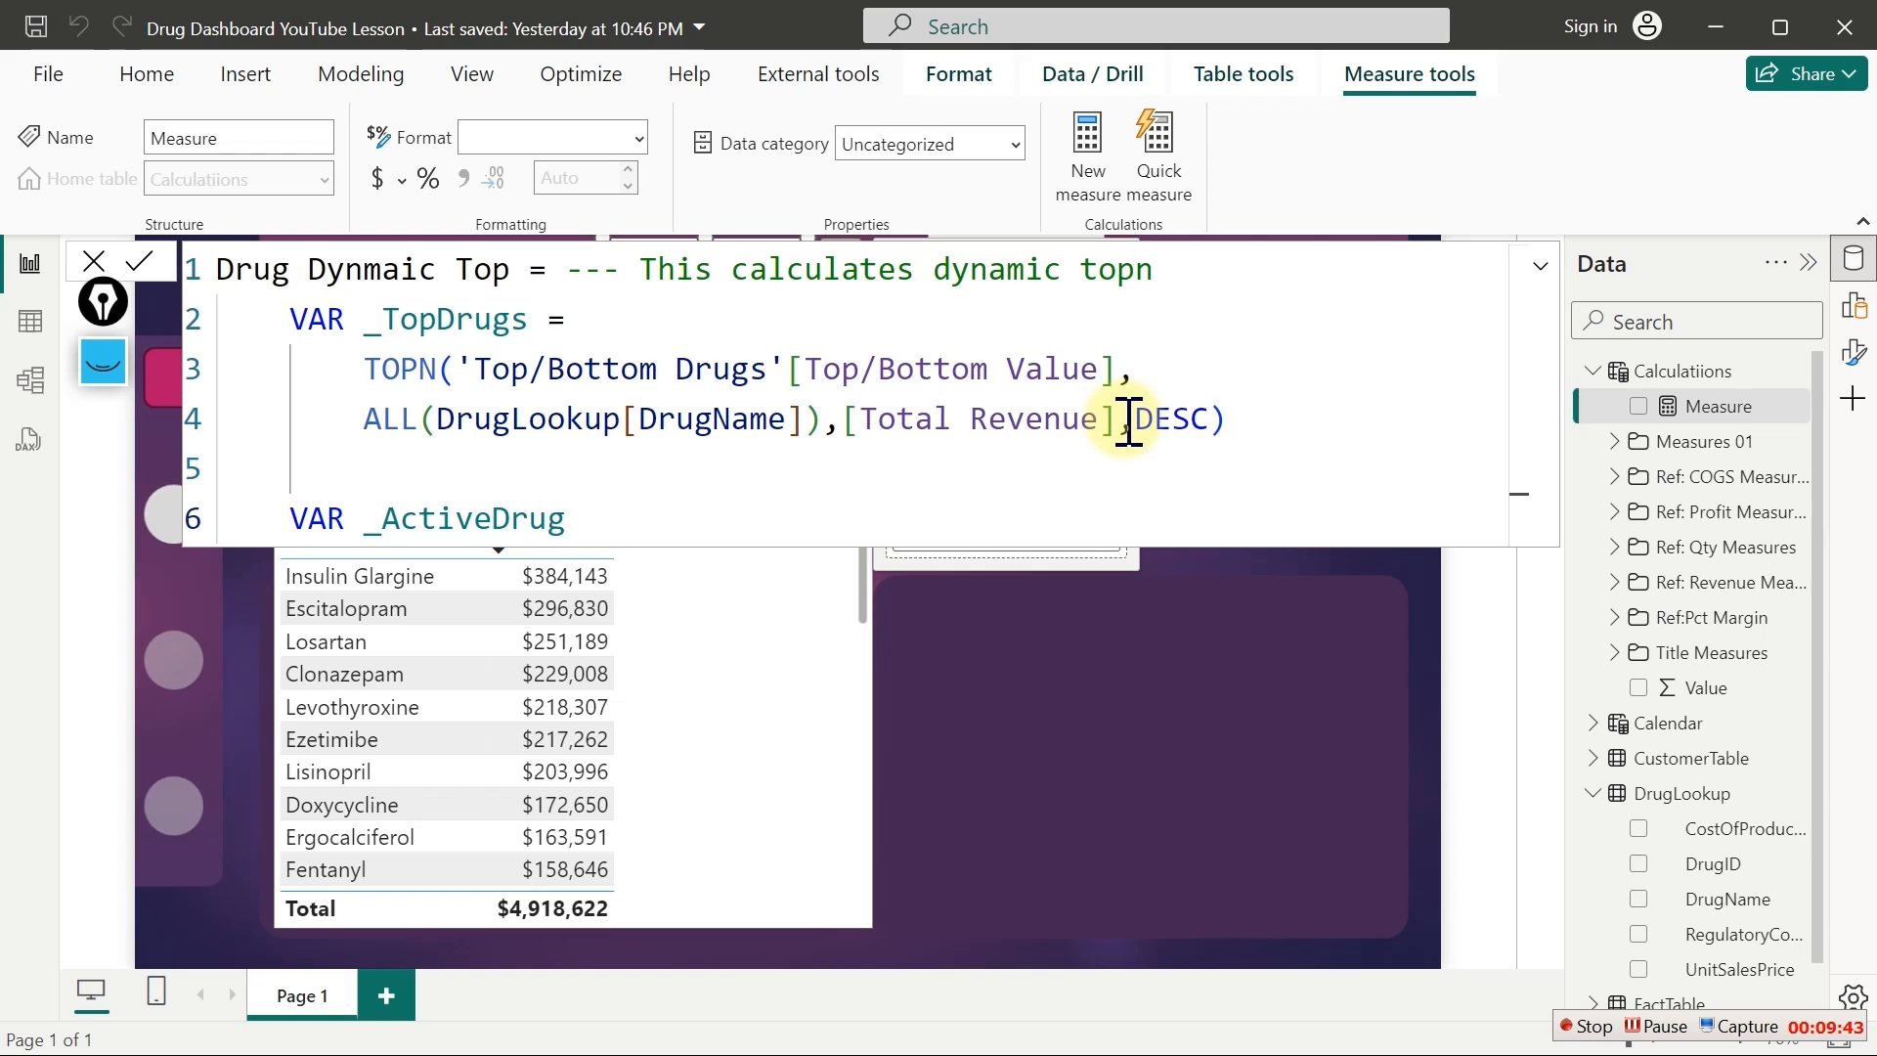
type("=")
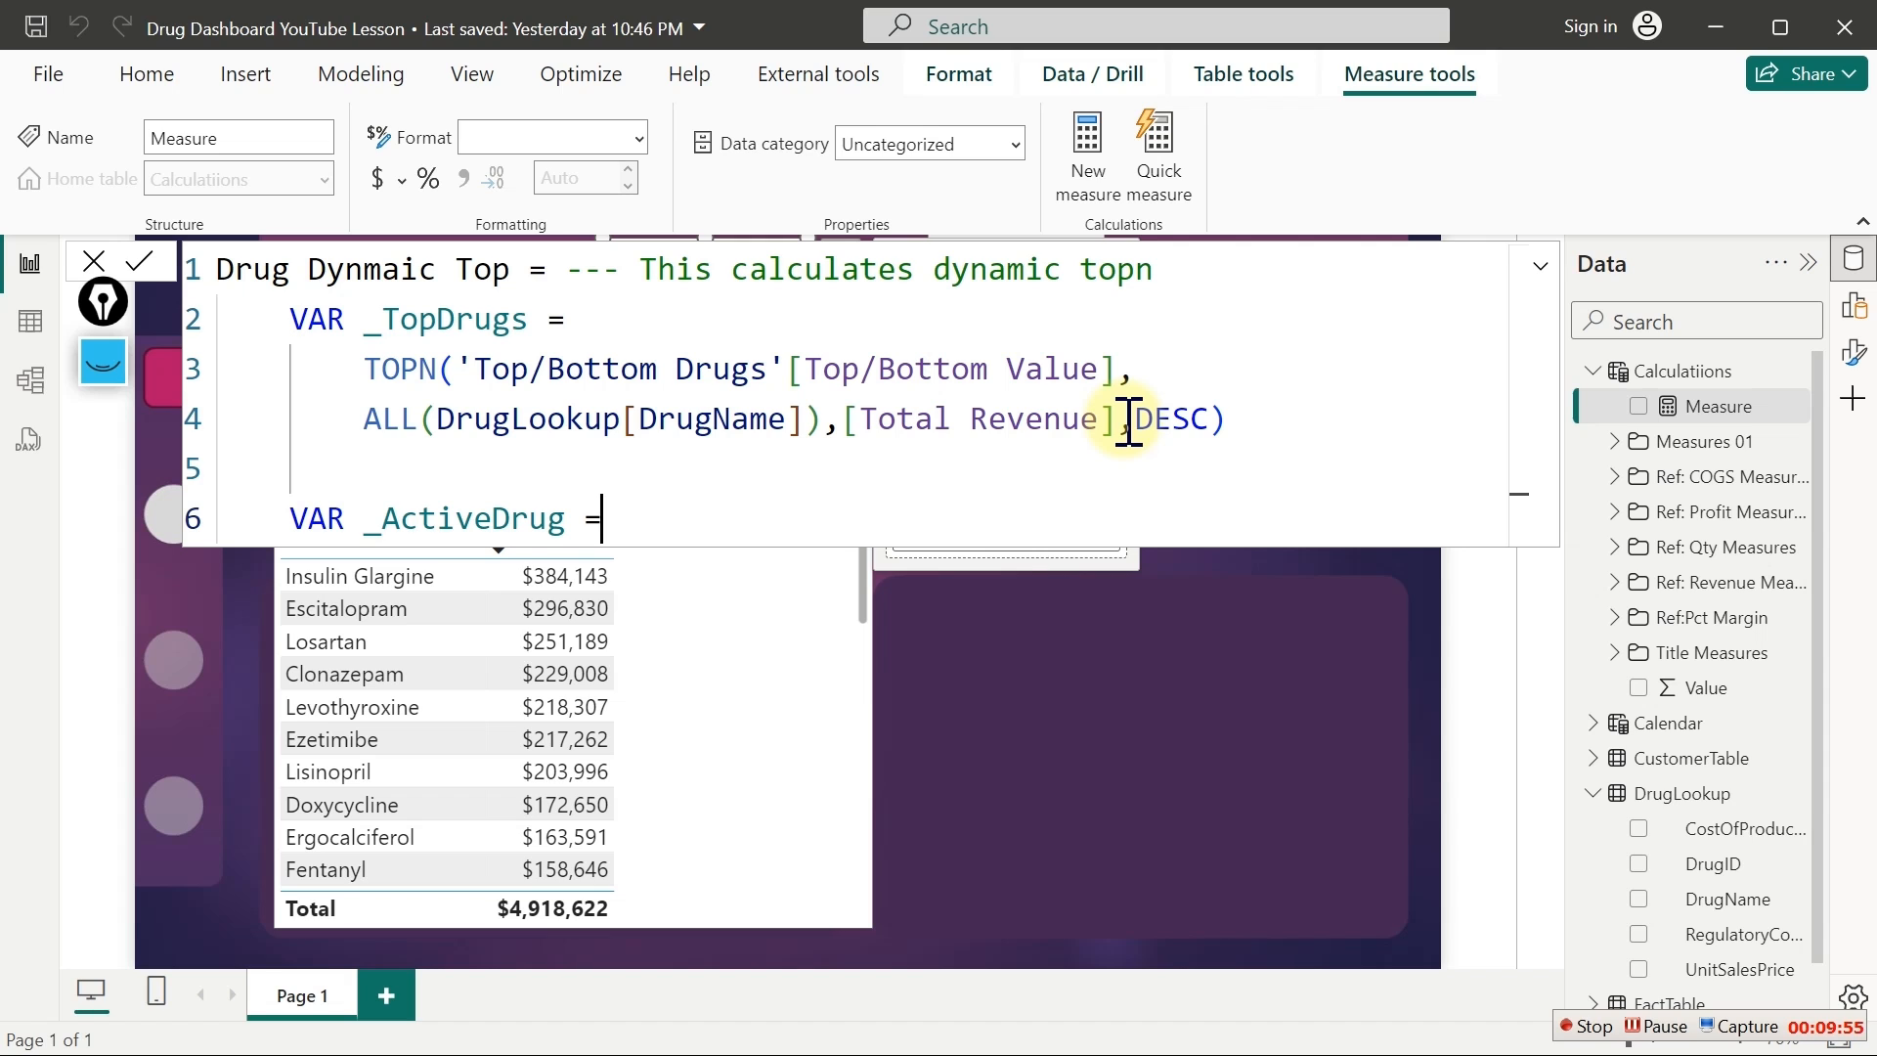
Define _ActiveDrug as SELECTEDVALUE(DrugLookup[DrugName]) and start a new line below it
type("sele")
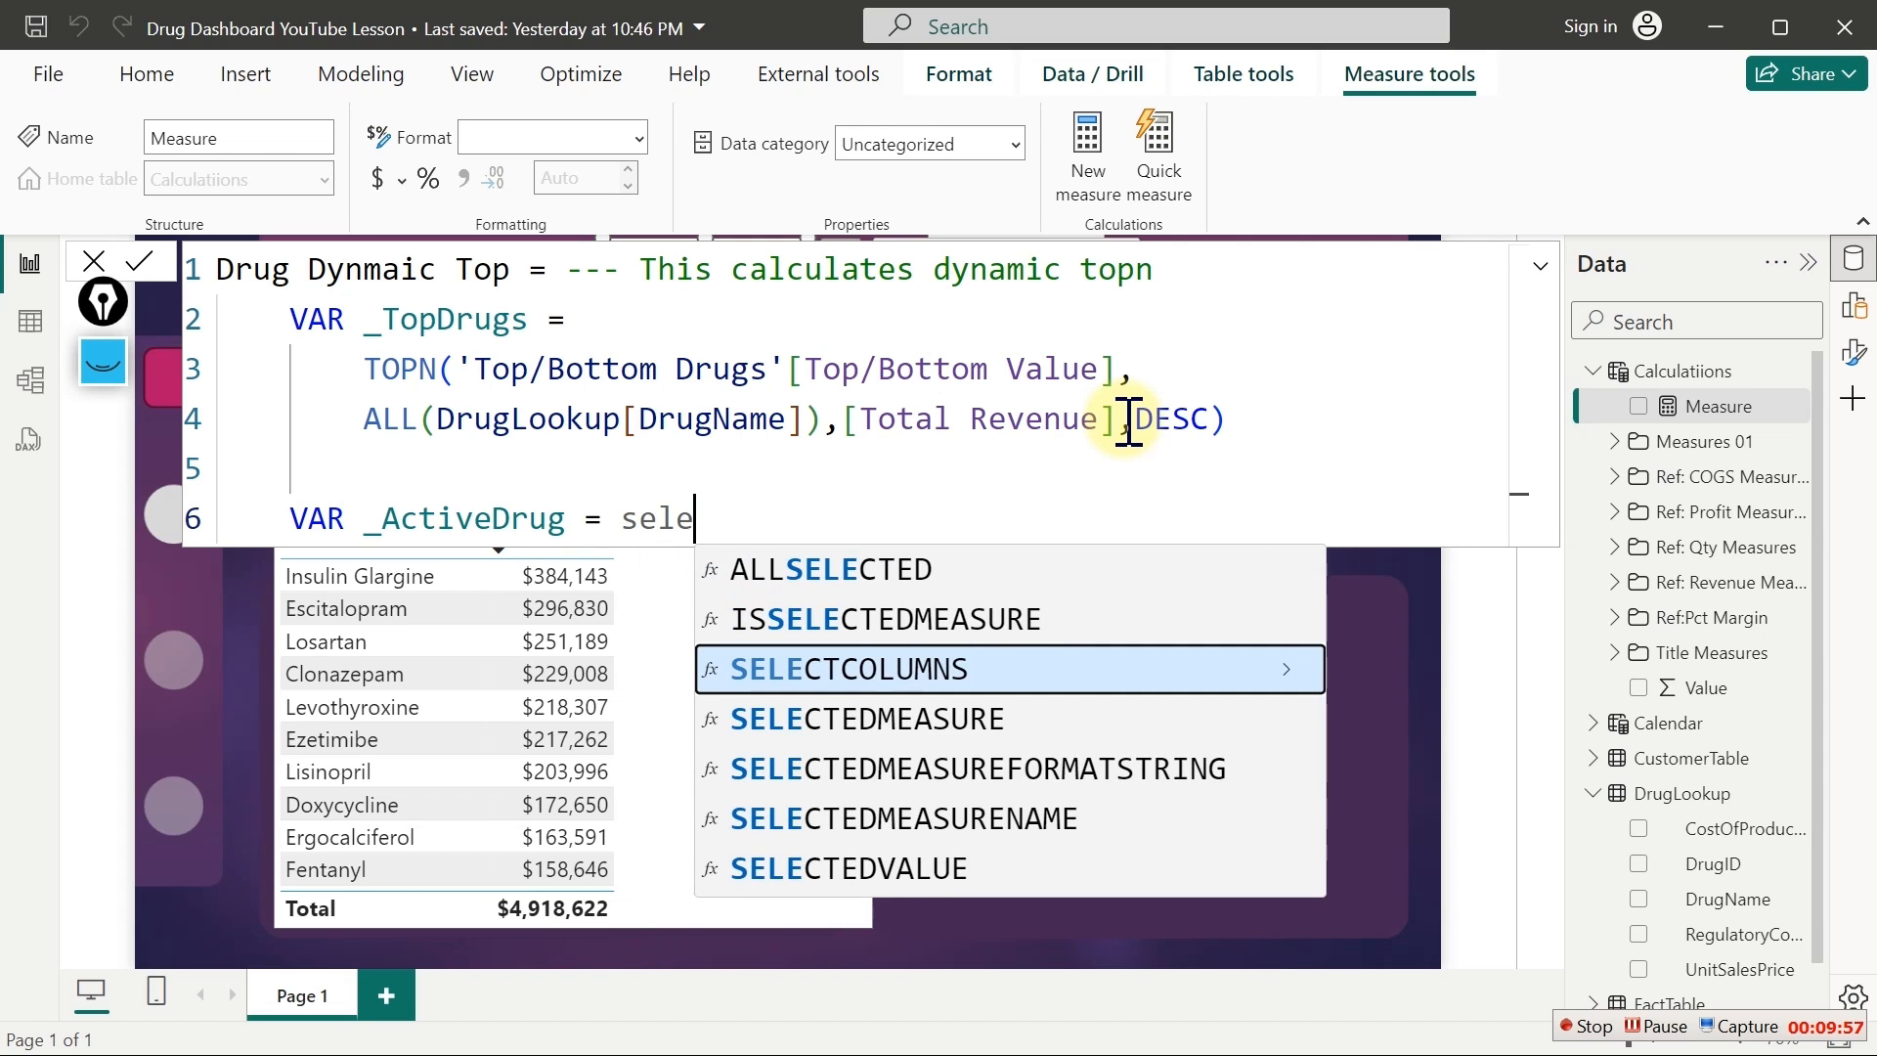
type("ctedv")
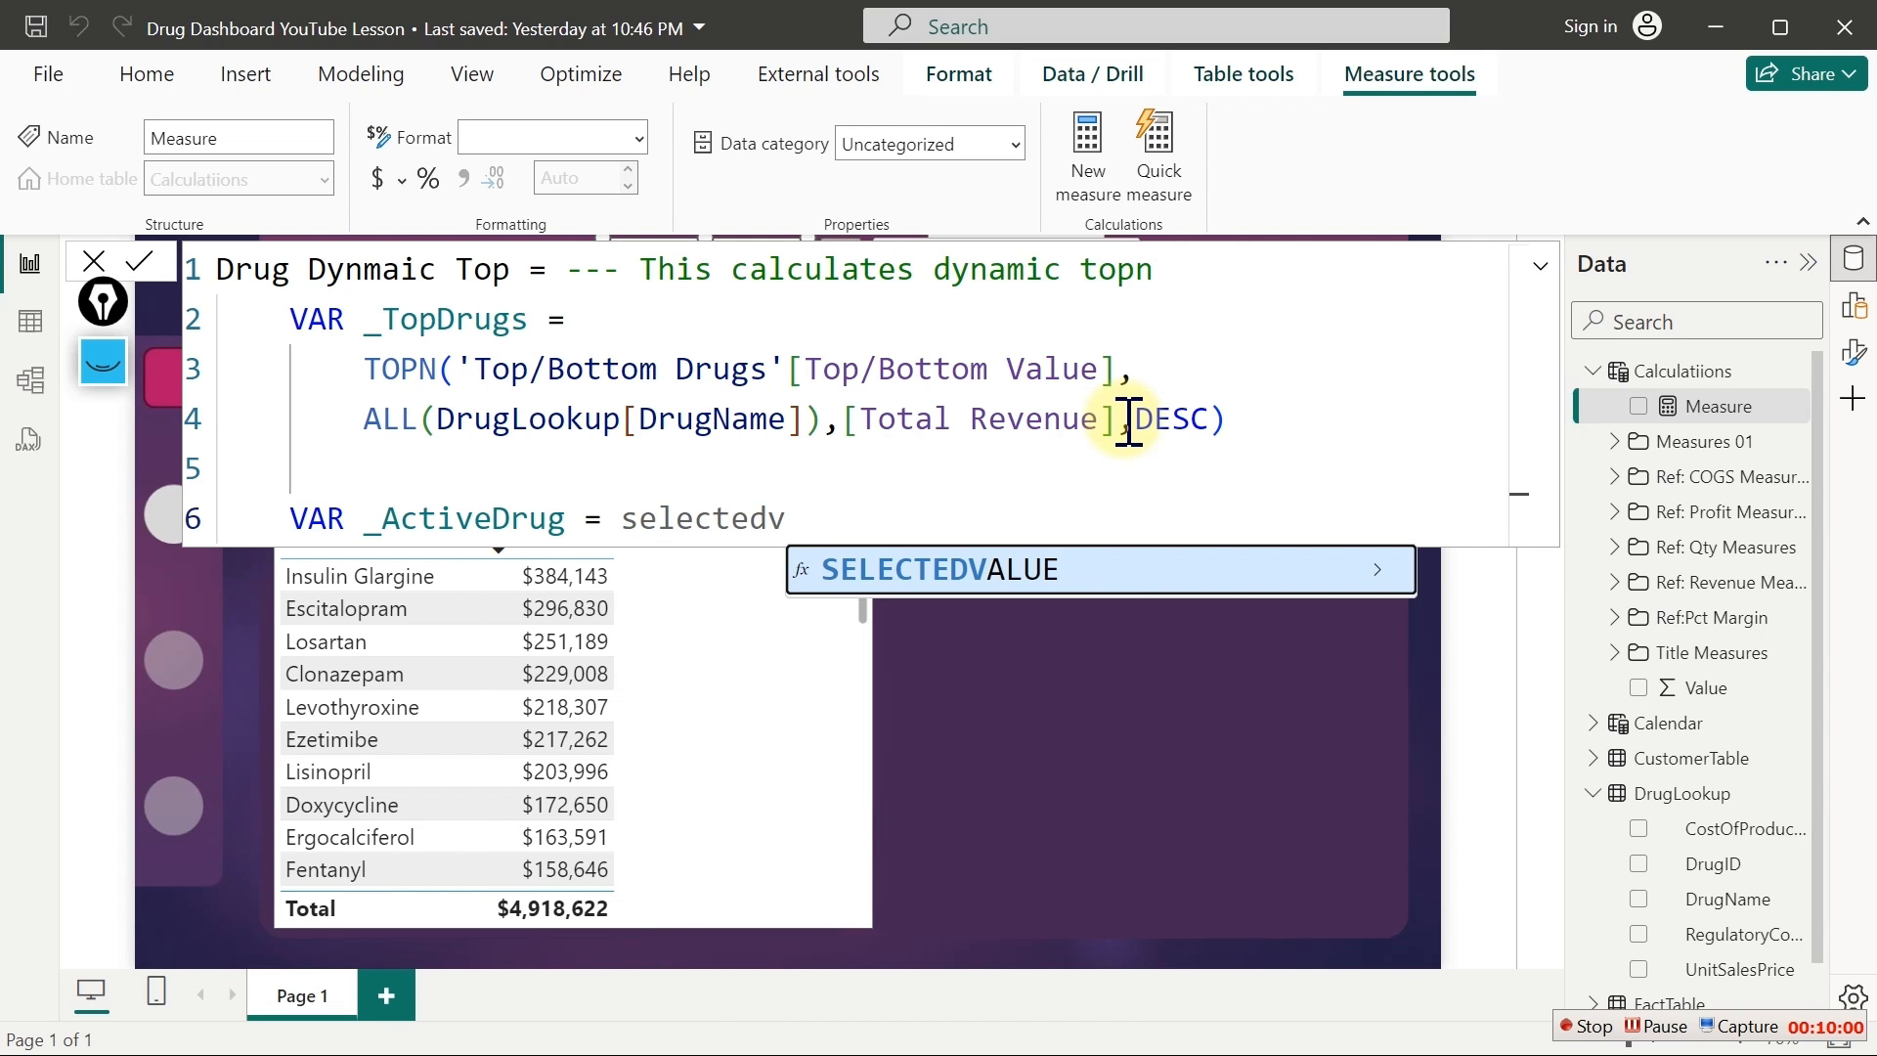
key("Tab")
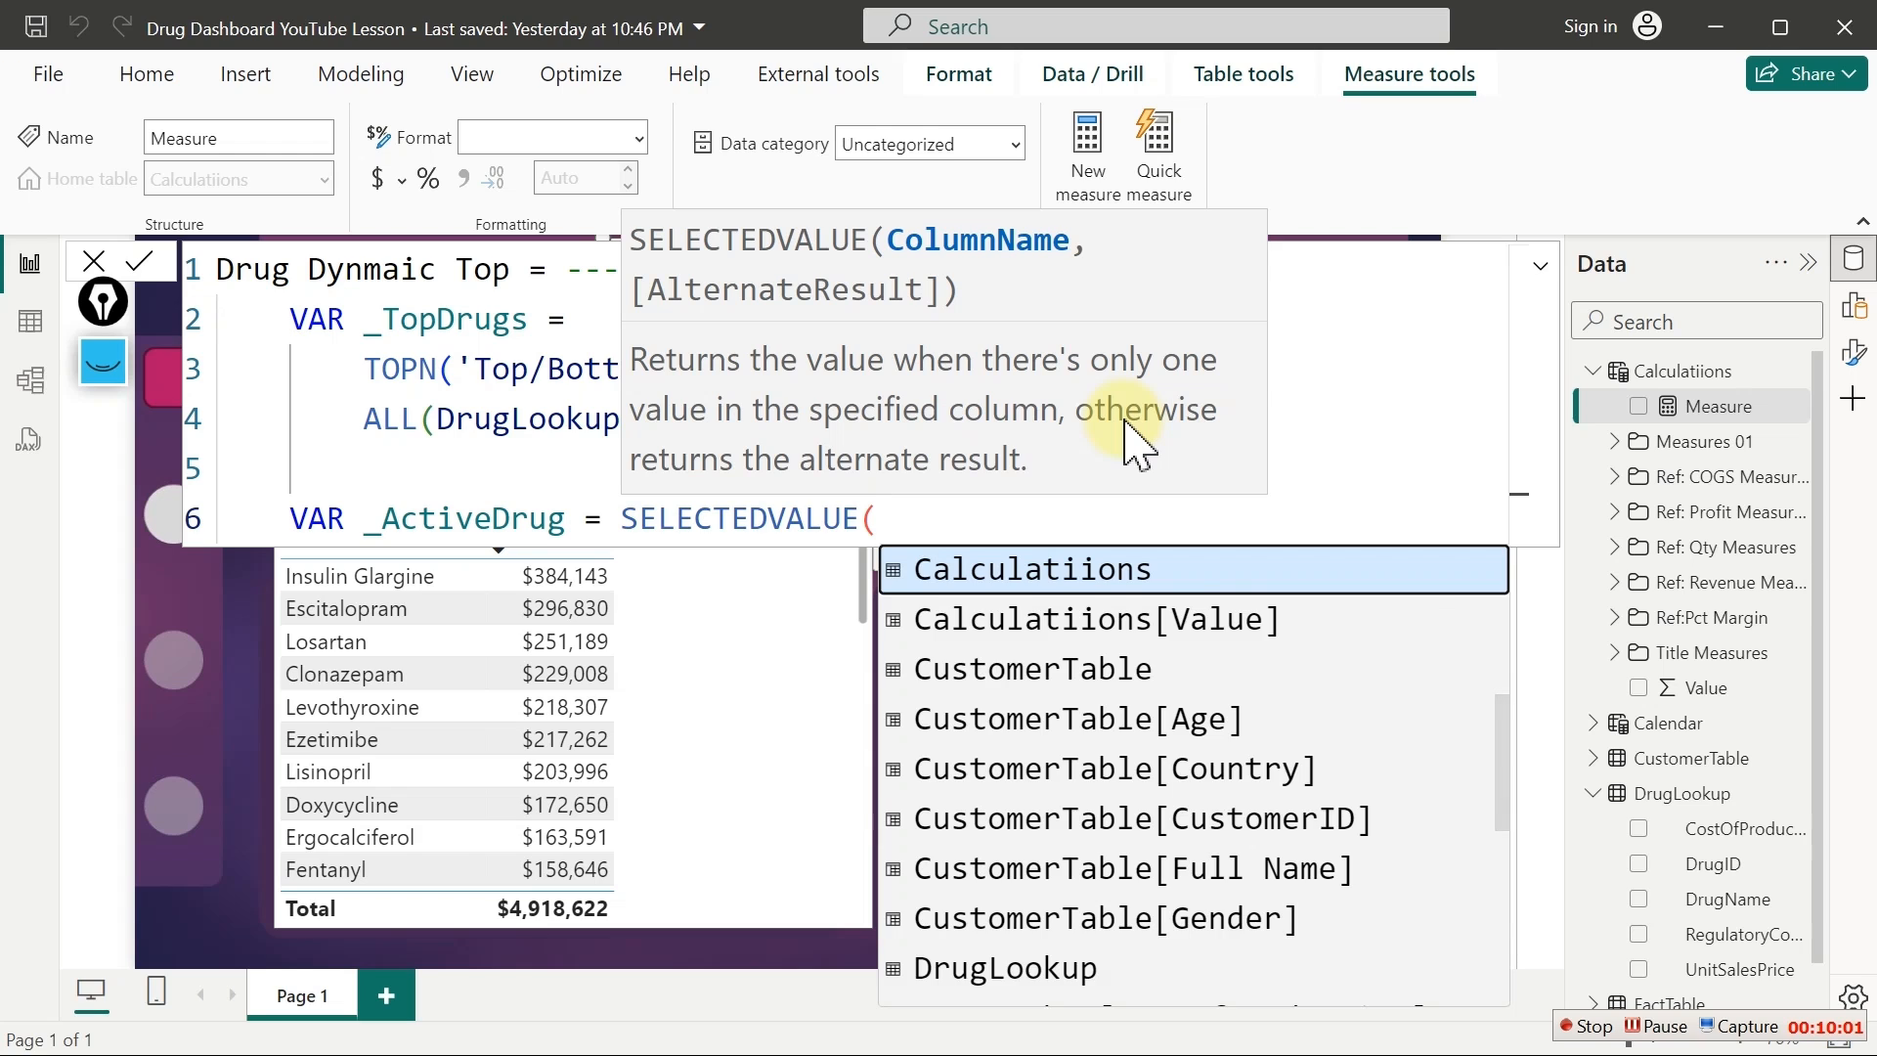
type("a")
key("BackSpace")
type("name")
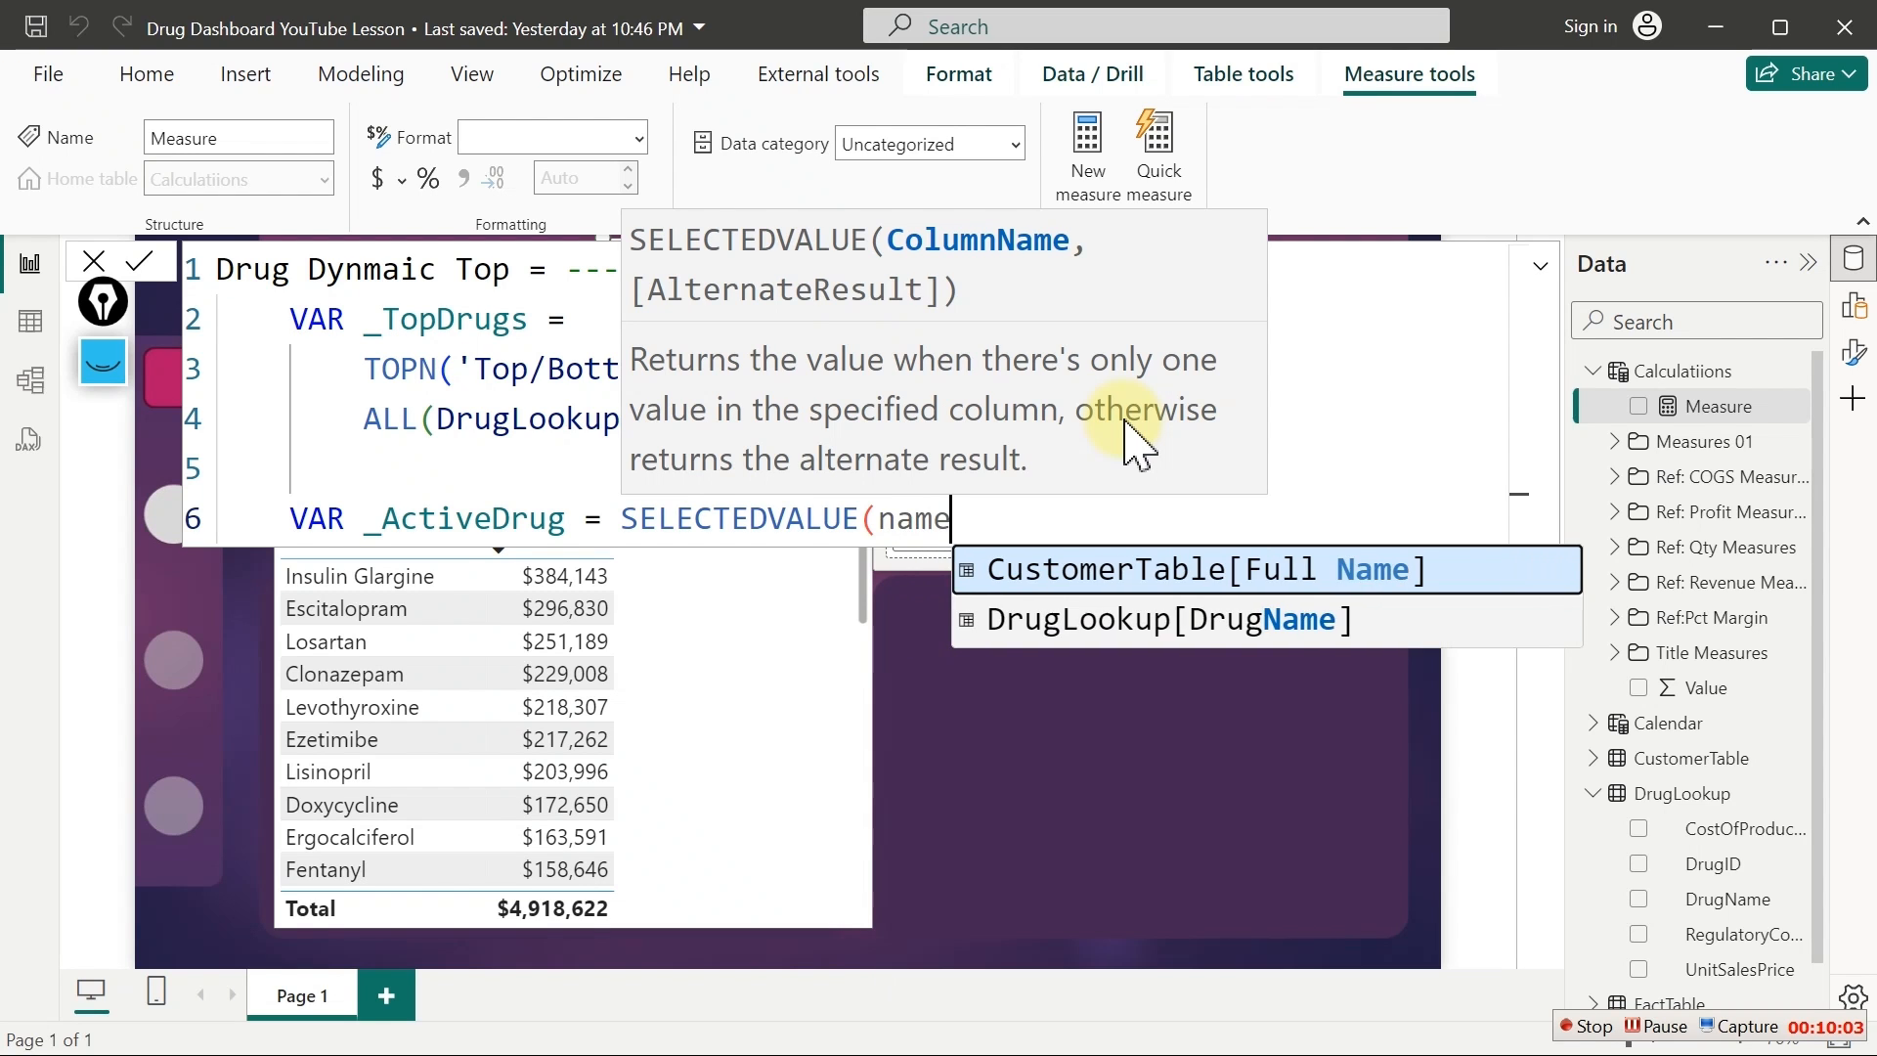
key("Down")
key("Tab")
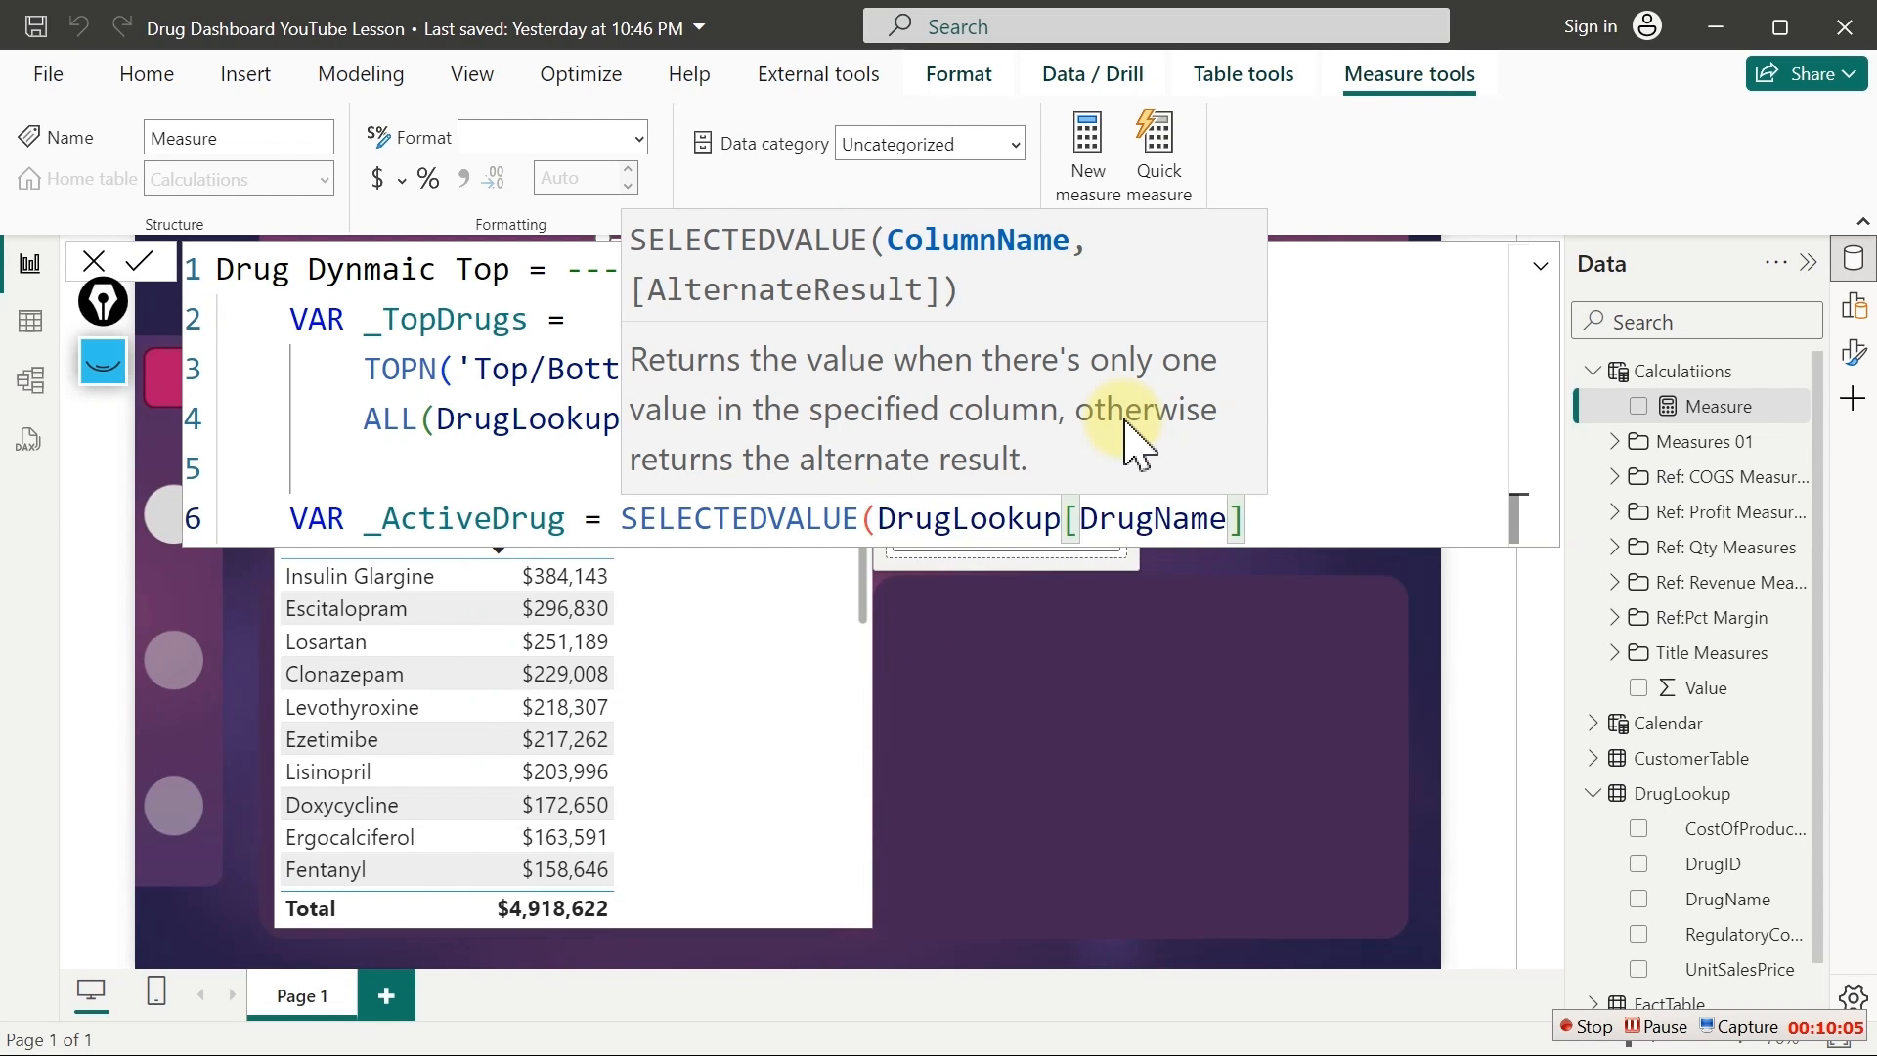
type(")")
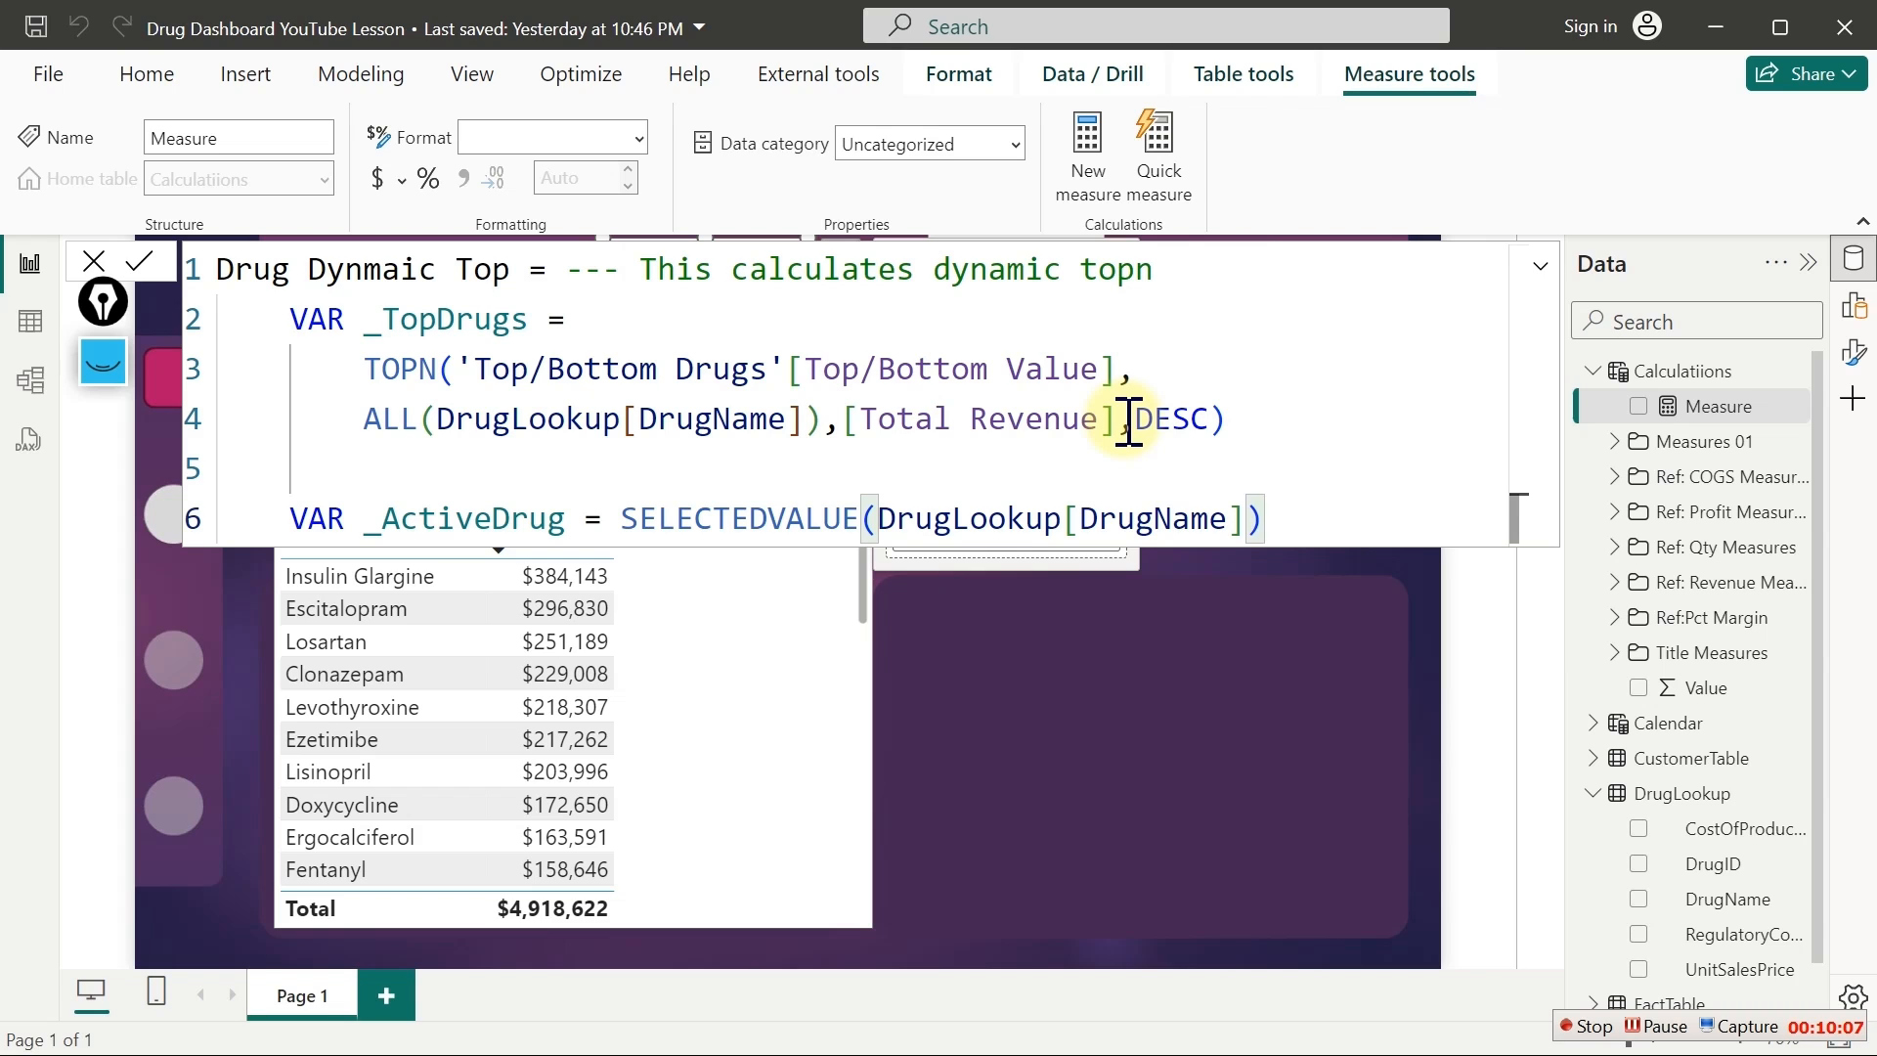
key("shift+Return")
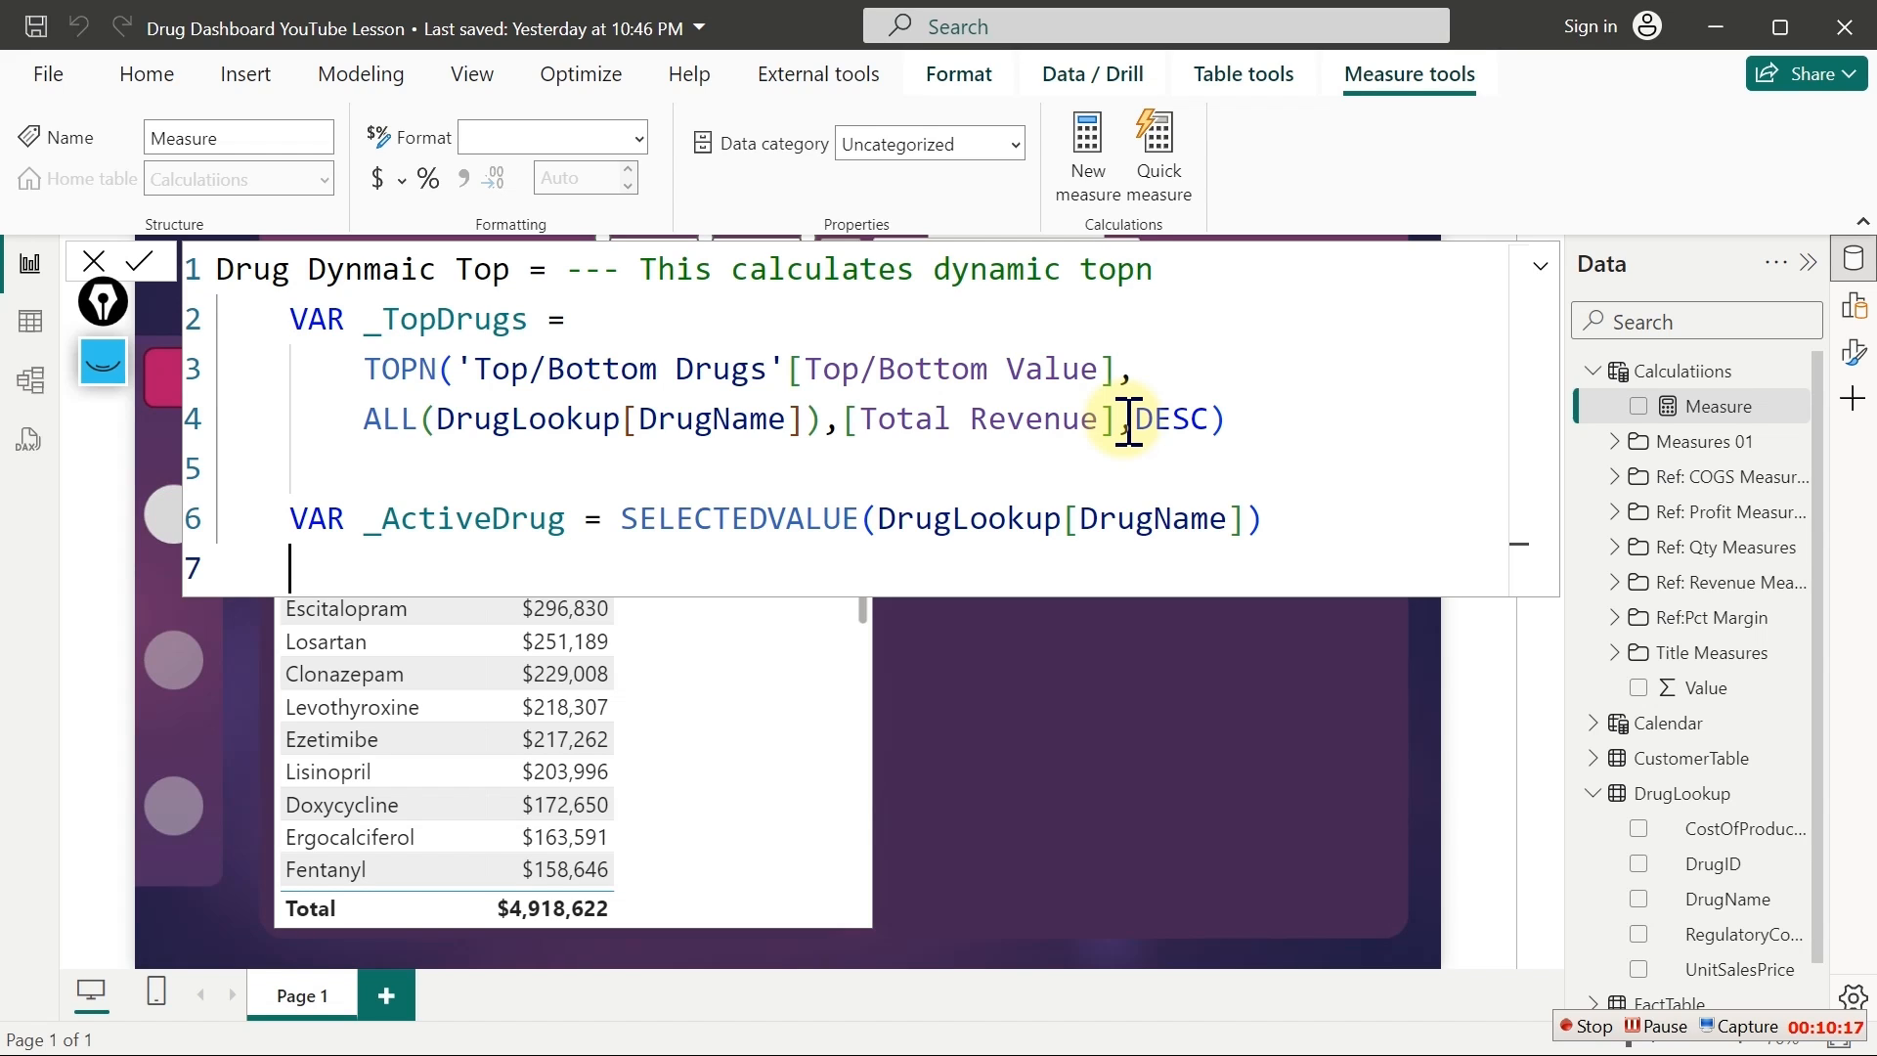
left_click(694, 372)
key("ctrl+shift+Right")
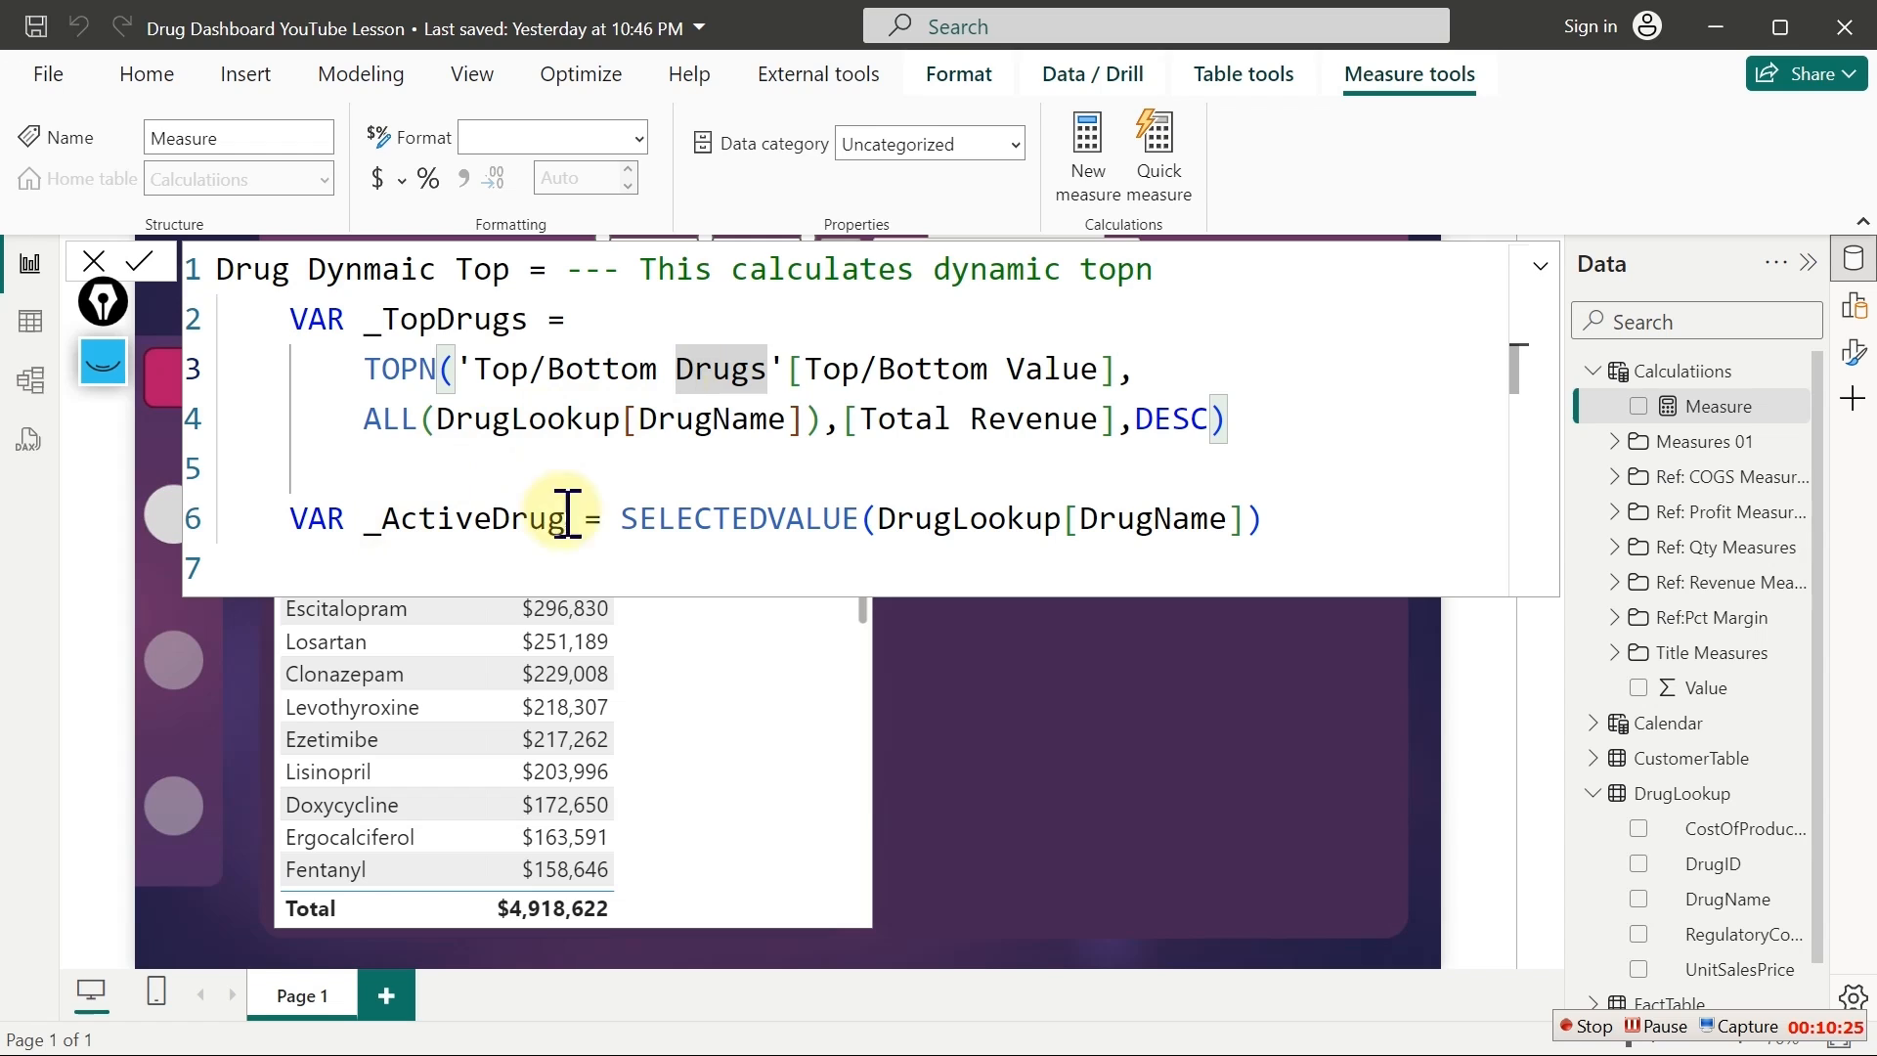
Add a RETURN statement below the _ActiveDrug variable that outputs _ActiveDrug, and commit the measure
left_click(1281, 523)
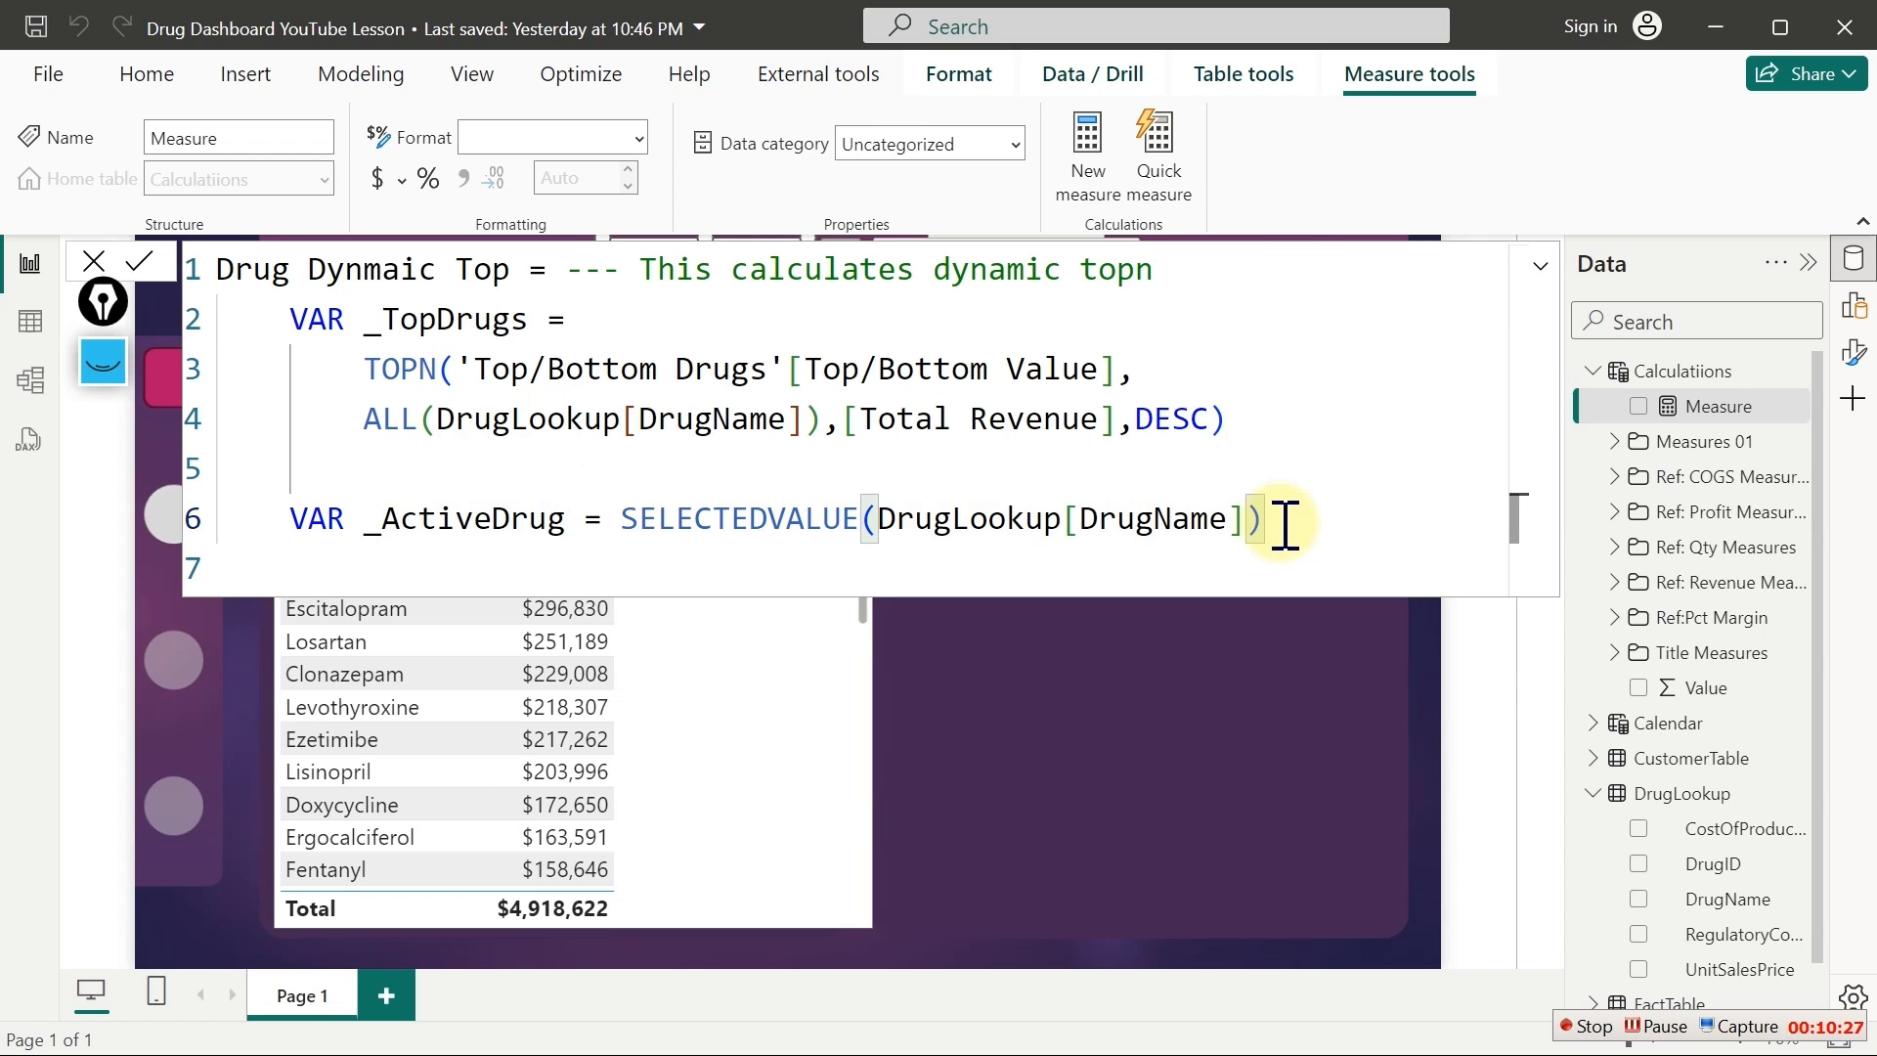
key("shift+Return")
key("shift+Return")
type("re")
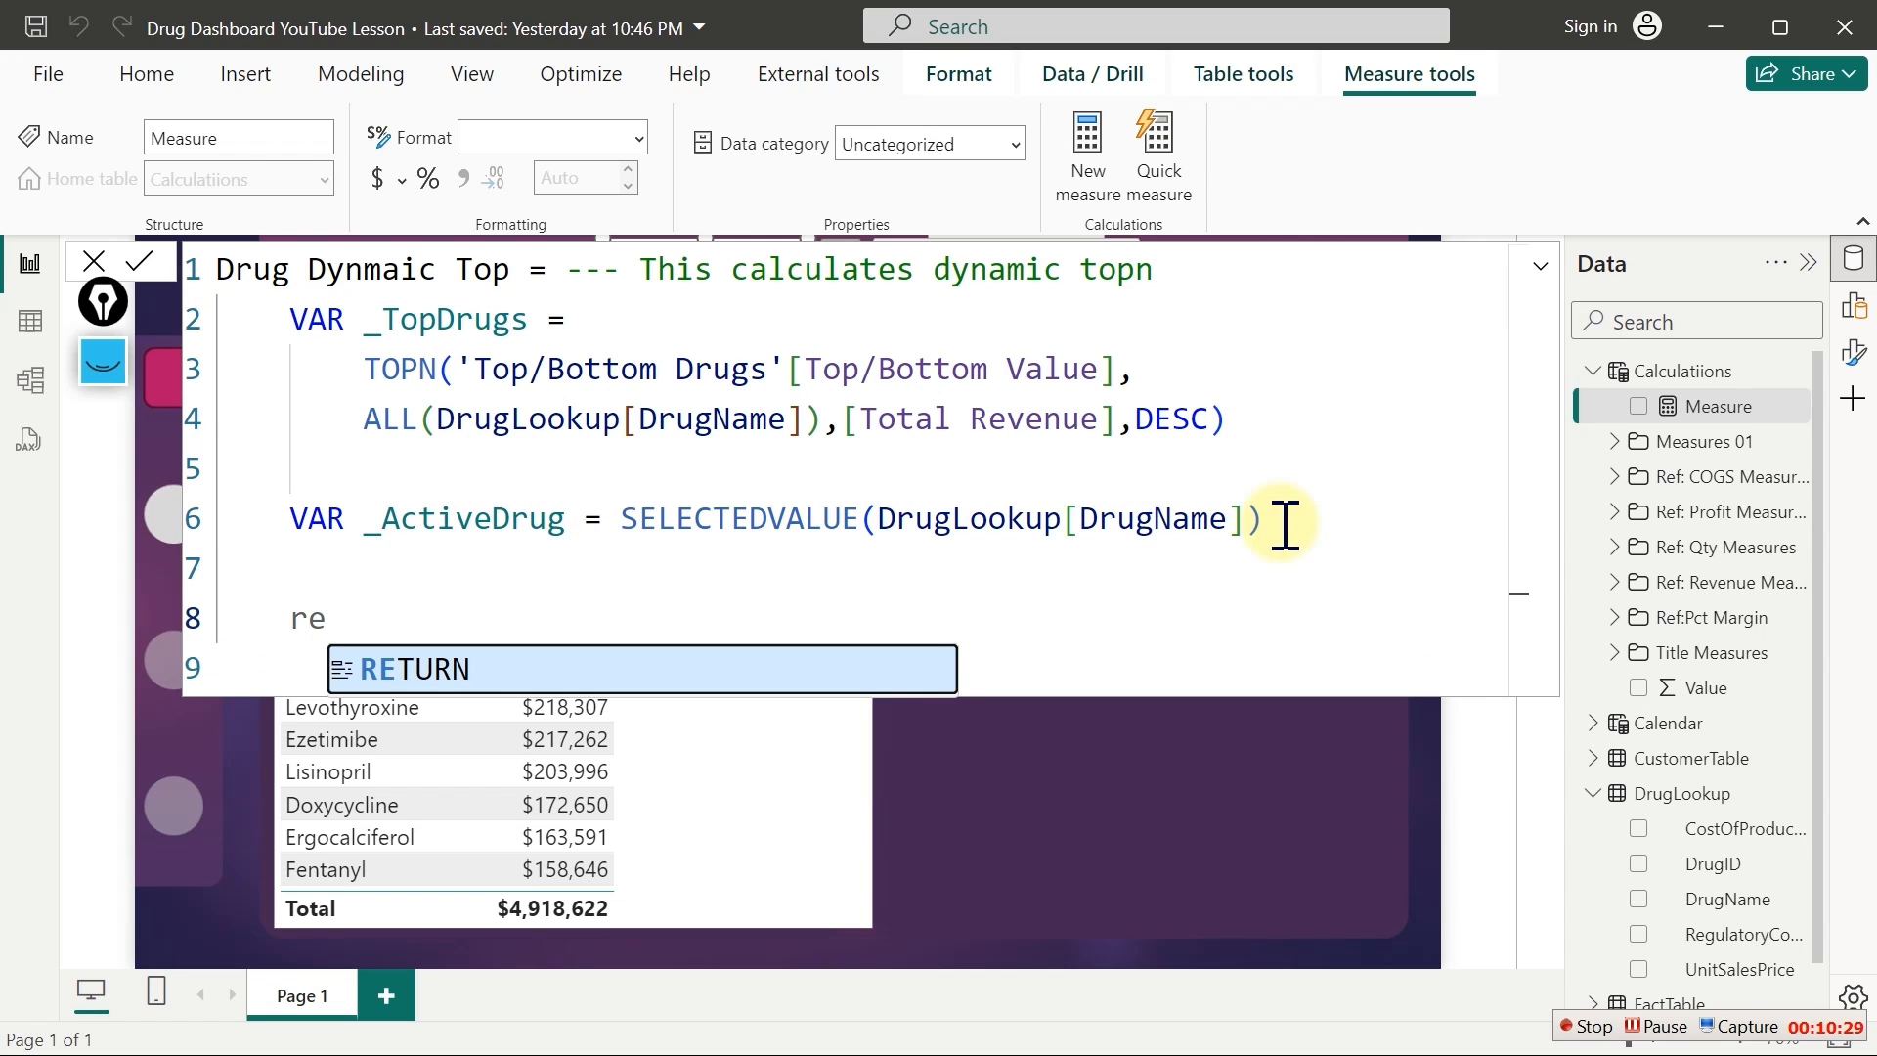
key("Tab")
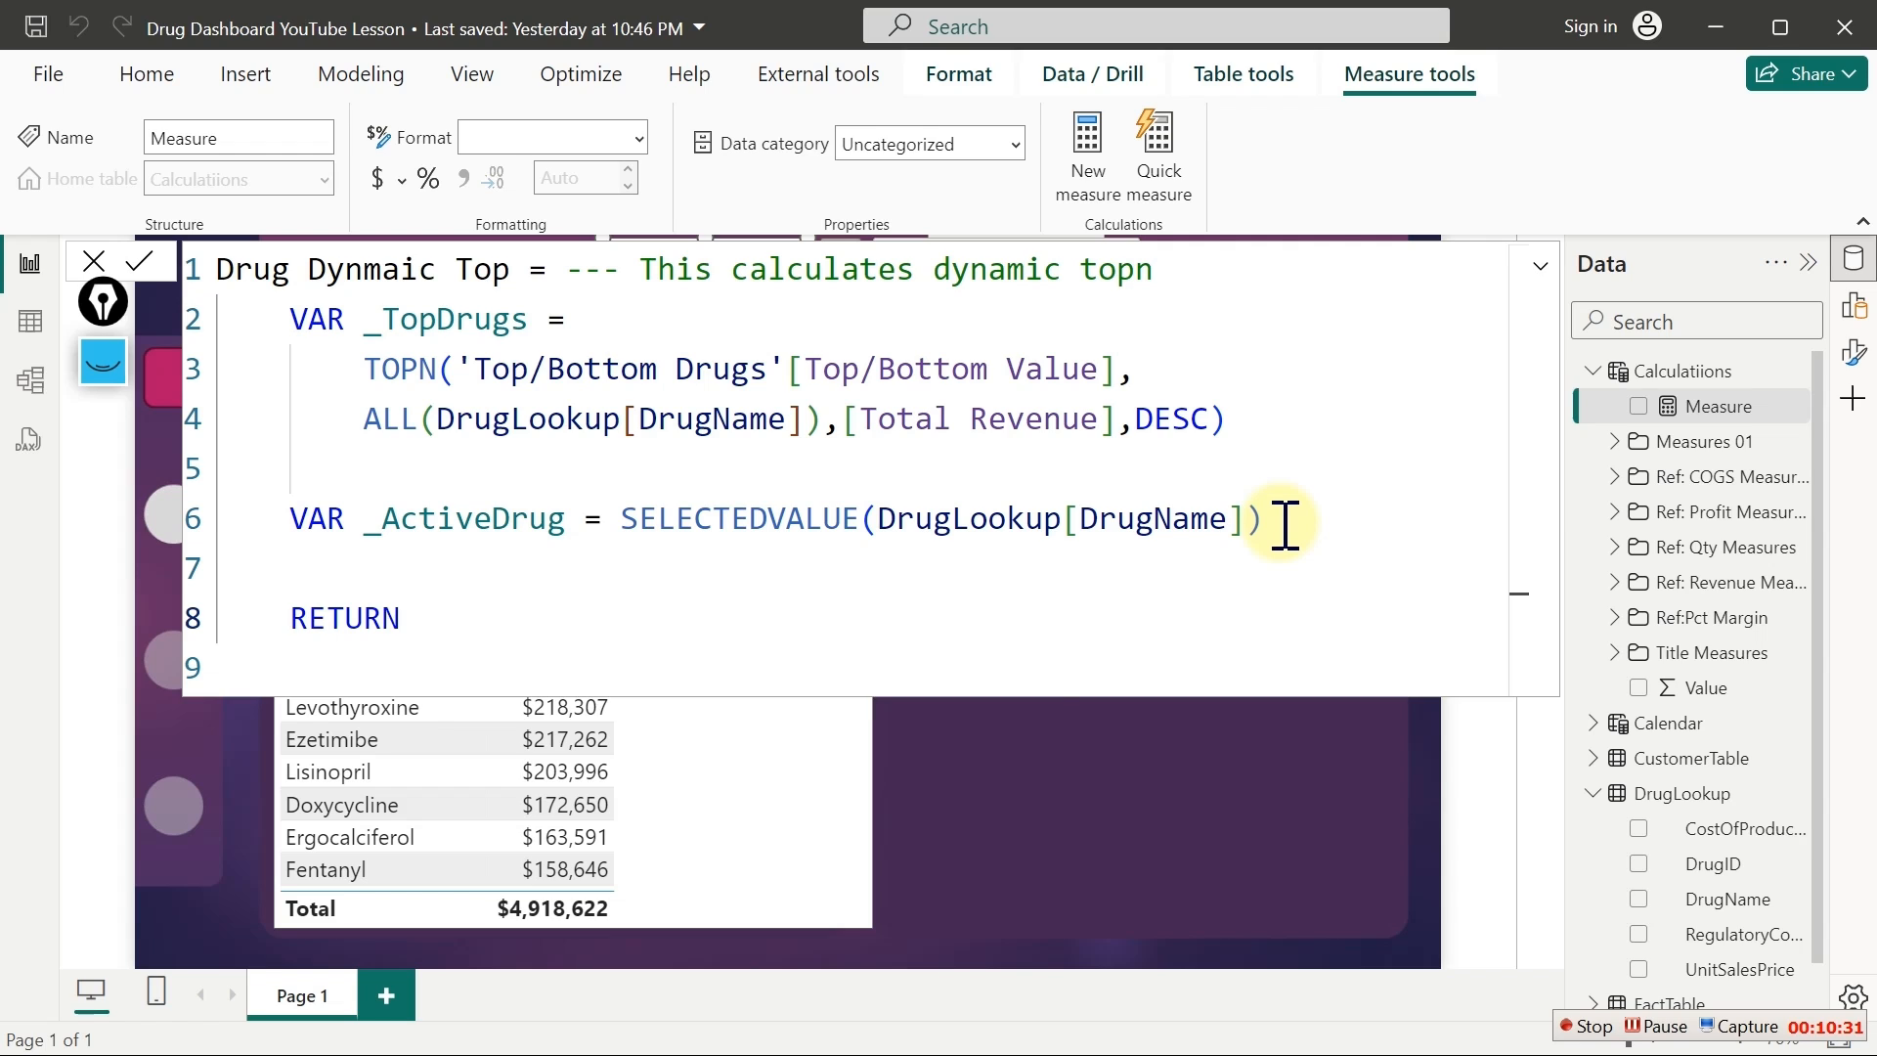
type("_`")
key("BackSpace")
key("Tab")
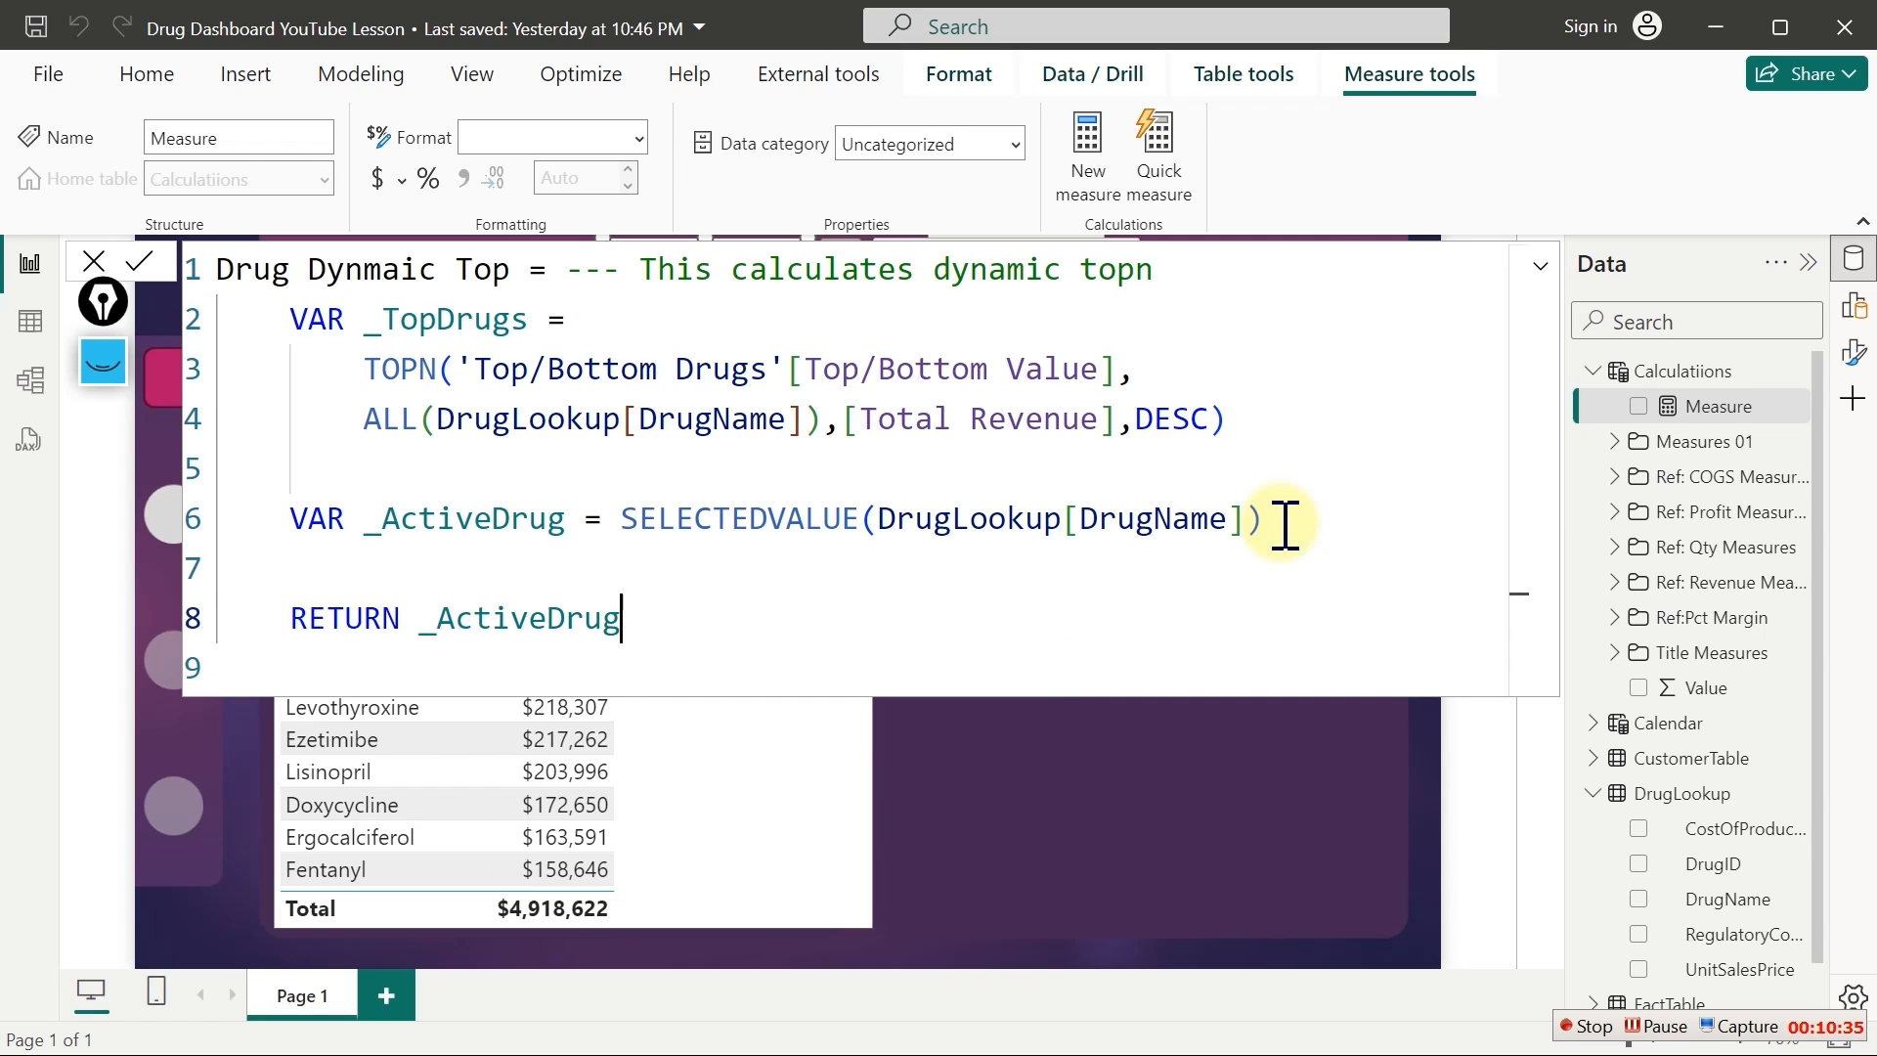
key("Return")
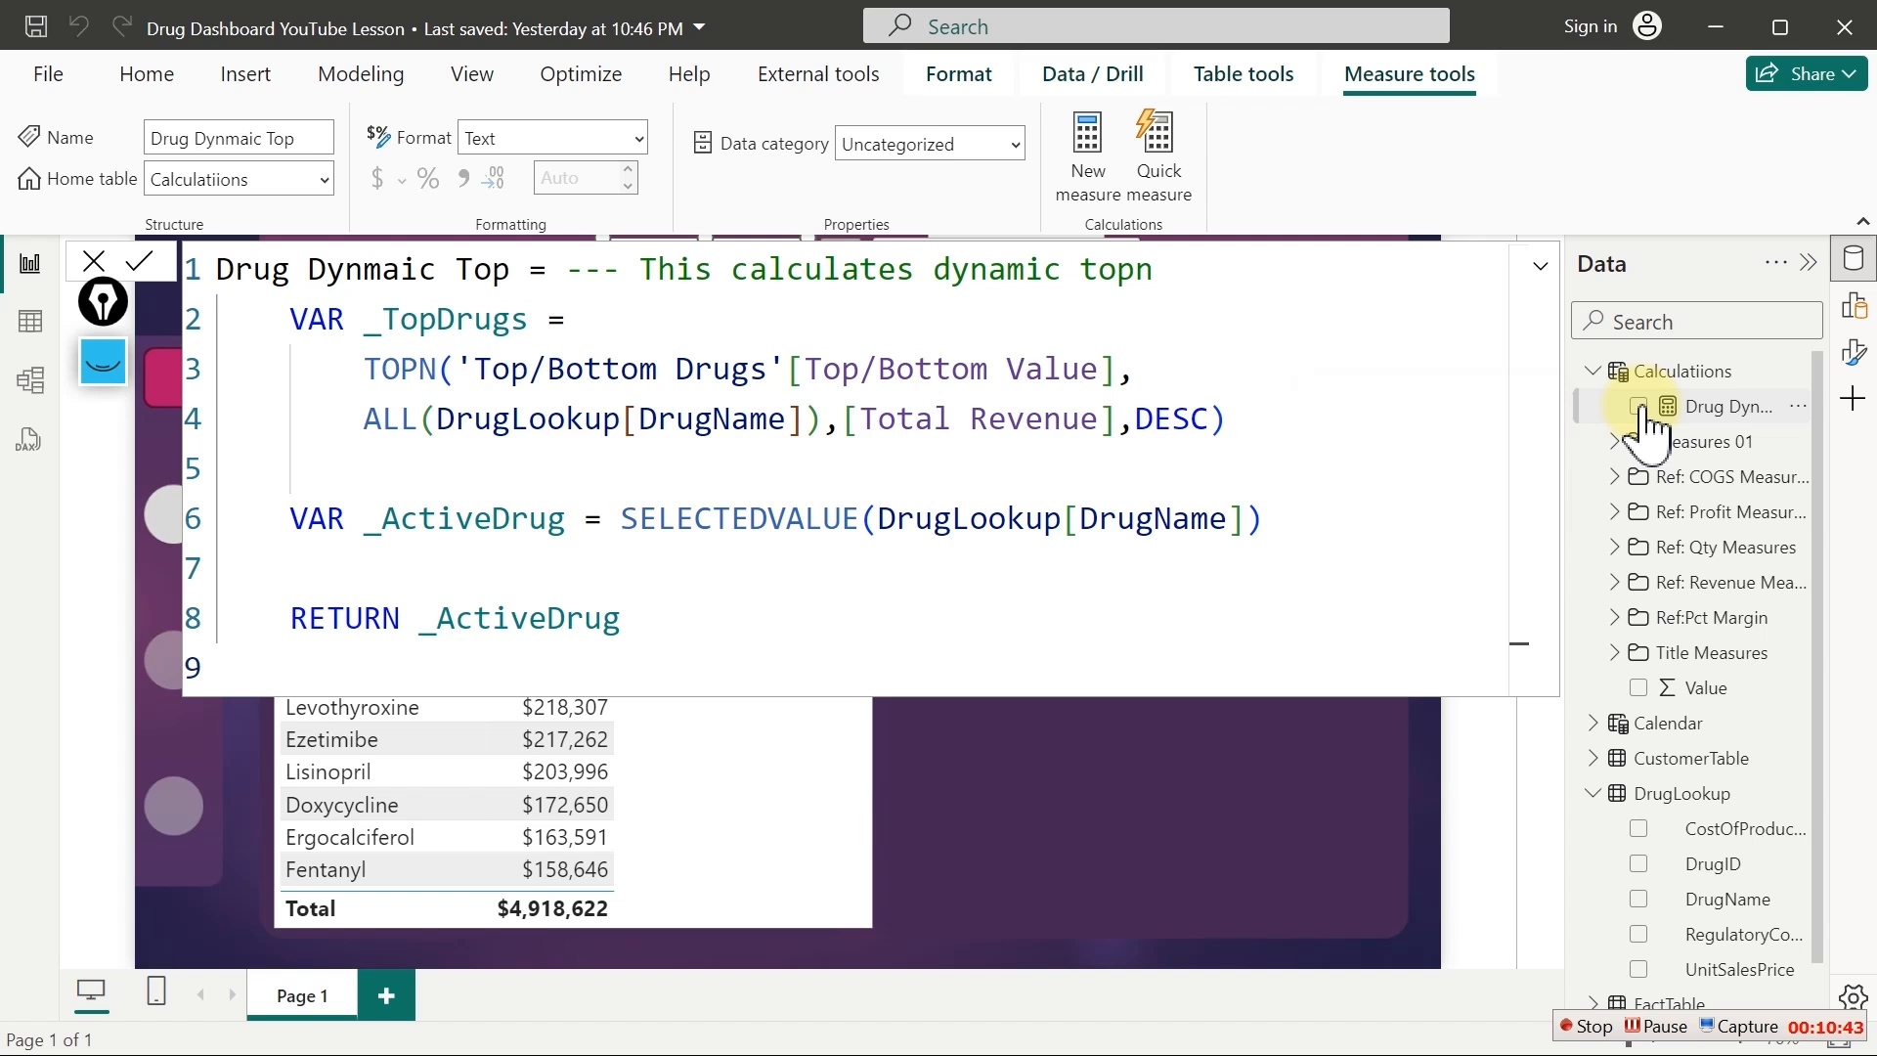
Add the Drug Dynmaic Top measure to the drug revenue table and enlarge the table visual
left_click(858, 757)
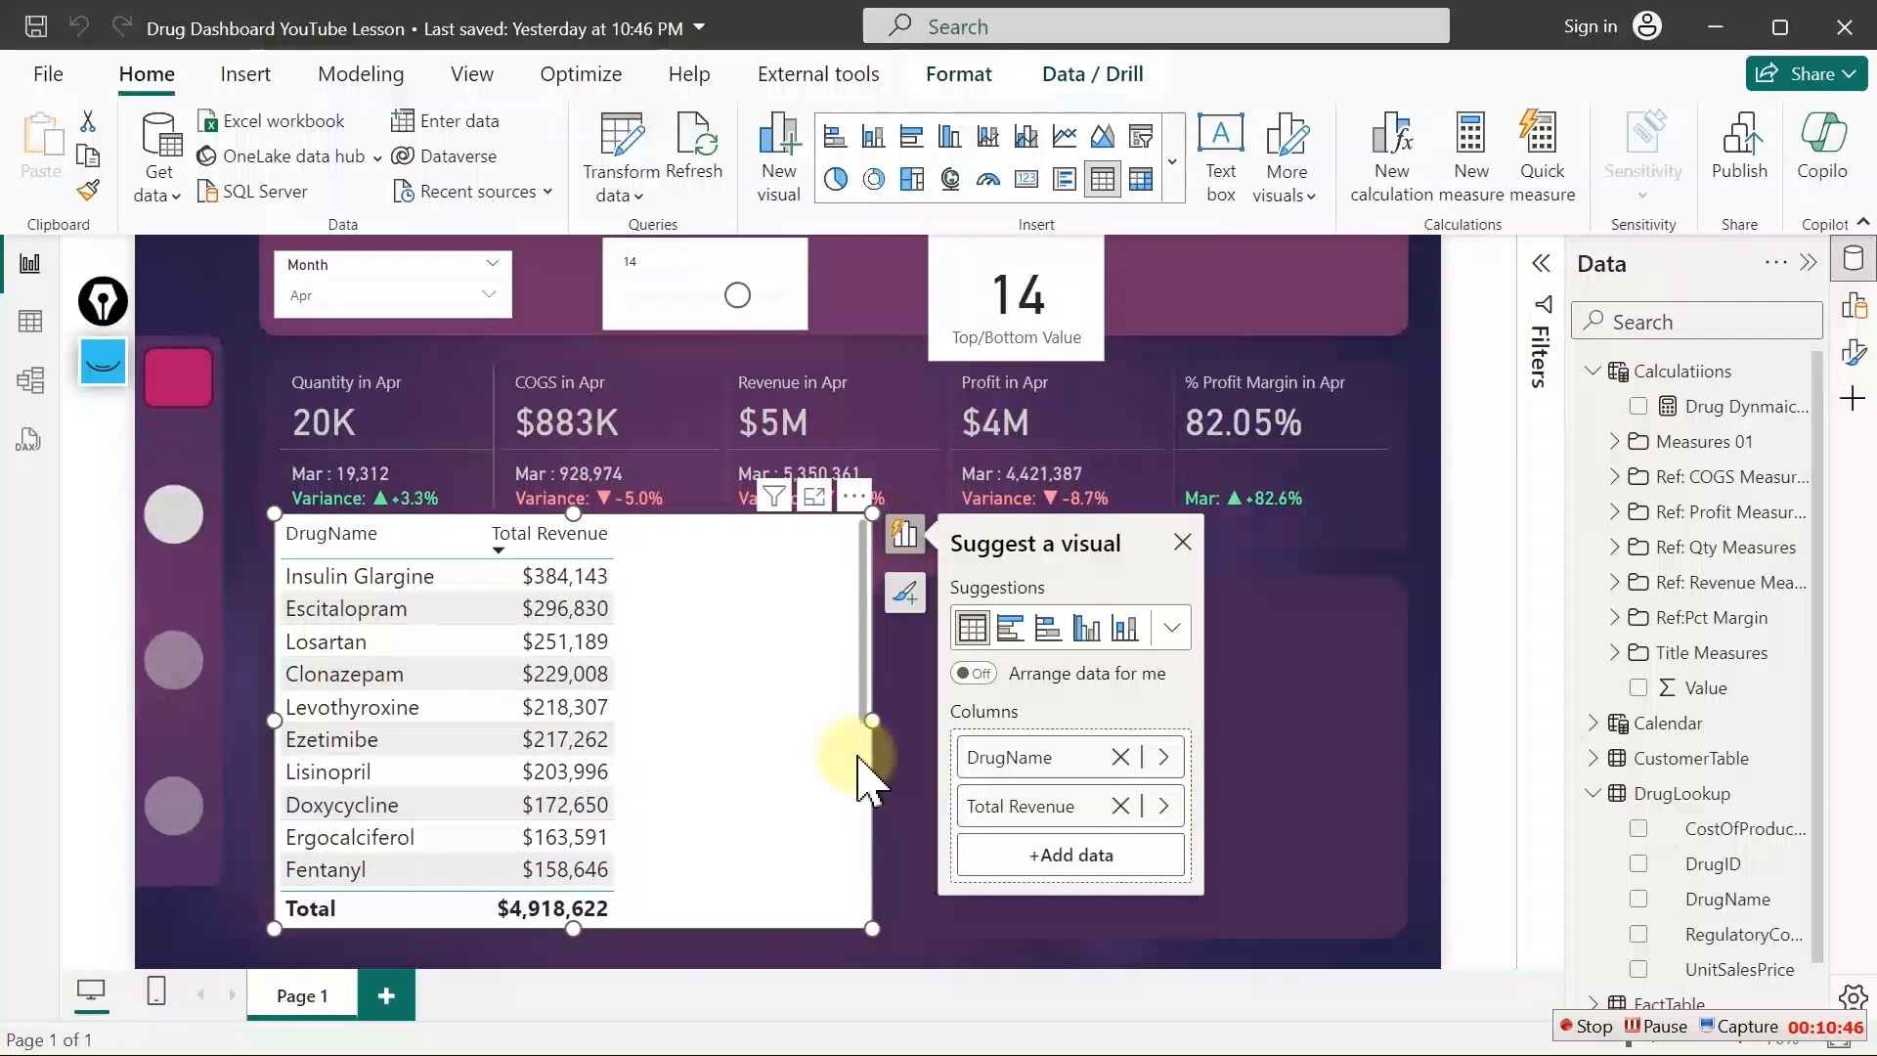
left_click(1640, 407)
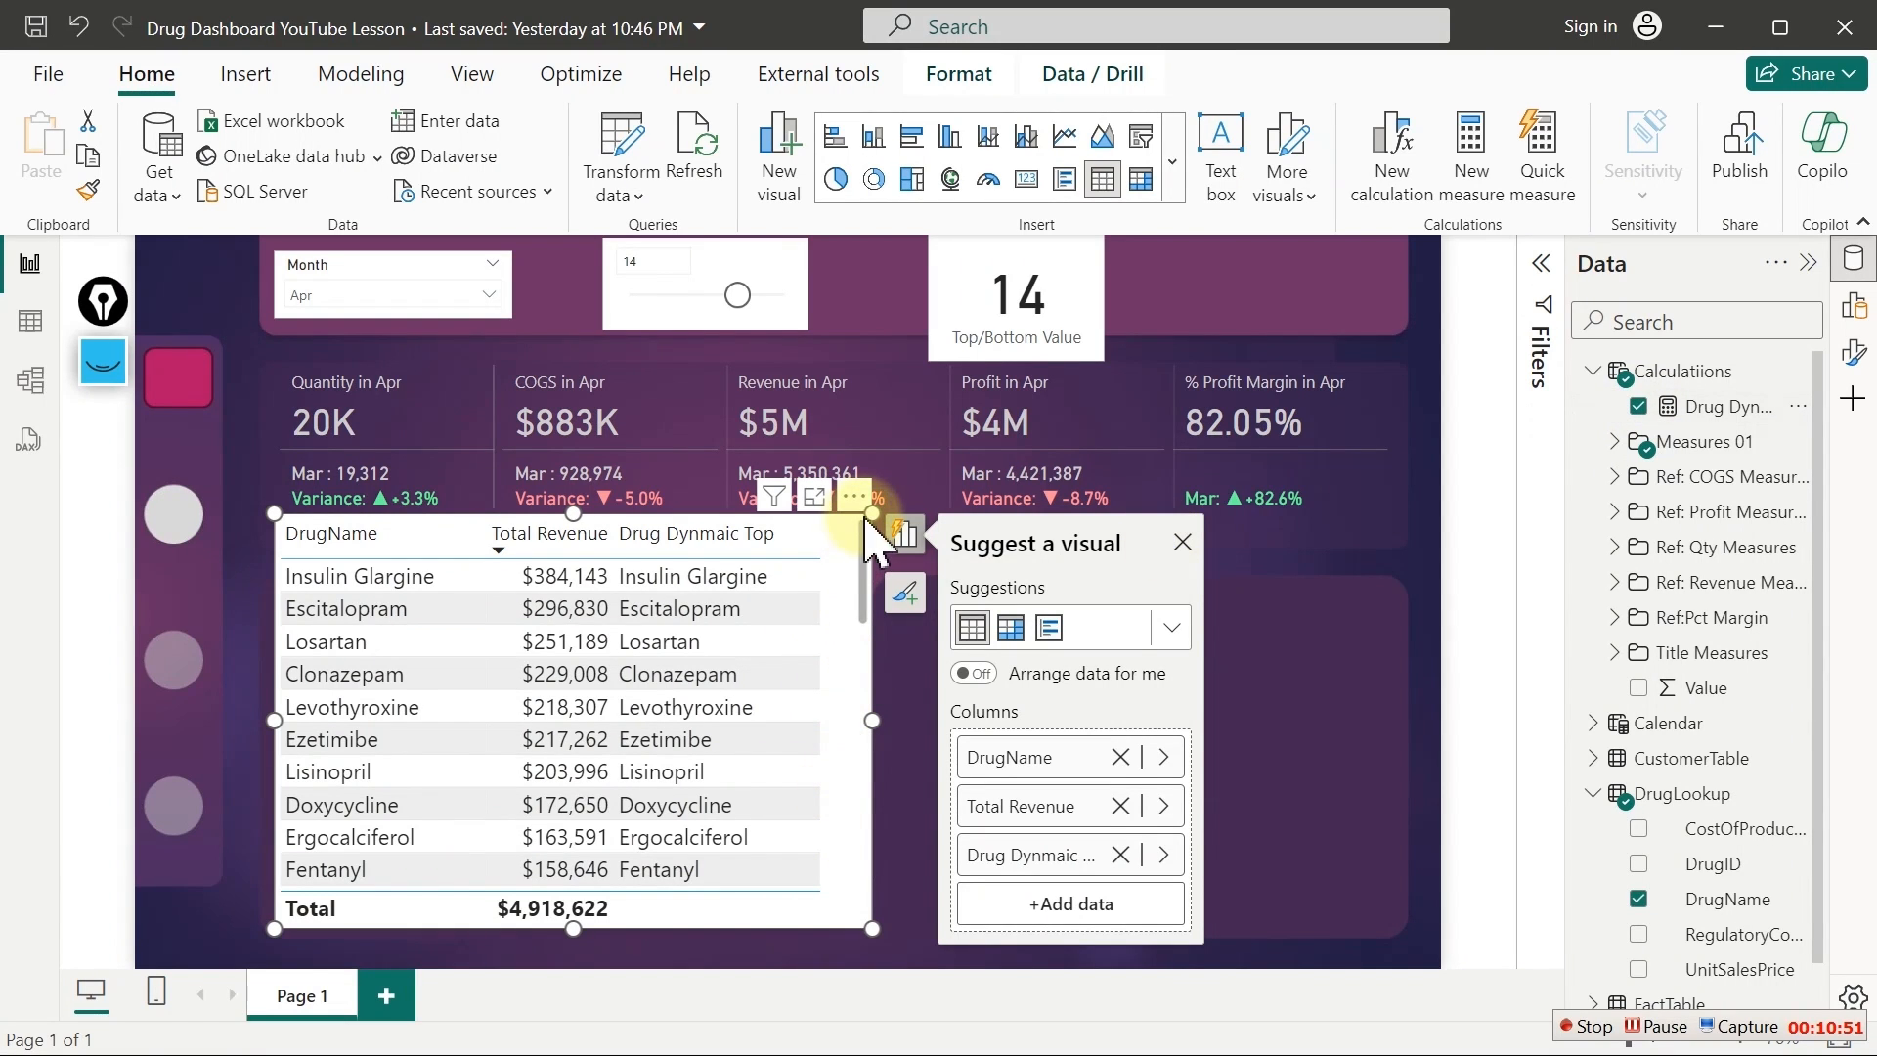
left_click_drag(870, 504, 914, 331)
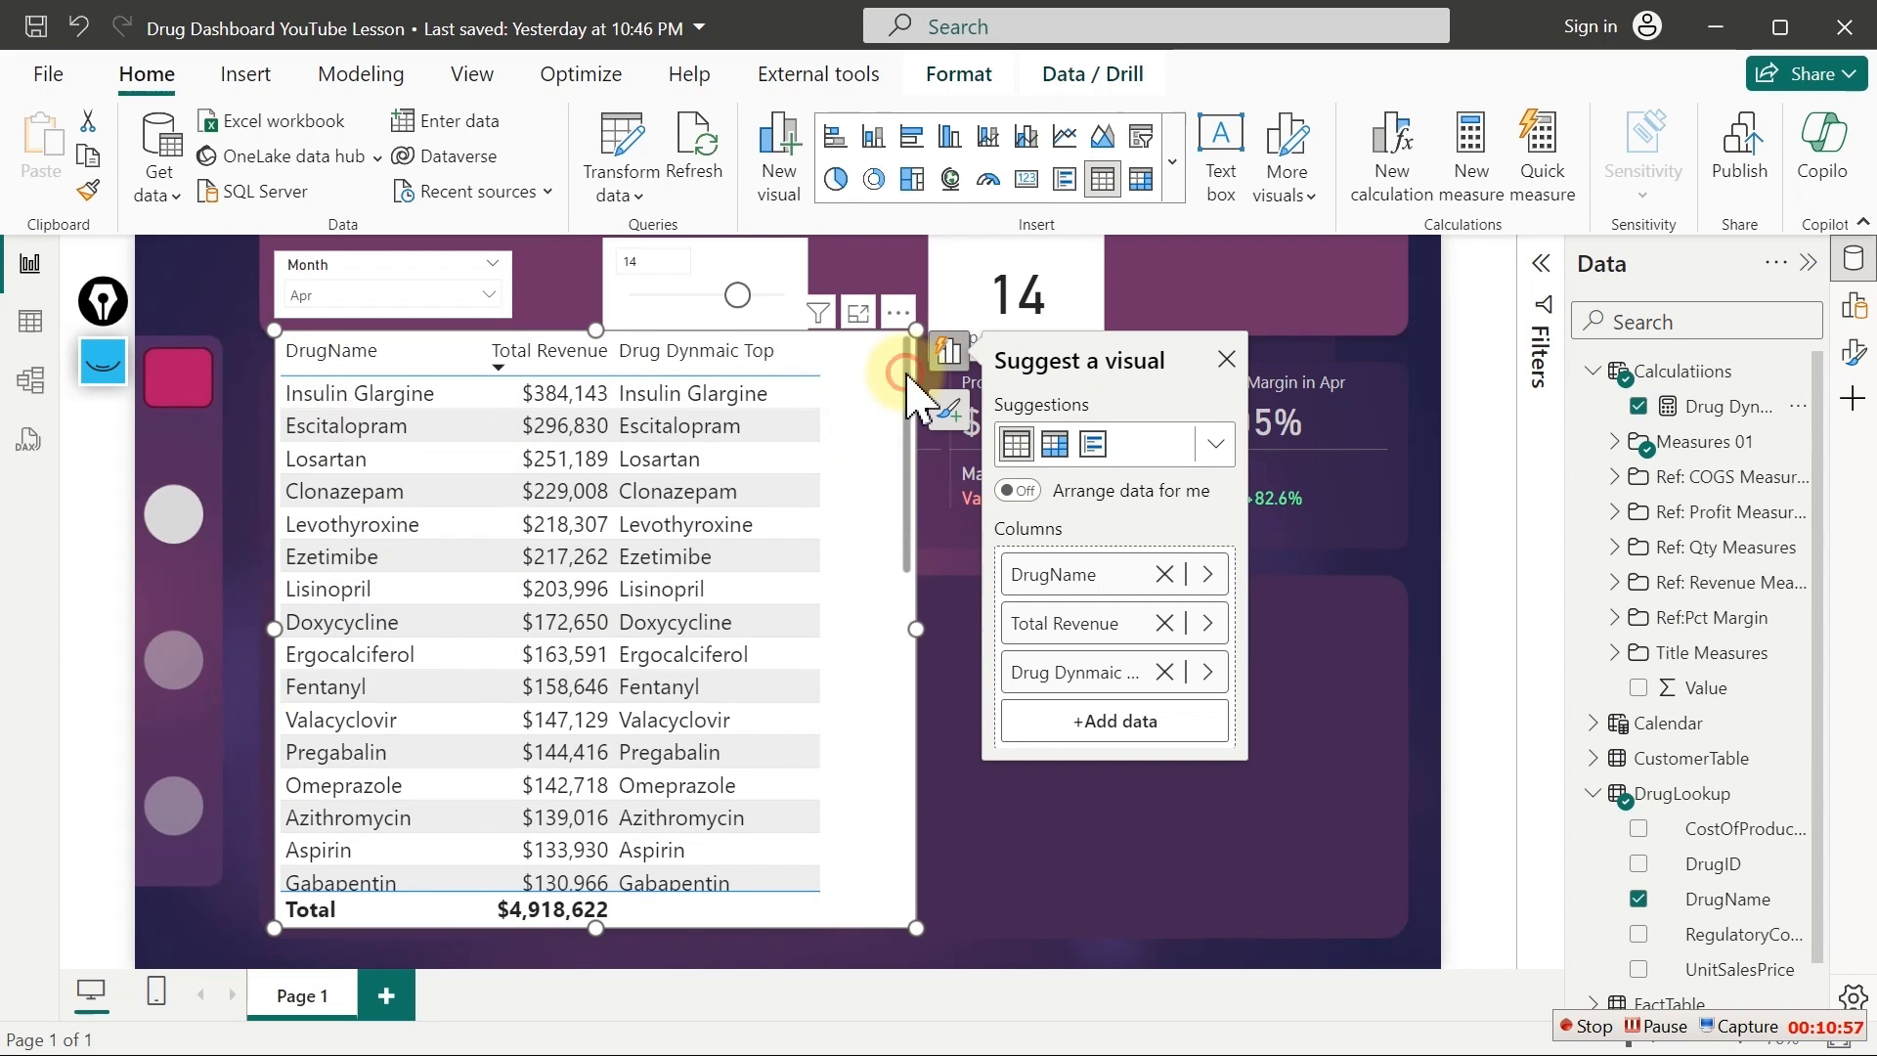
Set the Top/Bottom slicer to 4
scroll(904, 518, "down", 3)
left_click_drag(904, 518, 663, 301)
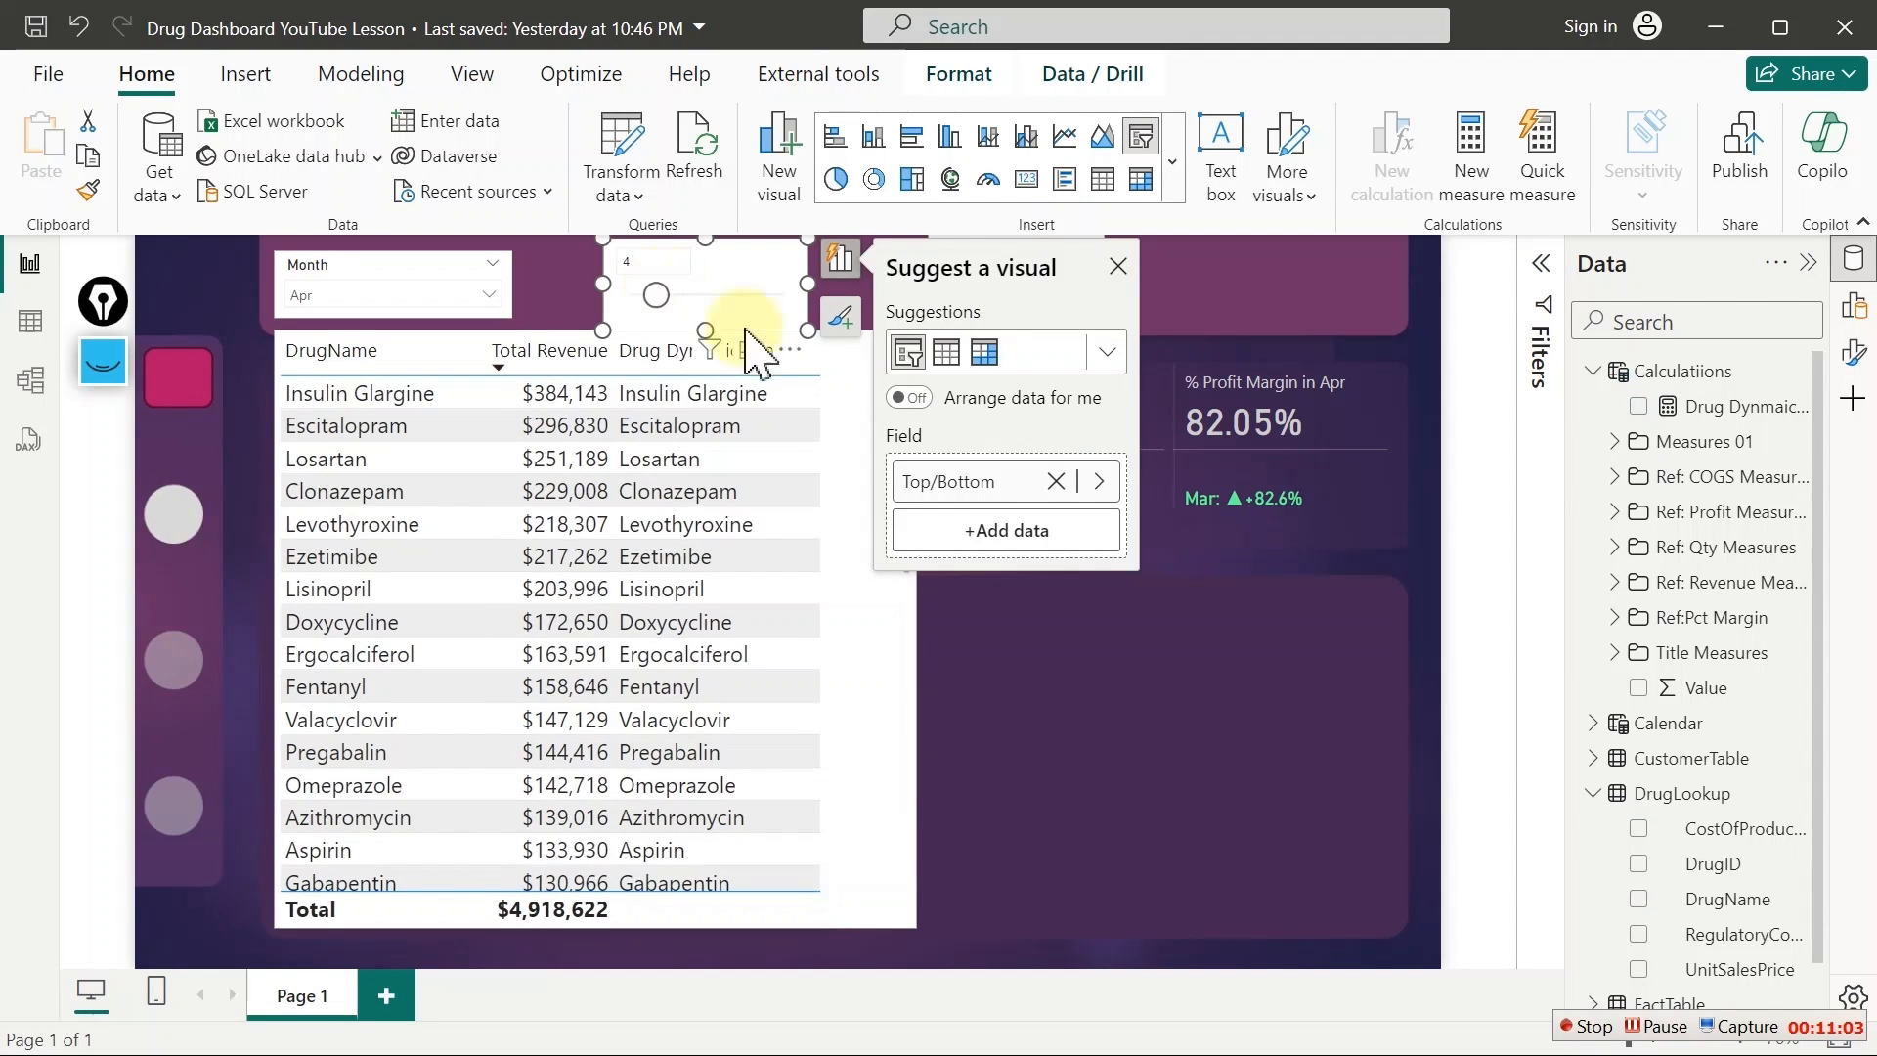
Try returning _TopDrugs instead of _ActiveDrug in the Drug Dynmaic Top measure and commit it
left_click(1728, 405)
left_click_drag(624, 618, 452, 625)
key("BackSpace")
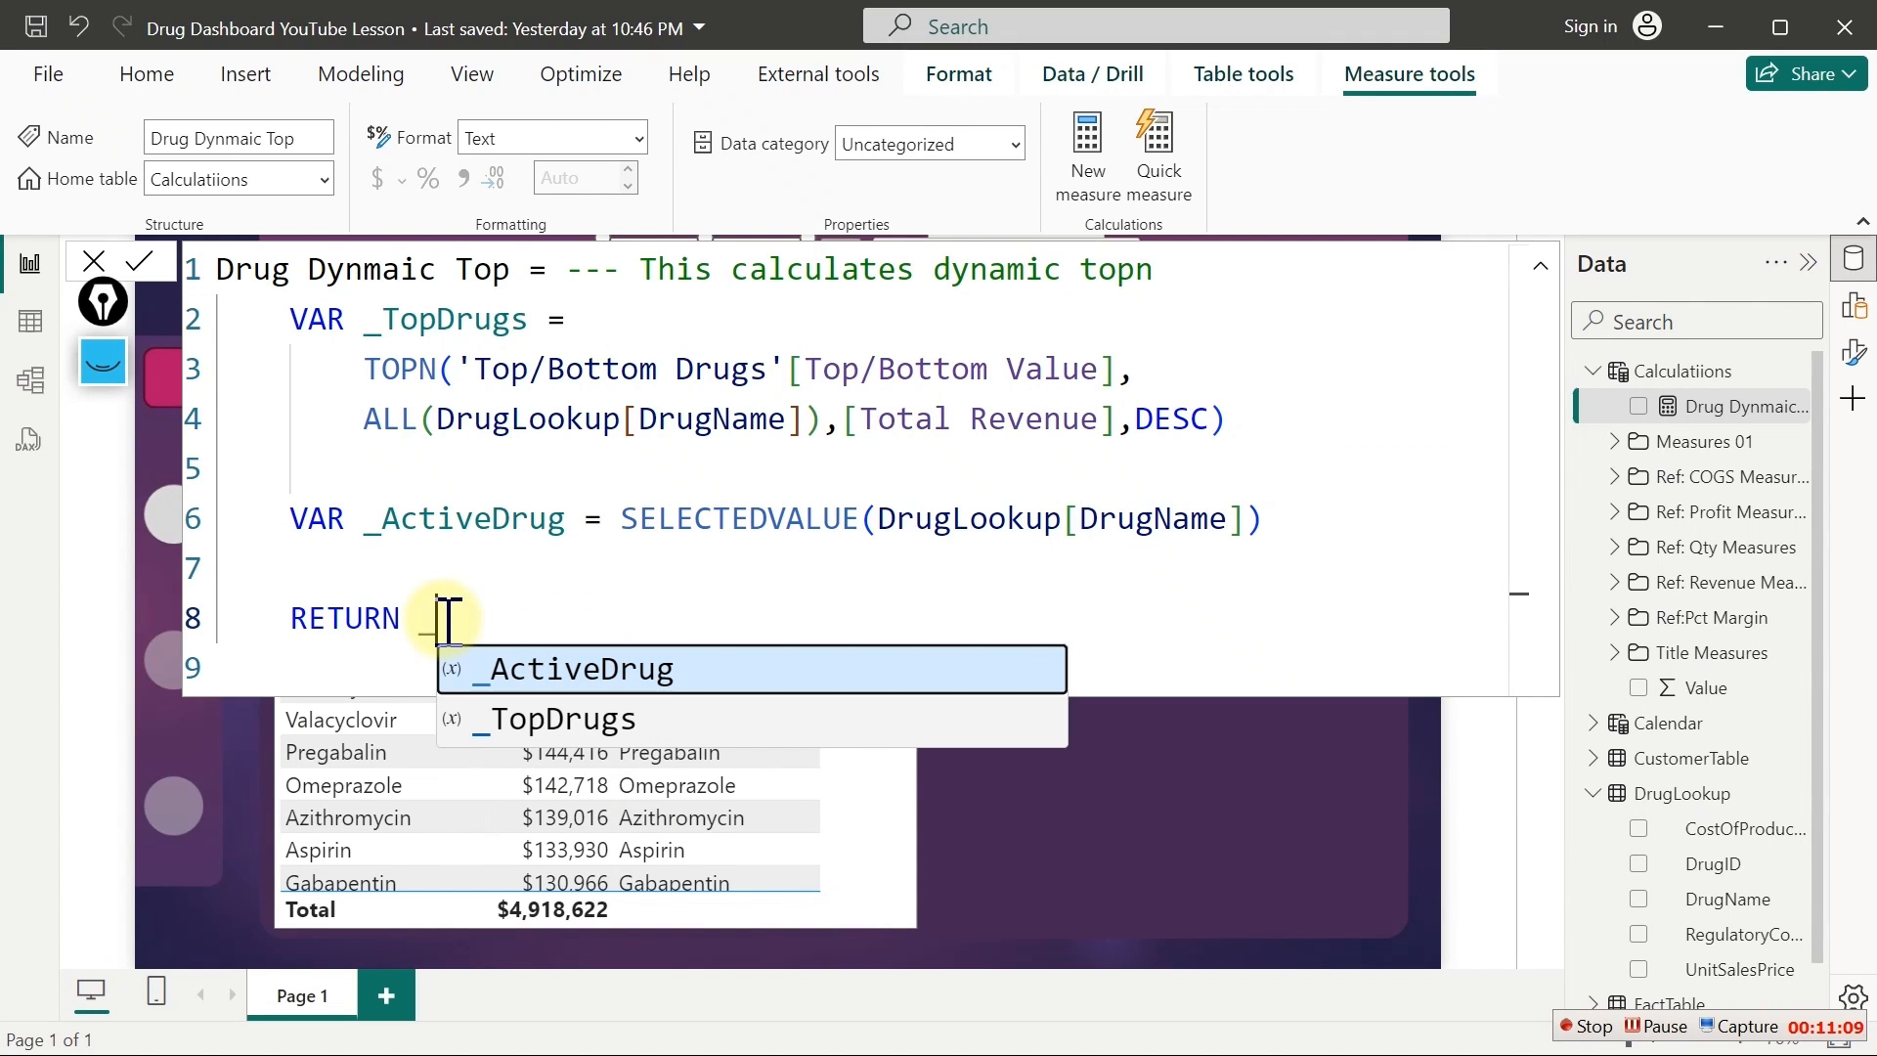
key("Down")
key("Tab")
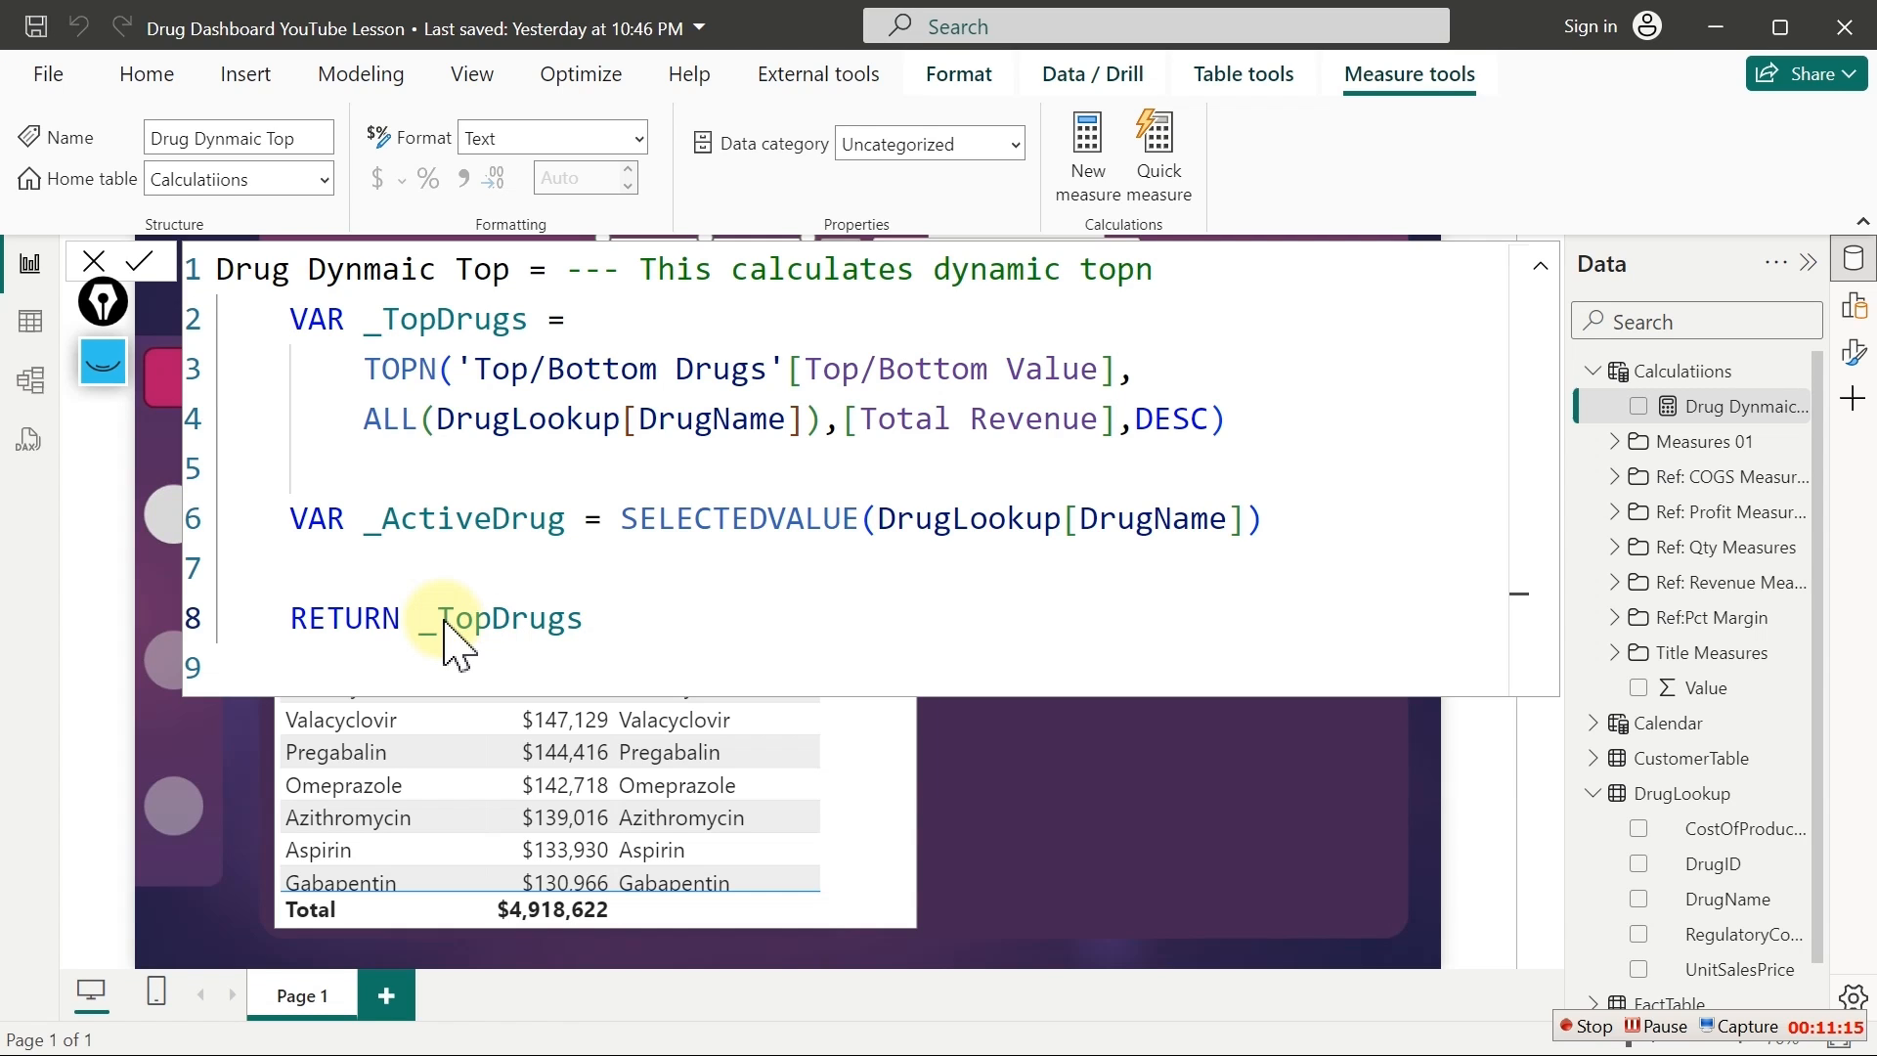
key("Return")
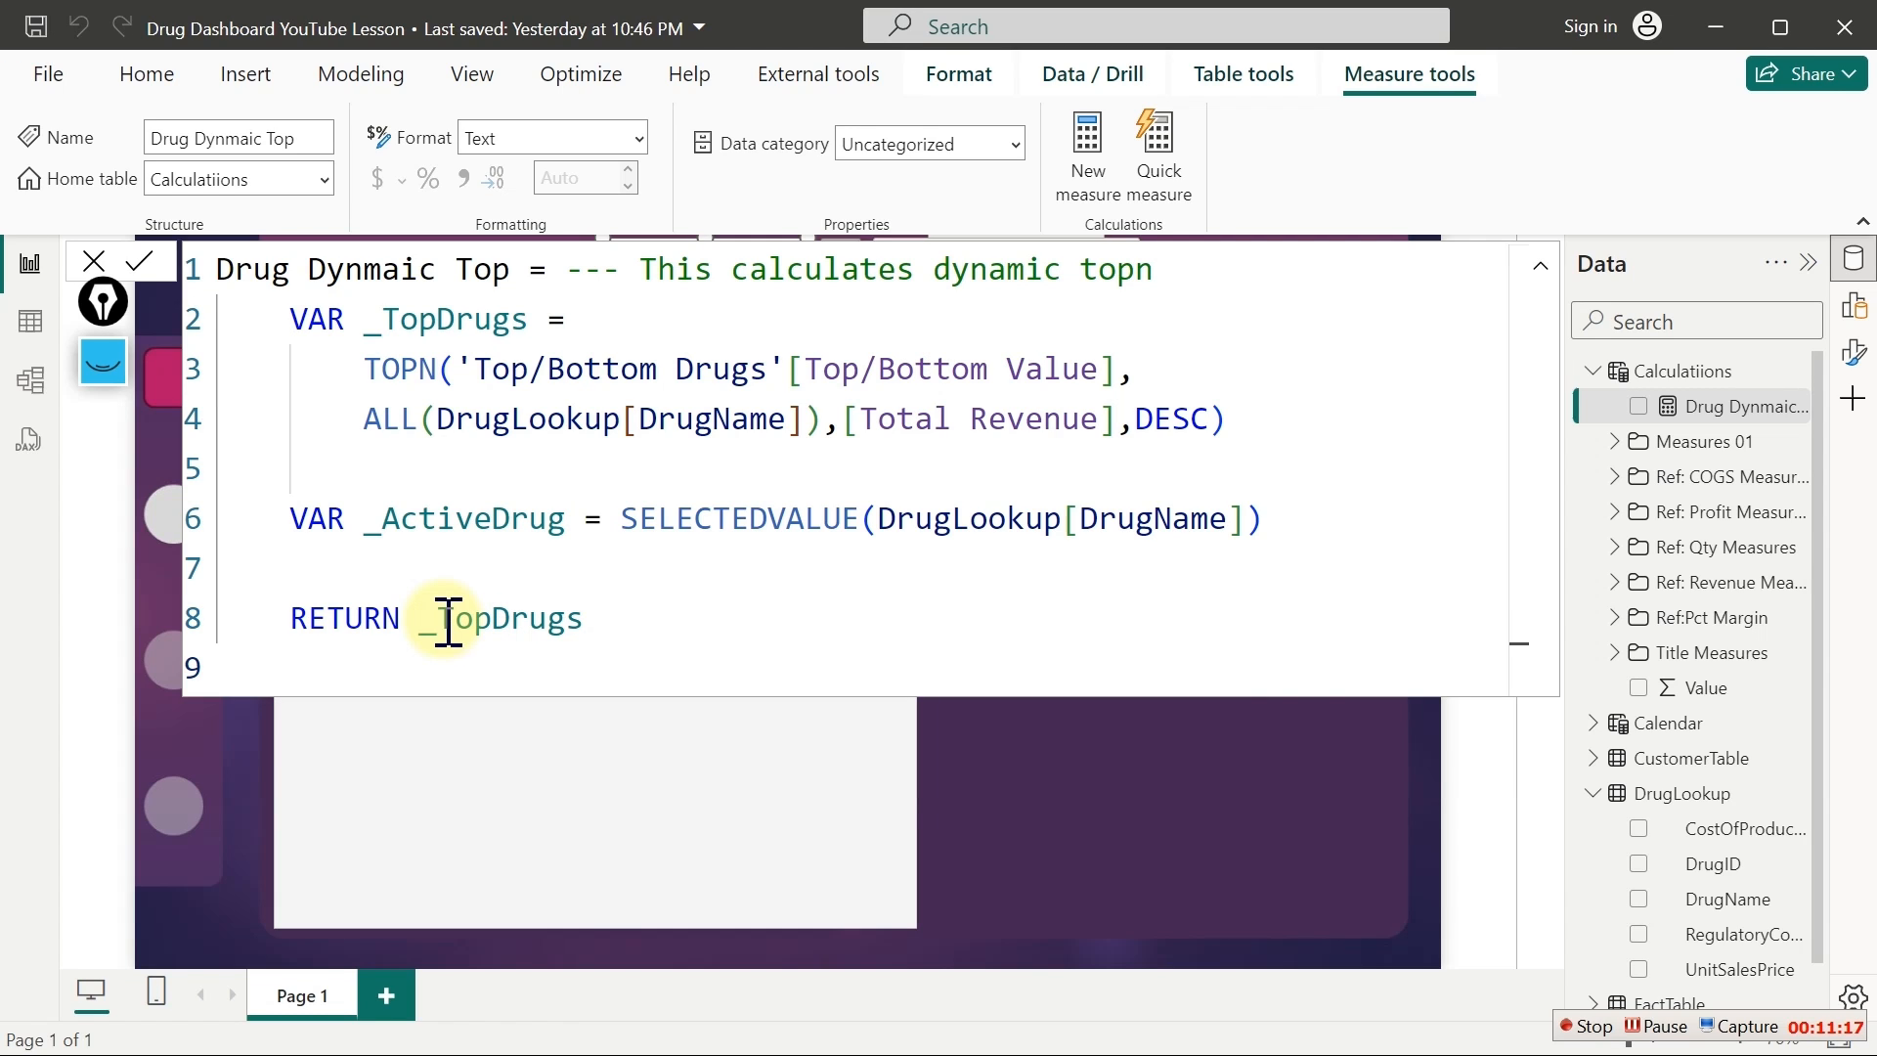
Check the error details of the drug revenue table visual and dismiss them
left_click(1141, 794)
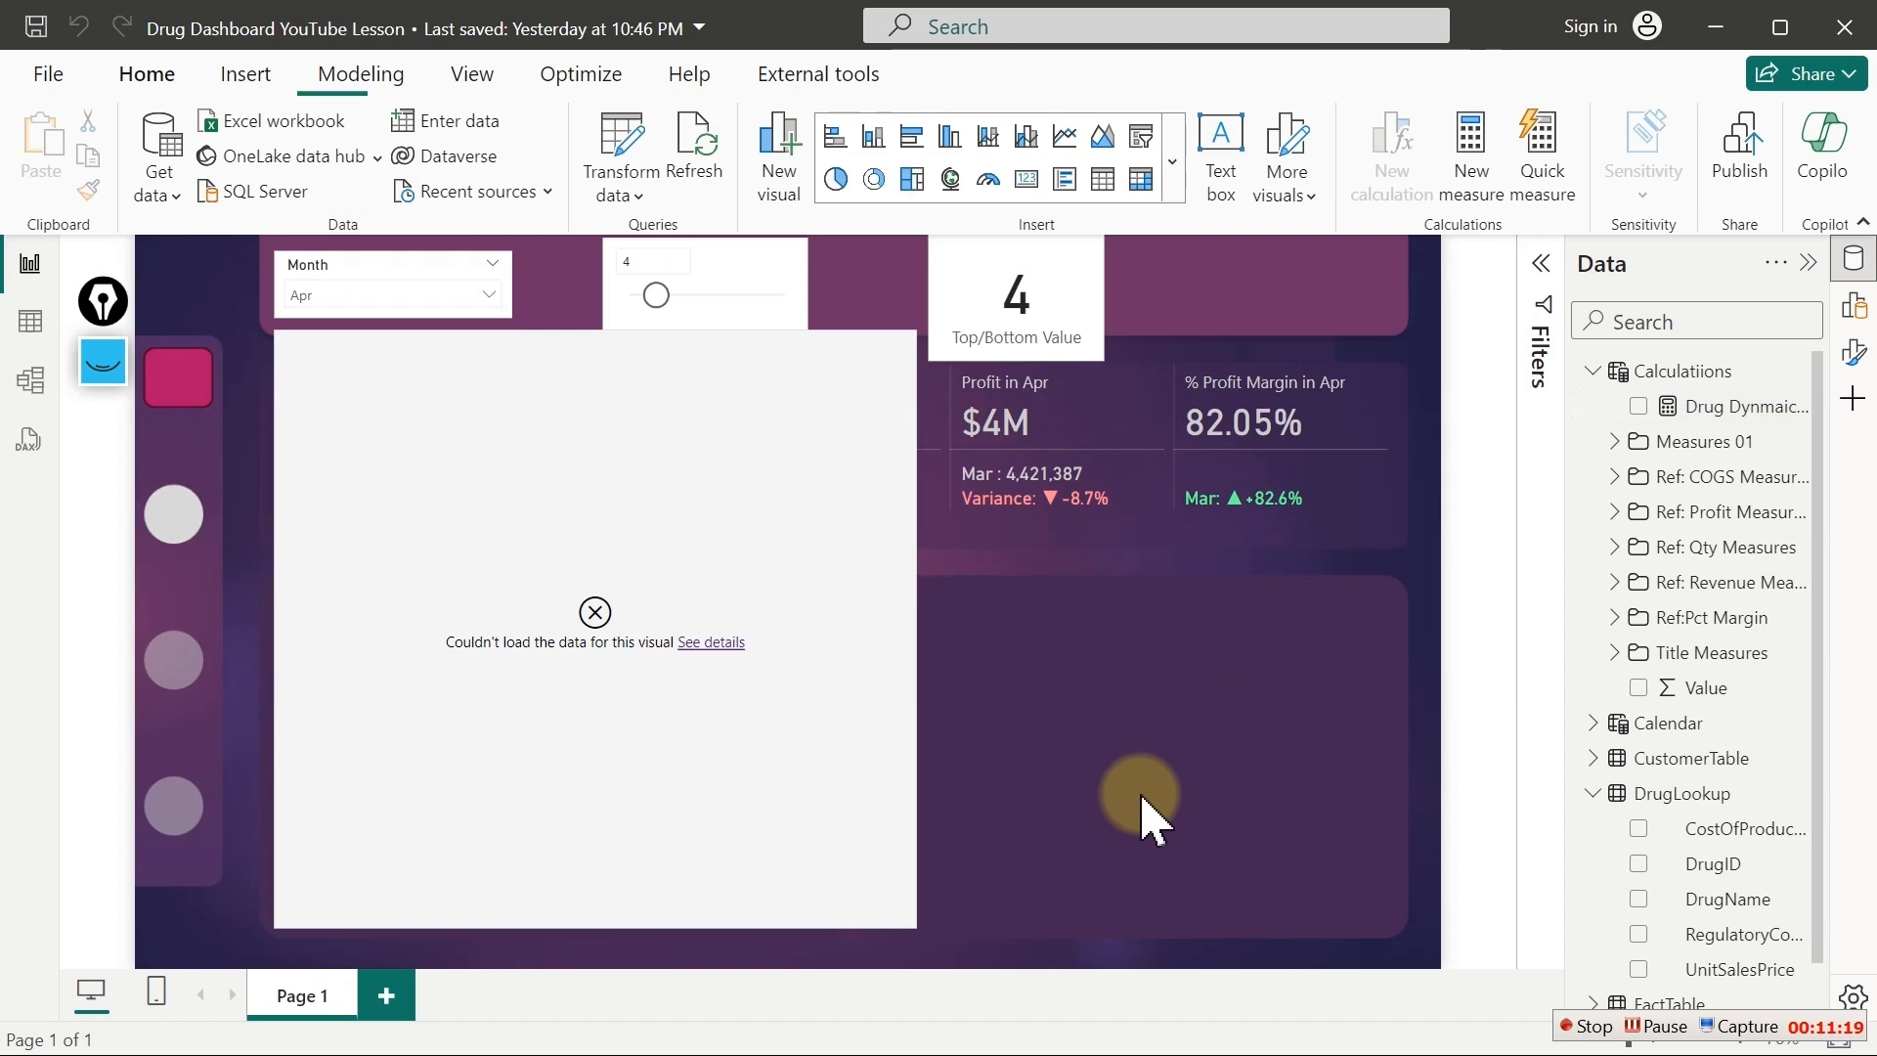
left_click(721, 645)
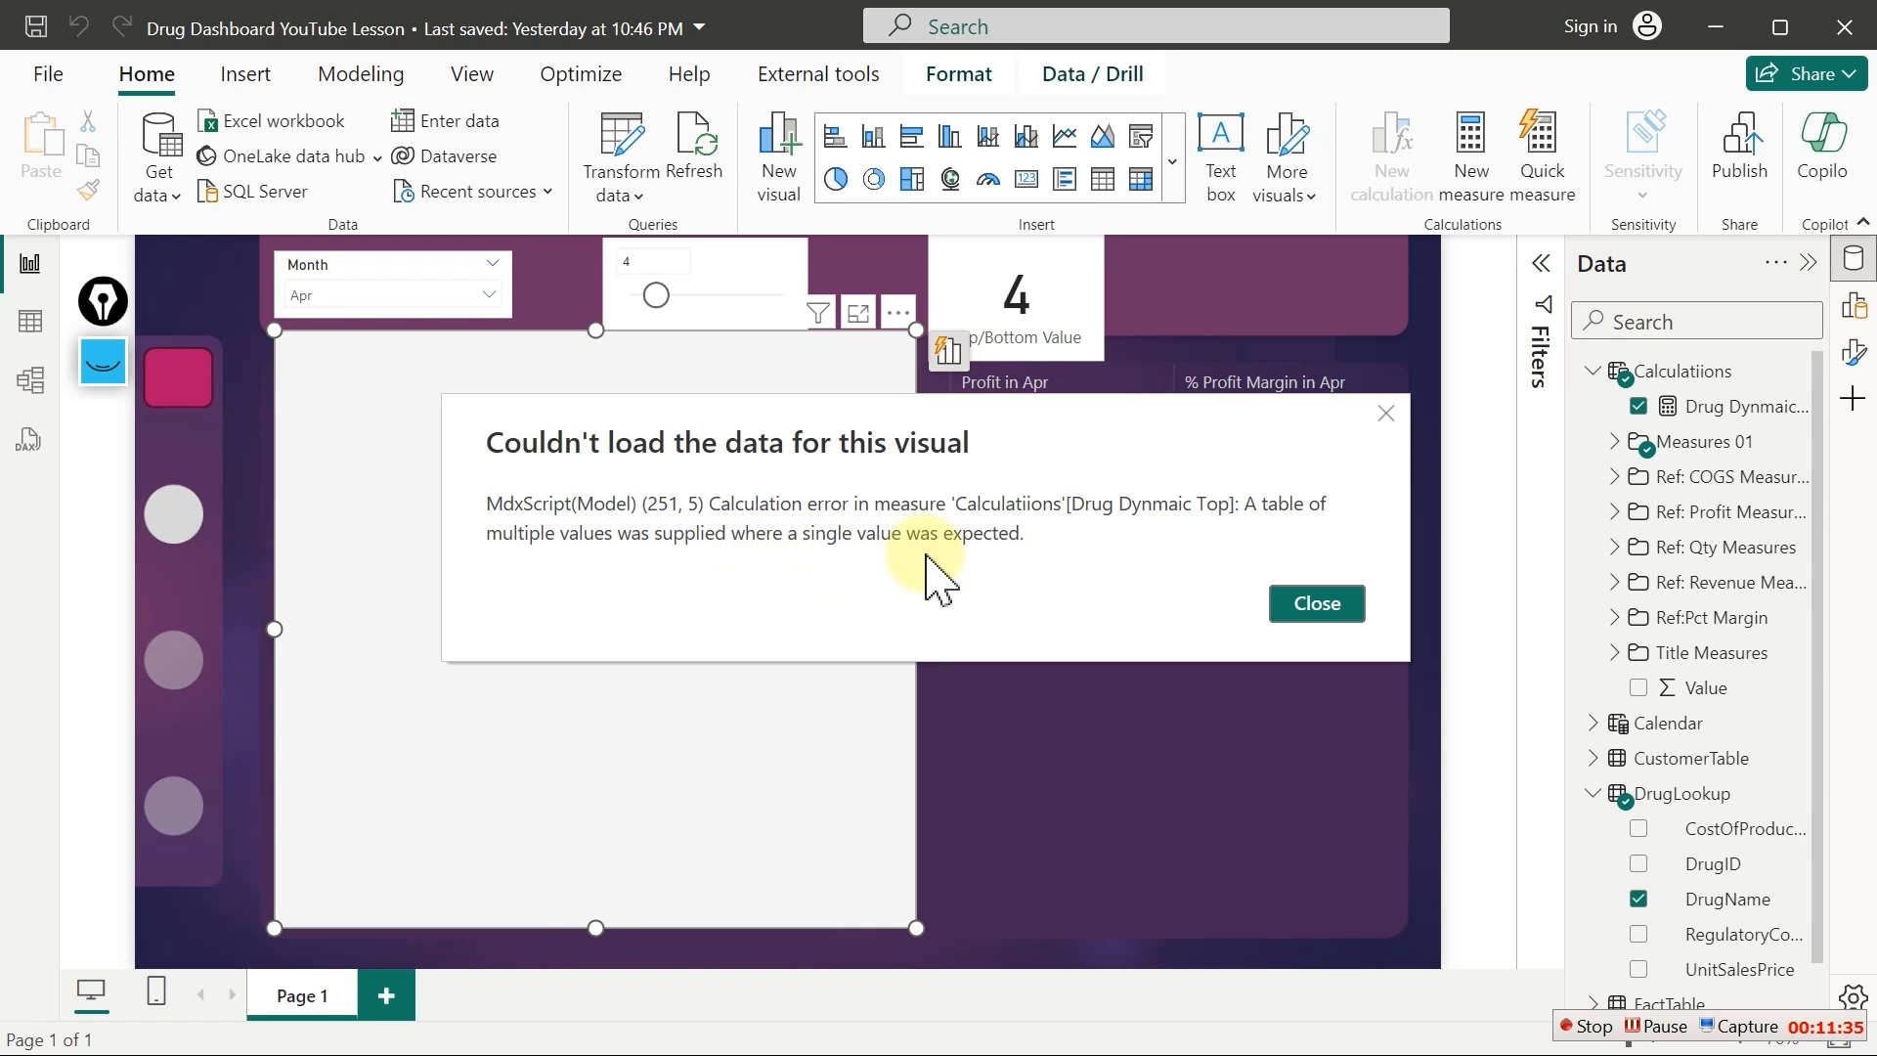
left_click(1341, 614)
Remove _TopDrugs from the RETURN statement of the Drug Dynmaic Top measure and start a new line below RETURN
left_click(1743, 416)
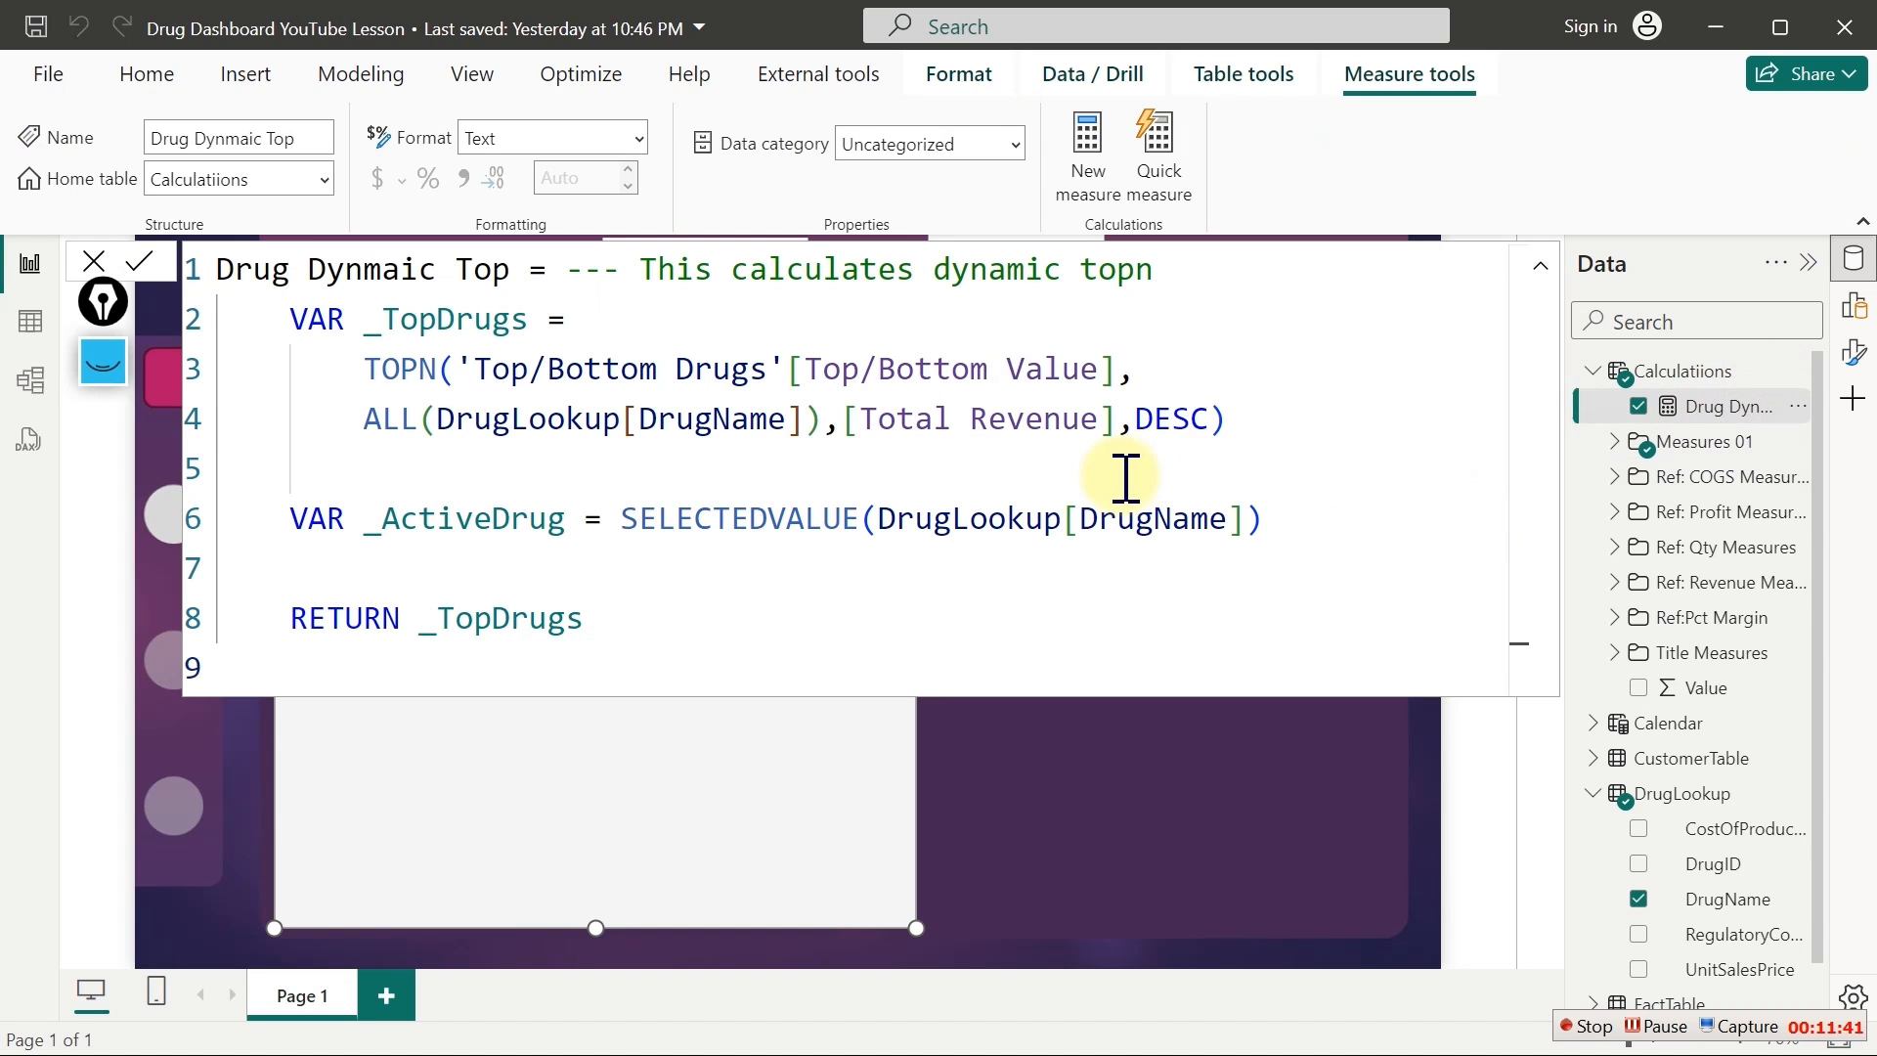
left_click_drag(365, 323, 1264, 430)
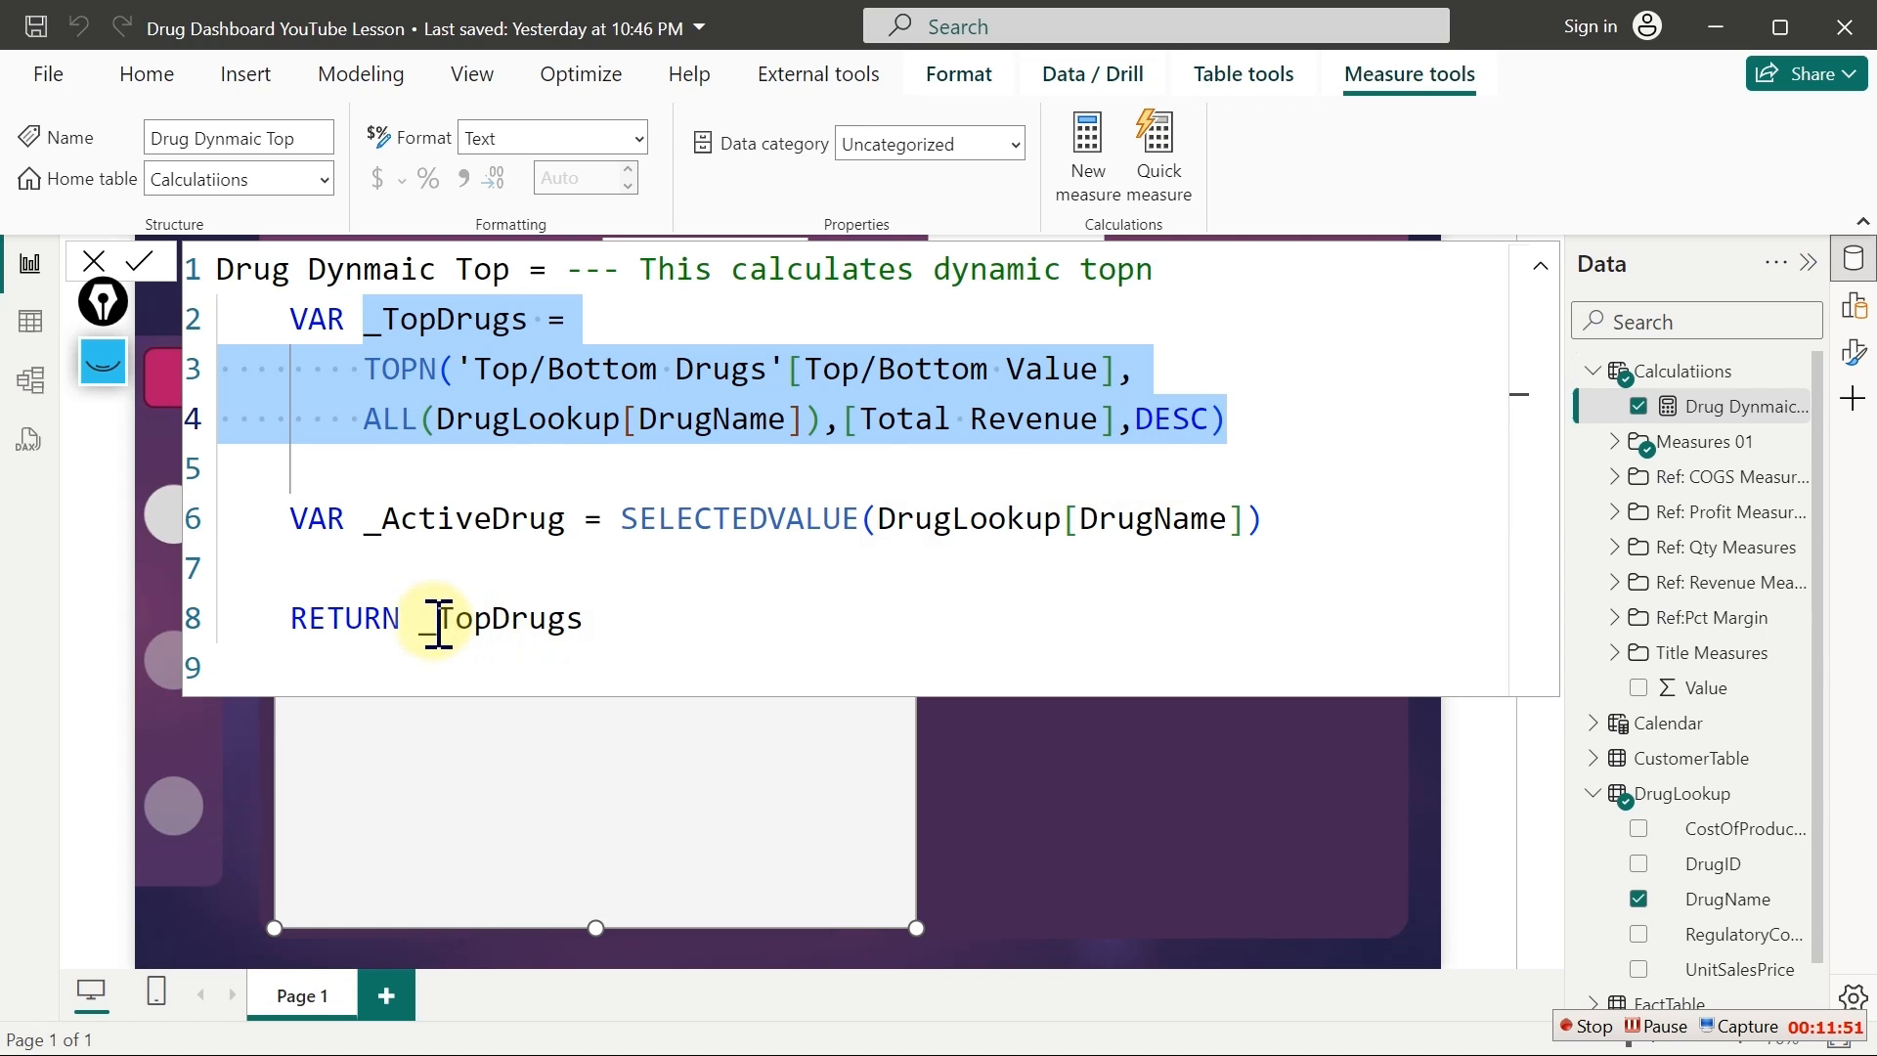
left_click_drag(421, 622, 620, 619)
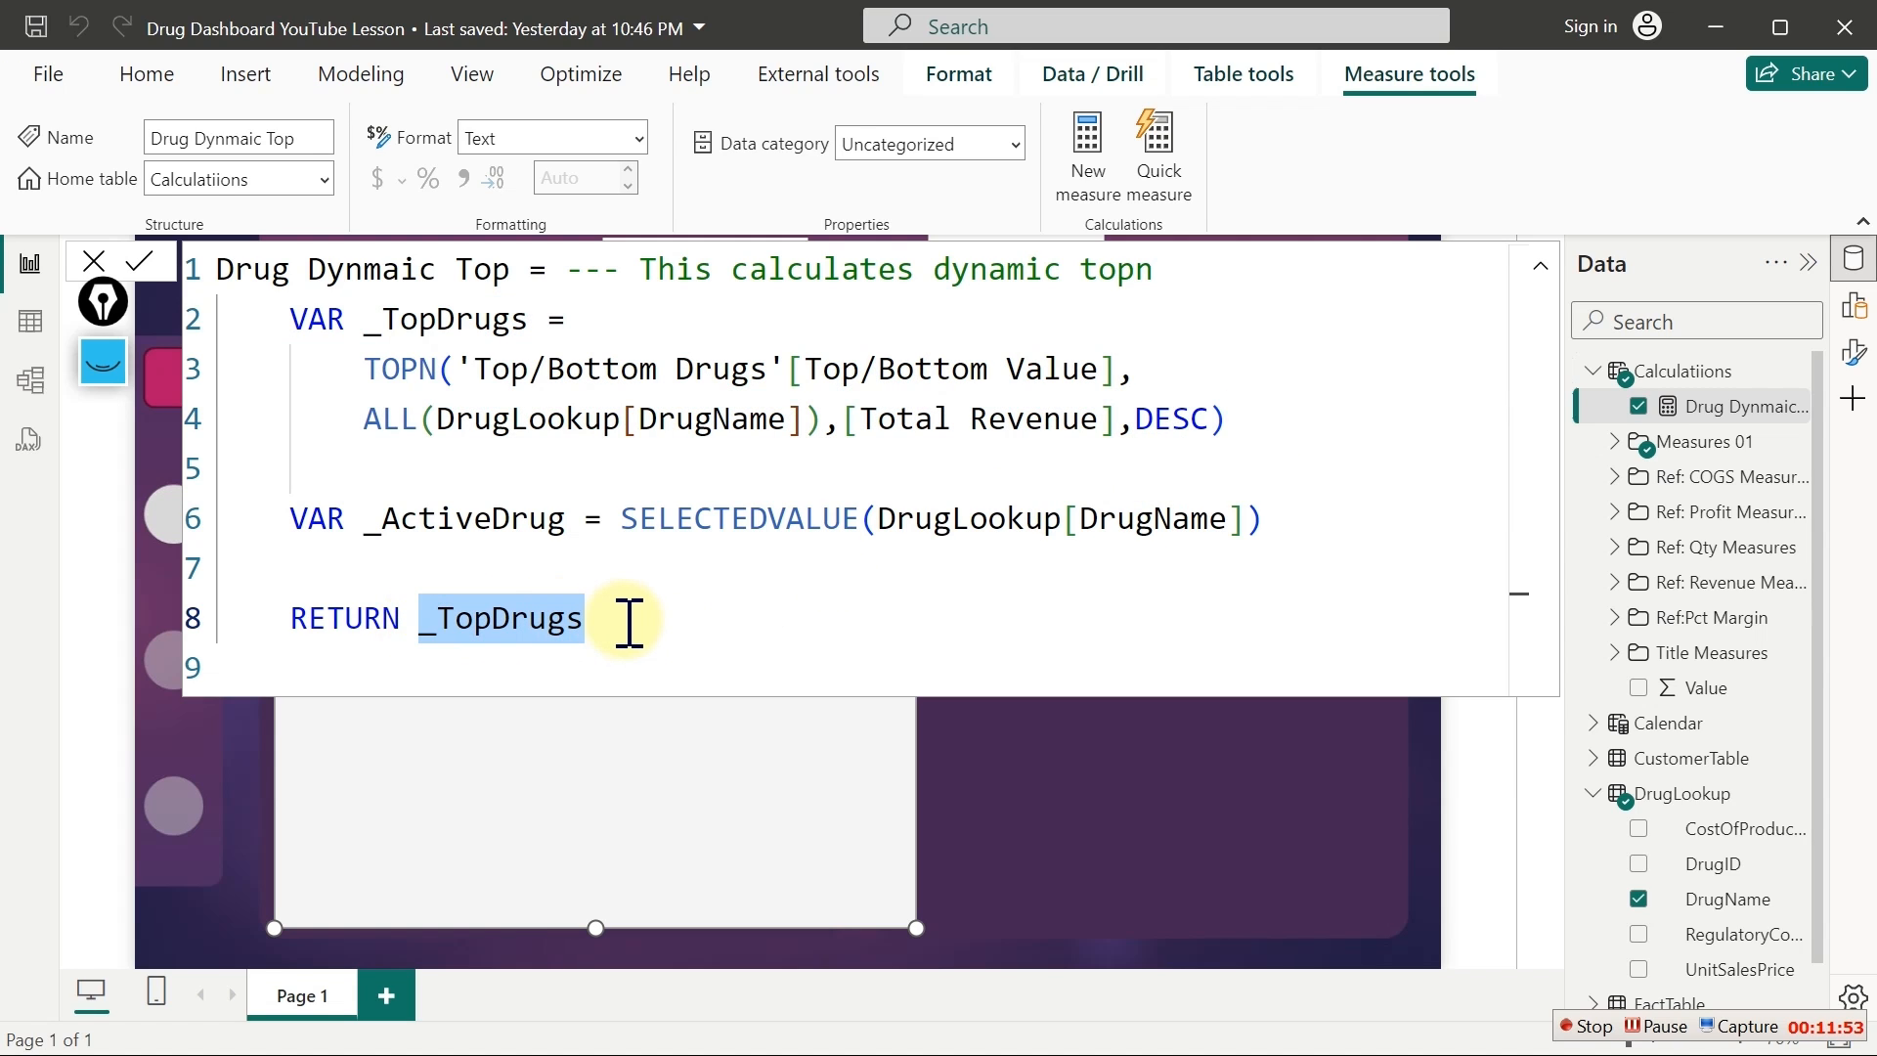
key("BackSpace")
key("Return")
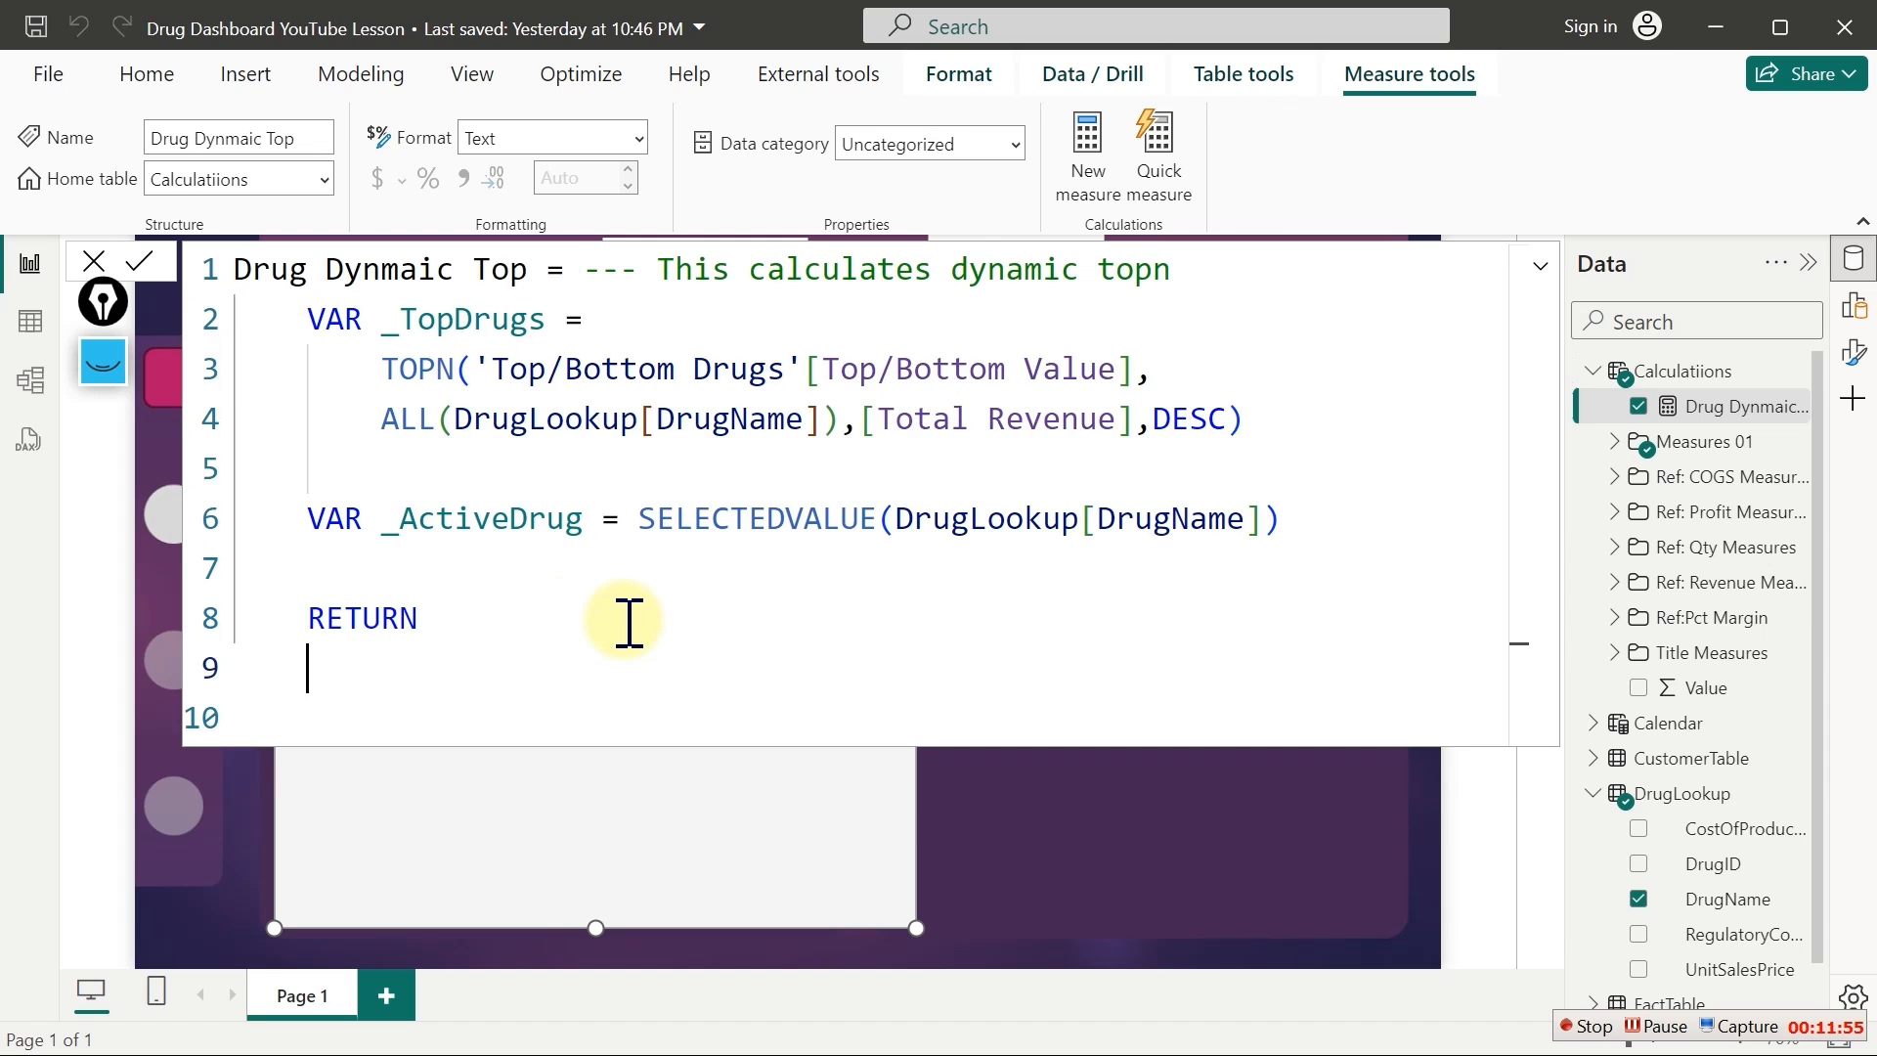
Begin an indented IF function under RETURN with the logical test _ActiveDrug IN _TopDrugs, followed by a comma
key("Tab")
type("IF(")
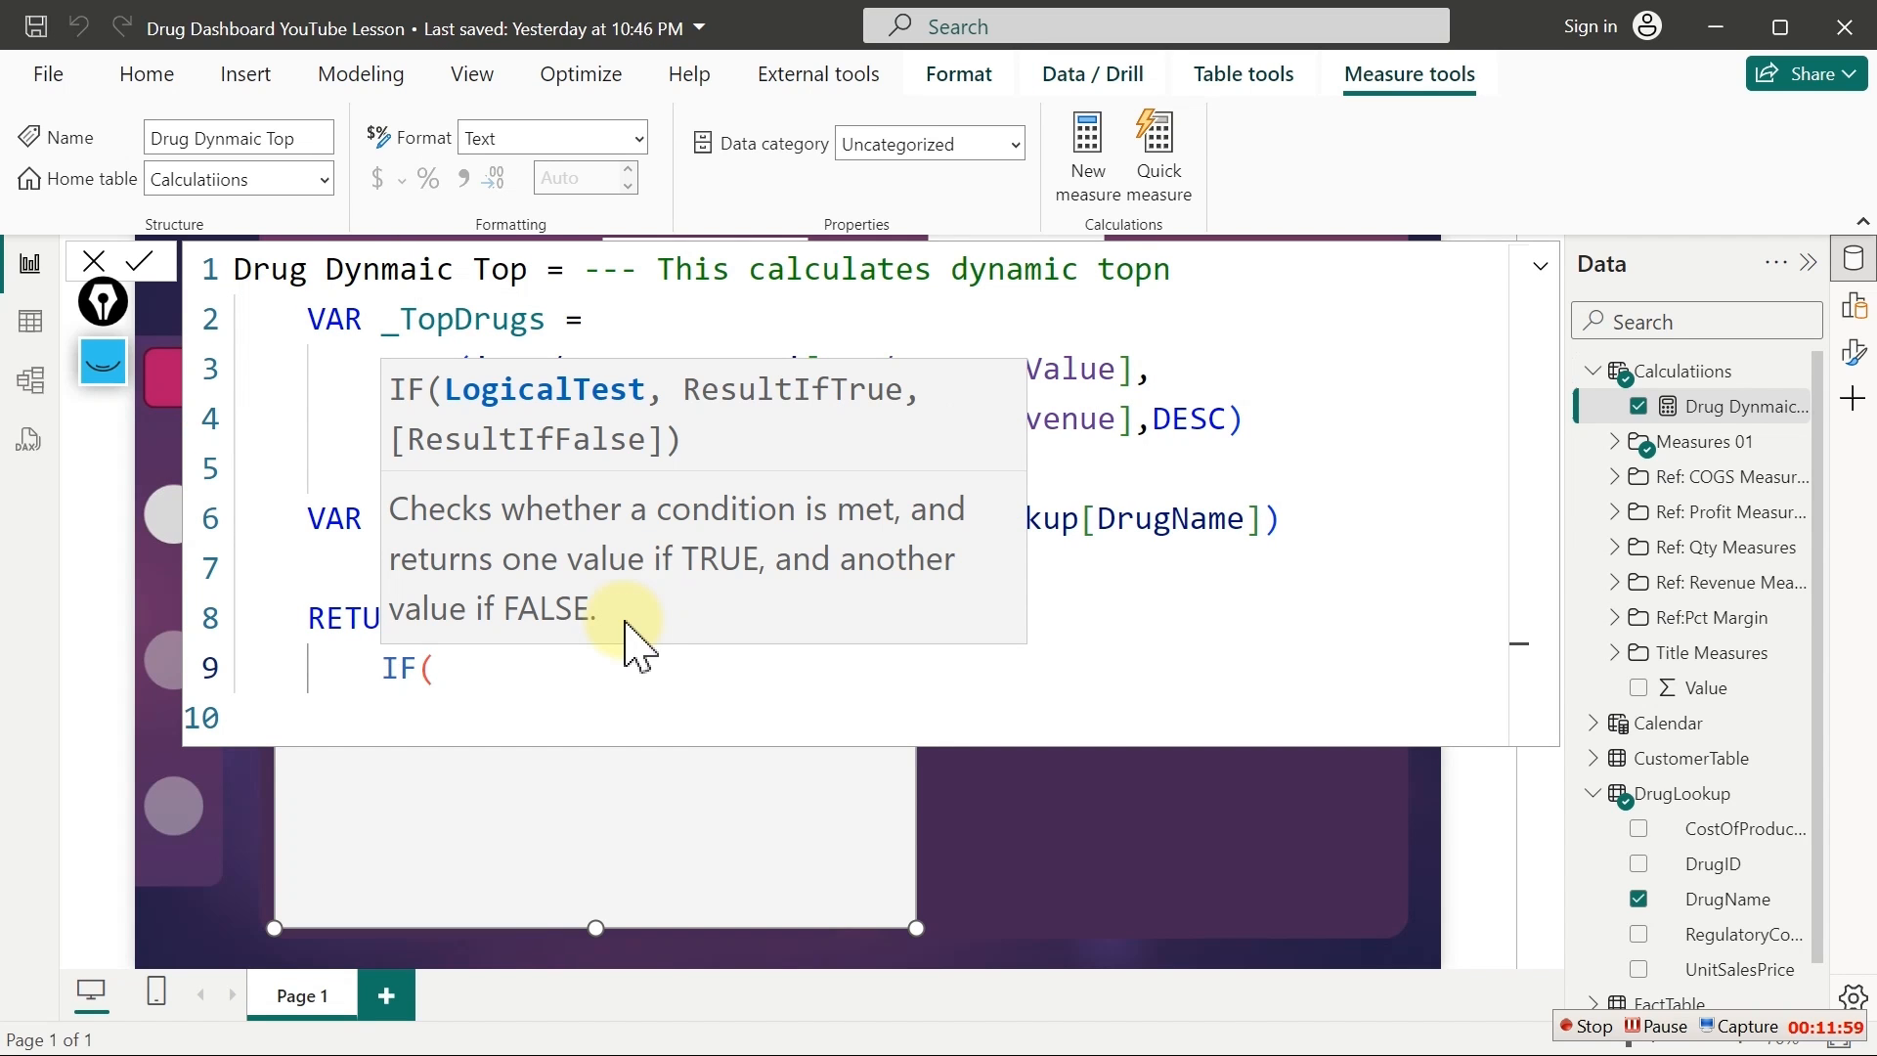
type("a")
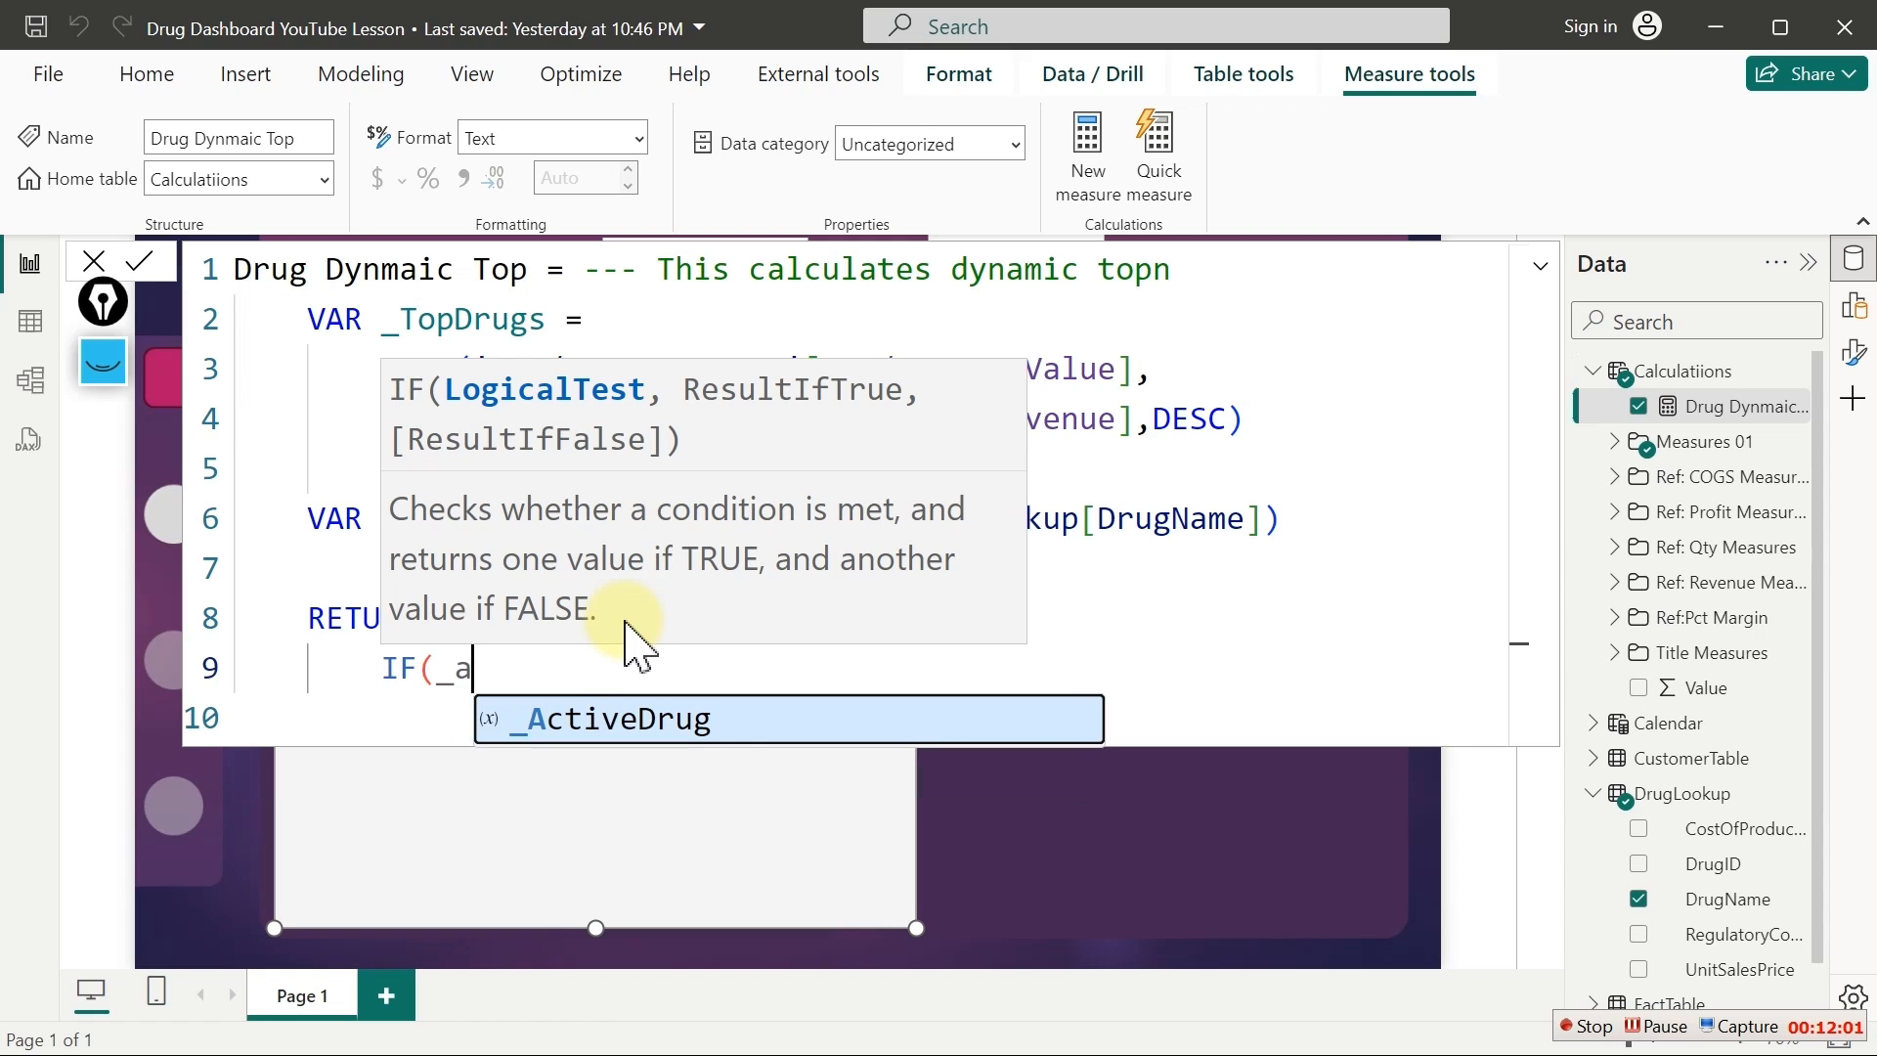
key("Tab")
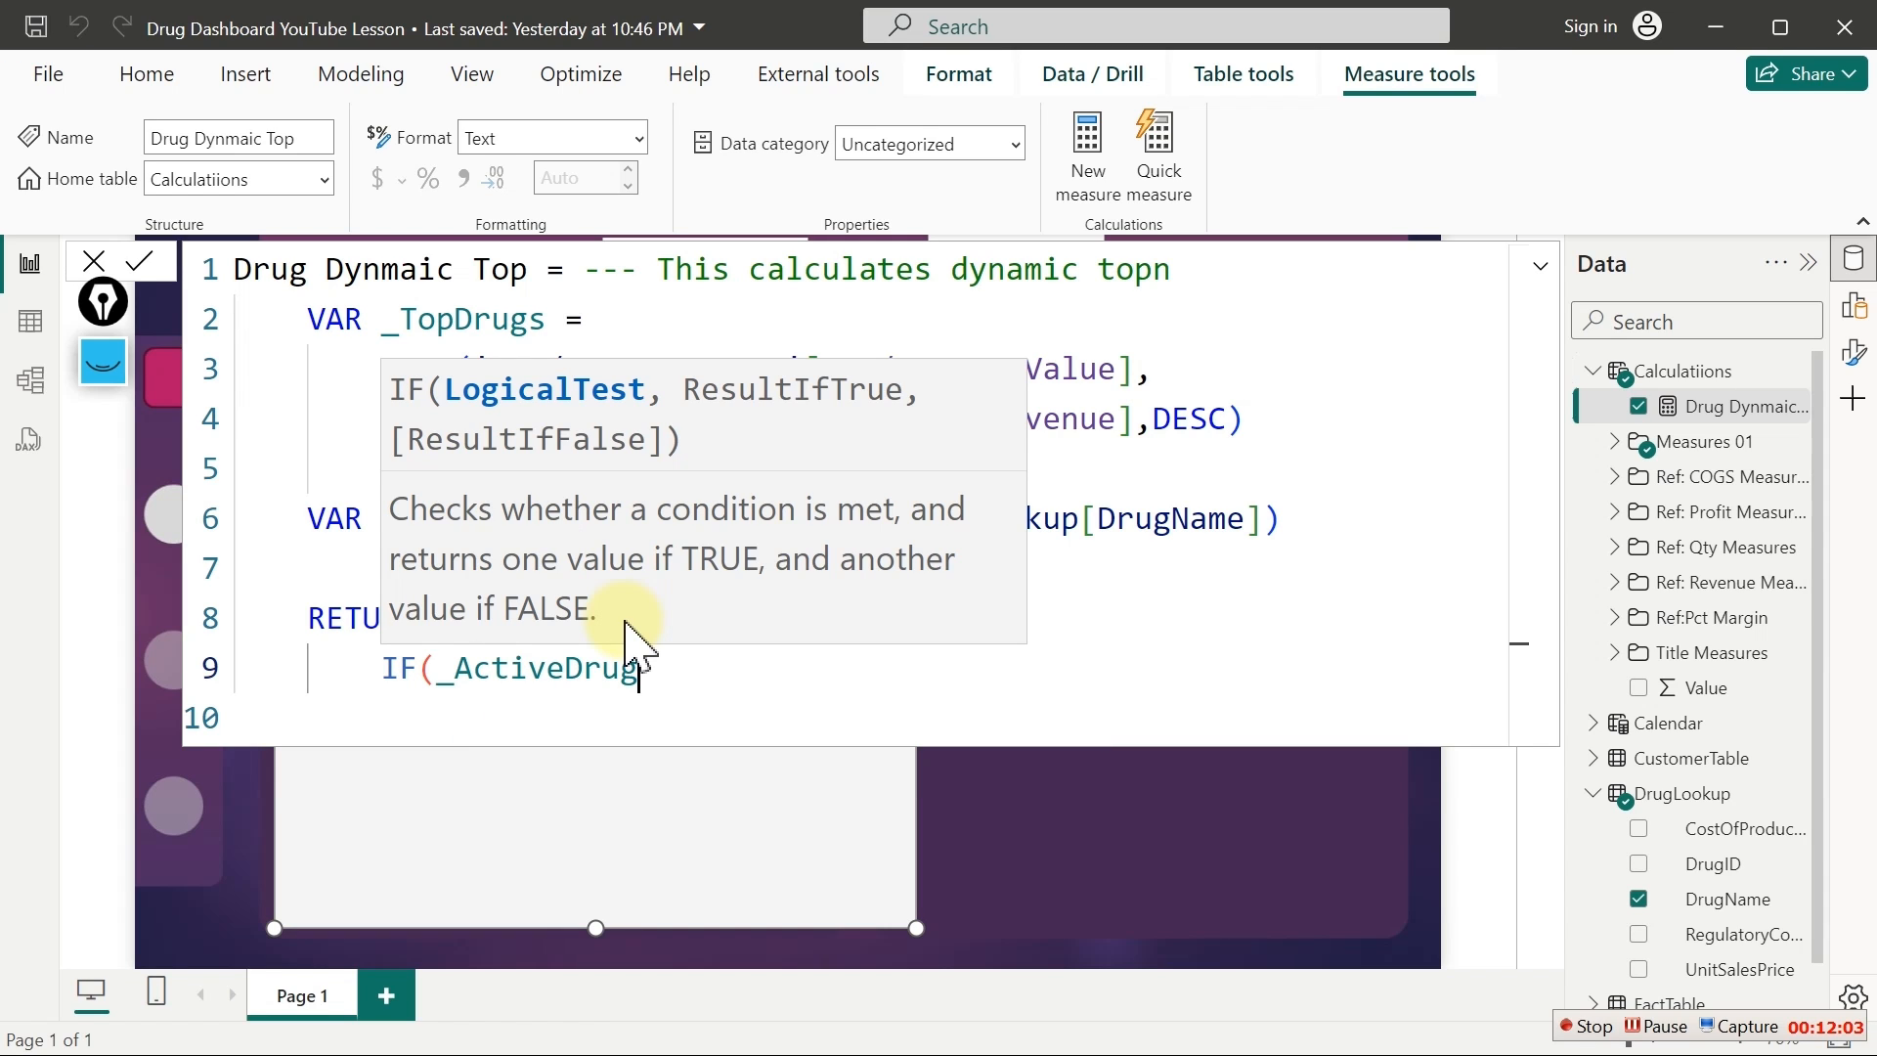
type("IN")
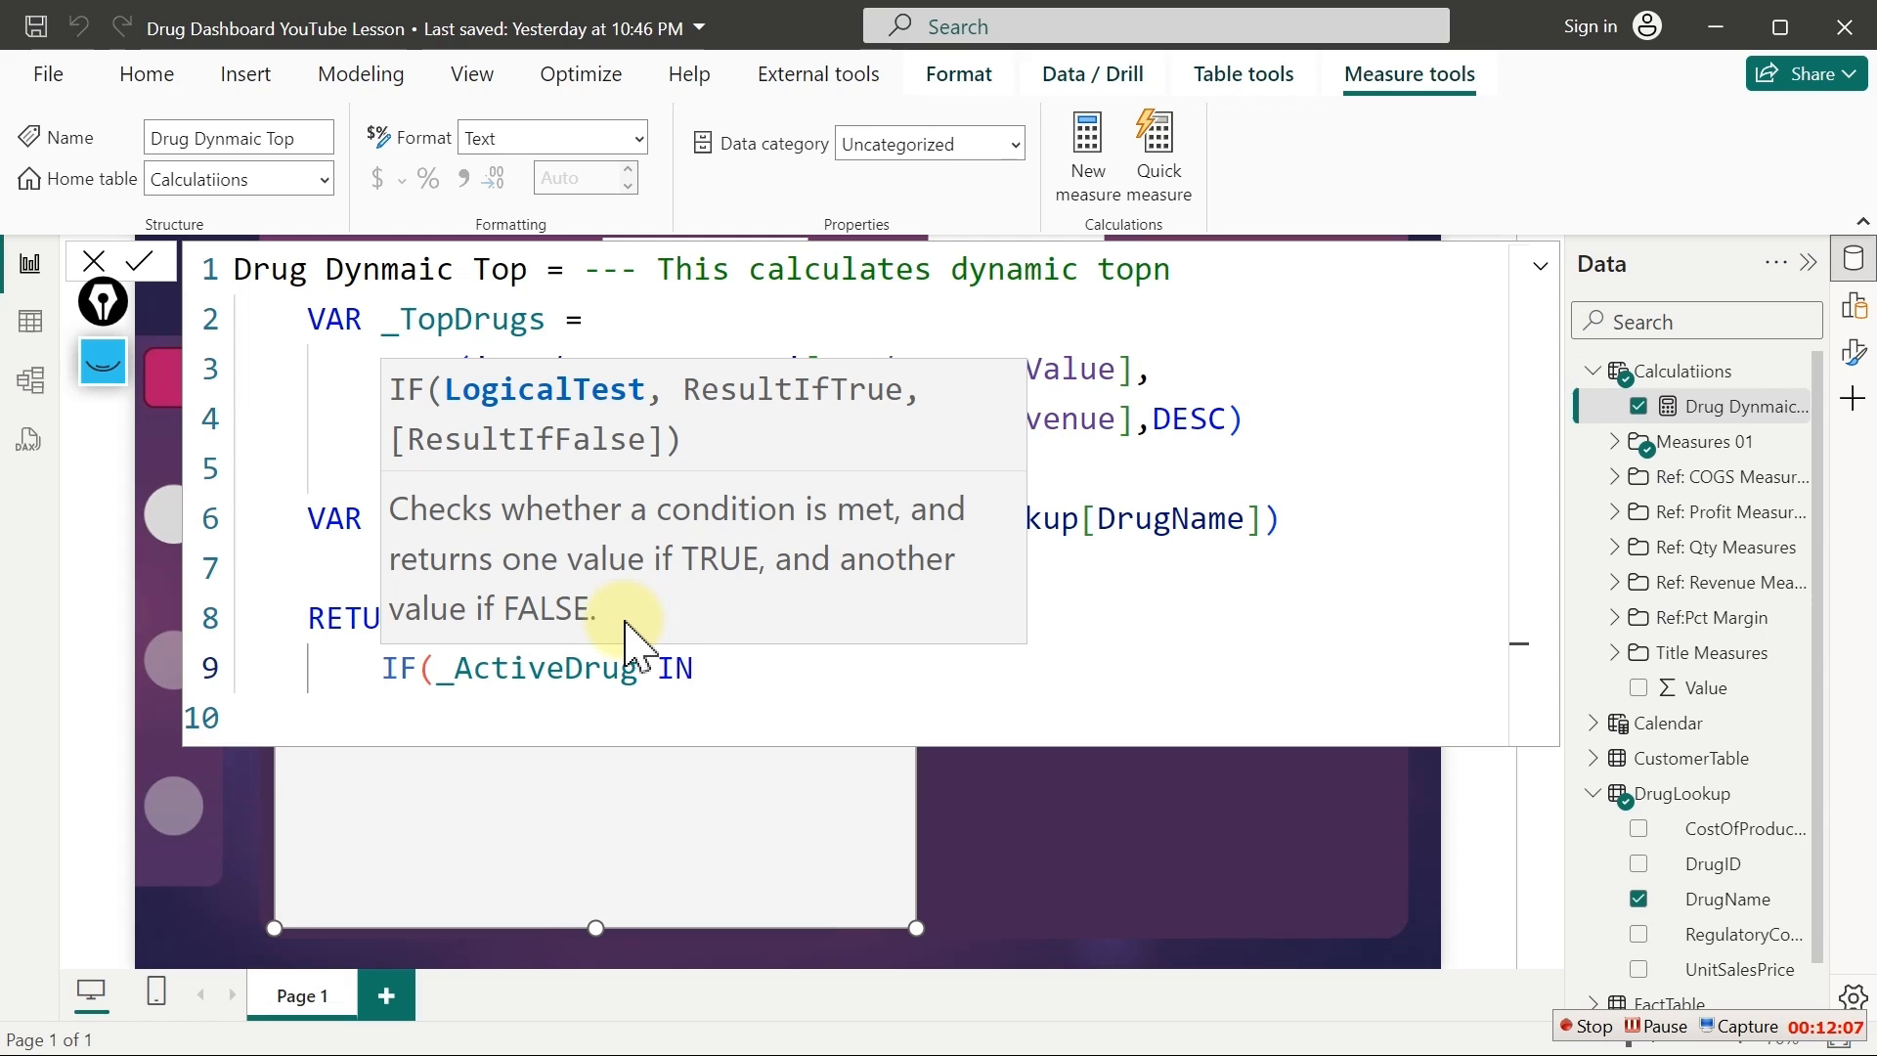
type(" _")
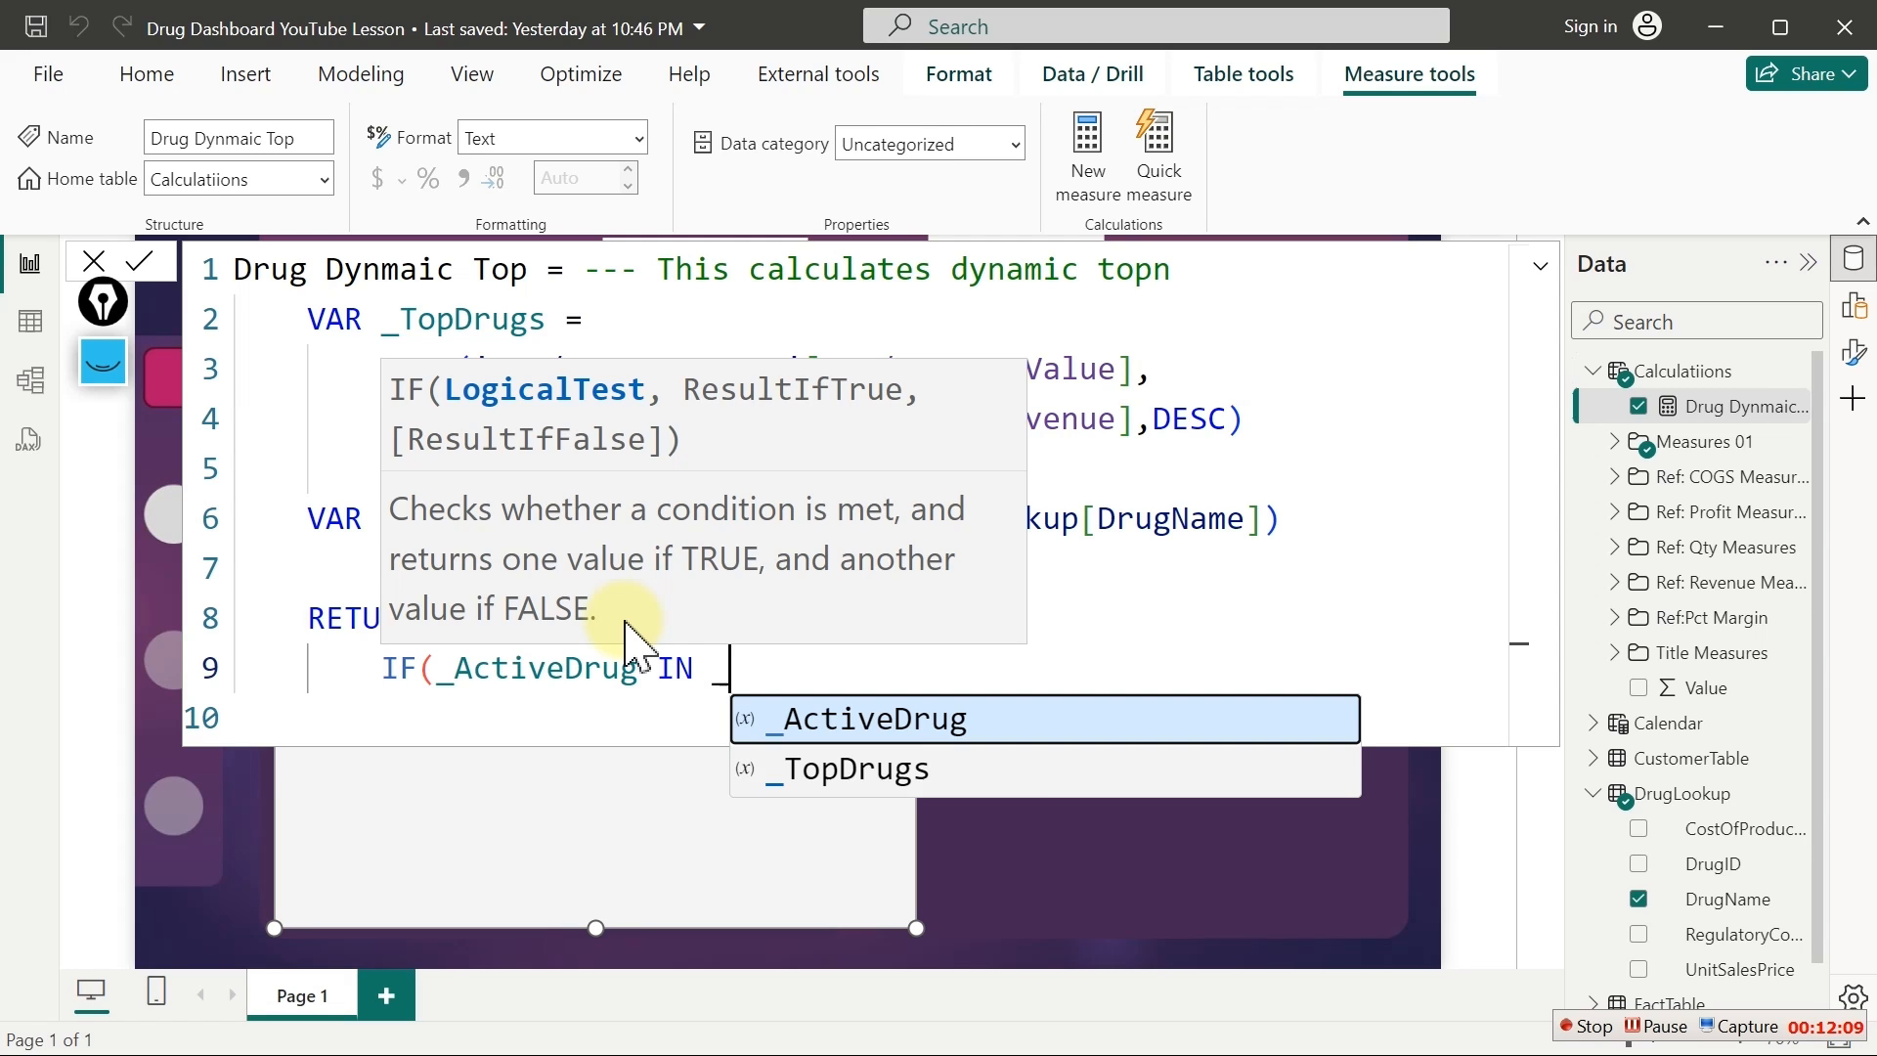
key("Down")
key("Tab")
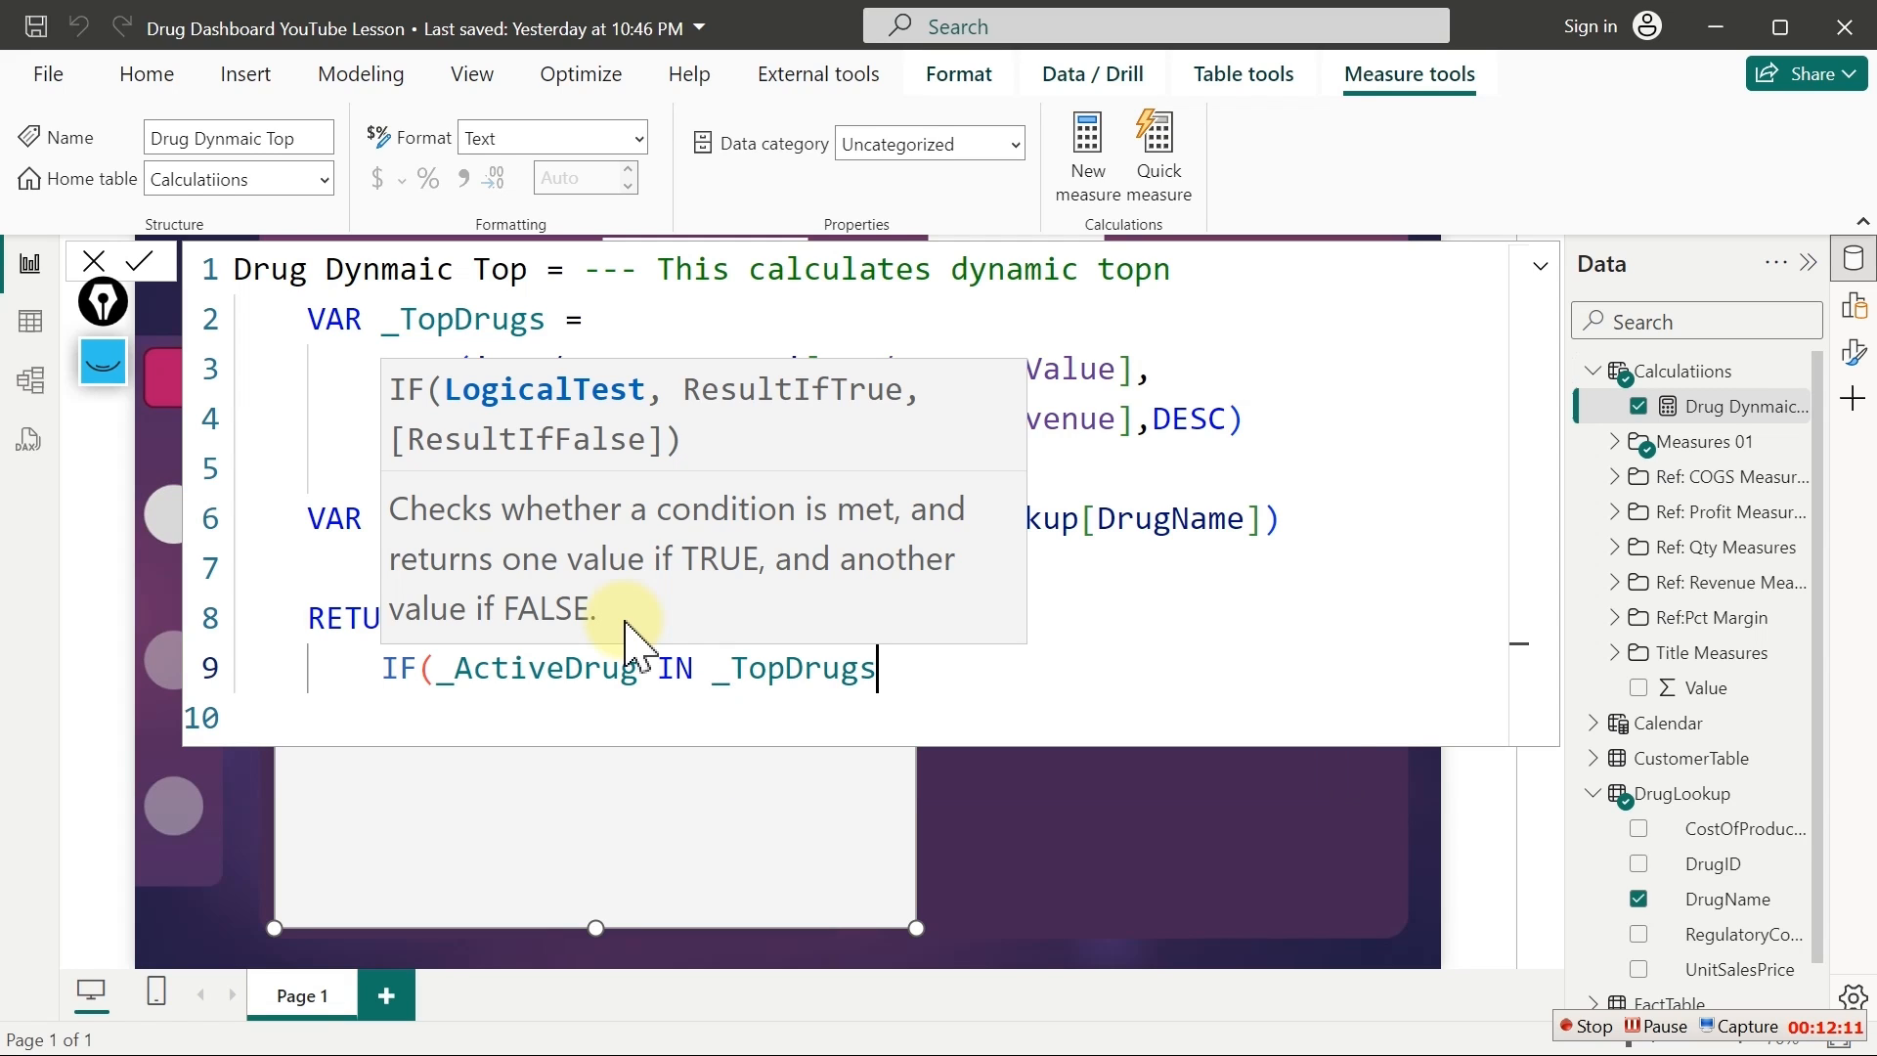
type(",")
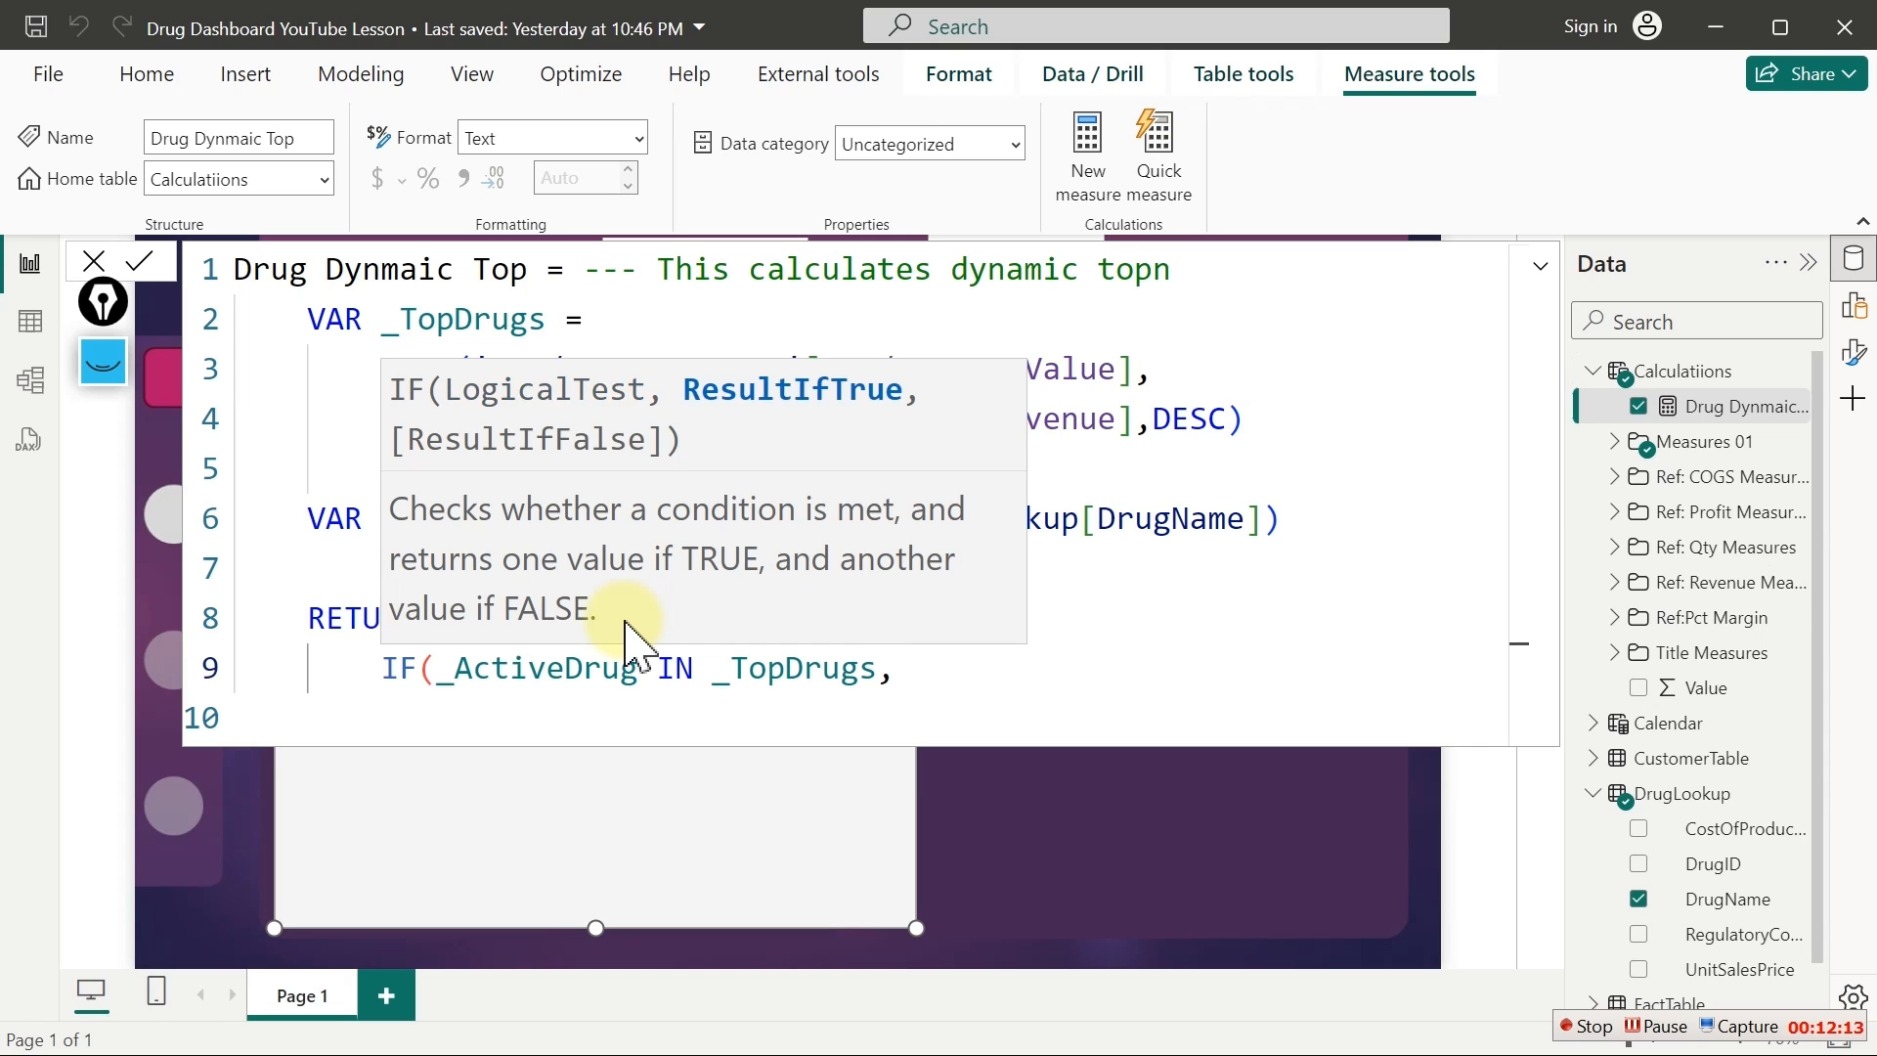
Complete the IF function with [Total Revenue] as the result if true, and commit the Drug Dynmaic Top measure
type("[")
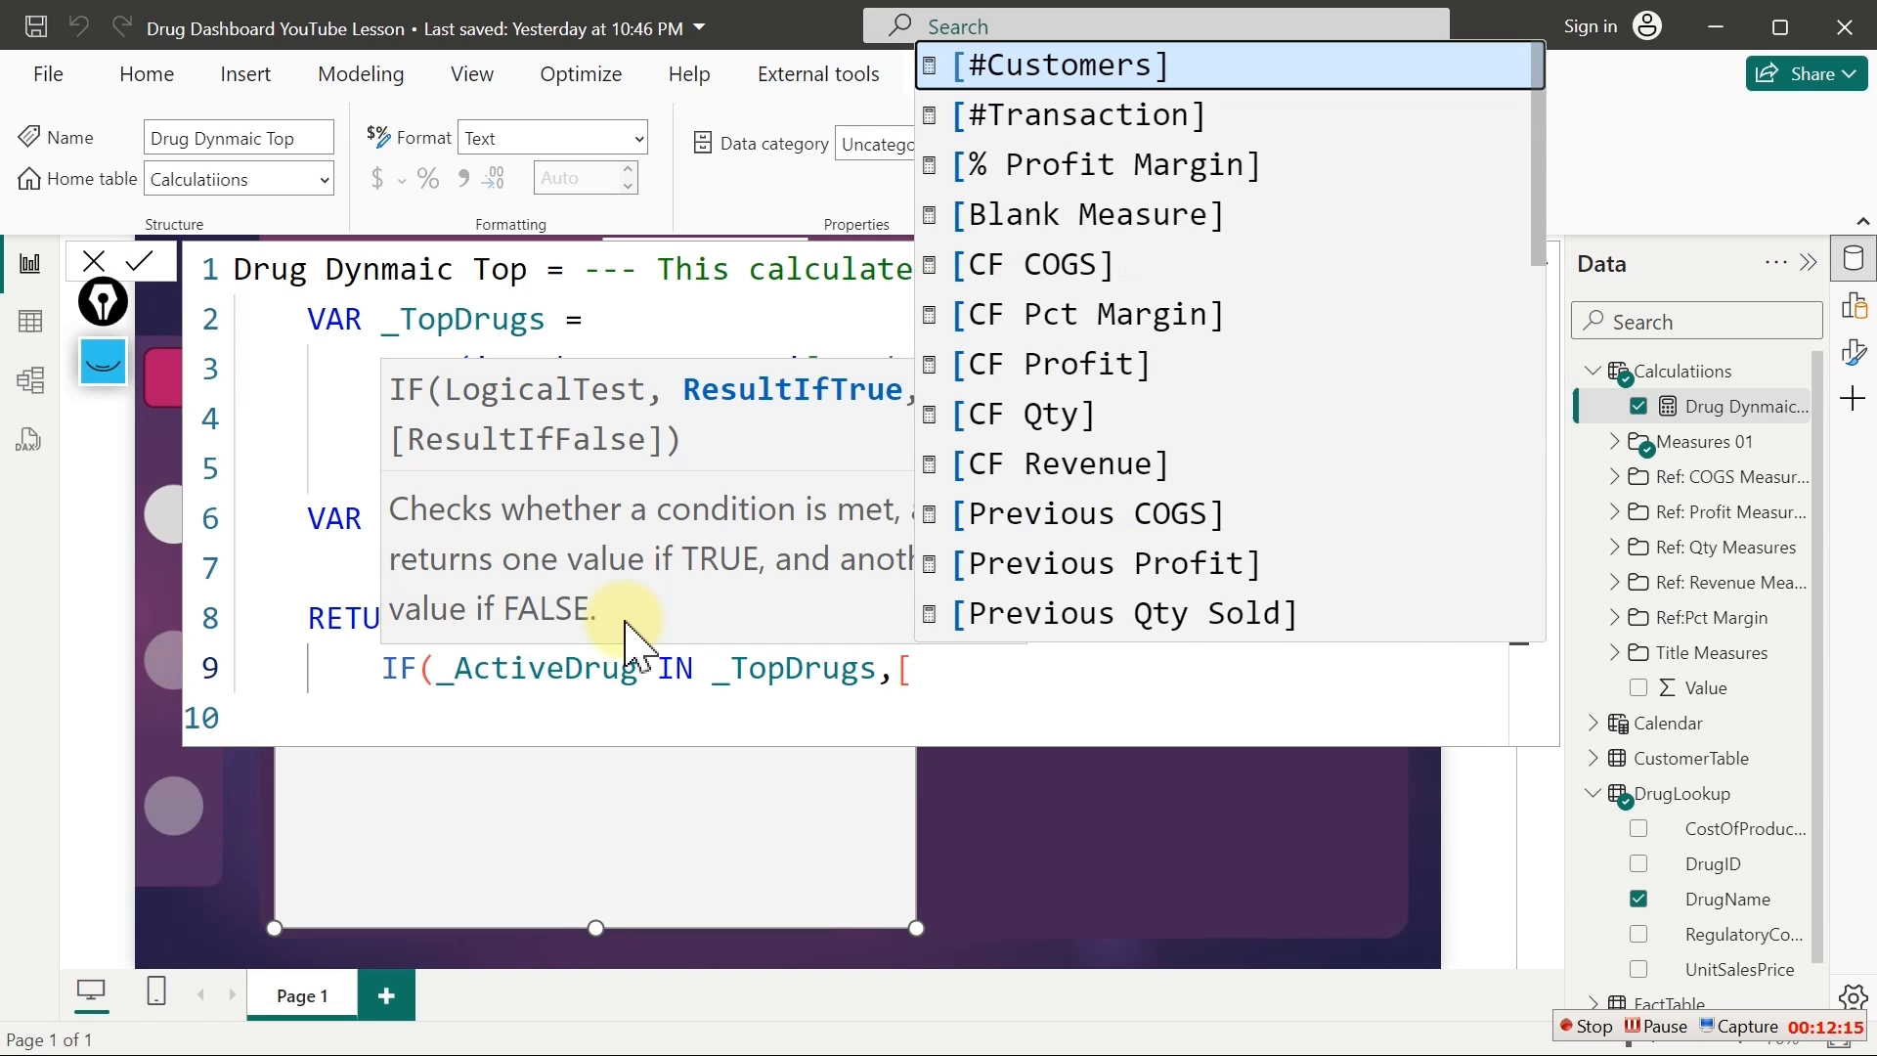
type("to")
key("Down")
key("Down")
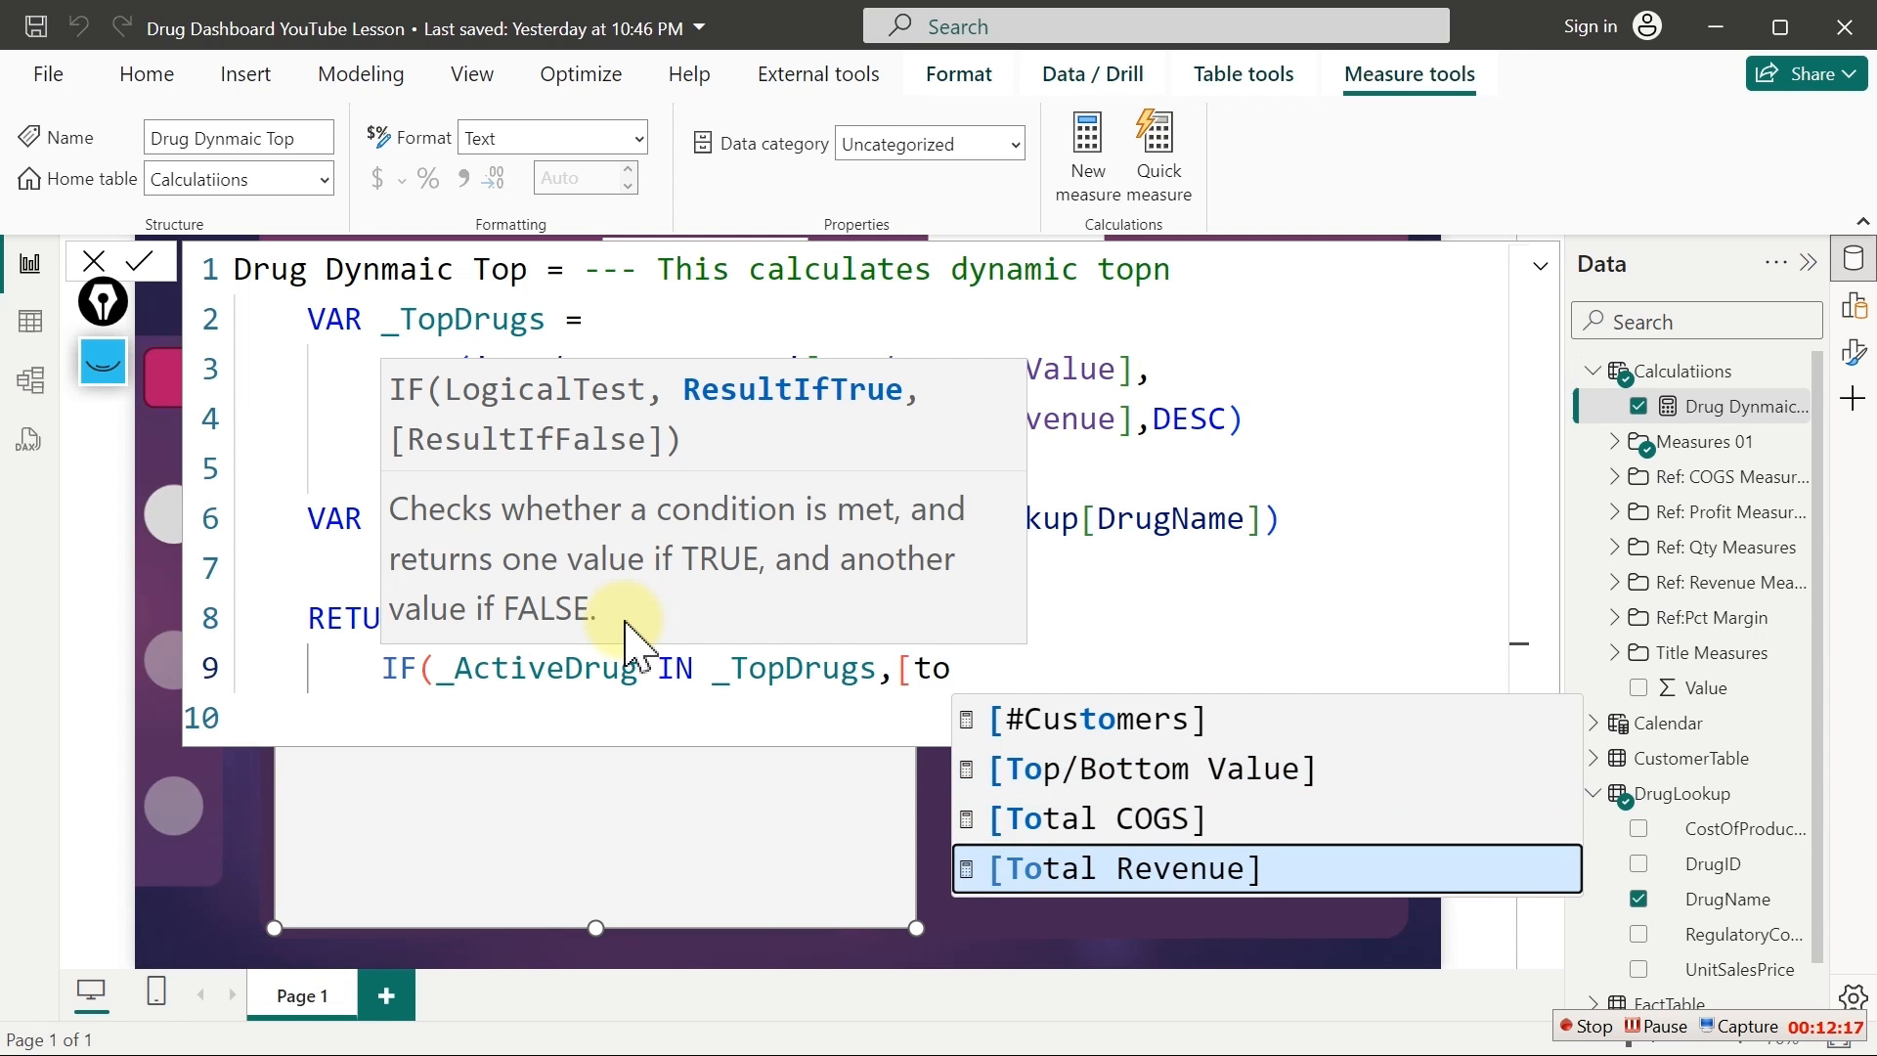
key("Tab")
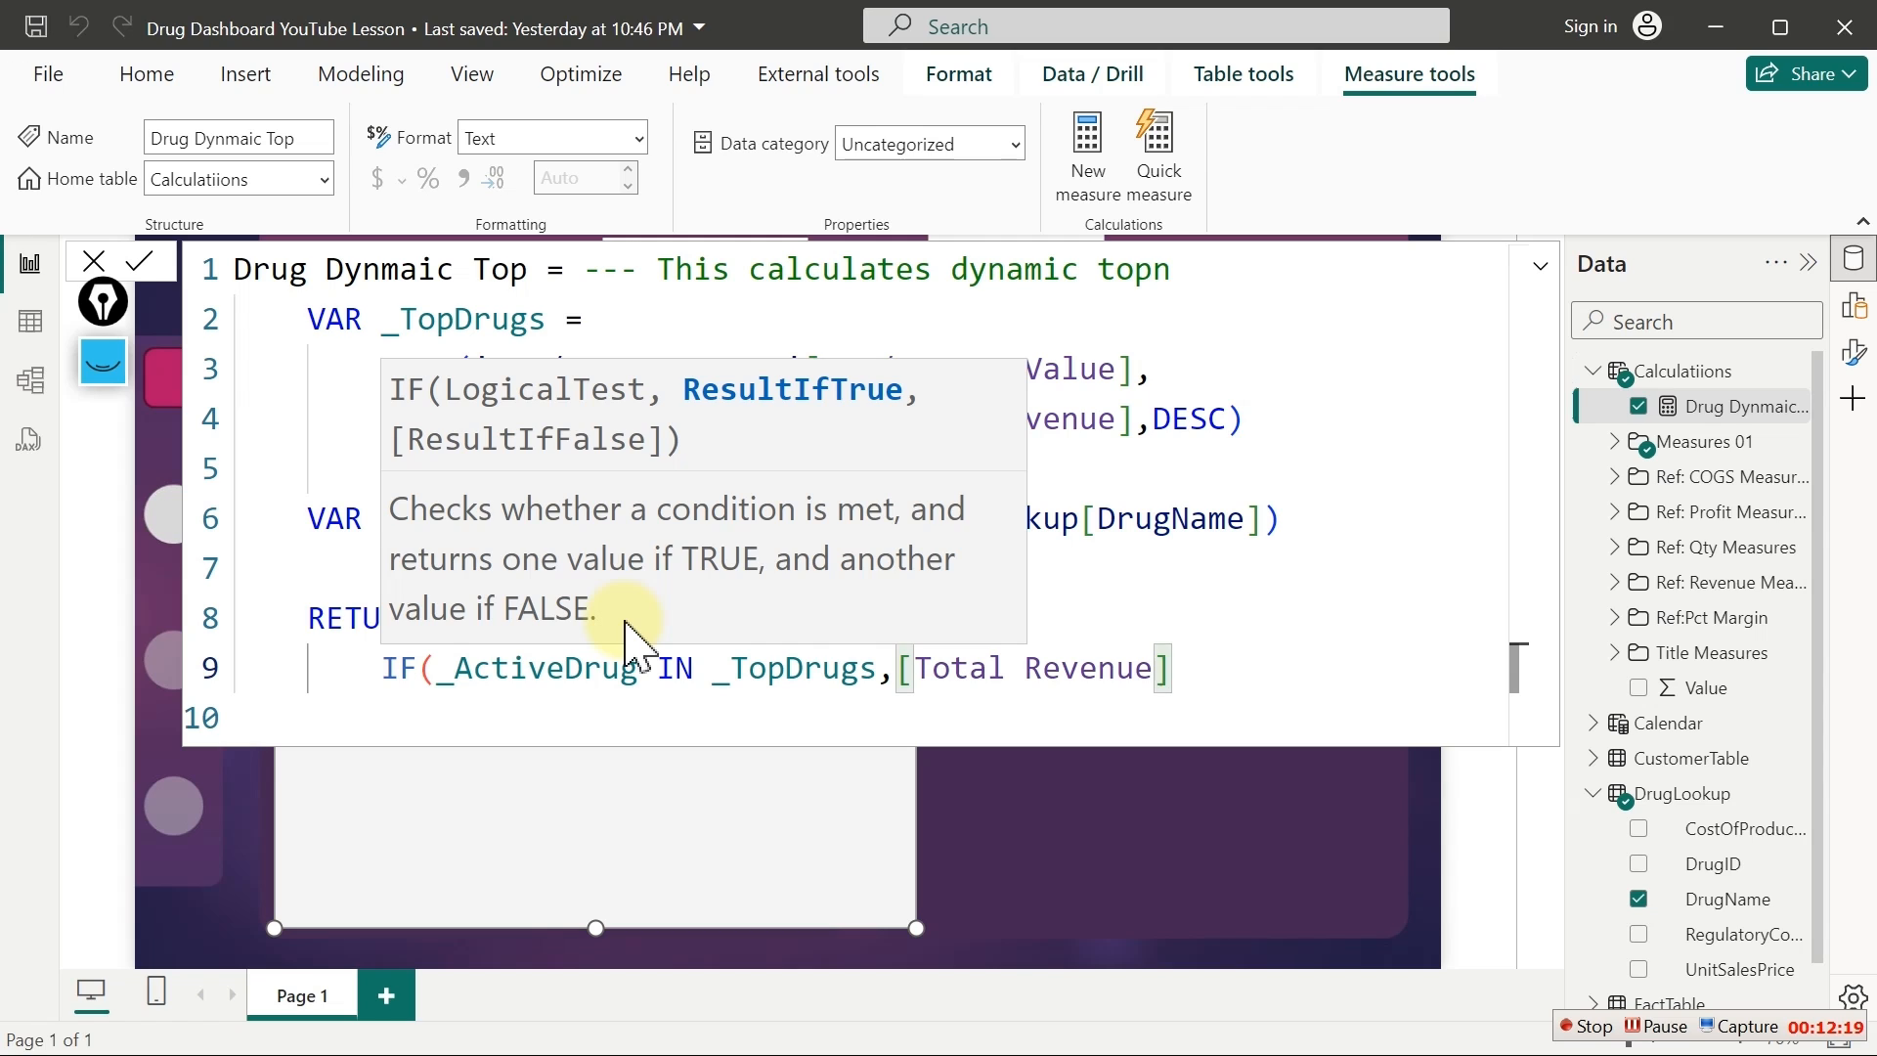
type(")")
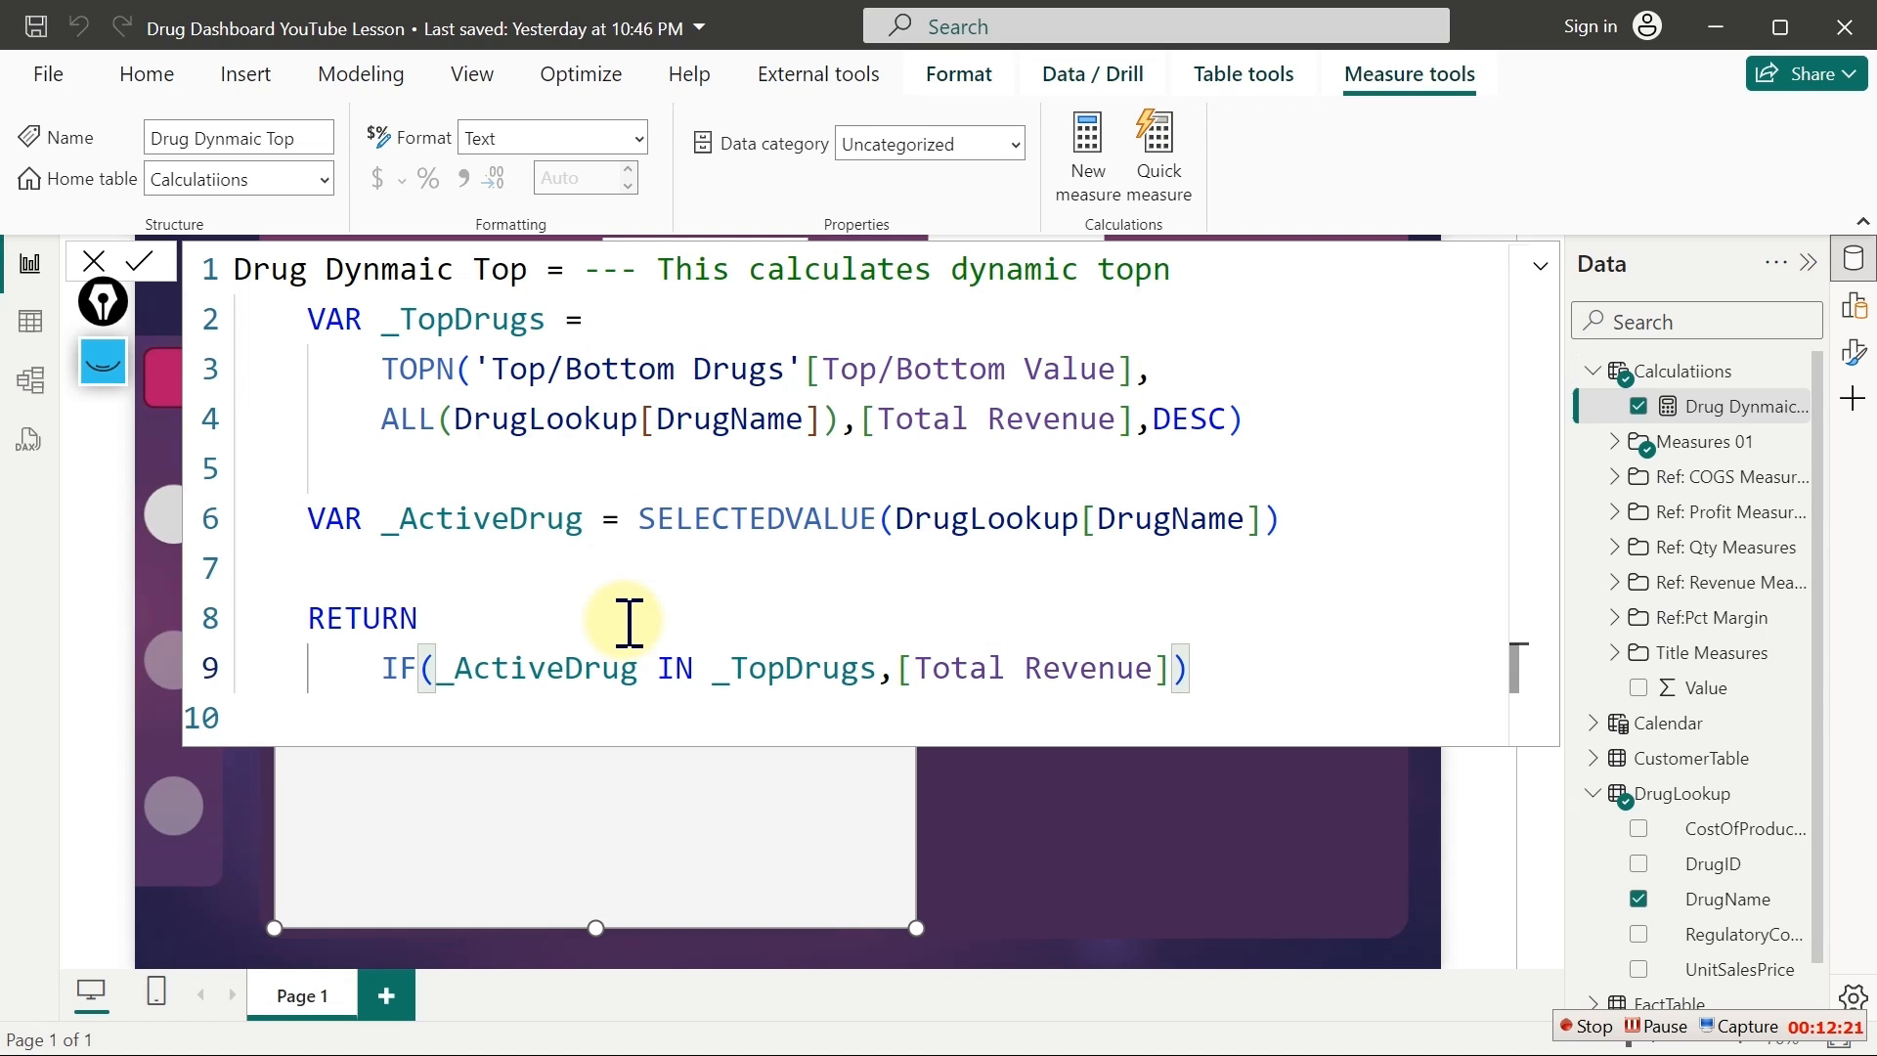
key("Return")
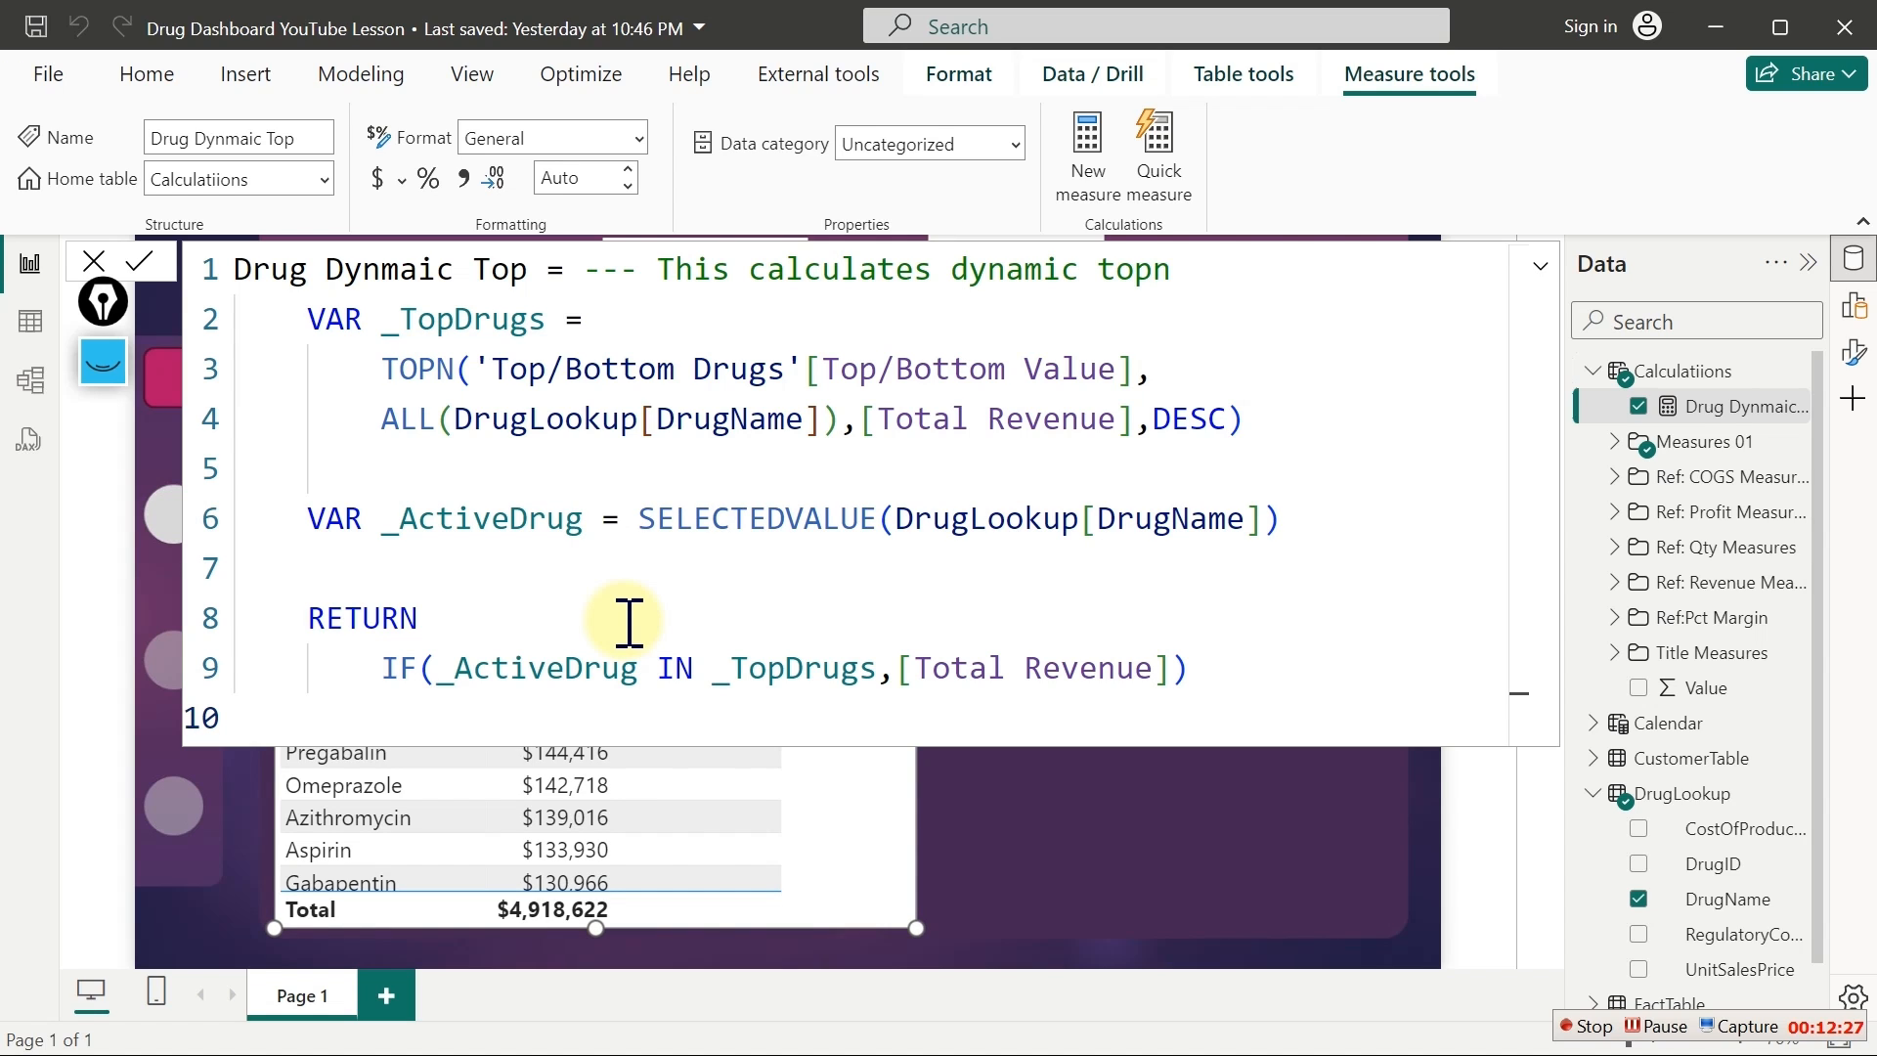
Review the IF line, close the formula, and test the measure with the Top/Bottom slicer at 1 and 7
left_click(340, 674)
left_click_drag(367, 677, 1223, 678)
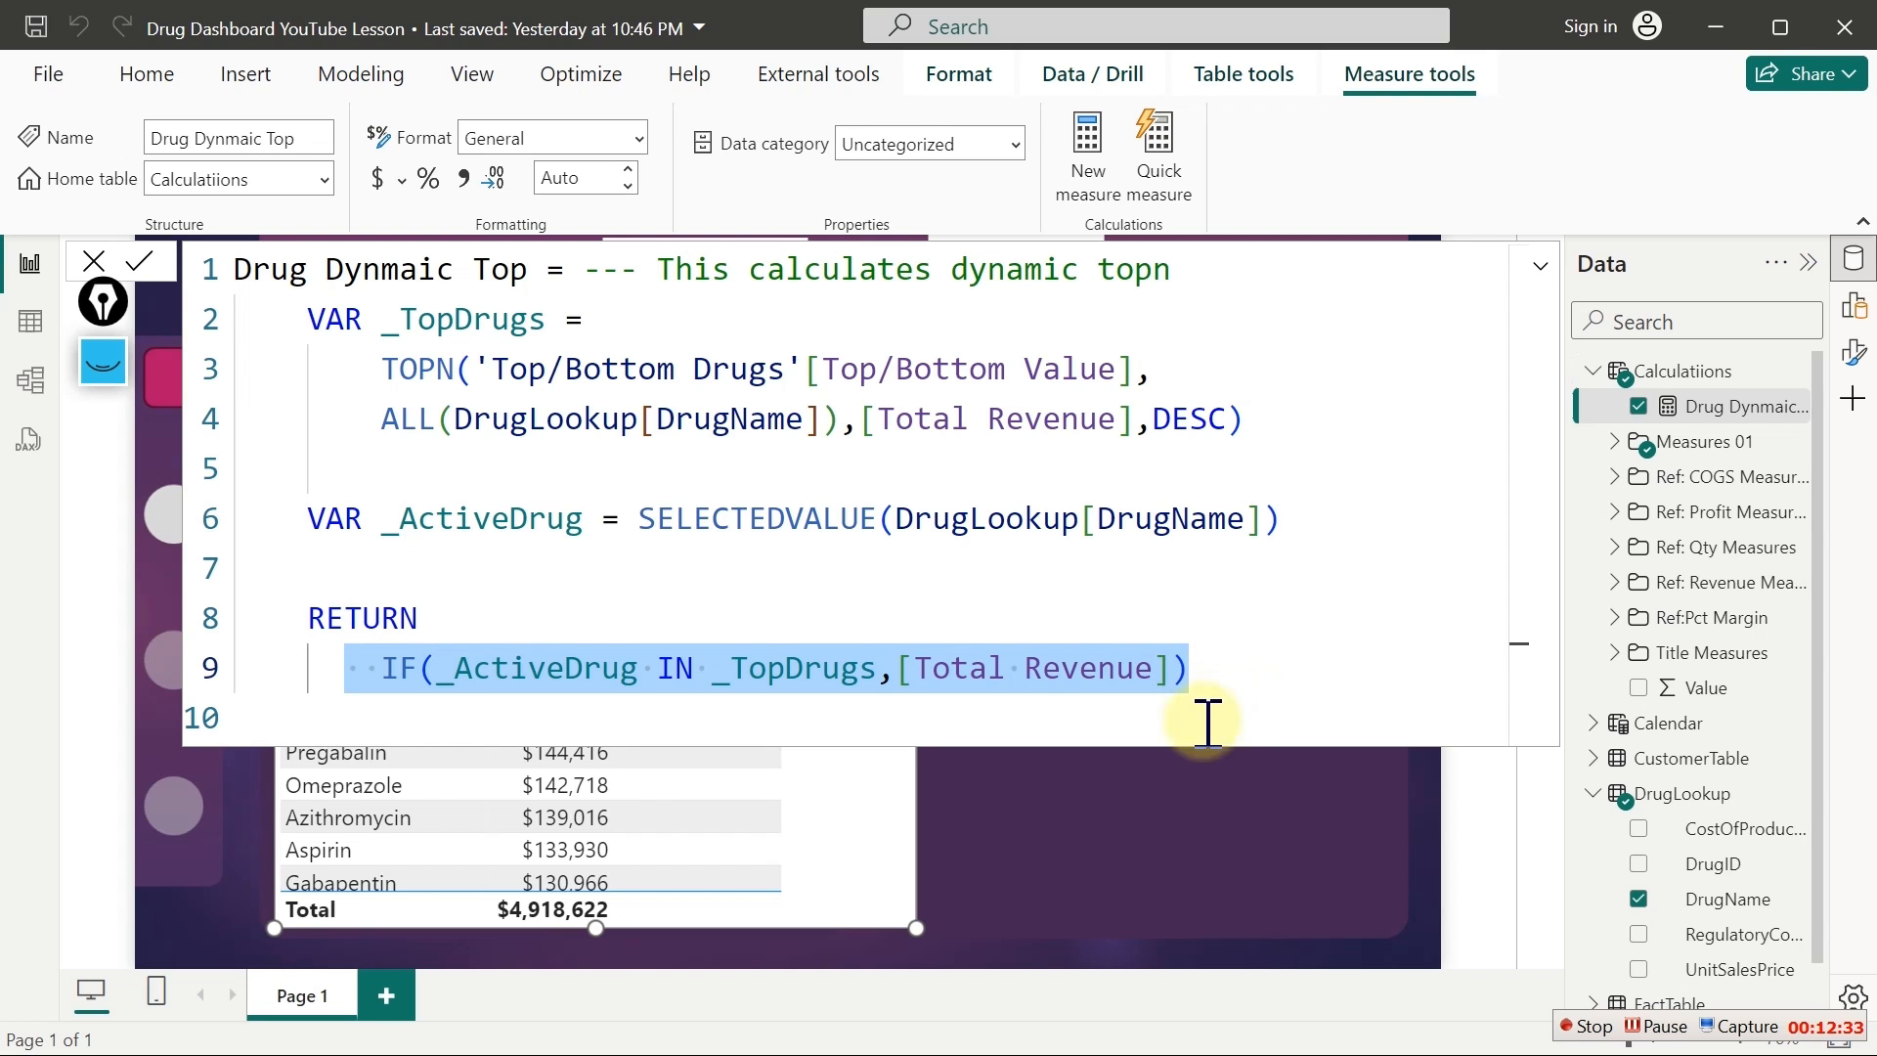
left_click(1168, 846)
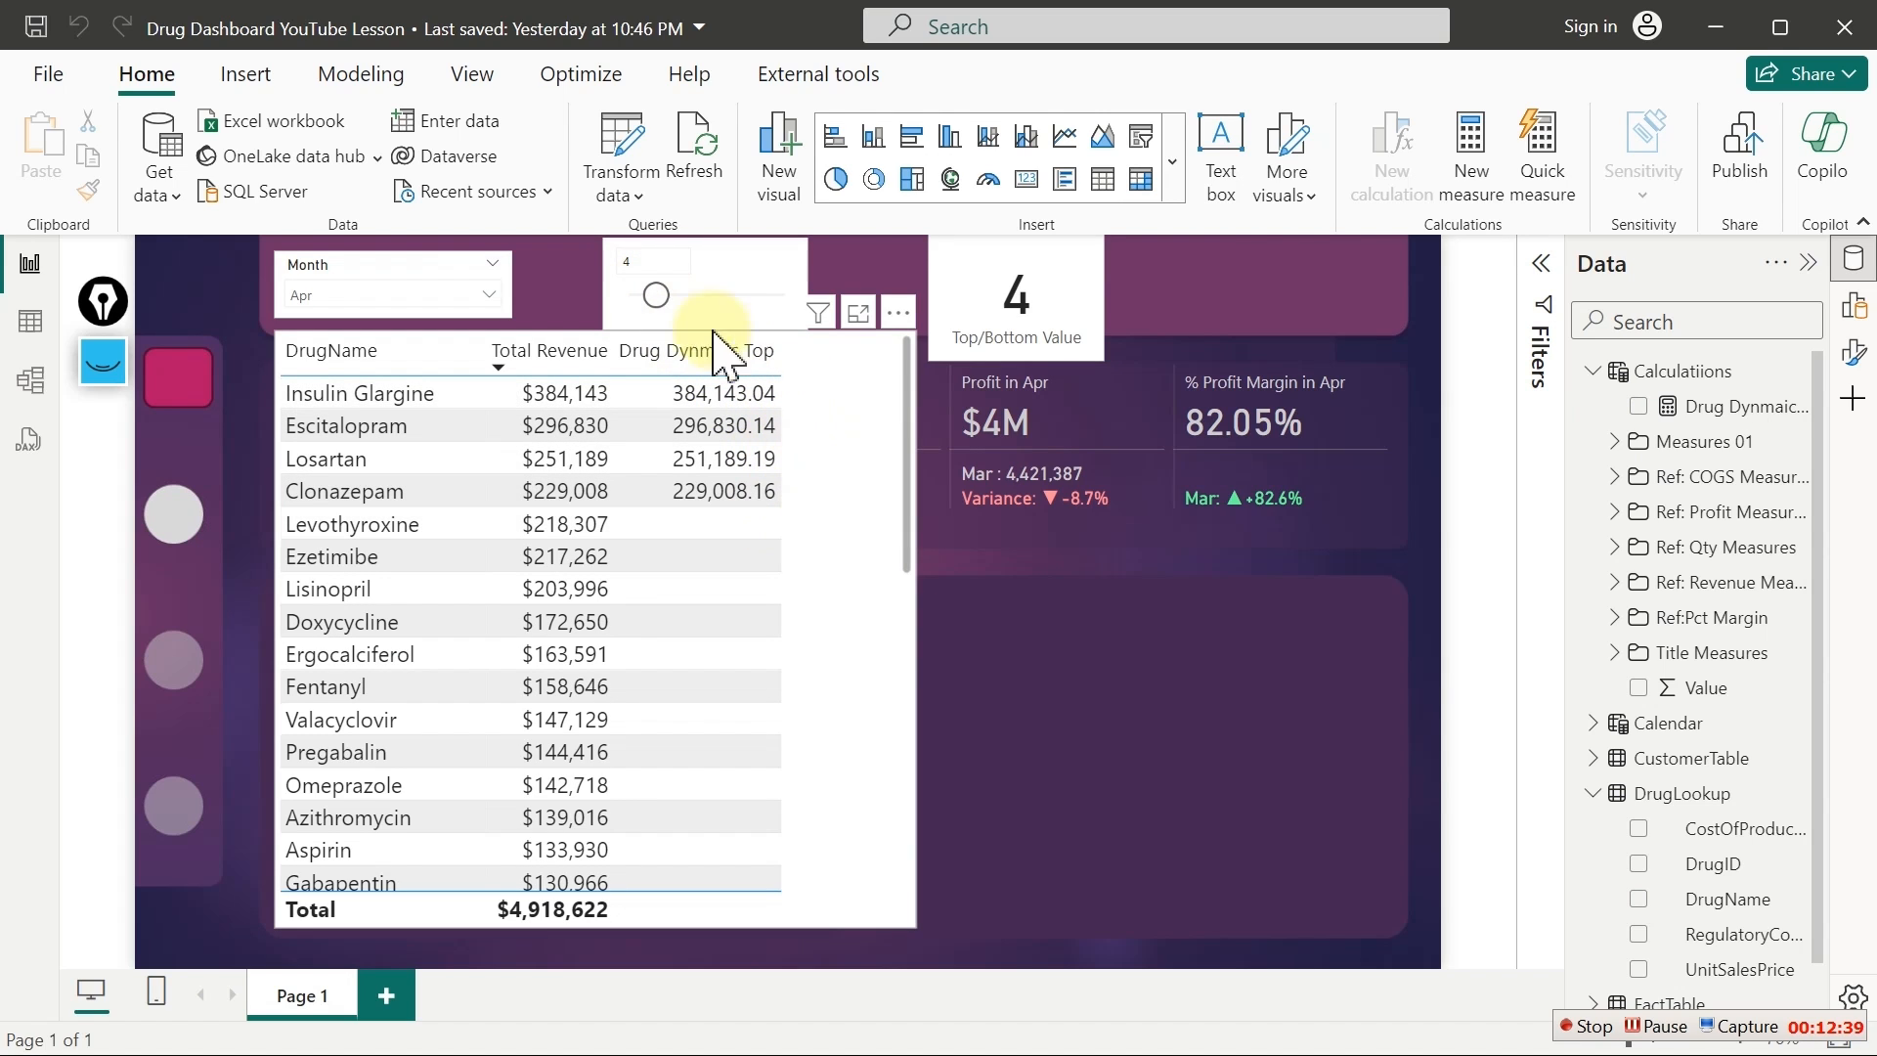
left_click_drag(653, 294, 616, 293)
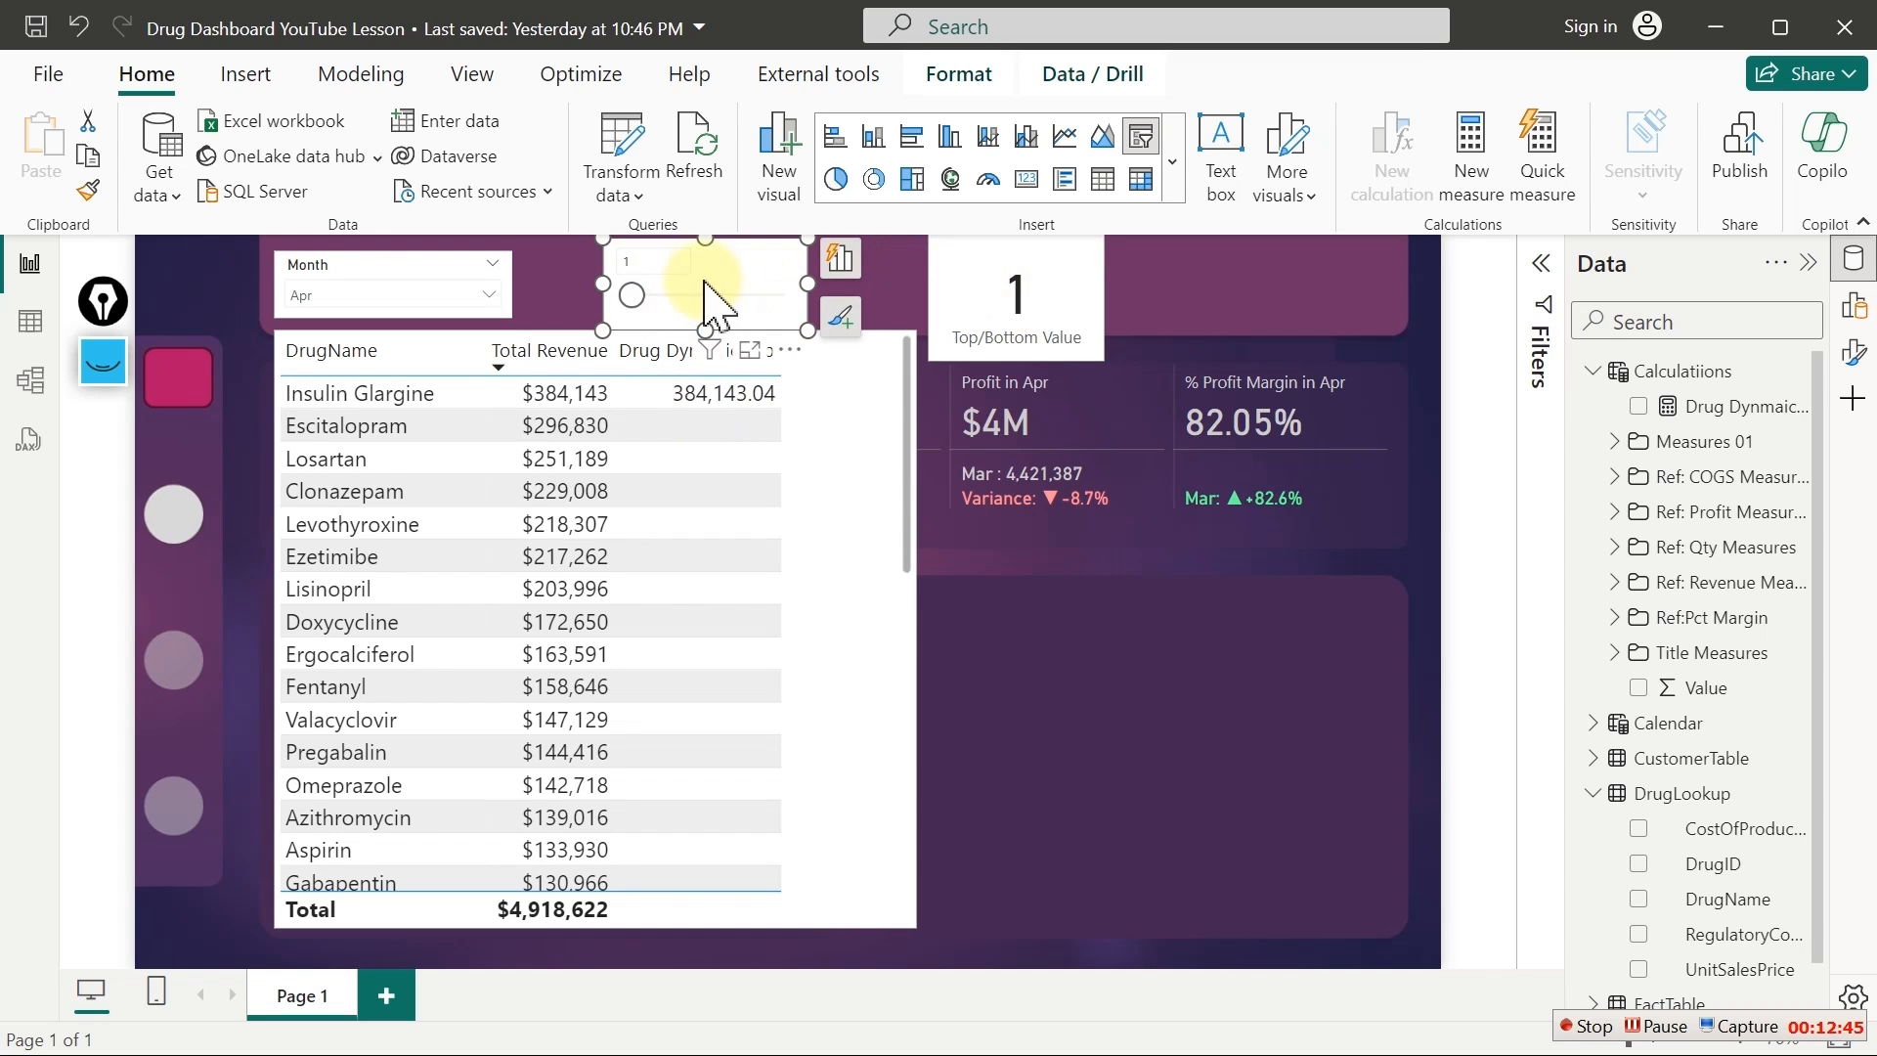
left_click_drag(632, 296, 680, 296)
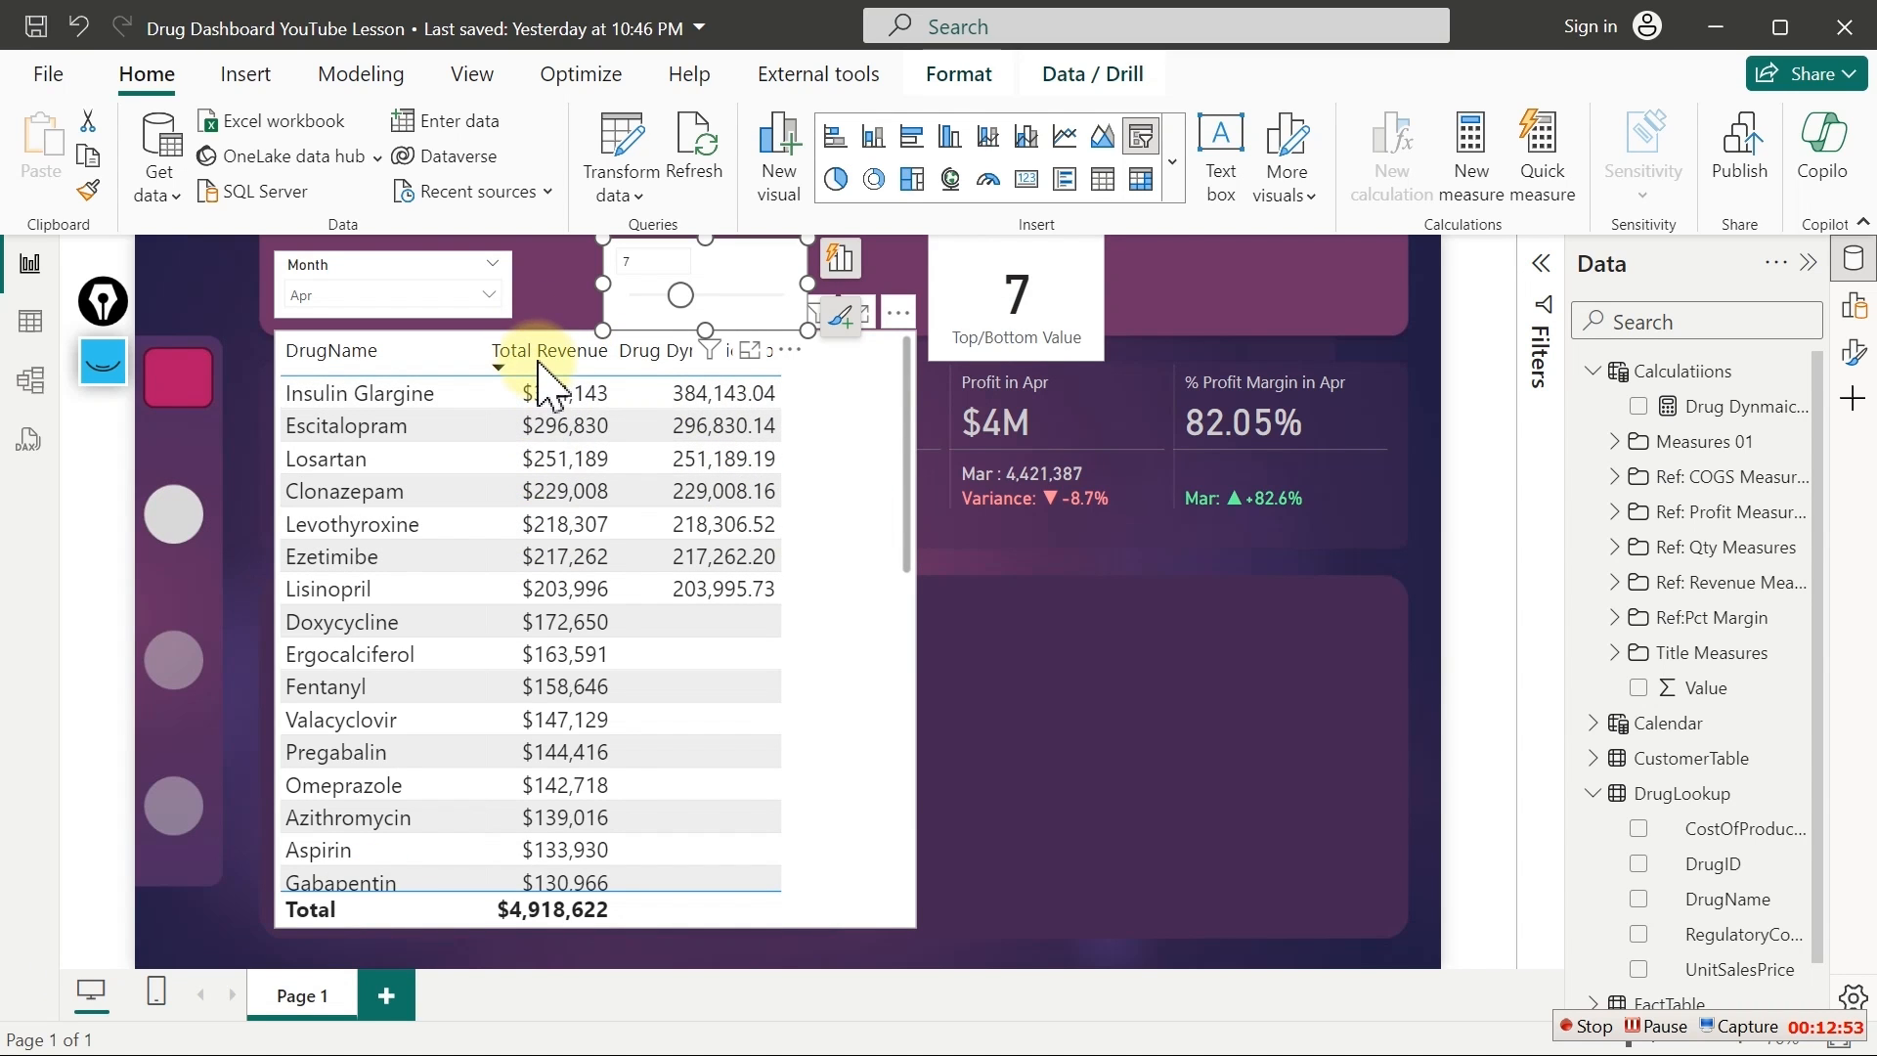
Shrink the drug table visual from its upper-right corner and remove the Total Revenue column from it
left_click(909, 364)
left_click_drag(901, 364, 898, 412)
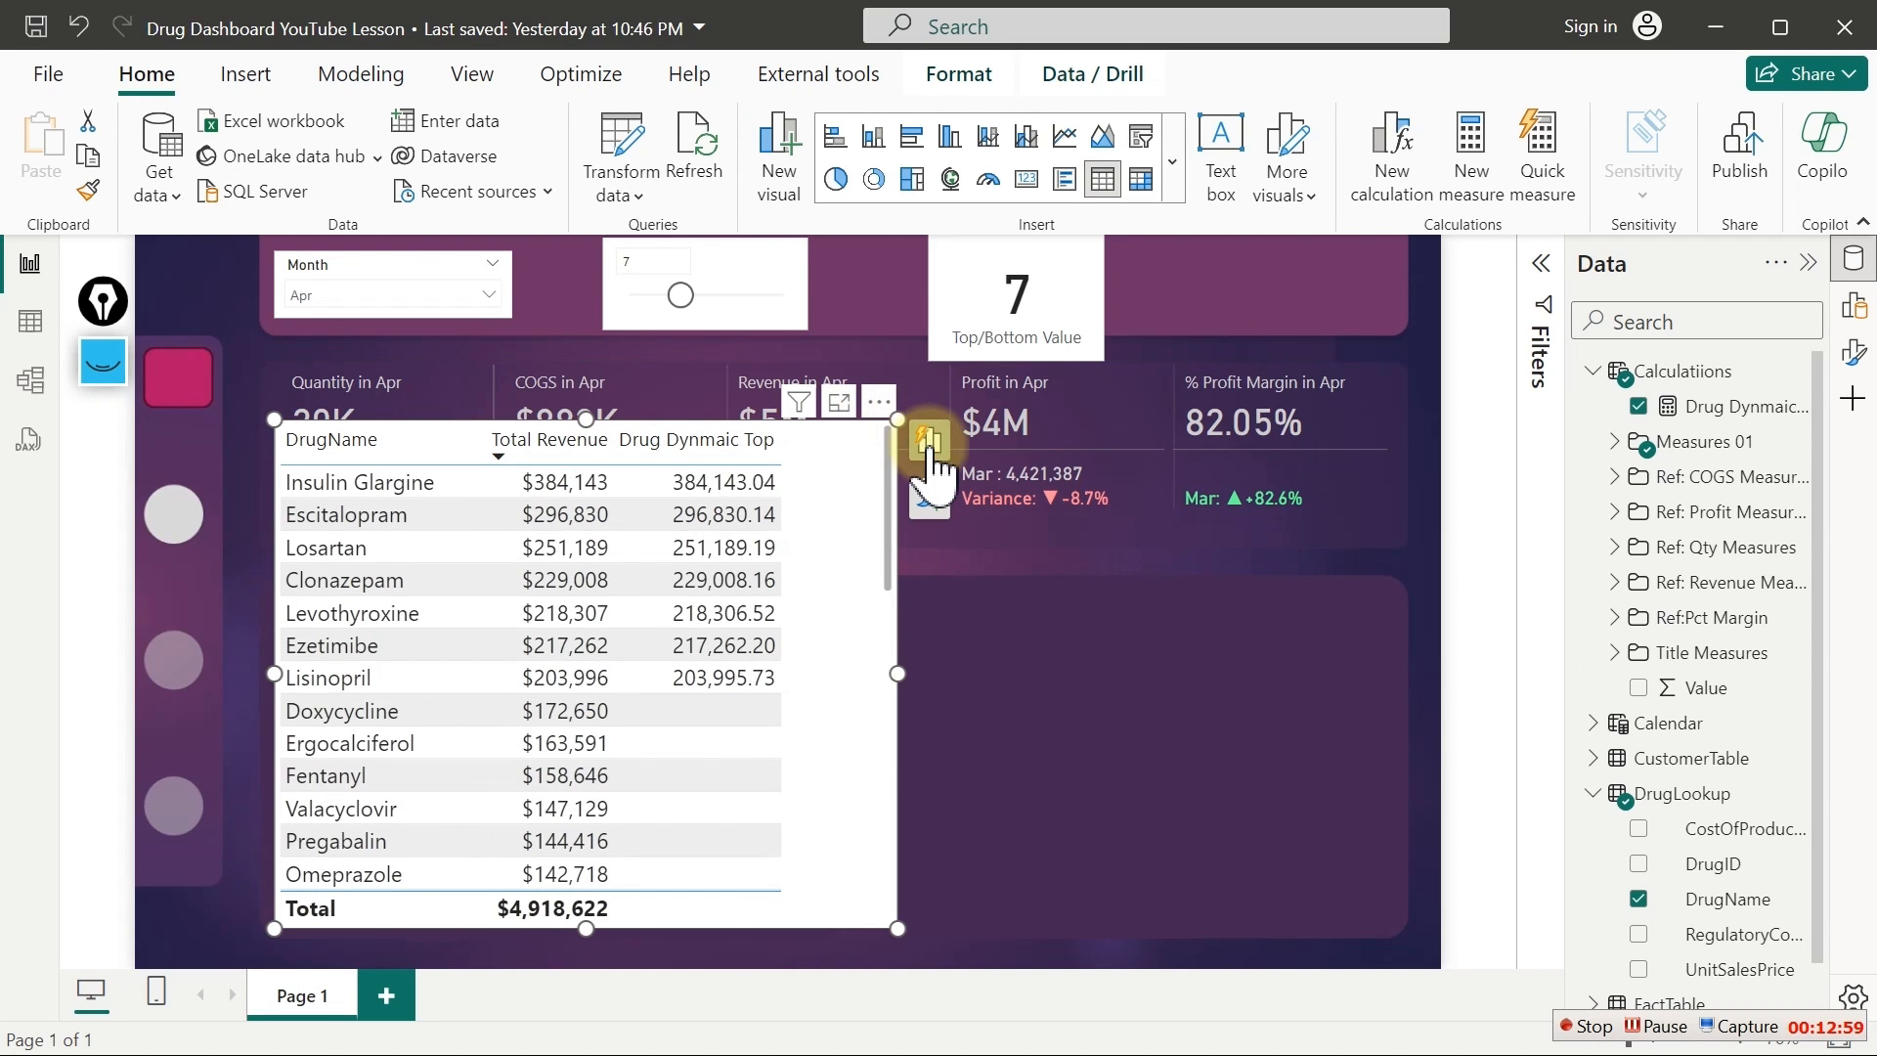
left_click(929, 442)
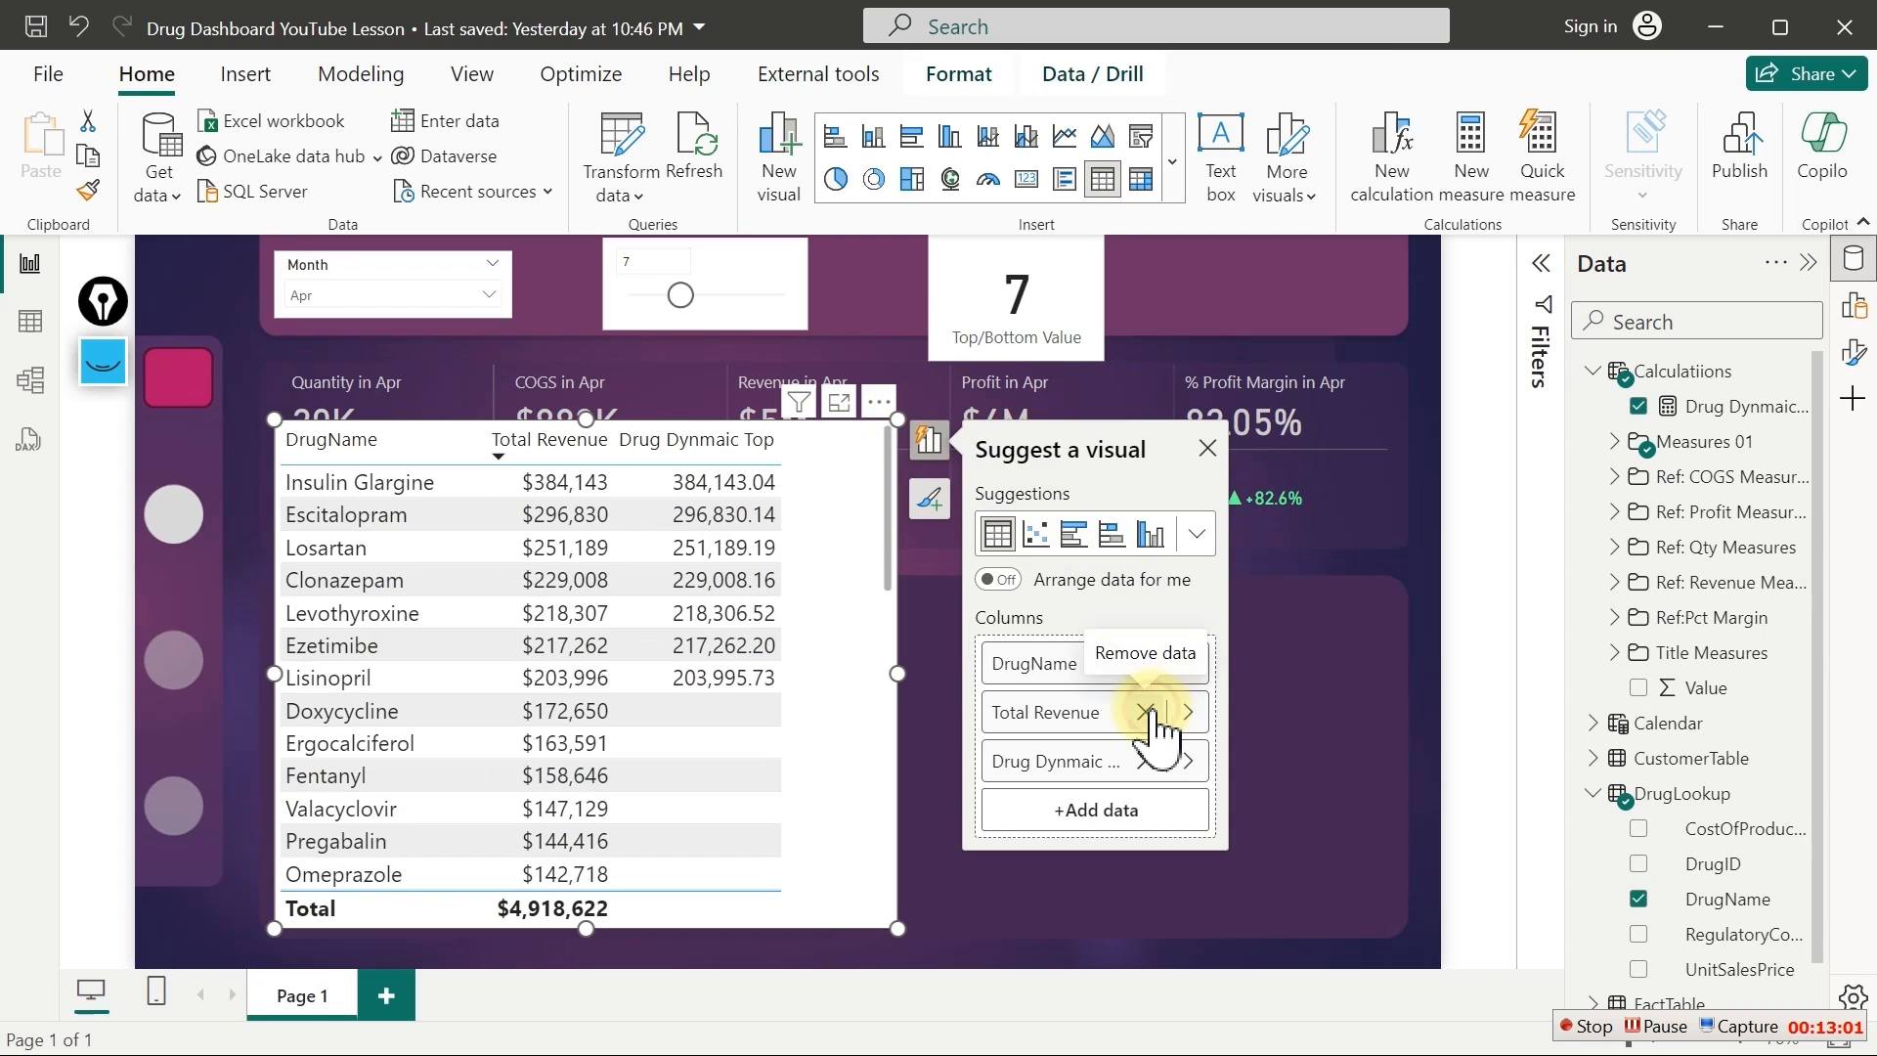
left_click(1145, 711)
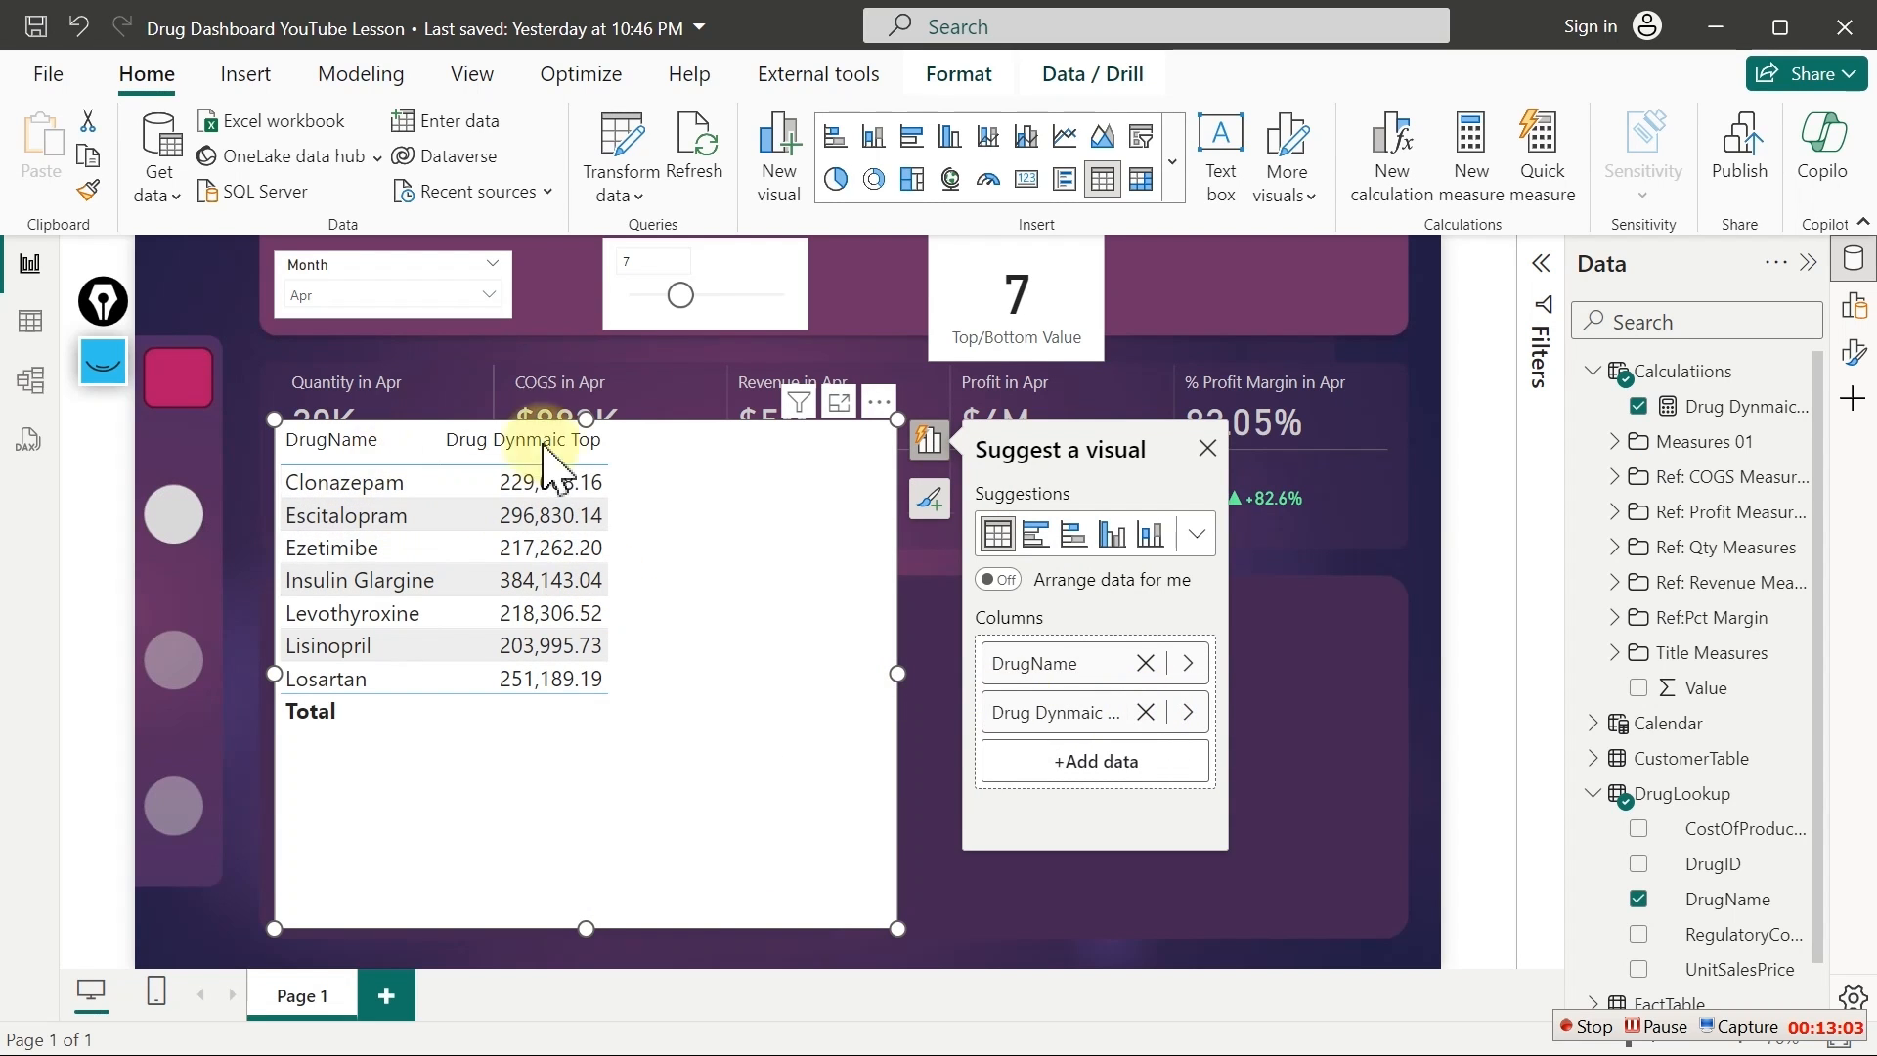
Set the Top/Bottom slicer to 3 and reselect the drug table visual
left_click_drag(675, 296, 650, 301)
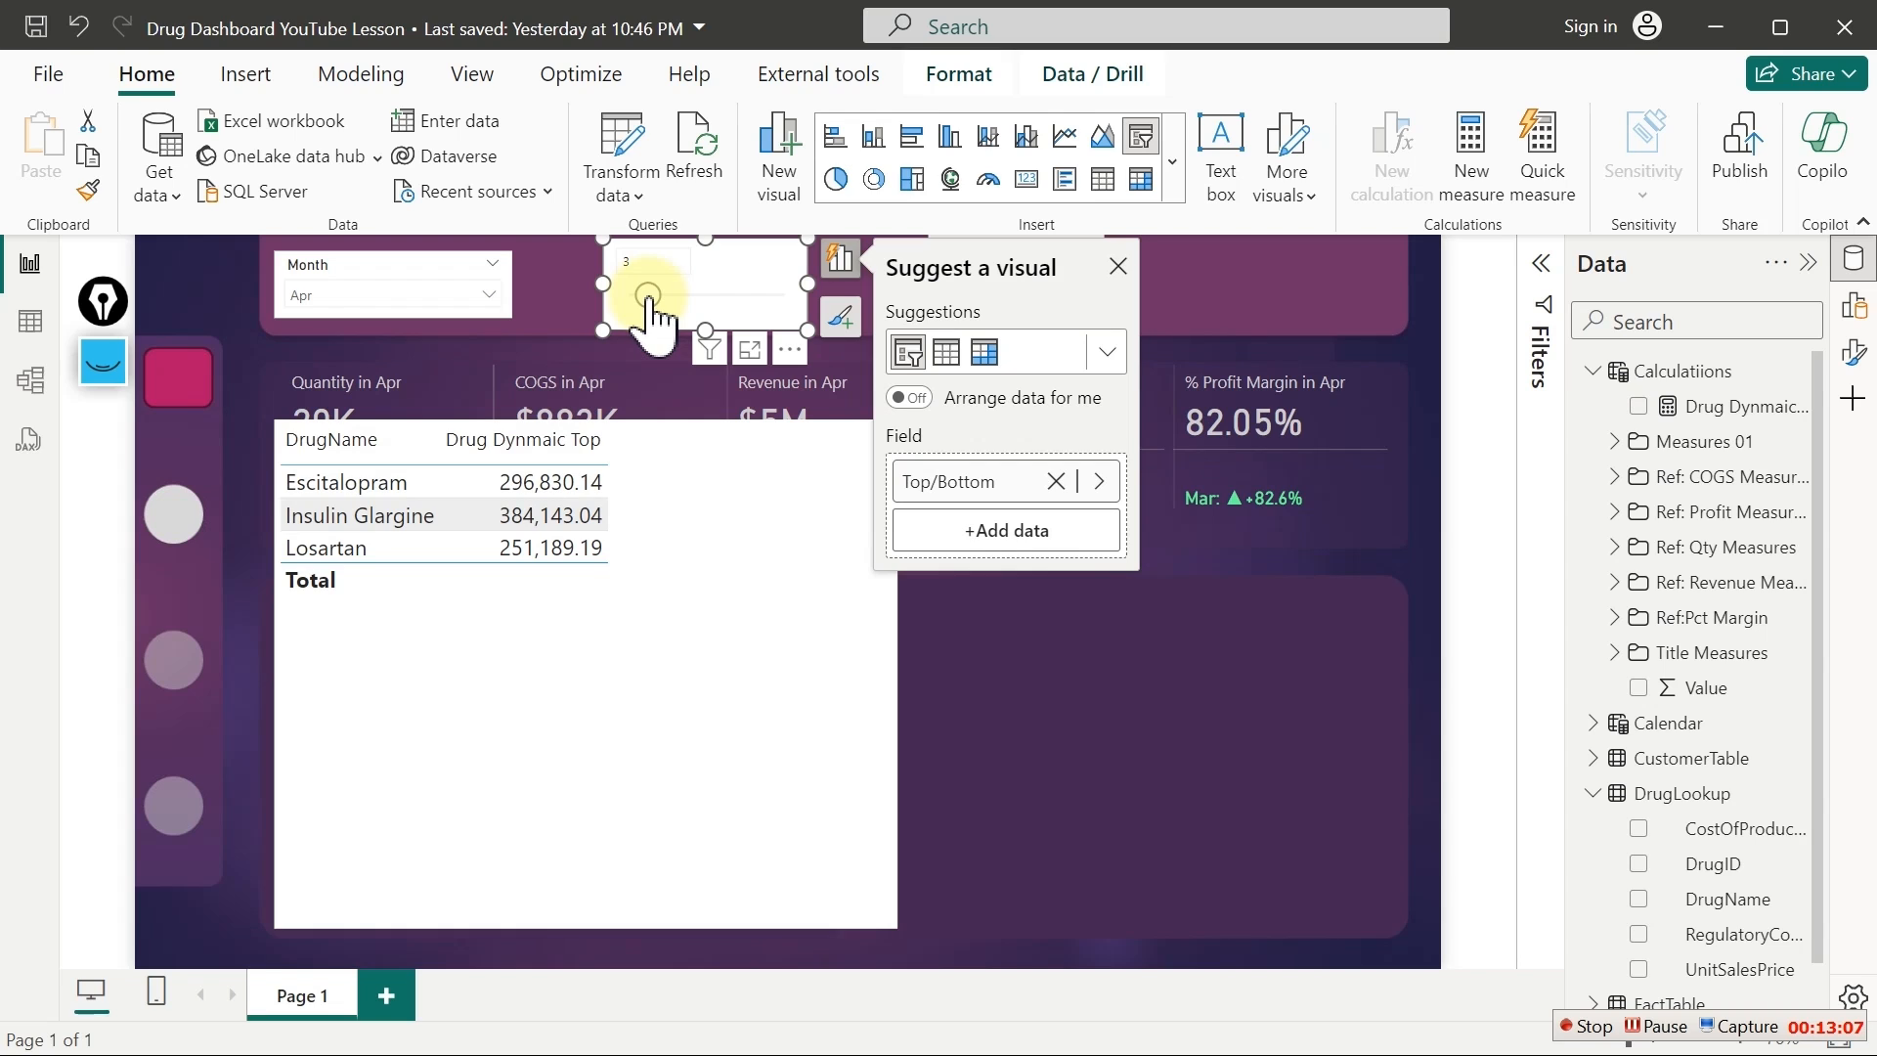
left_click(743, 494)
Open the Drug Dynmaic Top measure and review the TOPN arguments of _TopDrugs and the _ActiveDrug definition
left_click(1720, 406)
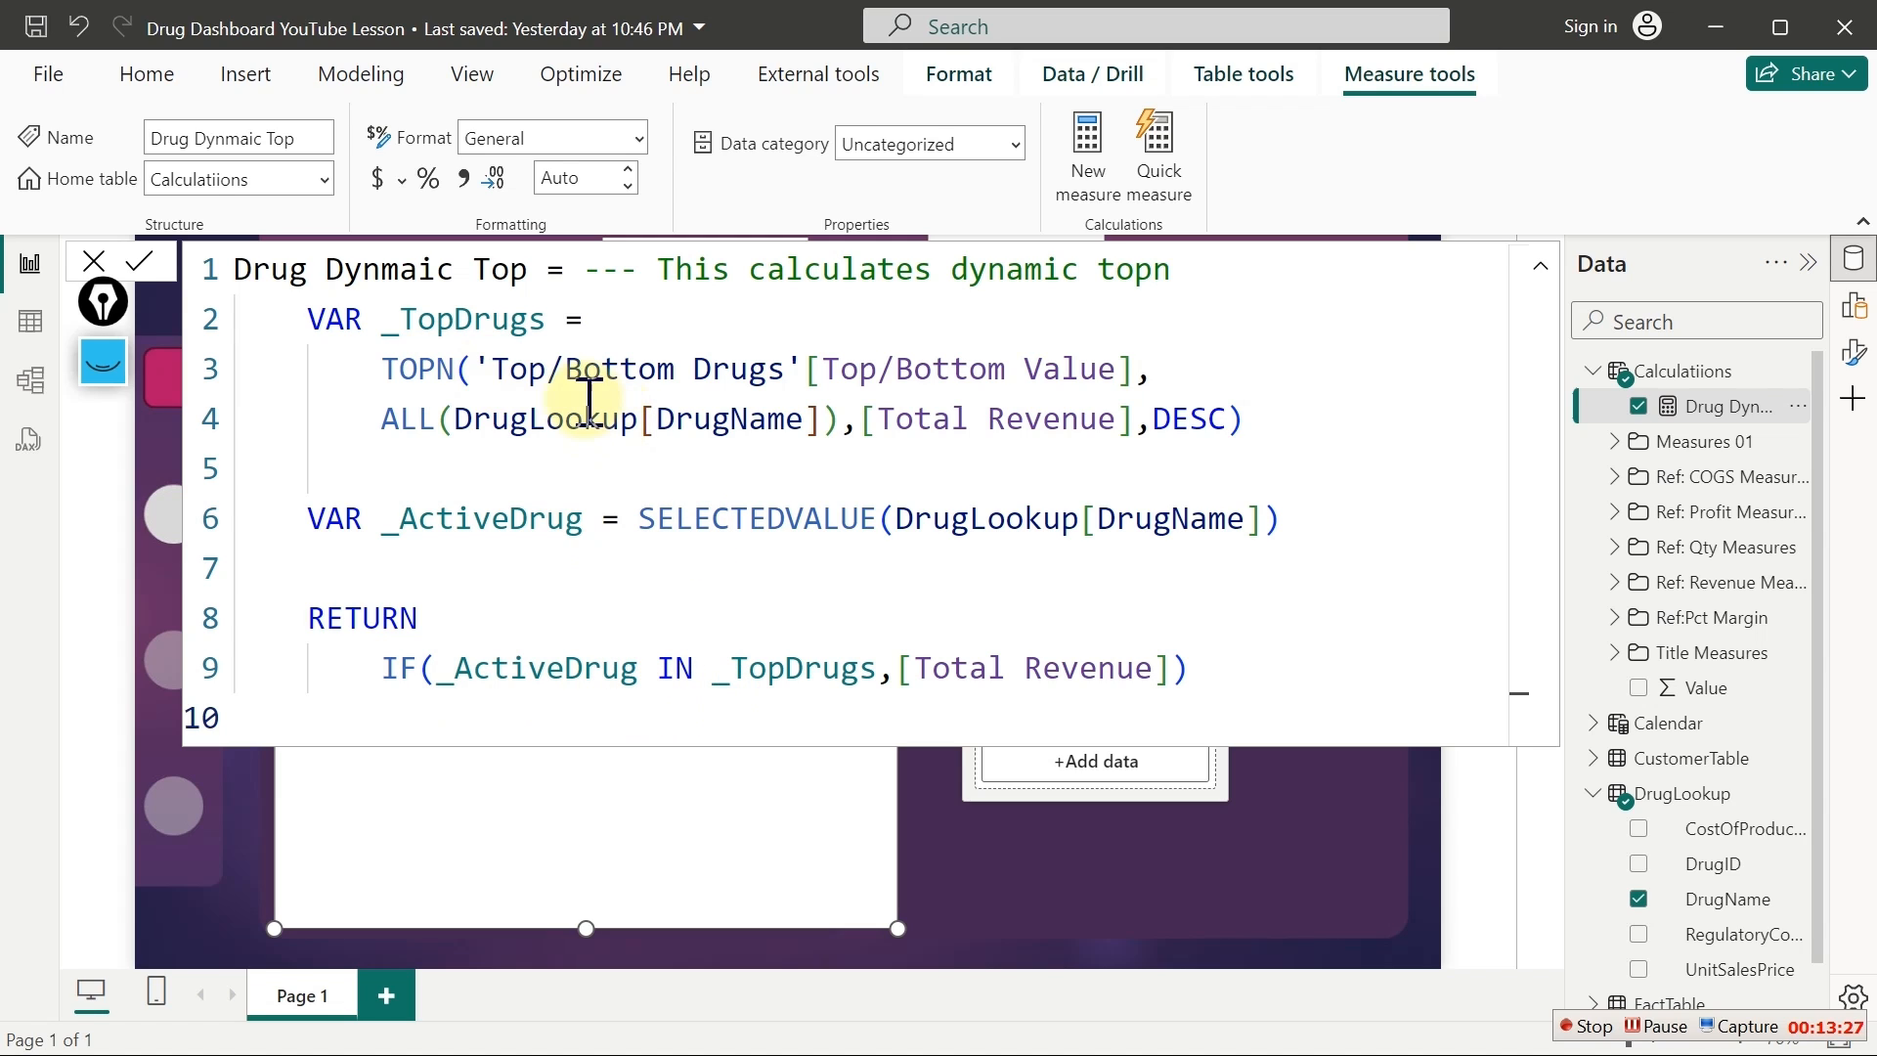
left_click_drag(475, 372, 1143, 366)
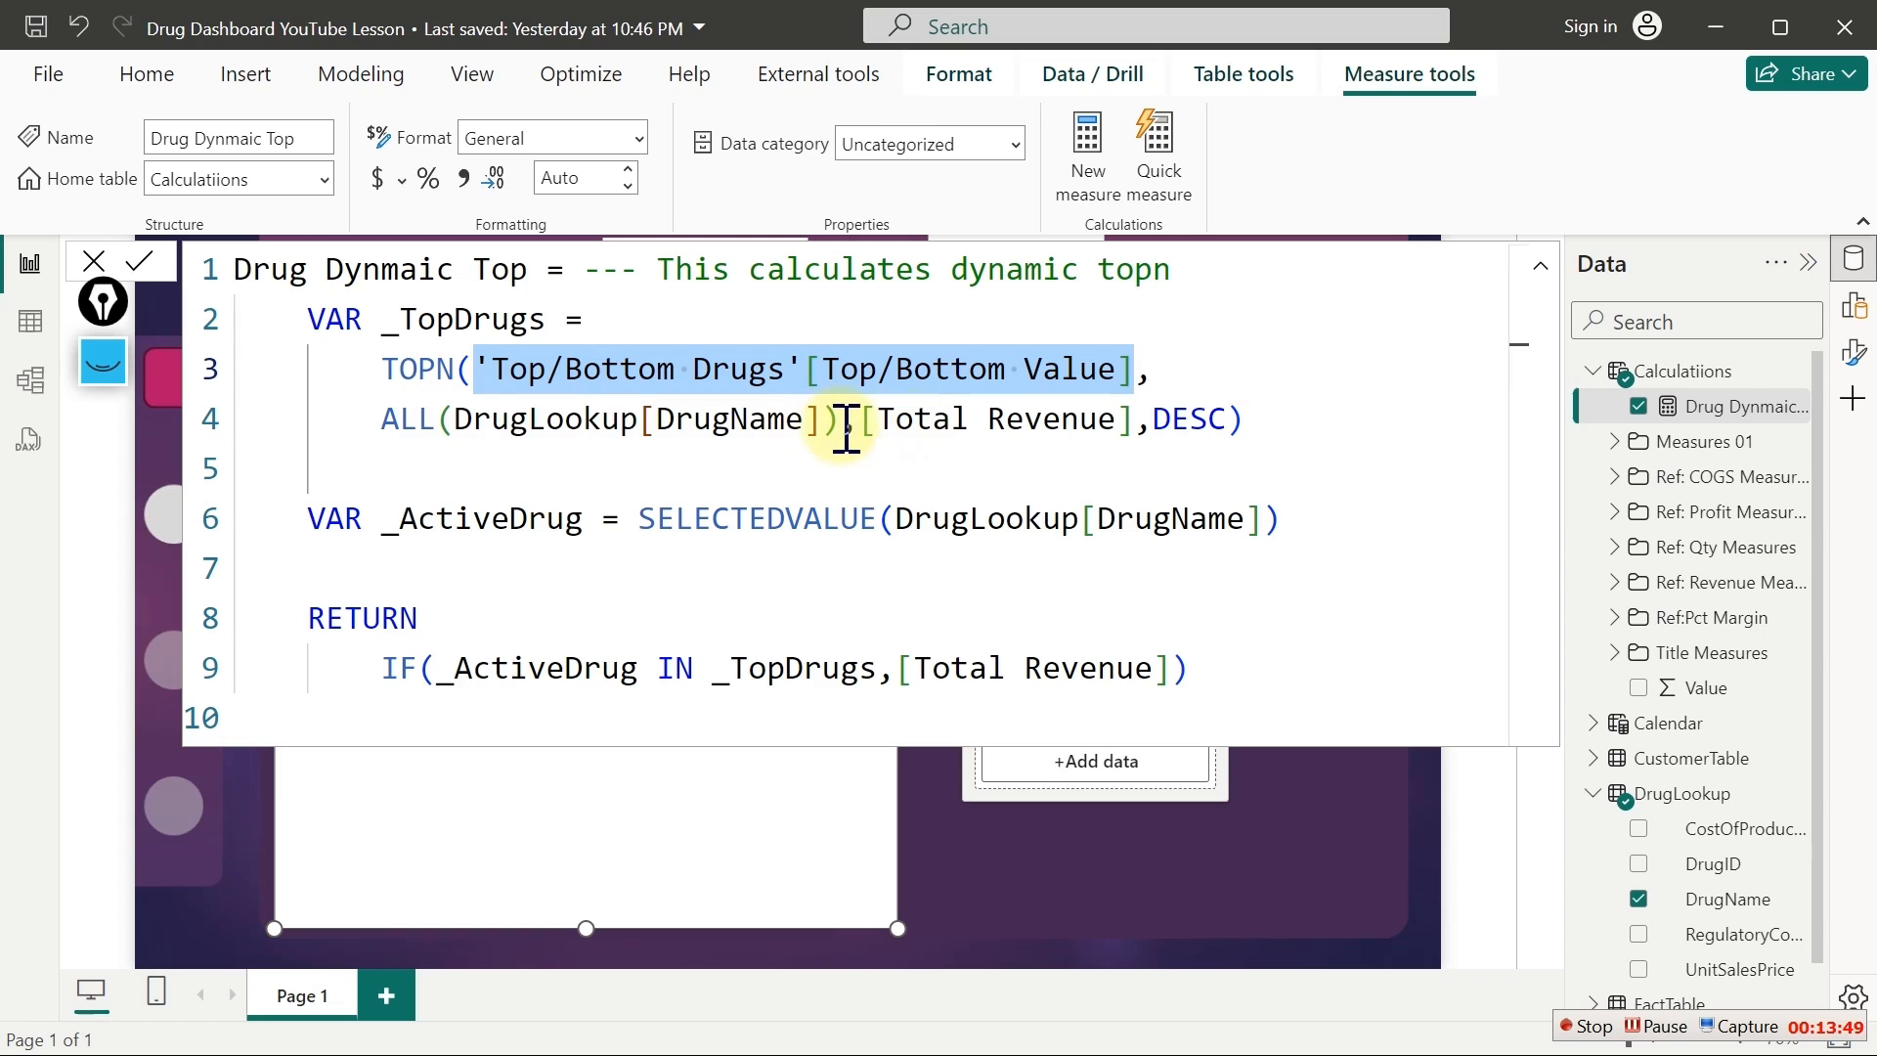
left_click_drag(860, 420, 1138, 422)
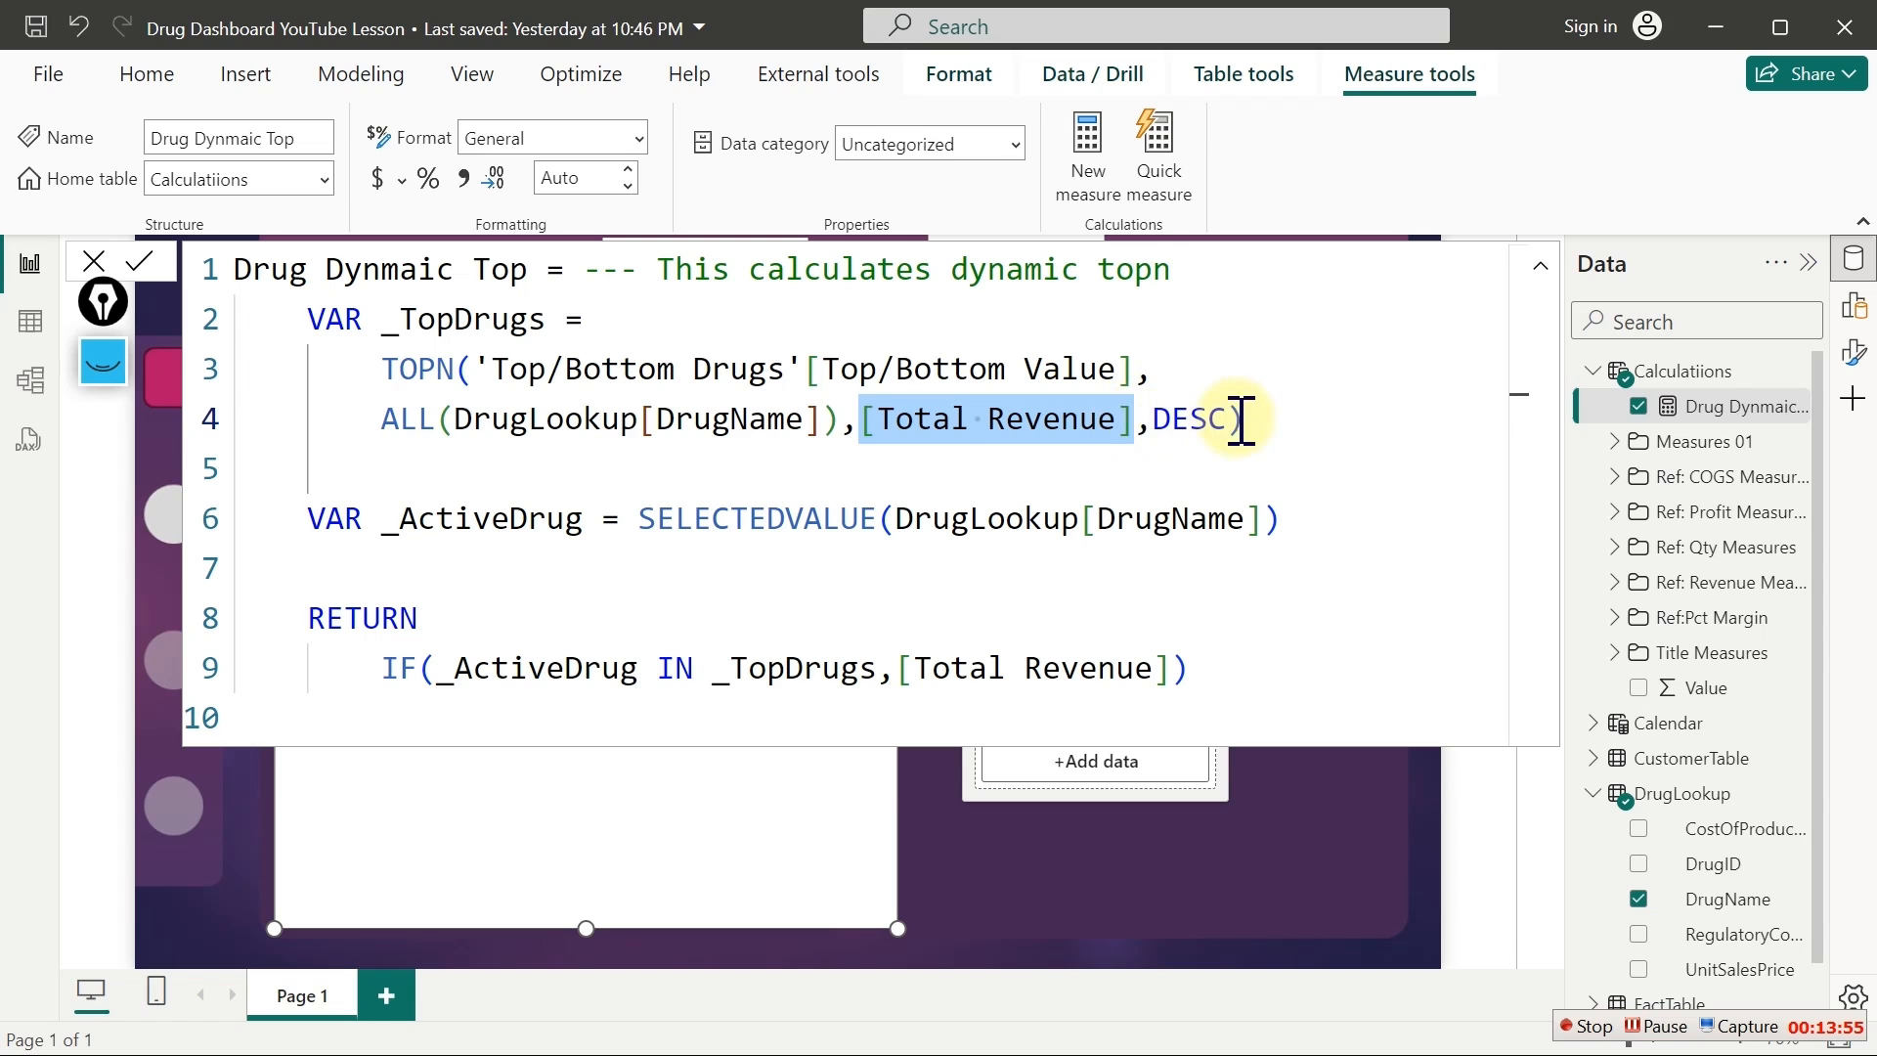
left_click_drag(1248, 420, 1152, 421)
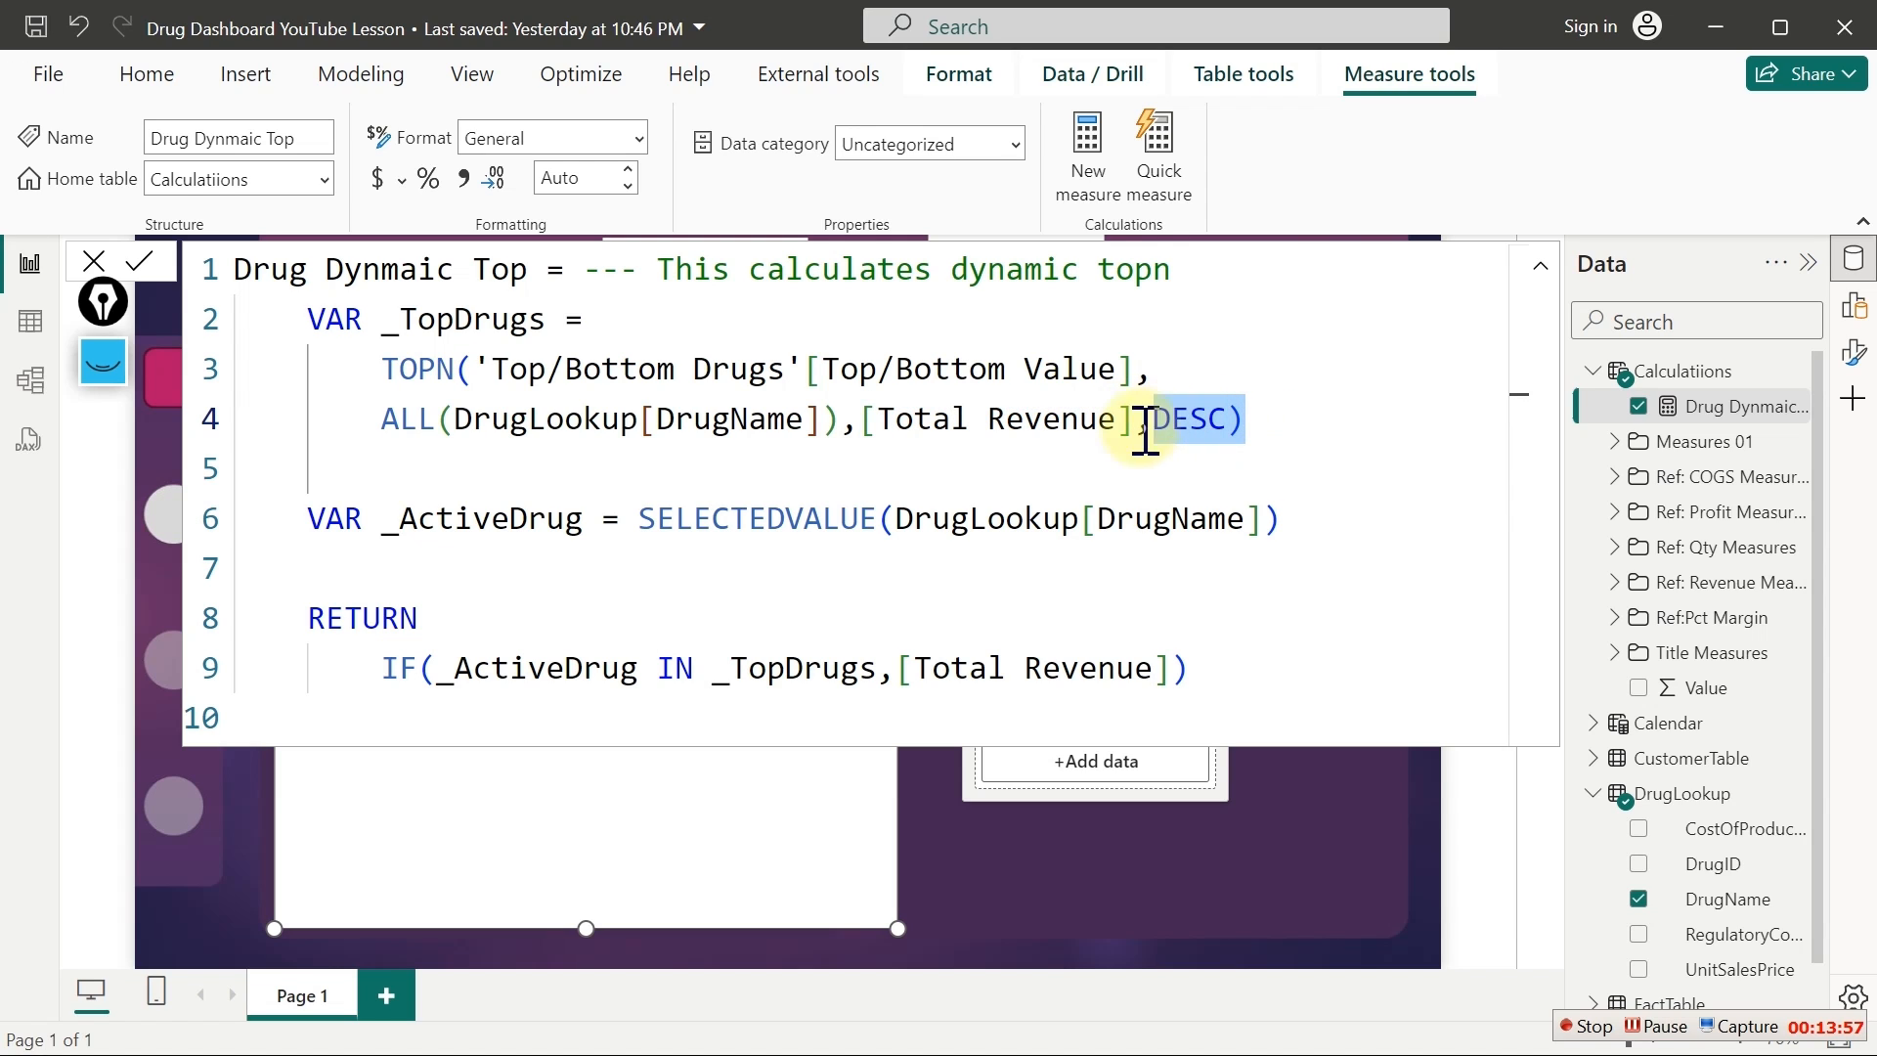
left_click(407, 518)
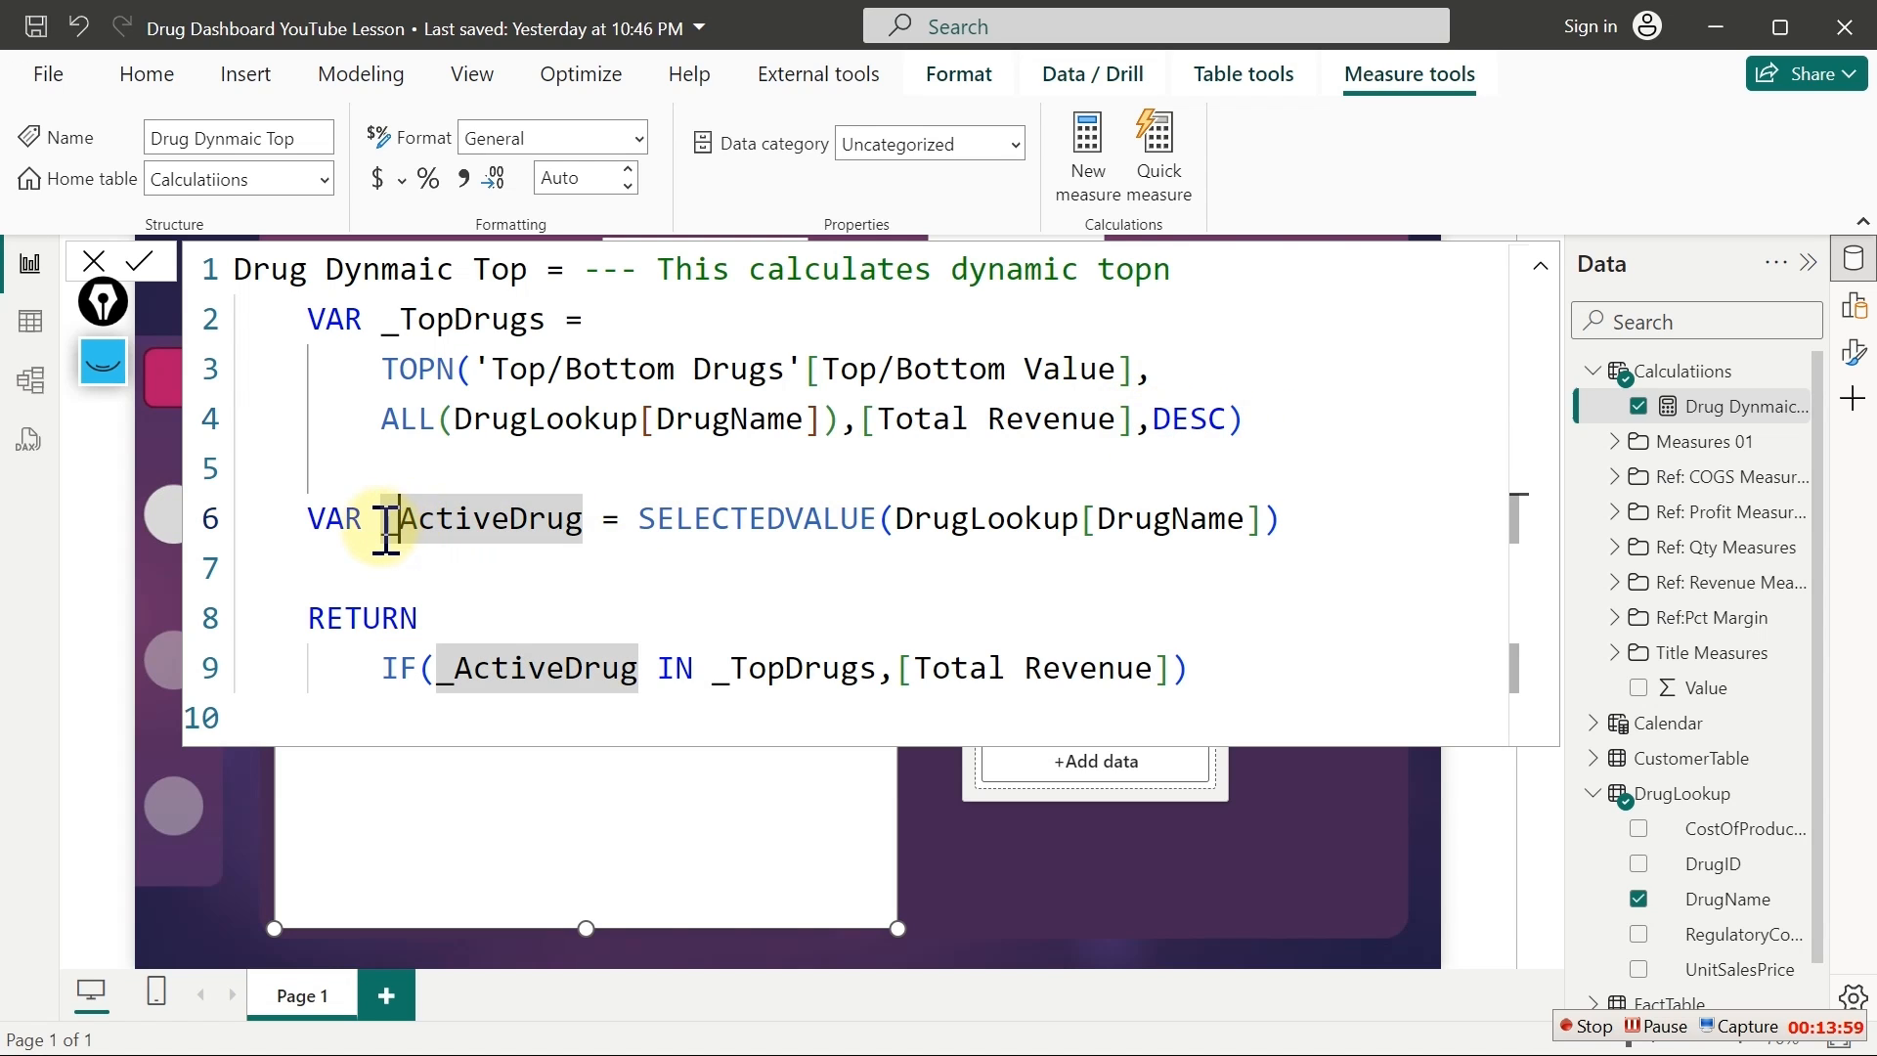
left_click_drag(383, 520, 1281, 503)
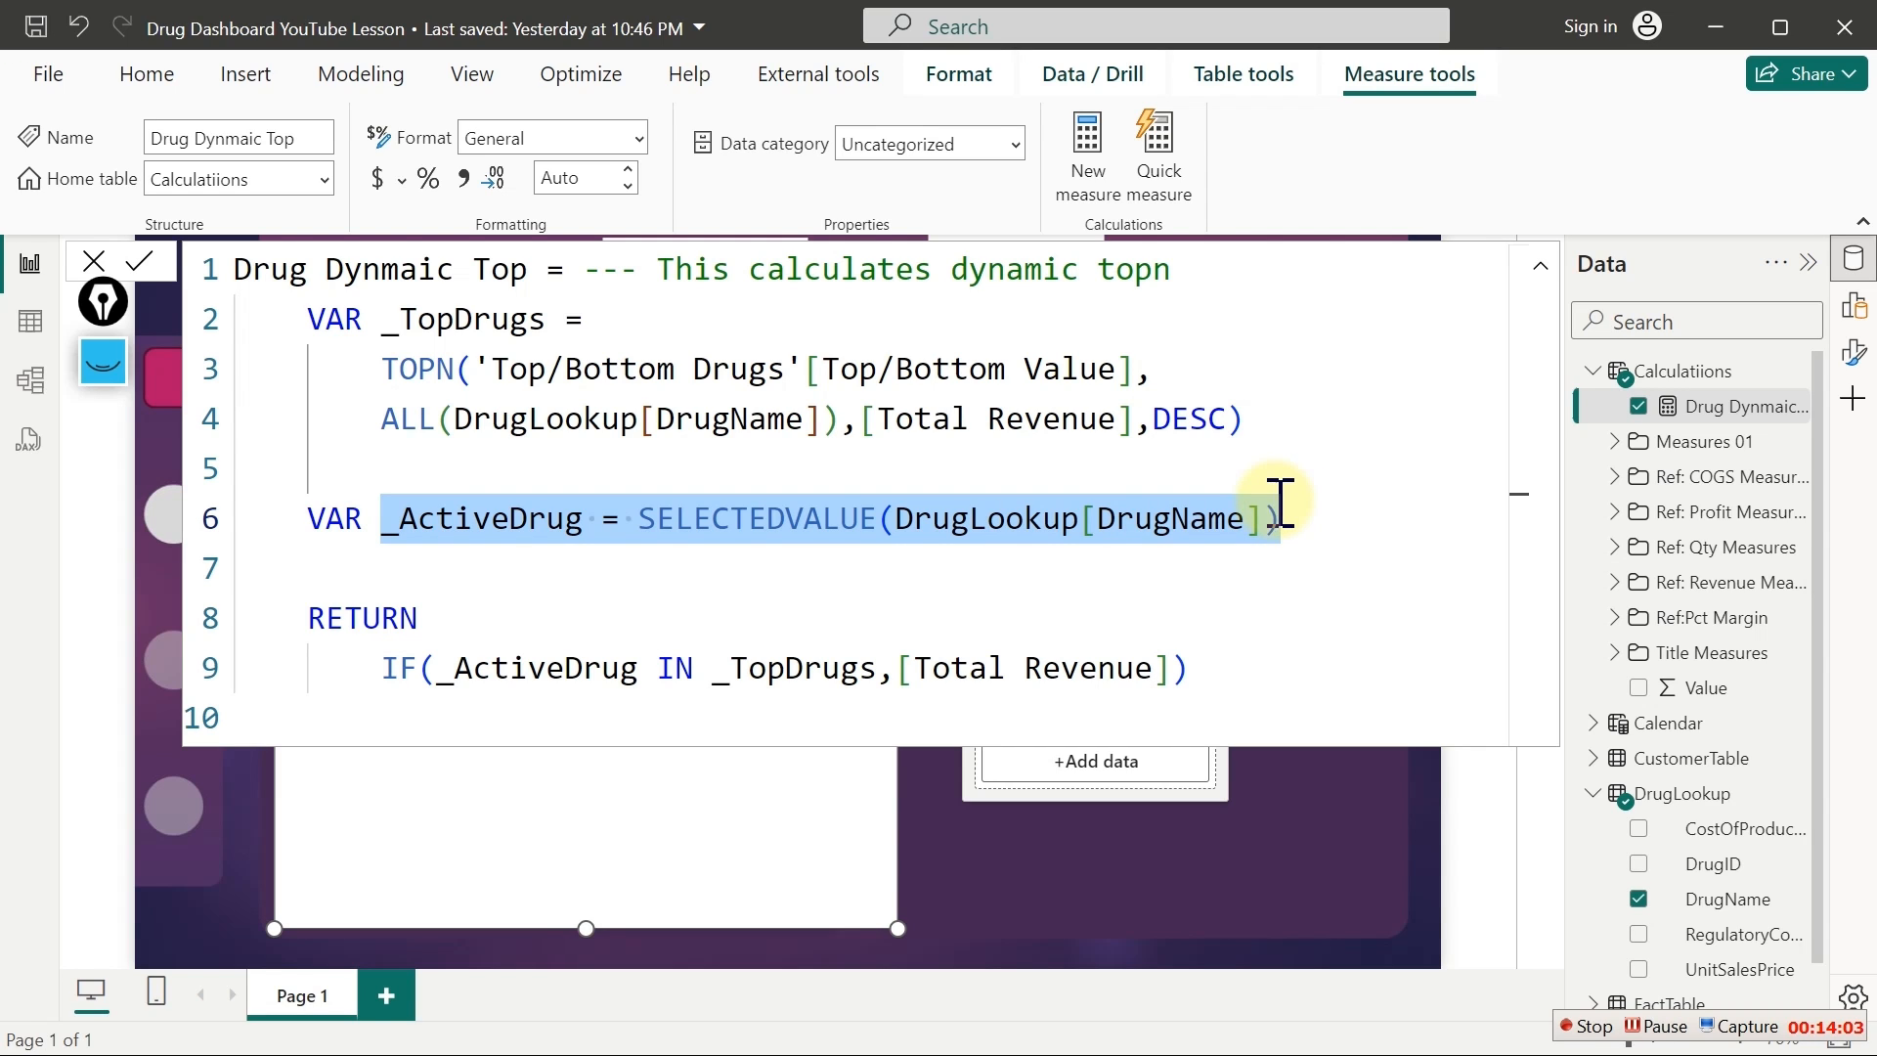
Examine how the IF function's IN test compares _ActiveDrug with _TopDrugs in the RETURN statement
left_click(704, 668)
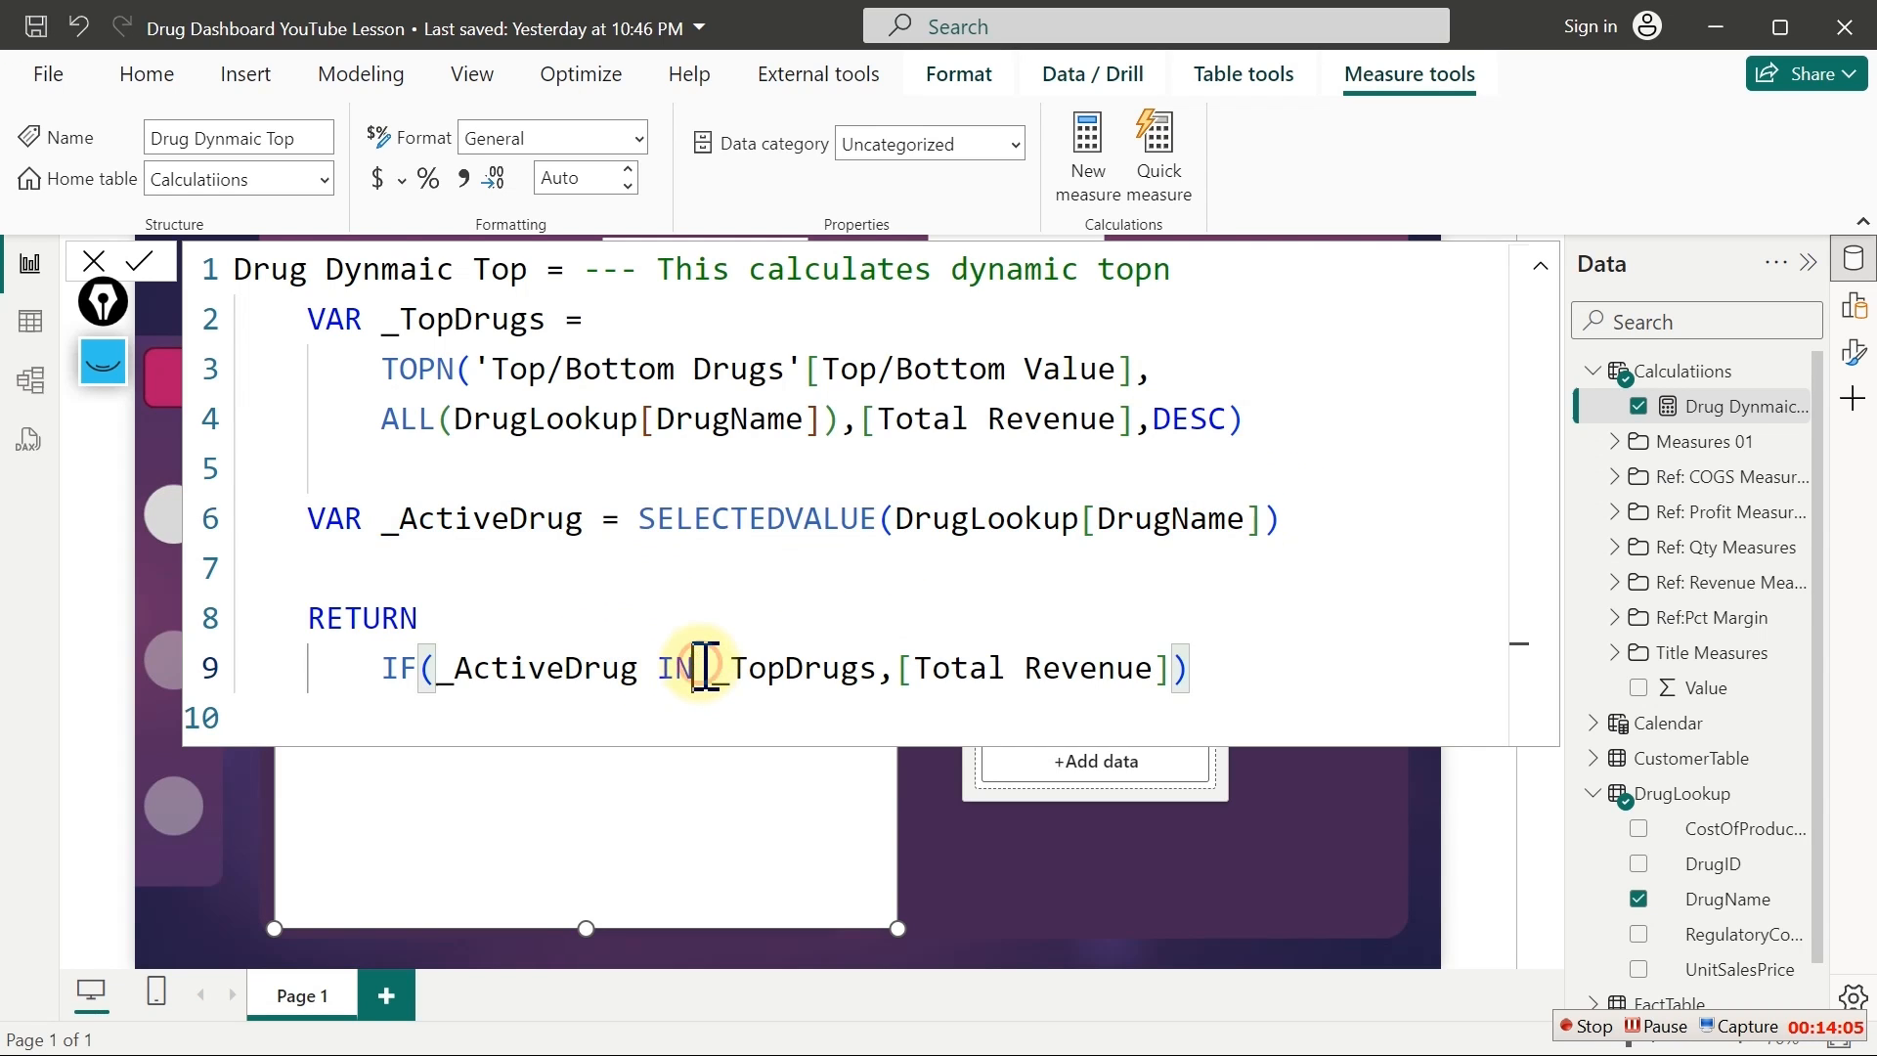
double_click(669, 667)
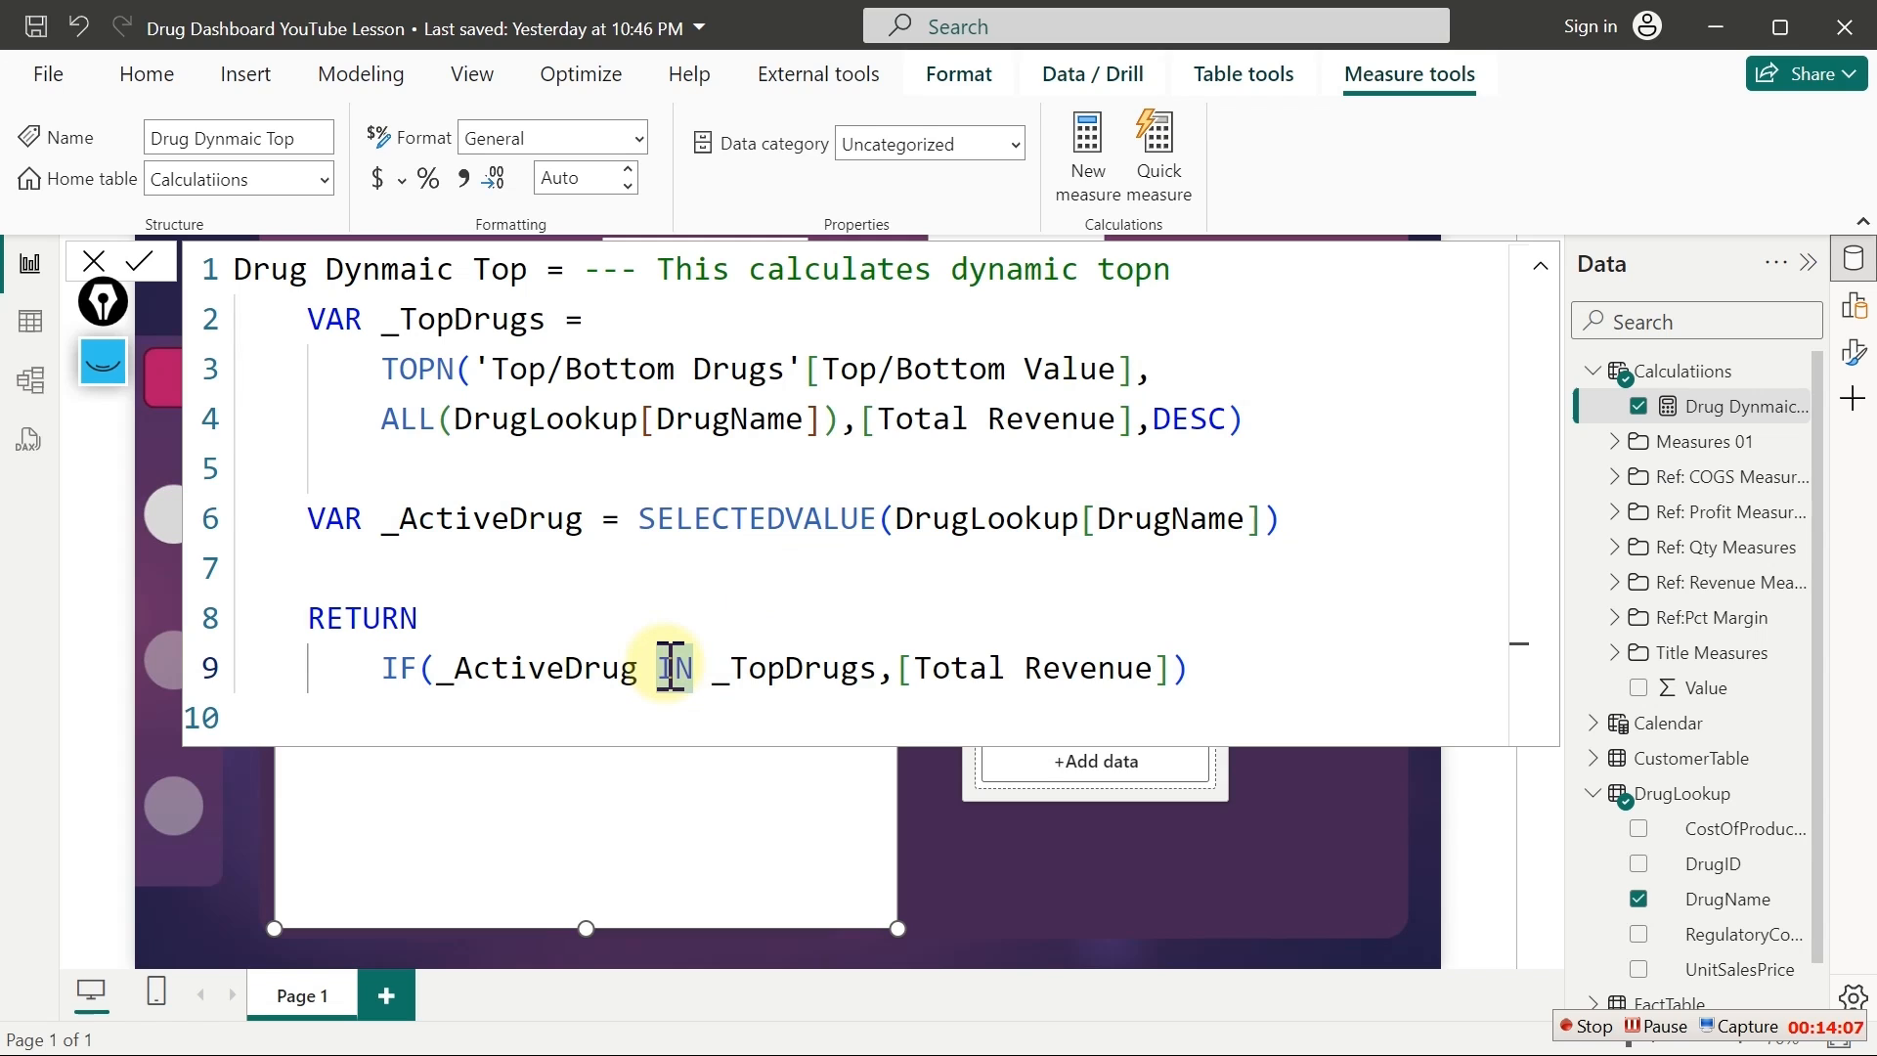
left_click(602, 667)
left_click(792, 685)
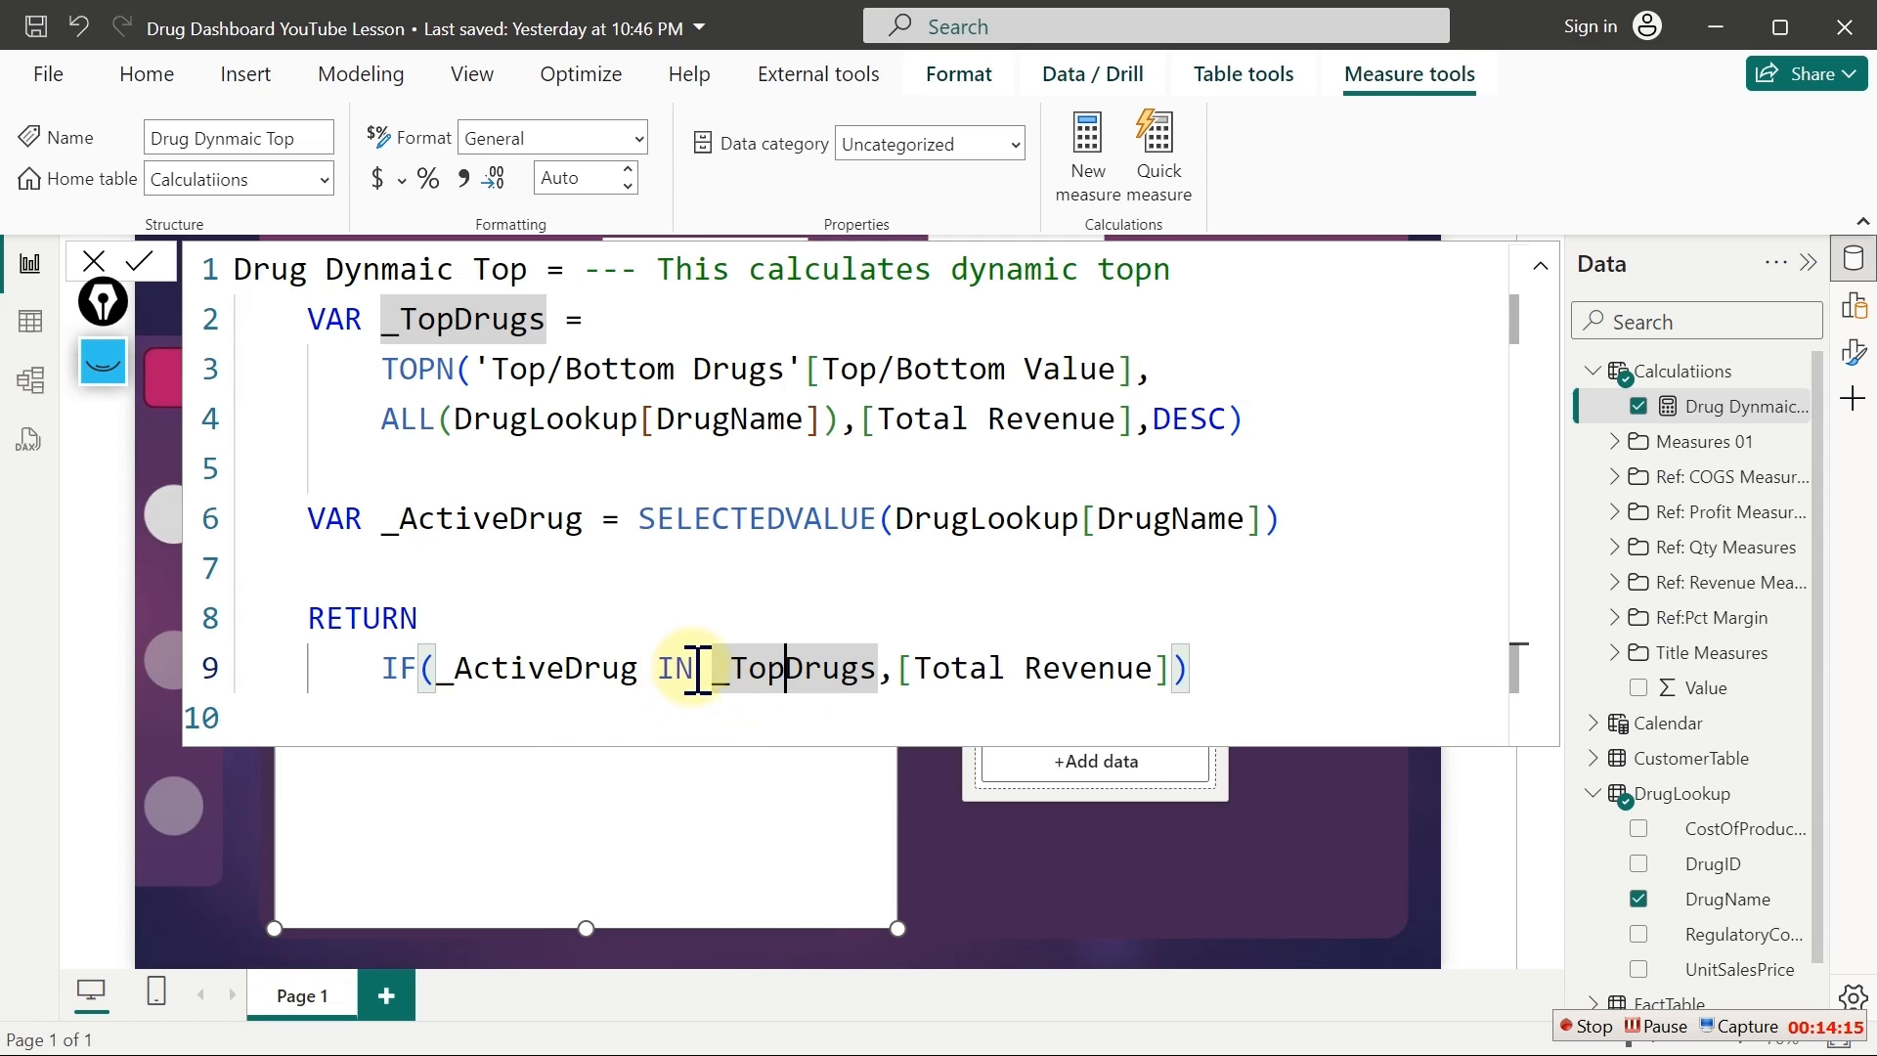
double_click(662, 673)
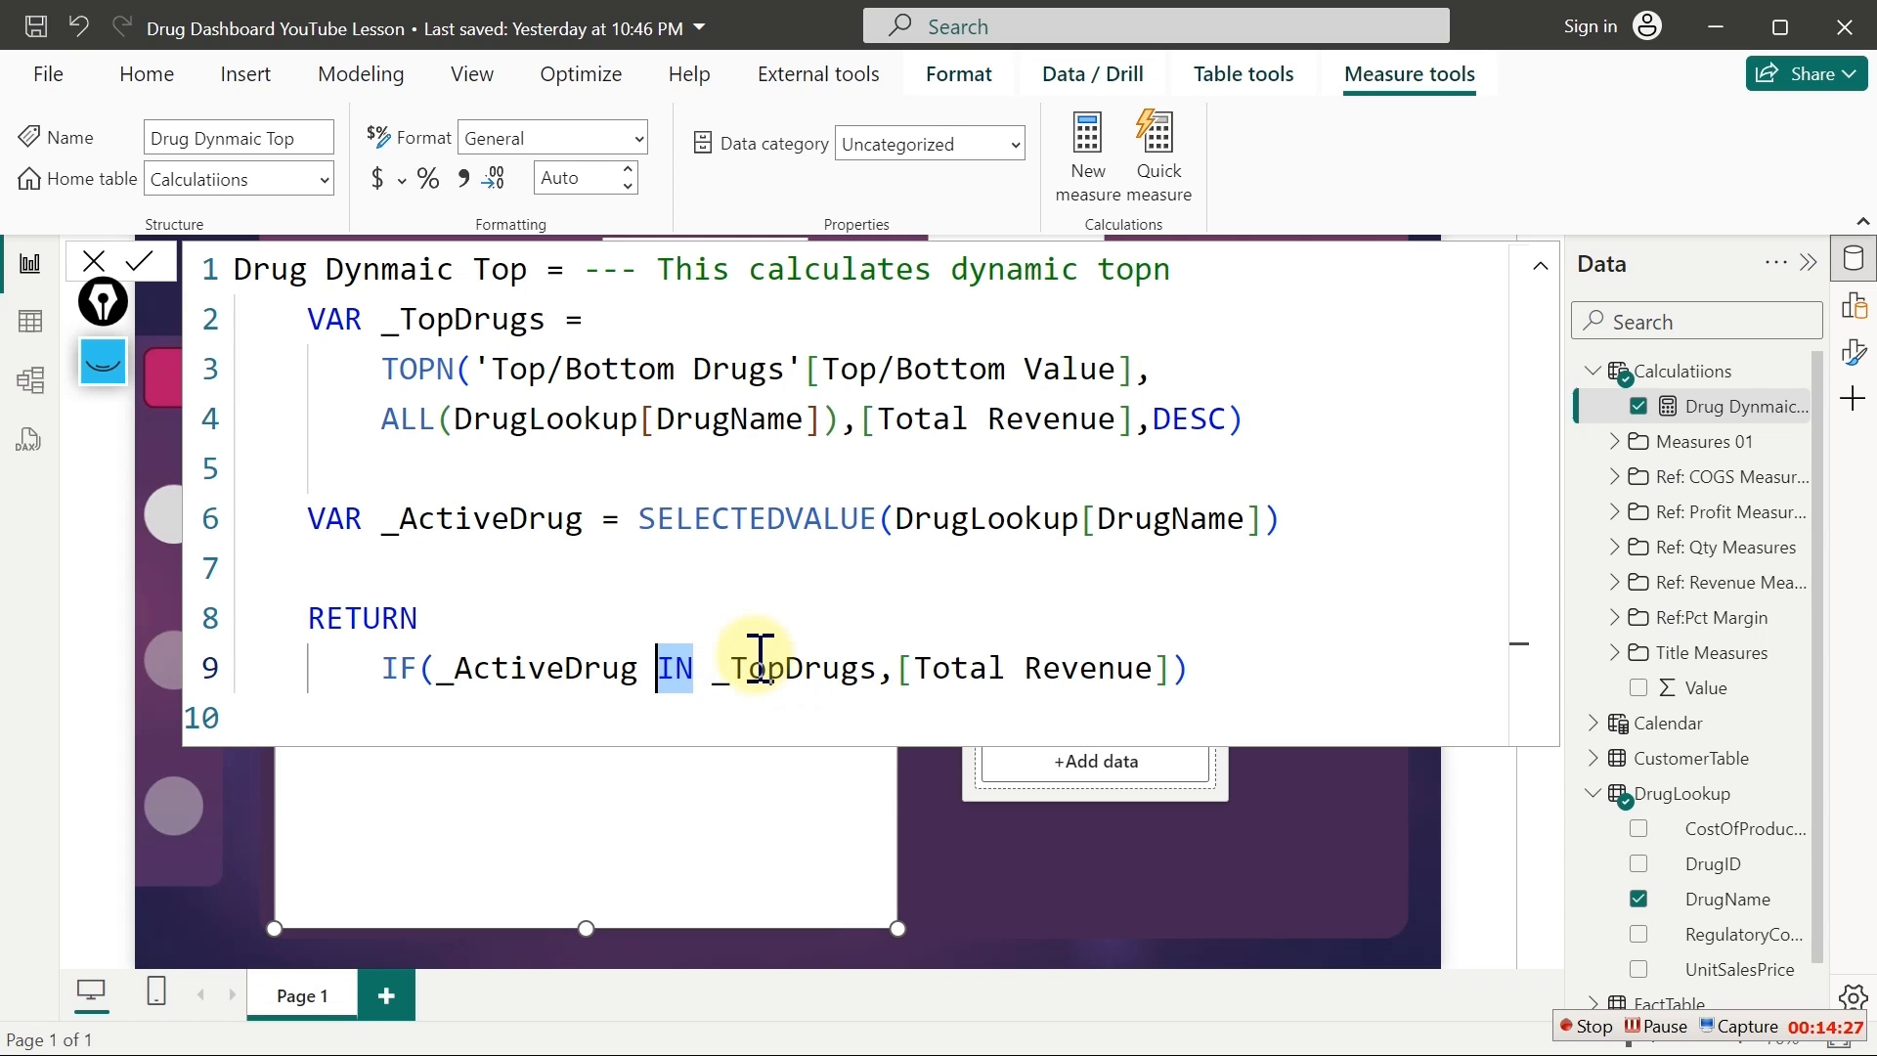
left_click_drag(750, 668, 817, 668)
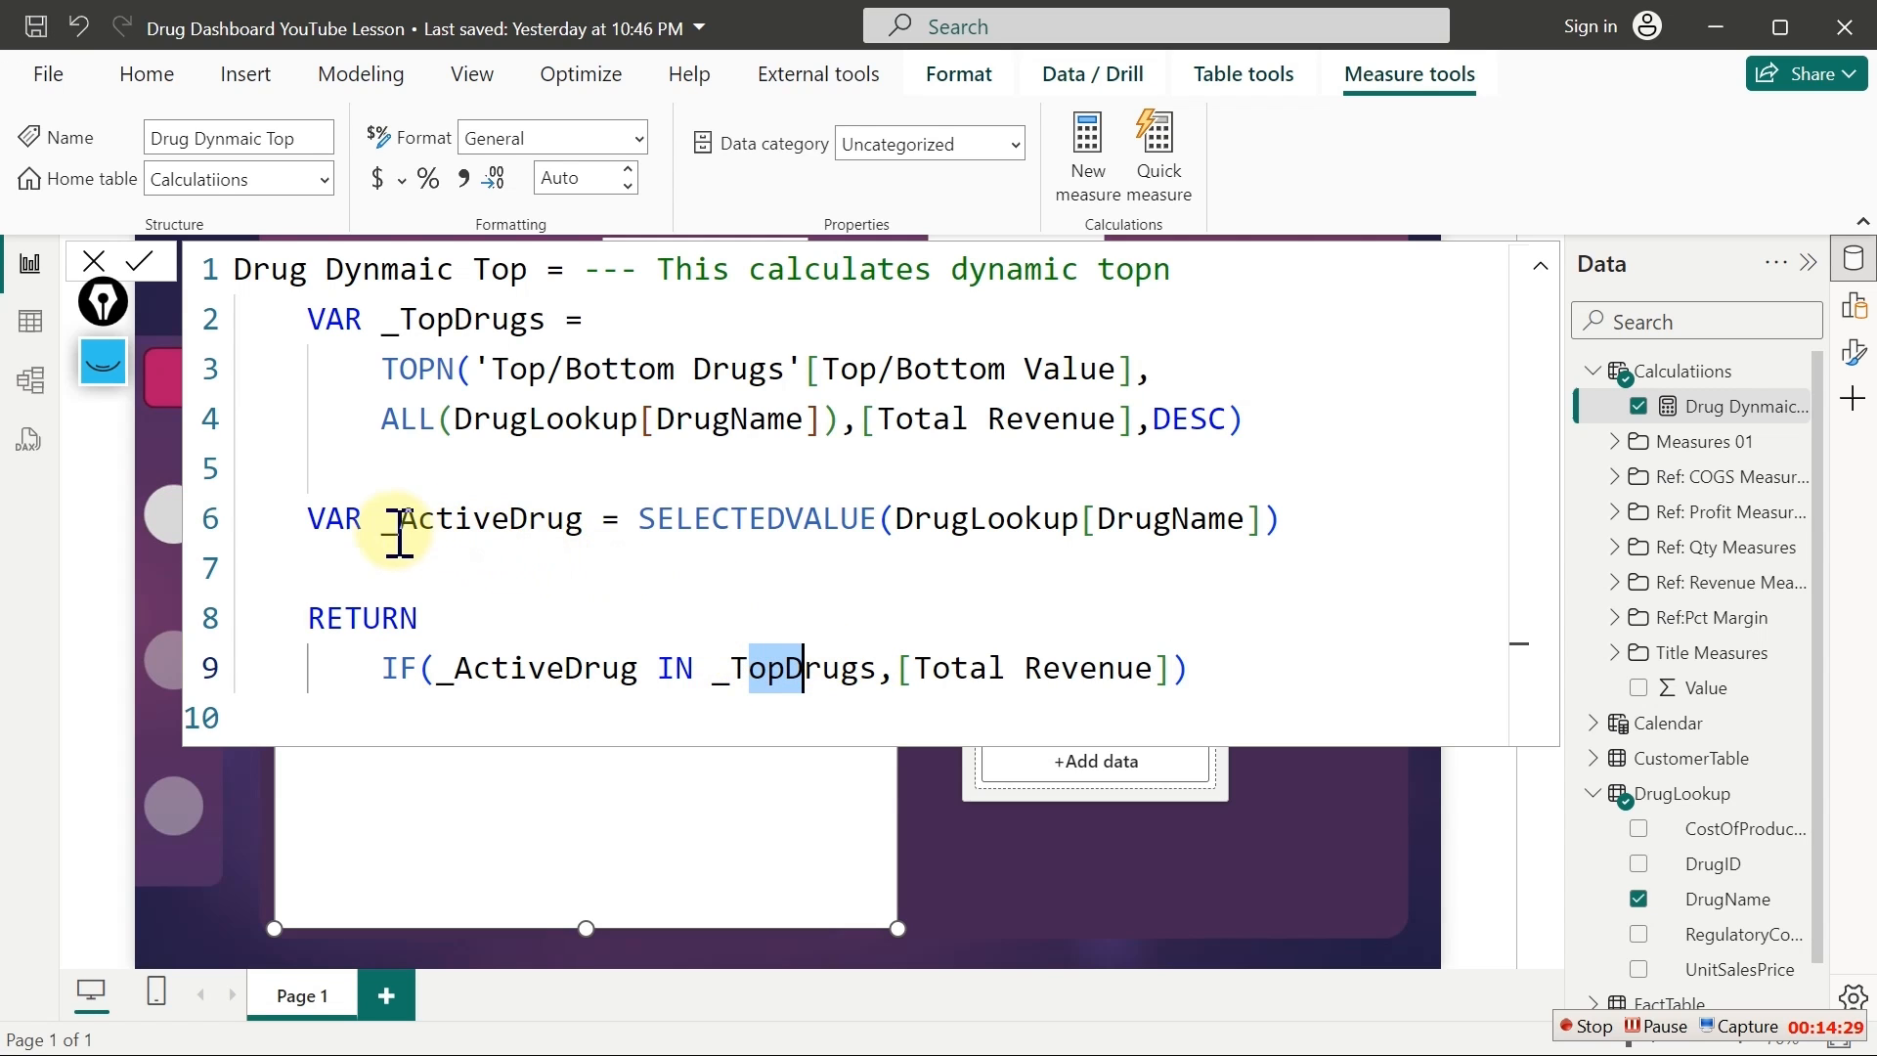
left_click_drag(380, 519, 1412, 518)
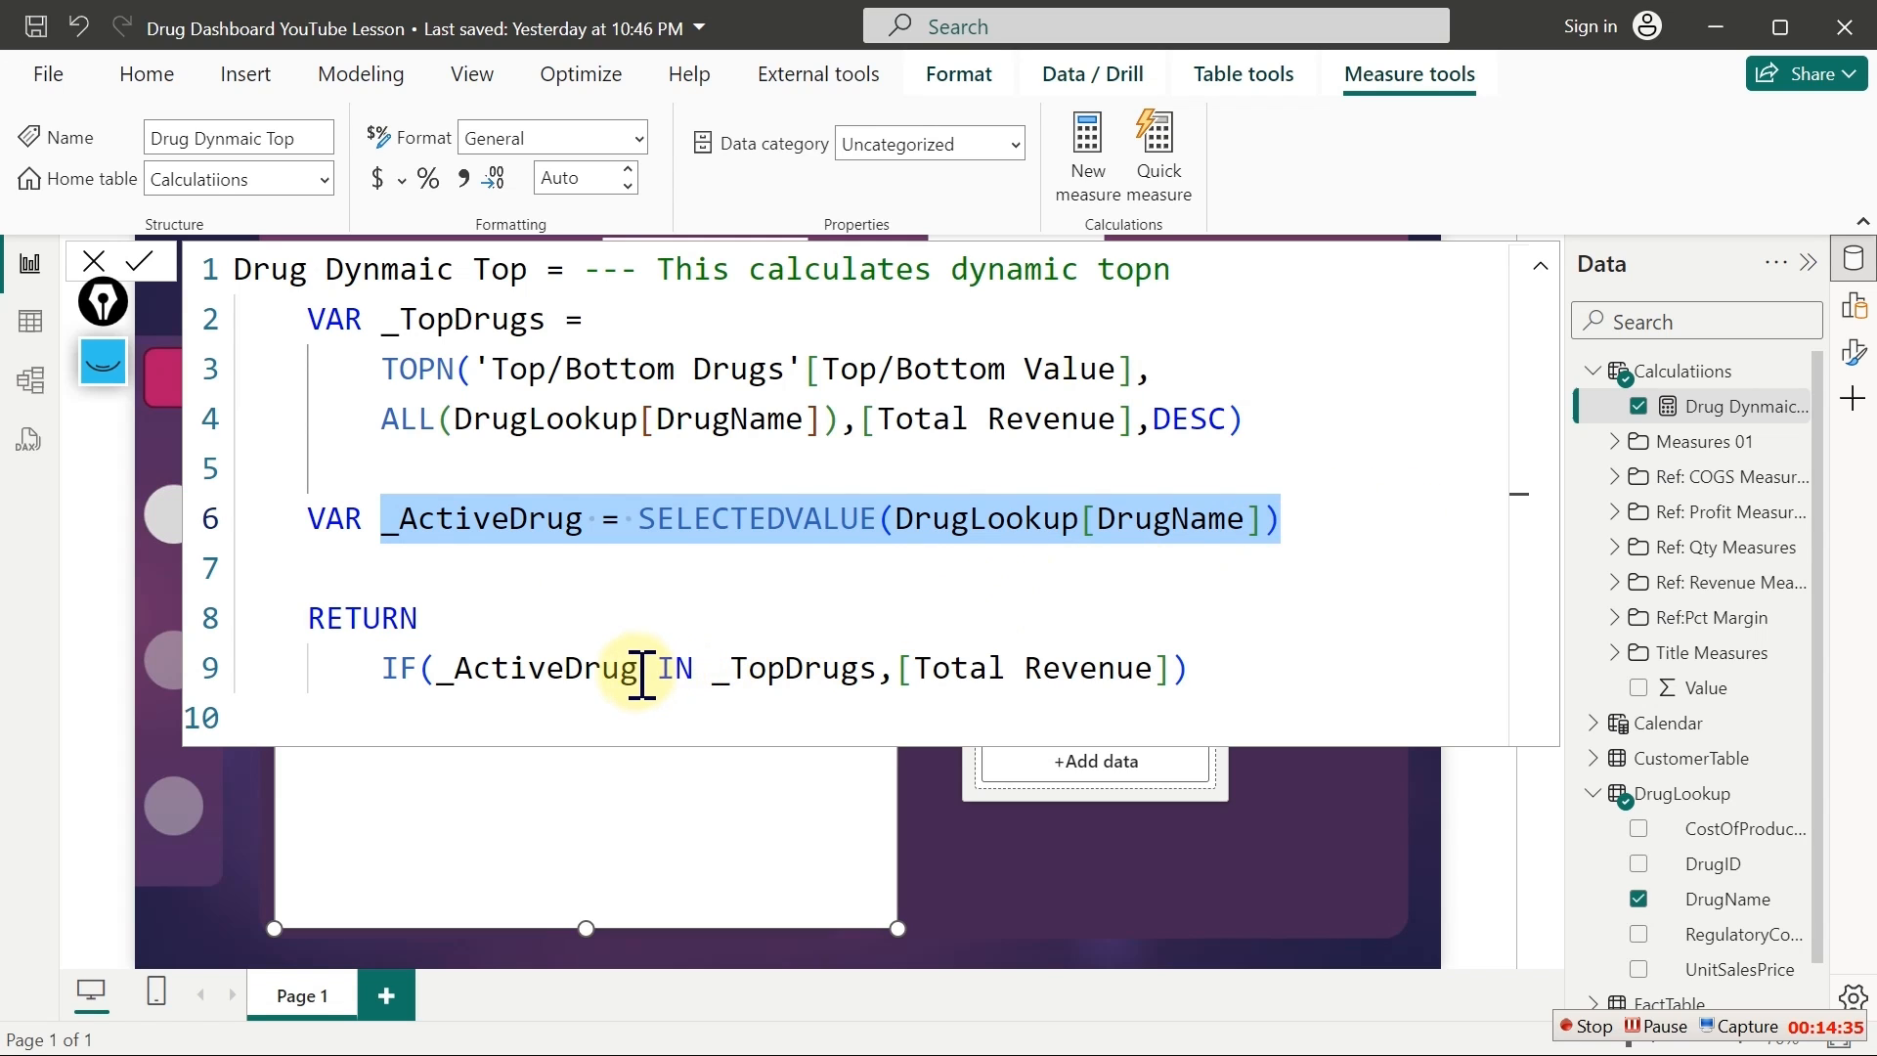
left_click_drag(639, 670, 491, 672)
left_click(758, 675)
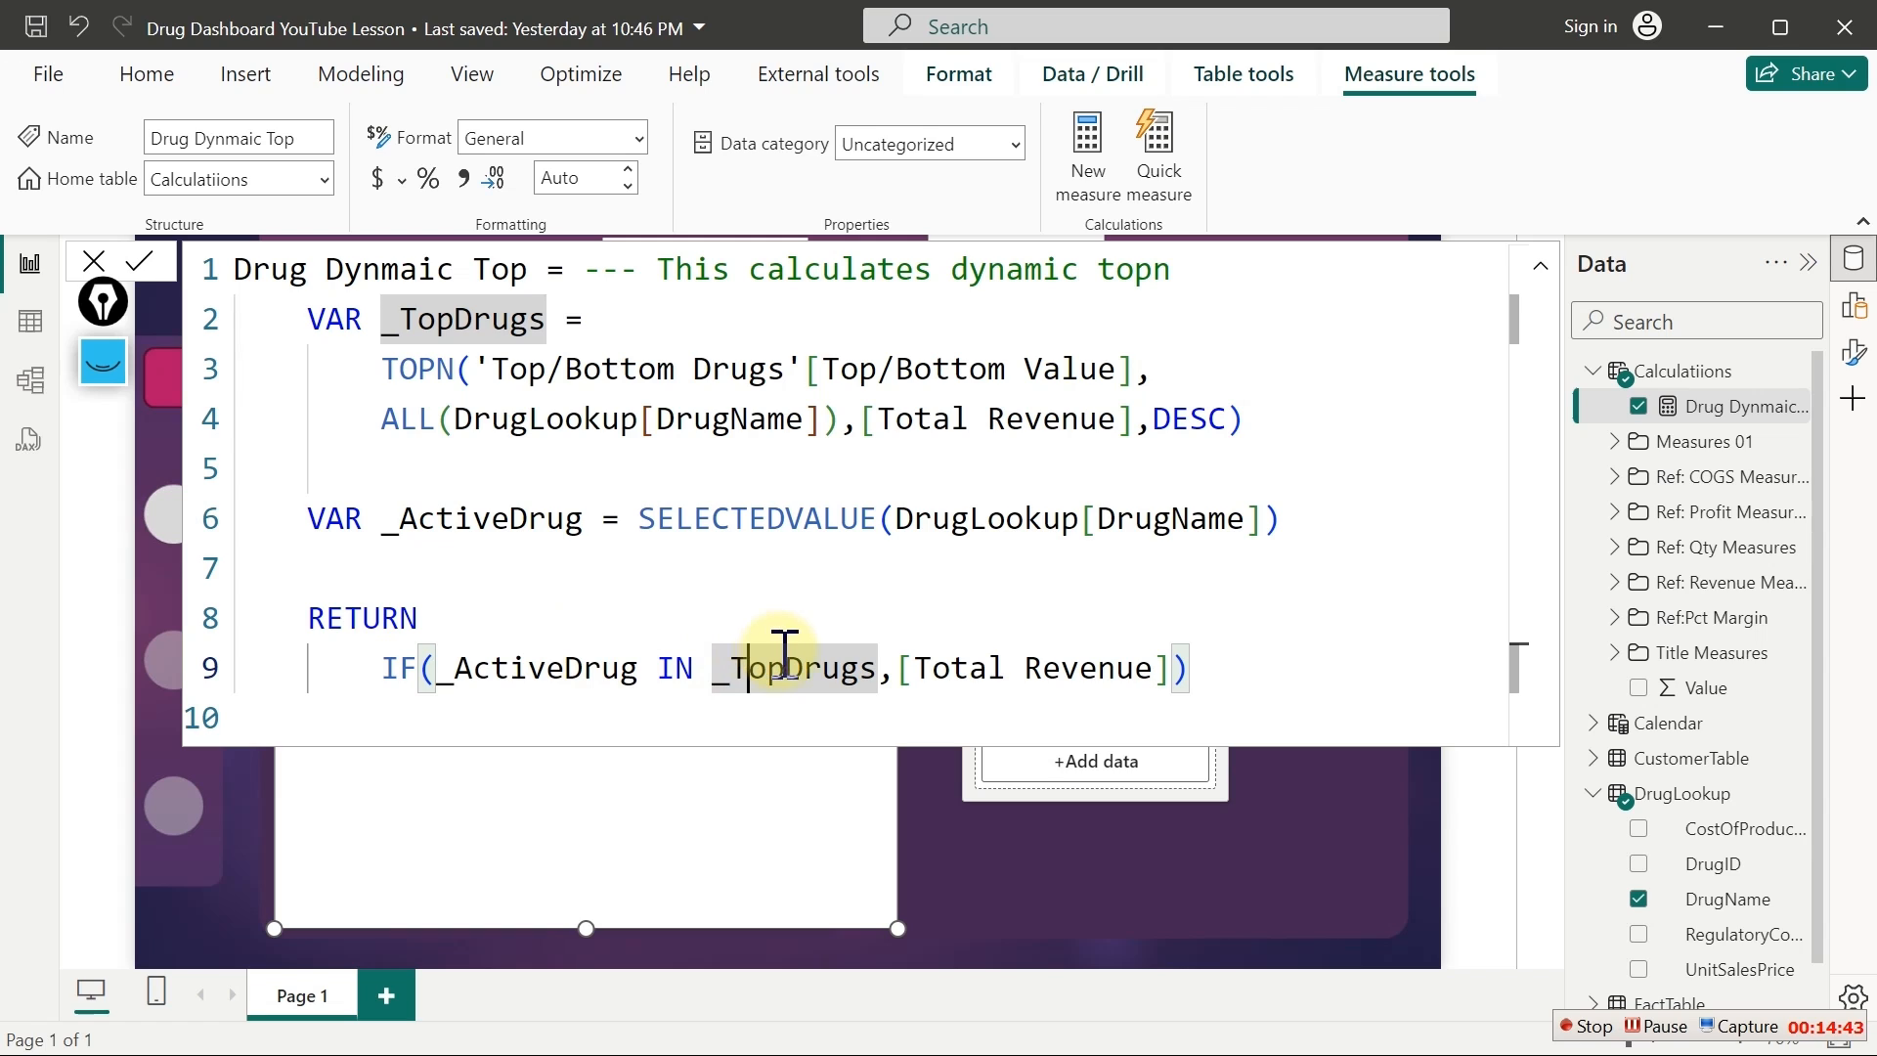
left_click(621, 675)
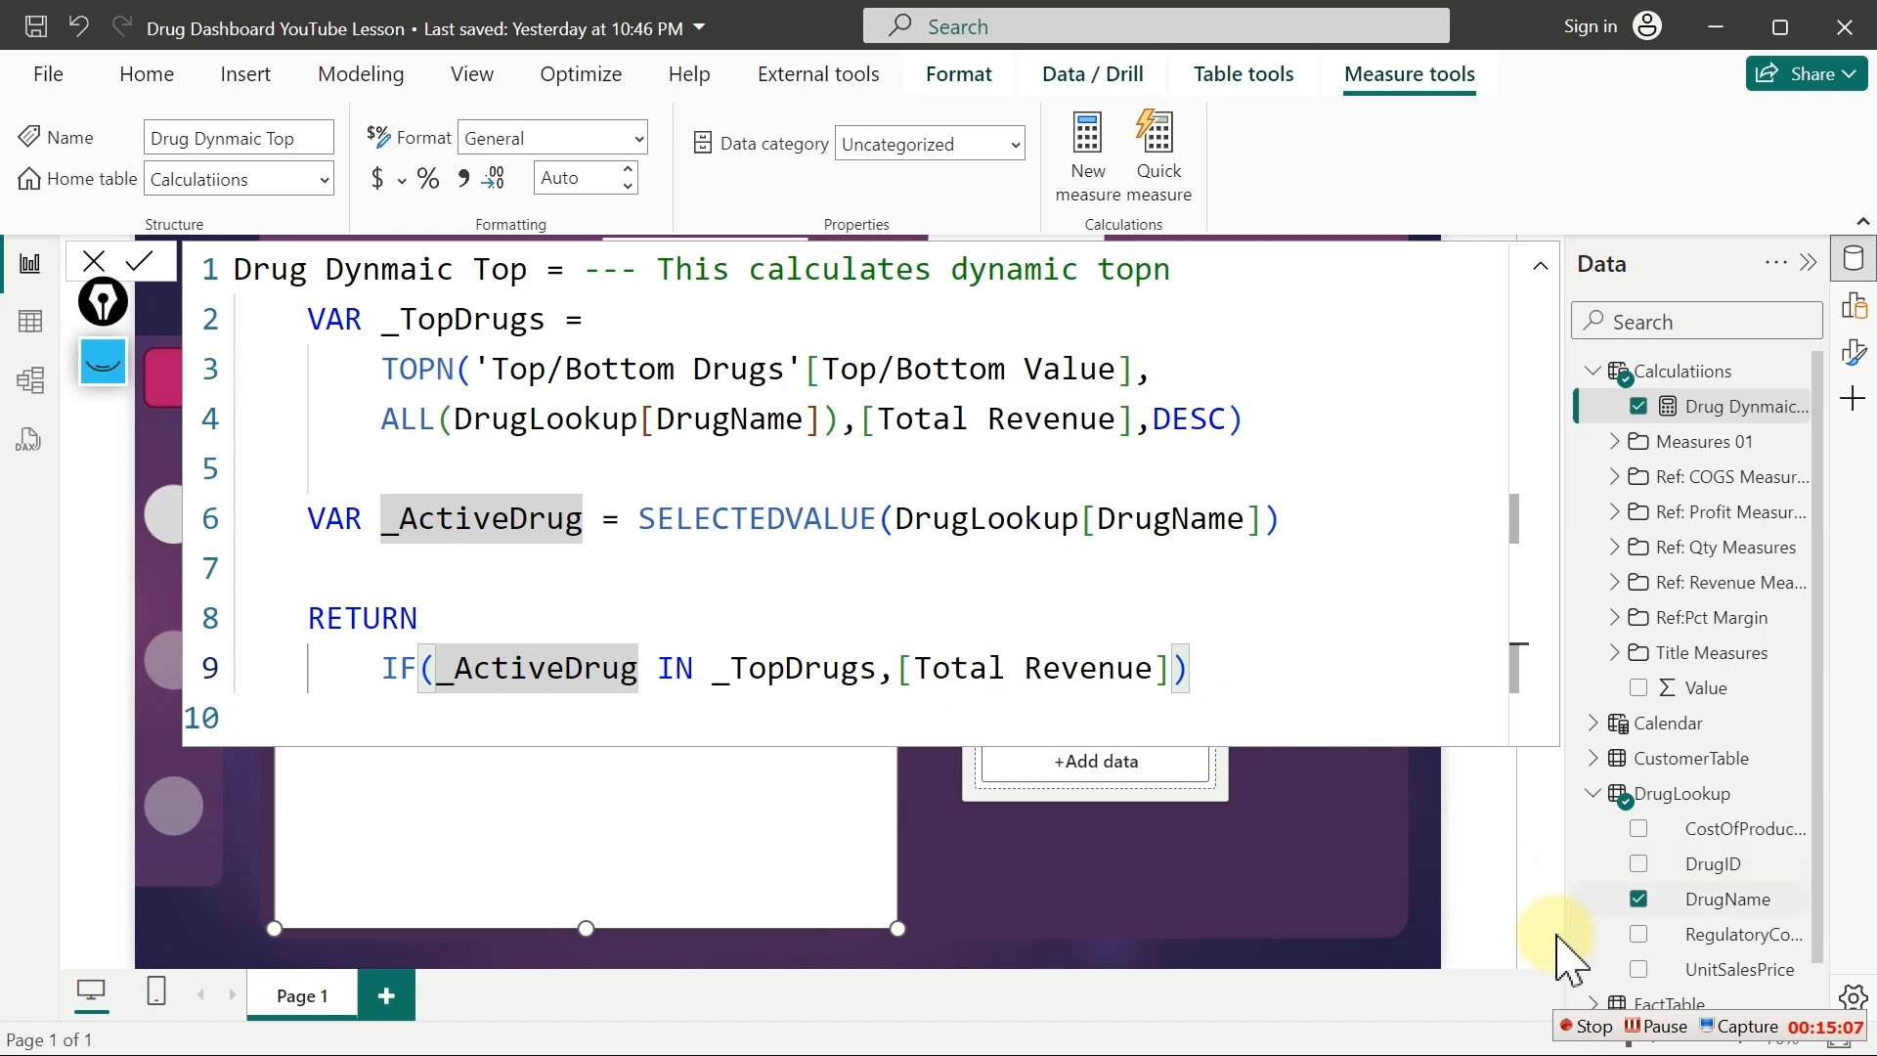
left_click(1566, 1022)
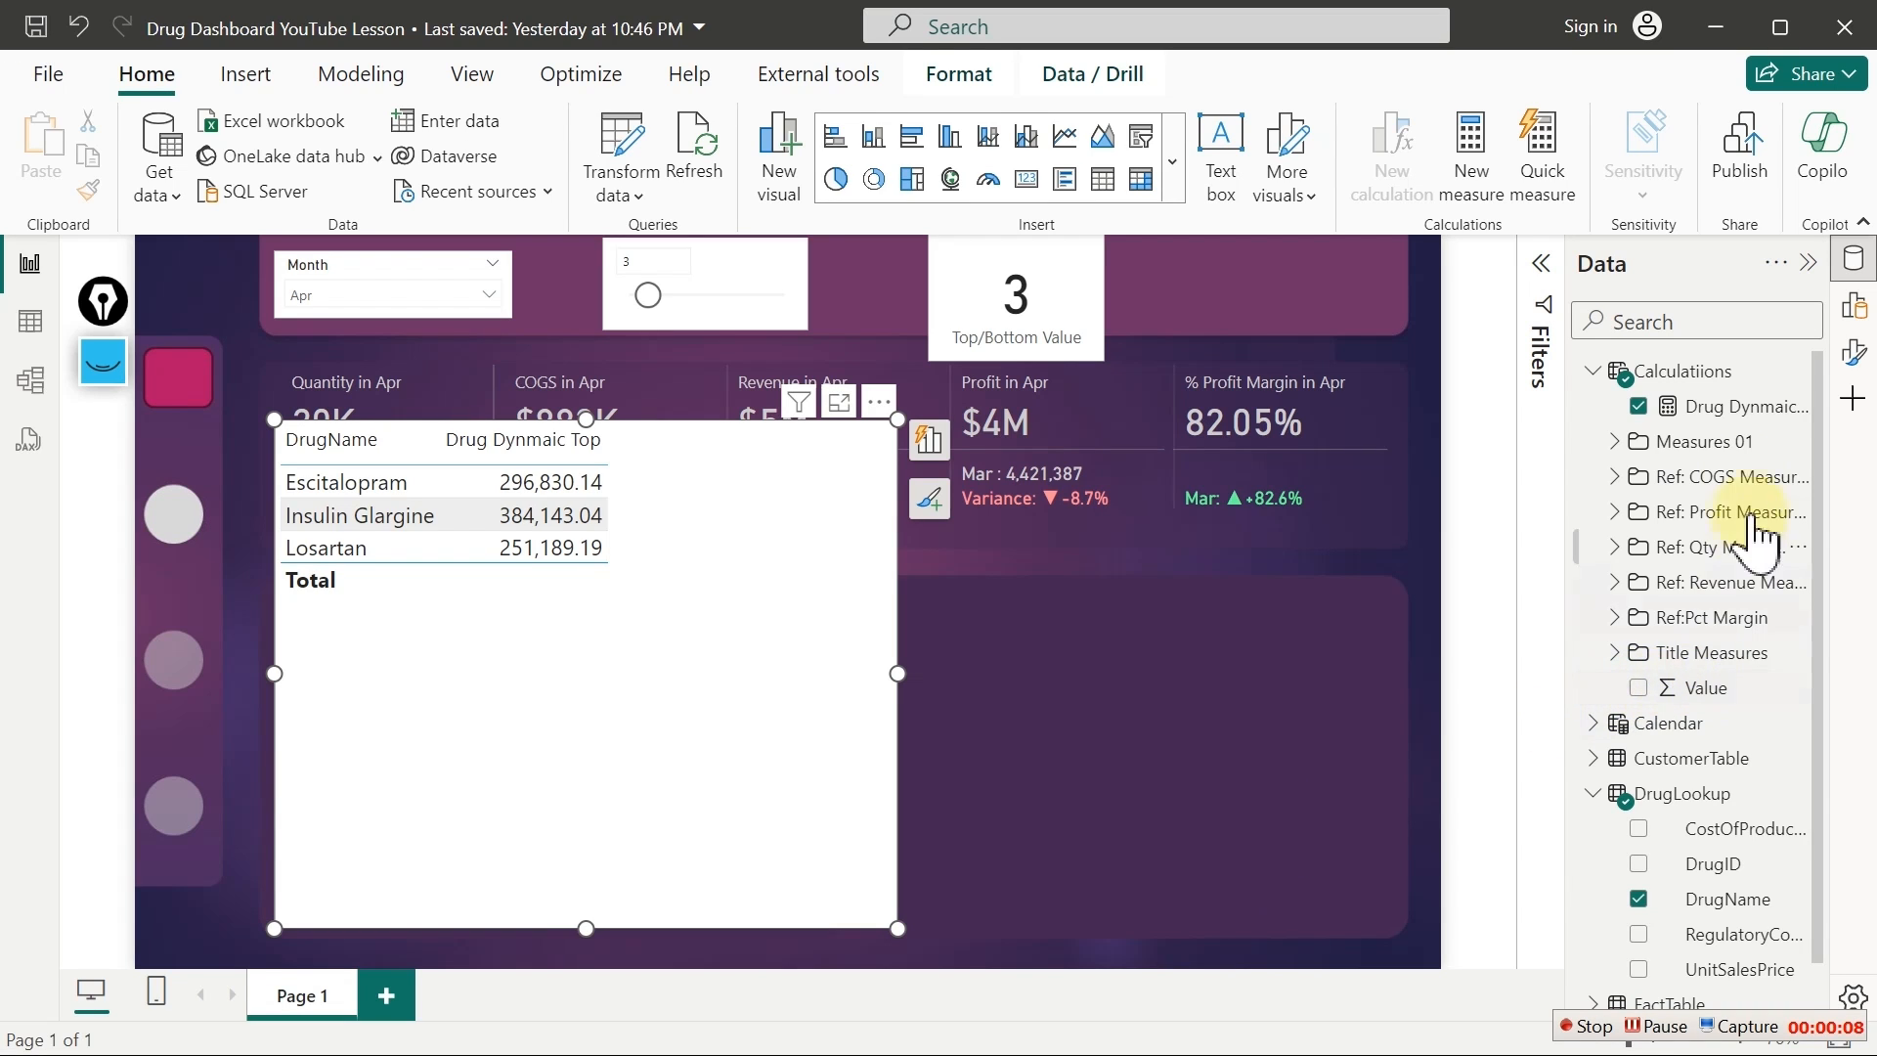
Reopen the Drug Dynmaic Top measure, undo the mistaken pastes, and select its entire formula for copying
left_click(1717, 411)
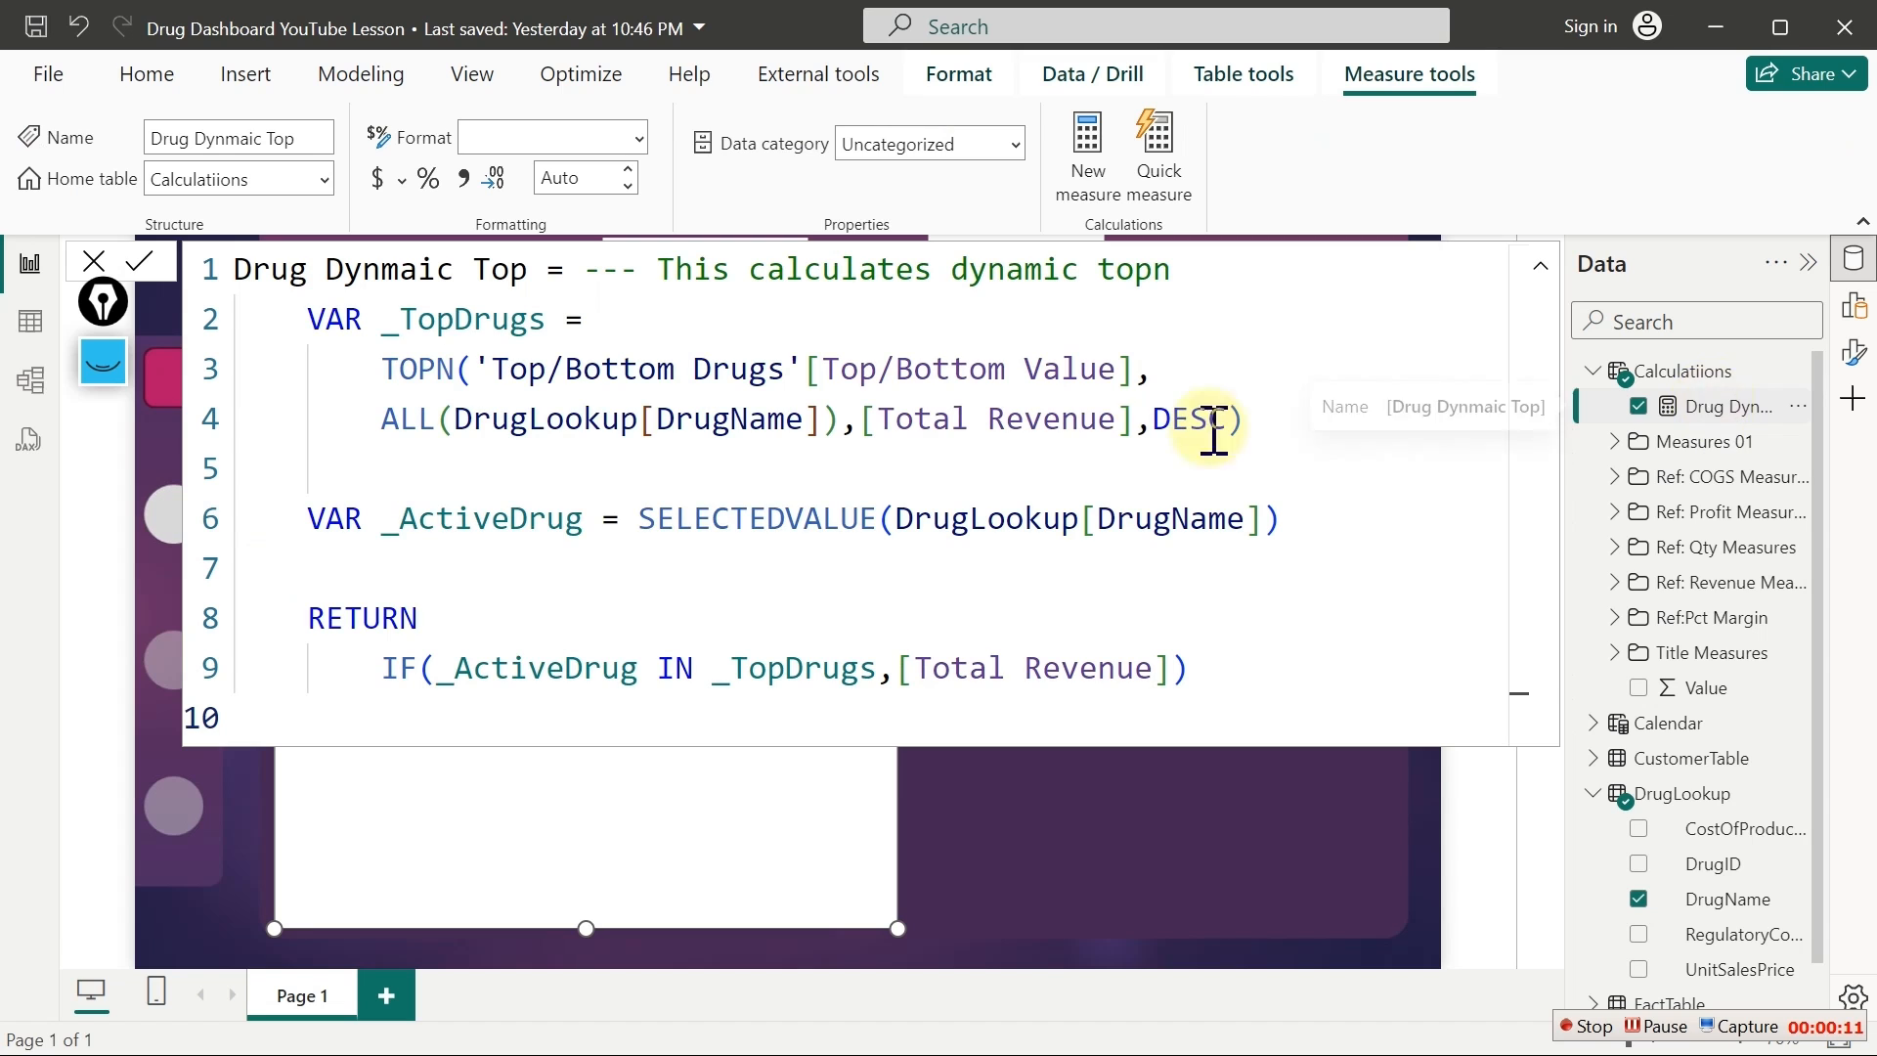
left_click(1121, 422)
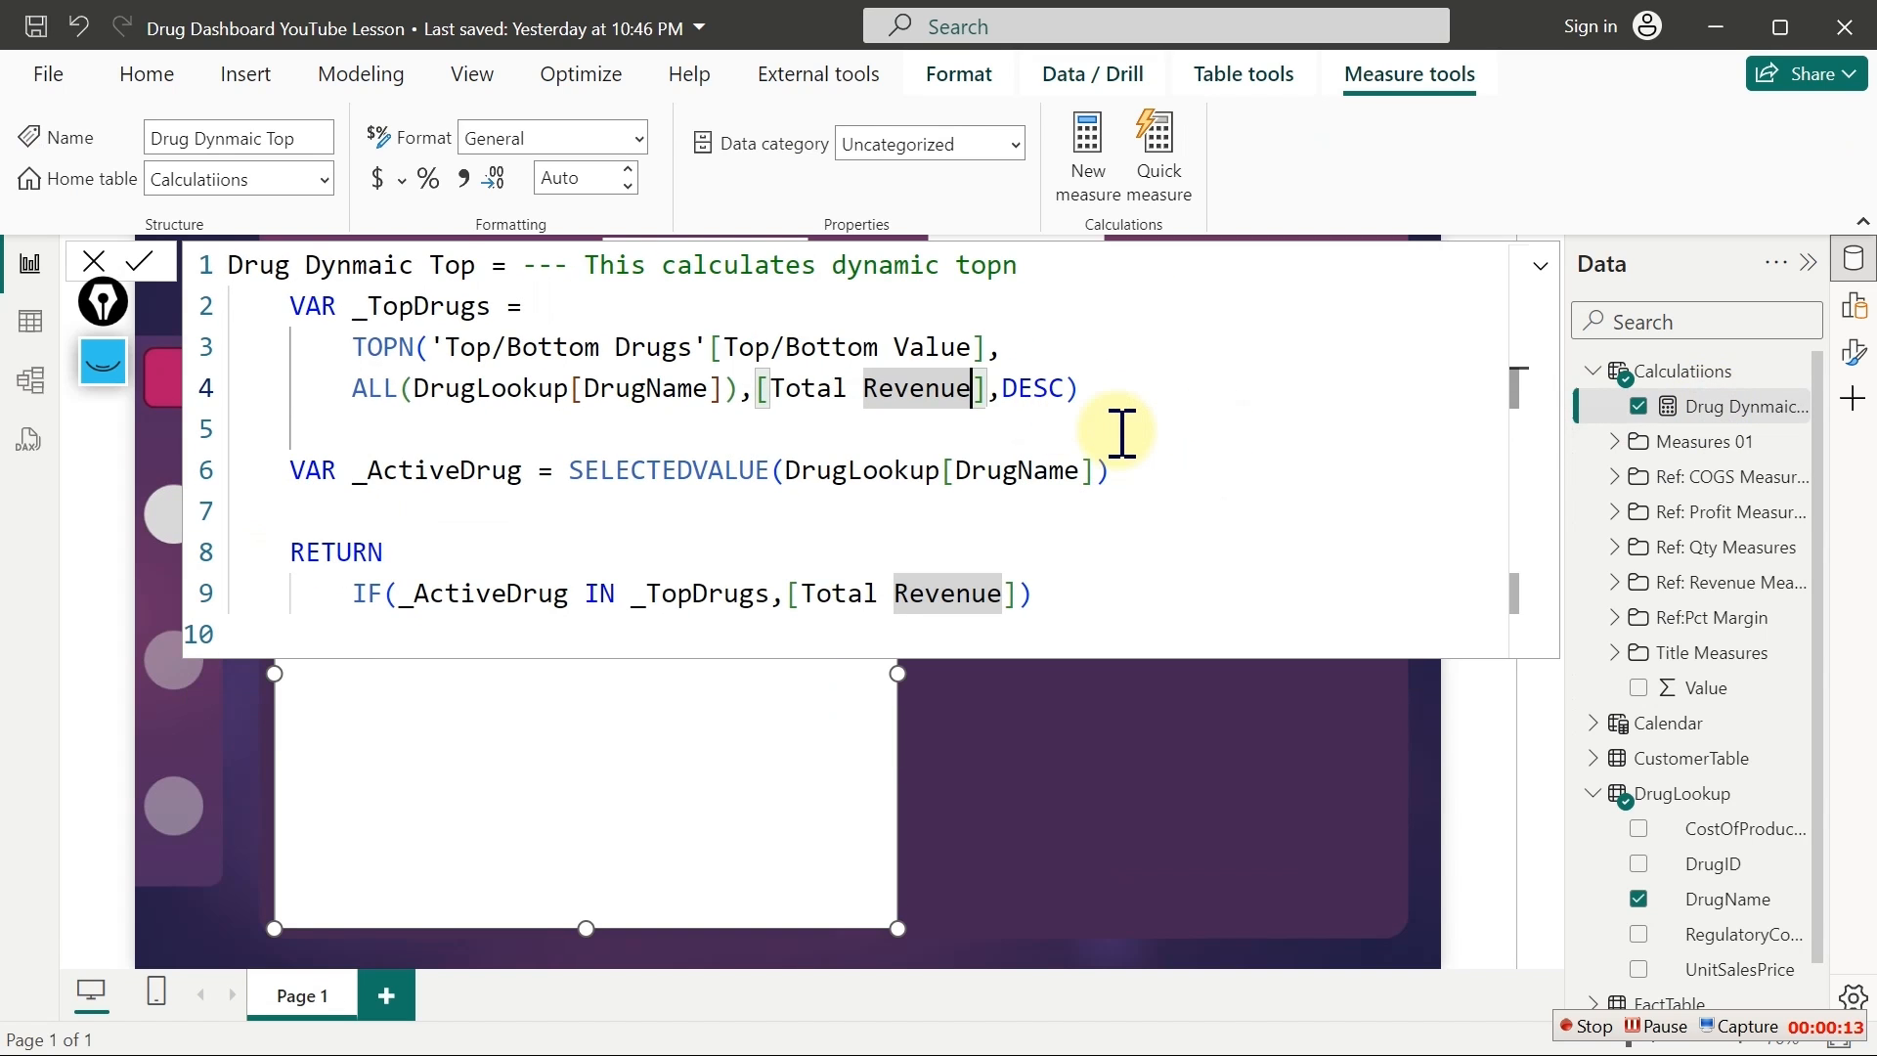
key("ctrl+a")
type("Drug Dynamic Top =     VAR _Drug =         TOPN('Dynamic TopN Drug'[Dynamic TopN Drug Value],         ALL(DrugLookup[DrugName]),[Total Revenue],DESC         )      VAR _ActiveDrug = SELECTEDVALUE(DrugLookup[DrugName])      RETURN IF(_ActiveDrug IN _Drug,[Total Revenue])")
type("Drug Dynamic Top =     VAR _Drug =         TOPN('Dynamic TopN Drug'[Dynamic TopN Drug Value],         ALL(DrugLookup[DrugName]),[Total Revenue],DESC         )      VAR _ActiveDrug = SELECTEDVALUE(DrugLookup[DrugName])      RETURN IF(_ActiveDrug IN _Drug,[Total Revenue])")
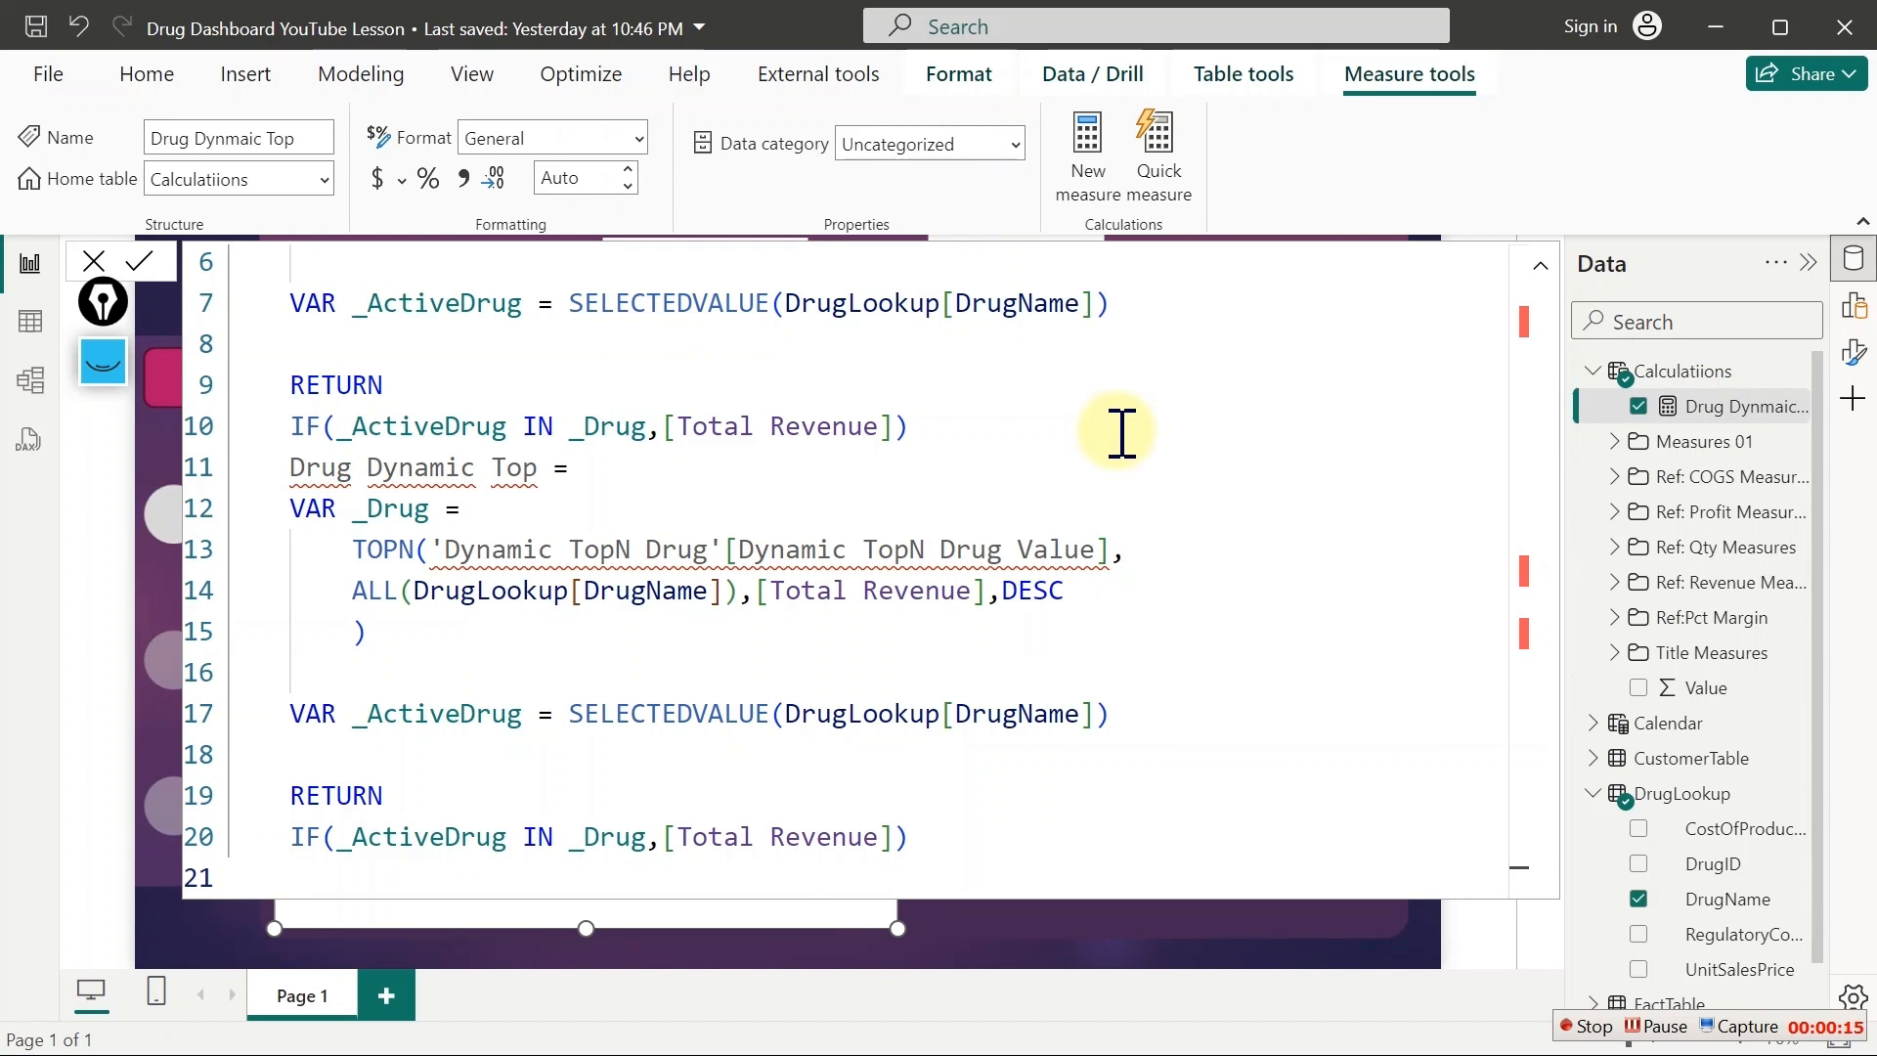
key("ctrl+z")
key("ctrl+z")
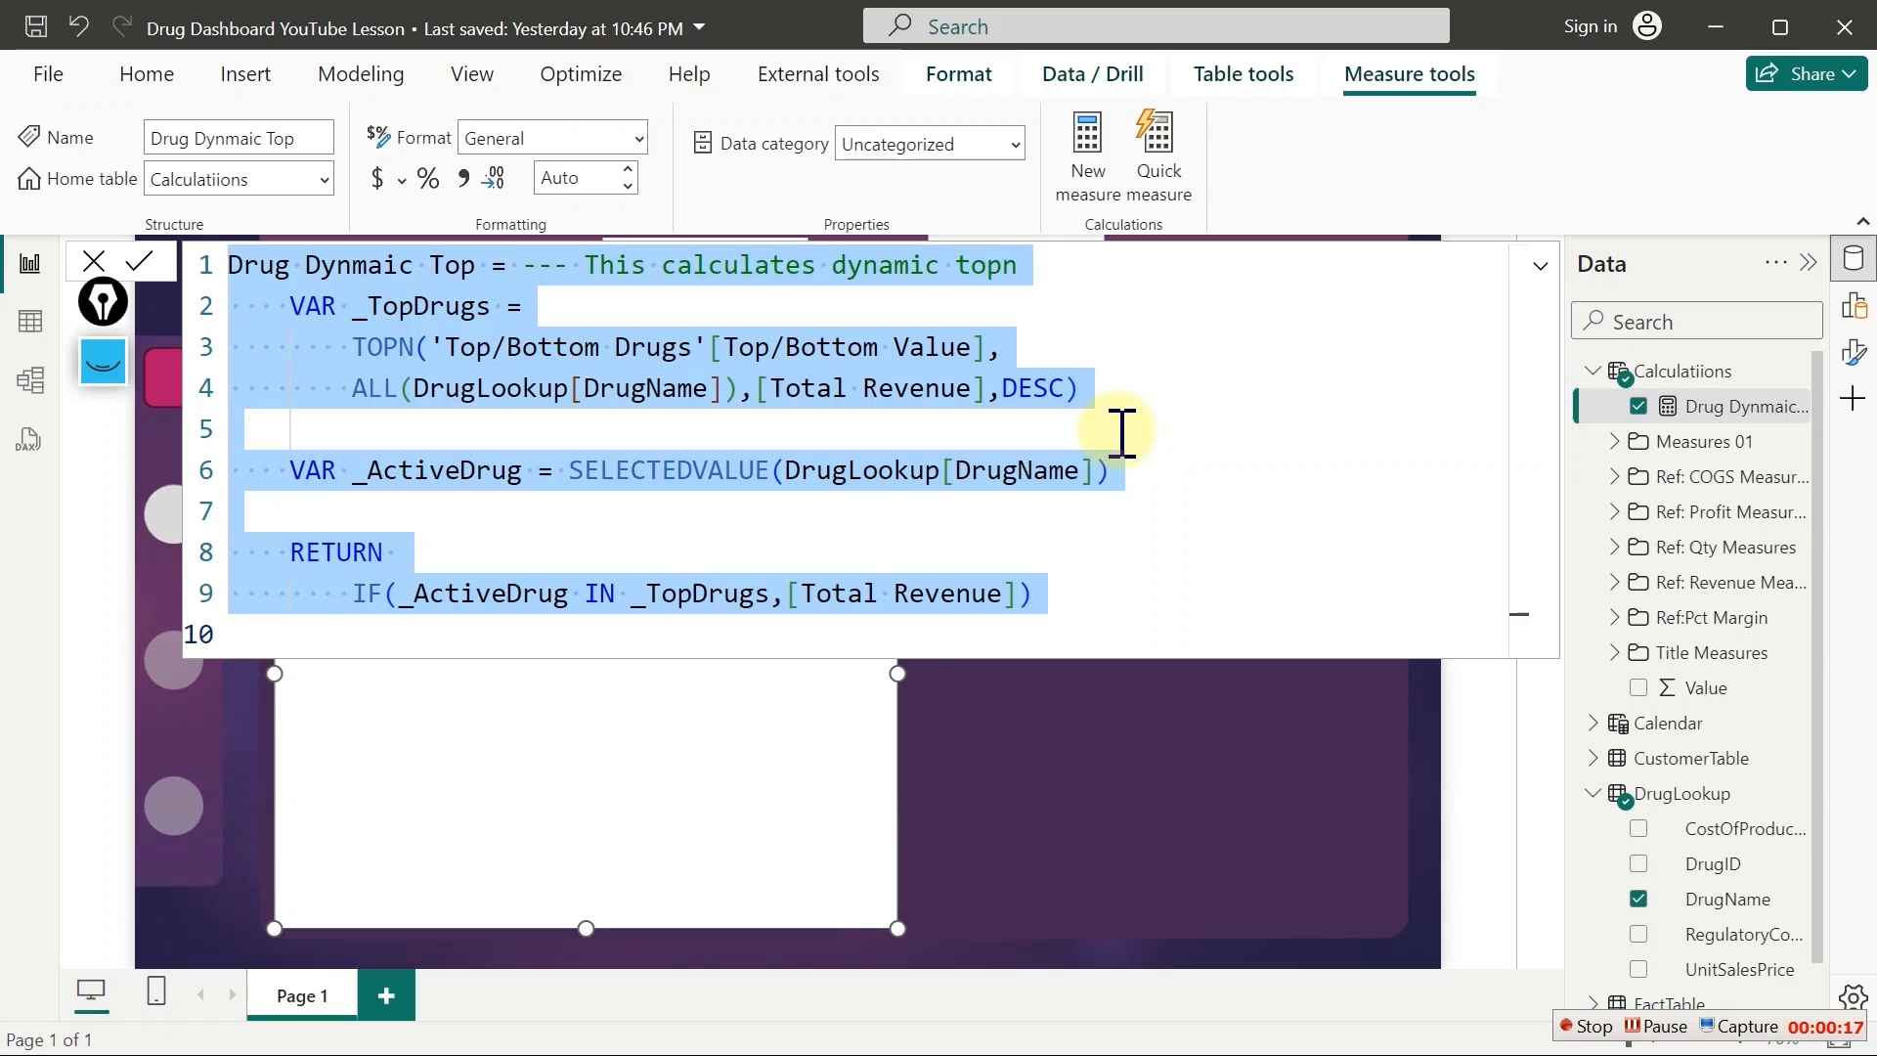
Create a new measure from the copied Drug Dynmaic Top formula and rename it Drug Dynmaic Bottom
left_click(1103, 146)
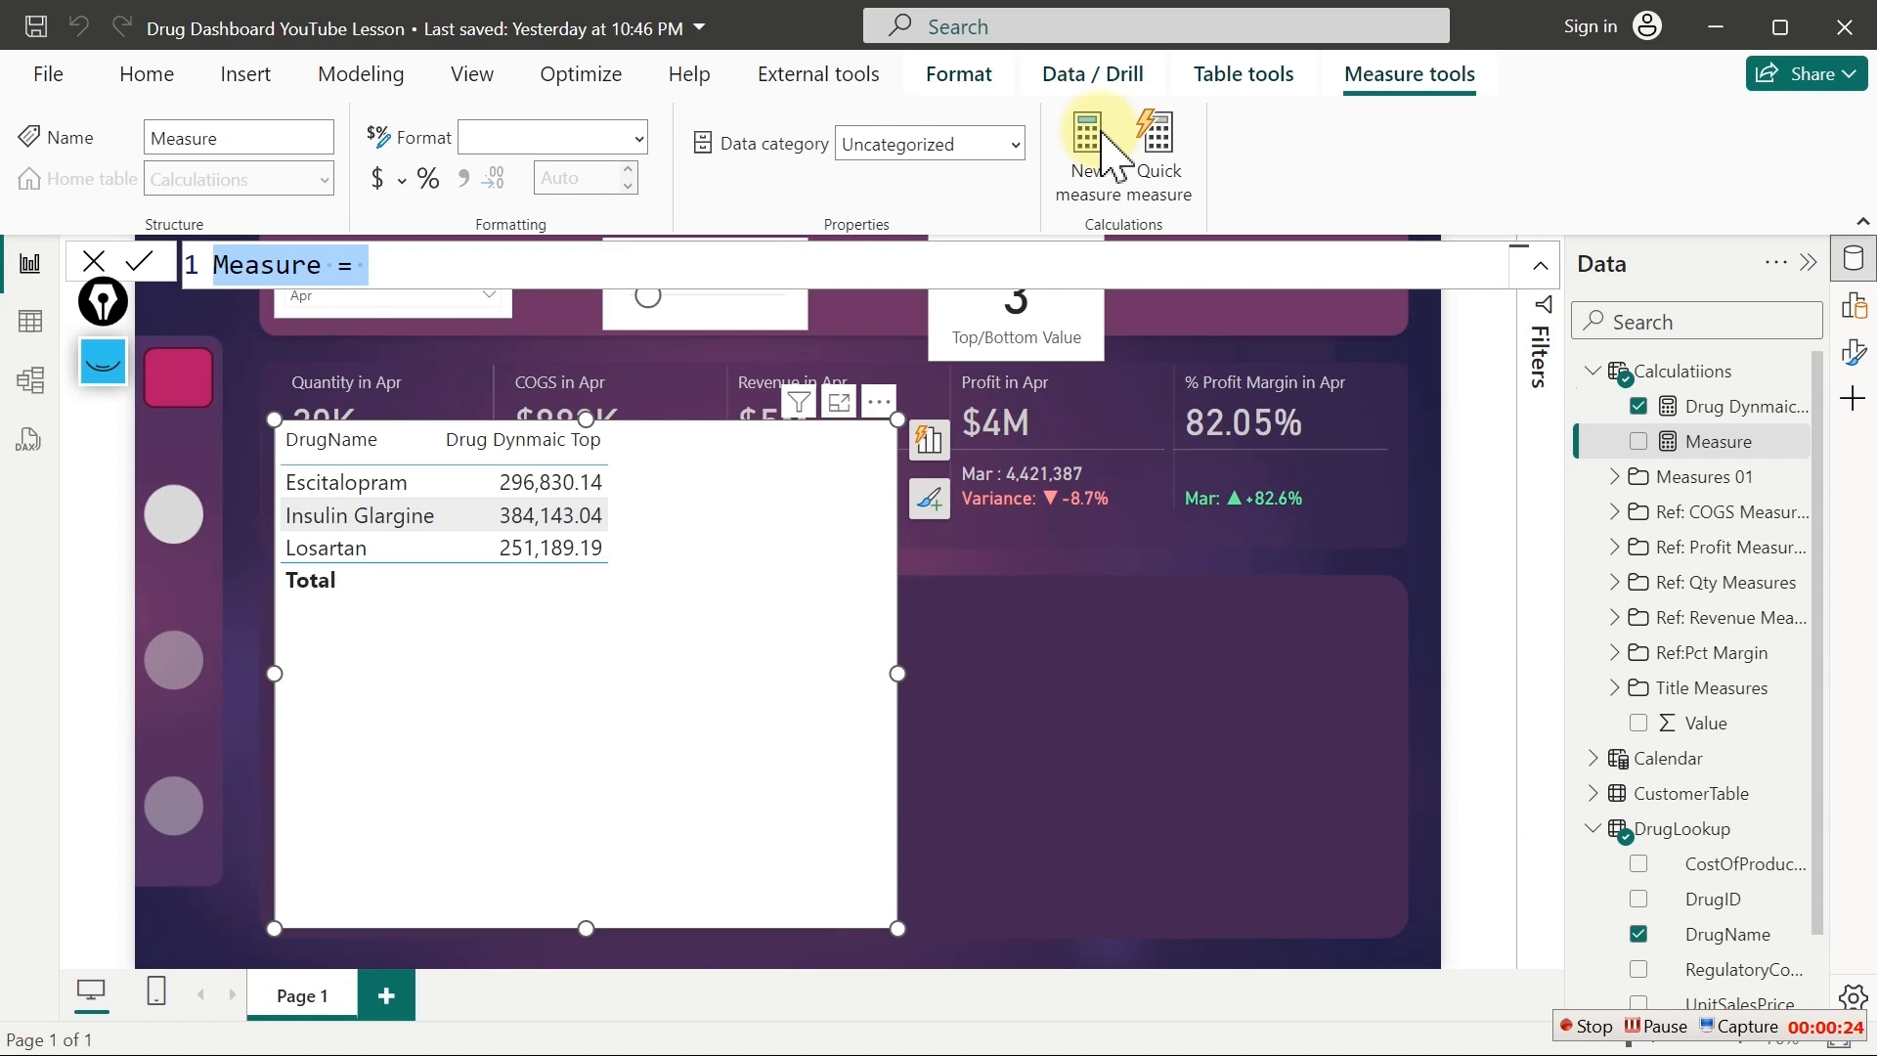
type("Drug Dynmaic Top = --- This calculates dynamic topn     VAR _TopDrugs =         TOPN('Top/Bottom Drugs'[Top/Bottom Value],         ALL(DrugLookup[DrugName]),[Total Revenue],DESC)      VAR _ActiveDrug = SELECTEDVALUE(DrugLookup[DrugName])      RETURN         IF(_ActiveDrug IN _TopDrugs,[Total Revenue])")
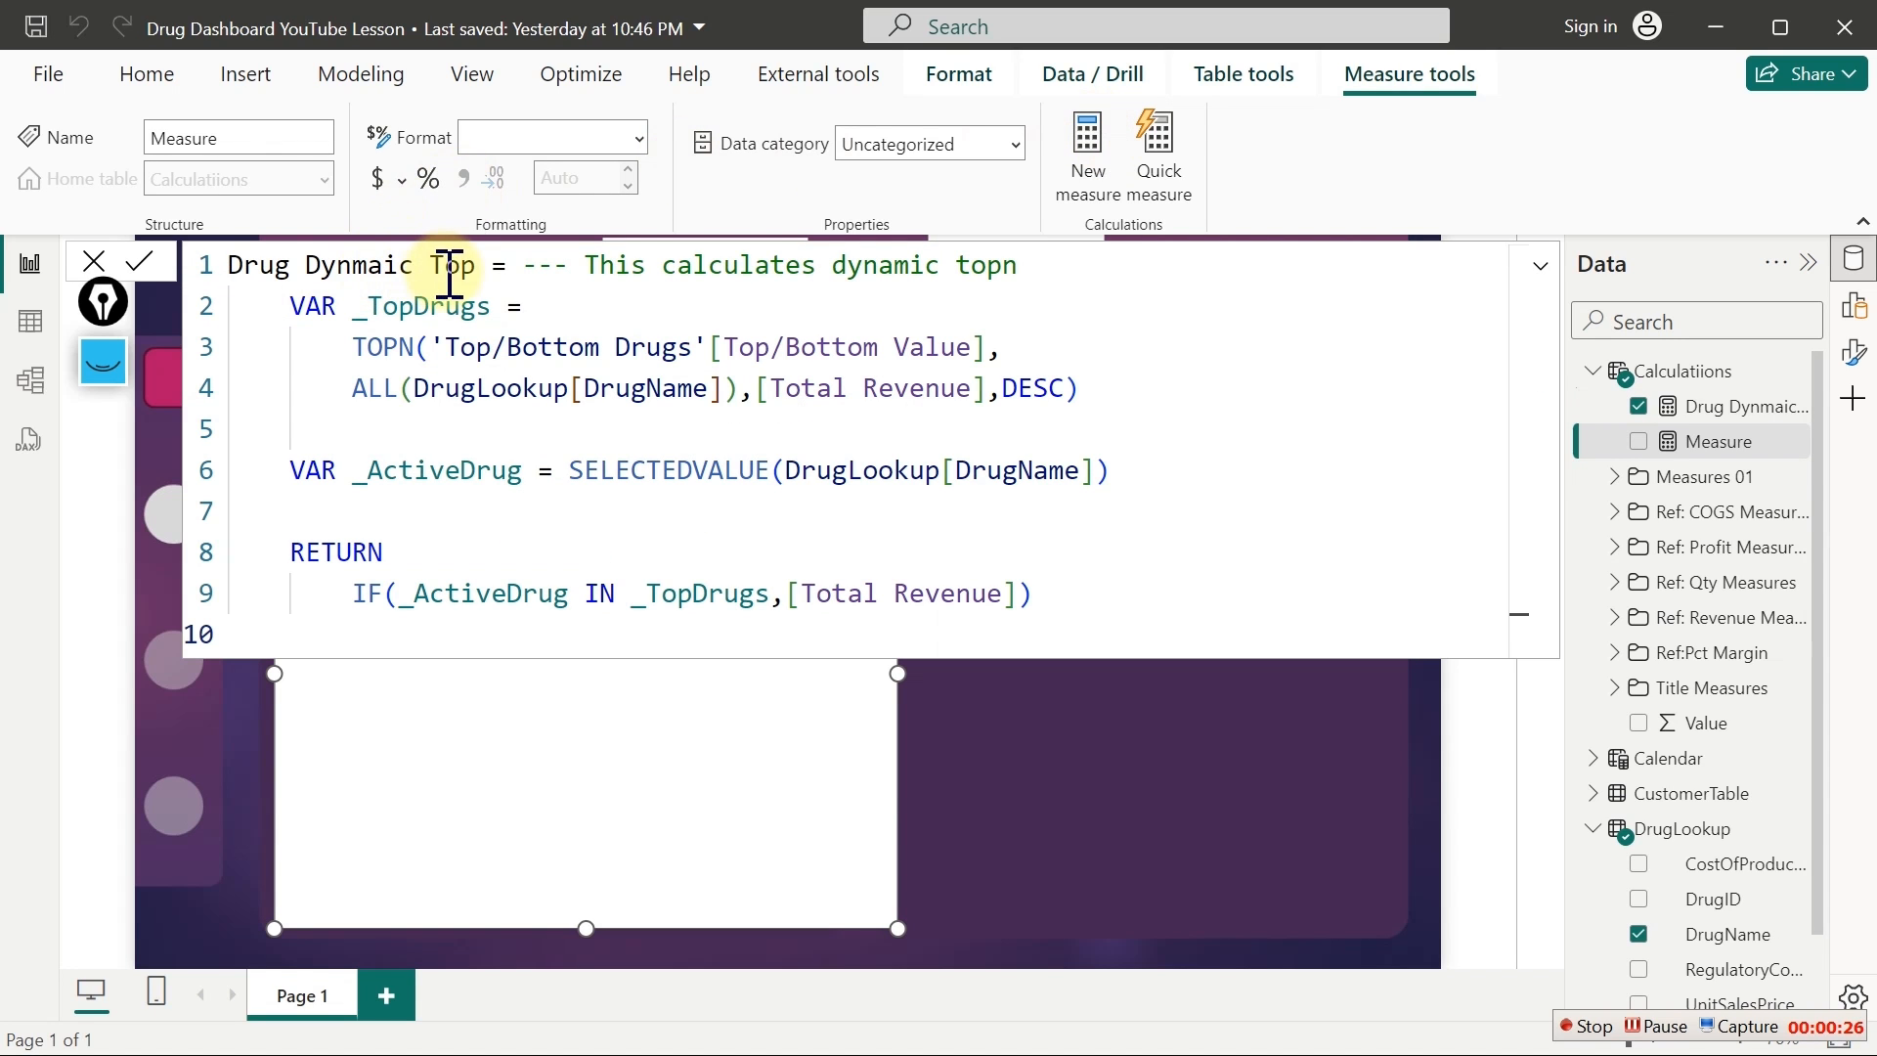
double_click(452, 273)
type("Bot")
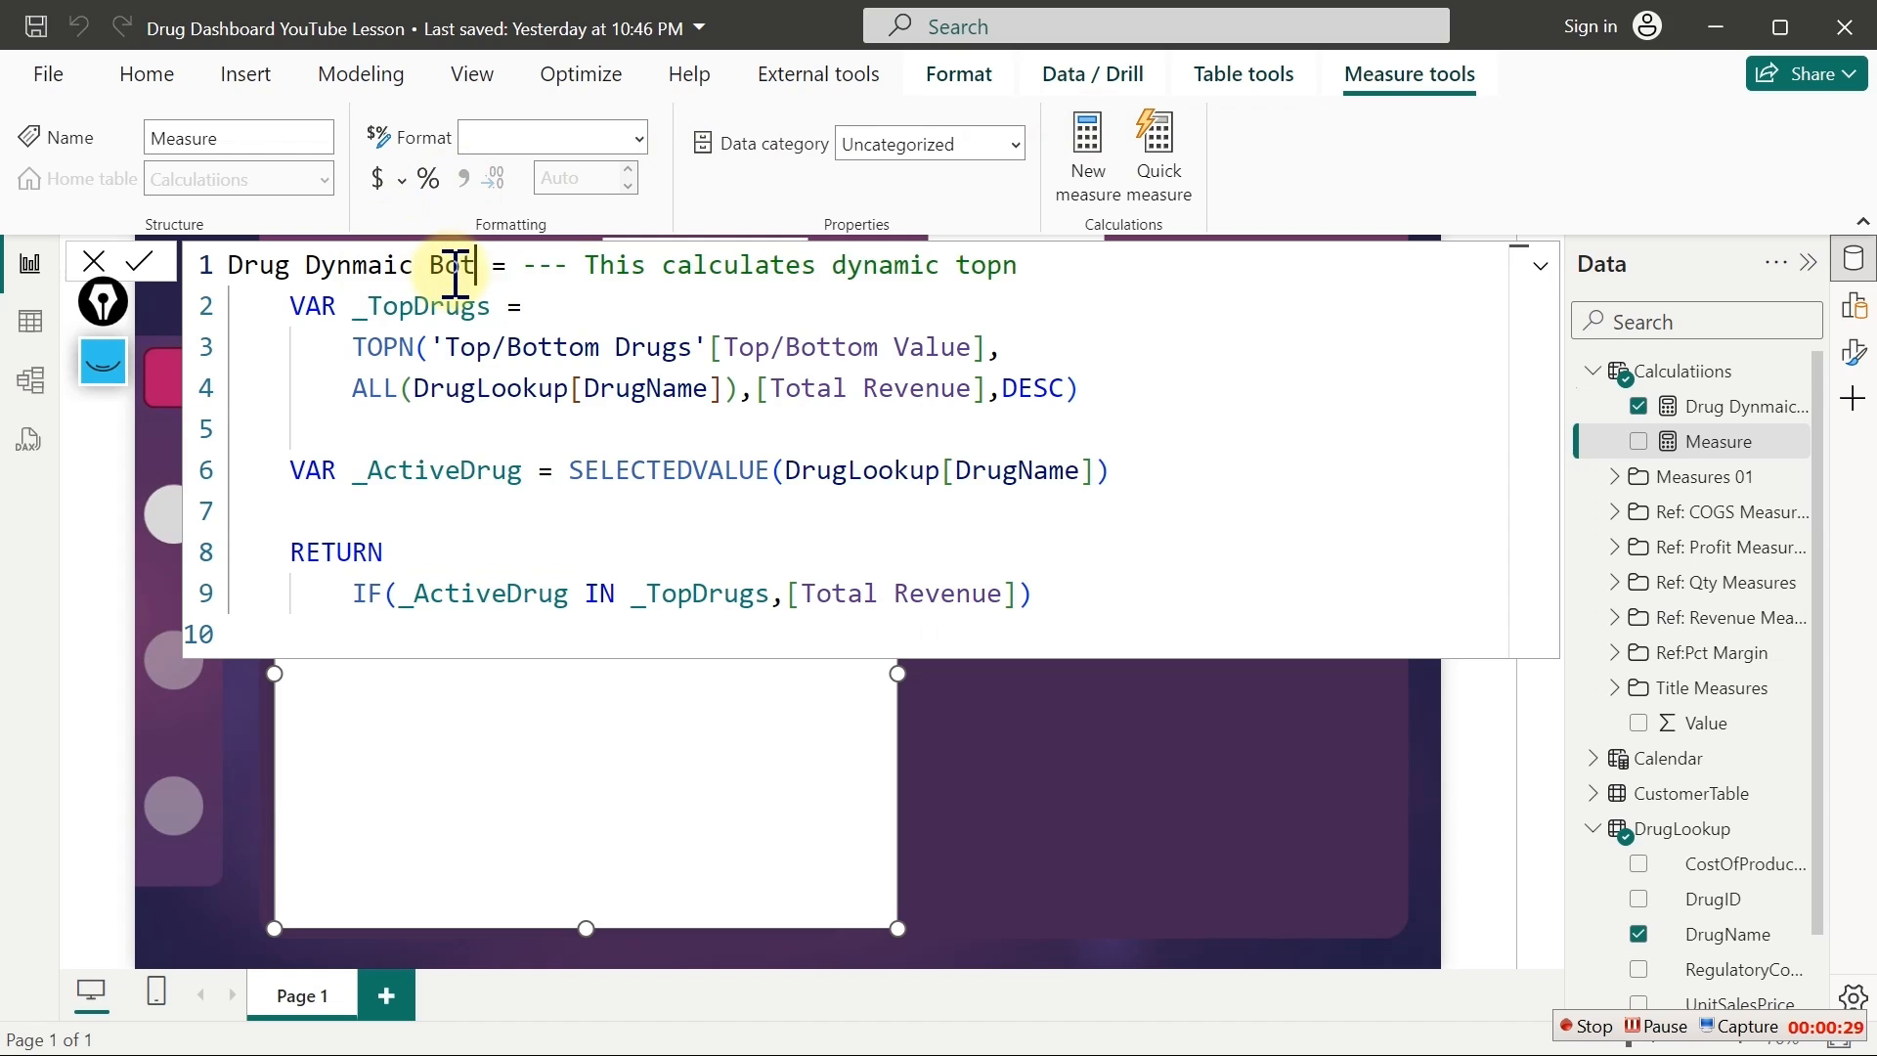
type("tom")
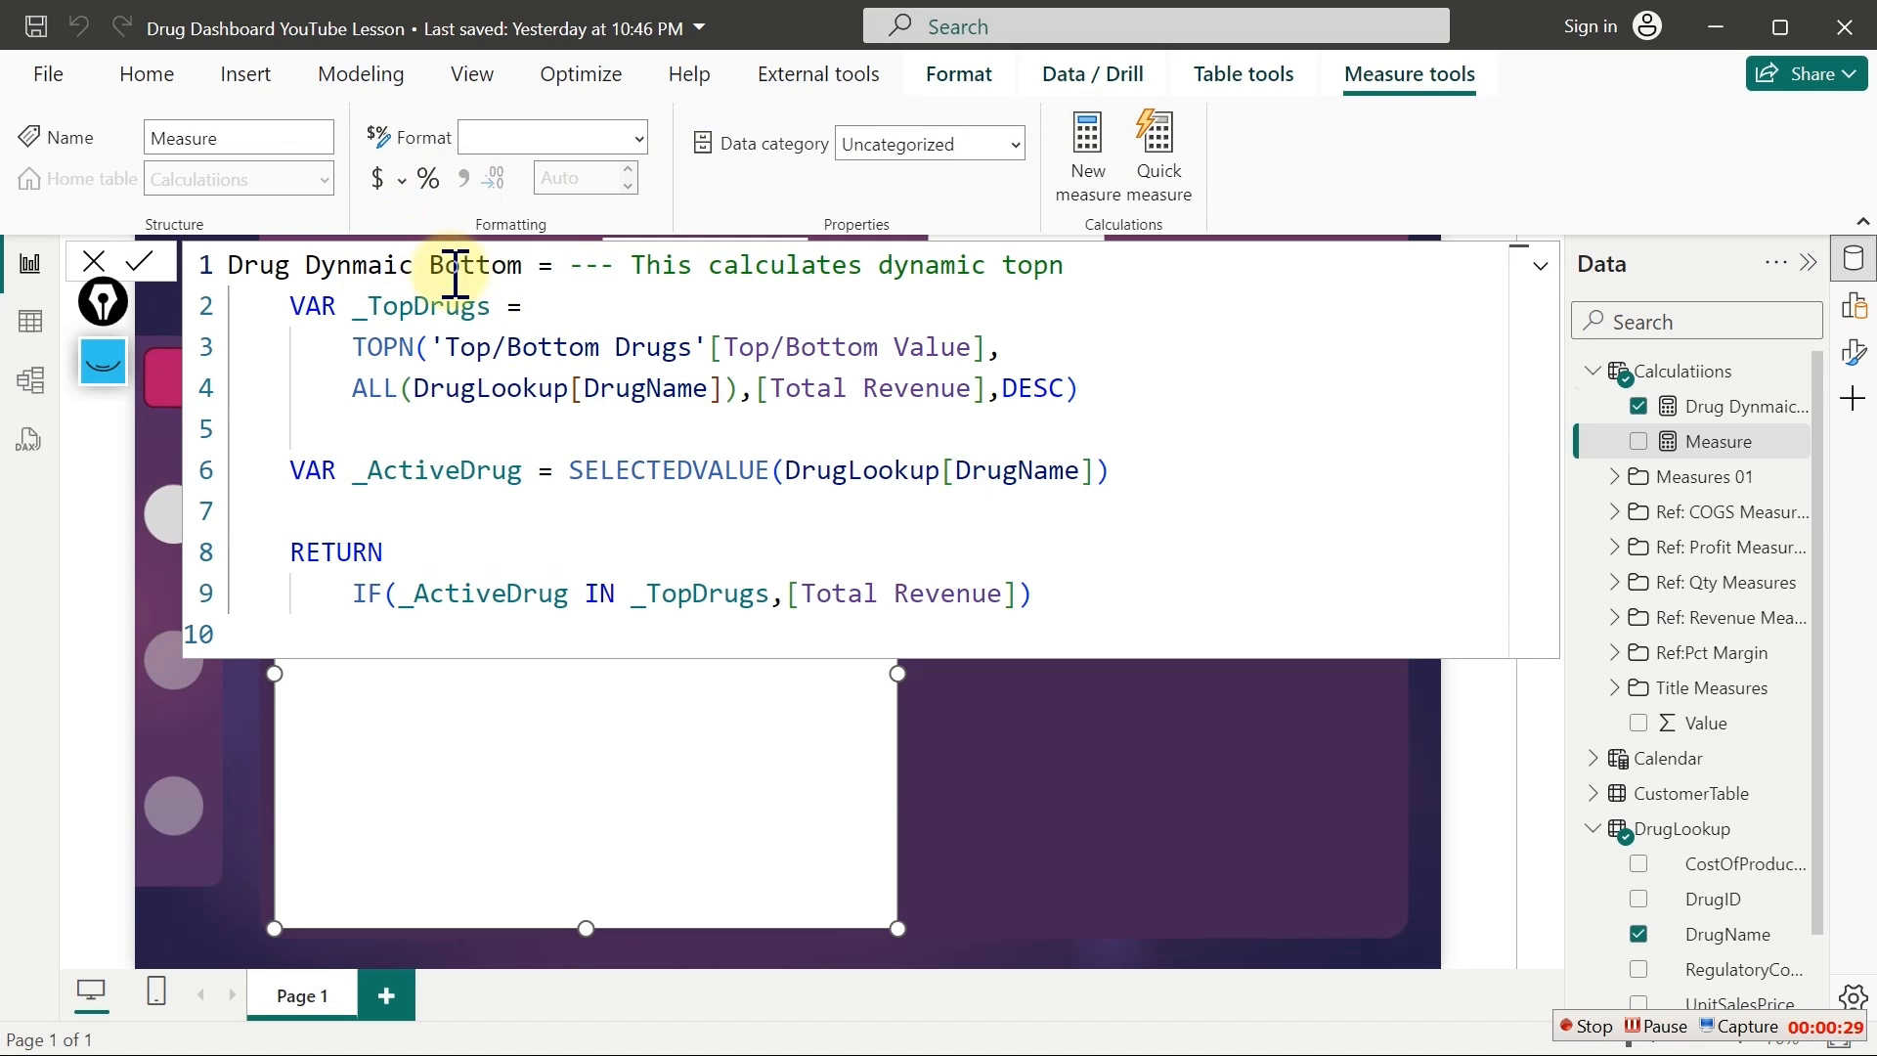
Change the TOPN sort order in the Drug Dynmaic Bottom formula to ASC and commit the measure
double_click(1044, 387)
key("BackSpace")
key("Down")
key("Down")
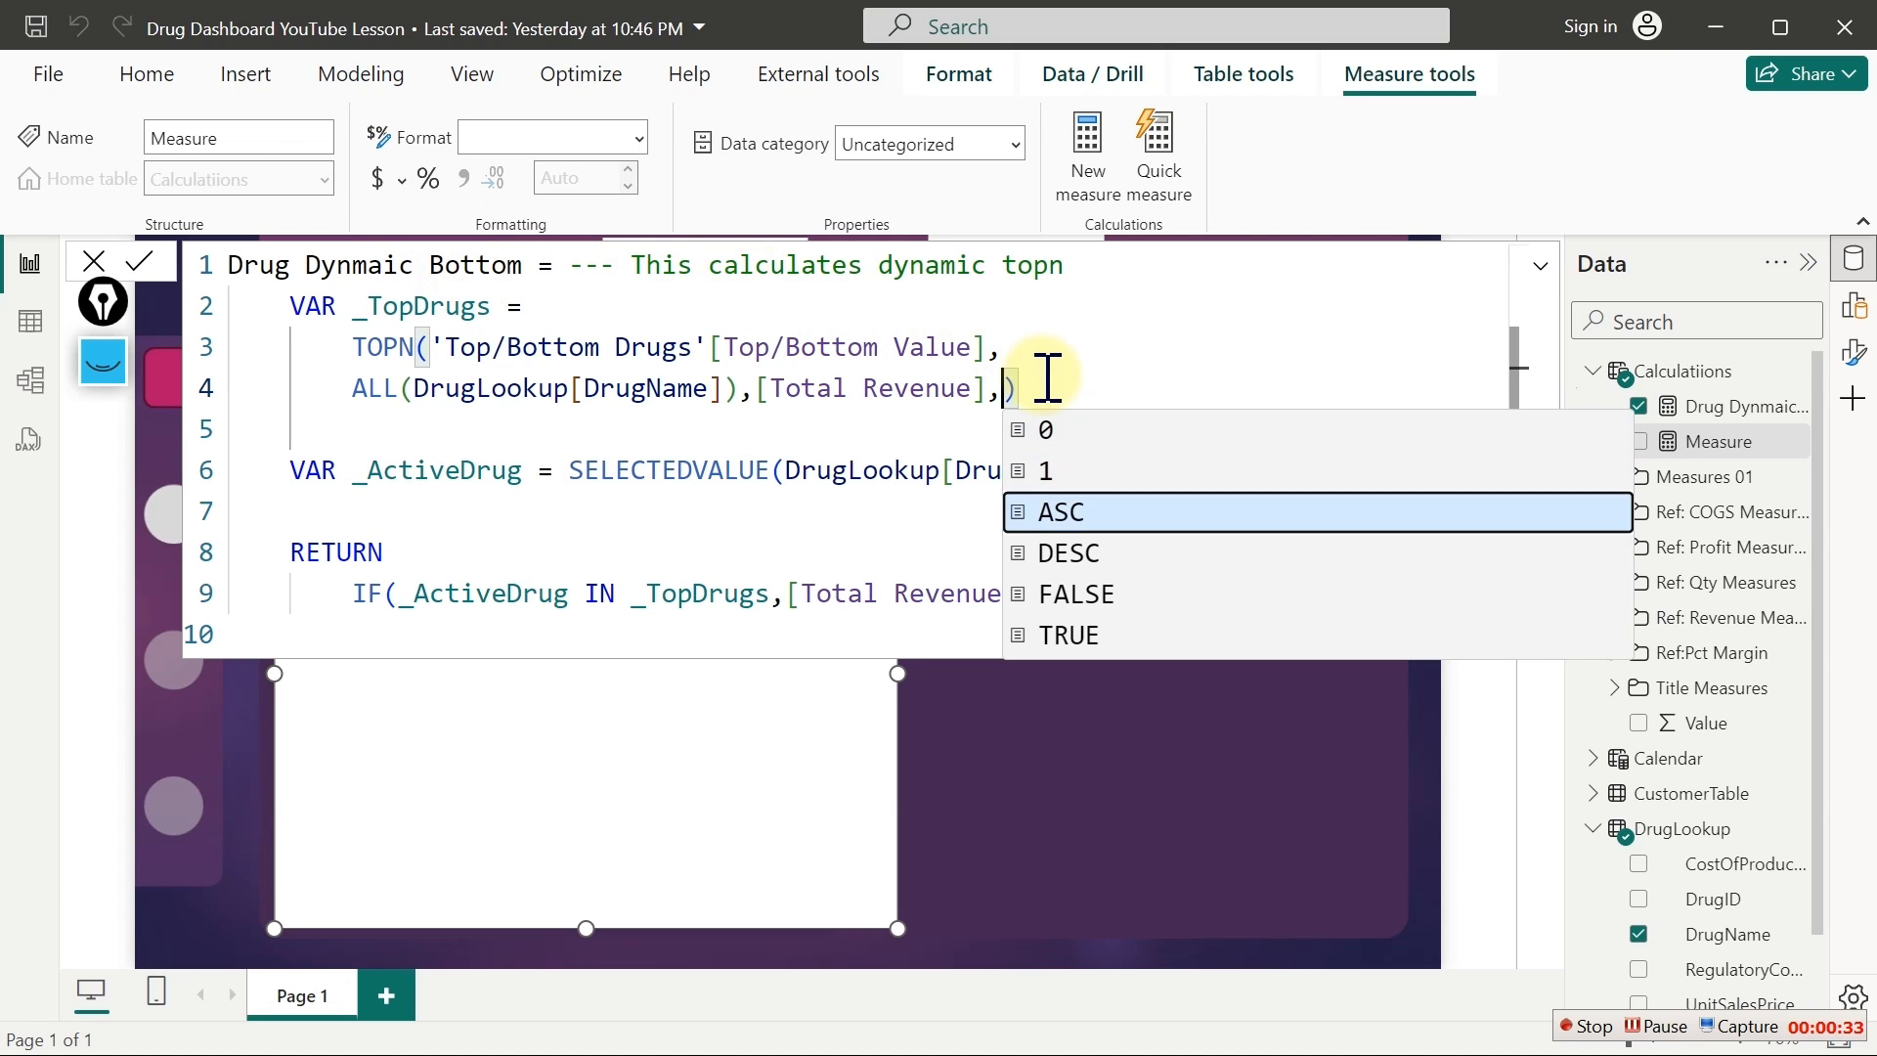
key("Return")
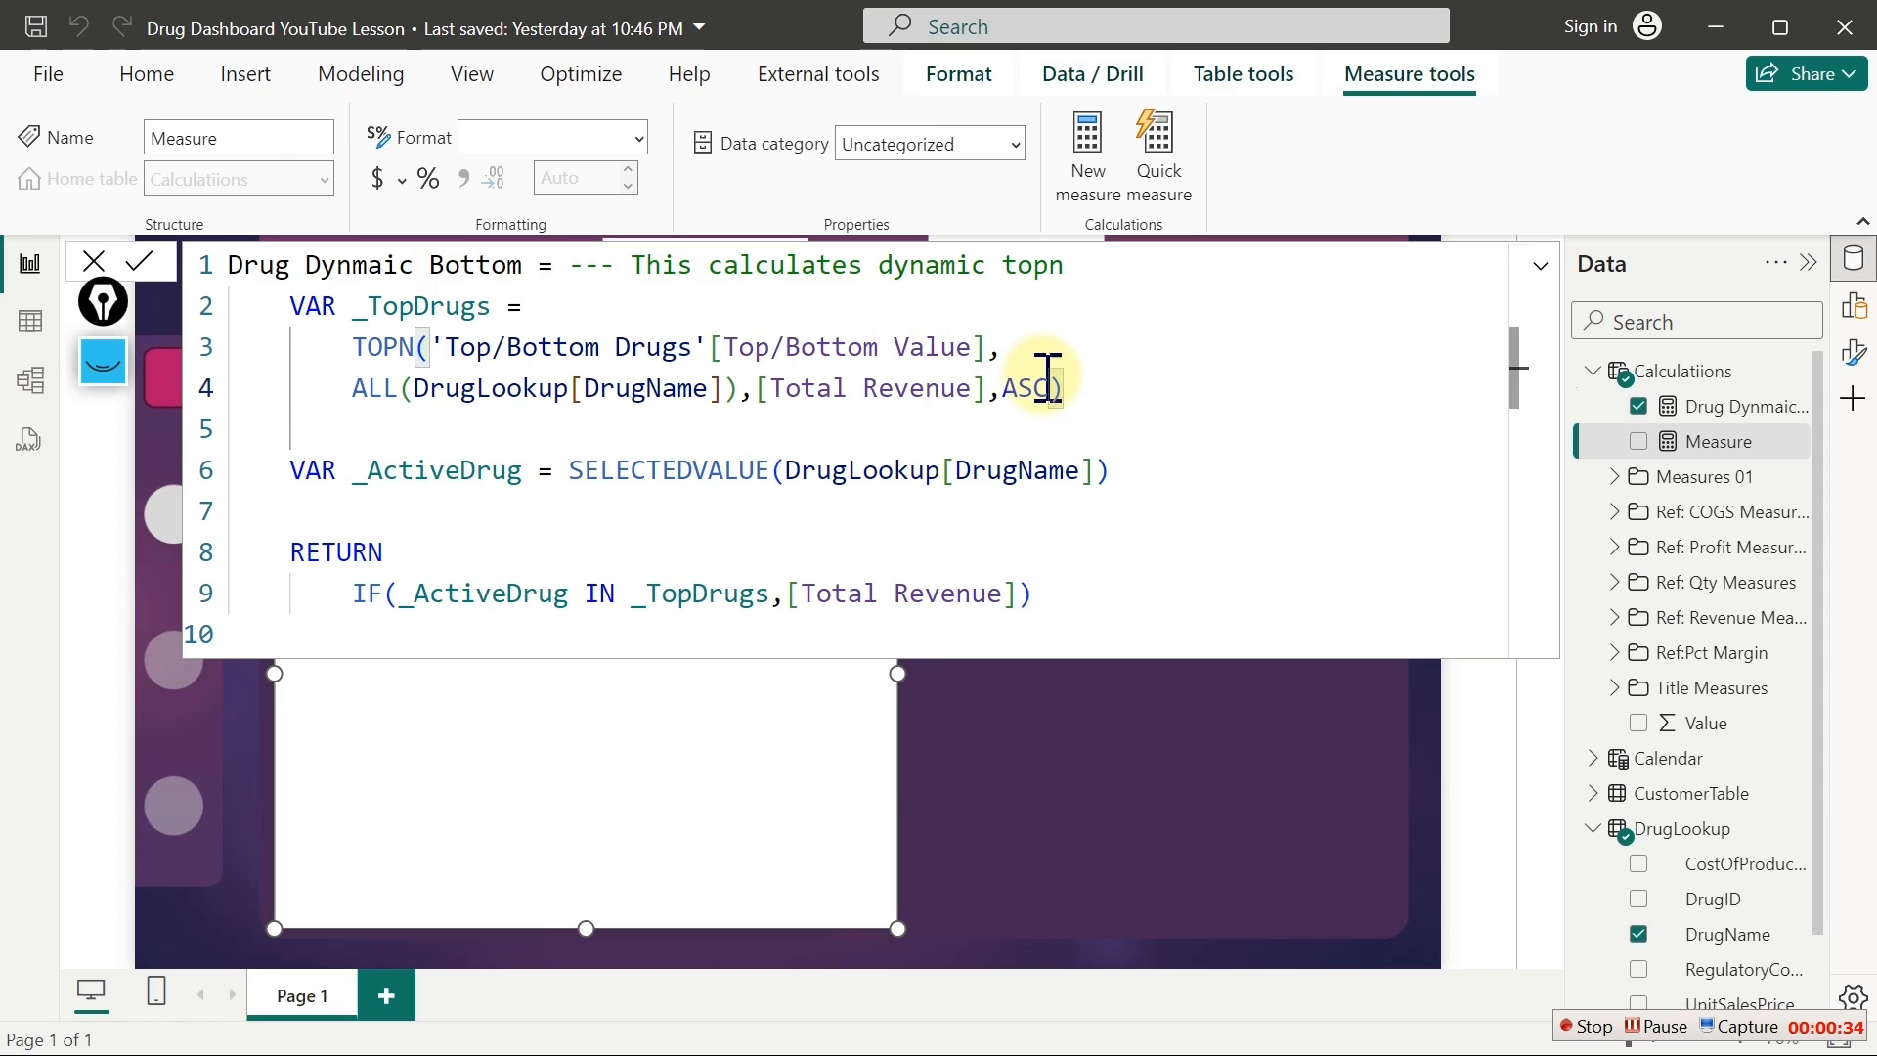
left_click(943, 455)
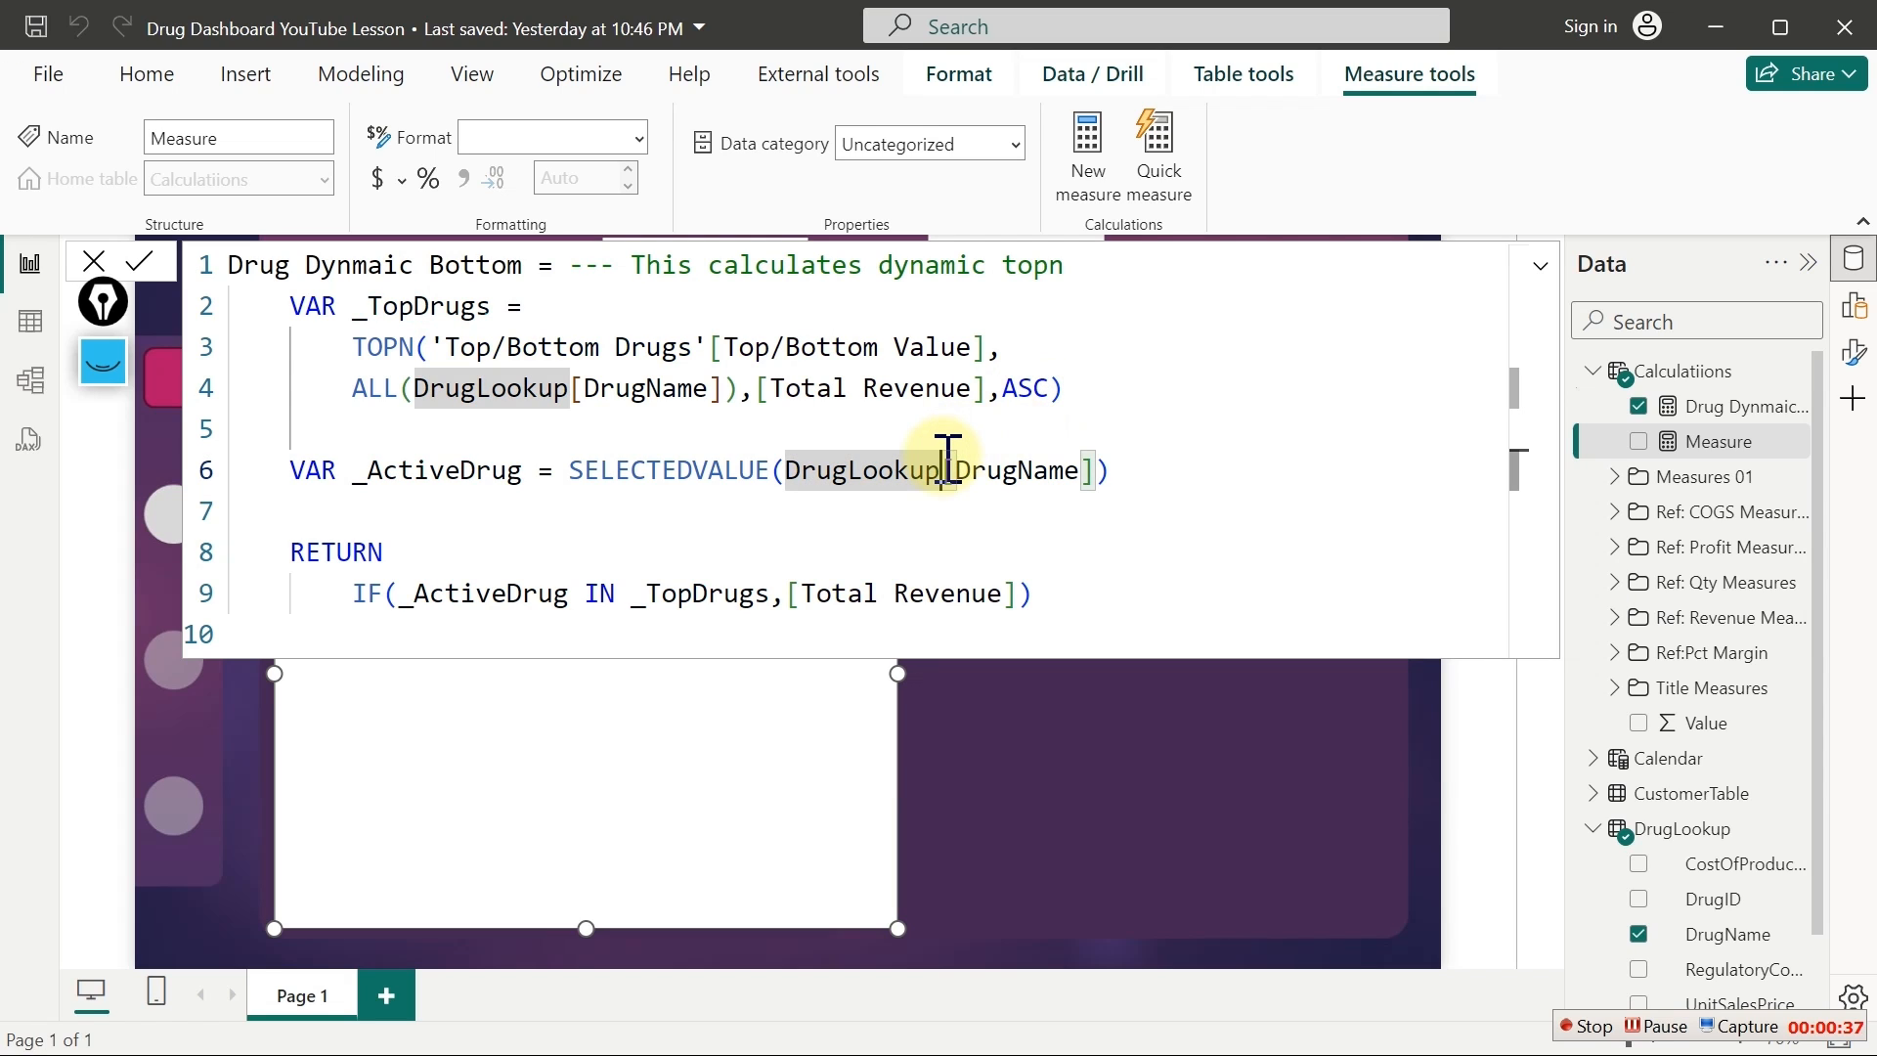
left_click(1026, 447)
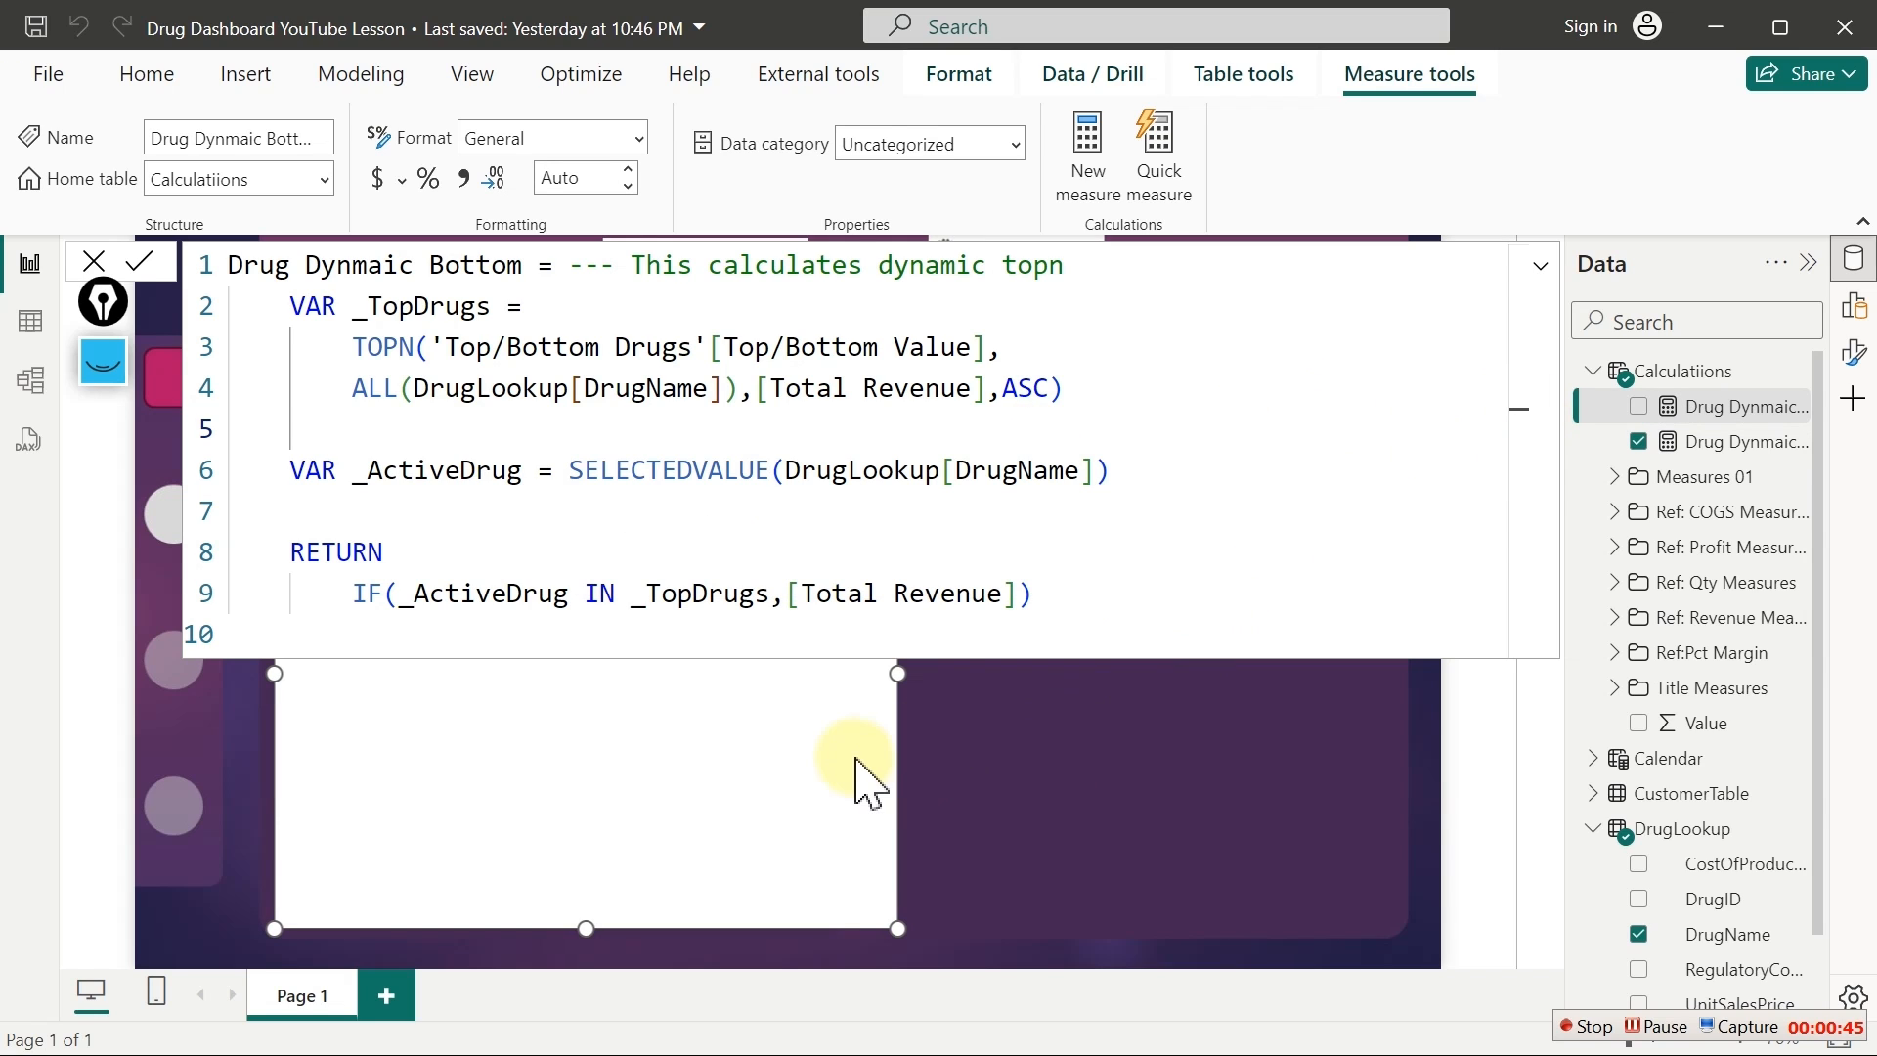
Add the Drug Dynmaic Bottom measure to the drug table and convert the visual to a stacked bar chart
left_click(1638, 406)
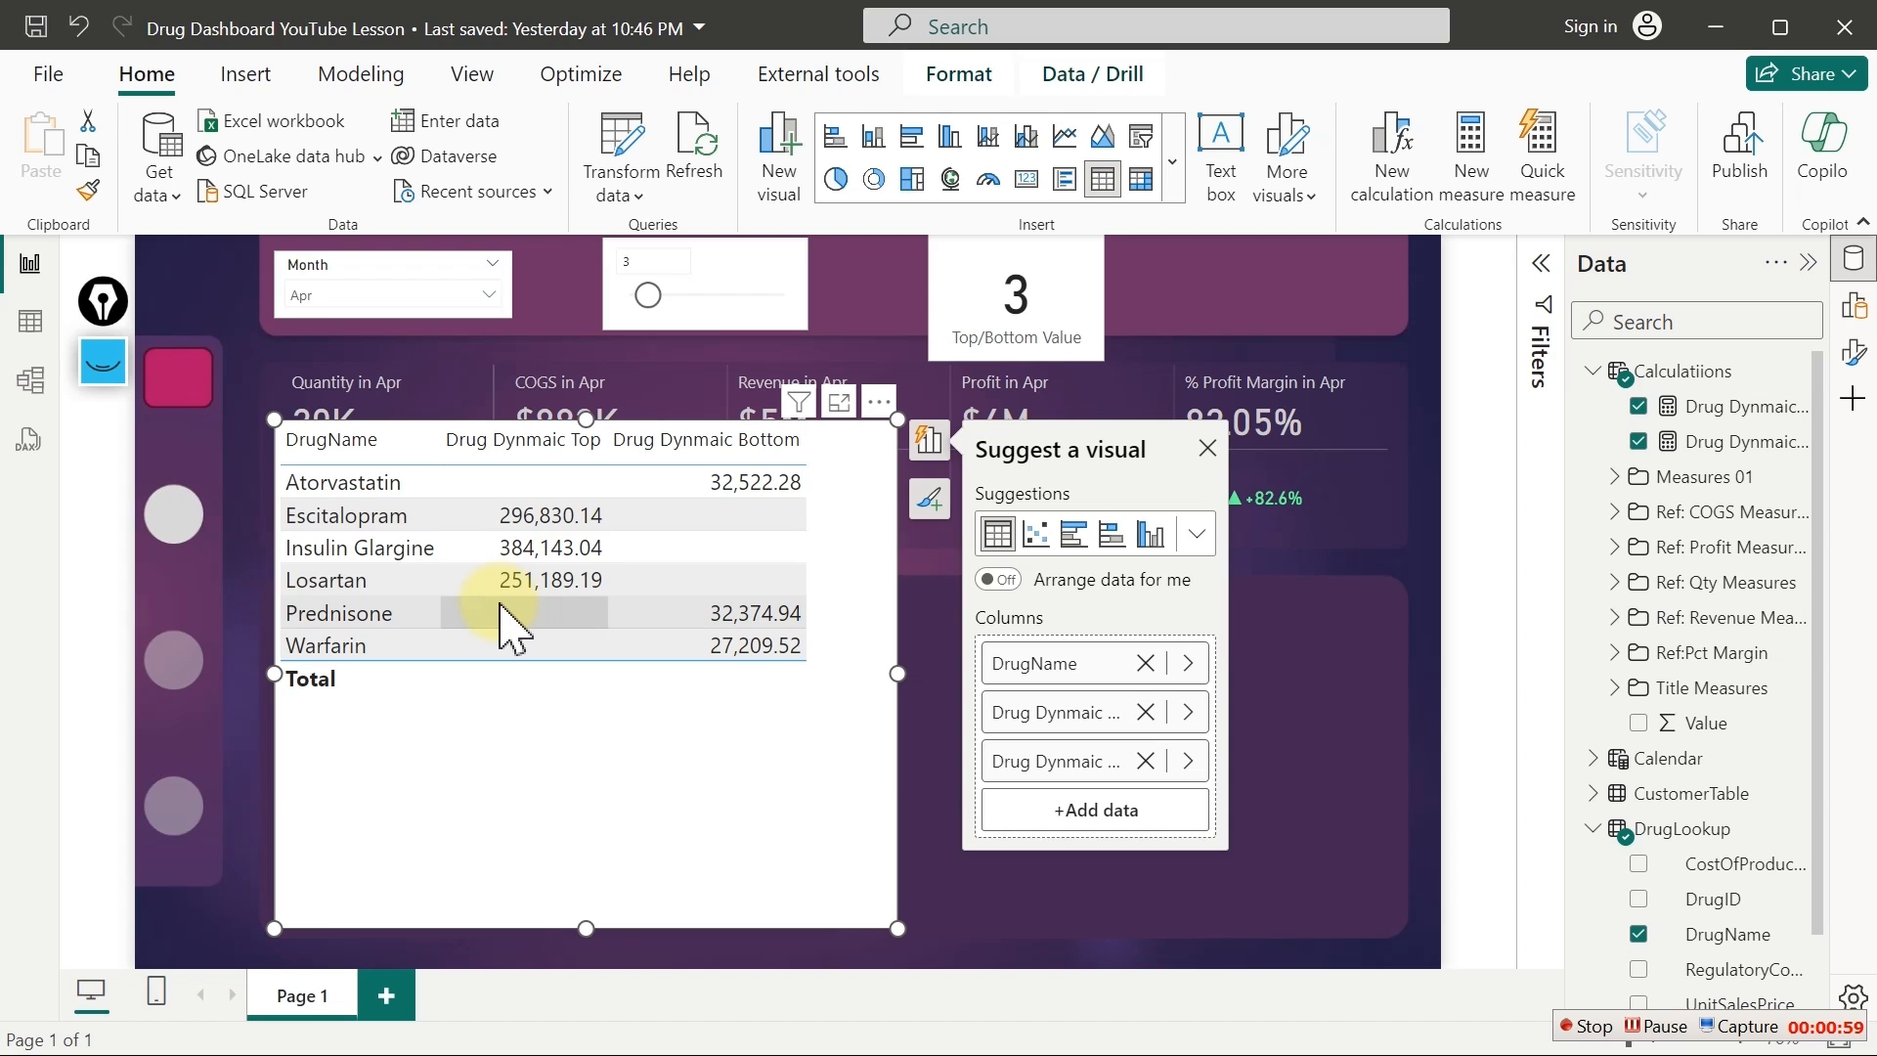
left_click(1108, 534)
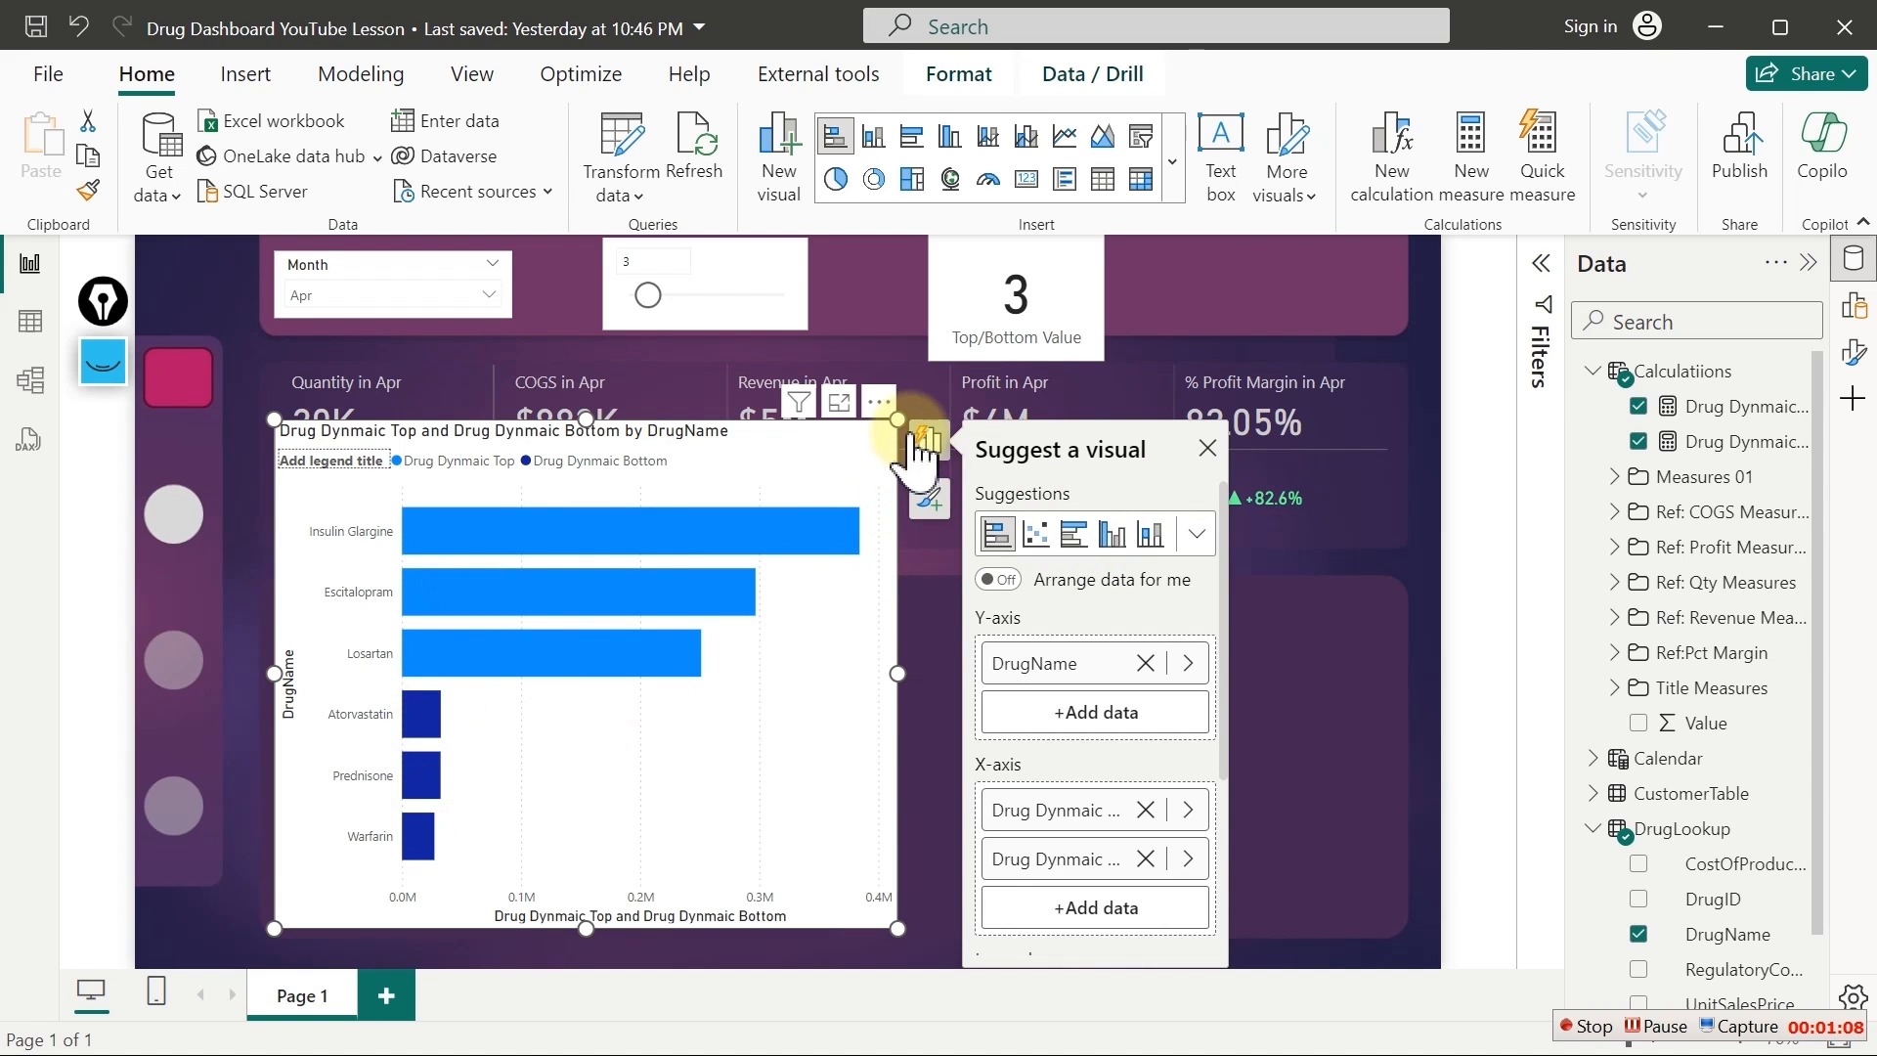
Shrink the drug bar chart so it fits within the dark panel below the Quantity and COGS cards
left_click(879, 572)
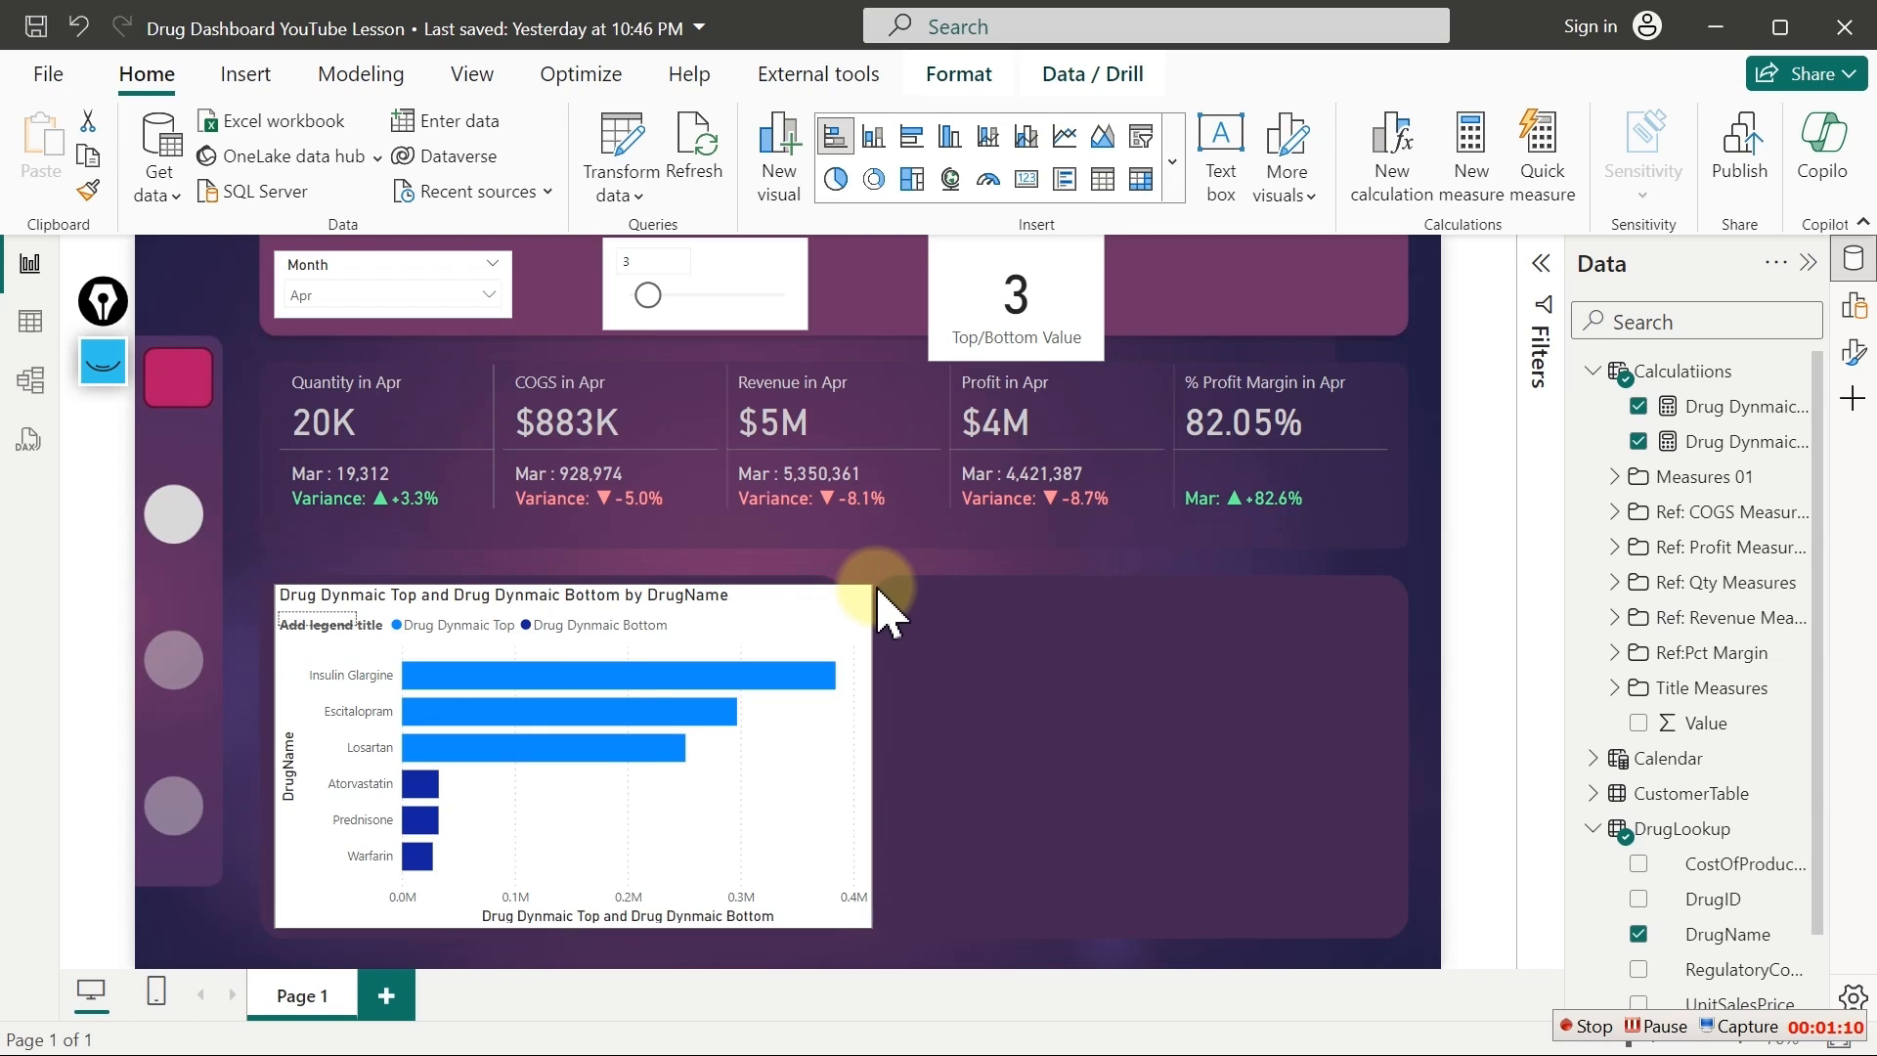
left_click_drag(873, 583, 817, 599)
left_click(1060, 636)
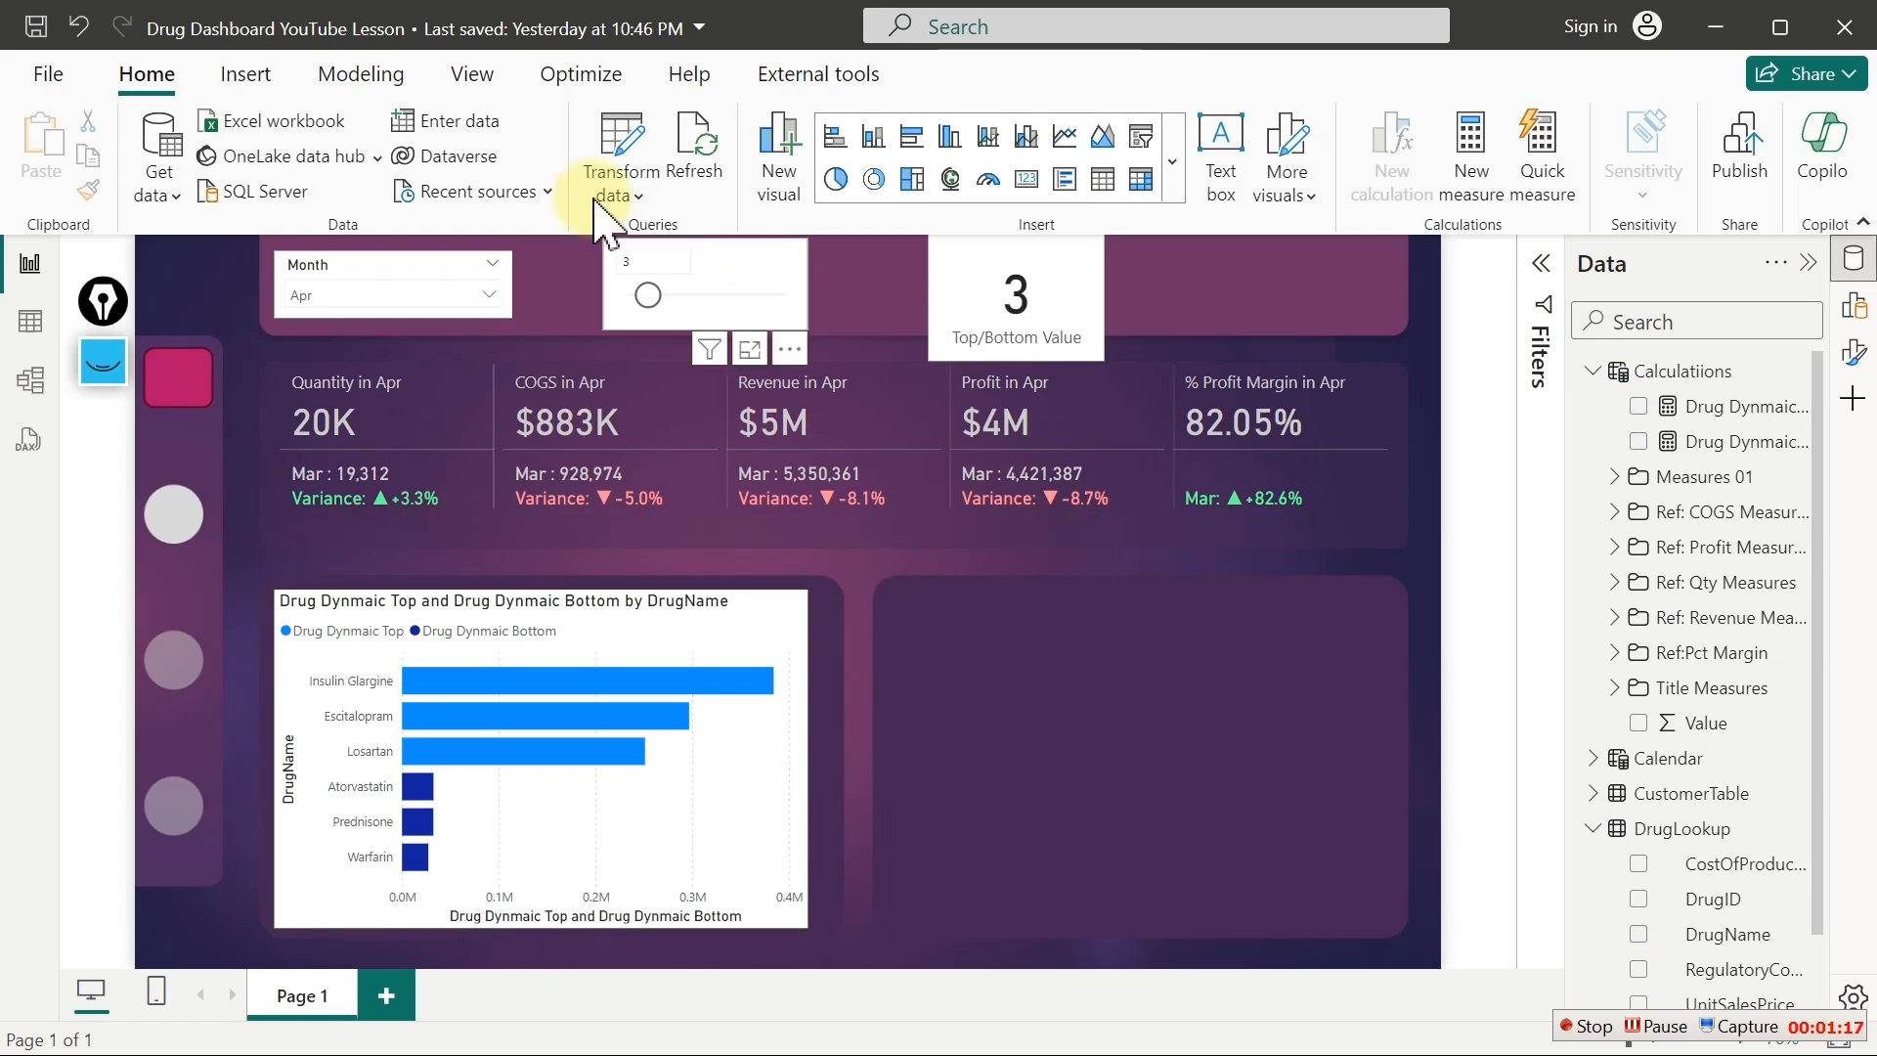
Start a new fields parameter and name it Switch Drug Top/Bottom
left_click(381, 80)
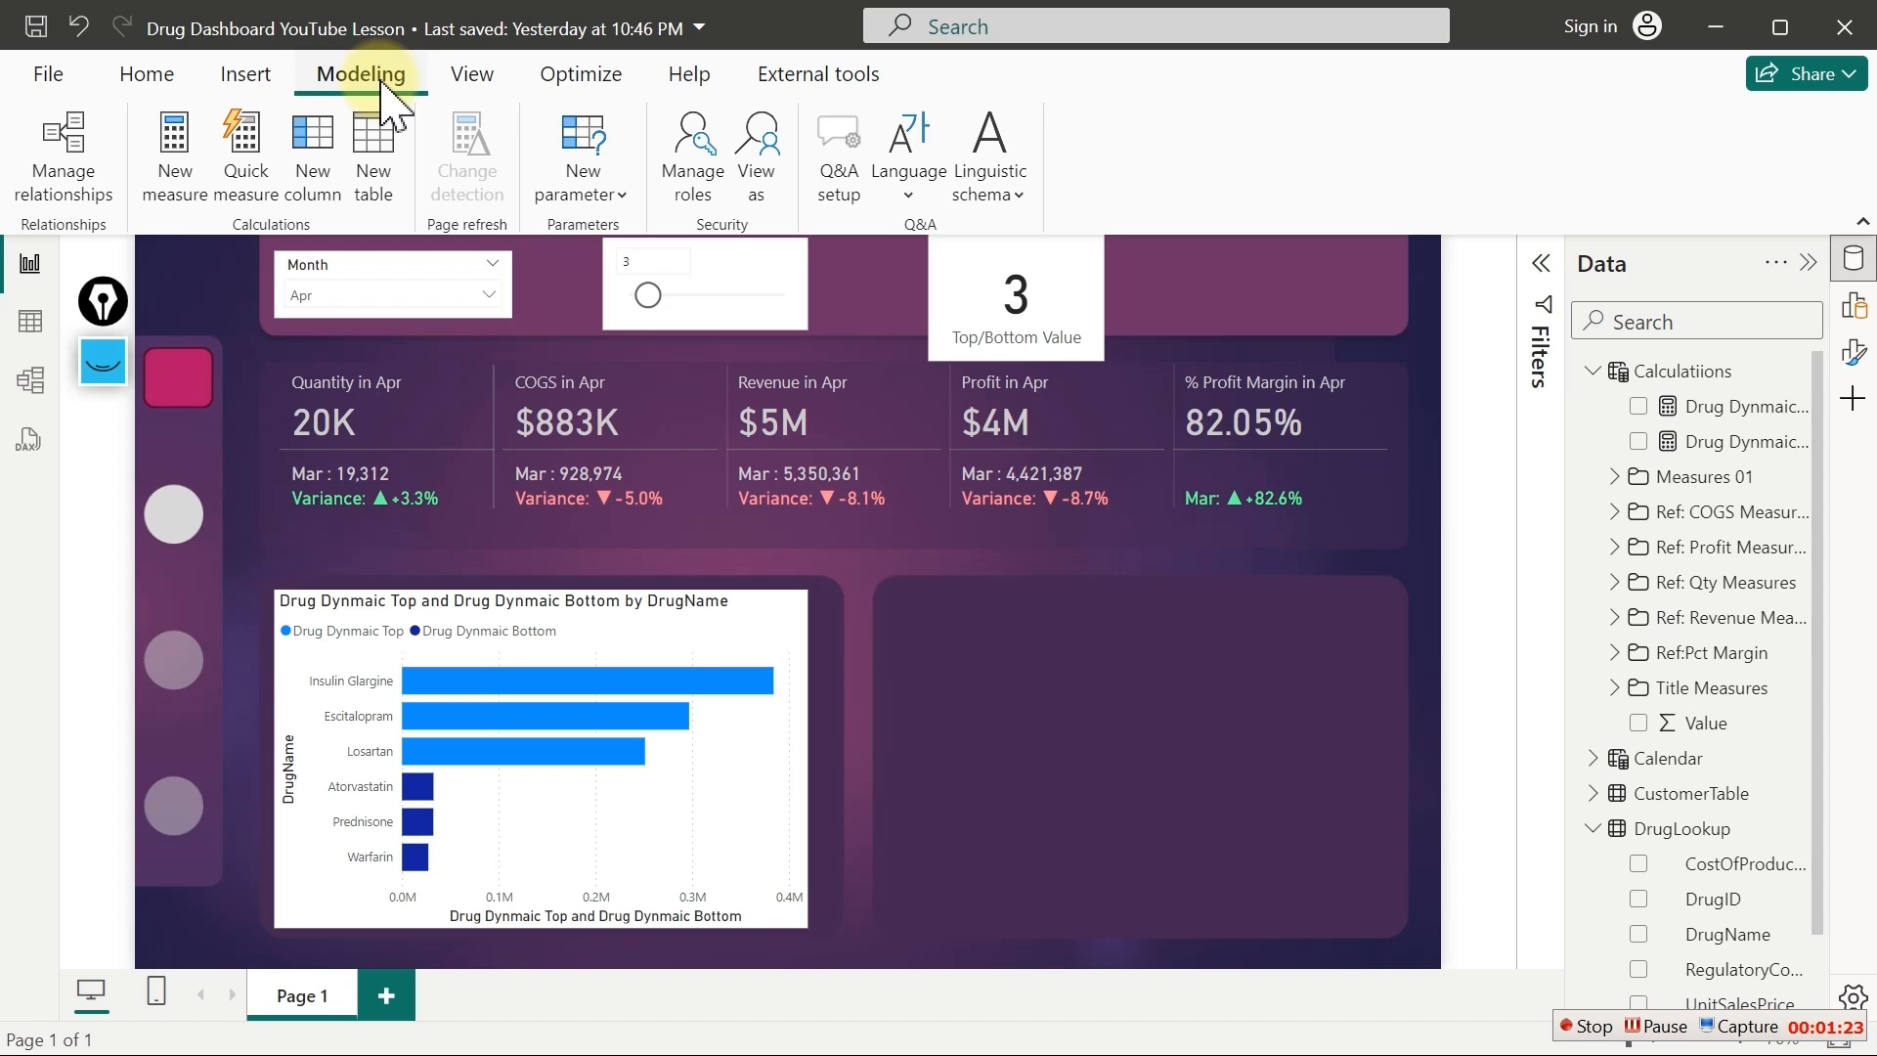
left_click(593, 198)
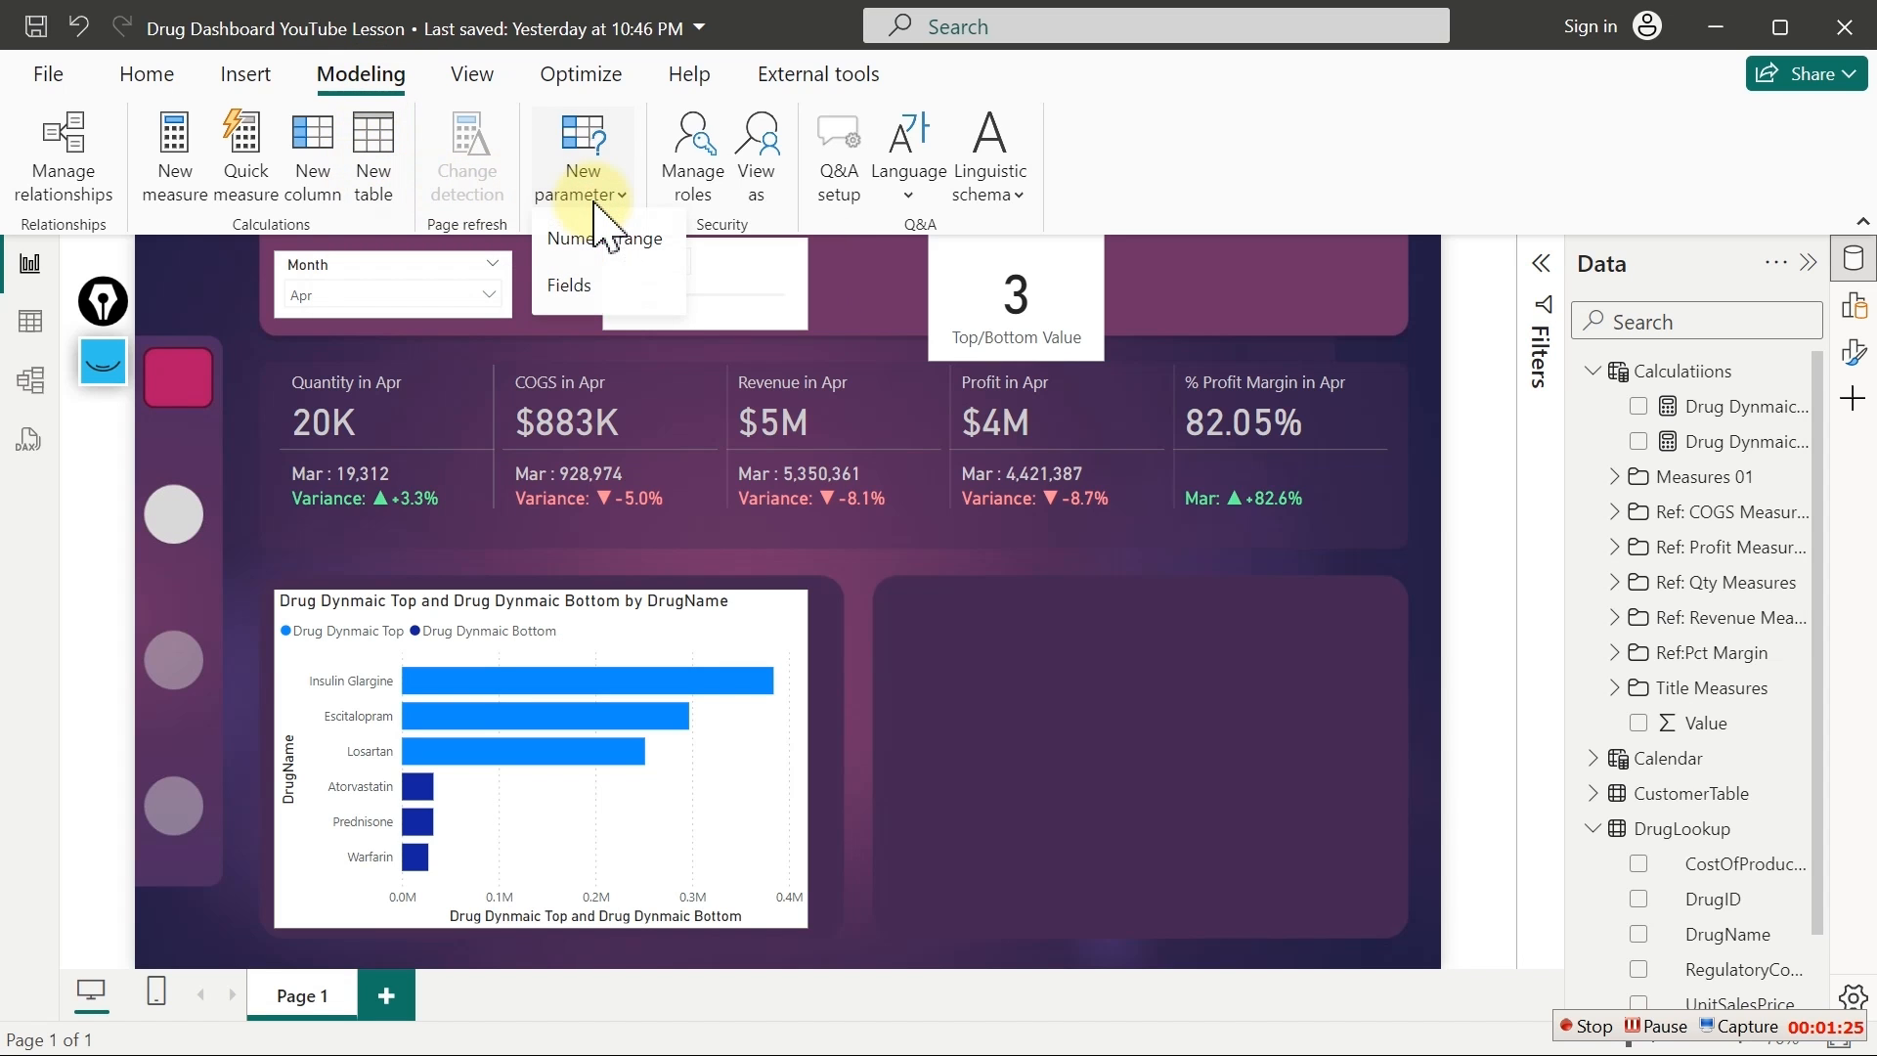
left_click(586, 286)
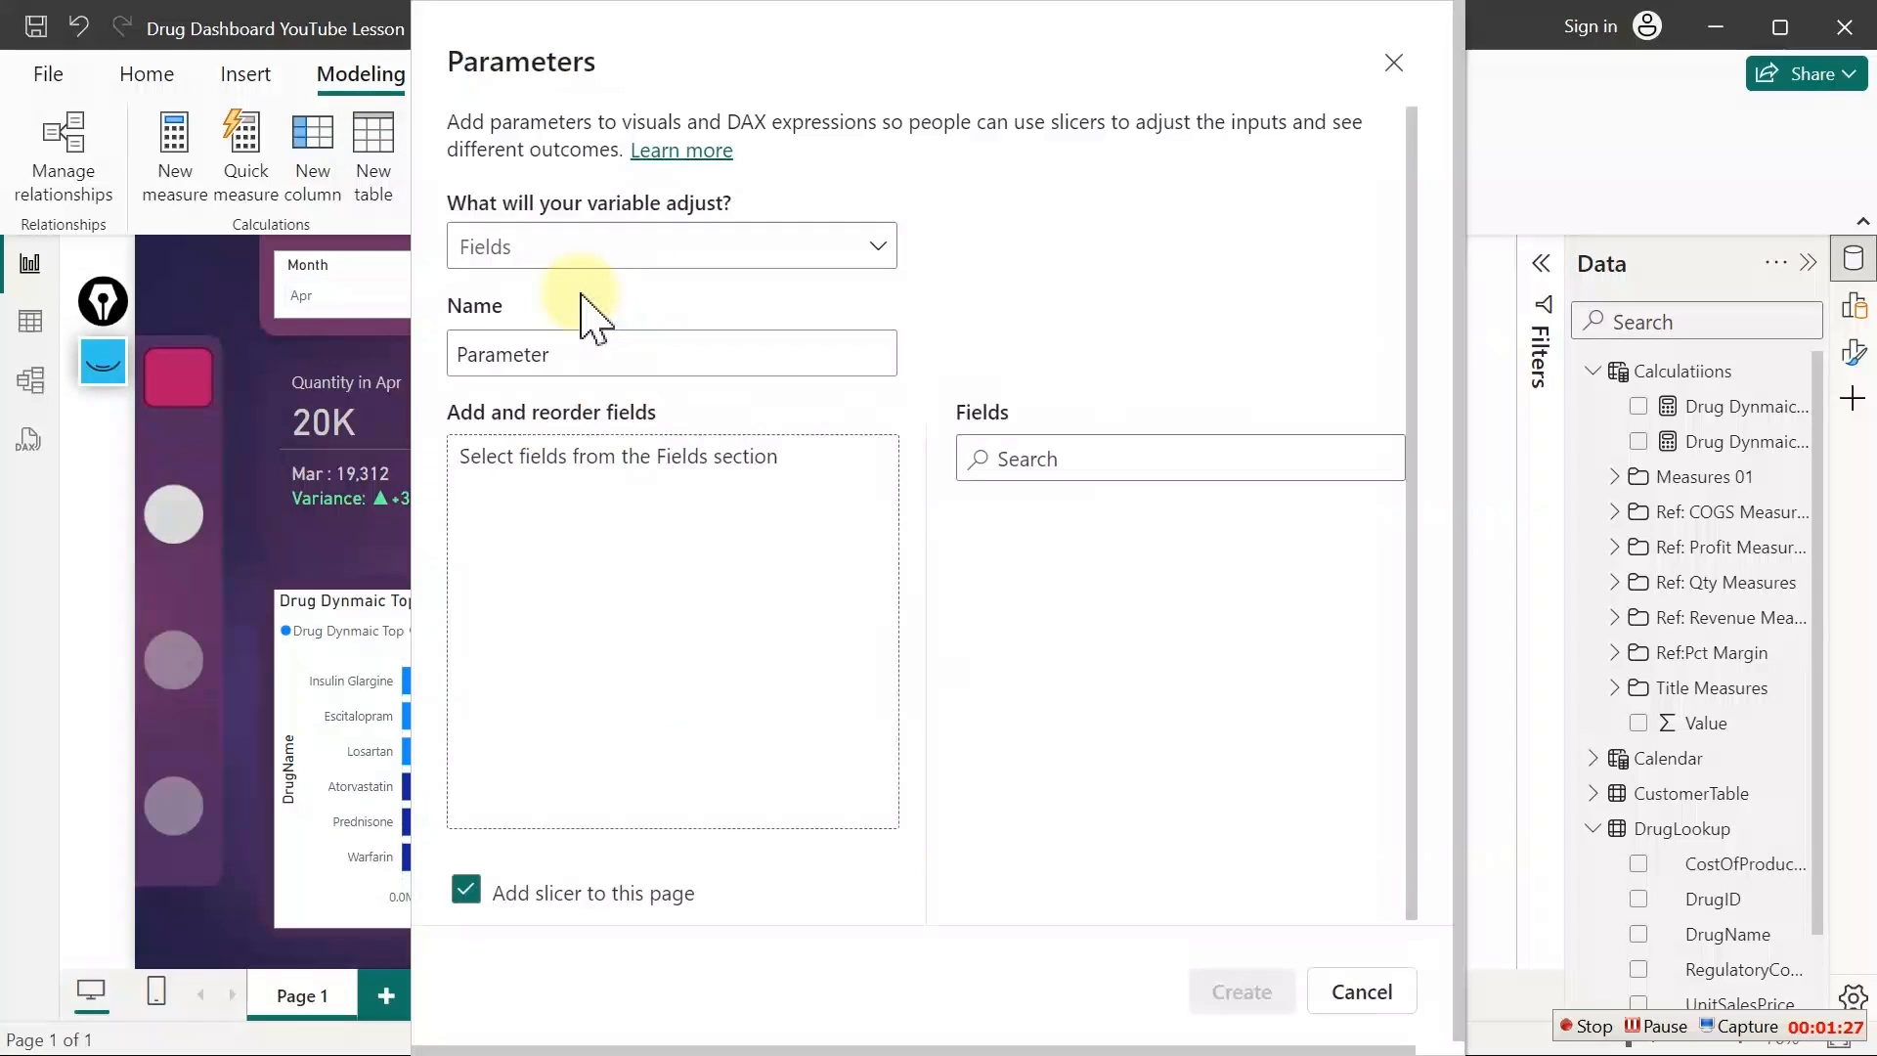
left_click(601, 354)
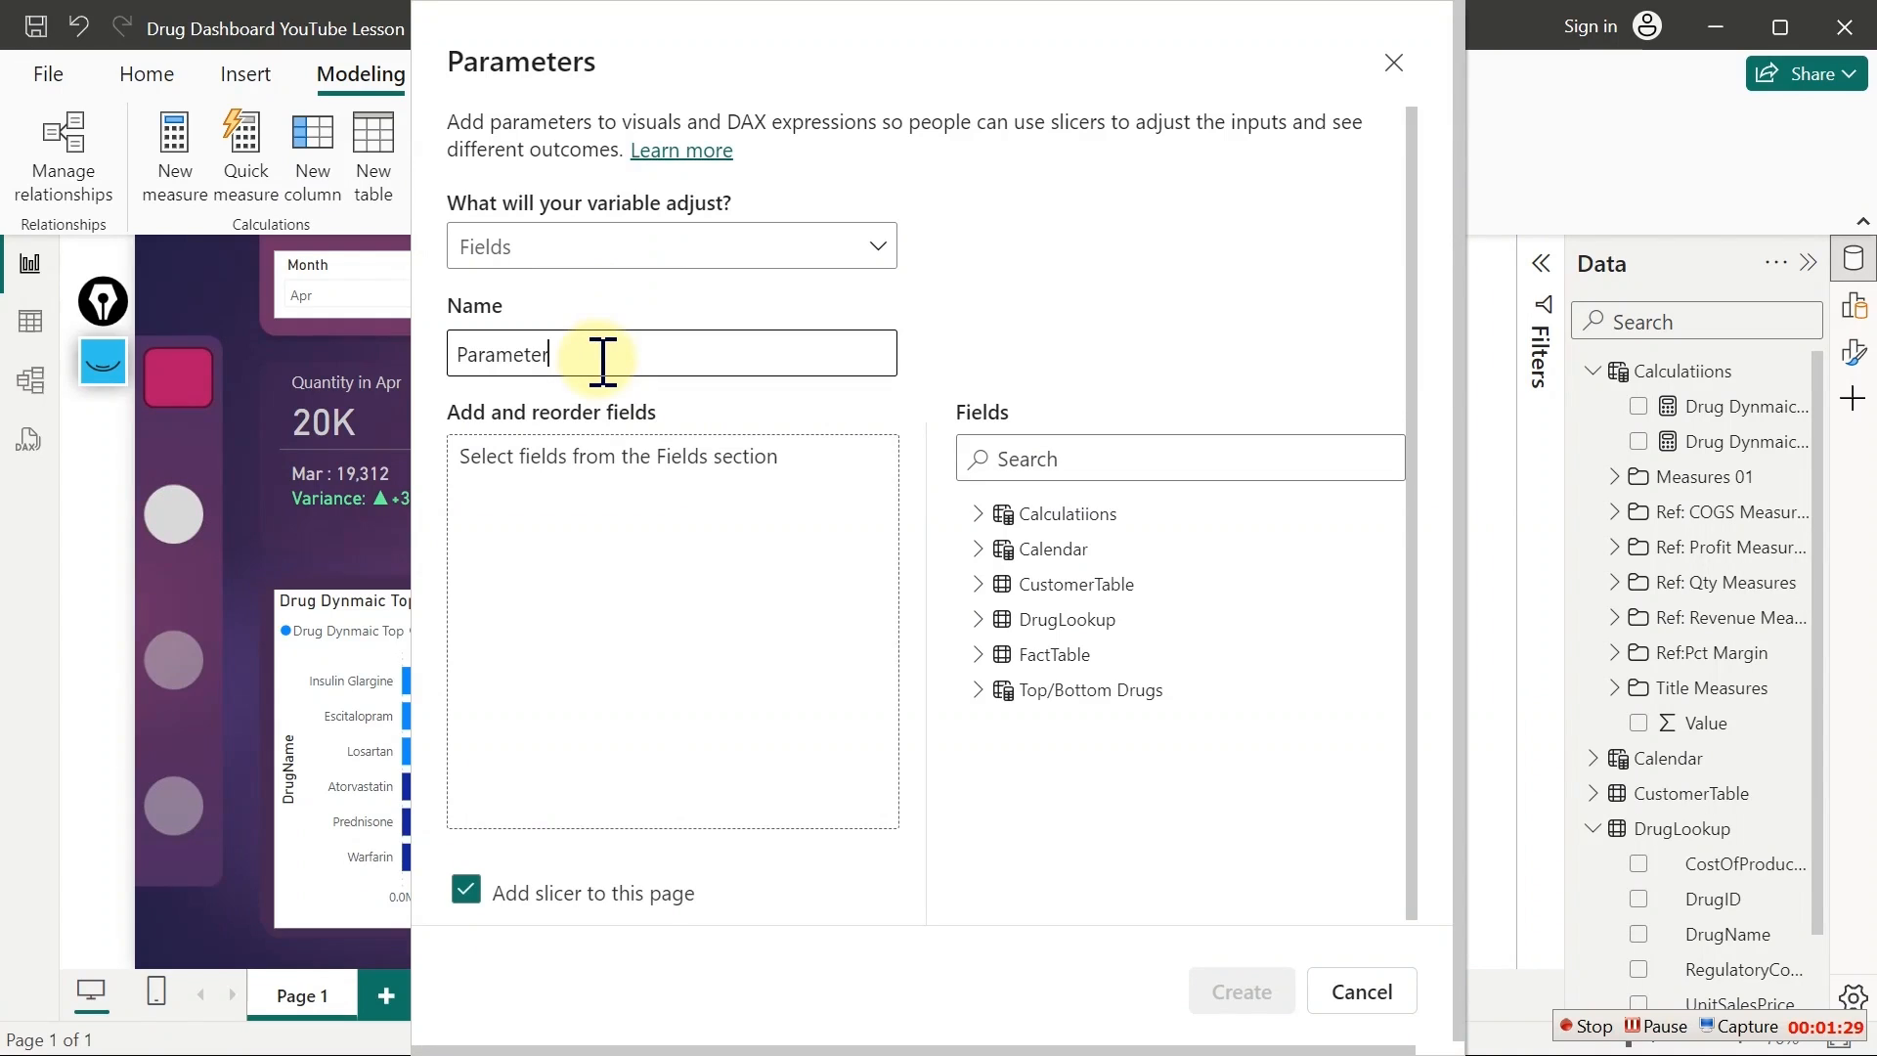
left_click_drag(601, 354, 420, 354)
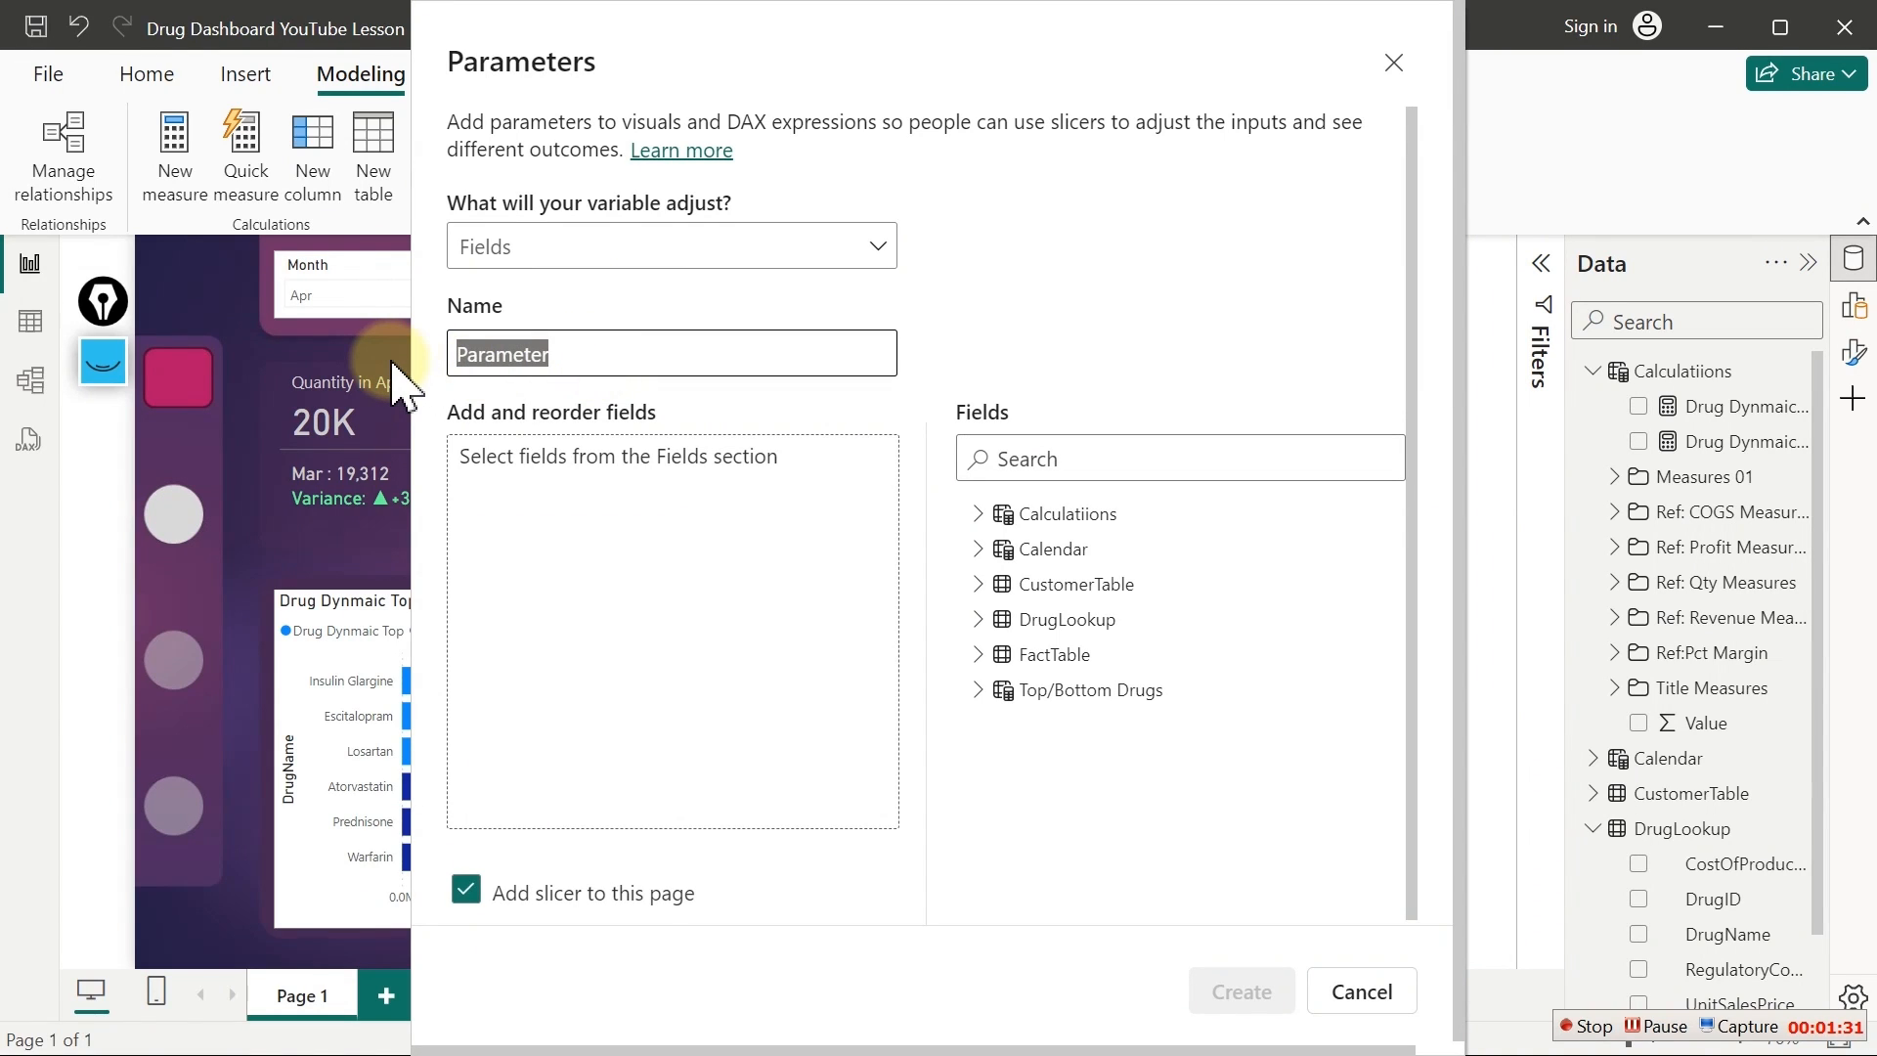
type("Se")
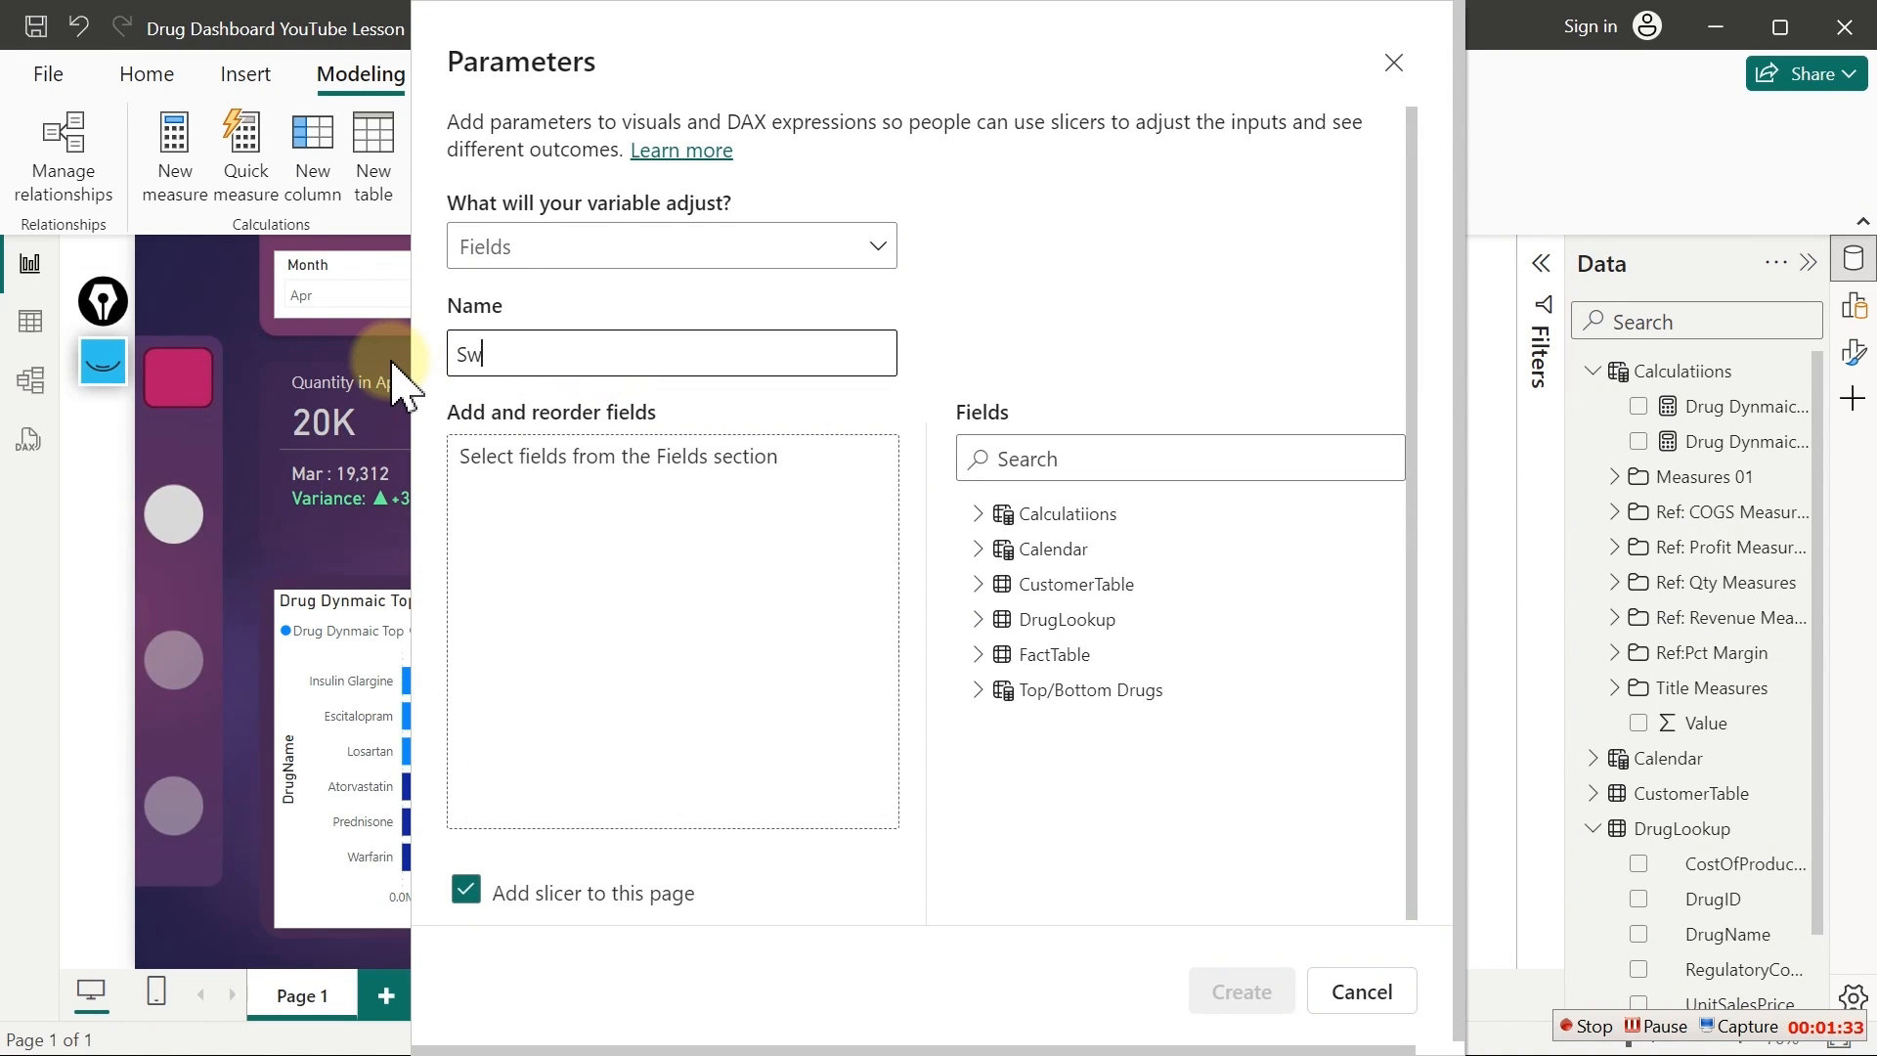
type("itch Drug Top/Bottom")
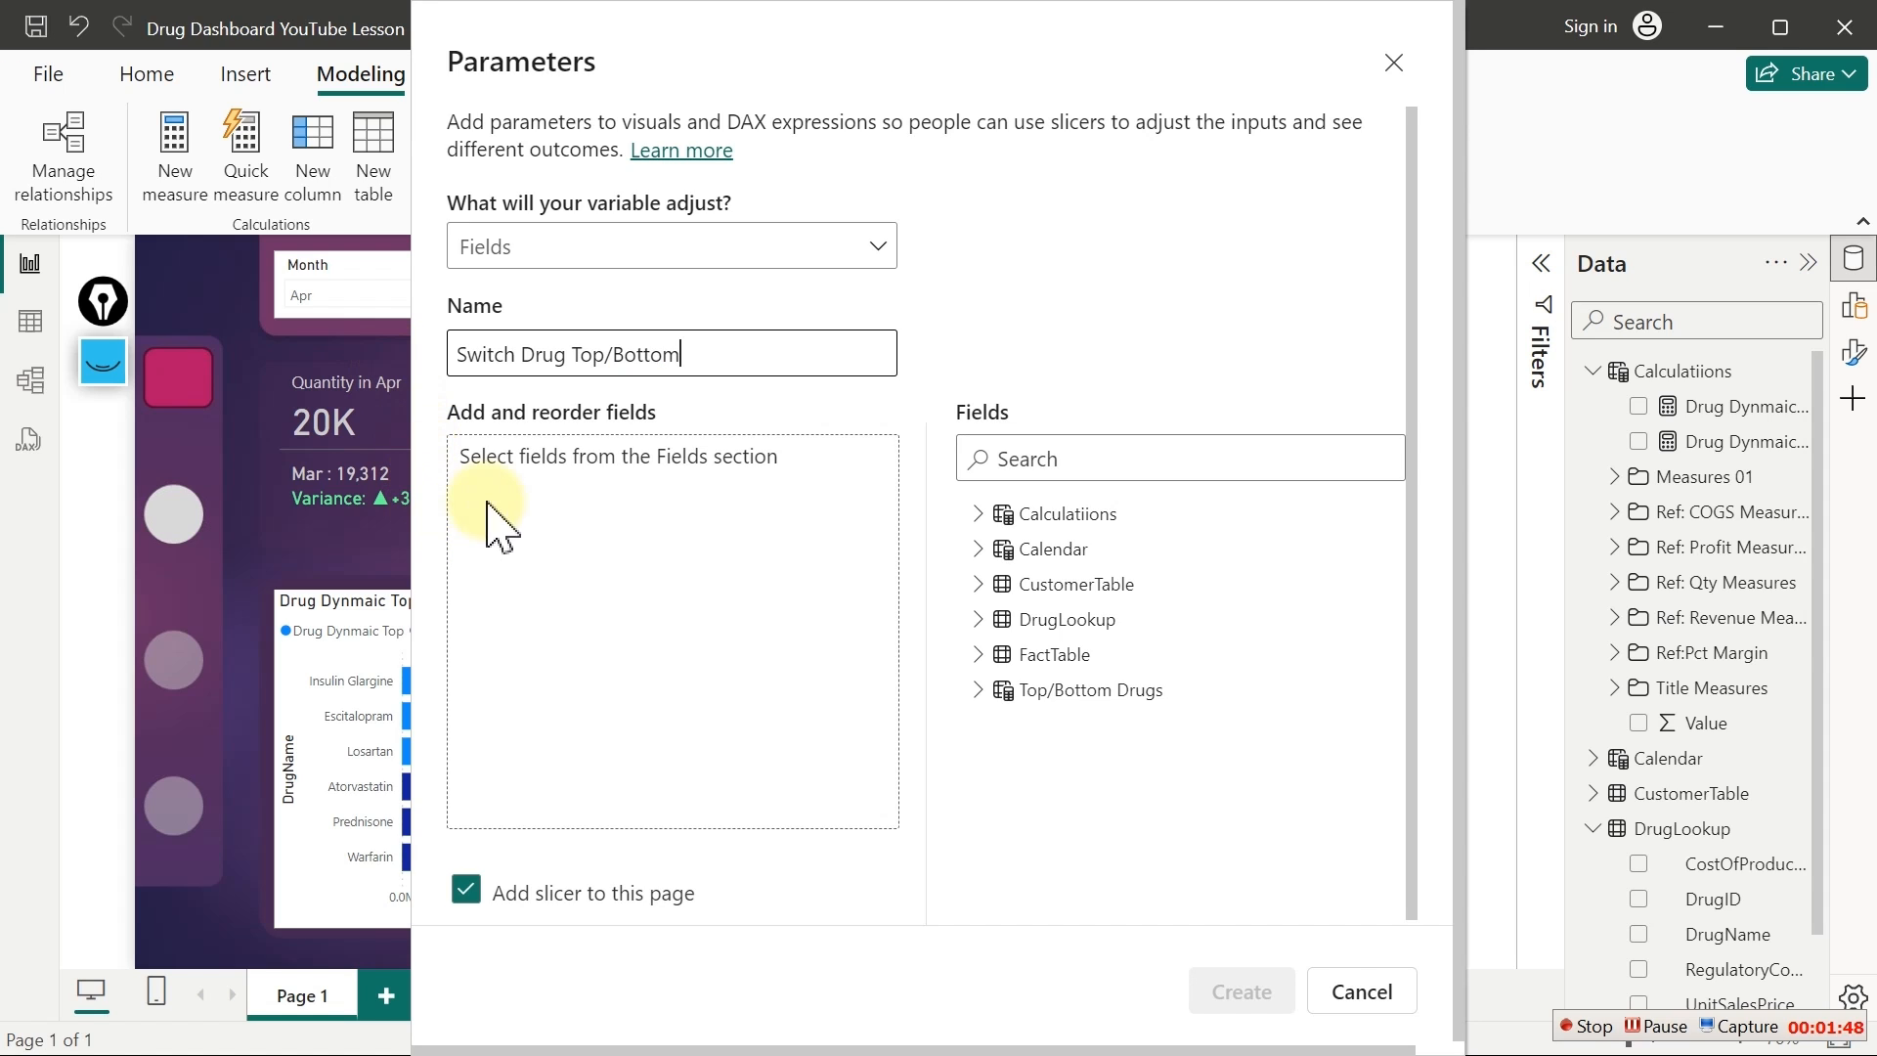
Add the Drug Dynmaic Top and Drug Dynmaic Bottom measures from Calculatiions to the parameter, in that order
left_click(614, 479)
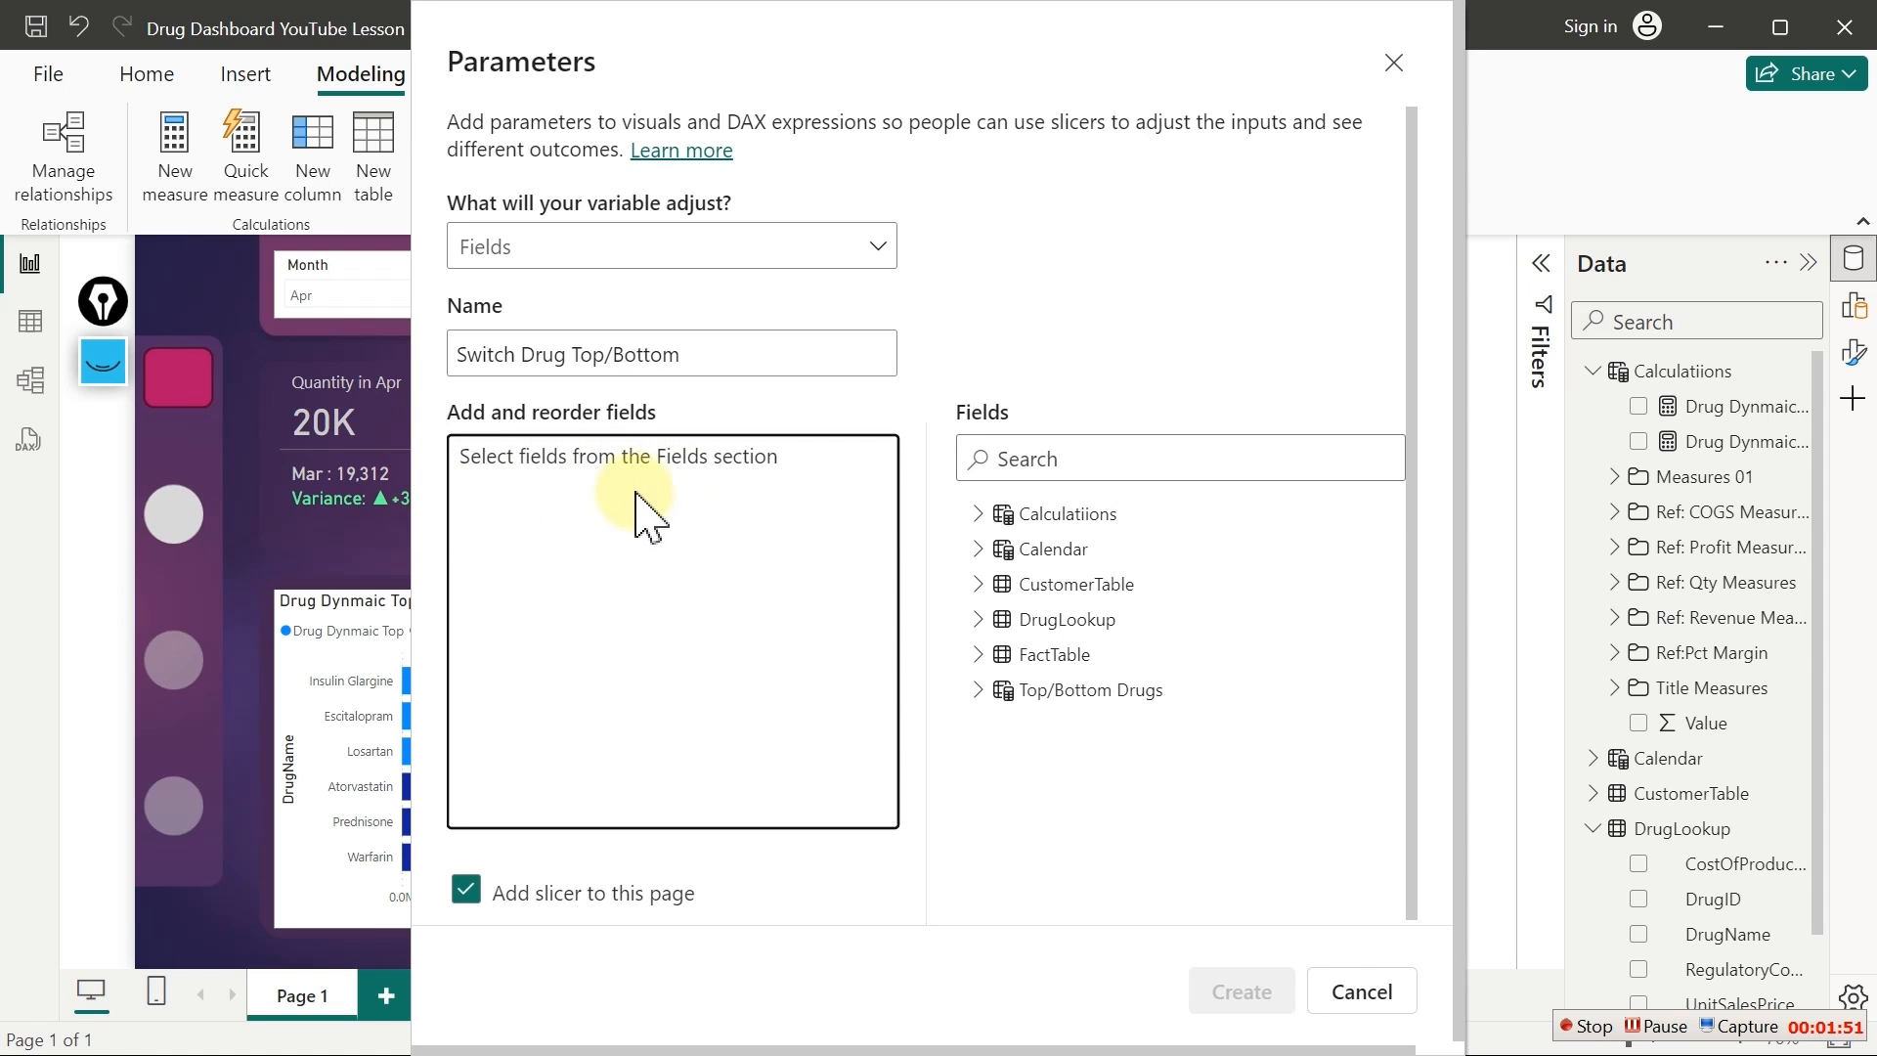
left_click(978, 515)
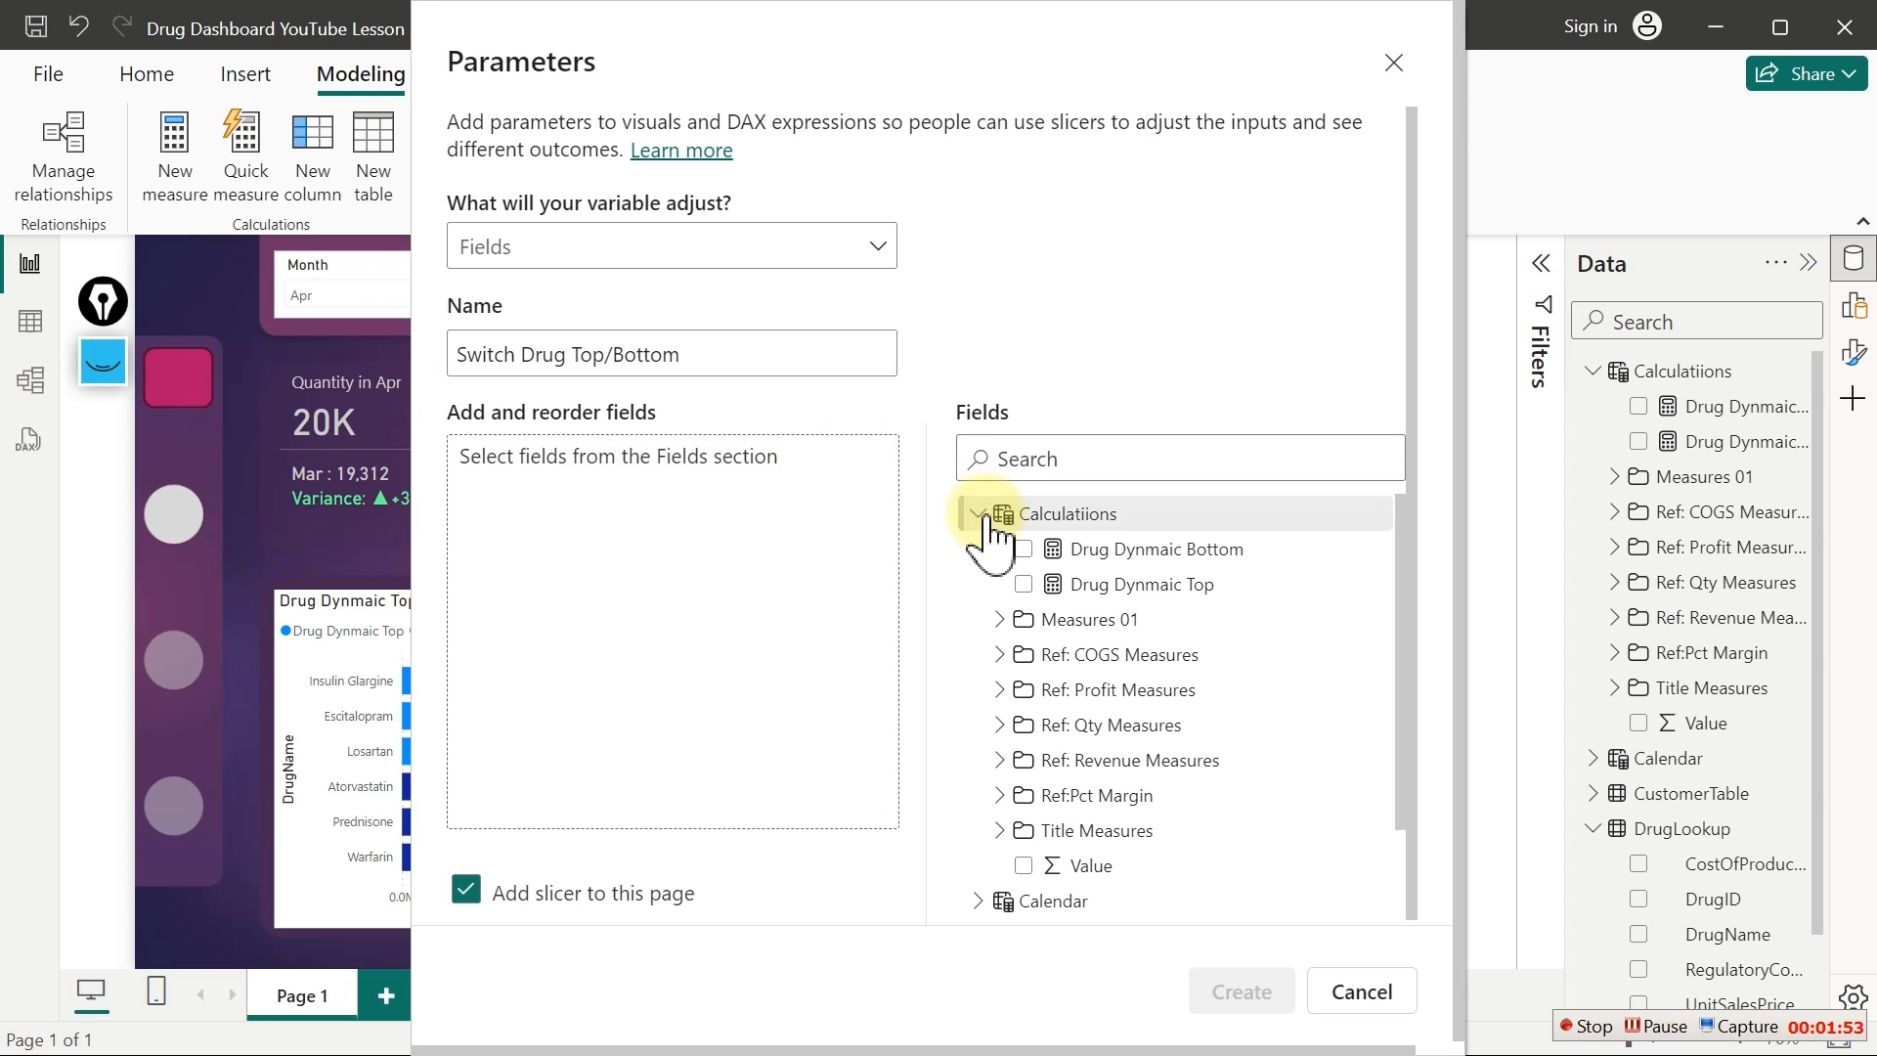
left_click(1024, 583)
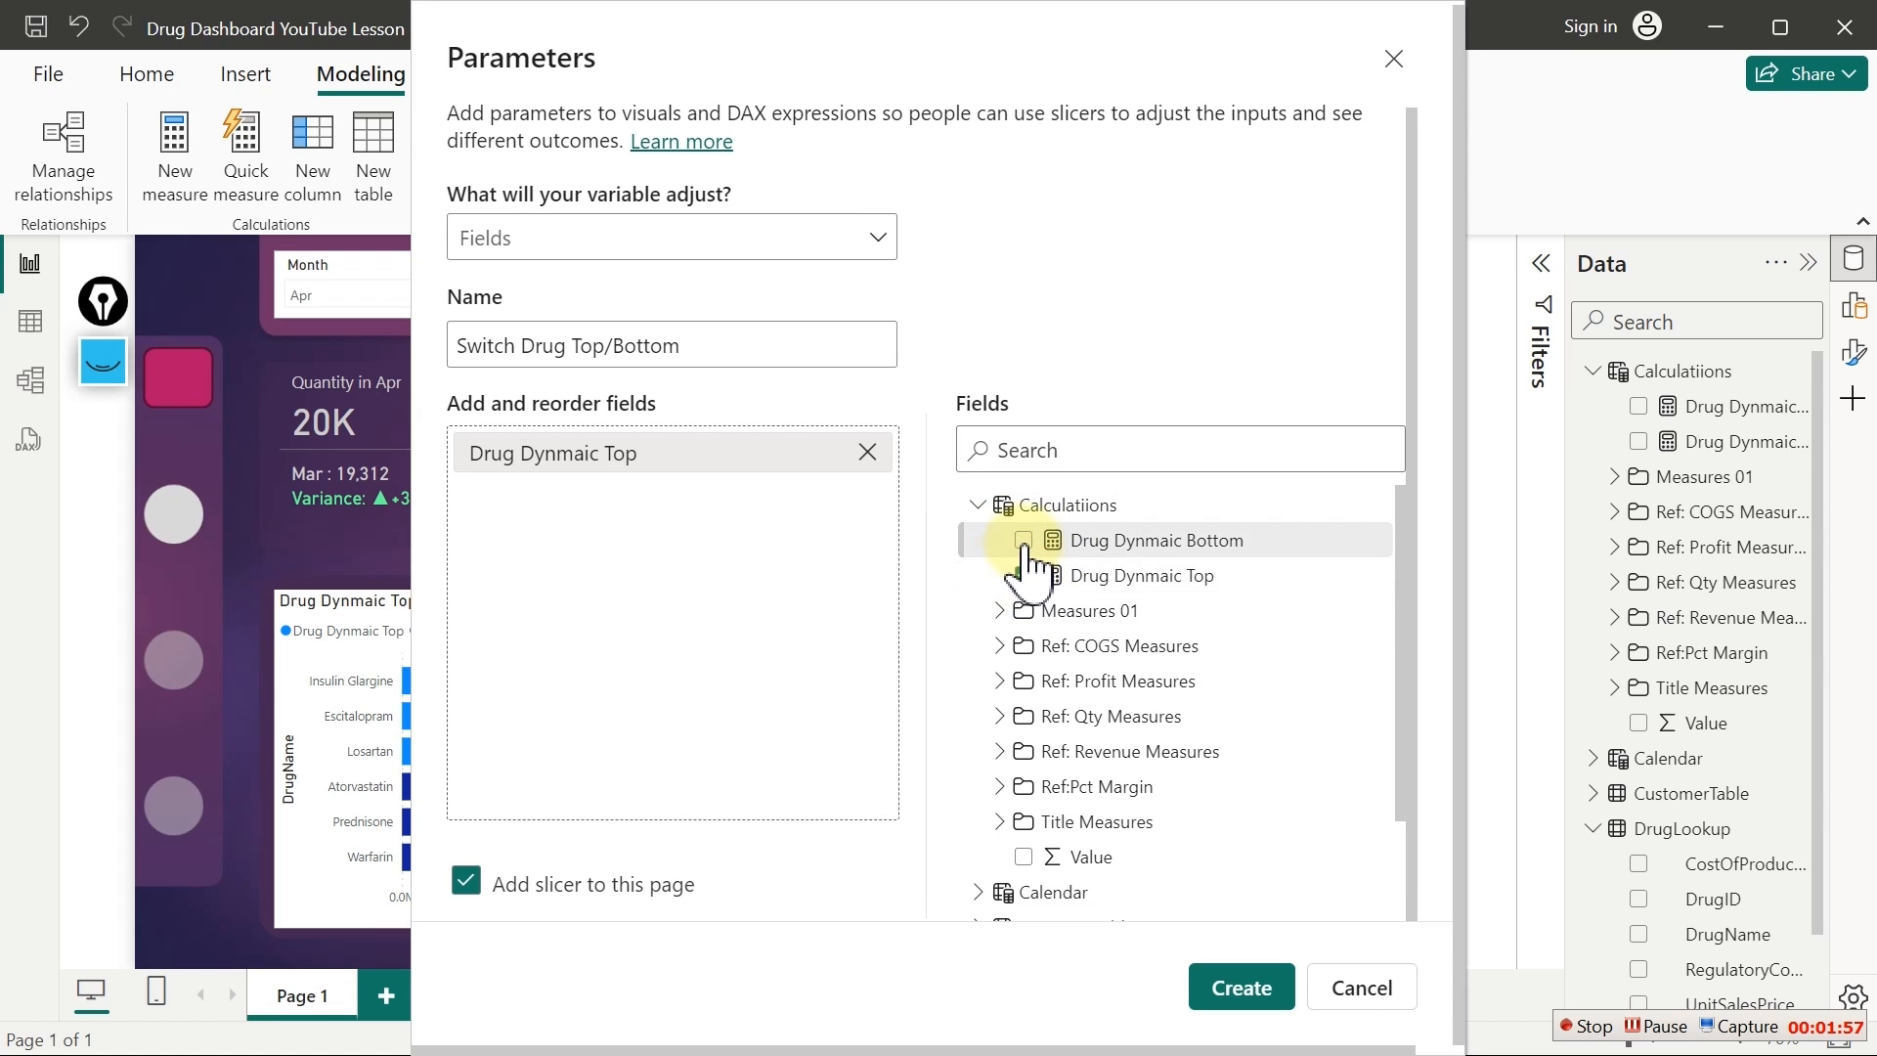
left_click(1023, 541)
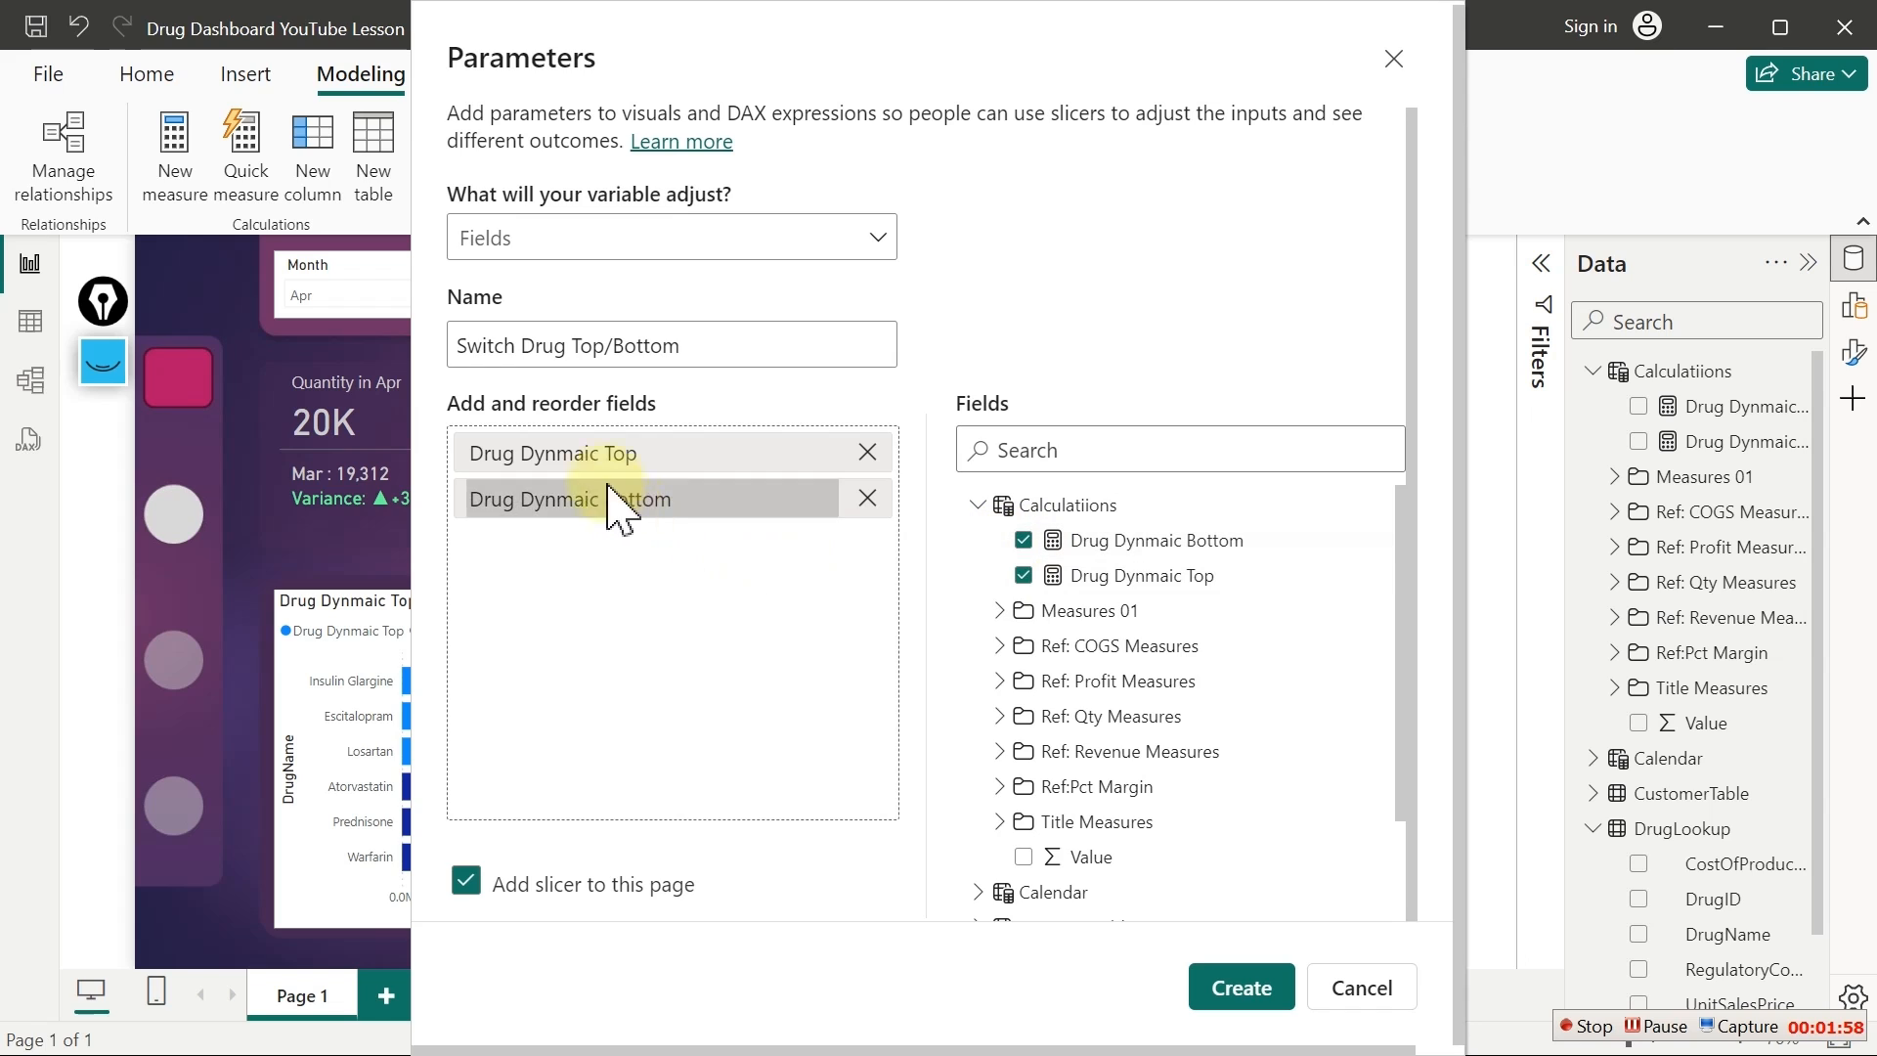
Shorten the display name of the parameter's Drug Dynmaic Top field to Top
left_click_drag(607, 457, 603, 469)
double_click(630, 460)
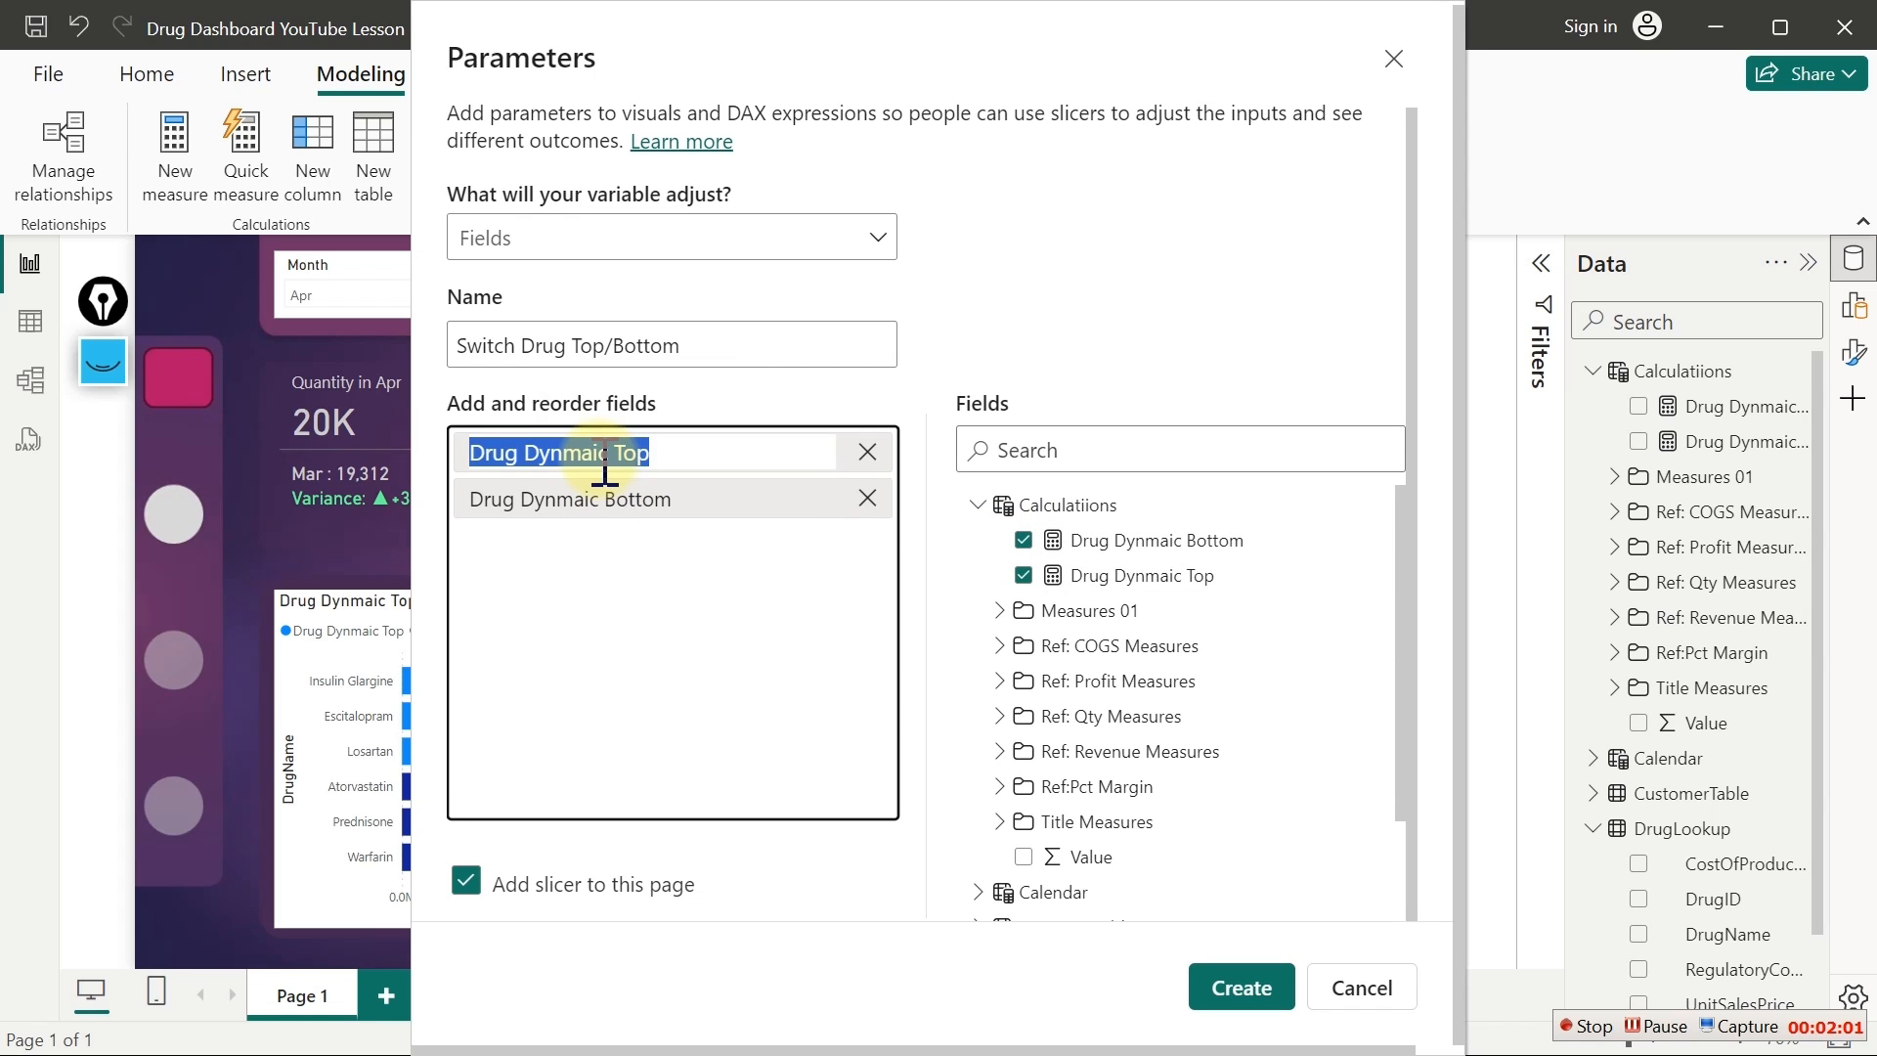
left_click(655, 456)
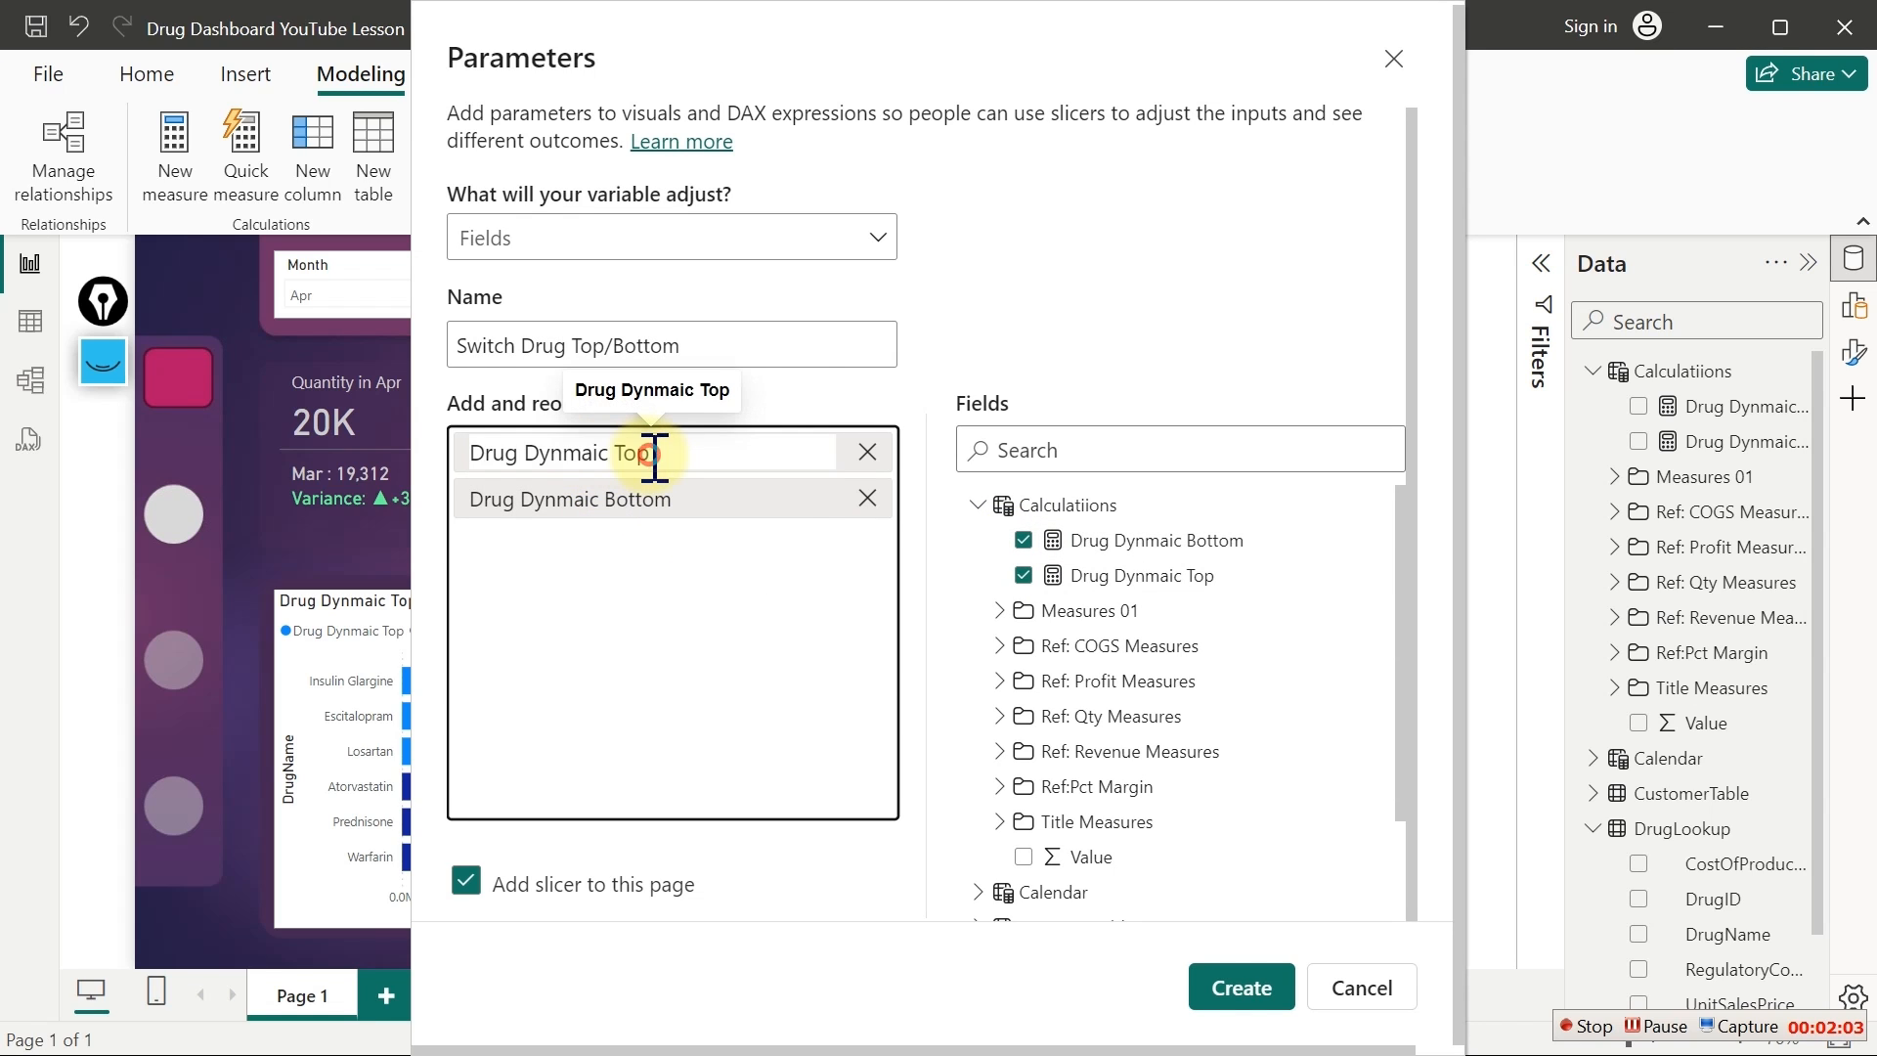
left_click_drag(654, 455, 554, 456)
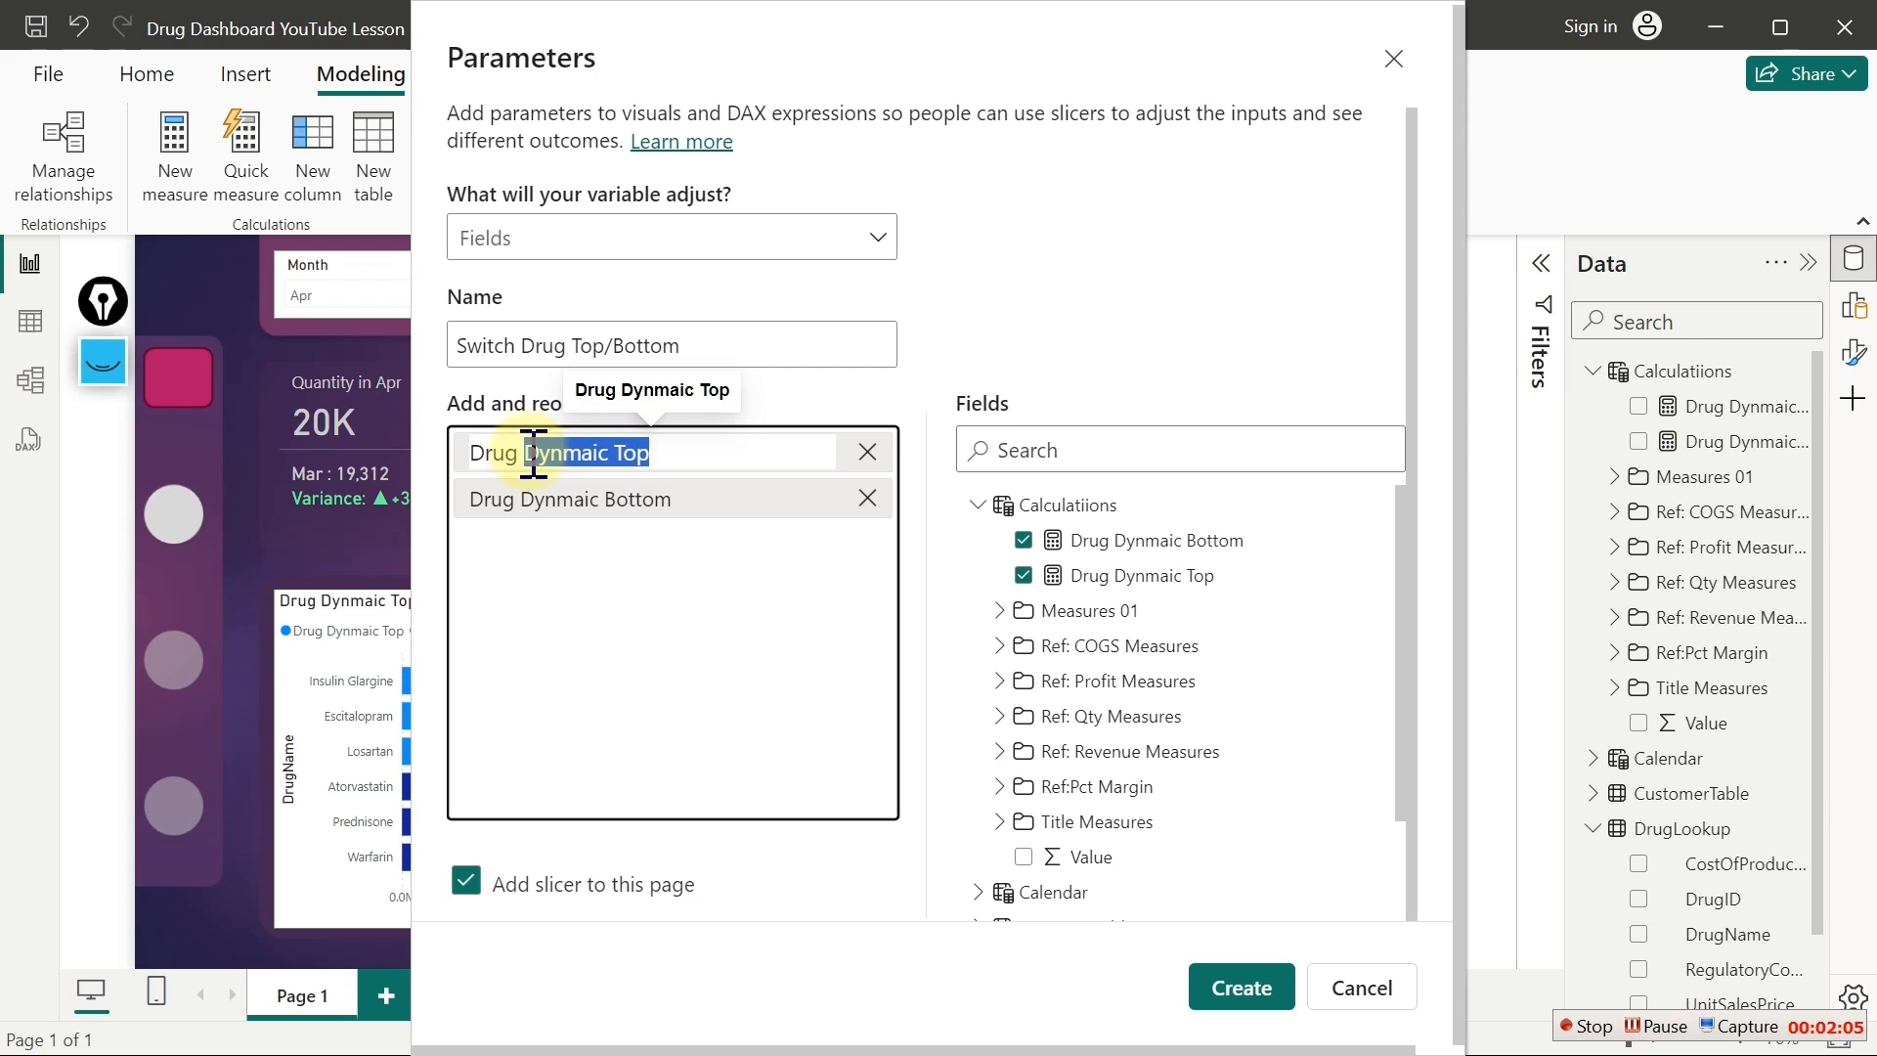
left_click(533, 452)
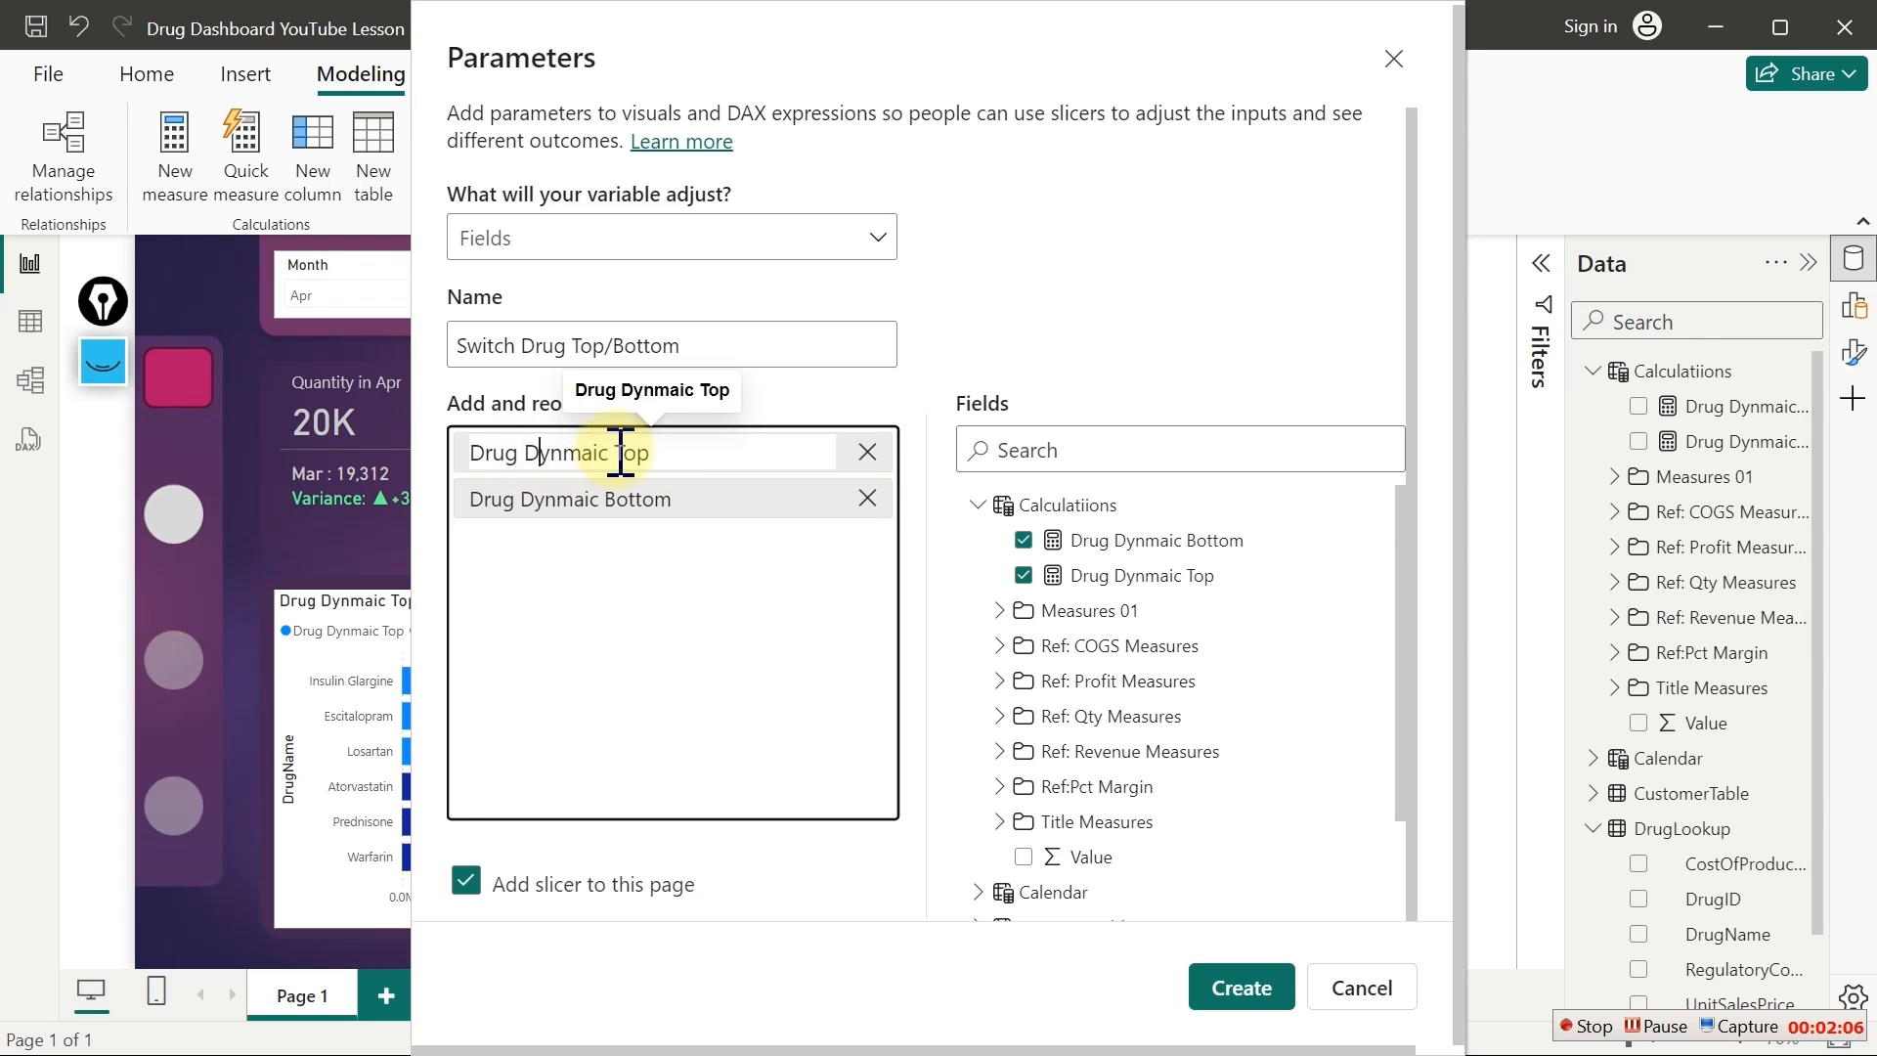
left_click_drag(620, 453, 454, 470)
key("BackSpace")
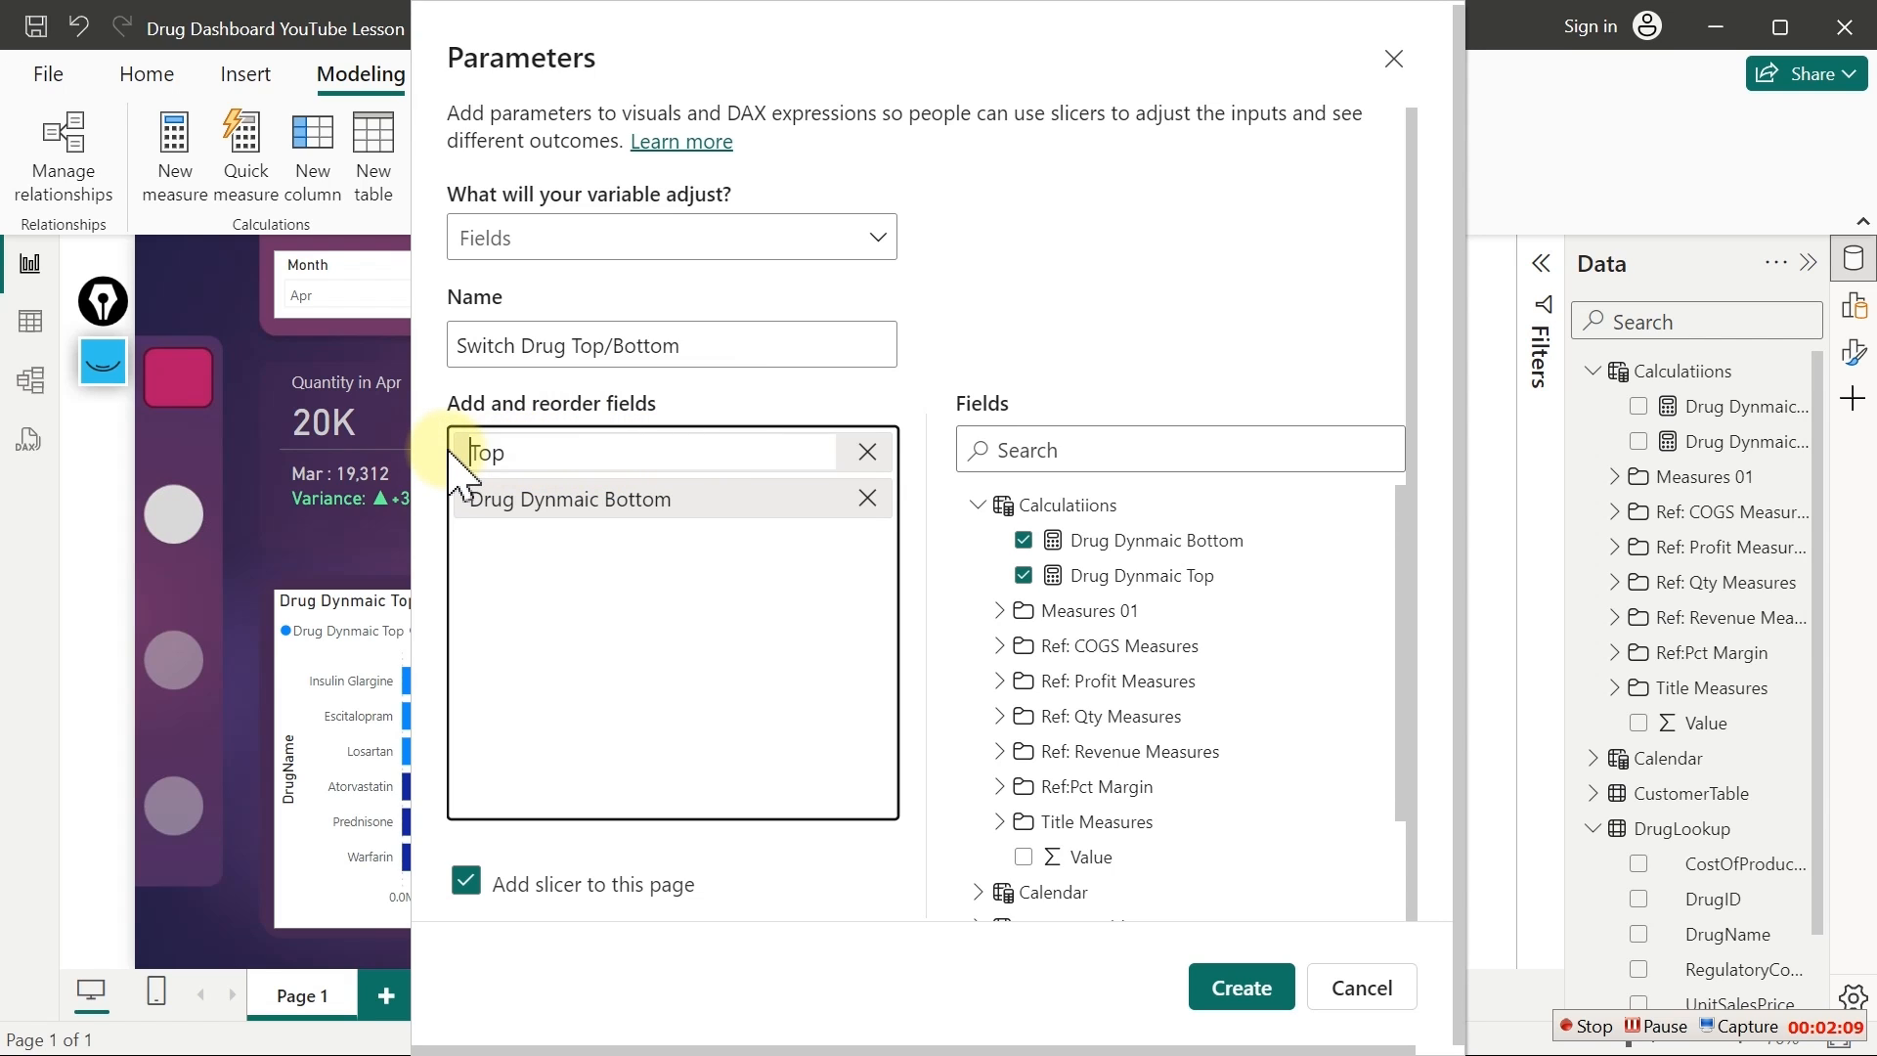
Shorten the display name of the parameter's Drug Dynmaic Bottom field to Bottom
left_click(615, 495)
double_click(615, 498)
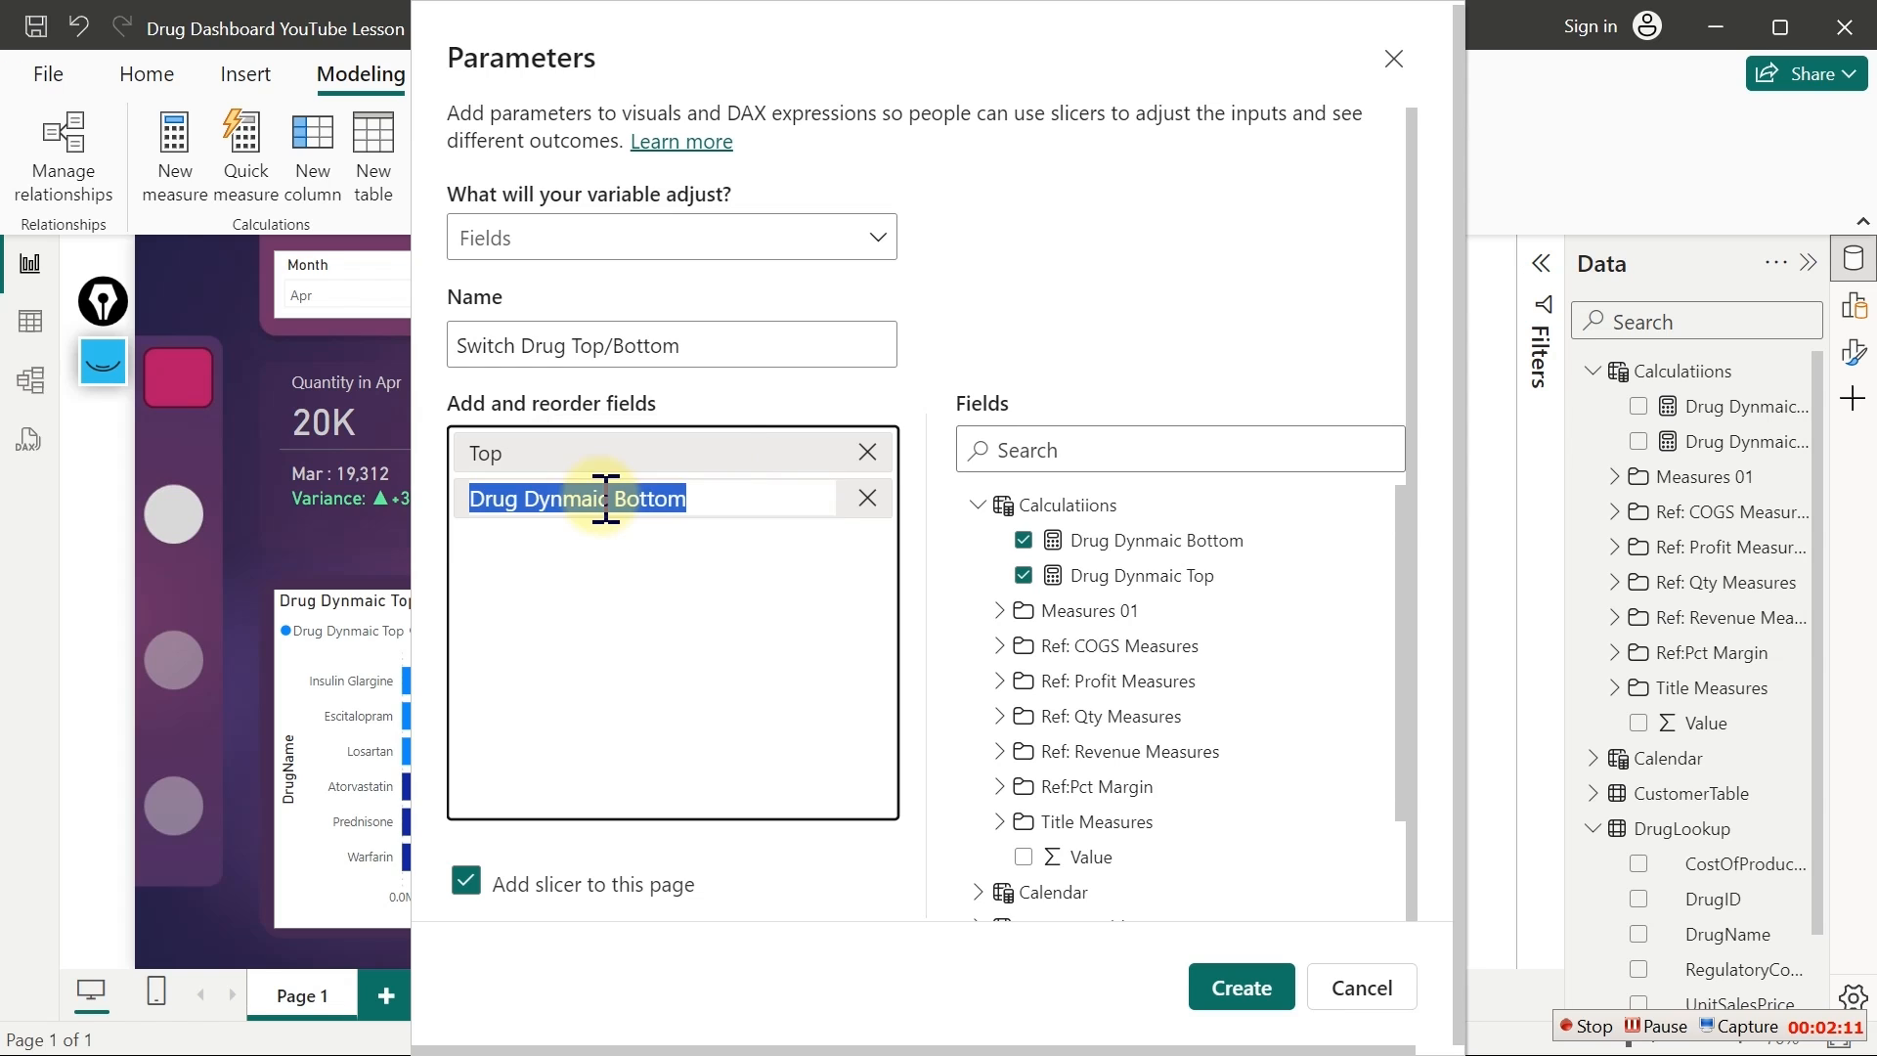
left_click(564, 499)
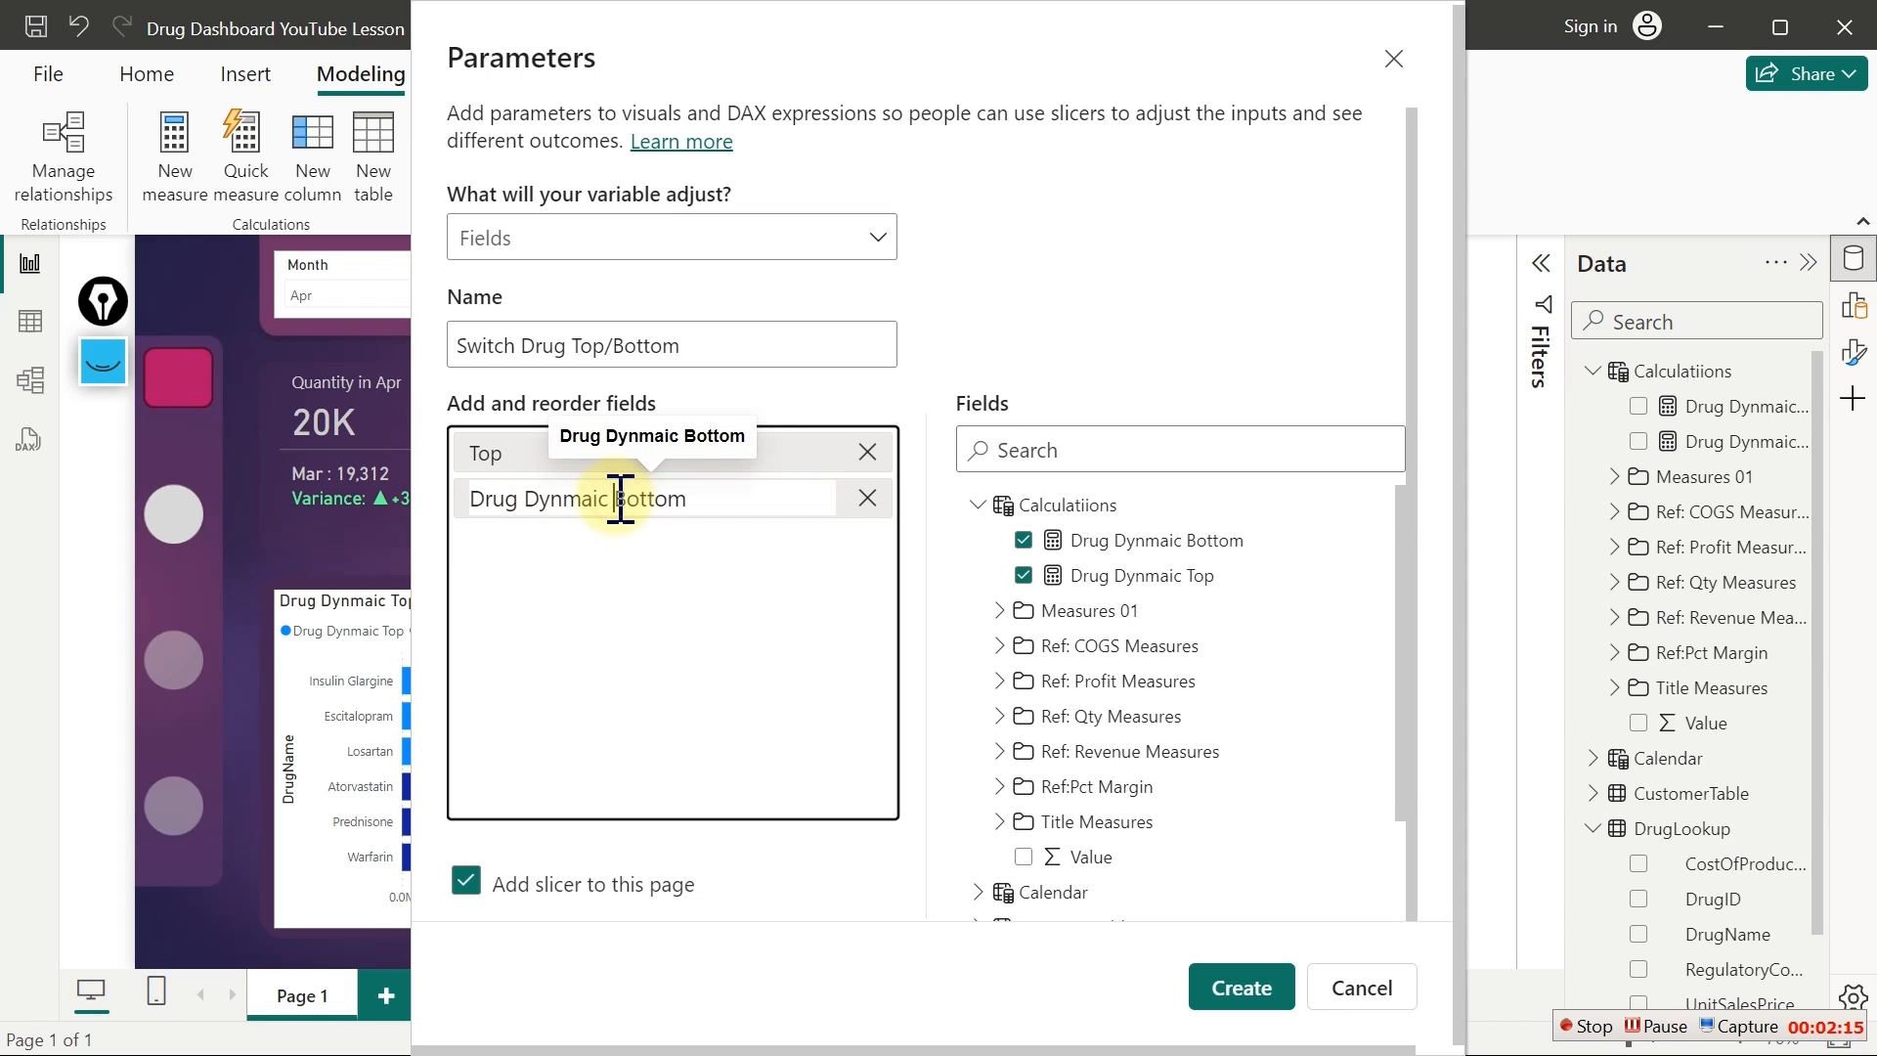
left_click_drag(614, 500, 469, 505)
key("BackSpace")
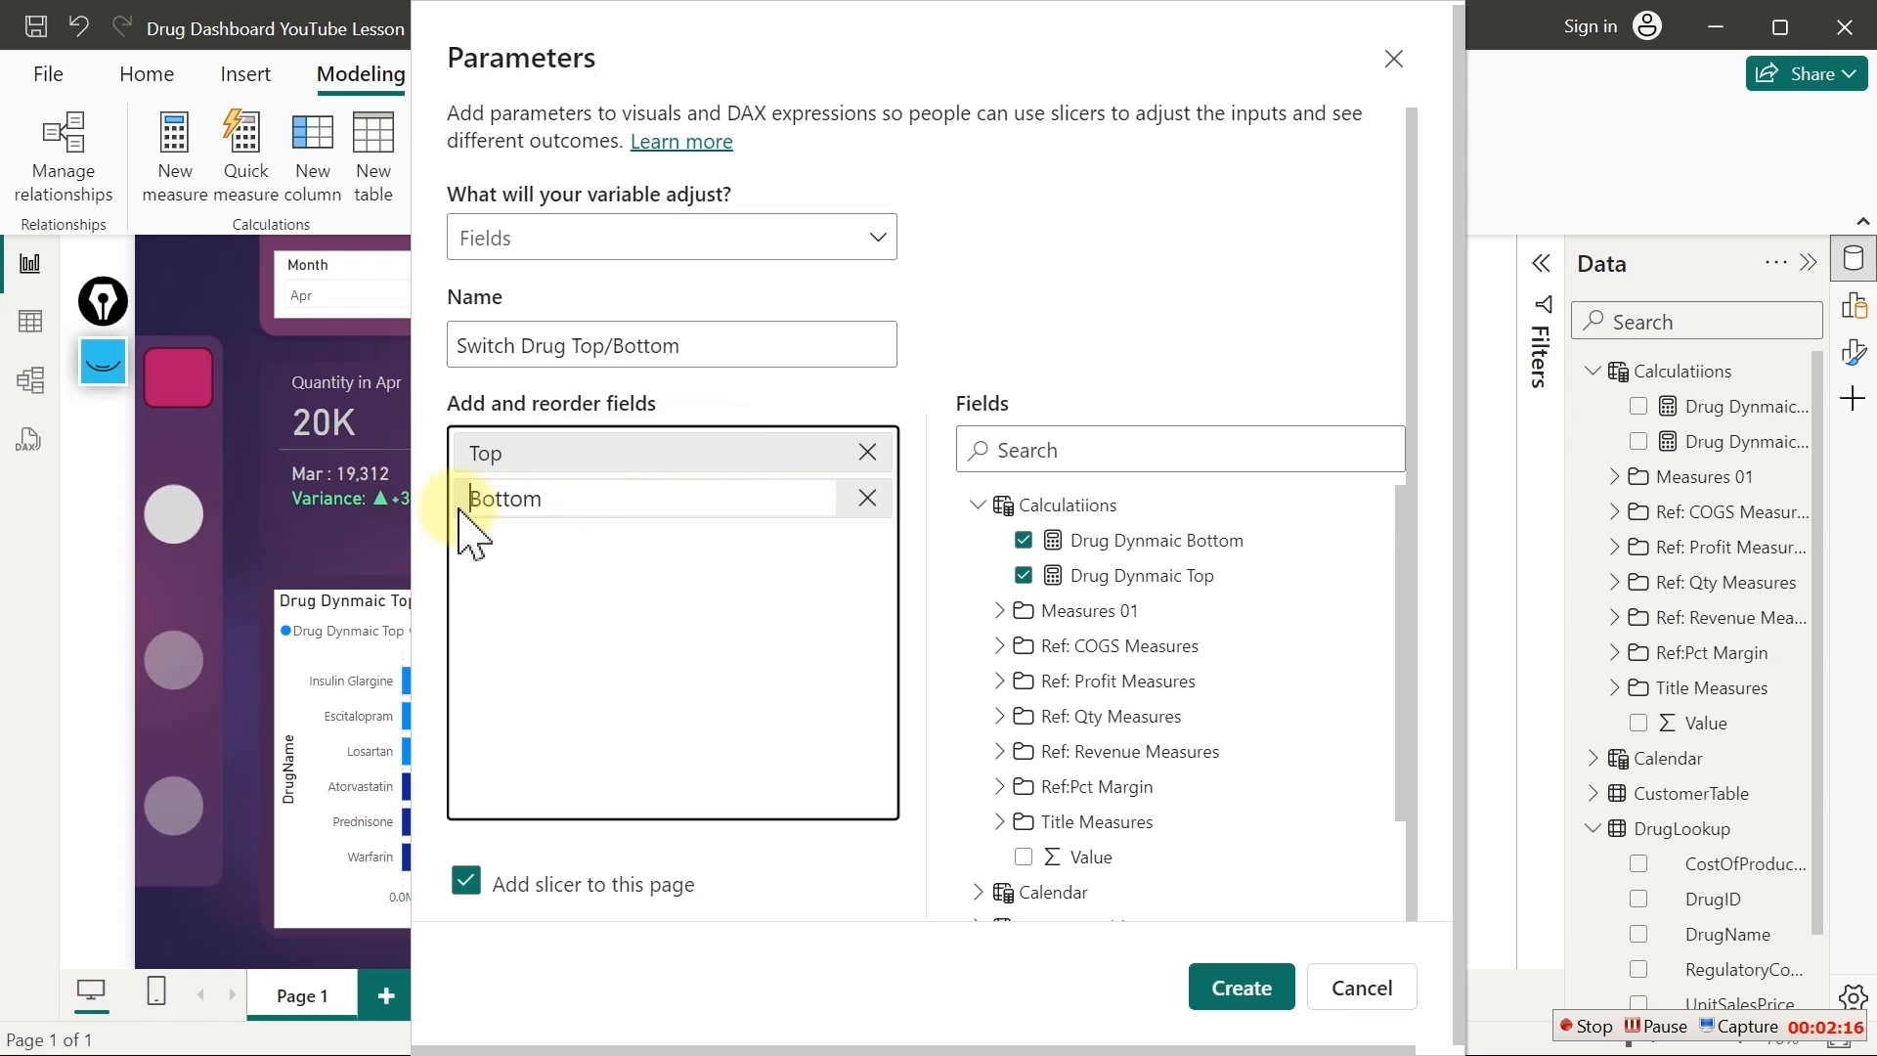
left_click(590, 564)
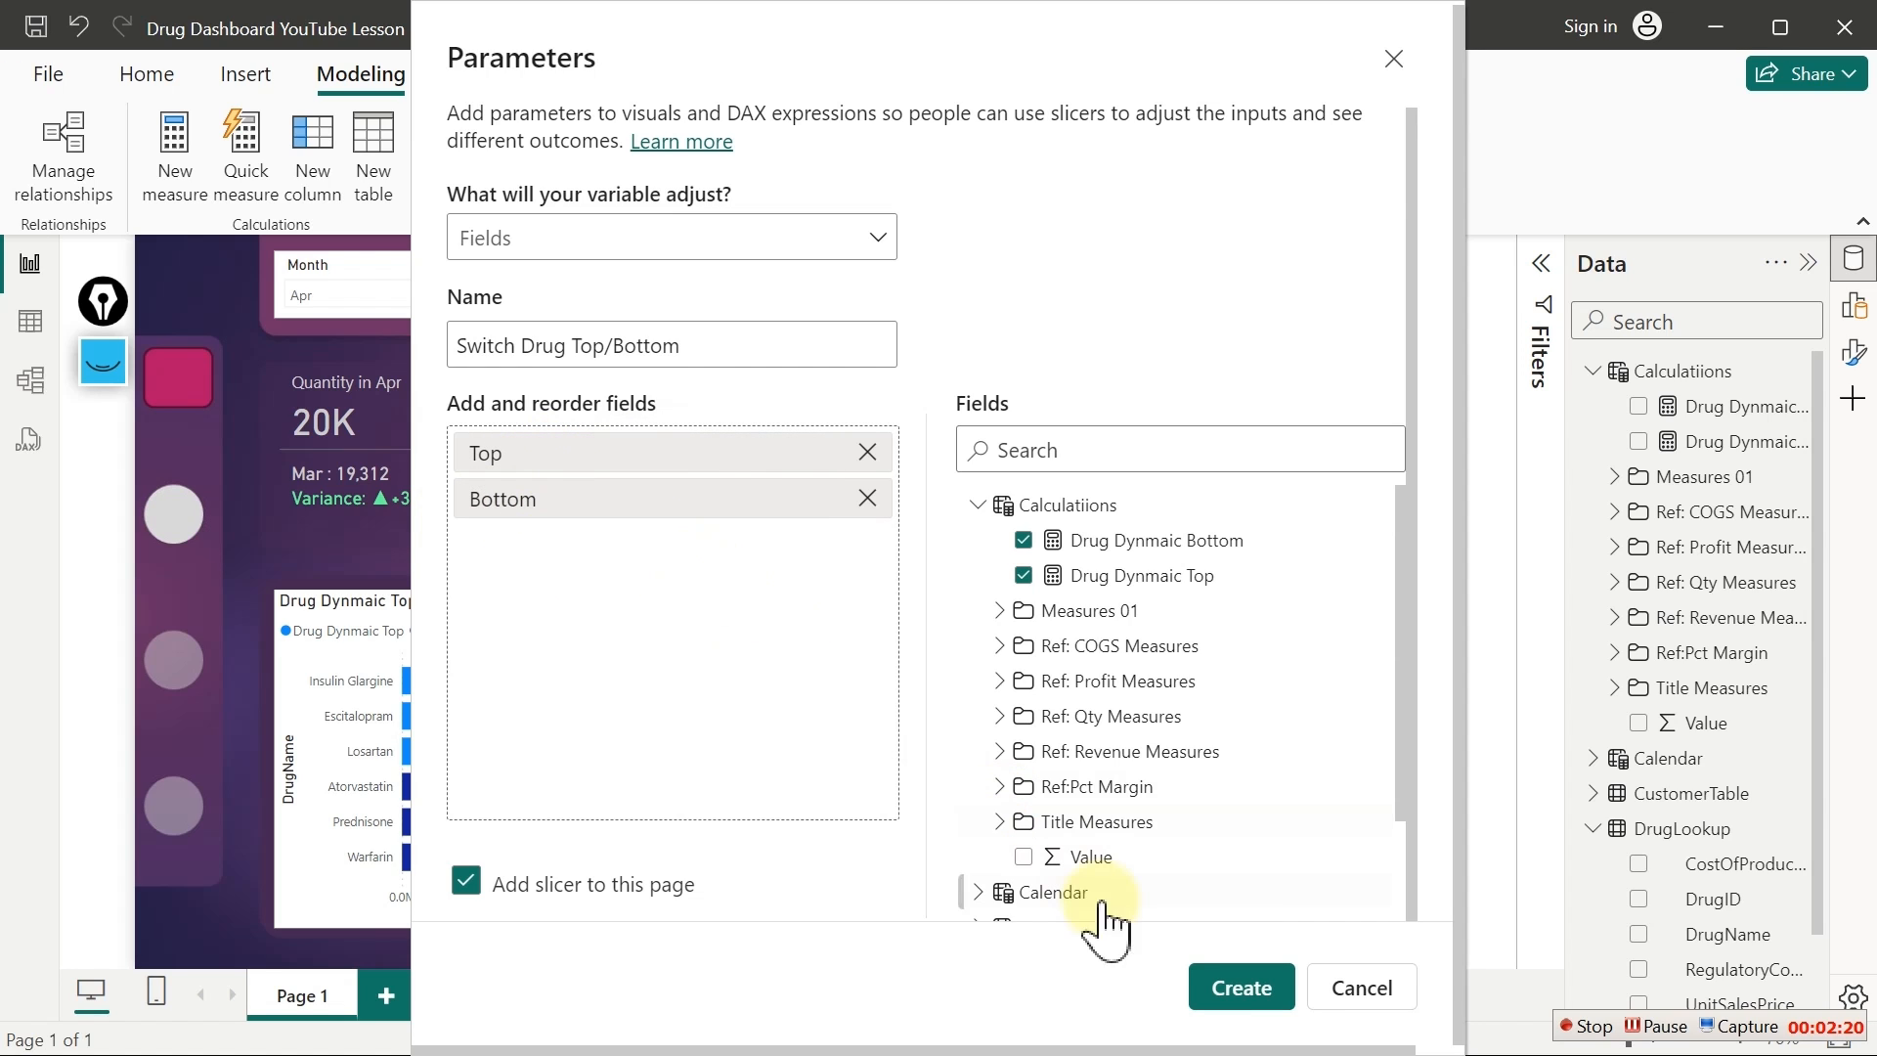
Create the parameter with its slicer and shrink the slicer to a small box inside the empty panel beside the bar chart
left_click(1236, 992)
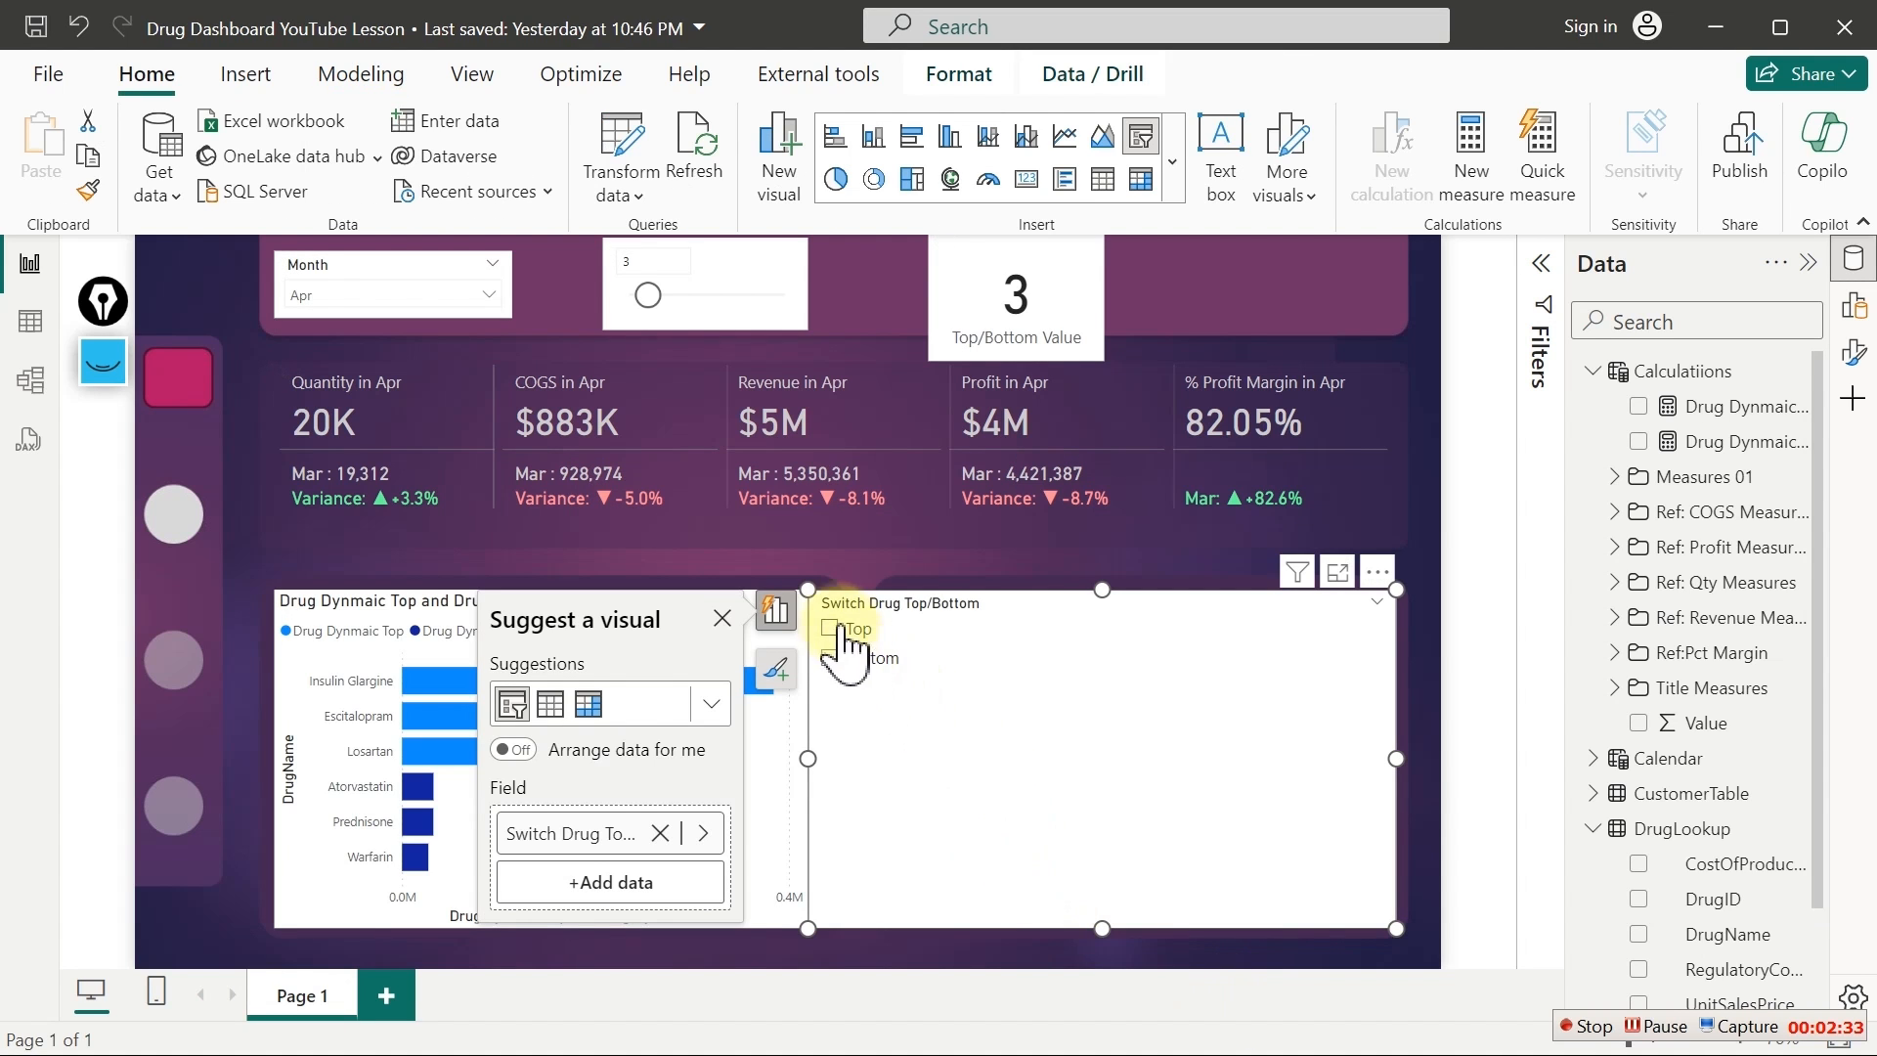
left_click_drag(808, 595, 1151, 763)
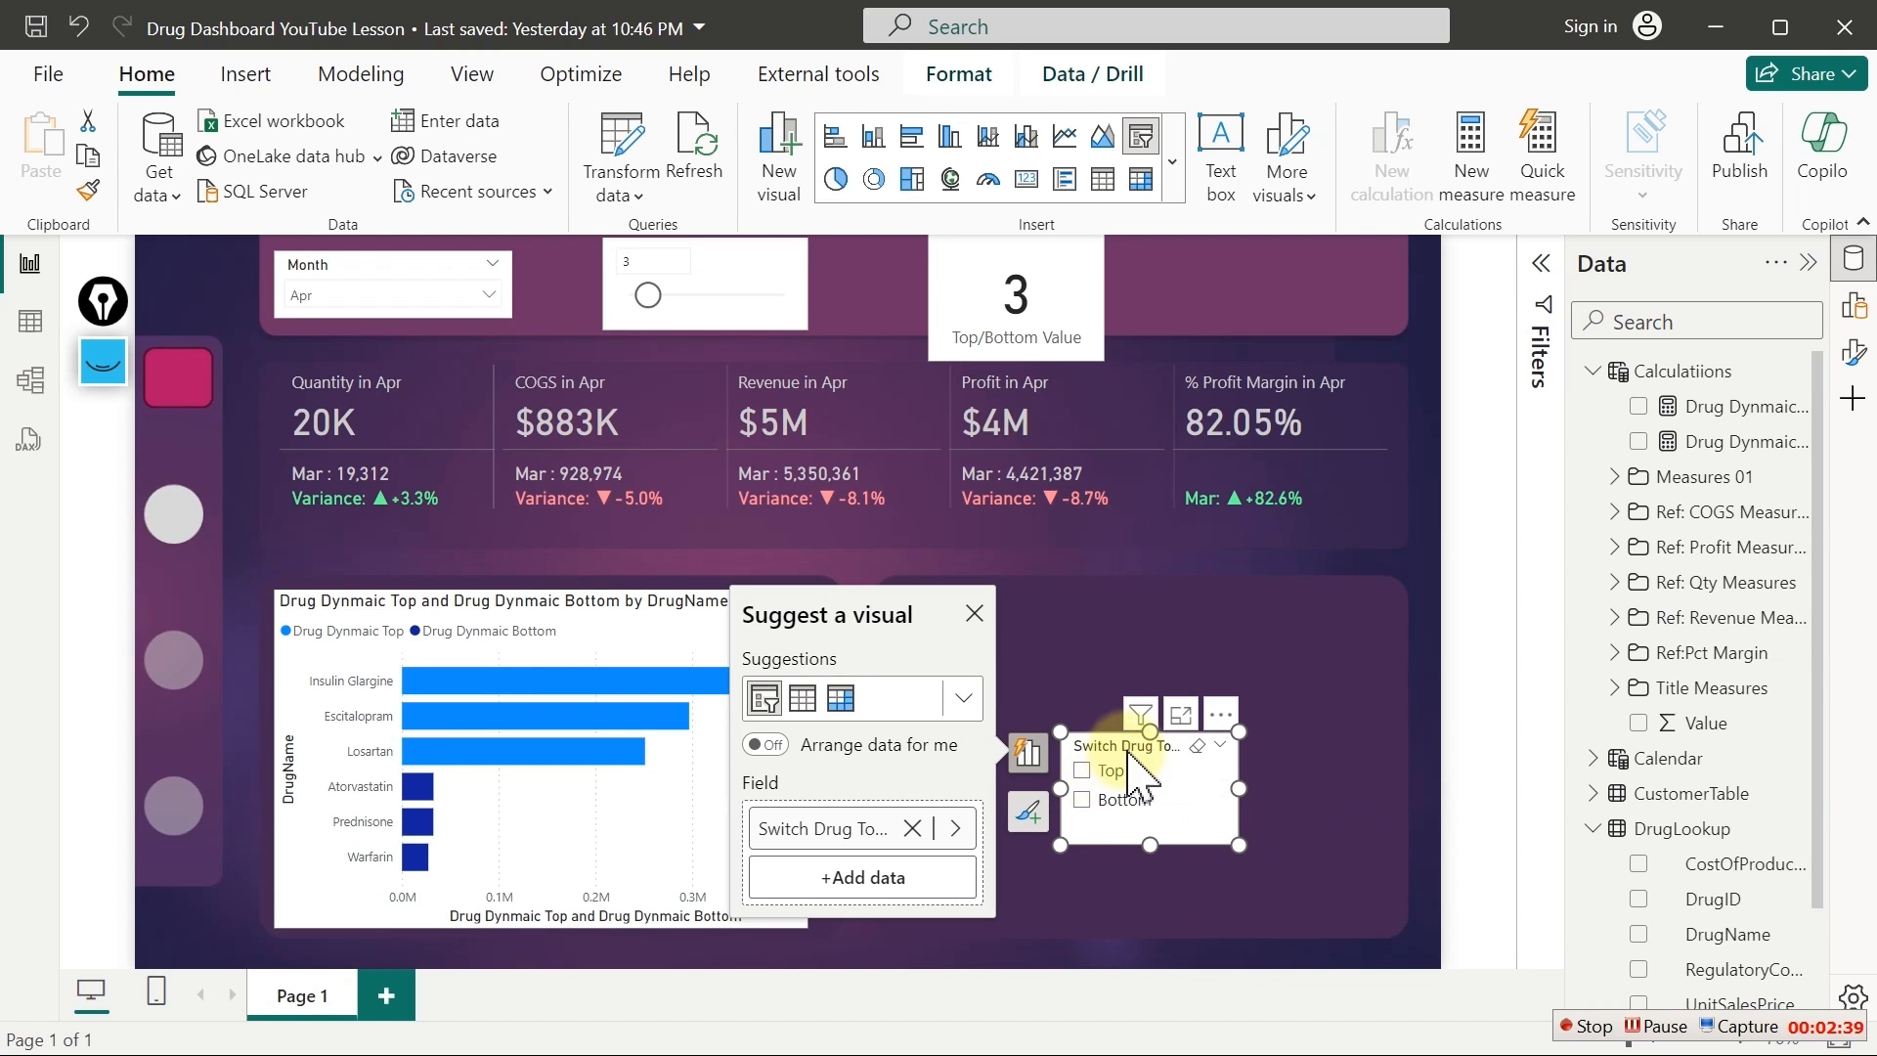
left_click(1115, 675)
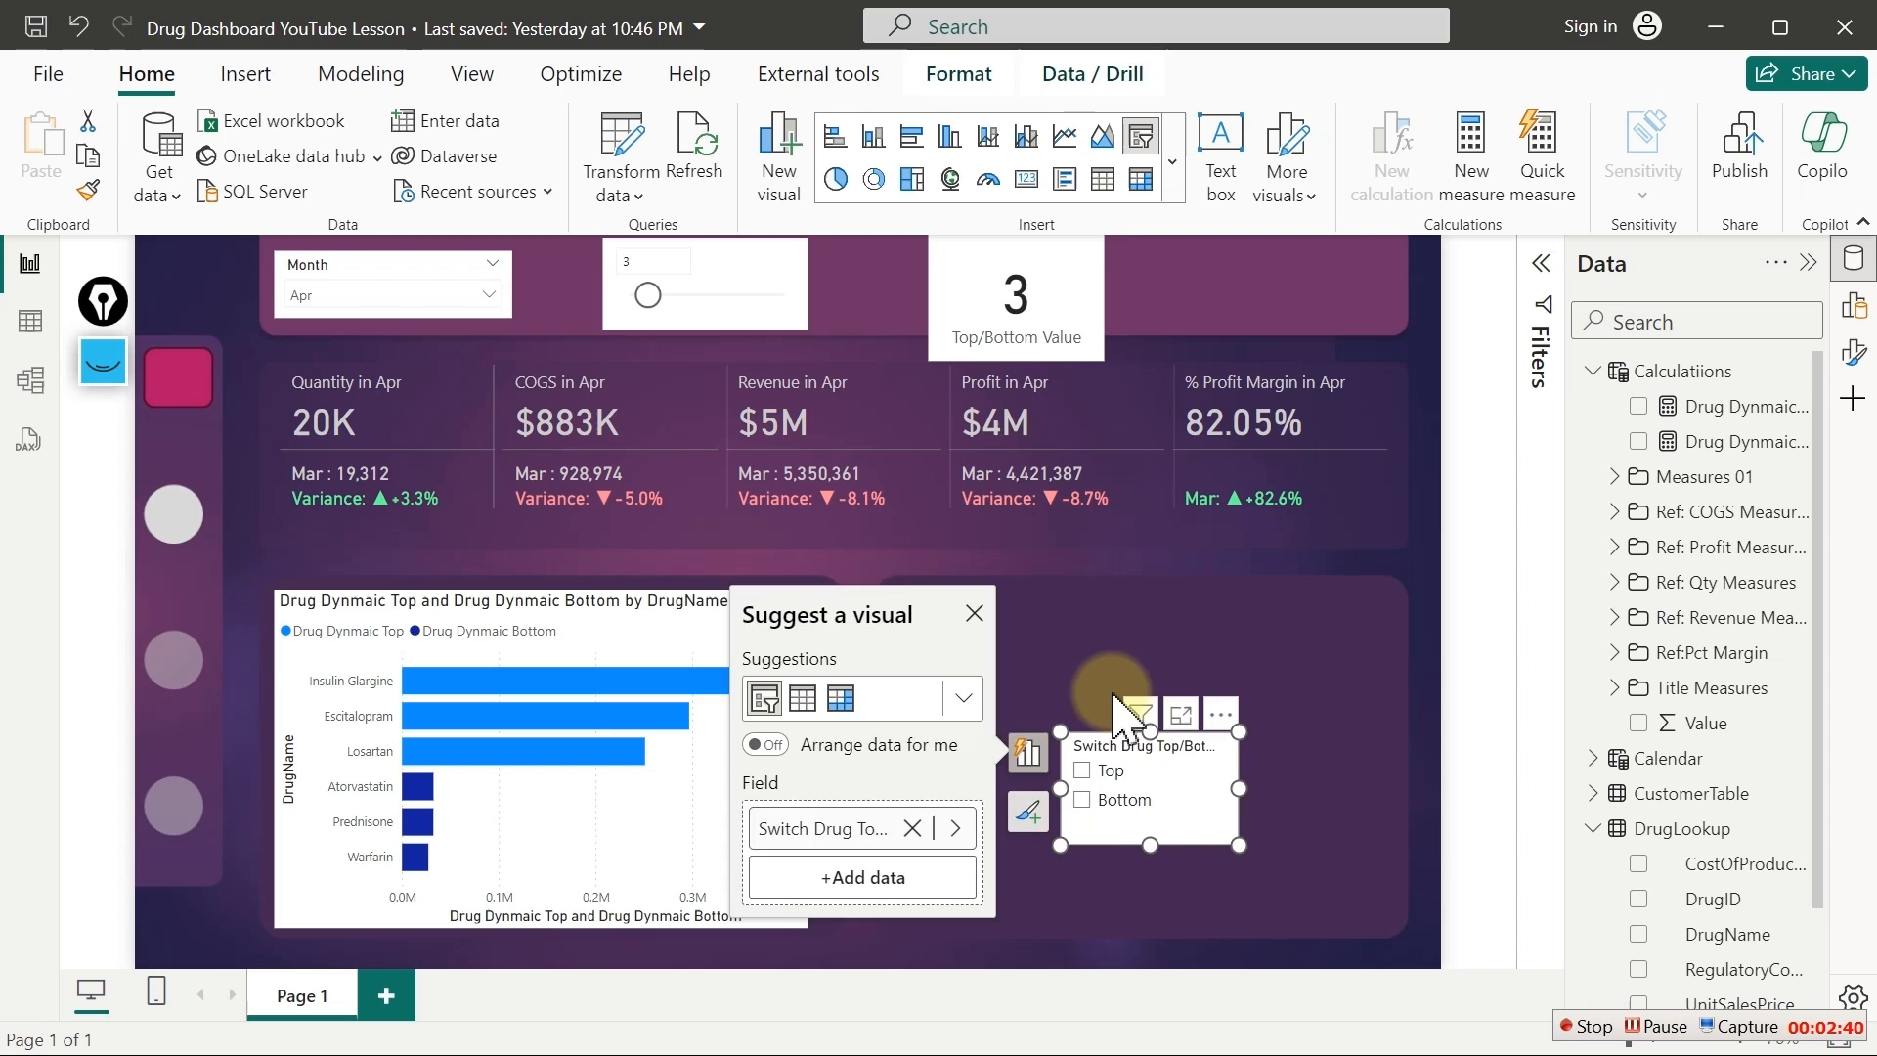
Select Bottom in the parameter slicer and remove both Drug Dynmaic measures from the bar chart's X-axis
left_click(1082, 799)
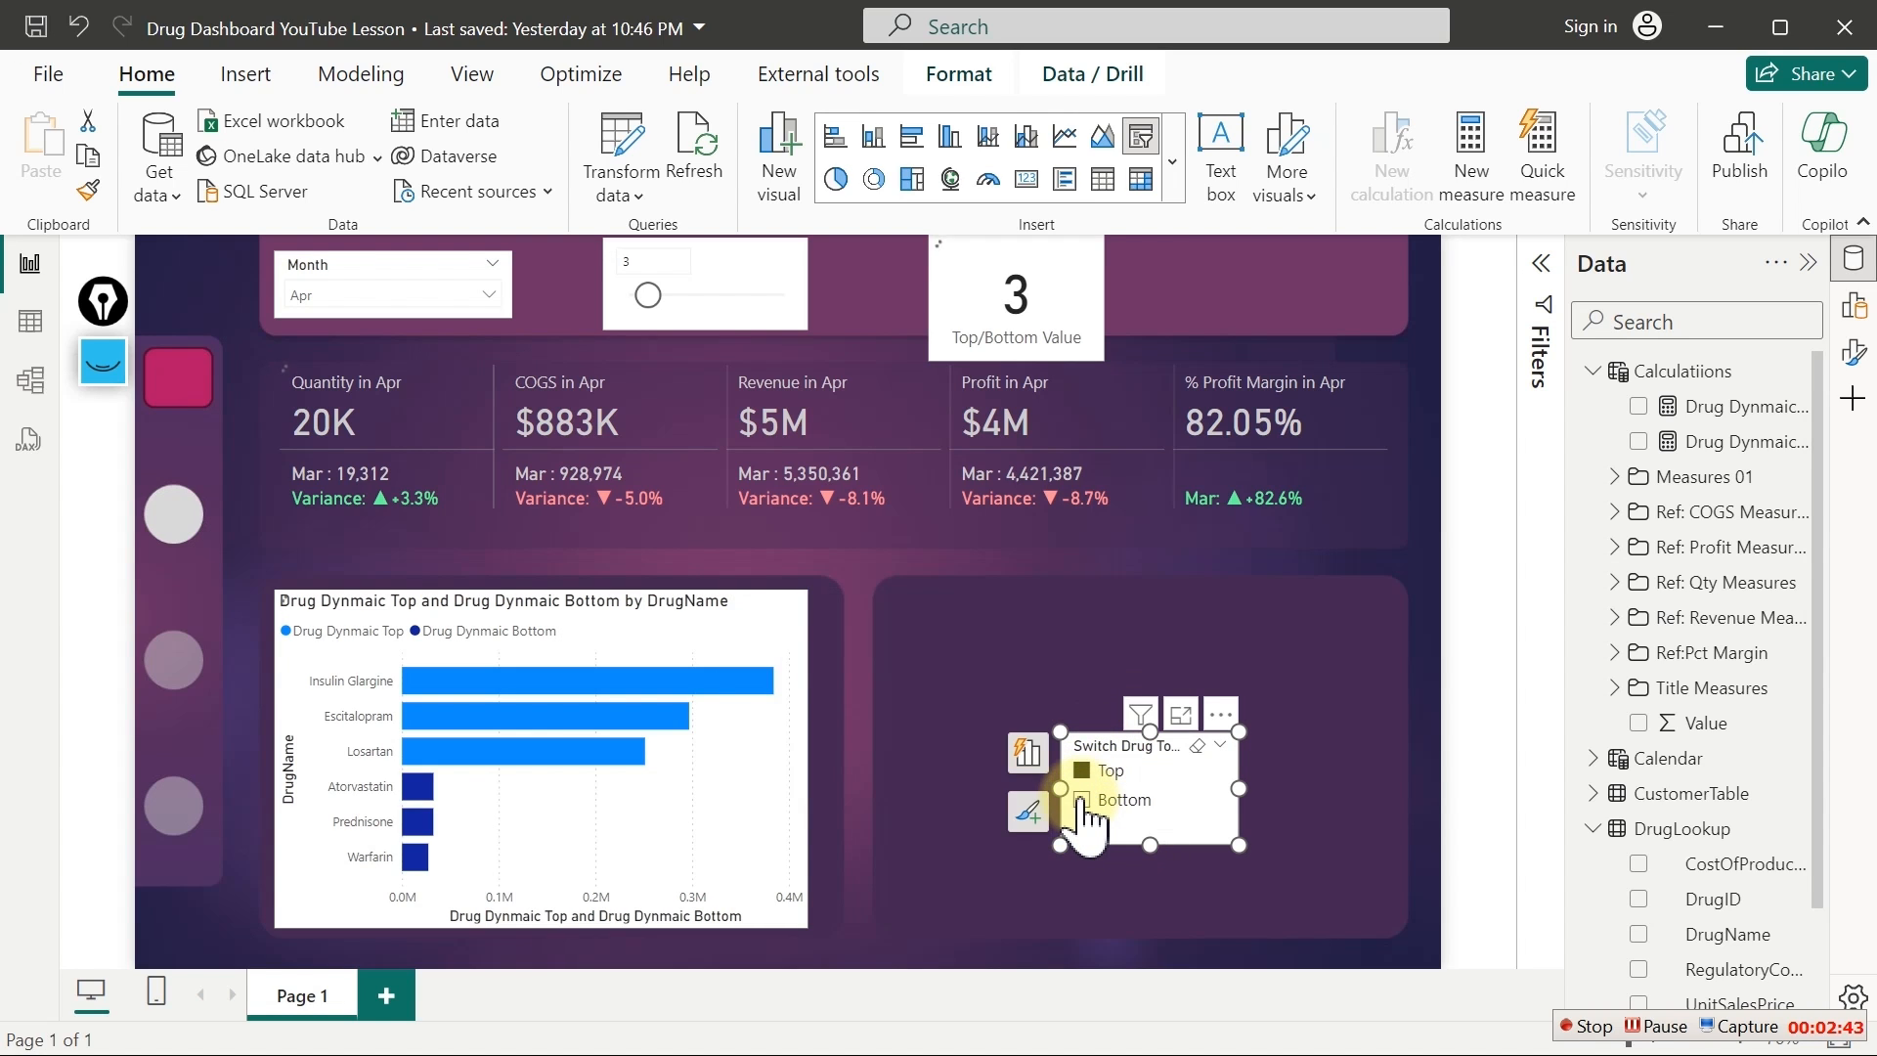
left_click(801, 645)
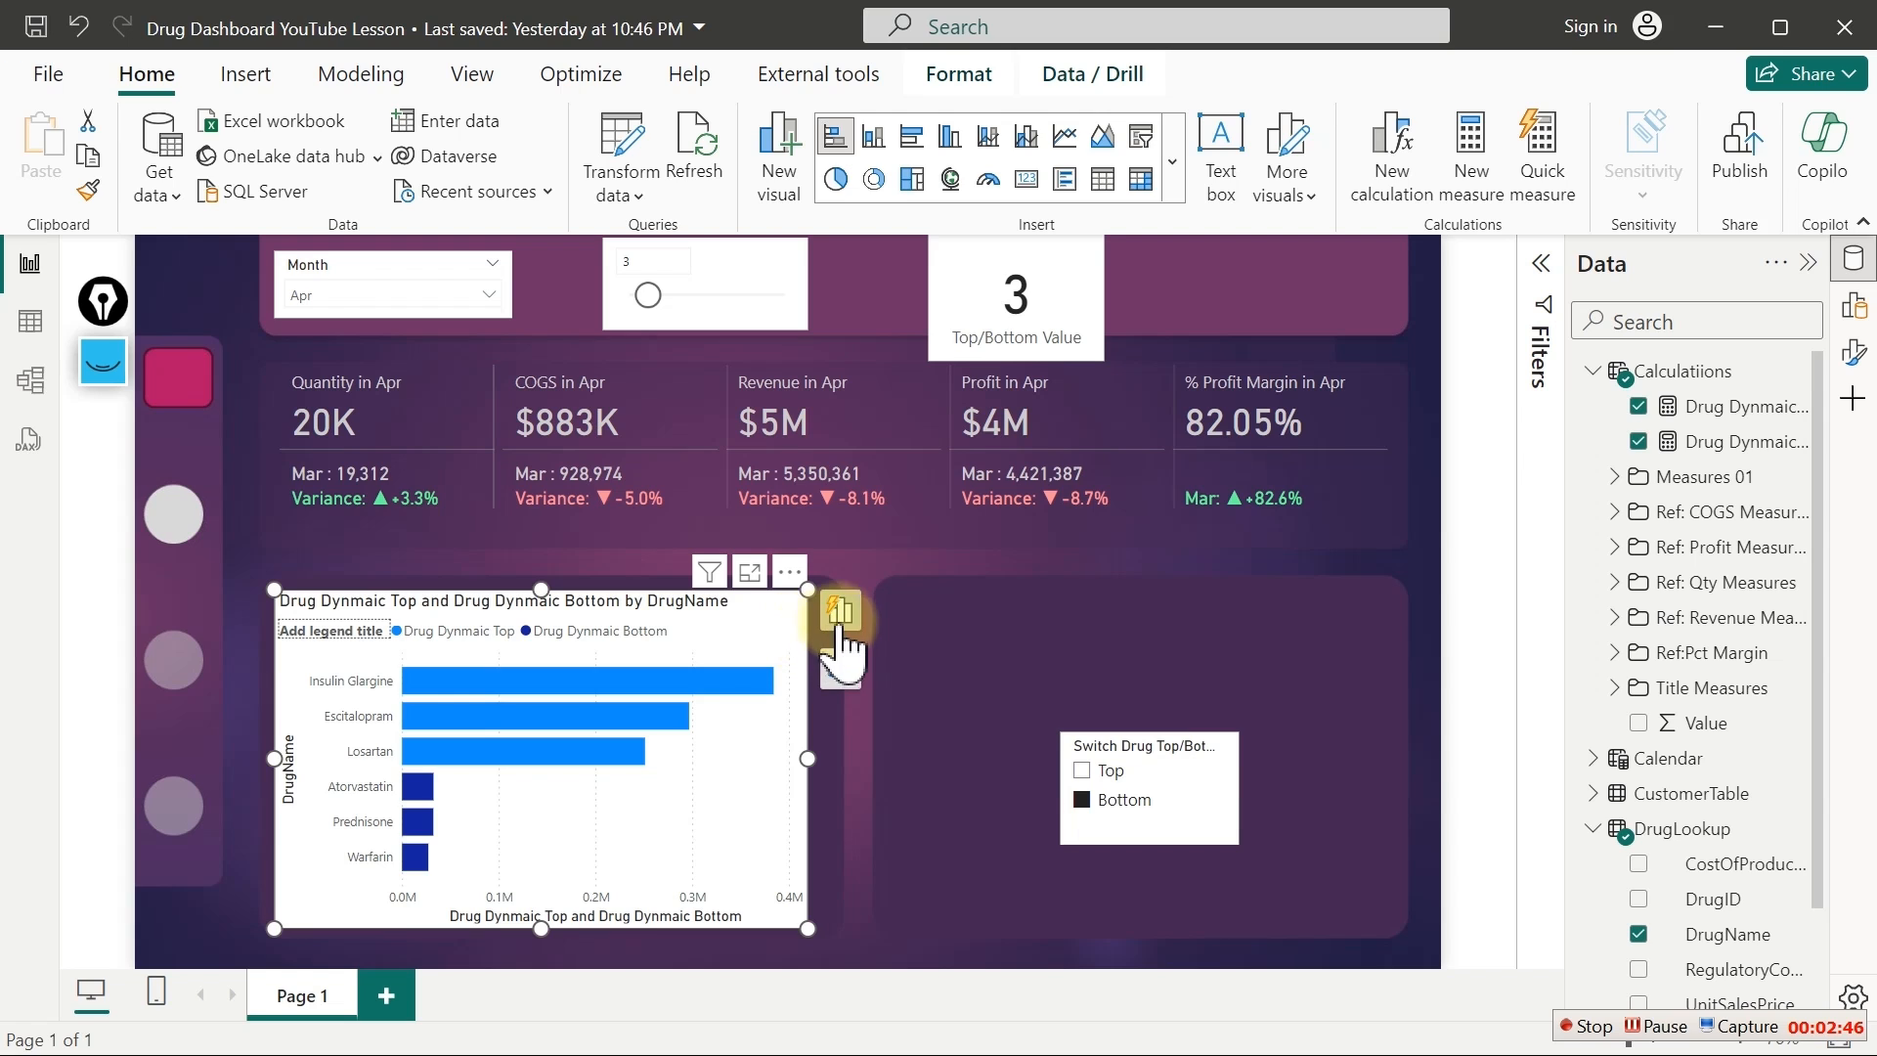
left_click(841, 614)
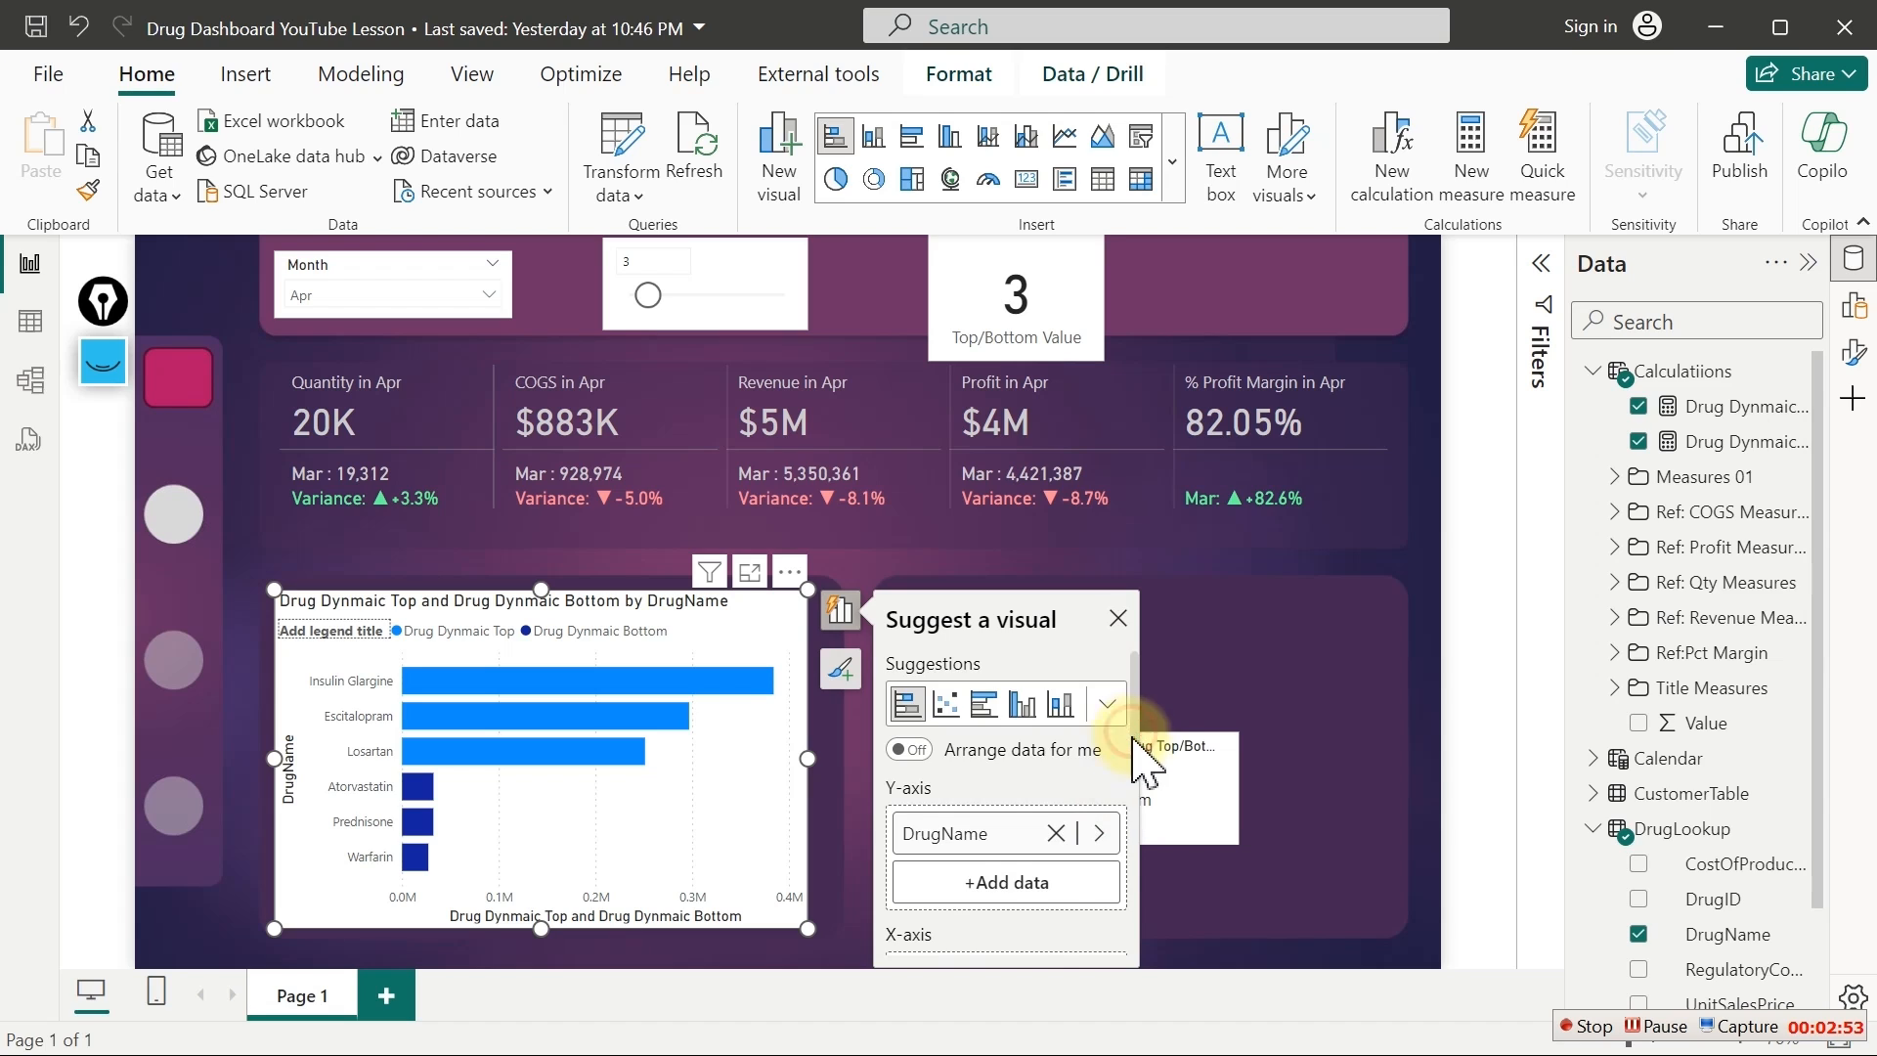
scroll(1134, 772, "down", 3)
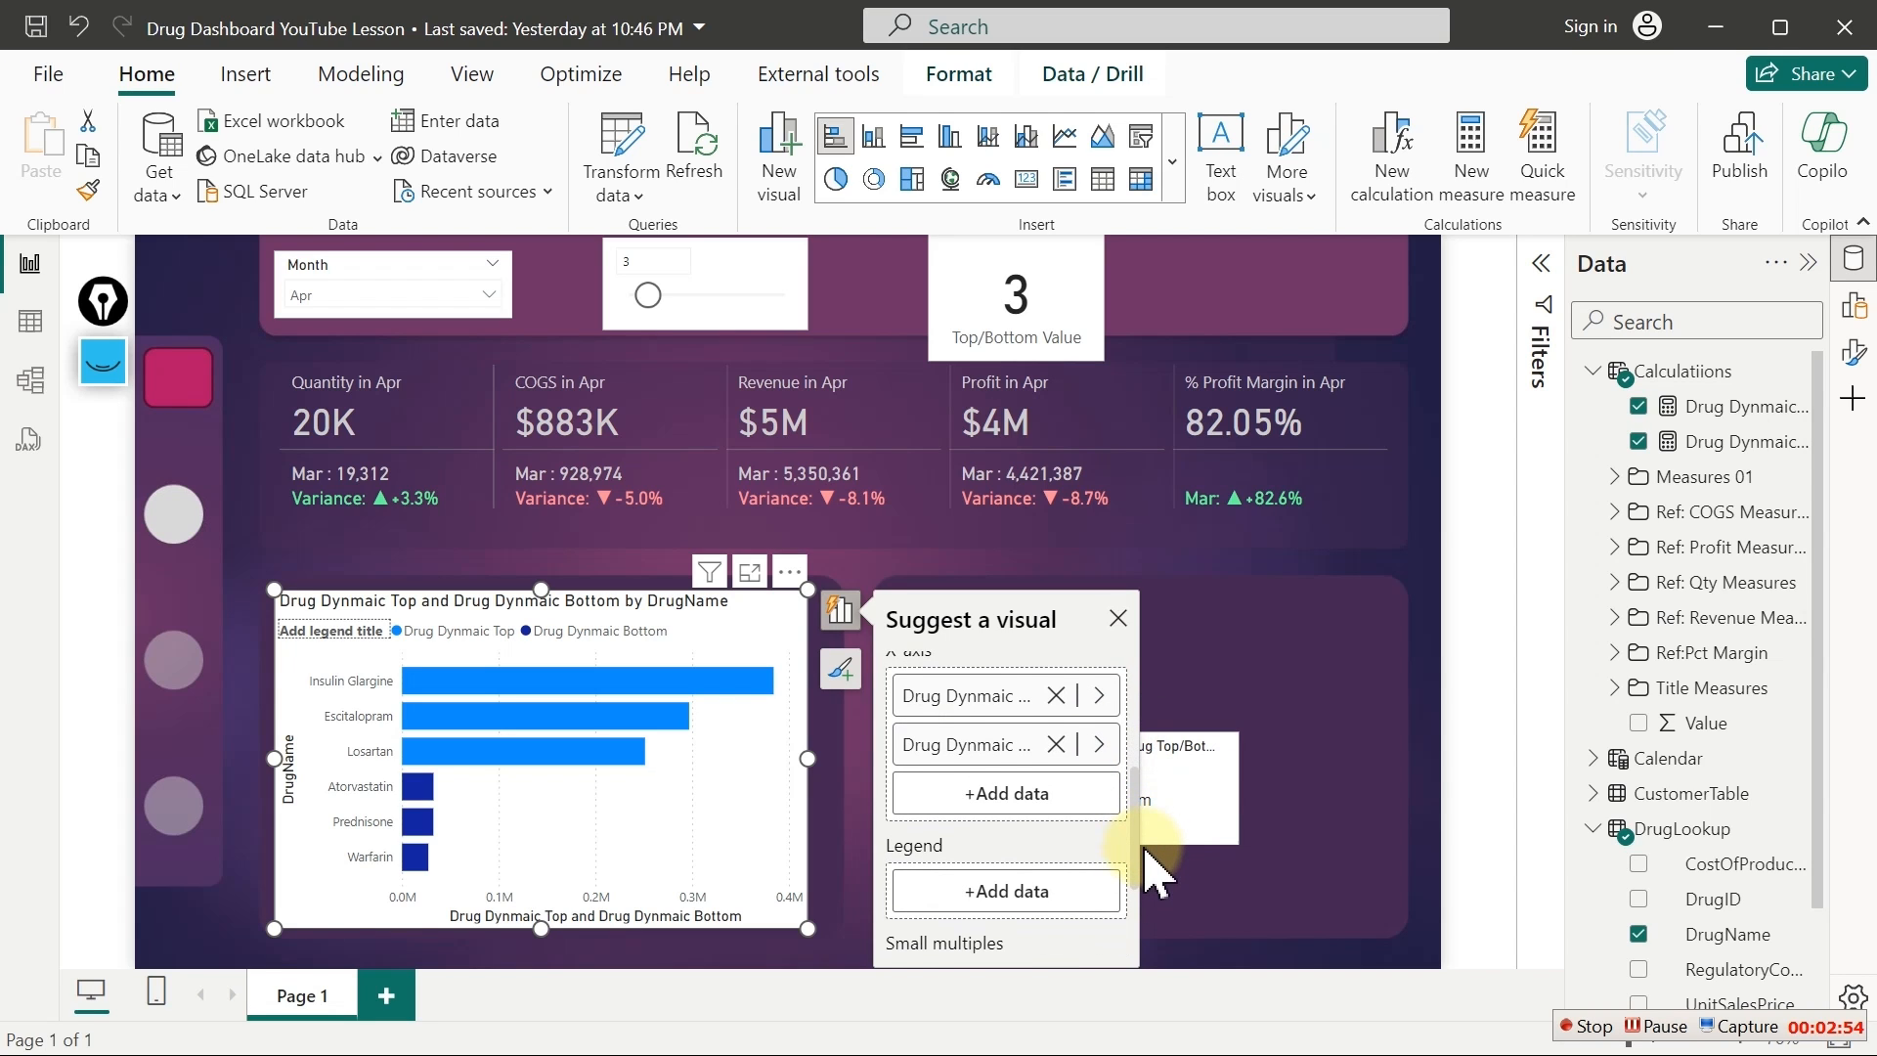
left_click_drag(1143, 848, 1146, 827)
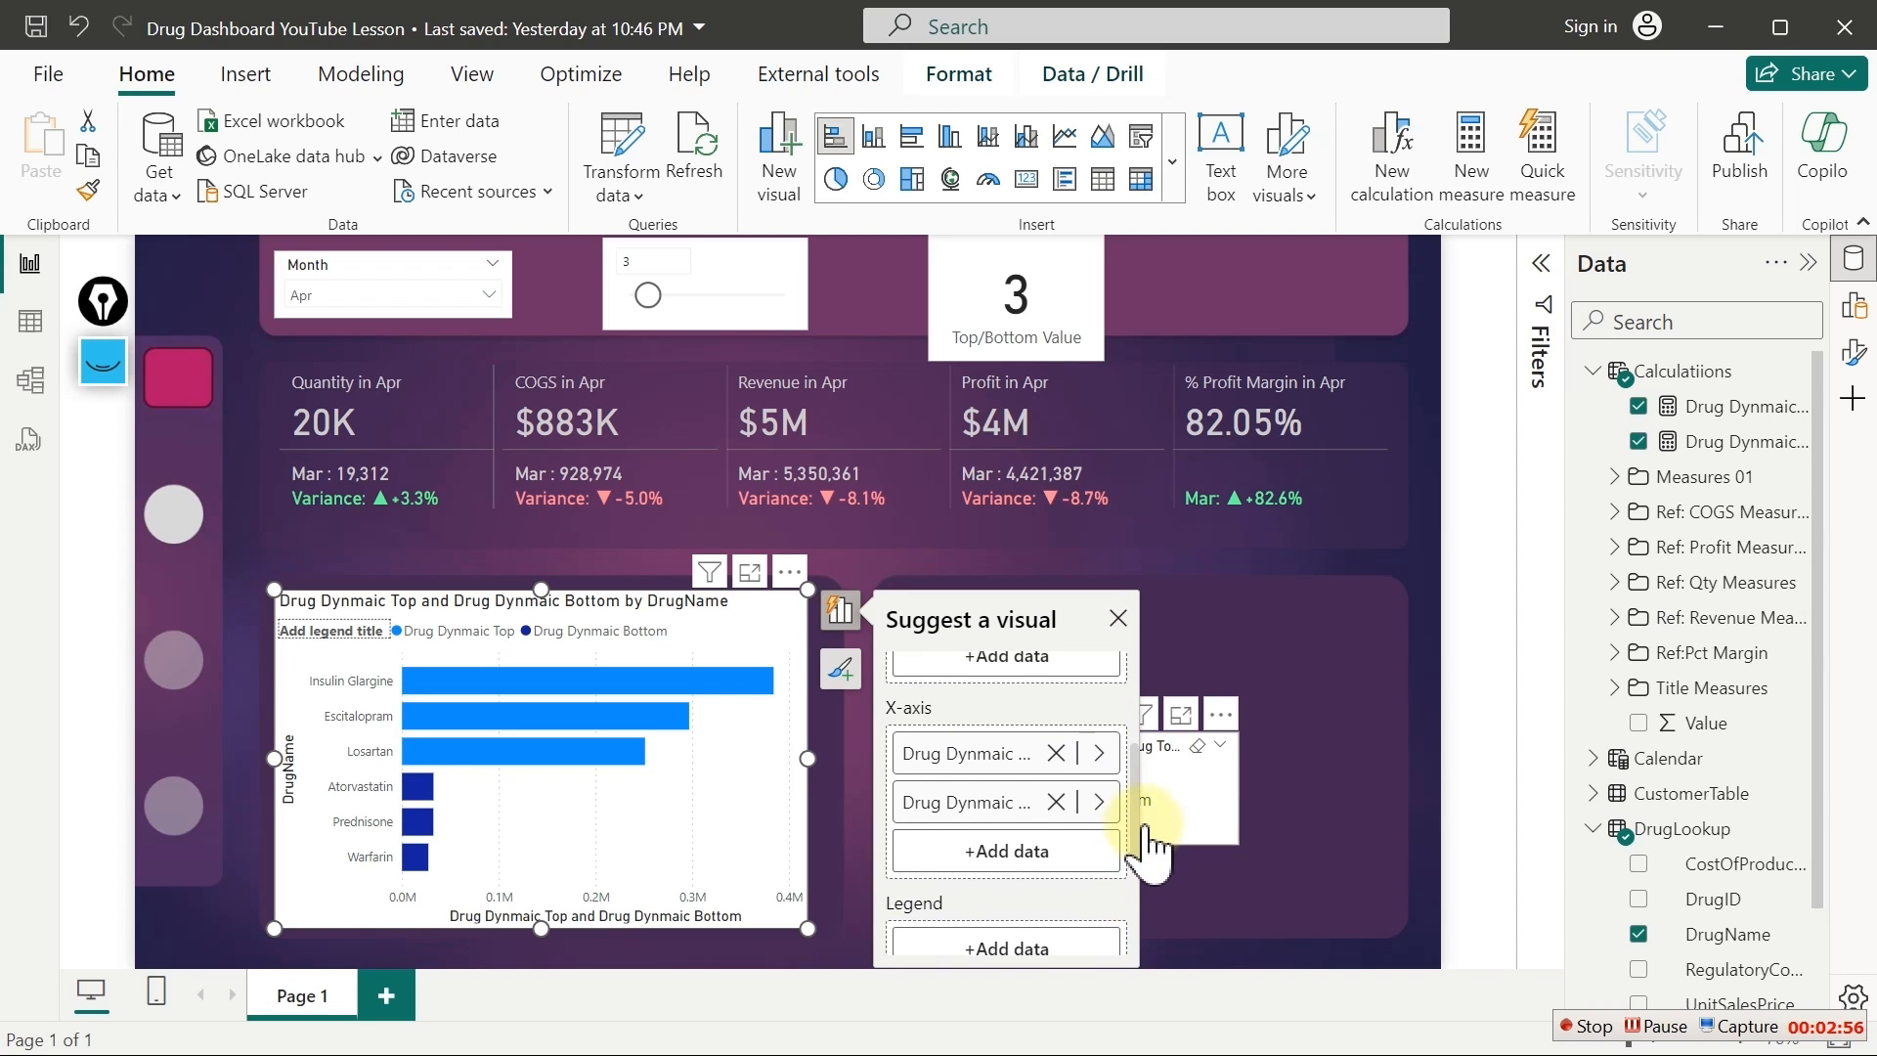
left_click(1056, 752)
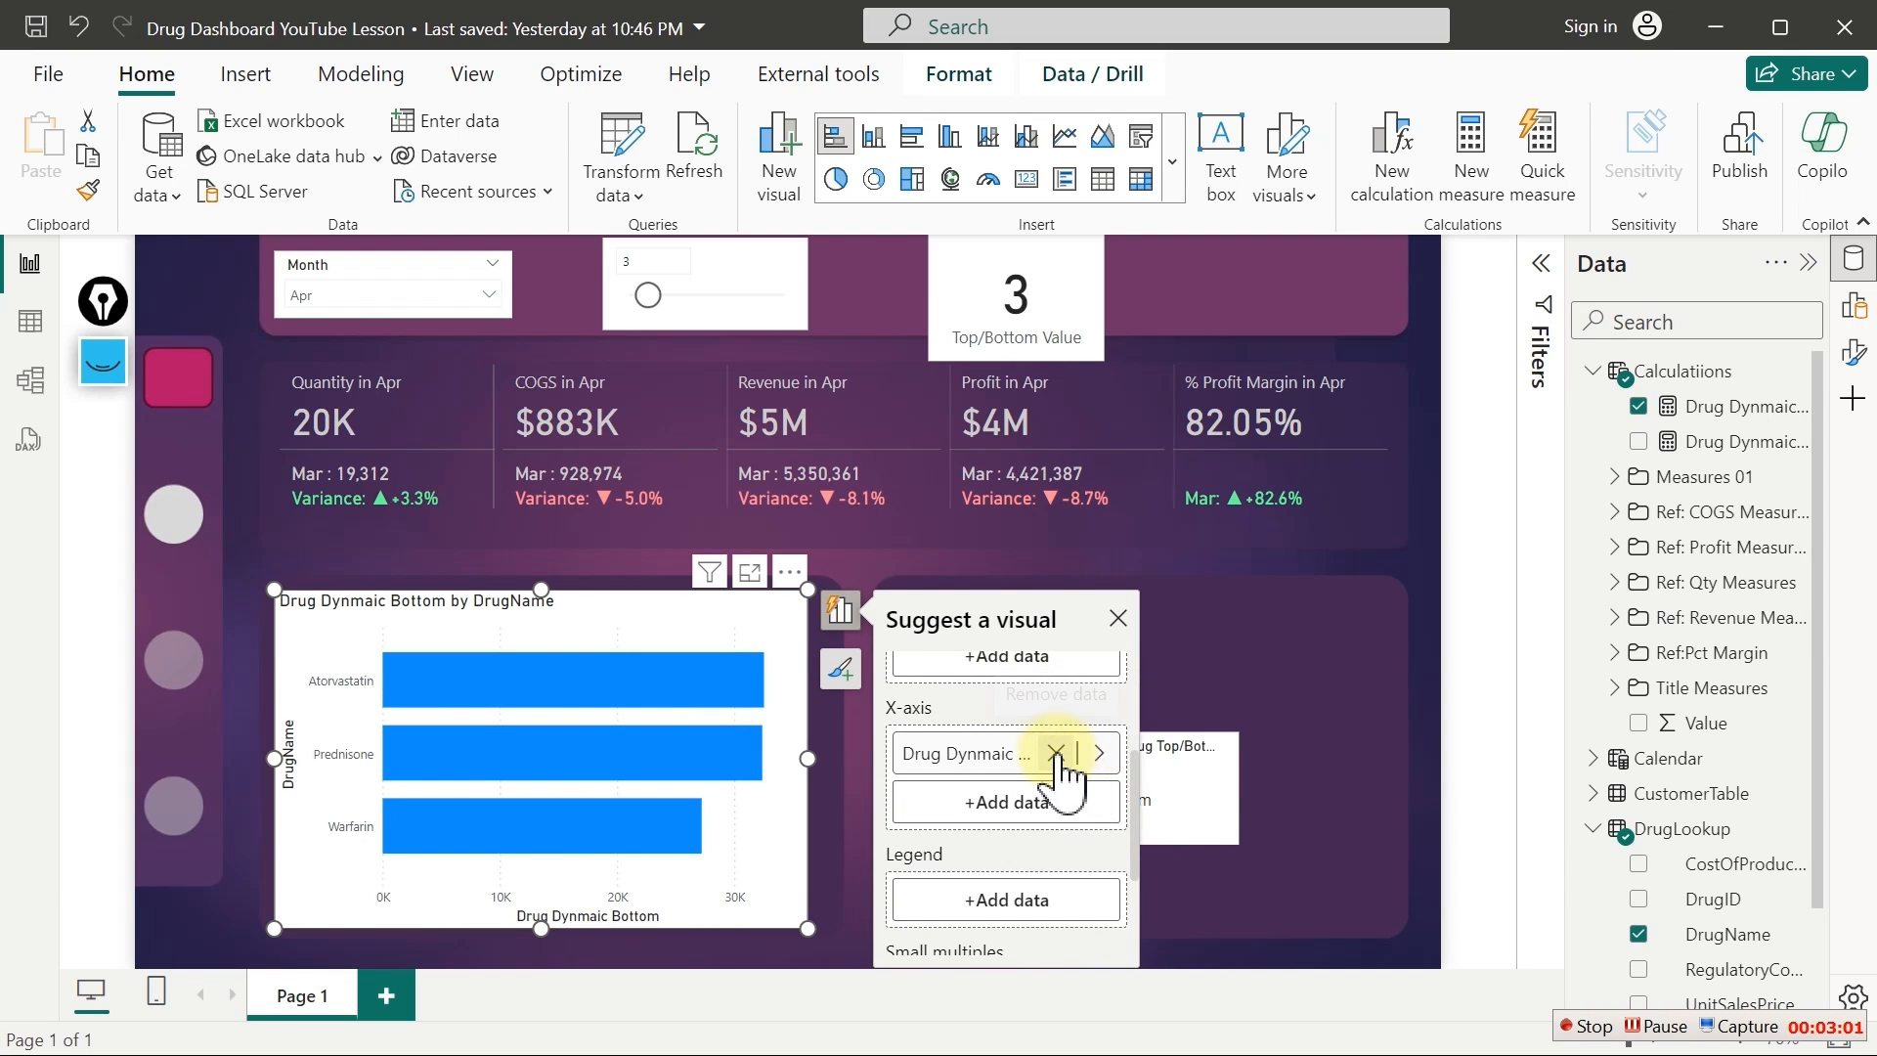
left_click(1056, 753)
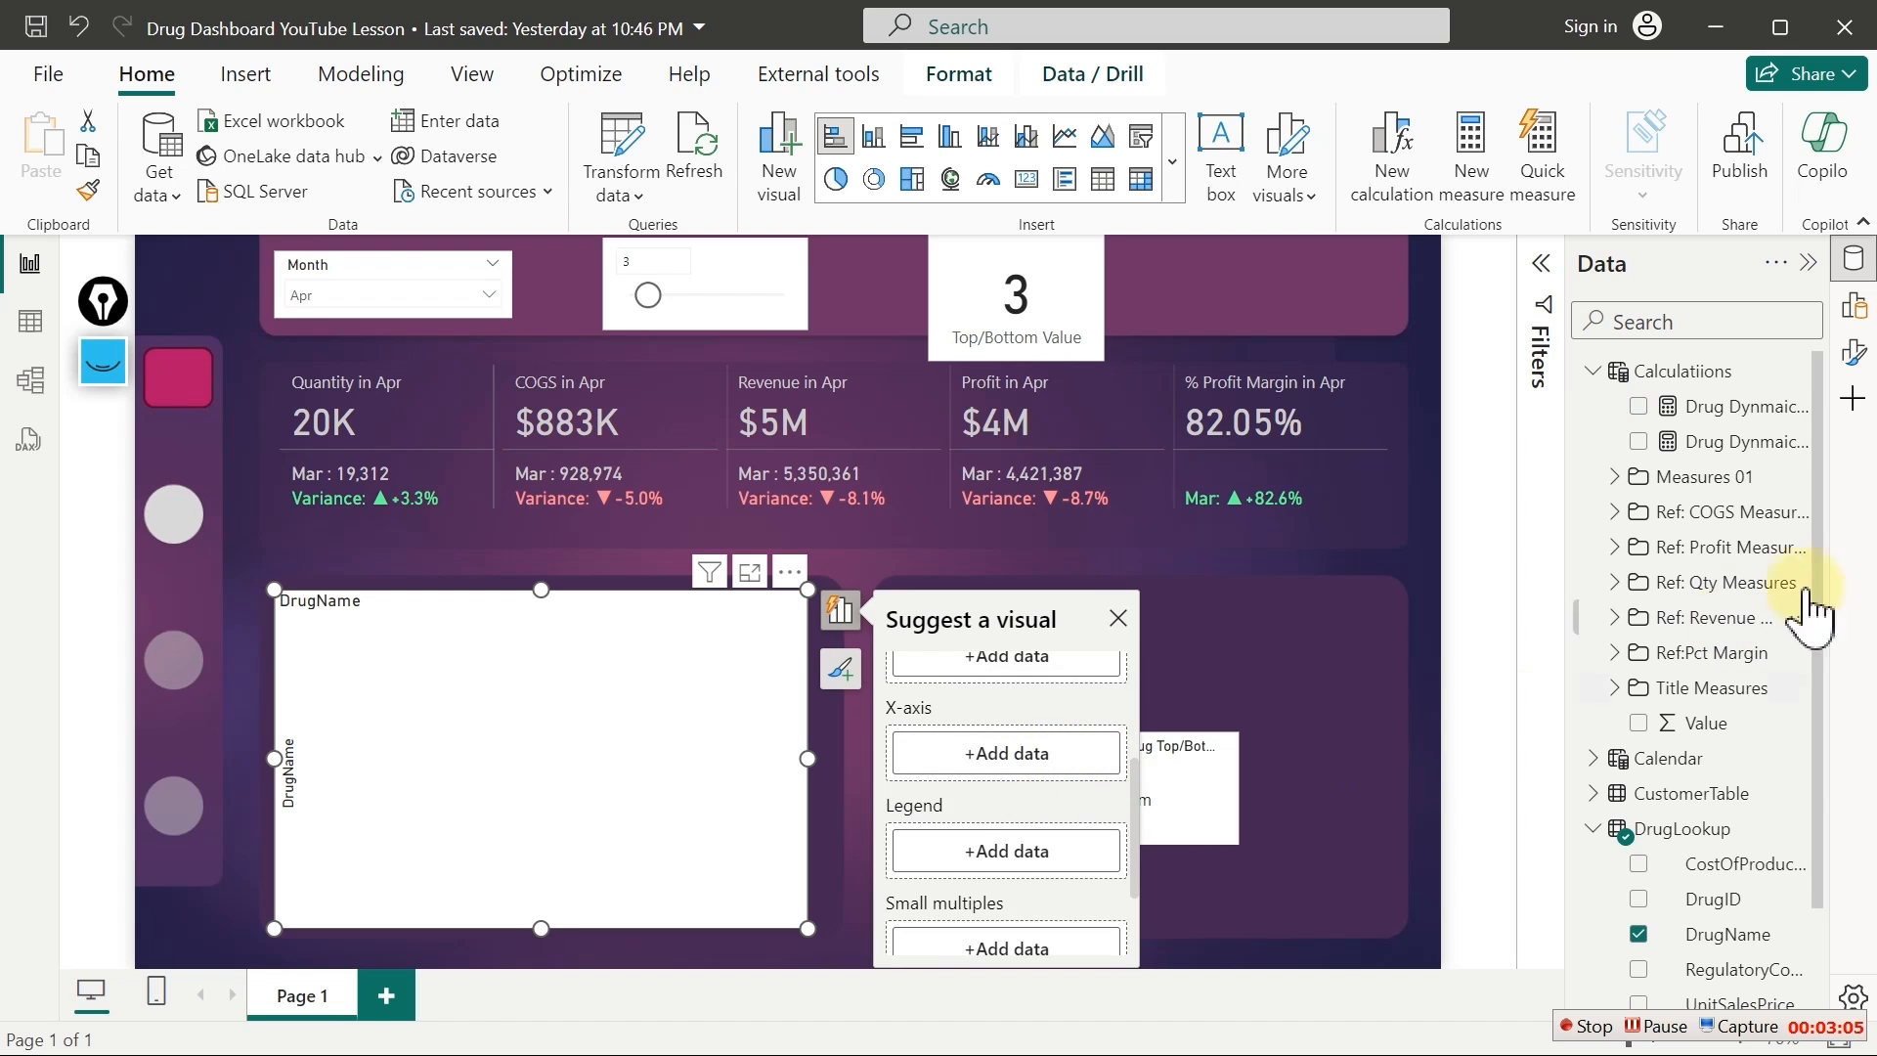
Add the Switch Drug Top/Bottom parameter field to the bar chart and move it from the legend to the X-axis
left_click_drag(1820, 540, 1830, 690)
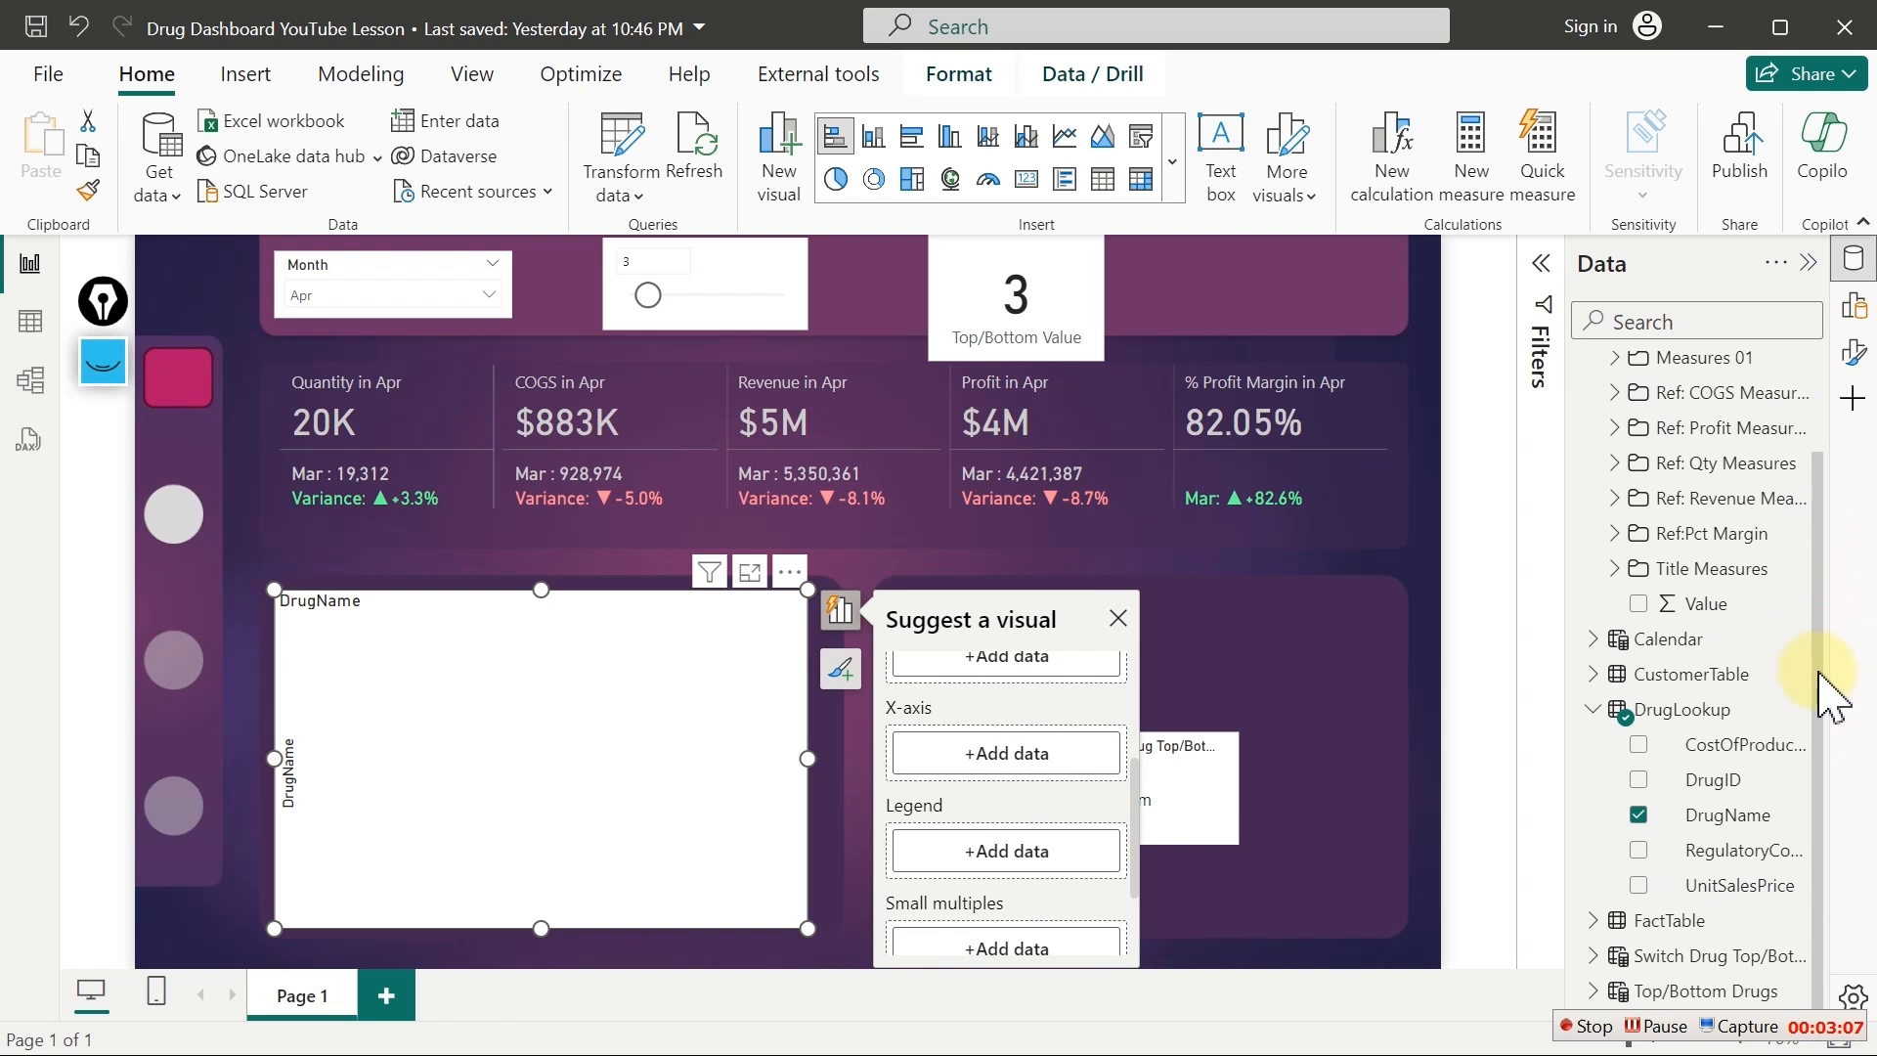
left_click(1593, 710)
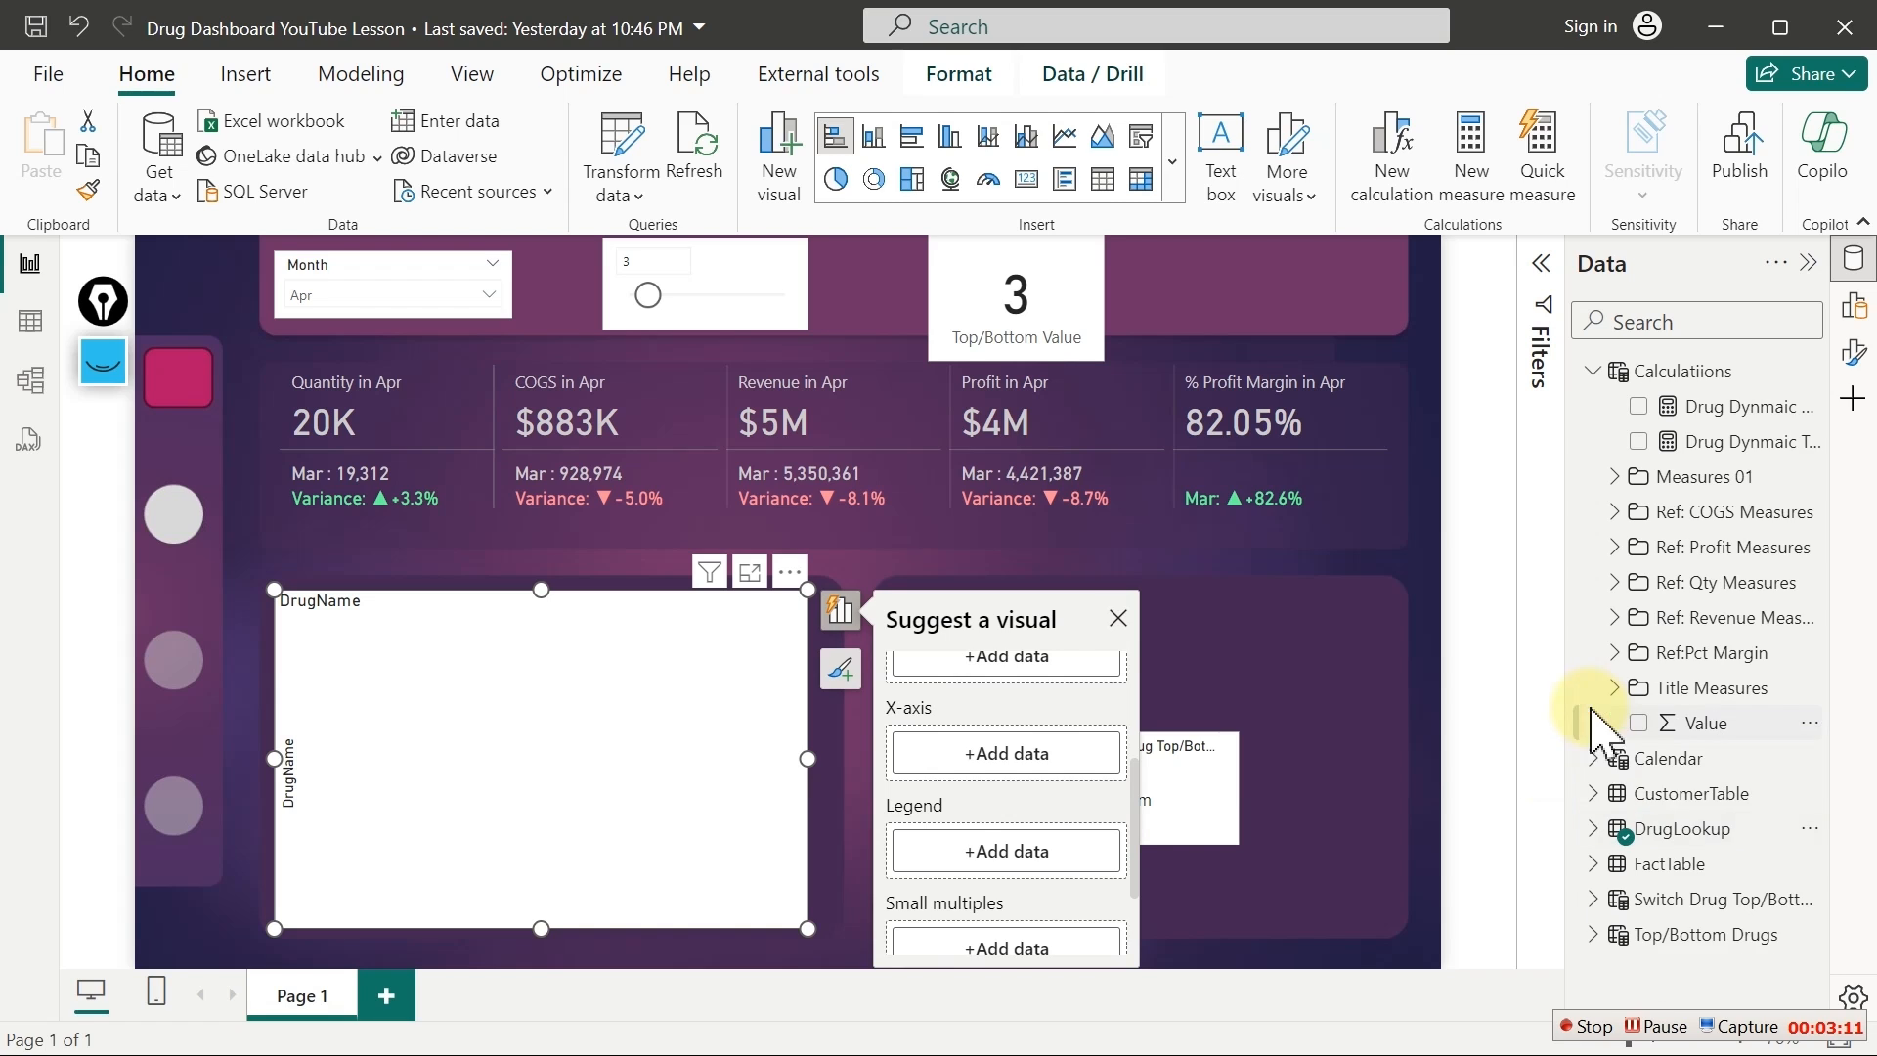
left_click(1595, 898)
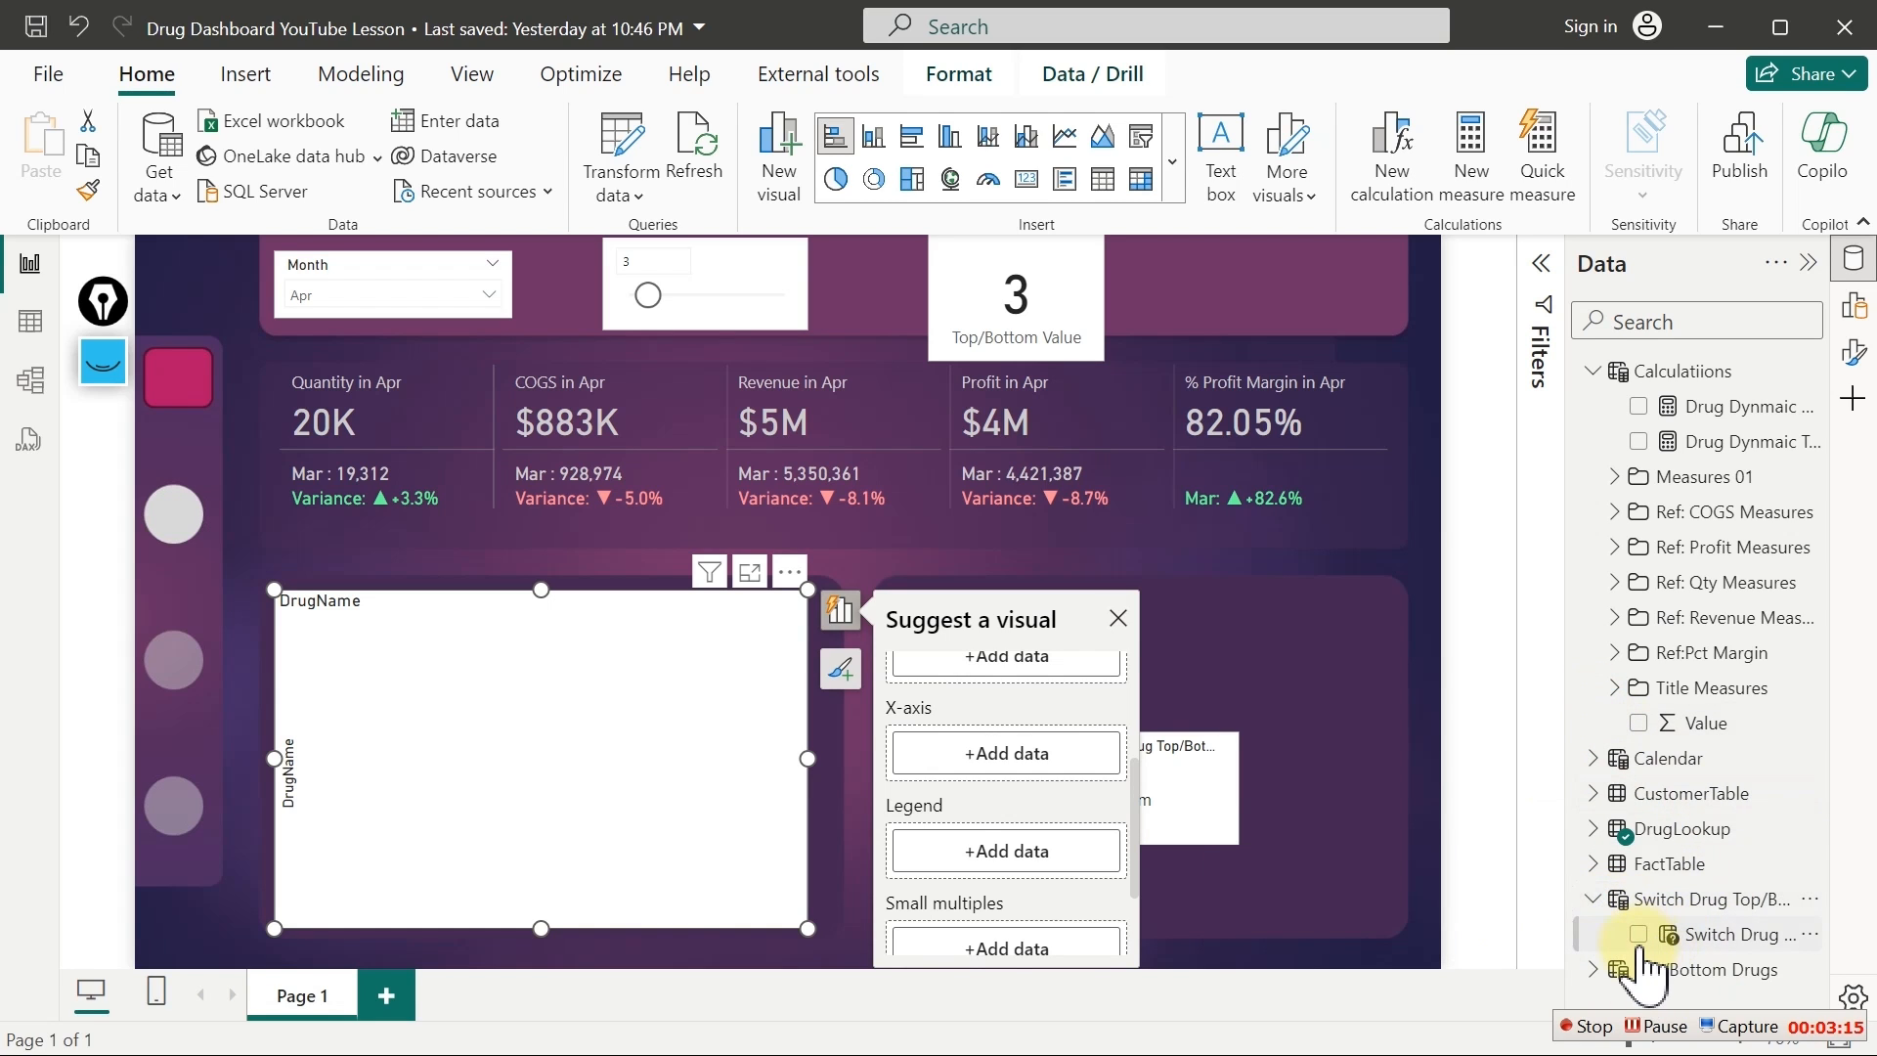
left_click(1638, 934)
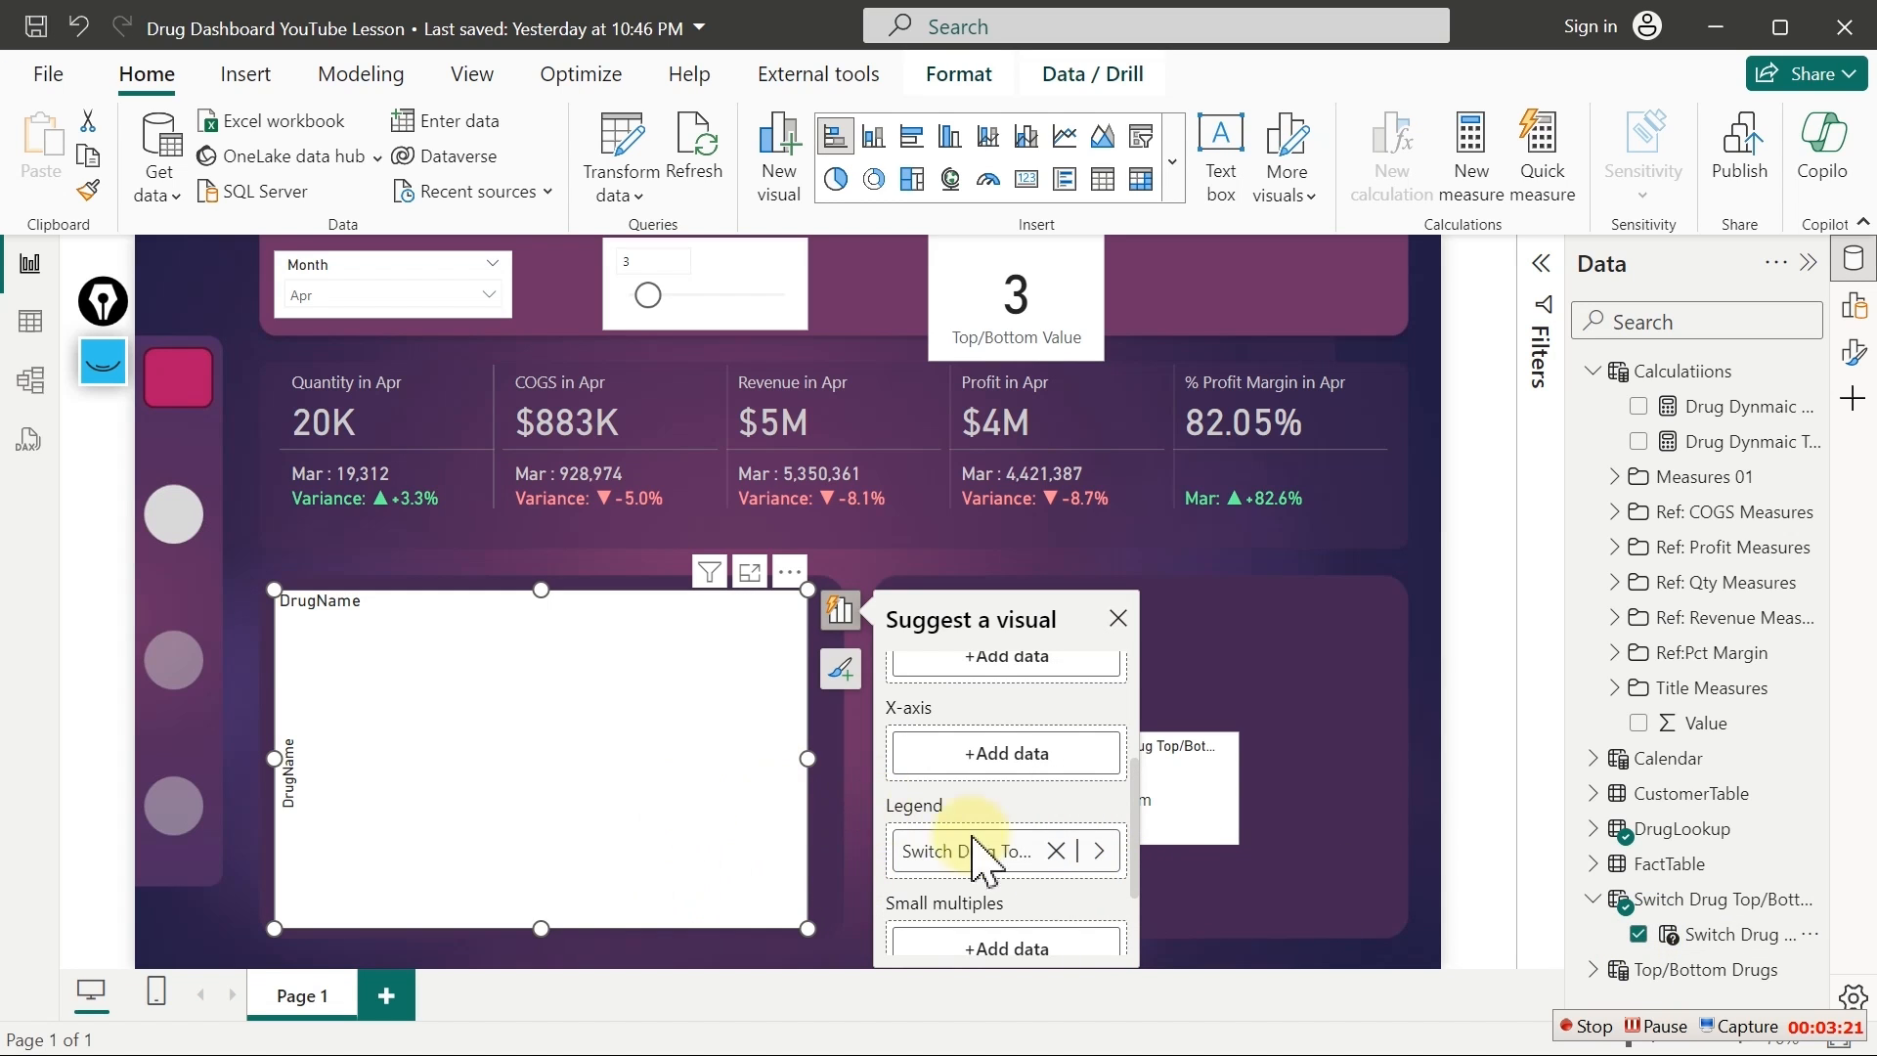
left_click_drag(972, 873, 983, 768)
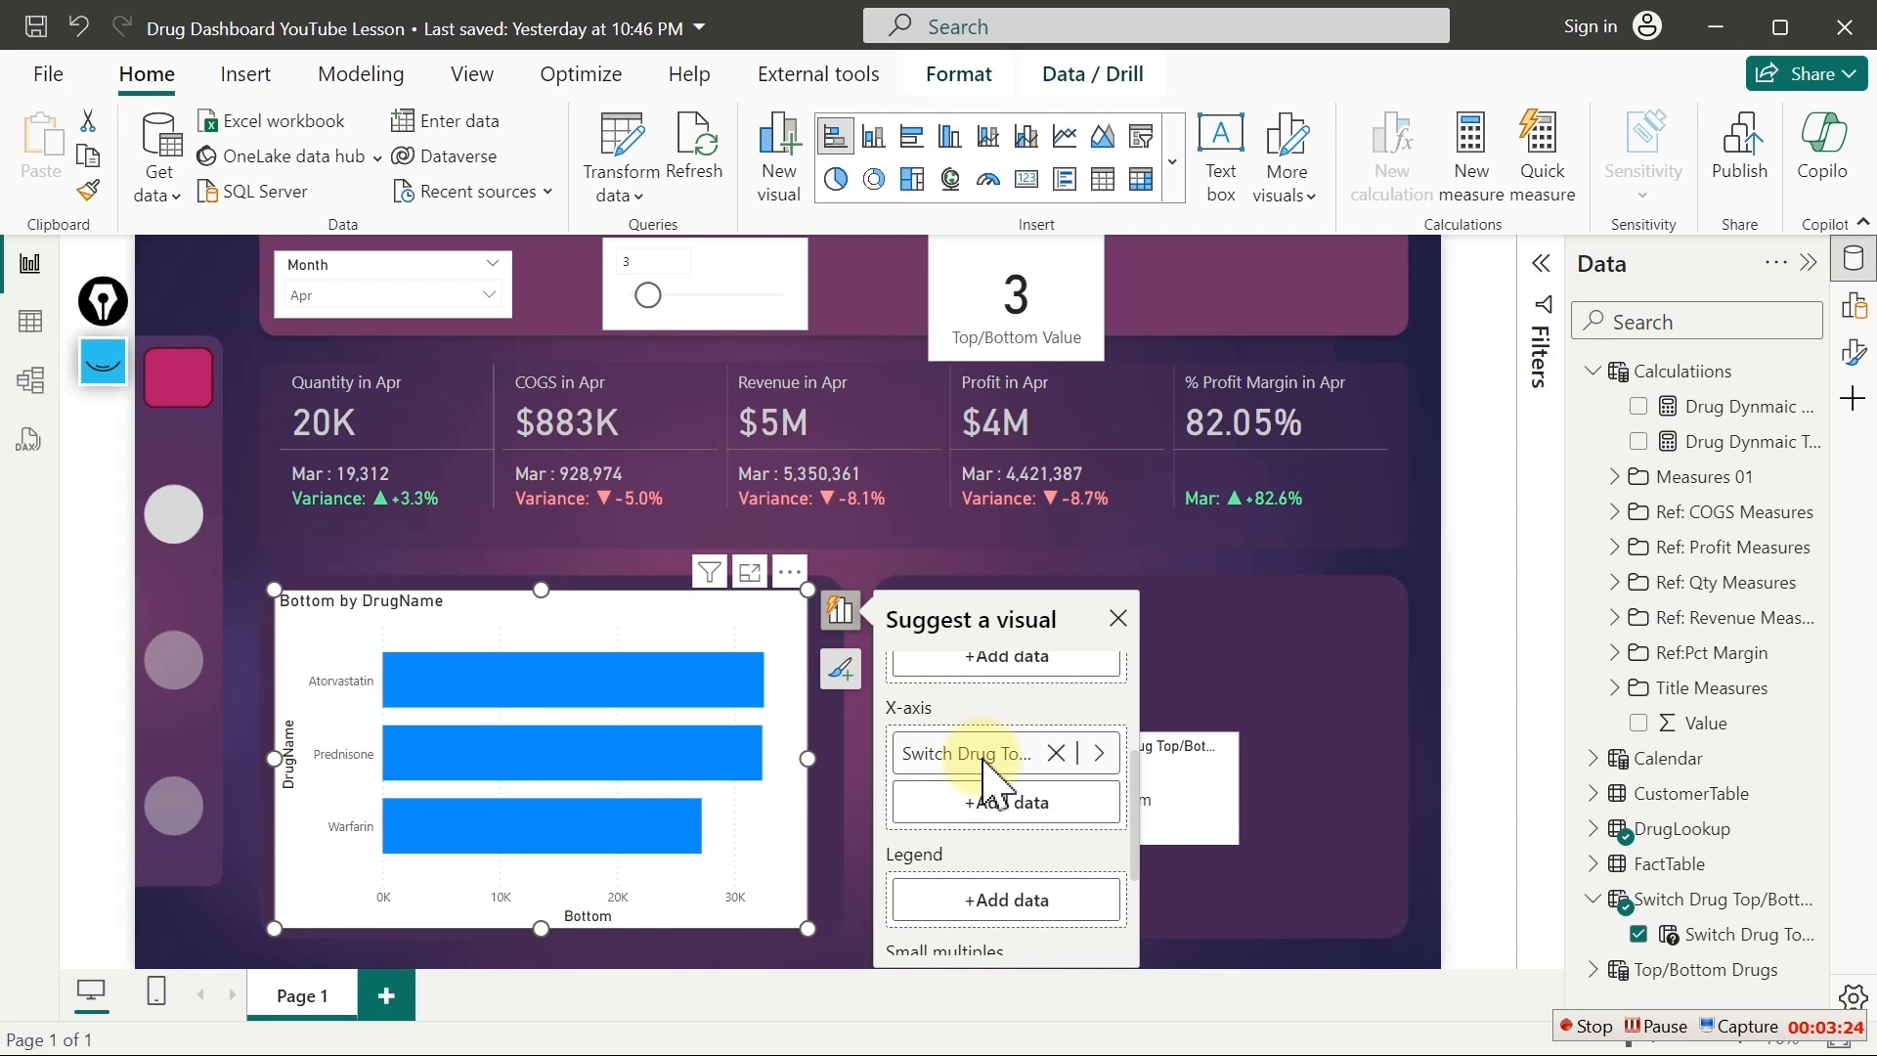
Test the parameter slicer by switching it to Top and back to Bottom, and examine the bar chart's title and bars
mouse_move(727, 674)
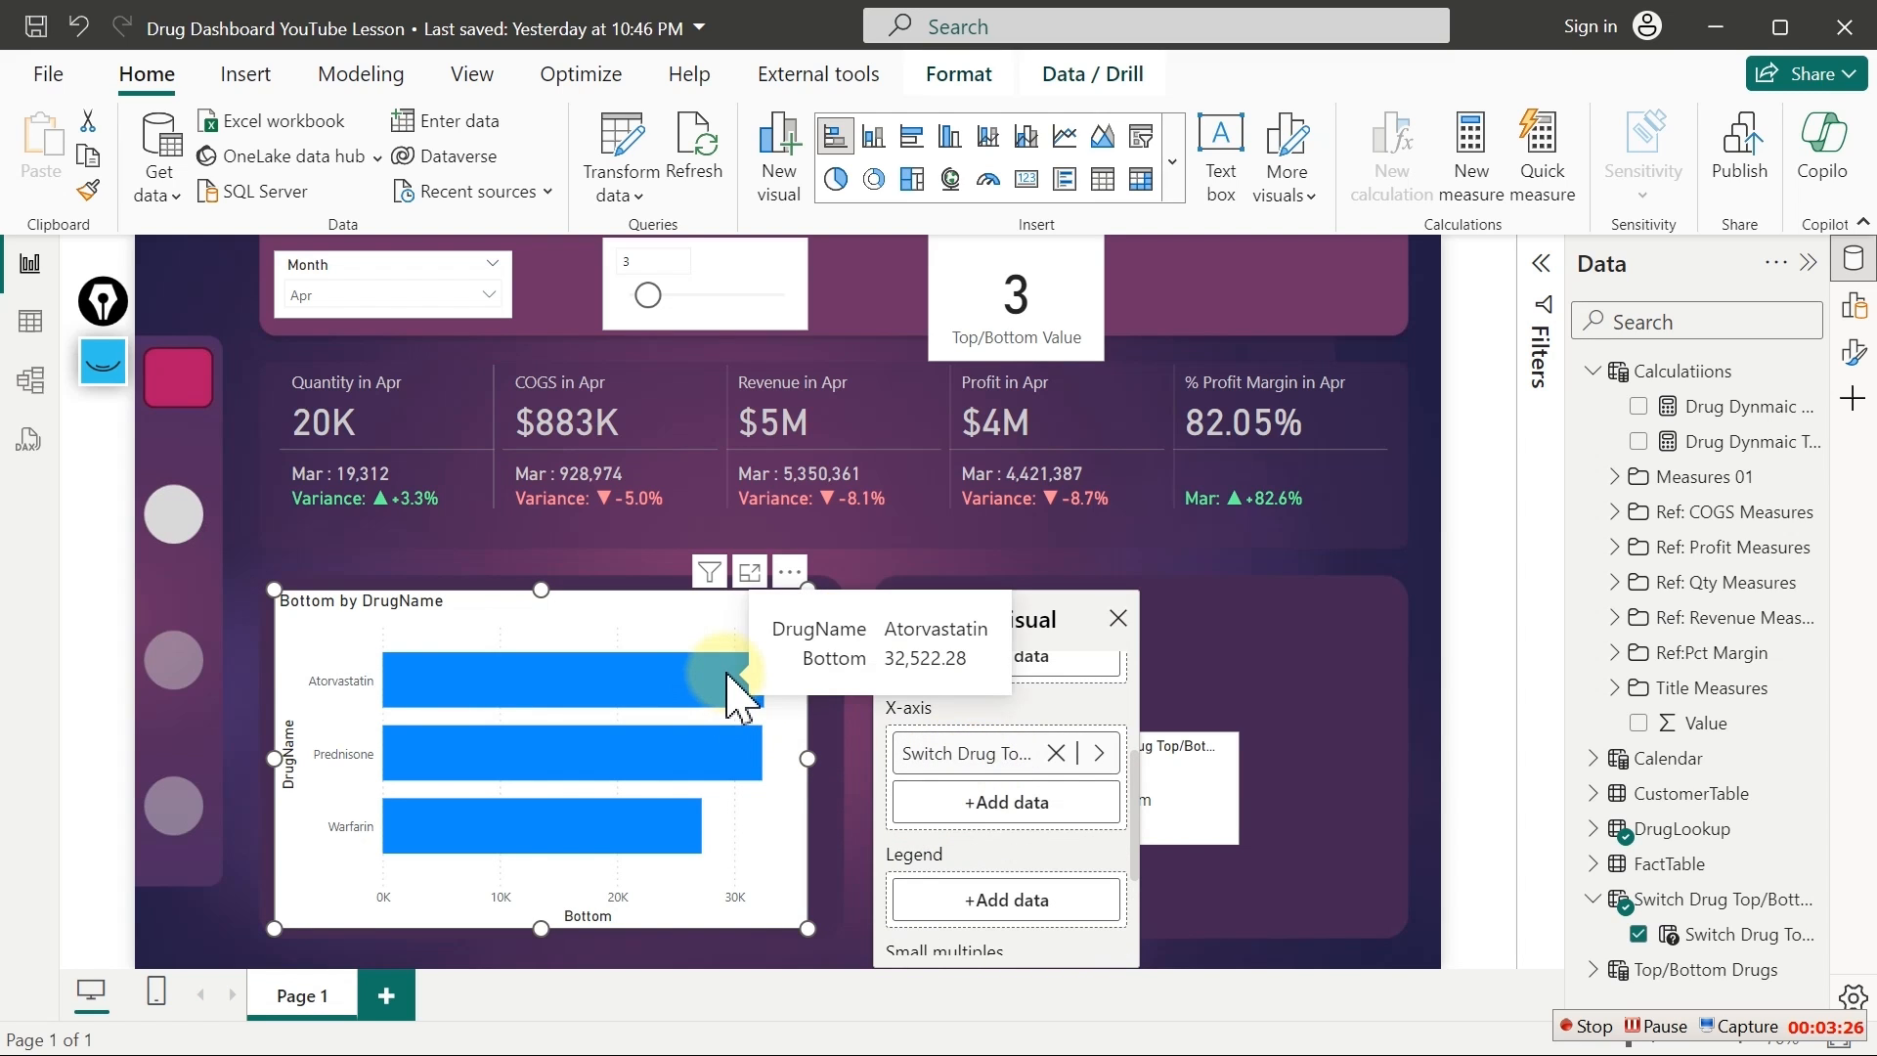
left_click(1194, 673)
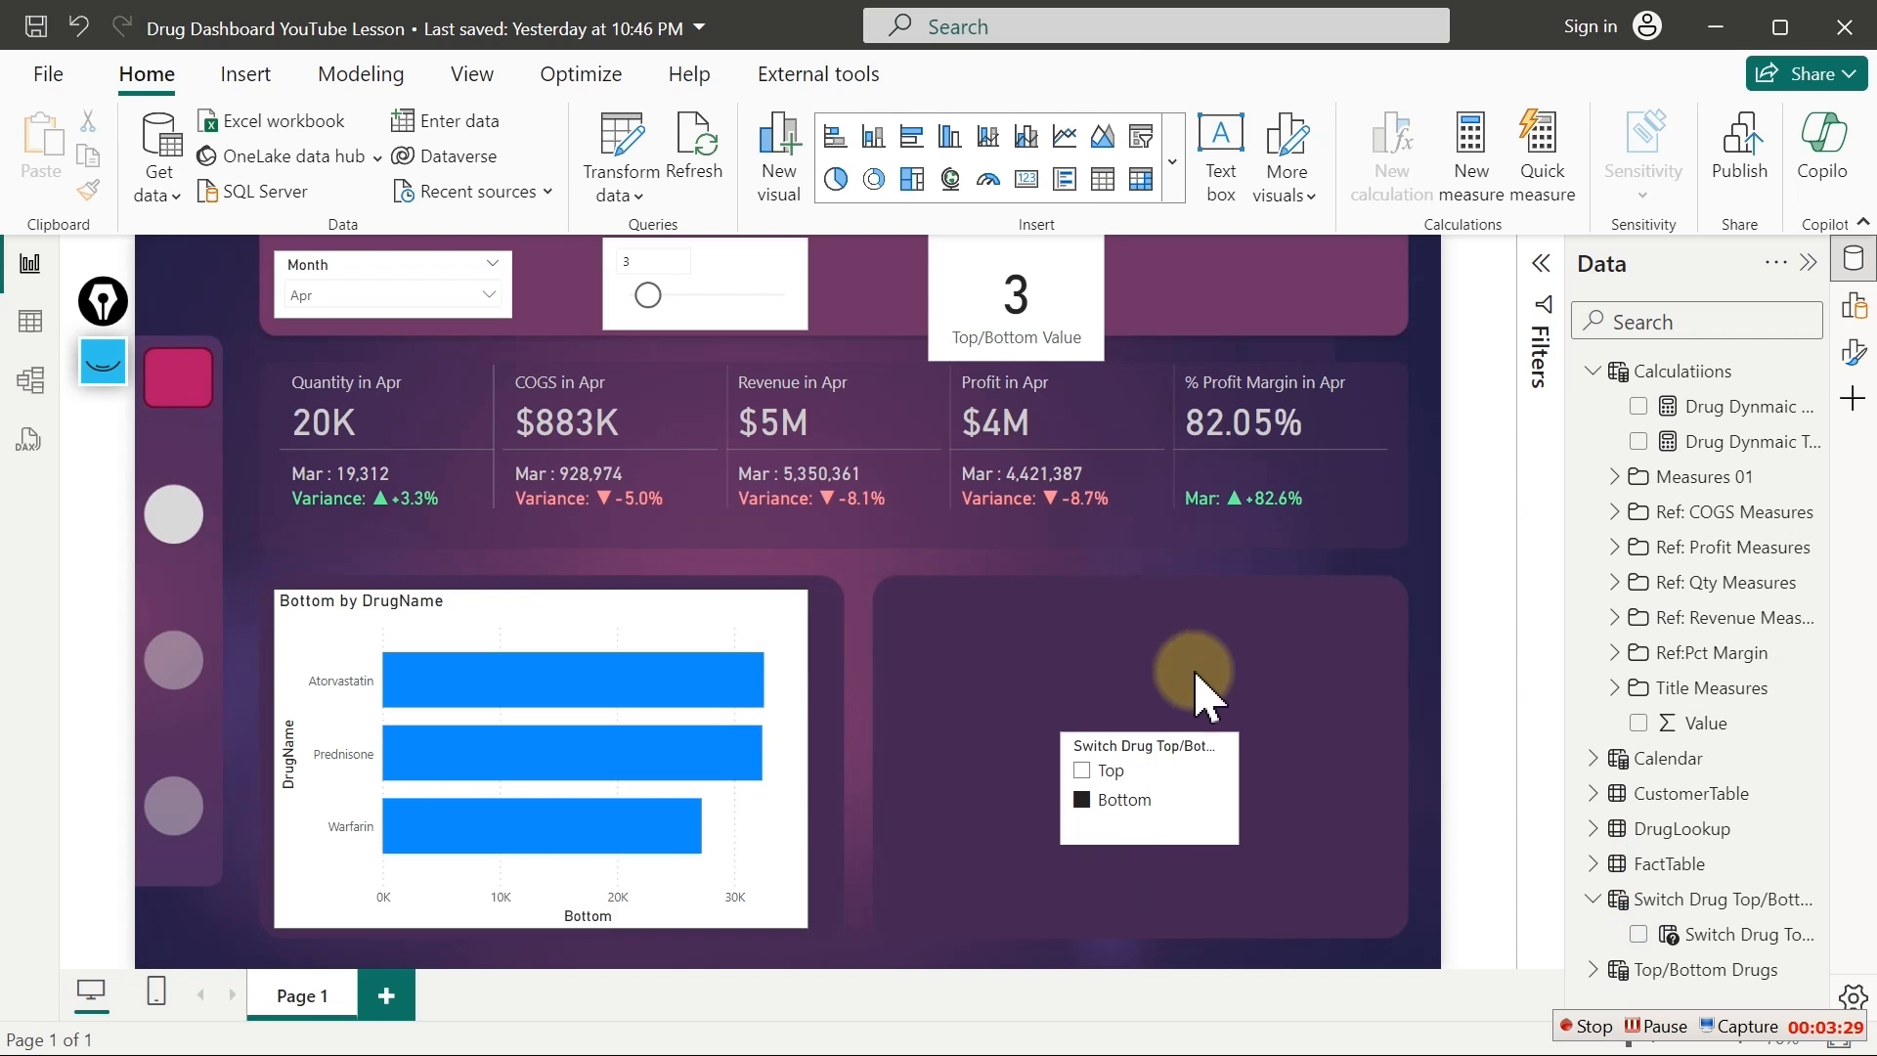
left_click(1082, 772)
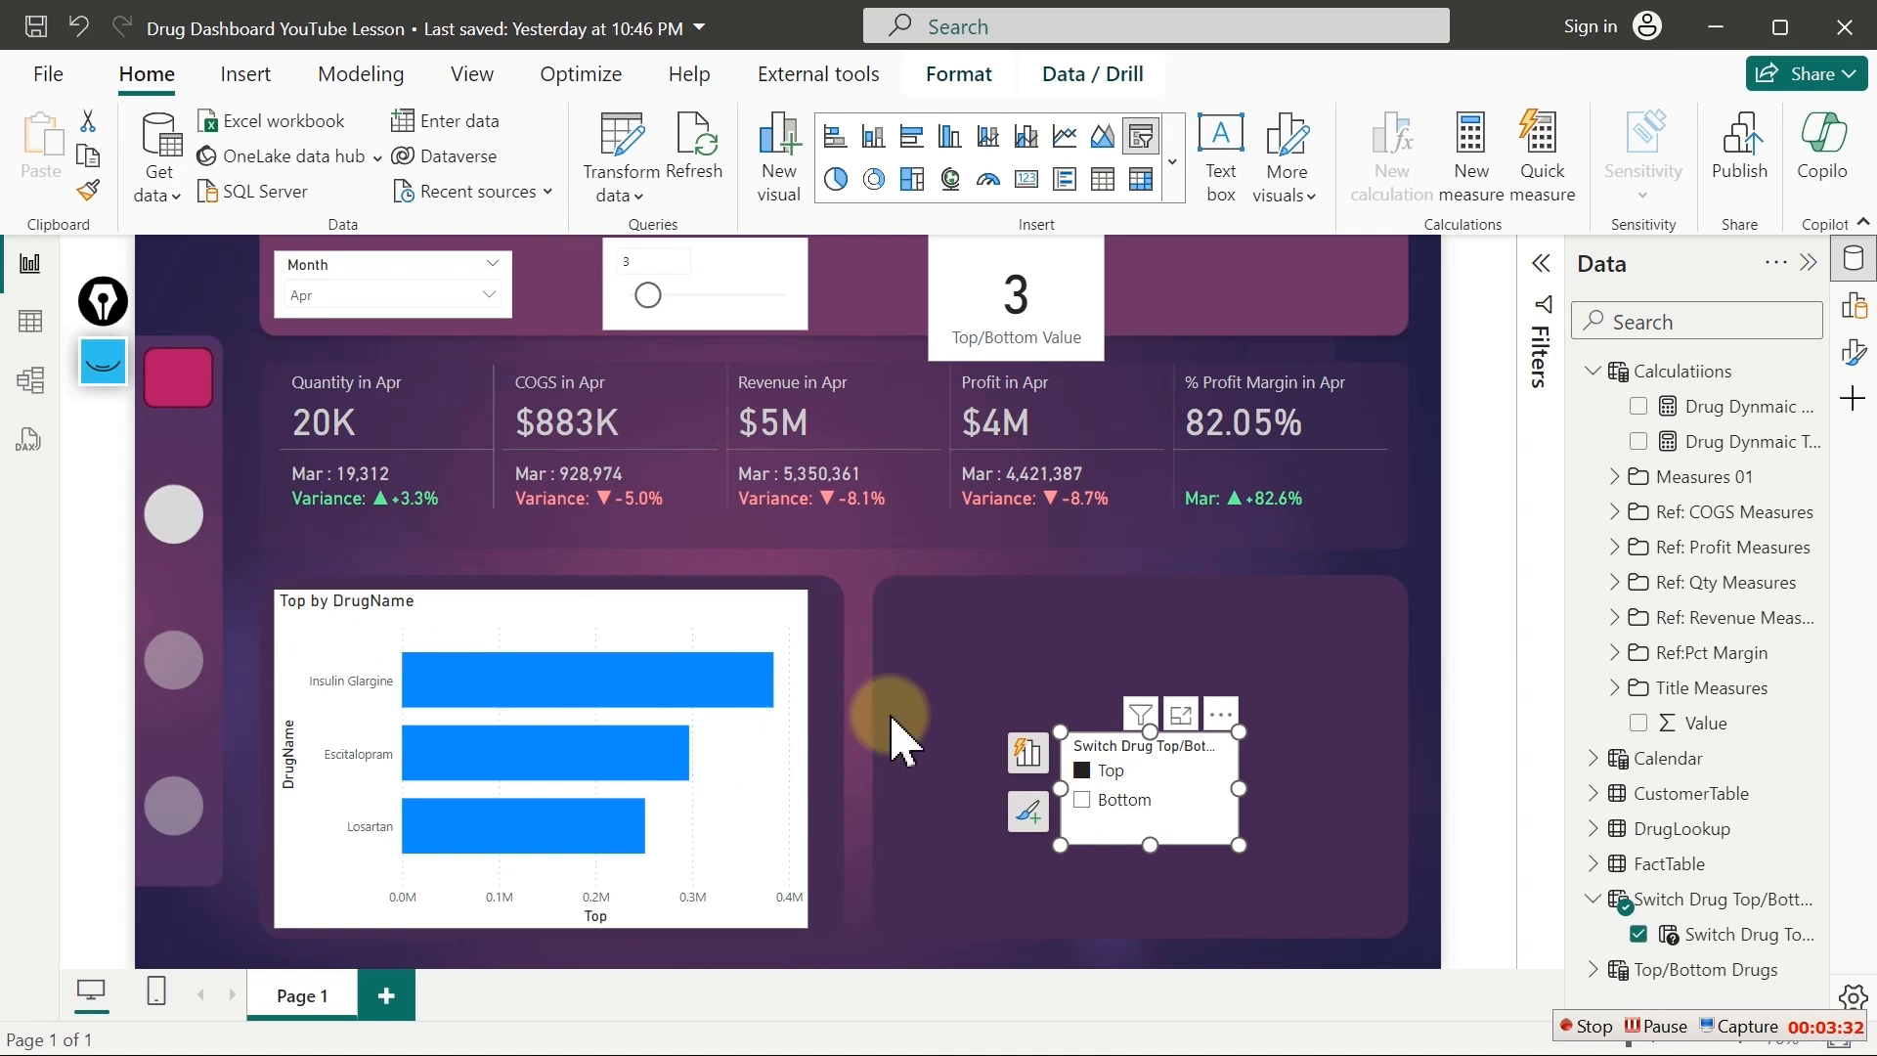
left_click(1083, 799)
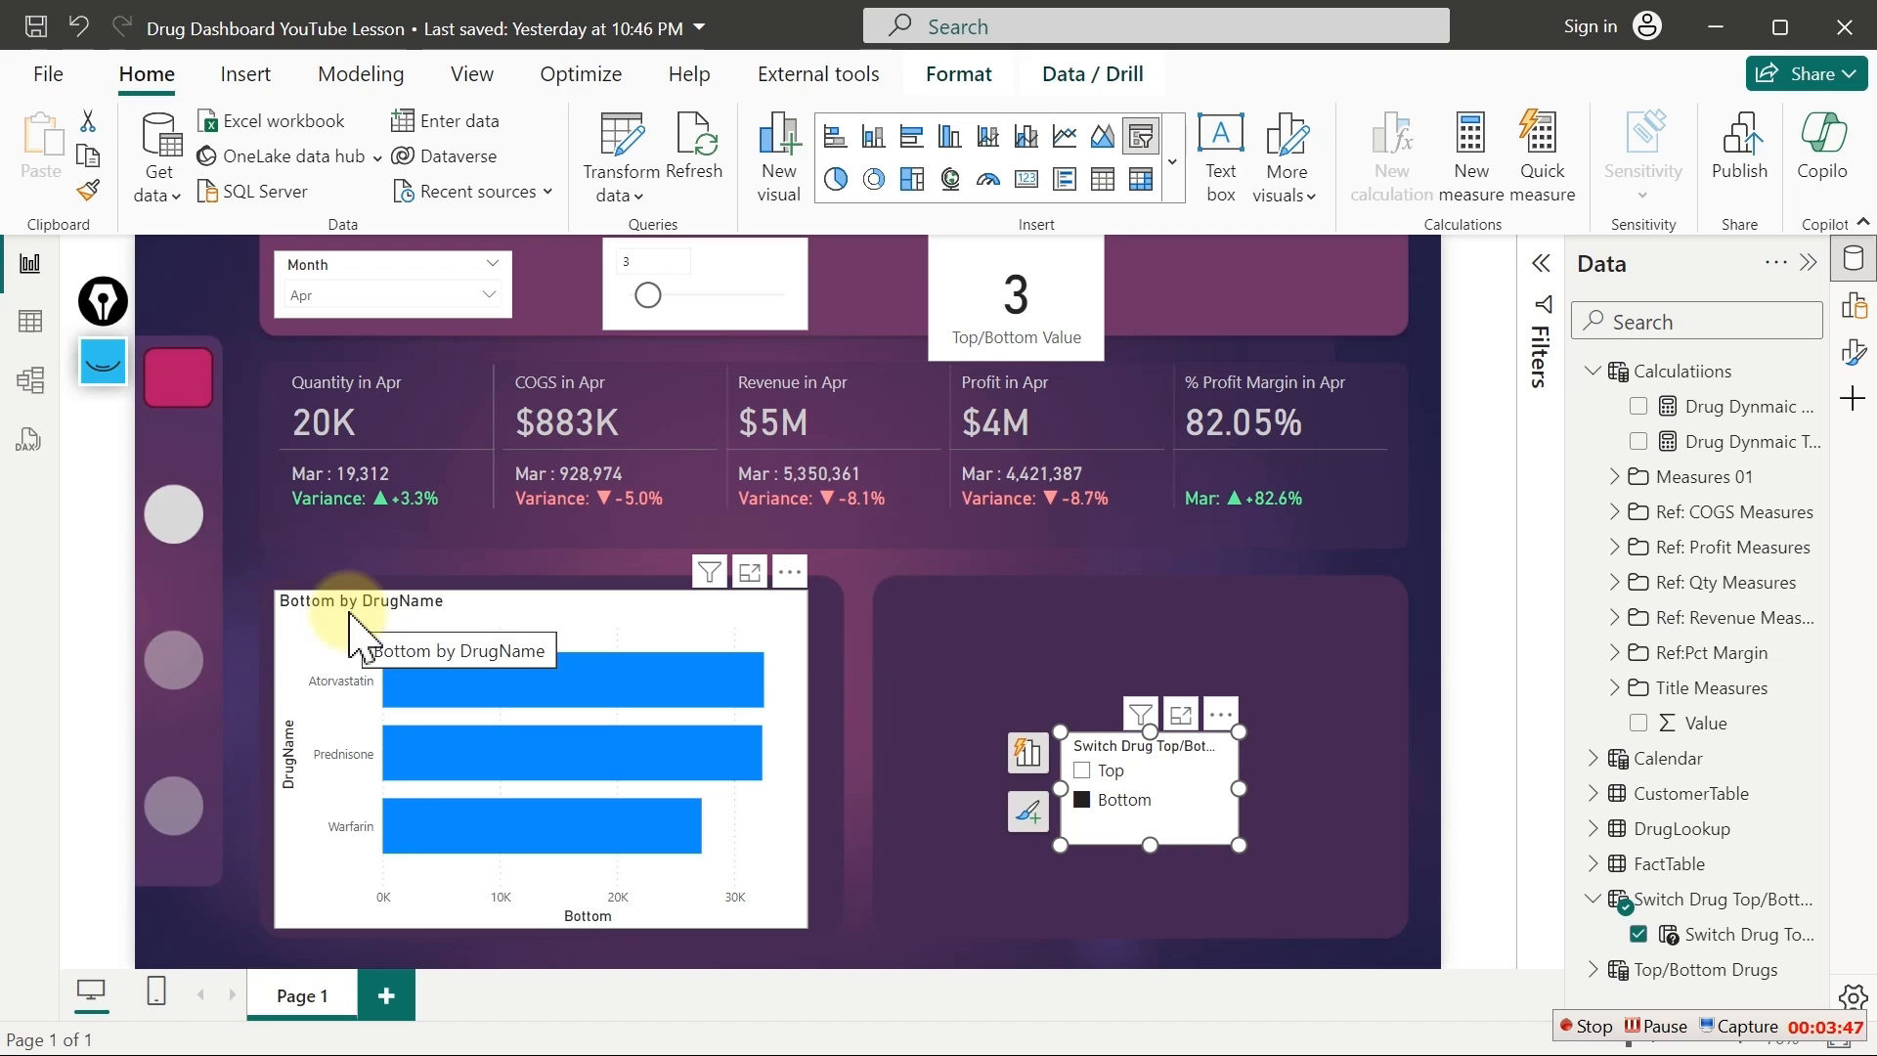
mouse_move(542, 833)
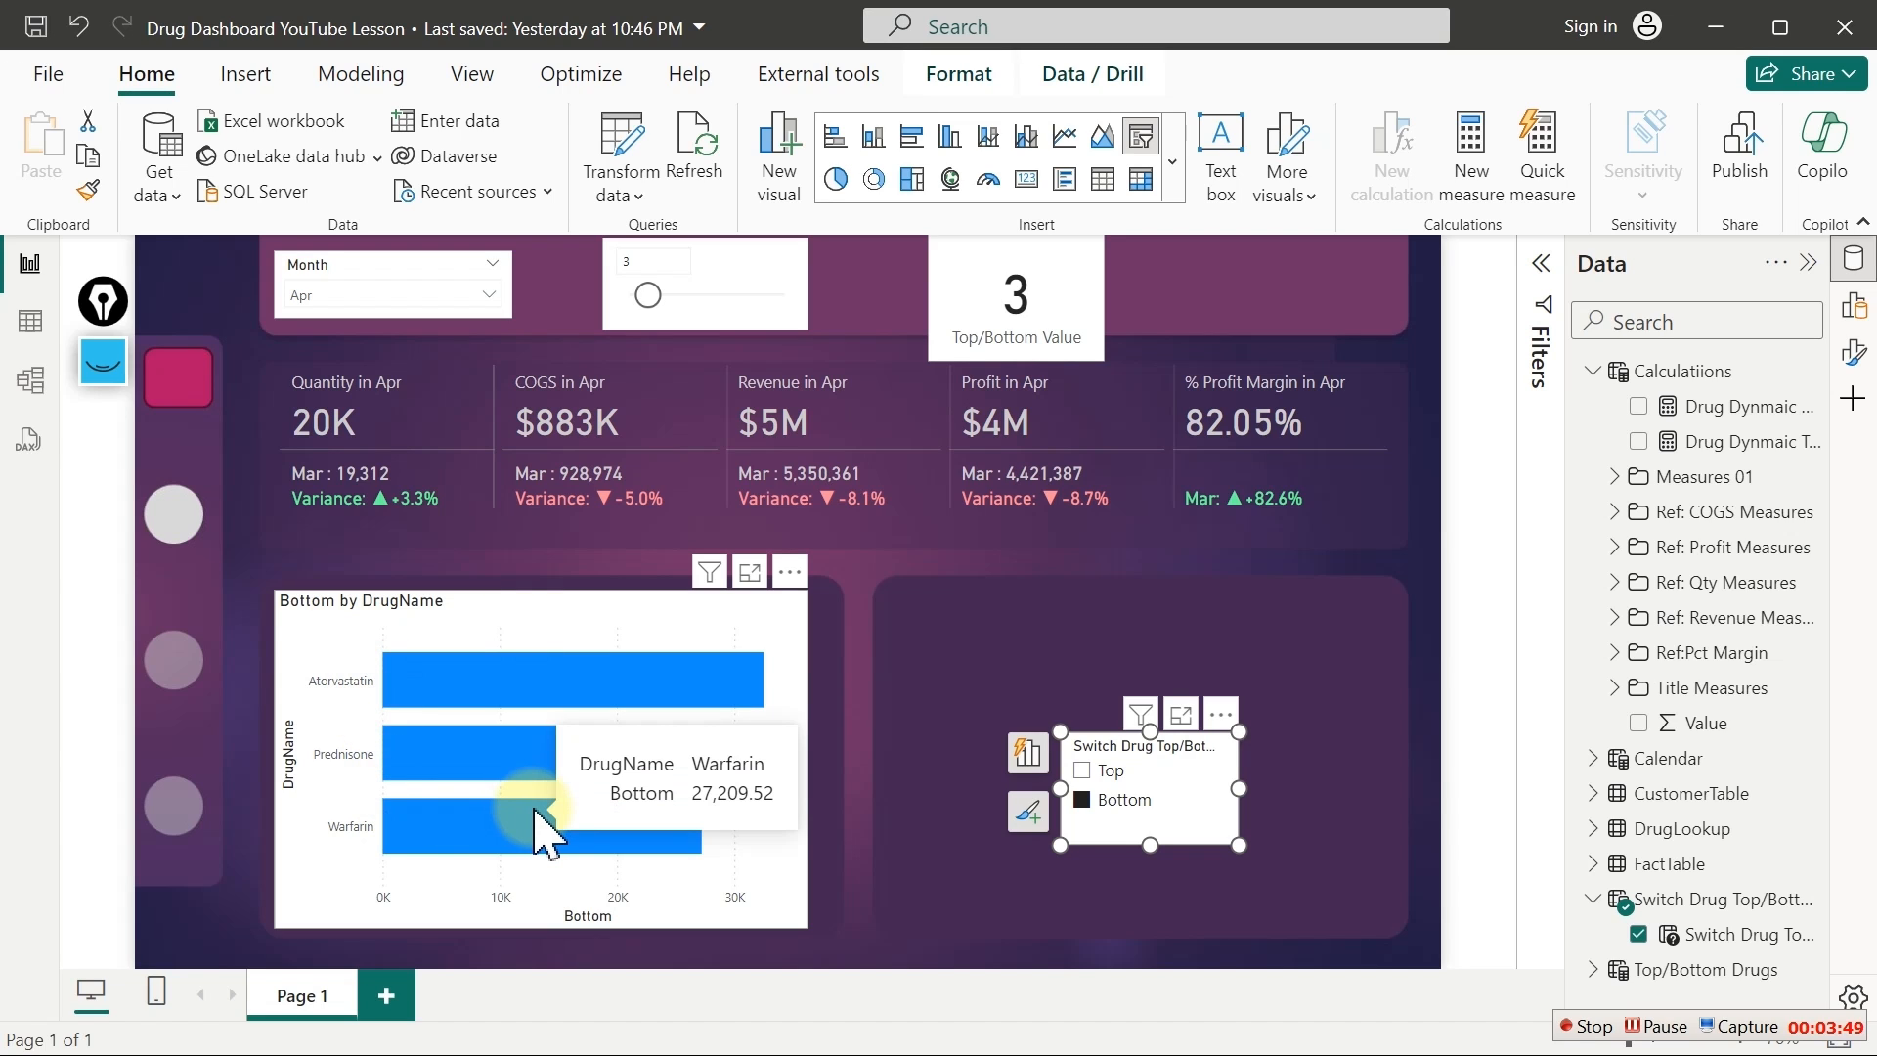
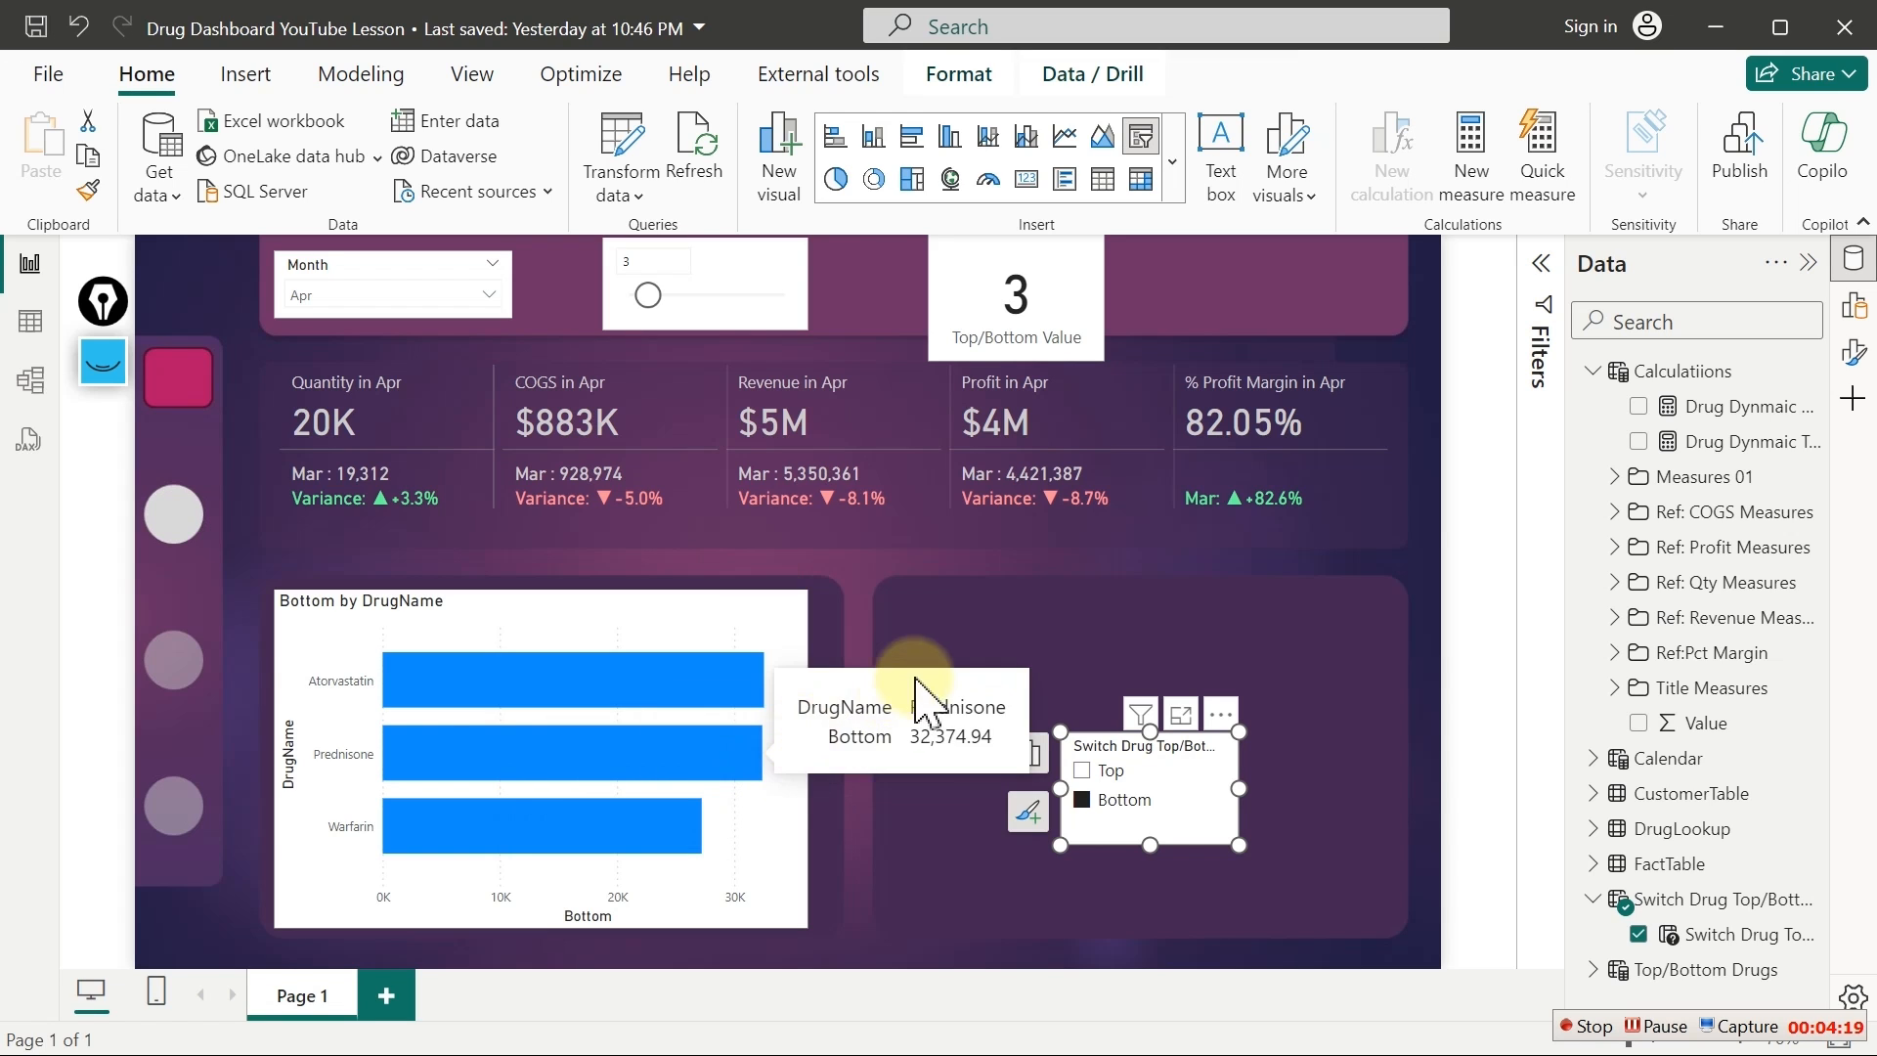
left_click(1034, 657)
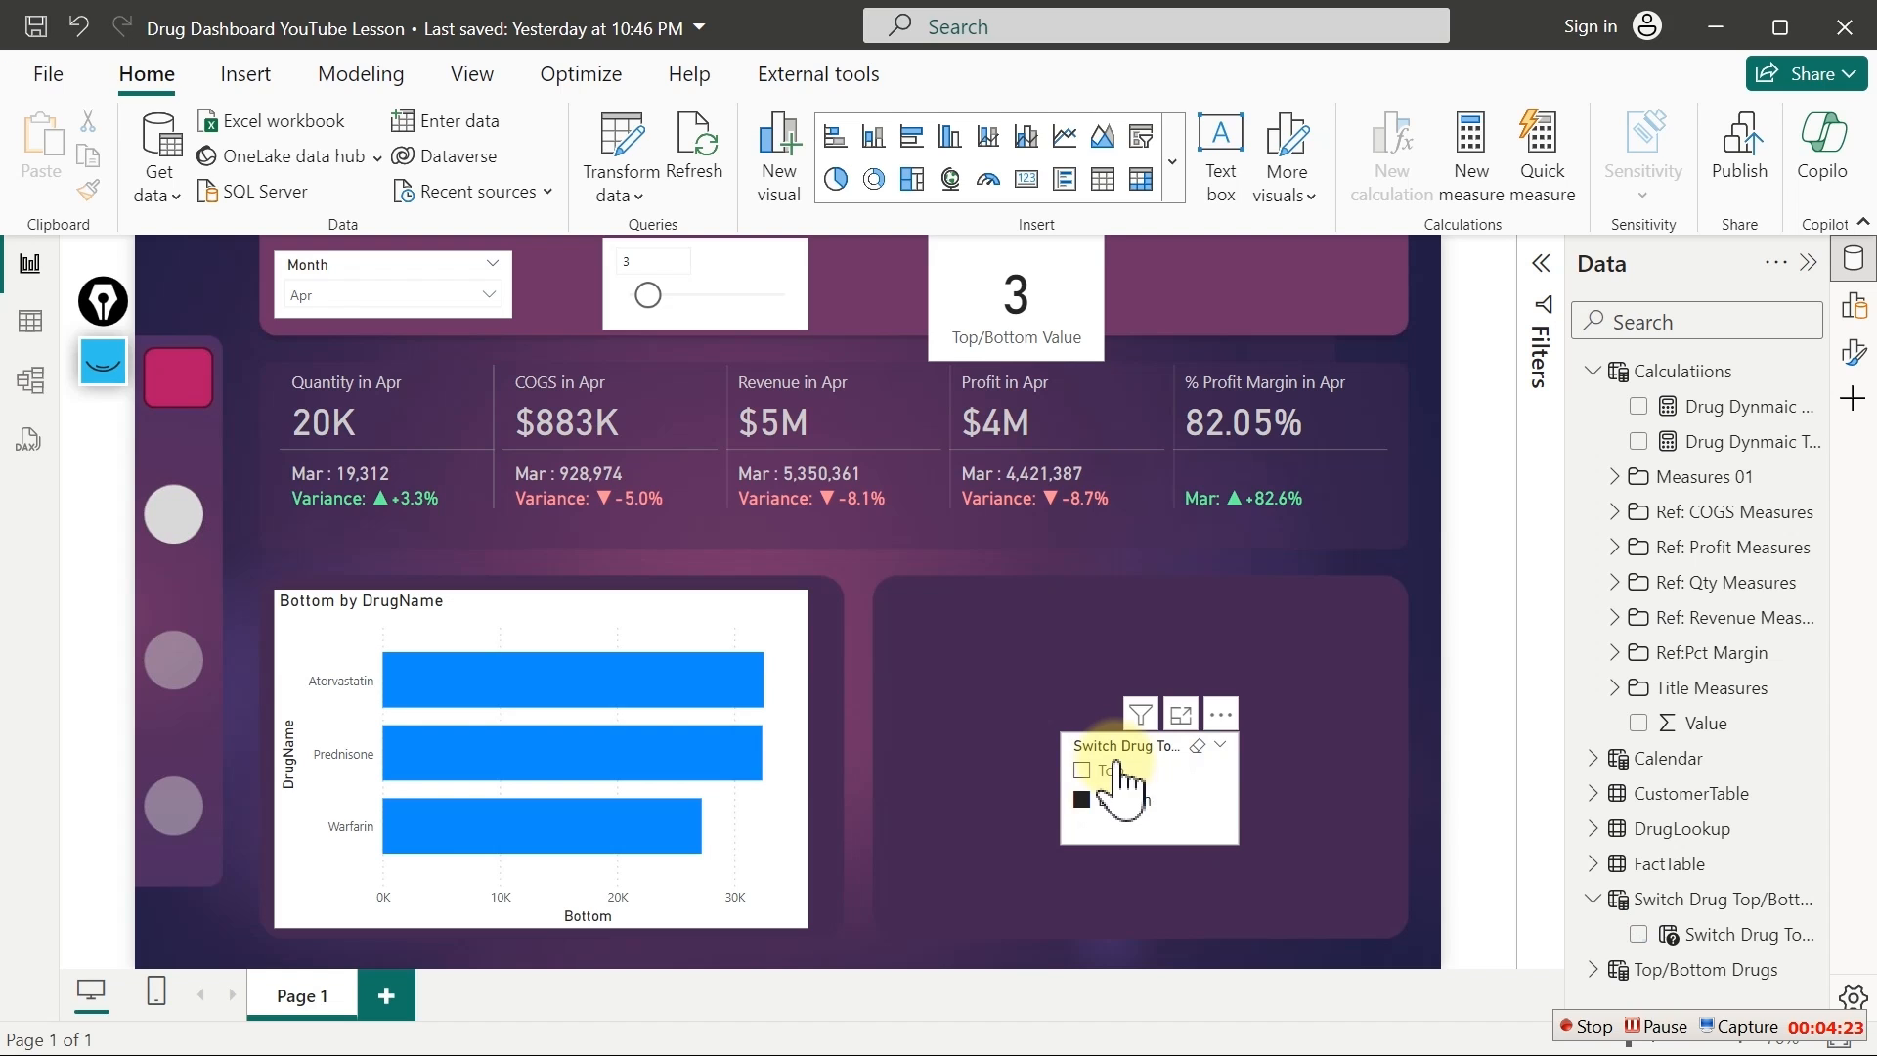
Start a new fields parameter and name it Active Measure
left_click(364, 78)
left_click(581, 191)
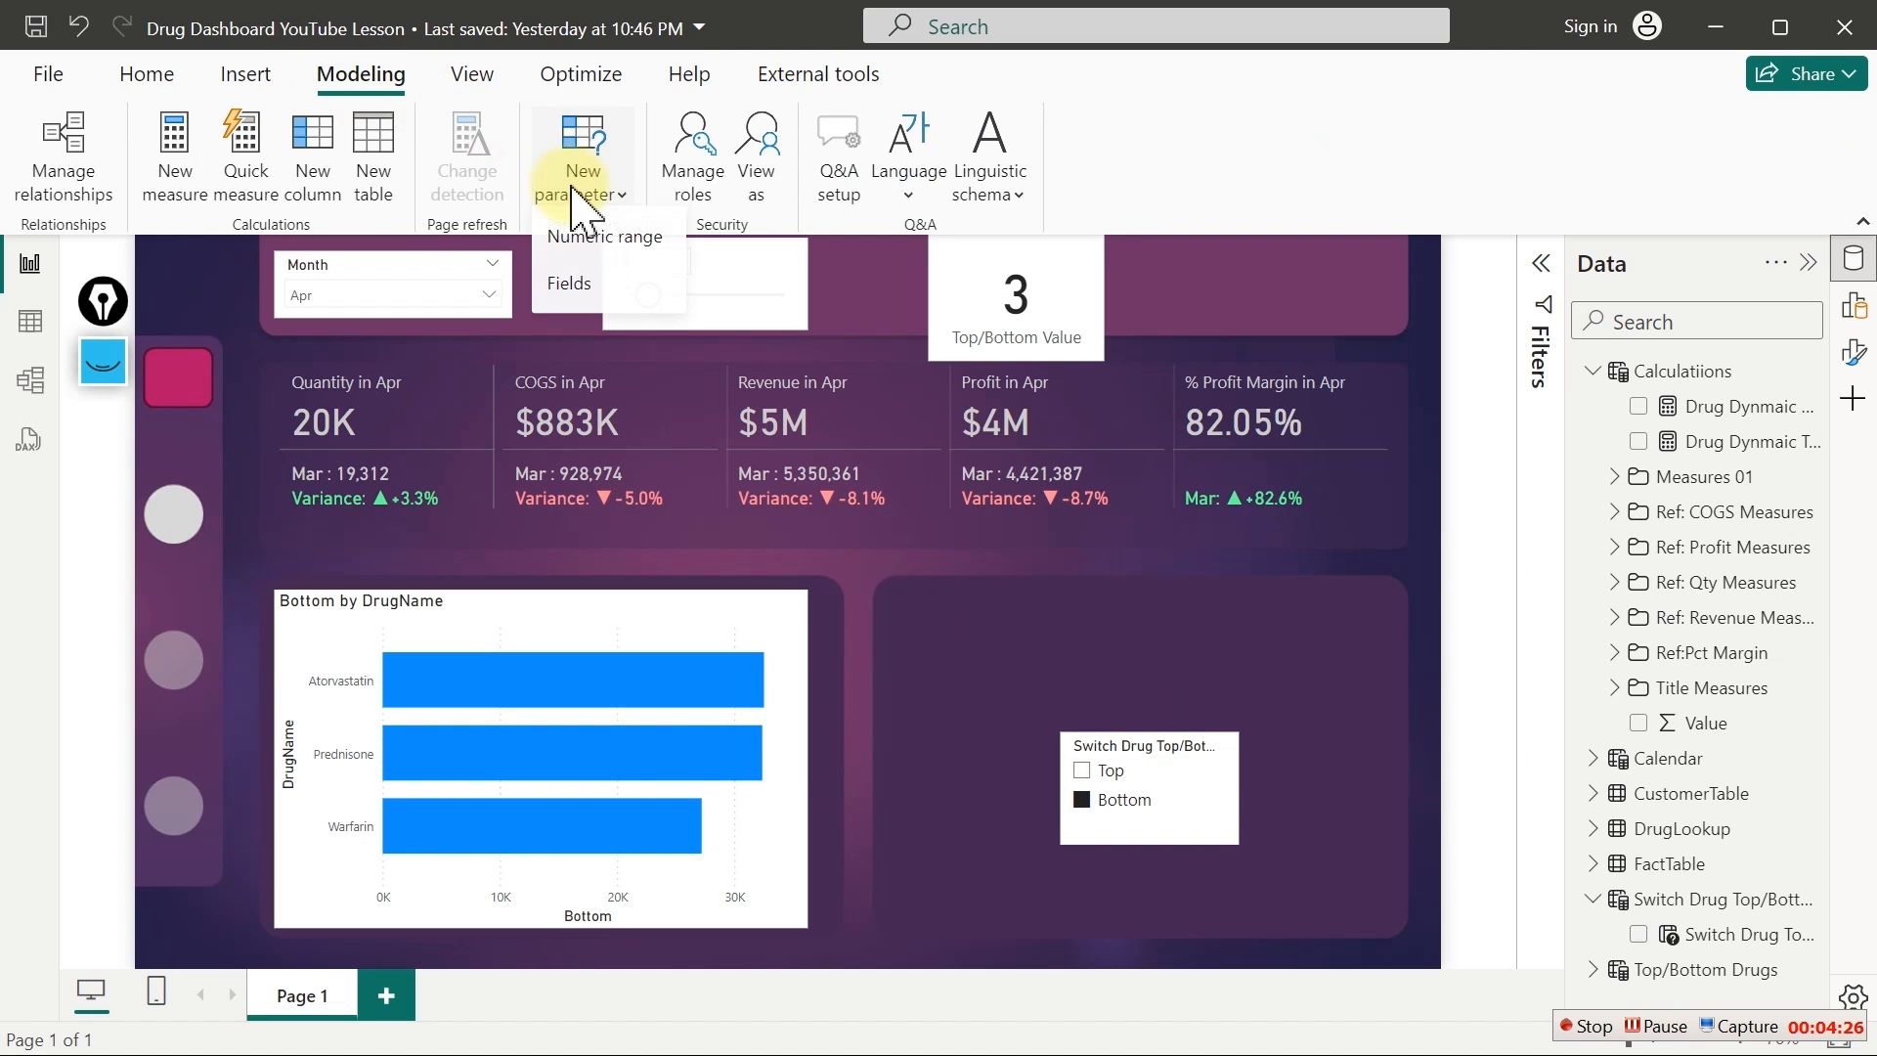
left_click(572, 291)
left_click(608, 368)
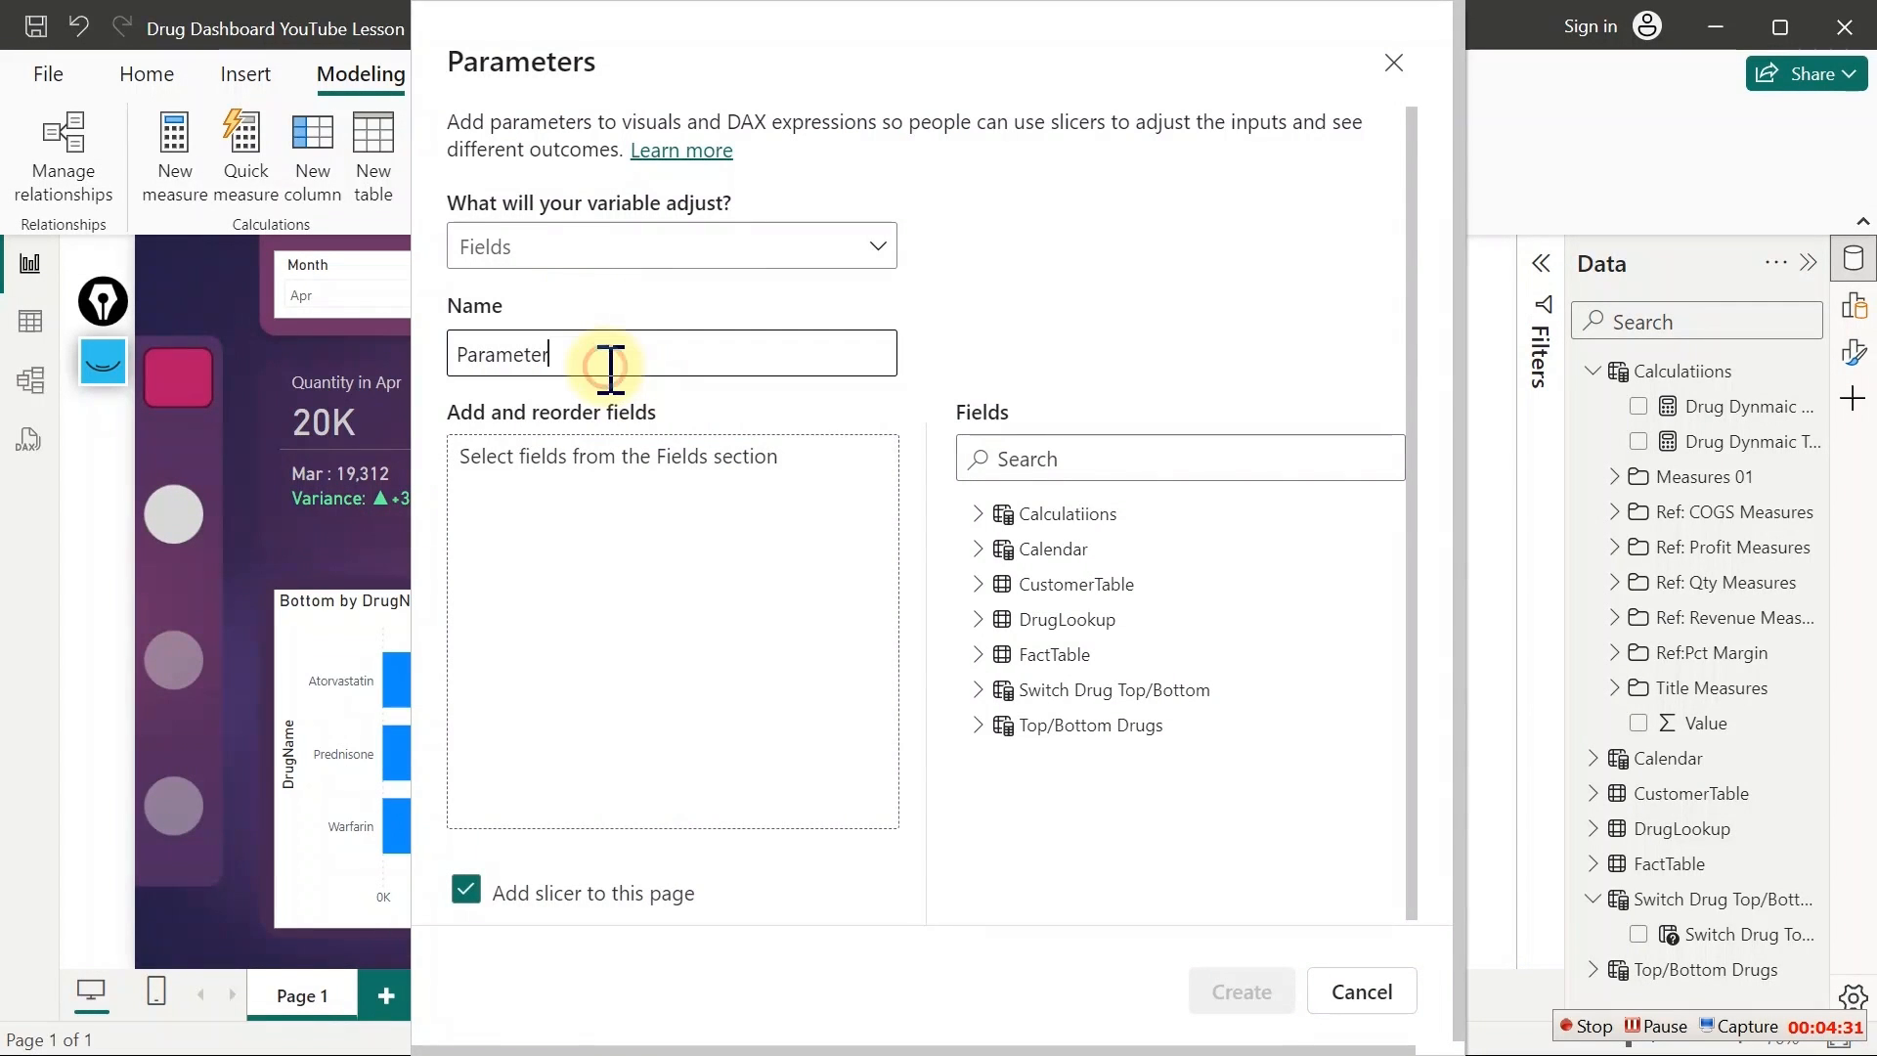
left_click_drag(612, 366, 369, 358)
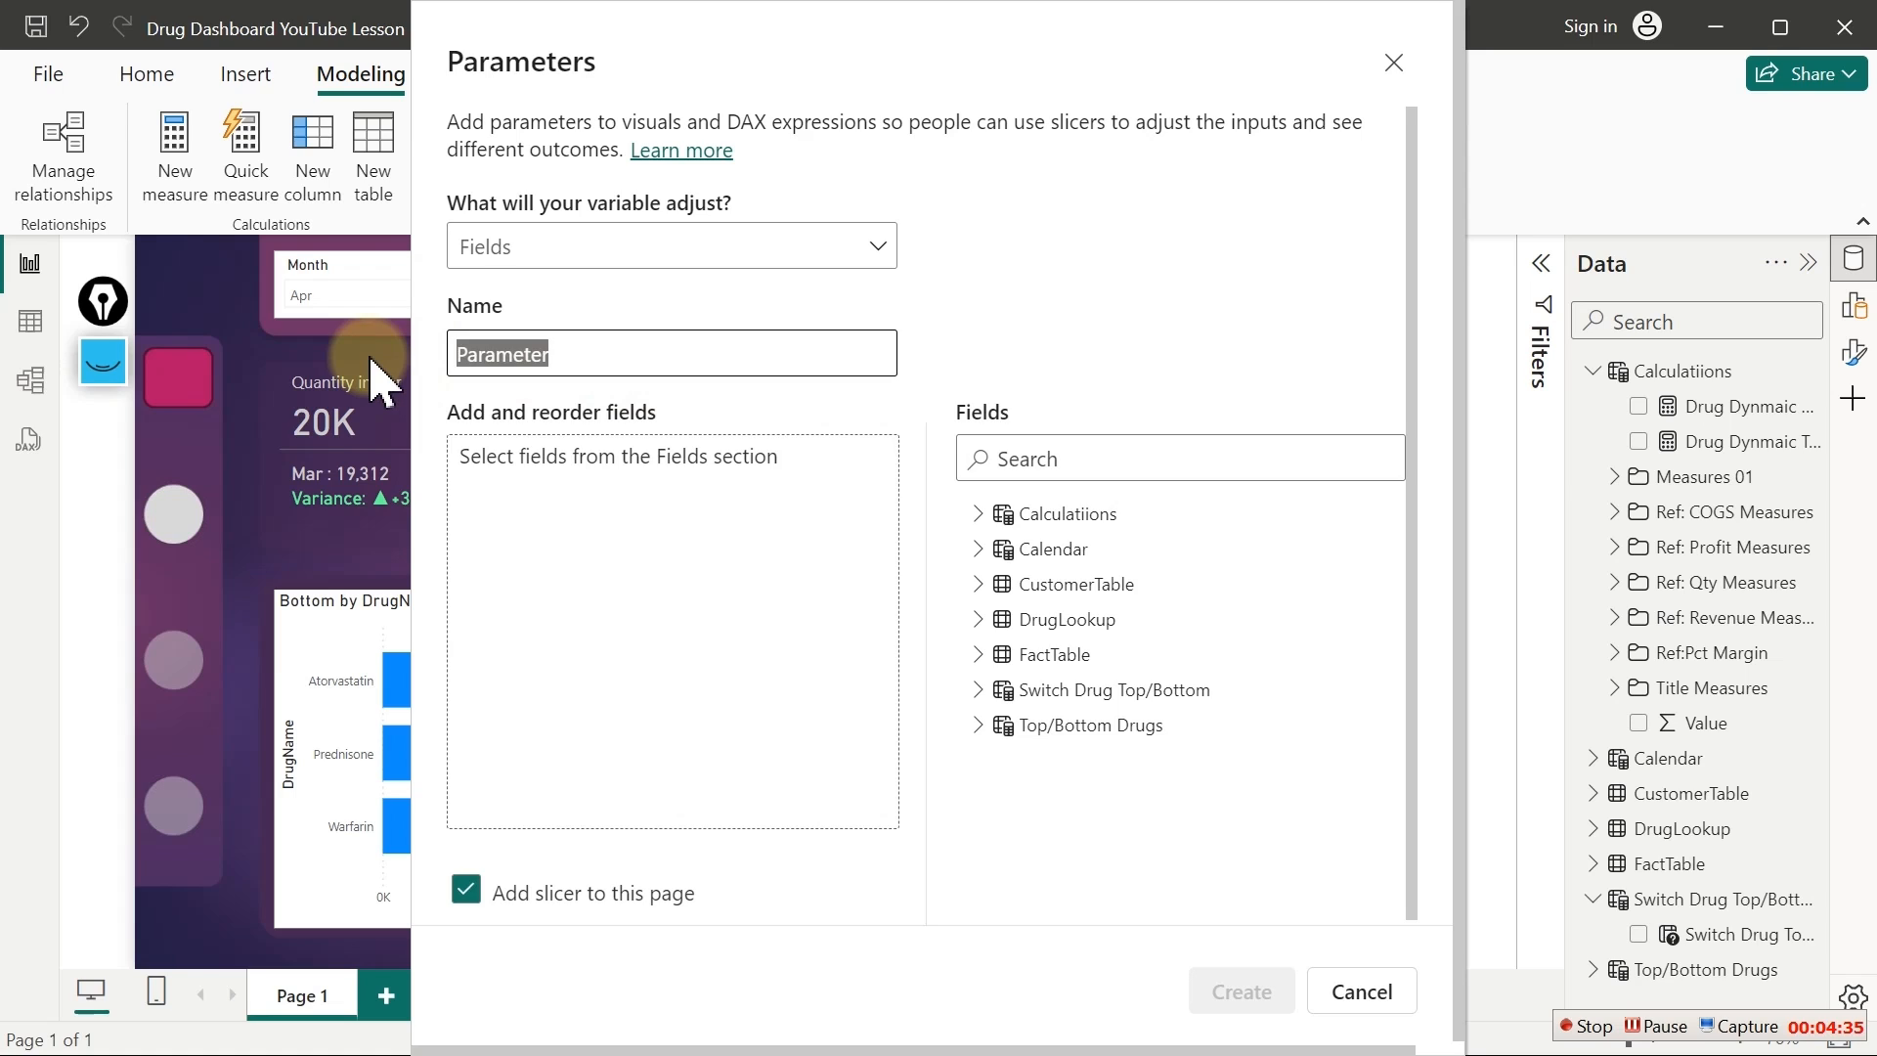
type("Active")
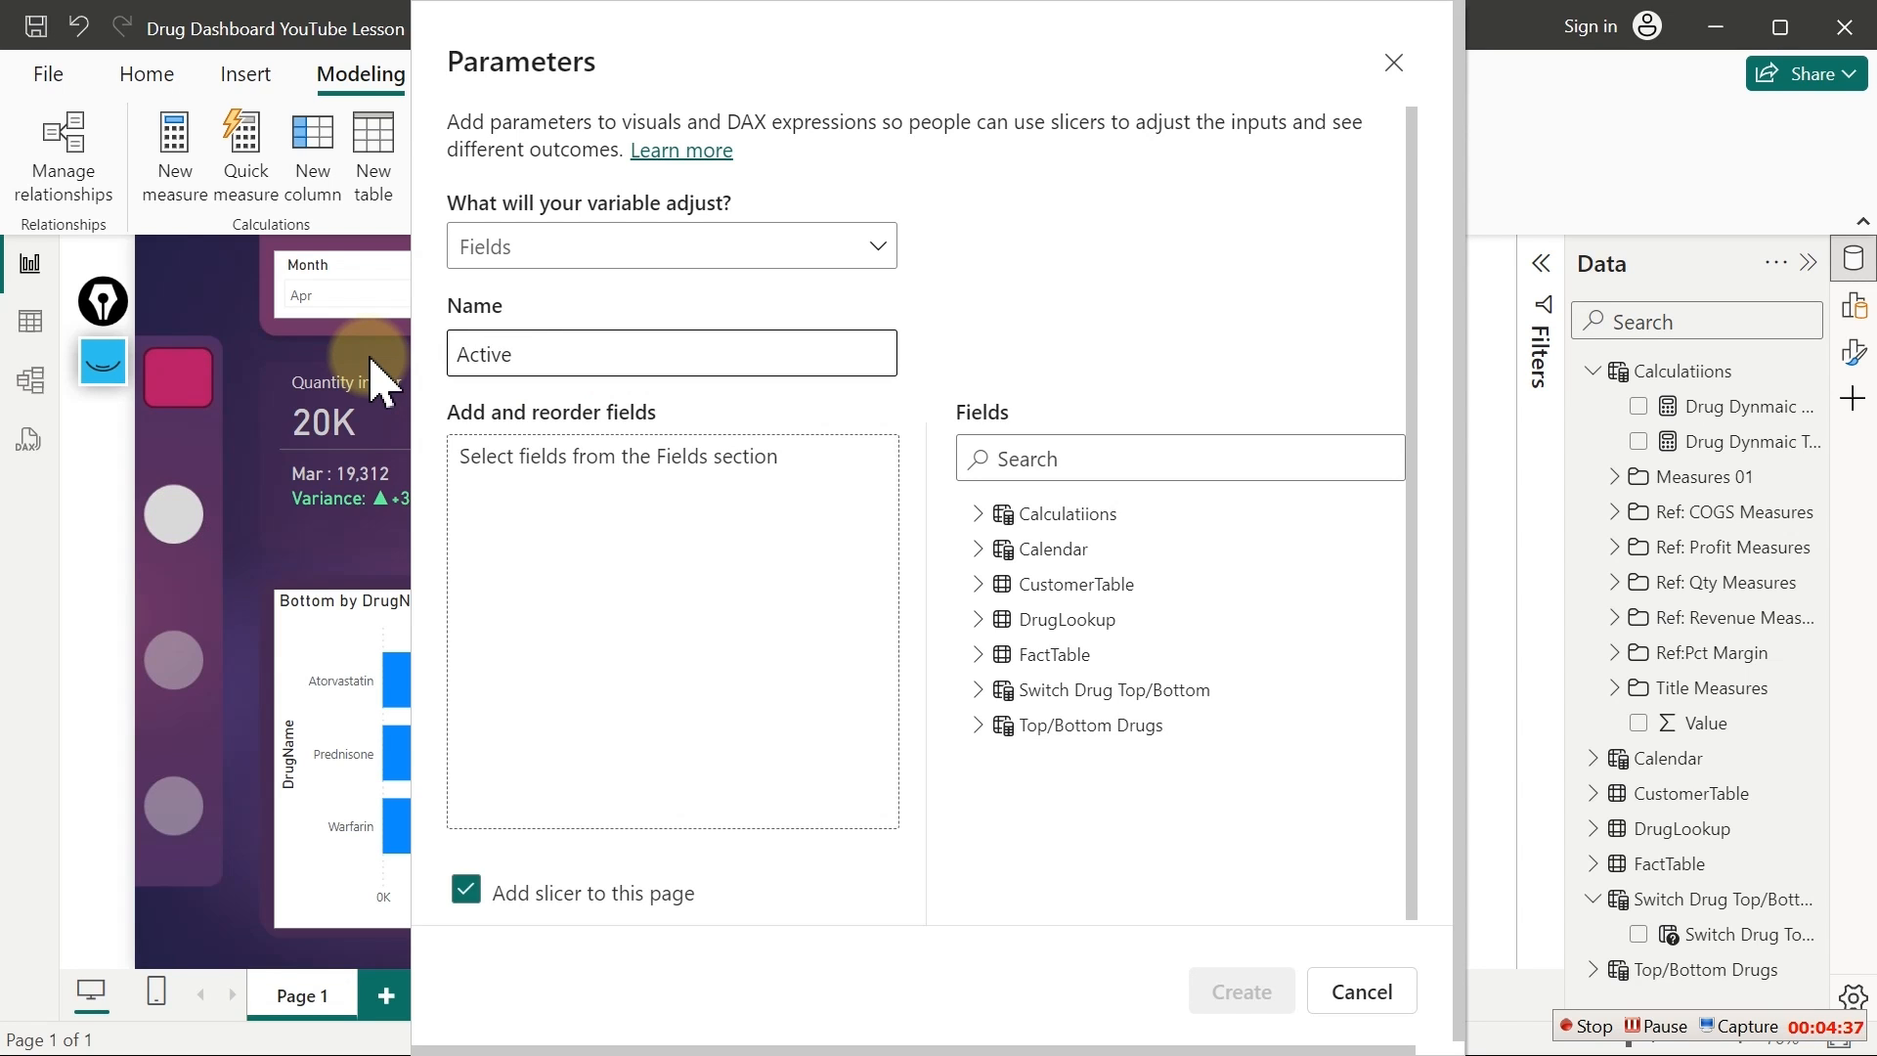
type(" Measr")
type("re")
left_click(633, 516)
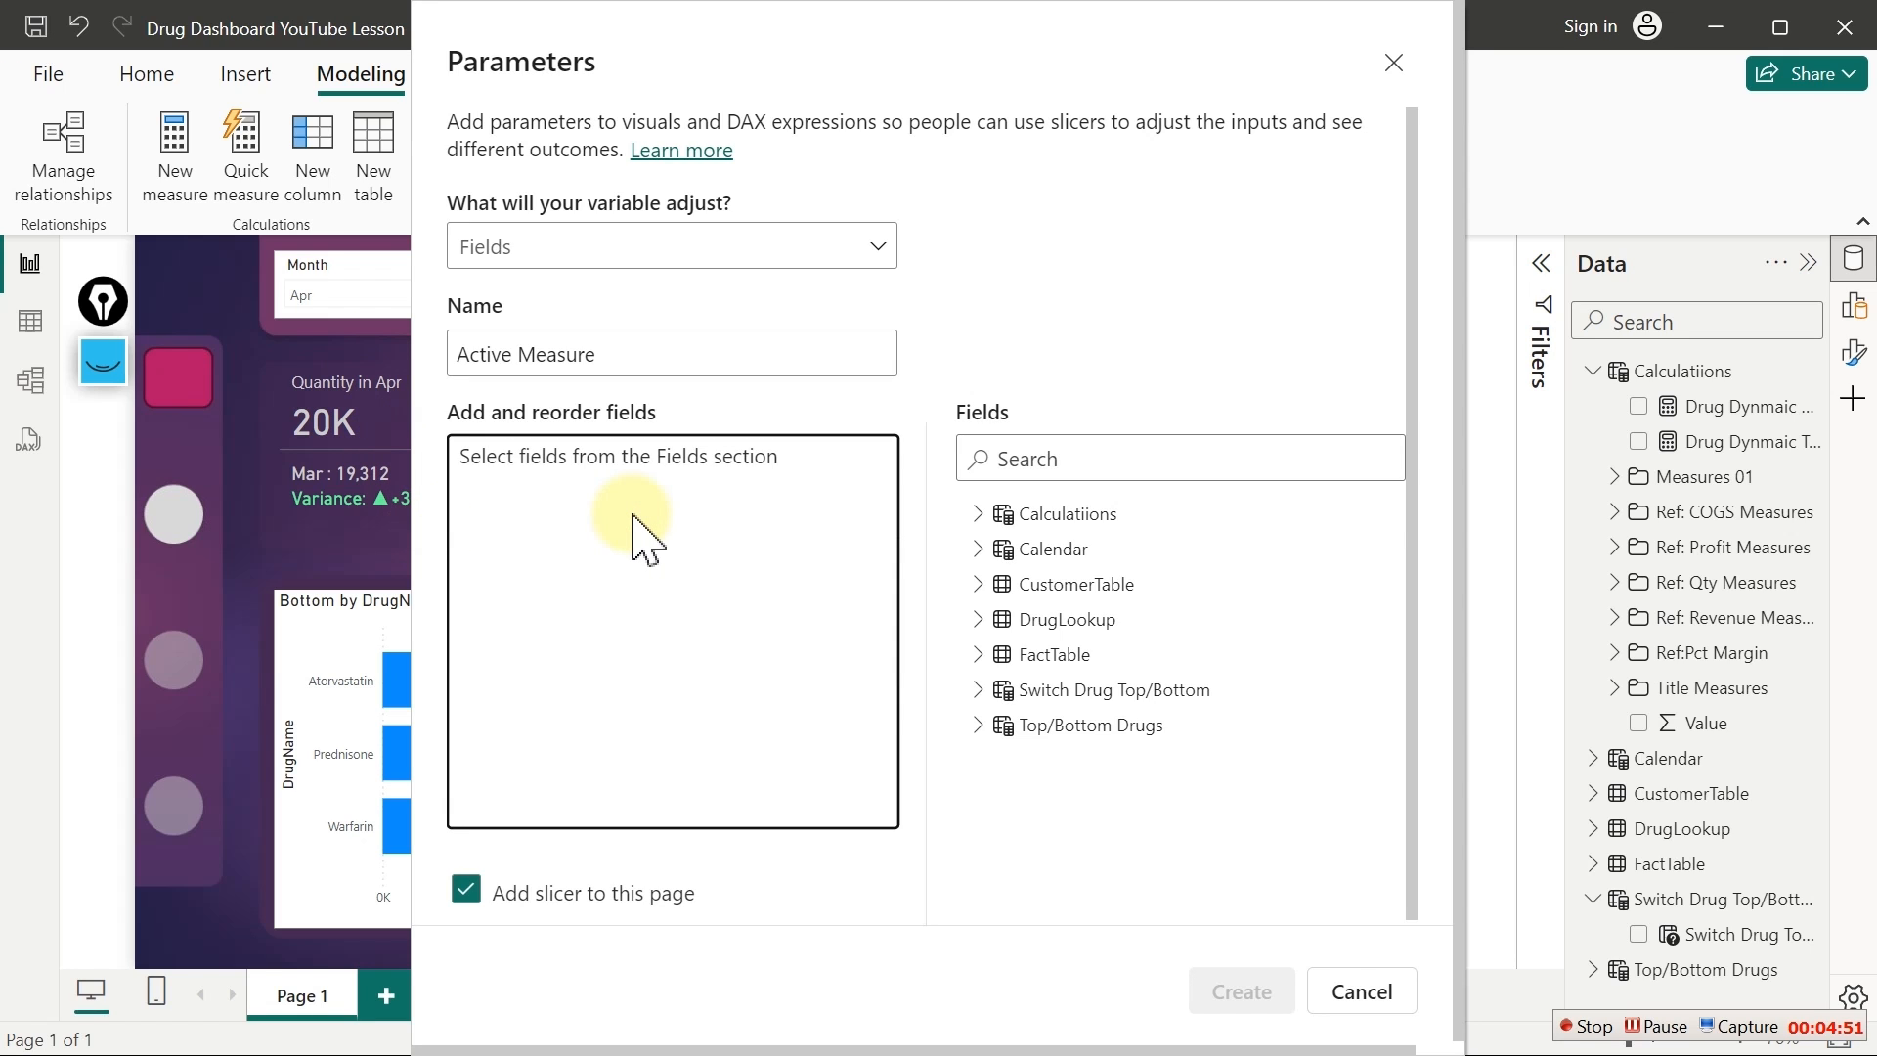
Add #Transaction, Profit, Total Revenue and Quantity Sold from the Measures 01 folder to the parameter, in that order
left_click(980, 516)
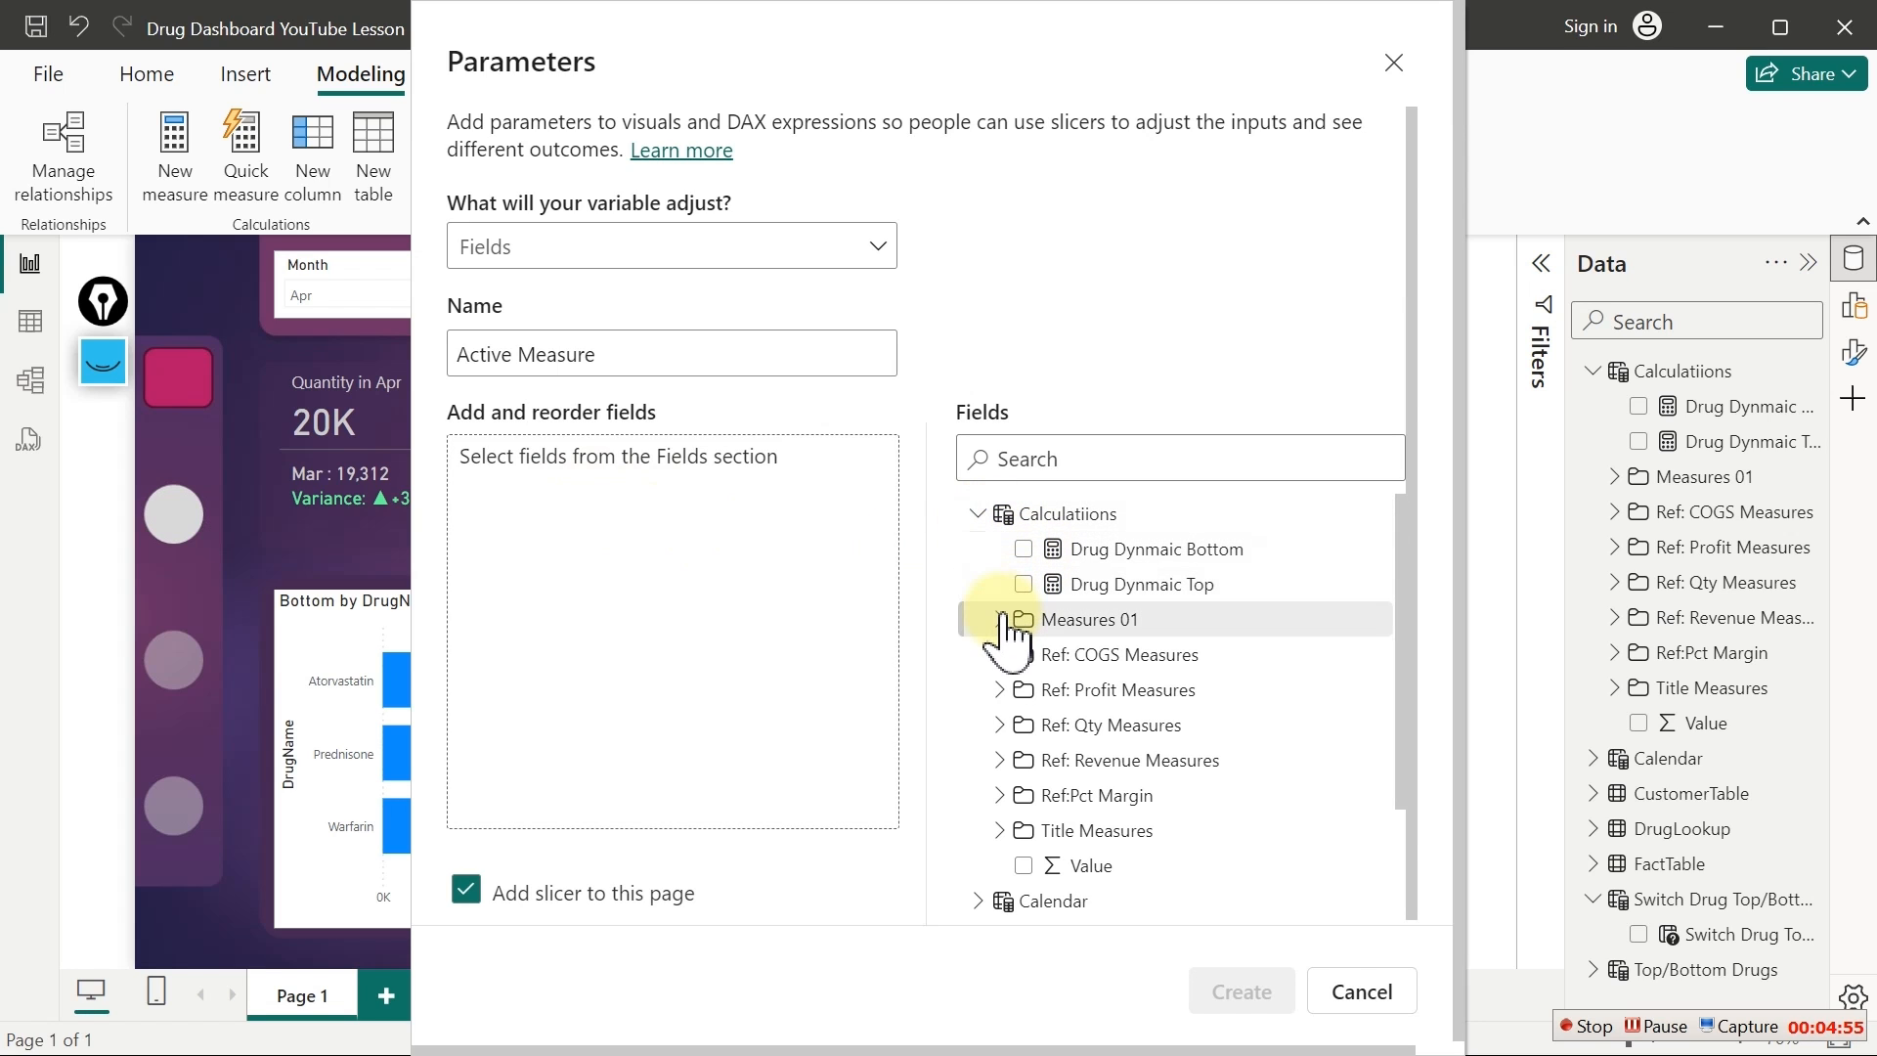
left_click(1000, 619)
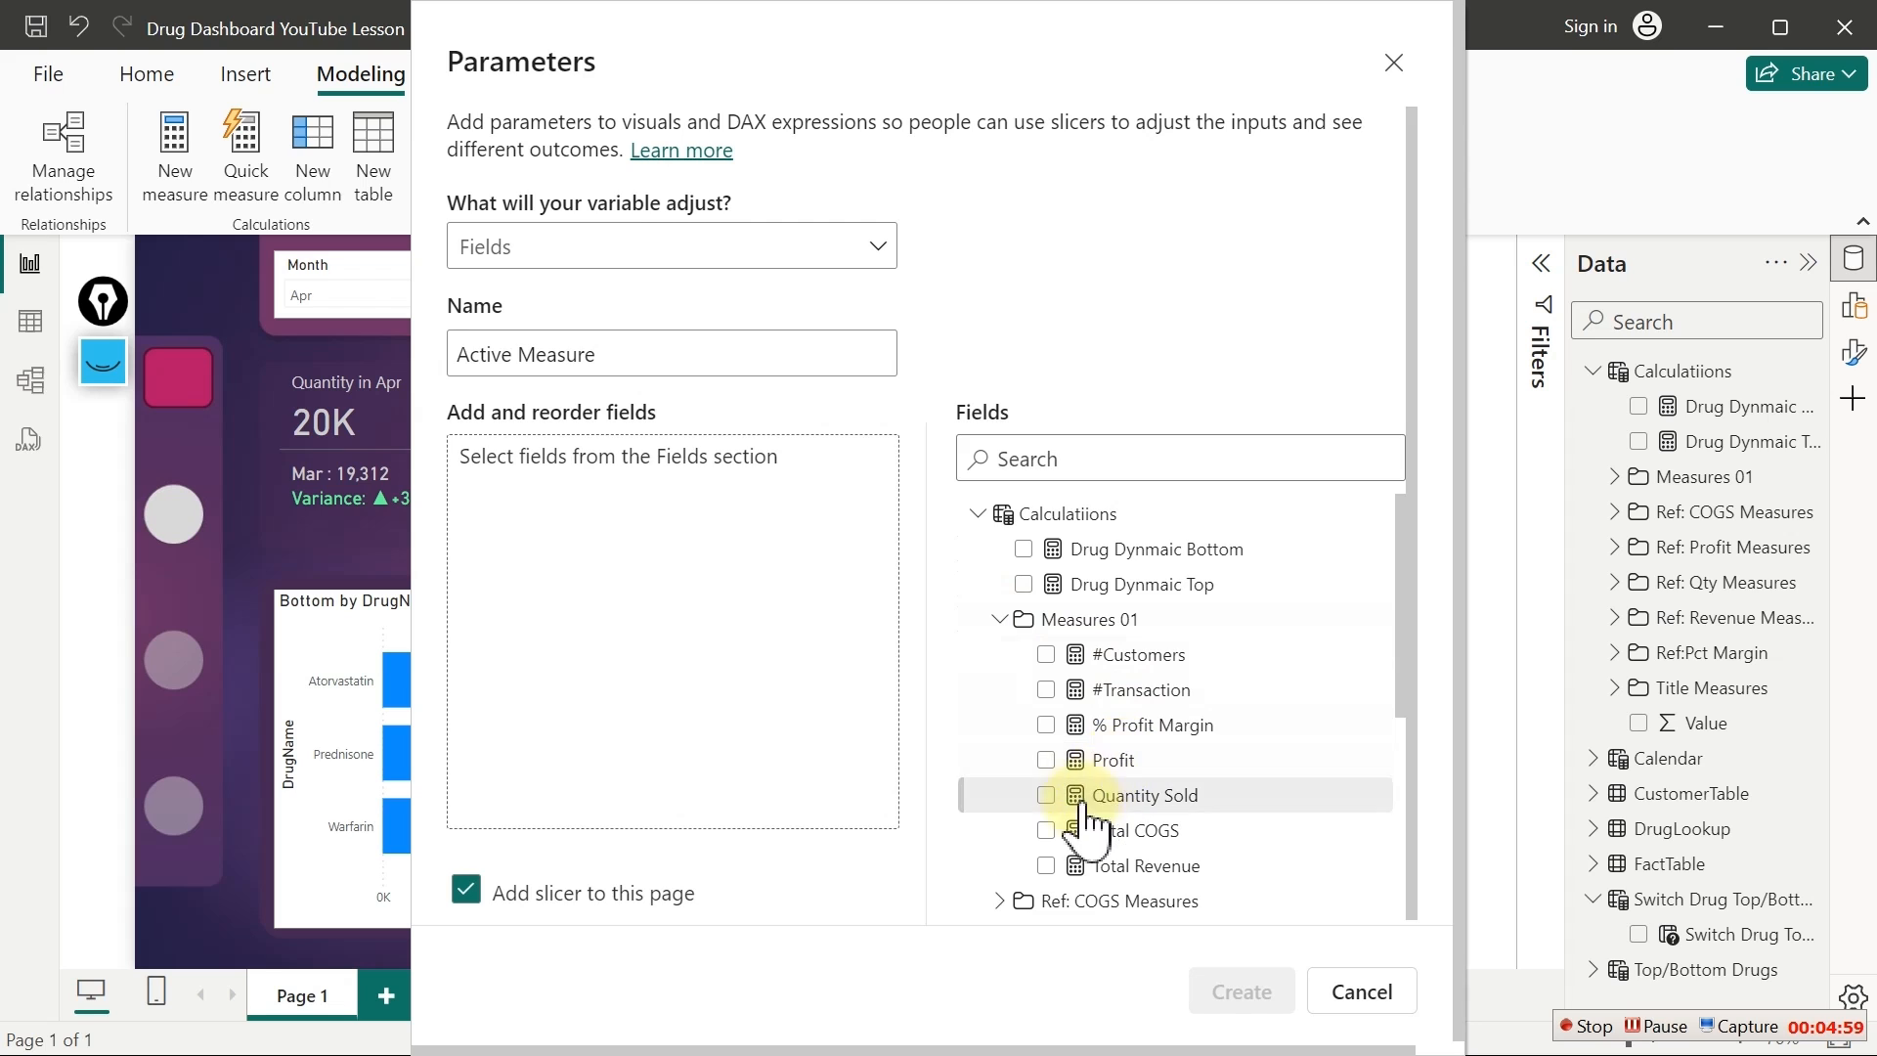
left_click(1046, 689)
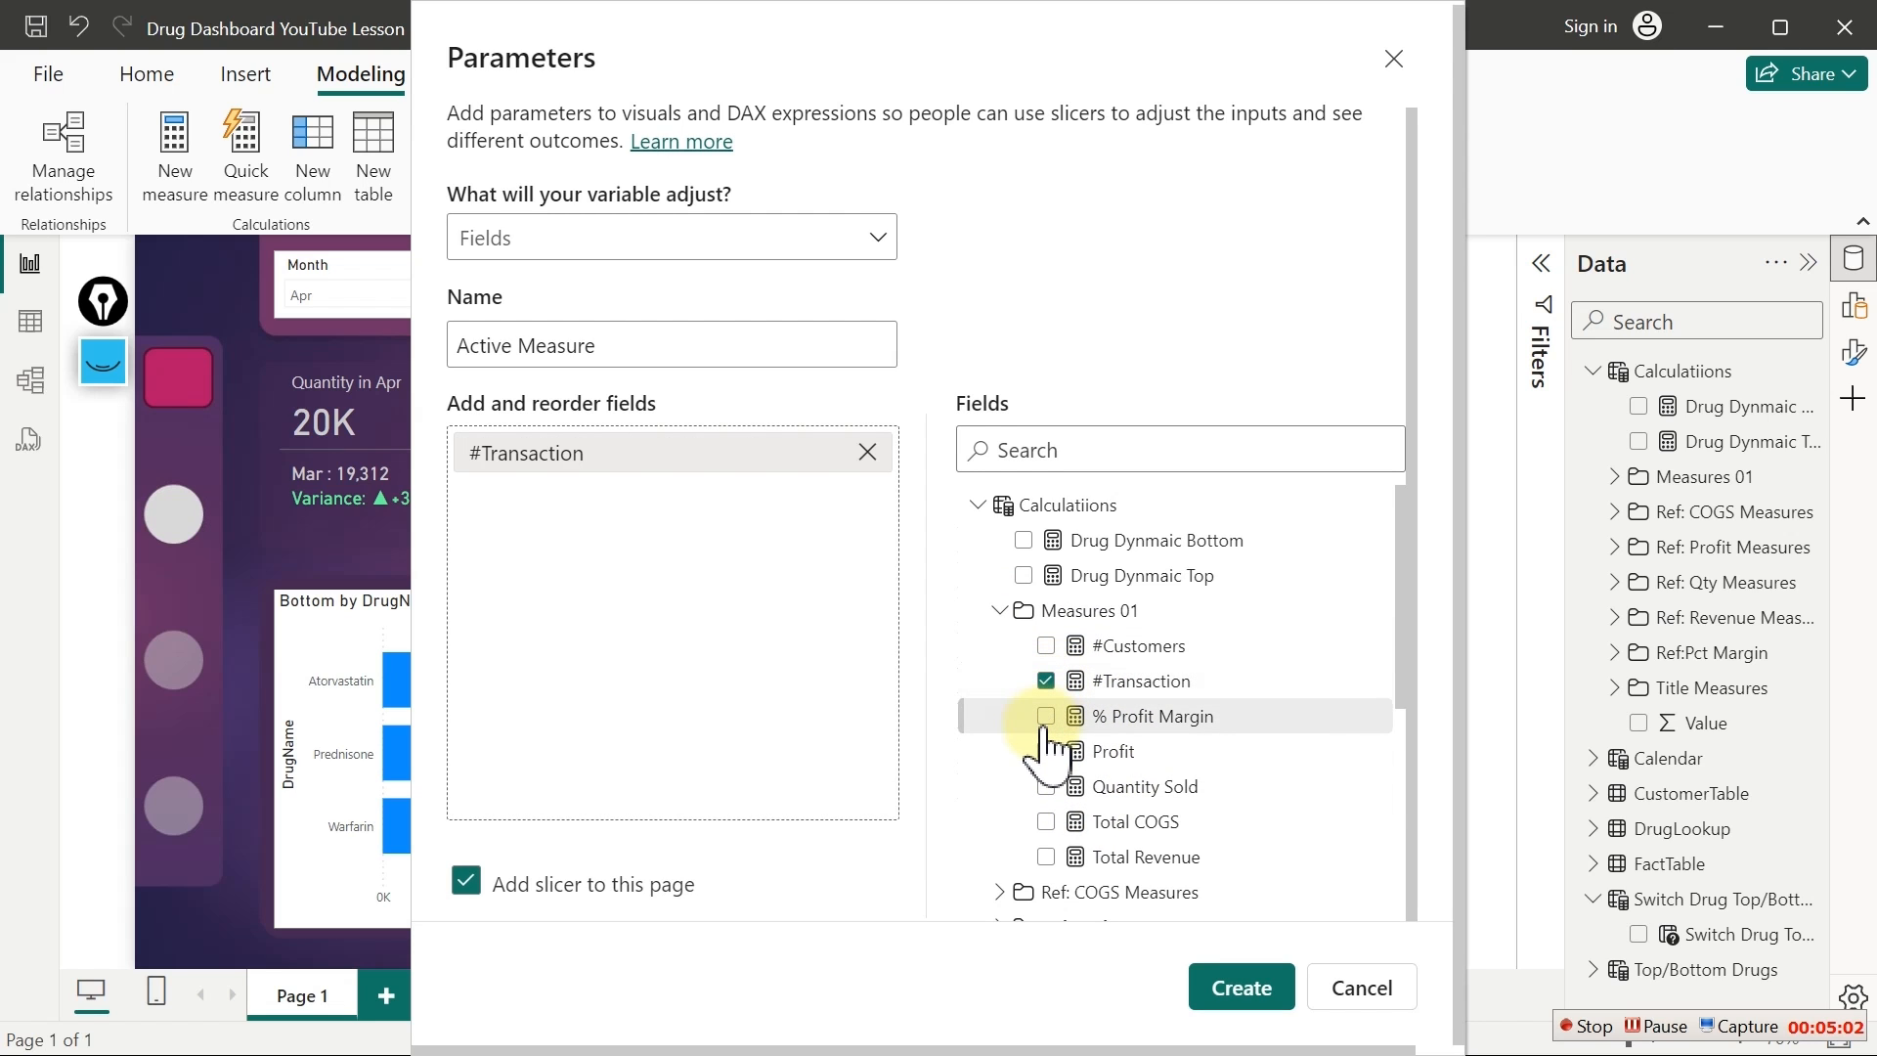
left_click(1046, 753)
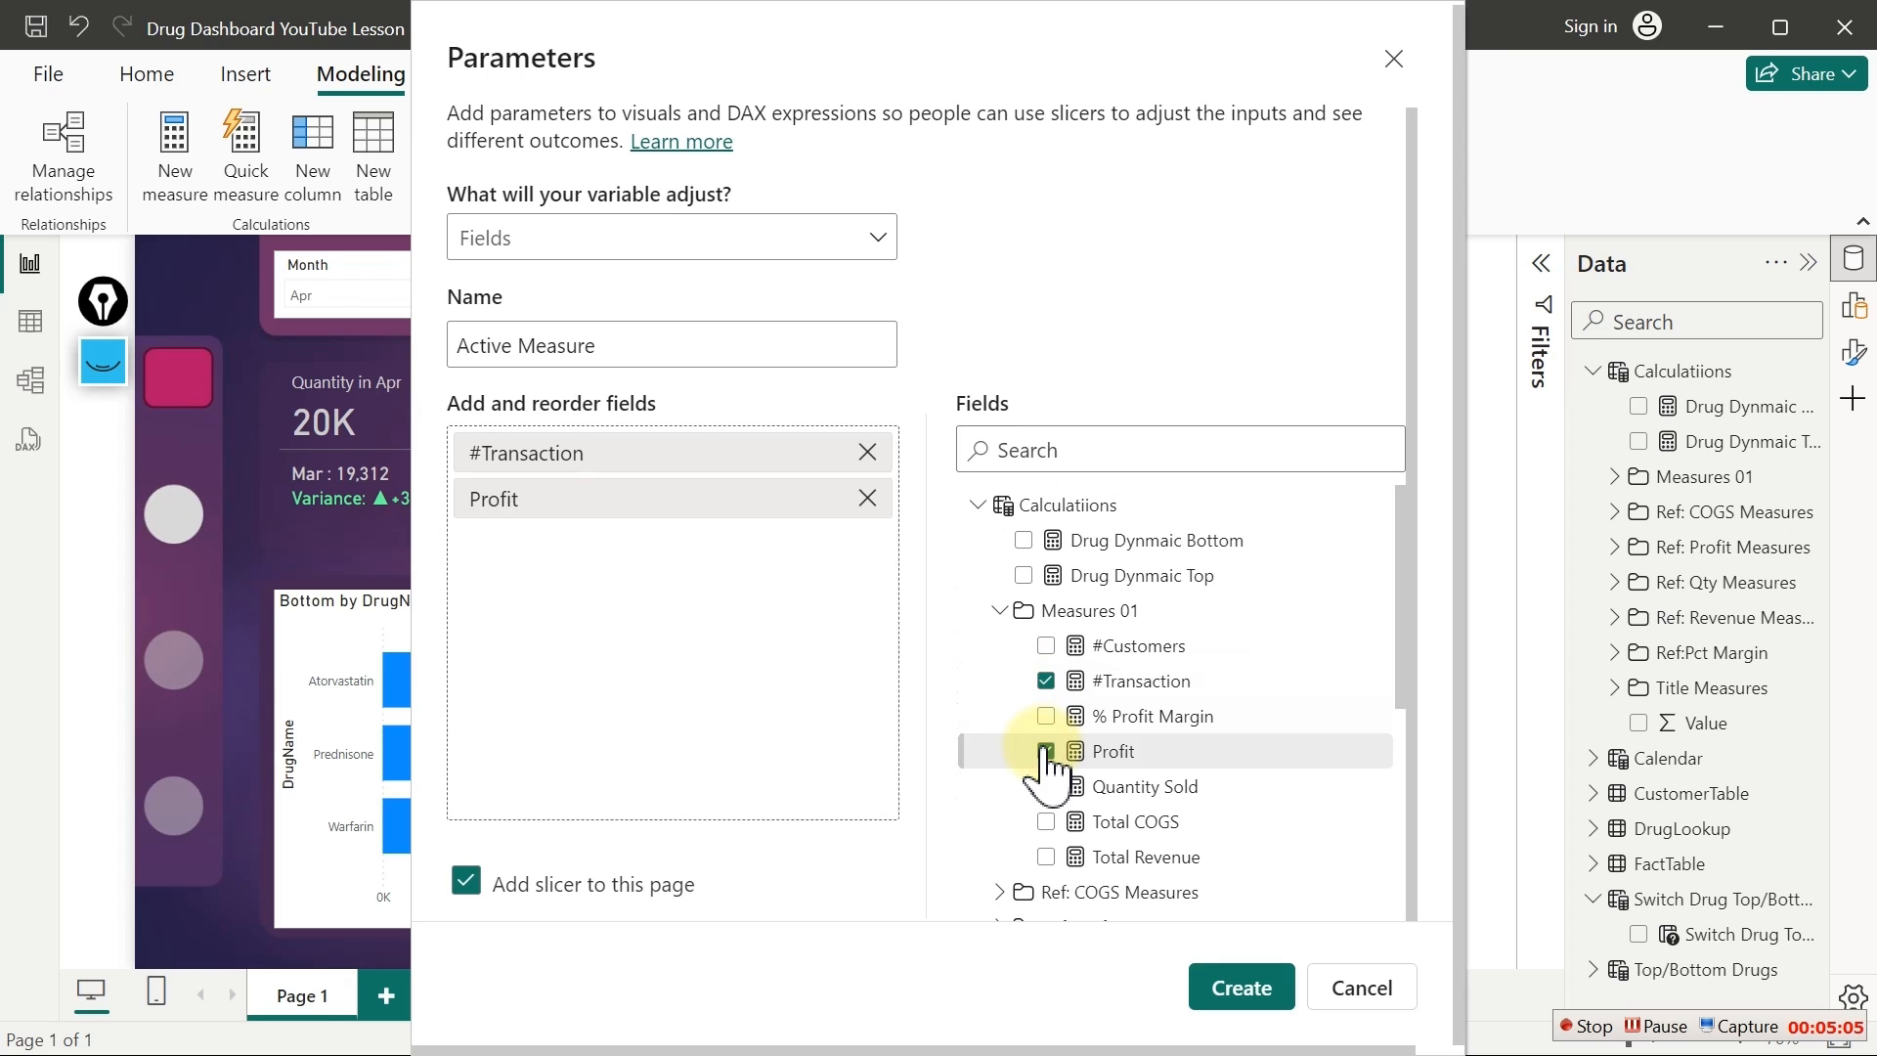
left_click(1046, 857)
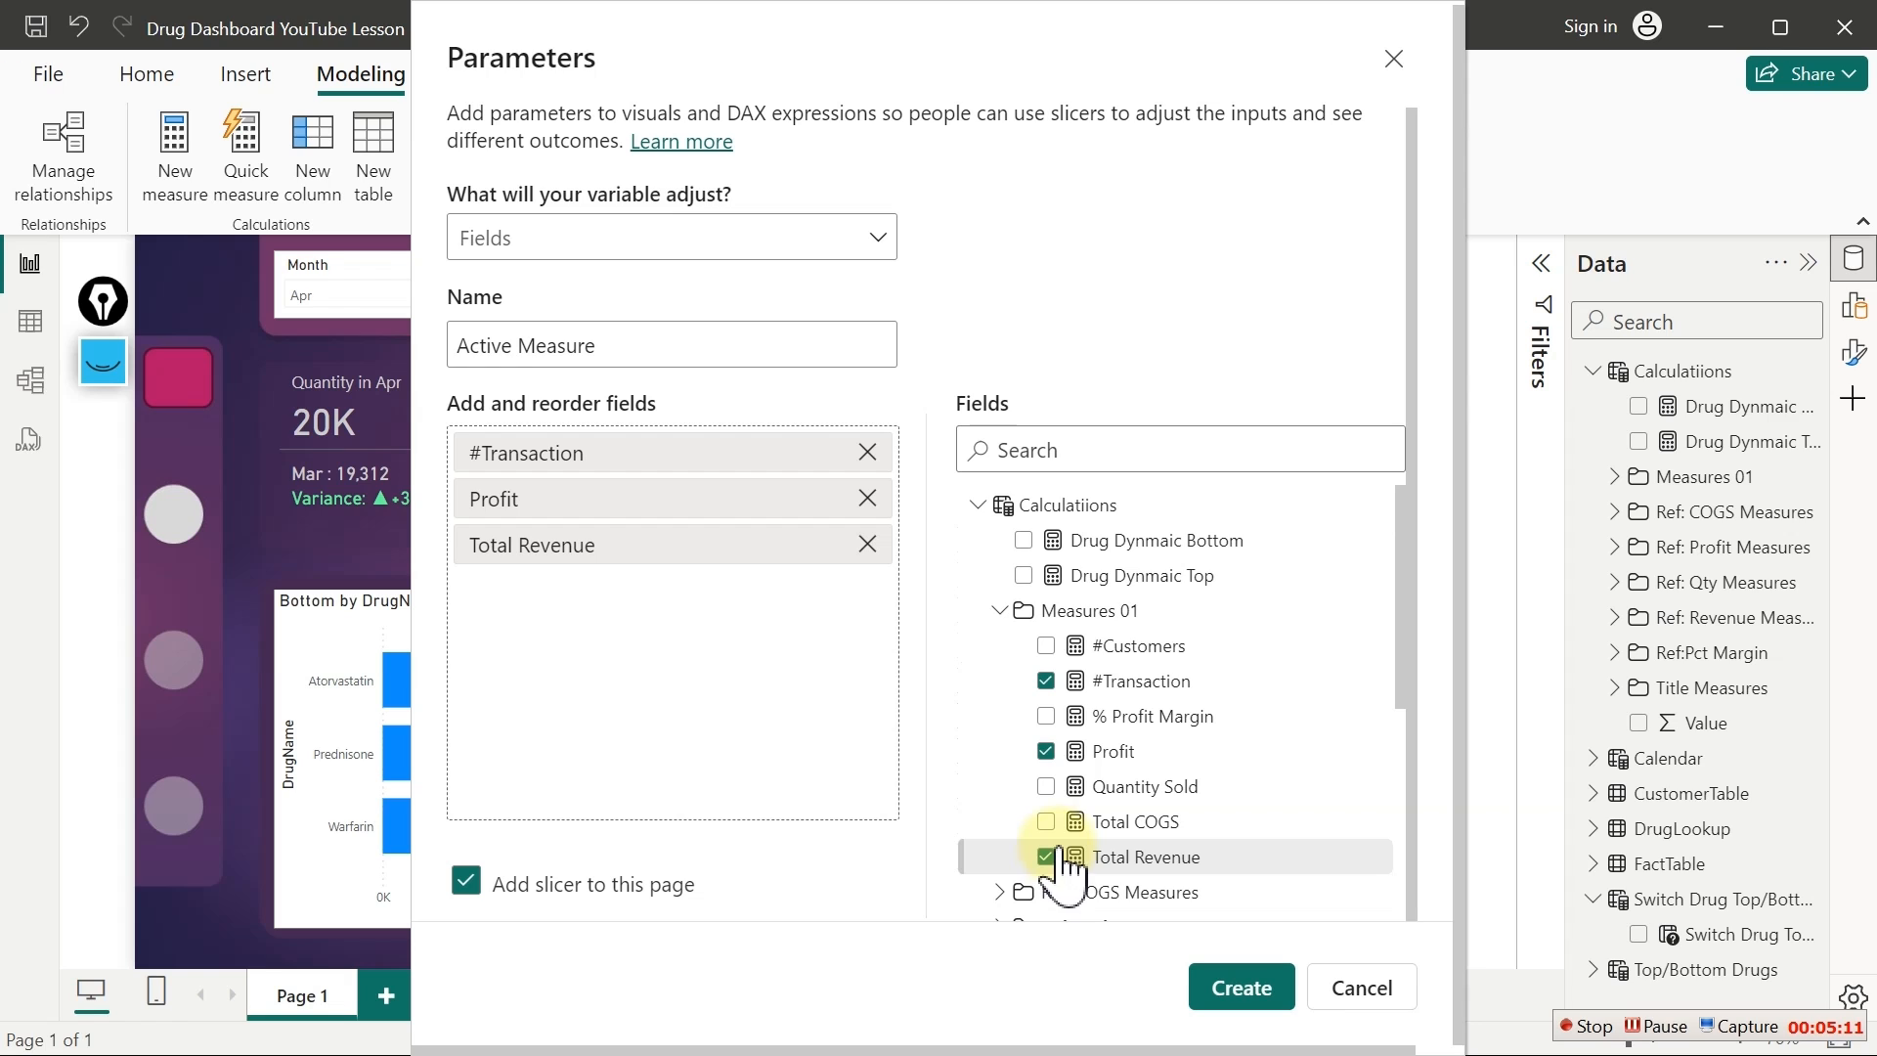
left_click(1046, 787)
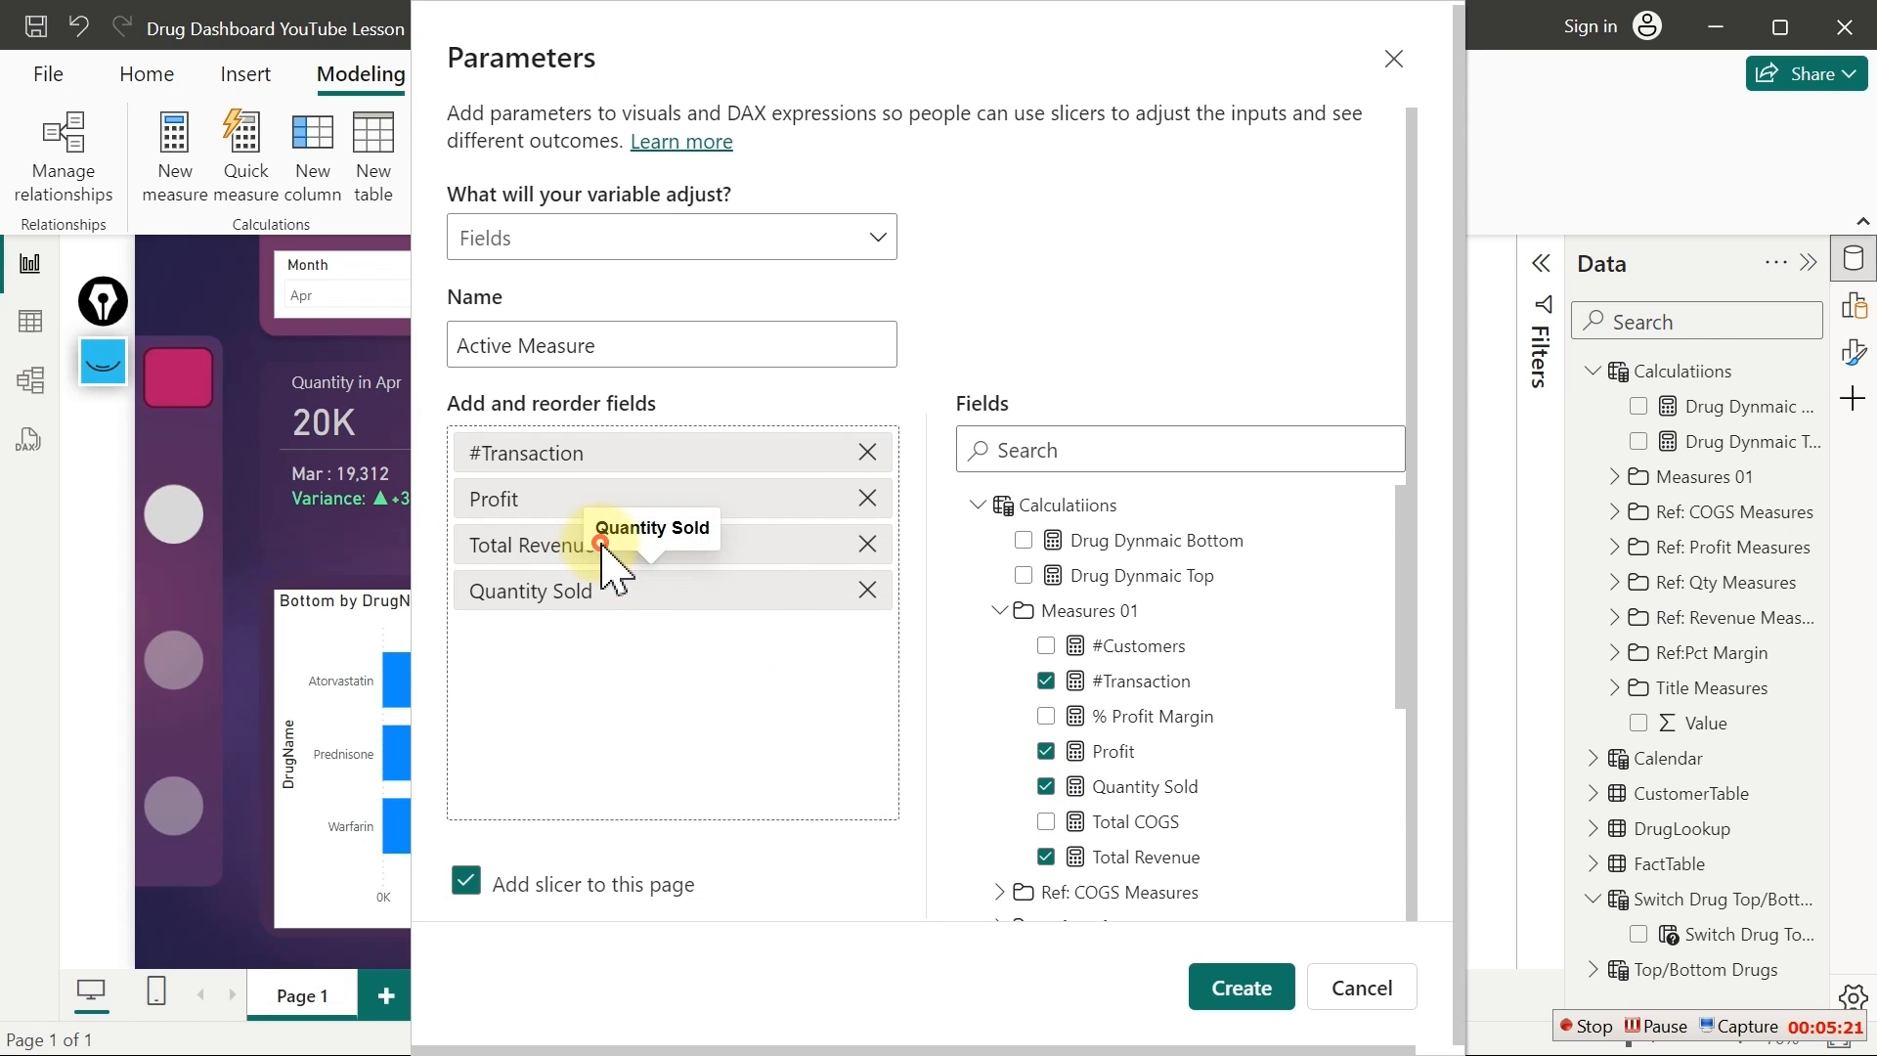
Shorten the display name of the parameter's Total Revenue field to Revenue
double_click(557, 544)
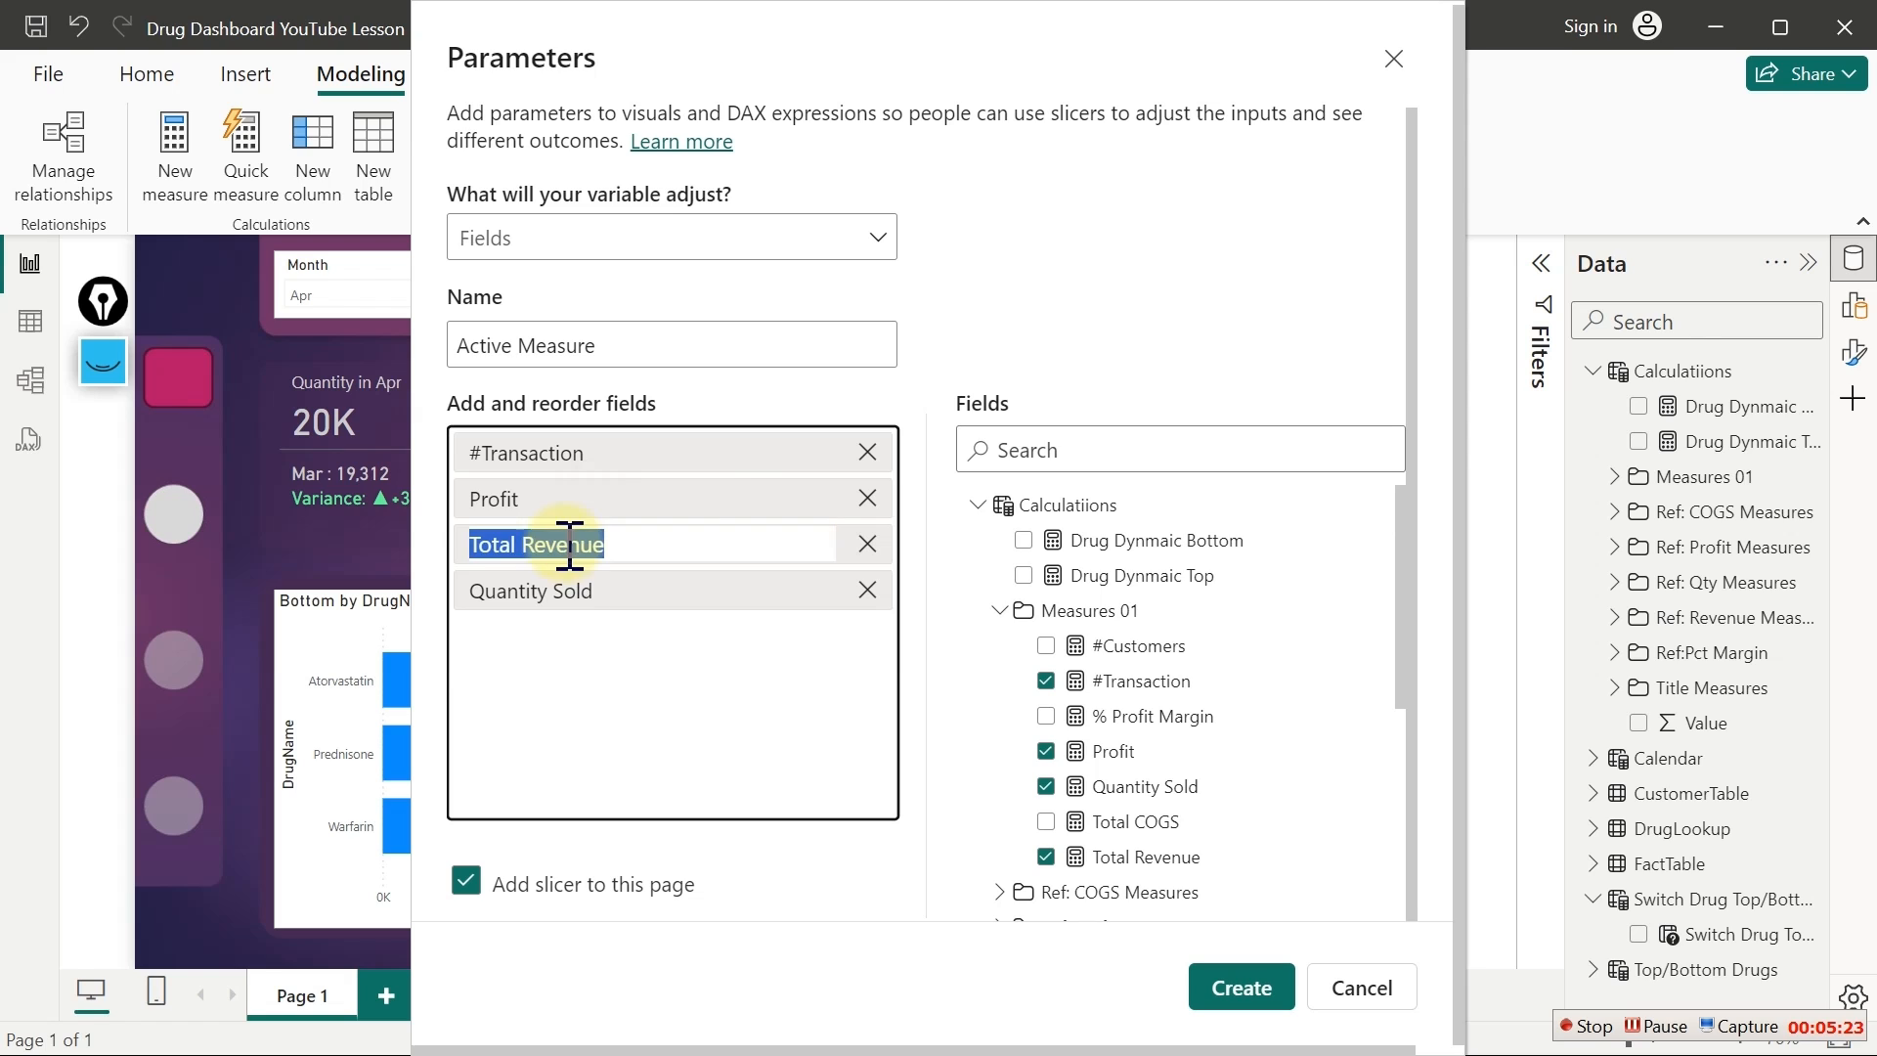
left_click(526, 545)
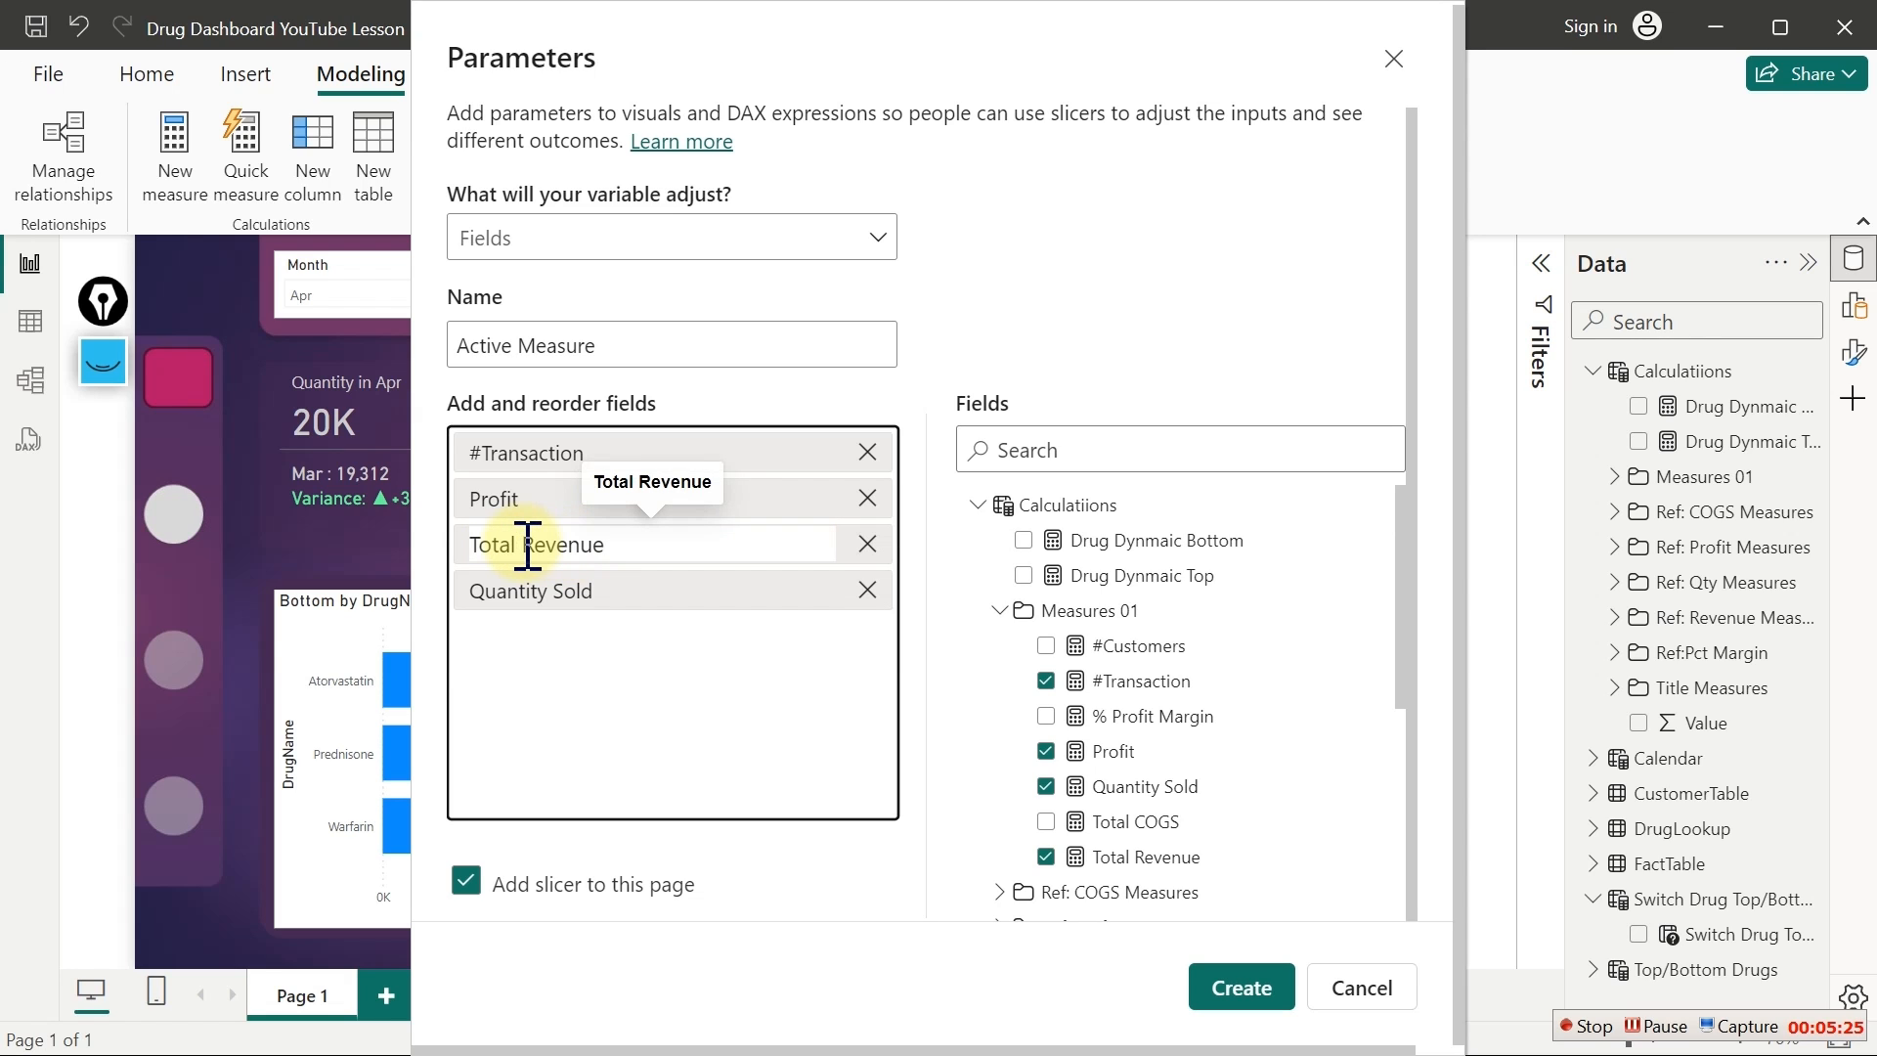
key("BackSpace")
key("BackSpace")
key("BackSpace")
key("BackSpace")
key("BackSpace")
key("BackSpace")
left_click(559, 650)
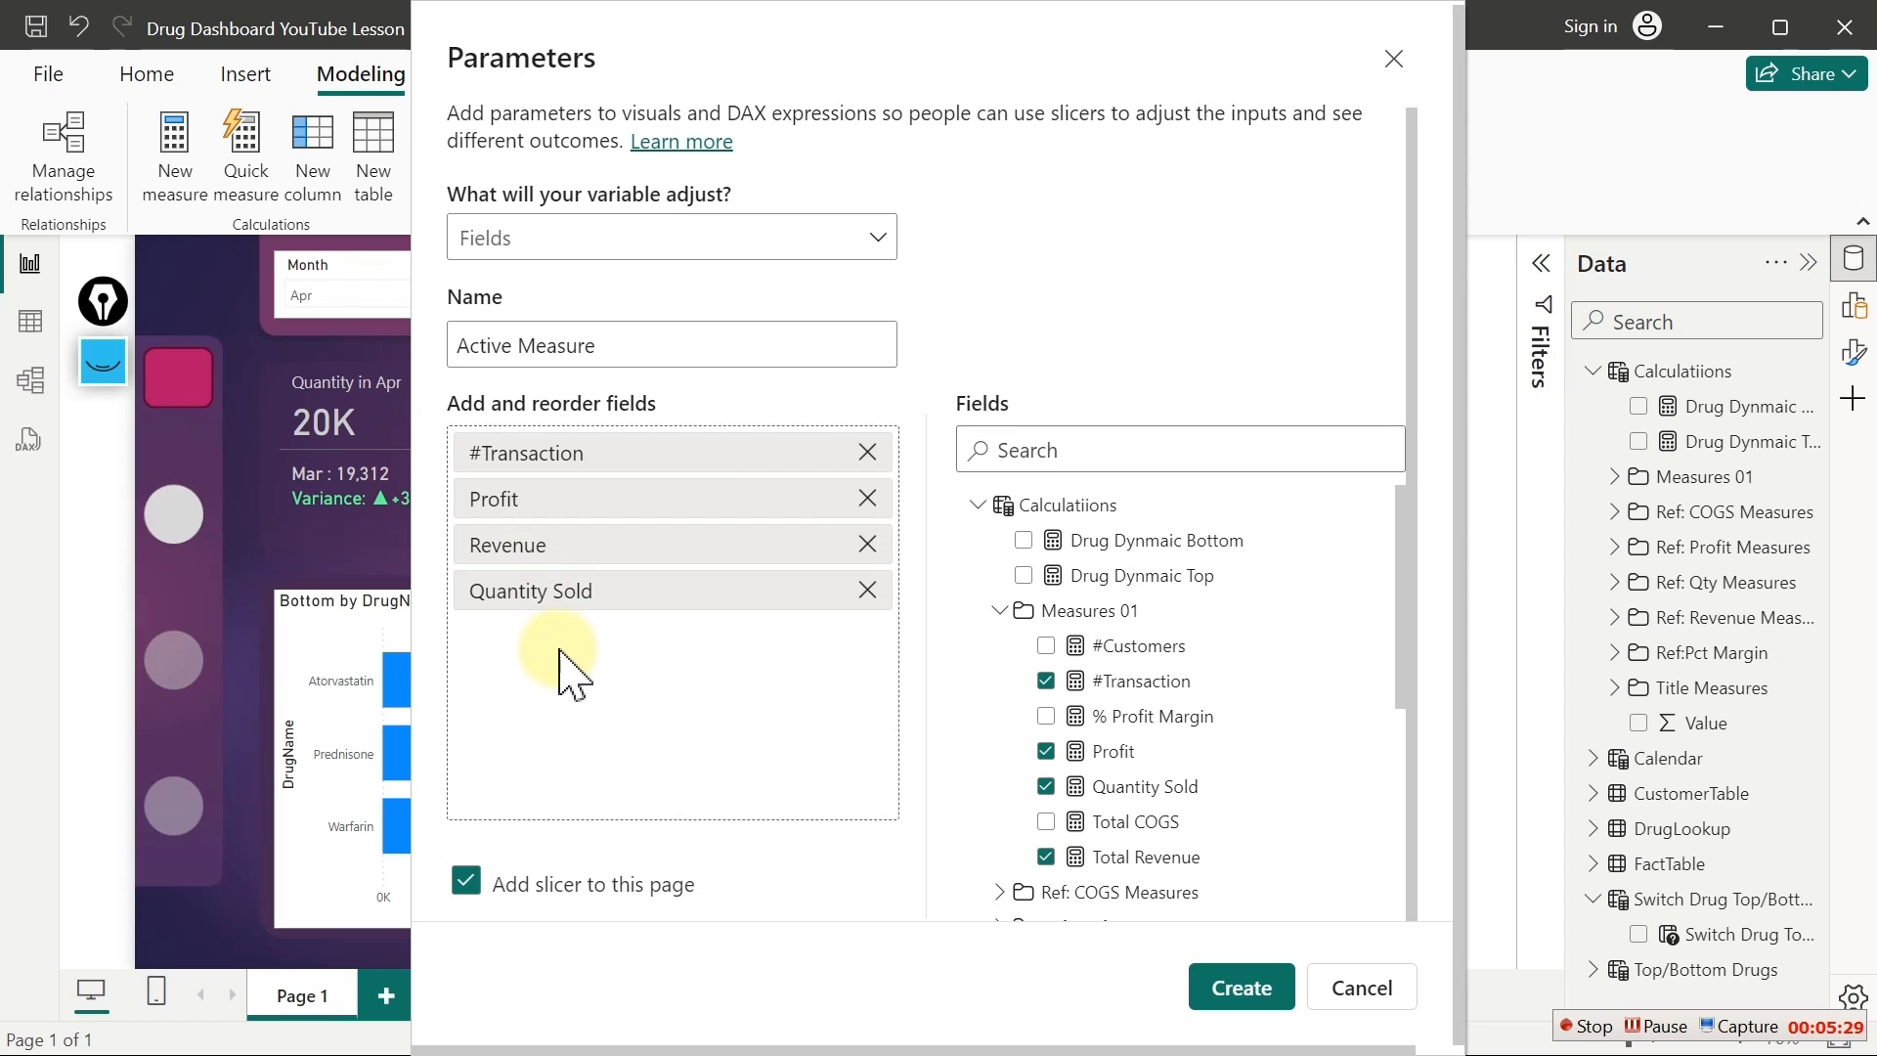
Change the display name of the parameter's Quantity Sold field to Unit Sold and create the parameter with its slicer
double_click(552, 594)
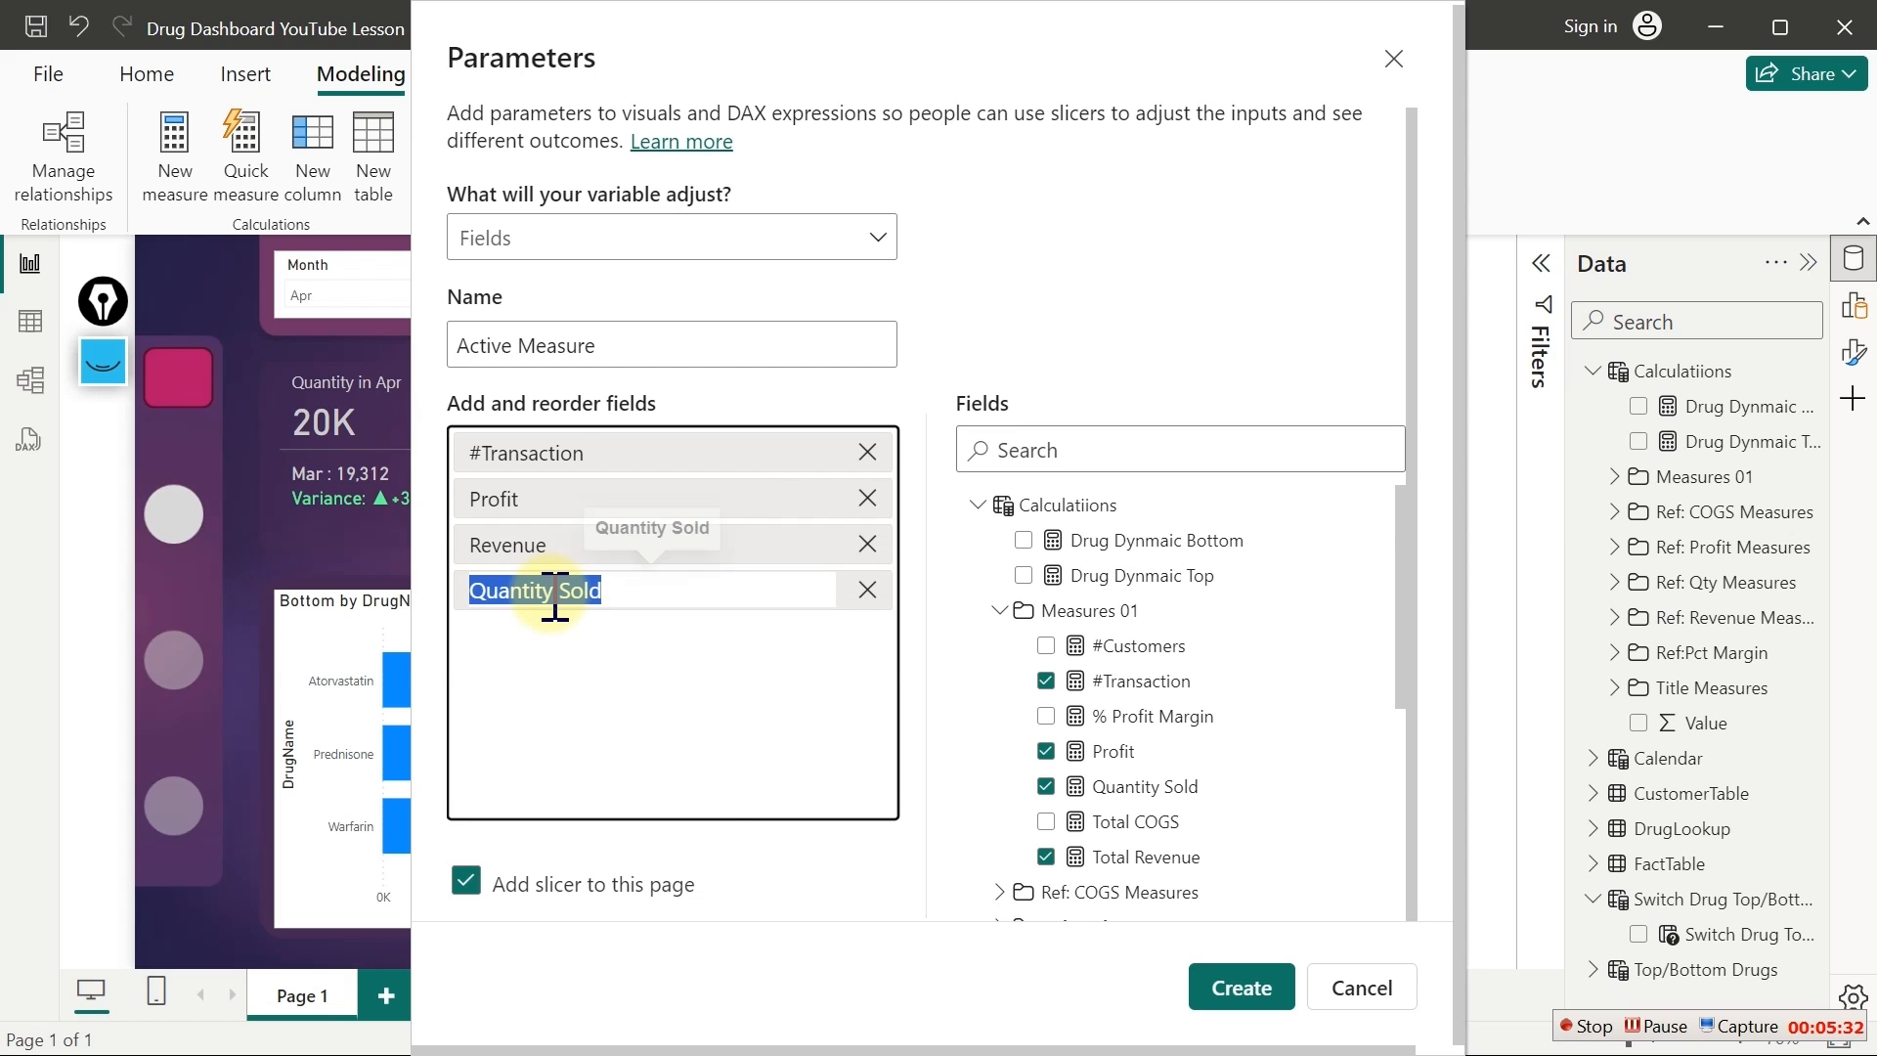
type("Uni")
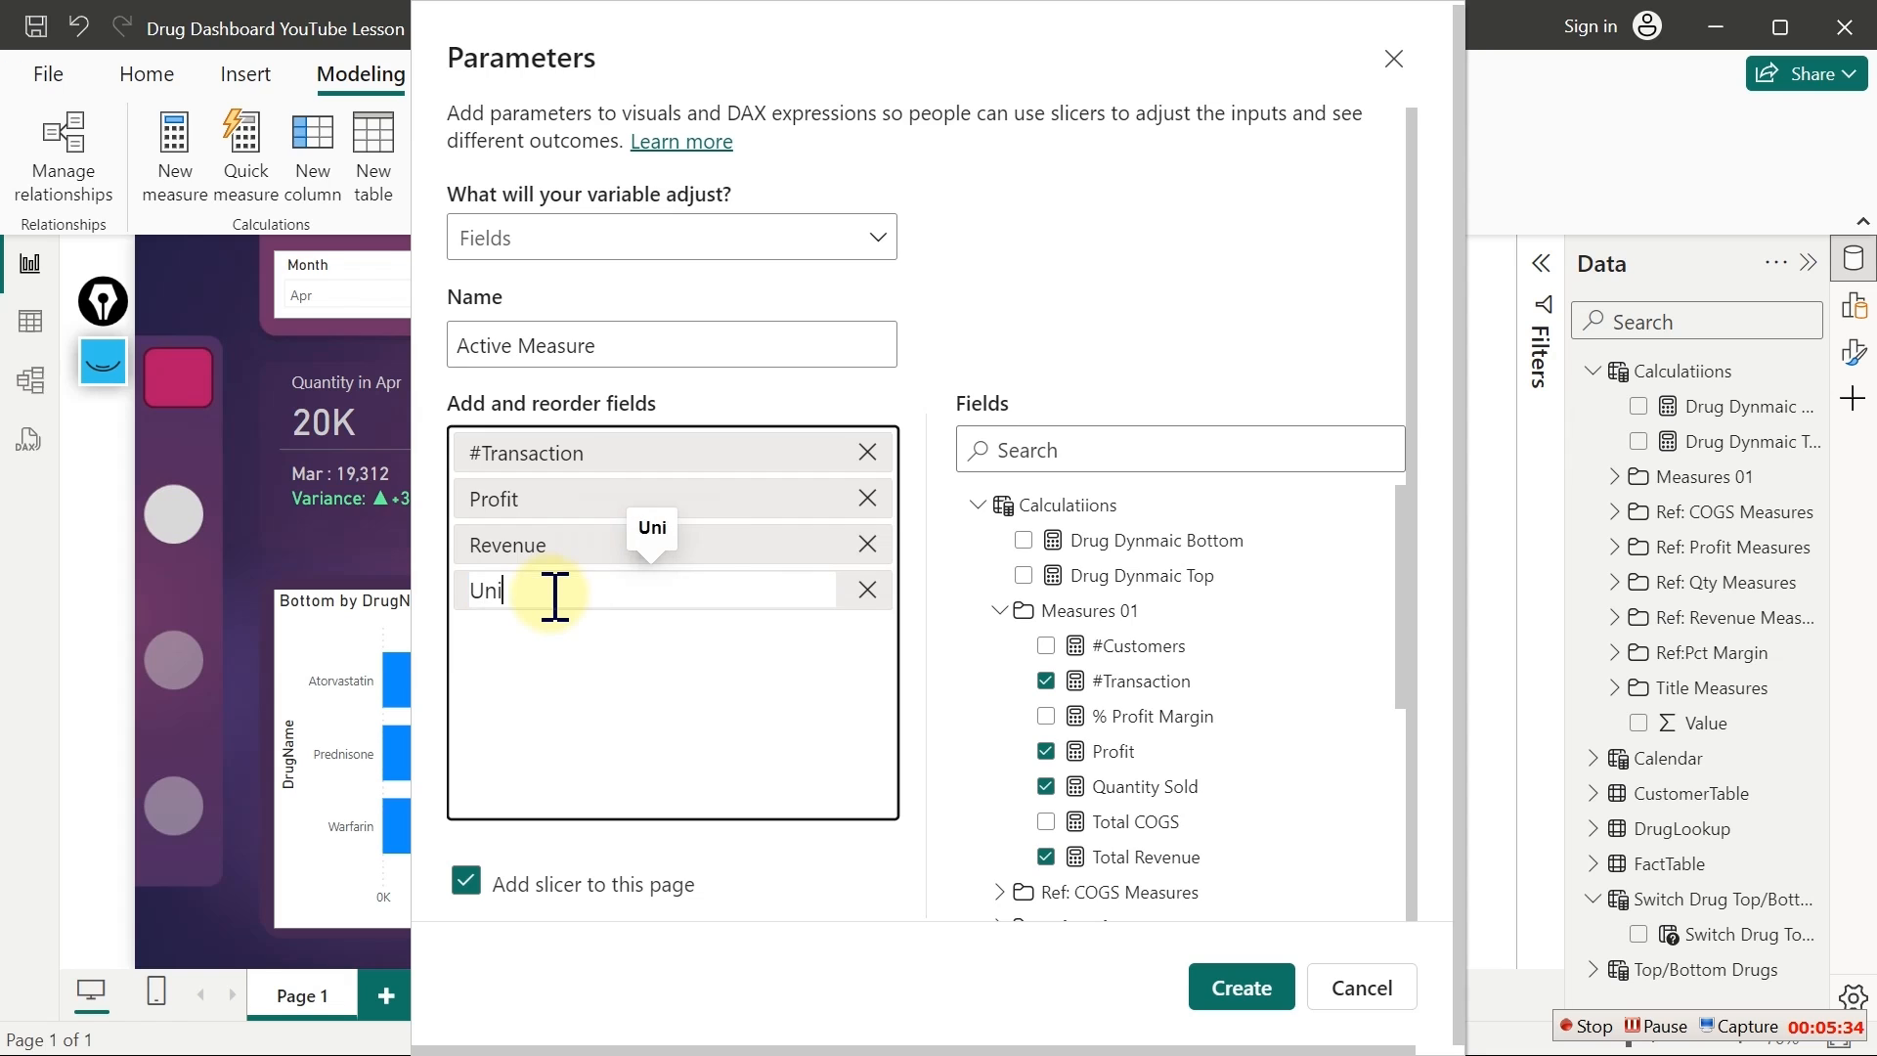
type("t Sol")
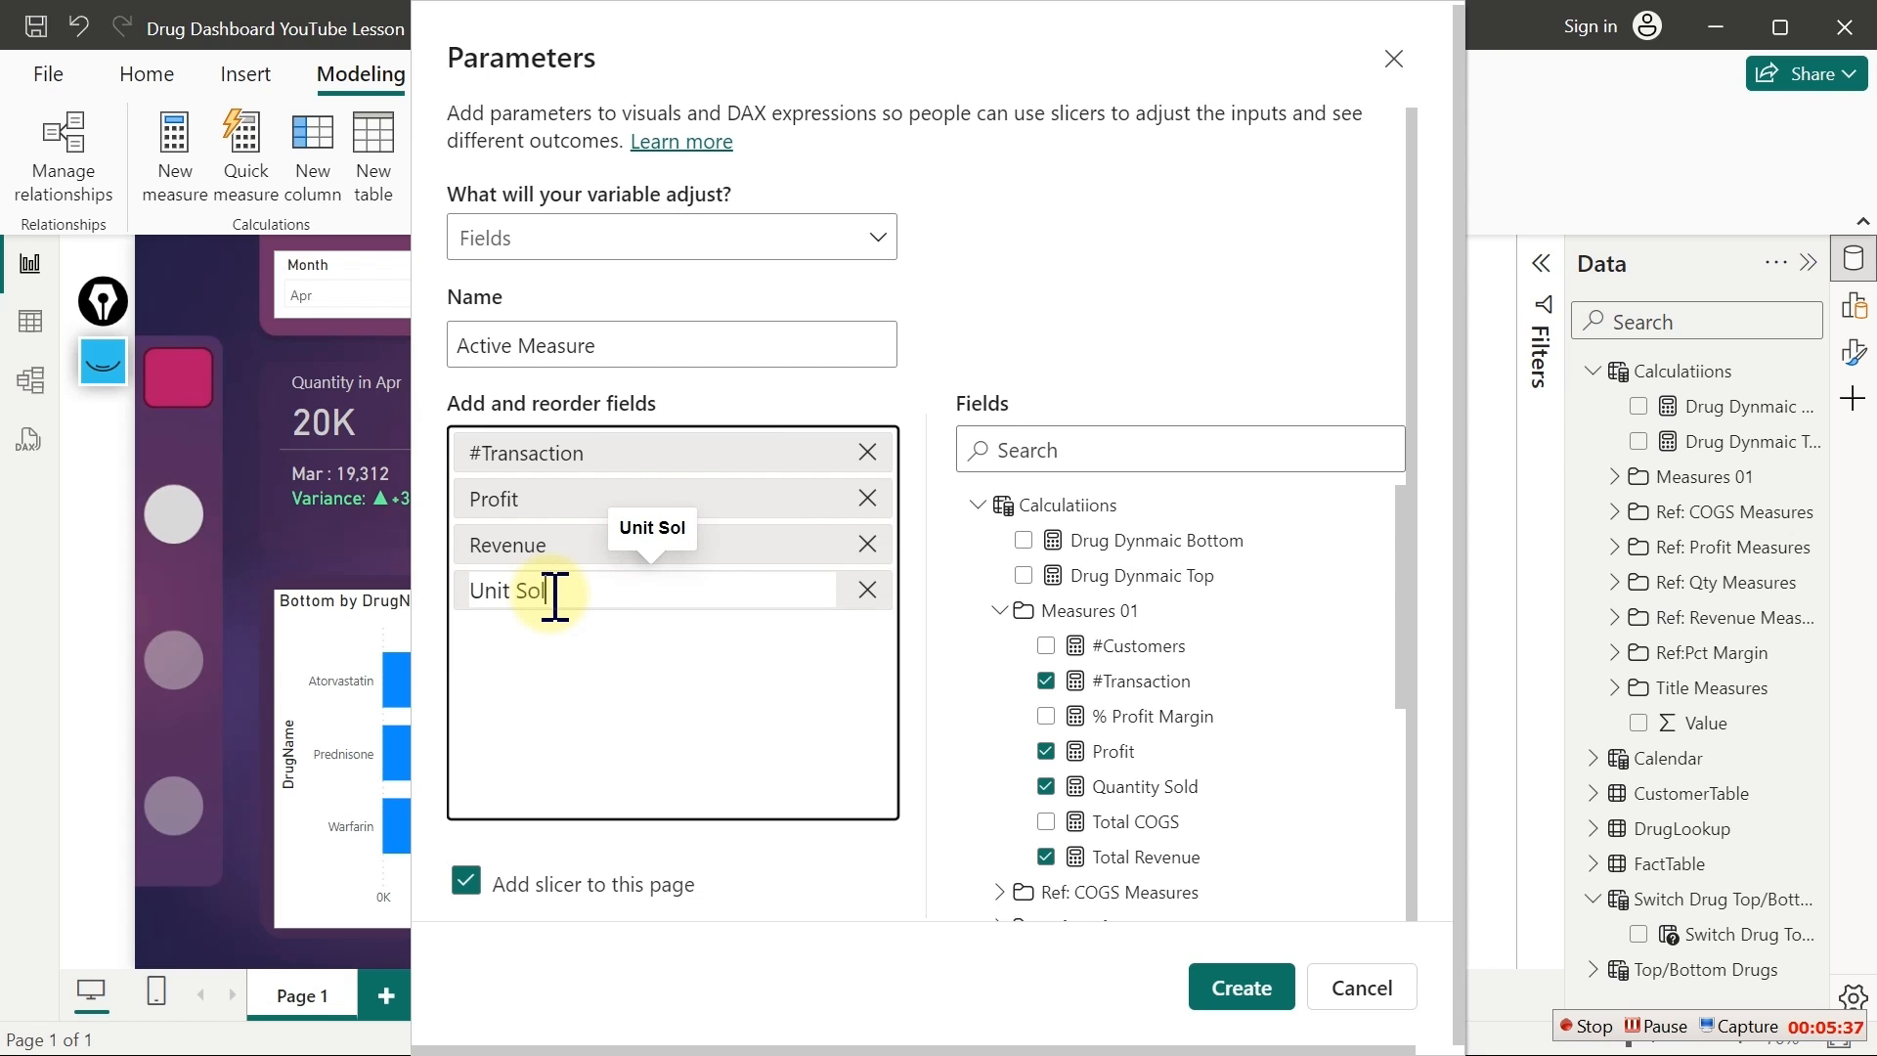
type("d")
left_click(623, 684)
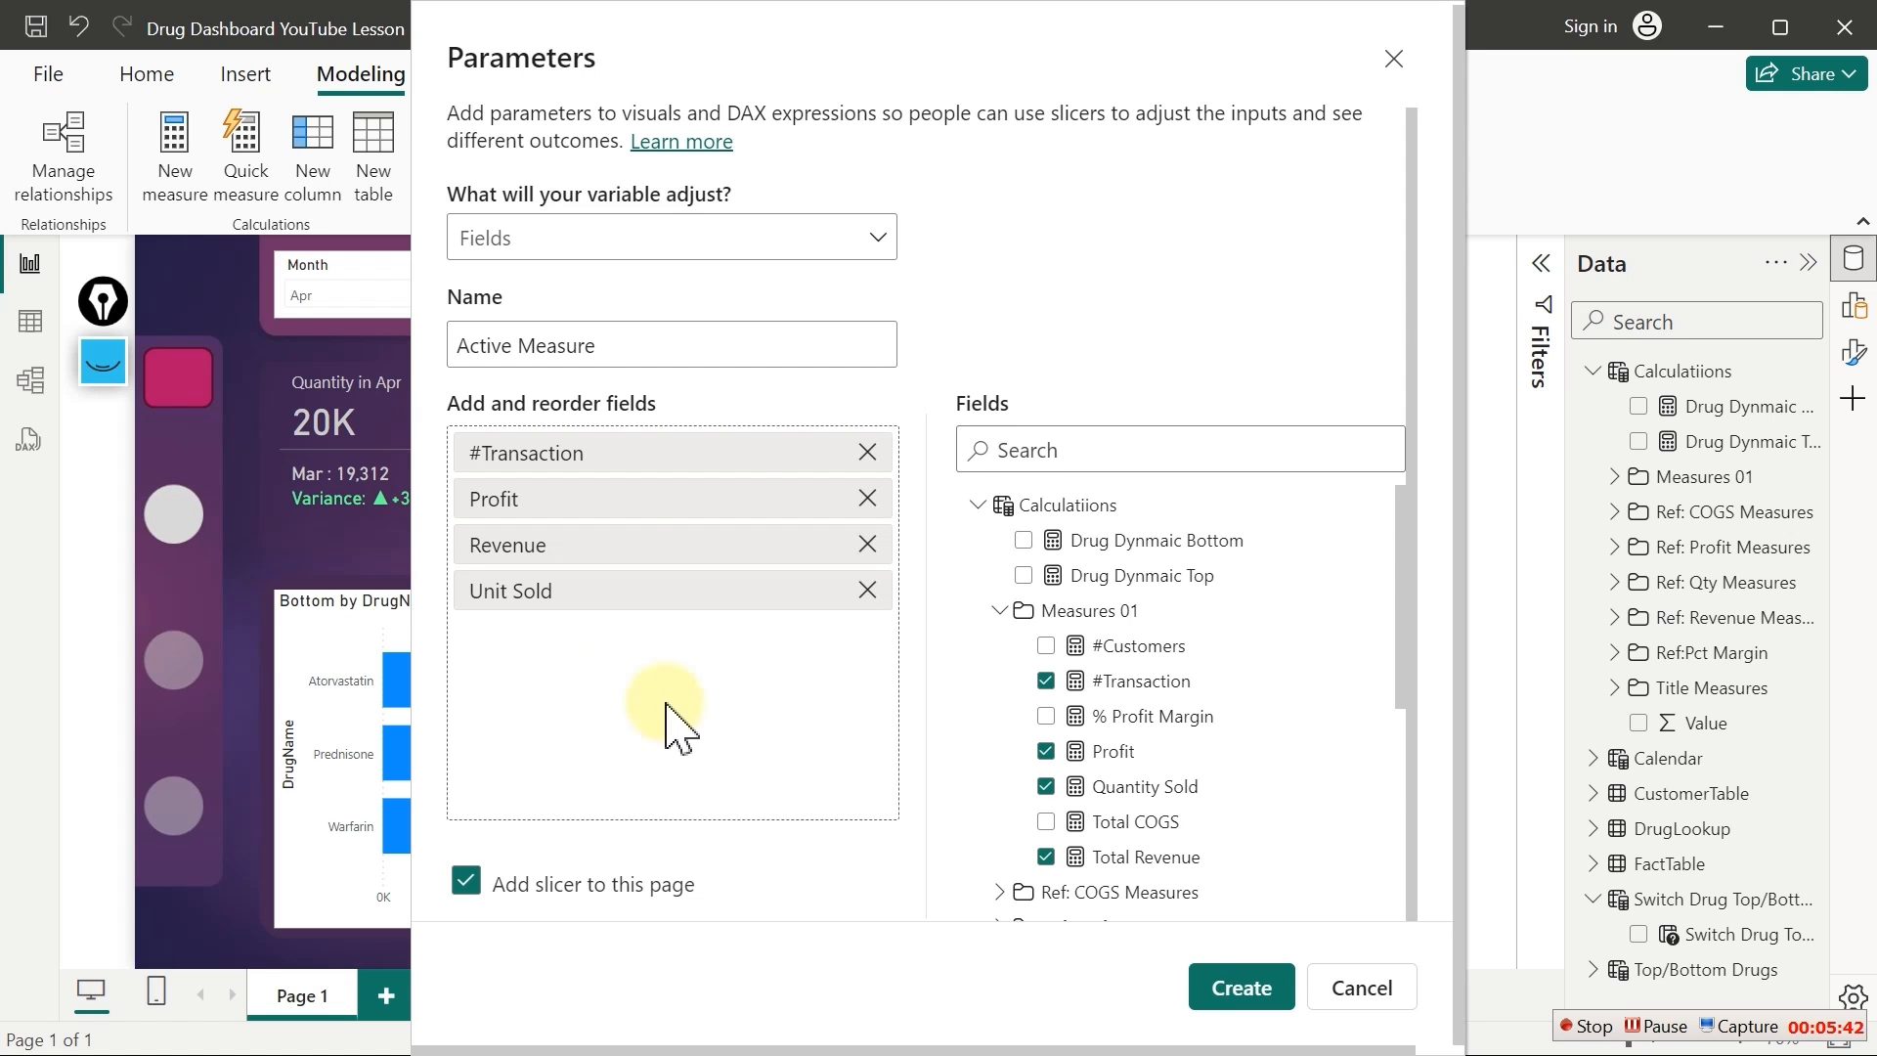
left_click(1231, 989)
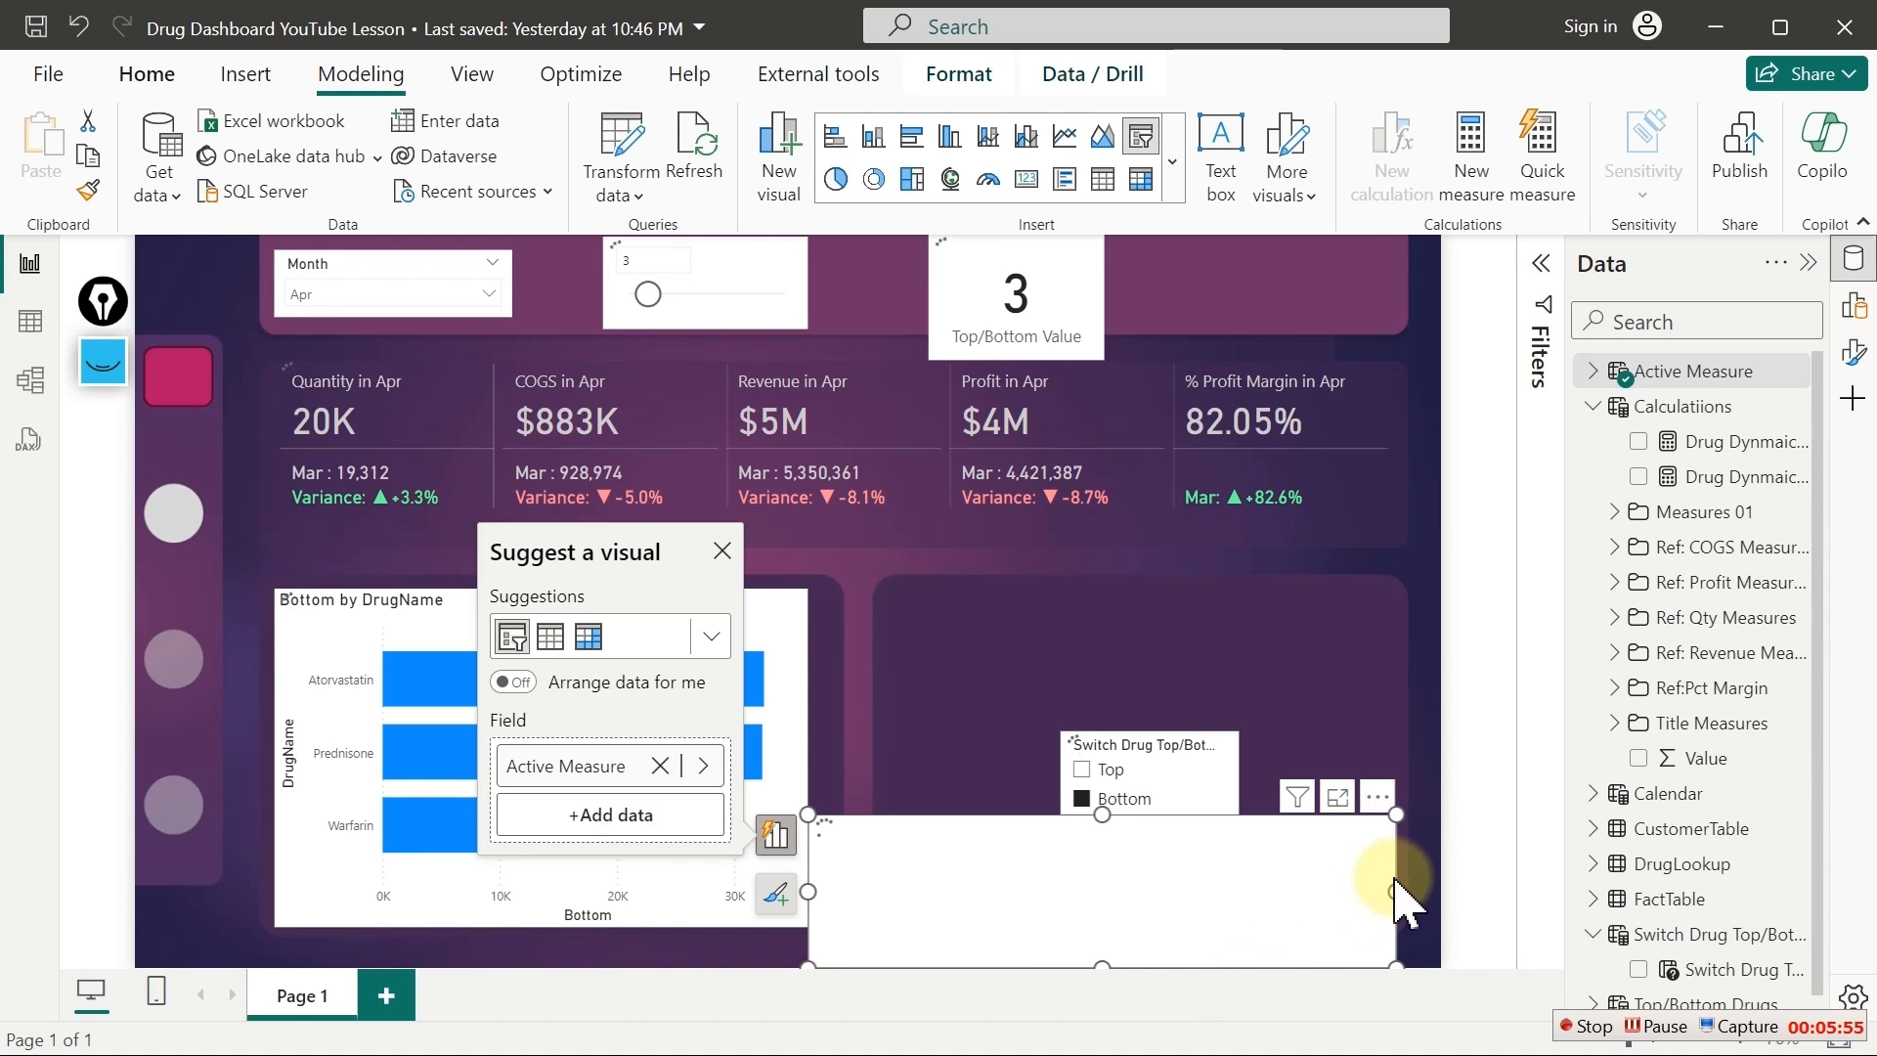
Shrink the Active Measure slicer to fit its four options and place it above the Switch Drug Top/Bottom slicer
left_click_drag(1390, 809, 1240, 588)
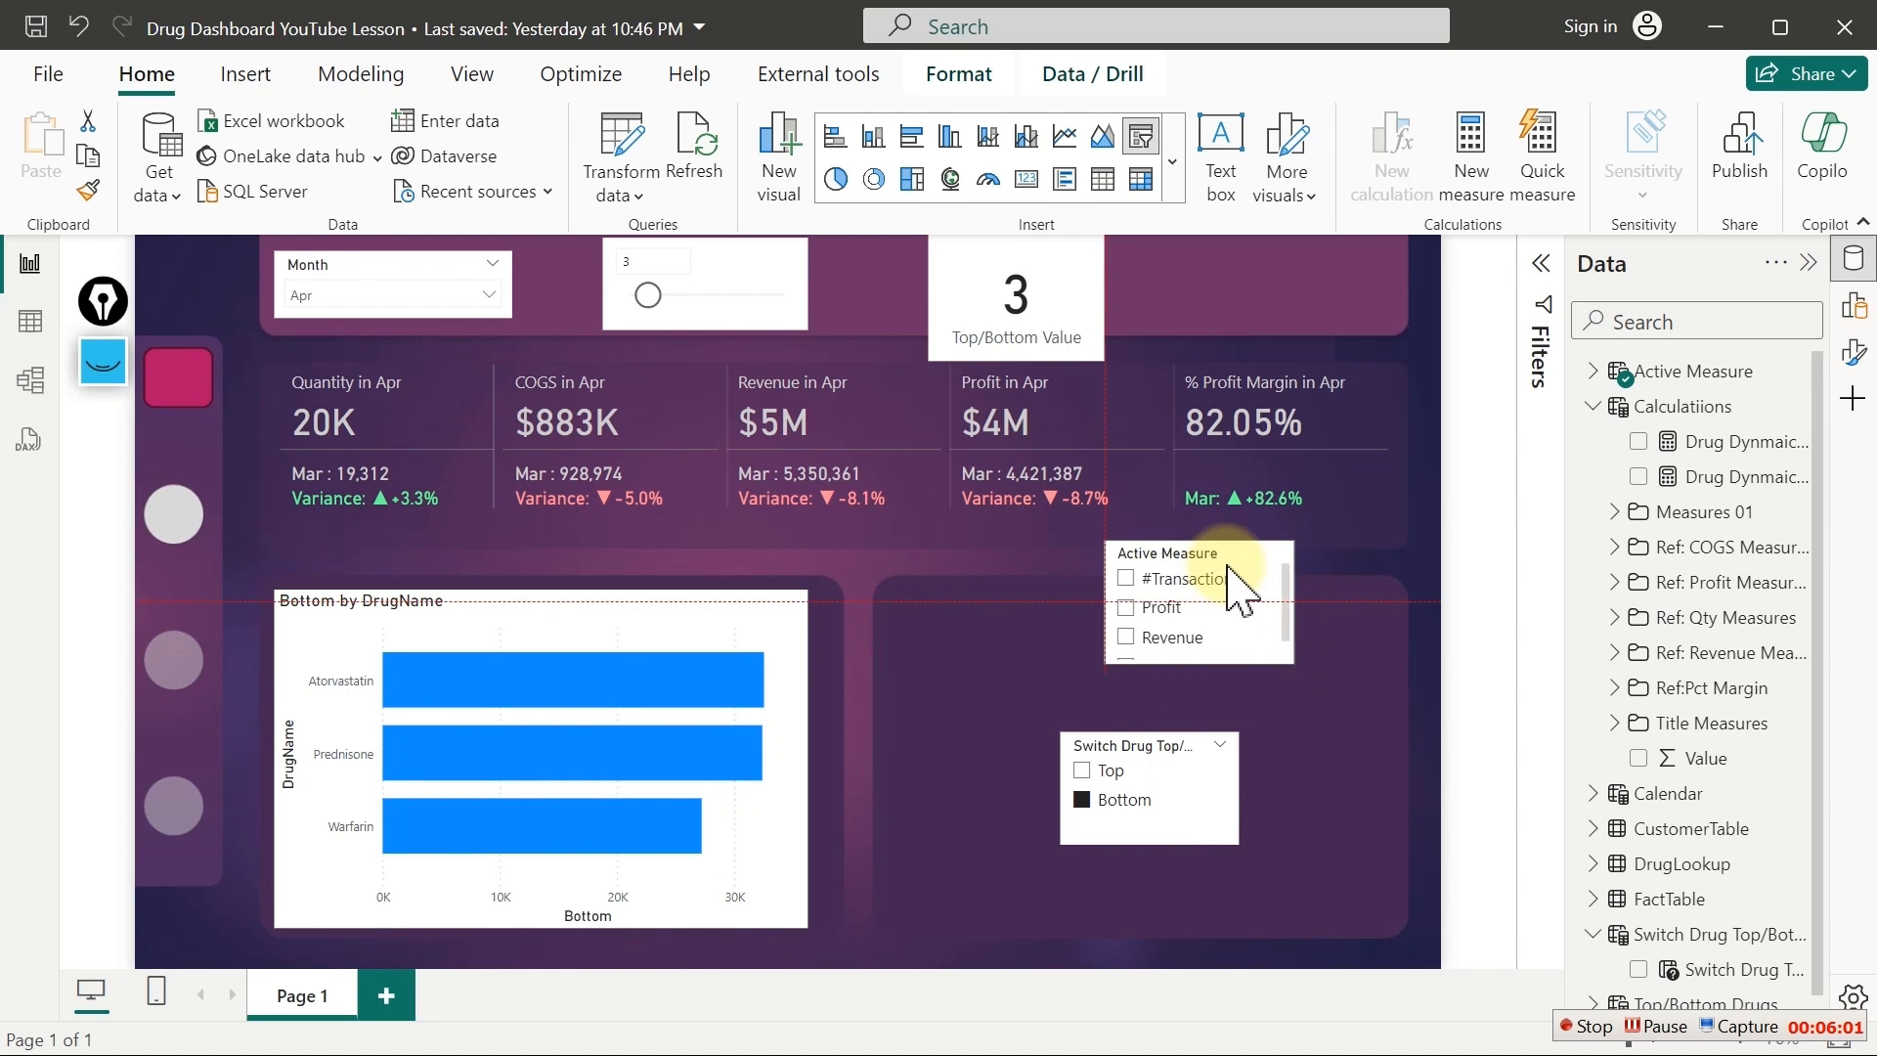
left_click_drag(1292, 665, 1290, 703)
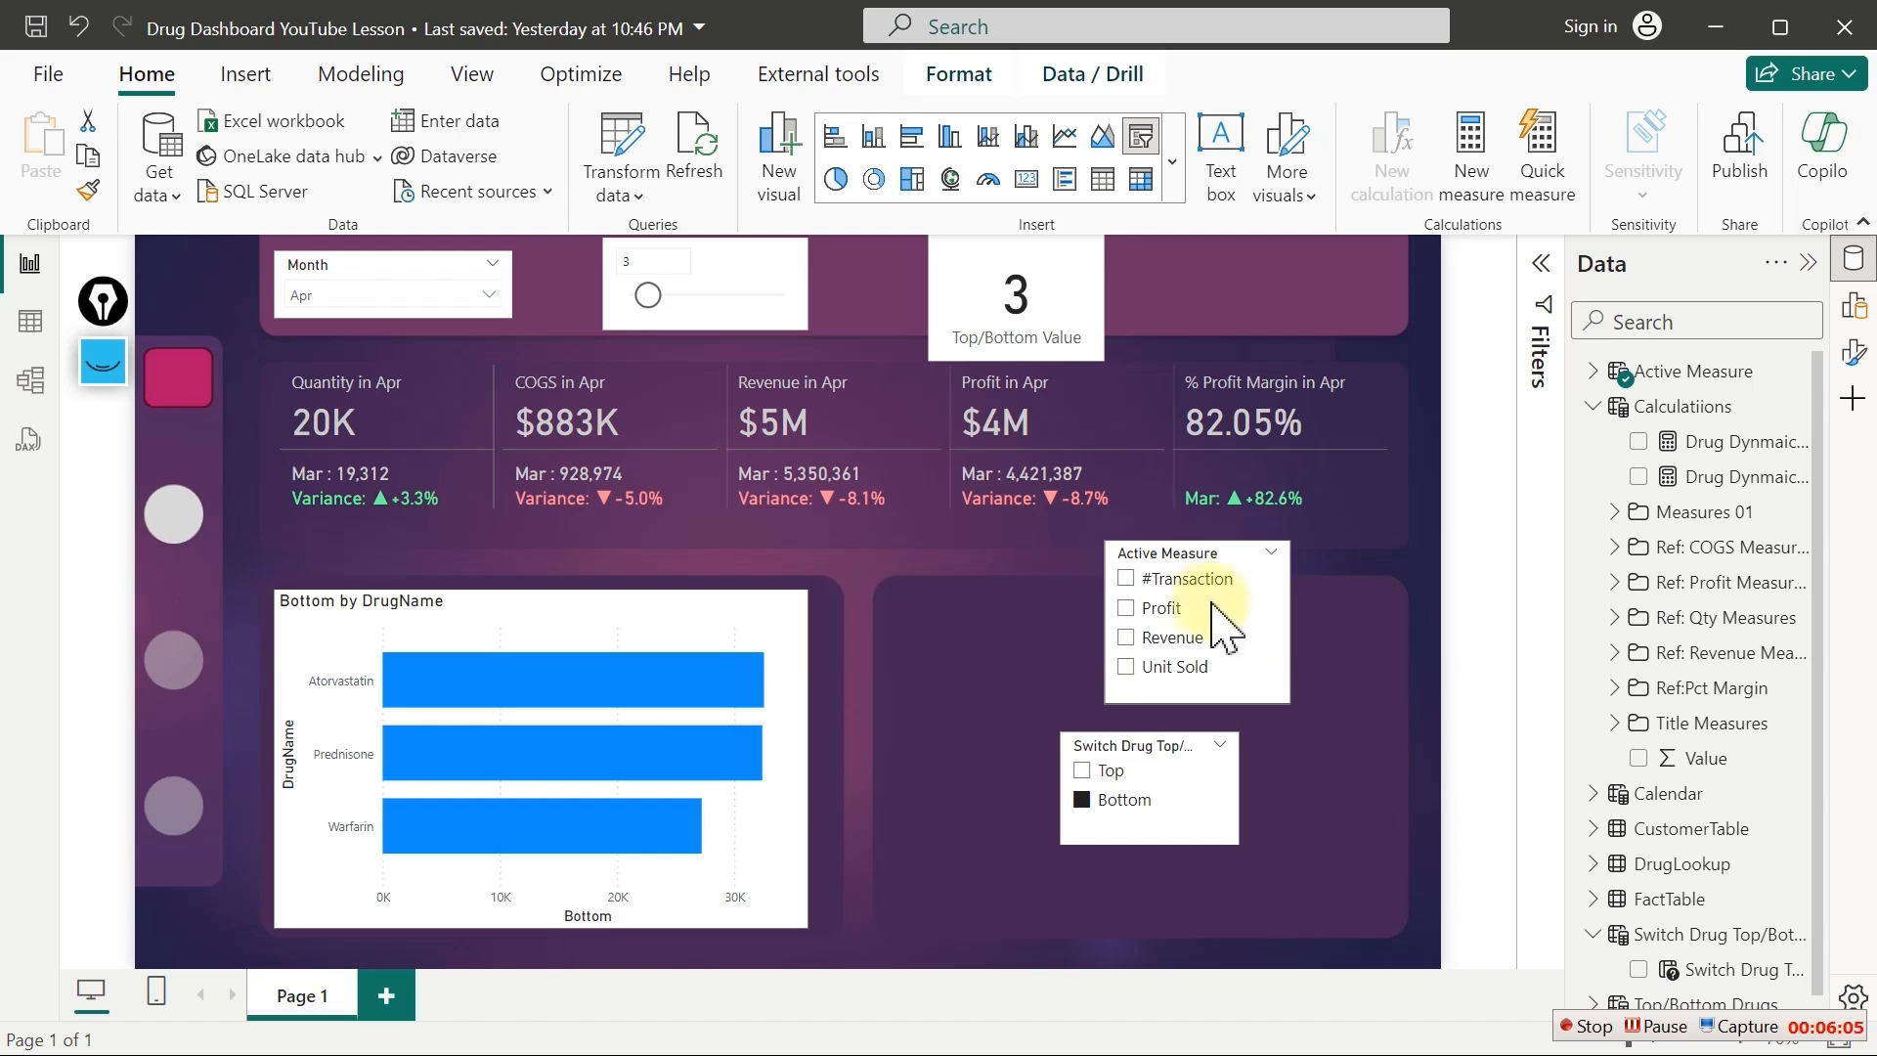
Test the Active Measure slicer with Revenue selected and examine the formulas of the Drug Dynmaic Bottom and Drug Dynmaic Top measures
left_click(1128, 621)
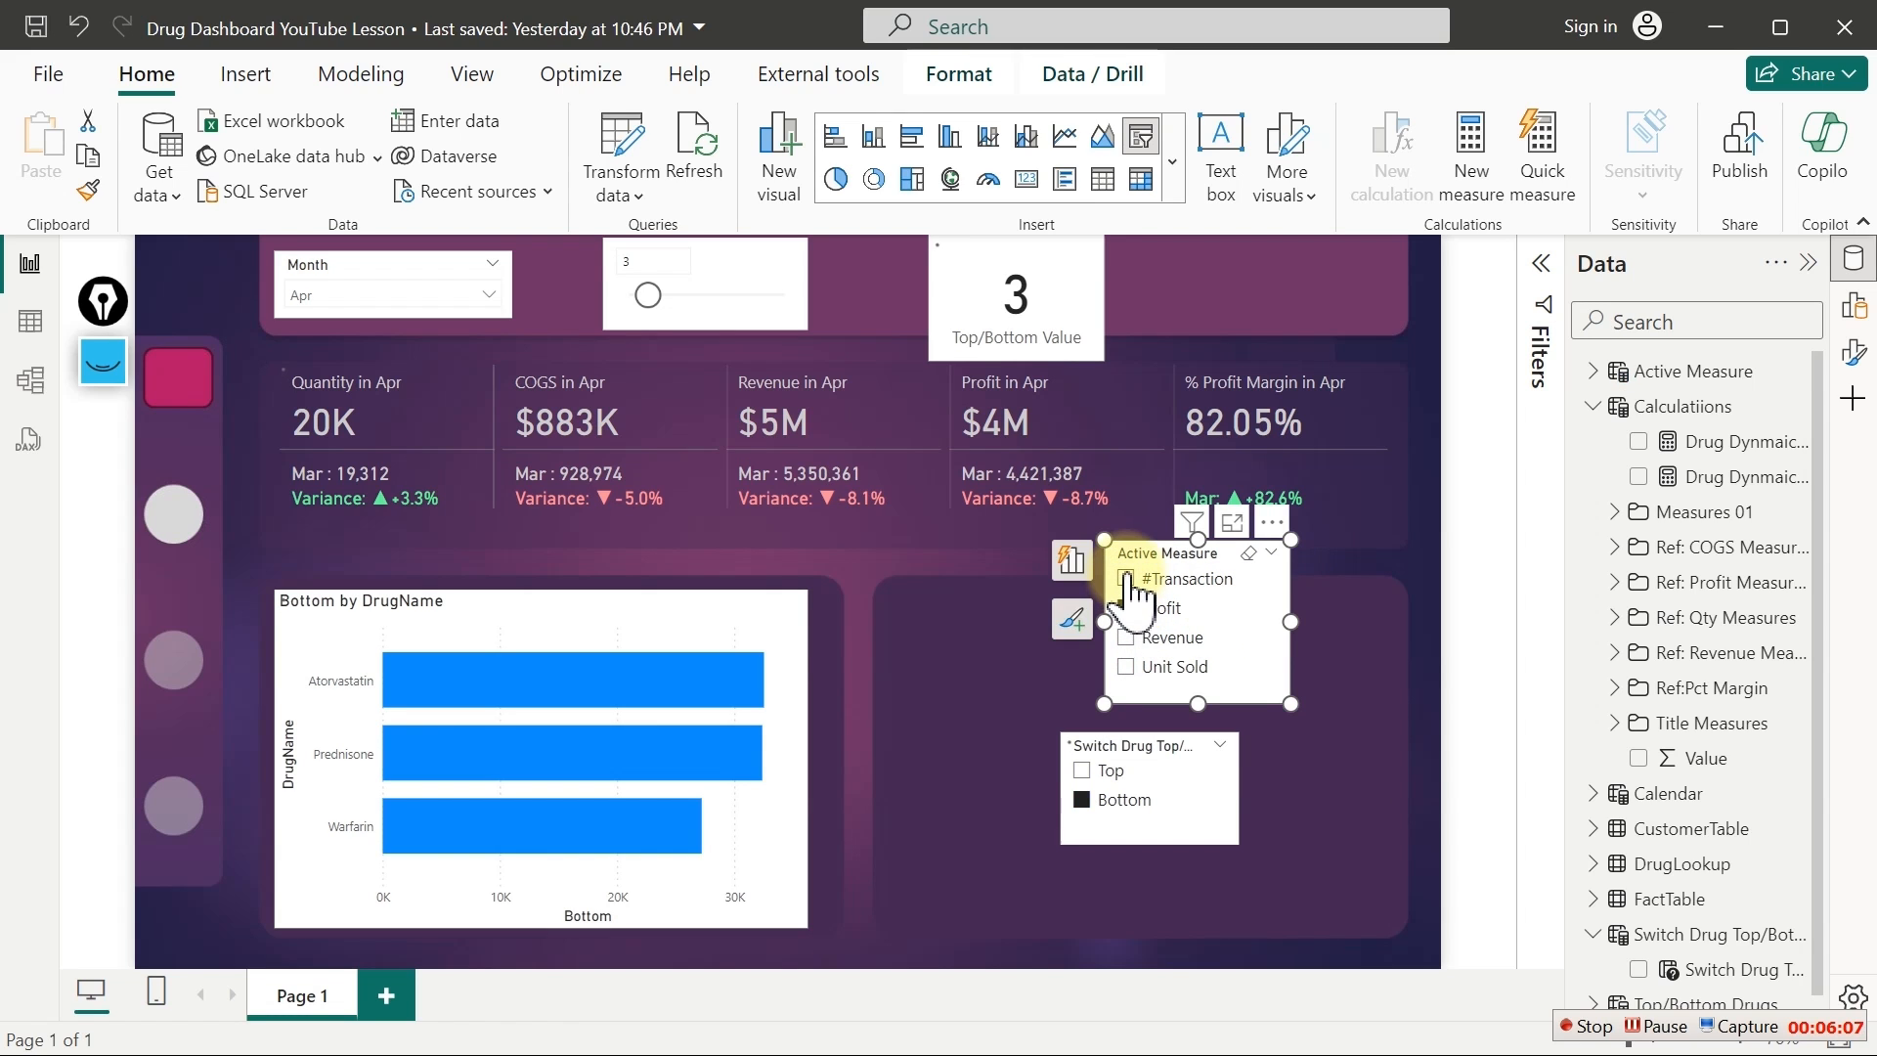
left_click(1126, 637)
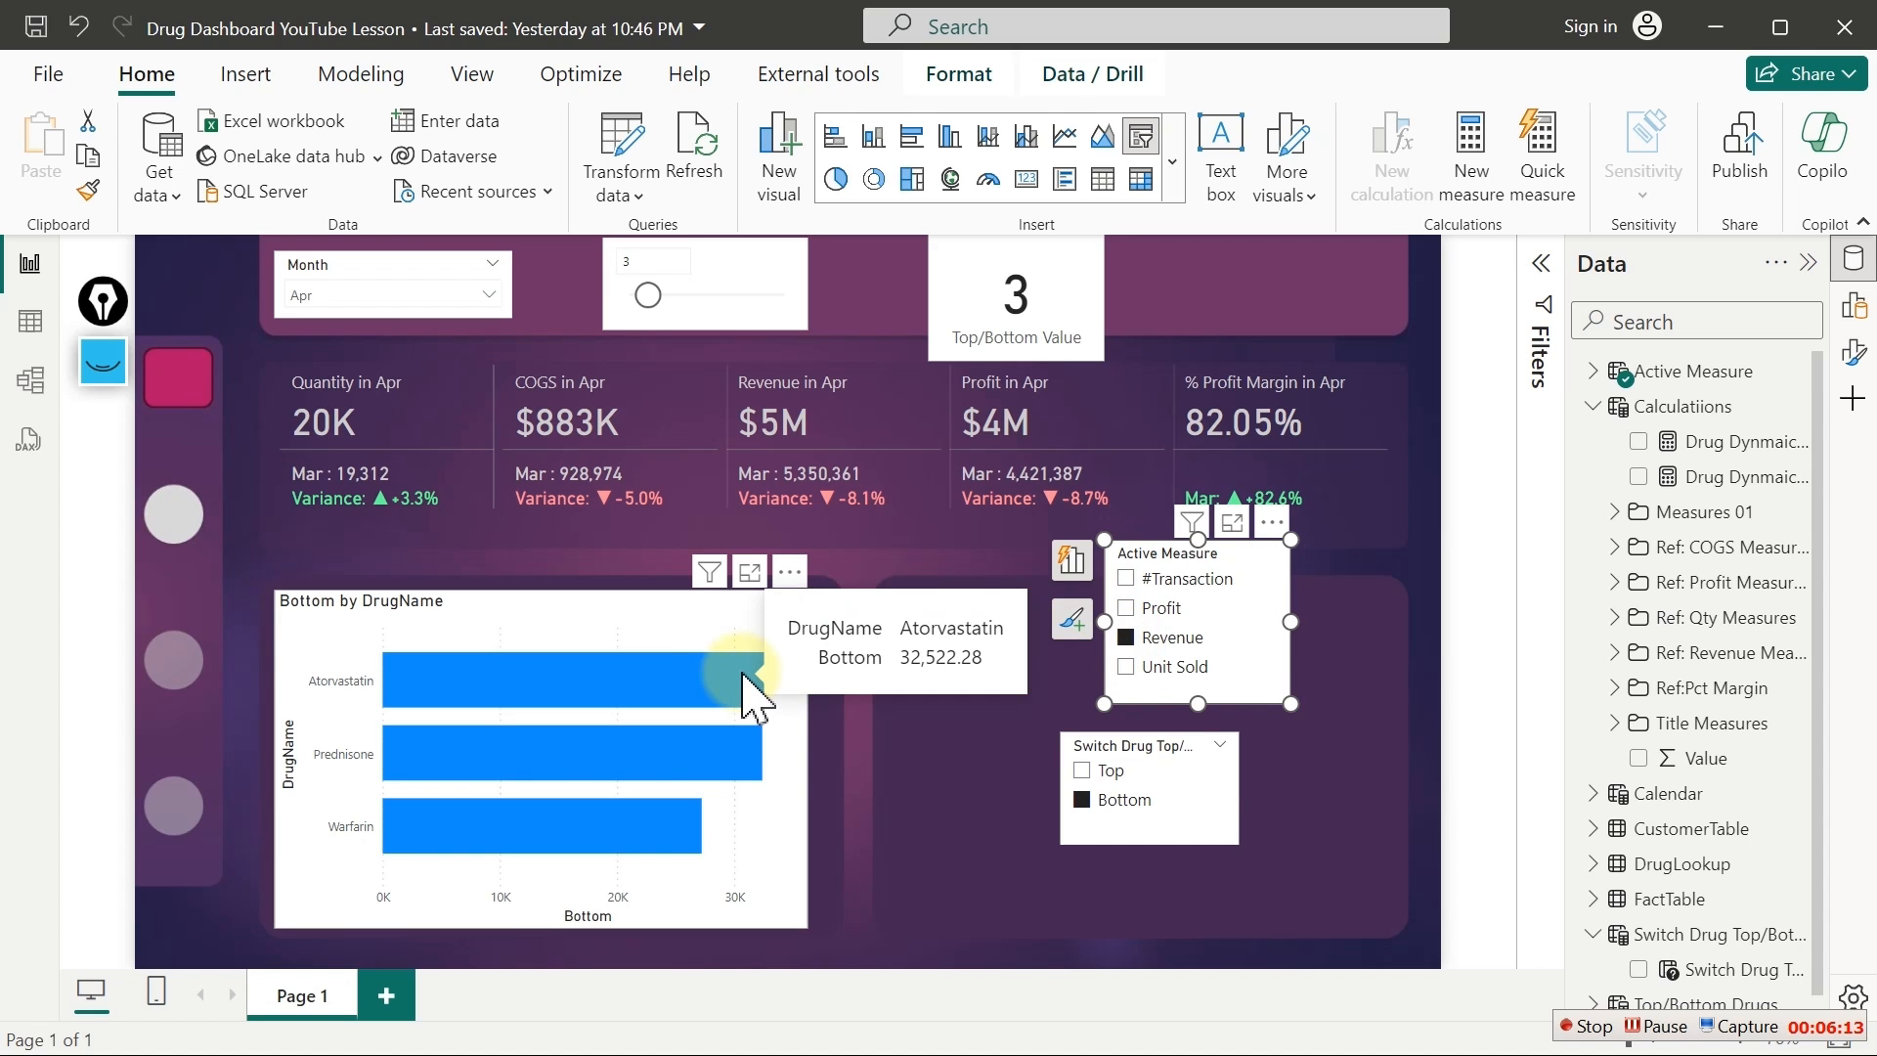
left_click(1718, 440)
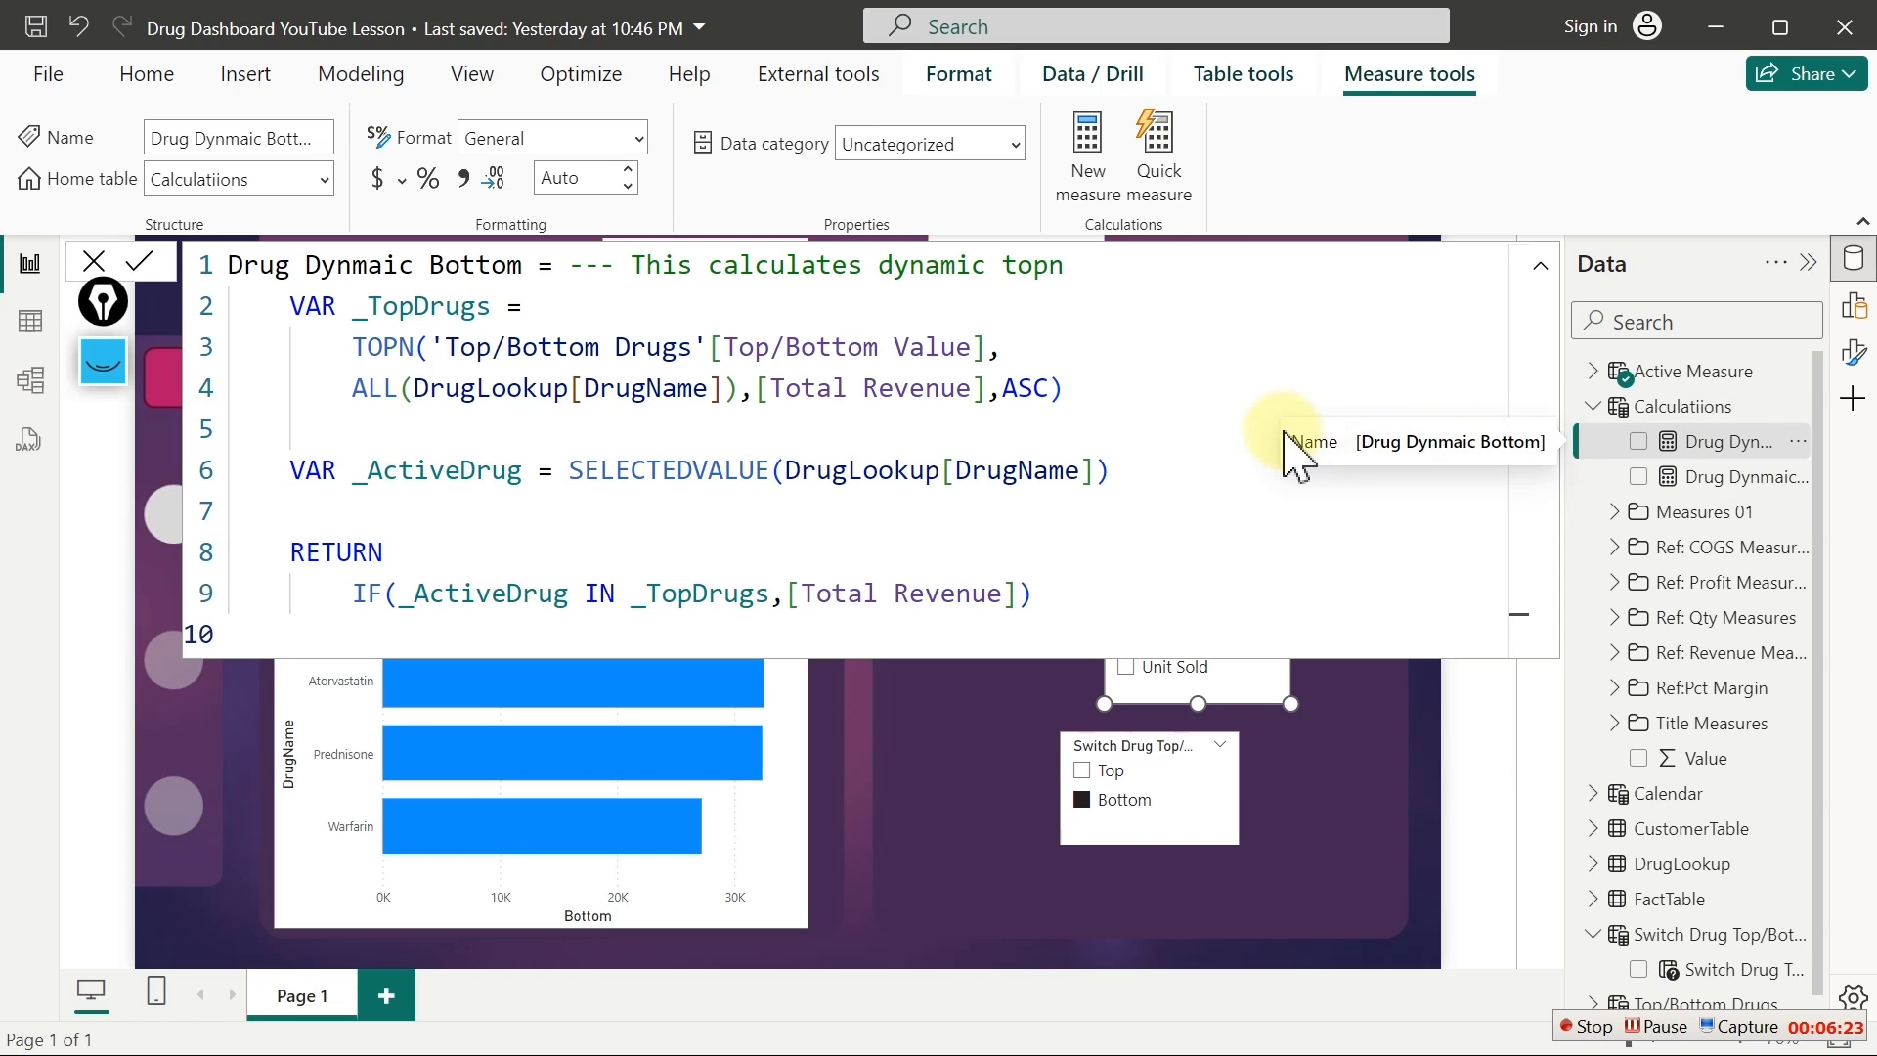
left_click(1071, 406)
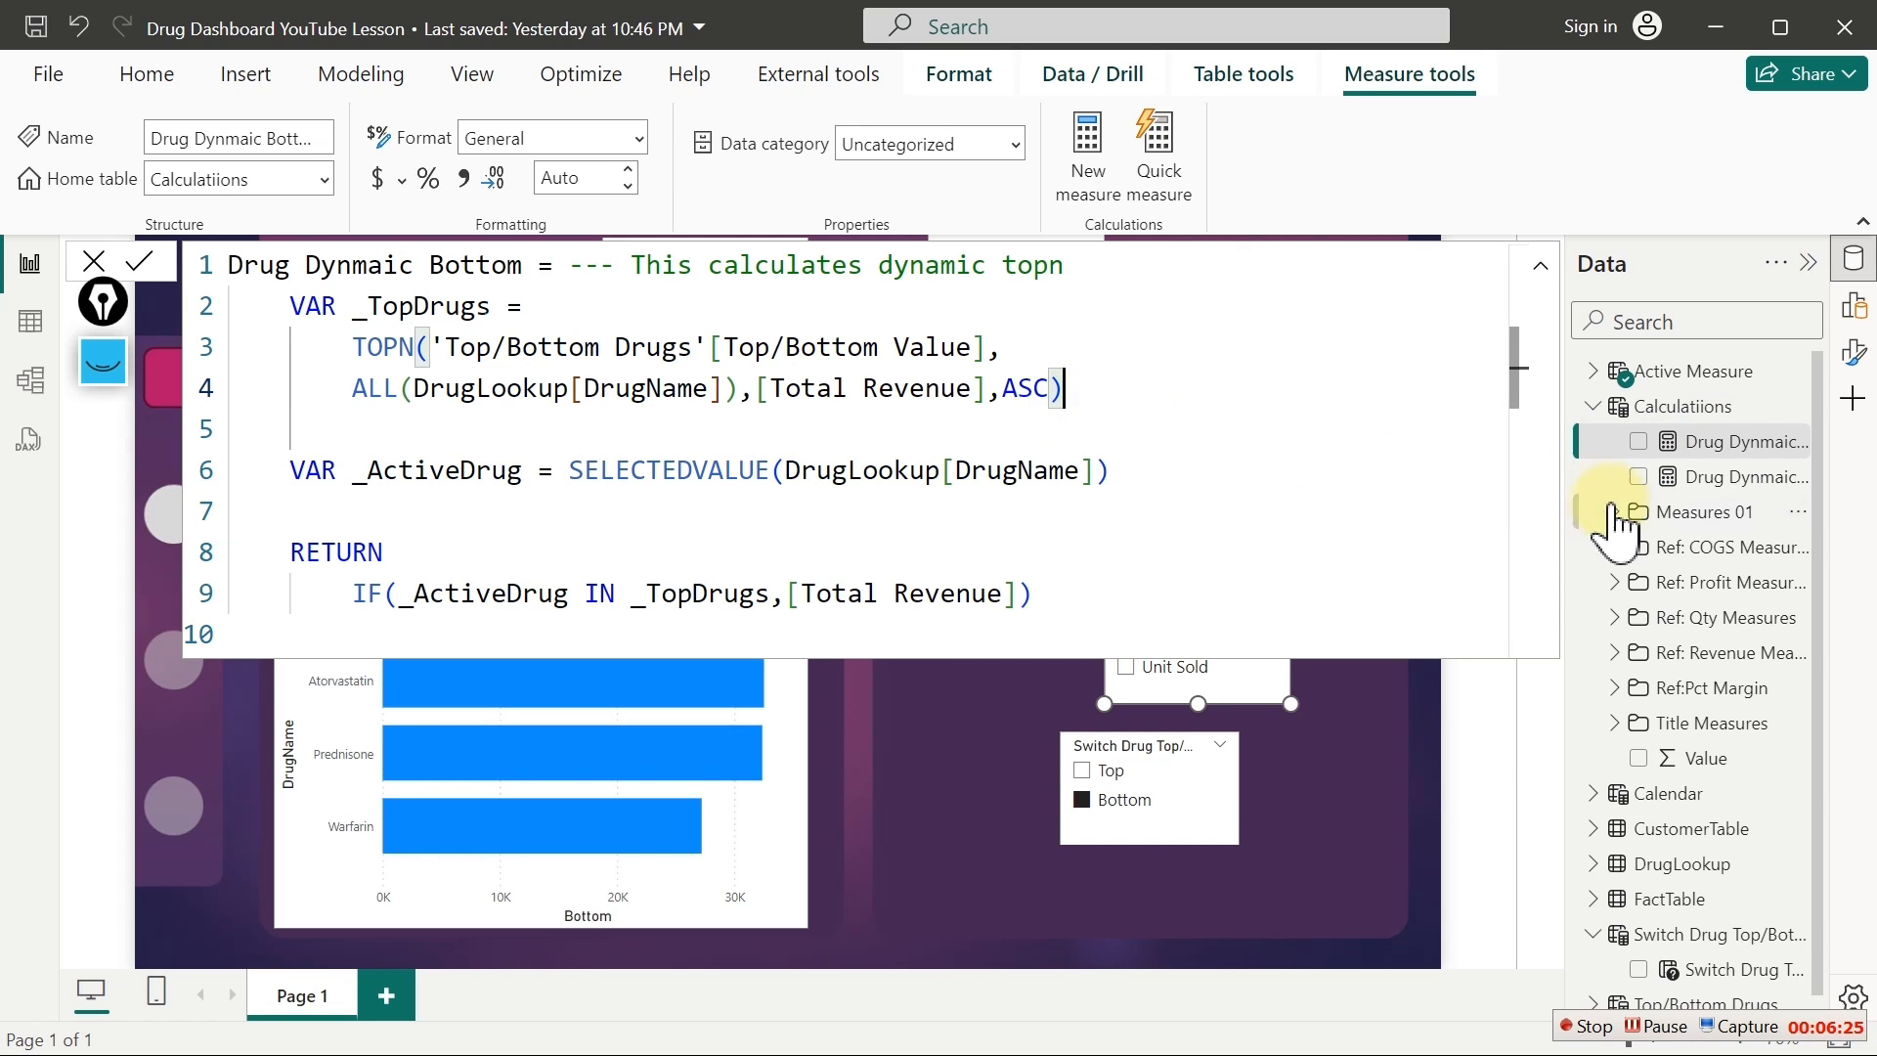
left_click(1732, 478)
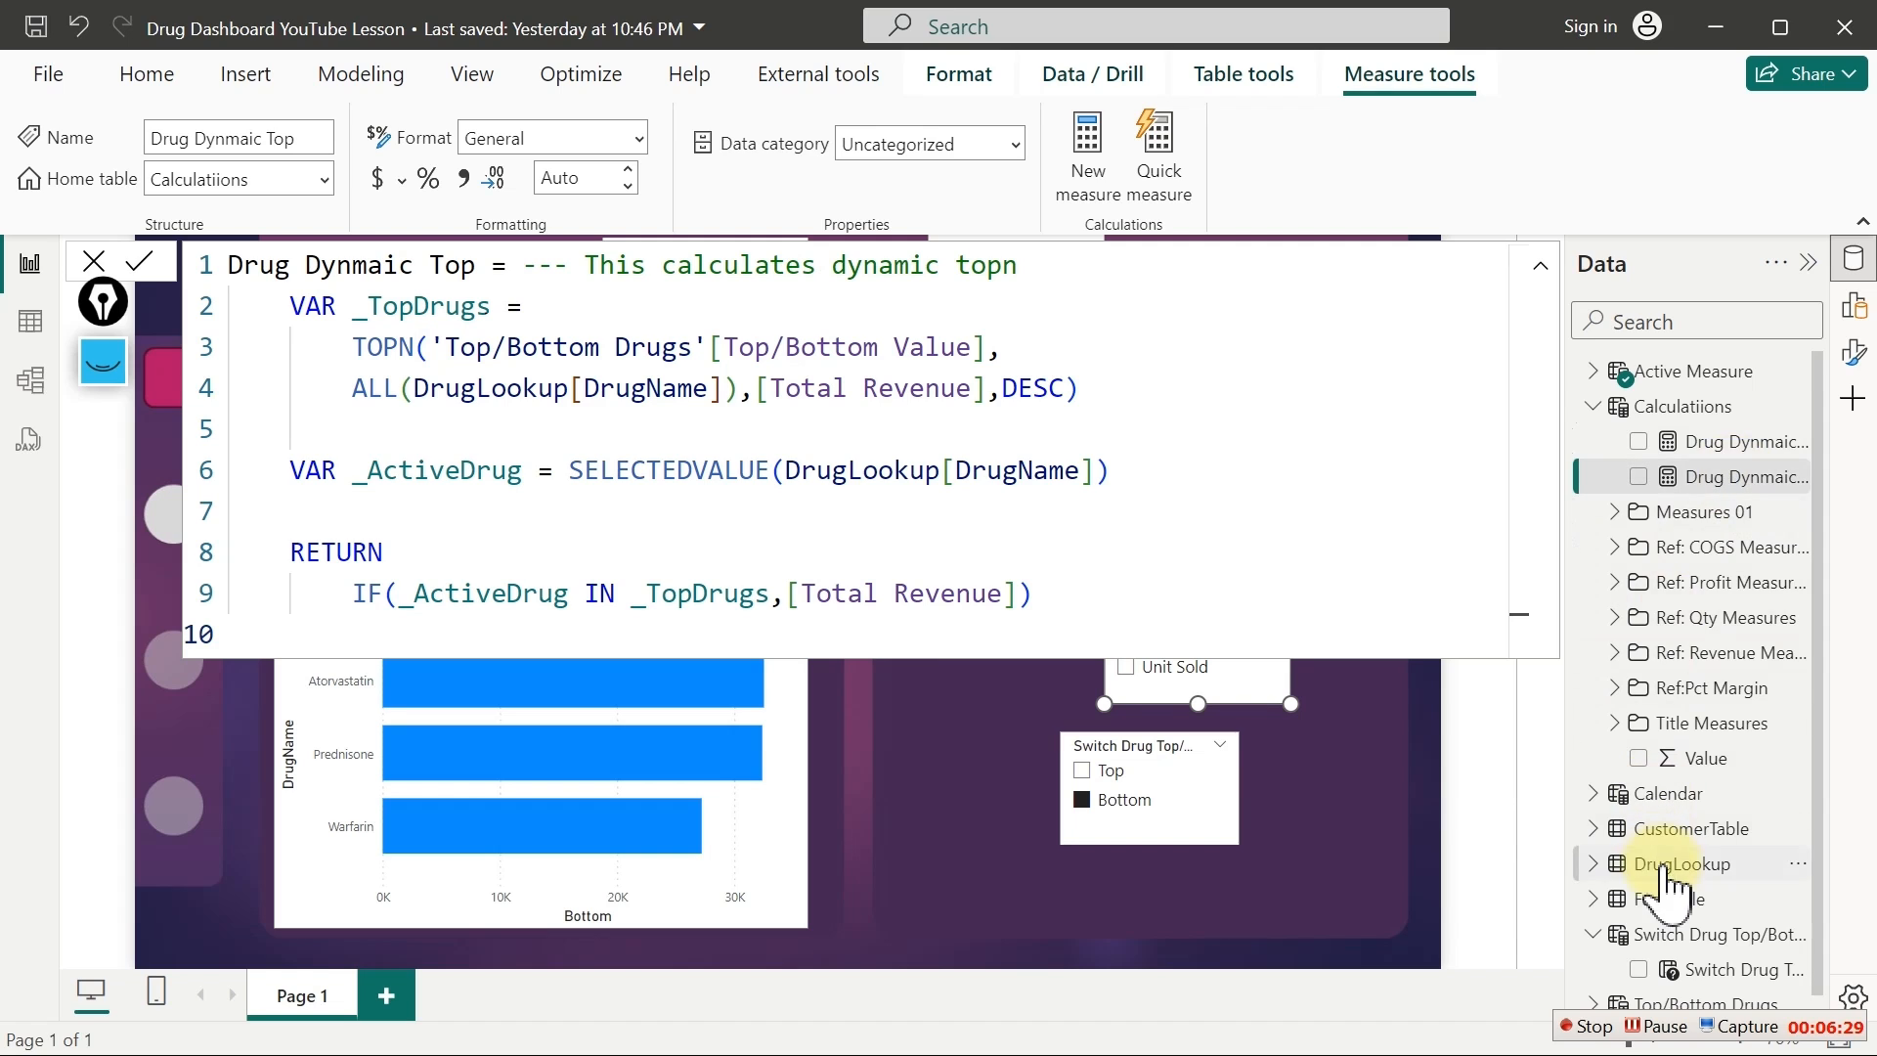
left_click(1593, 1027)
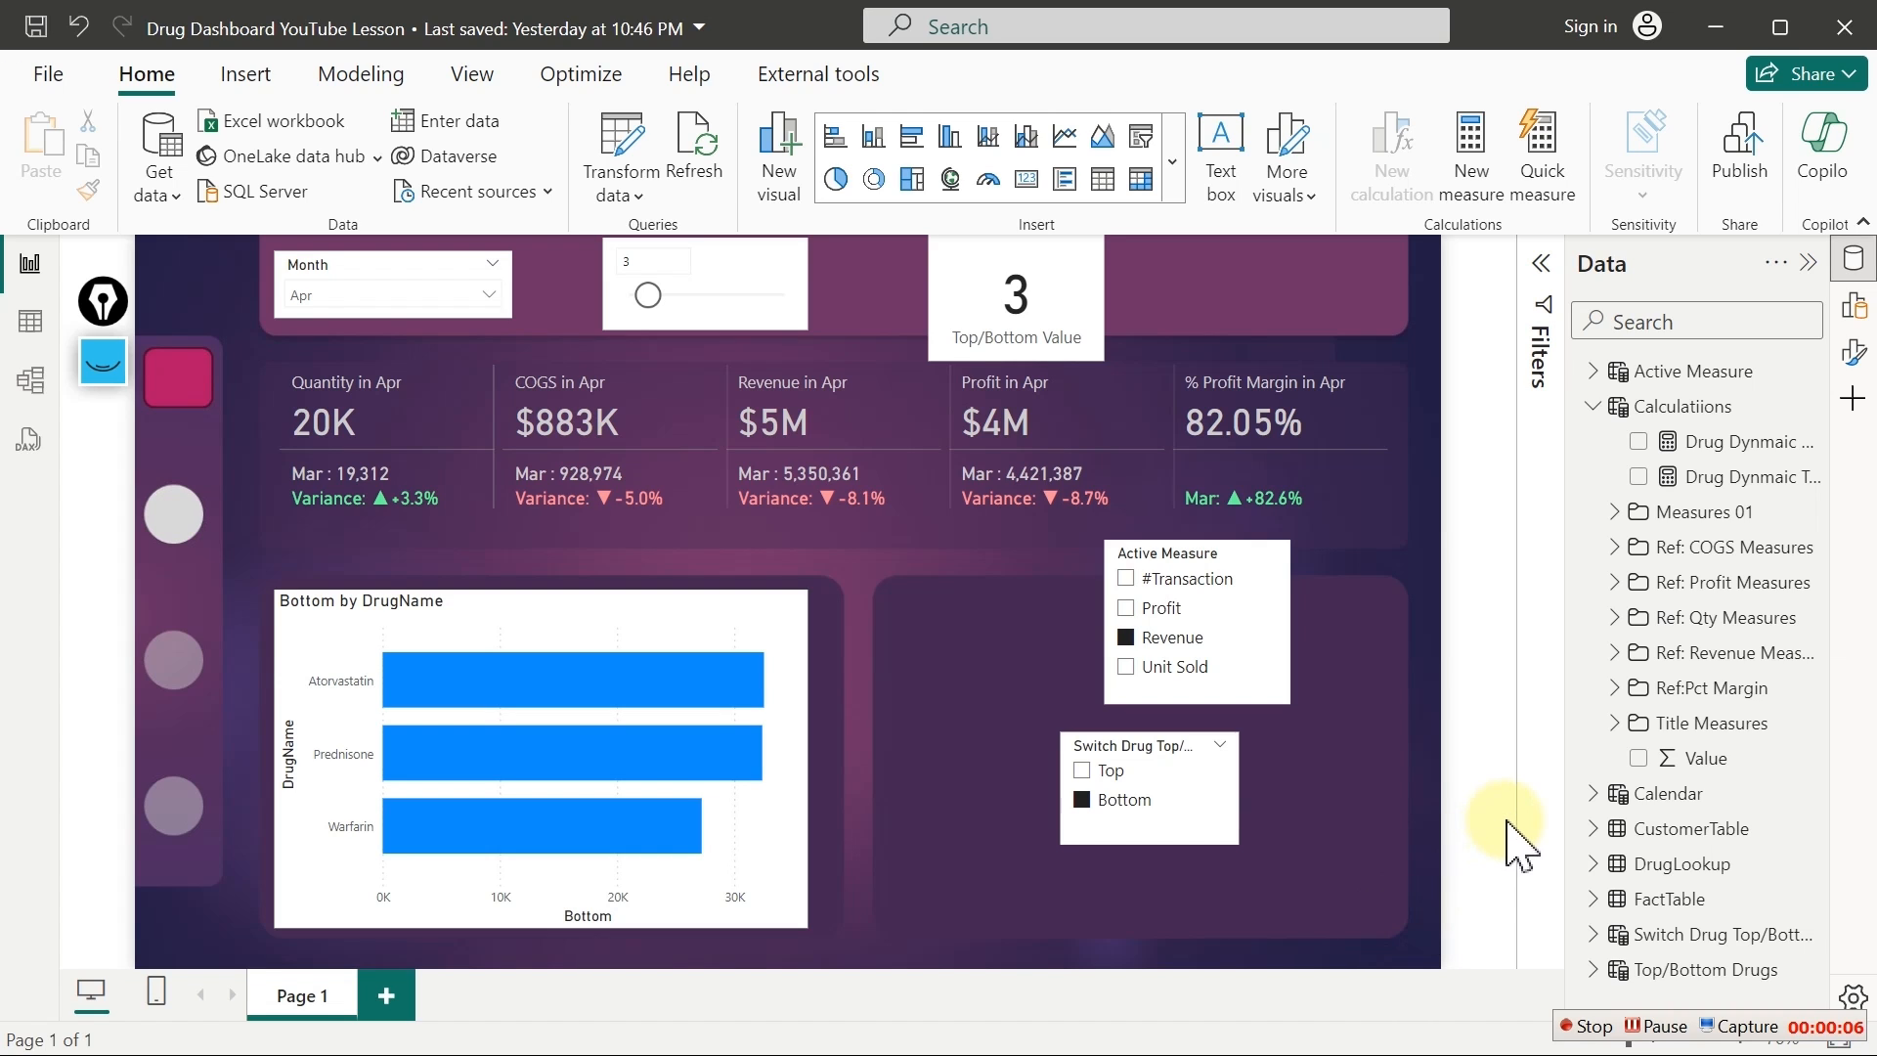
Open the Active Measure parameter's formula and examine the index number assigned to each of its measures
left_click(1271, 631)
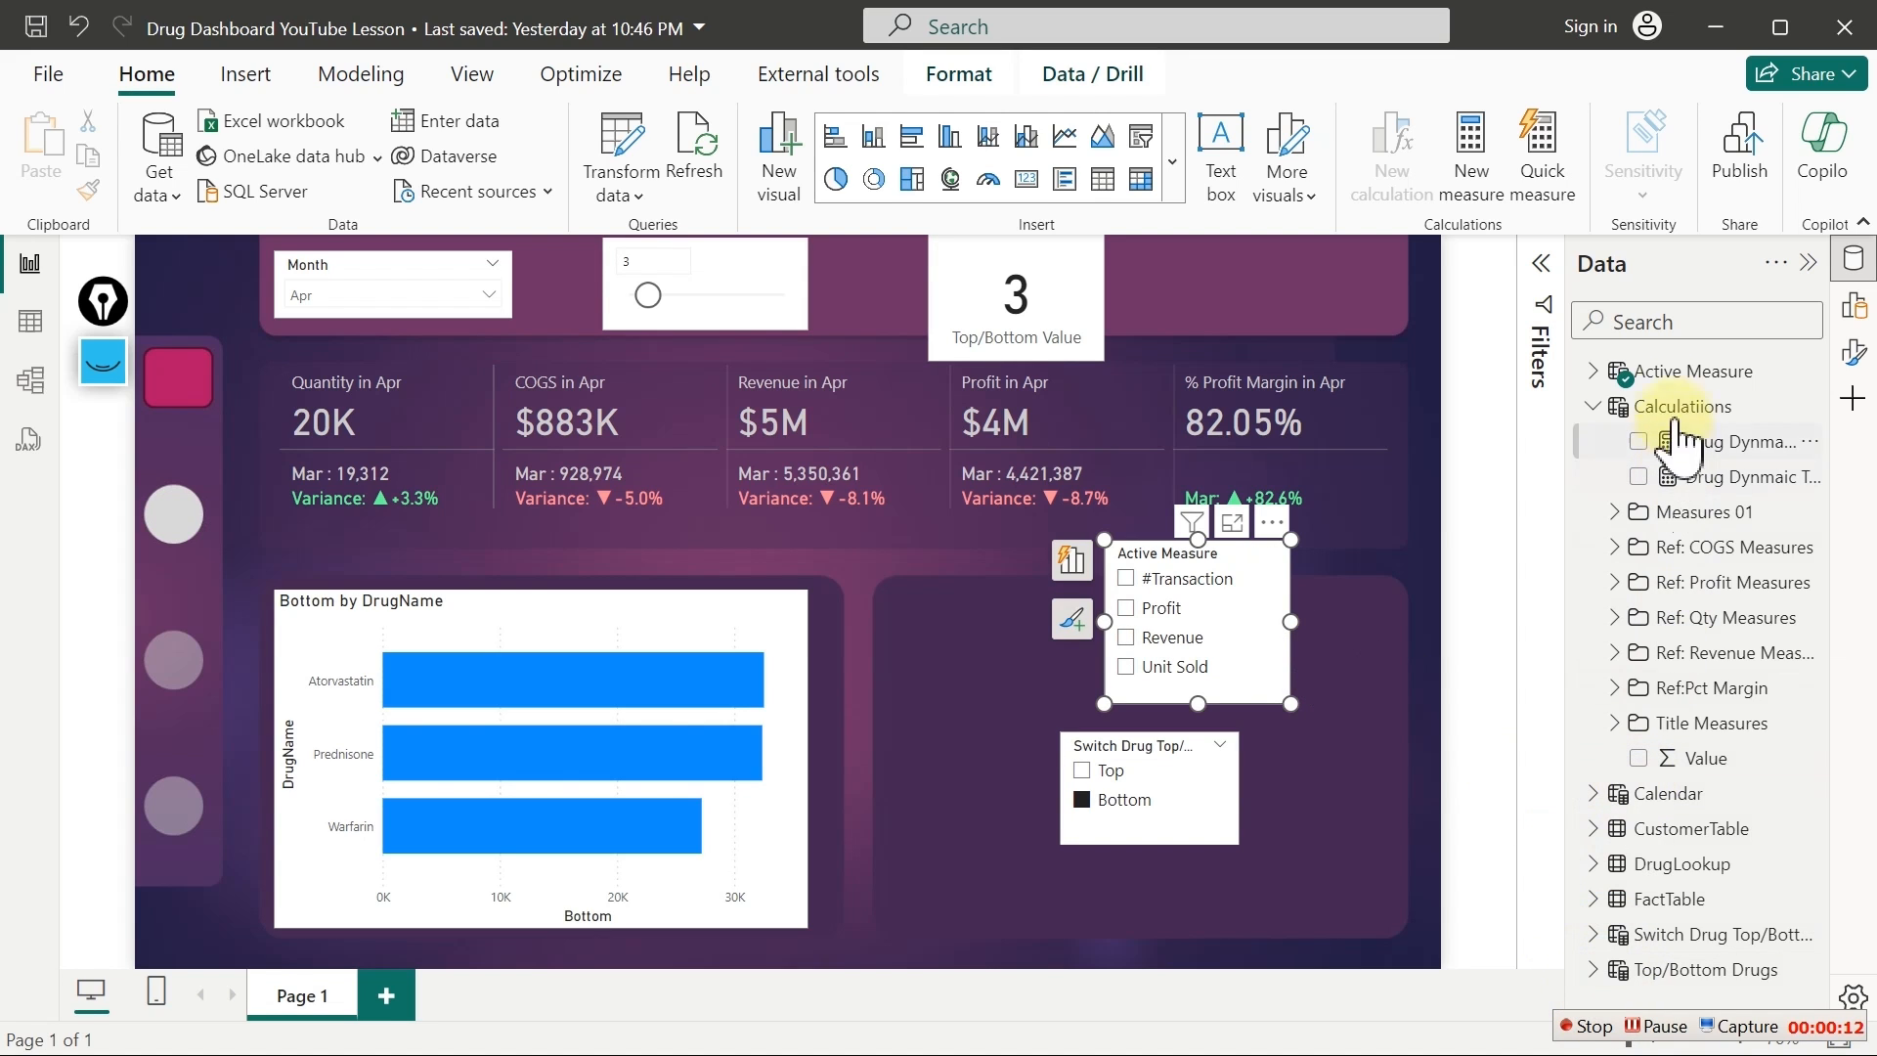
left_click(1592, 373)
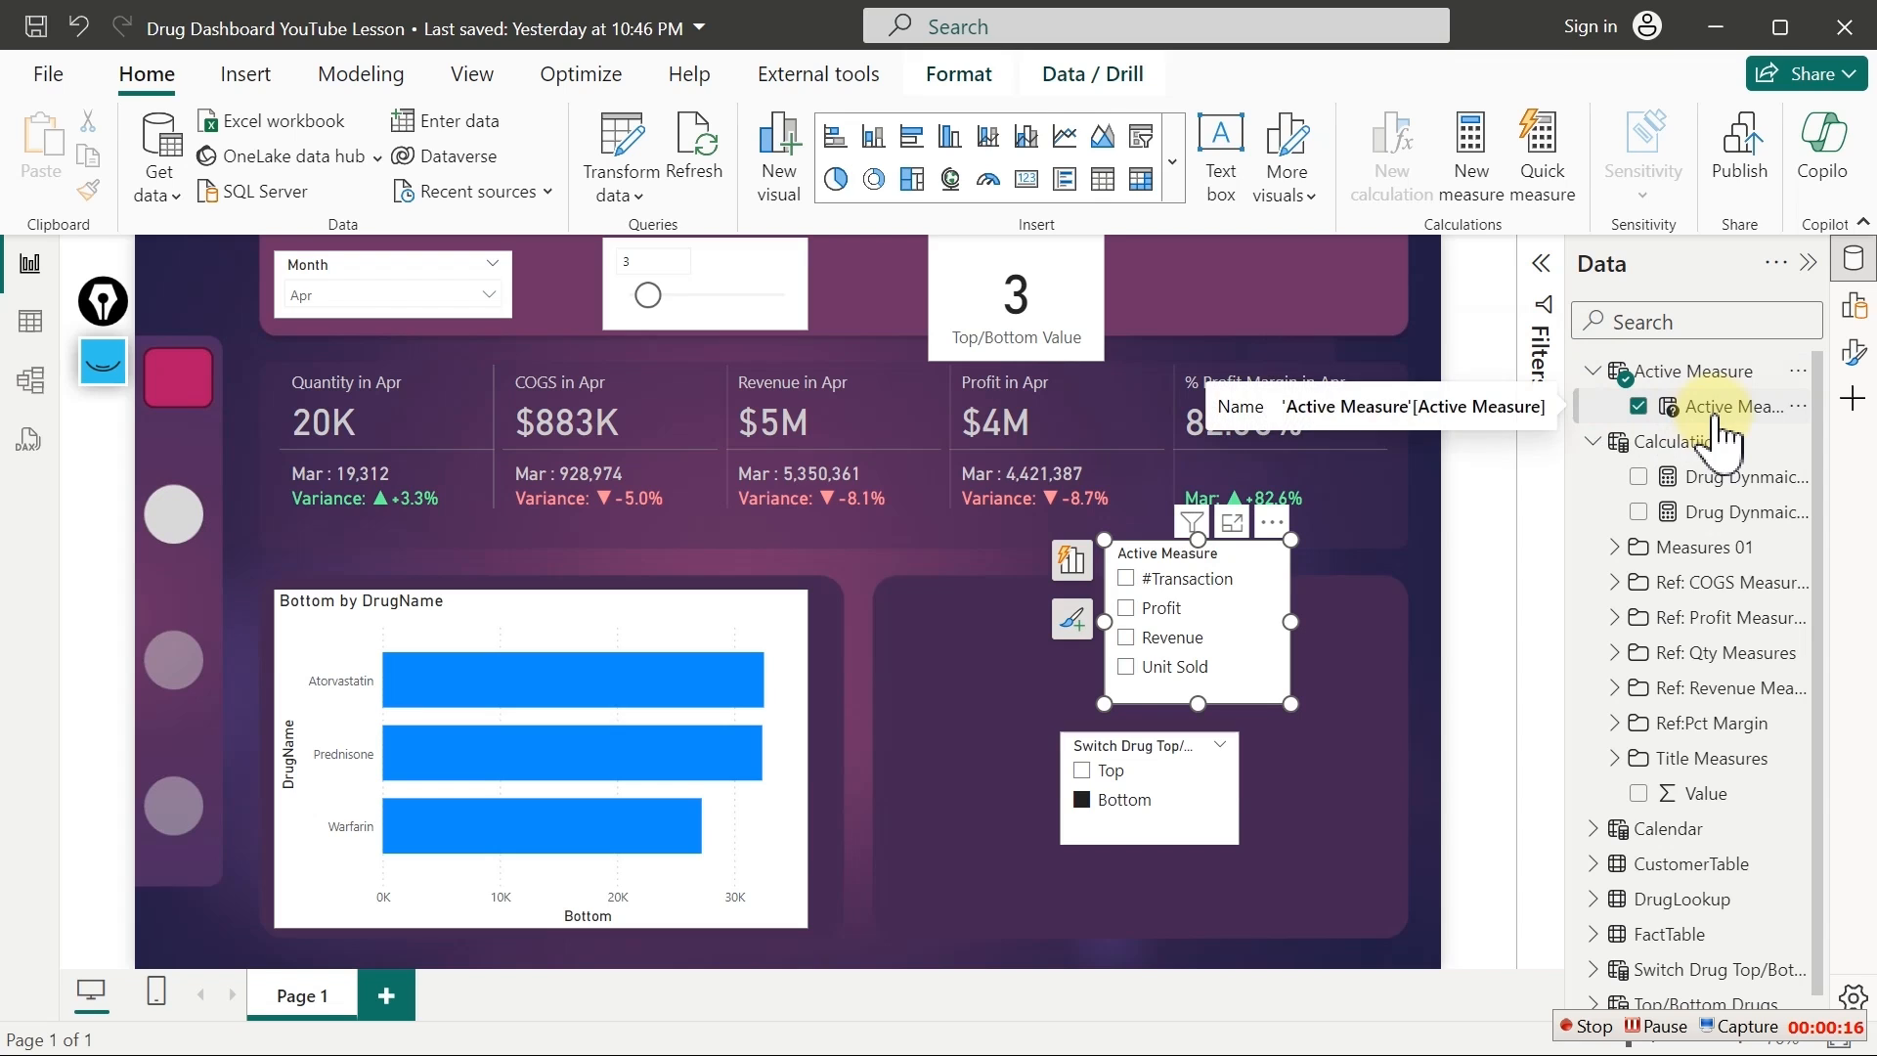
left_click(1753, 415)
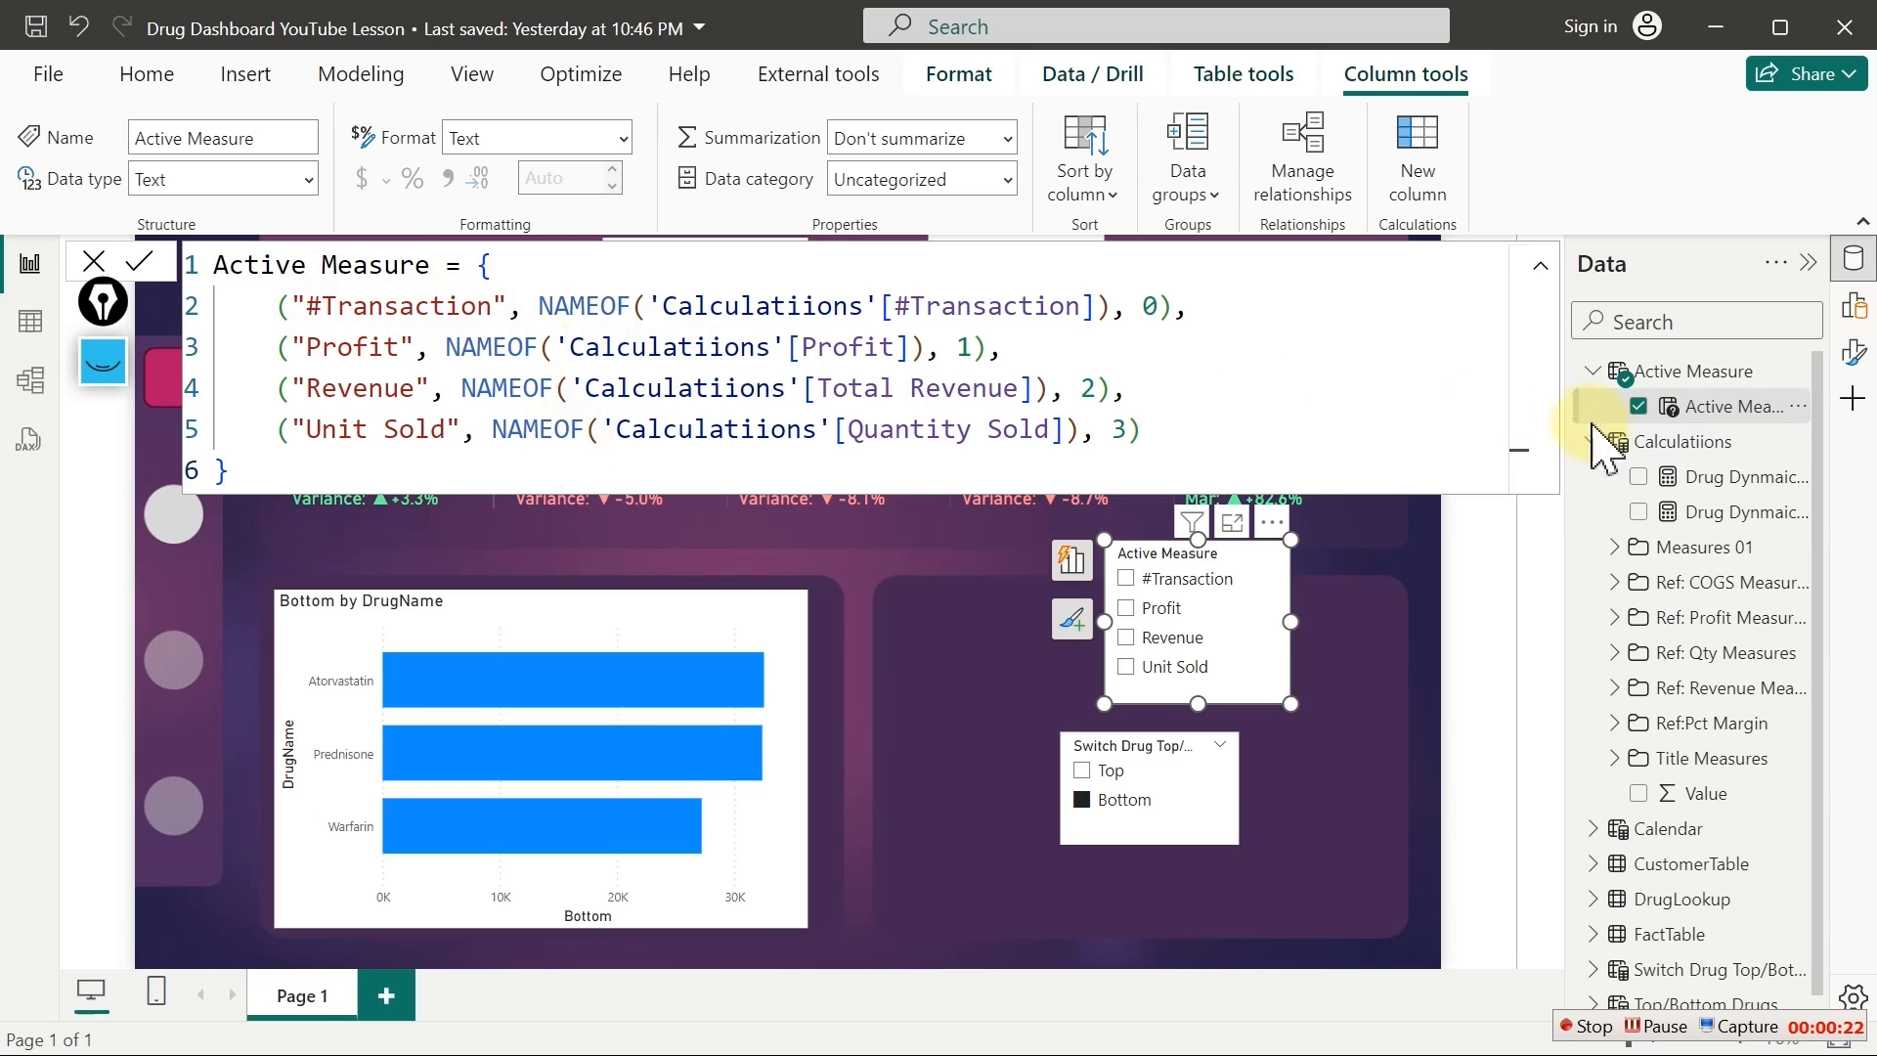
left_click(1593, 370)
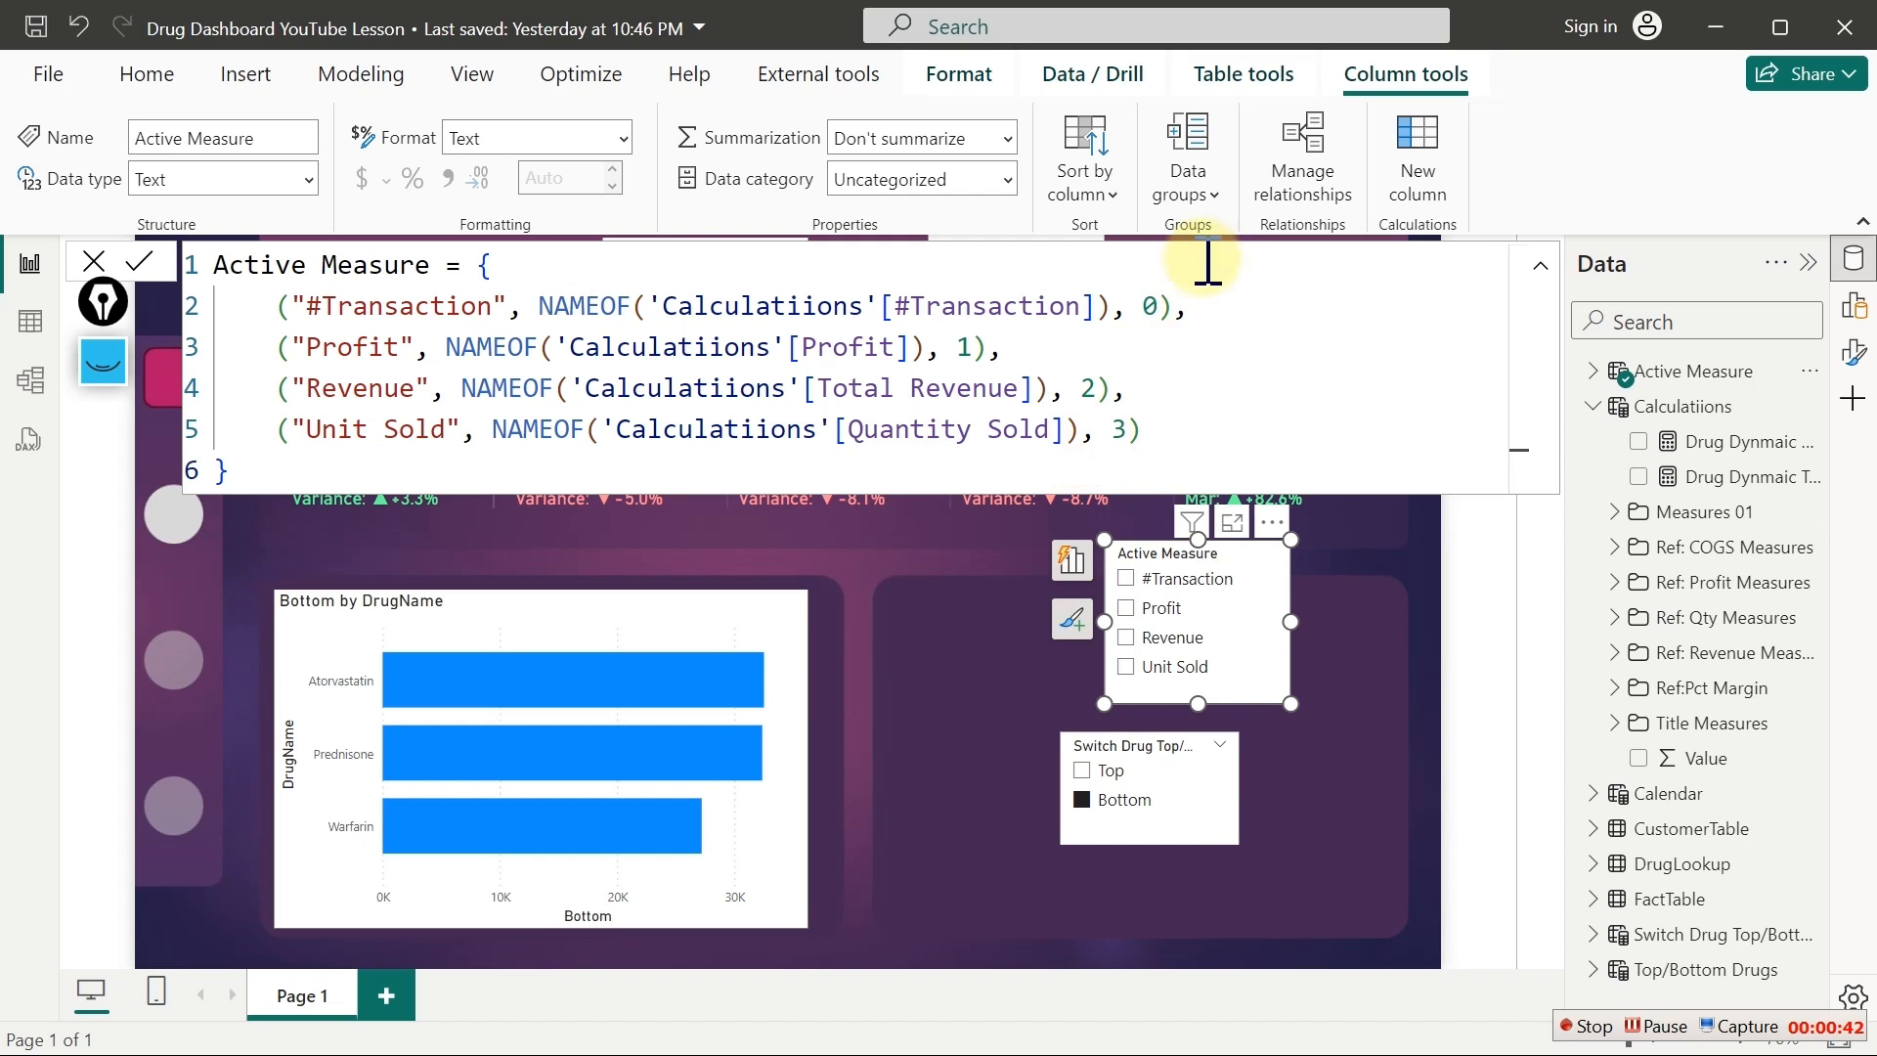
left_click(1159, 309)
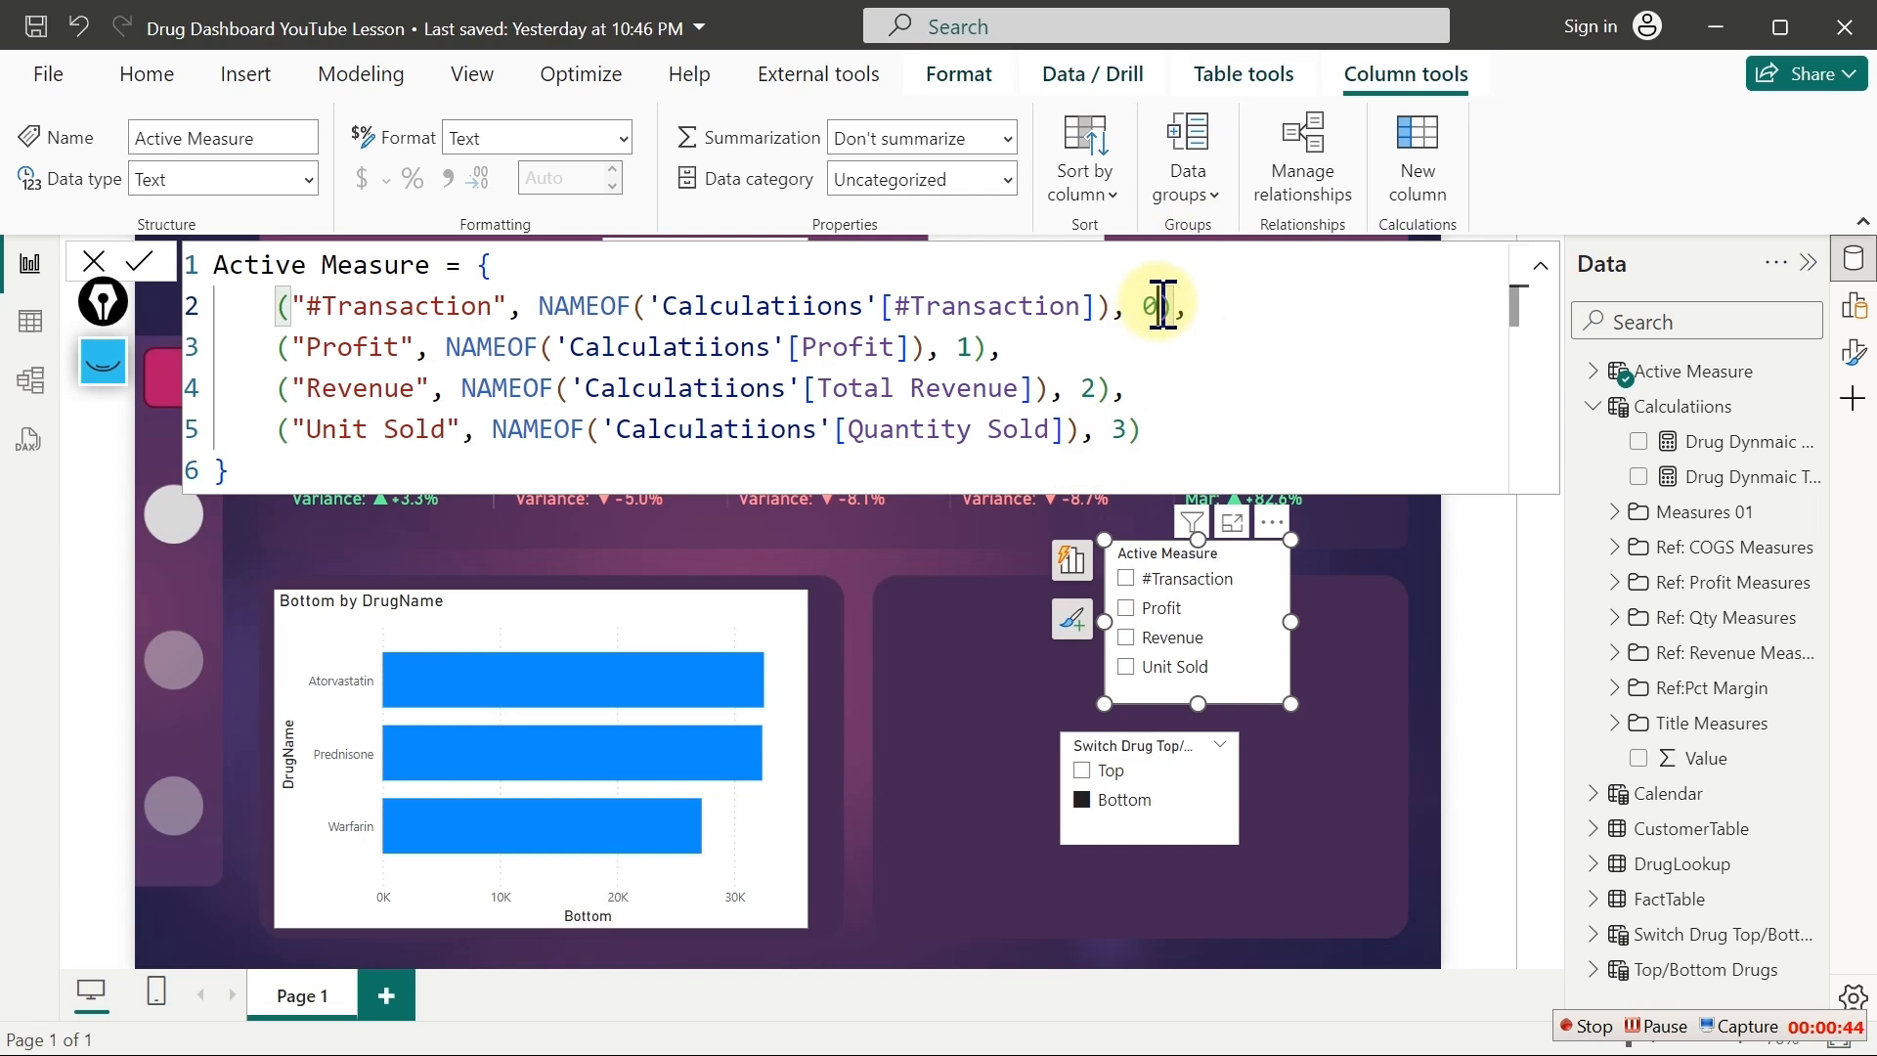
left_click(978, 348)
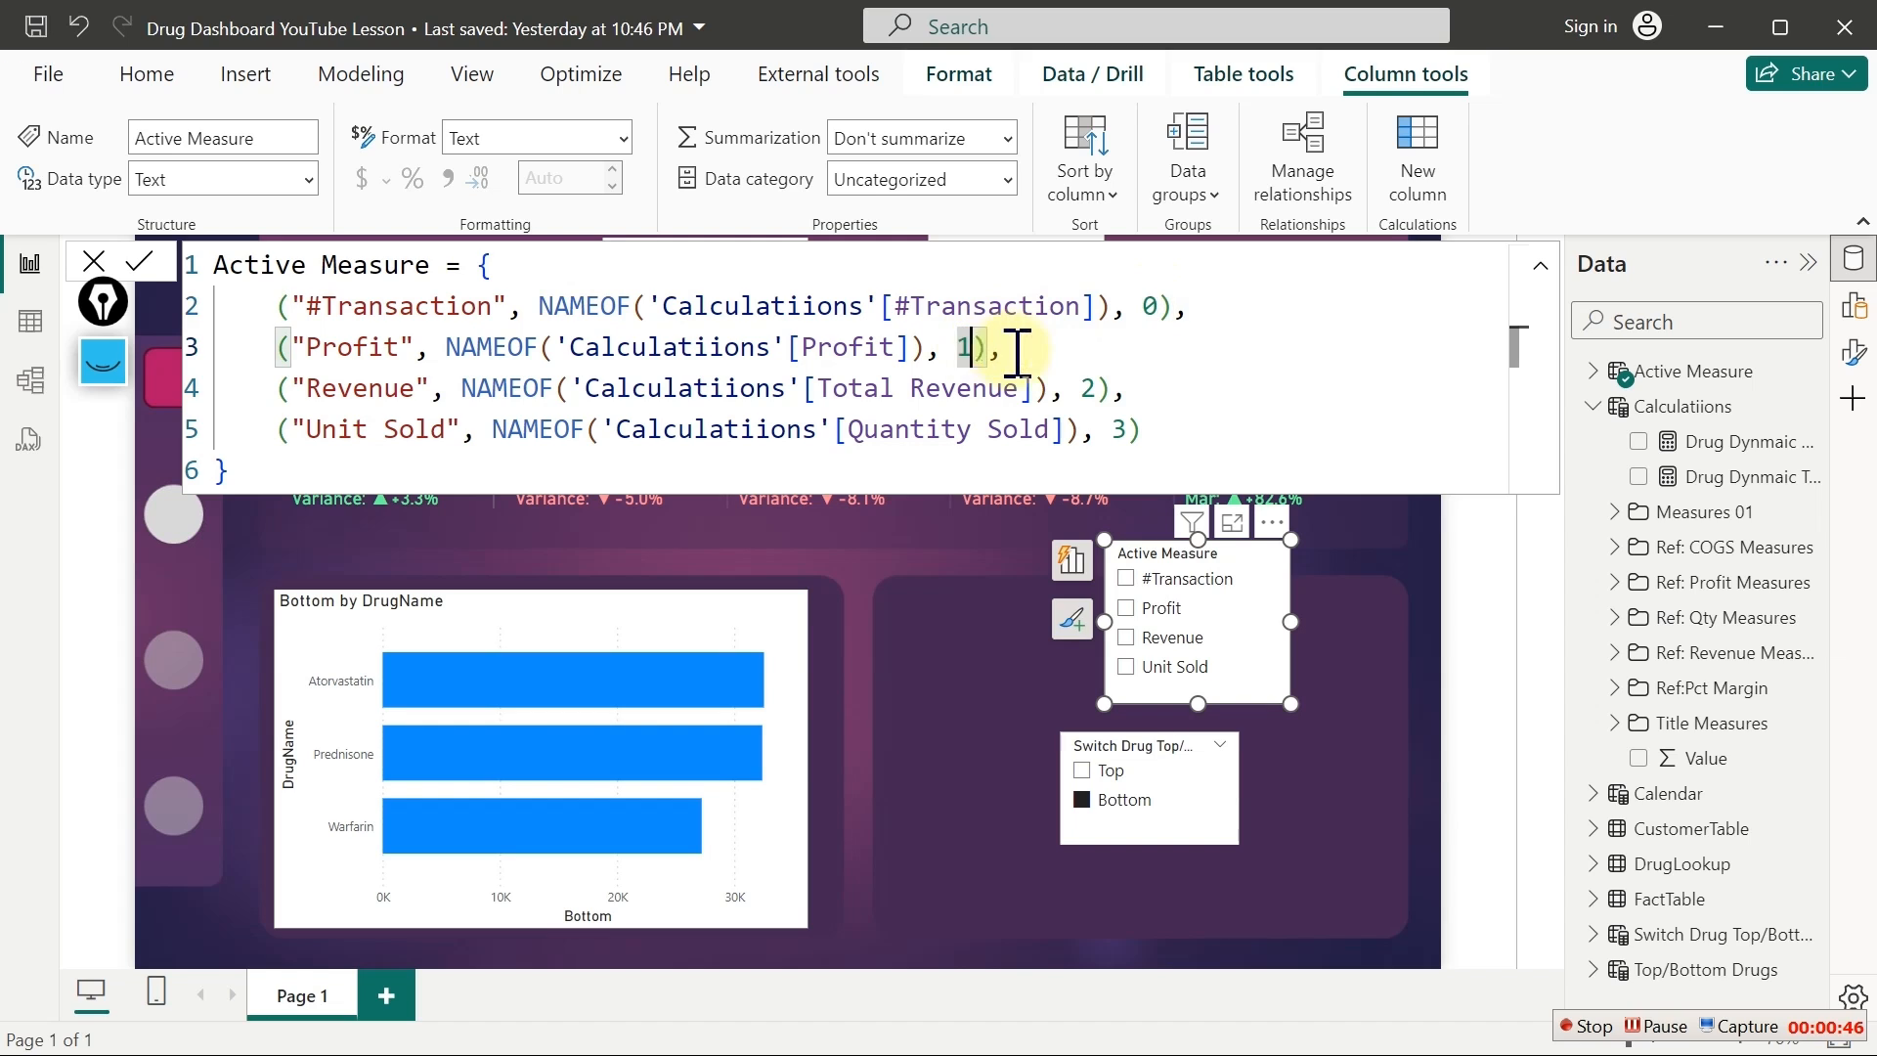
left_click(1098, 388)
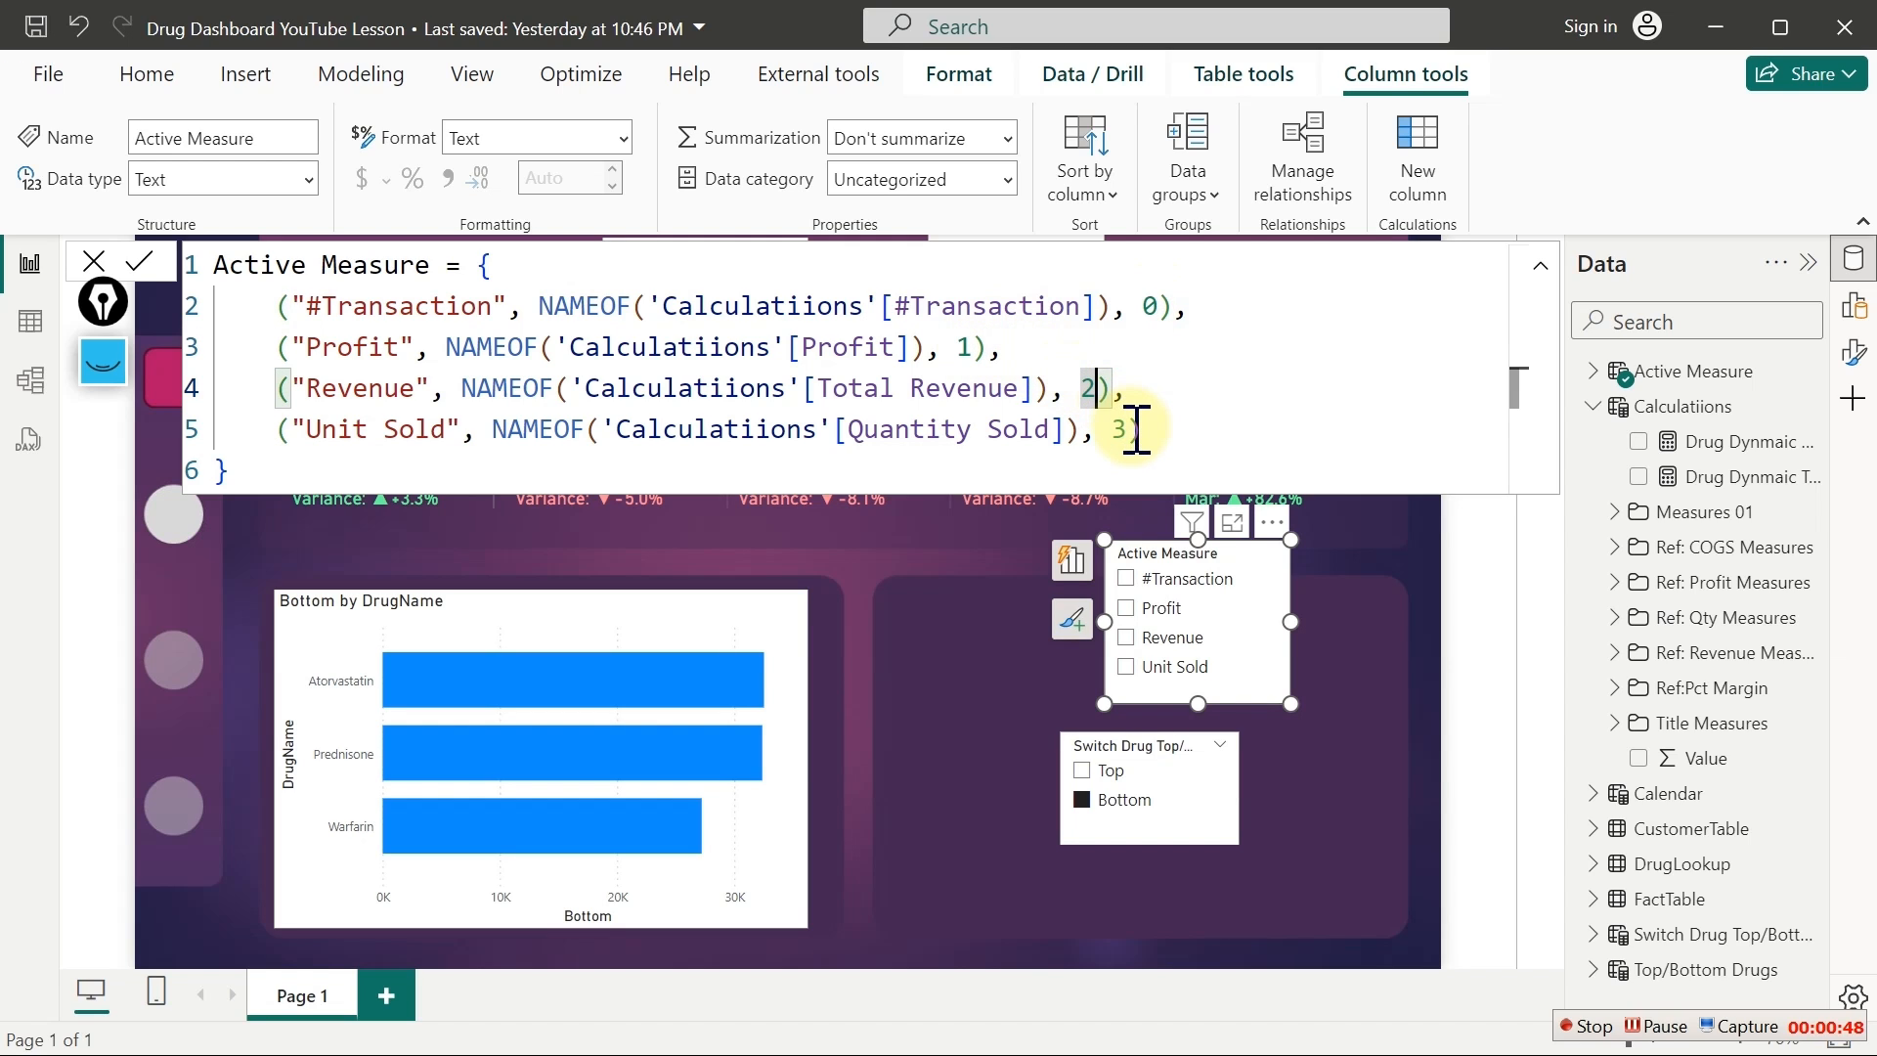
left_click(1130, 430)
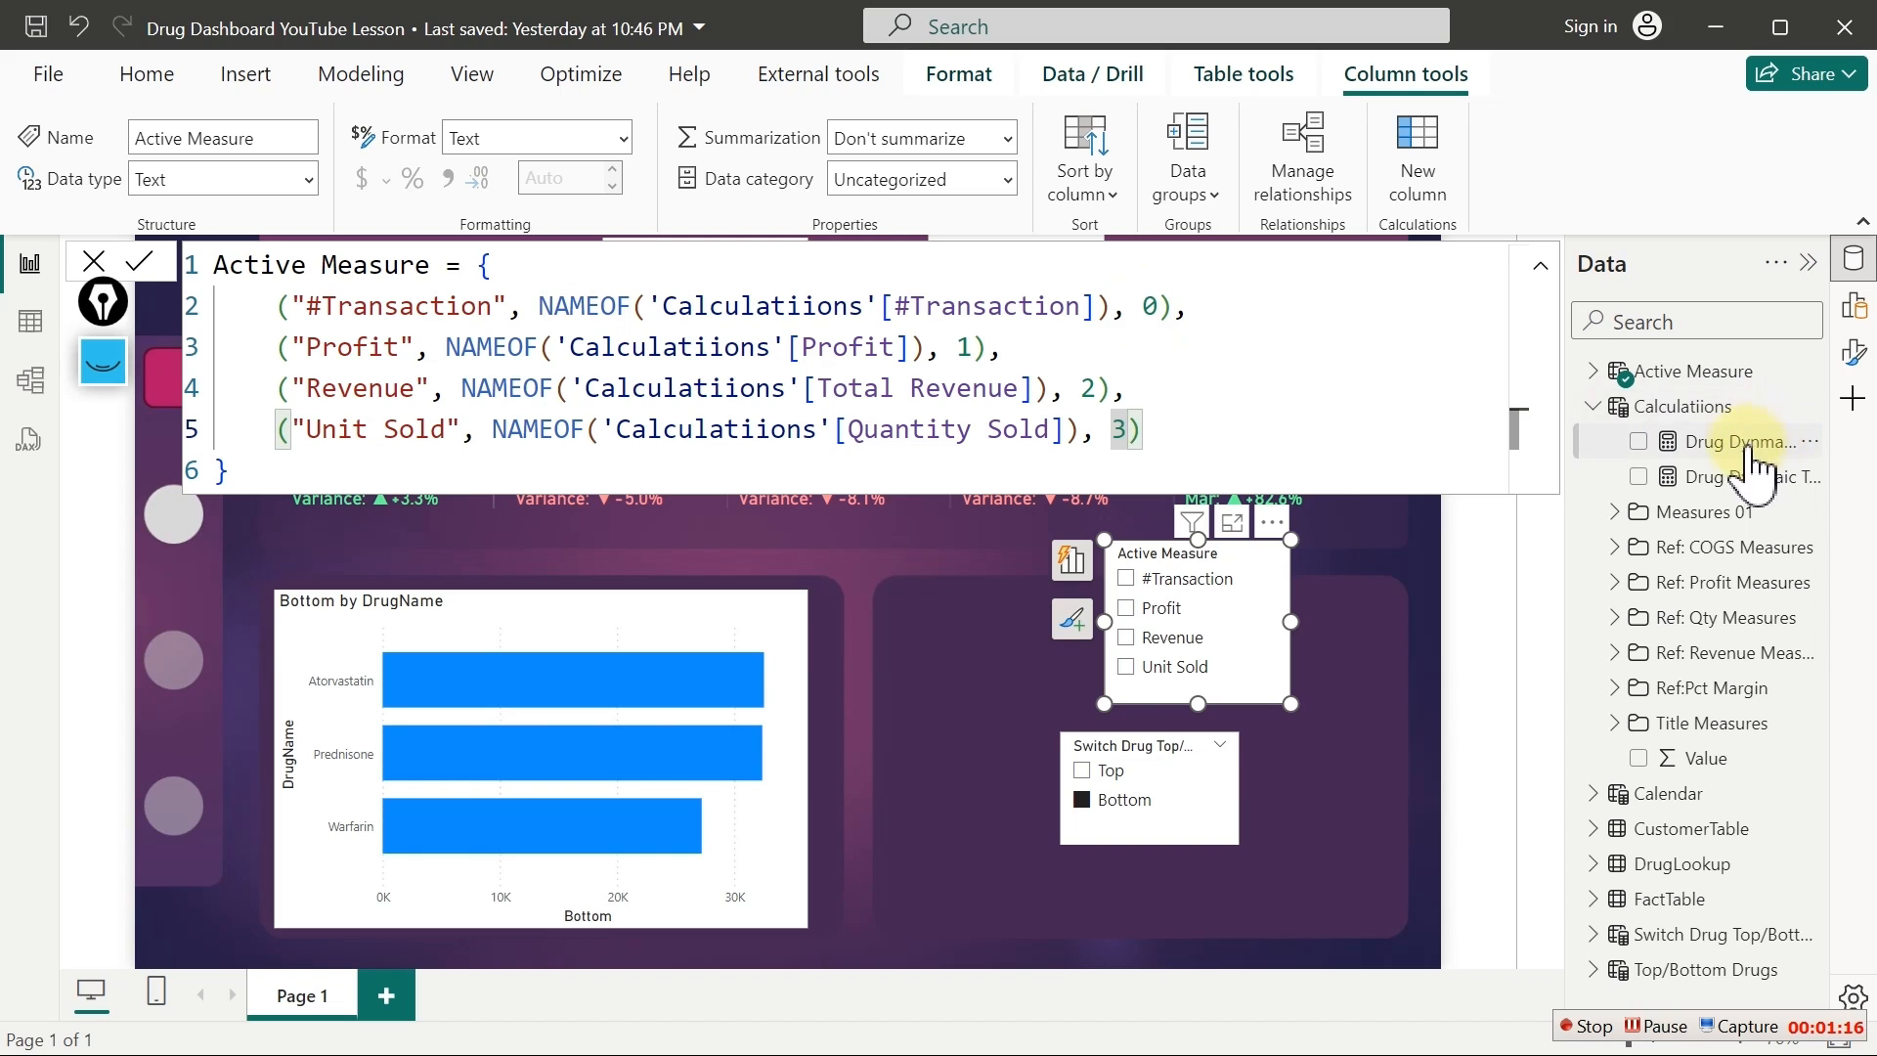
left_click(1689, 446)
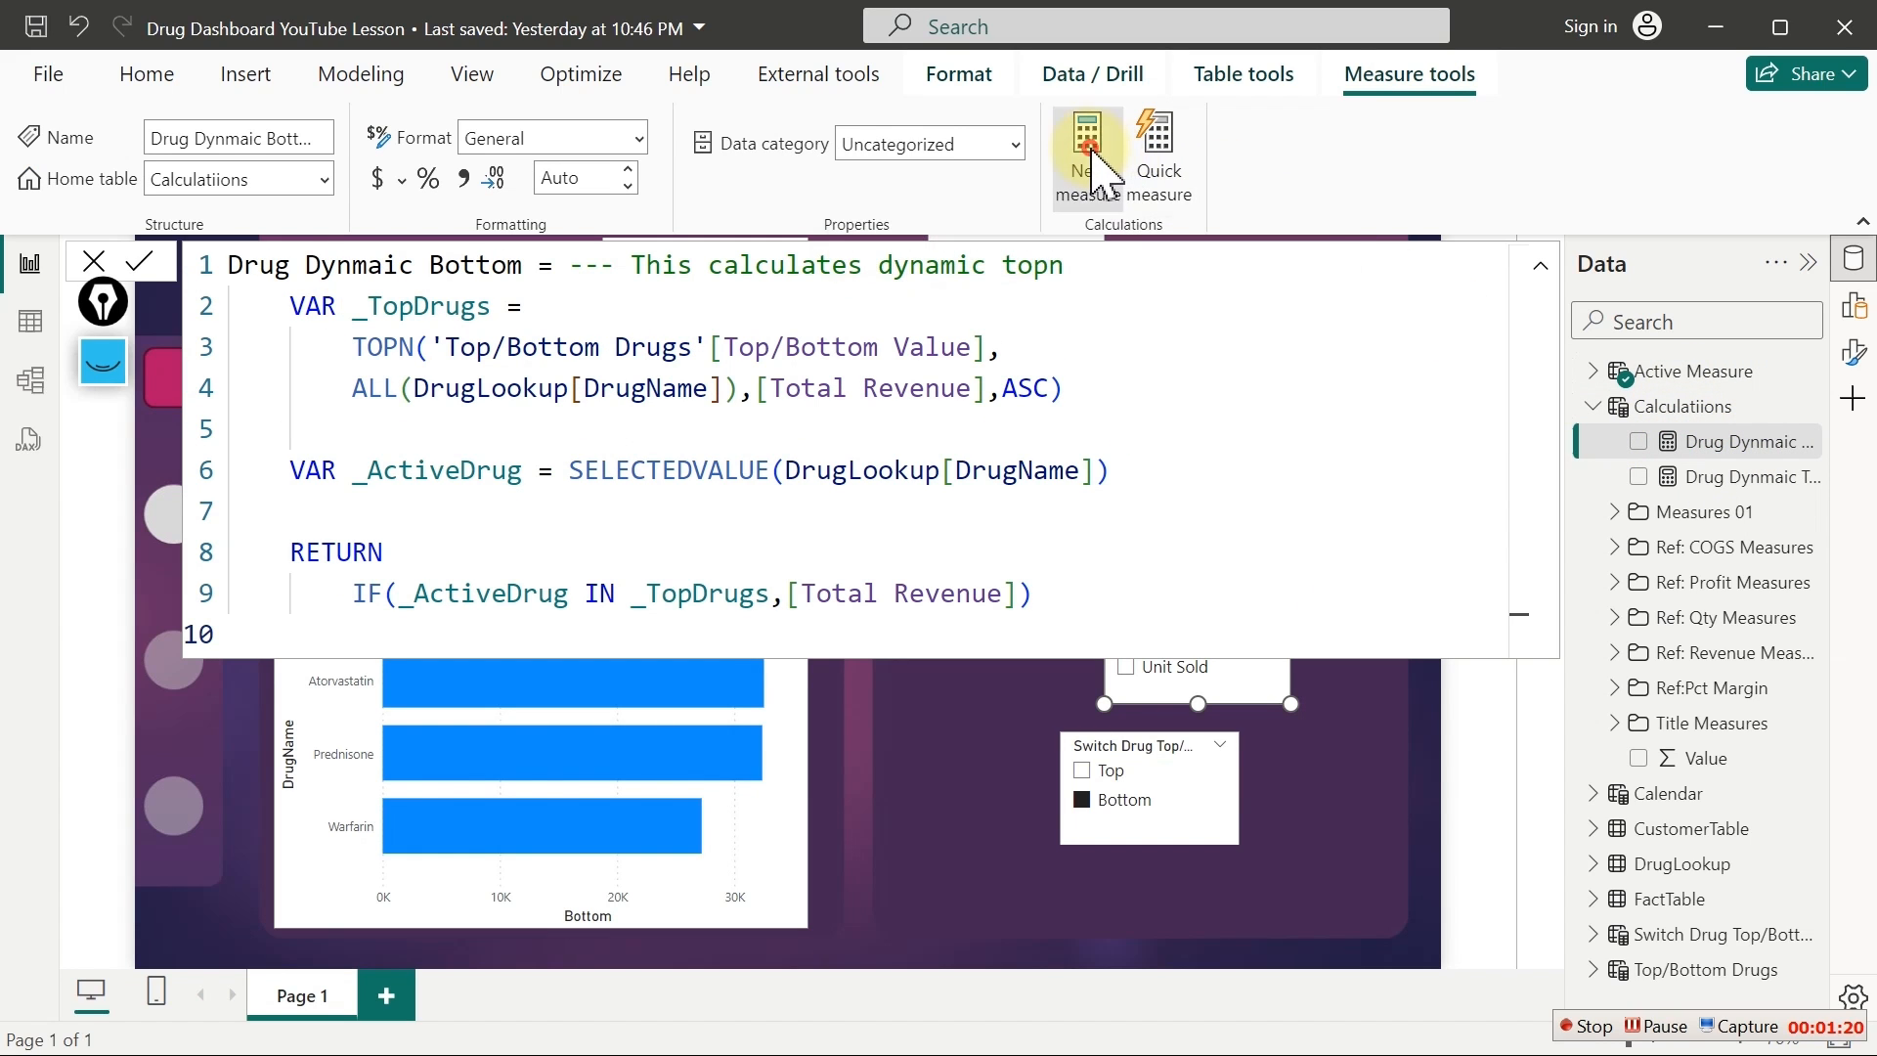
left_click(1092, 152)
left_click(1092, 156)
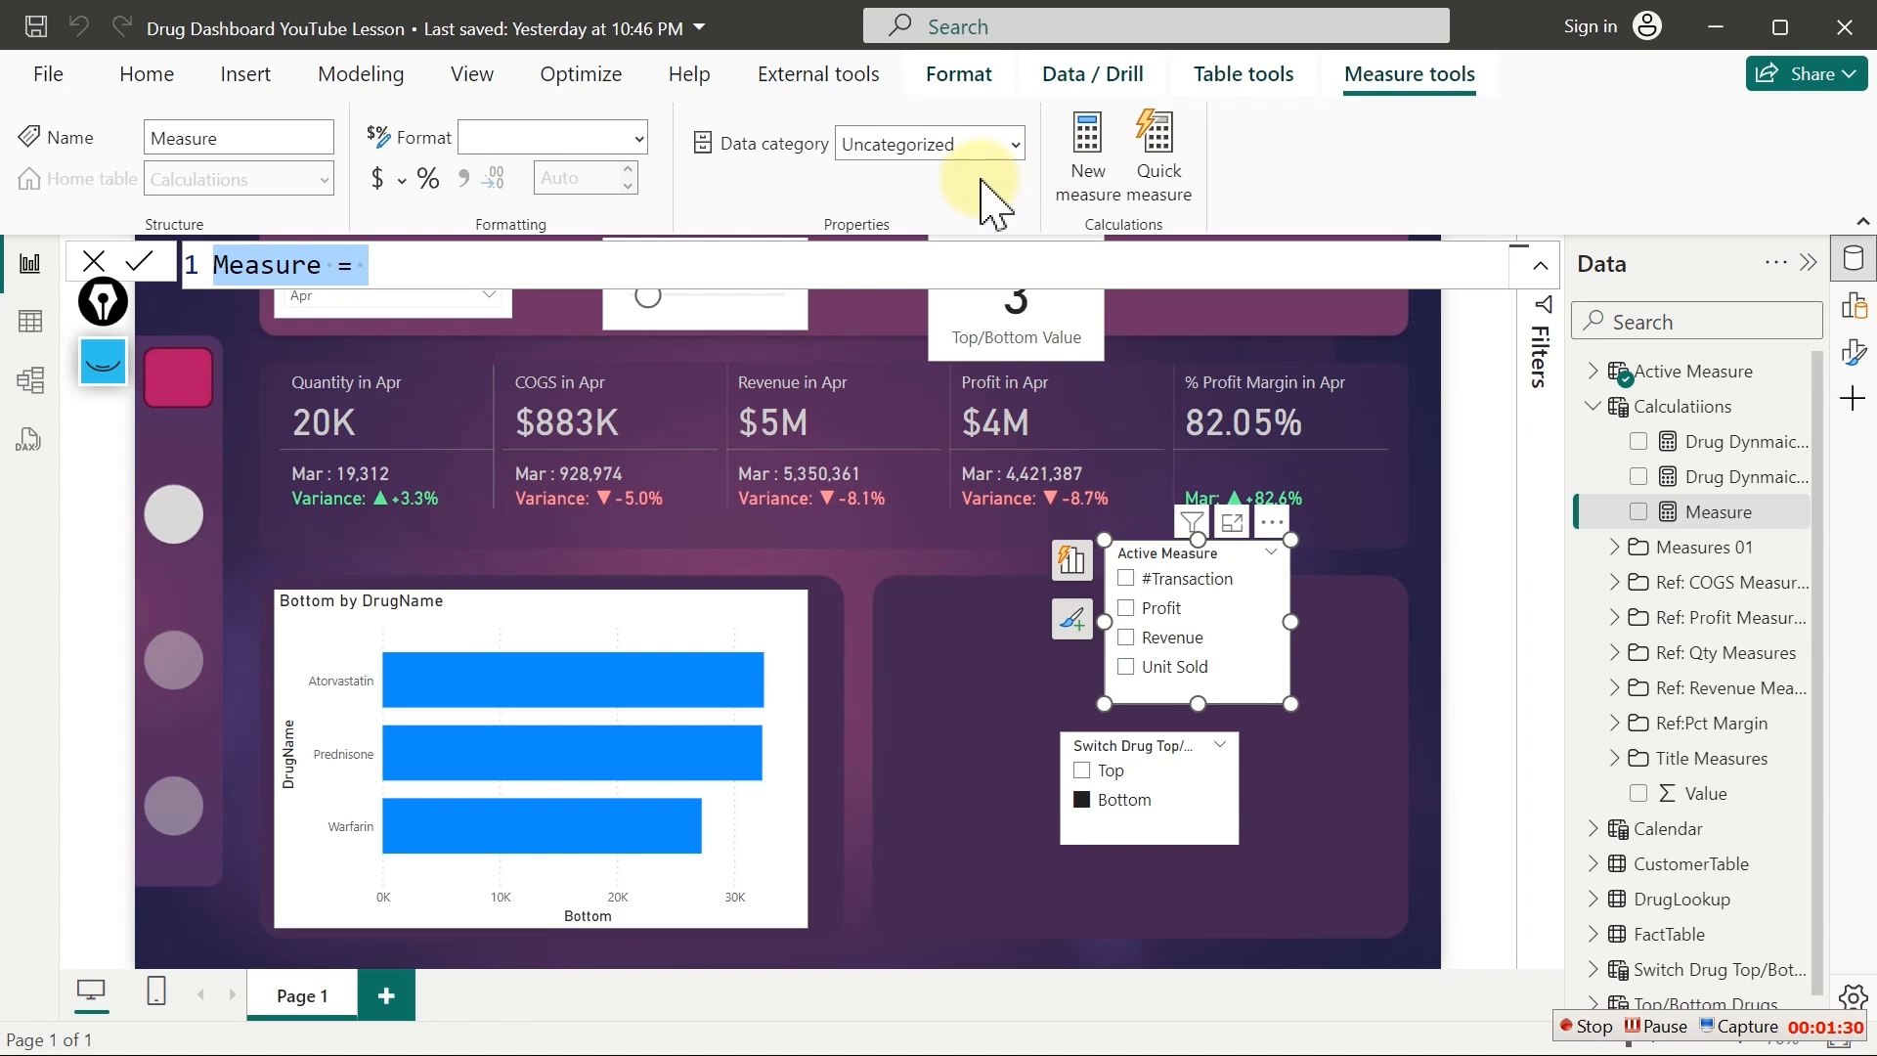
left_click(93, 262)
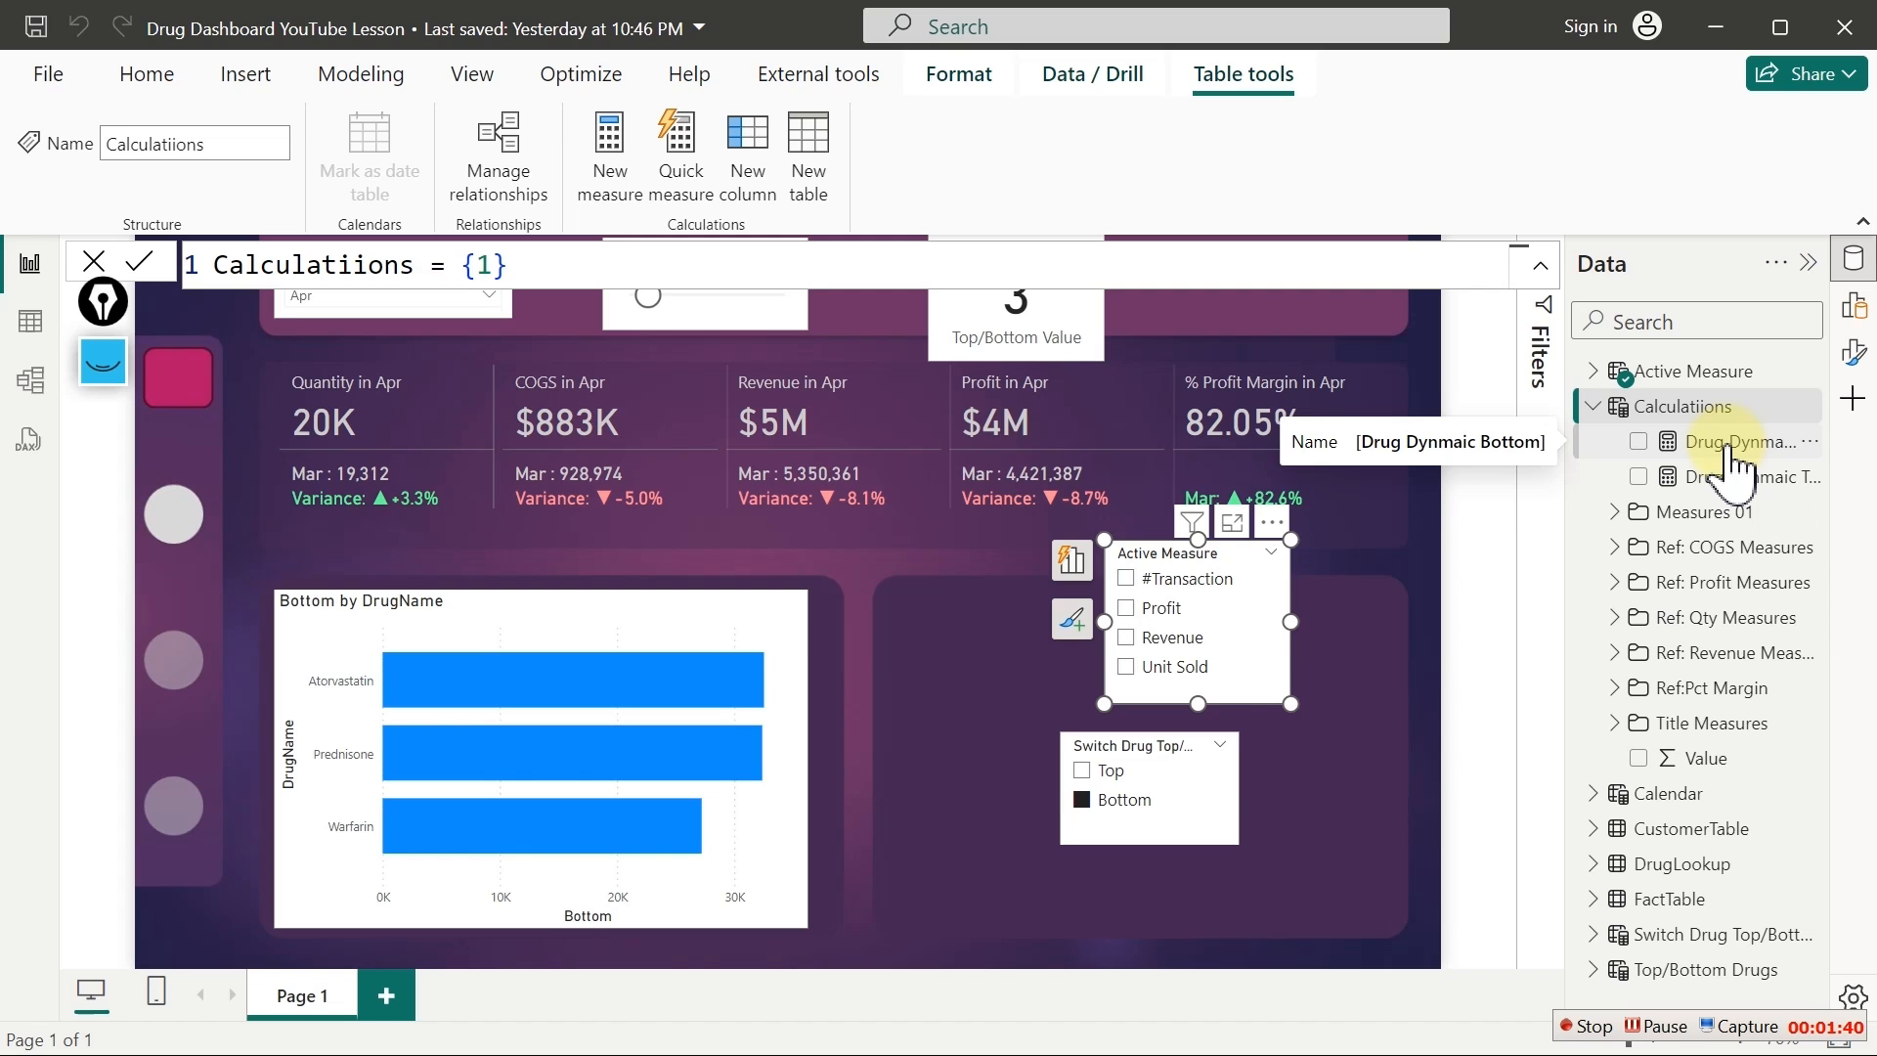
In the Drug Dynmaic Bottom measure, begin declaring a variable named _DynamicMeasures above the _TopDrugs variable
left_click(1727, 448)
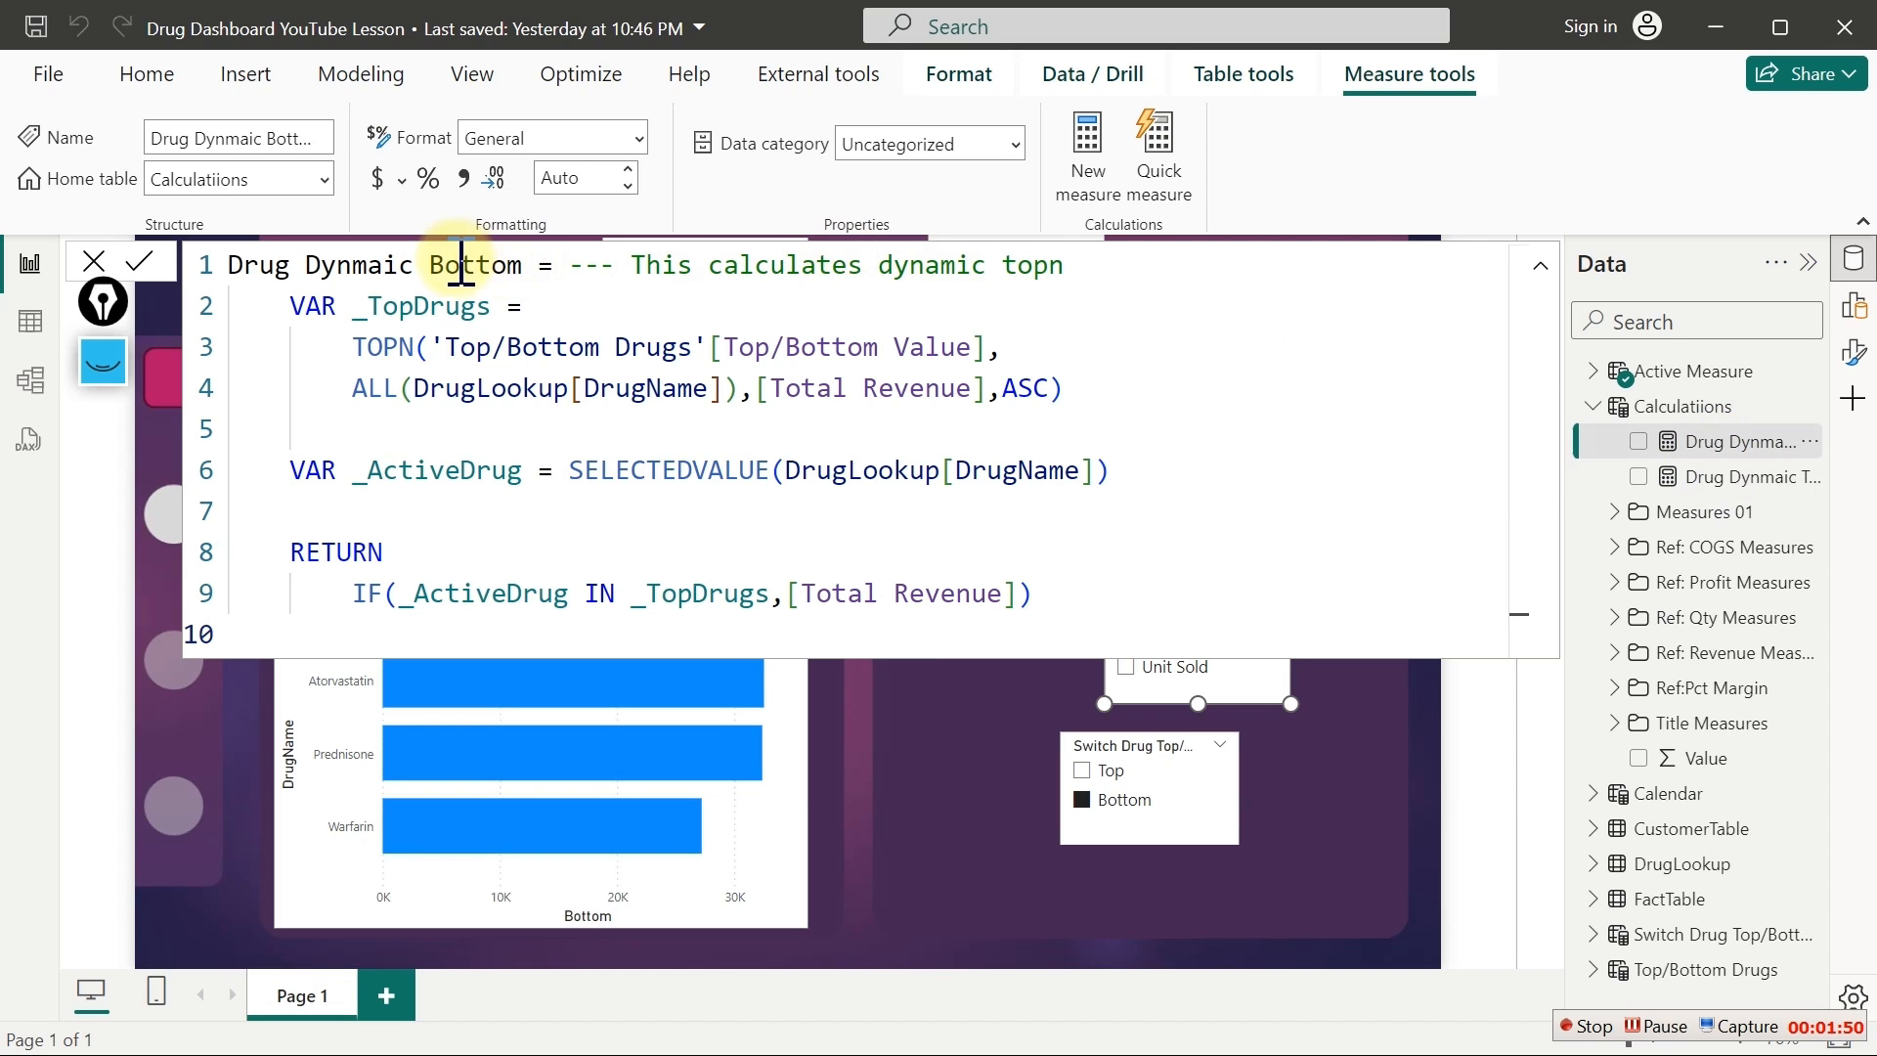
left_click(1079, 274)
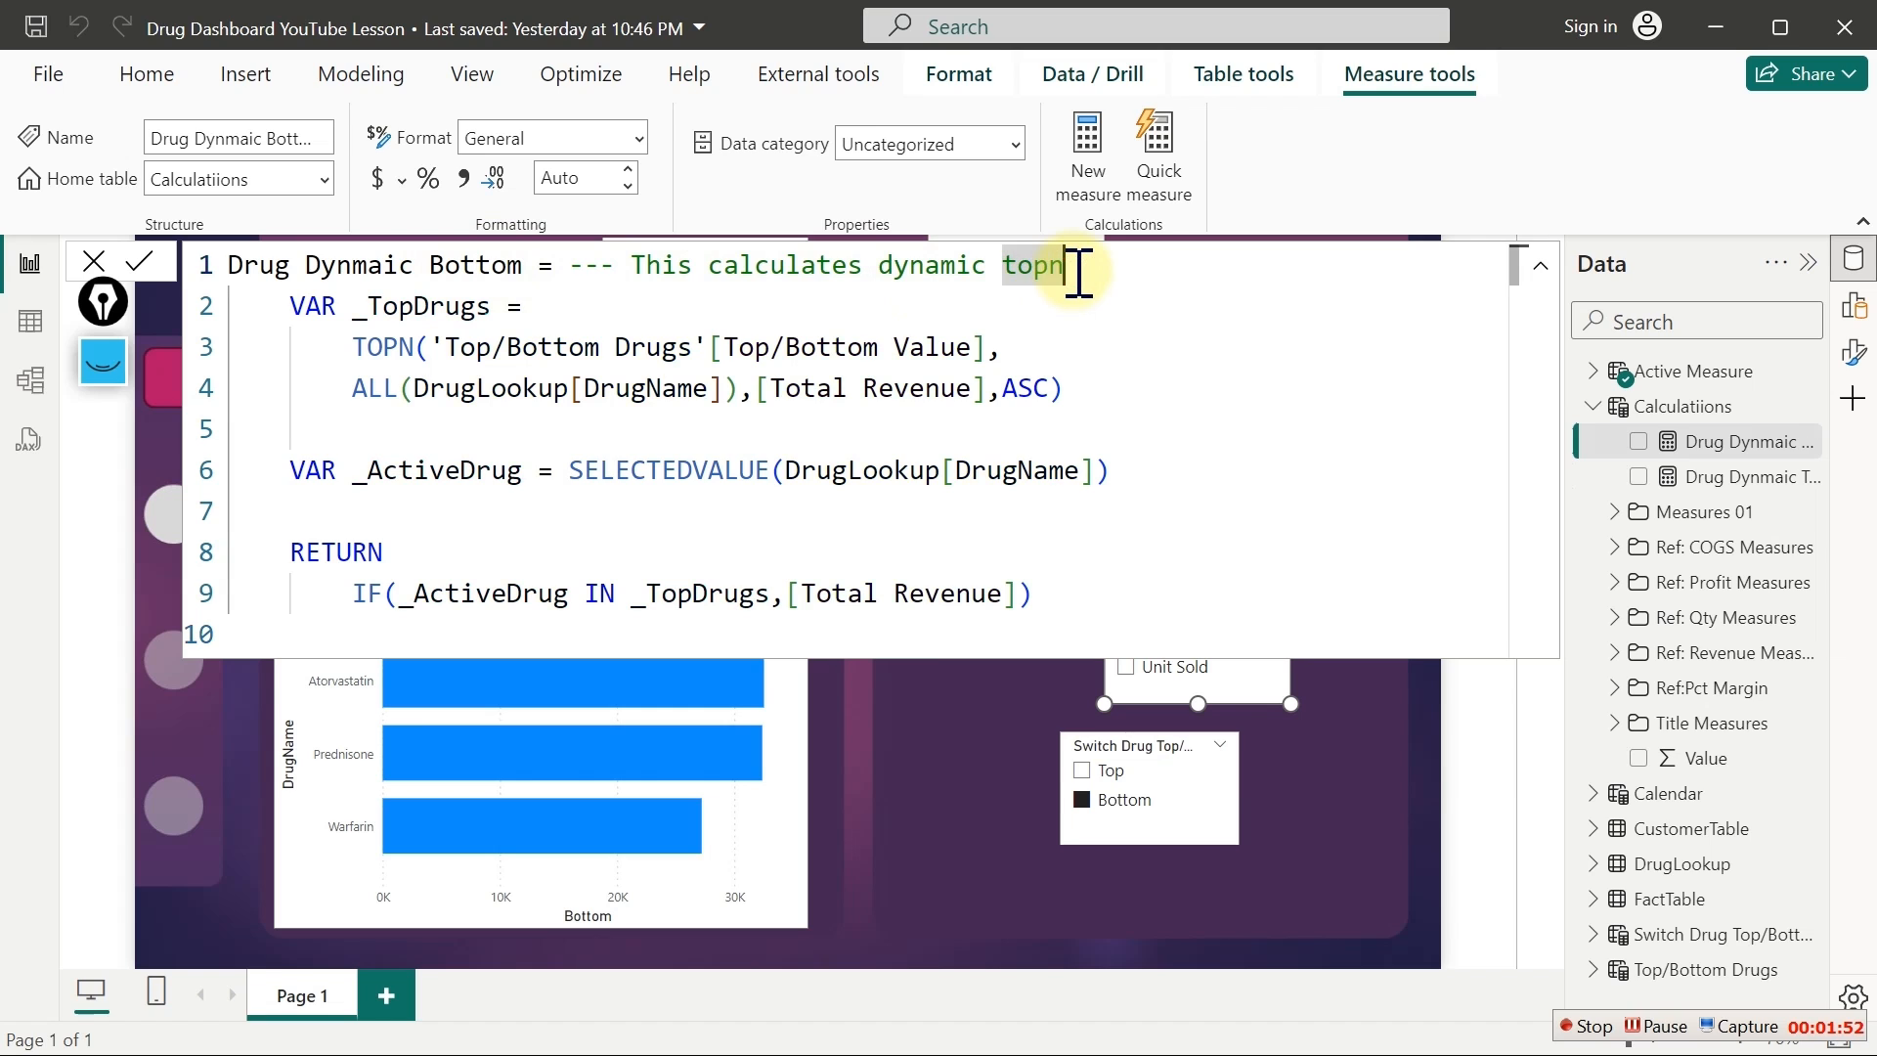
key("Return")
key("Return")
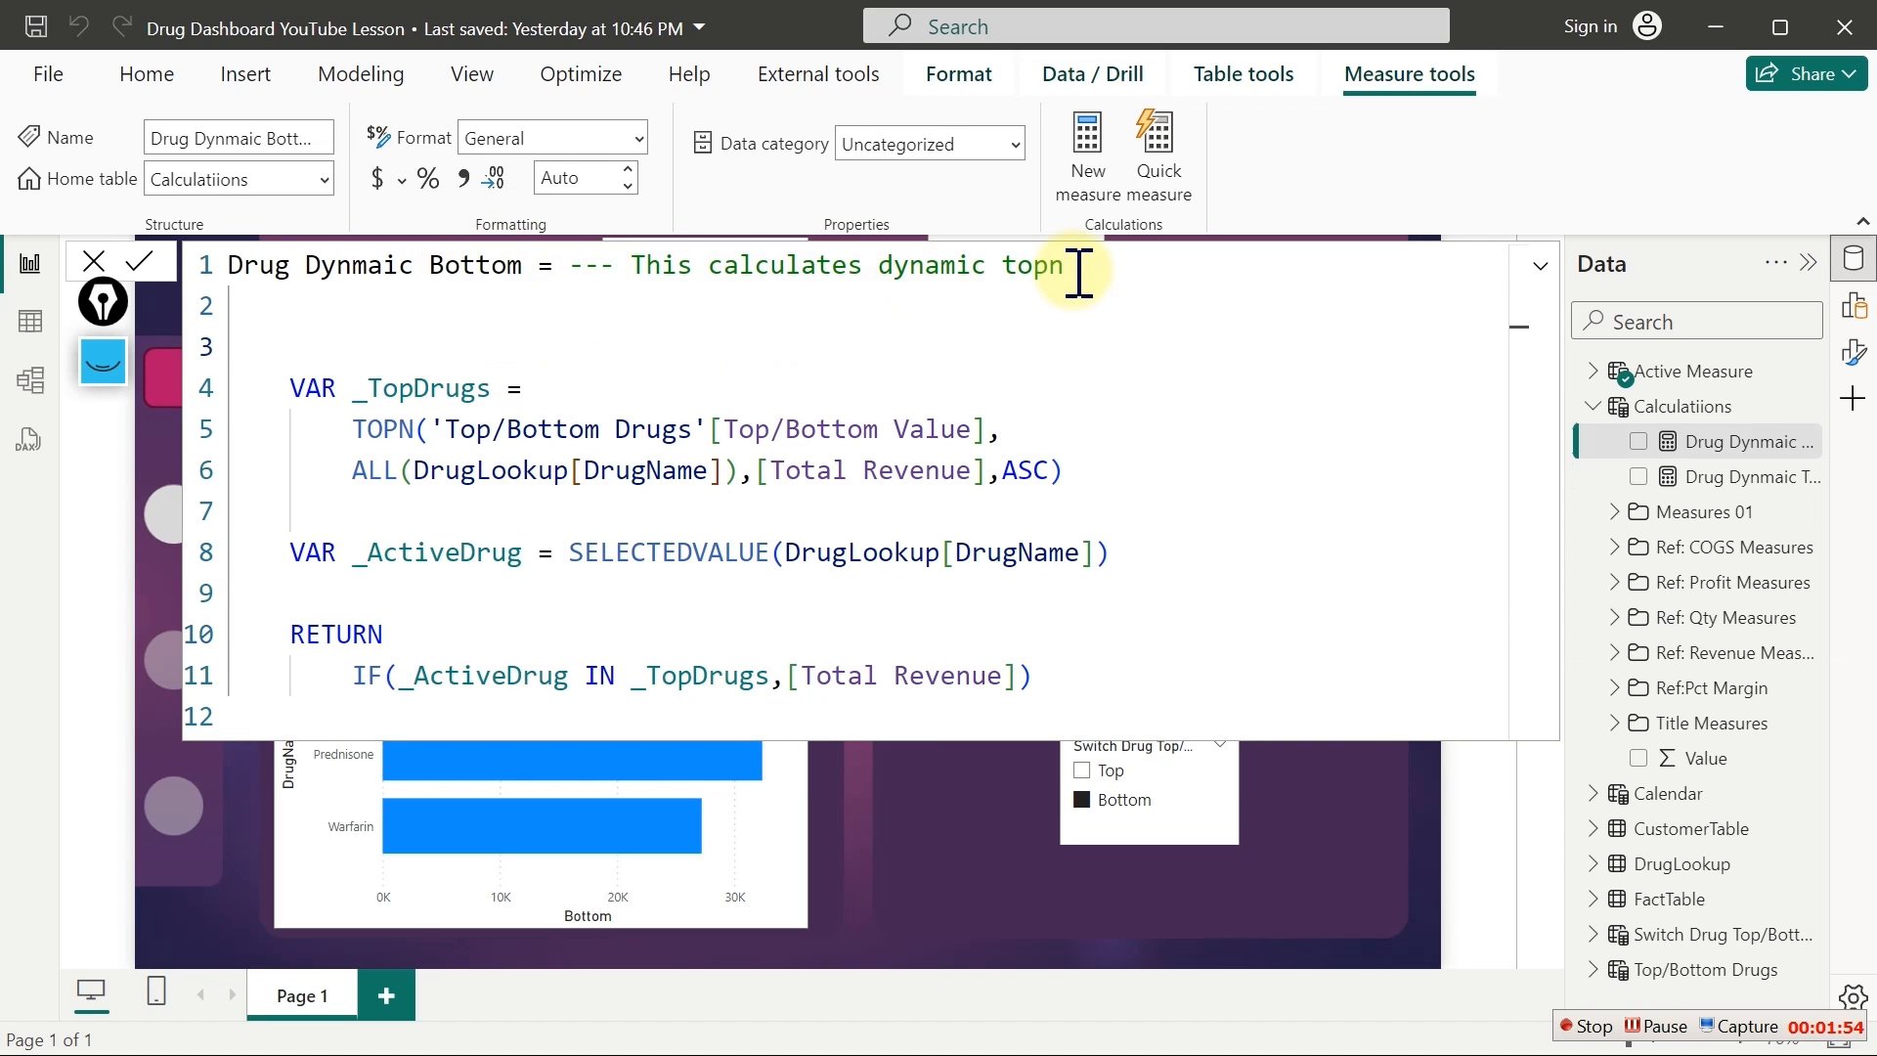
type("var")
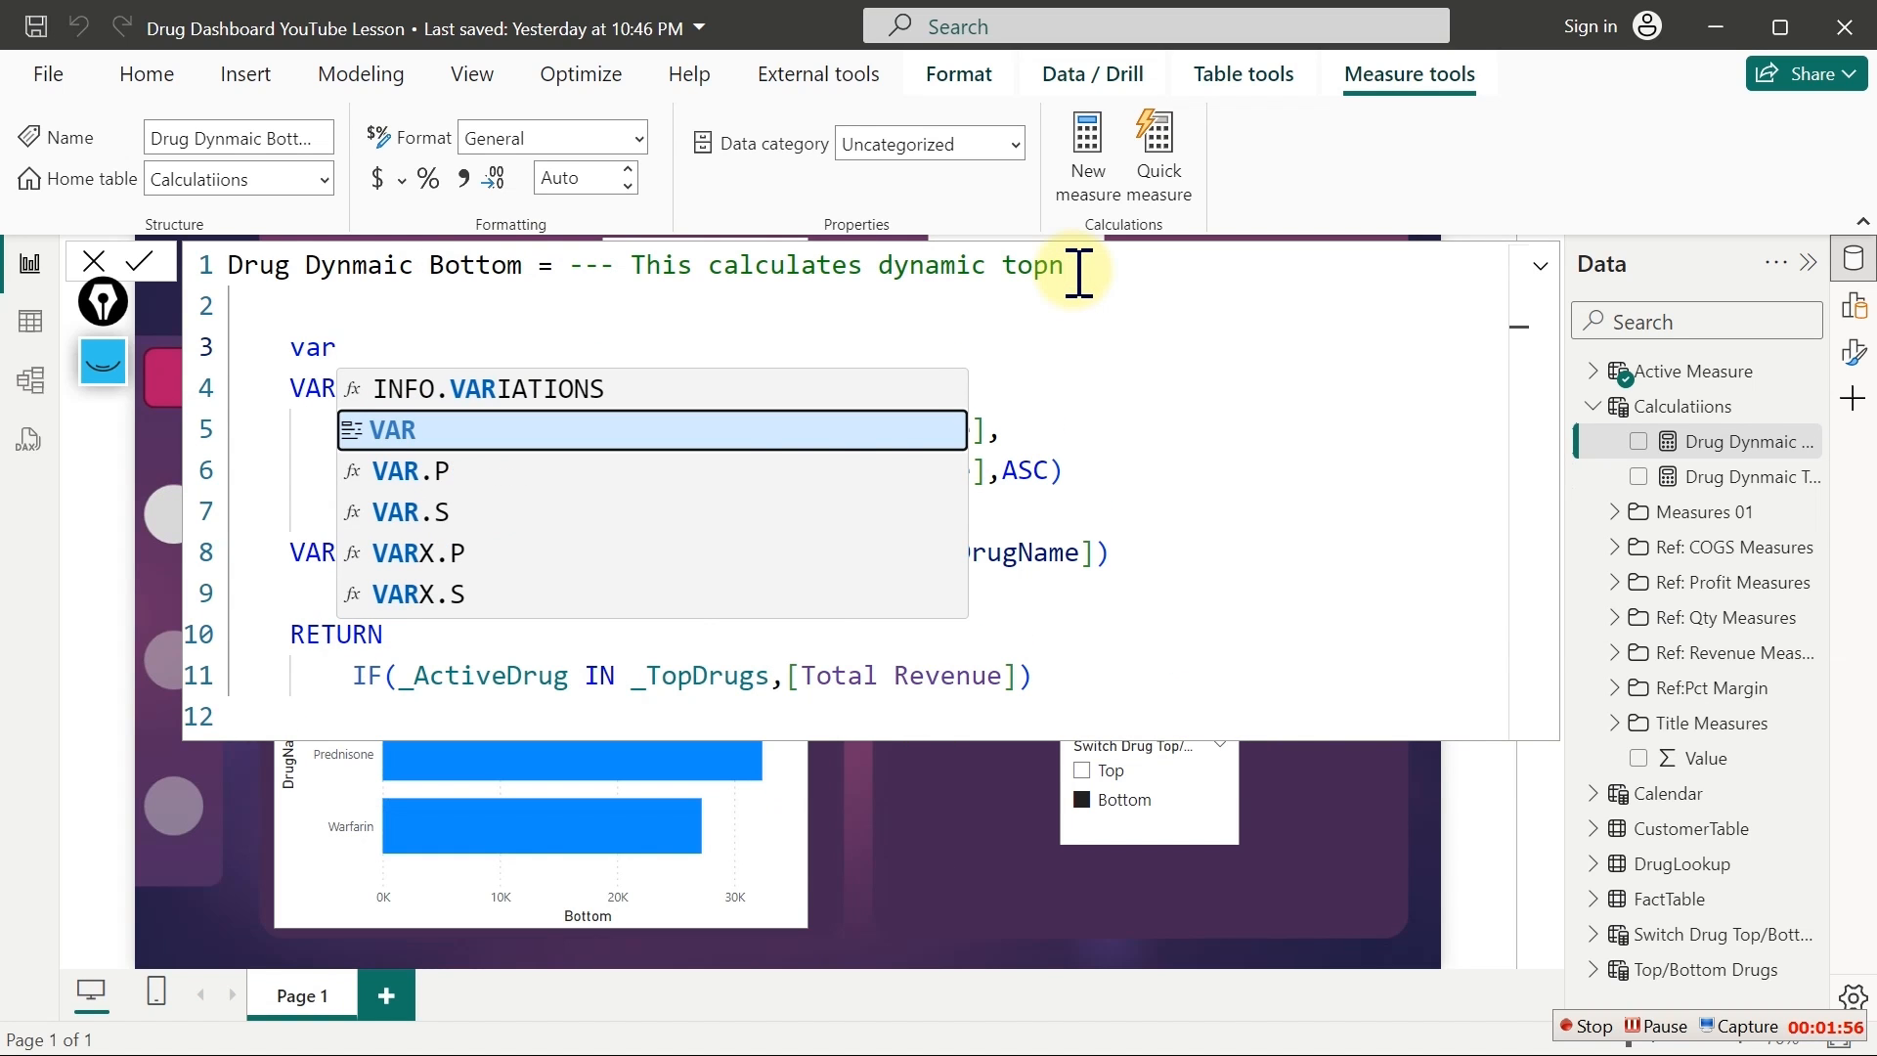
key("Tab")
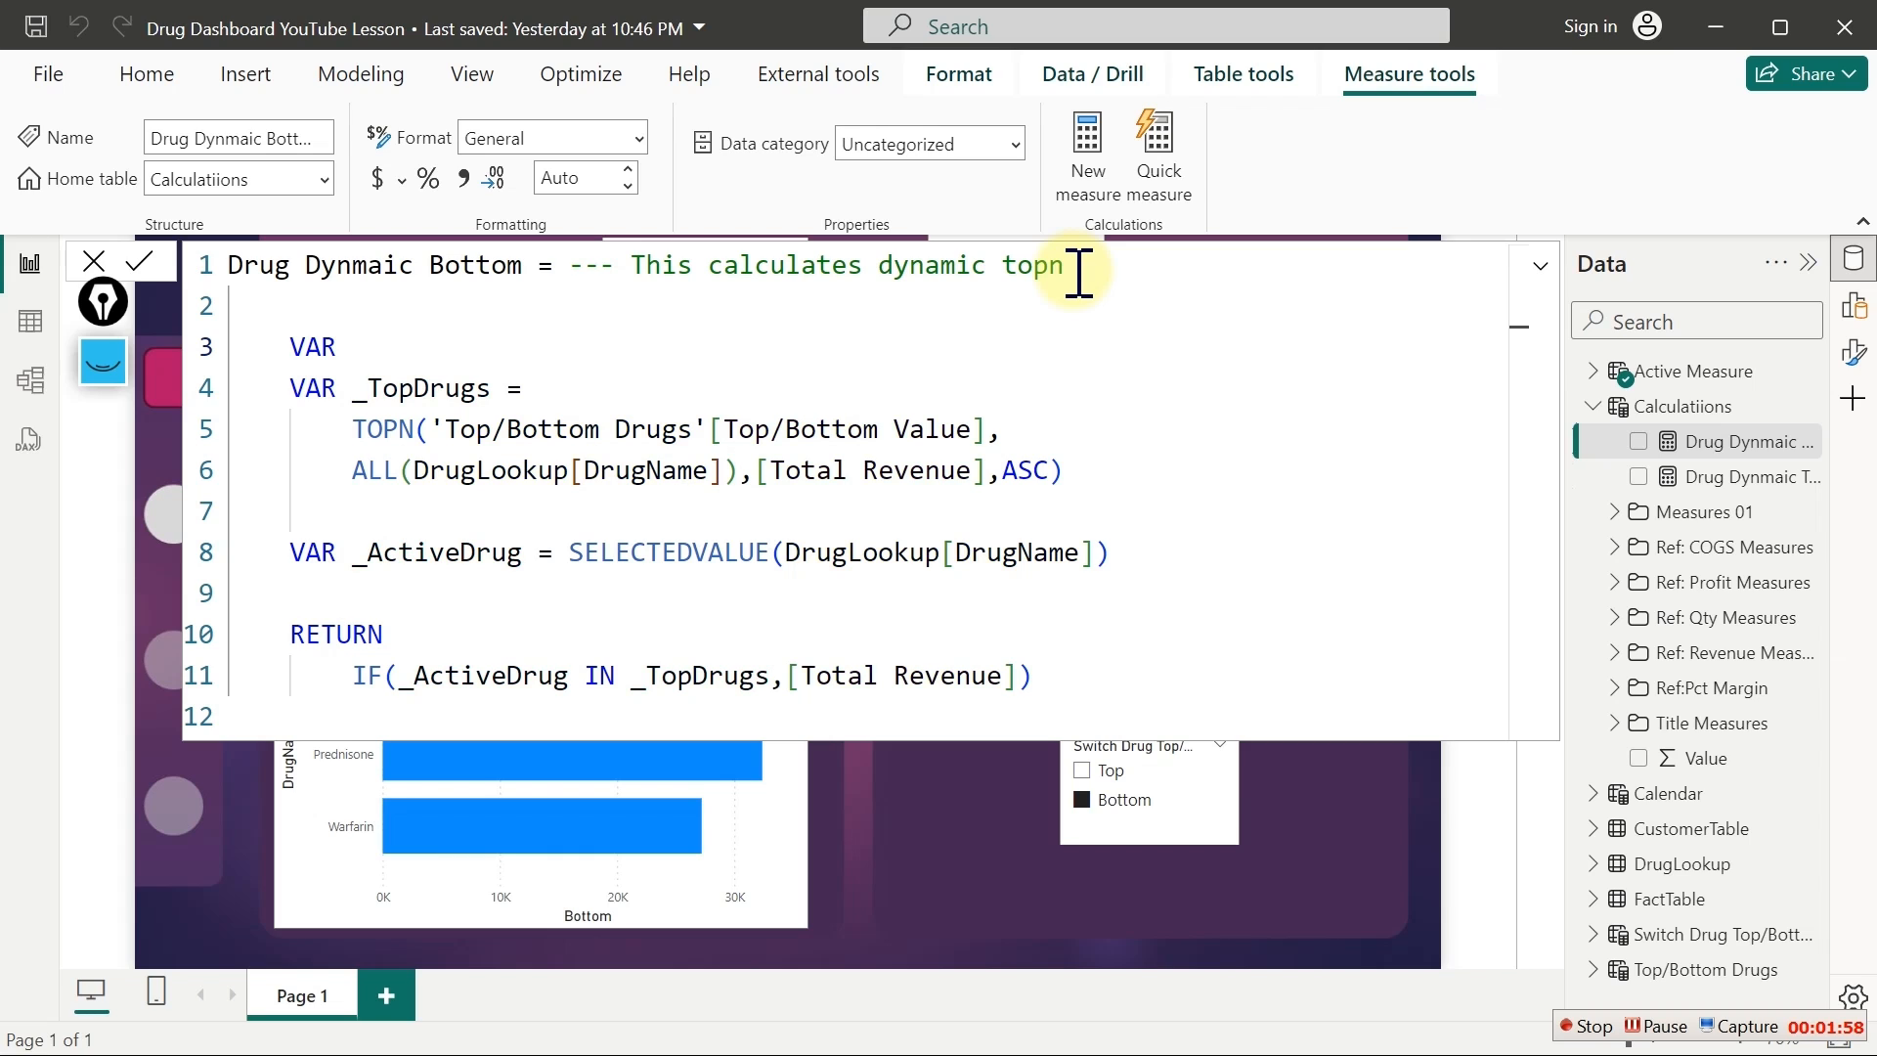
type("_DynamicM")
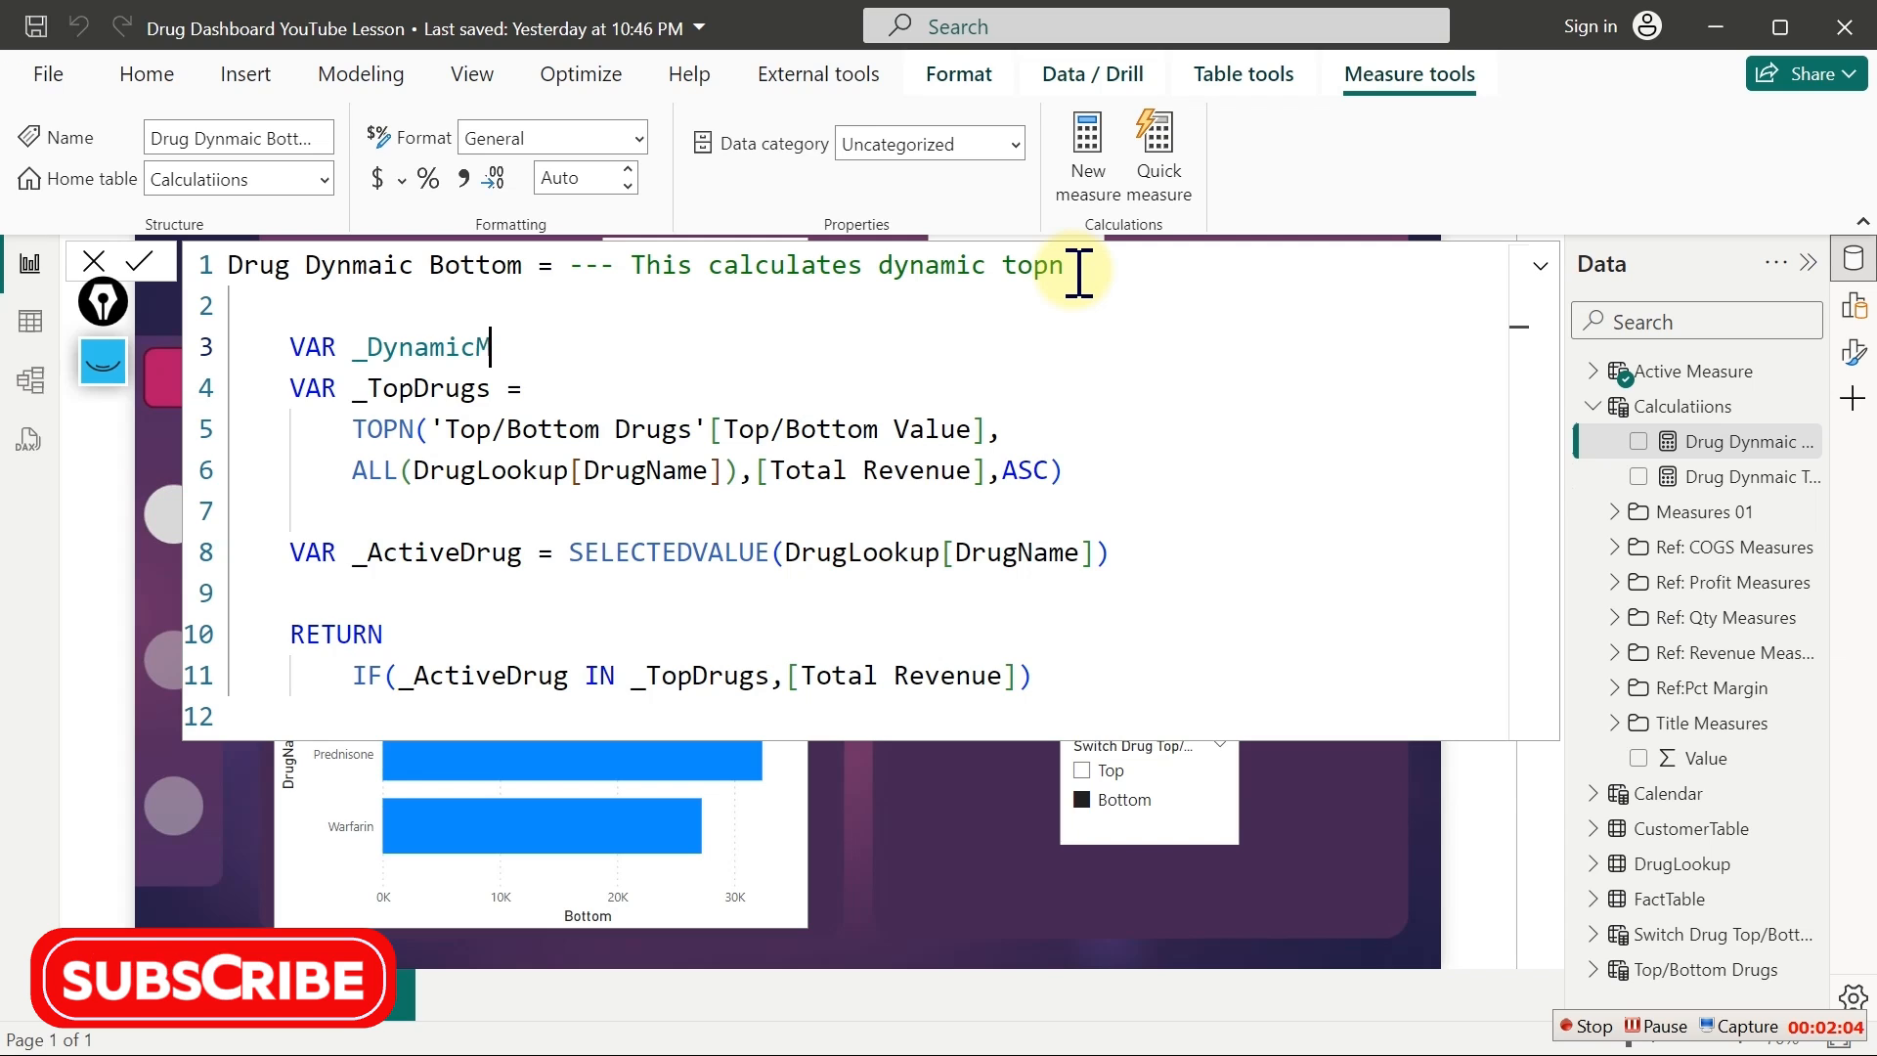
type("easures")
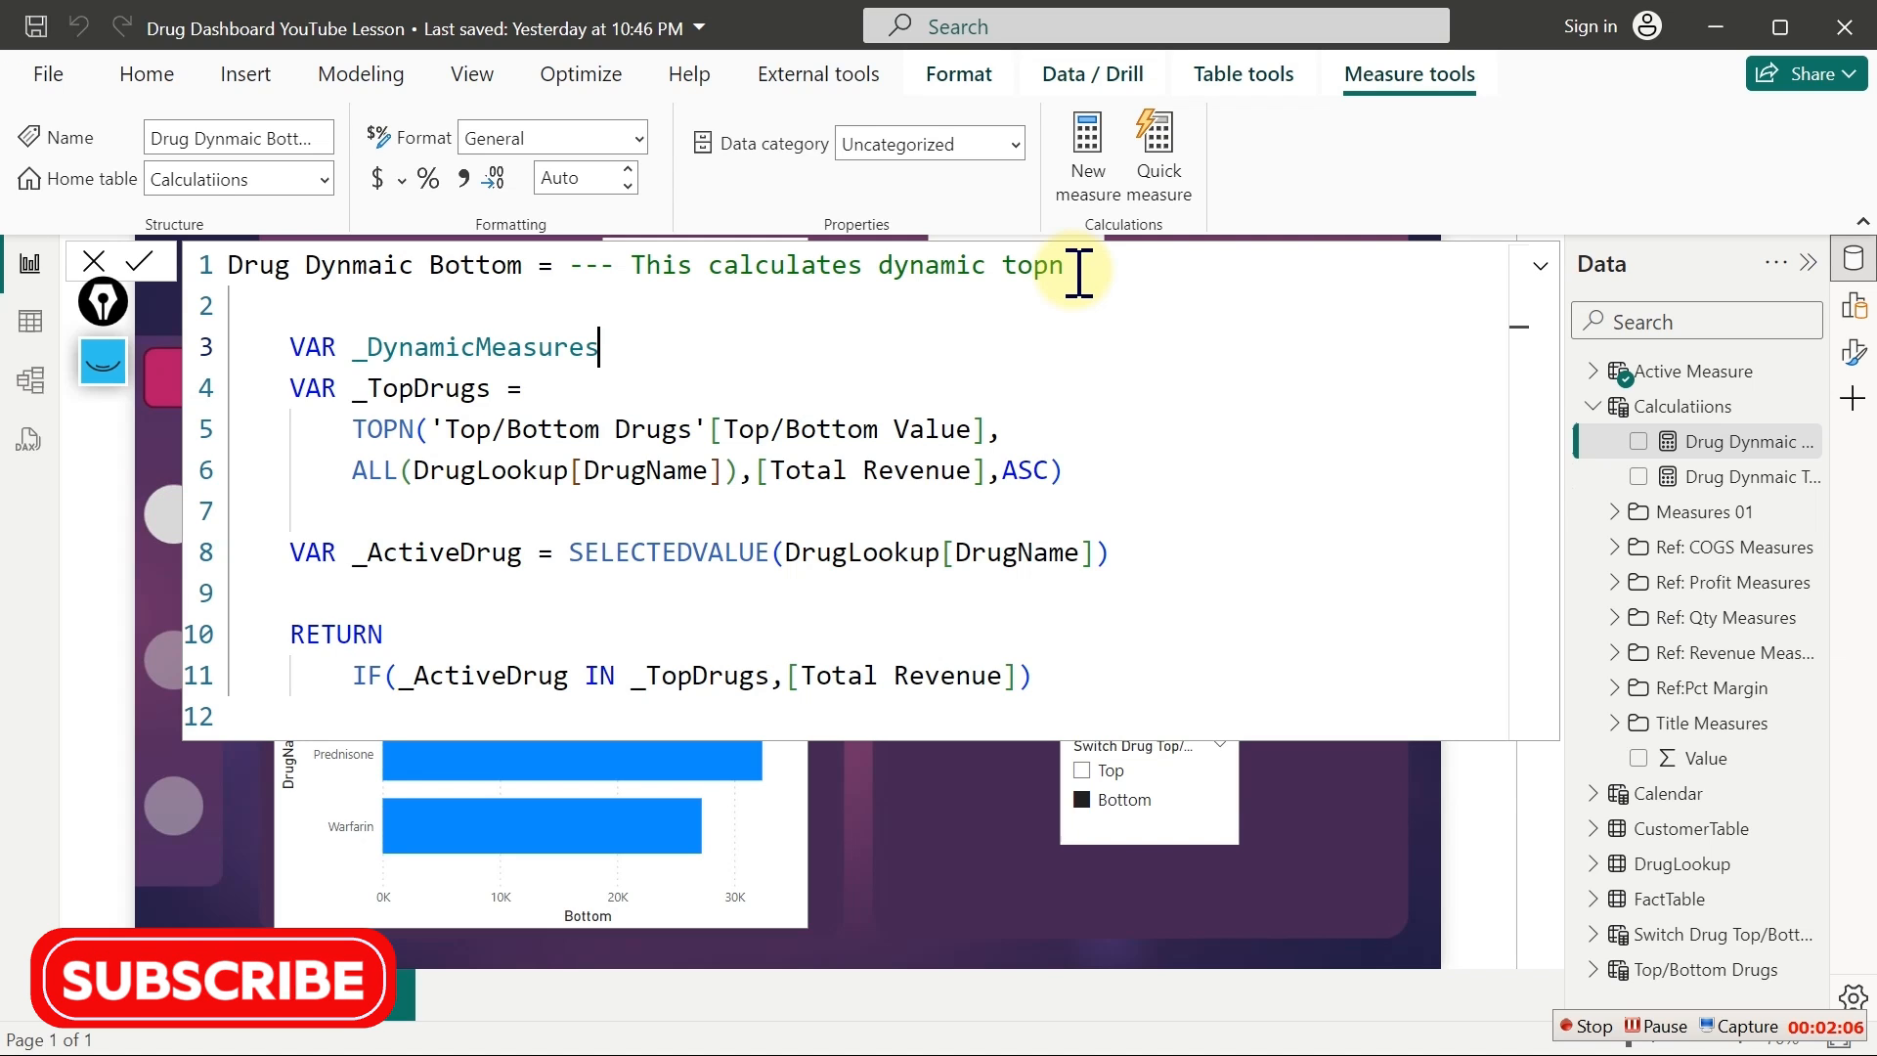
type(" =")
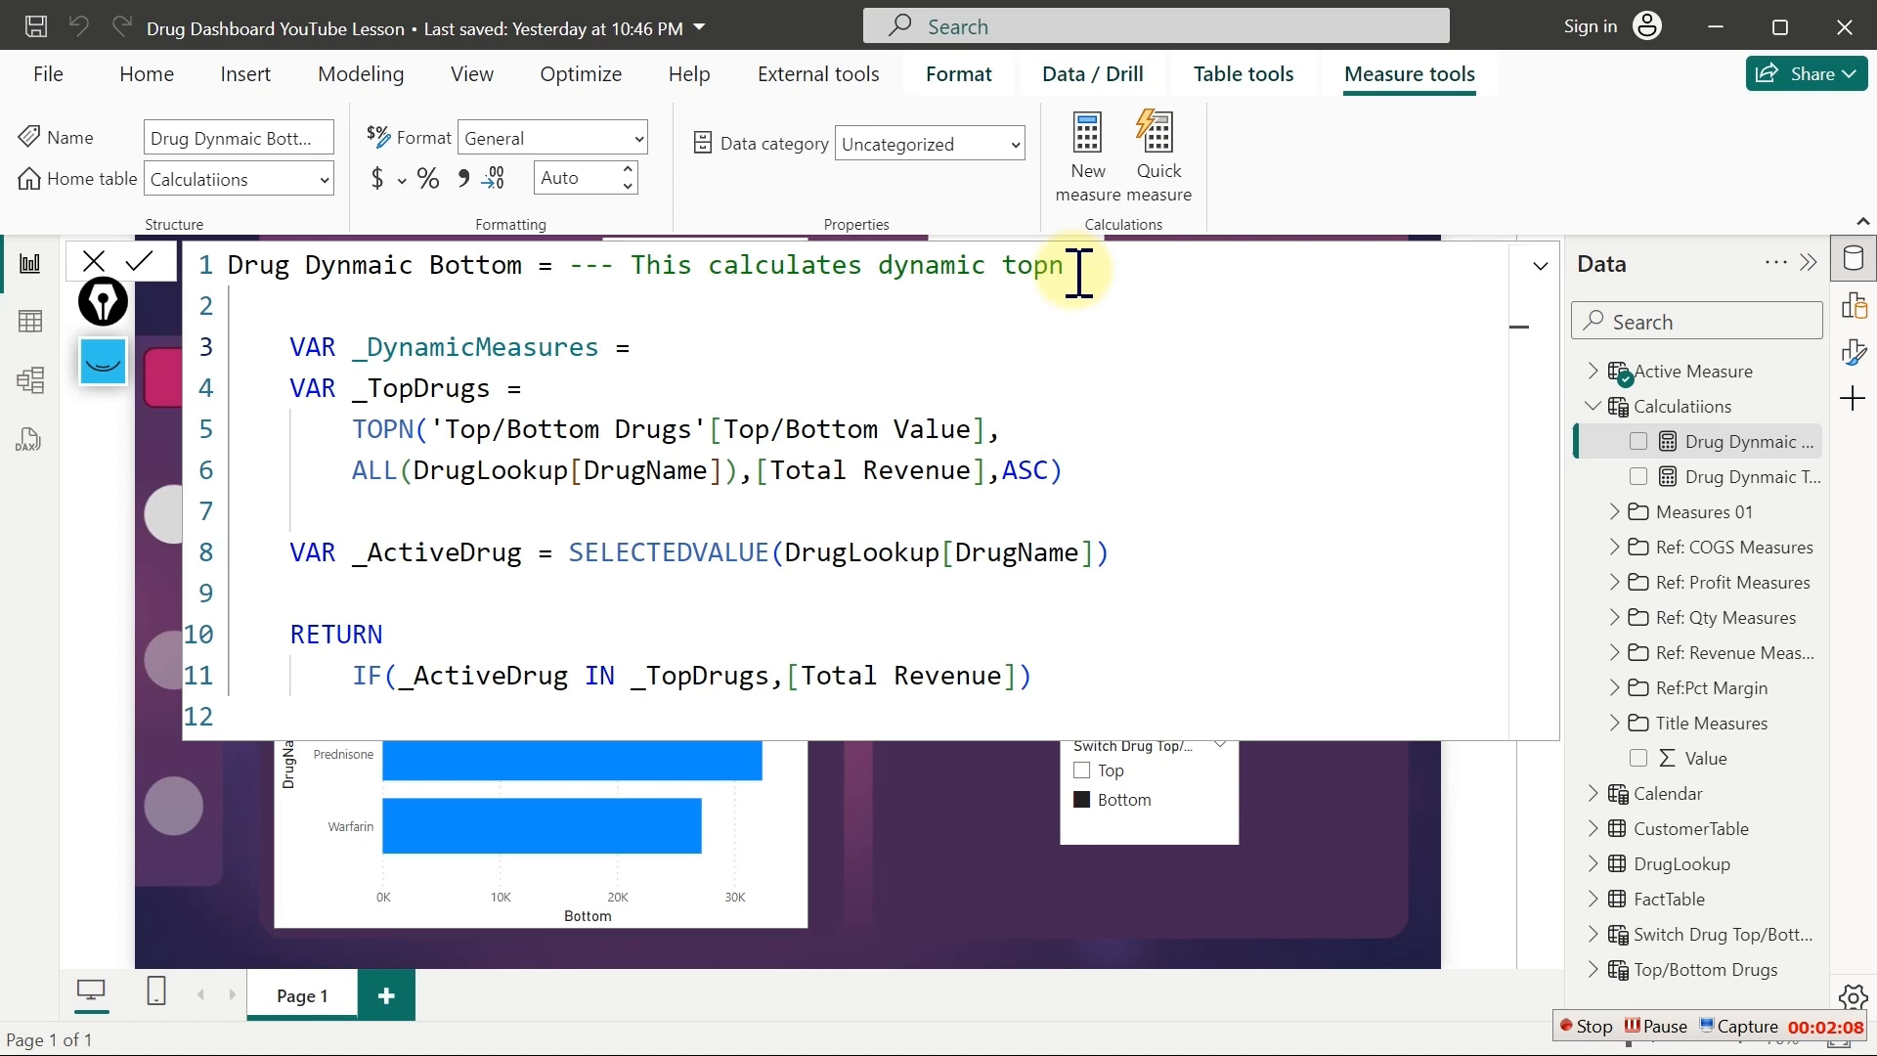
Insert blank lines between the _DynamicMeasures declaration and _TopDrugs, leaving the cursor on an indented line directly below the declaration
key("Return")
key("Return")
key("Return")
key("Return")
key("Return")
key("Return")
key("Return")
key("Return")
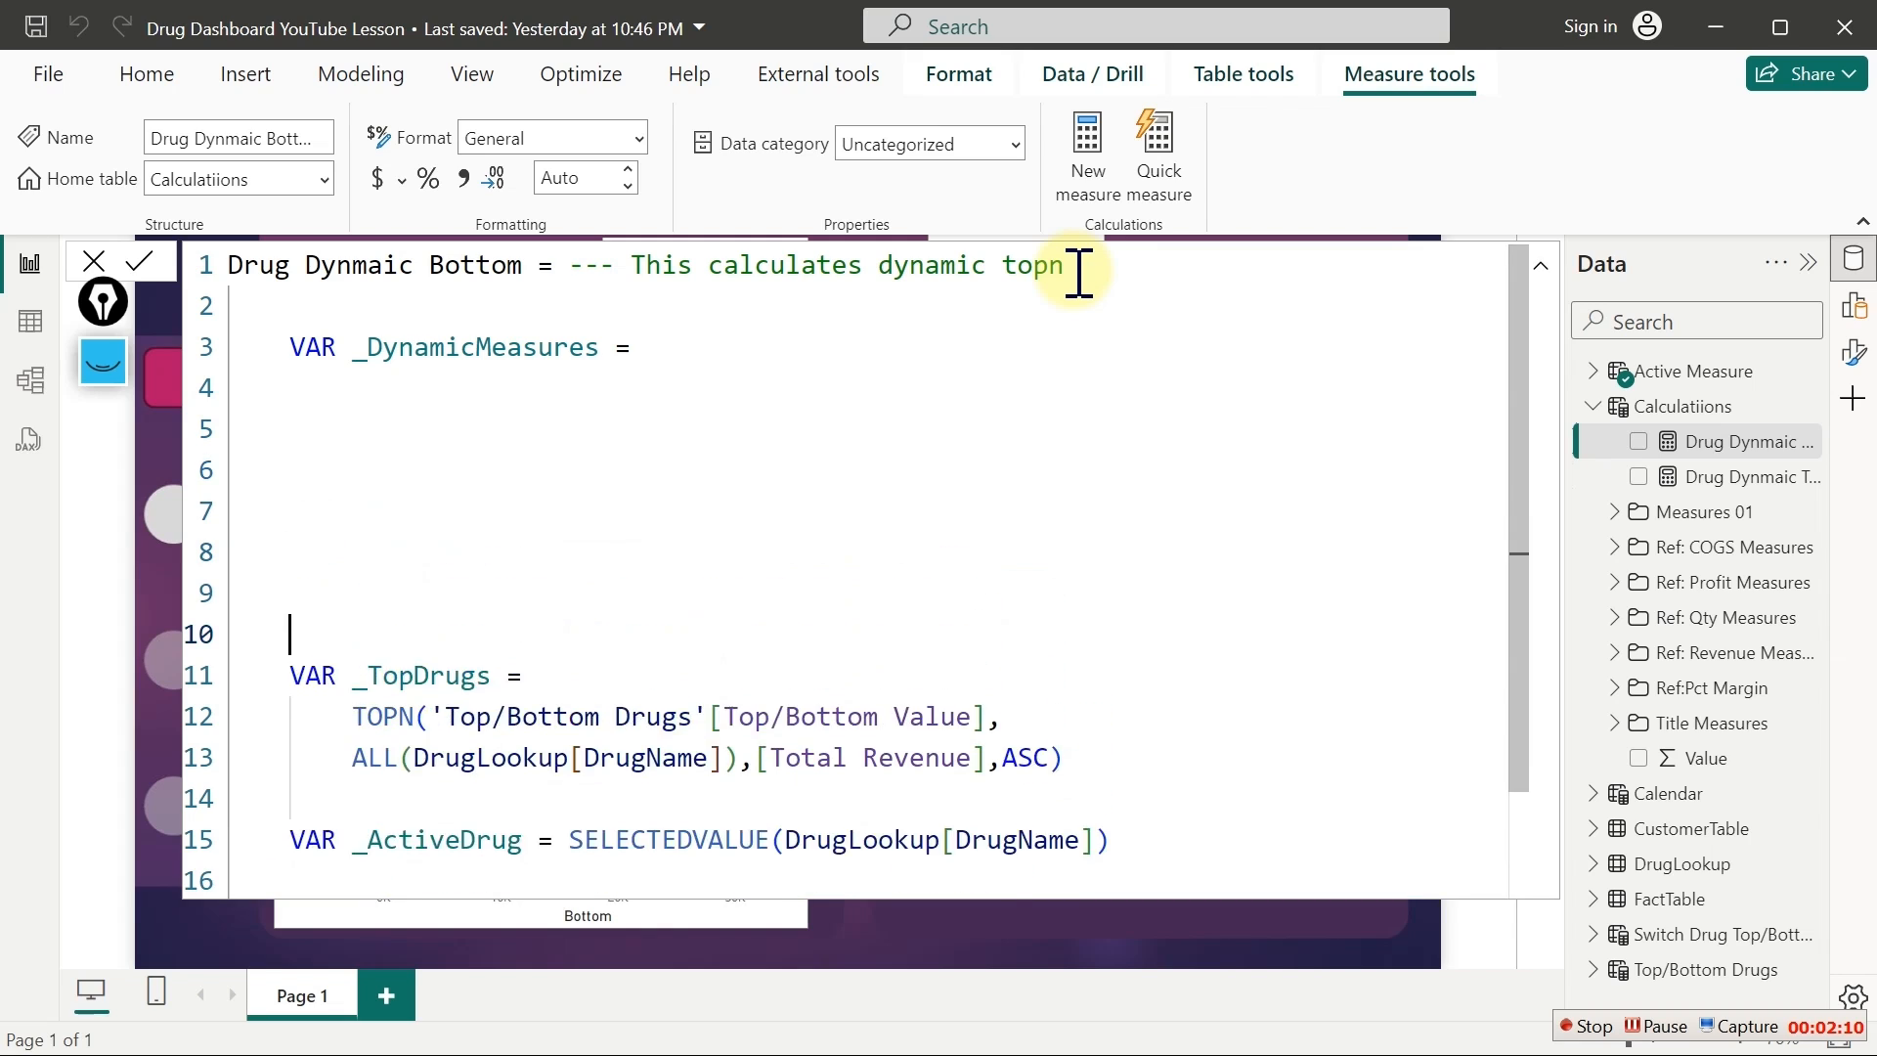
key("Up")
key("Up")
key("Up")
key("Up")
key("Up")
key("Up")
key("Up")
key("Up")
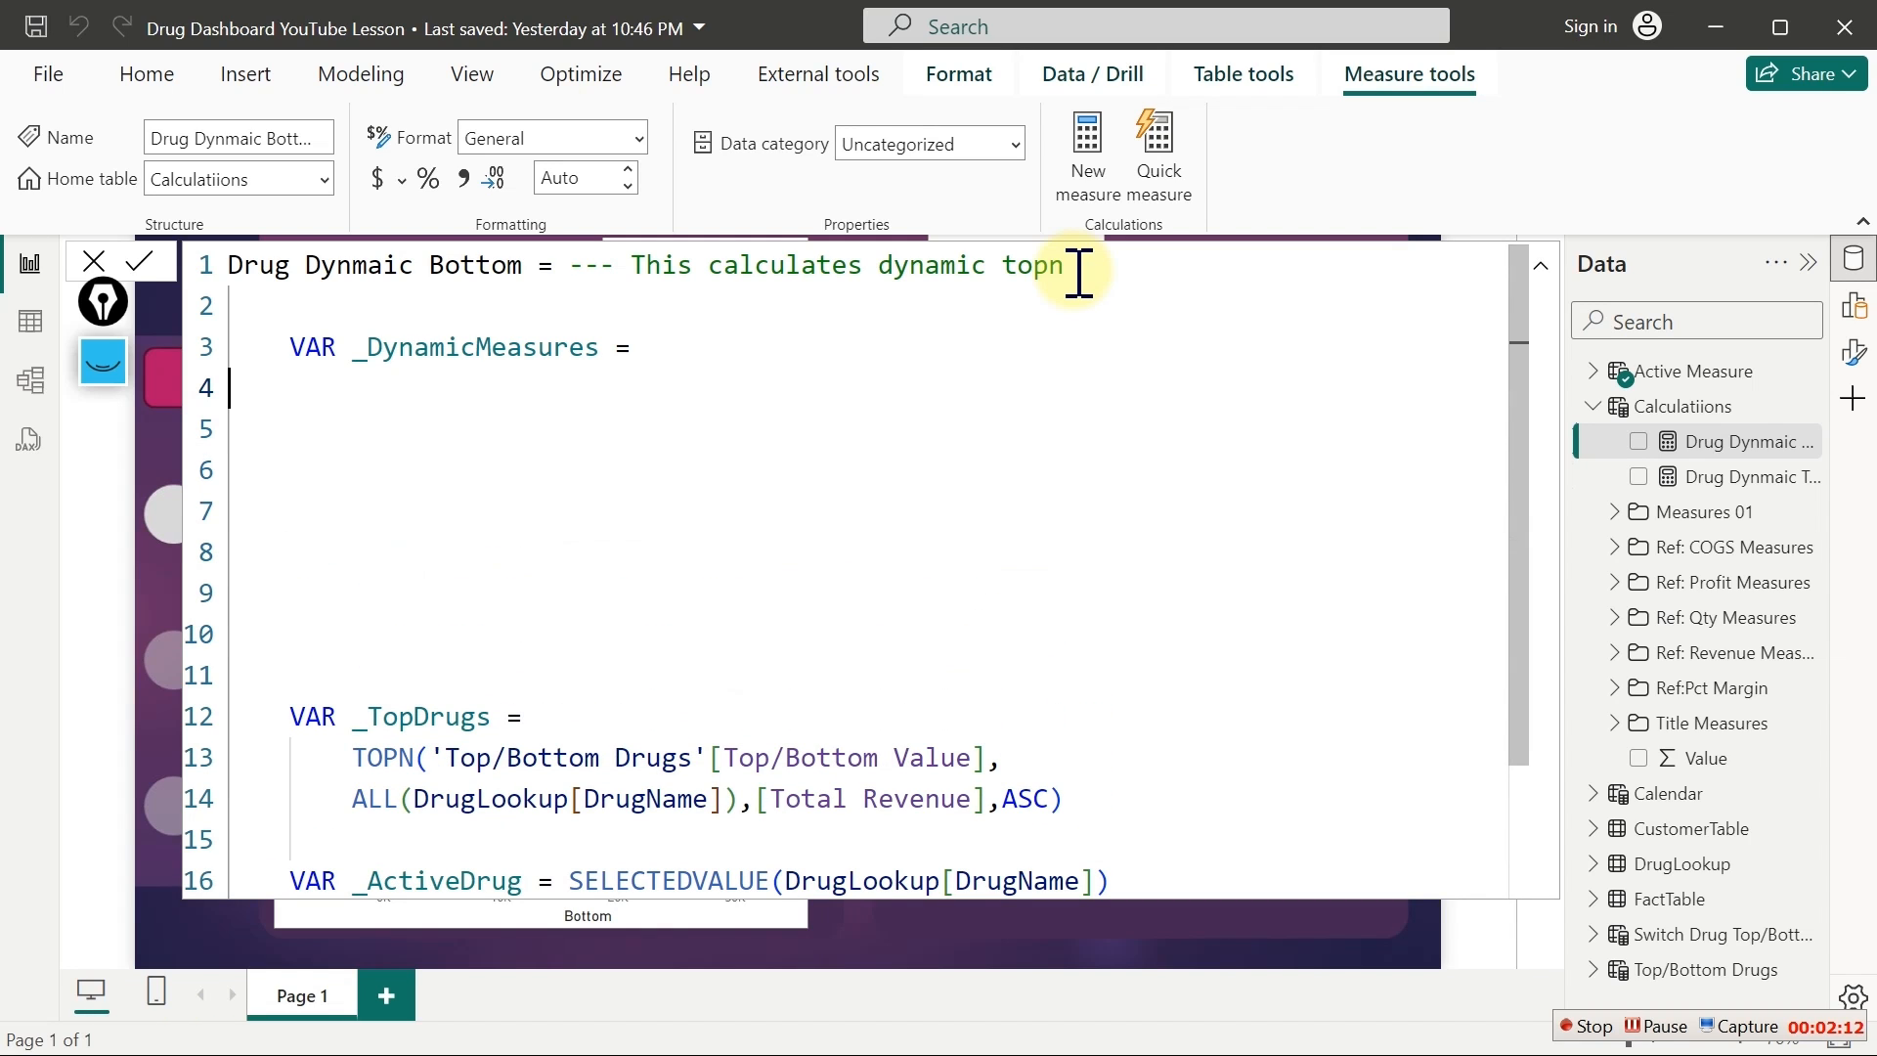
key("End")
key("Return")
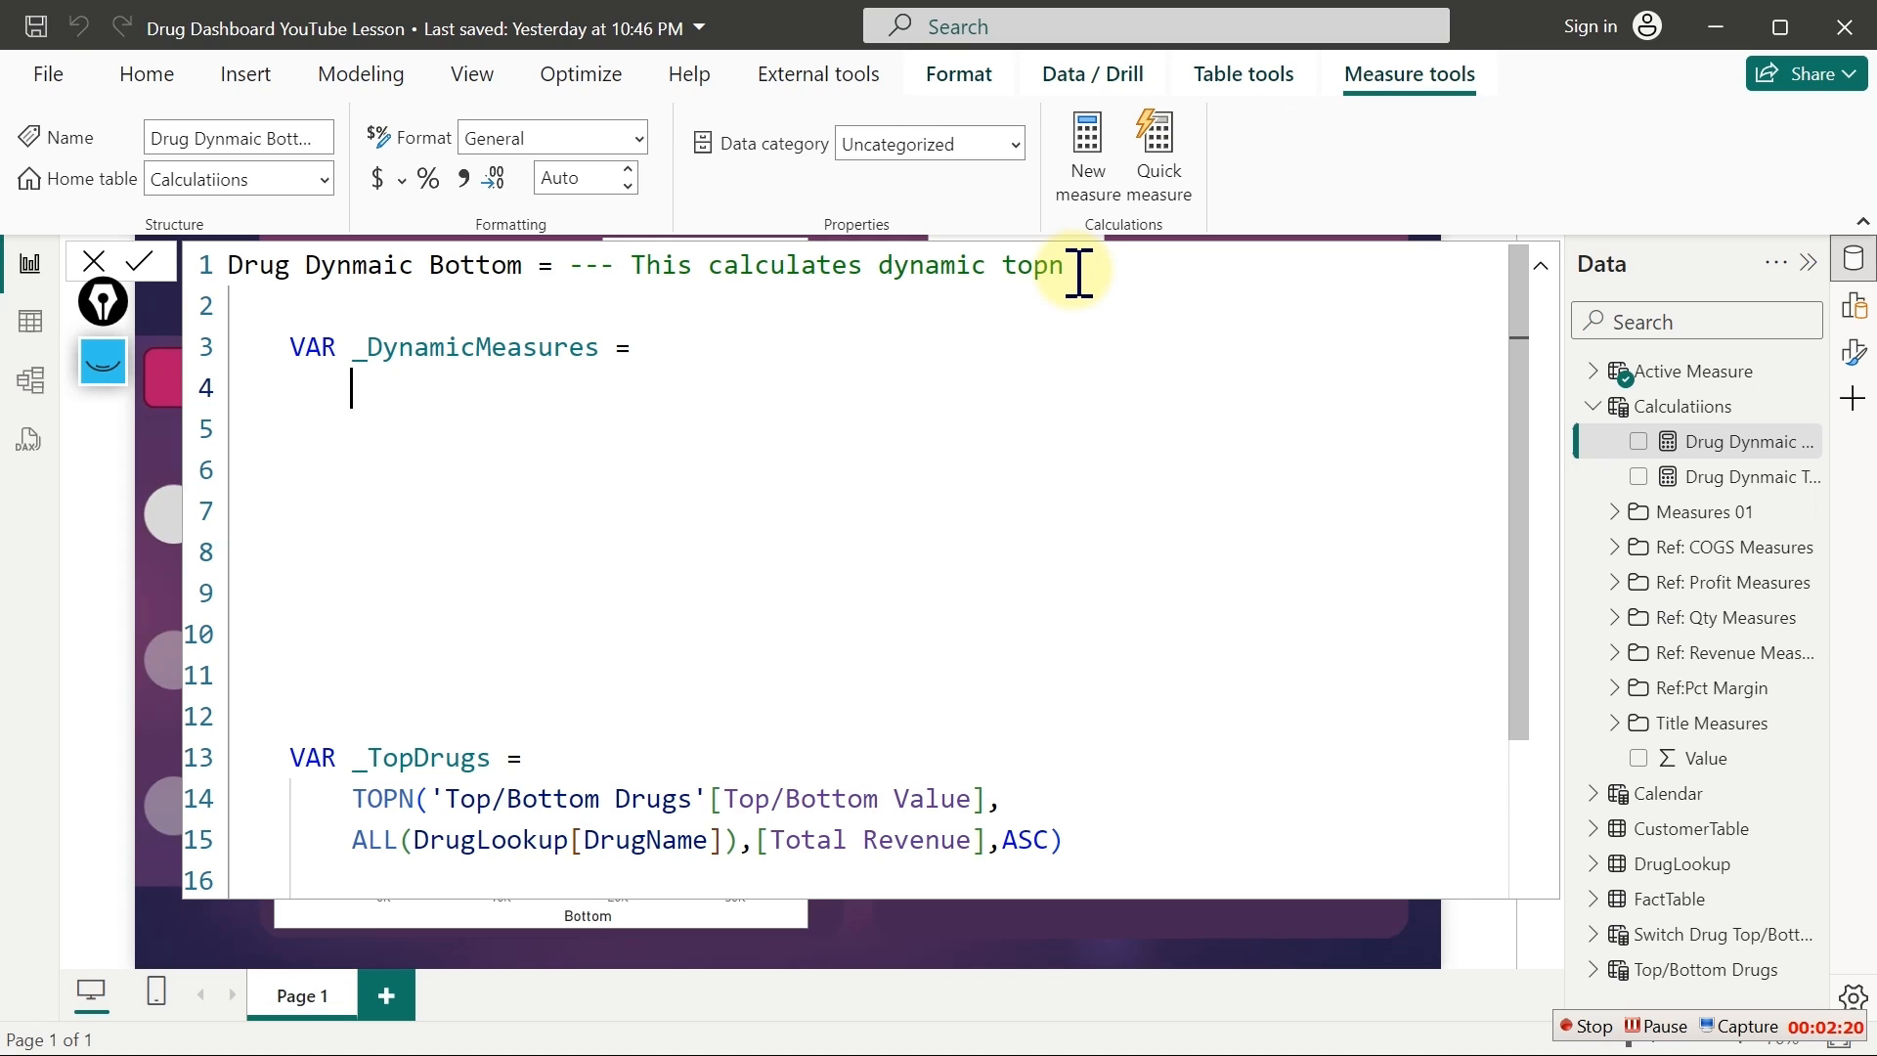
Begin the _DynamicMeasures expression with SELECTEDVALUE( and the partial argument activ, browsing the suggested Active Measure columns
type("sele")
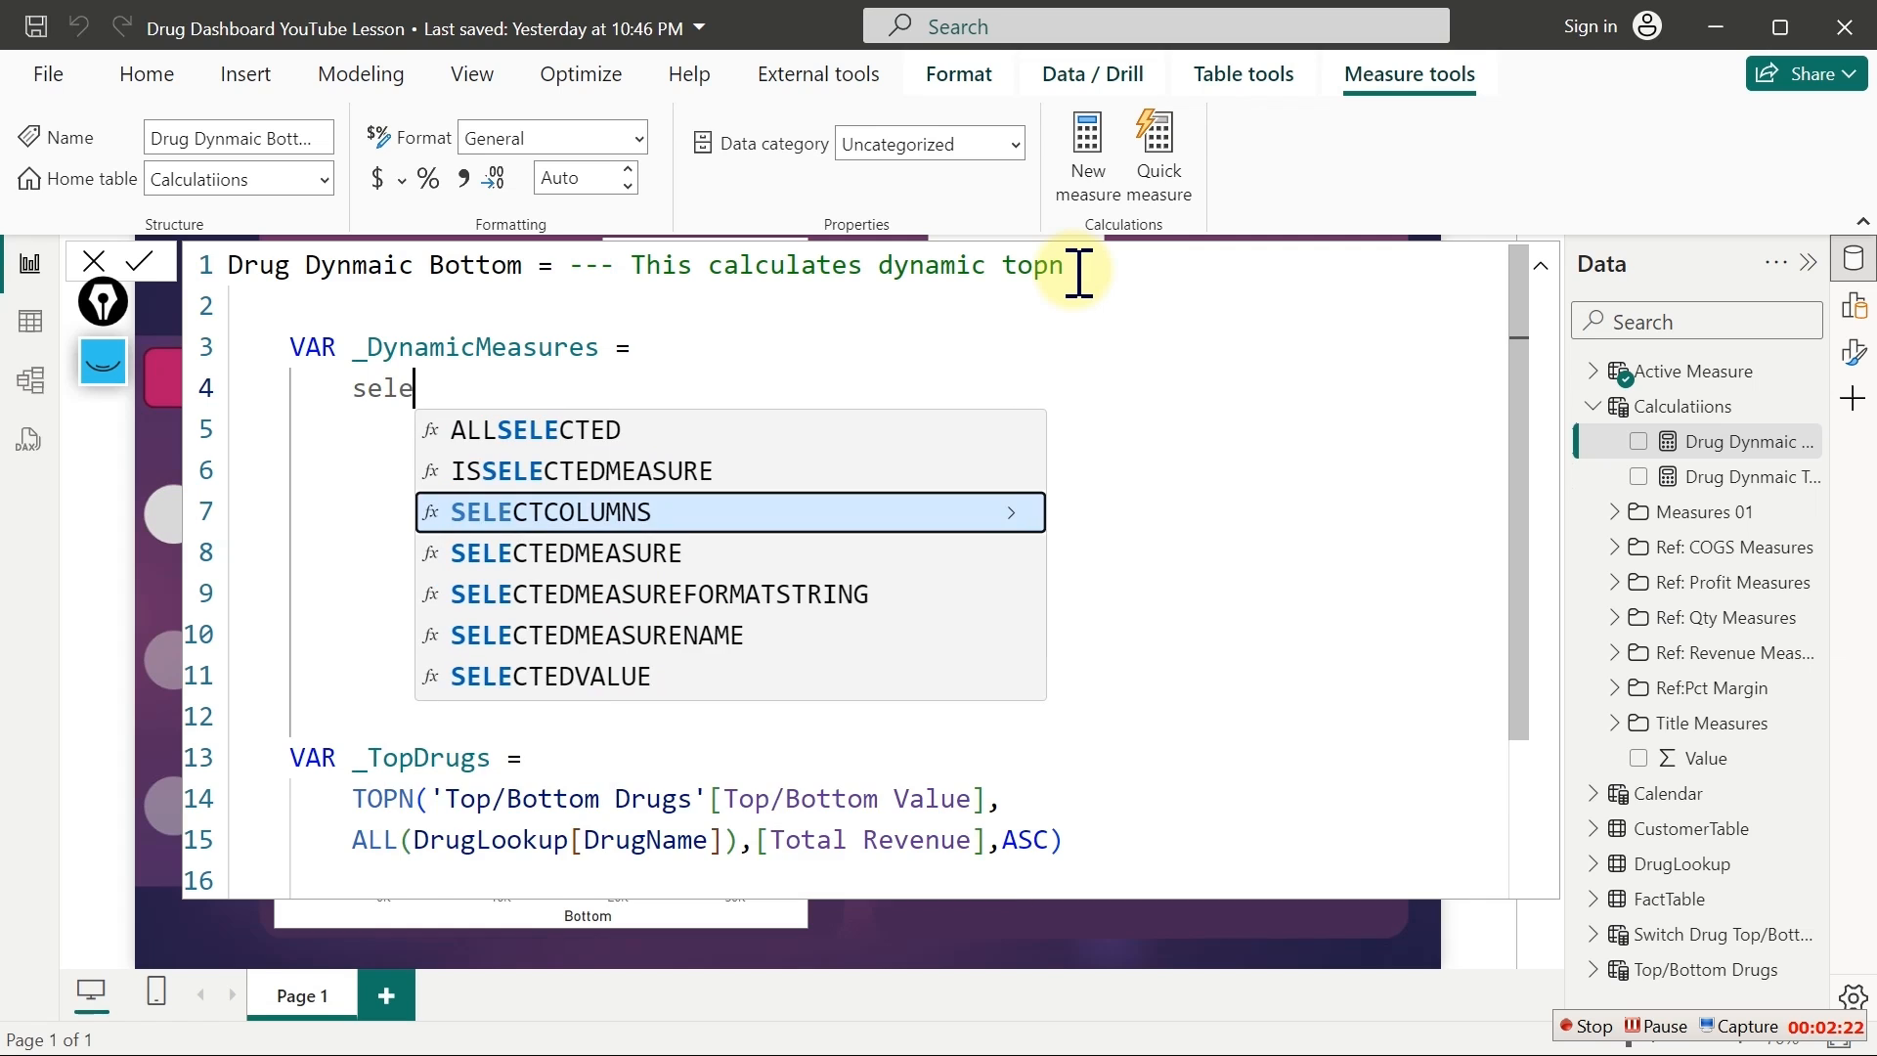
type("ctedv")
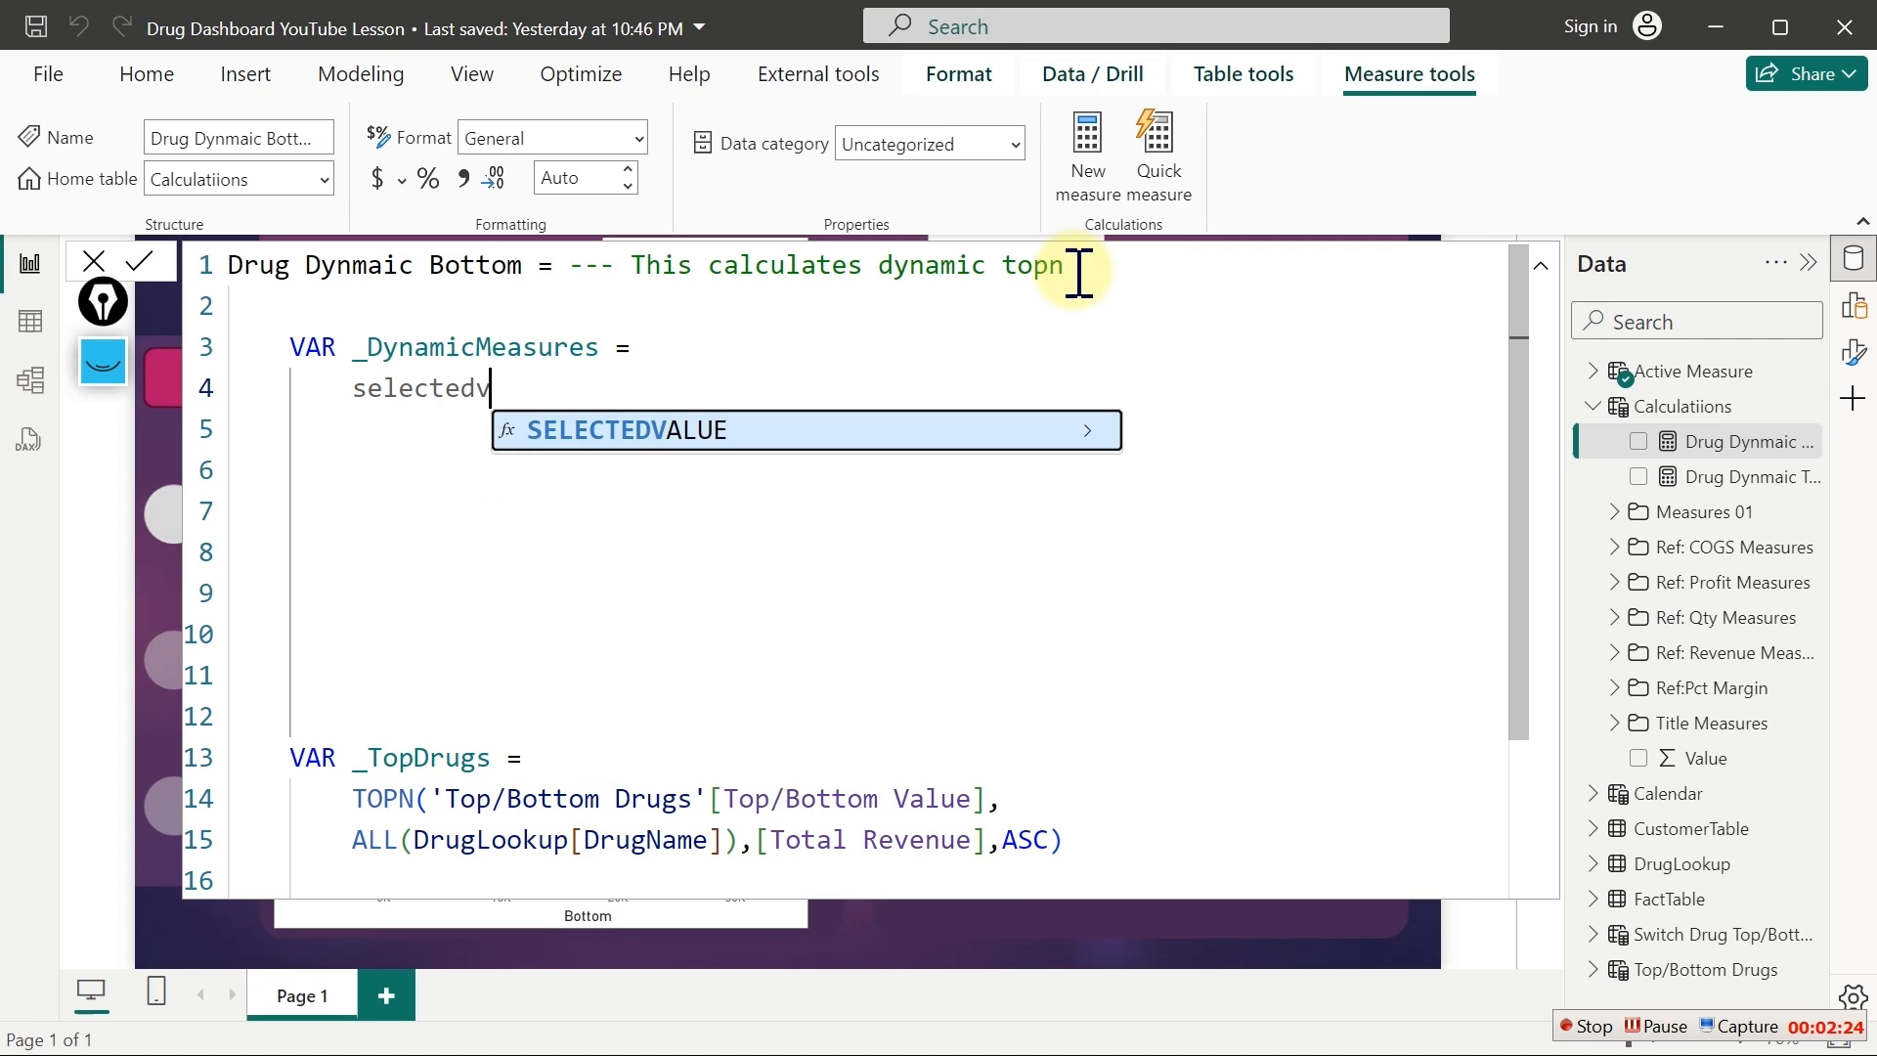
key("Tab")
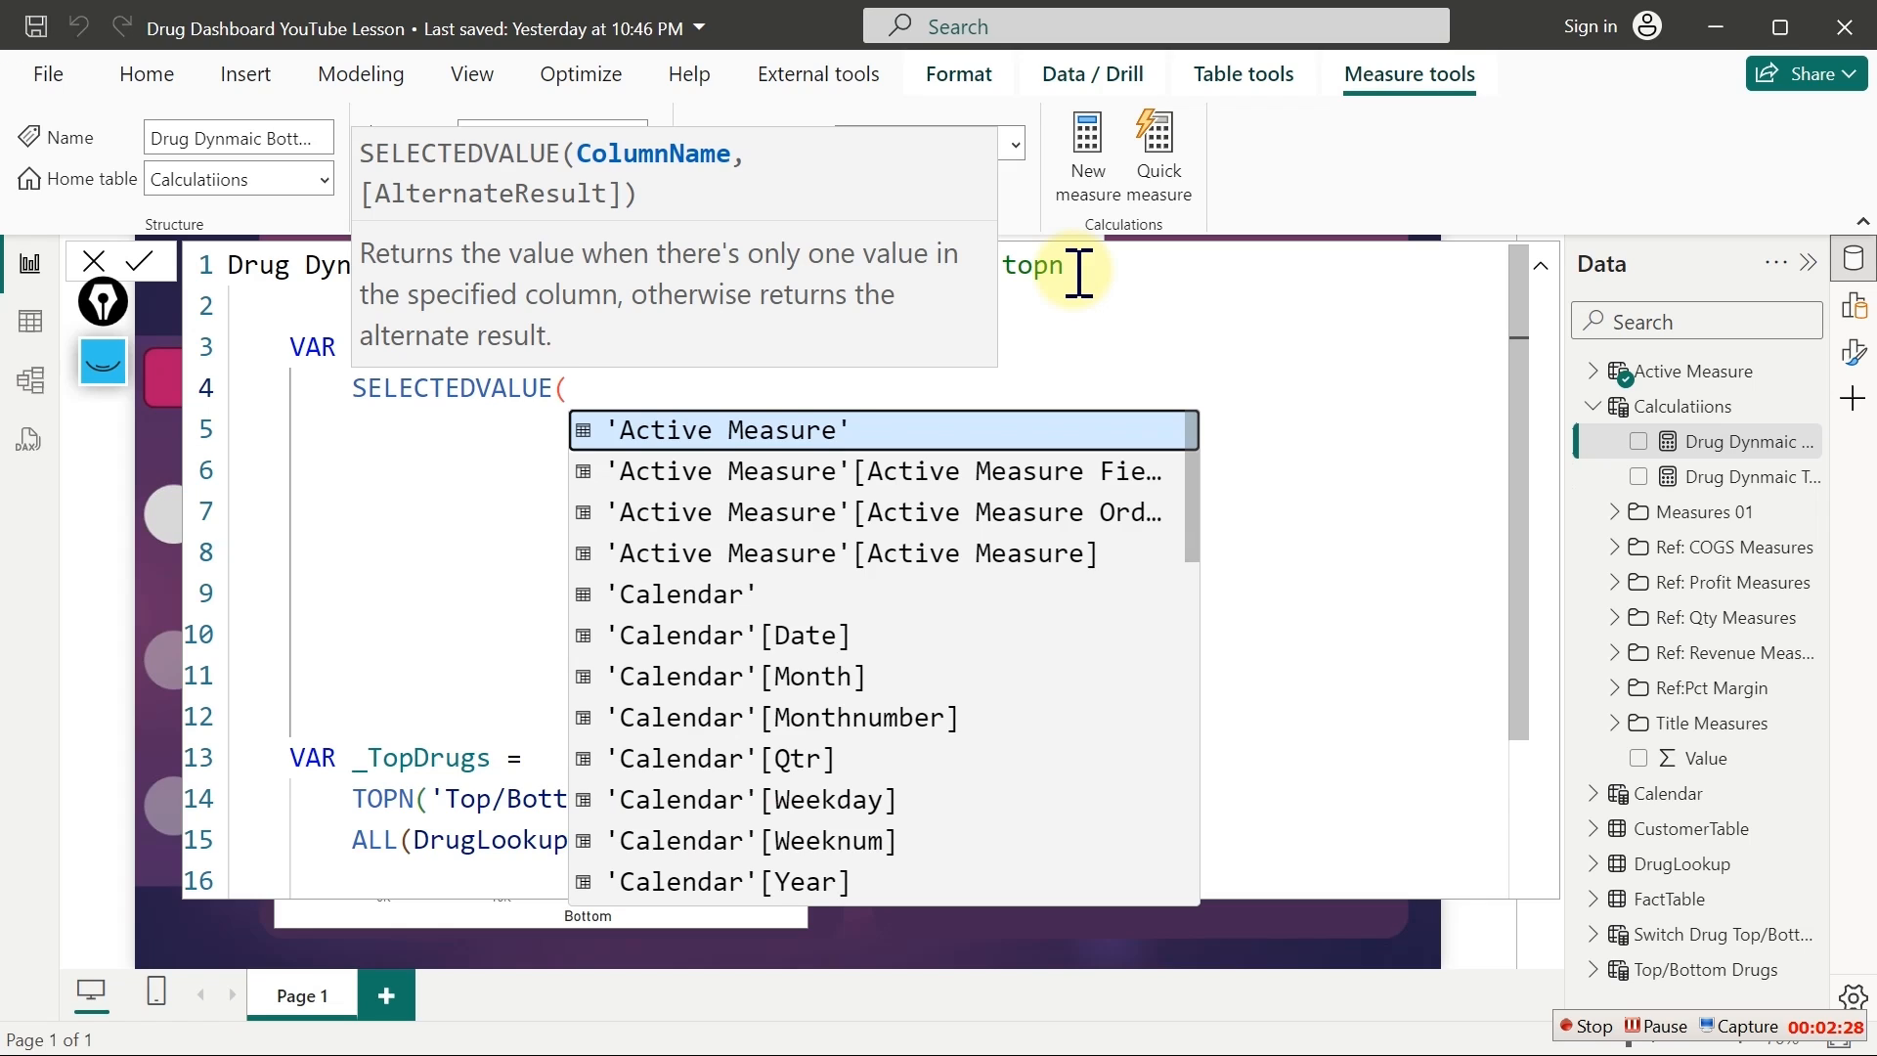
type("ac")
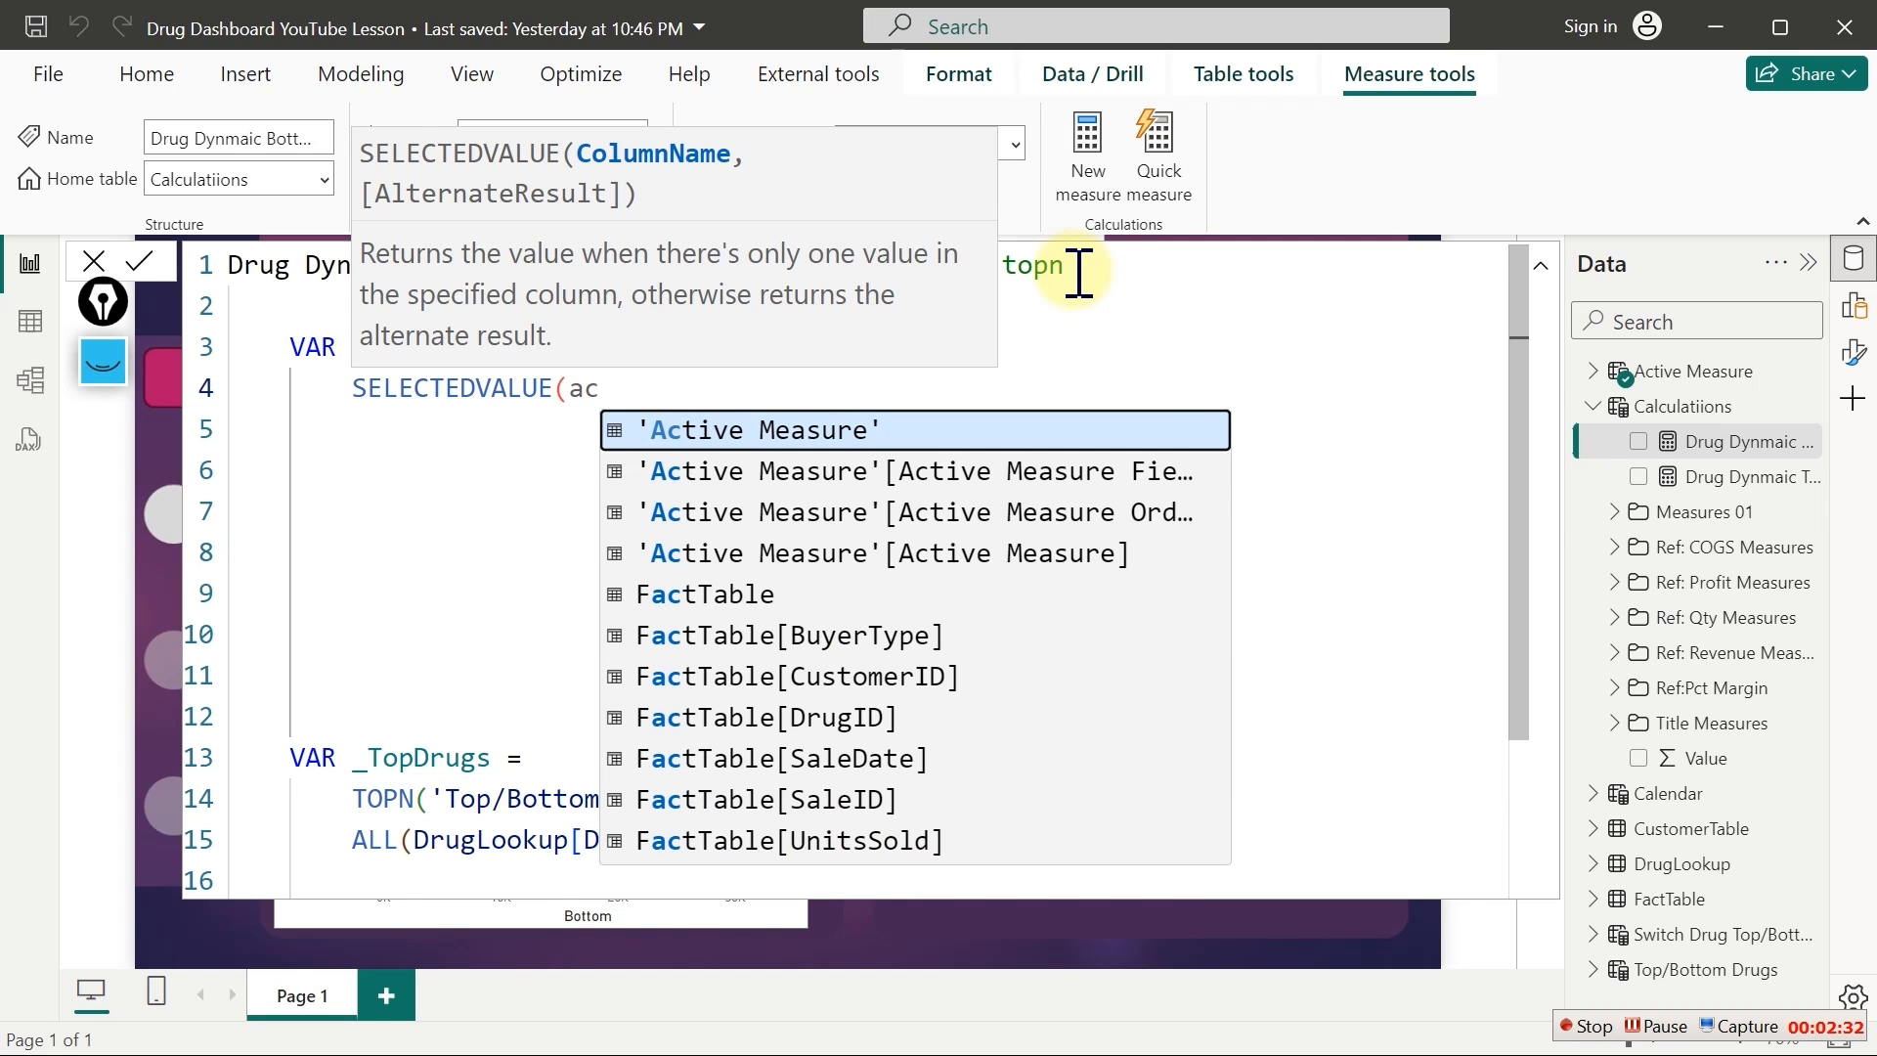
type("tiv")
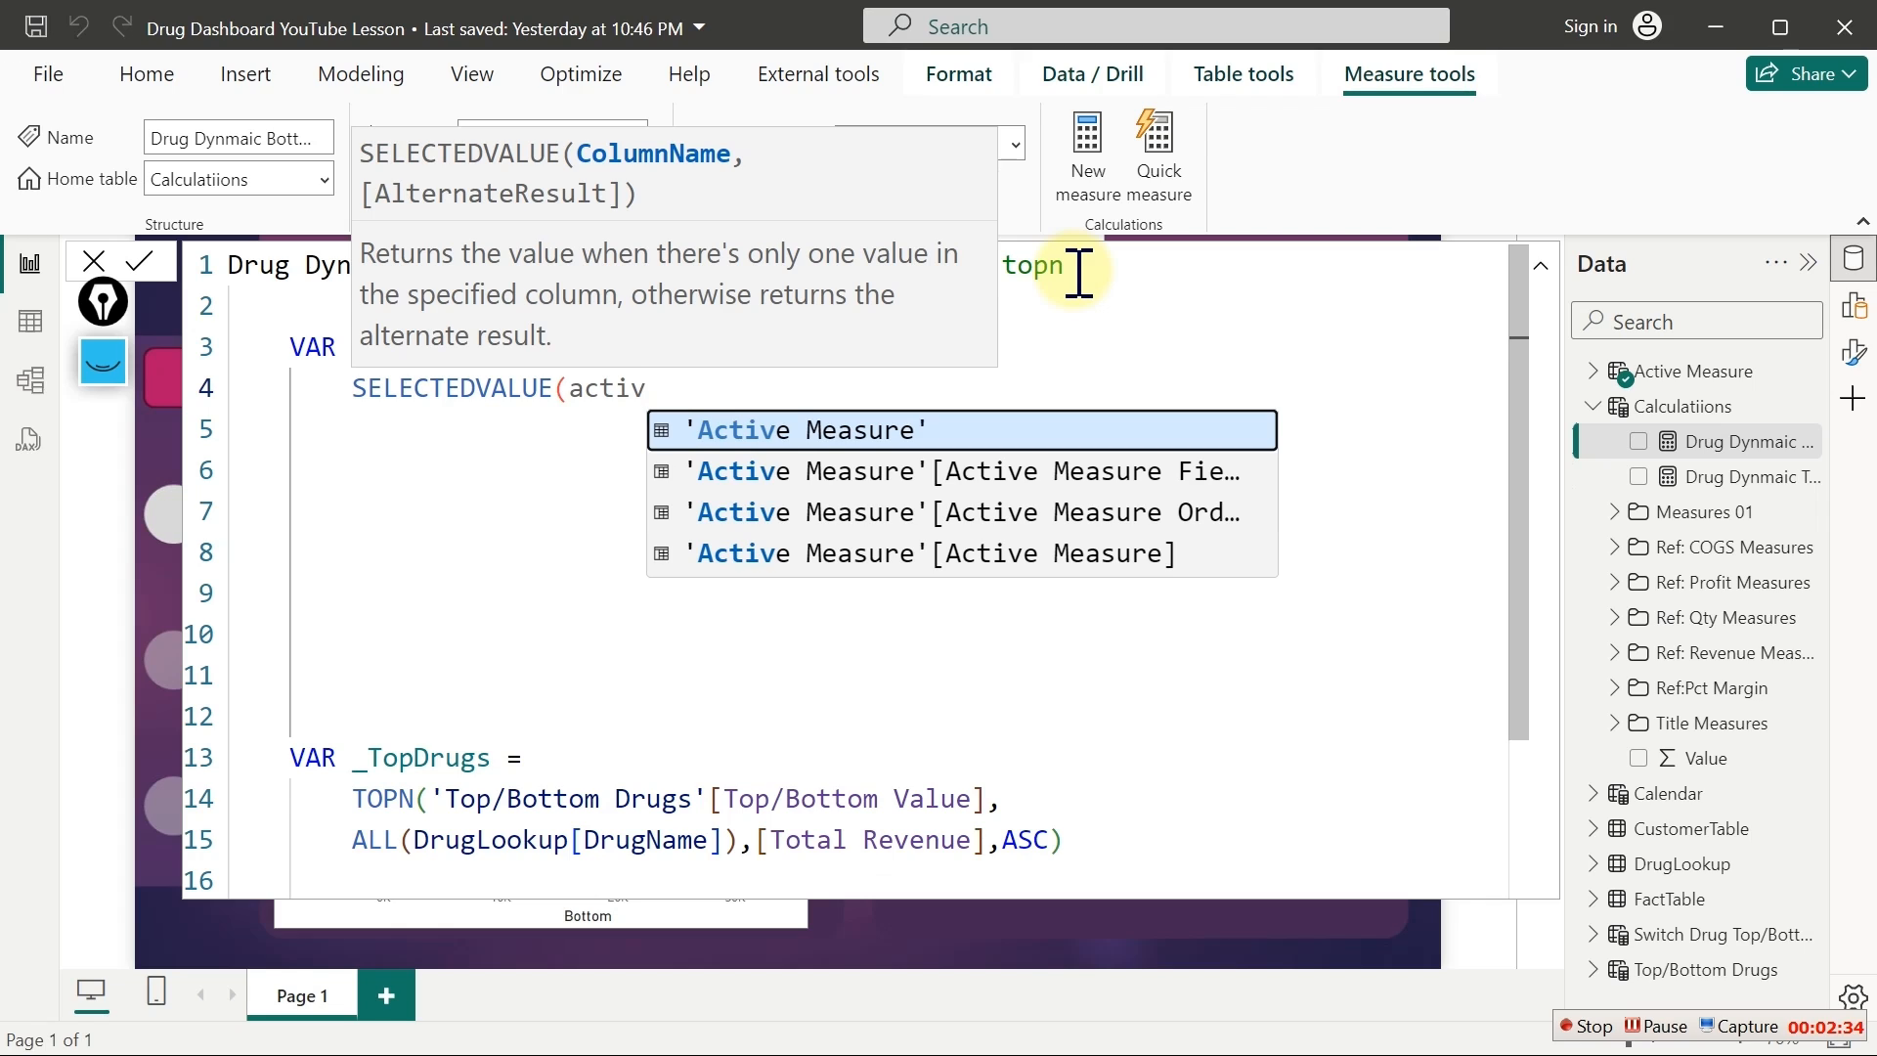
key("Down")
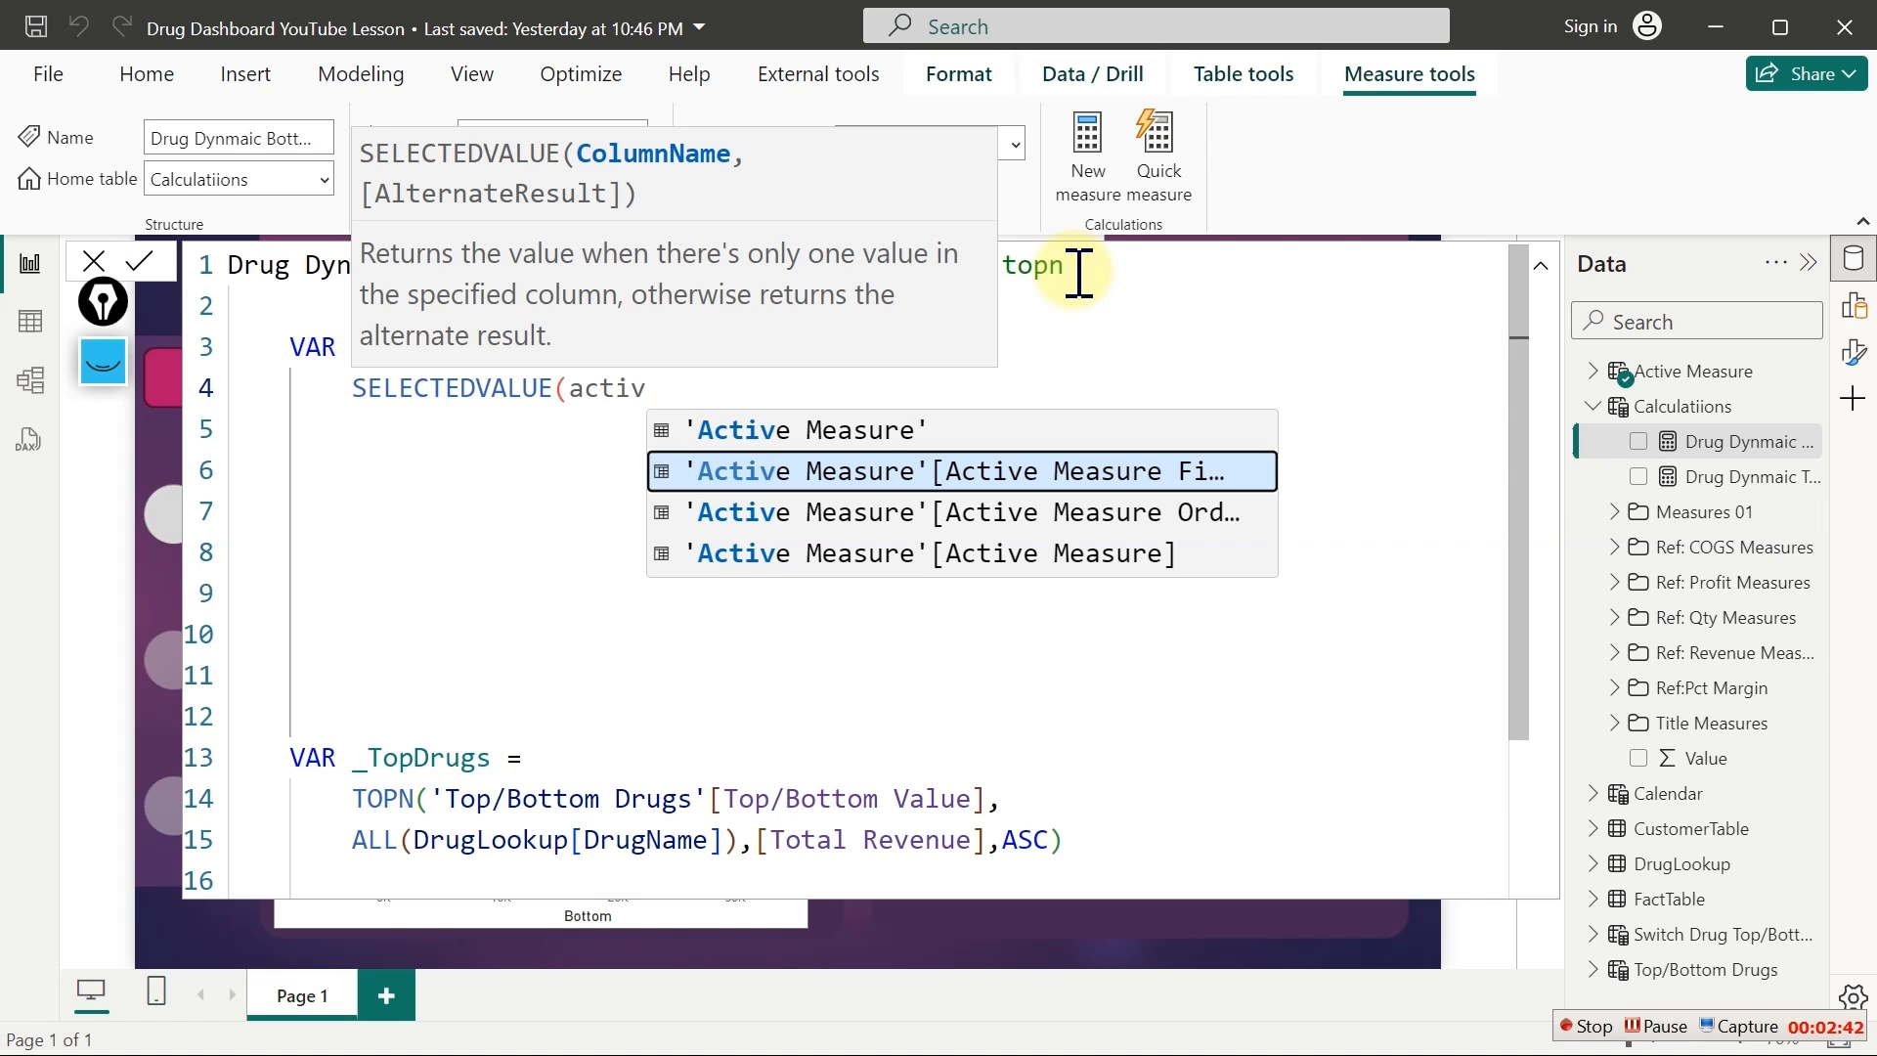
left_click(565, 418)
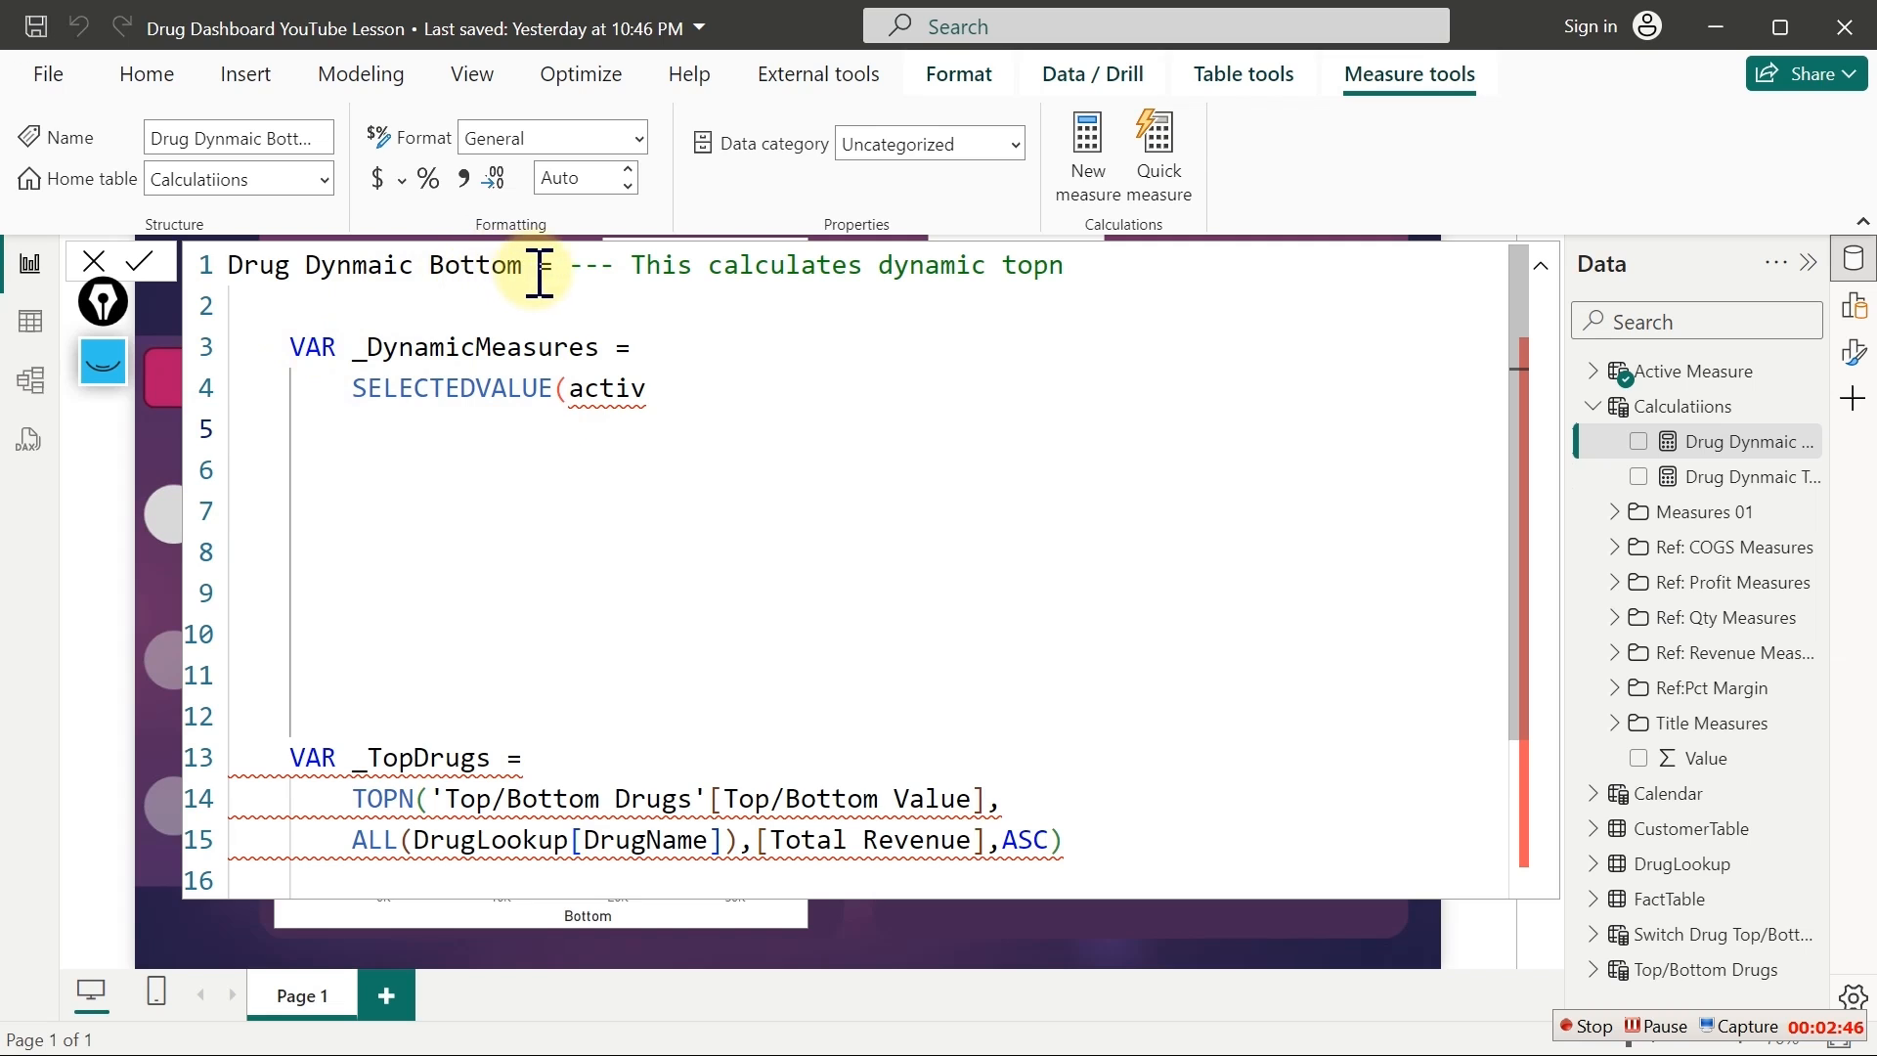
Comment out the whole body of the Drug Dynmaic Bottom measure, from _DynamicMeasures to the final IF line, and commit the formula
double_click(294, 347)
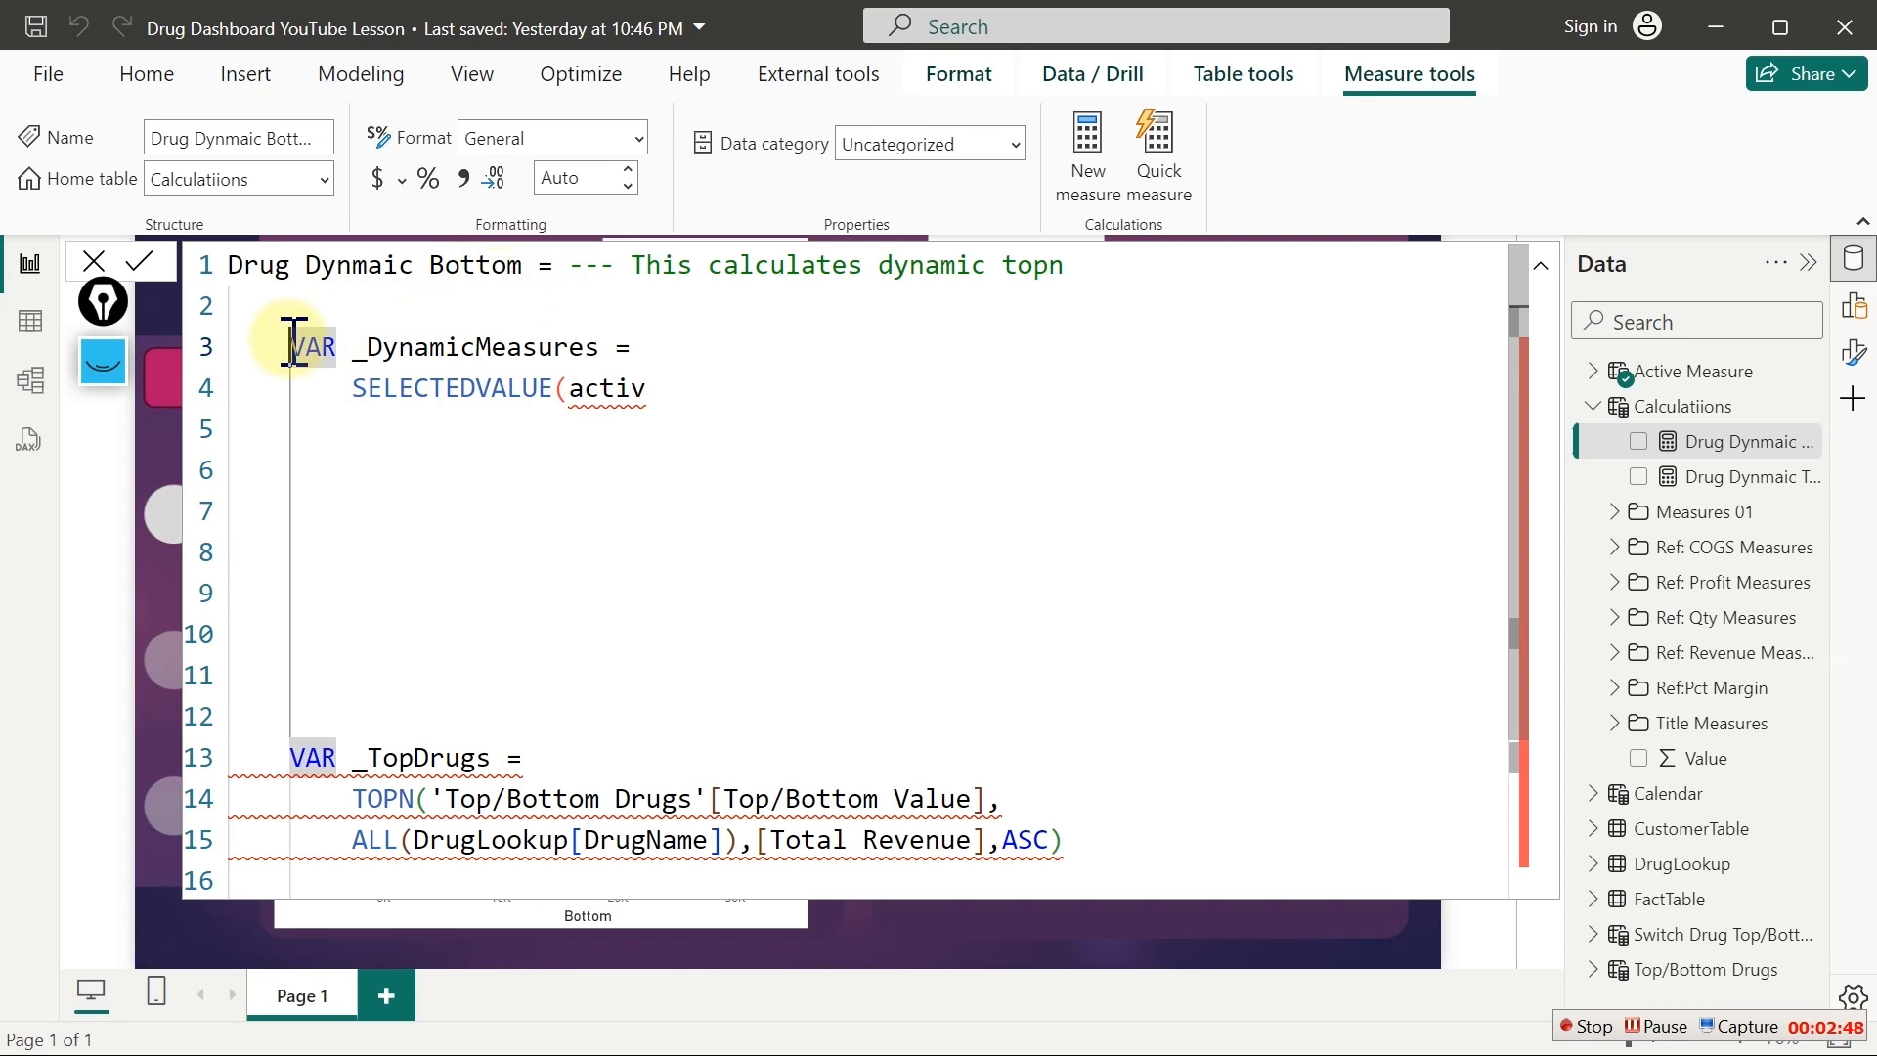
left_click_drag(292, 344, 1190, 1009)
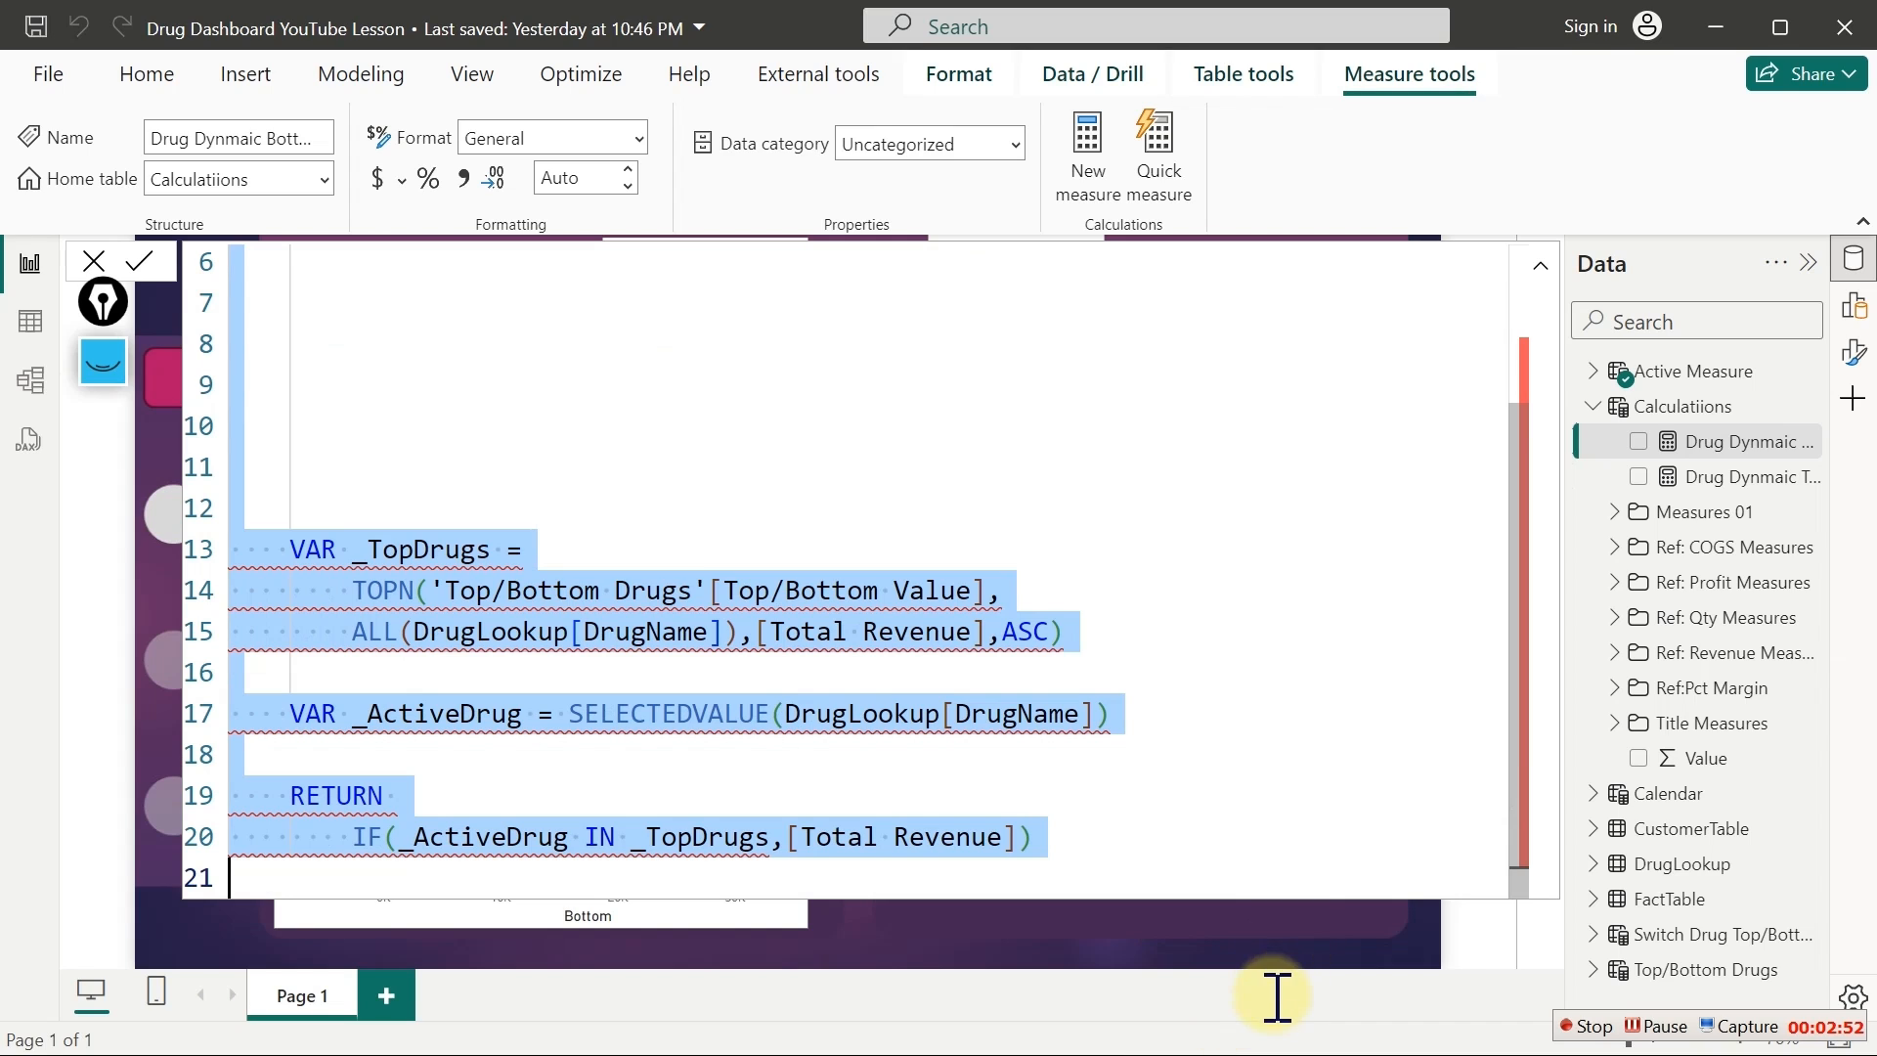
key("ctrl+slash")
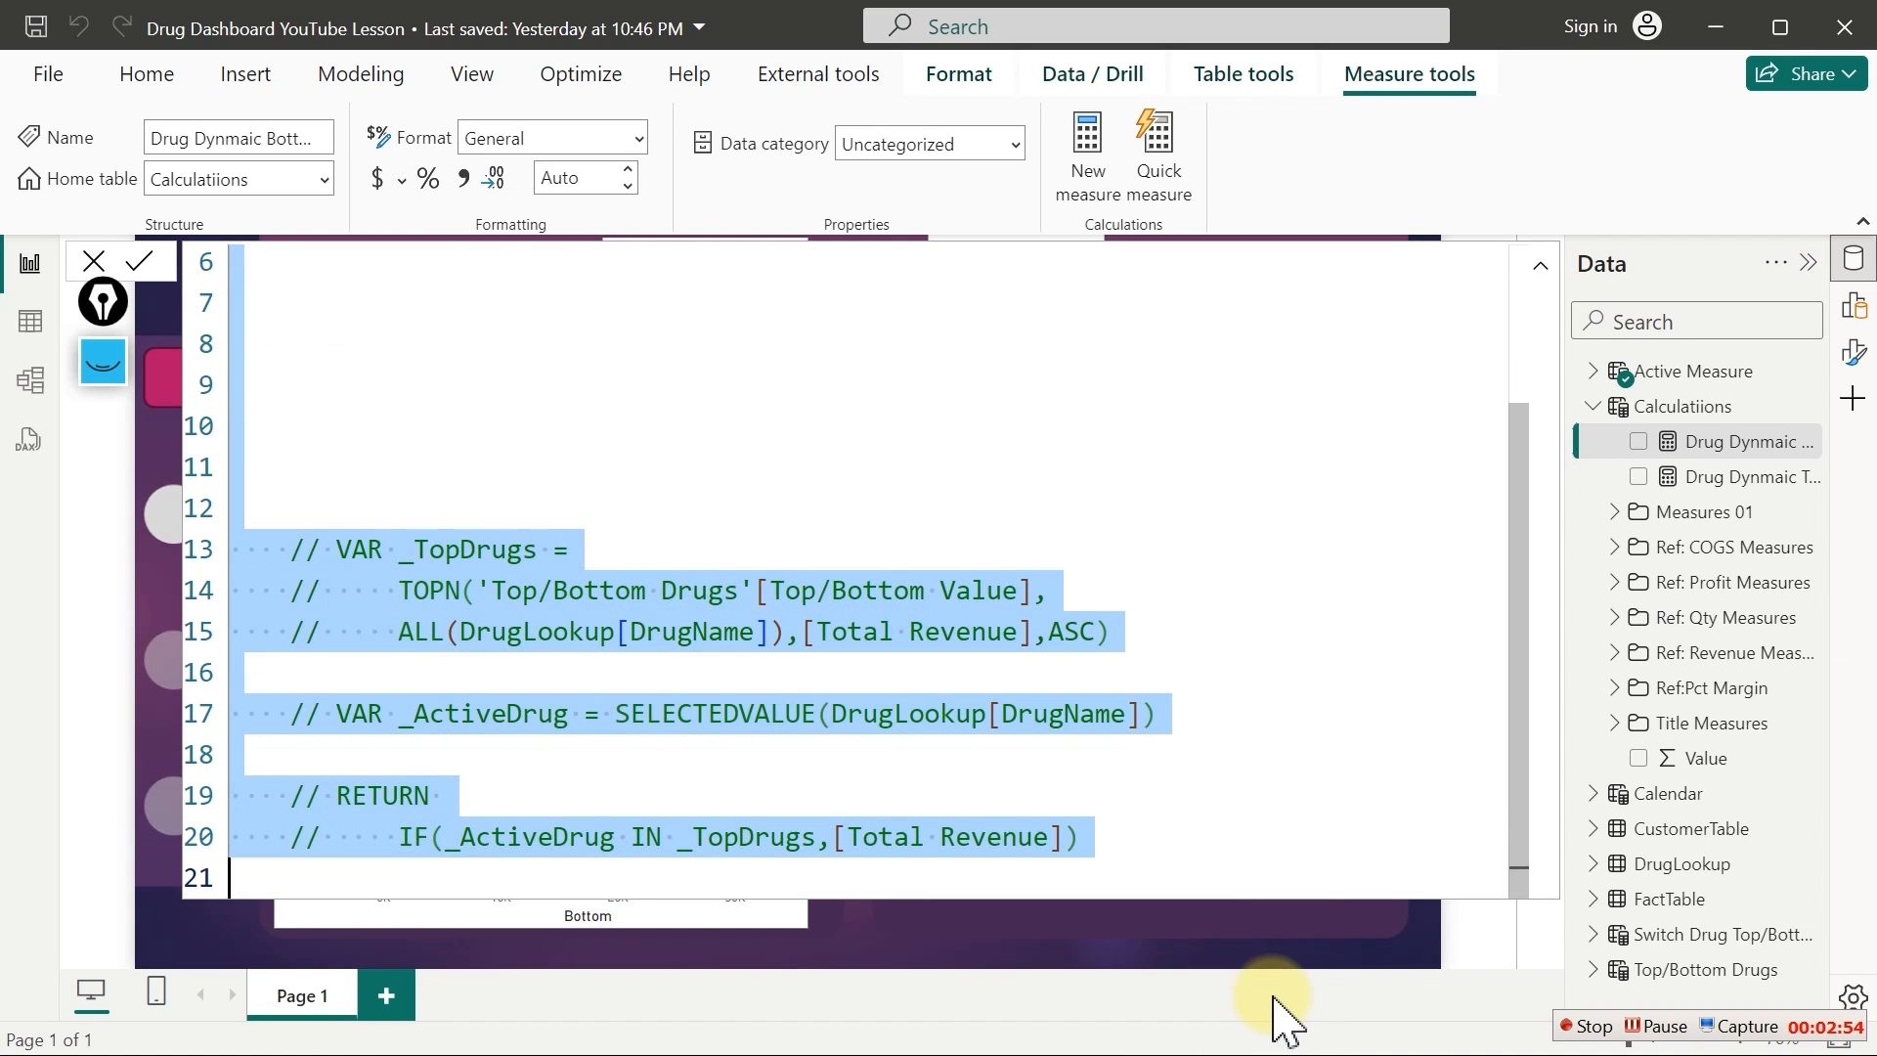
left_click(1481, 740)
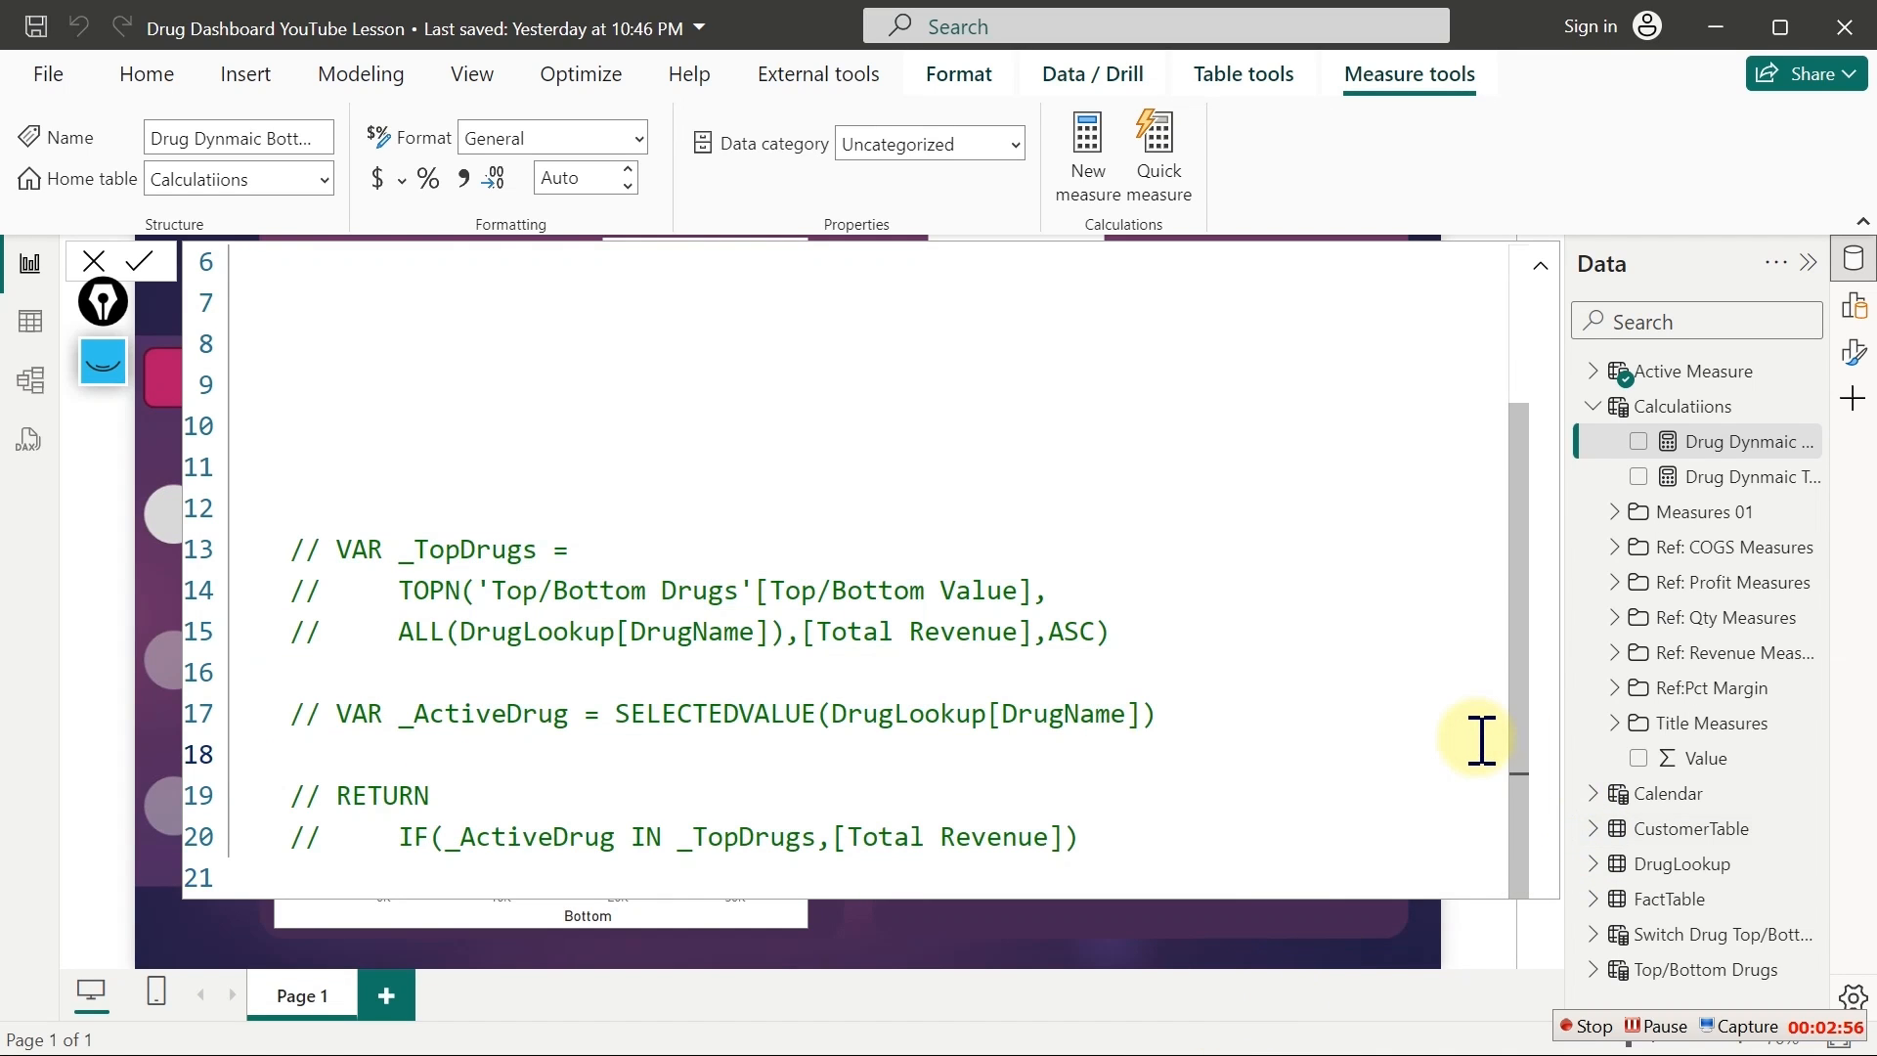
key("Return")
Examine the Active Measure table's data, comparing each measure with its Active Measure Order value, and return to the report page
left_click(30, 323)
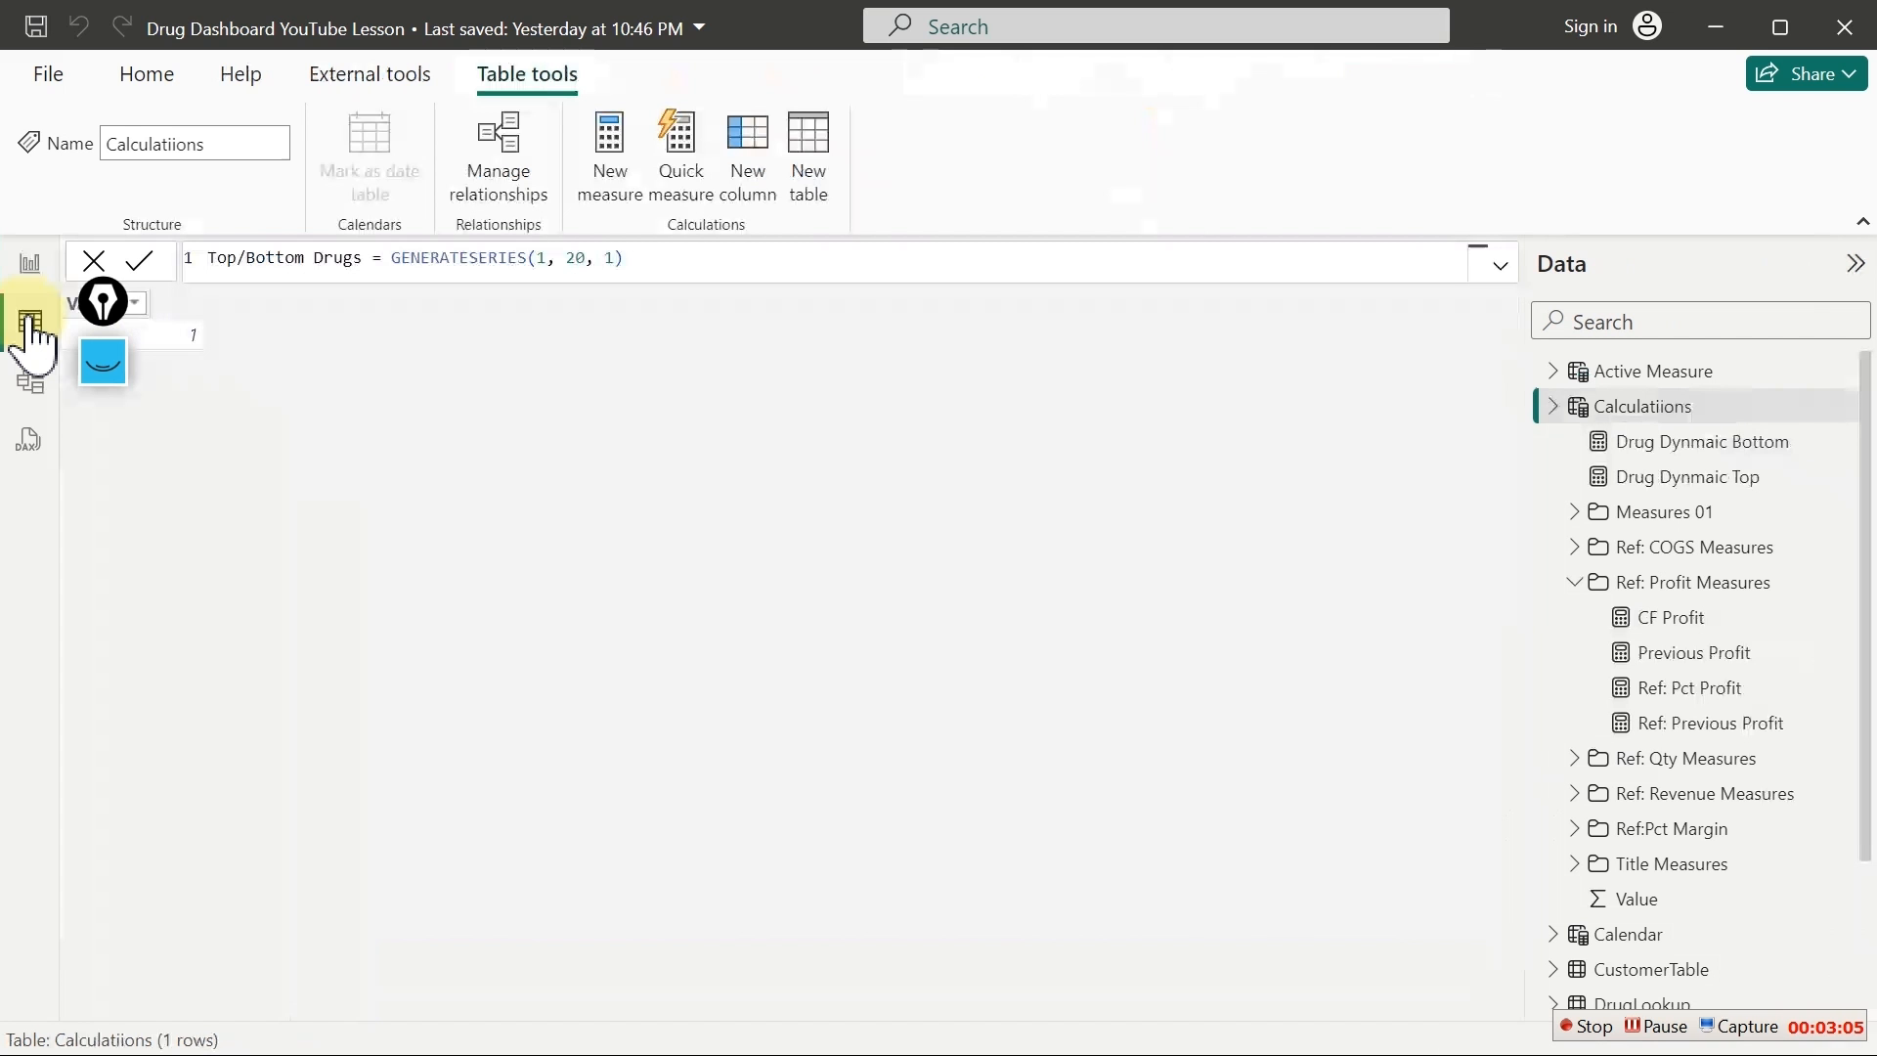
left_click(1604, 376)
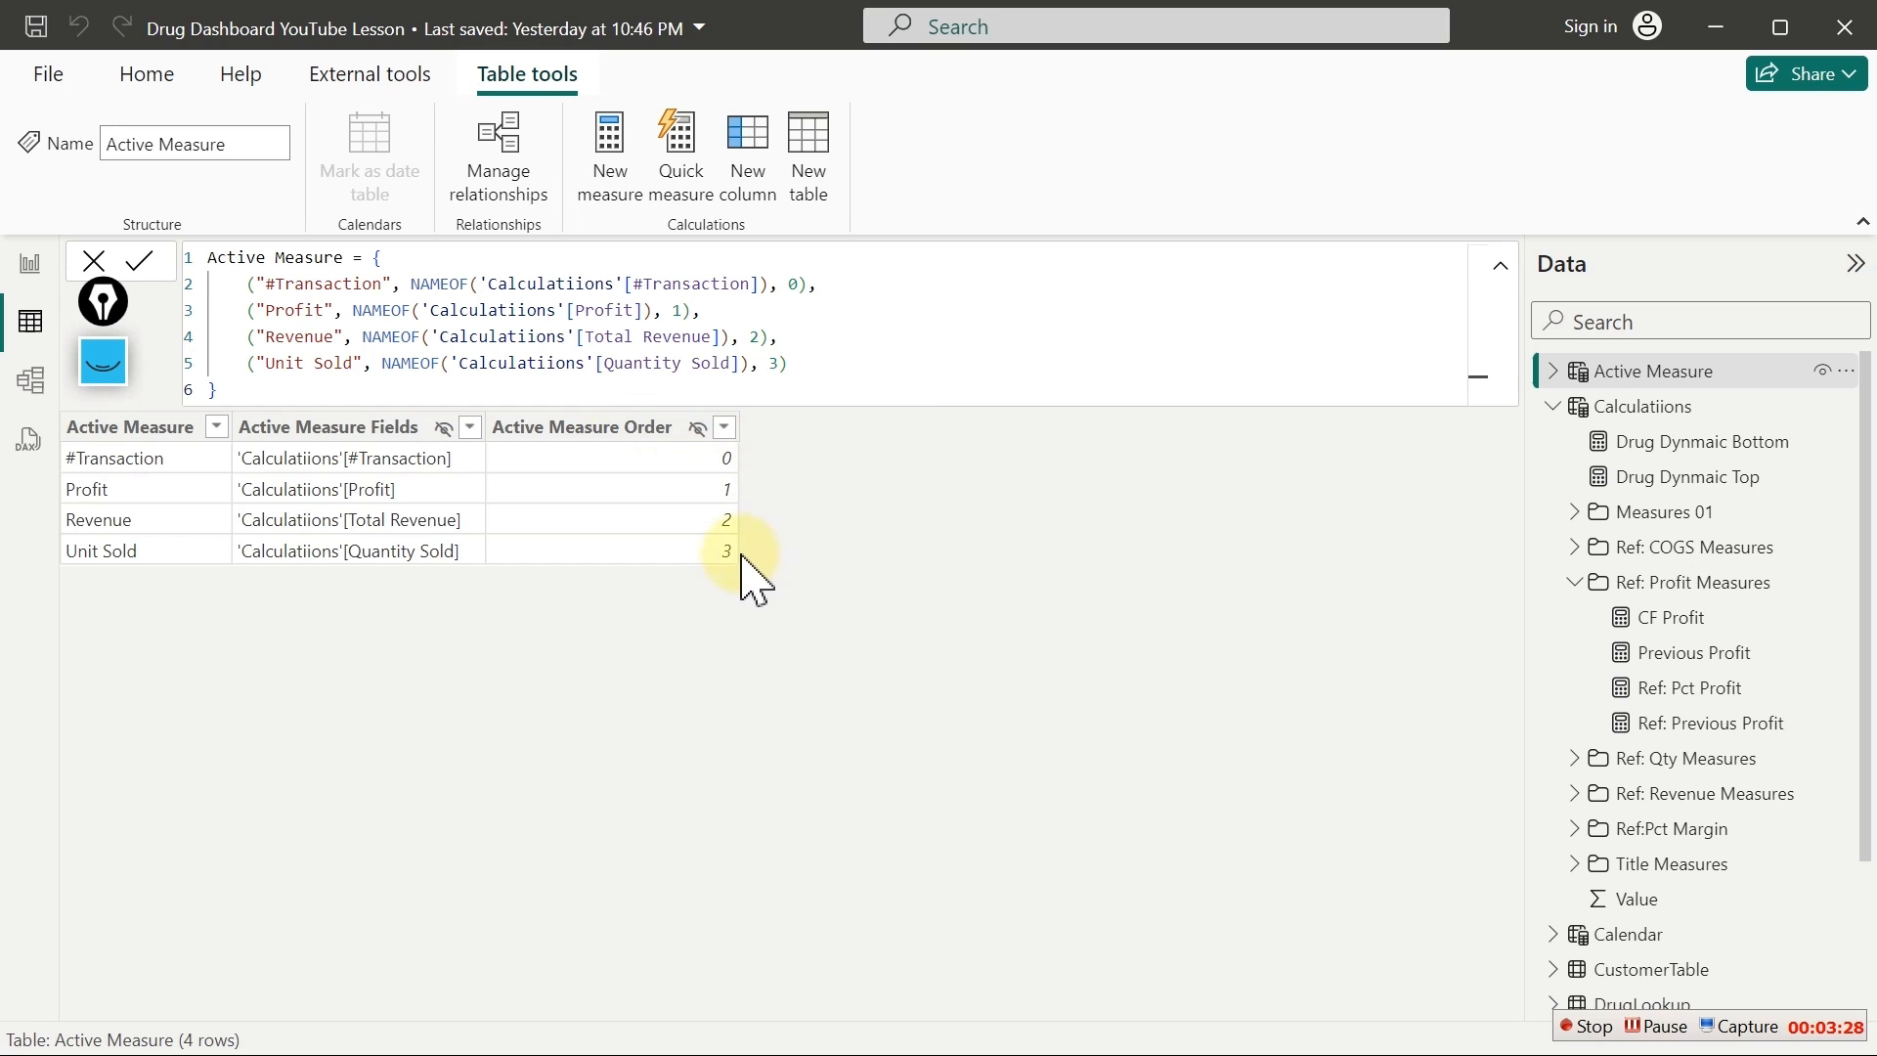
left_click(27, 258)
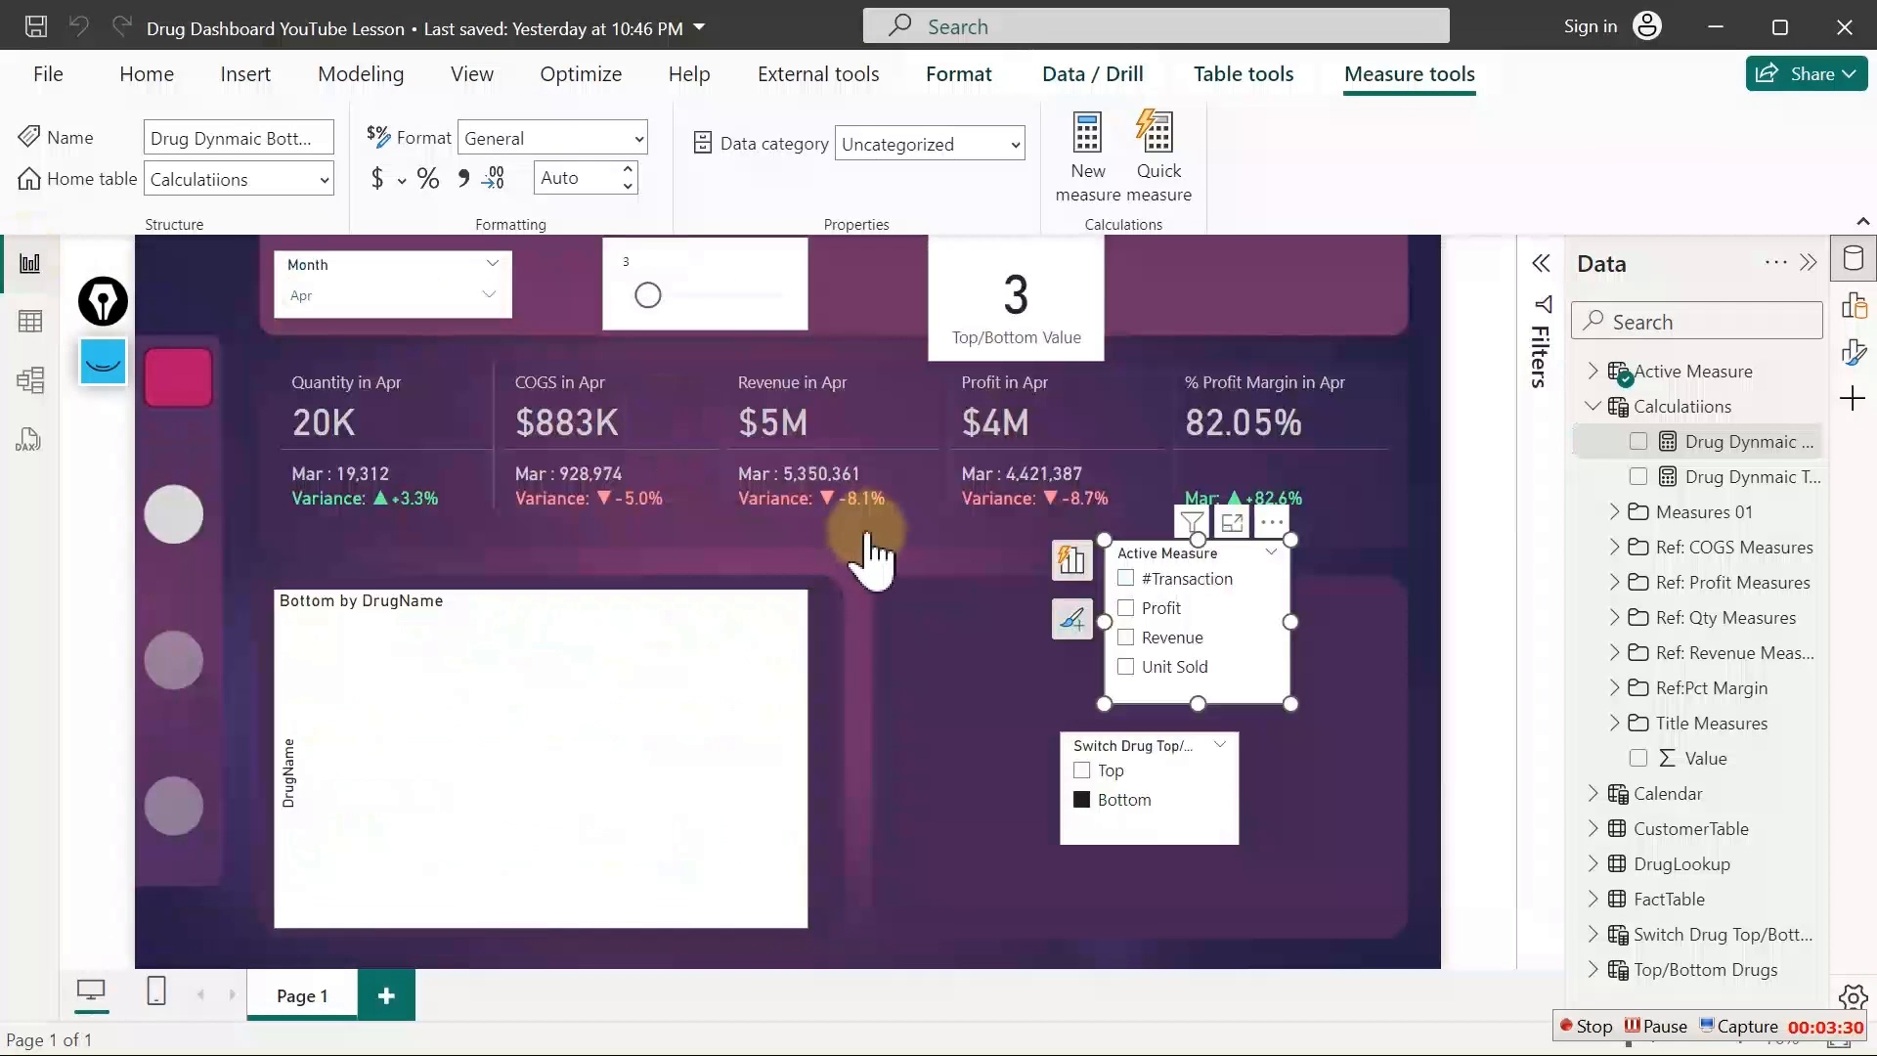
Reopen the Drug Dynmaic Bottom measure and uncomment all the lines of its body
left_click(1701, 445)
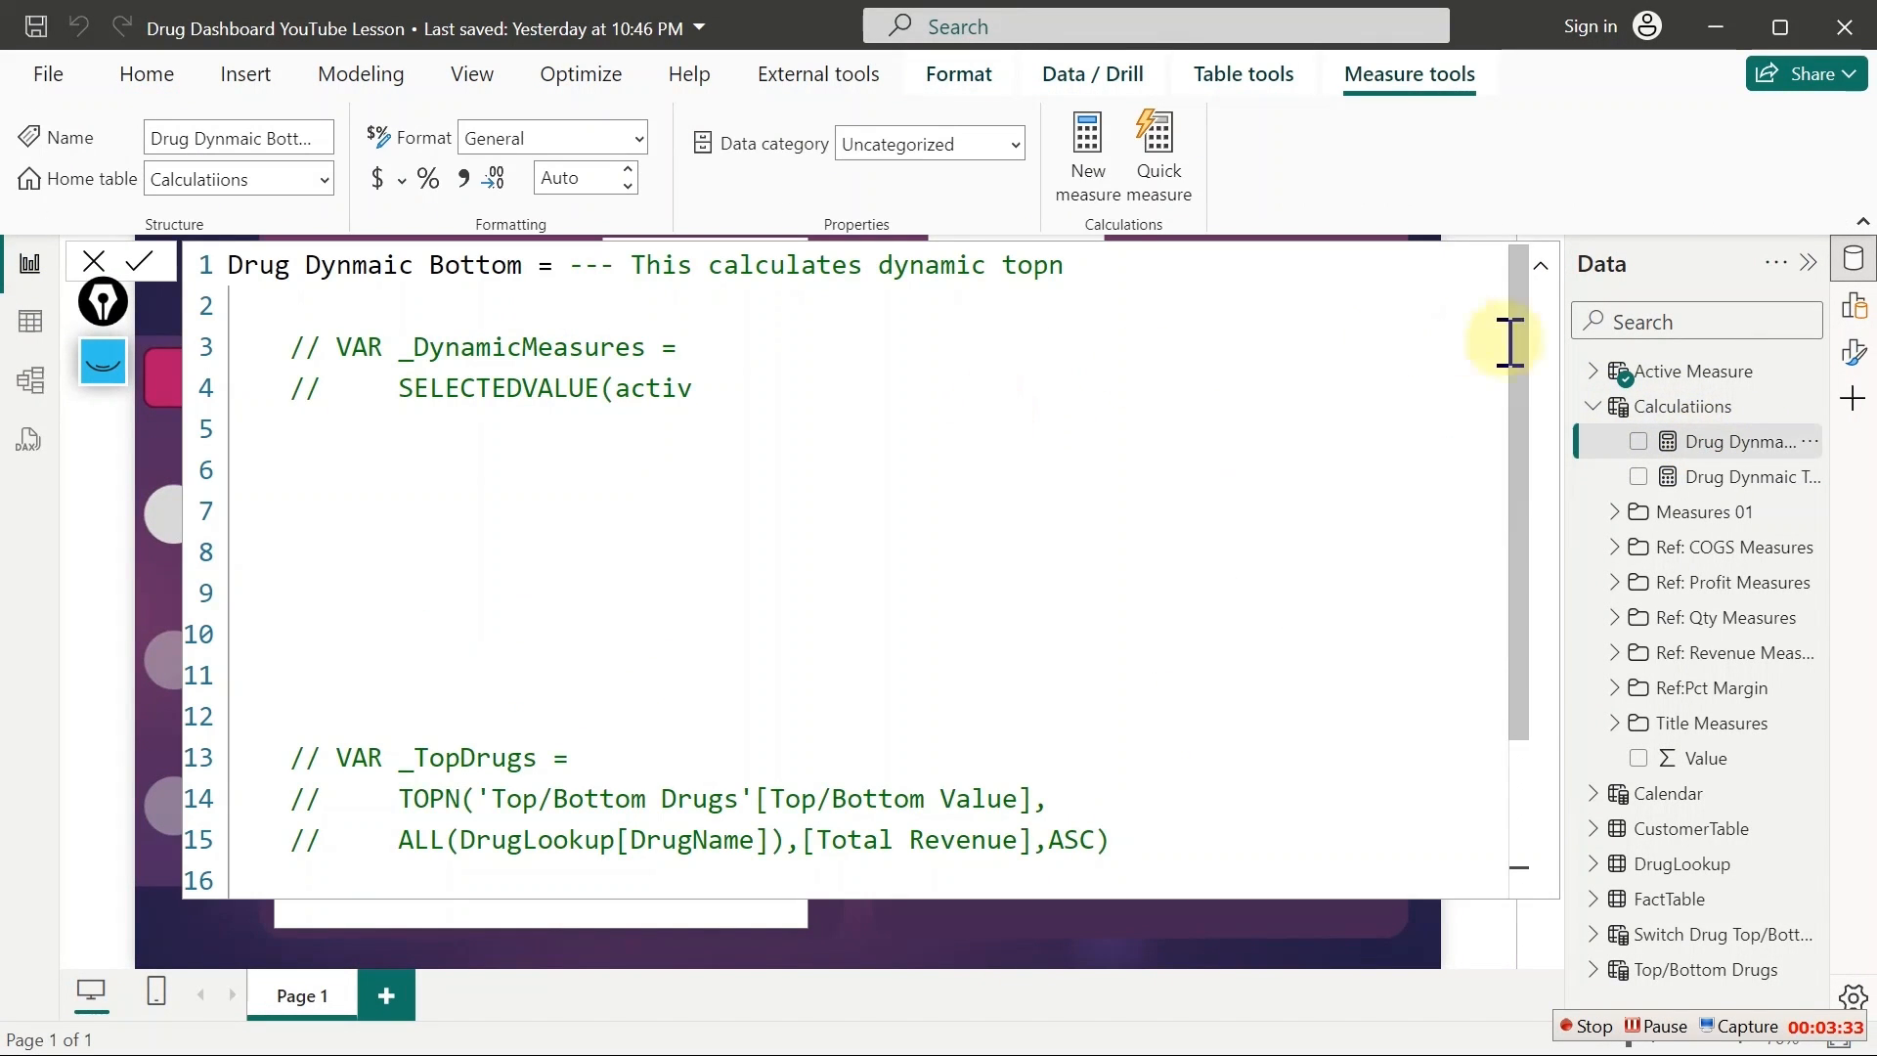
left_click_drag(1529, 369, 1508, 766)
left_click_drag(1122, 837, 325, 290)
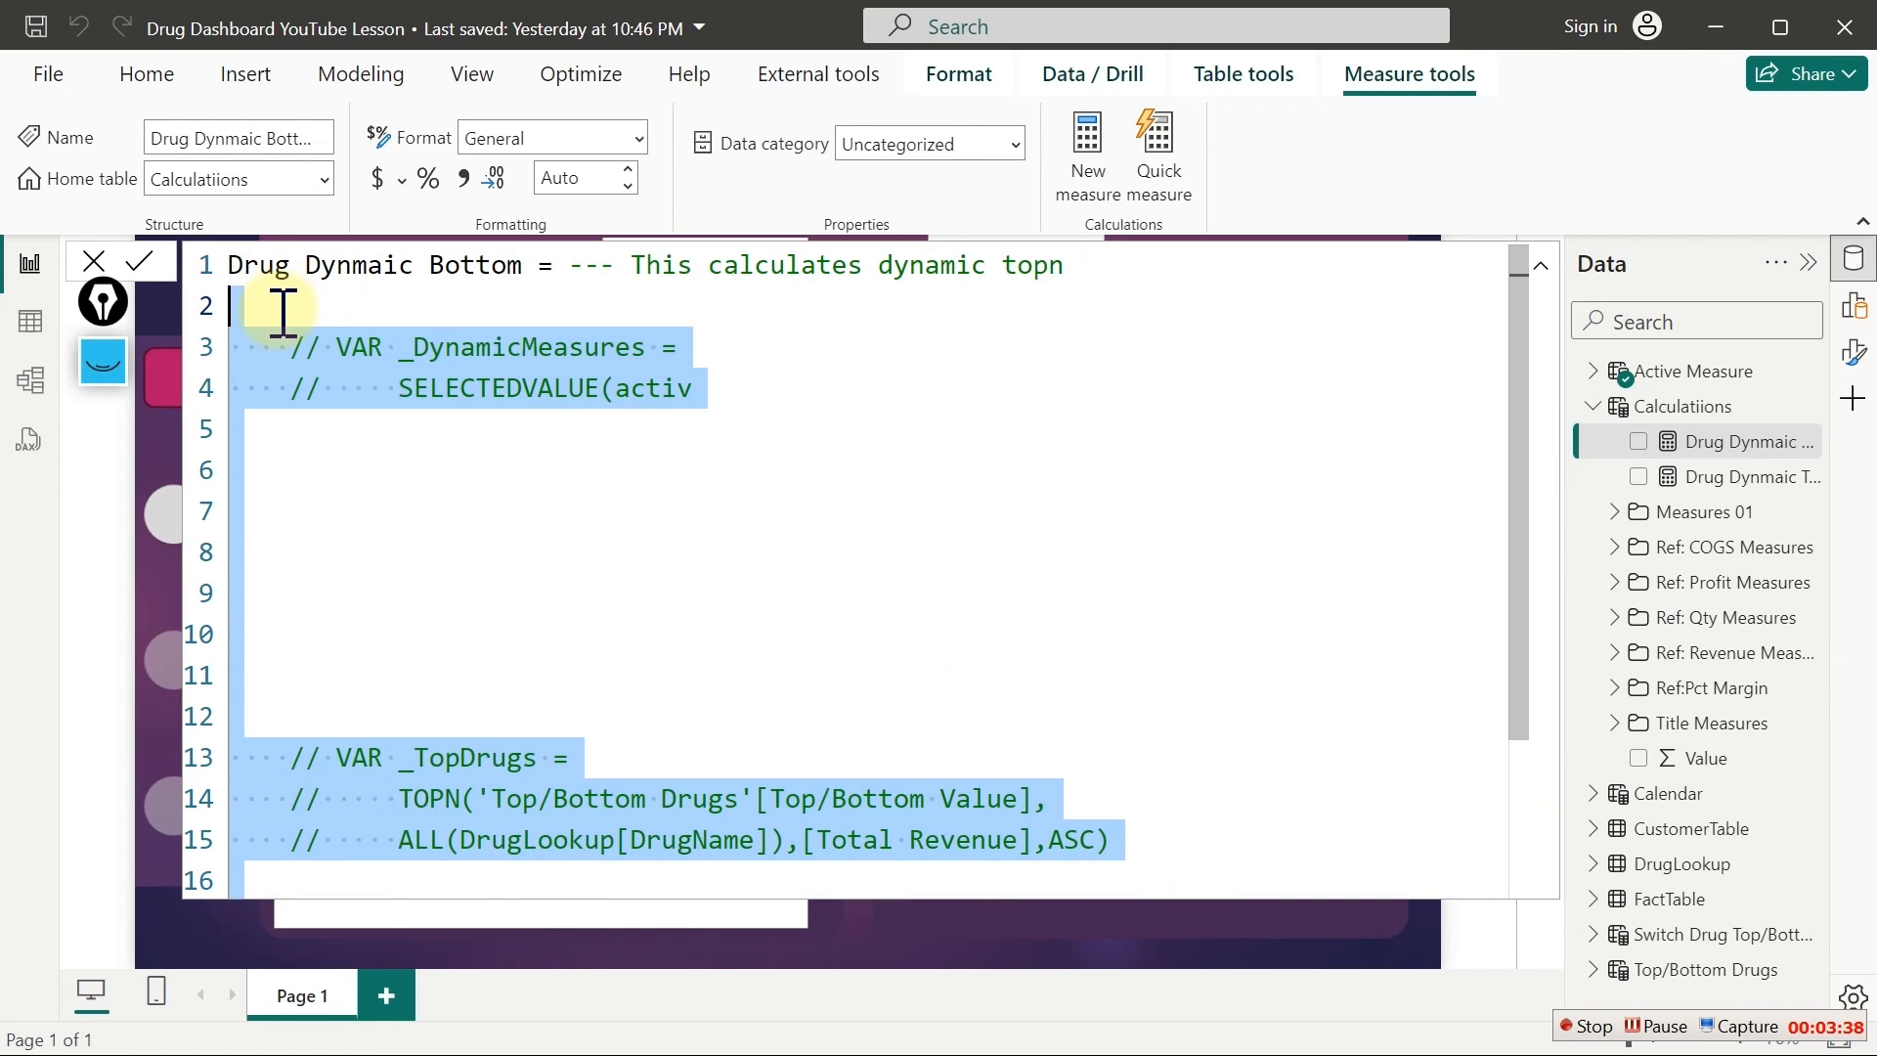
key("ctrl+slash")
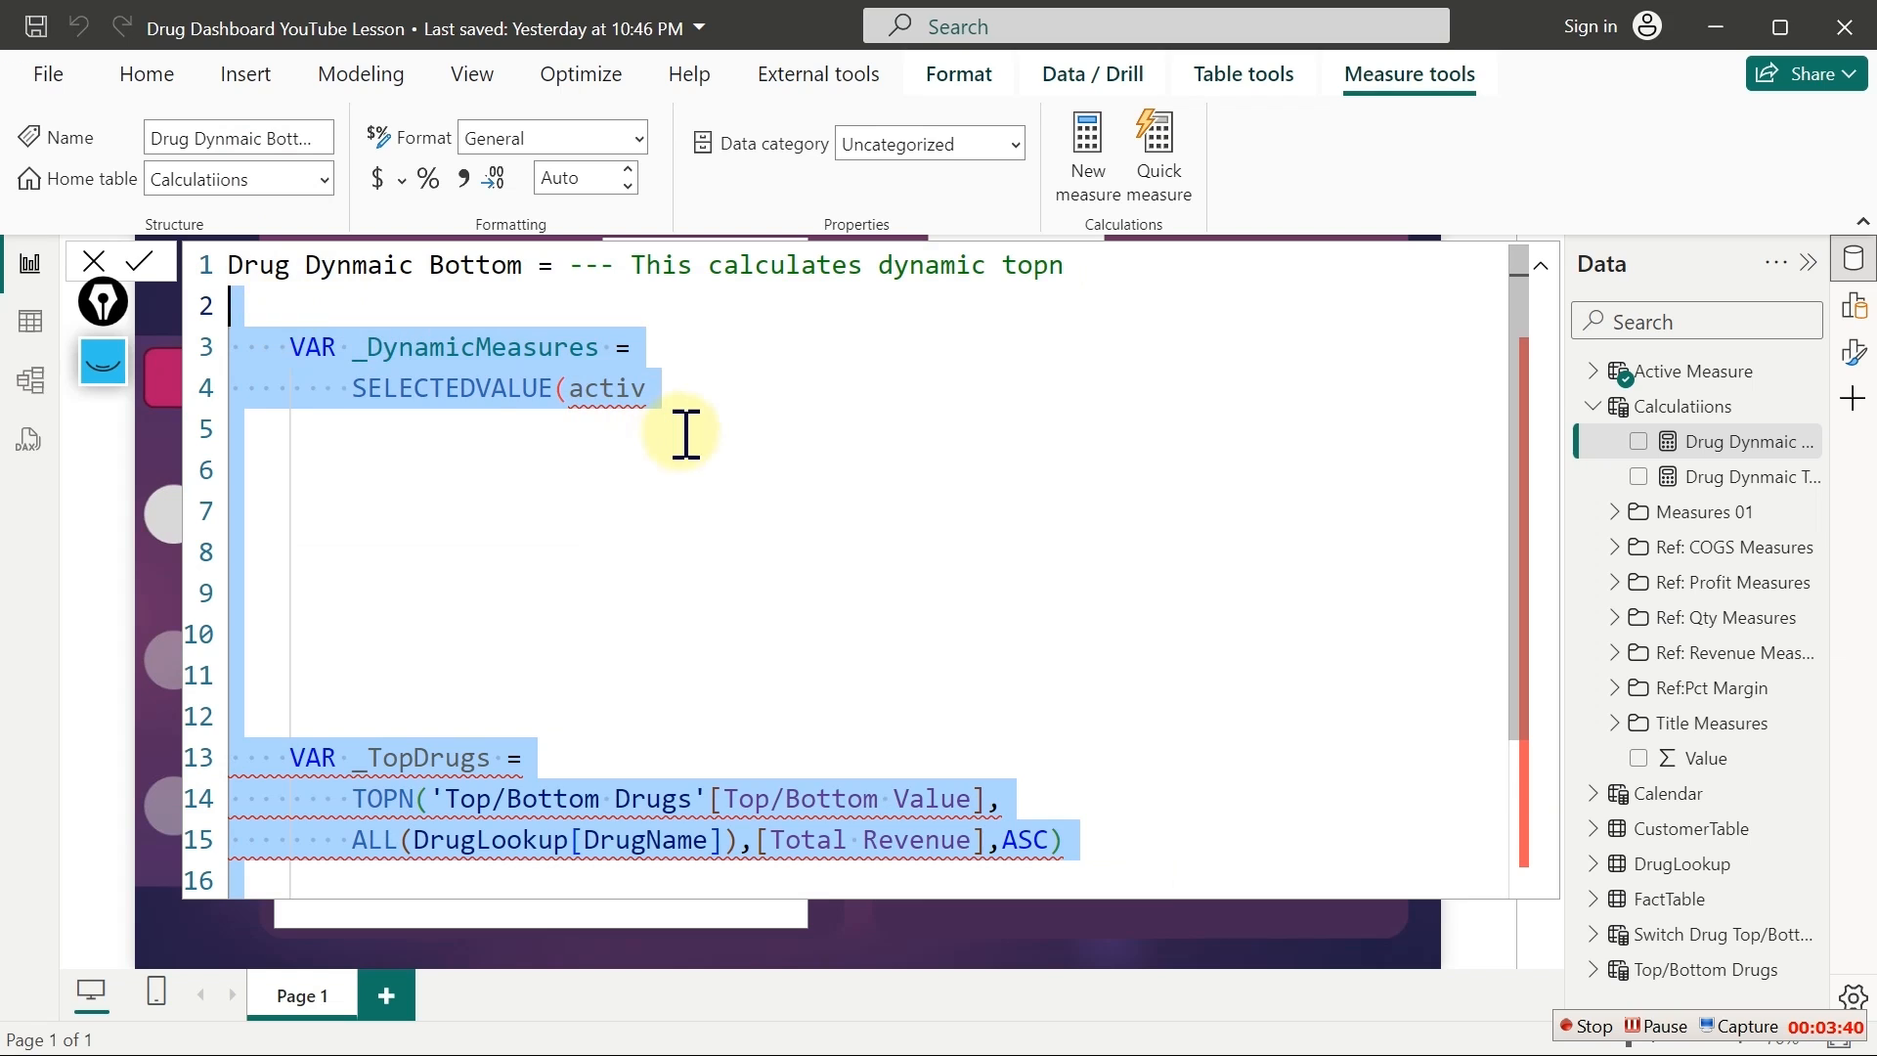
Complete the SELECTEDVALUE function in _DynamicMeasures with the column 'Active Measure'[Active Measure Order]
left_click(688, 403)
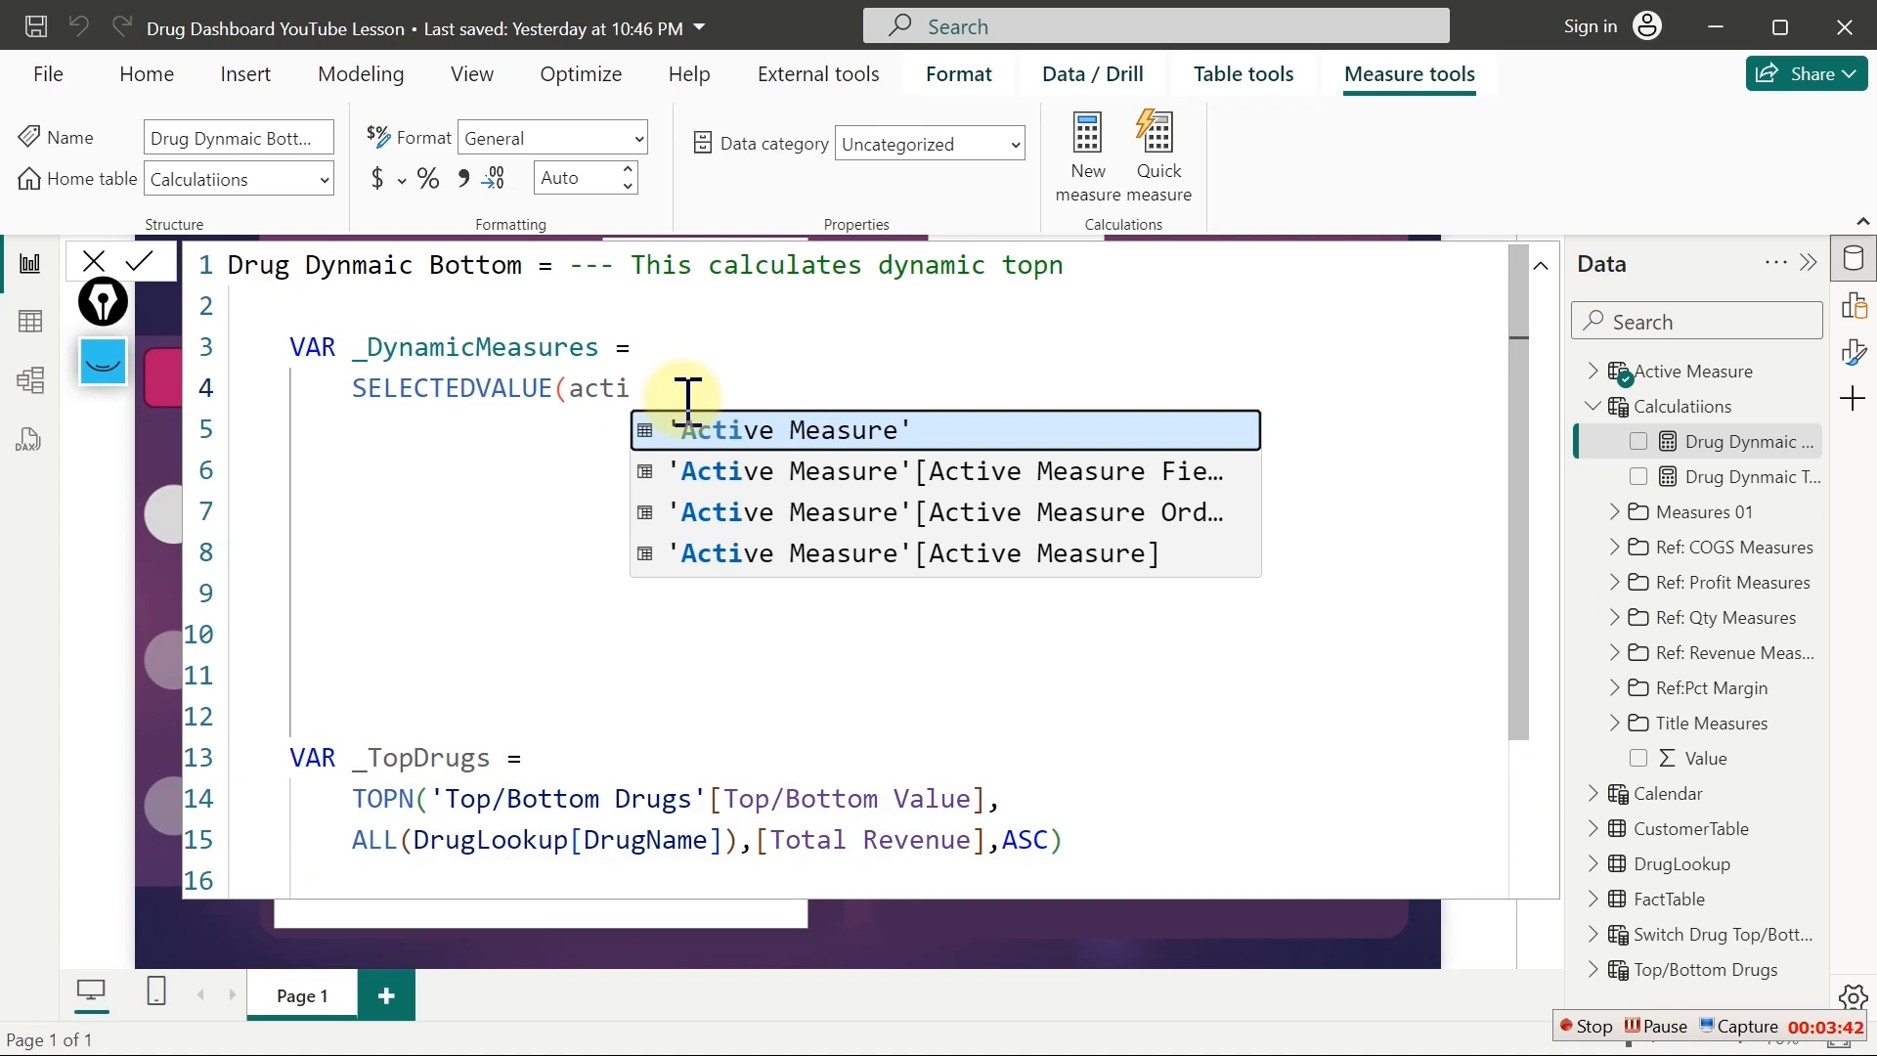
key("Down")
key("Down")
key("Tab")
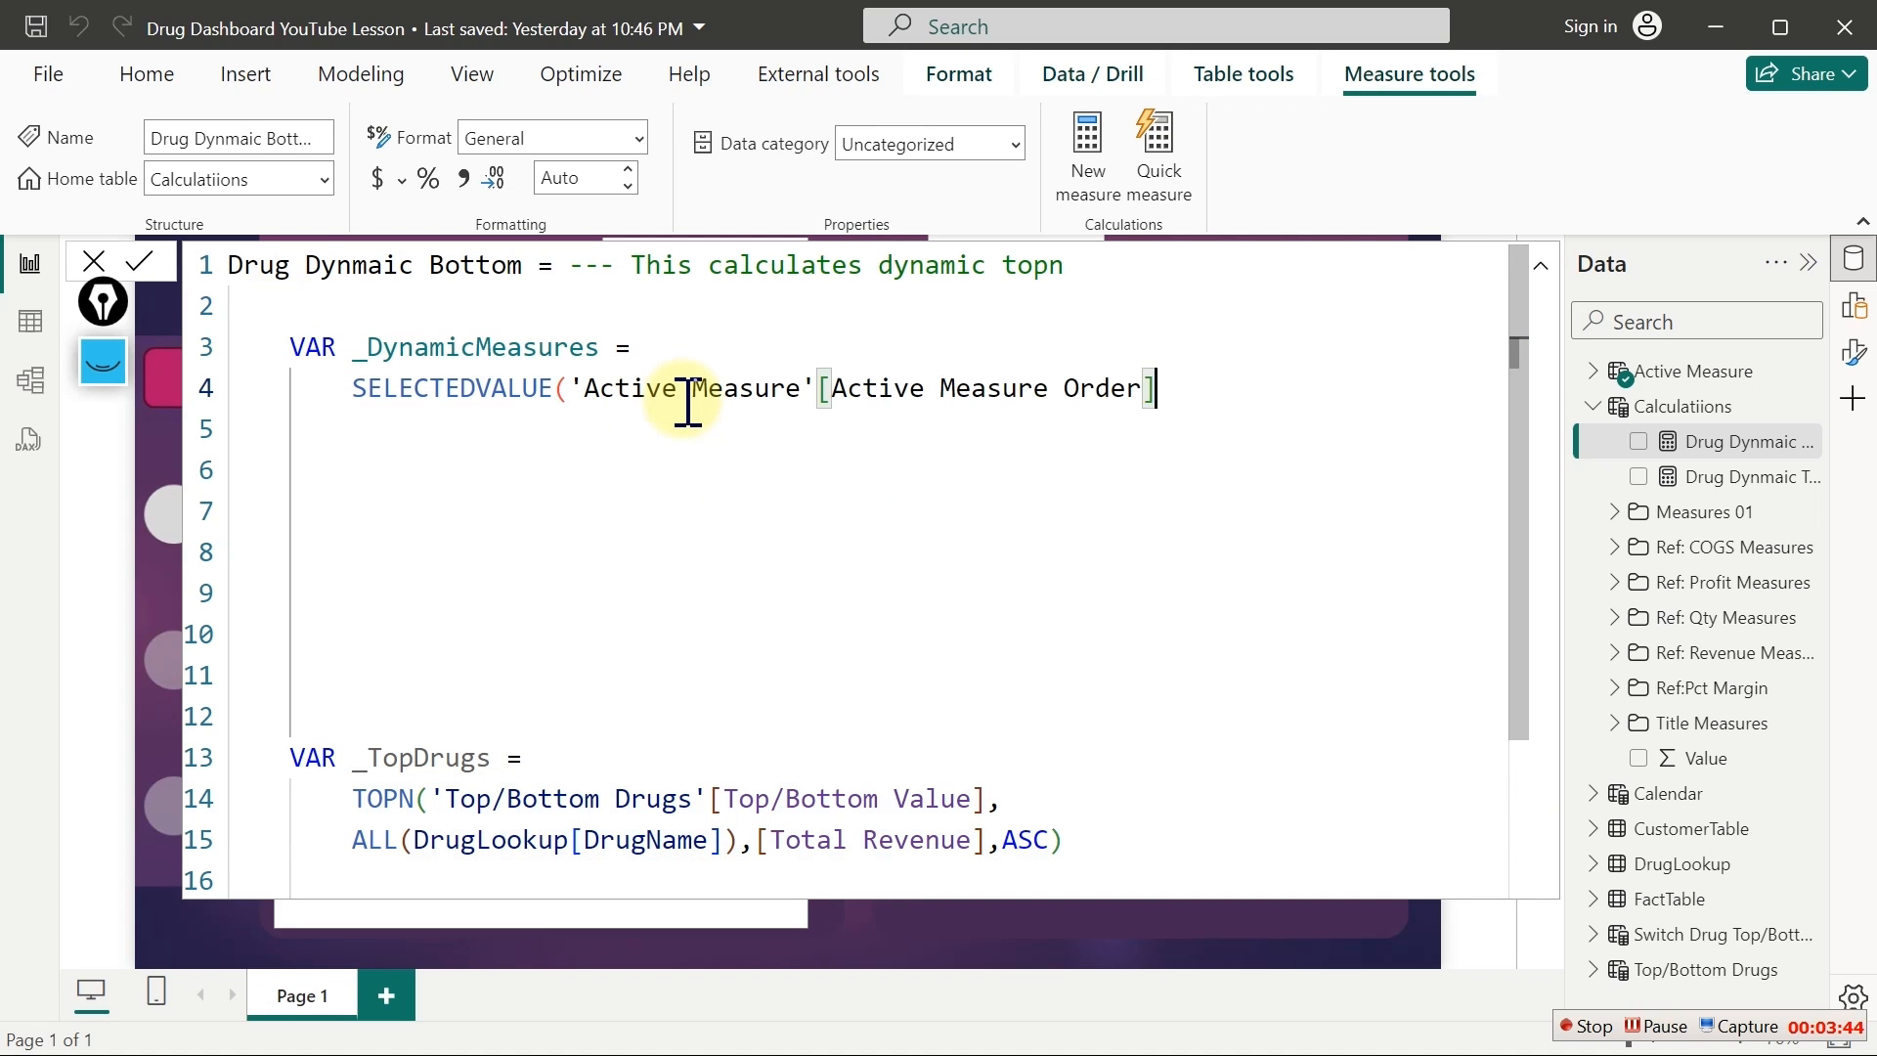
type(")")
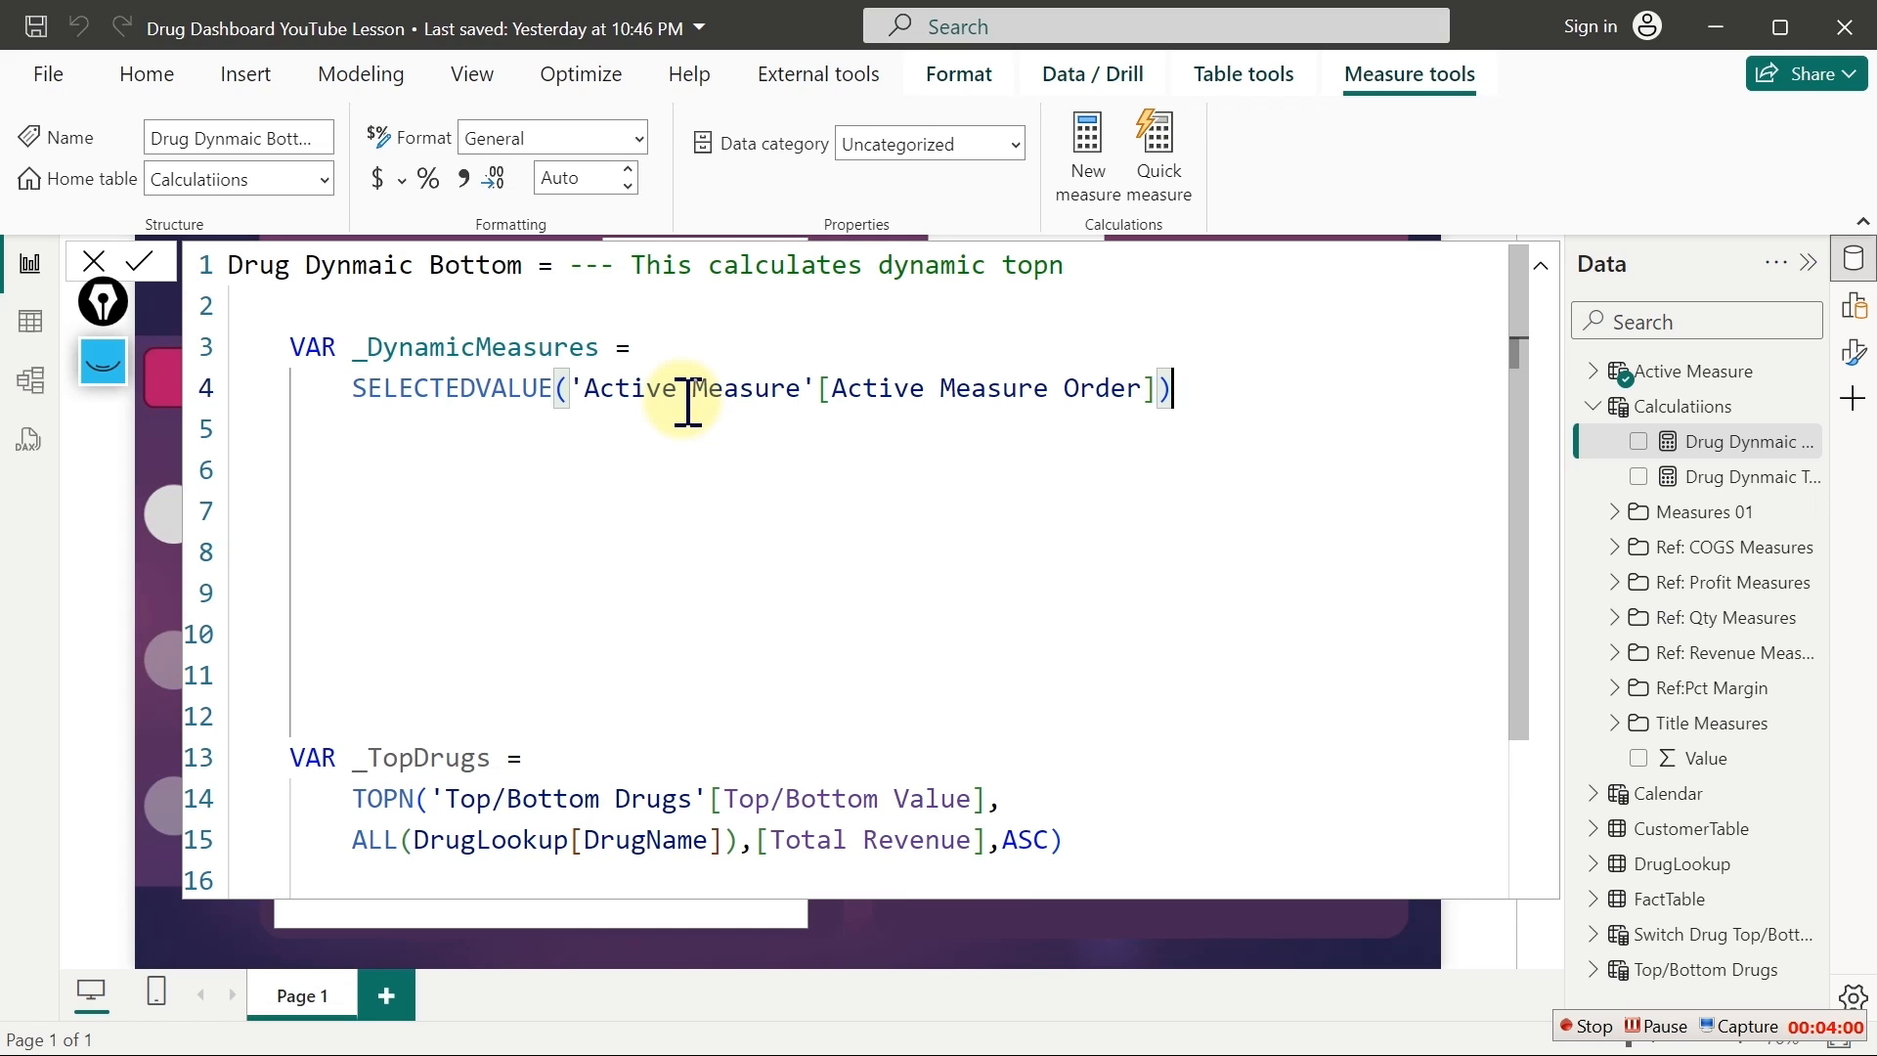
Below the SELECTEDVALUE line, add an indented RETURN followed by a SWITCH function with TRUE() as its expression
key("Return")
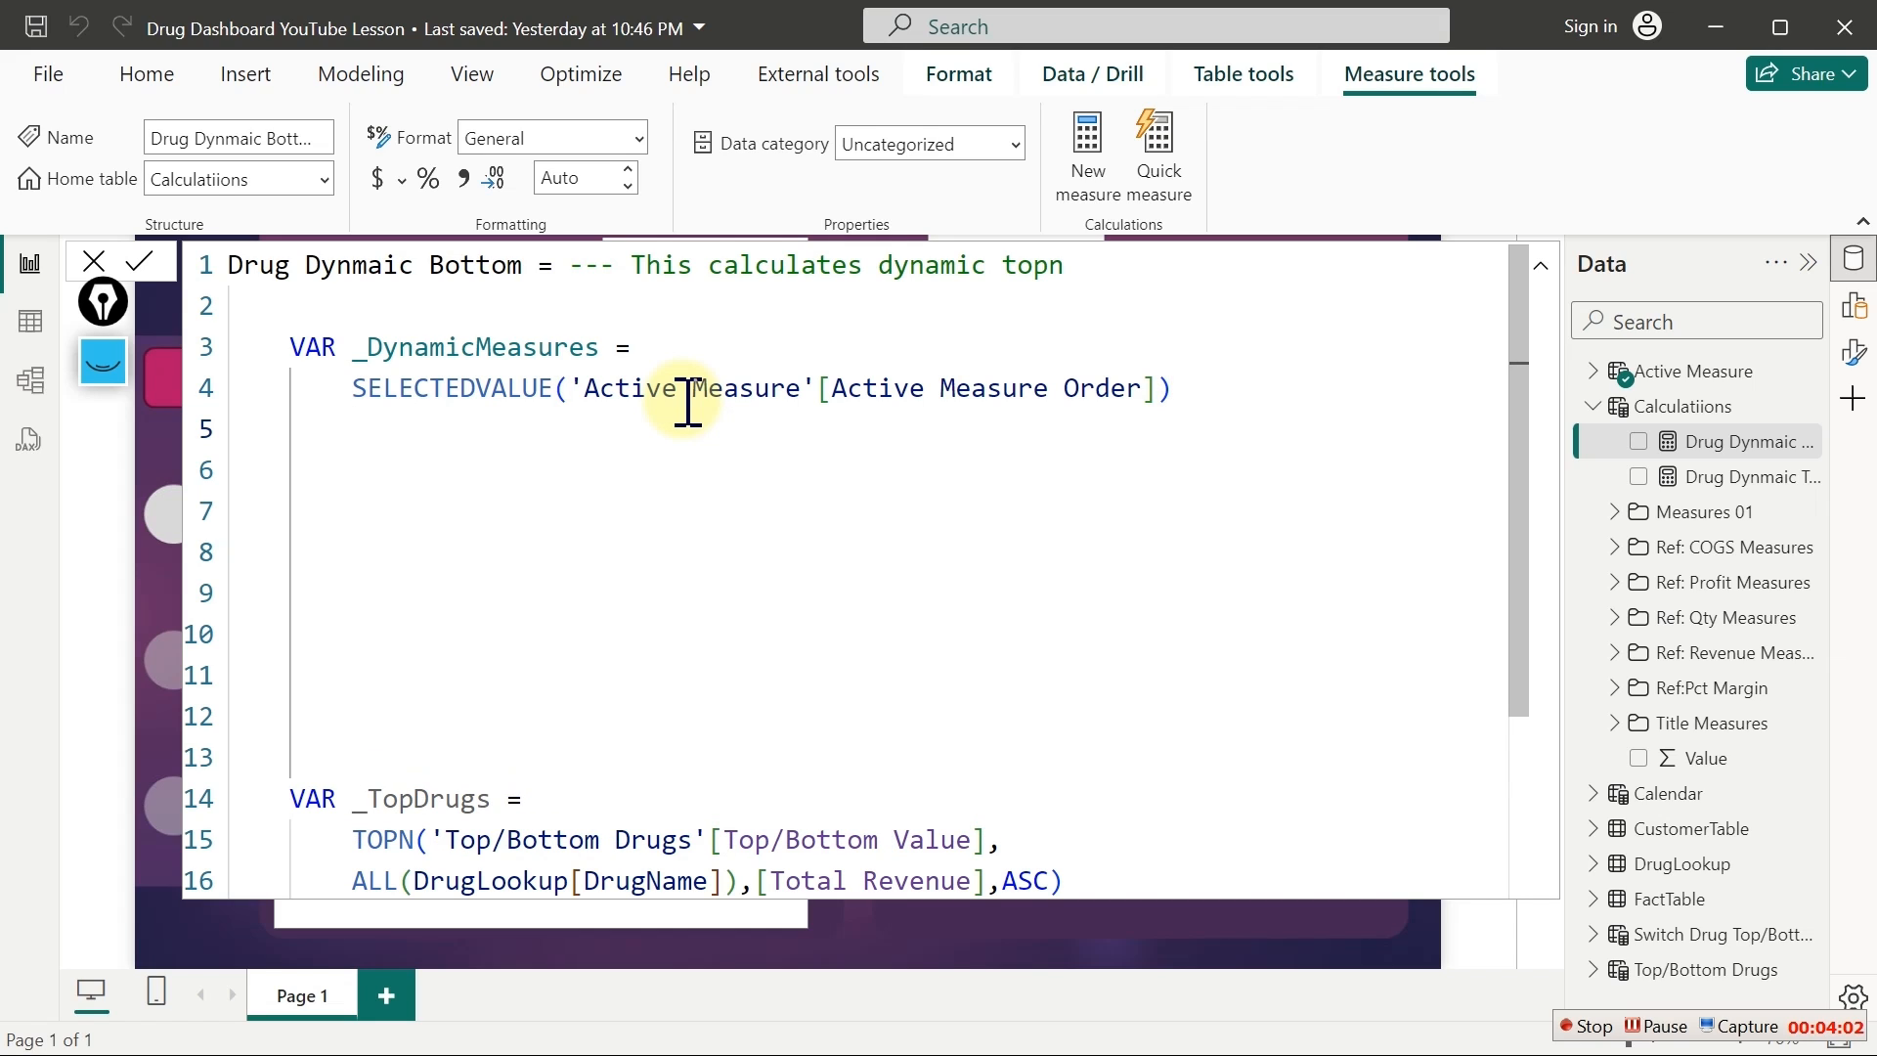
type("re")
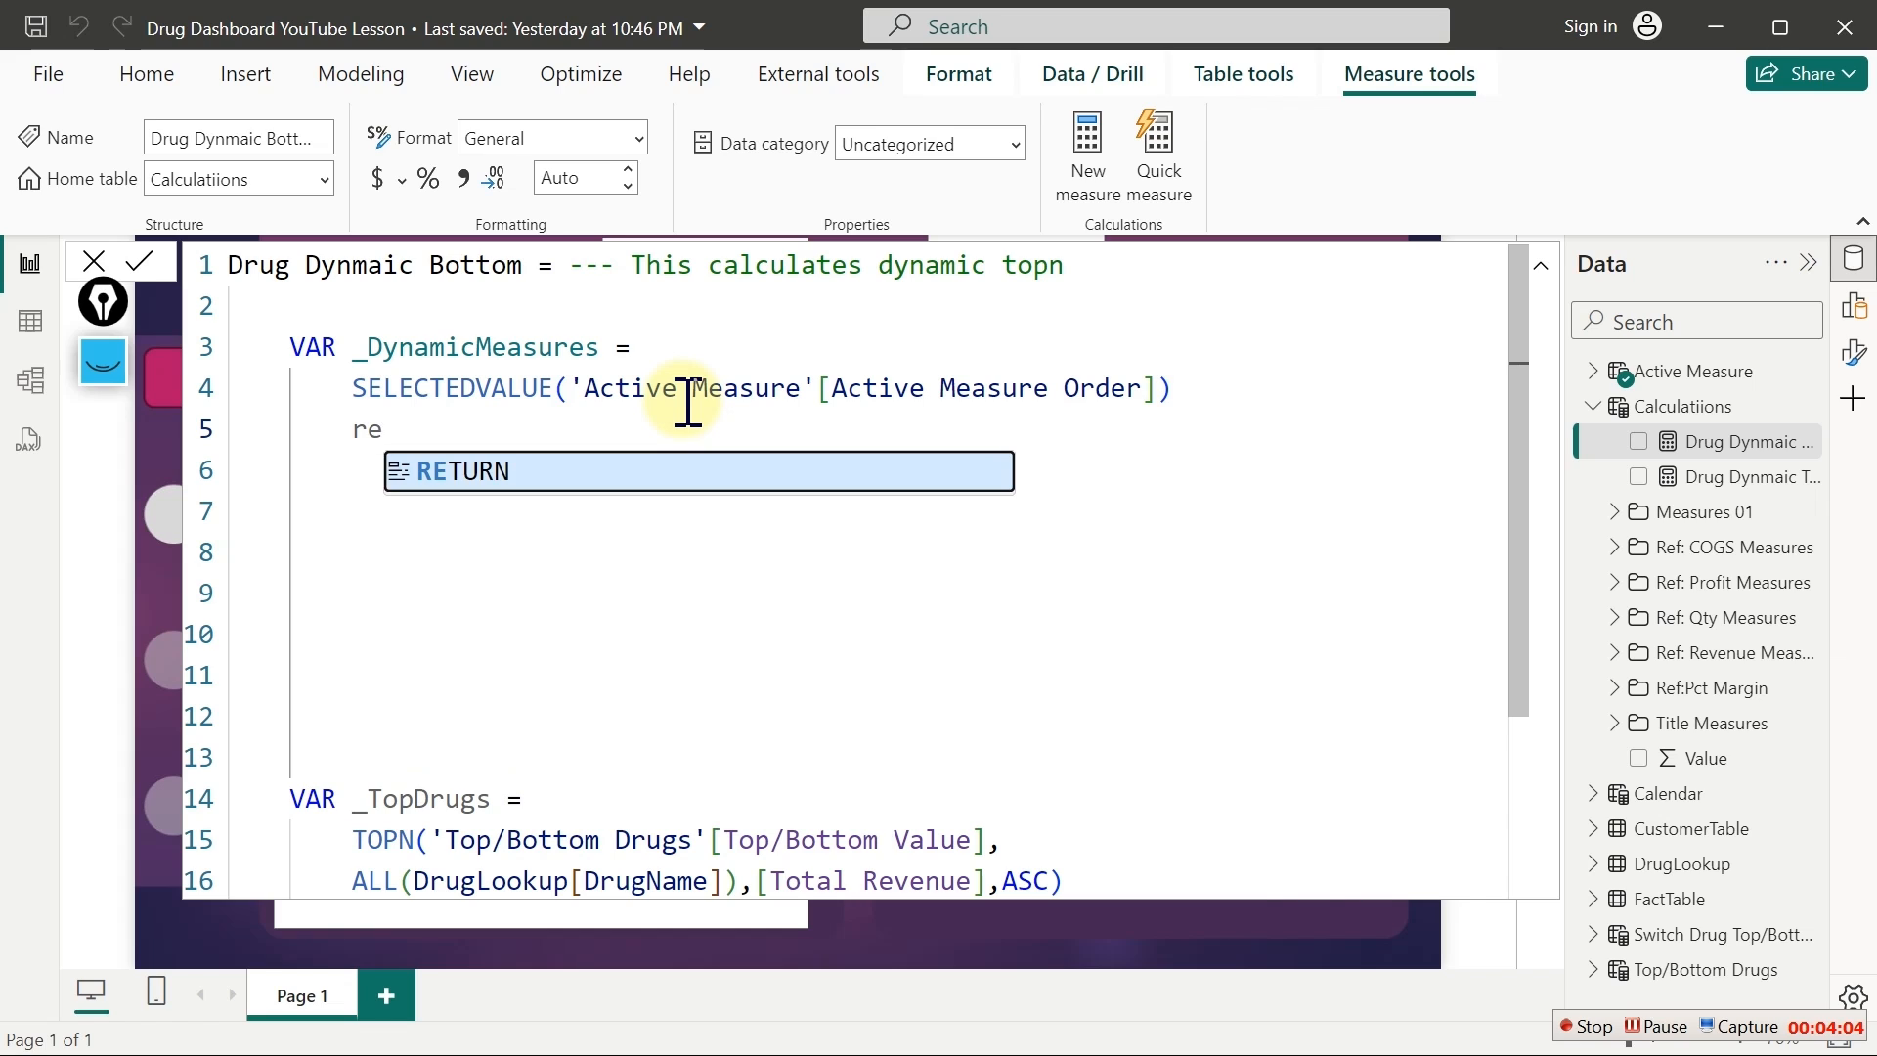
key("Tab")
key("Return")
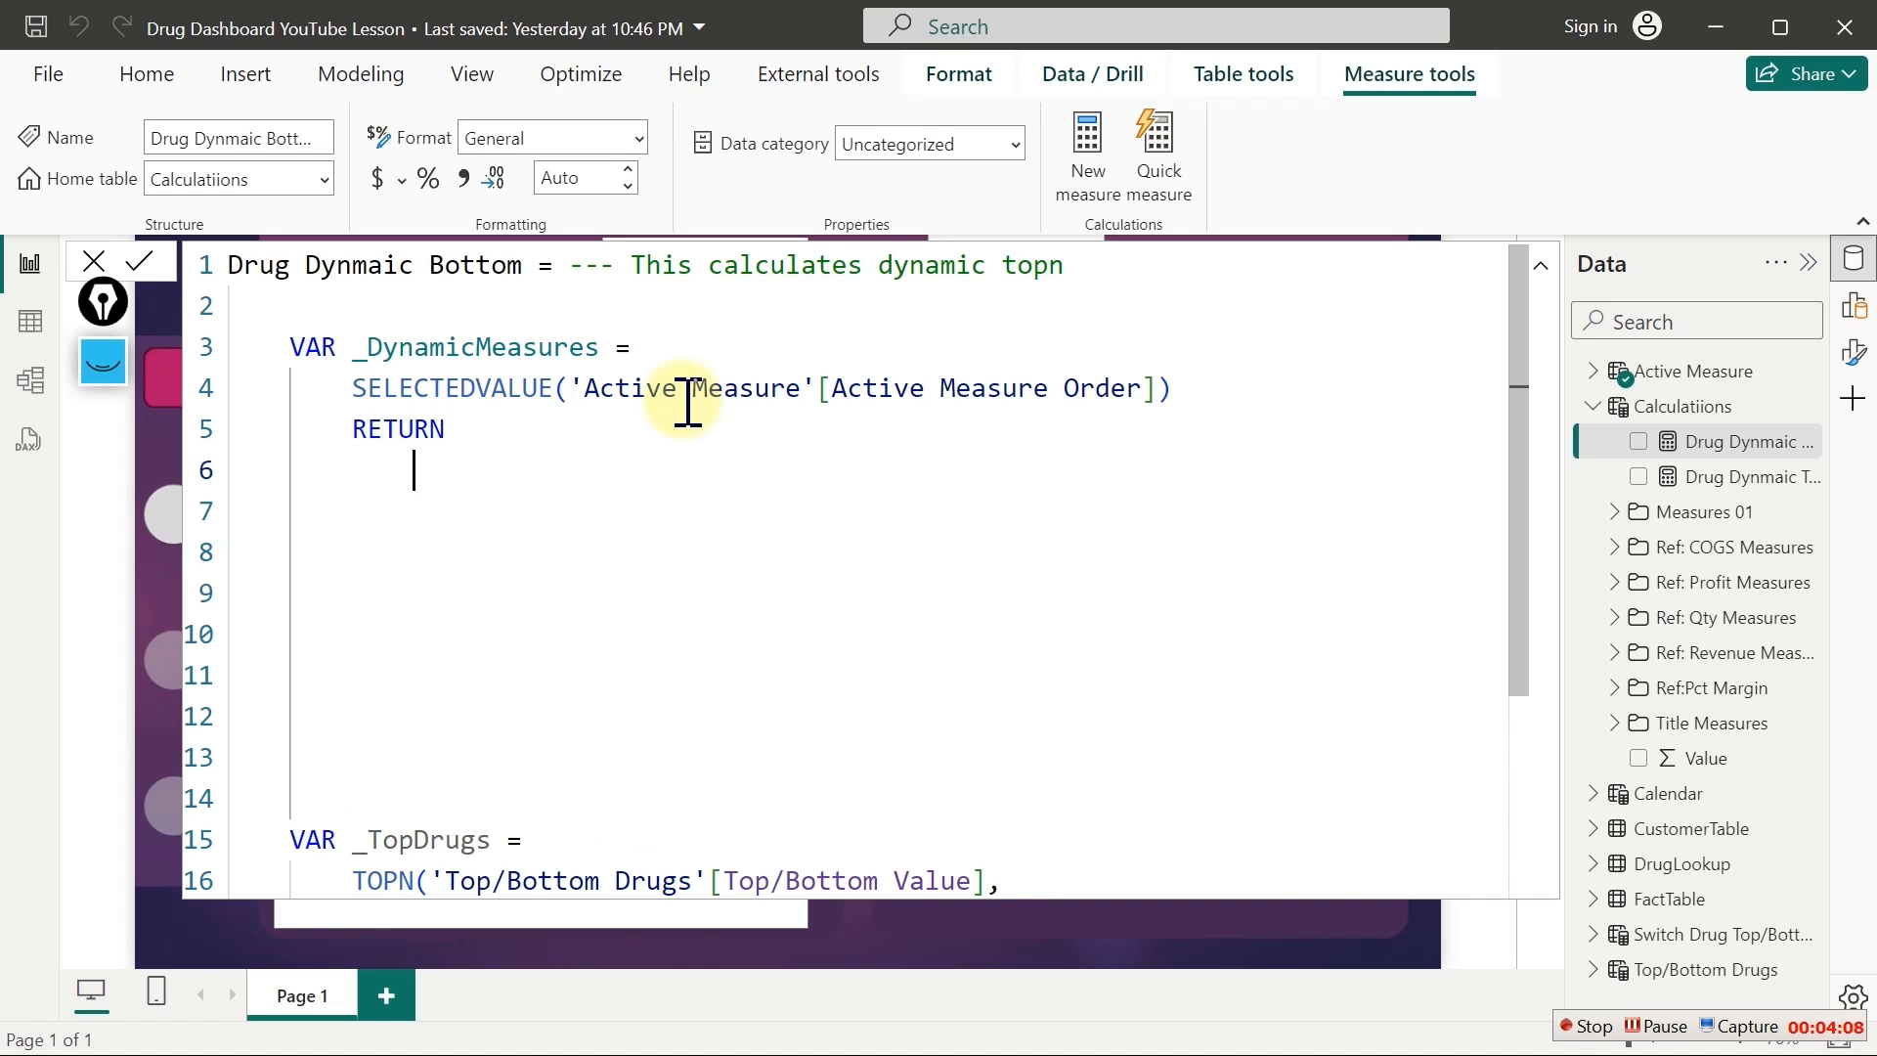
key("Tab")
type("sw")
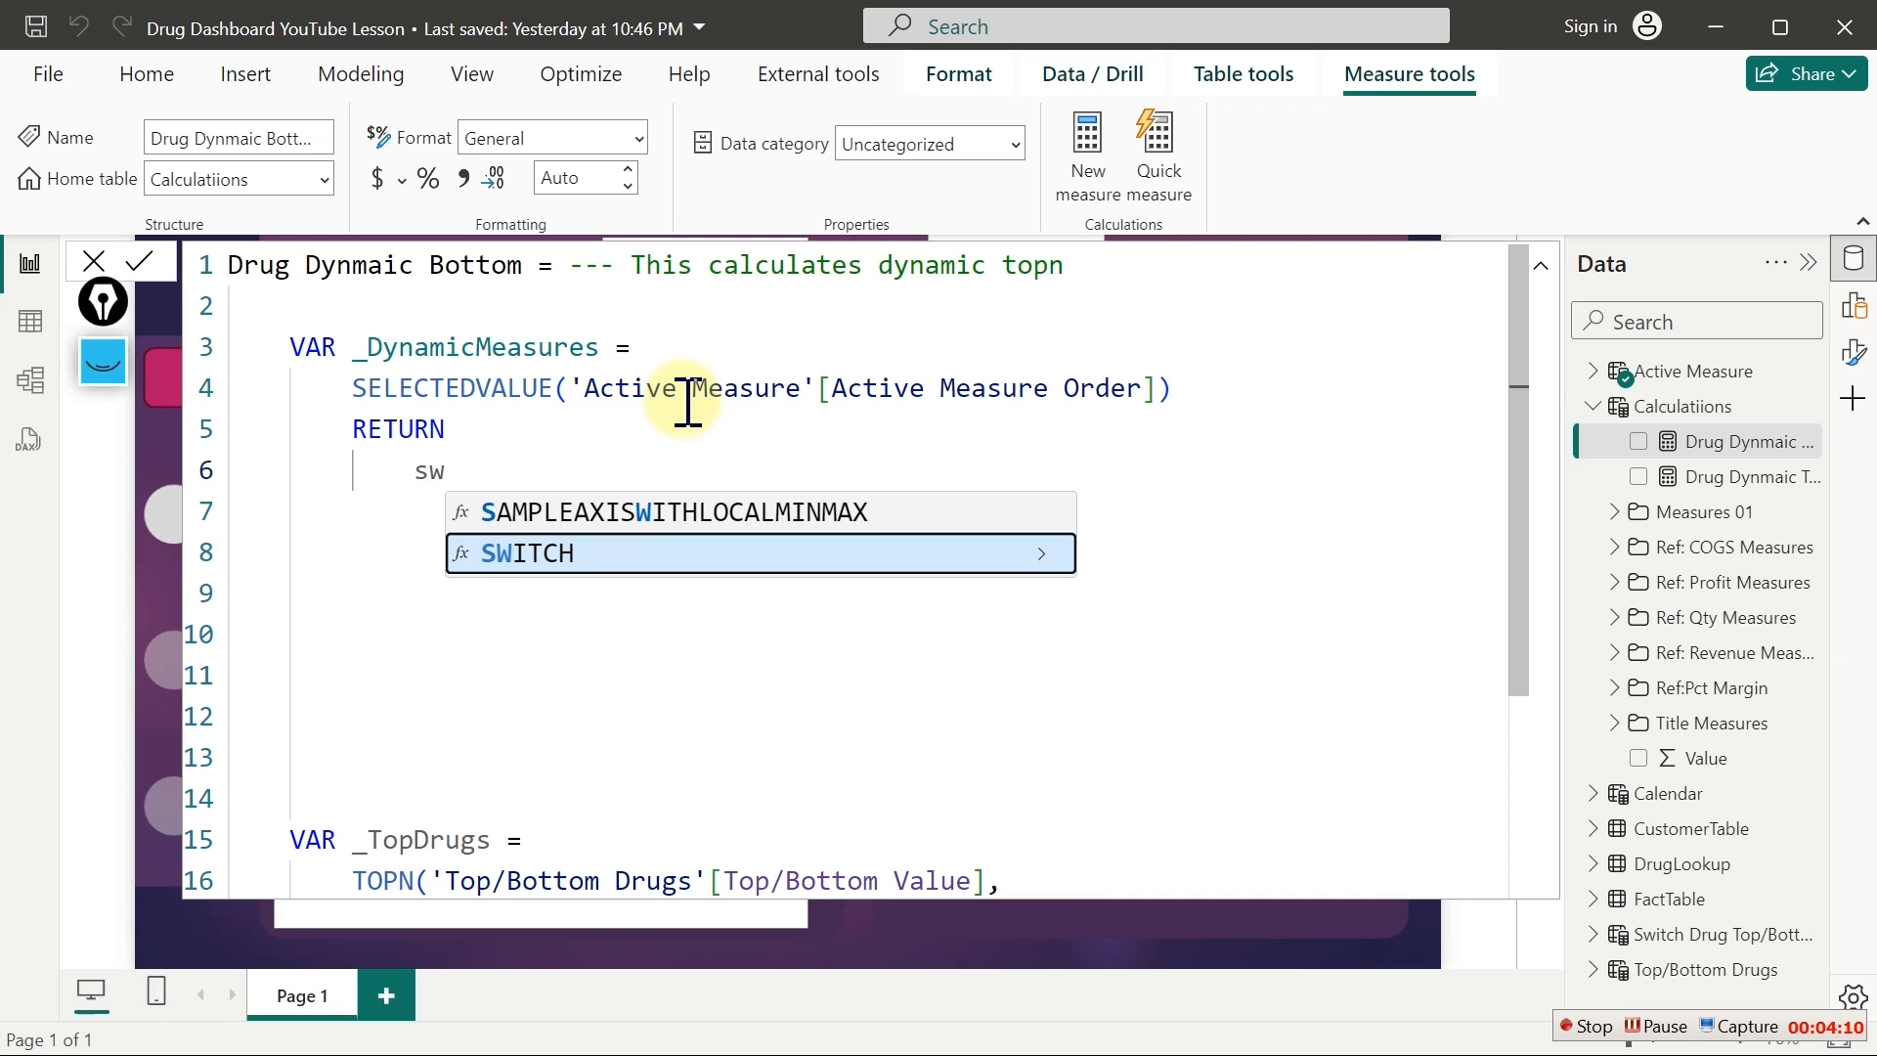
key("Tab")
key("Return")
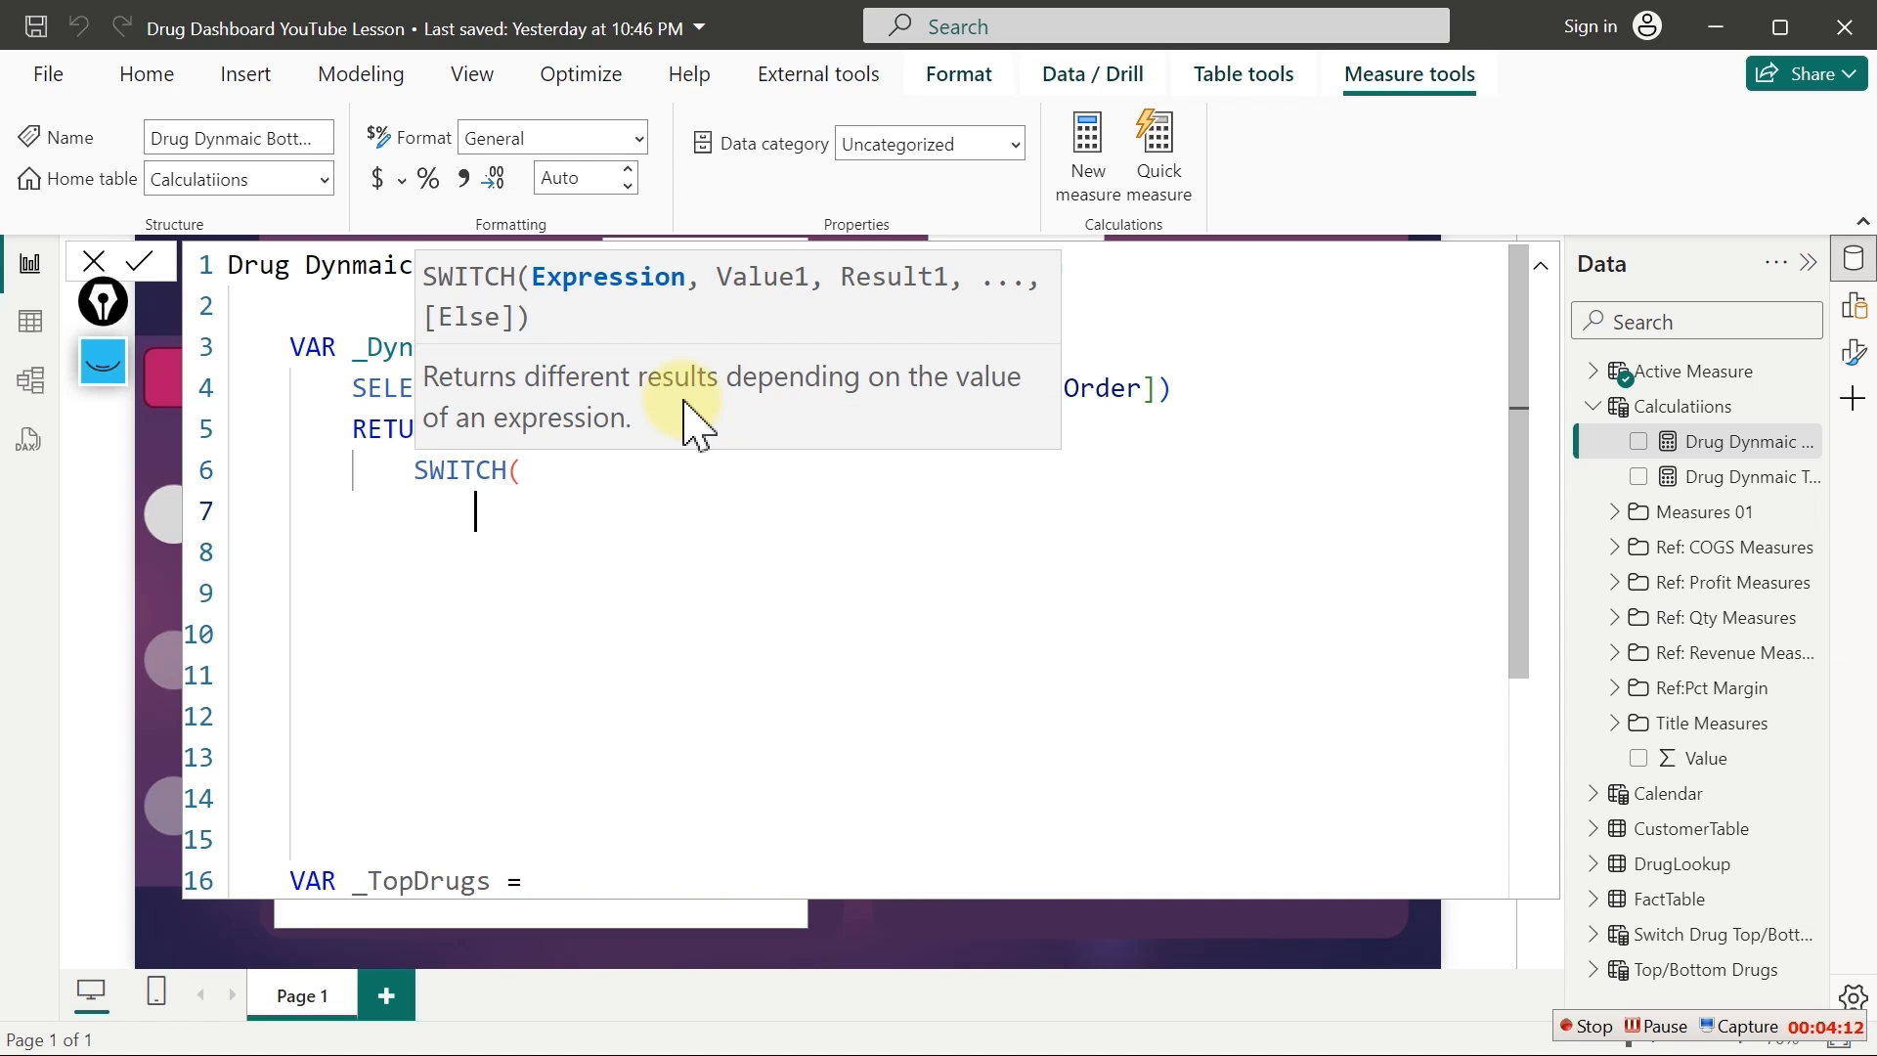
type("tru")
key("Tab")
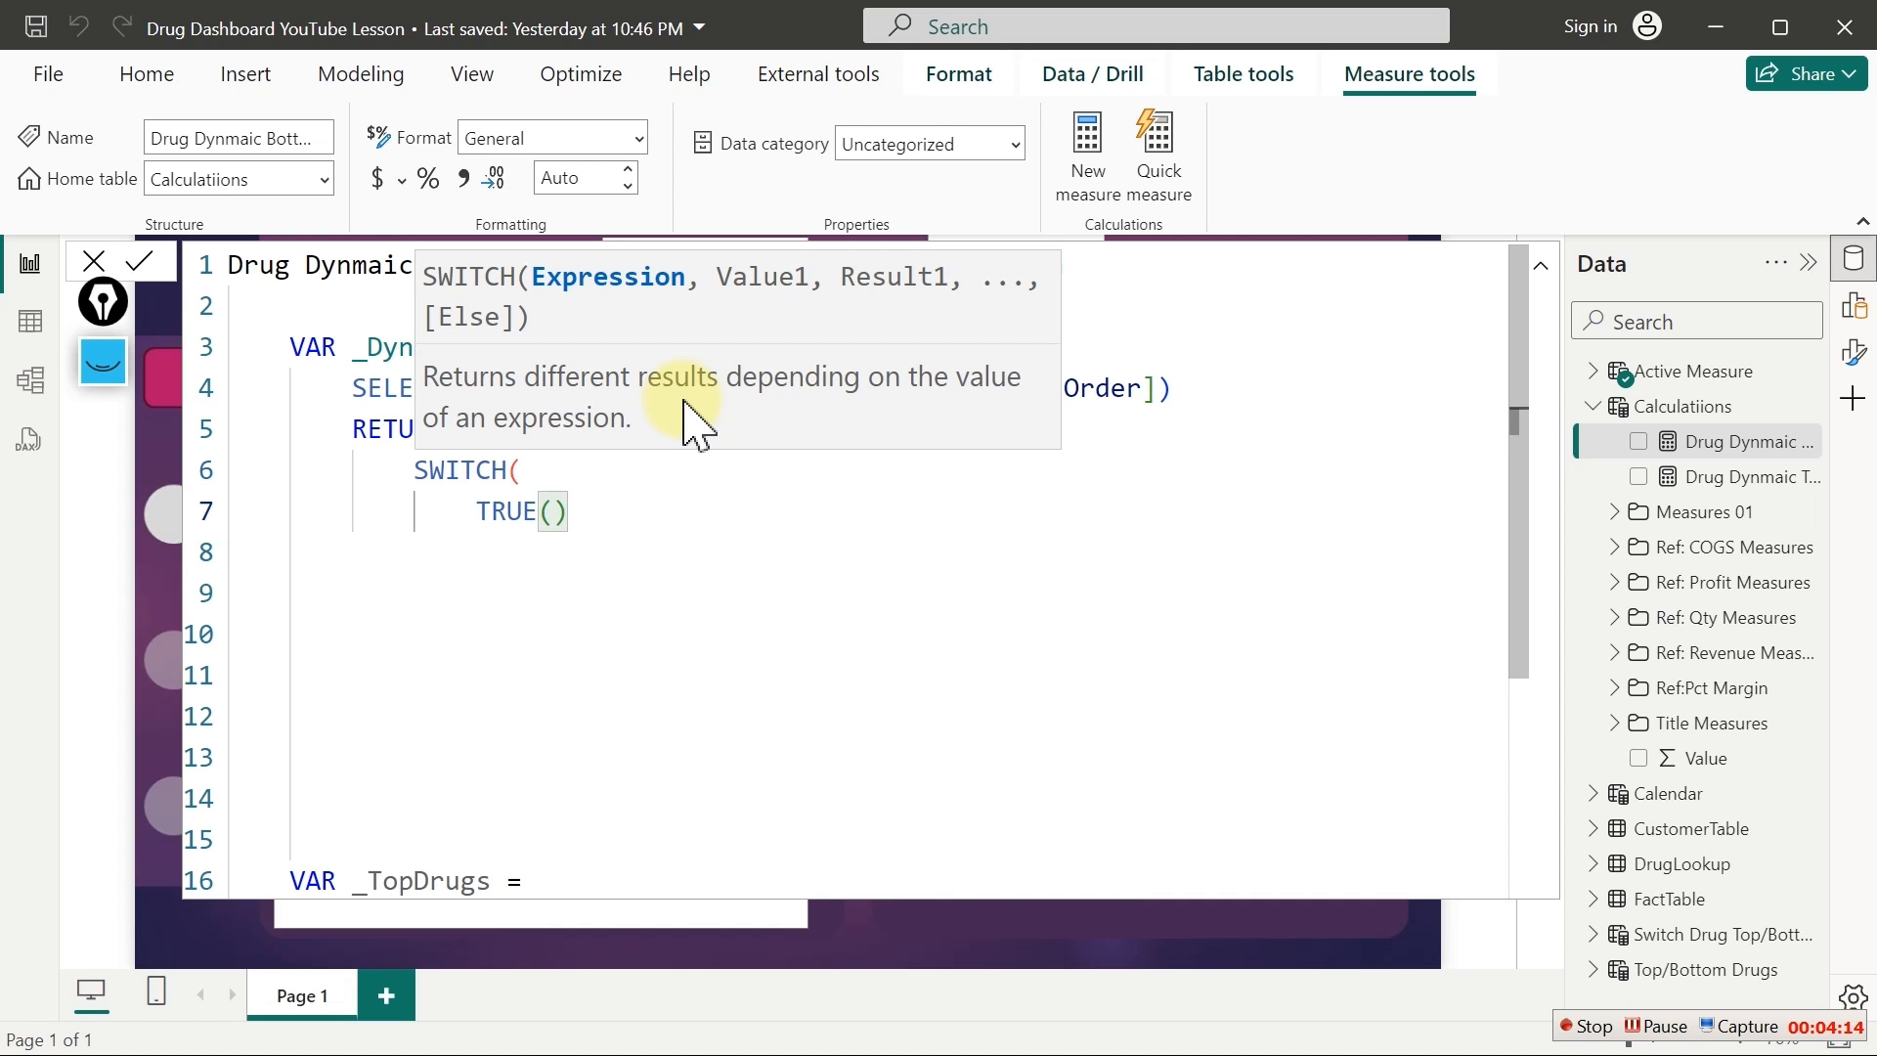
type(",")
Add the first SWITCH condition so that _DynamicMeasures=0 returns [#Transaction]
key("Return")
type("_")
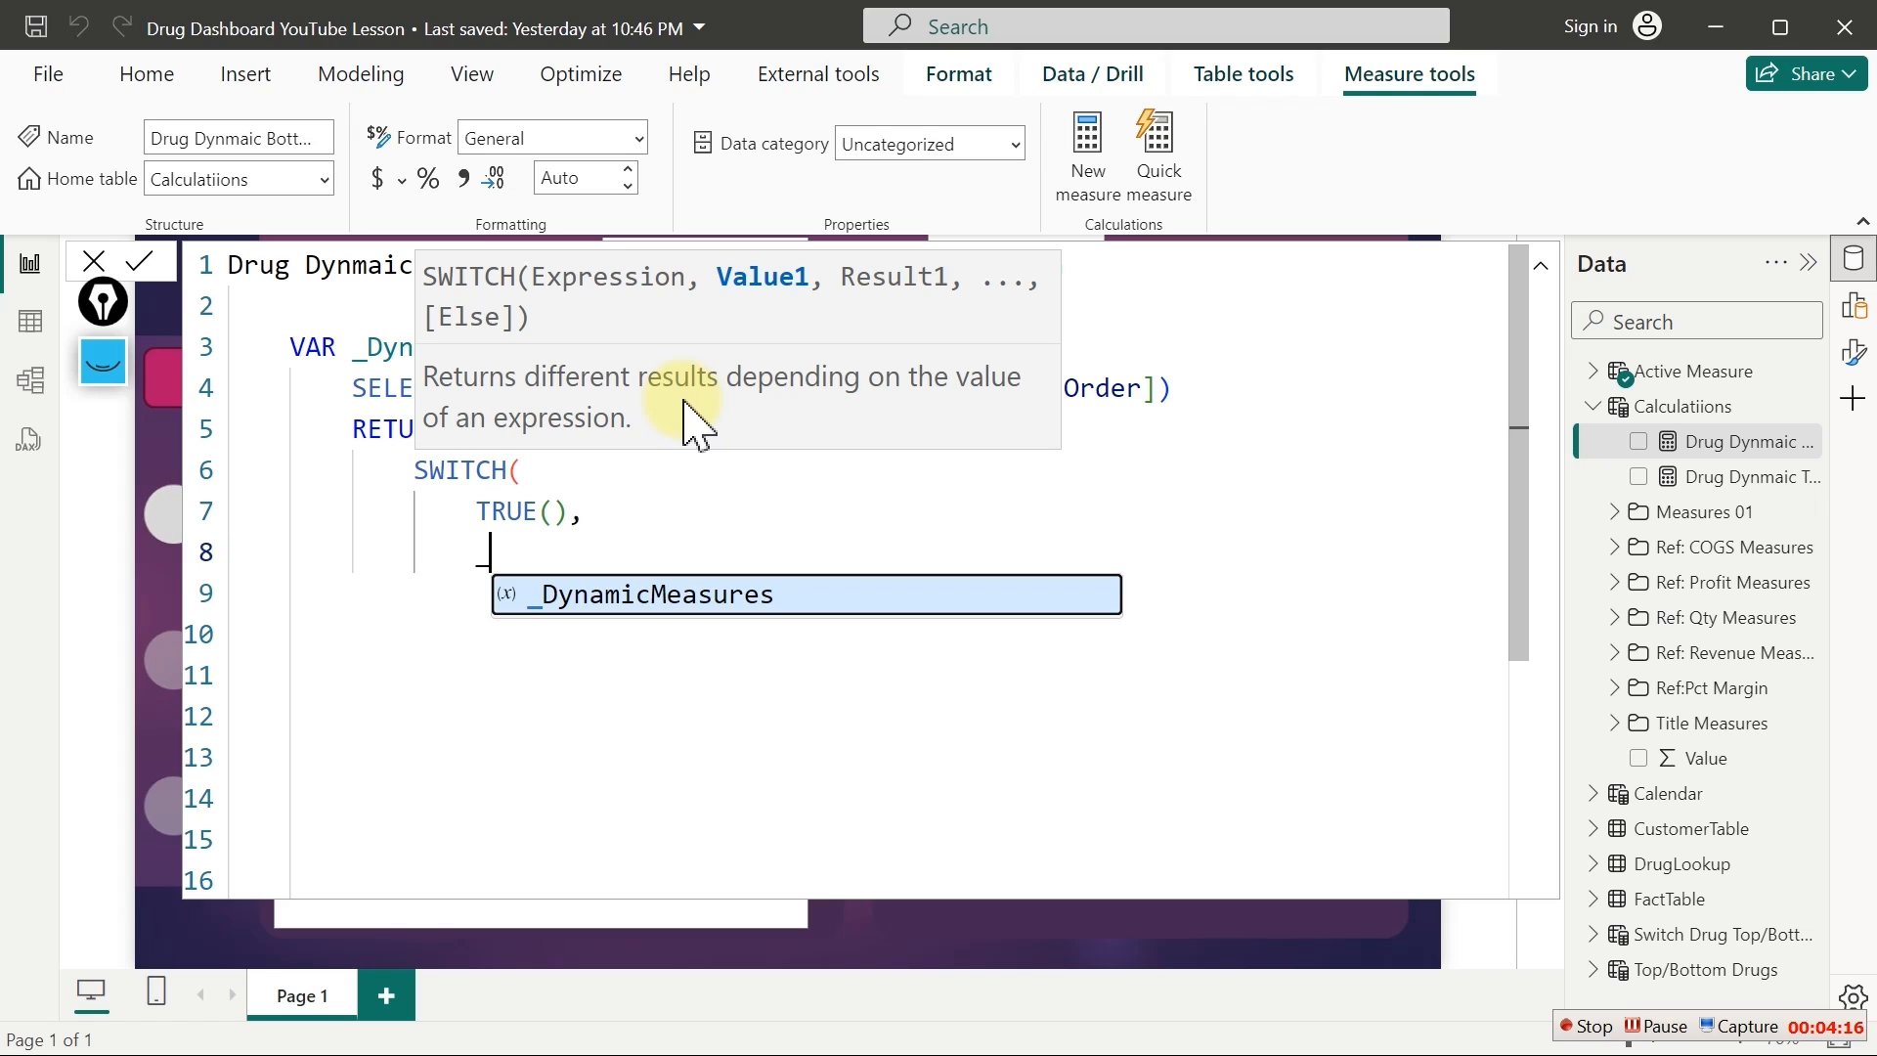
key("Tab")
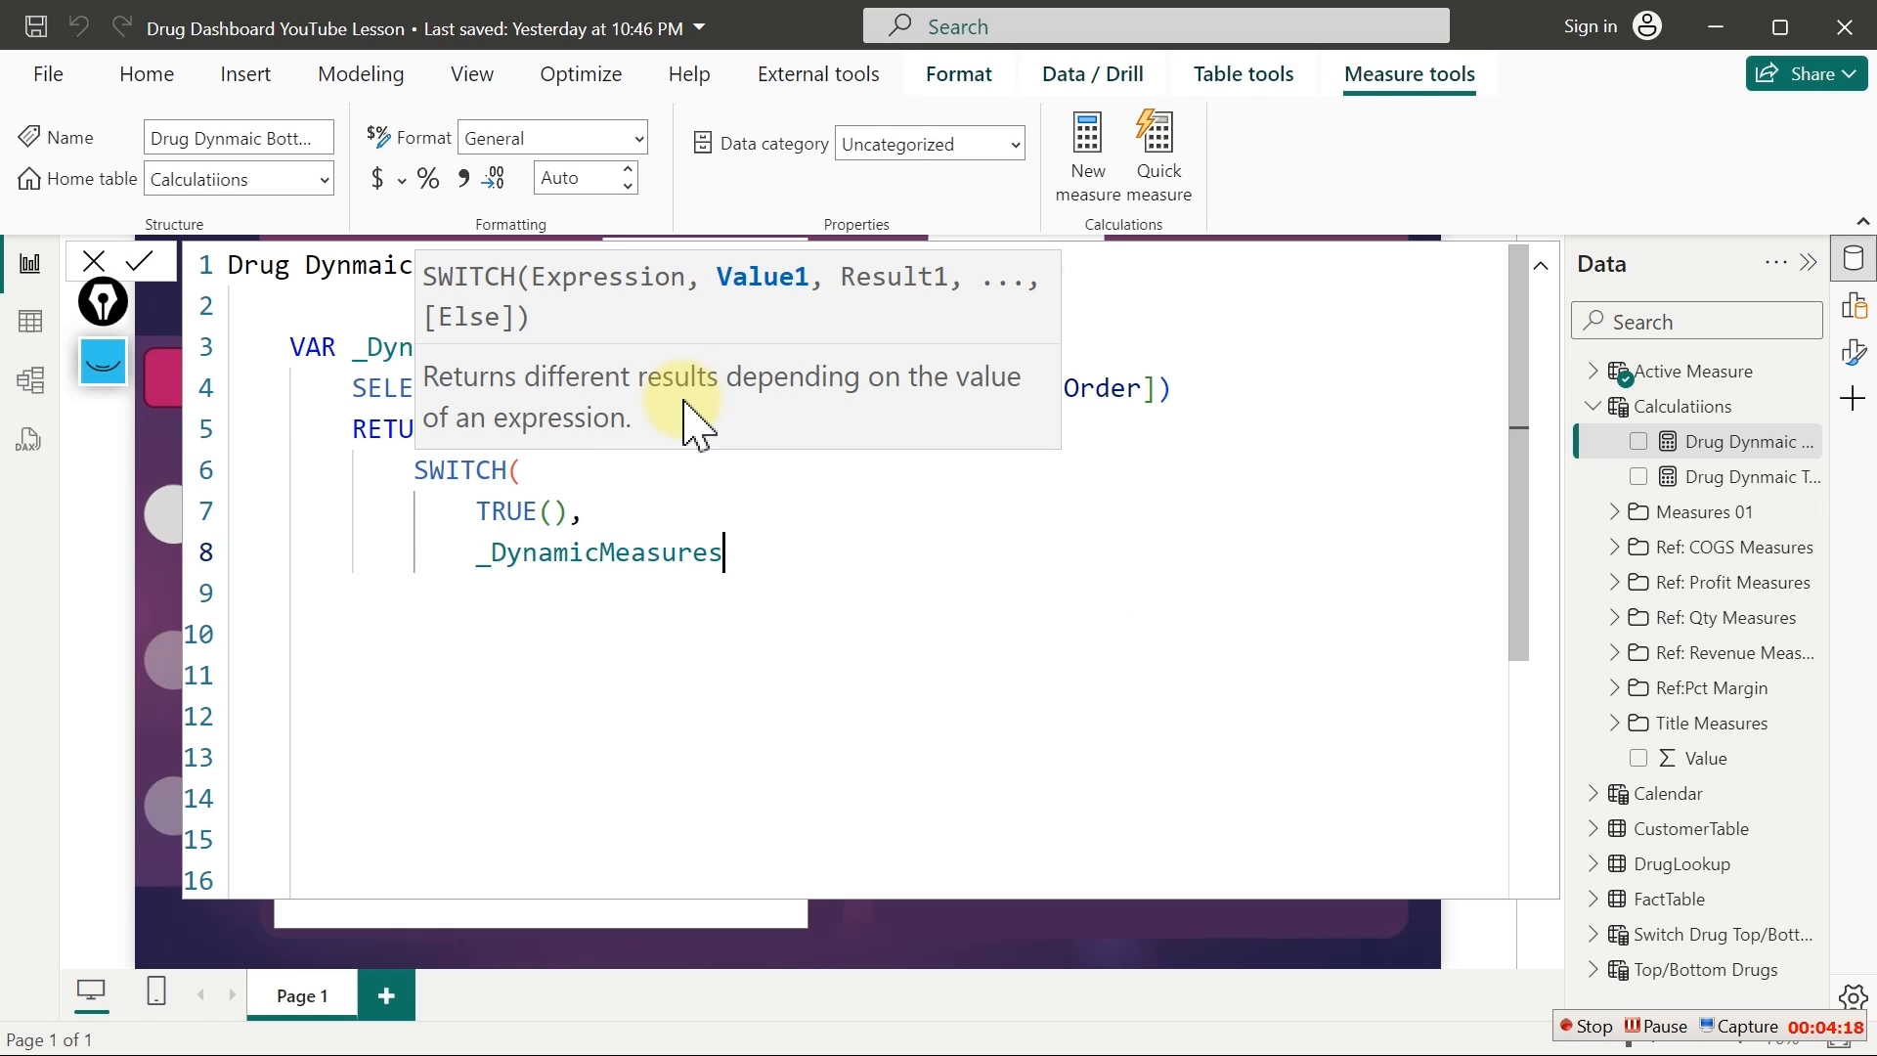
type("=0,")
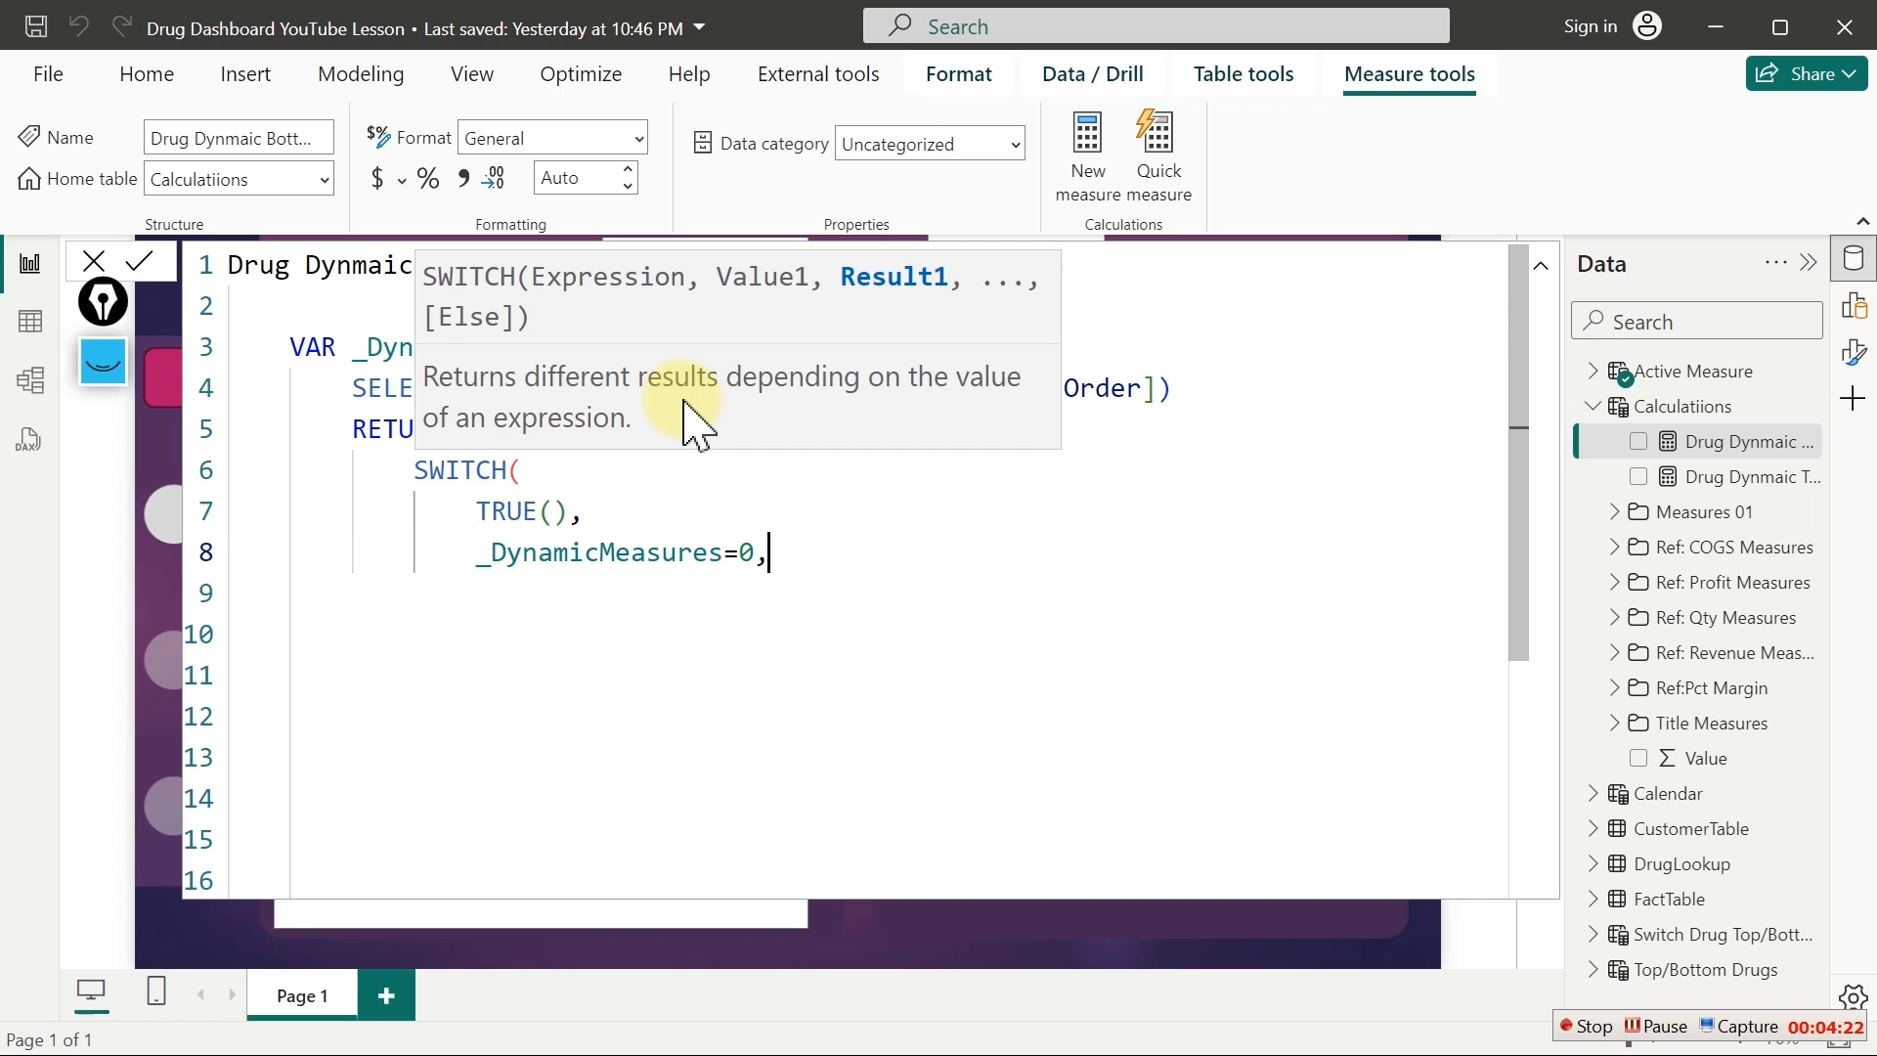
type("[")
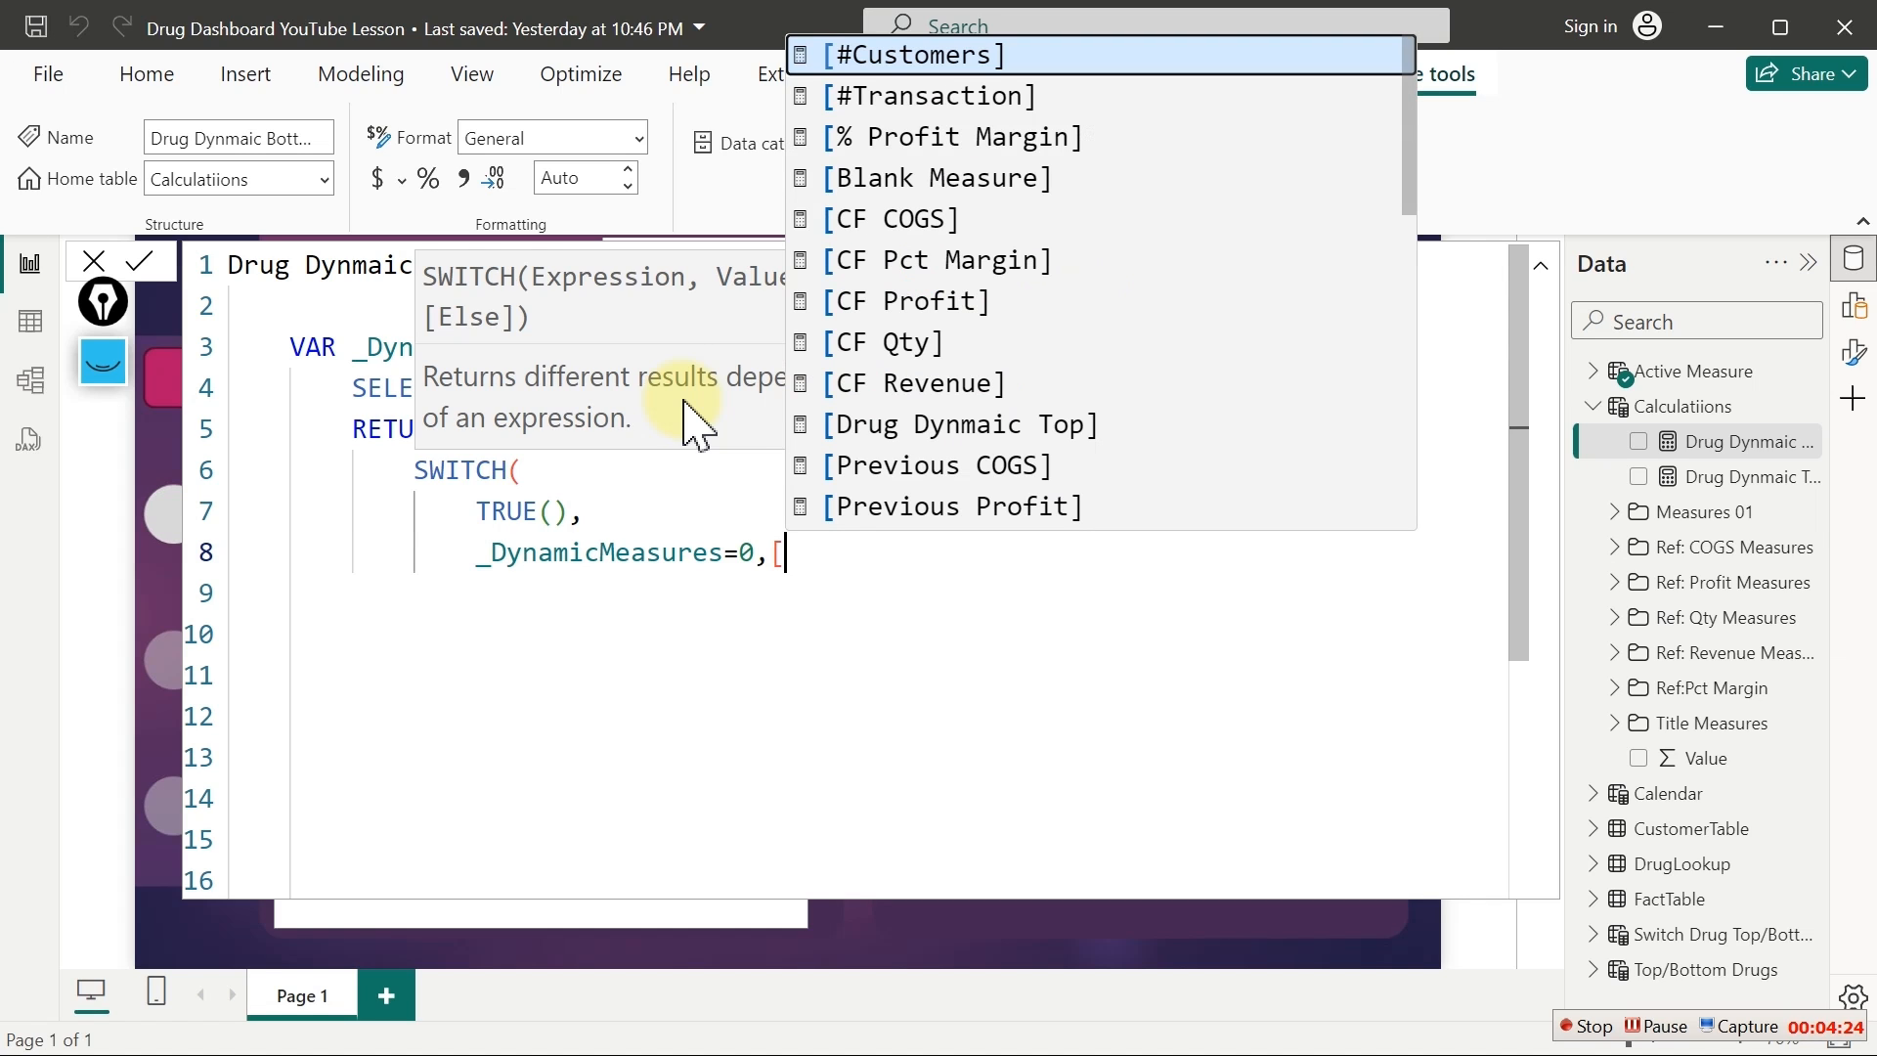
key("Down")
key("Tab")
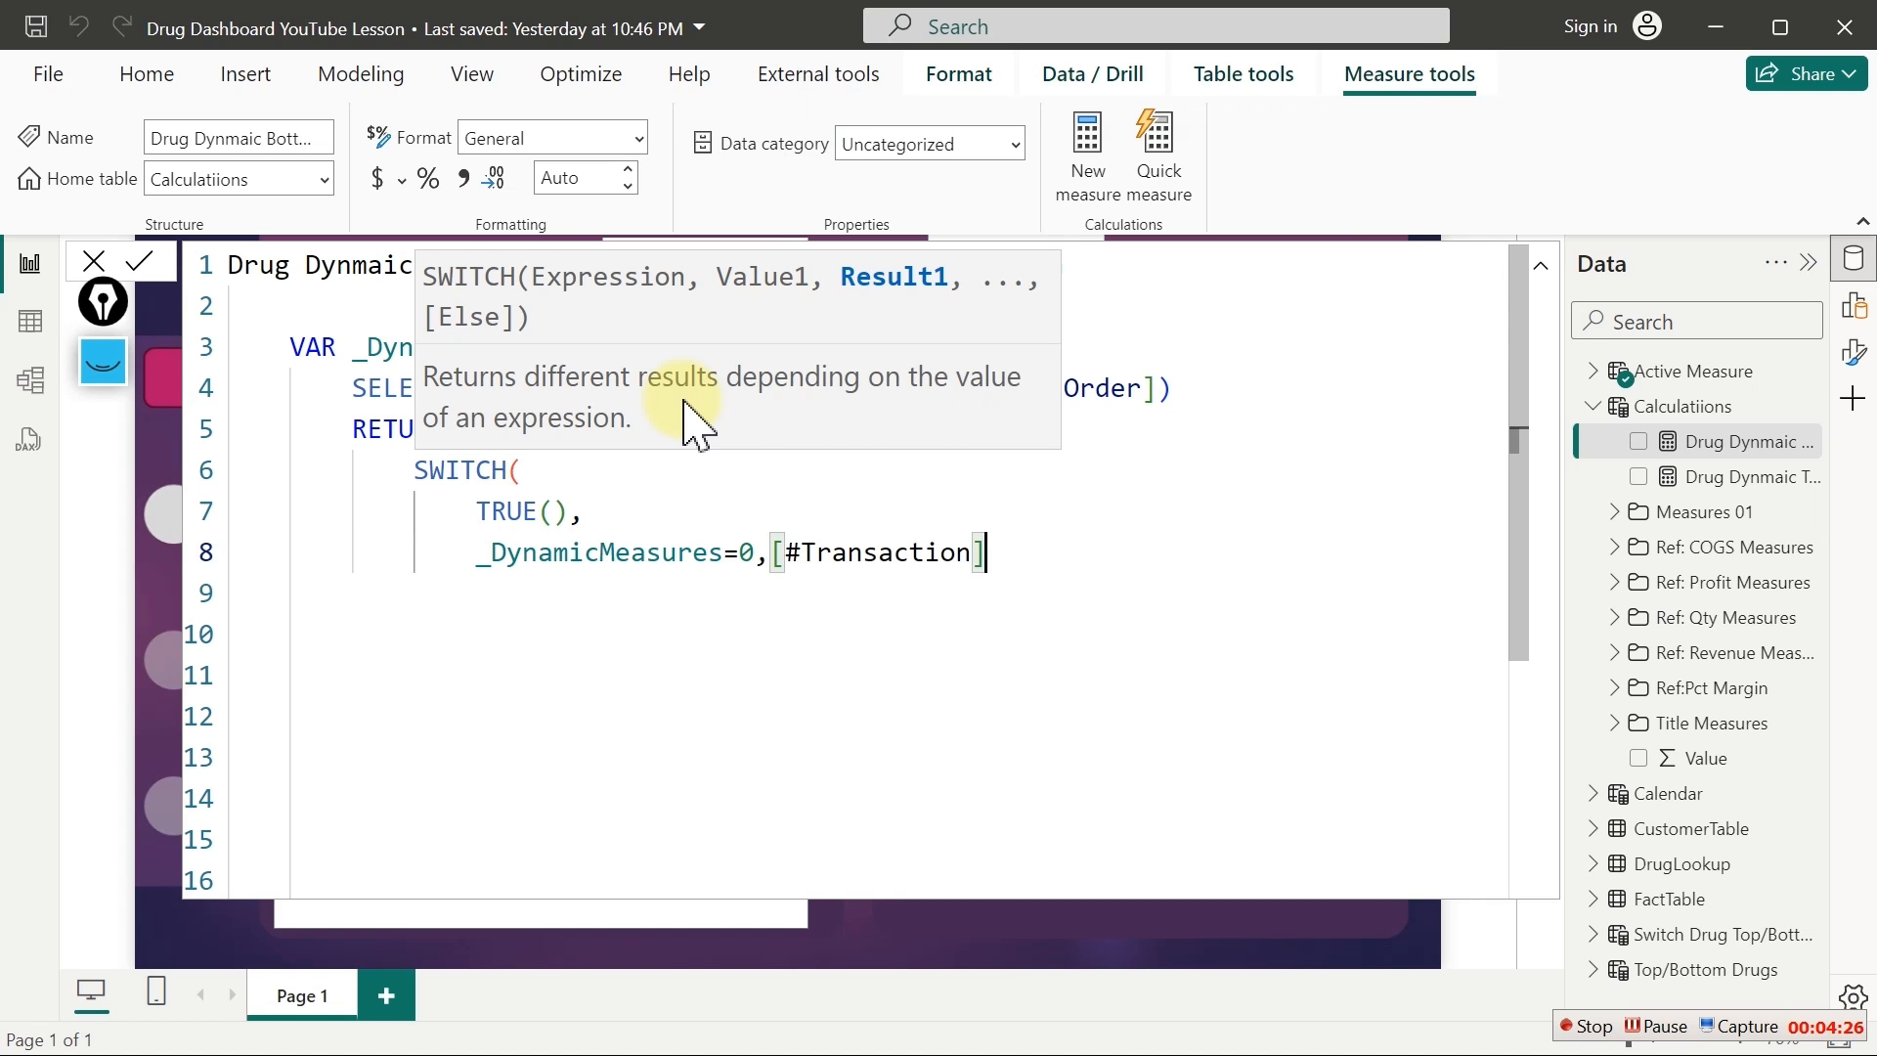
type(",")
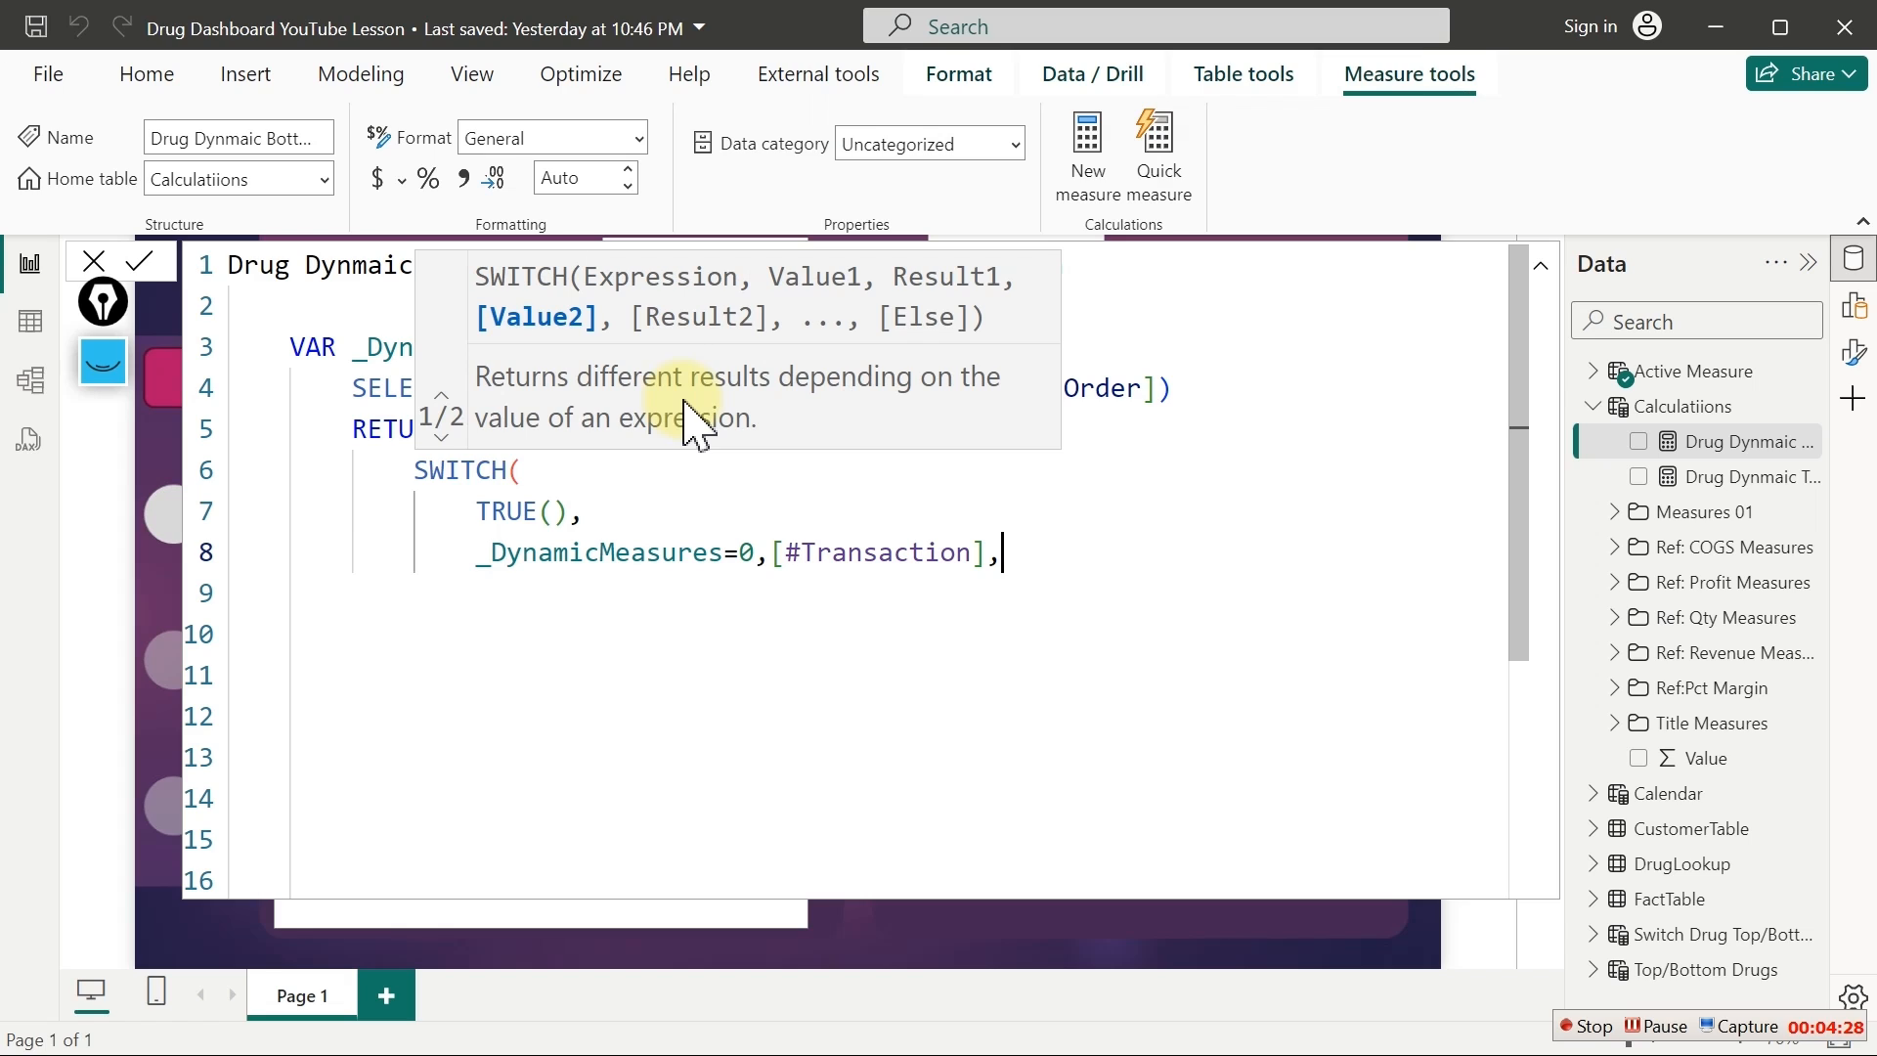
Add the second SWITCH condition so that _DynamicMeasures=1 returns [Profit]
key("Return")
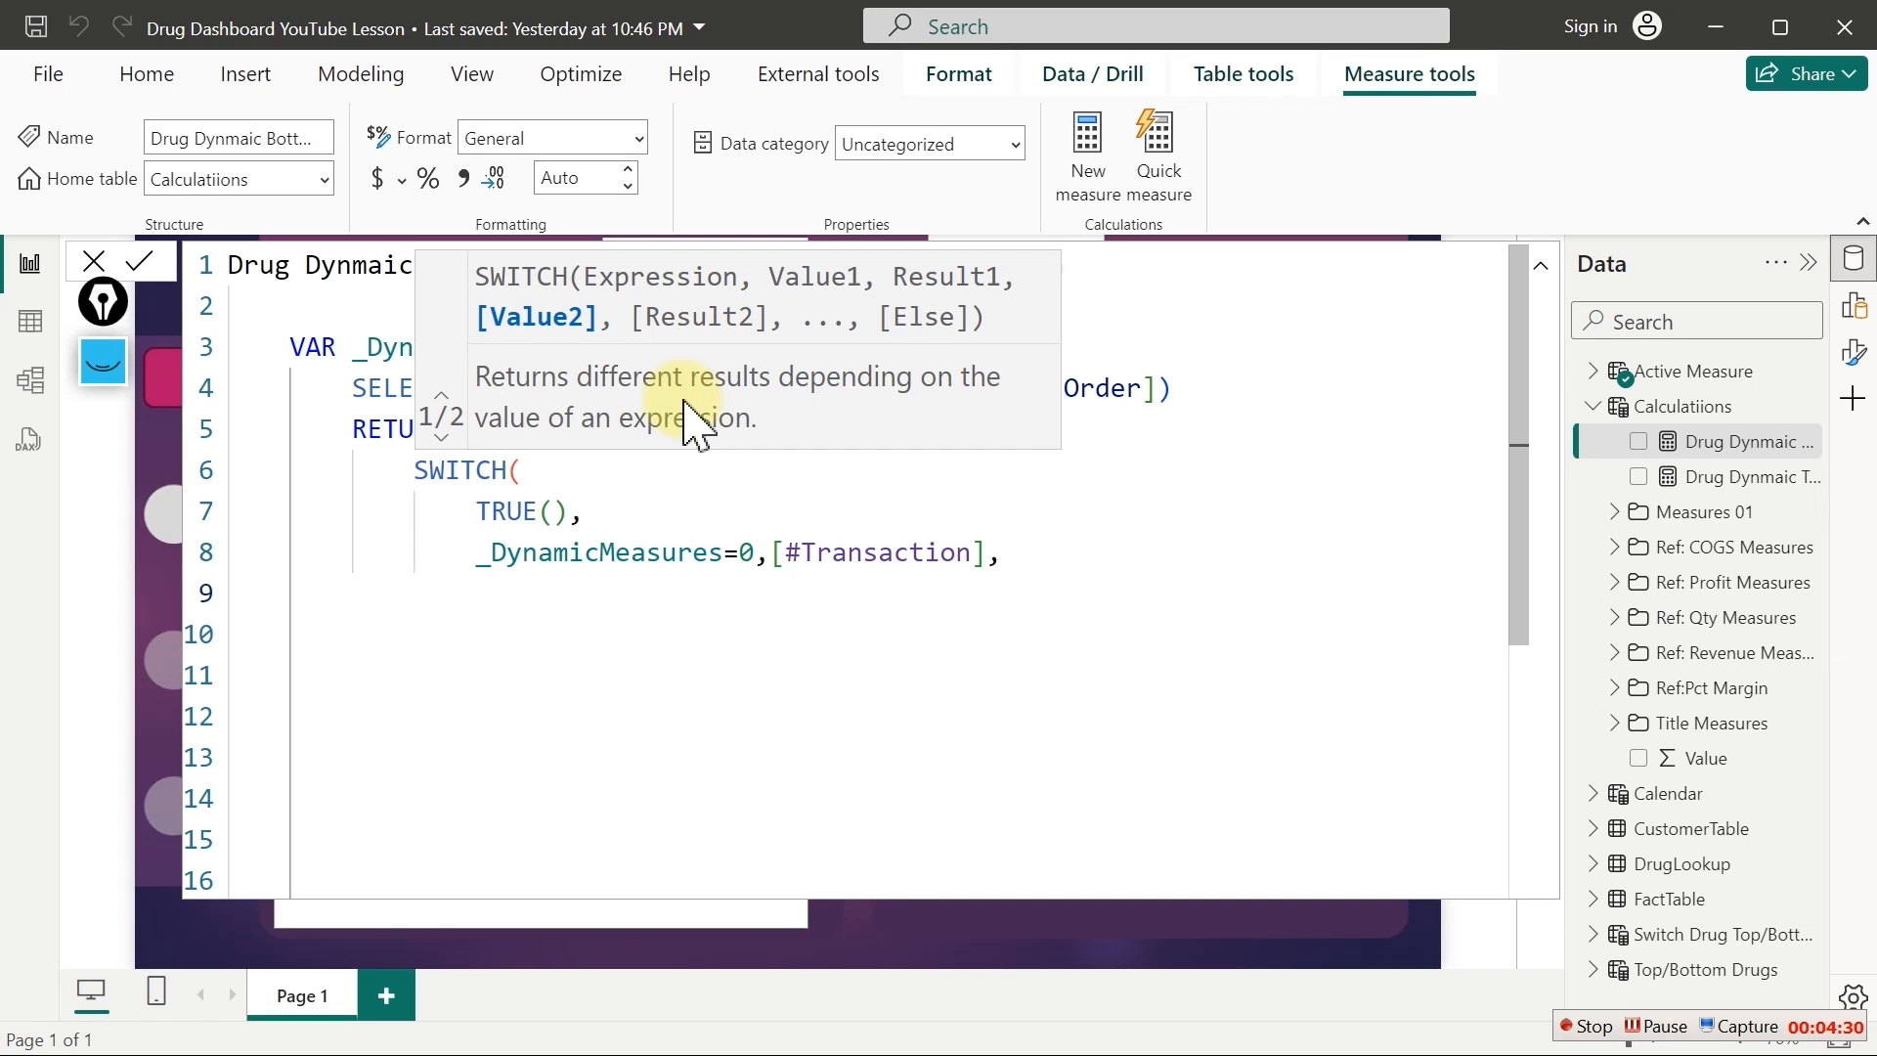
type("_")
key("Tab")
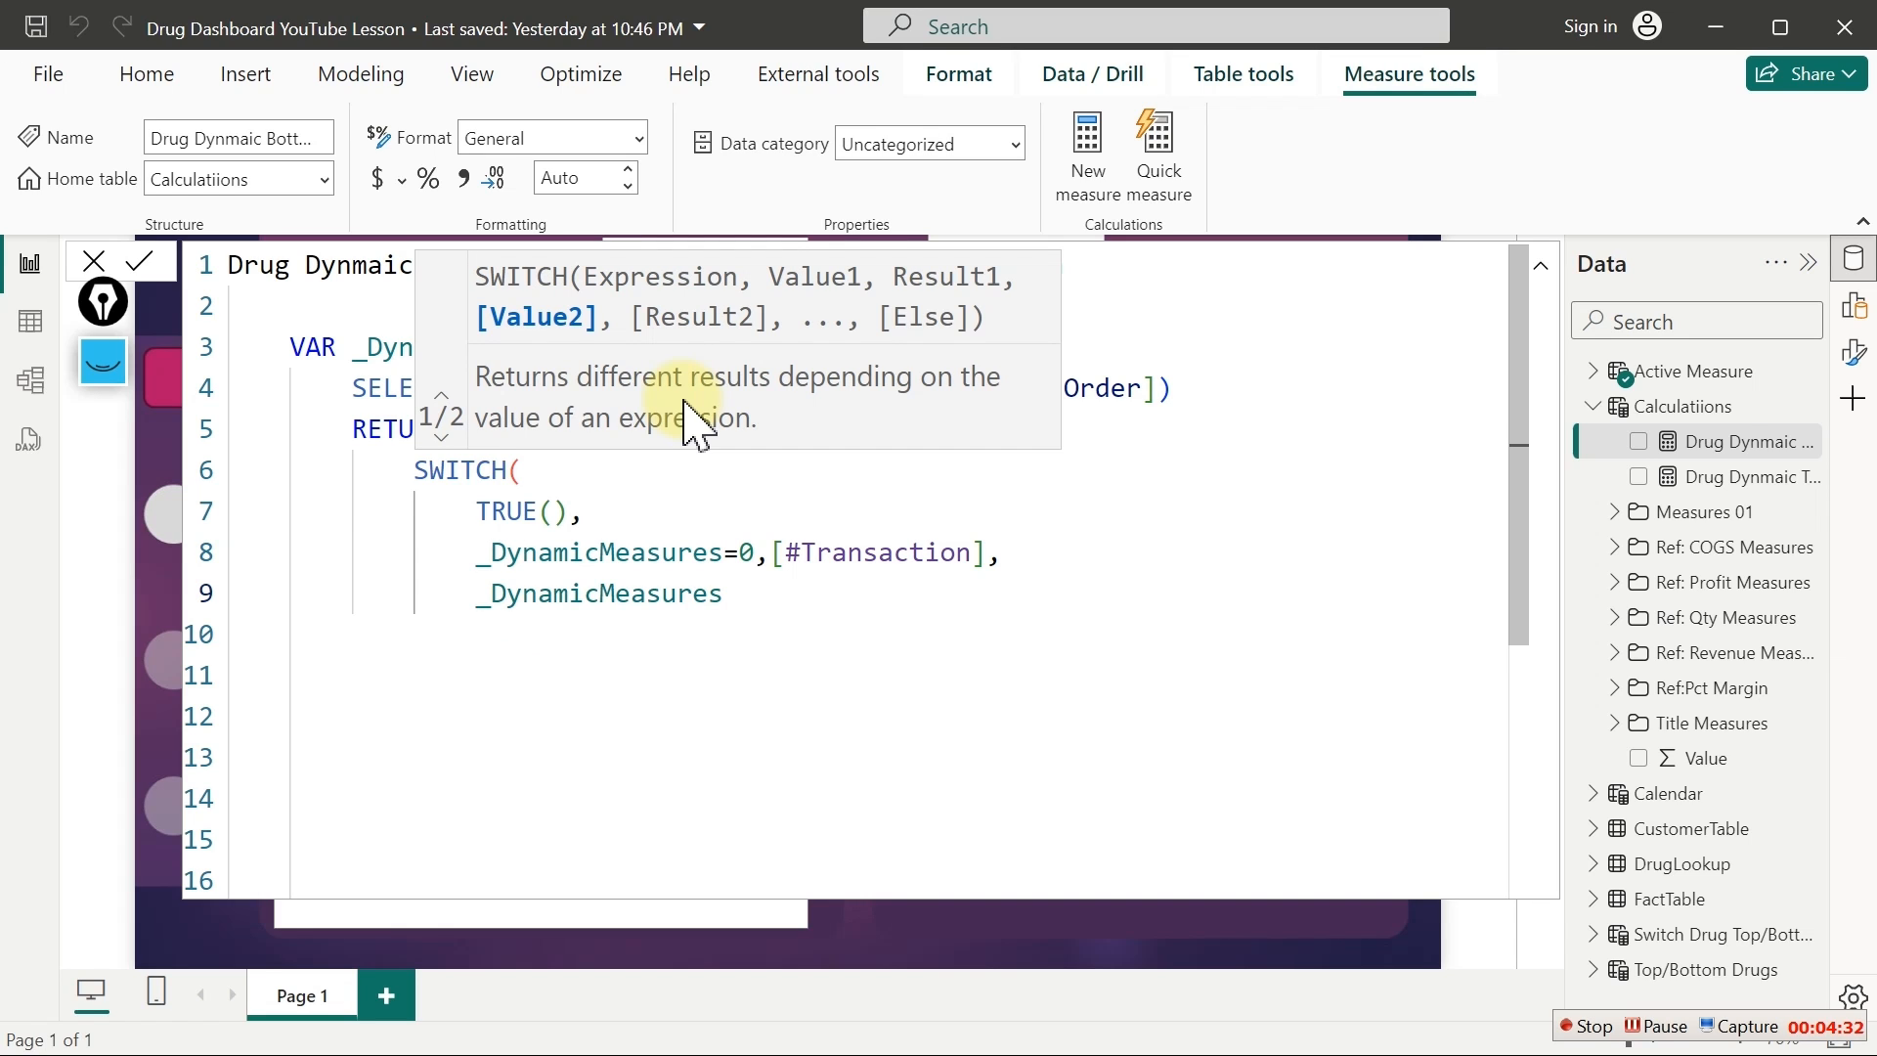
type("=1,[")
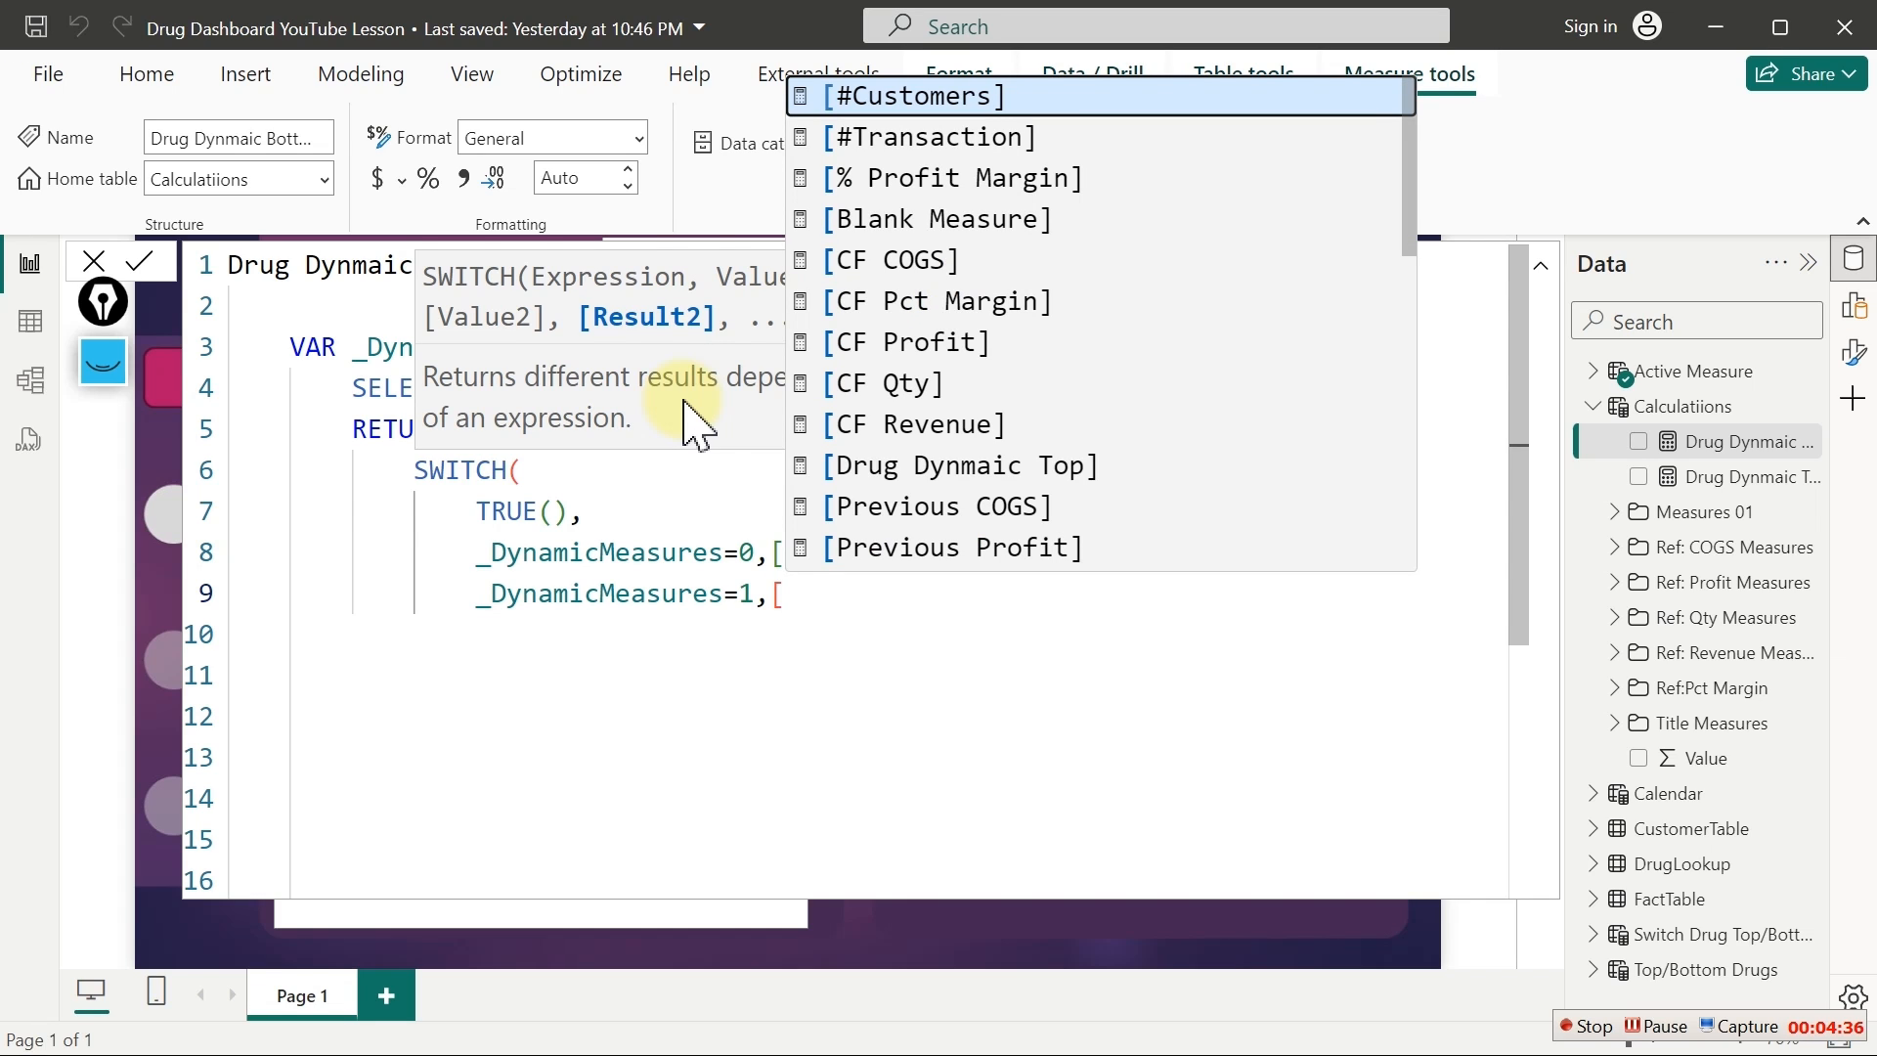
type("p")
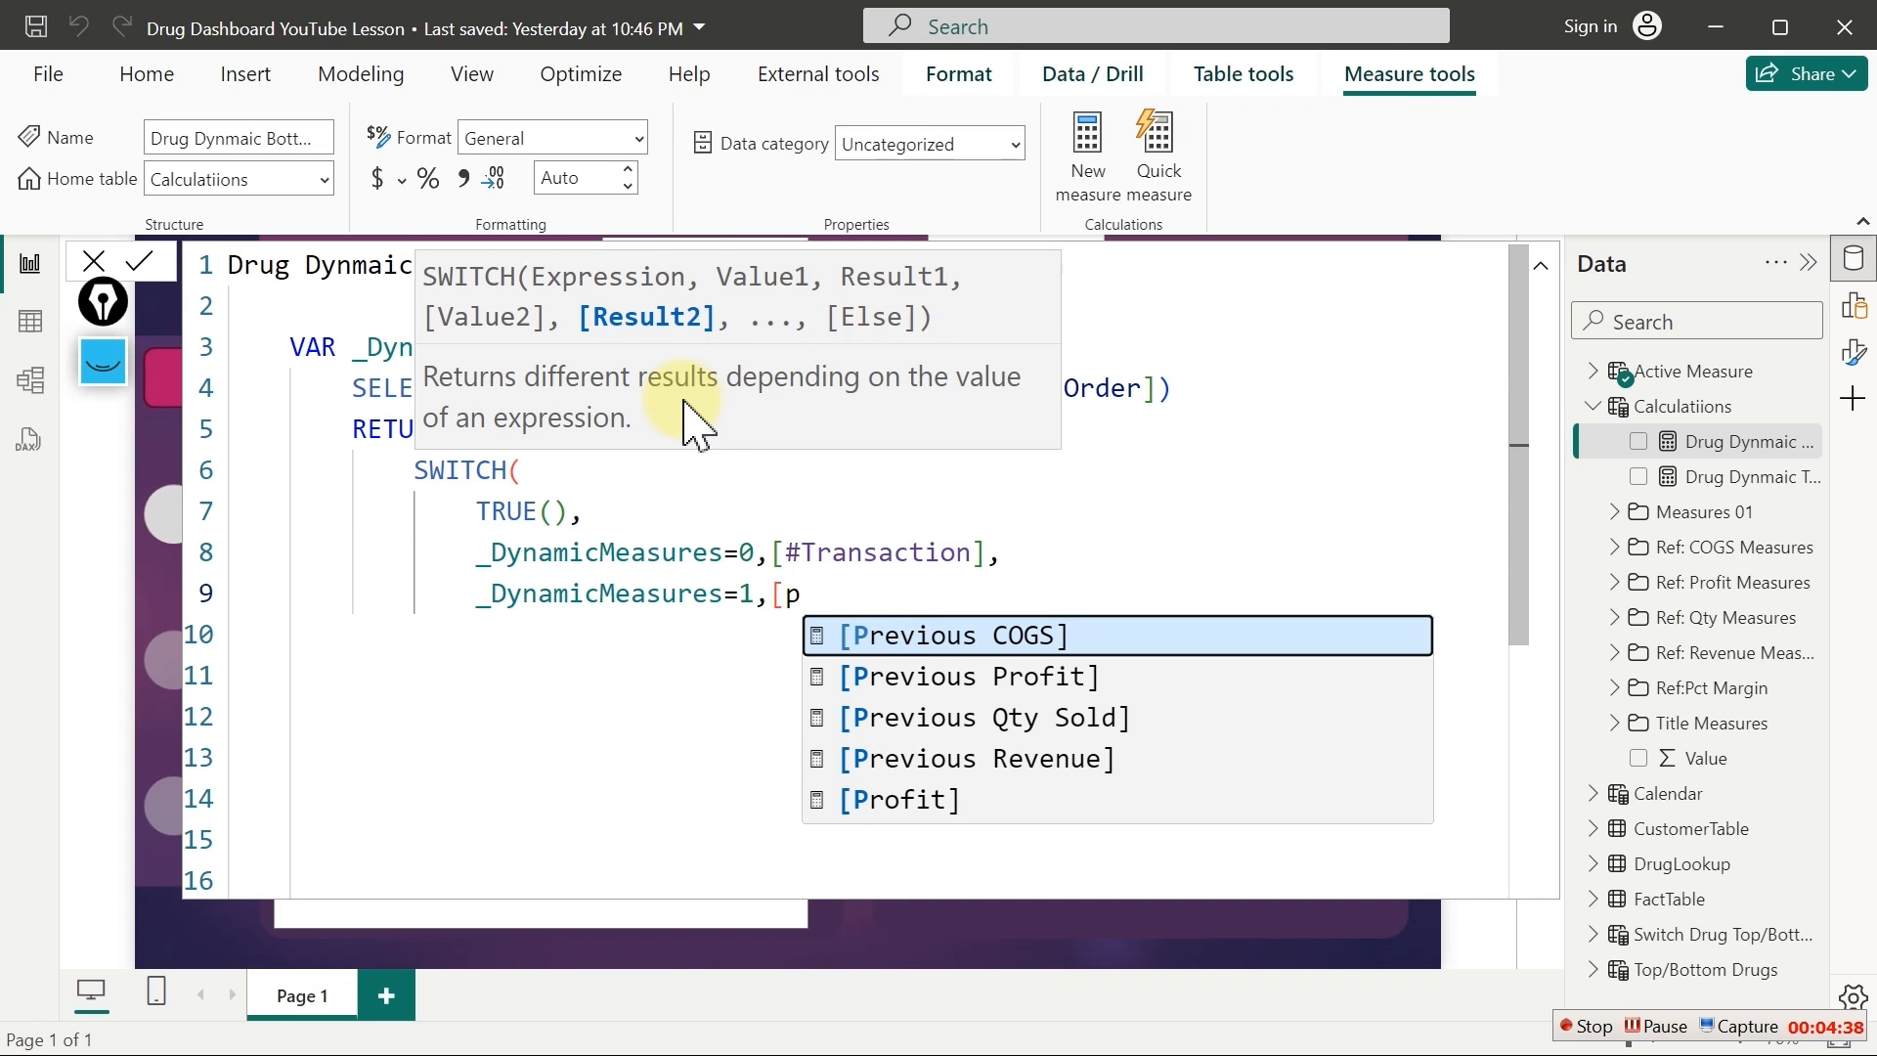
key("Down")
key("Down")
key("Up")
key("Down")
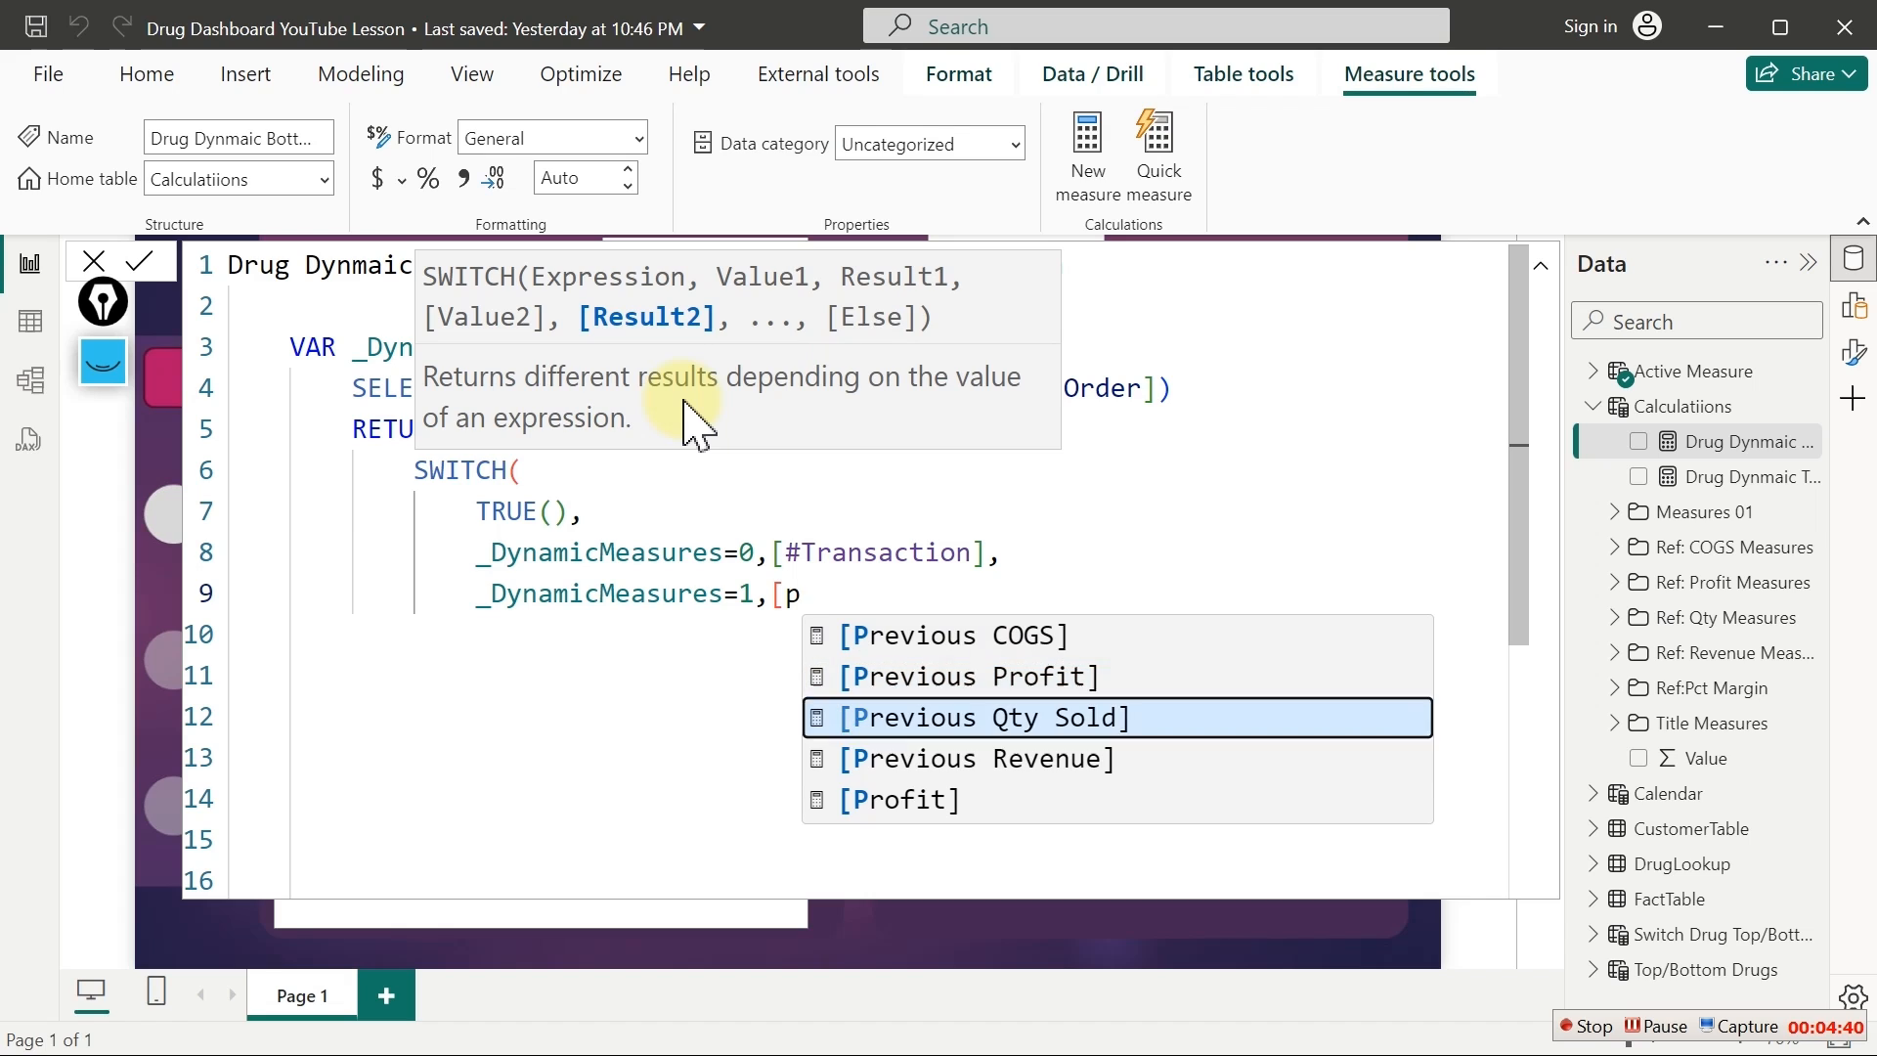
key("Down")
key("Down")
key("Return")
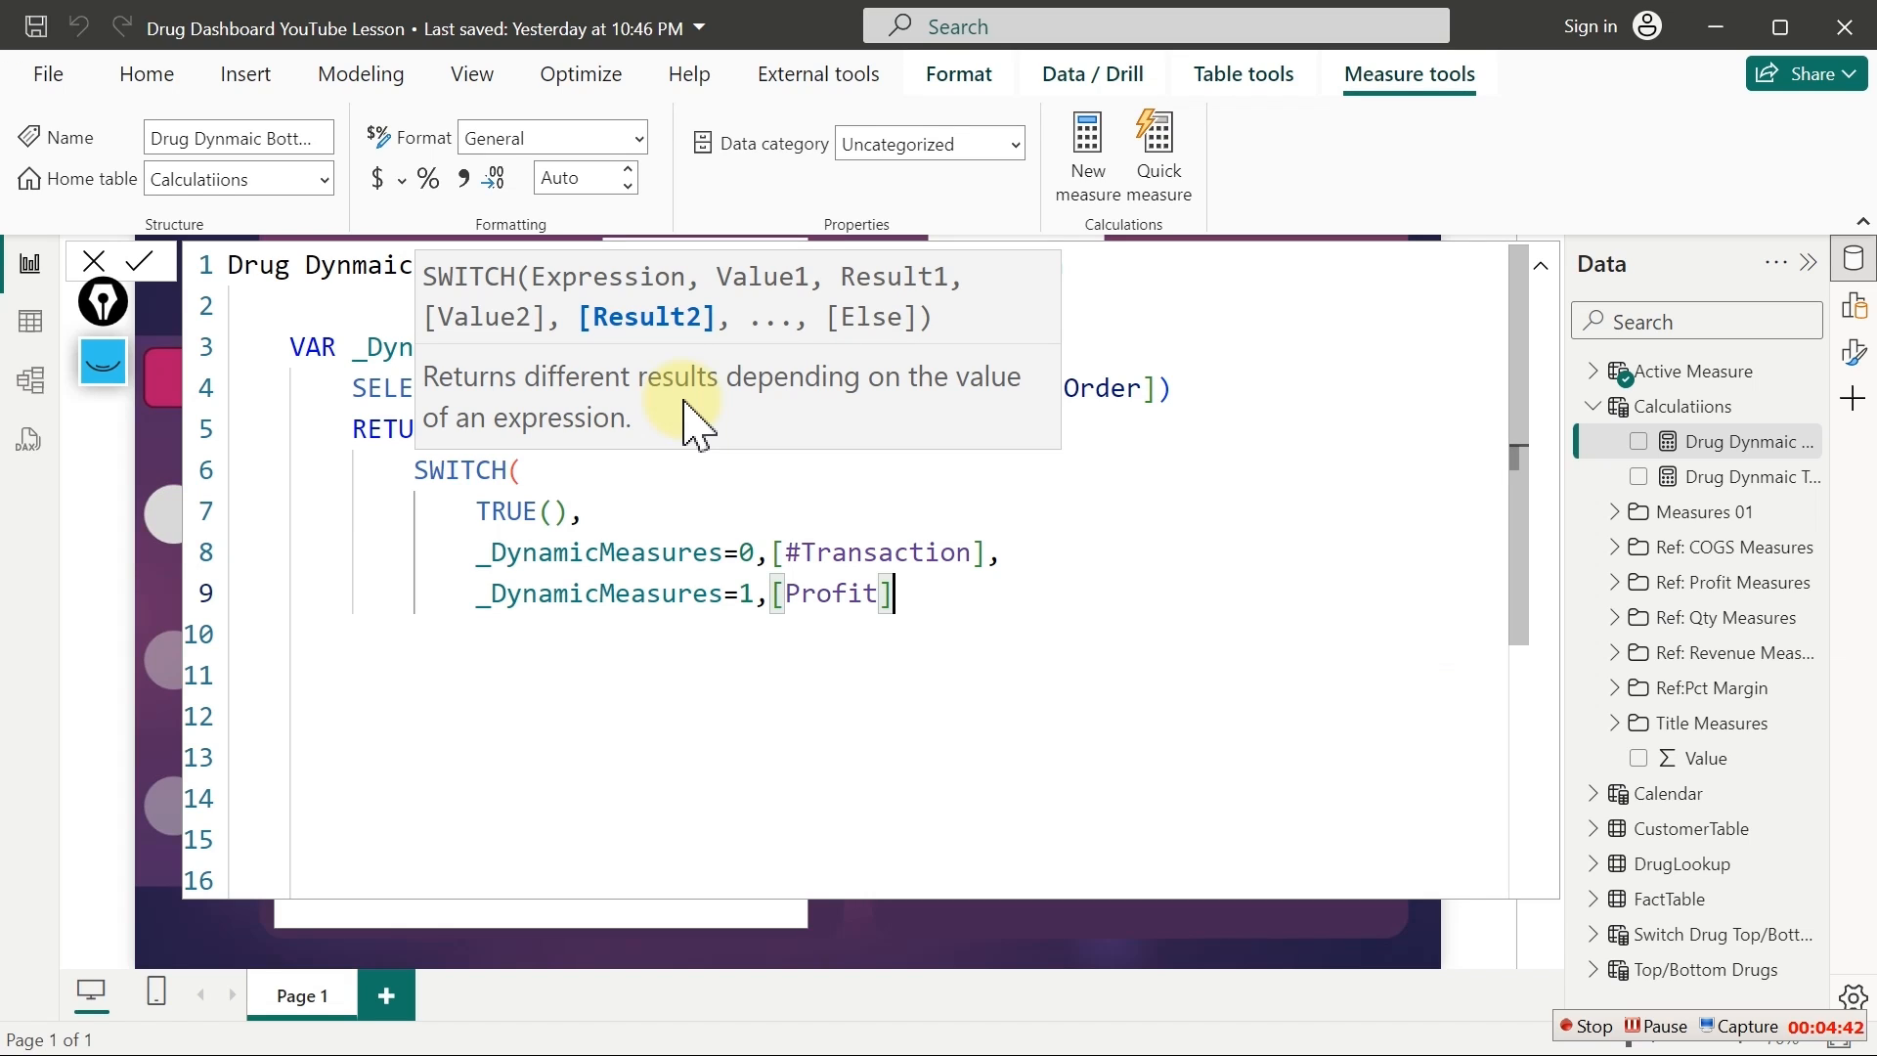
type(",")
Add the third SWITCH condition on a new line so that _DynamicMeasures=2 returns [Total Revenue]
key("Return")
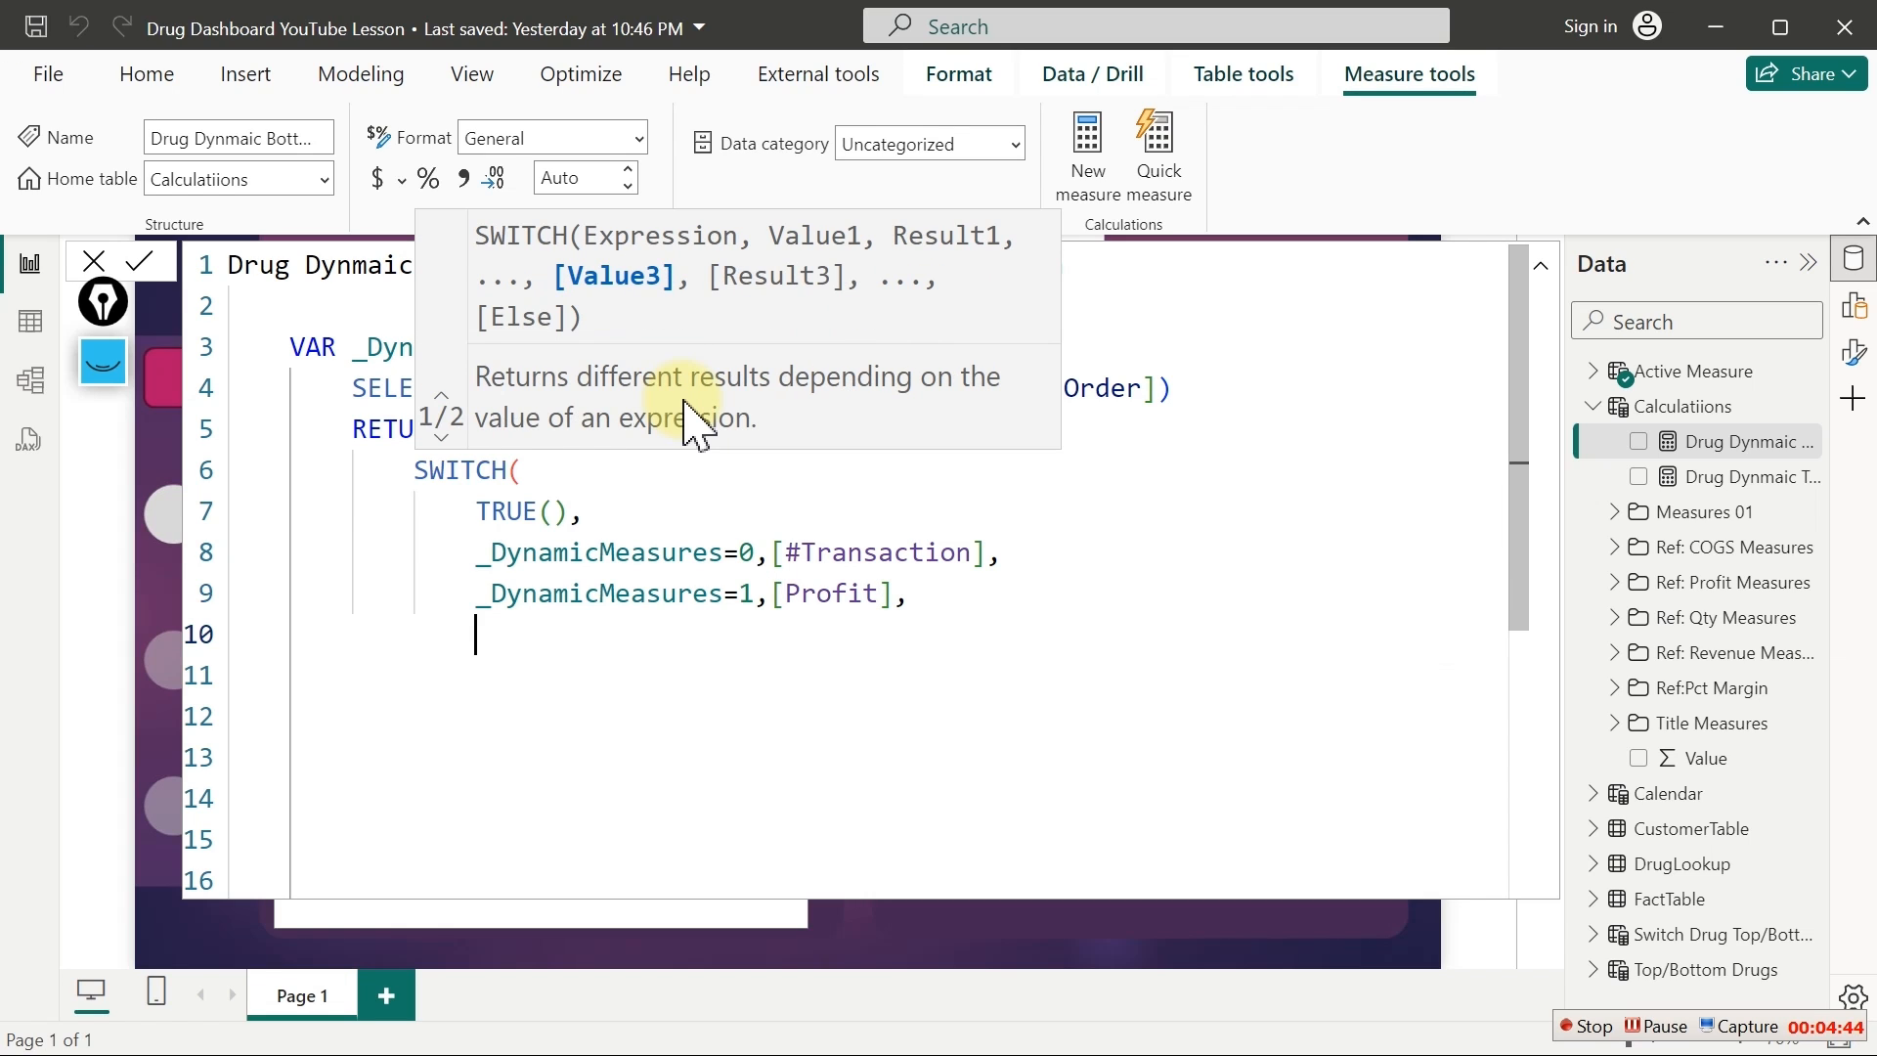
type("_DynamicMeasures")
key("Return")
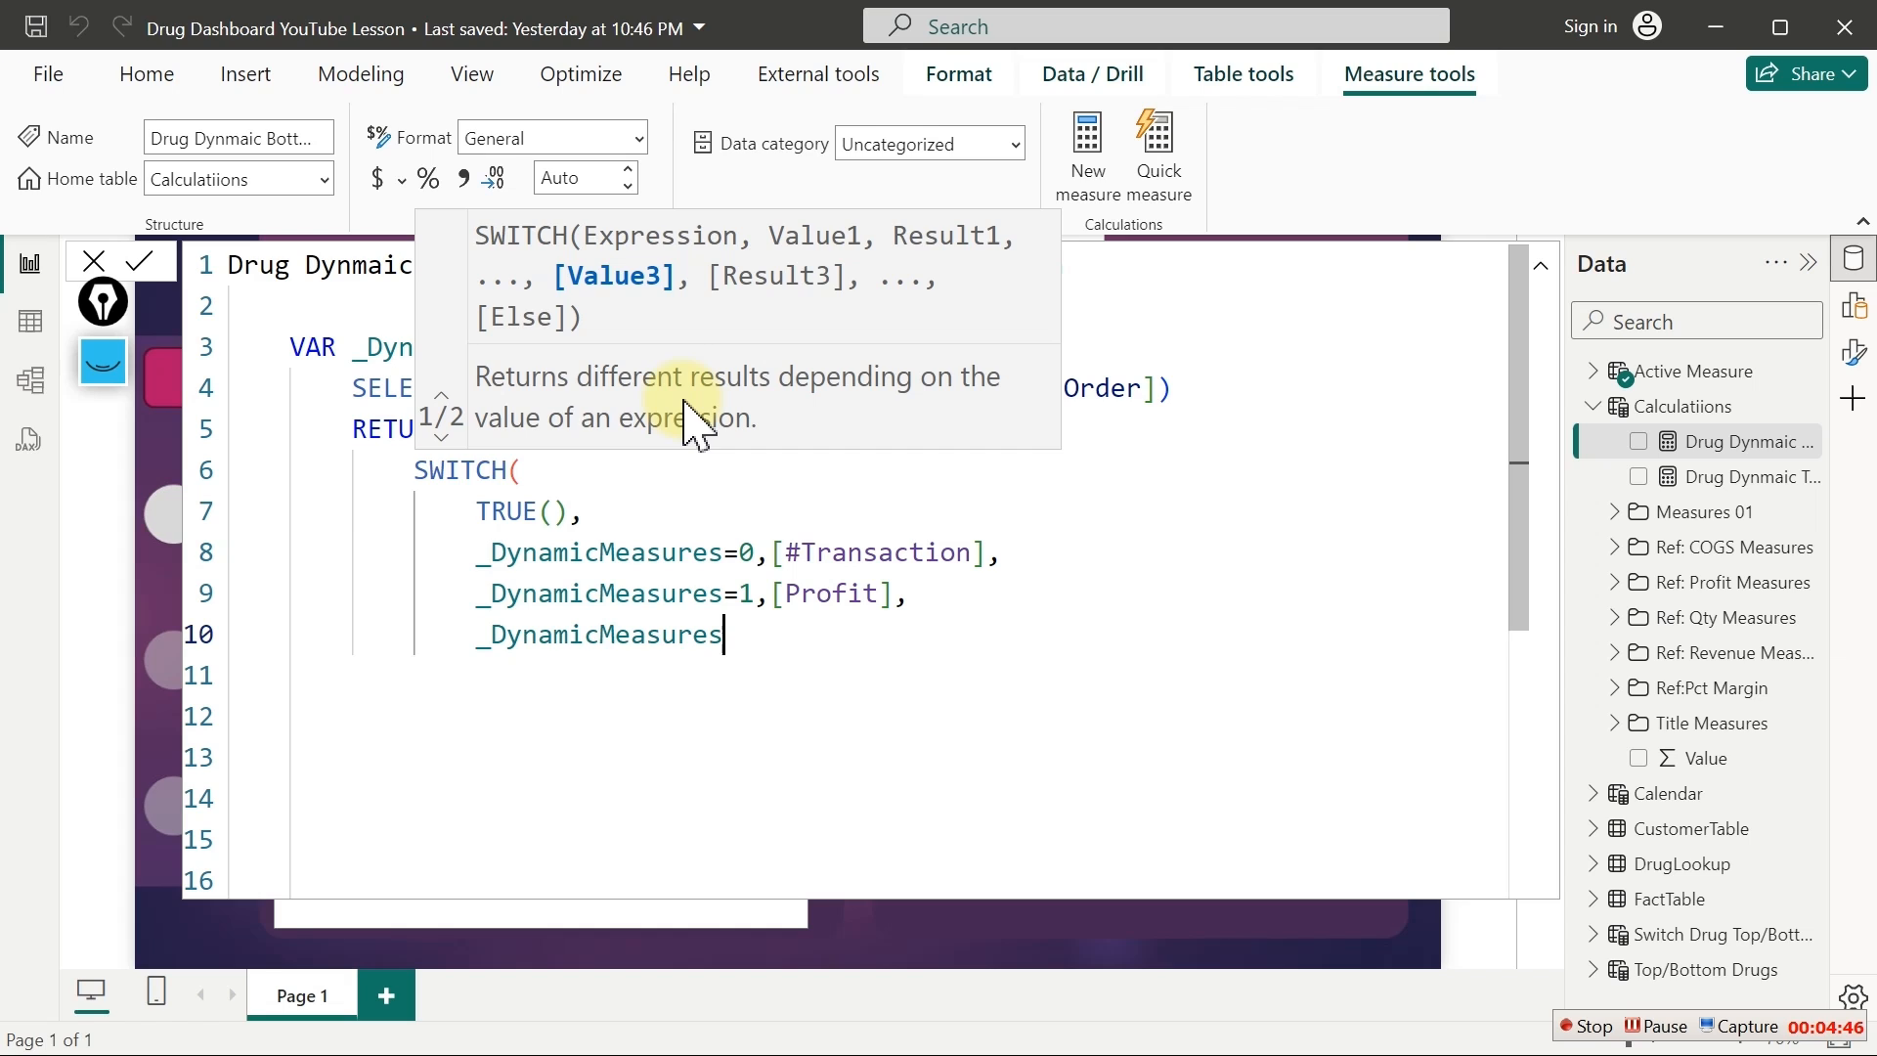
type("=2")
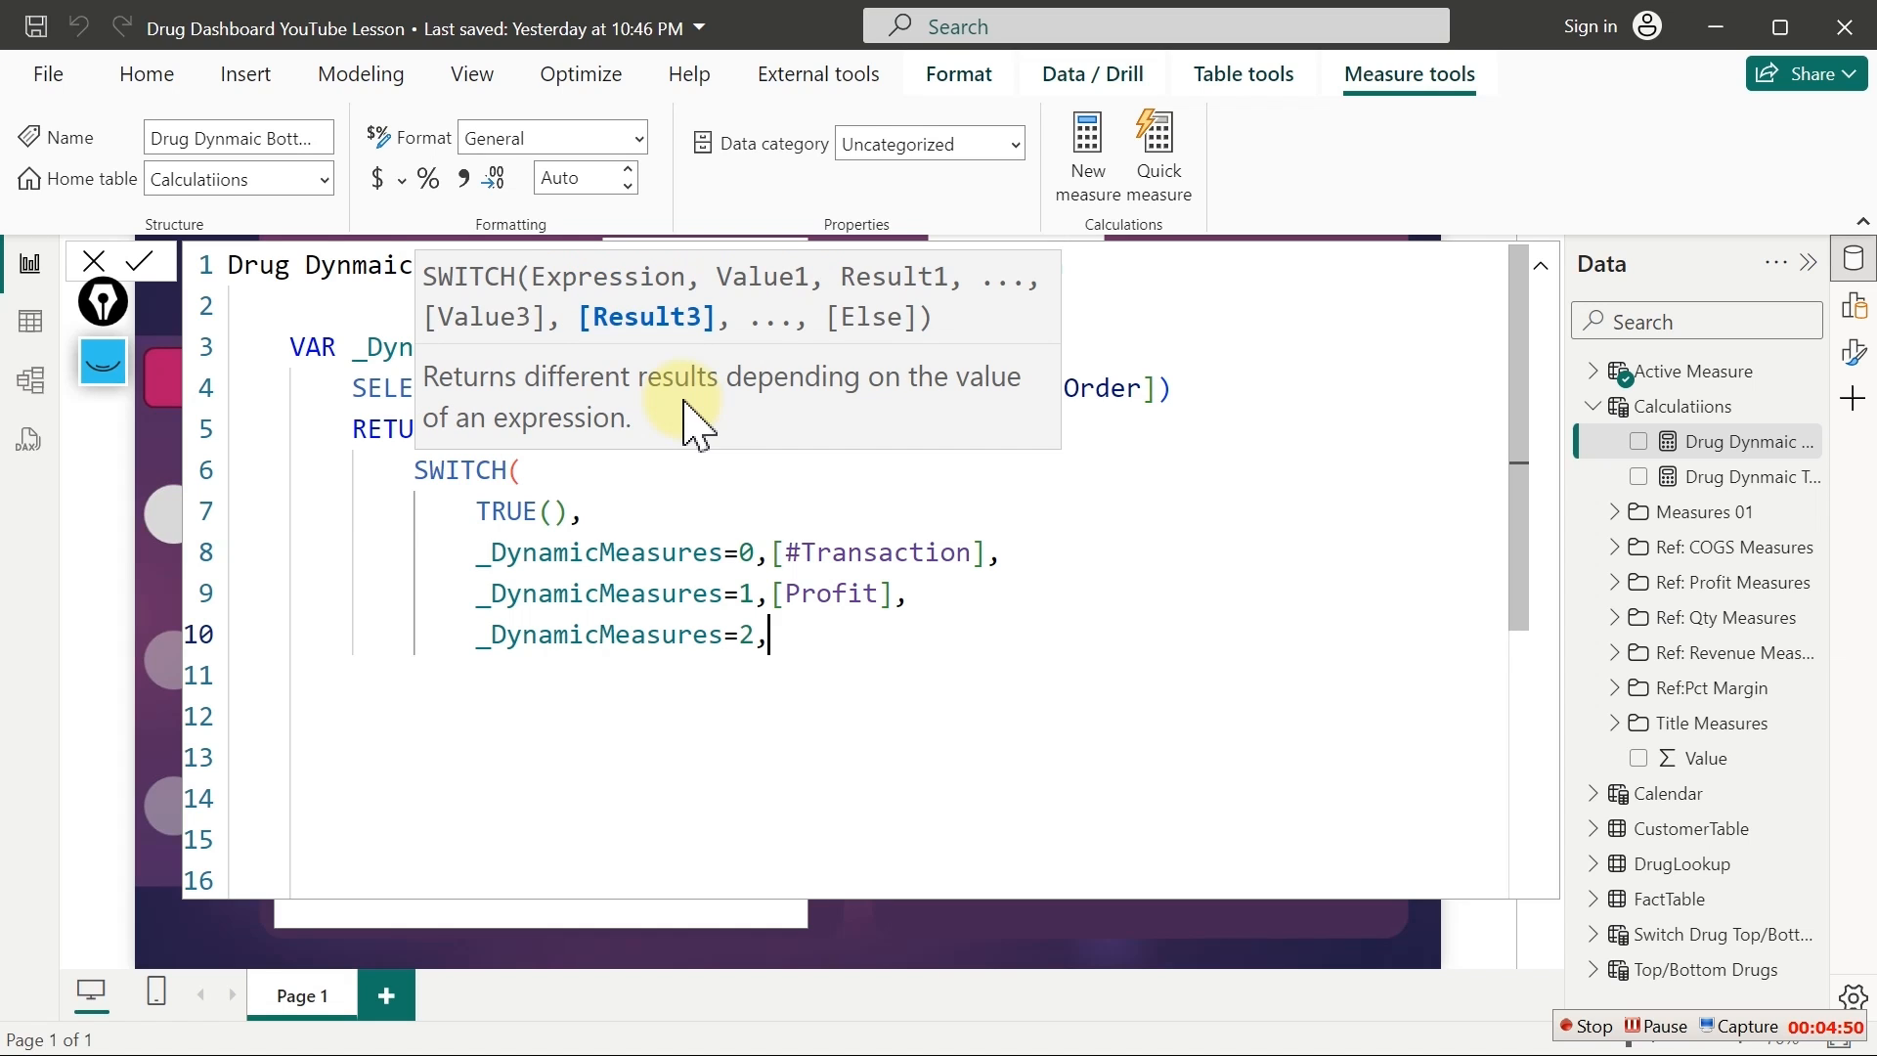
type(",[")
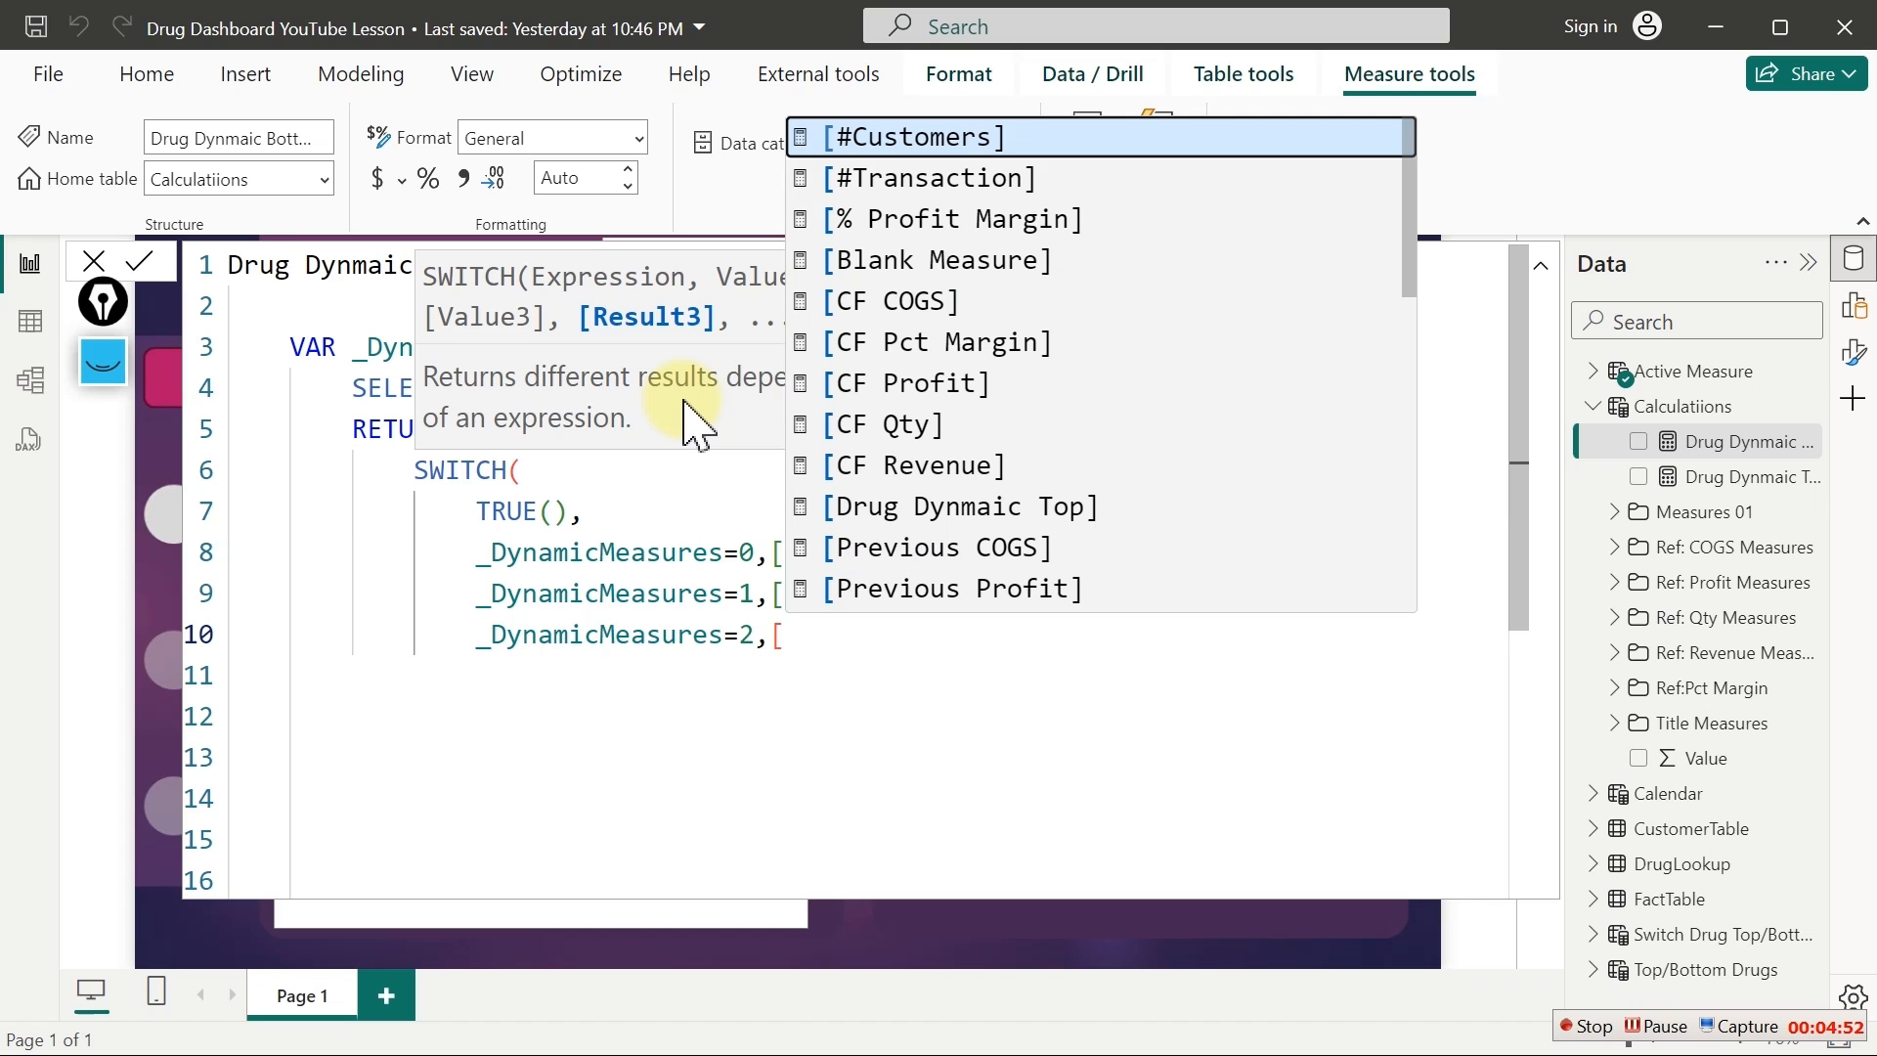
type("tre")
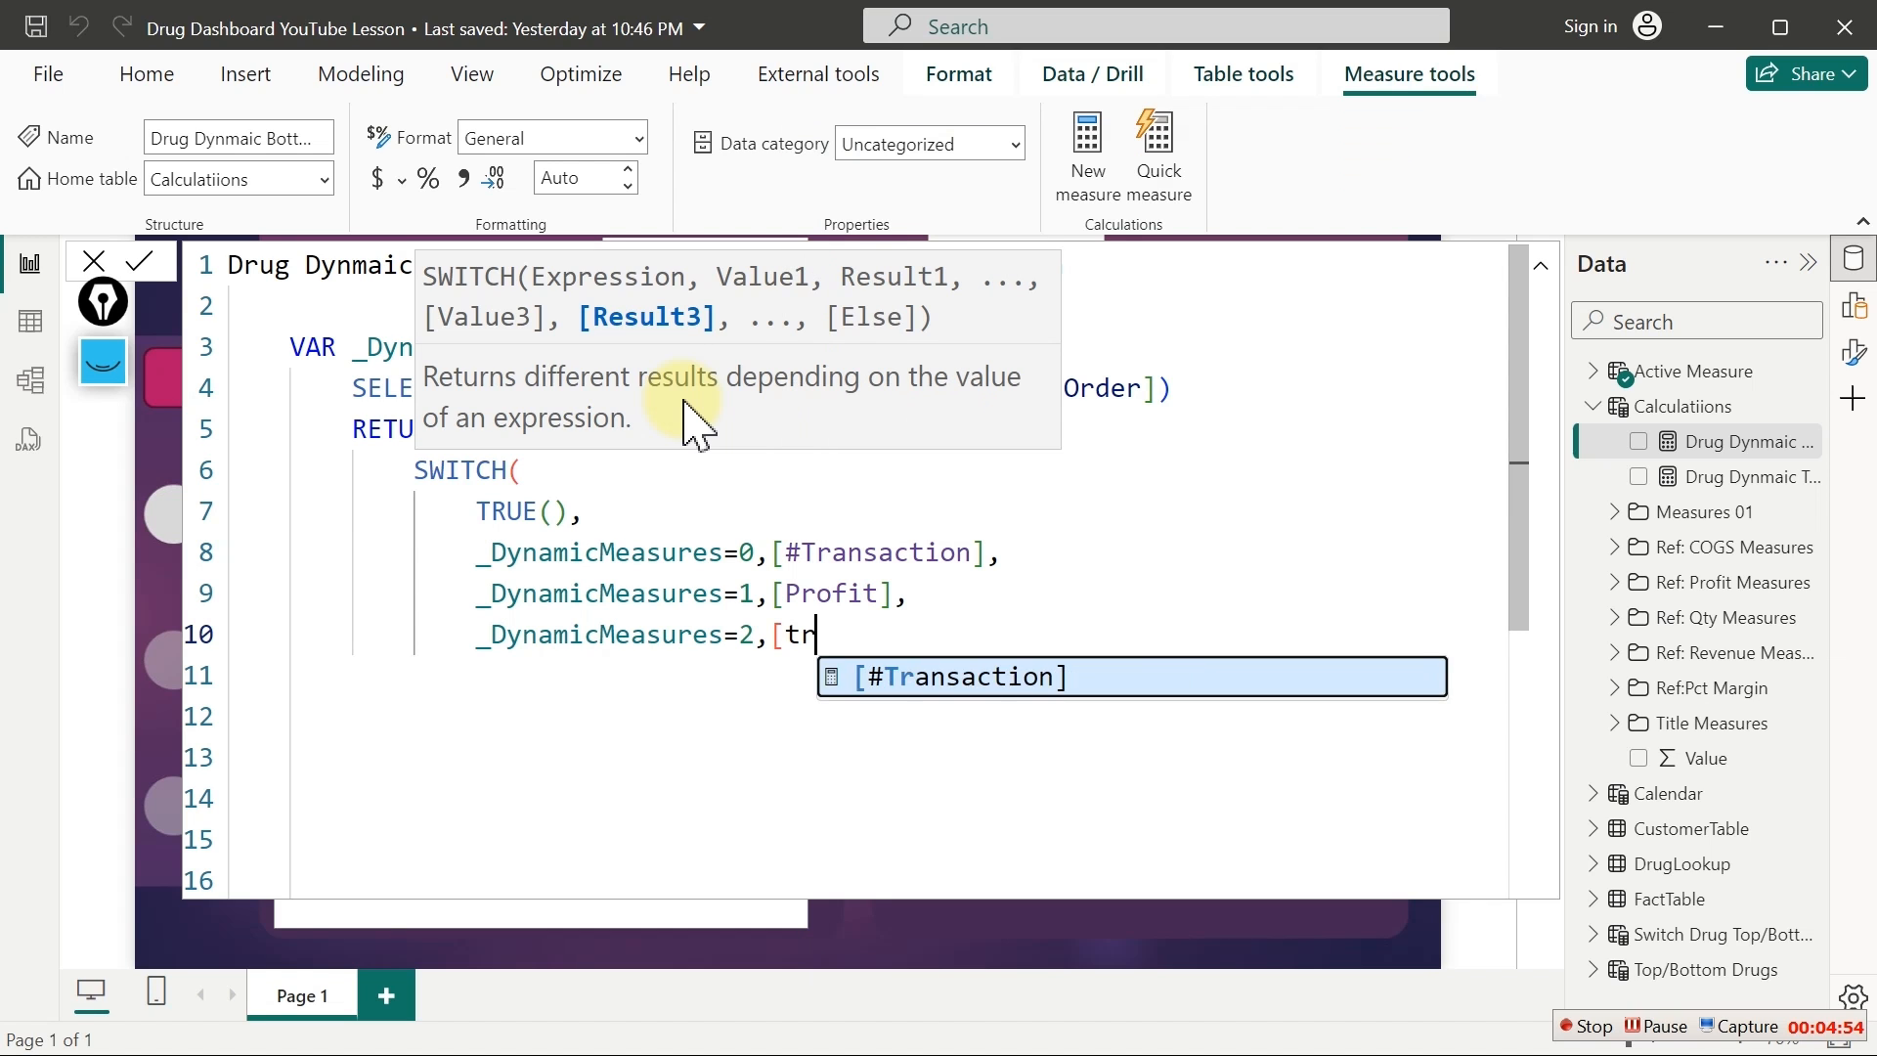
key("BackSpace")
key("BackSpace")
key("BackSpace")
type("rev")
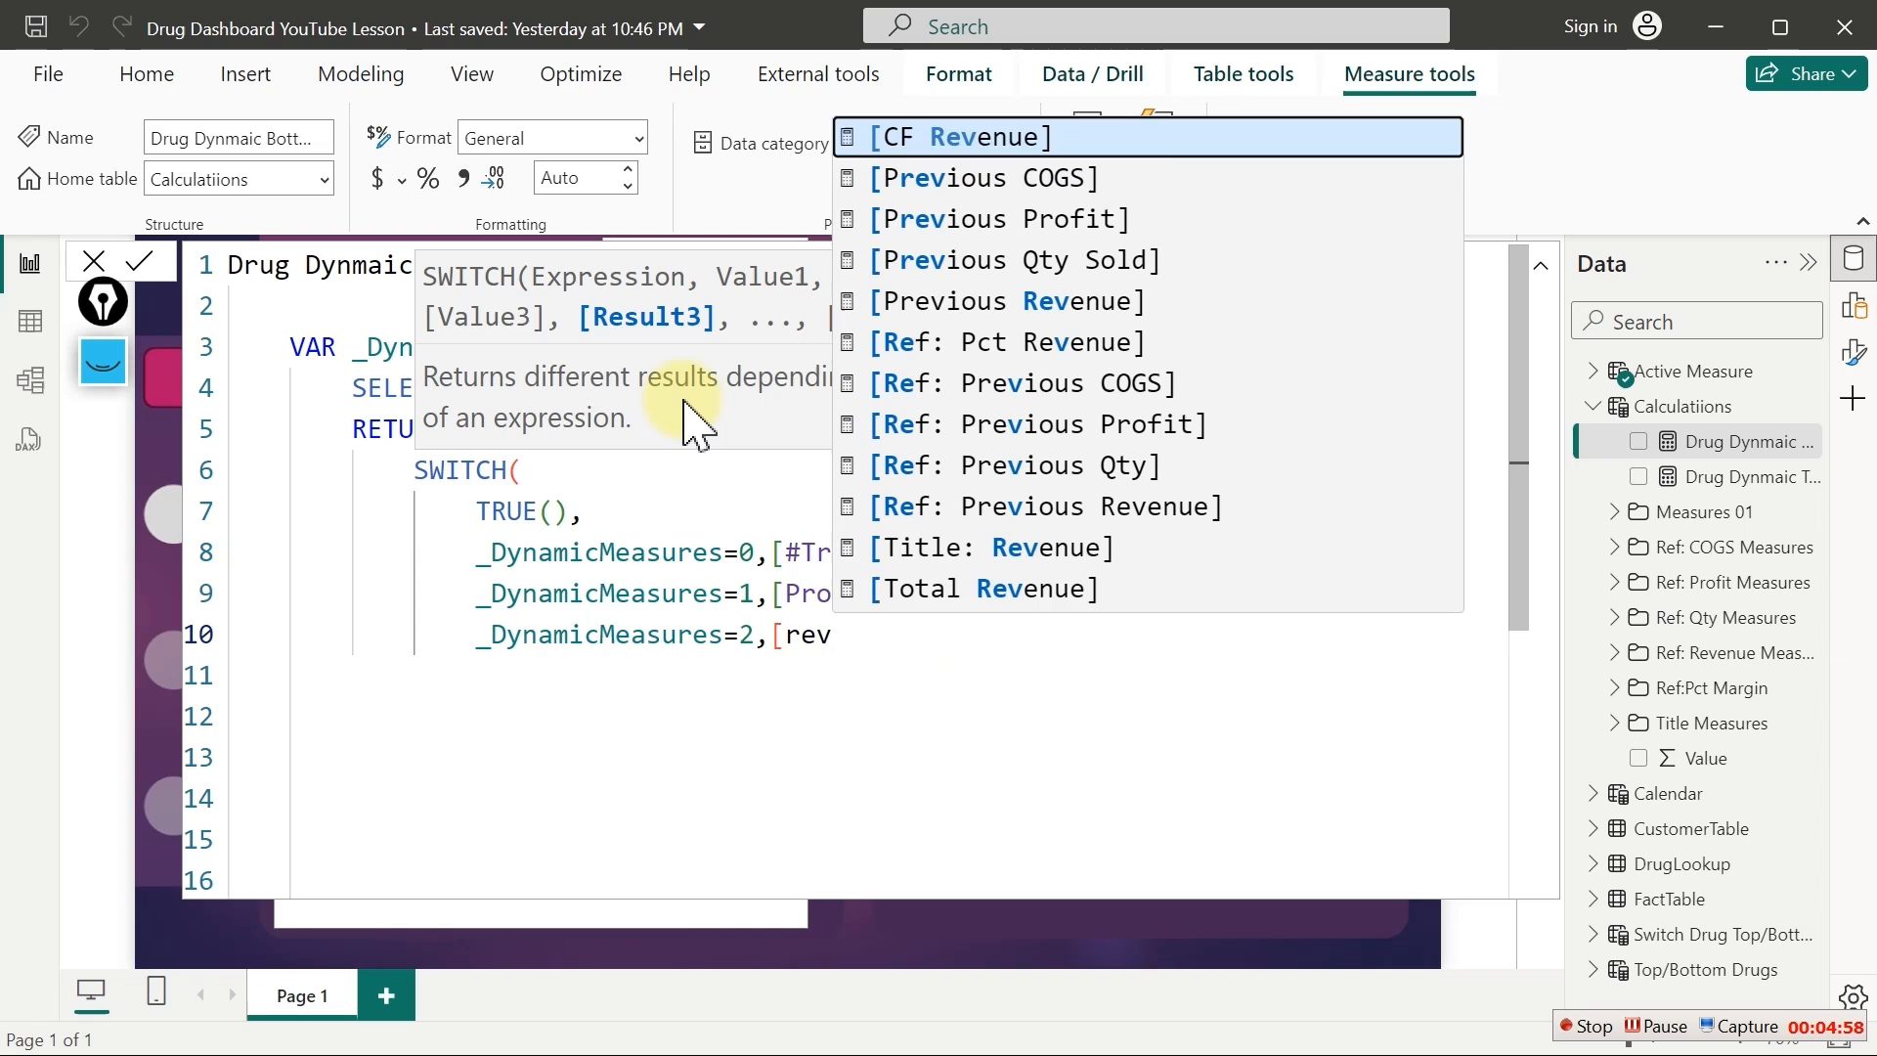
key("Up")
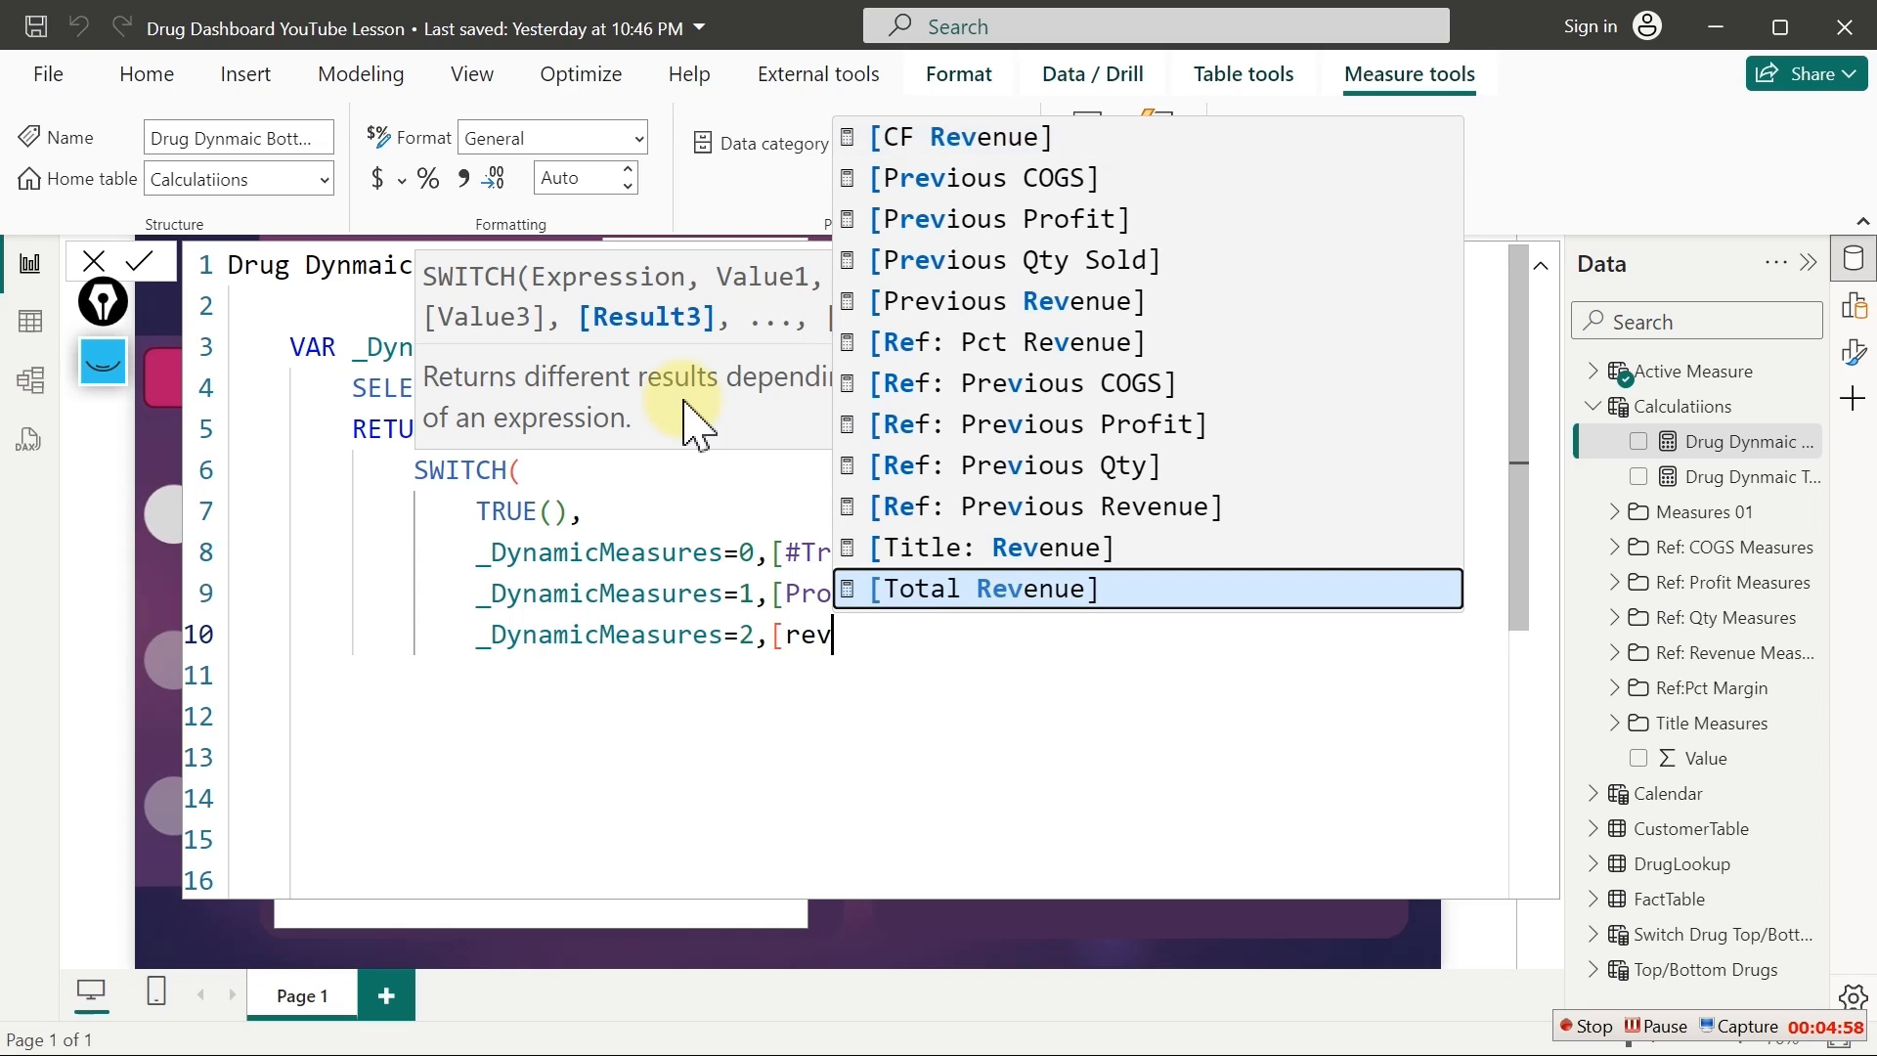
key("Tab")
type(",")
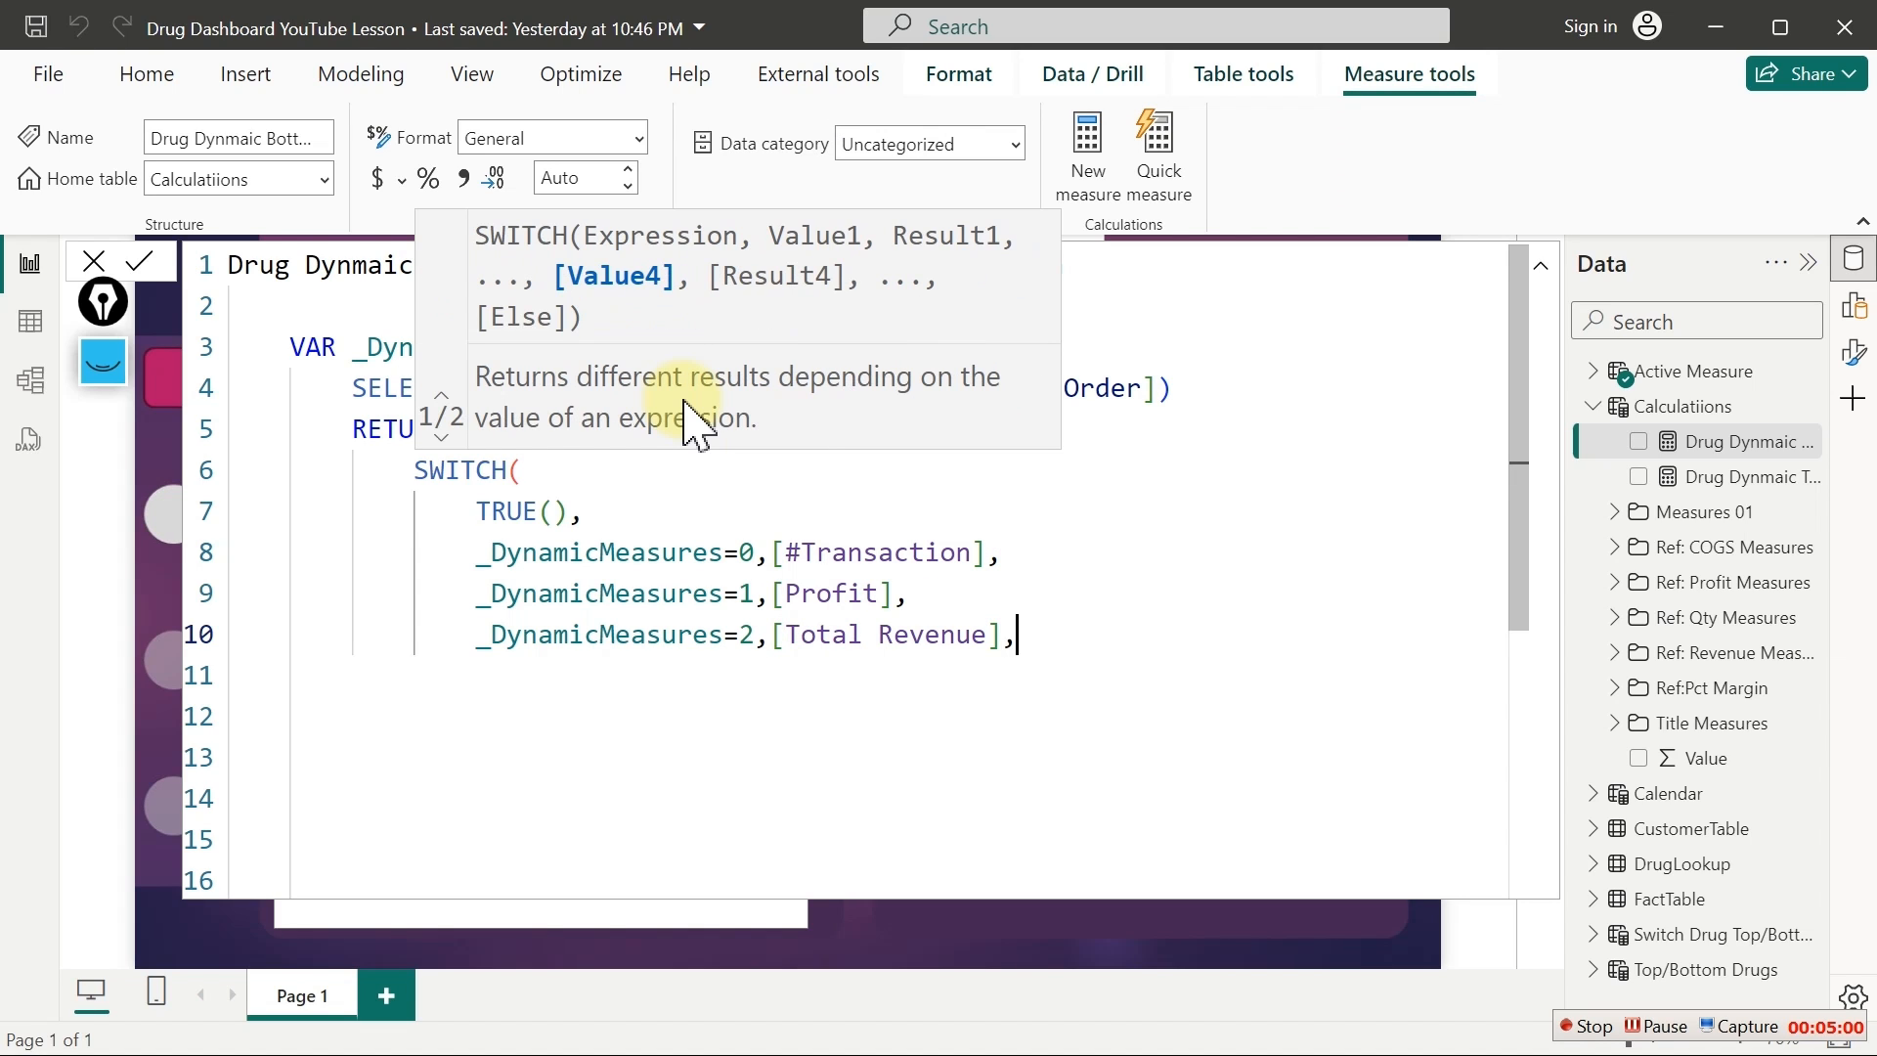
Enter [Quantity Sold] as the SWITCH fallback result and close the function with a parenthesis on its own line
key("shift+Return")
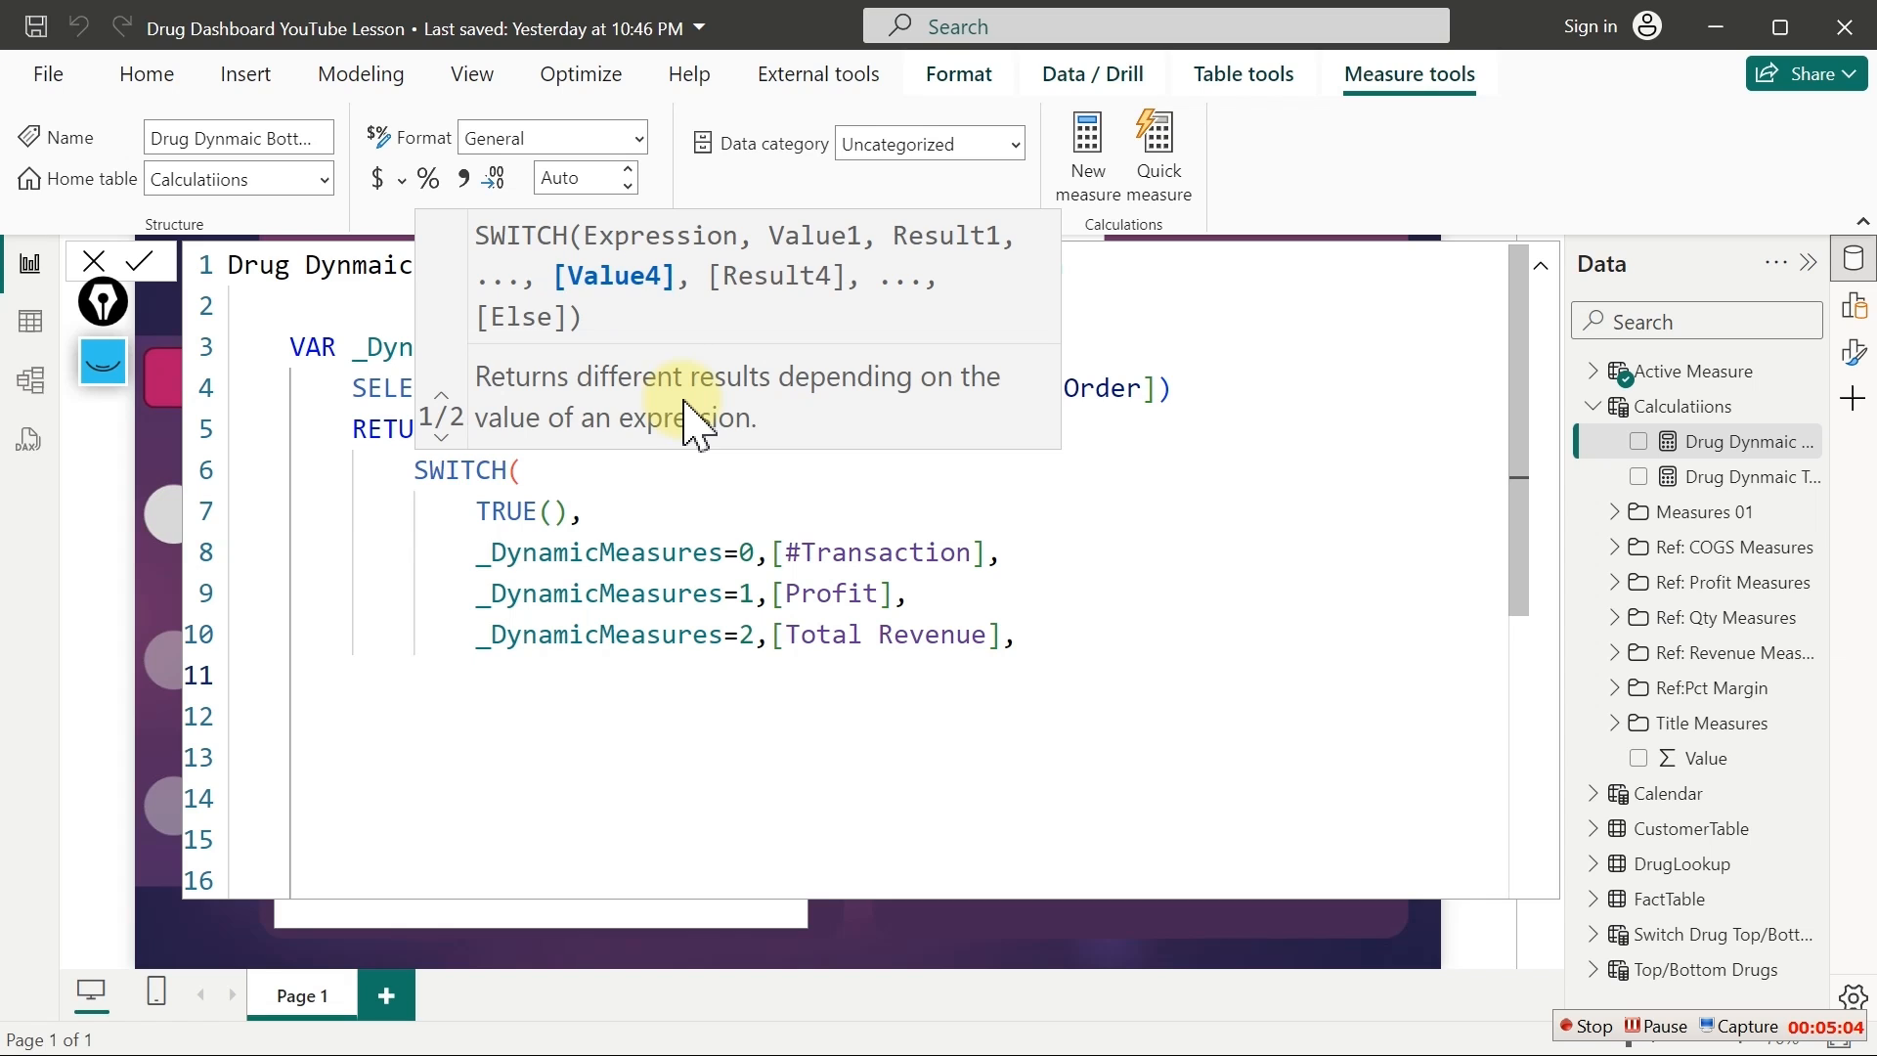
type("[")
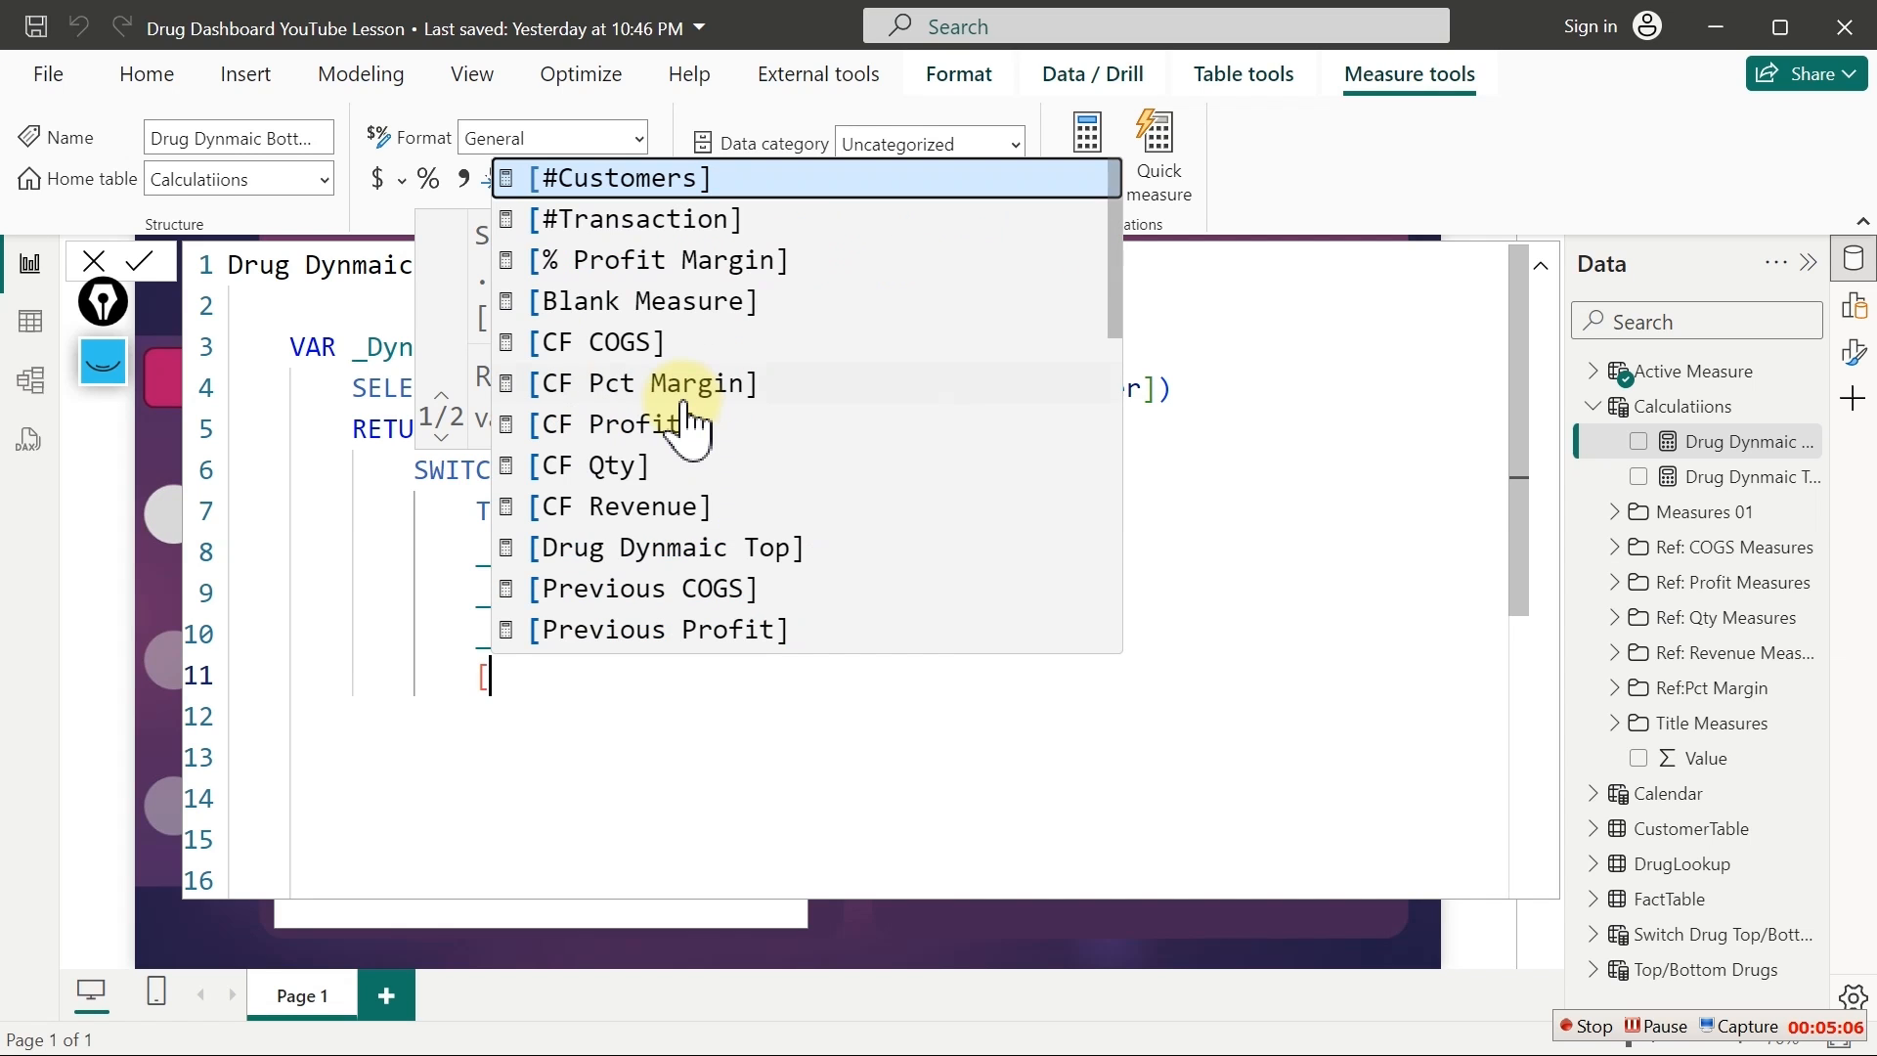
type("q")
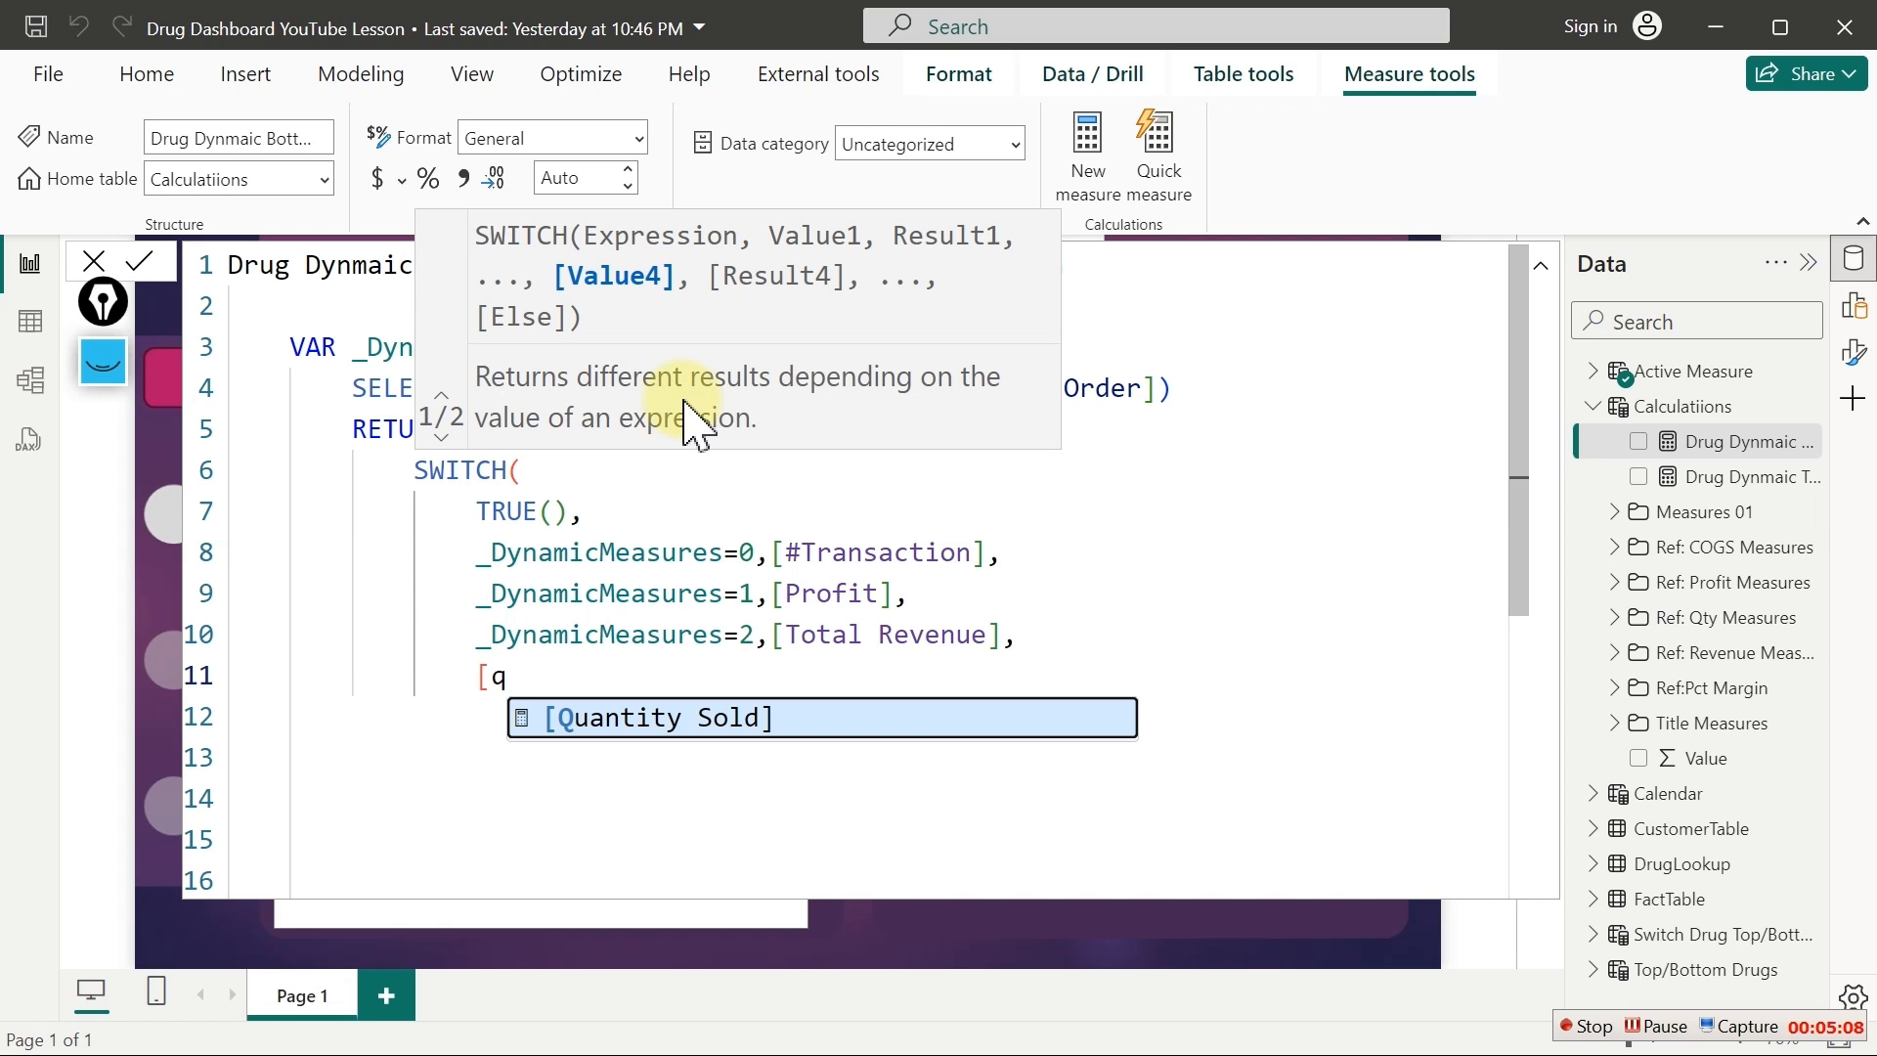
key("Tab")
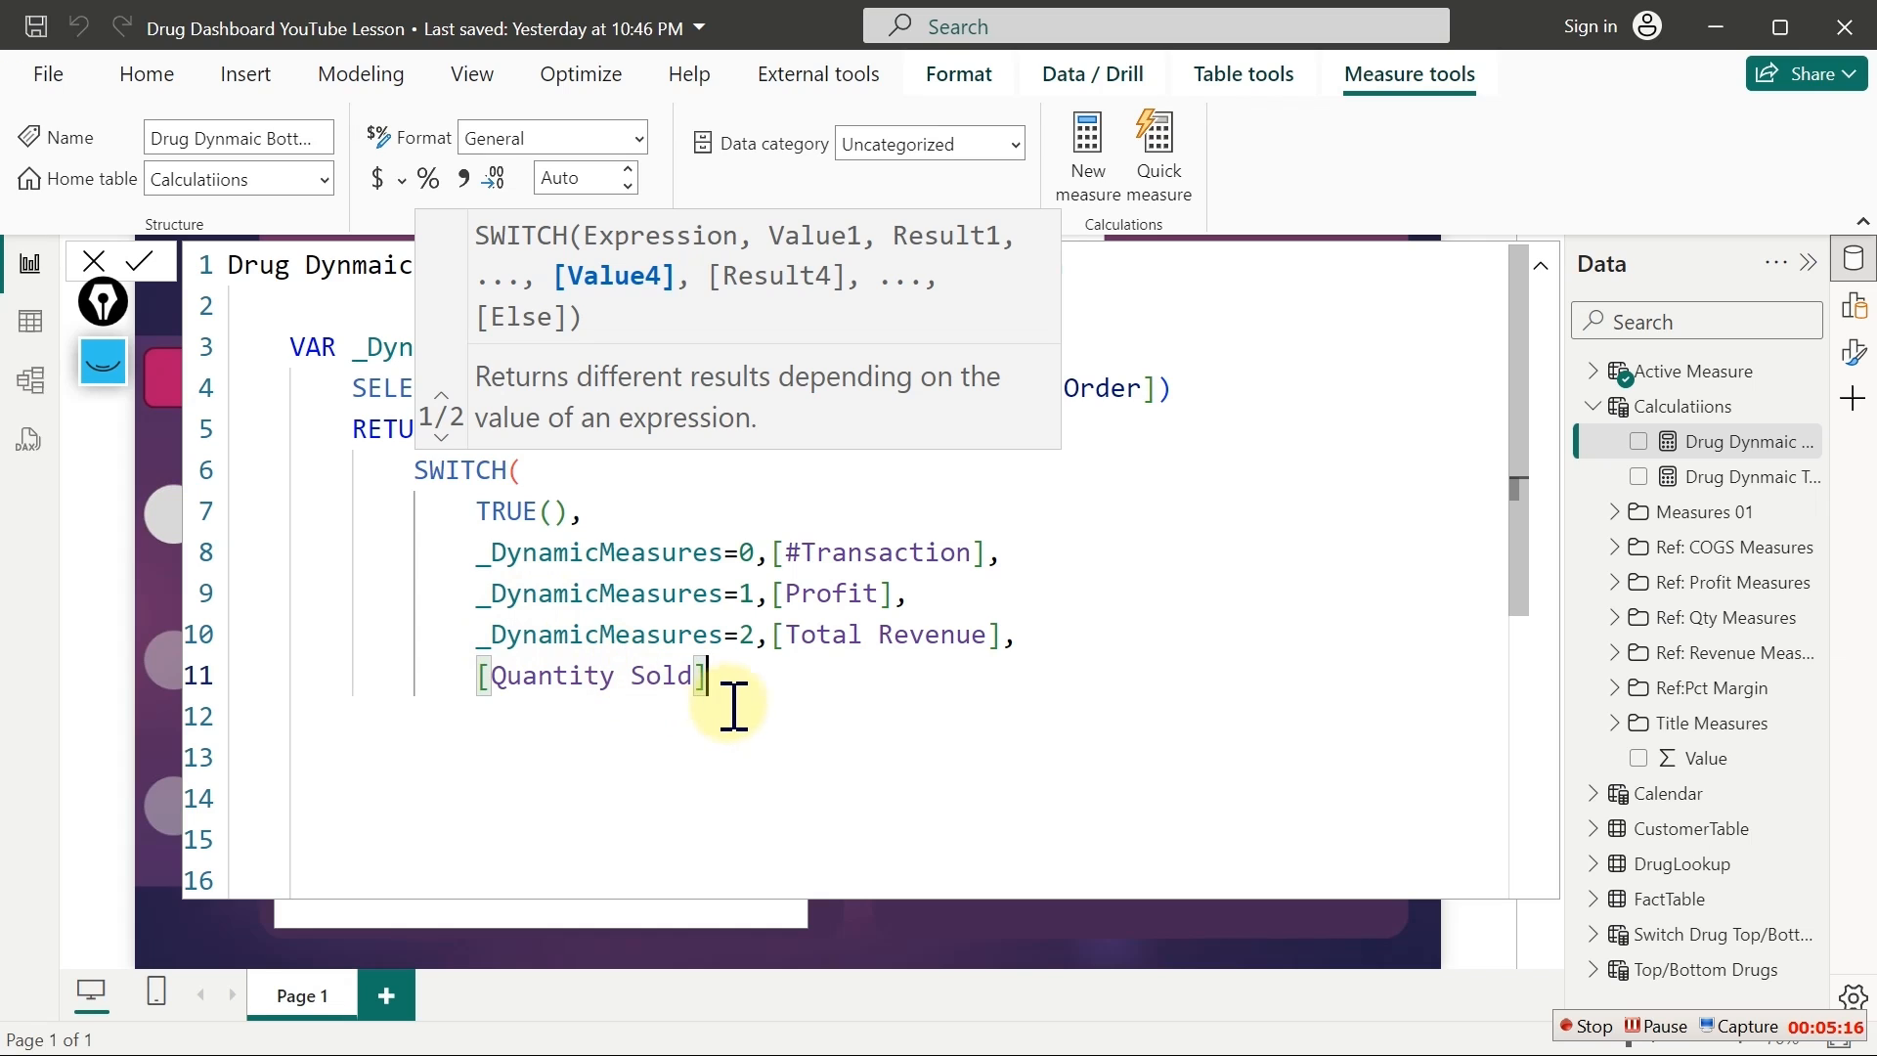
key("Return")
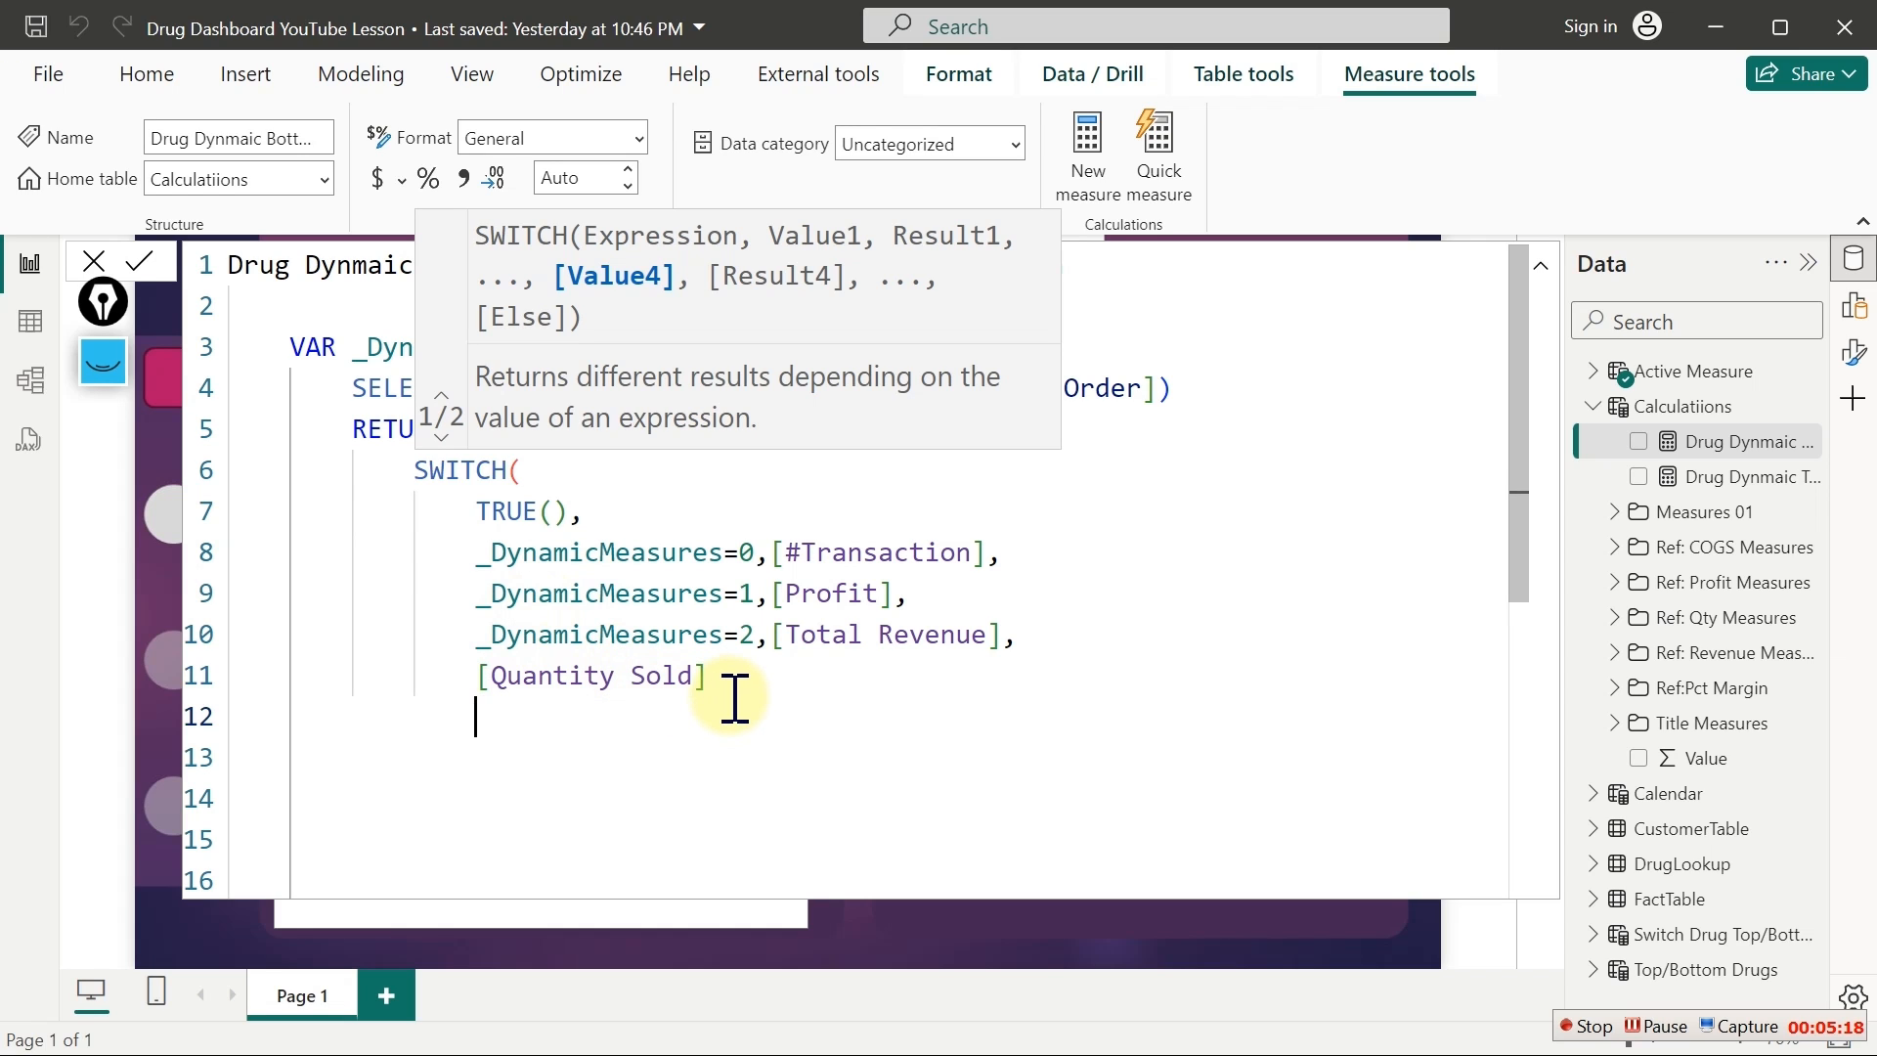
type(")")
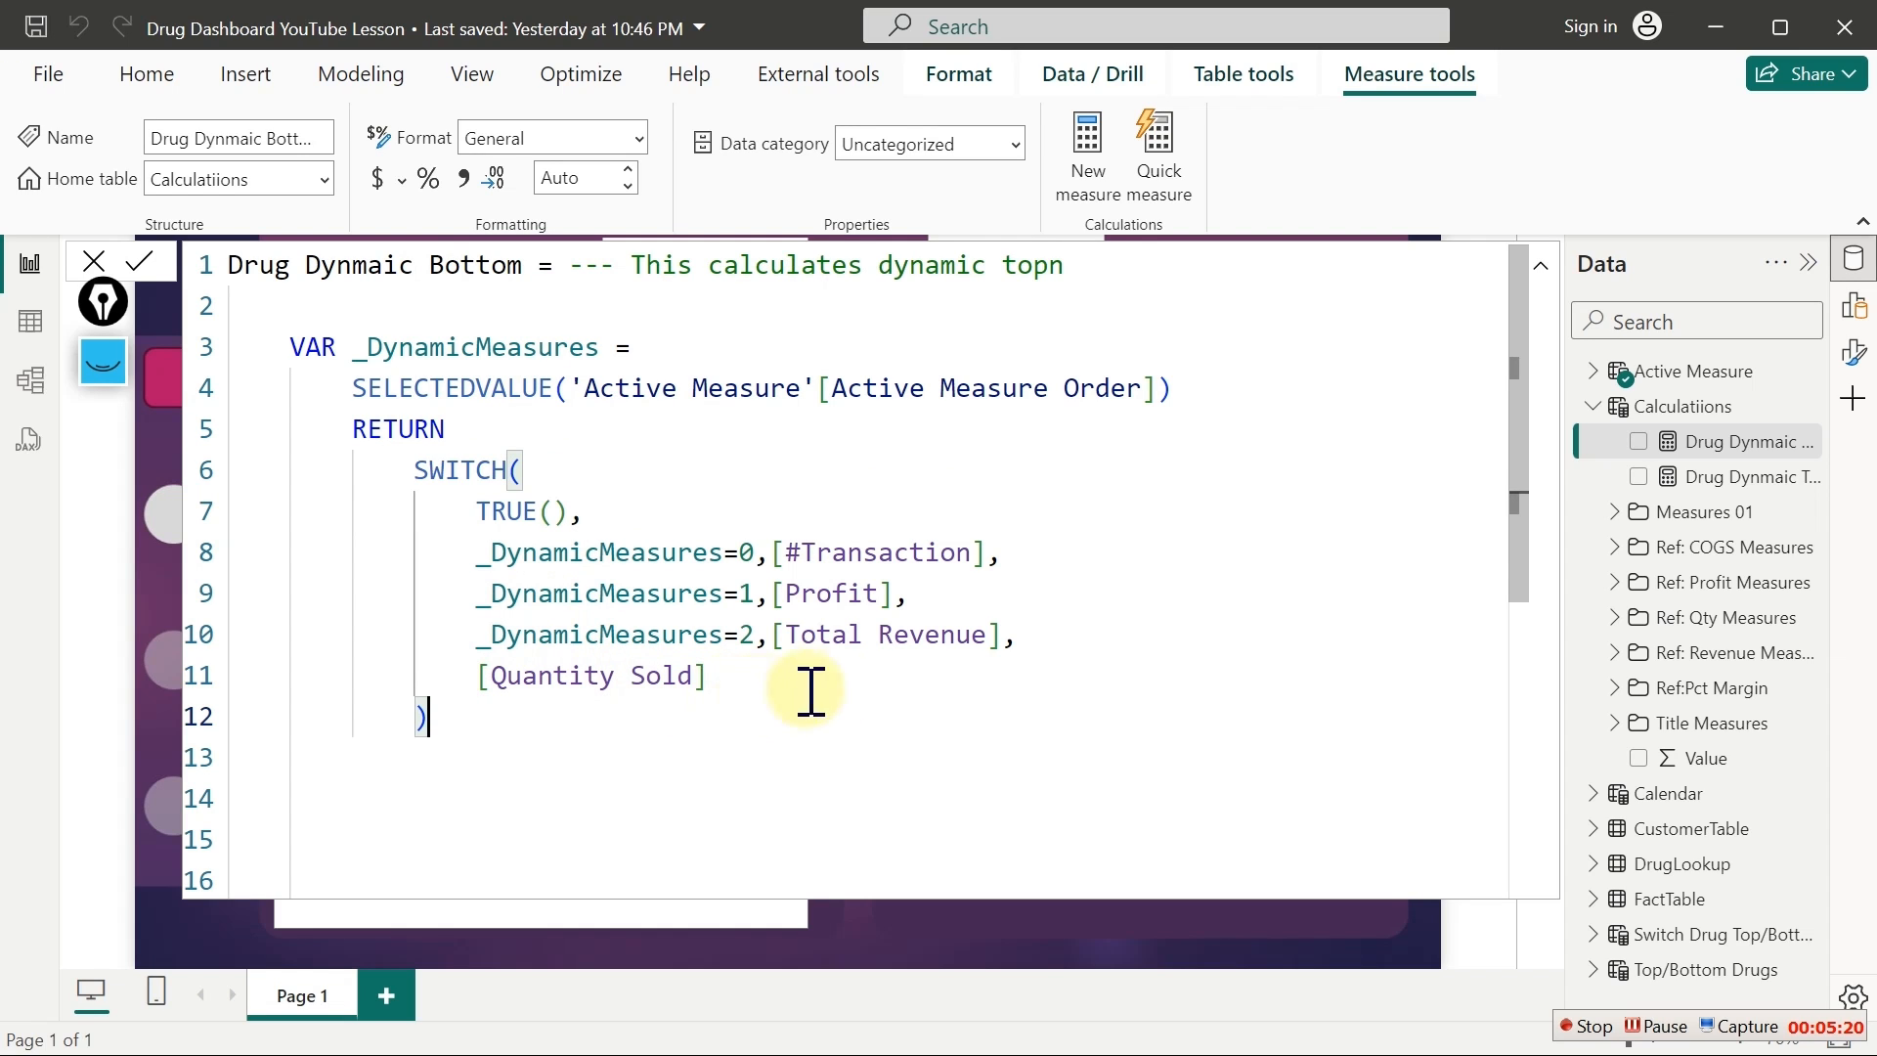
Delete the RETURN keyword above the SWITCH function
left_click(865, 689)
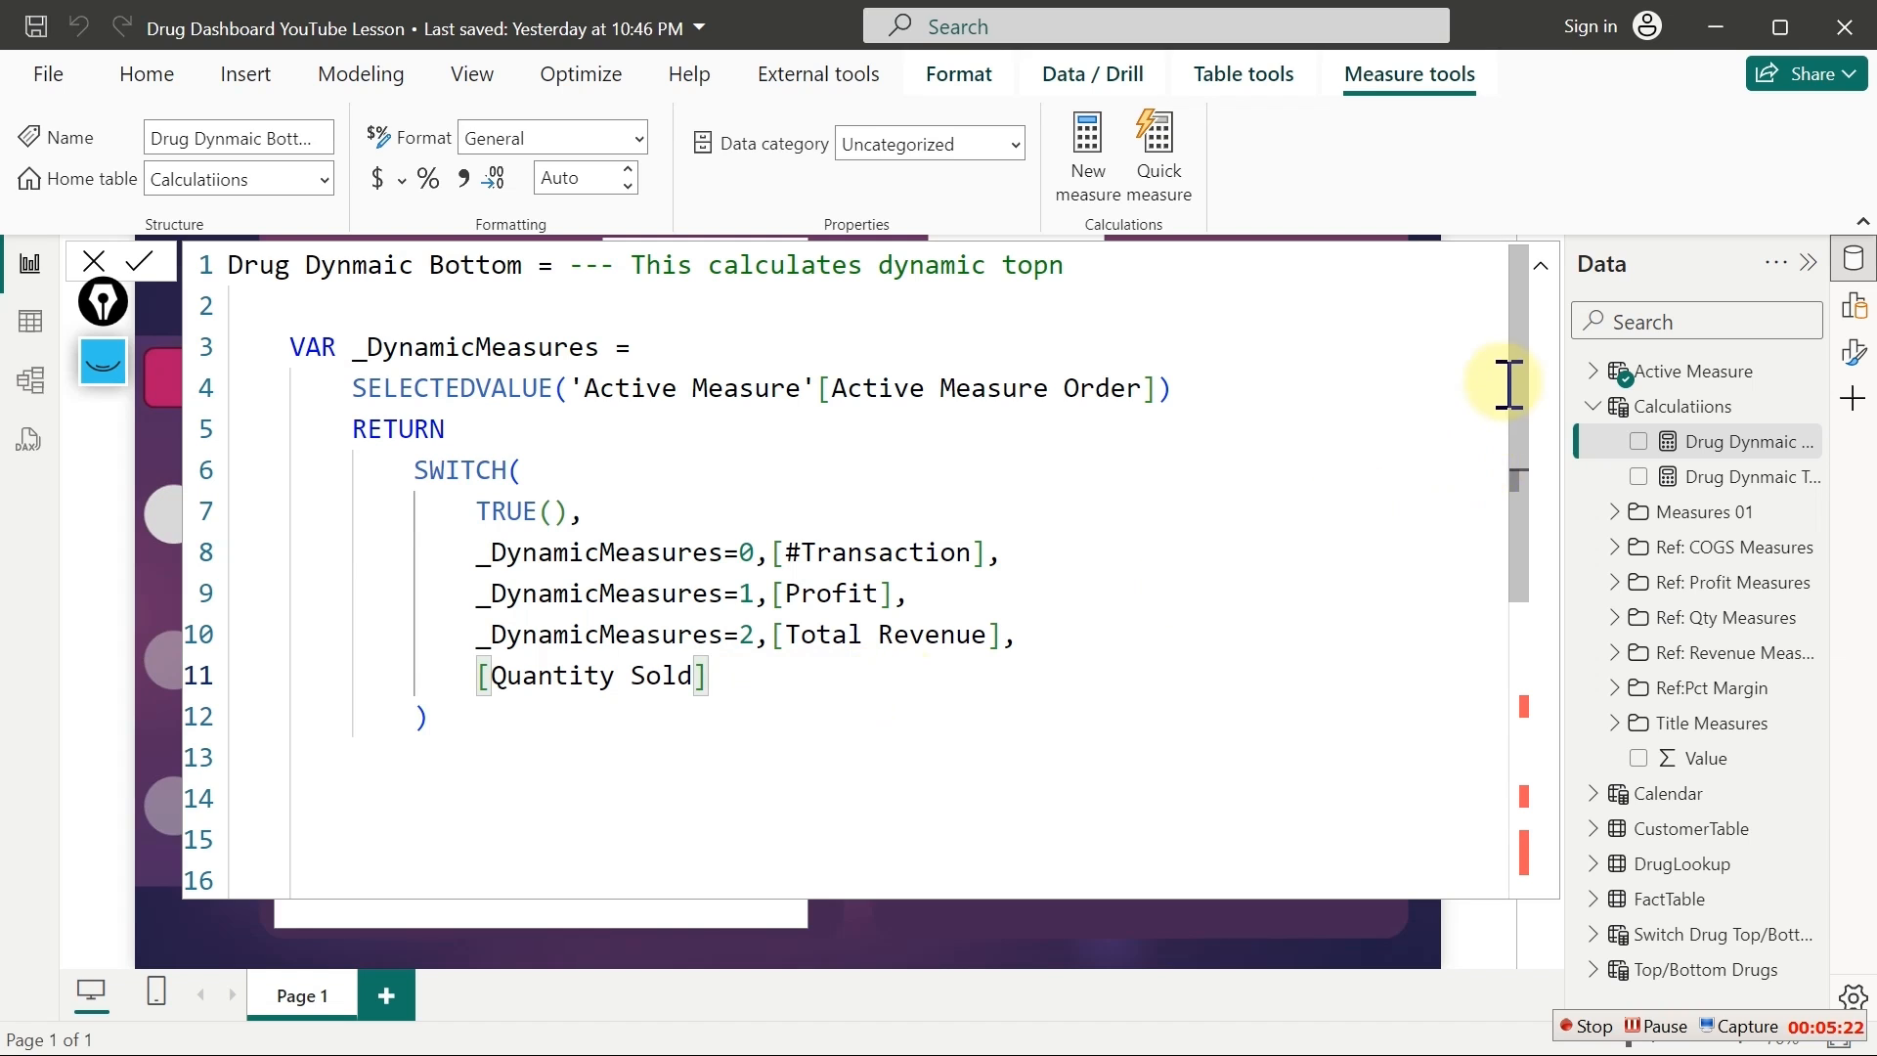
mouse_move(1530, 391)
left_mouse_down()
mouse_move(1544, 670)
mouse_move(1542, 277)
mouse_move(1530, 626)
mouse_move(1545, 369)
mouse_move(1559, 377)
left_mouse_up()
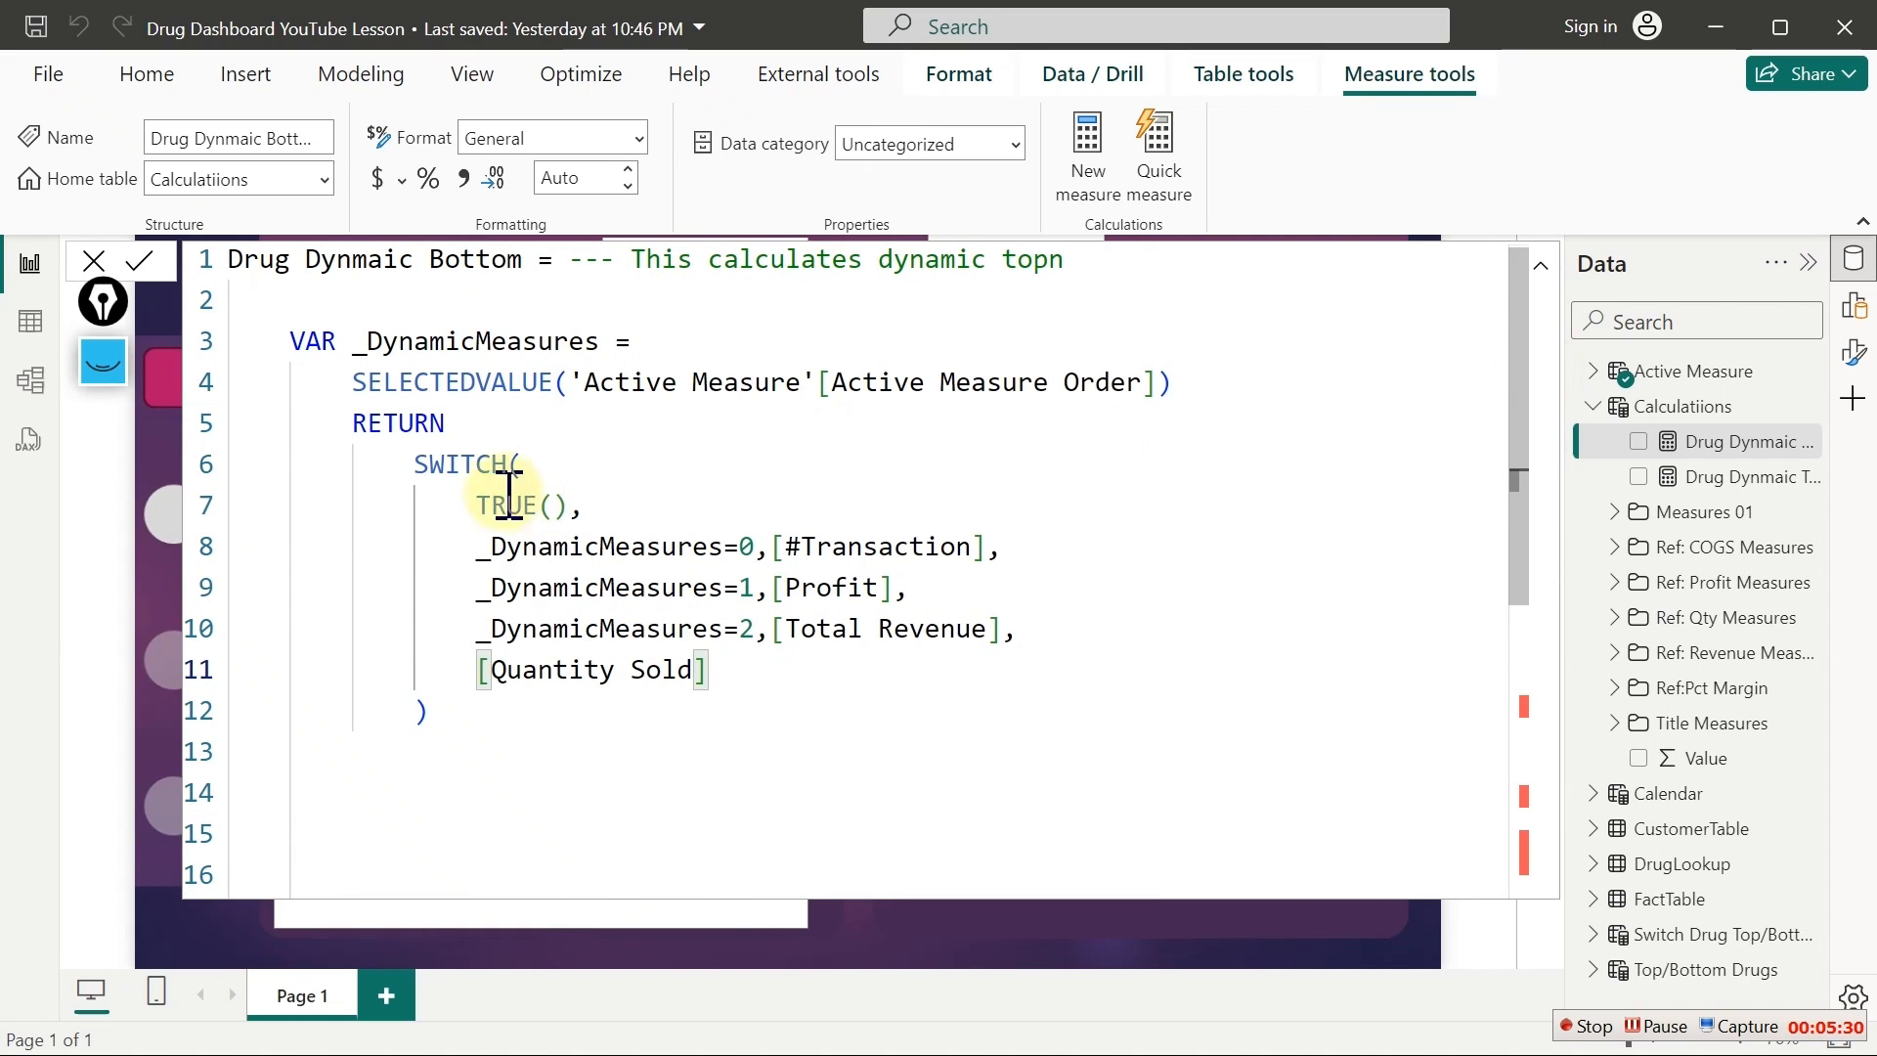
left_click(469, 427)
left_click(331, 423, "shift")
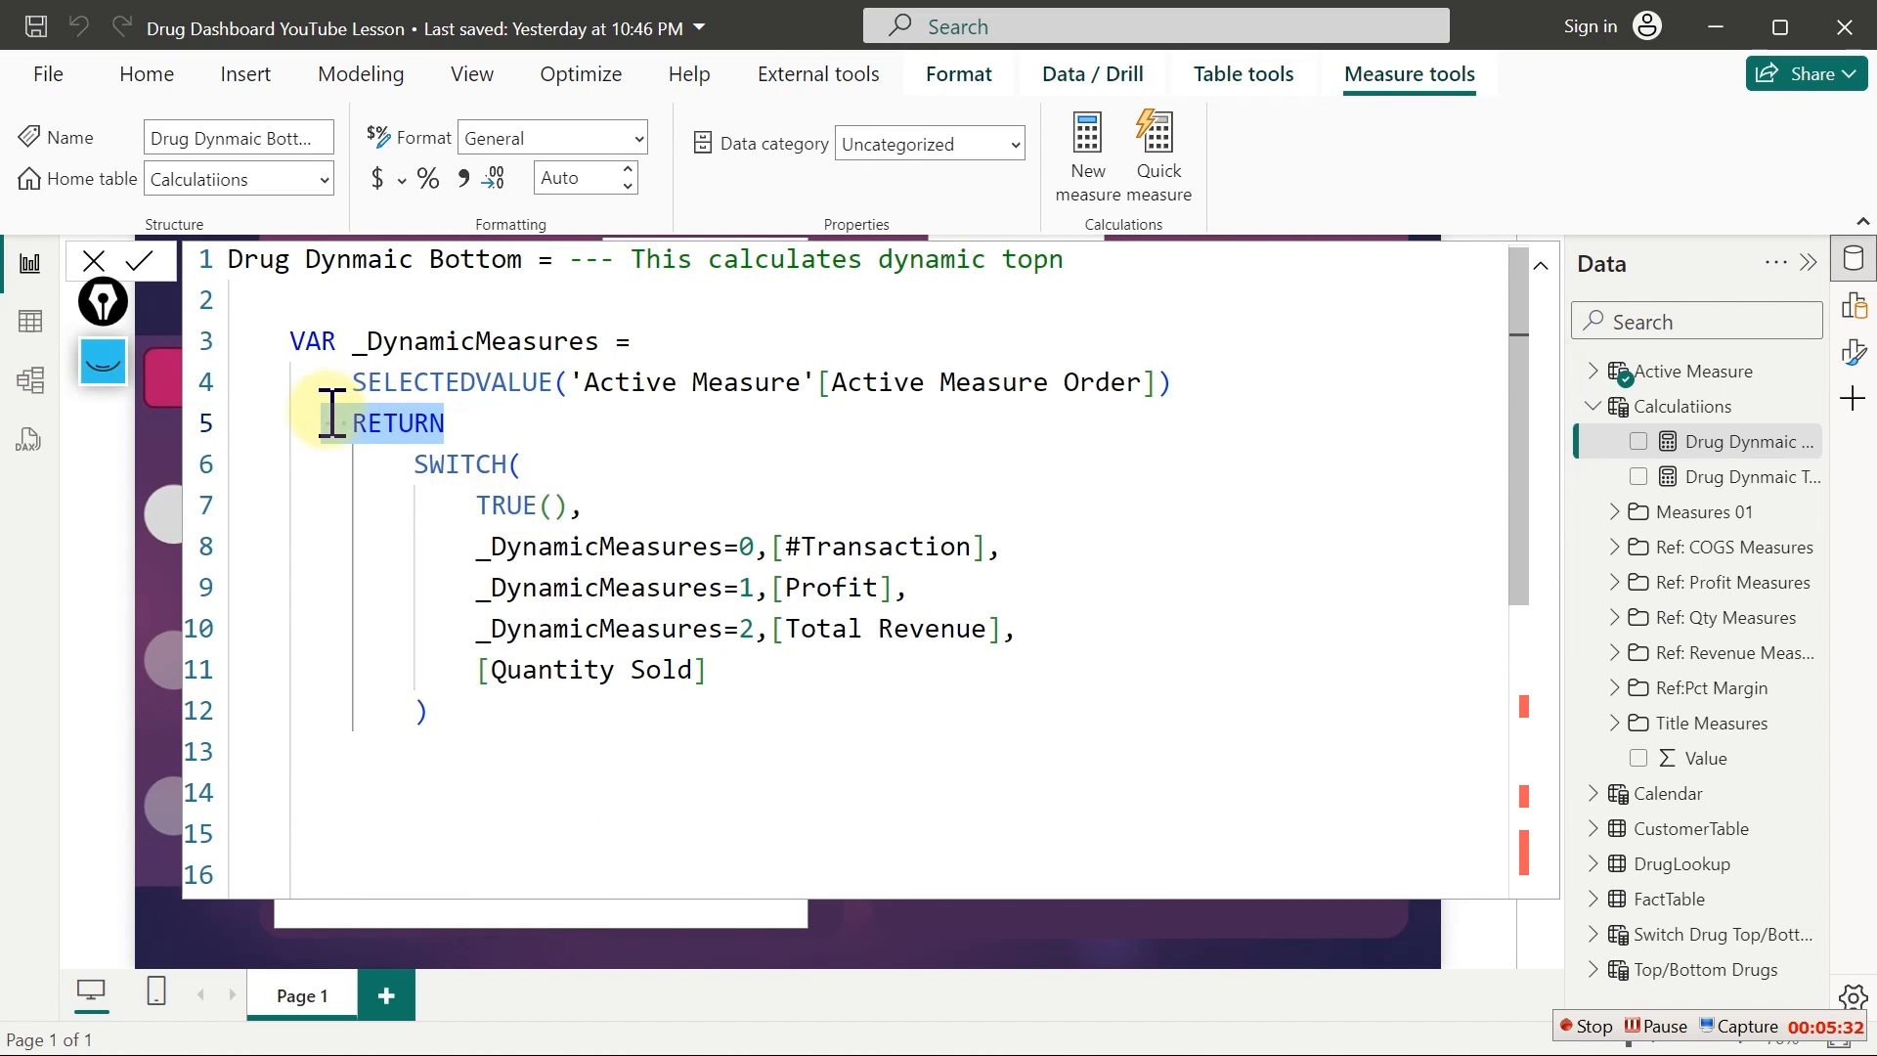
key("BackSpace")
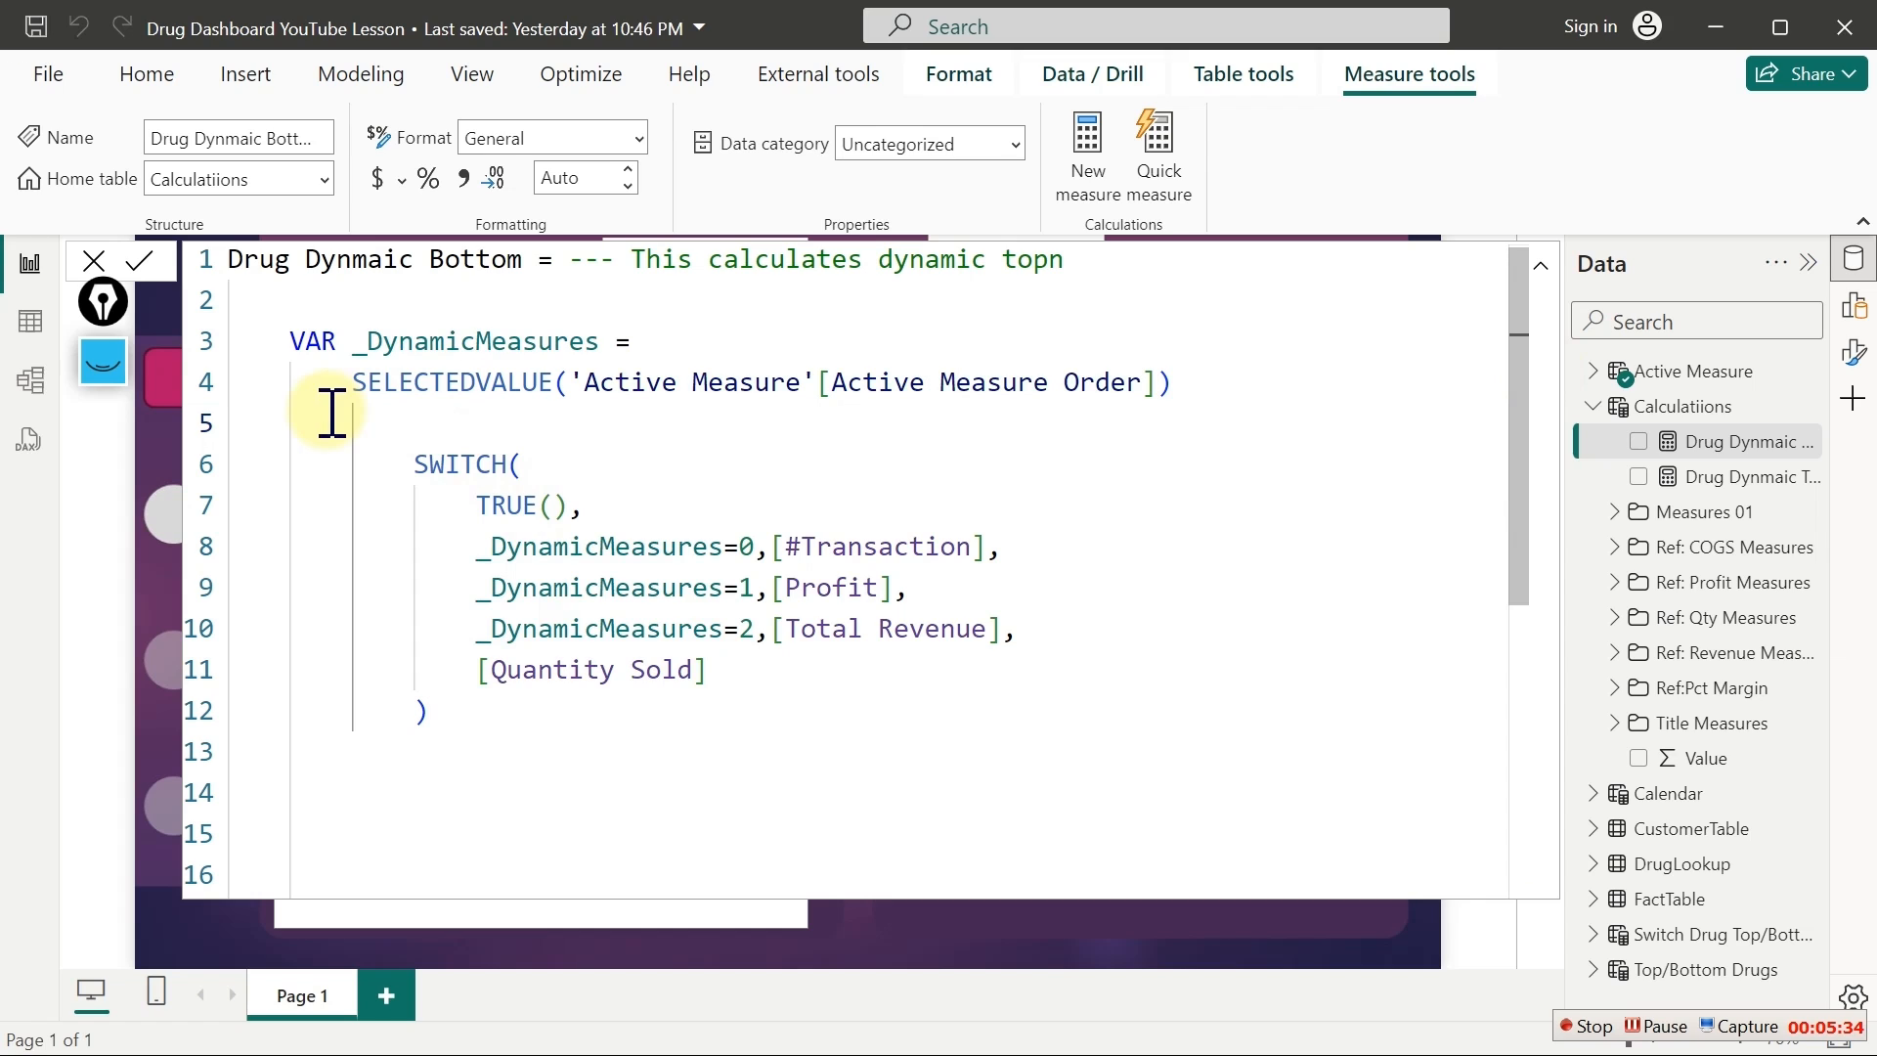
Declare the variable _SwitchMeasures on the line above SWITCH so that it holds the function's result
left_click(548, 433)
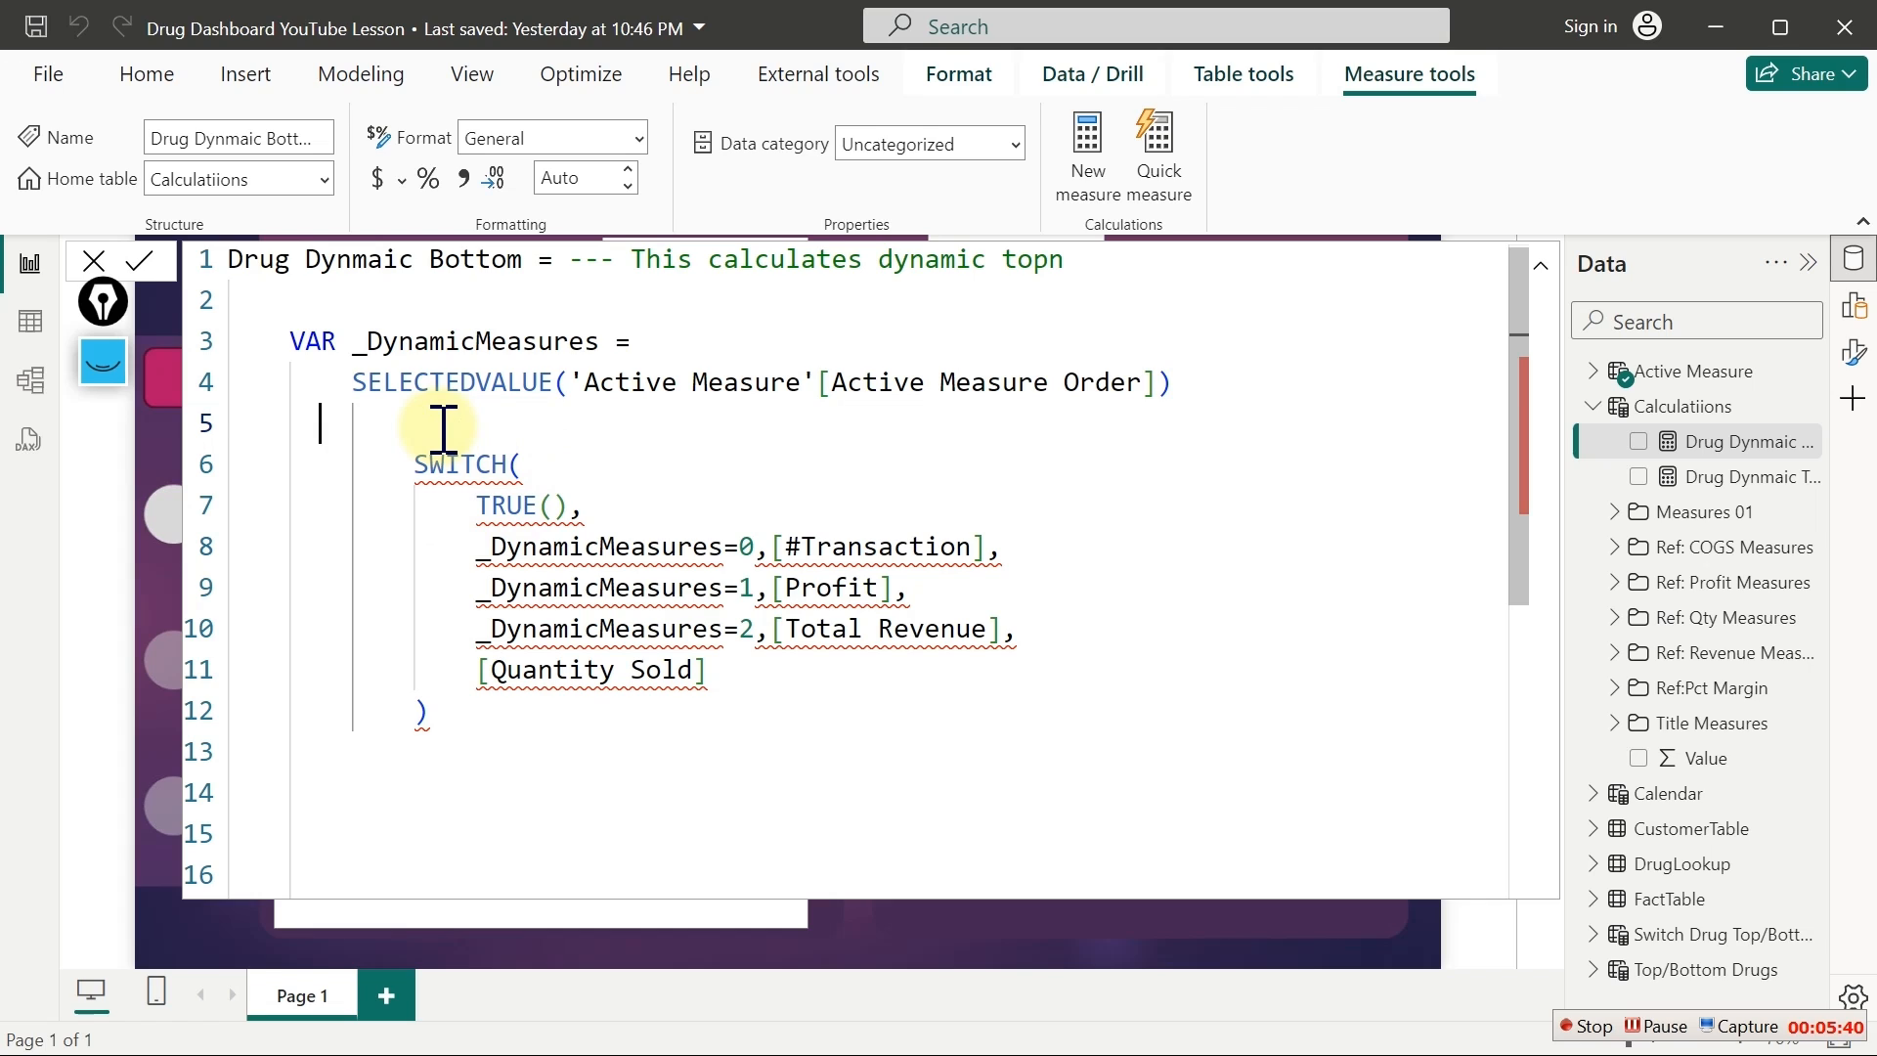
type("var")
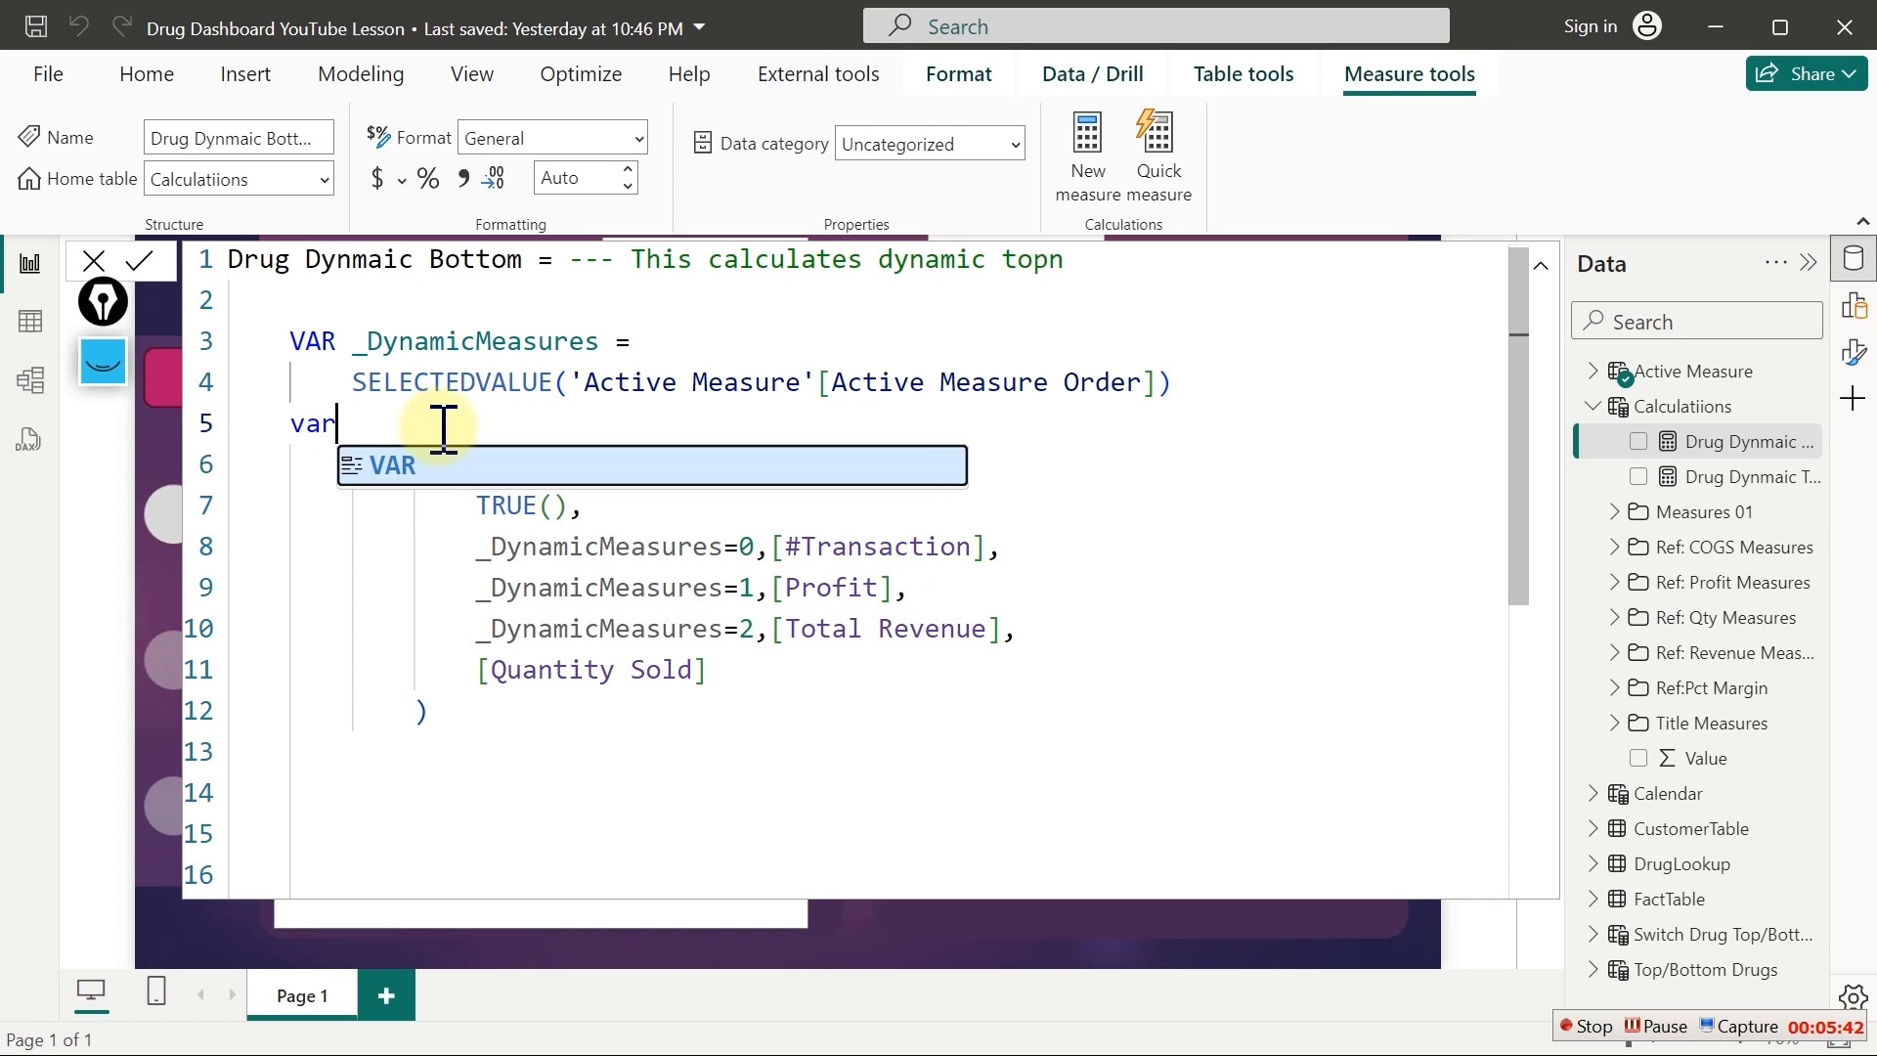
key("Tab")
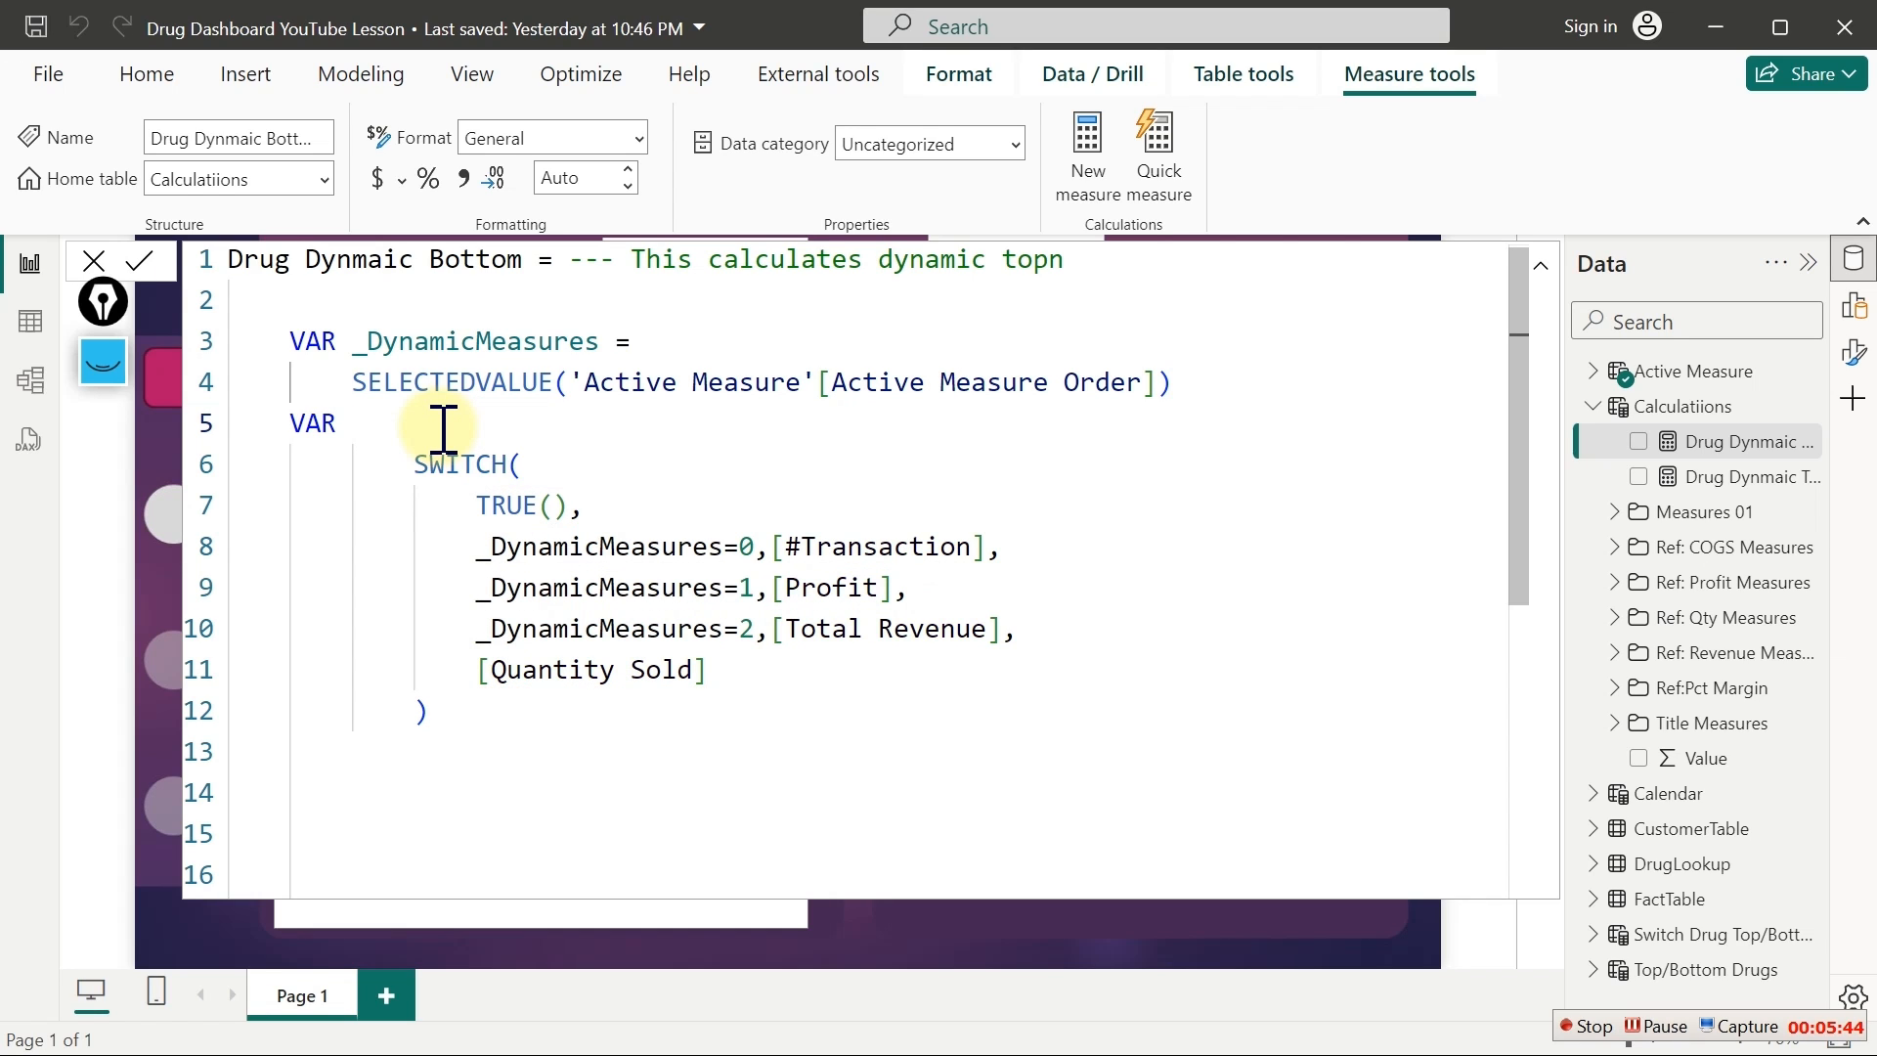
type("_Se")
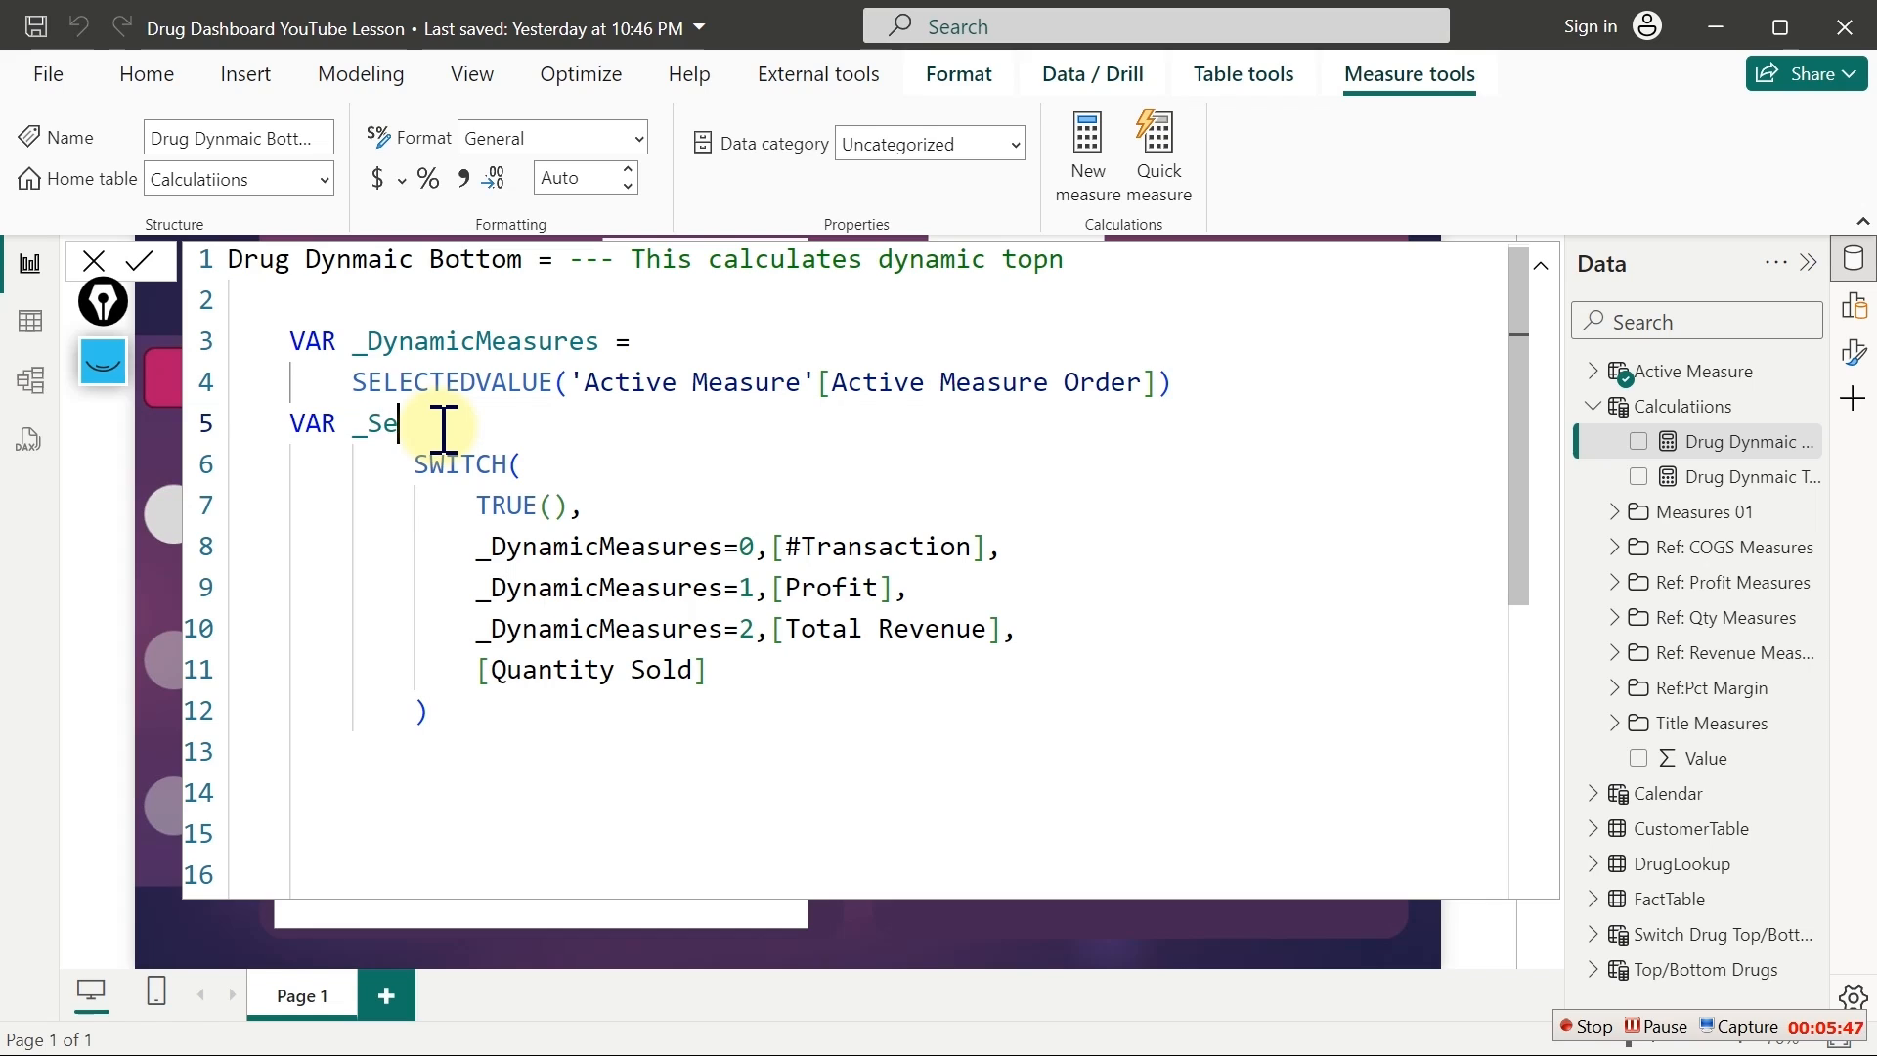
key("BackSpace")
type("wit")
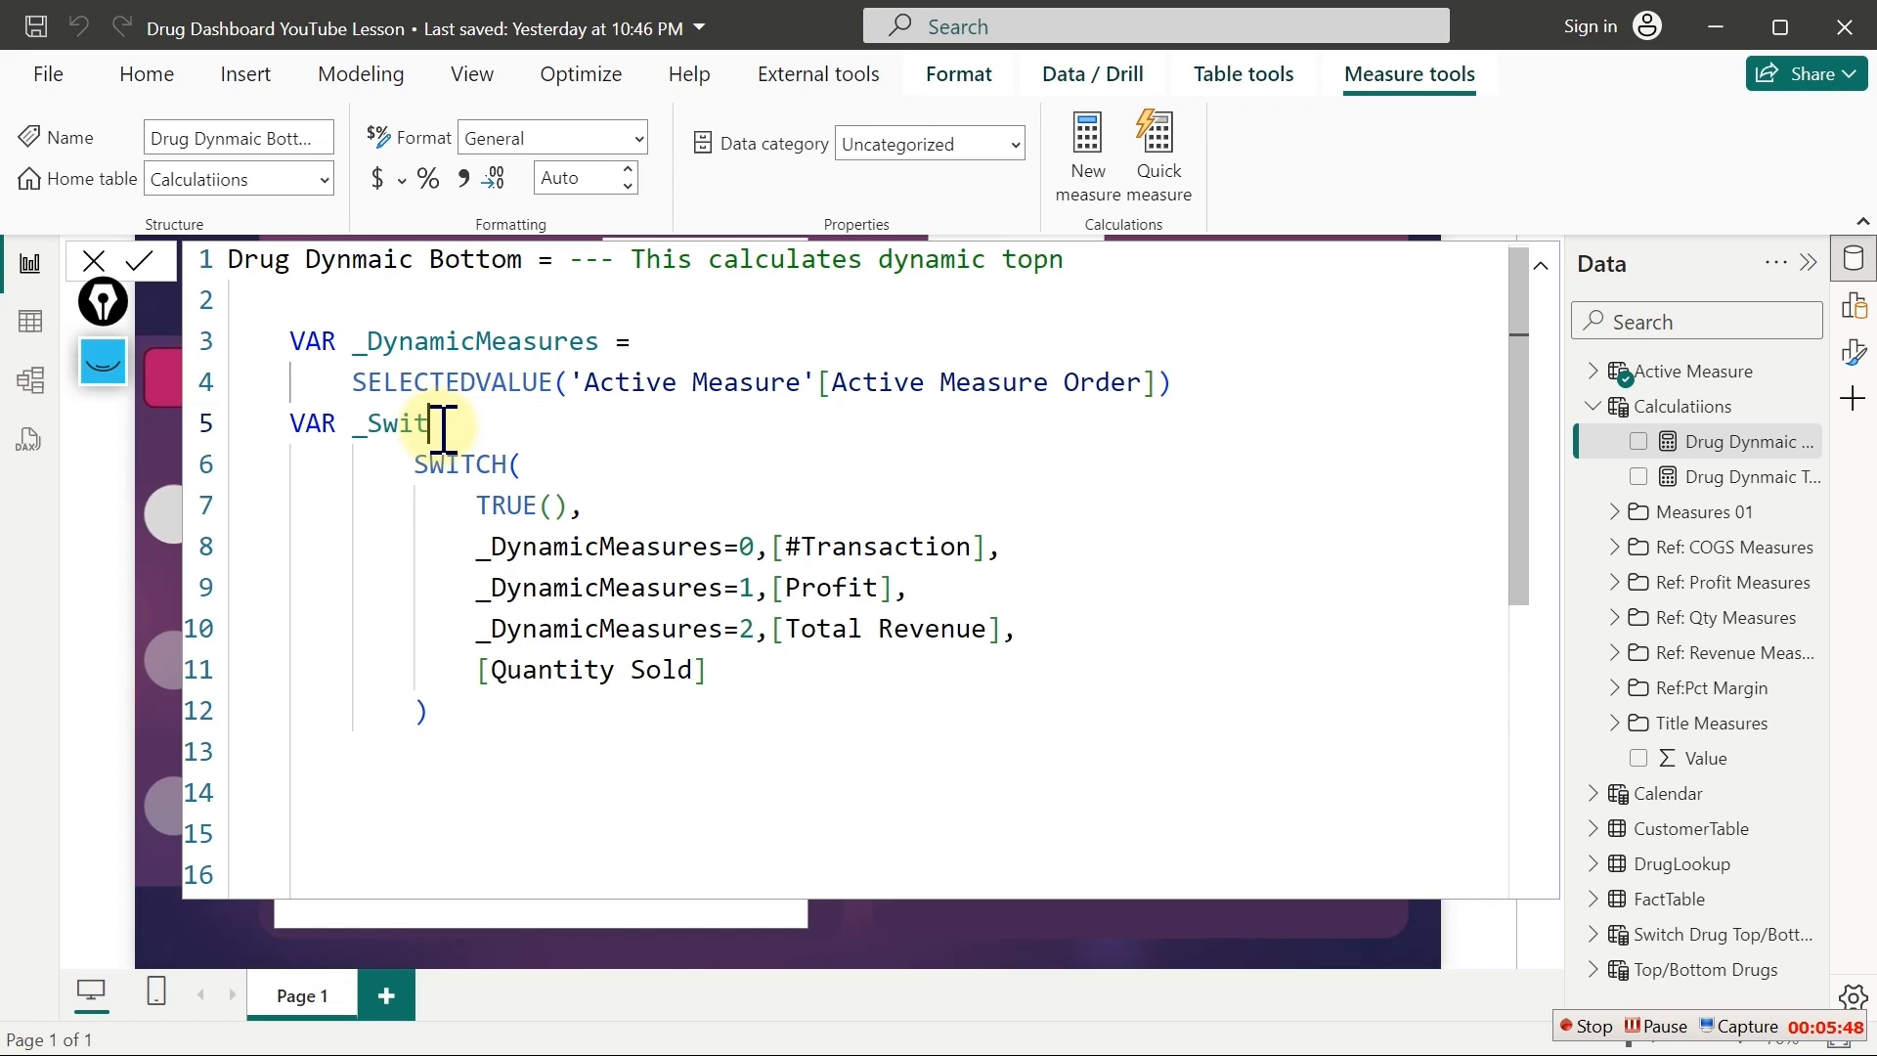
type("chM")
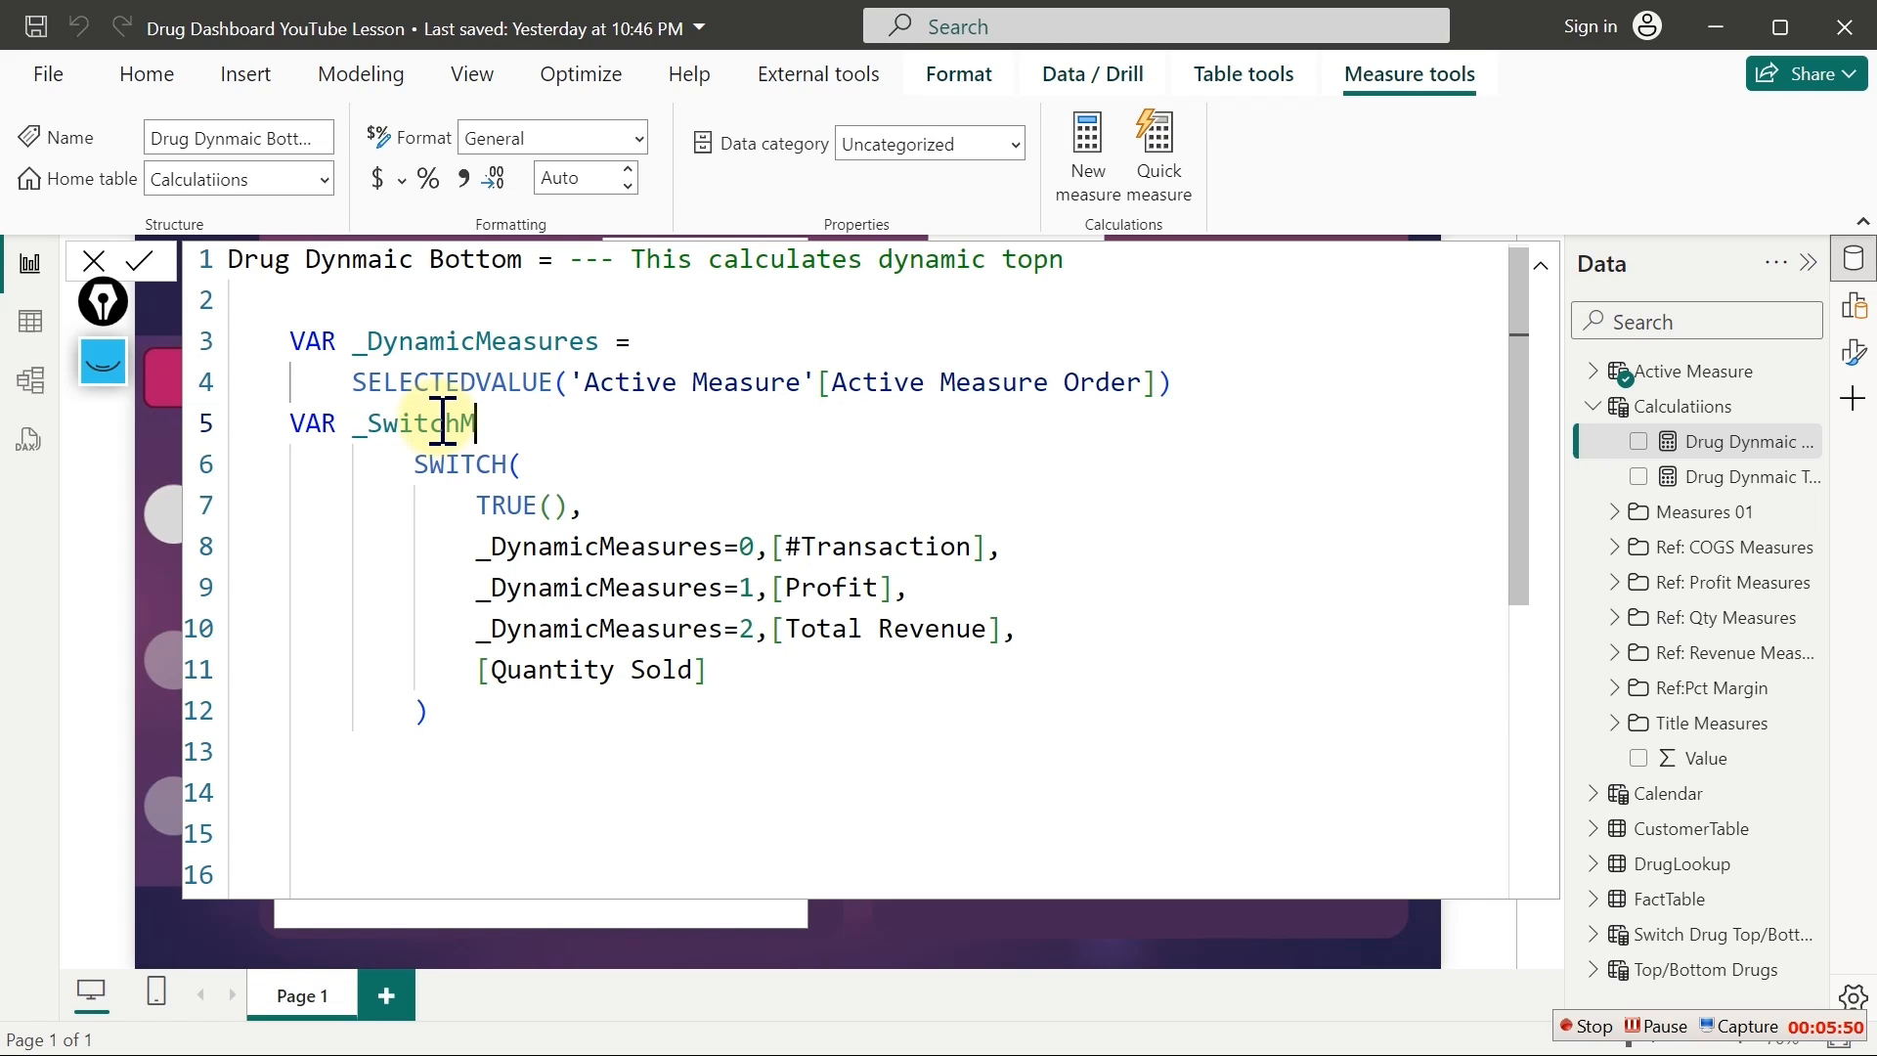
type("easures")
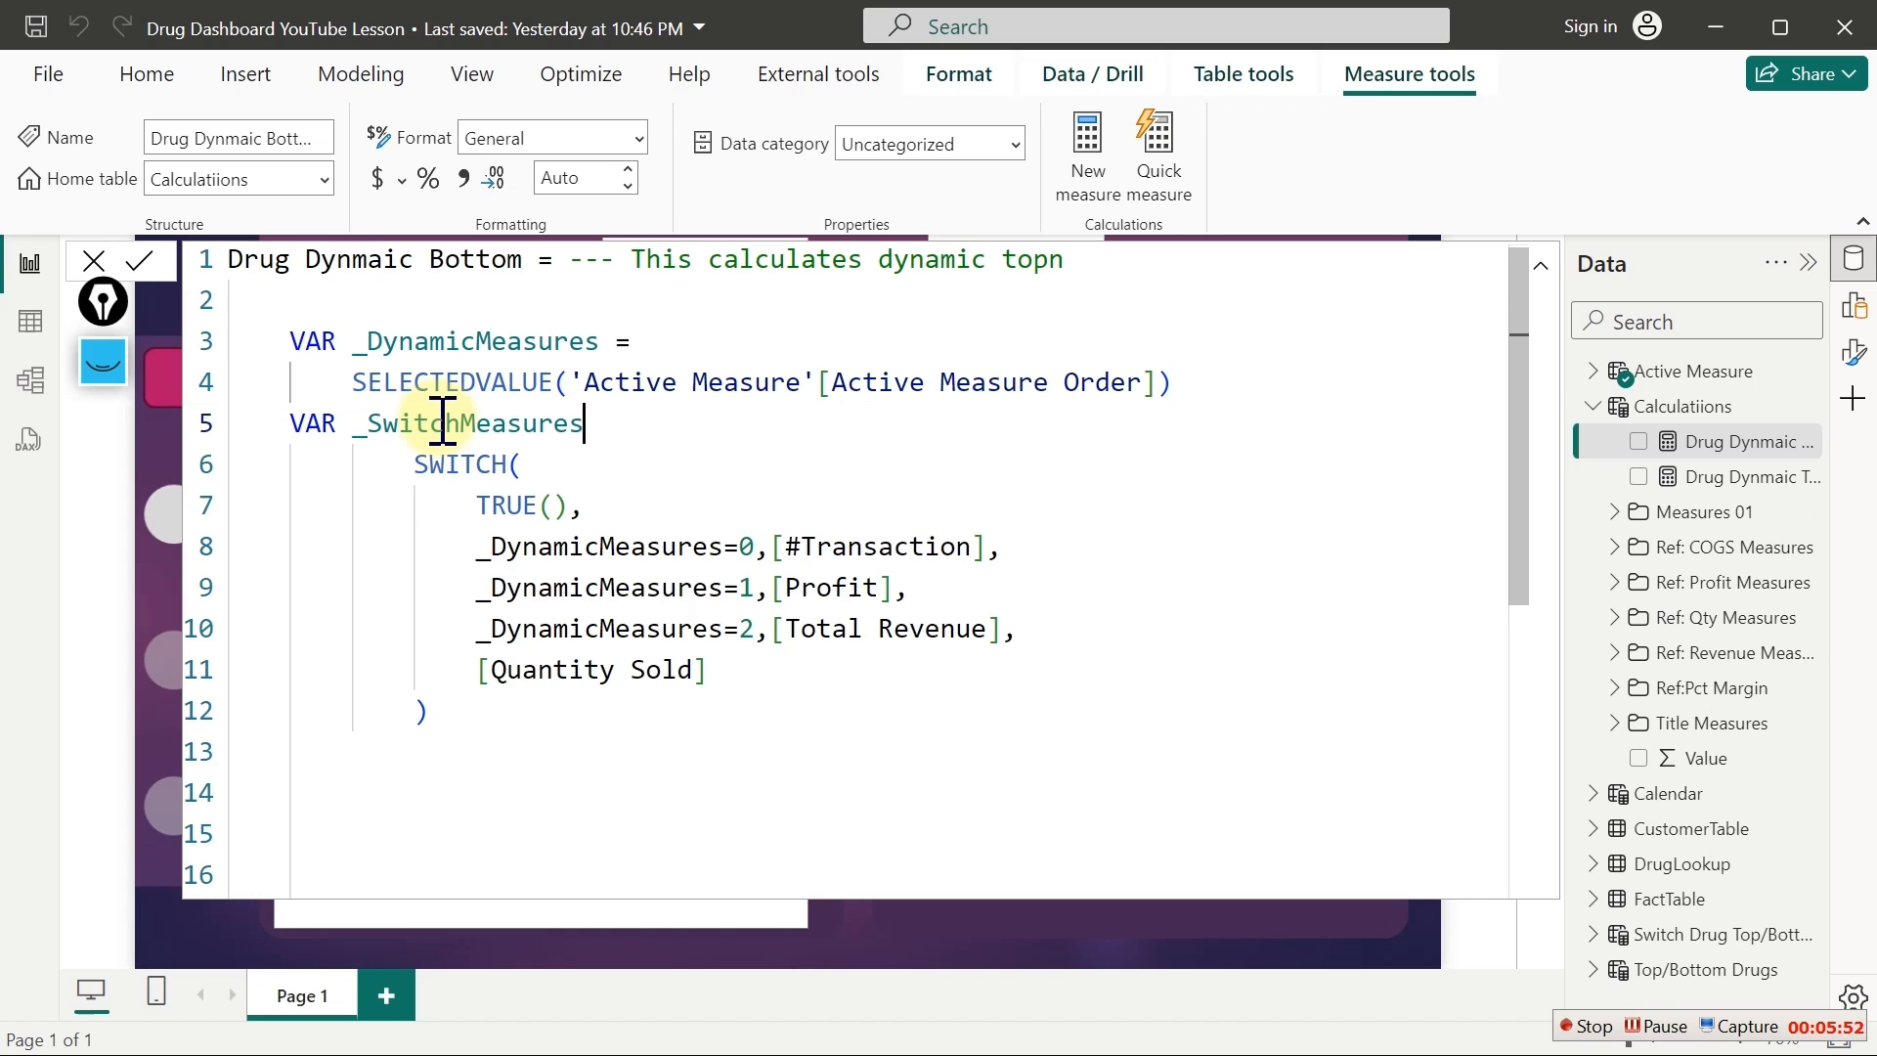
type(" =")
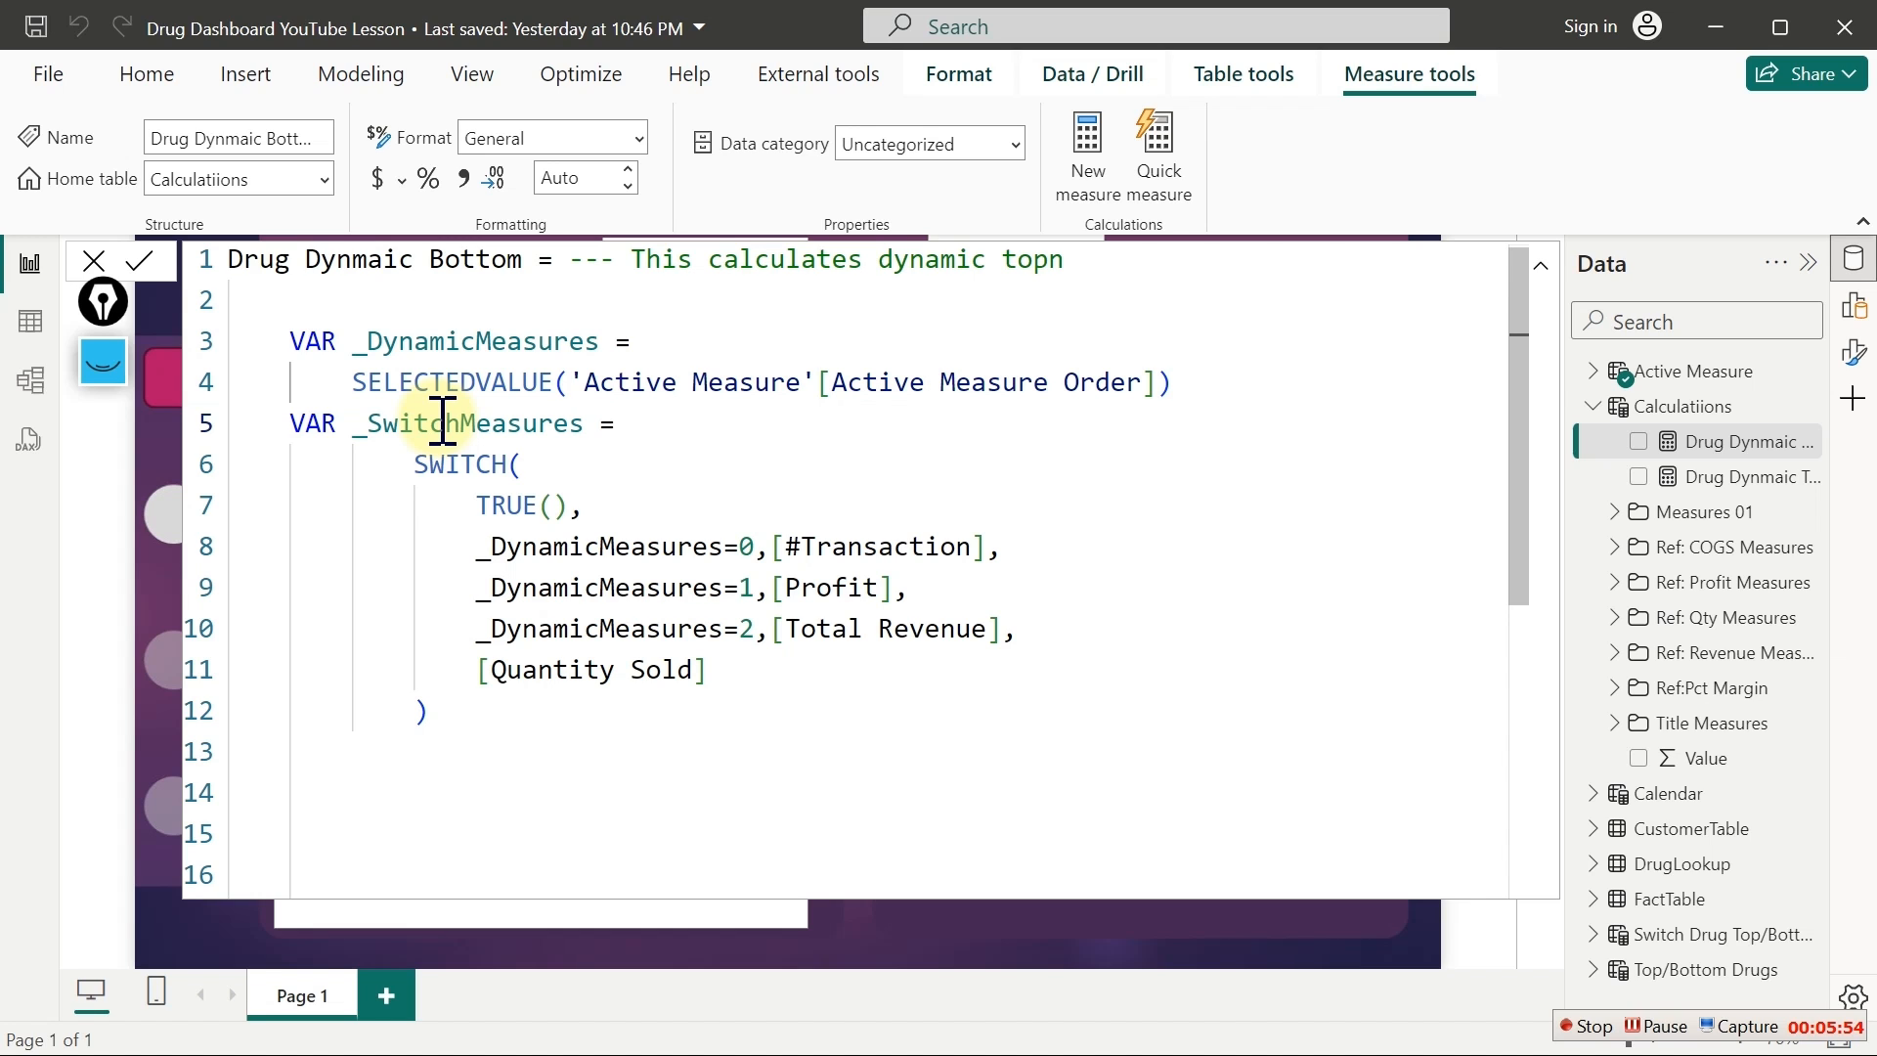
Remove the surplus blank lines between the SWITCH function and VAR _TopDrugs, keeping SWITCH's closing parenthesis on its own line
left_click(444, 587)
left_click_drag(1537, 527, 1466, 678)
left_click(314, 712)
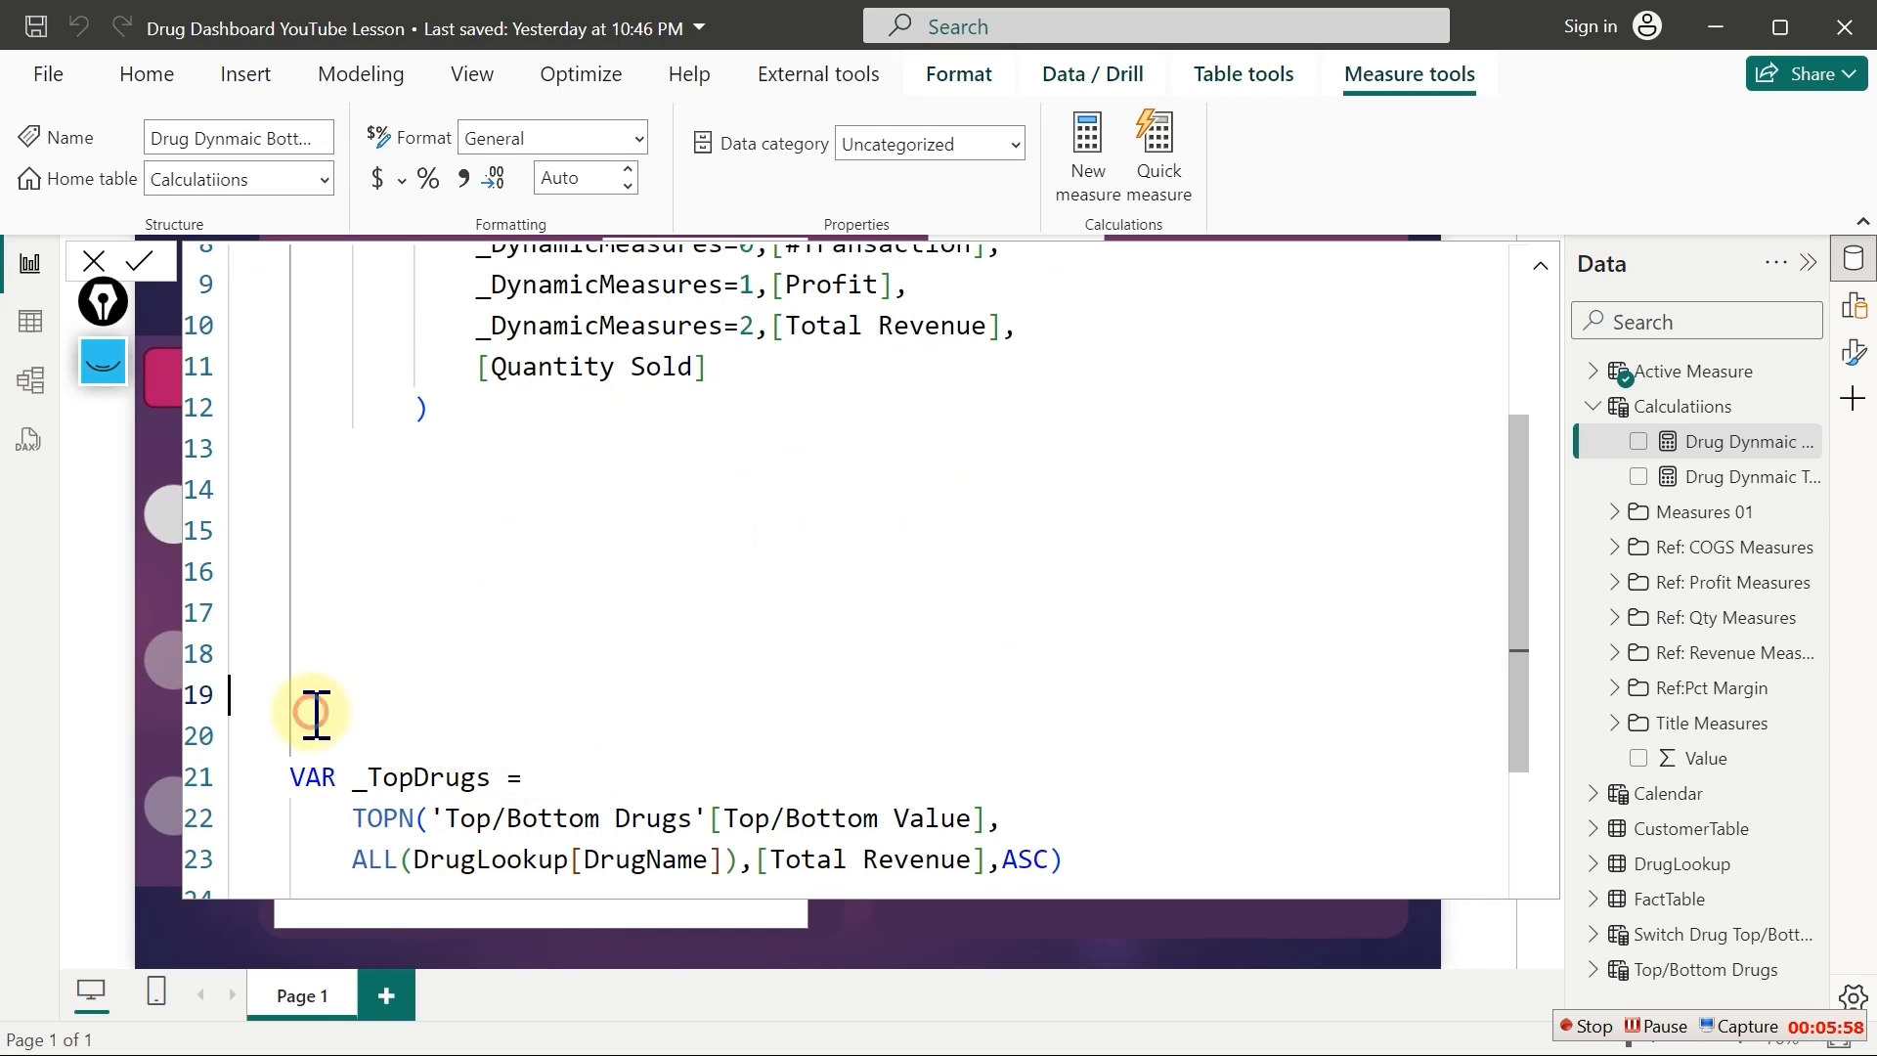
key("BackSpace")
key("BackSpace")
key("BackSpace")
key("BackSpace")
key("BackSpace")
key("BackSpace")
key("BackSpace")
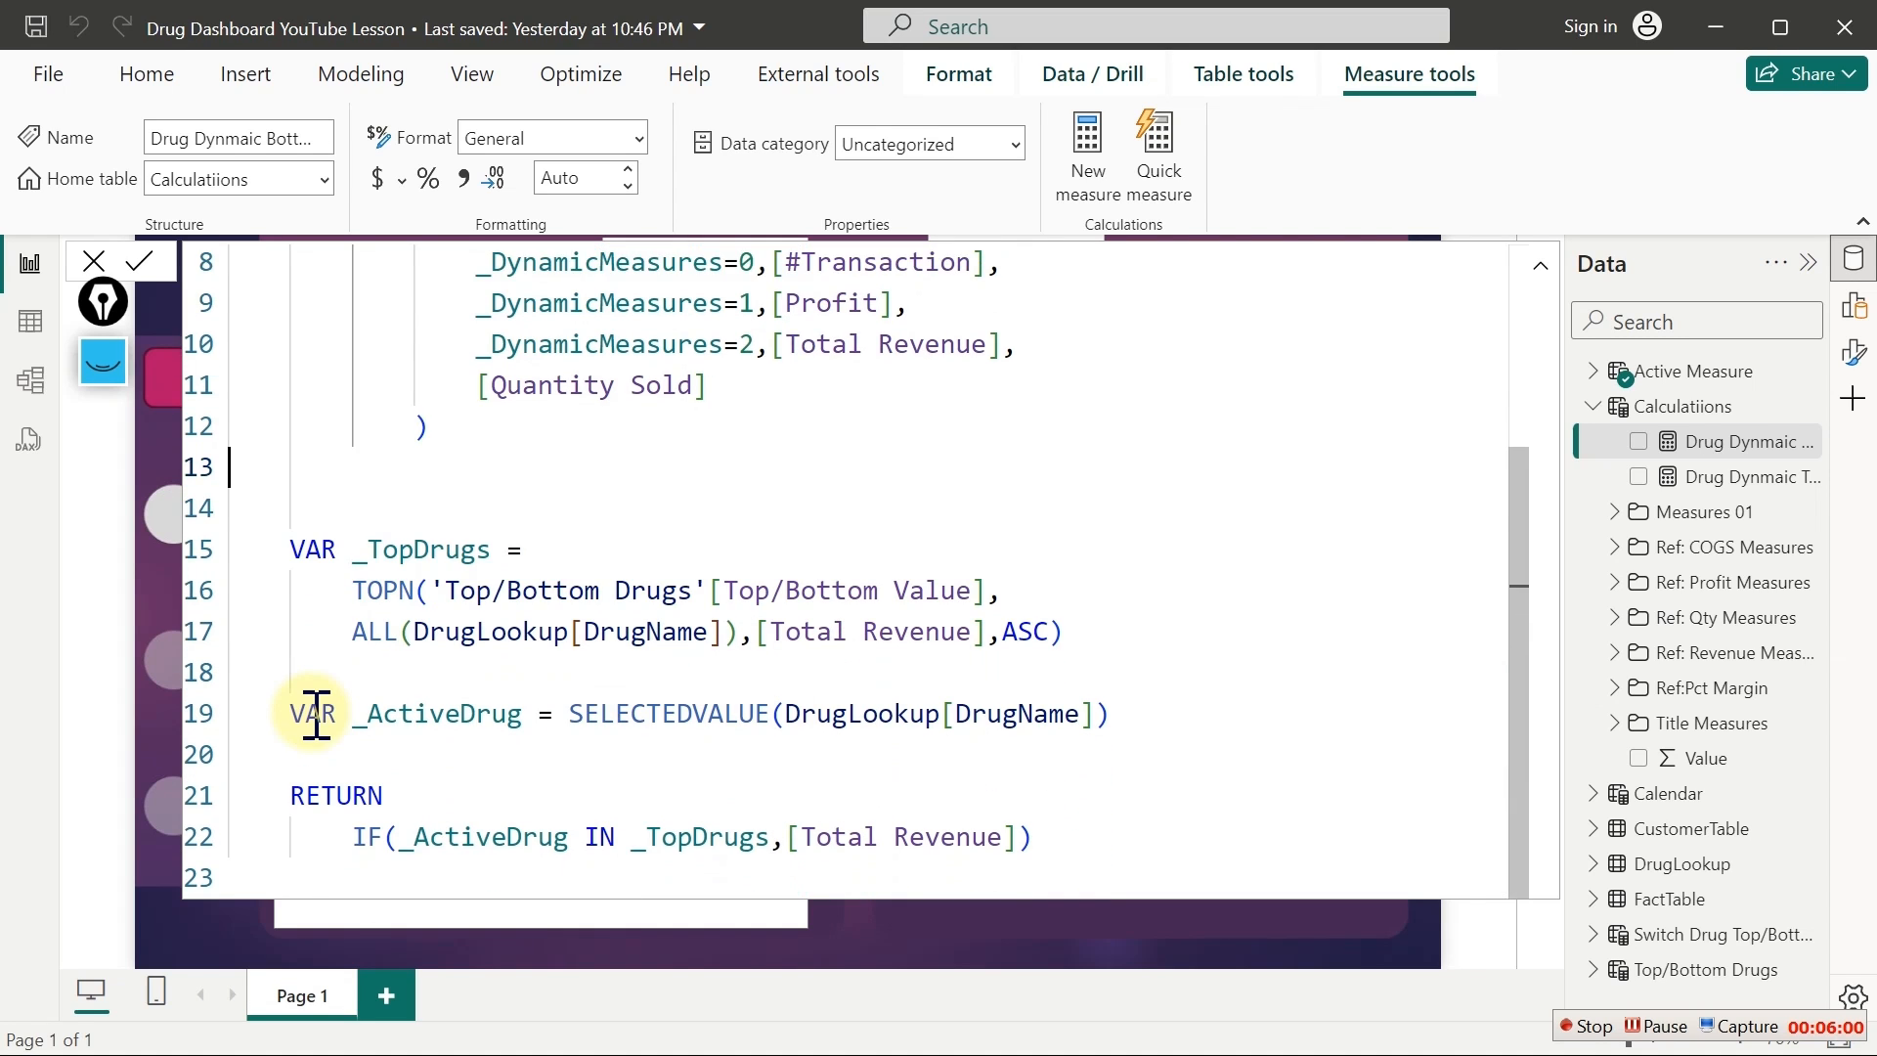
key("BackSpace")
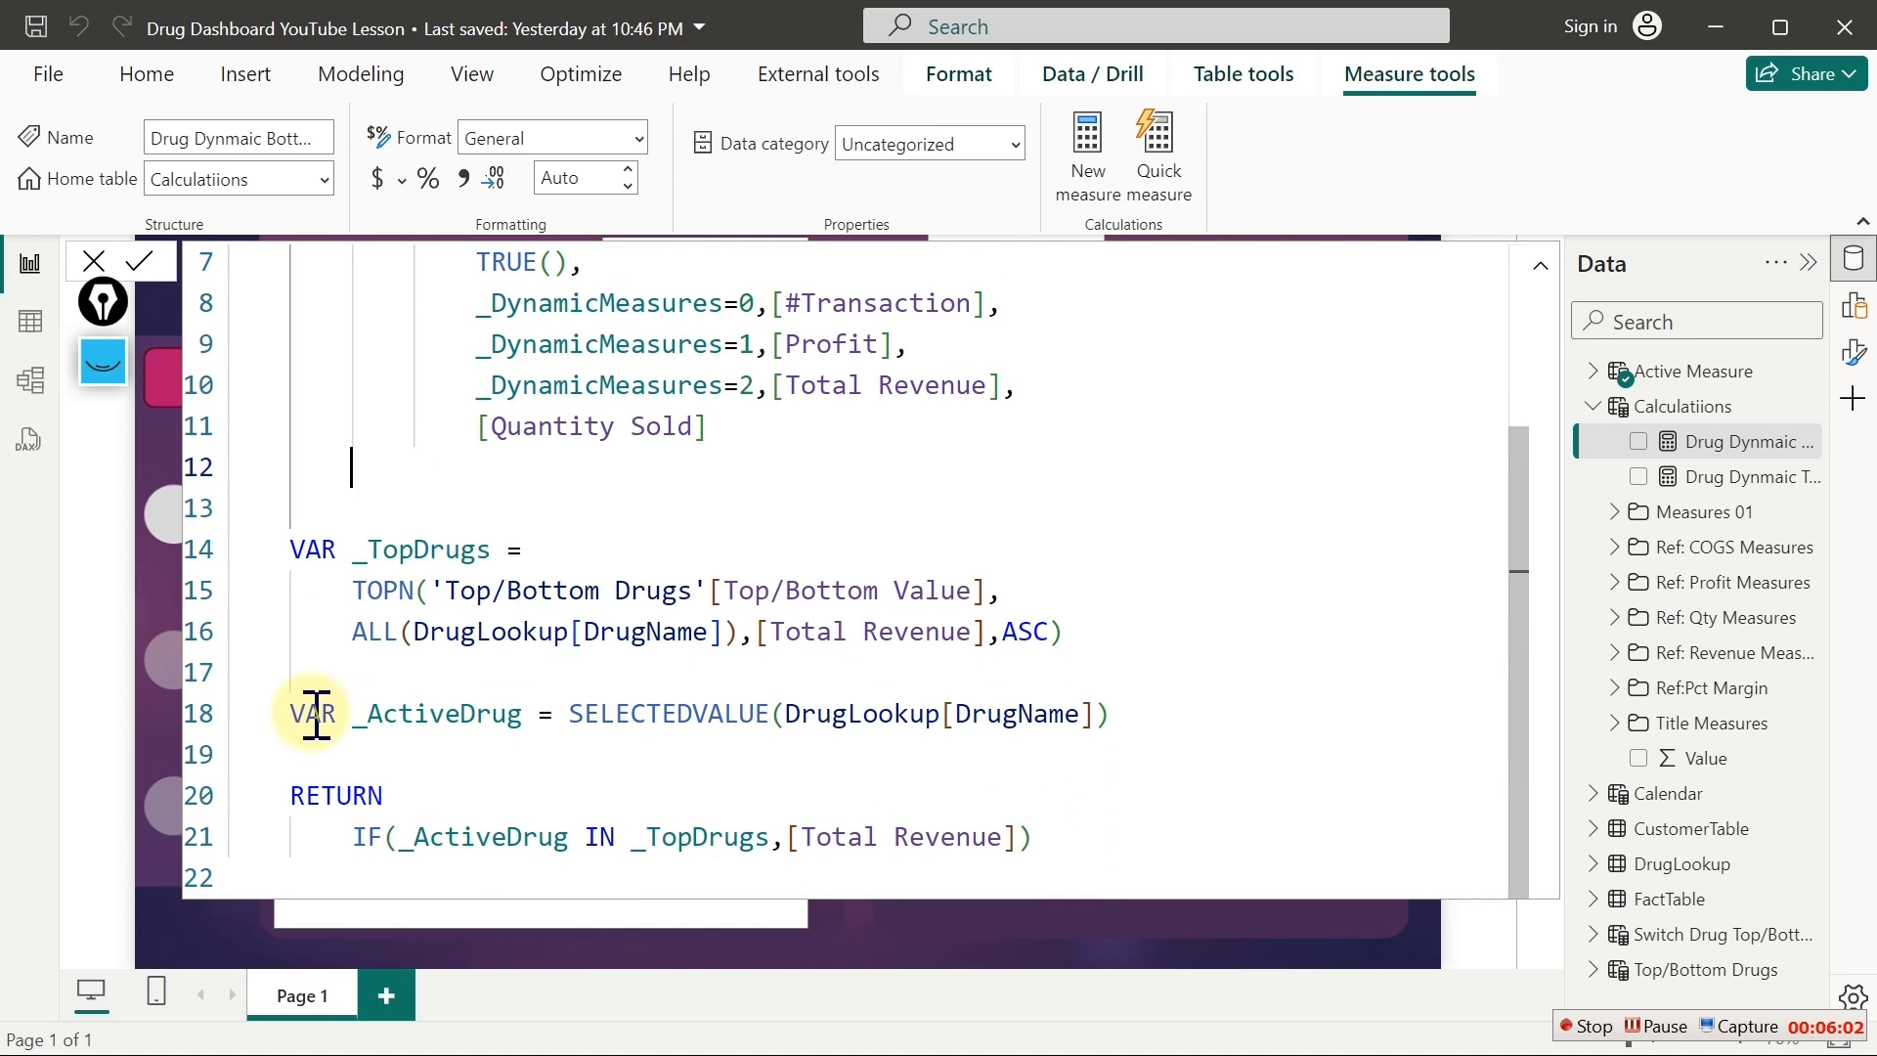
key("BackSpace")
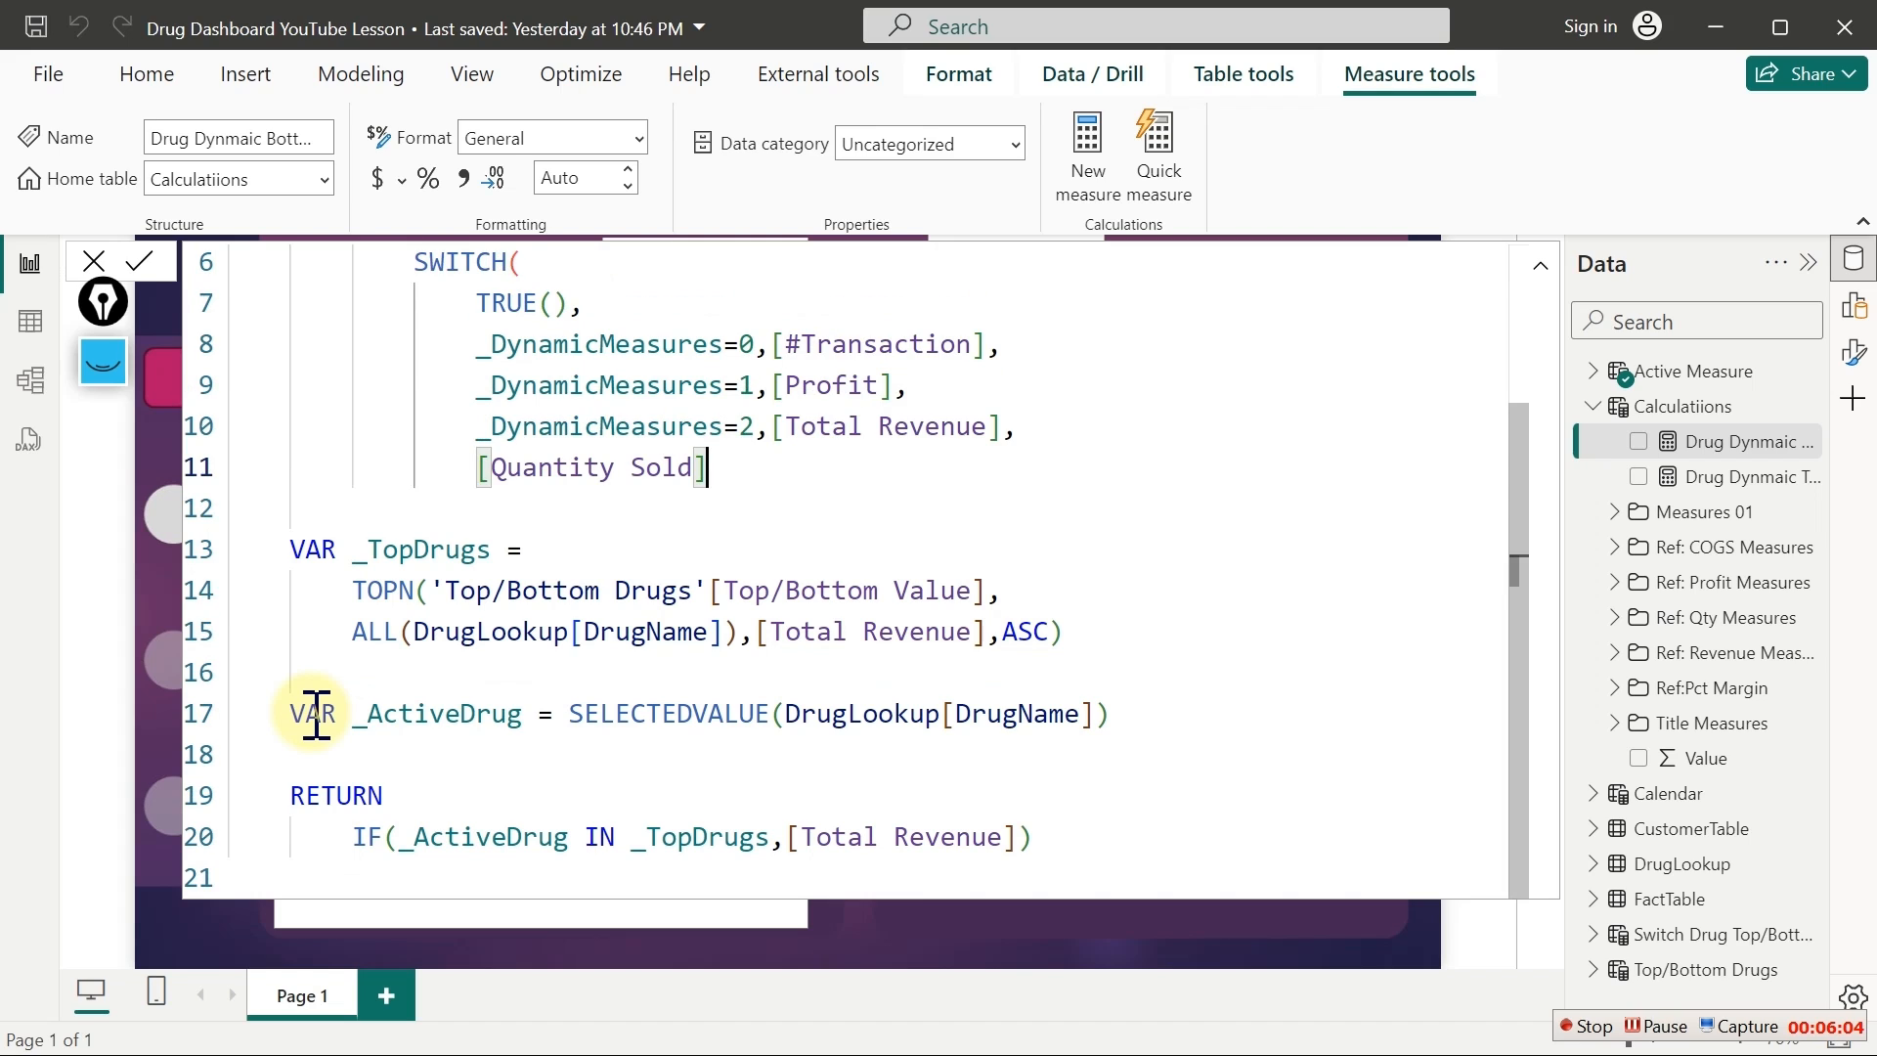
key("Return")
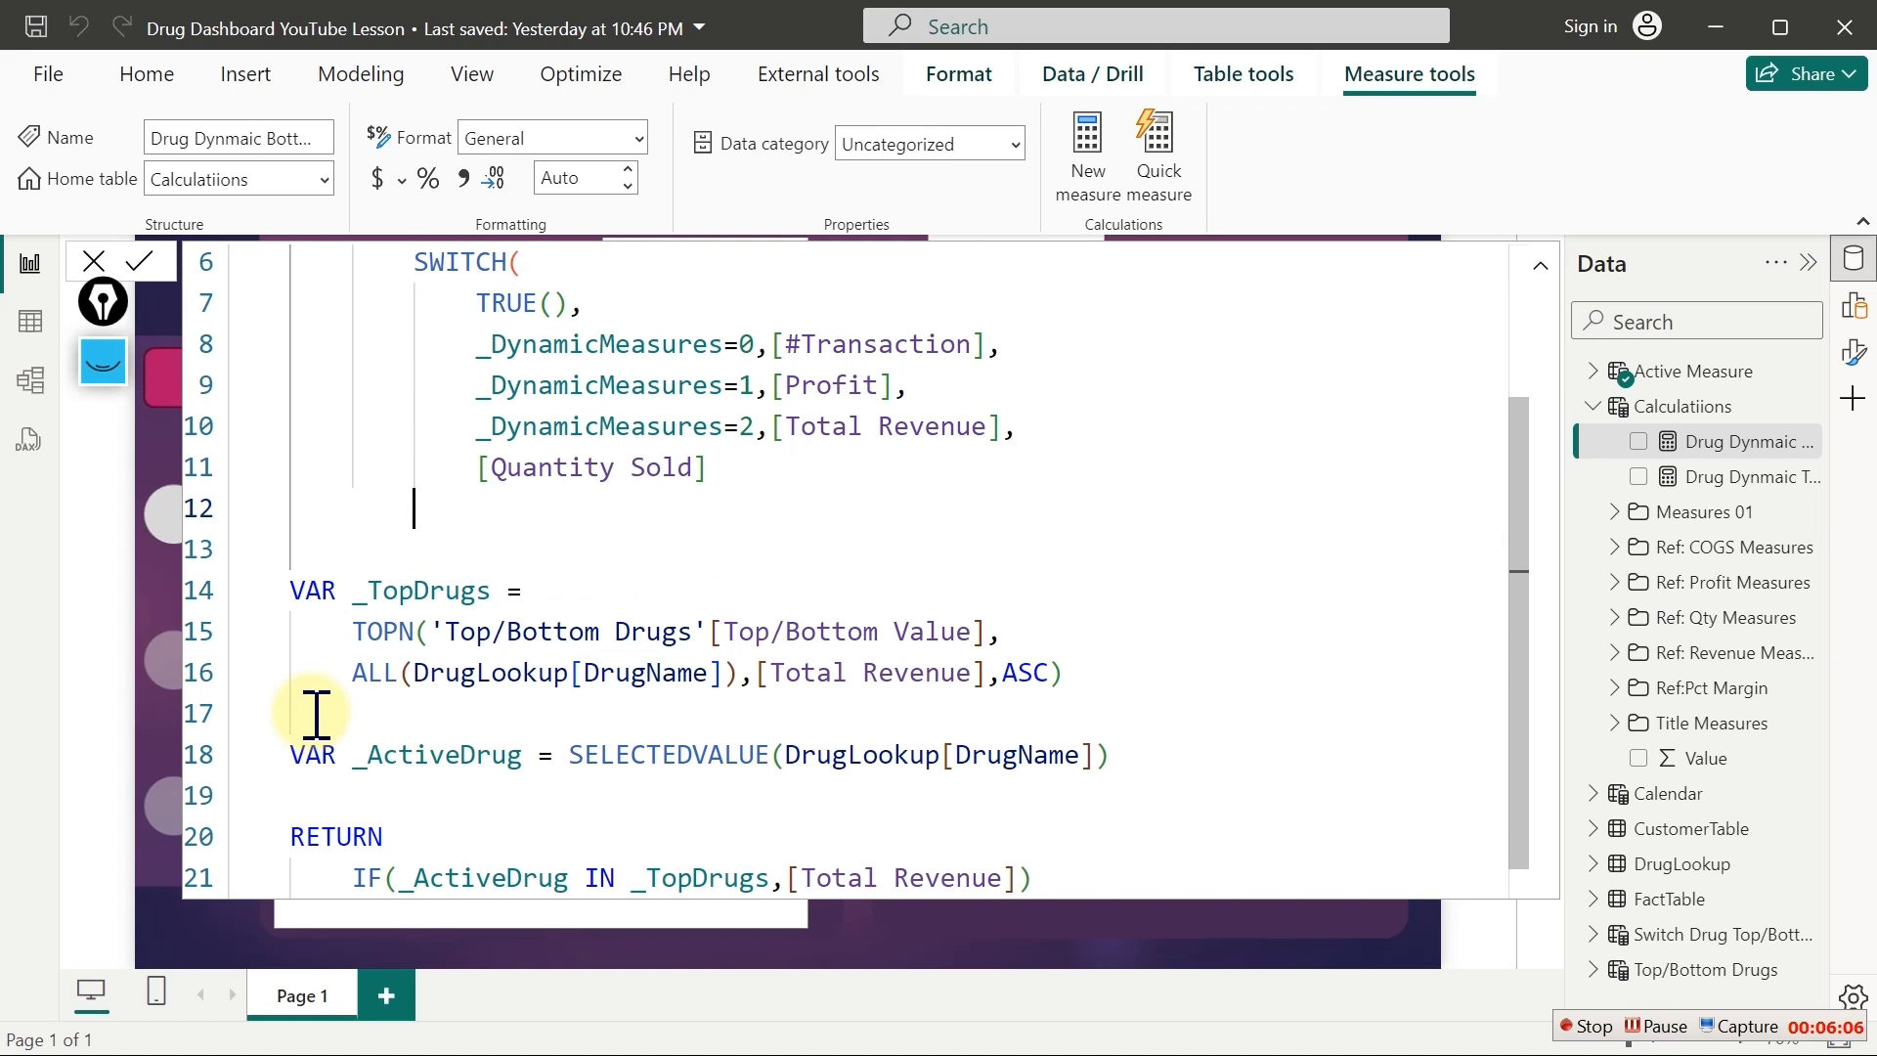
type(")")
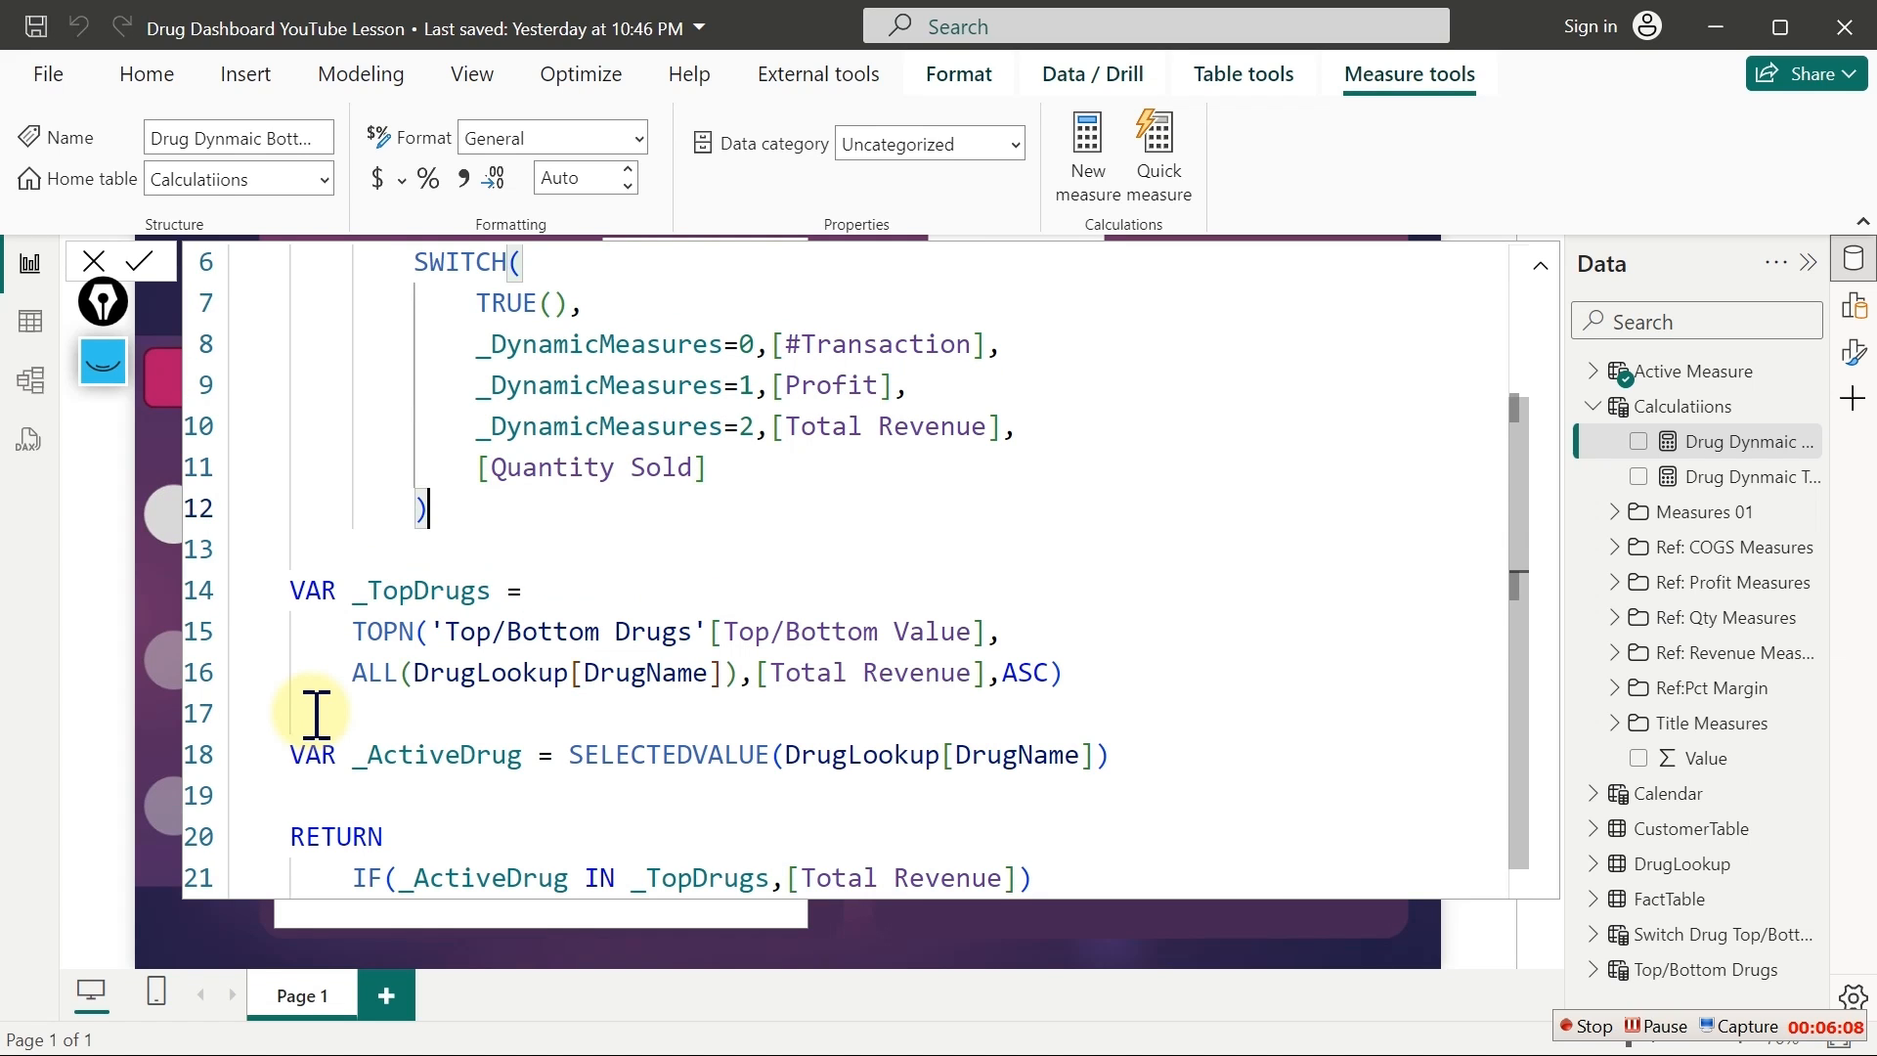
Replace [Total Revenue] in the TOPN expression of _TopDrugs with the variable _SwitchMeasures
left_click_drag(1506, 722, 1528, 619)
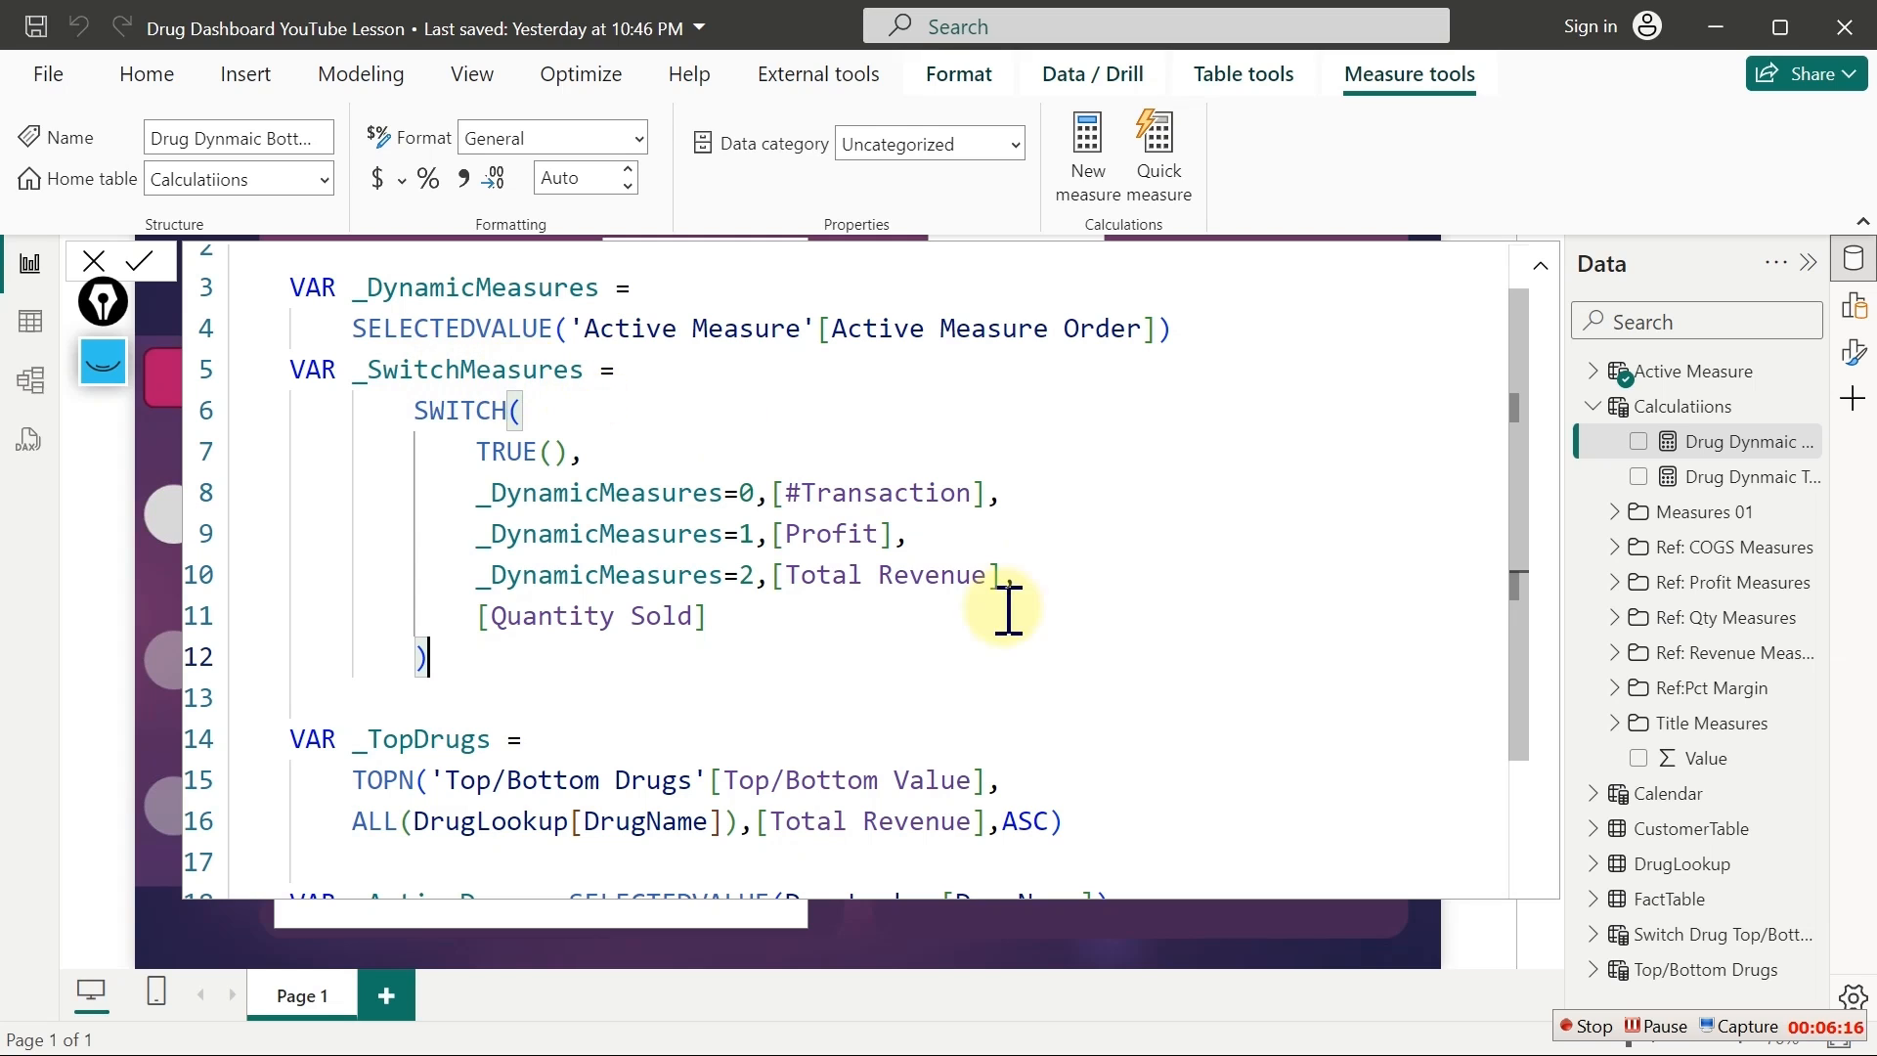
left_click_drag(1521, 557, 1500, 700)
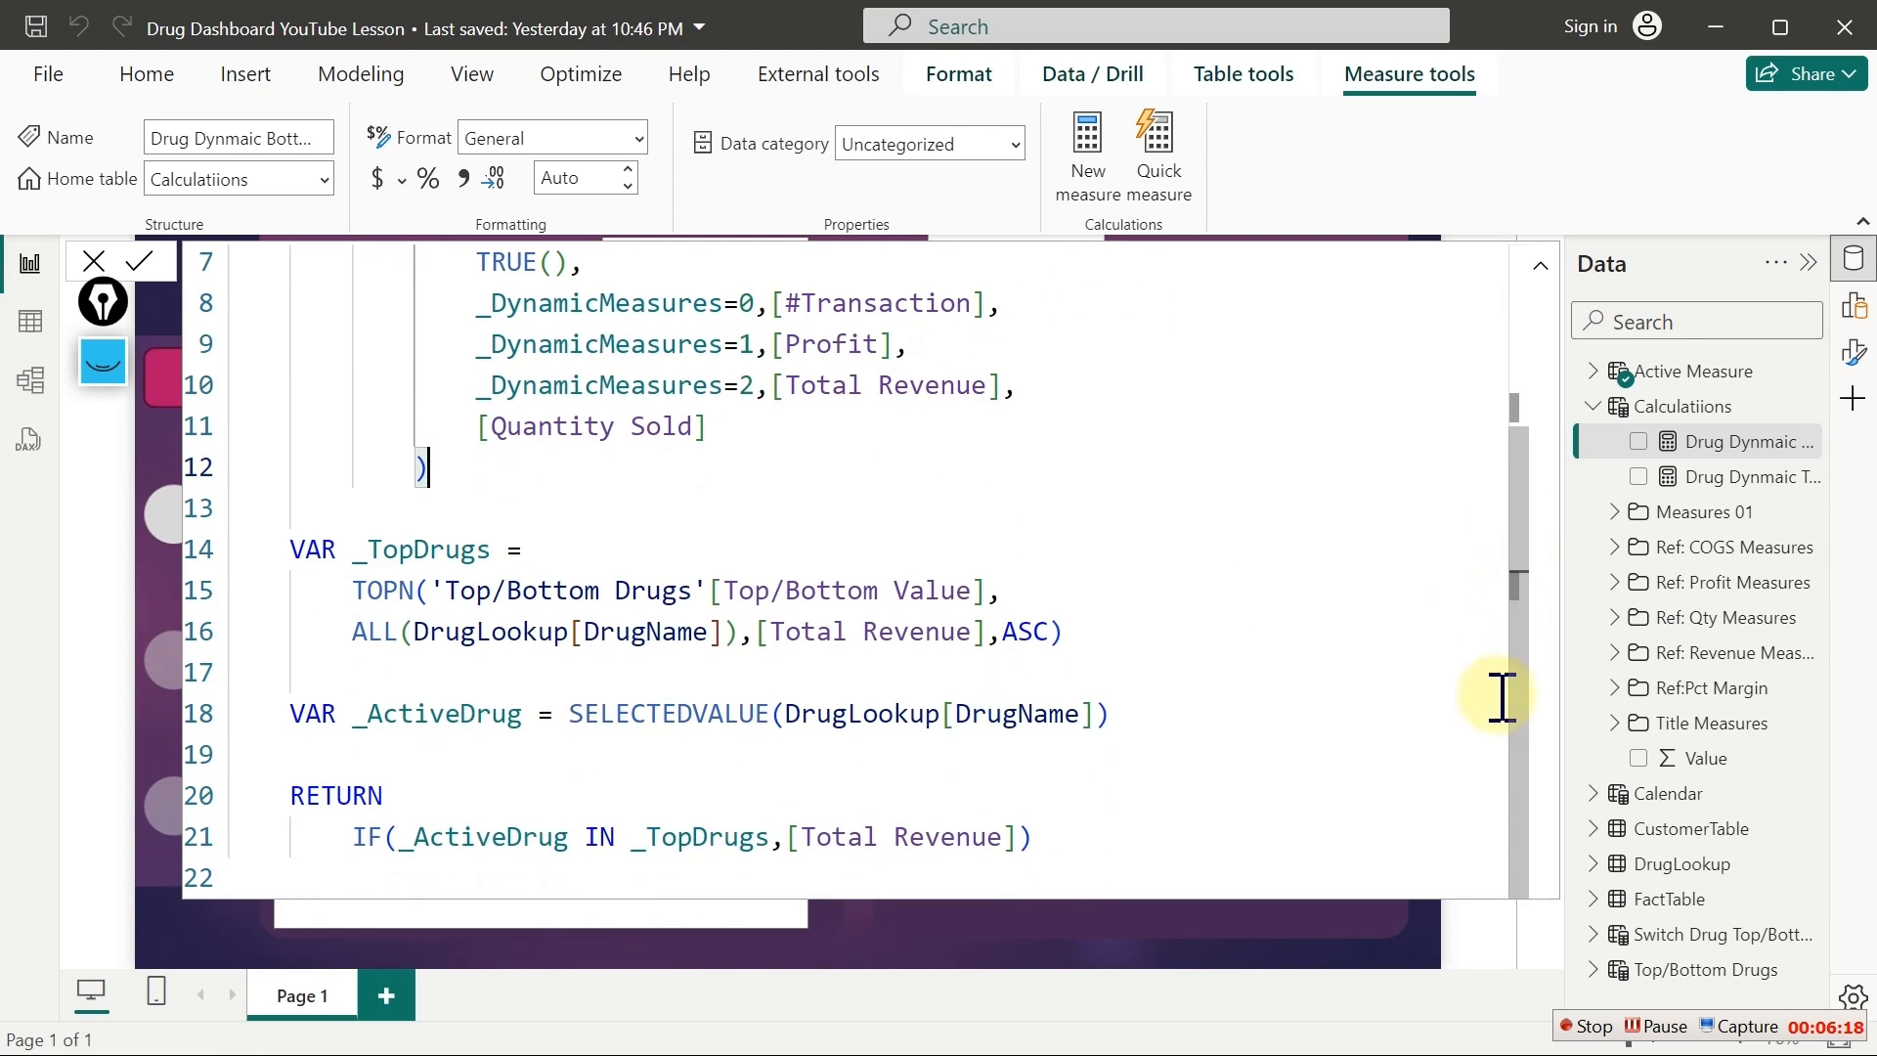
left_click_drag(990, 632, 761, 634)
type("_")
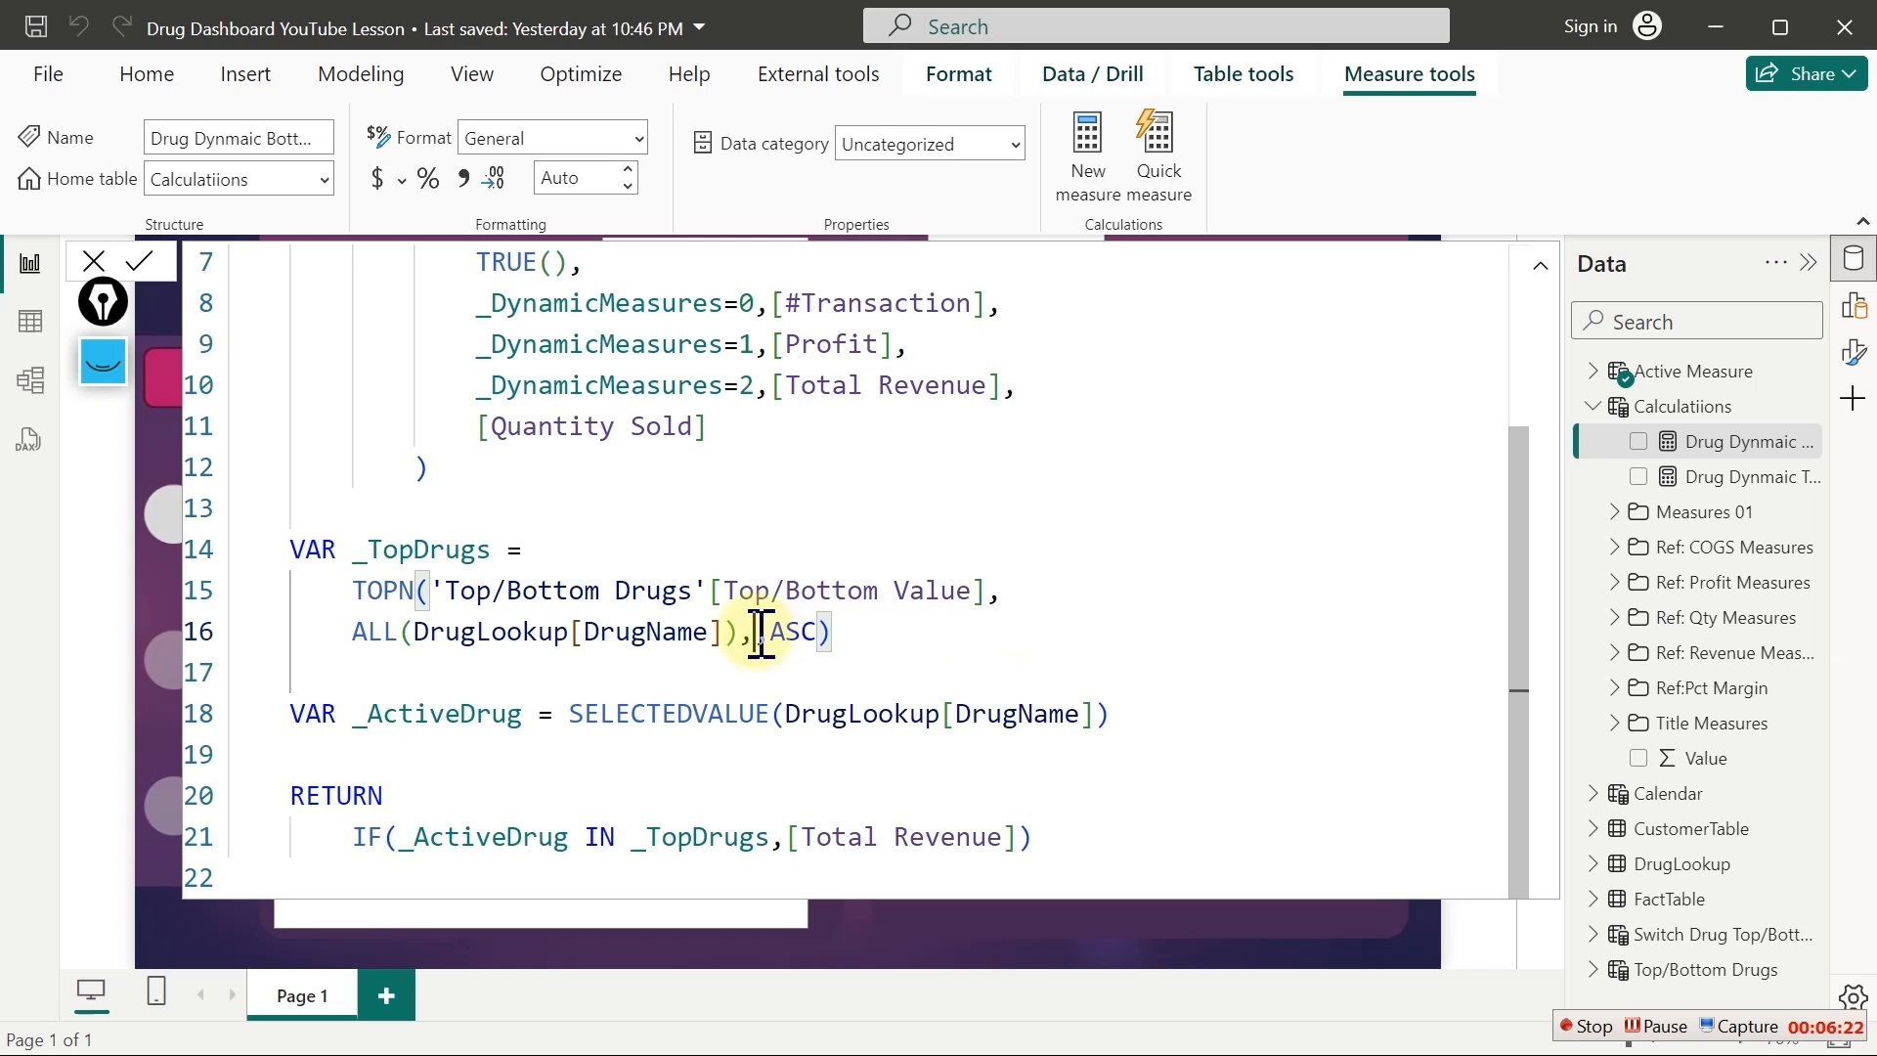
key("Down")
key("Tab")
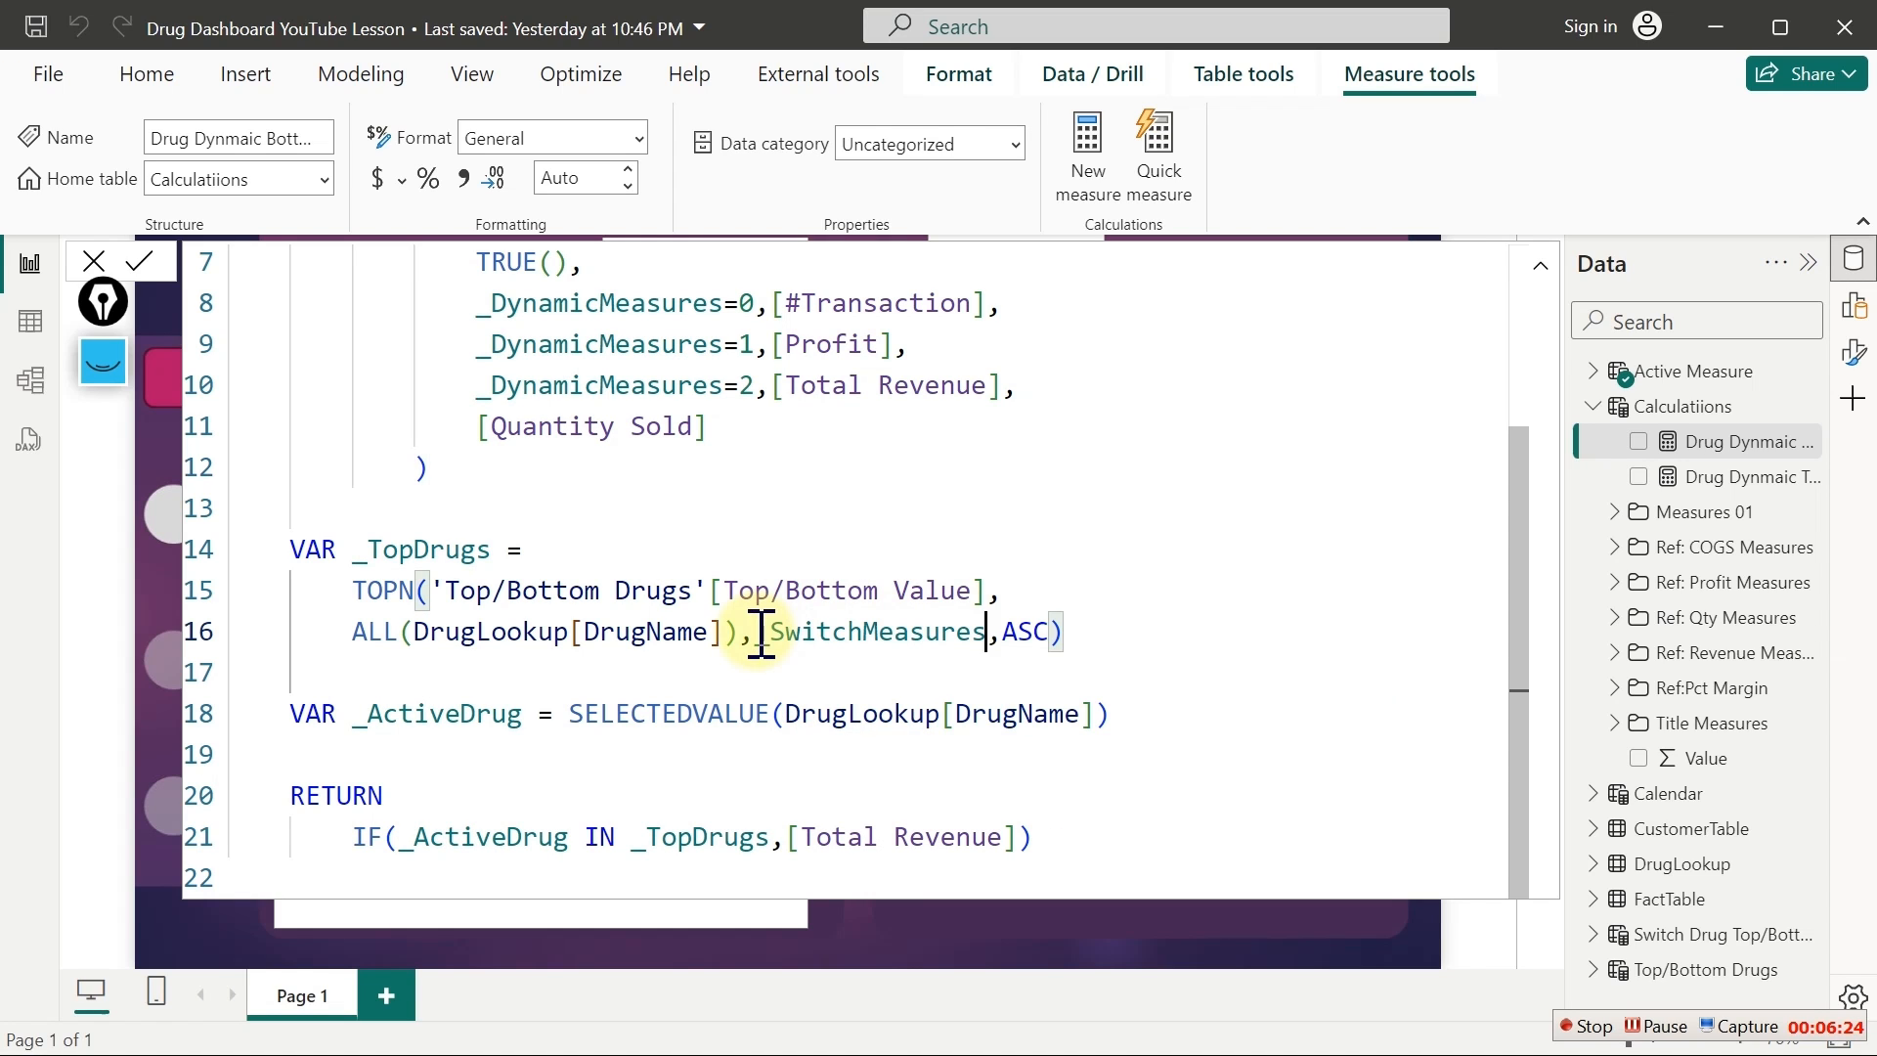
Replace [Total Revenue] in the IF result after RETURN with _SwitchMeasures
left_click(1018, 838)
left_click_drag(1017, 838, 783, 836)
key("BackSpace")
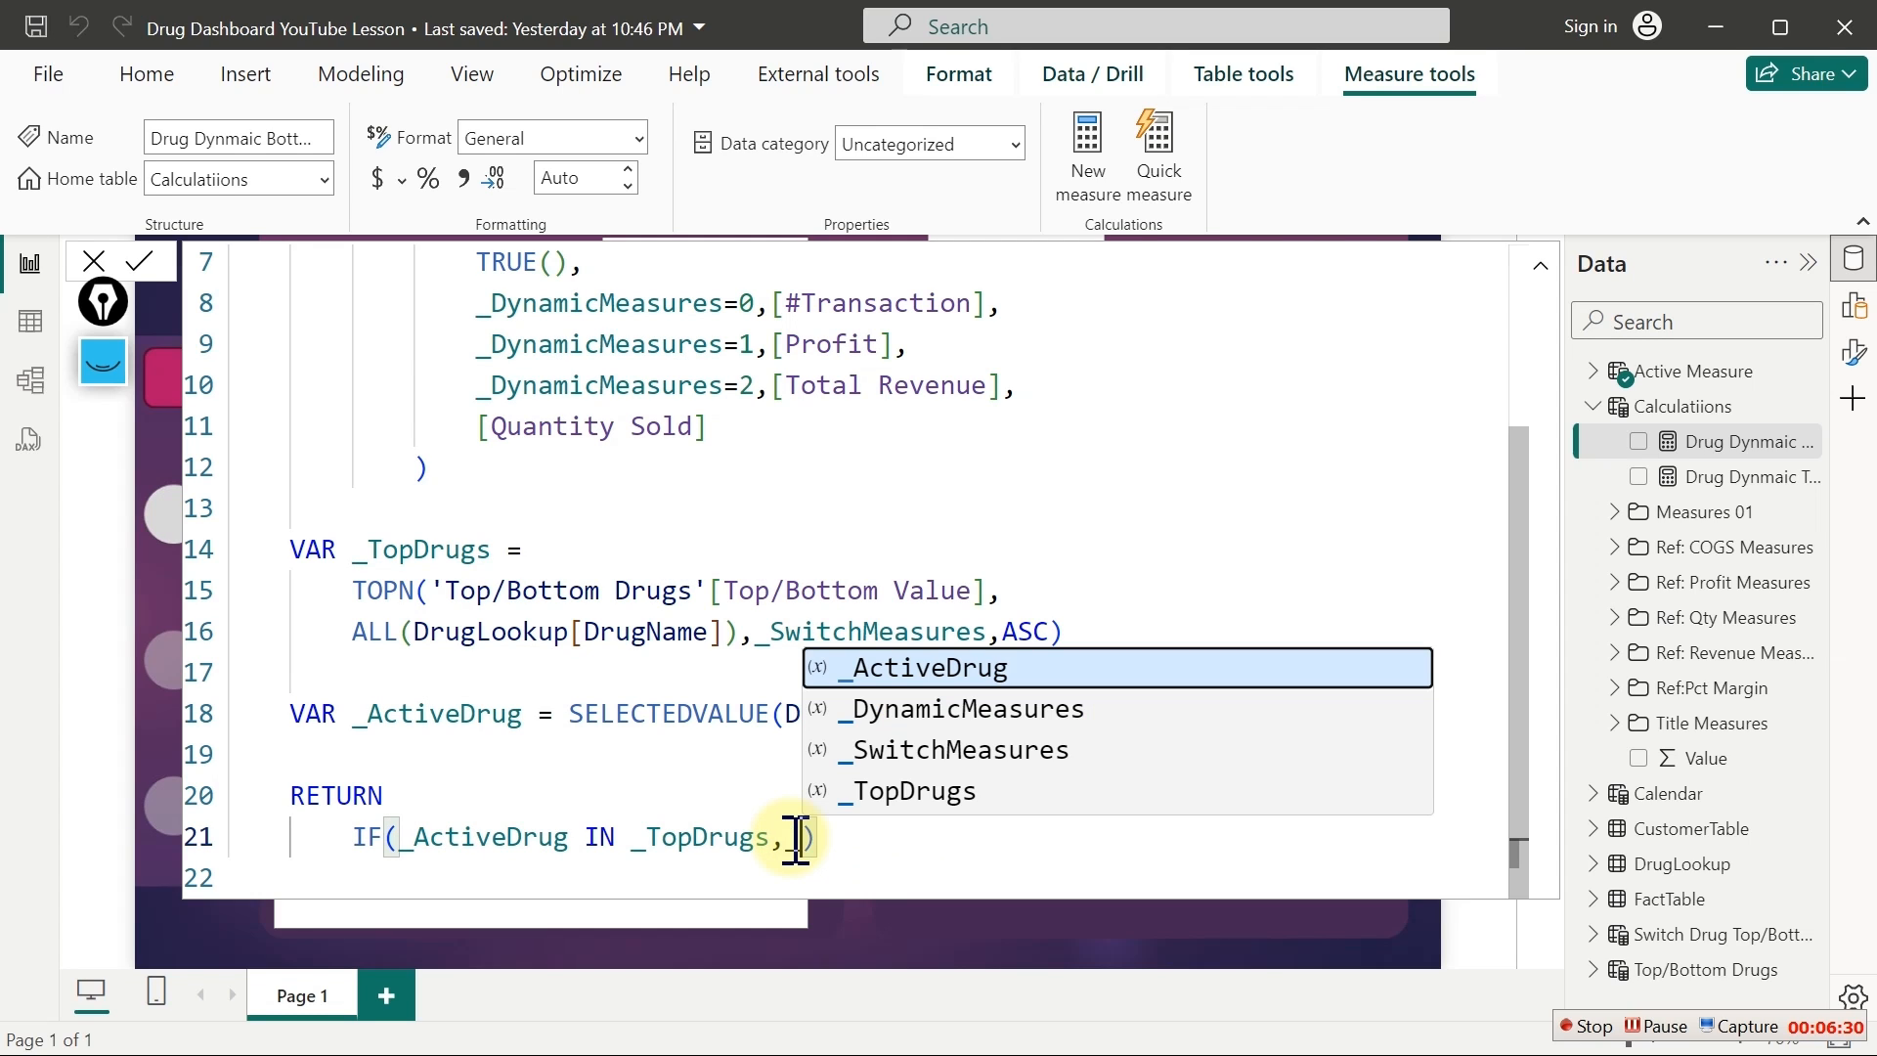
key("Down")
key("Down")
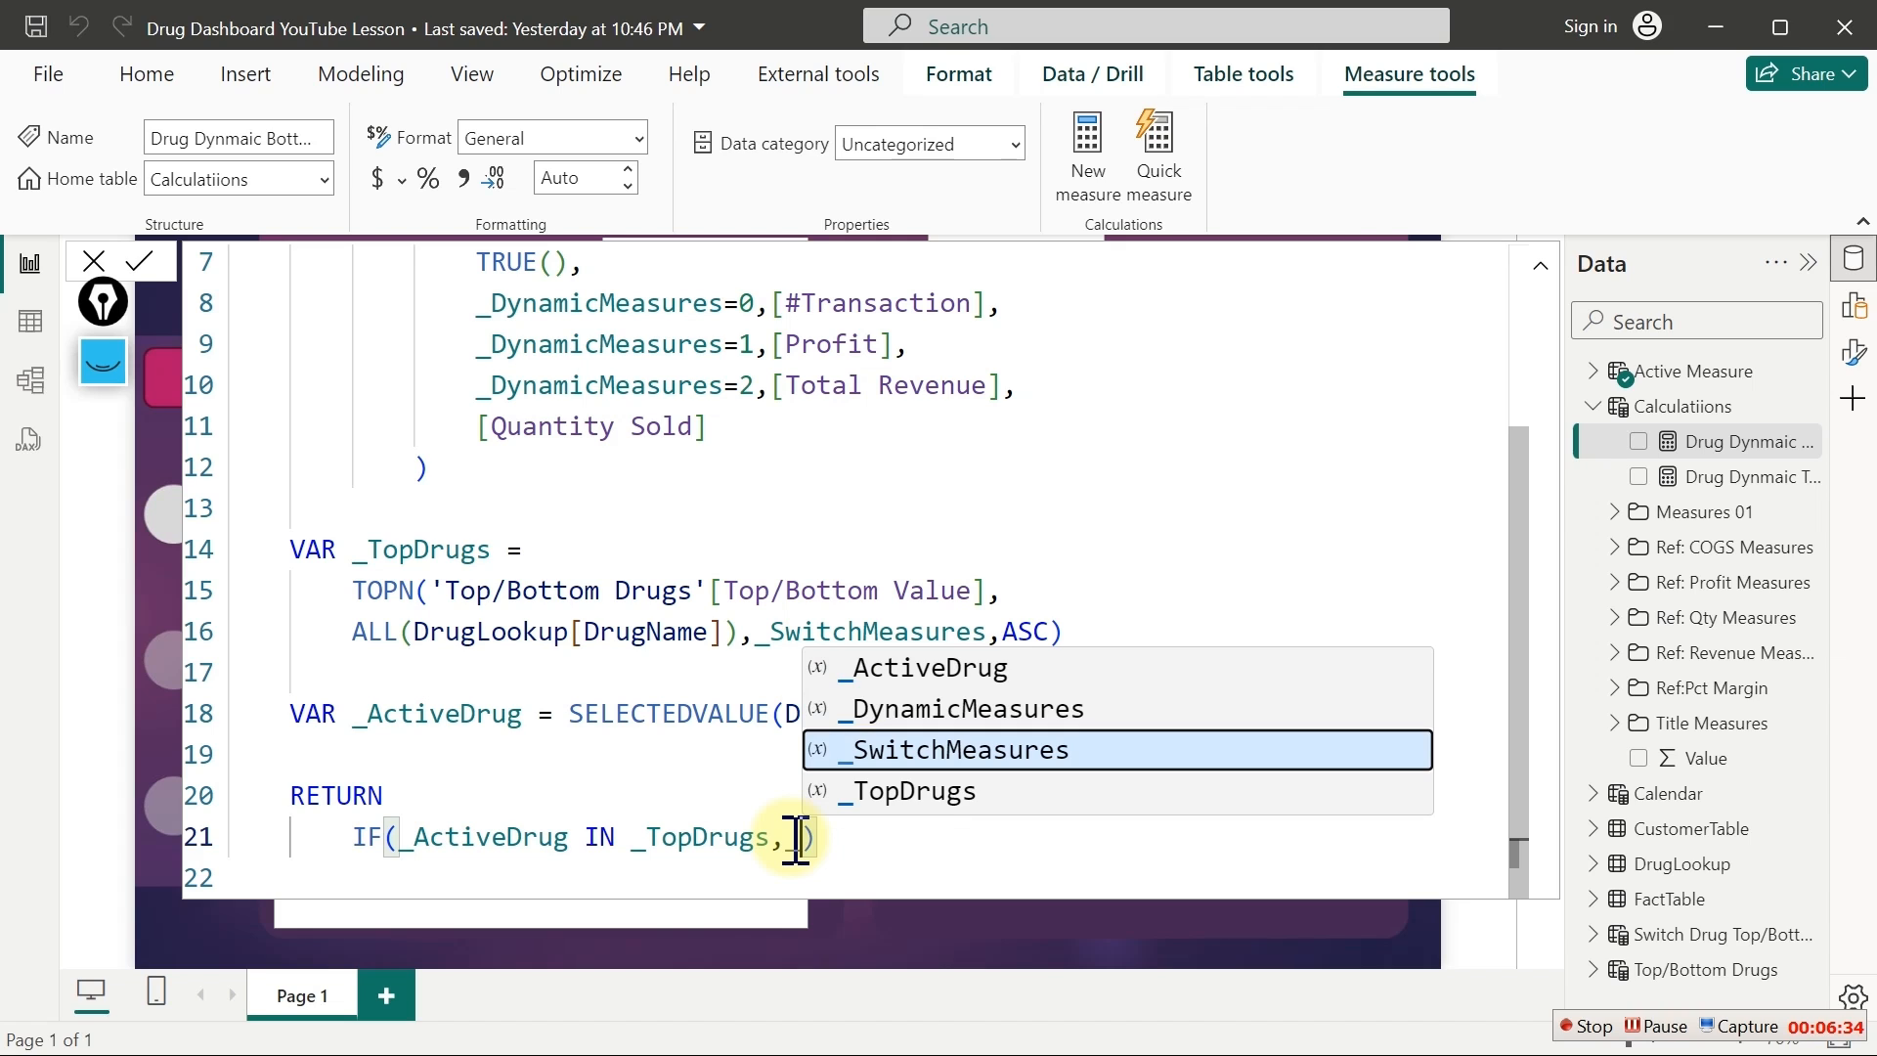
key("Tab")
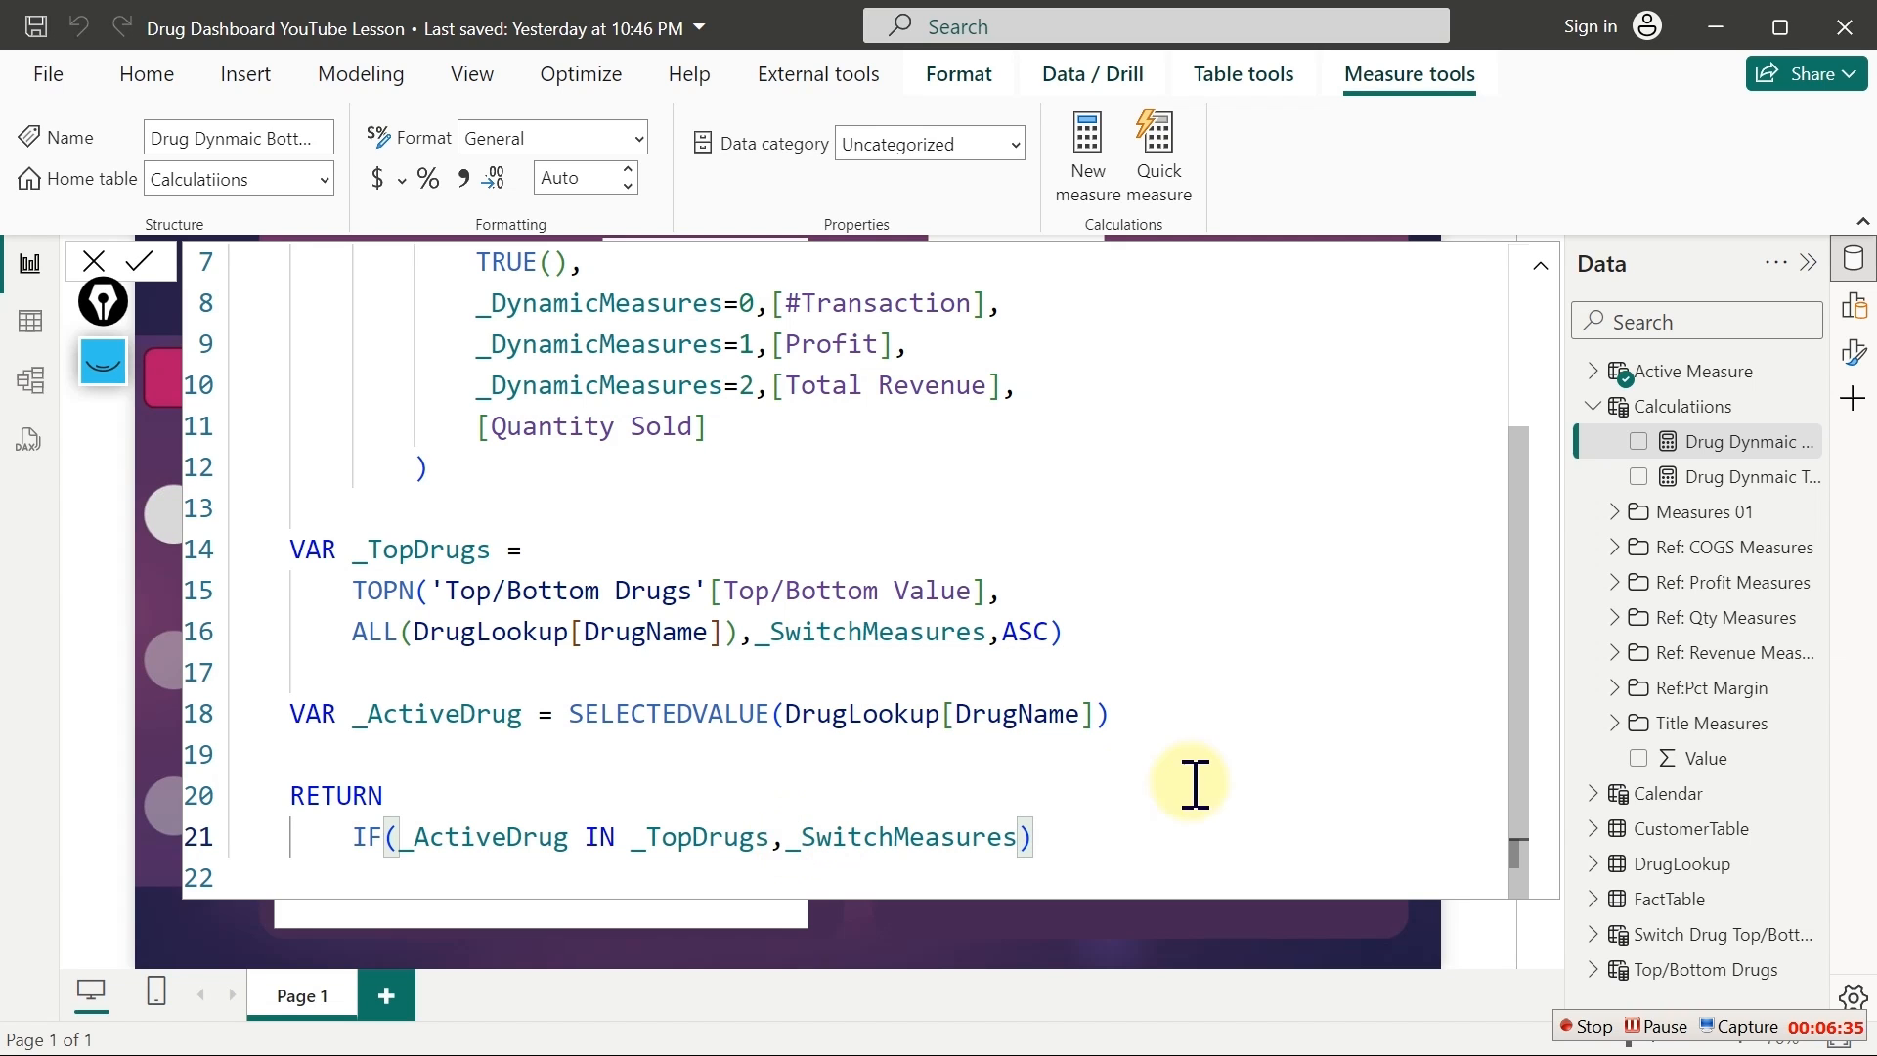
Copy the complete _DynamicMeasures and _SwitchMeasures declarations, then commit the Drug Dynmaic Bottom formula and return to the report canvas
left_click(1518, 782)
left_click_drag(1521, 805, 1503, 474)
left_click(286, 349)
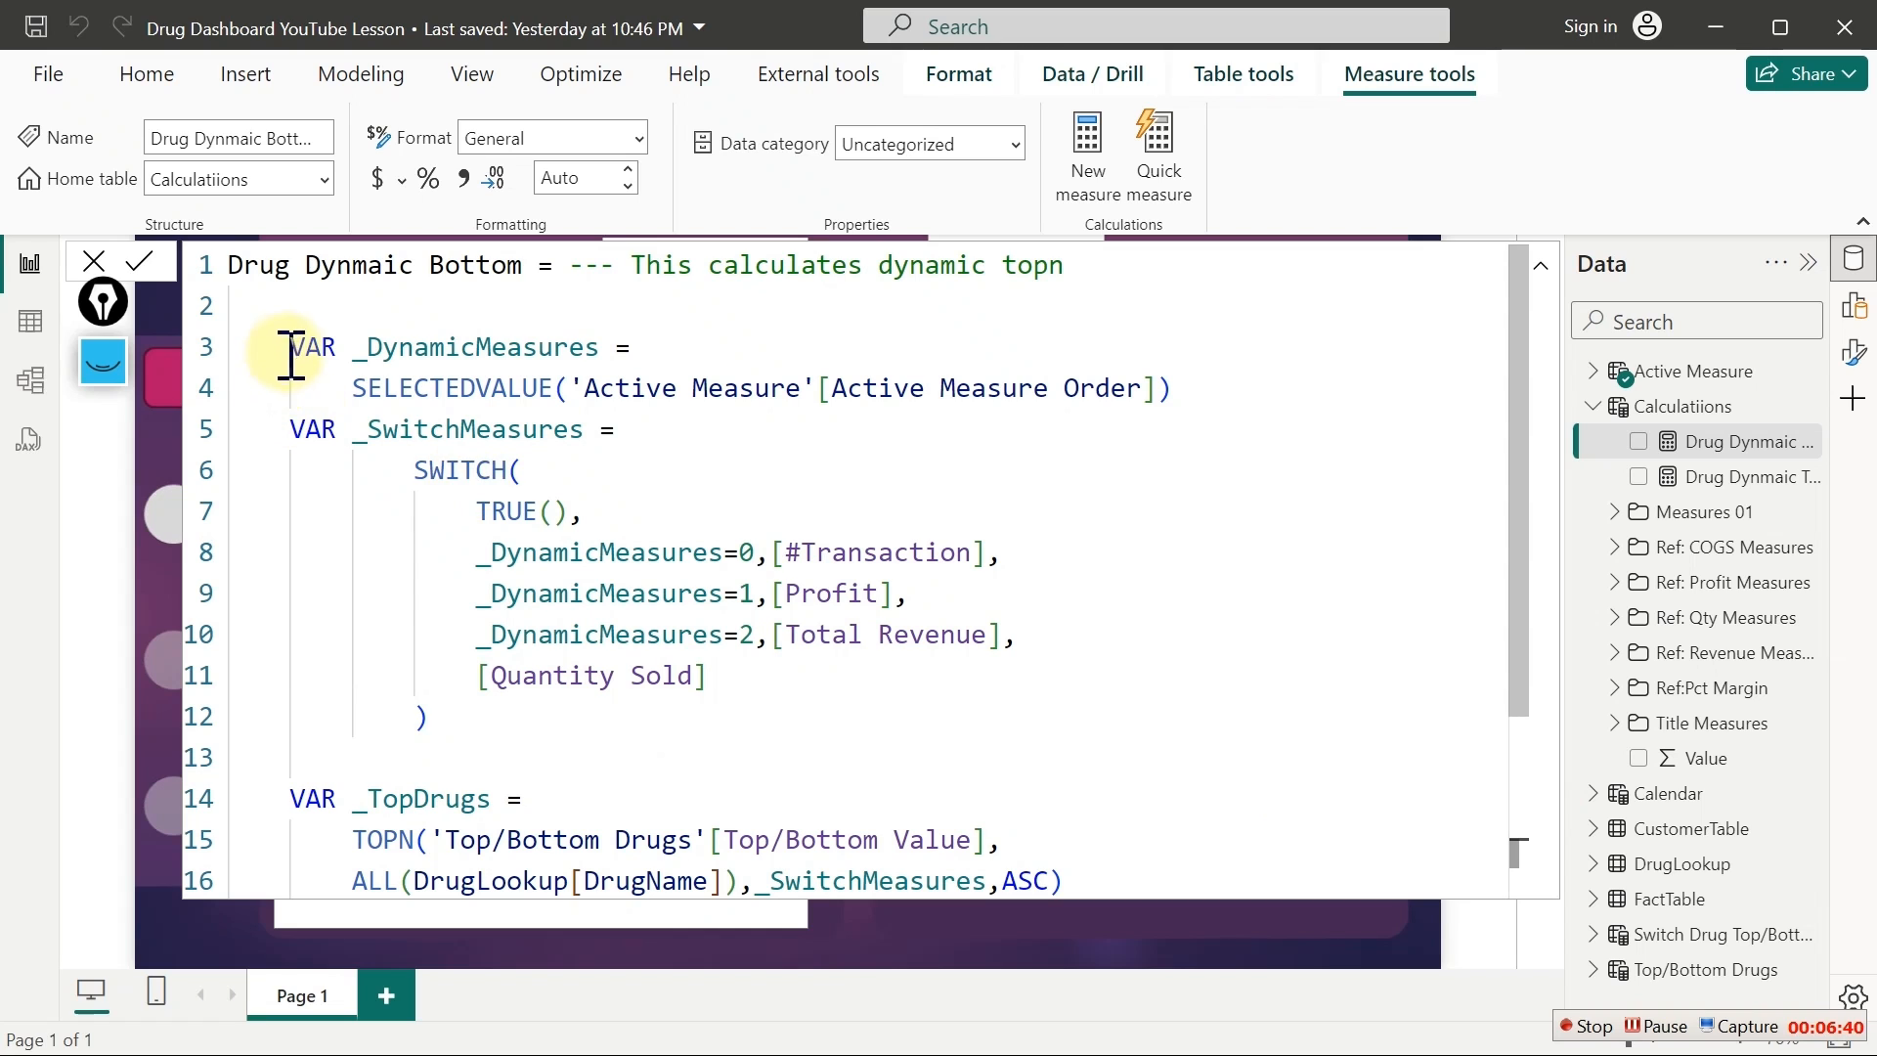
left_click(584, 635, "shift")
left_click(586, 731, "shift")
key("ctrl+c")
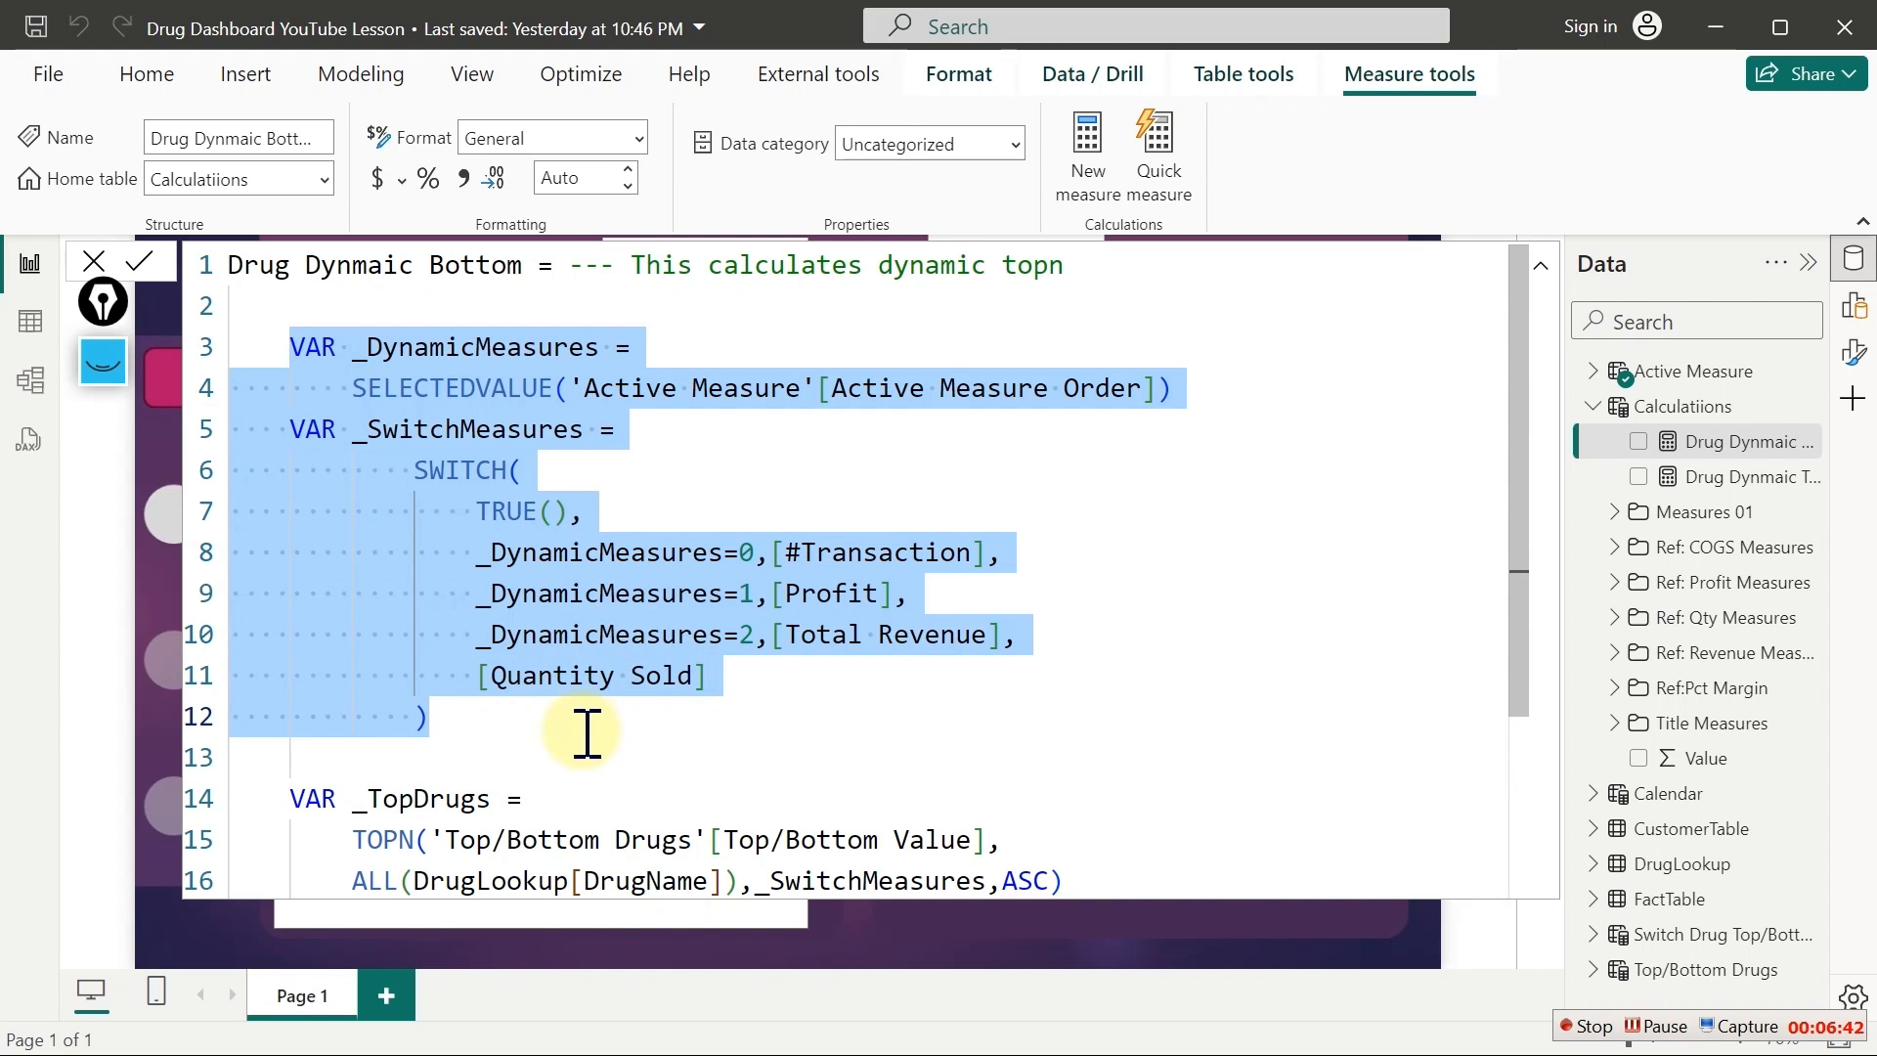
left_click(746, 595)
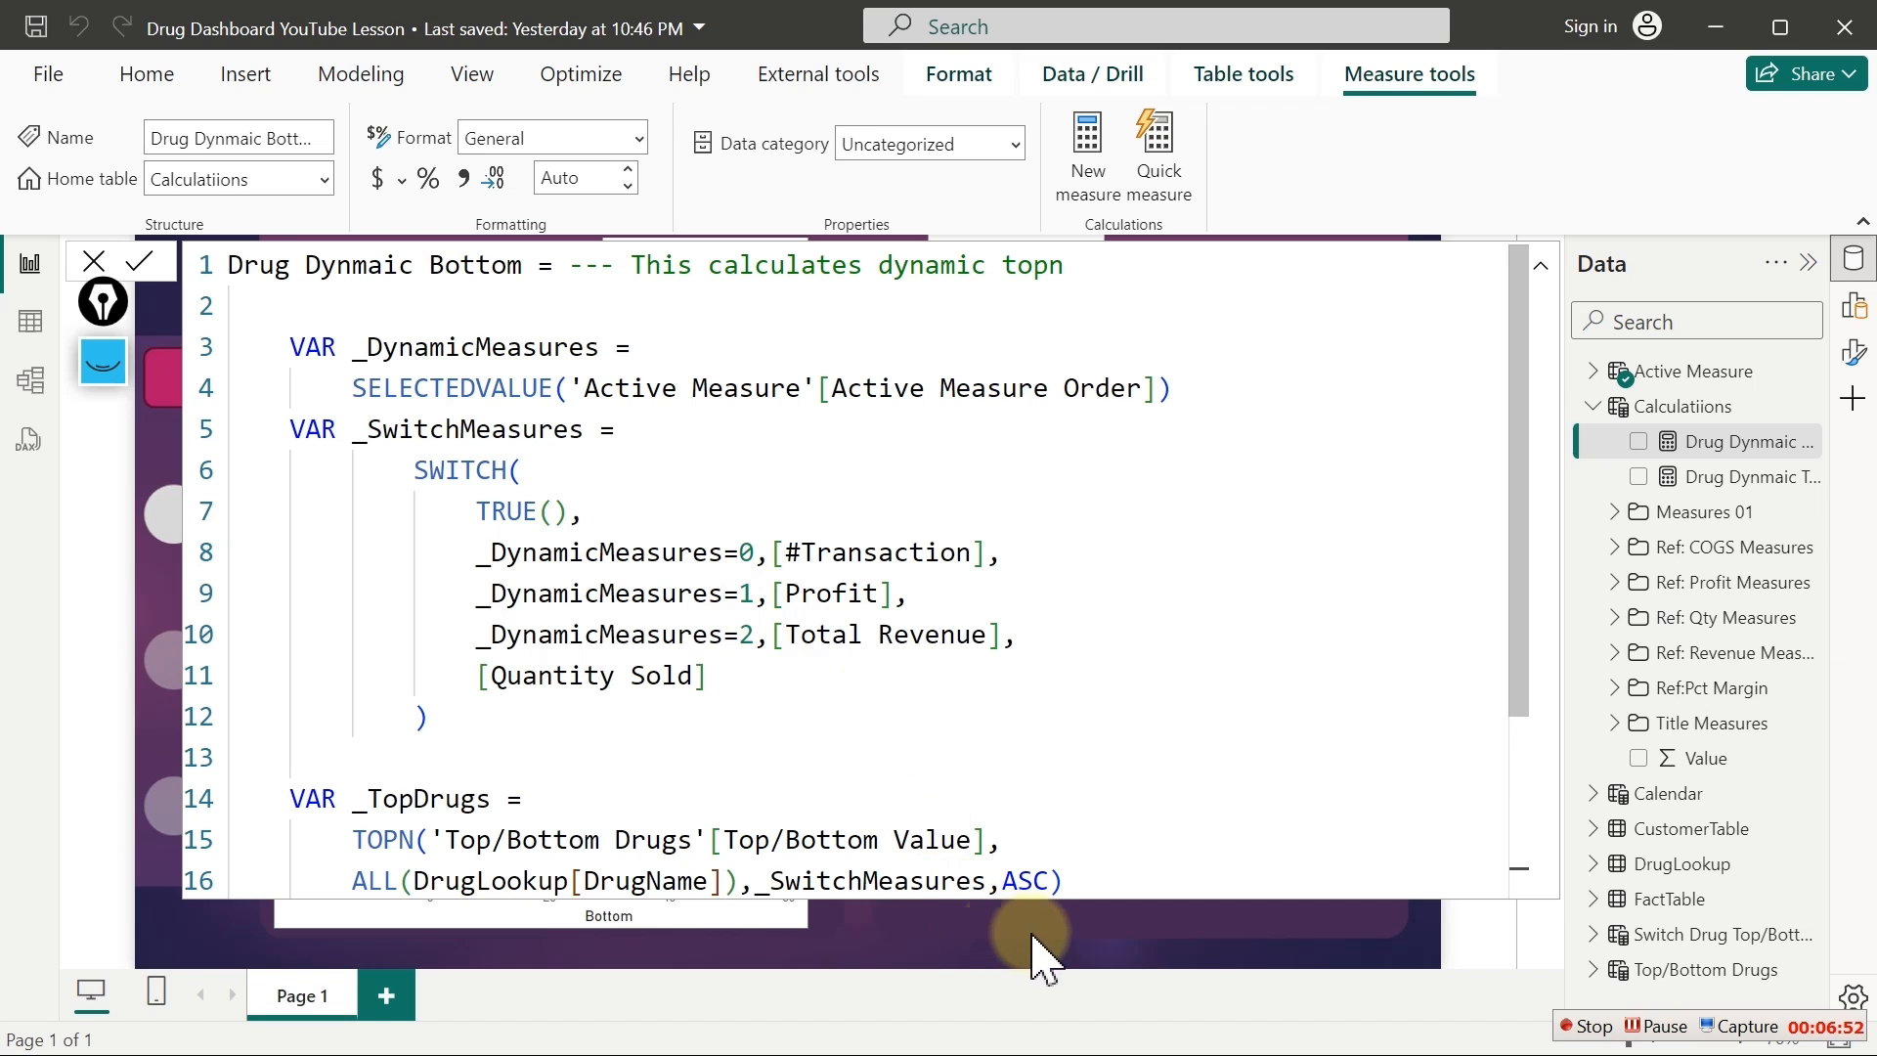
left_click(1051, 953)
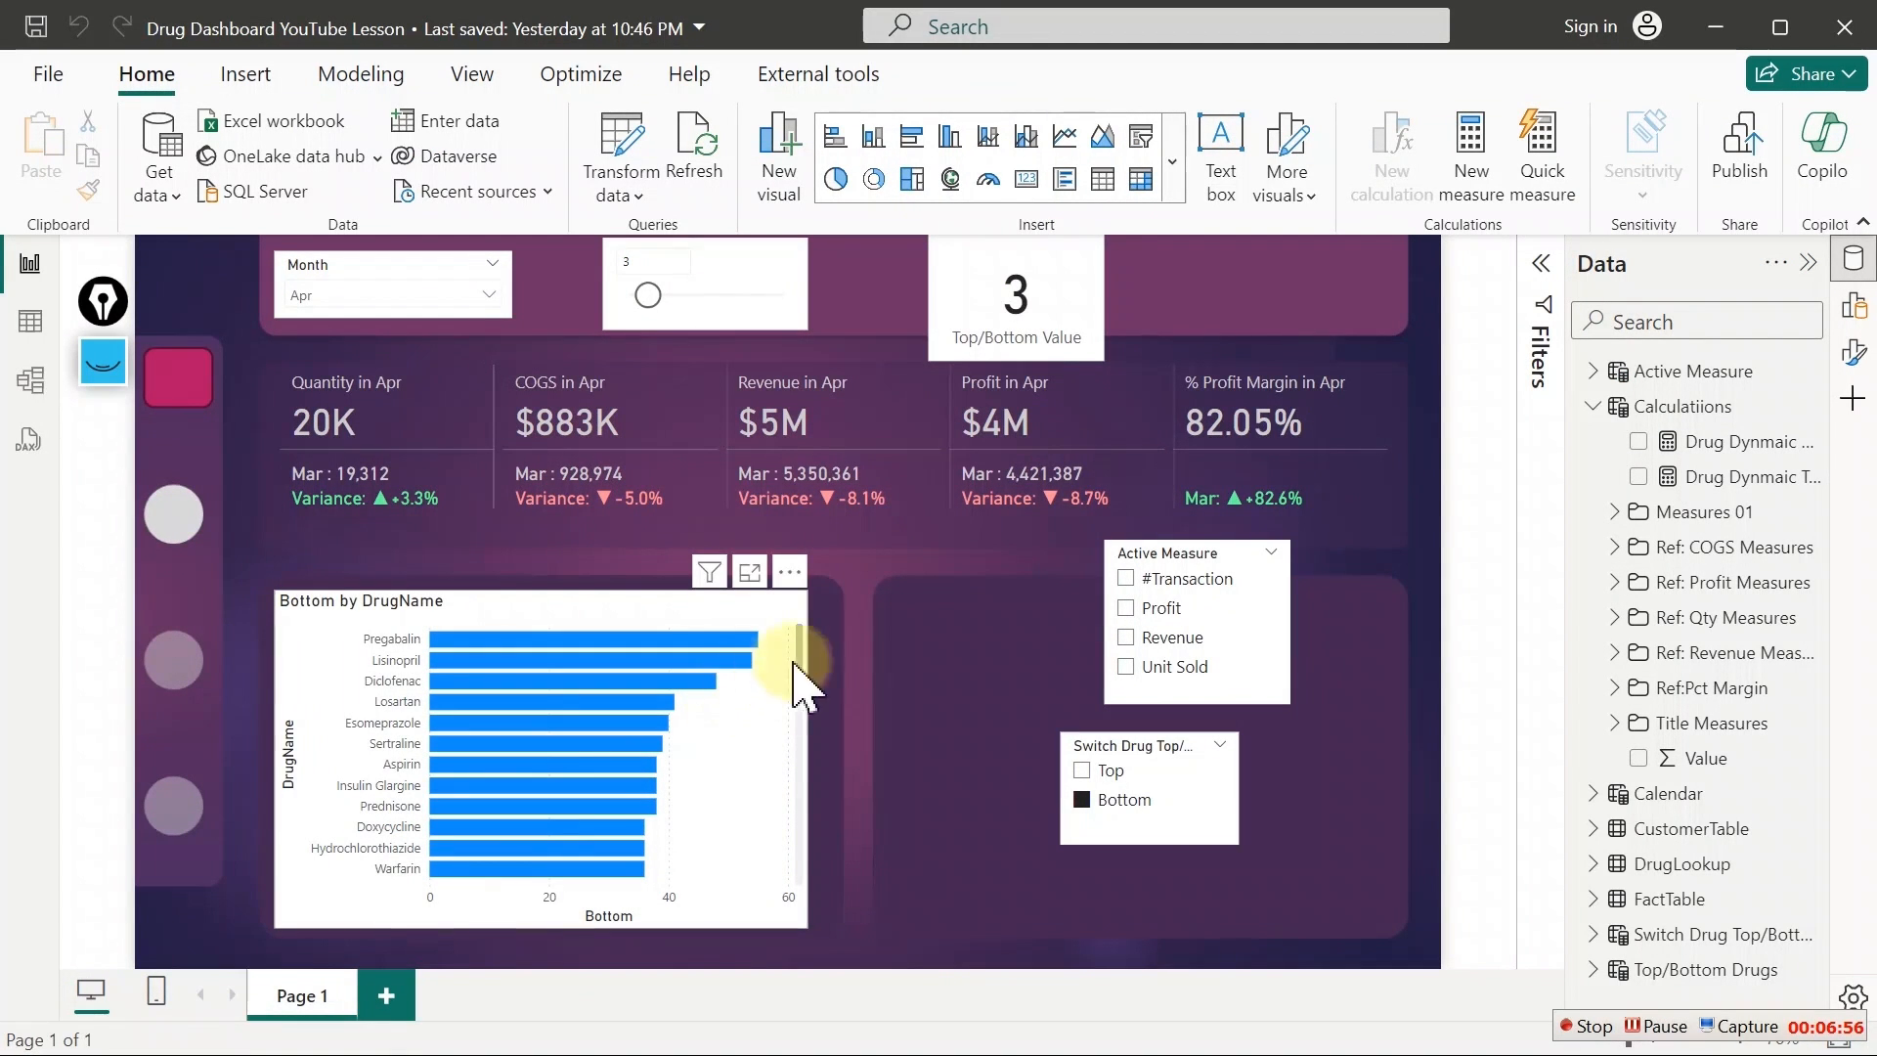
Set the Active Measure slicer to Profit and the Switch Drug Top/Bottom slicer to Top
left_click(1126, 609)
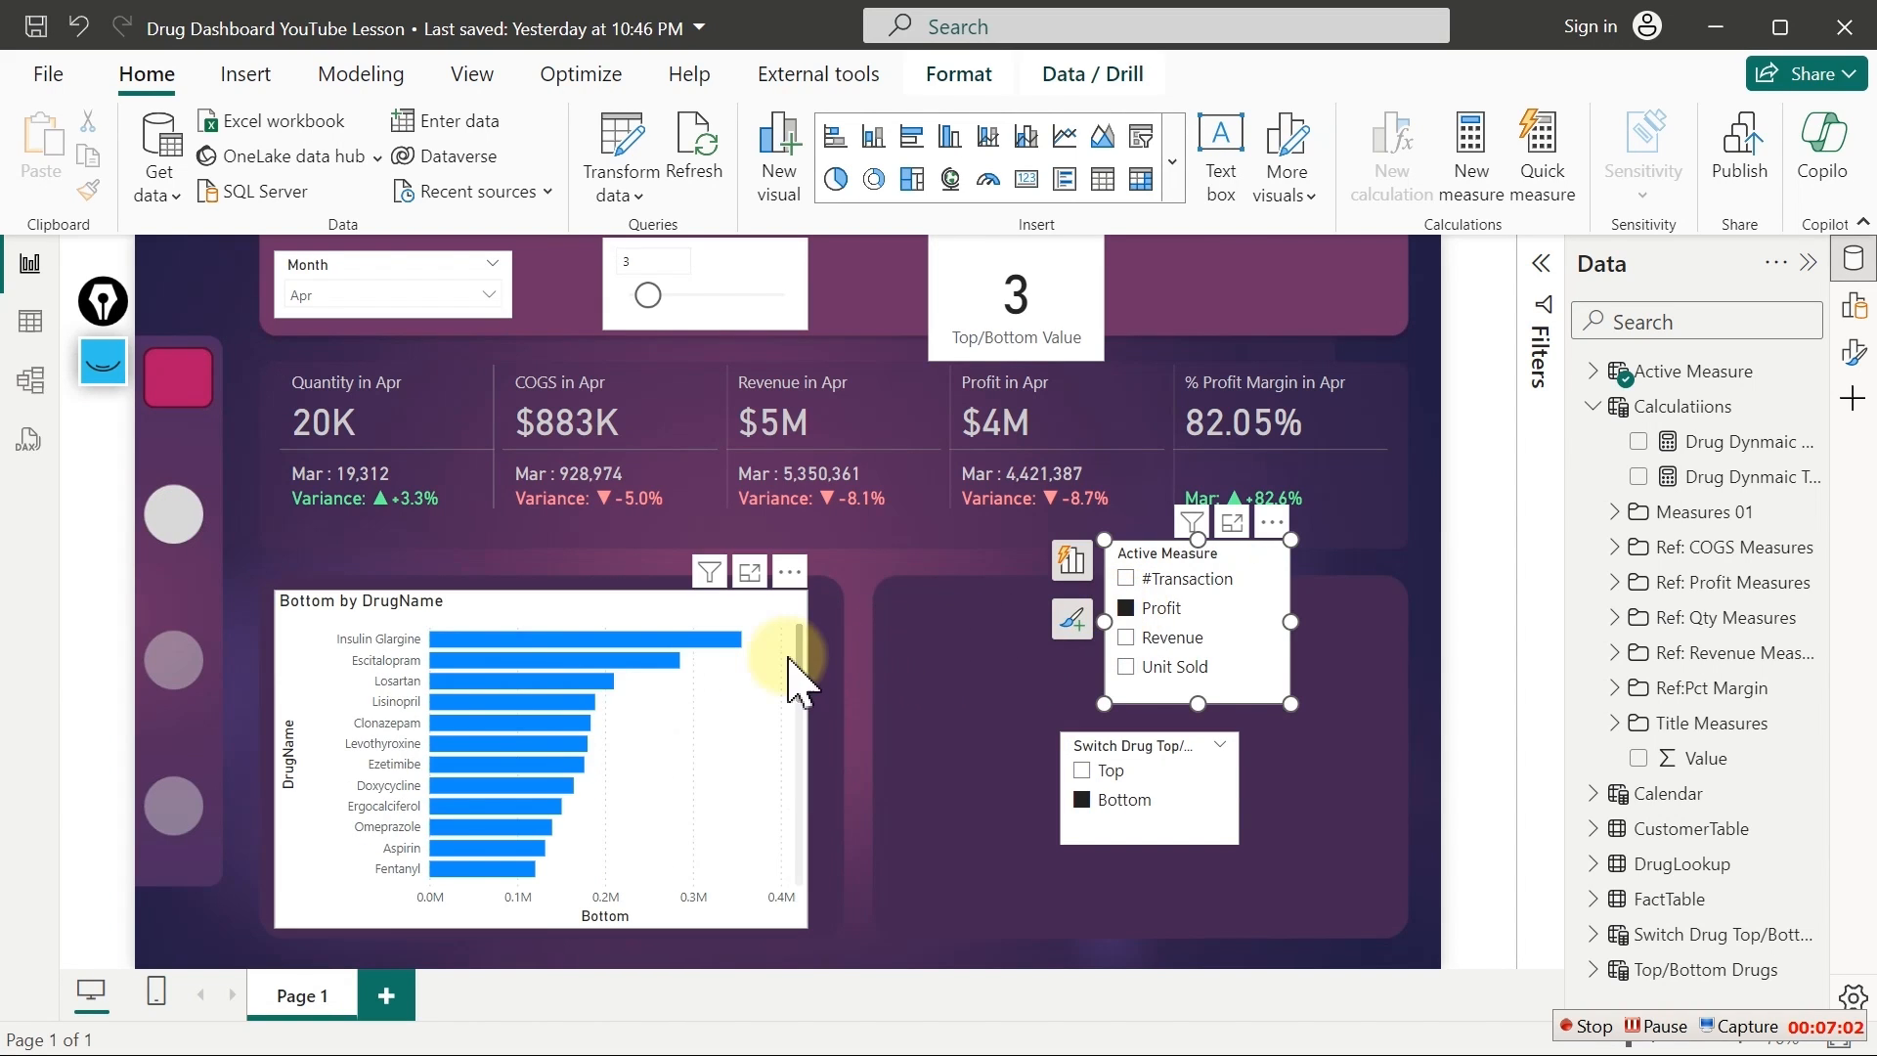
mouse_move(798, 630)
left_mouse_down()
mouse_move(777, 897)
mouse_move(799, 614)
left_mouse_up()
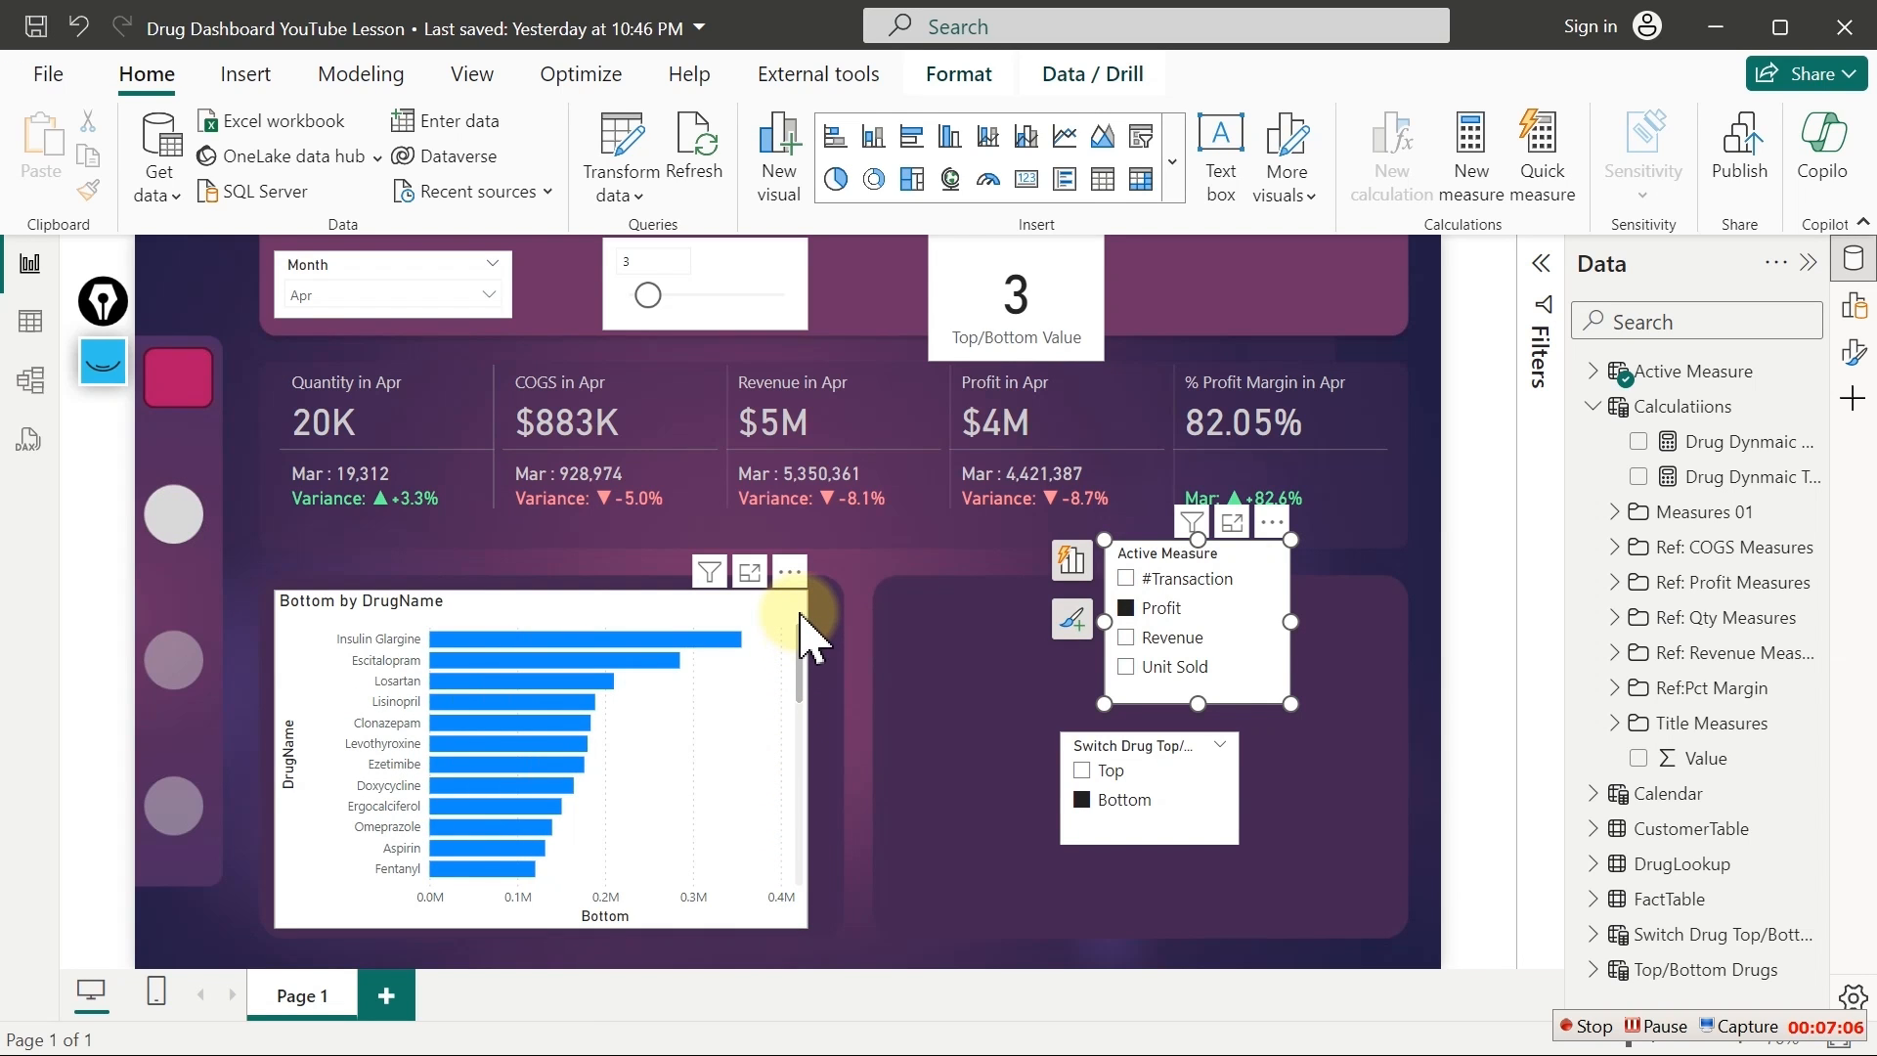
left_click(1088, 776)
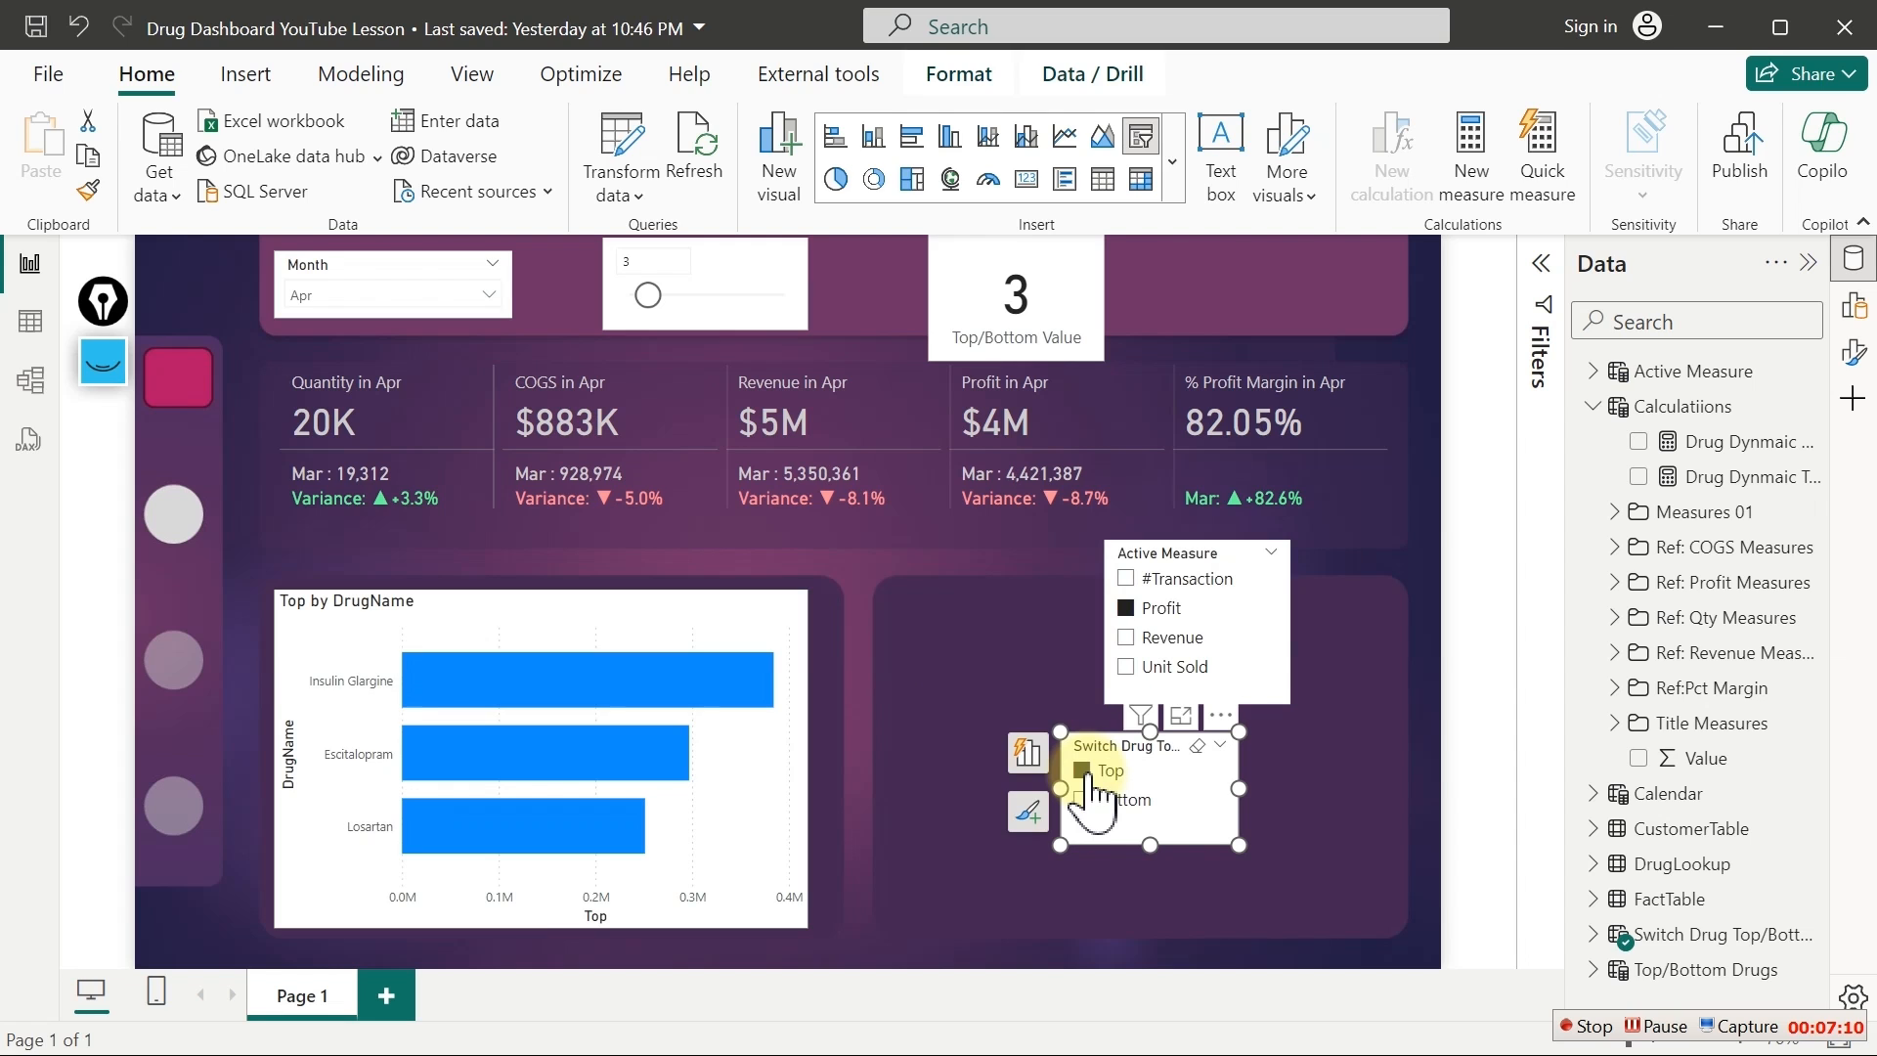
Open the Drug Dynmaic Top measure and paste the copied _DynamicMeasures and _SwitchMeasures declarations above VAR _TopDrugs
left_click(1745, 479)
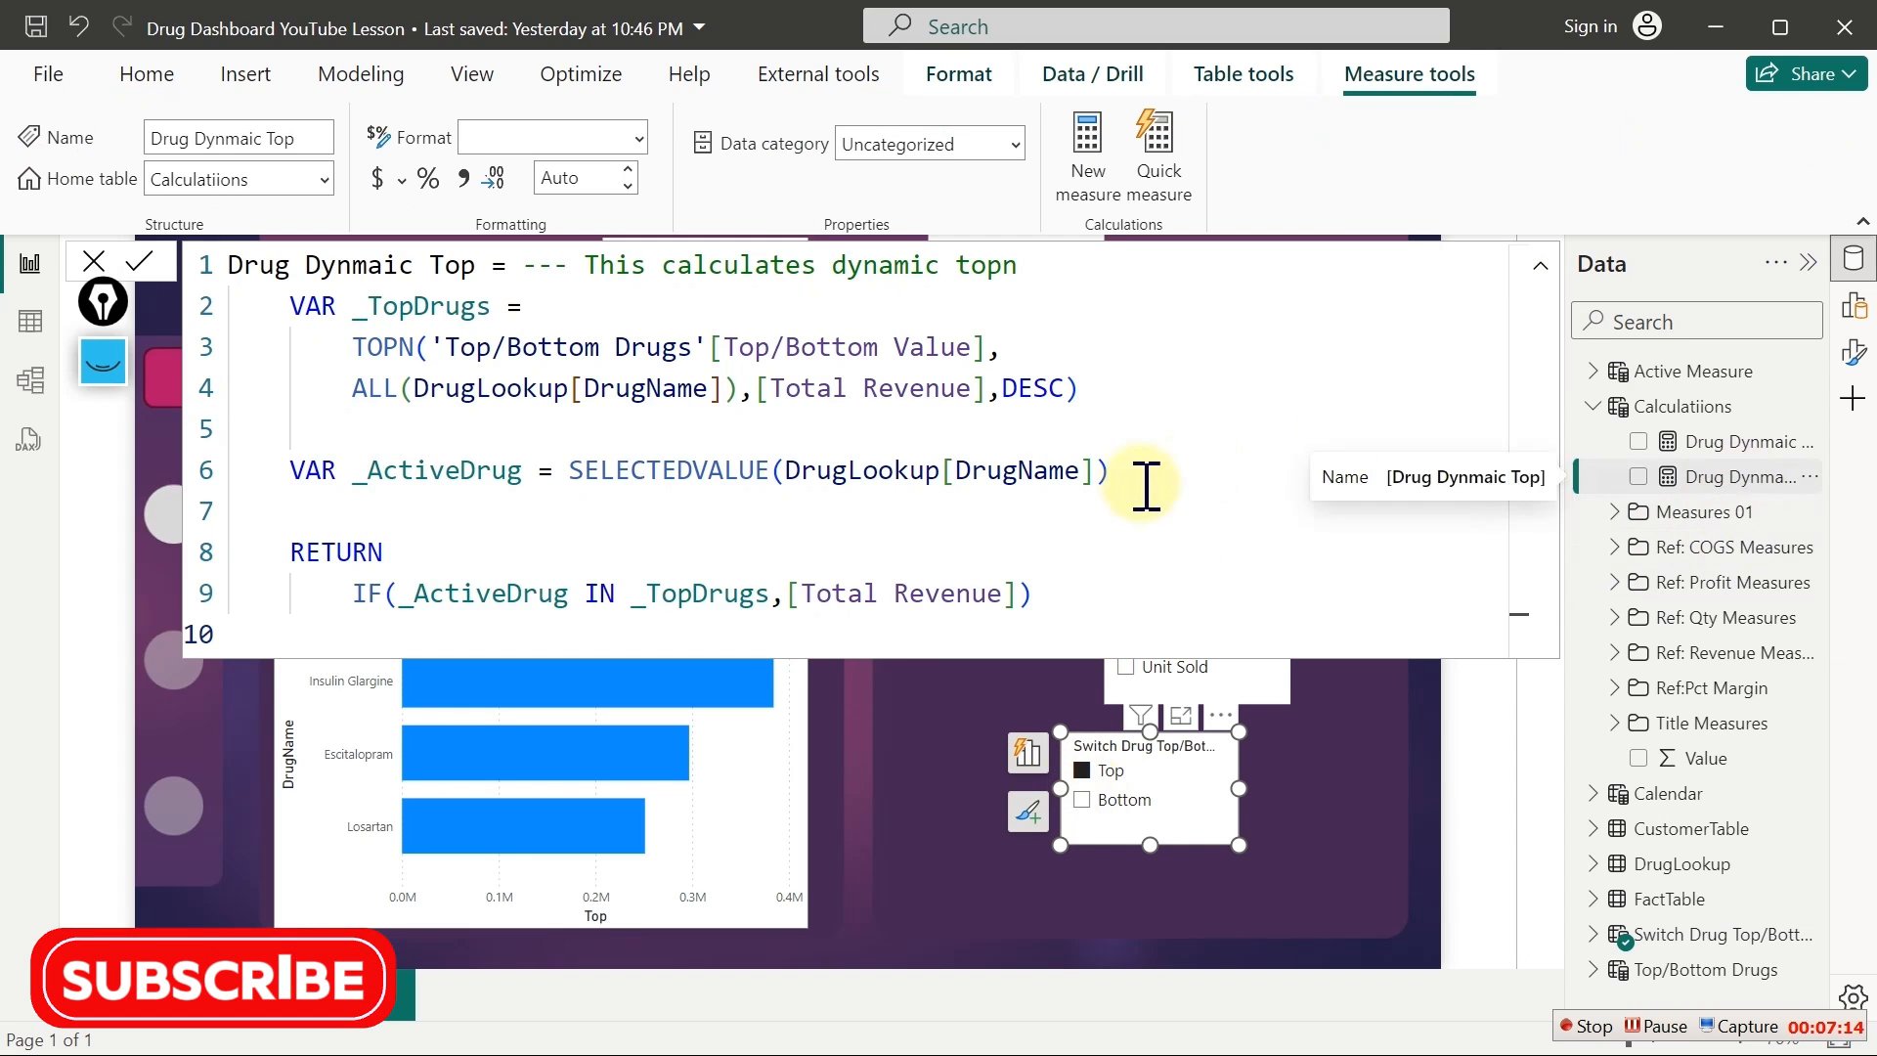
left_click(1047, 266)
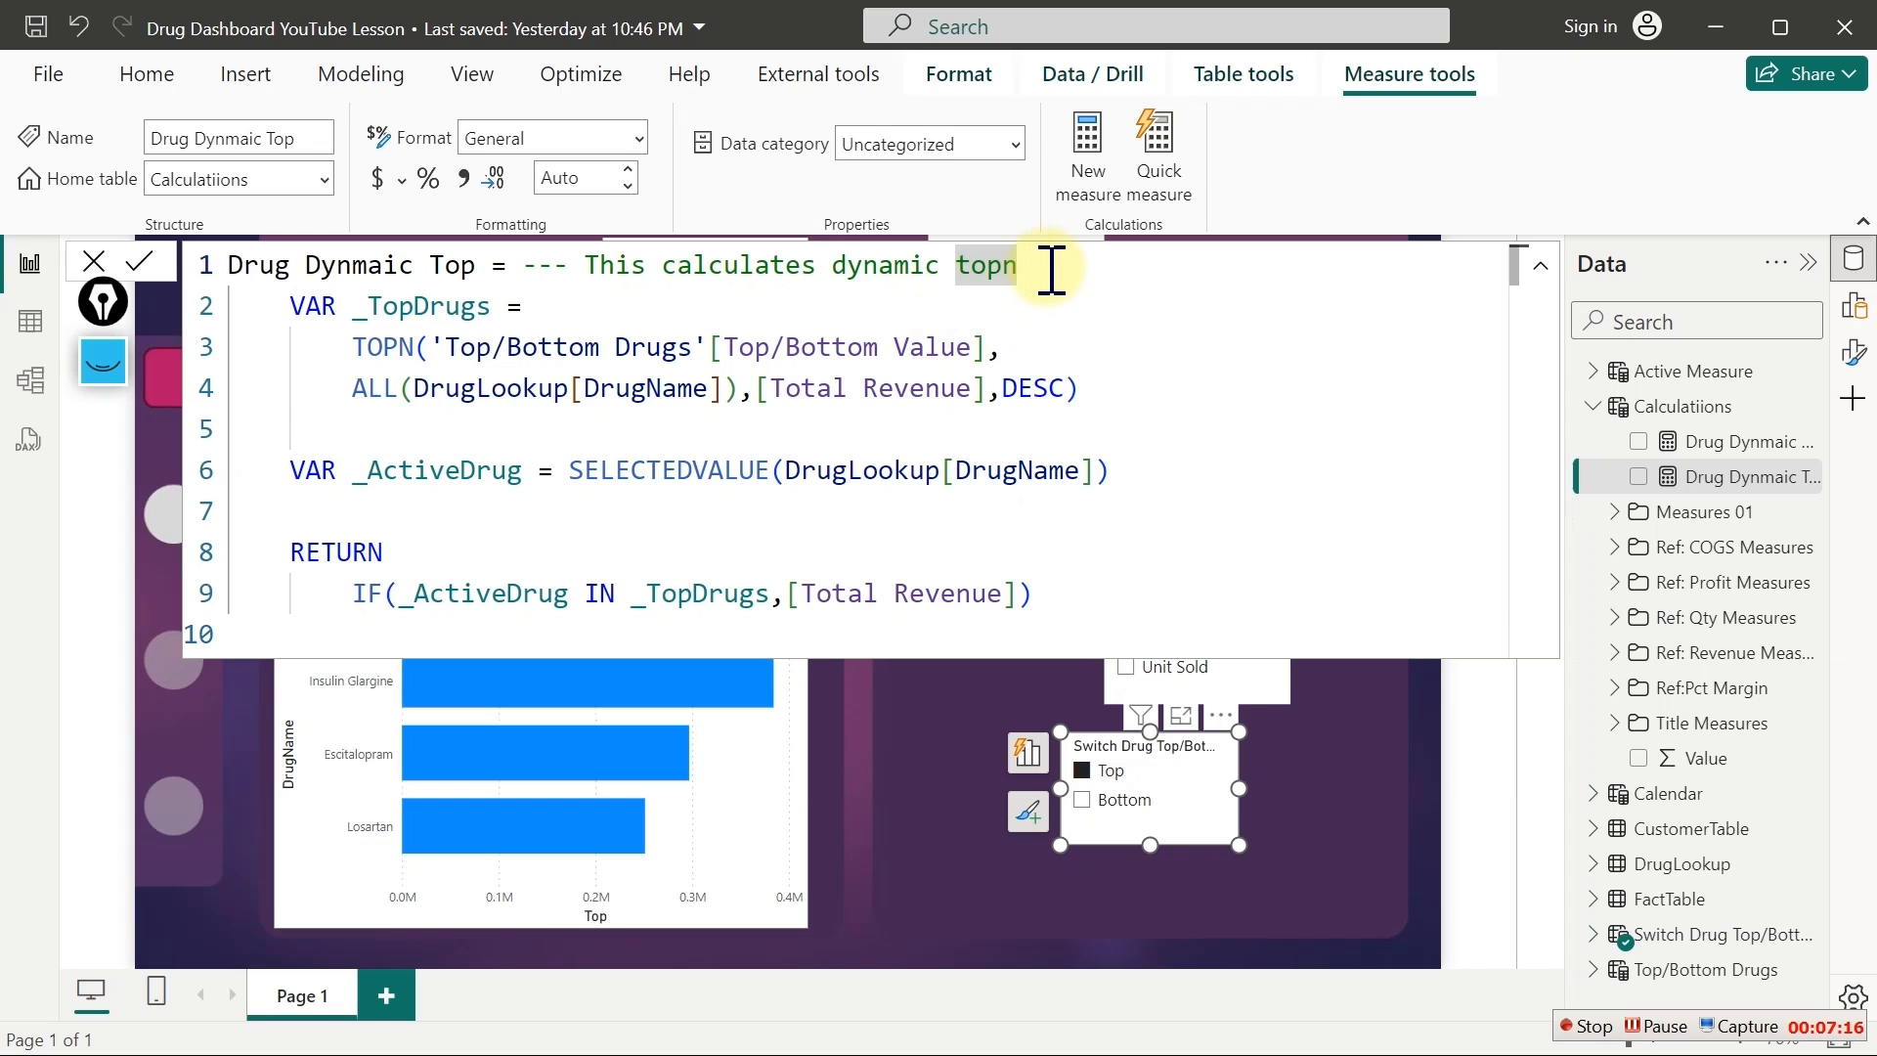
key("shift+Return")
key("shift+Return")
key("ctrl+v")
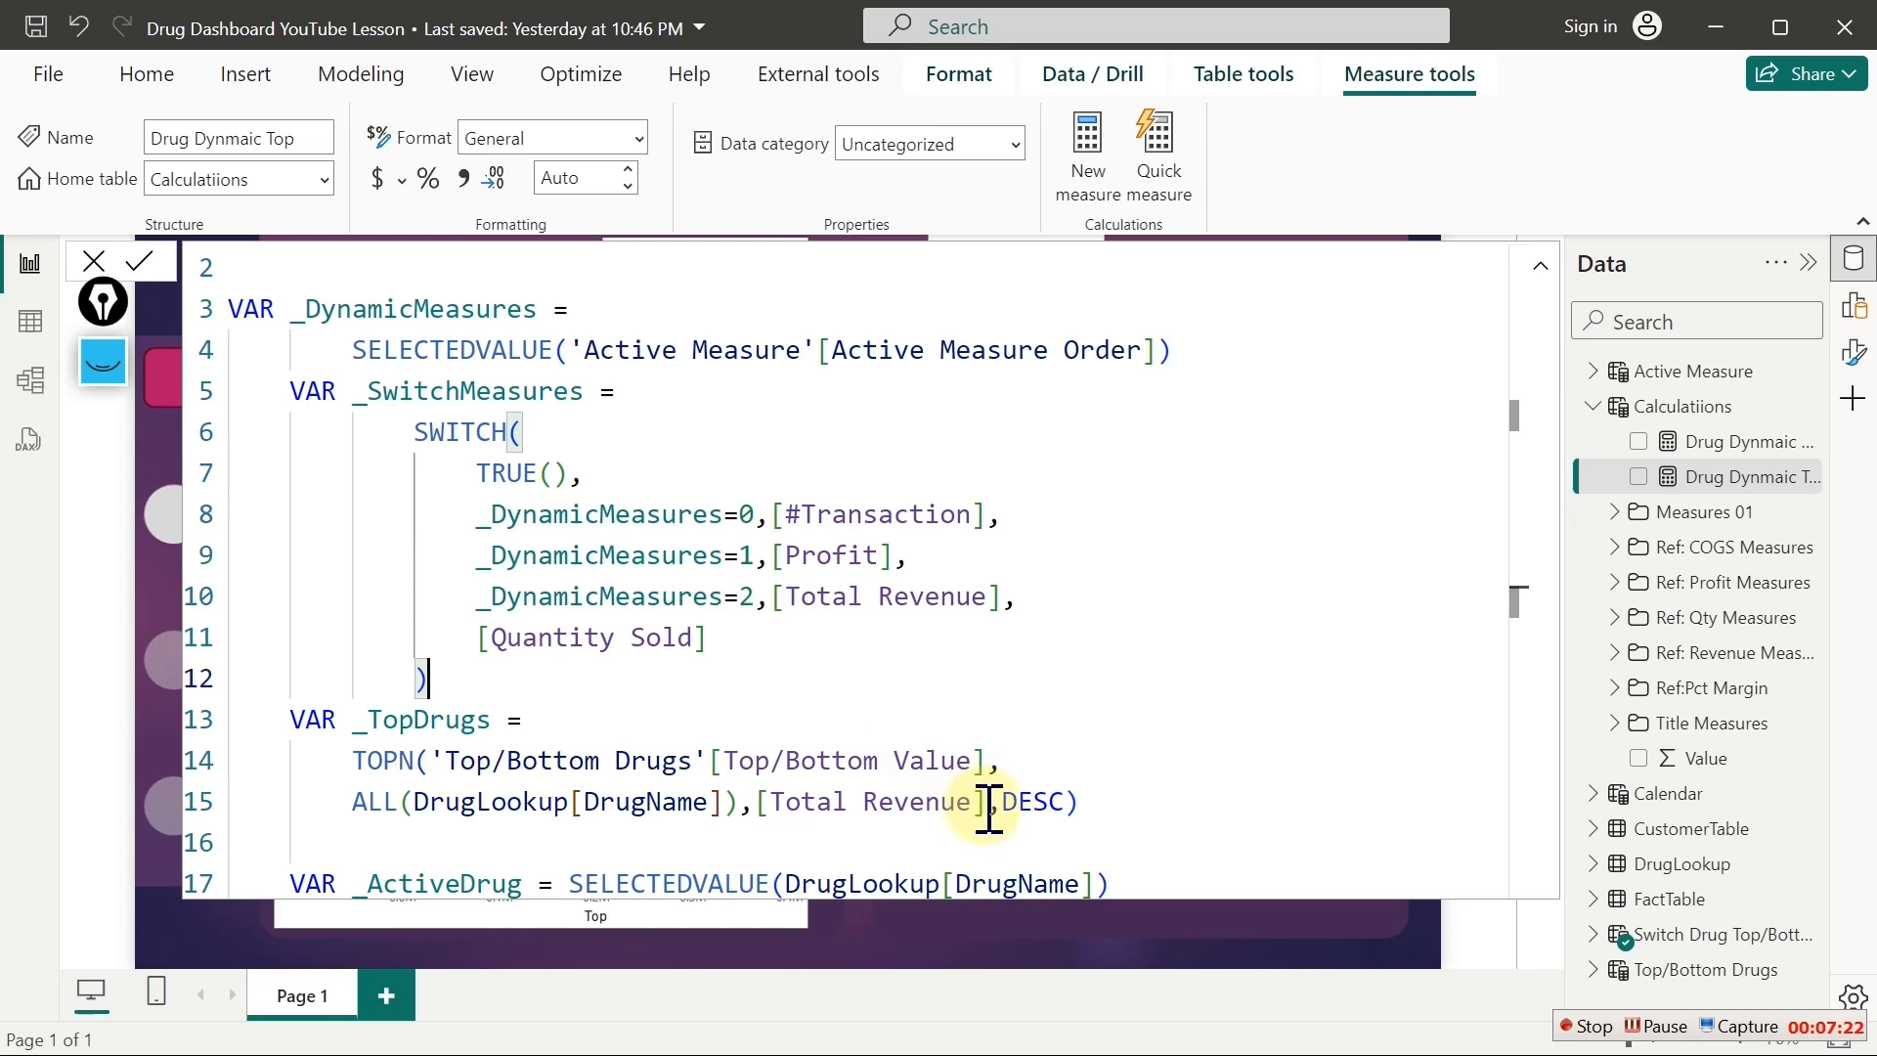
Replace [Total Revenue] in the descending TOPN expression of Drug Dynmaic Top with _SwitchMeasures
left_click_drag(983, 796, 760, 816)
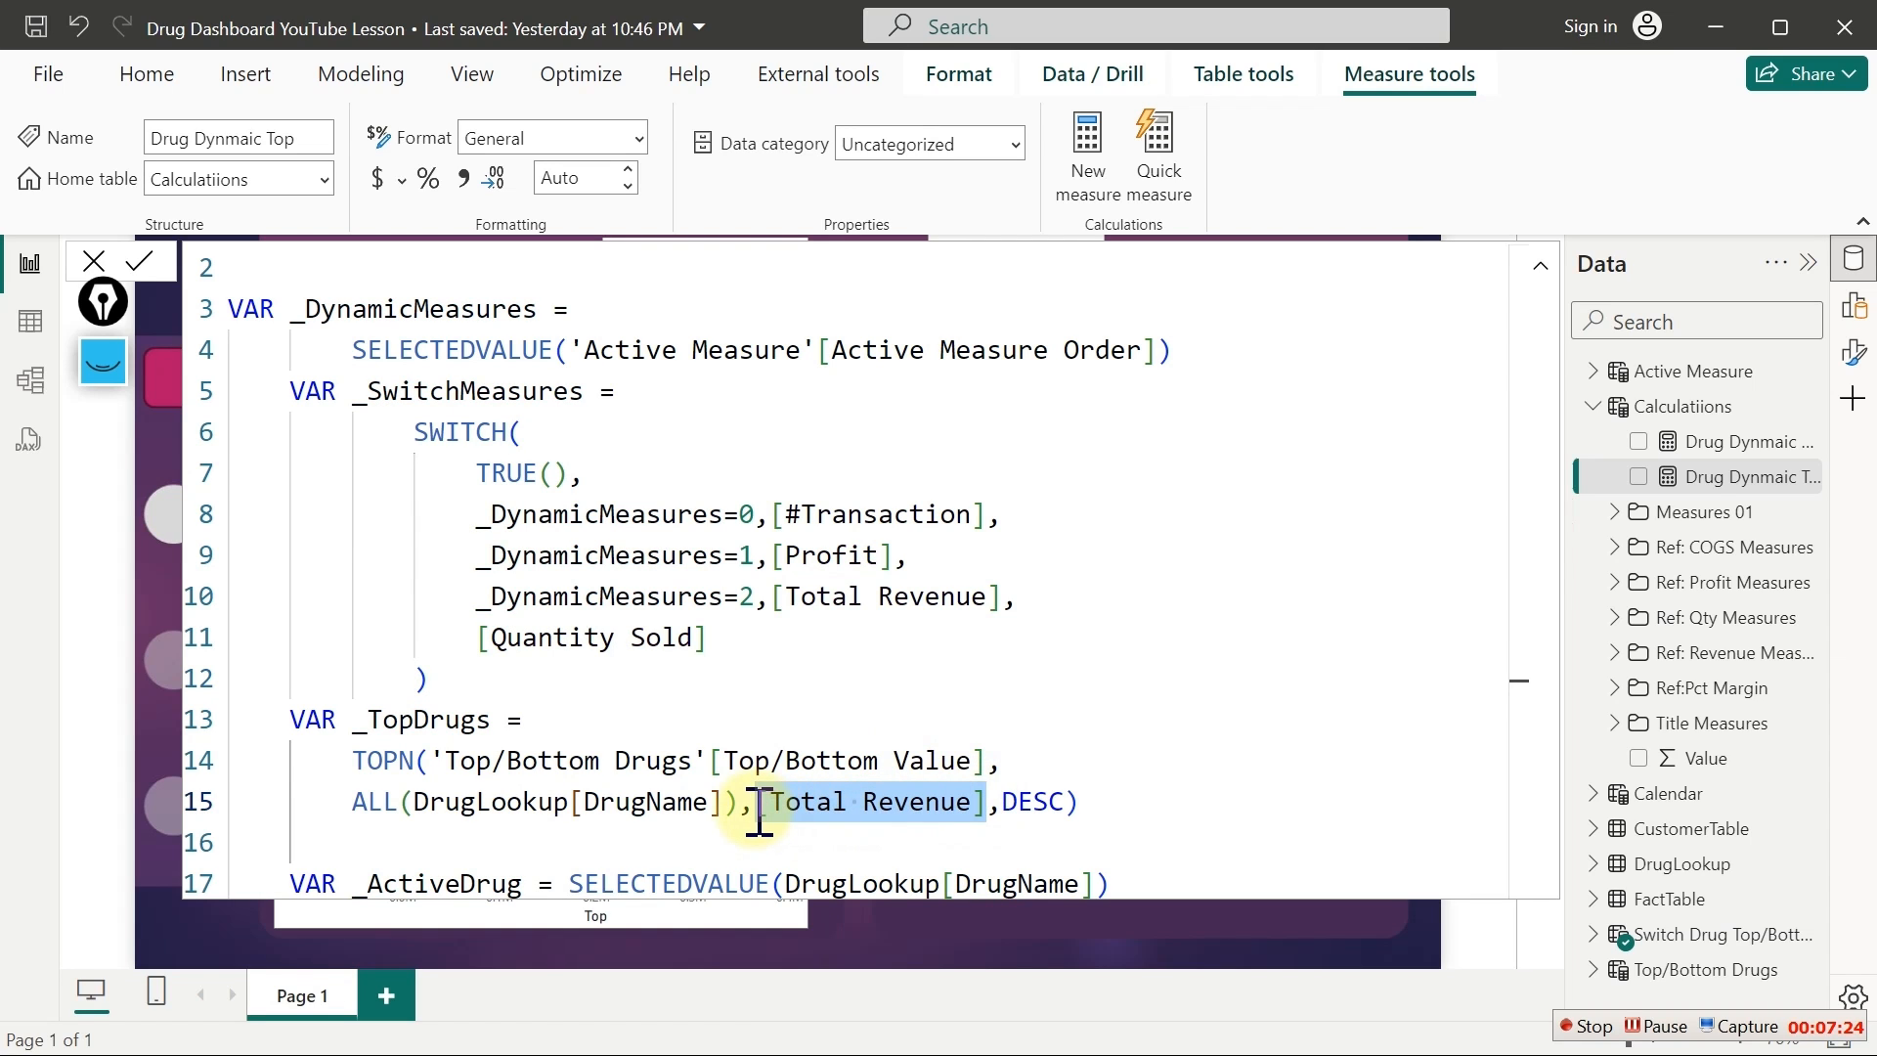
key("Delete")
type("_")
key("Down")
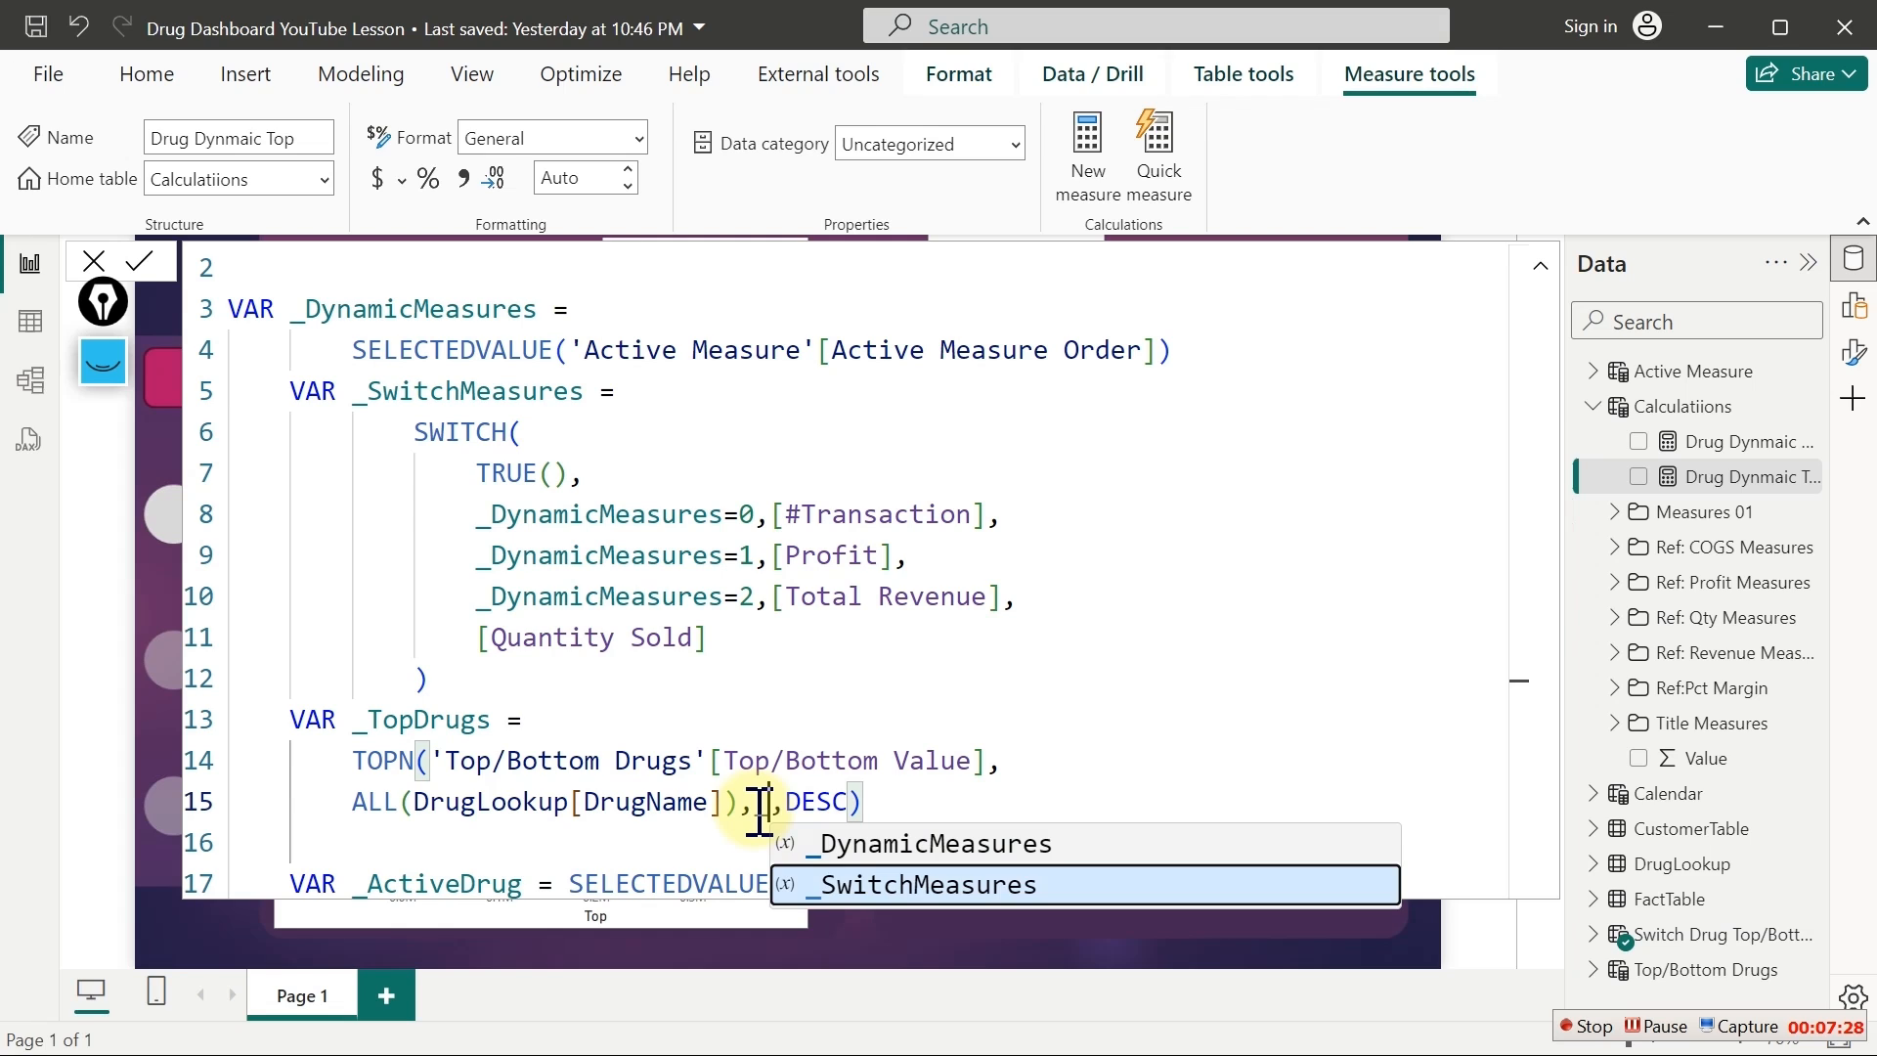
key("Tab")
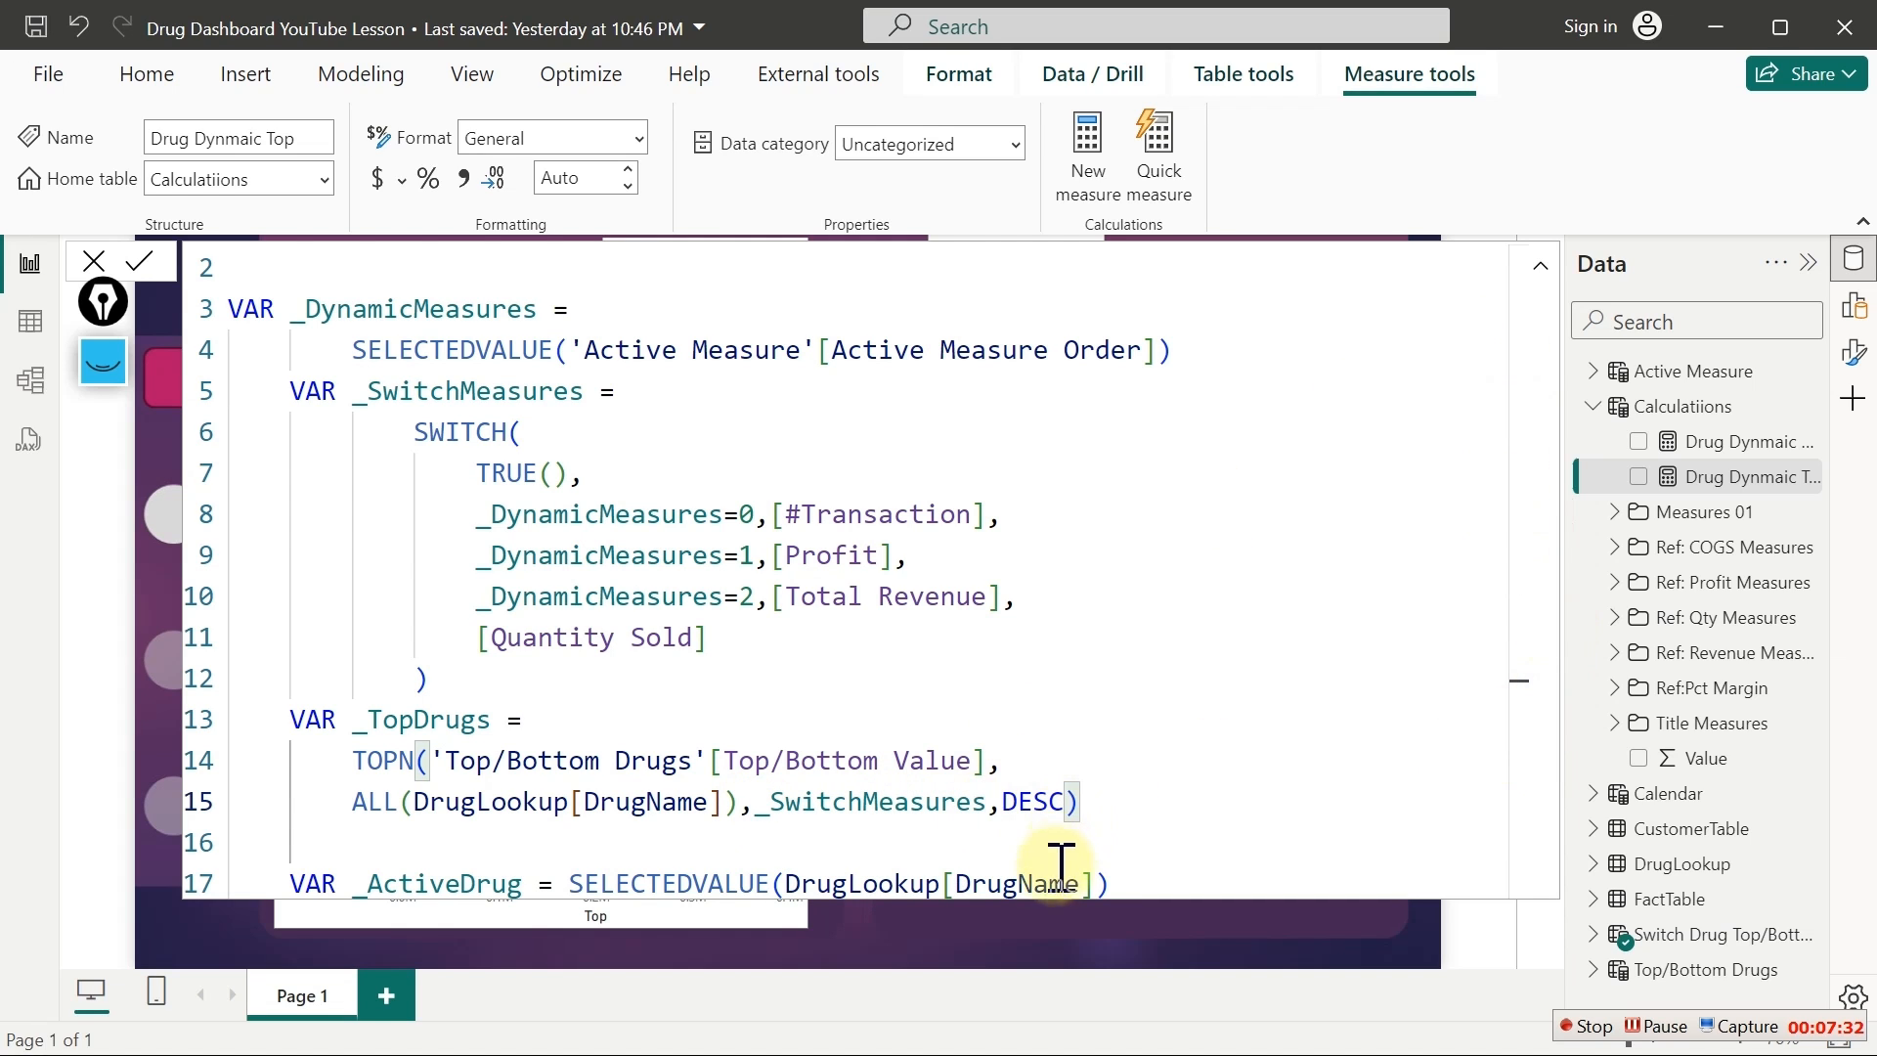
Replace [Total Revenue] in the final IF result of Drug Dynmaic Top with _SwitchMeasures
left_click(1064, 834)
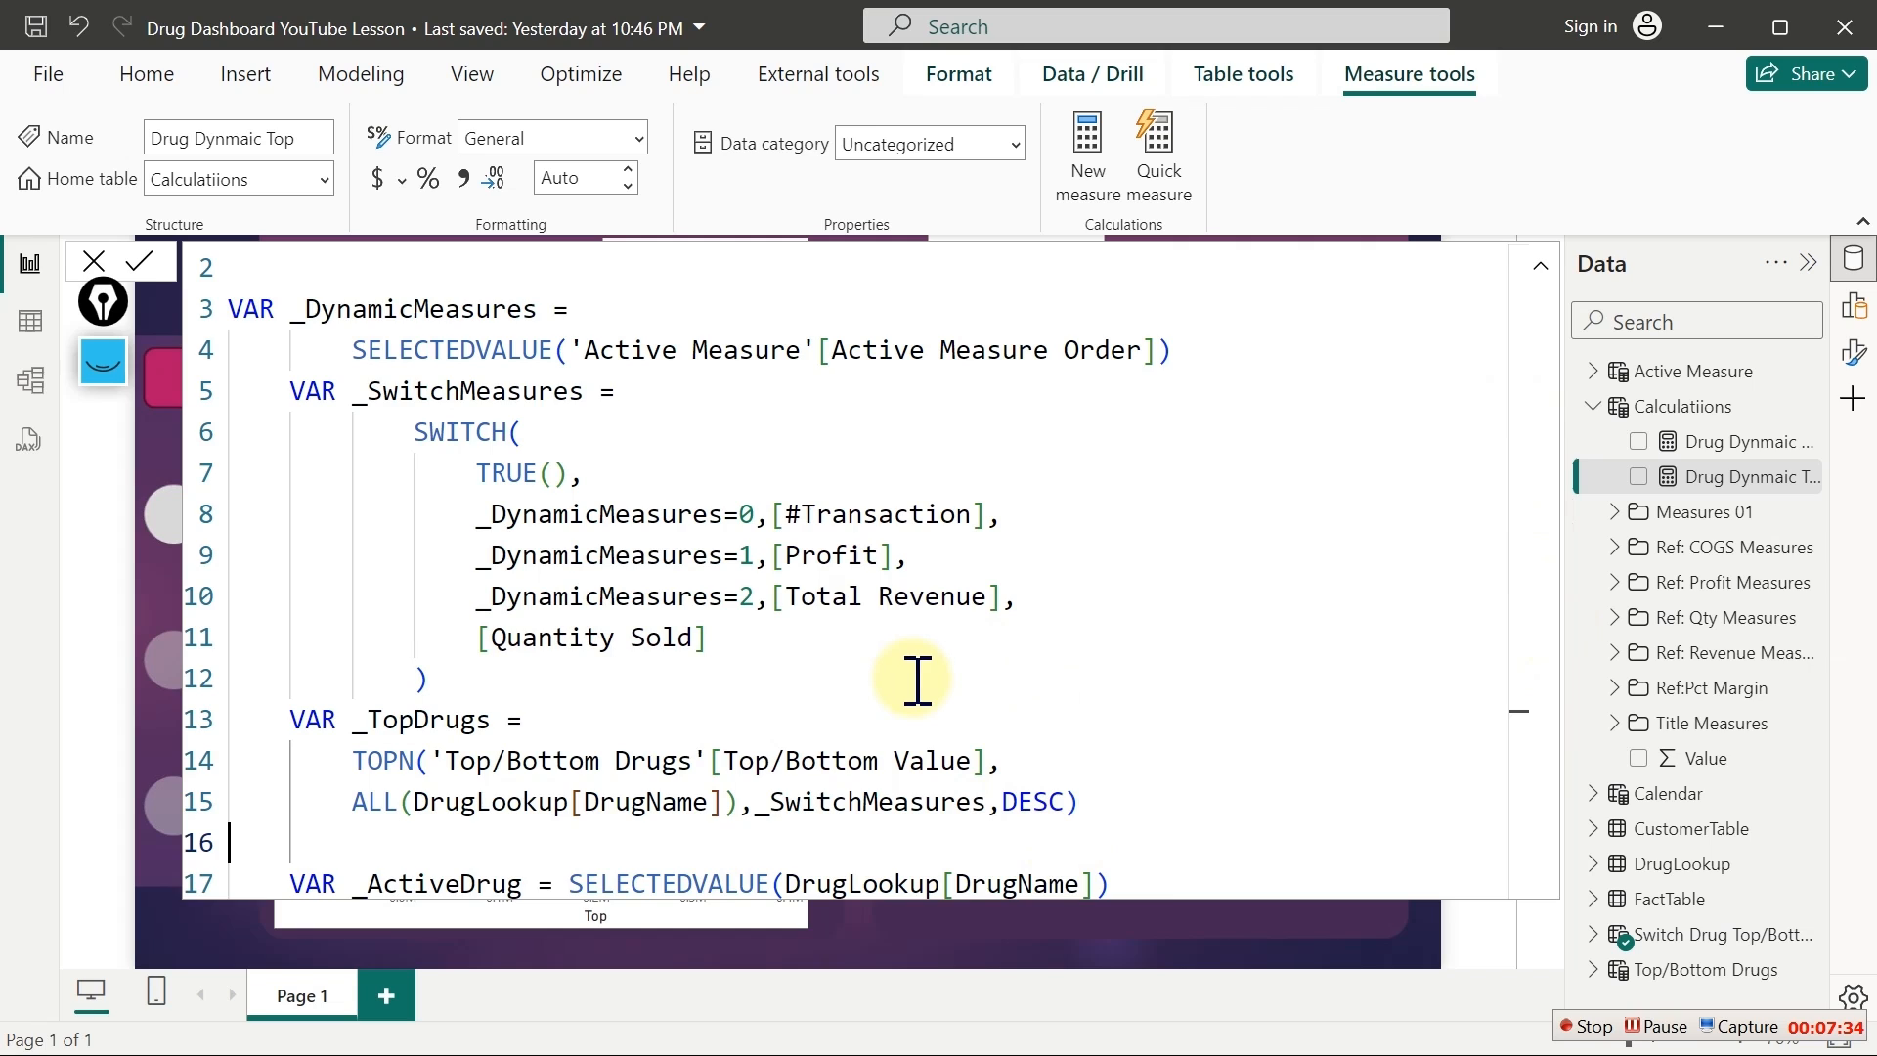
key("Down")
key("Down")
key("Down")
key("Down")
key("Down")
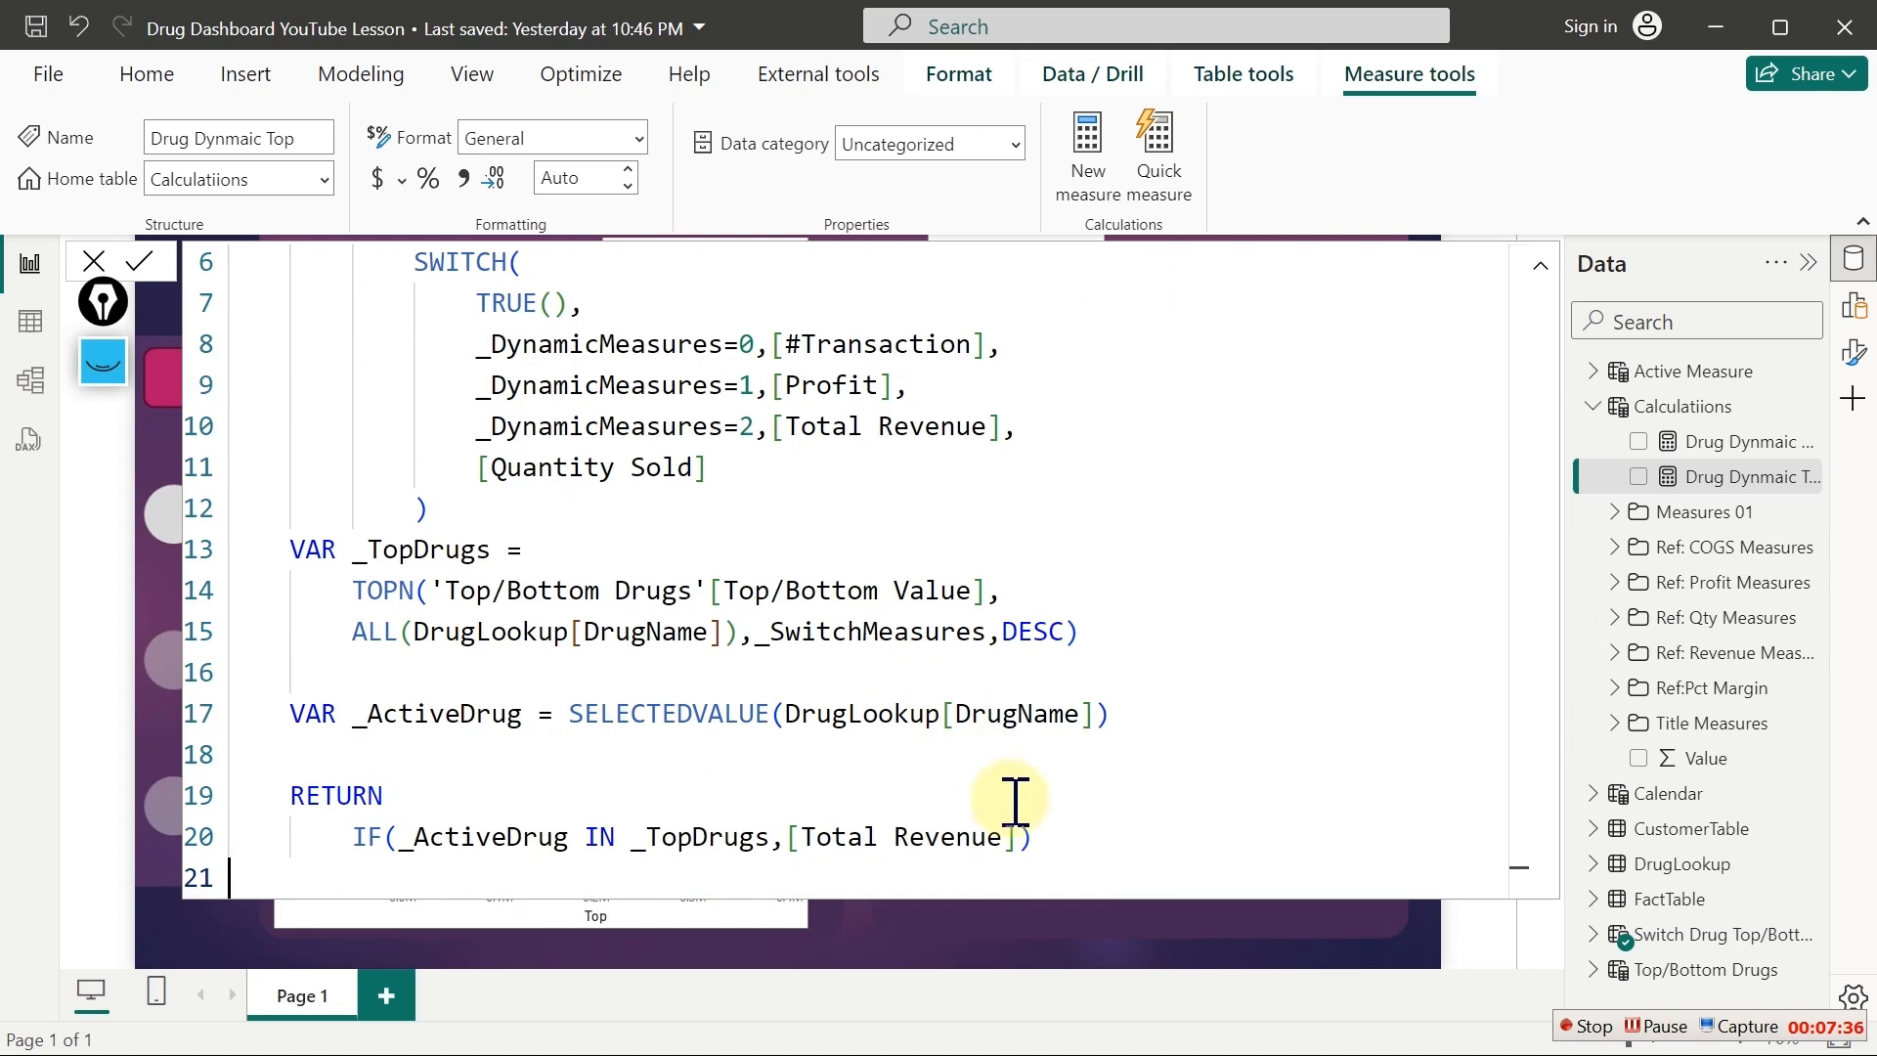
left_click_drag(1020, 836, 800, 838)
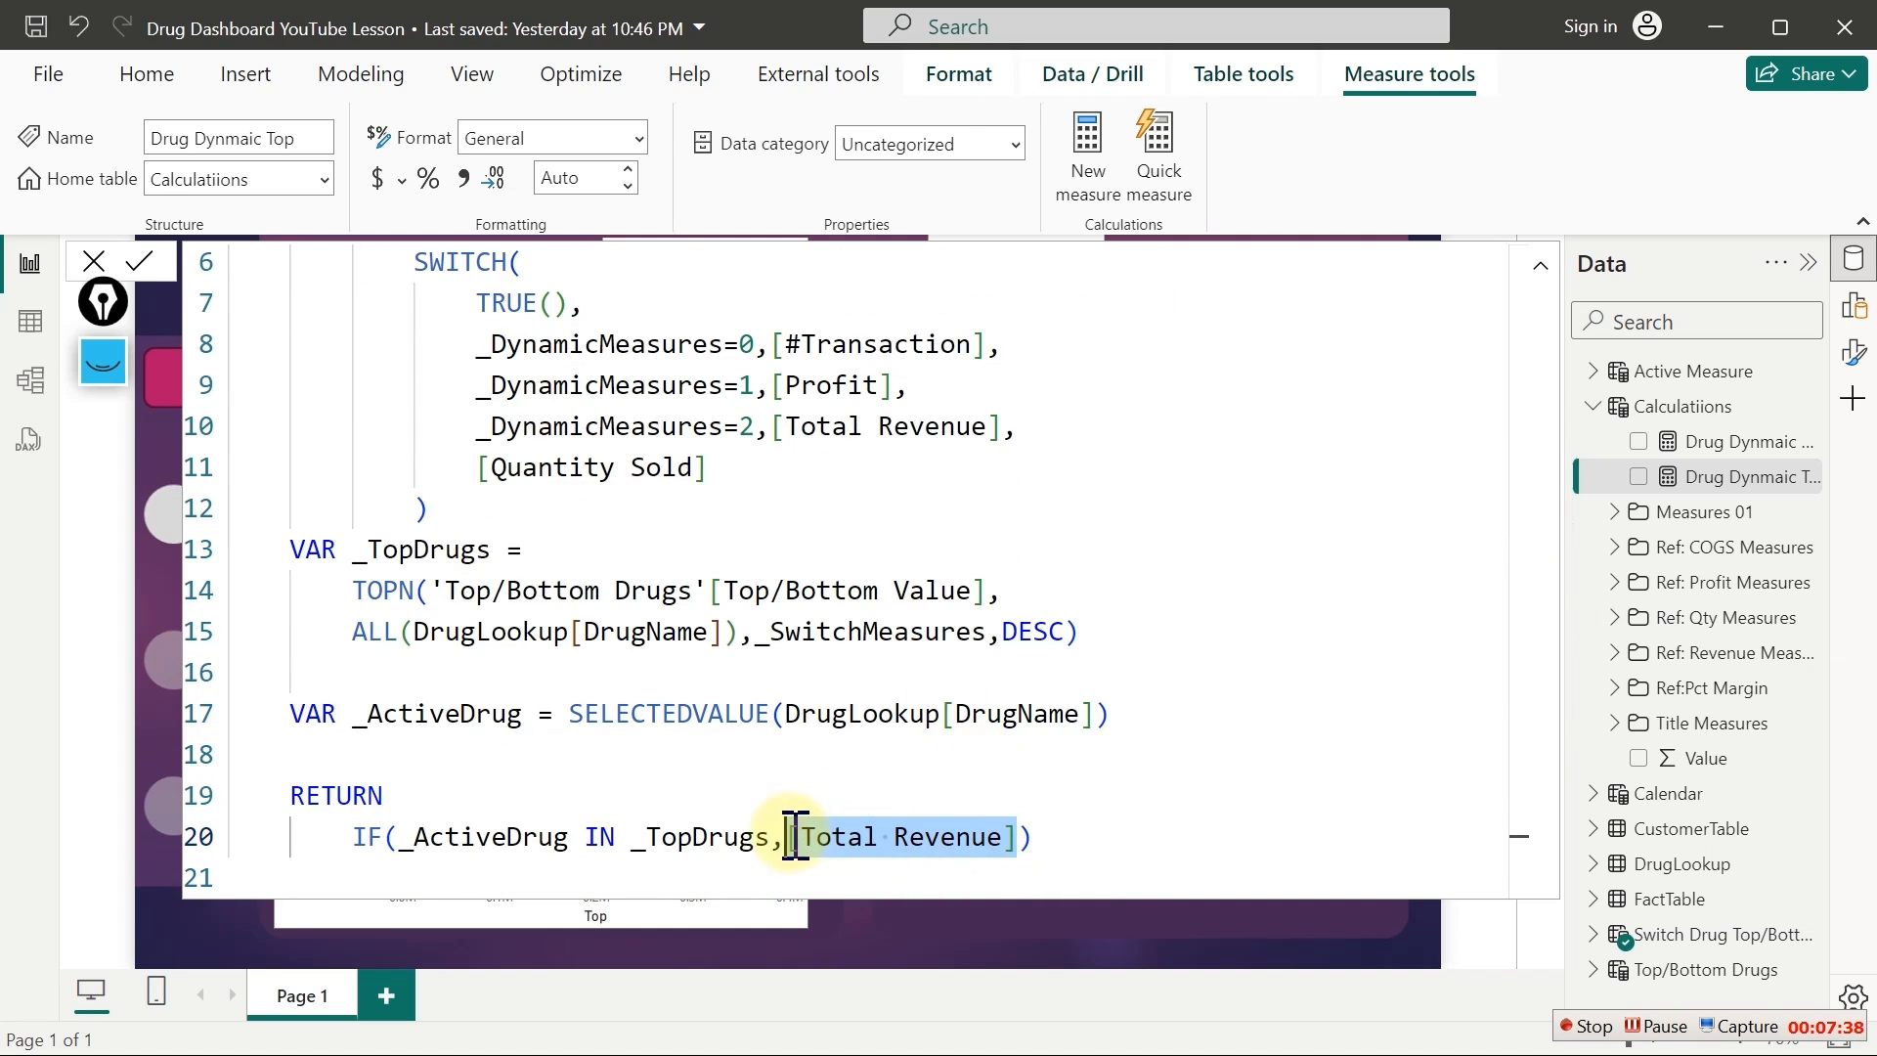
key("BackSpace")
key("Down")
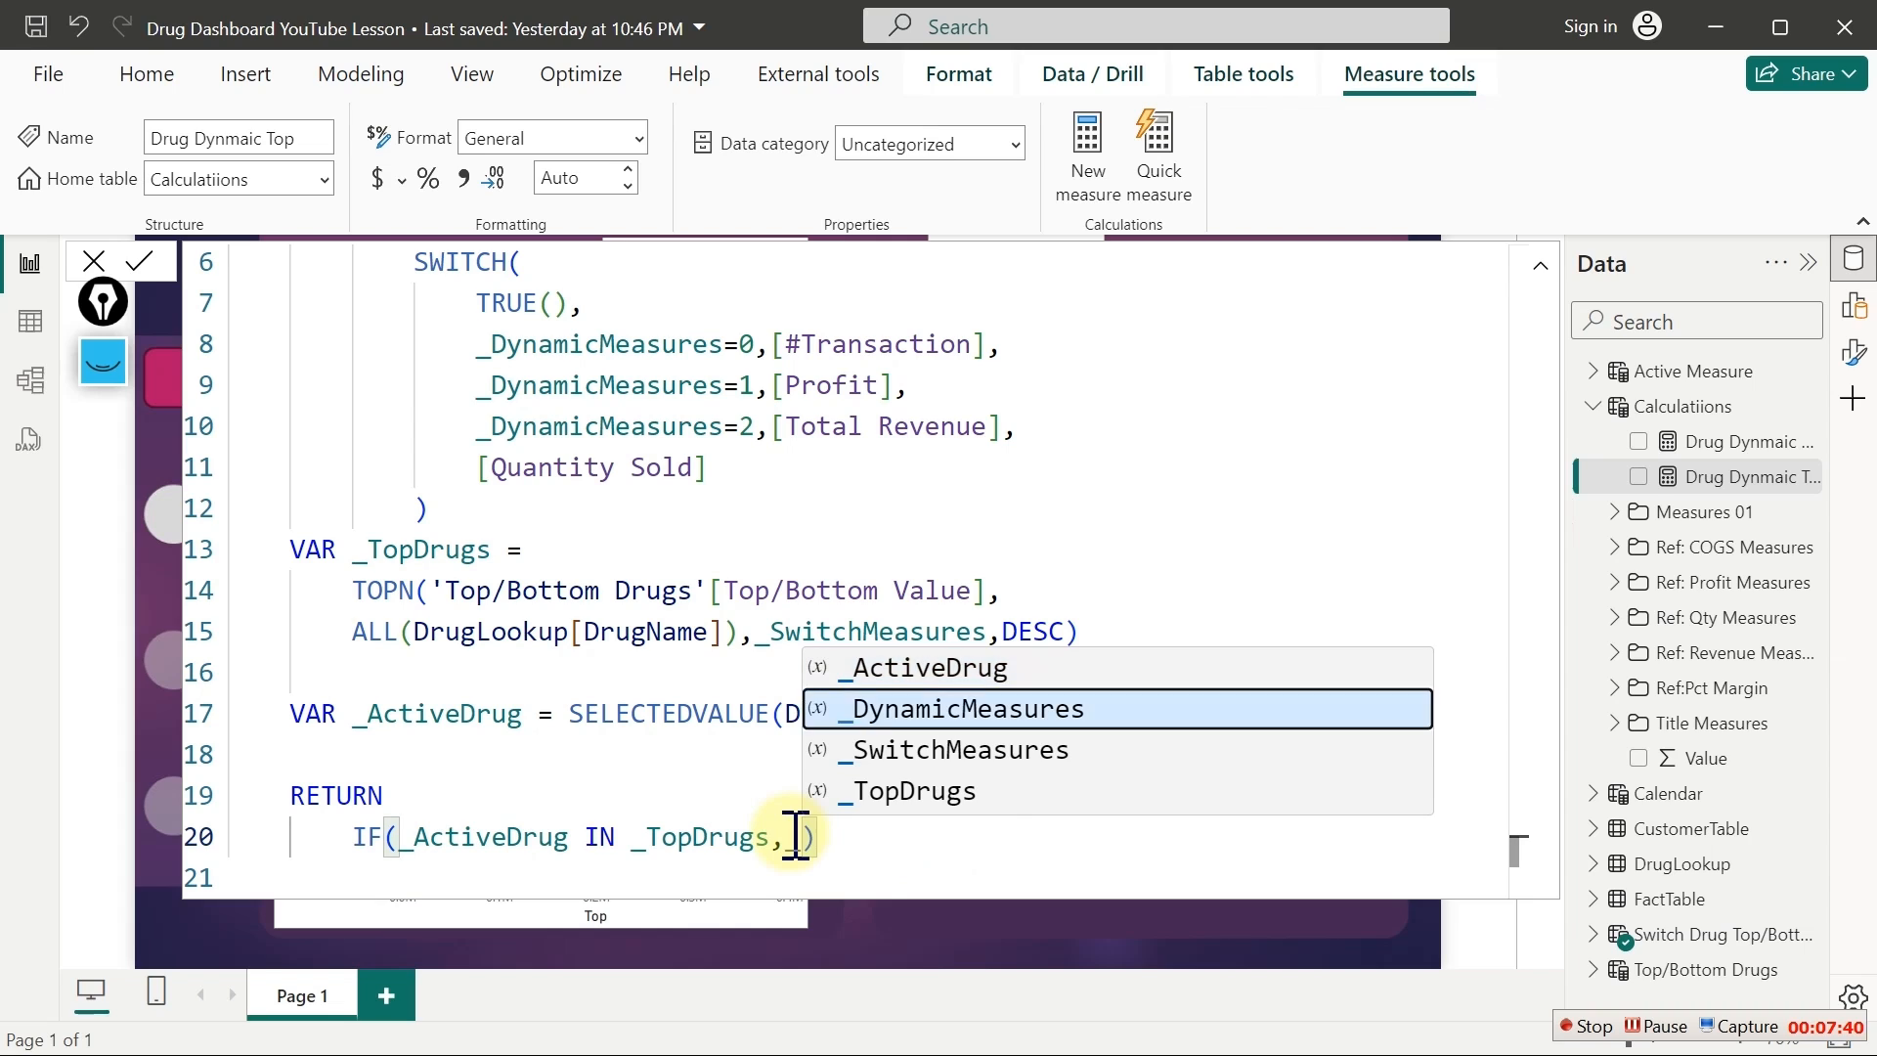
key("Down")
key("Tab")
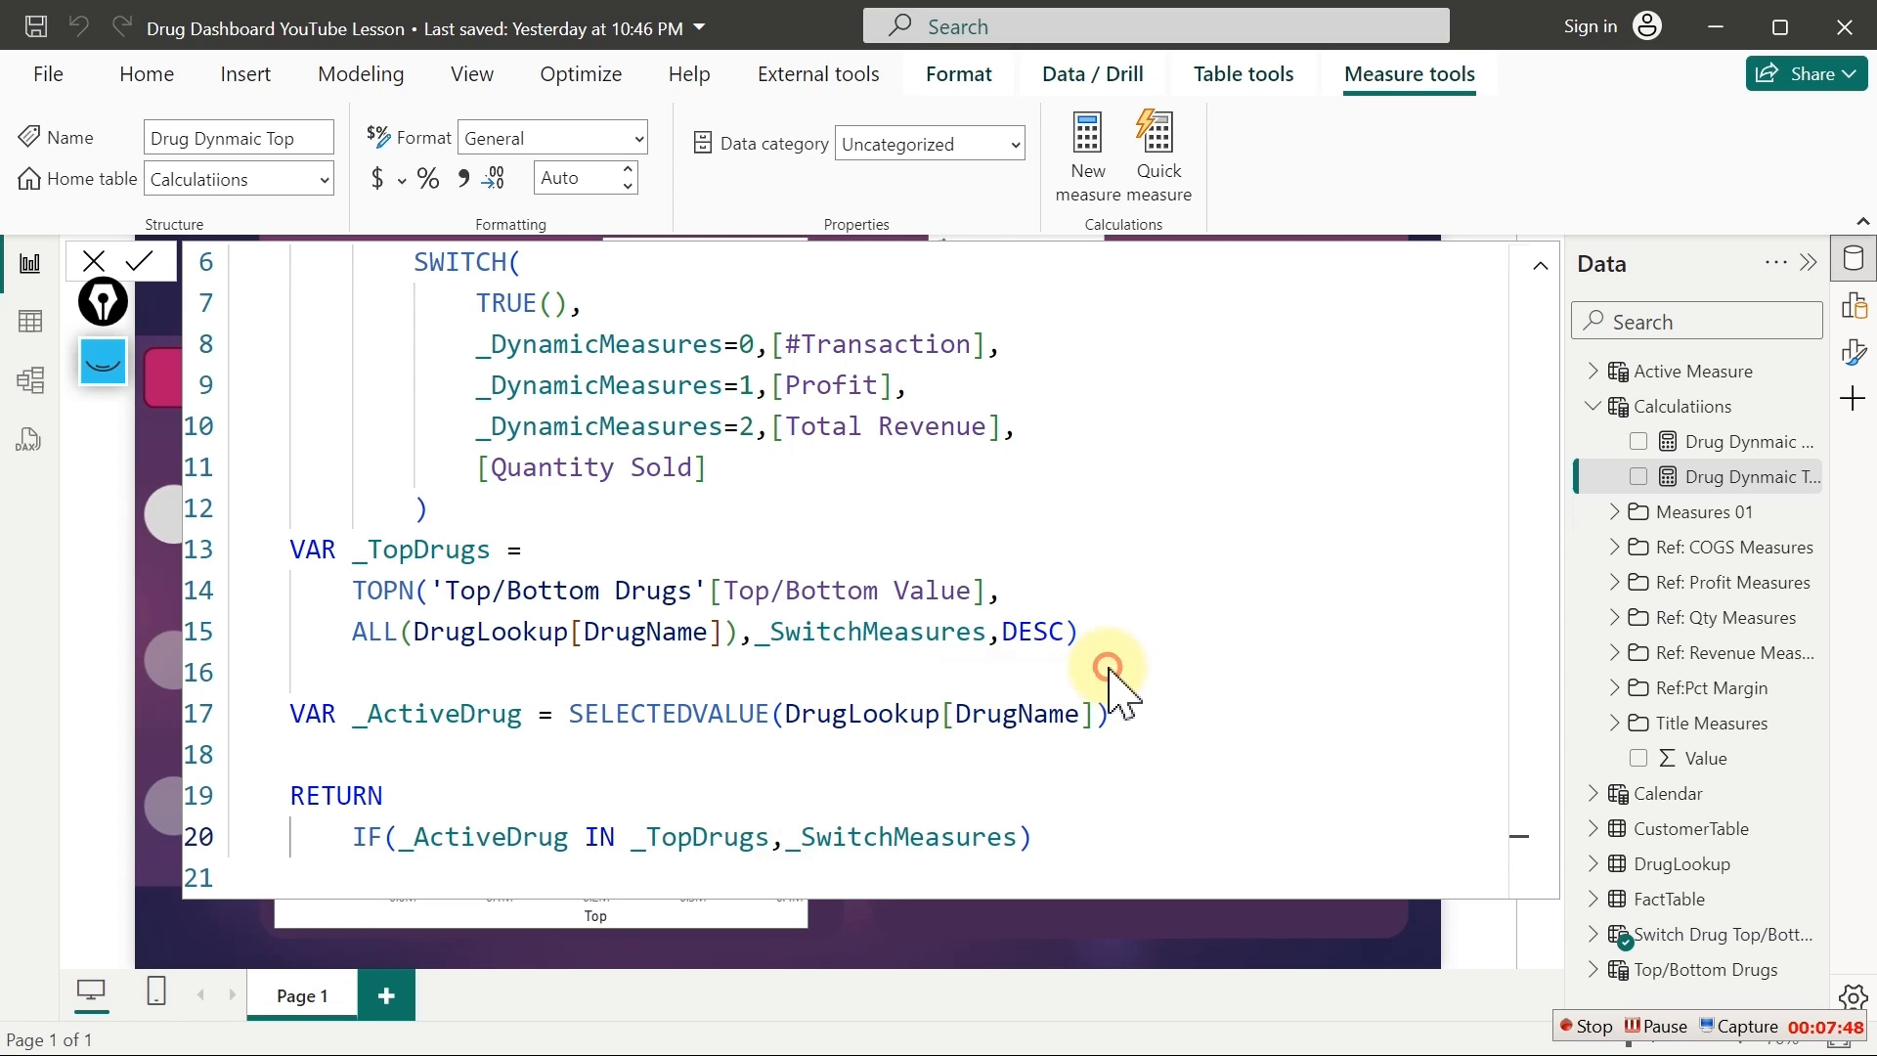
Commit the Drug Dynmaic Top formula and switch the Switch Drug Top/Bottom slicer to Bottom
left_click(927, 592)
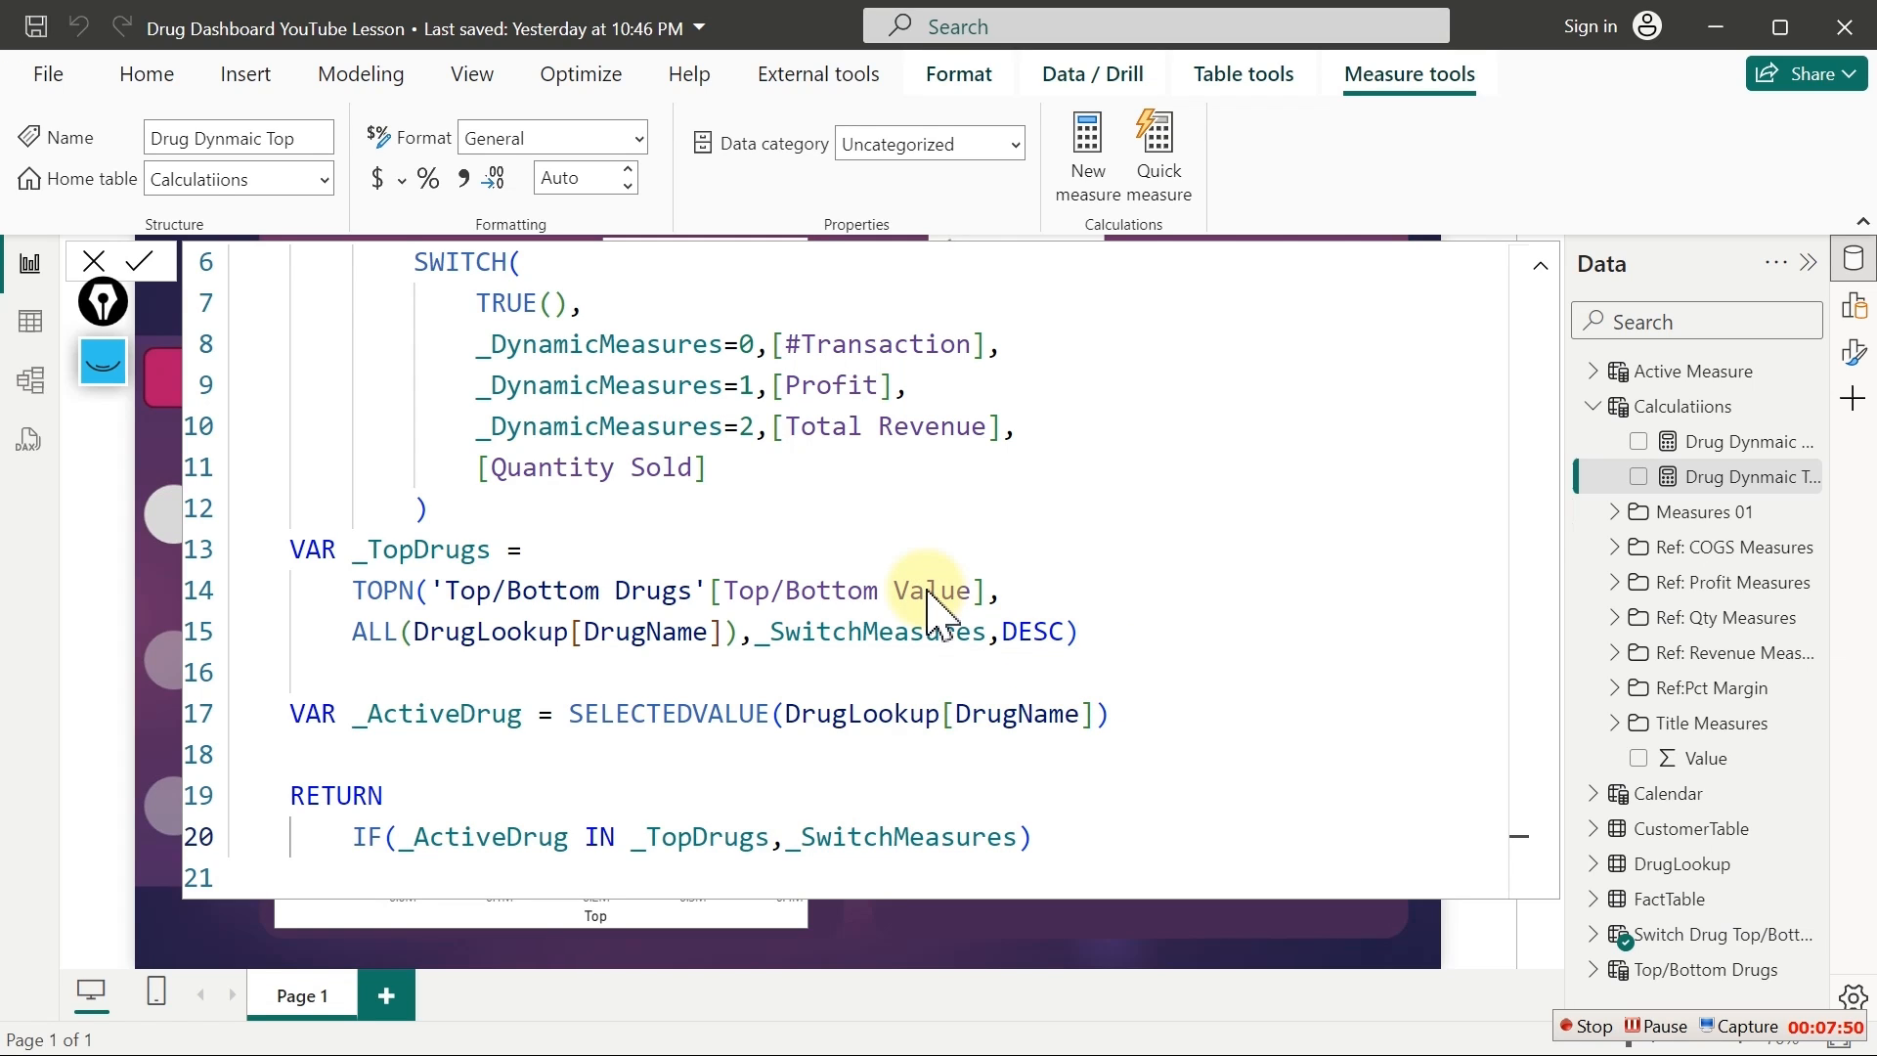
left_click(147, 260)
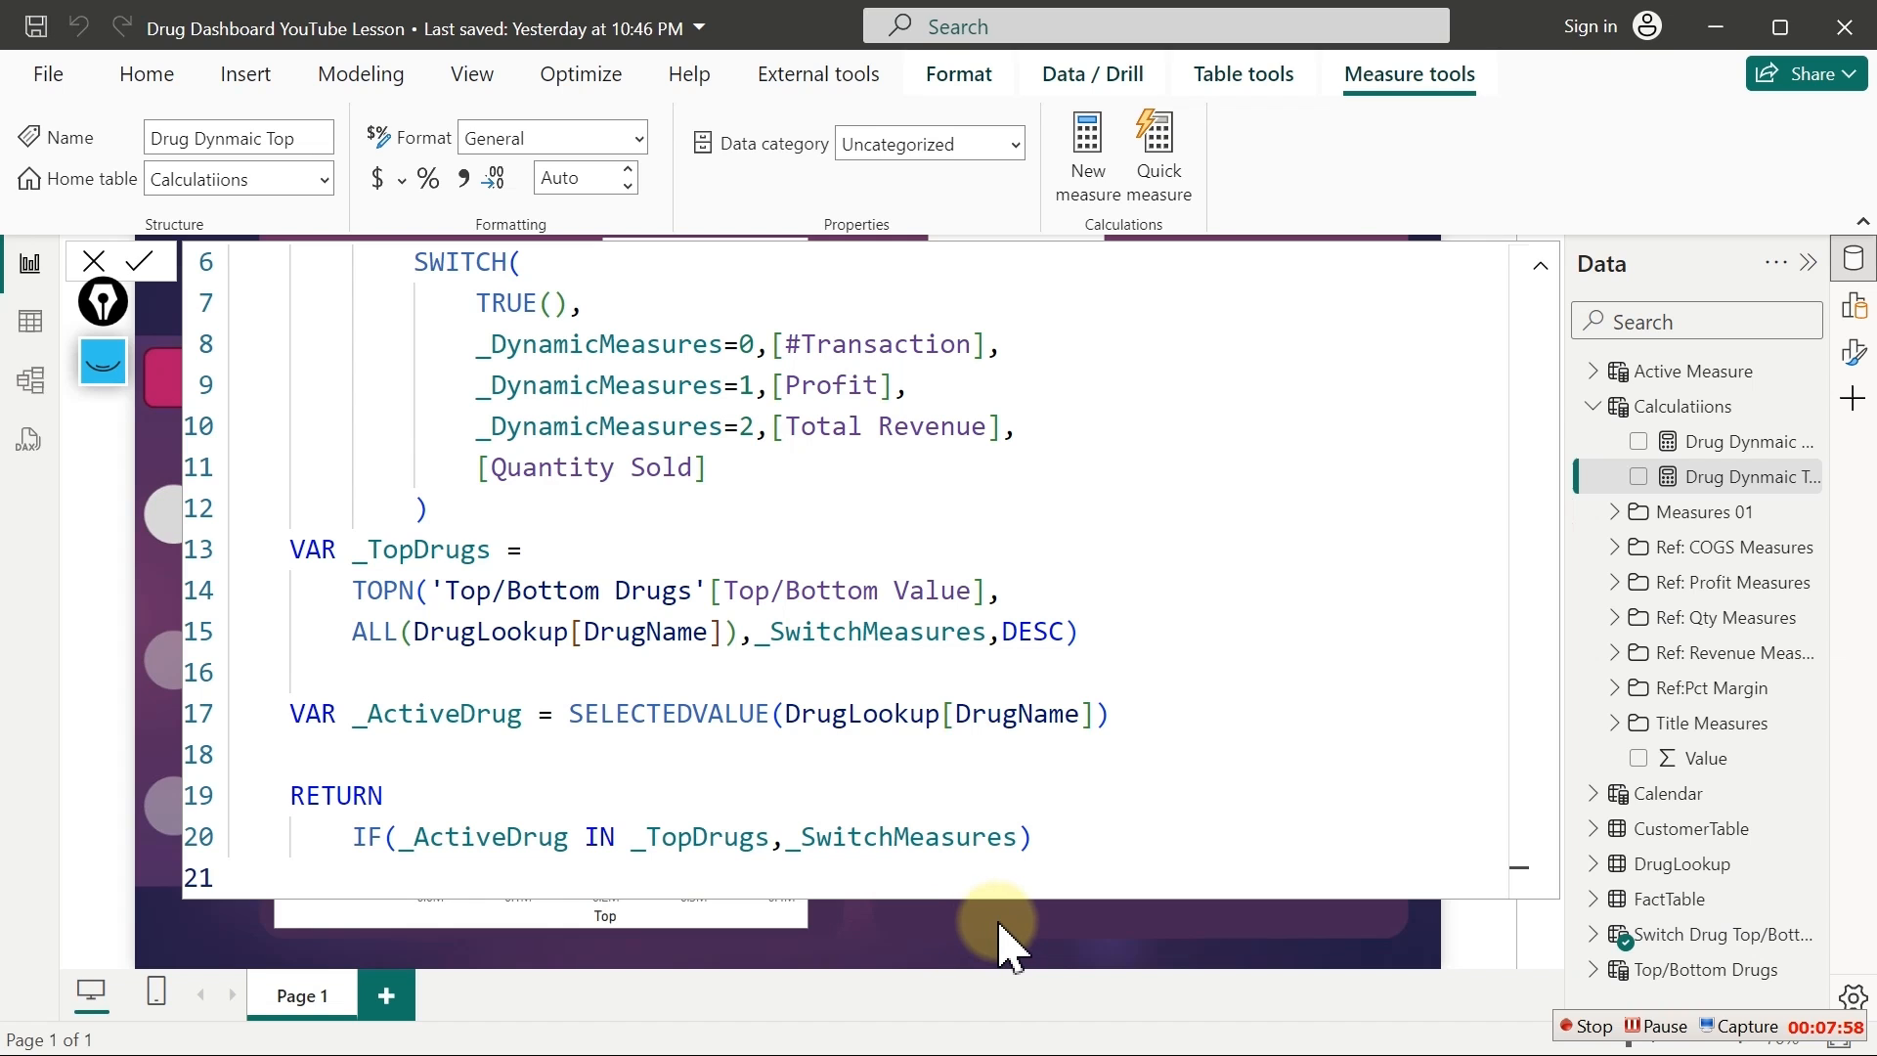
left_click(1038, 922)
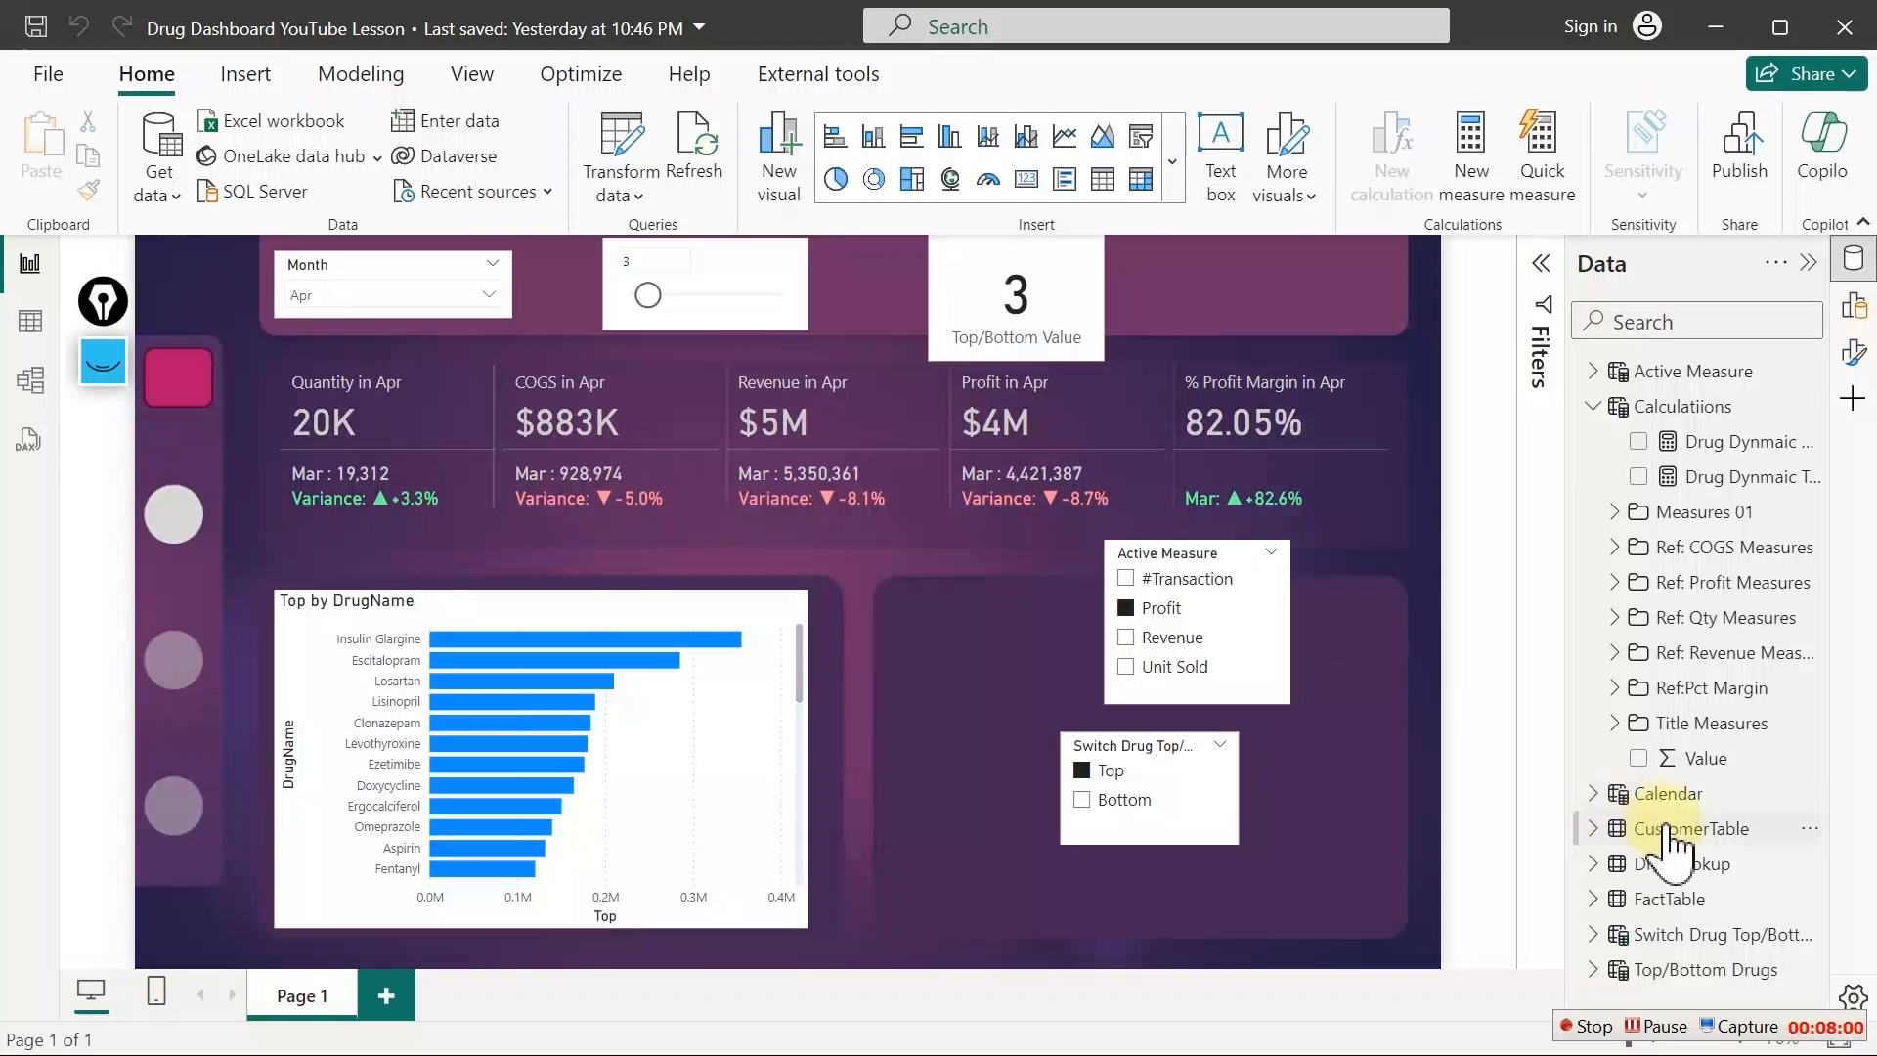
left_click(1082, 799)
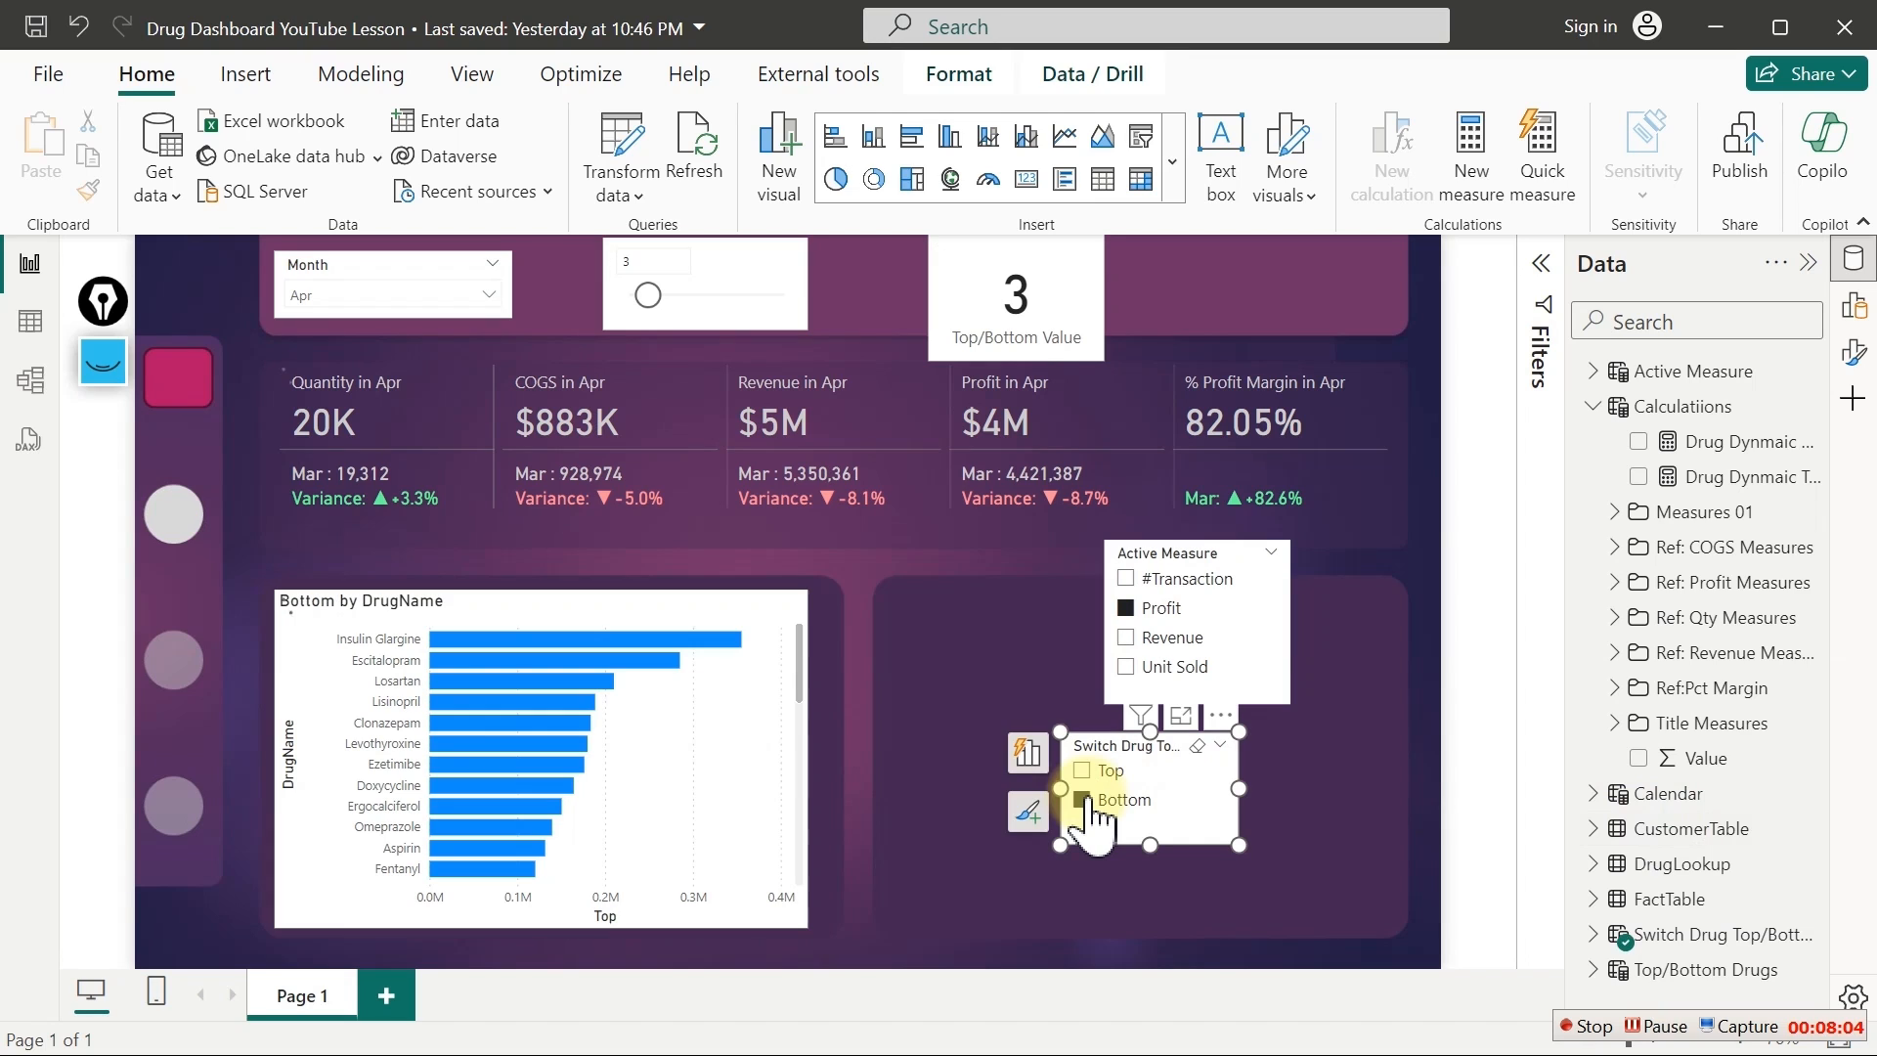
Test the bar chart with the Active Measure slicer on Profit, Revenue and Unit Sold, and set the Top/Bottom Value slider to 10
left_click(1158, 638)
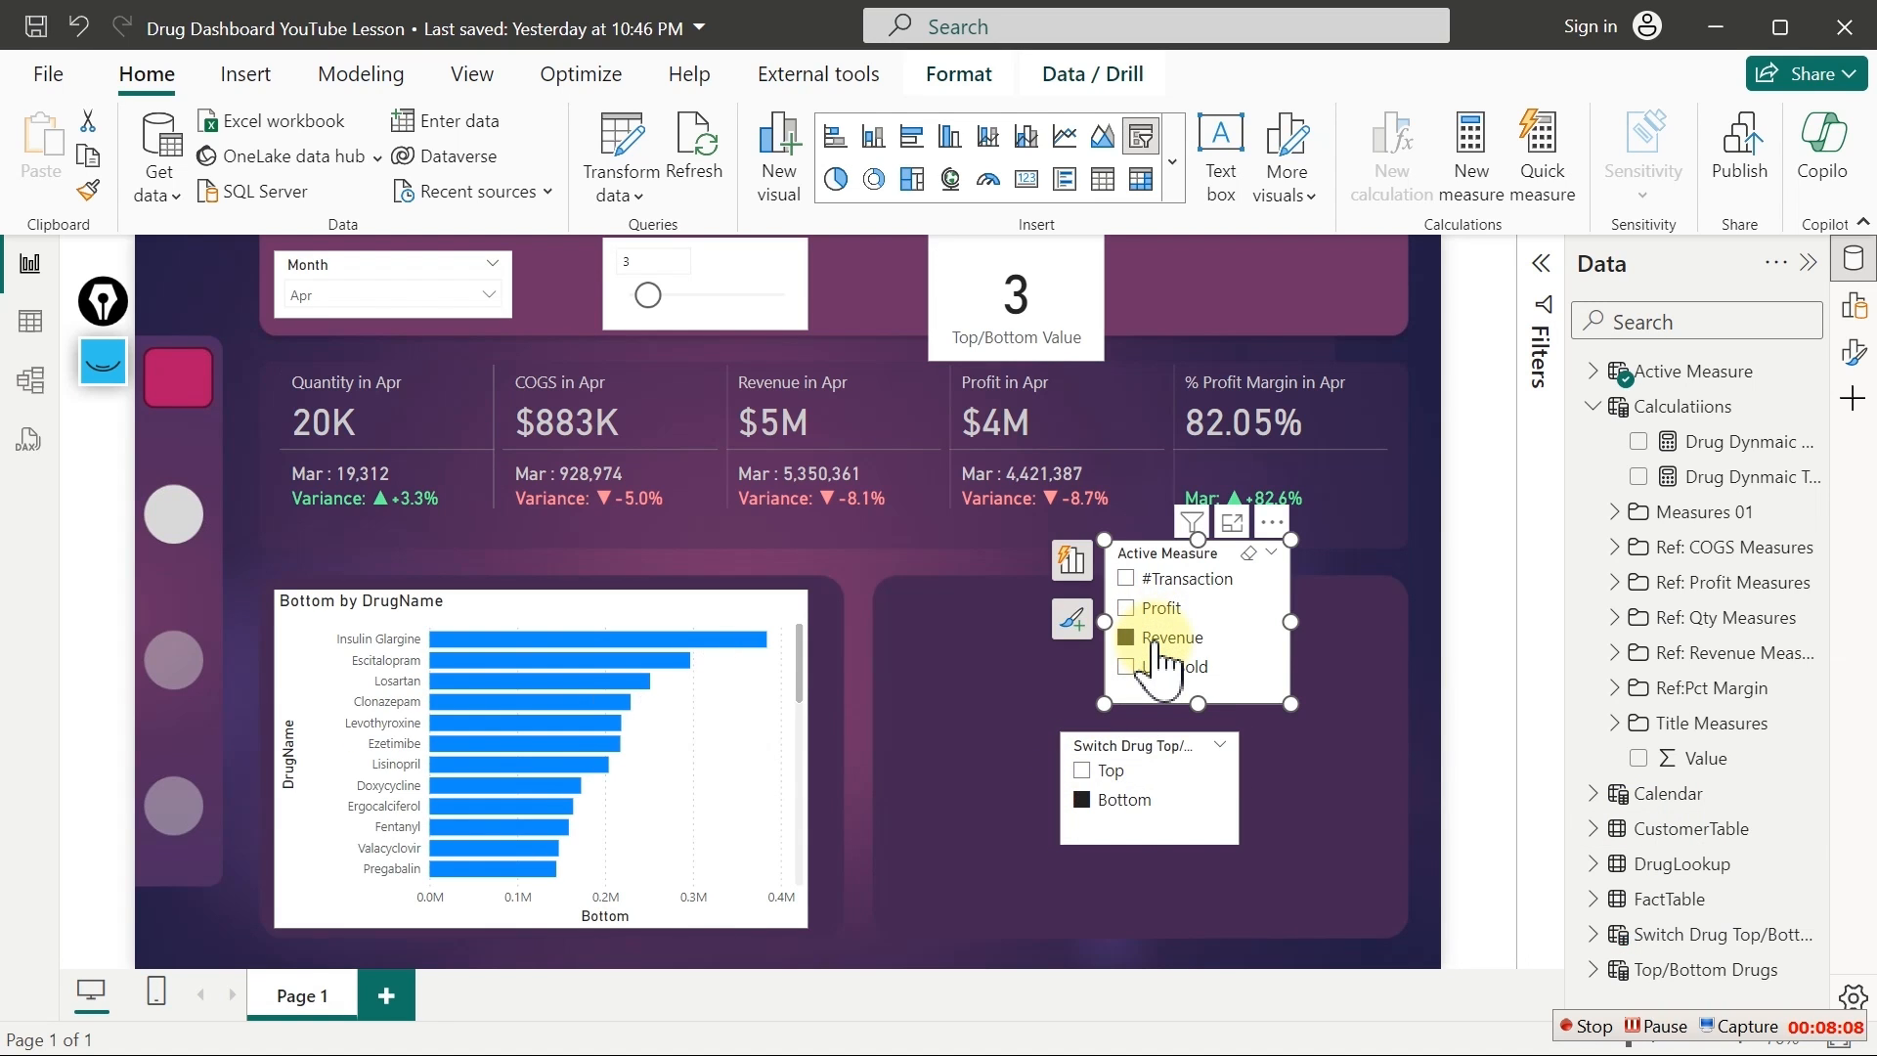
left_click(1153, 669)
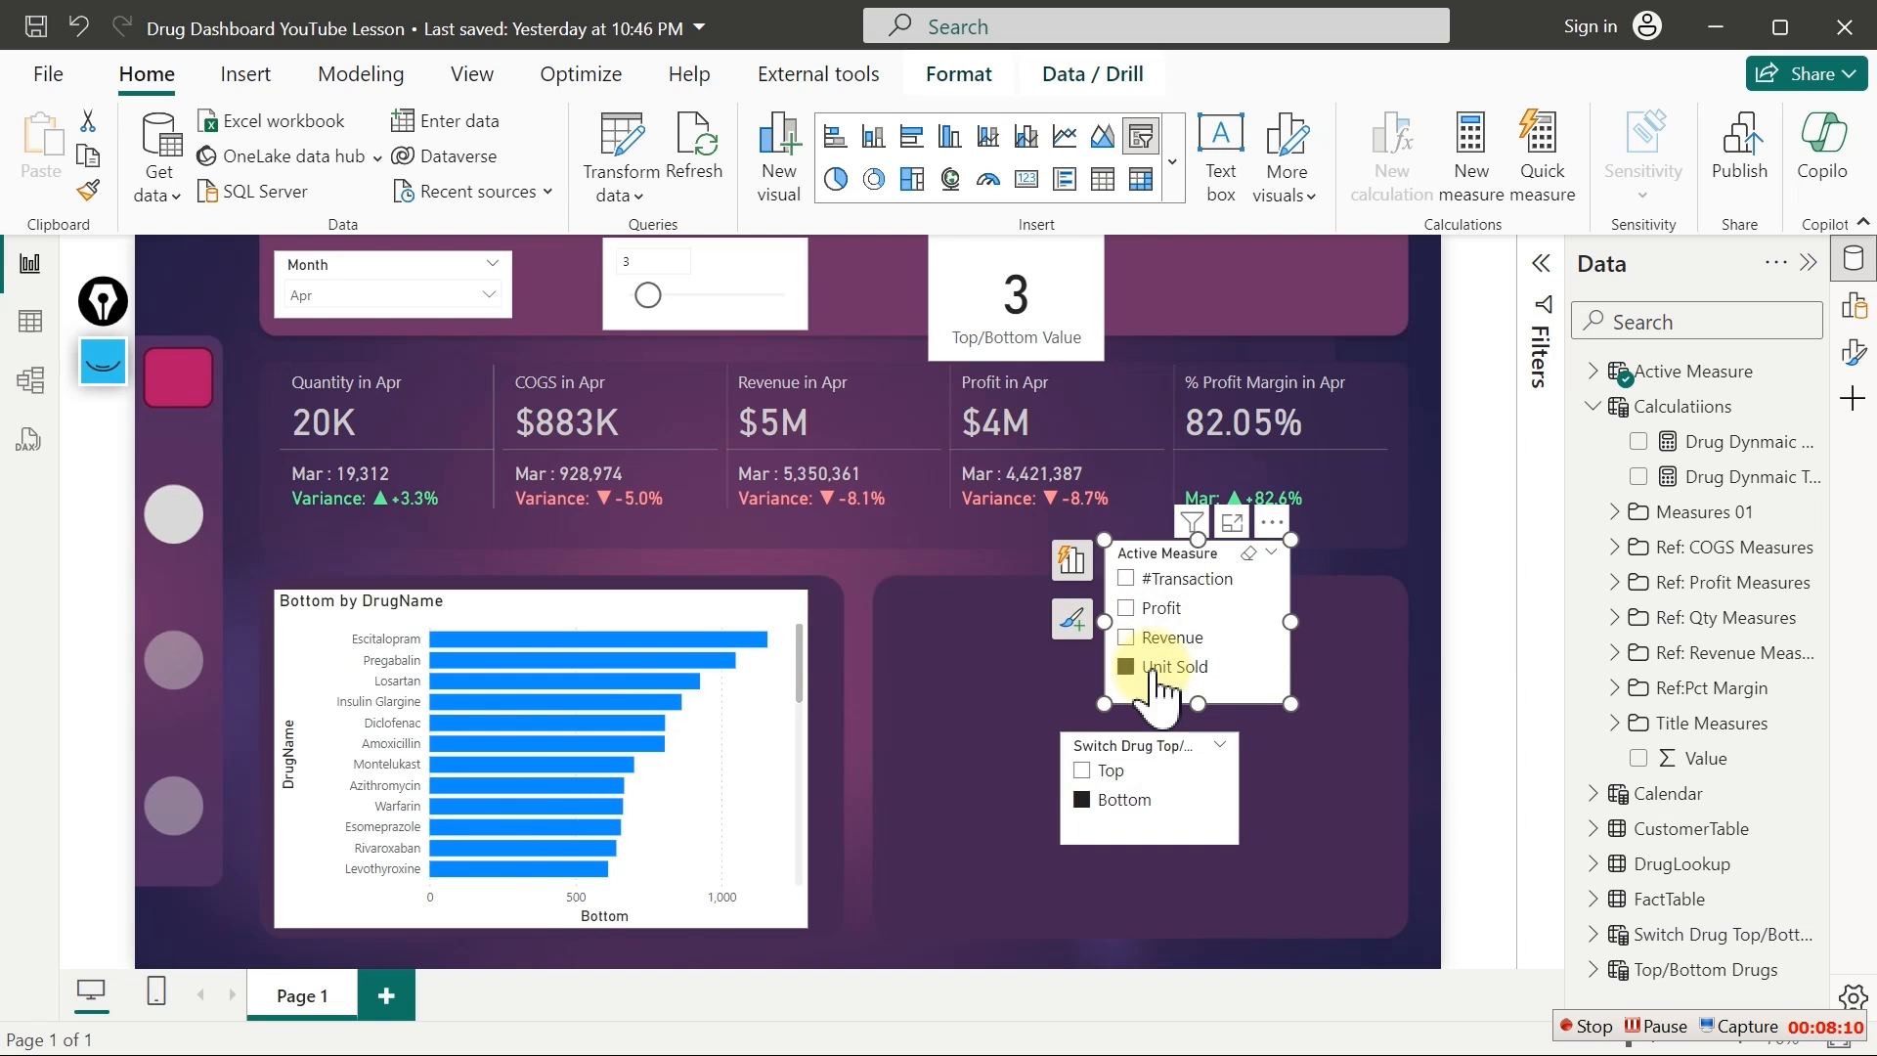
left_click(1586, 1025)
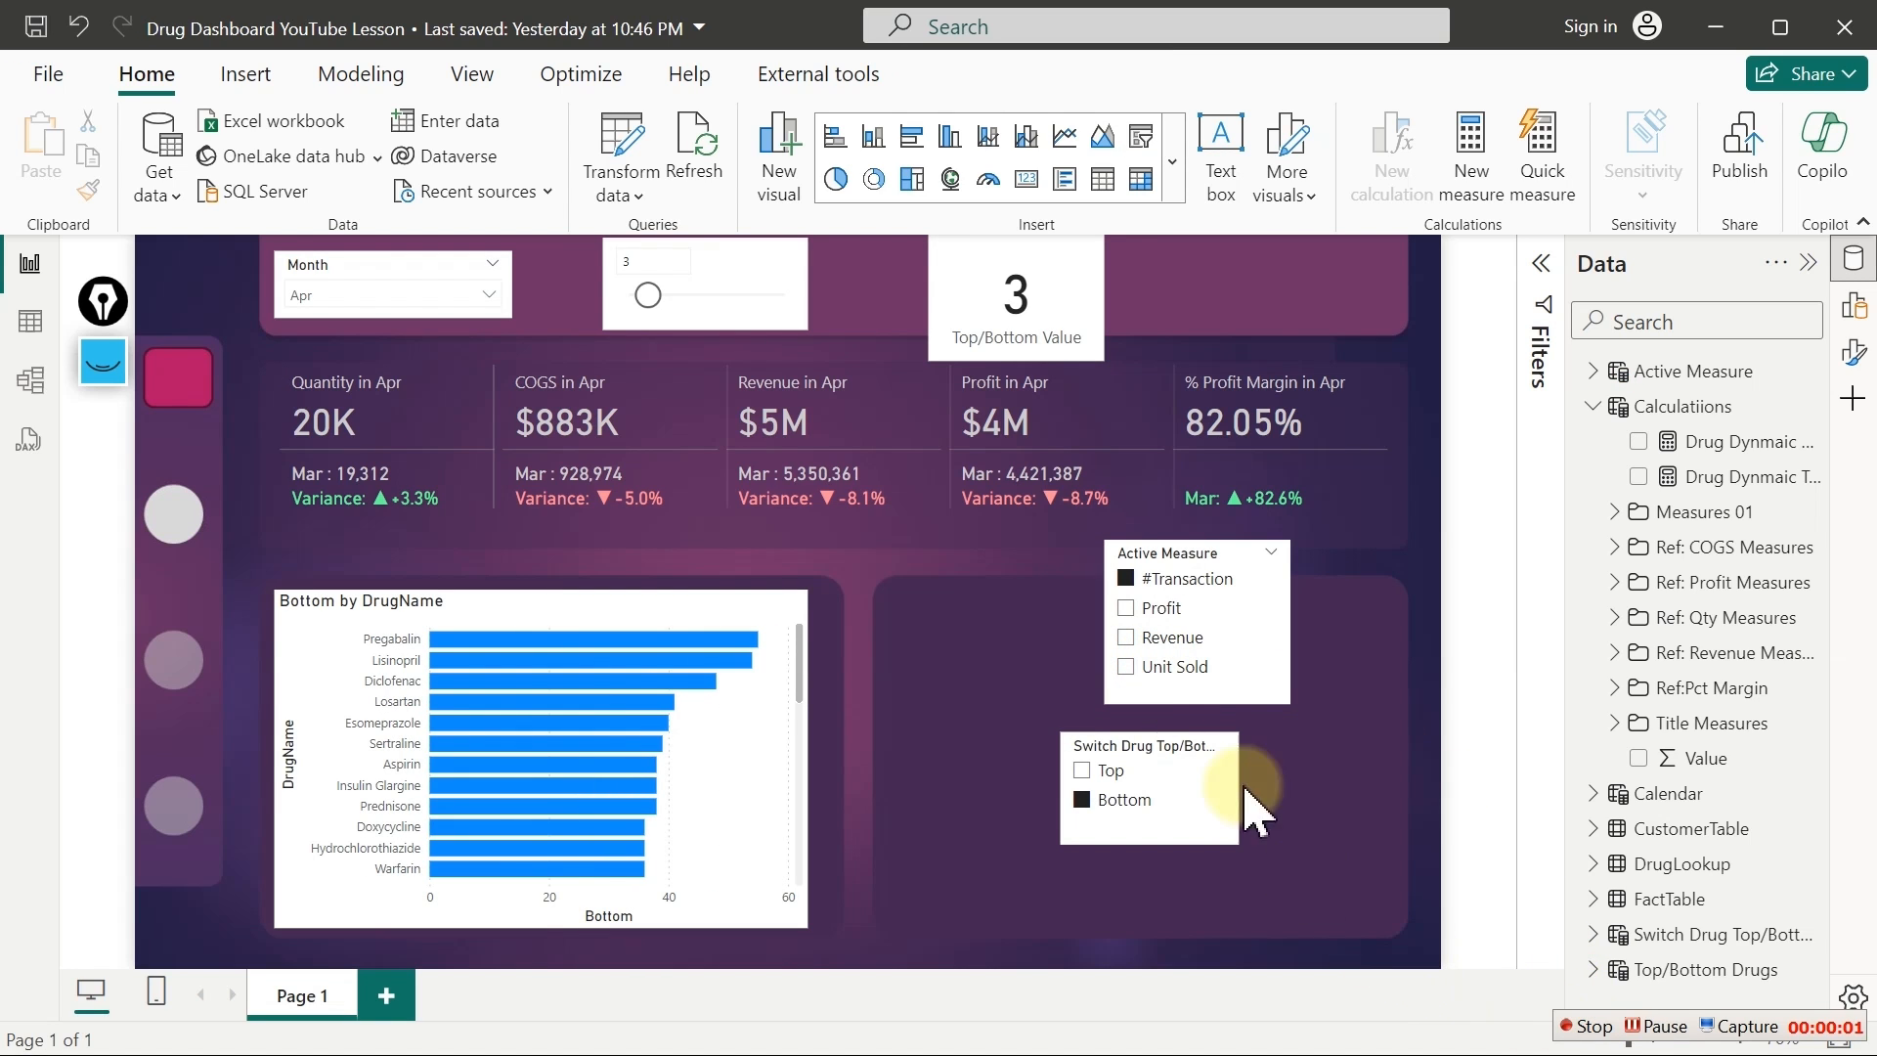
left_click(1157, 612)
left_click(1149, 640)
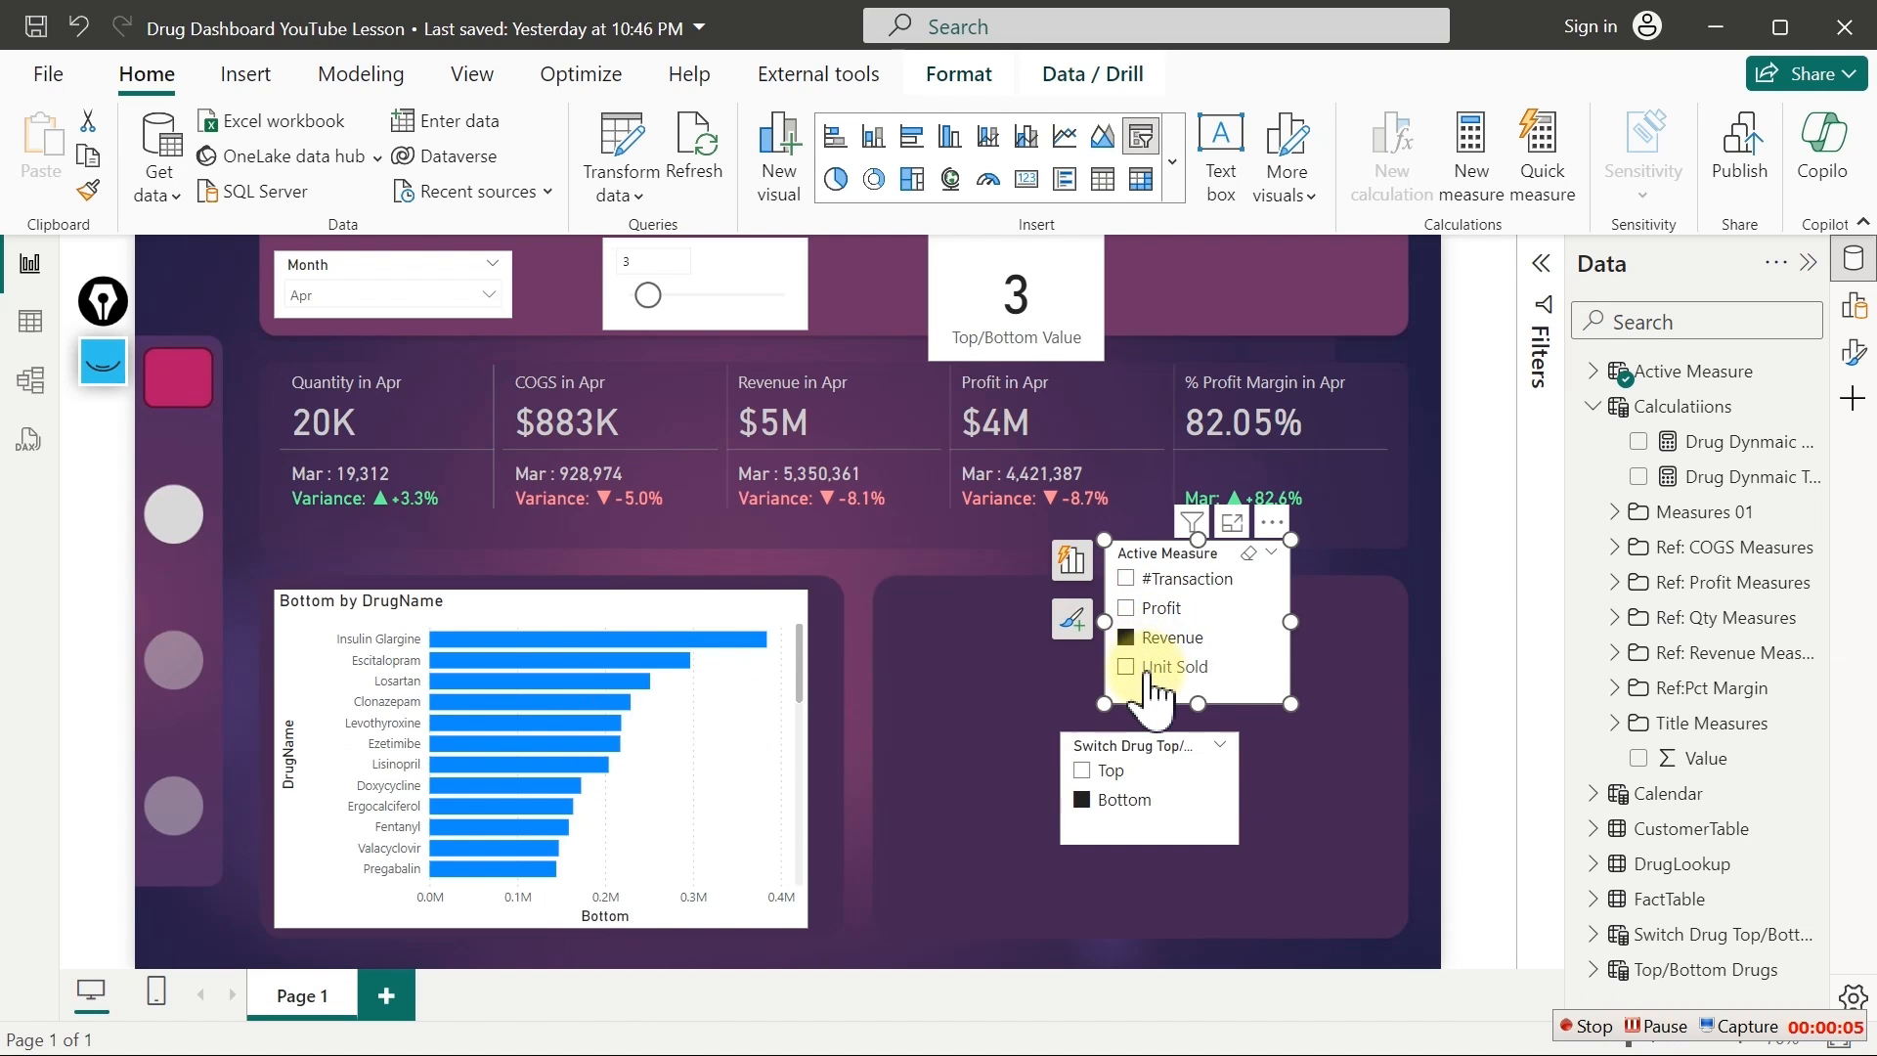
left_click(1153, 674)
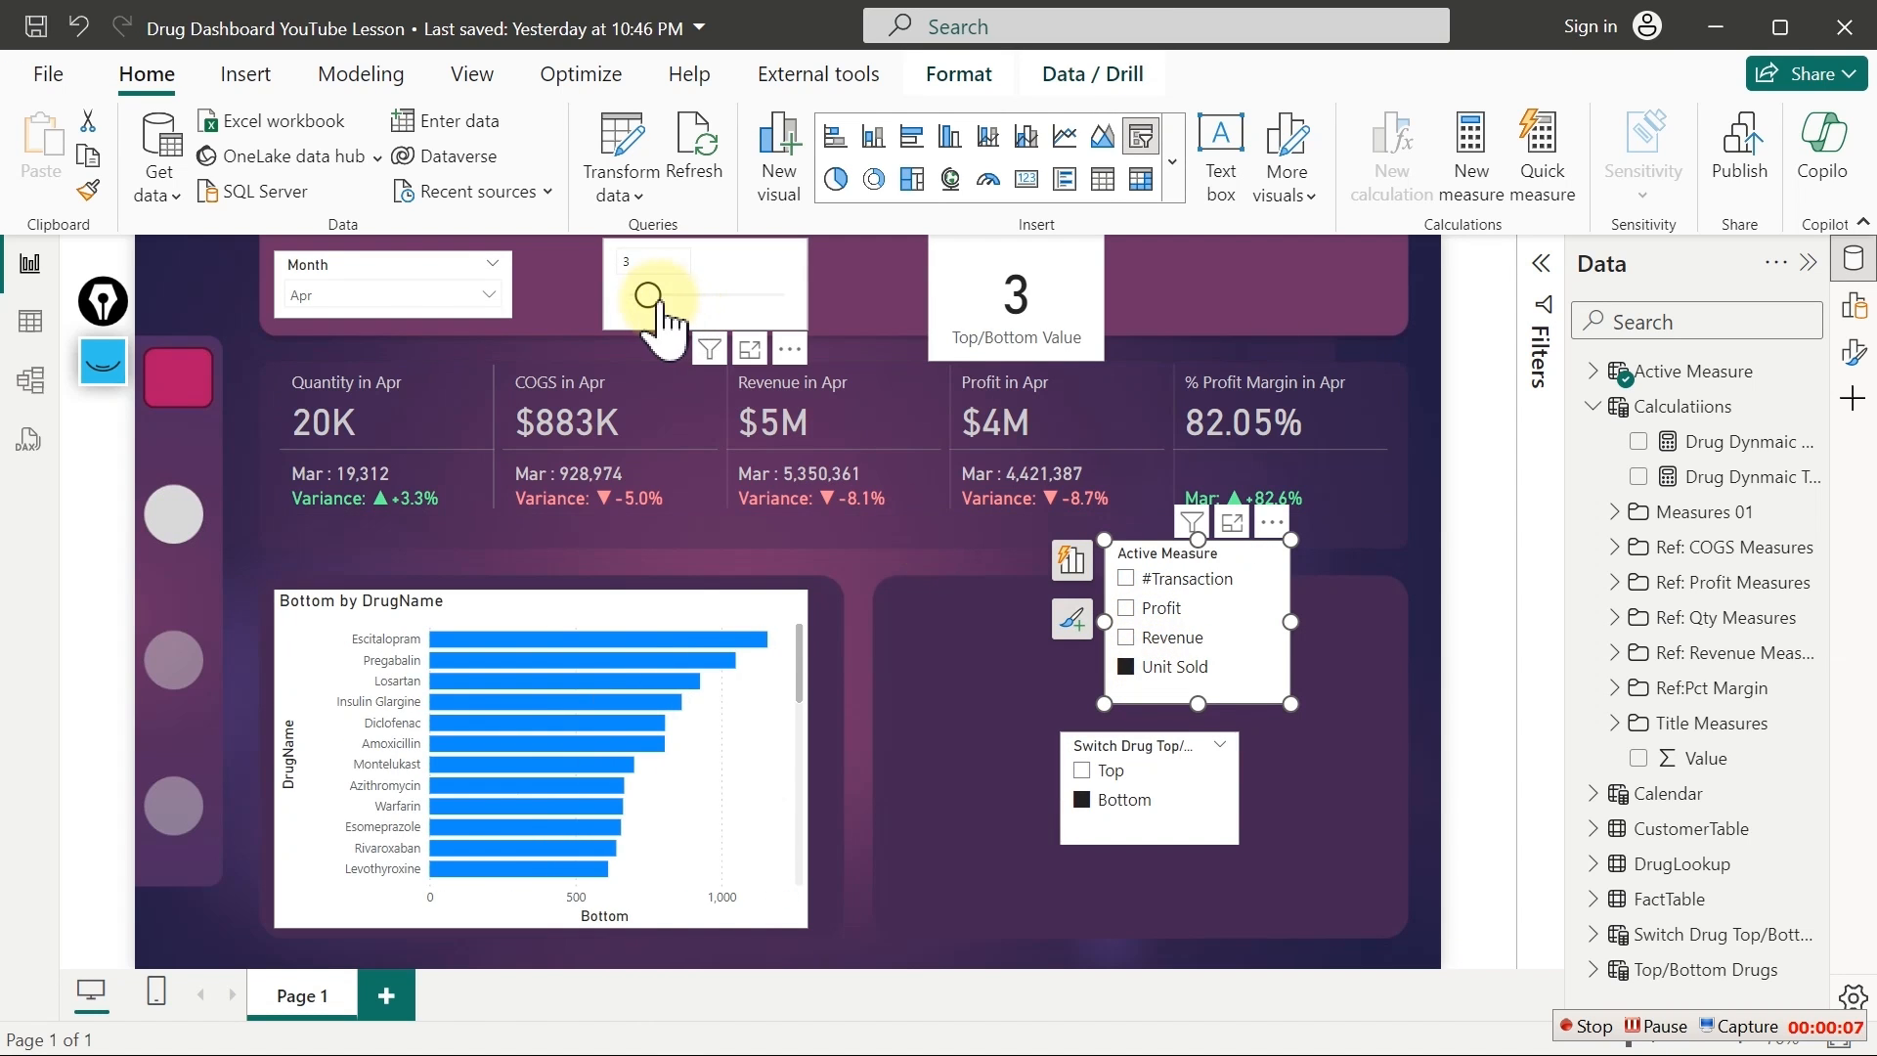
left_click_drag(649, 294, 710, 315)
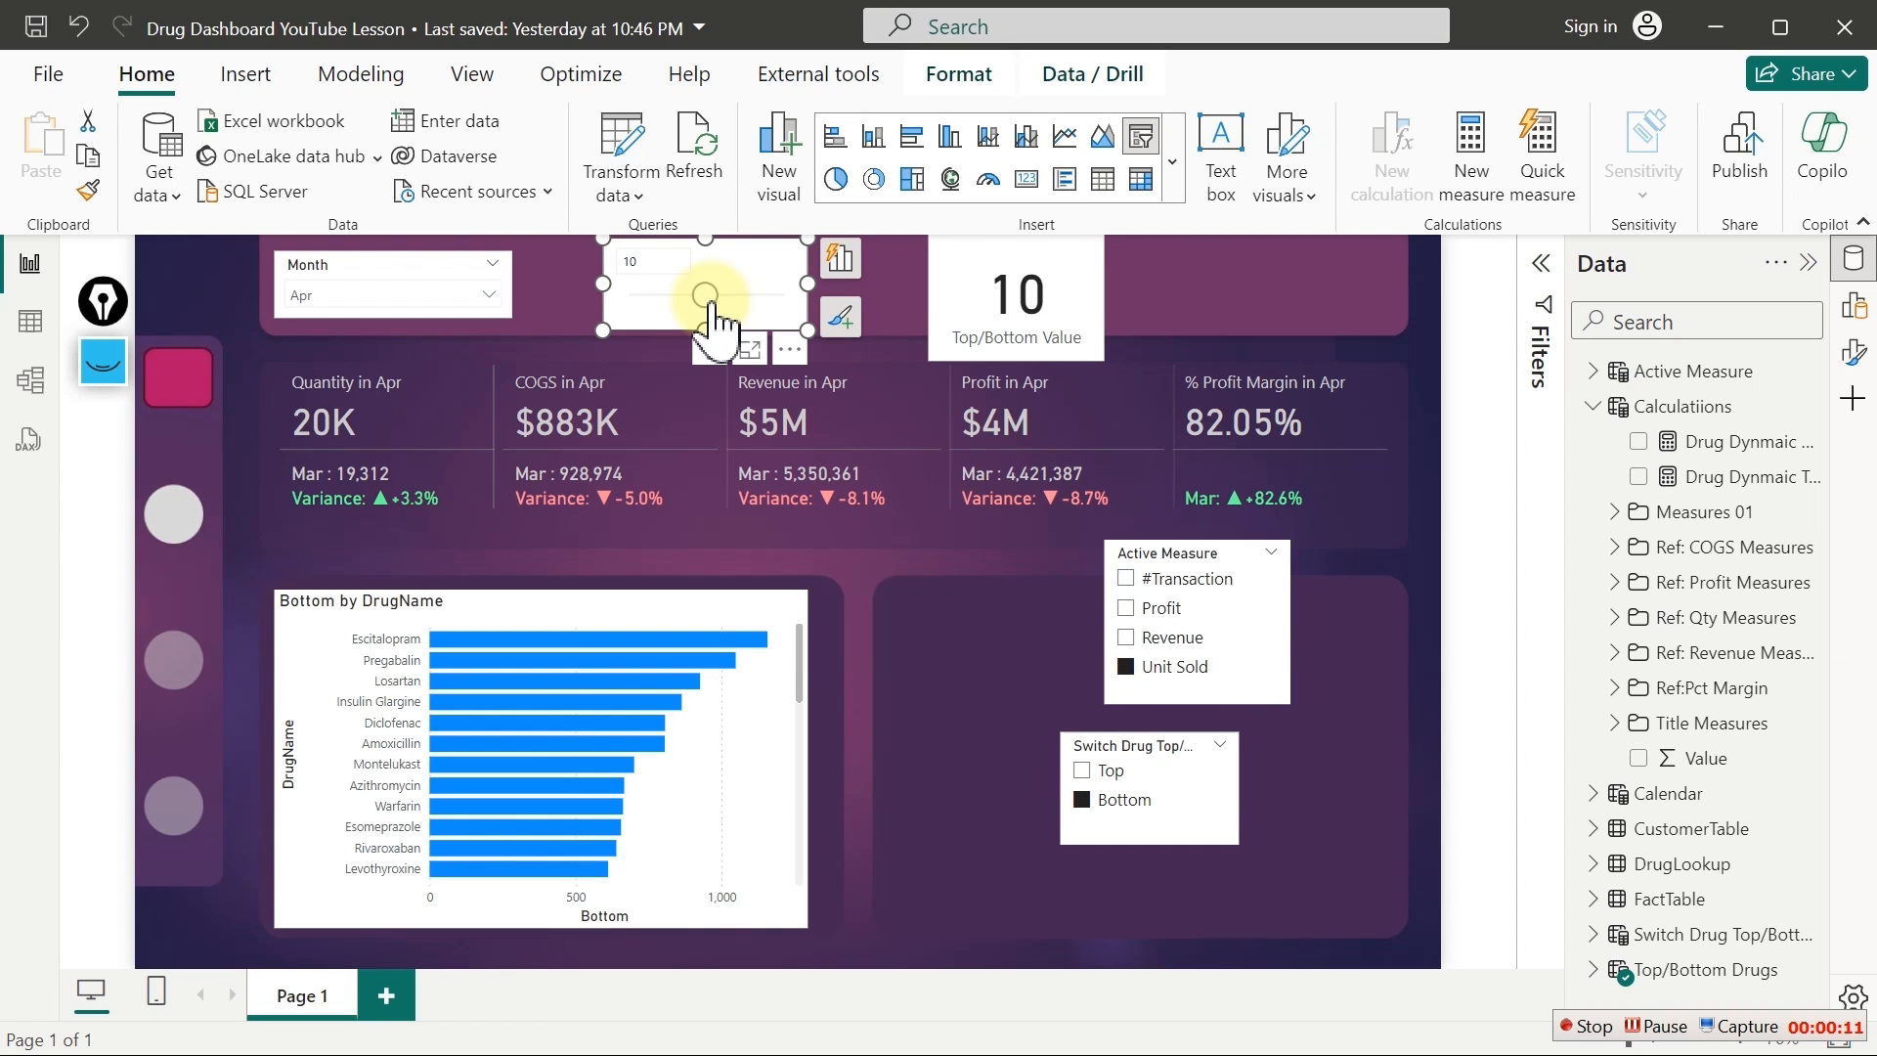
Create a new measure in the Calculatiions table and paste the copied _DynamicMeasures and _SwitchMeasures declarations as its formula
left_click(1706, 445)
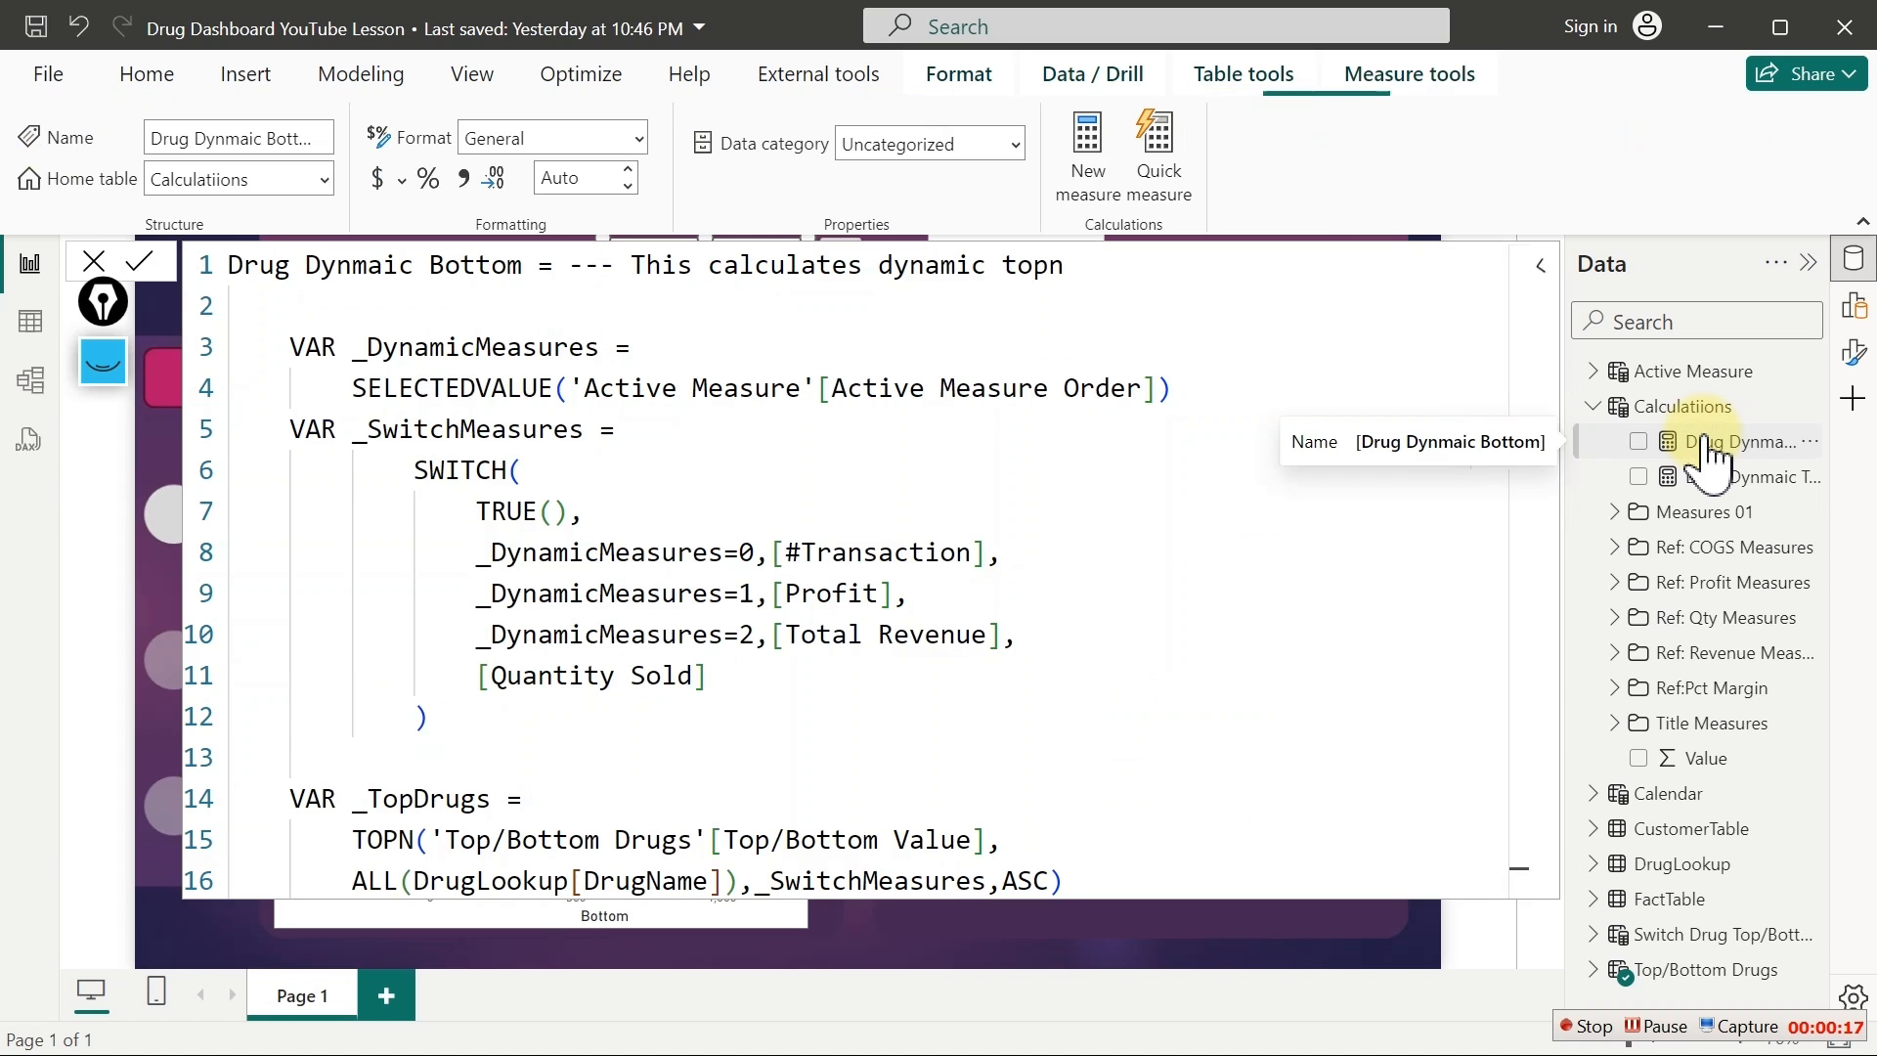
right_click(1705, 448)
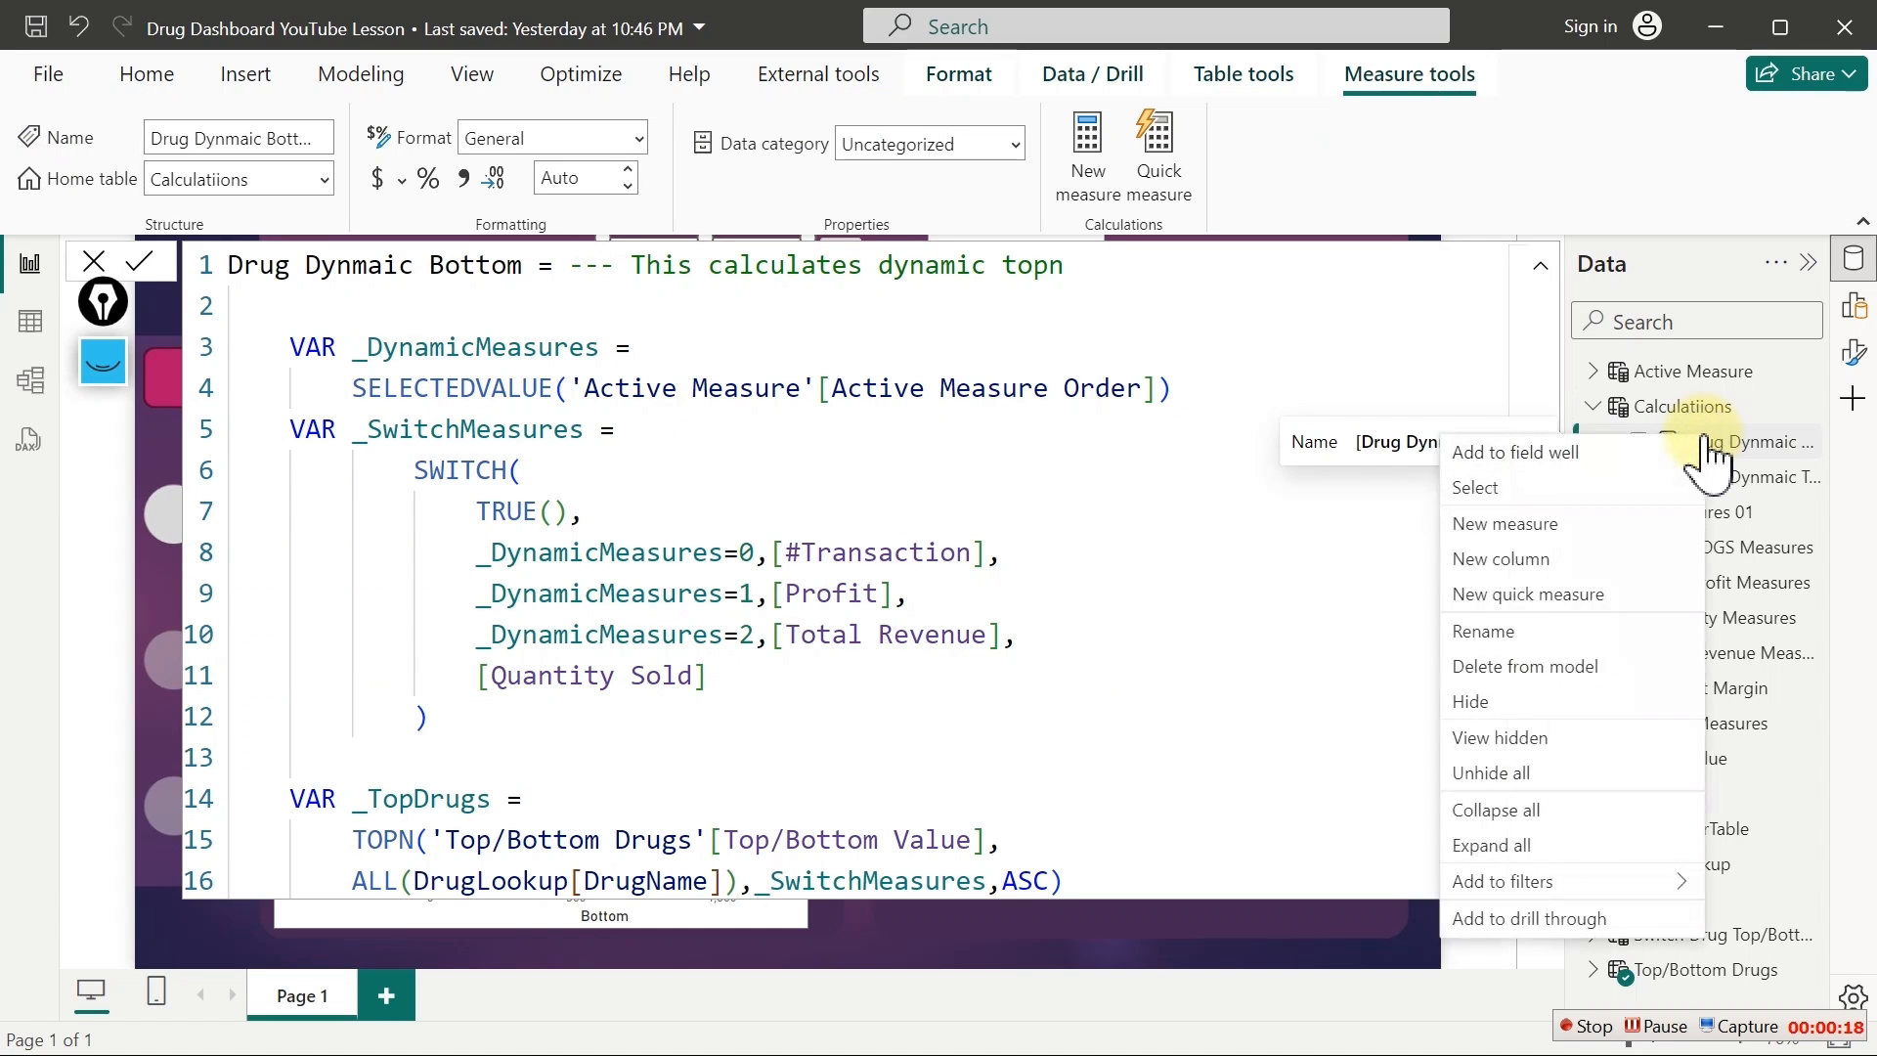
left_click(1528, 536)
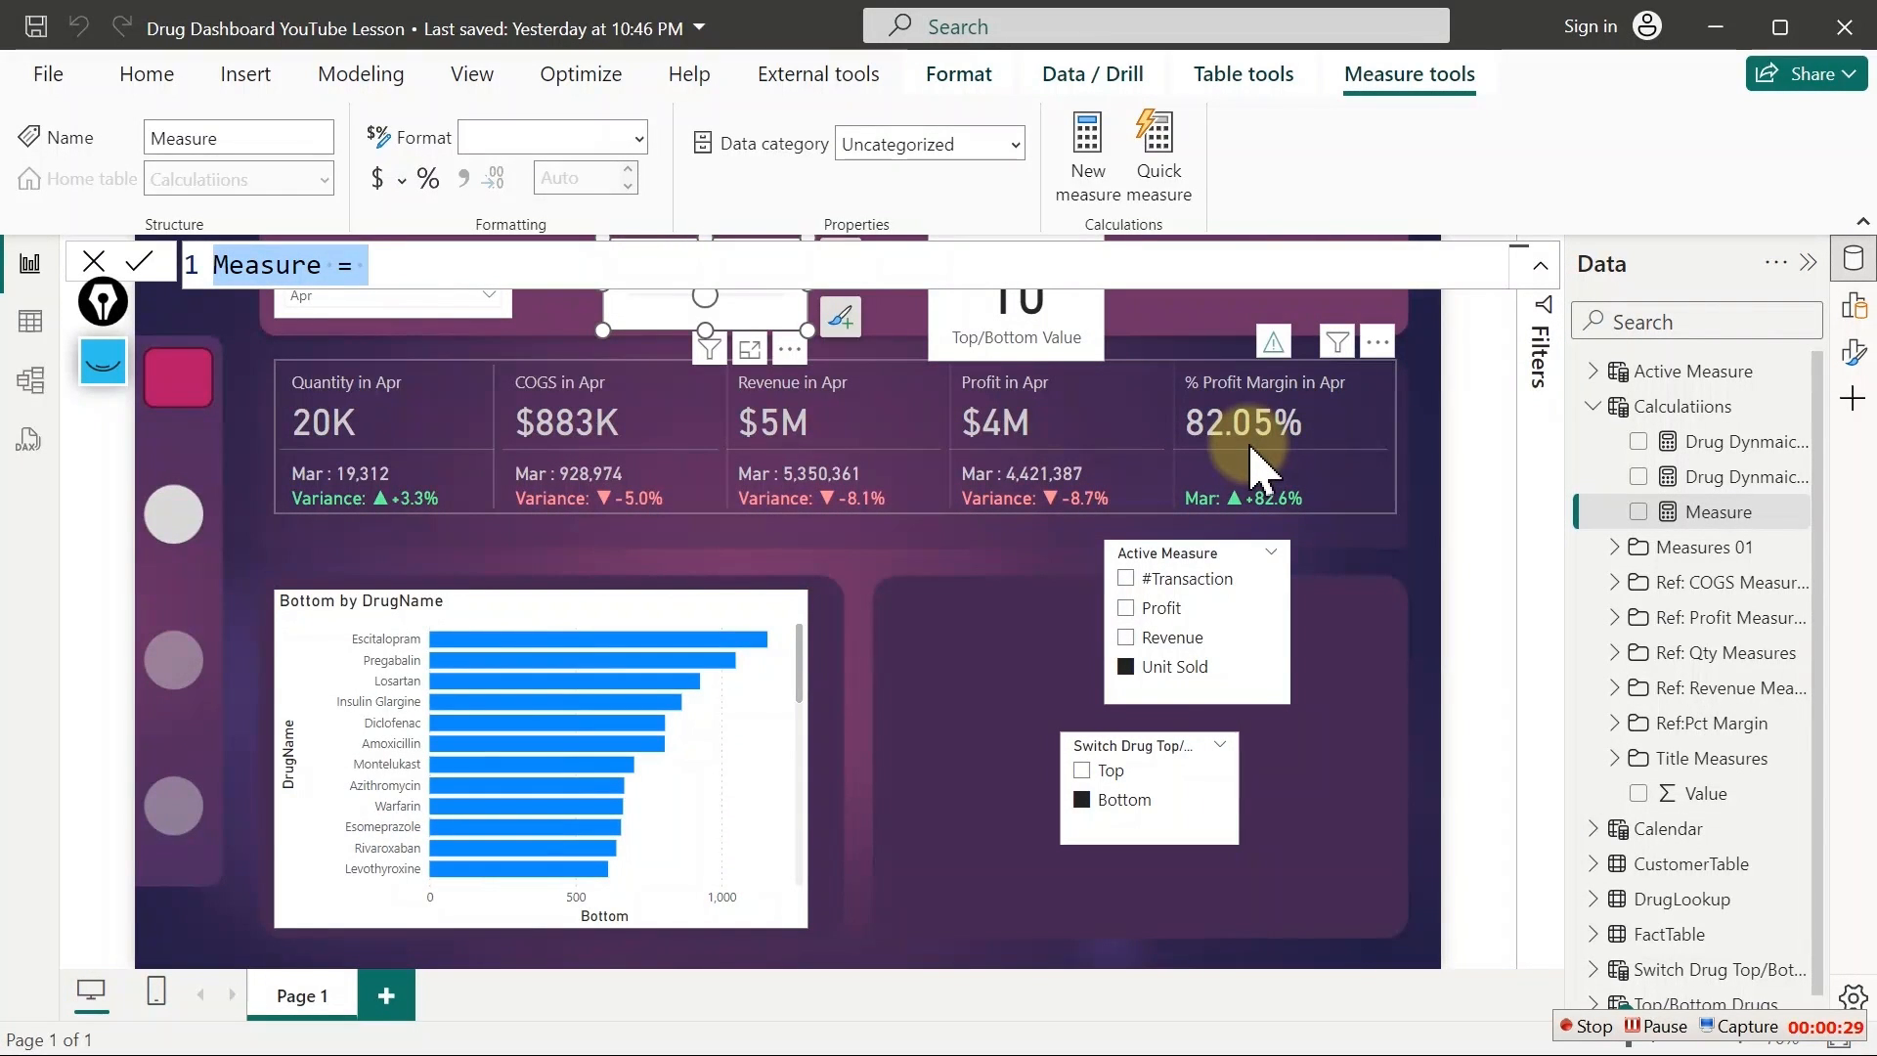
key("ctrl+v")
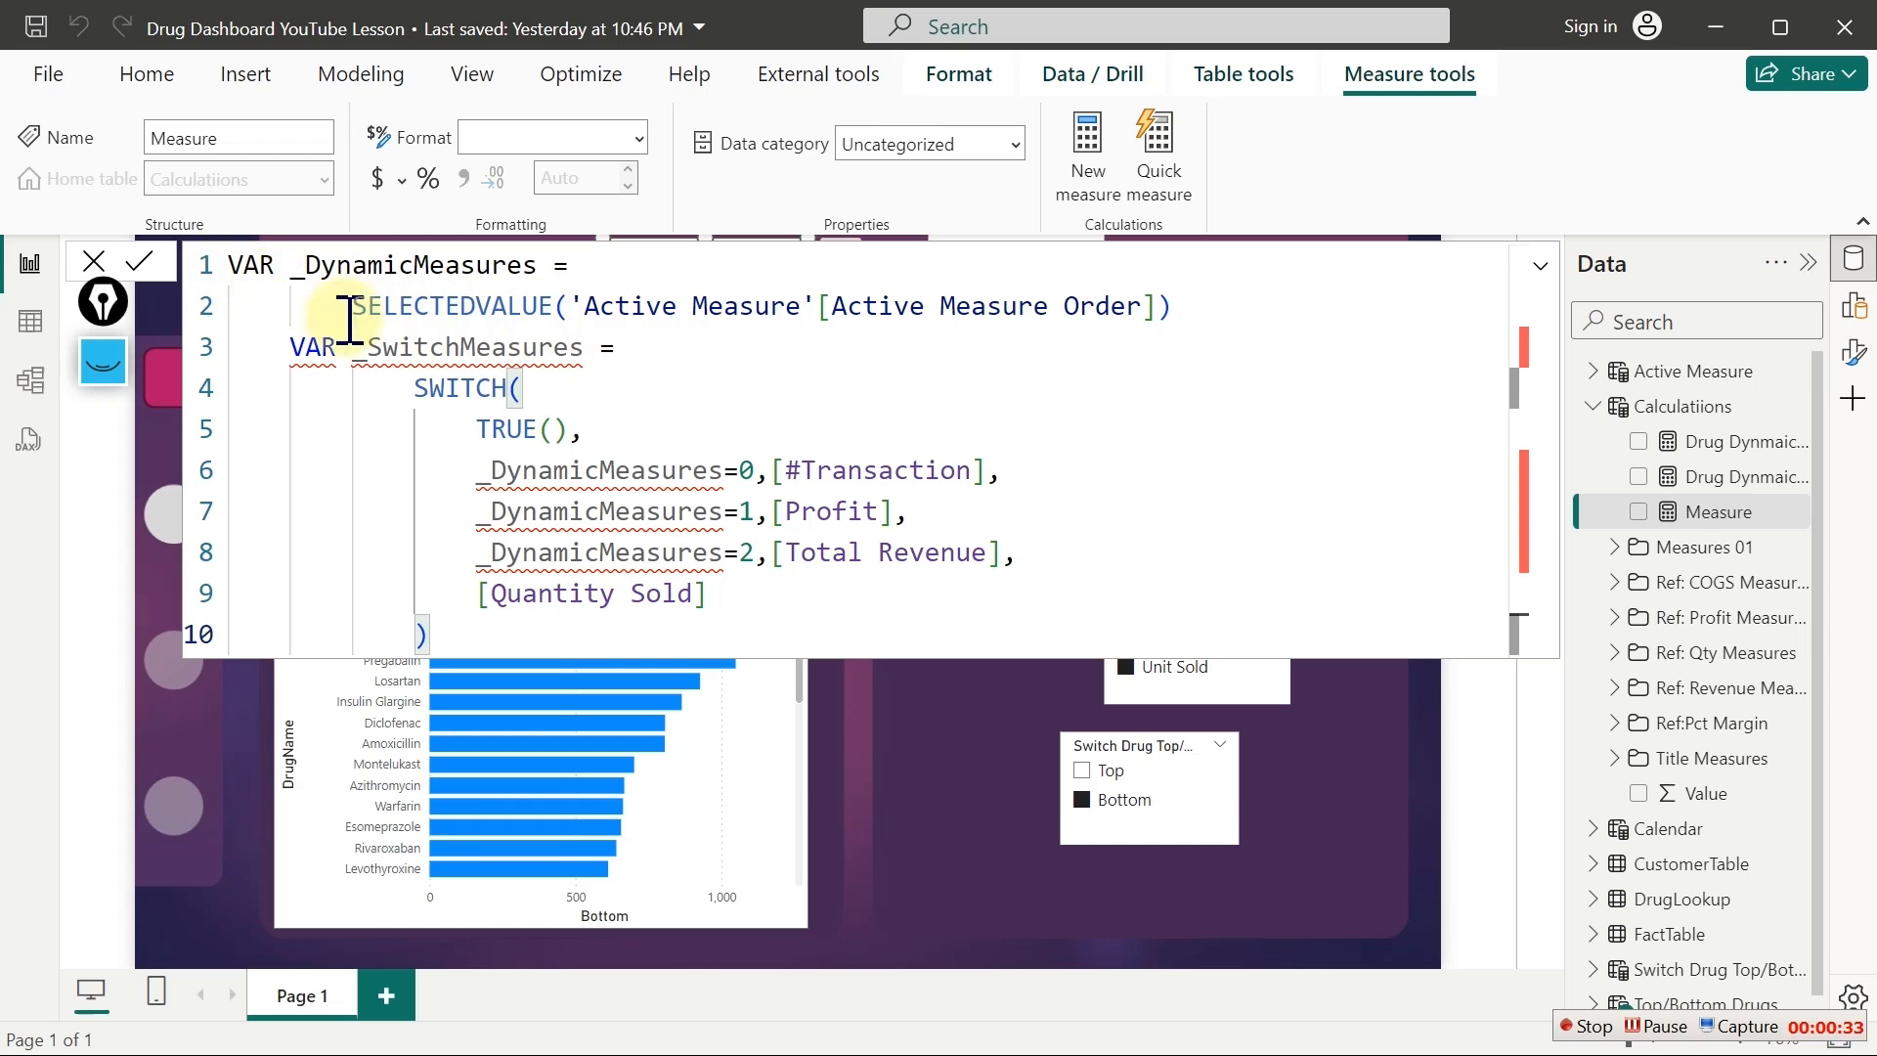
Insert the heading "Dynamic Measures =" above the pasted declarations, separated by an empty line, to name the measure
left_click(235, 264)
key("Return")
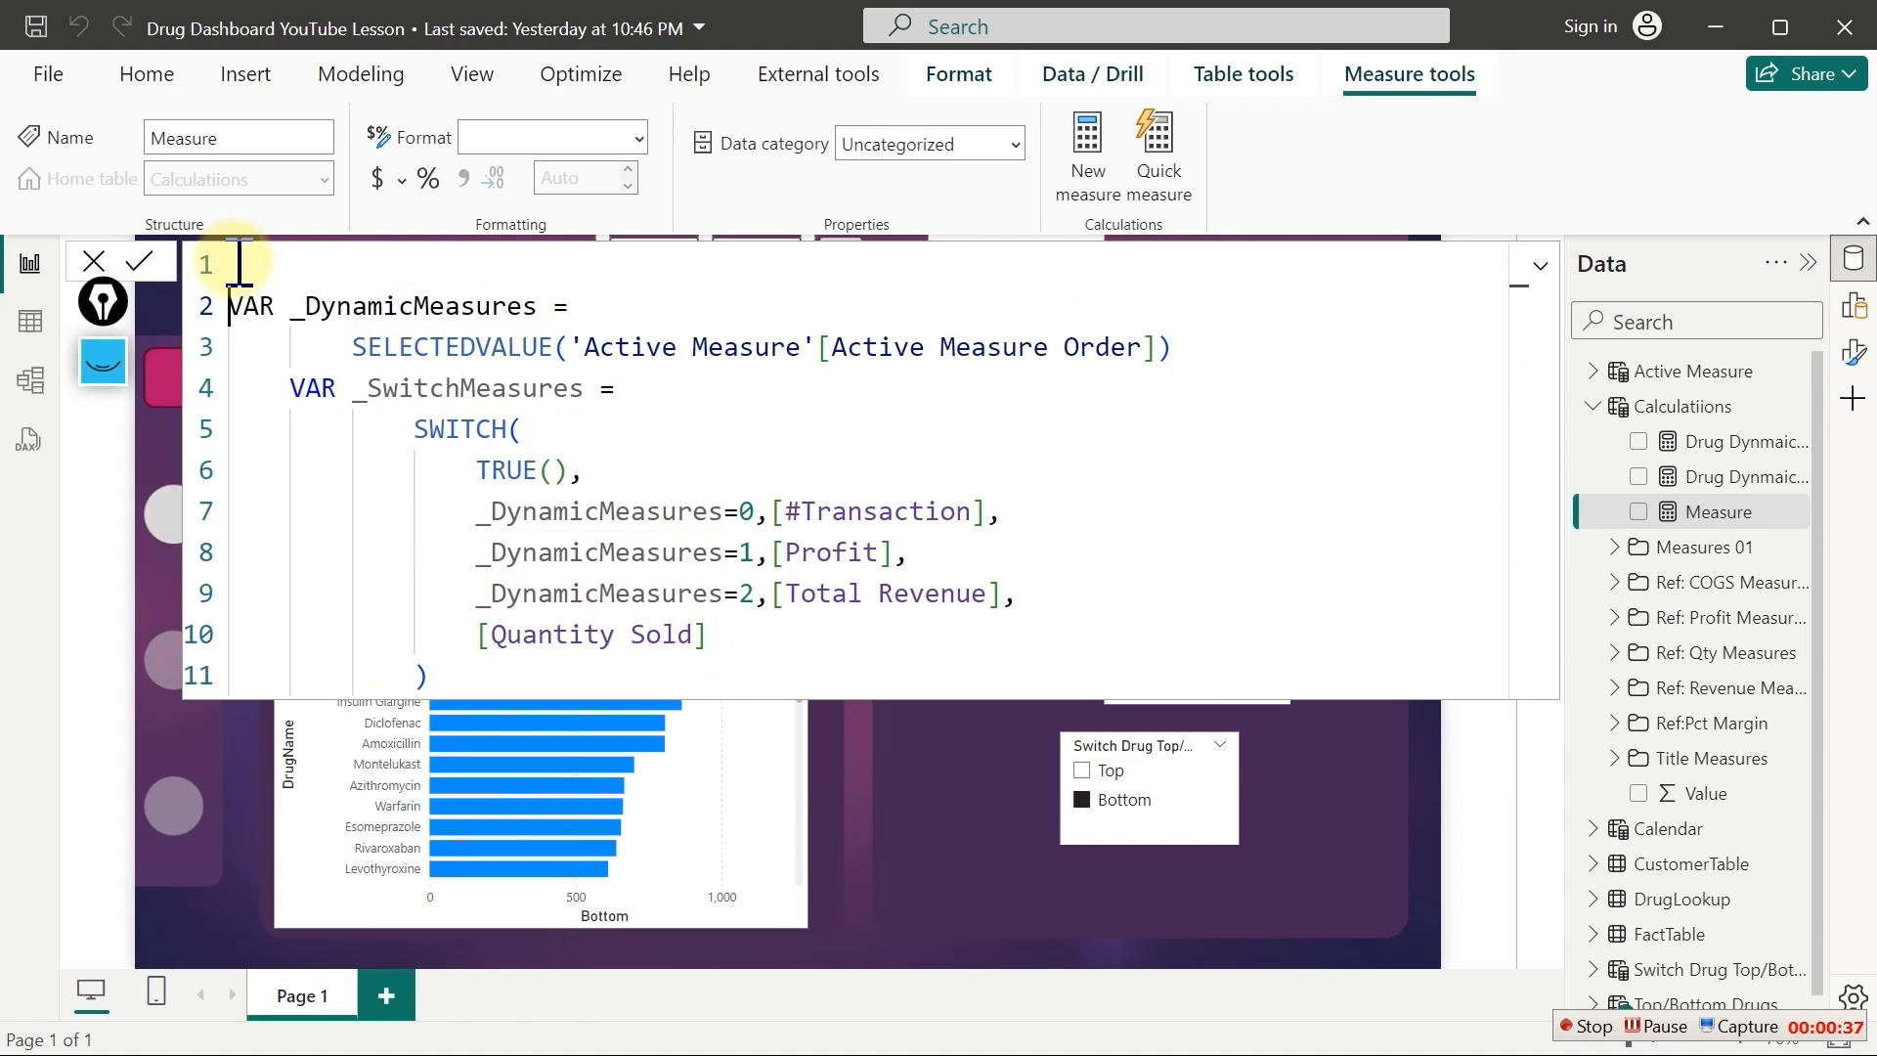
key("Return")
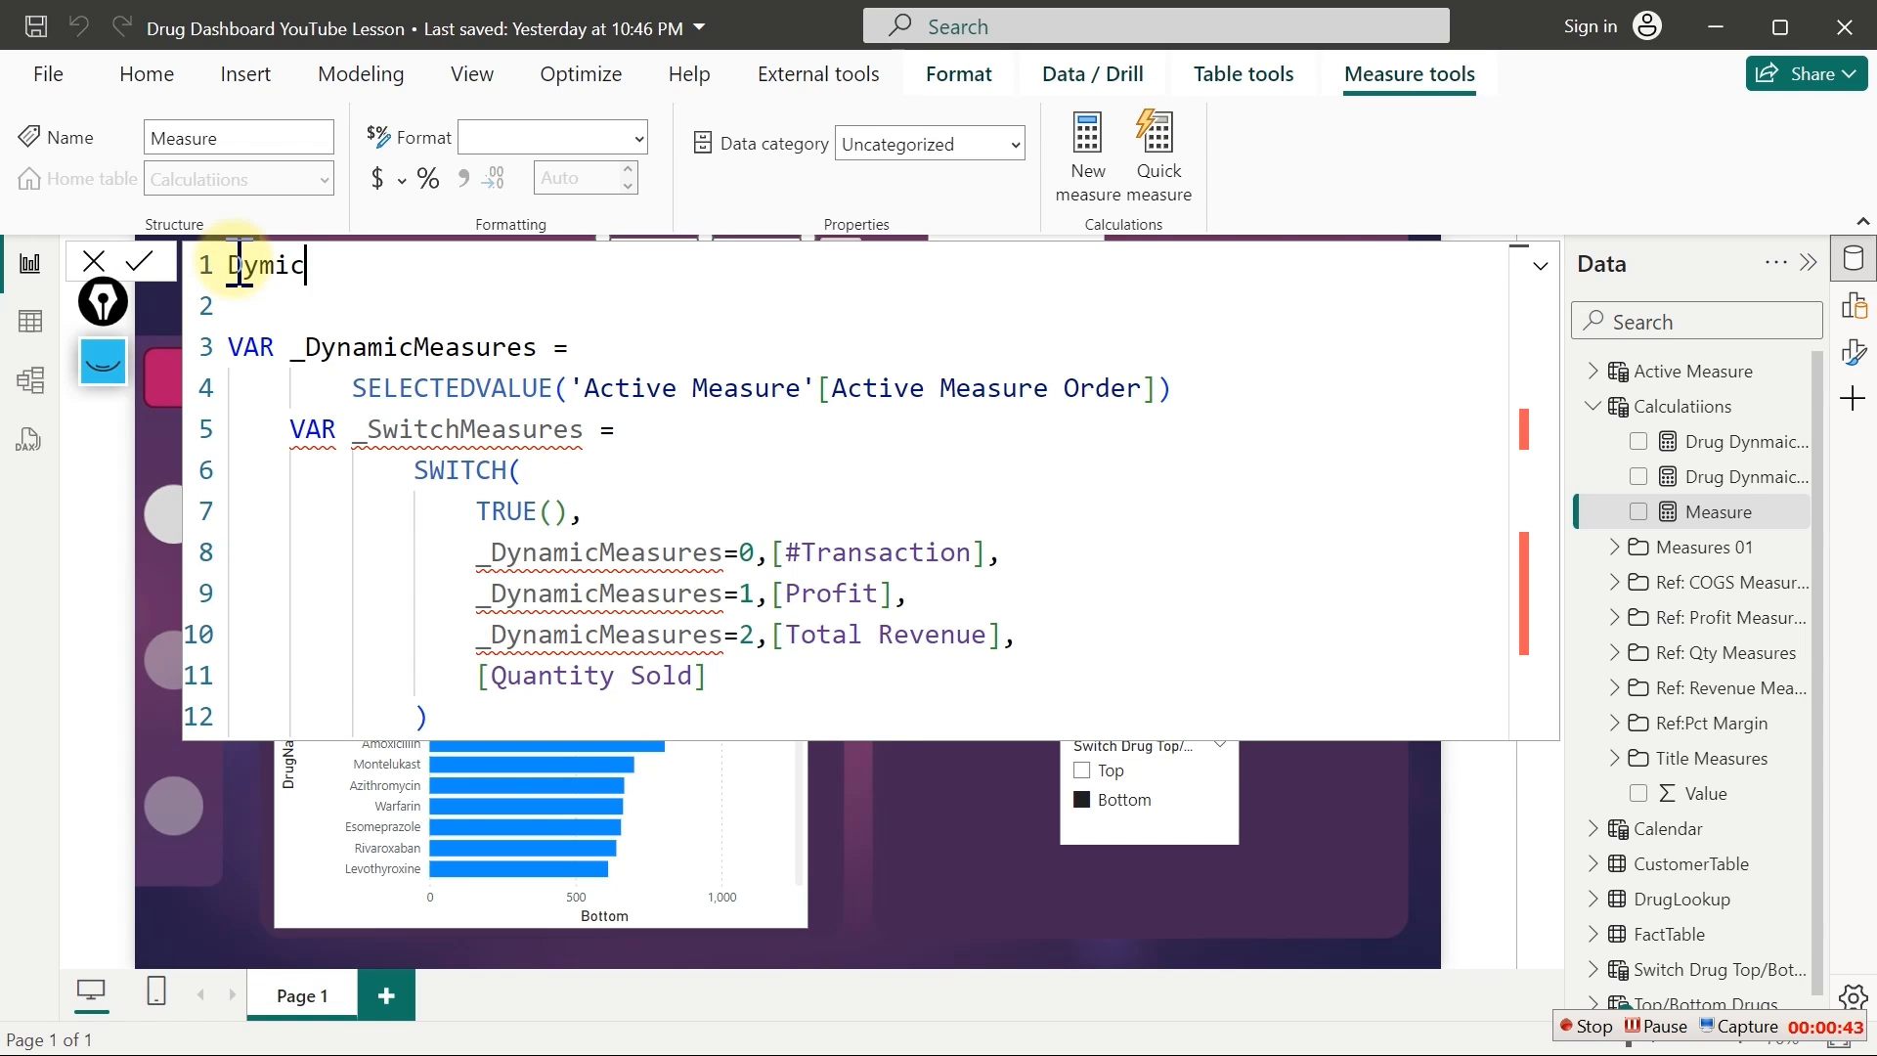
type("Dymami")
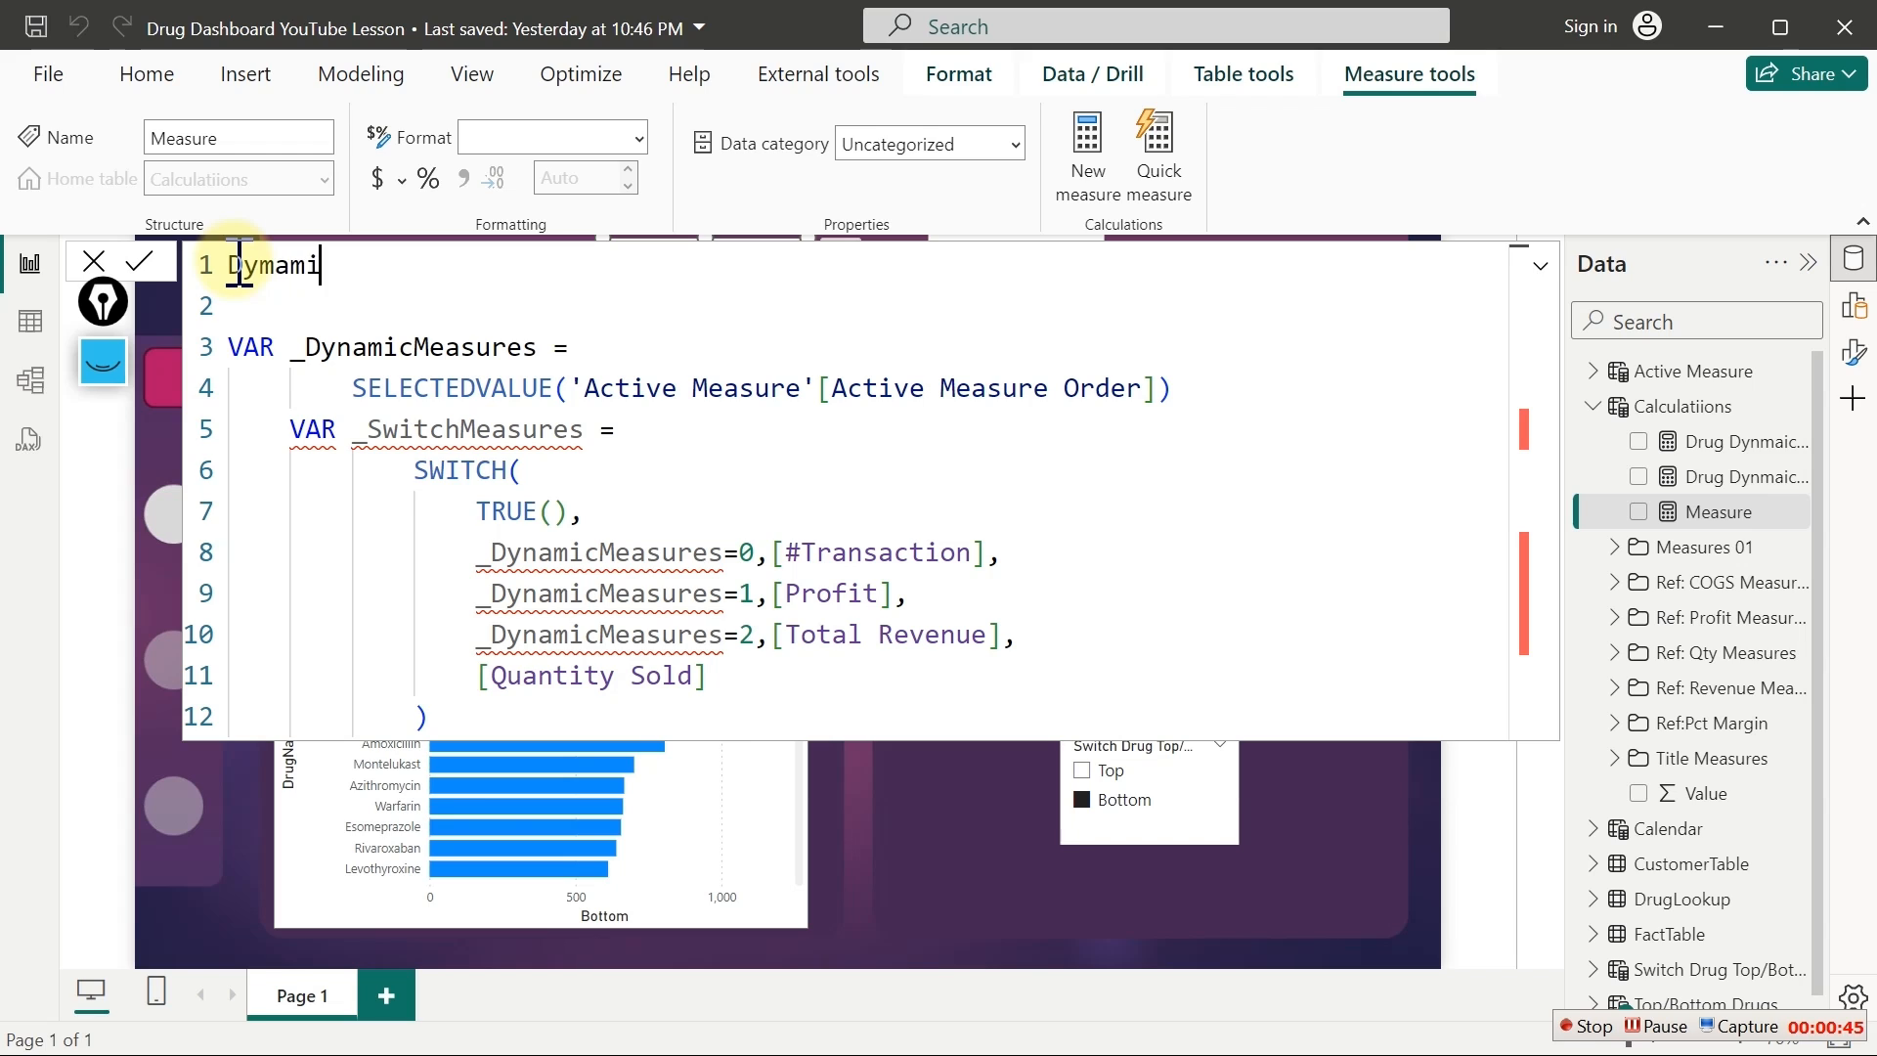
key("BackSpace")
key("BackSpace")
key("BackSpace")
key("BackSpace")
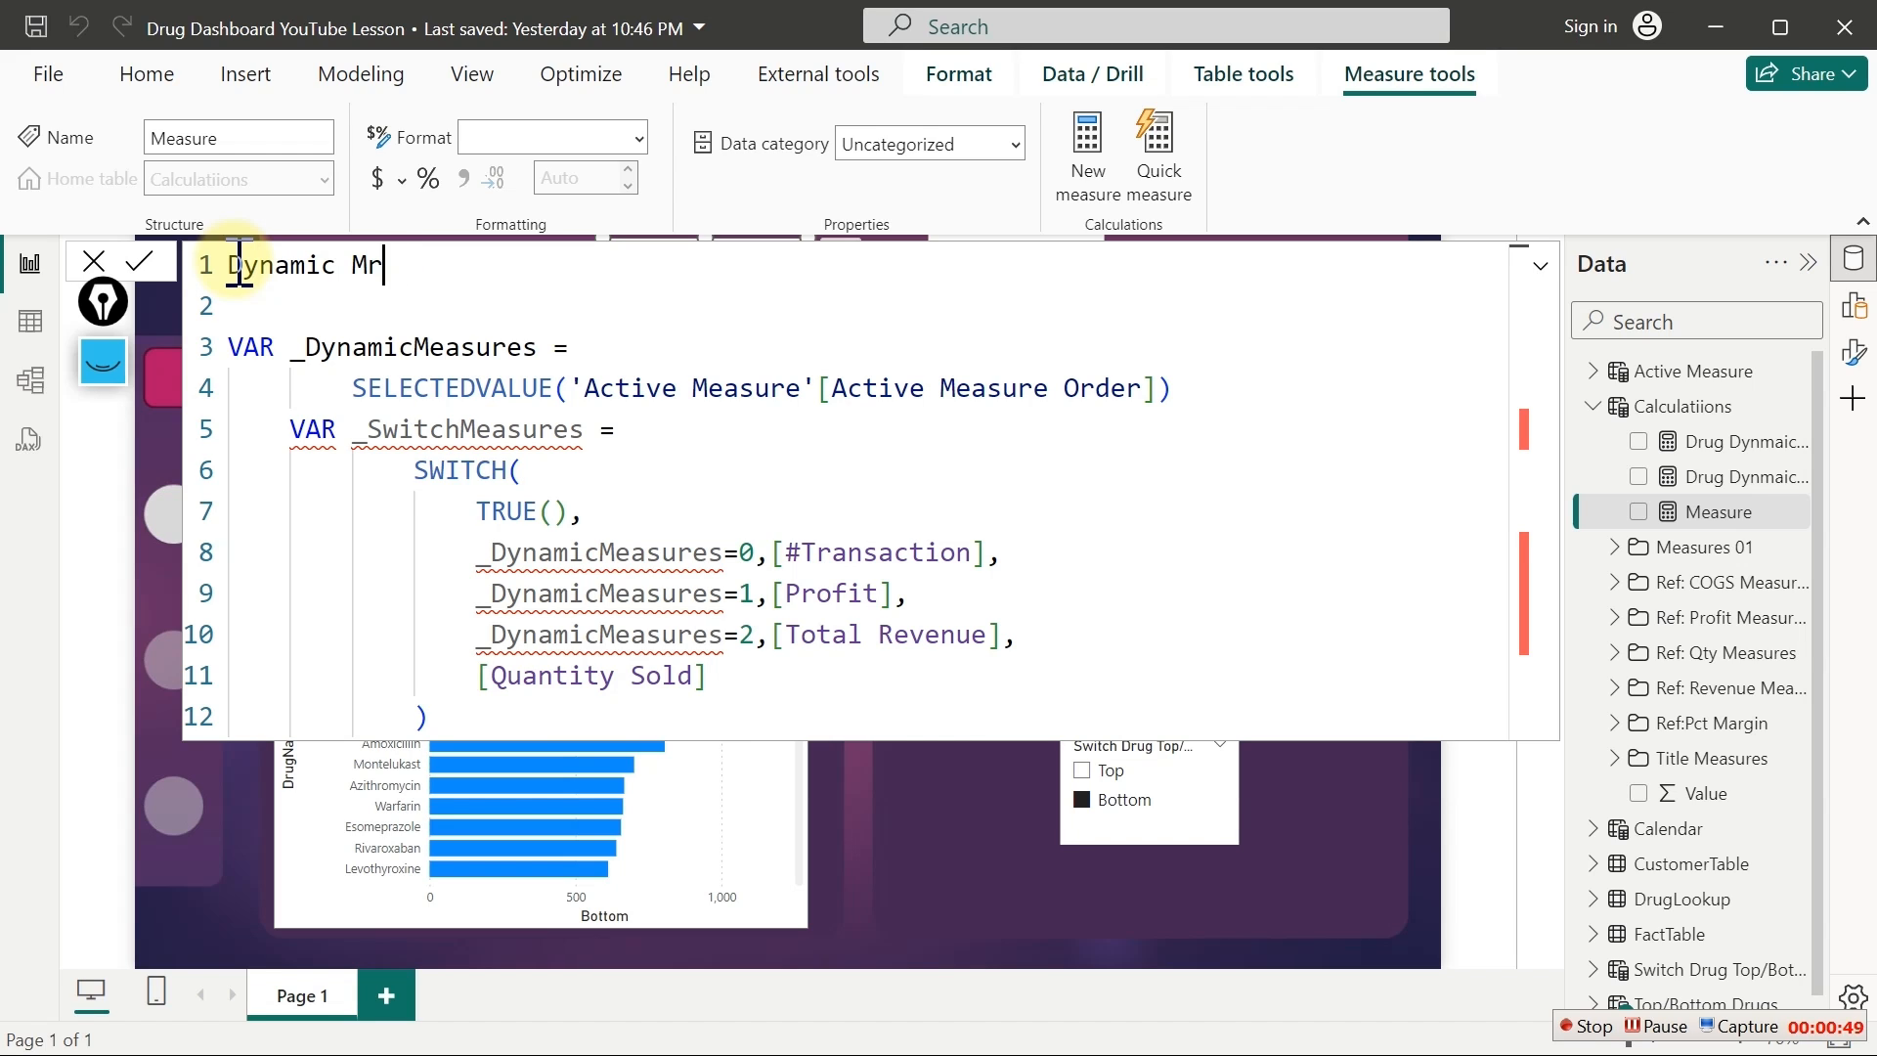
type("namic Measures =")
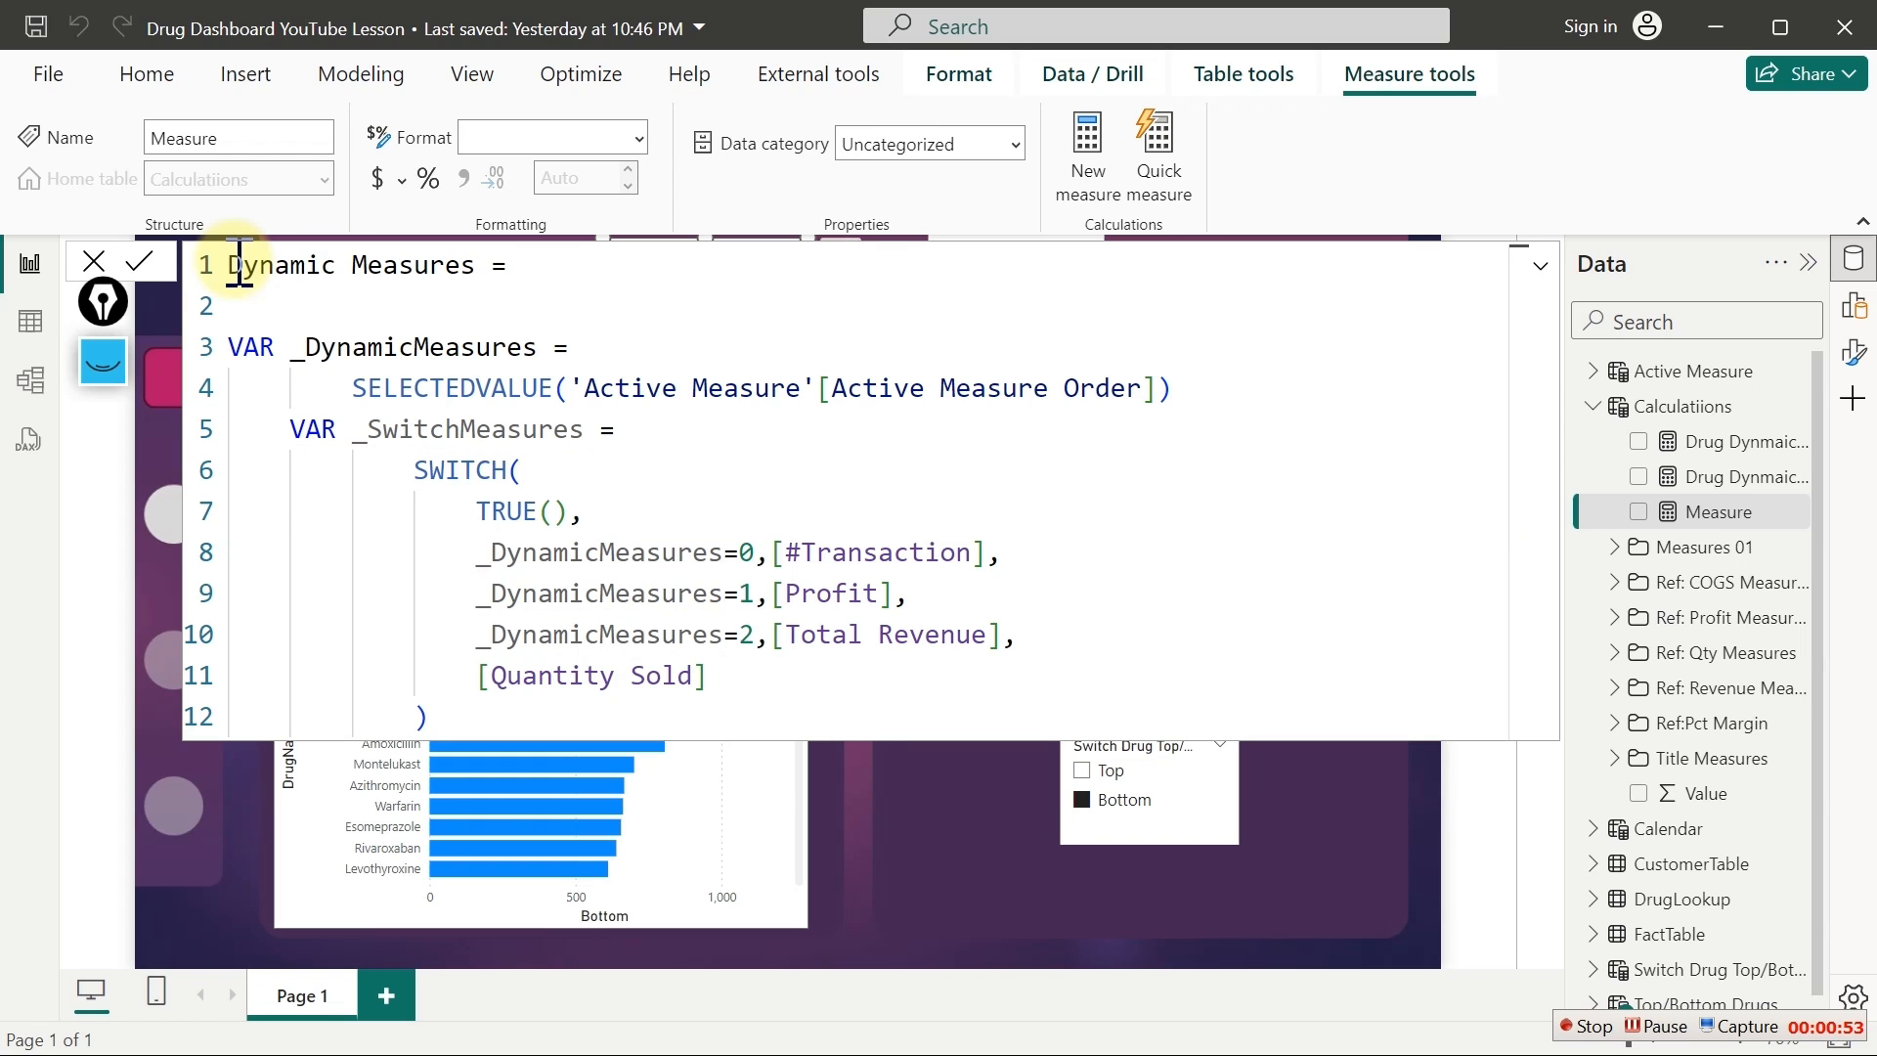
Replace "VAR _SwitchMeasures =" with RETURN before the SWITCH expression and commit the Dynamic Measures formula
left_click(320, 510)
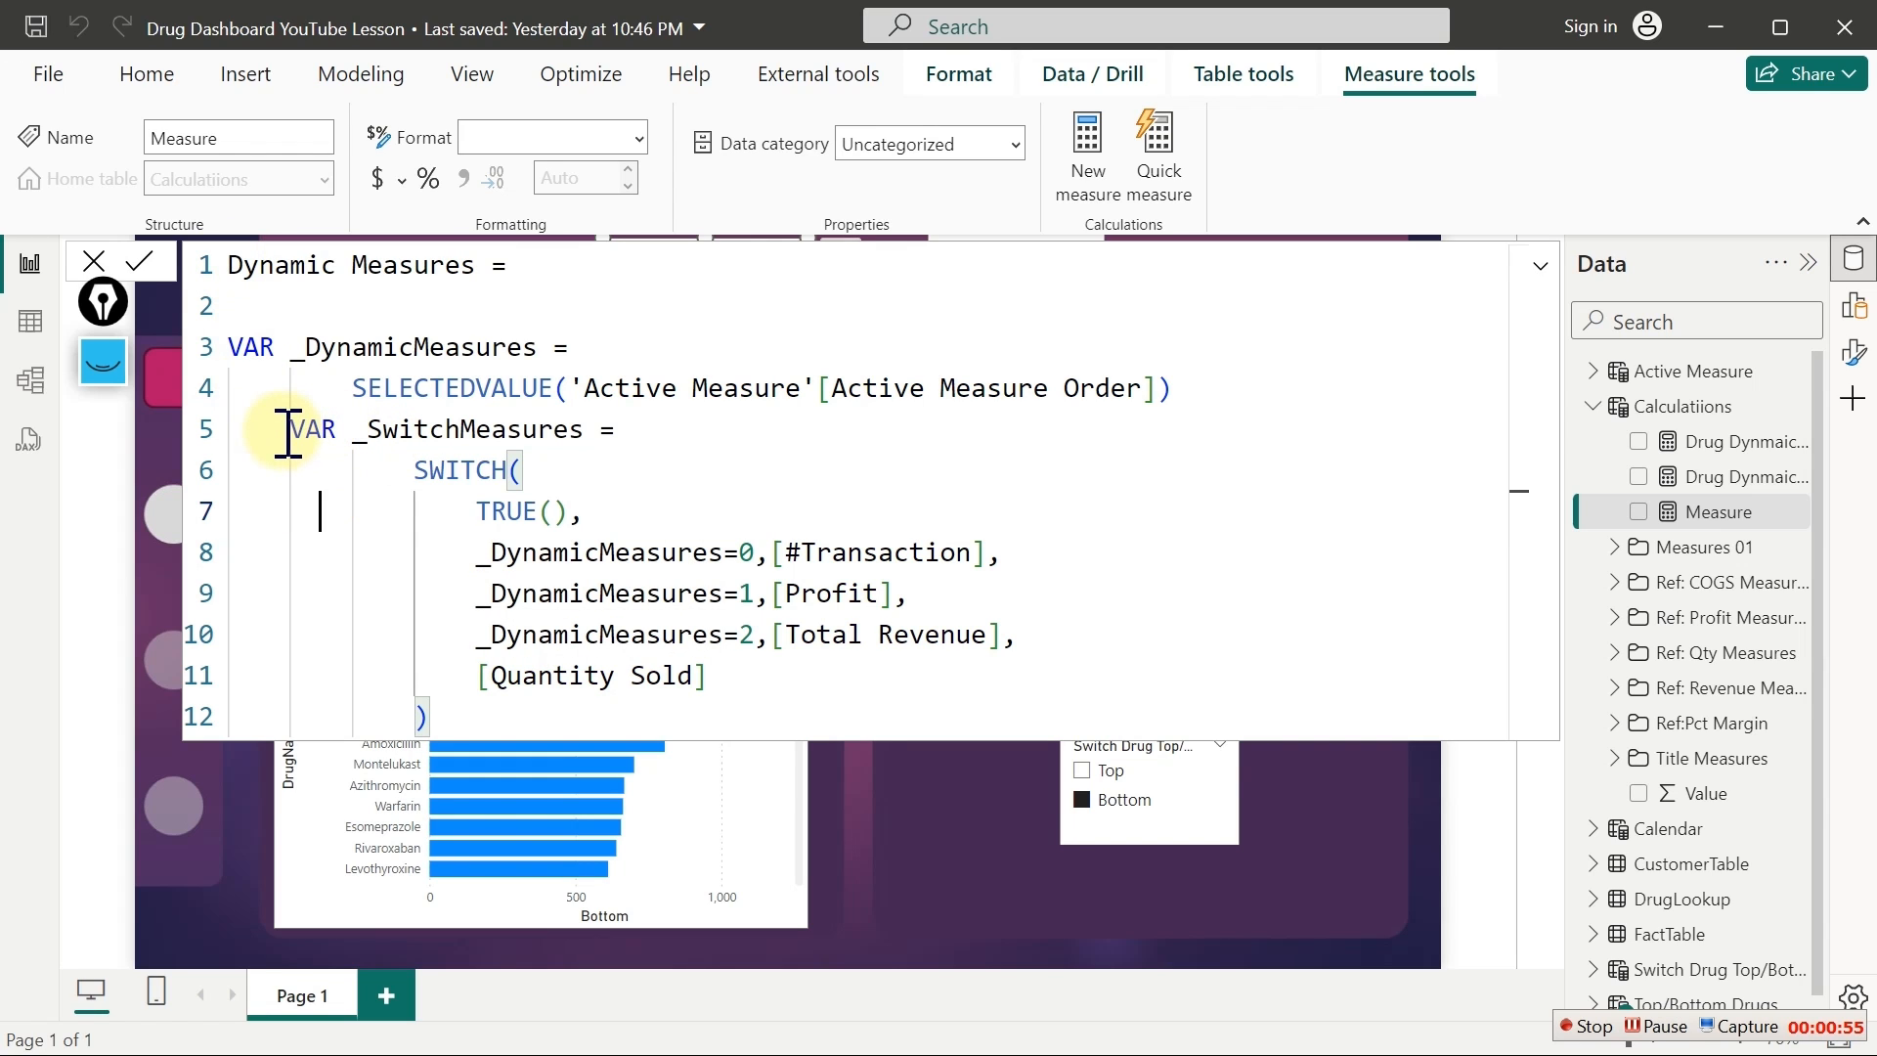
left_click_drag(279, 431, 636, 433)
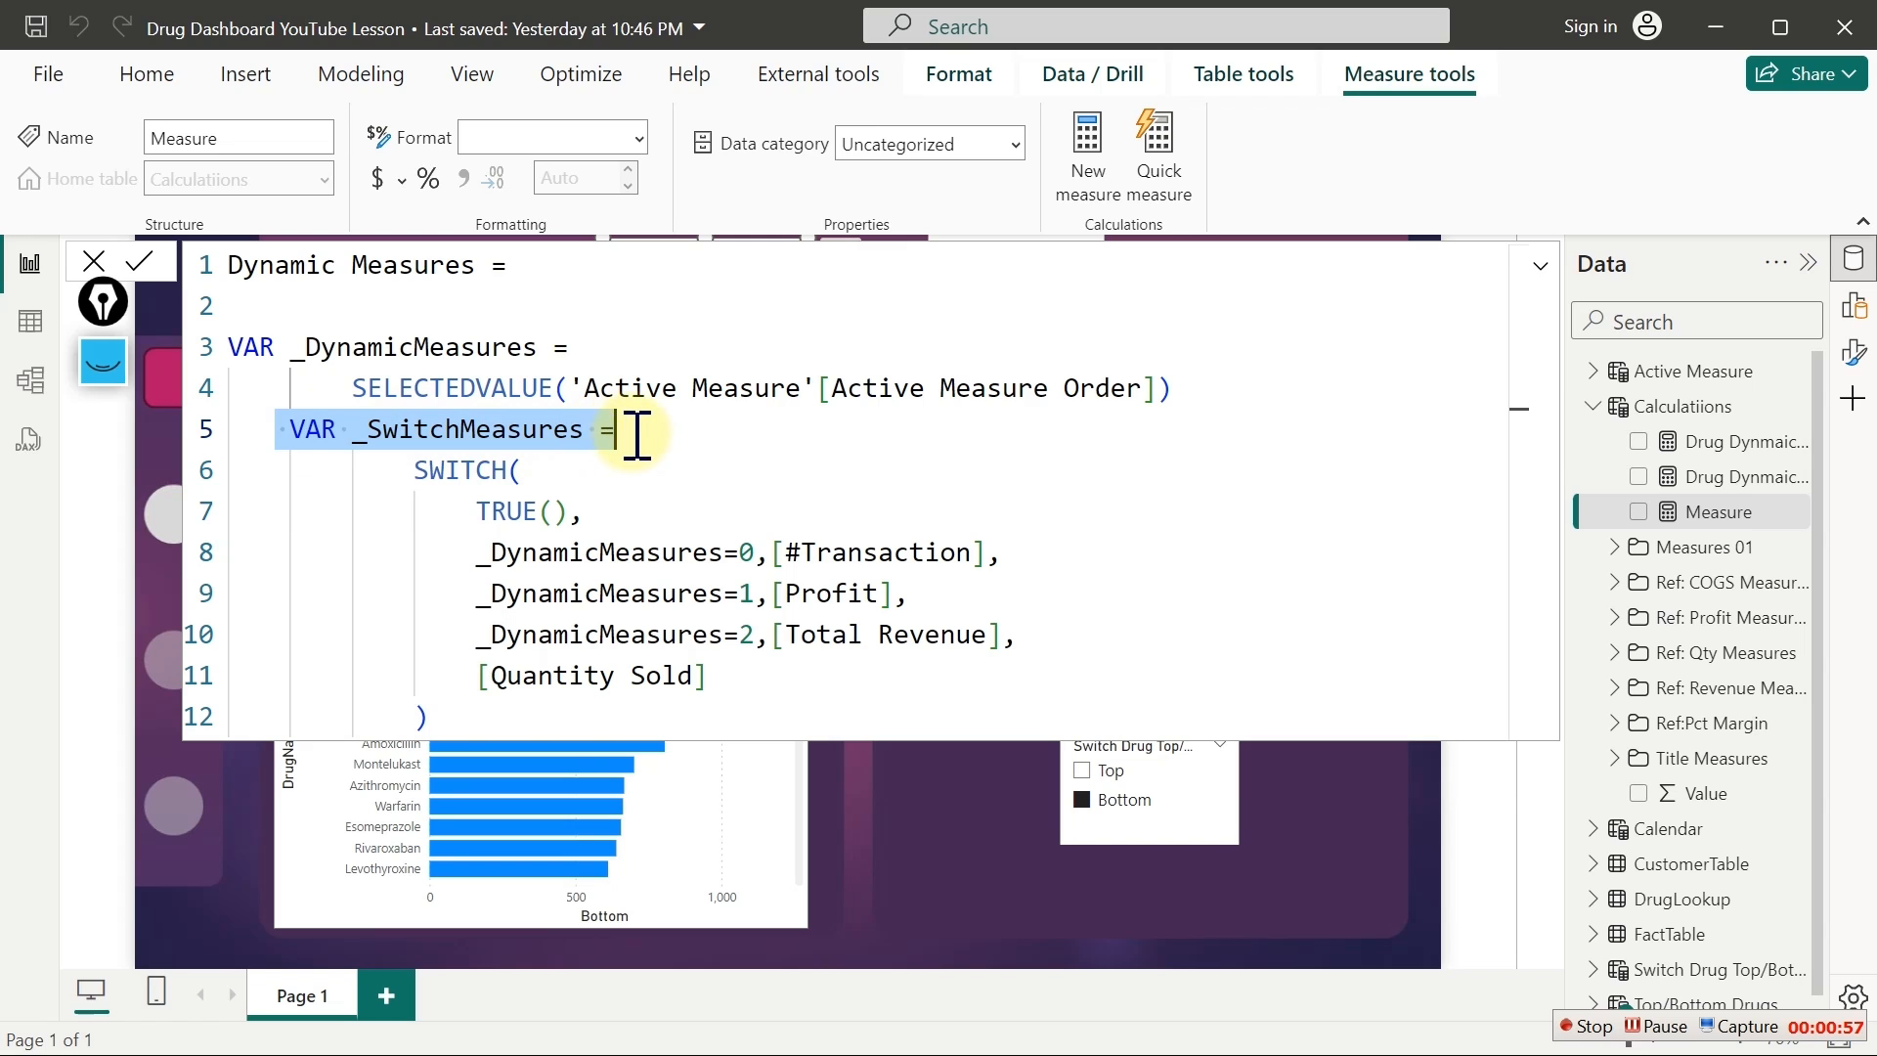
key("BackSpace")
type("ret")
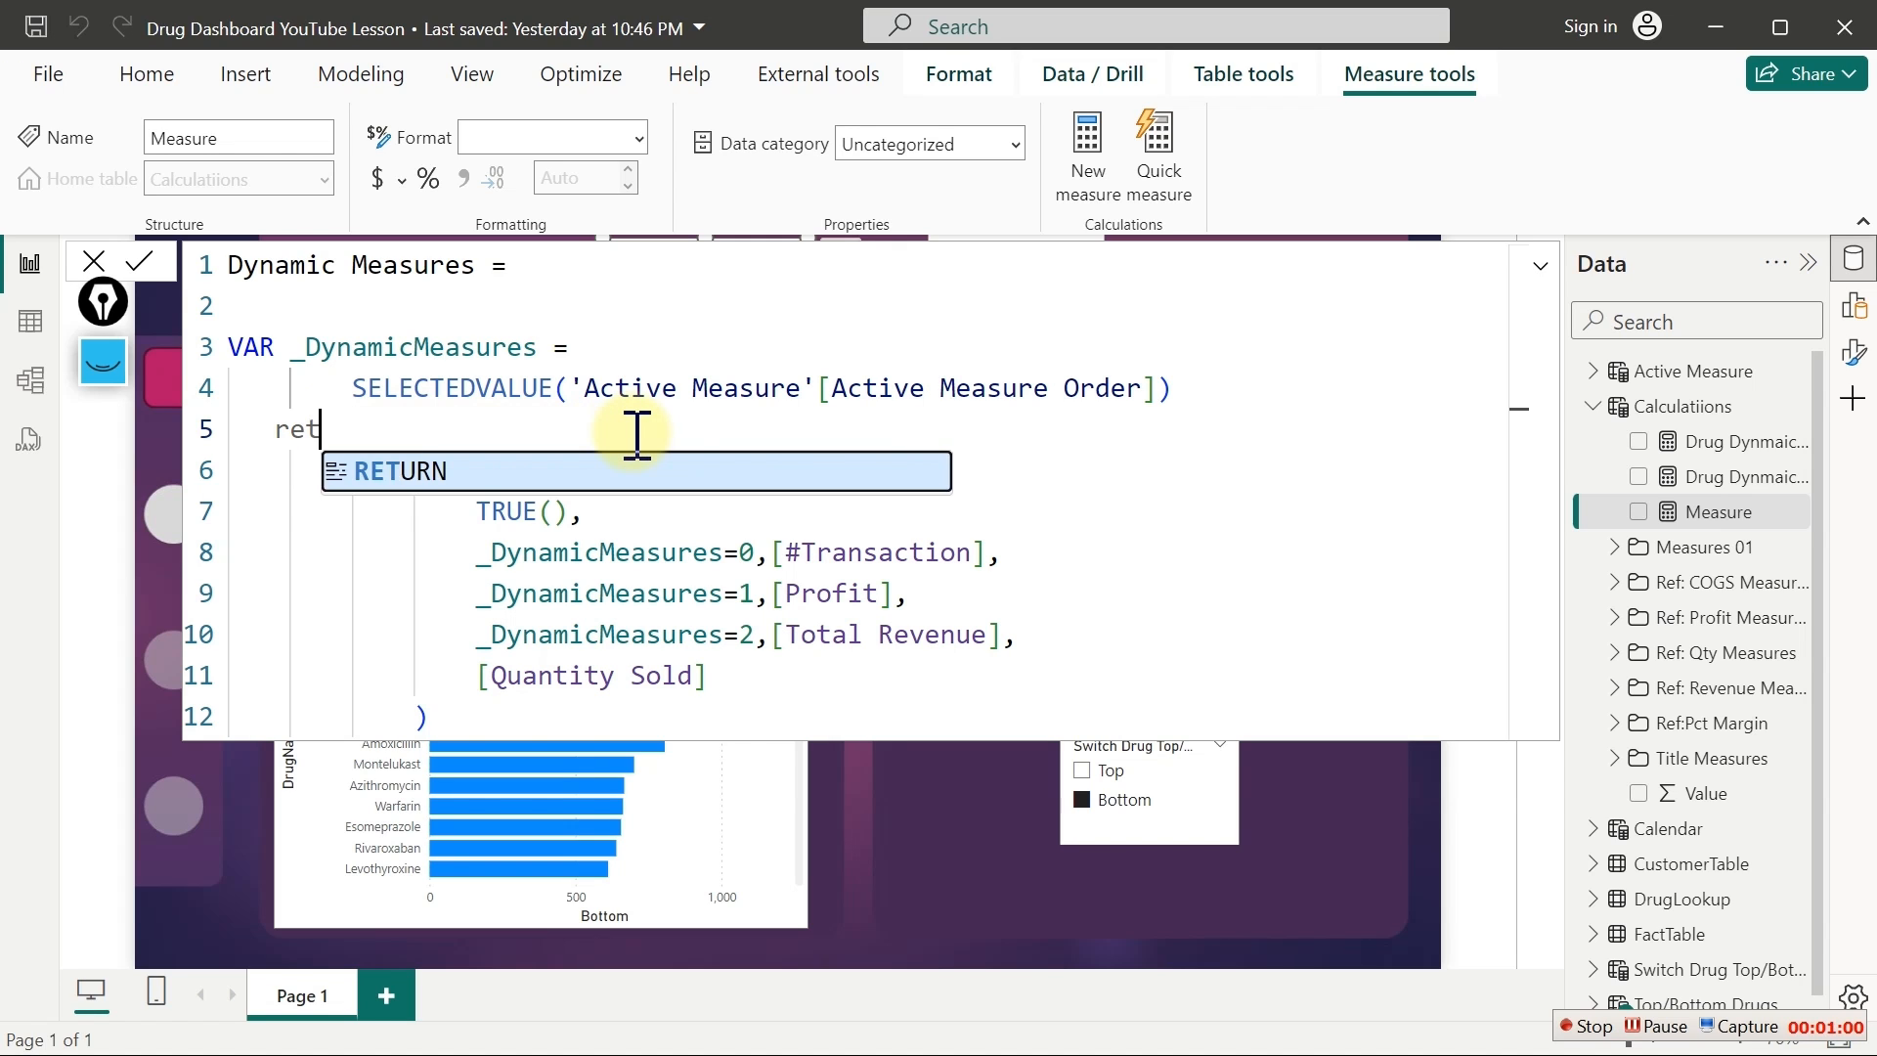
key("Tab")
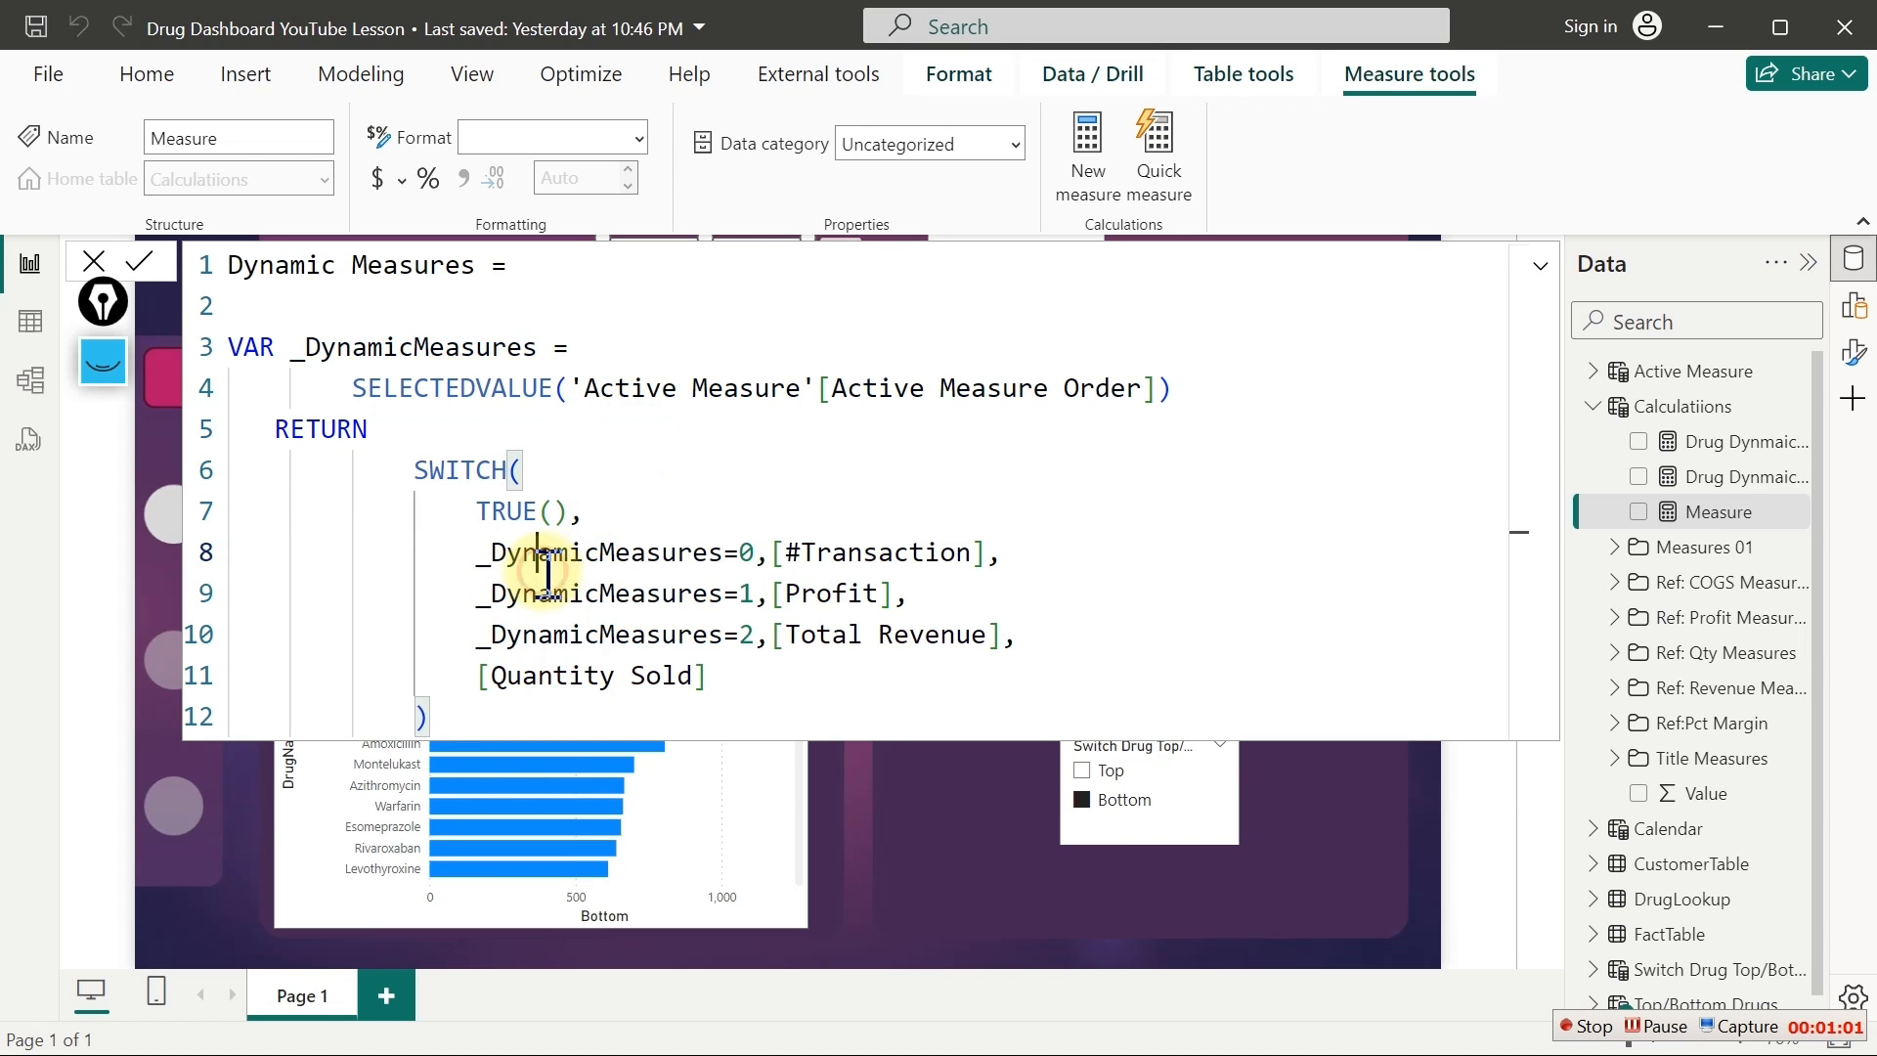
left_click(502, 590)
left_click(461, 588)
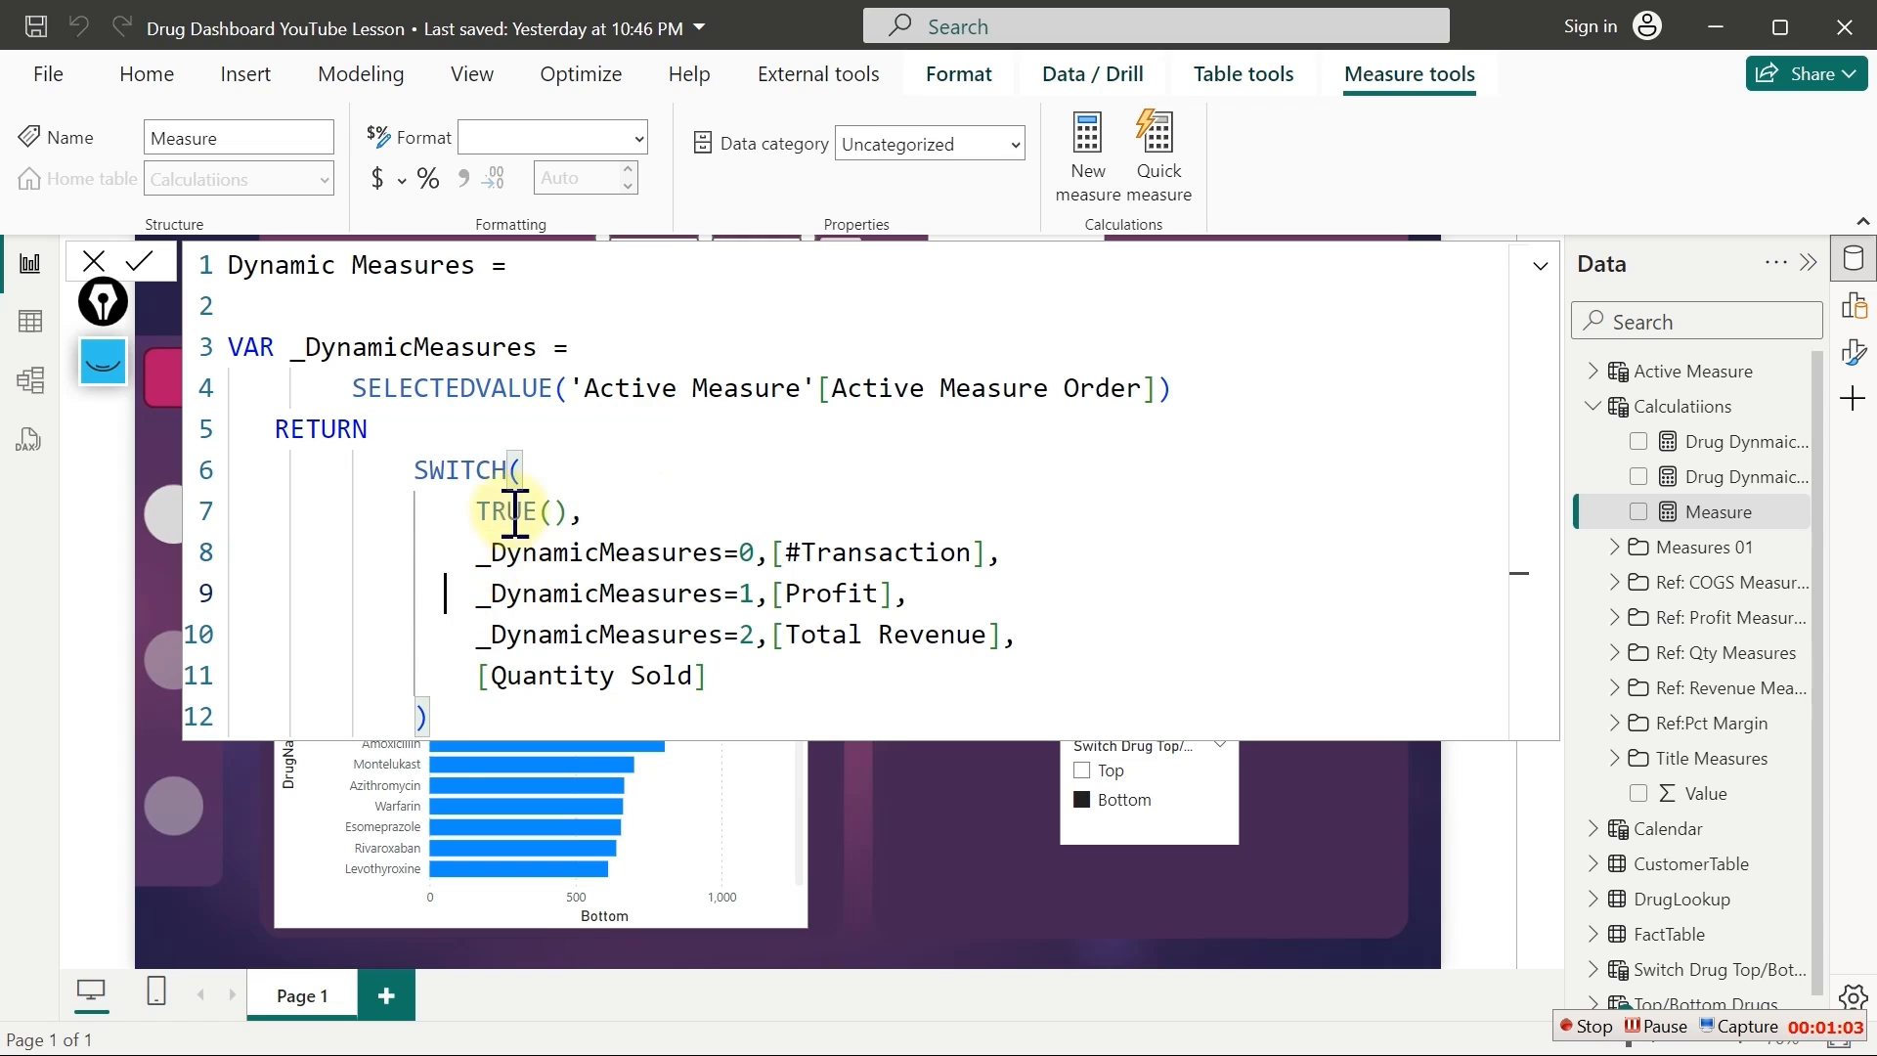
left_click(480, 291)
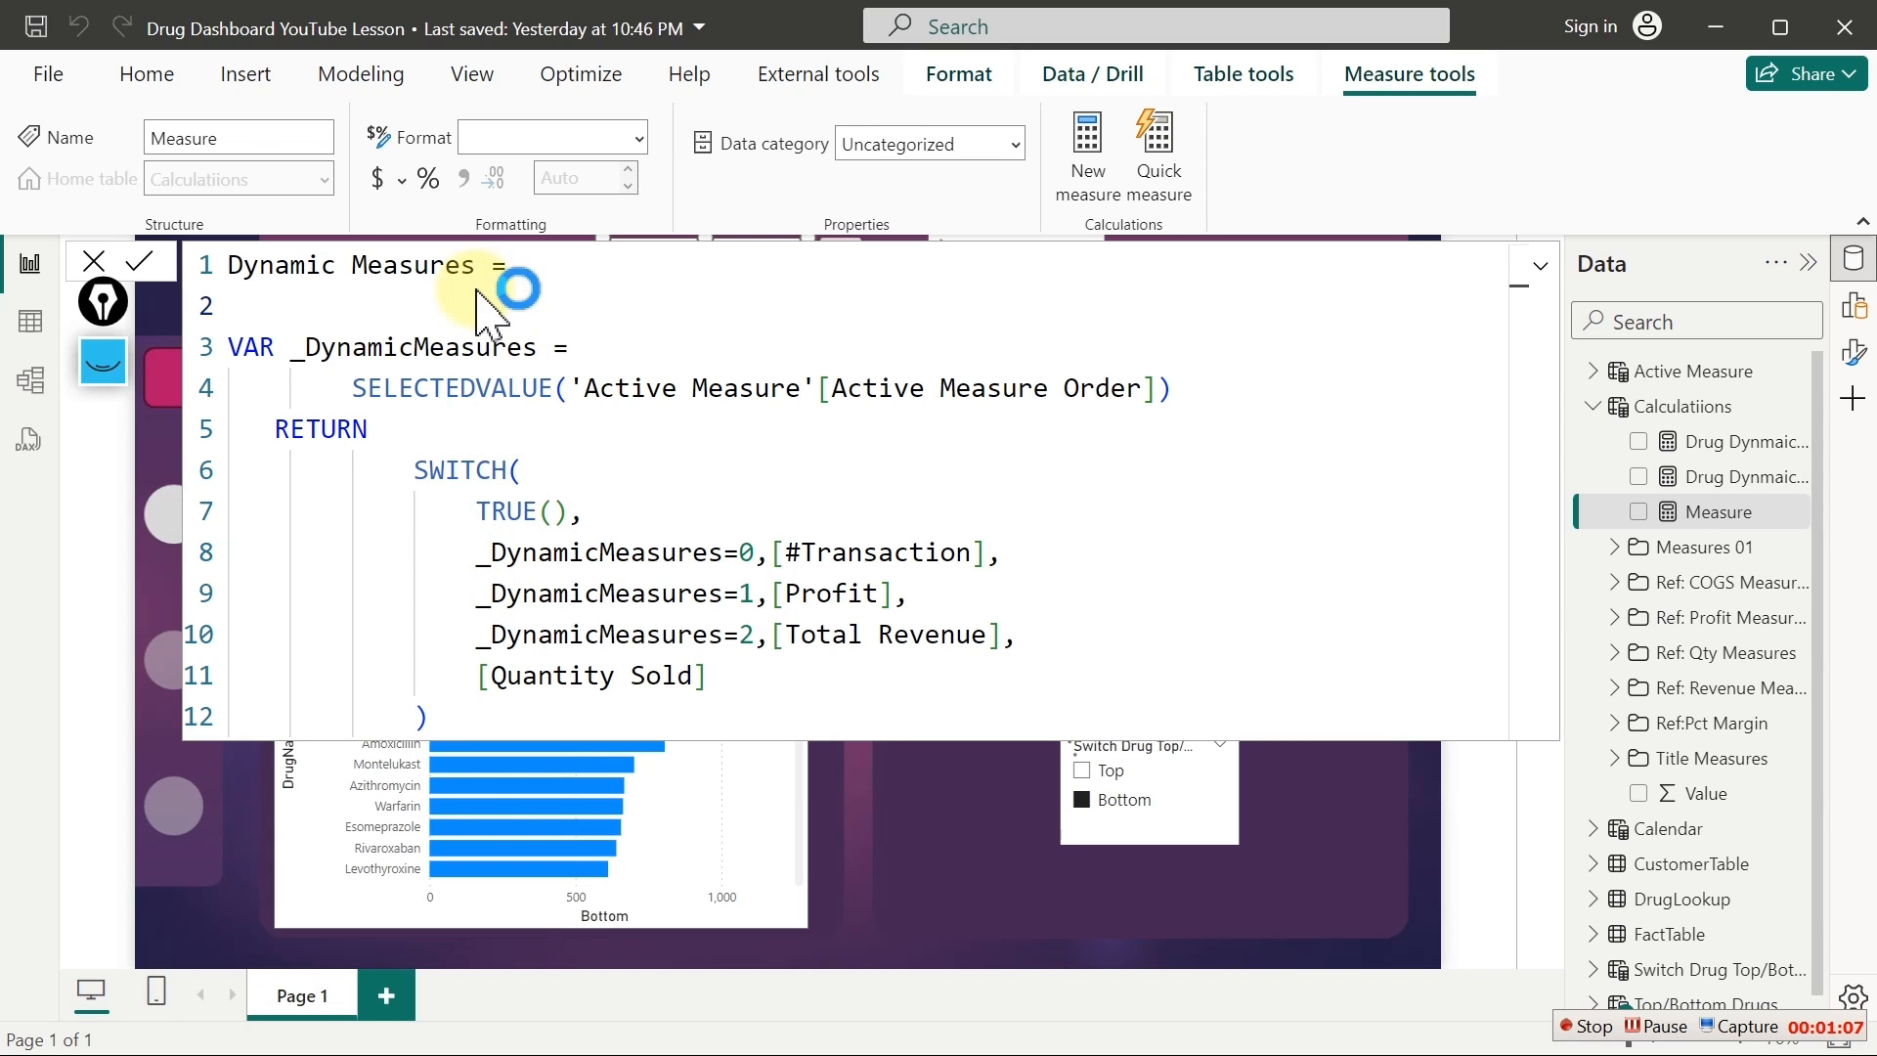
key("Return")
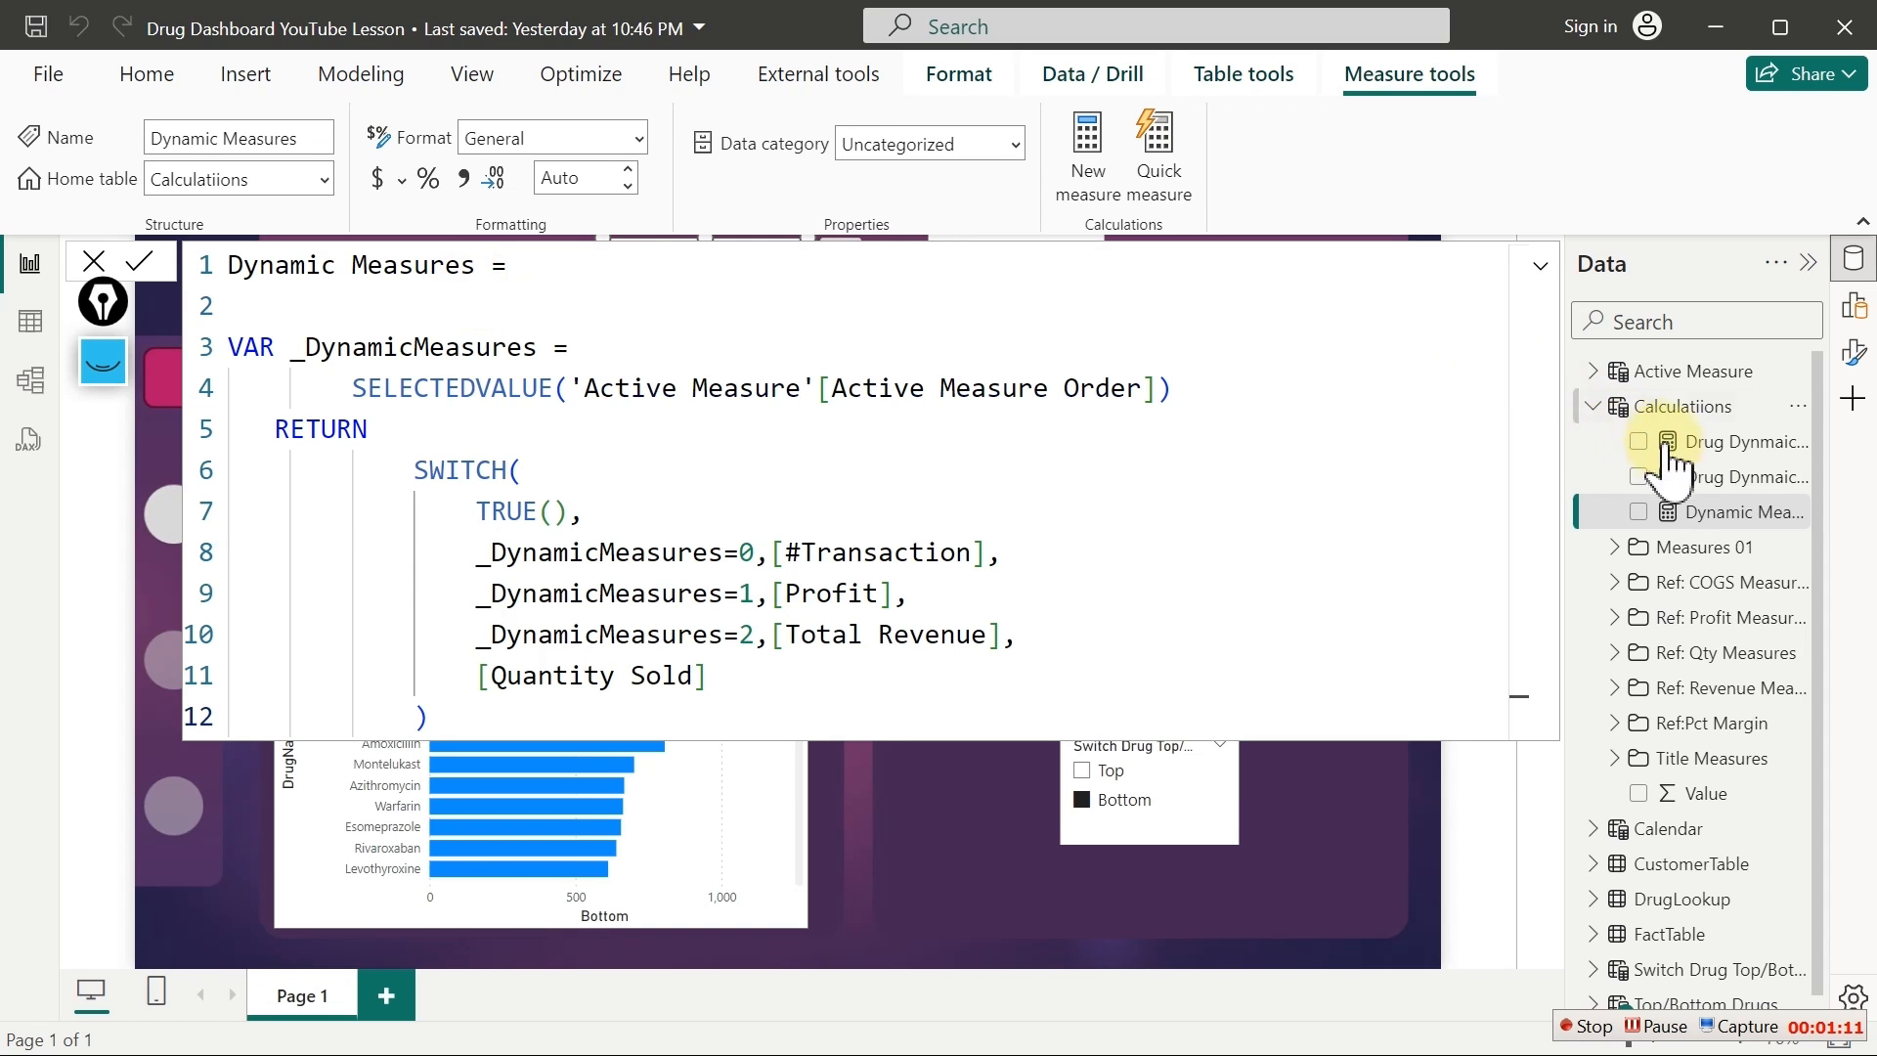
Open the Drug Dynmaic Top measure and delete its _DynamicMeasures and _SwitchMeasures declarations above VAR _TopDrugs
left_click(1728, 479)
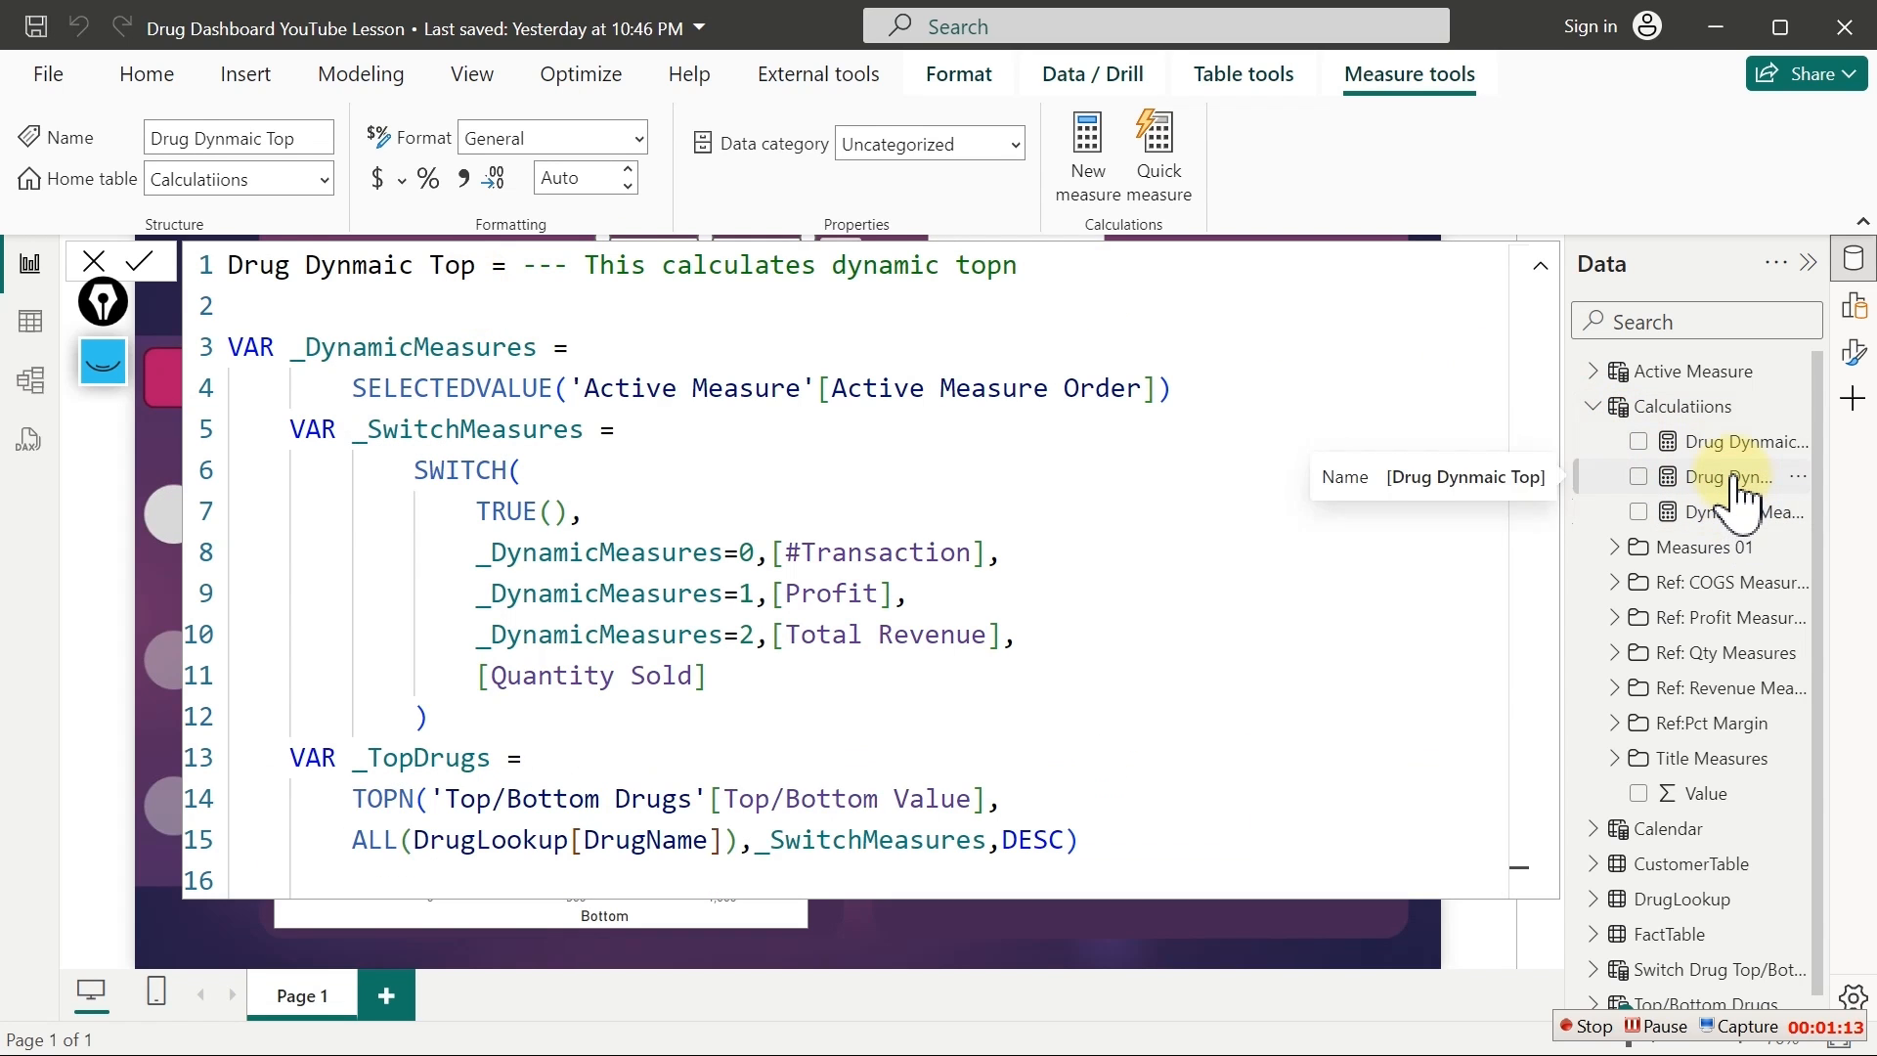
left_click_drag(431, 733, 208, 338)
key("Delete")
key("Delete")
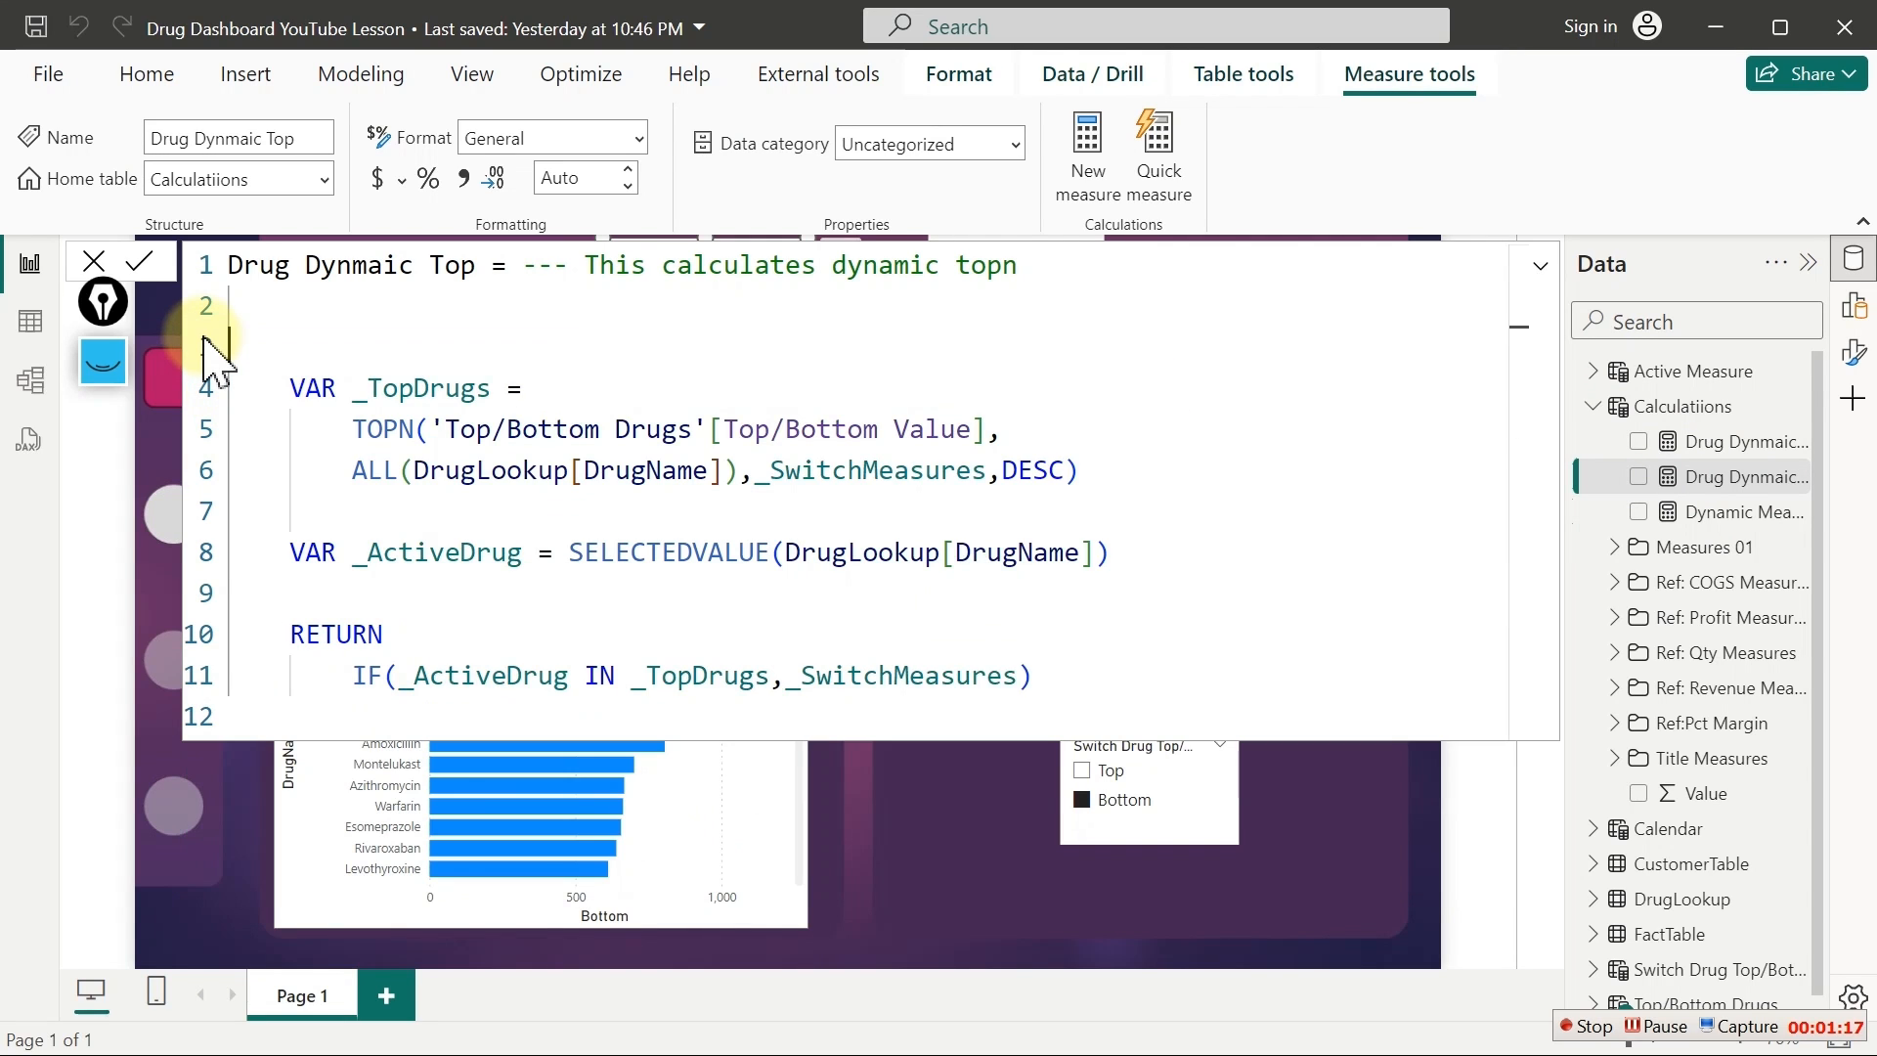
Replace _SwitchMeasures in the descending TOPN expression of Drug Dynmaic Top with [Dynamic Measures]
left_click(980, 477)
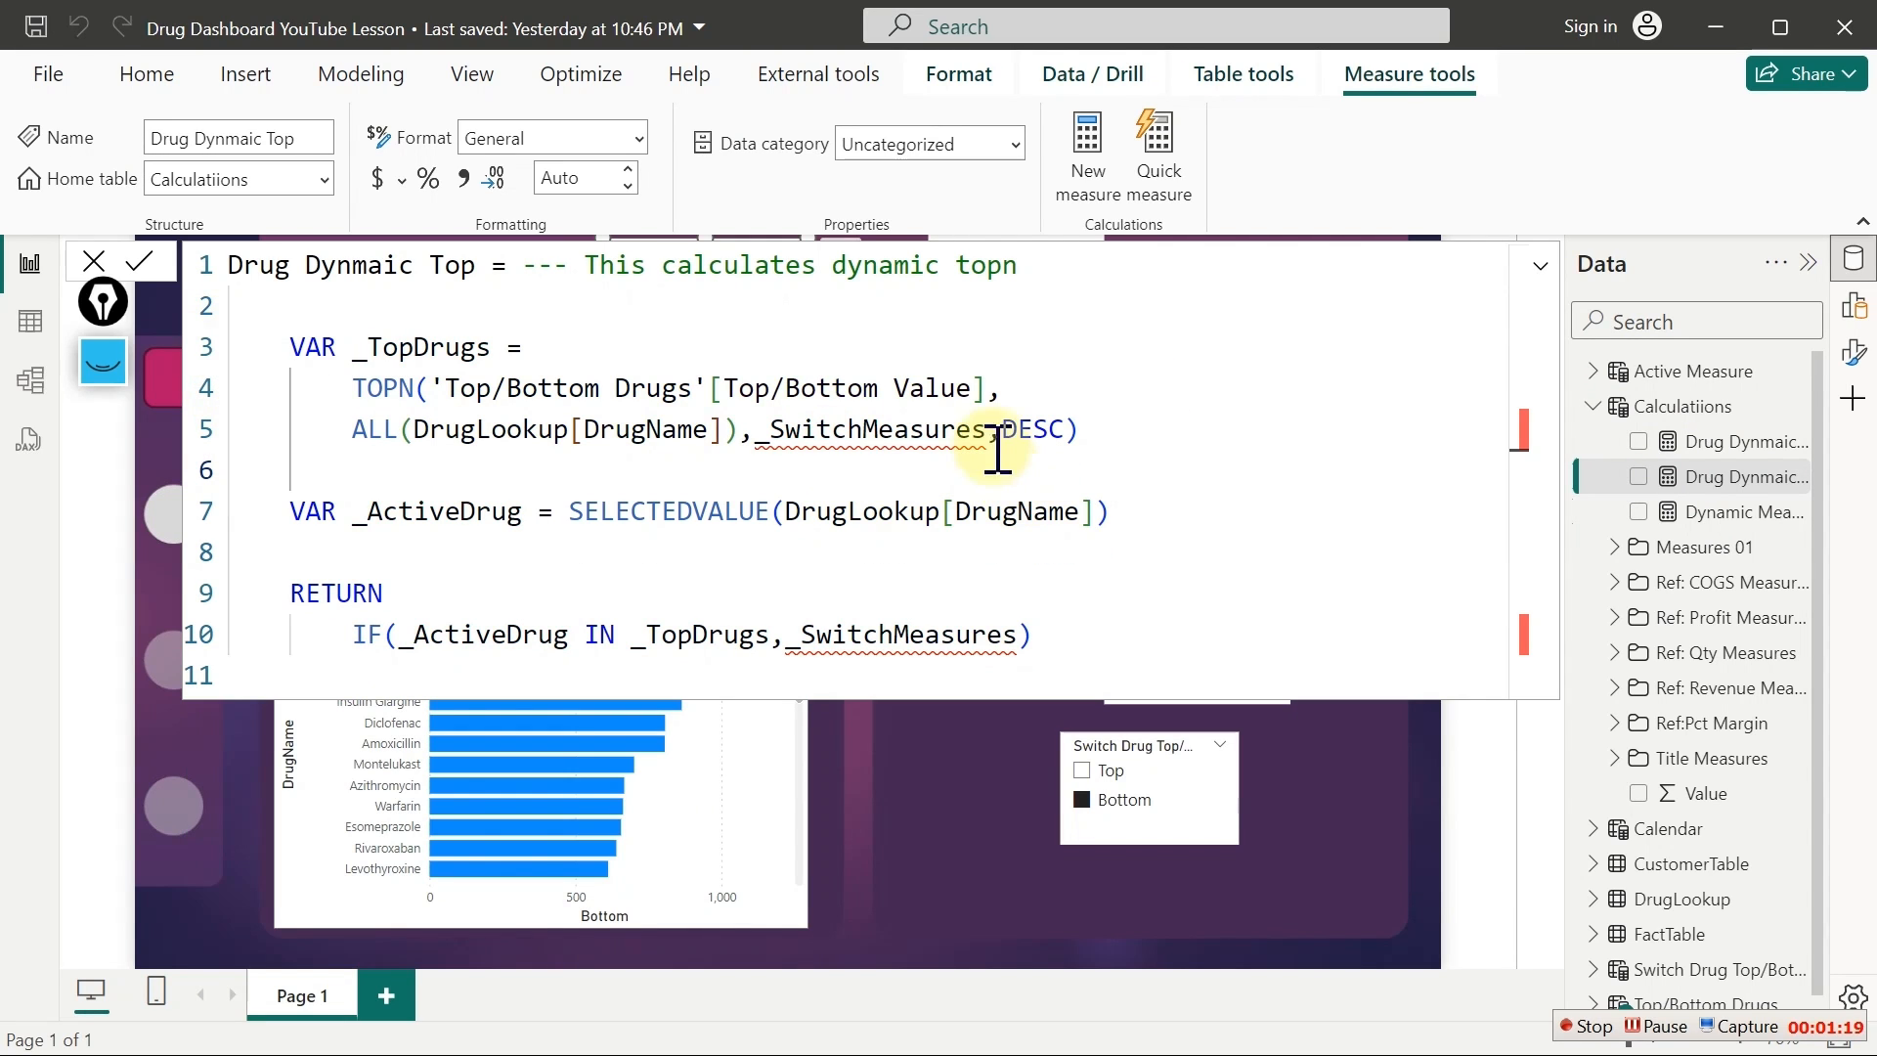
left_click_drag(987, 430, 763, 430)
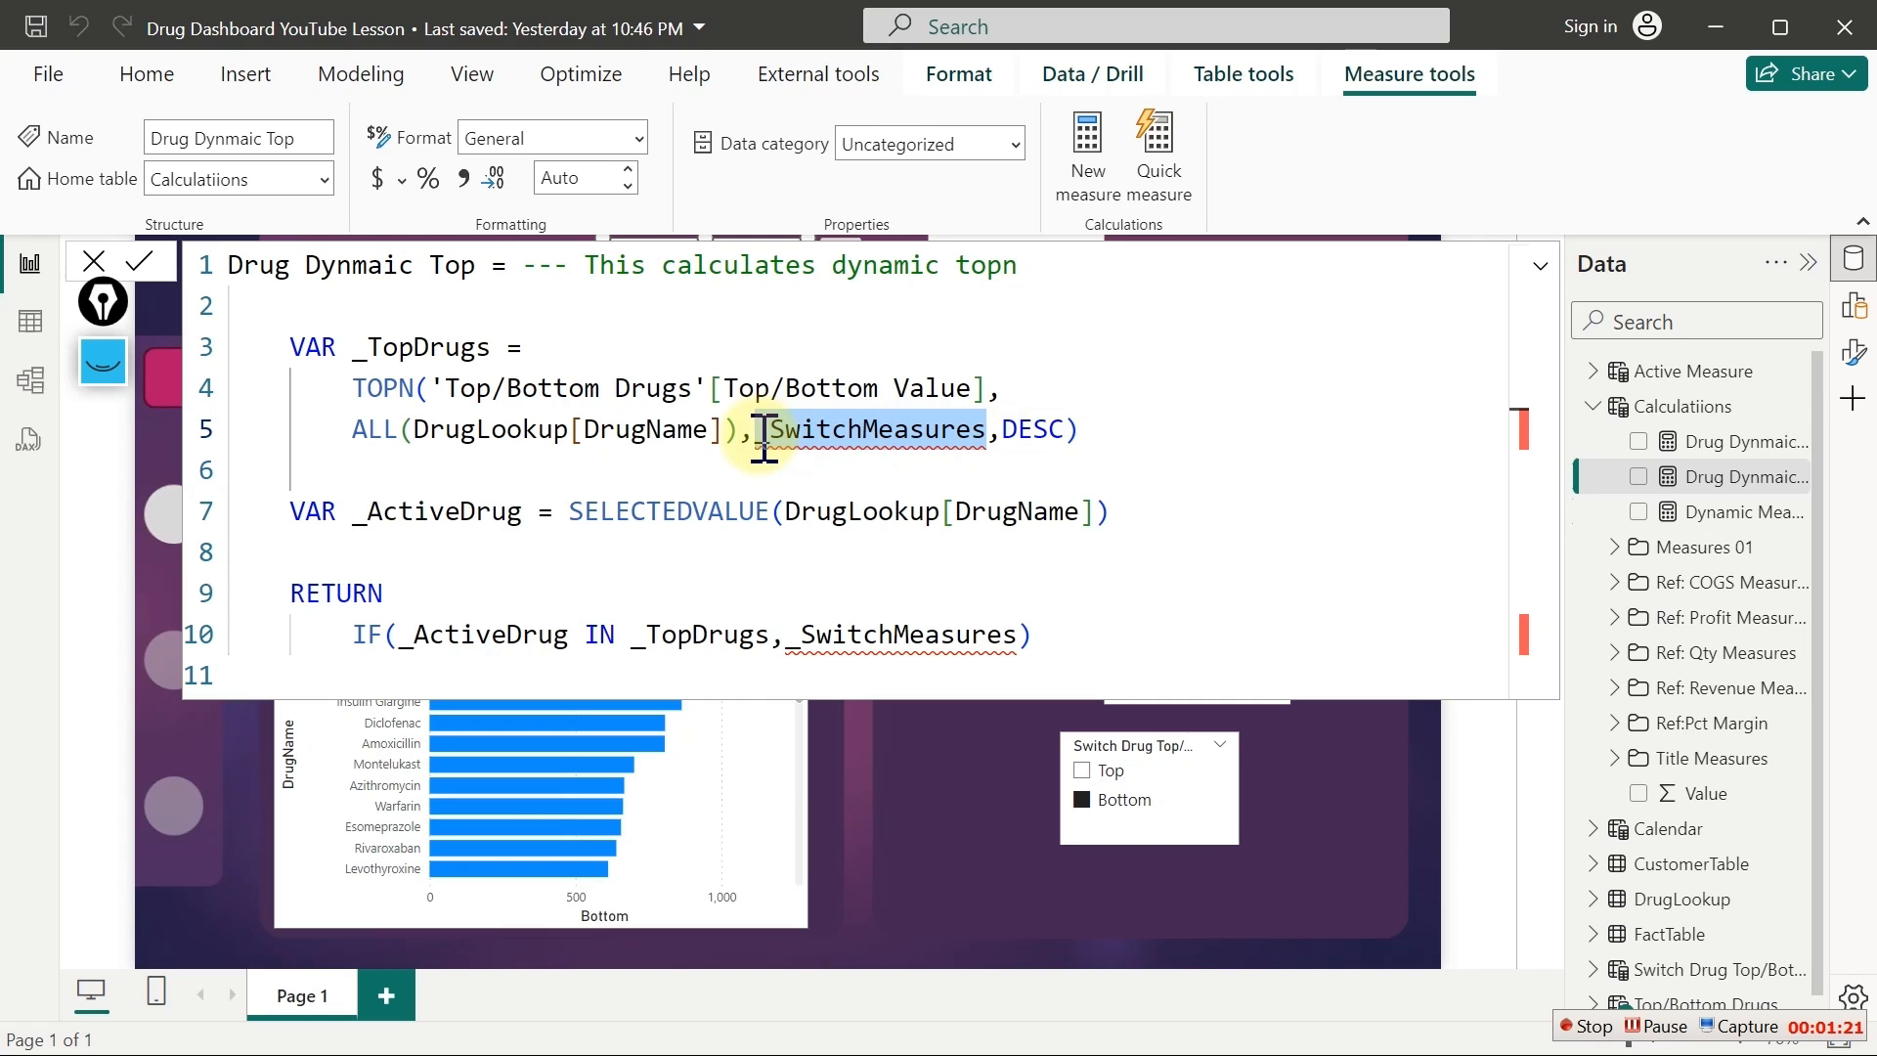
type("[d")
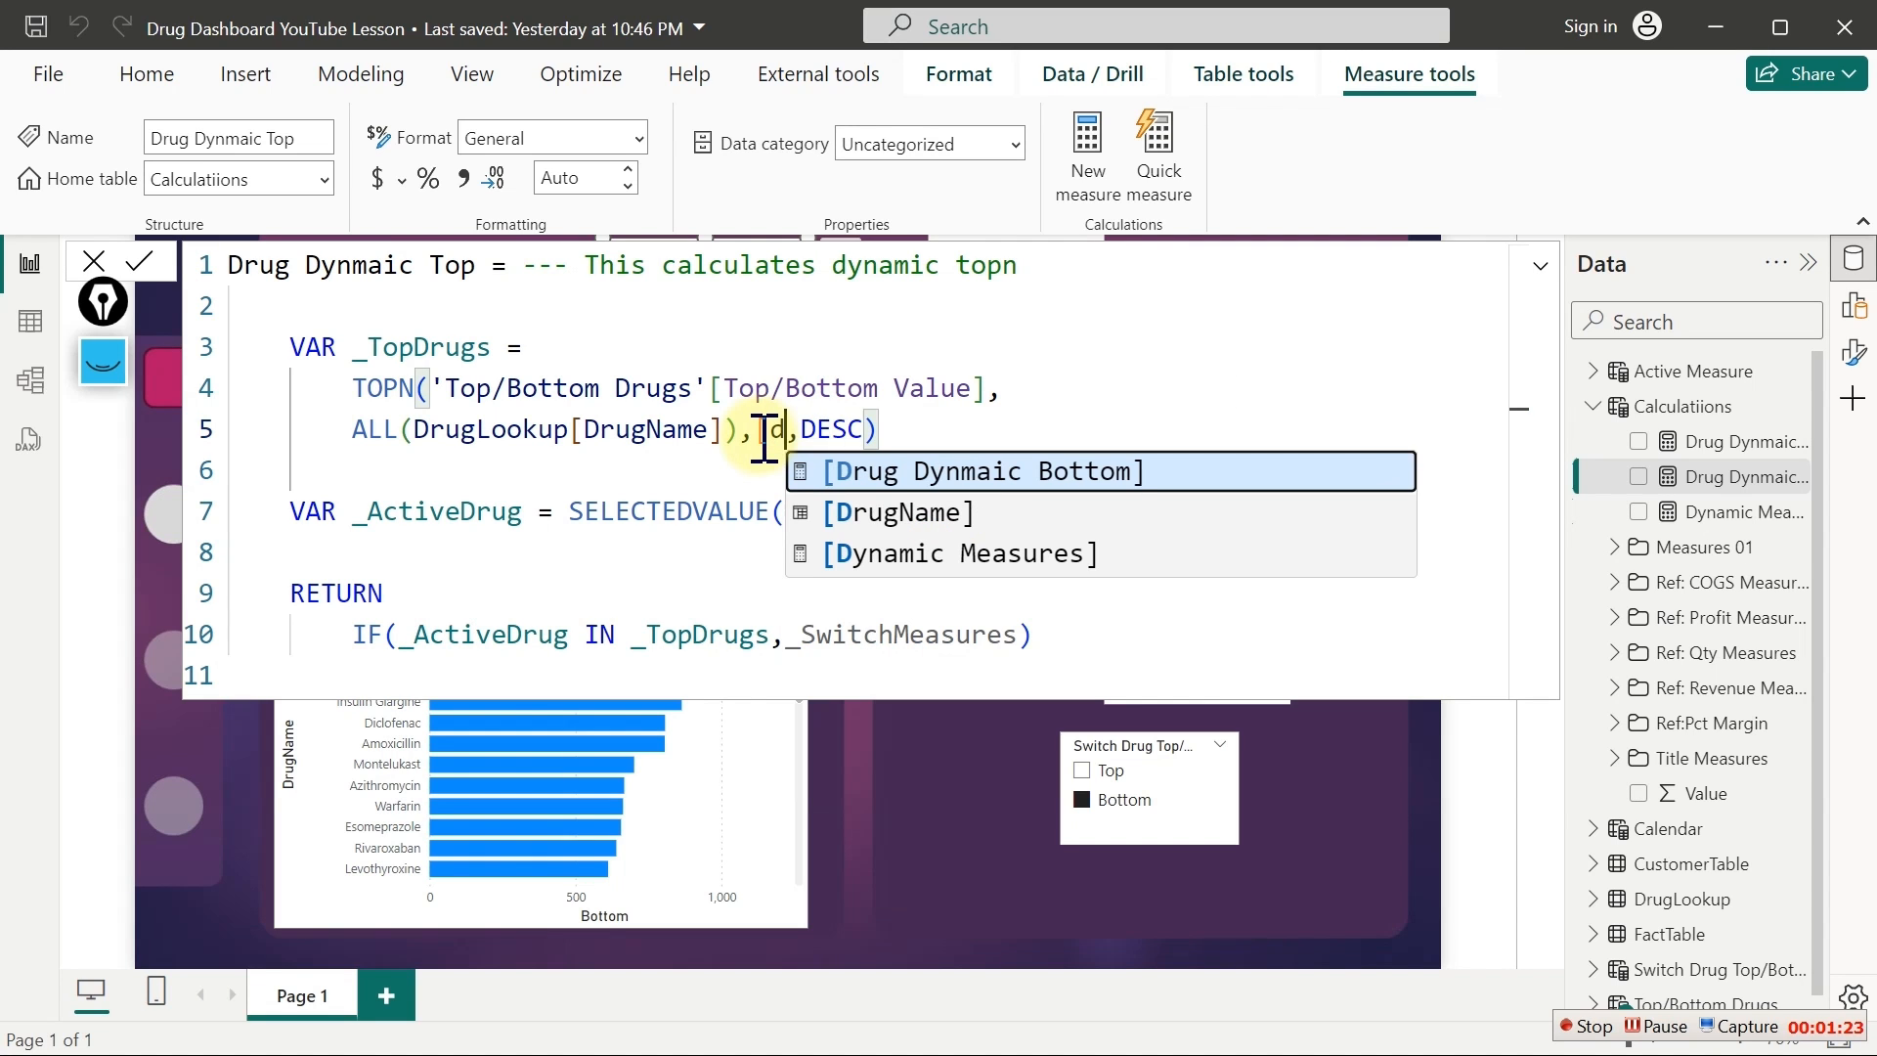
key("Down")
key("Down")
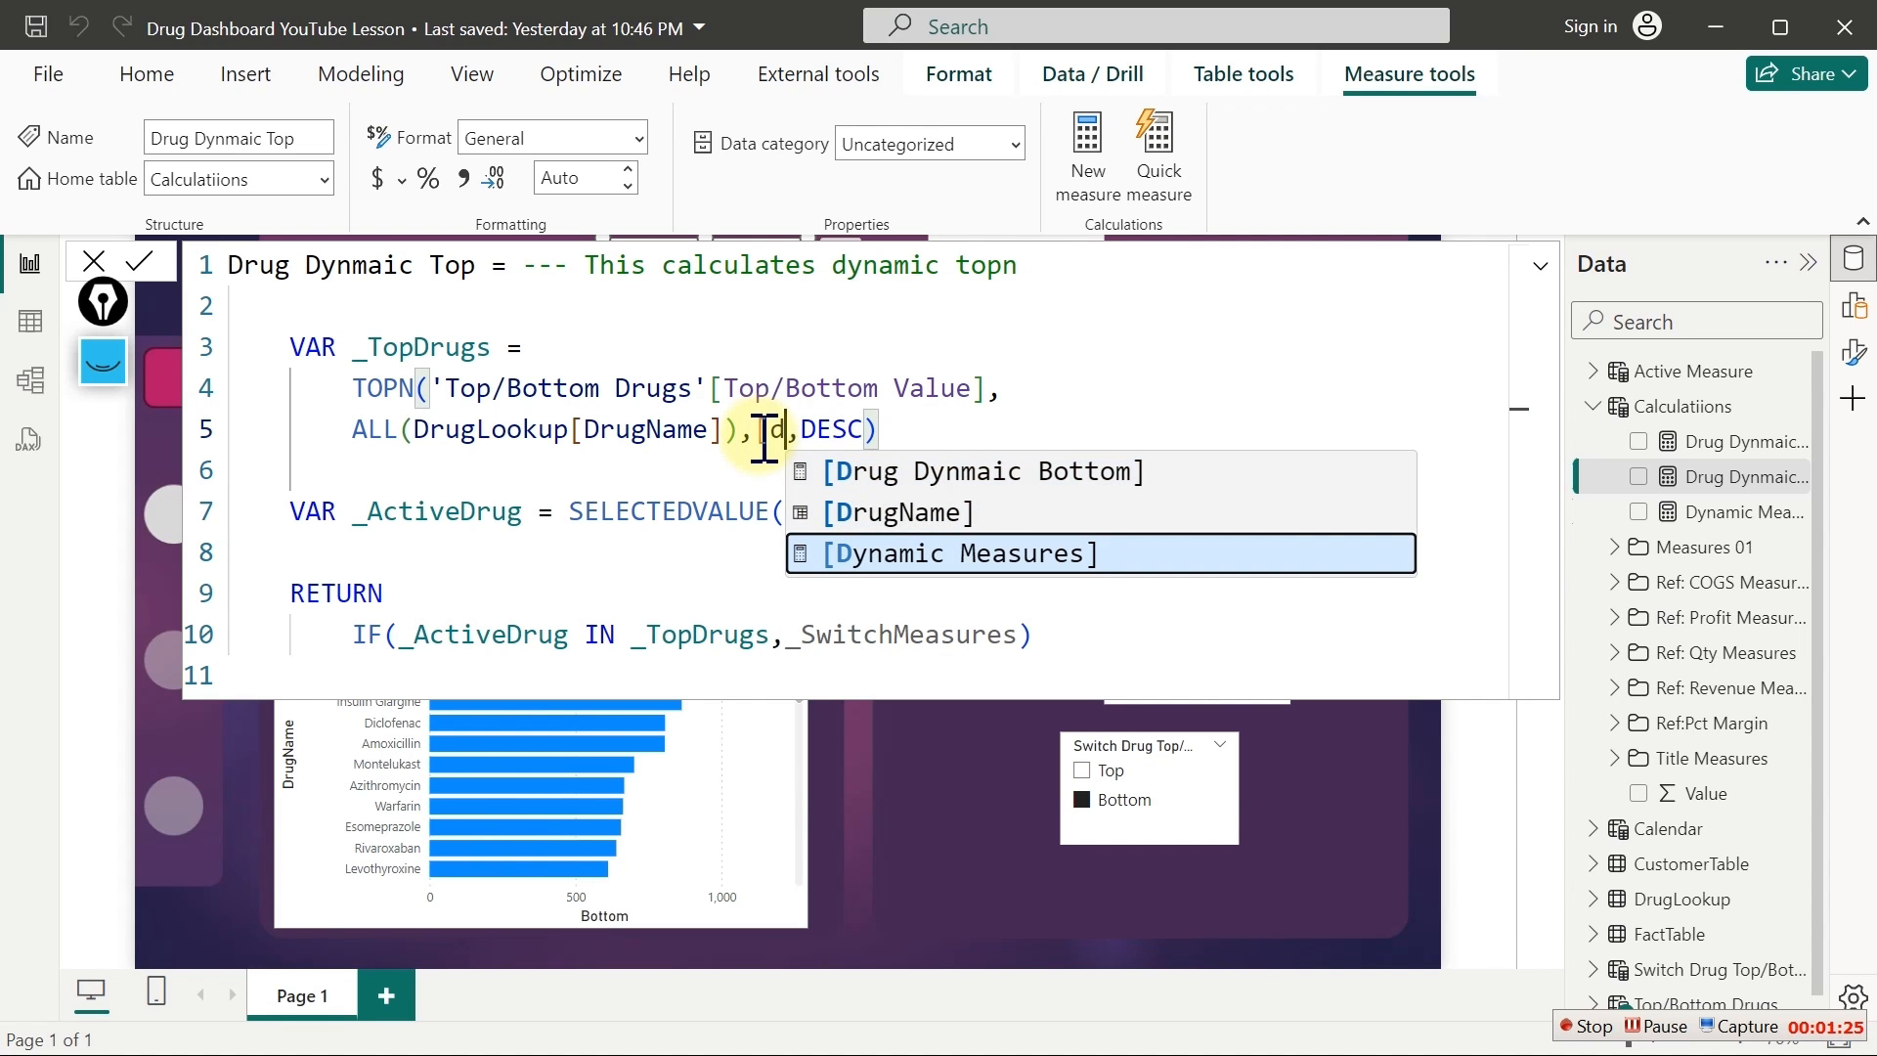
key("Tab")
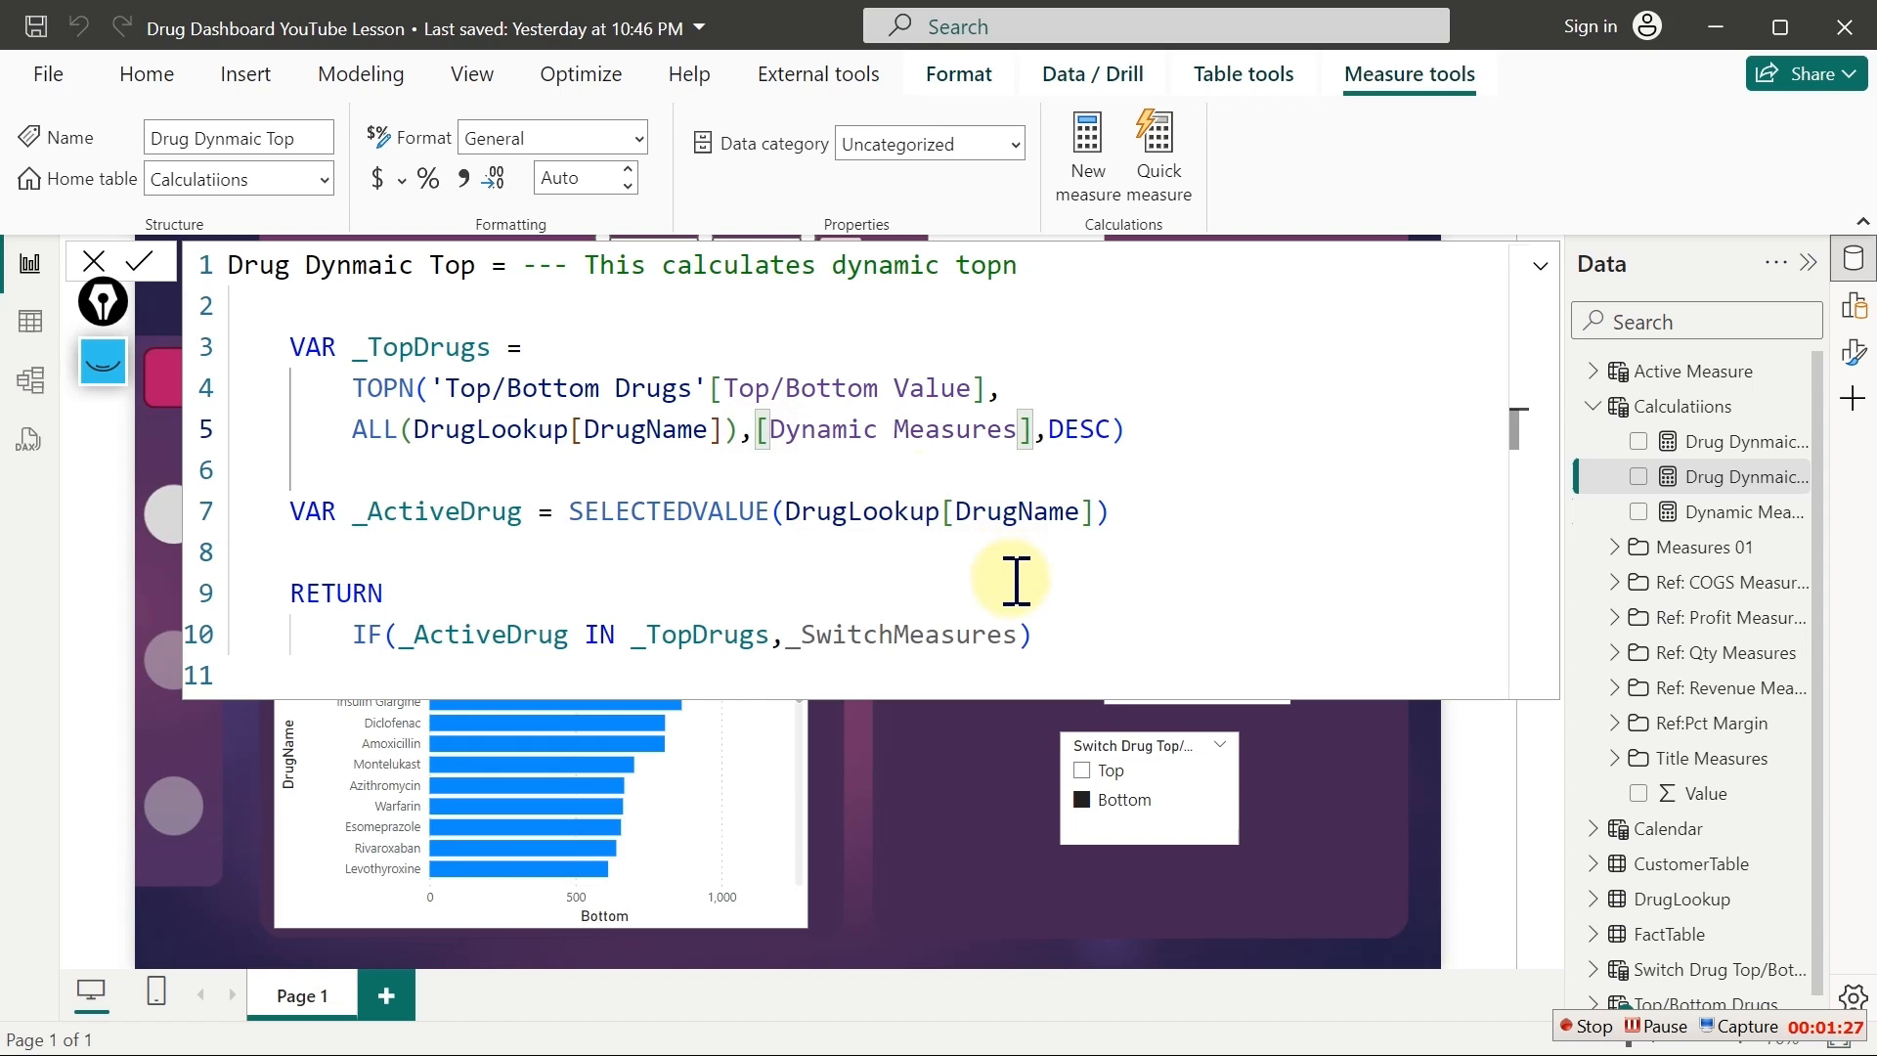
Replace _SwitchMeasures in the final IF result of Drug Dynmaic Top with [Dynamic Measures] and commit the formula
left_click_drag(1017, 637, 800, 653)
key("BackSpace")
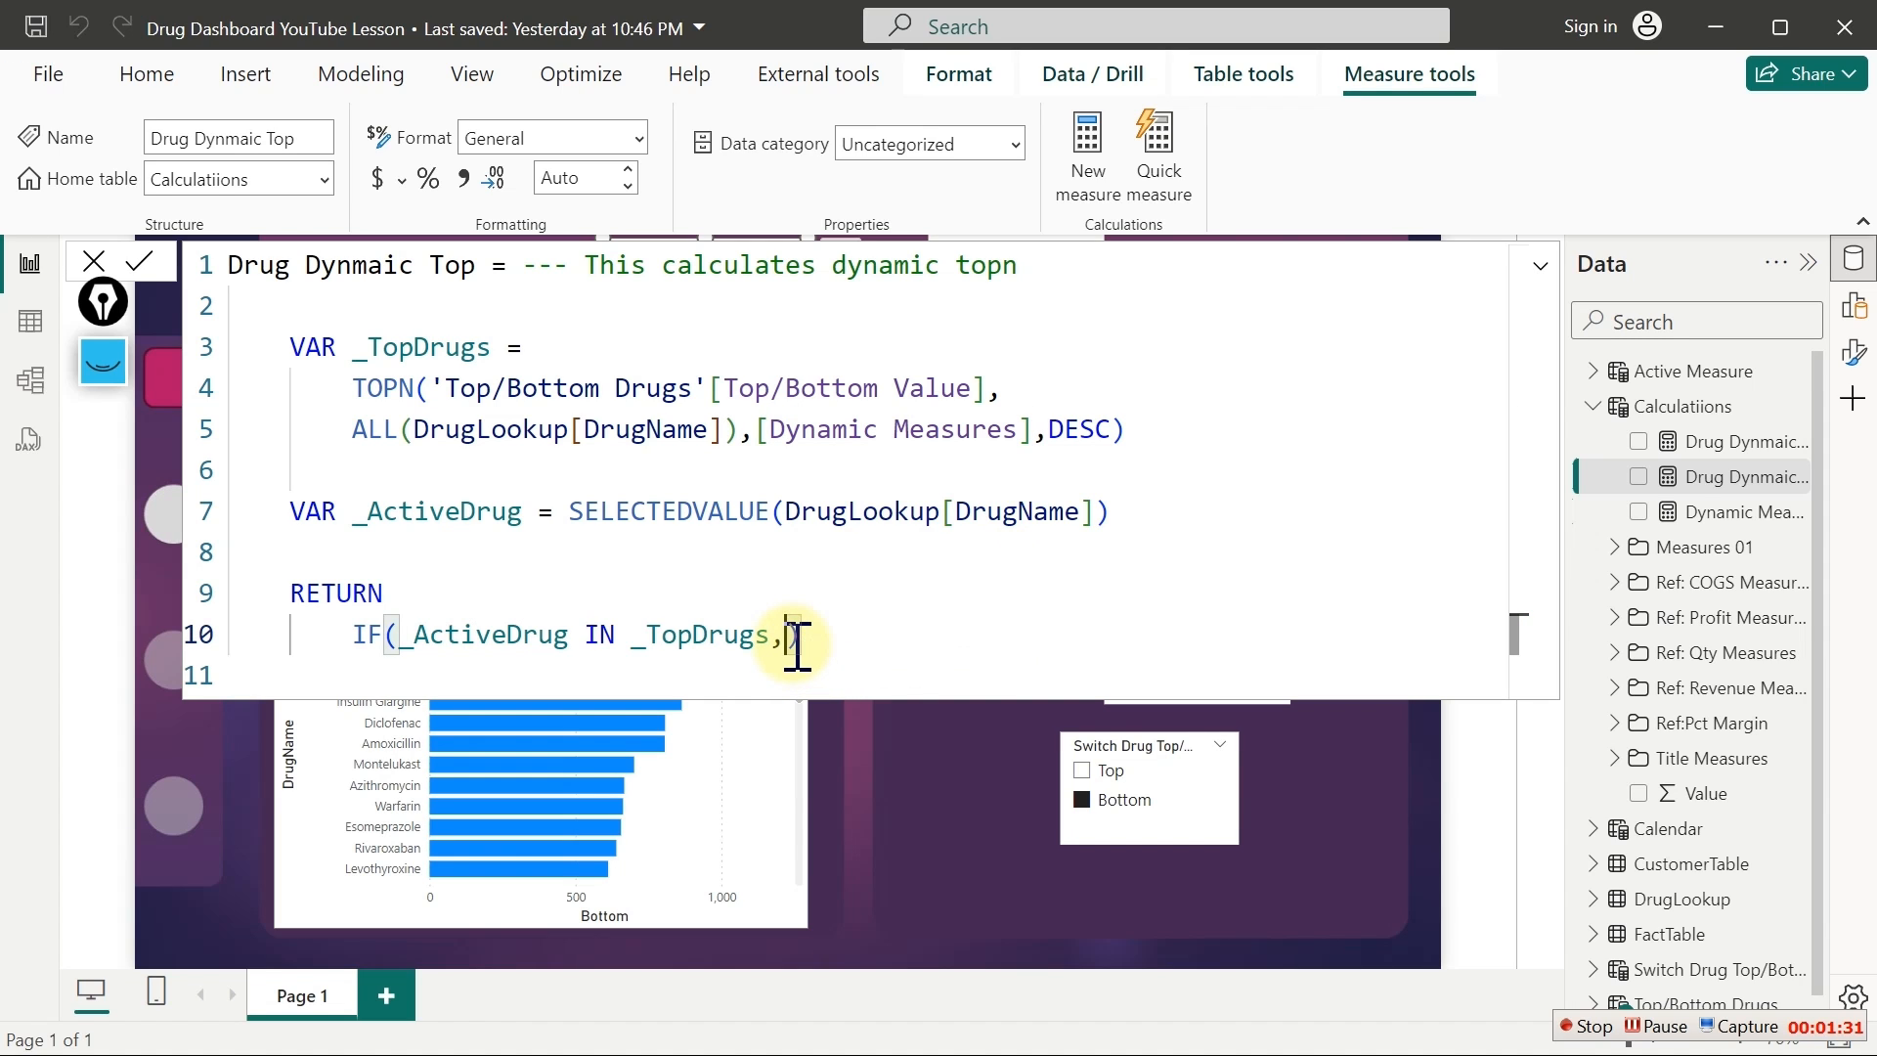
type("dy")
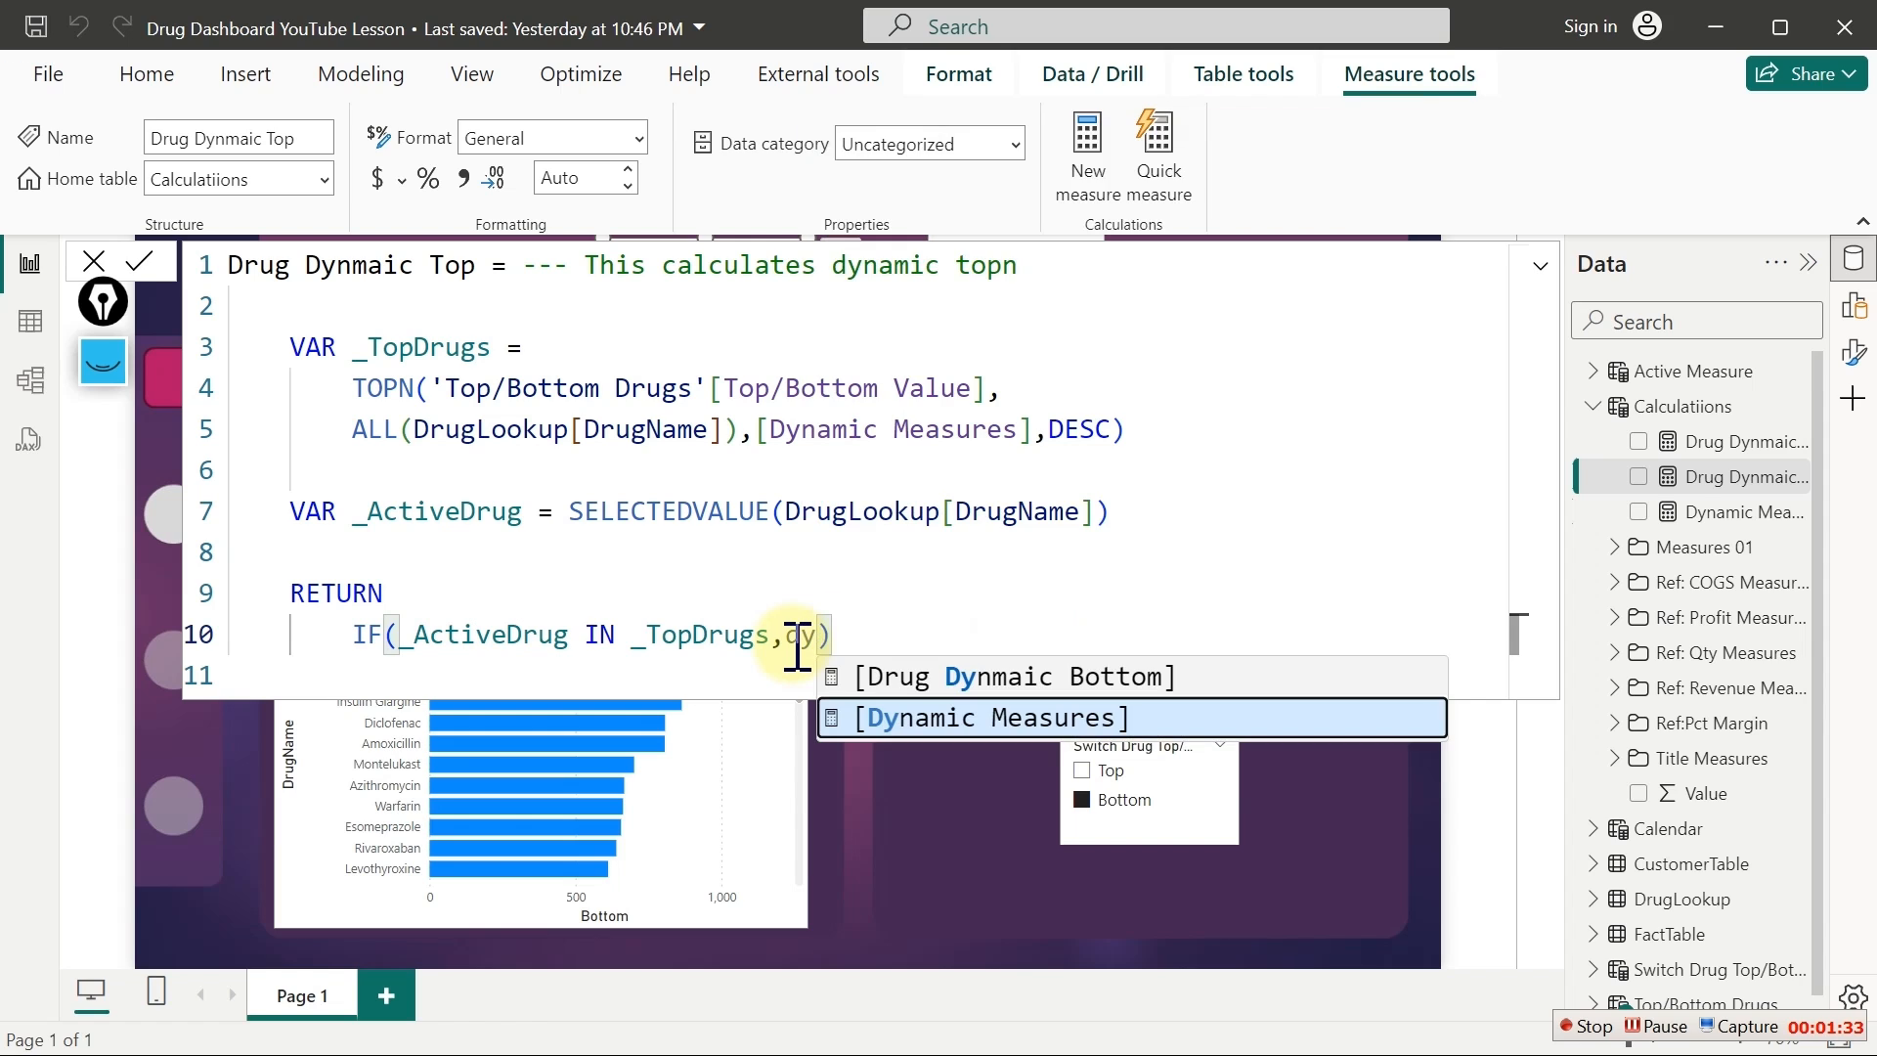
key("Tab")
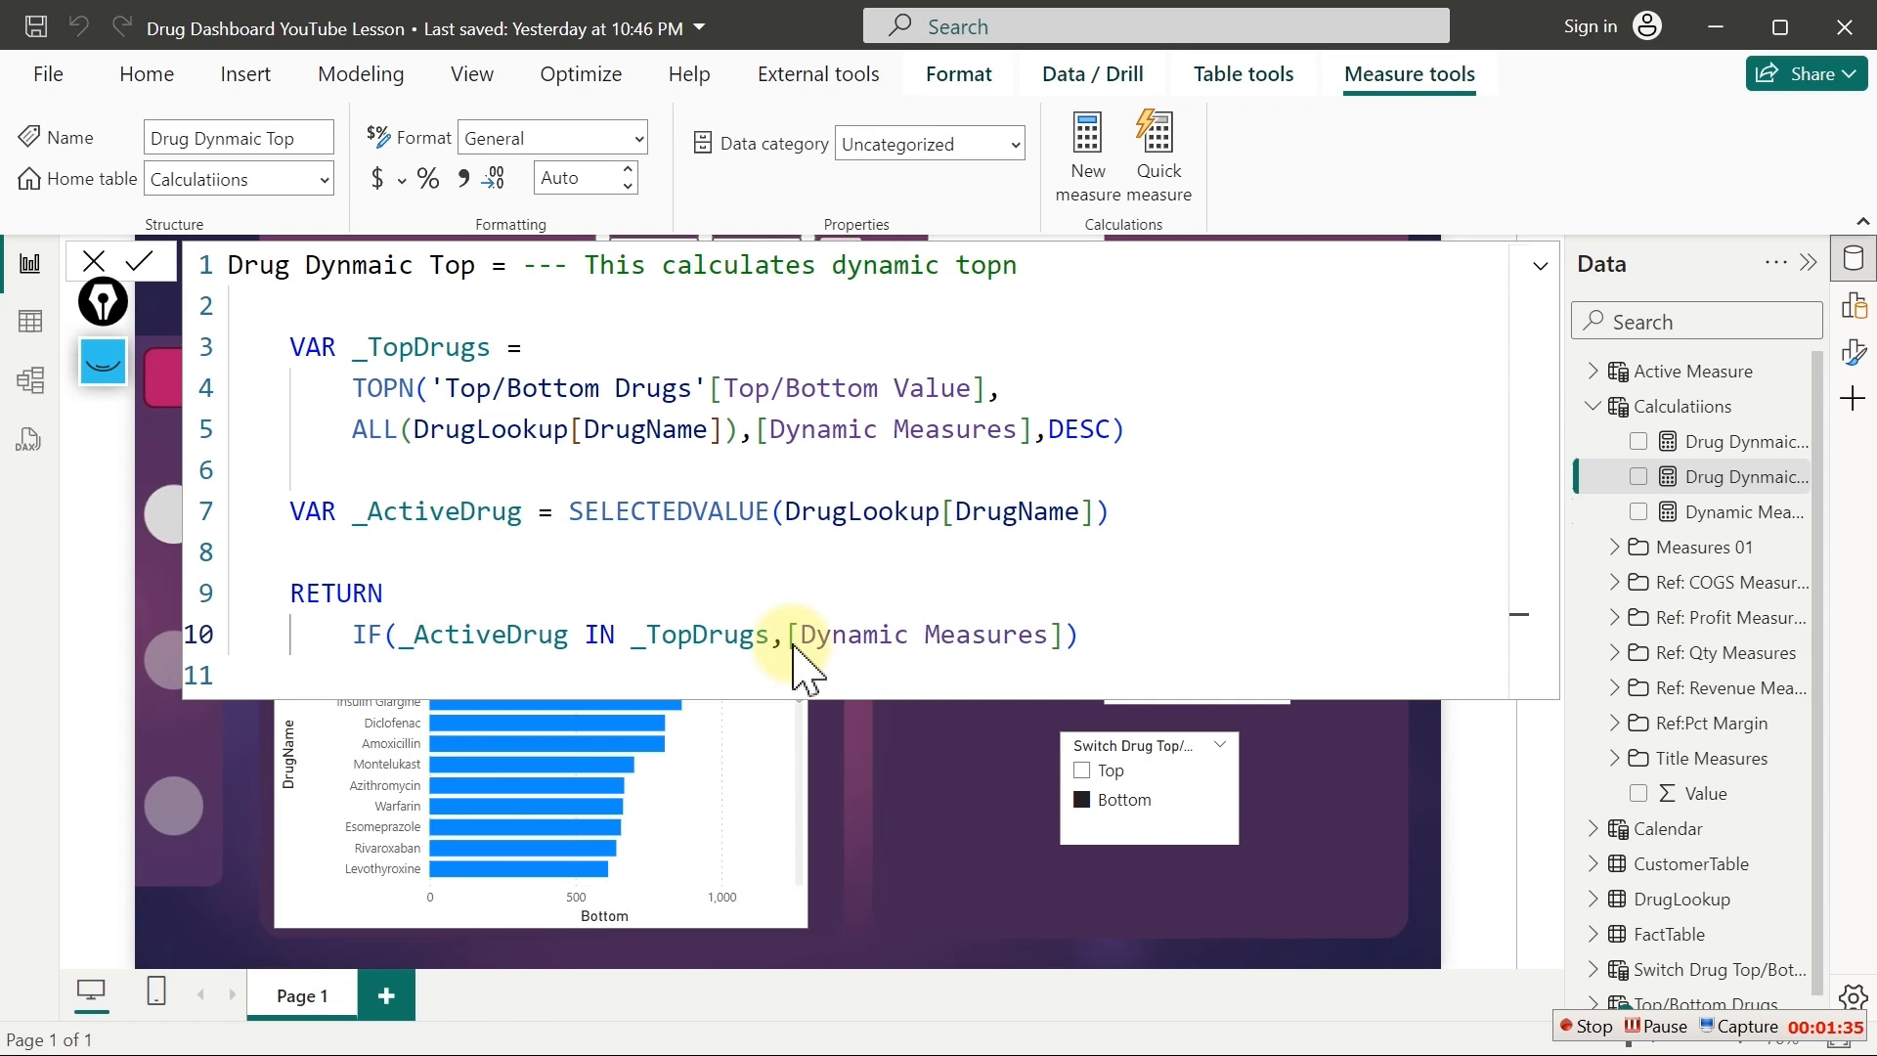
left_click(794, 647)
key("Return")
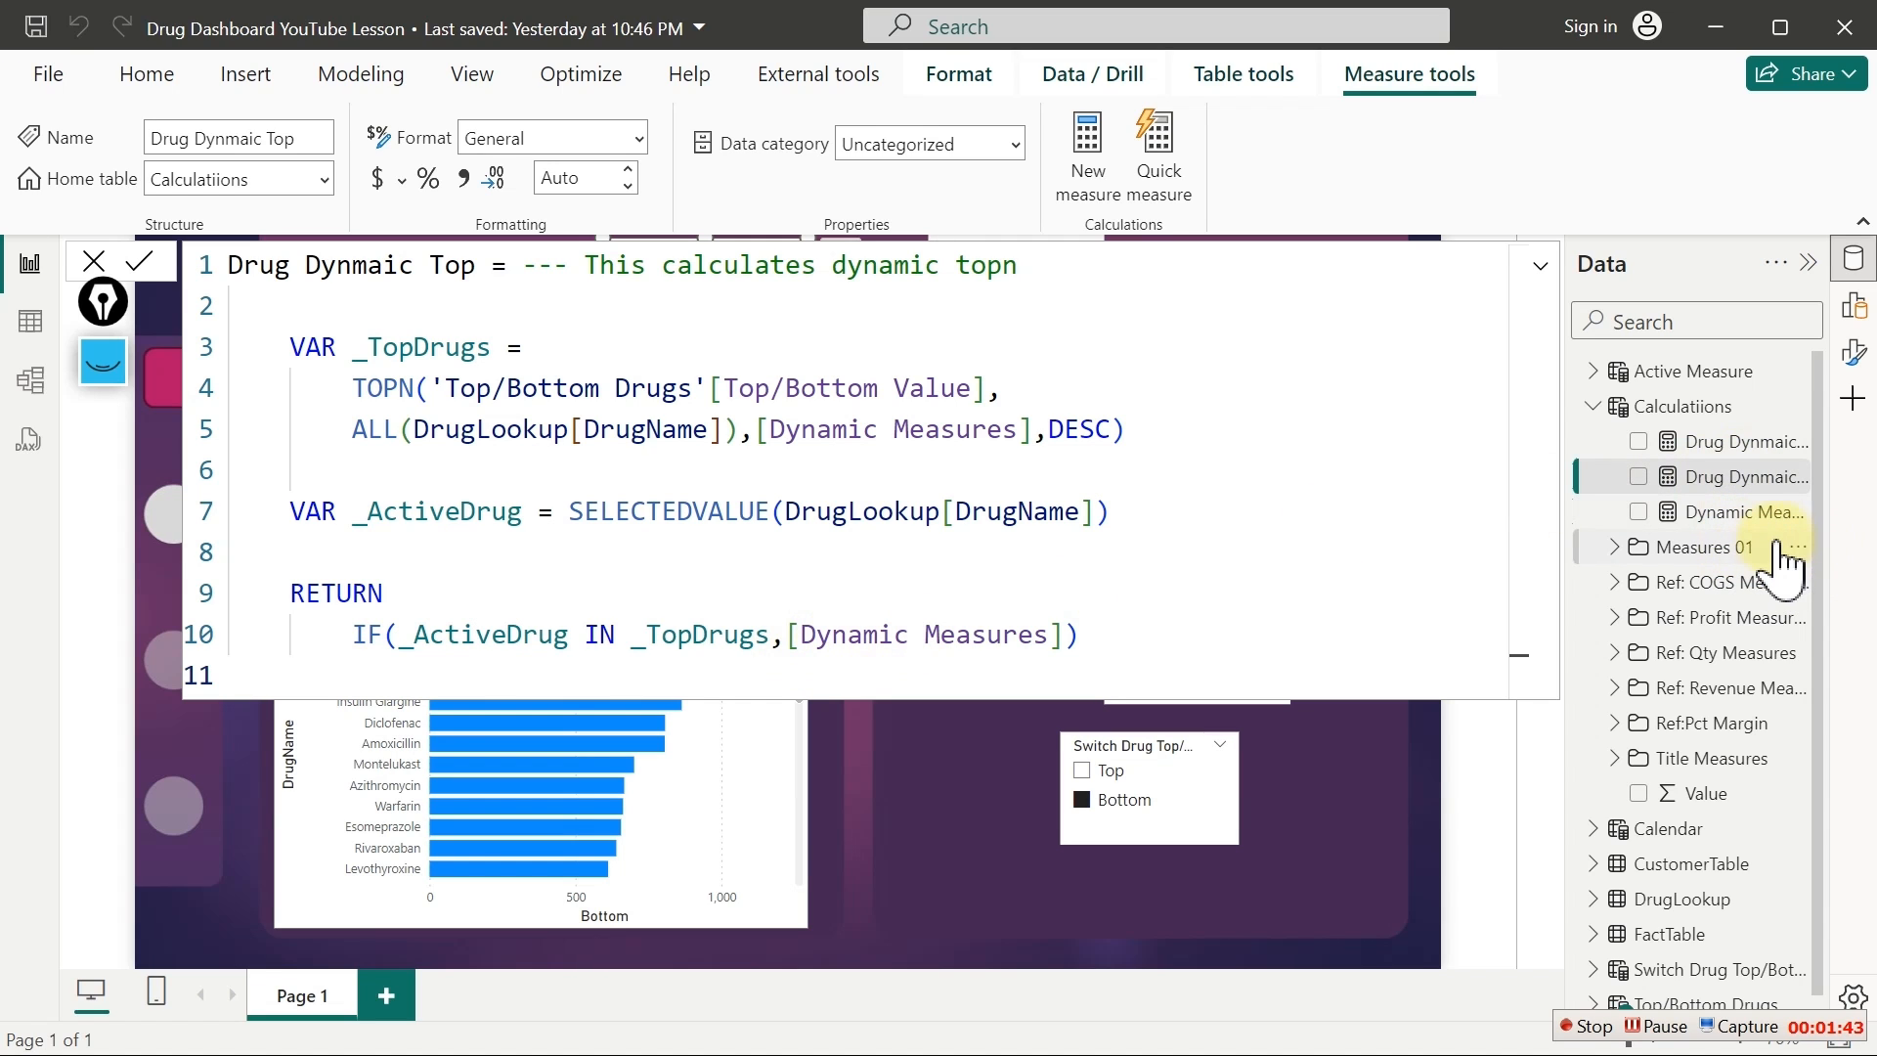
Open the Drug Dynmaic Bottom measure and delete its _DynamicMeasures and _SwitchMeasures declarations above VAR _TopDrugs
left_click(1744, 444)
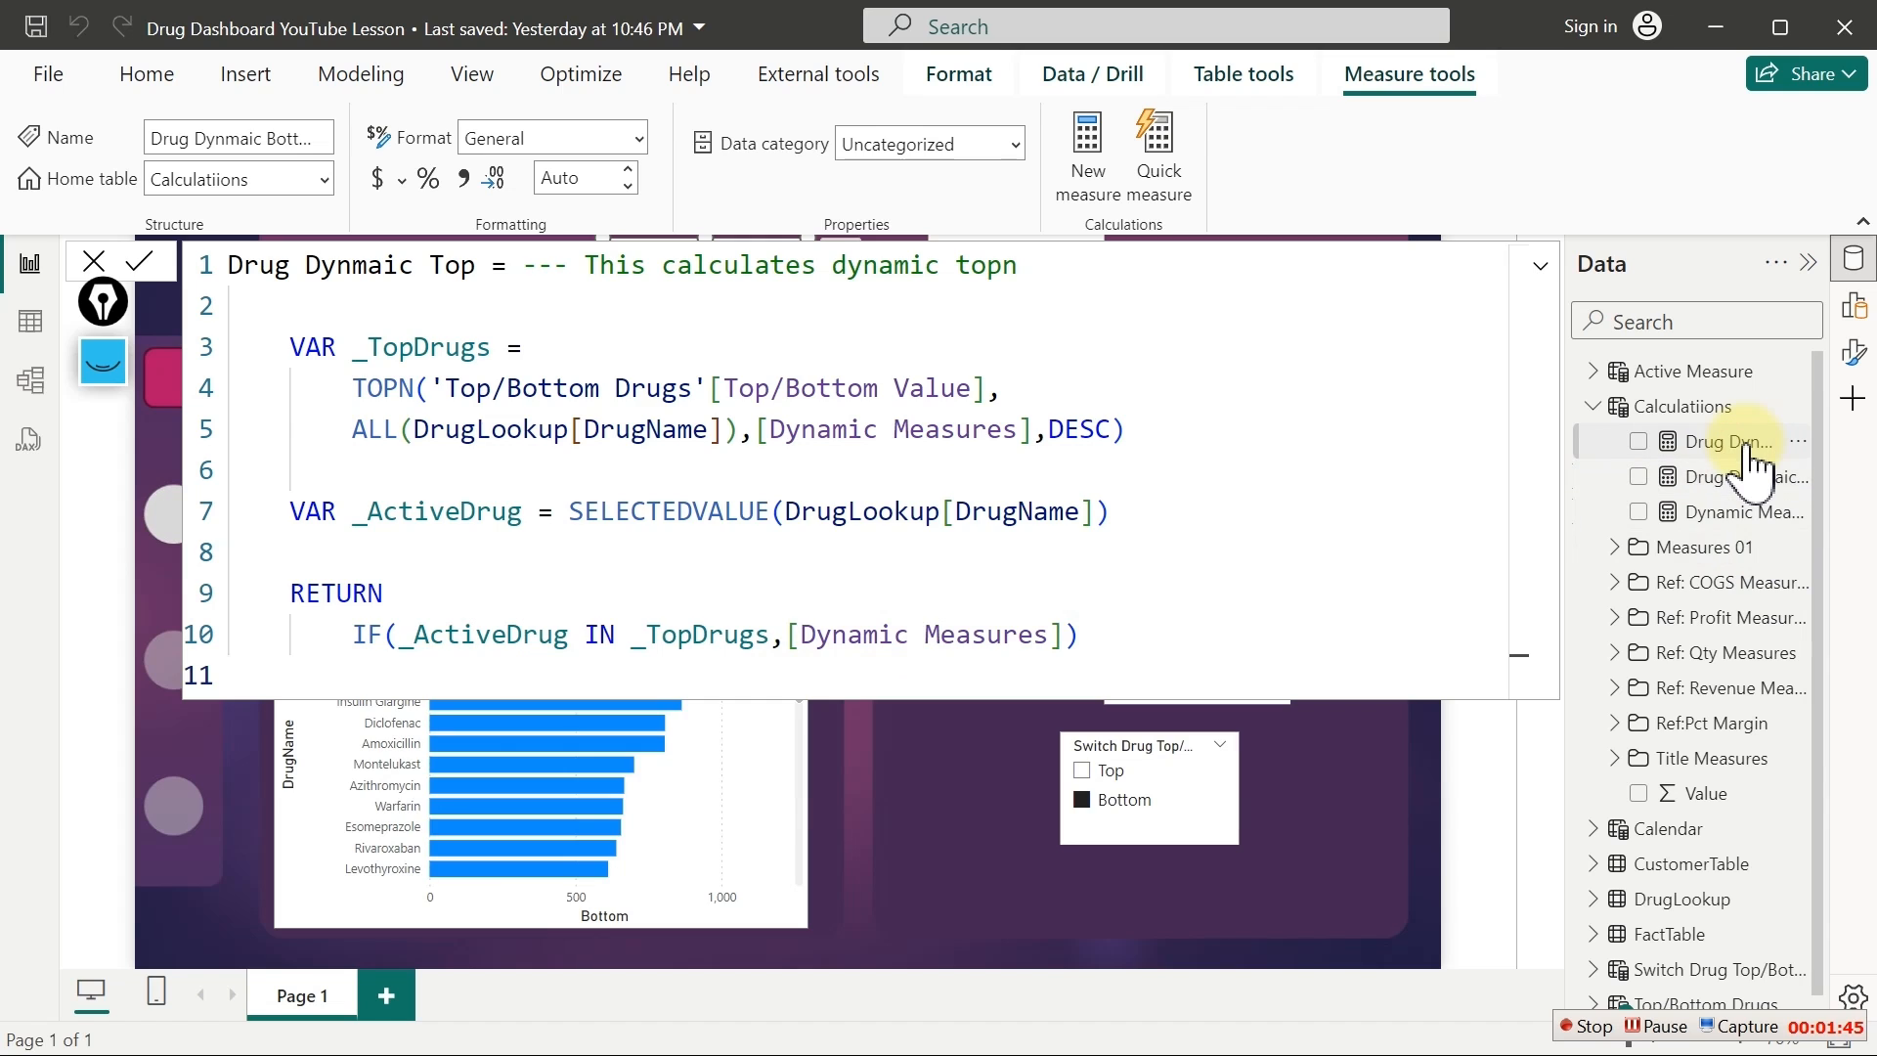
left_click(1189, 439)
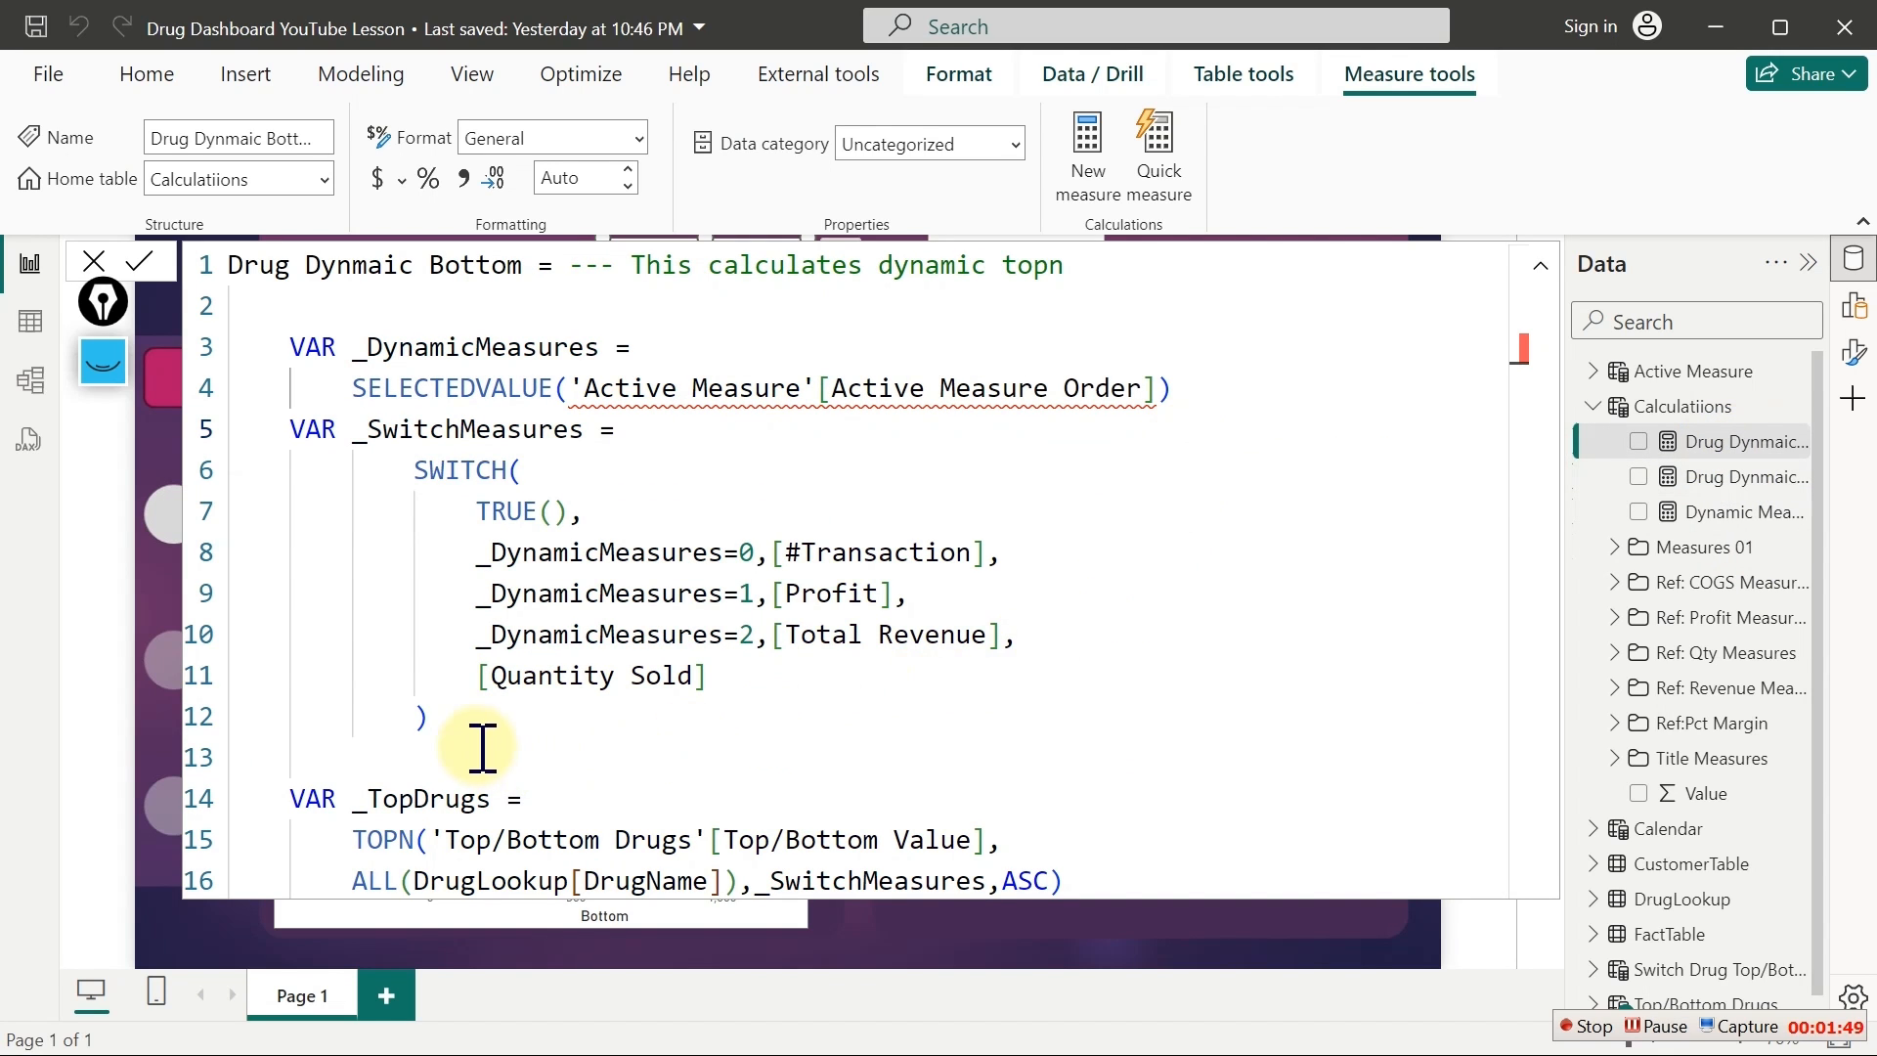
left_click_drag(440, 729, 273, 347)
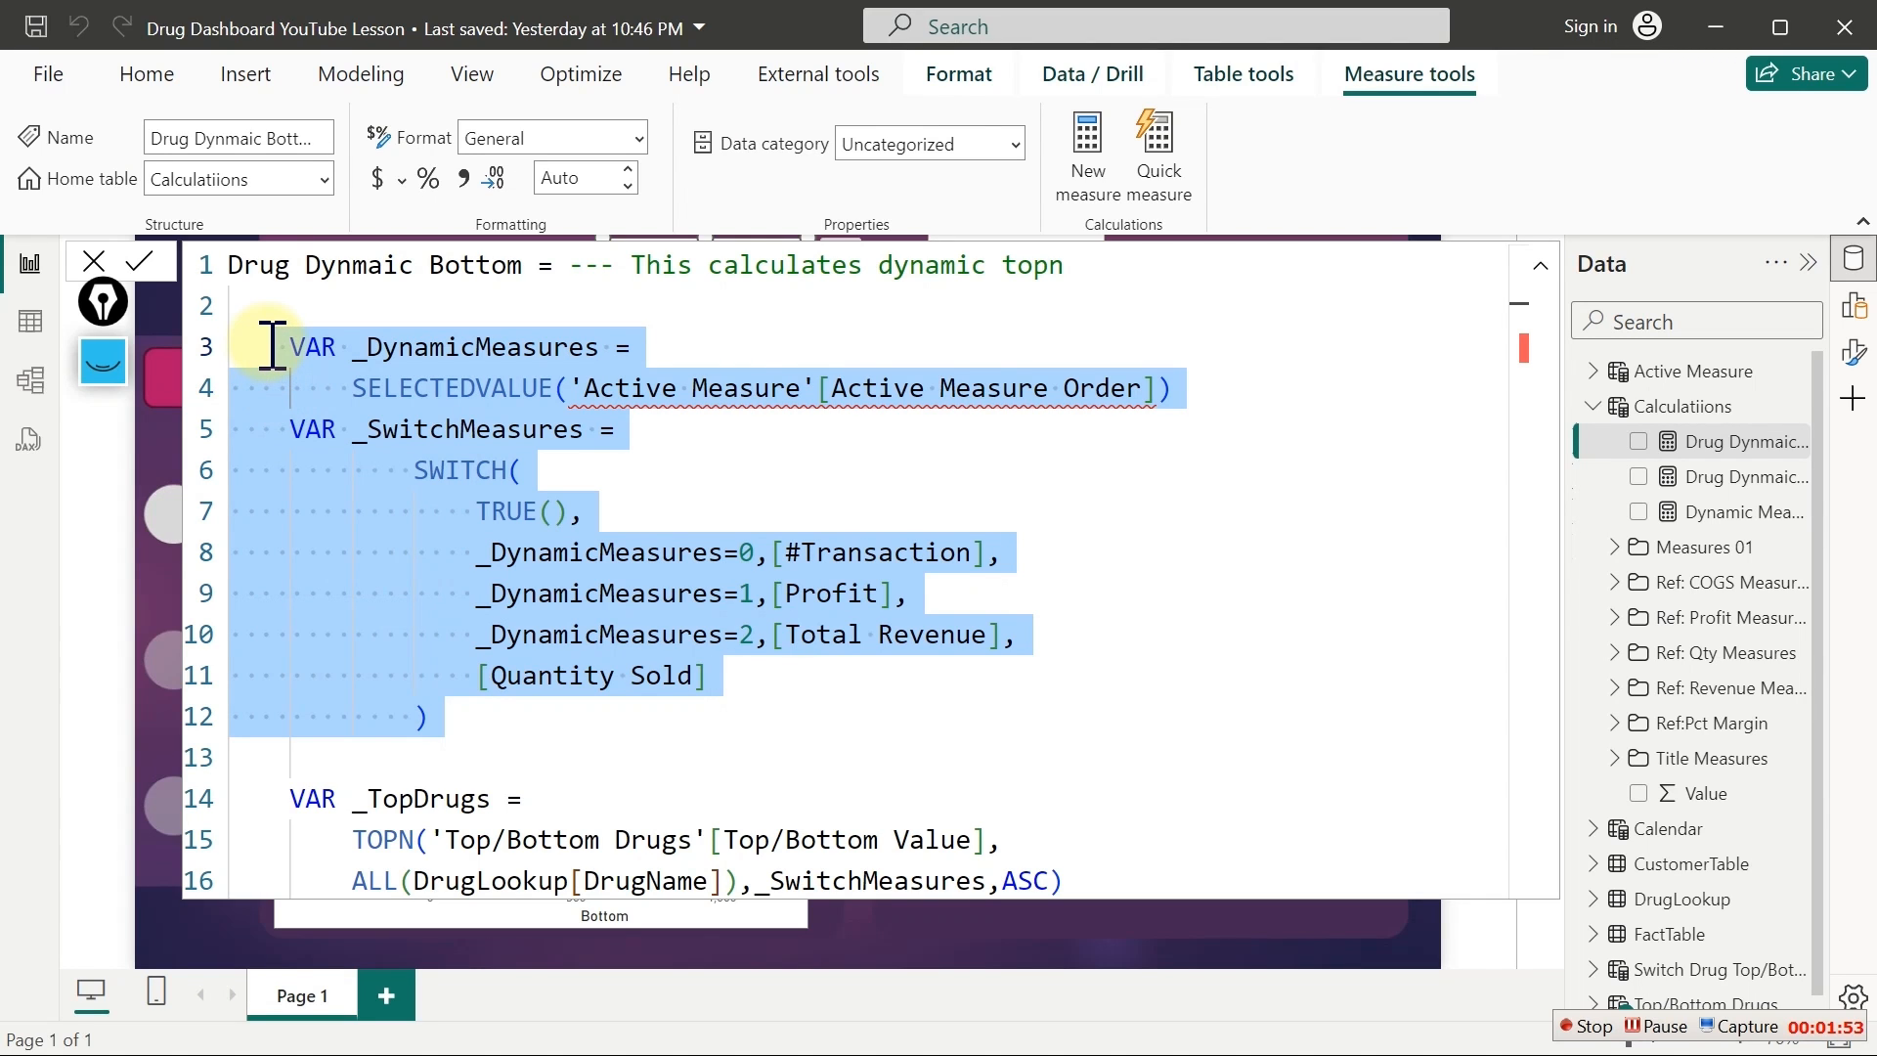
key("Delete")
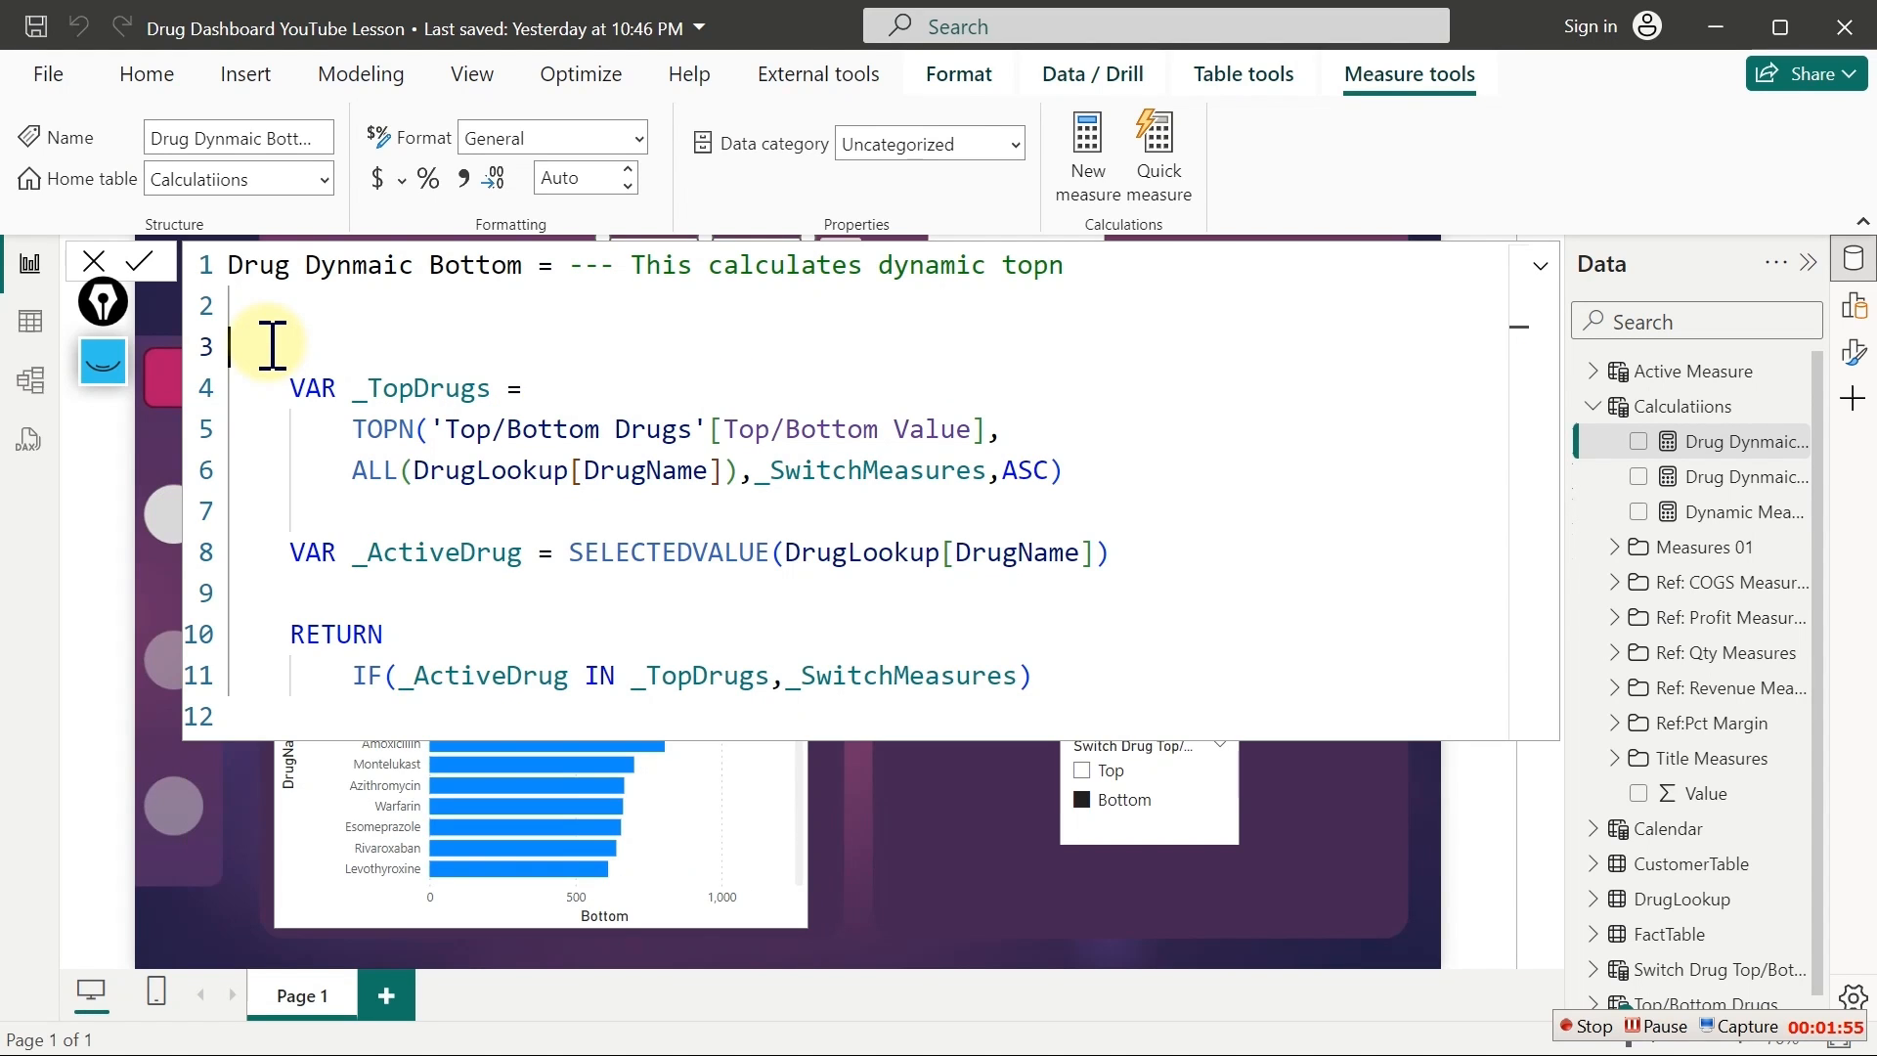
key("Delete")
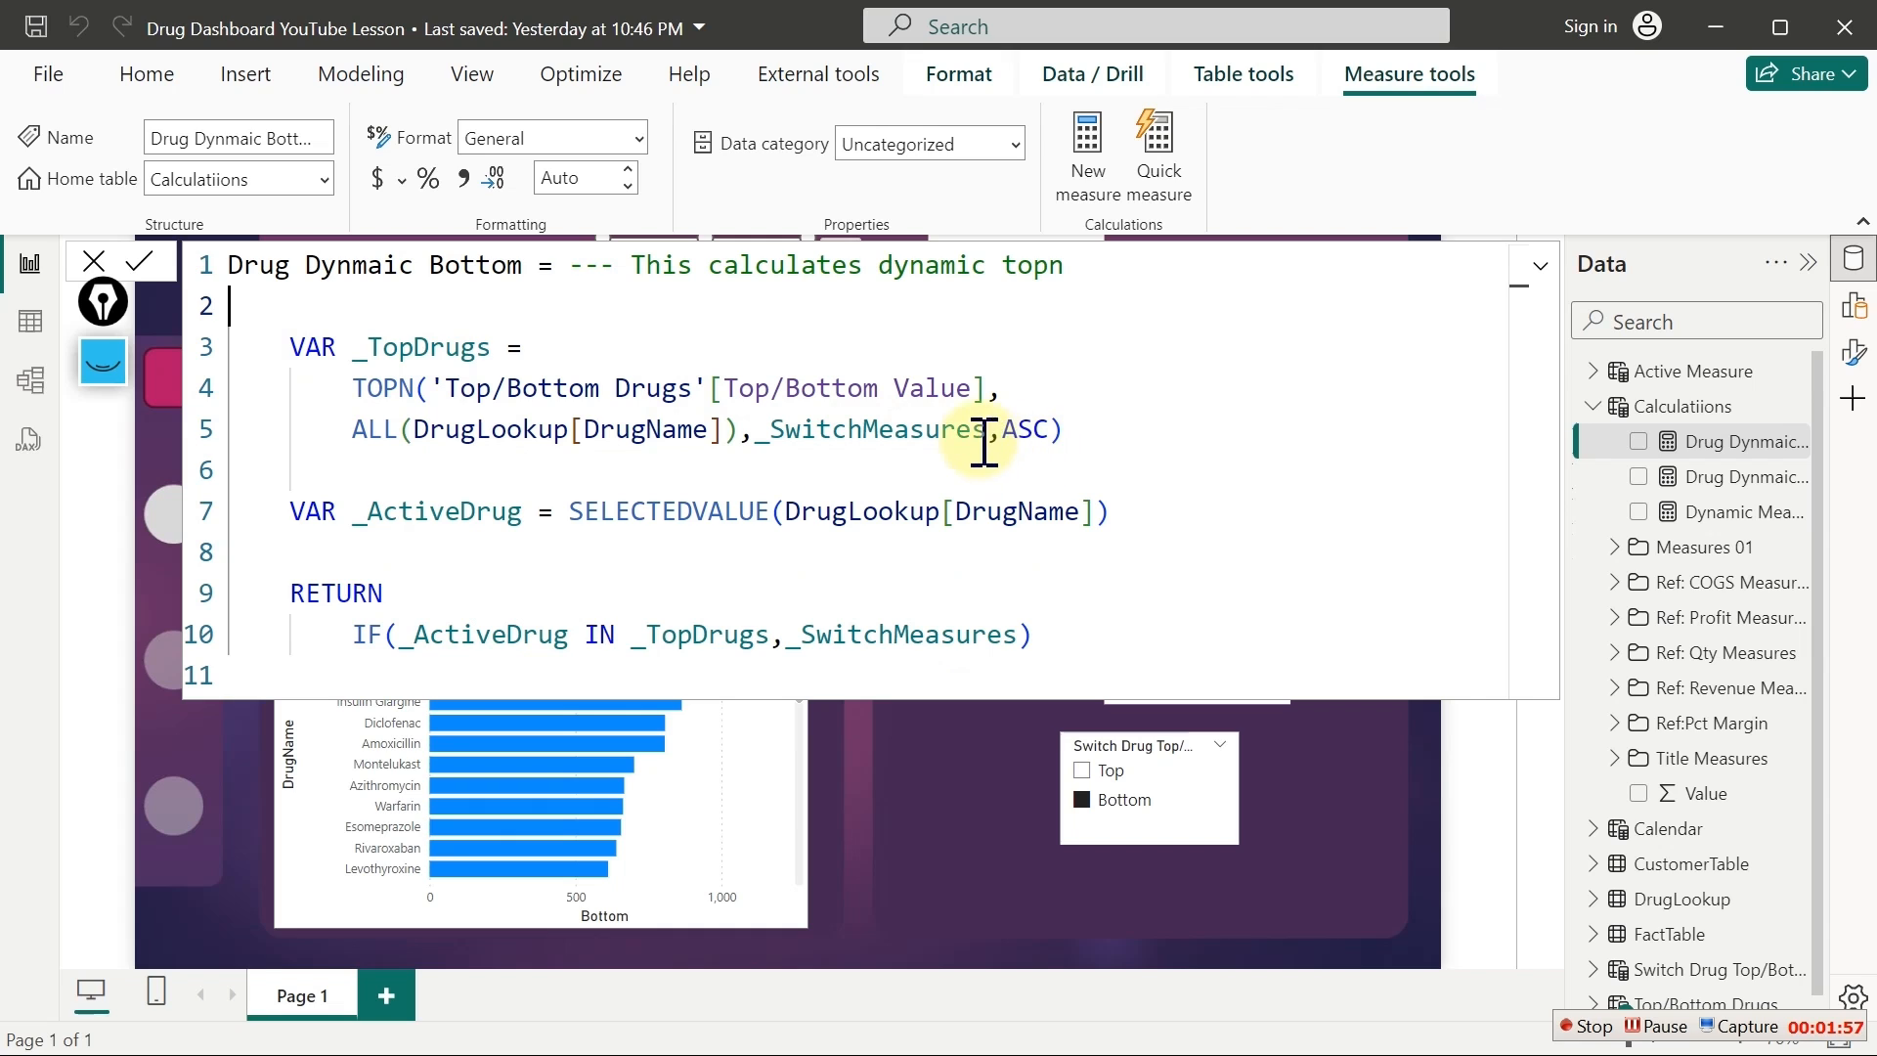
Replace _SwitchMeasures in the ascending TOPN expression of Drug Dynmaic Bottom with [Dynamic Measures]
left_click_drag(987, 430, 779, 439)
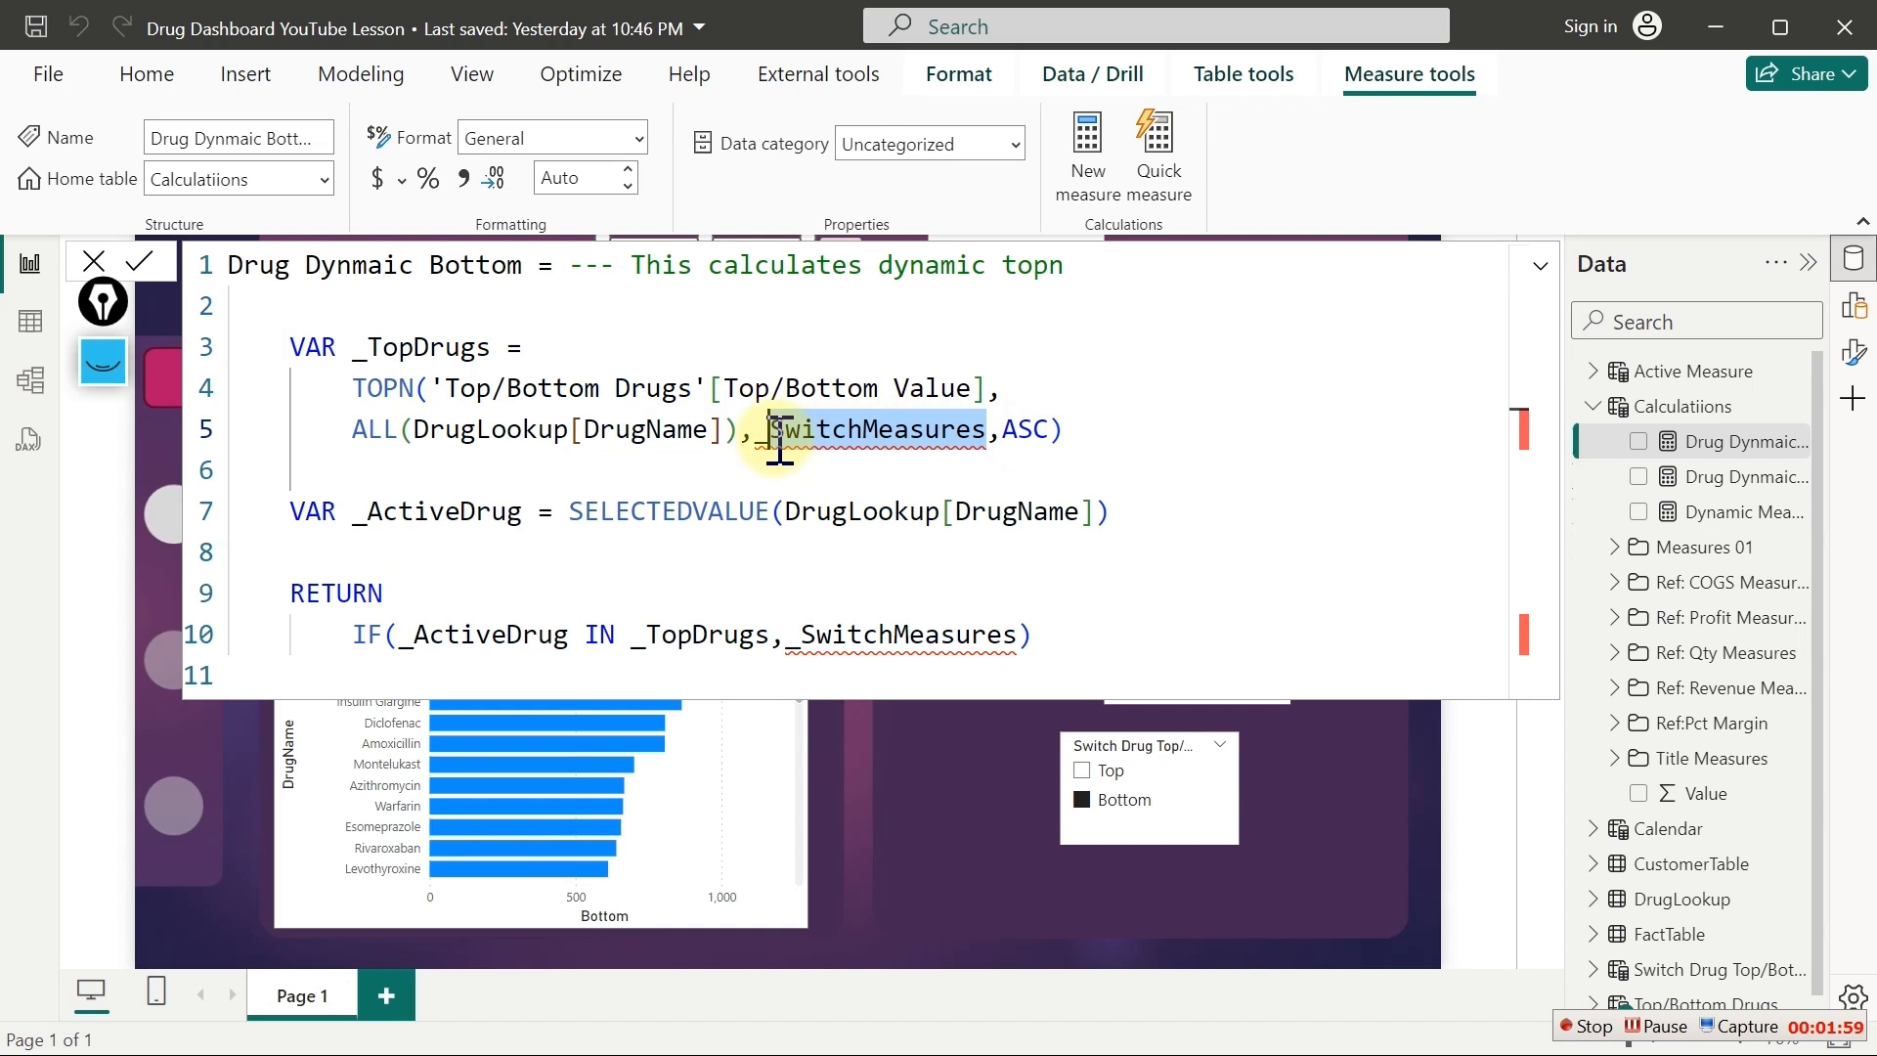
key("Delete")
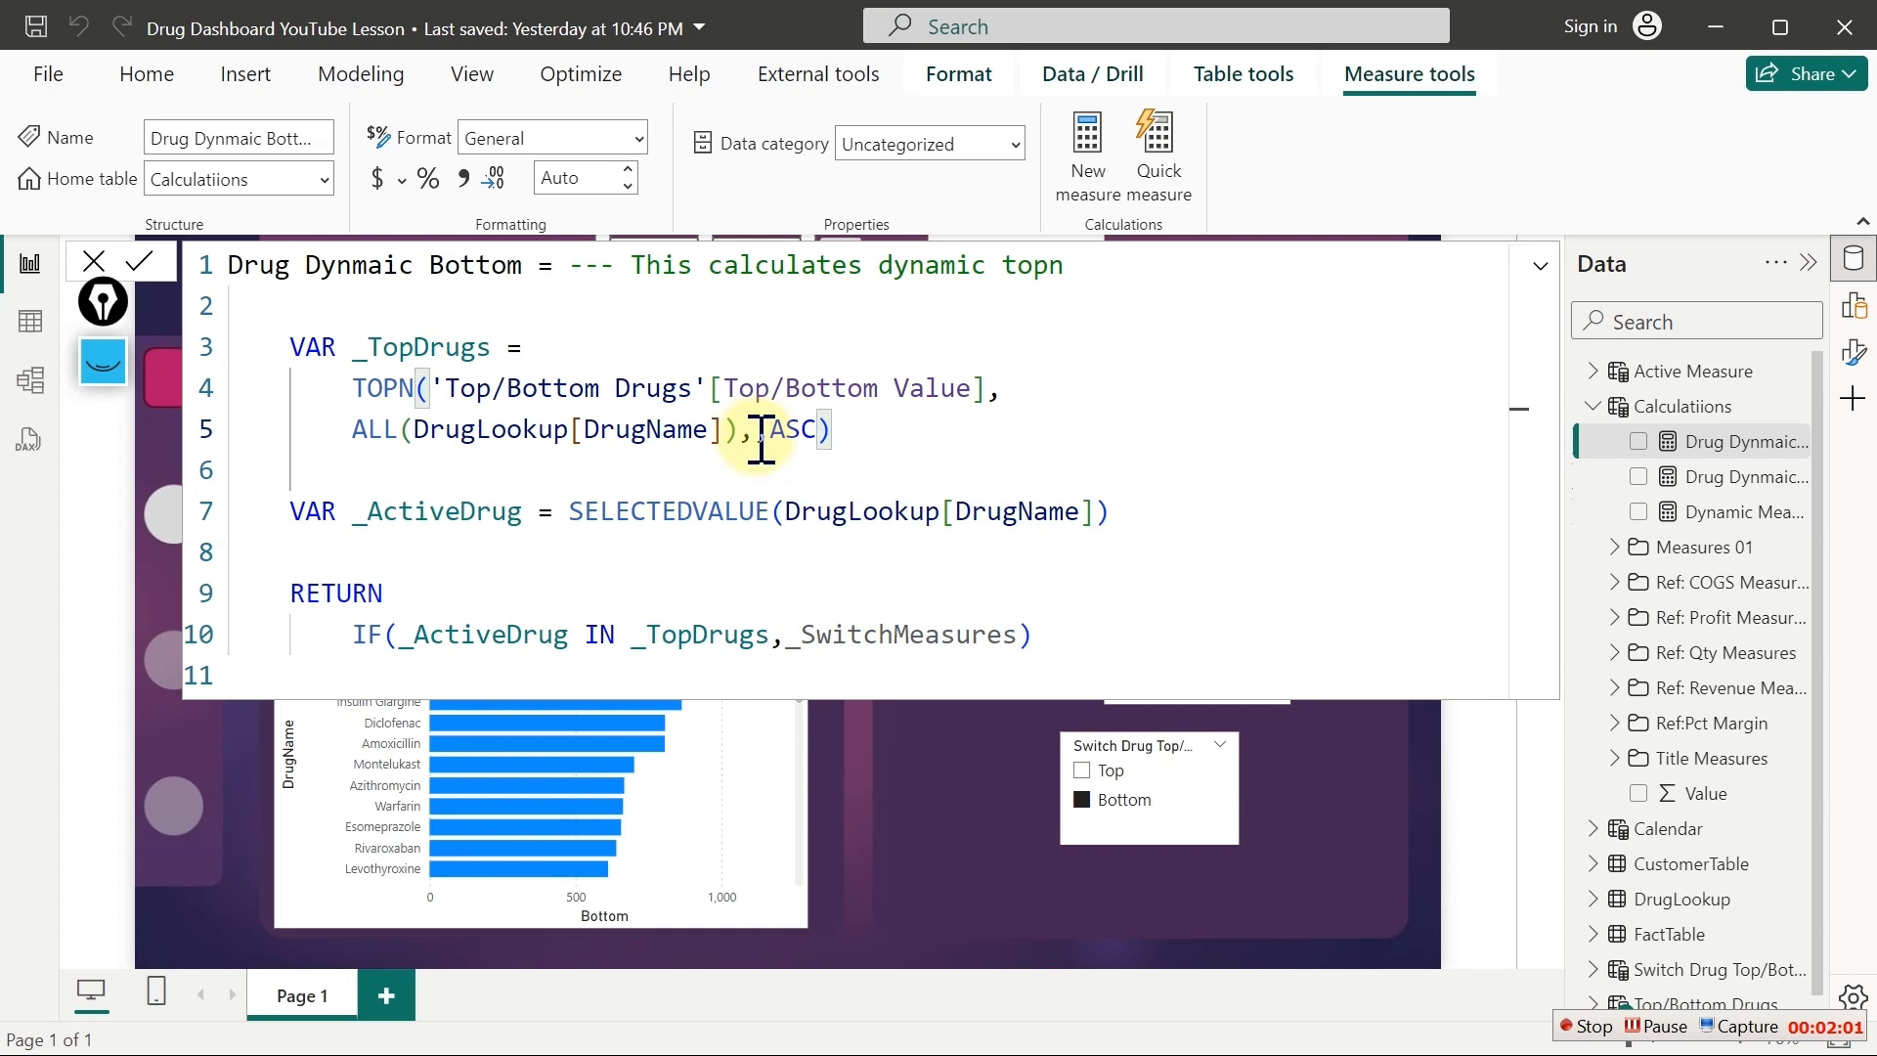
type("[d")
key("Down")
key("Down")
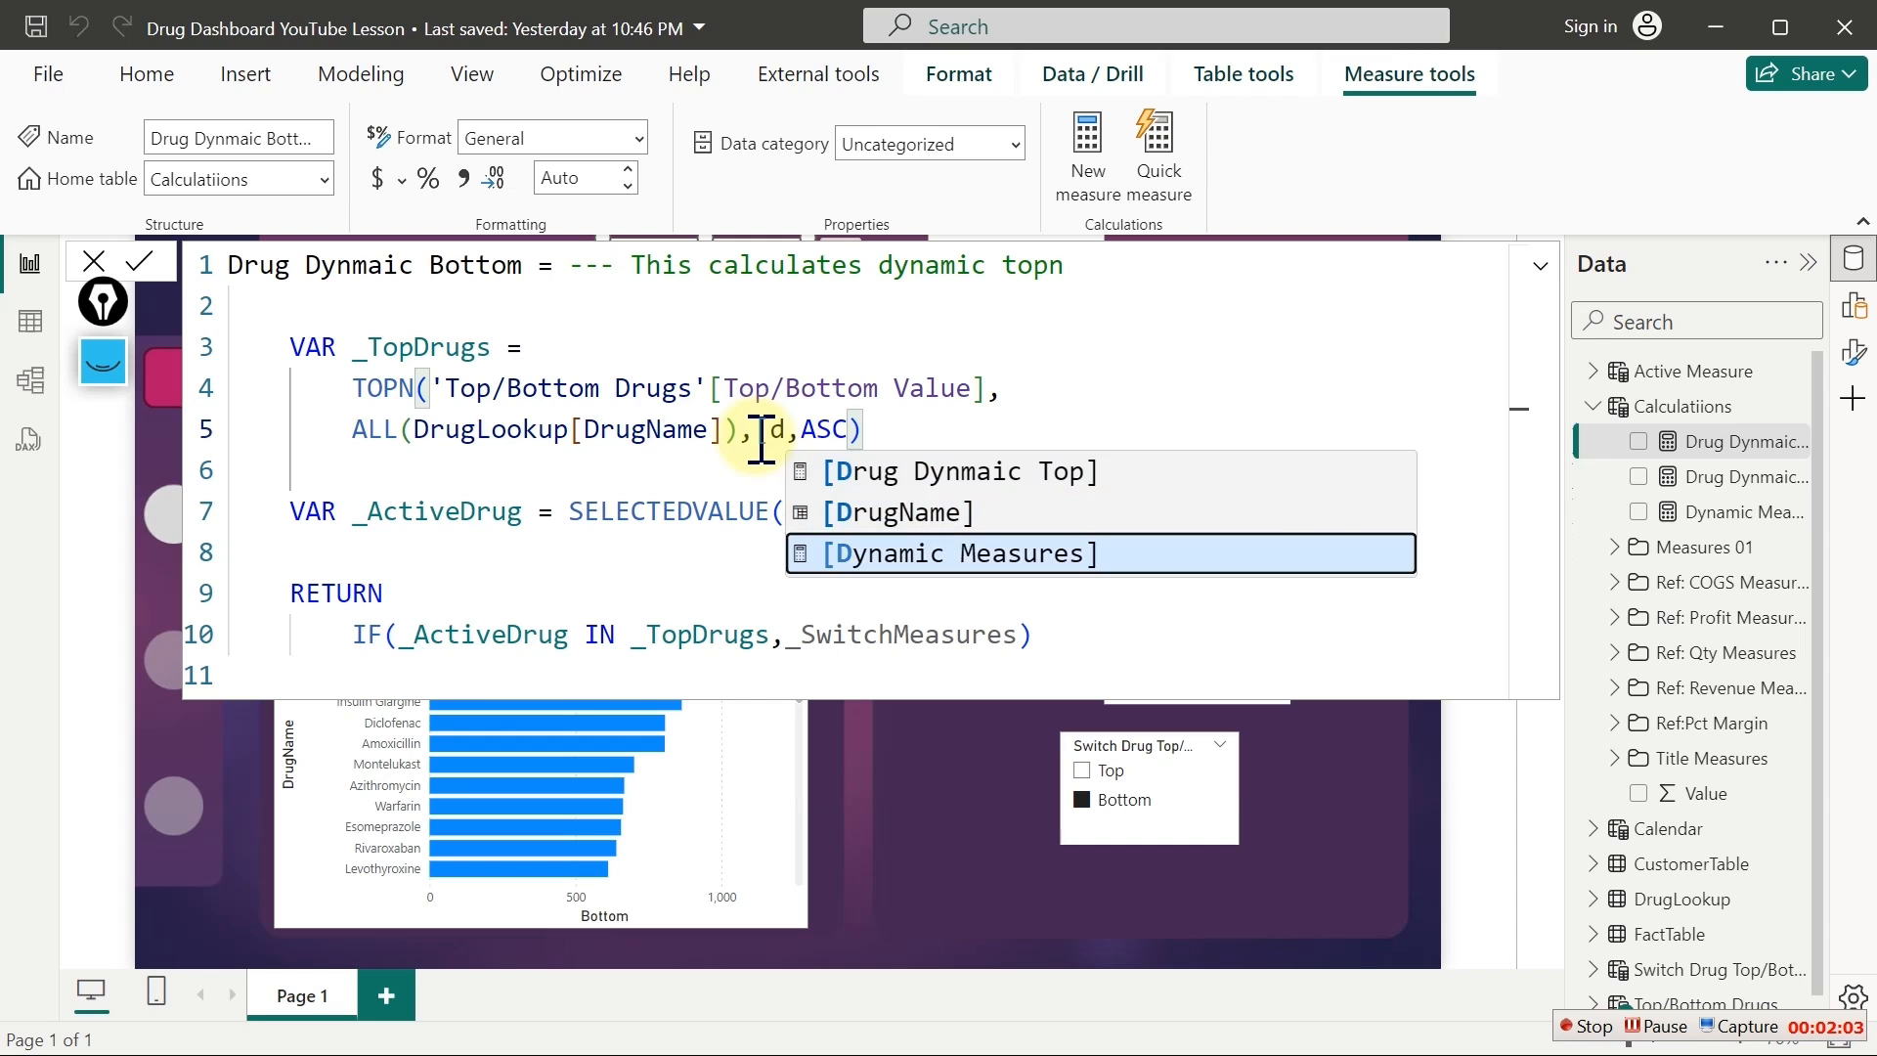
key("Tab")
left_click(1096, 515)
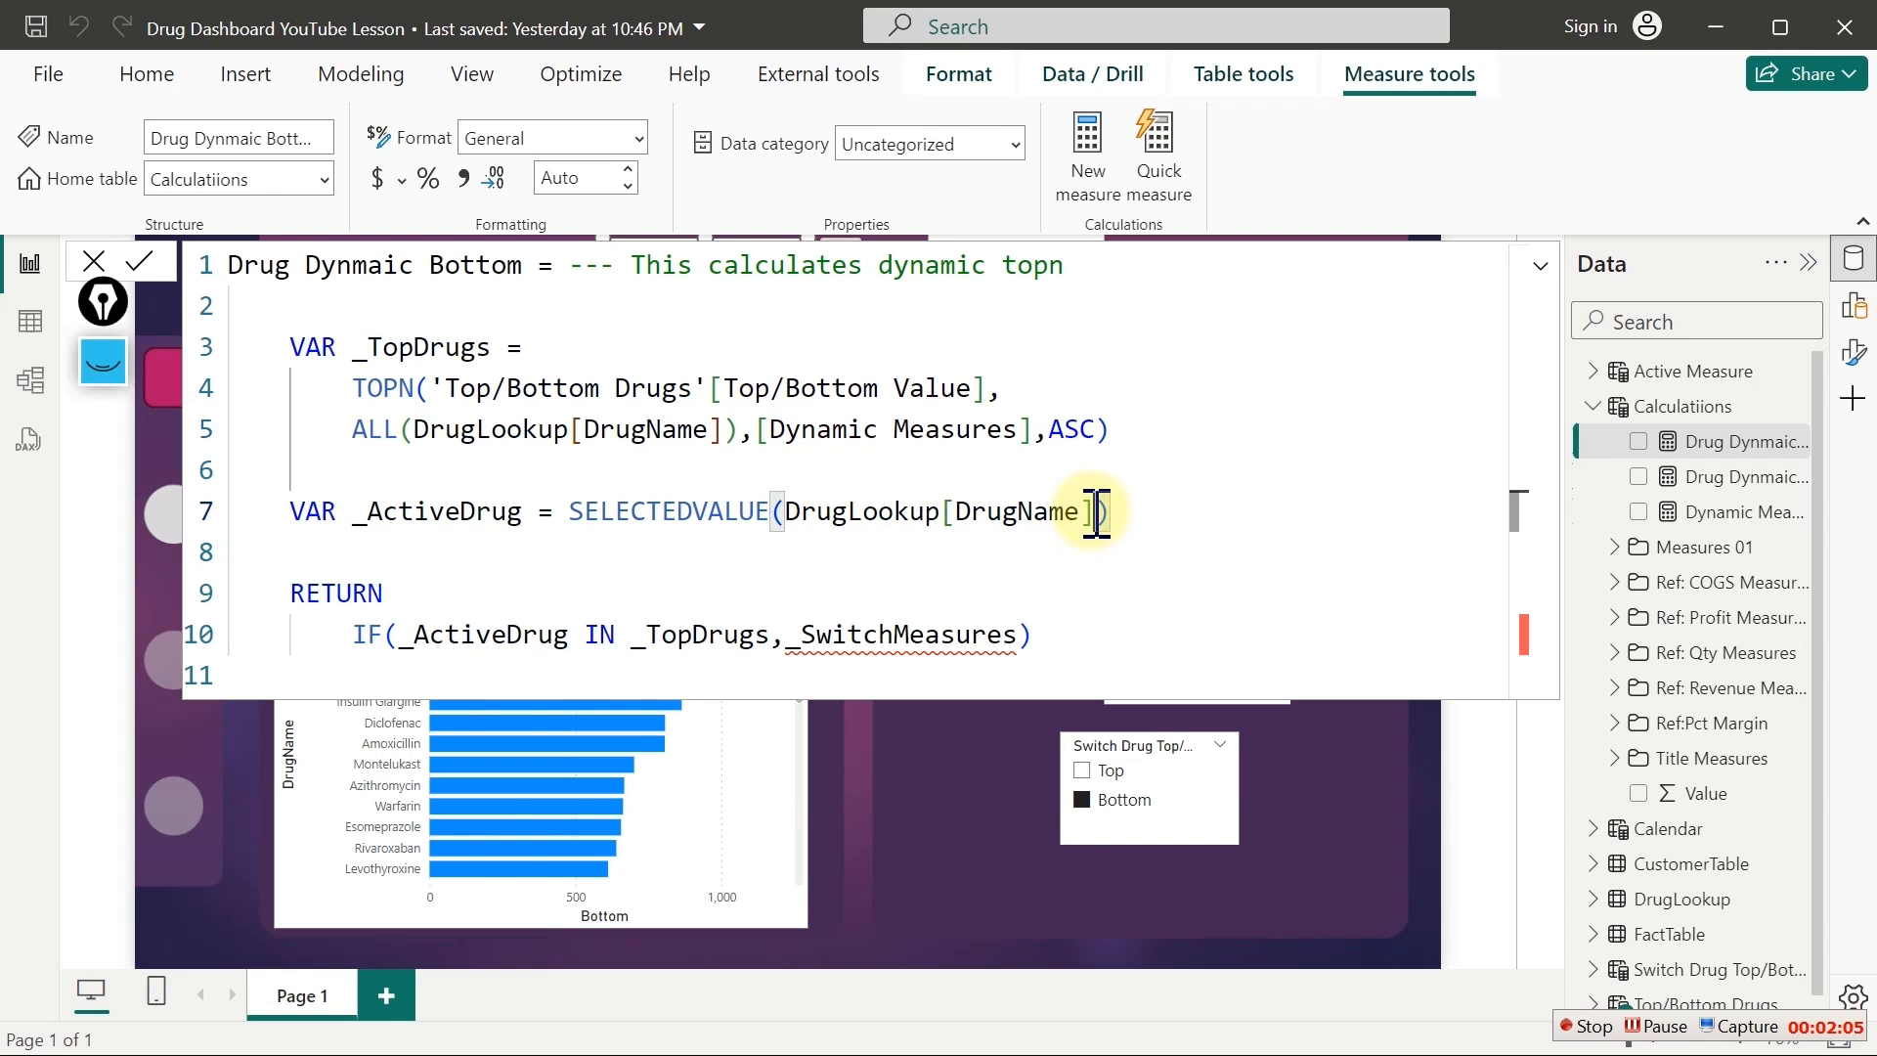
left_click_drag(1096, 511, 849, 508)
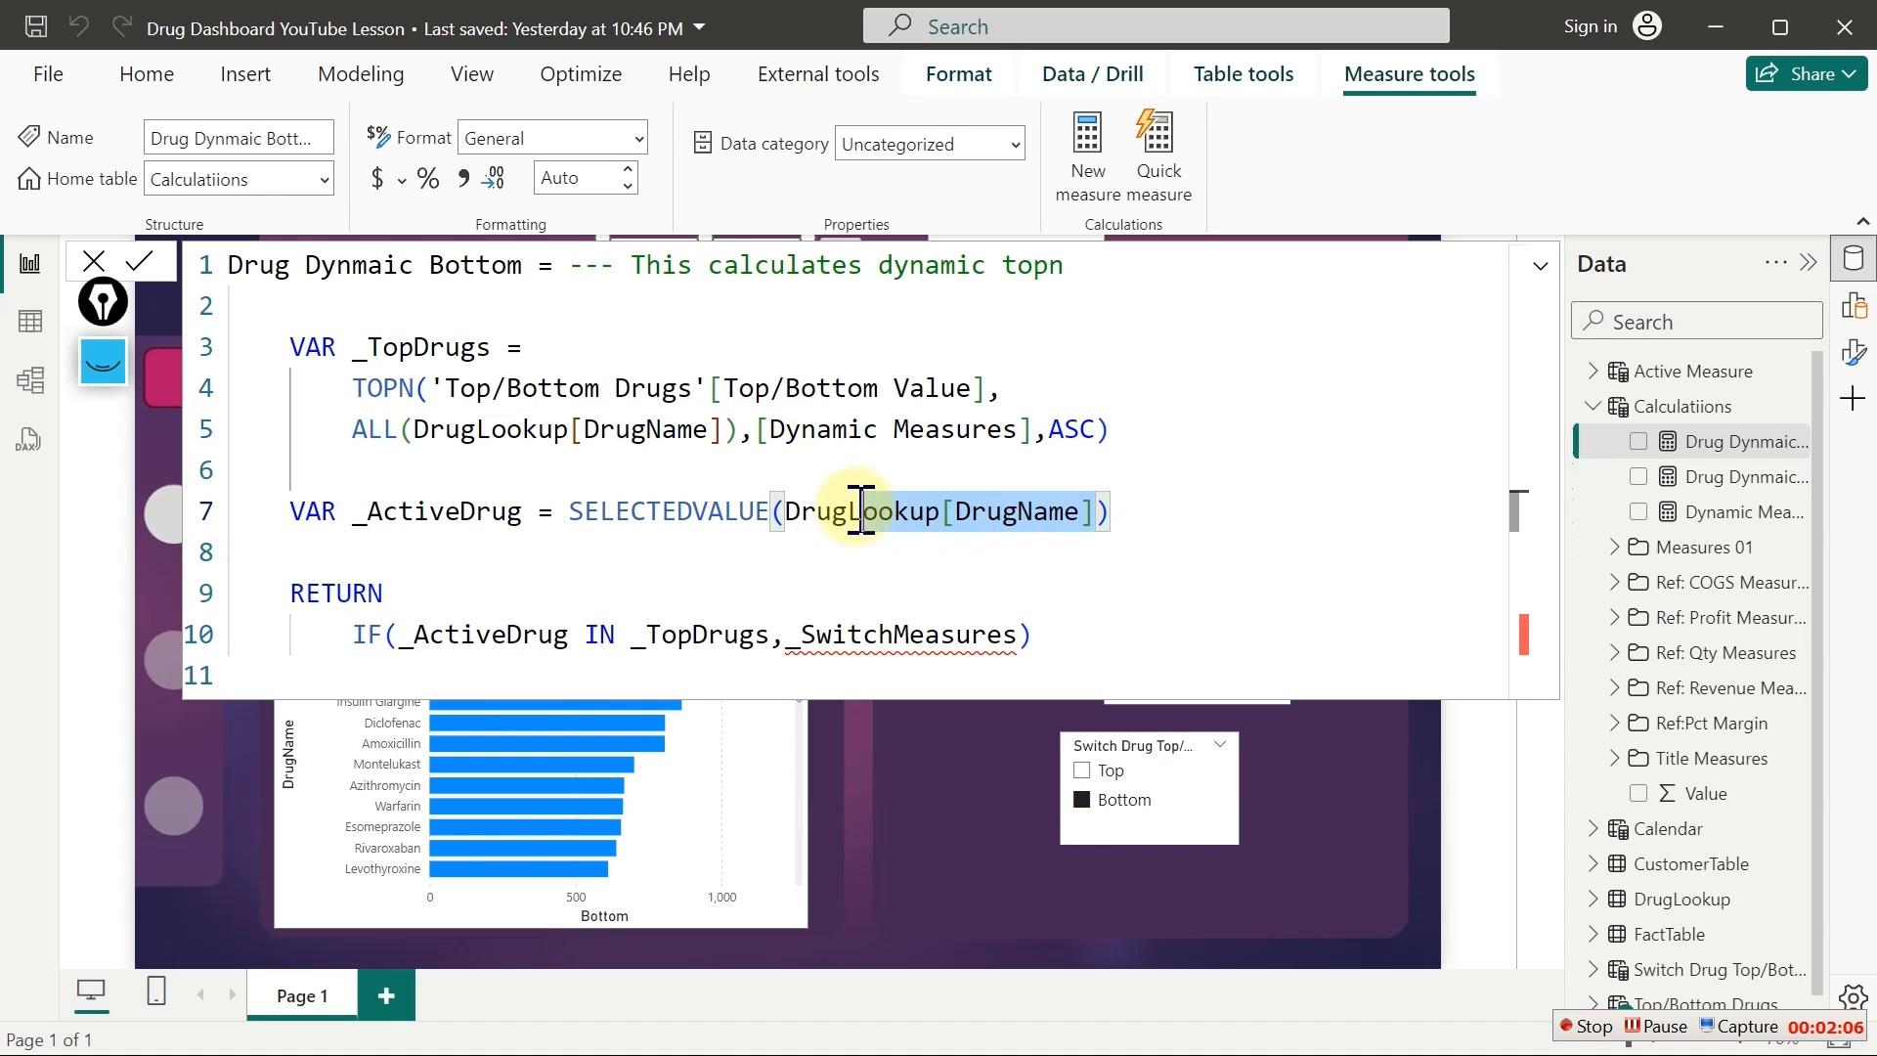
Replace _SwitchMeasures in the final IF result of Drug Dynmaic Bottom with [Dynamic Measures], commit the formula and return to the report canvas
left_click(1019, 636)
double_click(1019, 635)
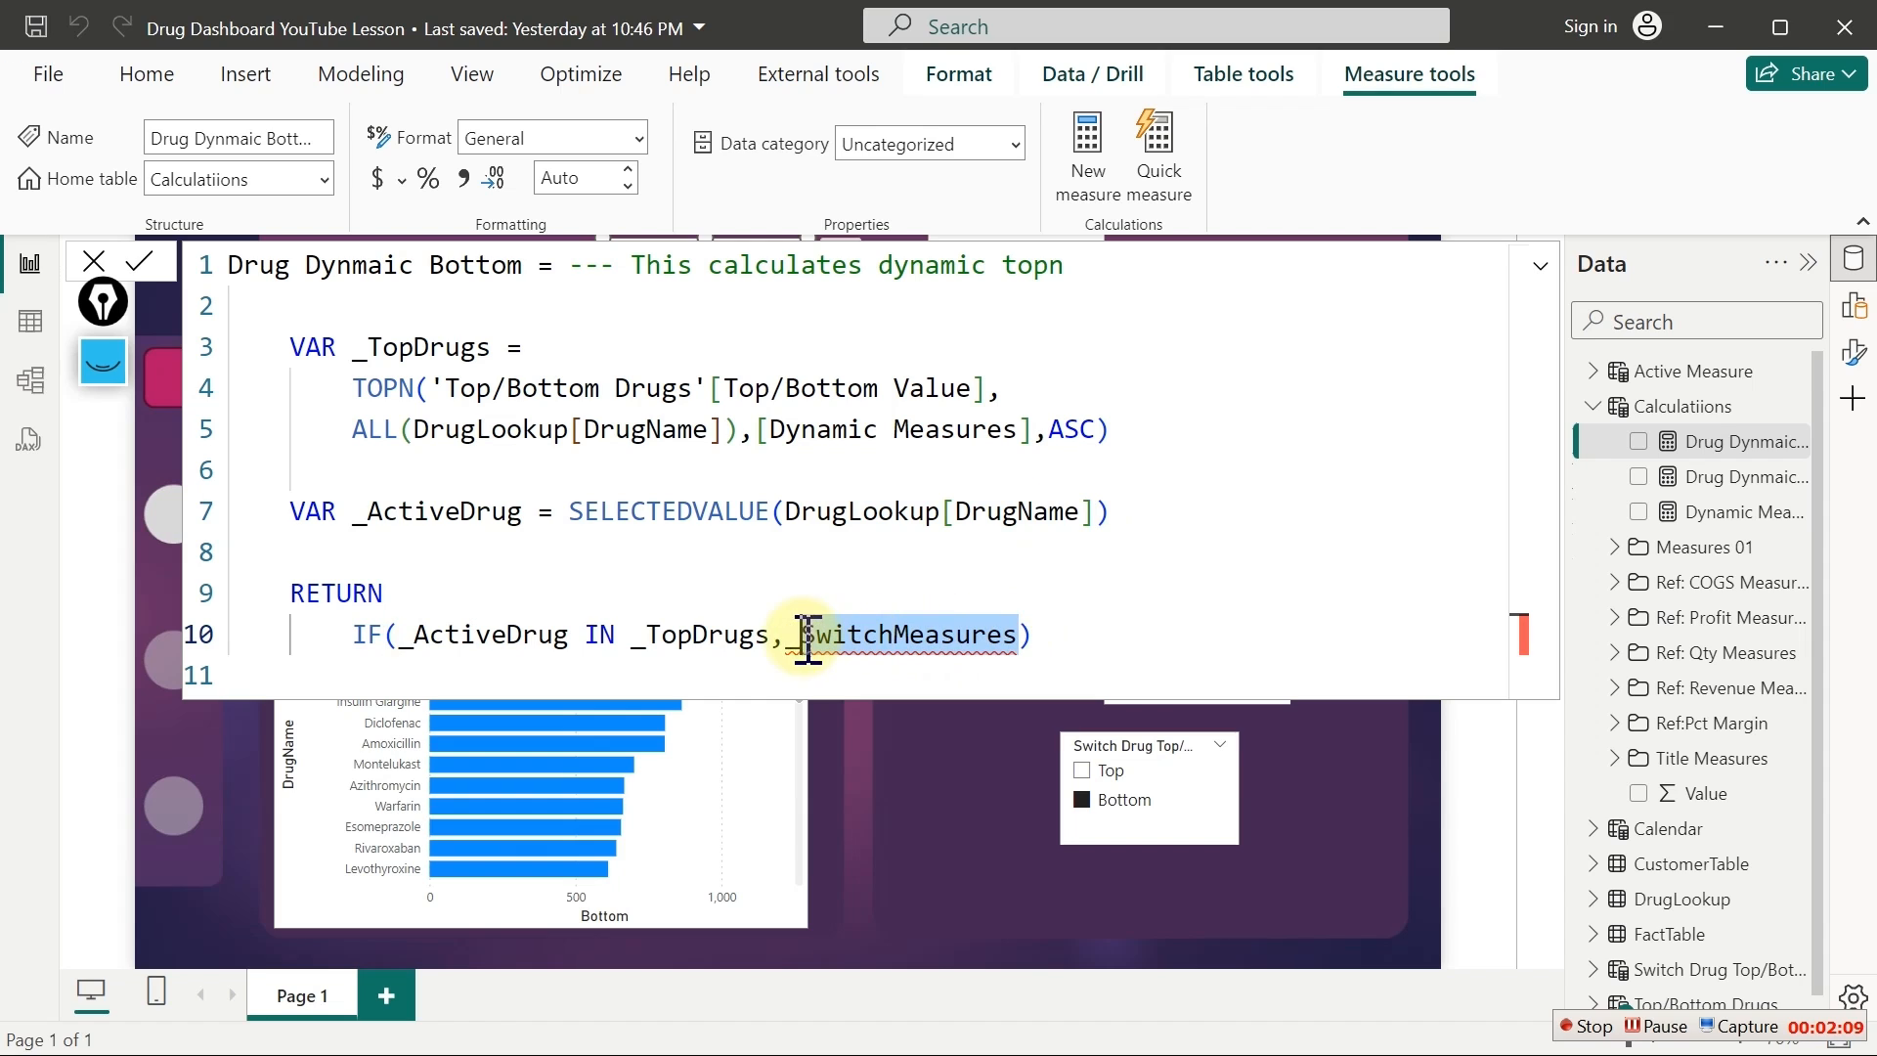
key("BackSpace")
type("d")
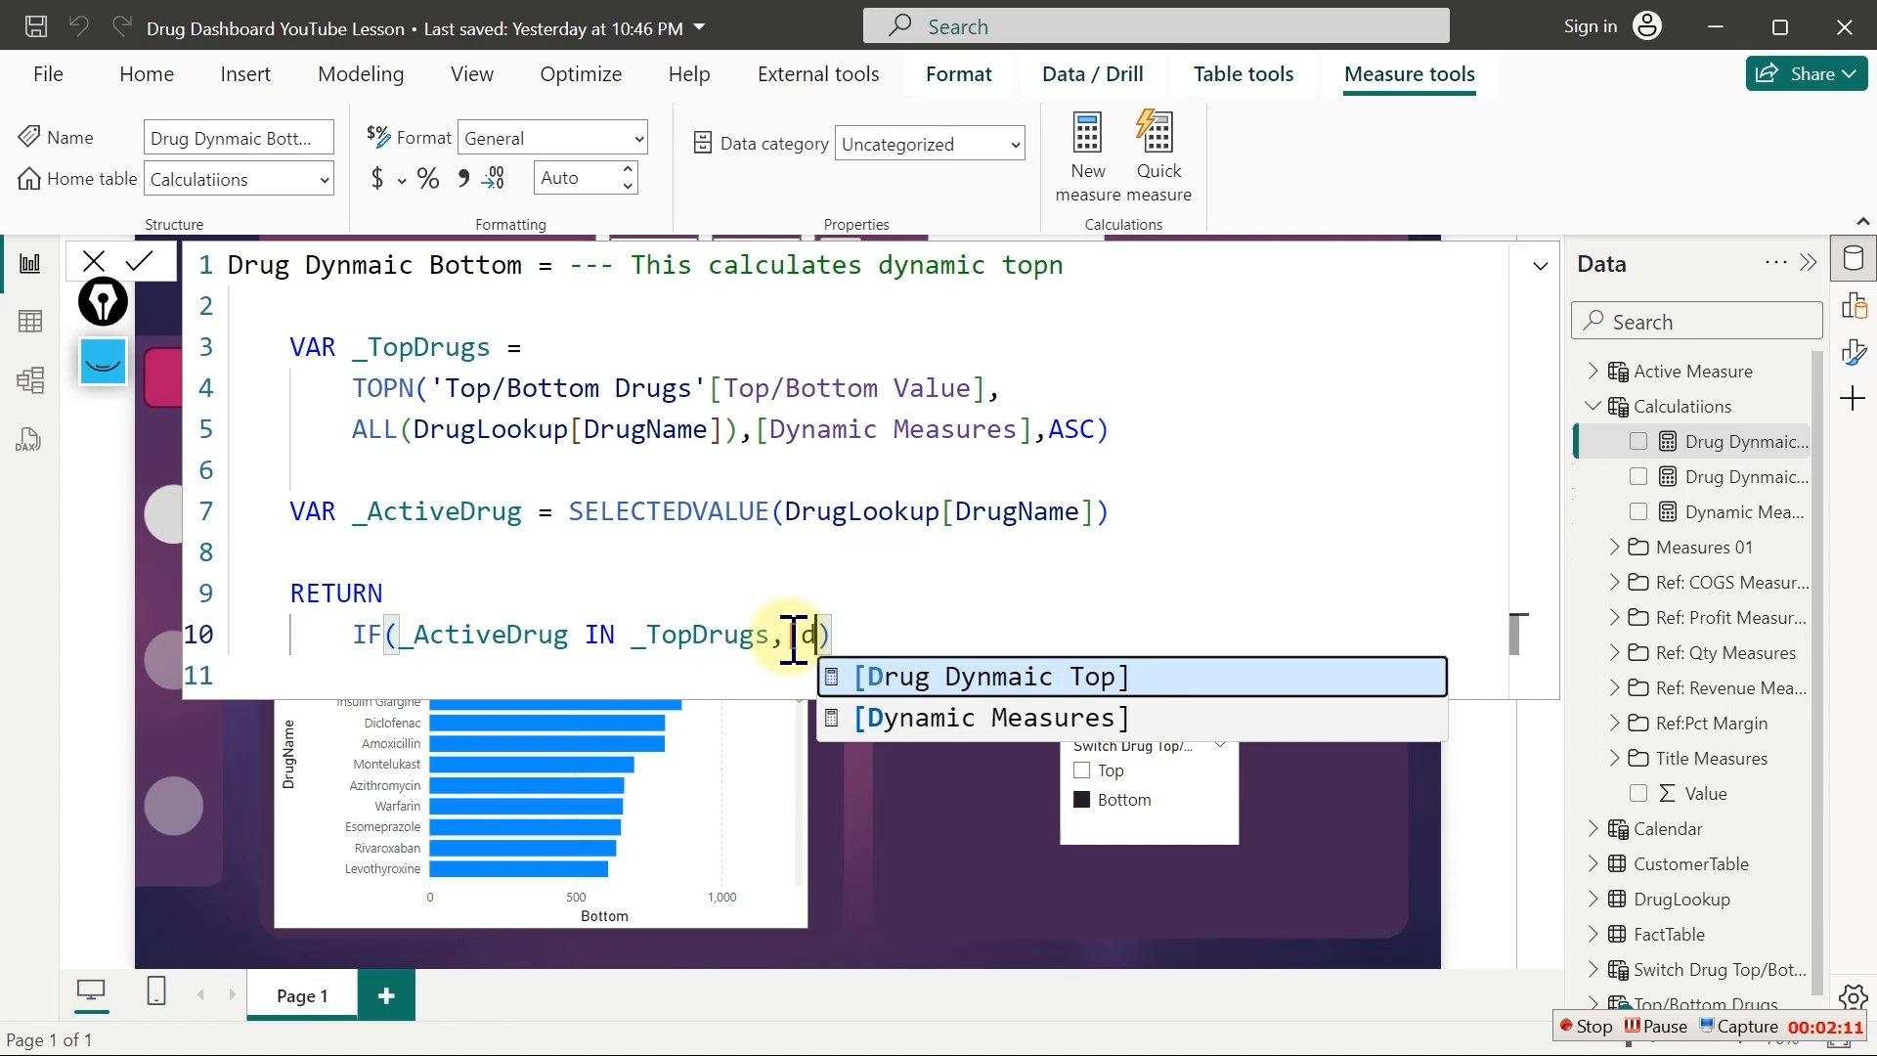
key("Down")
key("Tab")
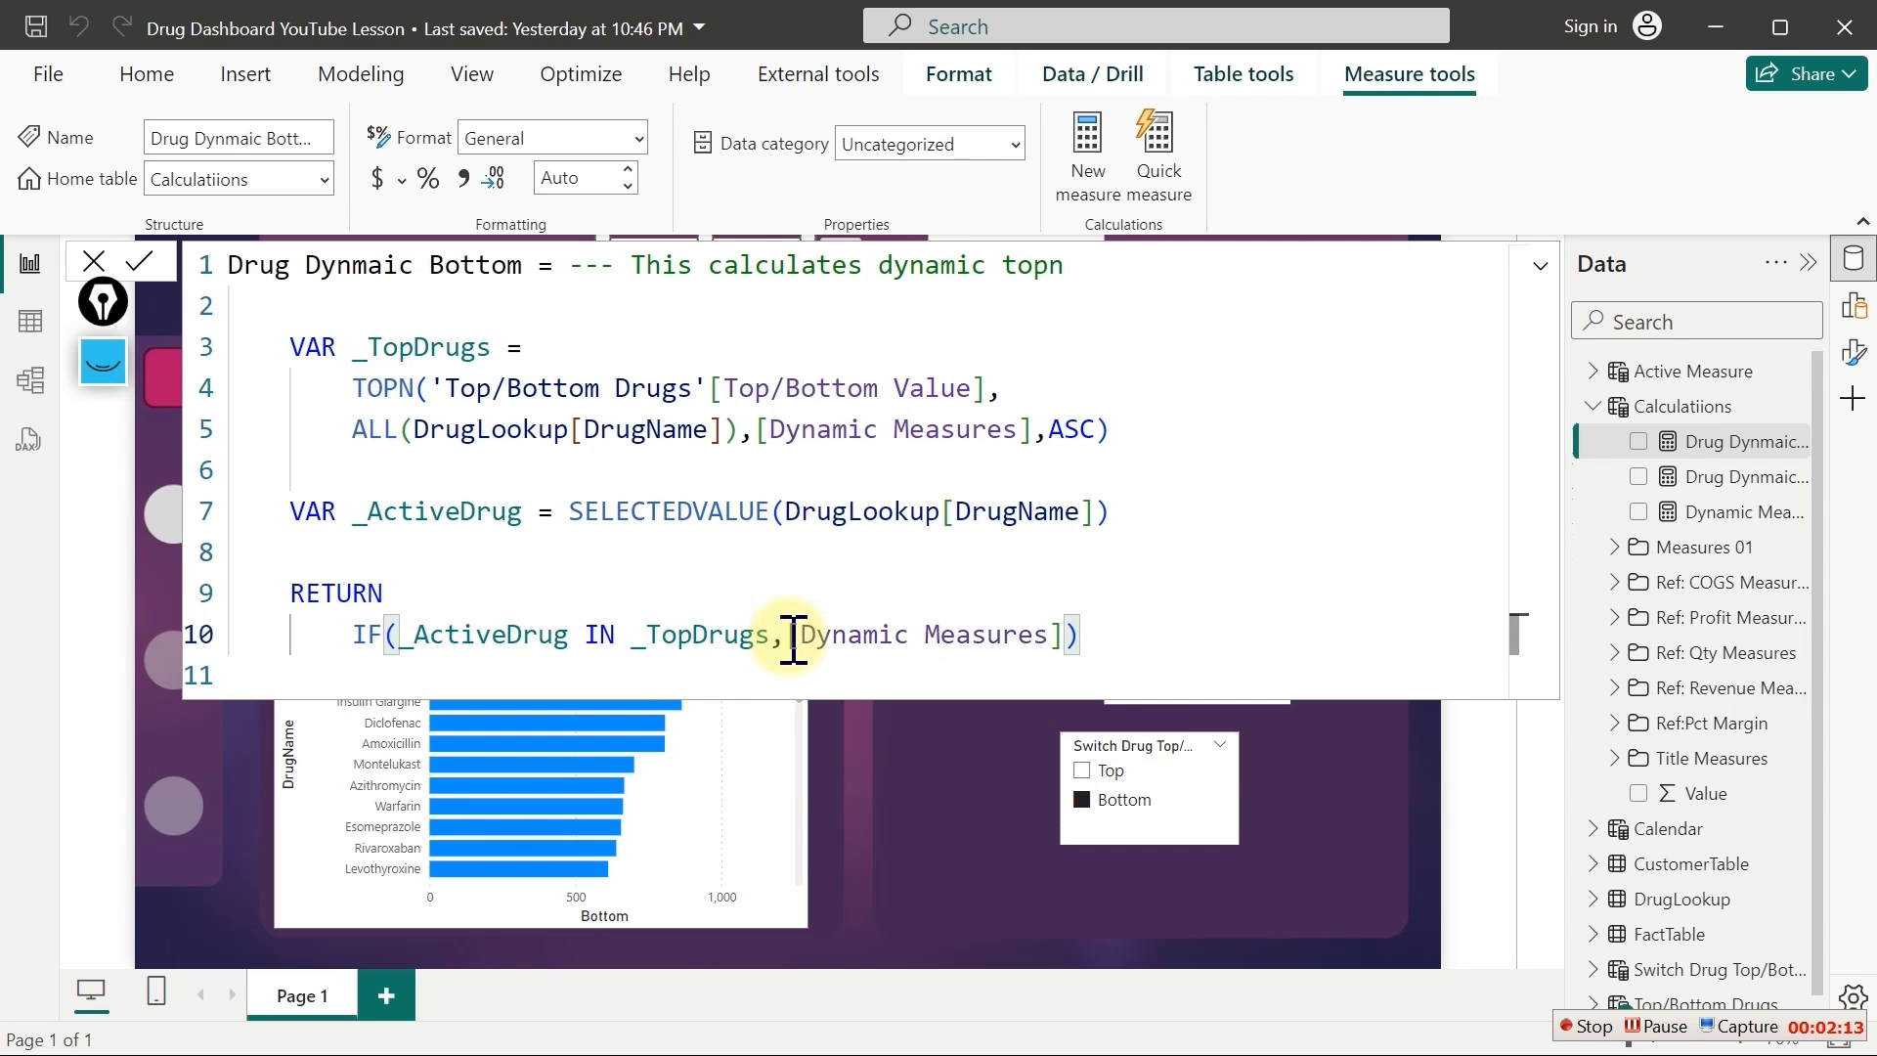
key("Return")
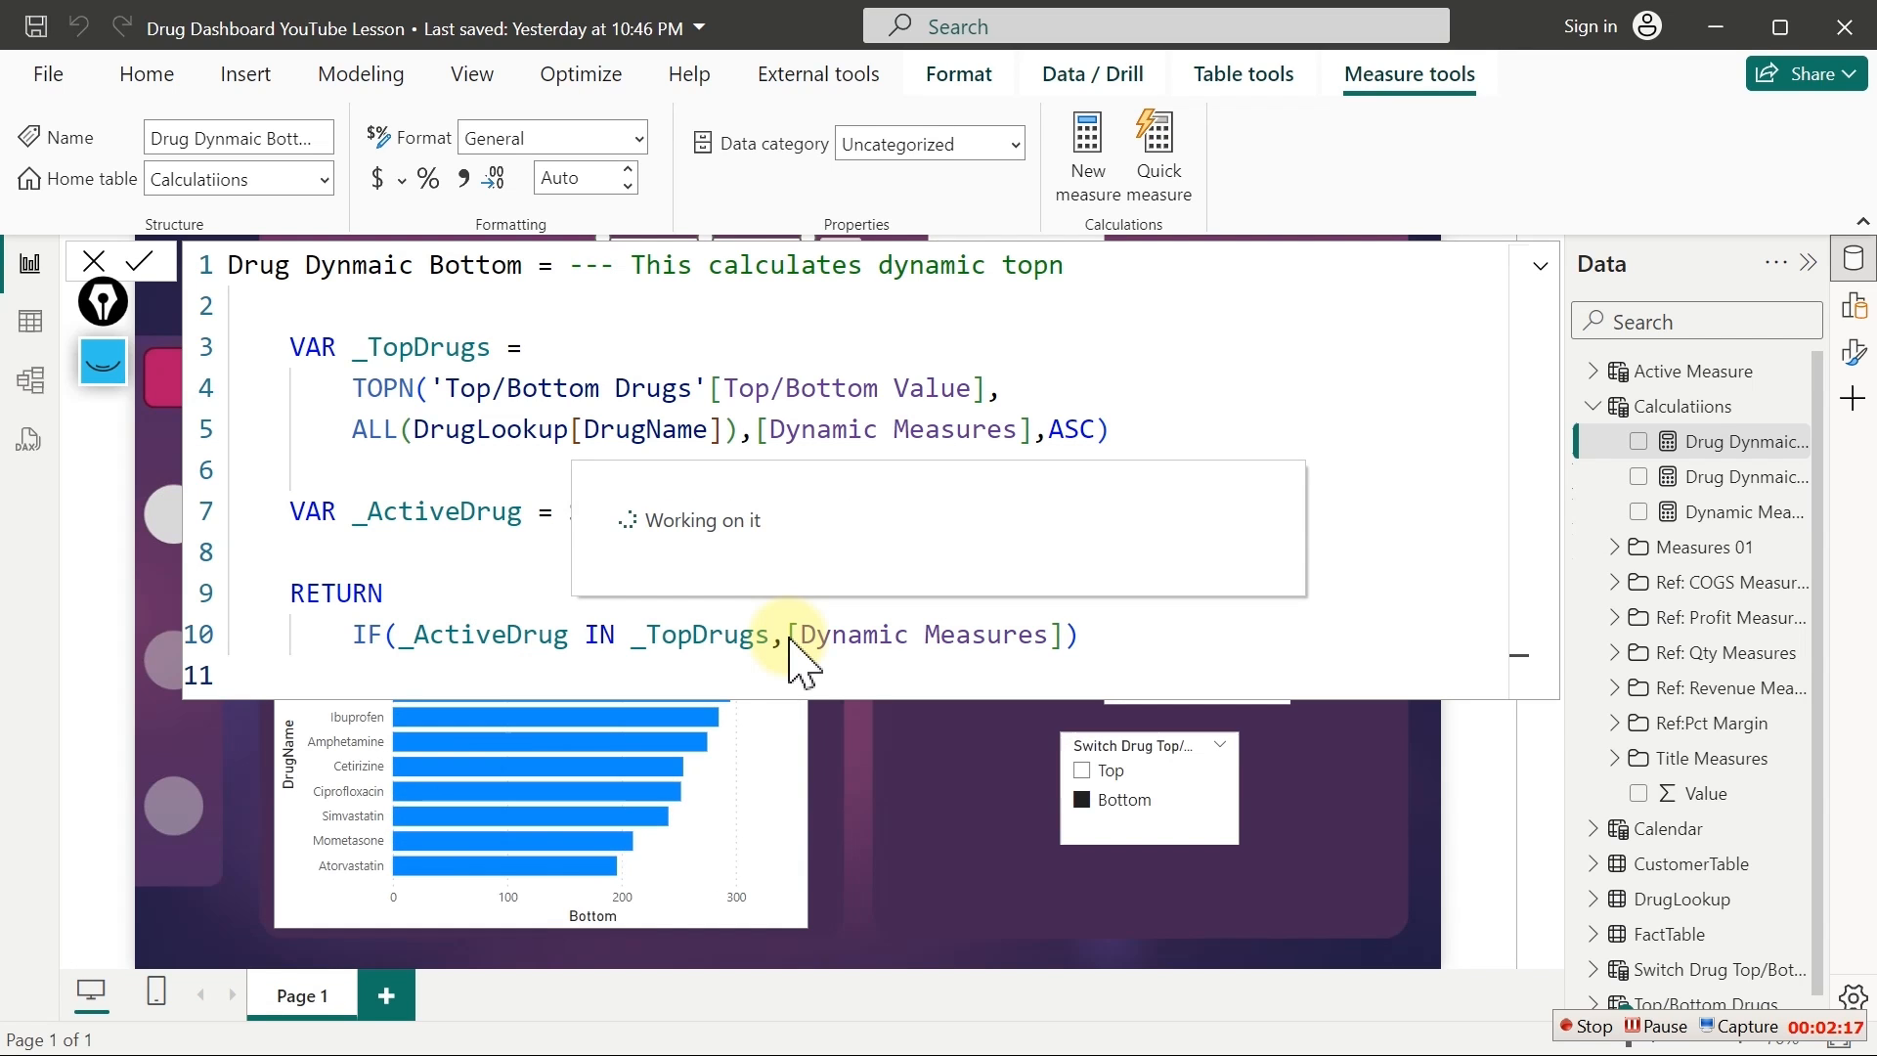
left_click(848, 799)
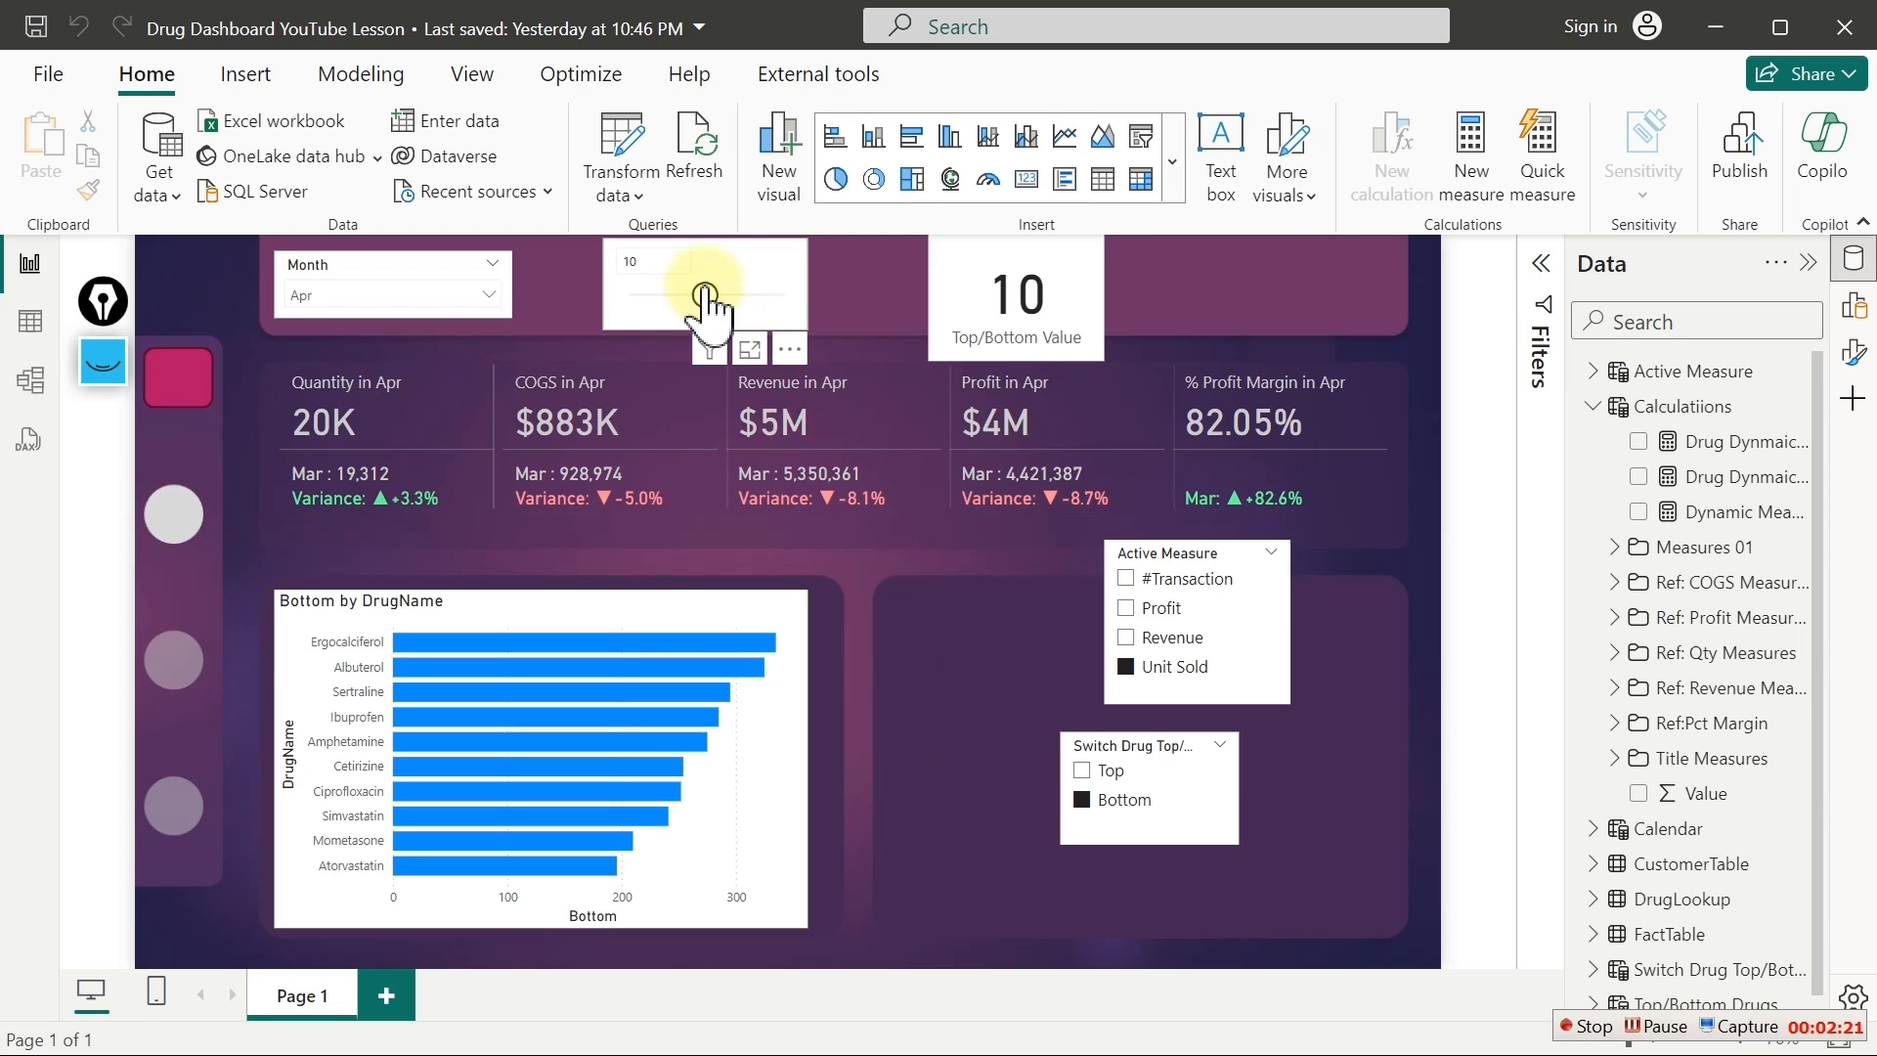
Set the Top/Bottom Value to 3 and check the drug chart for bottom and top Profit, followed by top and bottom Revenue
left_click_drag(705, 293, 649, 296)
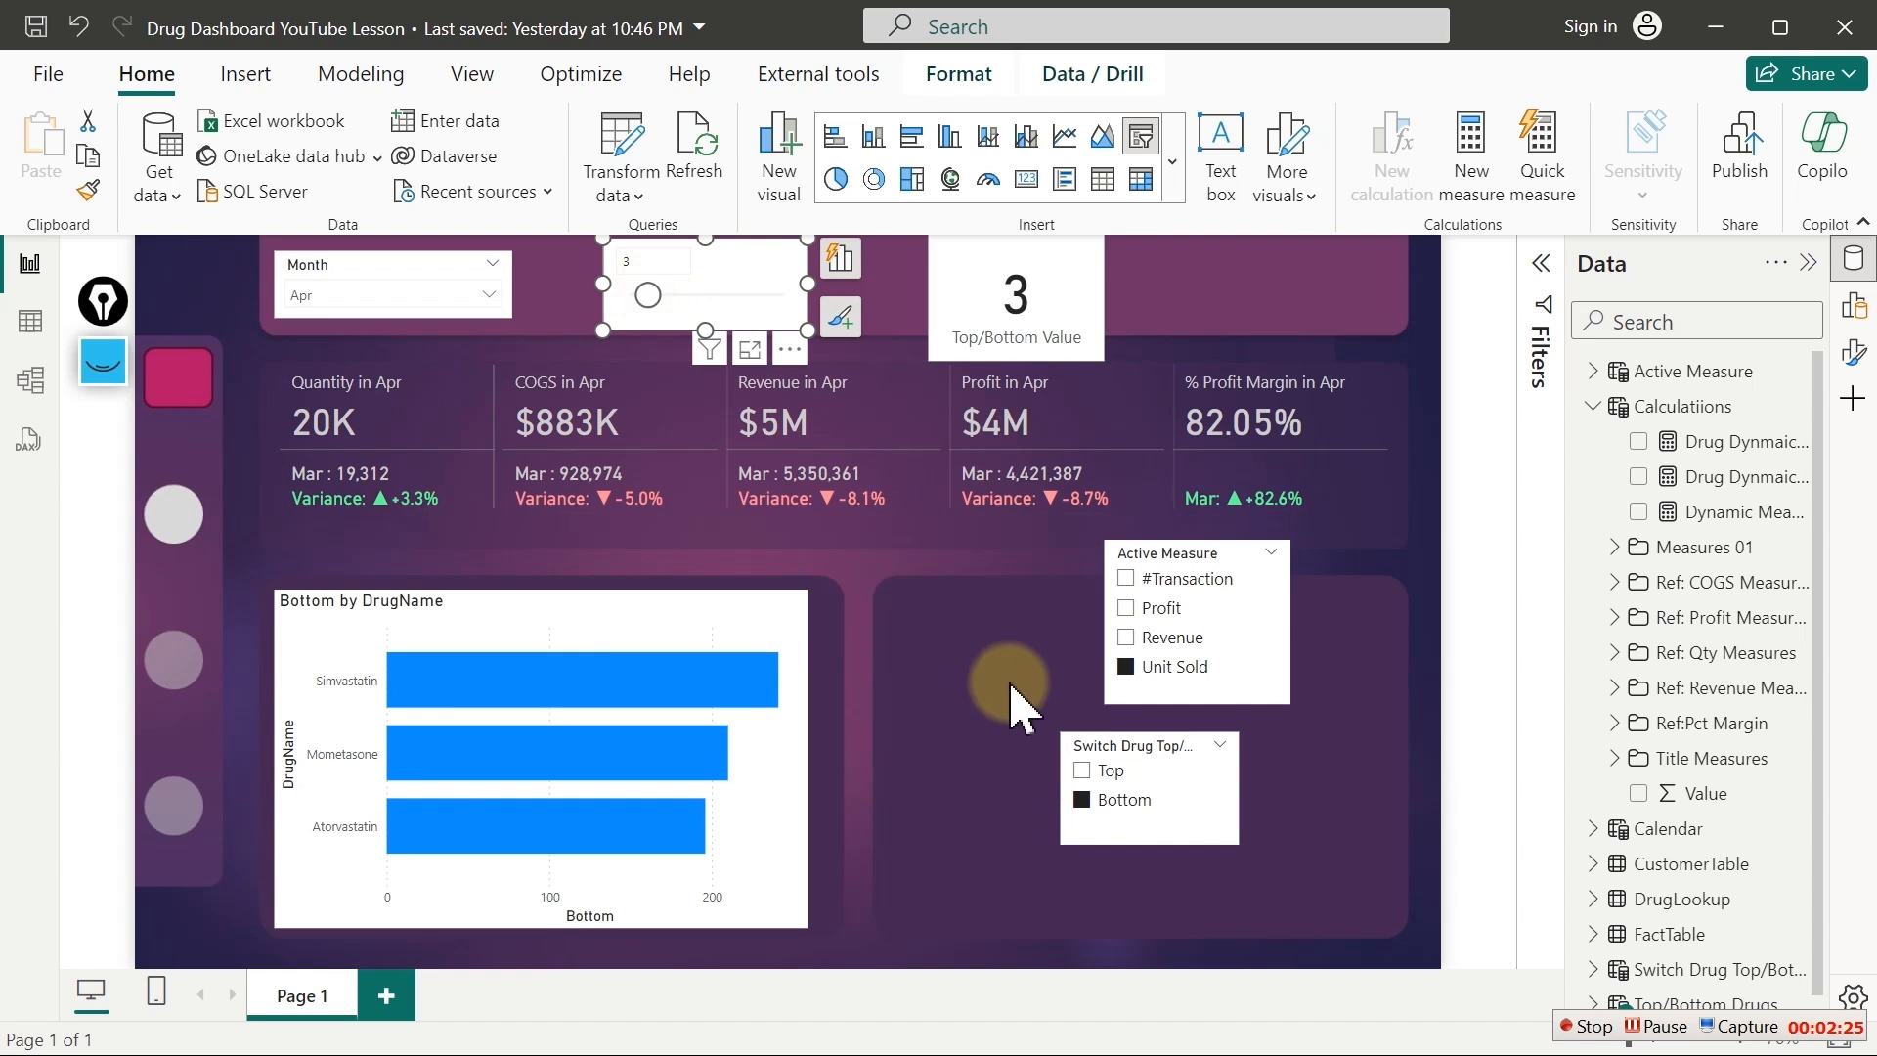
left_click(1082, 796)
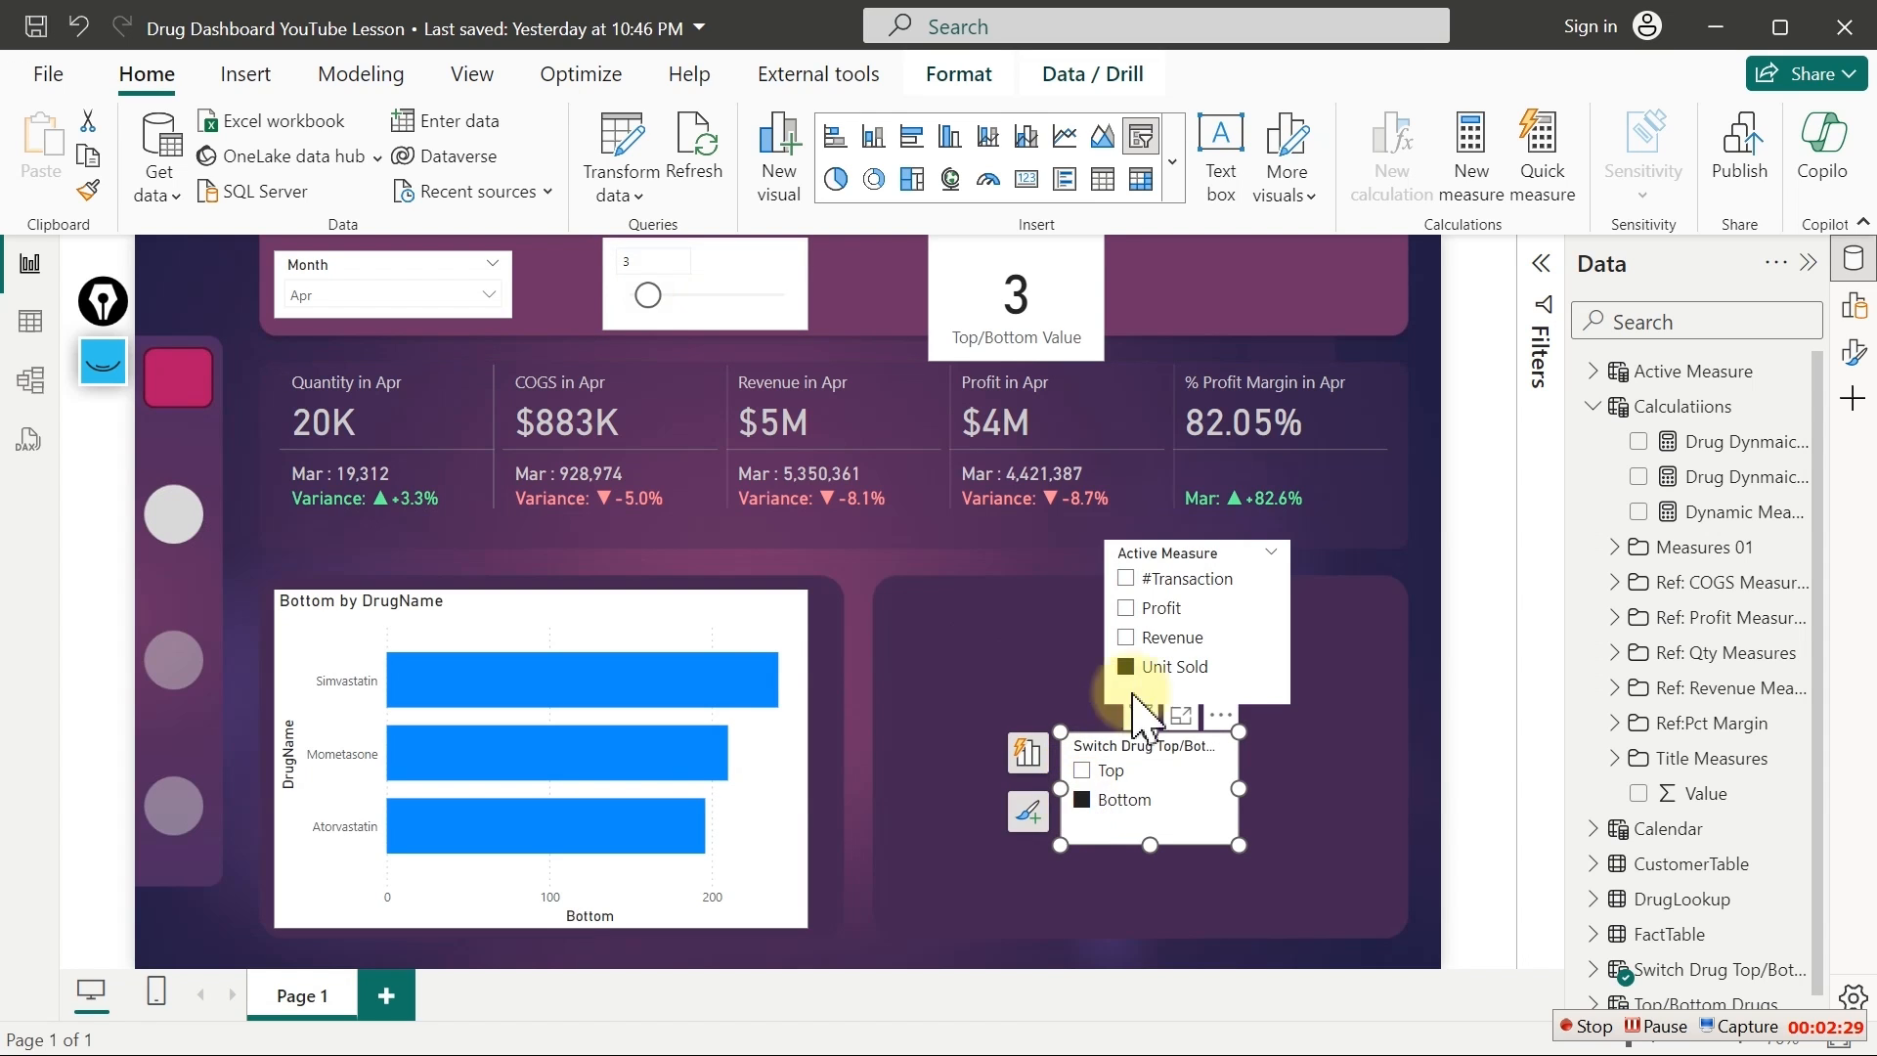
left_click(1139, 610)
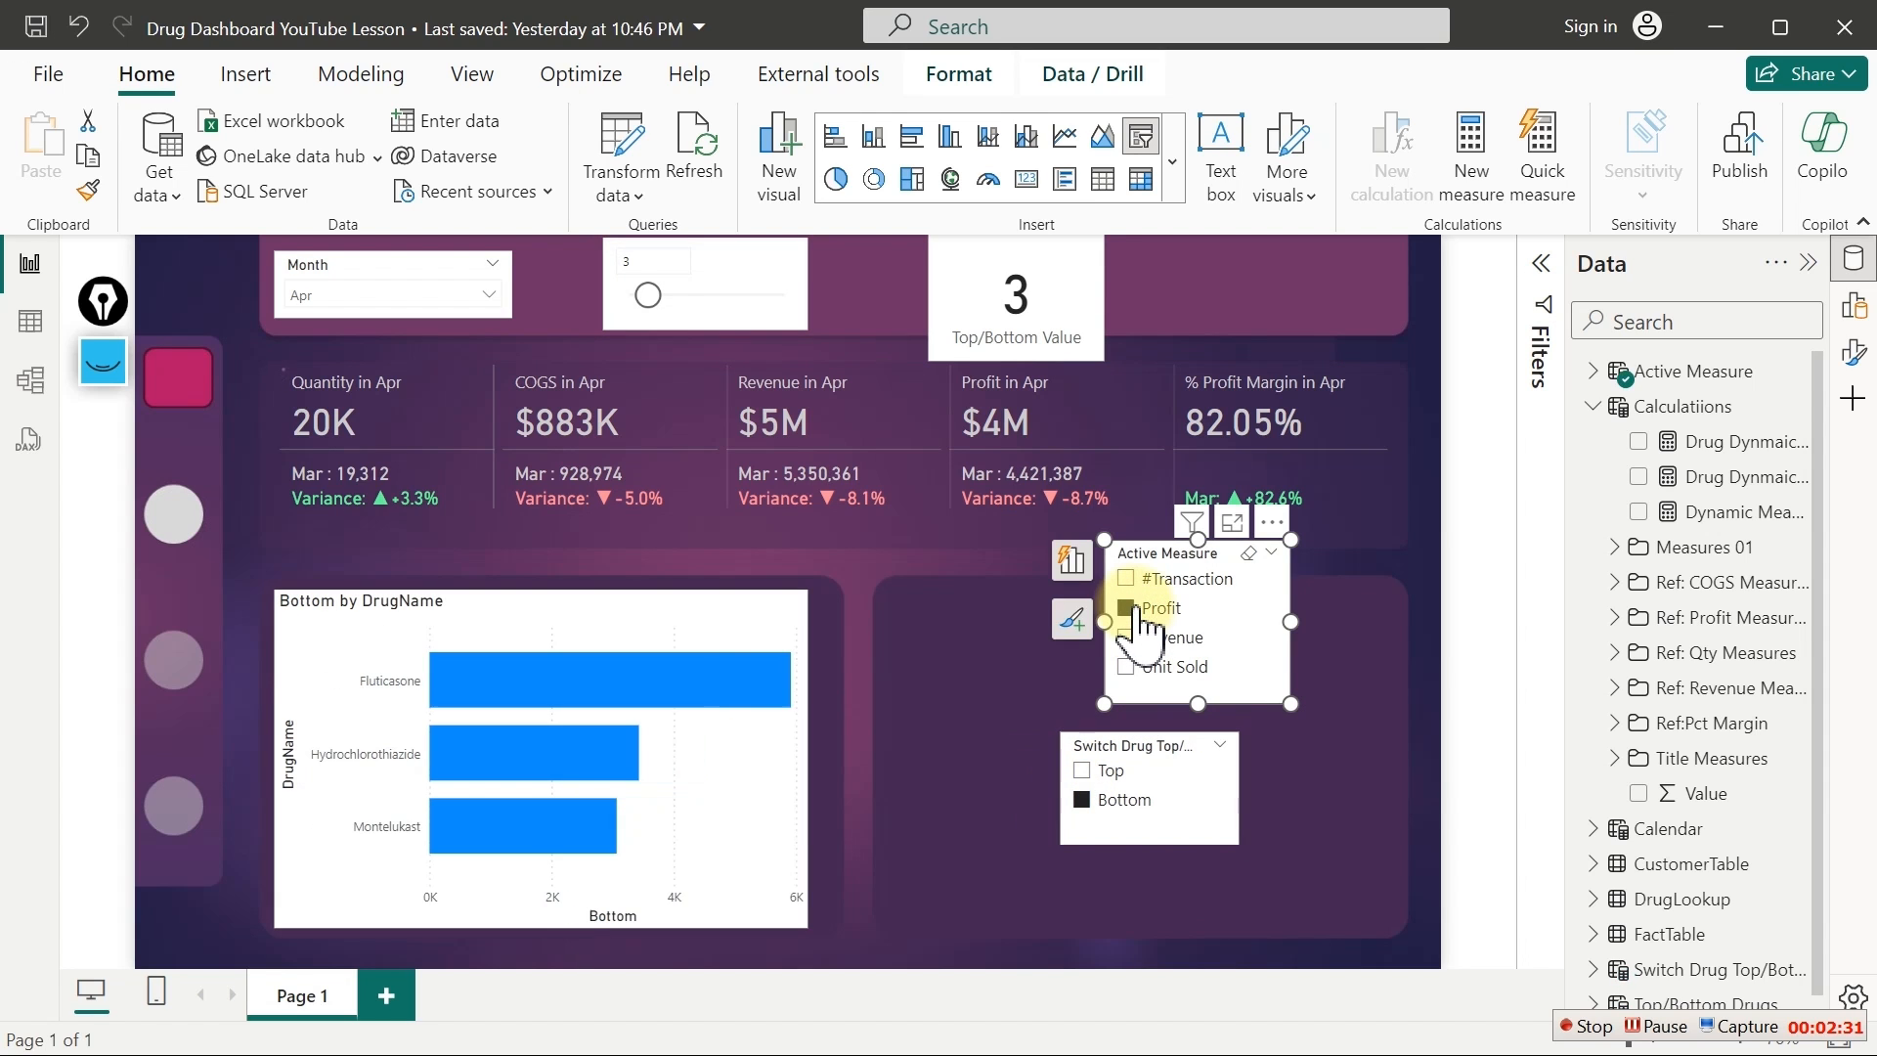
left_click(1081, 772)
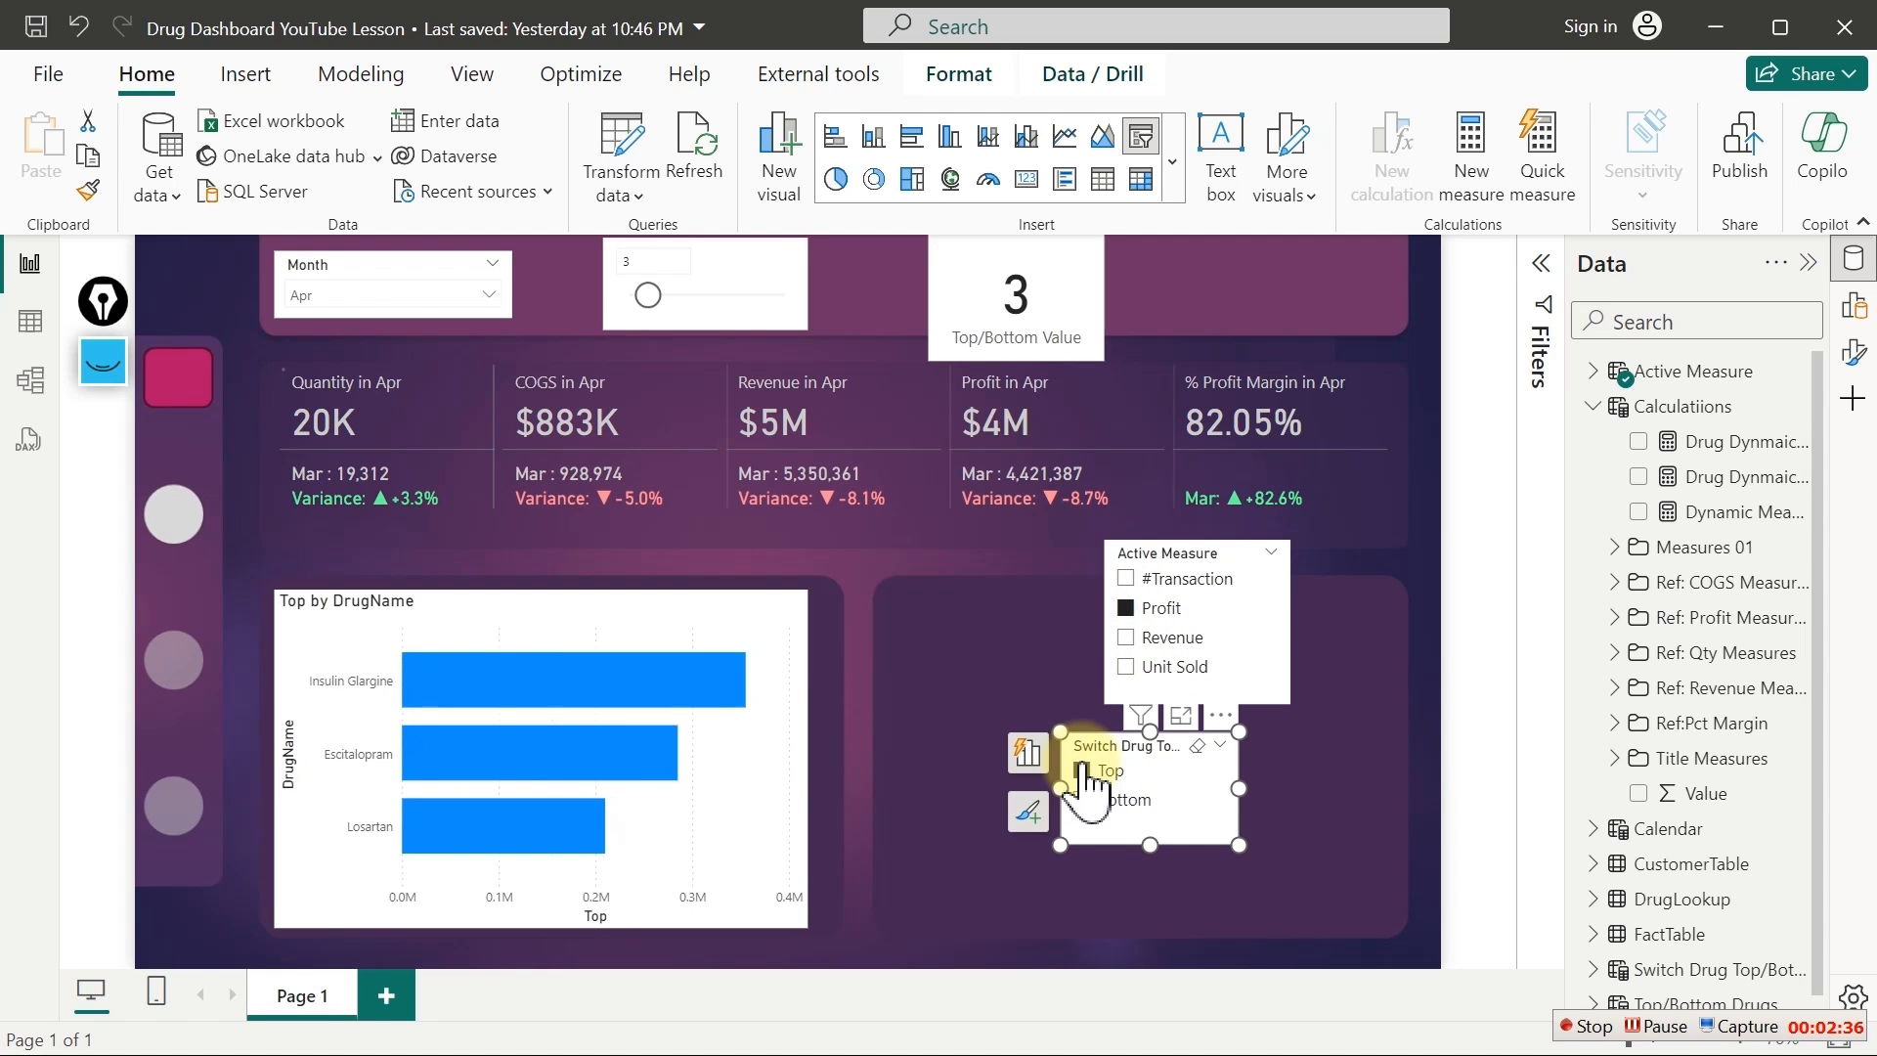
left_click(1126, 637)
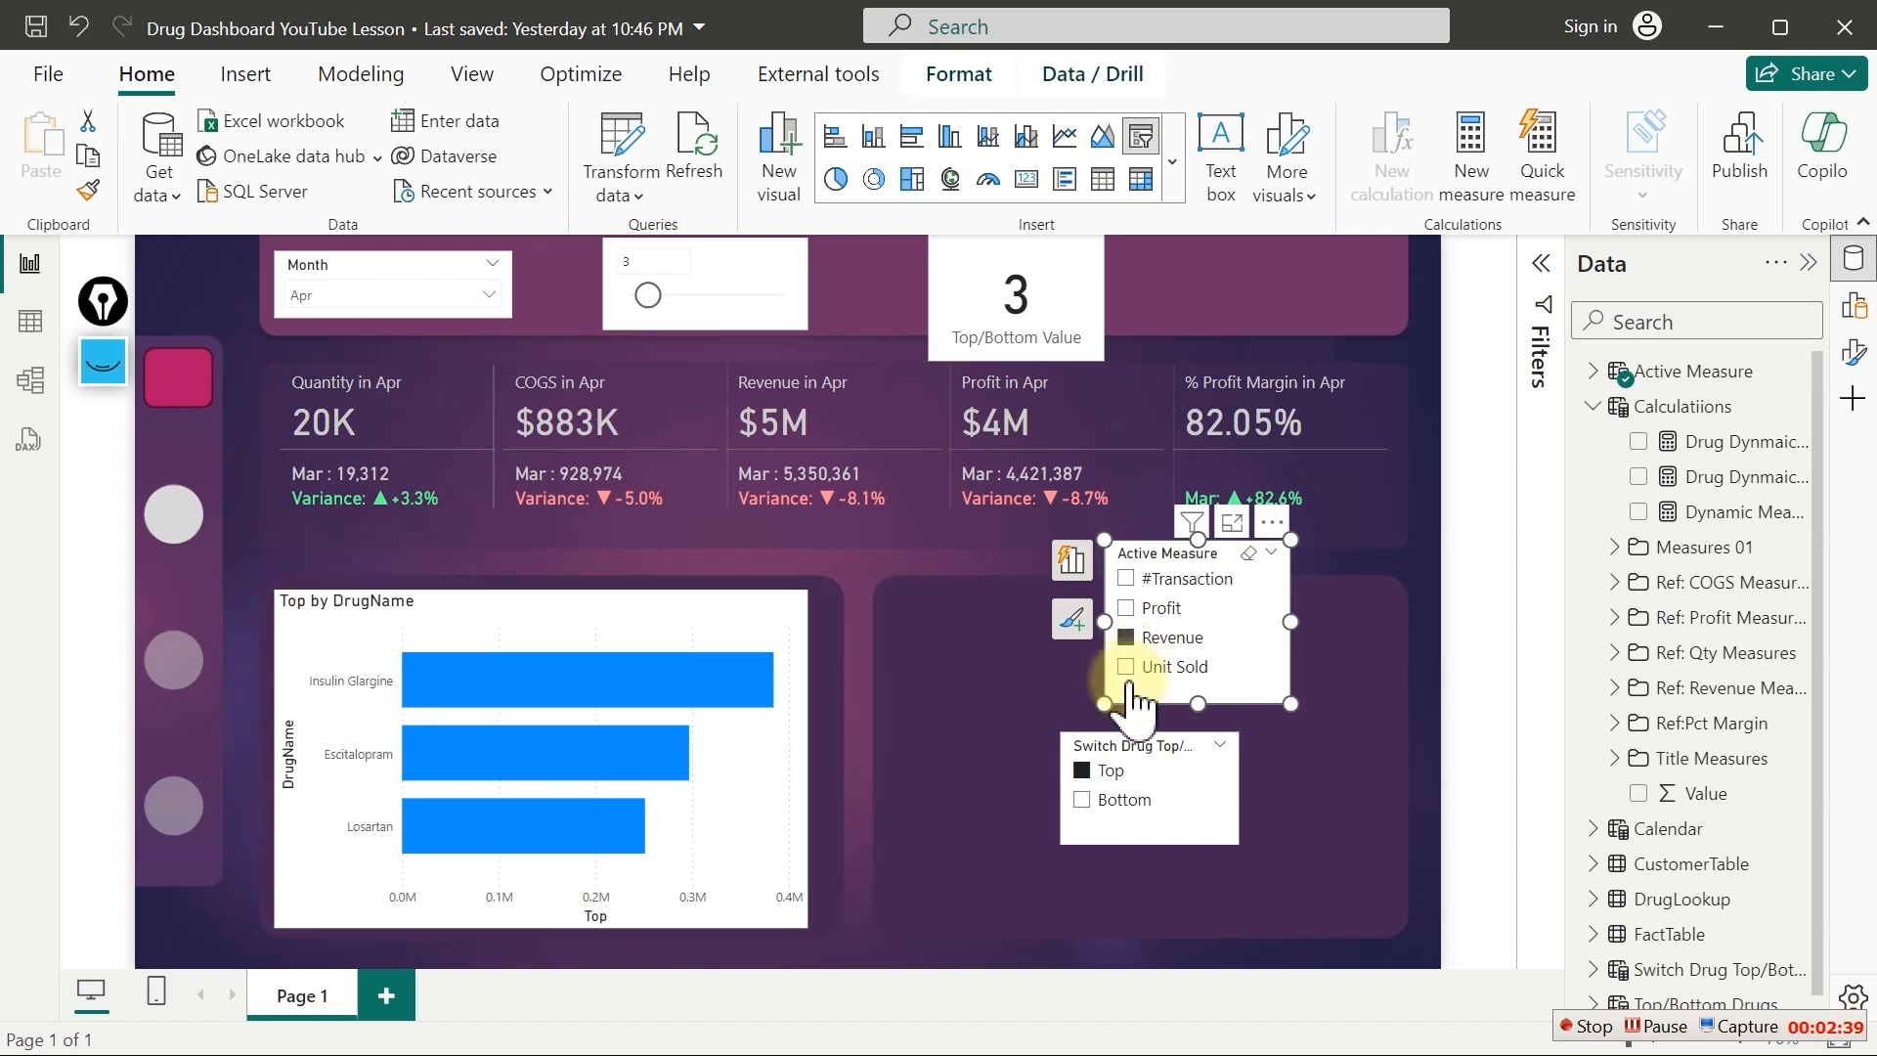
left_click(1083, 799)
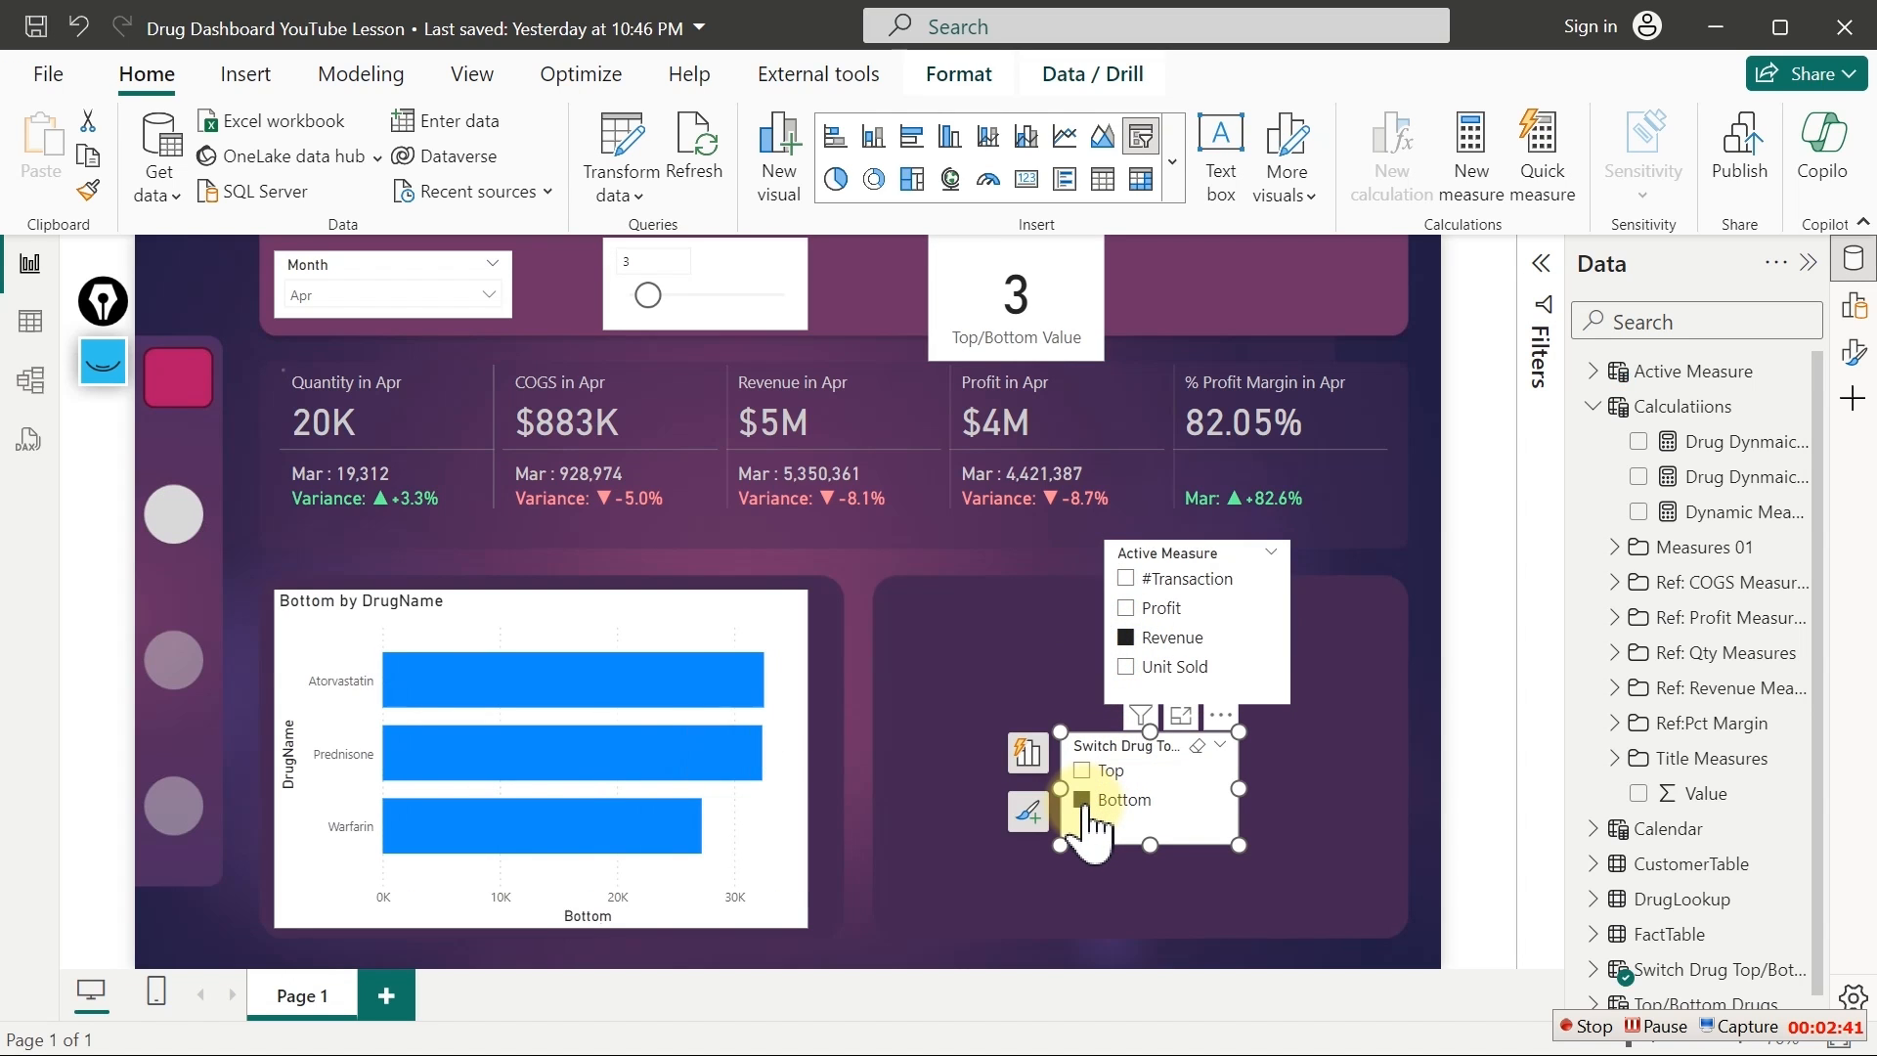
Set the Top/Bottom Value to 4 and check the chart for bottom and top Profit, followed by top Revenue and Unit Sold
mouse_move(648, 295)
left_mouse_down()
mouse_move(682, 319)
mouse_move(670, 293)
mouse_move(599, 285)
mouse_move(663, 300)
left_mouse_up()
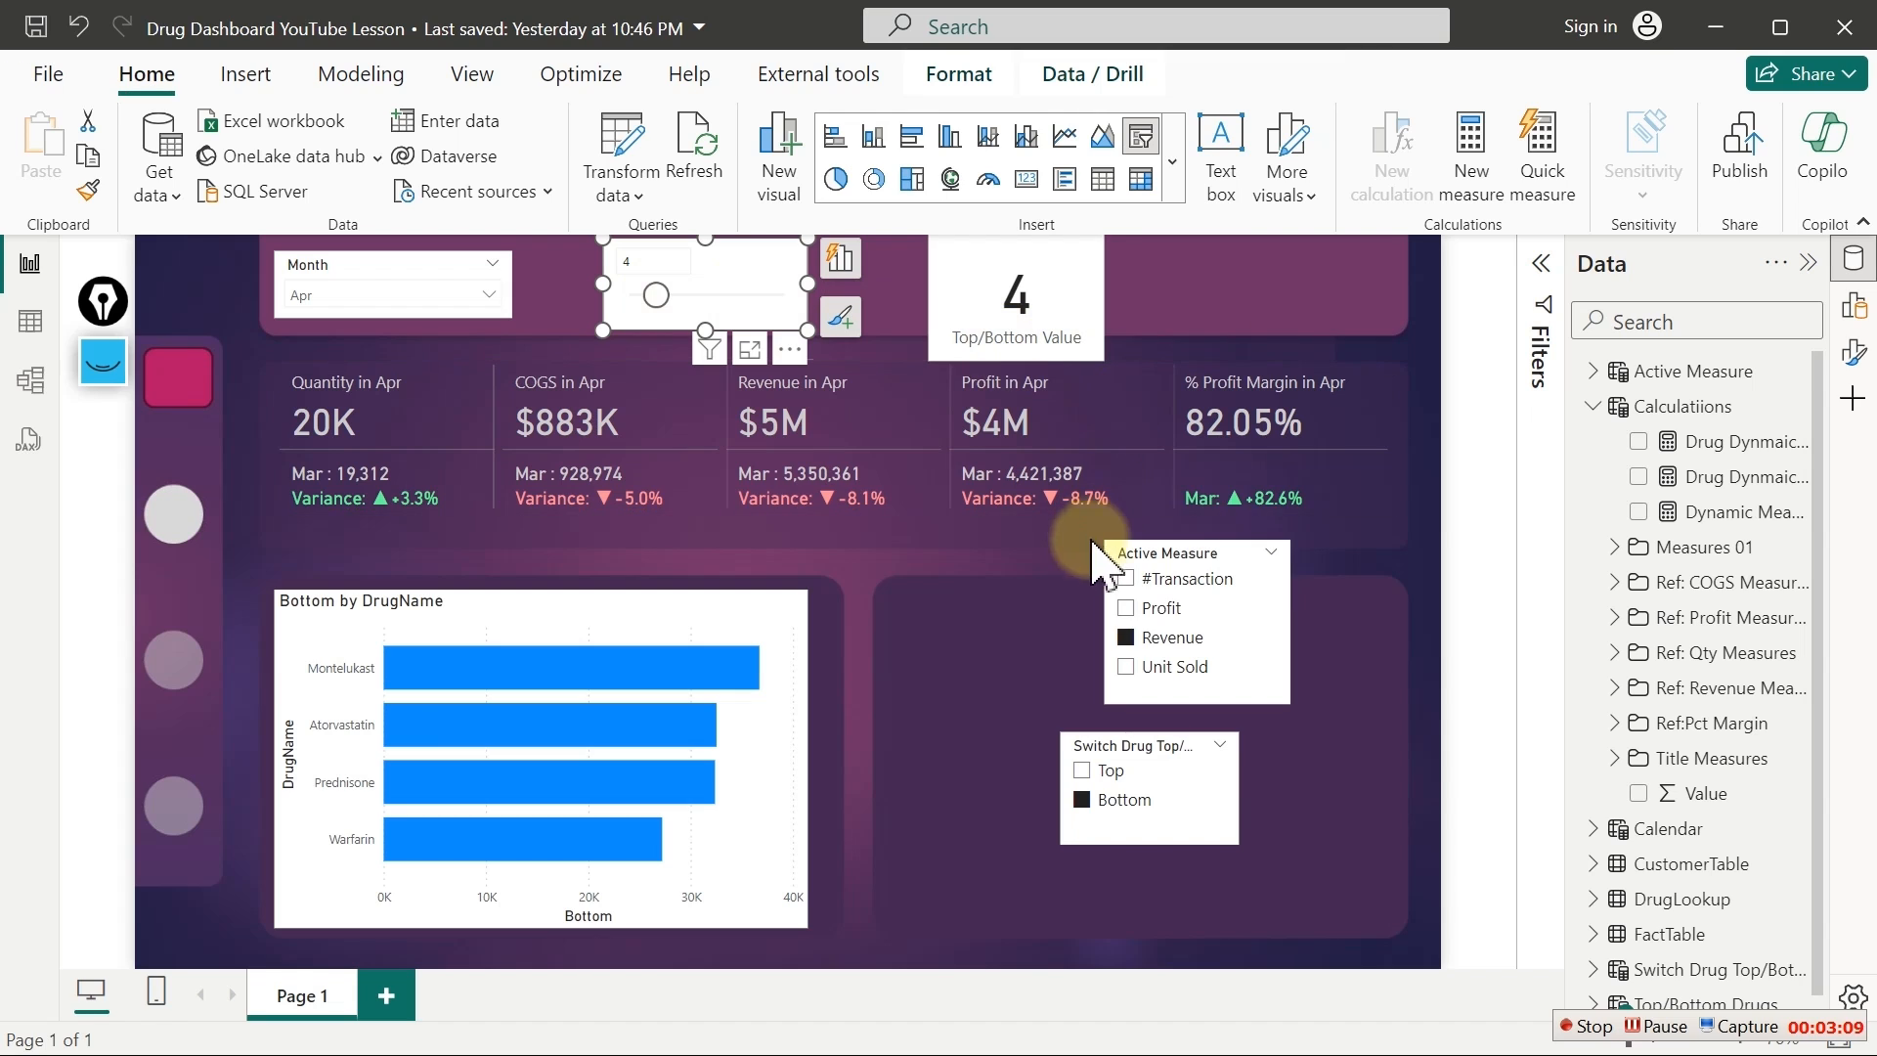
left_click(1142, 608)
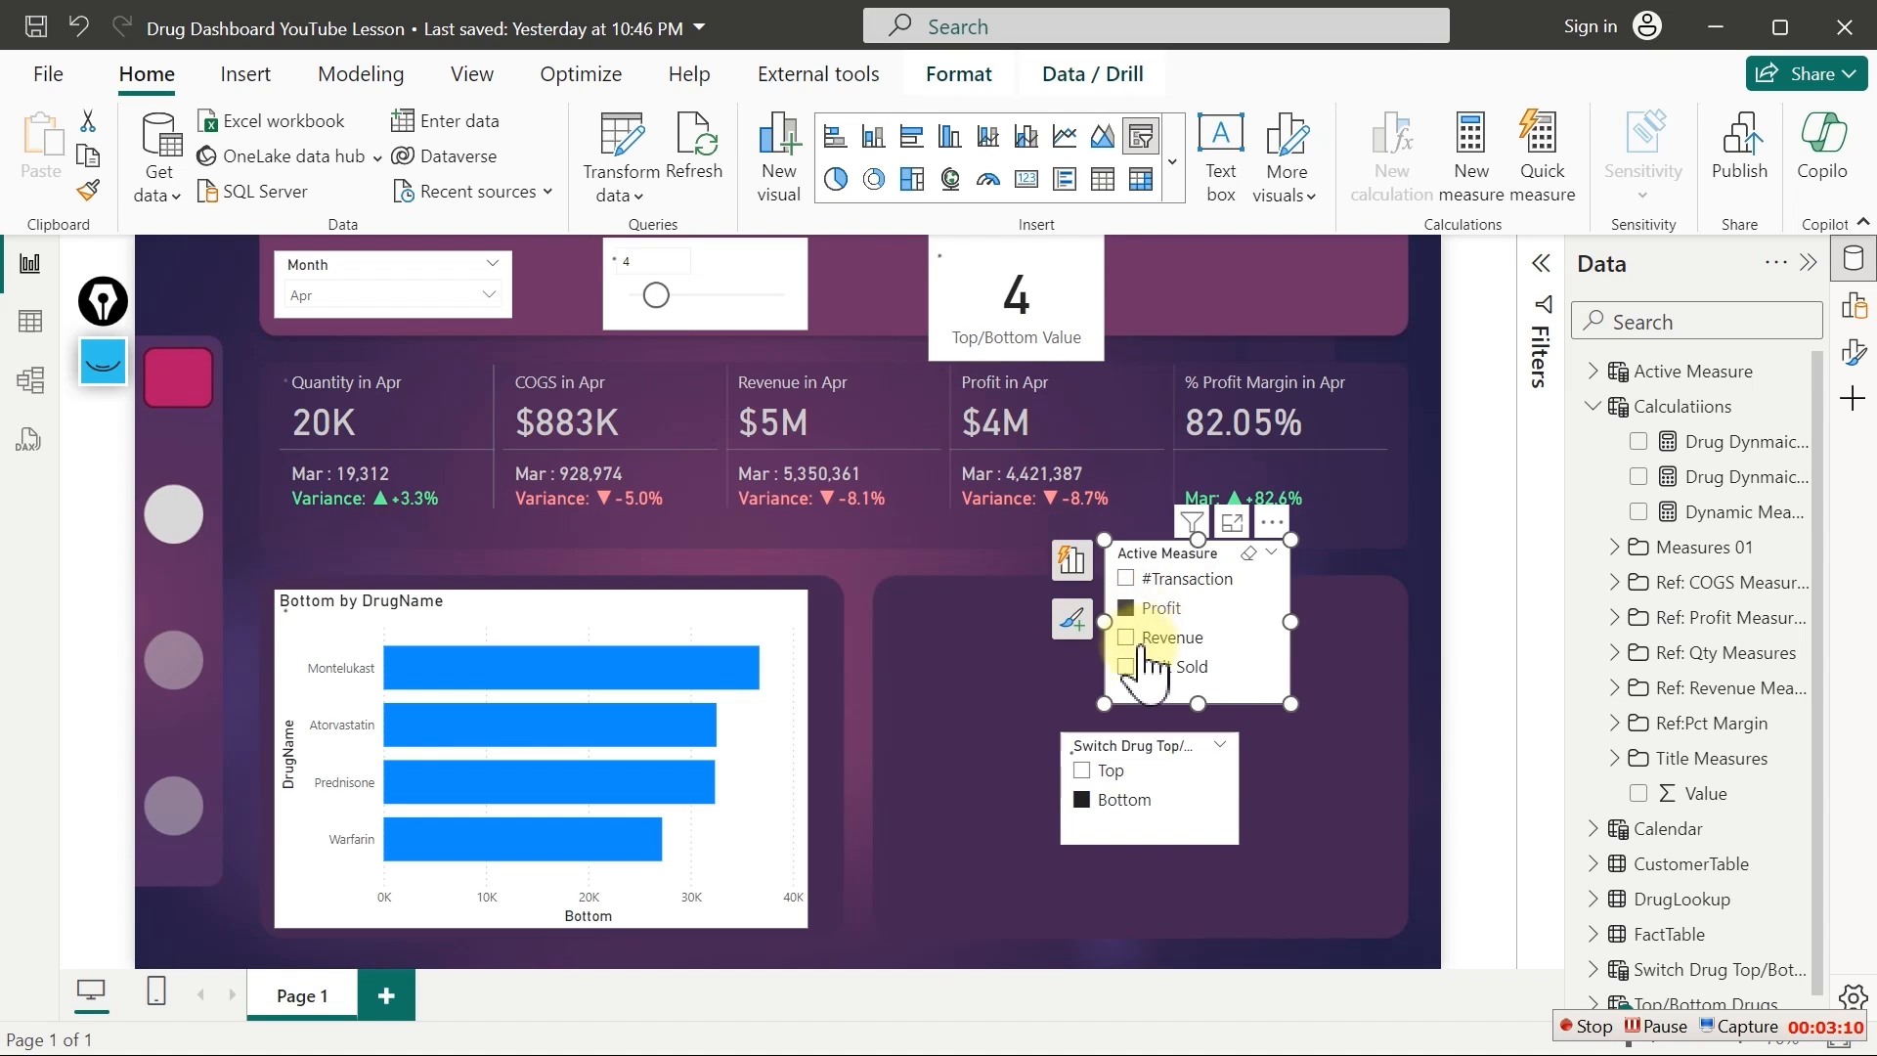
left_click(1083, 771)
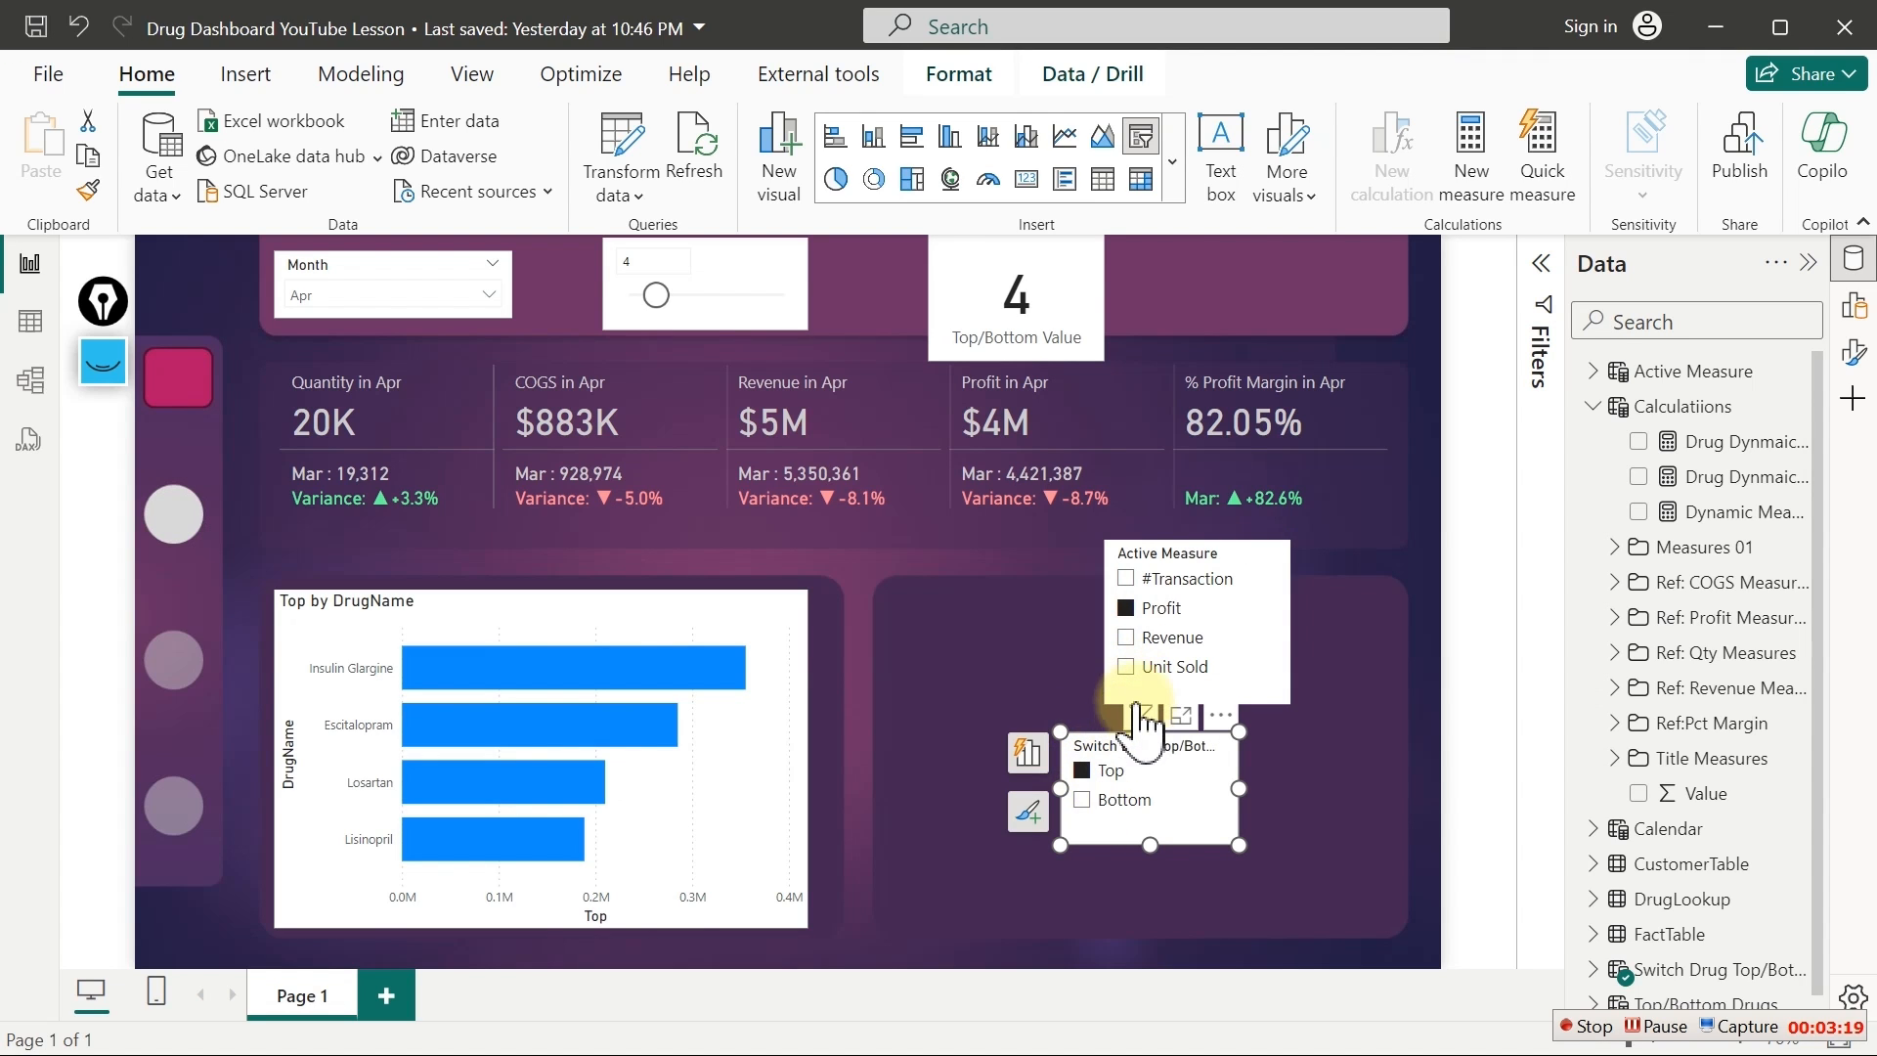
left_click(1139, 641)
left_click(1183, 670)
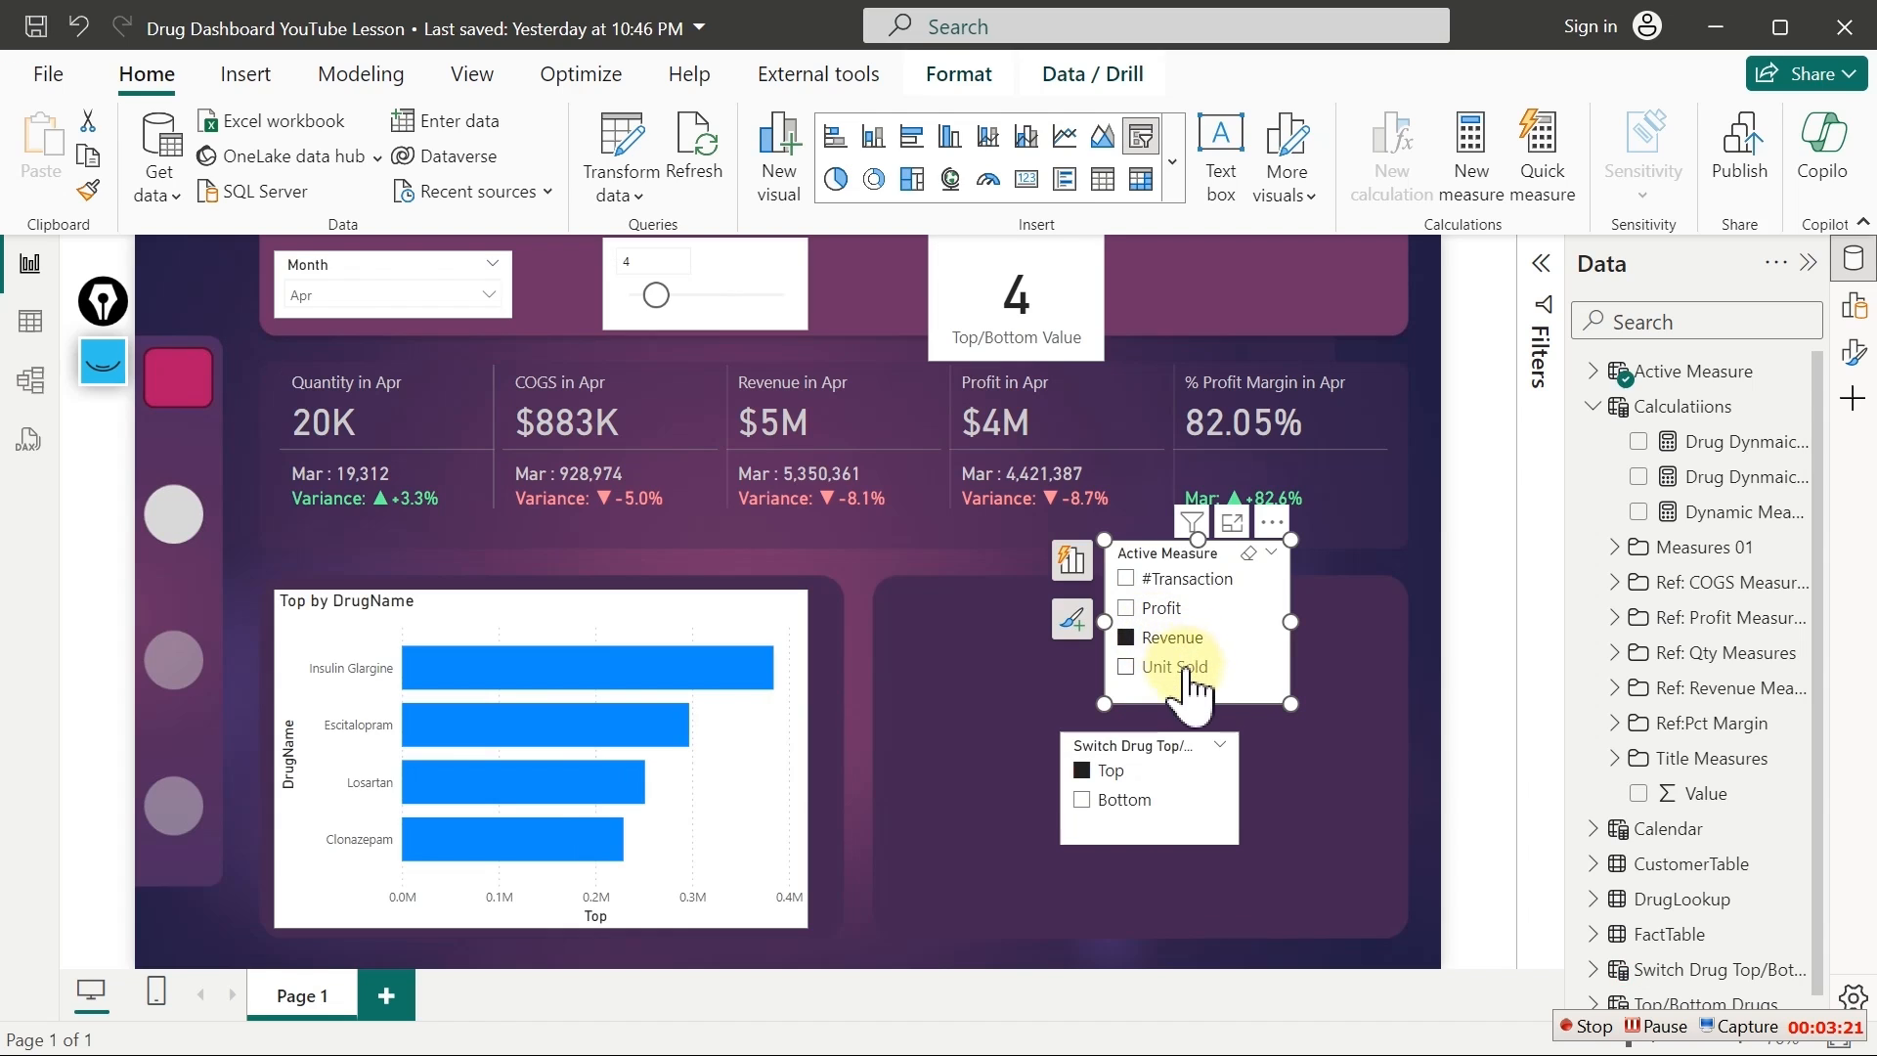